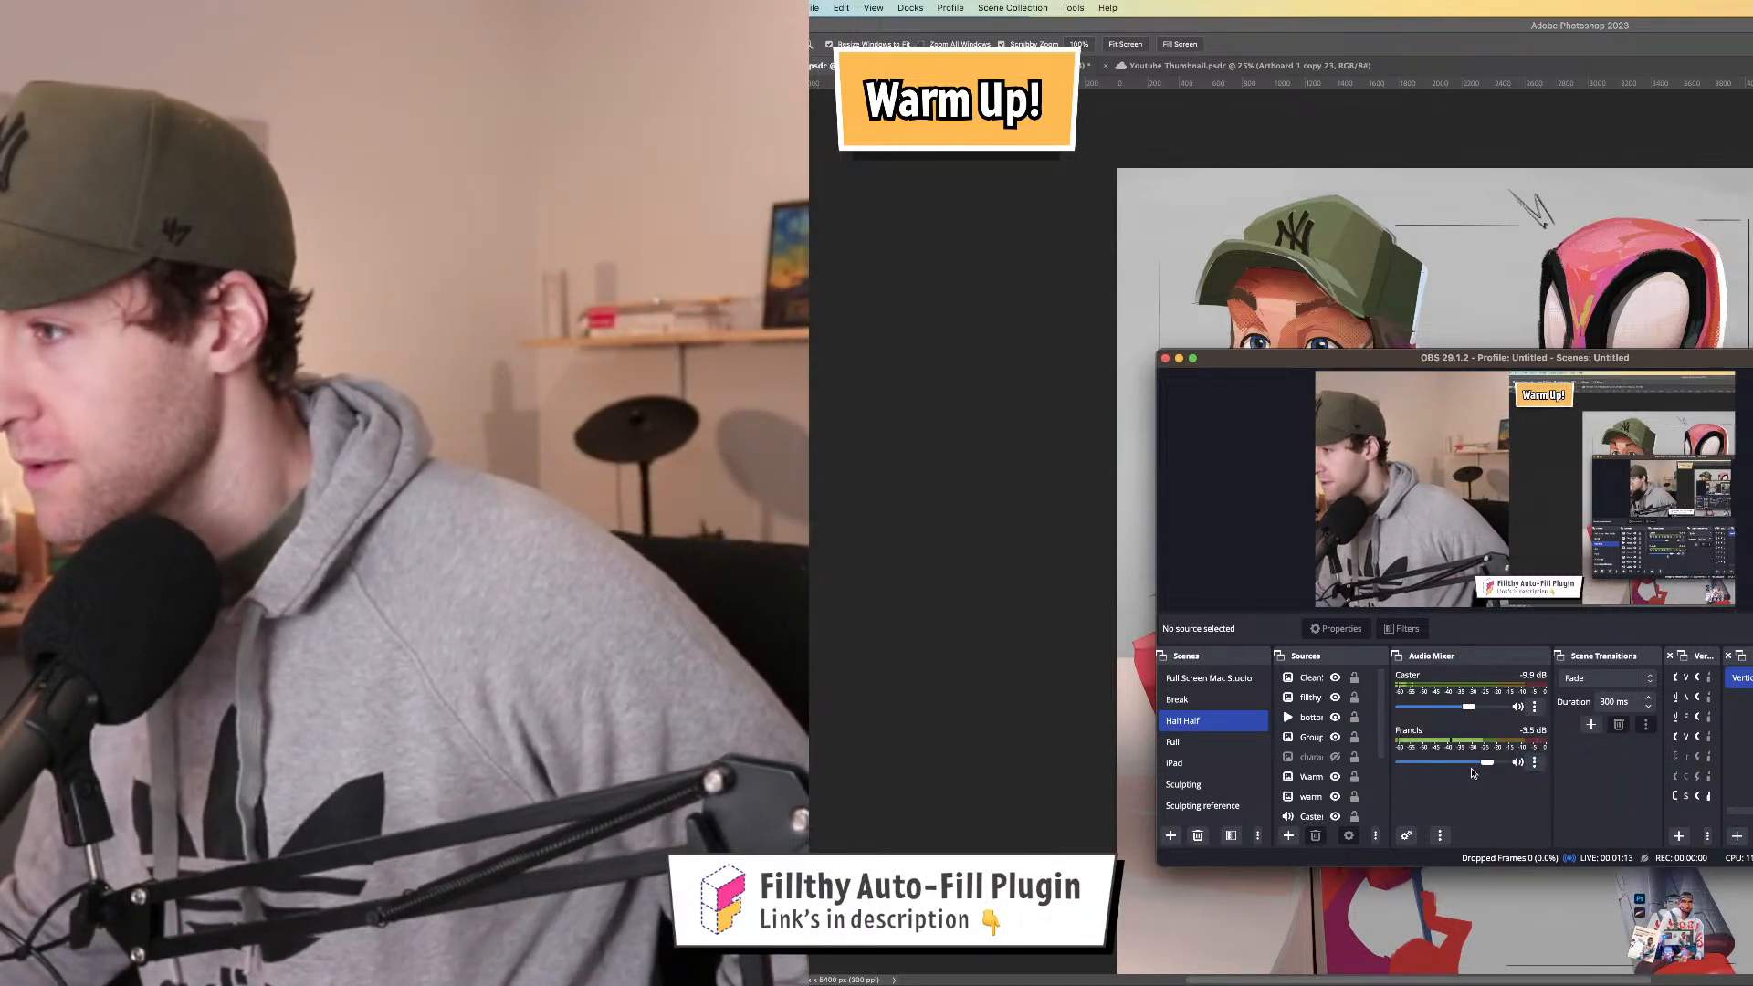
- Lower the audio mixer levels in OBS, move its window off the artwork and switch to Photoshop
{"action": "left_click_drag", "start_coordinate": [1489, 764], "coordinate": [1481, 767]}
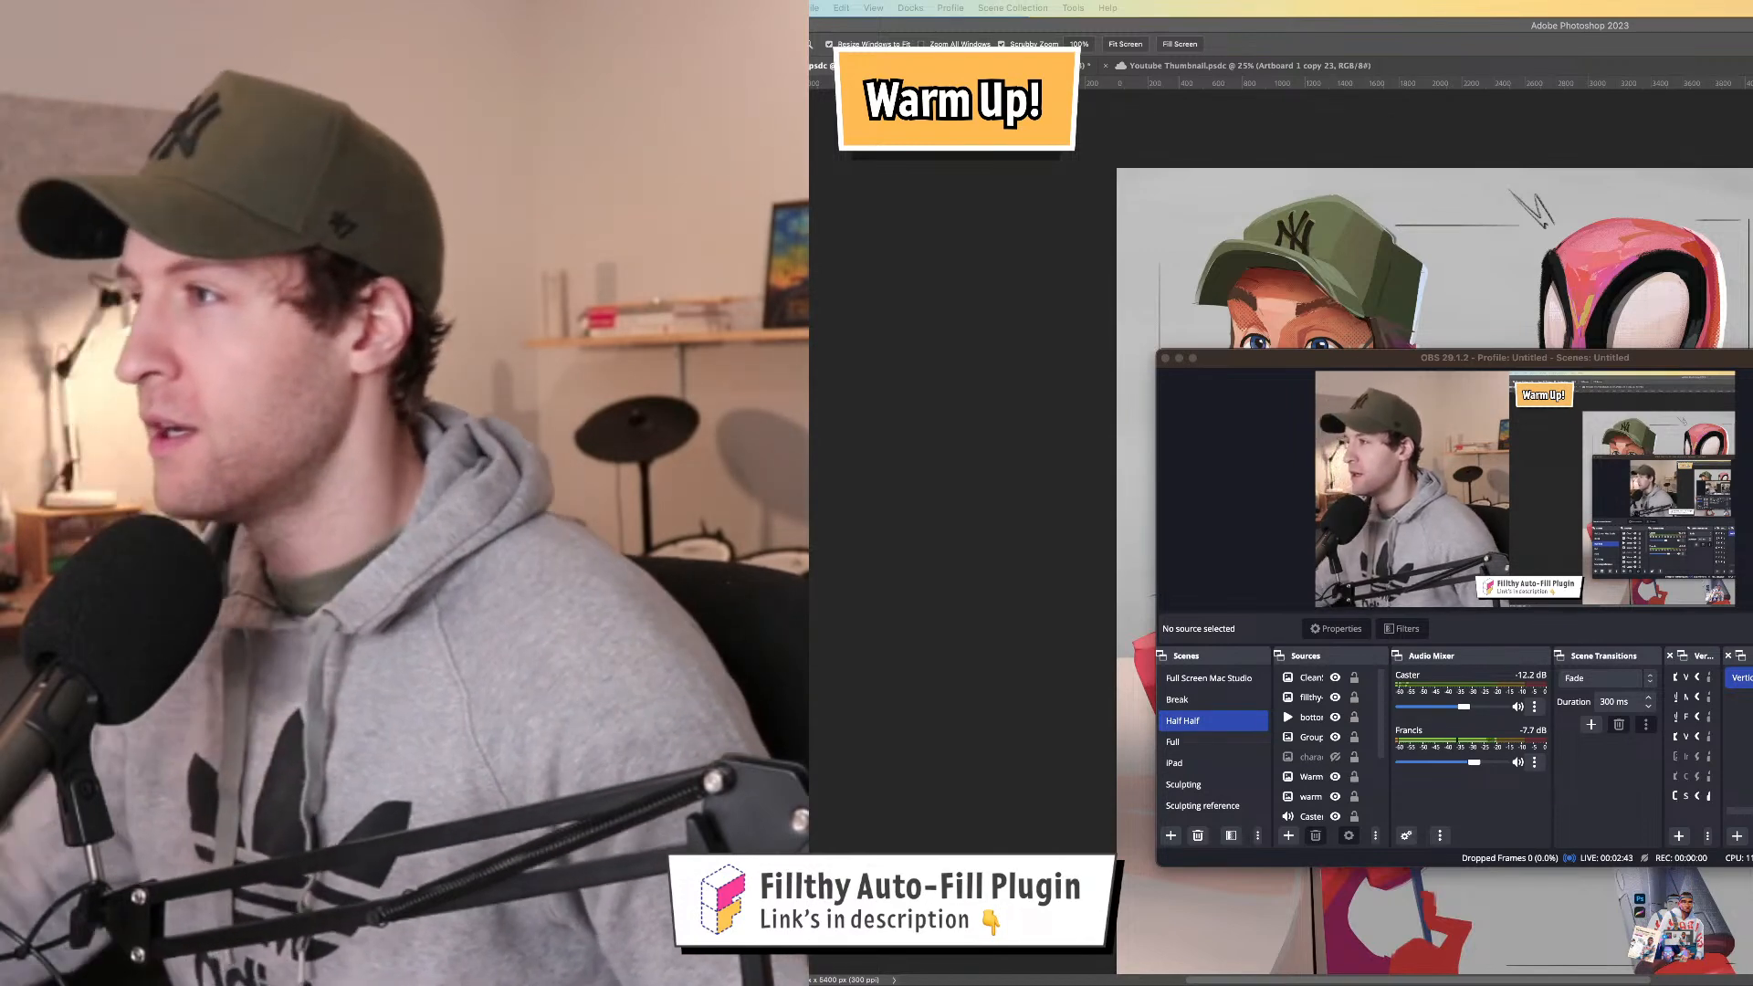
{"action": "left_click_drag", "start_coordinate": [1613, 359], "coordinate": [1752, 384]}
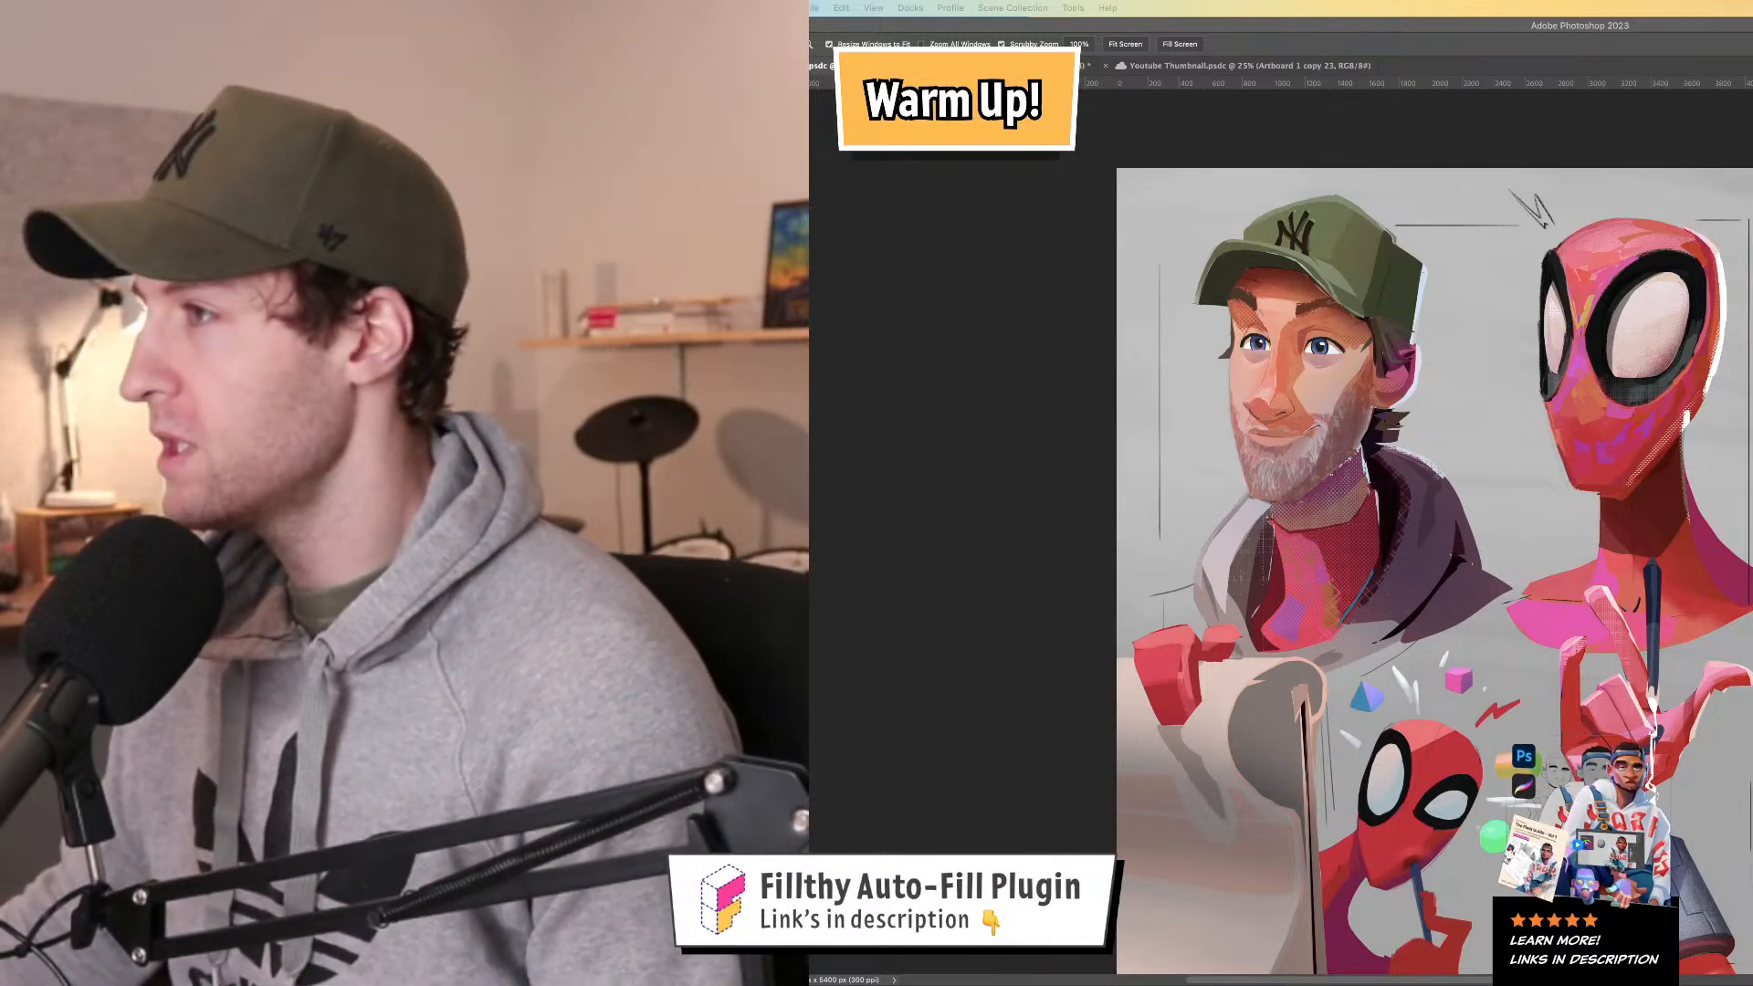
{"action": "key", "text": "super+Tab"}
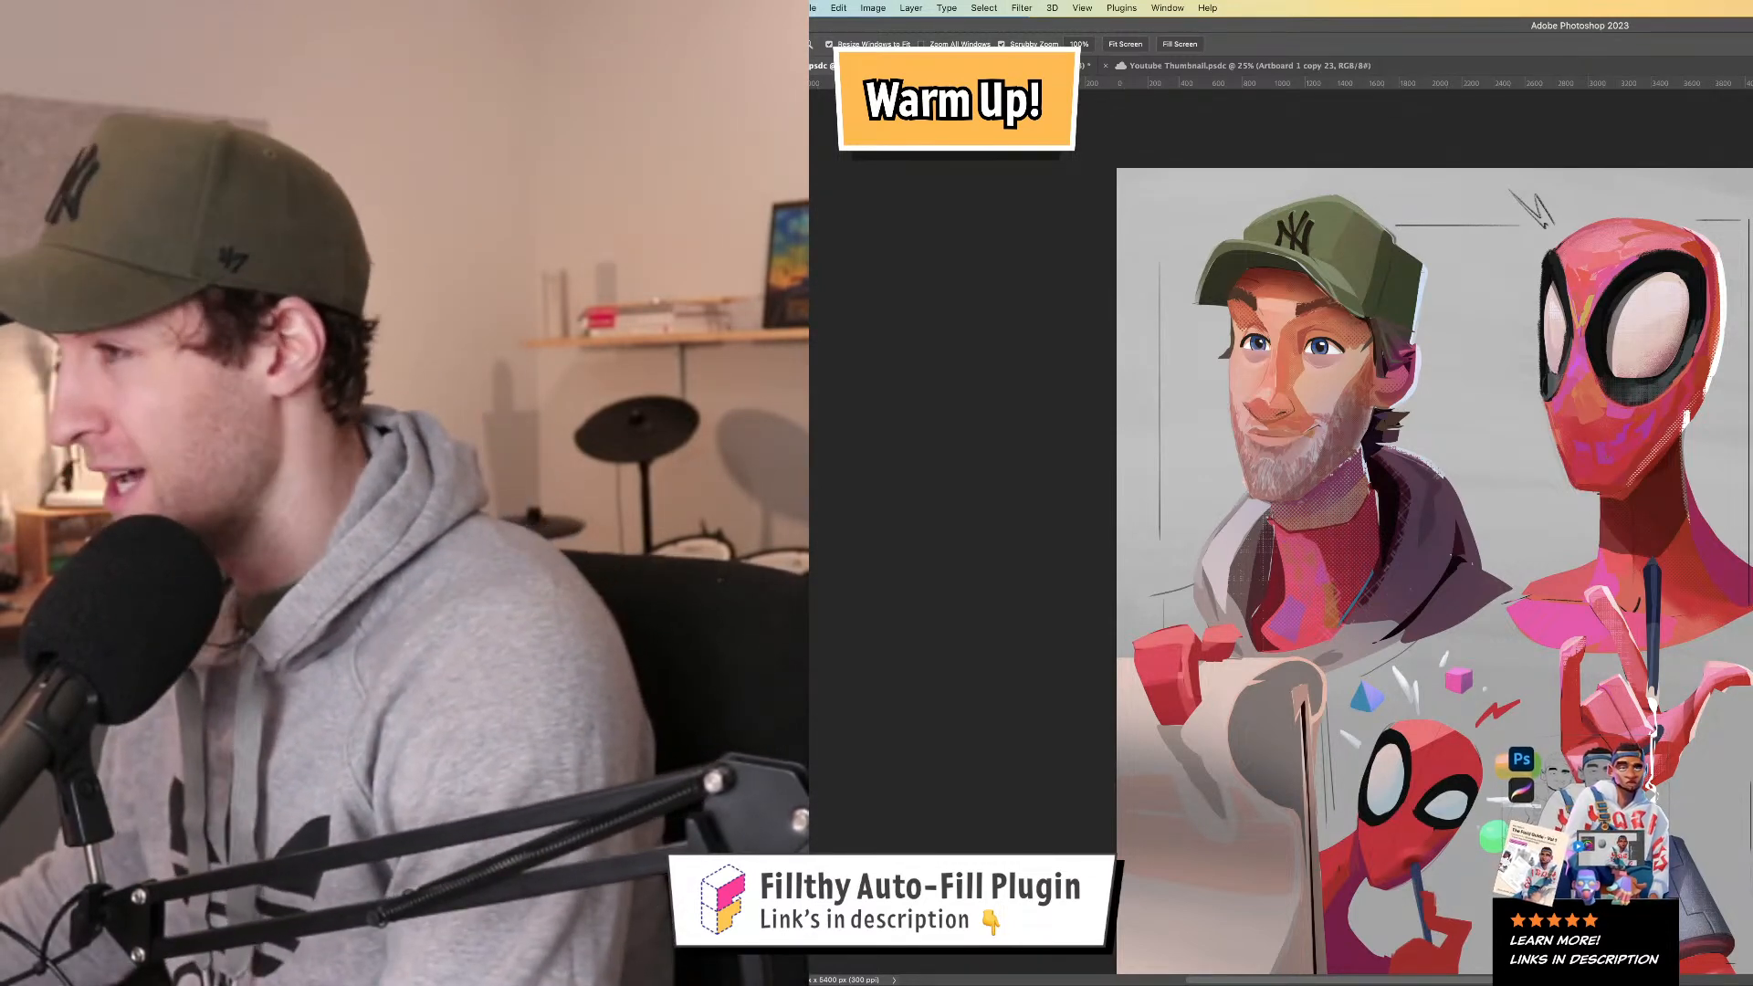
- Examine the portrait page and the Spider-Man pulling-pose artwork in spidersona.psdc
{"action": "left_click_drag", "start_coordinate": [1609, 470], "coordinate": [1527, 497]}
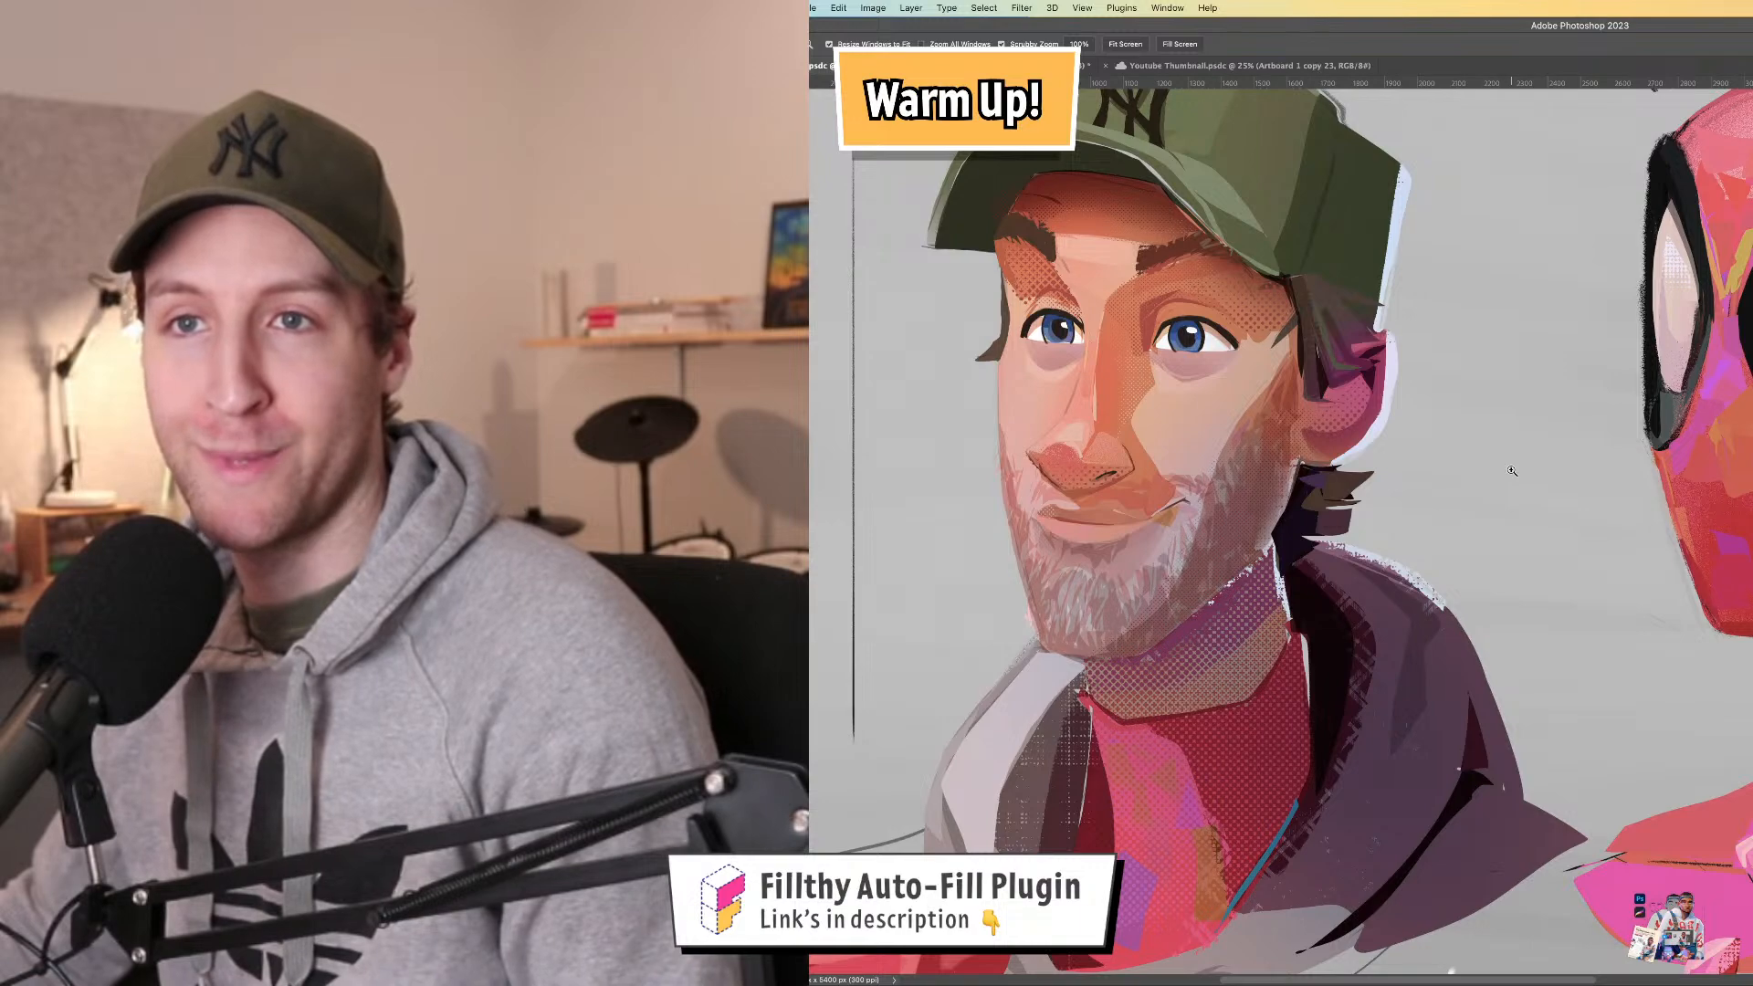
{"action": "left_click_drag", "start_coordinate": [1550, 479], "coordinate": [1514, 462]}
{"action": "left_click_drag", "start_coordinate": [1522, 450], "coordinate": [1537, 445]}
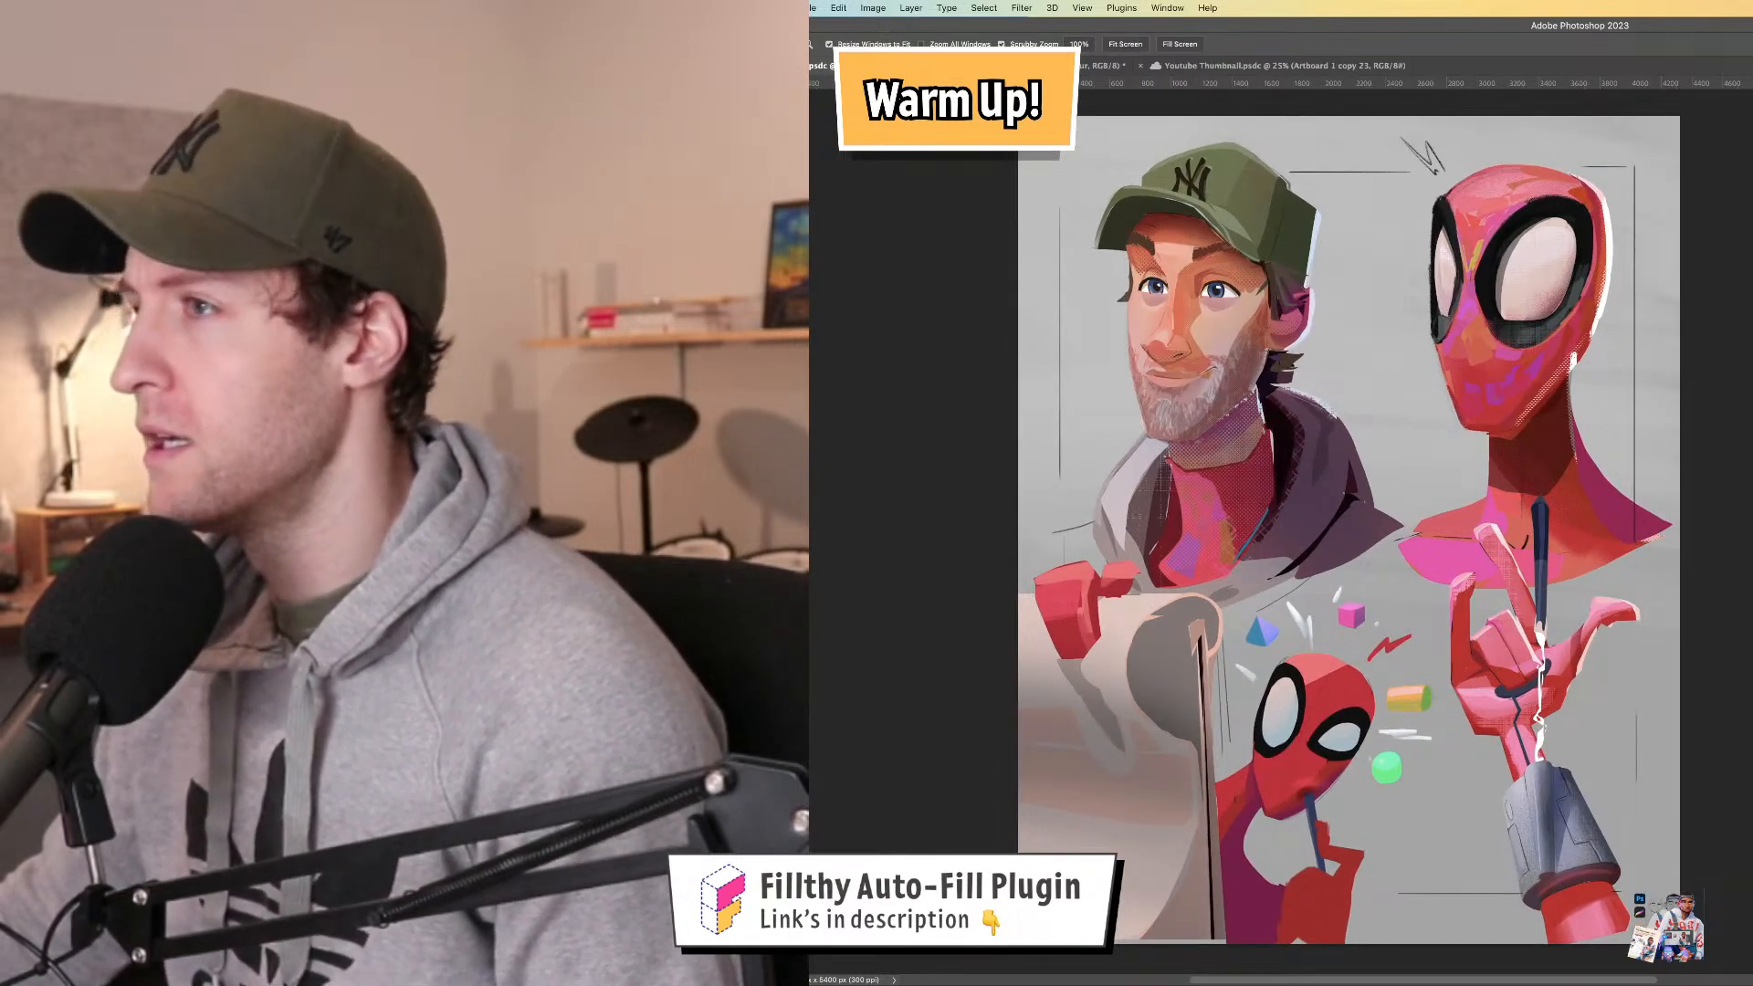
{"action": "left_click_drag", "start_coordinate": [1452, 382], "coordinate": [1502, 378]}
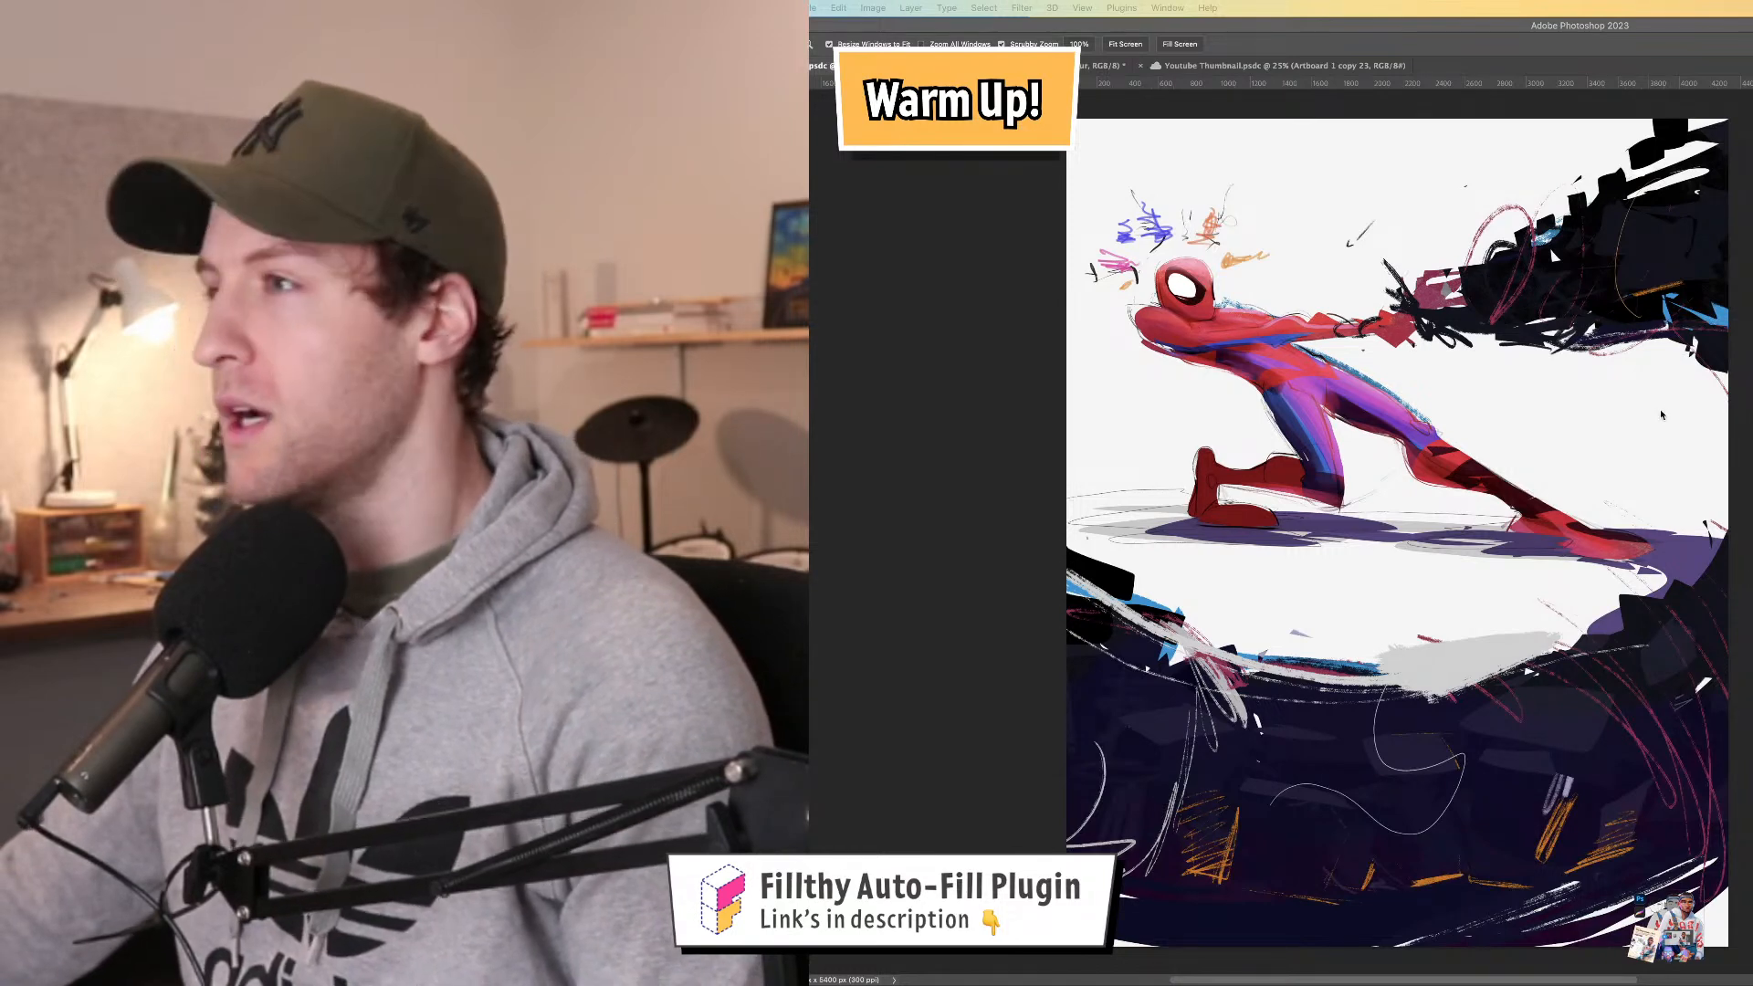
{"action": "mouse_move", "coordinate": [1582, 363]}
{"action": "left_mouse_down"}
{"action": "mouse_move", "coordinate": [1642, 366]}
{"action": "mouse_move", "coordinate": [1591, 355]}
{"action": "left_mouse_up"}
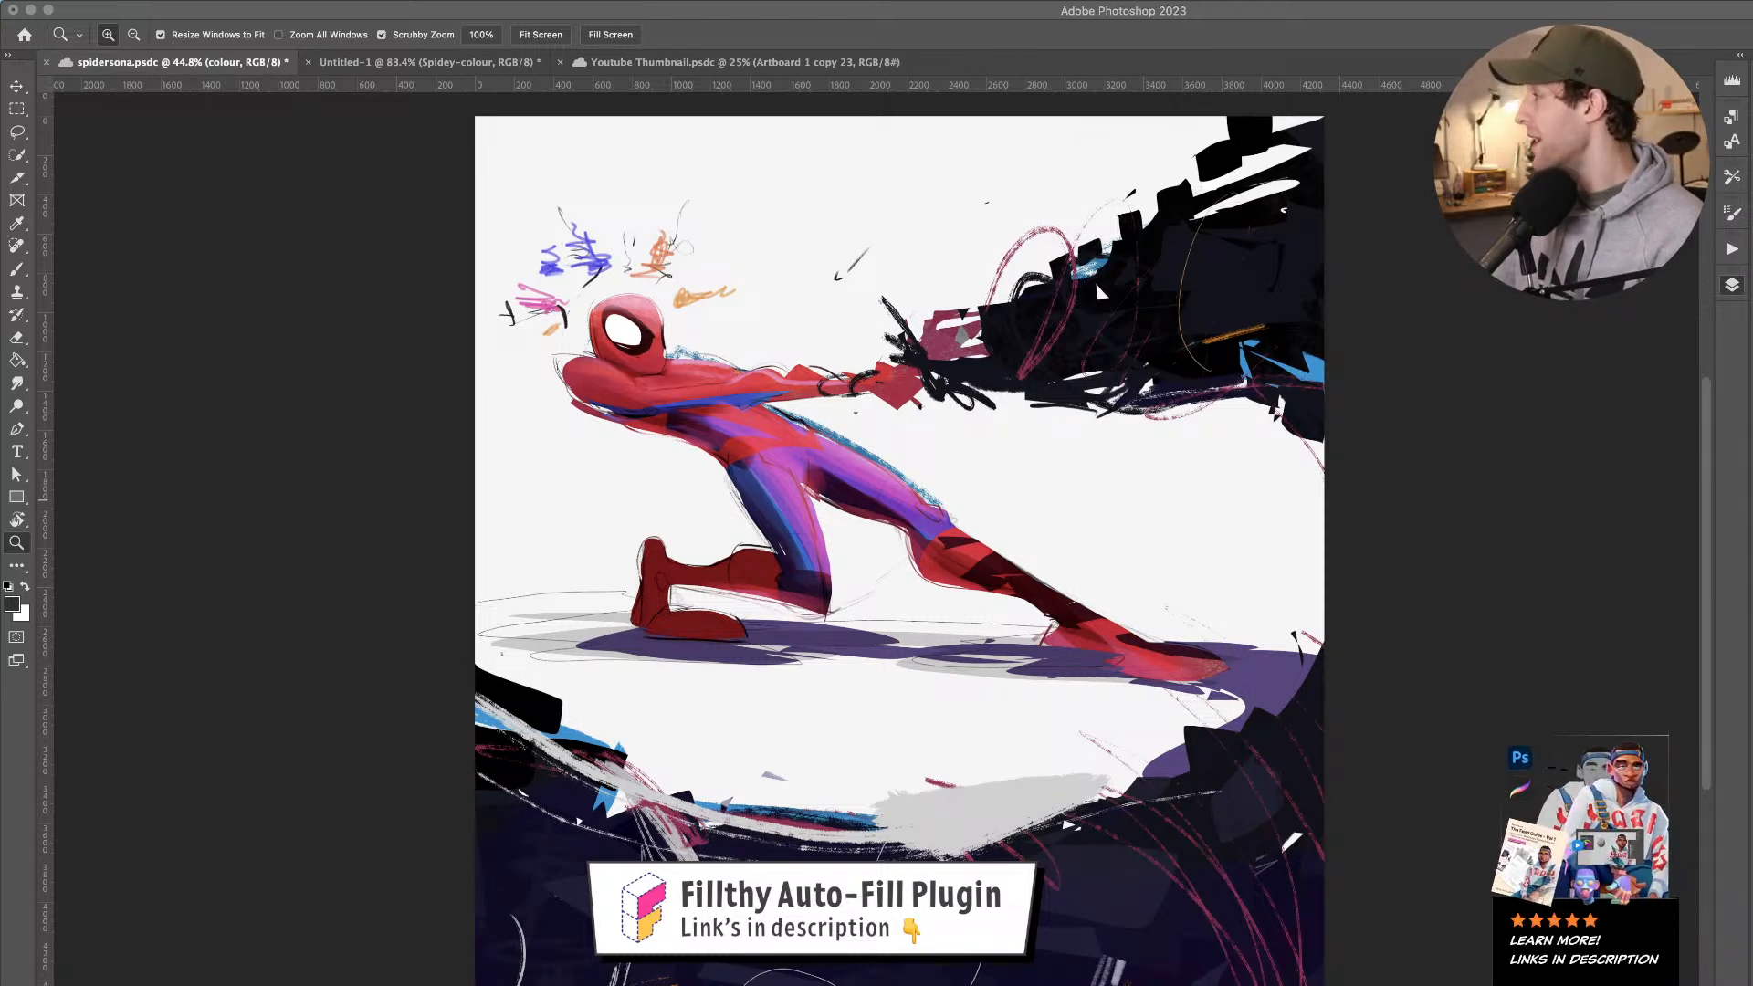
{"action": "left_click", "coordinate": [820, 103]}
{"action": "scroll", "coordinate": [1019, 346], "scroll_direction": "left", "scroll_amount": 3}
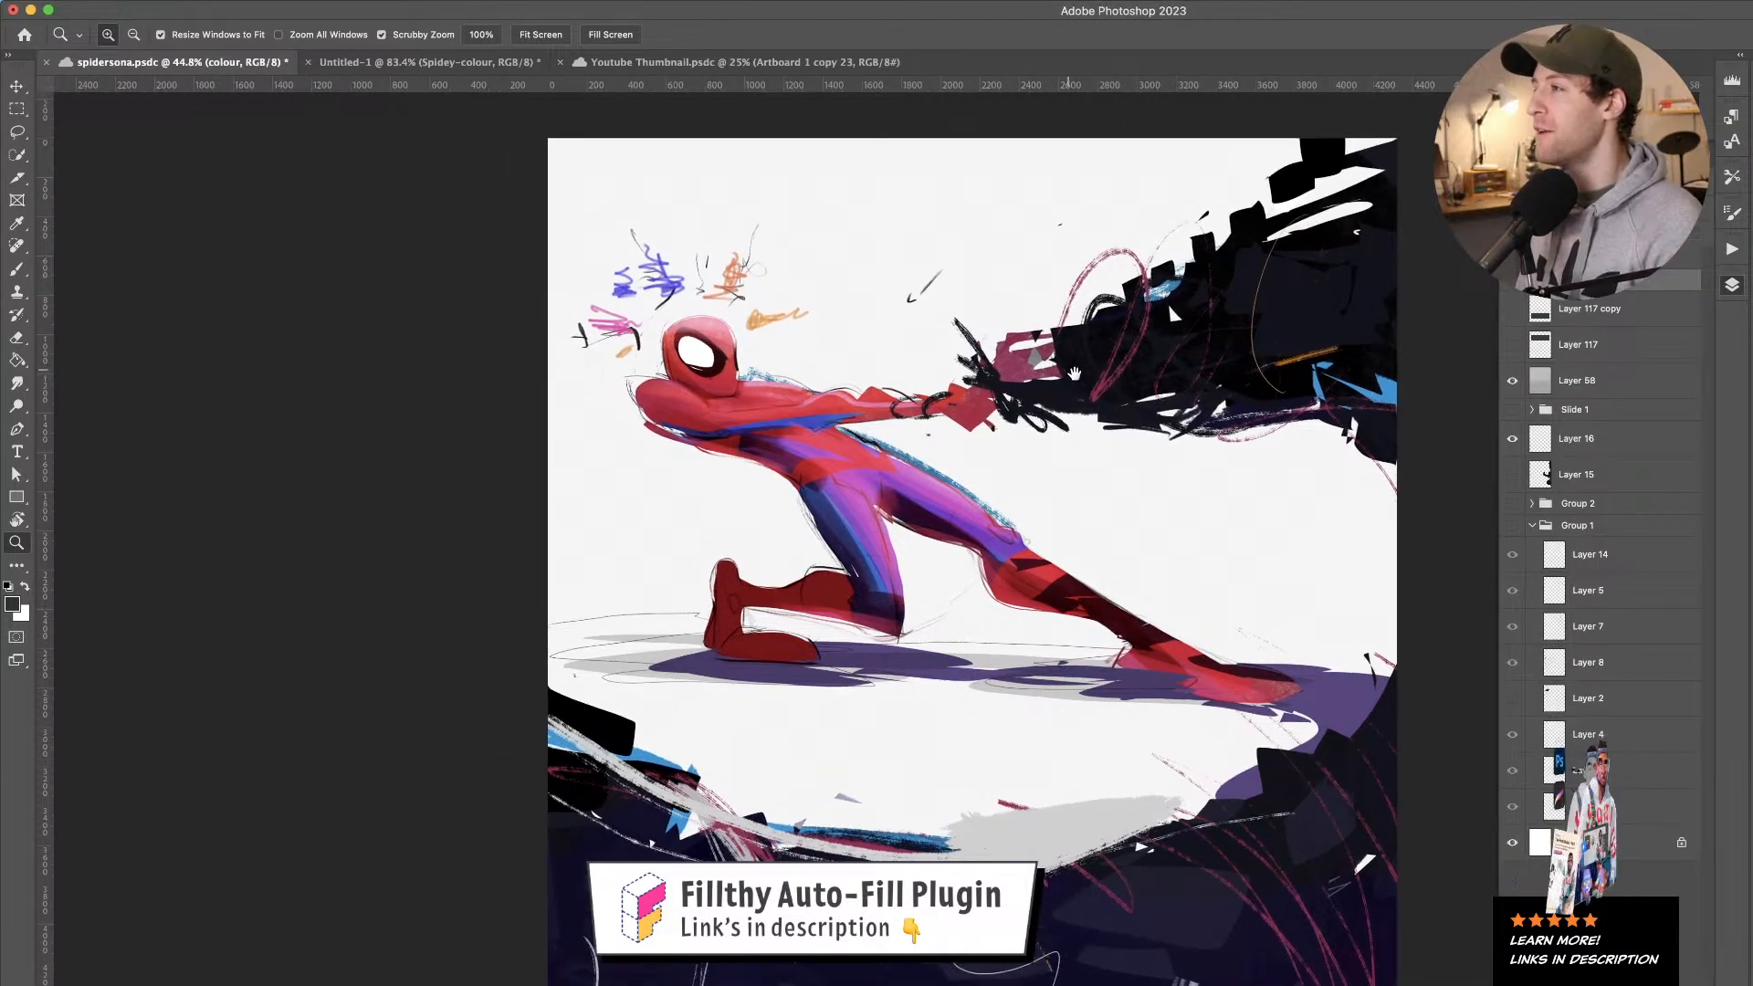
{"action": "left_click_drag", "start_coordinate": [1019, 347], "coordinate": [1172, 260]}
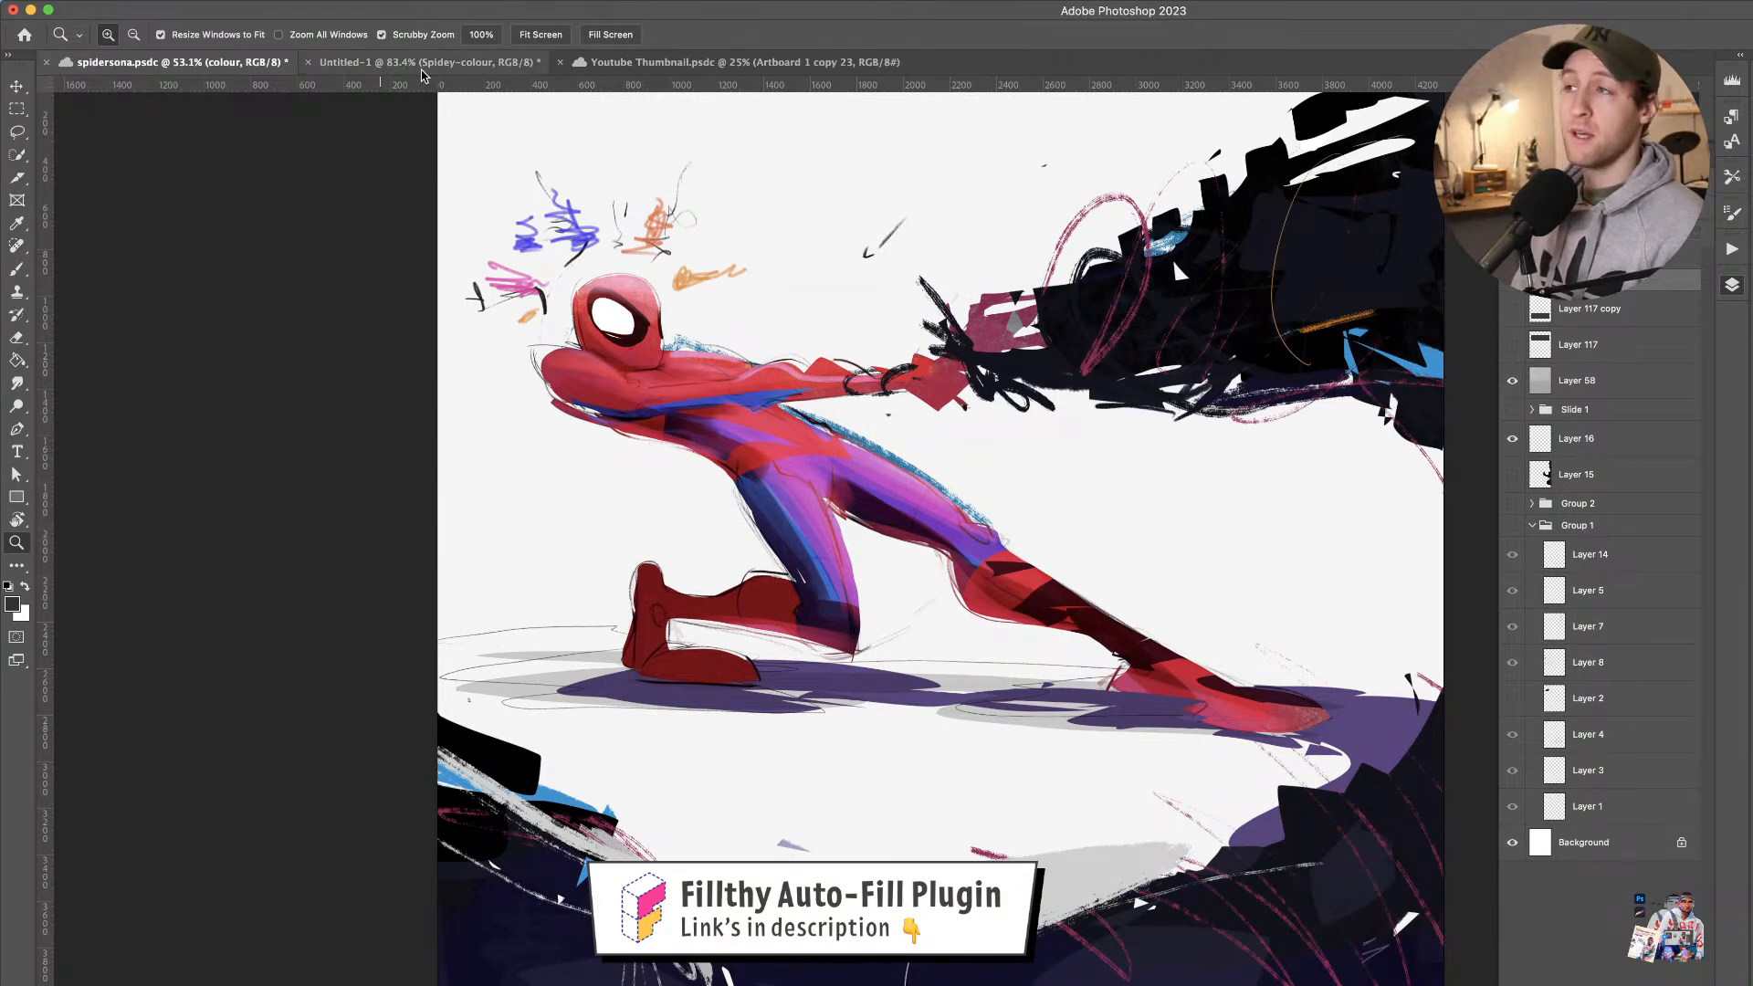
- Create a 4320 x 5400 px document at 300 ppi with a white background and add an empty layer
{"action": "left_click", "coordinate": [137, 0]}
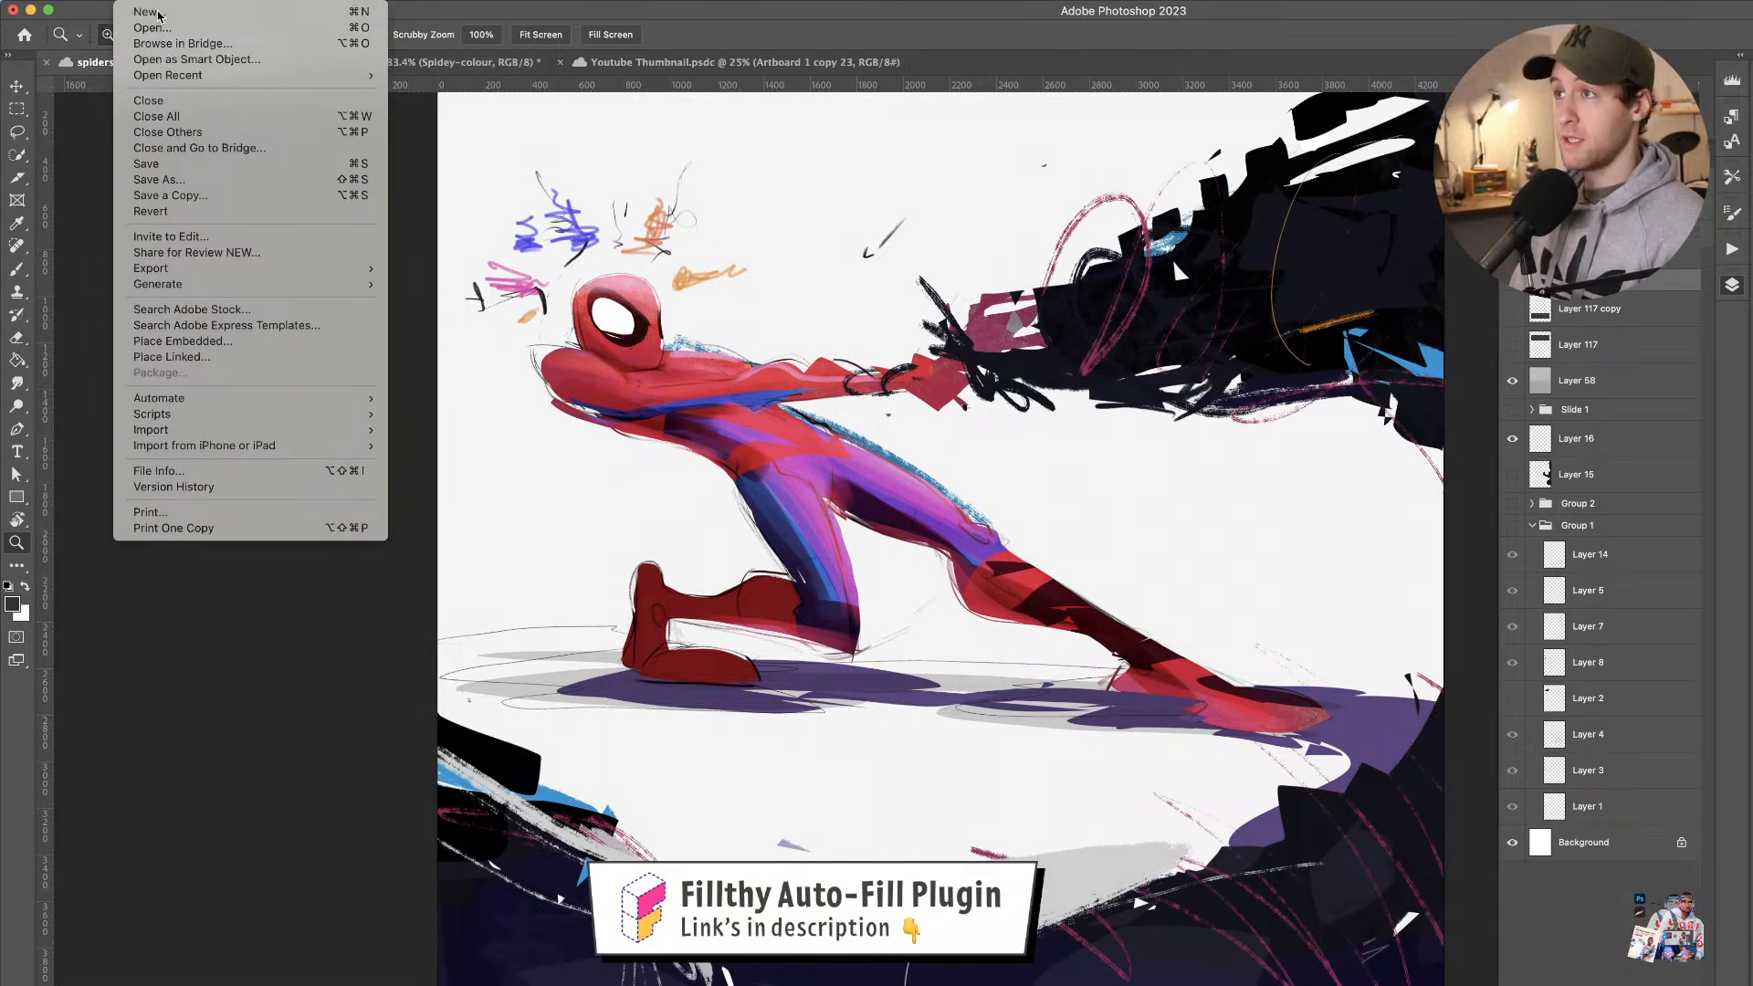
{"action": "left_click", "coordinate": [143, 8]}
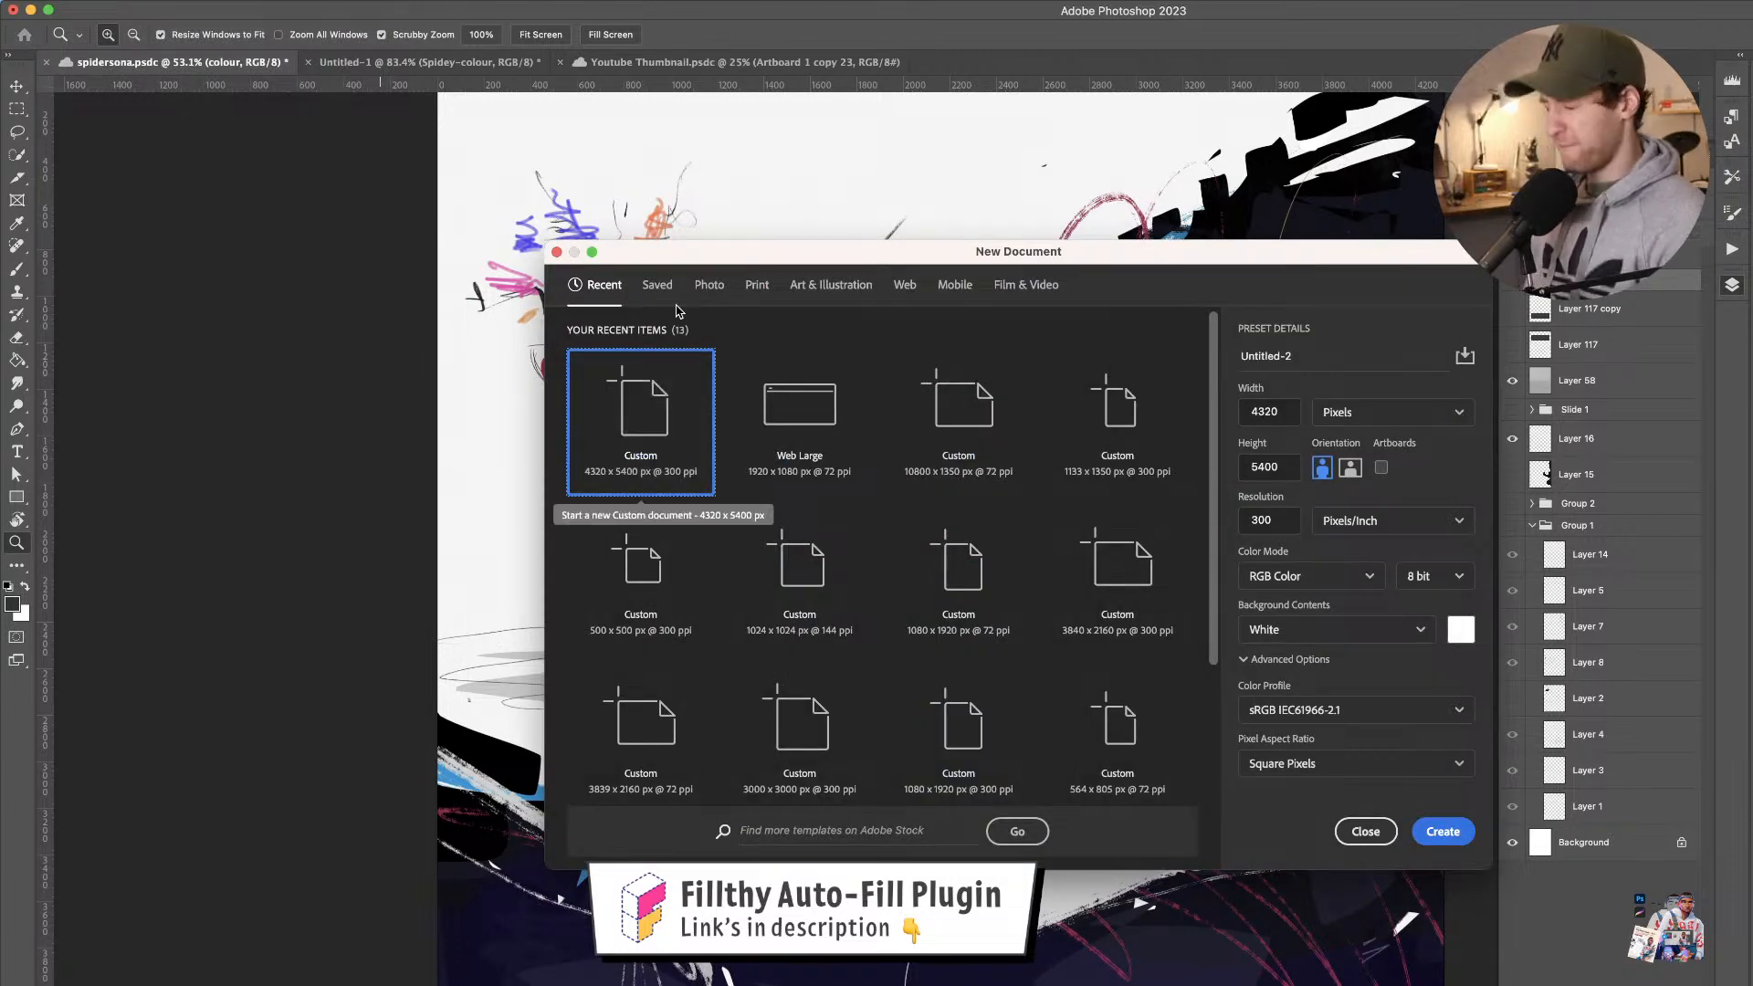
{"action": "left_click", "coordinate": [1443, 827]}
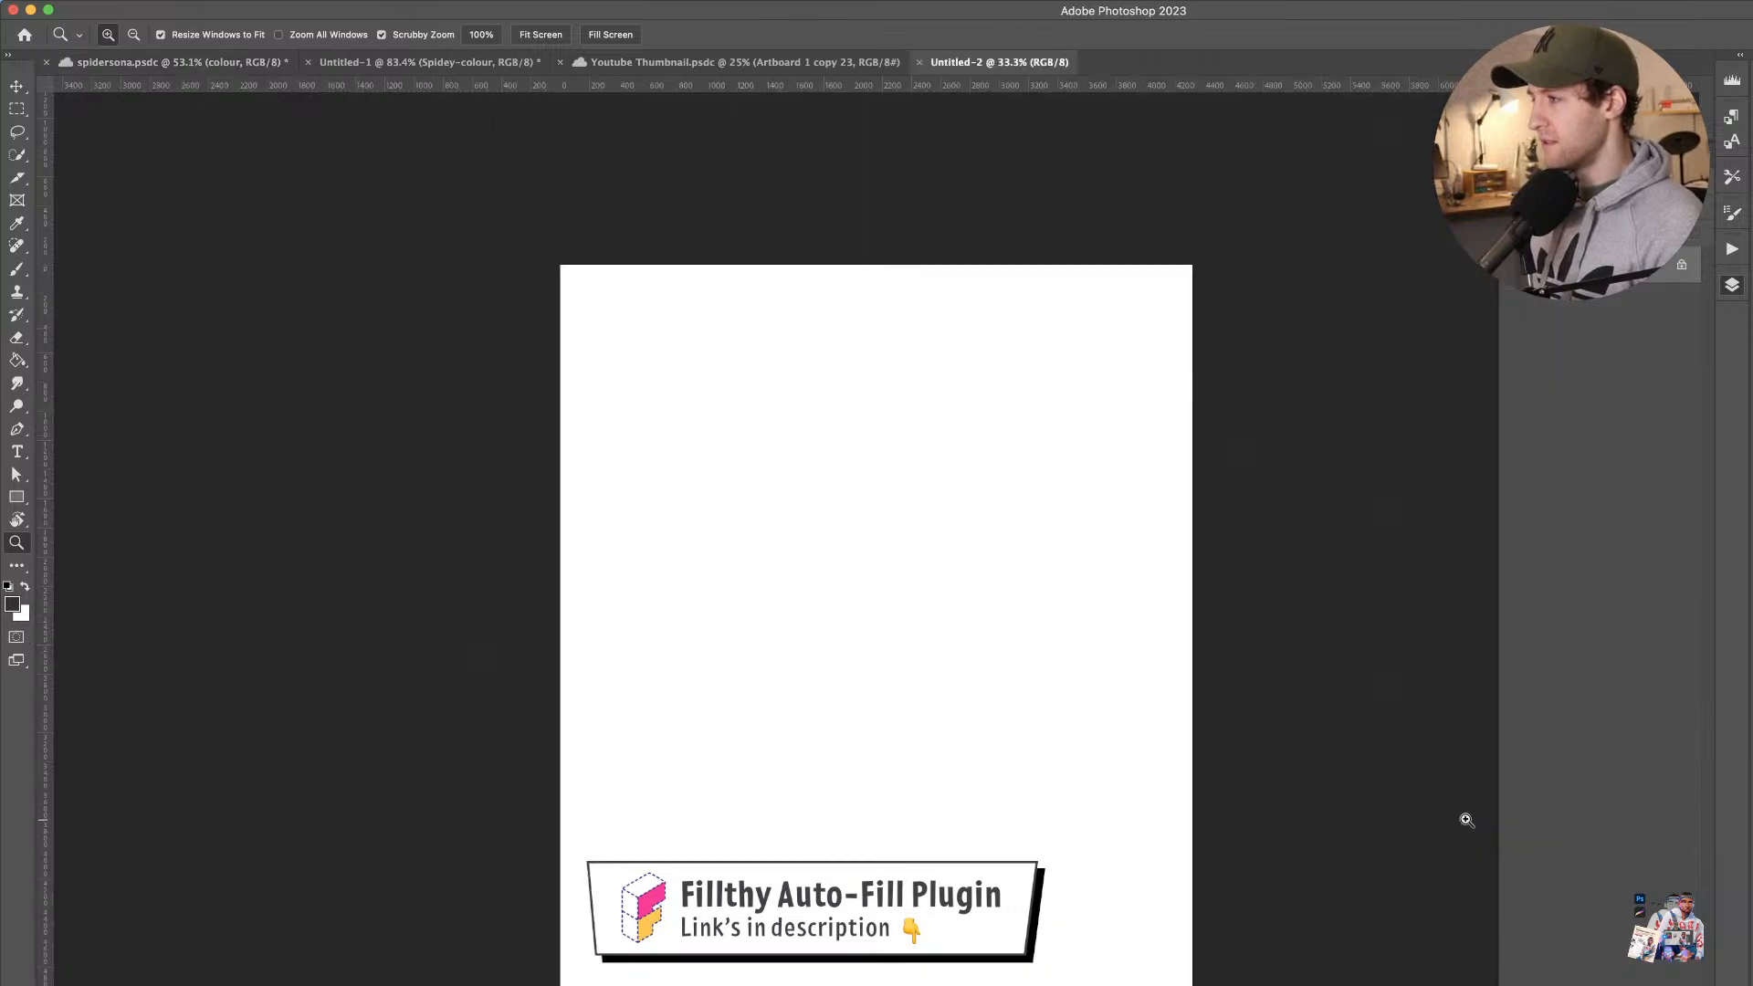
{"action": "left_click", "coordinate": [988, 353]}
{"action": "left_click_drag", "start_coordinate": [994, 352], "coordinate": [1001, 367]}
{"action": "left_click_drag", "start_coordinate": [1001, 367], "coordinate": [1064, 264]}
{"action": "left_click_drag", "start_coordinate": [892, 258], "coordinate": [872, 258]}
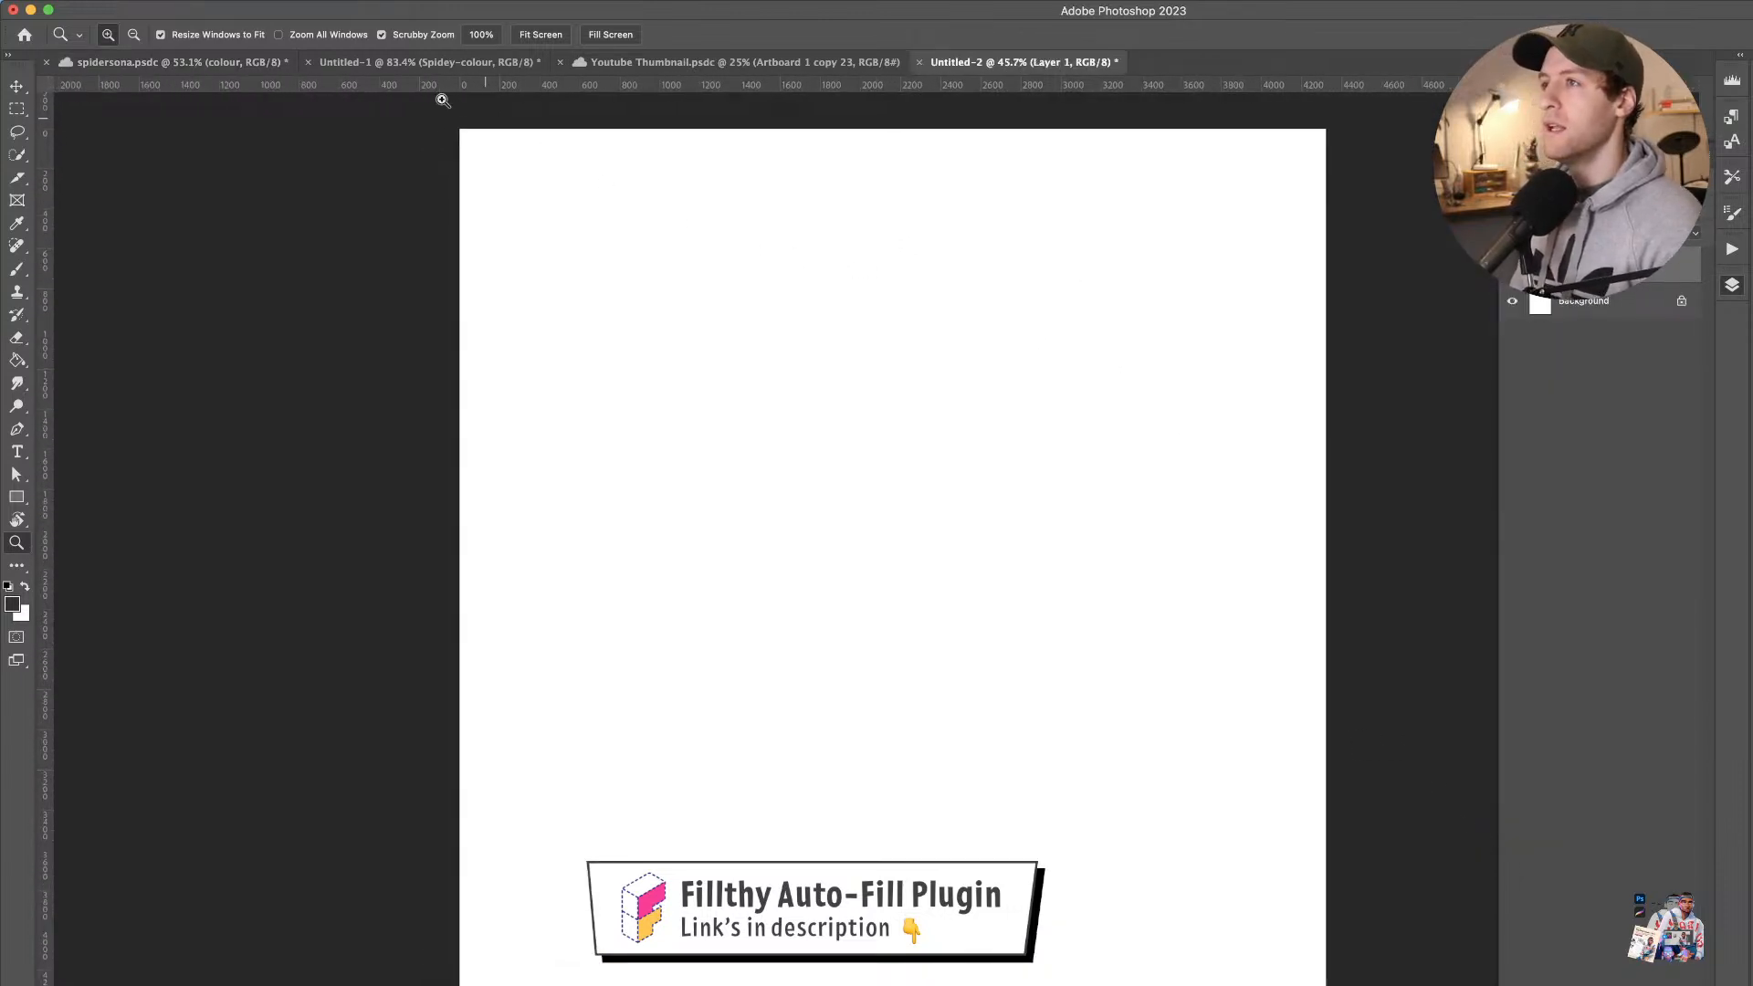
- Capture the portrait page of spidersona.psdc as a screenshot and float it beside the canvas as a reference
{"action": "left_click", "coordinate": [243, 66]}
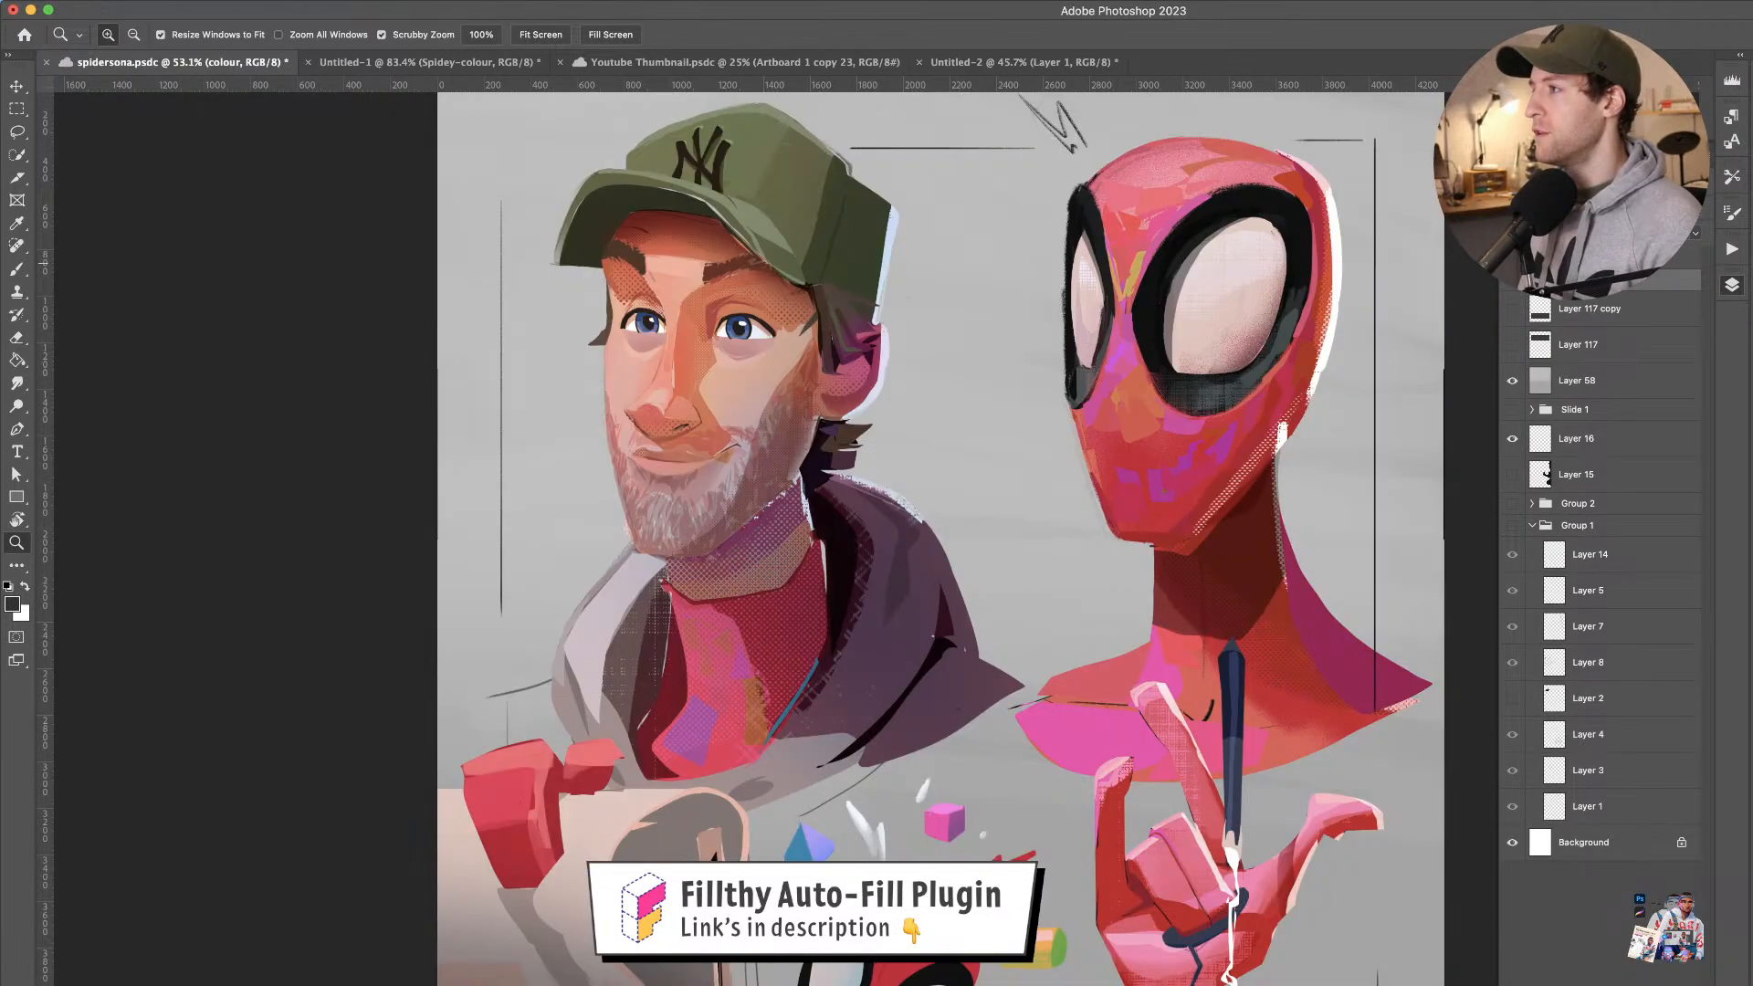
{"action": "scroll", "coordinate": [1120, 412], "scroll_direction": "down", "scroll_amount": 3}
{"action": "scroll", "coordinate": [1121, 413], "scroll_direction": "up", "scroll_amount": 2}
{"action": "left_click_drag", "start_coordinate": [1120, 413], "coordinate": [1106, 416]}
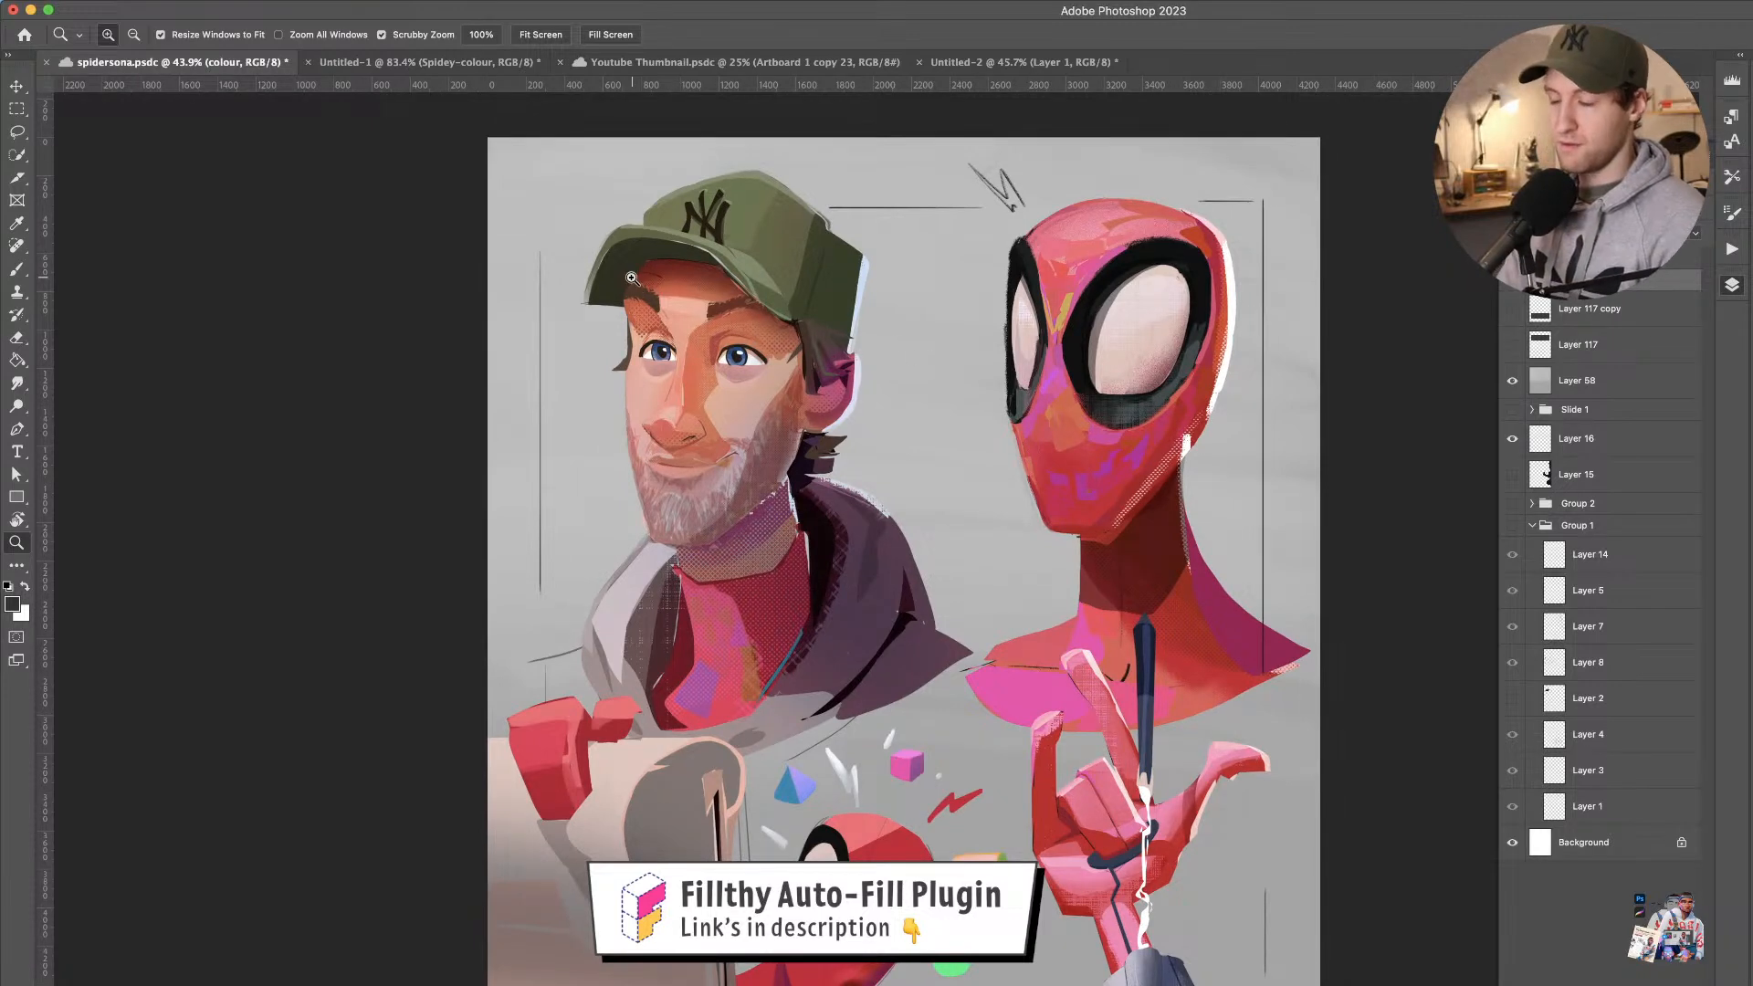
{"action": "key", "text": "shift+super+4"}
{"action": "left_click_drag", "start_coordinate": [496, 147], "coordinate": [1315, 985]}
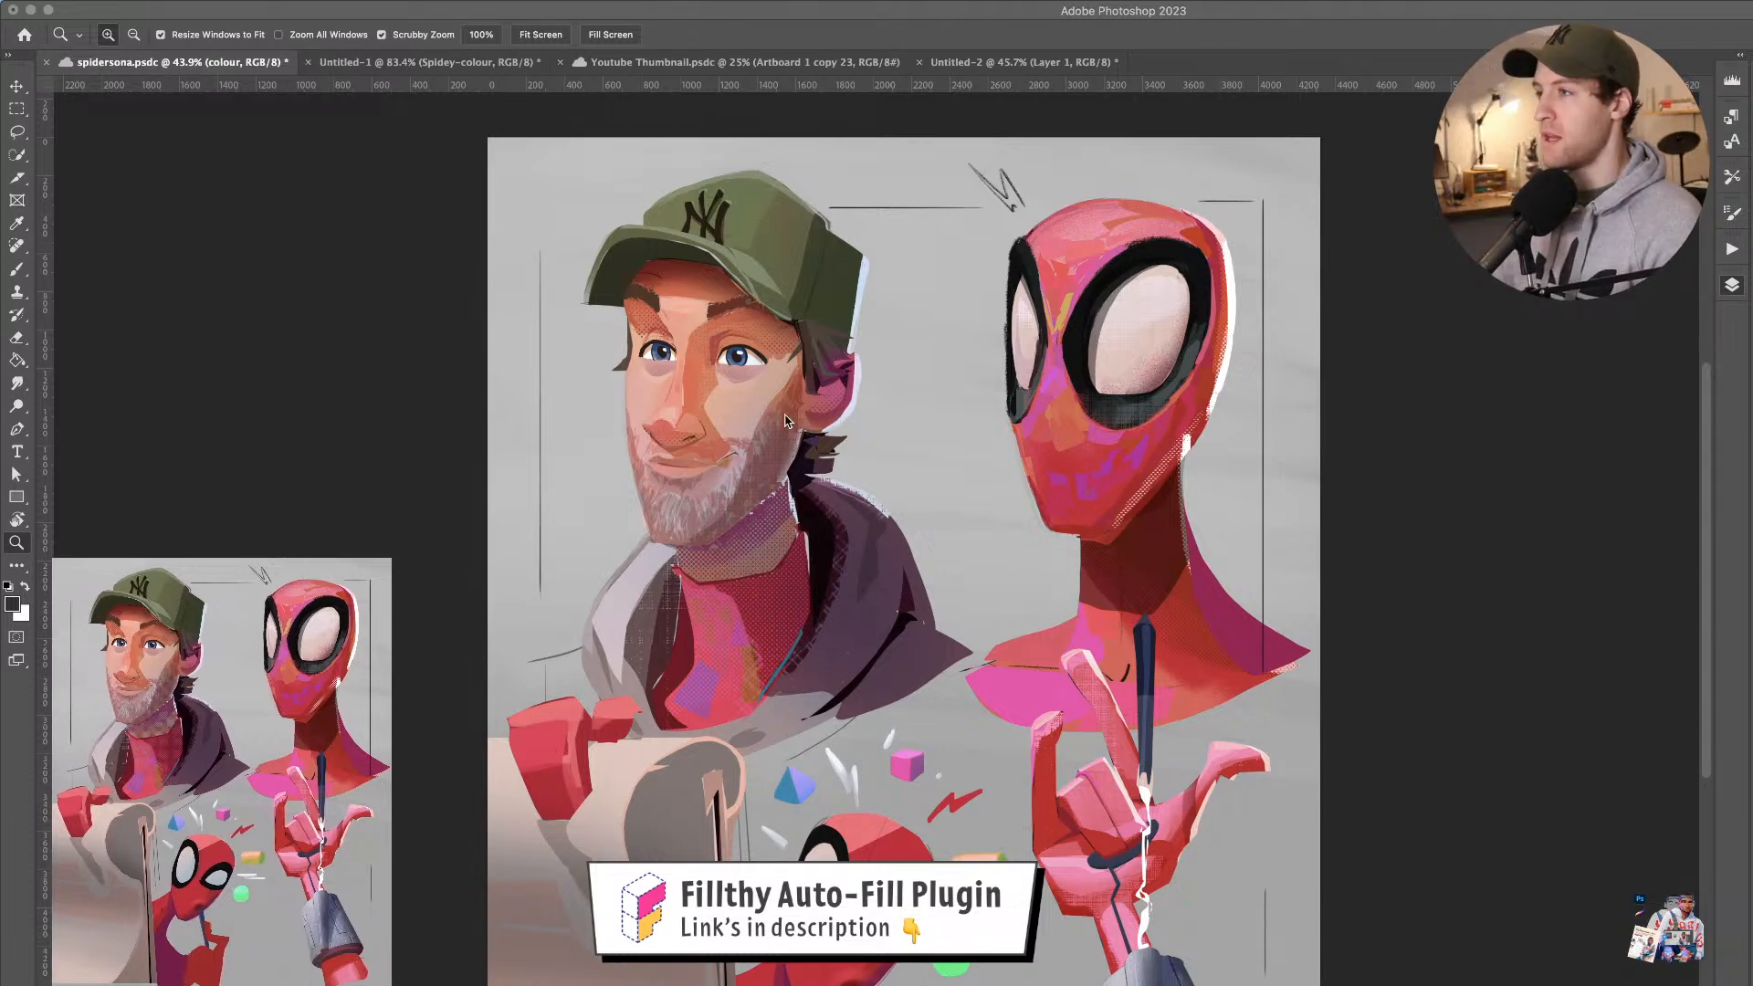
{"action": "left_click", "coordinate": [964, 393]}
{"action": "left_click_drag", "start_coordinate": [964, 394], "coordinate": [982, 454]}
- Add the text "Working on this after warm ups!" to the middle of the Untitled-2 canvas
{"action": "key", "text": "t"}
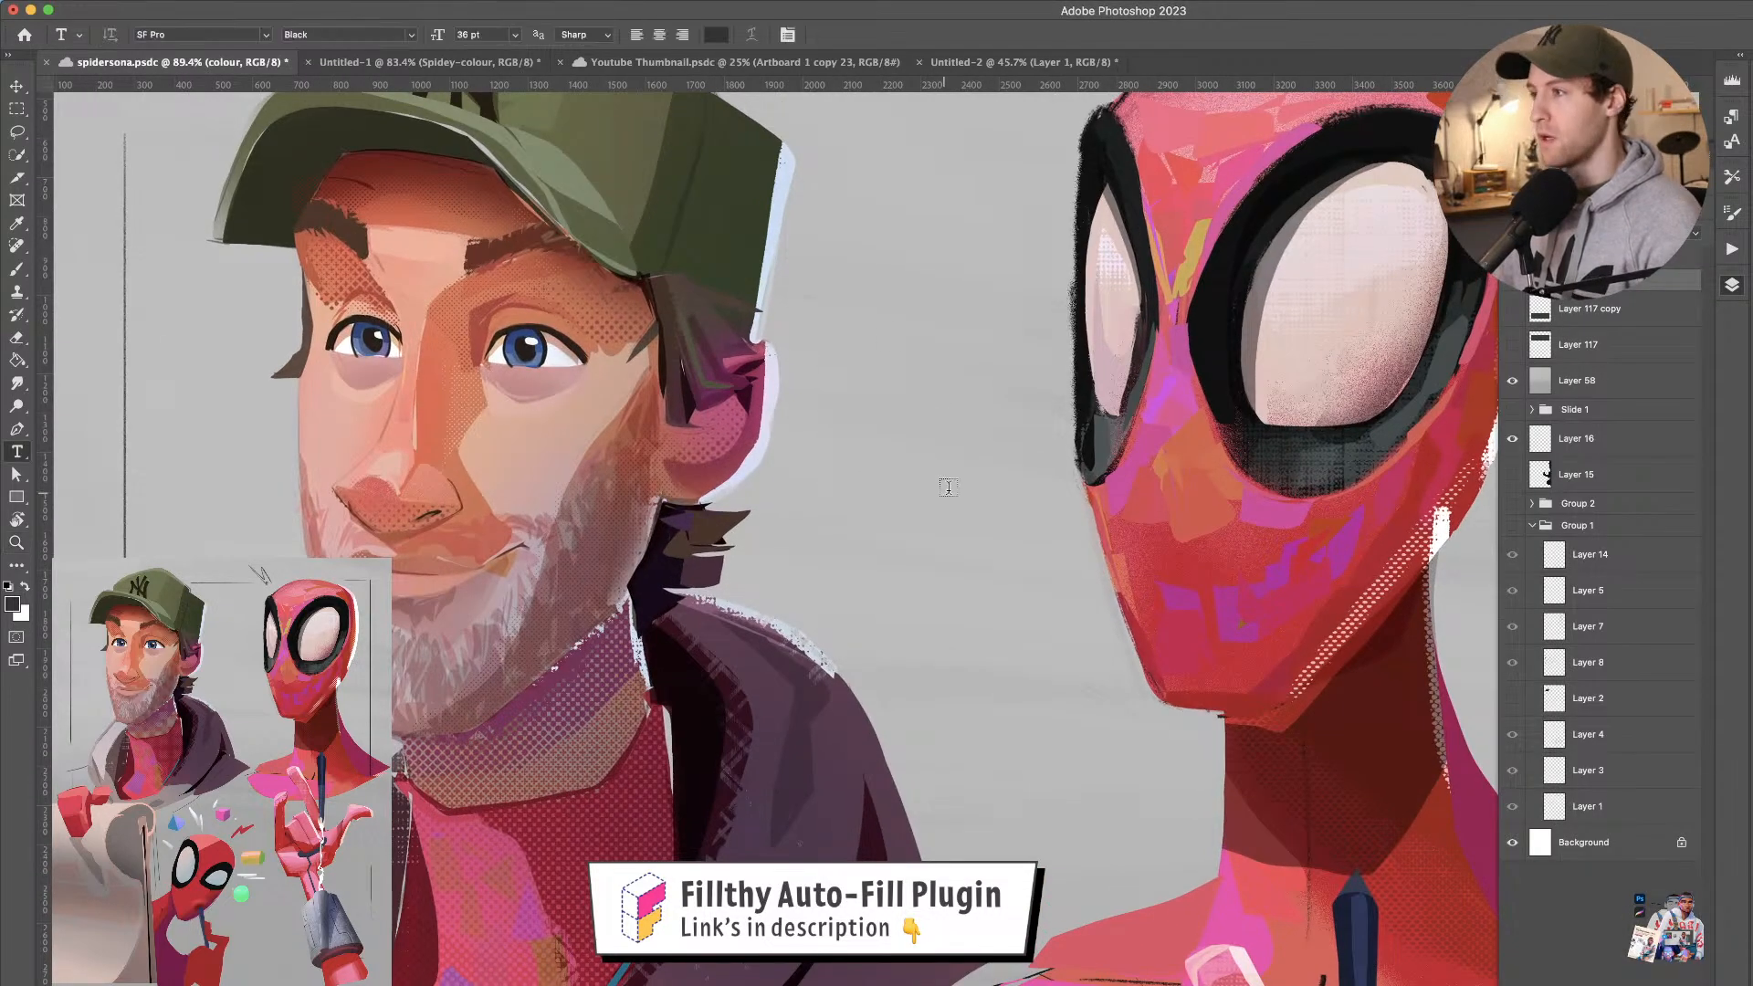
{"action": "left_click", "coordinate": [957, 65]}
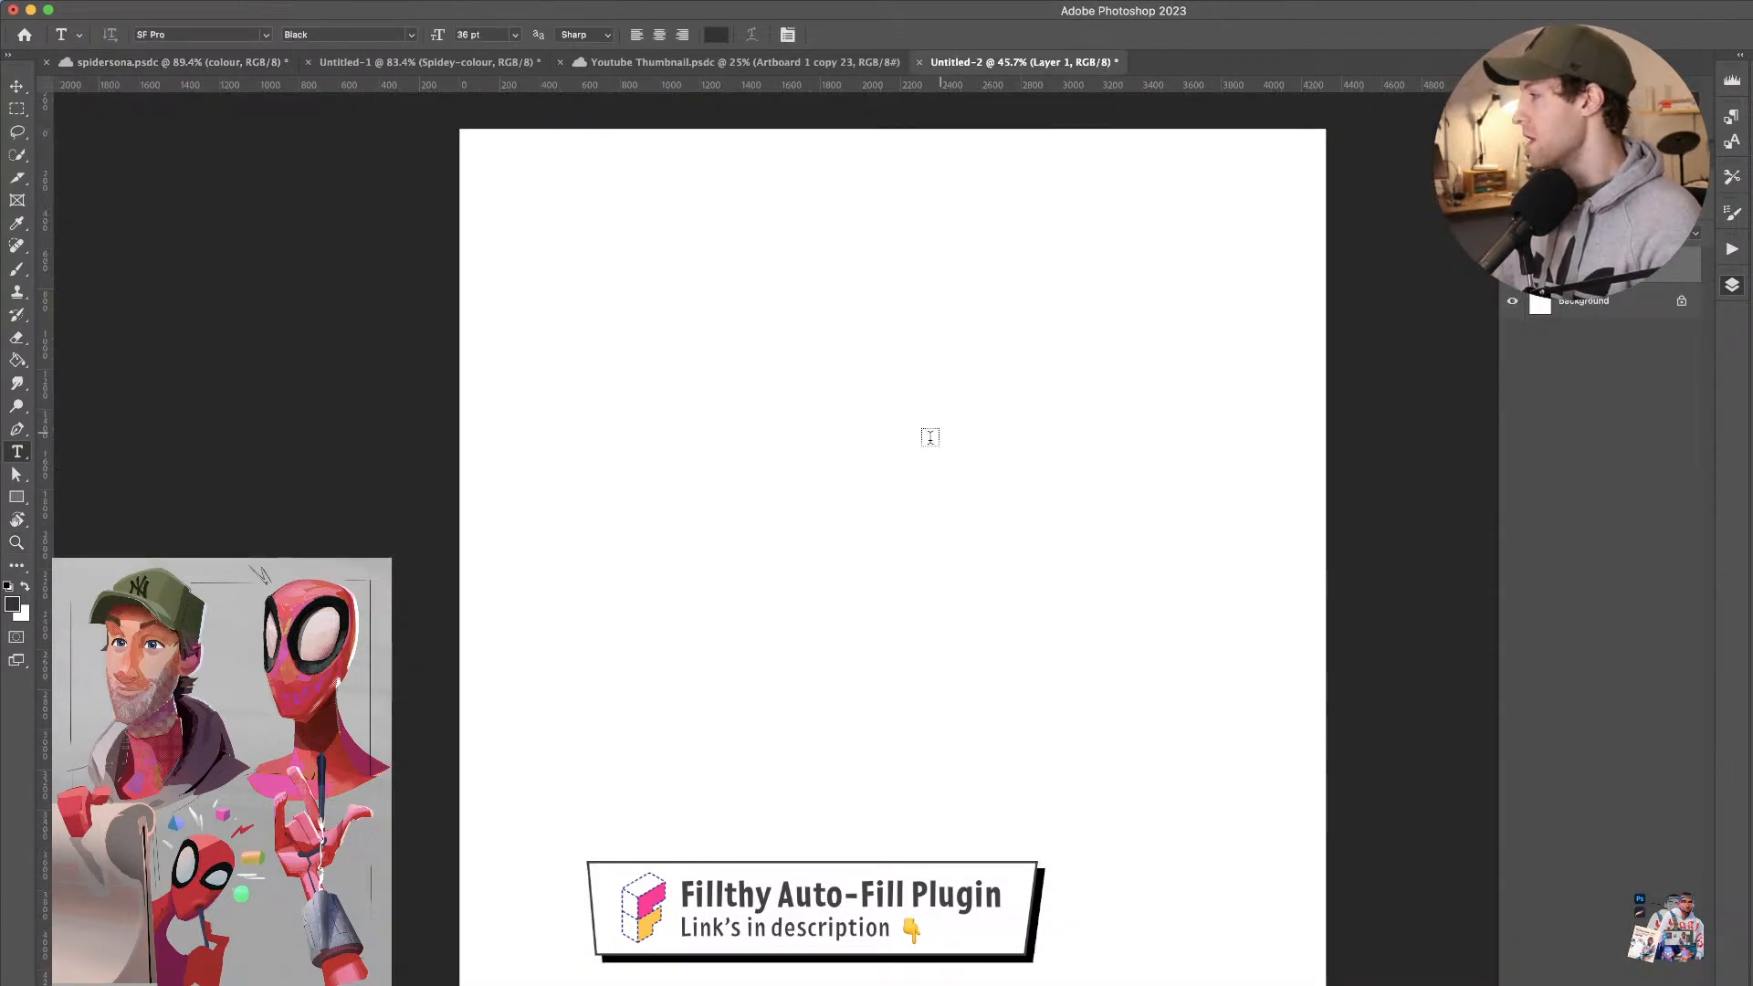
{"action": "left_click", "coordinate": [739, 541]}
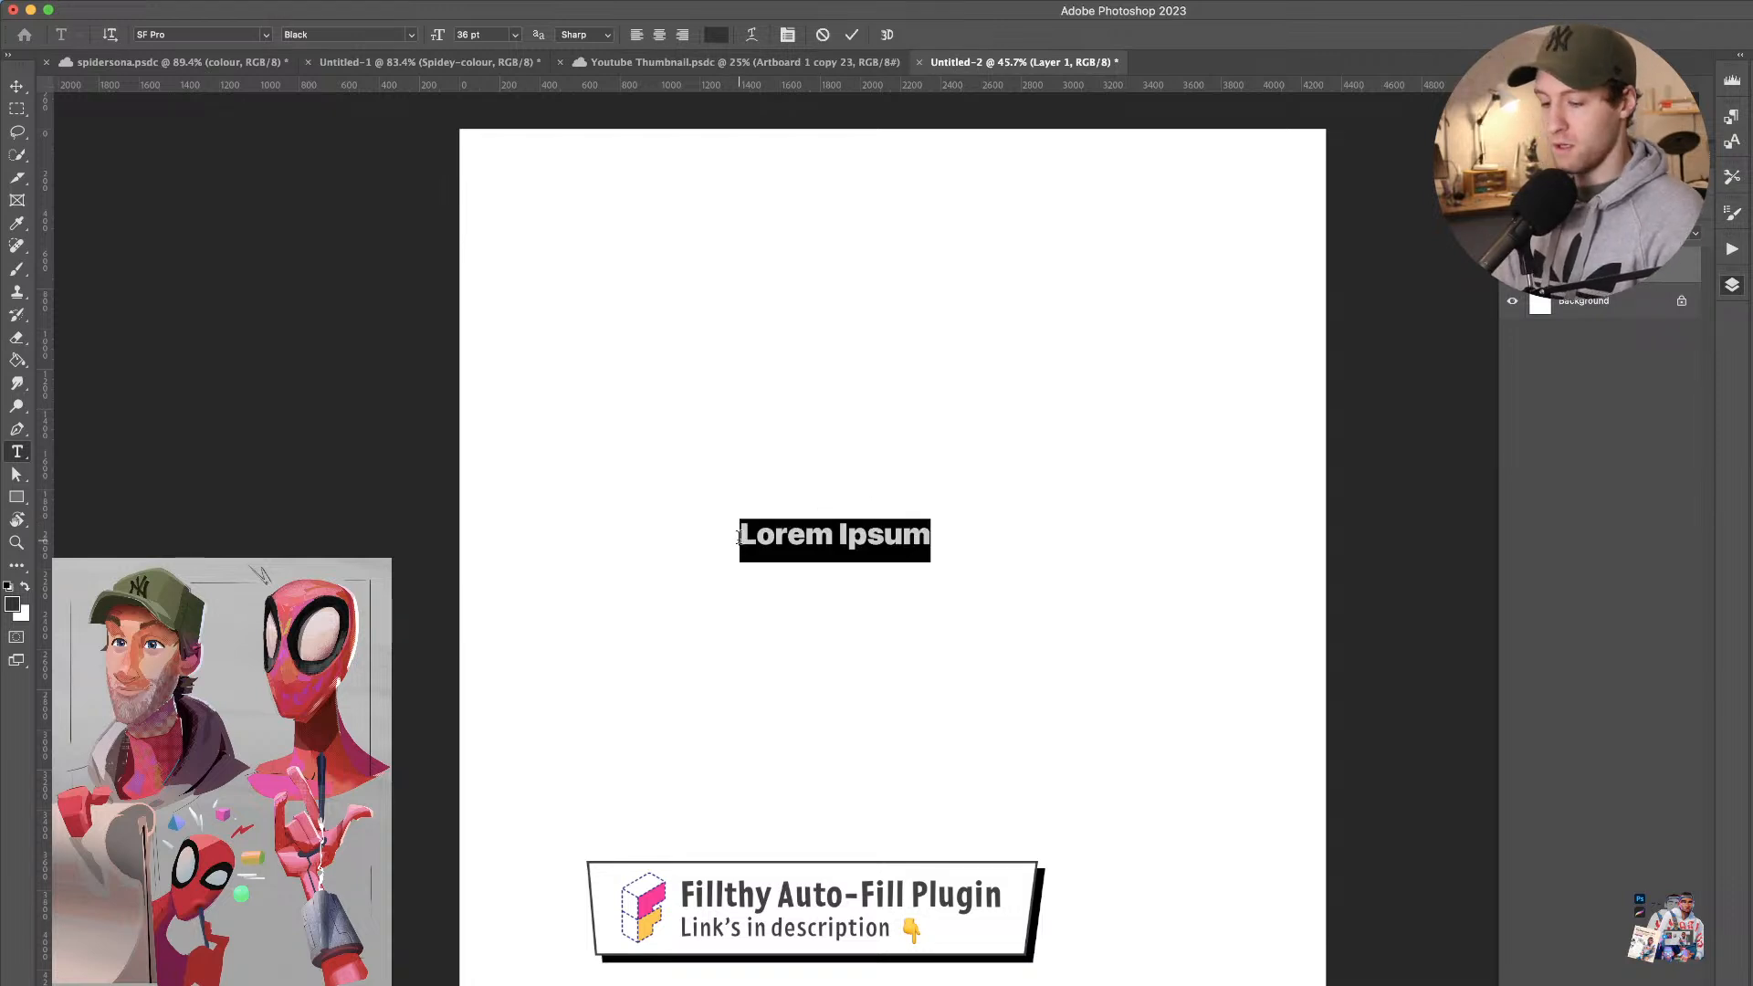
{"action": "type", "text": "Wok"}
{"action": "key", "text": "BackSpace"}
{"action": "type", "text": "rking "}
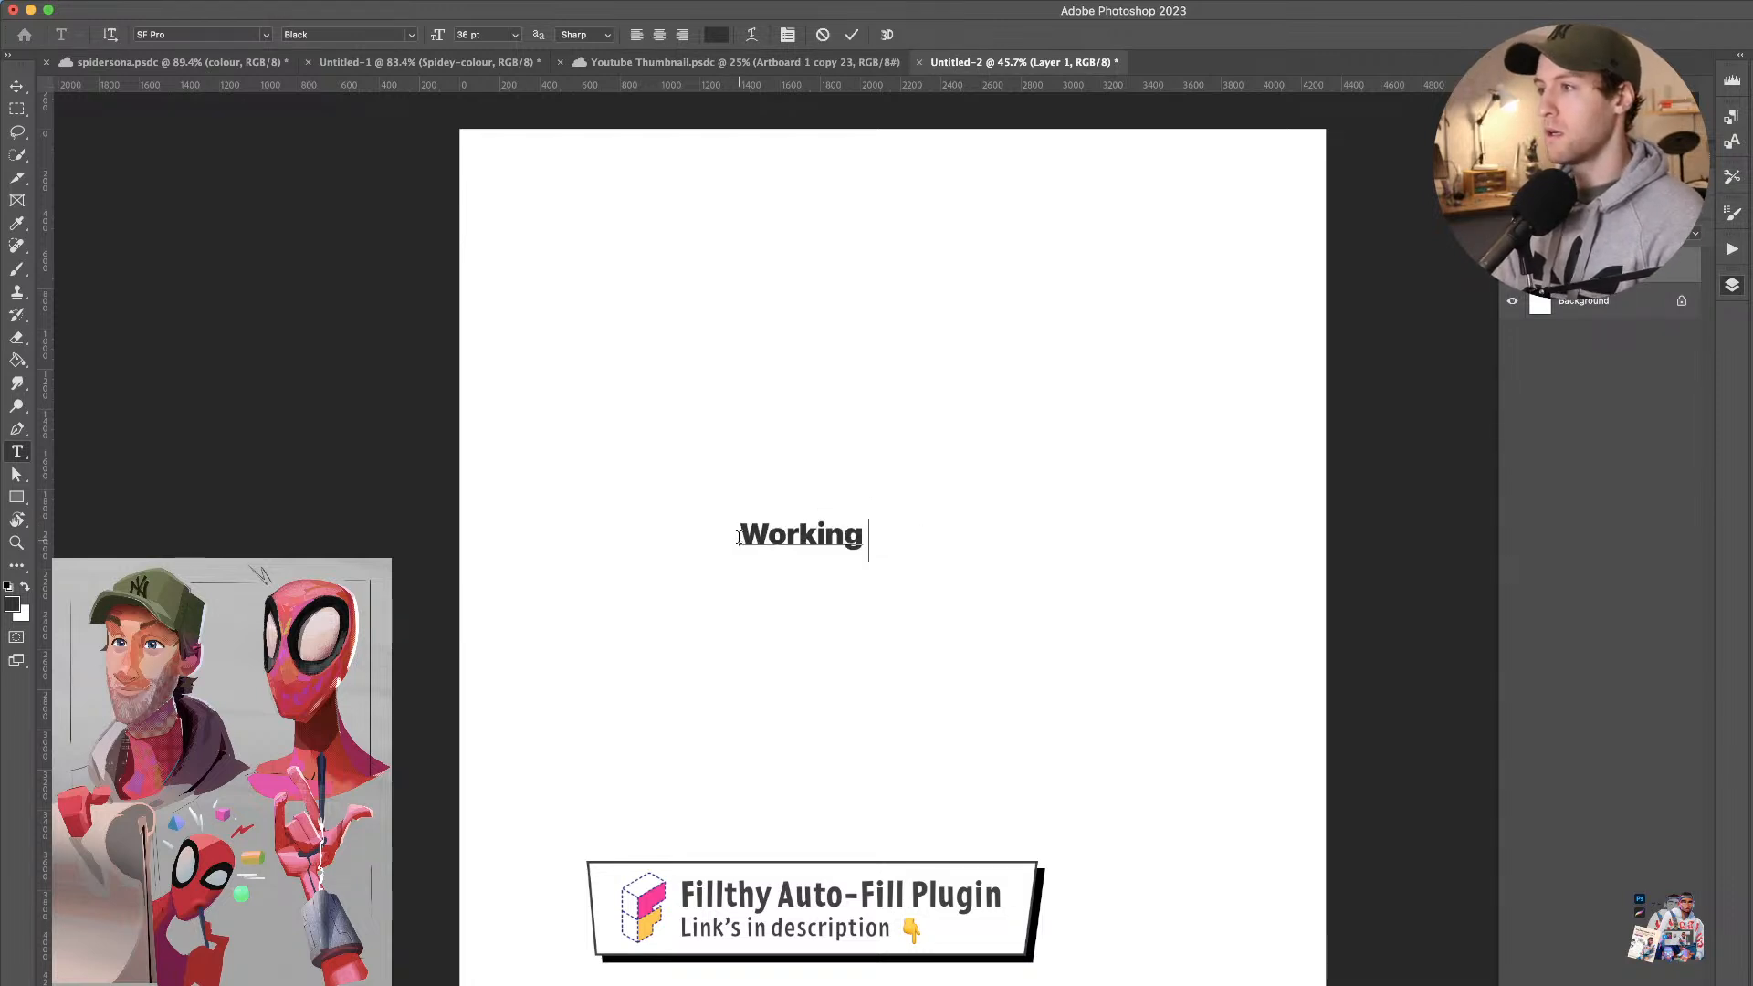
{"action": "type", "text": "on this"}
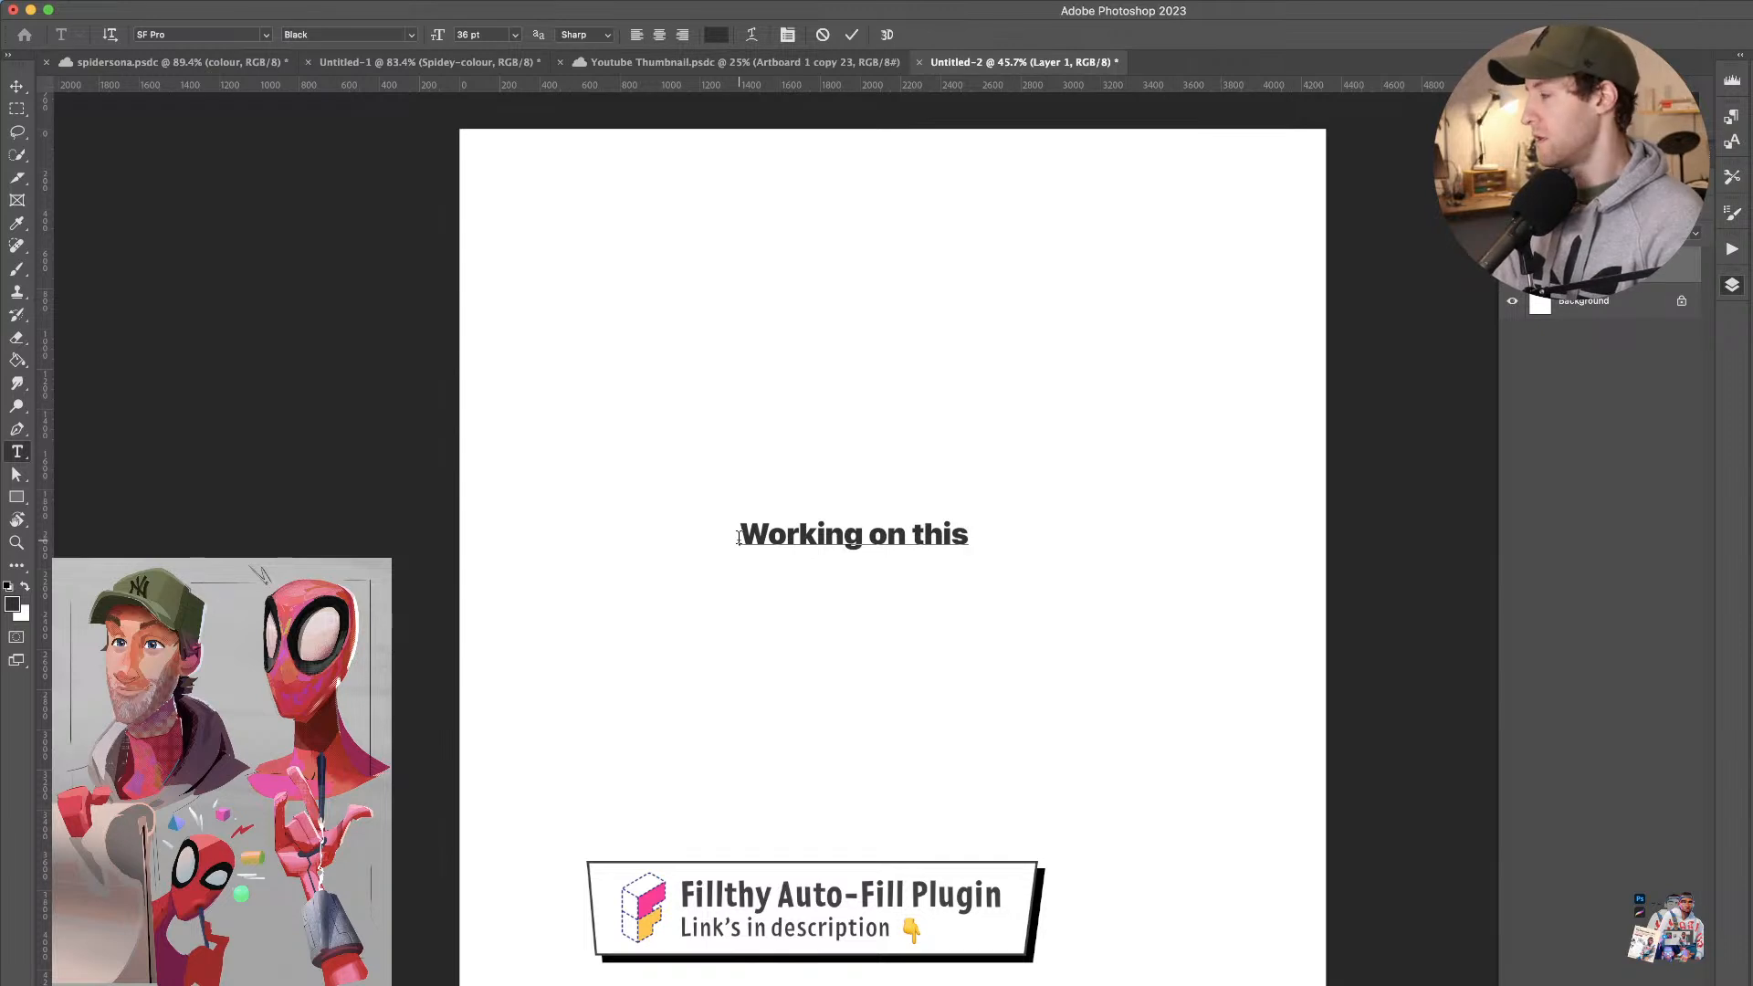
{"action": "type", "text": " after "}
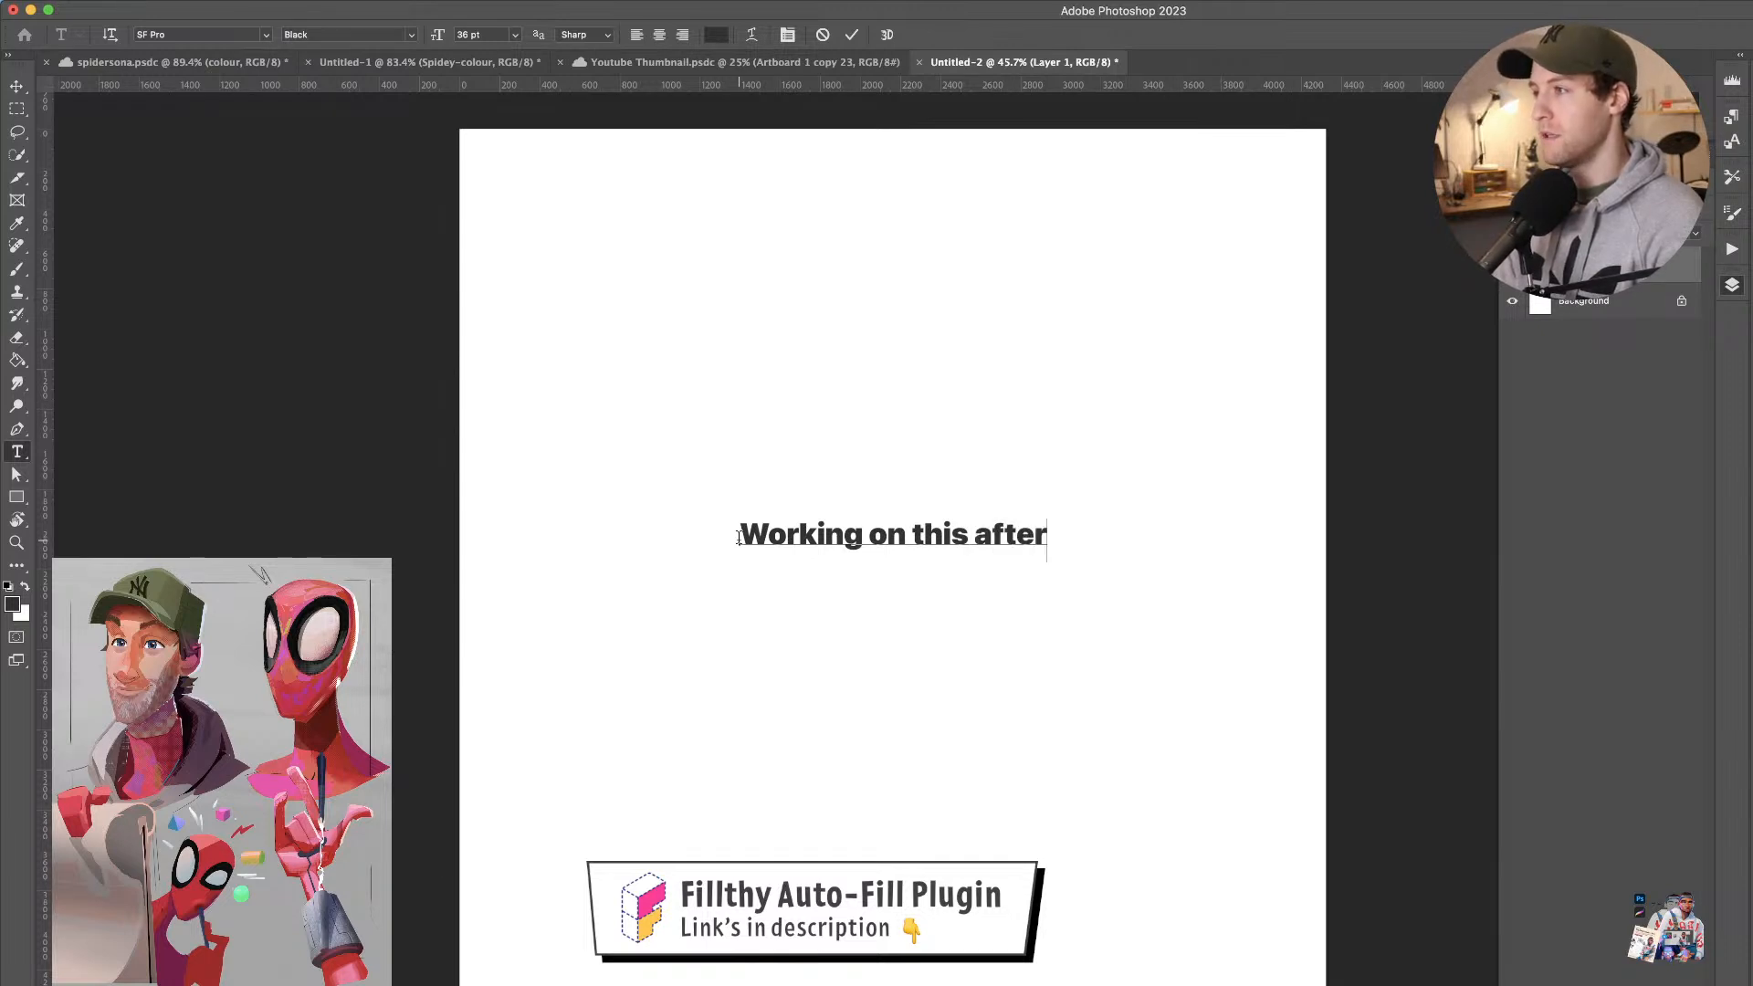
{"action": "type", "text": "warm ups!"}
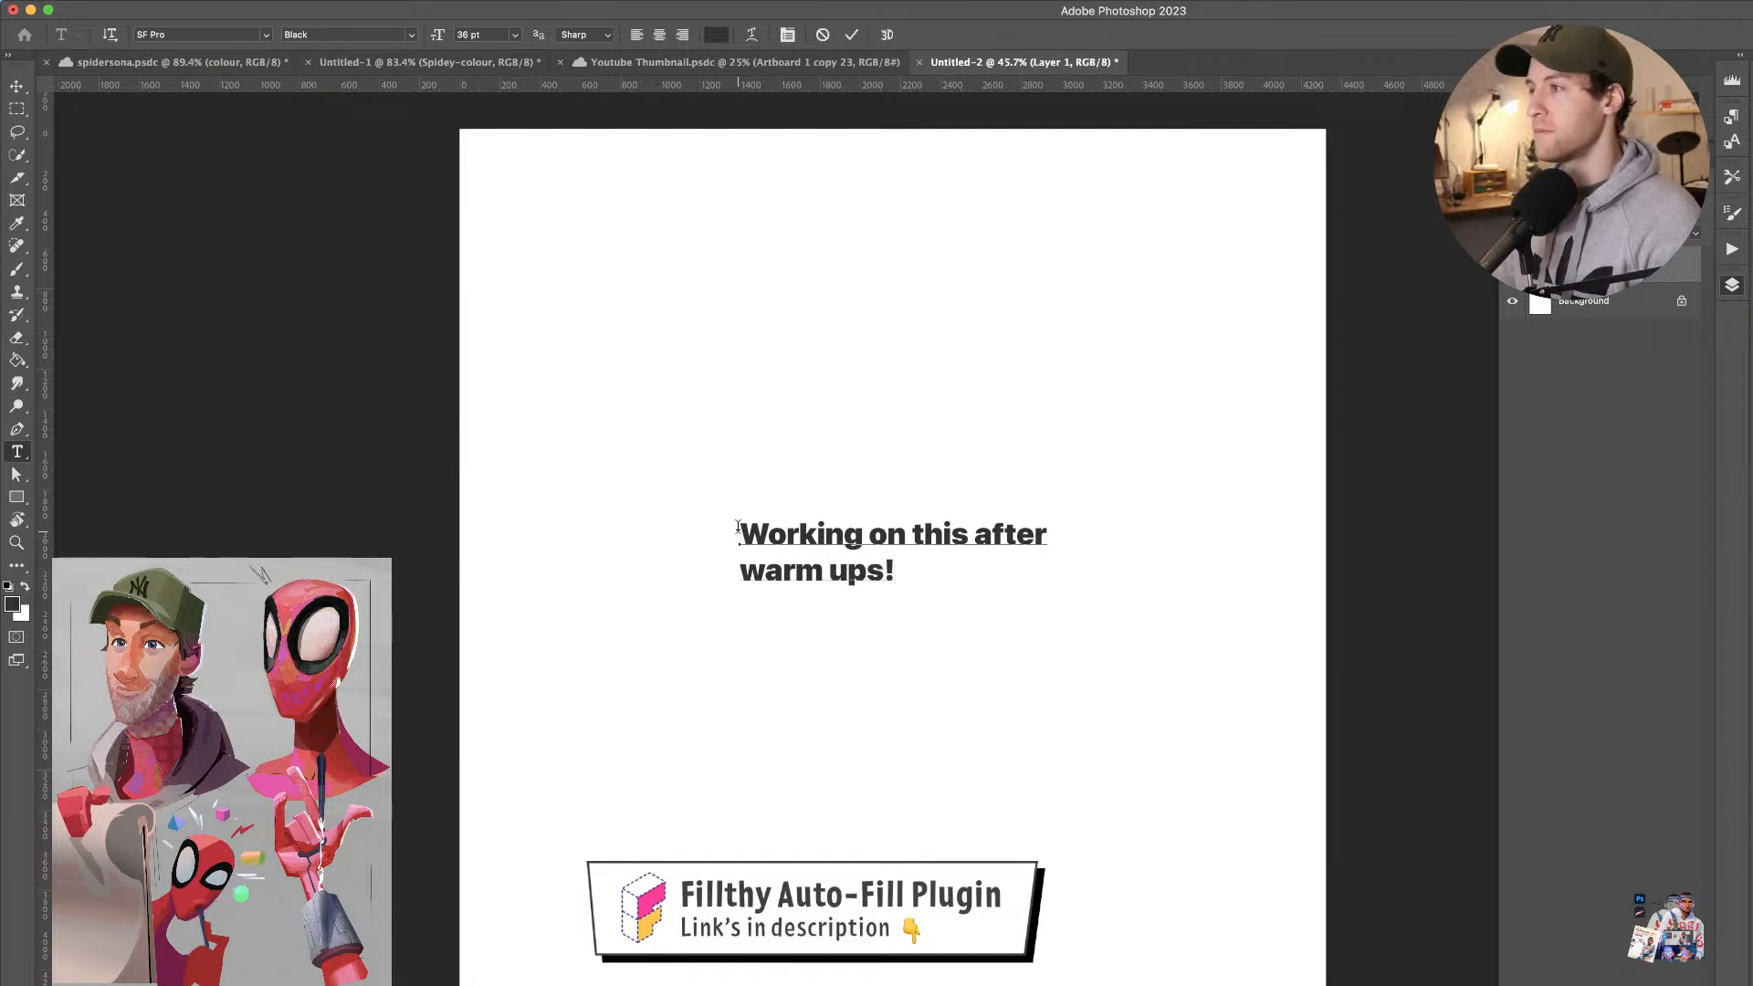
{"action": "left_click", "coordinate": [17, 86]}
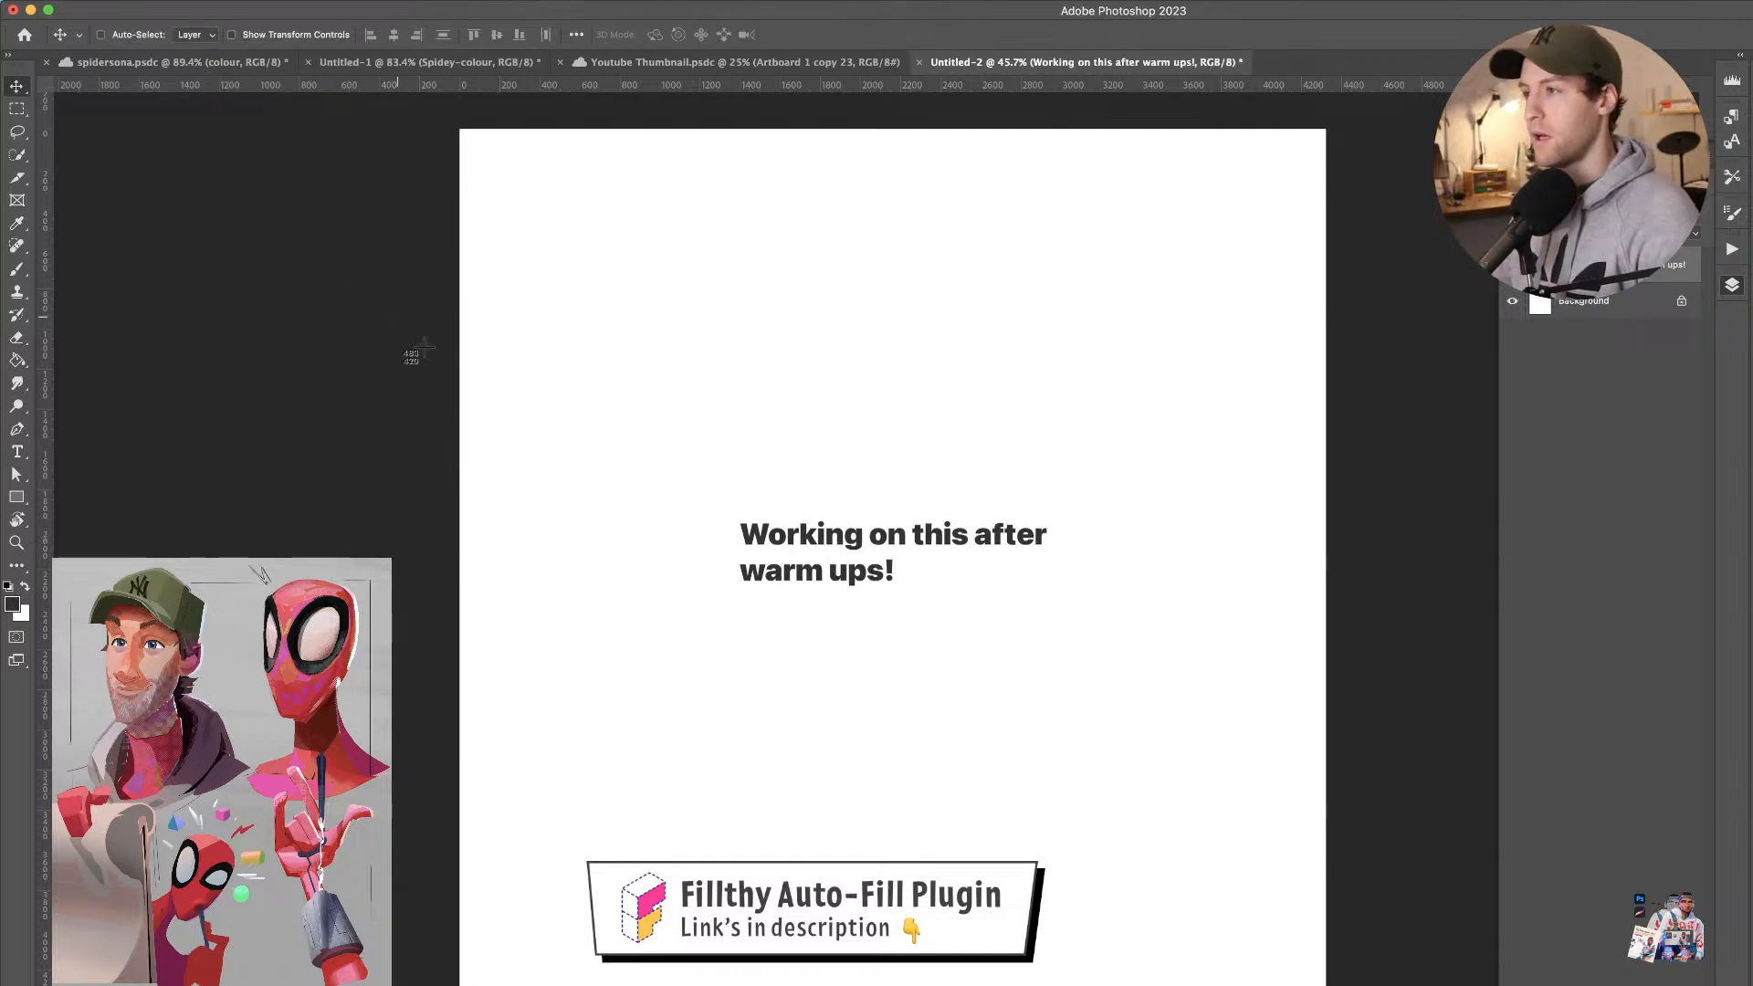
- Capture the text as a floating note above the reference image and delete the text layer from the canvas
{"action": "left_click_drag", "start_coordinate": [726, 510], "coordinate": [1070, 607]}
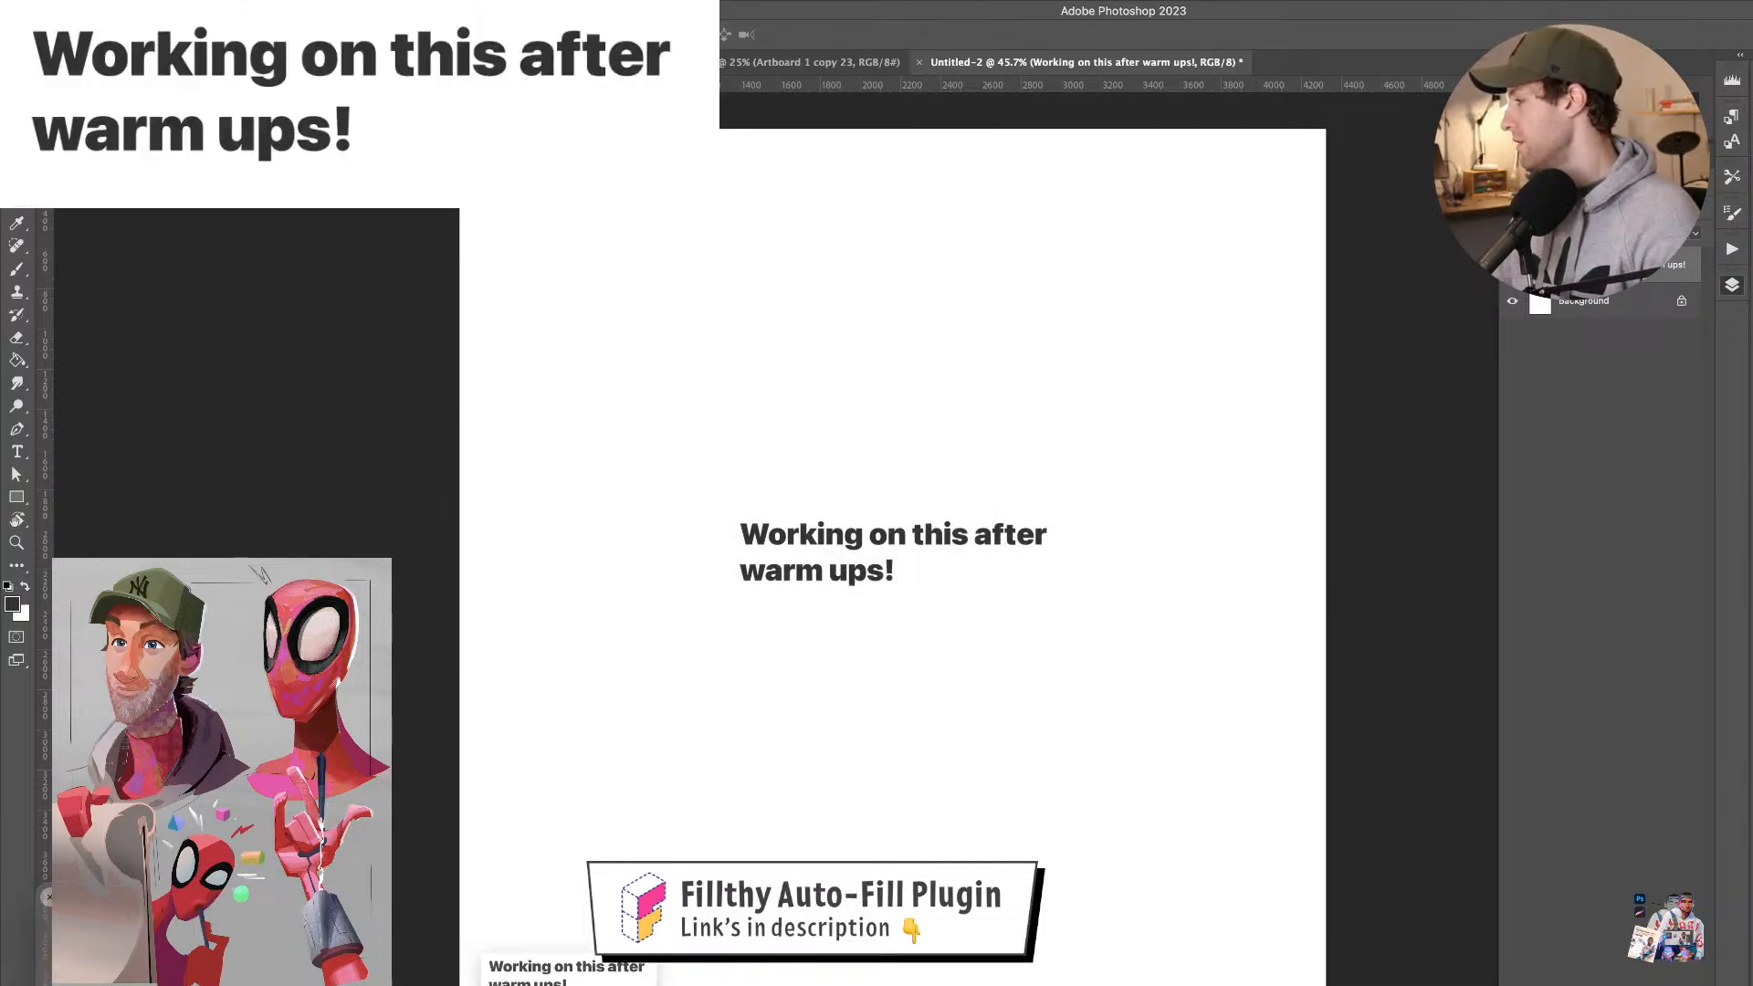
{"action": "key", "text": "super+Tab"}
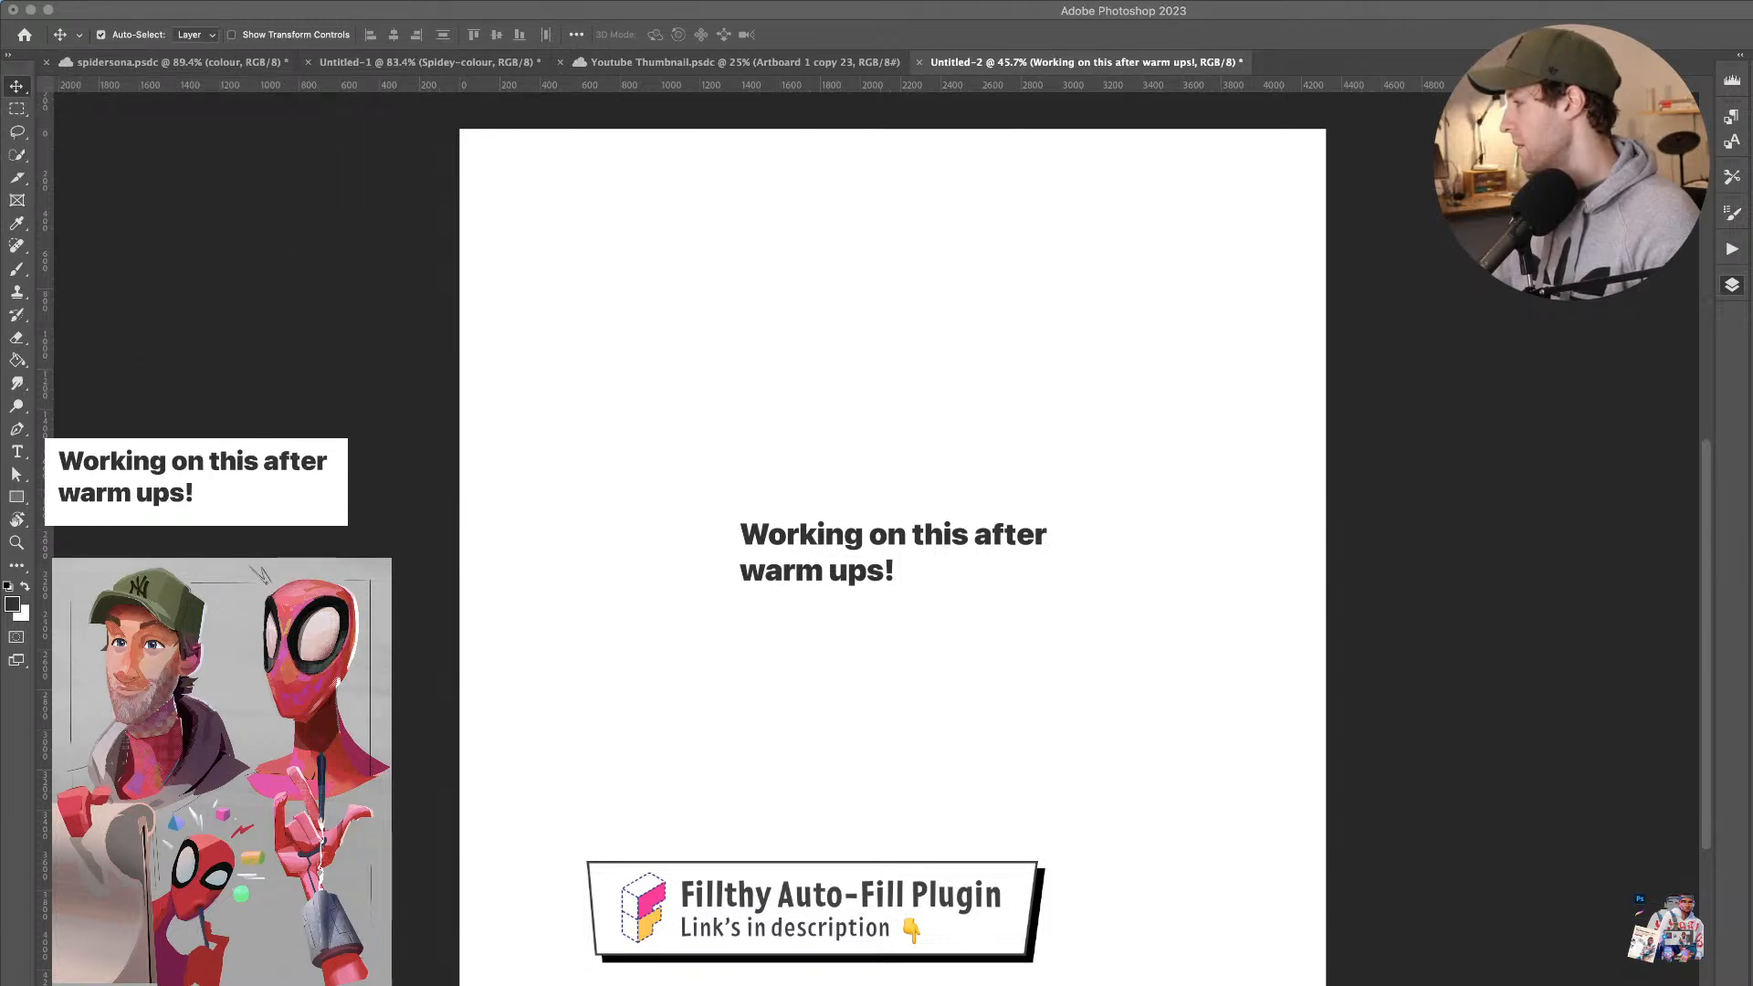
{"action": "left_click", "coordinate": [1032, 533]}
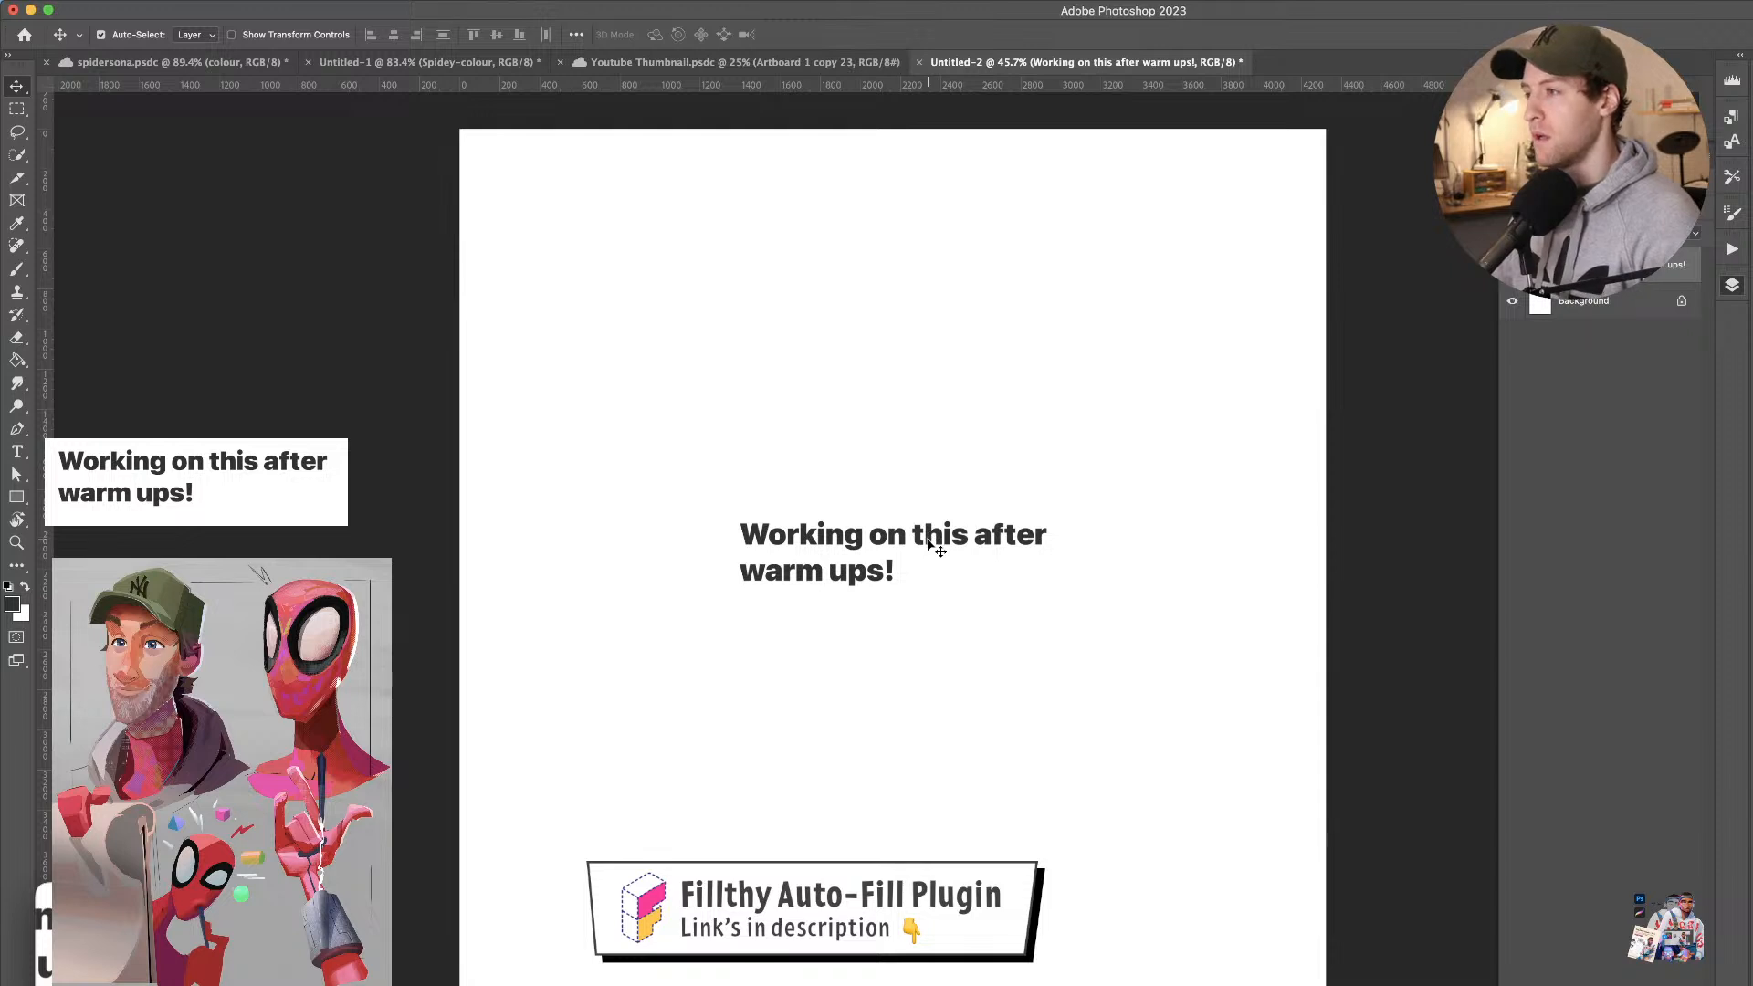
{"action": "key", "text": "Delete"}
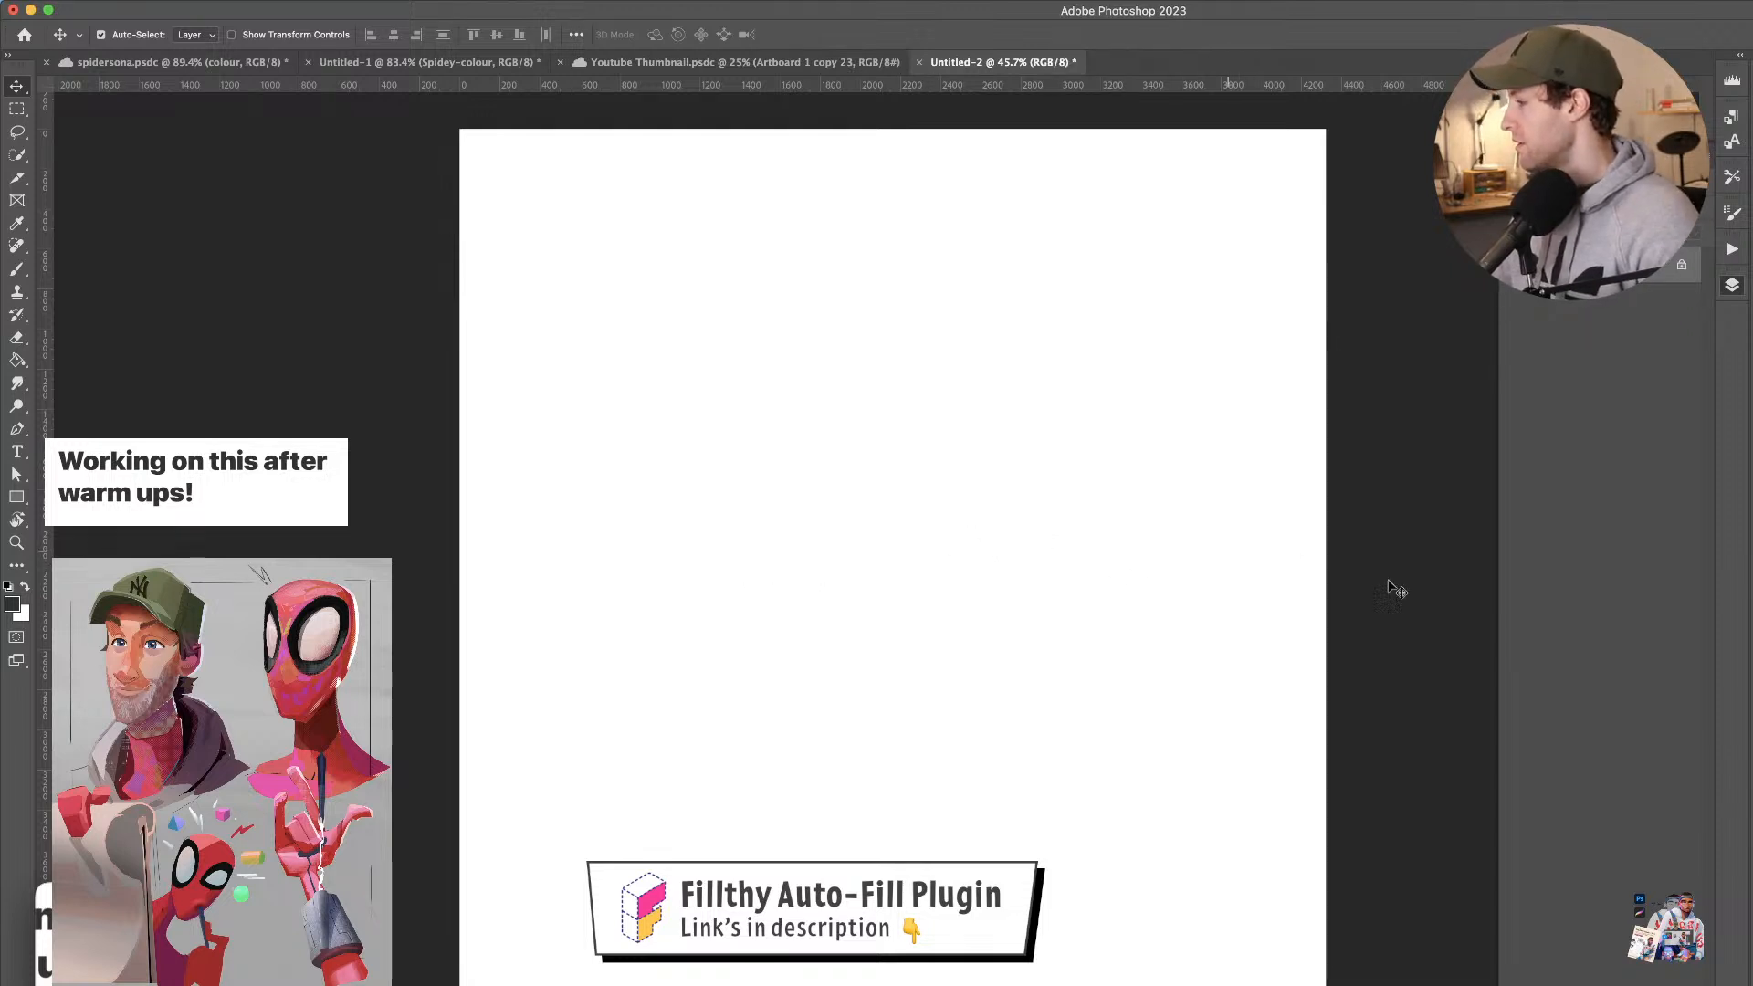
{"action": "key", "text": "super+Tab"}
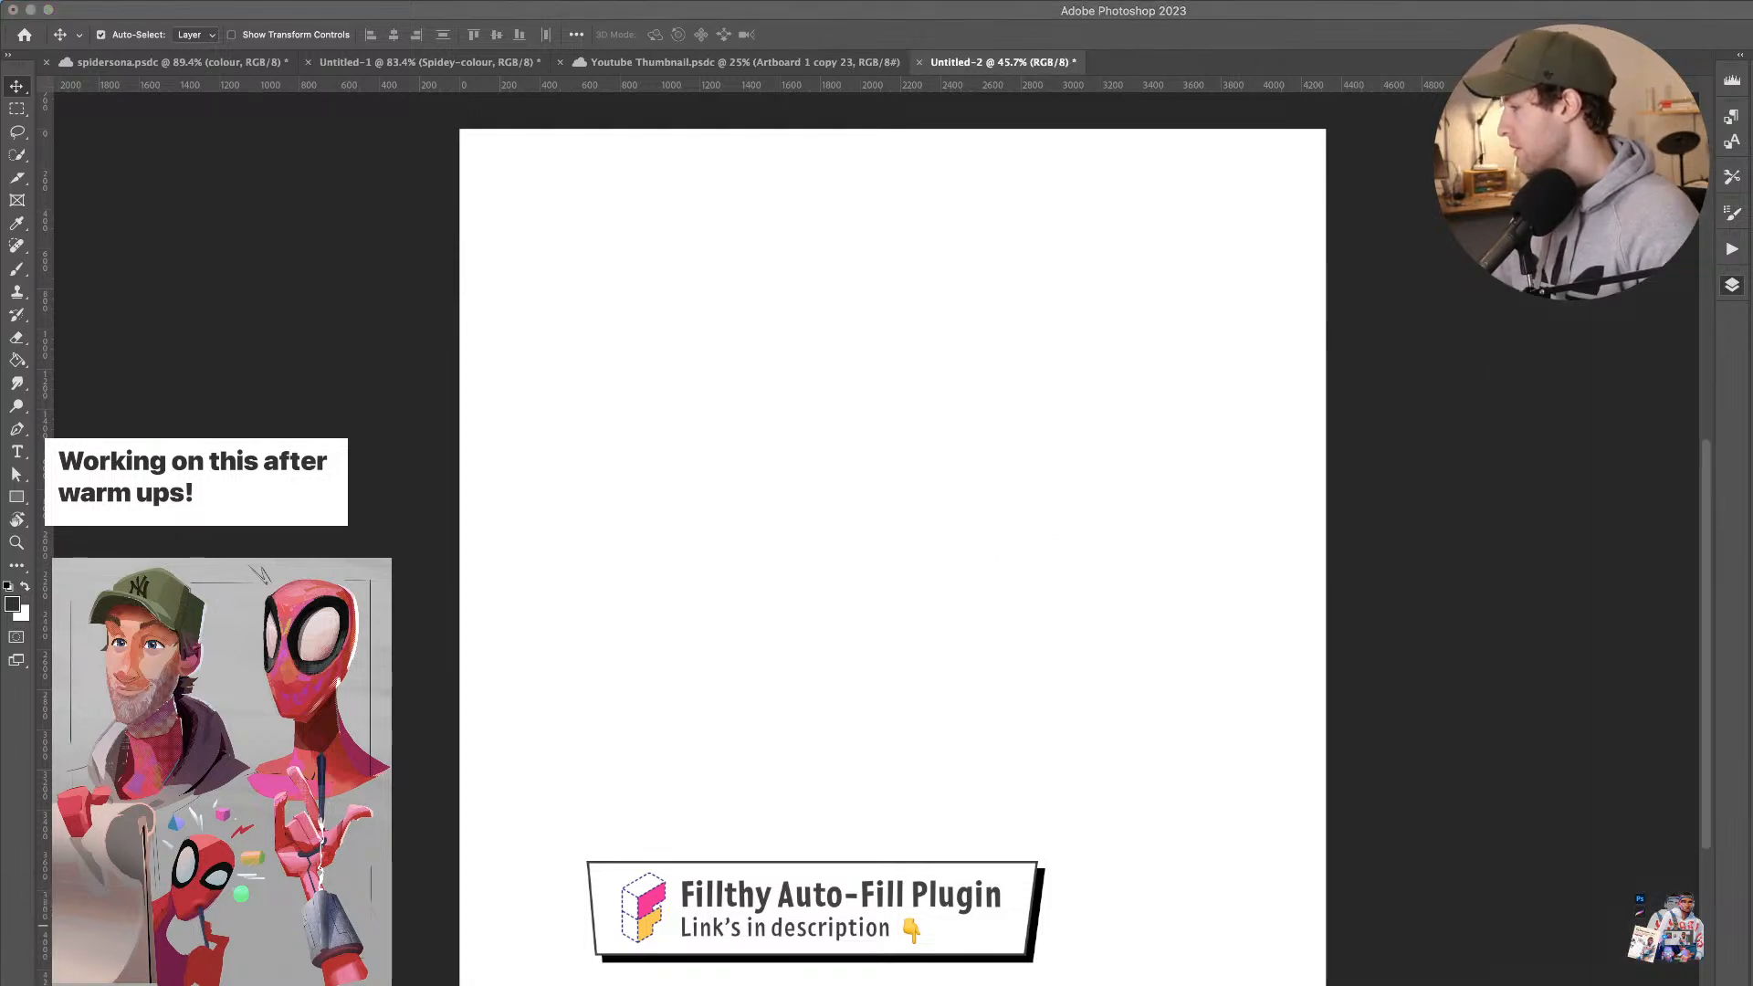
{"action": "left_click", "coordinate": [1087, 714]}
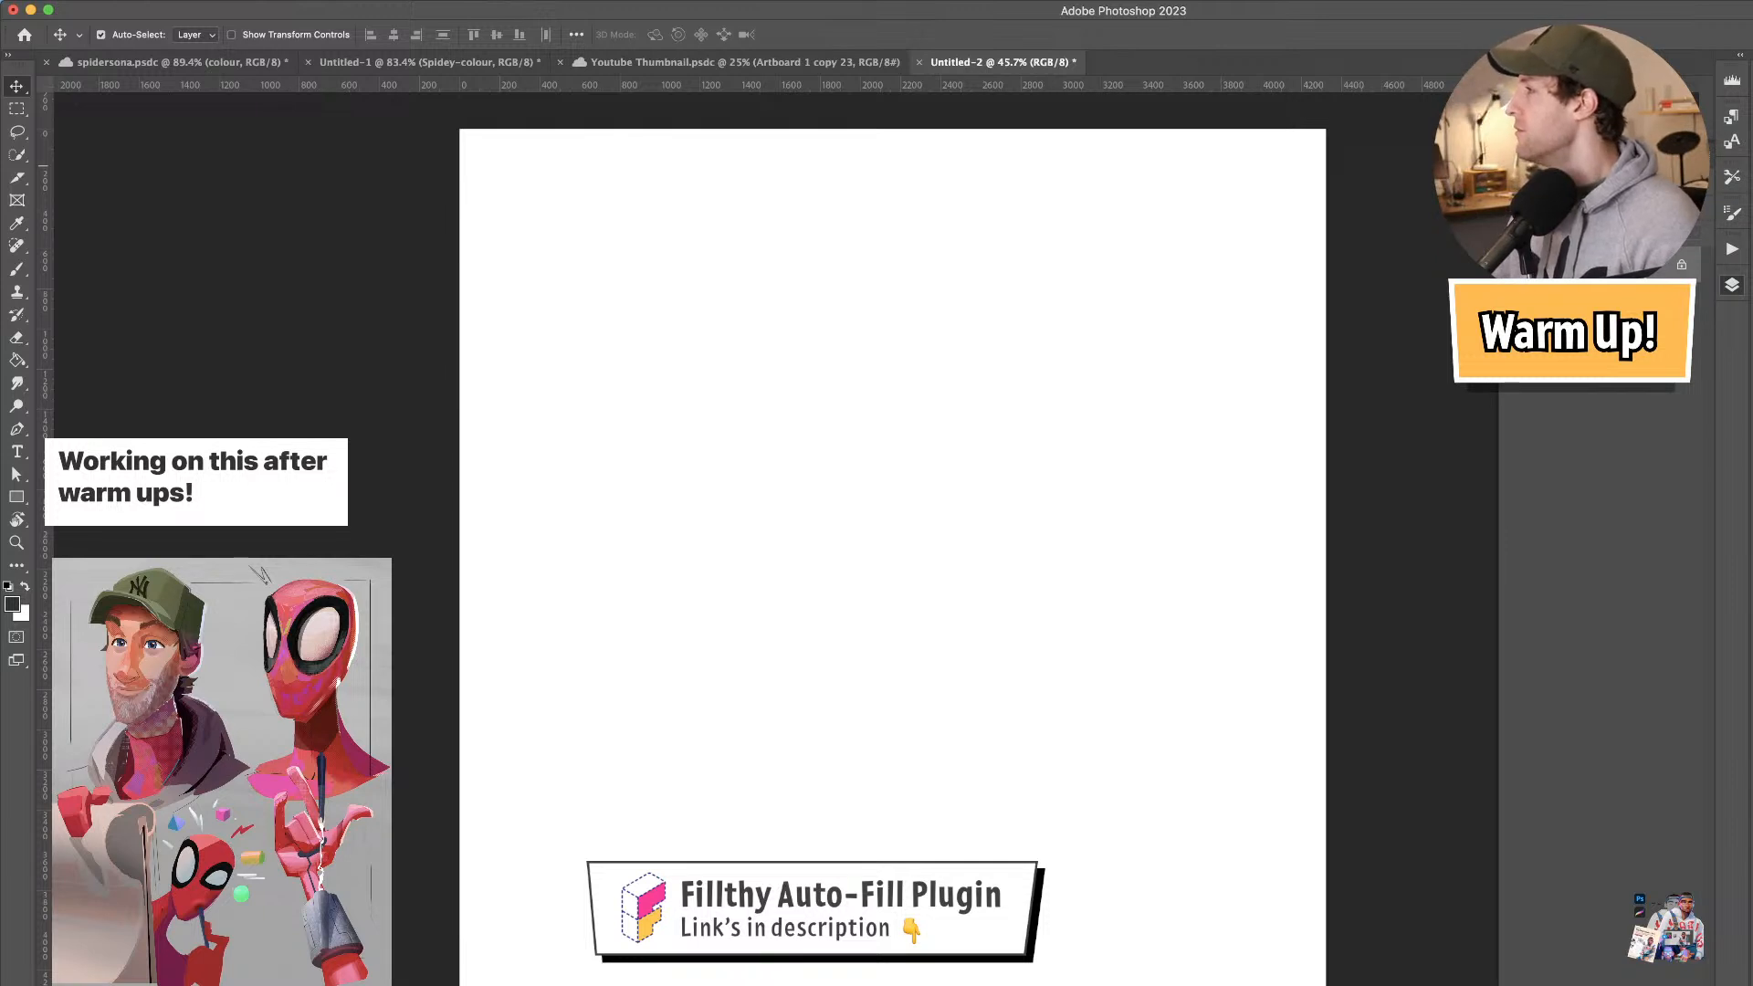
- Switch to the browser, place its Pinterest window over the canvas and open the Figure Study Reference board
{"action": "key", "text": "super+Tab"}
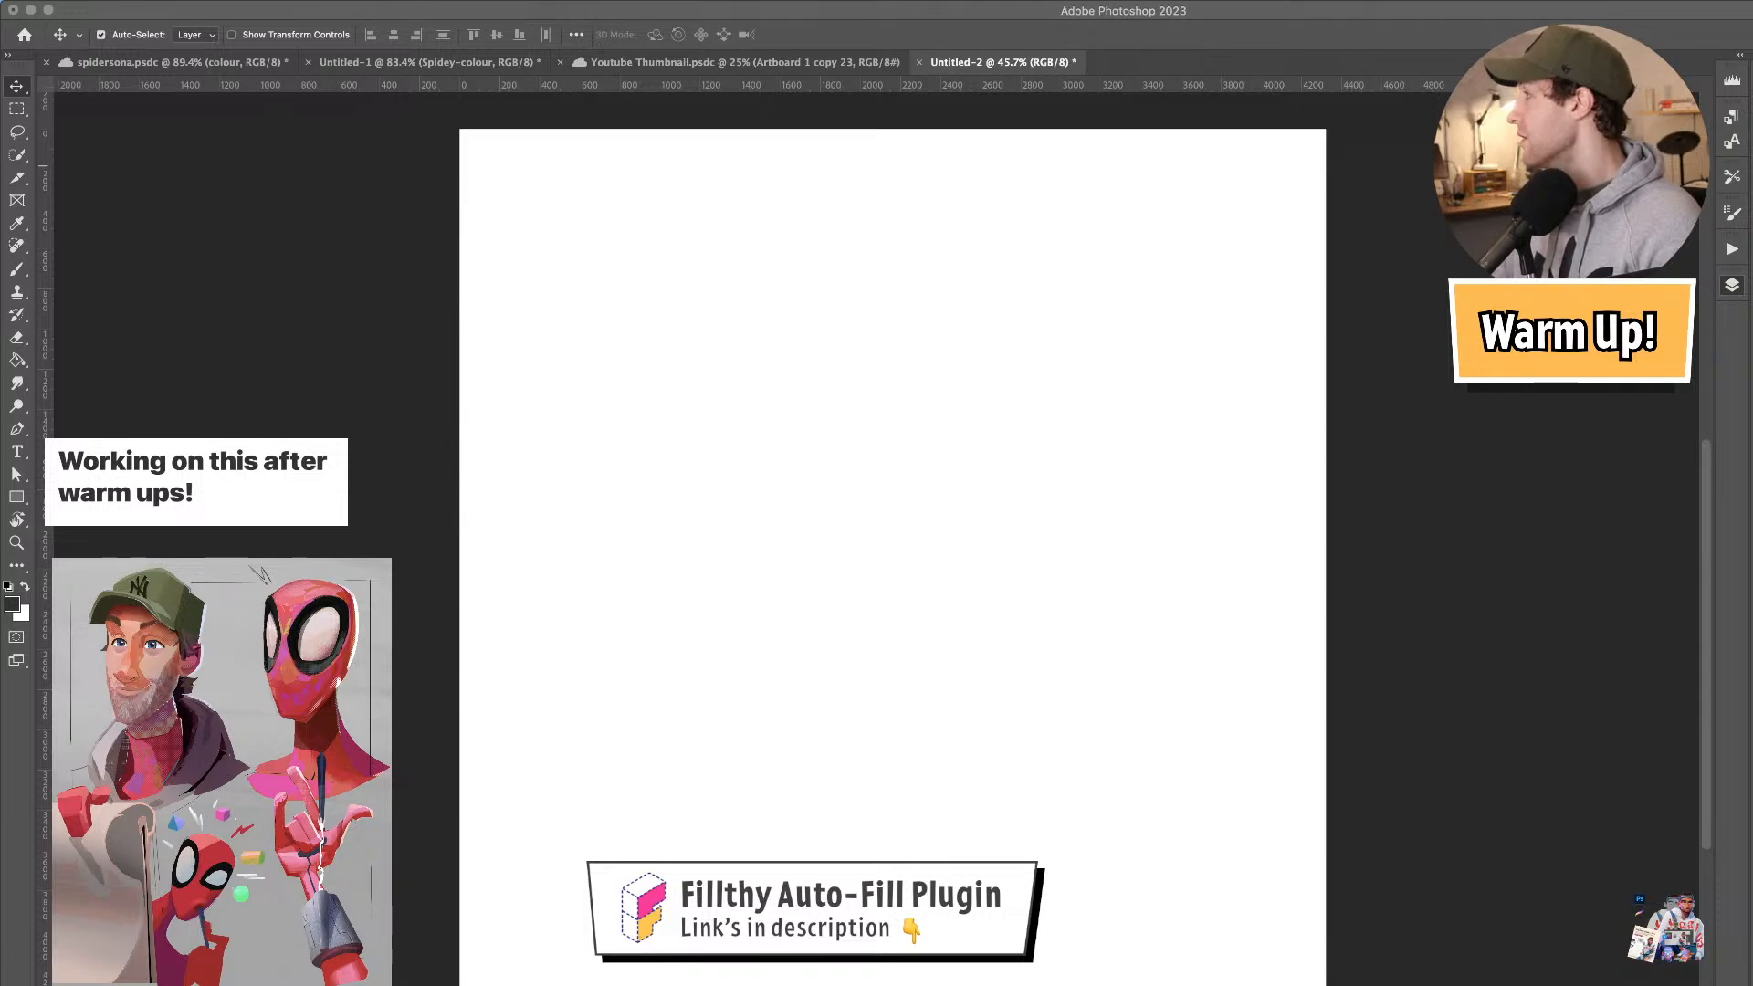
{"action": "key", "text": "super+Tab"}
{"action": "left_click_drag", "start_coordinate": [1224, 54], "coordinate": [1504, 63]}
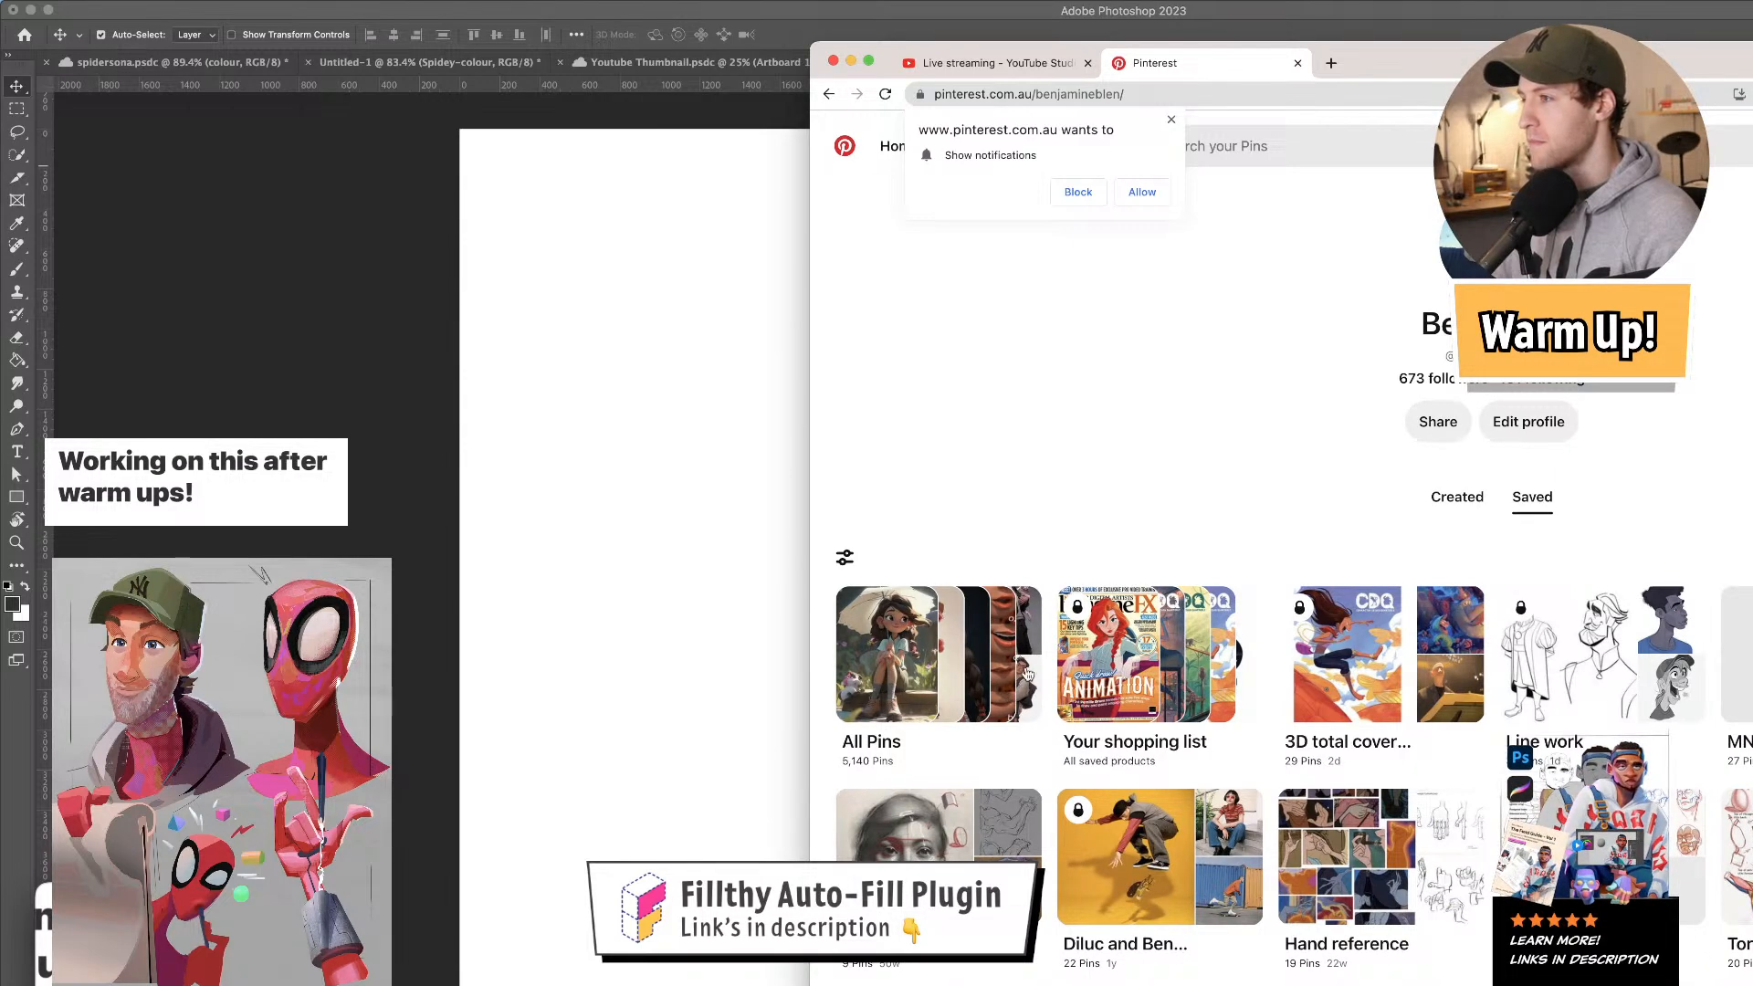
{"action": "scroll", "coordinate": [1578, 683], "scroll_direction": "down", "scroll_amount": 5}
{"action": "scroll", "coordinate": [1578, 683], "scroll_direction": "down", "scroll_amount": 3}
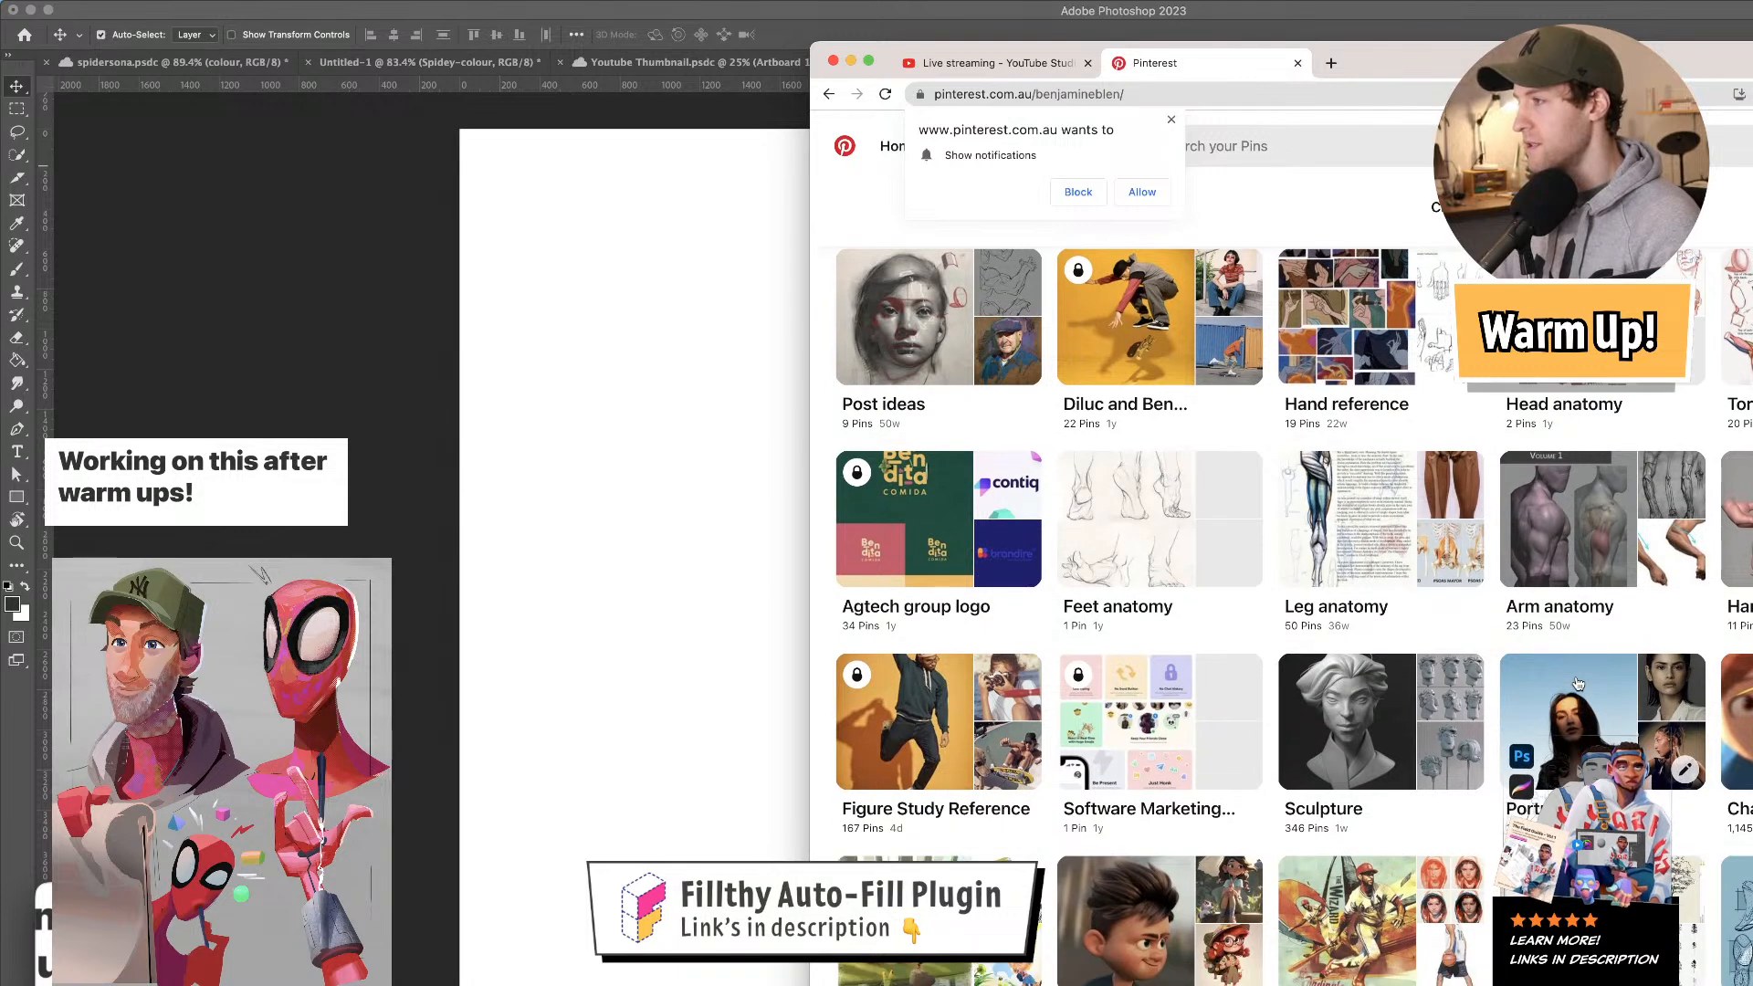
{"action": "left_click", "coordinate": [949, 659]}
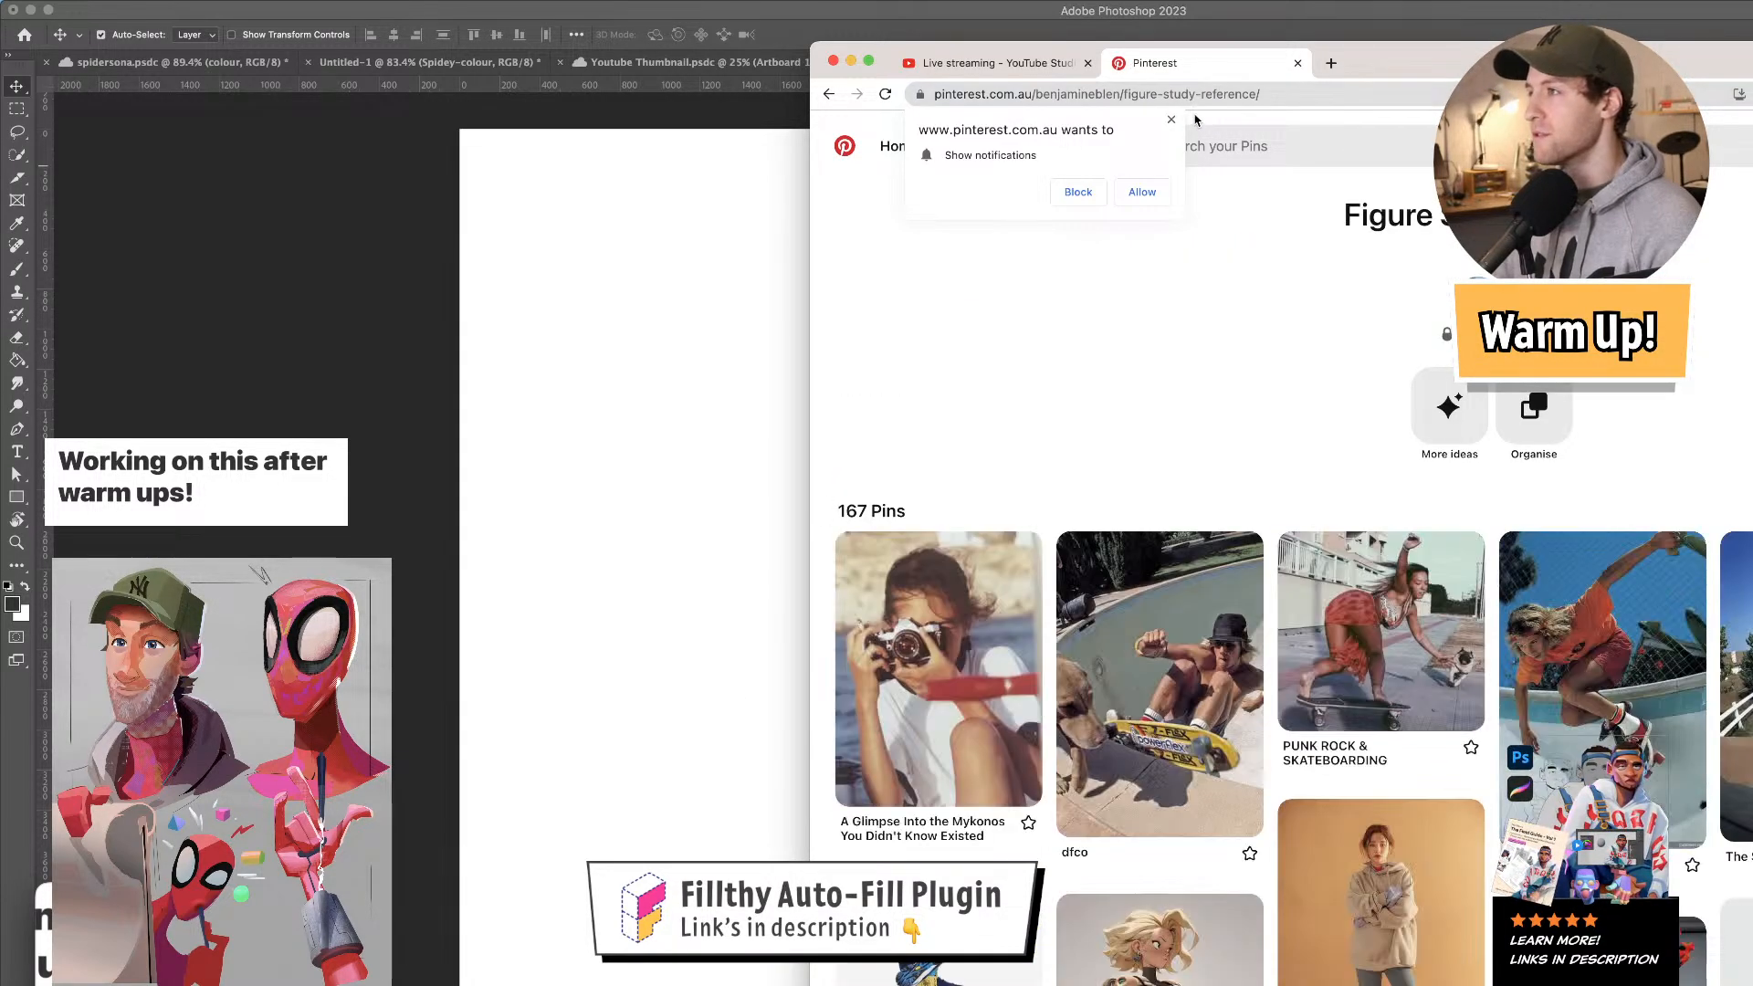
- Dismiss the notification request and look through the Figure Study Reference board for a pose to draw
{"action": "left_click", "coordinate": [1172, 120]}
{"action": "scroll", "coordinate": [1634, 413], "scroll_direction": "down", "scroll_amount": 5}
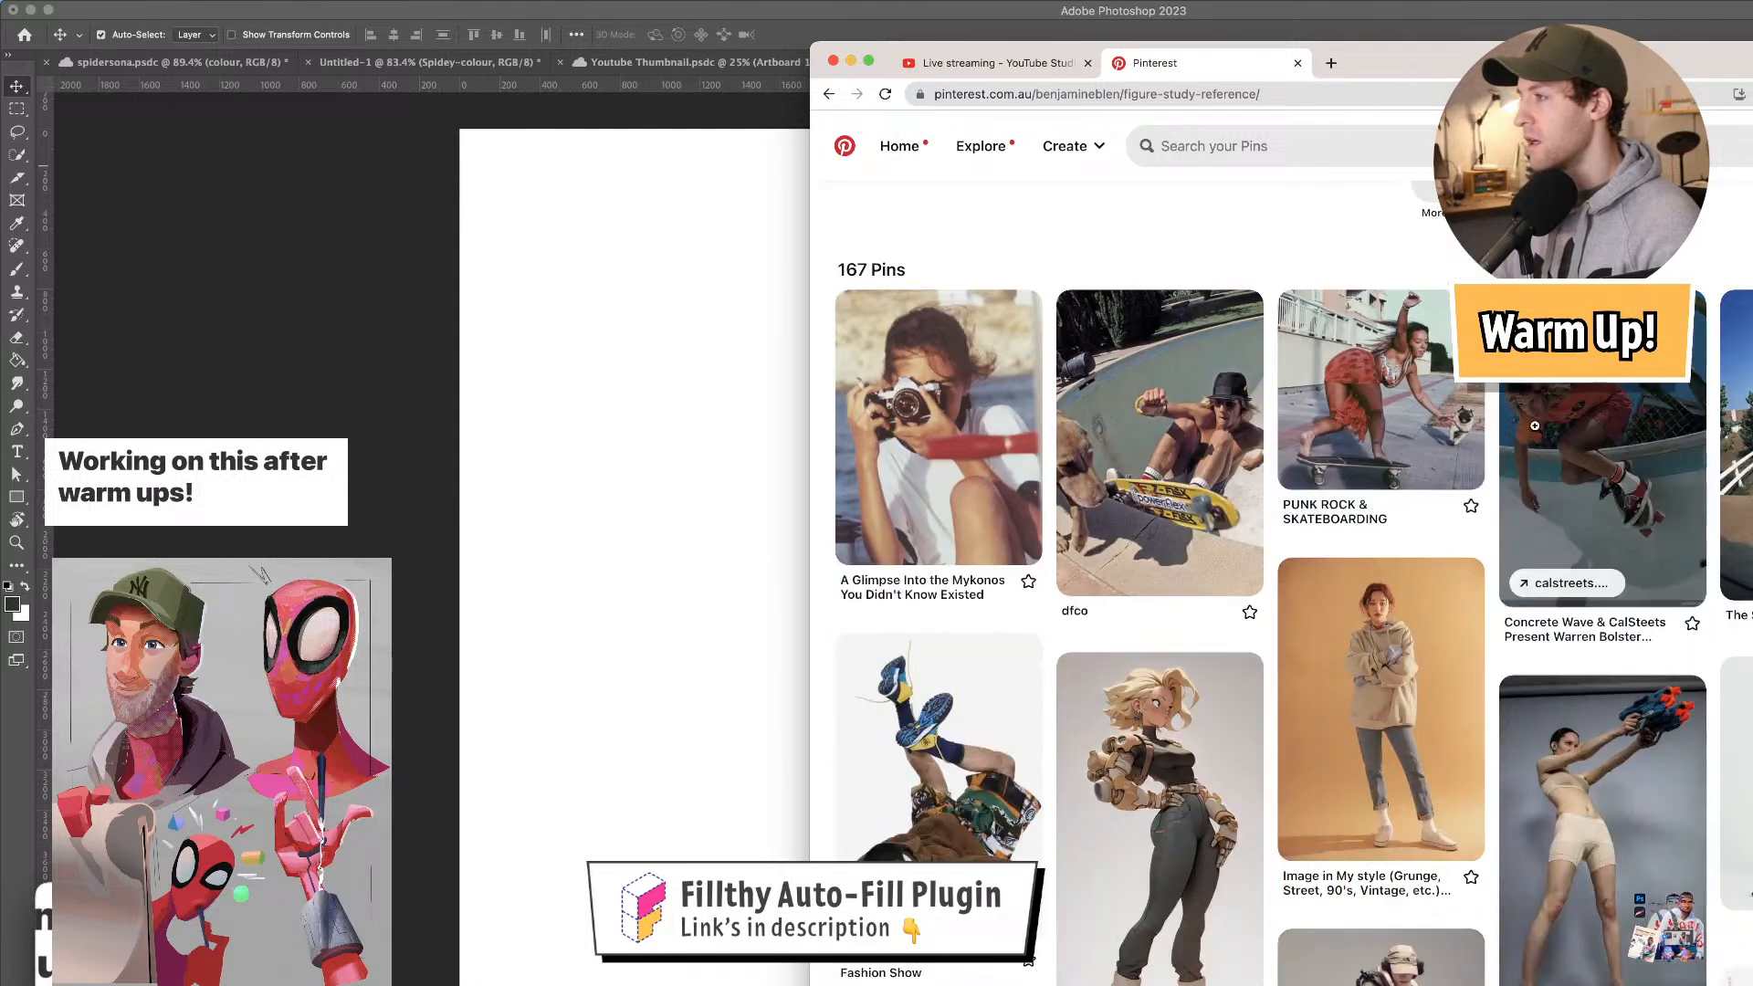
{"action": "scroll", "coordinate": [1634, 414], "scroll_direction": "up", "scroll_amount": 3}
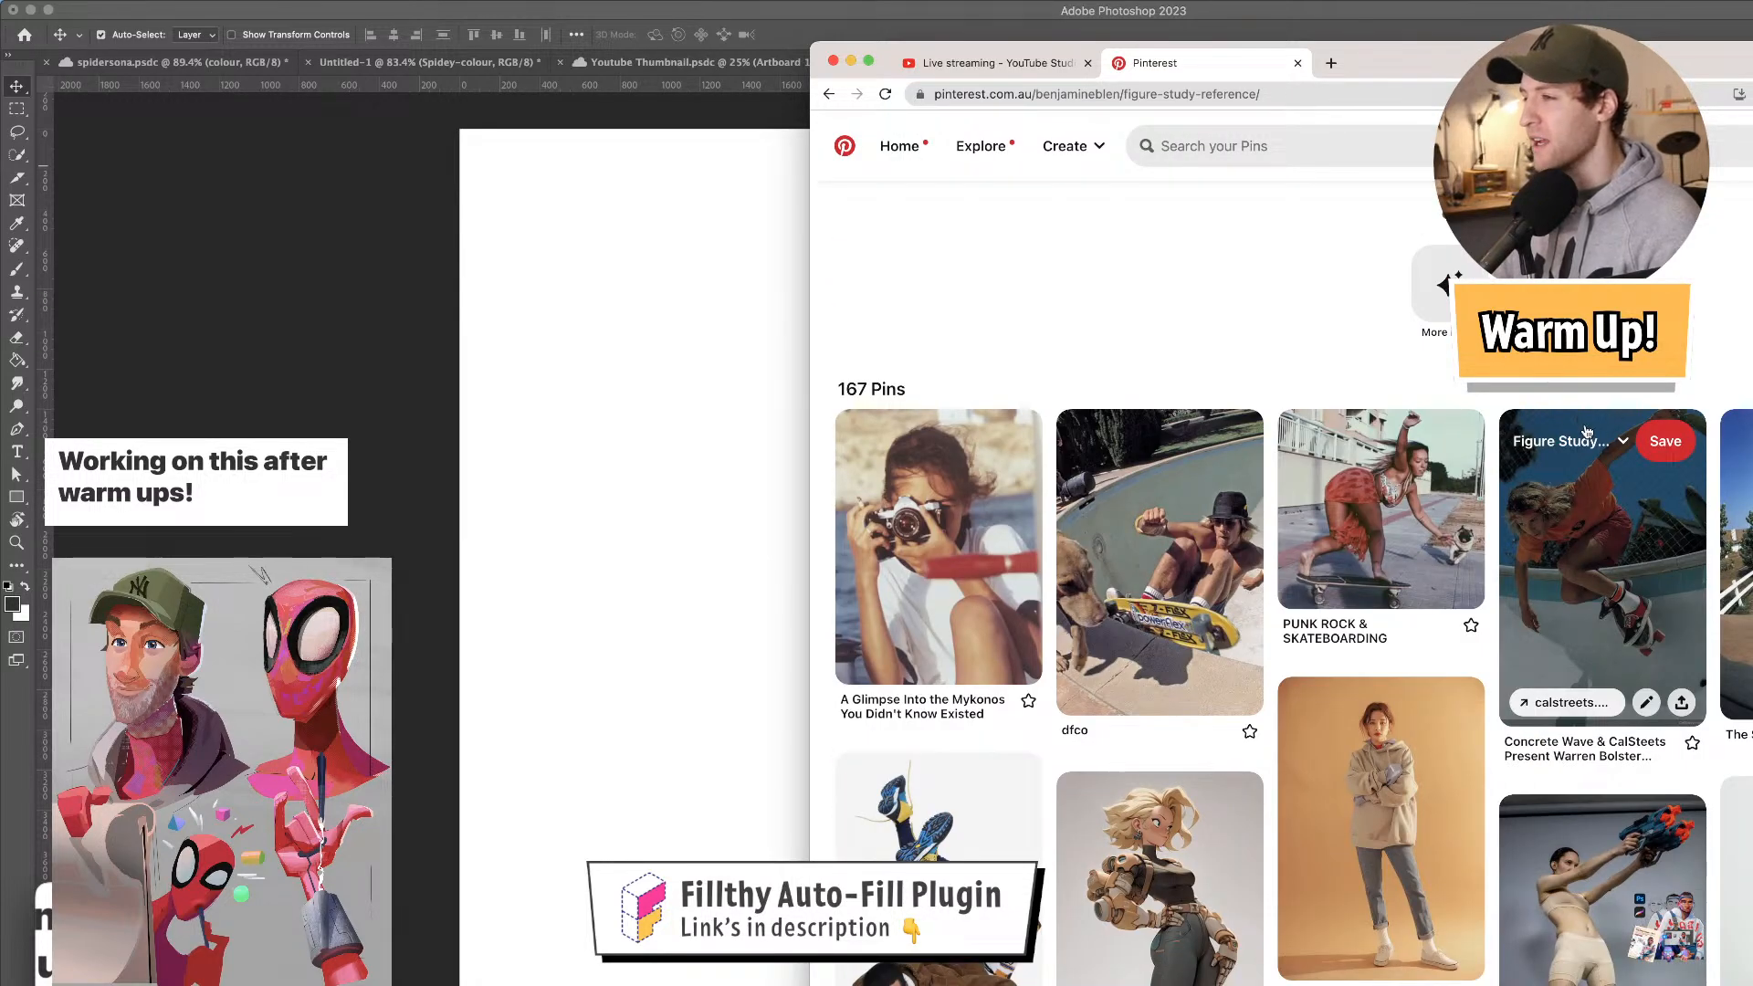
{"action": "scroll", "coordinate": [1599, 429], "scroll_direction": "down", "scroll_amount": 3}
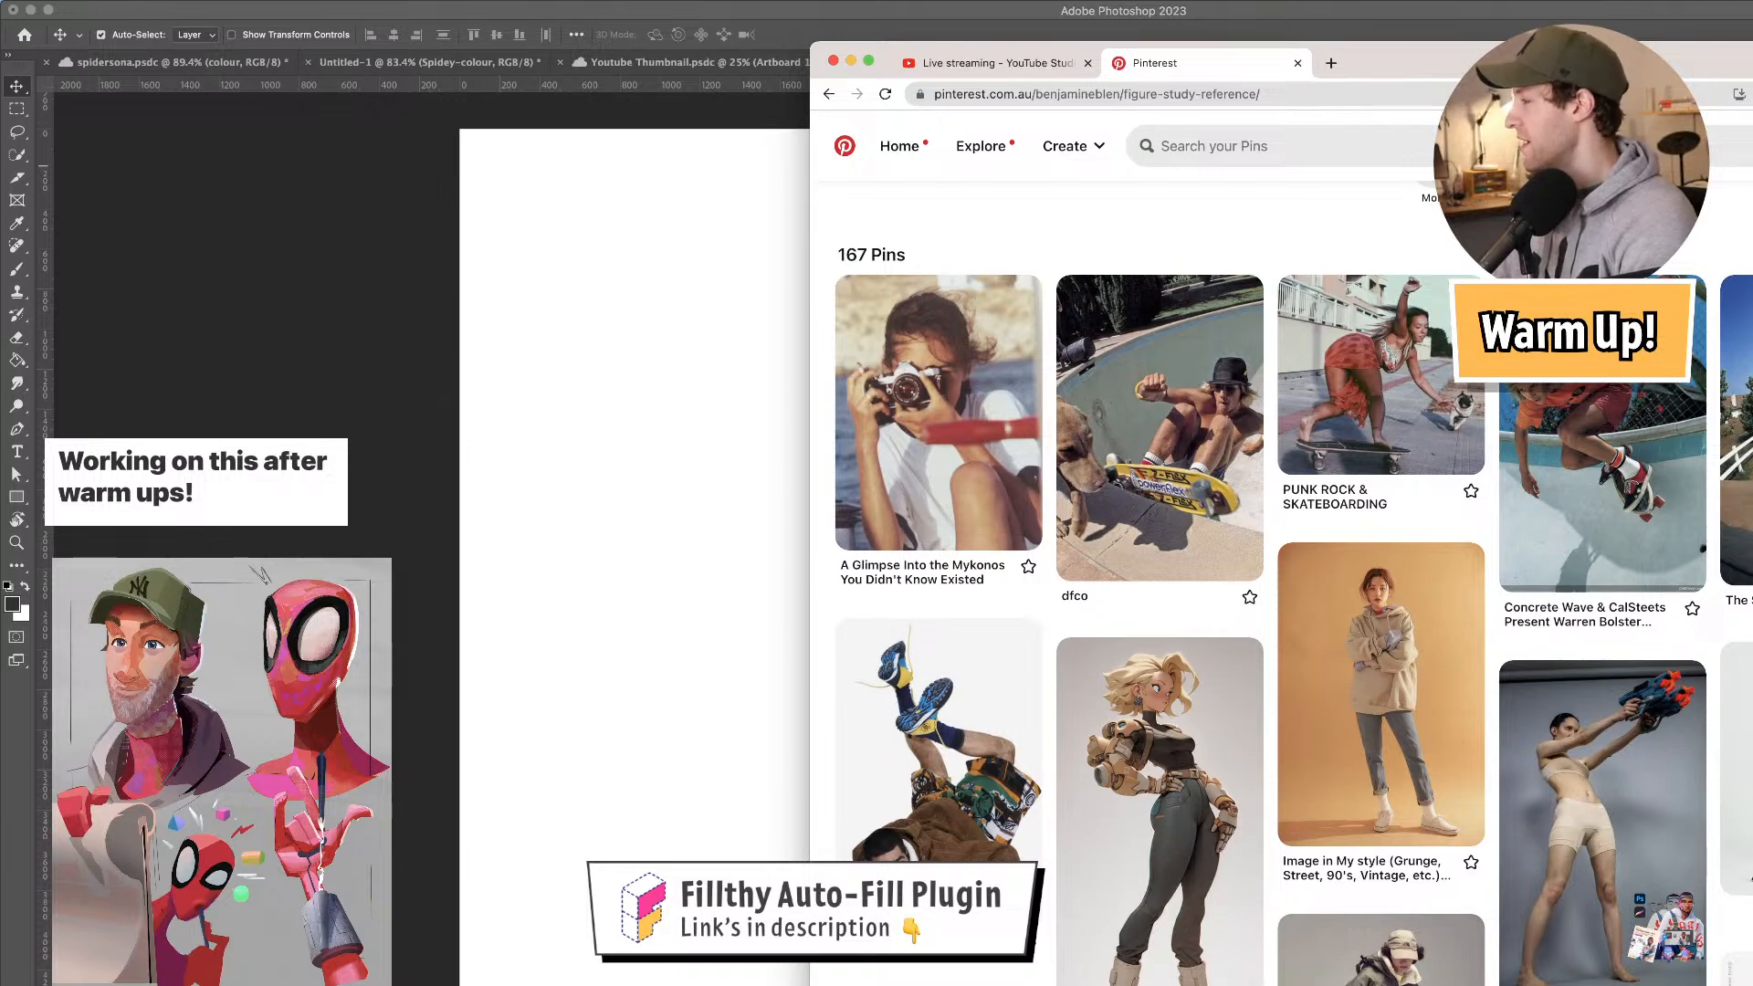
{"action": "left_click_drag", "start_coordinate": [1589, 60], "coordinate": [1226, 48]}
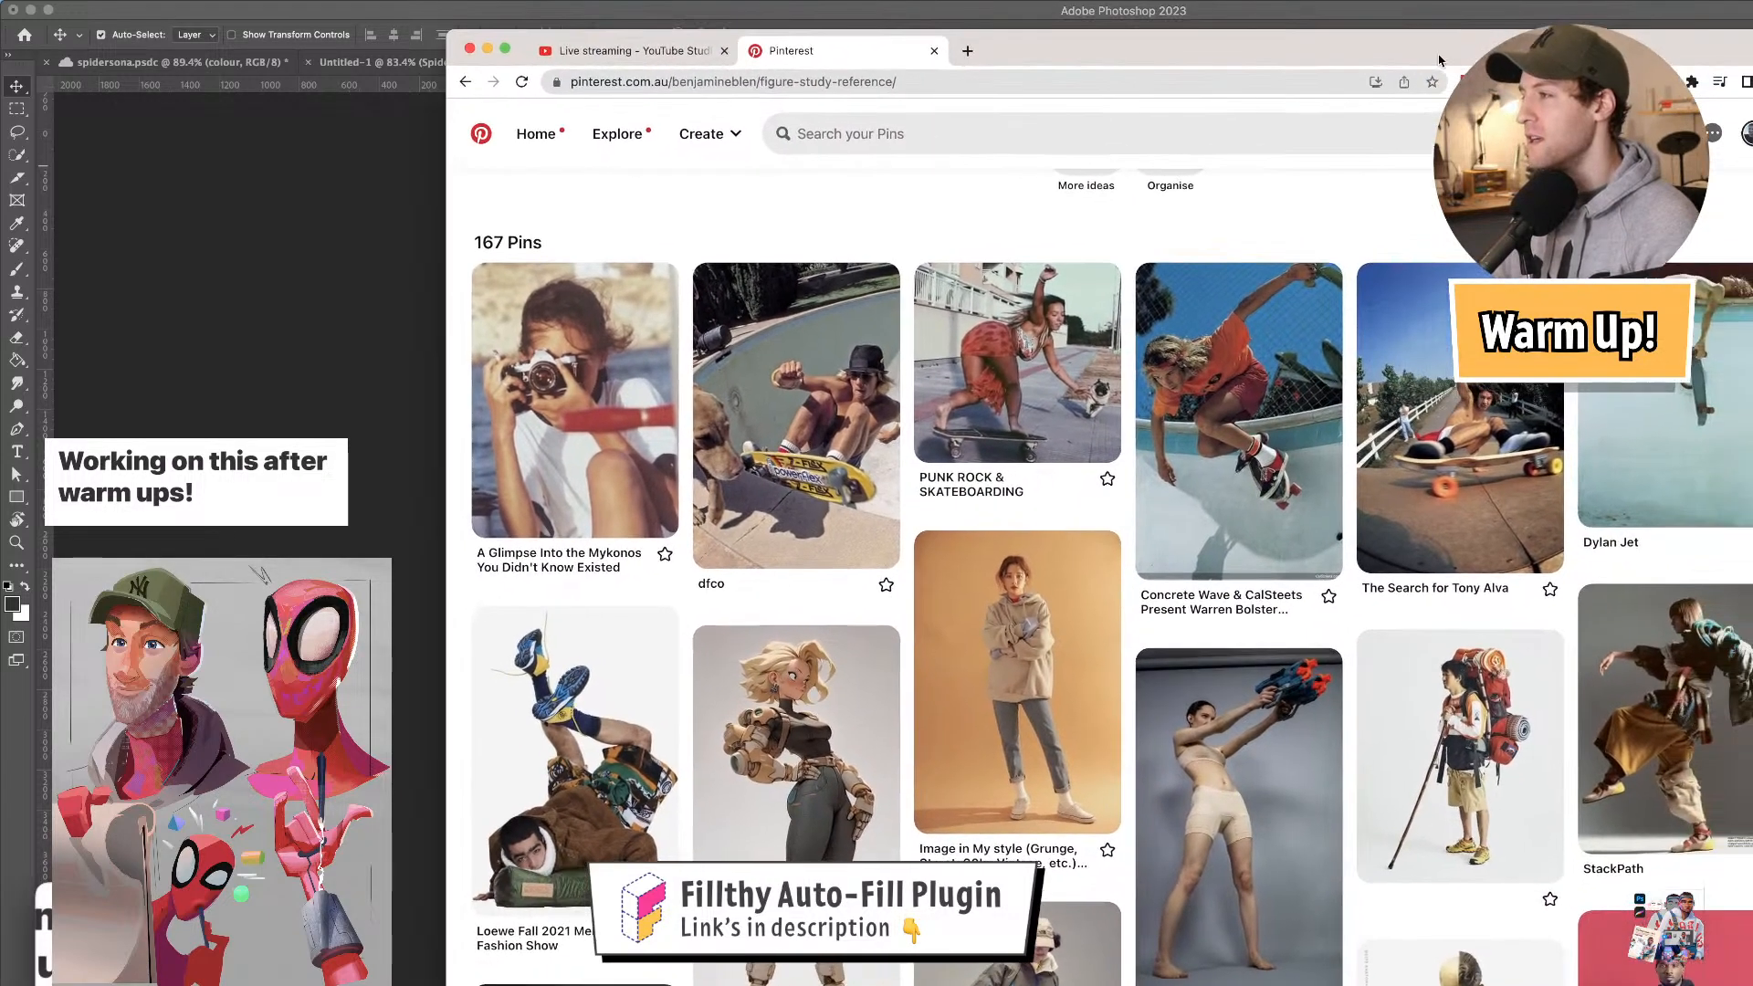
{"action": "scroll", "coordinate": [993, 730], "scroll_direction": "down", "scroll_amount": 3}
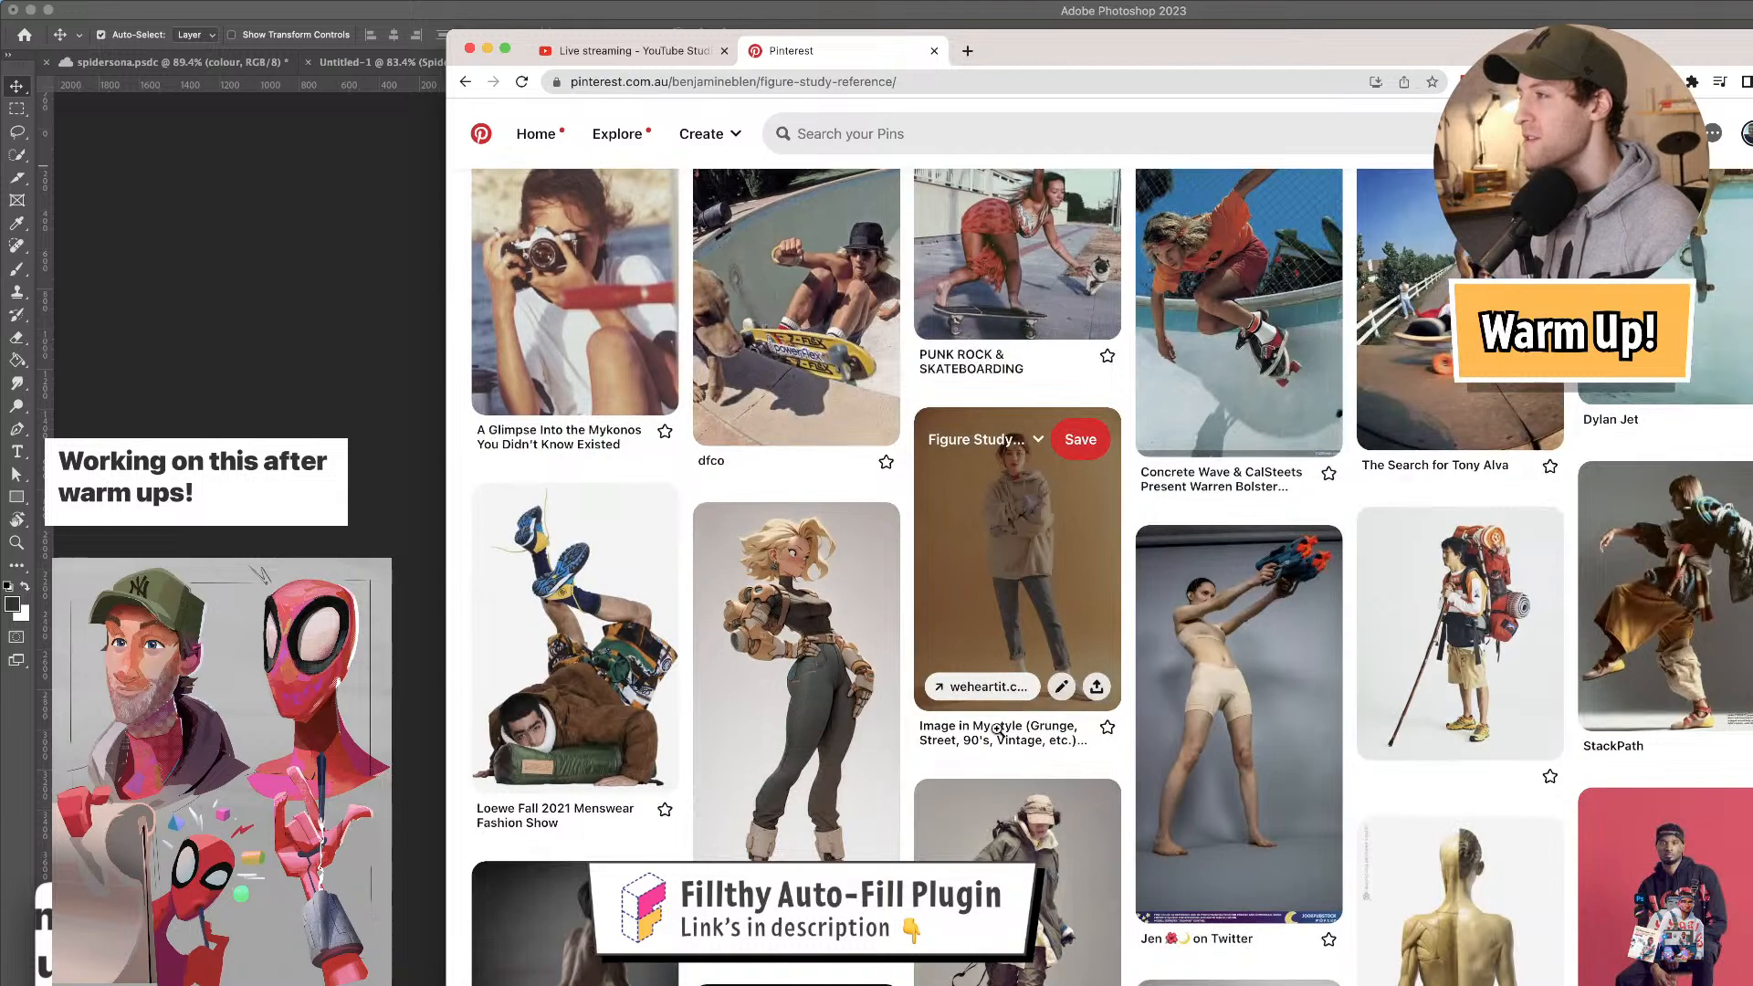
{"action": "scroll", "coordinate": [998, 730], "scroll_direction": "down", "scroll_amount": 5}
{"action": "scroll", "coordinate": [1118, 742], "scroll_direction": "up", "scroll_amount": 10}
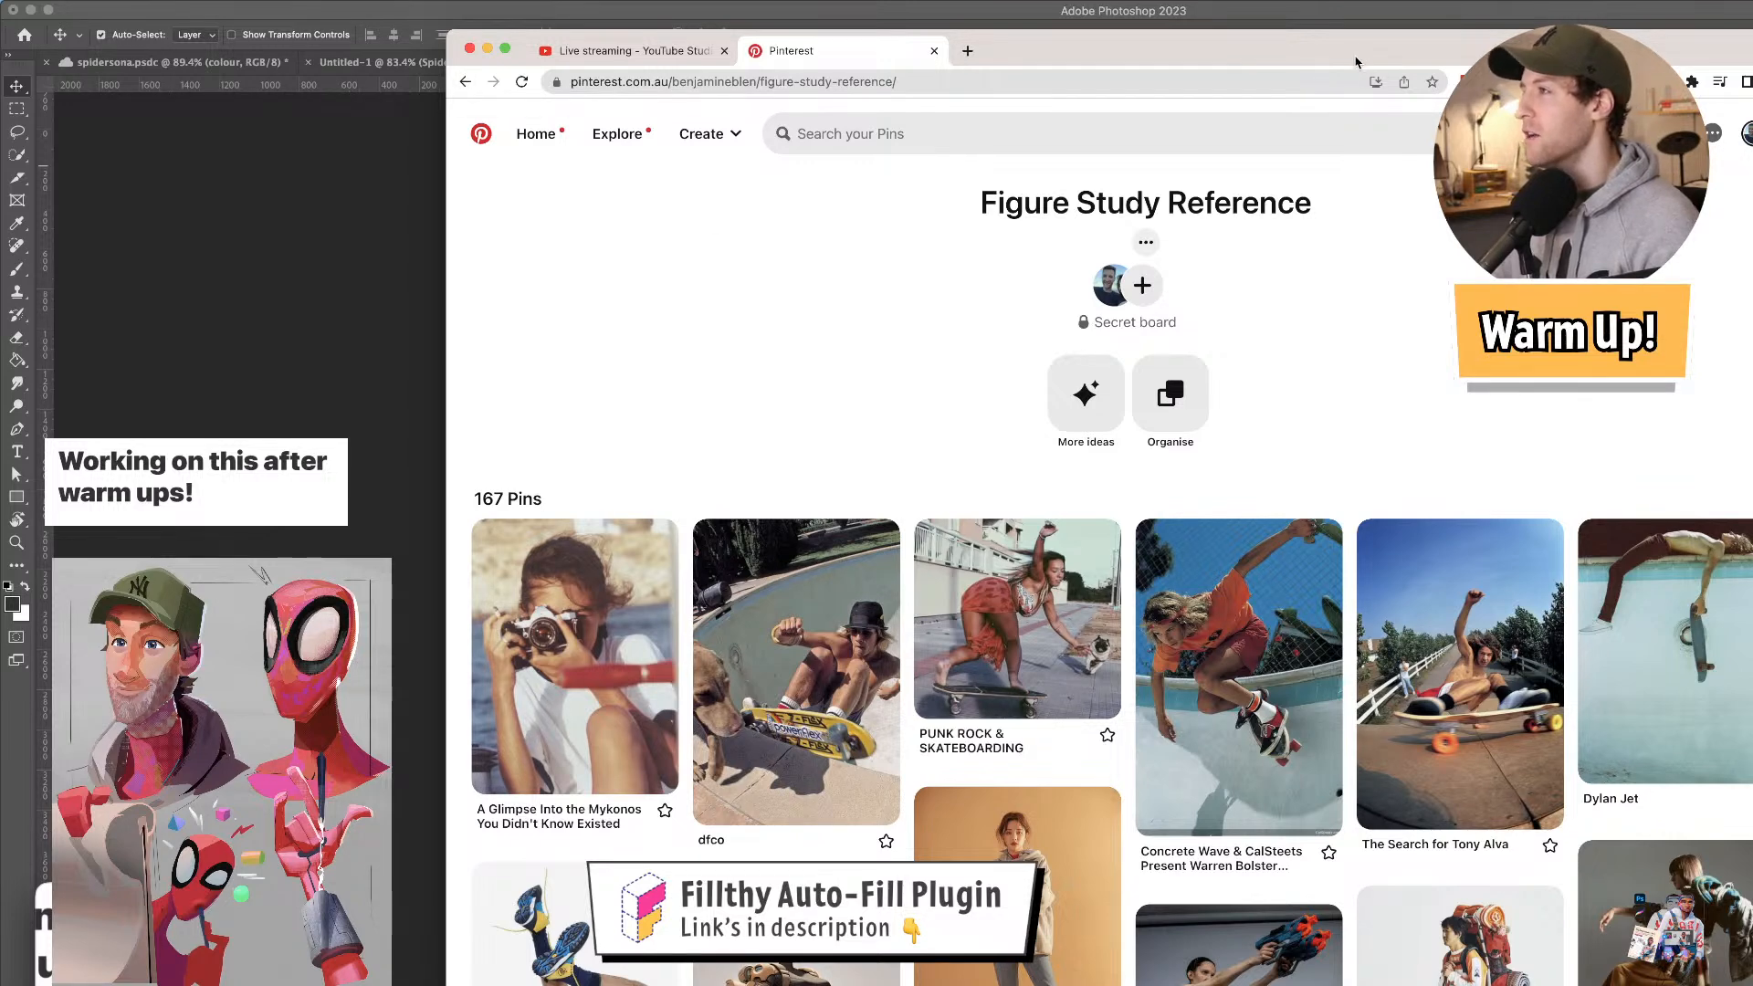
{"action": "left_click_drag", "start_coordinate": [1357, 59], "coordinate": [1752, 59]}
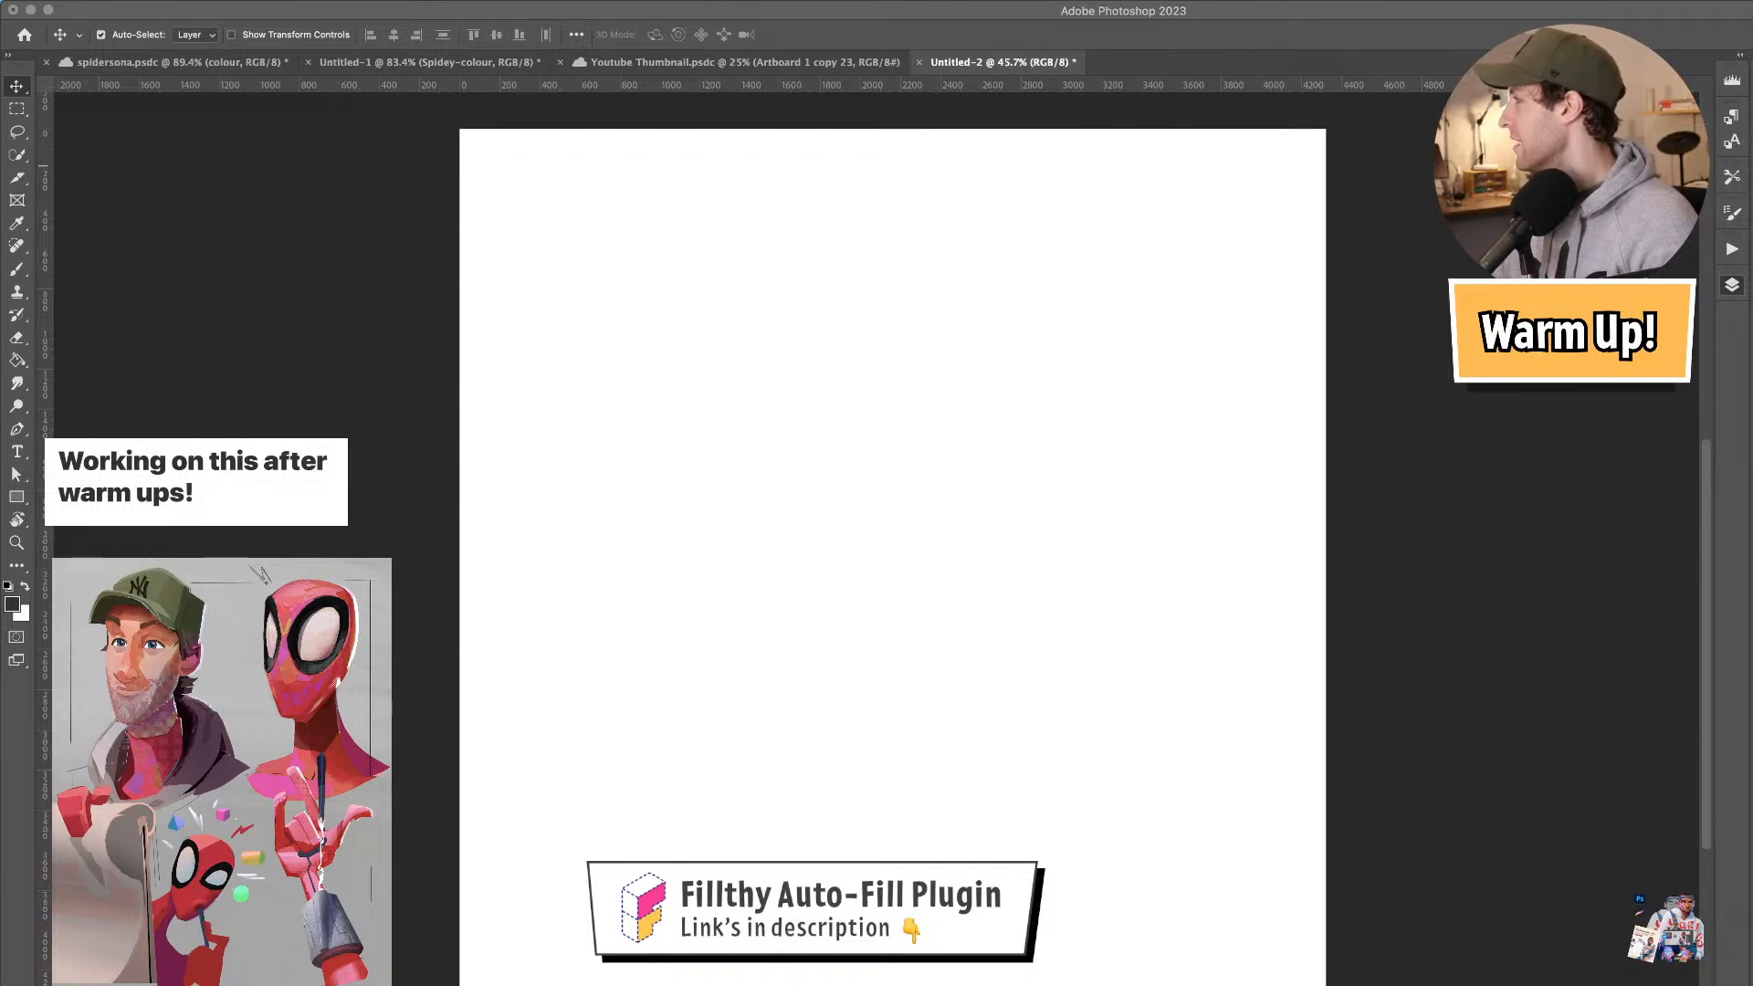
{"action": "left_click_drag", "start_coordinate": [1752, 59], "coordinate": [1220, 54]}
{"action": "scroll", "coordinate": [1194, 380], "scroll_direction": "up", "scroll_amount": 15}
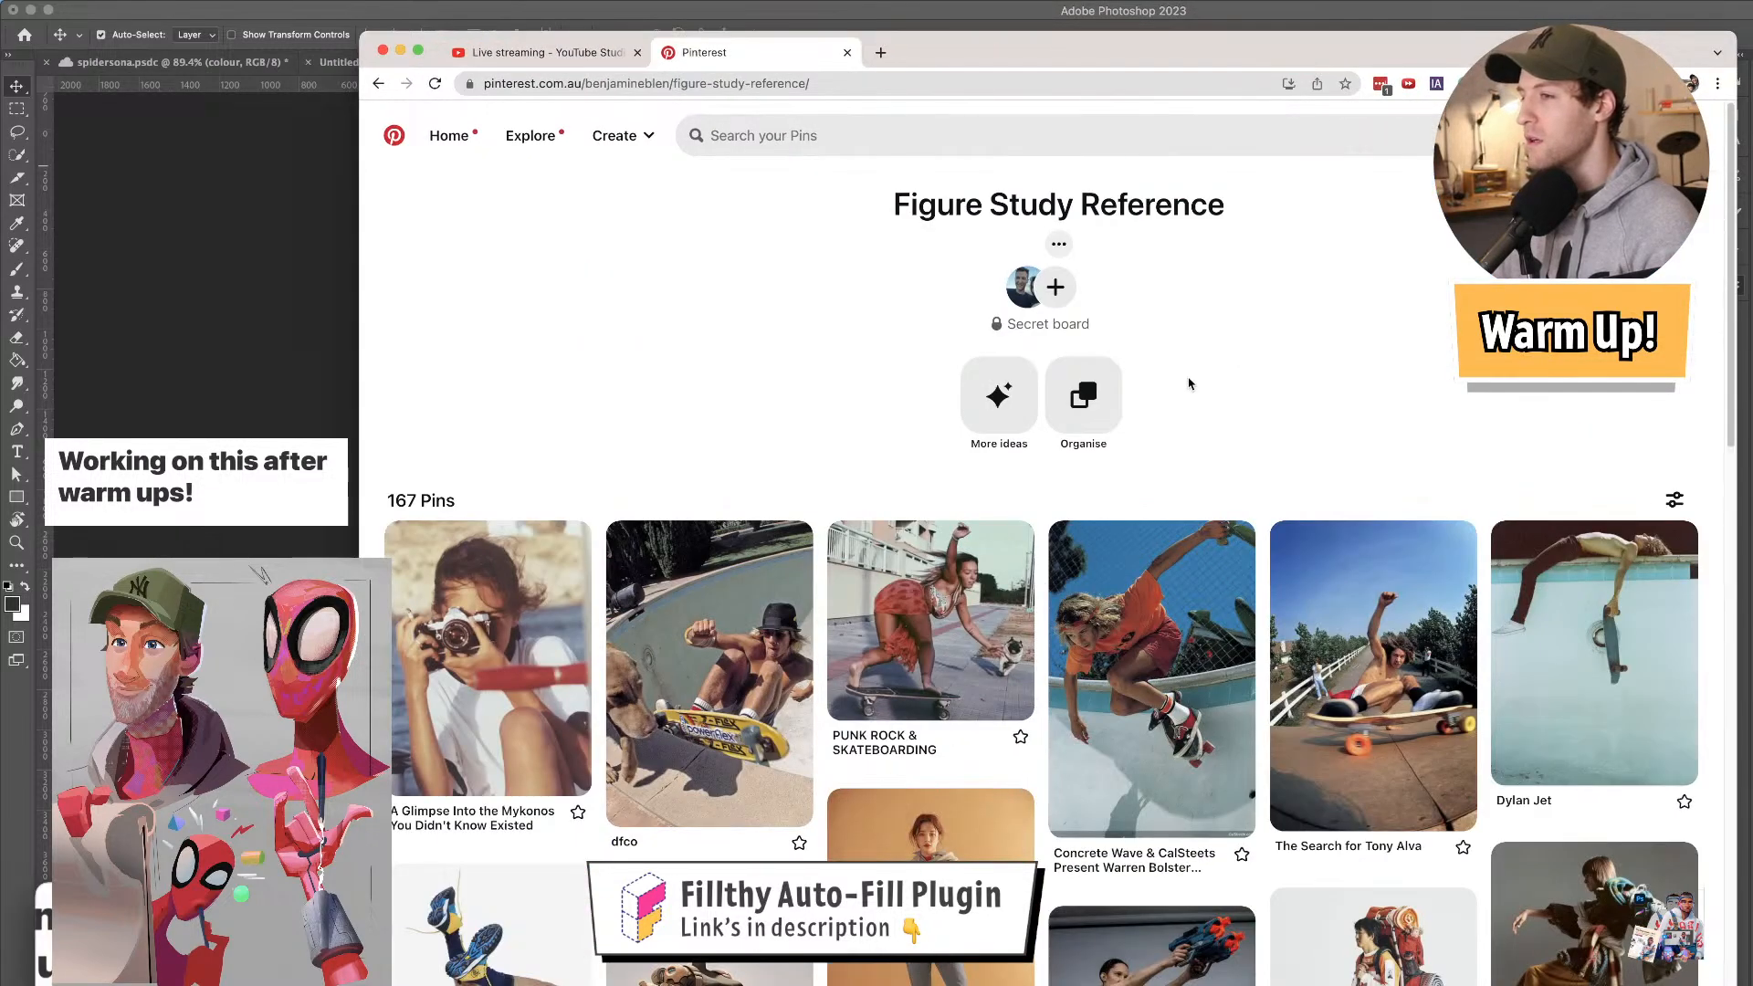
{"action": "left_click_drag", "start_coordinate": [1340, 63], "coordinate": [1752, 62]}
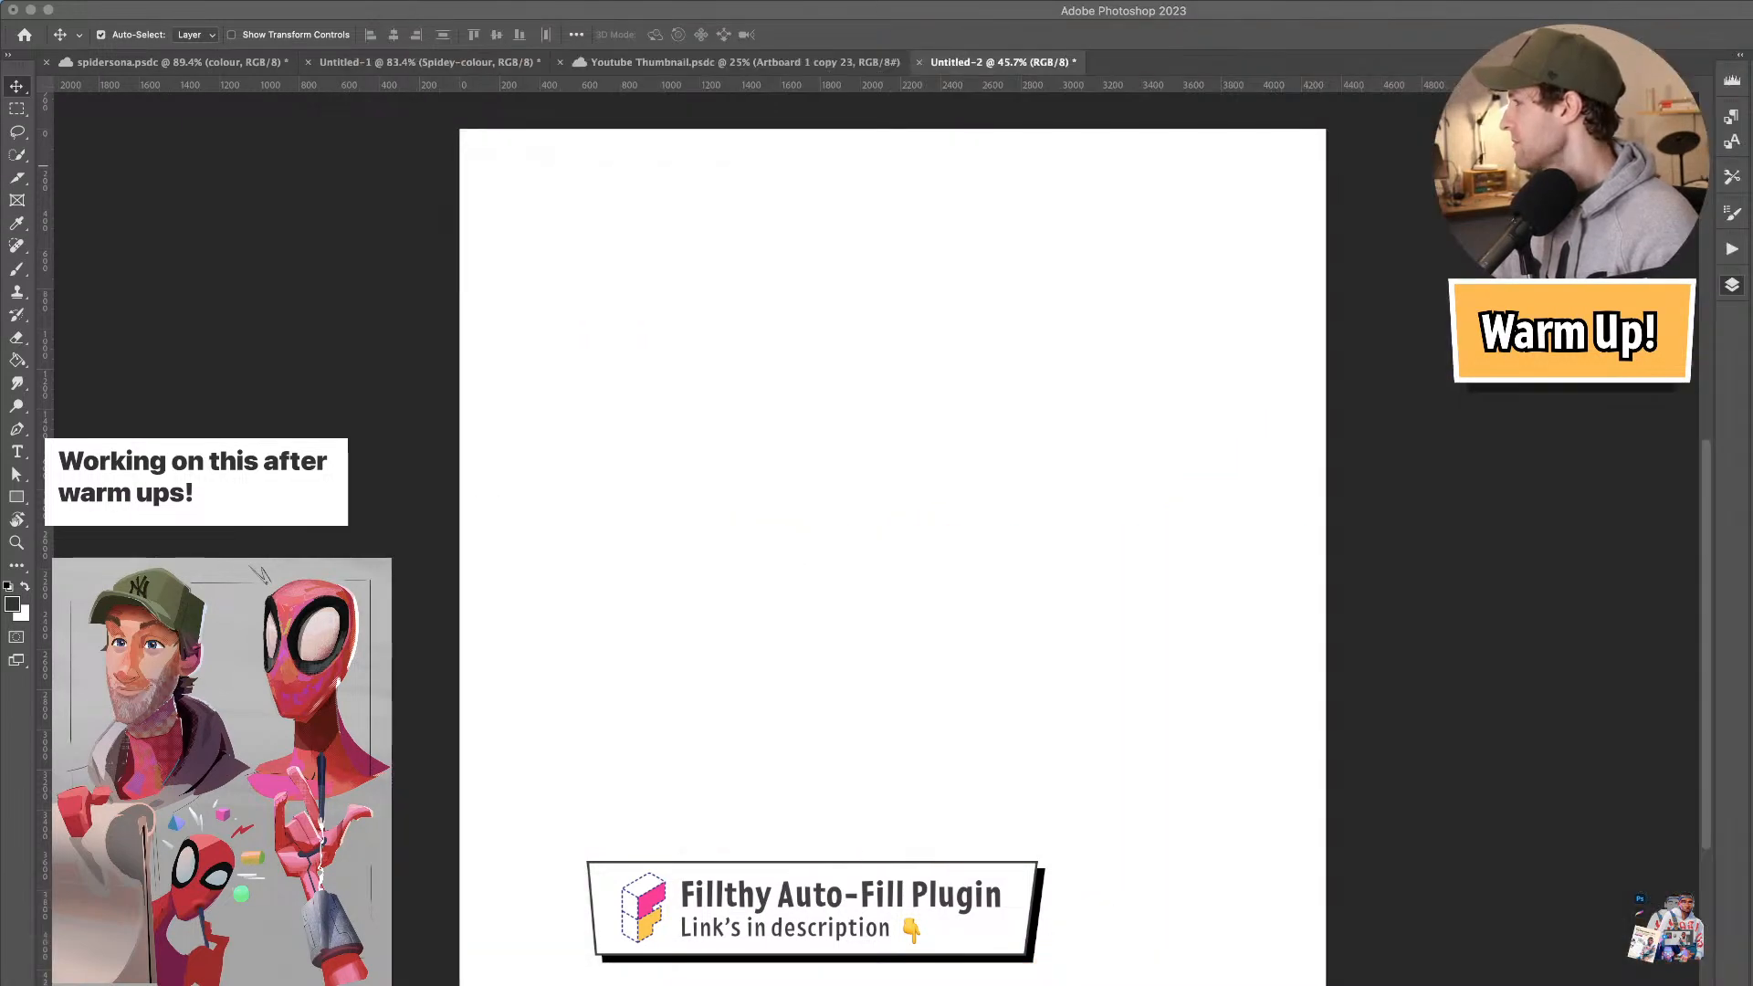
{"action": "left_click_drag", "start_coordinate": [1752, 210], "coordinate": [1752, 129]}
{"action": "scroll", "coordinate": [1321, 425], "scroll_direction": "up", "scroll_amount": 15}
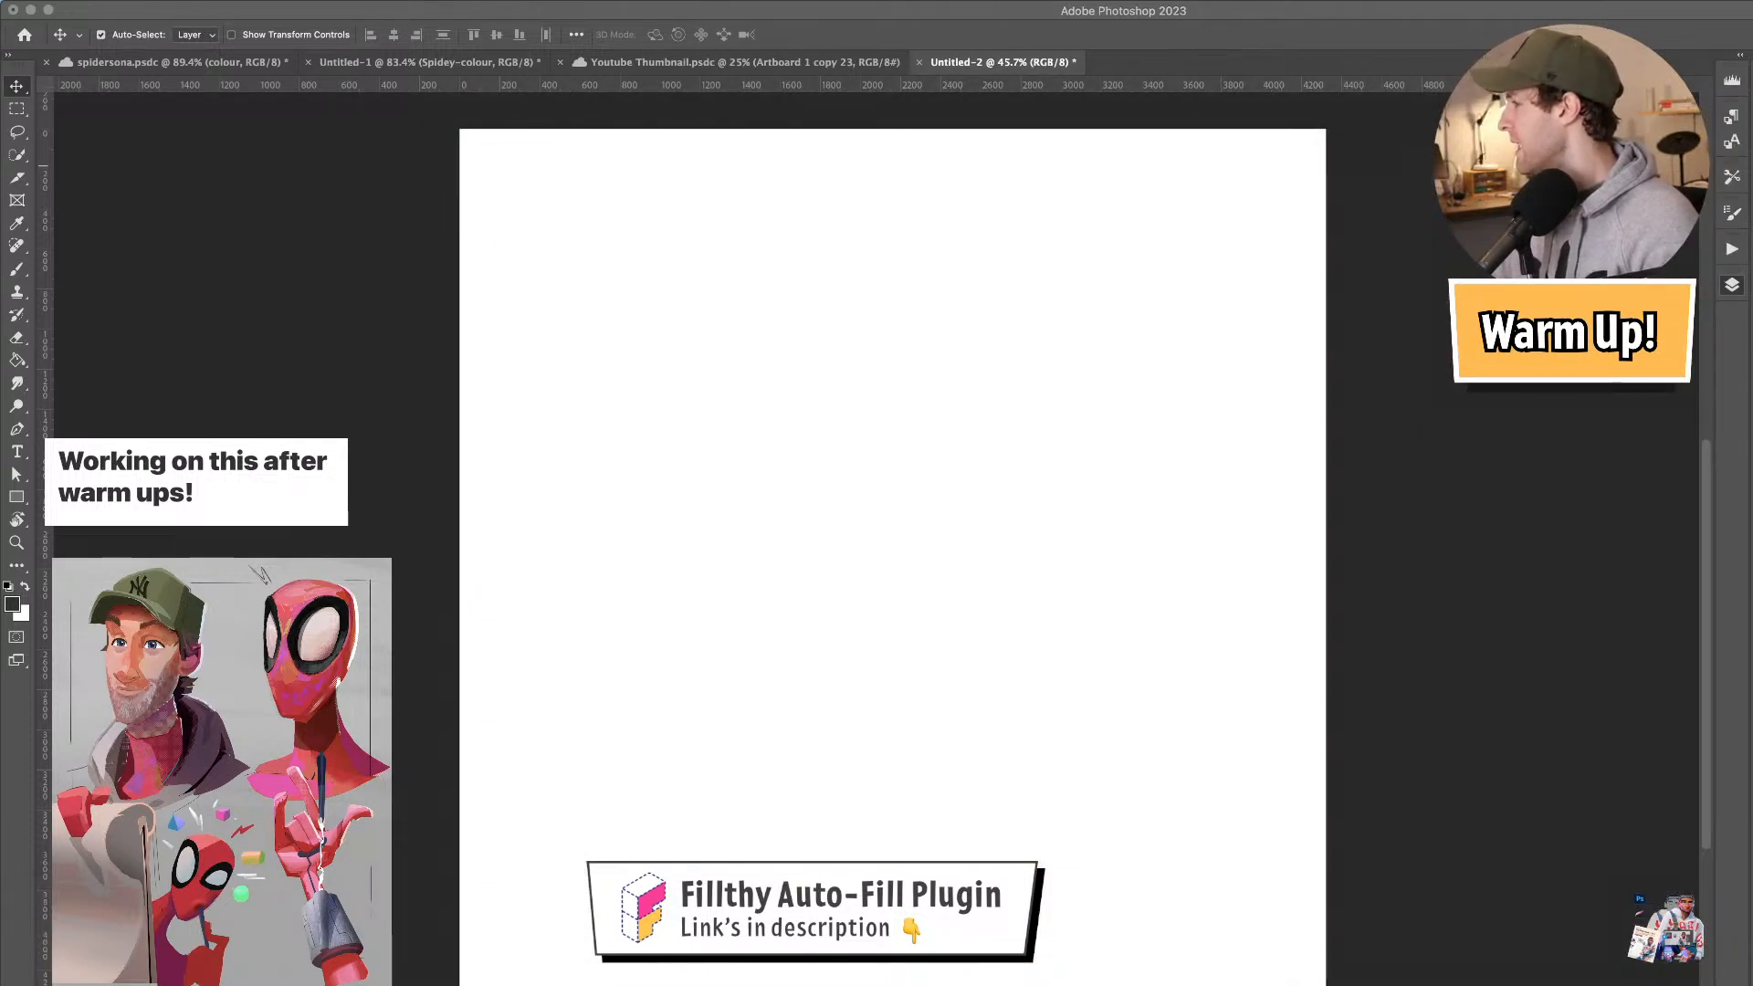
{"action": "left_click_drag", "start_coordinate": [1752, 105], "coordinate": [1228, 72]}
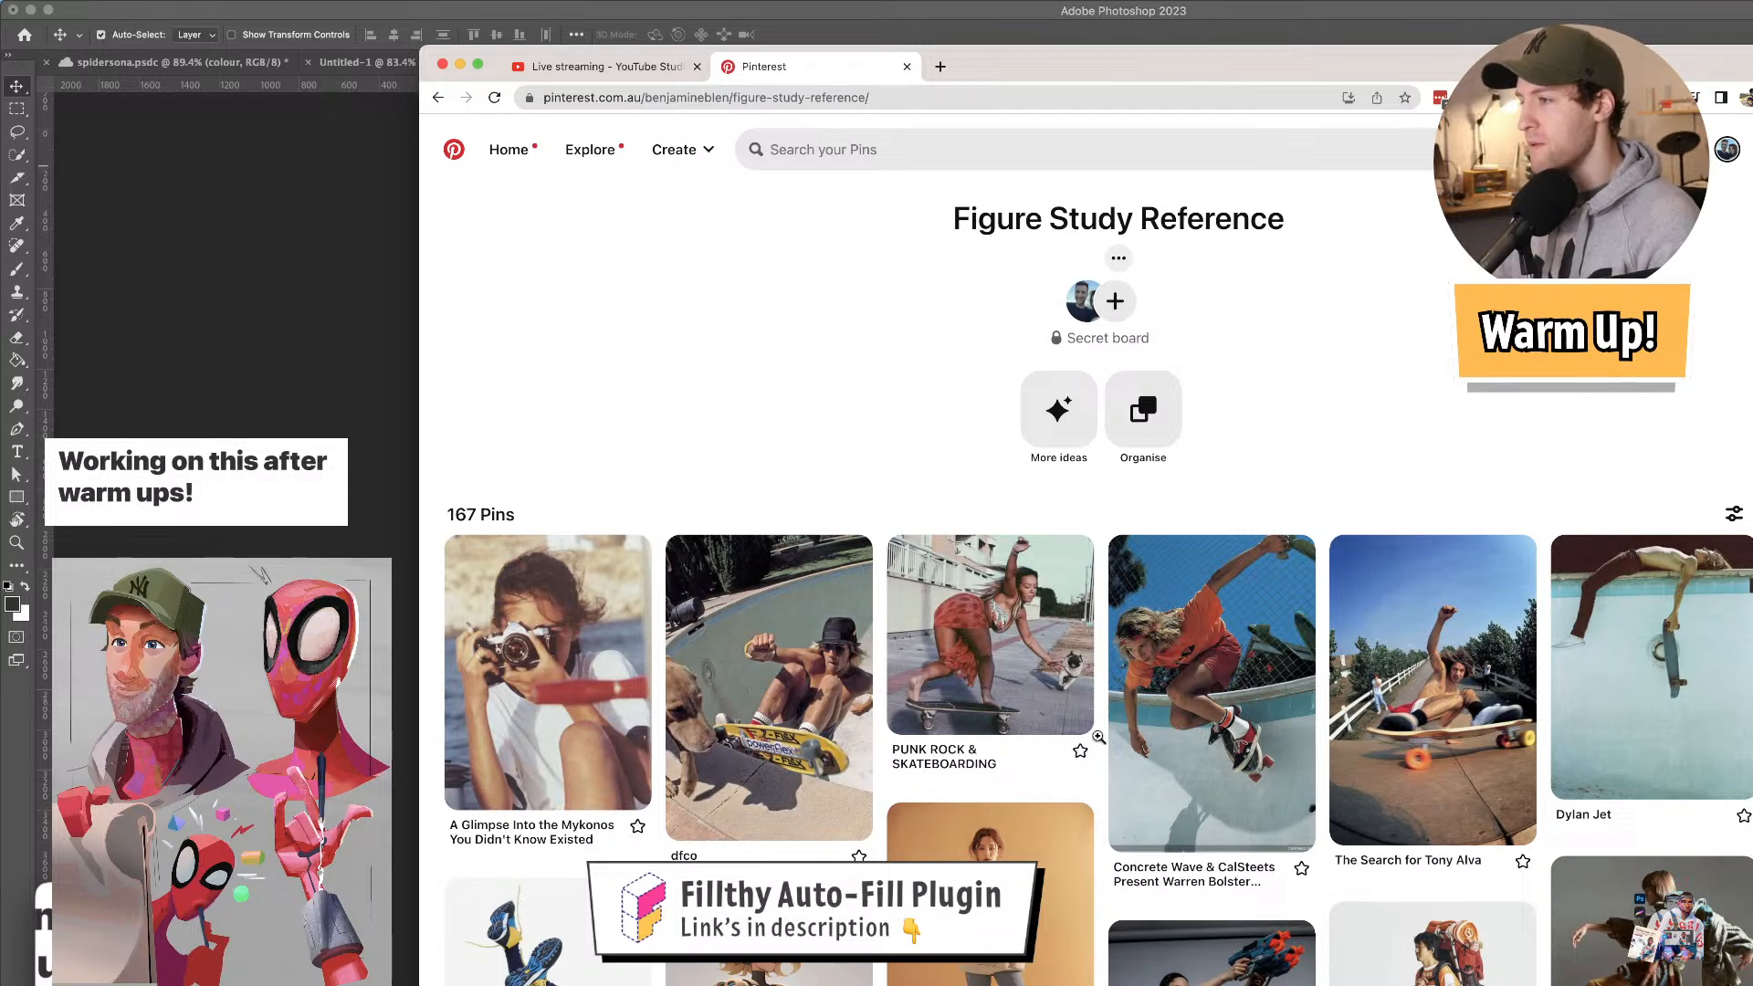
- Open the pin of the standing figure in a beige hoodie and place its image on the blank Photoshop canvas
{"action": "left_click", "coordinate": [968, 900]}
{"action": "left_click_drag", "start_coordinate": [1260, 78], "coordinate": [1724, 88]}
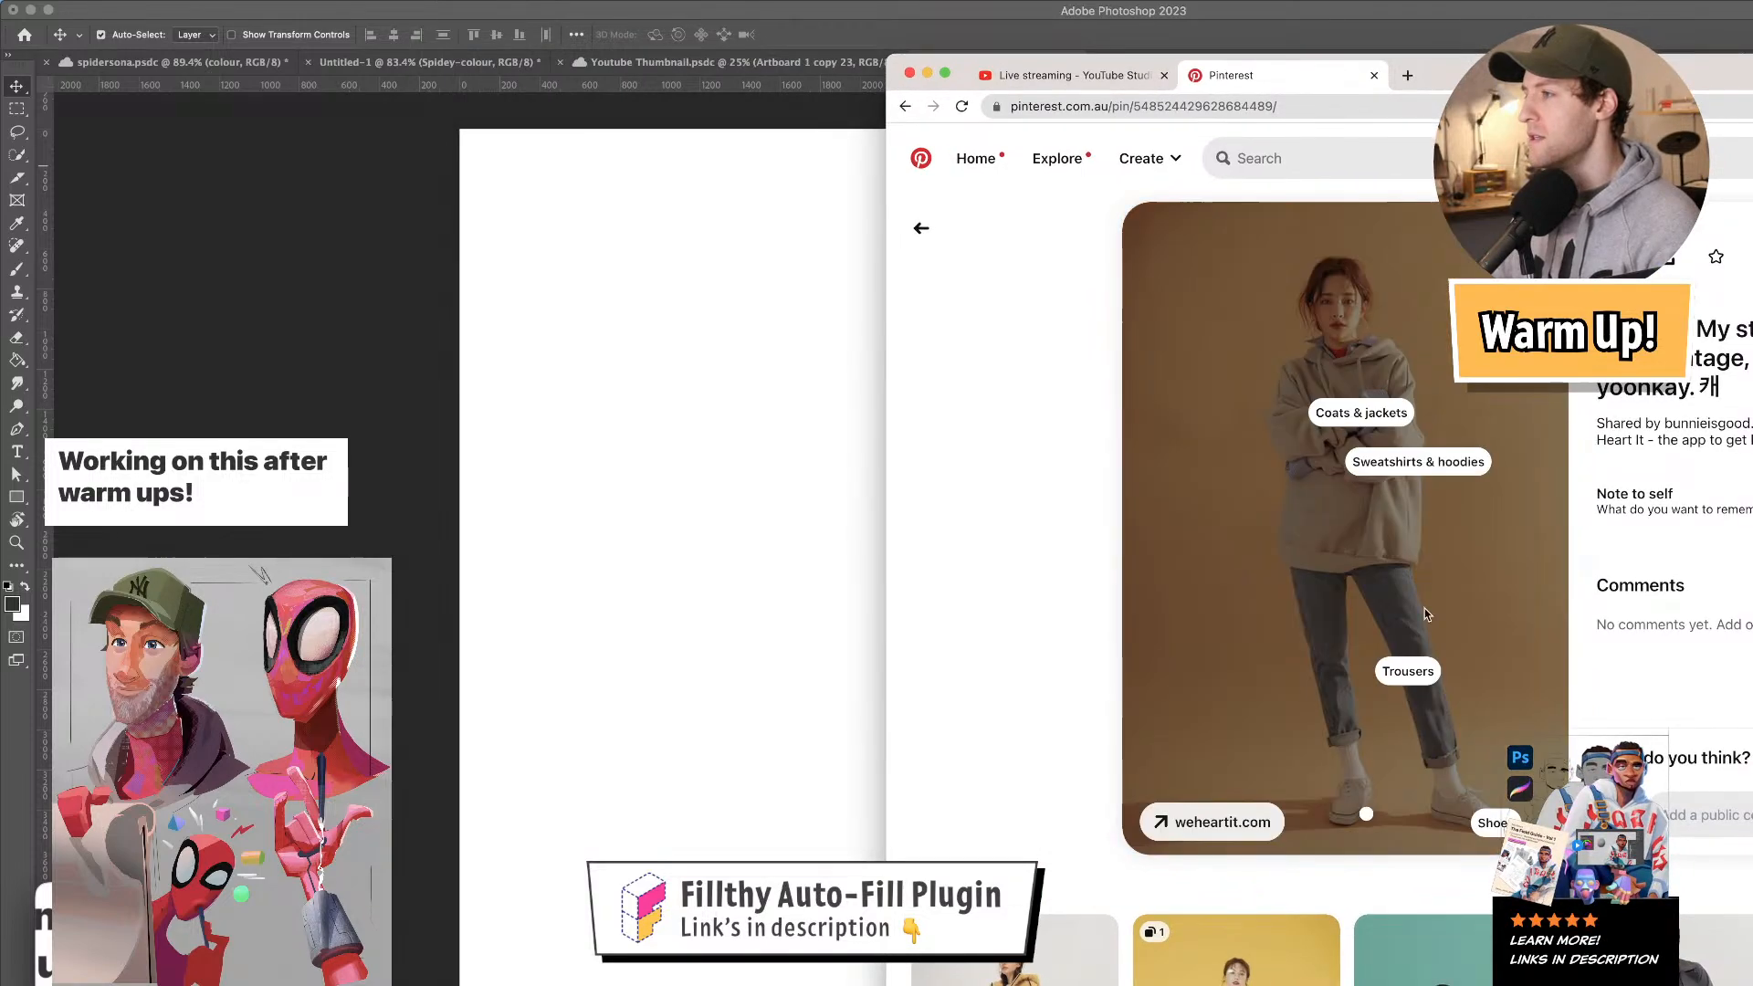
{"action": "left_click_drag", "start_coordinate": [1339, 548], "coordinate": [689, 681]}
{"action": "left_click_drag", "start_coordinate": [728, 595], "coordinate": [767, 389]}
{"action": "key", "text": "ctrl+Up"}
{"action": "left_click", "coordinate": [1711, 808]}
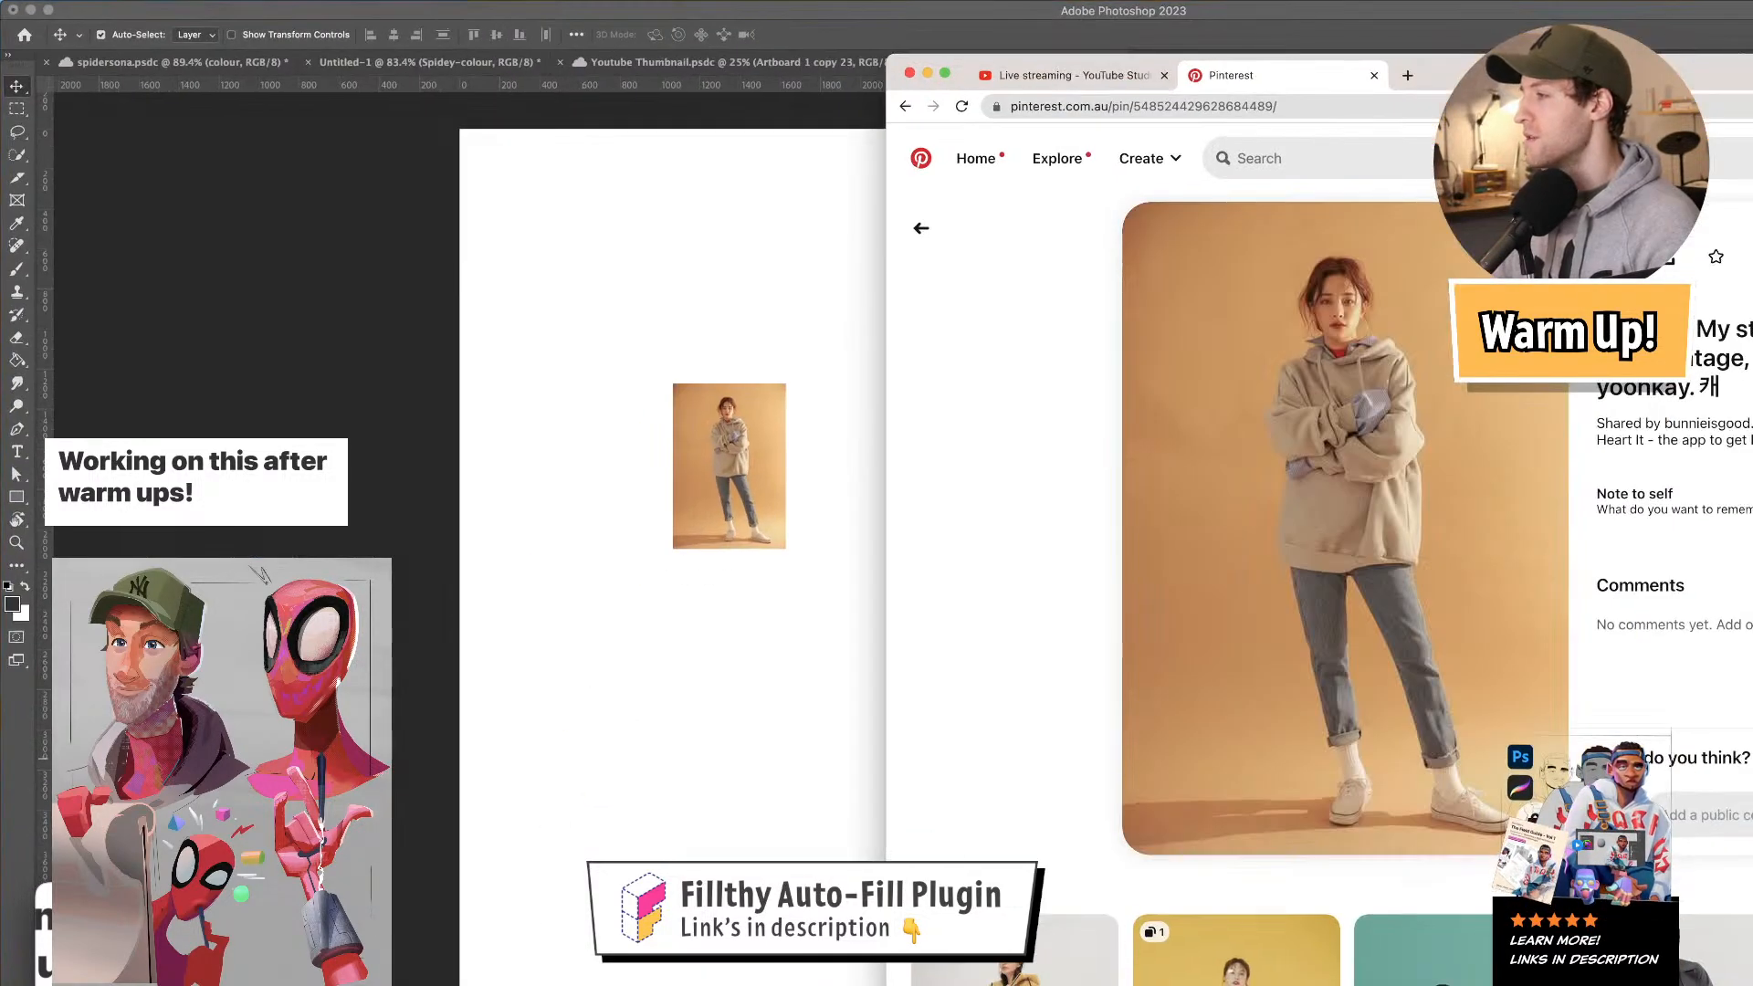
- Shift the browser window back over the canvas and examine the pins similar to the hoodie photo for poses
{"action": "left_click_drag", "start_coordinate": [1705, 77], "coordinate": [1564, 40]}
{"action": "scroll", "coordinate": [1532, 582], "scroll_direction": "down", "scroll_amount": 3}
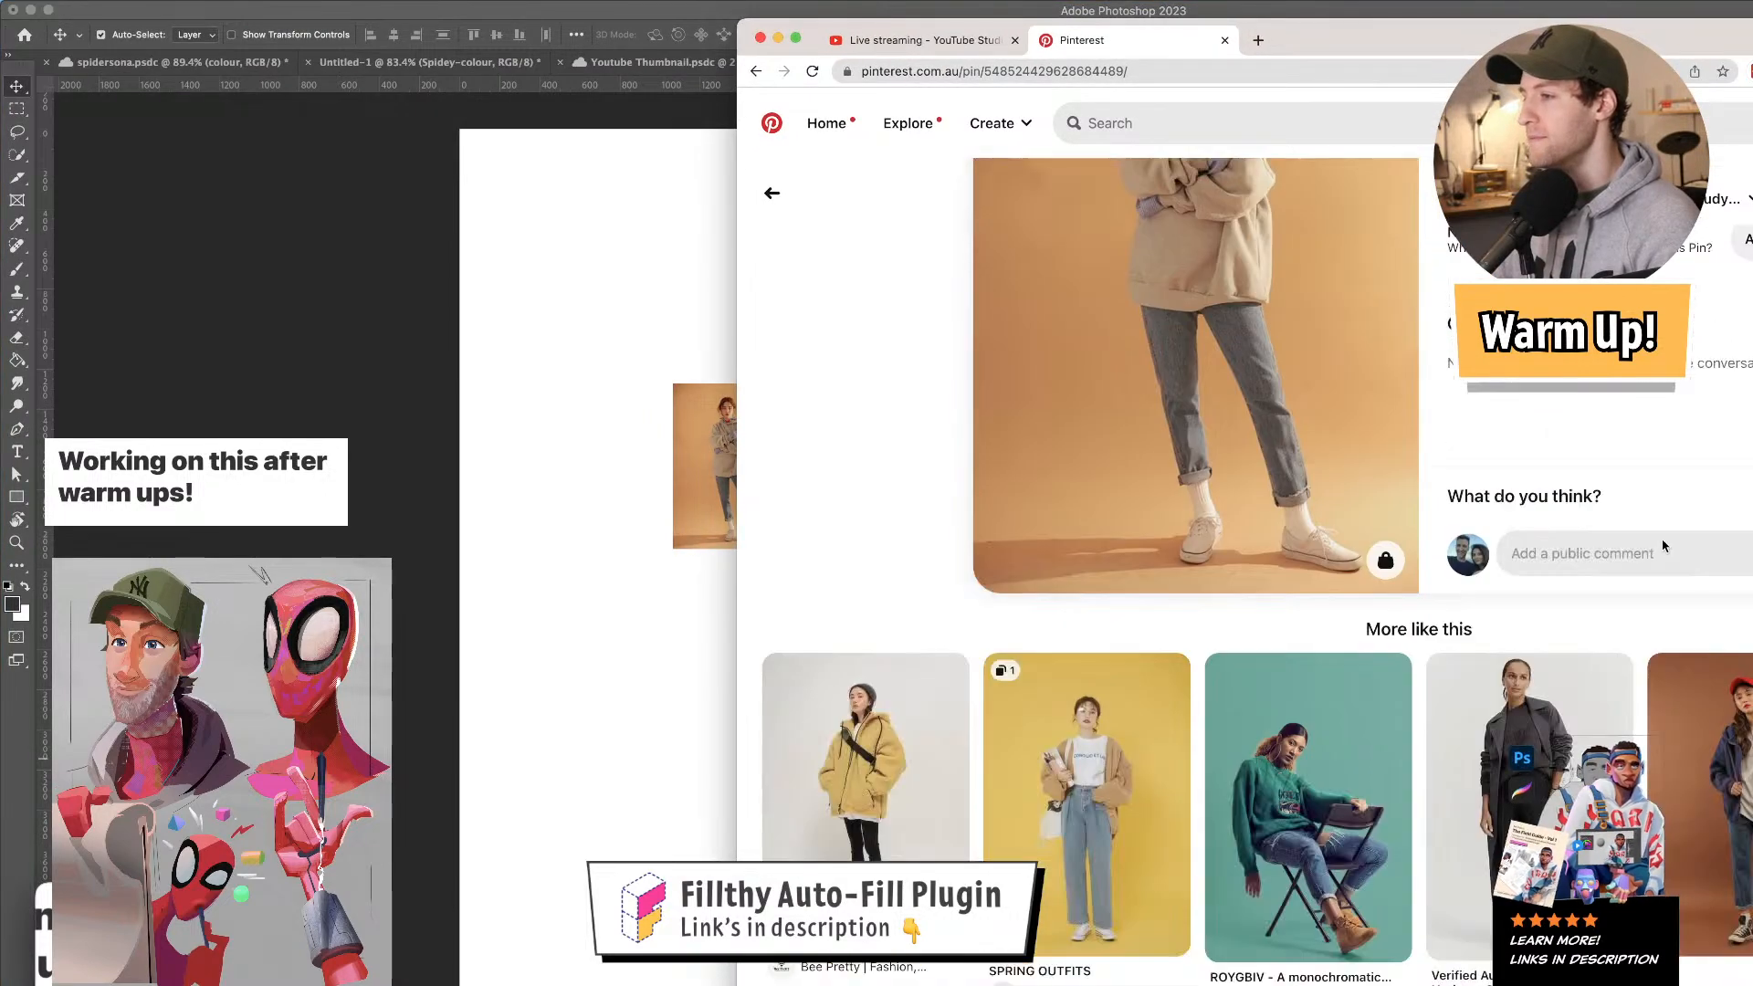
{"action": "scroll", "coordinate": [1531, 583], "scroll_direction": "down", "scroll_amount": 10}
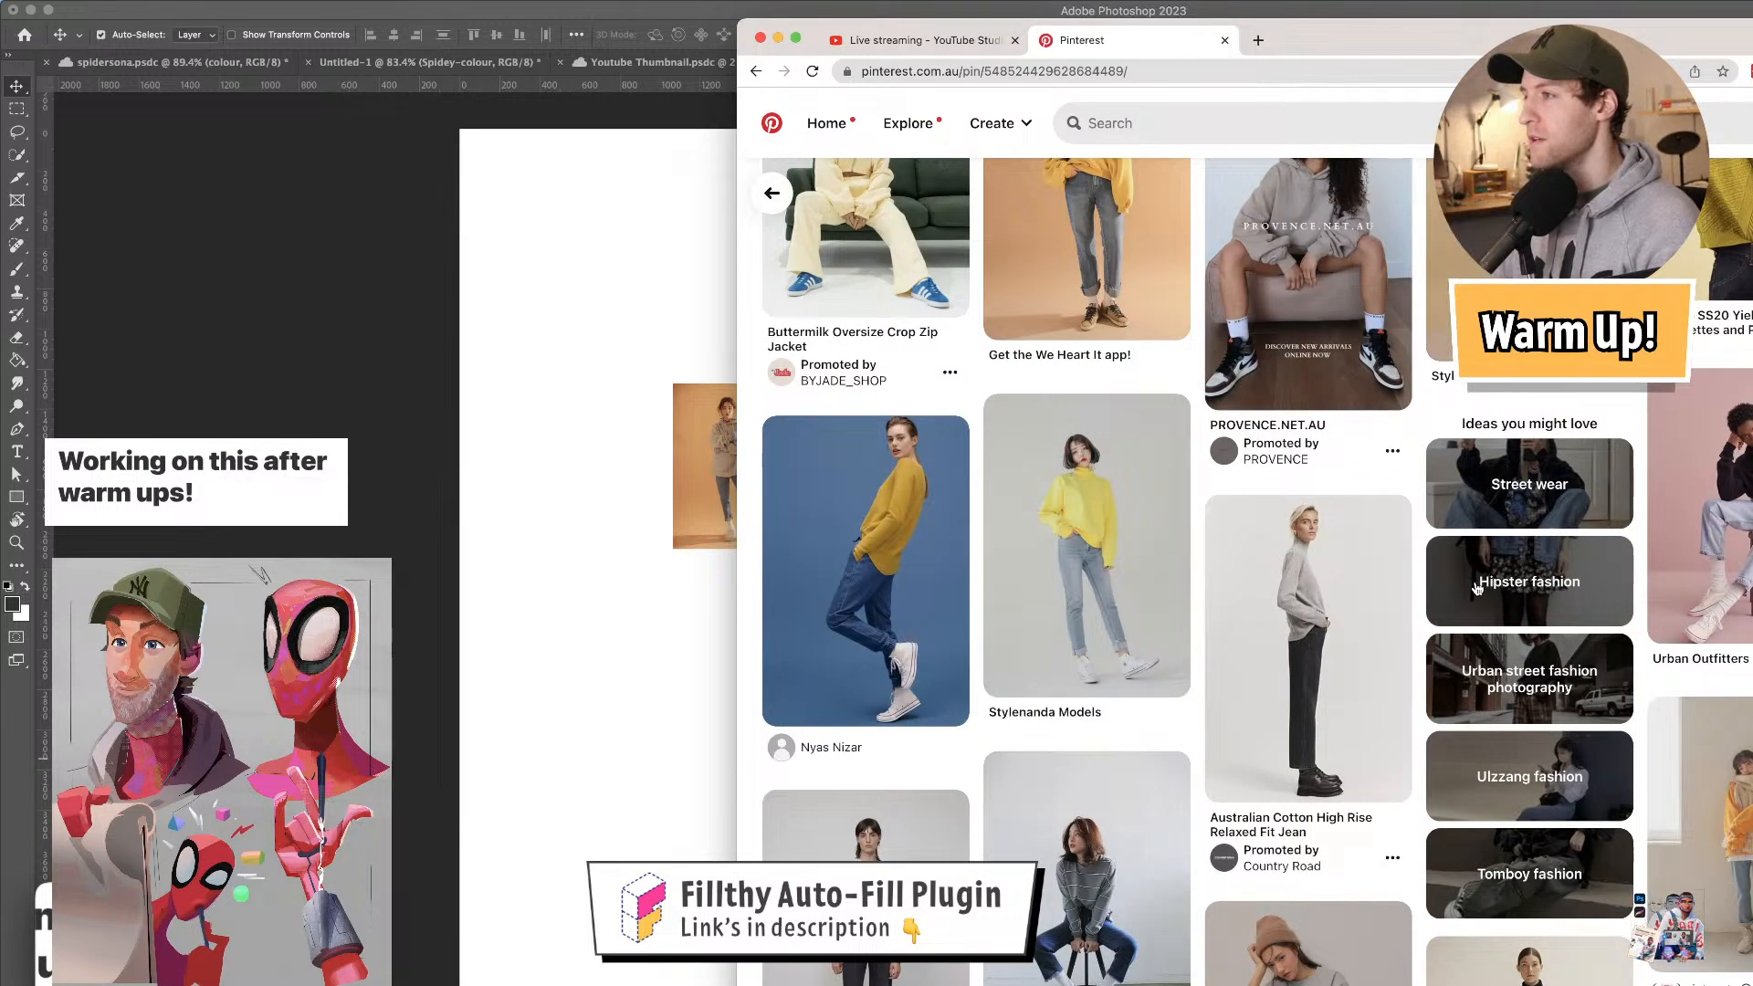
{"action": "mouse_move", "coordinate": [1081, 606]}
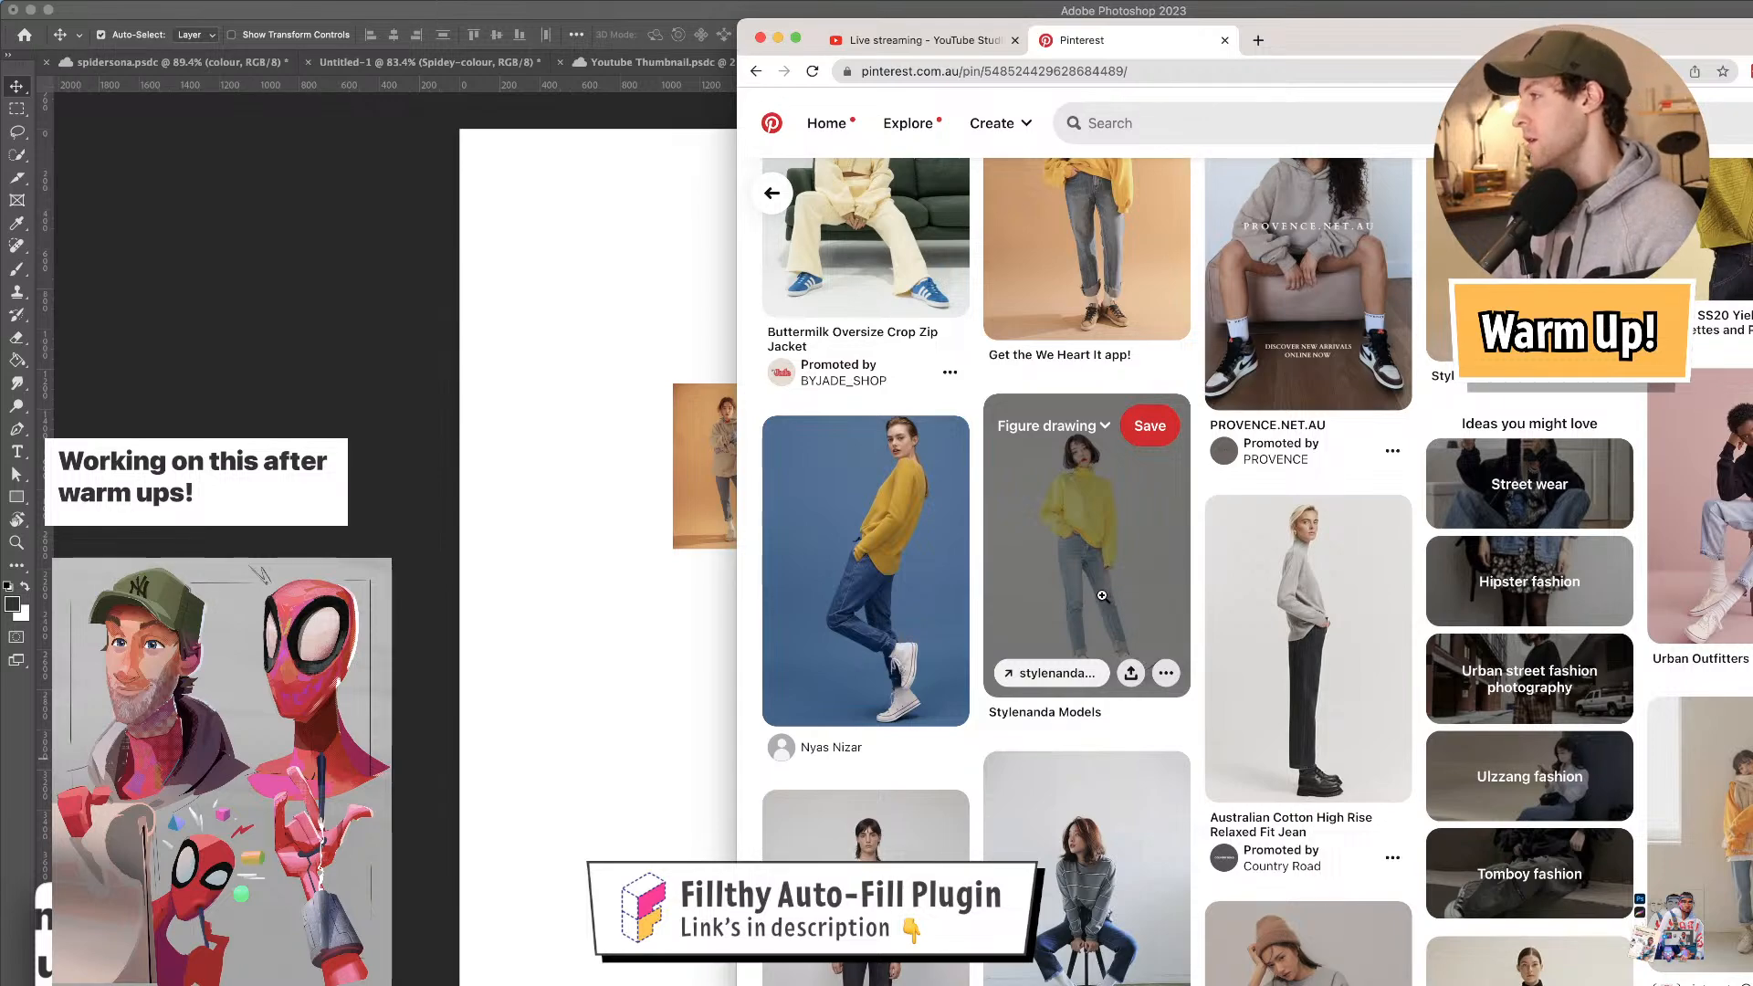
{"action": "left_click", "coordinate": [1127, 592]}
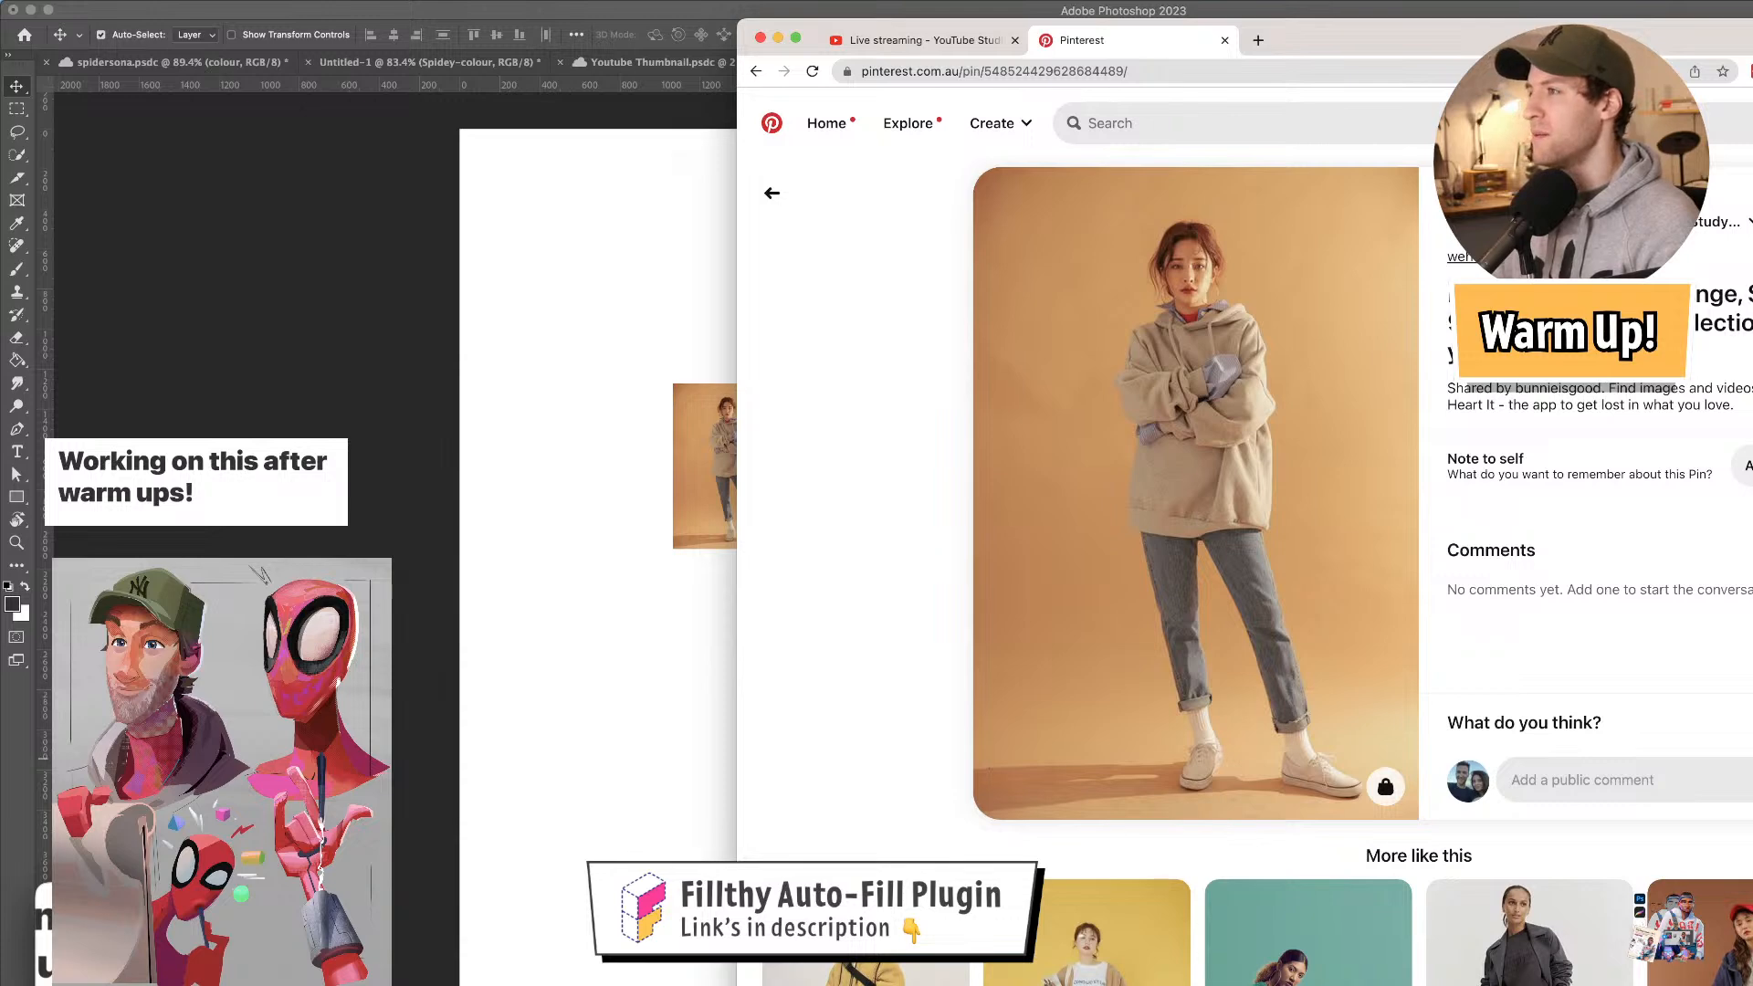
- Open the Line work board from the saved boards and look through its character sketches for style inspiration
{"action": "scroll", "coordinate": [1486, 503], "scroll_direction": "down", "scroll_amount": 2}
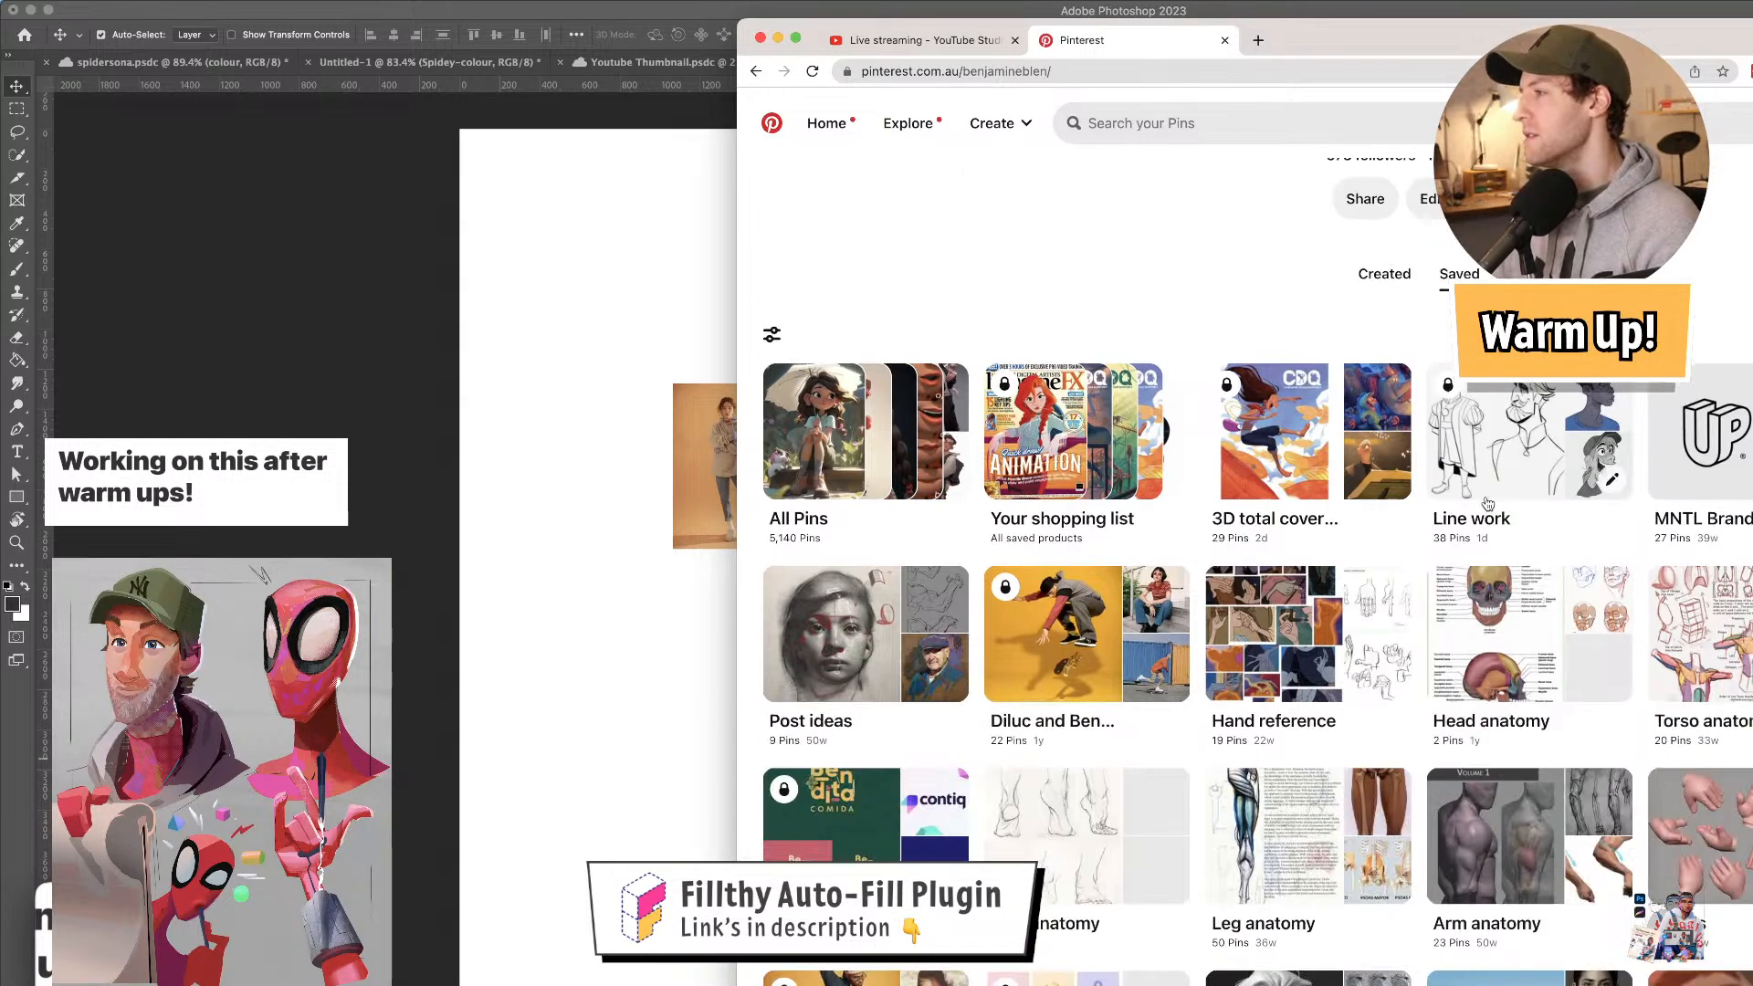
{"action": "left_click", "coordinate": [1520, 450]}
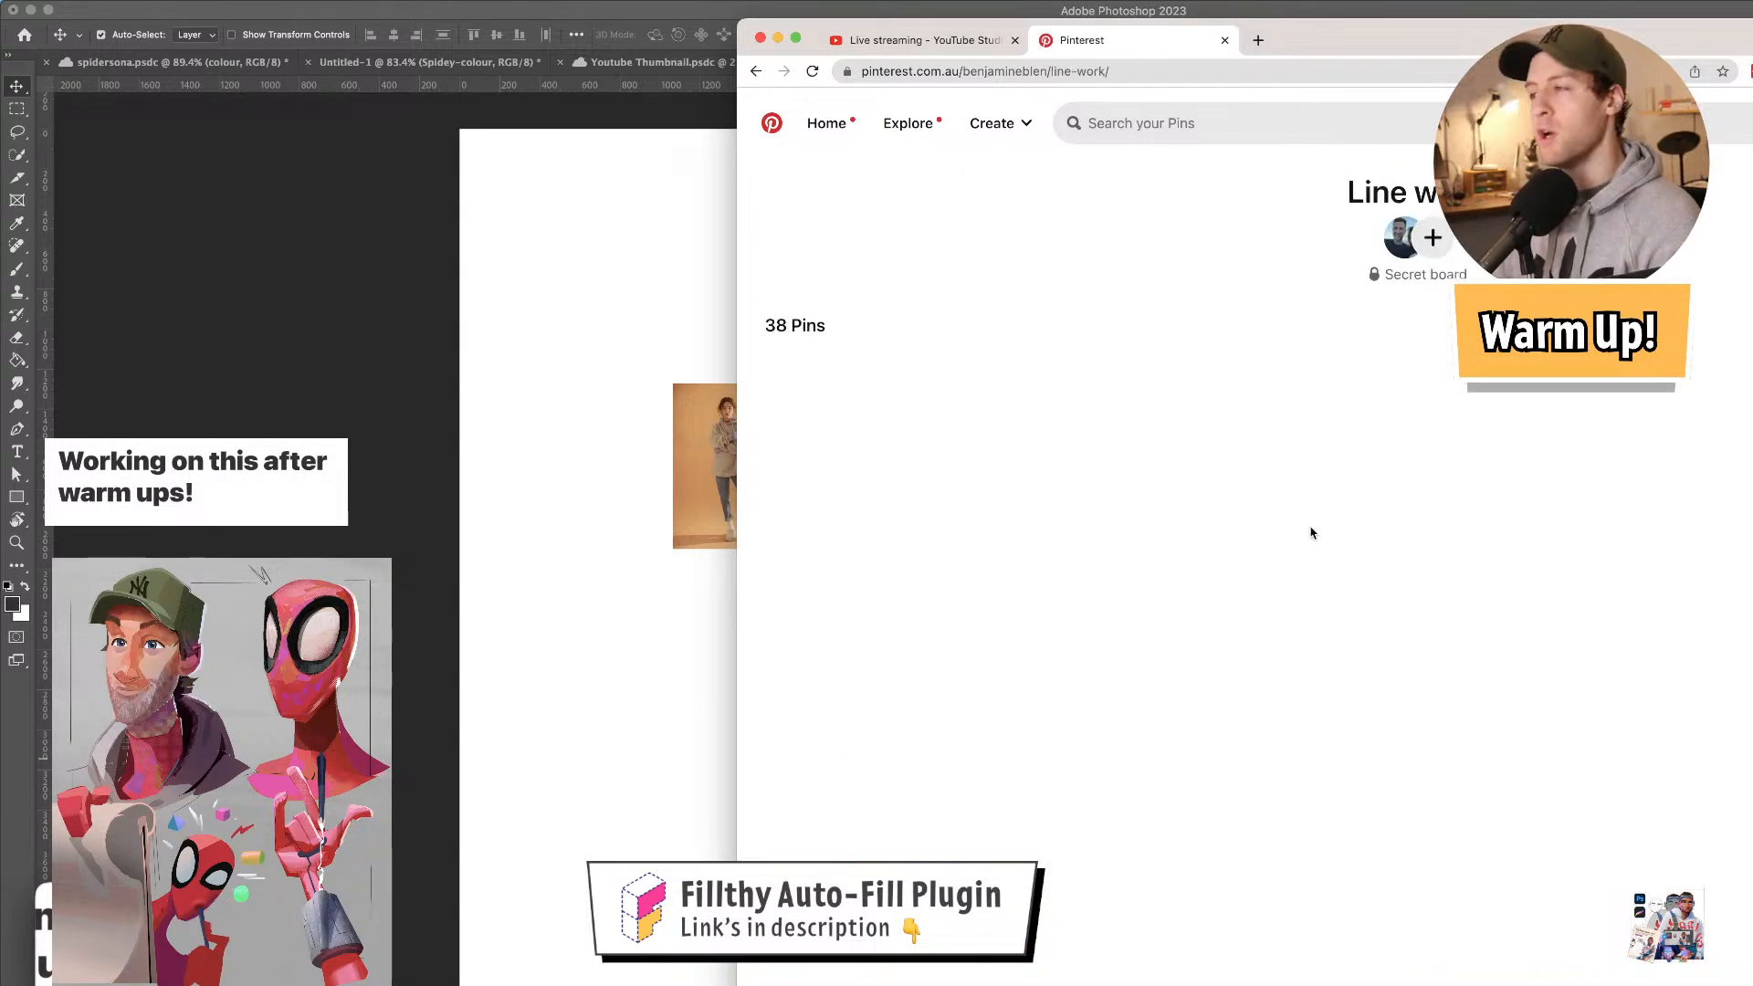
{"action": "scroll", "coordinate": [1495, 514], "scroll_direction": "down", "scroll_amount": 1}
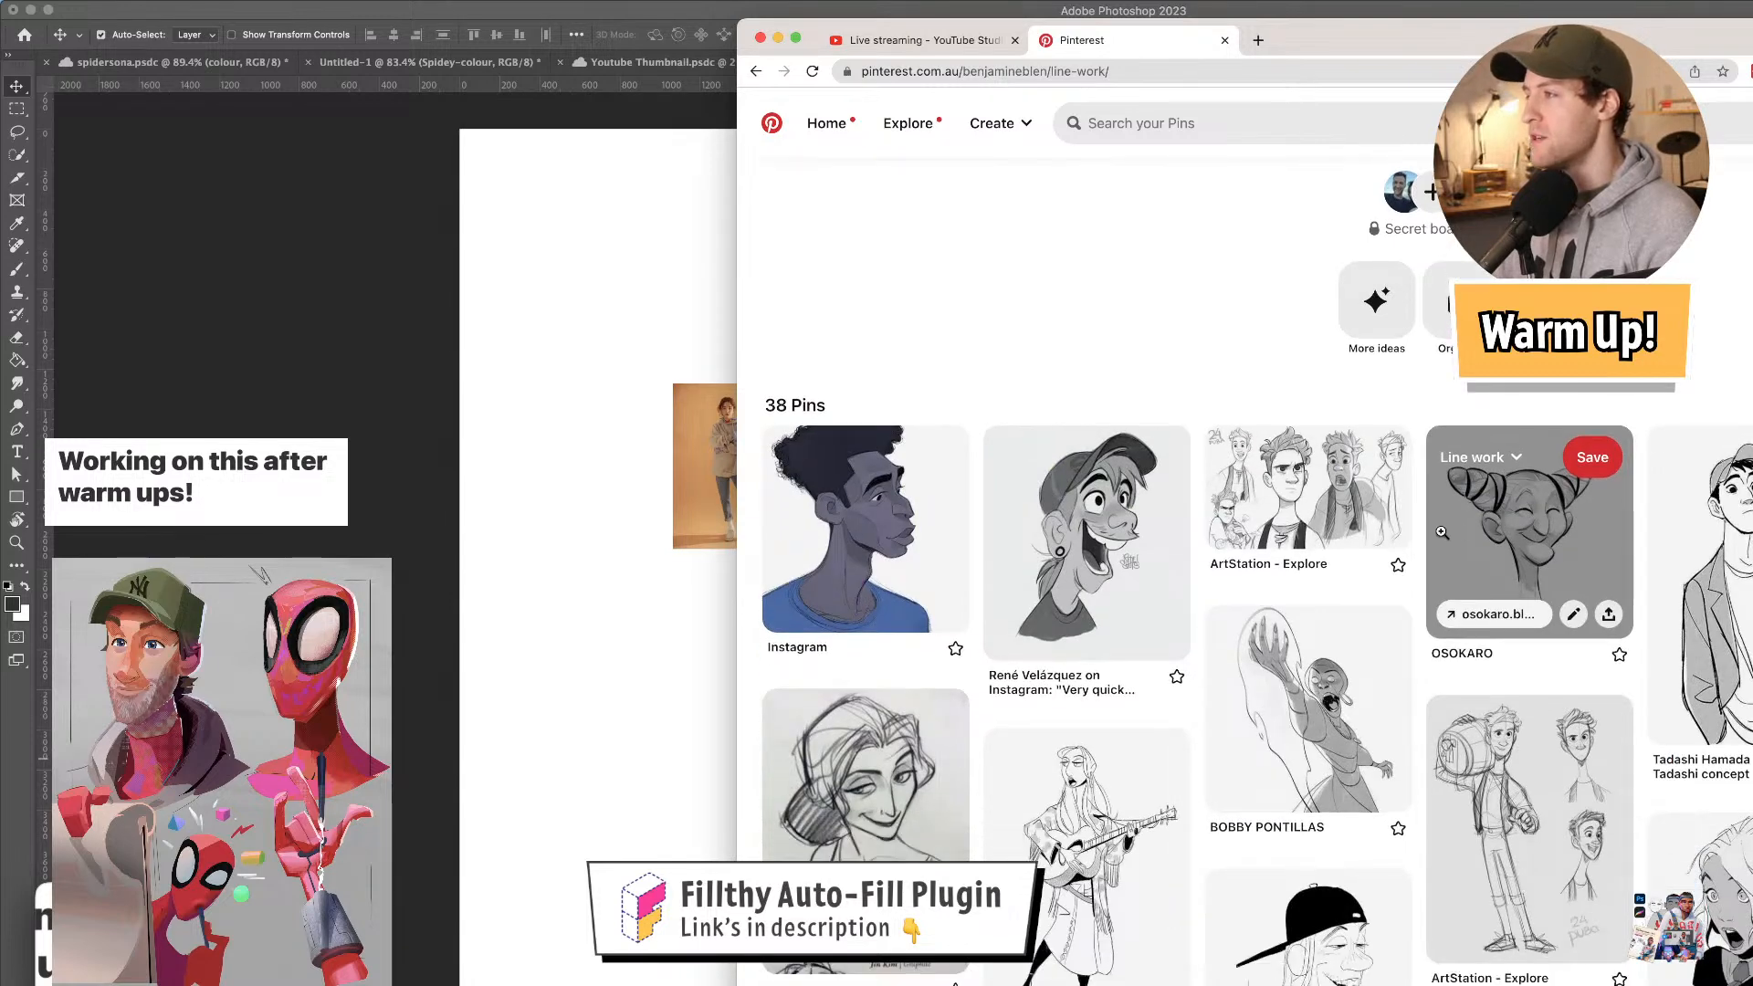
{"action": "scroll", "coordinate": [1418, 541], "scroll_direction": "down", "scroll_amount": 1}
{"action": "scroll", "coordinate": [1416, 542], "scroll_direction": "down", "scroll_amount": 2}
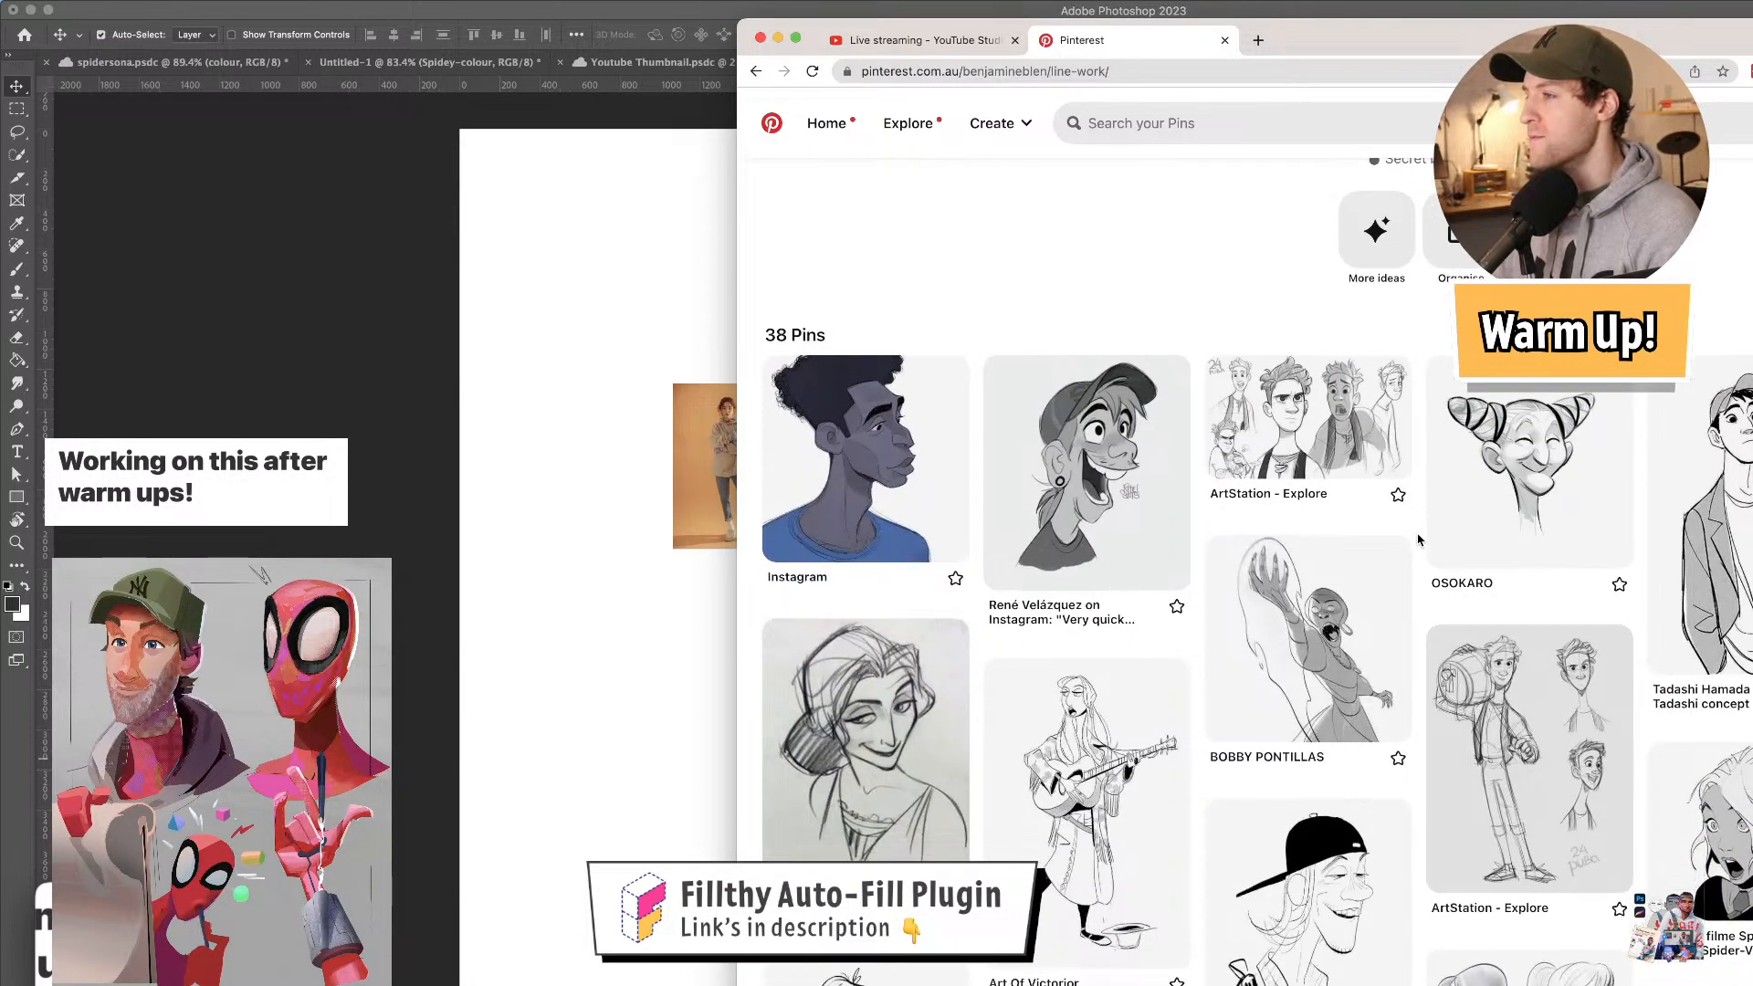
{"action": "scroll", "coordinate": [1420, 539], "scroll_direction": "down", "scroll_amount": 1}
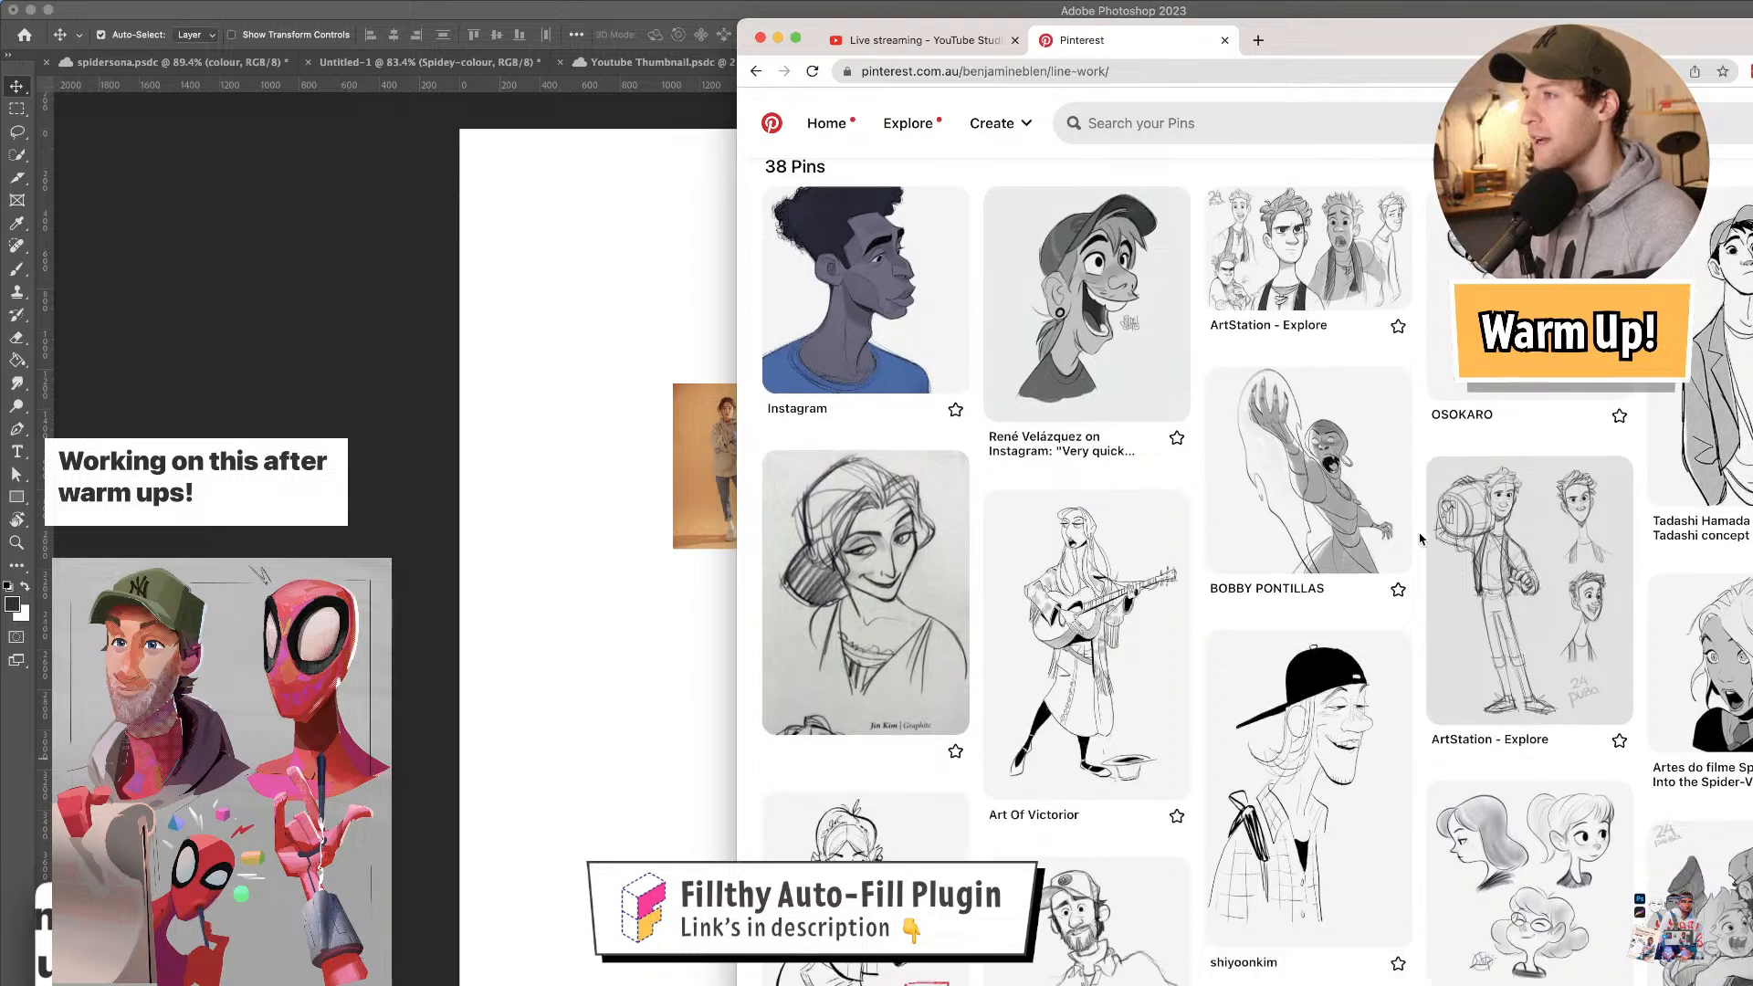
{"action": "scroll", "coordinate": [1420, 539], "scroll_direction": "down", "scroll_amount": 2}
{"action": "scroll", "coordinate": [1421, 539], "scroll_direction": "down", "scroll_amount": 3}
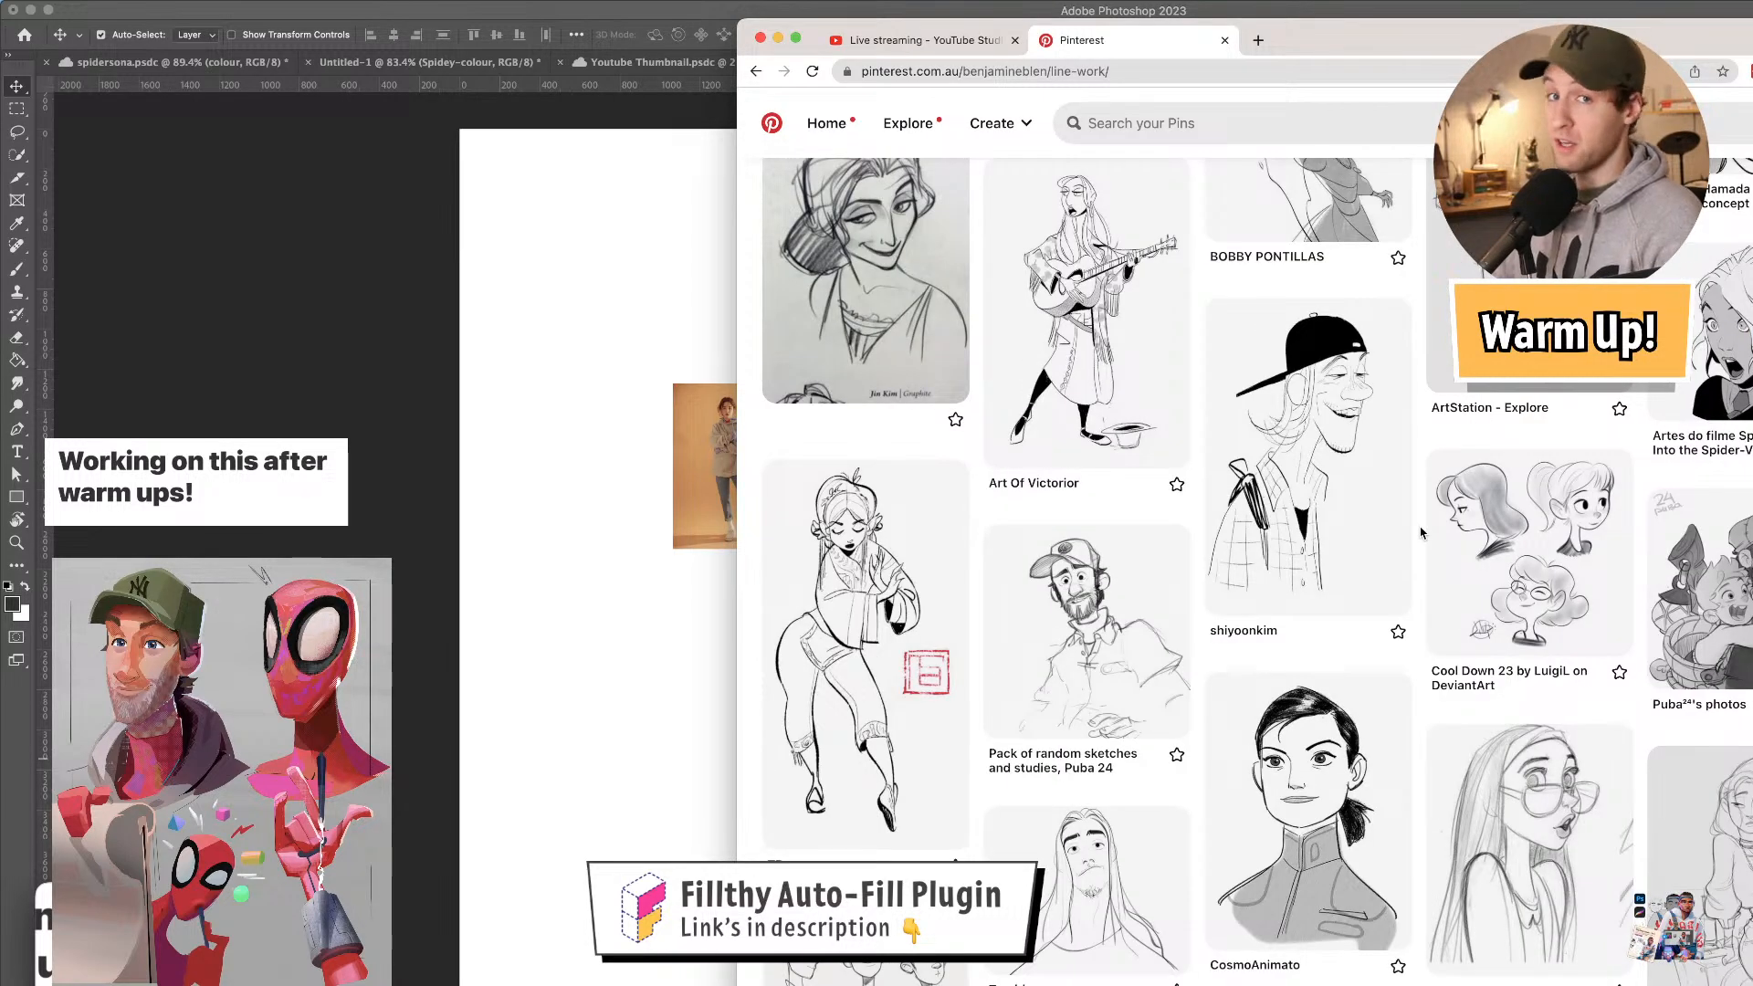
{"action": "scroll", "coordinate": [1421, 532], "scroll_direction": "down", "scroll_amount": 1}
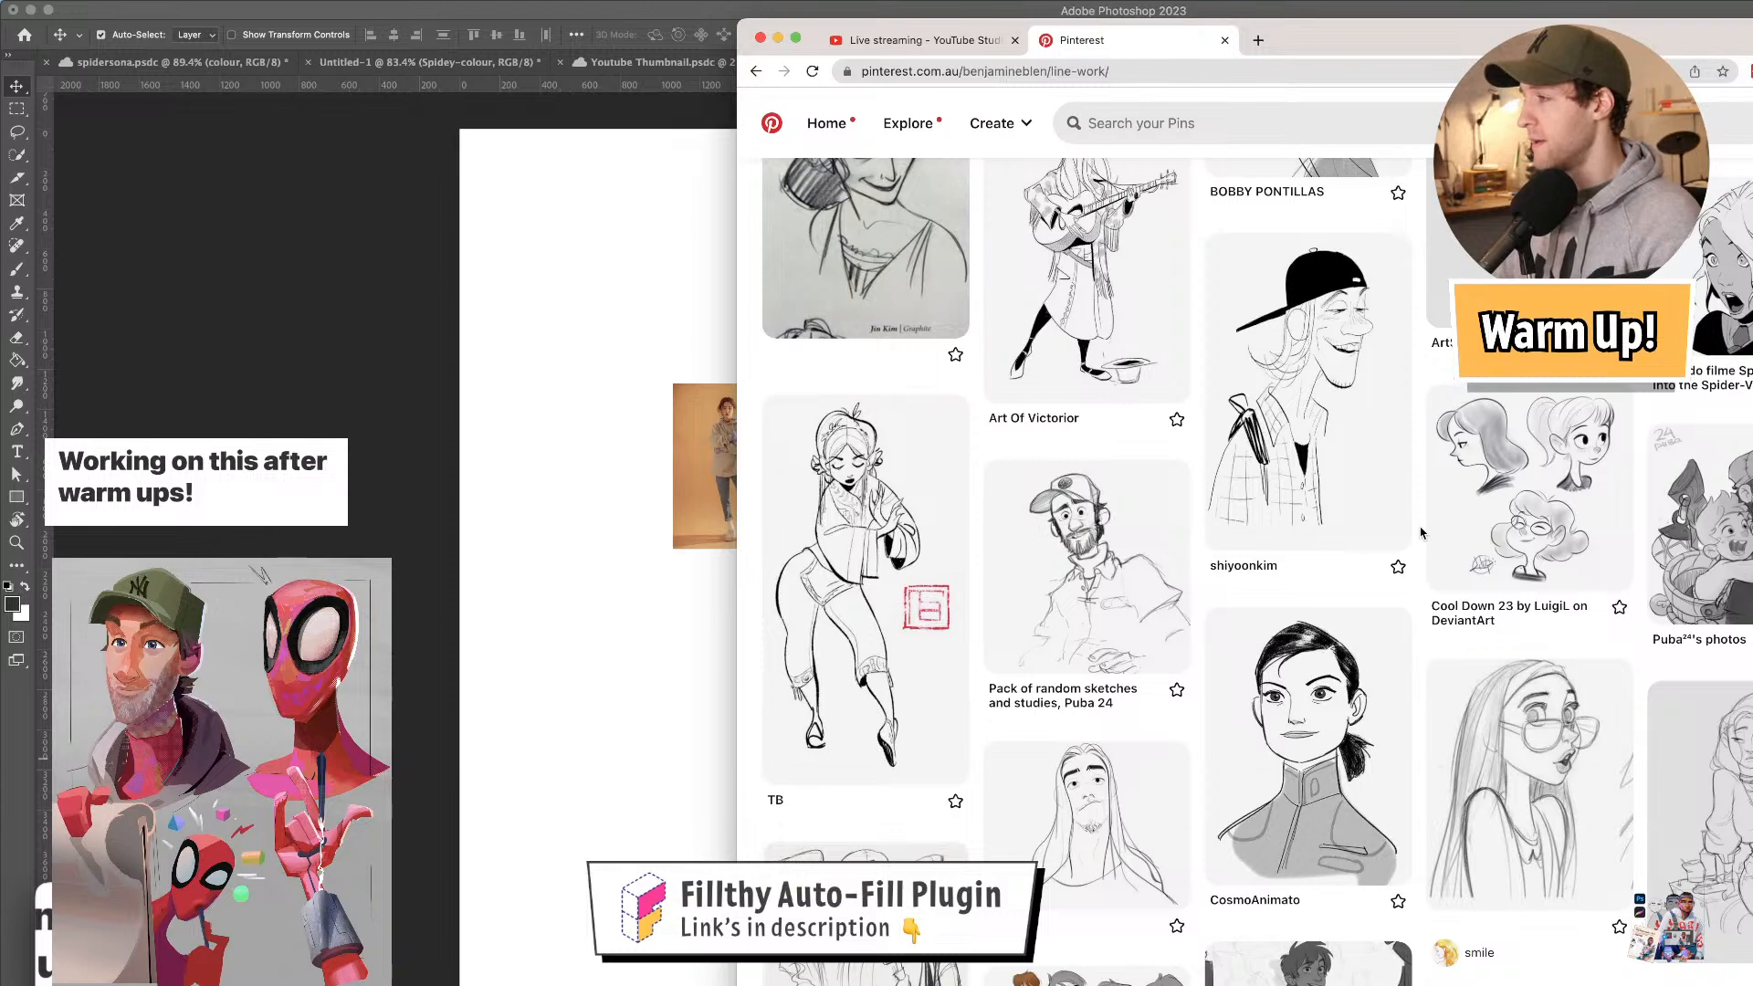
{"action": "scroll", "coordinate": [1421, 533], "scroll_direction": "down", "scroll_amount": 1}
{"action": "scroll", "coordinate": [1420, 532], "scroll_direction": "down", "scroll_amount": 5}
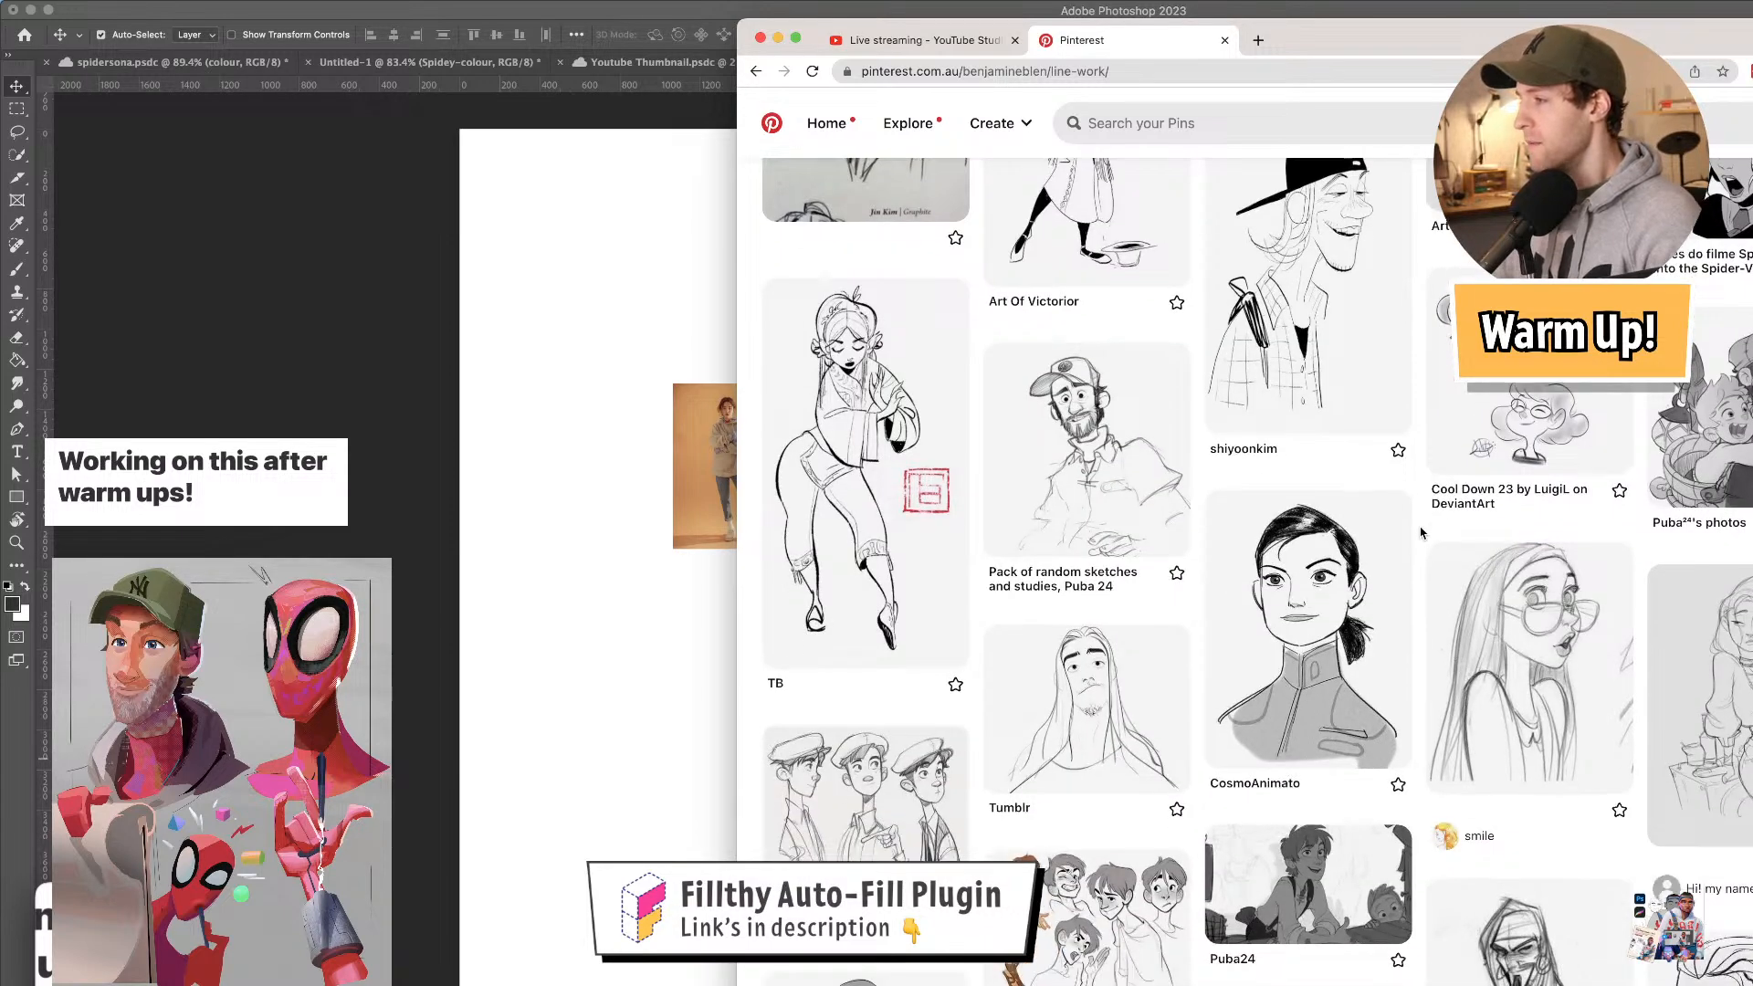
{"action": "scroll", "coordinate": [1421, 532], "scroll_direction": "down", "scroll_amount": 1}
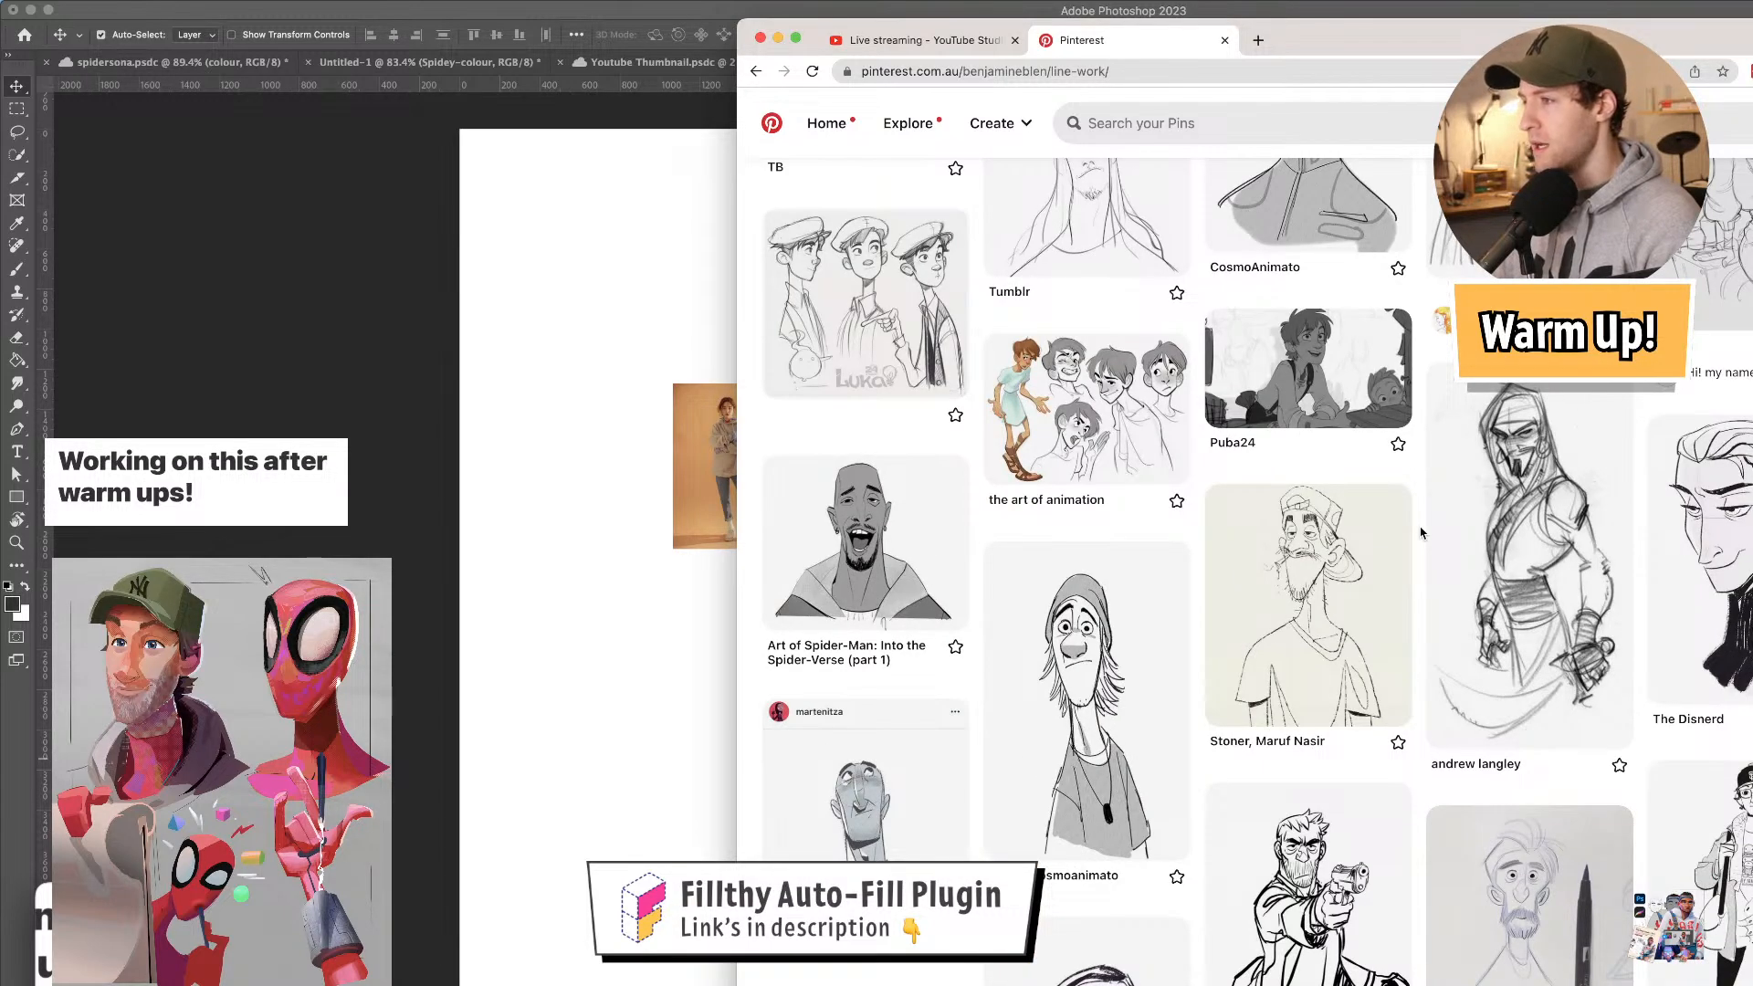
{"action": "scroll", "coordinate": [1421, 532], "scroll_direction": "down", "scroll_amount": 5}
{"action": "scroll", "coordinate": [1422, 532], "scroll_direction": "up", "scroll_amount": 10}
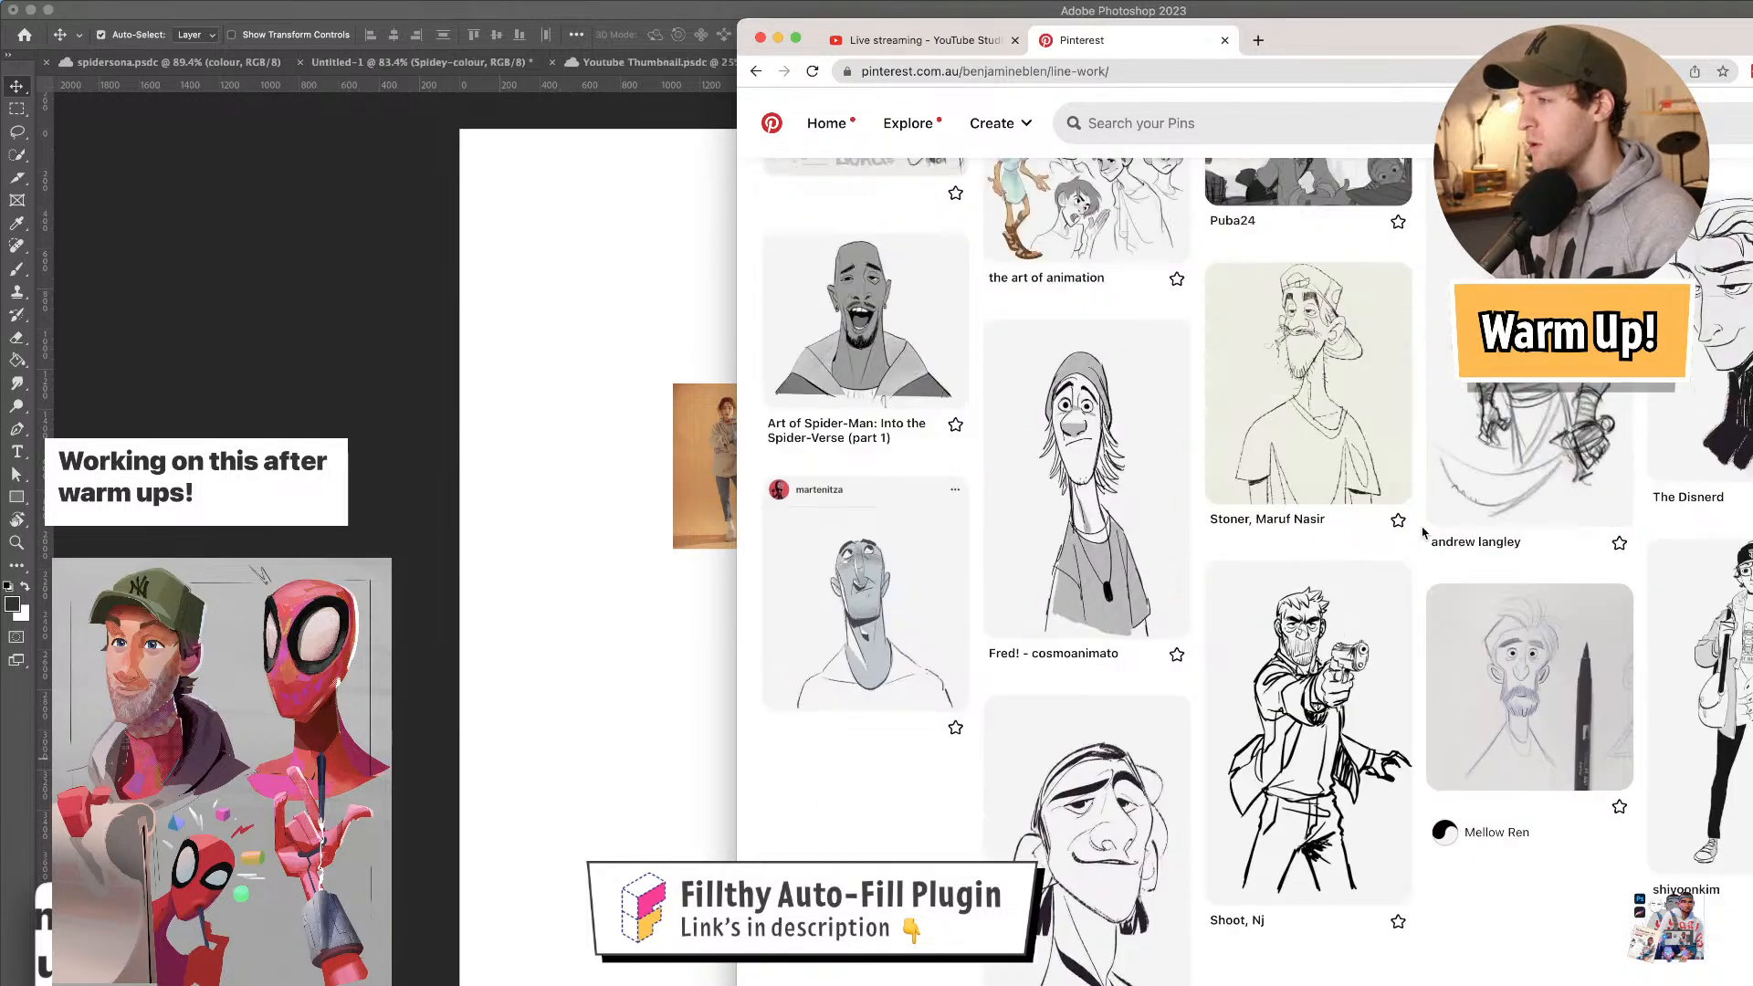
{"action": "scroll", "coordinate": [1421, 532], "scroll_direction": "up", "scroll_amount": 3}
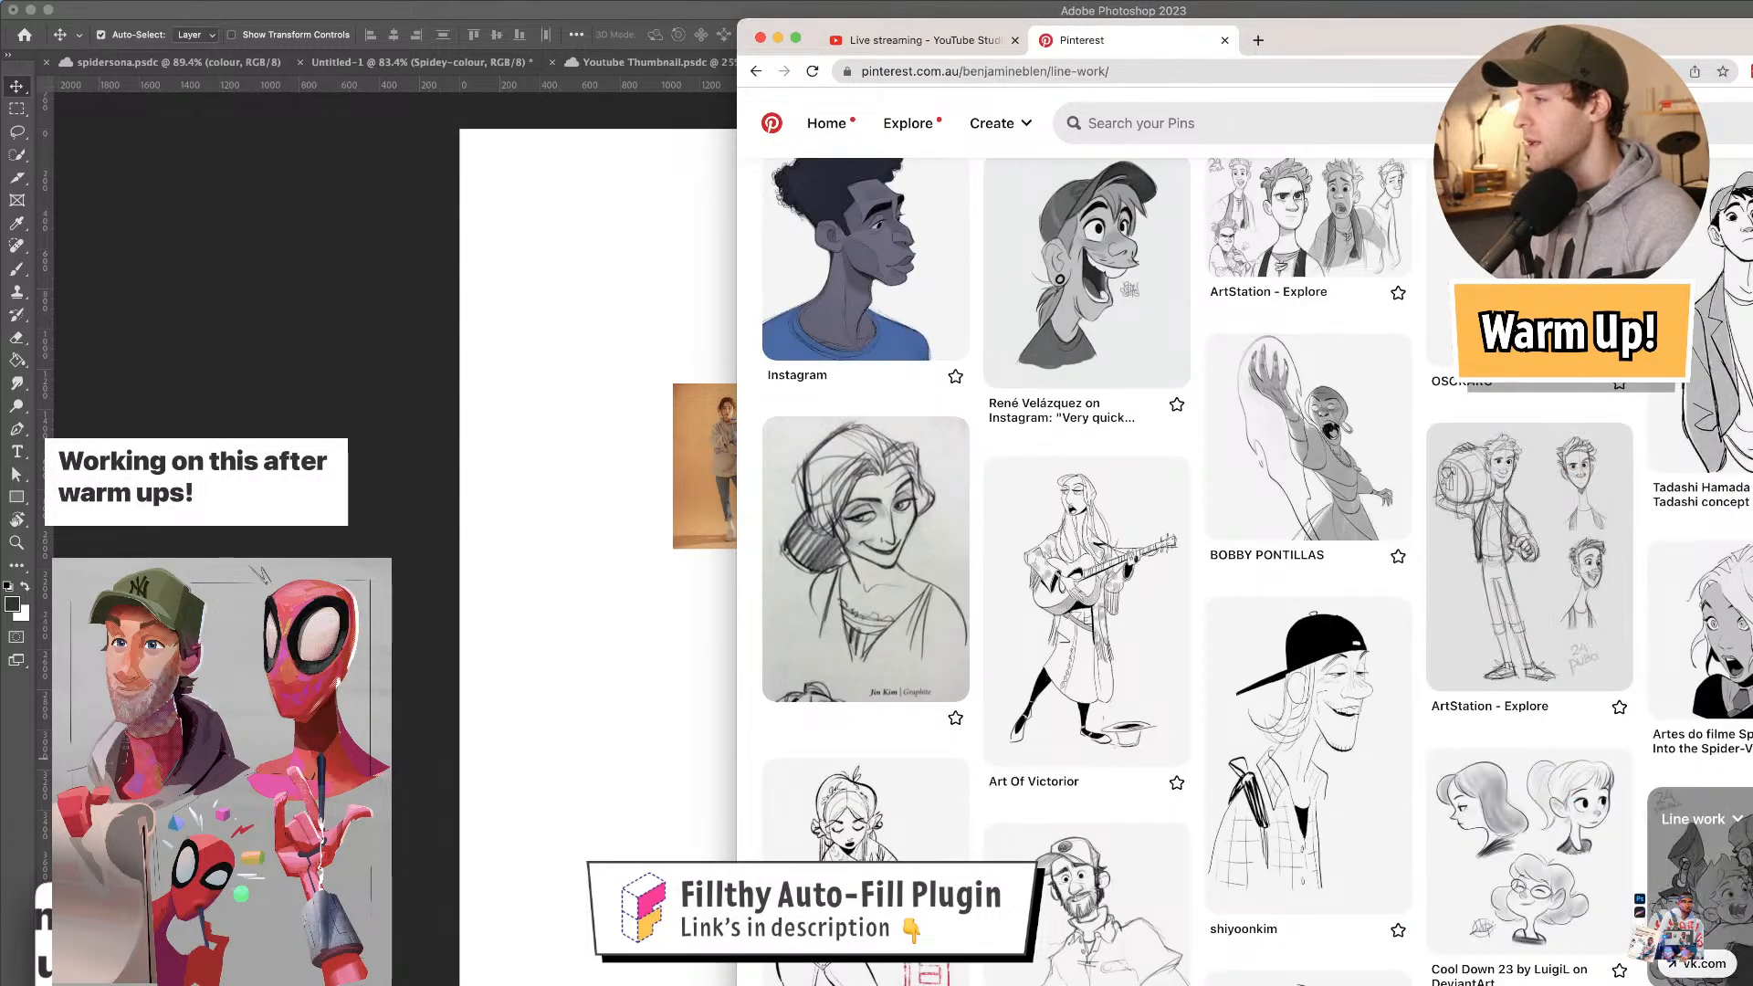
{"action": "scroll", "coordinate": [1708, 931], "scroll_direction": "down", "scroll_amount": 5}
- Open the pencil sketch of the woman leaning on a crate and view its full image in a separate tab
{"action": "left_click", "coordinate": [1721, 778]}
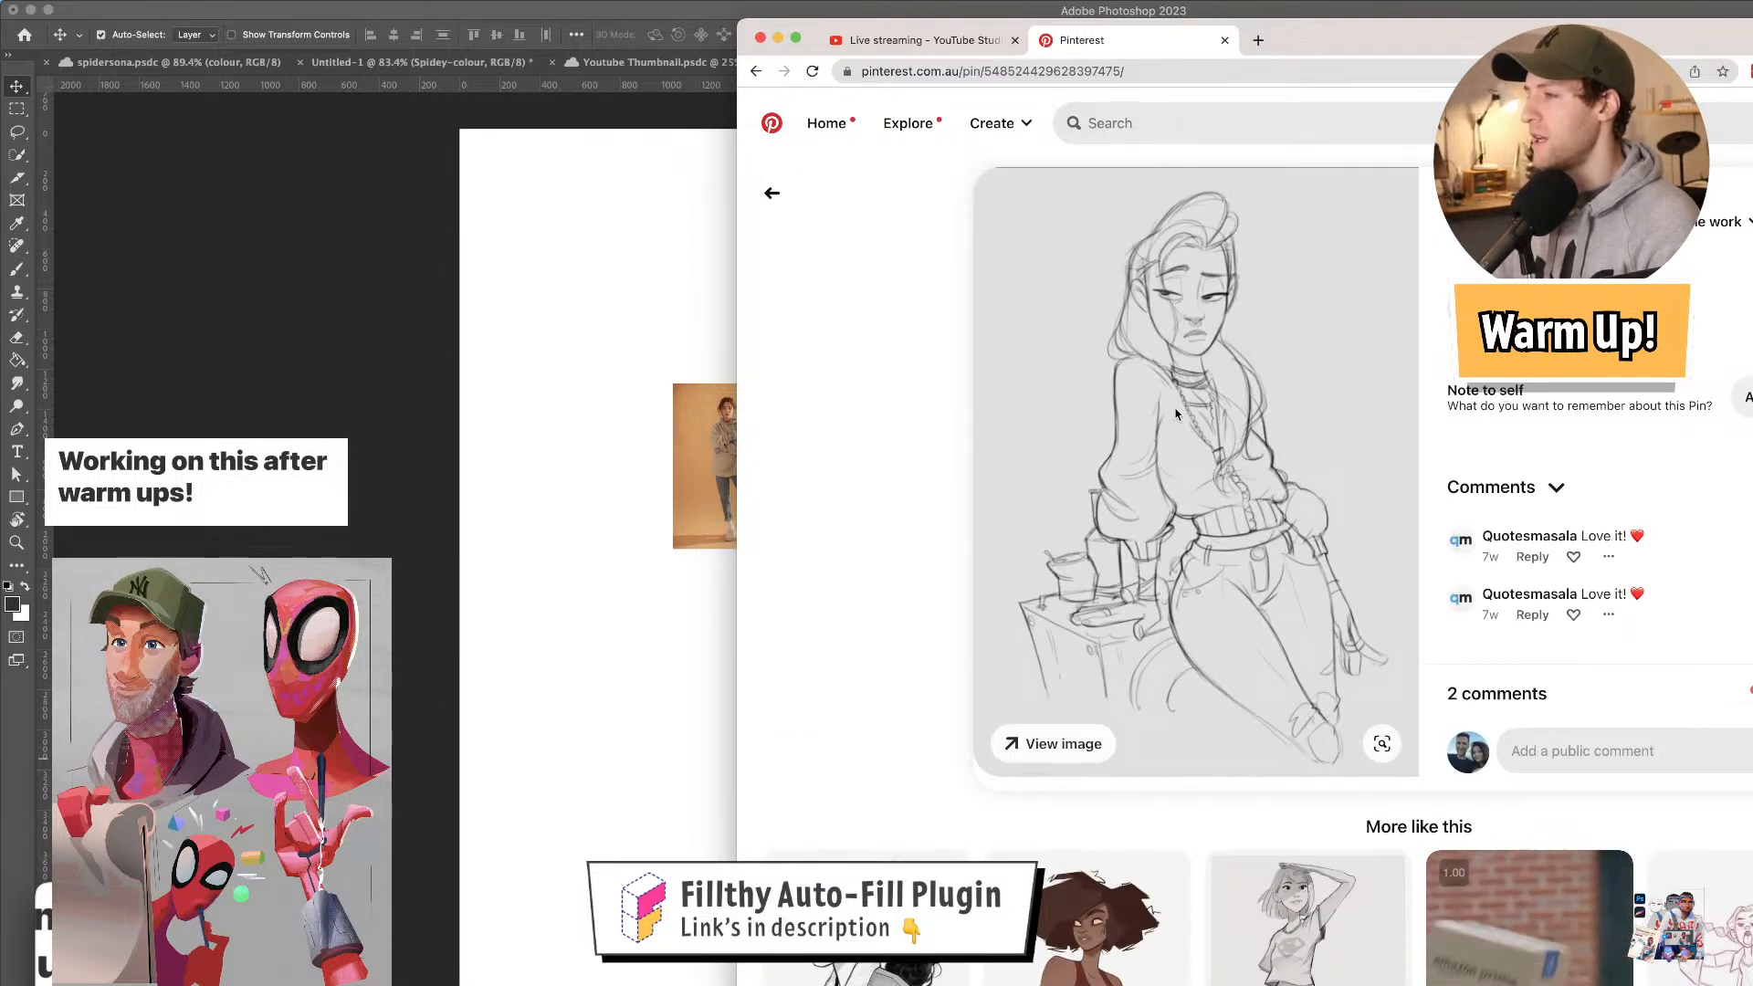
{"action": "mouse_move", "coordinate": [1286, 890]}
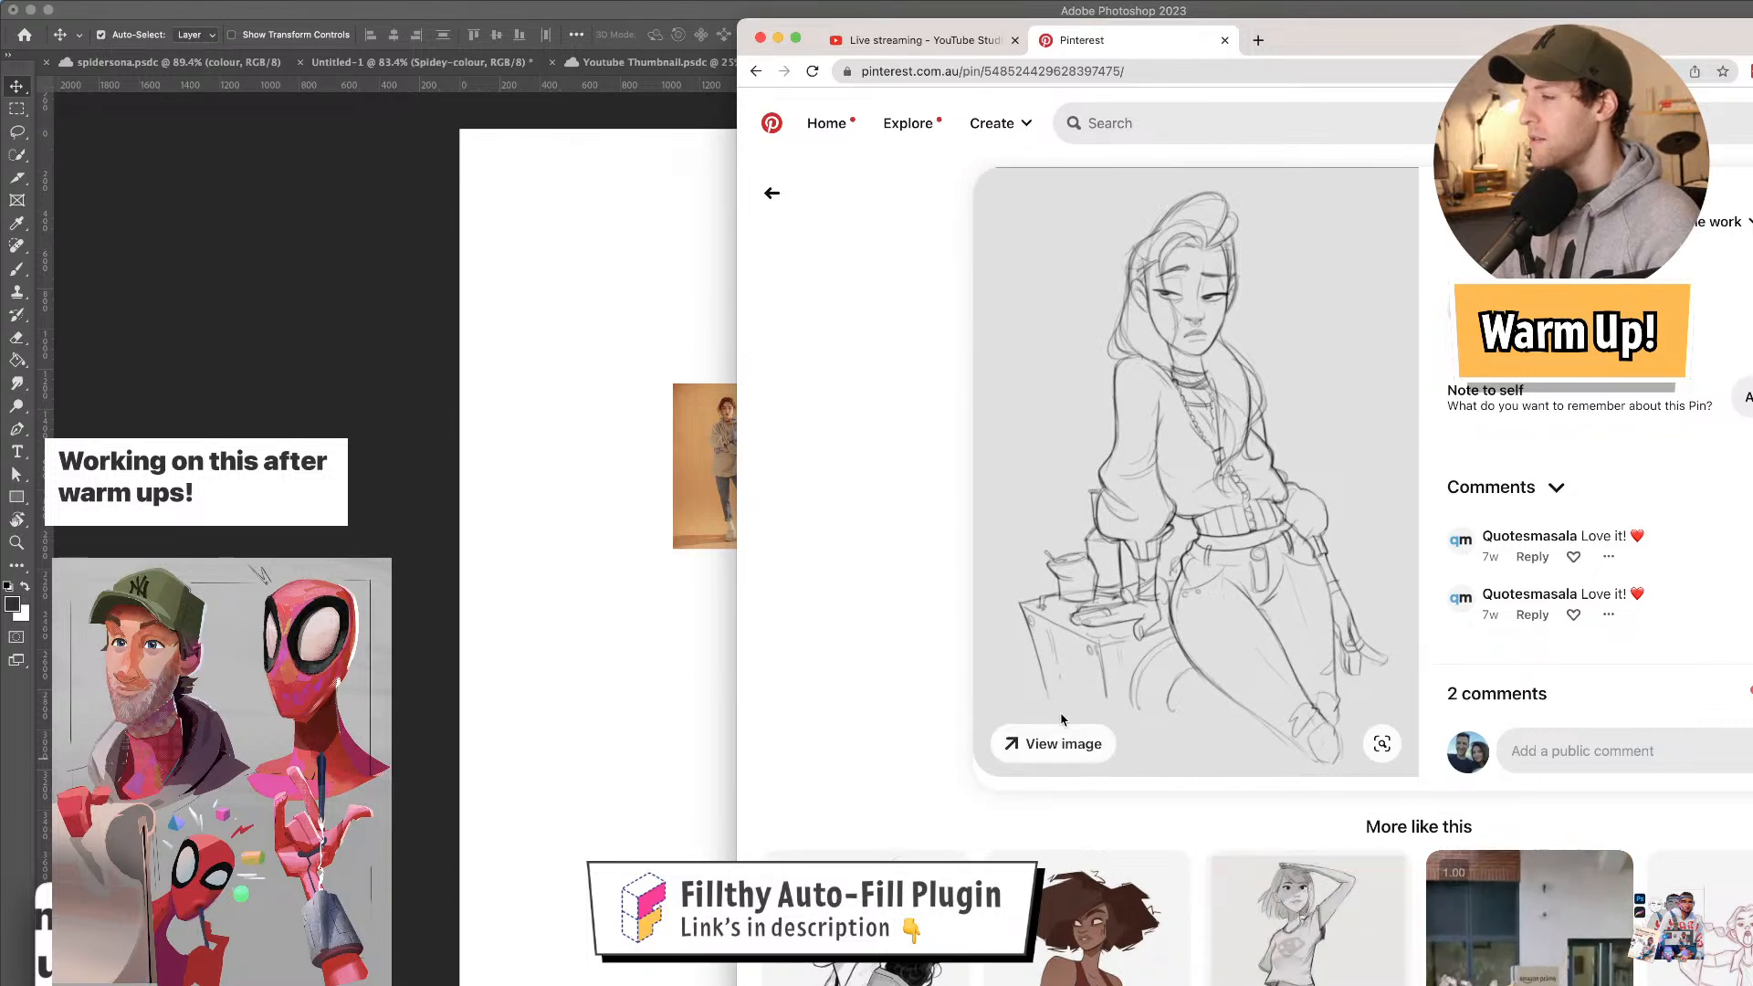
{"action": "left_click", "coordinate": [1073, 747]}
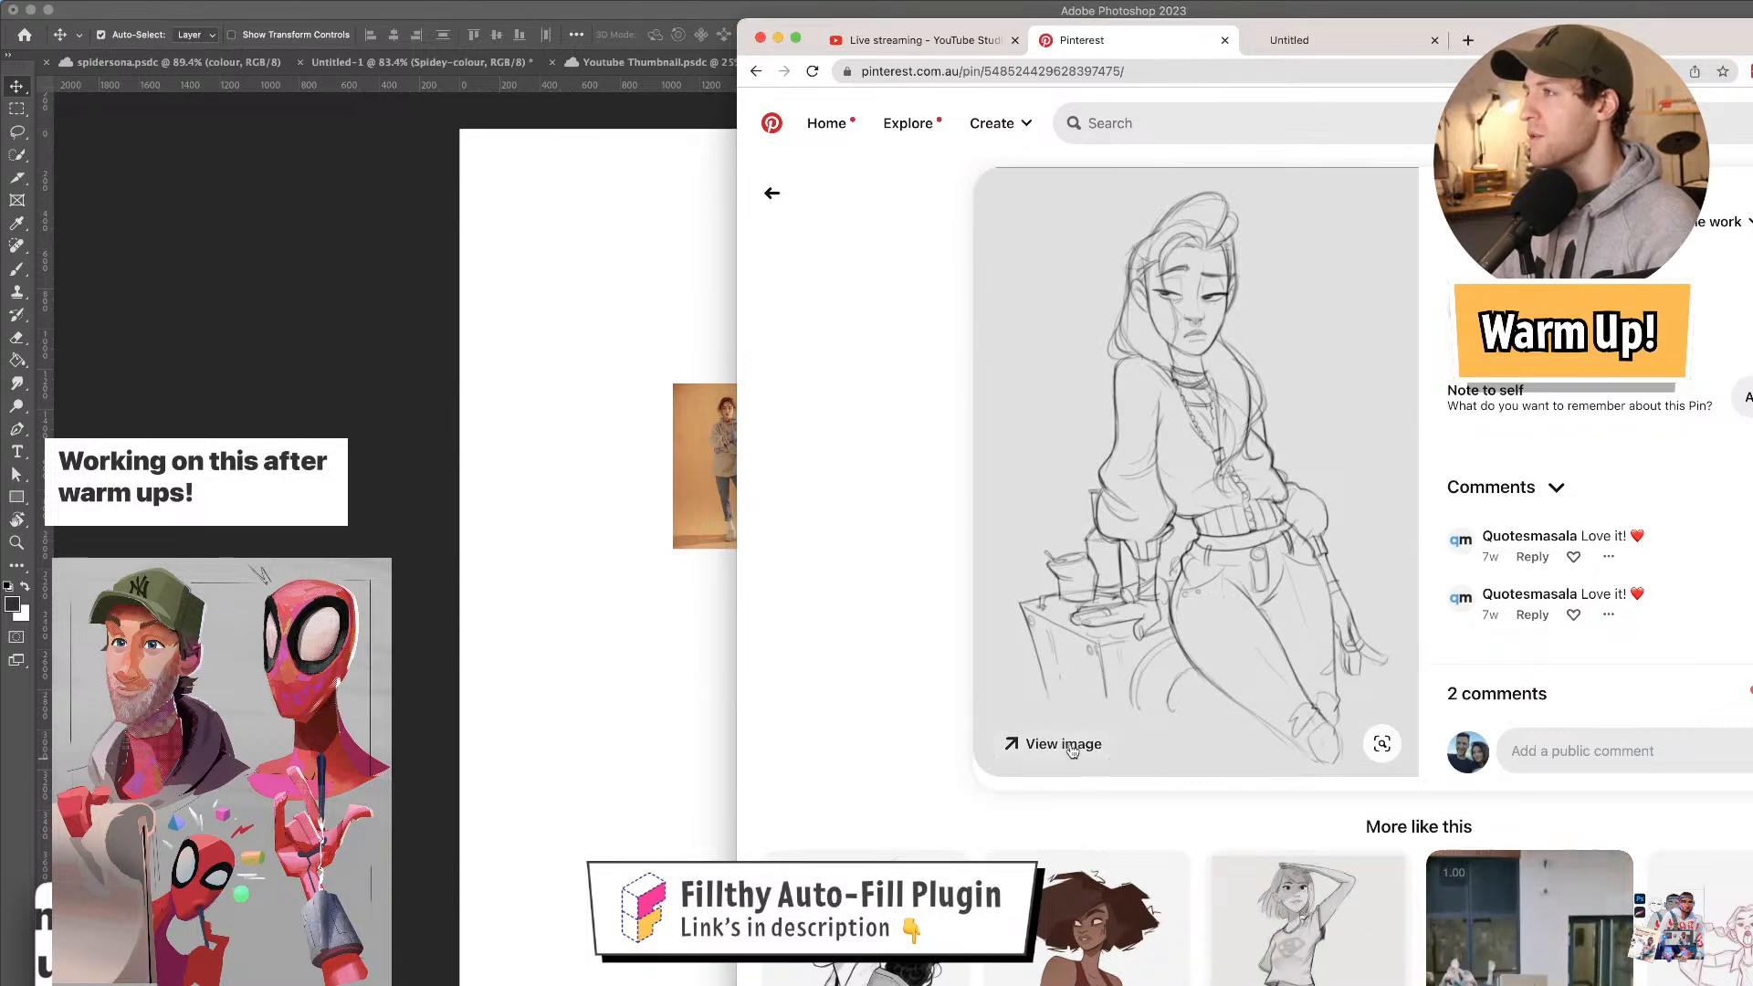
{"action": "left_click", "coordinate": [1304, 43]}
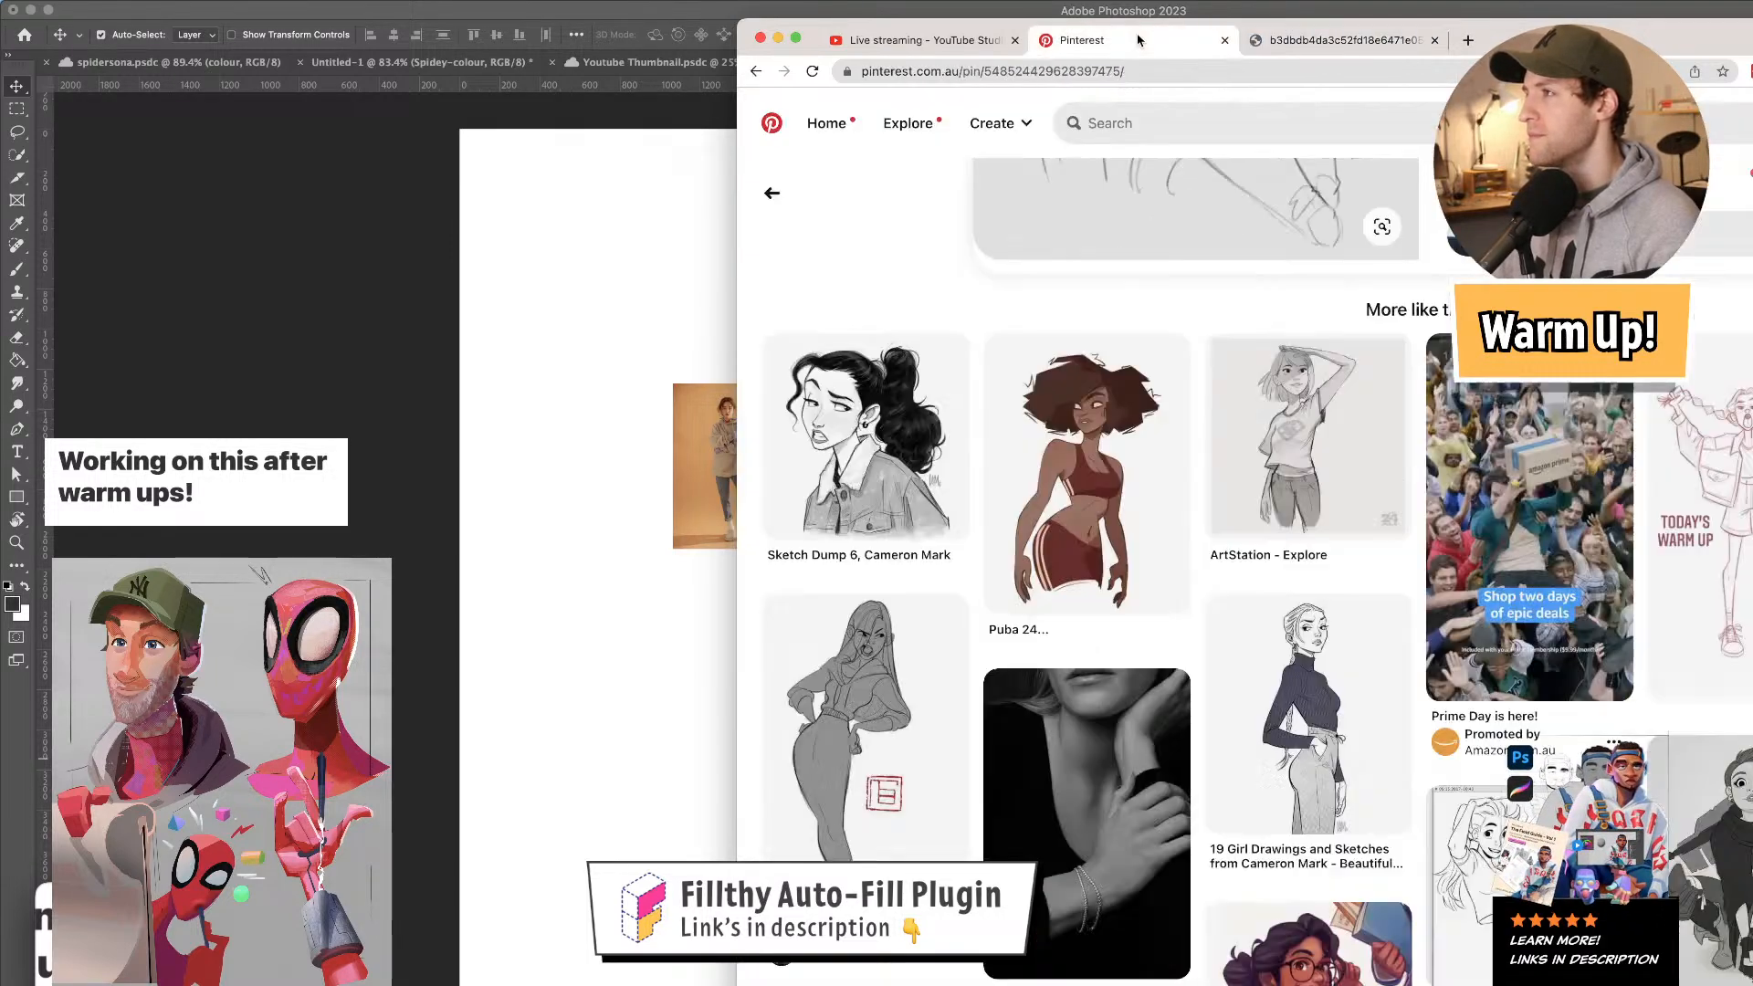
- Open the related sketch of the girl with her arm raised and check its ArtStation source before returning to the pin
{"action": "left_click", "coordinate": [1114, 40]}
{"action": "left_click", "coordinate": [1617, 639]}
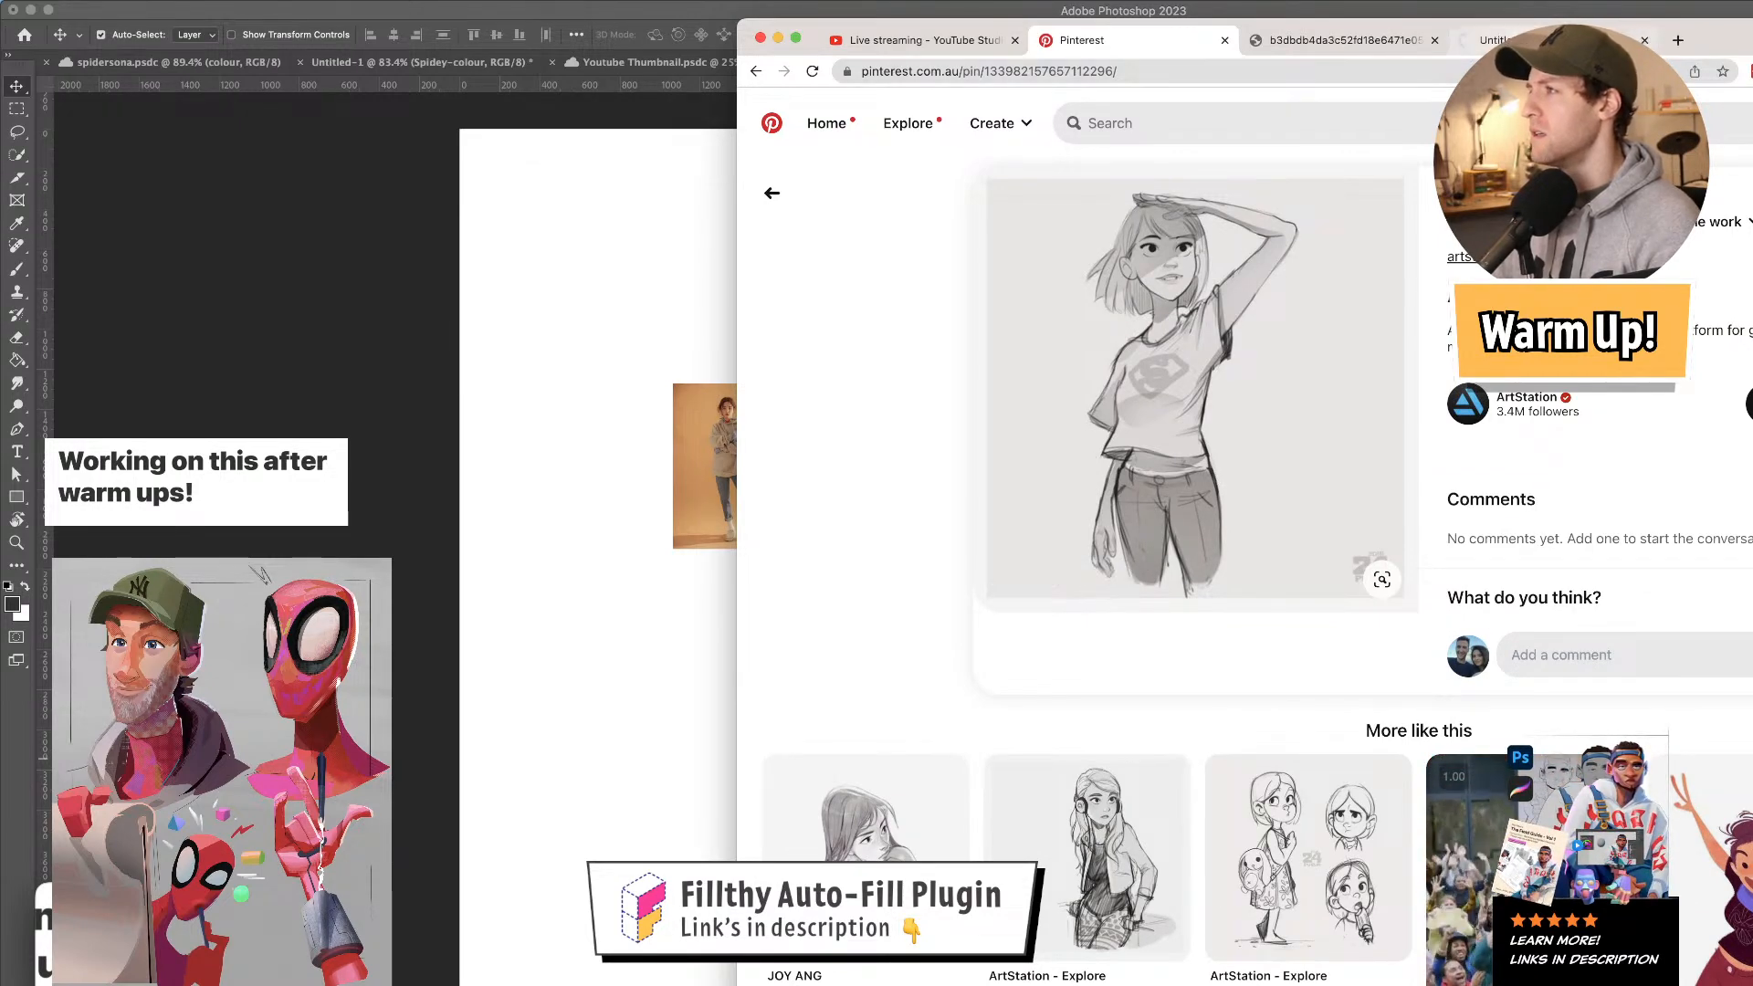
{"action": "left_click", "coordinate": [1095, 592]}
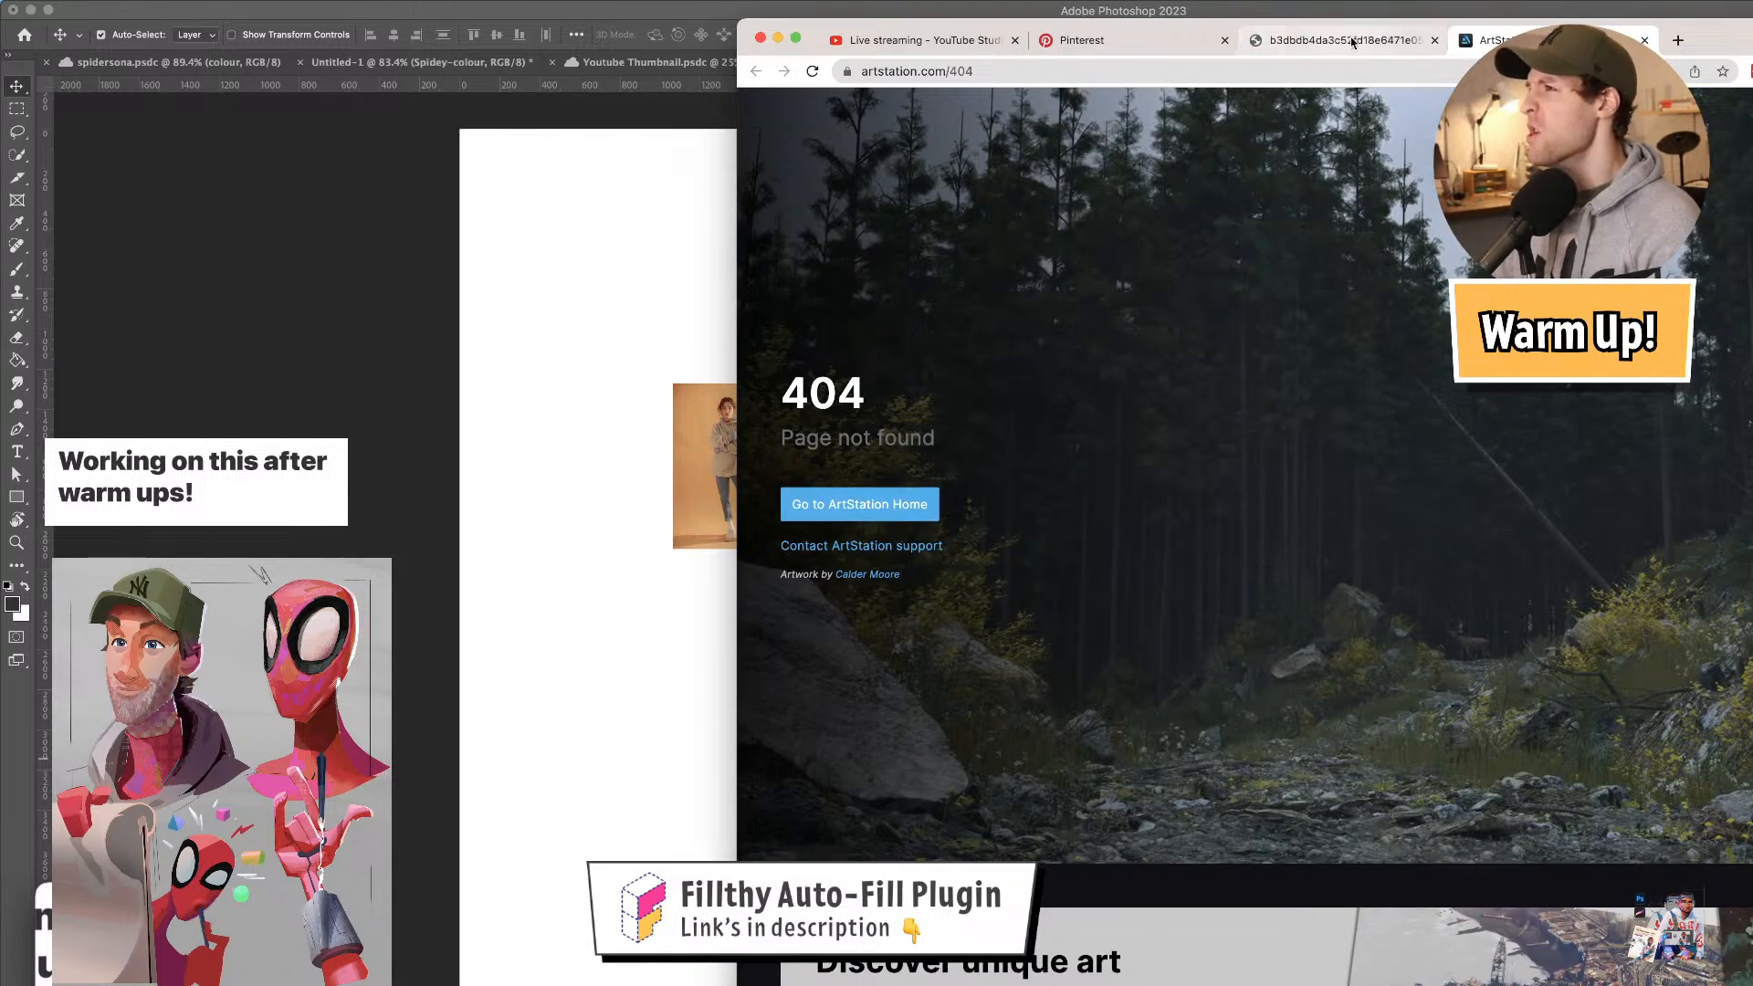
{"action": "left_click", "coordinate": [1341, 42]}
{"action": "left_click", "coordinate": [1169, 36]}
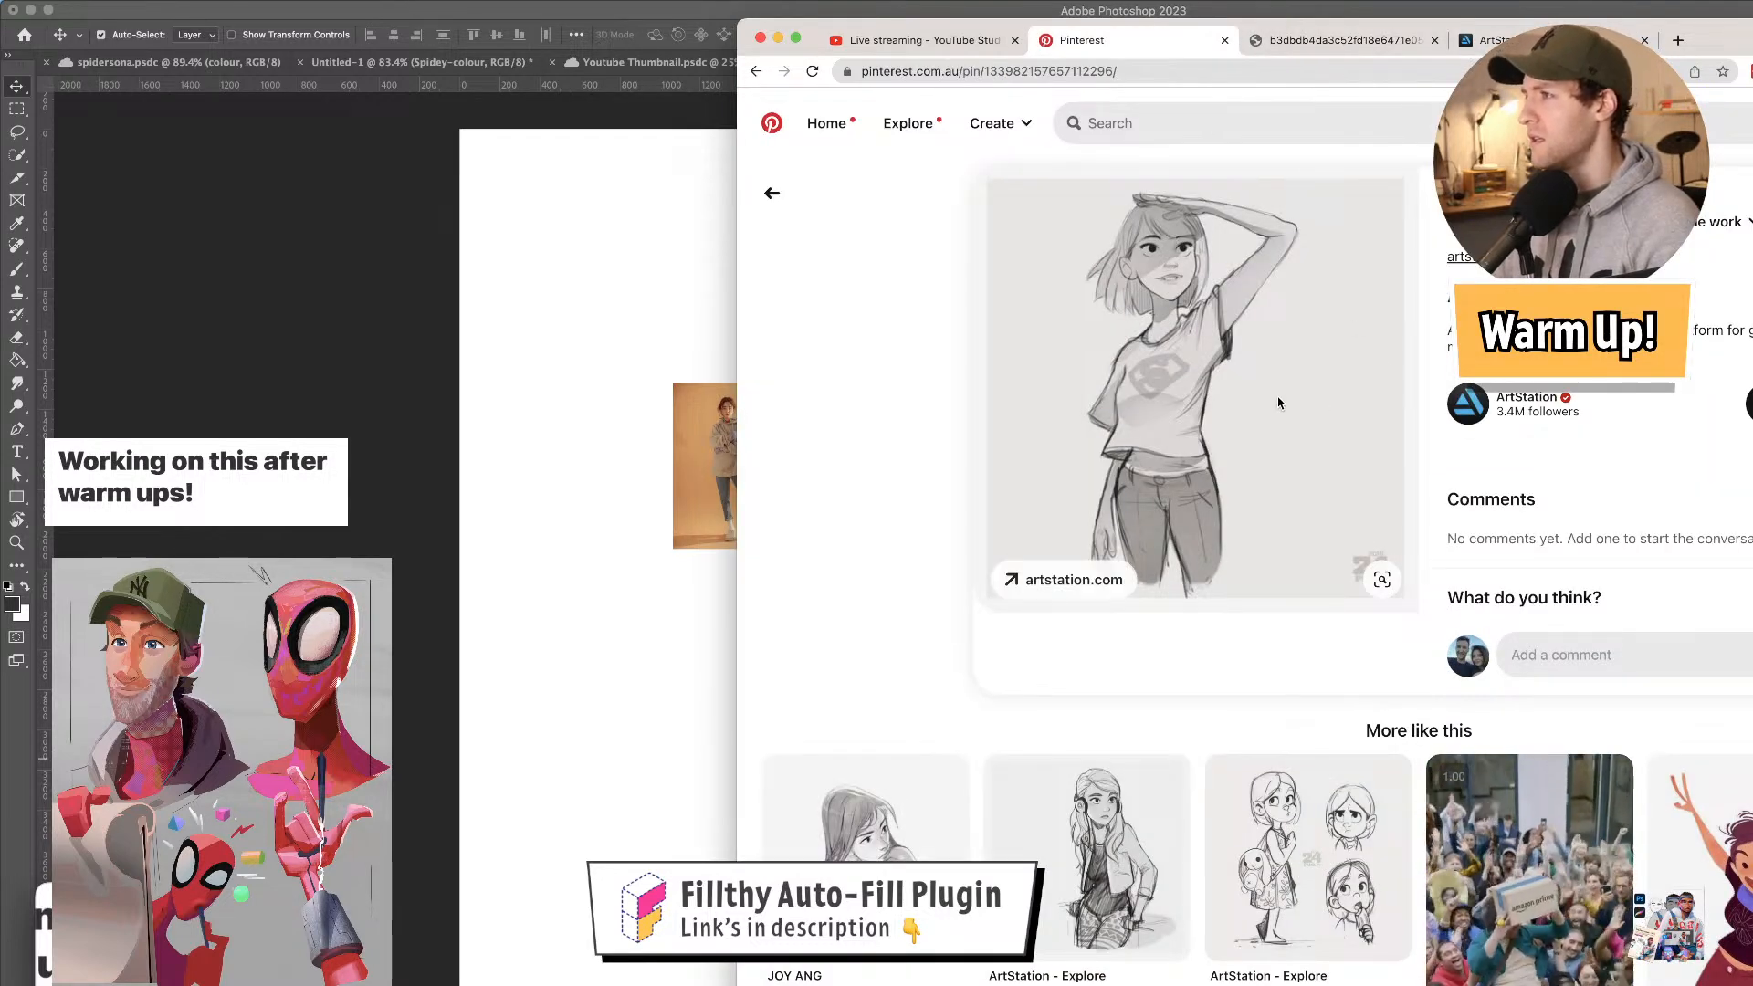
- Place the sketch of the girl with her raised arm on the canvas above the pose photo, and return to the browser
{"action": "scroll", "coordinate": [1200, 402], "scroll_direction": "down", "scroll_amount": 1}
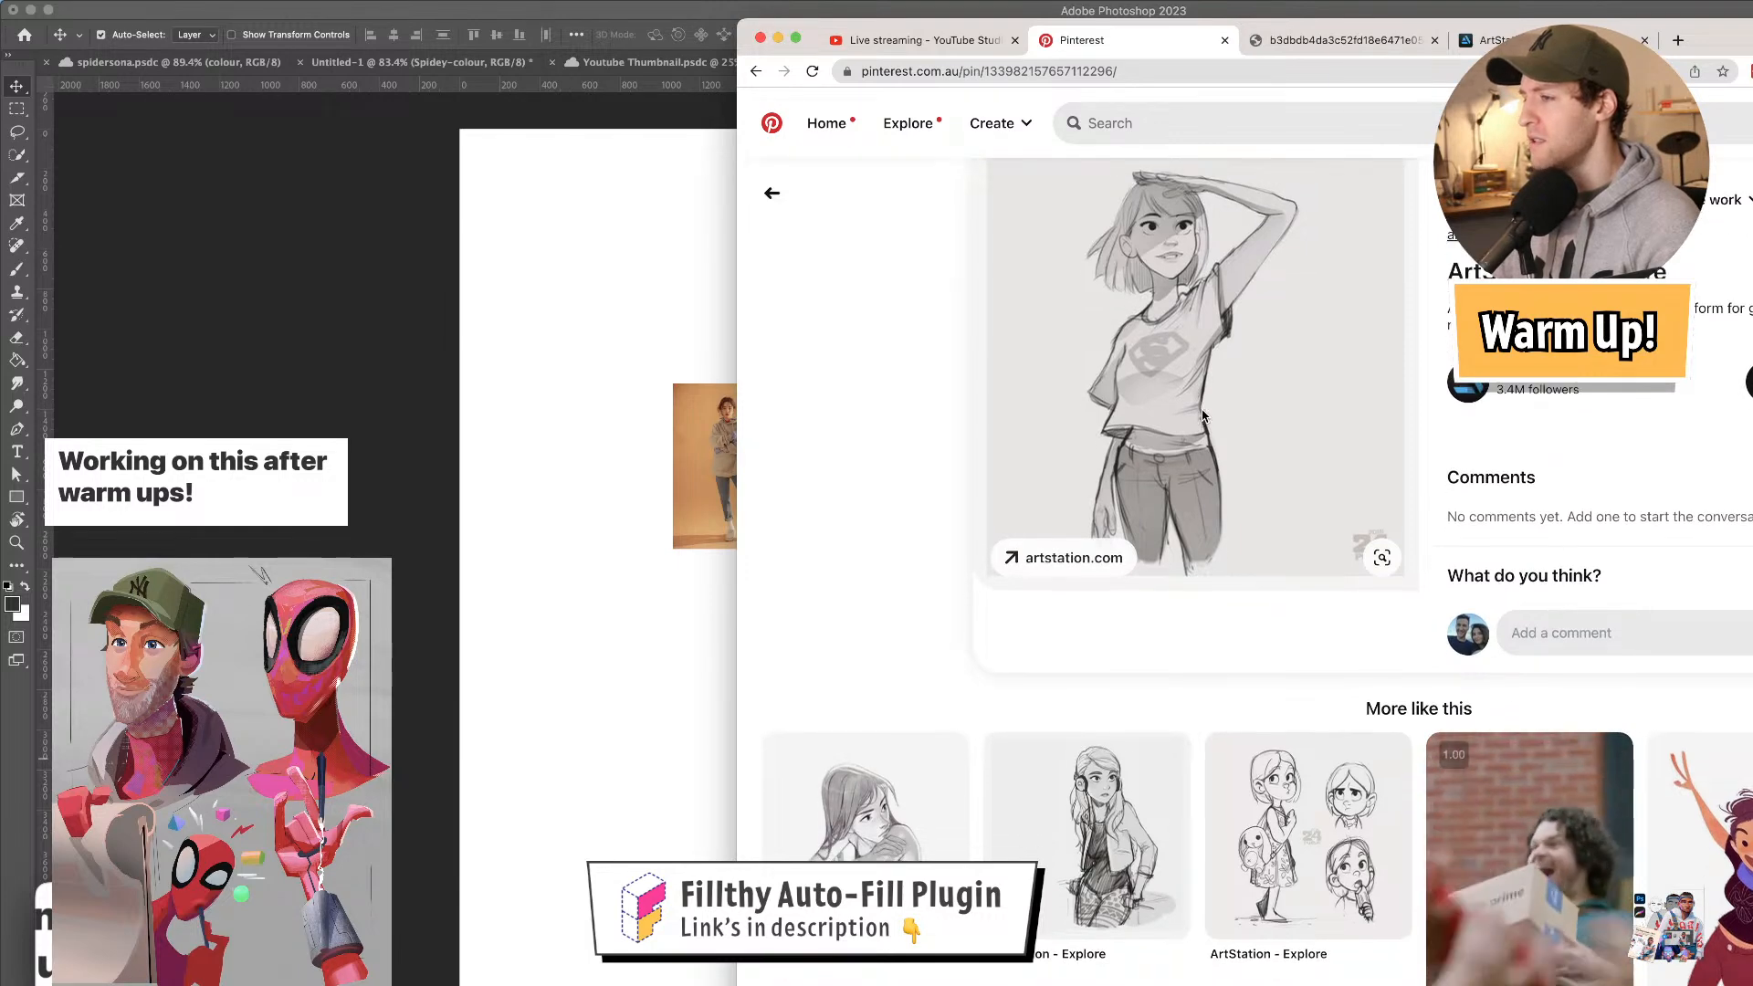
{"action": "mouse_move", "coordinate": [1124, 267]}
{"action": "left_mouse_down"}
{"action": "mouse_move", "coordinate": [923, 315]}
{"action": "mouse_move", "coordinate": [680, 340]}
{"action": "left_mouse_up"}
{"action": "key", "text": "ctrl+Up"}
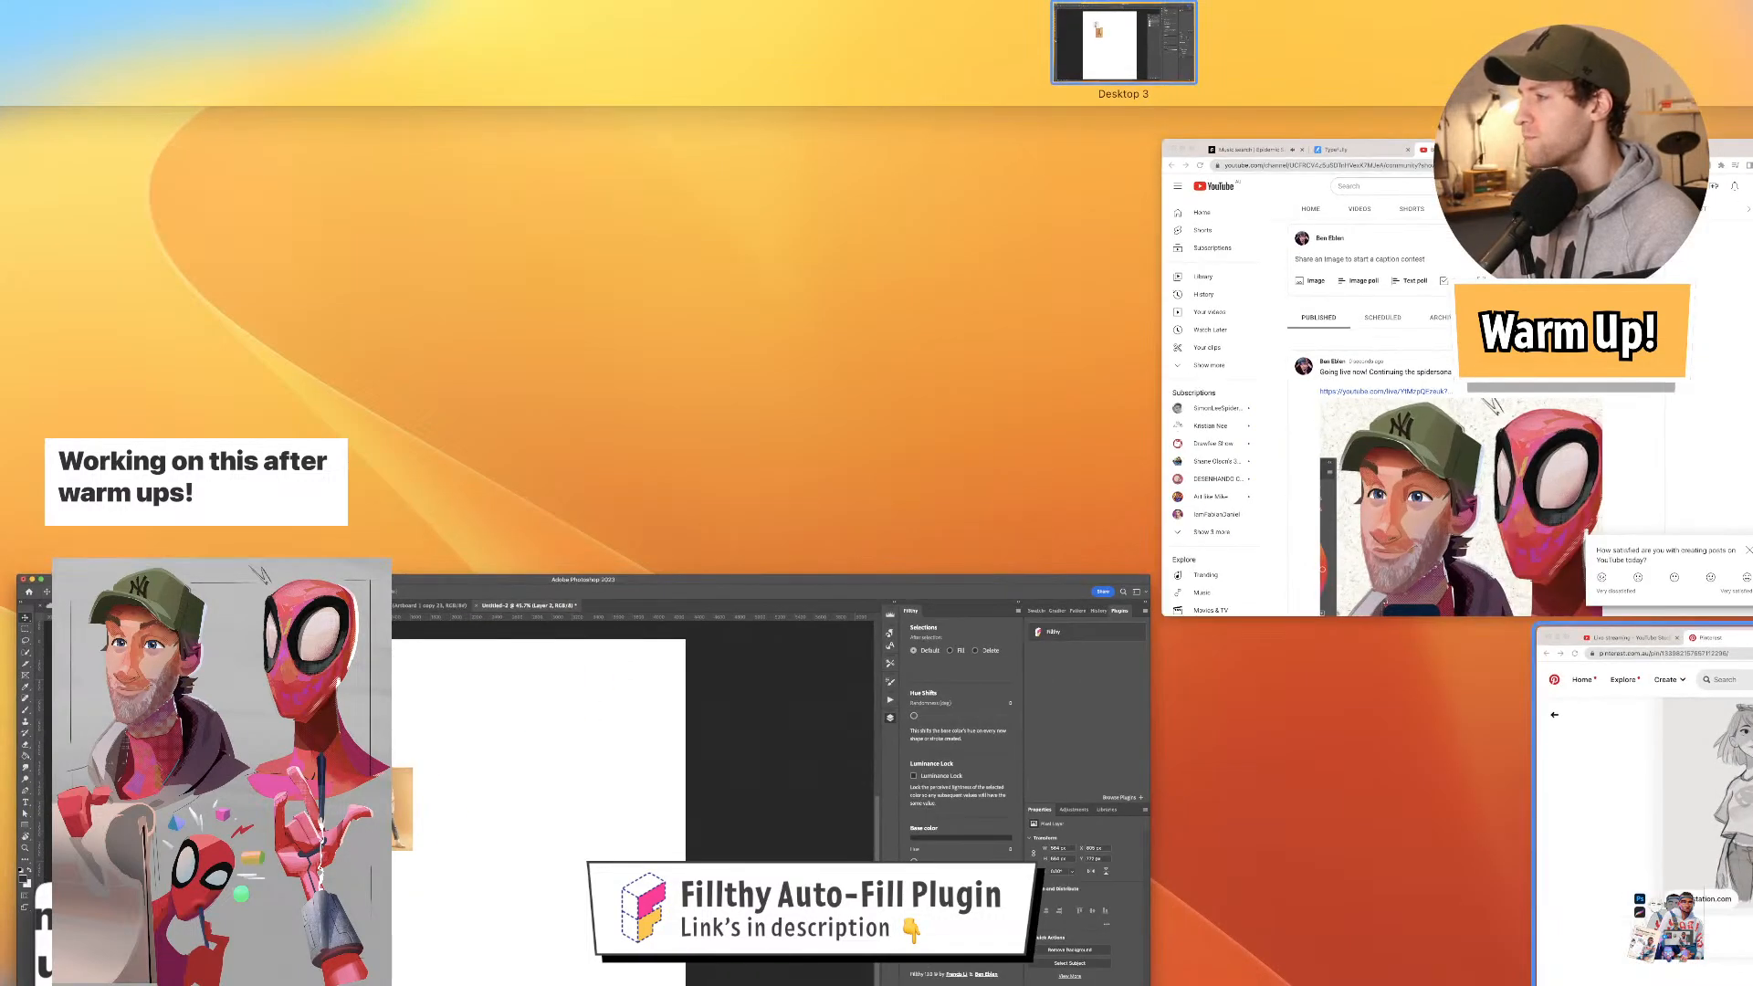
{"action": "left_click", "coordinate": [1634, 730]}
- Look through the pins similar to the raised-arm sketch and return to the Line work board
{"action": "scroll", "coordinate": [1320, 617], "scroll_direction": "down", "scroll_amount": 15}
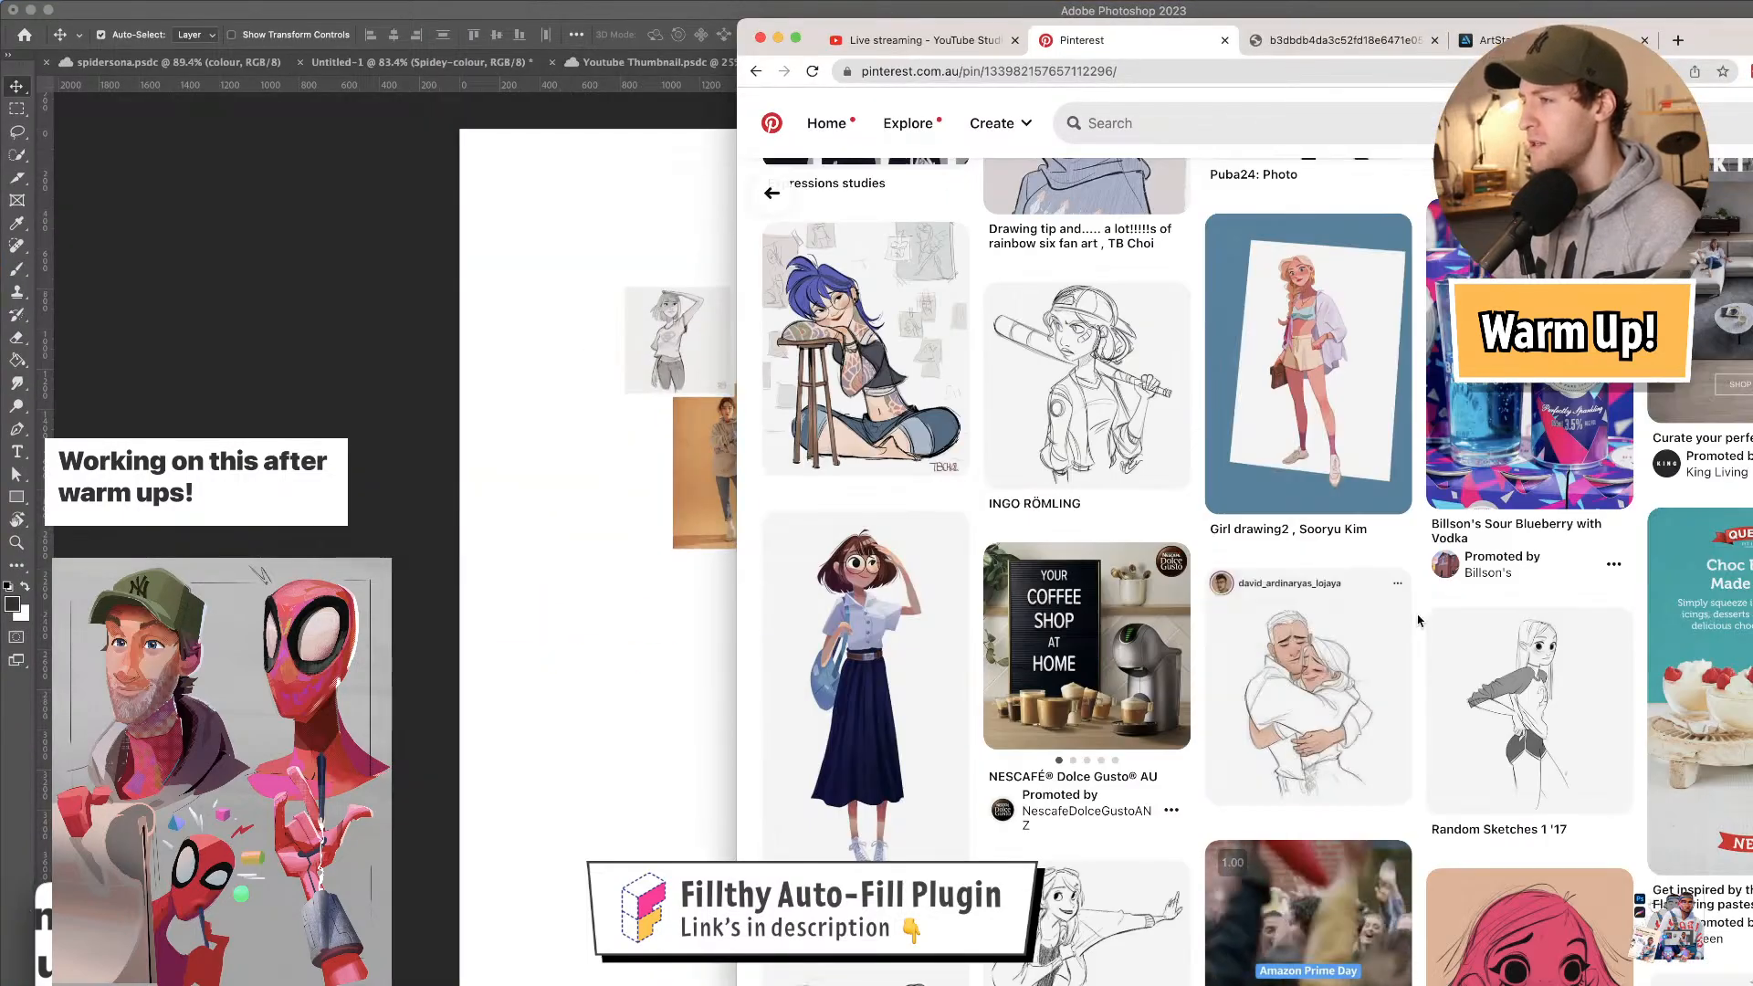
{"action": "scroll", "coordinate": [1438, 626], "scroll_direction": "down", "scroll_amount": 5}
{"action": "scroll", "coordinate": [1438, 627], "scroll_direction": "up", "scroll_amount": 20}
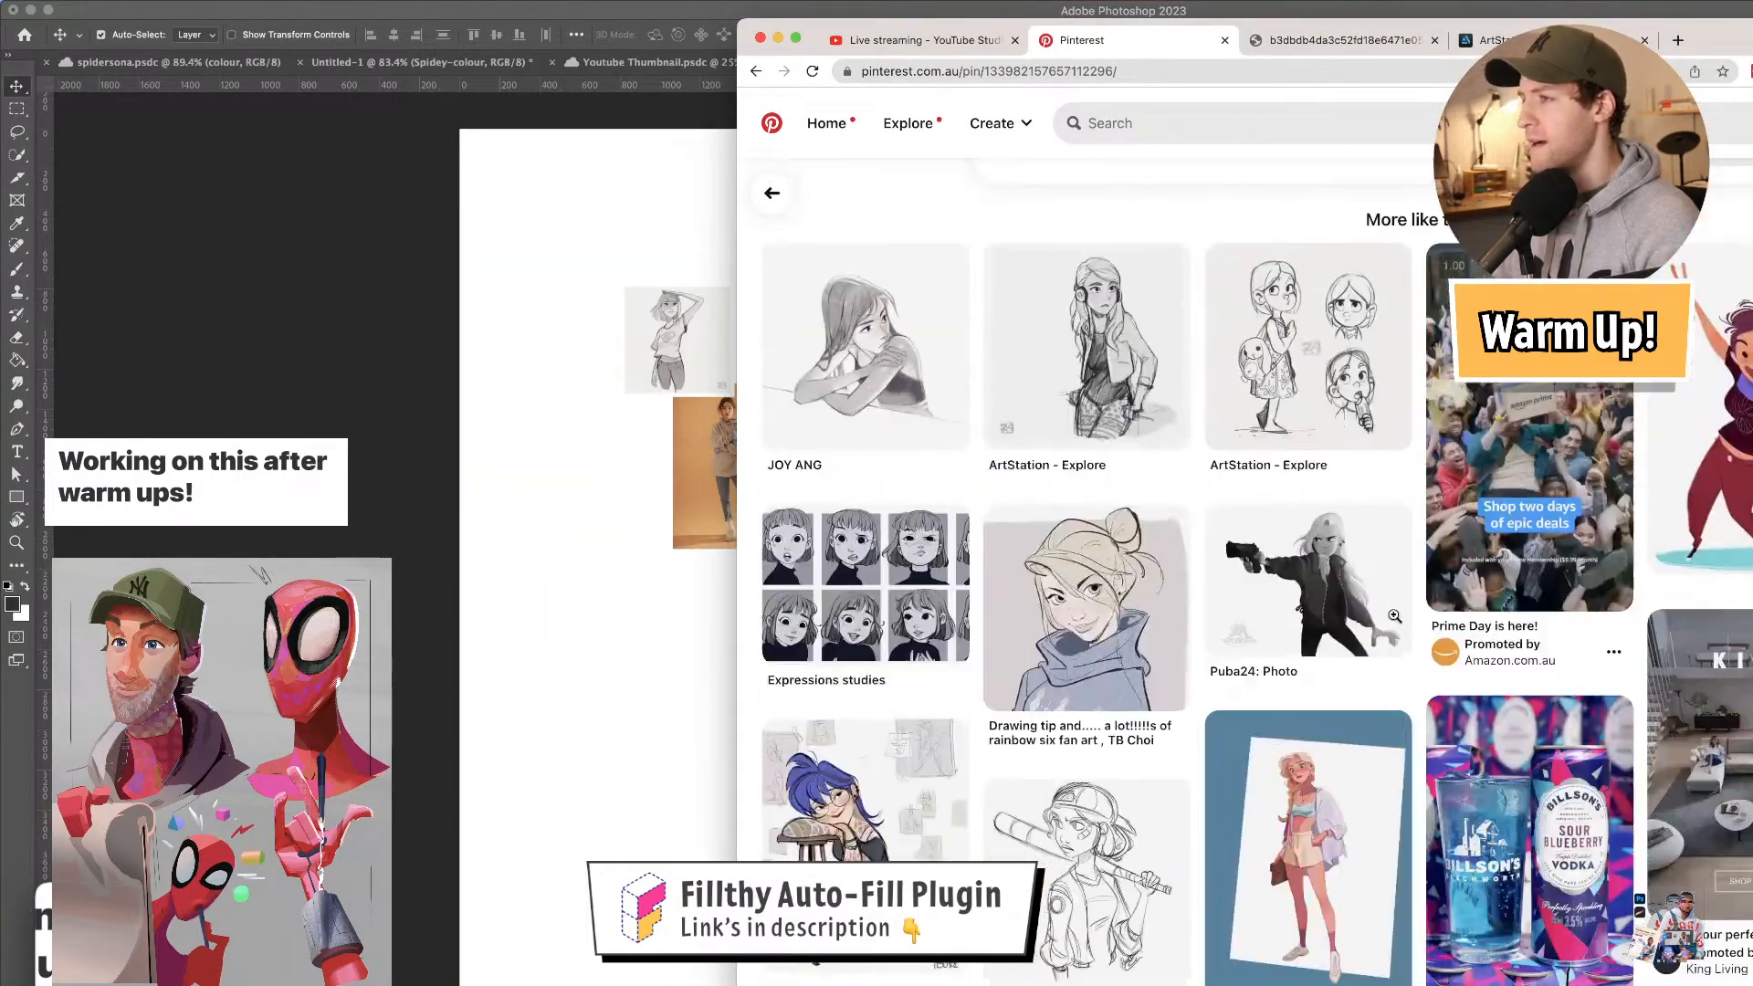
{"action": "left_click", "coordinate": [776, 190]}
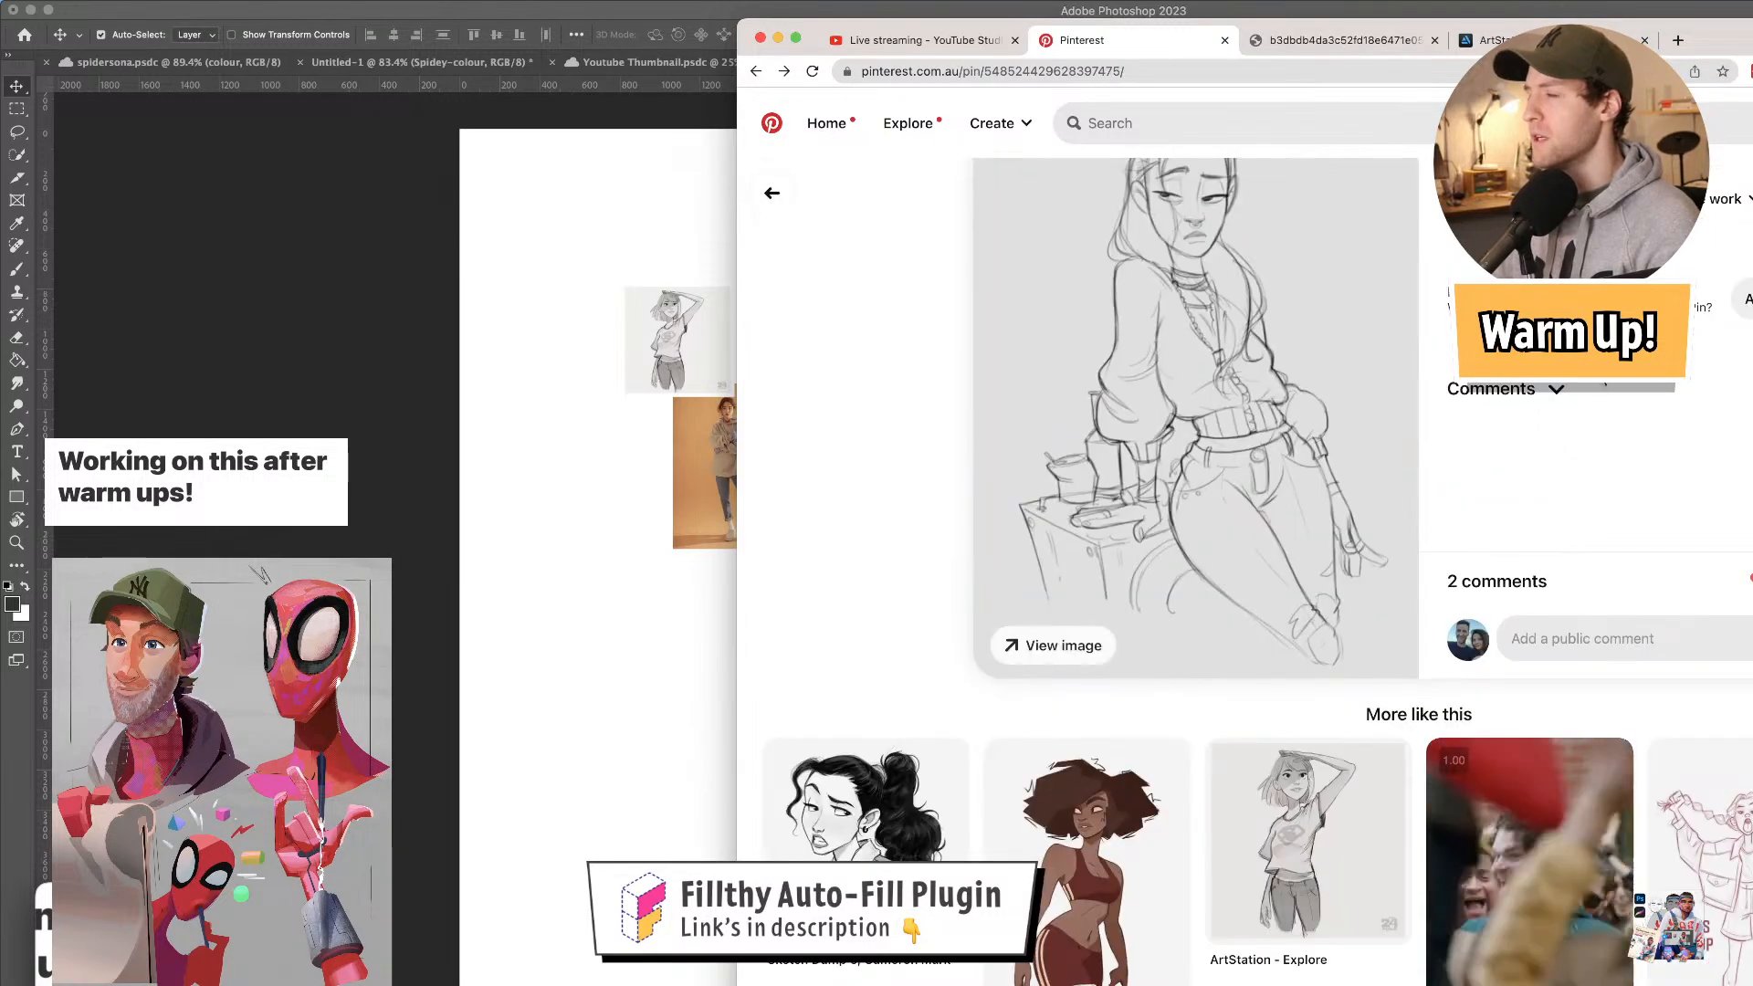
{"action": "left_click", "coordinate": [772, 193]}
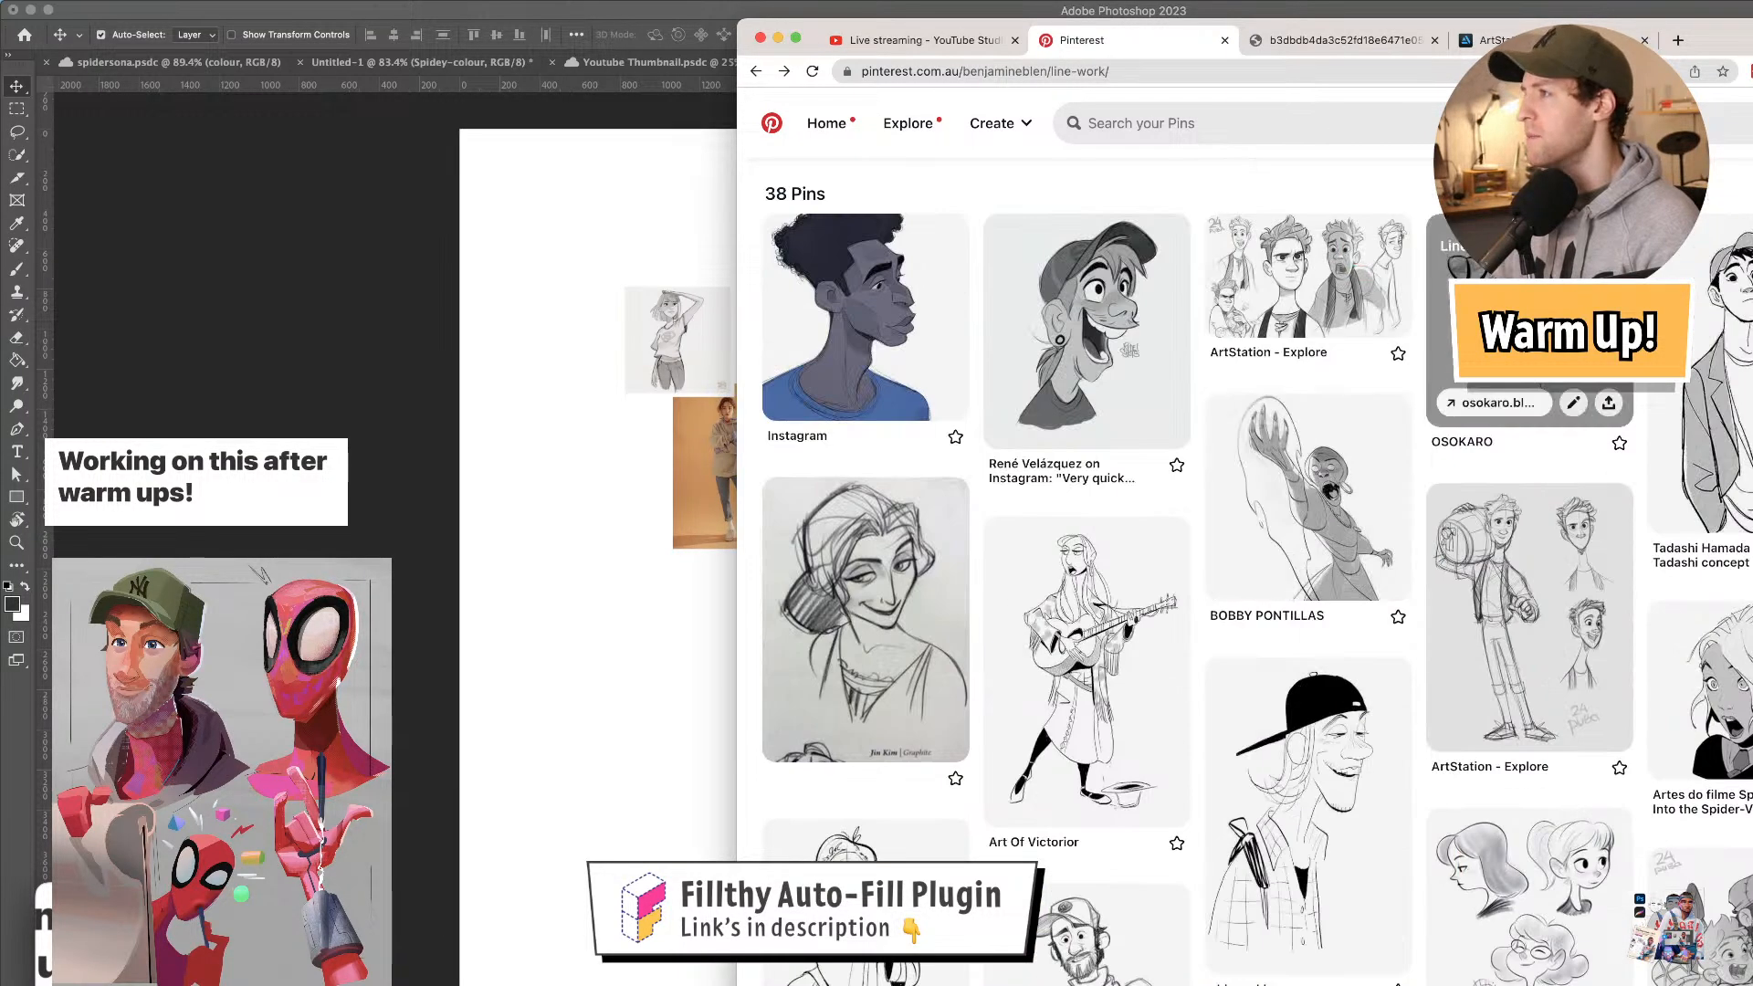
- Open the 3D characters board from the saved boards and look through its stylized renders and sculpts for reference
{"action": "left_click", "coordinate": [1752, 124]}
{"action": "scroll", "coordinate": [1510, 505], "scroll_direction": "down", "scroll_amount": 8}
{"action": "scroll", "coordinate": [1511, 505], "scroll_direction": "up", "scroll_amount": 2}
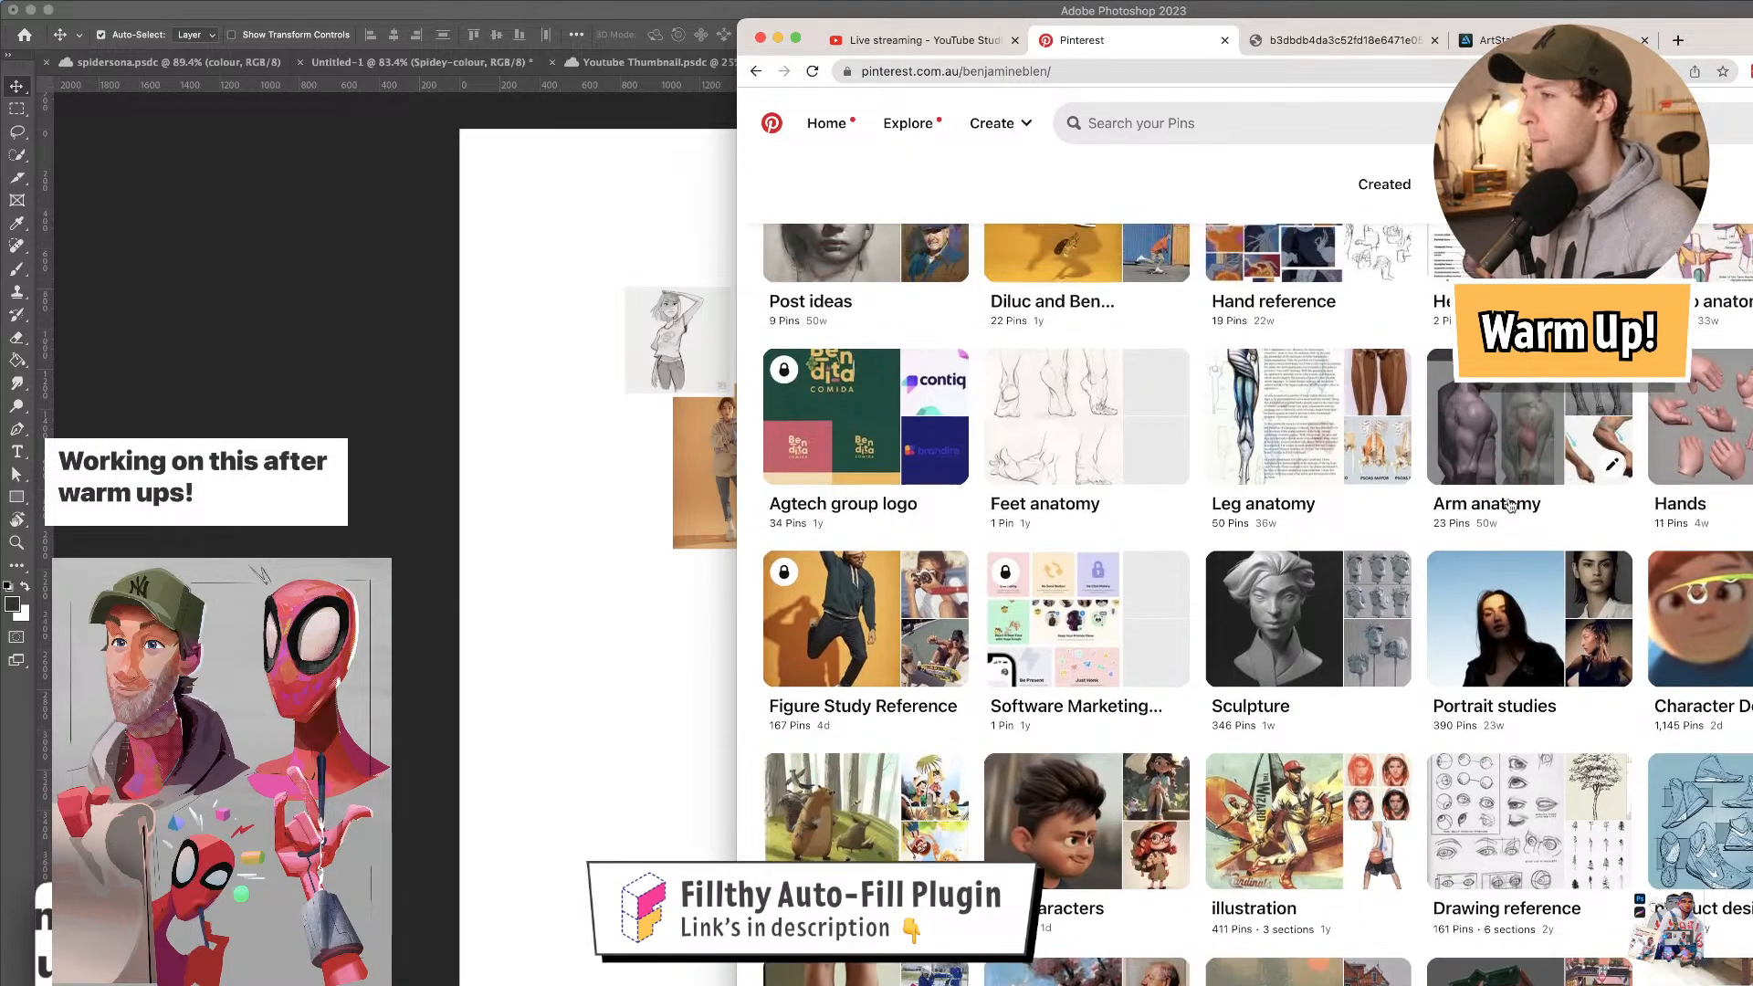
{"action": "left_click", "coordinate": [1092, 860]}
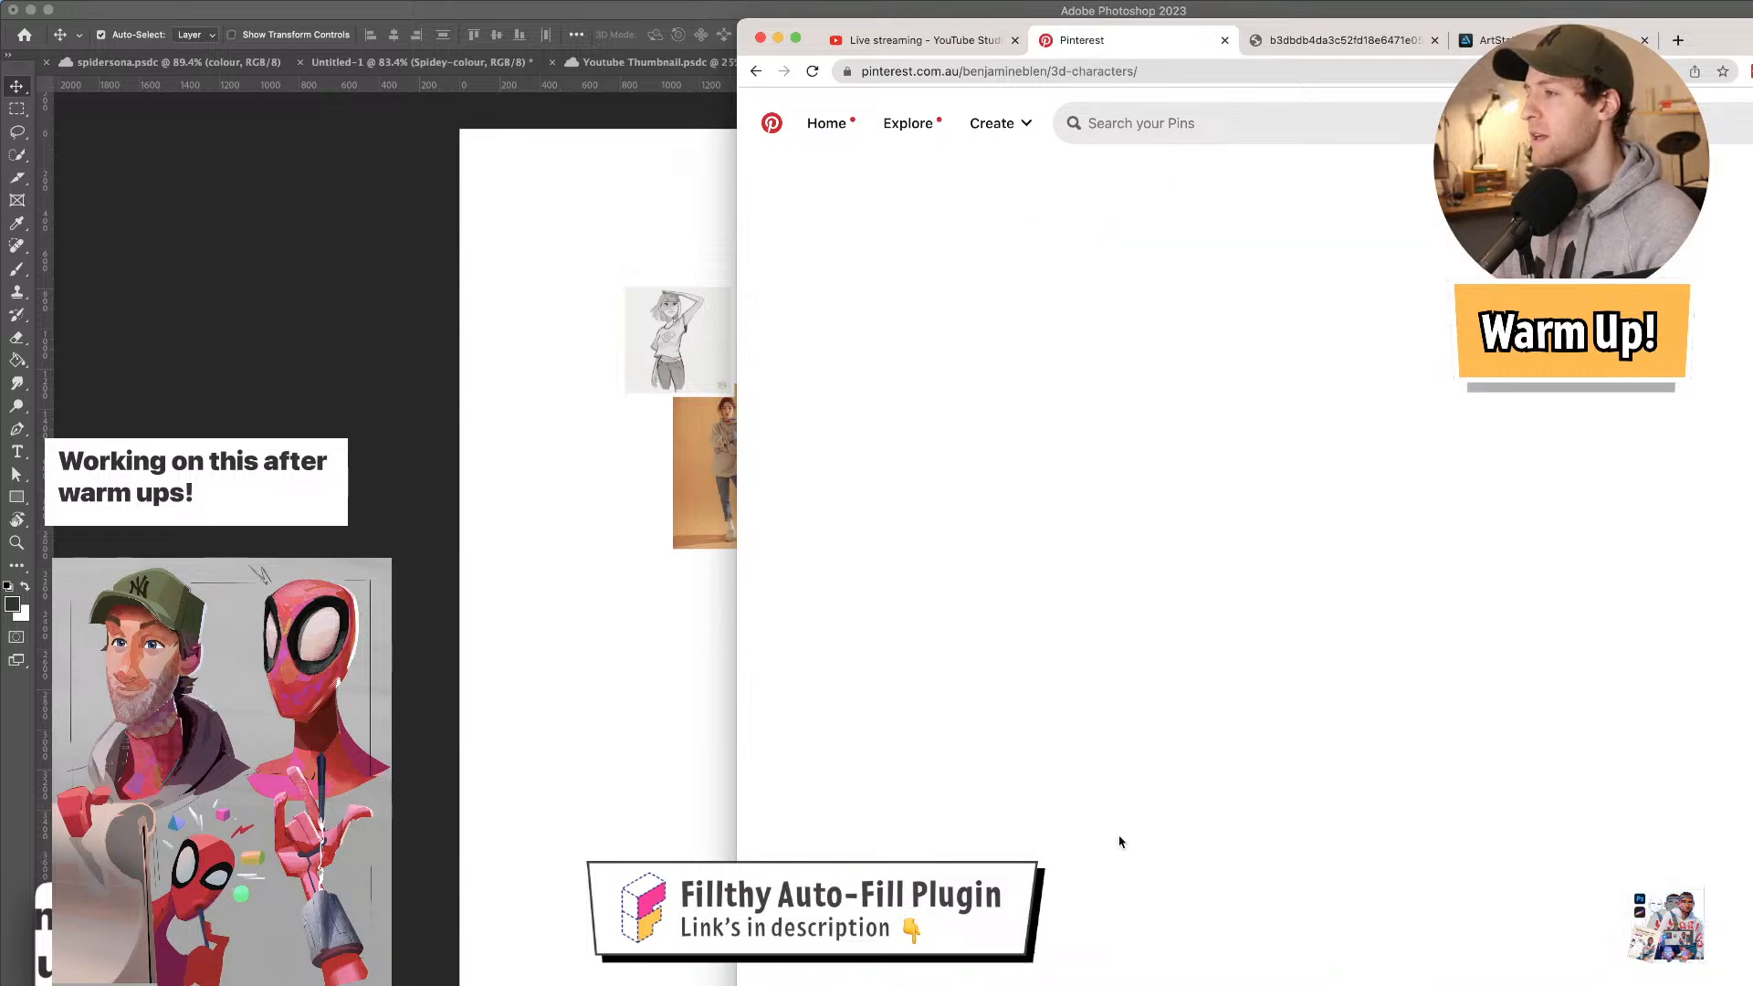
{"action": "scroll", "coordinate": [1465, 654], "scroll_direction": "down", "scroll_amount": 5}
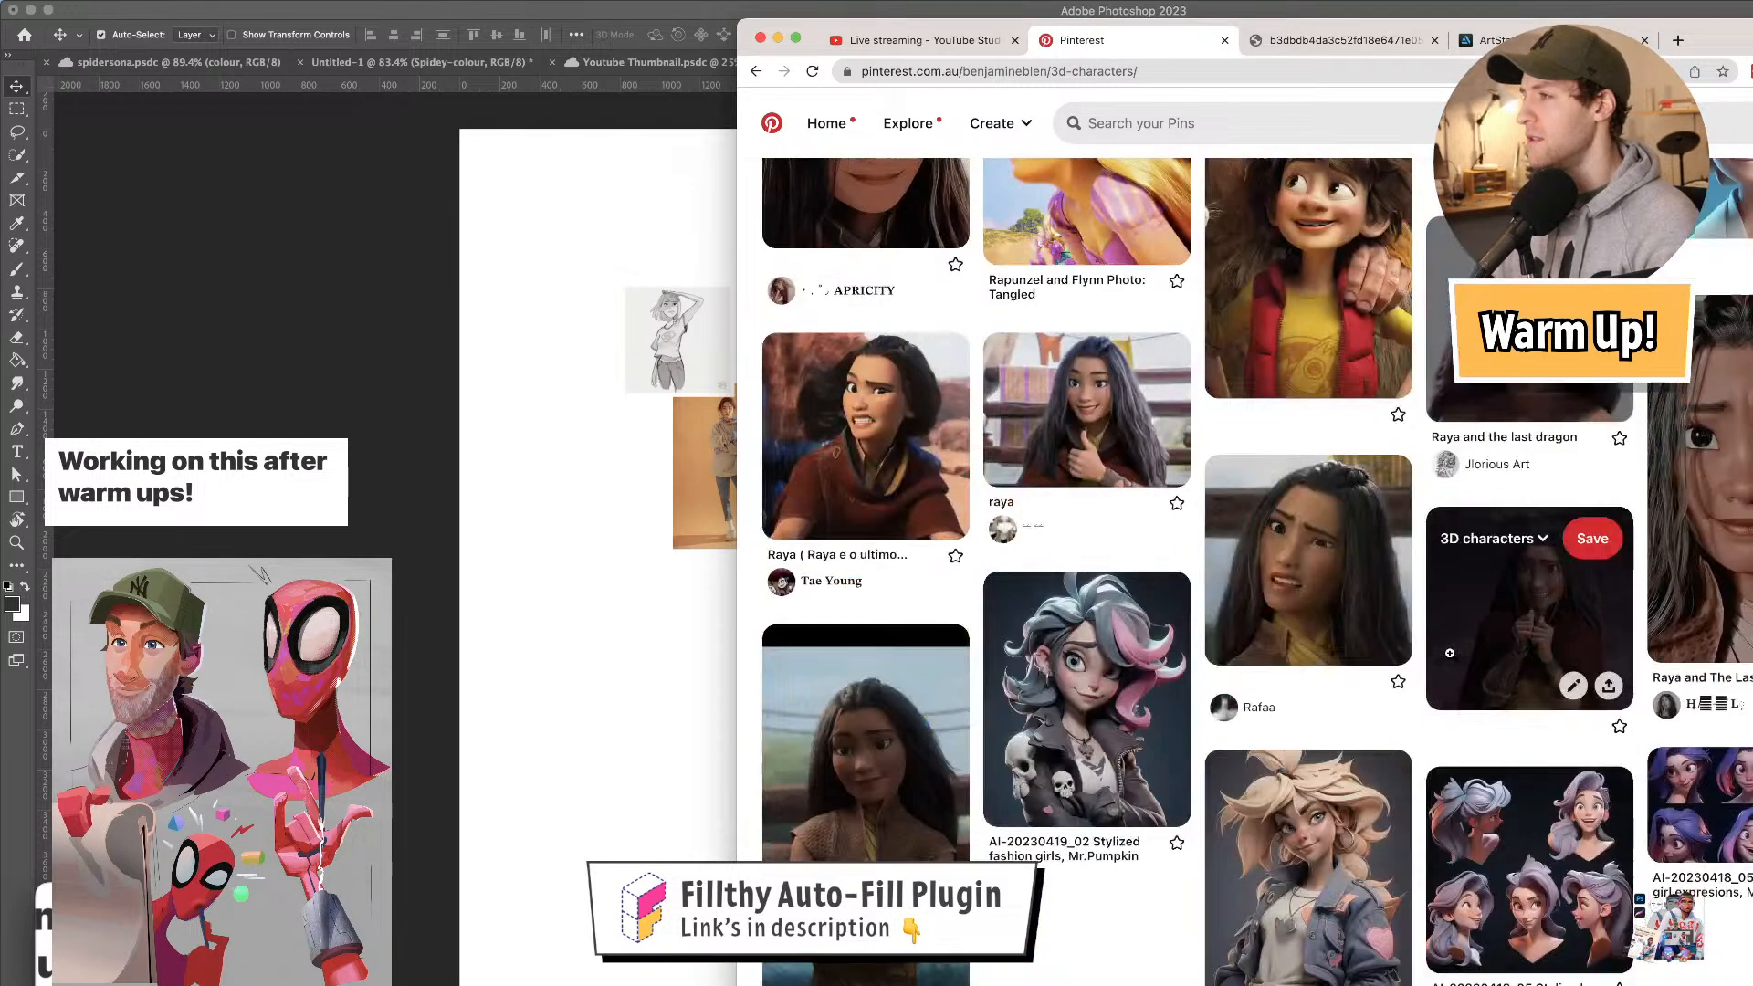
{"action": "scroll", "coordinate": [1450, 653], "scroll_direction": "down", "scroll_amount": 10}
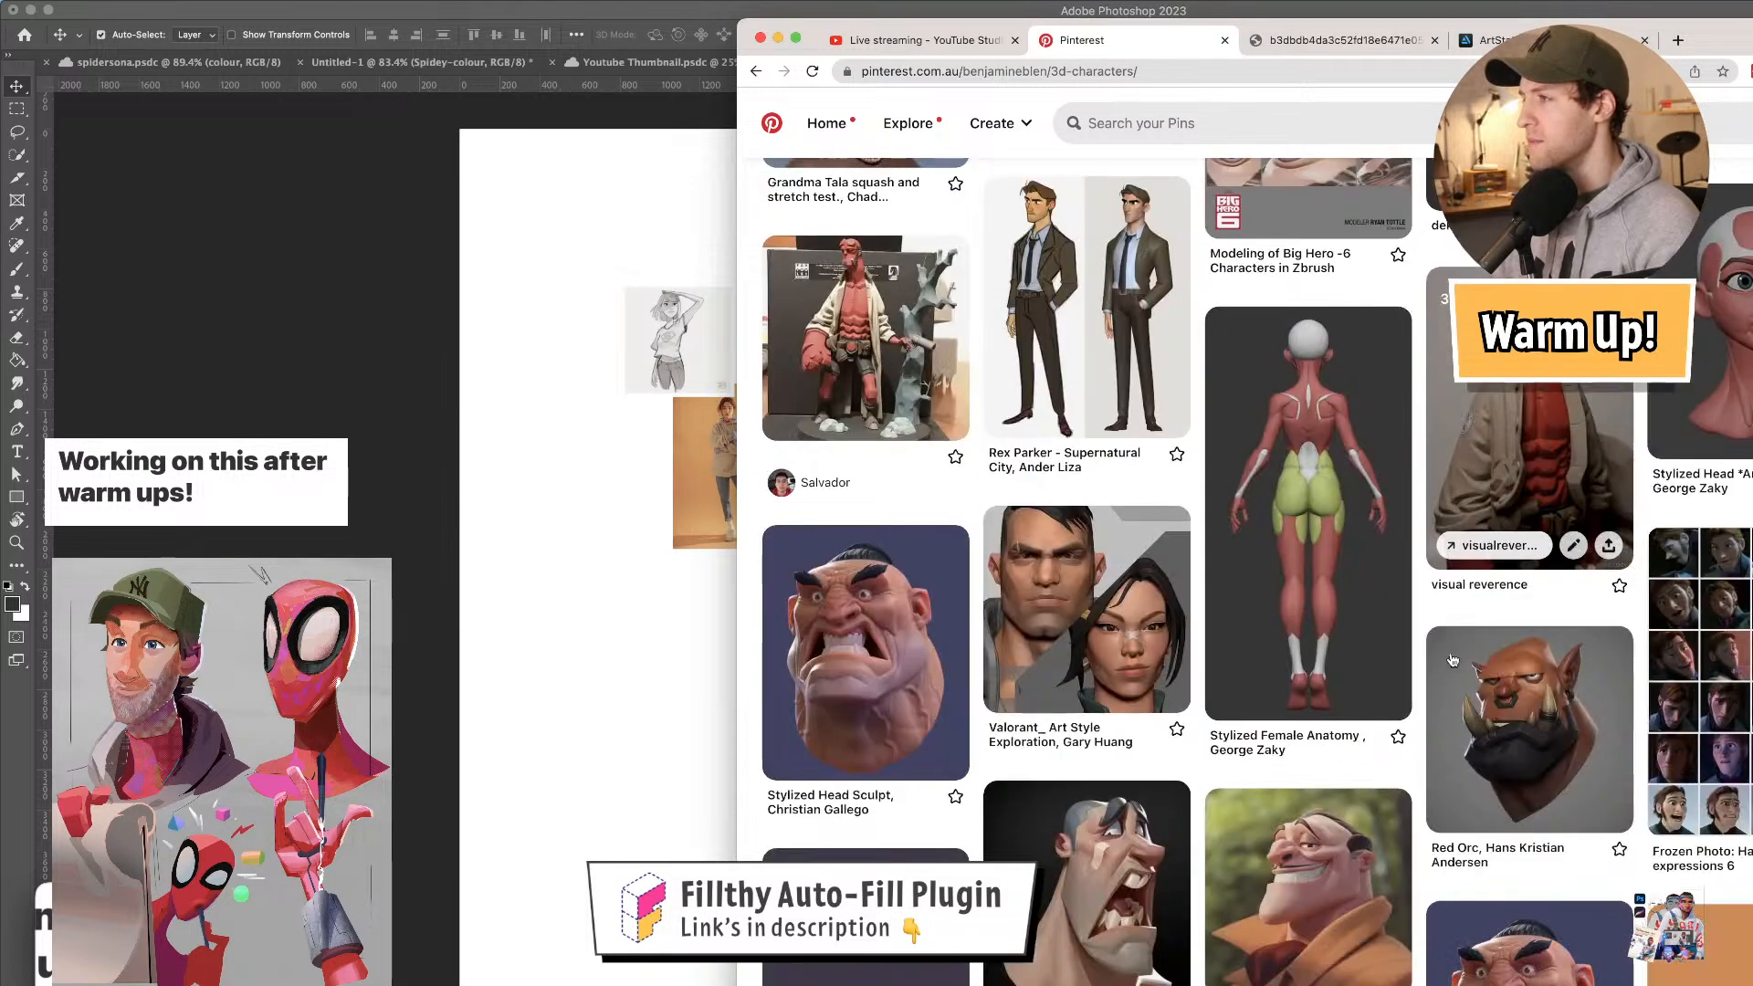
{"action": "scroll", "coordinate": [1409, 638], "scroll_direction": "up", "scroll_amount": 5}
{"action": "scroll", "coordinate": [1461, 630], "scroll_direction": "down", "scroll_amount": 6}
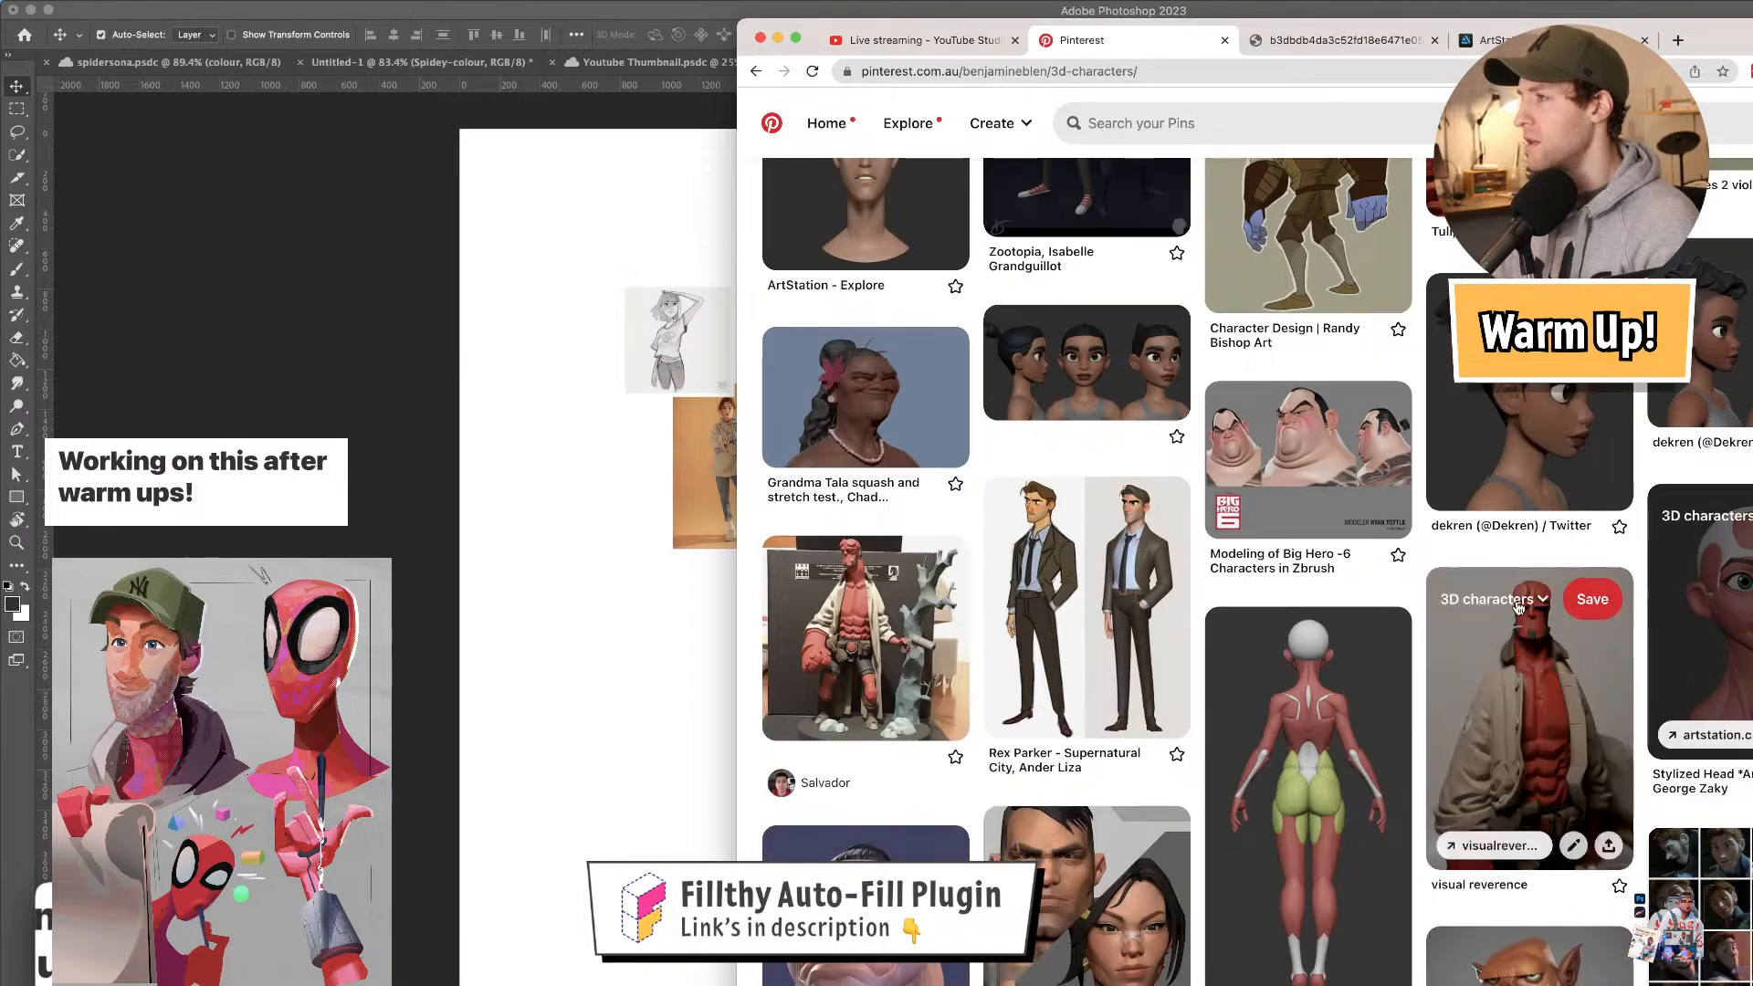
{"action": "scroll", "coordinate": [1469, 621], "scroll_direction": "down", "scroll_amount": 10}
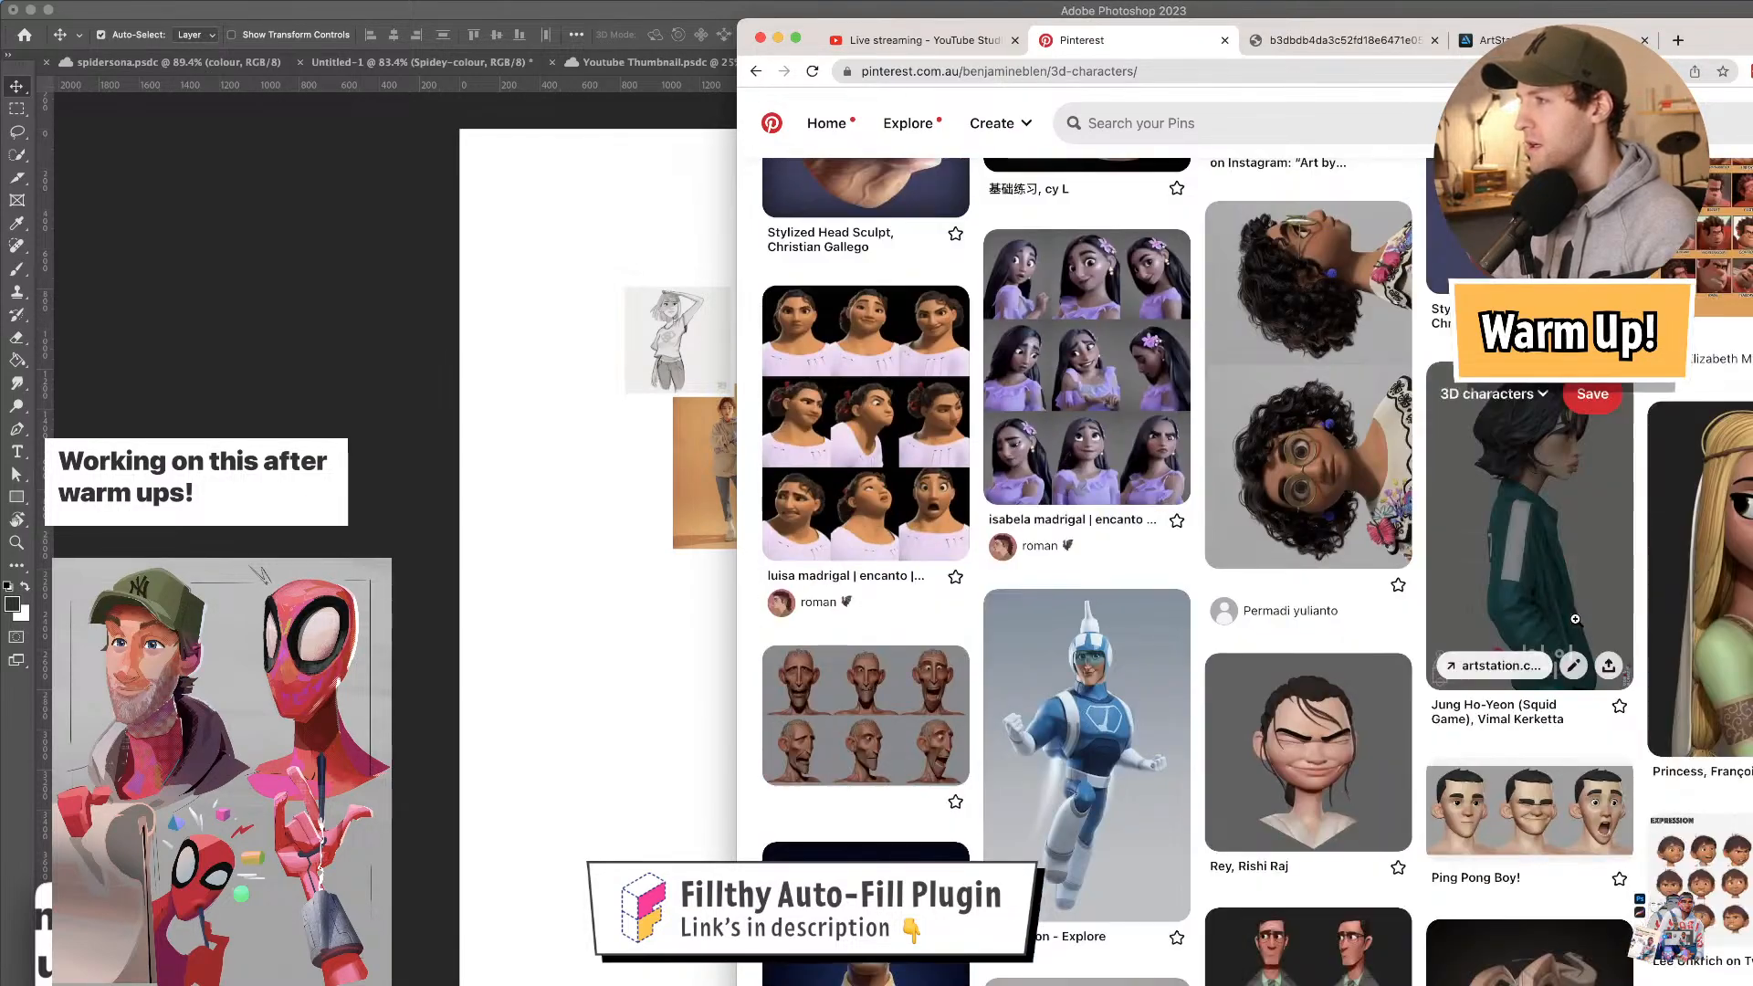
{"action": "scroll", "coordinate": [1577, 625], "scroll_direction": "down", "scroll_amount": 10}
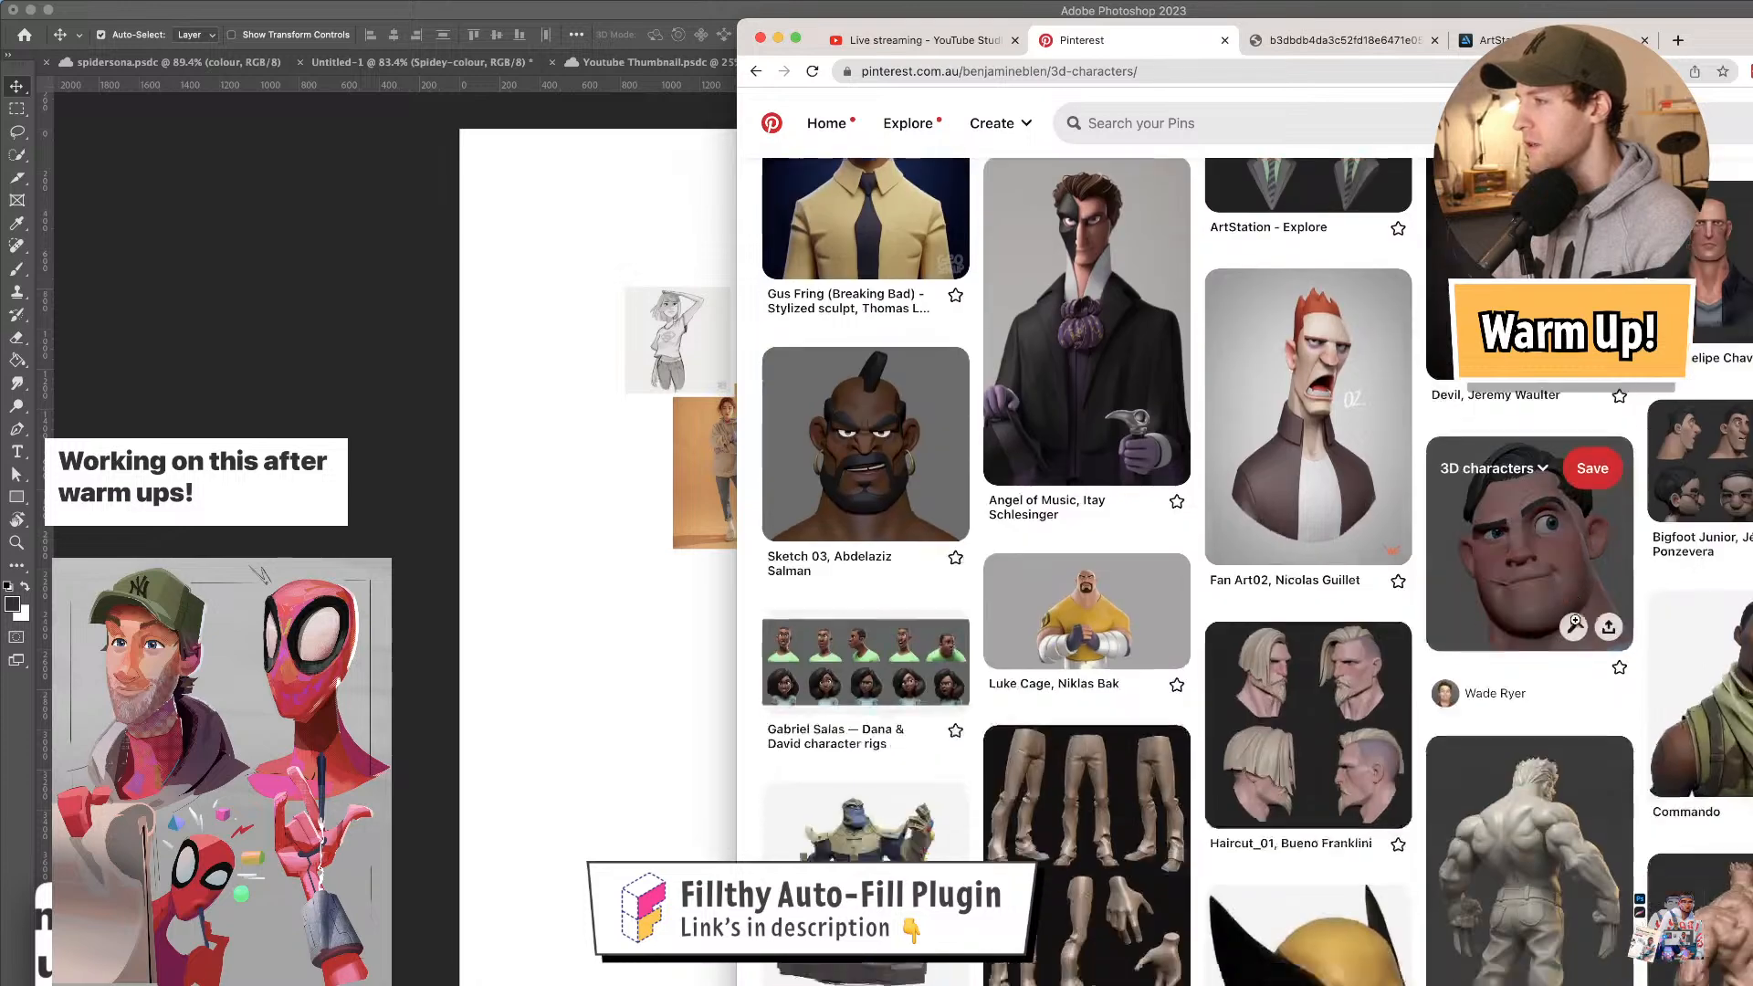
{"action": "scroll", "coordinate": [1577, 627], "scroll_direction": "down", "scroll_amount": 1}
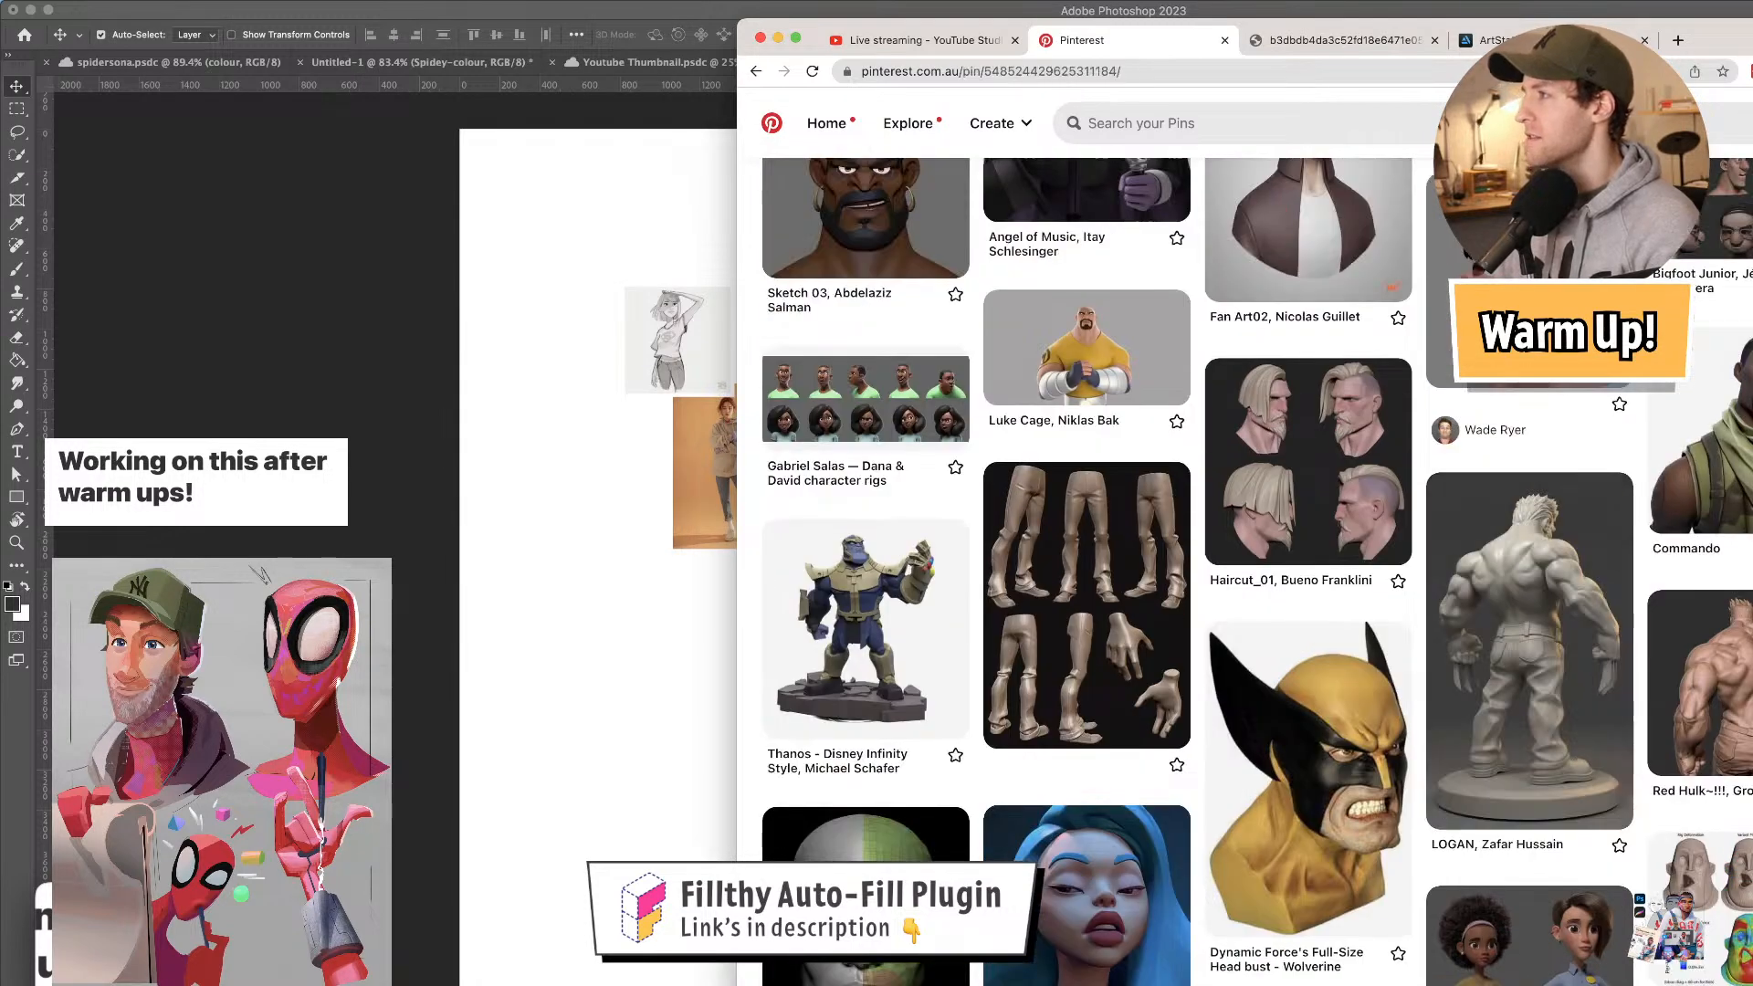
- Open the pin of four 3D characters in teal shirts and place its image on the canvas below the pose photo
{"action": "left_click", "coordinate": [1530, 859]}
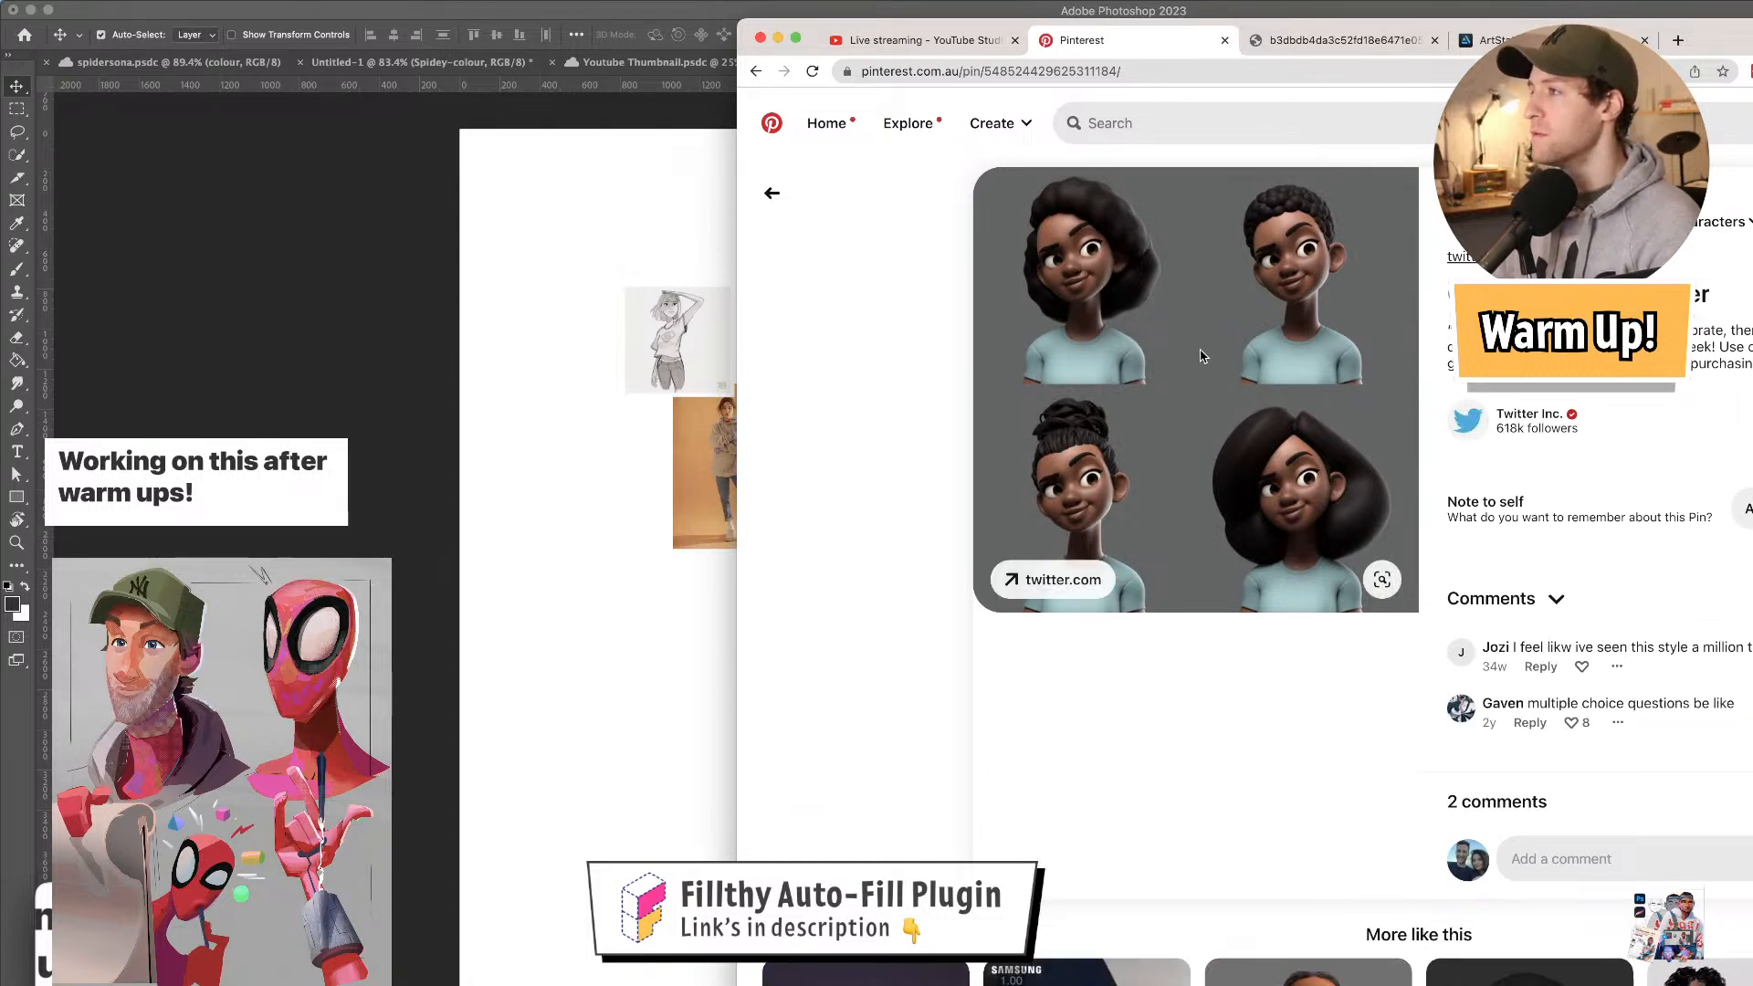
{"action": "left_click_drag", "start_coordinate": [1187, 371], "coordinate": [657, 671]}
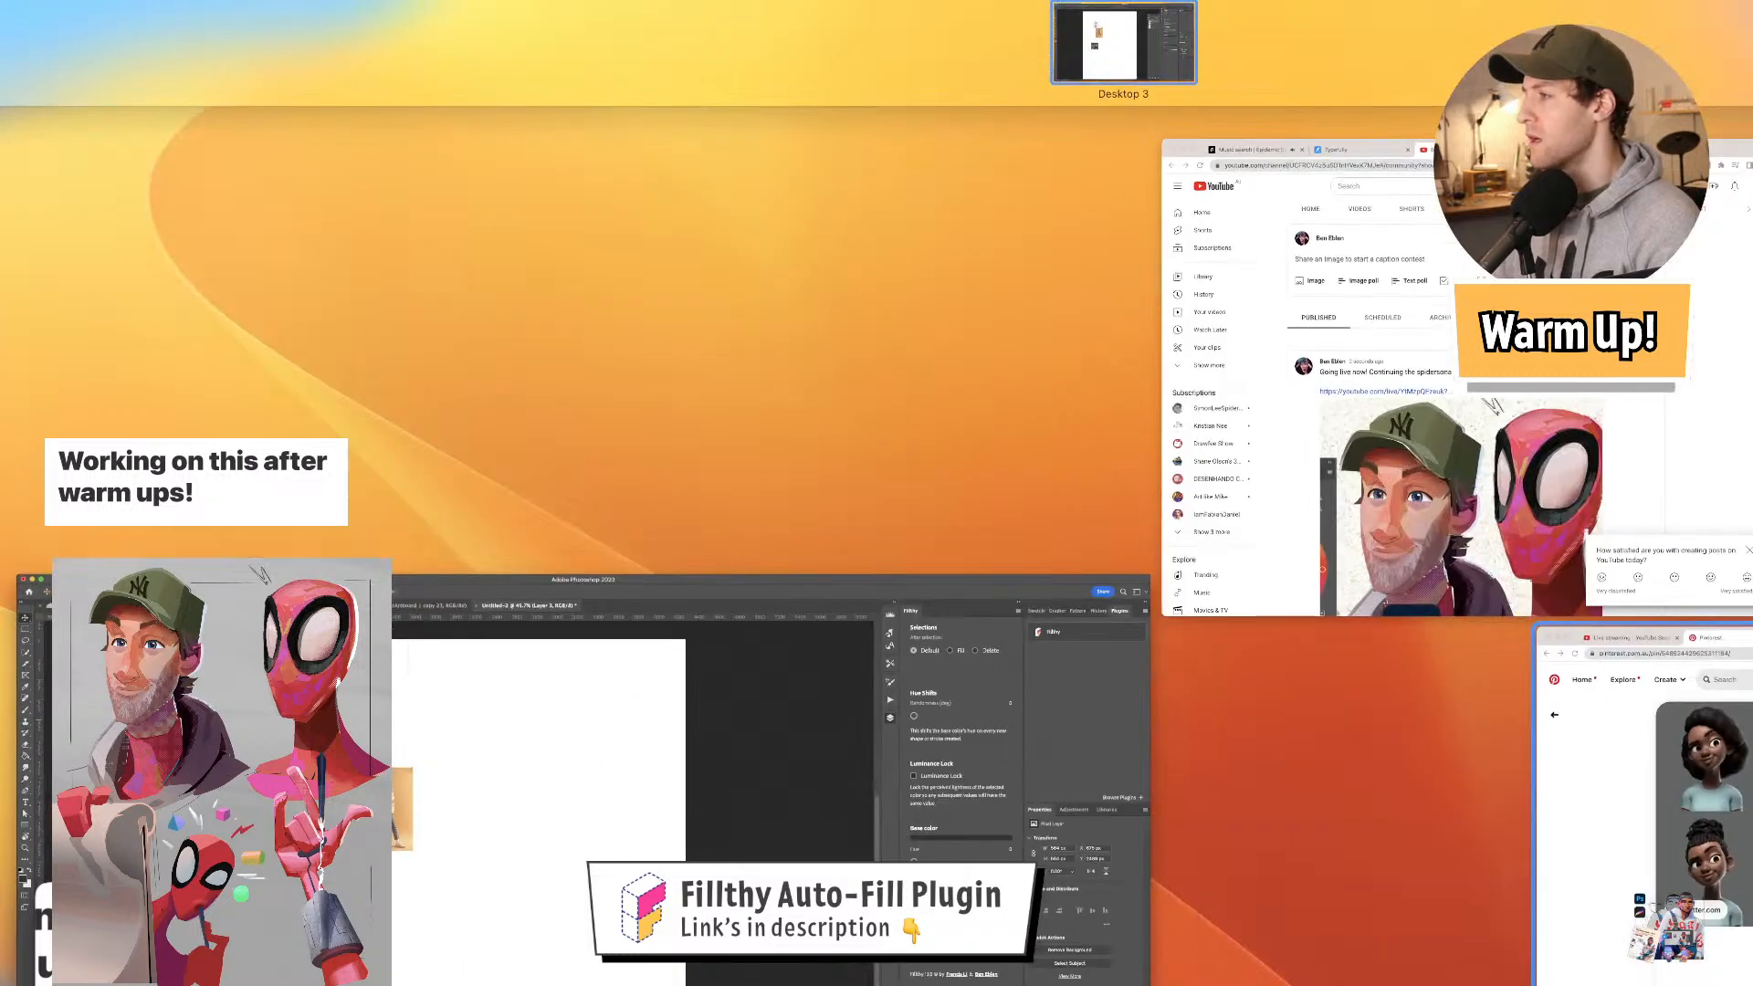
{"action": "left_click", "coordinate": [1575, 717]}
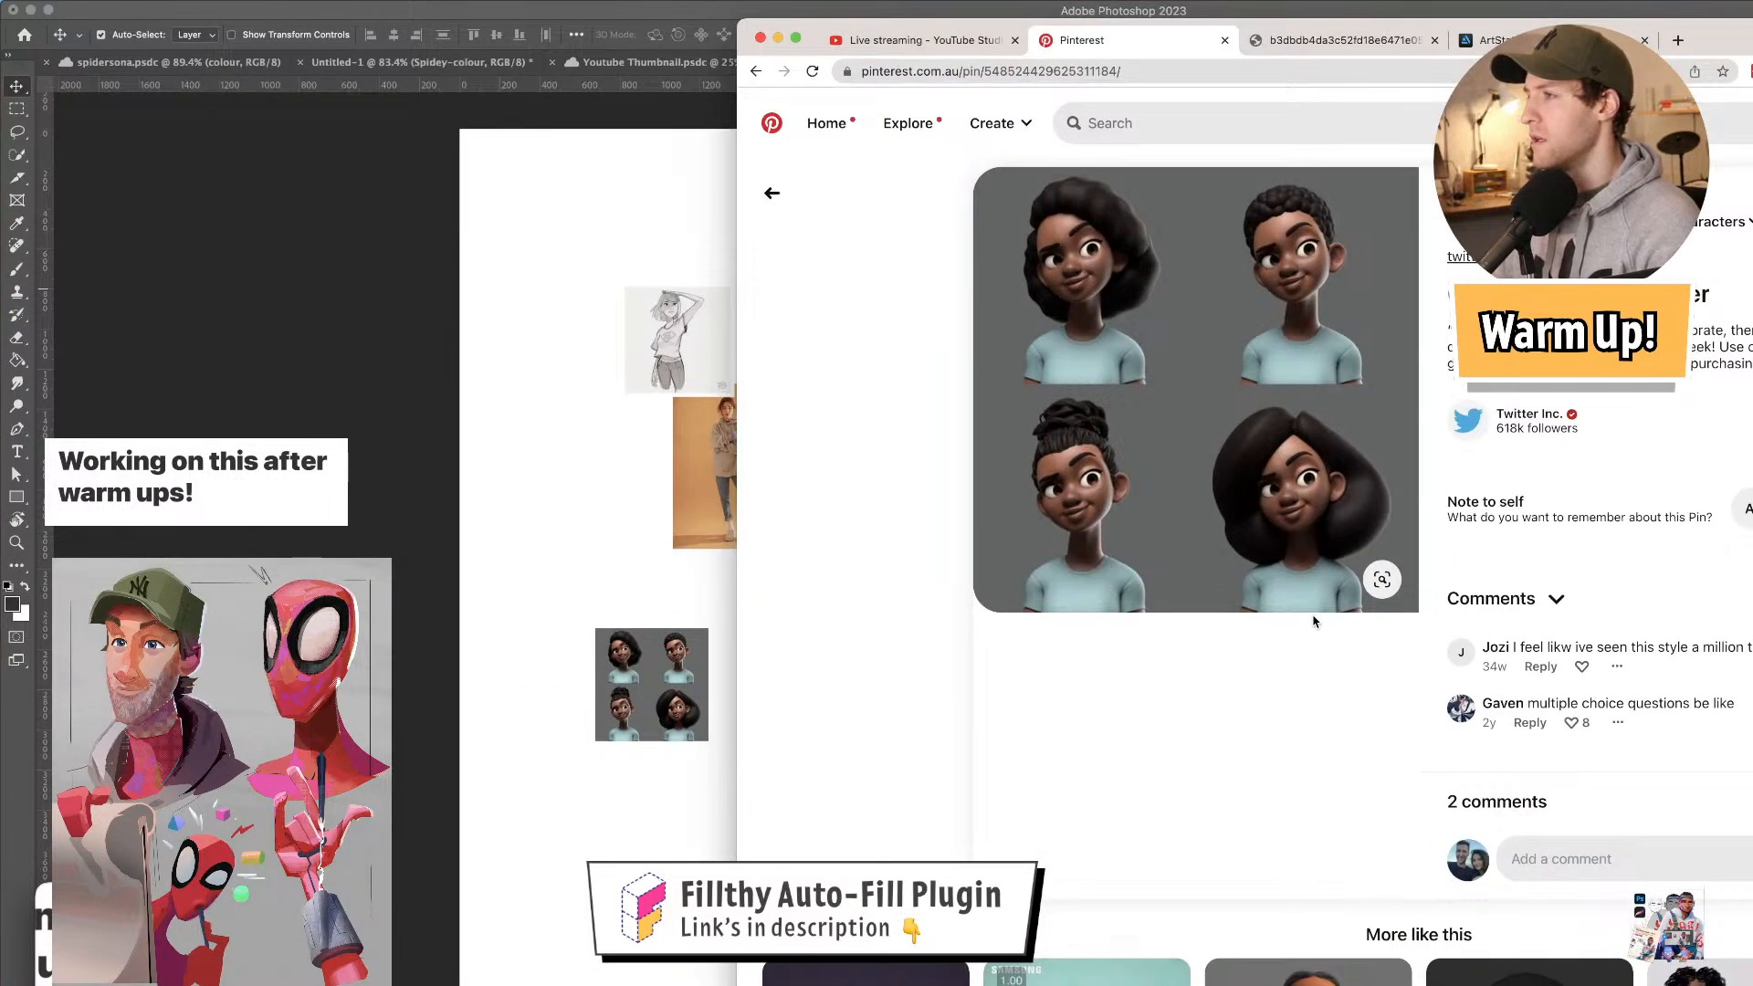
{"action": "scroll", "coordinate": [1169, 457], "scroll_direction": "down", "scroll_amount": 3}
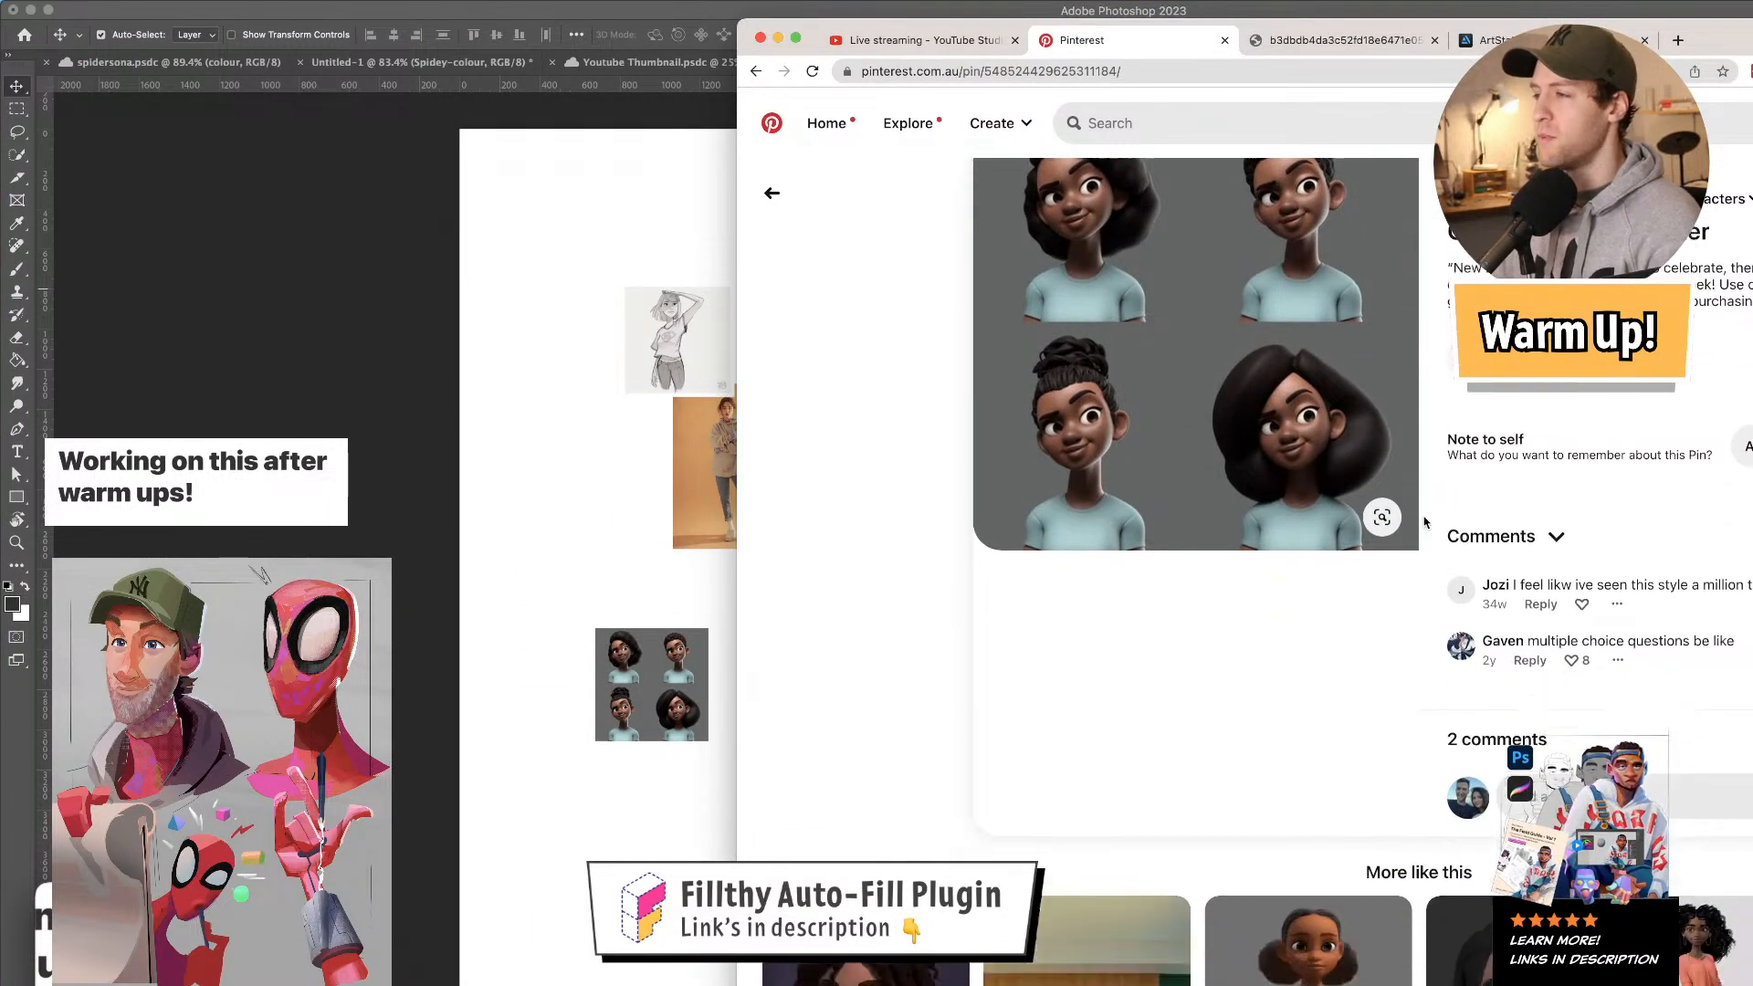
- Return to the 3D characters board, browse further renders, and open the Pixar pin of the bald man in a blue turtleneck
{"action": "left_click", "coordinate": [772, 193]}
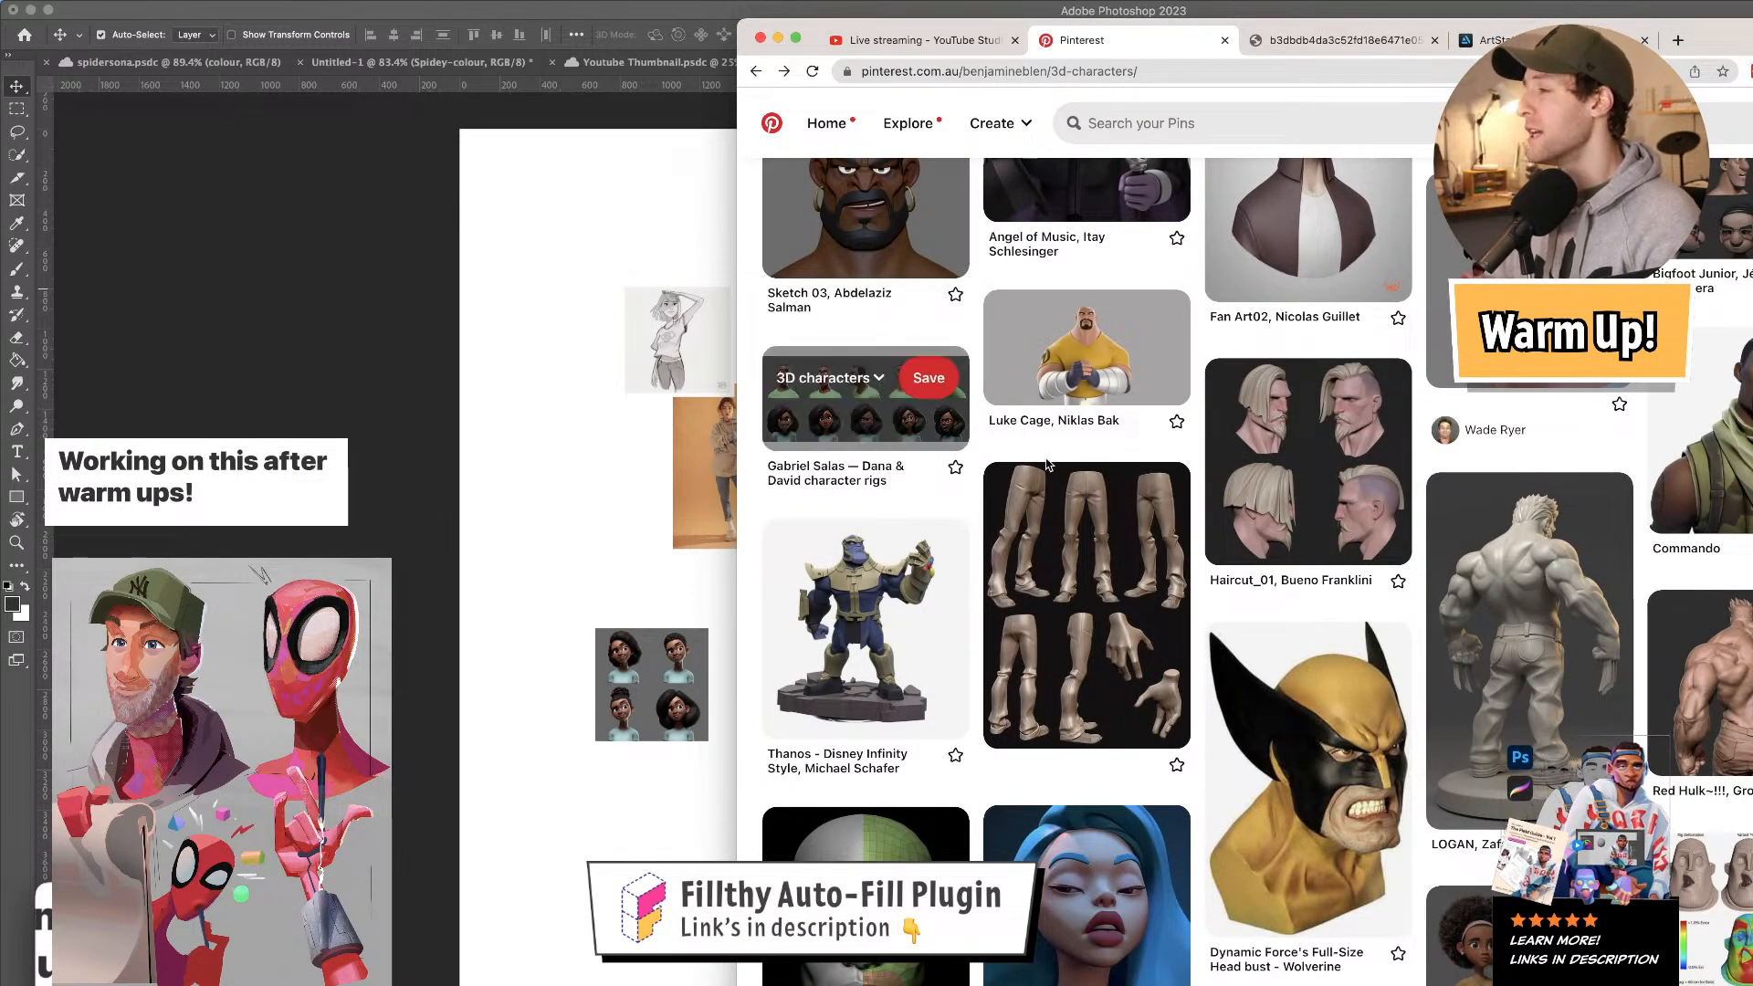
{"action": "scroll", "coordinate": [1358, 469], "scroll_direction": "down", "scroll_amount": 5}
{"action": "scroll", "coordinate": [1369, 470], "scroll_direction": "down", "scroll_amount": 10}
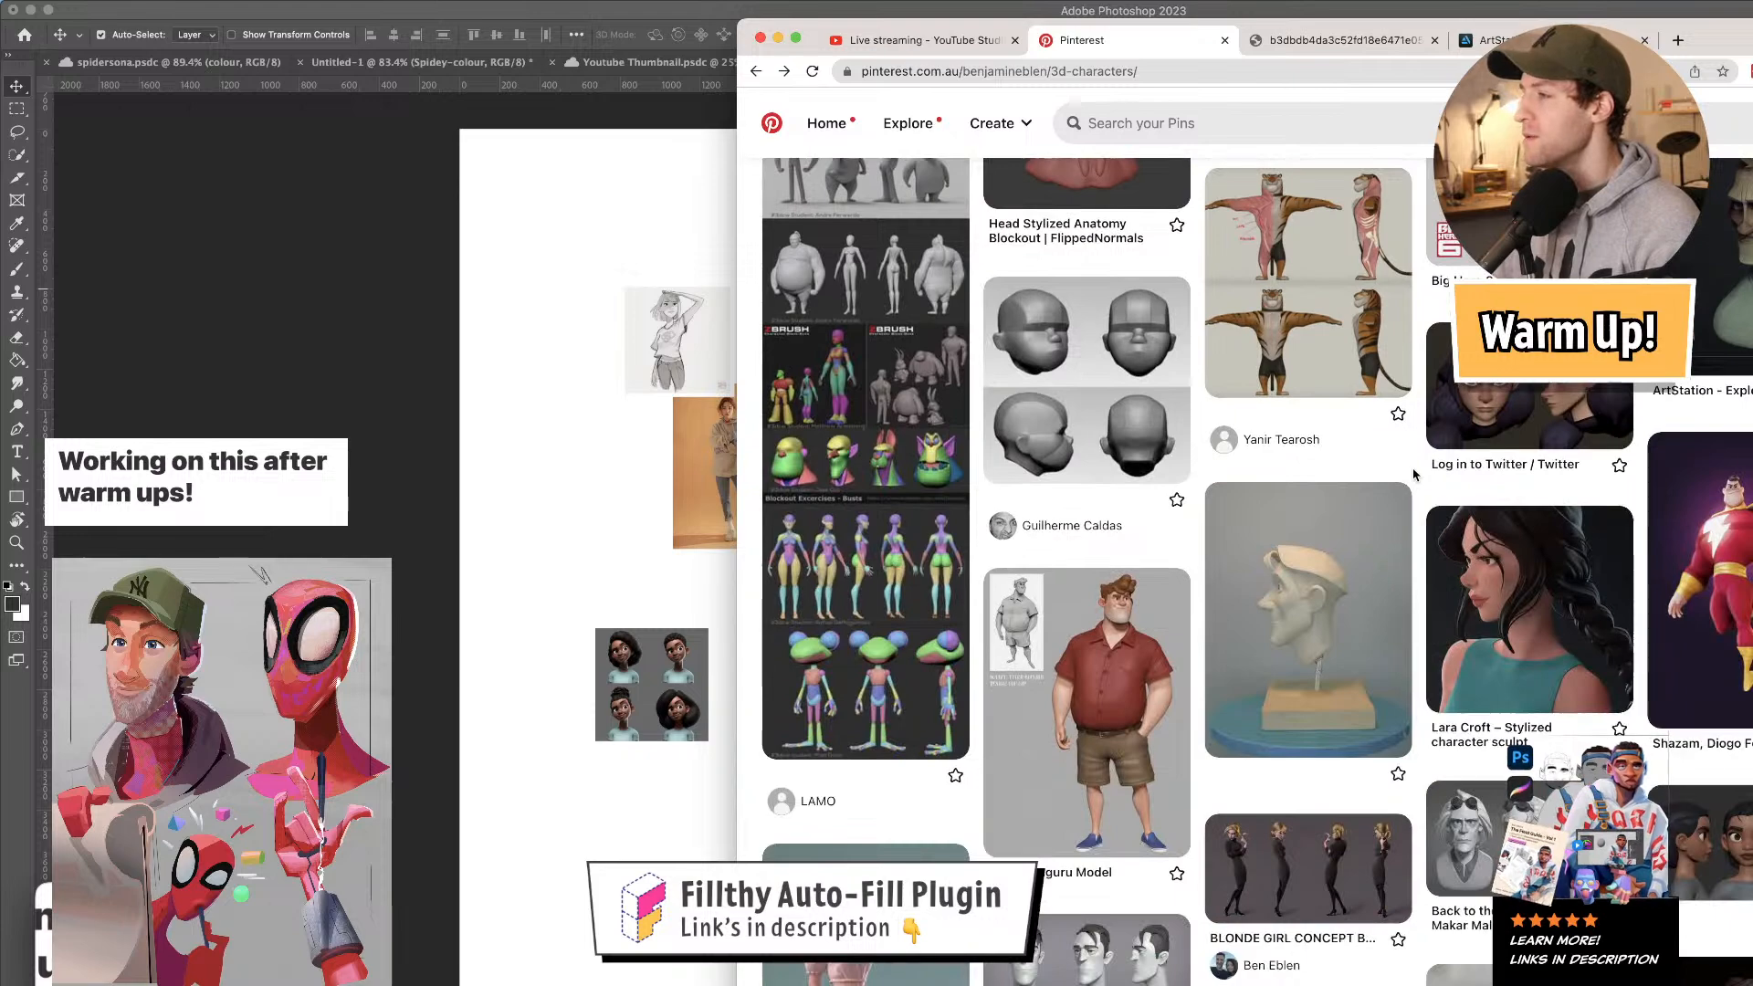
{"action": "scroll", "coordinate": [1414, 474], "scroll_direction": "down", "scroll_amount": 10}
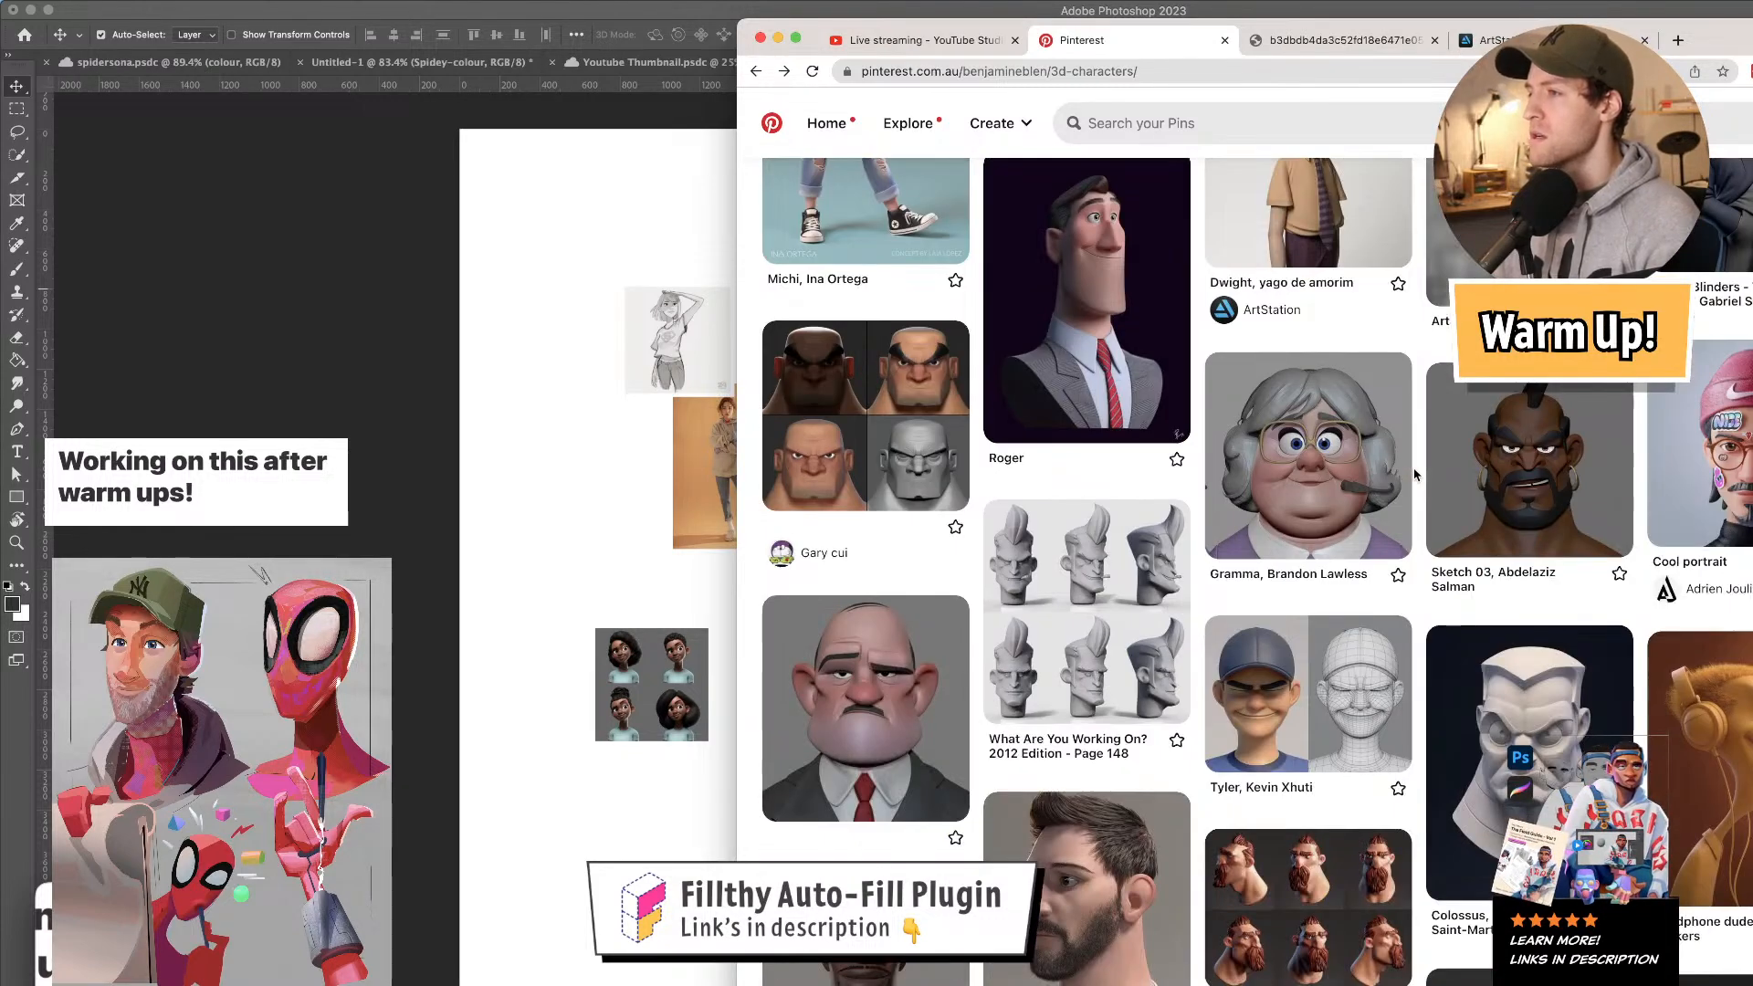
{"action": "scroll", "coordinate": [1413, 474], "scroll_direction": "down", "scroll_amount": 4}
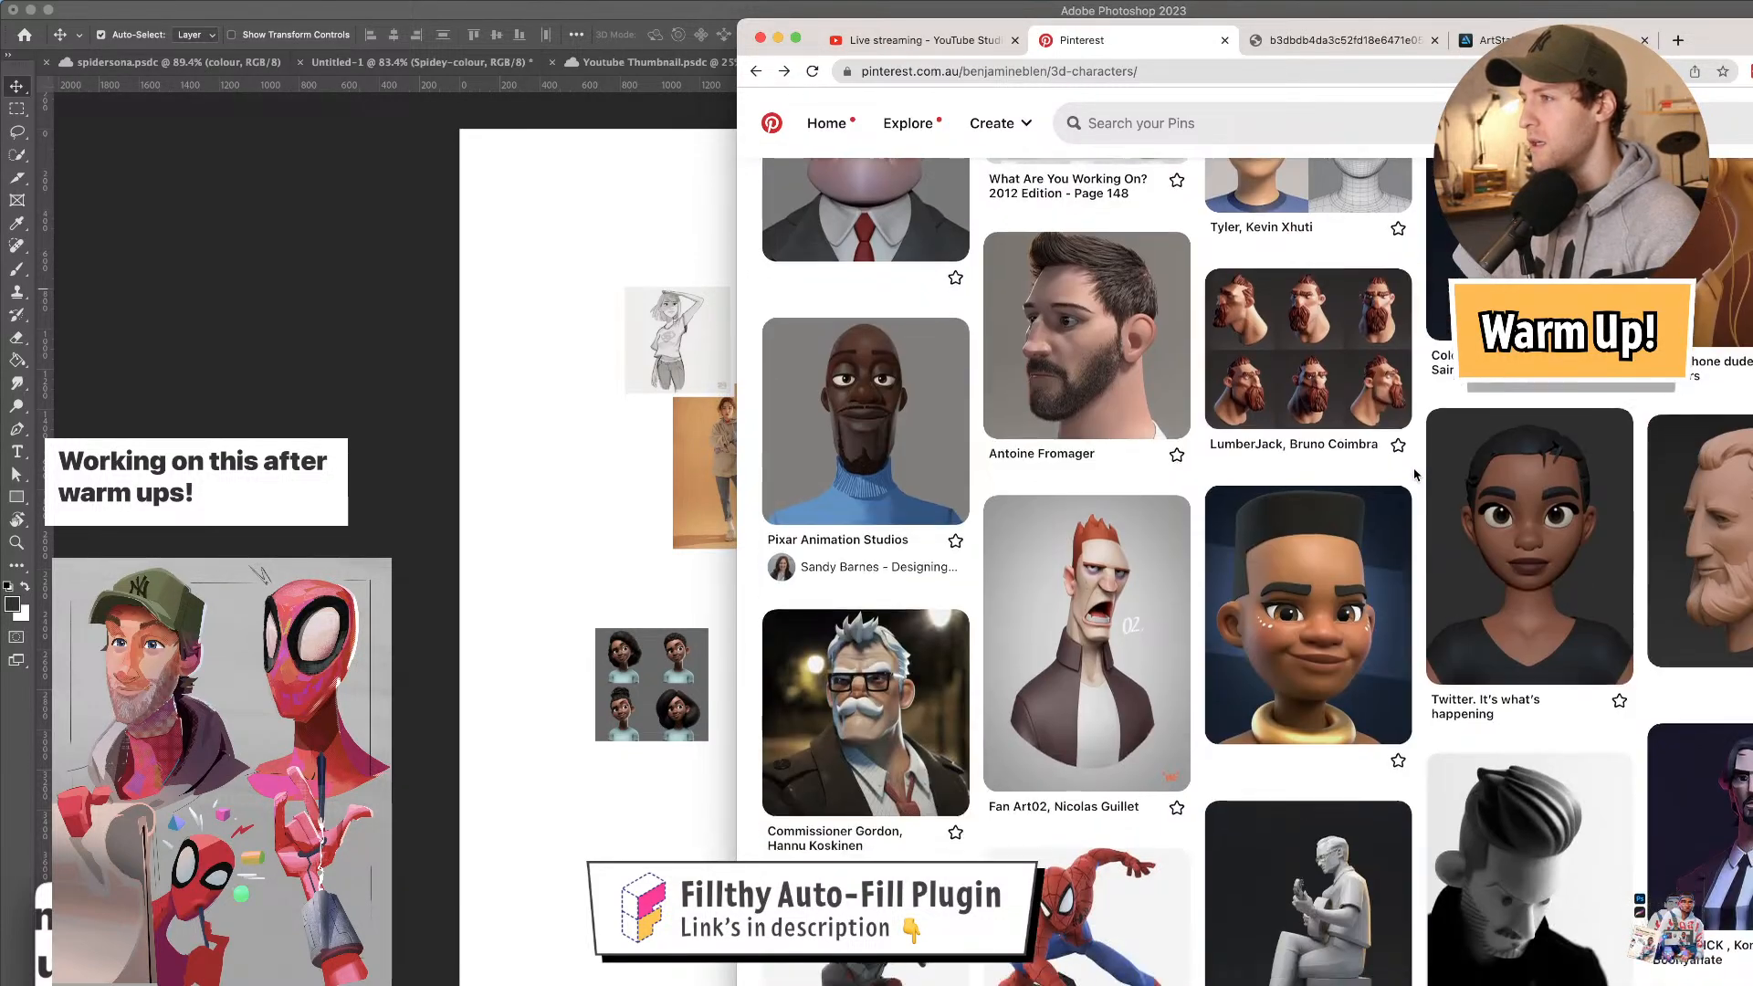
{"action": "left_click", "coordinate": [896, 426]}
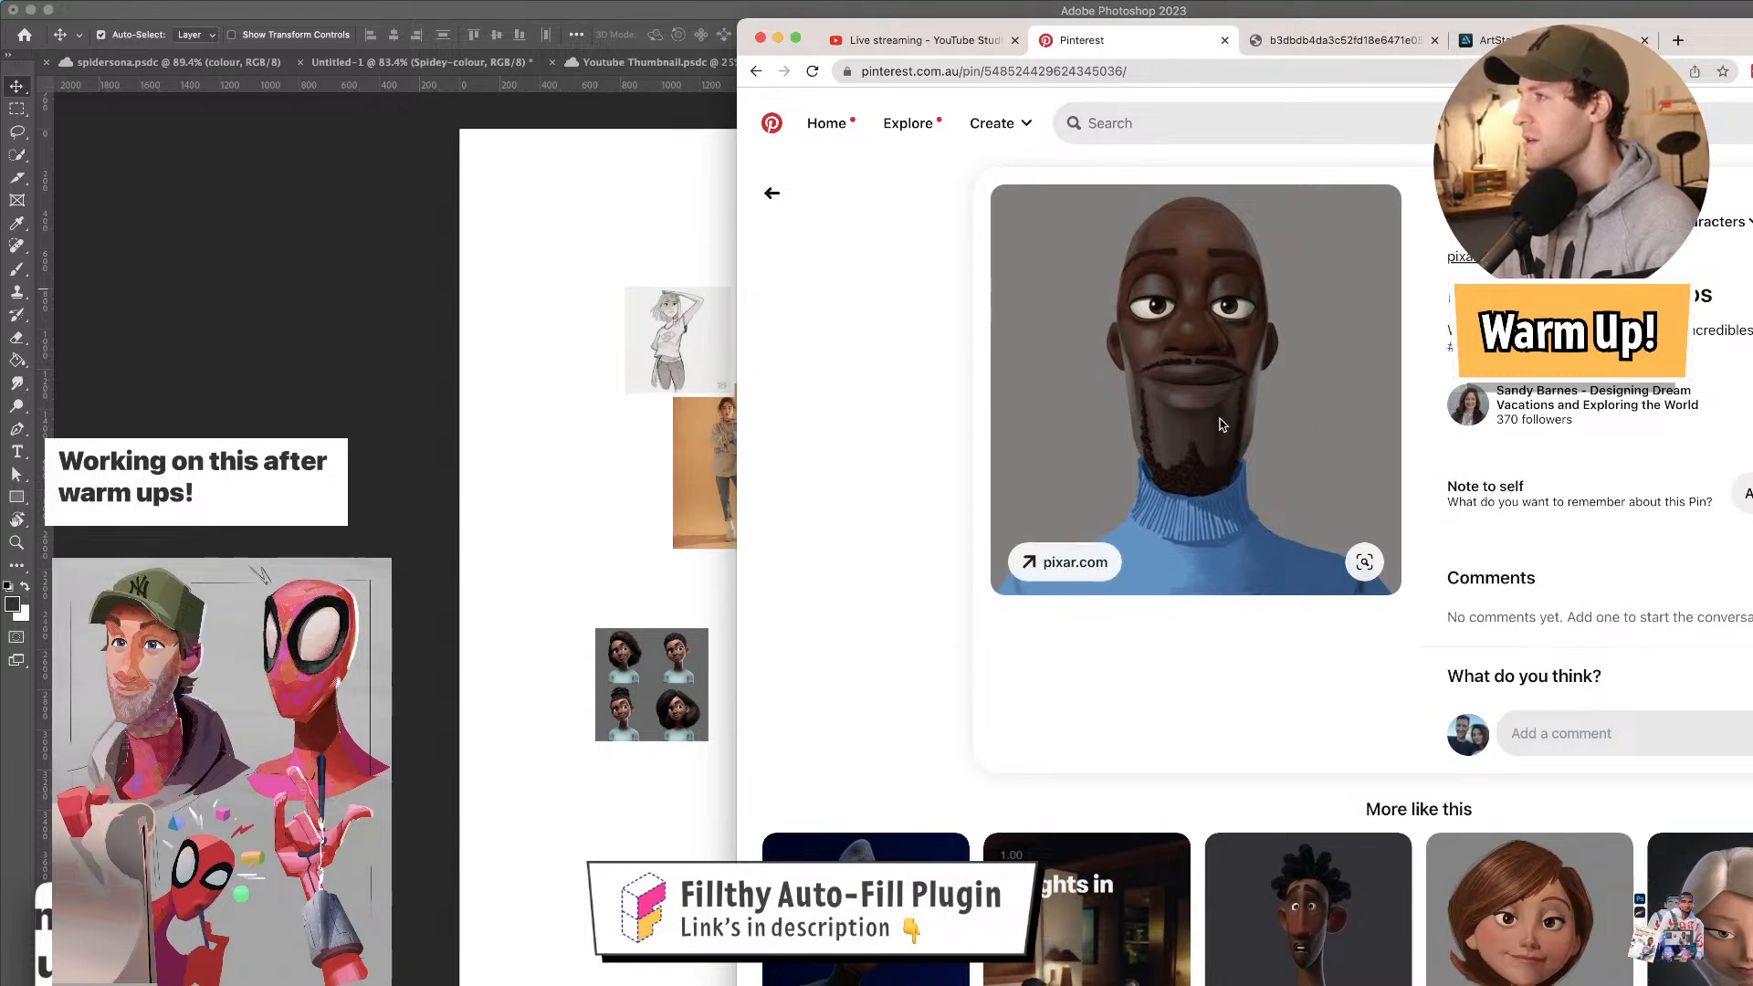
- Open the pin's source page on pixar.com and examine the Incredibles 2 character designs to find the Lucius Best (Frozone) gallery
{"action": "left_click", "coordinate": [1091, 564]}
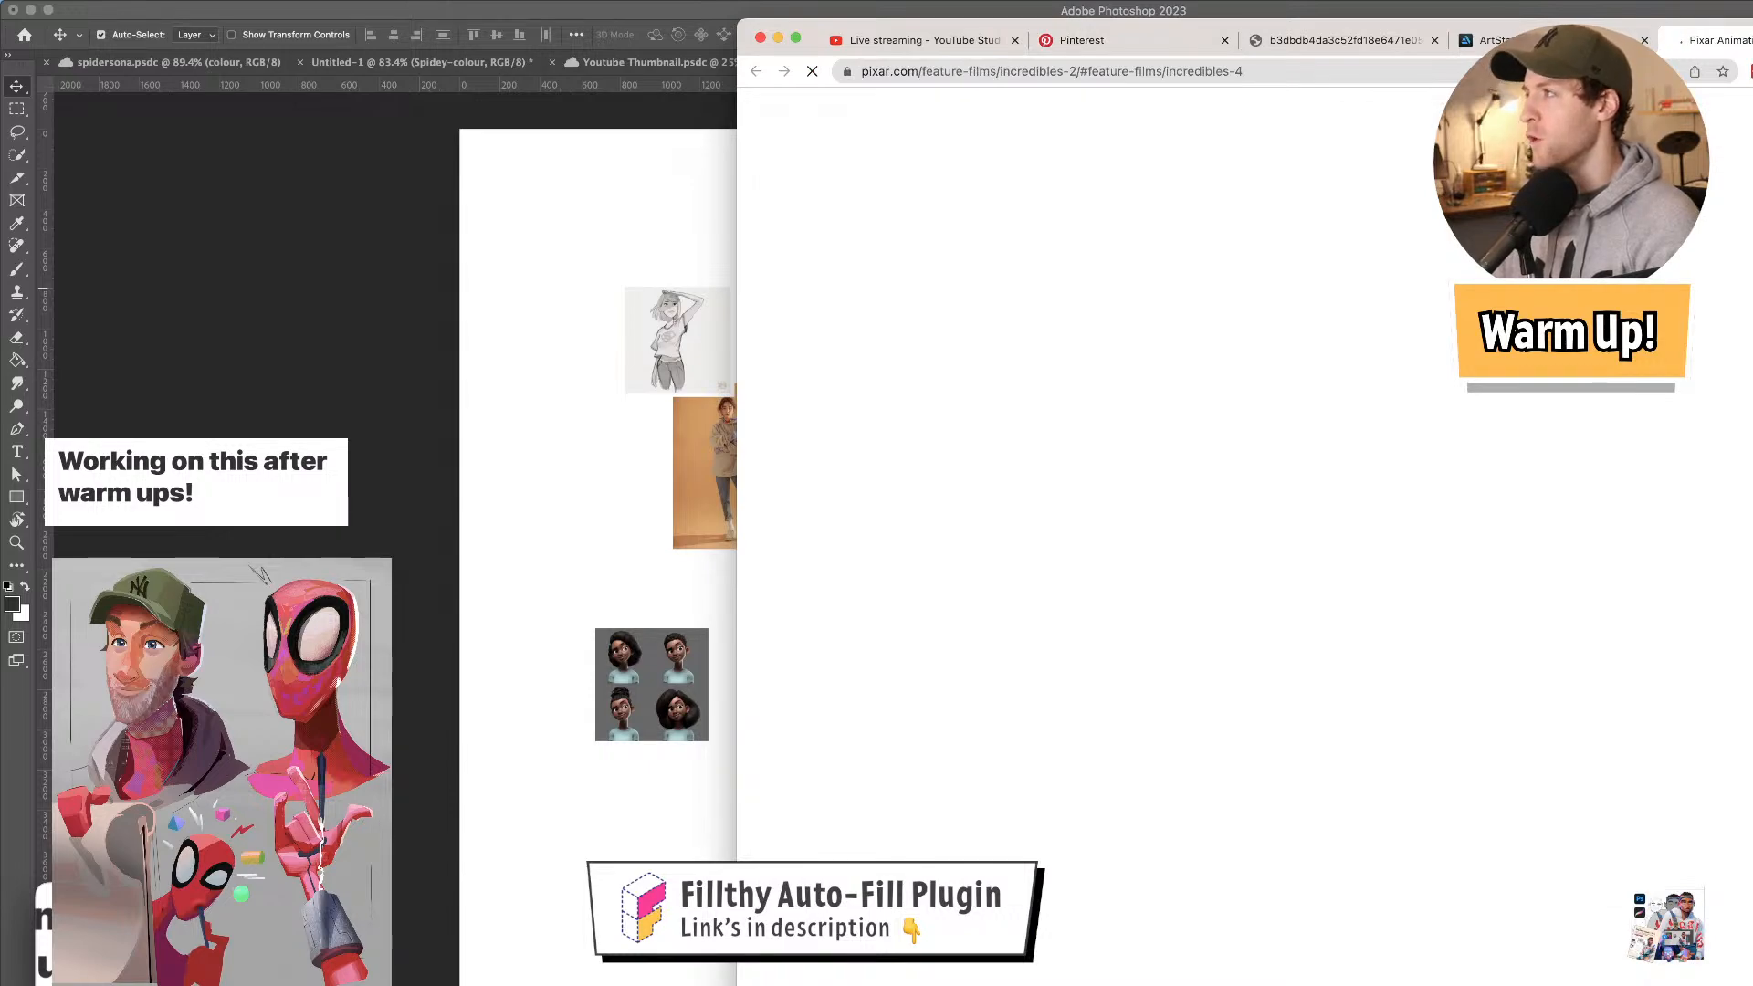
{"action": "scroll", "coordinate": [1244, 537], "scroll_direction": "down", "scroll_amount": 9}
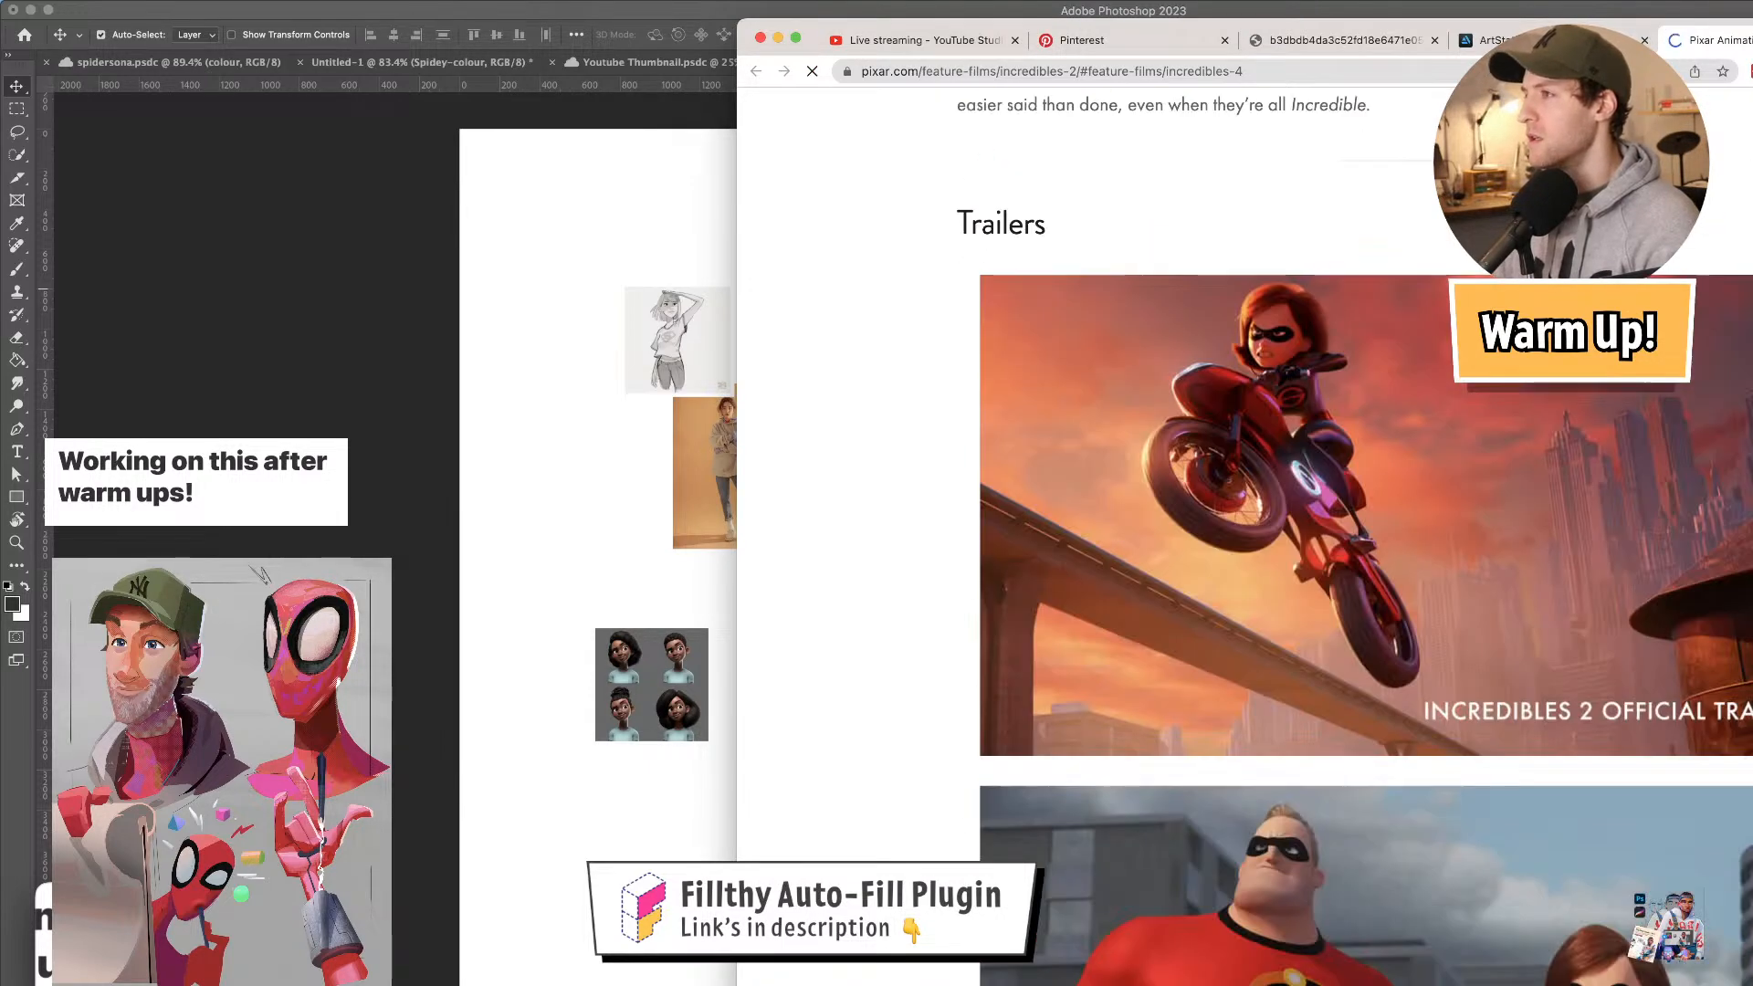
{"action": "scroll", "coordinate": [1245, 537], "scroll_direction": "down", "scroll_amount": 15}
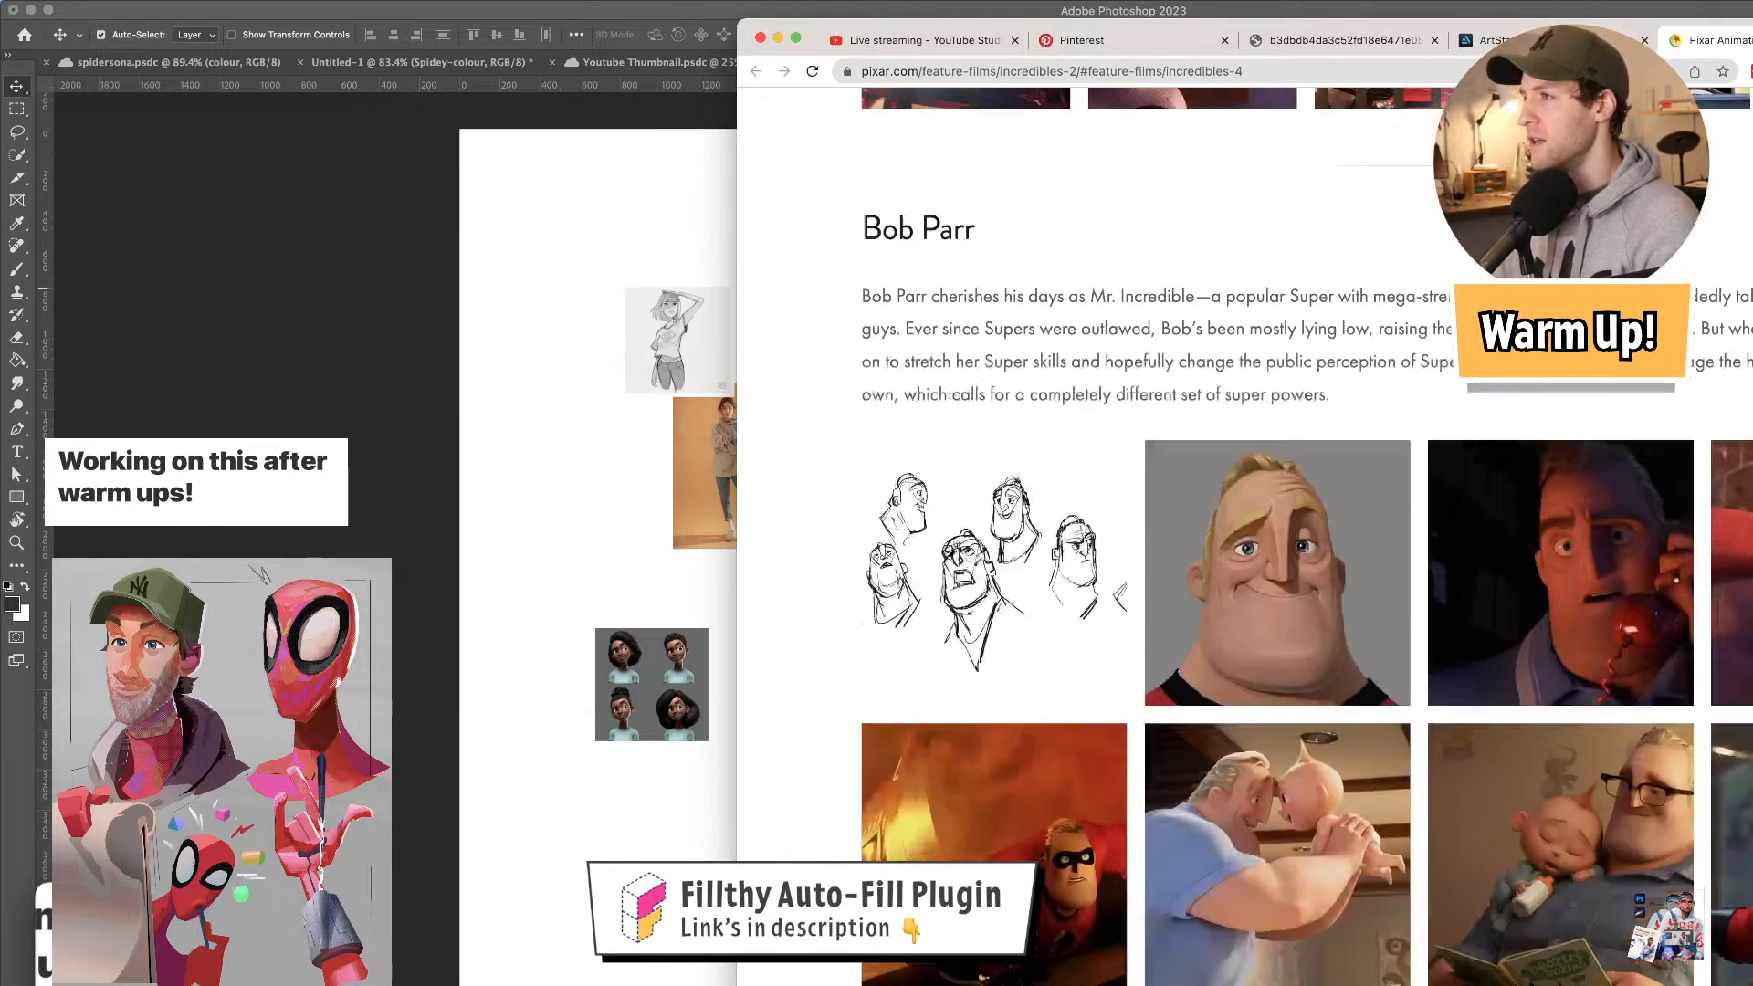
{"action": "scroll", "coordinate": [1245, 536], "scroll_direction": "up", "scroll_amount": 15}
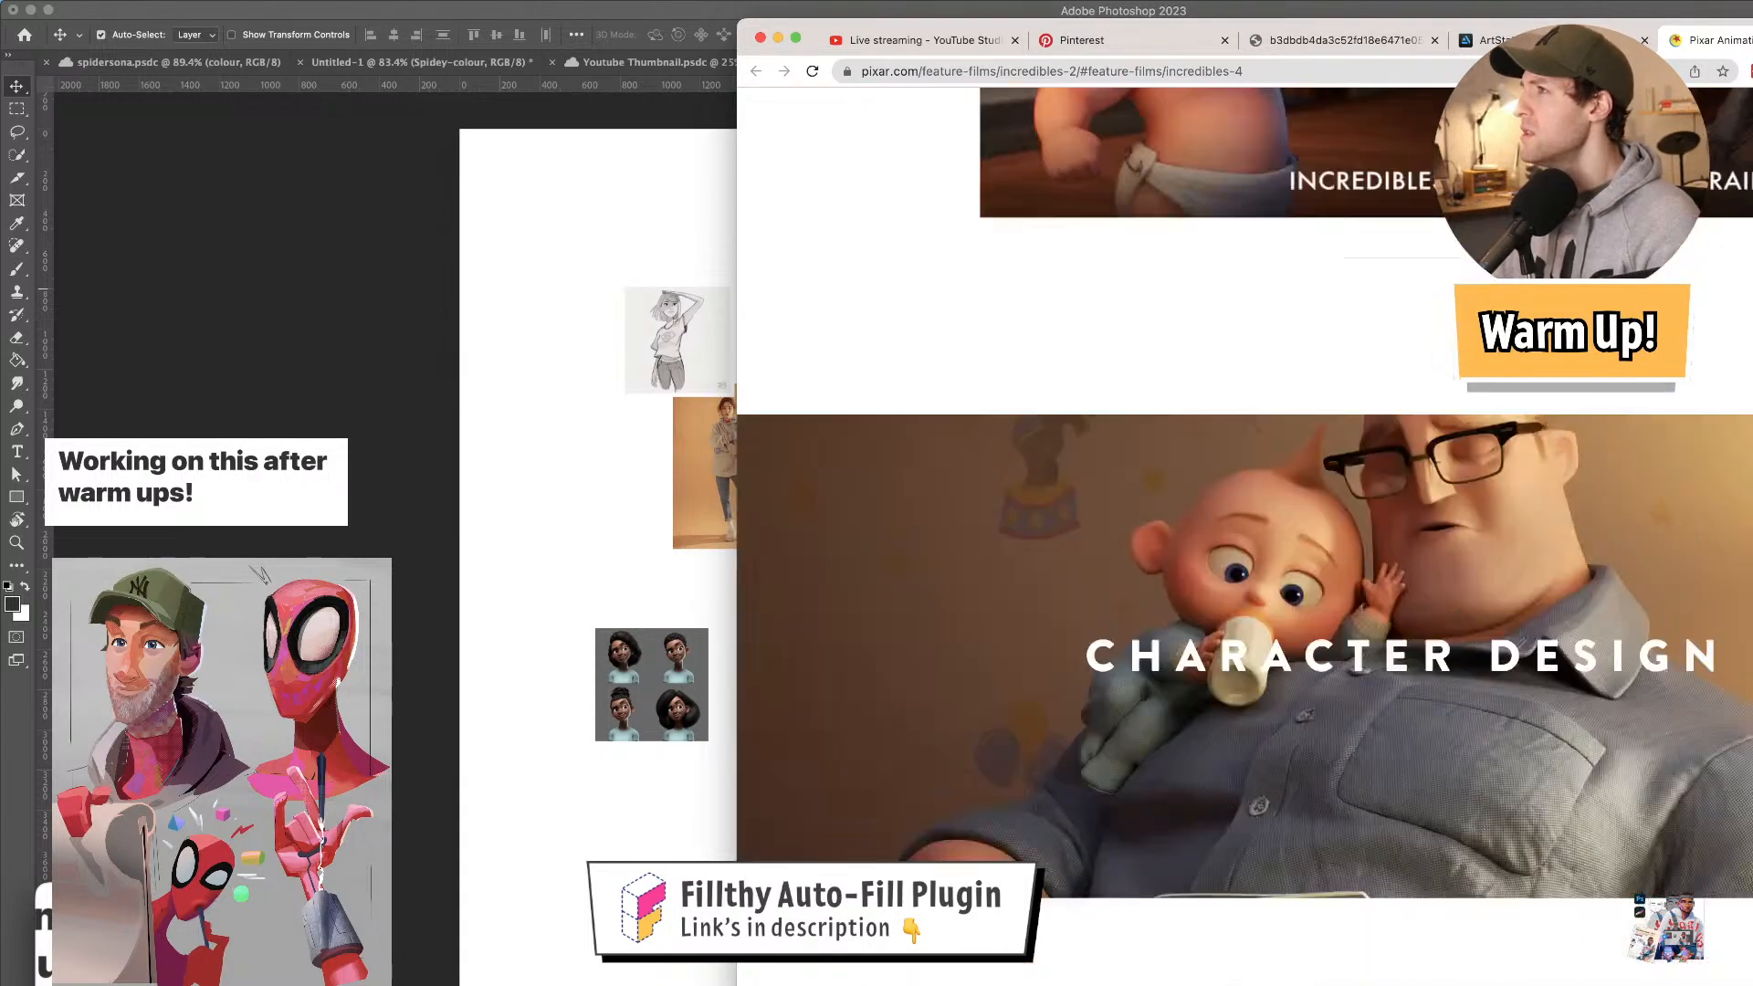
{"action": "scroll", "coordinate": [1245, 537], "scroll_direction": "up", "scroll_amount": 10}
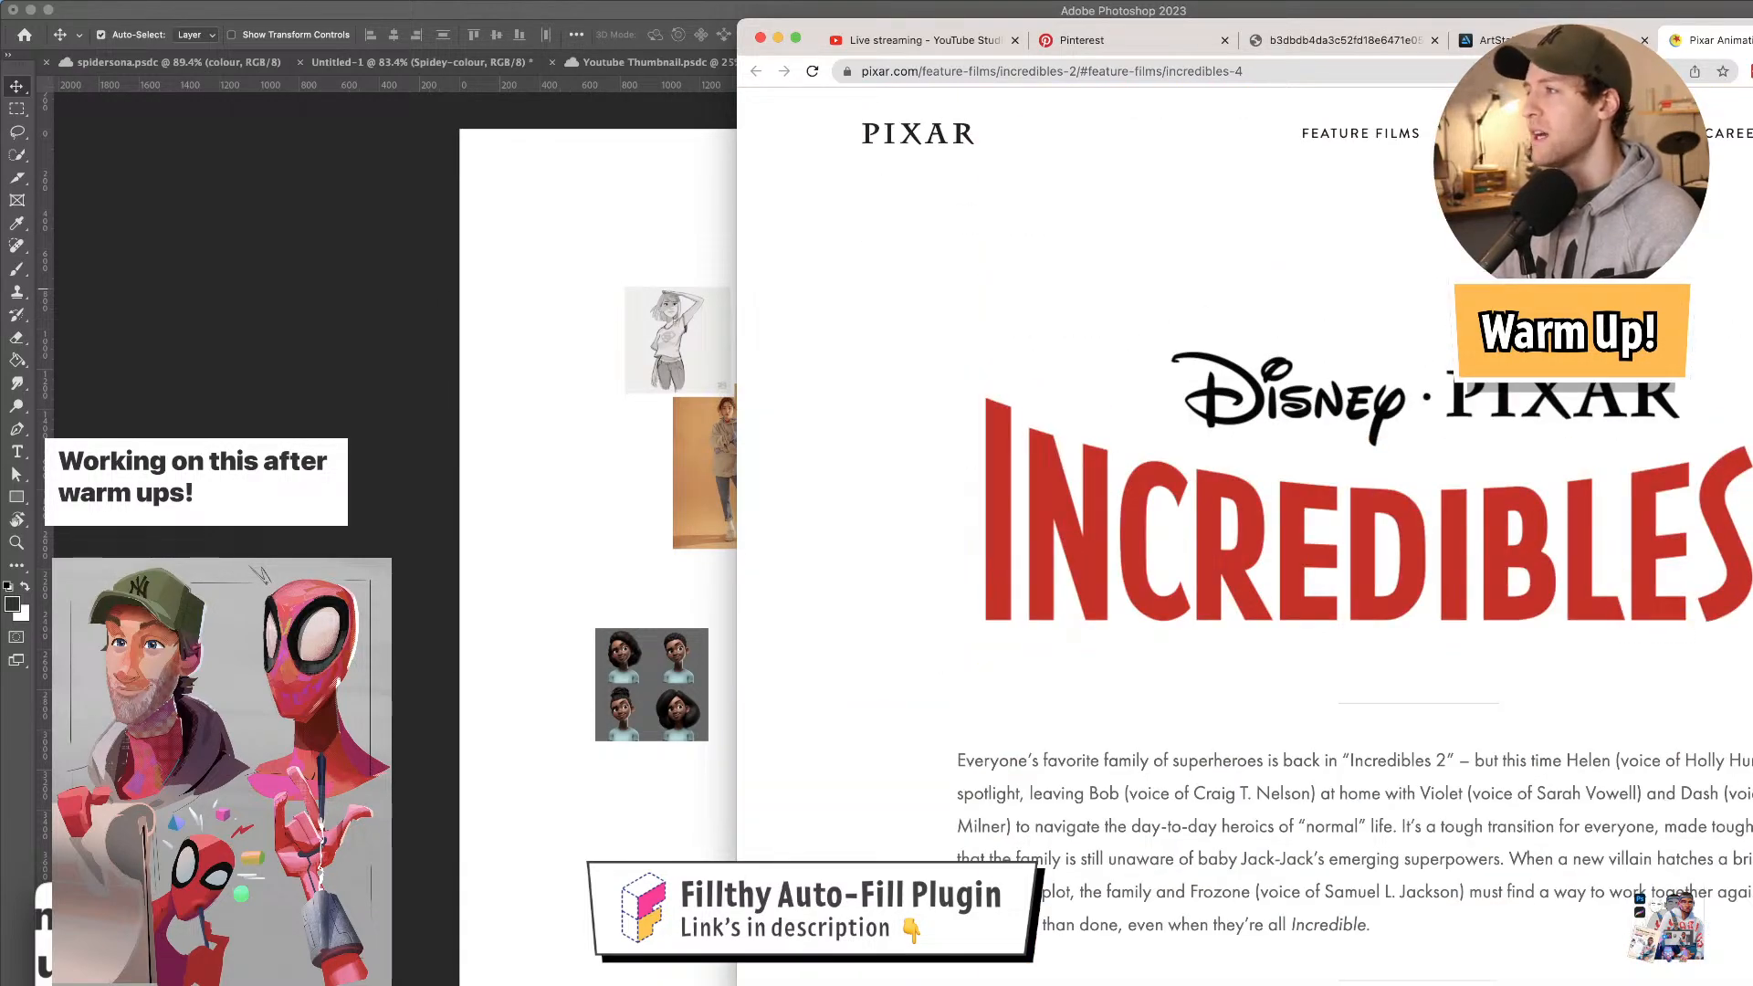
{"action": "scroll", "coordinate": [1245, 537], "scroll_direction": "down", "scroll_amount": 20}
{"action": "scroll", "coordinate": [1244, 537], "scroll_direction": "down", "scroll_amount": 10}
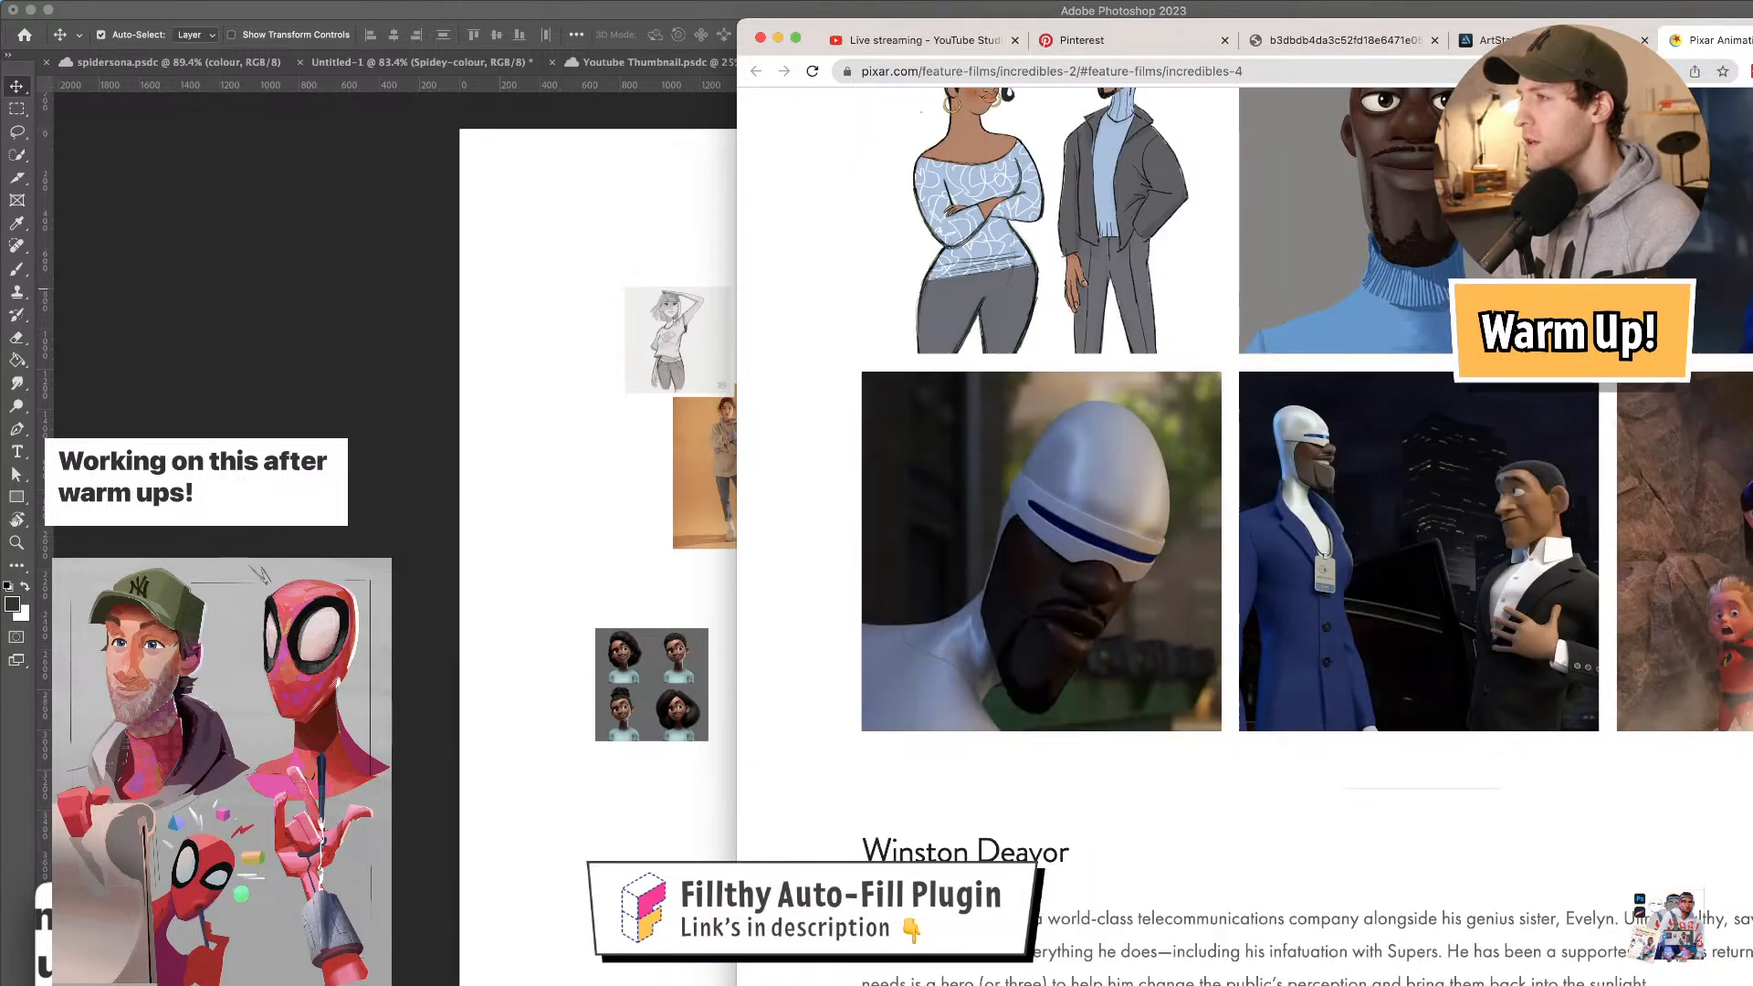
{"action": "scroll", "coordinate": [1244, 537], "scroll_direction": "up", "scroll_amount": 5}
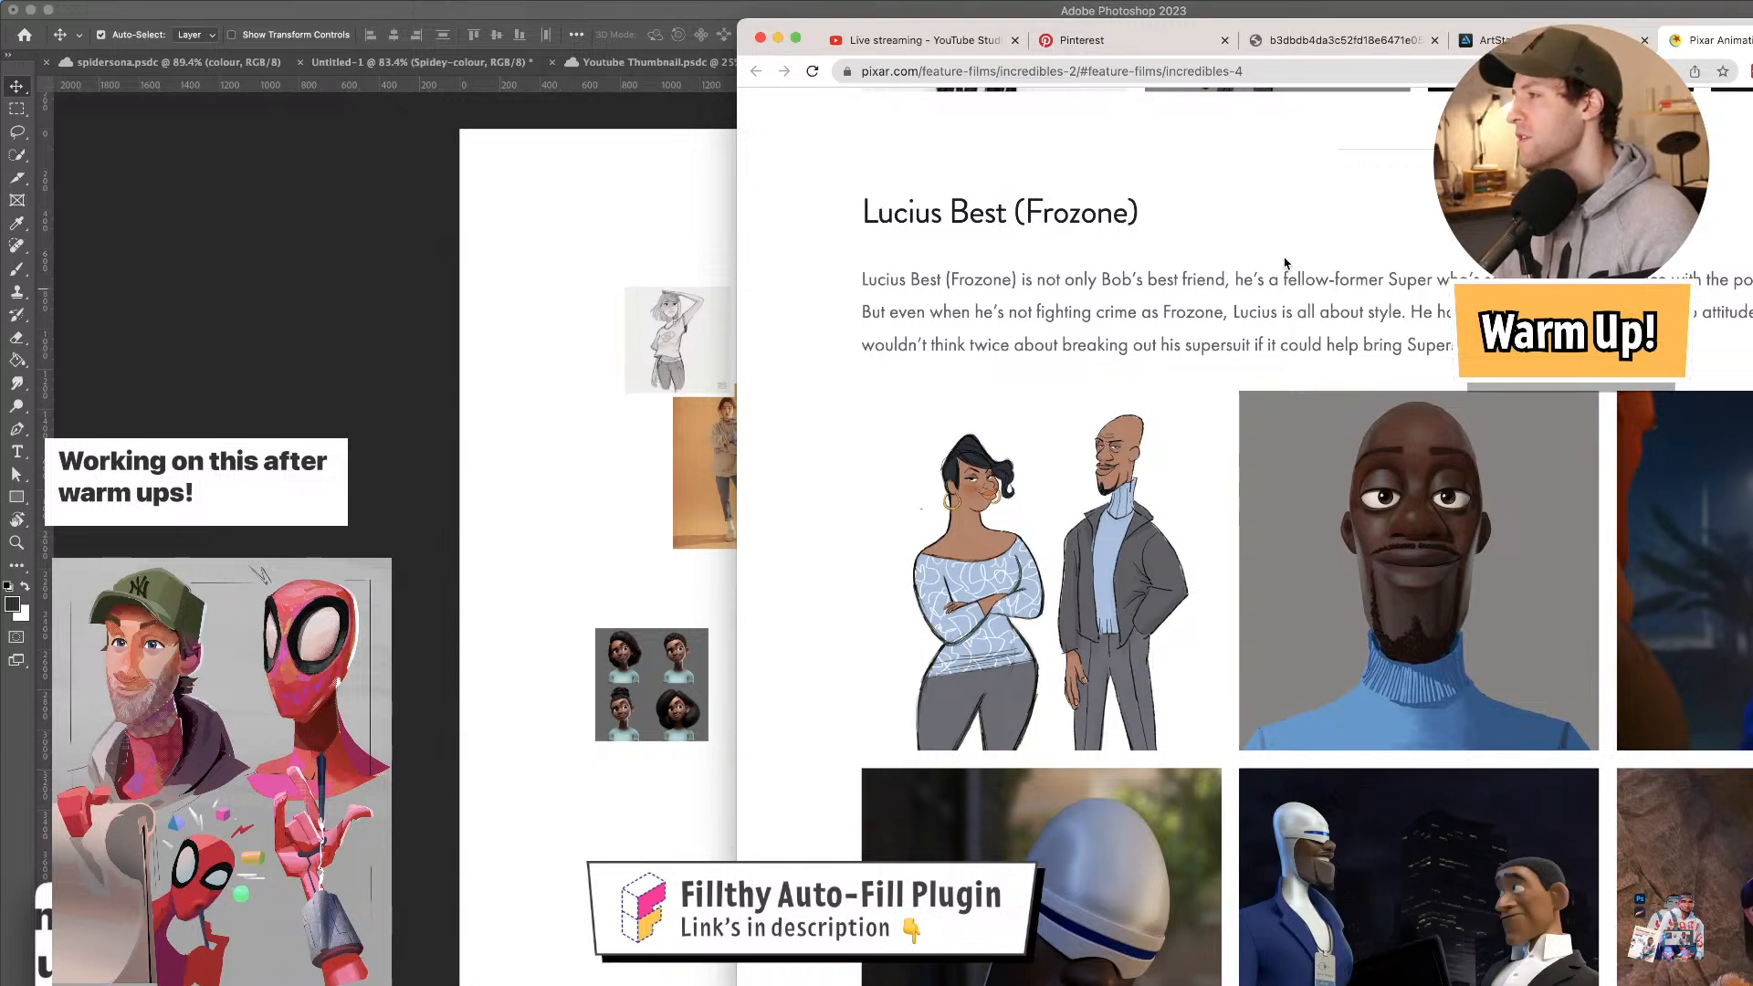
- Enlarge the Frozone turtleneck portrait, shift the browser window aside, and place the portrait on the Photoshop canvas
{"action": "scroll", "coordinate": [1312, 258], "scroll_direction": "down", "scroll_amount": 4}
{"action": "left_click", "coordinate": [1399, 310]}
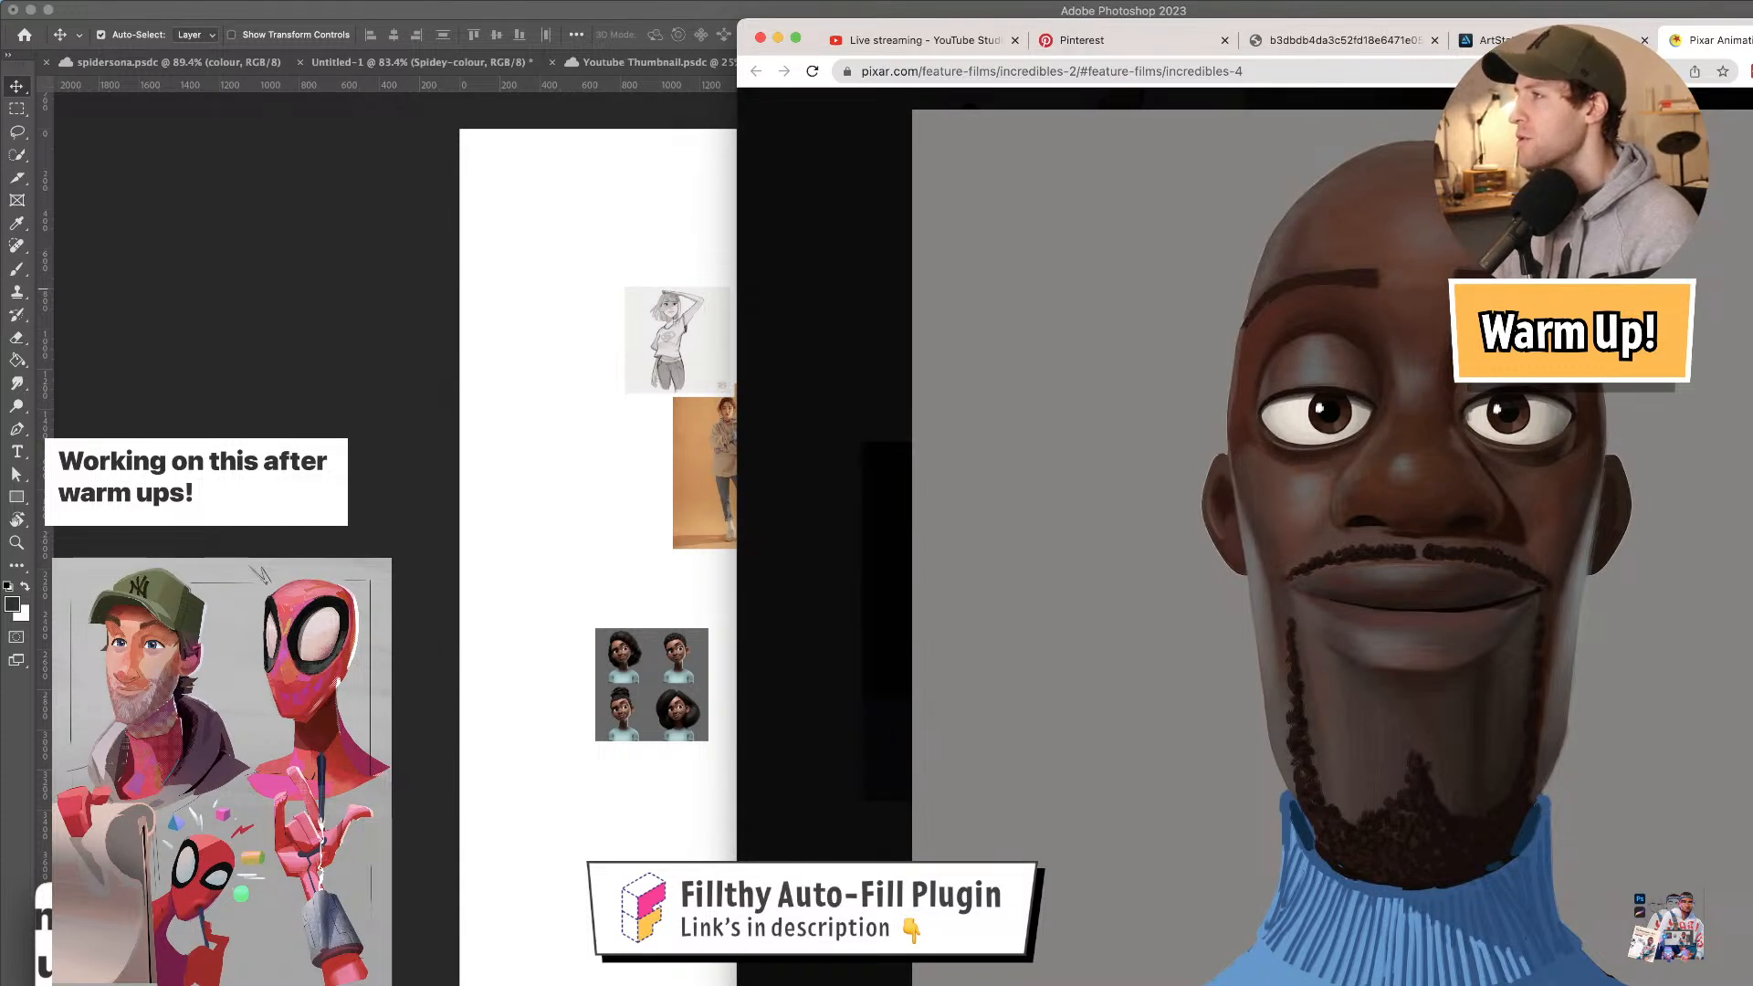
{"action": "left_click_drag", "start_coordinate": [1570, 29], "coordinate": [1691, 51]}
{"action": "left_click_drag", "start_coordinate": [664, 570], "coordinate": [813, 551]}
{"action": "key", "text": "ctrl+Up"}
{"action": "left_click", "coordinate": [1555, 664]}
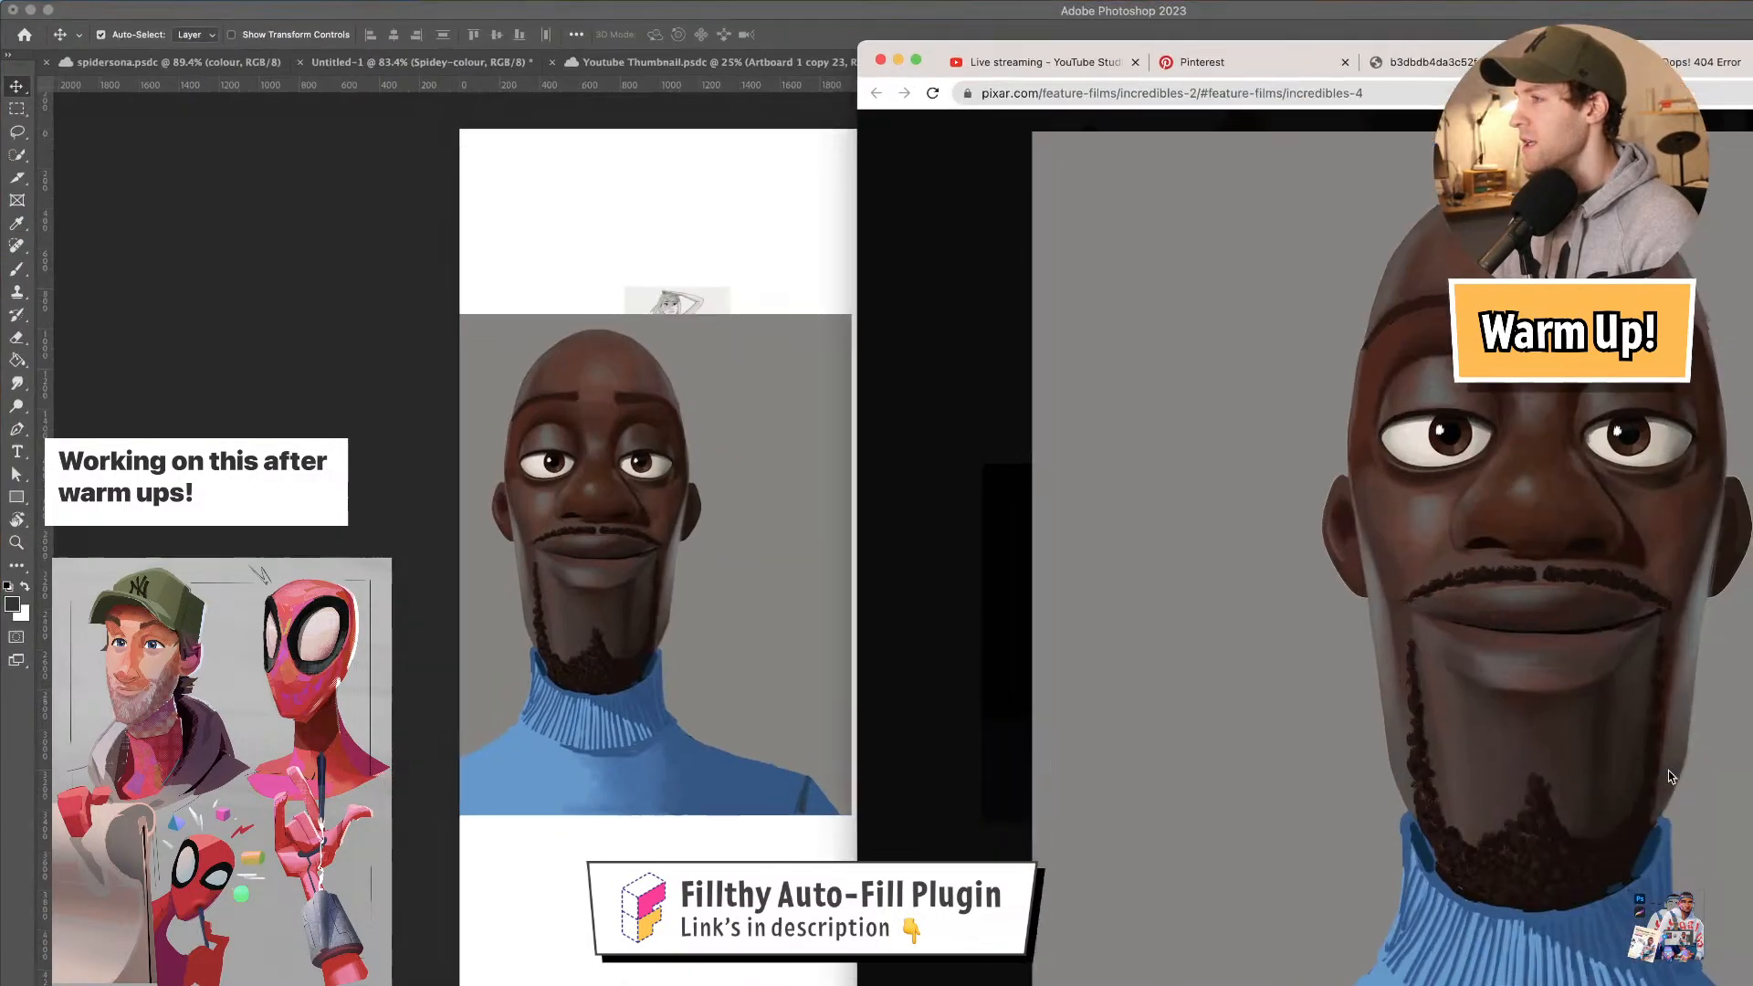
- Inspect the enlarged Frozone portrait's image element in the browser's developer tools
{"action": "right_click", "coordinate": [1555, 664]}
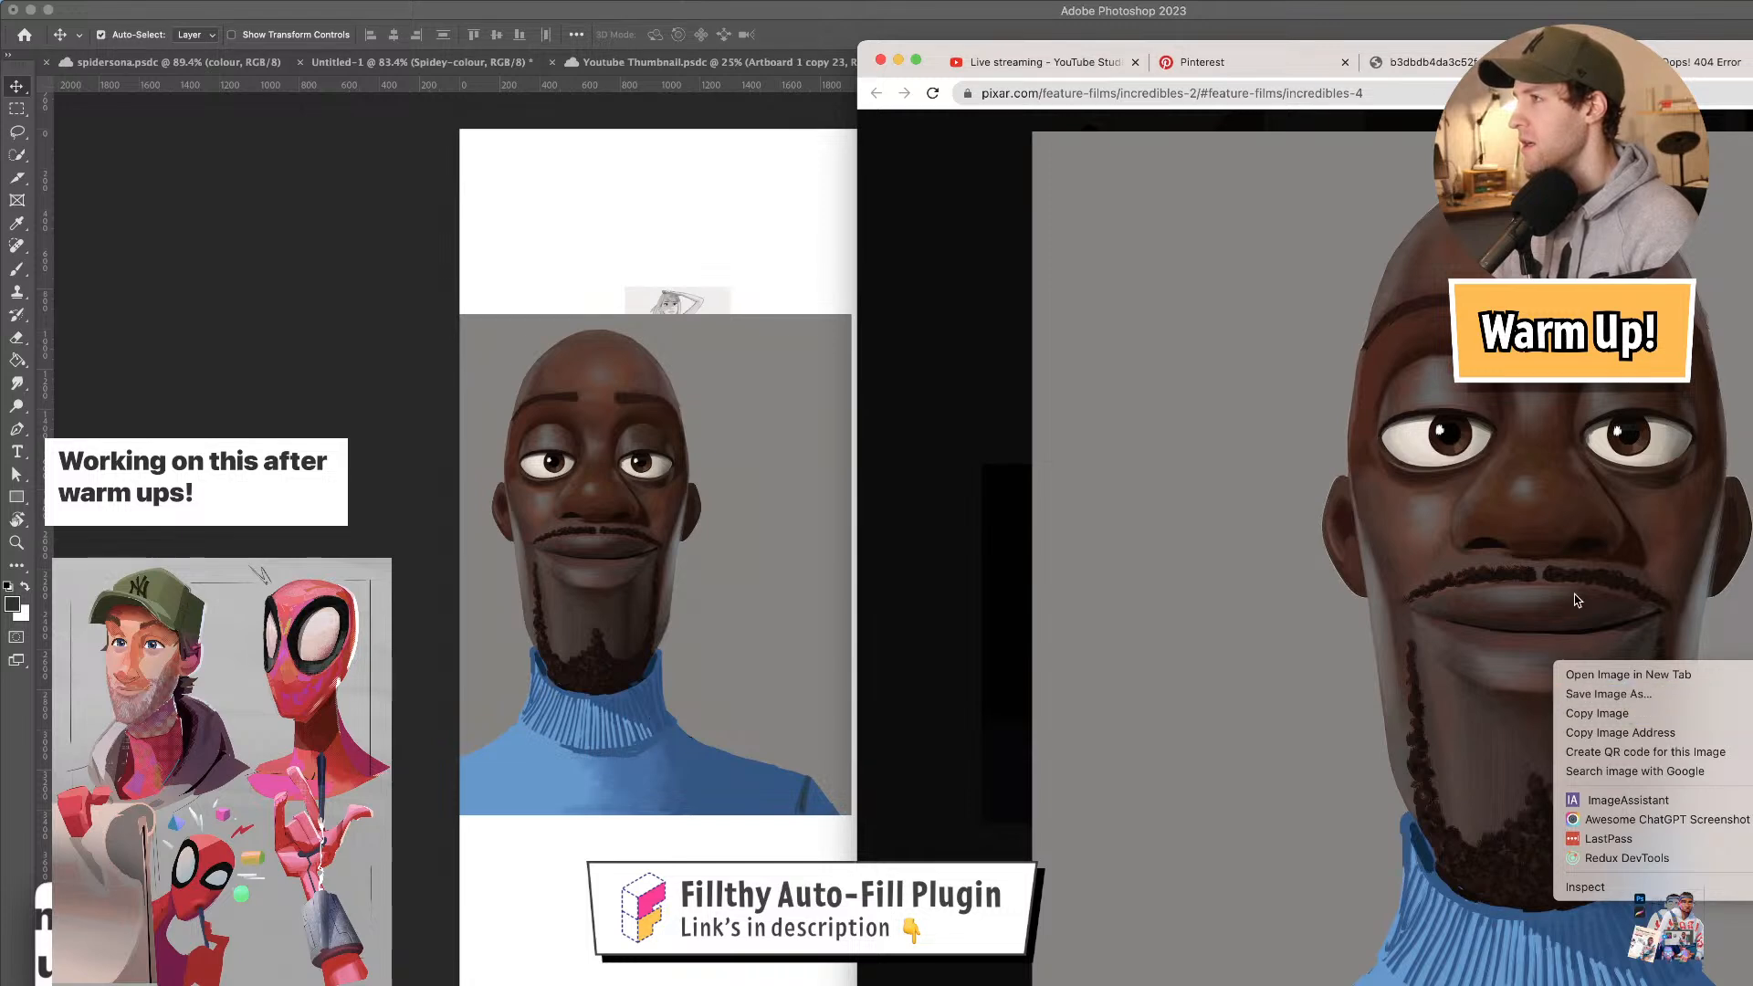
{"action": "left_click", "coordinate": [1324, 153]}
{"action": "right_click", "coordinate": [1667, 467]}
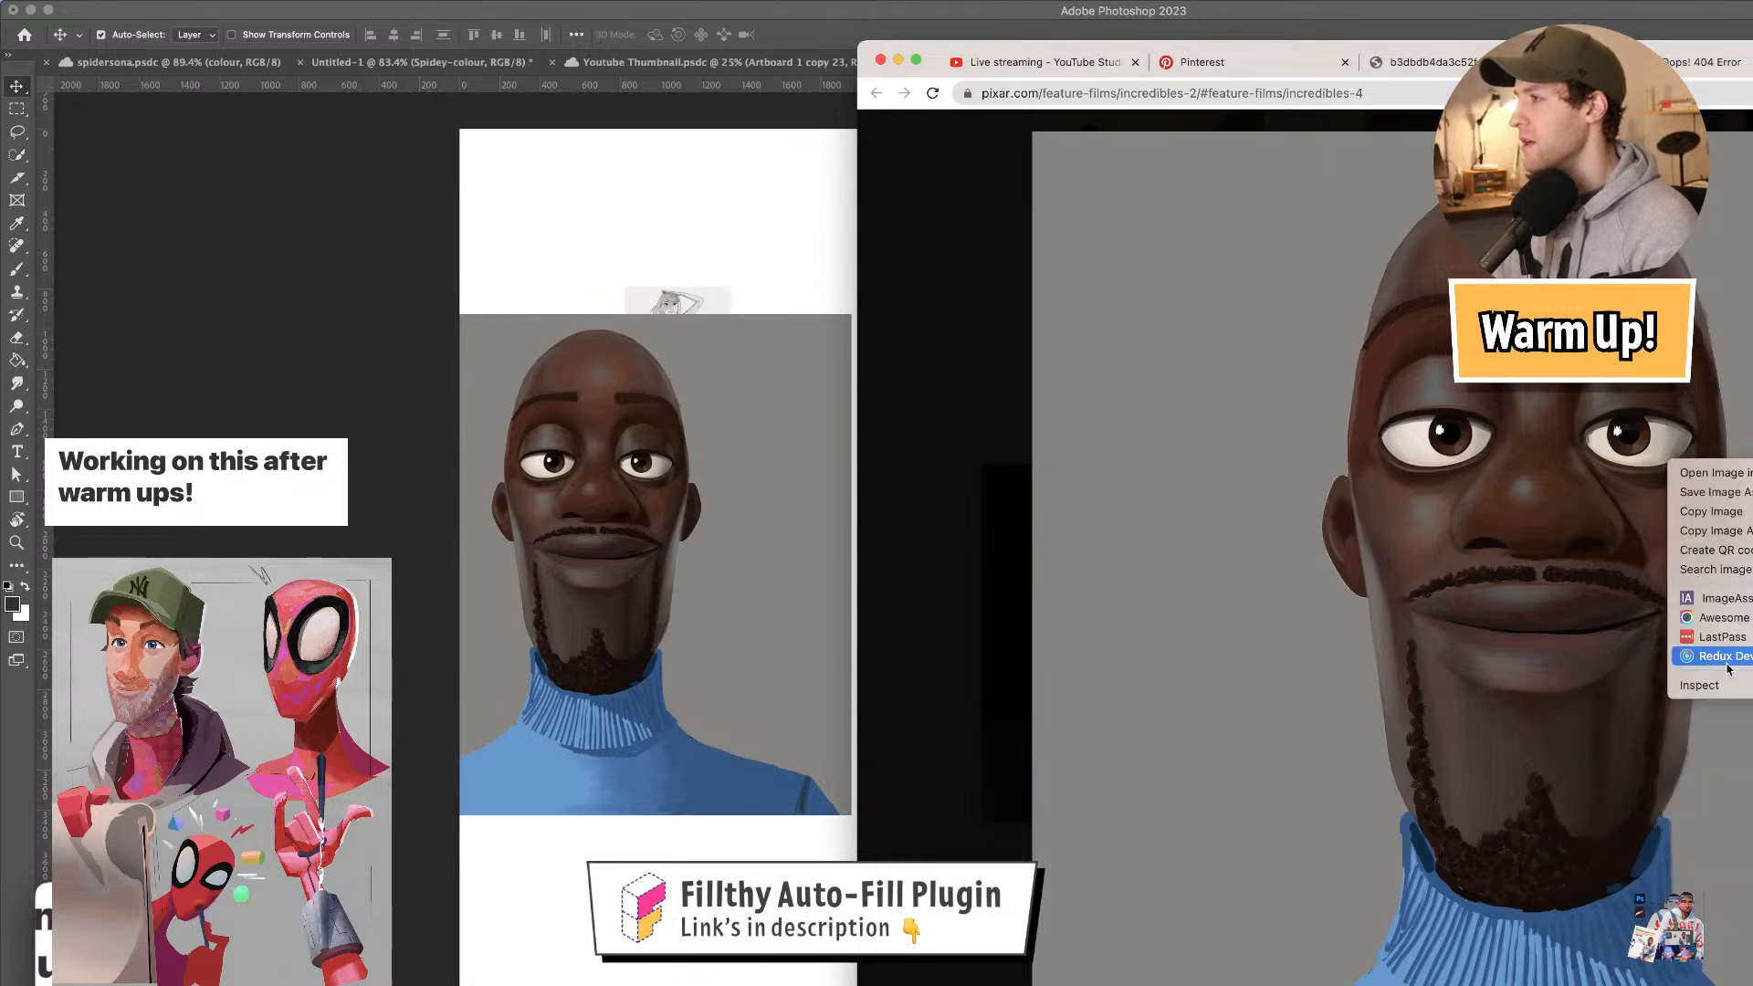
{"action": "left_click", "coordinate": [1722, 693]}
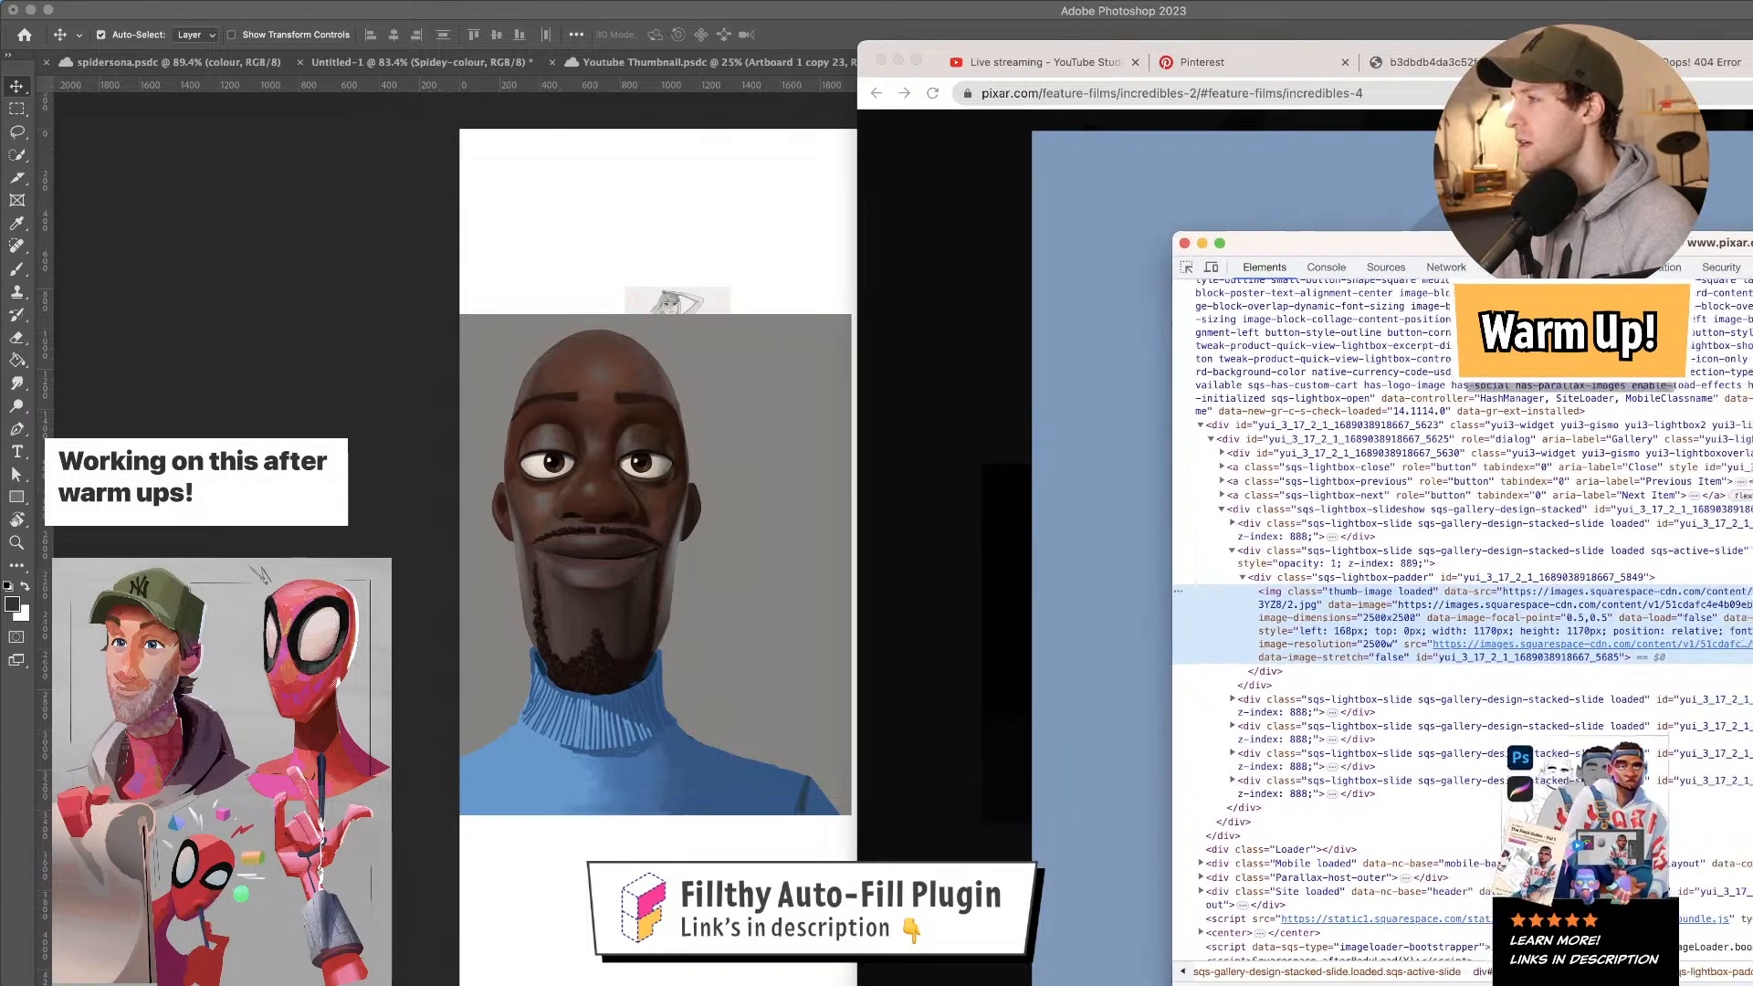
- Check the Frozone portrait's source link in the developer tools, close them and exit the enlarged portrait view
{"action": "left_click_drag", "start_coordinate": [1752, 245], "coordinate": [1738, 217]}
{"action": "mouse_move", "coordinate": [1516, 621]}
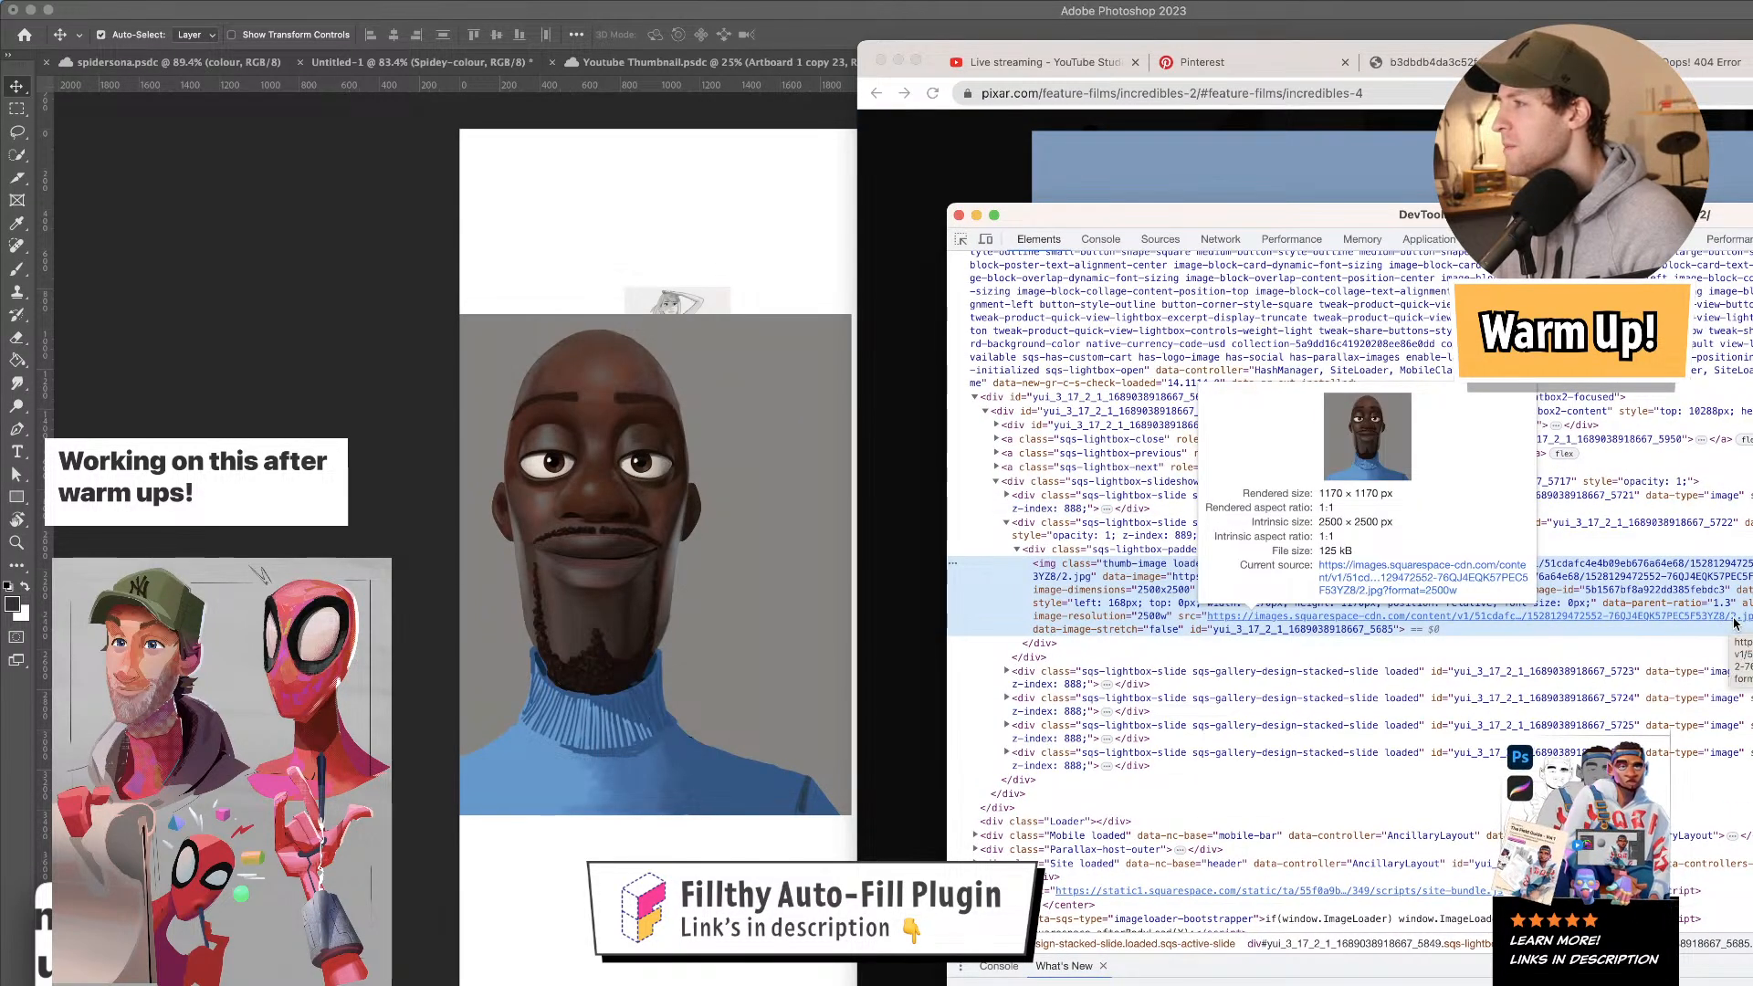
{"action": "left_click", "coordinate": [892, 139]}
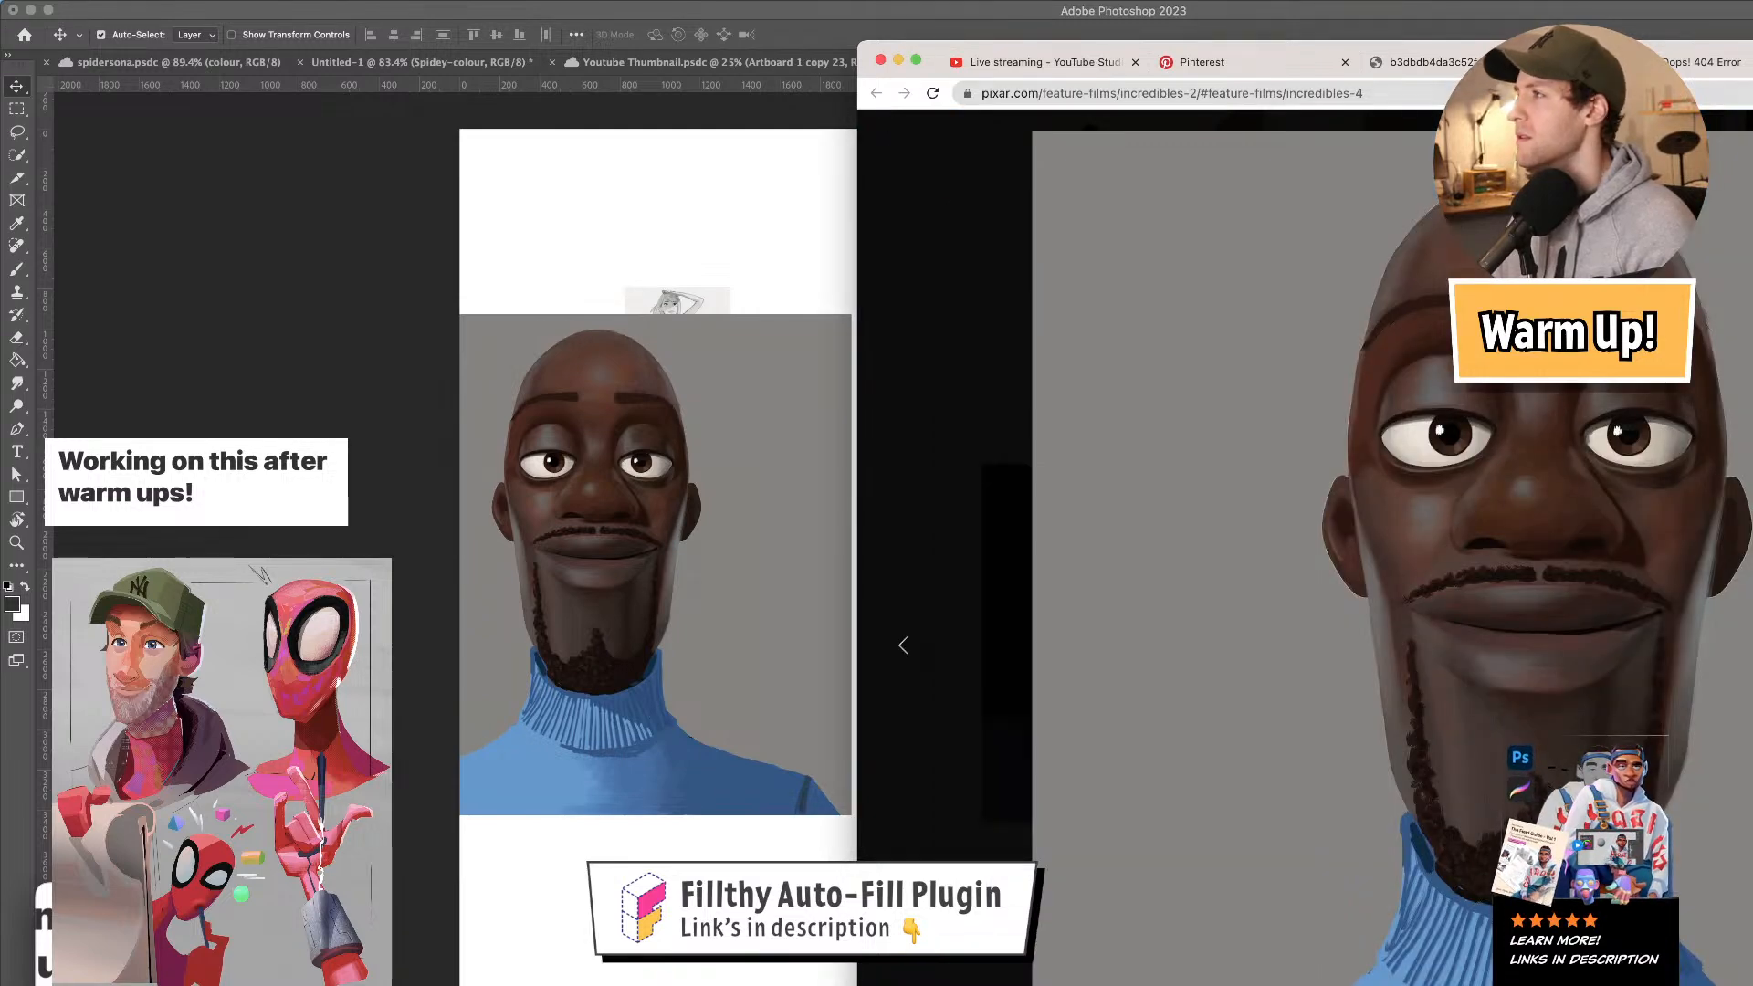
{"action": "left_click", "coordinate": [1713, 66]}
{"action": "key", "text": "ctrl+Tab"}
{"action": "key", "text": "Escape"}
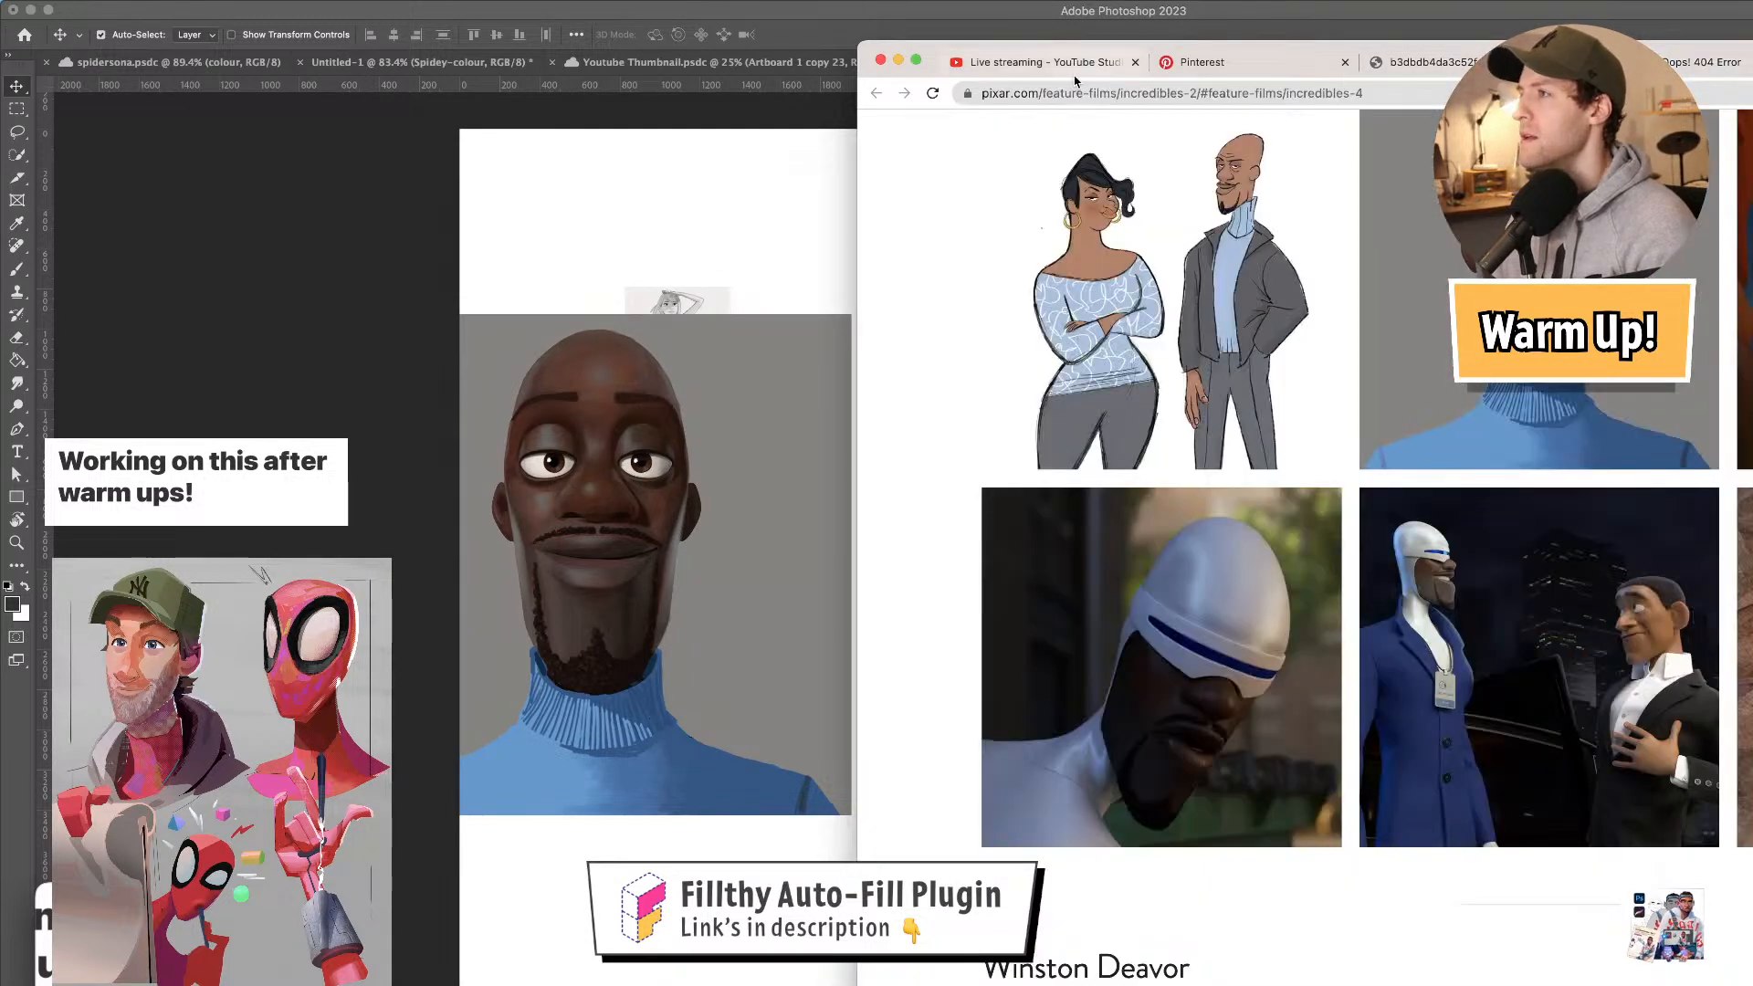
- Browse the other Incredibles 2 character galleries on the Pixar page, from Winston Deavor back up to Violet Parr
{"action": "scroll", "coordinate": [1591, 605], "scroll_direction": "down", "scroll_amount": 7}
{"action": "scroll", "coordinate": [1591, 605], "scroll_direction": "down", "scroll_amount": 5}
{"action": "scroll", "coordinate": [1591, 605], "scroll_direction": "up", "scroll_amount": 5}
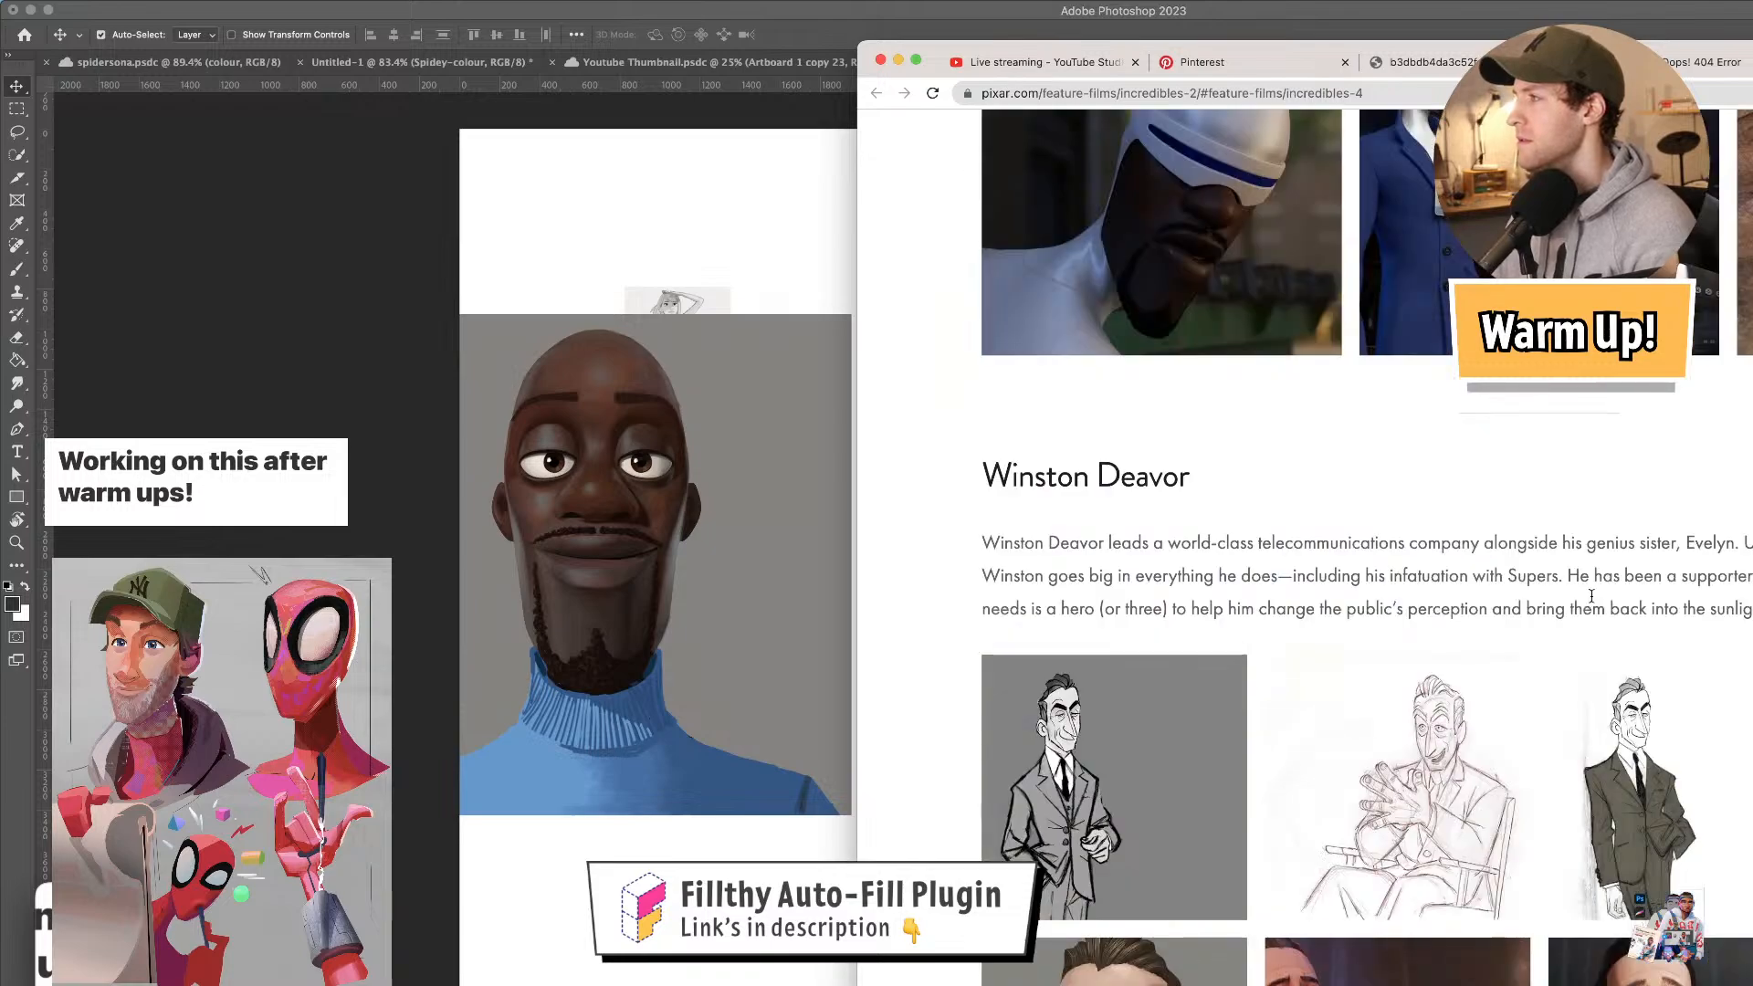
{"action": "scroll", "coordinate": [1590, 599], "scroll_direction": "down", "scroll_amount": 8}
{"action": "scroll", "coordinate": [1591, 598], "scroll_direction": "up", "scroll_amount": 15}
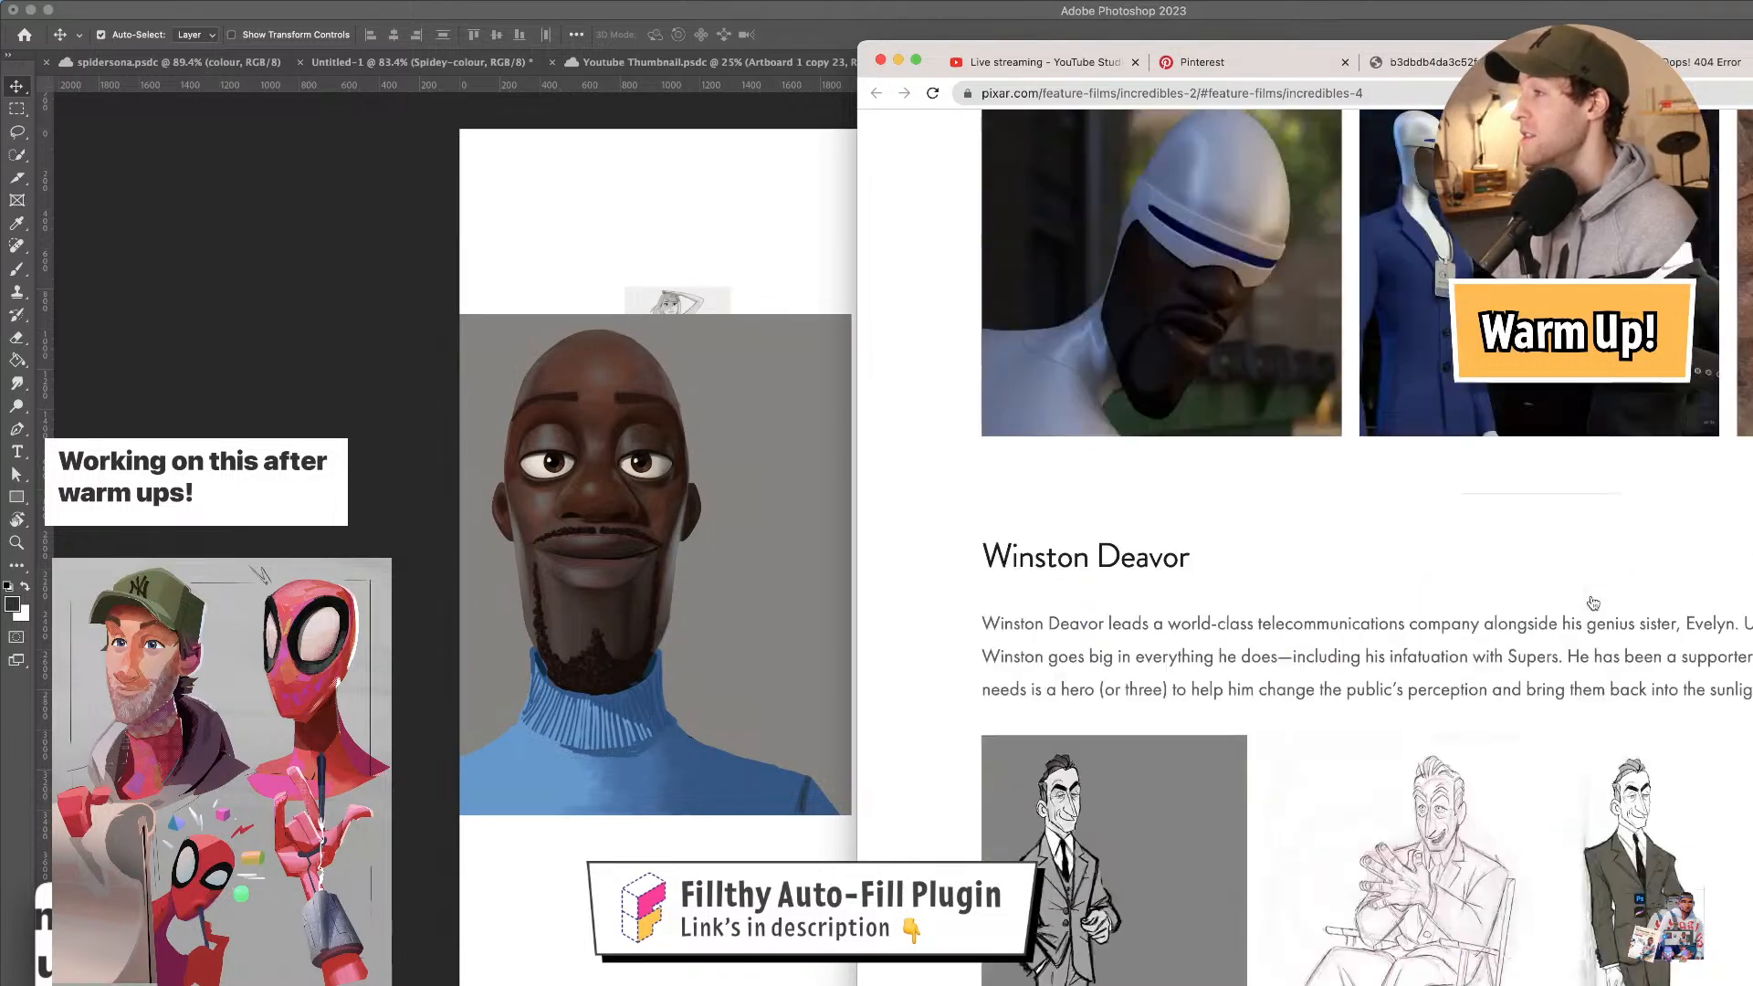
{"action": "scroll", "coordinate": [1592, 603], "scroll_direction": "up", "scroll_amount": 10}
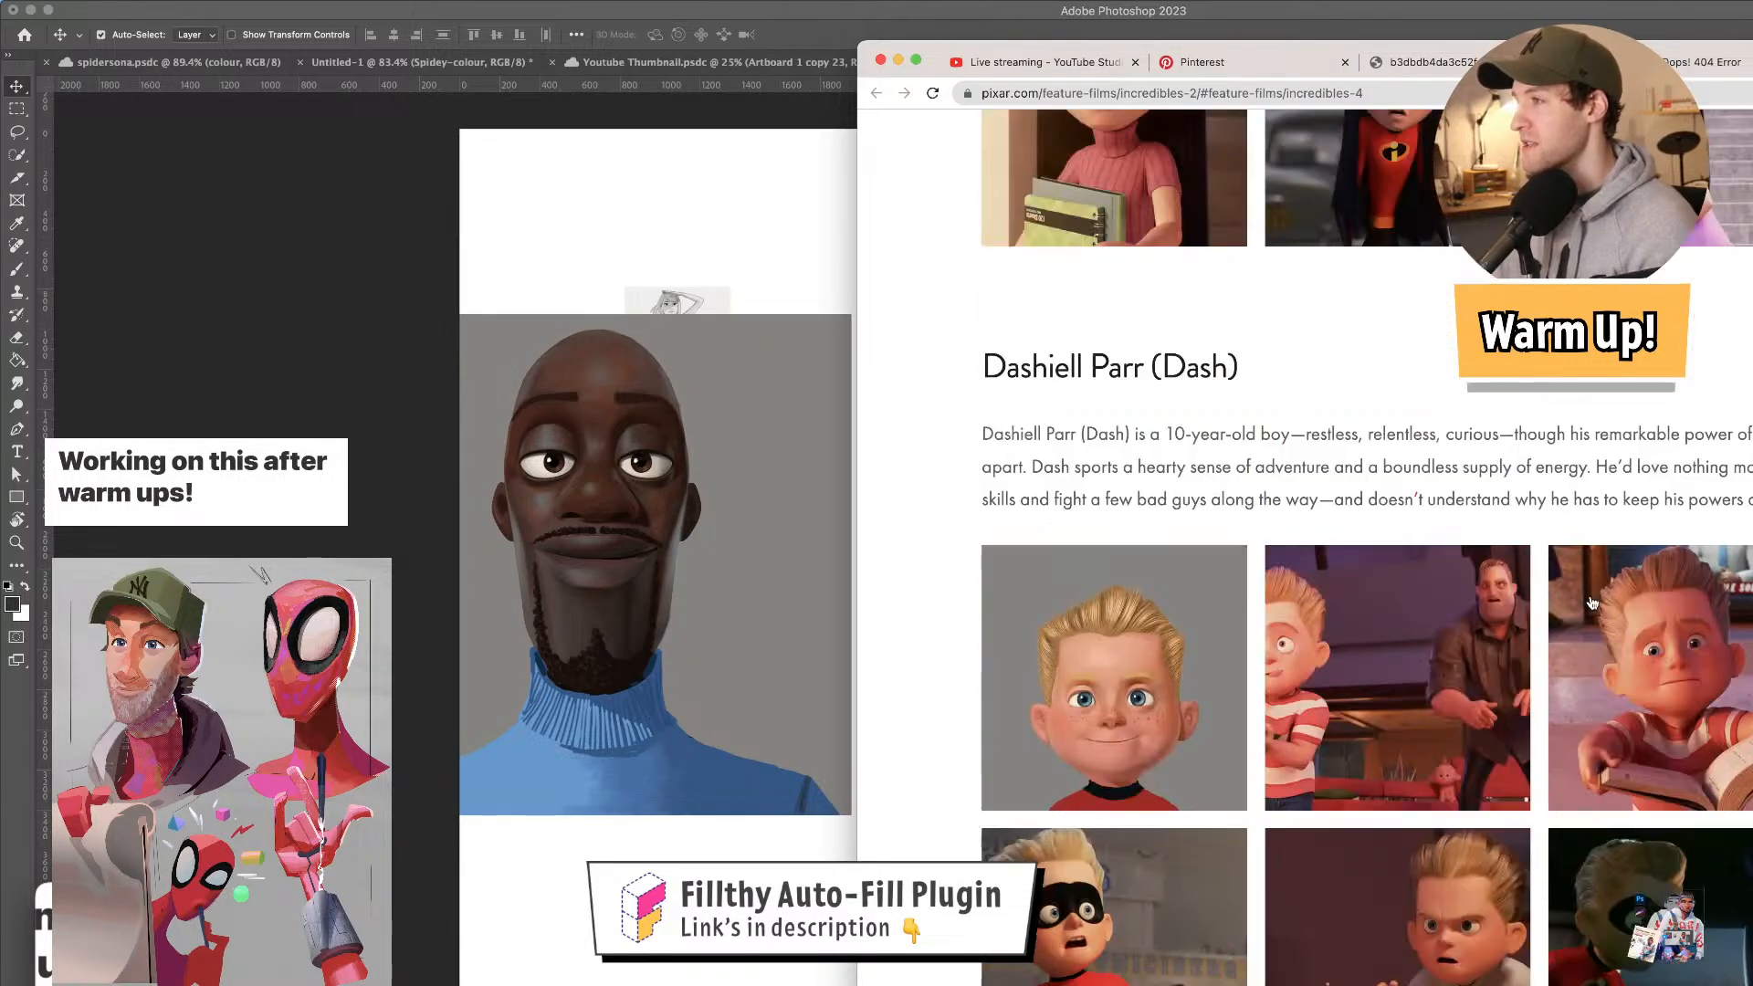
{"action": "scroll", "coordinate": [1592, 603], "scroll_direction": "up", "scroll_amount": 8}
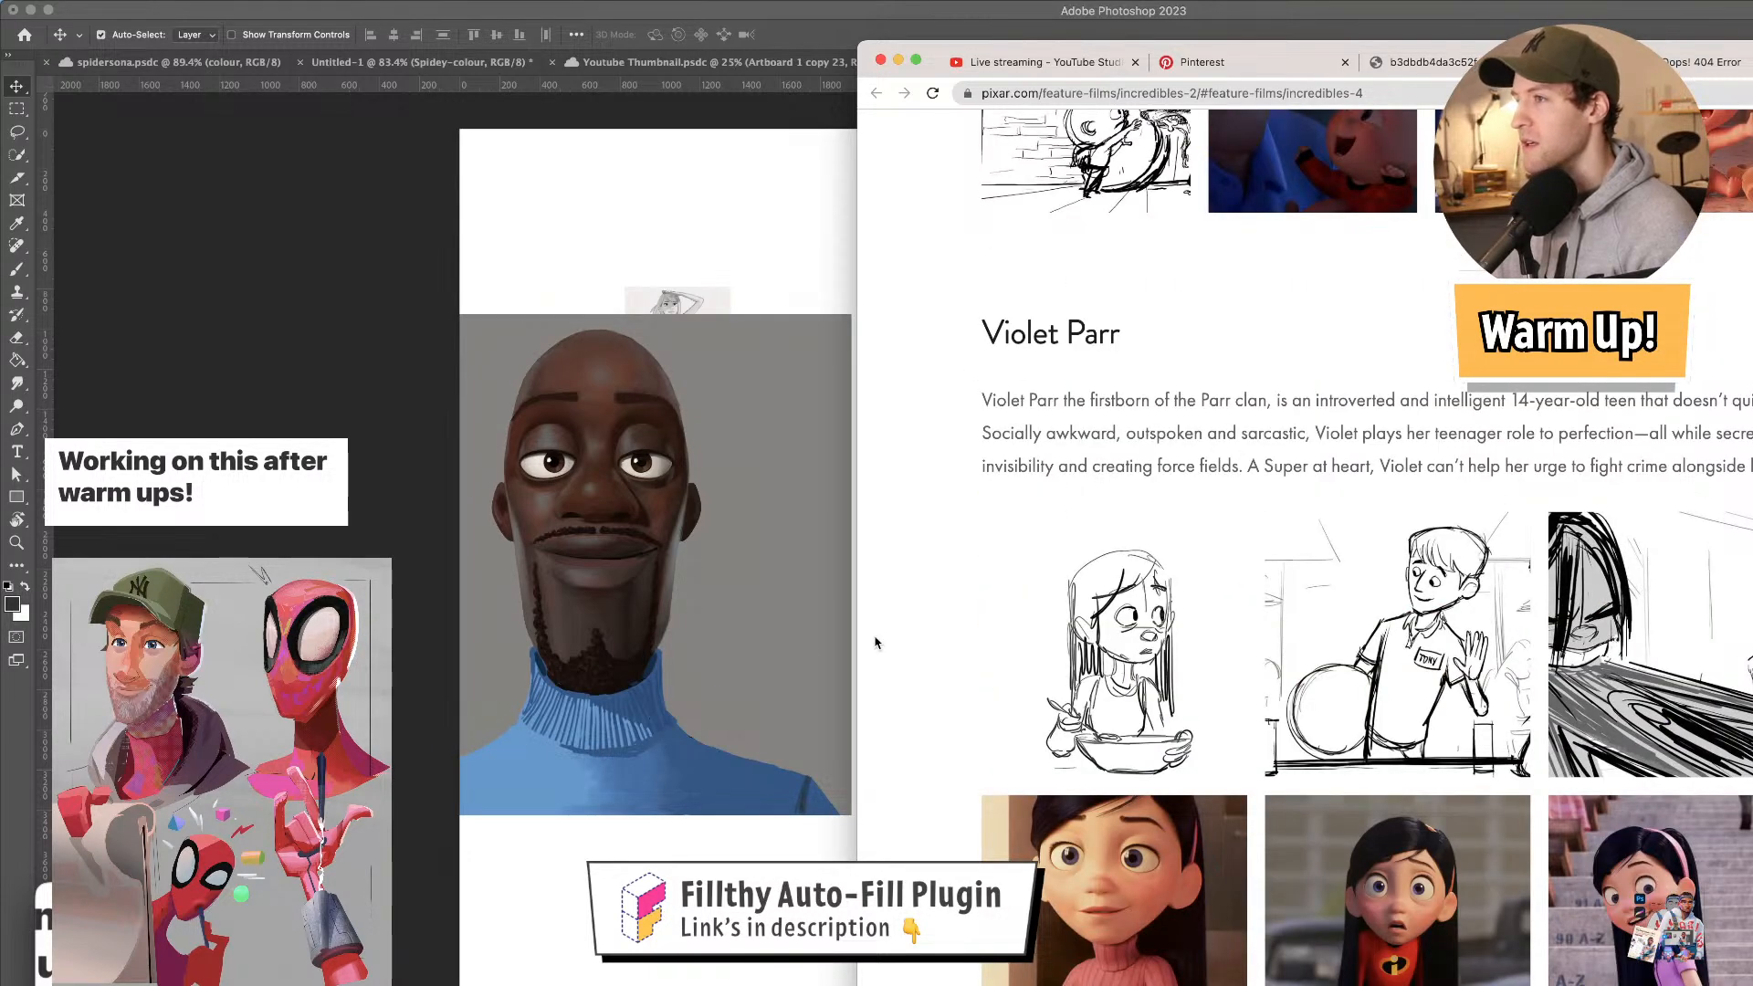
- Return to Photoshop and scale down the oversized Frozone portrait to sit among the other reference images
{"action": "left_click", "coordinate": [764, 509]}
{"action": "left_click_drag", "start_coordinate": [725, 512], "coordinate": [1191, 435]}
{"action": "left_click_drag", "start_coordinate": [995, 453], "coordinate": [1133, 507]}
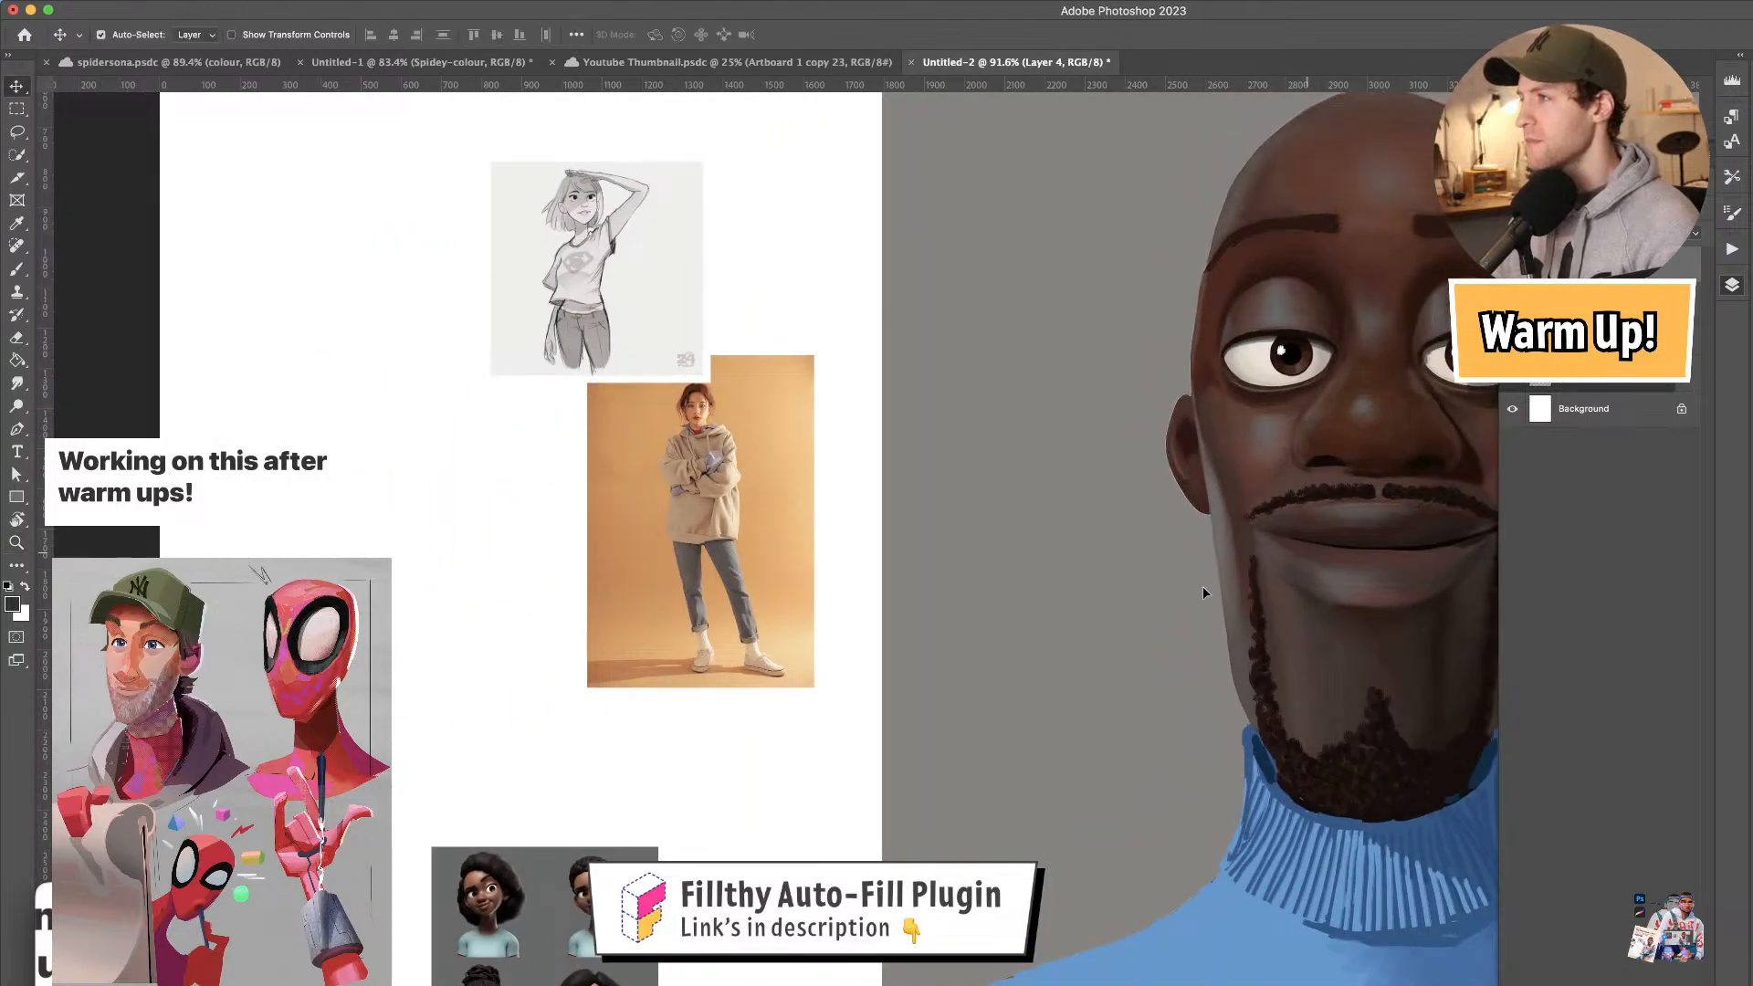
{"action": "left_click_drag", "start_coordinate": [1220, 579], "coordinate": [1111, 618]}
{"action": "left_click_drag", "start_coordinate": [1299, 370], "coordinate": [1030, 614]}
{"action": "key", "text": "super+t"}
{"action": "left_click_drag", "start_coordinate": [1355, 390], "coordinate": [1174, 566]}
{"action": "left_click_drag", "start_coordinate": [1101, 665], "coordinate": [859, 430]}
{"action": "mouse_move", "coordinate": [629, 507]}
{"action": "left_mouse_down"}
{"action": "mouse_move", "coordinate": [617, 460]}
{"action": "mouse_move", "coordinate": [634, 479]}
{"action": "mouse_move", "coordinate": [694, 423]}
{"action": "left_mouse_up"}
{"action": "key", "text": "super+z"}
{"action": "key", "text": "Return"}
- Move the hoodie pose photo into the open canvas area to the right of the Frozone portrait
{"action": "mouse_move", "coordinate": [780, 584]}
{"action": "left_mouse_down"}
{"action": "mouse_move", "coordinate": [1029, 485]}
{"action": "mouse_move", "coordinate": [1094, 409]}
{"action": "left_mouse_up"}
{"action": "left_click_drag", "start_coordinate": [673, 879], "coordinate": [688, 561]}
{"action": "key", "text": "z"}
{"action": "left_click_drag", "start_coordinate": [796, 545], "coordinate": [959, 548]}
{"action": "left_click_drag", "start_coordinate": [935, 546], "coordinate": [949, 748]}
{"action": "left_click_drag", "start_coordinate": [948, 748], "coordinate": [876, 735]}
{"action": "mouse_move", "coordinate": [1020, 618]}
{"action": "left_mouse_down"}
{"action": "mouse_move", "coordinate": [953, 640]}
{"action": "mouse_move", "coordinate": [829, 576]}
{"action": "left_mouse_up"}
- Shift the girl sketch, character head grid and Frozone portrait toward the canvas's left side, and bring the hoodie photo closer to them
{"action": "key", "text": "v"}
{"action": "mouse_move", "coordinate": [497, 497]}
{"action": "left_mouse_down"}
{"action": "mouse_move", "coordinate": [475, 535]}
{"action": "mouse_move", "coordinate": [398, 561]}
{"action": "left_mouse_up"}
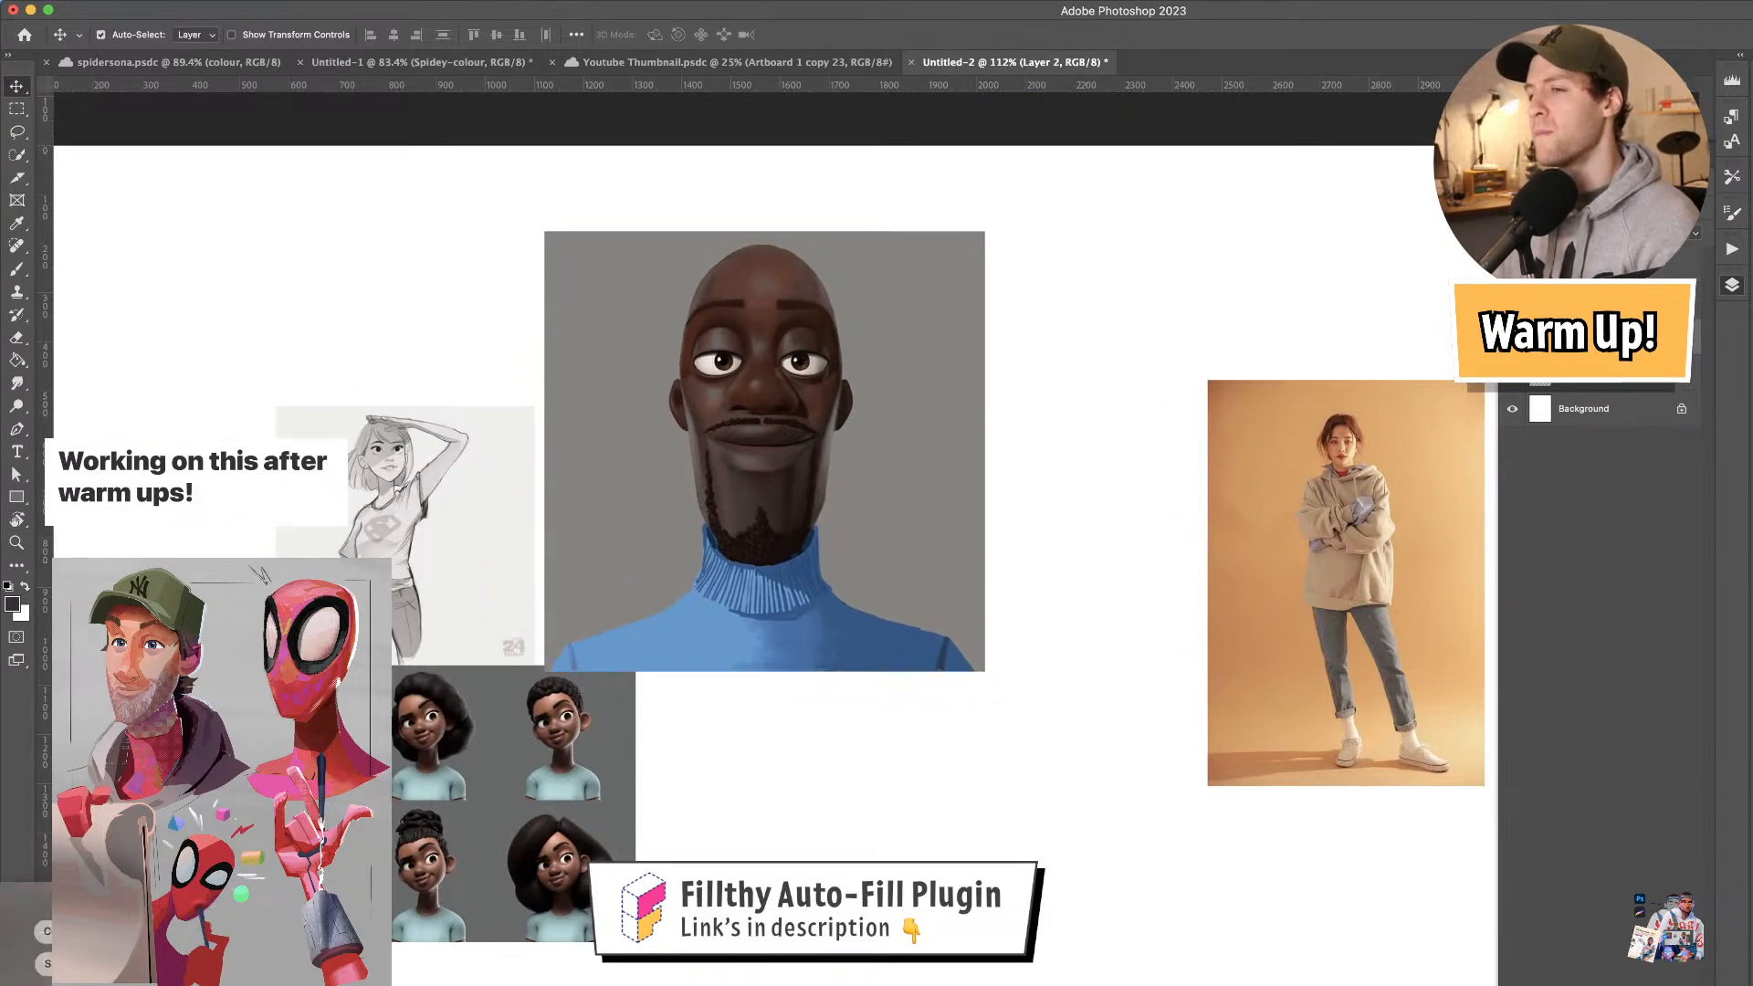
{"action": "left_click_drag", "start_coordinate": [482, 834], "coordinate": [302, 929]}
{"action": "left_click_drag", "start_coordinate": [729, 571], "coordinate": [620, 764]}
{"action": "left_click_drag", "start_coordinate": [393, 431], "coordinate": [219, 366]}
{"action": "left_click_drag", "start_coordinate": [646, 540], "coordinate": [528, 418]}
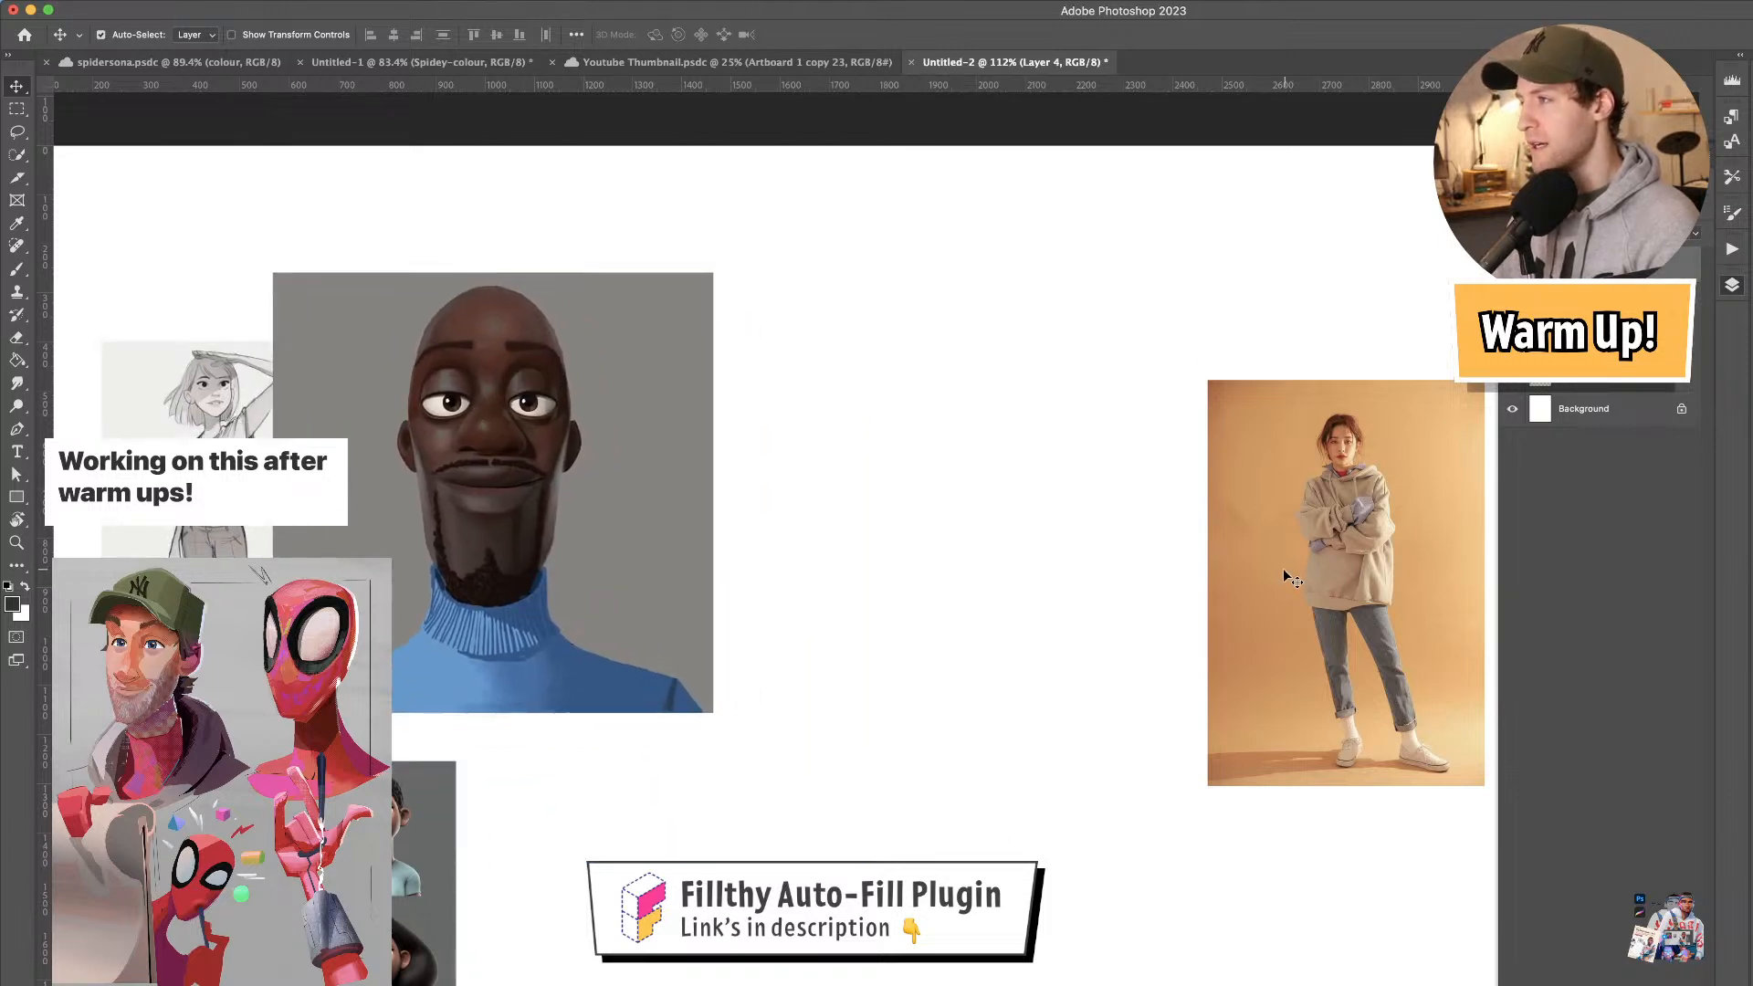
{"action": "left_click_drag", "start_coordinate": [1284, 576], "coordinate": [938, 527]}
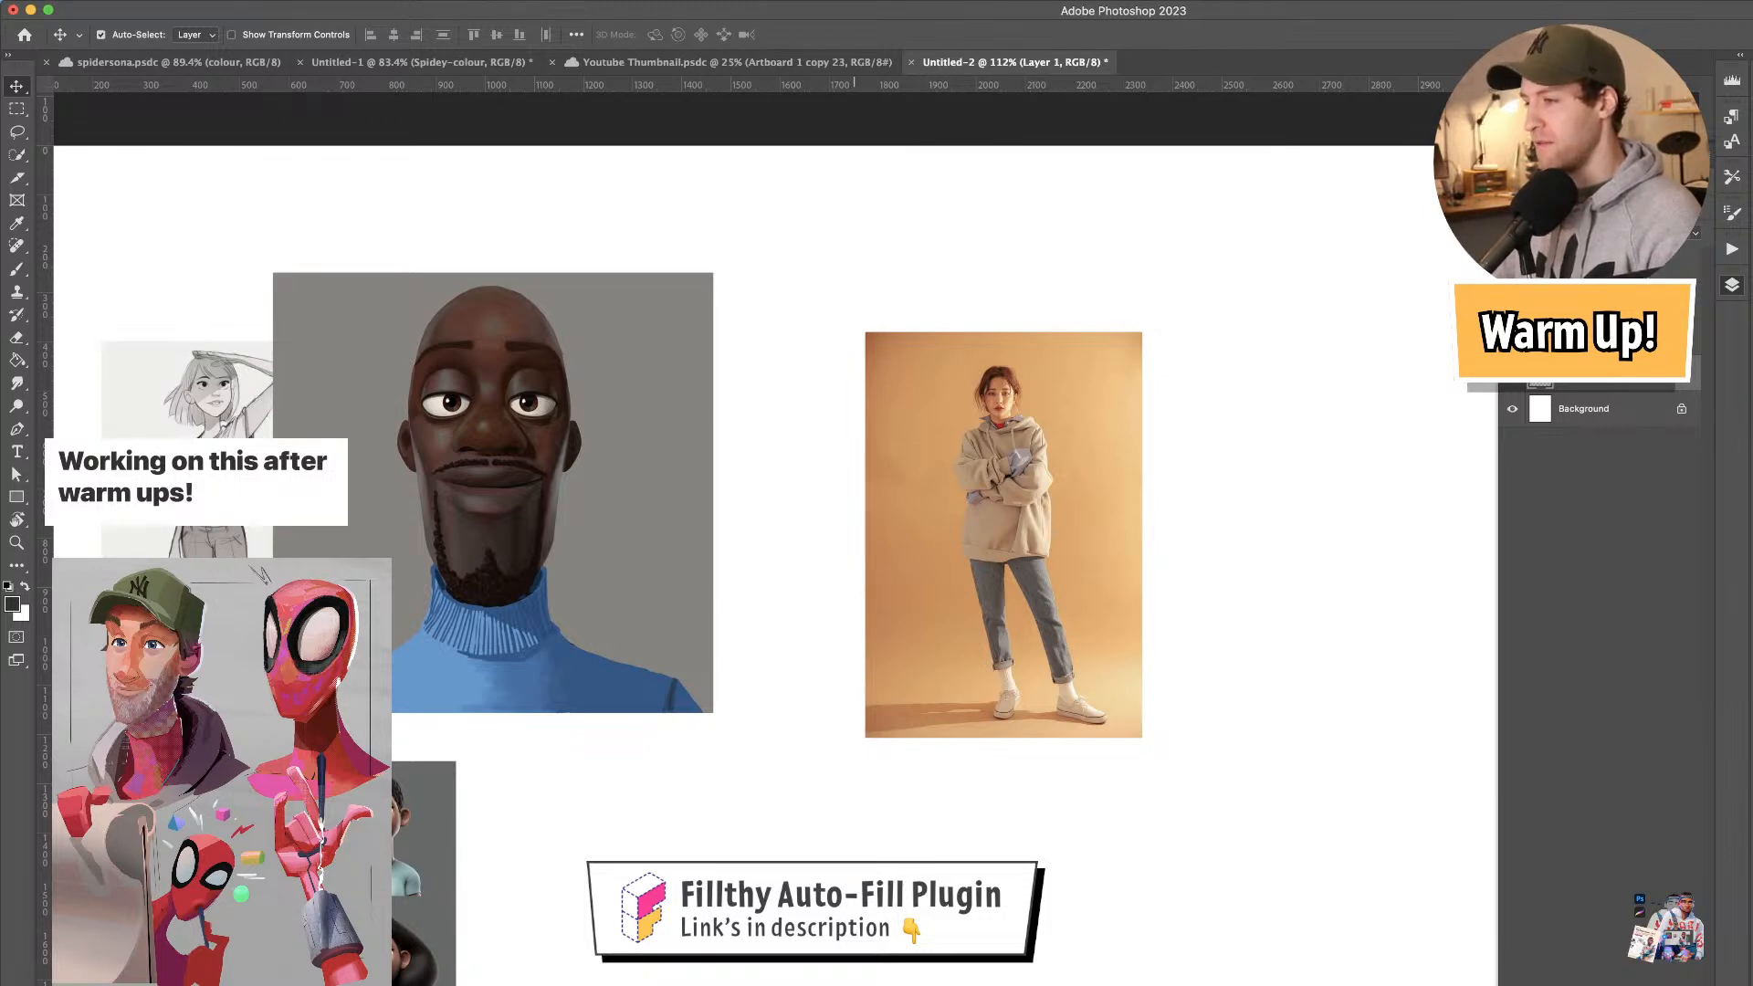
- Switch to the browser, detach the YouTube Studio livestream tab into its own window, and minimize the Pinterest and YouTube windows
{"action": "key", "text": "super+Tab"}
{"action": "left_click_drag", "start_coordinate": [1050, 72], "coordinate": [1138, 282]}
{"action": "left_click_drag", "start_coordinate": [1409, 283], "coordinate": [1752, 401]}
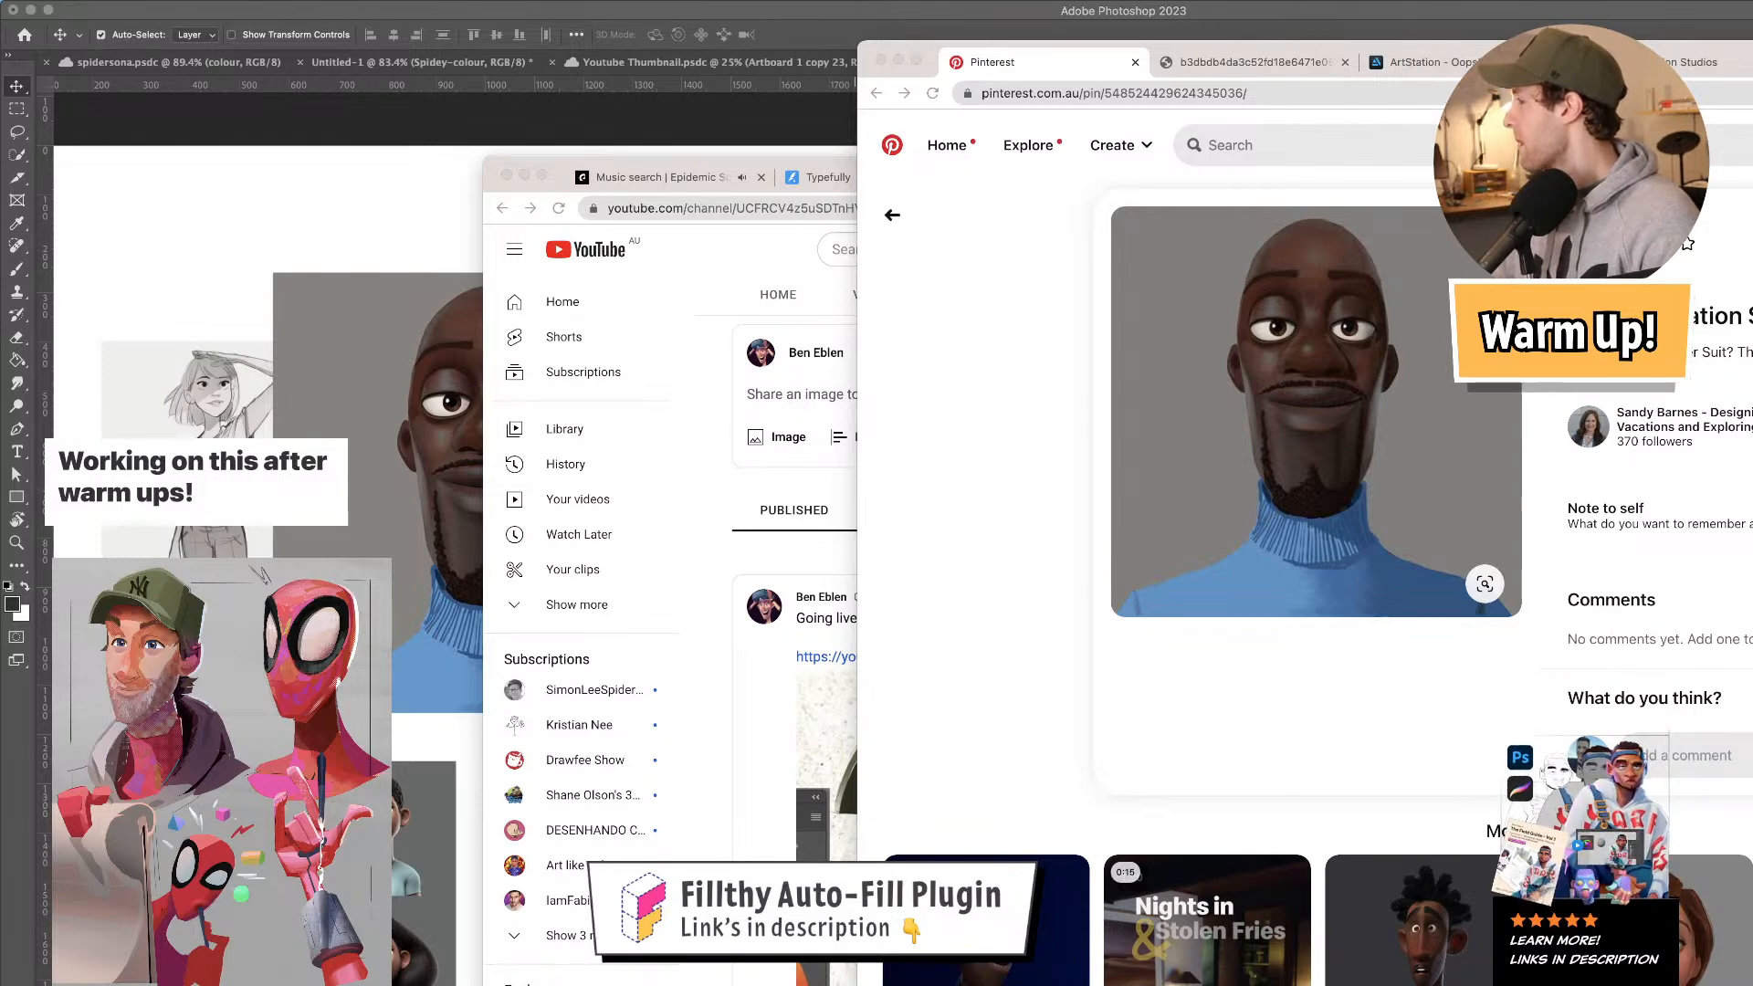
{"action": "left_click_drag", "start_coordinate": [901, 61], "coordinate": [910, 24]}
{"action": "left_click", "coordinate": [907, 25]}
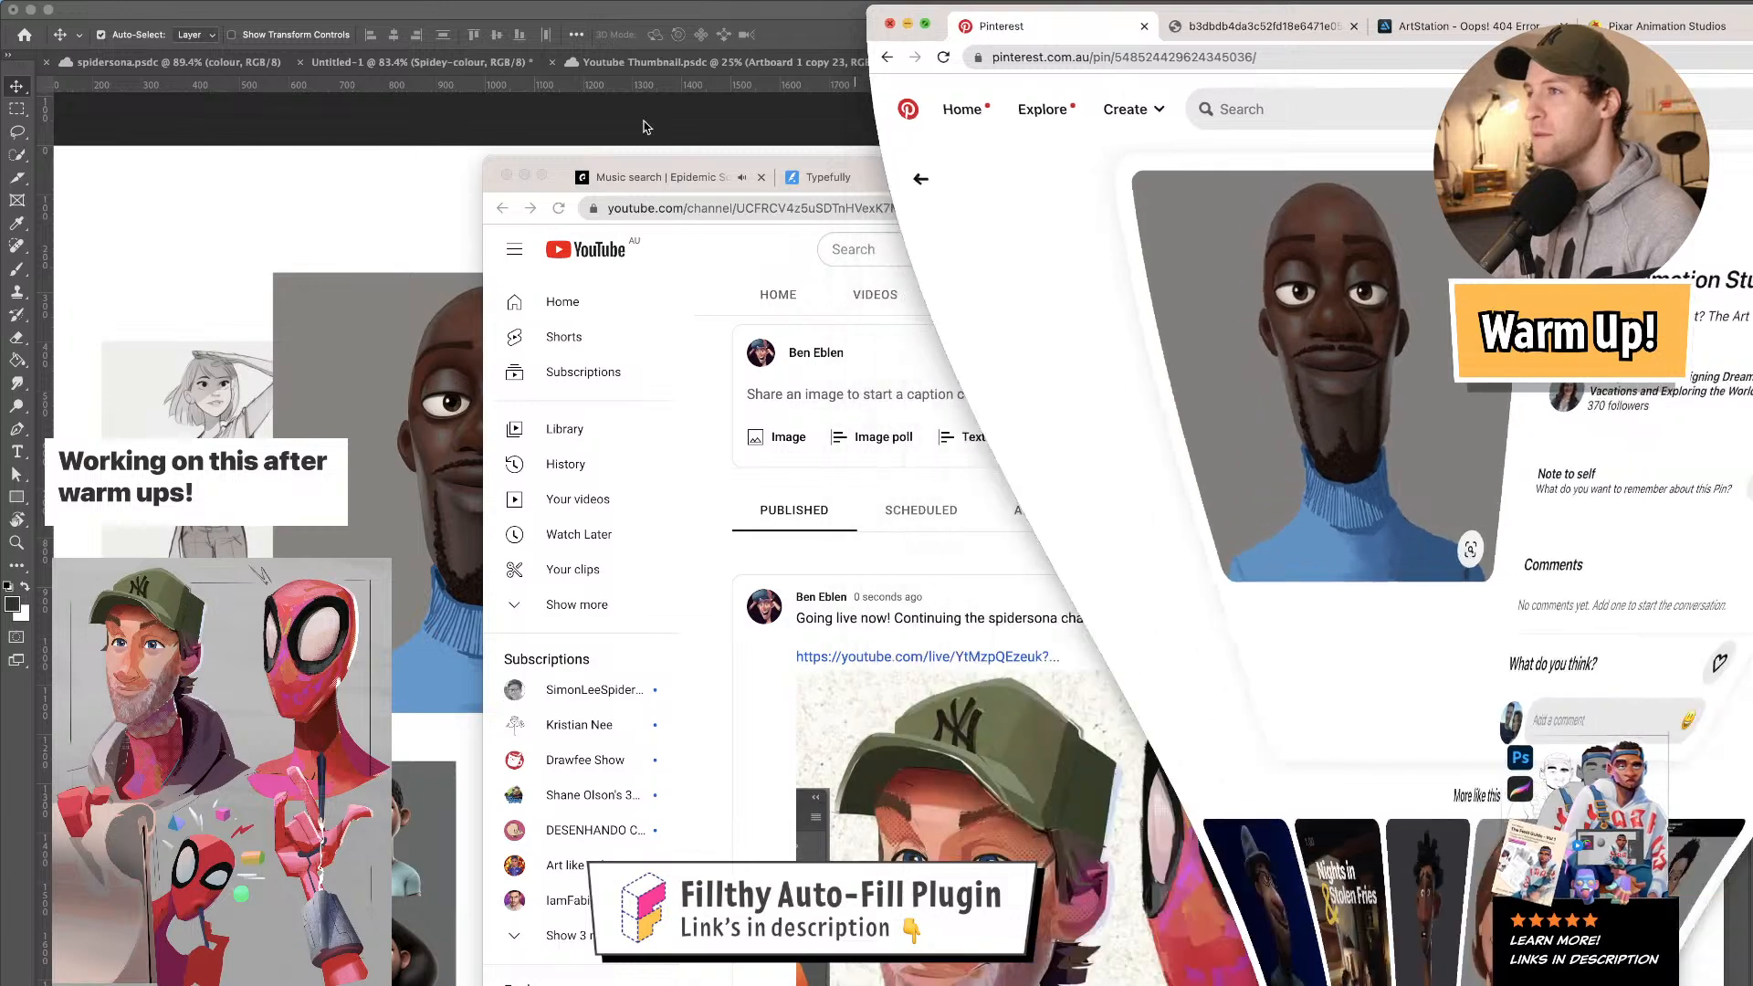
{"action": "left_click", "coordinate": [524, 175]}
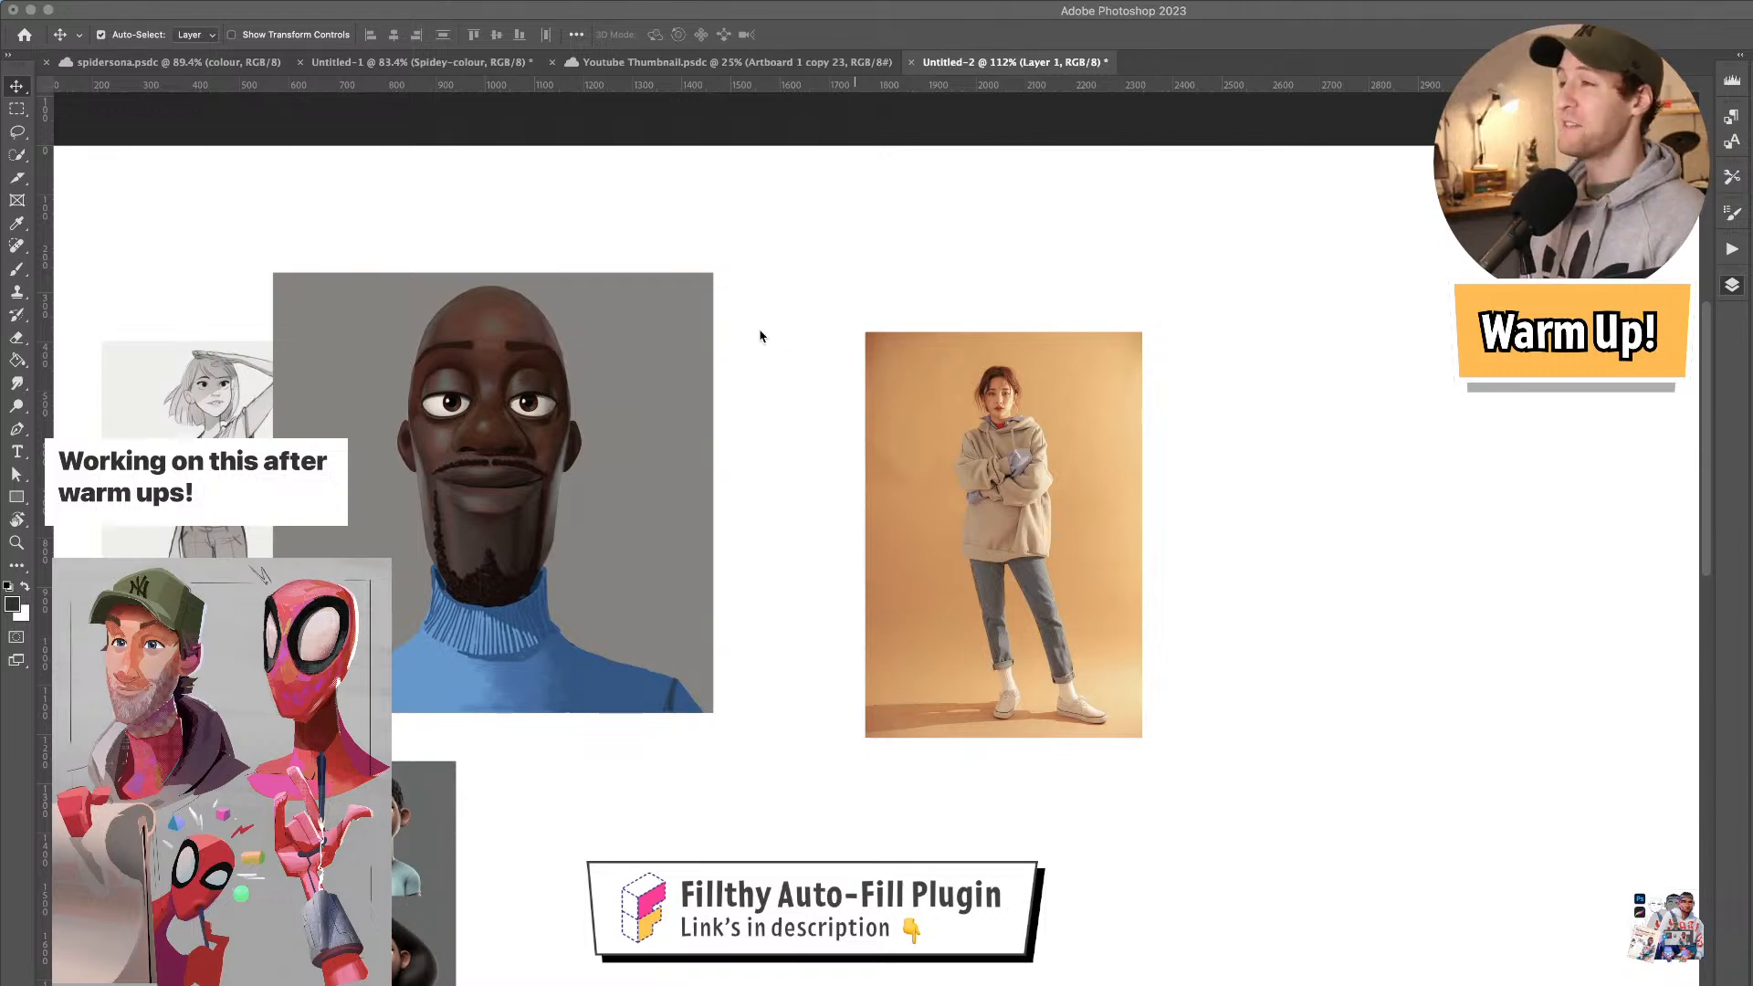
- Back in Photoshop, move the girl line-work sketch from behind the Frozone portrait to the right of the hoodie photo
{"action": "left_click", "coordinate": [859, 387]}
{"action": "left_click_drag", "start_coordinate": [916, 376], "coordinate": [1008, 399]}
{"action": "key", "text": "z"}
{"action": "key", "text": "v"}
{"action": "left_click_drag", "start_coordinate": [1122, 388], "coordinate": [933, 283]}
{"action": "mouse_move", "coordinate": [769, 365]}
{"action": "left_mouse_down"}
{"action": "mouse_move", "coordinate": [849, 405]}
{"action": "mouse_move", "coordinate": [845, 422]}
{"action": "mouse_move", "coordinate": [780, 353]}
{"action": "mouse_move", "coordinate": [855, 311]}
{"action": "left_mouse_up"}
{"action": "mouse_move", "coordinate": [361, 484]}
{"action": "left_mouse_down"}
{"action": "mouse_move", "coordinate": [334, 582]}
{"action": "mouse_move", "coordinate": [1360, 399]}
{"action": "mouse_move", "coordinate": [1451, 296]}
{"action": "left_mouse_up"}
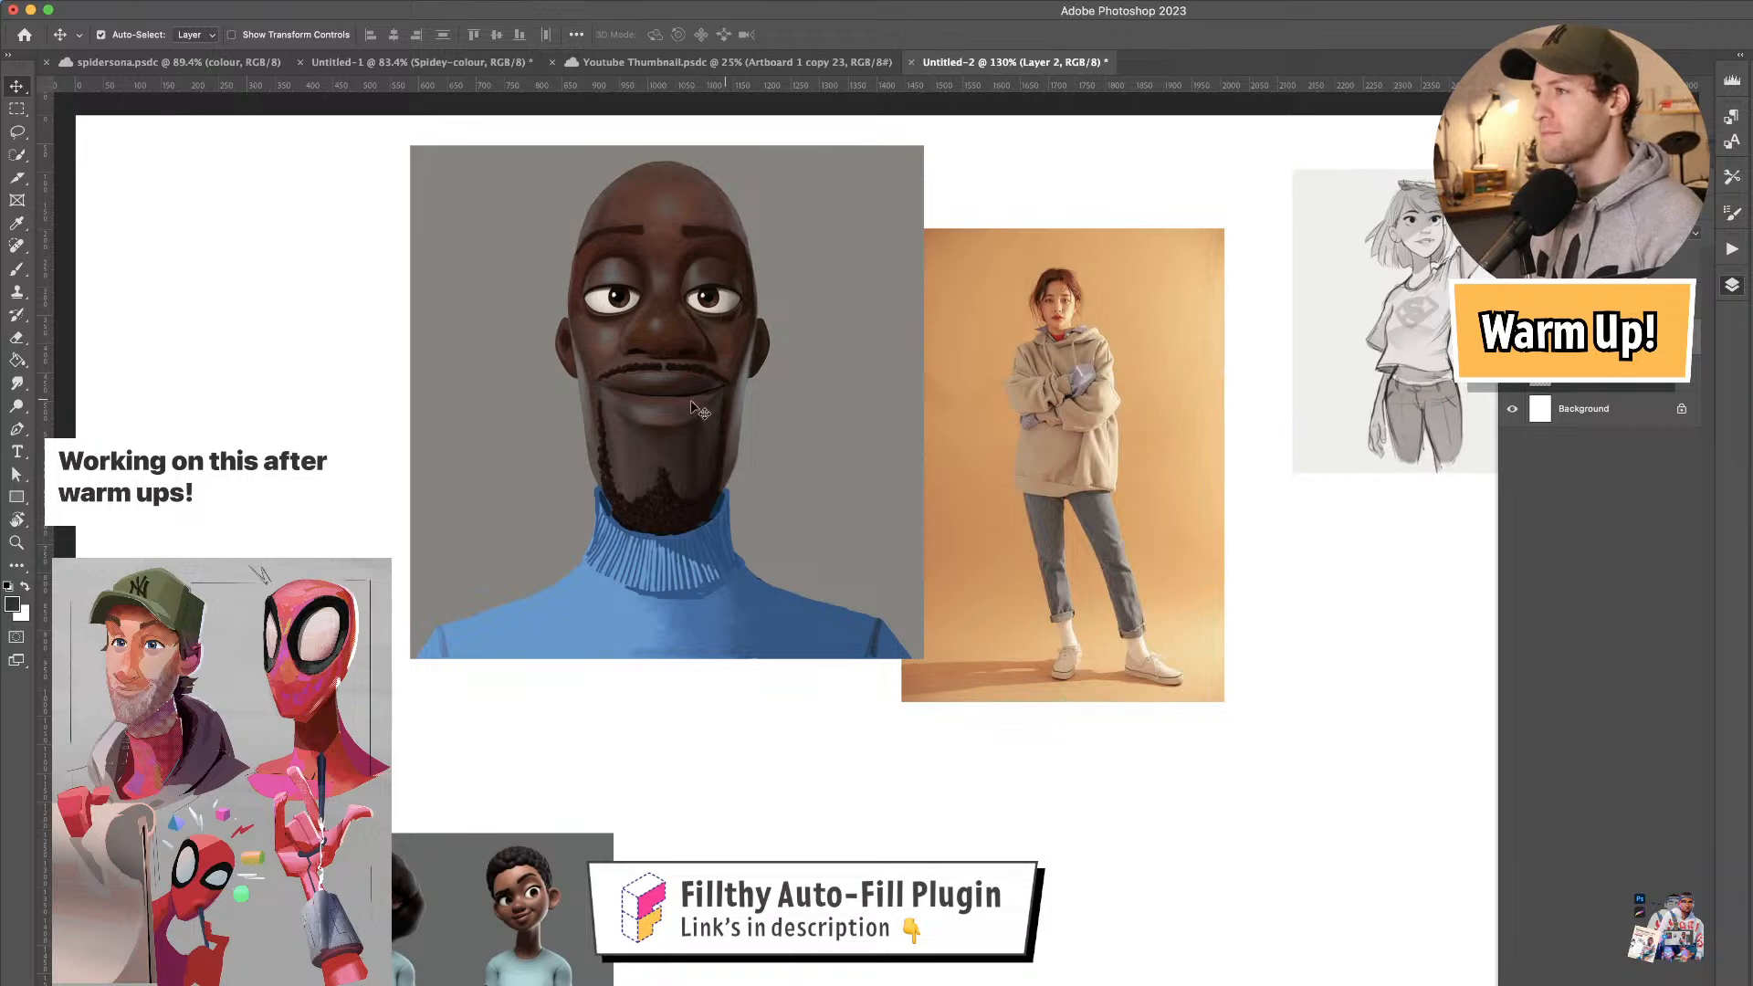
- Shift the Frozone portrait, hoodie photo and girl sketch leftward on the canvas and add a new blank layer
{"action": "left_click_drag", "start_coordinate": [794, 384], "coordinate": [566, 437]}
{"action": "mouse_move", "coordinate": [1100, 392]}
{"action": "left_mouse_down"}
{"action": "mouse_move", "coordinate": [858, 332]}
{"action": "mouse_move", "coordinate": [841, 280]}
{"action": "left_mouse_up"}
{"action": "left_click_drag", "start_coordinate": [1361, 306], "coordinate": [1160, 339]}
{"action": "left_click_drag", "start_coordinate": [948, 430], "coordinate": [955, 486]}
{"action": "mouse_move", "coordinate": [992, 483]}
{"action": "left_mouse_down"}
{"action": "mouse_move", "coordinate": [972, 483]}
{"action": "mouse_move", "coordinate": [1057, 559]}
{"action": "left_mouse_up"}
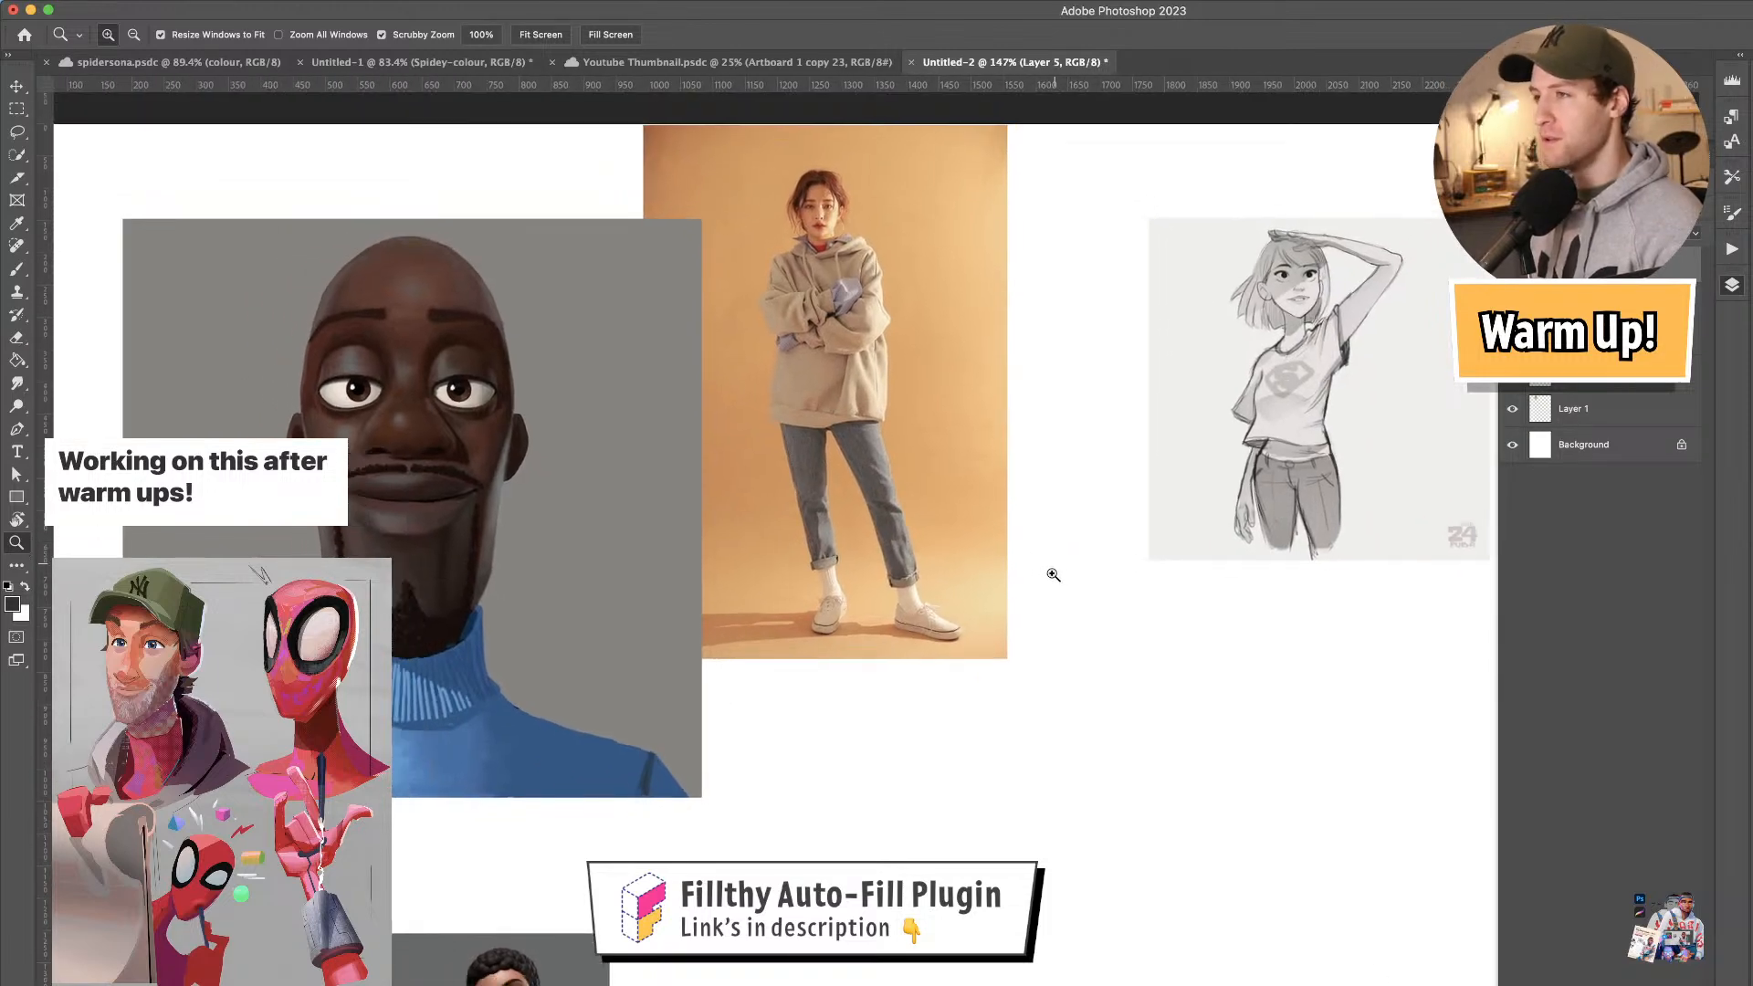
{"action": "key", "text": "b"}
{"action": "left_click_drag", "start_coordinate": [1116, 751], "coordinate": [1124, 751]}
{"action": "left_click_drag", "start_coordinate": [1165, 711], "coordinate": [1077, 714]}
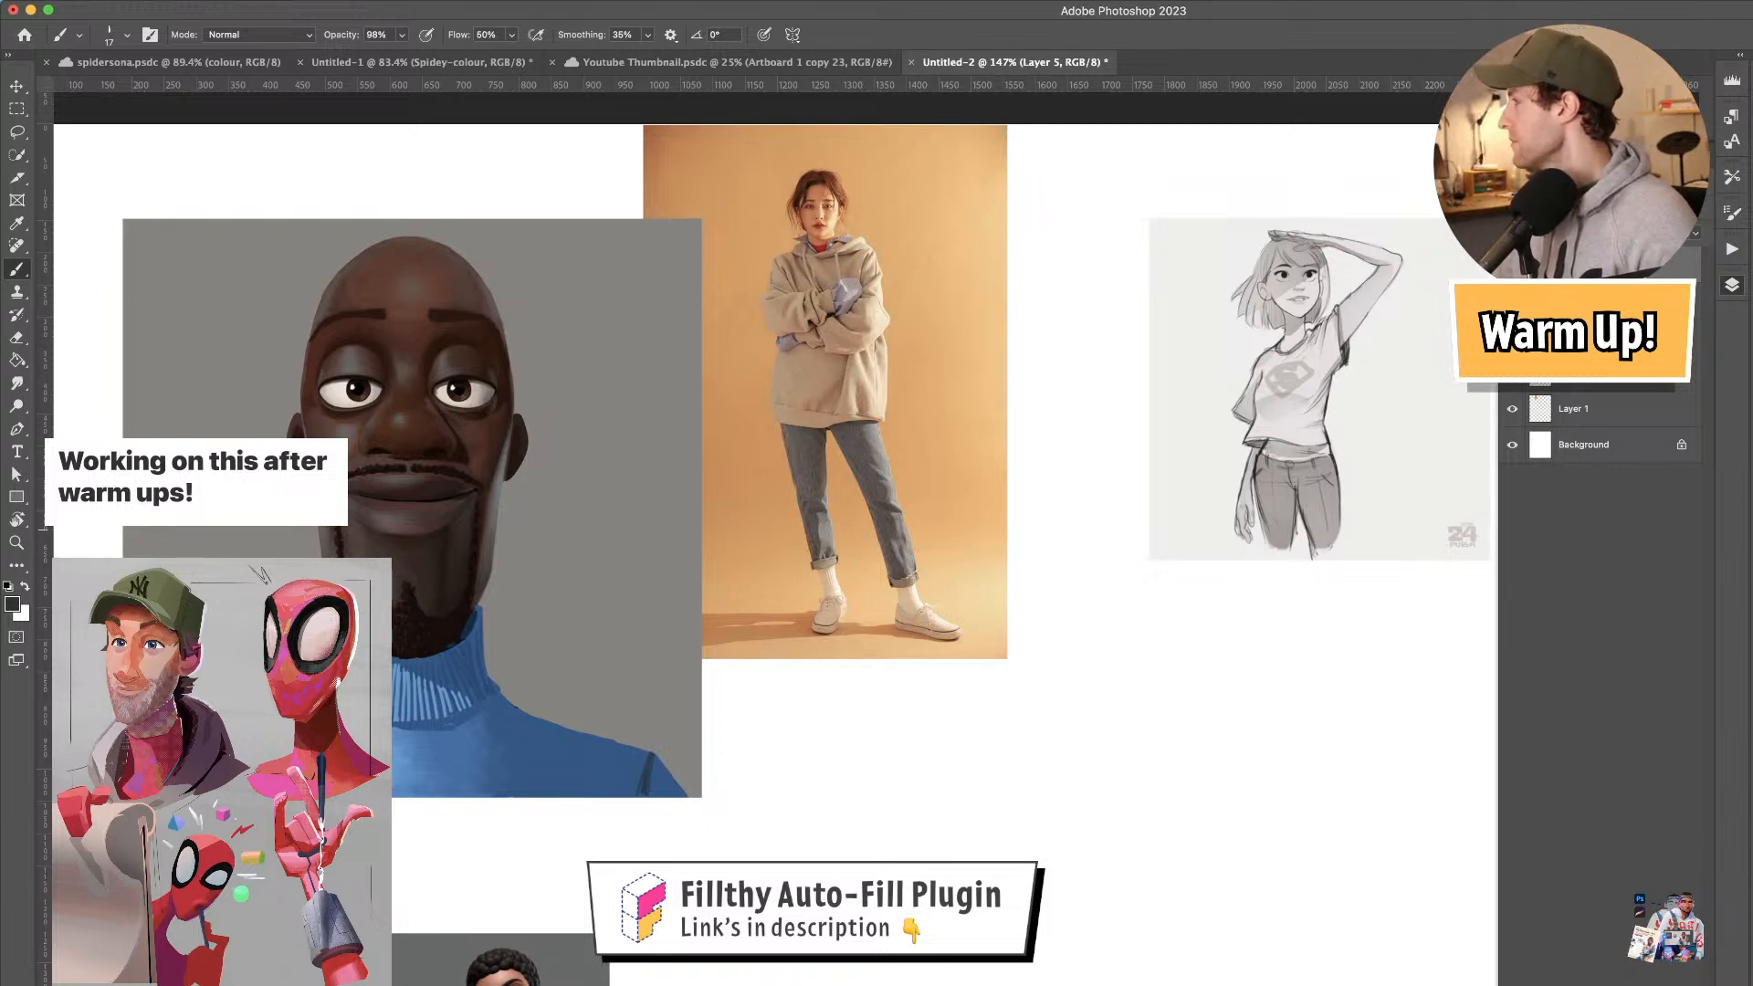
{"action": "key", "text": "super+Tab"}
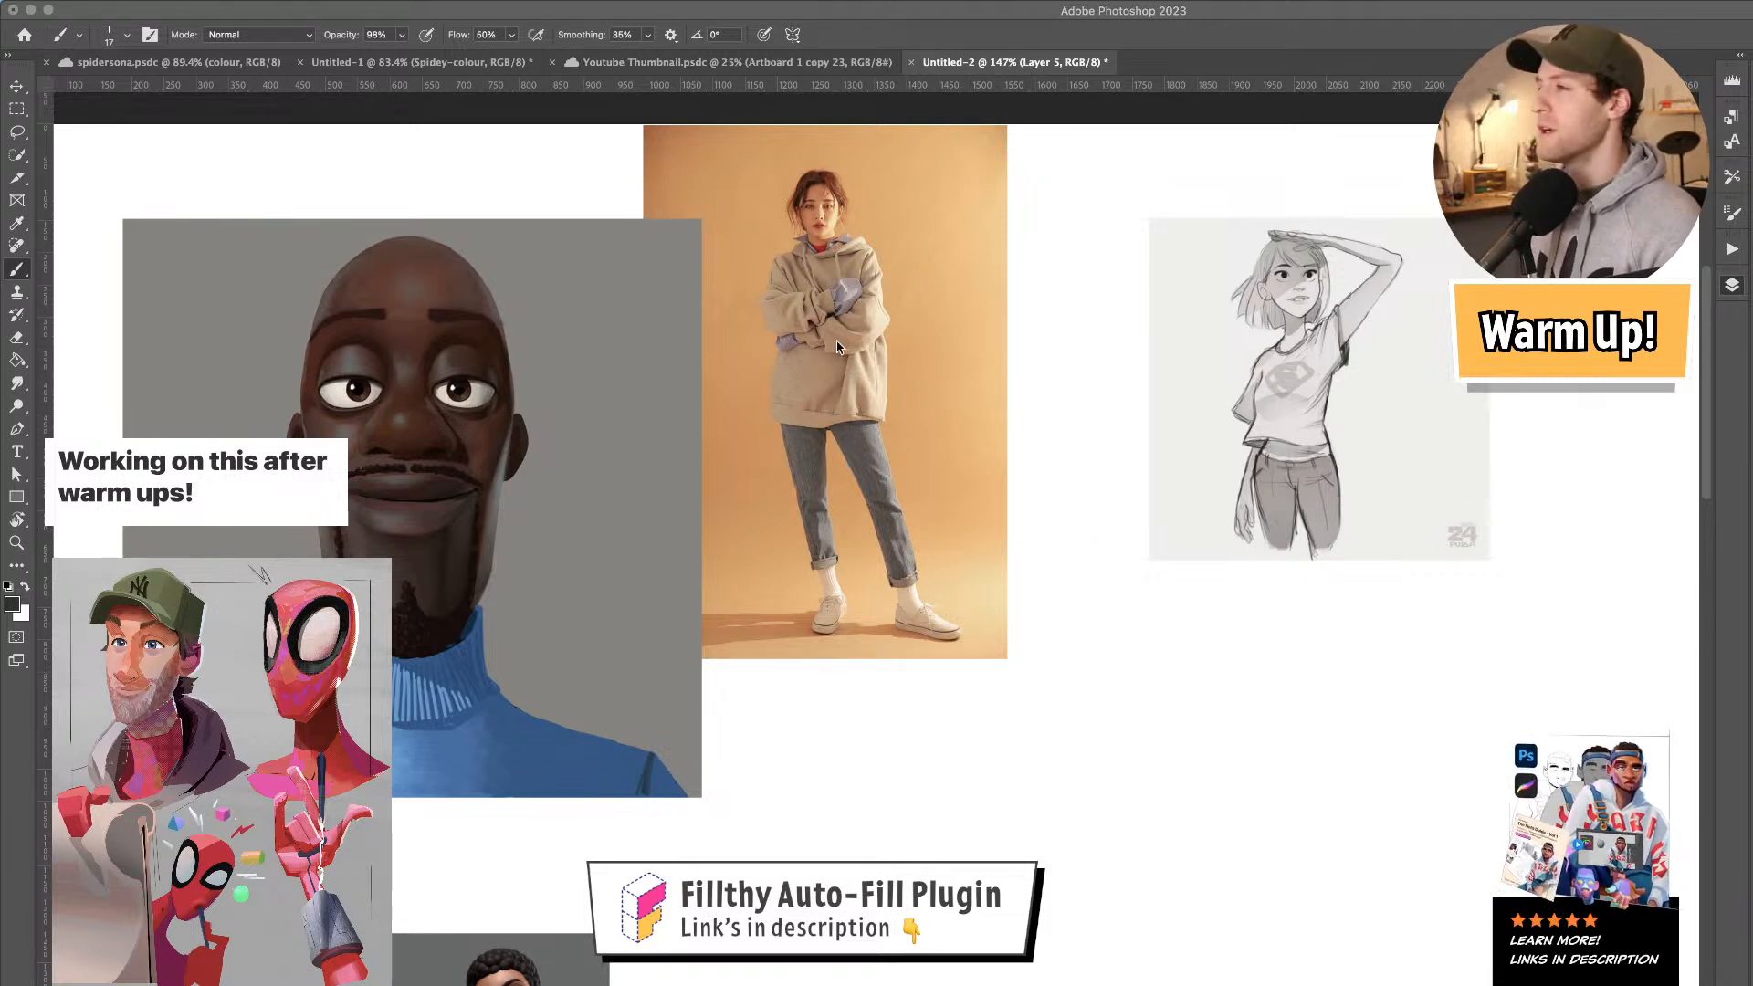
{"action": "left_click", "coordinate": [1060, 475]}
{"action": "left_click_drag", "start_coordinate": [1060, 446], "coordinate": [1123, 436]}
{"action": "left_click_drag", "start_coordinate": [1104, 357], "coordinate": [1003, 326]}
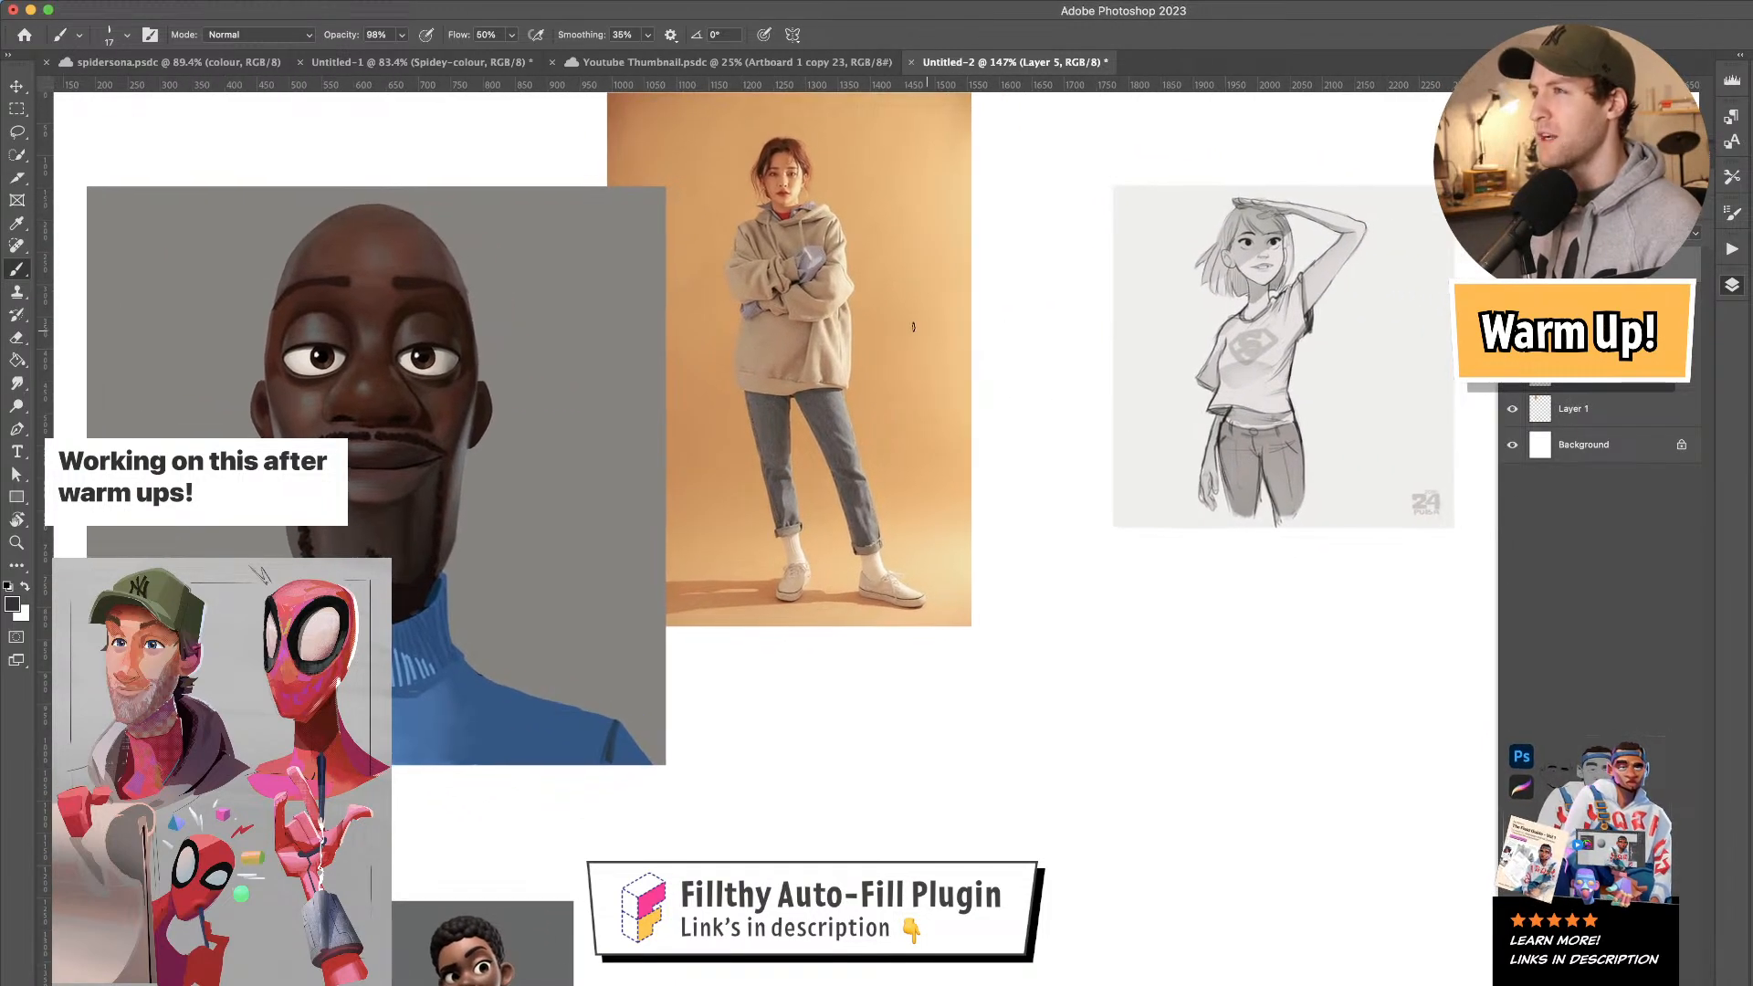
- Open the spidersona.psdc document and examine the texture and brushwork on the Spider-Man head up close
{"action": "left_click", "coordinate": [181, 61]}
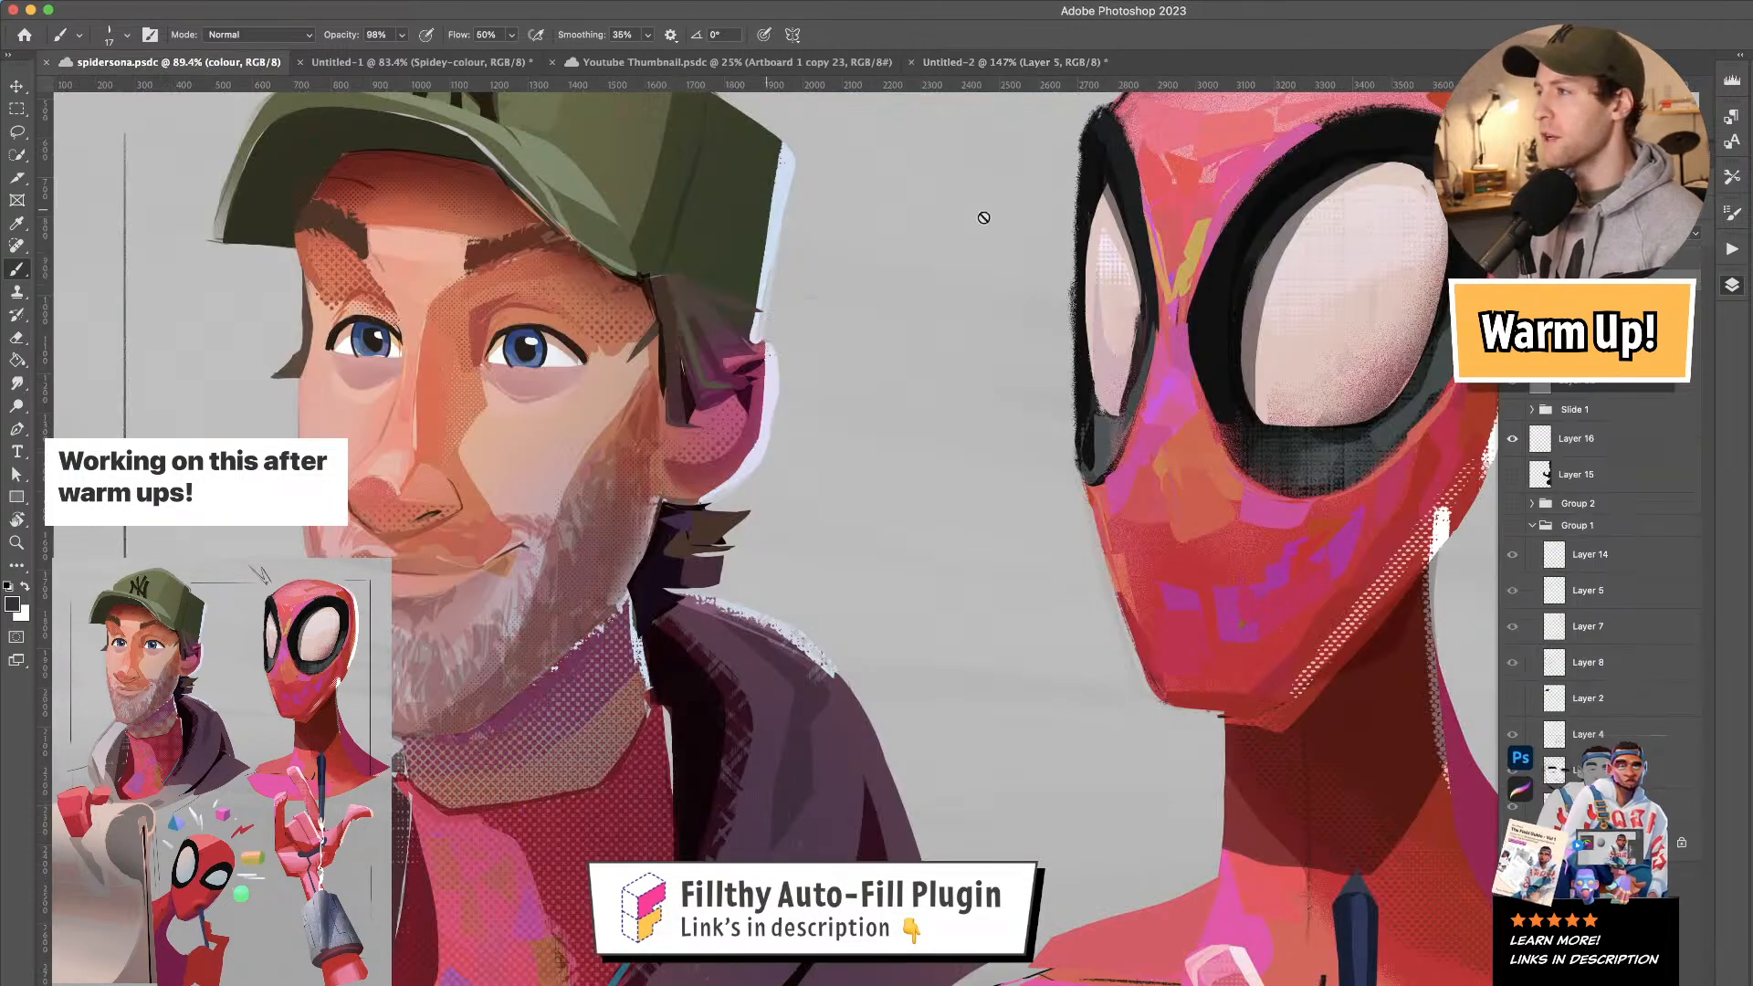
{"action": "scroll", "coordinate": [974, 262], "scroll_direction": "up", "scroll_amount": 3}
{"action": "left_click_drag", "start_coordinate": [855, 326], "coordinate": [877, 289]}
{"action": "left_click_drag", "start_coordinate": [878, 402], "coordinate": [871, 336]}
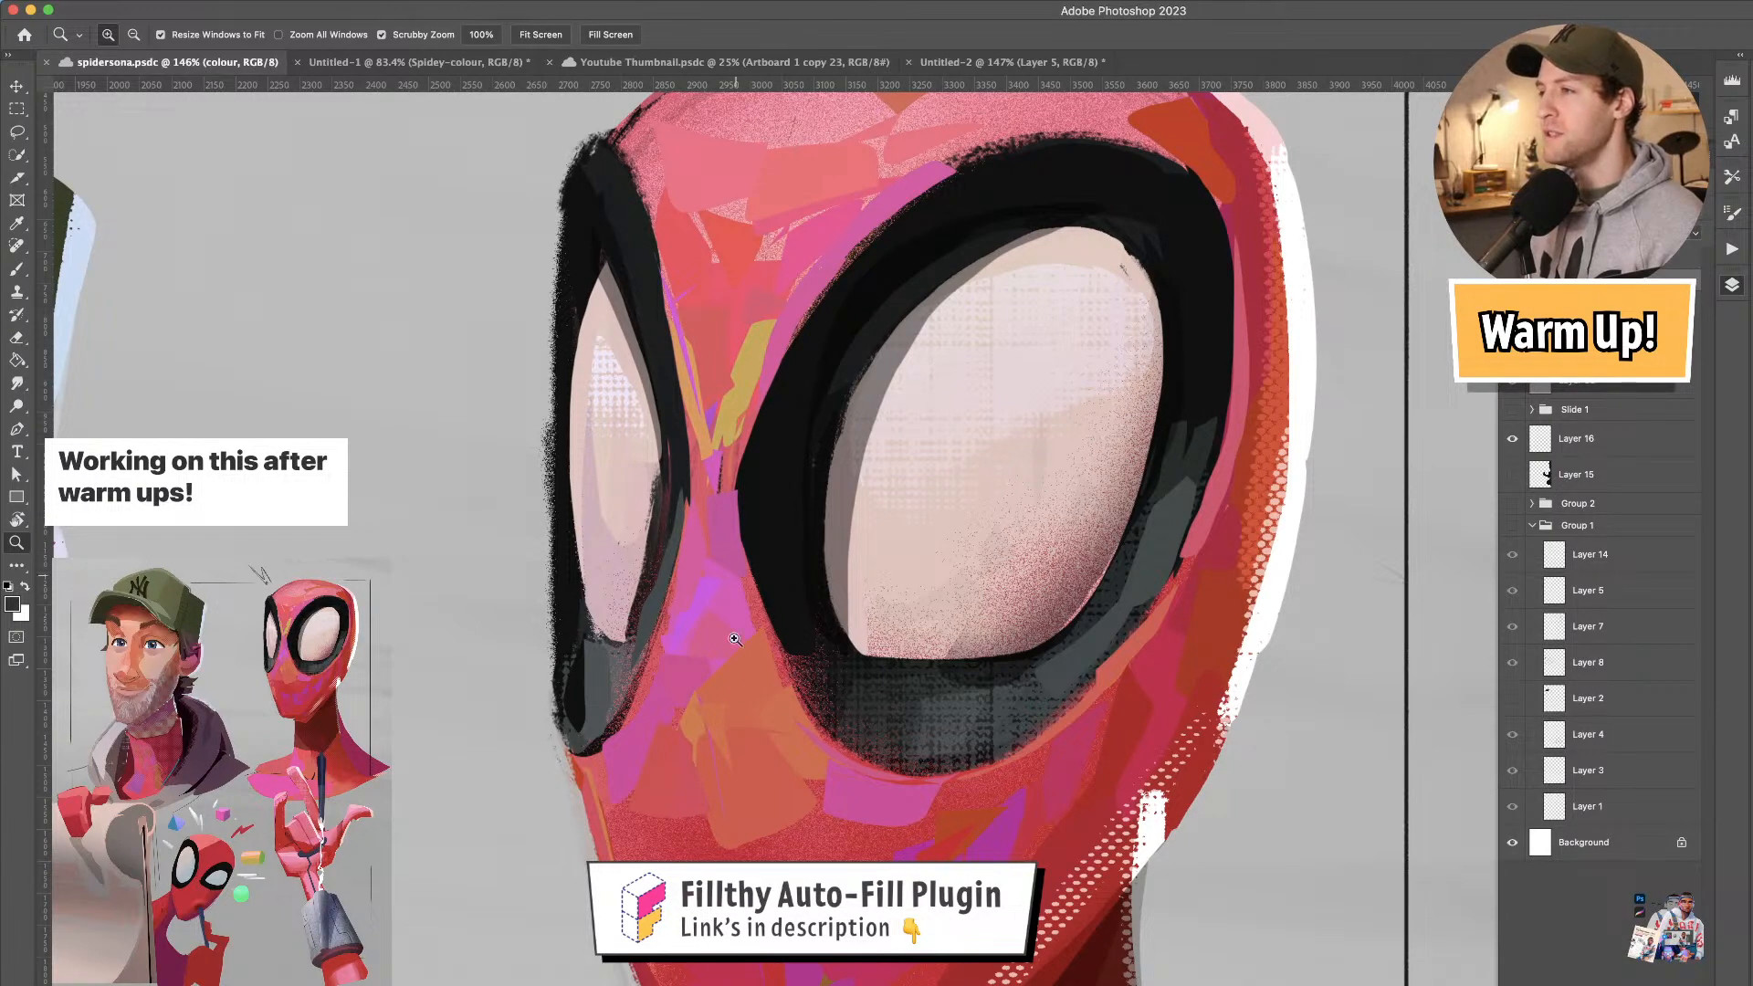
{"action": "left_click_drag", "start_coordinate": [772, 728], "coordinate": [806, 725]}
{"action": "left_click_drag", "start_coordinate": [818, 396], "coordinate": [767, 788]}
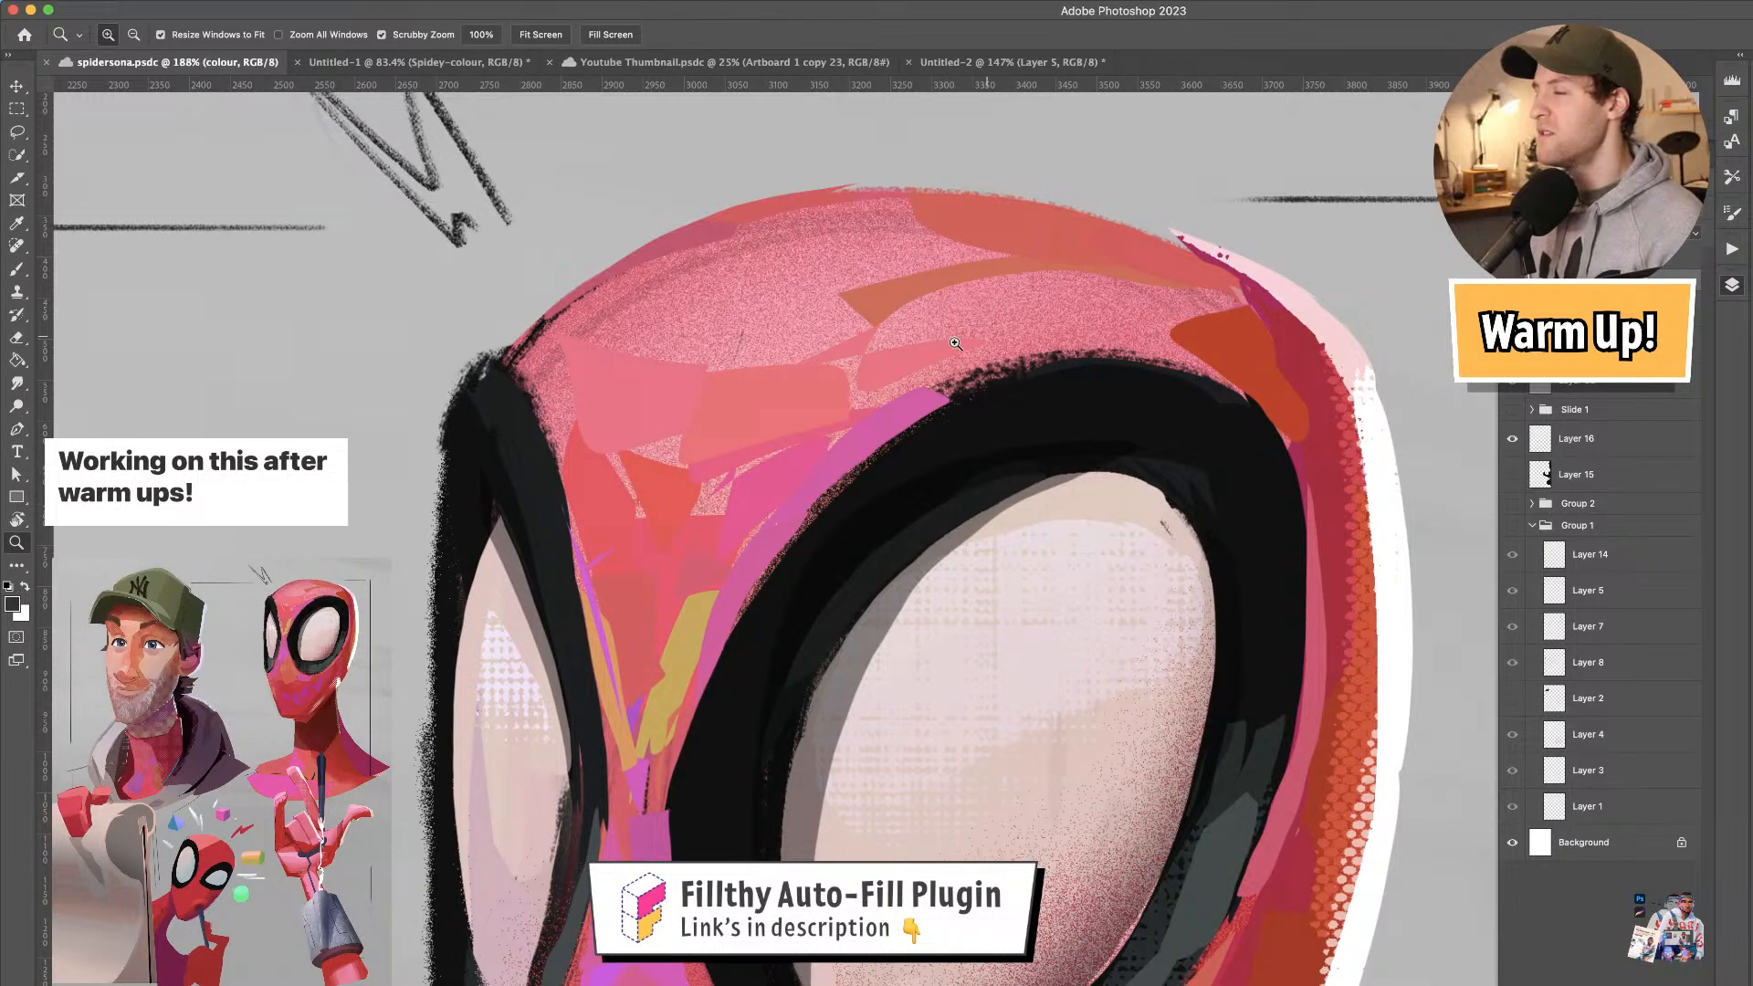
{"action": "left_click_drag", "start_coordinate": [835, 175], "coordinate": [845, 176]}
- Return to the Untitled-2 document and move the girl sketch and hoodie photo rightward, clear of the Frozone portrait
{"action": "left_click", "coordinate": [938, 62]}
{"action": "left_click_drag", "start_coordinate": [947, 391], "coordinate": [842, 429]}
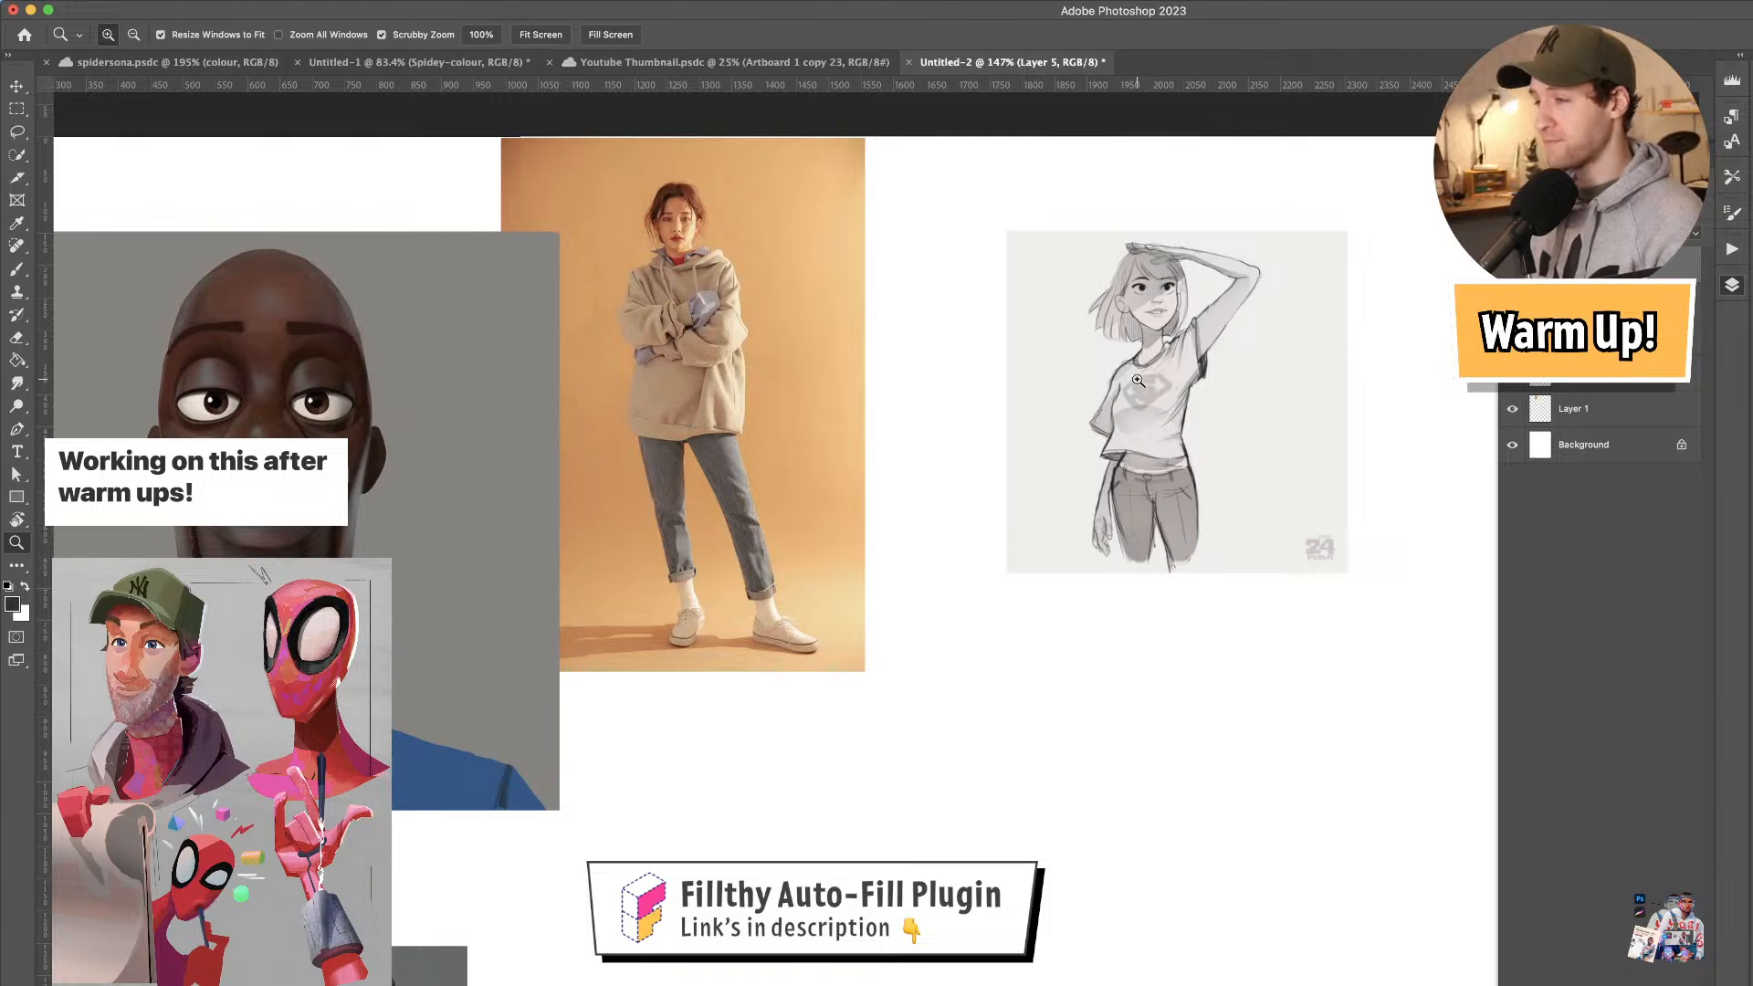
{"action": "key", "text": "v"}
{"action": "left_click_drag", "start_coordinate": [1143, 369], "coordinate": [1281, 272]}
{"action": "mouse_move", "coordinate": [763, 376]}
{"action": "left_mouse_down"}
{"action": "mouse_move", "coordinate": [873, 427]}
{"action": "mouse_move", "coordinate": [837, 408]}
{"action": "left_mouse_up"}
- Lower the girl sketch so it sits level with the hoodie photo, leaving white drawing space between them
{"action": "key", "text": "z"}
{"action": "left_click_drag", "start_coordinate": [1015, 500], "coordinate": [1090, 482]}
{"action": "left_click_drag", "start_coordinate": [1090, 482], "coordinate": [945, 451]}
{"action": "mouse_move", "coordinate": [951, 448]}
{"action": "left_mouse_down"}
{"action": "mouse_move", "coordinate": [1049, 458]}
{"action": "mouse_move", "coordinate": [1025, 477]}
{"action": "left_mouse_up"}
{"action": "key", "text": "b"}
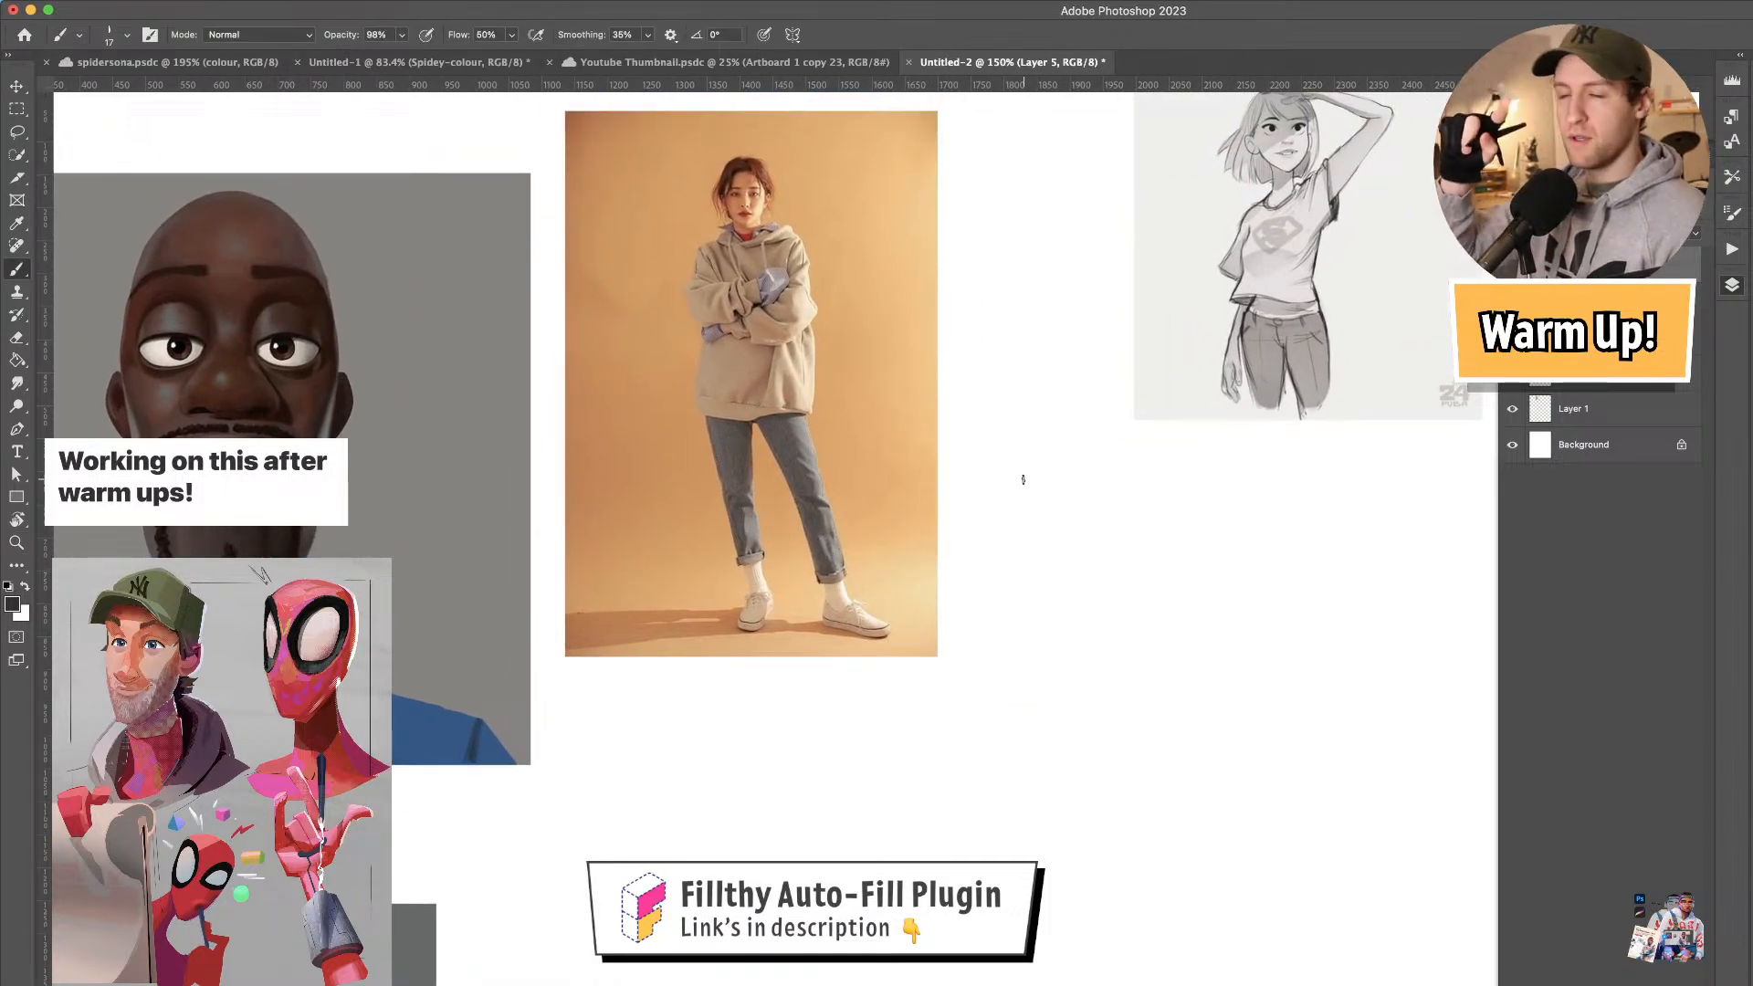
{"action": "key", "text": "v"}
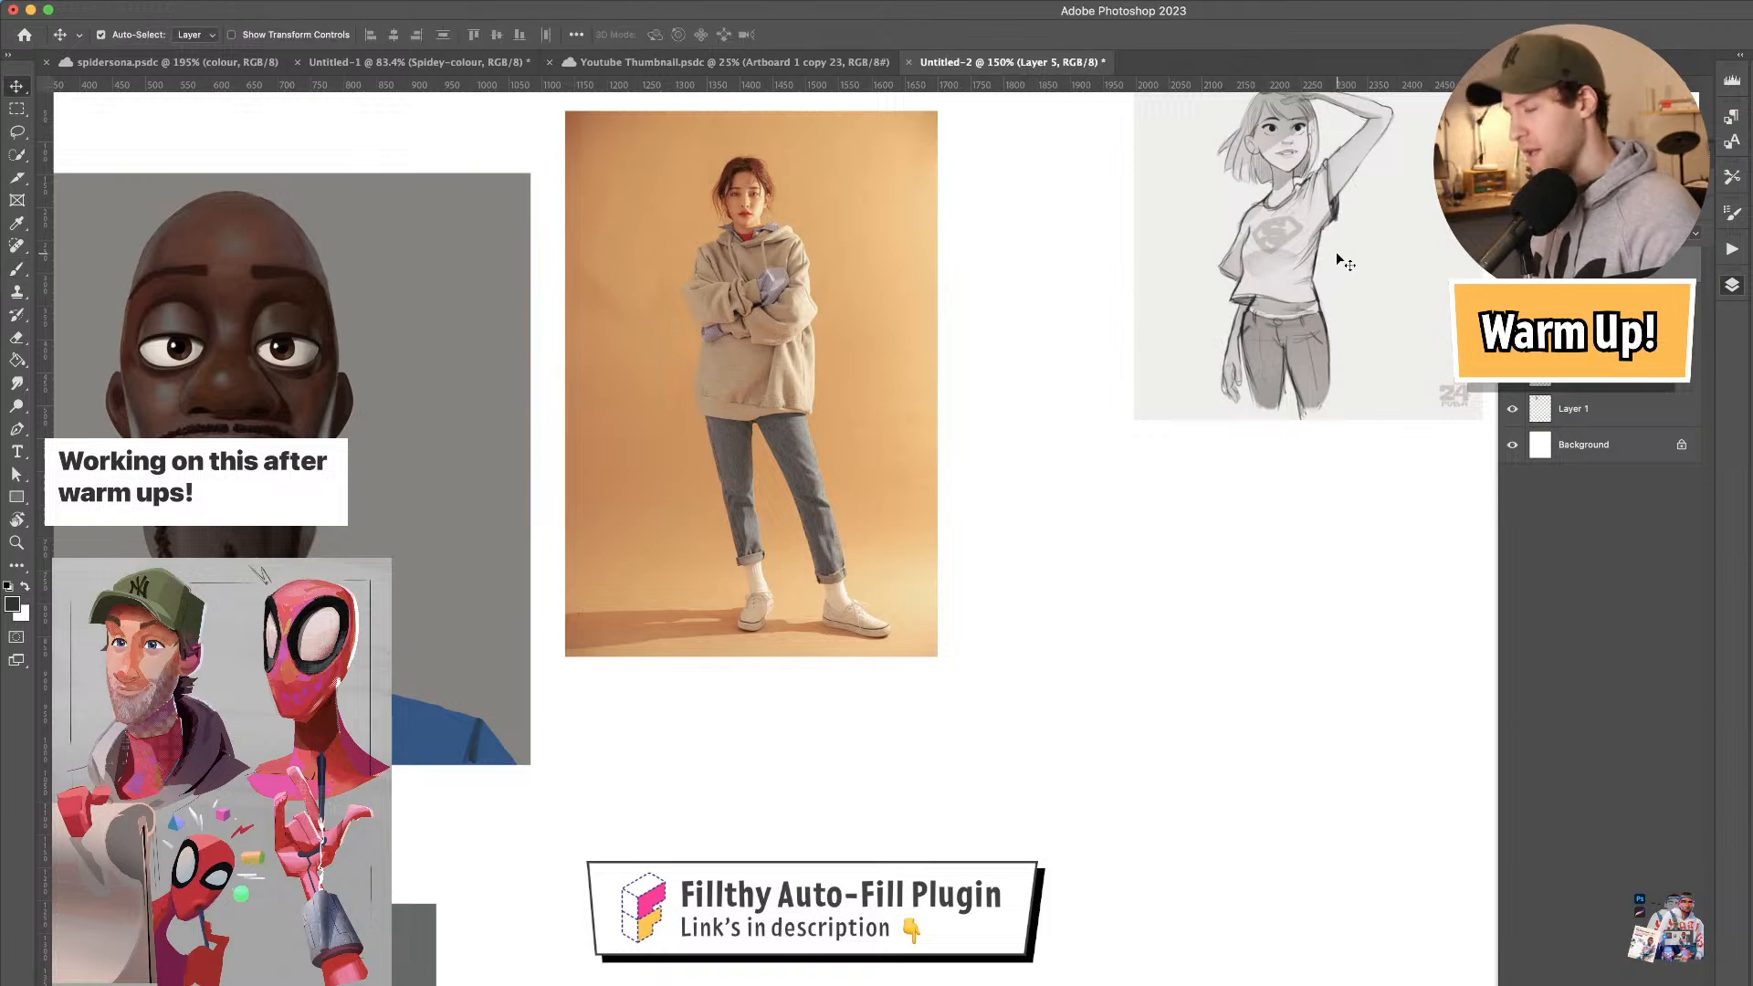
{"action": "left_click_drag", "start_coordinate": [1338, 250], "coordinate": [1377, 369]}
{"action": "scroll", "coordinate": [1064, 344], "scroll_direction": "down", "scroll_amount": 1}
- Select the Lasso tool, float the Fillthy plugin panel over the canvas and set its after-selection action to Fill
{"action": "key", "text": "l"}
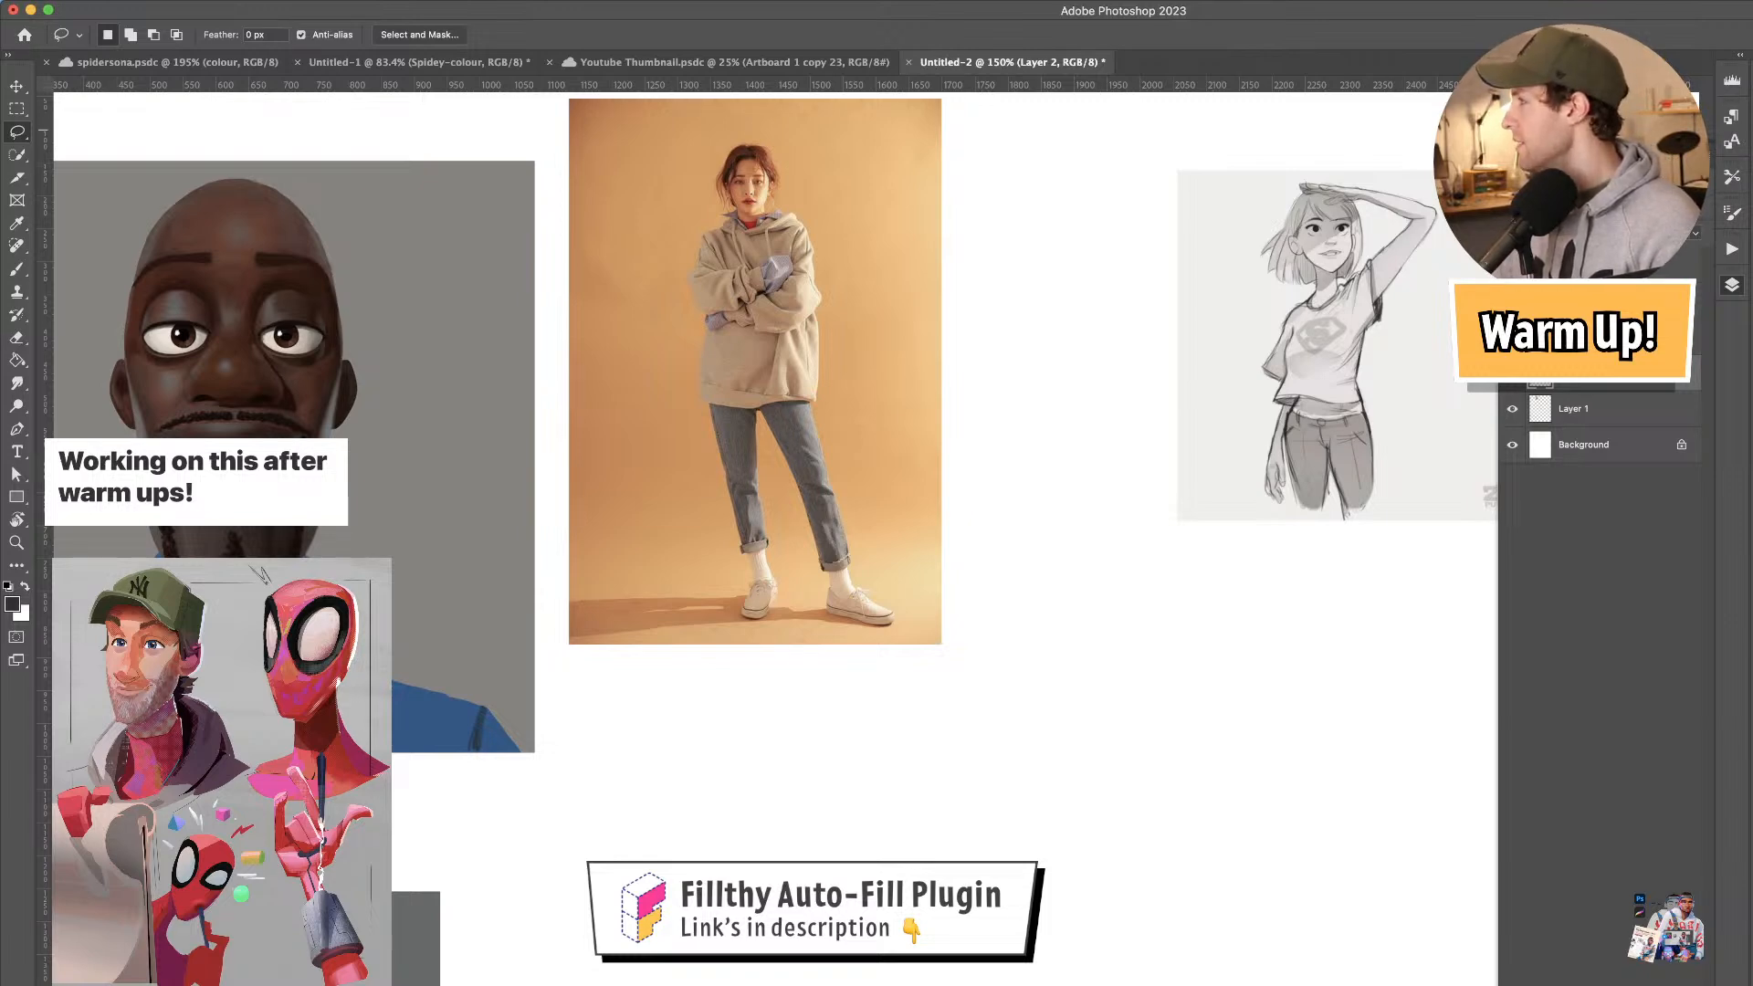
{"action": "left_click_drag", "start_coordinate": [1752, 159], "coordinate": [1242, 129]}
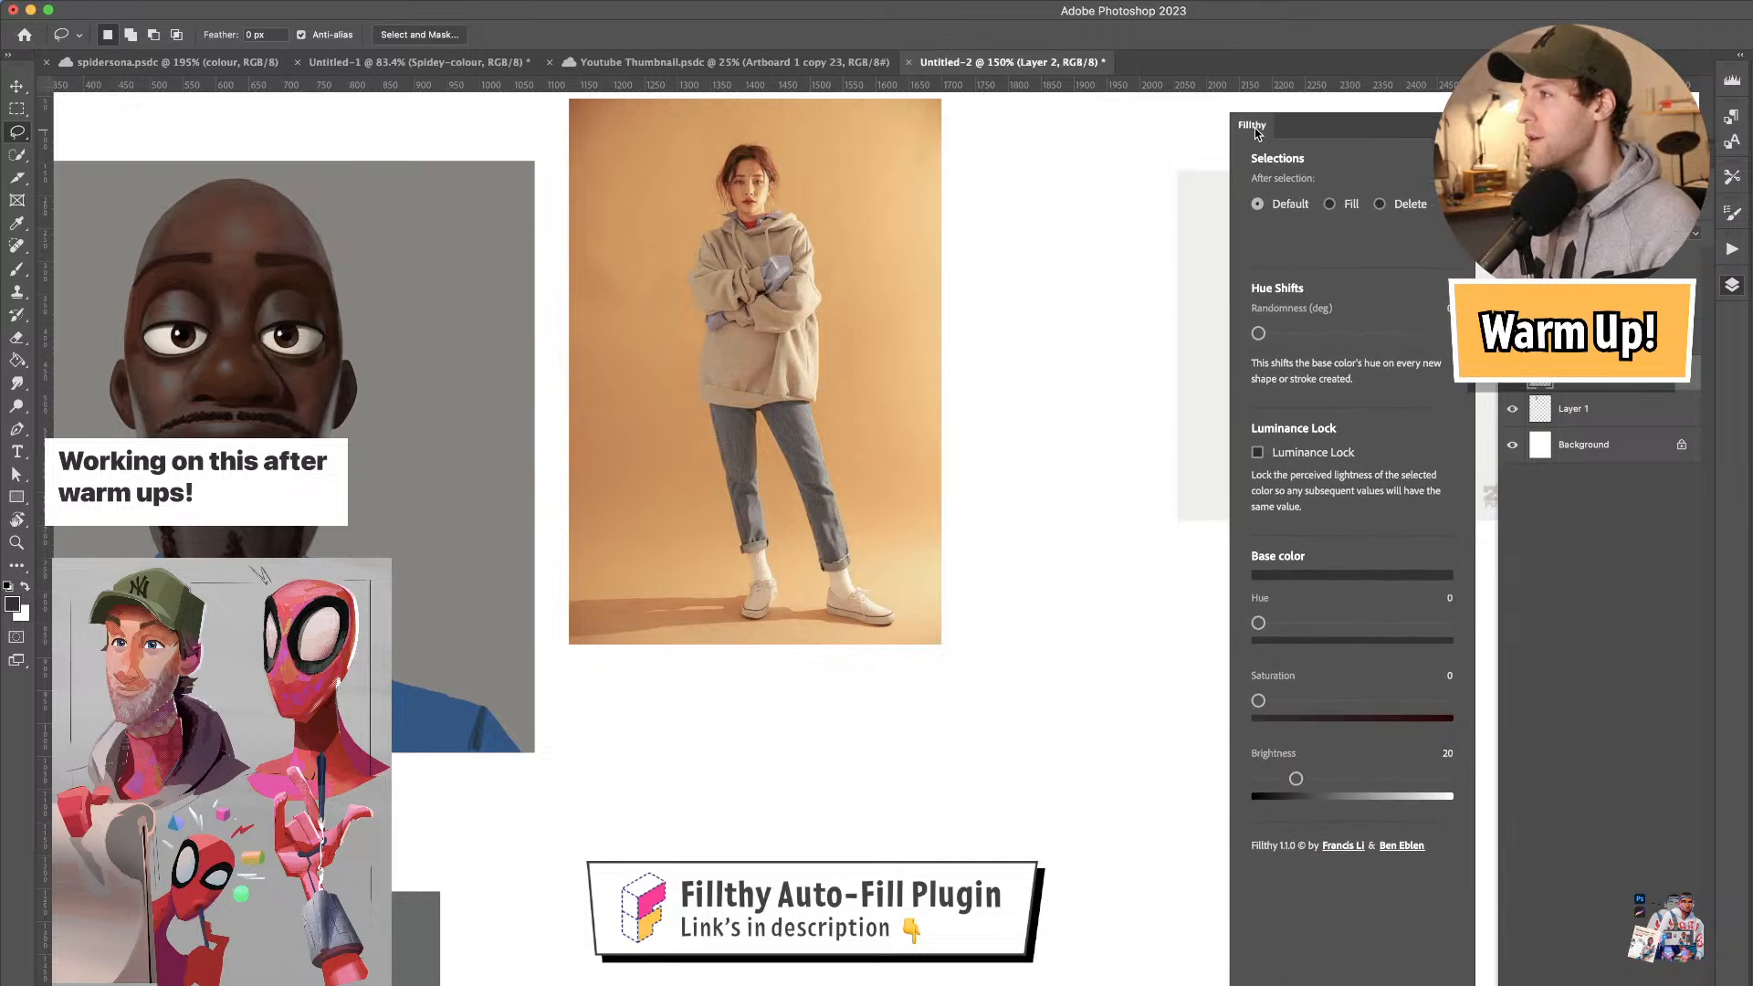
{"action": "left_click_drag", "start_coordinate": [1039, 436], "coordinate": [1066, 350]}
{"action": "left_click_drag", "start_coordinate": [1325, 103], "coordinate": [1469, 256]}
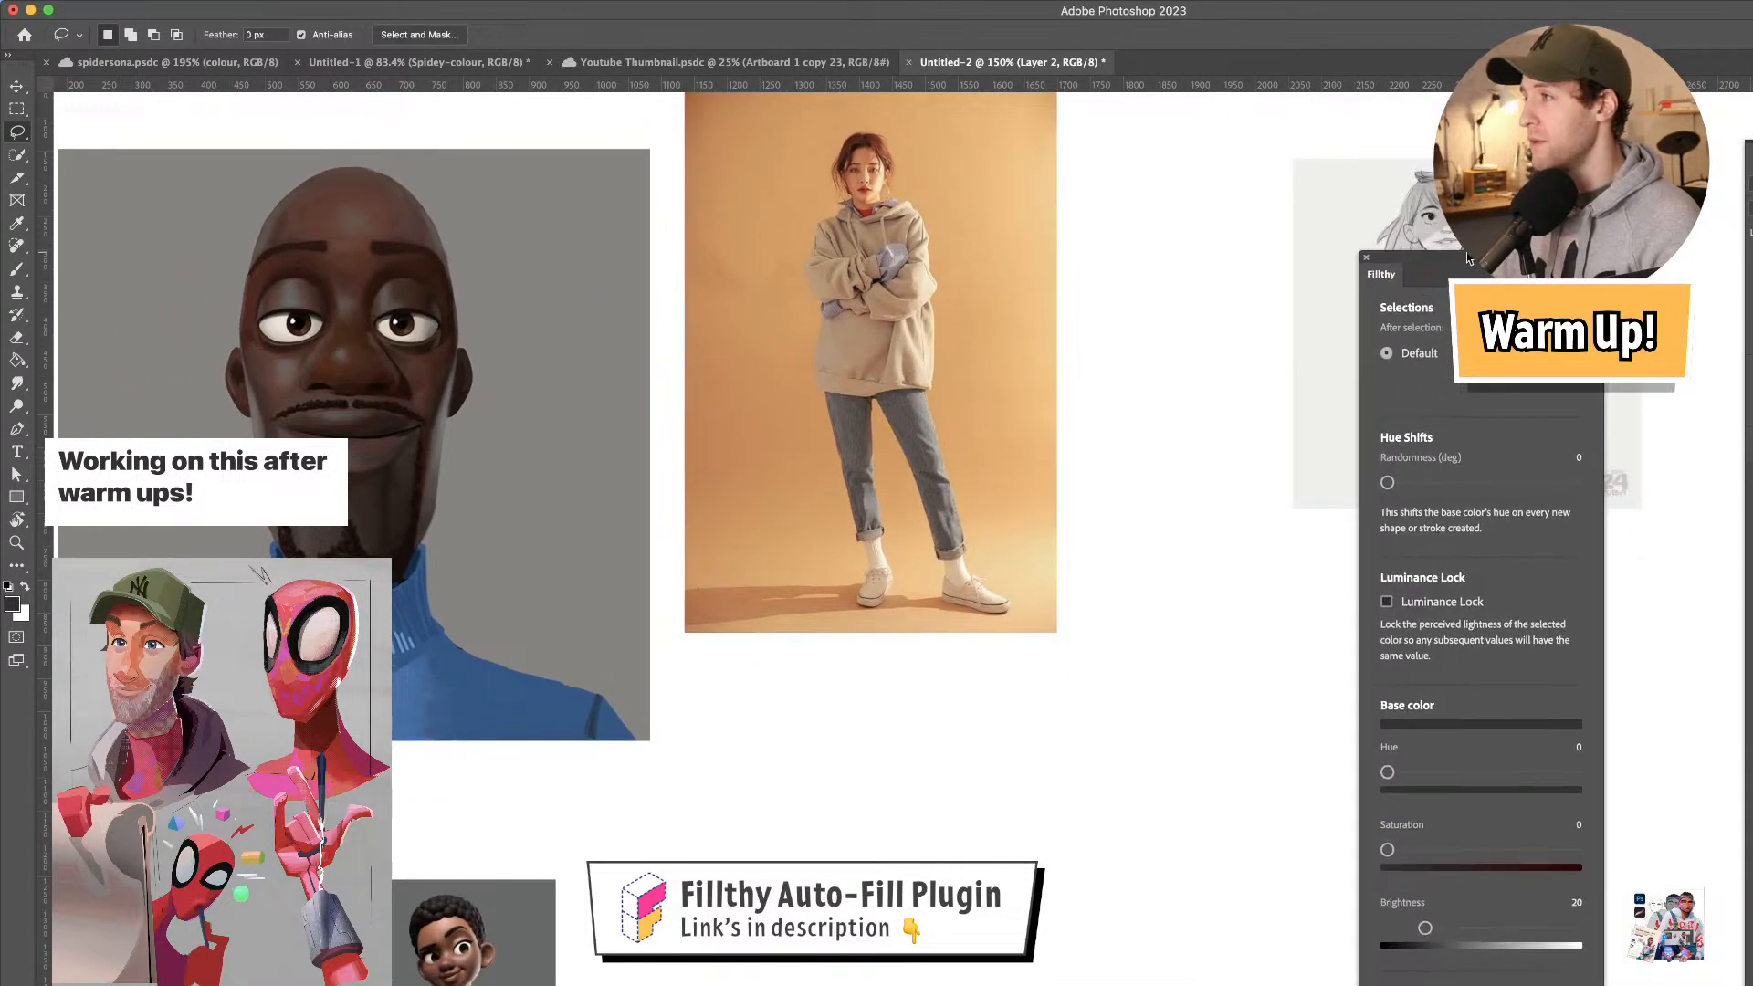
{"action": "mouse_move", "coordinate": [874, 440]}
{"action": "left_mouse_down"}
{"action": "mouse_move", "coordinate": [749, 537]}
{"action": "mouse_move", "coordinate": [748, 519]}
{"action": "left_mouse_up"}
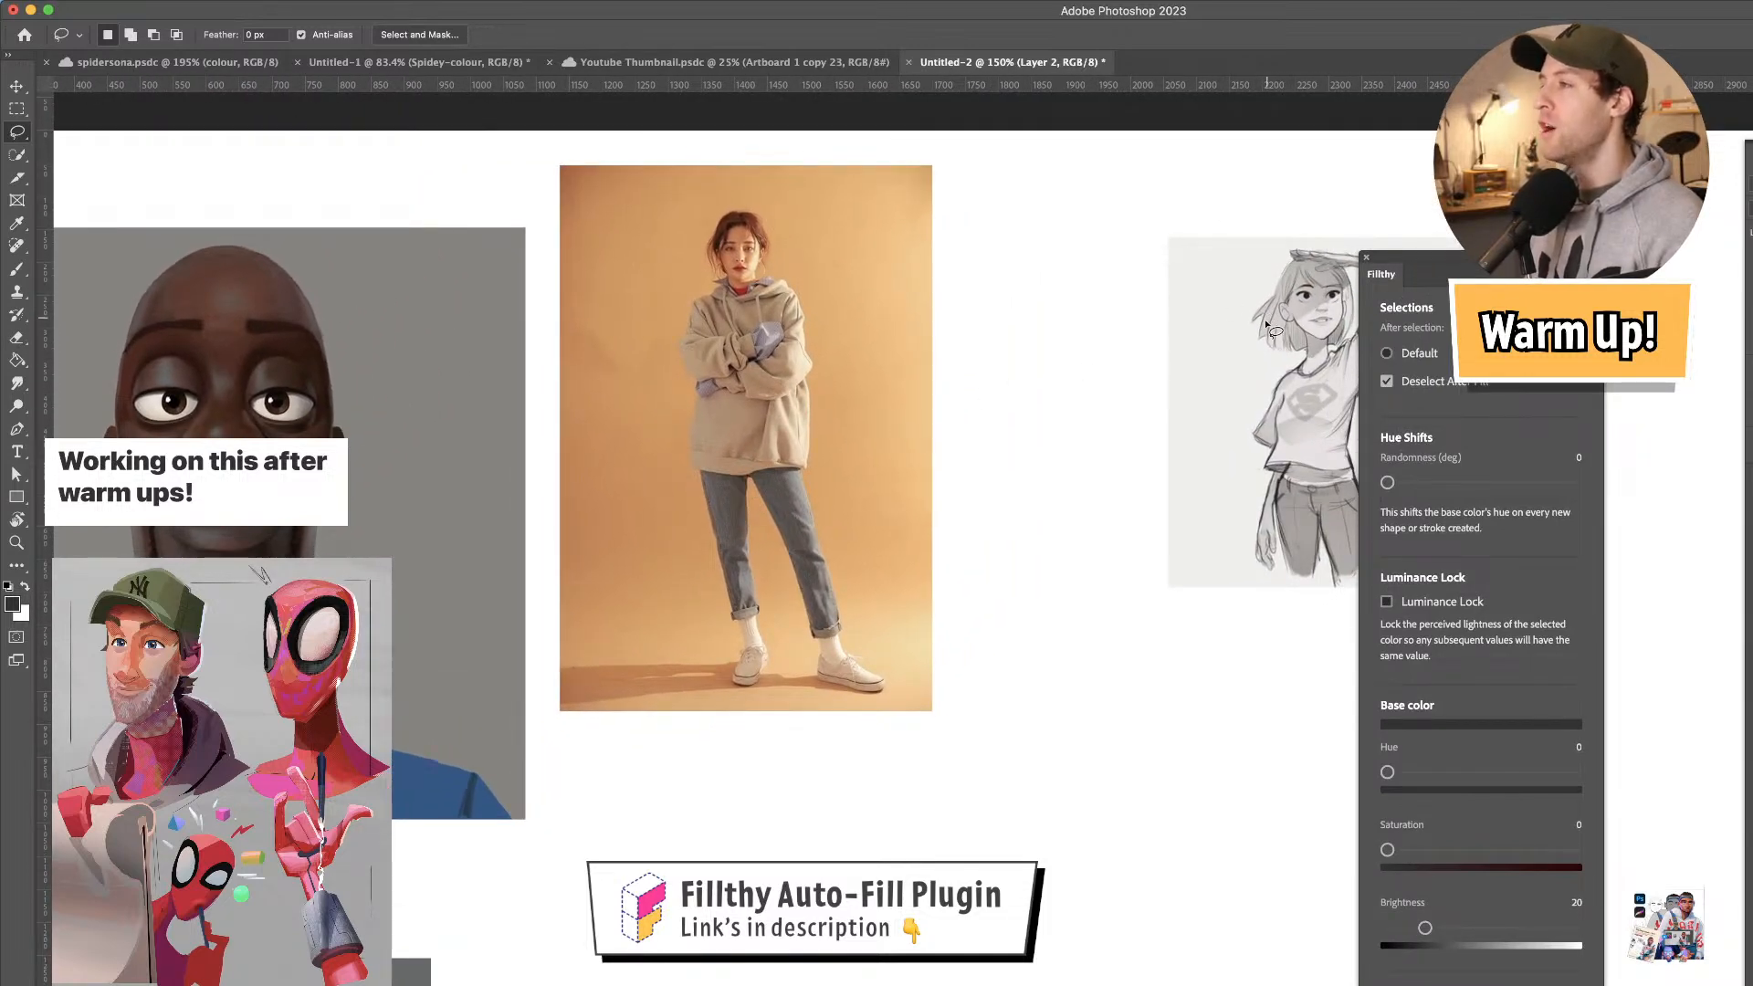
- Move the girl sketch below the Frozone portrait and hoodie photo, and shift the Fillthy panel away from the drawing space
{"action": "key", "text": "v"}
{"action": "mouse_move", "coordinate": [1253, 332]}
{"action": "left_mouse_down"}
{"action": "mouse_move", "coordinate": [789, 833]}
{"action": "mouse_move", "coordinate": [405, 953]}
{"action": "mouse_move", "coordinate": [438, 902]}
{"action": "left_mouse_up"}
{"action": "left_click_drag", "start_coordinate": [871, 519], "coordinate": [911, 517]}
{"action": "mouse_move", "coordinate": [1043, 445]}
{"action": "left_mouse_down"}
{"action": "mouse_move", "coordinate": [1083, 399]}
{"action": "mouse_move", "coordinate": [1023, 417]}
{"action": "left_mouse_up"}
{"action": "left_click_drag", "start_coordinate": [1544, 258], "coordinate": [1607, 422]}
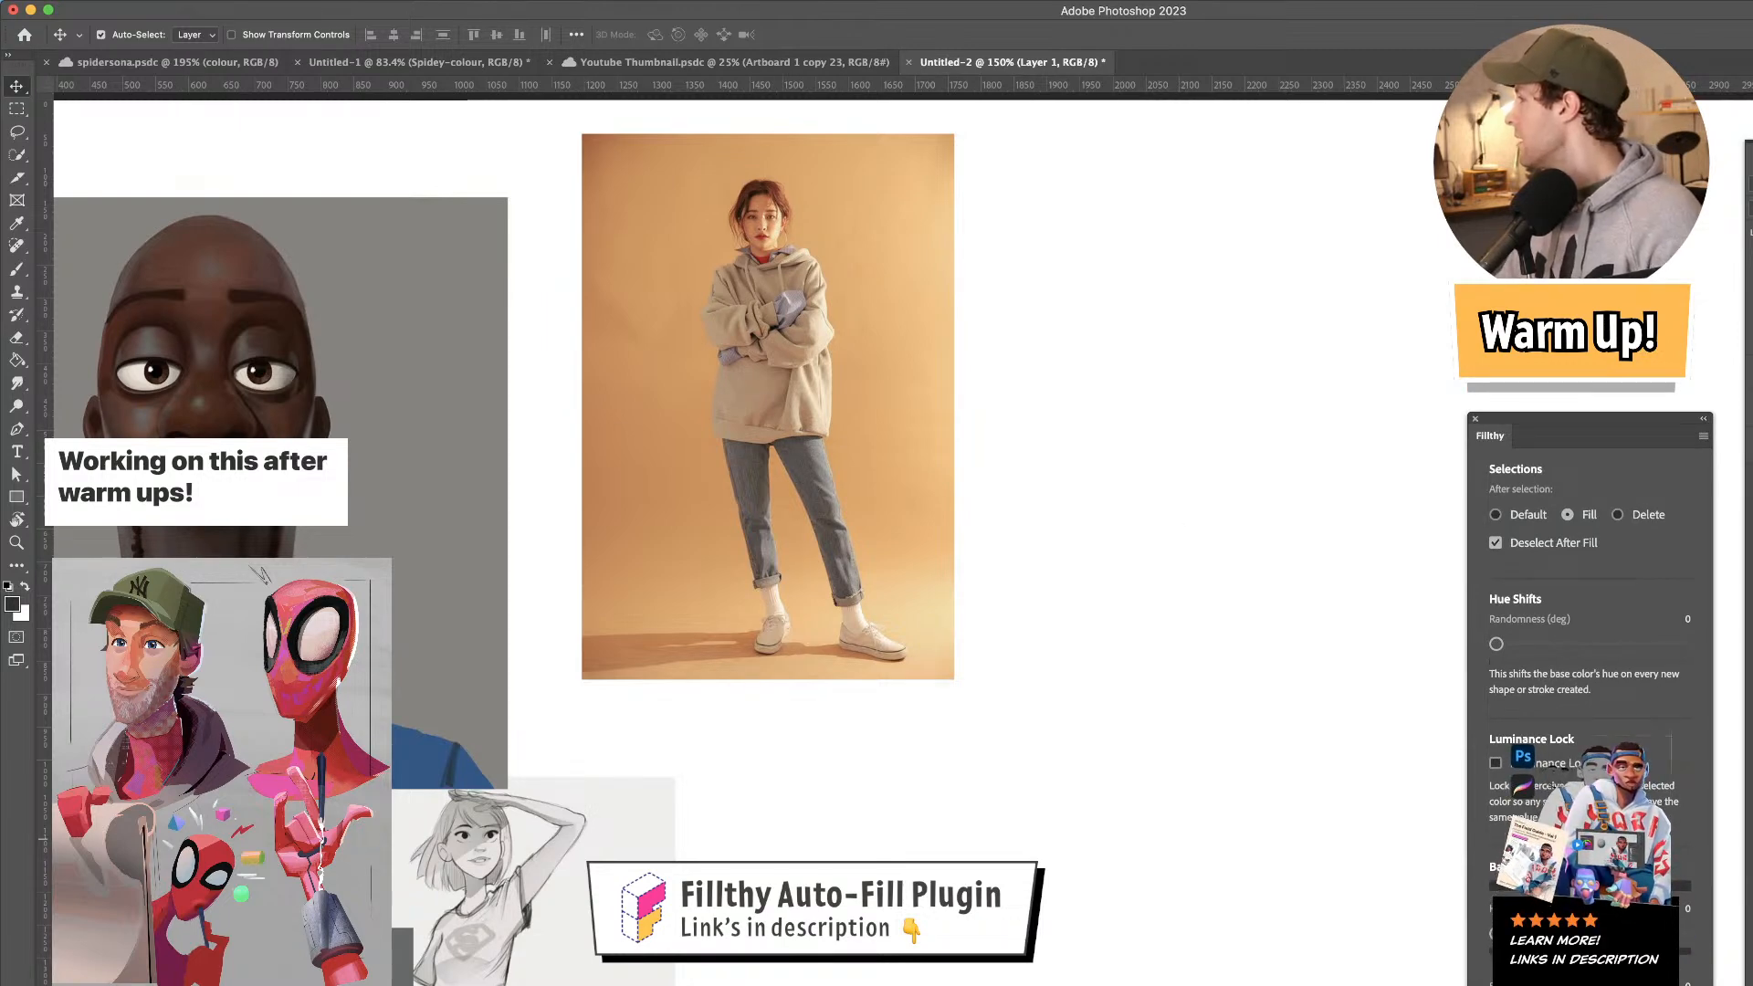
- Make the blank Layer 5 active and select the Lasso tool
{"action": "key", "text": "super+Tab"}
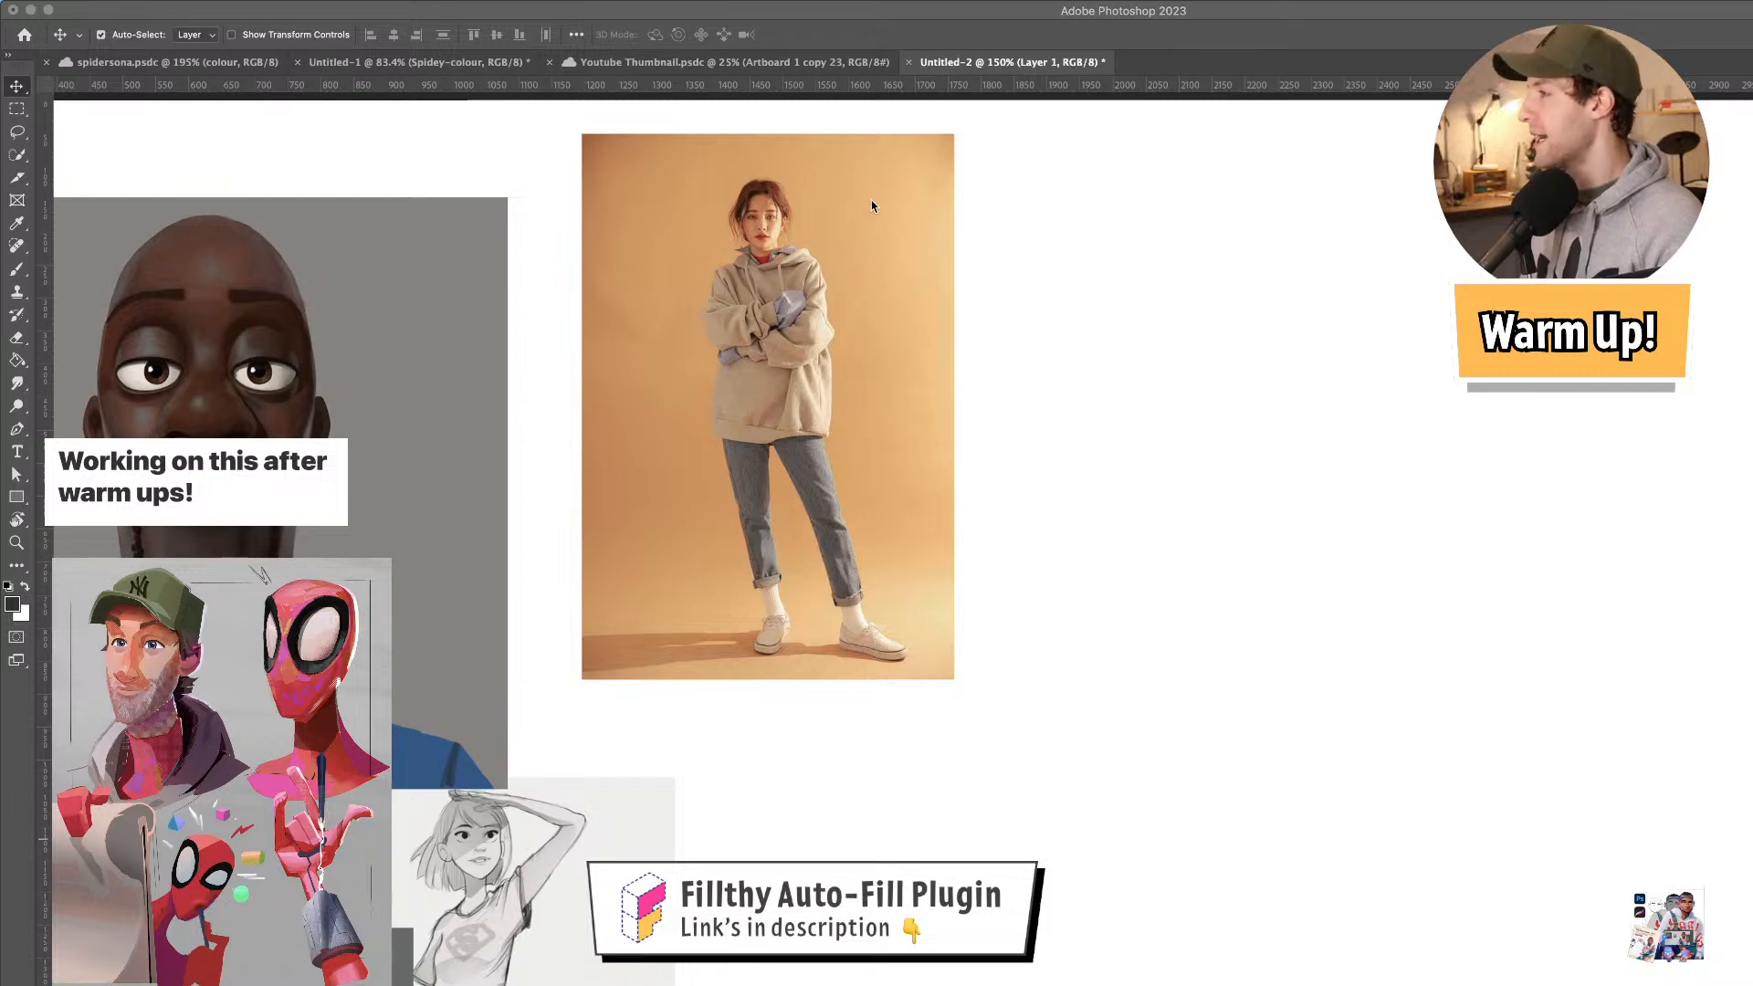
{"action": "left_click", "coordinate": [1121, 314]}
{"action": "left_click_drag", "start_coordinate": [1136, 372], "coordinate": [1135, 348]}
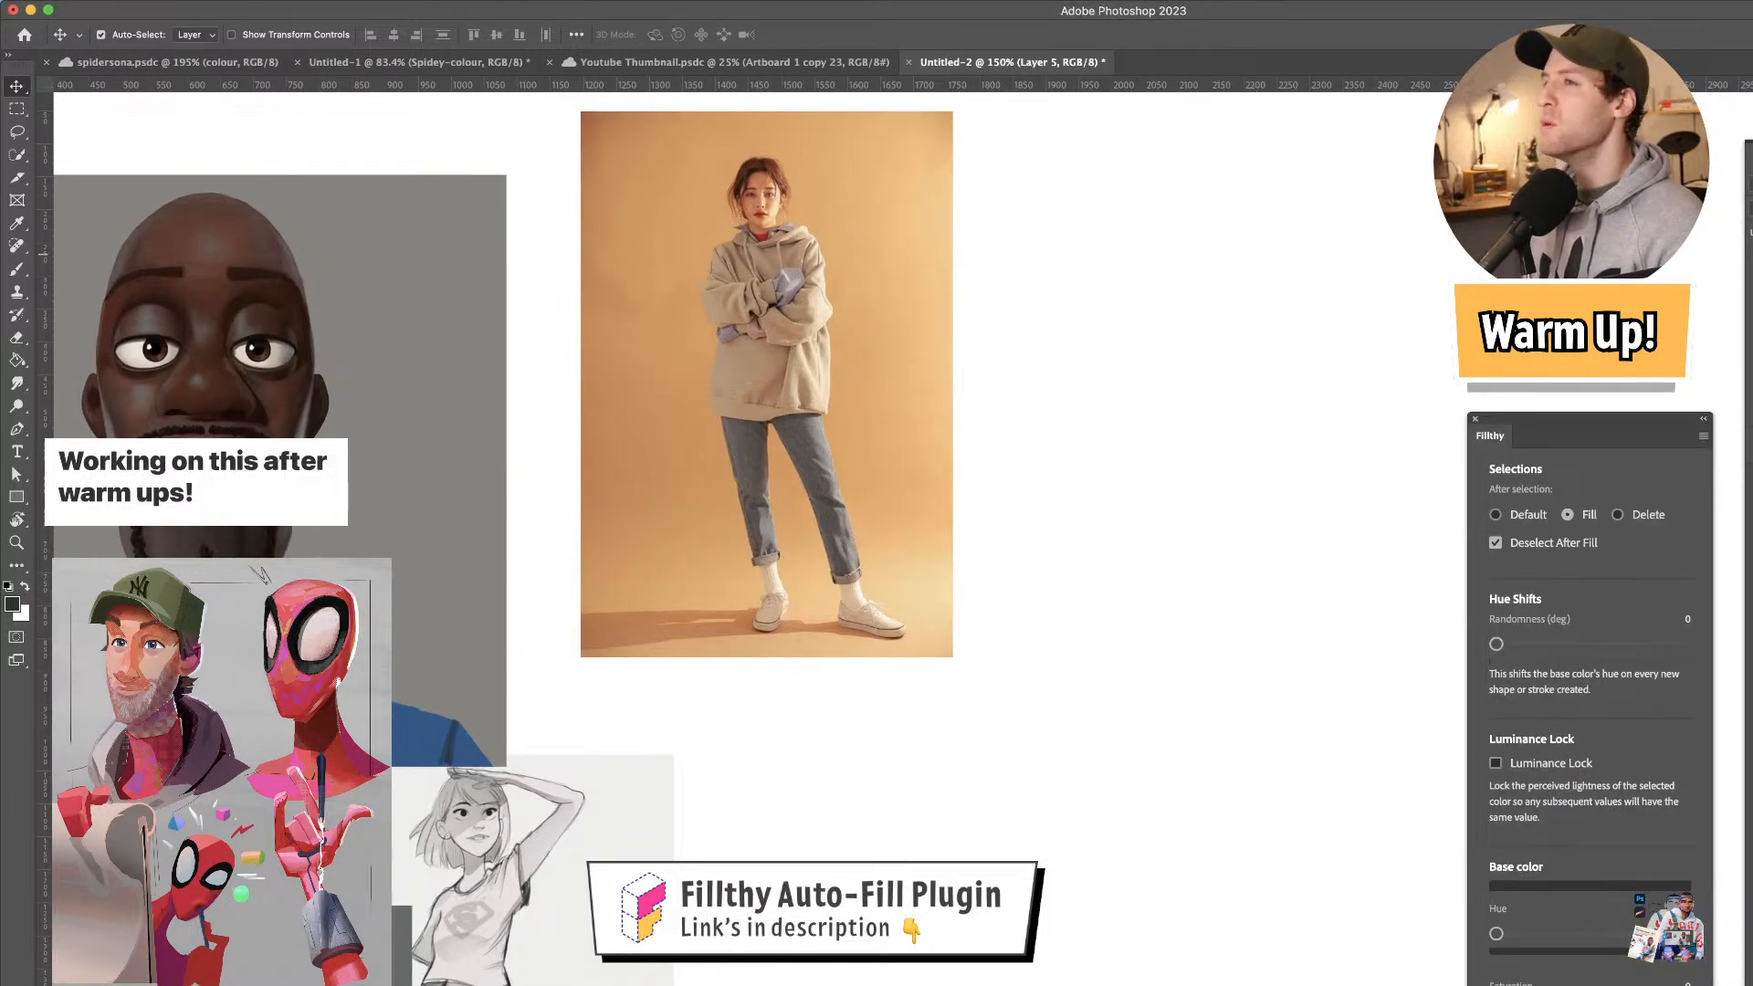
{"action": "left_click", "coordinate": [17, 130]}
- Try a freehand lasso shape with automatic fill in the white space beside the hoodie photo, and undo it
{"action": "mouse_move", "coordinate": [1188, 243]}
{"action": "left_mouse_down"}
{"action": "mouse_move", "coordinate": [1089, 307]}
{"action": "mouse_move", "coordinate": [1173, 291]}
{"action": "left_mouse_up"}
{"action": "key", "text": "super+z"}
{"action": "key", "text": "super+z"}
{"action": "key", "text": "super+z"}
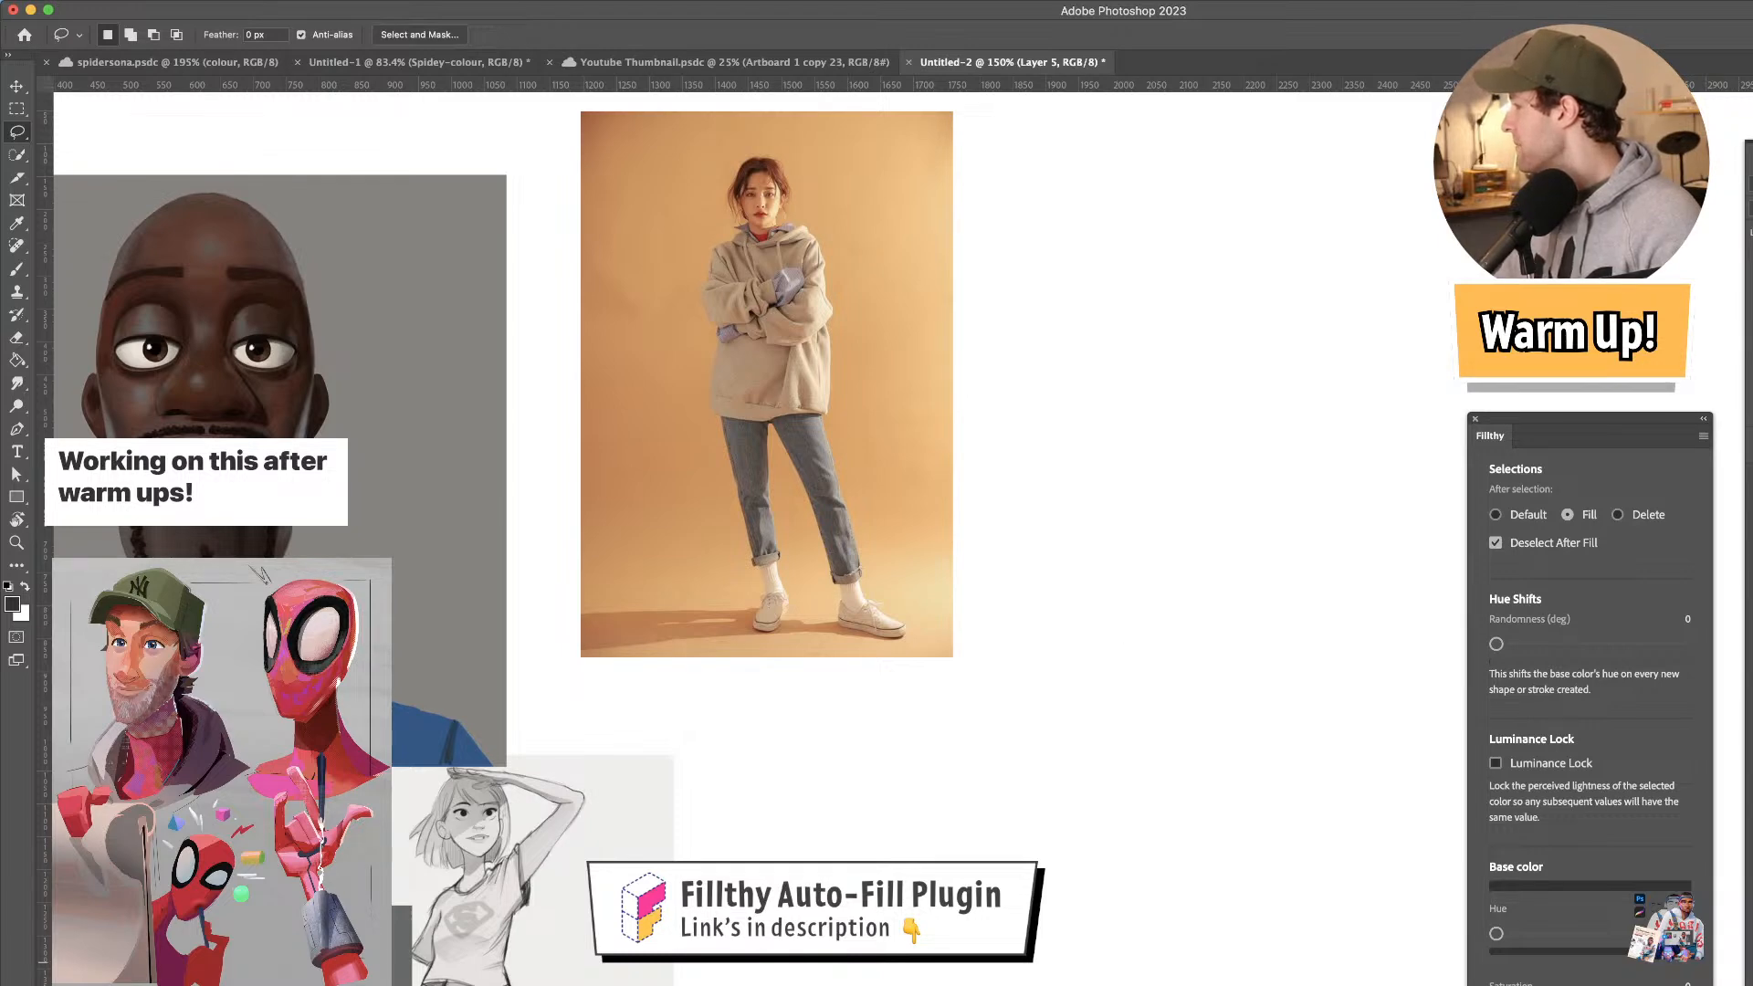
{"action": "key", "text": "super+Tab"}
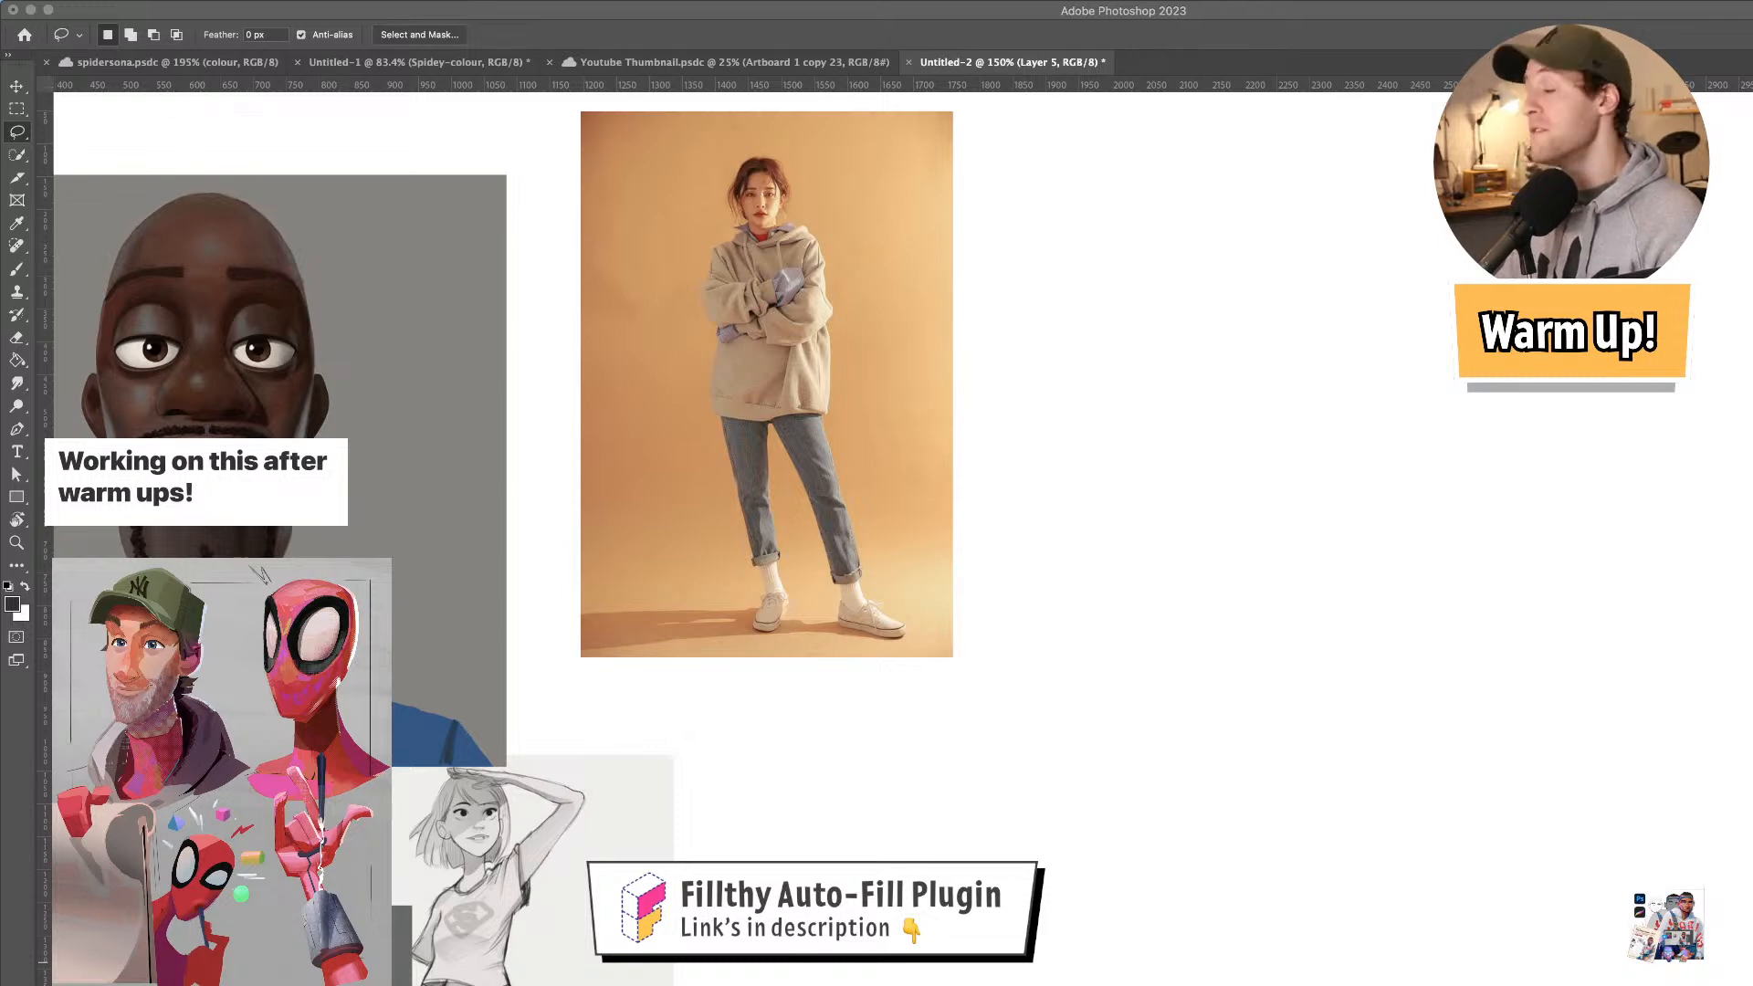
{"action": "left_click", "coordinate": [1268, 415]}
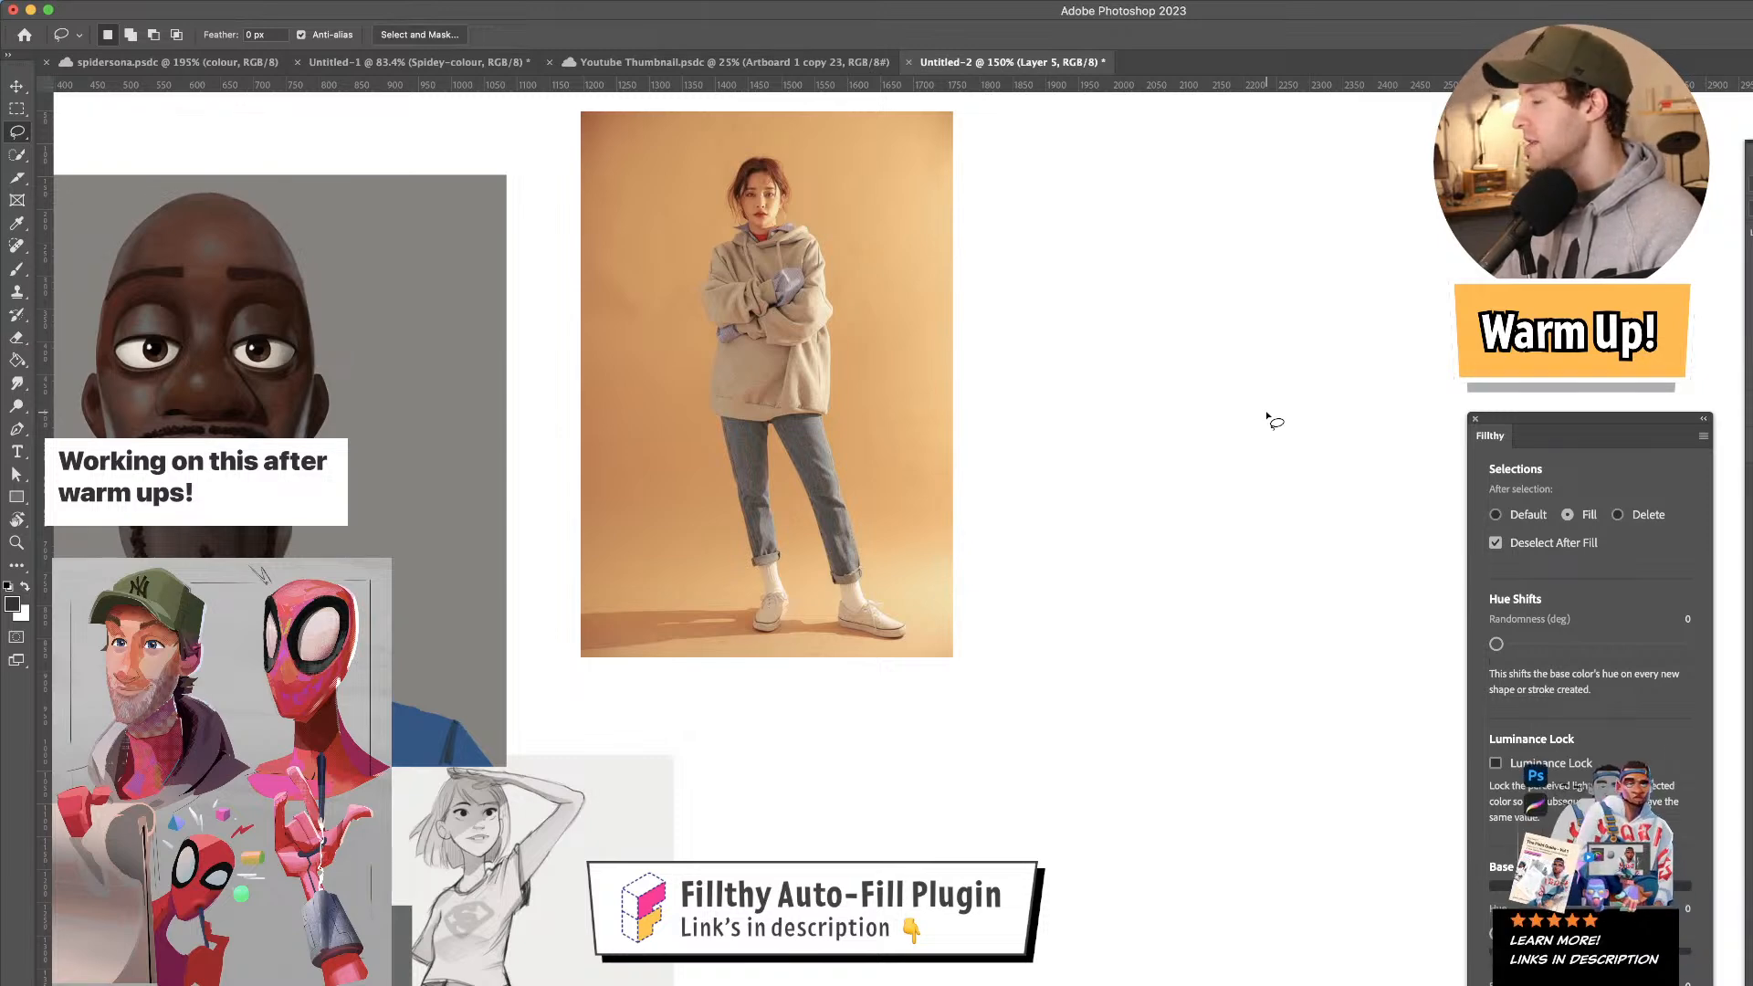
{"action": "left_click_drag", "start_coordinate": [1072, 402], "coordinate": [1109, 442]}
{"action": "left_click_drag", "start_coordinate": [1129, 442], "coordinate": [1192, 447]}
{"action": "left_click_drag", "start_coordinate": [868, 402], "coordinate": [932, 485]}
{"action": "left_click_drag", "start_coordinate": [1090, 431], "coordinate": [1000, 383]}
{"action": "left_click_drag", "start_coordinate": [856, 461], "coordinate": [795, 523]}
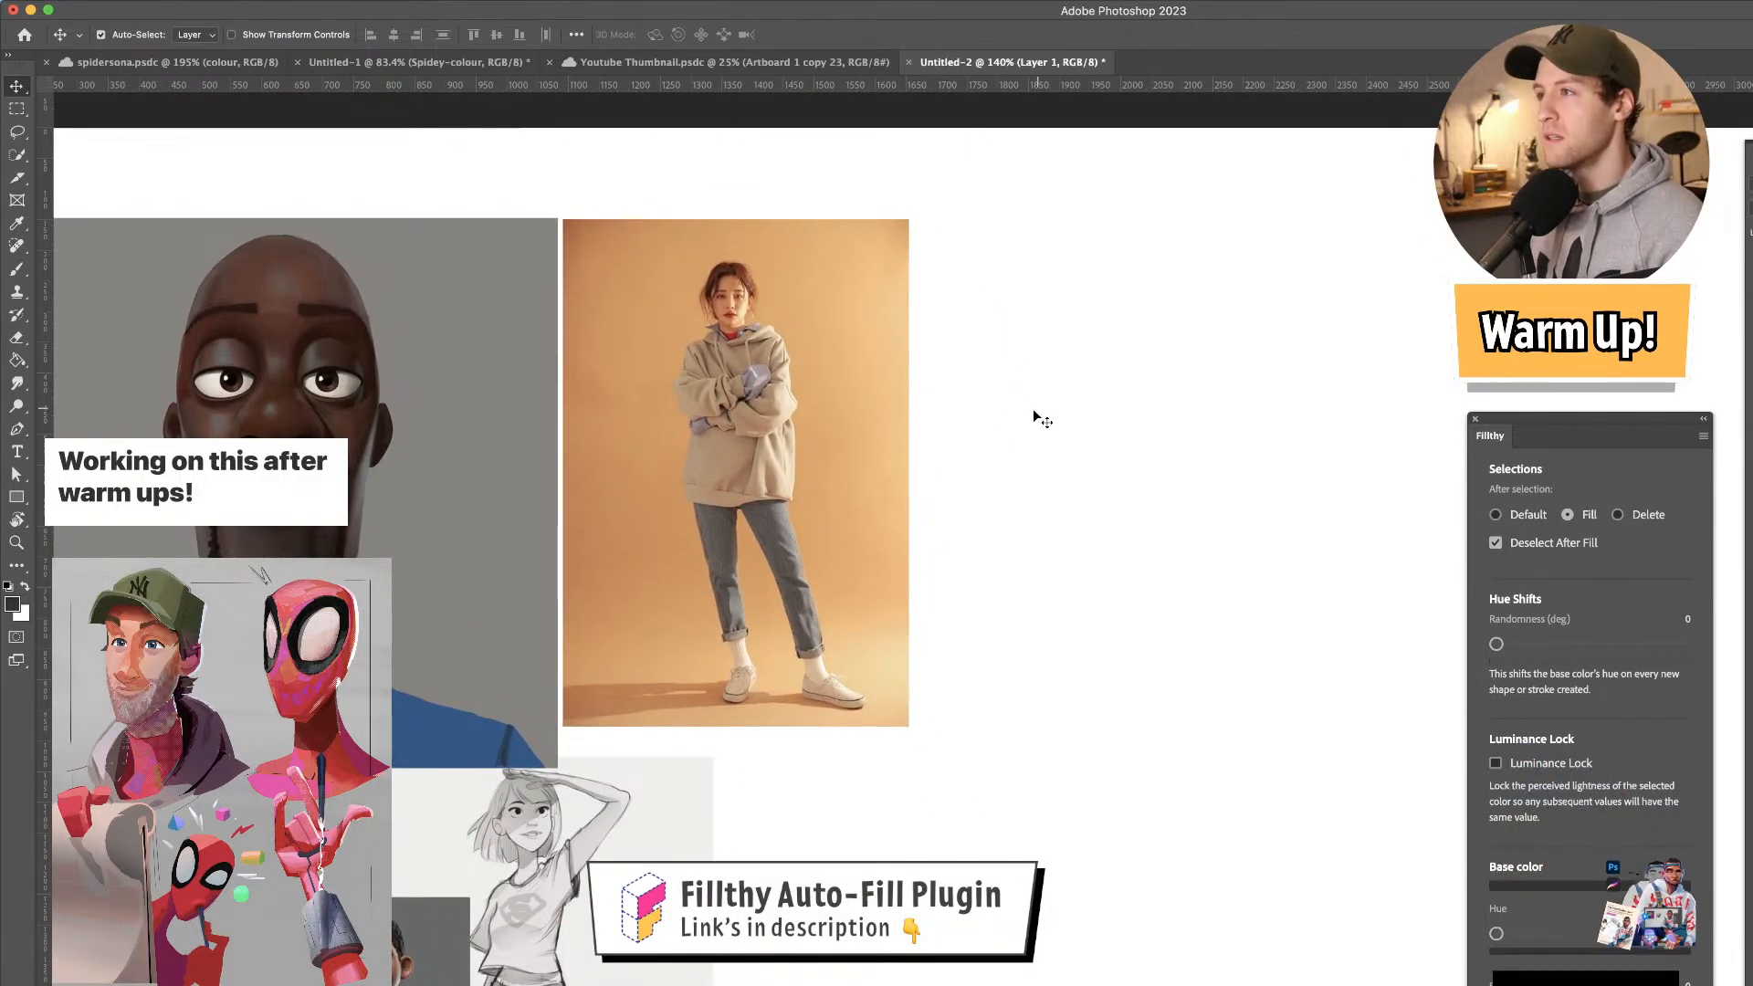
{"action": "scroll", "coordinate": [1037, 411], "scroll_direction": "left", "scroll_amount": 5}
{"action": "key", "text": "l"}
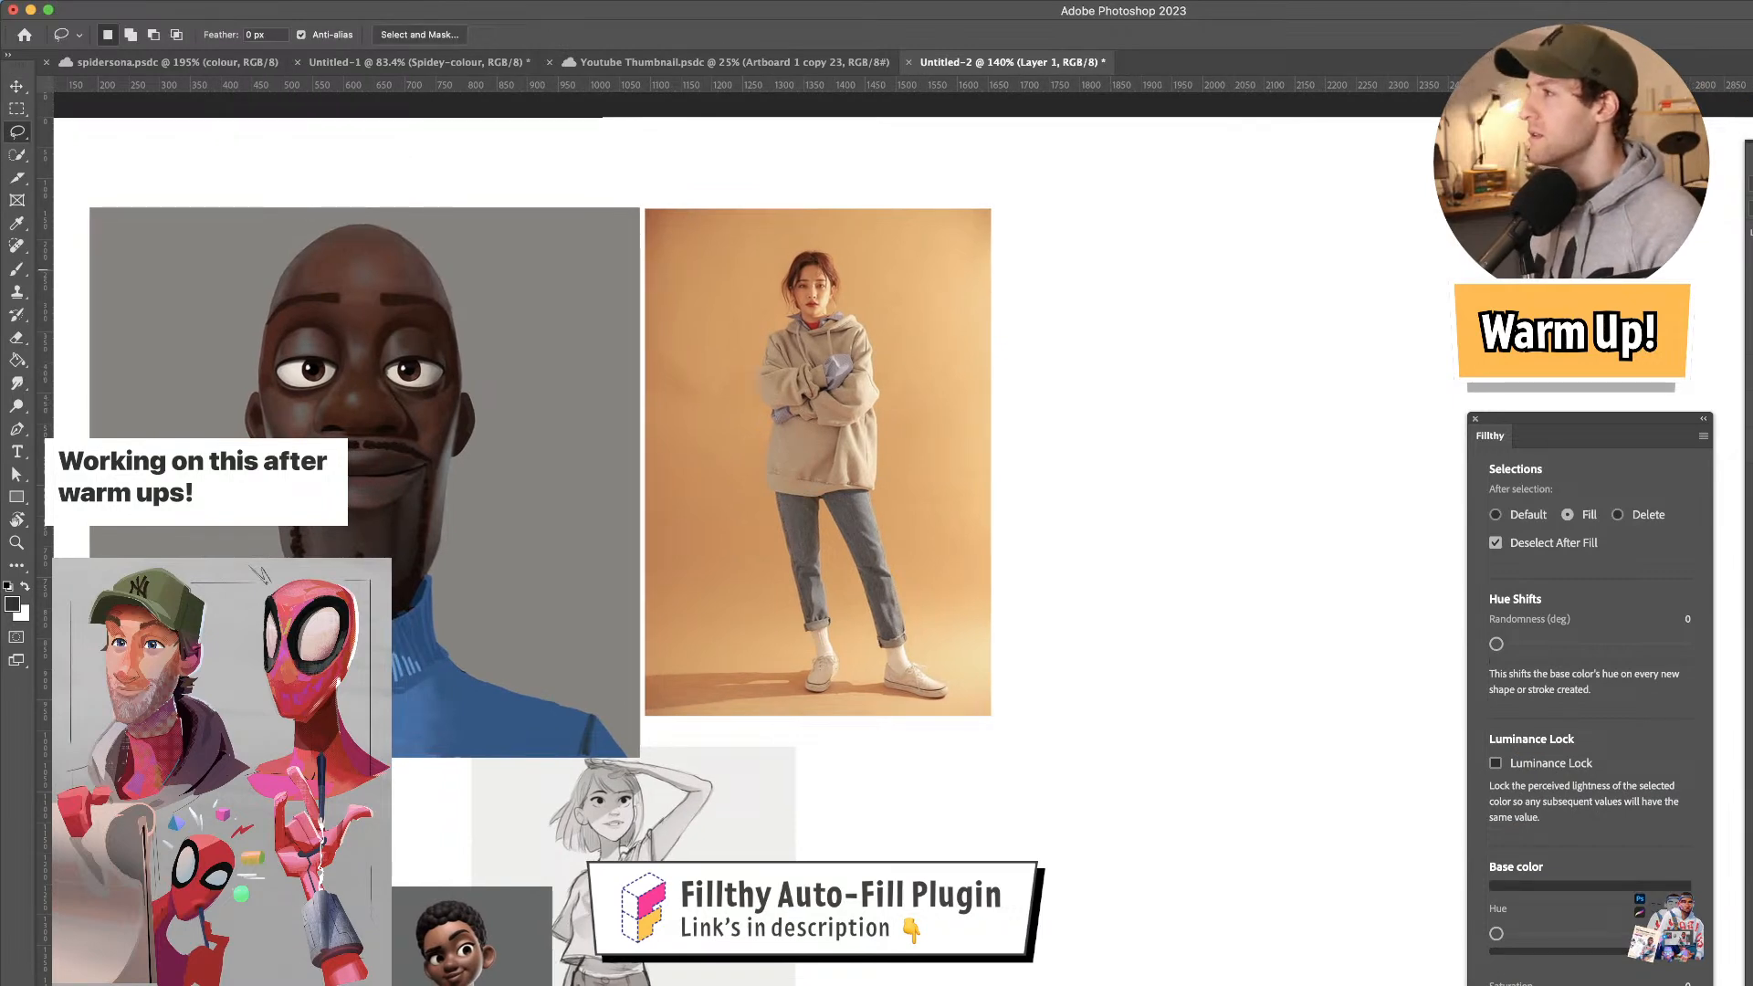
{"action": "mouse_move", "coordinate": [1057, 389]}
{"action": "left_mouse_down"}
{"action": "mouse_move", "coordinate": [1053, 429]}
{"action": "mouse_move", "coordinate": [1122, 424]}
{"action": "left_mouse_up"}
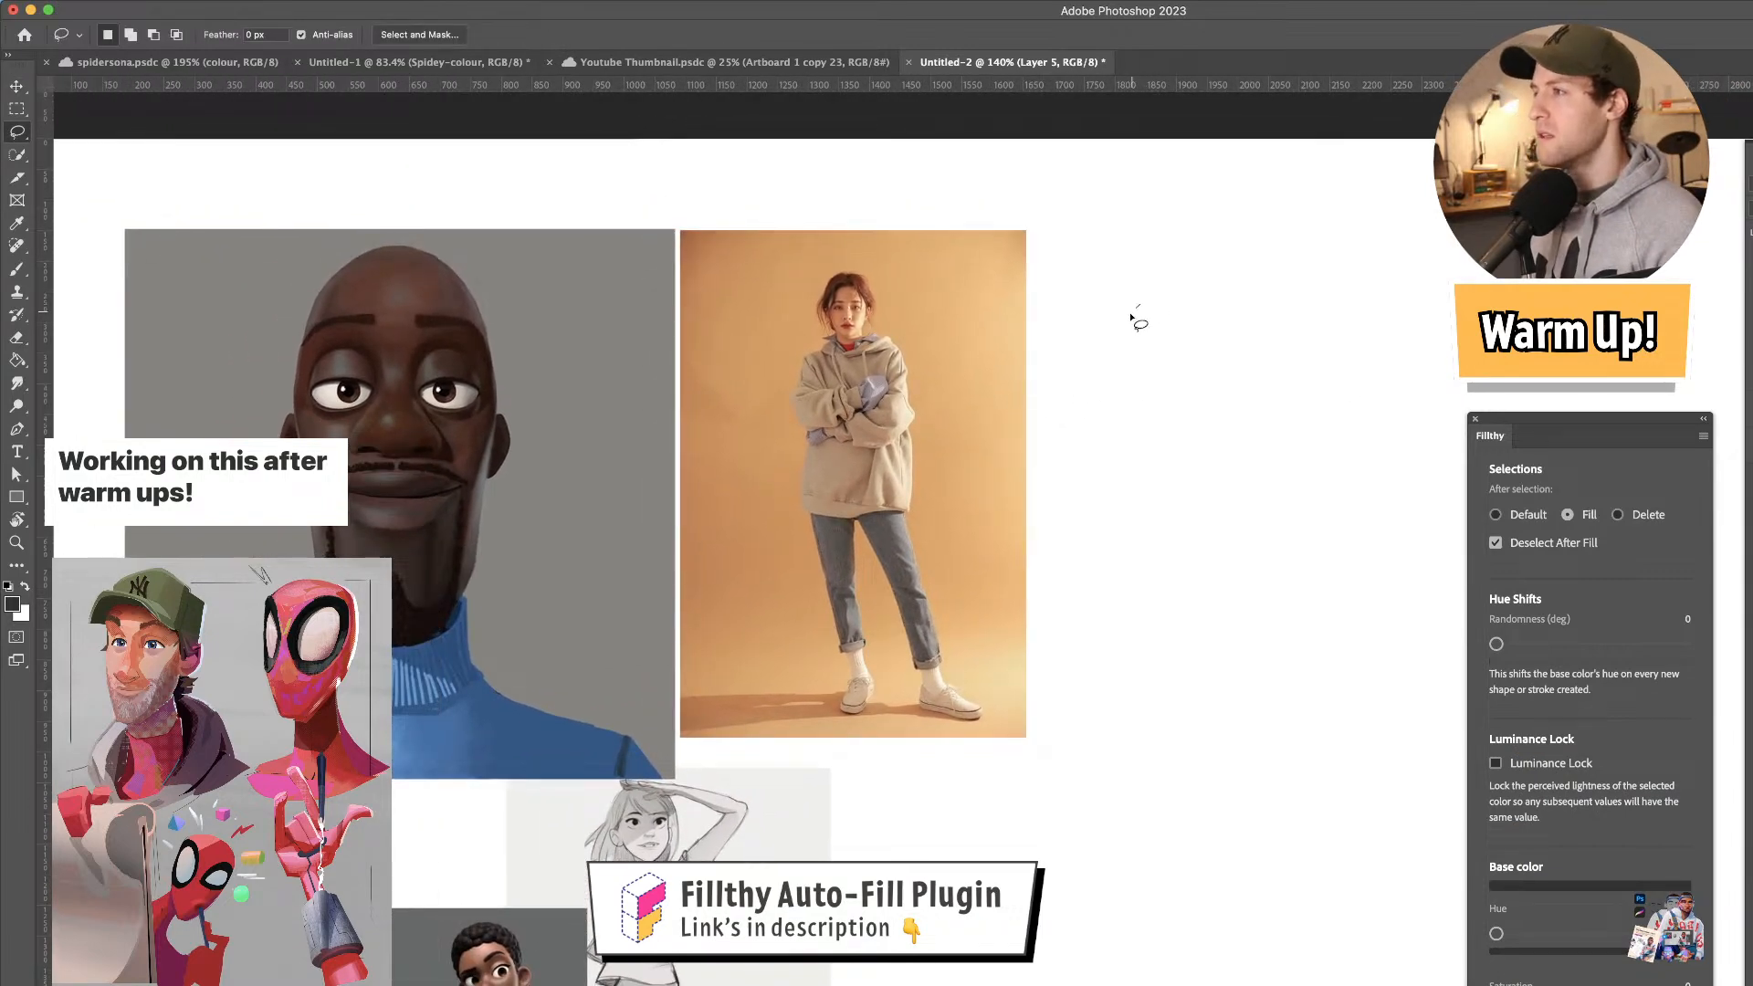
{"action": "mouse_move", "coordinate": [1168, 341]}
{"action": "left_mouse_down"}
{"action": "mouse_move", "coordinate": [1025, 365]}
{"action": "mouse_move", "coordinate": [1147, 337]}
{"action": "mouse_move", "coordinate": [1102, 377]}
{"action": "left_mouse_up"}
{"action": "key", "text": "z"}
{"action": "key", "text": "l"}
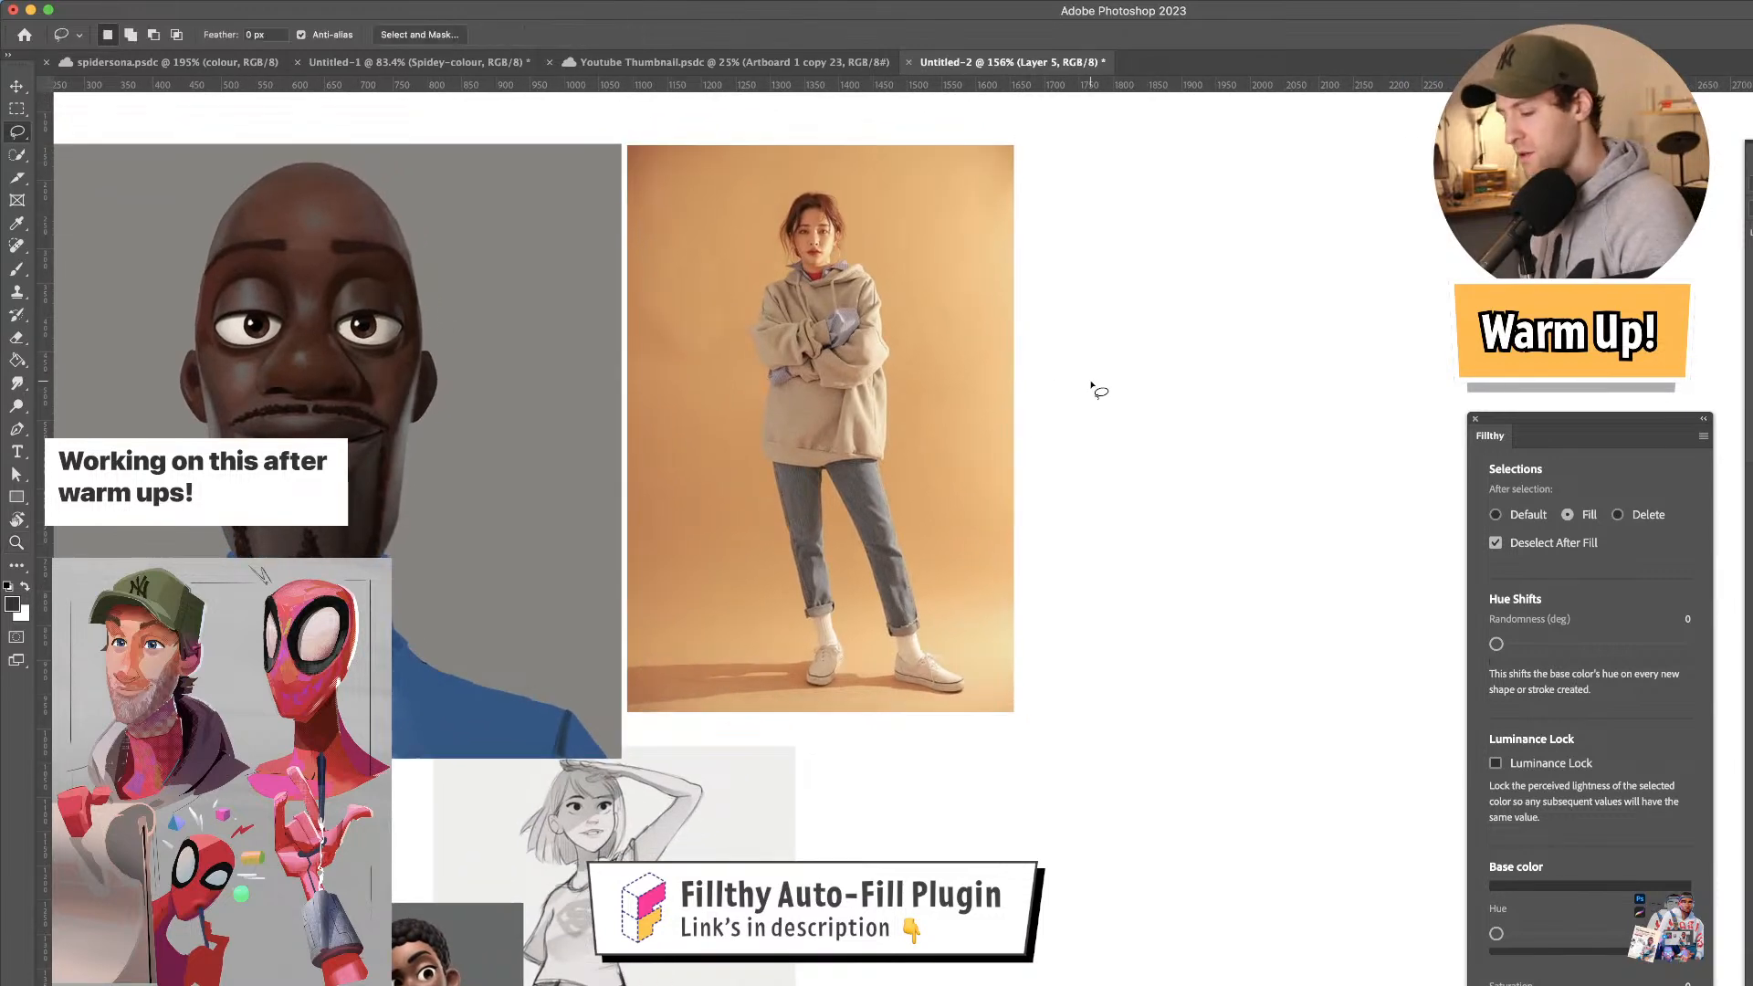
{"action": "left_click_drag", "start_coordinate": [1123, 309], "coordinate": [1185, 262]}
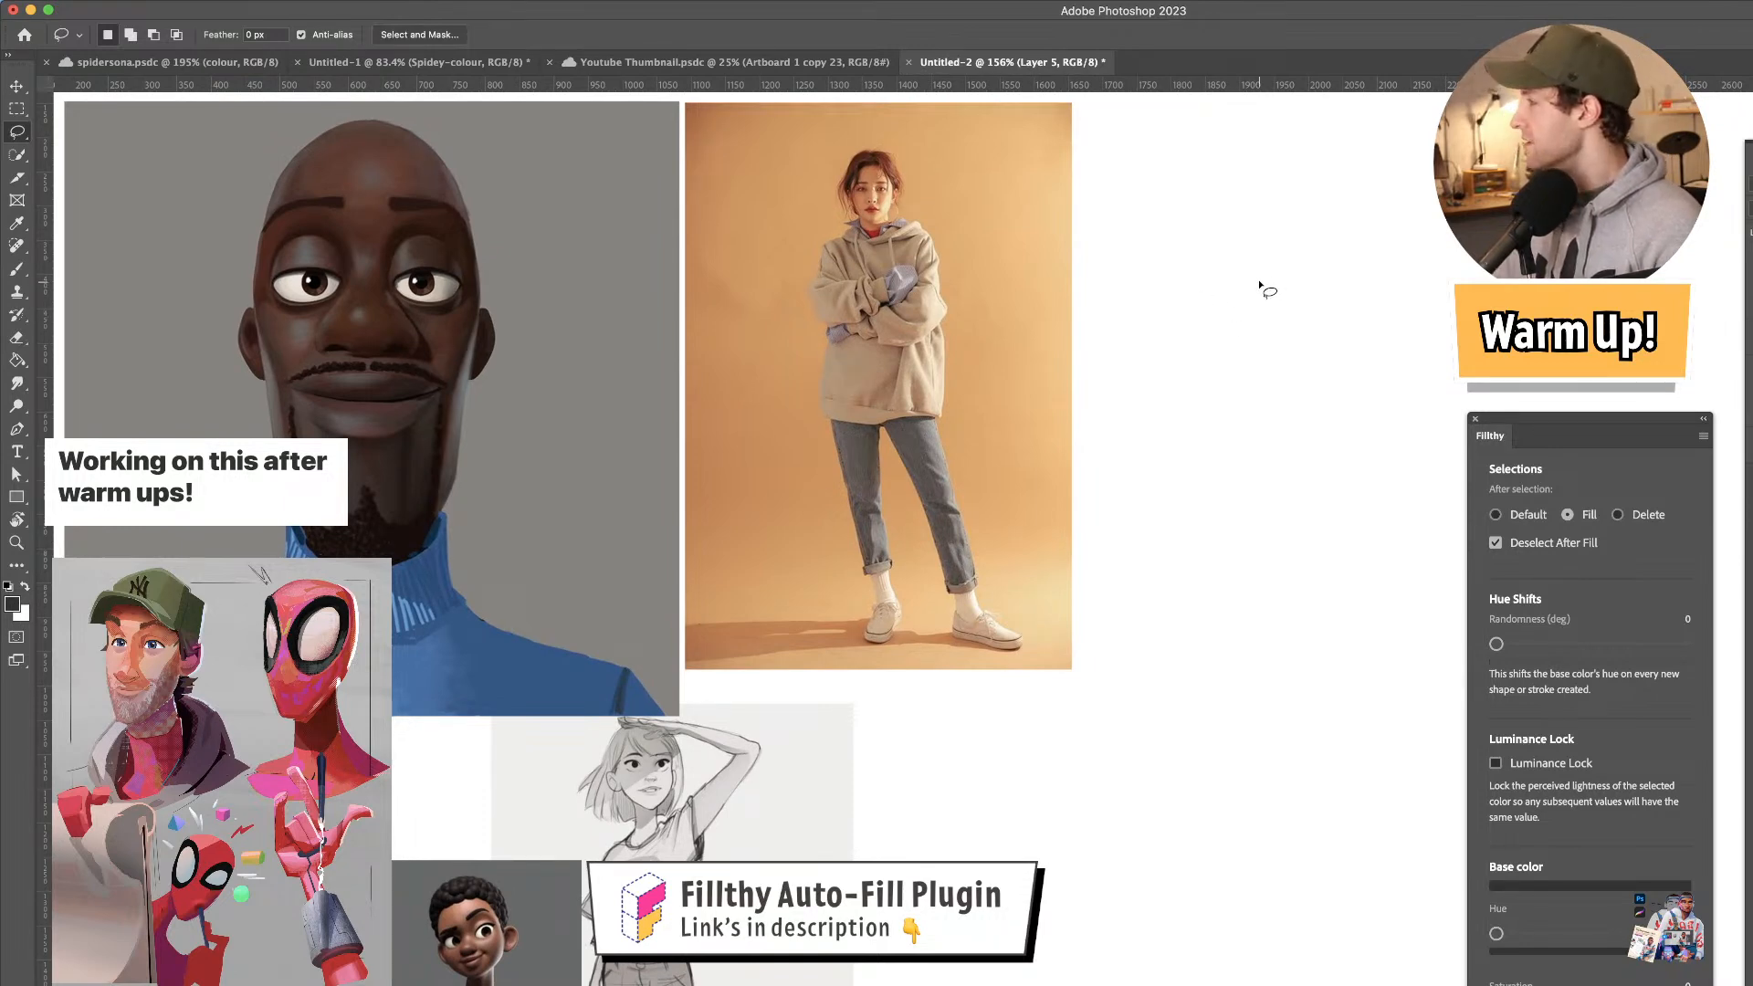
{"action": "key", "text": "super+Tab"}
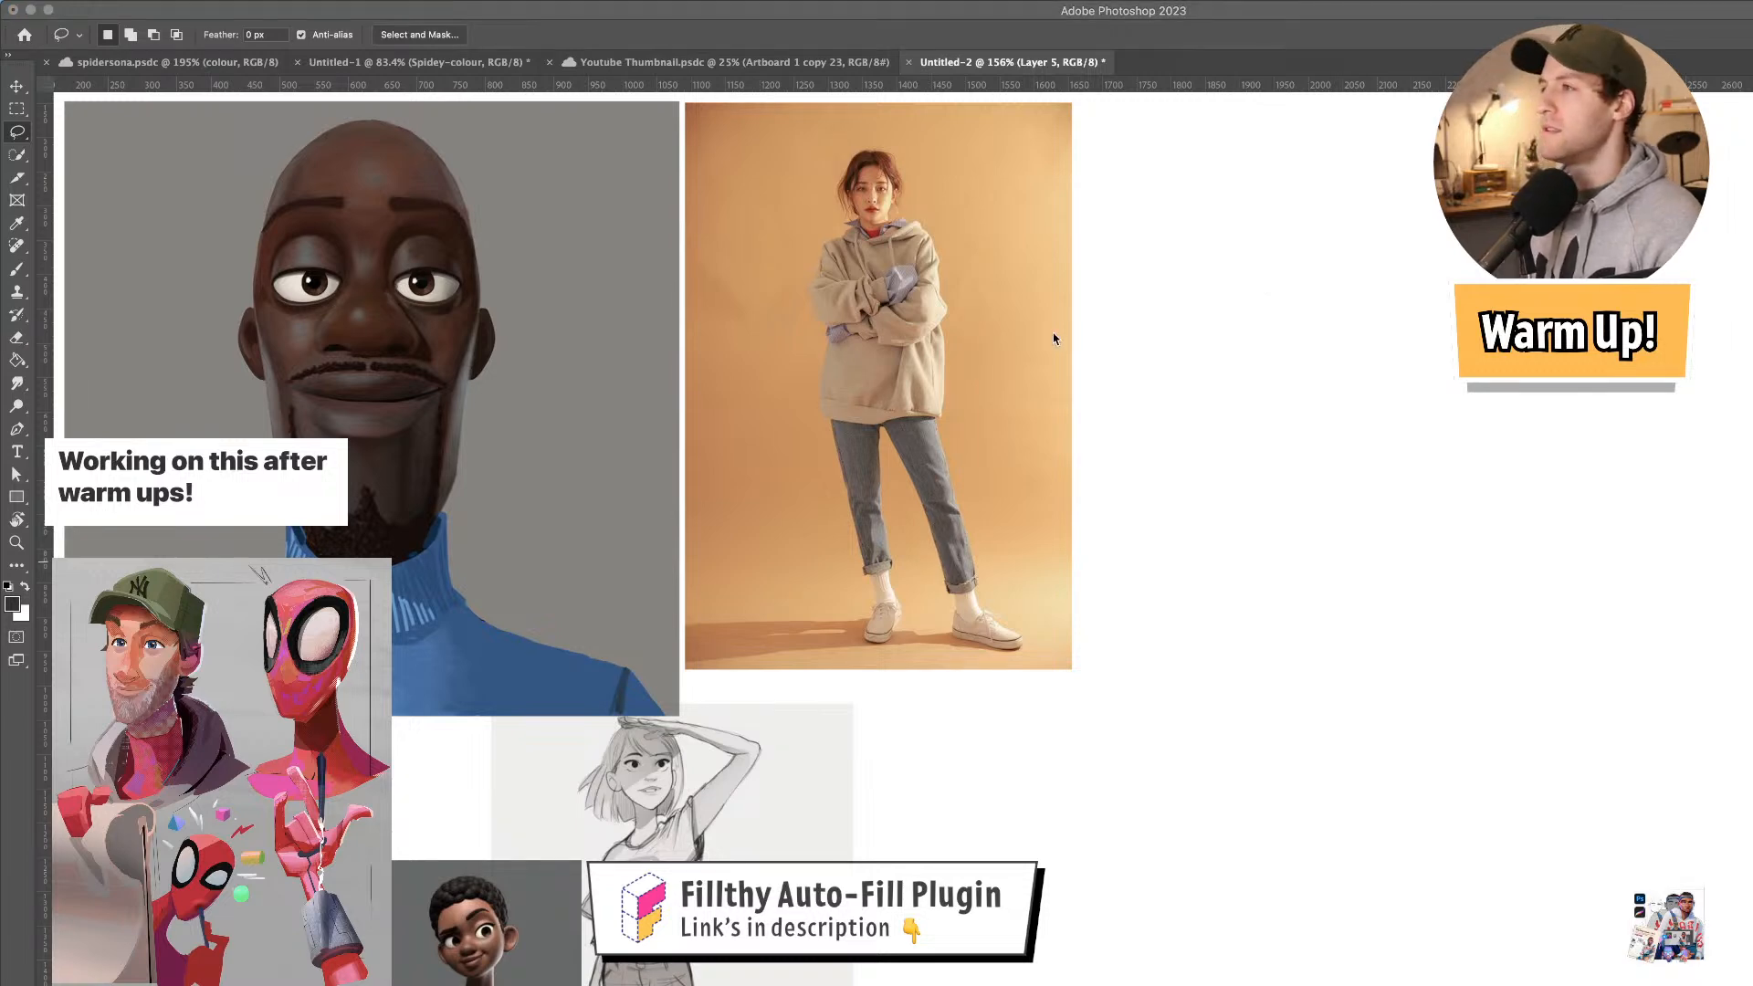
{"action": "left_click", "coordinate": [1160, 384]}
{"action": "left_click_drag", "start_coordinate": [1237, 340], "coordinate": [1252, 352]}
- Set the foreground colour to light grey a5a5a5
{"action": "left_click", "coordinate": [19, 606]}
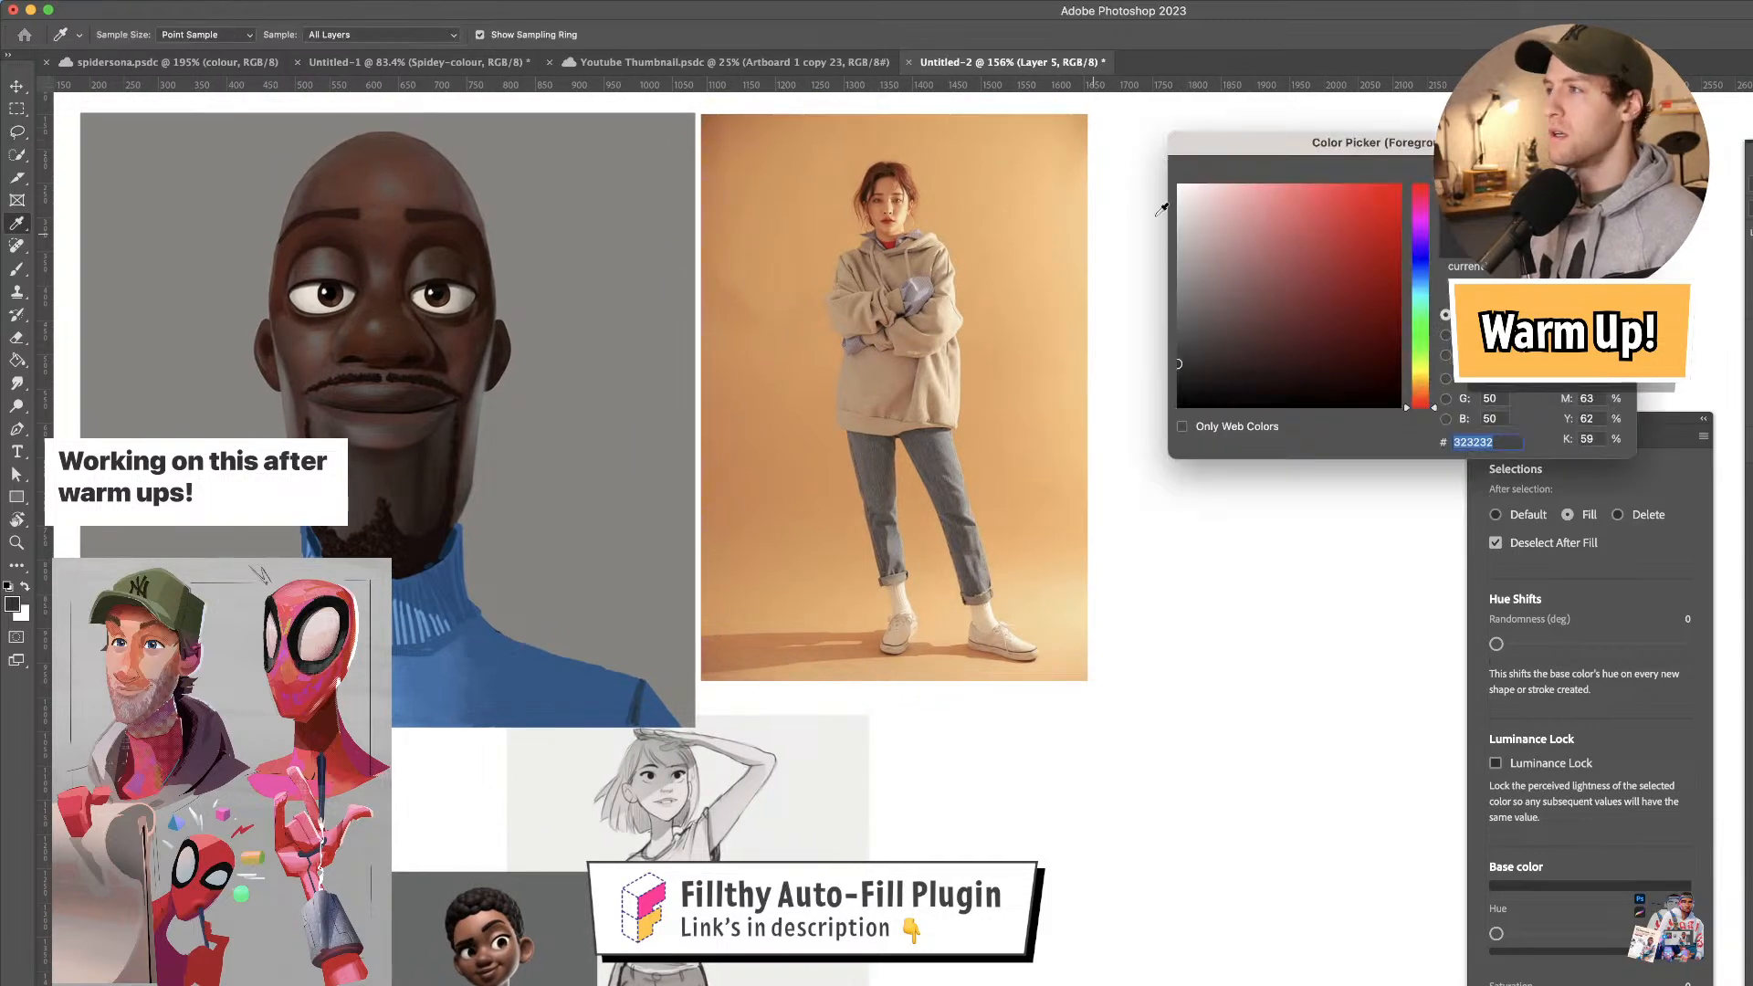
{"action": "left_click", "coordinate": [1169, 266]}
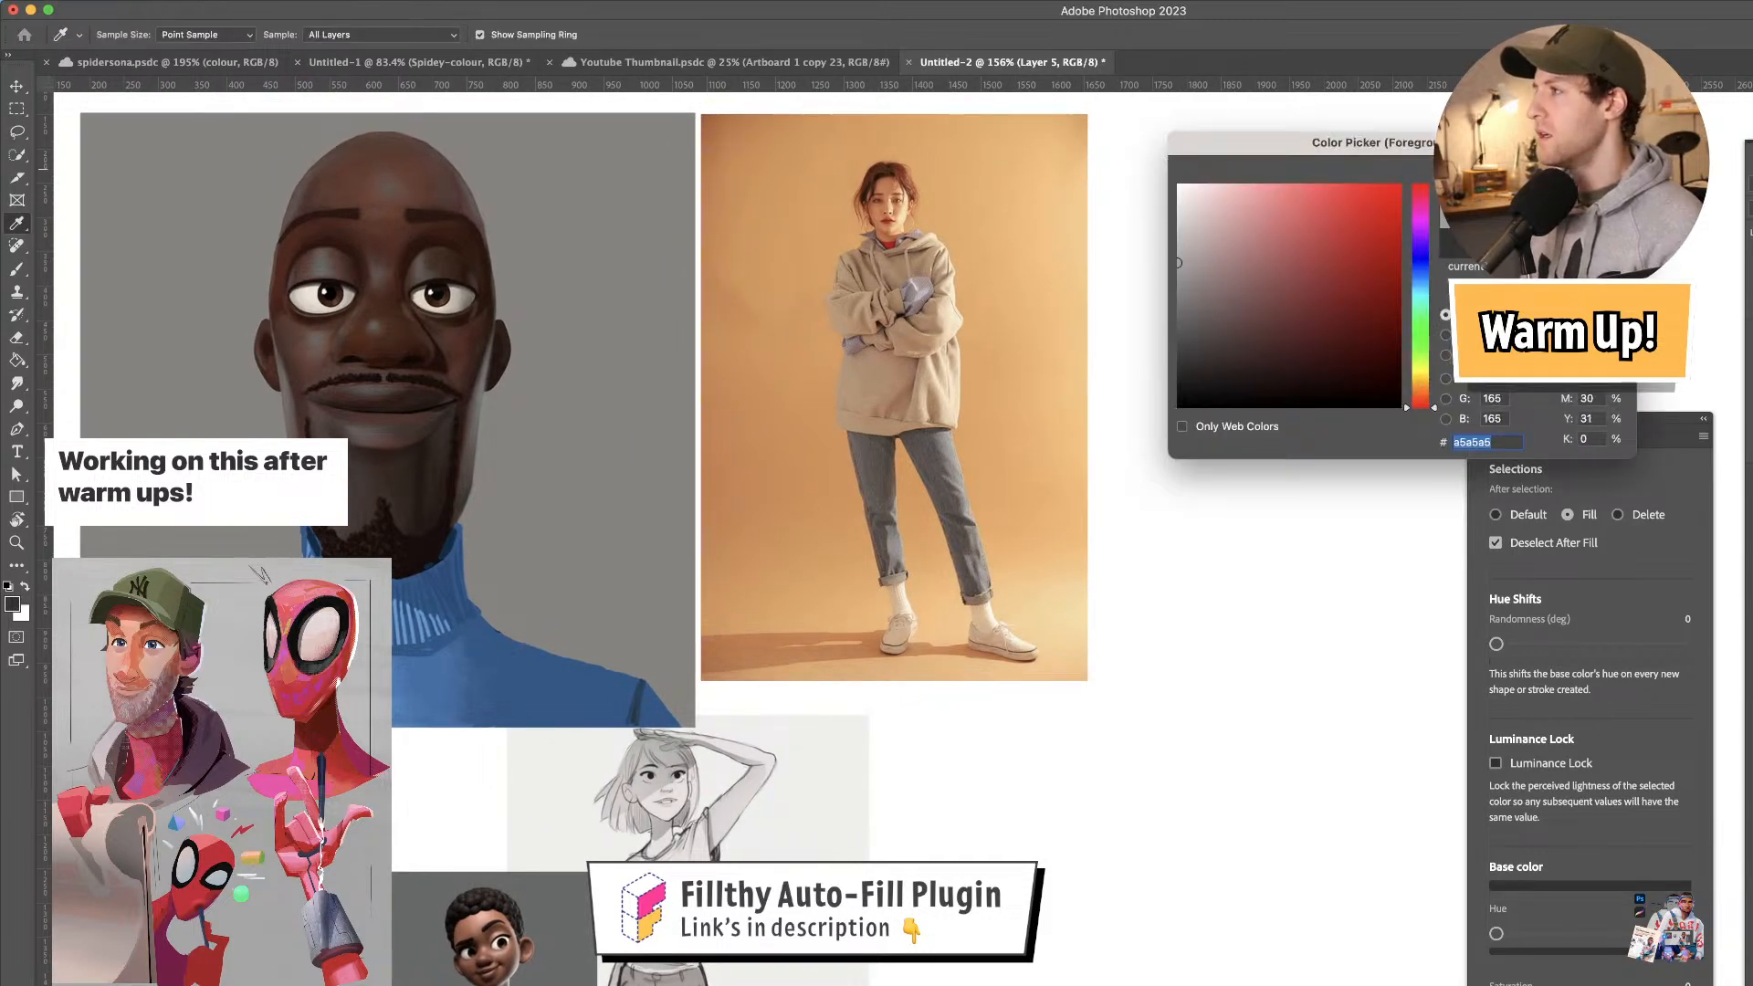
{"action": "key", "text": "Return"}
- Lasso filled grey shapes beside the hoodie photo for the figure's diamond-shaped head and its neck and tapering torso
{"action": "mouse_move", "coordinate": [1217, 262]}
{"action": "left_mouse_down"}
{"action": "mouse_move", "coordinate": [1247, 360]}
{"action": "mouse_move", "coordinate": [1181, 326]}
{"action": "mouse_move", "coordinate": [1192, 284]}
{"action": "mouse_move", "coordinate": [1169, 316]}
{"action": "mouse_move", "coordinate": [1185, 261]}
{"action": "mouse_move", "coordinate": [1165, 295]}
{"action": "mouse_move", "coordinate": [1213, 329]}
{"action": "mouse_move", "coordinate": [1178, 246]}
{"action": "left_mouse_up"}
{"action": "key", "text": "super+z"}
{"action": "key", "text": "super+z"}
{"action": "key", "text": "super+z"}
{"action": "key", "text": "super+z"}
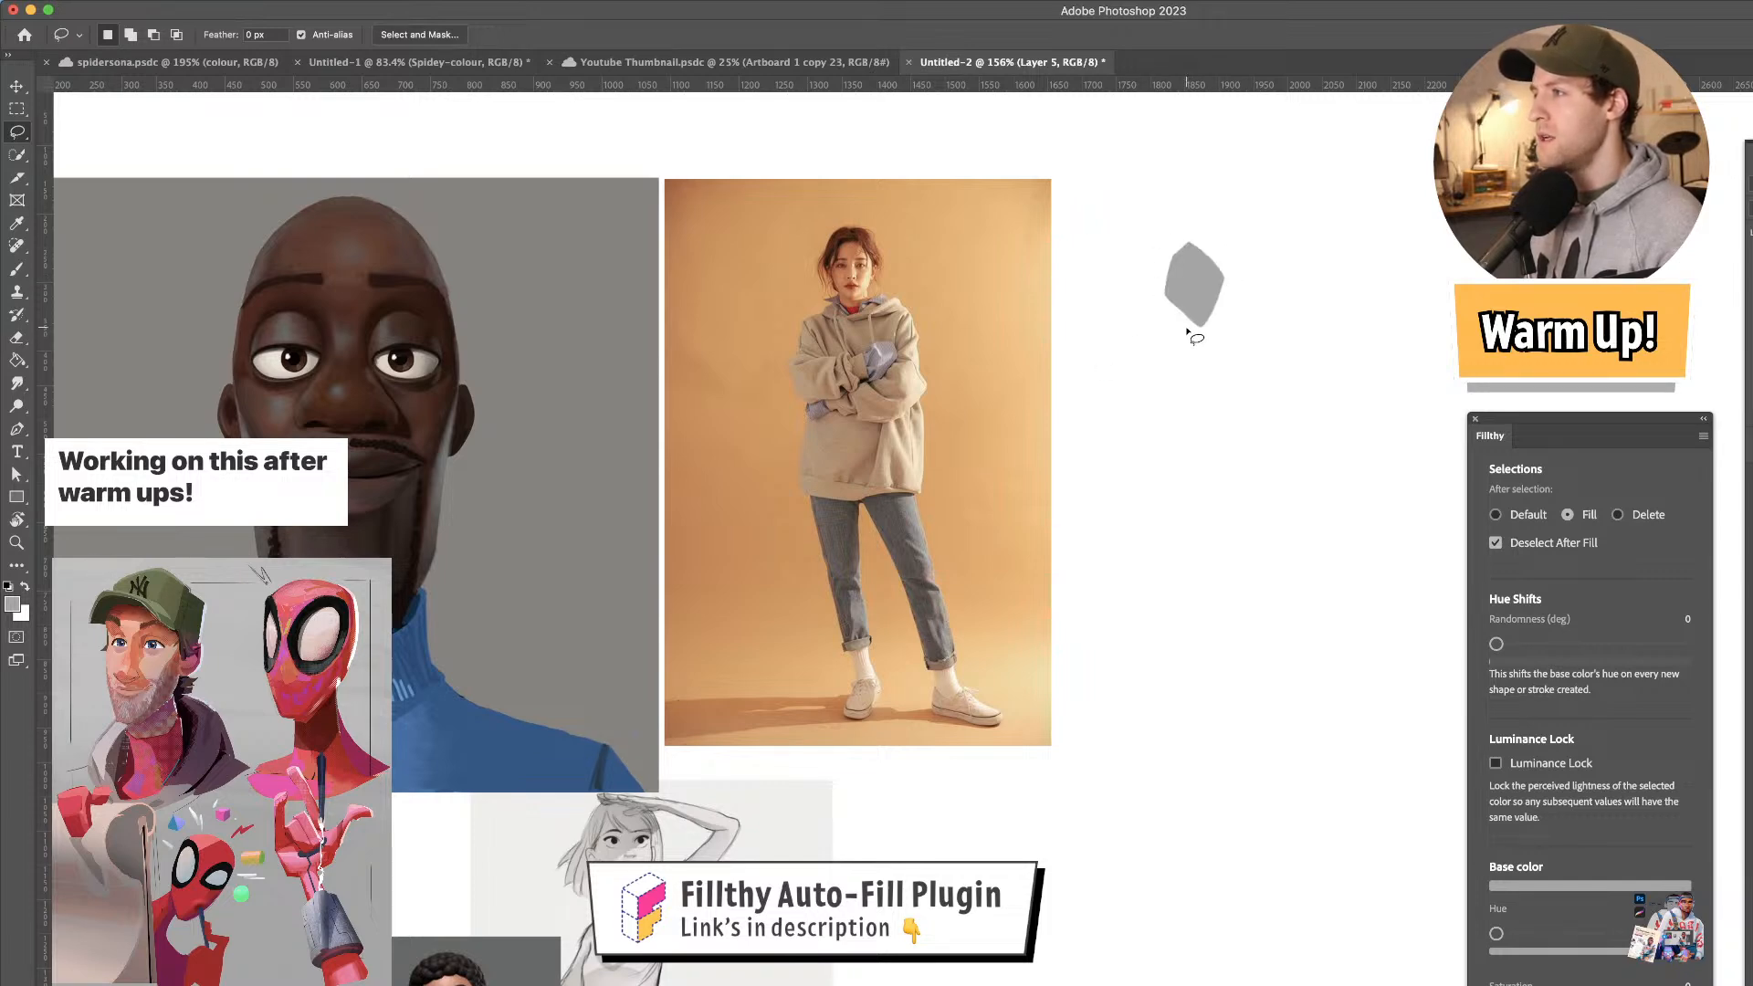
{"action": "left_click_drag", "start_coordinate": [1186, 345], "coordinate": [1119, 382]}
{"action": "mouse_move", "coordinate": [1154, 465]}
{"action": "left_mouse_down"}
{"action": "mouse_move", "coordinate": [1237, 545]}
{"action": "mouse_move", "coordinate": [1259, 365]}
{"action": "mouse_move", "coordinate": [1187, 342]}
{"action": "left_mouse_up"}
{"action": "mouse_move", "coordinate": [1229, 399]}
{"action": "left_mouse_down"}
{"action": "mouse_move", "coordinate": [1188, 410]}
{"action": "mouse_move", "coordinate": [1225, 407]}
{"action": "left_mouse_up"}
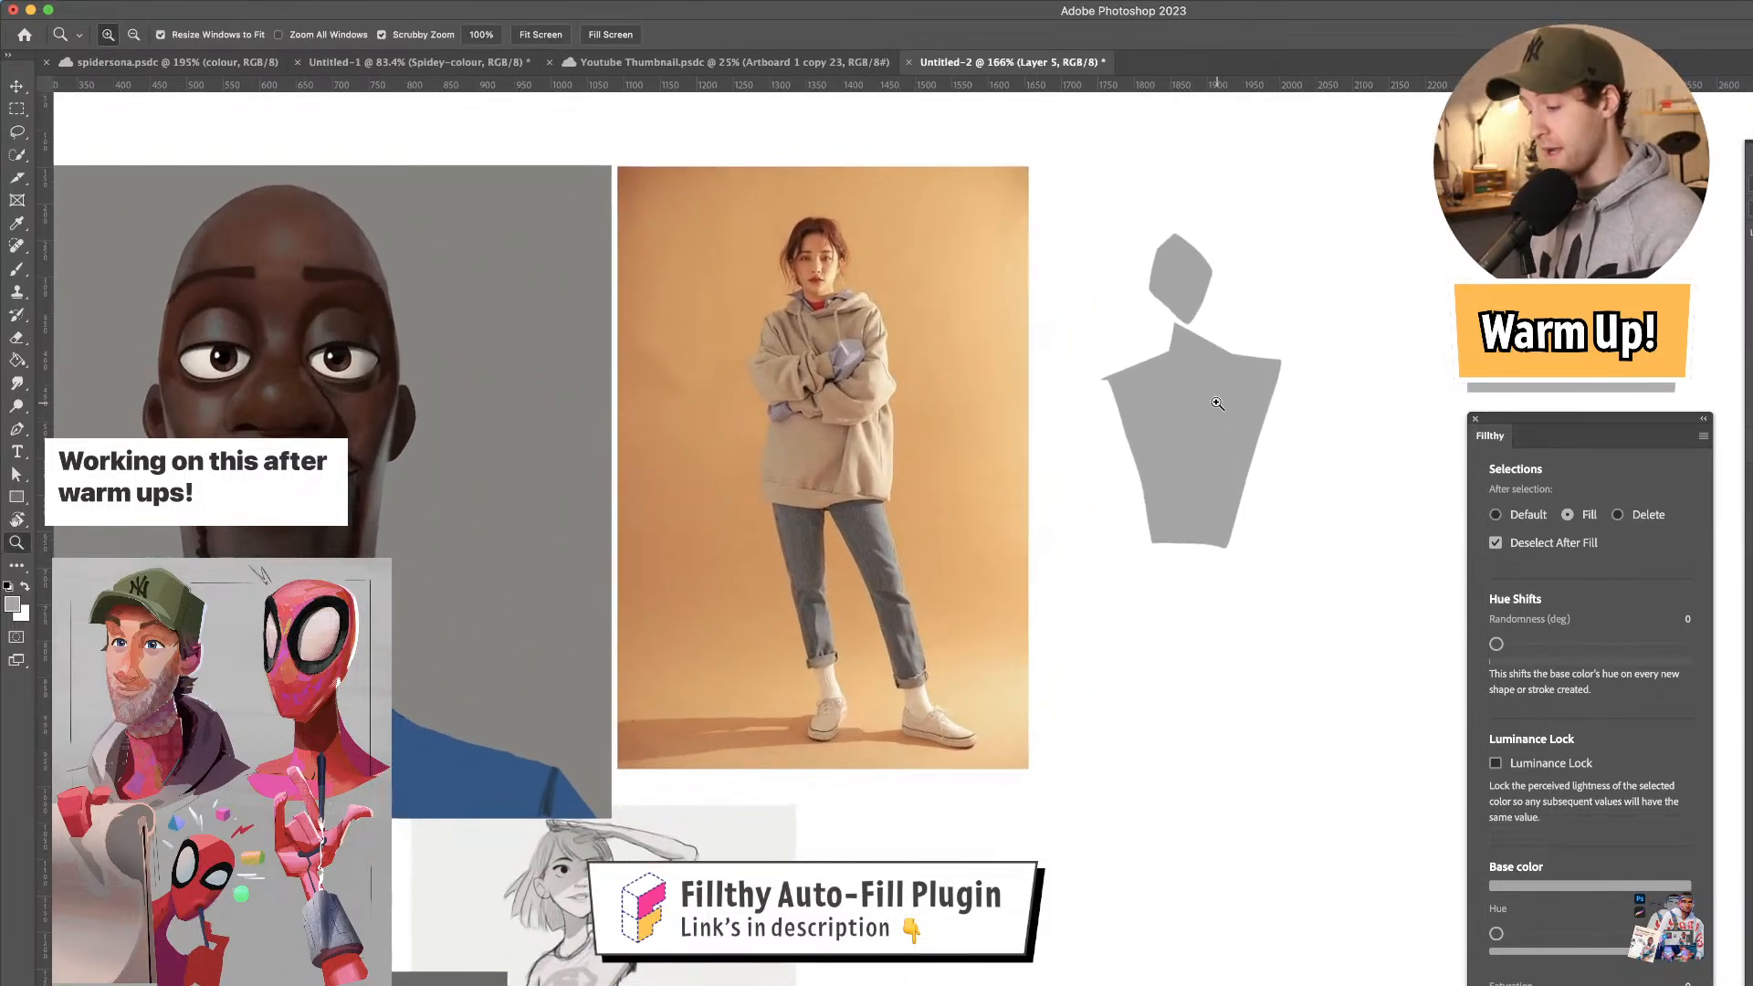
- Widen the torso with the sleeves, extend it down to the hoodie hem, join the neck to the head and broaden the face
{"action": "key", "text": "l"}
{"action": "scroll", "coordinate": [1188, 403], "scroll_direction": "down", "scroll_amount": 2}
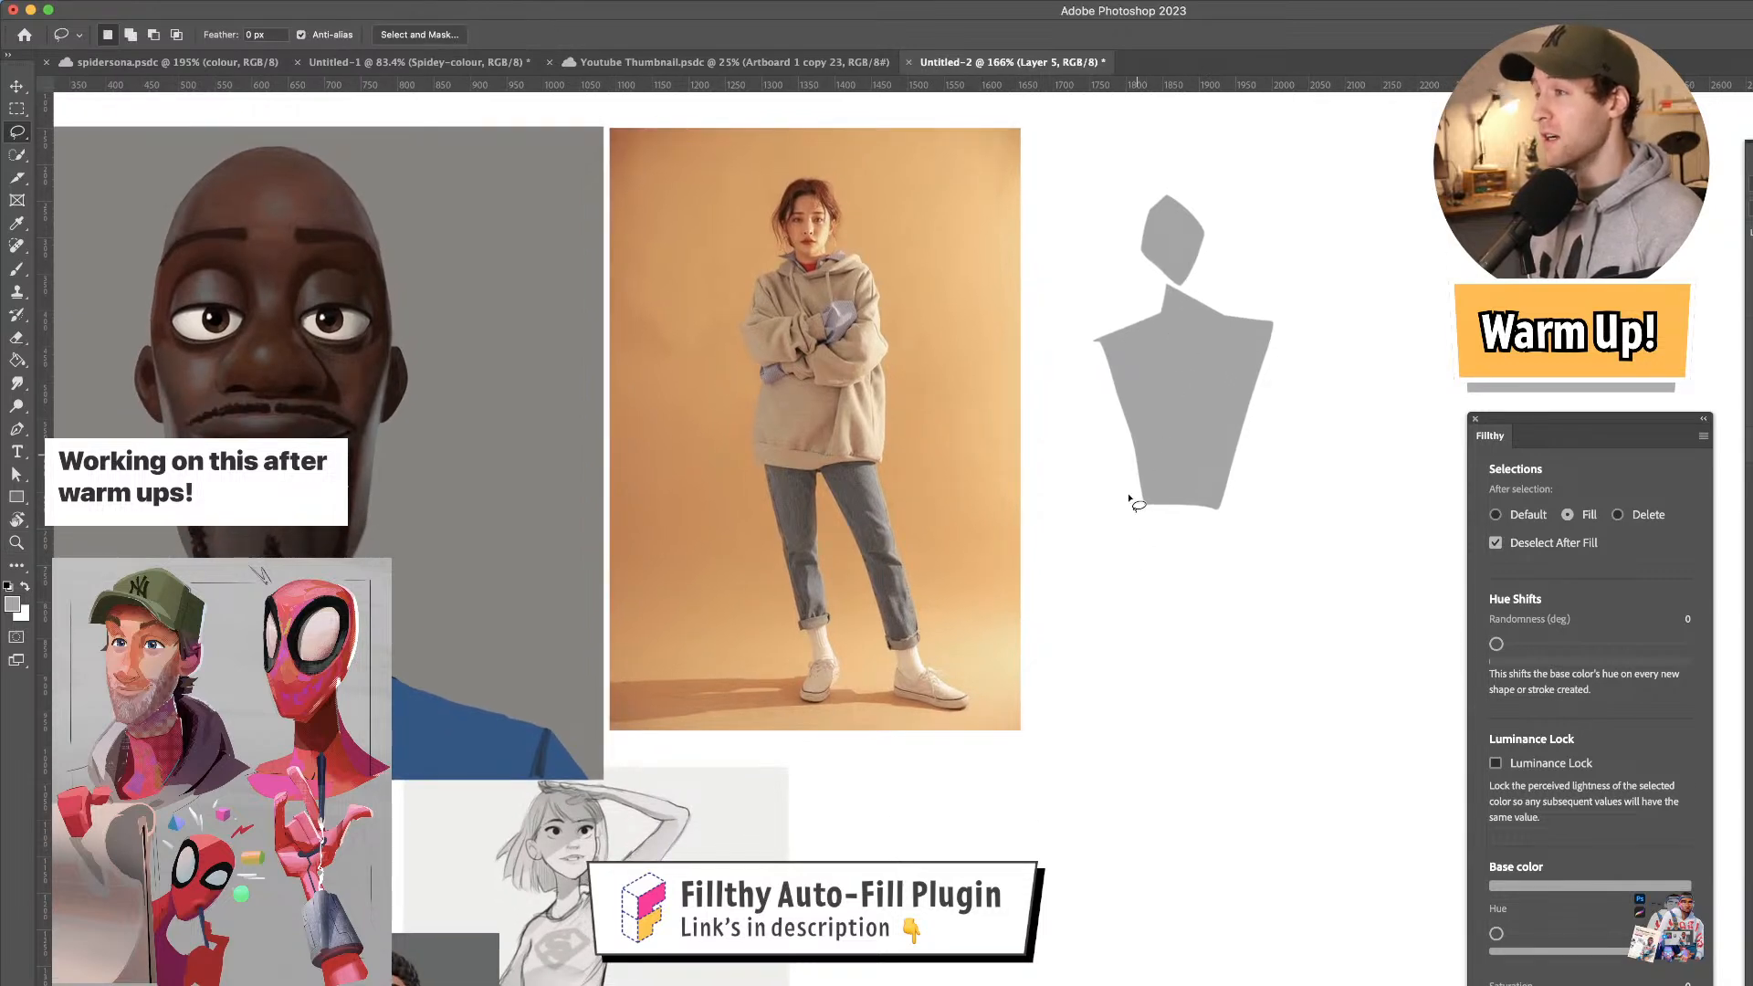
{"action": "mouse_move", "coordinate": [1134, 378]}
{"action": "left_mouse_down"}
{"action": "mouse_move", "coordinate": [1076, 596]}
{"action": "mouse_move", "coordinate": [1271, 598]}
{"action": "mouse_move", "coordinate": [1277, 469]}
{"action": "mouse_move", "coordinate": [1237, 315]}
{"action": "mouse_move", "coordinate": [1068, 361]}
{"action": "mouse_move", "coordinate": [1173, 420]}
{"action": "mouse_move", "coordinate": [1169, 402]}
{"action": "left_mouse_up"}
{"action": "mouse_move", "coordinate": [1152, 269]}
{"action": "left_mouse_down"}
{"action": "mouse_move", "coordinate": [1188, 290]}
{"action": "mouse_move", "coordinate": [1170, 335]}
{"action": "mouse_move", "coordinate": [1196, 239]}
{"action": "left_mouse_up"}
{"action": "scroll", "coordinate": [1233, 366], "scroll_direction": "up", "scroll_amount": 3}
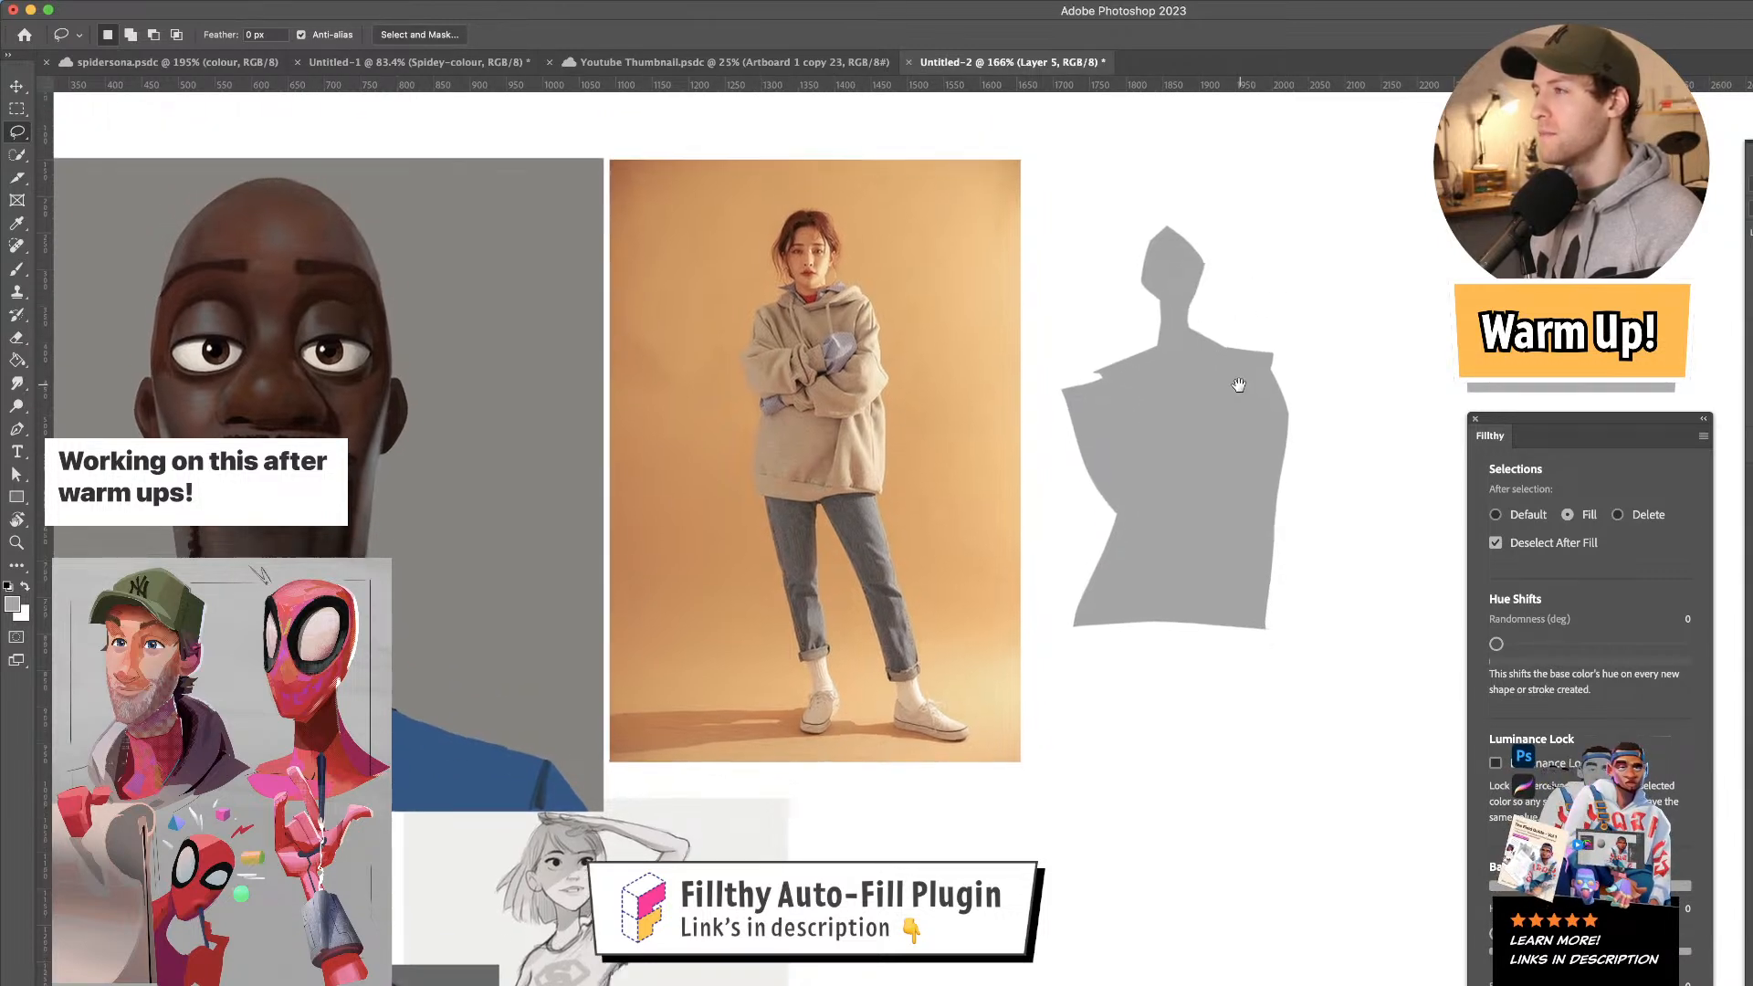
{"action": "mouse_move", "coordinate": [1174, 363]}
{"action": "left_mouse_down"}
{"action": "mouse_move", "coordinate": [1123, 273]}
{"action": "mouse_move", "coordinate": [1176, 363]}
{"action": "left_mouse_up"}
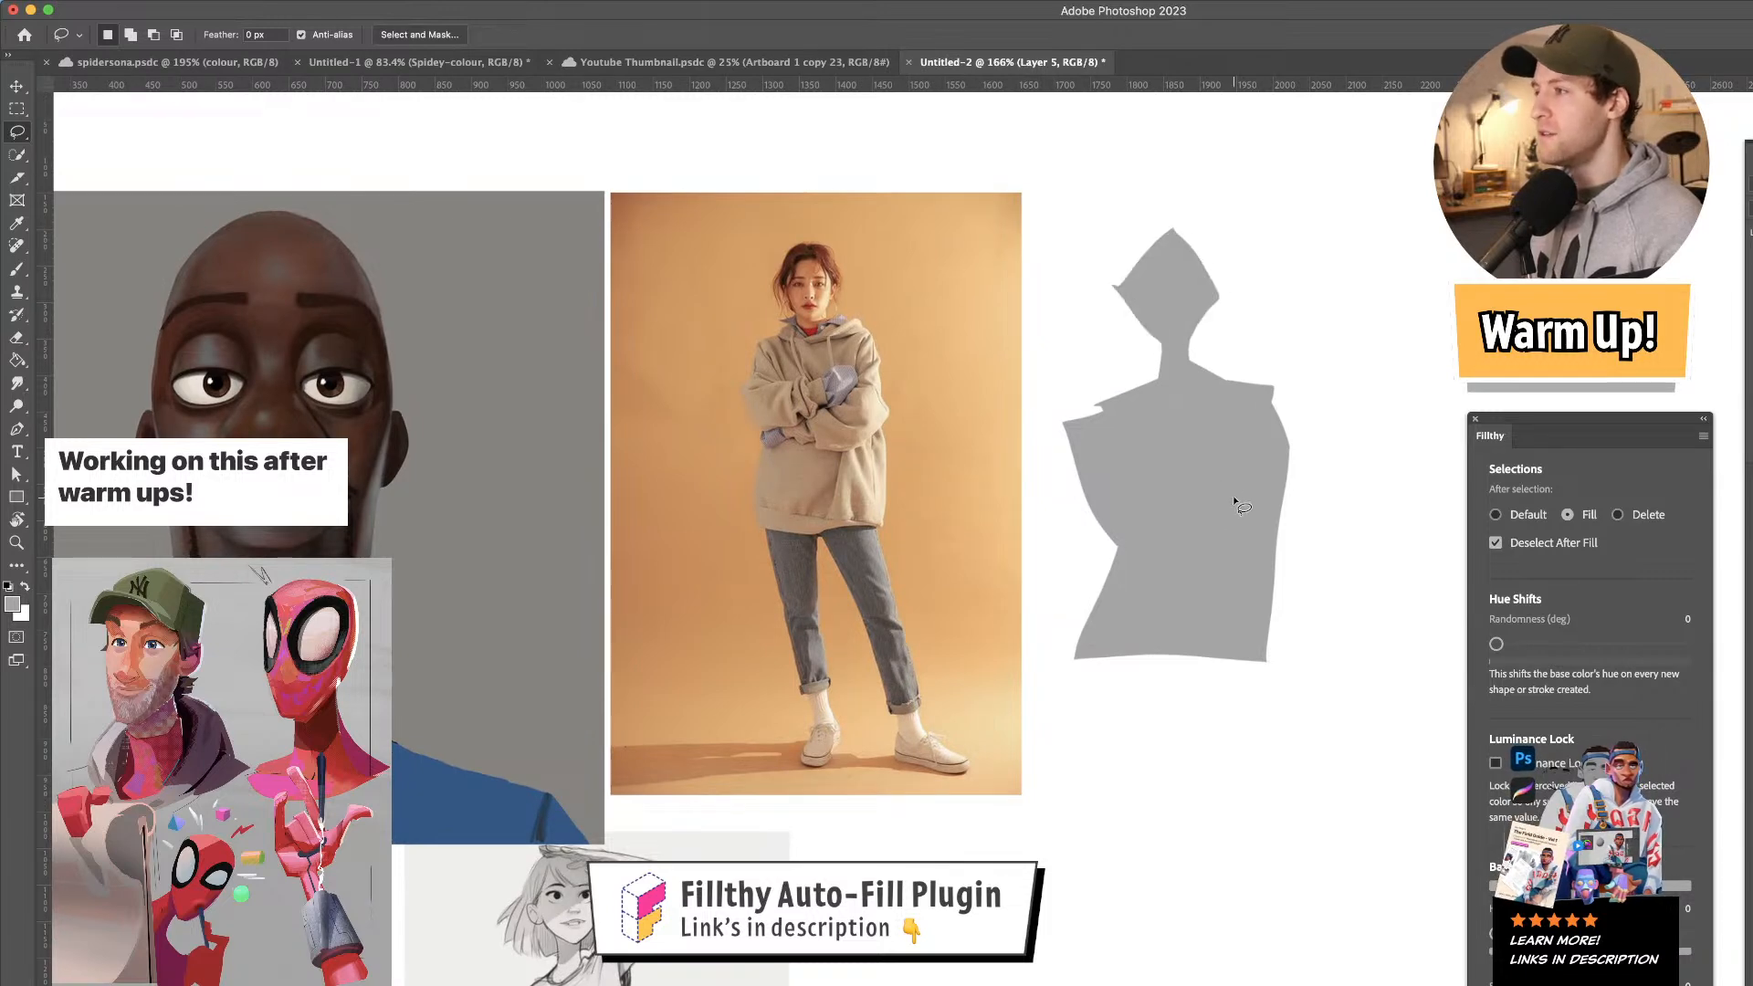
- Block in both legs and feet below the hoodie with lasso fills, following the photo's wide, leaning stance
{"action": "scroll", "coordinate": [1233, 501], "scroll_direction": "down", "scroll_amount": 4}
{"action": "mouse_move", "coordinate": [1251, 579]}
{"action": "left_mouse_down"}
{"action": "mouse_move", "coordinate": [1323, 770]}
{"action": "mouse_move", "coordinate": [1224, 556]}
{"action": "mouse_move", "coordinate": [1177, 574]}
{"action": "mouse_move", "coordinate": [1303, 849]}
{"action": "mouse_move", "coordinate": [1299, 985]}
{"action": "mouse_move", "coordinate": [1316, 796]}
{"action": "left_mouse_up"}
{"action": "key", "text": "z"}
{"action": "mouse_move", "coordinate": [1288, 722]}
{"action": "left_mouse_down"}
{"action": "mouse_move", "coordinate": [1264, 720]}
{"action": "mouse_move", "coordinate": [1286, 718]}
{"action": "mouse_move", "coordinate": [1311, 671]}
{"action": "left_mouse_up"}
{"action": "key", "text": "b"}
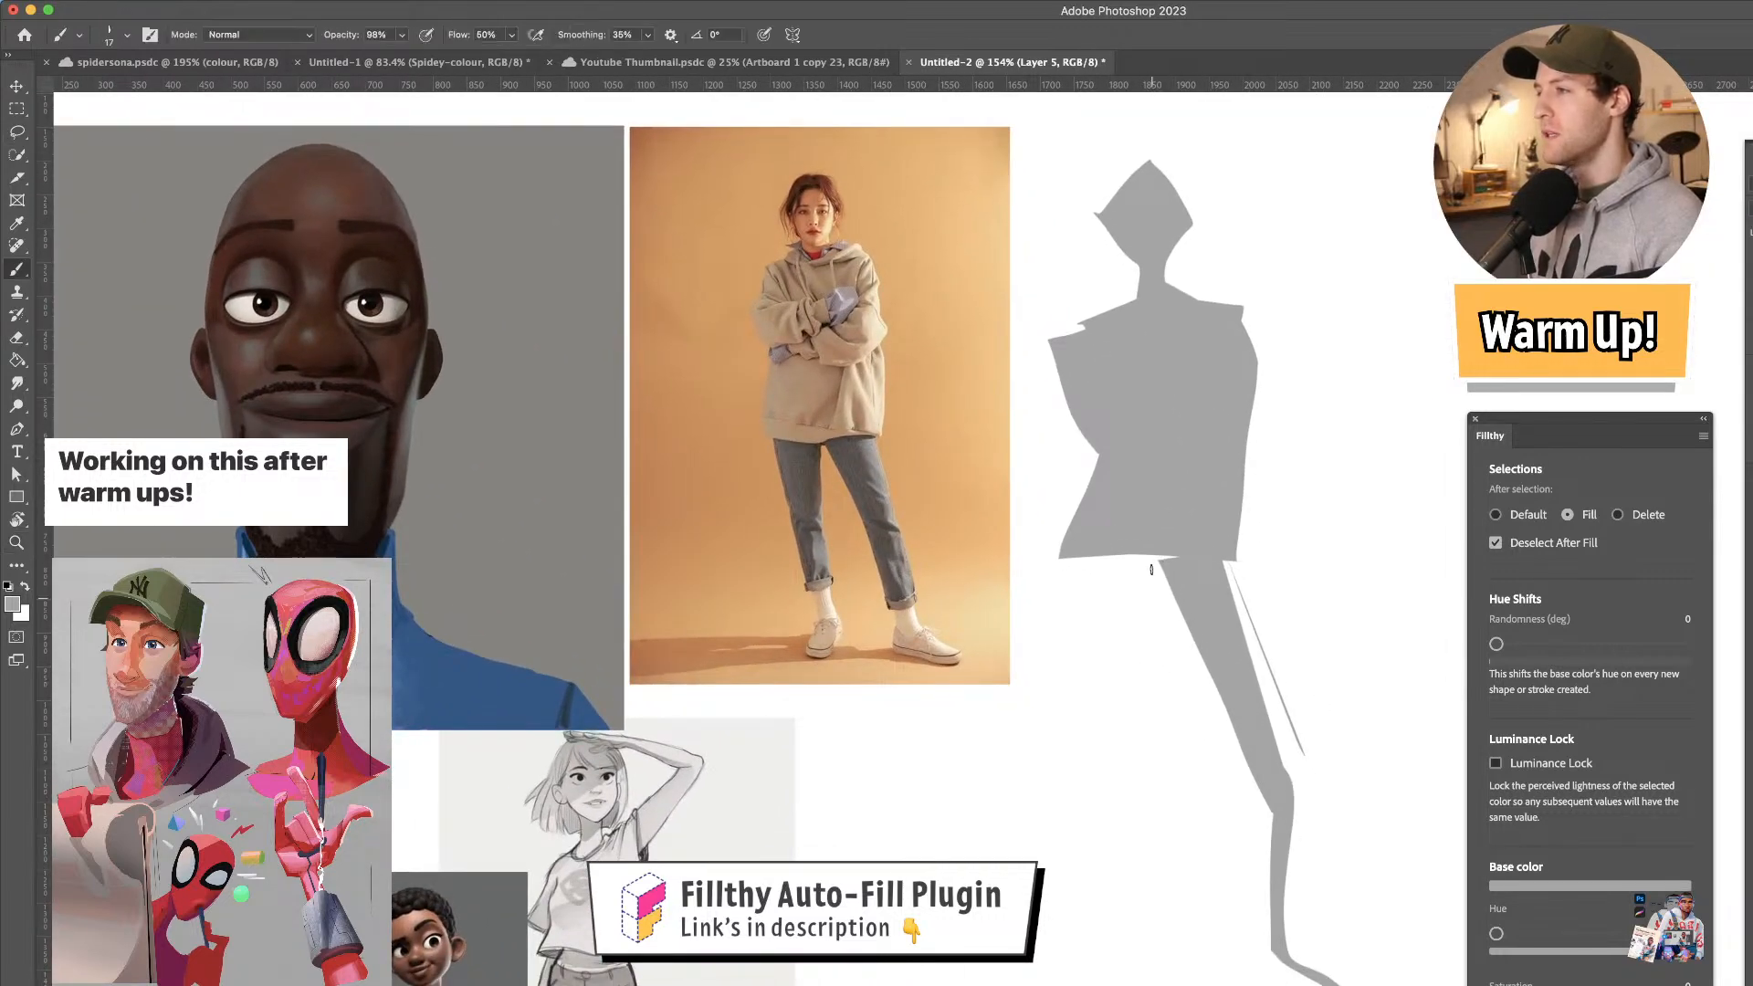
{"action": "key", "text": "l"}
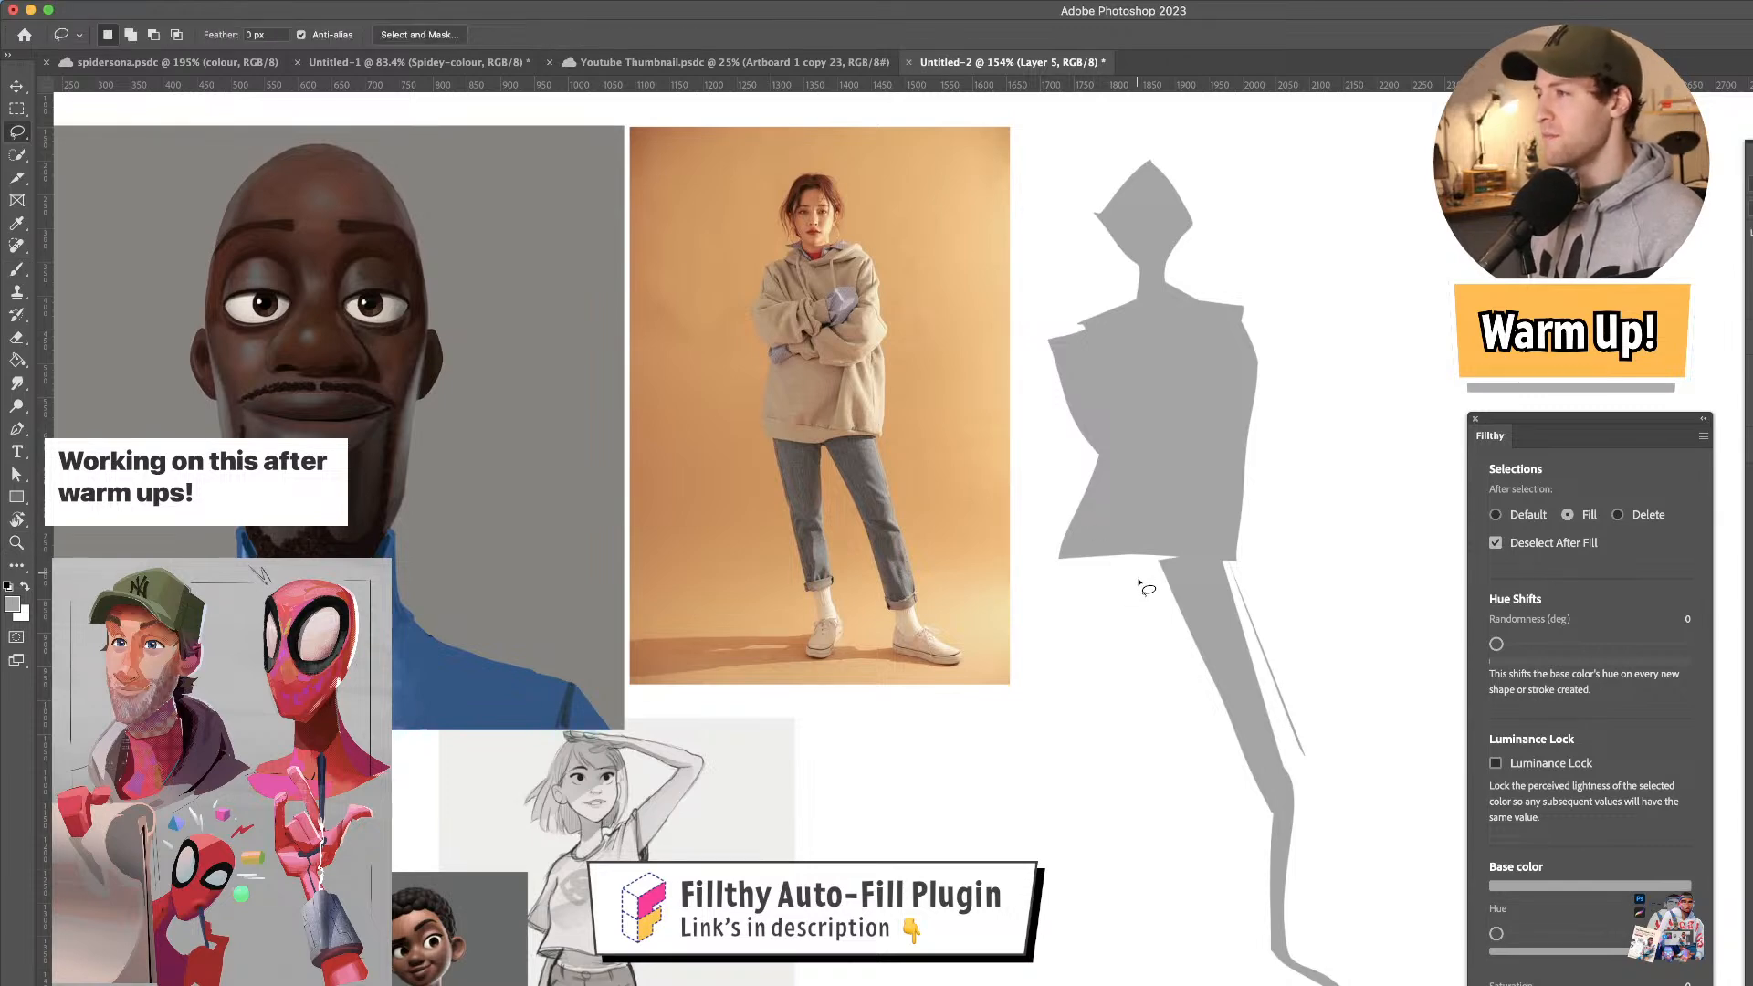
{"action": "mouse_move", "coordinate": [1145, 551]}
{"action": "left_mouse_down"}
{"action": "mouse_move", "coordinate": [1123, 728]}
{"action": "mouse_move", "coordinate": [1188, 934]}
{"action": "mouse_move", "coordinate": [1136, 982]}
{"action": "mouse_move", "coordinate": [1152, 945]}
{"action": "mouse_move", "coordinate": [1074, 559]}
{"action": "mouse_move", "coordinate": [1159, 564]}
{"action": "left_mouse_up"}
{"action": "mouse_move", "coordinate": [1233, 603]}
{"action": "left_mouse_down"}
{"action": "mouse_move", "coordinate": [1174, 599]}
{"action": "mouse_move", "coordinate": [1244, 587]}
{"action": "mouse_move", "coordinate": [1213, 626]}
{"action": "mouse_move", "coordinate": [1243, 625]}
{"action": "mouse_move", "coordinate": [1190, 517]}
{"action": "left_mouse_up"}
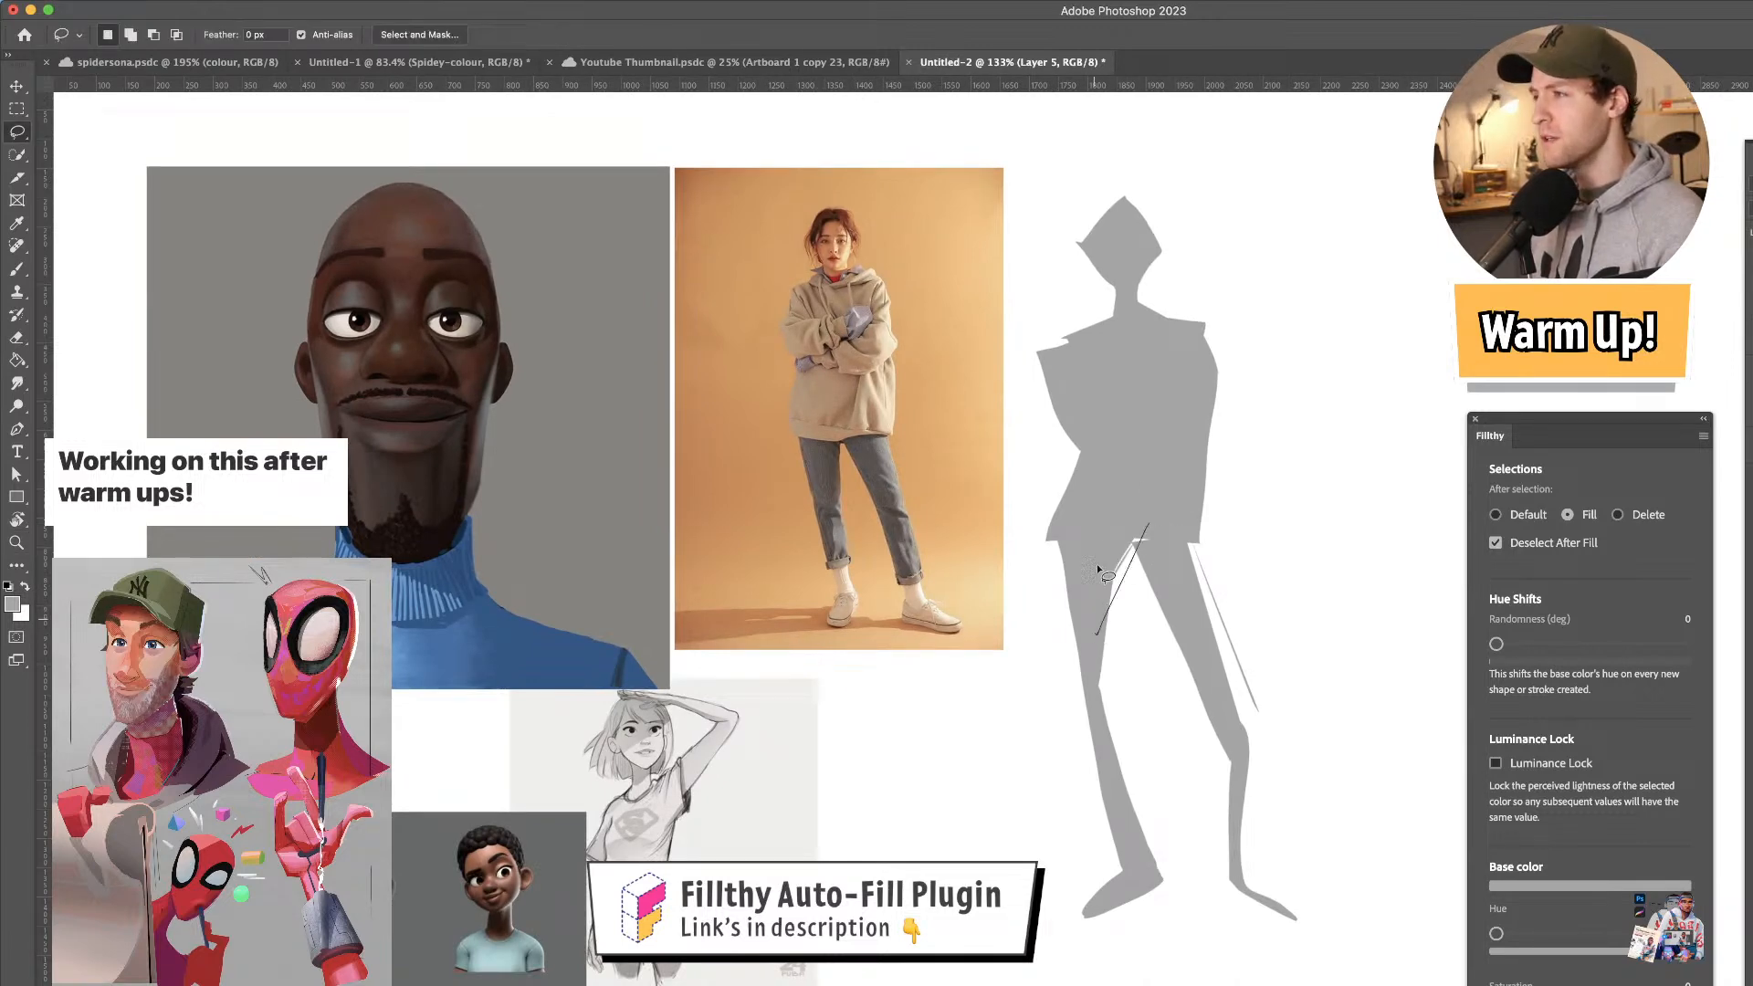
- Refine the silhouette with fills at the crotch and inner thighs, a lower hoodie hem at the hip and the outer sleeve edge
{"action": "left_click_drag", "start_coordinate": [1096, 598], "coordinate": [1119, 557]}
{"action": "scroll", "coordinate": [1158, 493], "scroll_direction": "down", "scroll_amount": 2}
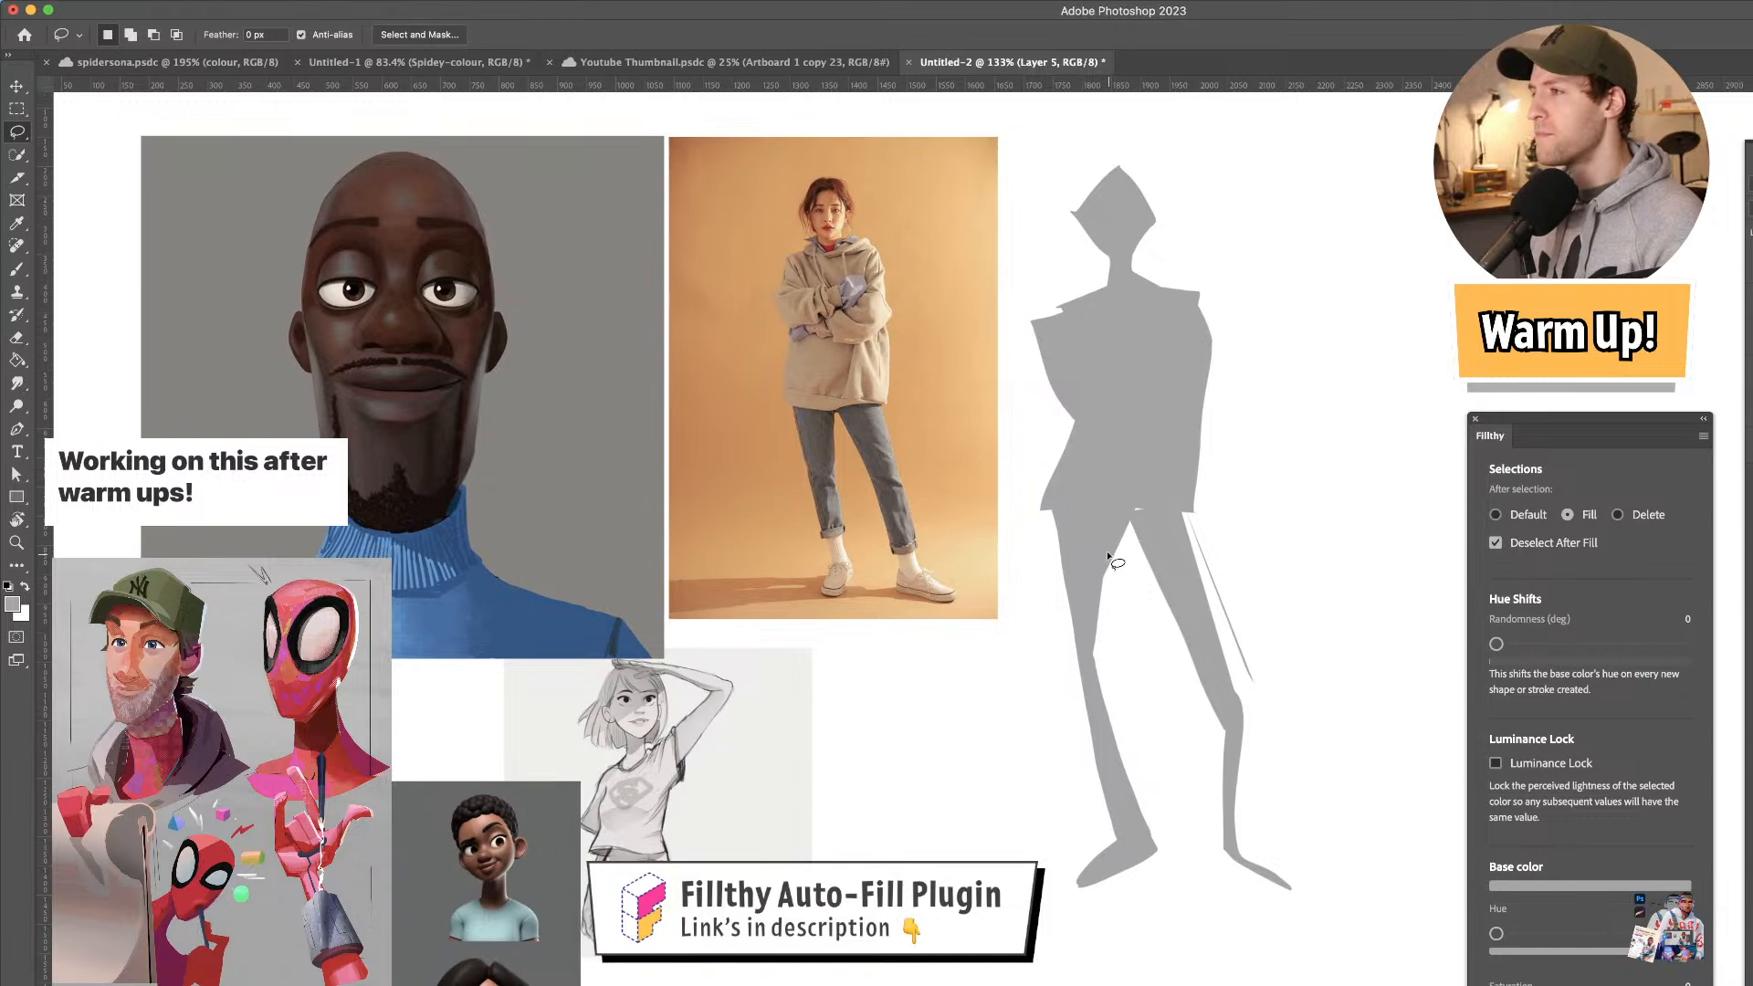
{"action": "left_click_drag", "start_coordinate": [1132, 548], "coordinate": [1196, 671]}
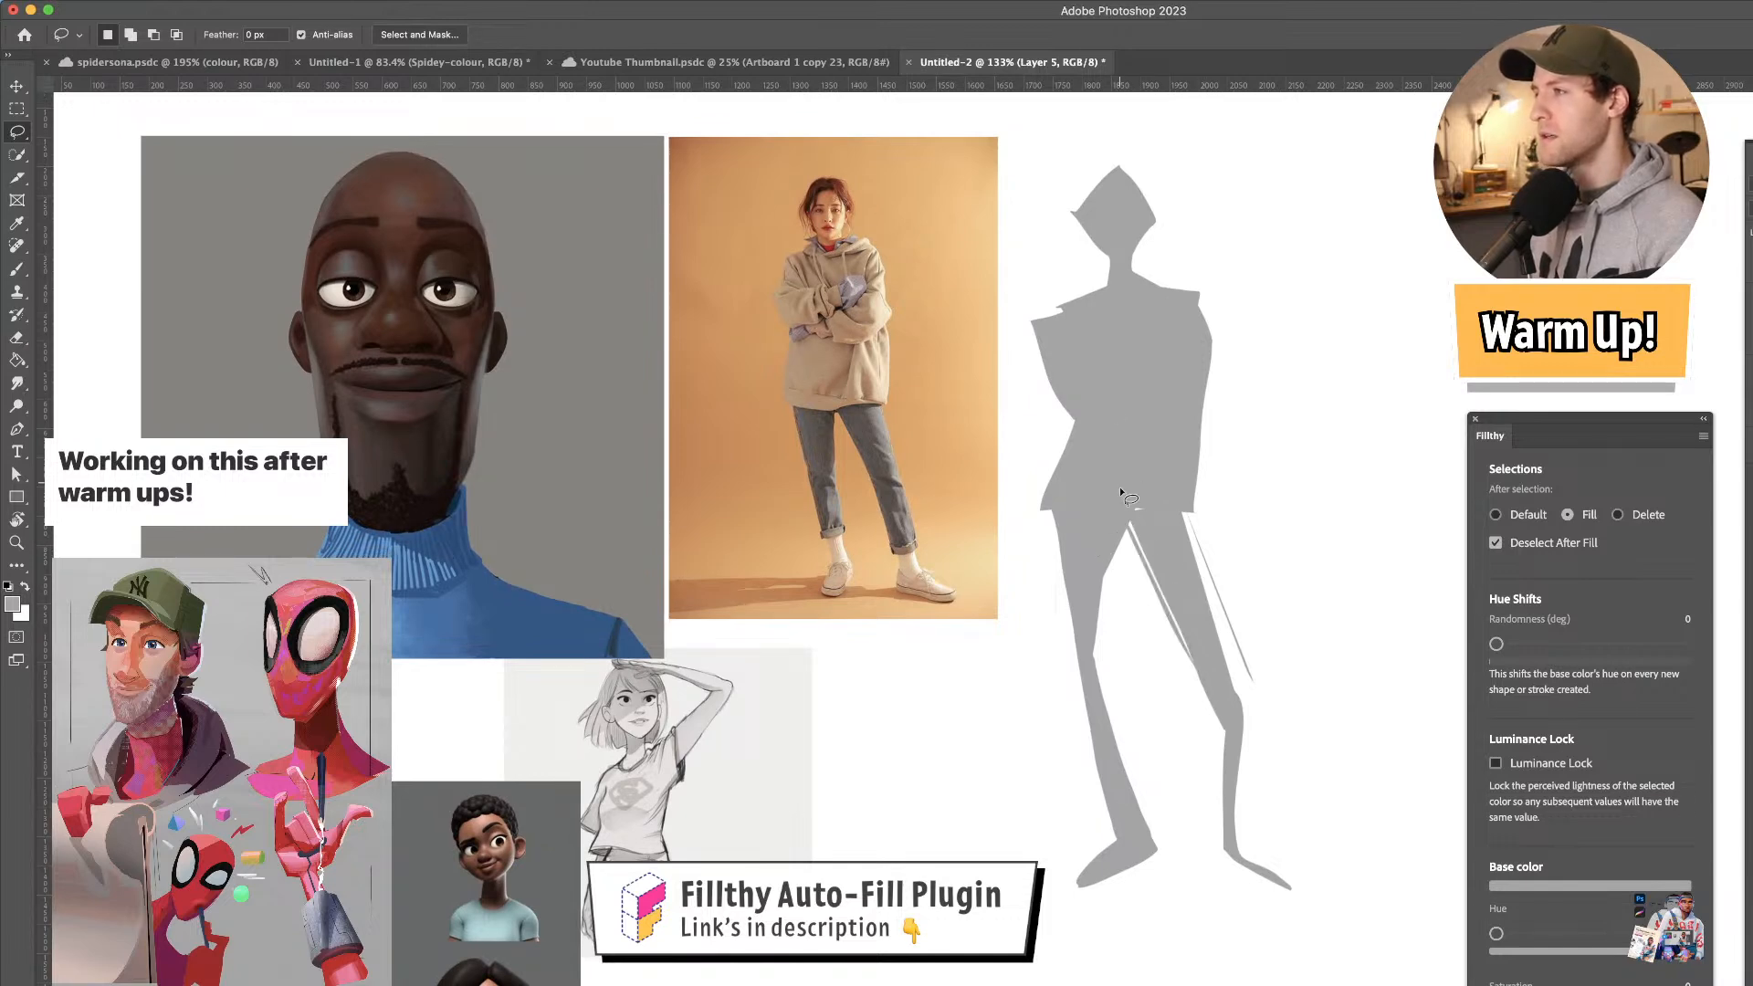
{"action": "left_click", "coordinate": [1207, 423]}
{"action": "mouse_move", "coordinate": [1207, 380]}
{"action": "left_mouse_down"}
{"action": "mouse_move", "coordinate": [1193, 521]}
{"action": "mouse_move", "coordinate": [1062, 530]}
{"action": "left_mouse_up"}
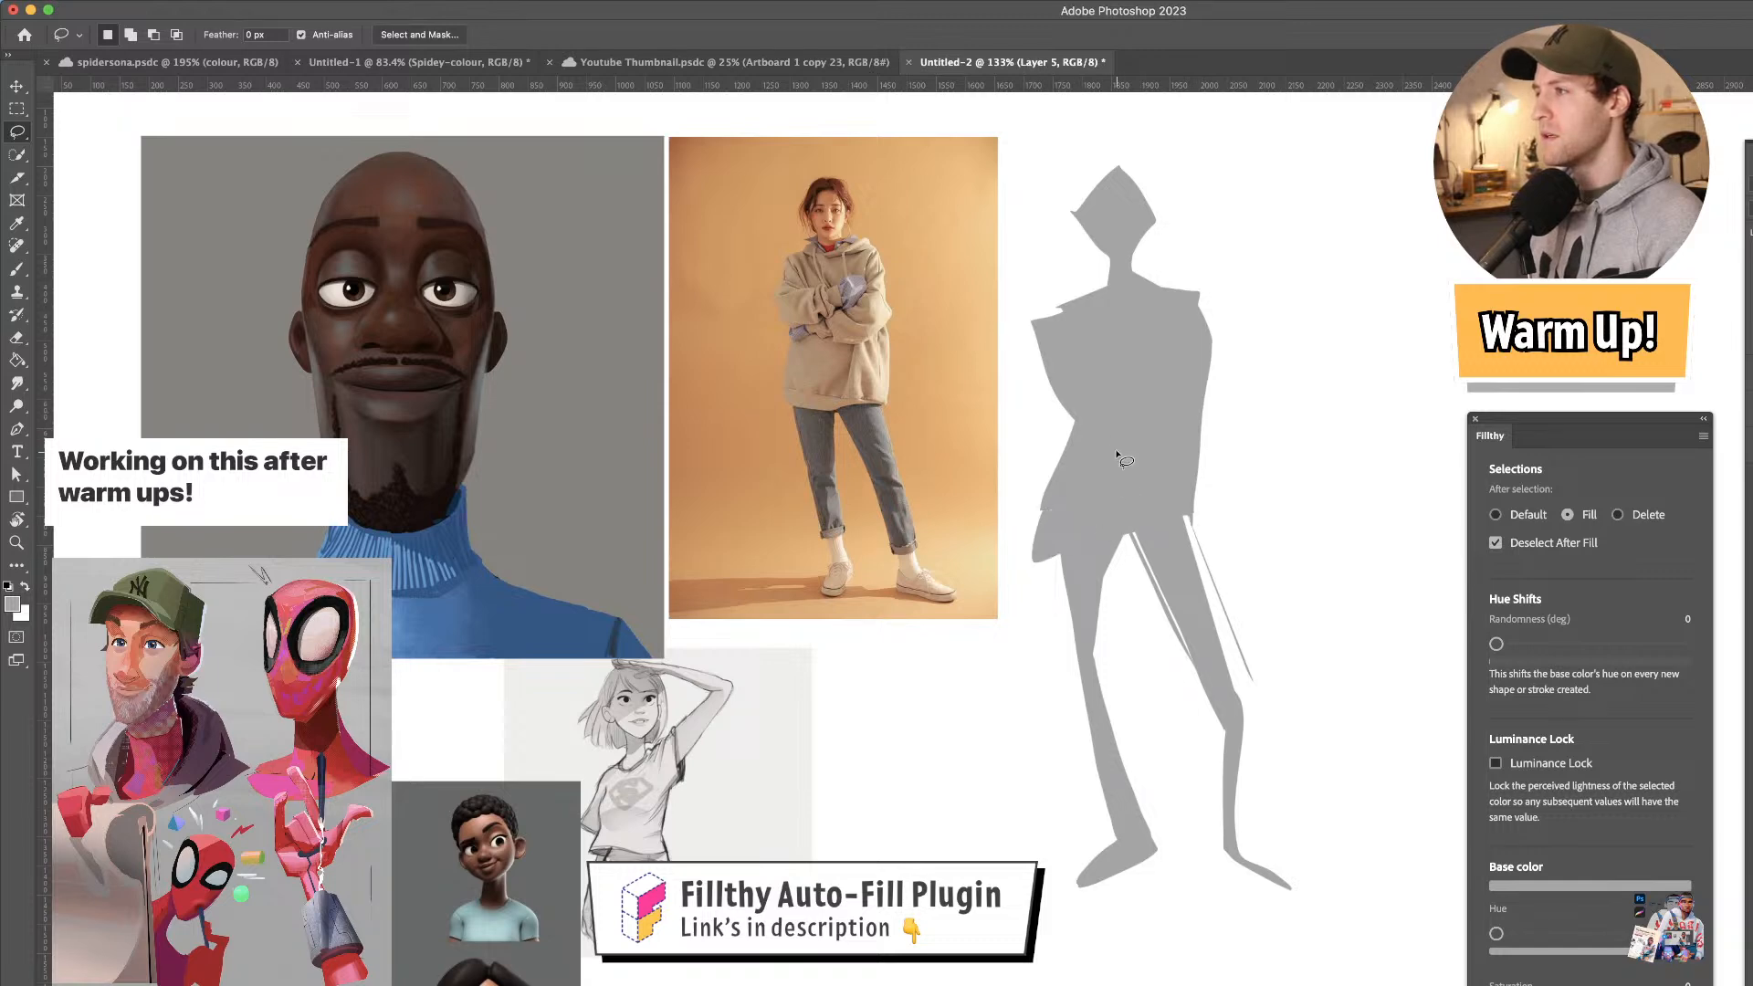
{"action": "scroll", "coordinate": [1119, 459], "scroll_direction": "up", "scroll_amount": 2}
{"action": "left_click_drag", "start_coordinate": [1044, 441], "coordinate": [1128, 426]}
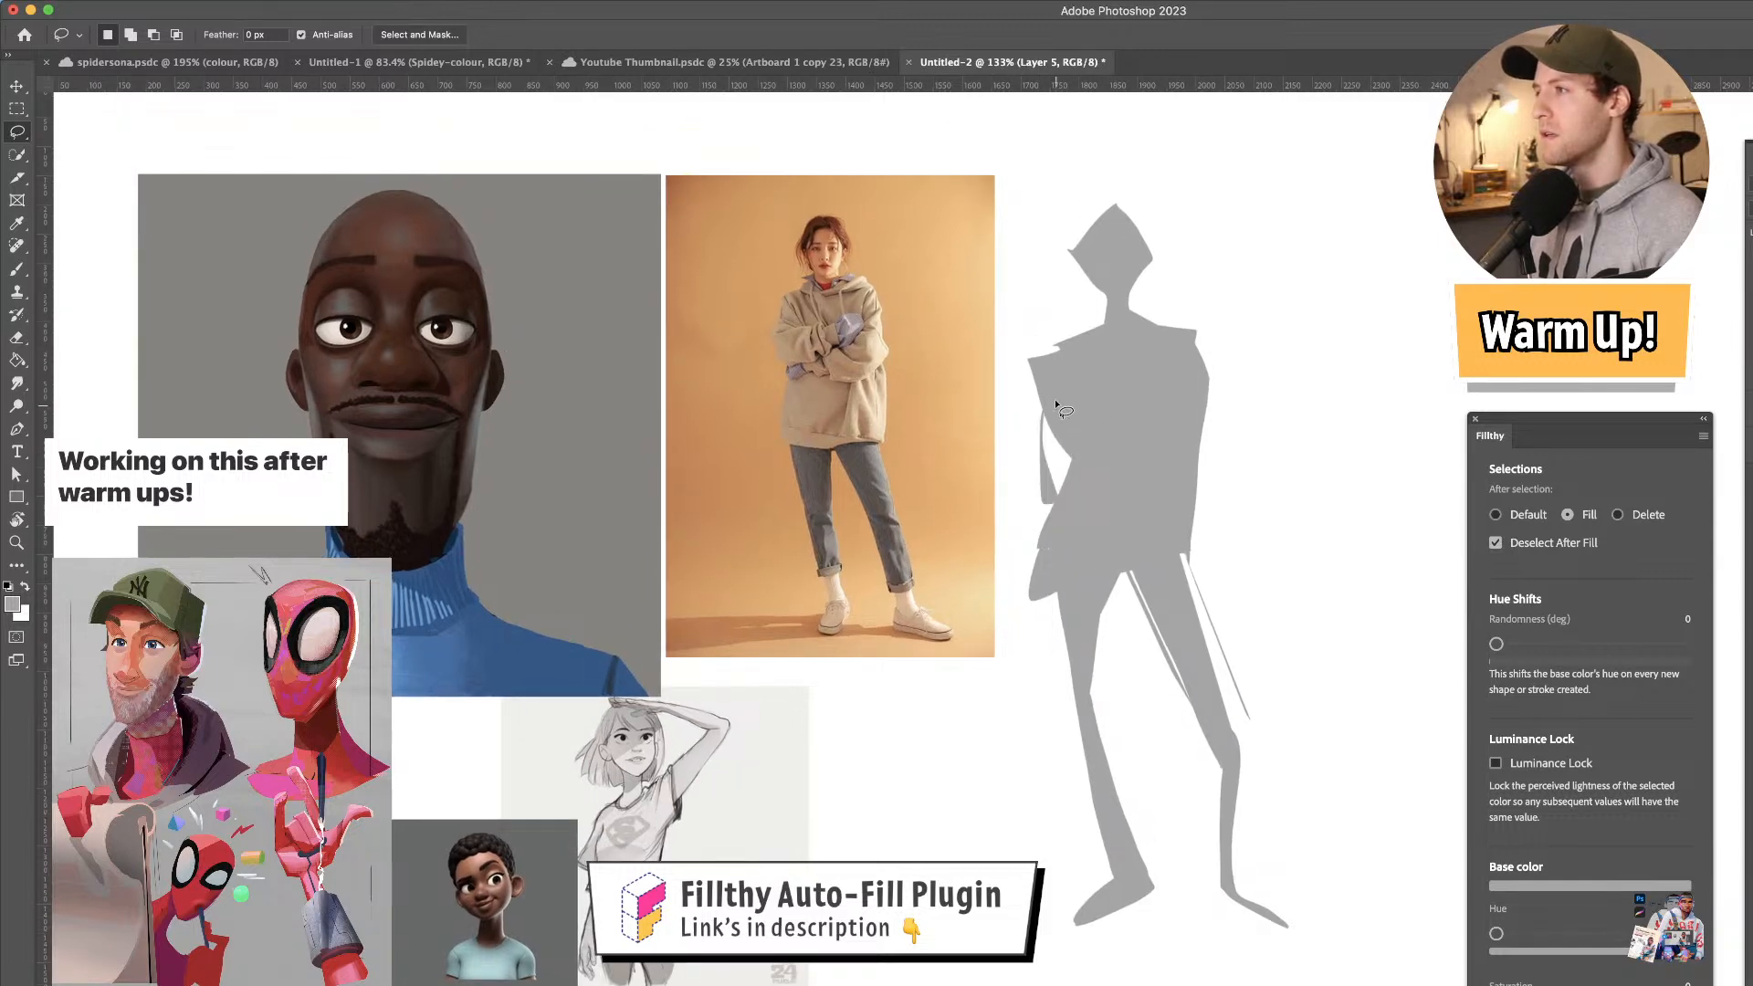
- Add pointed hood flaps on both sides of the neck and a loose strand of hair beside the face
{"action": "scroll", "coordinate": [1155, 423], "scroll_direction": "up", "scroll_amount": 2}
{"action": "left_click_drag", "start_coordinate": [1154, 330], "coordinate": [1187, 353]}
{"action": "key", "text": "super+z"}
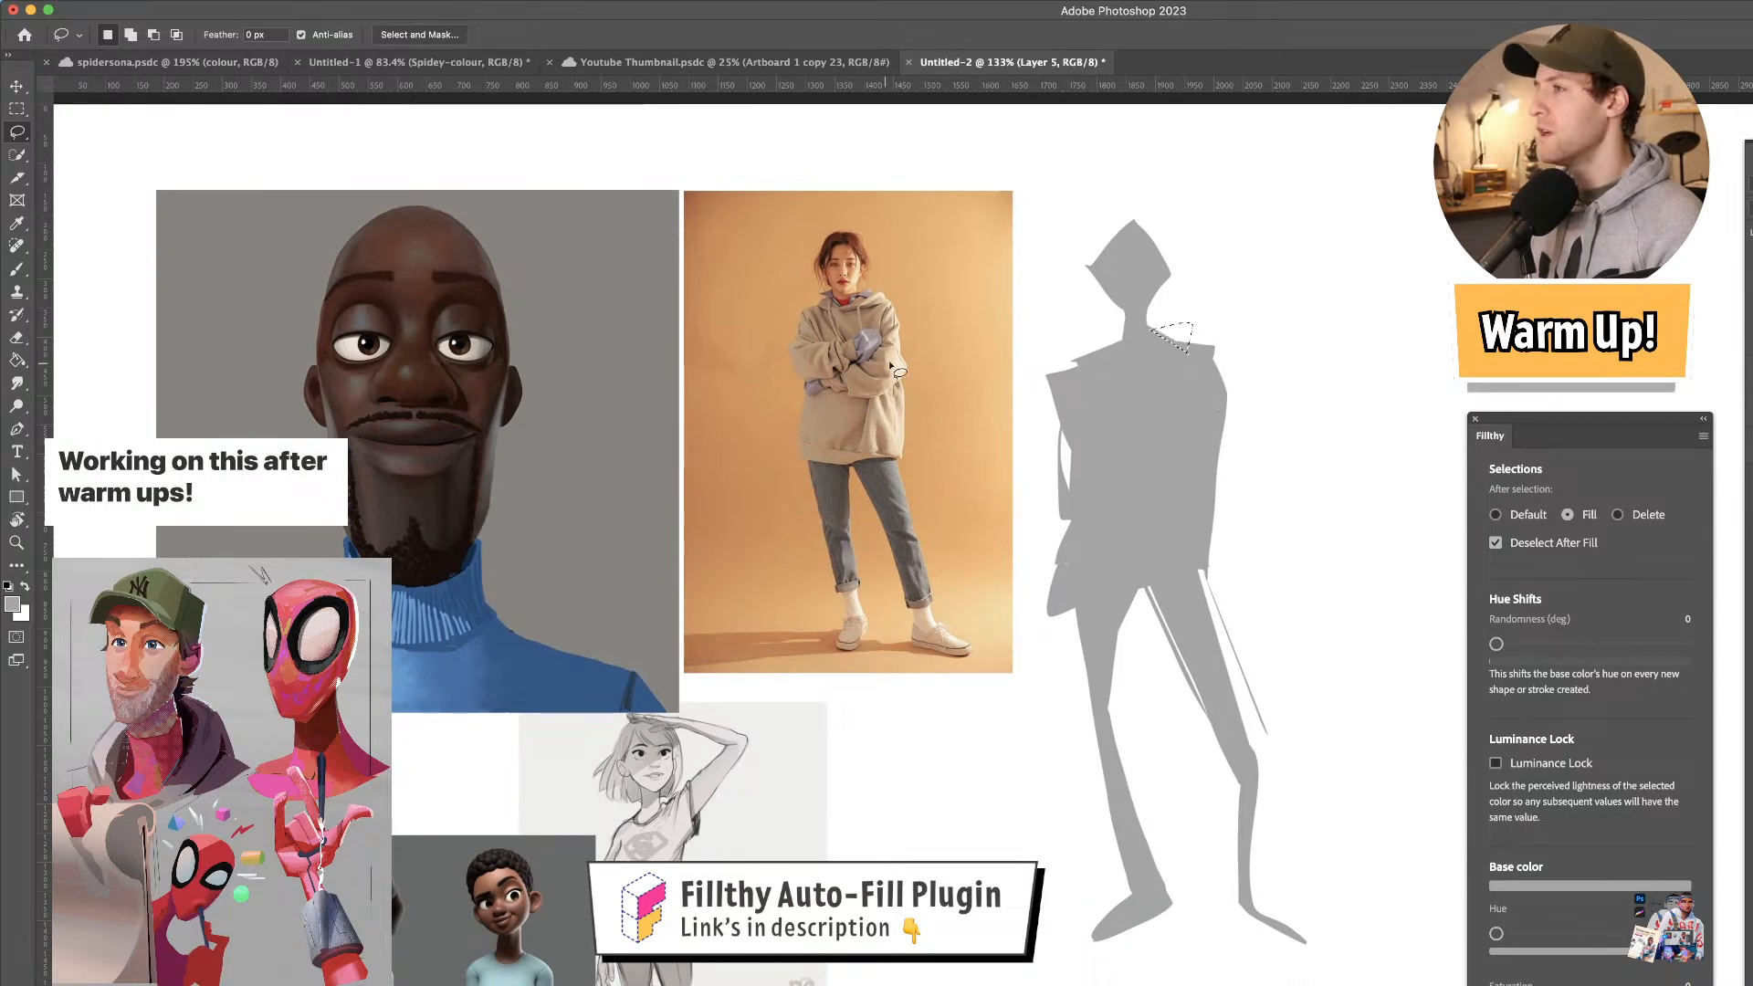
{"action": "mouse_move", "coordinate": [1152, 334]}
{"action": "left_mouse_down"}
{"action": "mouse_move", "coordinate": [1198, 338]}
{"action": "mouse_move", "coordinate": [1129, 331]}
{"action": "left_mouse_up"}
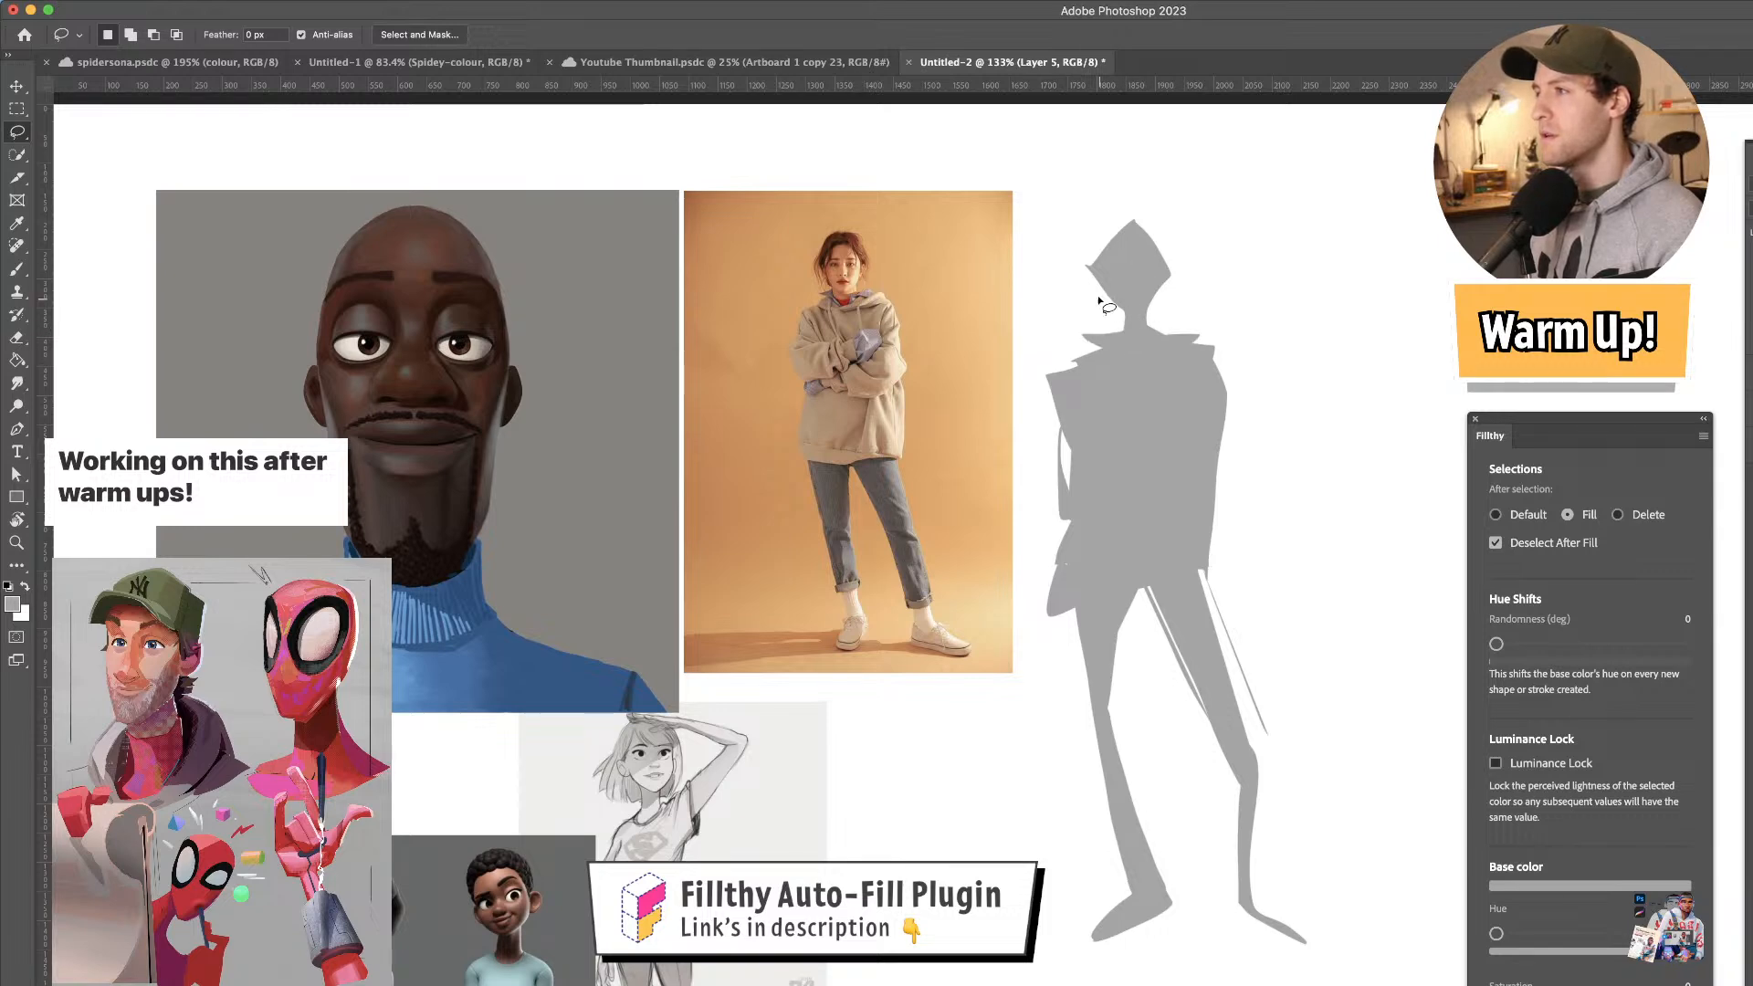
{"action": "left_click_drag", "start_coordinate": [1165, 254], "coordinate": [1147, 258]}
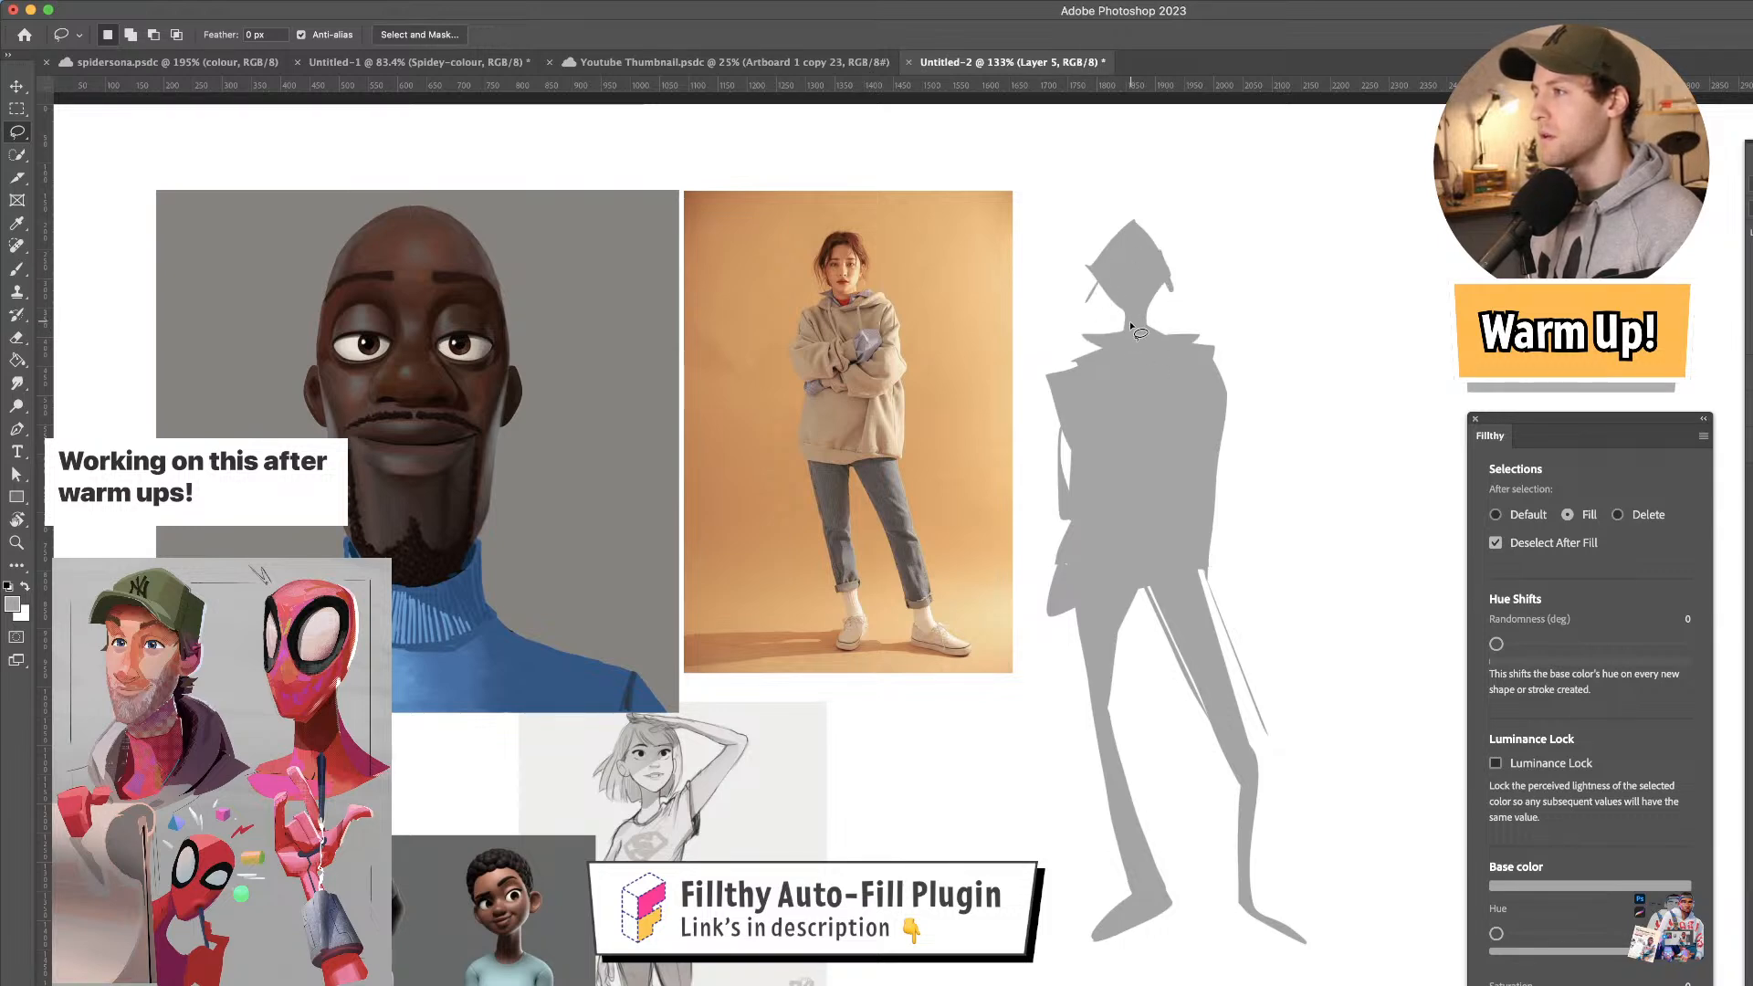
- Add a pointed shoulder and fuller sleeve, thicken the straight leg's foot, and fill slivers along the inner legs and shin
{"action": "mouse_move", "coordinate": [1082, 356]}
{"action": "left_mouse_down"}
{"action": "mouse_move", "coordinate": [1050, 379]}
{"action": "mouse_move", "coordinate": [1084, 338]}
{"action": "mouse_move", "coordinate": [1103, 484]}
{"action": "left_mouse_up"}
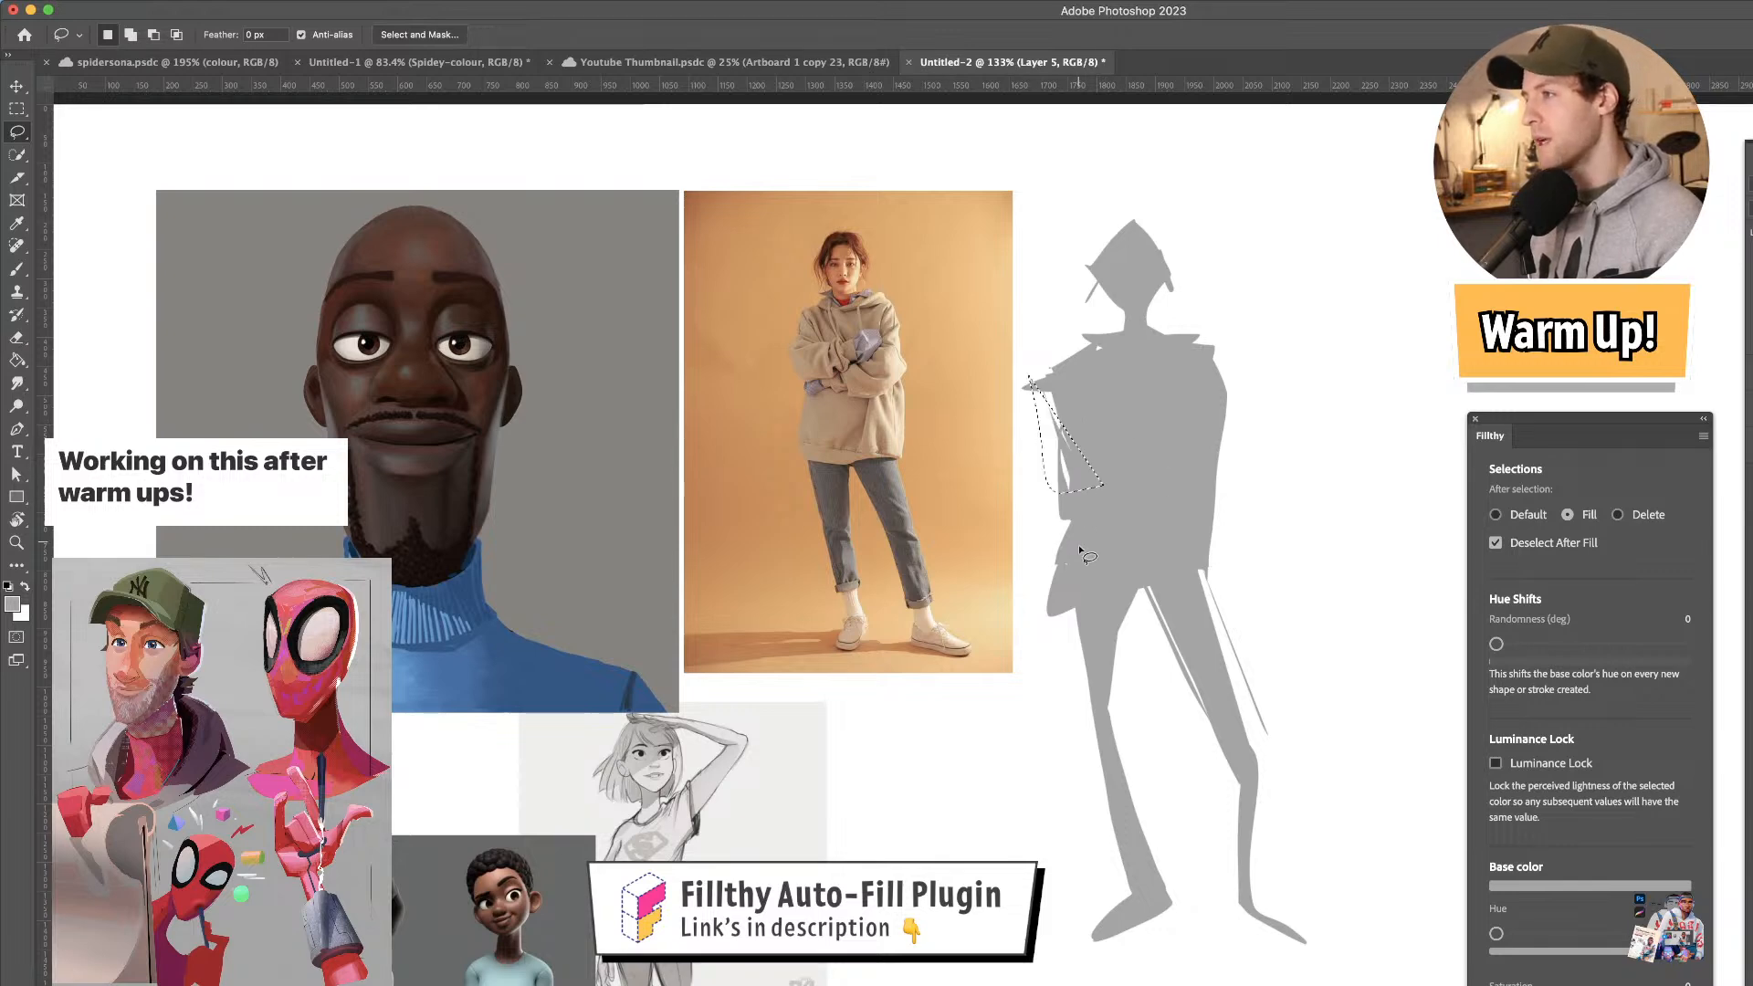
{"action": "mouse_move", "coordinate": [1139, 595]}
{"action": "left_mouse_down"}
{"action": "mouse_move", "coordinate": [1115, 731]}
{"action": "mouse_move", "coordinate": [1082, 680]}
{"action": "mouse_move", "coordinate": [1157, 890]}
{"action": "mouse_move", "coordinate": [1110, 882]}
{"action": "left_mouse_up"}
{"action": "mouse_move", "coordinate": [1106, 942]}
{"action": "left_mouse_down"}
{"action": "mouse_move", "coordinate": [1138, 953]}
{"action": "mouse_move", "coordinate": [1138, 917]}
{"action": "mouse_move", "coordinate": [1095, 944]}
{"action": "mouse_move", "coordinate": [1142, 933]}
{"action": "left_mouse_up"}
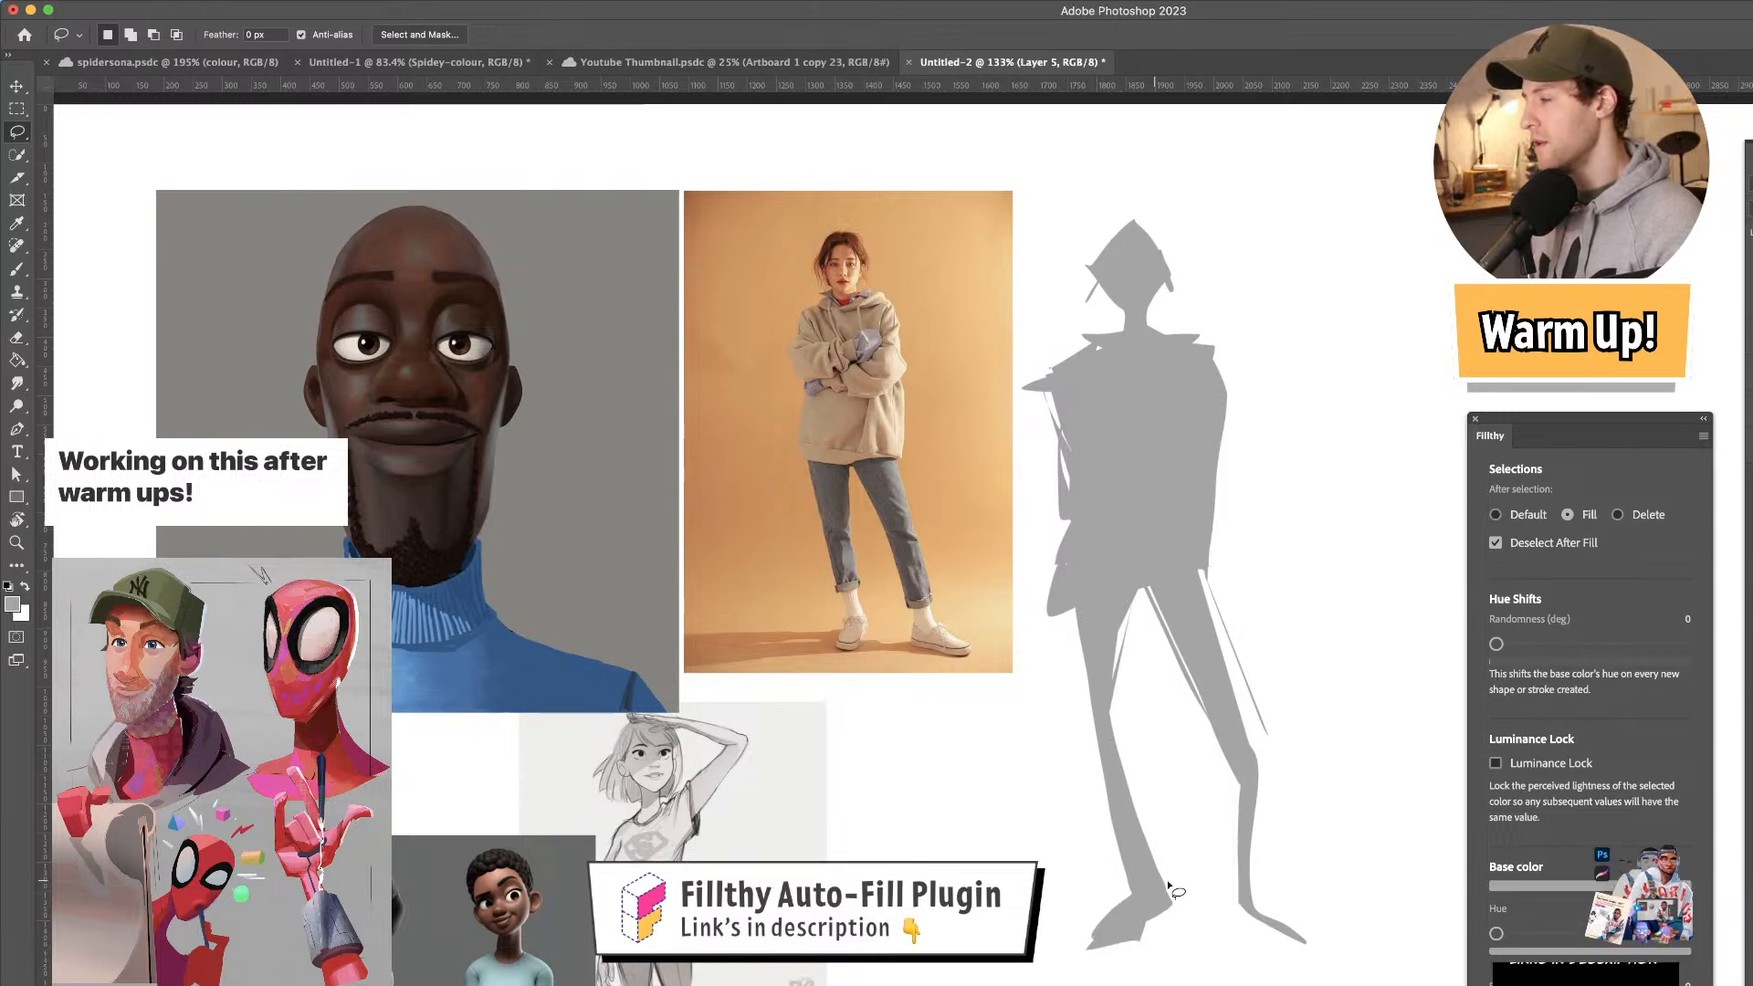
{"action": "scroll", "coordinate": [1186, 814], "scroll_direction": "right", "scroll_amount": 2}
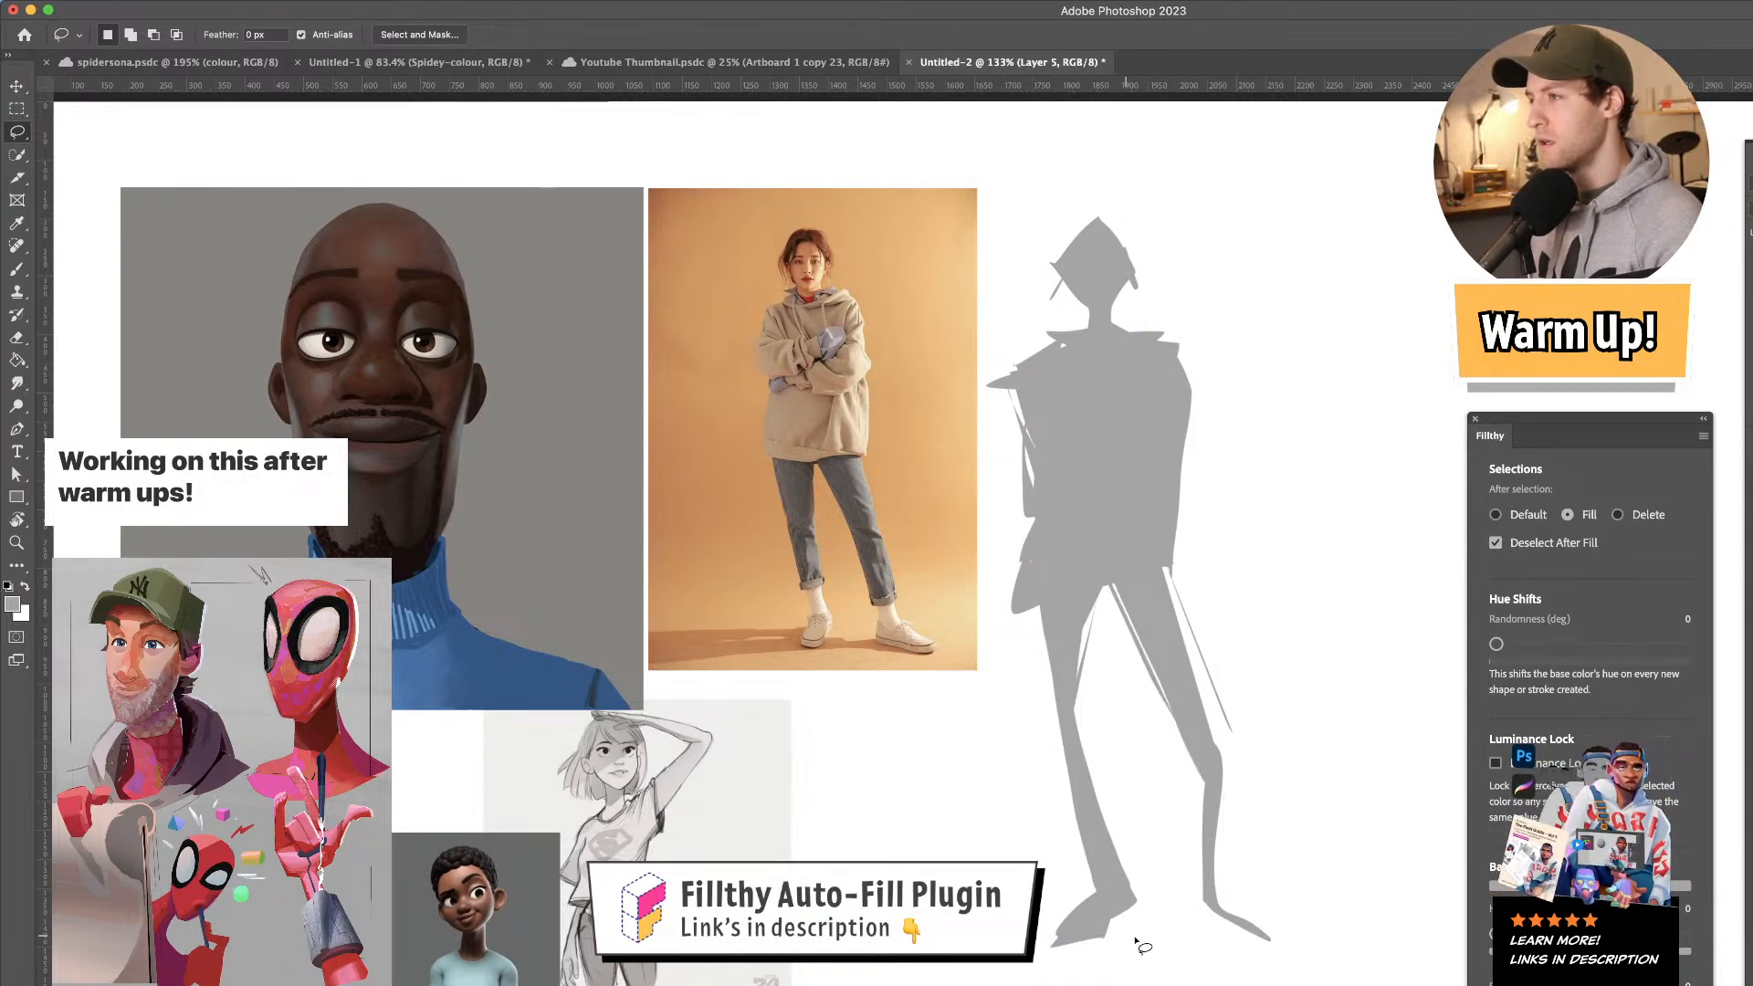
{"action": "mouse_move", "coordinate": [1204, 916]}
{"action": "left_mouse_down"}
{"action": "mouse_move", "coordinate": [1277, 930]}
{"action": "mouse_move", "coordinate": [1223, 890]}
{"action": "mouse_move", "coordinate": [1209, 772]}
{"action": "mouse_move", "coordinate": [1236, 731]}
{"action": "left_mouse_up"}
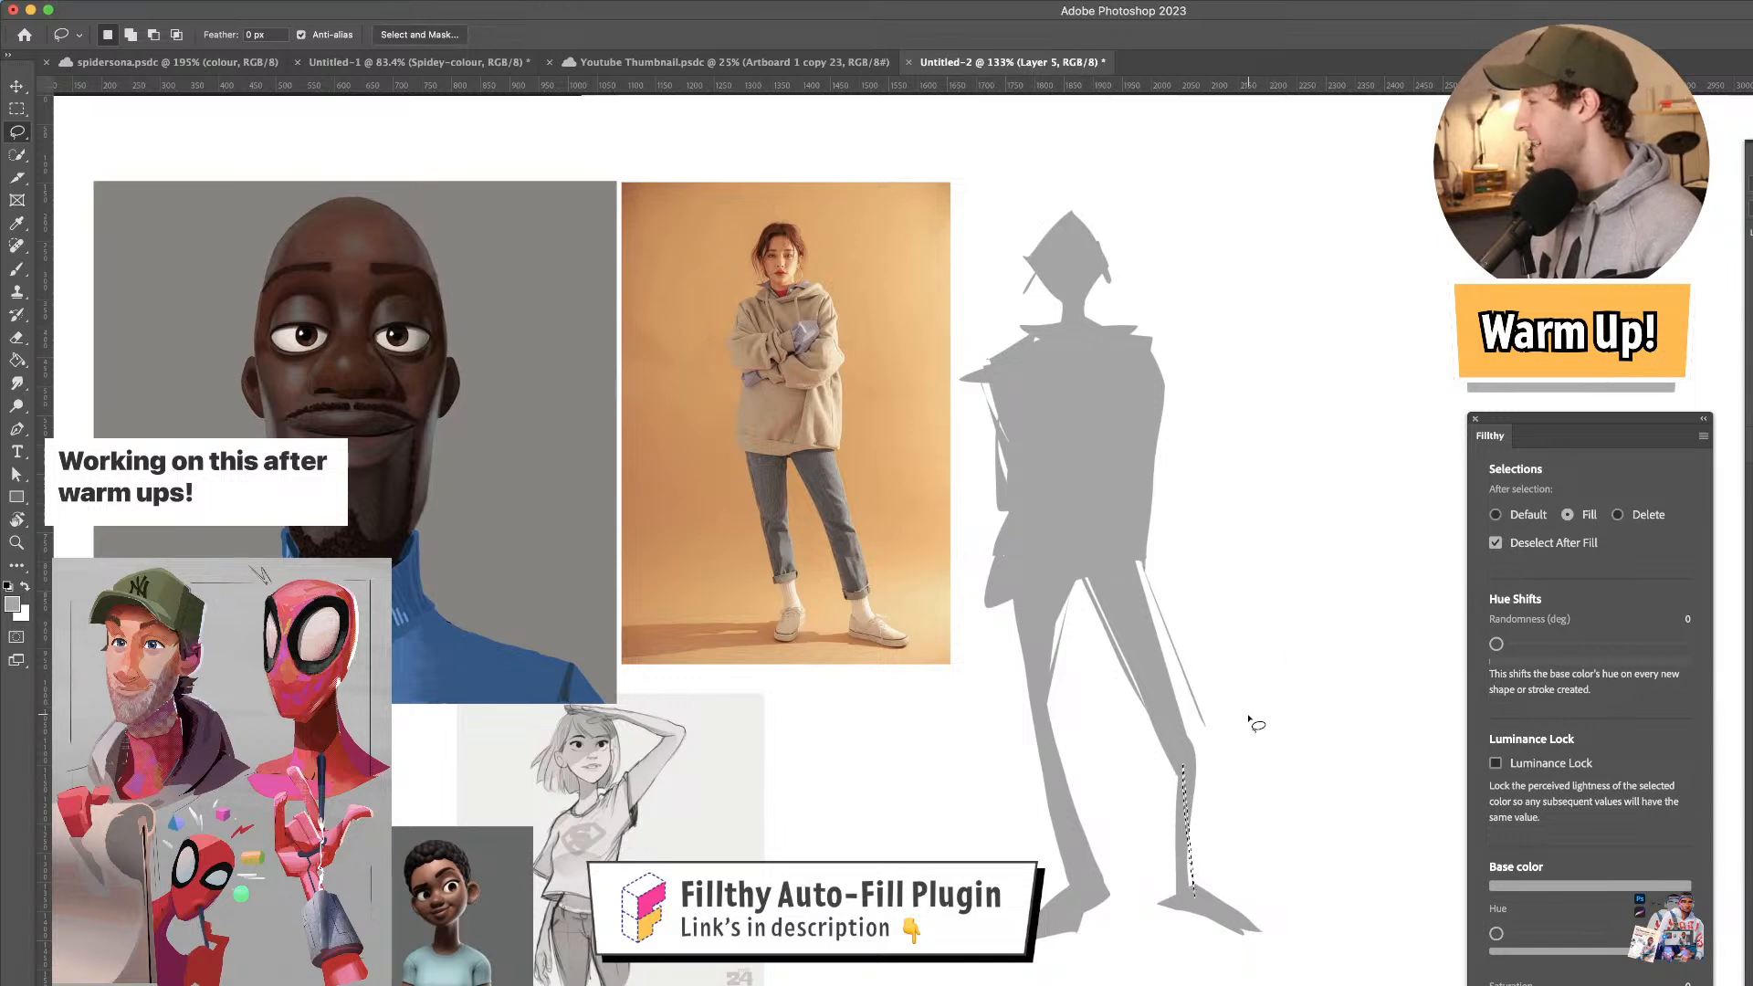
{"action": "mouse_move", "coordinate": [1154, 681]}
{"action": "left_mouse_down"}
{"action": "mouse_move", "coordinate": [1182, 675]}
{"action": "mouse_move", "coordinate": [1155, 655]}
{"action": "mouse_move", "coordinate": [1209, 880]}
{"action": "left_mouse_up"}
{"action": "key", "text": "super+d"}
{"action": "left_click", "coordinate": [1161, 425]}
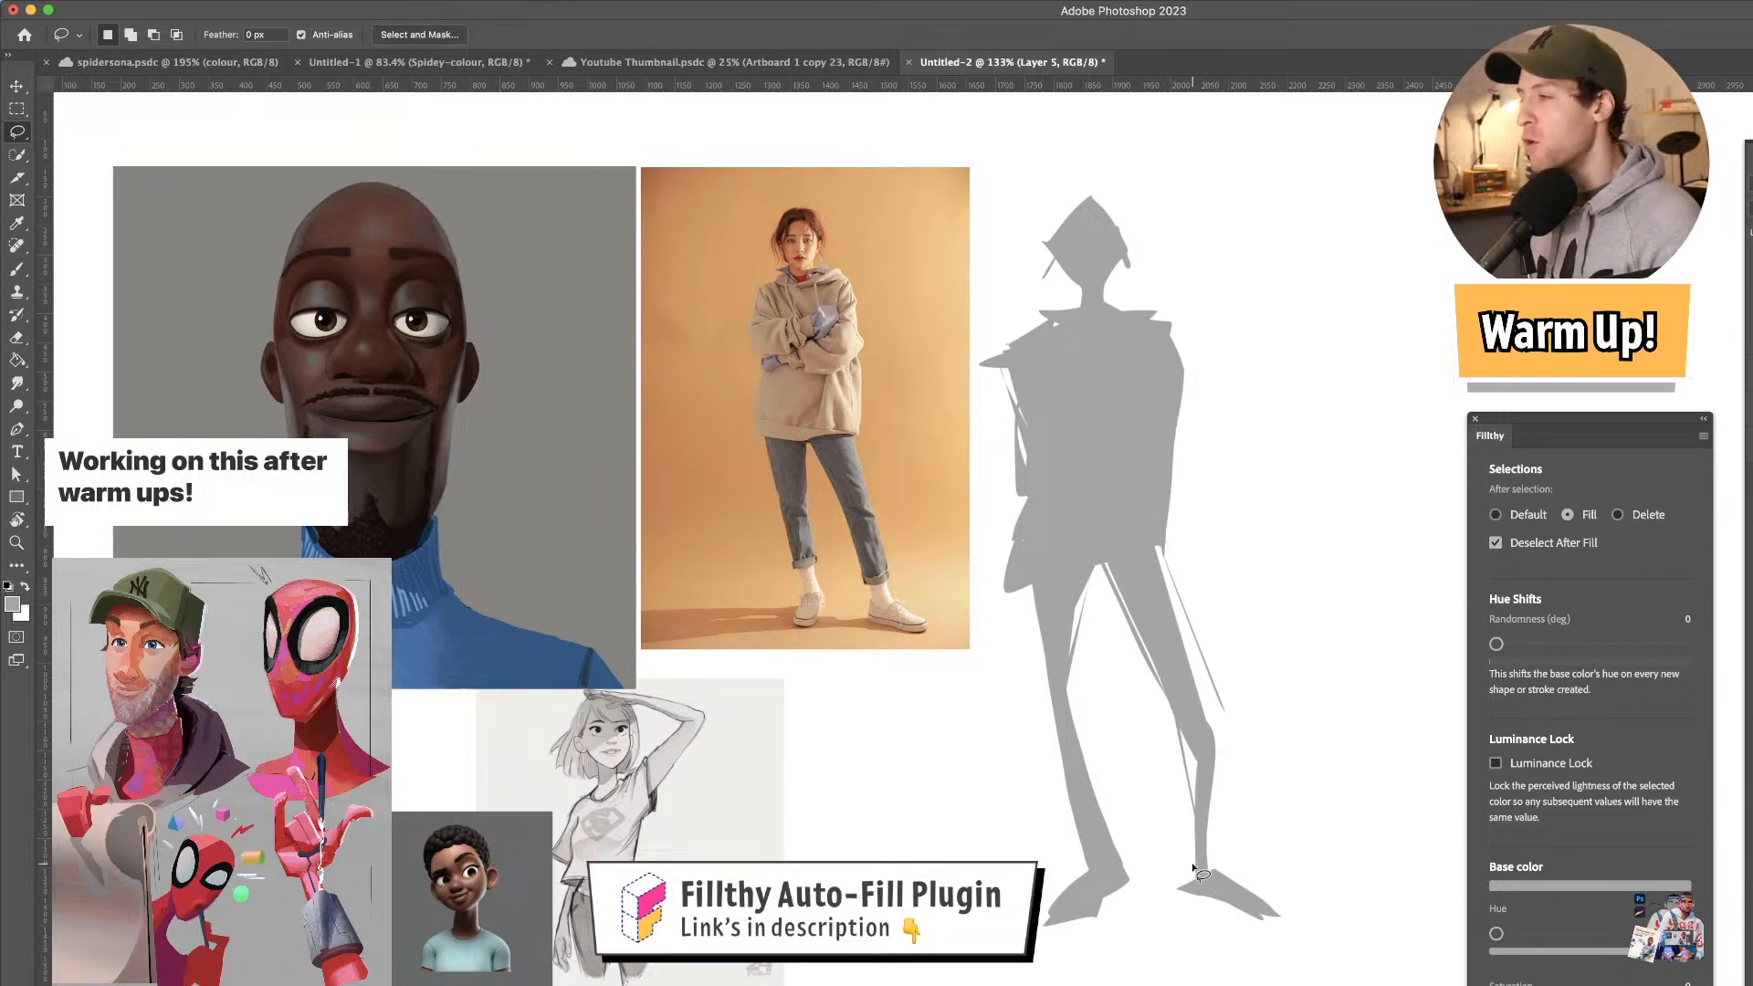
- Widen both trouser legs with lasso fills around the knees and shins, ending in cuffs above the ankles
{"action": "mouse_move", "coordinate": [1191, 626]}
{"action": "left_mouse_down"}
{"action": "mouse_move", "coordinate": [1164, 566]}
{"action": "mouse_move", "coordinate": [1223, 741]}
{"action": "mouse_move", "coordinate": [1219, 835]}
{"action": "left_mouse_up"}
{"action": "left_click", "coordinate": [1123, 389]}
{"action": "key", "text": "super+z"}
{"action": "left_click_drag", "start_coordinate": [1205, 744], "coordinate": [1207, 827]}
{"action": "left_click_drag", "start_coordinate": [1183, 687], "coordinate": [1181, 678]}
{"action": "left_click", "coordinate": [1154, 427]}
{"action": "mouse_move", "coordinate": [1096, 588]}
{"action": "left_mouse_down"}
{"action": "mouse_move", "coordinate": [1085, 747]}
{"action": "mouse_move", "coordinate": [1070, 577]}
{"action": "mouse_move", "coordinate": [1094, 583]}
{"action": "left_mouse_up"}
{"action": "mouse_move", "coordinate": [1079, 735]}
{"action": "left_mouse_down"}
{"action": "mouse_move", "coordinate": [1107, 822]}
{"action": "mouse_move", "coordinate": [1070, 710]}
{"action": "left_mouse_up"}
{"action": "left_click_drag", "start_coordinate": [1089, 817], "coordinate": [1069, 733]}
{"action": "mouse_move", "coordinate": [1080, 627]}
{"action": "left_mouse_down"}
{"action": "mouse_move", "coordinate": [1113, 935]}
{"action": "mouse_move", "coordinate": [1038, 933]}
{"action": "mouse_move", "coordinate": [1105, 890]}
{"action": "left_mouse_up"}
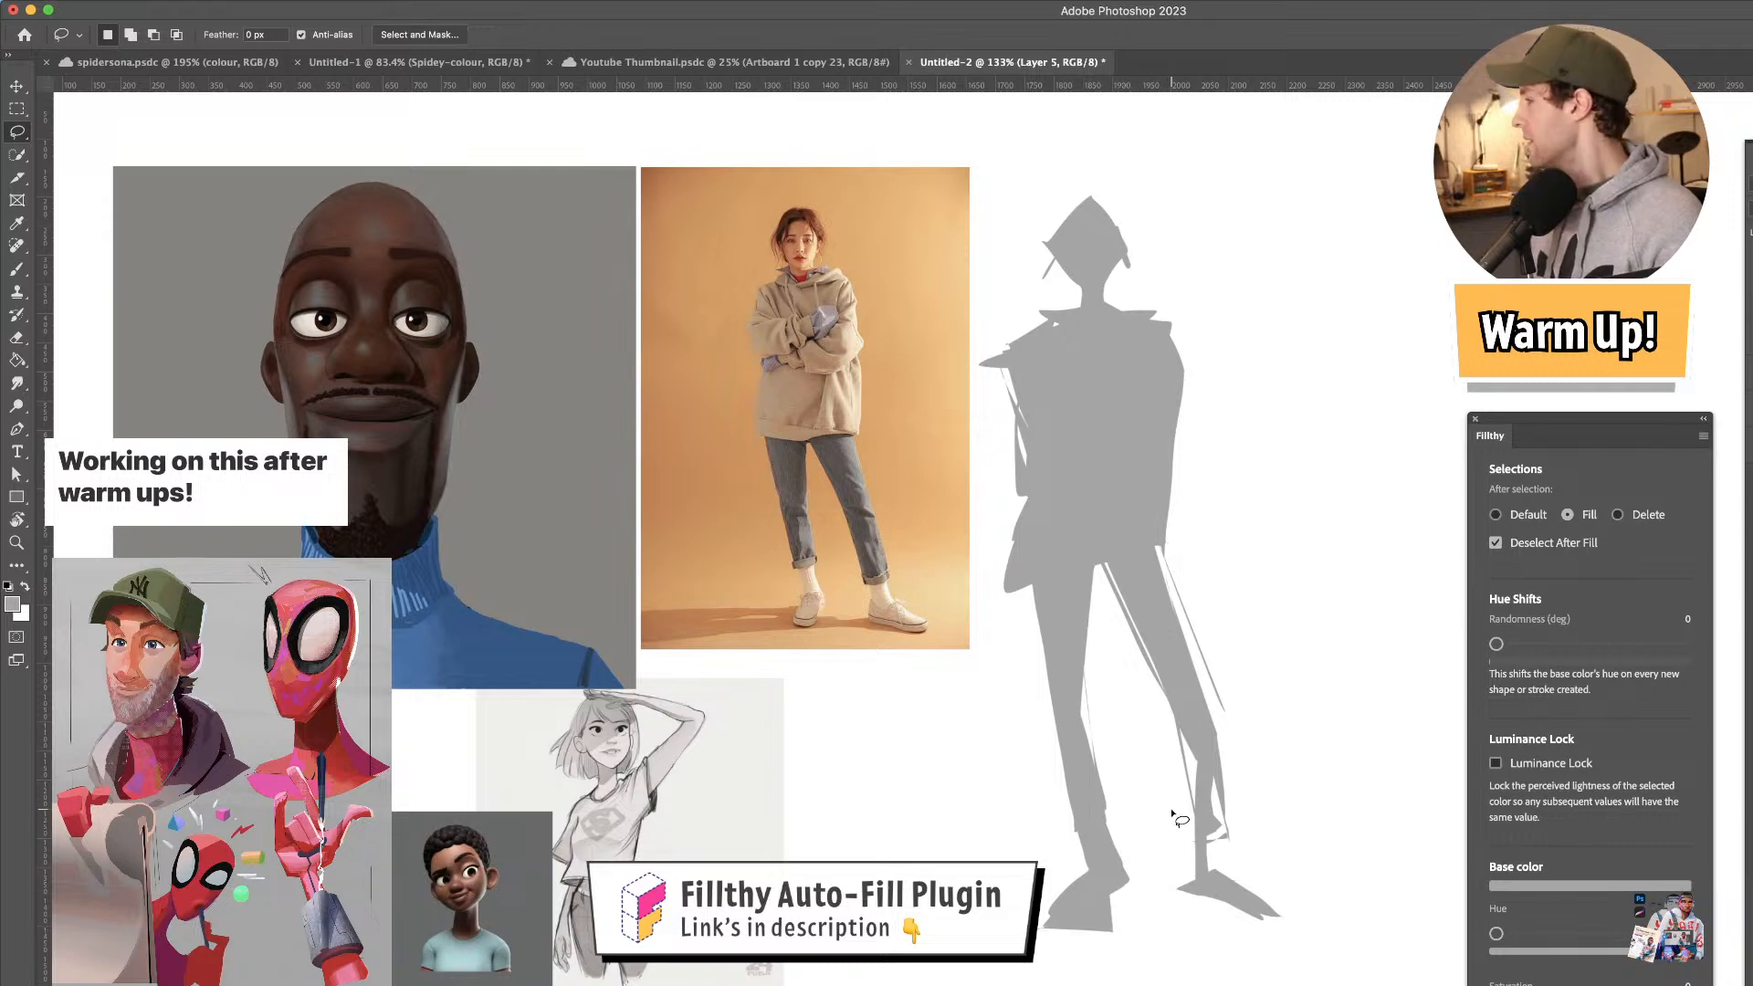
{"action": "left_click_drag", "start_coordinate": [1171, 813], "coordinate": [1164, 802]}
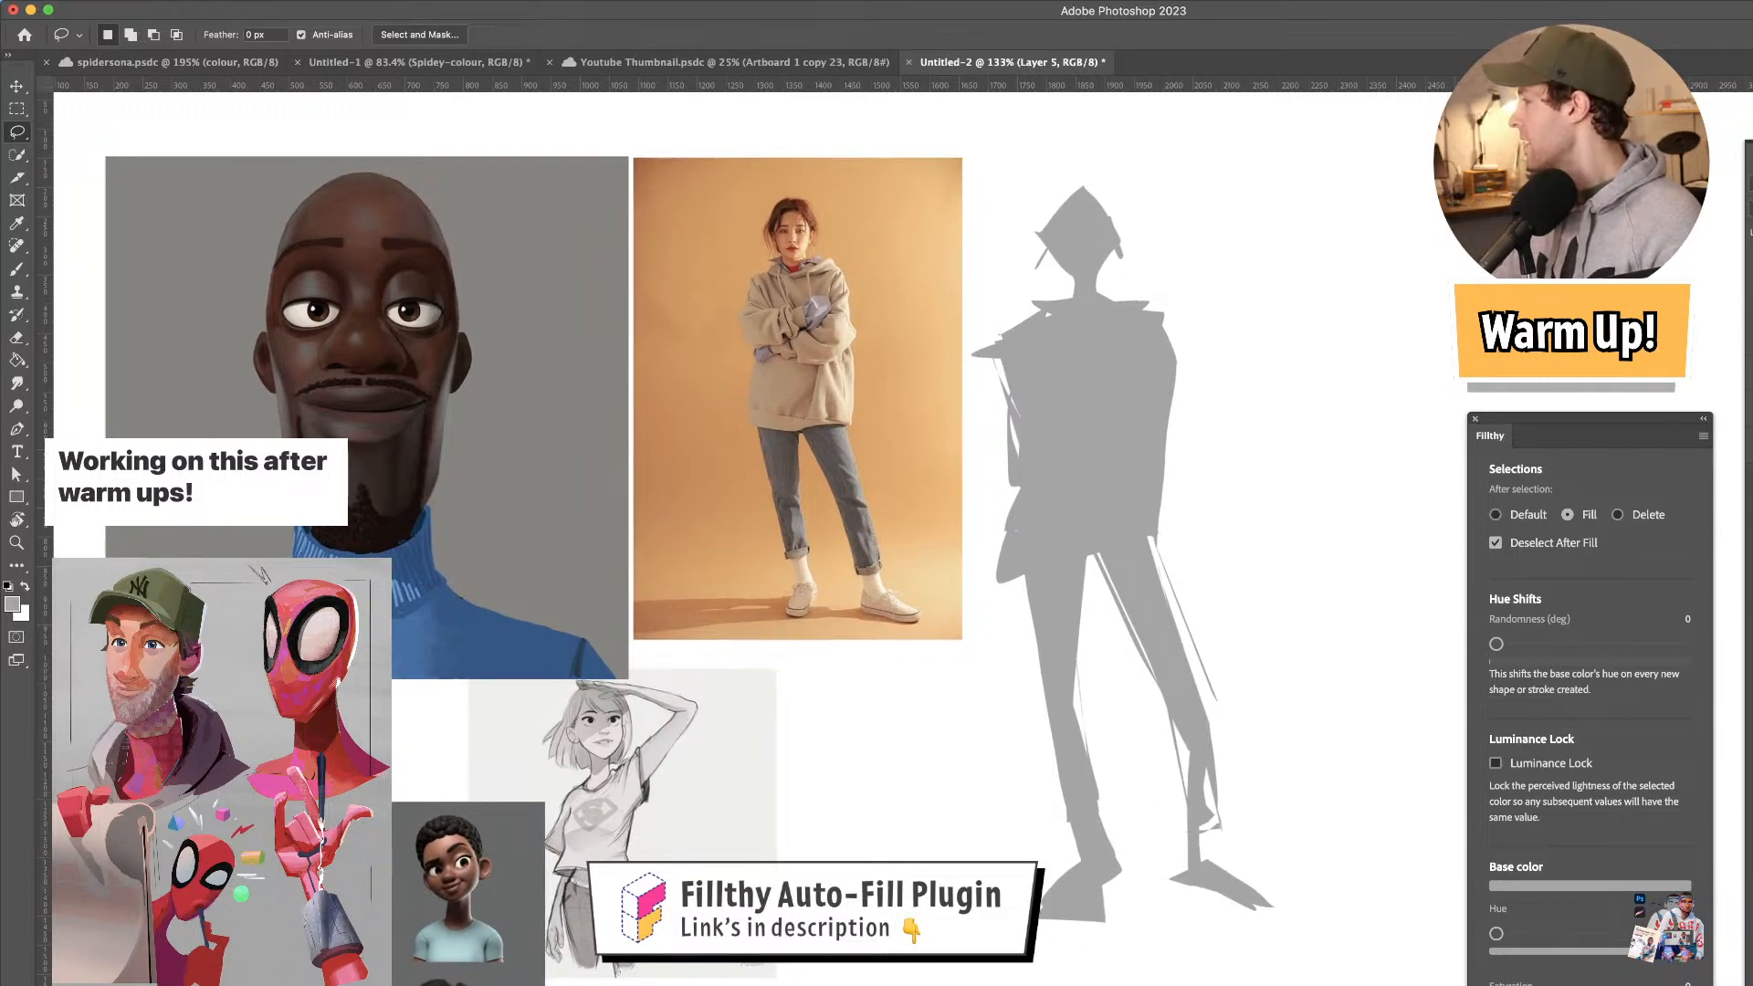
{"action": "key", "text": "super+Tab"}
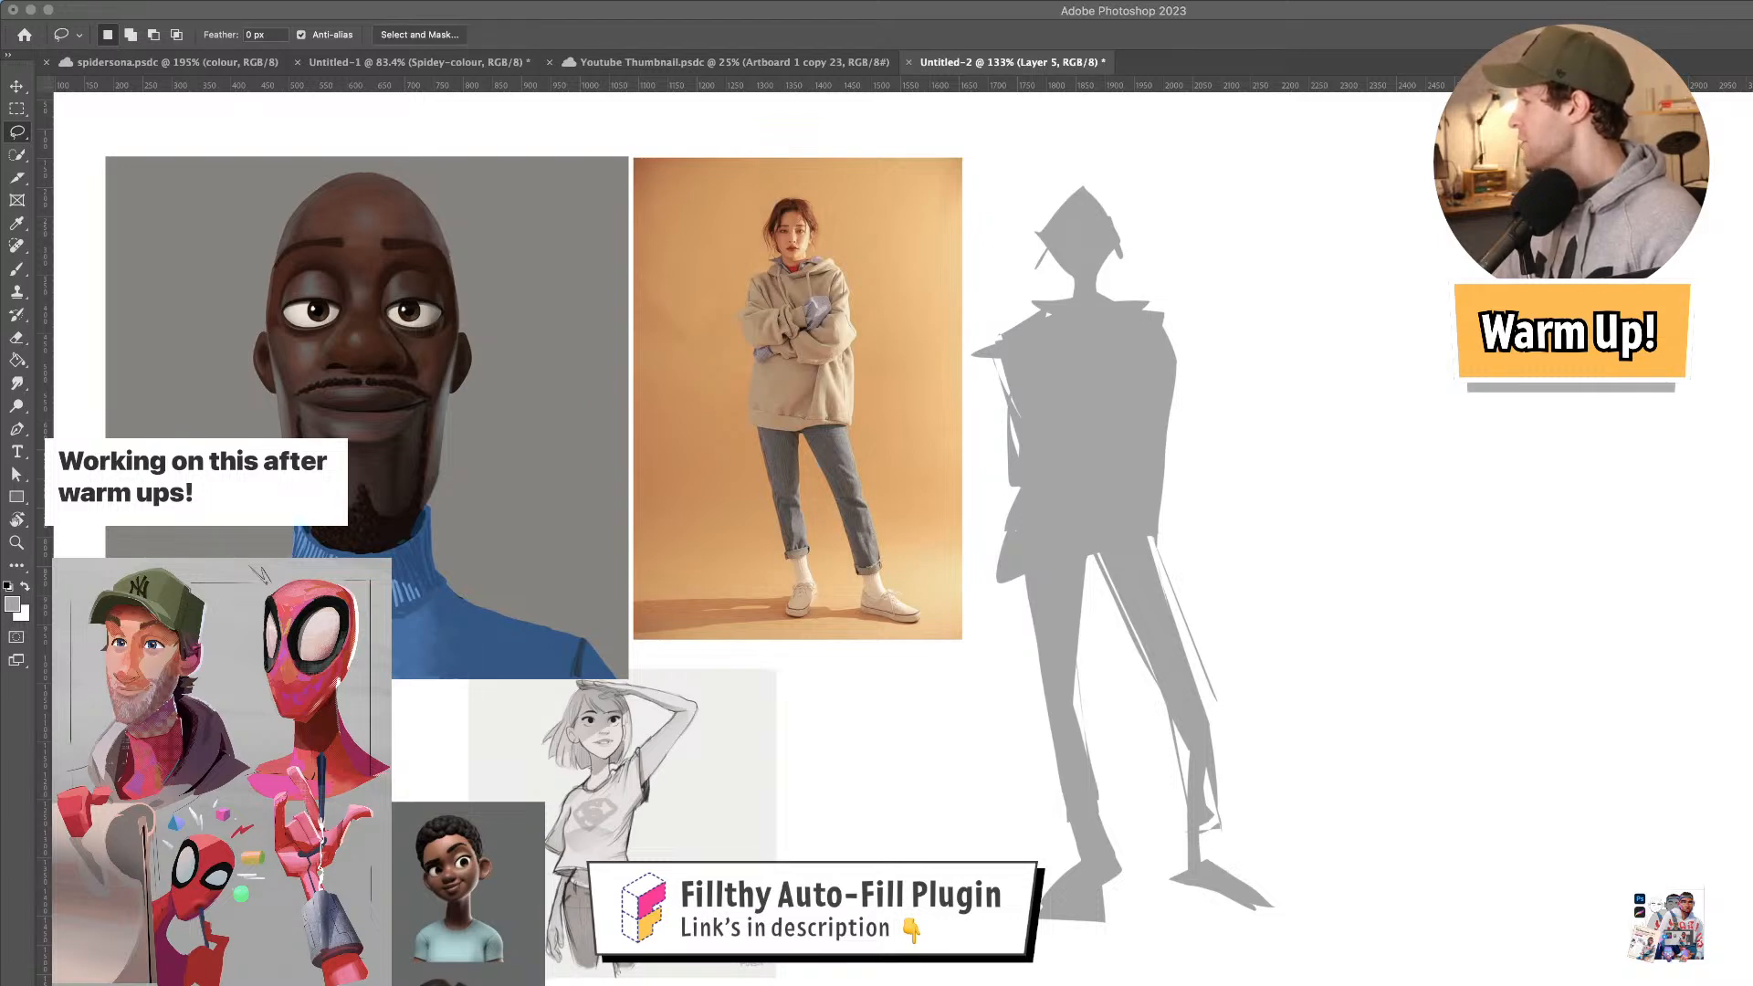
{"action": "left_click", "coordinate": [1371, 672]}
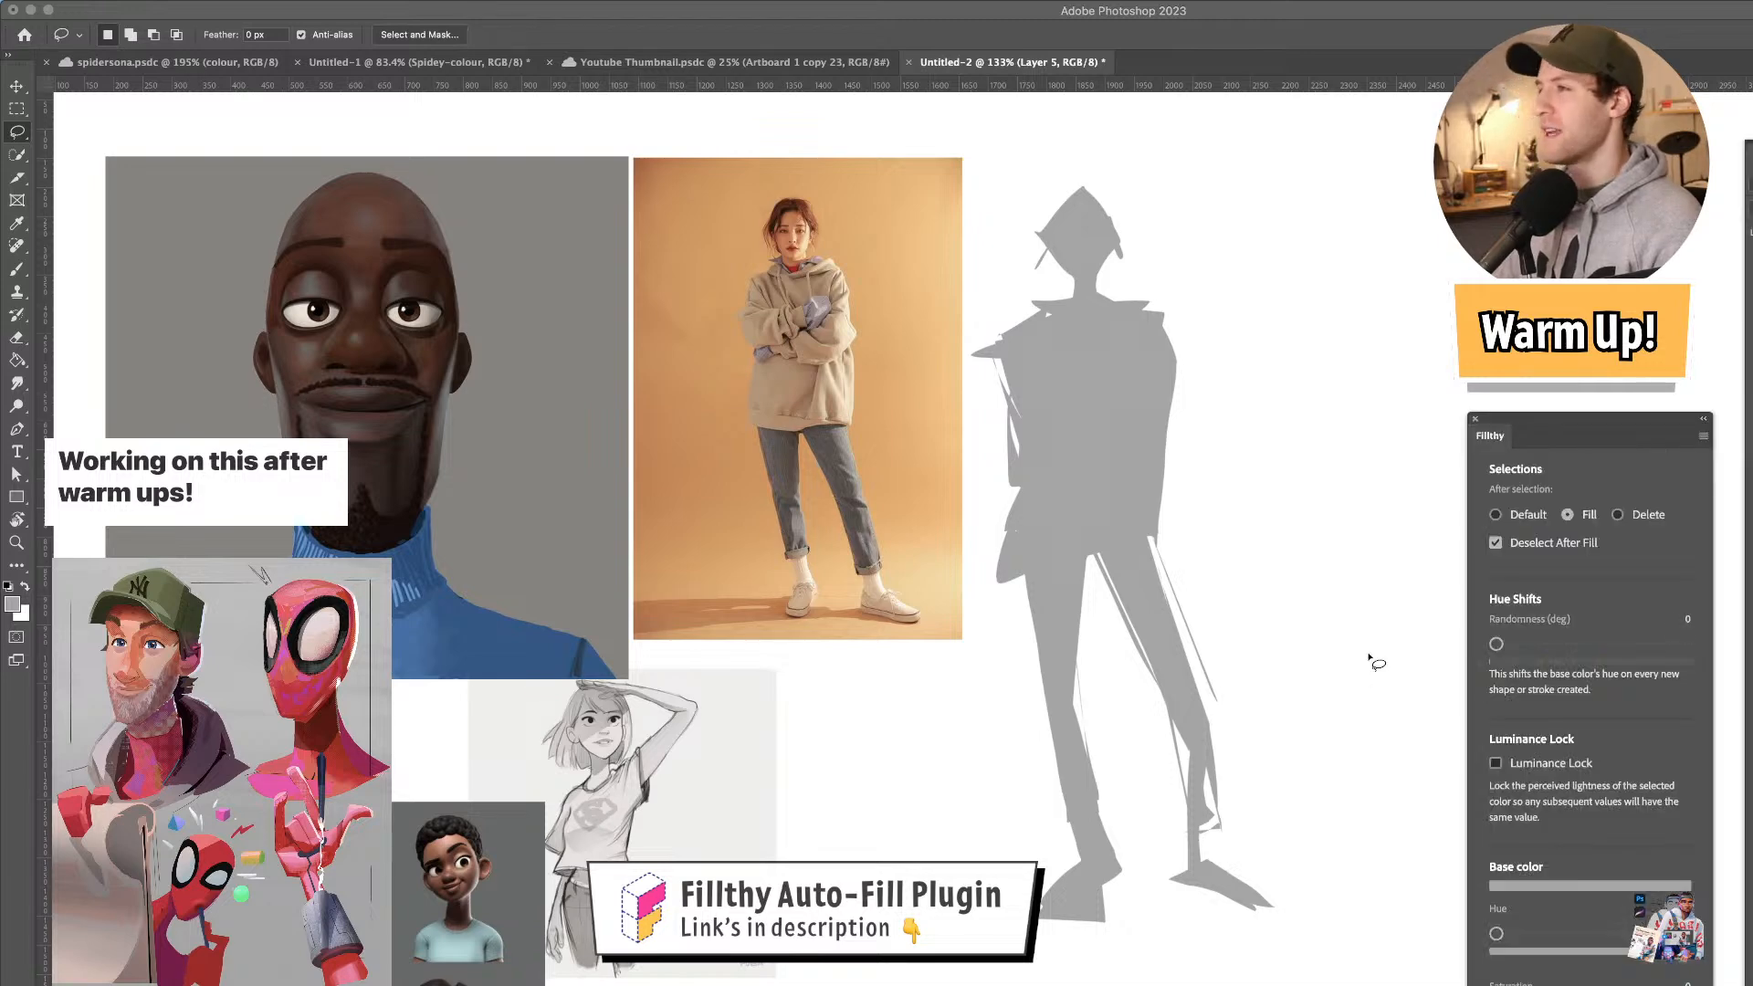
- Extend the hoodie's lower edge into a flared hem across both hips and the upper thighs
{"action": "scroll", "coordinate": [1075, 425], "scroll_direction": "down", "scroll_amount": 2}
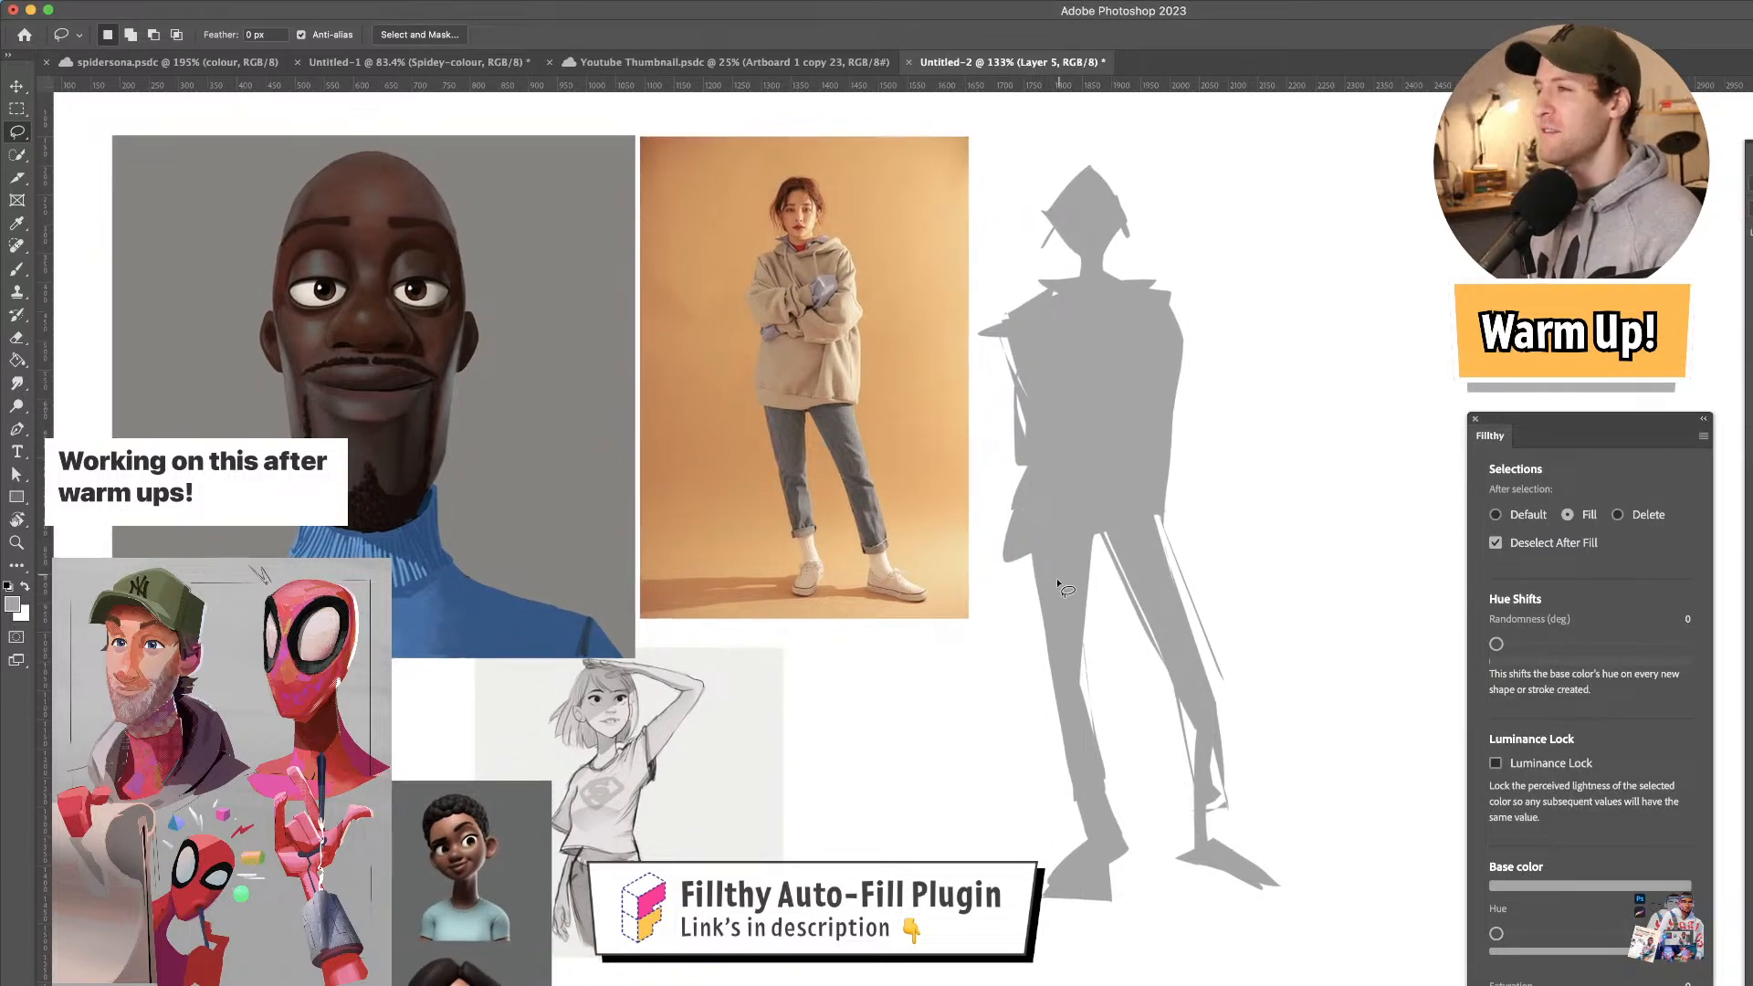
{"action": "mouse_move", "coordinate": [1021, 563]}
{"action": "left_mouse_down"}
{"action": "mouse_move", "coordinate": [1174, 512]}
{"action": "mouse_move", "coordinate": [999, 574]}
{"action": "mouse_move", "coordinate": [1024, 522]}
{"action": "left_mouse_up"}
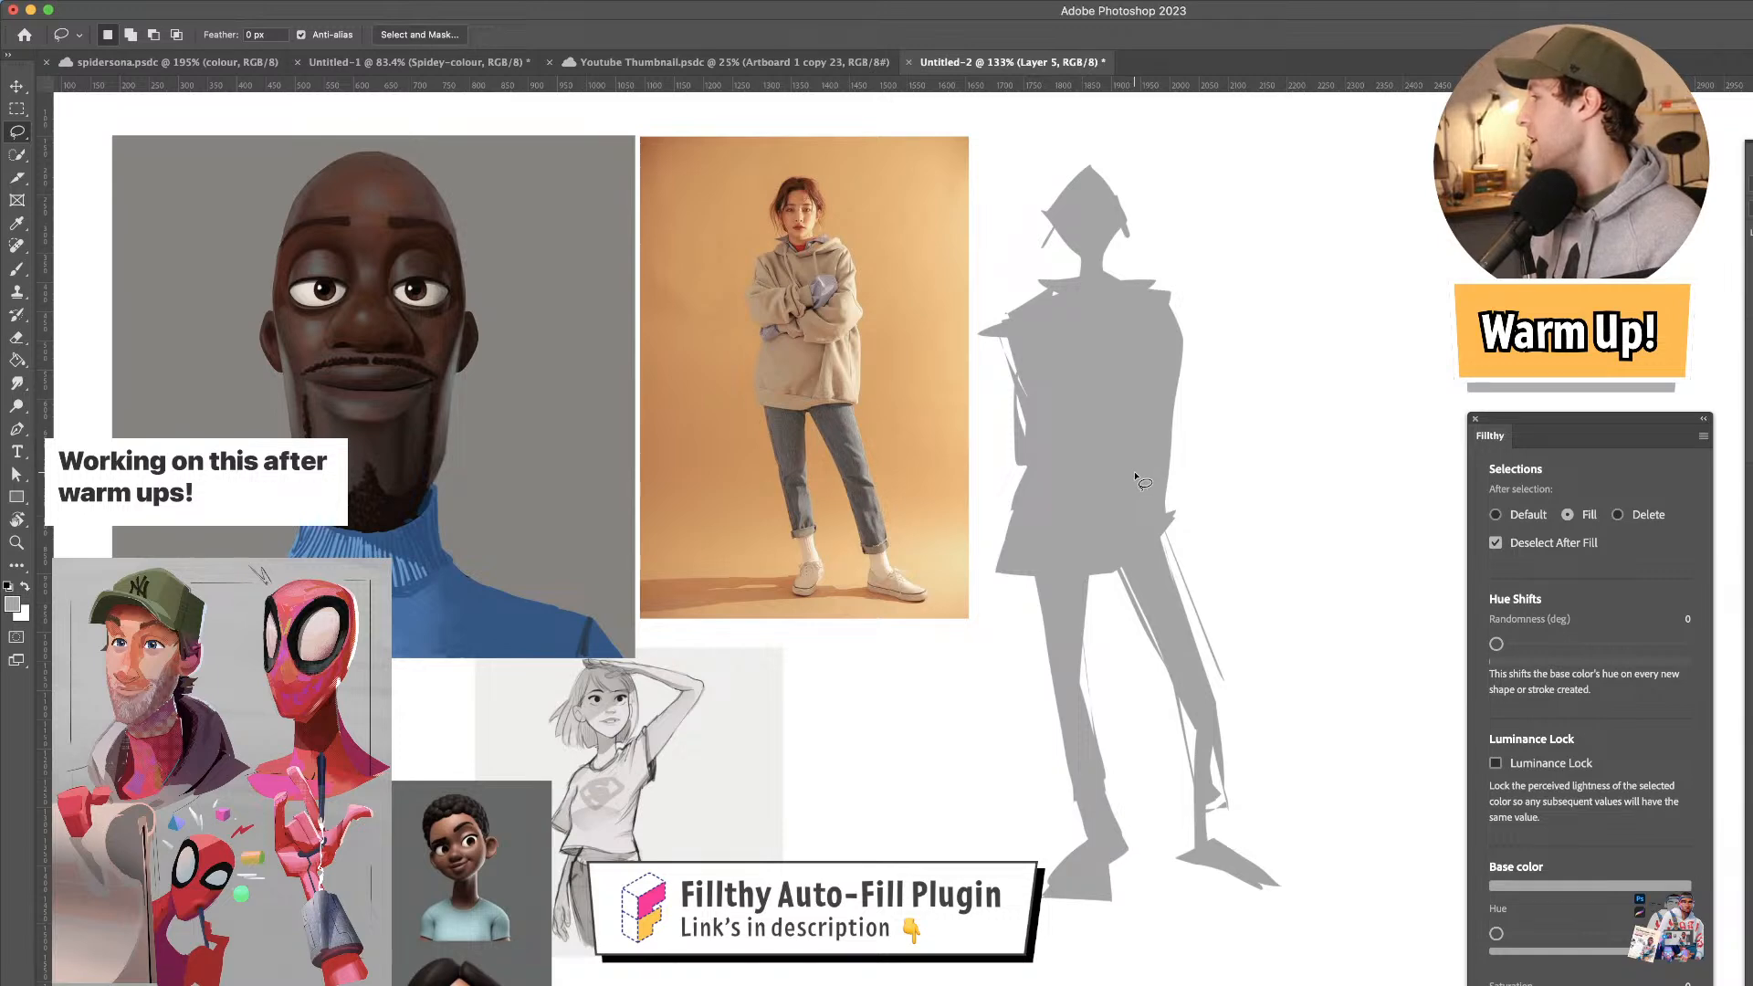
{"action": "mouse_move", "coordinate": [1041, 593]}
{"action": "left_mouse_down"}
{"action": "mouse_move", "coordinate": [1180, 539]}
{"action": "mouse_move", "coordinate": [1170, 464]}
{"action": "mouse_move", "coordinate": [1189, 554]}
{"action": "mouse_move", "coordinate": [1089, 570]}
{"action": "left_mouse_up"}
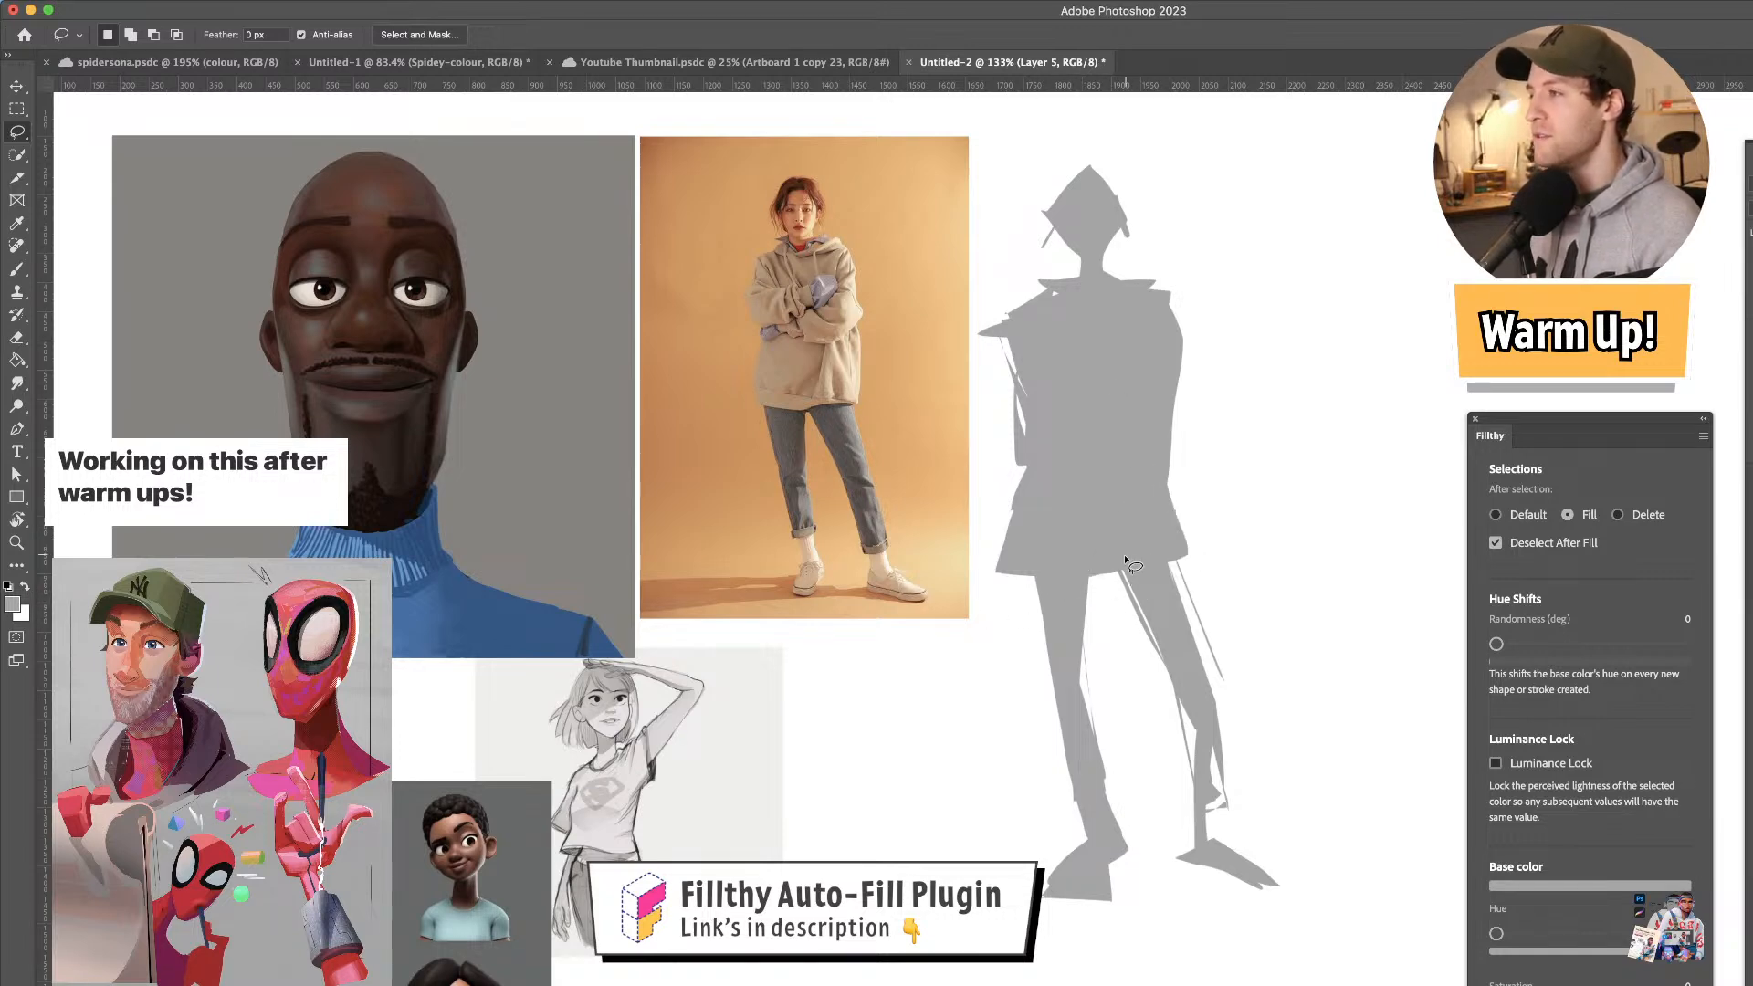
- Reshape the hoodie's flared hem with a curved lasso fill across both hips and fill along the straight leg's inner edge
{"action": "left_click_drag", "start_coordinate": [1100, 322], "coordinate": [1109, 317]}
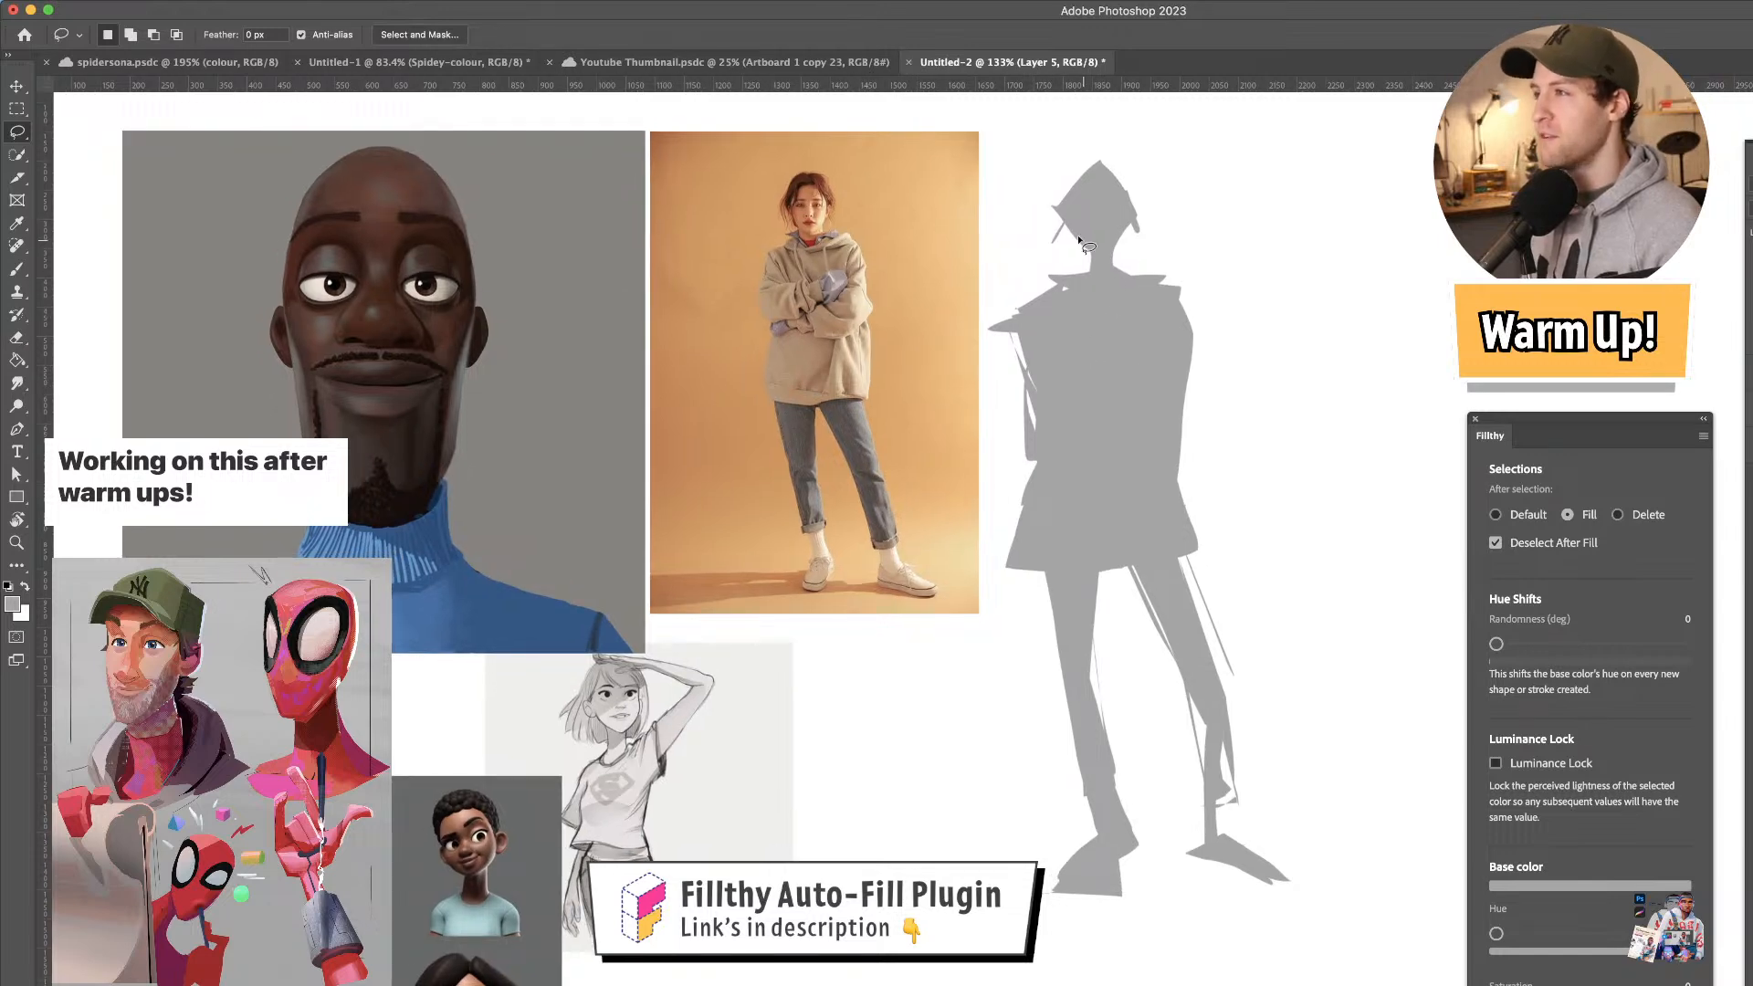
{"action": "mouse_move", "coordinate": [1079, 245]}
{"action": "left_mouse_down"}
{"action": "mouse_move", "coordinate": [1135, 220]}
{"action": "mouse_move", "coordinate": [1147, 249]}
{"action": "mouse_move", "coordinate": [1114, 196]}
{"action": "mouse_move", "coordinate": [1147, 286]}
{"action": "mouse_move", "coordinate": [1143, 230]}
{"action": "left_mouse_up"}
{"action": "left_click_drag", "start_coordinate": [1130, 329], "coordinate": [1195, 405]}
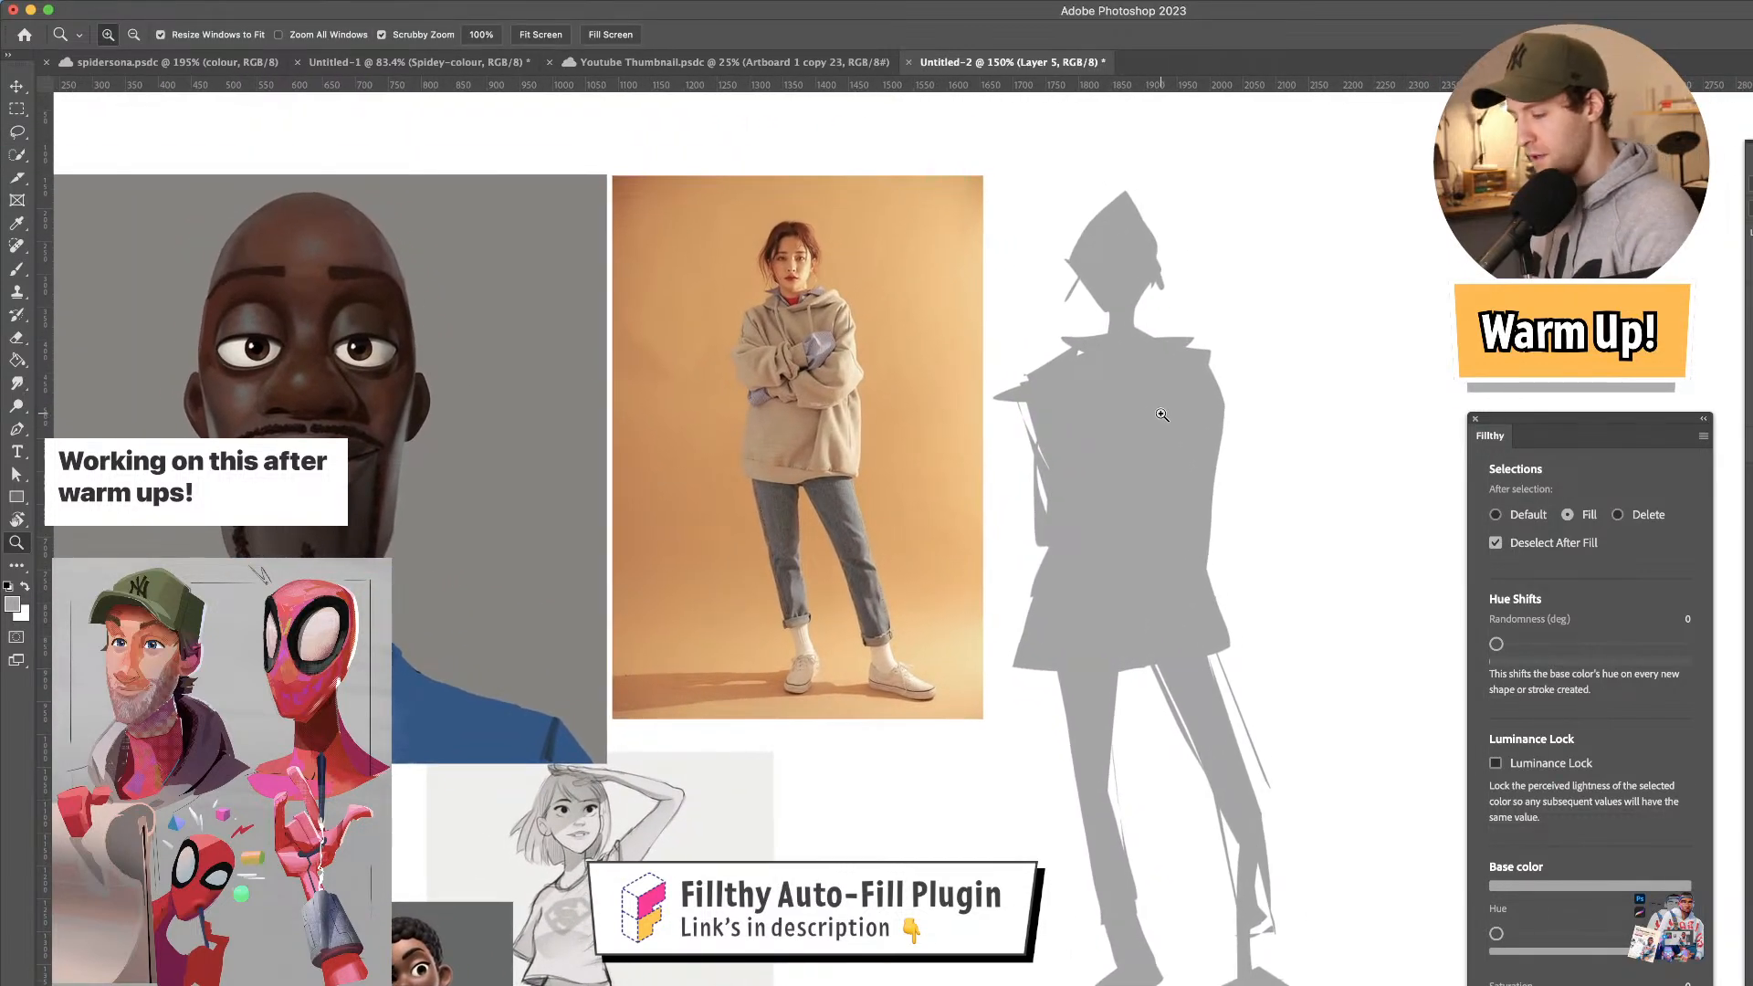
{"action": "key", "text": "l"}
{"action": "scroll", "coordinate": [1155, 370], "scroll_direction": "down", "scroll_amount": 2}
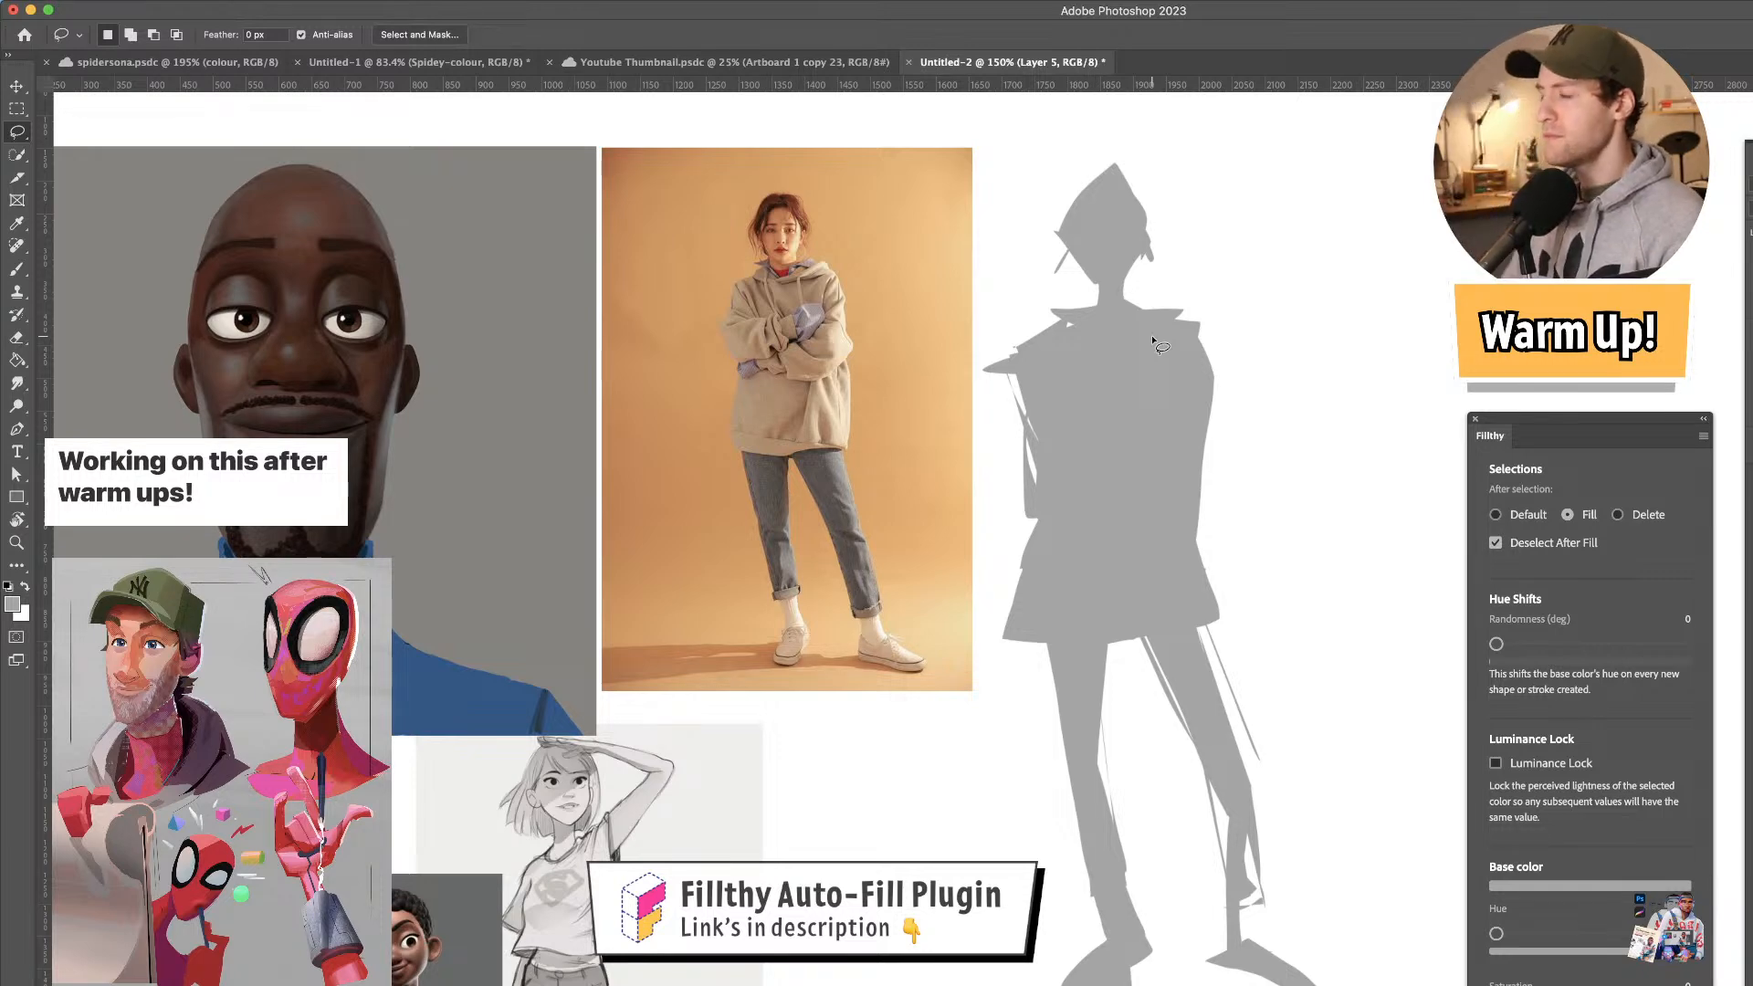
{"action": "scroll", "coordinate": [1096, 511], "scroll_direction": "down", "scroll_amount": 2}
{"action": "mouse_move", "coordinate": [1220, 587]}
{"action": "left_mouse_down"}
{"action": "mouse_move", "coordinate": [1079, 632]}
{"action": "mouse_move", "coordinate": [1019, 616]}
{"action": "left_mouse_up"}
{"action": "scroll", "coordinate": [1096, 612], "scroll_direction": "down", "scroll_amount": 2}
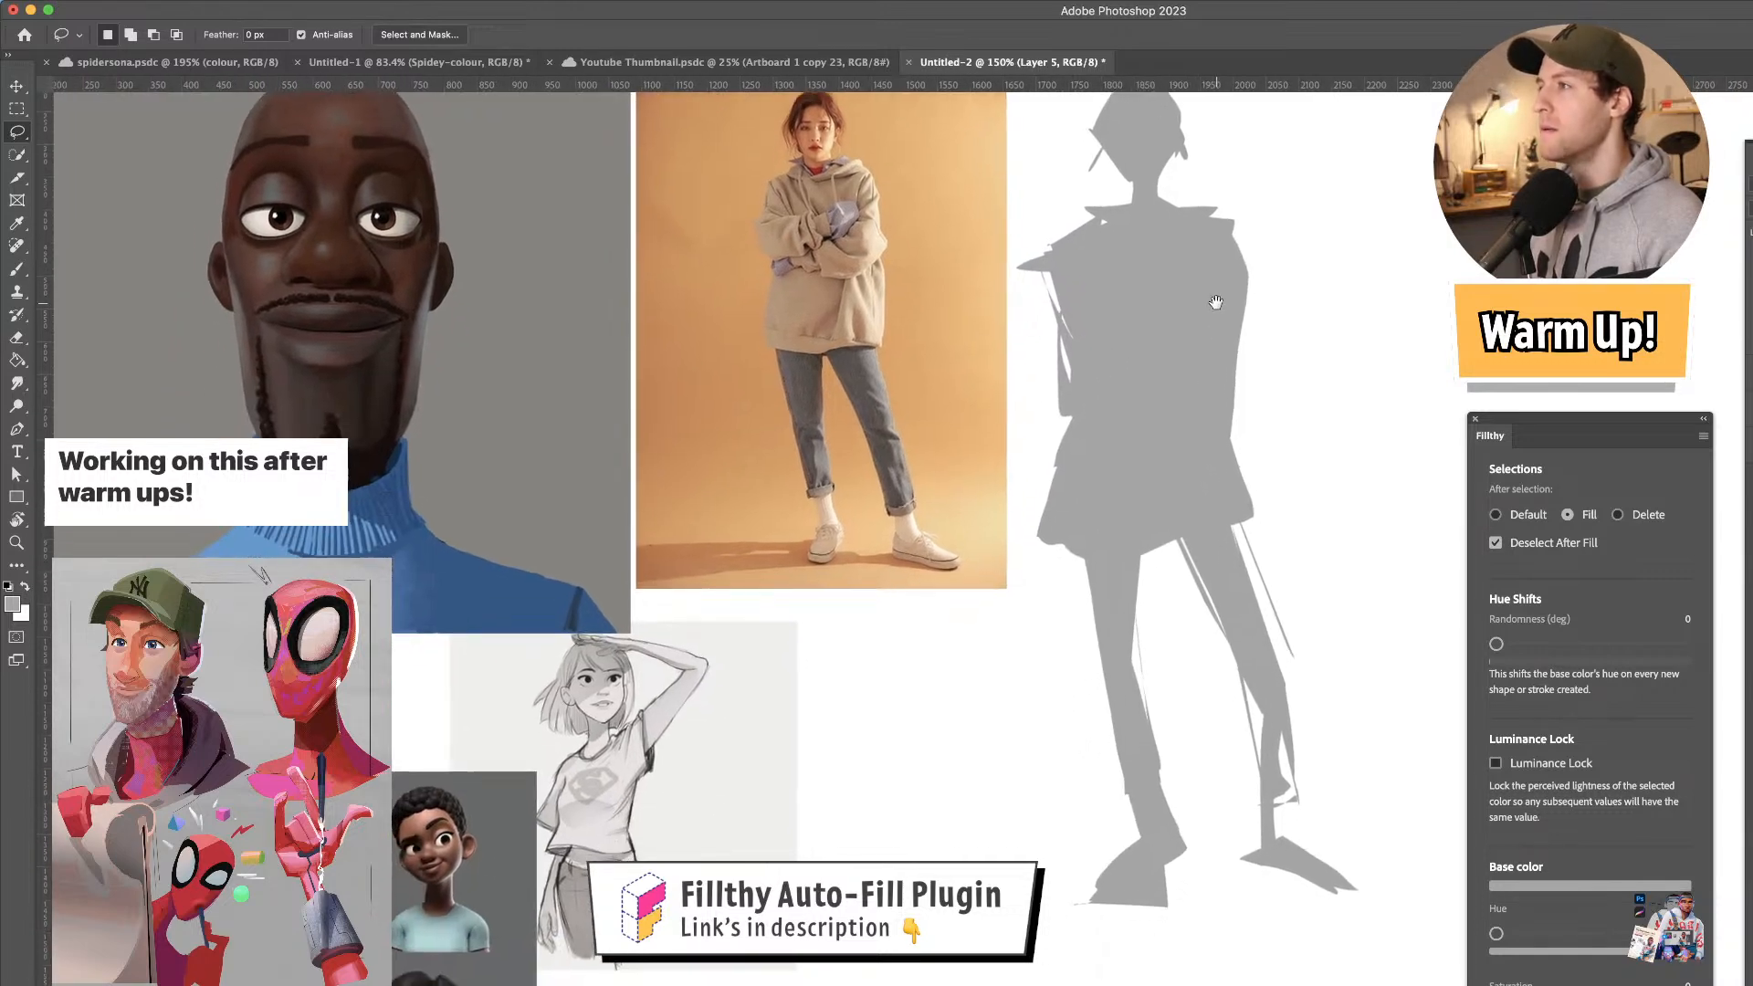
{"action": "left_click_drag", "start_coordinate": [1120, 591], "coordinate": [1110, 776]}
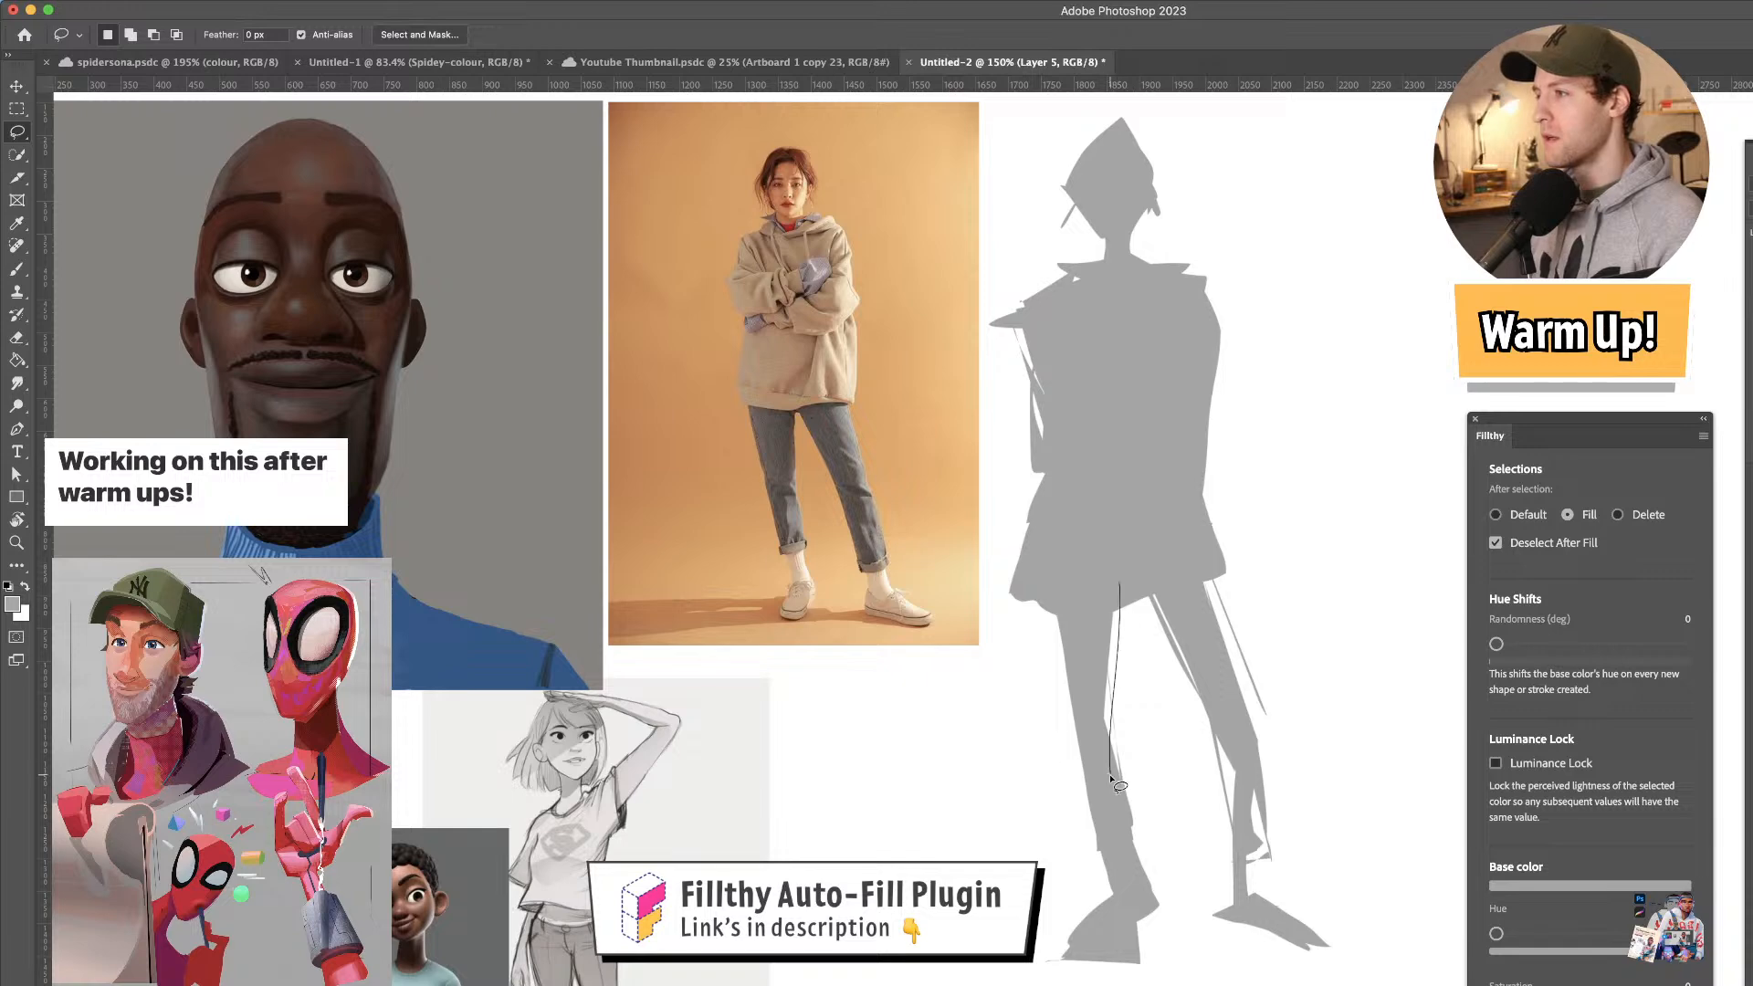
- Switch to a darker grey and add a thin crease at the elbow and a V-shaped hood neckline below the neck
{"action": "mouse_move", "coordinate": [1176, 462]}
{"action": "left_mouse_down"}
{"action": "mouse_move", "coordinate": [1191, 633]}
{"action": "mouse_move", "coordinate": [1171, 500]}
{"action": "left_mouse_up"}
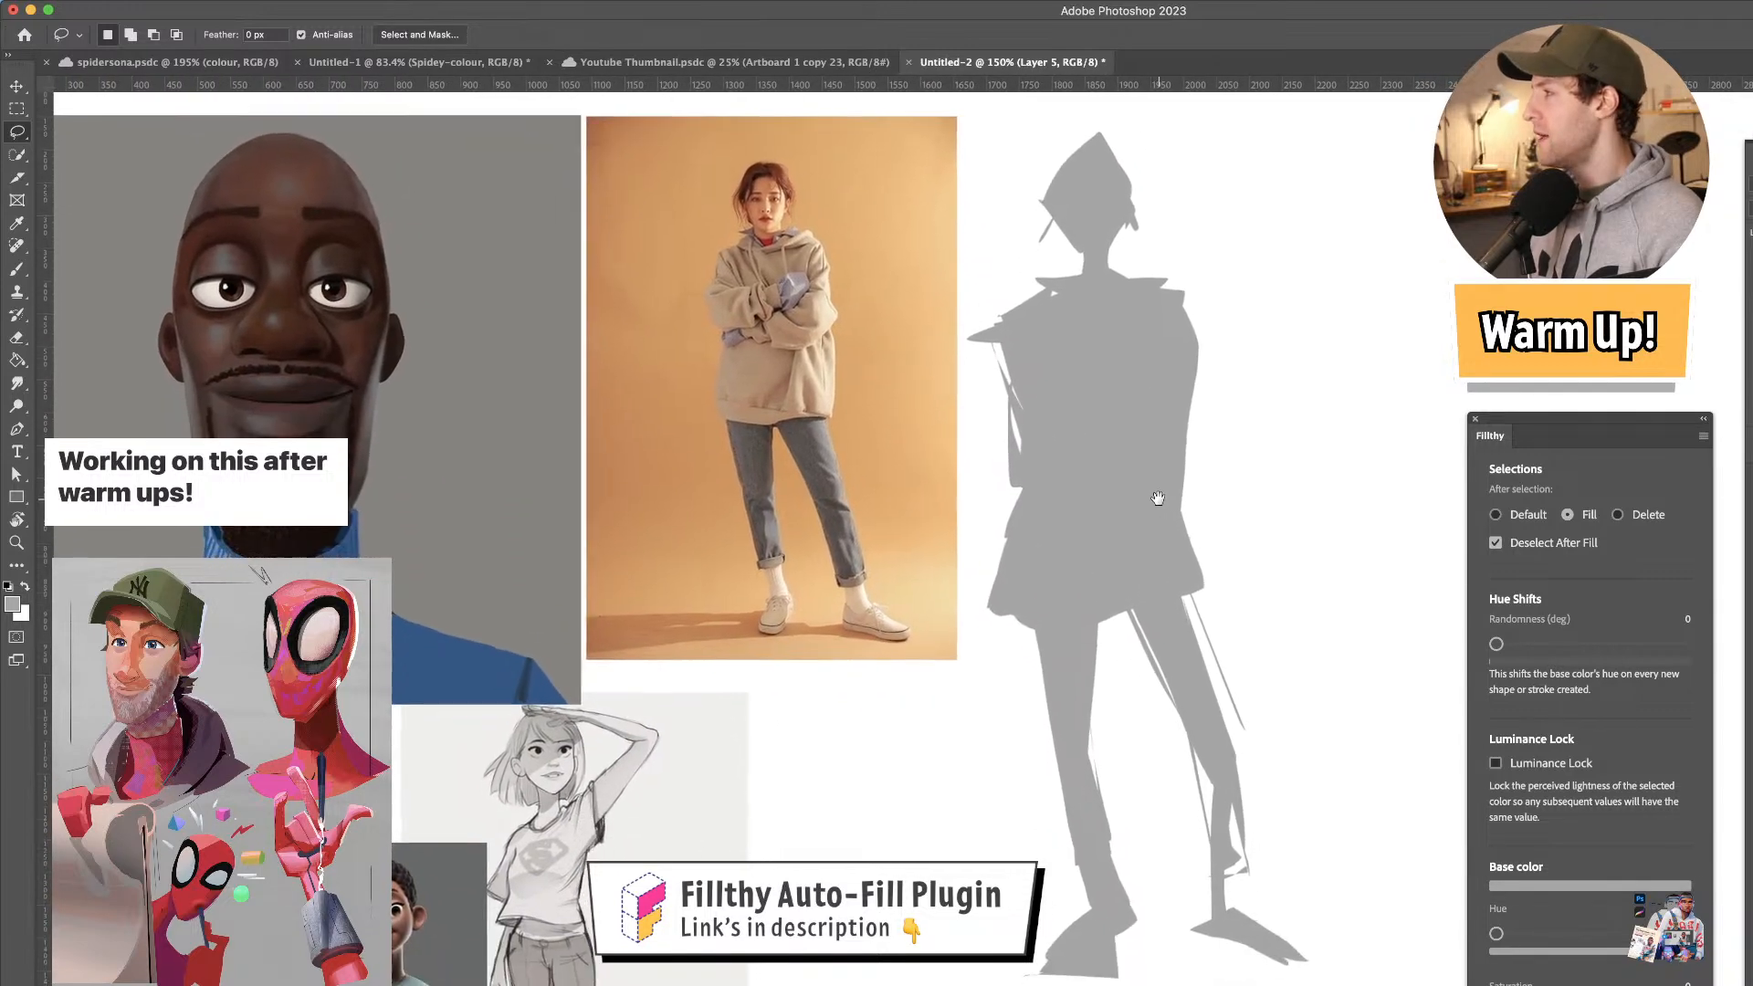
{"action": "mouse_move", "coordinate": [1124, 353]}
{"action": "left_mouse_down"}
{"action": "mouse_move", "coordinate": [1146, 337]}
{"action": "mouse_move", "coordinate": [1113, 394]}
{"action": "left_mouse_up"}
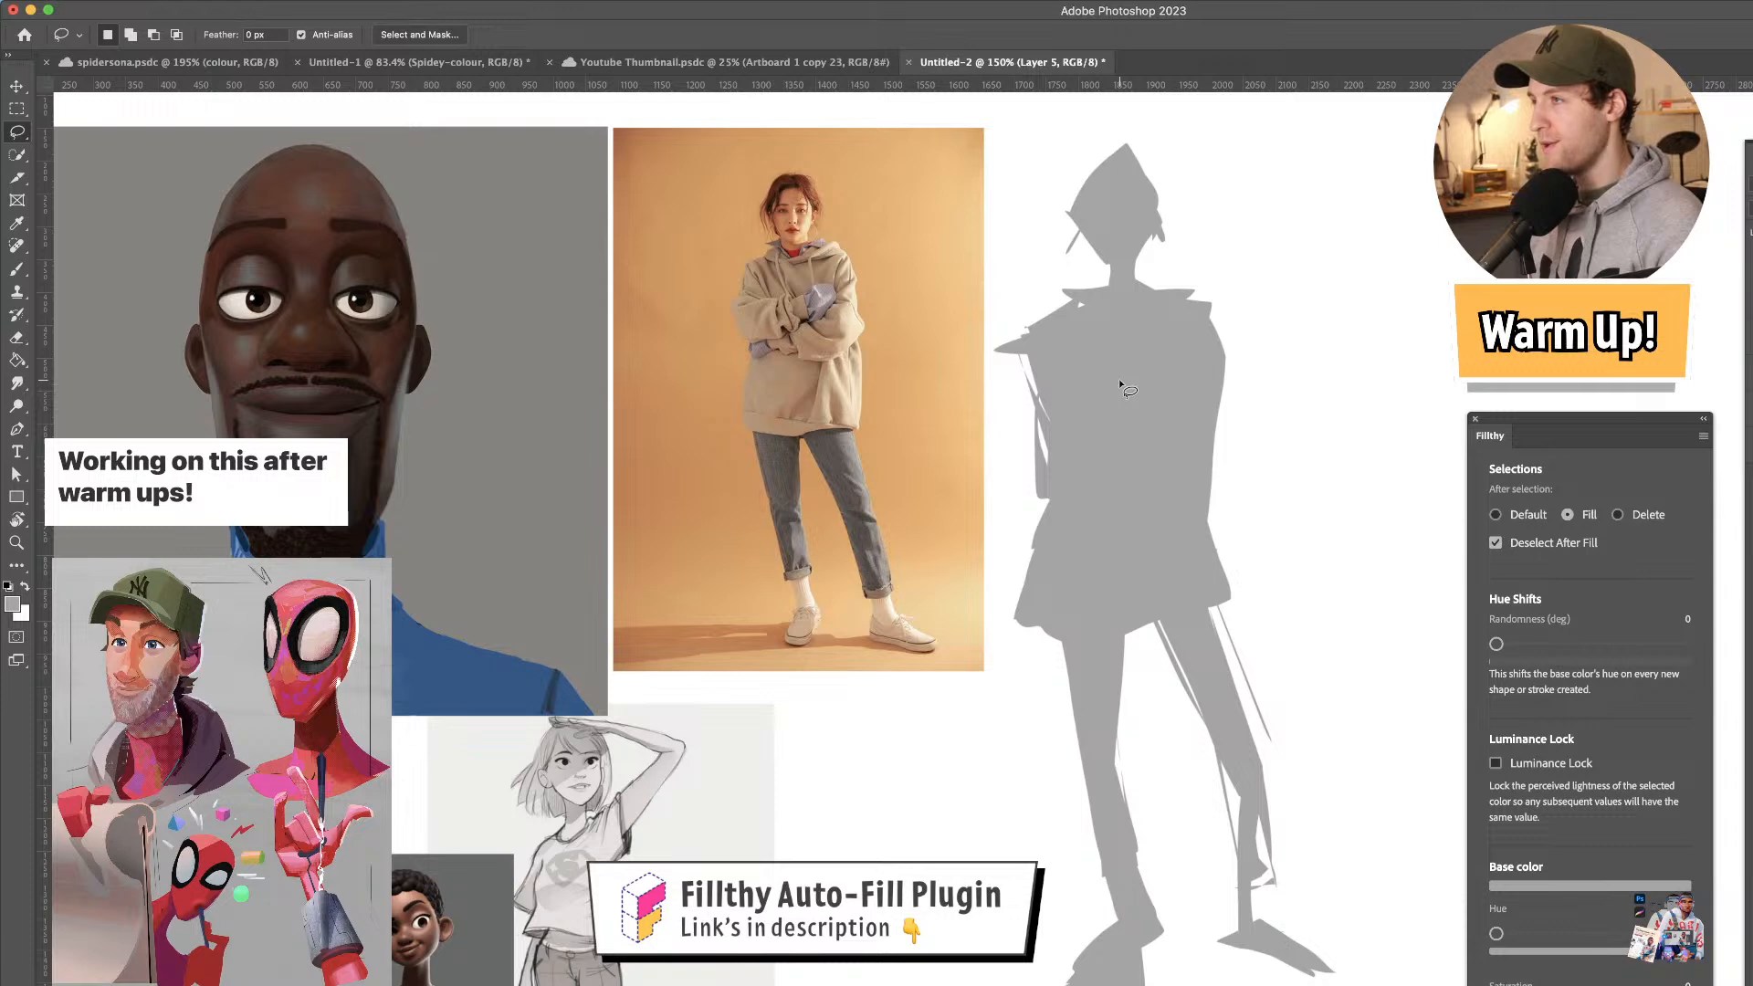
{"action": "left_click_drag", "start_coordinate": [1119, 381], "coordinate": [1124, 381]}
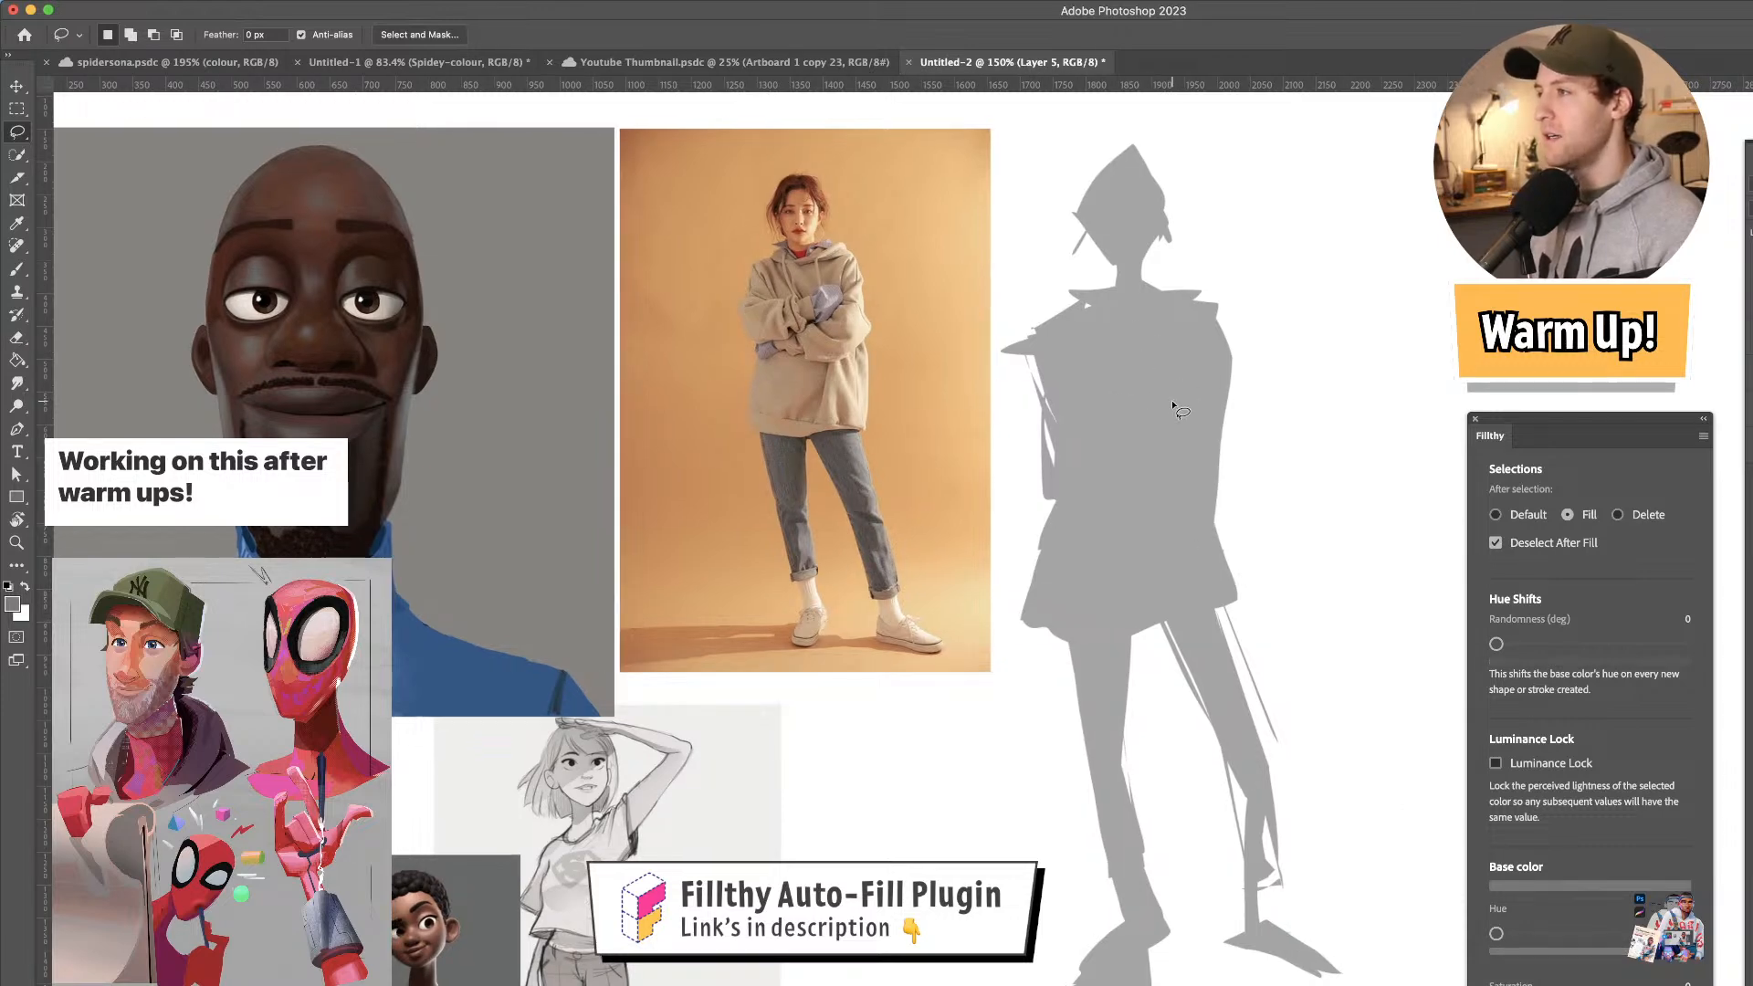
{"action": "left_click_drag", "start_coordinate": [1207, 366], "coordinate": [1213, 415]}
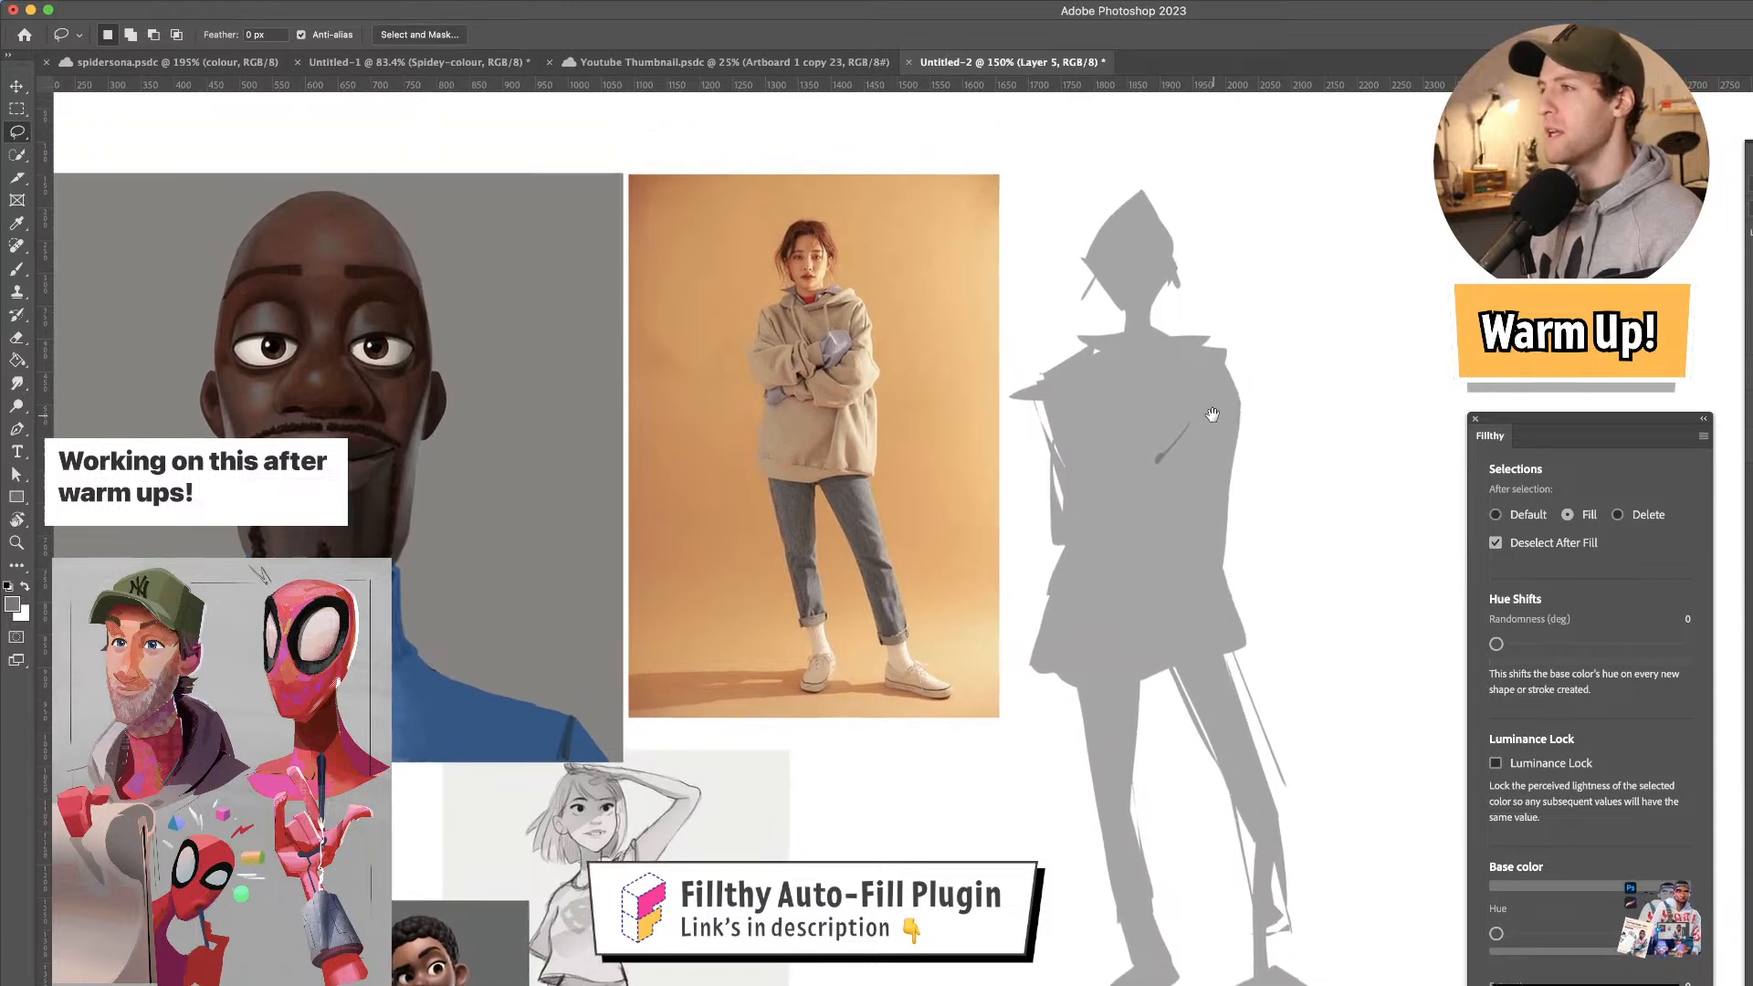
{"action": "mouse_move", "coordinate": [1108, 334]}
{"action": "left_mouse_down"}
{"action": "mouse_move", "coordinate": [1136, 384]}
{"action": "mouse_move", "coordinate": [1200, 350]}
{"action": "mouse_move", "coordinate": [1125, 376]}
{"action": "left_mouse_up"}
- Mark the hoodie's hem band and the folds of the crossed arms with thin darker grey slivers
{"action": "left_click_drag", "start_coordinate": [1186, 493], "coordinate": [1190, 460]}
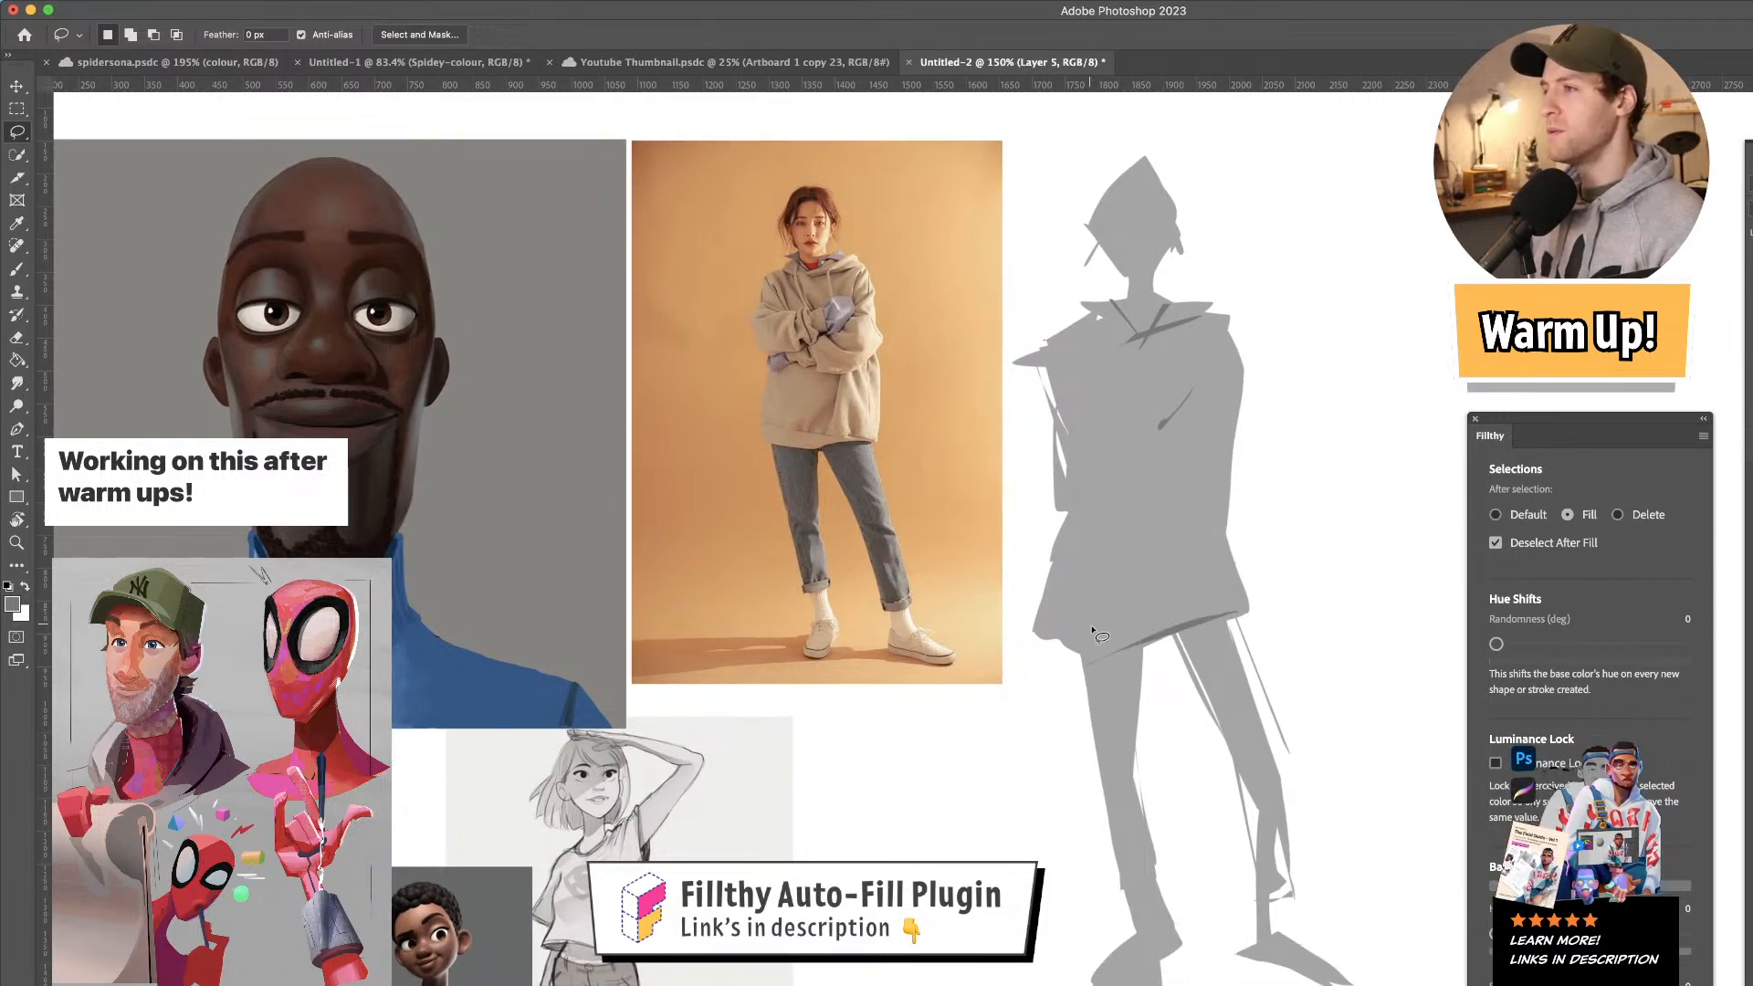
{"action": "left_click_drag", "start_coordinate": [1039, 594], "coordinate": [1182, 620]}
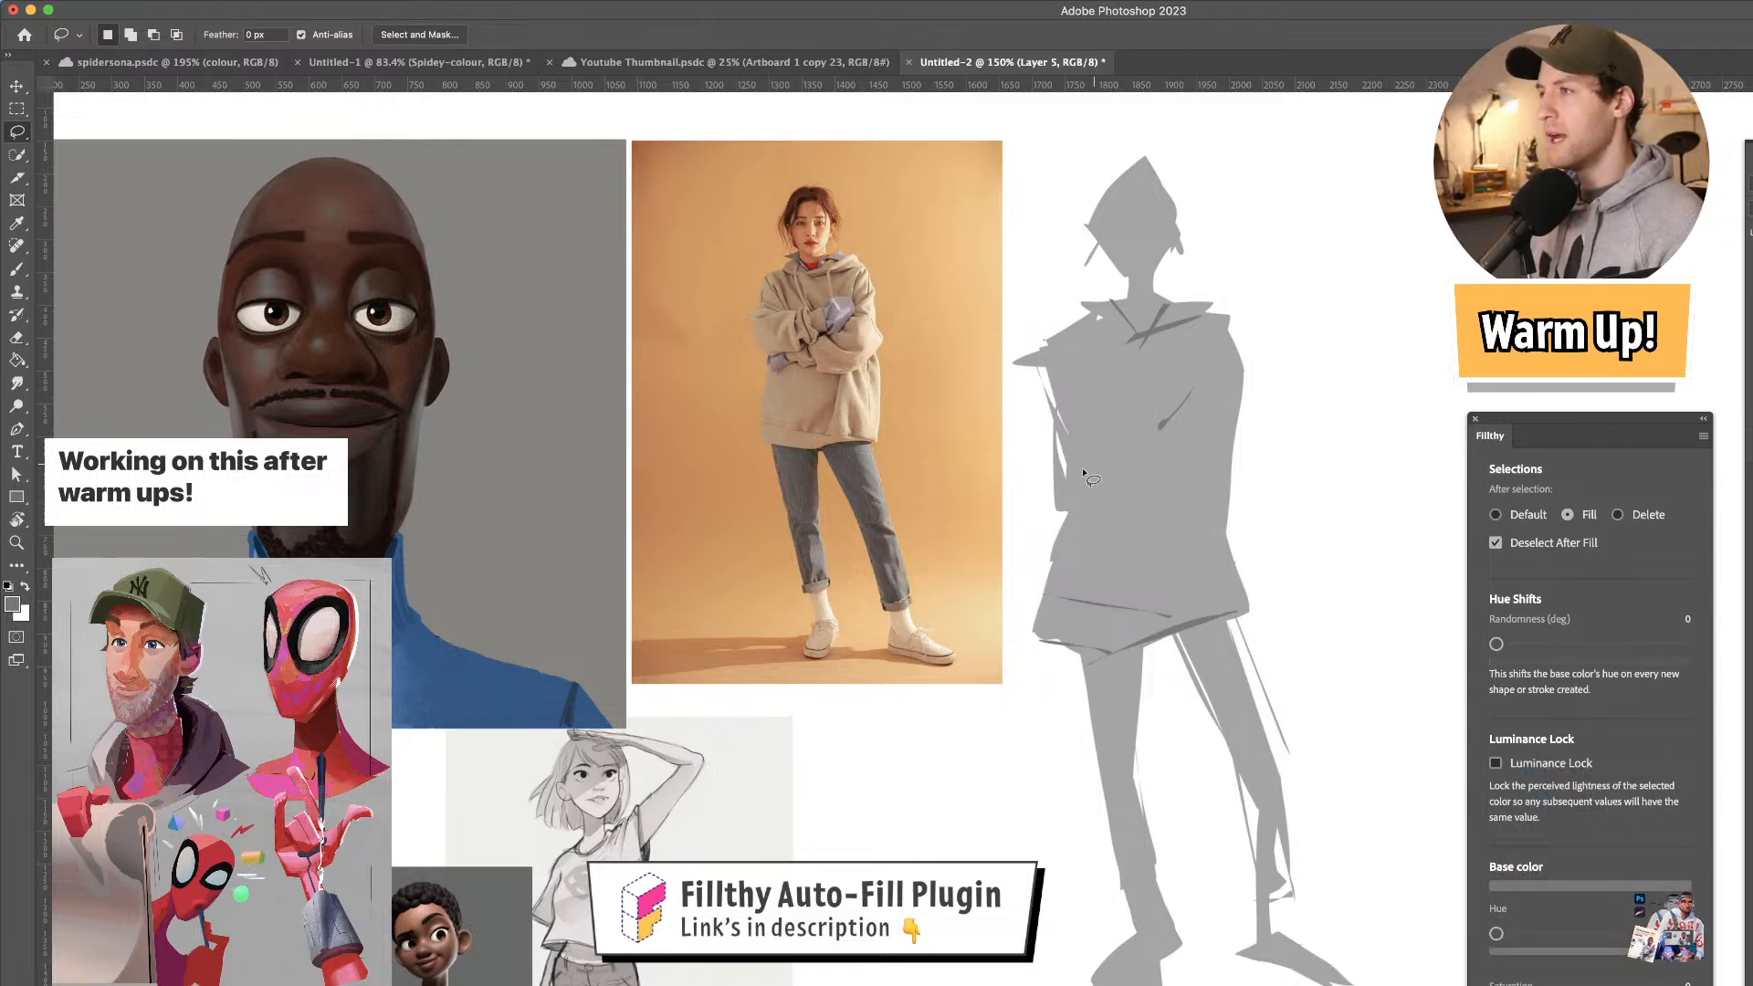
{"action": "mouse_move", "coordinate": [1145, 442]}
{"action": "left_mouse_down"}
{"action": "mouse_move", "coordinate": [1078, 470]}
{"action": "mouse_move", "coordinate": [1167, 427]}
{"action": "left_mouse_up"}
{"action": "mouse_move", "coordinate": [1071, 491]}
{"action": "left_mouse_down"}
{"action": "mouse_move", "coordinate": [1237, 502]}
{"action": "mouse_move", "coordinate": [1239, 432]}
{"action": "mouse_move", "coordinate": [1246, 484]}
{"action": "mouse_move", "coordinate": [1161, 469]}
{"action": "left_mouse_up"}
{"action": "left_click_drag", "start_coordinate": [1350, 399], "coordinate": [1354, 413]}
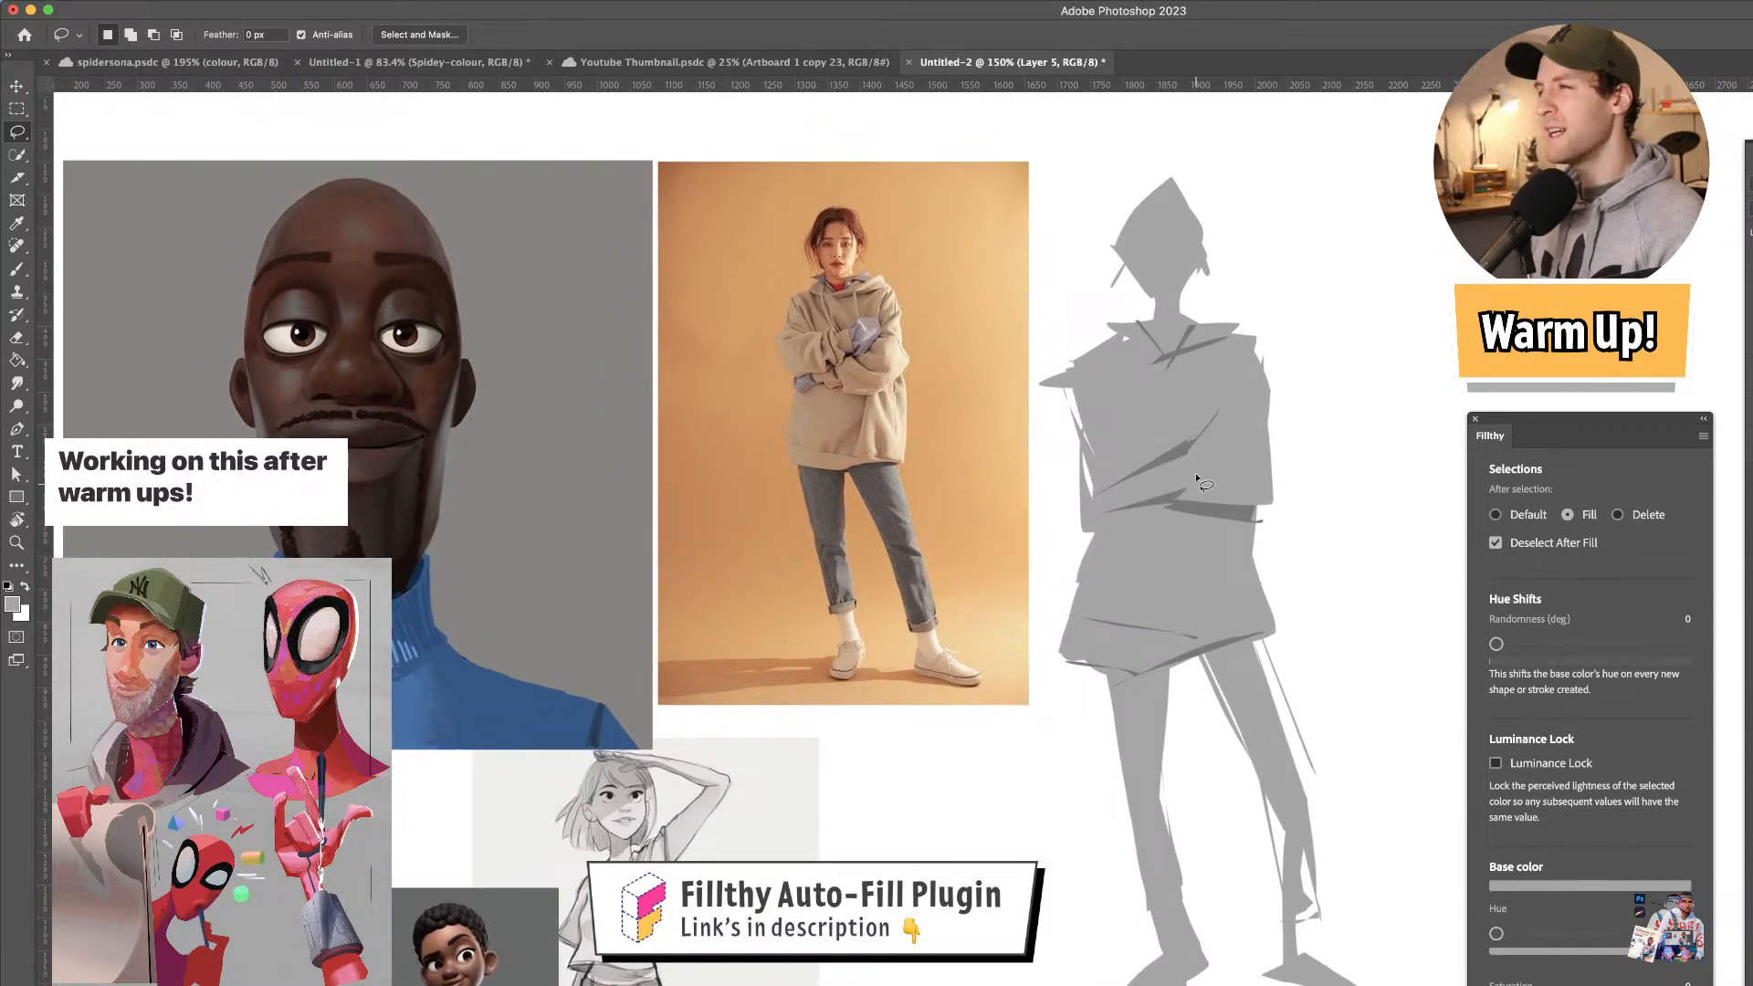
- Sample the silhouette's light grey and fill the gap beside the torso, building a pointed, fuller sleeve at the elbow
{"action": "key", "text": "i"}
{"action": "left_click", "coordinate": [1103, 418]}
{"action": "key", "text": "l"}
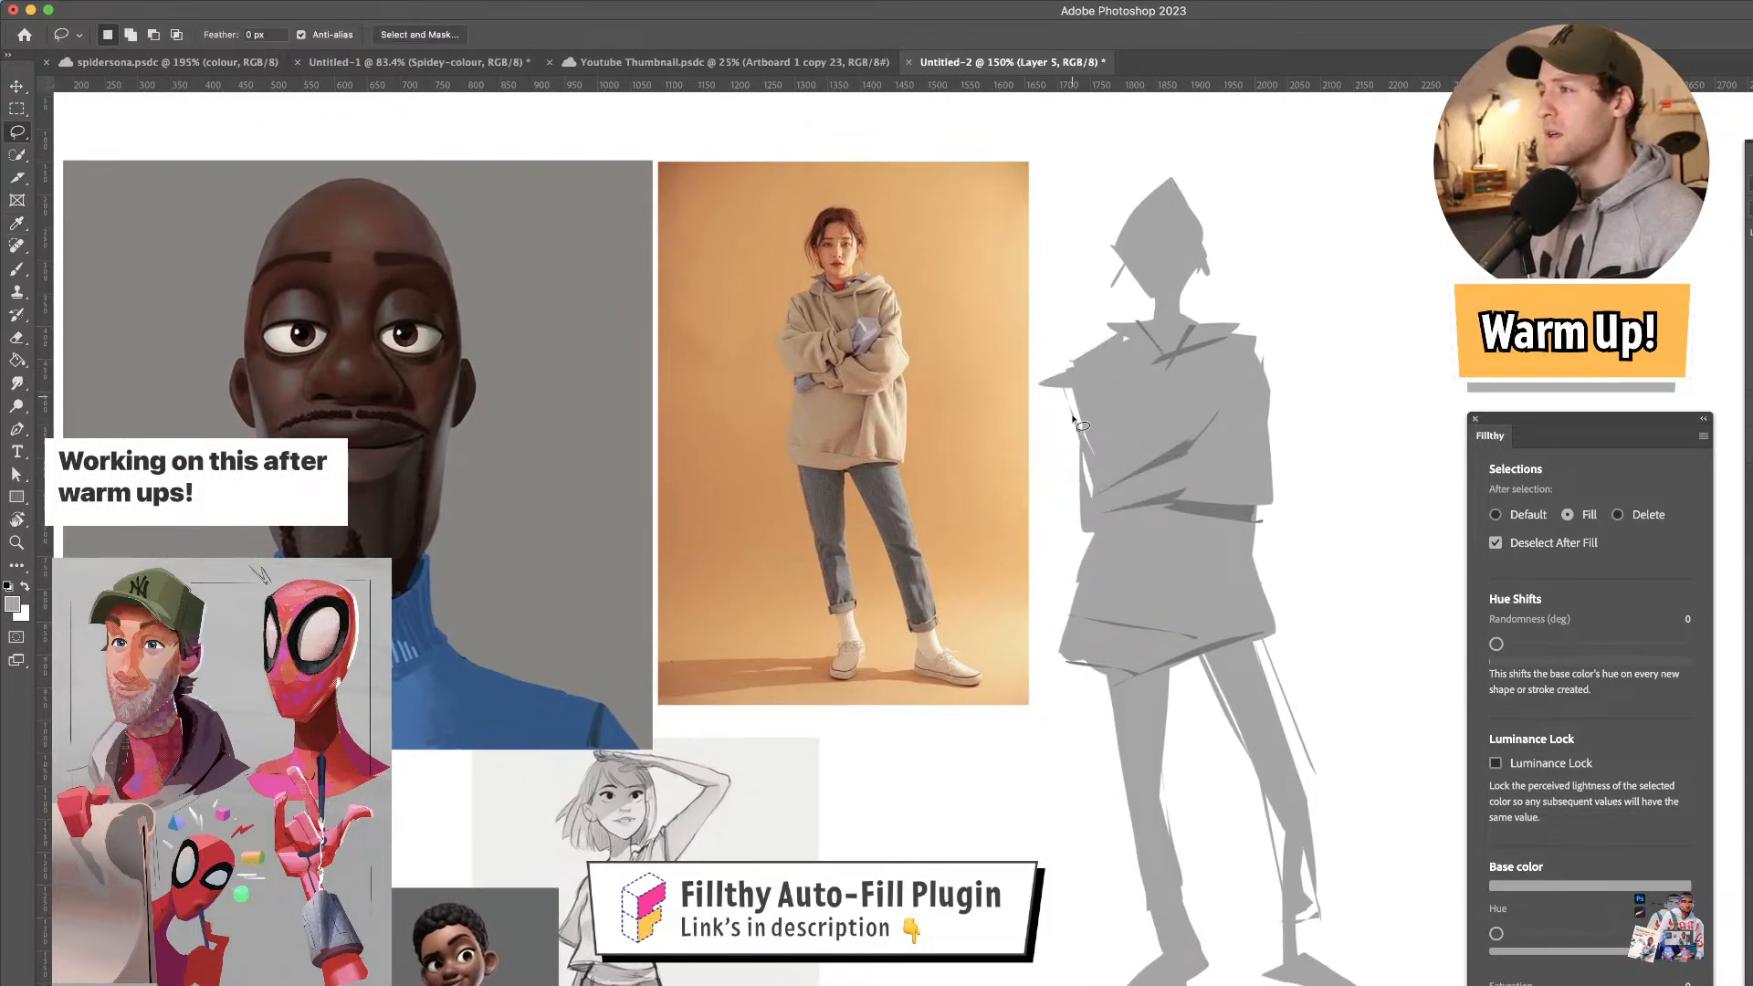
{"action": "mouse_move", "coordinate": [1070, 409]}
{"action": "left_mouse_down"}
{"action": "mouse_move", "coordinate": [1073, 376]}
{"action": "mouse_move", "coordinate": [1059, 433]}
{"action": "mouse_move", "coordinate": [1116, 423]}
{"action": "mouse_move", "coordinate": [1102, 509]}
{"action": "left_mouse_up"}
{"action": "left_click_drag", "start_coordinate": [1077, 394], "coordinate": [1077, 395]}
{"action": "scroll", "coordinate": [1167, 421], "scroll_direction": "up", "scroll_amount": 2}
- Sample the darker grey and draw a cap of hair over the head with curved locks on both sides of the face
{"action": "key", "text": "i"}
{"action": "left_click", "coordinate": [1171, 442]}
{"action": "key", "text": "l"}
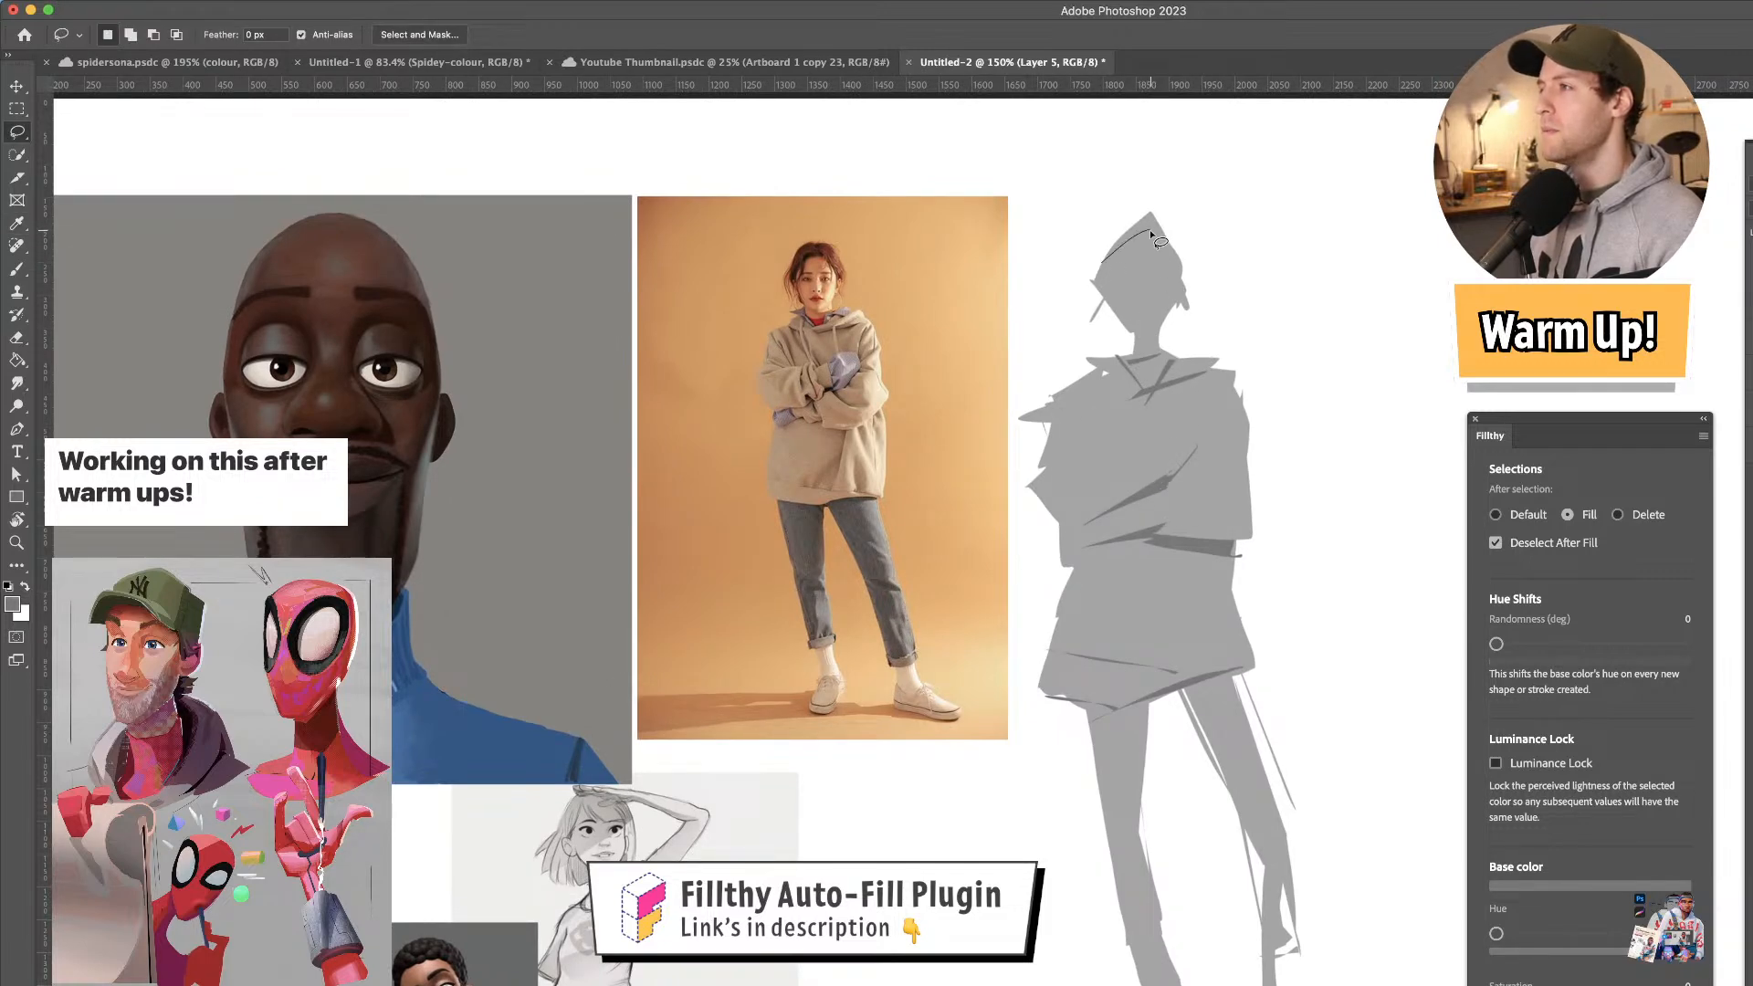
{"action": "mouse_move", "coordinate": [1193, 262]}
{"action": "left_mouse_down"}
{"action": "mouse_move", "coordinate": [1146, 219]}
{"action": "mouse_move", "coordinate": [1100, 275]}
{"action": "left_mouse_up"}
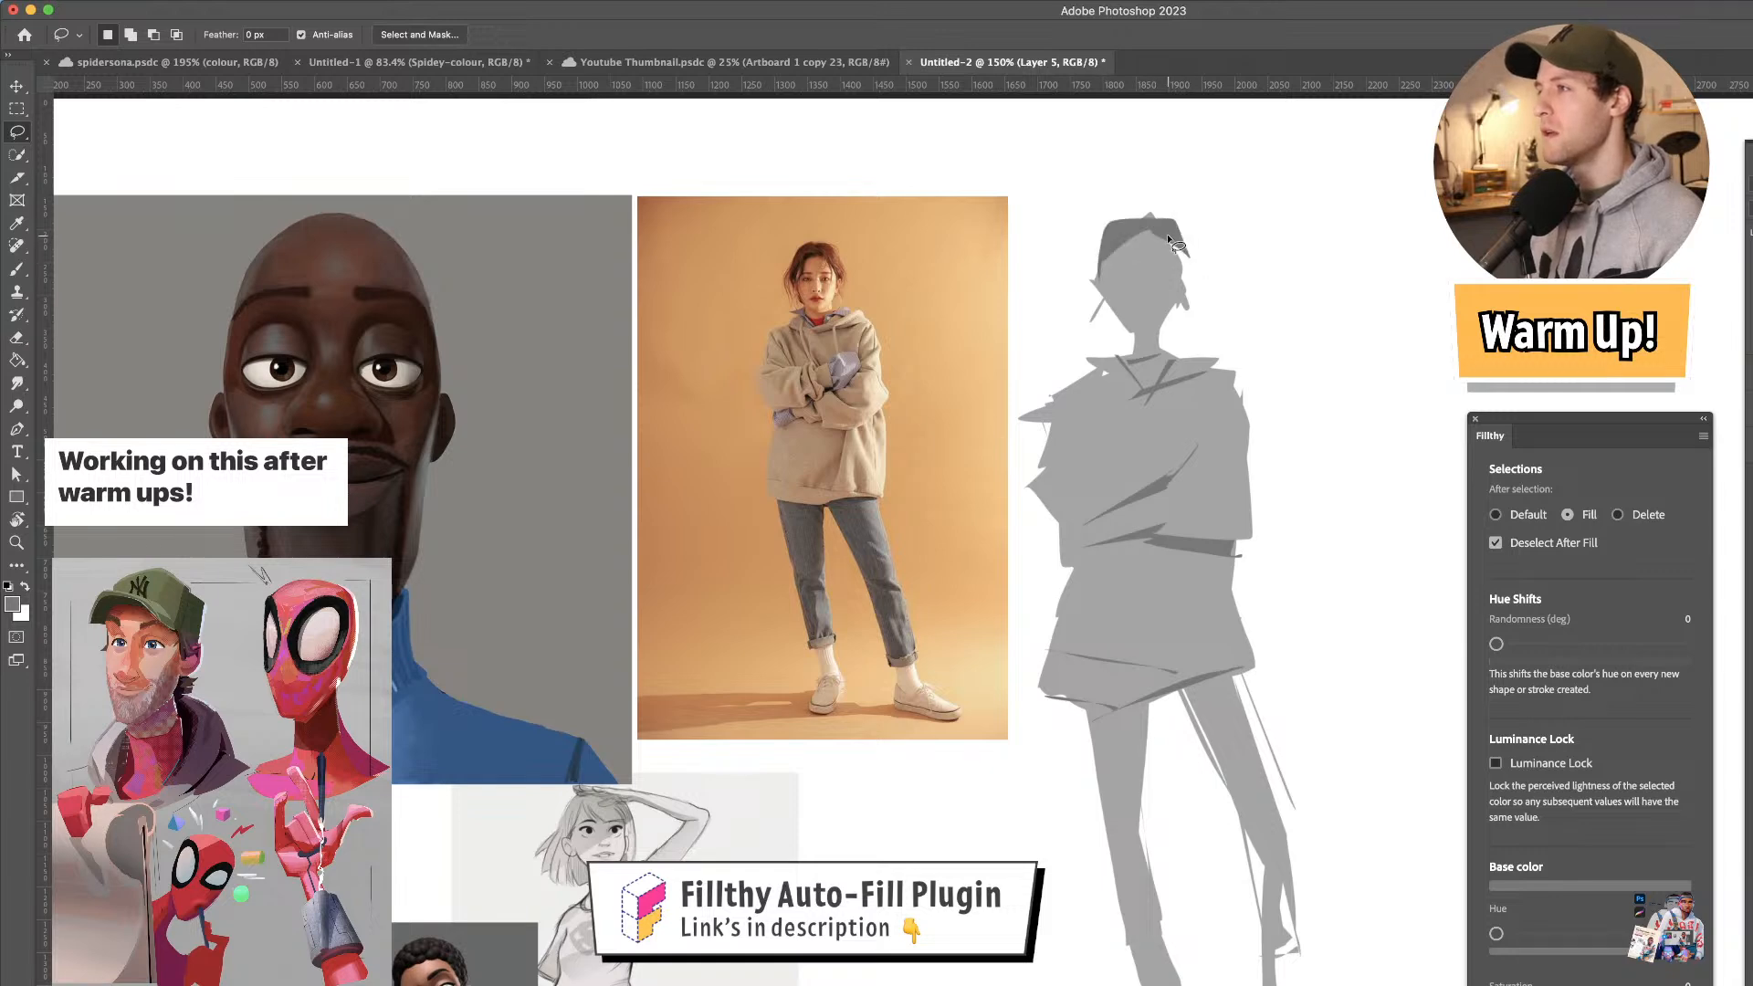
{"action": "mouse_move", "coordinate": [1172, 330]}
{"action": "left_mouse_down"}
{"action": "mouse_move", "coordinate": [1181, 276]}
{"action": "mouse_move", "coordinate": [1072, 302]}
{"action": "mouse_move", "coordinate": [1108, 262]}
{"action": "left_mouse_up"}
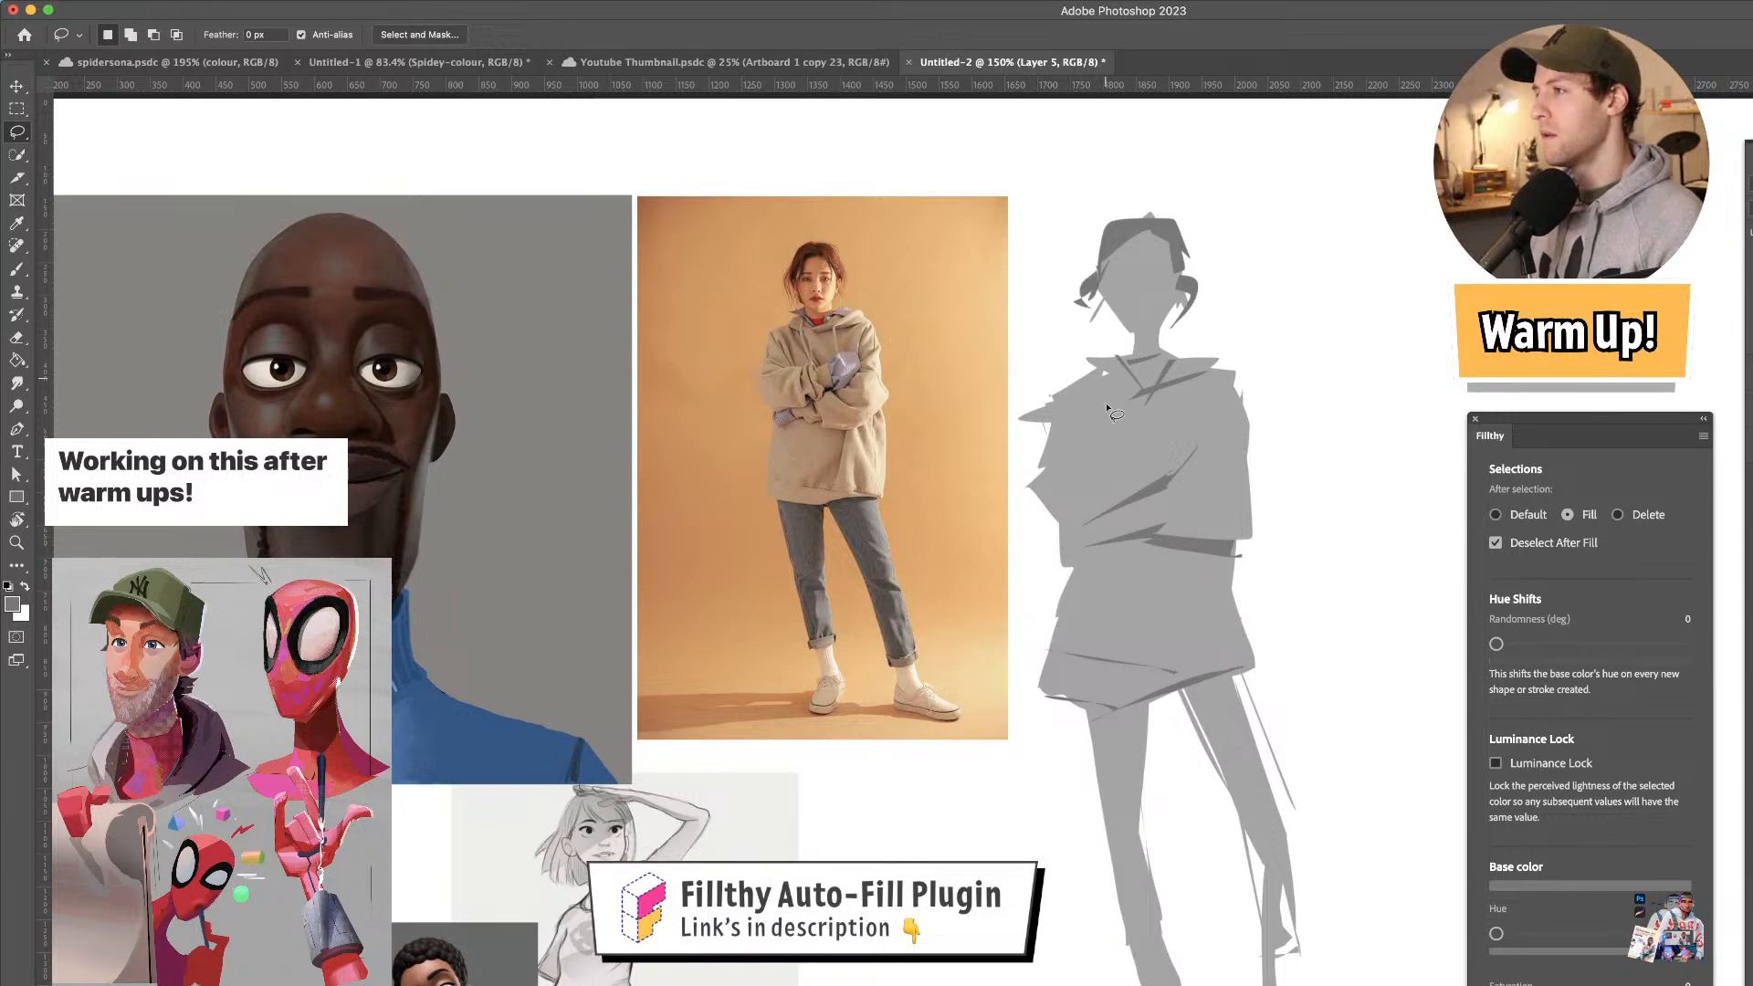
- Add darker shadow shapes beneath the hoodie's hem and thin cuff lines across both trouser legs above the ankles
{"action": "left_click_drag", "start_coordinate": [1167, 420], "coordinate": [1142, 378]}
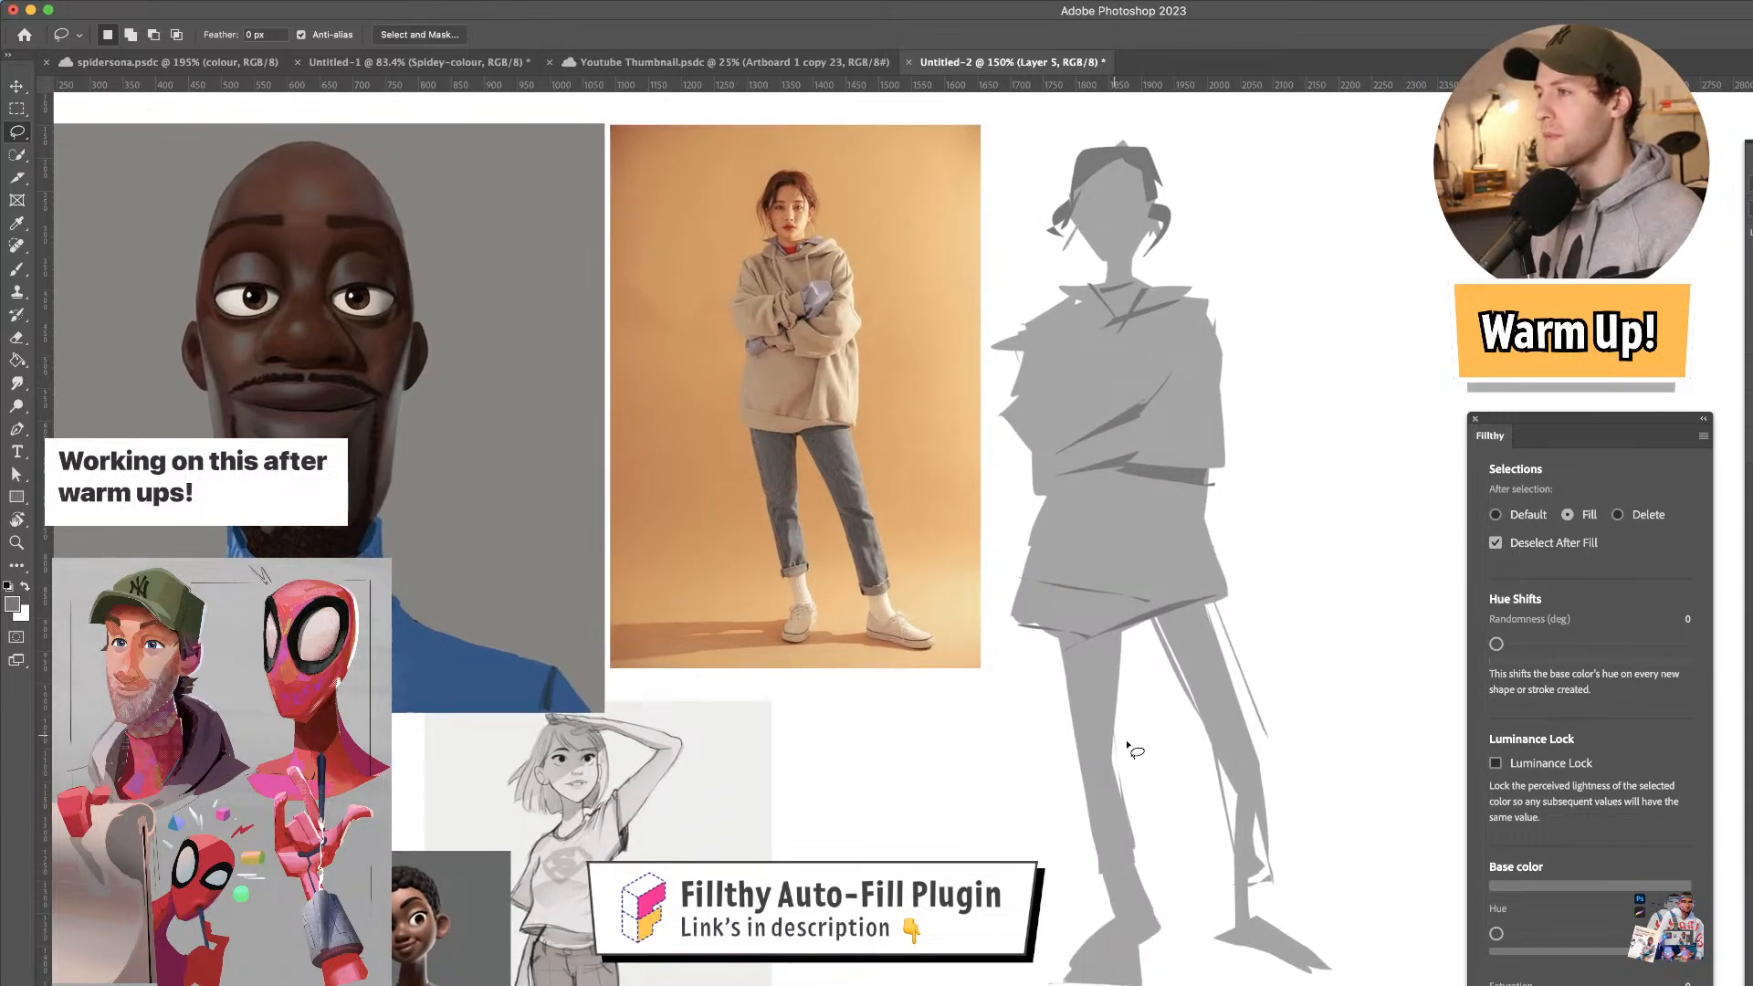
{"action": "left_click_drag", "start_coordinate": [1126, 629], "coordinate": [1201, 634]}
{"action": "scroll", "coordinate": [1214, 592], "scroll_direction": "down", "scroll_amount": 2}
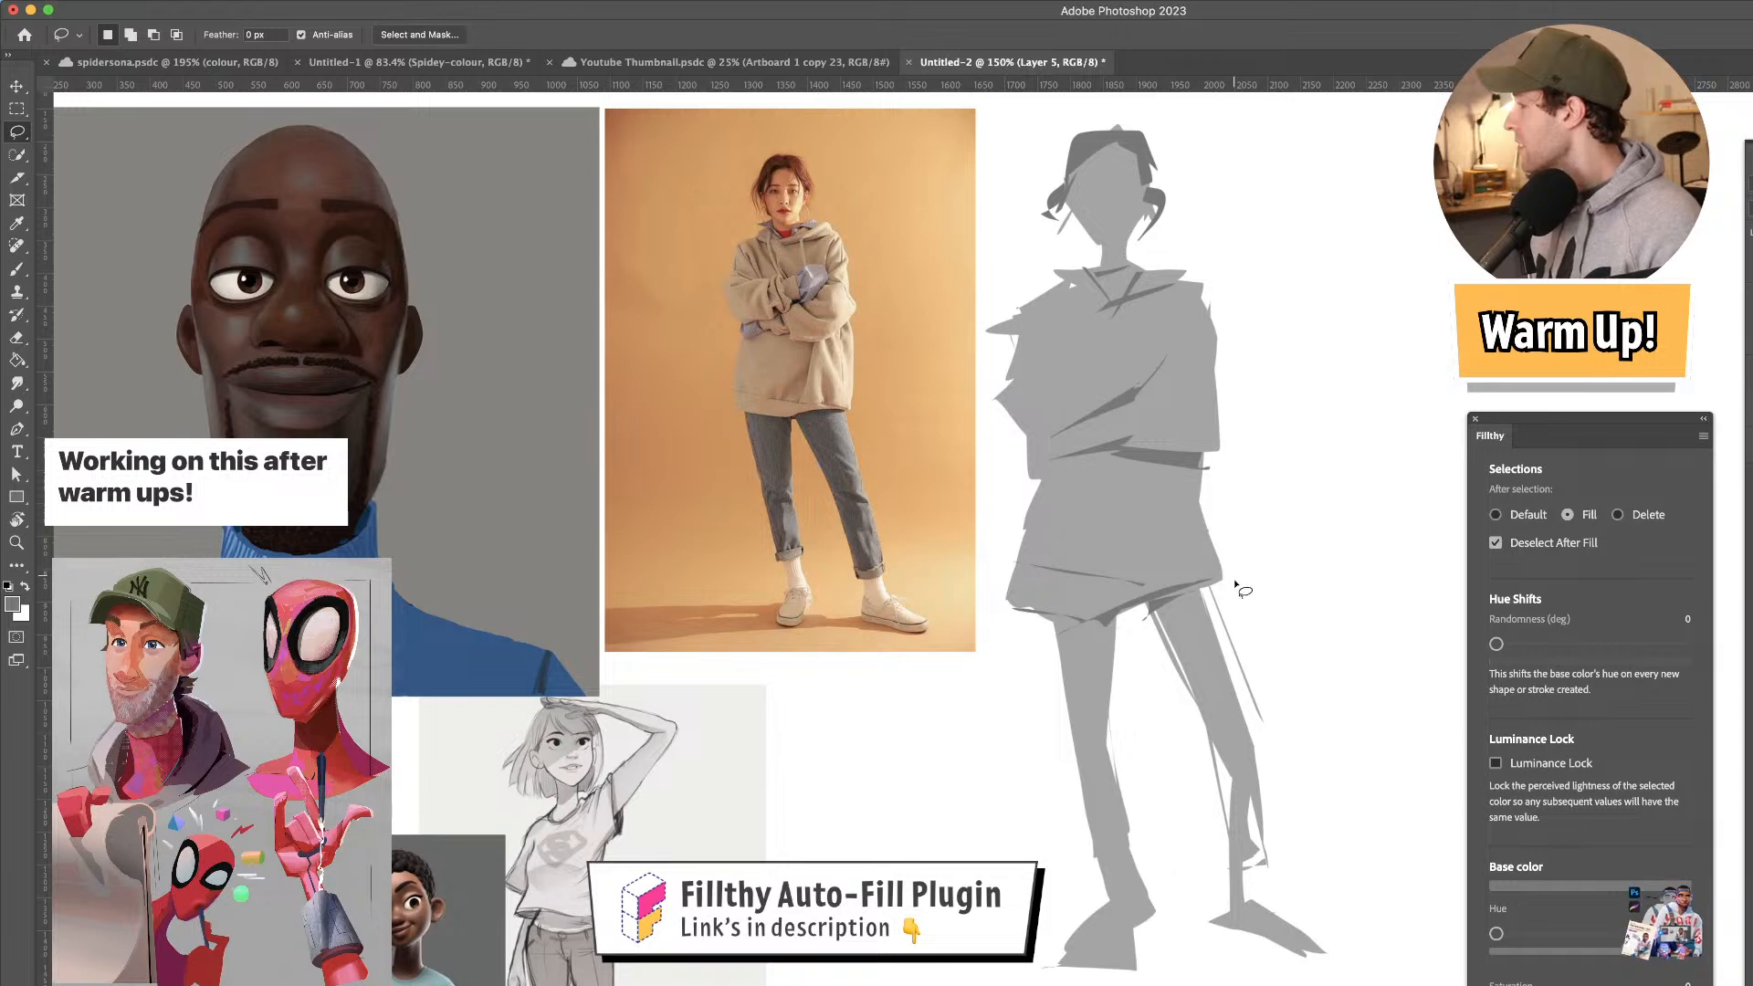
{"action": "left_click_drag", "start_coordinate": [1149, 574], "coordinate": [1173, 532]}
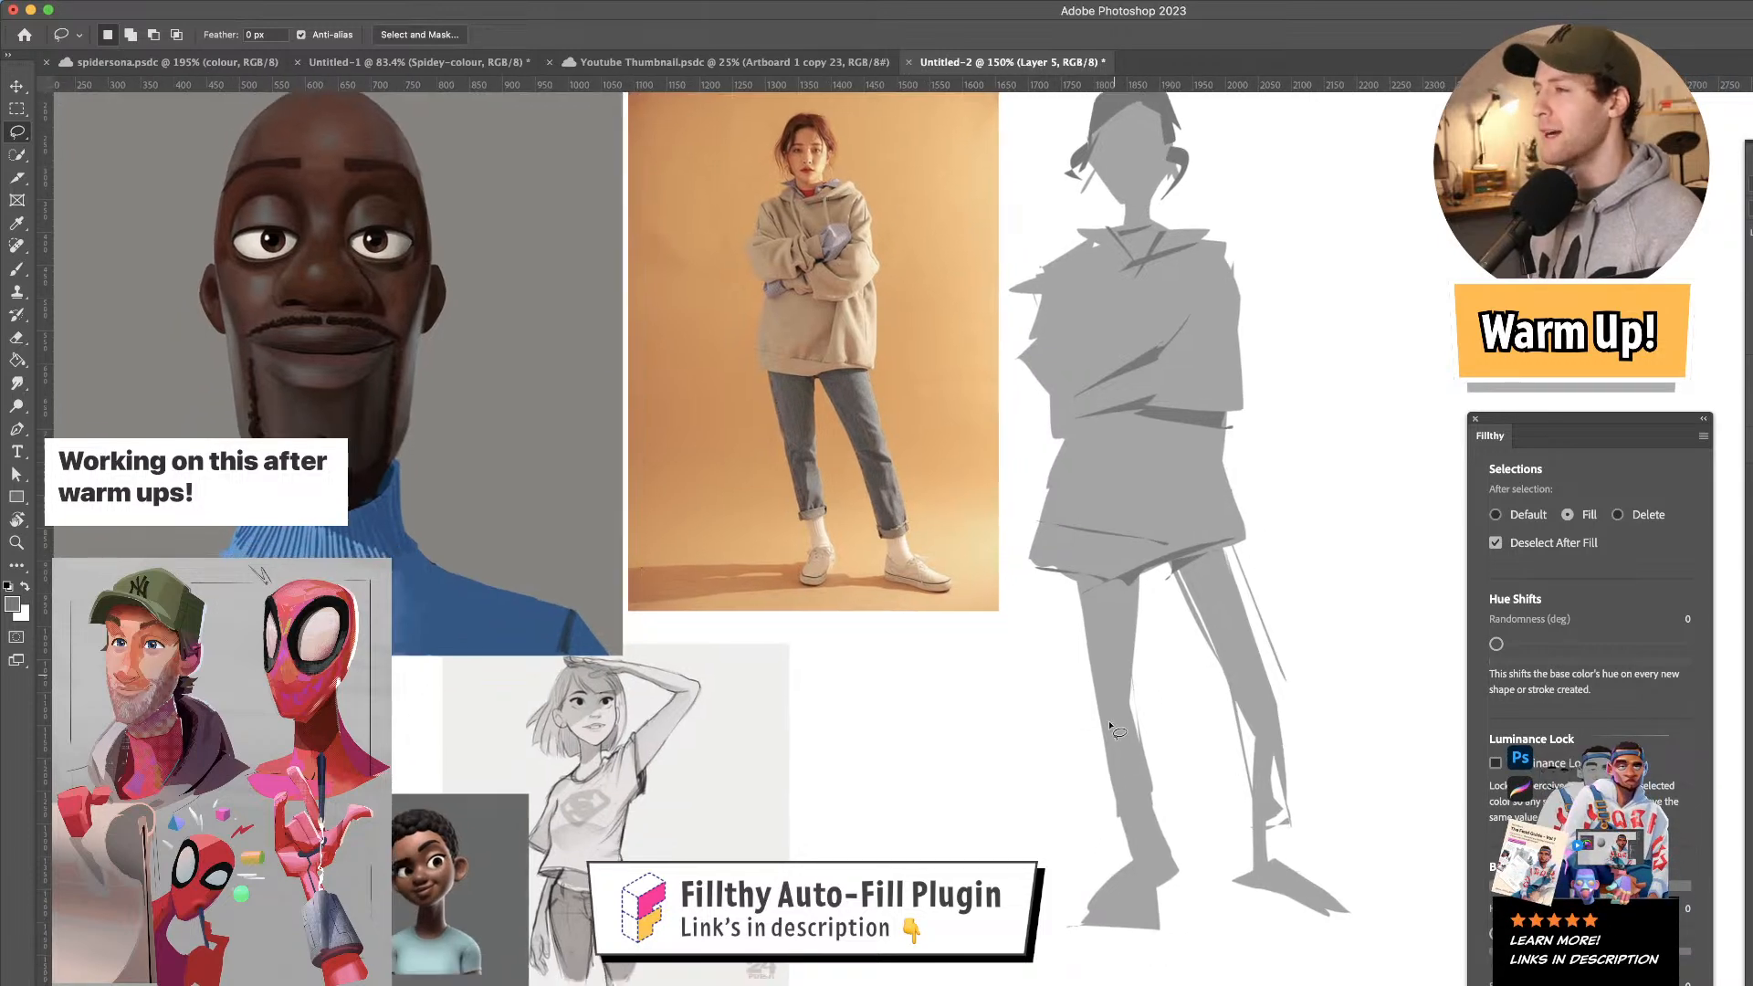
{"action": "mouse_move", "coordinate": [1116, 808]}
{"action": "left_mouse_down"}
{"action": "mouse_move", "coordinate": [1156, 792]}
{"action": "mouse_move", "coordinate": [1112, 806]}
{"action": "left_mouse_up"}
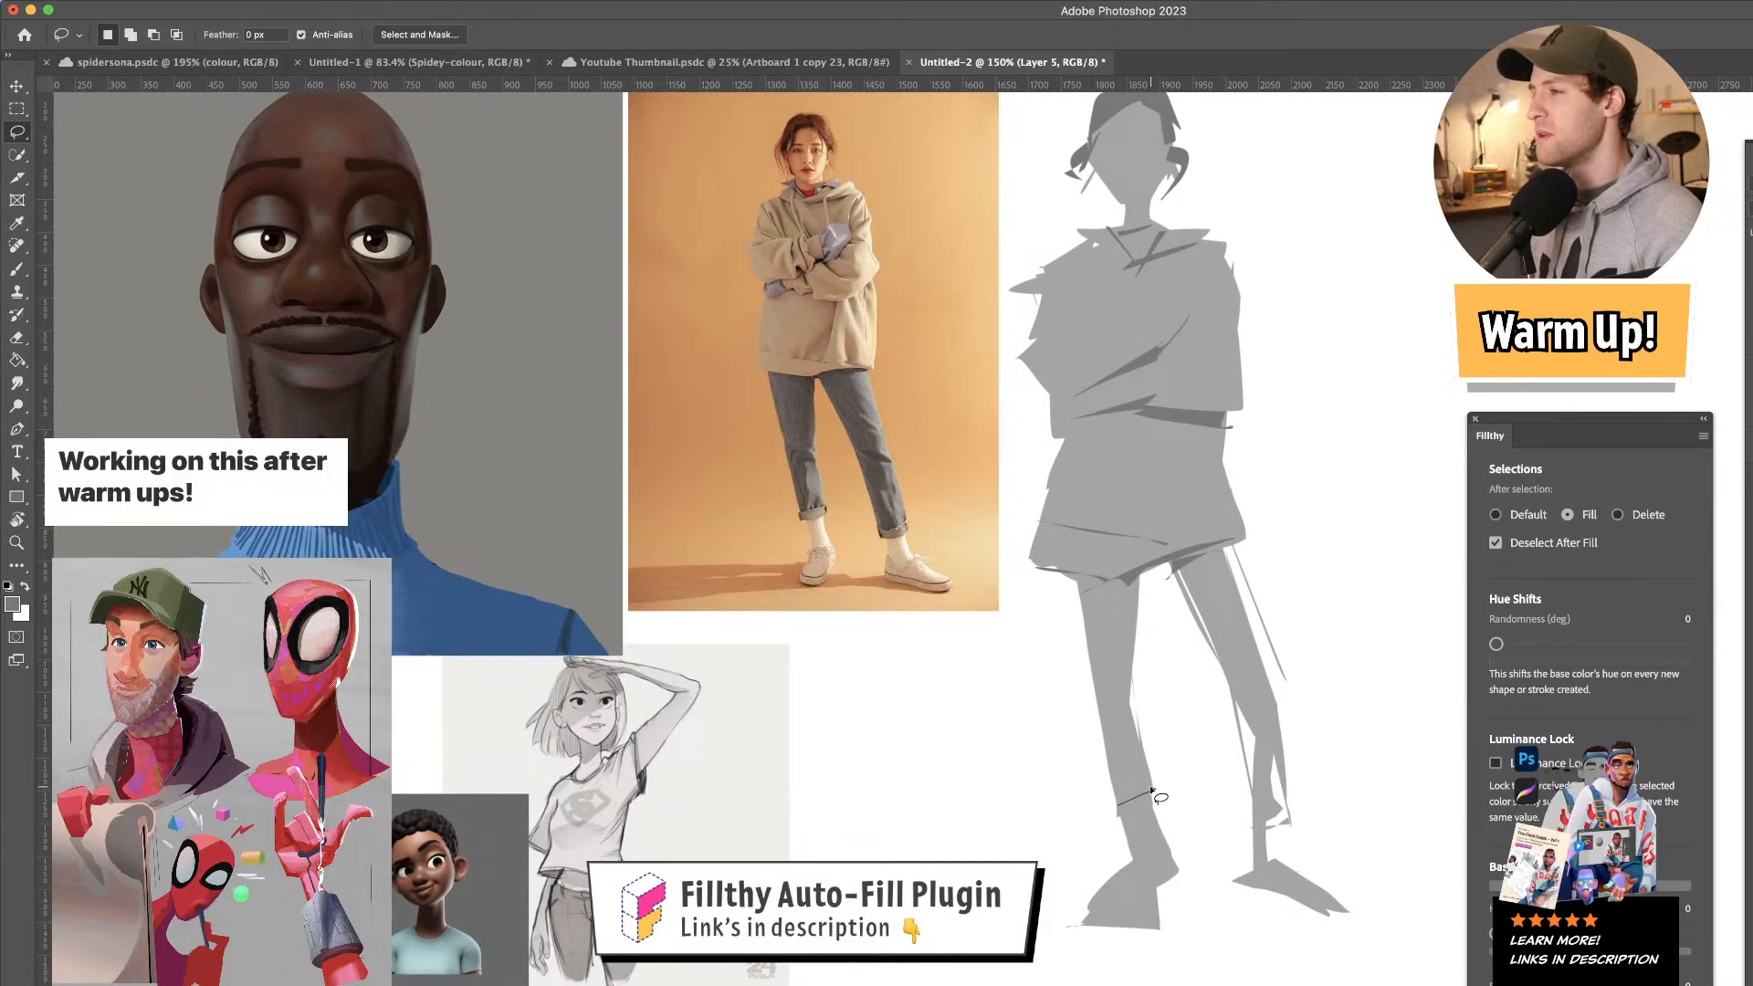
{"action": "left_click_drag", "start_coordinate": [1266, 820], "coordinate": [1266, 819]}
- Sample the light grey and widen both trouser legs with lasso fills, flaring them from the knees to the ankles
{"action": "left_click_drag", "start_coordinate": [1292, 589], "coordinate": [1279, 640]}
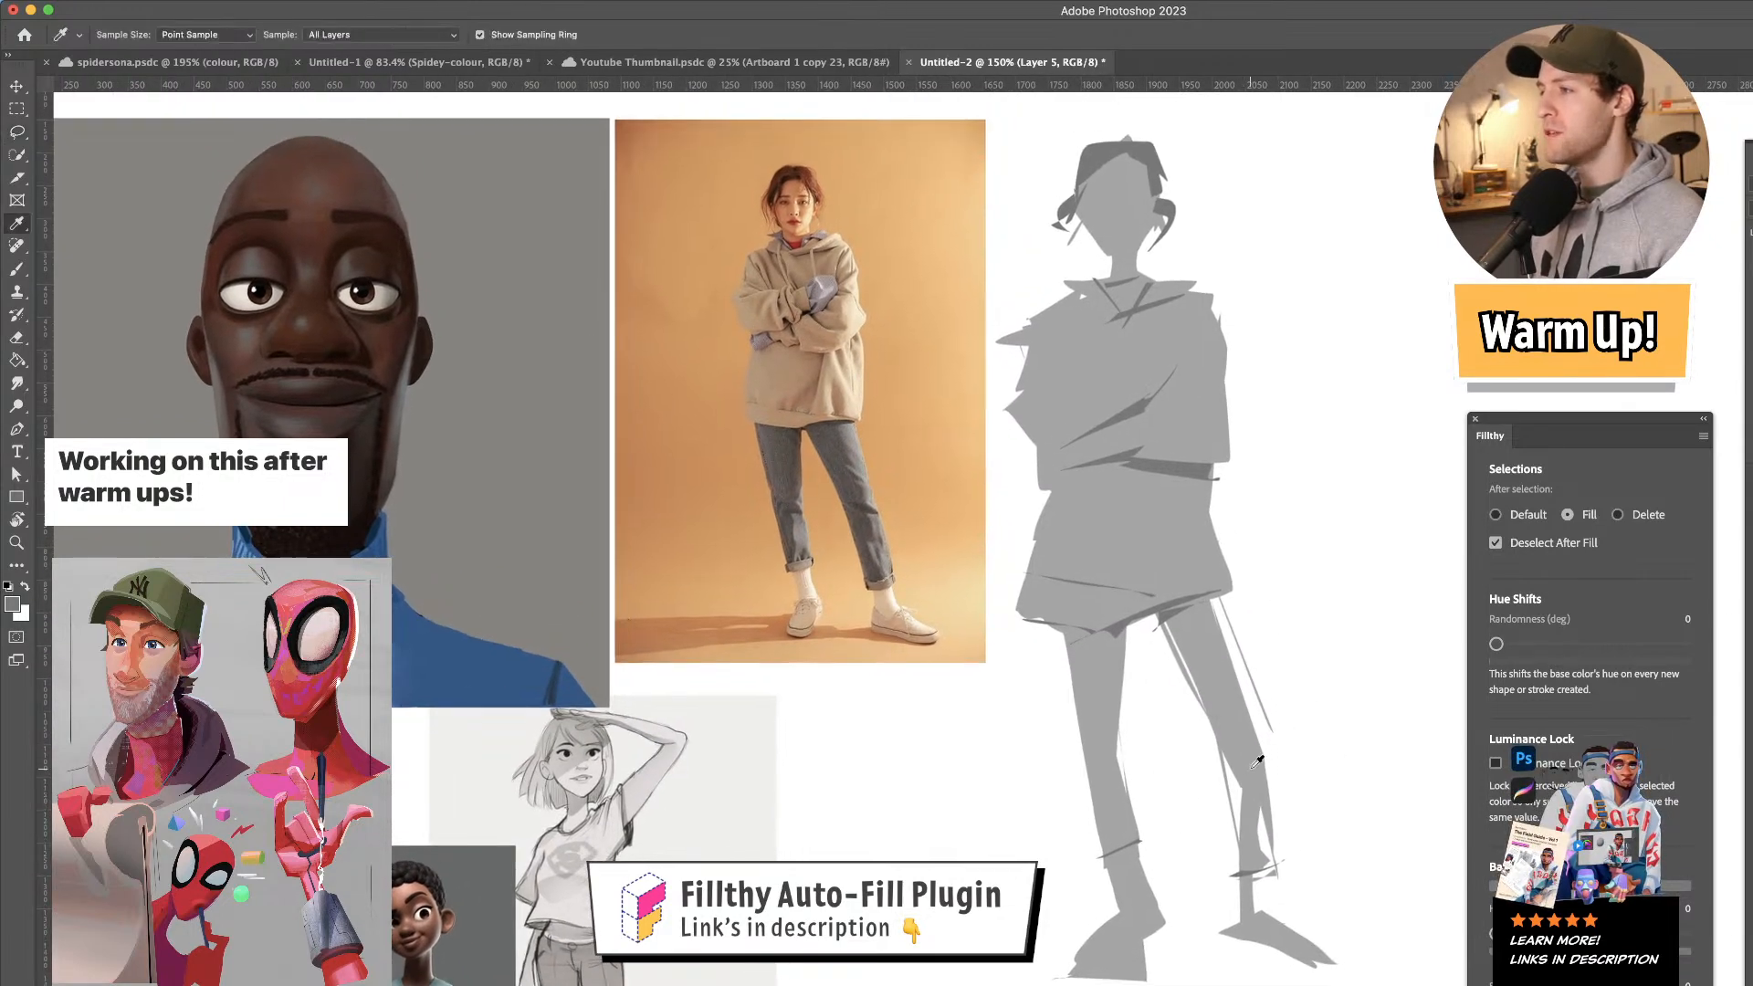
{"action": "mouse_move", "coordinate": [1263, 718]}
{"action": "left_mouse_down"}
{"action": "mouse_move", "coordinate": [1287, 861]}
{"action": "mouse_move", "coordinate": [1233, 758]}
{"action": "left_mouse_up"}
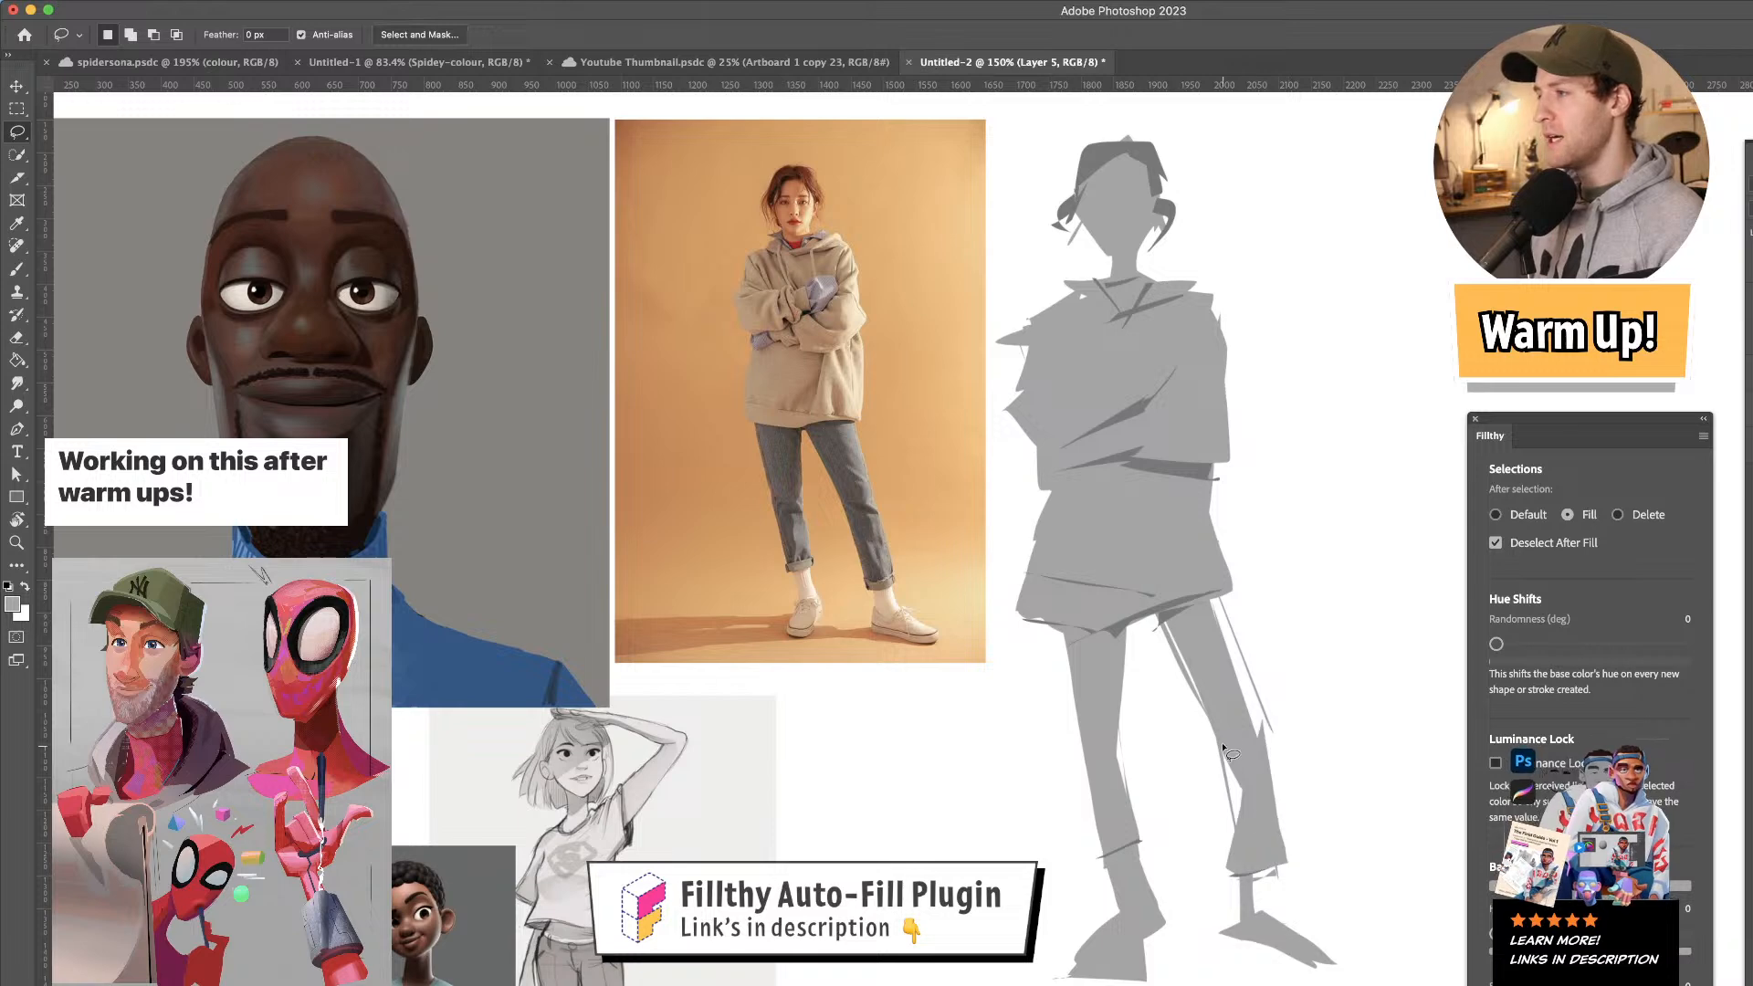
{"action": "mouse_move", "coordinate": [1092, 771]}
{"action": "left_mouse_down"}
{"action": "mouse_move", "coordinate": [1090, 867]}
{"action": "mouse_move", "coordinate": [1108, 751]}
{"action": "left_mouse_up"}
{"action": "left_click_drag", "start_coordinate": [1159, 590], "coordinate": [1161, 651]}
{"action": "left_click_drag", "start_coordinate": [1251, 682], "coordinate": [1241, 704]}
{"action": "left_click_drag", "start_coordinate": [1207, 630], "coordinate": [1193, 554]}
{"action": "mouse_move", "coordinate": [1237, 881]}
{"action": "left_mouse_down"}
{"action": "mouse_move", "coordinate": [1245, 928]}
{"action": "mouse_move", "coordinate": [1335, 975]}
{"action": "mouse_move", "coordinate": [1229, 944]}
{"action": "mouse_move", "coordinate": [1218, 962]}
{"action": "mouse_move", "coordinate": [1329, 984]}
{"action": "left_mouse_up"}
{"action": "mouse_move", "coordinate": [1219, 586]}
{"action": "left_mouse_down"}
{"action": "mouse_move", "coordinate": [1234, 623]}
{"action": "mouse_move", "coordinate": [1261, 628]}
{"action": "left_mouse_up"}
{"action": "left_click_drag", "start_coordinate": [1145, 683], "coordinate": [1139, 832]}
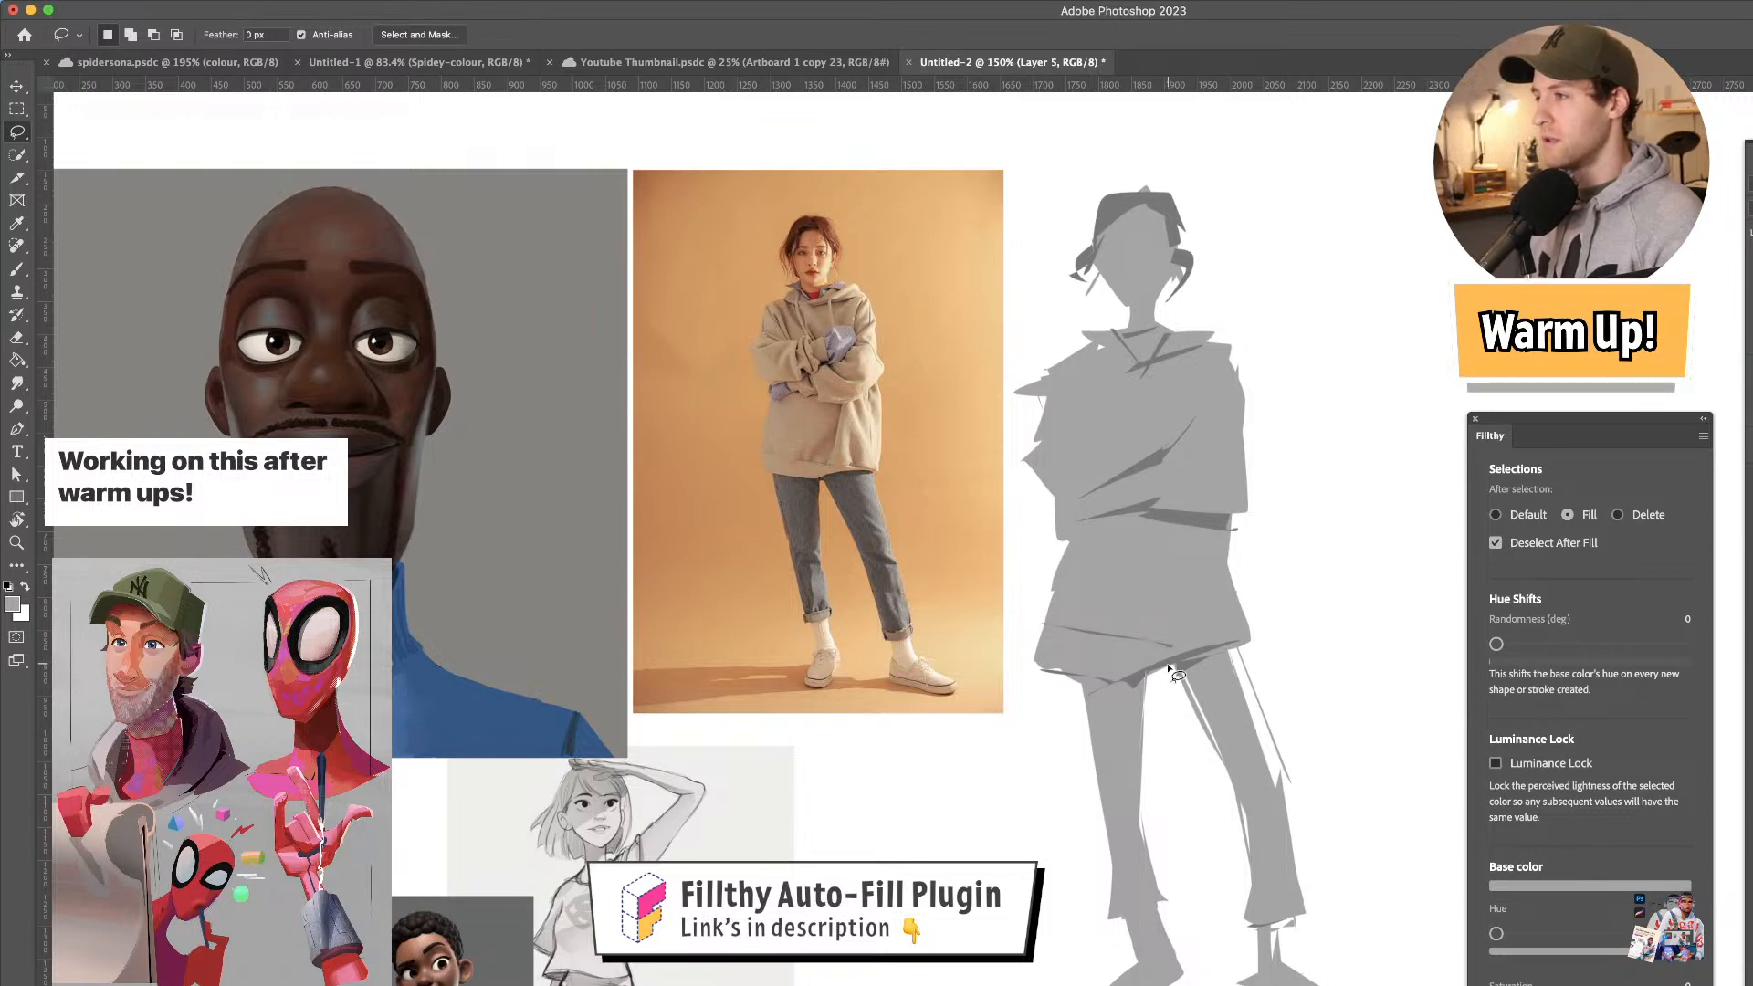
{"action": "mouse_move", "coordinate": [1158, 664]}
{"action": "left_mouse_down"}
{"action": "mouse_move", "coordinate": [1134, 836]}
{"action": "mouse_move", "coordinate": [1135, 726]}
{"action": "left_mouse_up"}
{"action": "mouse_move", "coordinate": [1213, 494]}
{"action": "left_mouse_down"}
{"action": "mouse_move", "coordinate": [1206, 415]}
{"action": "mouse_move", "coordinate": [1067, 484]}
{"action": "left_mouse_up"}
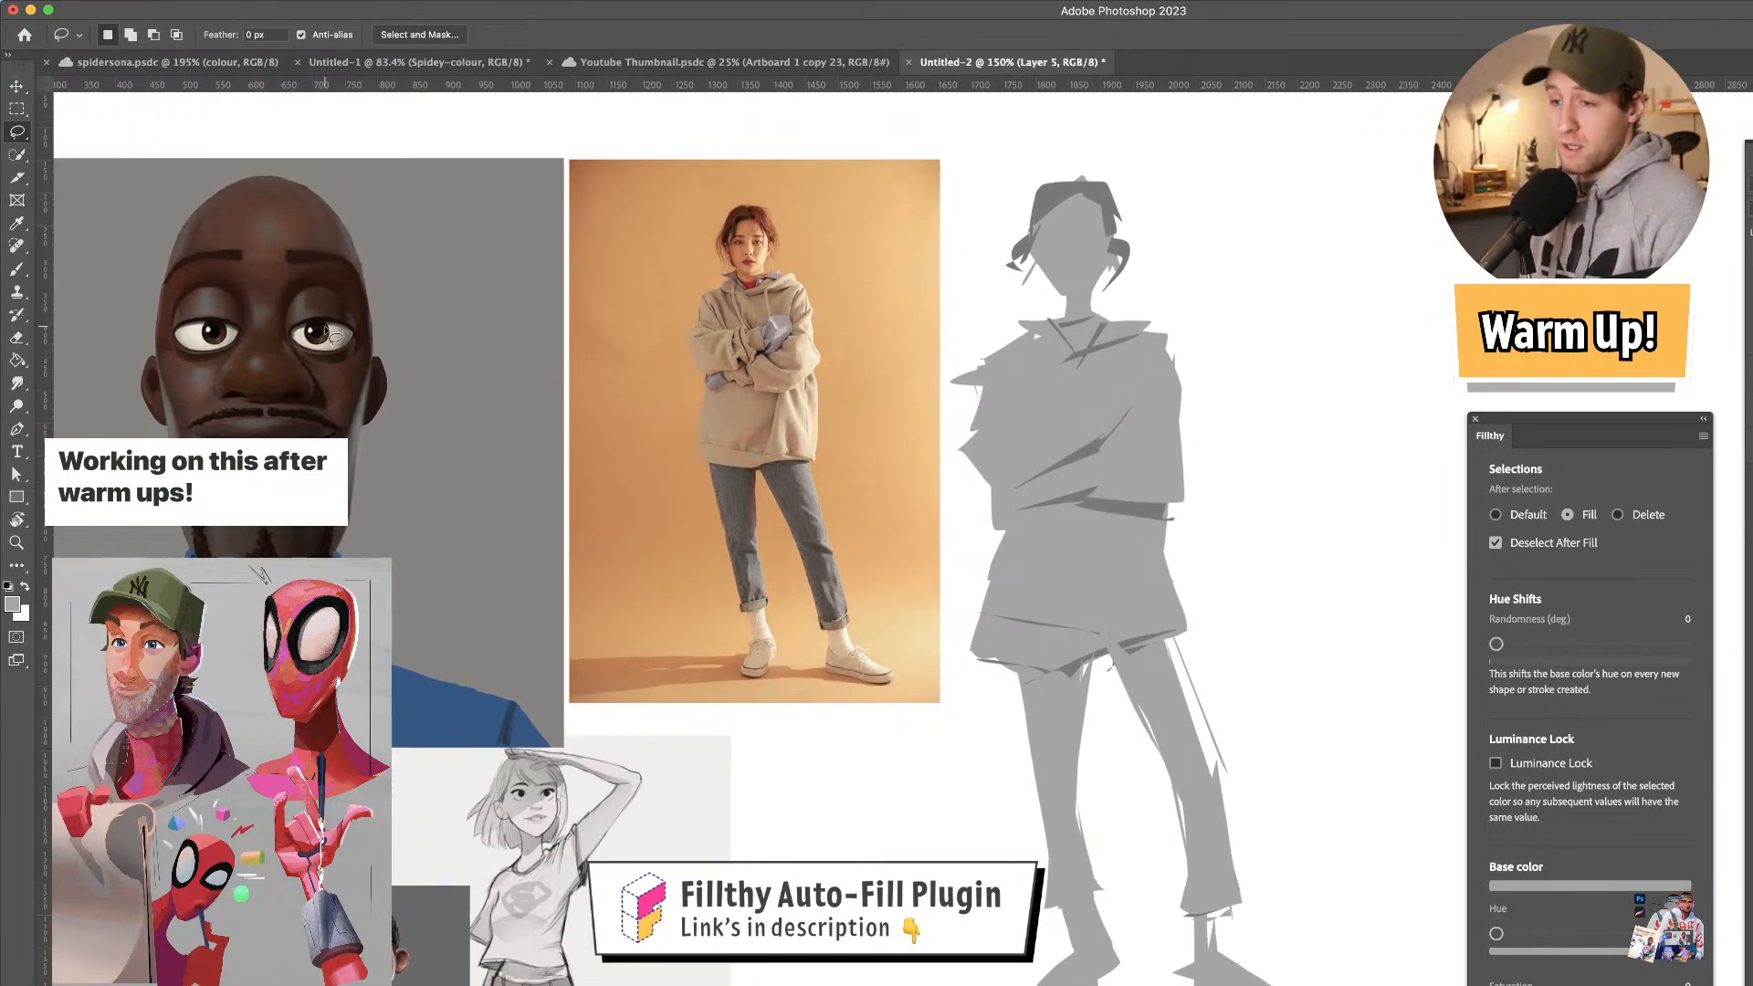
- Start a Warp transform on the whole figure and bend the lower legs outward and downward for a wider stance
{"action": "key", "text": "super+t"}
{"action": "right_click", "coordinate": [1123, 681]}
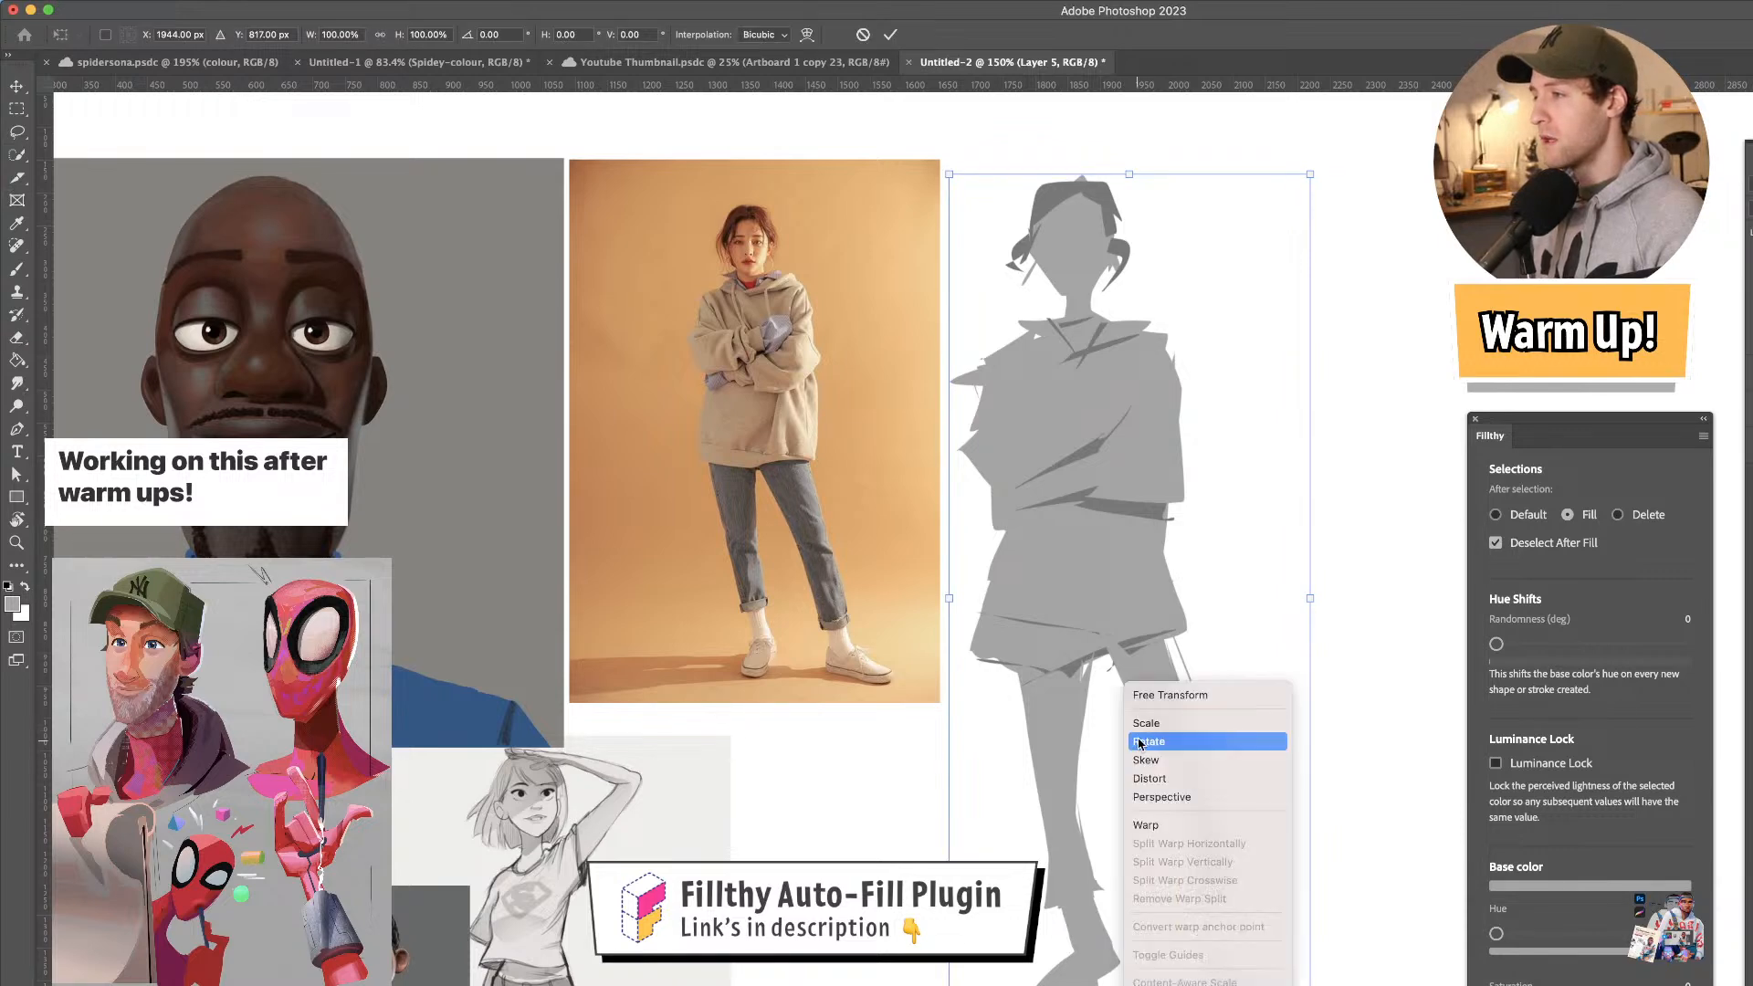
{"action": "left_click", "coordinate": [1144, 827]}
{"action": "left_click_drag", "start_coordinate": [1112, 902], "coordinate": [1080, 951]}
{"action": "left_click_drag", "start_coordinate": [1176, 900], "coordinate": [994, 926]}
{"action": "left_click_drag", "start_coordinate": [1103, 832], "coordinate": [1178, 756]}
{"action": "left_click_drag", "start_coordinate": [1099, 967], "coordinate": [1110, 978]}
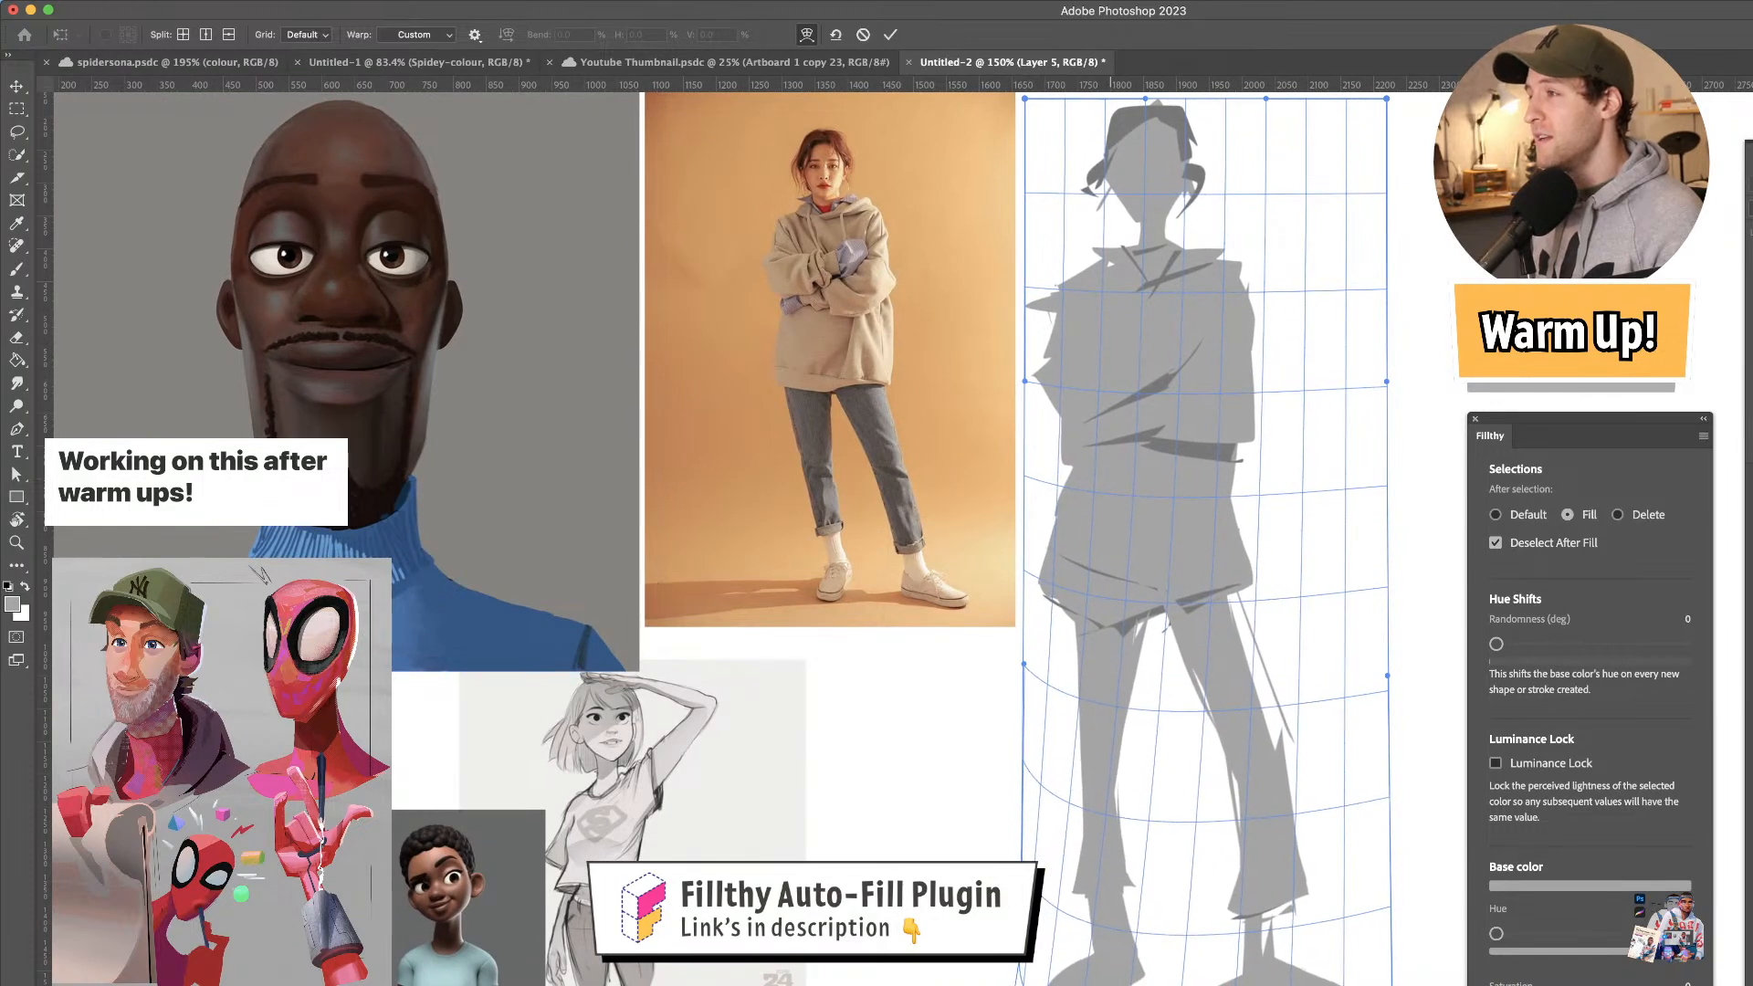
{"action": "left_click_drag", "start_coordinate": [1301, 970], "coordinate": [1289, 972]}
{"action": "mouse_move", "coordinate": [1225, 707]}
{"action": "left_mouse_down"}
{"action": "mouse_move", "coordinate": [1249, 703]}
{"action": "mouse_move", "coordinate": [1229, 710]}
{"action": "left_mouse_up"}
- Warp the hoodie's hip area and neck slightly downward, adjust the angled leg, and commit the transform
{"action": "left_click_drag", "start_coordinate": [1092, 508], "coordinate": [1019, 633]}
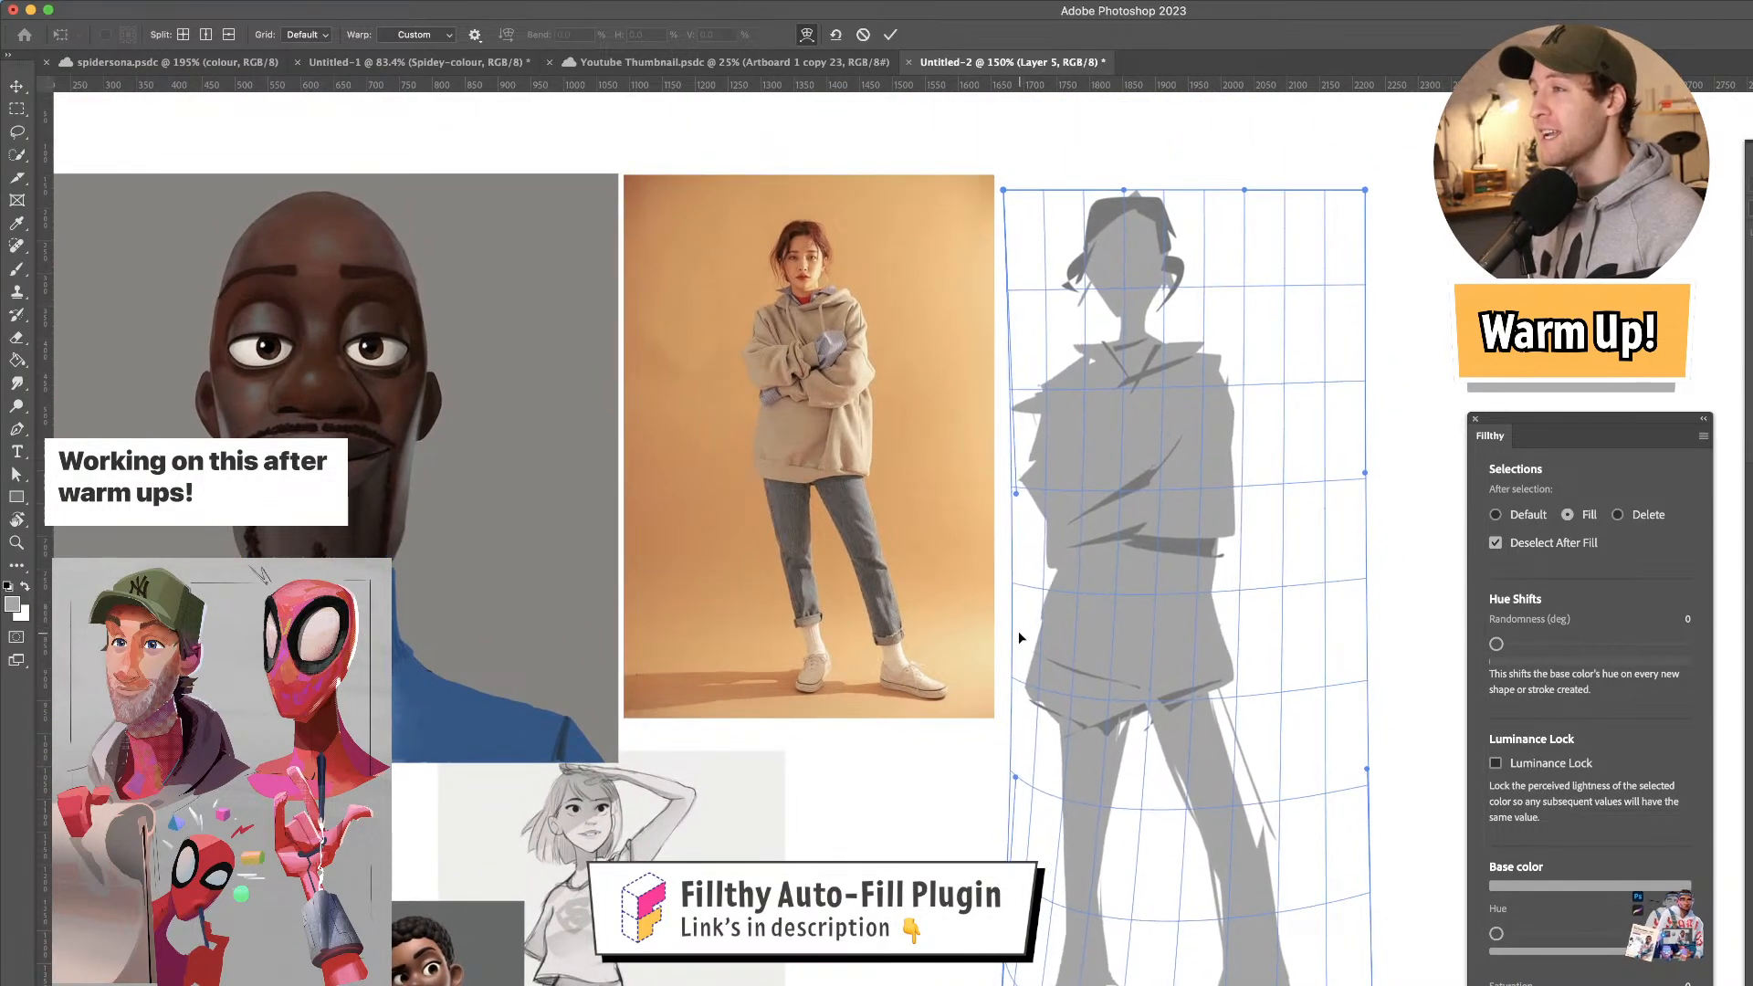
{"action": "left_click_drag", "start_coordinate": [1231, 625], "coordinate": [1217, 643]}
{"action": "left_click_drag", "start_coordinate": [1120, 303], "coordinate": [1133, 337]}
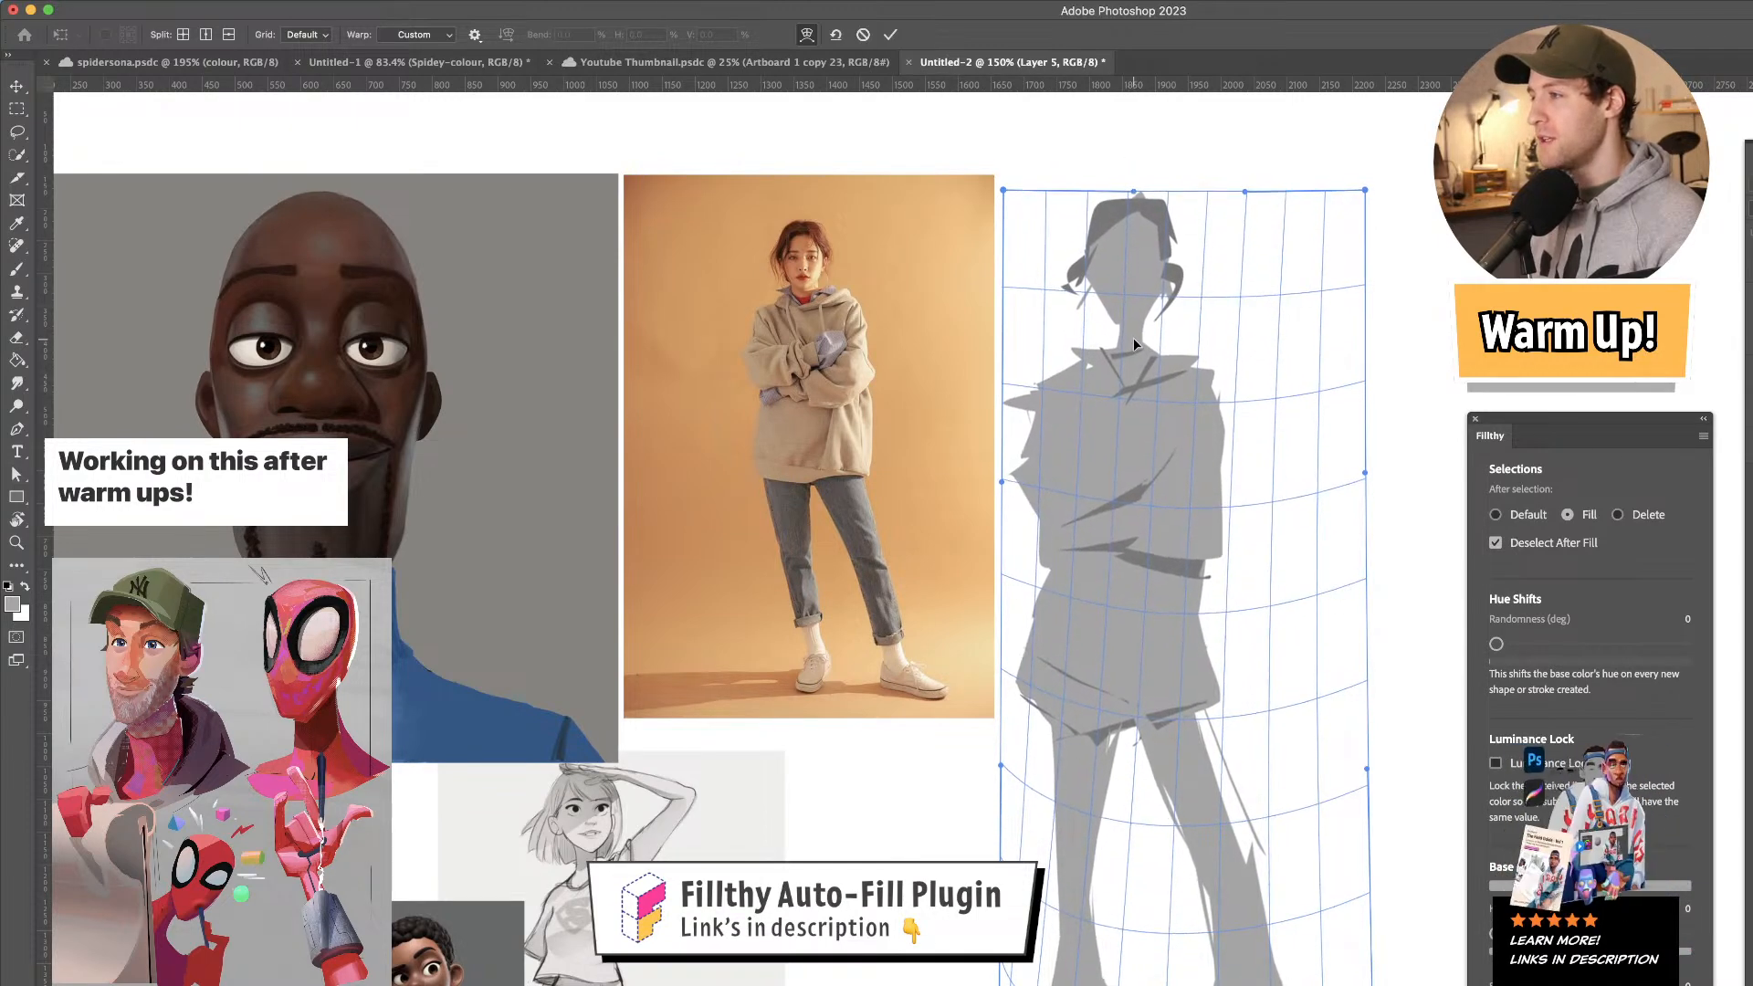
{"action": "left_click_drag", "start_coordinate": [1280, 882], "coordinate": [1262, 922]}
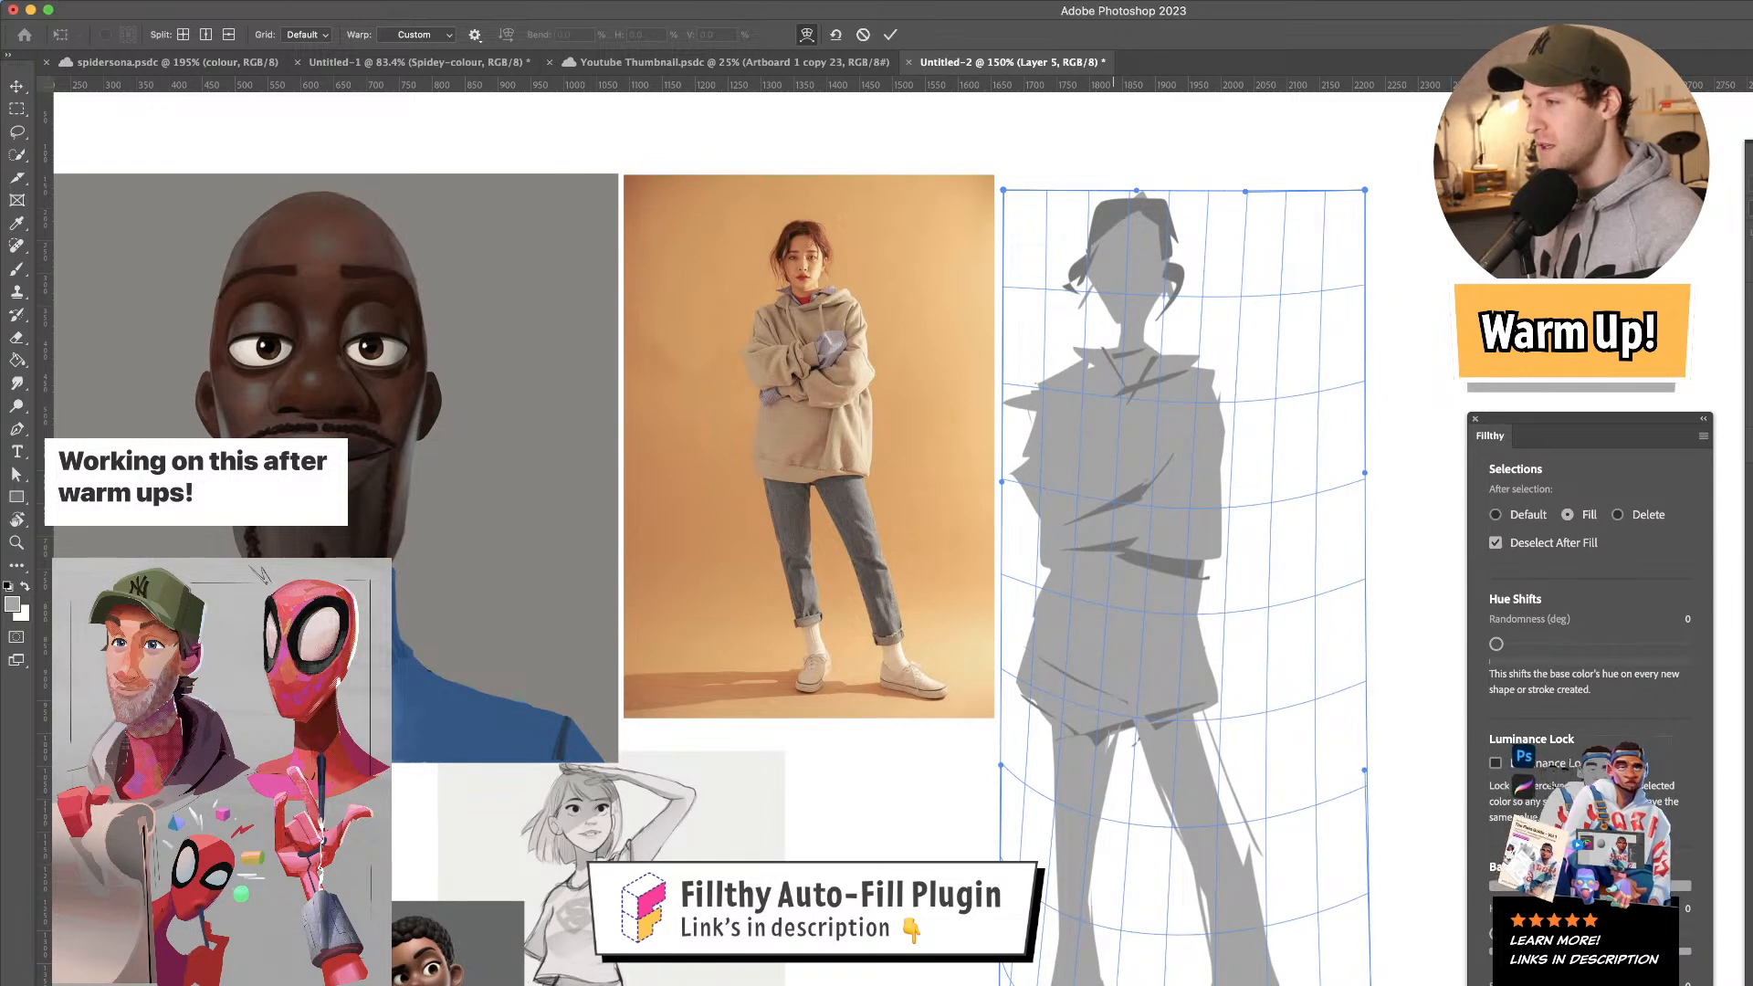
{"action": "key", "text": "Return"}
- Set Fillthy's after-selection action to Delete and move its panel closer to the figure
{"action": "key", "text": "l"}
{"action": "key", "text": "z"}
{"action": "mouse_move", "coordinate": [1169, 498]}
{"action": "left_mouse_down"}
{"action": "mouse_move", "coordinate": [1110, 500]}
{"action": "mouse_move", "coordinate": [1194, 567]}
{"action": "mouse_move", "coordinate": [1132, 571]}
{"action": "mouse_move", "coordinate": [1274, 572]}
{"action": "left_mouse_up"}
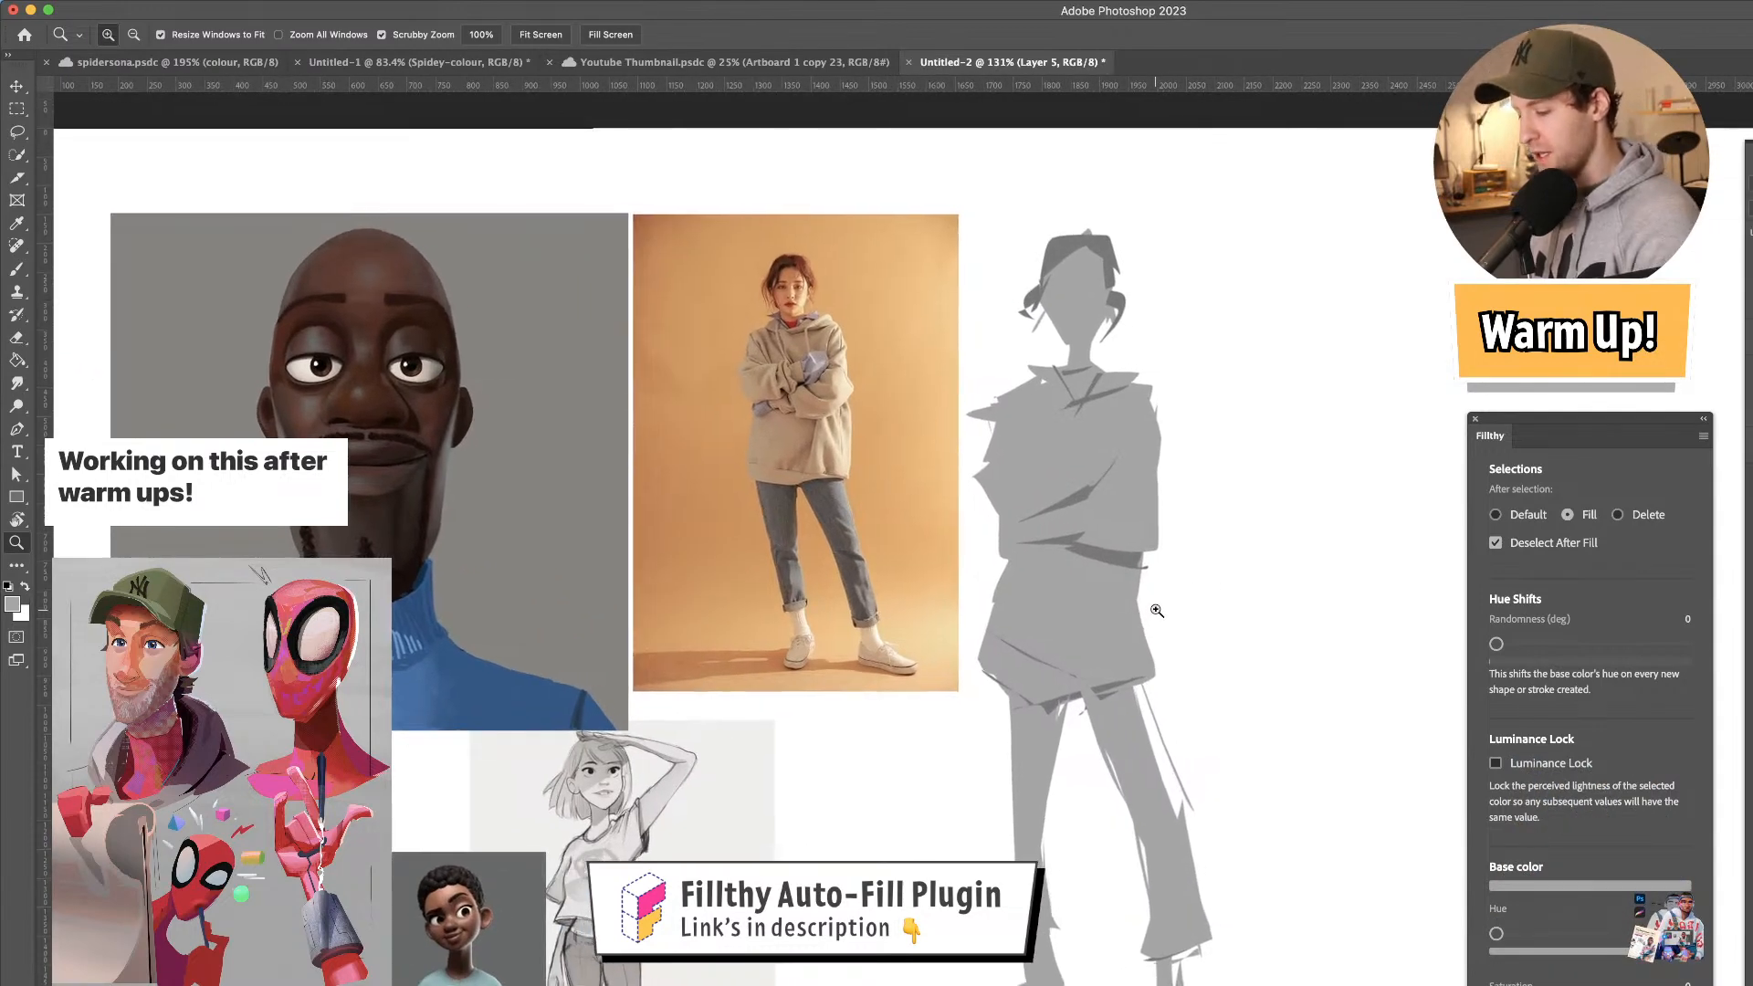
{"action": "key", "text": "l"}
{"action": "left_click", "coordinate": [1617, 514]}
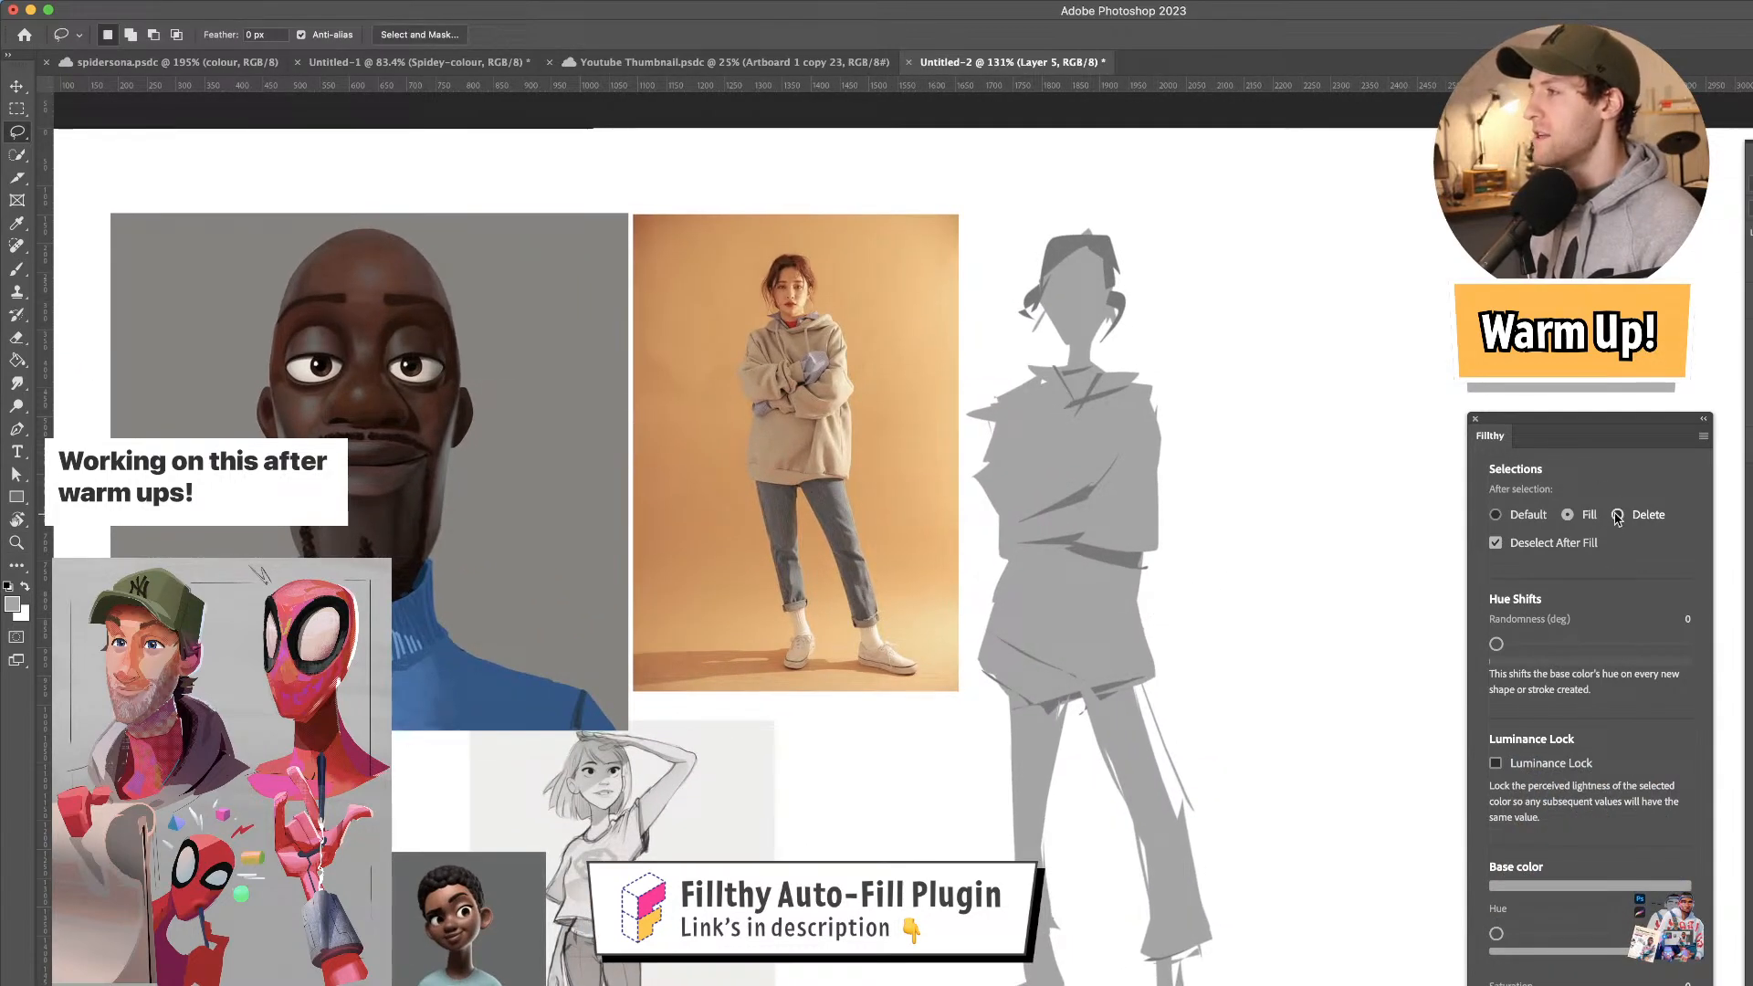
{"action": "left_click_drag", "start_coordinate": [1615, 420], "coordinate": [1460, 248]}
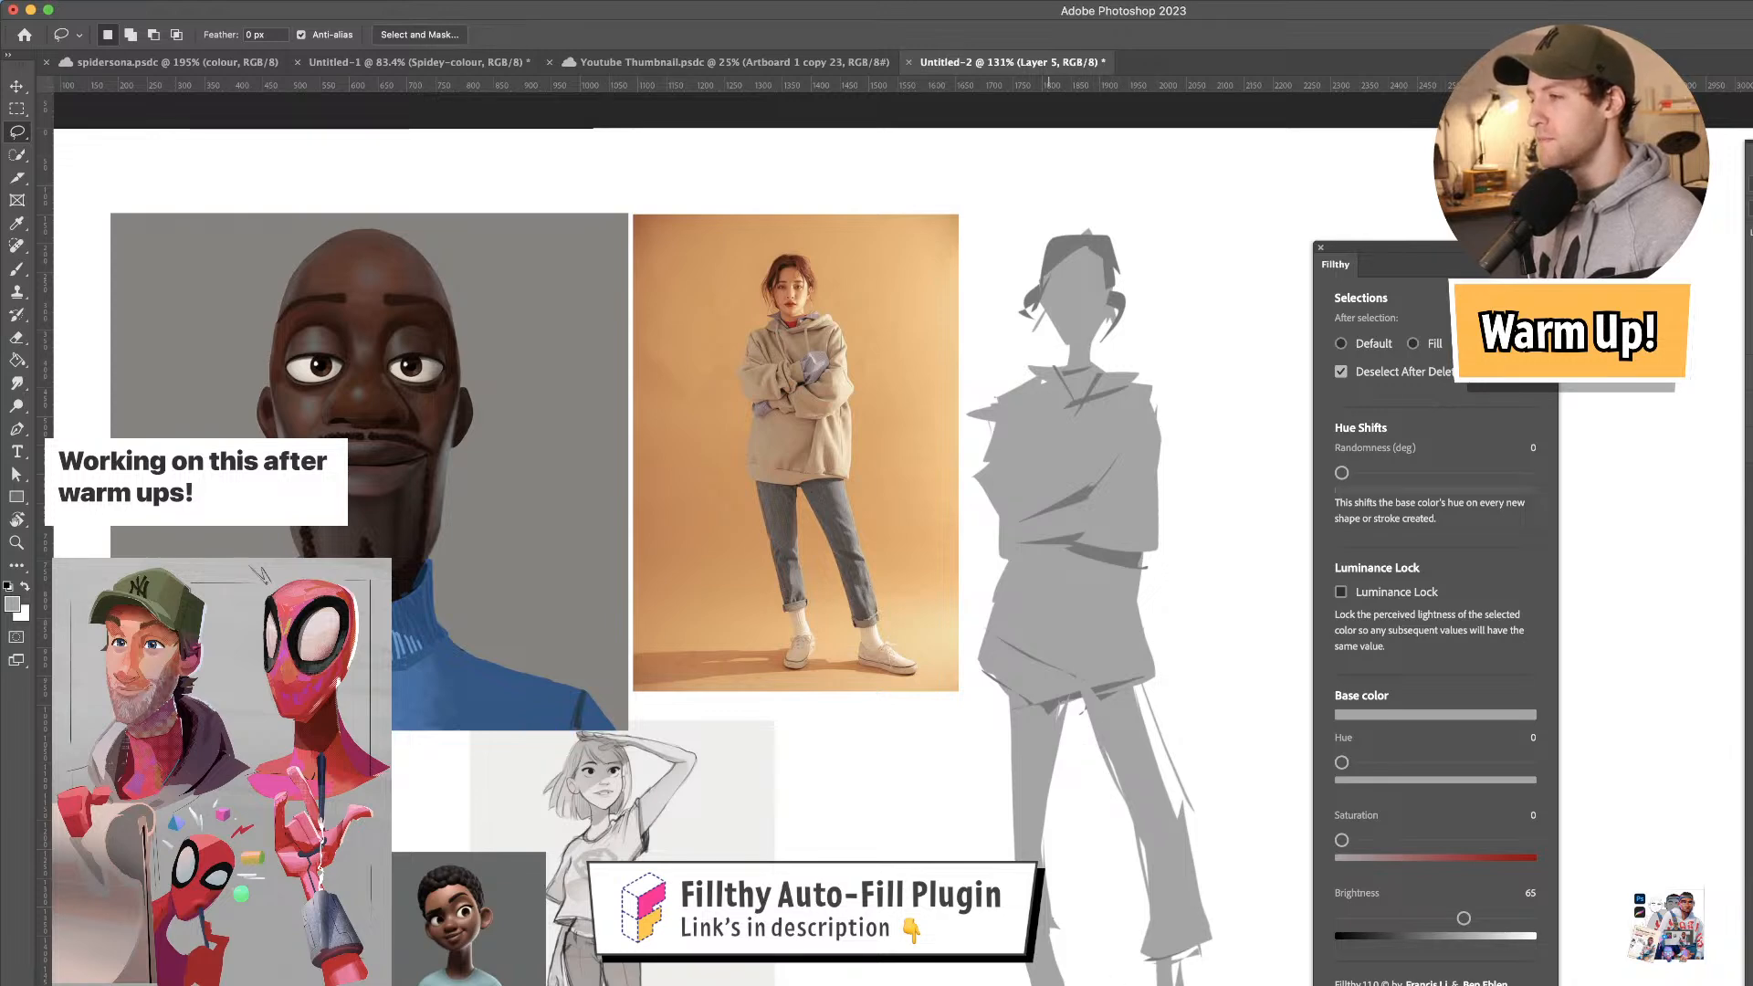
- Delete the stray slivers along the angled leg's outer edge with a lasso selection
{"action": "scroll", "coordinate": [1143, 954], "scroll_direction": "right", "scroll_amount": 2}
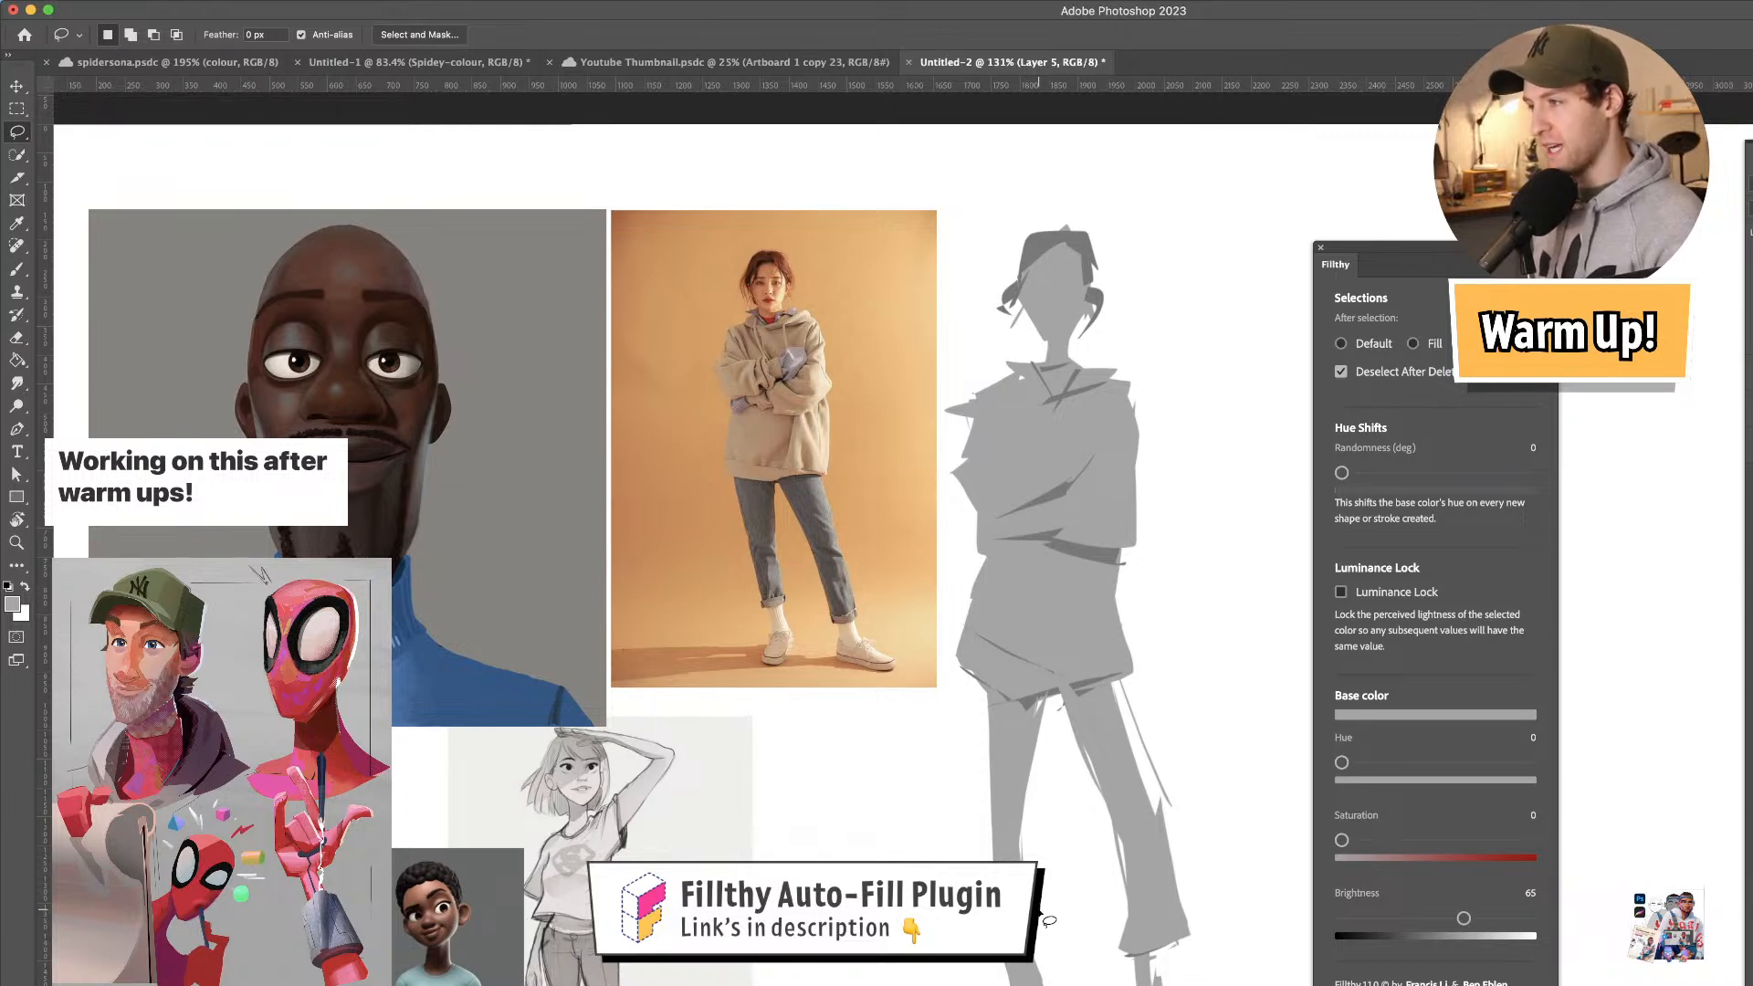
{"action": "scroll", "coordinate": [1052, 636], "scroll_direction": "right", "scroll_amount": 3}
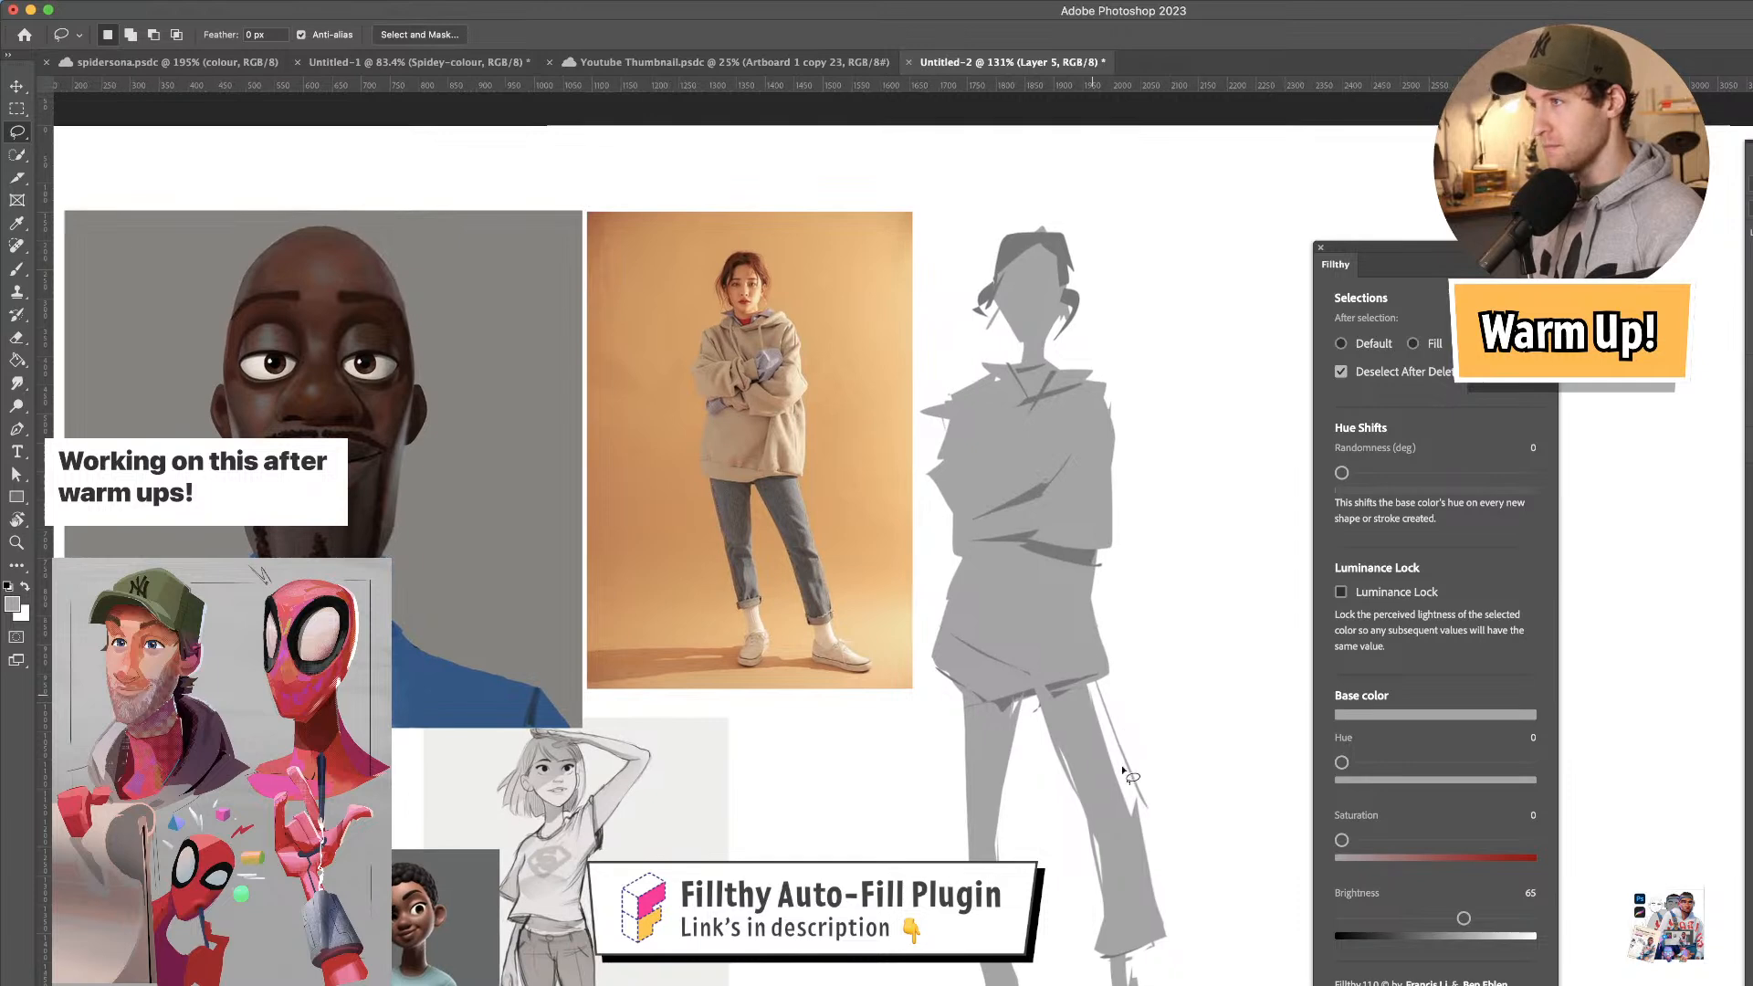
{"action": "mouse_move", "coordinate": [1092, 685]}
{"action": "left_mouse_down"}
{"action": "mouse_move", "coordinate": [1169, 849]}
{"action": "mouse_move", "coordinate": [1150, 886]}
{"action": "mouse_move", "coordinate": [1157, 950]}
{"action": "left_mouse_up"}
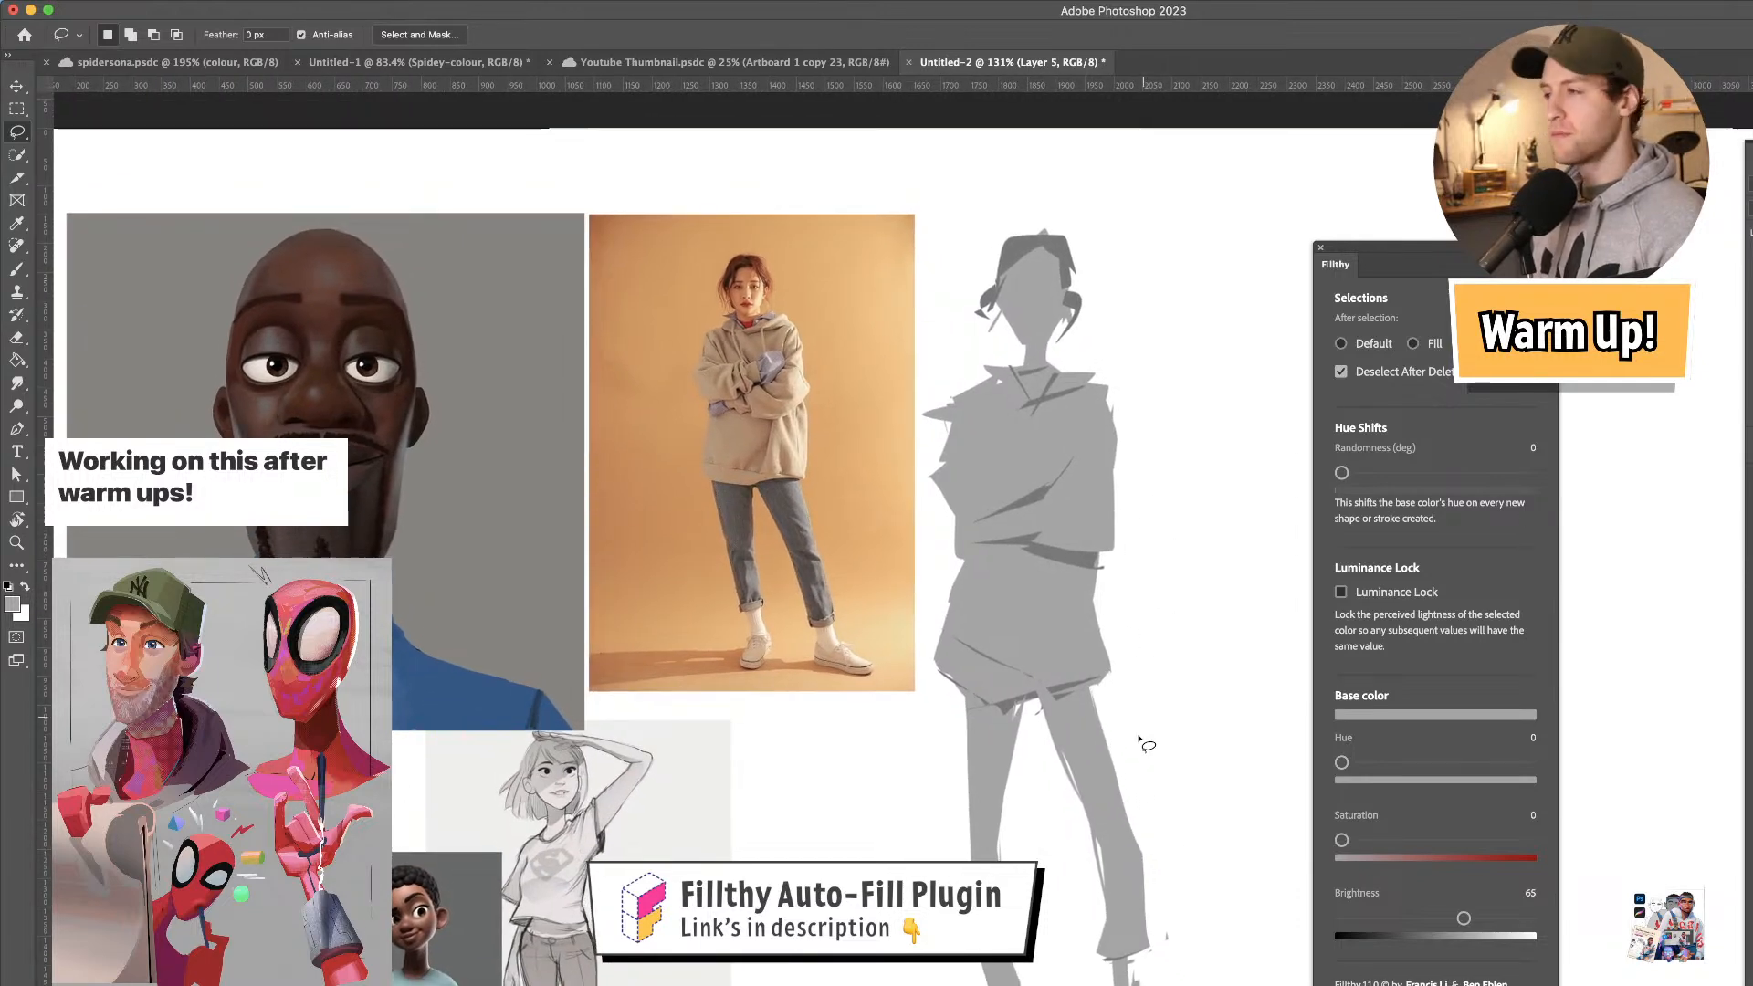
- Trim the lower part of the angled leg's outer edge with a lasso deletion
{"action": "key", "text": "z"}
{"action": "key", "text": "l"}
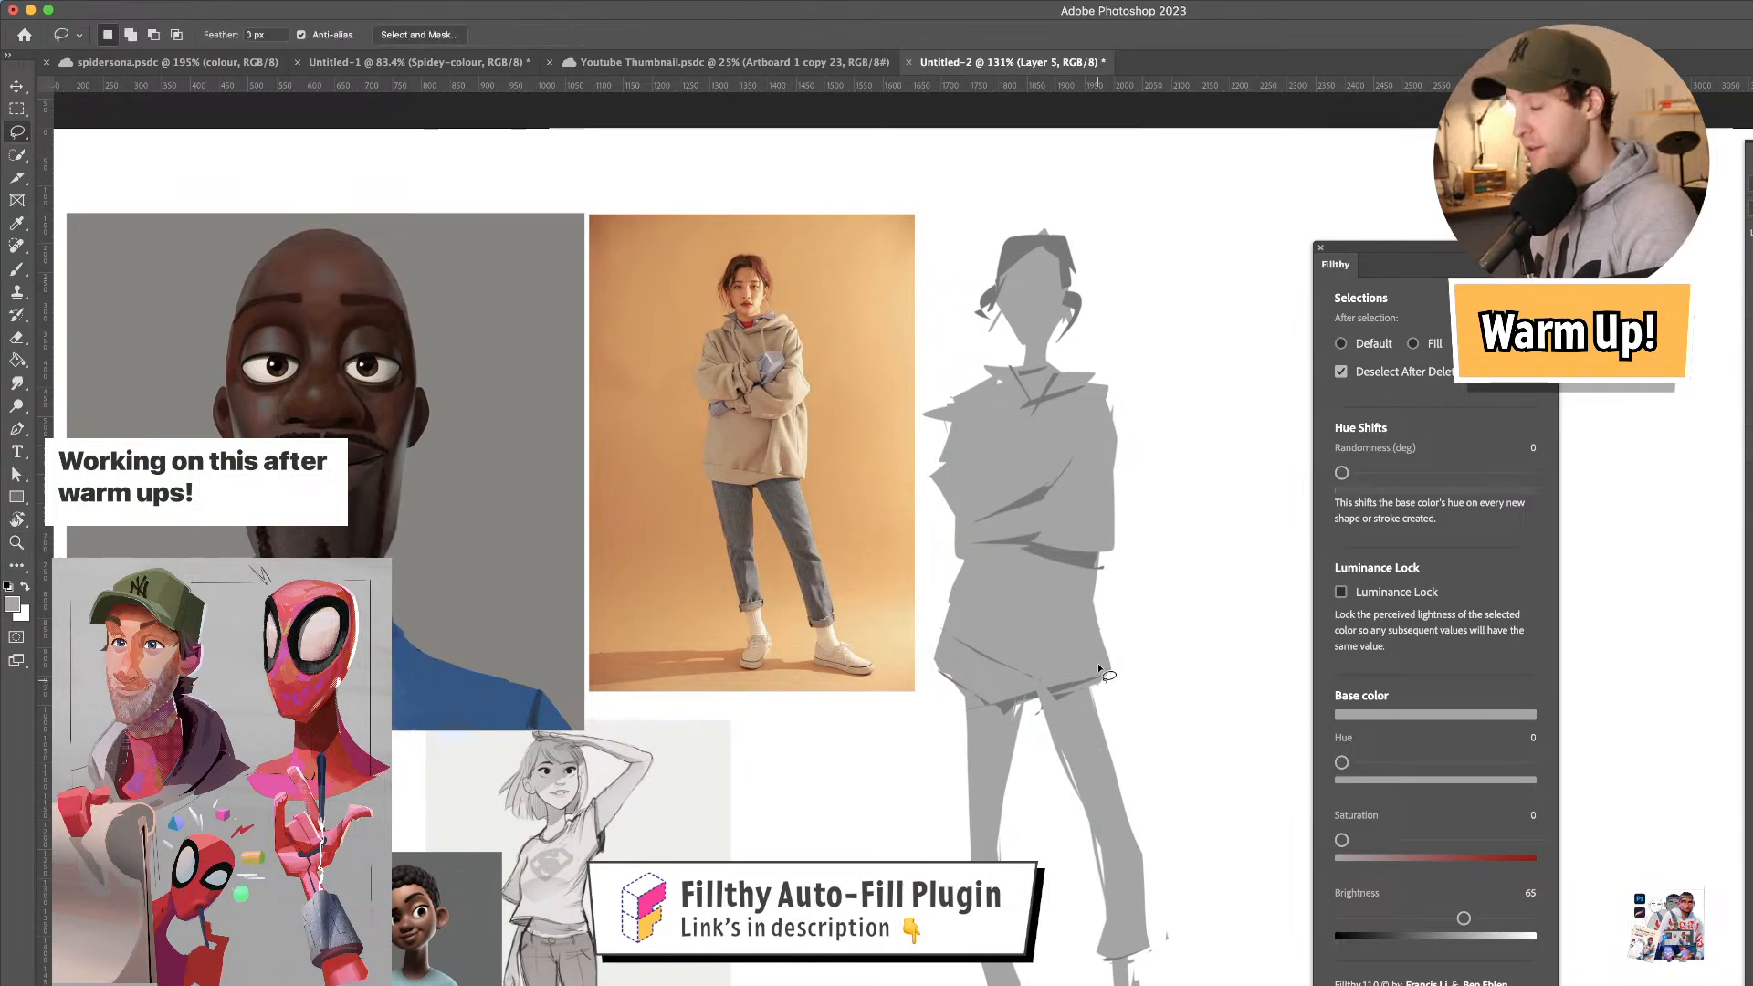
{"action": "mouse_move", "coordinate": [1133, 820]}
{"action": "left_mouse_down"}
{"action": "mouse_move", "coordinate": [1207, 952]}
{"action": "mouse_move", "coordinate": [1133, 825]}
{"action": "mouse_move", "coordinate": [1146, 957]}
{"action": "left_mouse_up"}
{"action": "left_click_drag", "start_coordinate": [1155, 778], "coordinate": [1150, 771]}
{"action": "left_click_drag", "start_coordinate": [1132, 773], "coordinate": [1028, 625]}
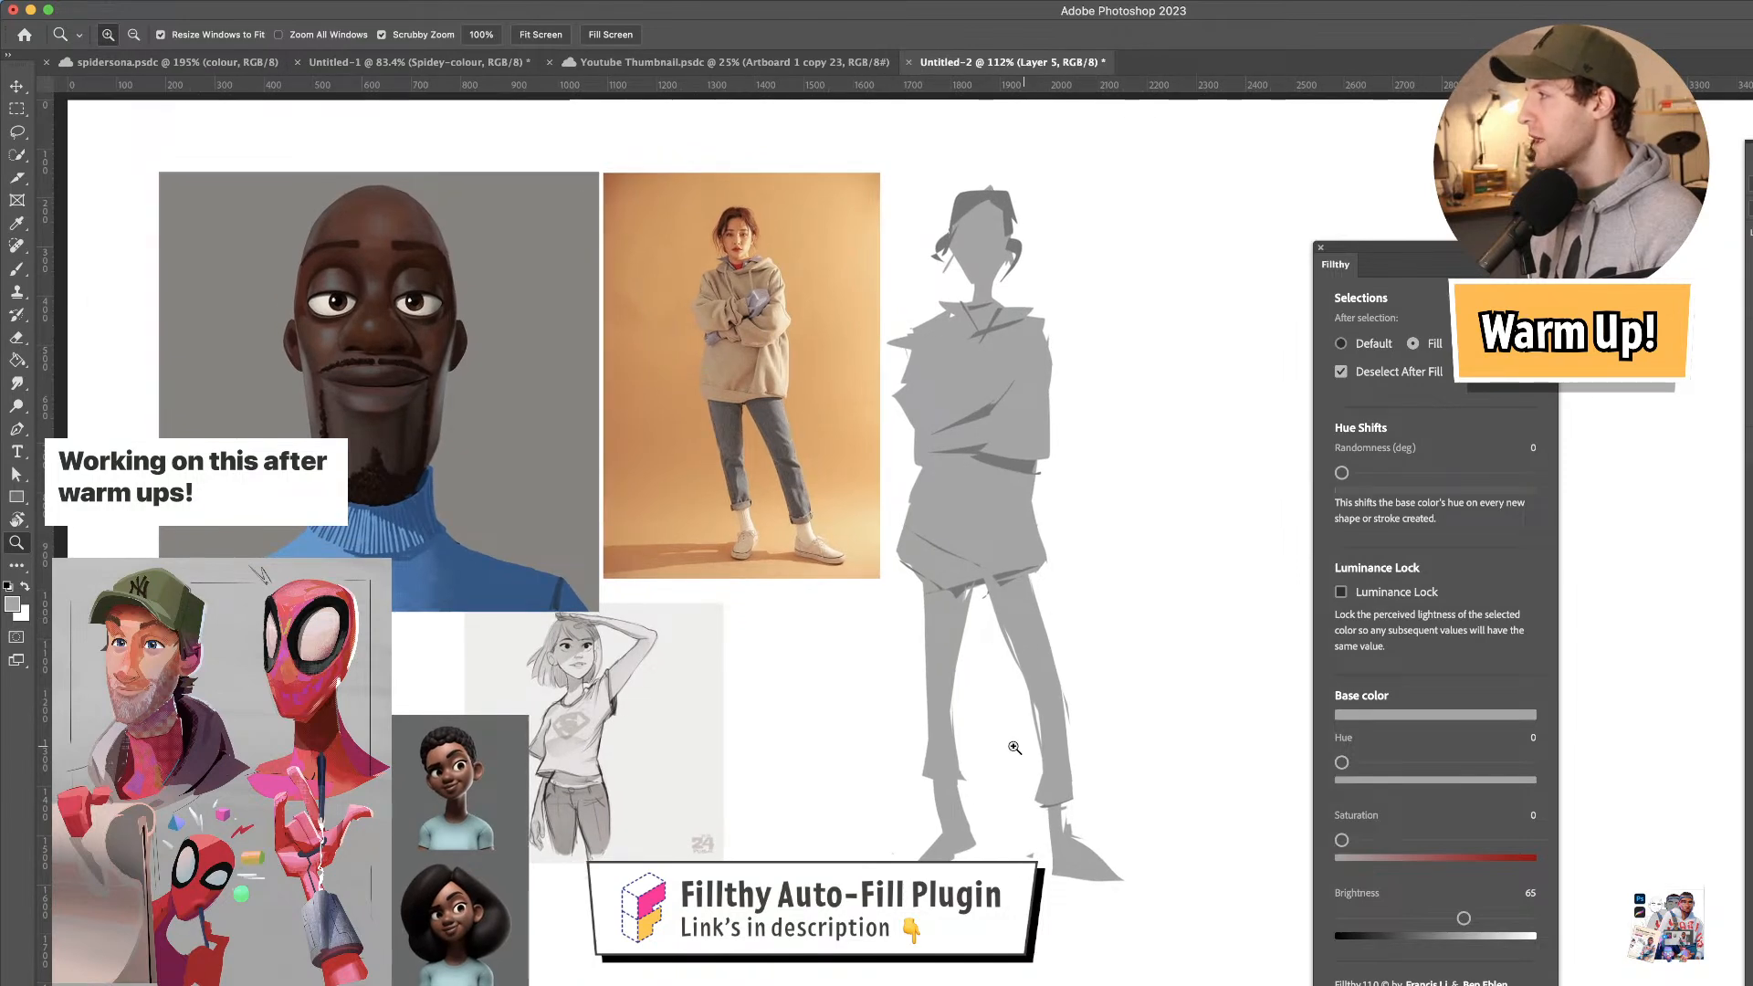
- Fill out the angled leg's trouser cuff and lengthen its shoe with lasso fills
{"action": "key", "text": "l"}
{"action": "mouse_move", "coordinate": [1061, 712]}
{"action": "left_mouse_down"}
{"action": "mouse_move", "coordinate": [1086, 810]}
{"action": "mouse_move", "coordinate": [1057, 825]}
{"action": "left_mouse_up"}
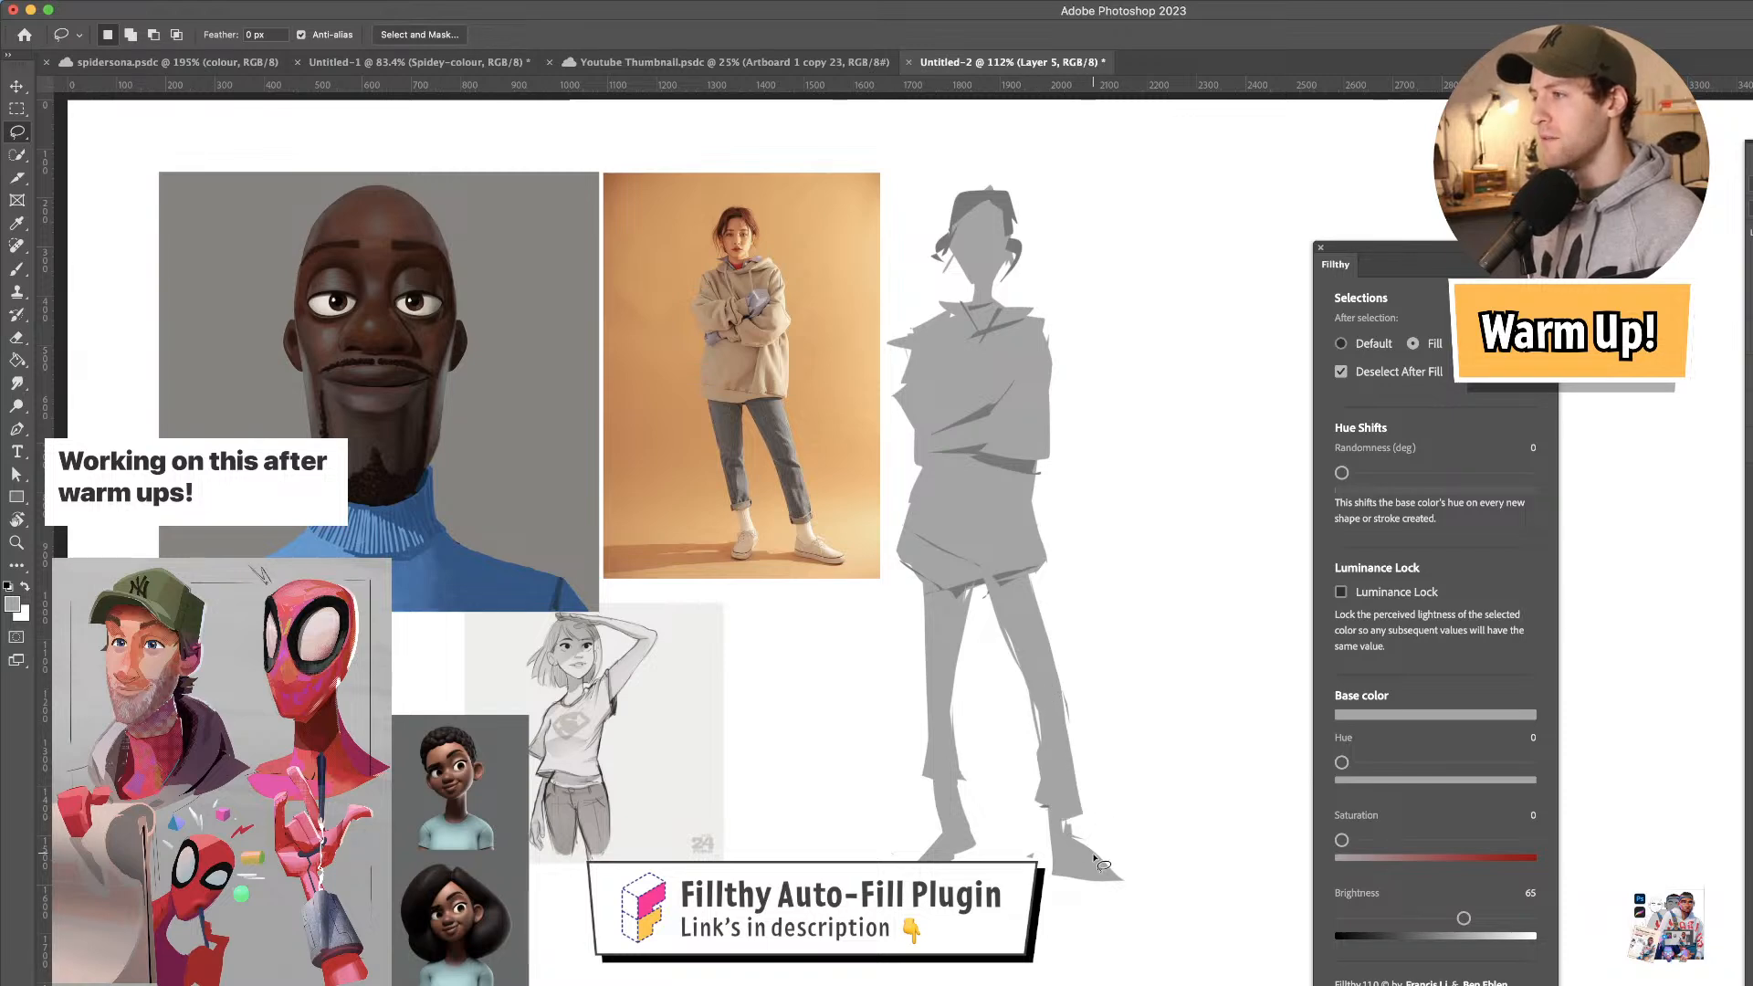
{"action": "mouse_move", "coordinate": [1059, 881]}
{"action": "left_mouse_down"}
{"action": "mouse_move", "coordinate": [1141, 887]}
{"action": "mouse_move", "coordinate": [1109, 868]}
{"action": "left_mouse_up"}
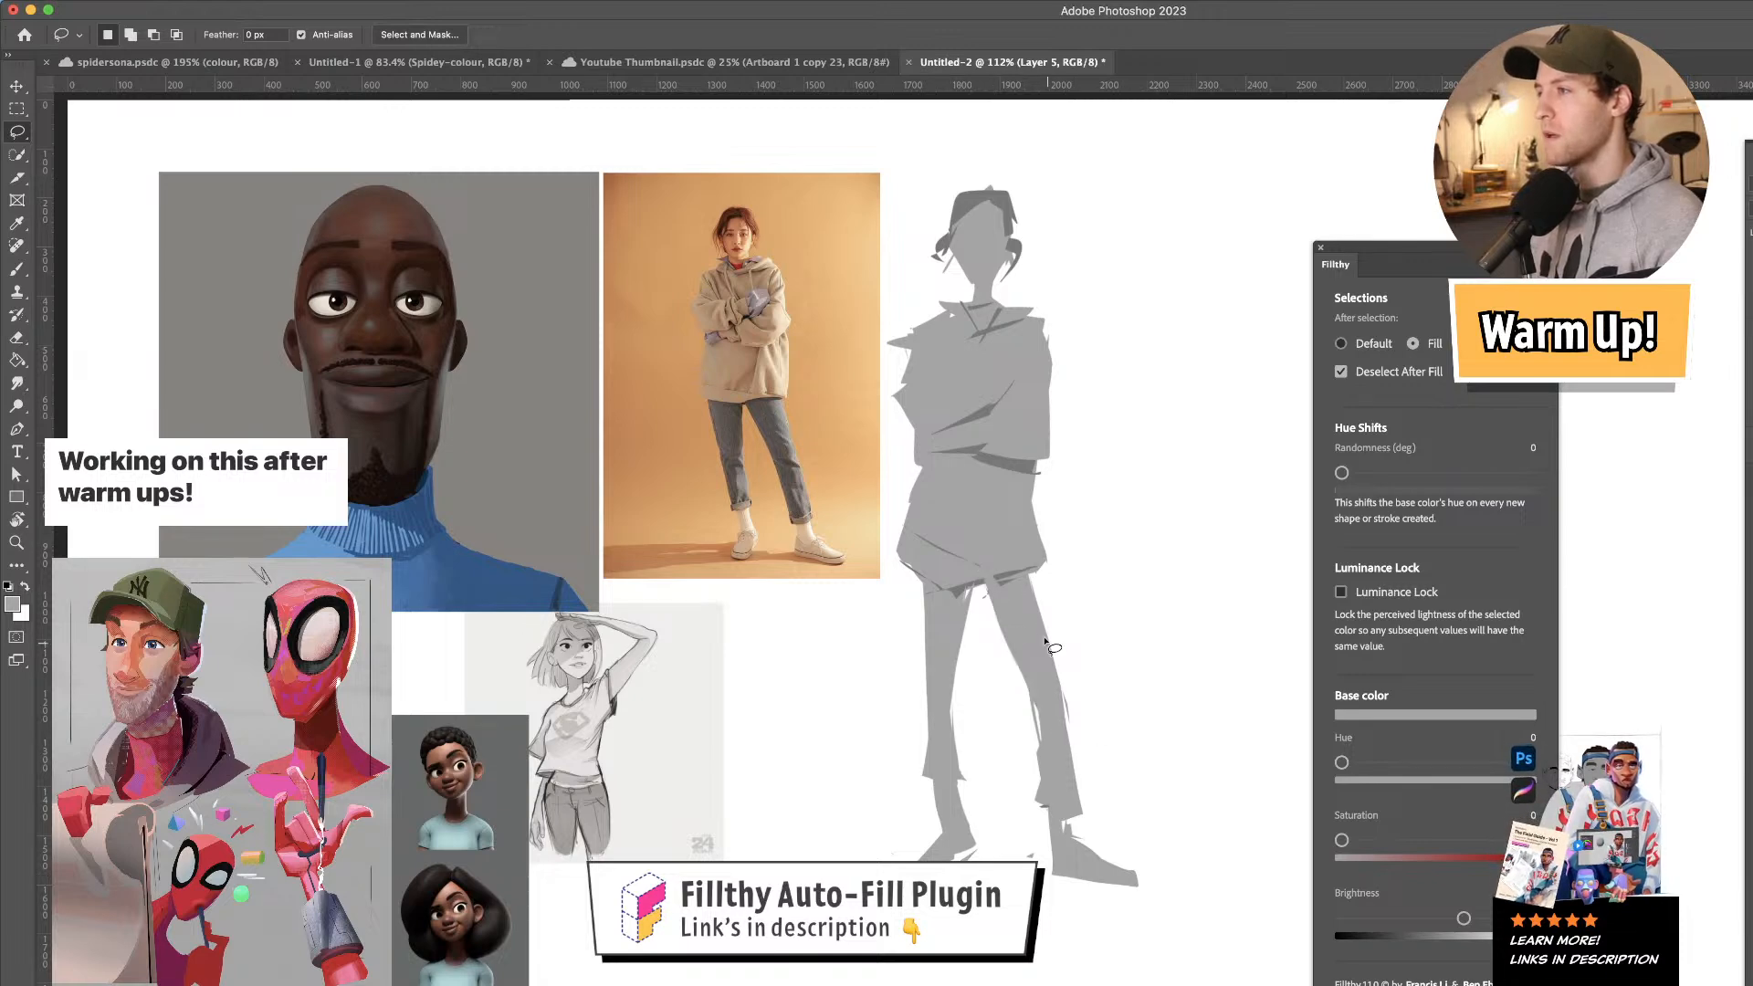
{"action": "left_click_drag", "start_coordinate": [1062, 694], "coordinate": [1069, 691]}
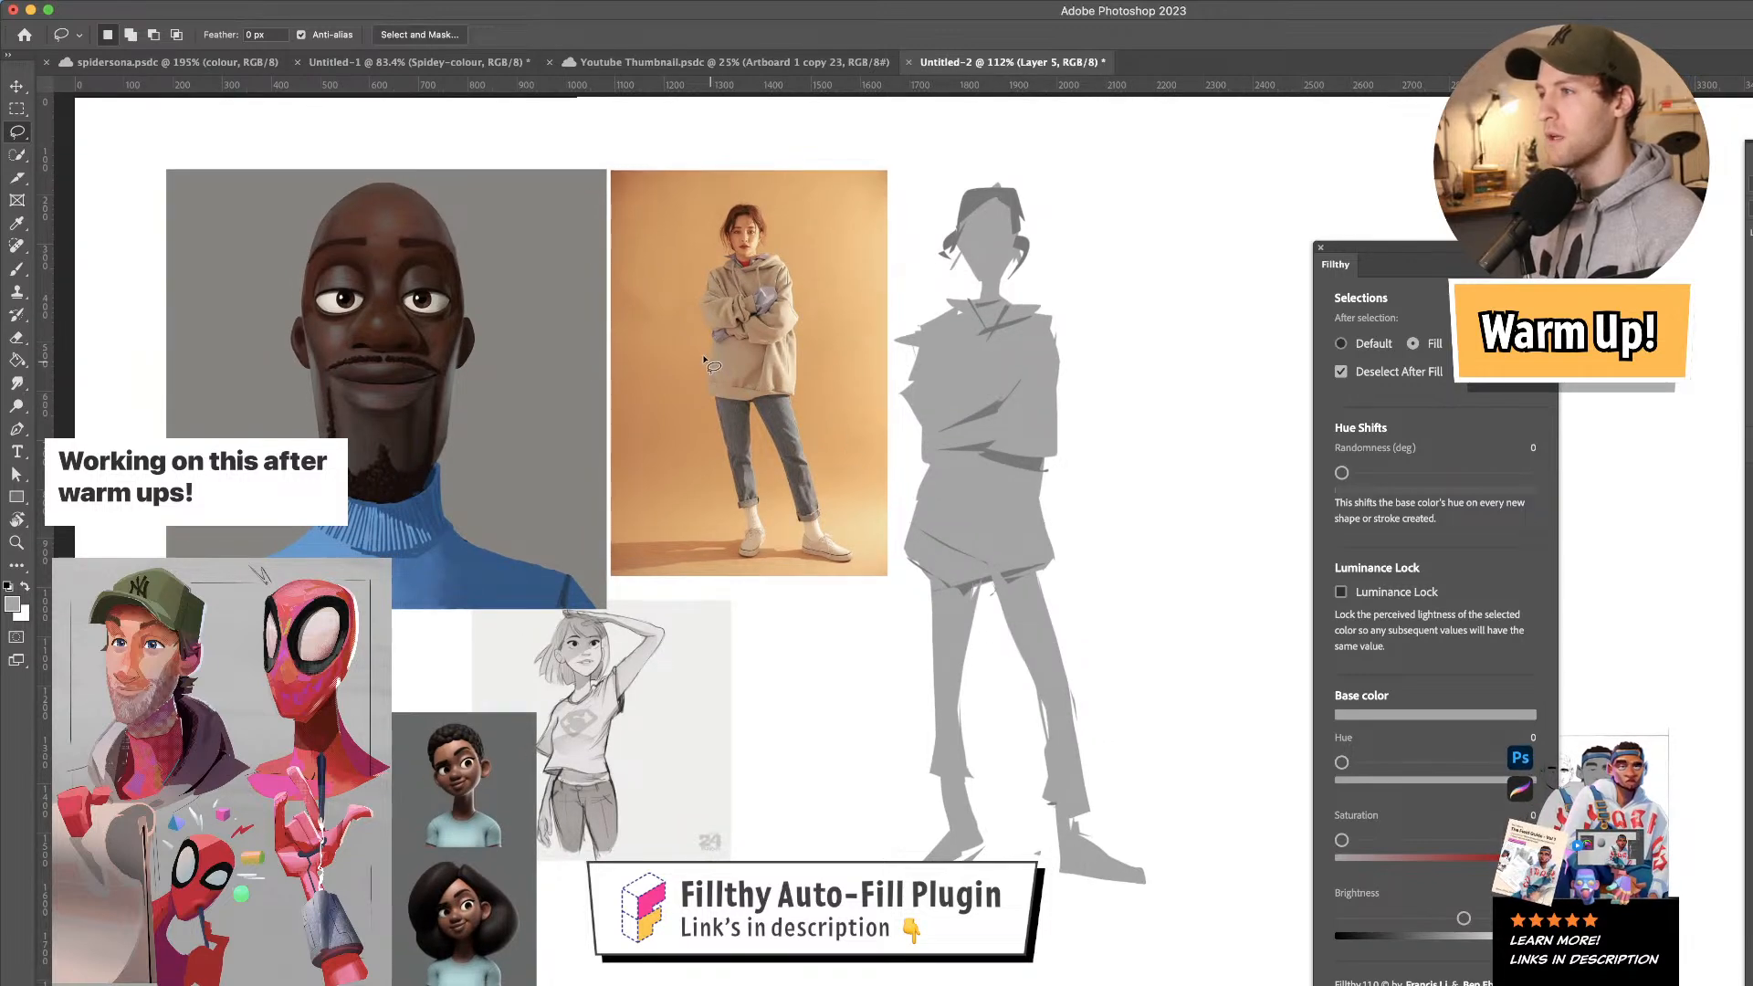
- Try black brush curves down the side of the hoodie model's body on the reference photo, undoing each one
{"action": "left_click_drag", "start_coordinate": [717, 383], "coordinate": [778, 523]}
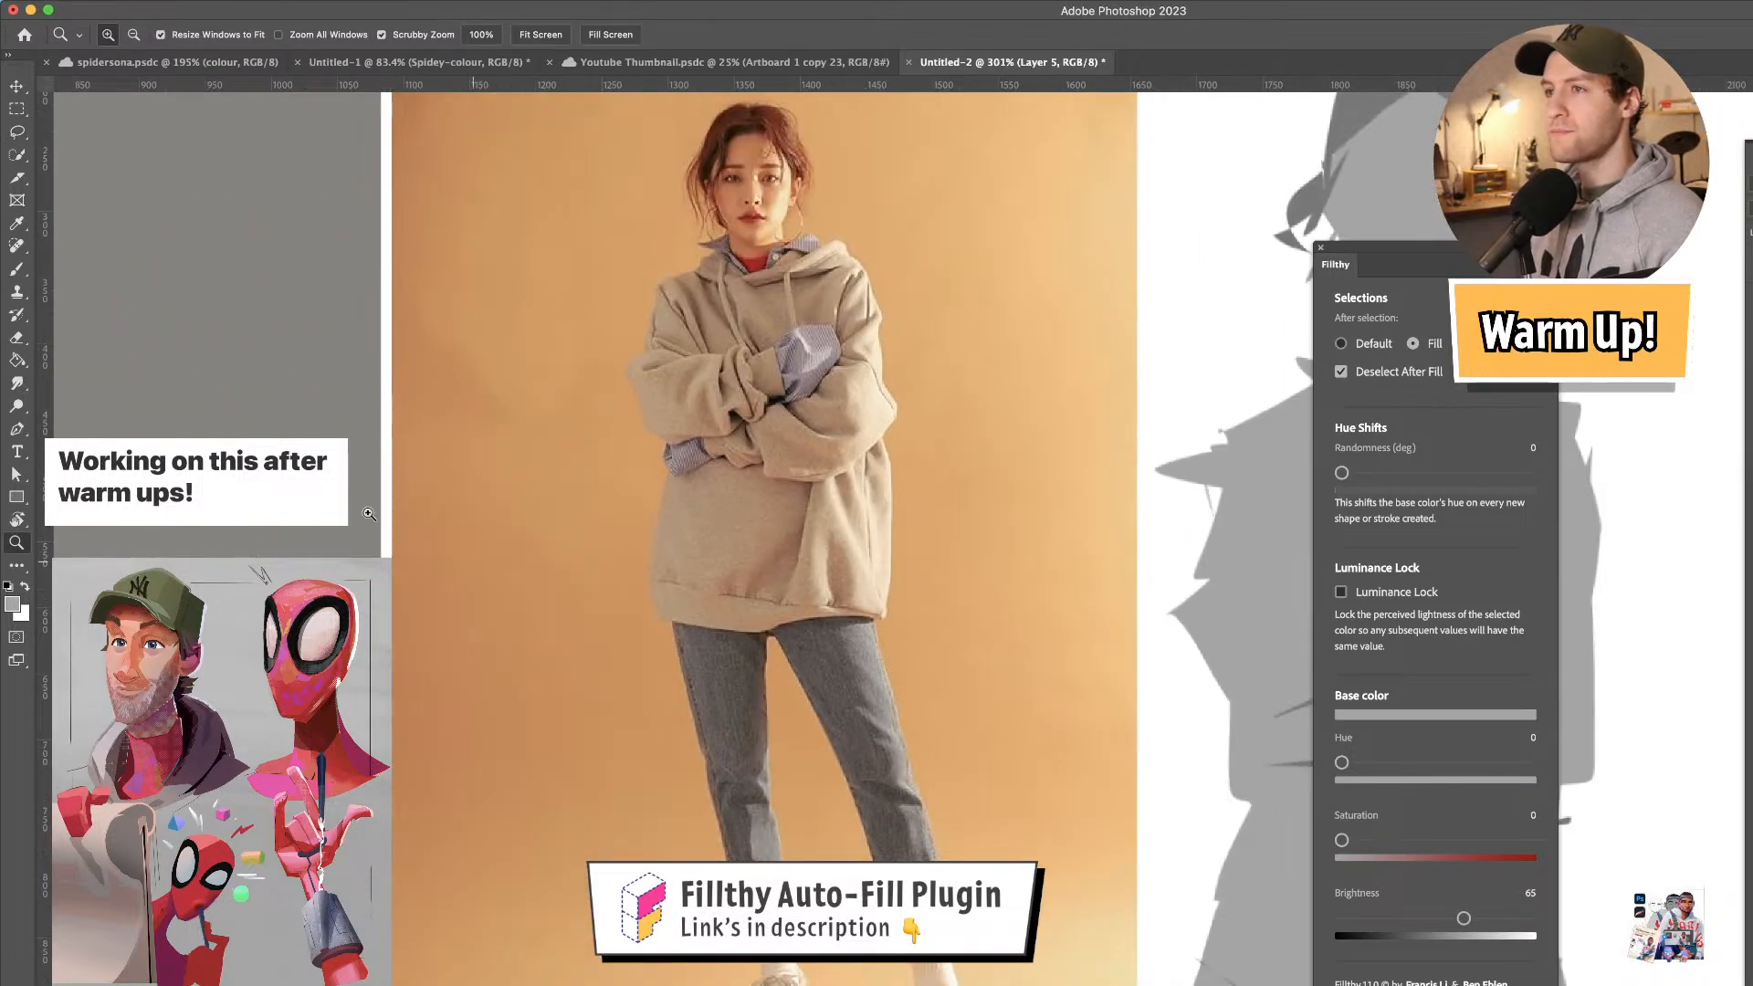
{"action": "left_click", "coordinate": [17, 277]}
{"action": "mouse_move", "coordinate": [657, 201]}
{"action": "left_mouse_down"}
{"action": "mouse_move", "coordinate": [603, 731]}
{"action": "mouse_move", "coordinate": [676, 863]}
{"action": "left_mouse_up"}
{"action": "key", "text": "super+z"}
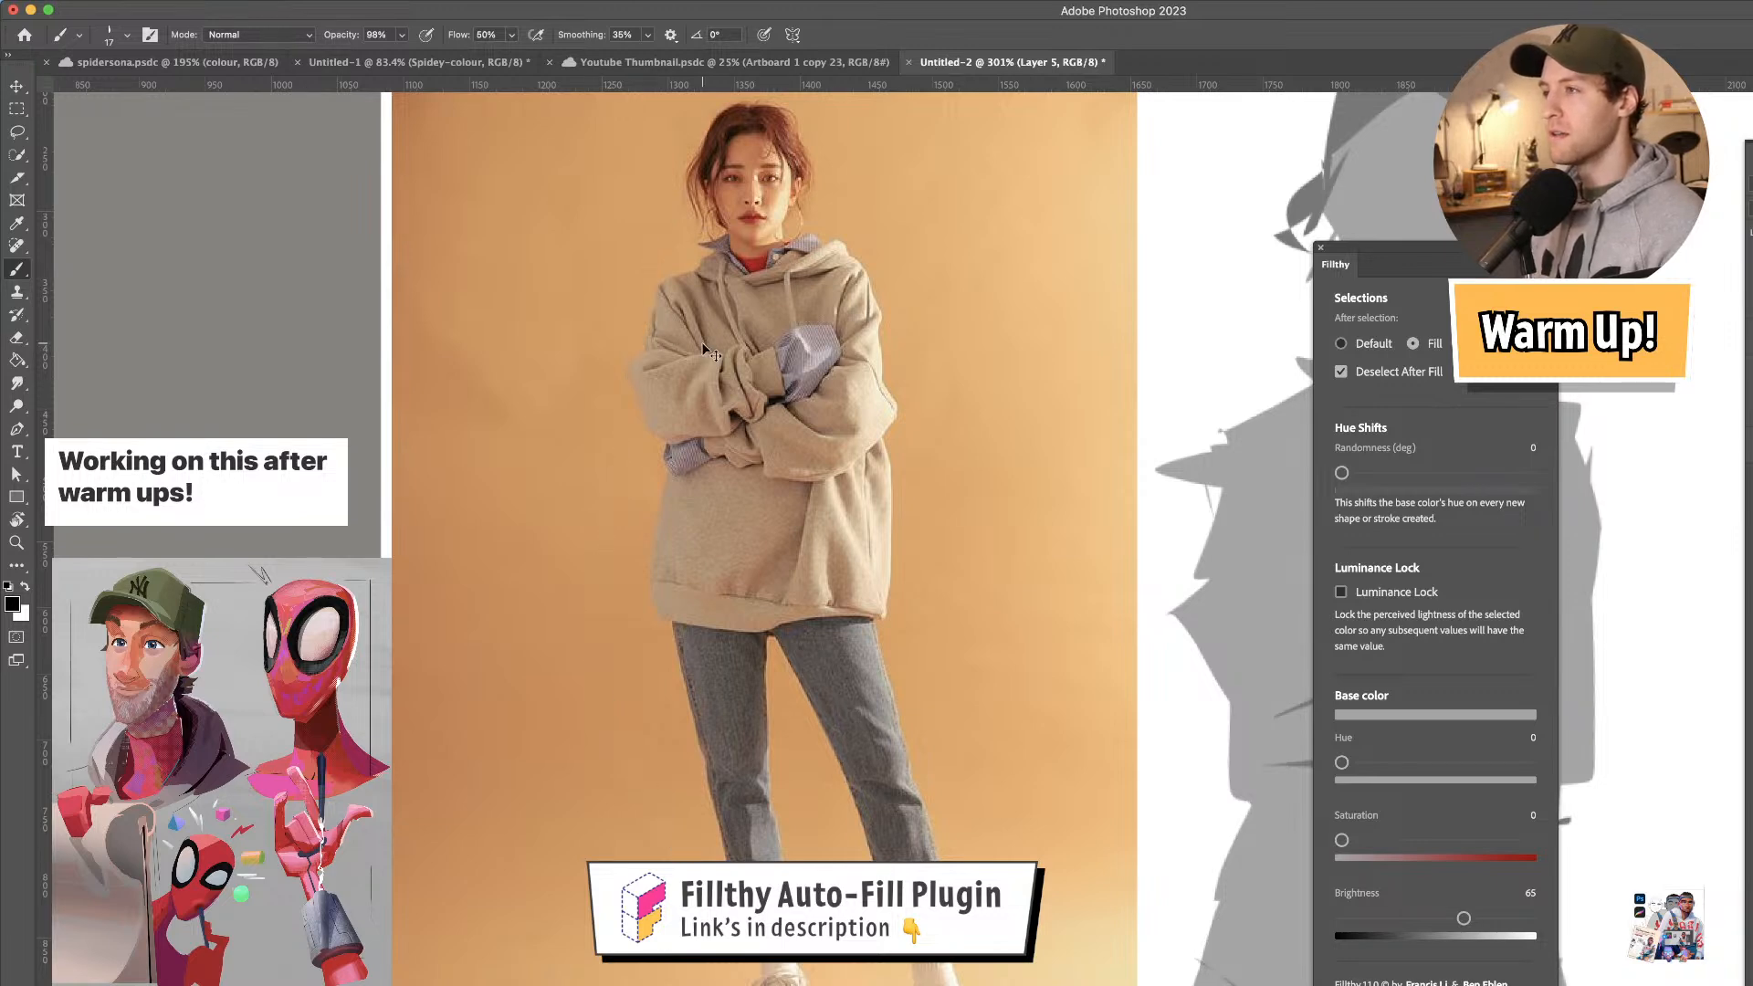
{"action": "left_click_drag", "start_coordinate": [695, 154], "coordinate": [626, 555]}
{"action": "key", "text": "super+z"}
- Try curved brush strokes across the hoodie's hem on the reference photo and undo them
{"action": "mouse_move", "coordinate": [914, 582]}
{"action": "left_mouse_down"}
{"action": "mouse_move", "coordinate": [684, 595]}
{"action": "mouse_move", "coordinate": [633, 756]}
{"action": "mouse_move", "coordinate": [897, 582]}
{"action": "mouse_move", "coordinate": [563, 600]}
{"action": "left_mouse_up"}
{"action": "key", "text": "super+z"}
{"action": "left_click_drag", "start_coordinate": [604, 541], "coordinate": [630, 650]}
{"action": "key", "text": "super+z"}
{"action": "key", "text": "super+z"}
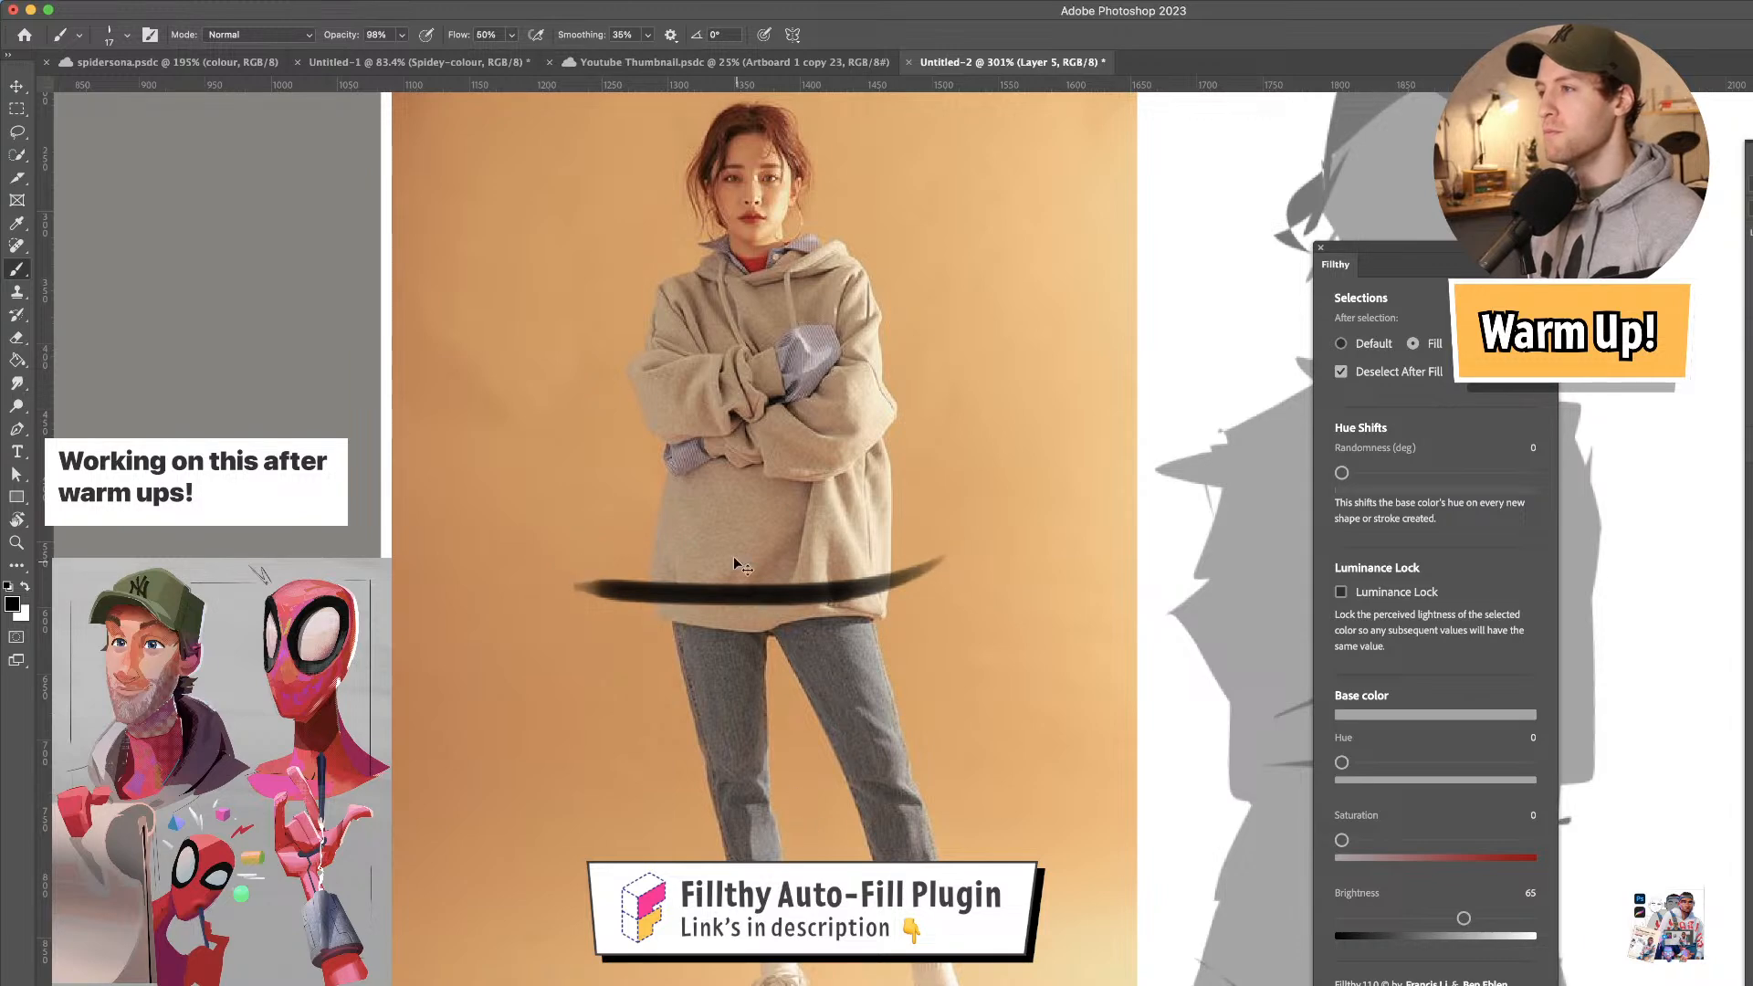
- Try a long brush line through the model's full pose from head to feet on the photo and undo it
{"action": "mouse_move", "coordinate": [675, 122]}
{"action": "left_mouse_down"}
{"action": "mouse_move", "coordinate": [573, 605]}
{"action": "mouse_move", "coordinate": [750, 984]}
{"action": "left_mouse_up"}
{"action": "key", "text": "super+space"}
{"action": "left_click_drag", "start_coordinate": [971, 743], "coordinate": [751, 635]}
{"action": "key", "text": "super+z"}
{"action": "key", "text": "super+z"}
- Clear the selection, set Fillthy's after-selection action to Delete, and trim the straight leg's outer edge with a lasso selection
{"action": "mouse_move", "coordinate": [932, 671]}
{"action": "left_mouse_down"}
{"action": "mouse_move", "coordinate": [955, 667]}
{"action": "mouse_move", "coordinate": [933, 697]}
{"action": "mouse_move", "coordinate": [937, 674]}
{"action": "left_mouse_up"}
{"action": "key", "text": "super+d"}
{"action": "key", "text": "l"}
{"action": "left_click_drag", "start_coordinate": [888, 577], "coordinate": [863, 531]}
{"action": "left_click", "coordinate": [1462, 344]}
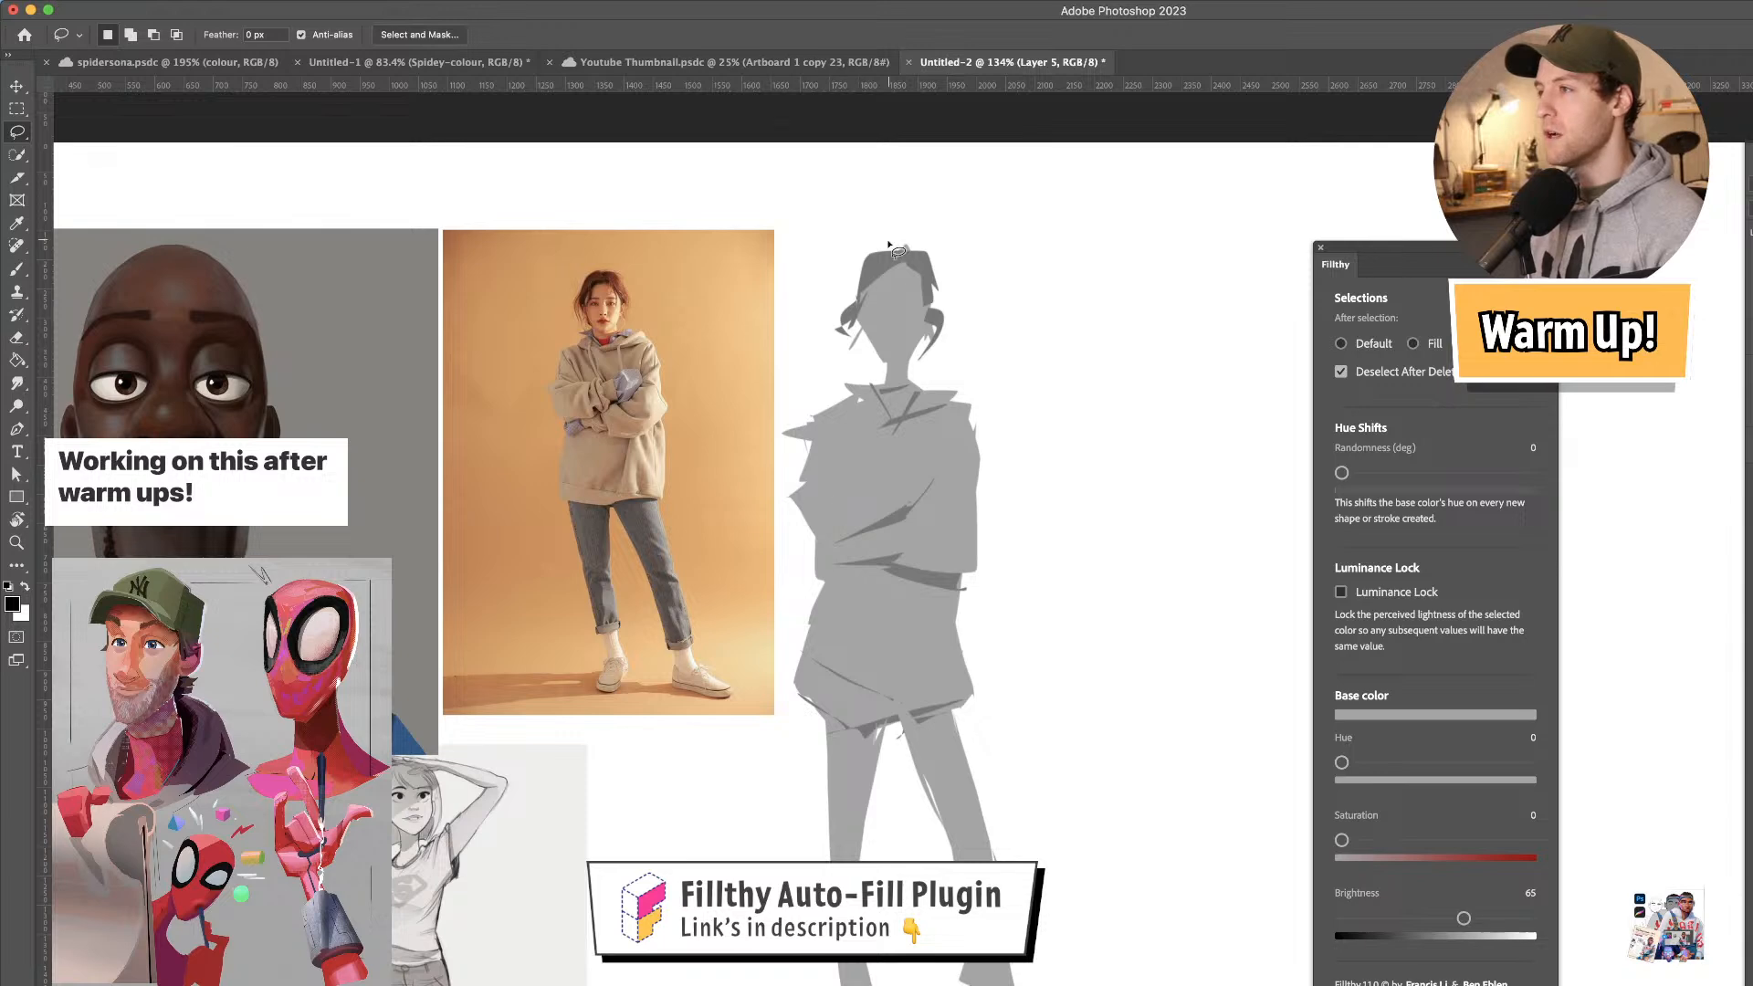
{"action": "left_click_drag", "start_coordinate": [817, 740], "coordinate": [842, 970]}
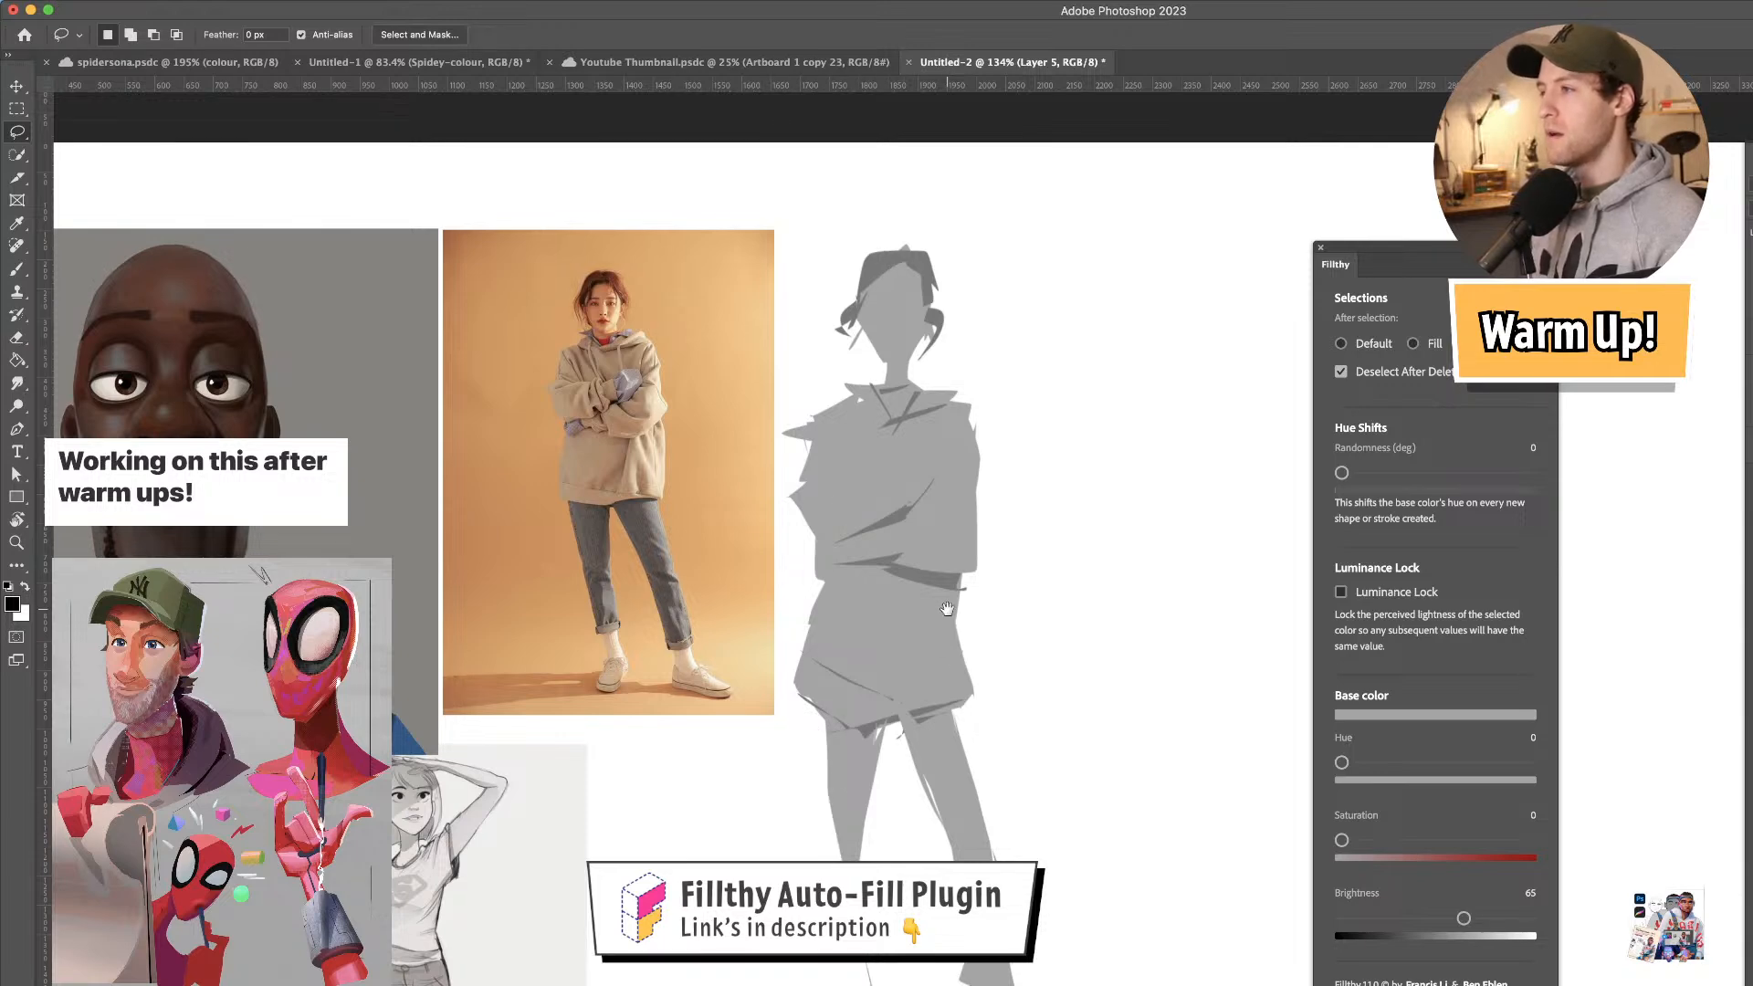
{"action": "left_click_drag", "start_coordinate": [1008, 726], "coordinate": [1002, 710]}
- Set Fillthy's after-selection action to Fill, sample the figure's grey, and fill in a fuller straight leg with the Lasso
{"action": "left_click", "coordinate": [1414, 344]}
{"action": "key", "text": "i"}
{"action": "left_click", "coordinate": [854, 754]}
{"action": "key", "text": "l"}
{"action": "mouse_move", "coordinate": [820, 716]}
{"action": "left_mouse_down"}
{"action": "mouse_move", "coordinate": [845, 872]}
{"action": "mouse_move", "coordinate": [892, 678]}
{"action": "left_mouse_up"}
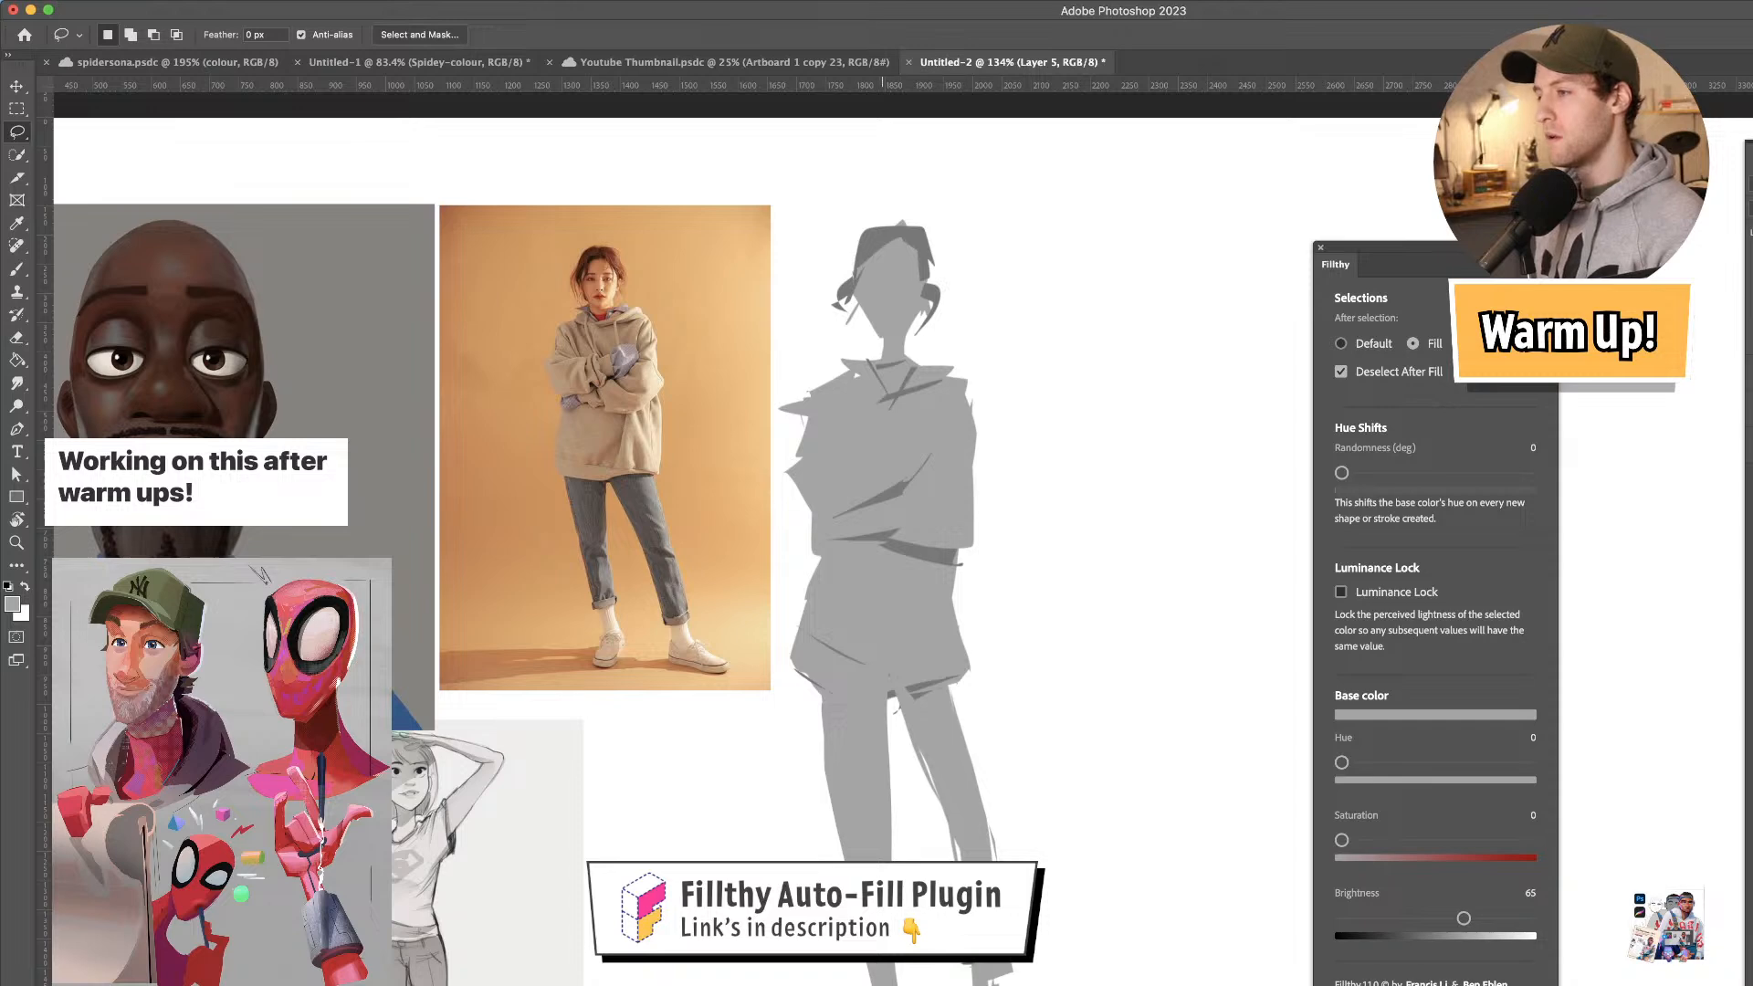
{"action": "scroll", "coordinate": [973, 794], "scroll_direction": "down", "scroll_amount": 2}
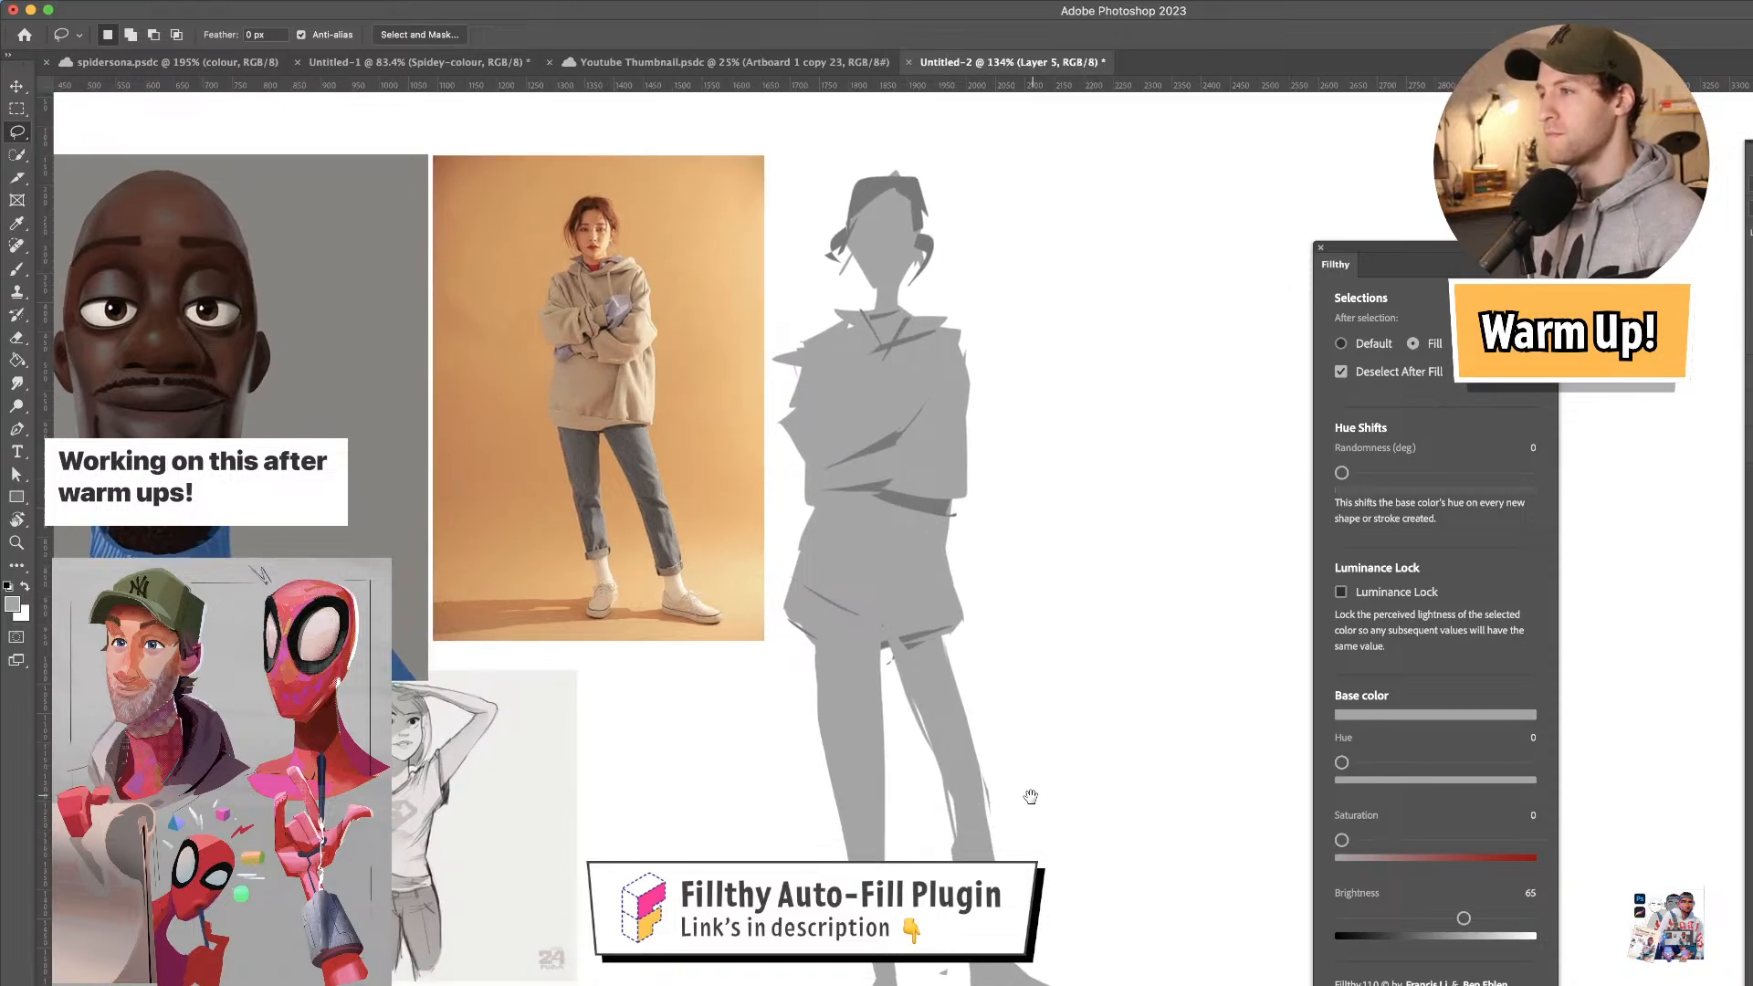
{"action": "left_click_drag", "start_coordinate": [1032, 795], "coordinate": [1002, 778]}
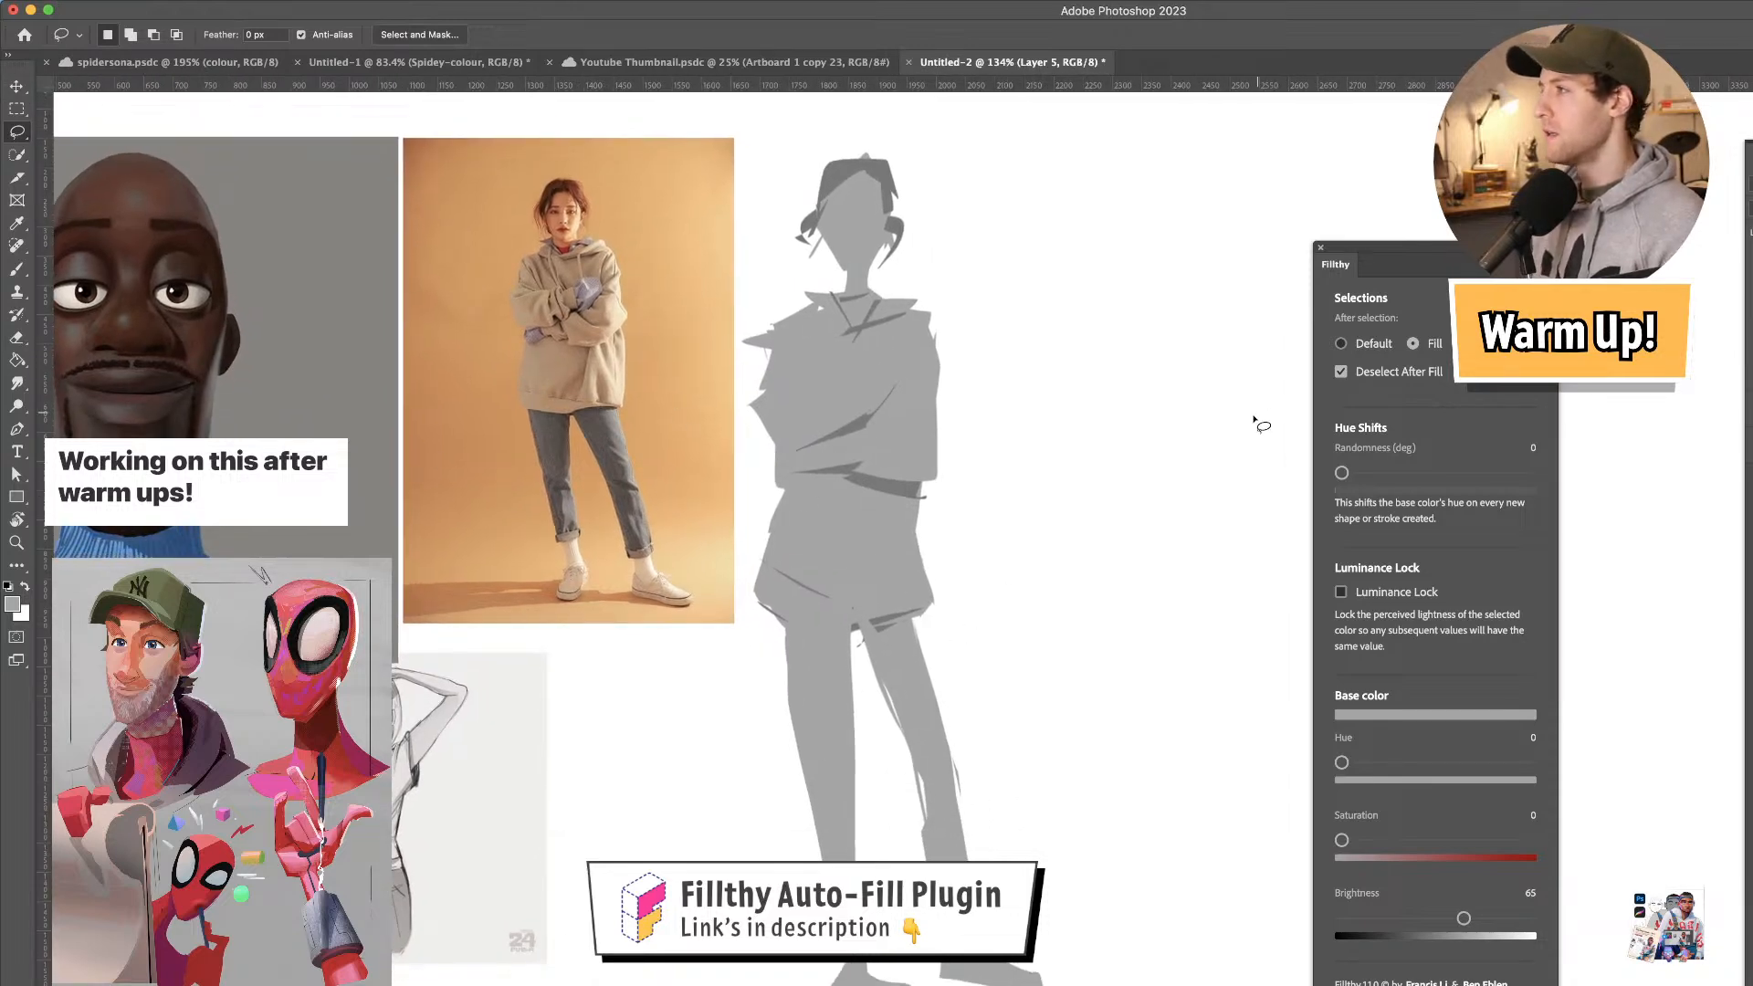
- Set Fillthy to Default, lasso the angled leg, warp its lower part outward, commit the transform, and deselect
{"action": "left_click", "coordinate": [1340, 344]}
{"action": "mouse_move", "coordinate": [920, 623]}
{"action": "left_mouse_down"}
{"action": "mouse_move", "coordinate": [858, 644]}
{"action": "mouse_move", "coordinate": [927, 984]}
{"action": "mouse_move", "coordinate": [1139, 979]}
{"action": "mouse_move", "coordinate": [960, 722]}
{"action": "mouse_move", "coordinate": [959, 659]}
{"action": "left_mouse_up"}
{"action": "key", "text": "super+t"}
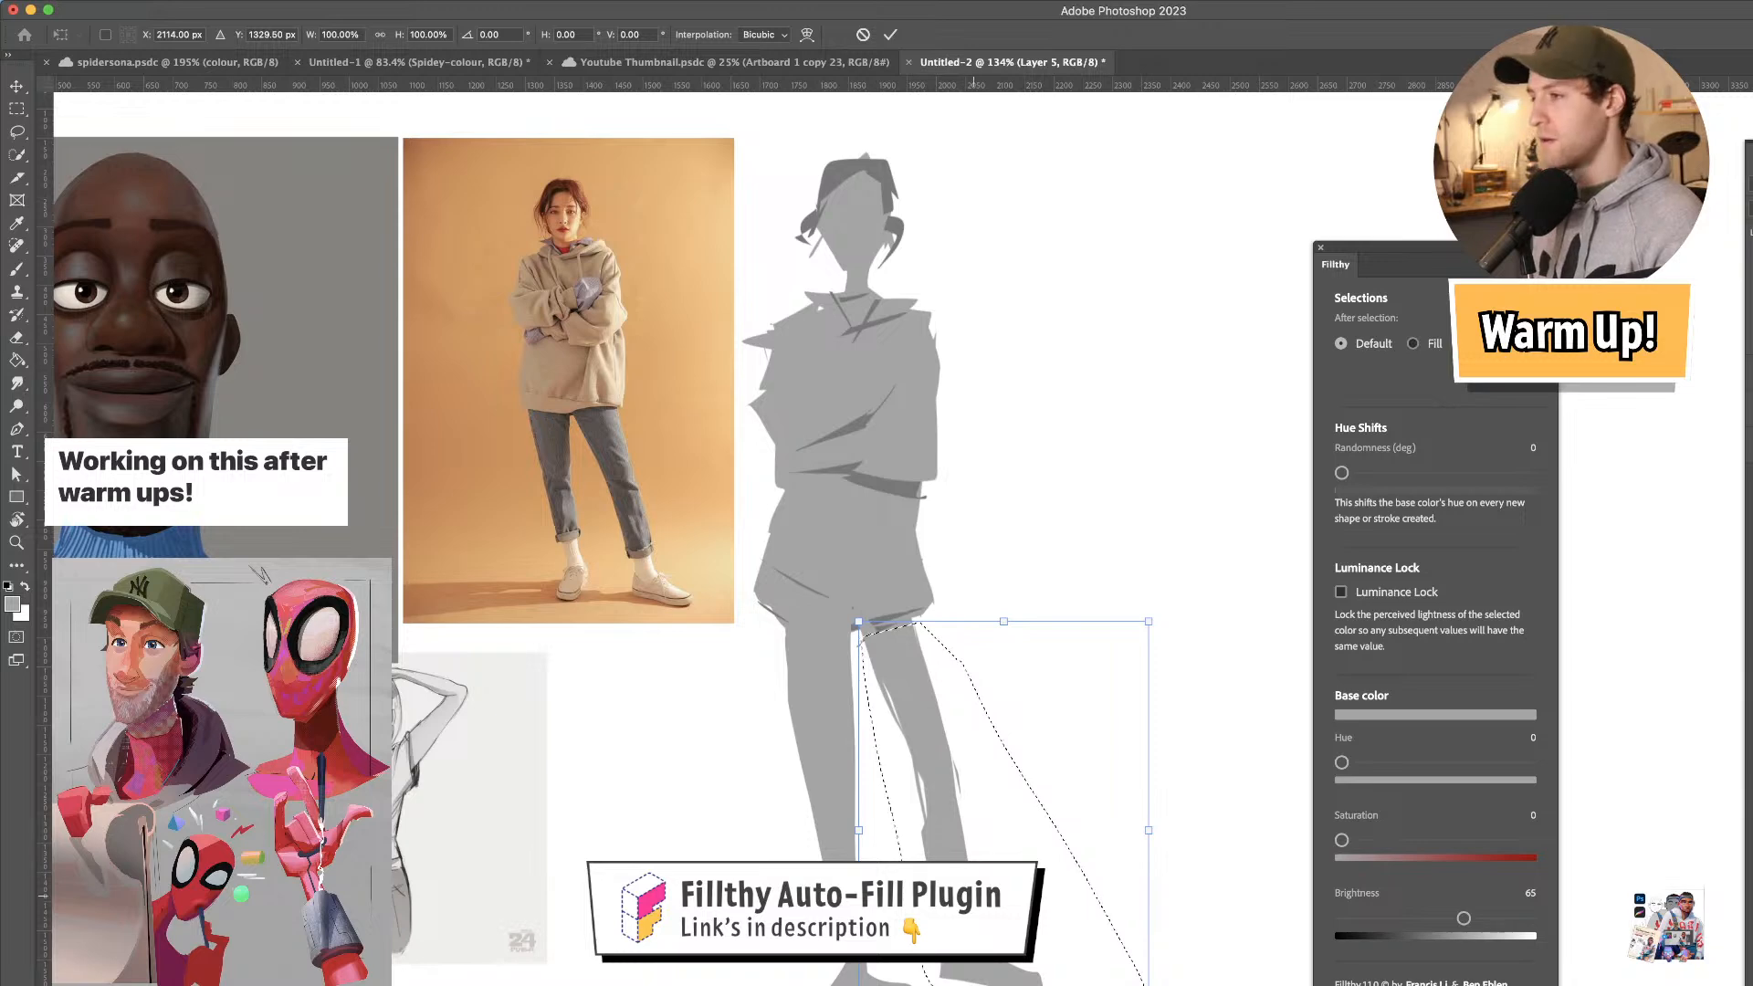
{"action": "right_click", "coordinate": [957, 786]}
{"action": "left_click", "coordinate": [1077, 934]}
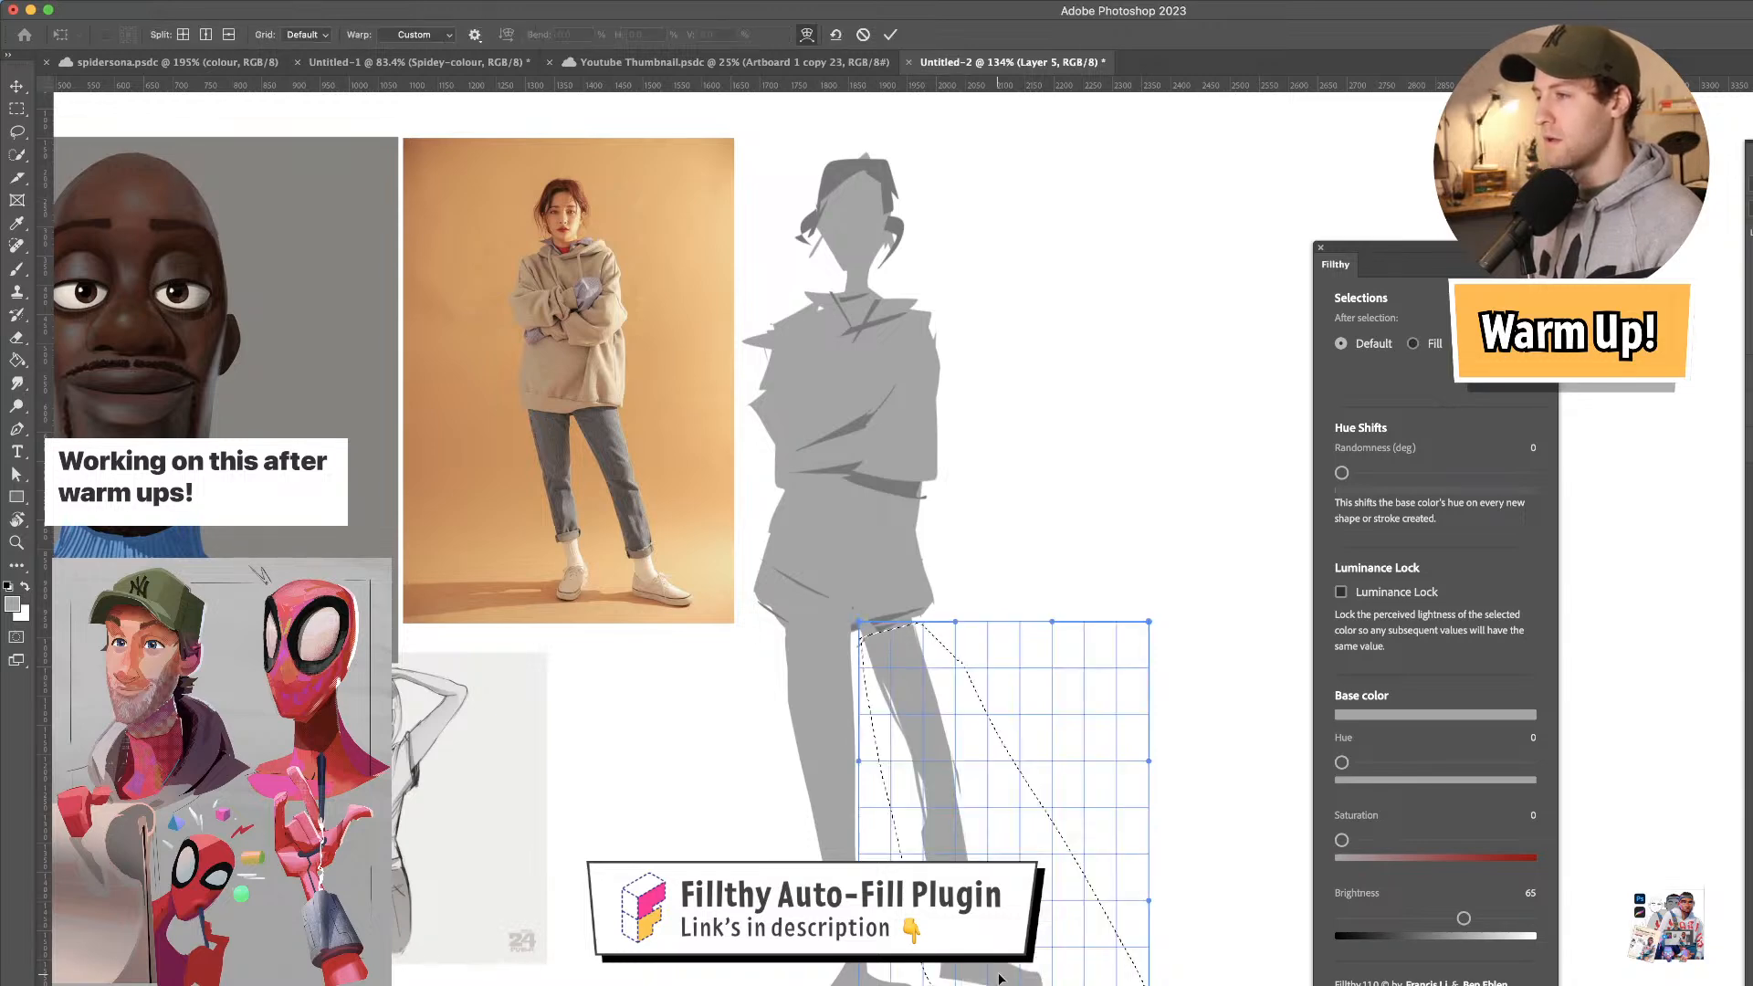
{"action": "left_click_drag", "start_coordinate": [1050, 955], "coordinate": [1055, 944]}
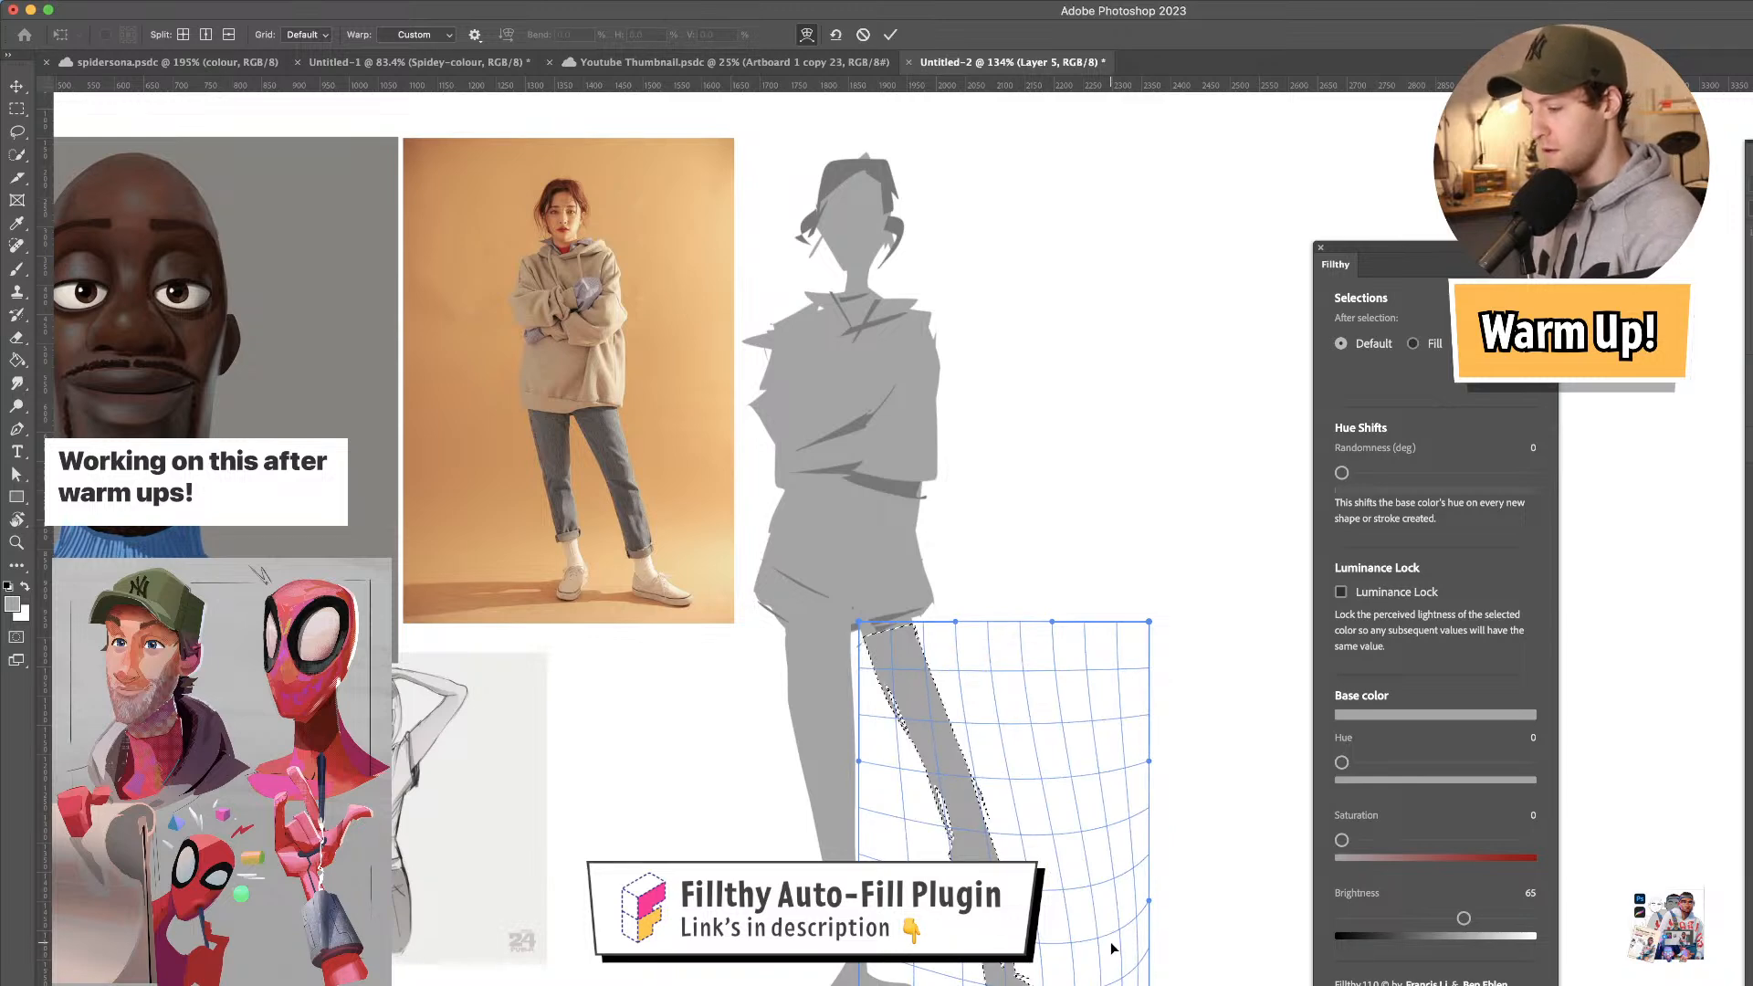
{"action": "key", "text": "Return"}
{"action": "key", "text": "super+d"}
- Refine the lower legs with lasso selections and delete the excess around the straight leg's ankle
{"action": "key", "text": "z"}
{"action": "left_click_drag", "start_coordinate": [1087, 562], "coordinate": [1023, 549]}
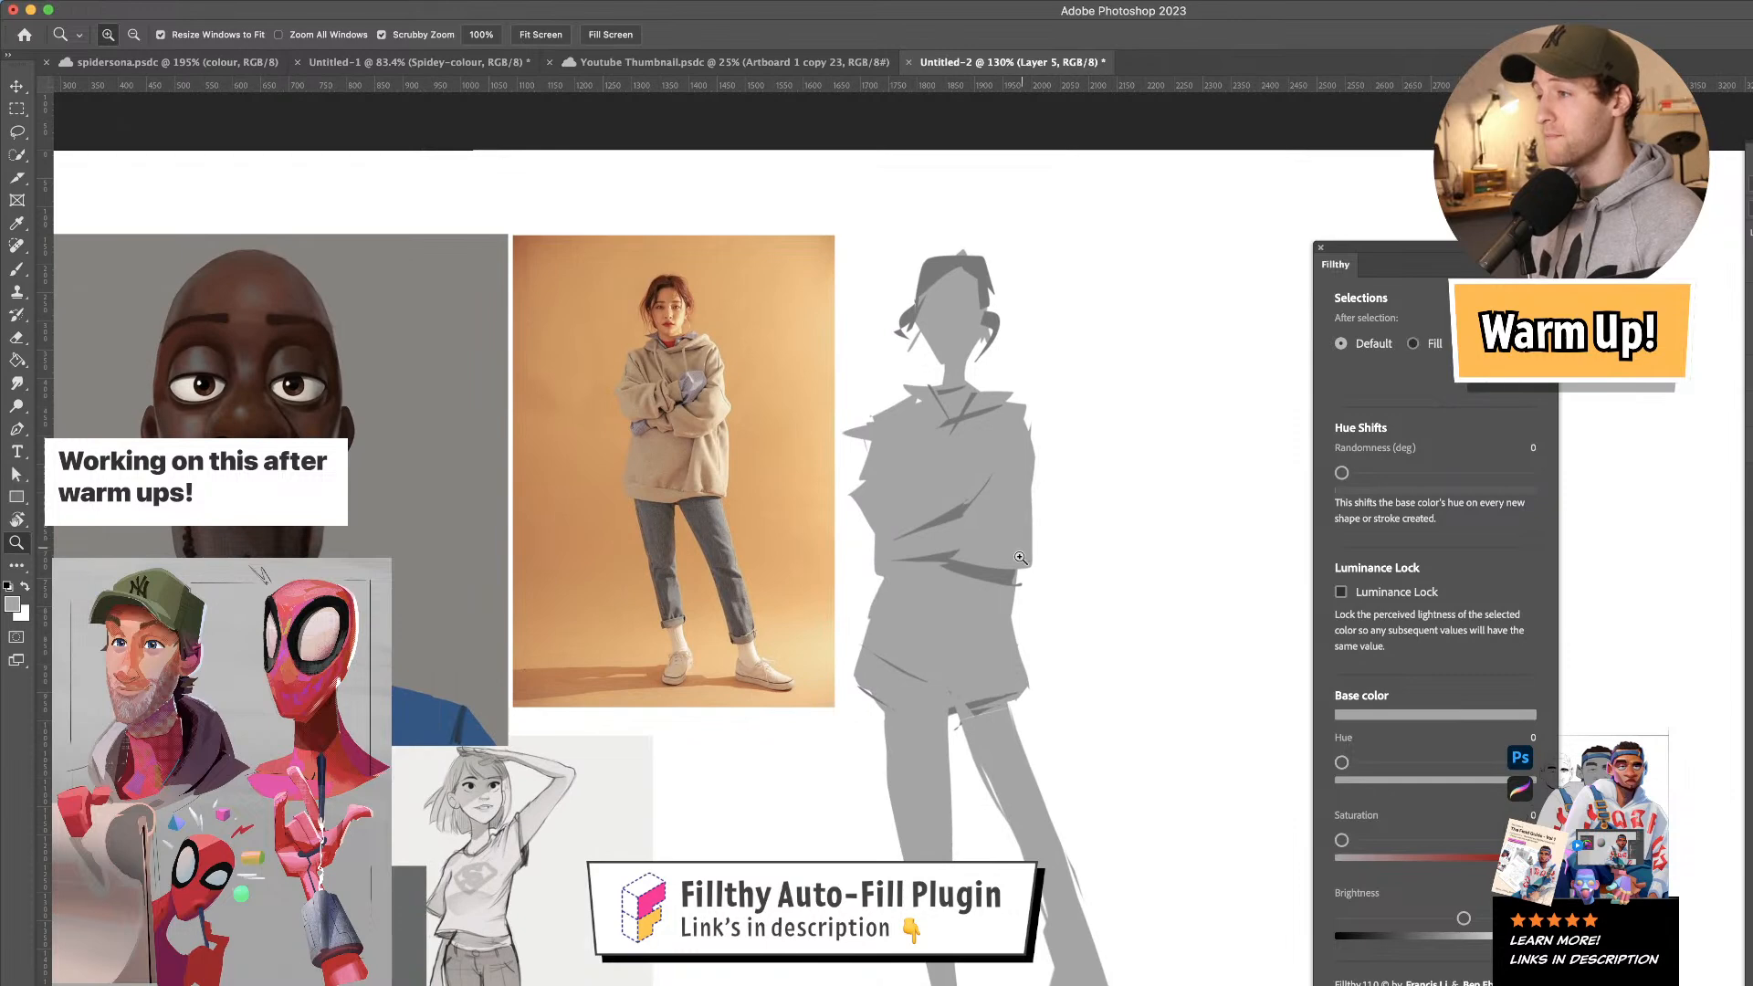
{"action": "key", "text": "l"}
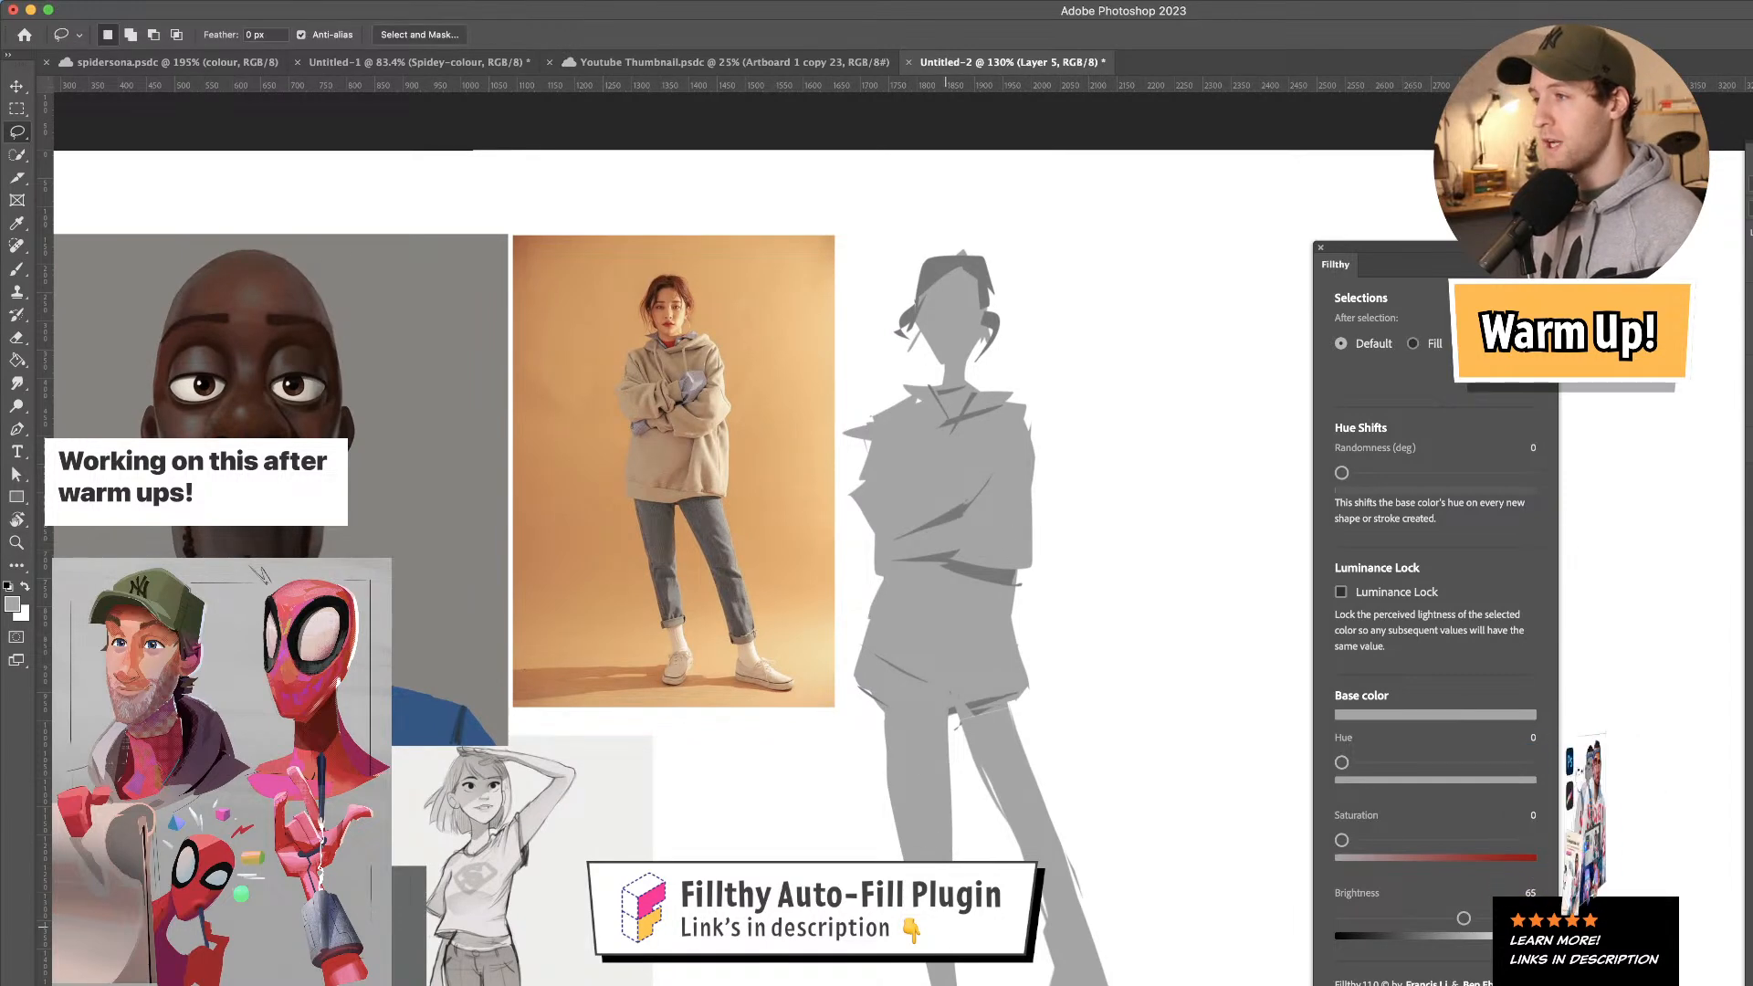
{"action": "mouse_move", "coordinate": [1040, 822]}
{"action": "left_mouse_down"}
{"action": "mouse_move", "coordinate": [1067, 730]}
{"action": "mouse_move", "coordinate": [1091, 722]}
{"action": "left_mouse_up"}
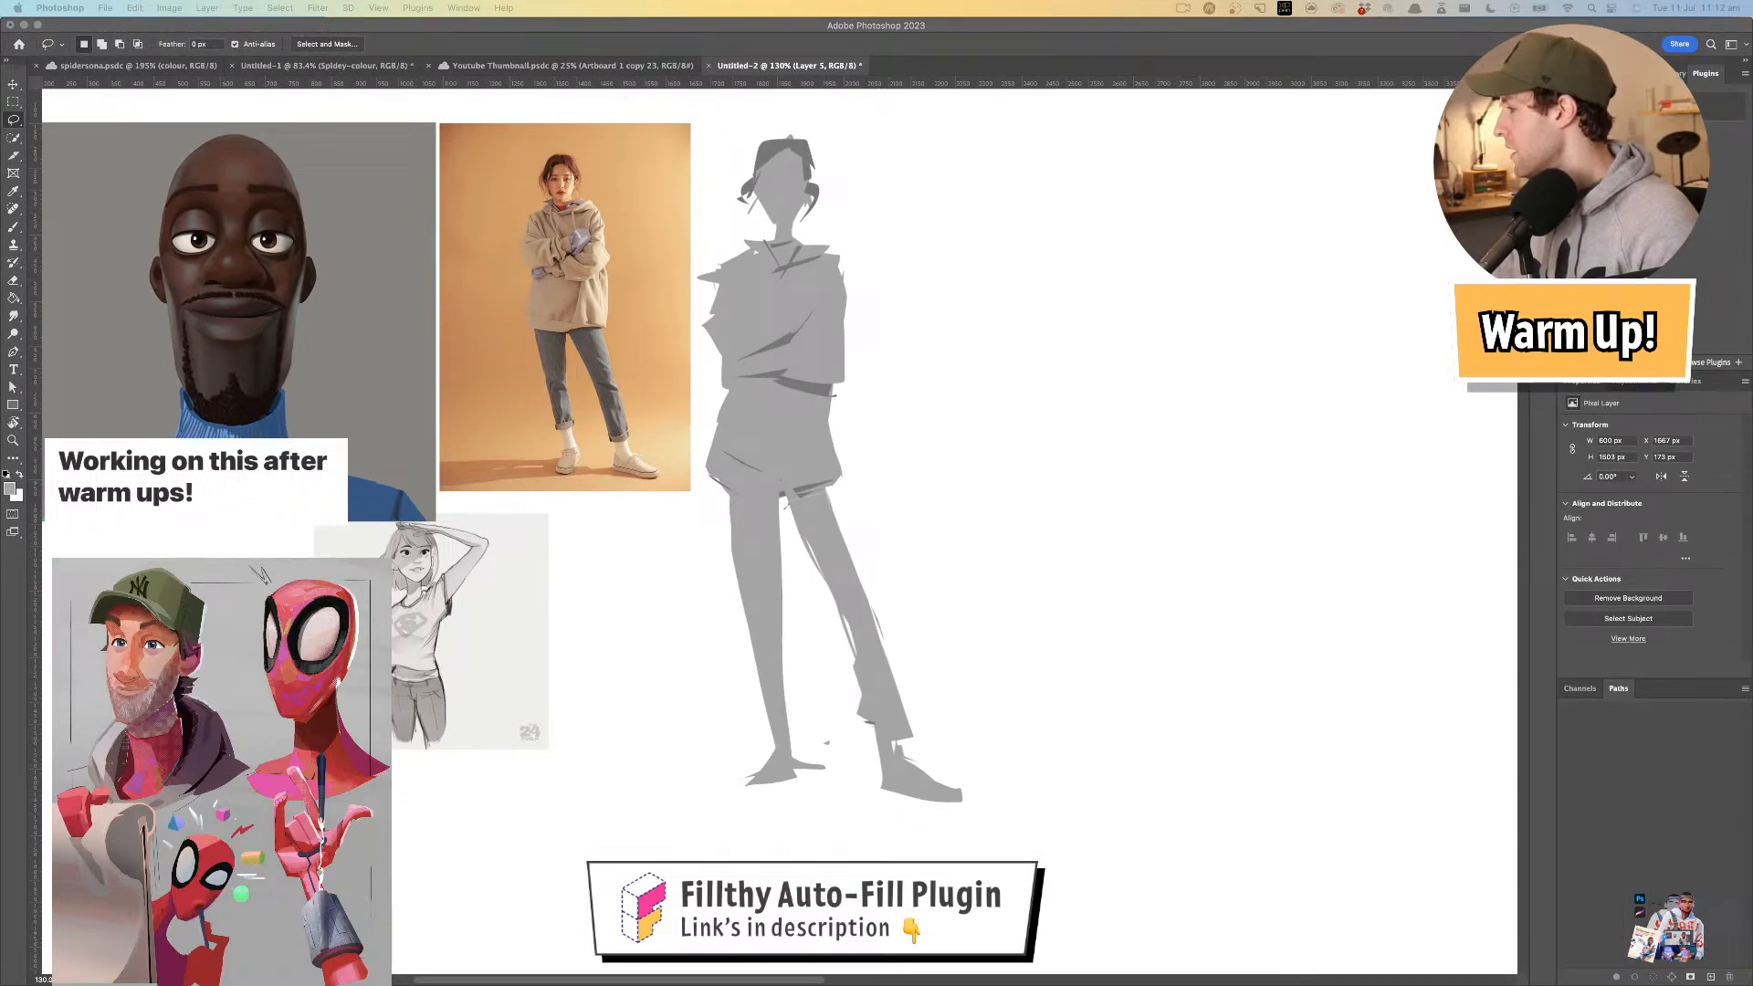
{"action": "left_click", "coordinate": [762, 366]}
{"action": "left_click_drag", "start_coordinate": [850, 427], "coordinate": [814, 493]}
{"action": "key", "text": "l"}
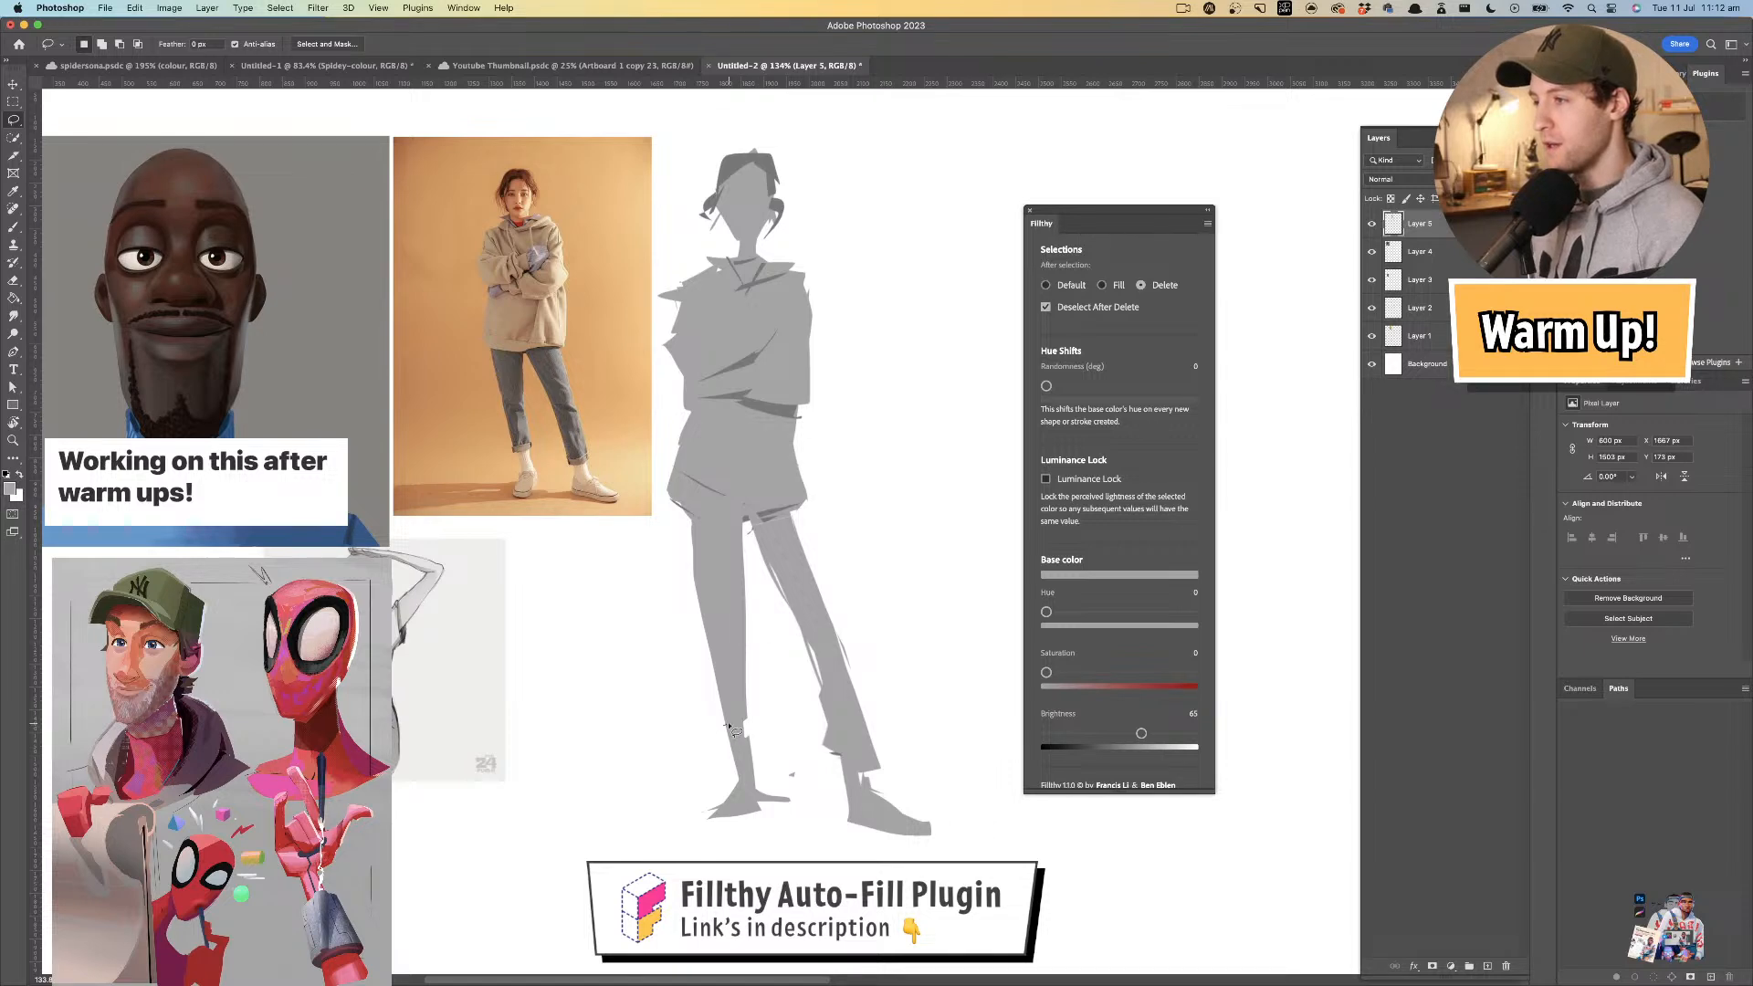
{"action": "mouse_move", "coordinate": [741, 744]}
{"action": "left_mouse_down"}
{"action": "mouse_move", "coordinate": [745, 788]}
{"action": "mouse_move", "coordinate": [842, 758]}
{"action": "mouse_move", "coordinate": [859, 811]}
{"action": "mouse_move", "coordinate": [858, 762]}
{"action": "left_mouse_up"}
- Sample a grey from the figure and set Fillthy's base color brightness to 38 for the shadow tone
{"action": "key", "text": "z"}
{"action": "mouse_move", "coordinate": [915, 651]}
{"action": "left_mouse_down"}
{"action": "mouse_move", "coordinate": [877, 665]}
{"action": "mouse_move", "coordinate": [890, 626]}
{"action": "mouse_move", "coordinate": [932, 669]}
{"action": "left_mouse_up"}
{"action": "key", "text": "i"}
{"action": "left_click", "coordinate": [804, 448]}
{"action": "key", "text": "l"}
{"action": "left_click_drag", "start_coordinate": [1114, 732], "coordinate": [1101, 732]}
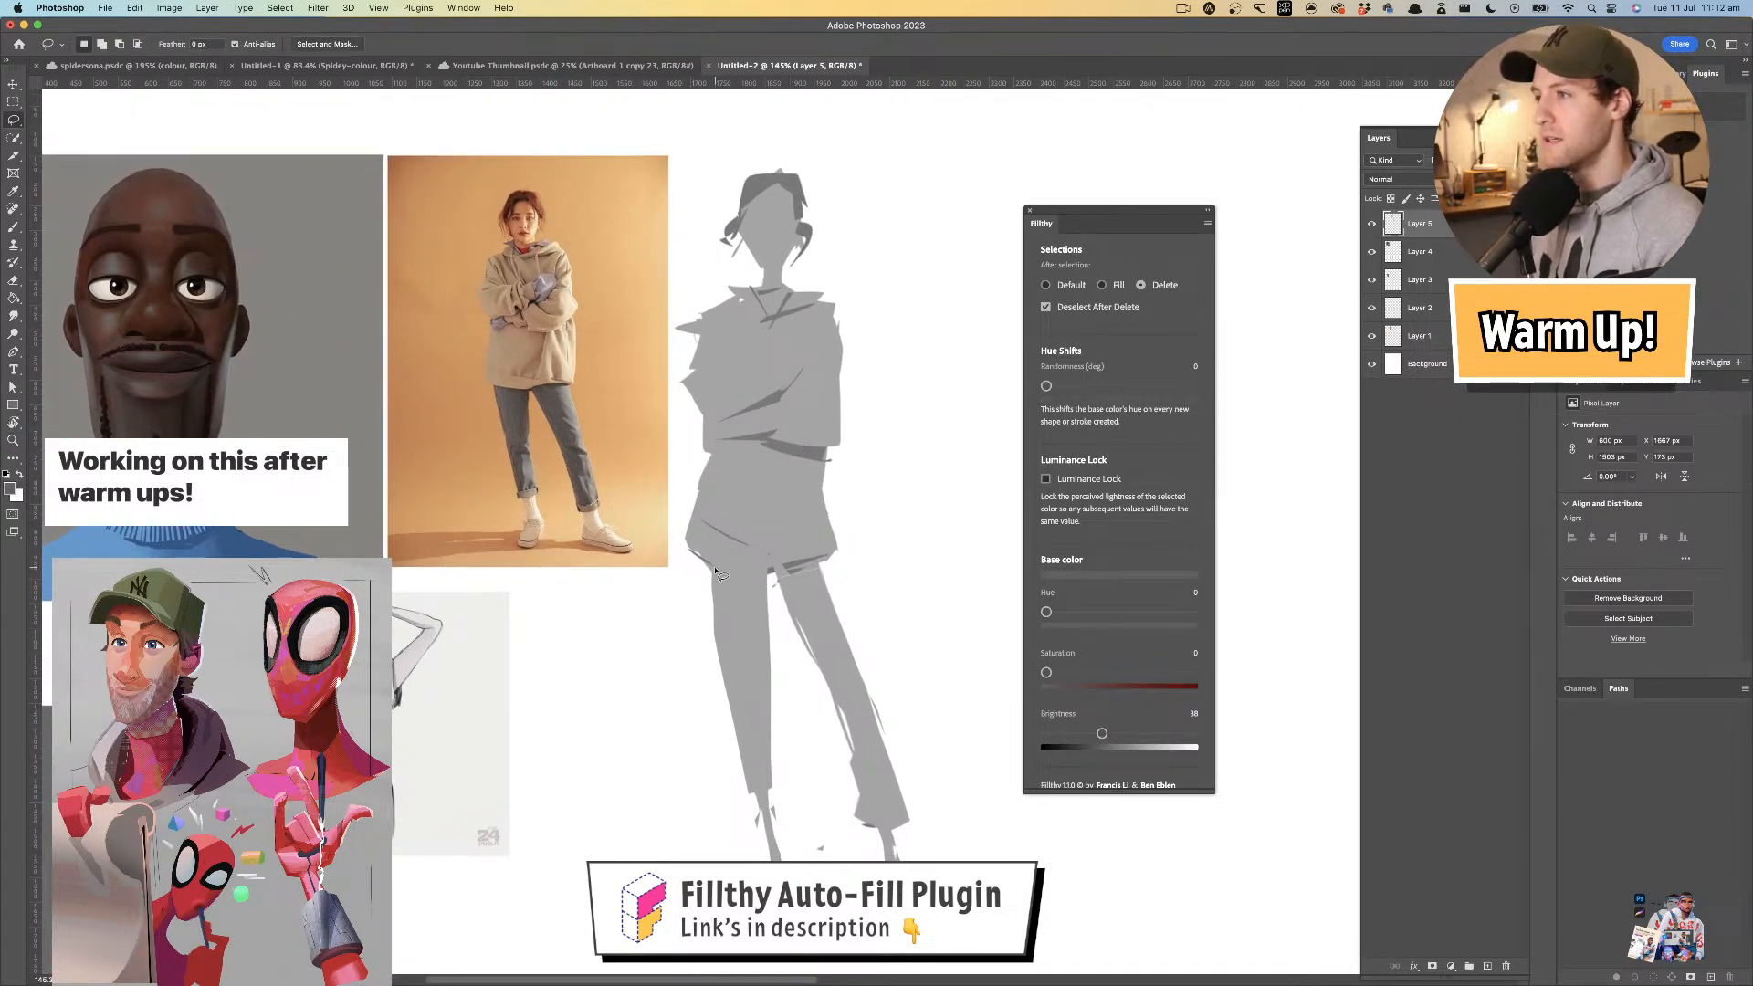
- Set Fillthy's after-selection action to Fill and add dark shadow shapes beneath the hoodie's hem
{"action": "mouse_move", "coordinate": [770, 577]}
{"action": "left_mouse_down"}
{"action": "mouse_move", "coordinate": [762, 563]}
{"action": "mouse_move", "coordinate": [735, 576]}
{"action": "left_mouse_up"}
{"action": "key", "text": "super+z"}
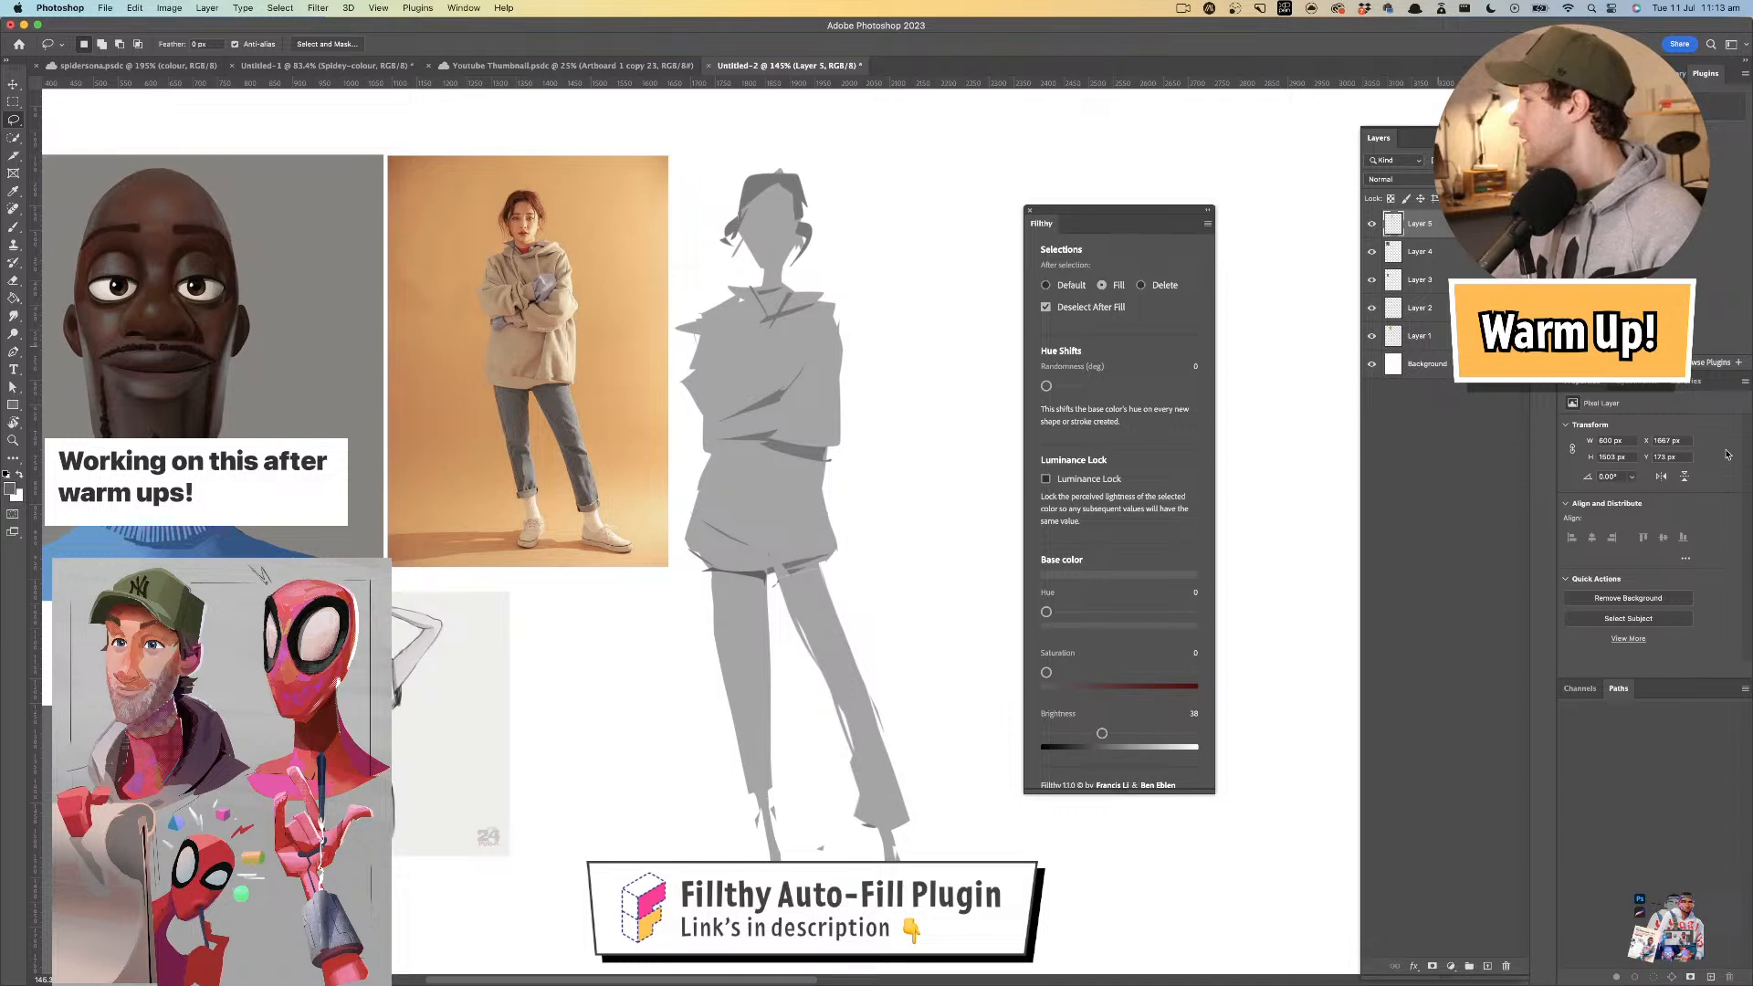
{"action": "key", "text": "super+Tab"}
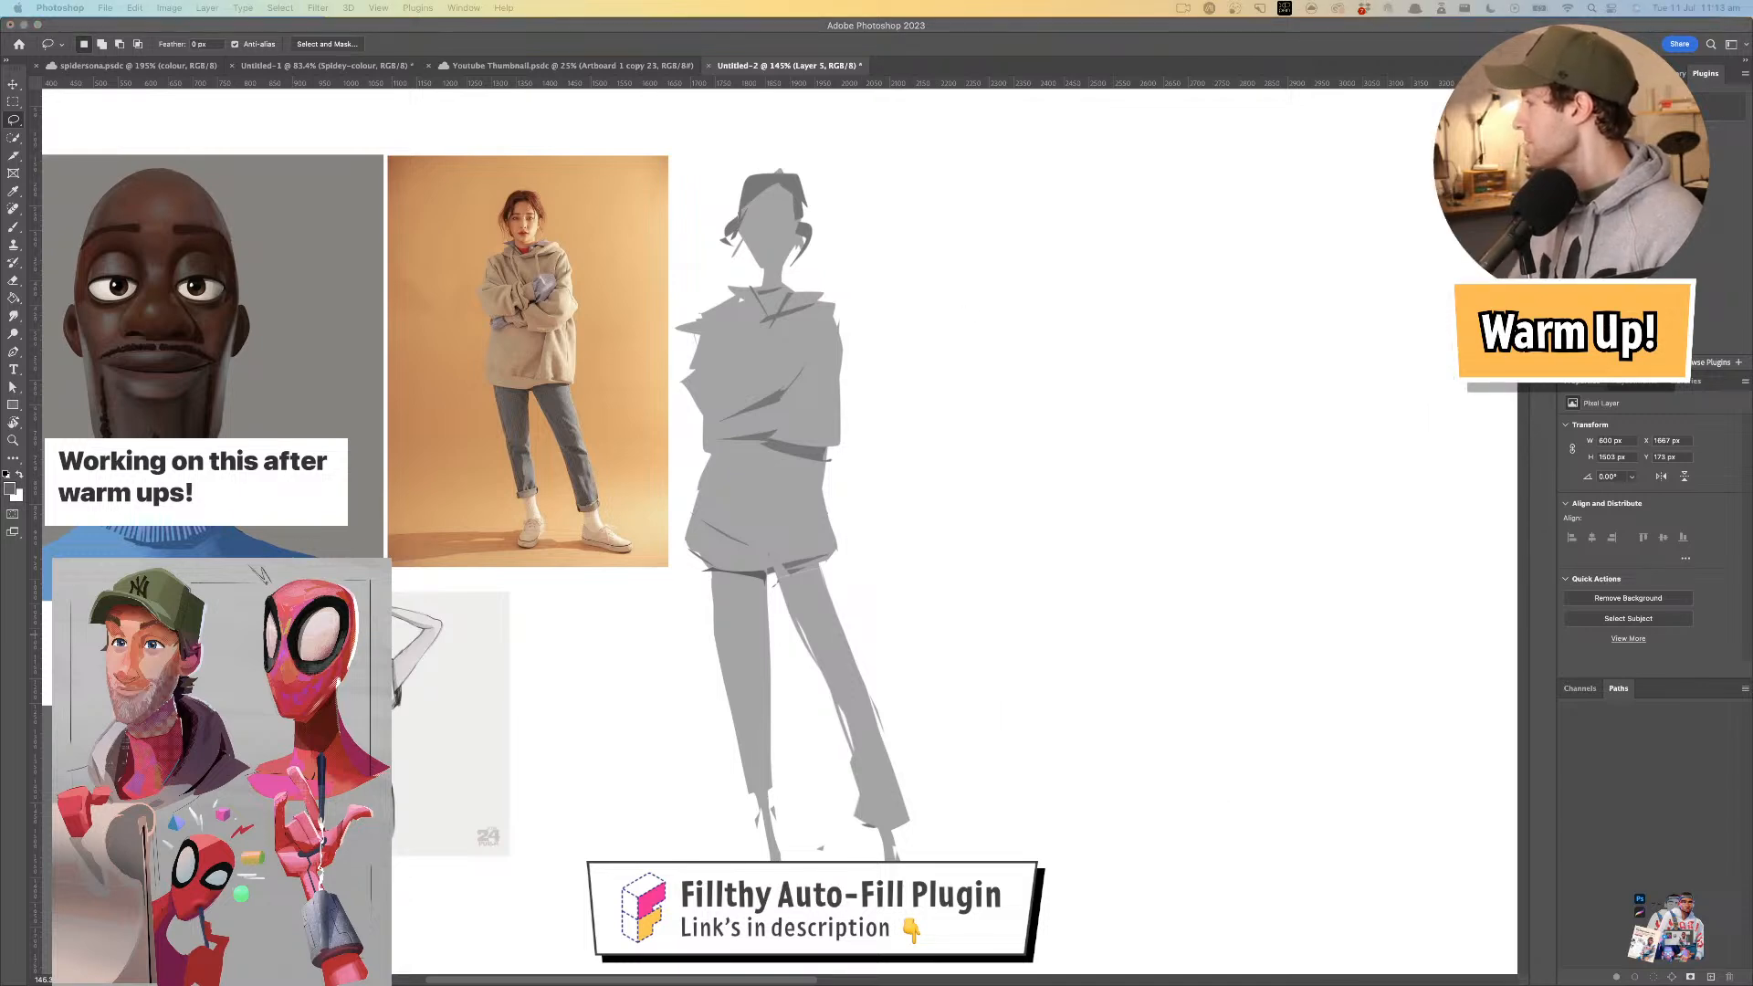
{"action": "left_click", "coordinate": [739, 452]}
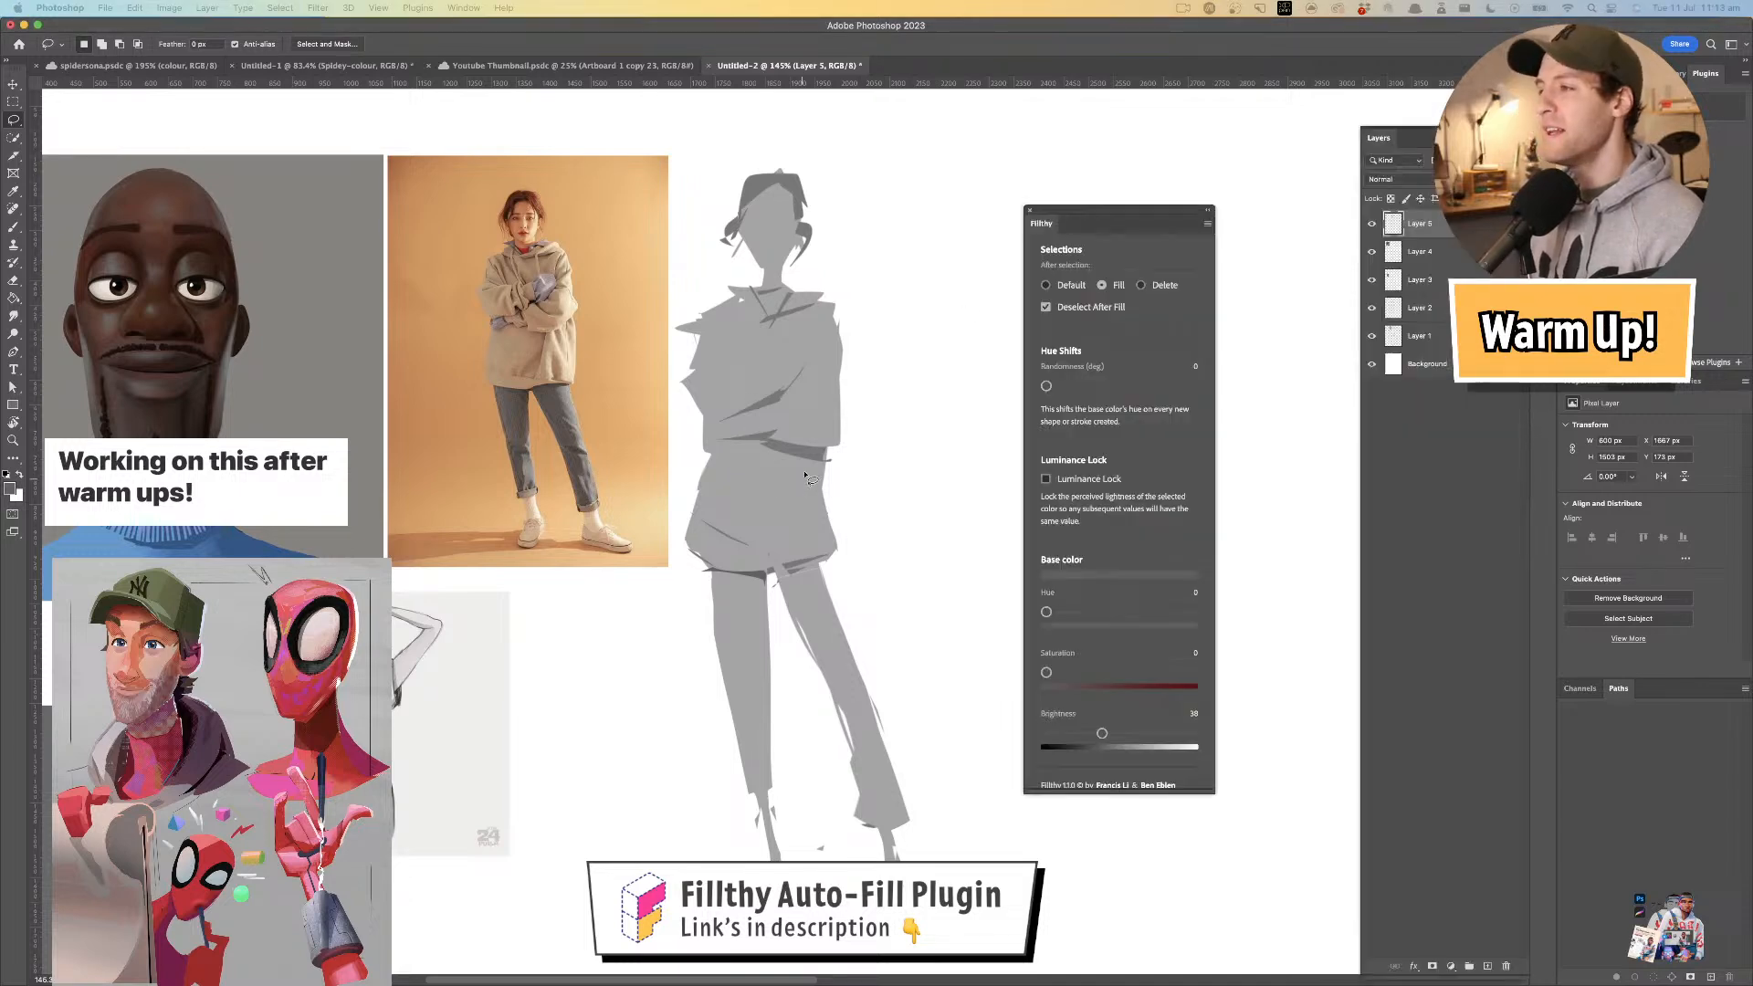
{"action": "left_click_drag", "start_coordinate": [800, 564], "coordinate": [834, 545]}
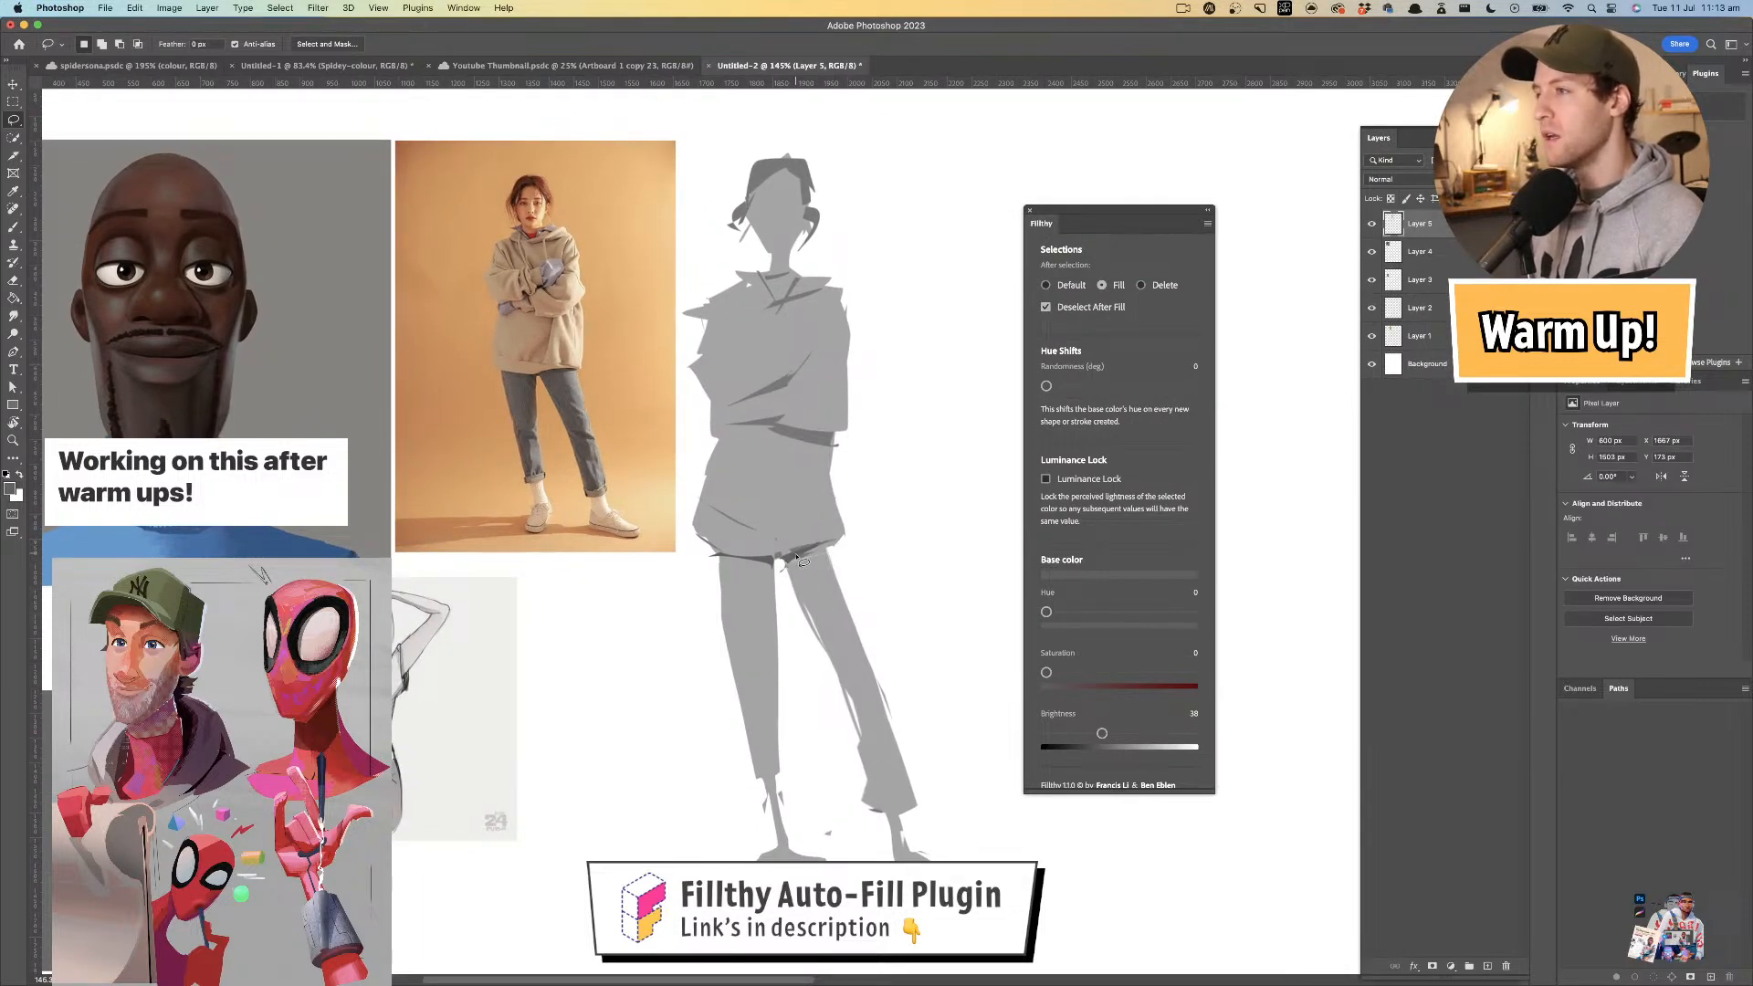
- Fill dark crease shapes along the crossed arms and sleeve folds with the Lasso
{"action": "left_click_drag", "start_coordinate": [770, 438], "coordinate": [778, 443]}
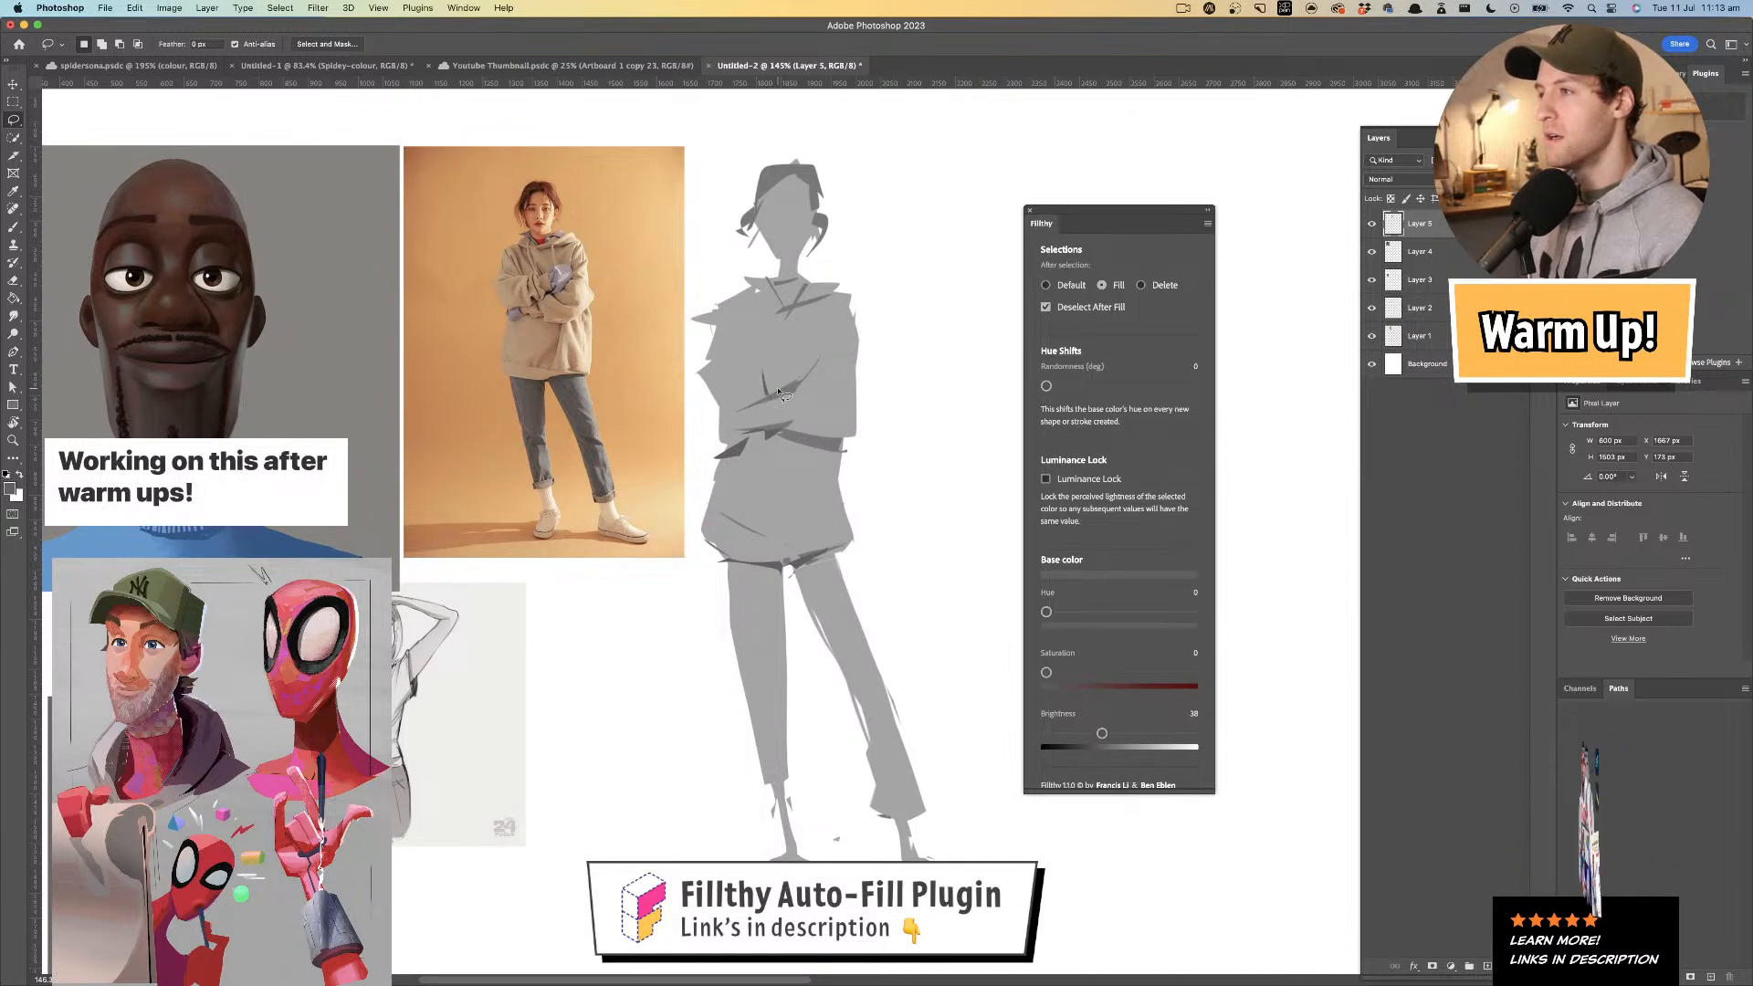
{"action": "mouse_move", "coordinate": [778, 393]}
{"action": "left_mouse_down"}
{"action": "mouse_move", "coordinate": [773, 345]}
{"action": "mouse_move", "coordinate": [775, 395]}
{"action": "mouse_move", "coordinate": [793, 389]}
{"action": "left_mouse_up"}
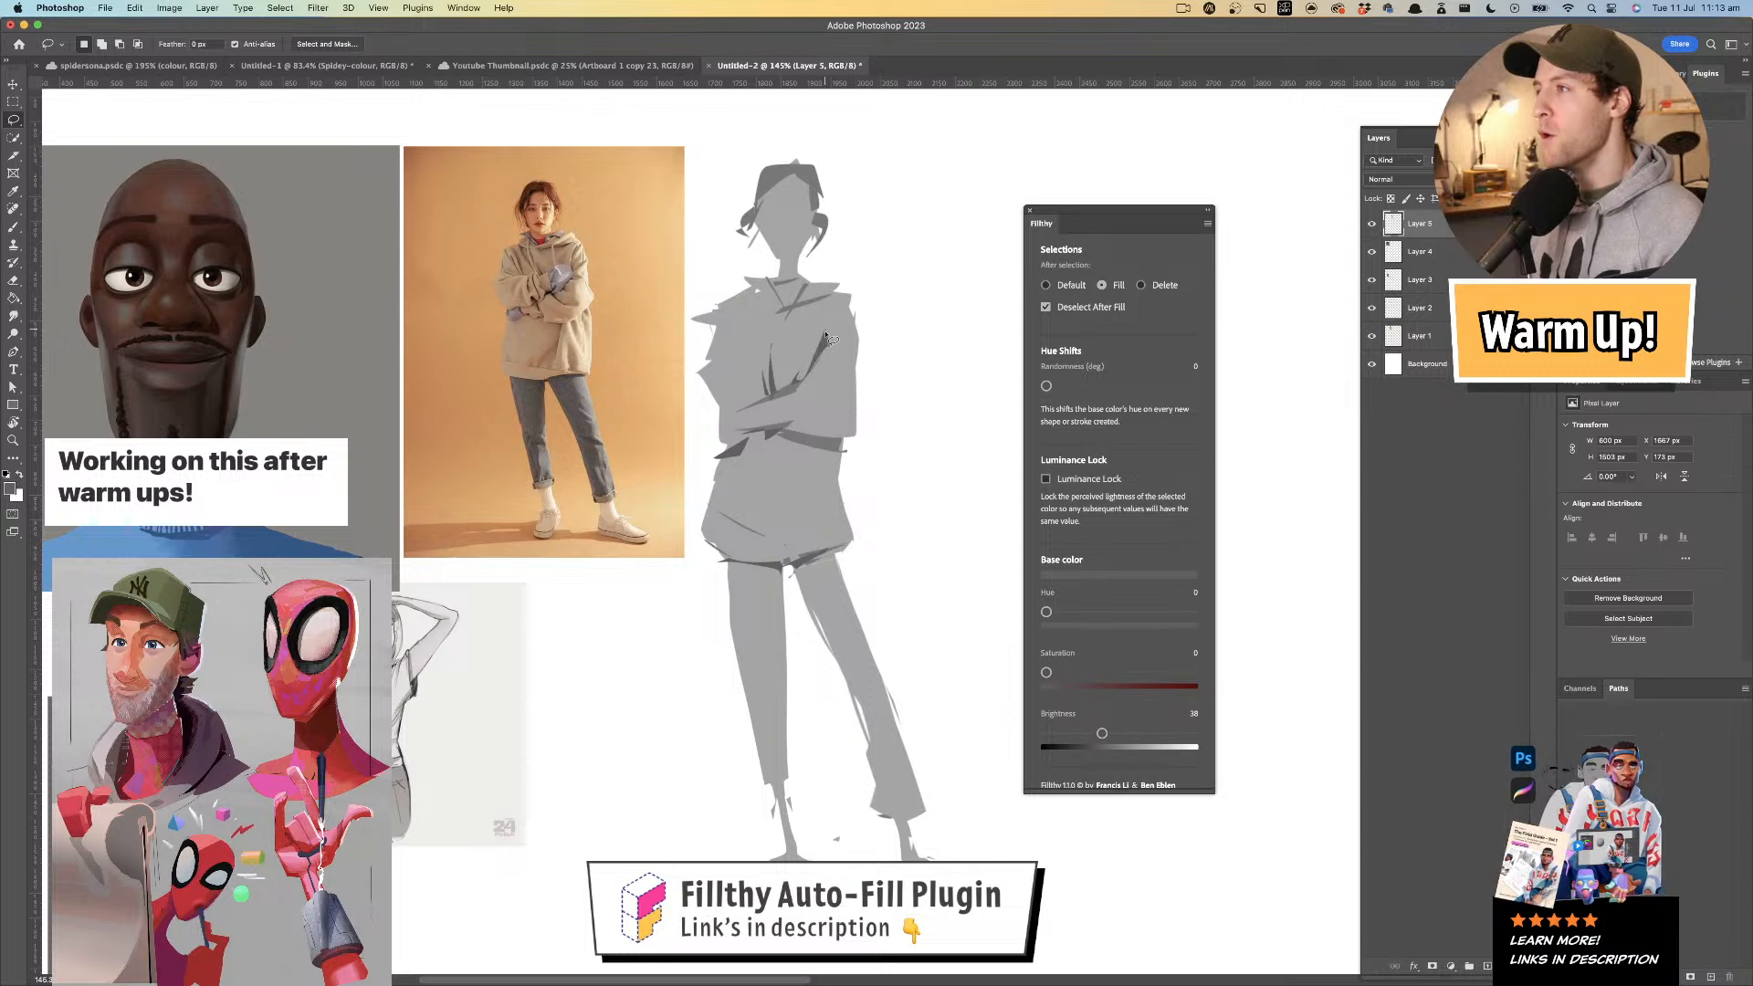
{"action": "scroll", "coordinate": [827, 338], "scroll_direction": "up", "scroll_amount": 2}
- Sample the hoodie's grey and set Fillthy's base color brightness to 73 for a lighter tone
{"action": "key", "text": "i"}
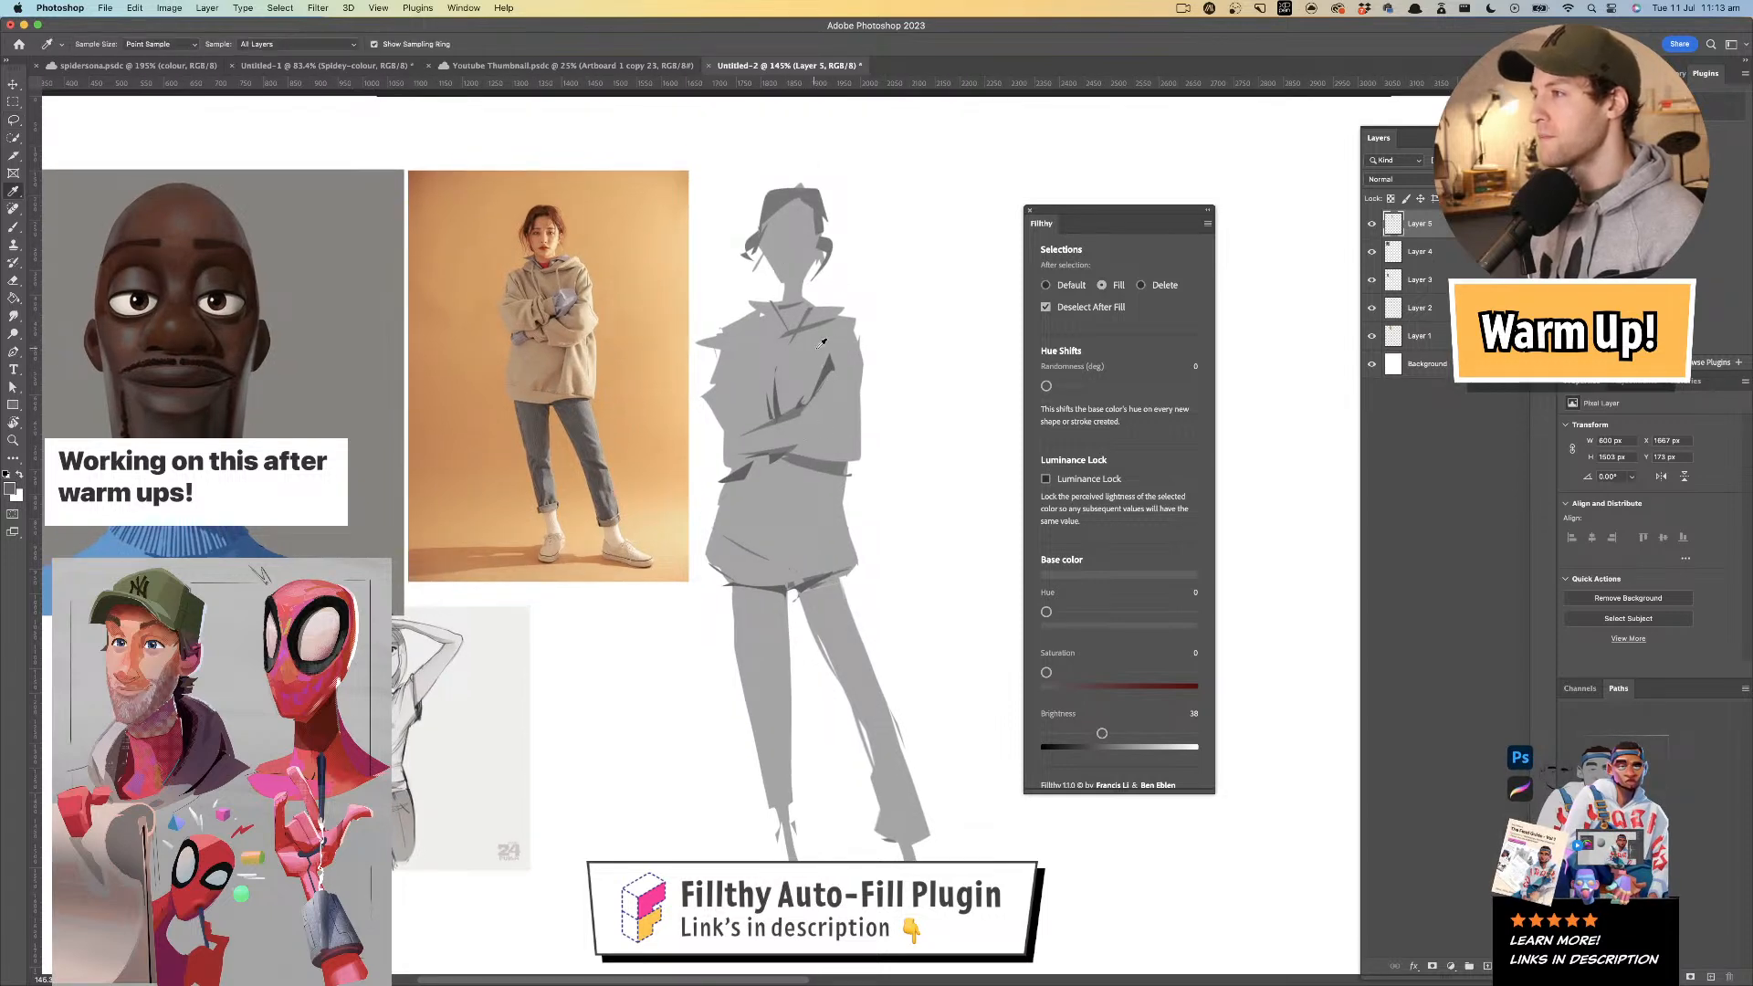
{"action": "left_click", "coordinate": [815, 350]}
{"action": "key", "text": "l"}
{"action": "left_click_drag", "start_coordinate": [1139, 733], "coordinate": [1152, 718]}
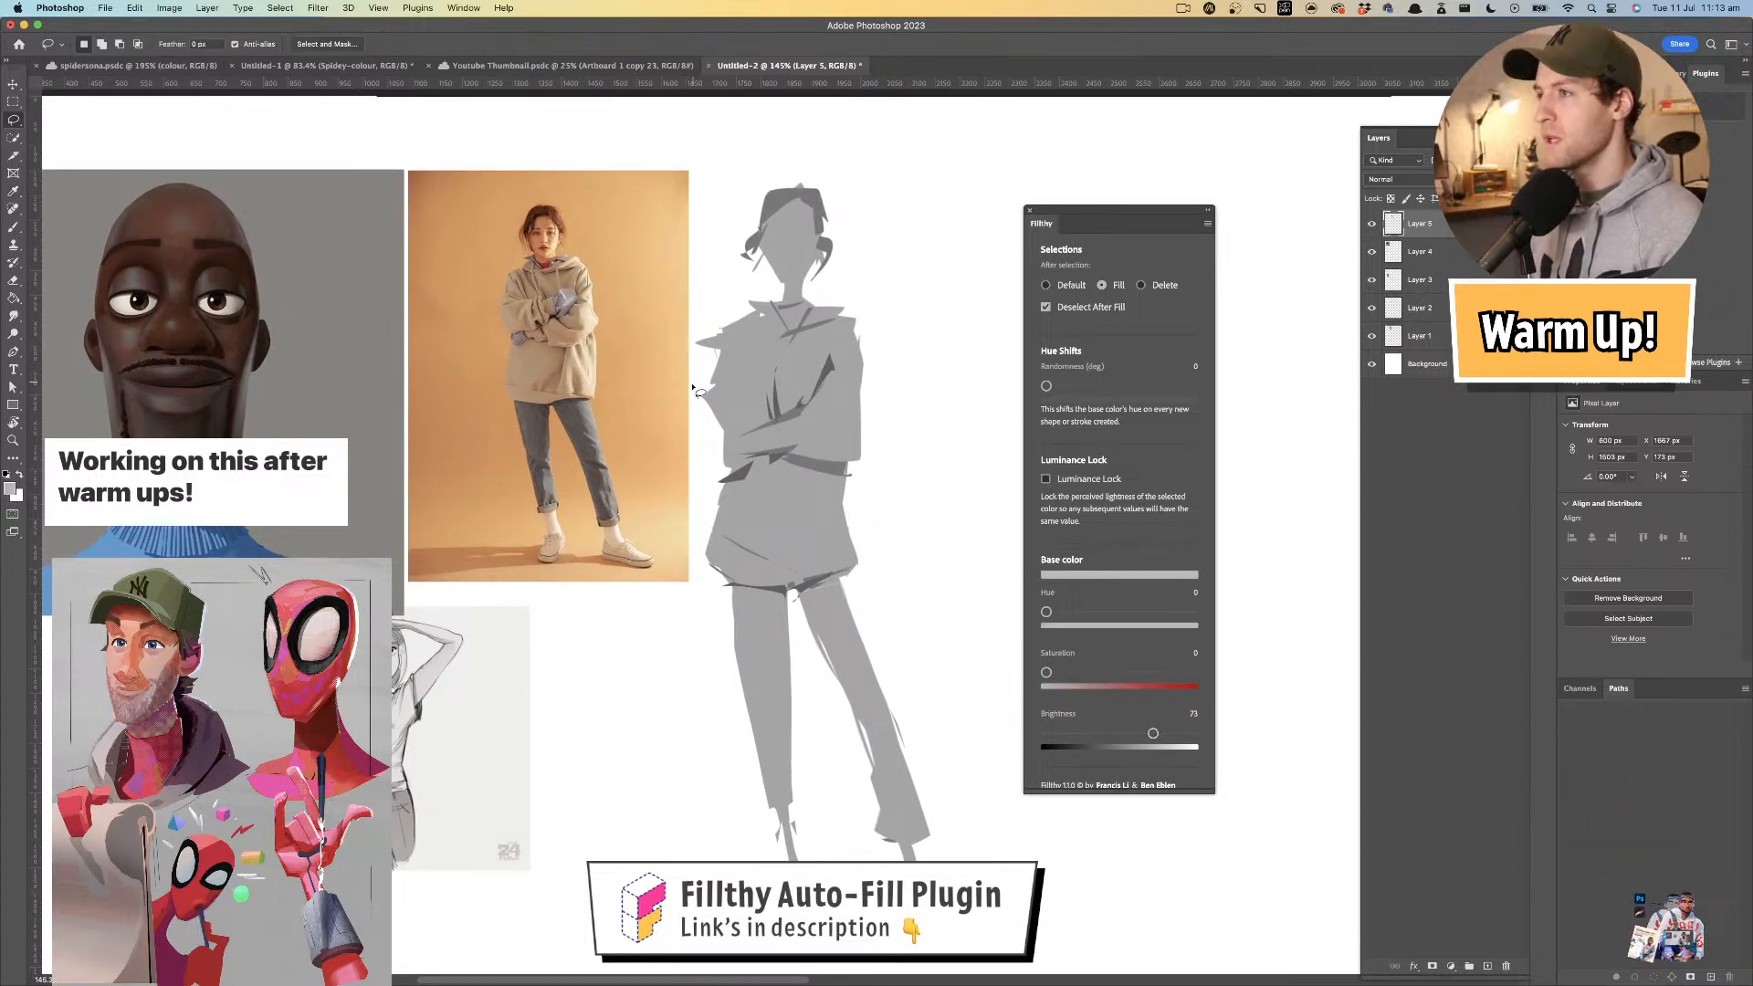
- Fill light shirt-cuff shapes at the upper and lower ends of the crossed arms, following the reference photo
{"action": "key", "text": "z"}
{"action": "mouse_move", "coordinate": [575, 286]}
{"action": "left_mouse_down"}
{"action": "mouse_move", "coordinate": [682, 276]}
{"action": "mouse_move", "coordinate": [574, 281]}
{"action": "left_mouse_up"}
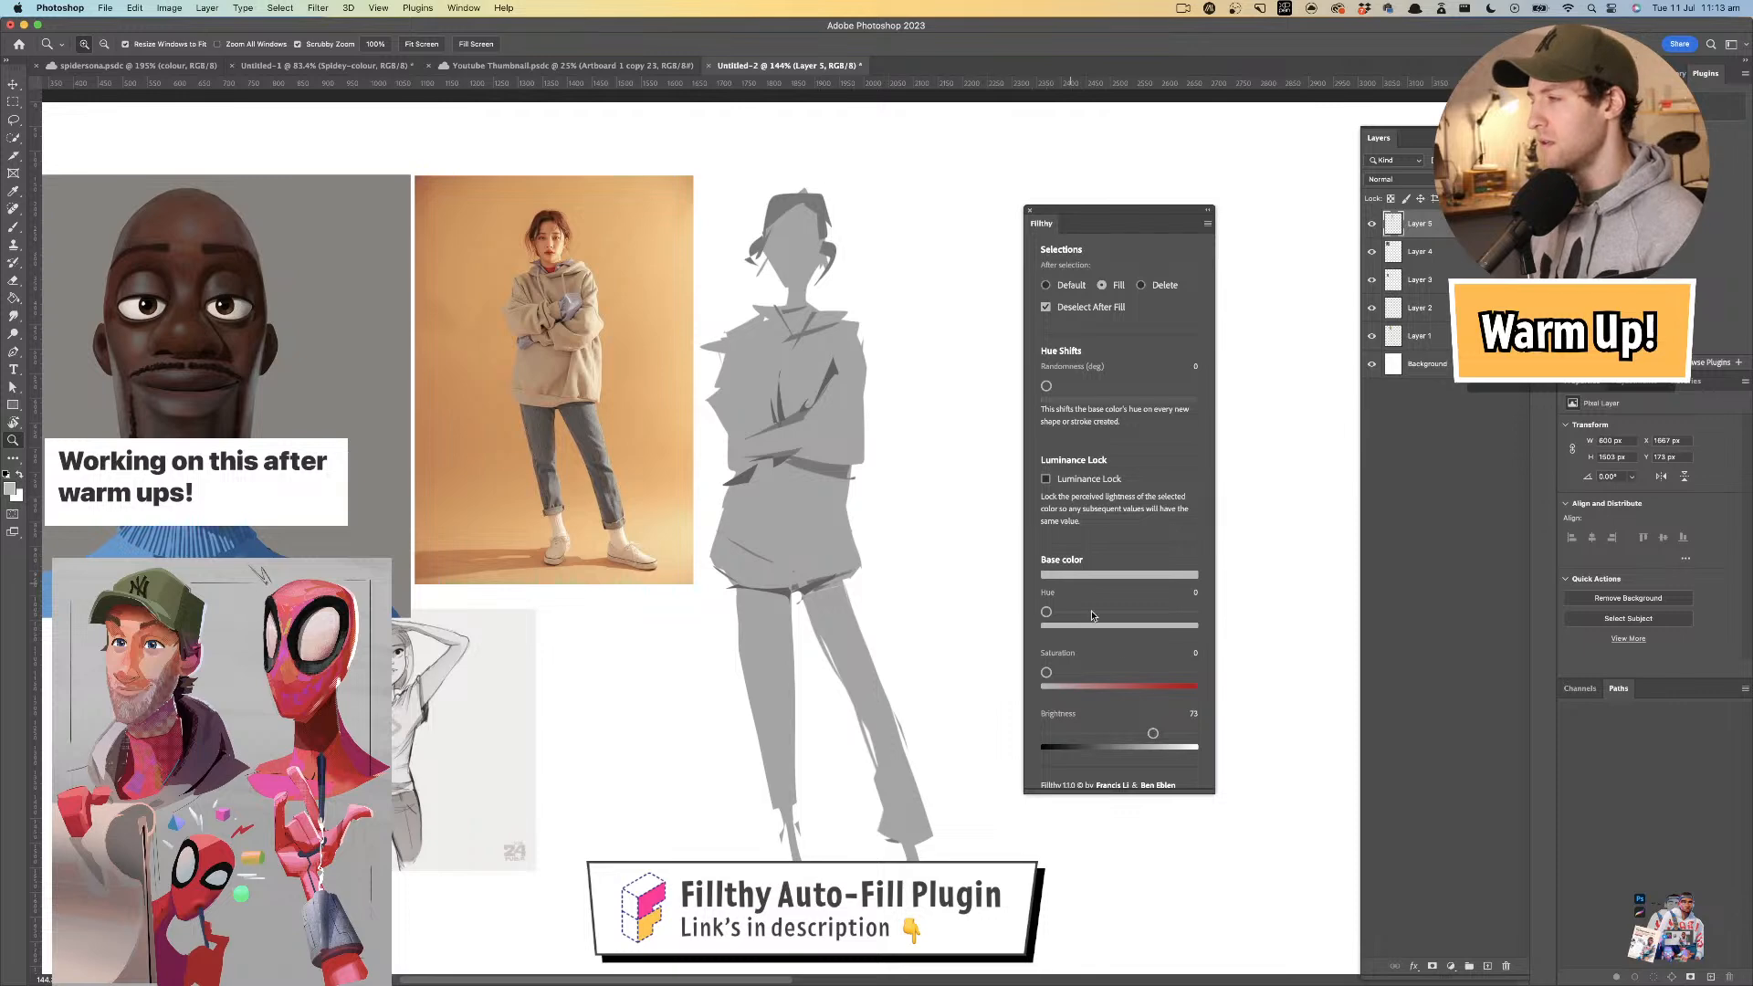
{"action": "key", "text": "l"}
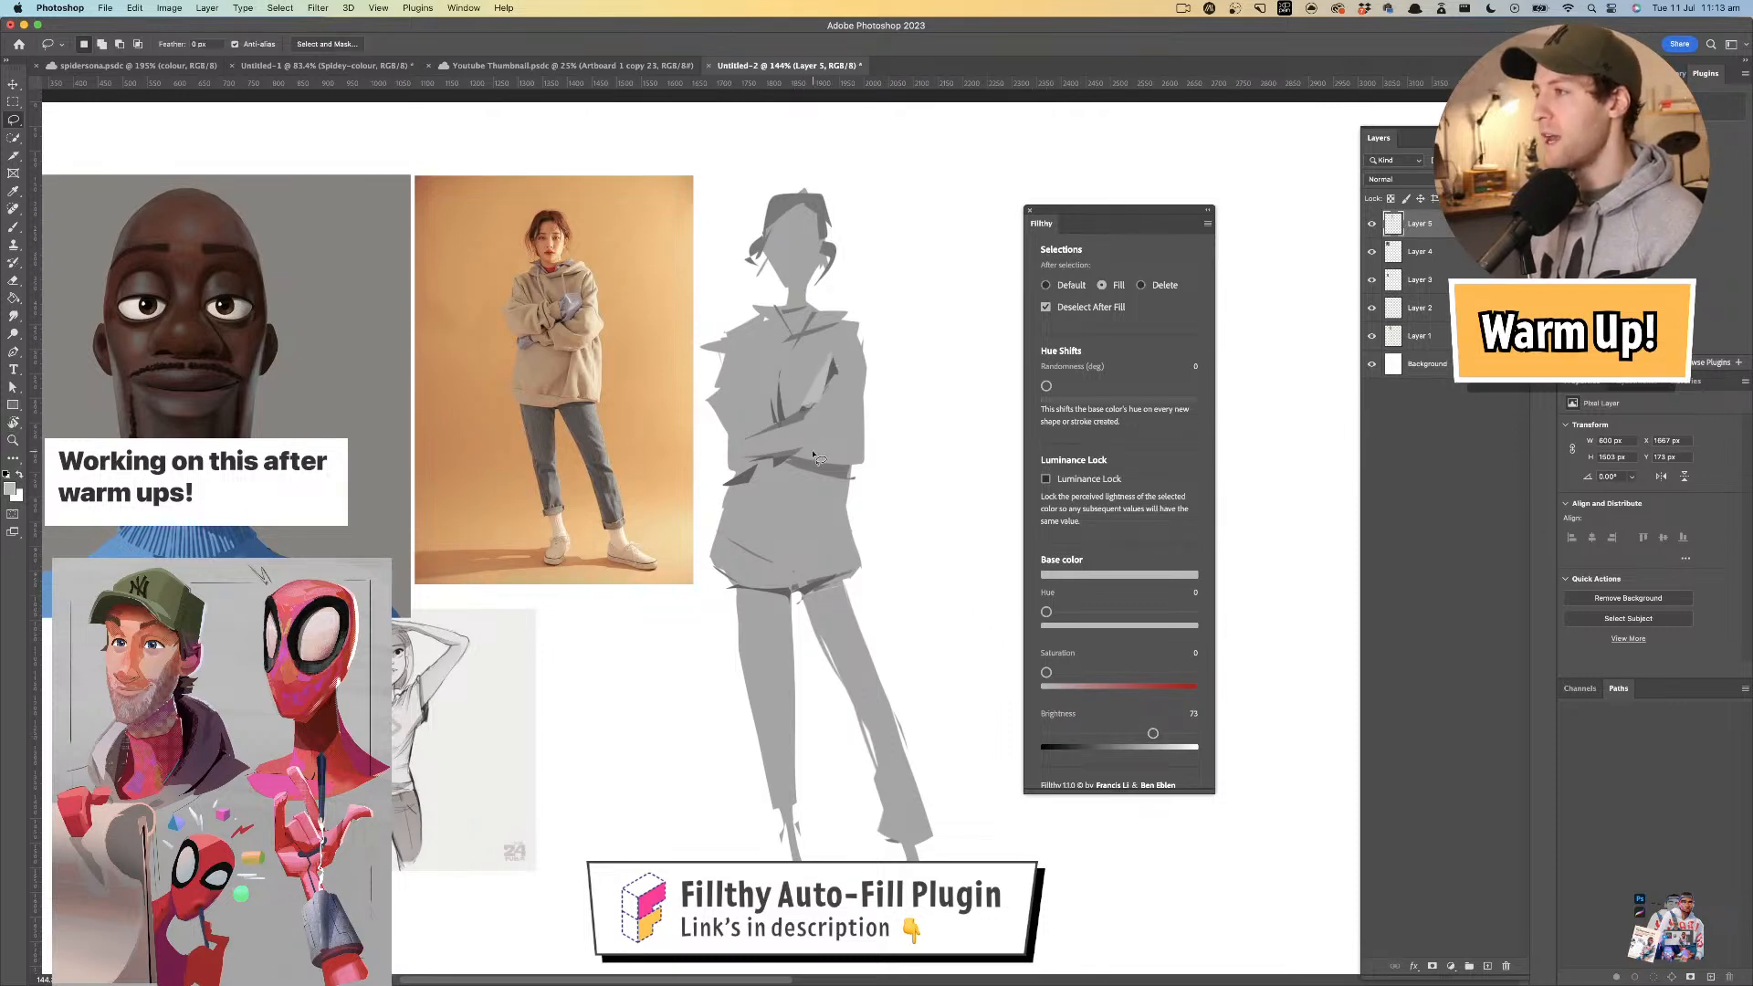
{"action": "mouse_move", "coordinate": [809, 401]}
{"action": "left_mouse_down"}
{"action": "mouse_move", "coordinate": [851, 363]}
{"action": "mouse_move", "coordinate": [823, 387]}
{"action": "left_mouse_up"}
{"action": "scroll", "coordinate": [799, 456], "scroll_direction": "down", "scroll_amount": 1}
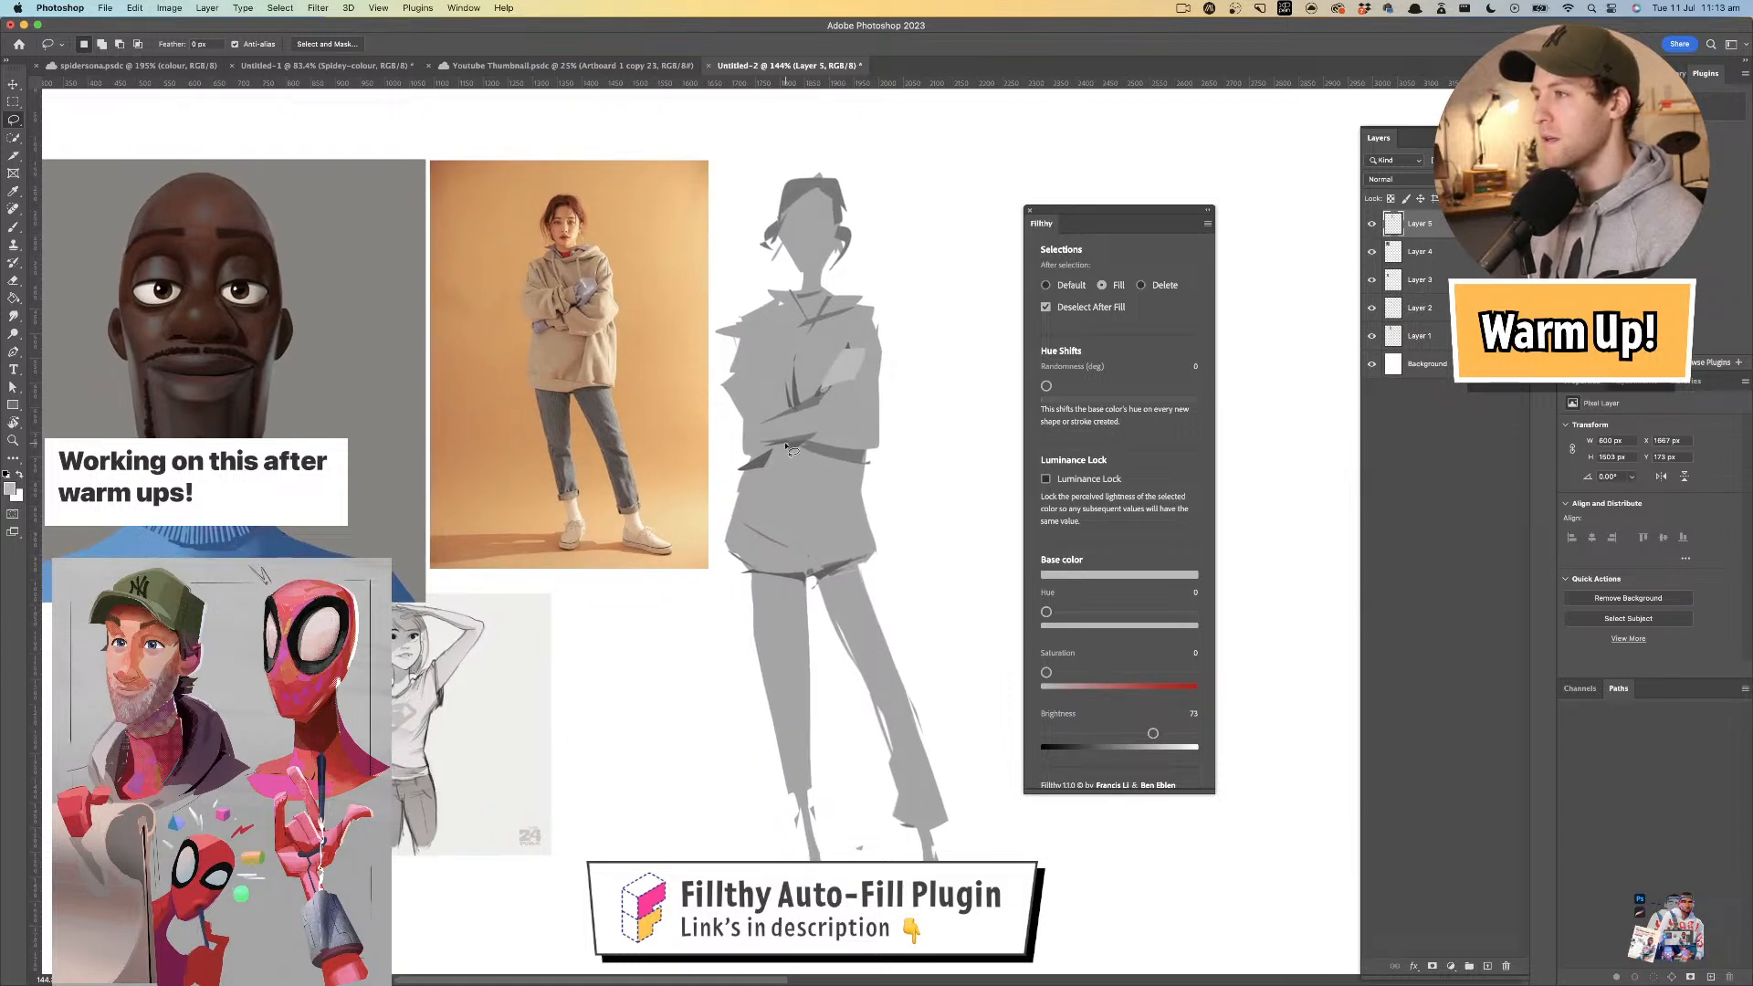
{"action": "mouse_move", "coordinate": [742, 472]}
{"action": "left_mouse_down"}
{"action": "mouse_move", "coordinate": [787, 442]}
{"action": "mouse_move", "coordinate": [756, 484]}
{"action": "mouse_move", "coordinate": [787, 454]}
{"action": "left_mouse_up"}
{"action": "scroll", "coordinate": [920, 438], "scroll_direction": "up", "scroll_amount": 1}
{"action": "key", "text": "super+z"}
- Add a small light lasso fill at the neck above the hoodie's collar
{"action": "mouse_move", "coordinate": [941, 473]}
{"action": "left_mouse_down"}
{"action": "mouse_move", "coordinate": [888, 490]}
{"action": "mouse_move", "coordinate": [865, 472]}
{"action": "mouse_move", "coordinate": [871, 413]}
{"action": "mouse_move", "coordinate": [889, 403]}
{"action": "left_mouse_up"}
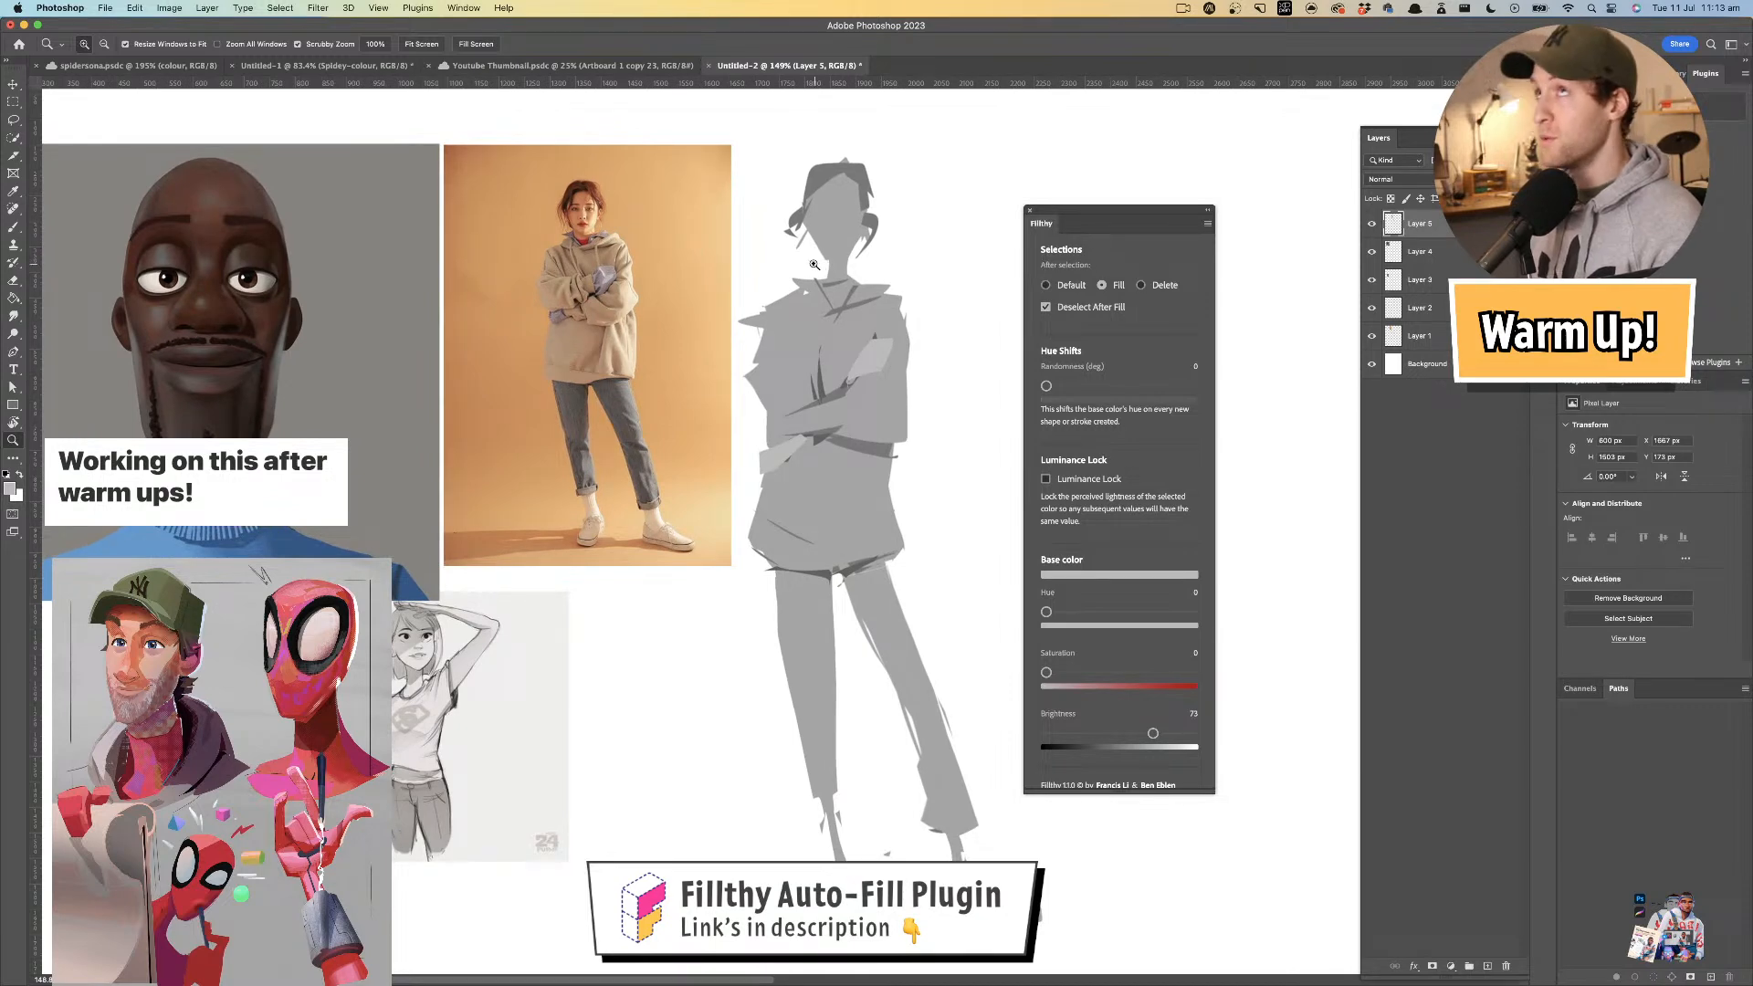
{"action": "key", "text": "l"}
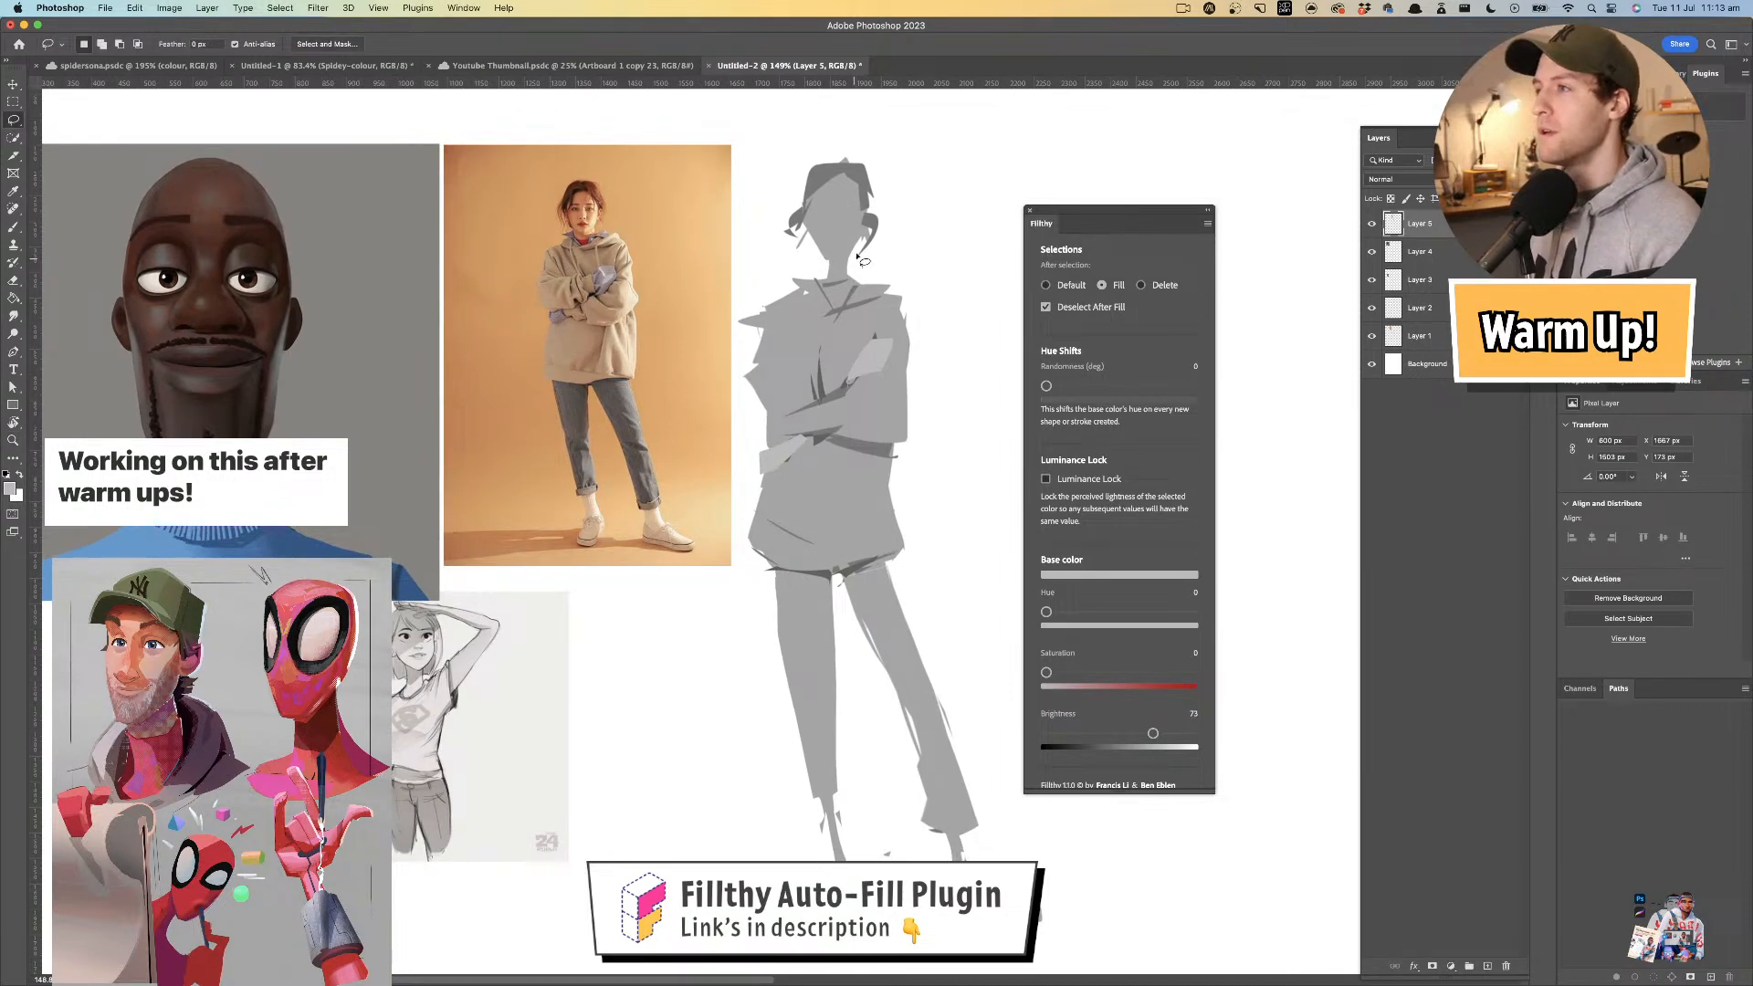
{"action": "left_click_drag", "start_coordinate": [849, 272], "coordinate": [834, 264]}
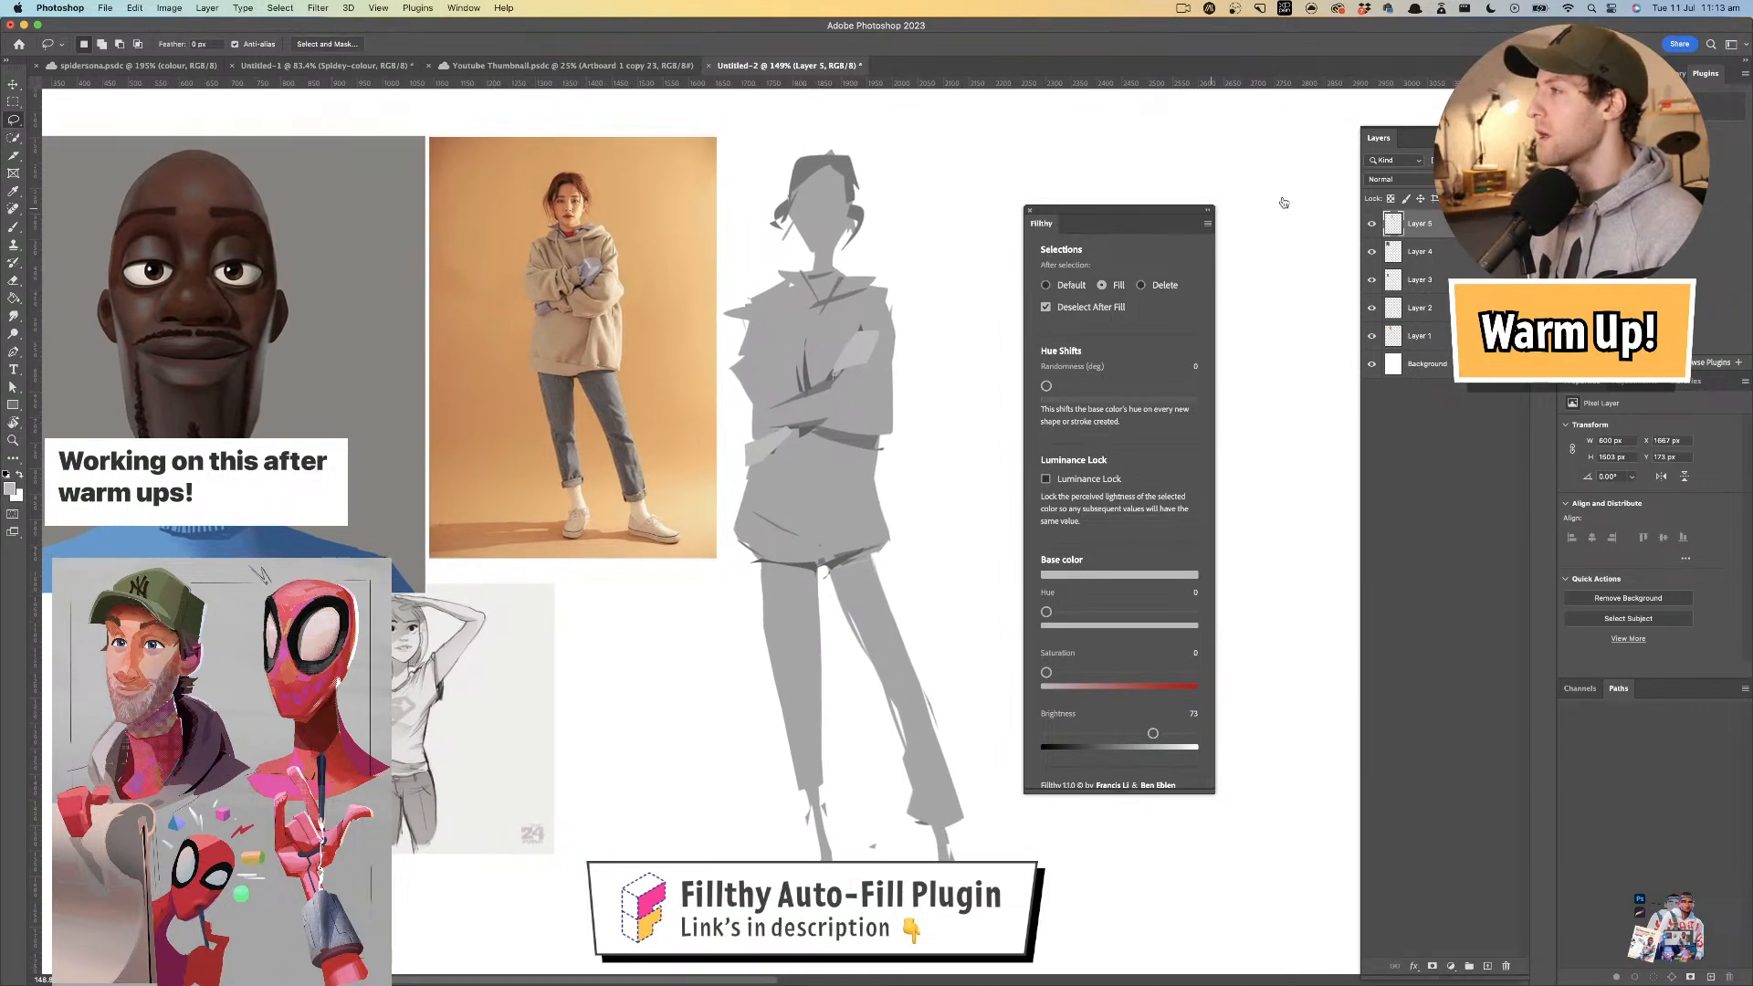
- Add a new layer clipped to the figure and fill a light face shape on it with the Lasso
{"action": "left_click", "coordinate": [1487, 967]}
{"action": "key", "text": "super+alt+g"}
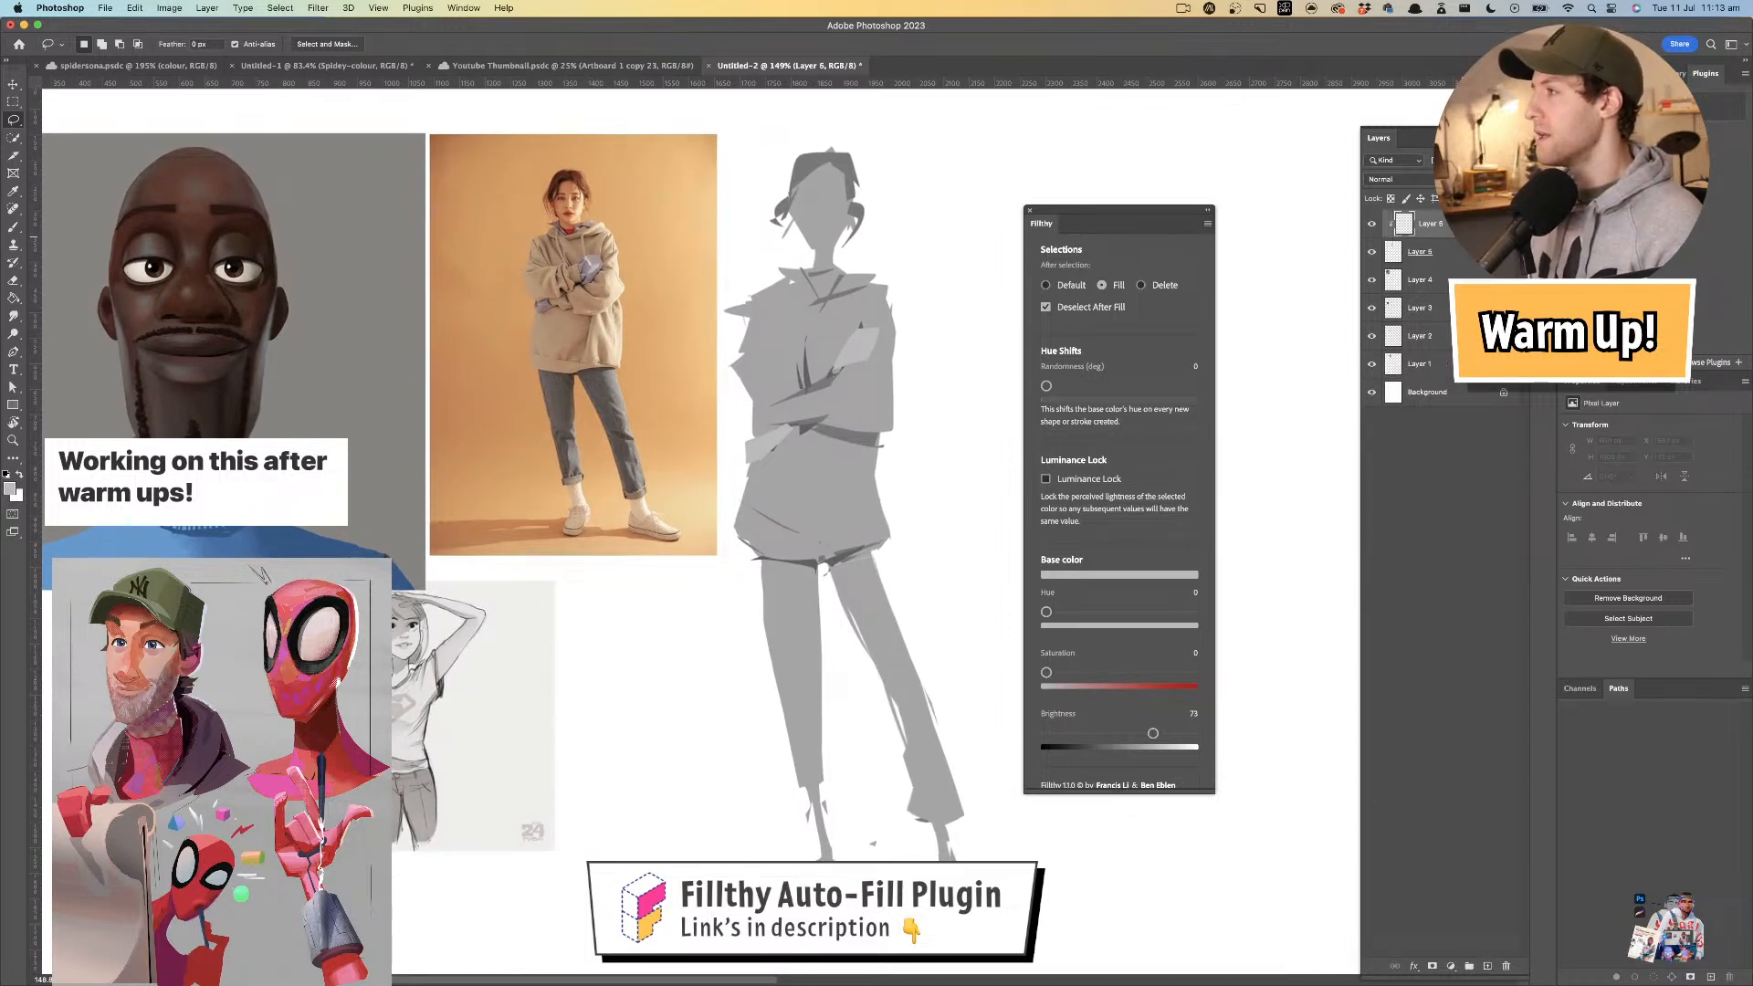
{"action": "left_click_drag", "start_coordinate": [929, 258], "coordinate": [939, 268]}
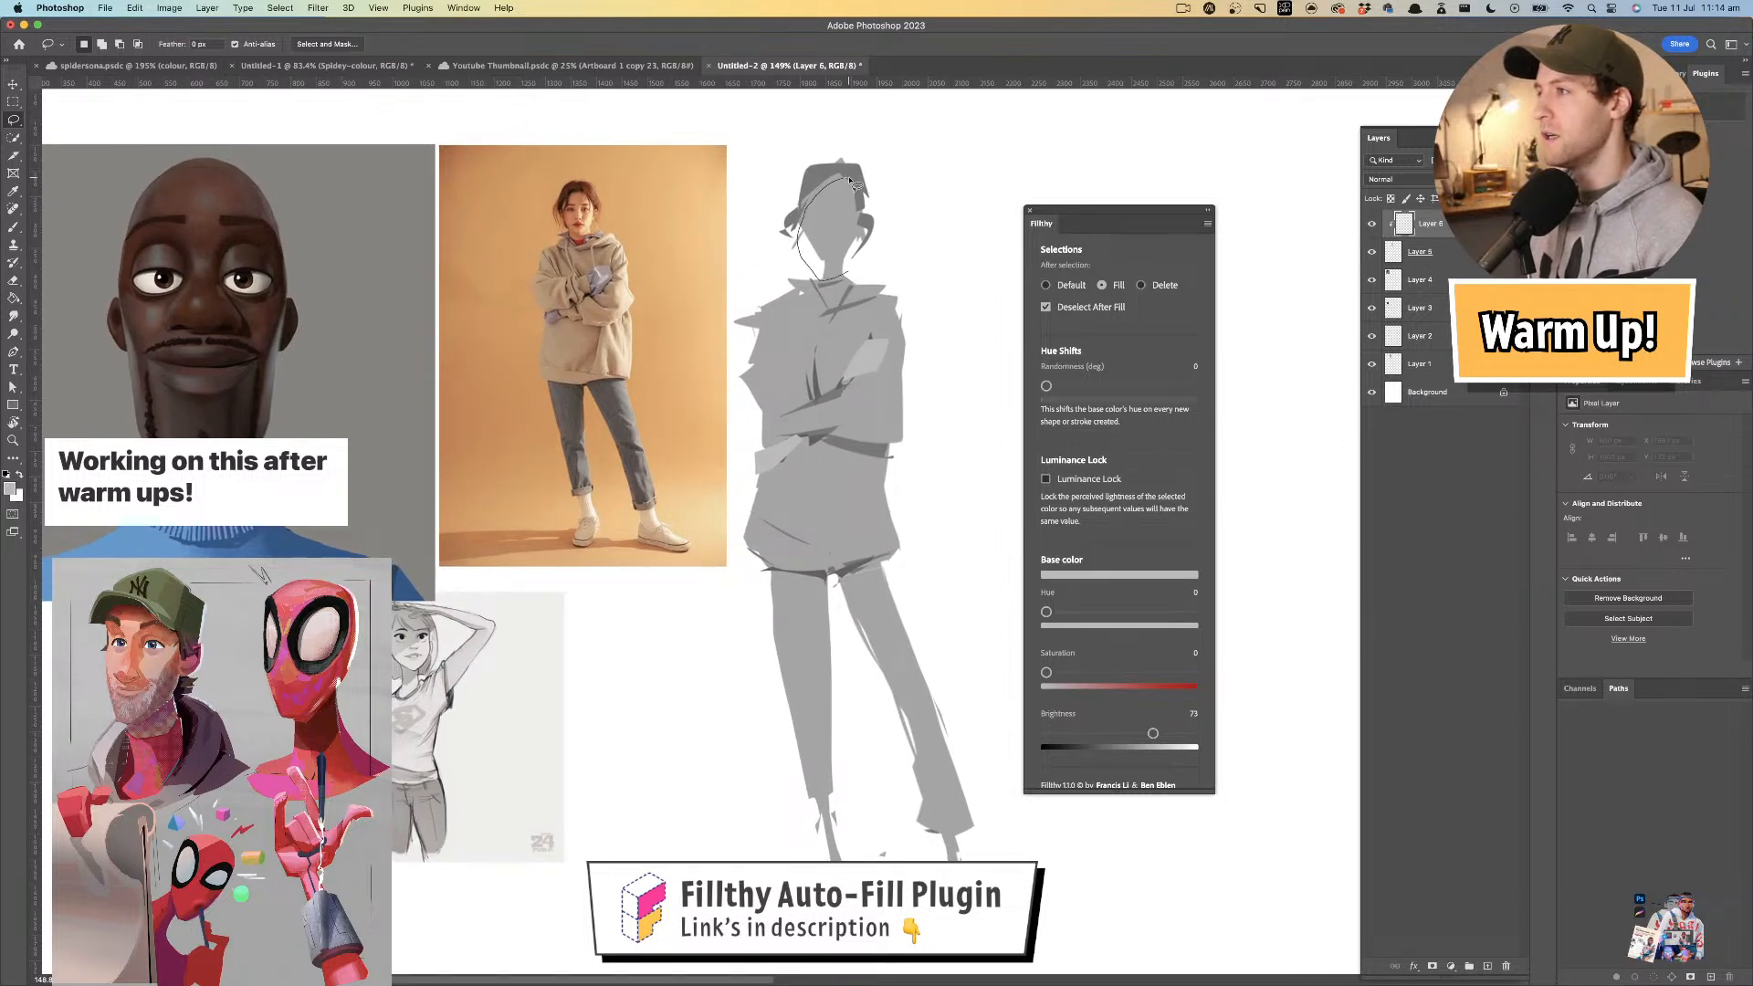
{"action": "mouse_move", "coordinate": [867, 245]}
{"action": "left_mouse_down"}
{"action": "mouse_move", "coordinate": [852, 269]}
{"action": "mouse_move", "coordinate": [820, 253]}
{"action": "left_mouse_up"}
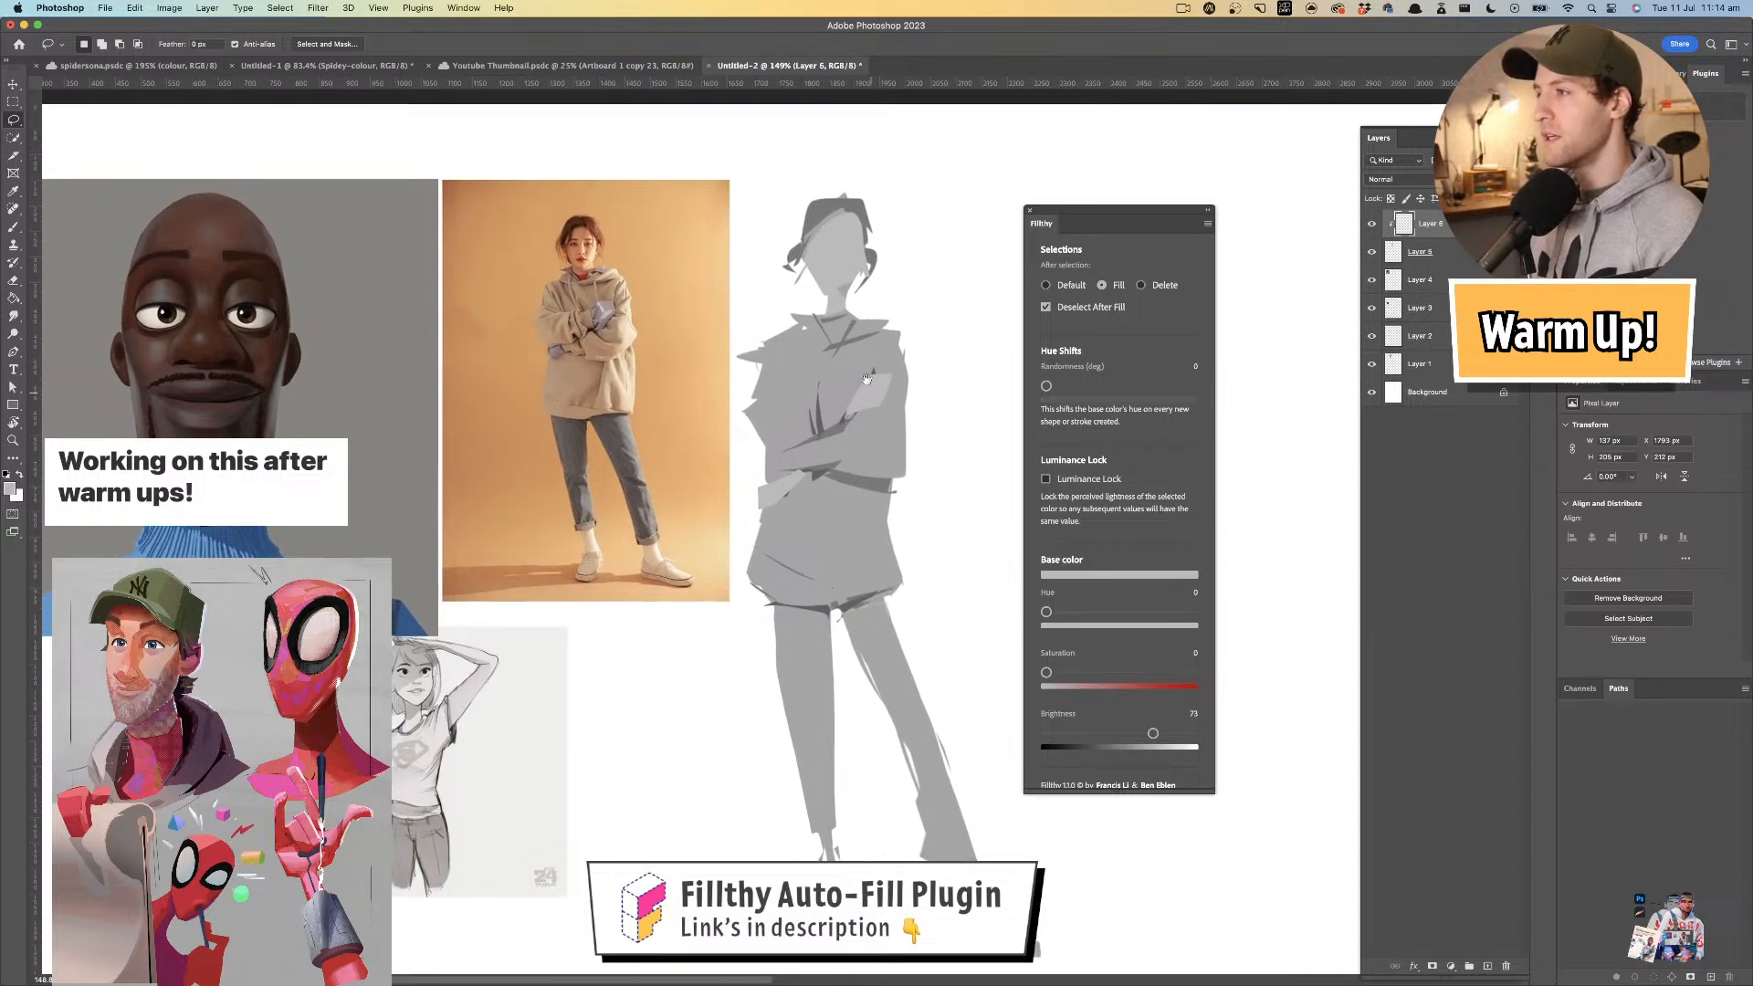
- Fill light ankle shapes between the trouser hems and the shoes with the Lasso
{"action": "left_click_drag", "start_coordinate": [913, 653], "coordinate": [891, 603]}
{"action": "scroll", "coordinate": [910, 636], "scroll_direction": "down", "scroll_amount": 3}
{"action": "left_click_drag", "start_coordinate": [809, 685], "coordinate": [797, 752]}
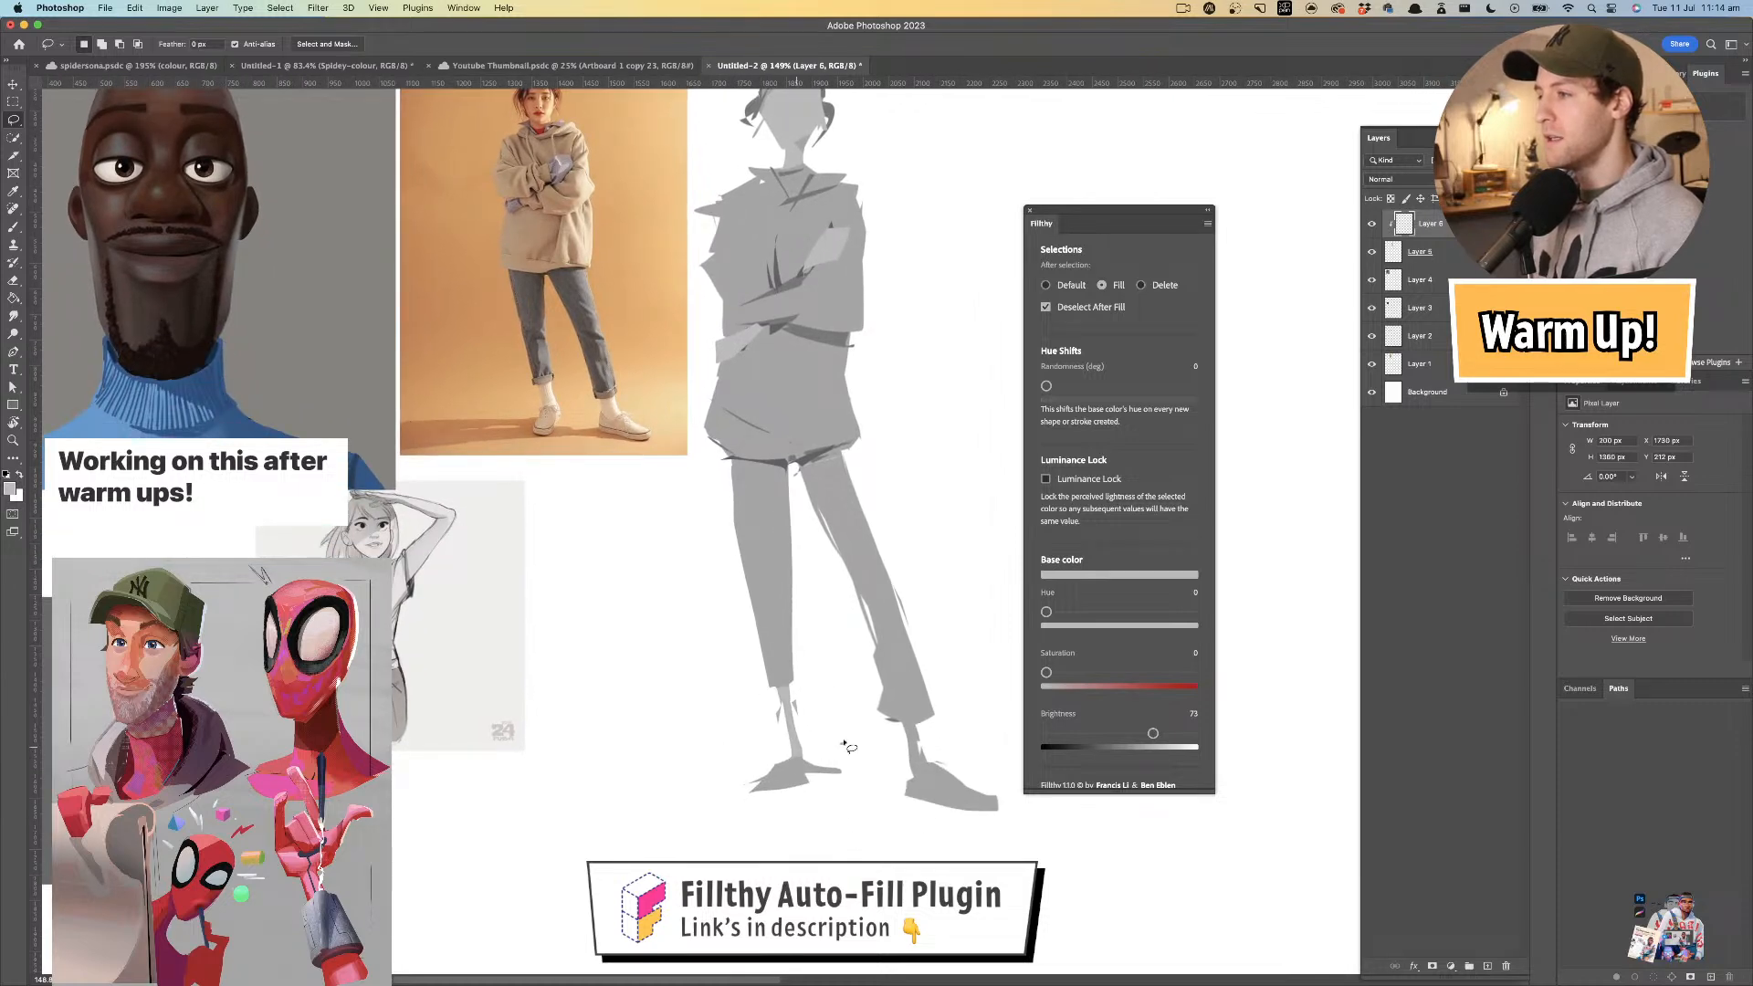
{"action": "left_click_drag", "start_coordinate": [901, 733], "coordinate": [900, 721]}
- Set Fillthy's base color brightness to 81 and fill lighter sock shapes over both ankles
{"action": "left_click_drag", "start_coordinate": [1162, 736], "coordinate": [1173, 735]}
{"action": "mouse_move", "coordinate": [927, 721]}
{"action": "left_mouse_down"}
{"action": "mouse_move", "coordinate": [897, 758]}
{"action": "mouse_move", "coordinate": [950, 764]}
{"action": "left_mouse_up"}
{"action": "left_click_drag", "start_coordinate": [797, 691], "coordinate": [845, 729]}
{"action": "mouse_move", "coordinate": [814, 352]}
{"action": "left_mouse_down"}
{"action": "mouse_move", "coordinate": [835, 502]}
{"action": "mouse_move", "coordinate": [828, 373]}
{"action": "mouse_move", "coordinate": [812, 378]}
{"action": "mouse_move", "coordinate": [822, 459]}
{"action": "mouse_move", "coordinate": [803, 468]}
{"action": "mouse_move", "coordinate": [874, 410]}
{"action": "left_mouse_up"}
- Add another layer clipped to the figure and make the Background layer active
{"action": "left_click", "coordinate": [1488, 966]}
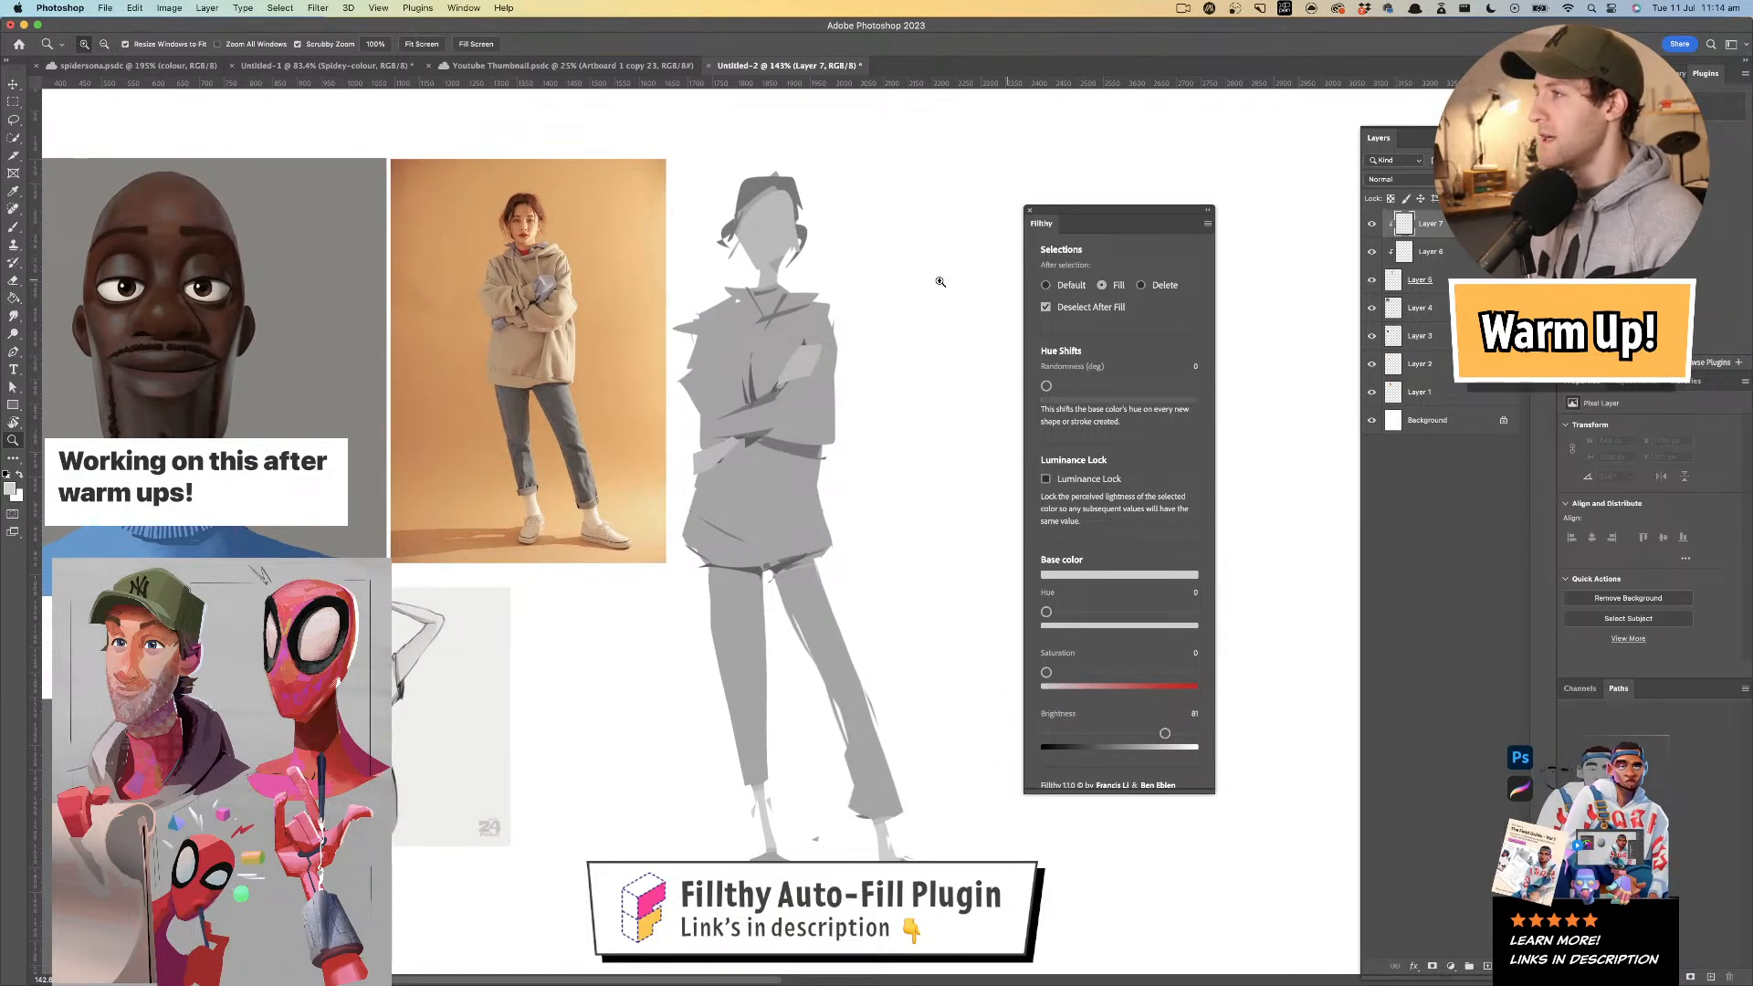
{"action": "scroll", "coordinate": [757, 283], "scroll_direction": "up", "scroll_amount": 1}
{"action": "key", "text": "b"}
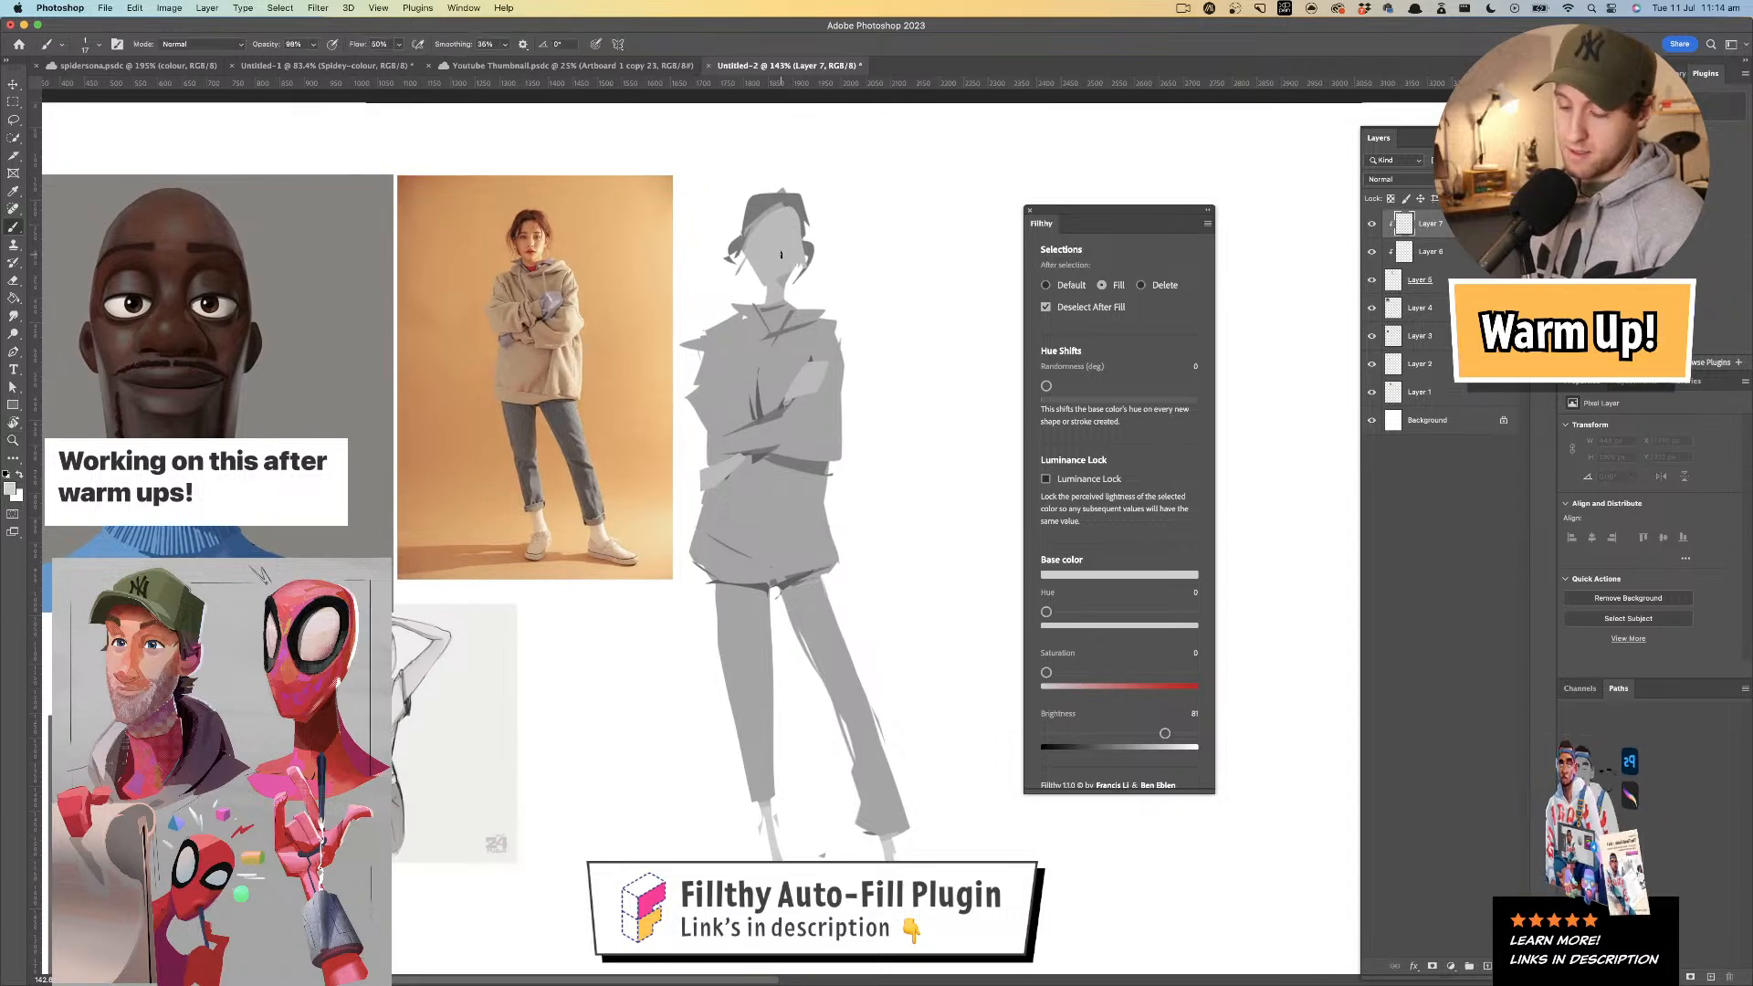
{"action": "left_click", "coordinate": [1429, 420]}
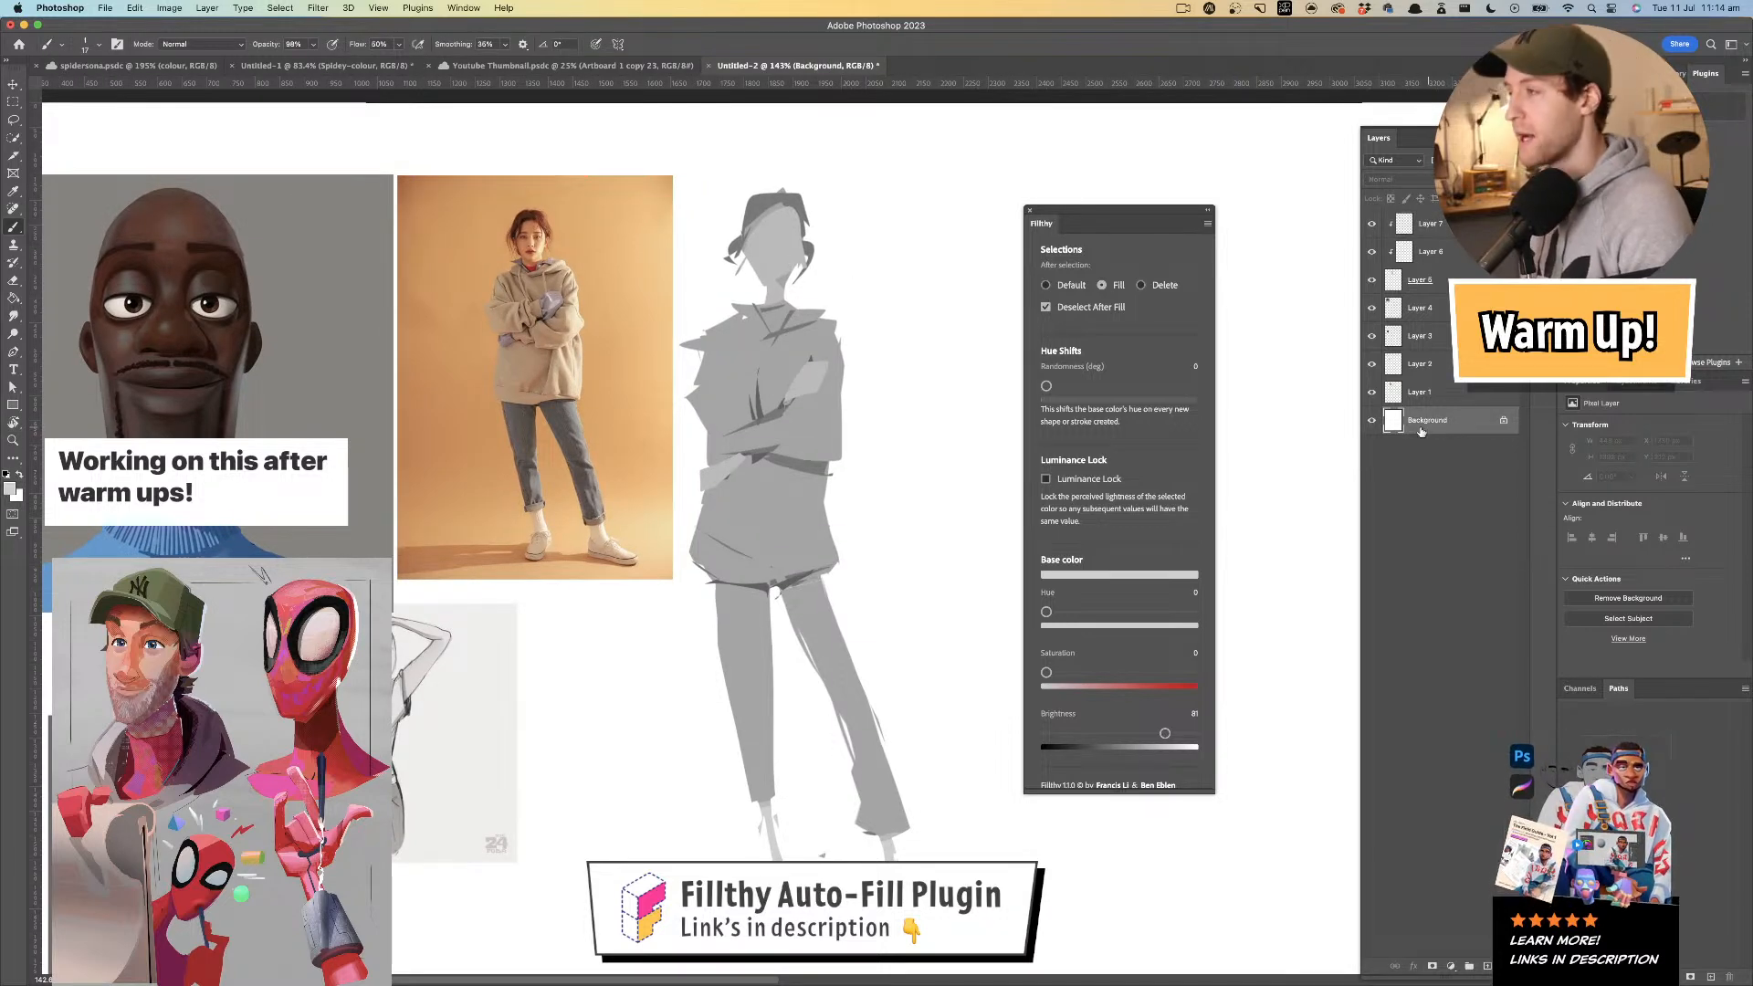
- Try darkening the Background layer to mid grey with Levels, output white at 120, and undo it
{"action": "key", "text": "super+l"}
{"action": "left_click_drag", "start_coordinate": [756, 461], "coordinate": [752, 461]}
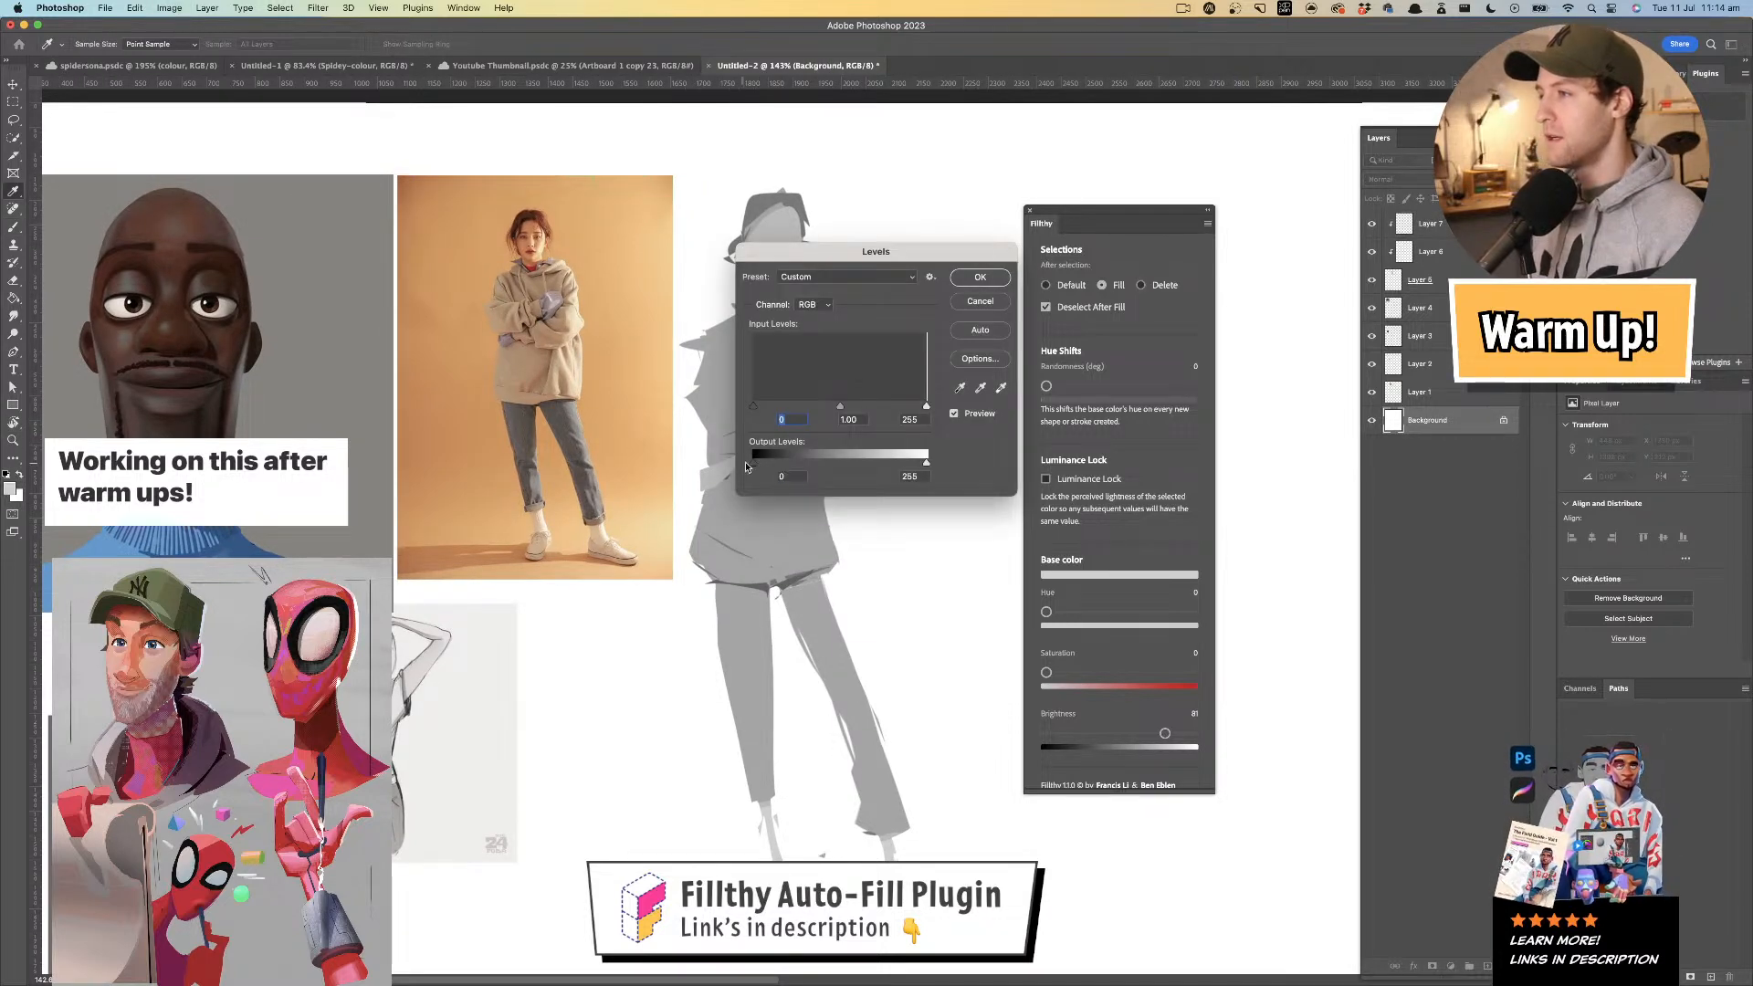
{"action": "left_click_drag", "start_coordinate": [926, 463], "coordinate": [833, 465]}
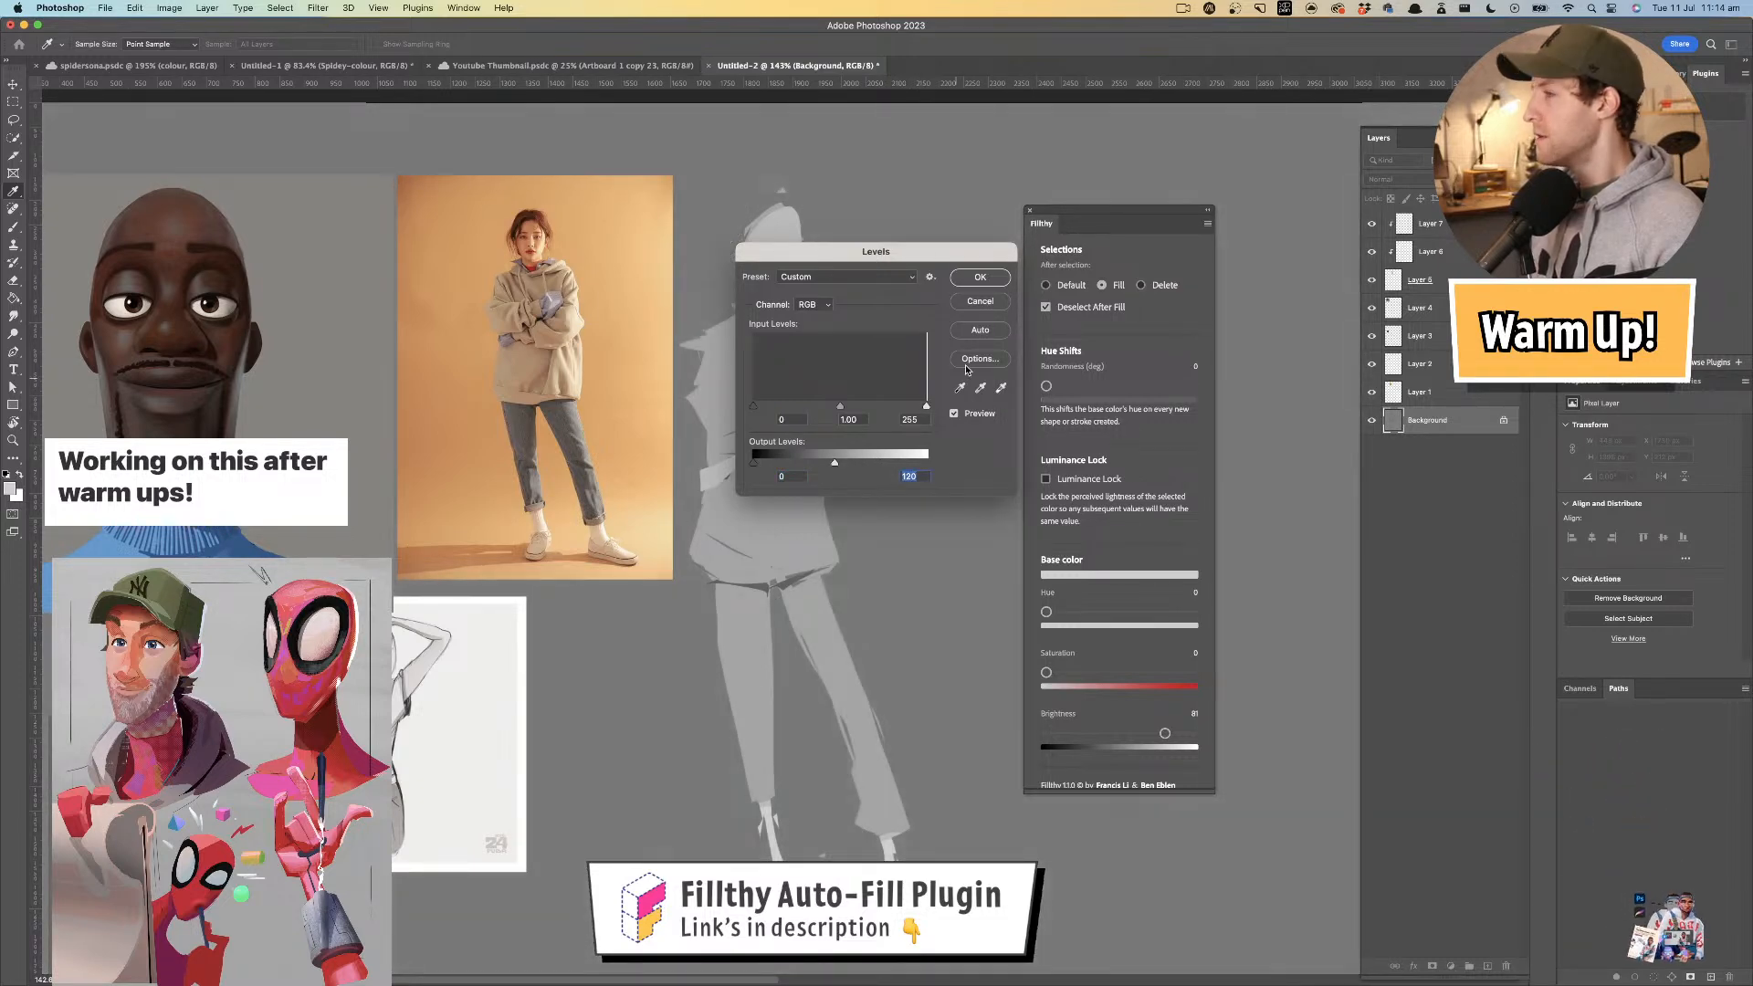
{"action": "left_click", "coordinate": [984, 286]}
{"action": "key", "text": "z"}
{"action": "scroll", "coordinate": [881, 411], "scroll_direction": "down", "scroll_amount": 6}
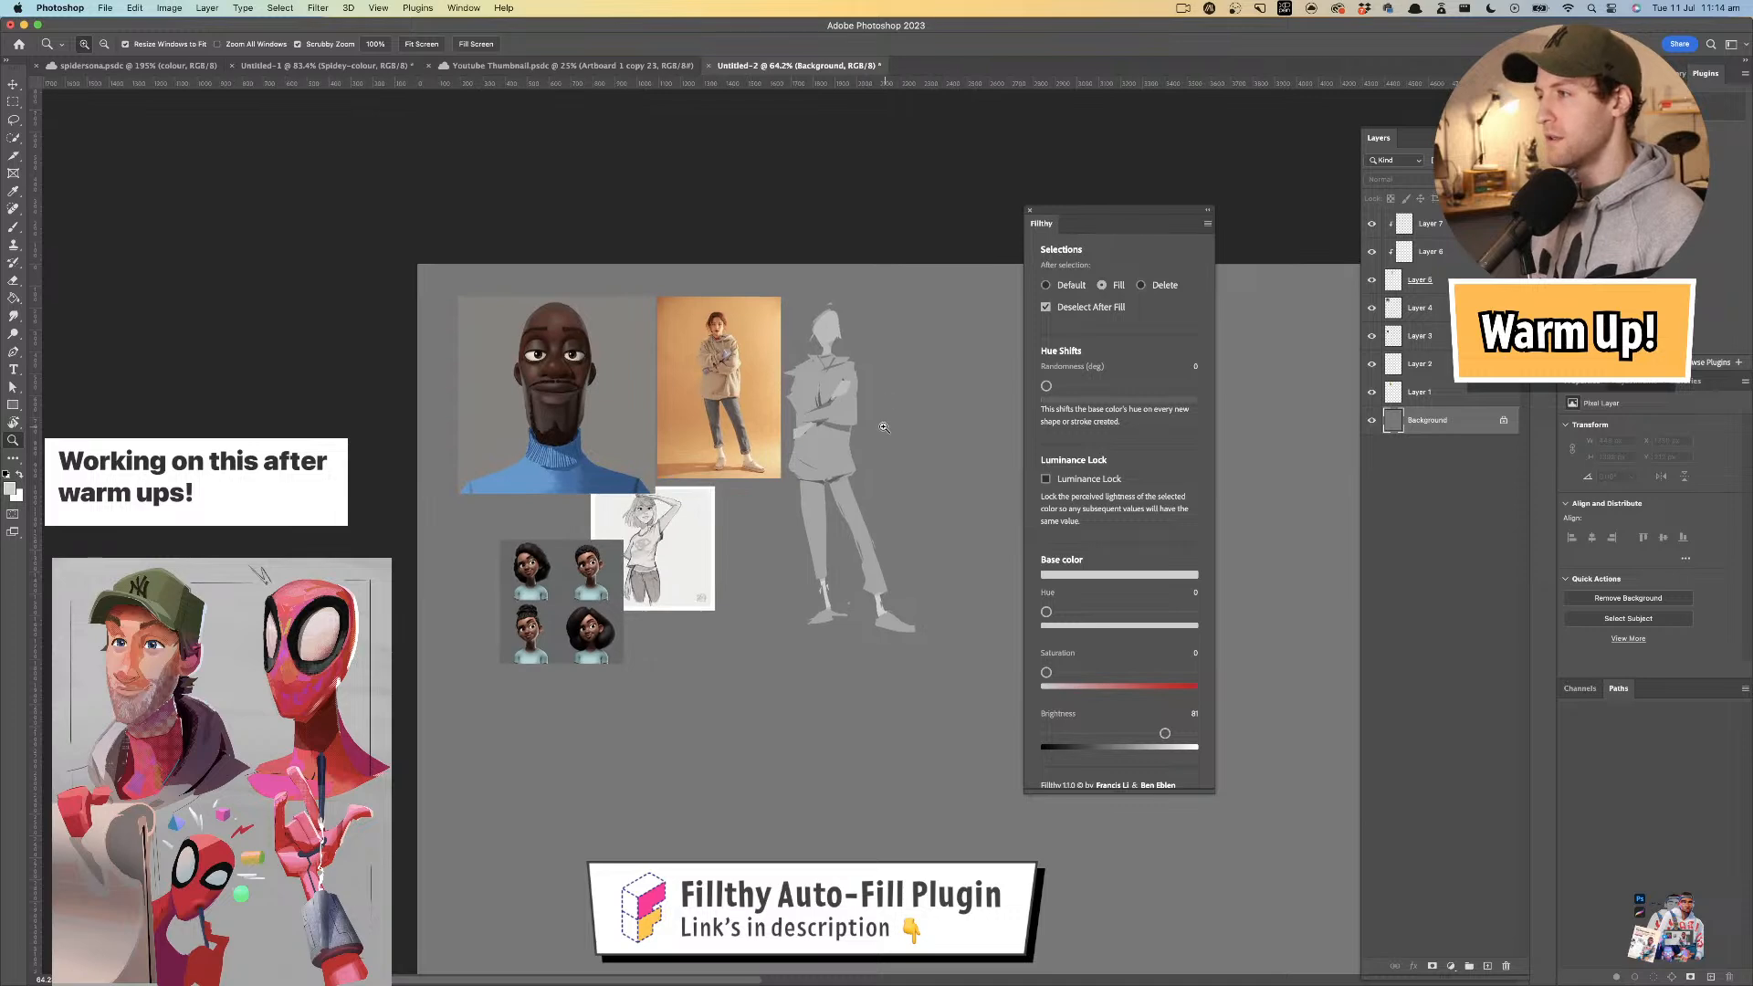
{"action": "scroll", "coordinate": [873, 419], "scroll_direction": "up", "scroll_amount": 5}
{"action": "key", "text": "ctrl+z"}
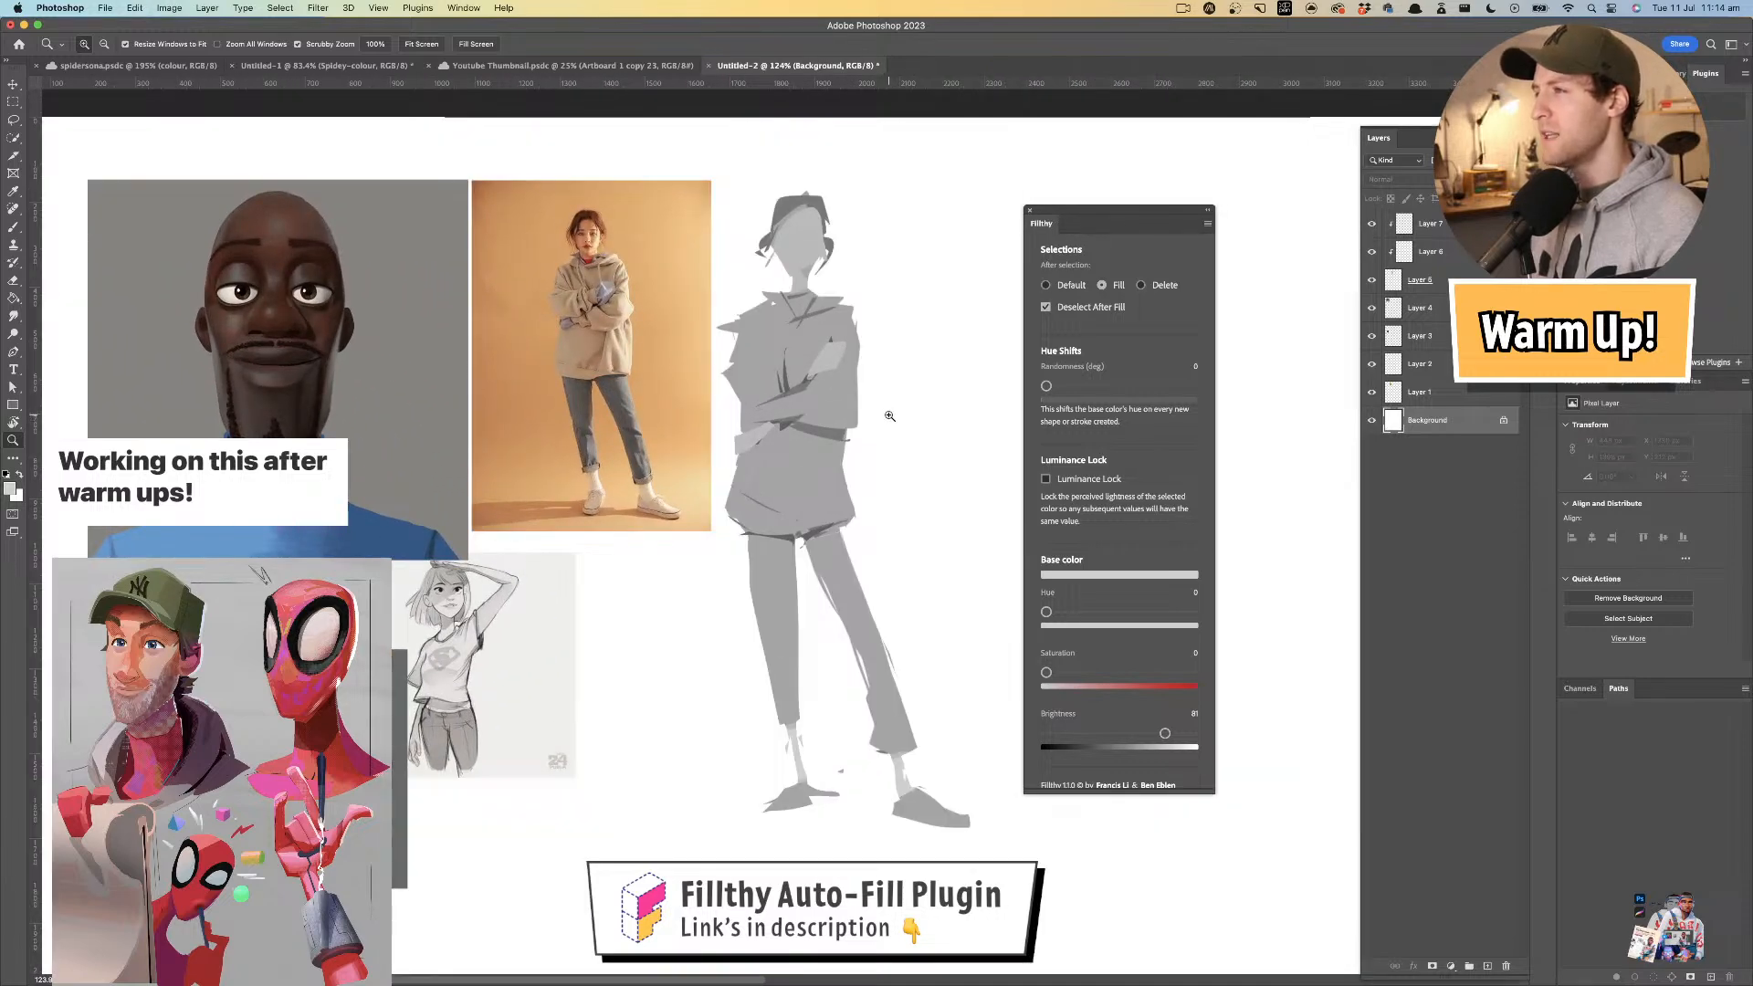
- Turn the Background layer light grey with Levels by lowering the output white level to 211
{"action": "key", "text": "ctrl+l"}
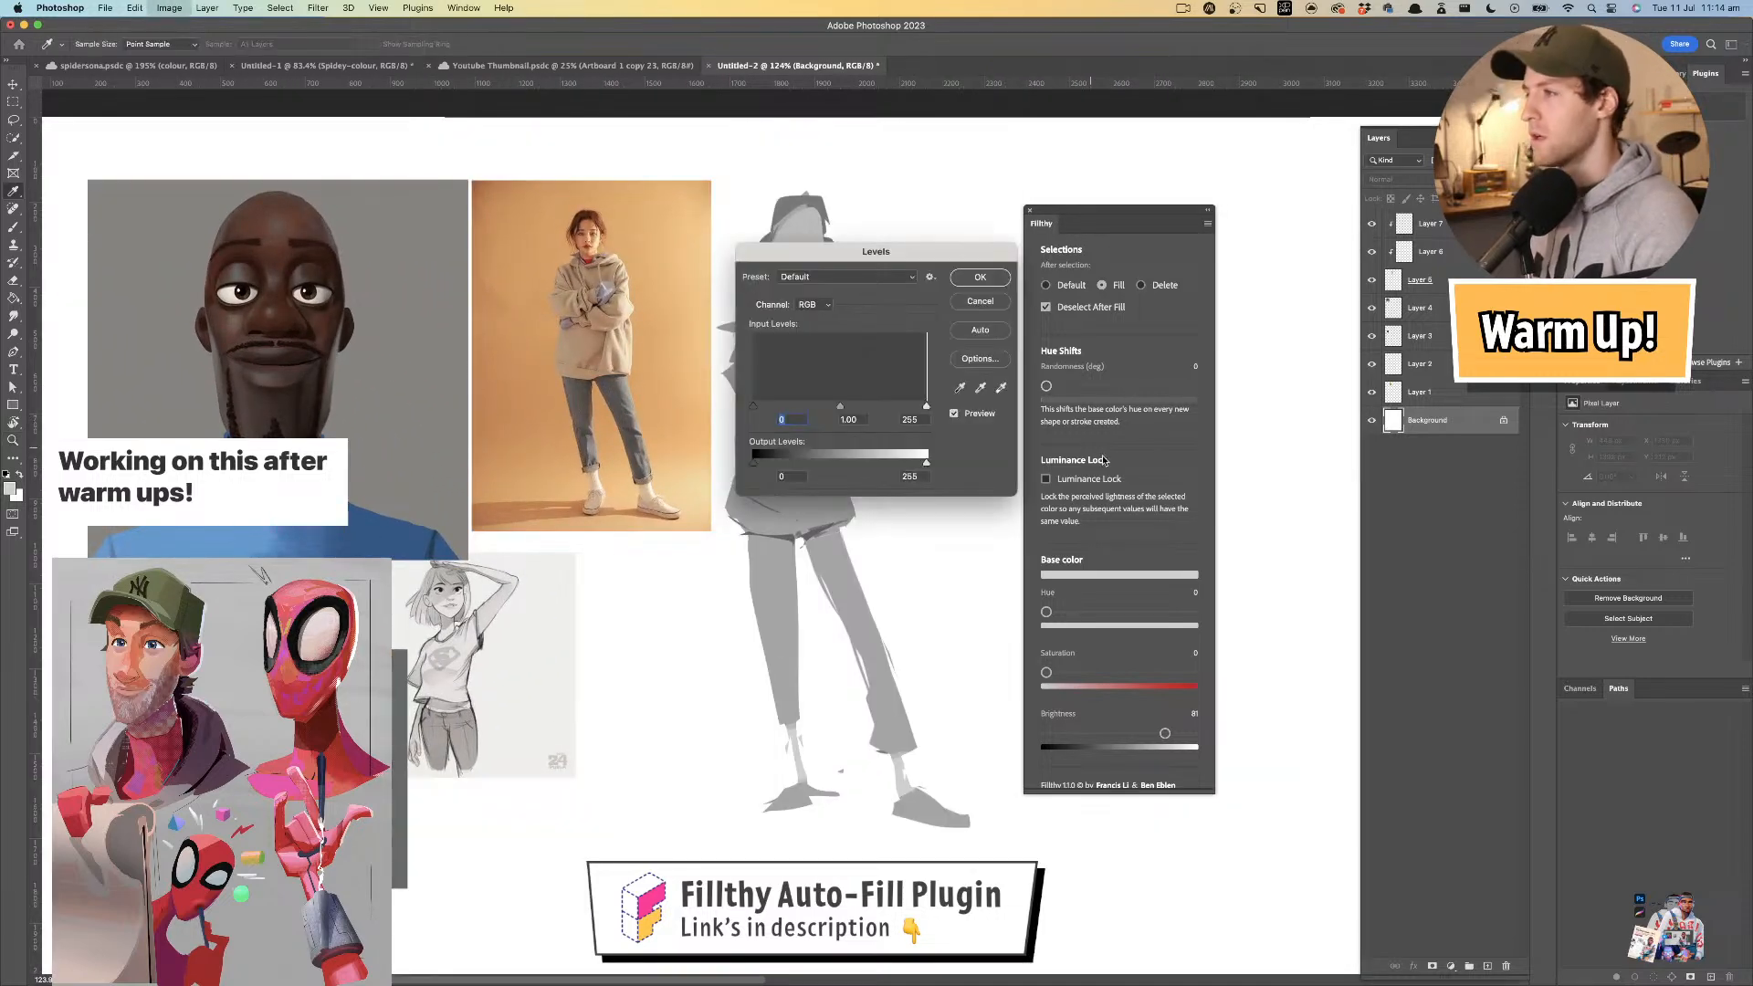
{"action": "left_click_drag", "start_coordinate": [922, 462], "coordinate": [900, 465]}
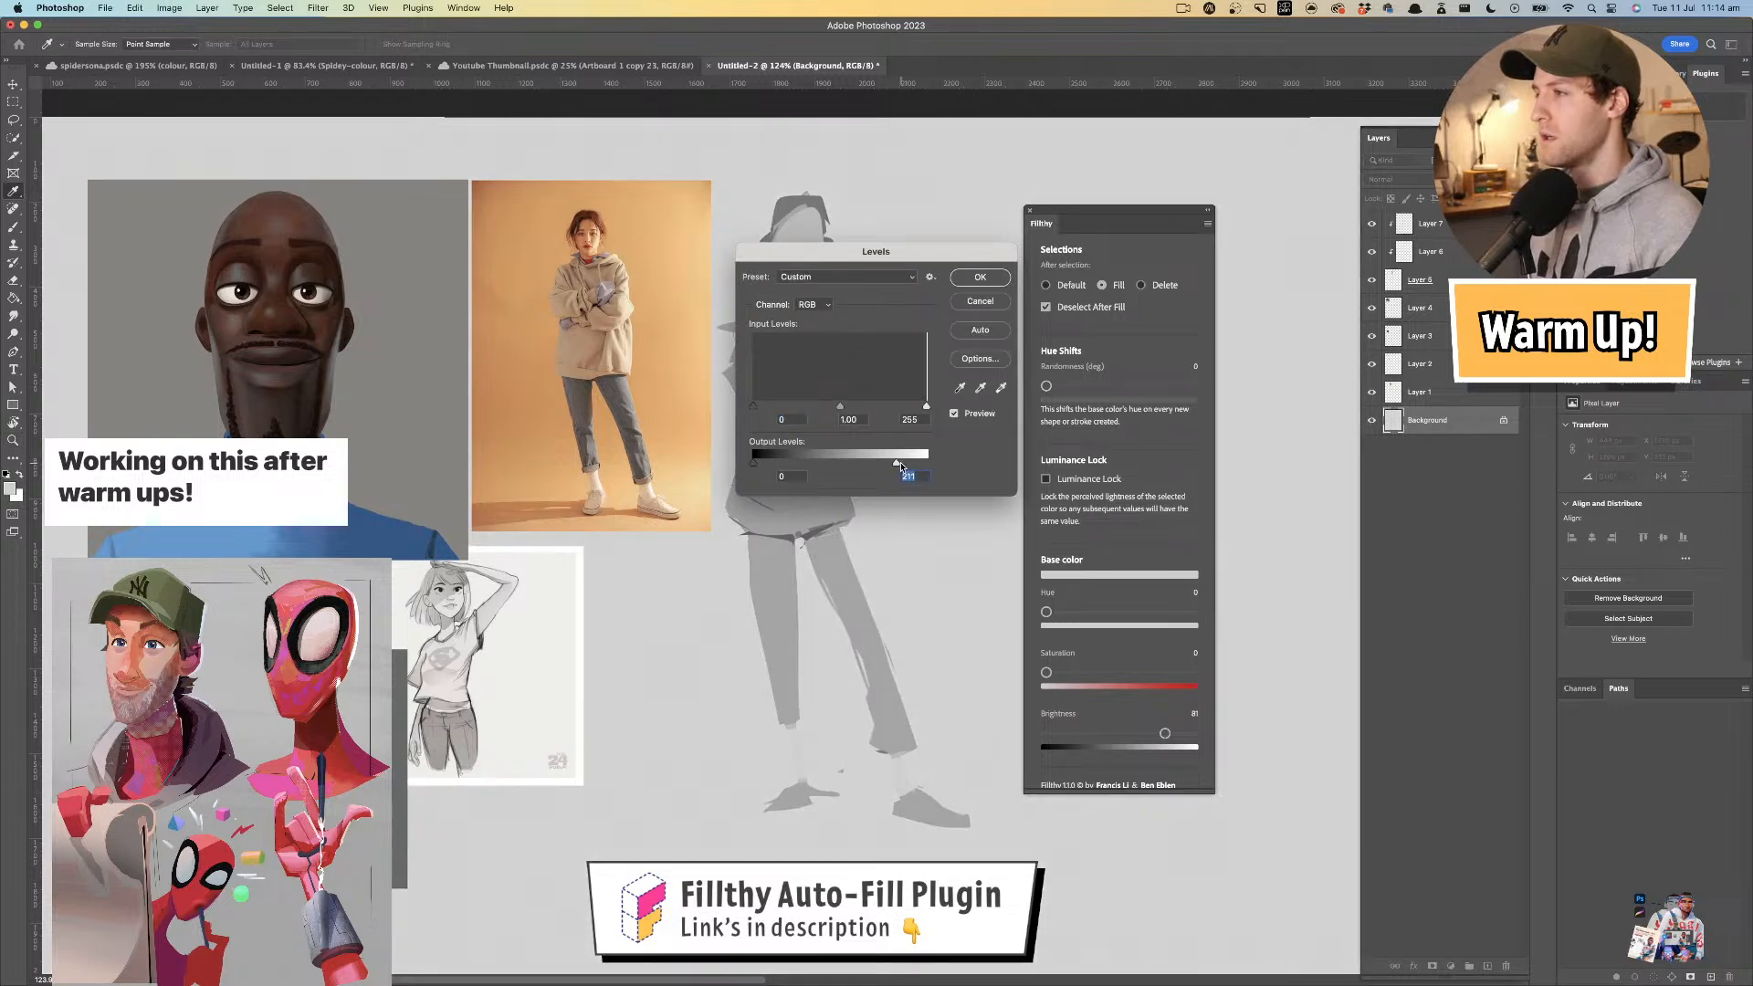
{"action": "left_click", "coordinate": [981, 279]}
- Merge the figure's Layer 5 with the two layers clipped to it
{"action": "left_click", "coordinate": [1451, 274]}
{"action": "left_click", "coordinate": [1463, 217], "text": "shift"}
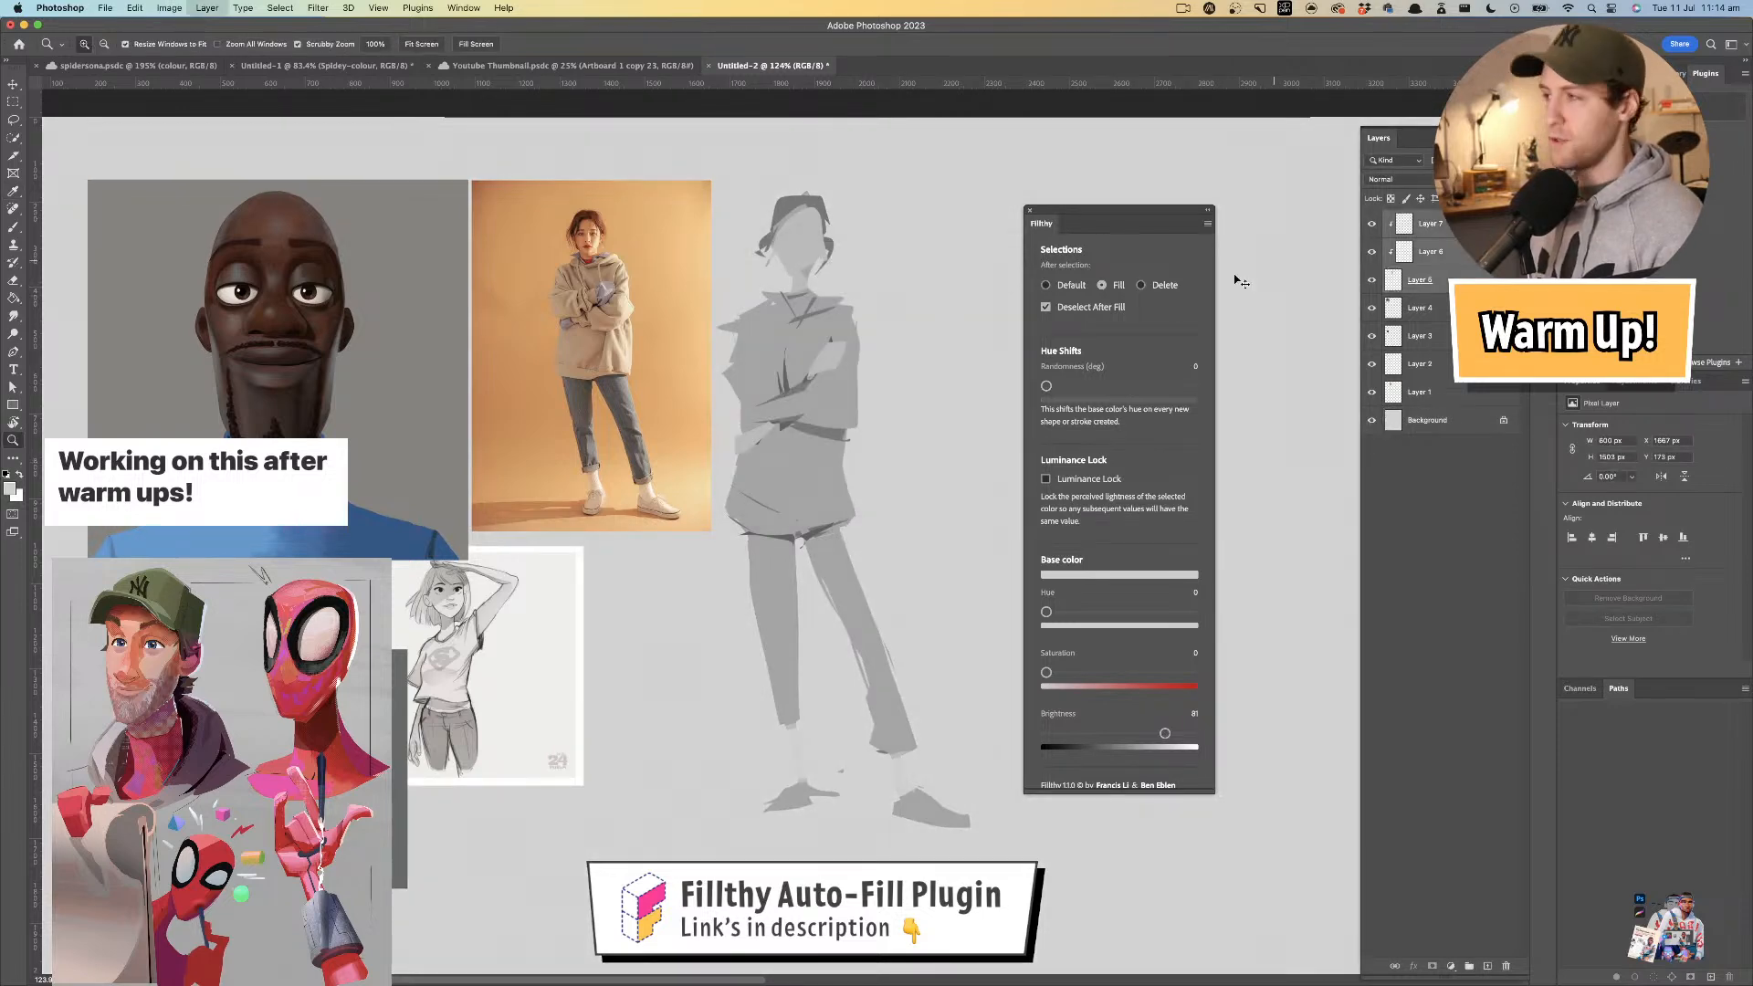
{"action": "key", "text": "super+e"}
- Darken the merged figure layer with Levels by lowering its output white level
{"action": "key", "text": "super+l"}
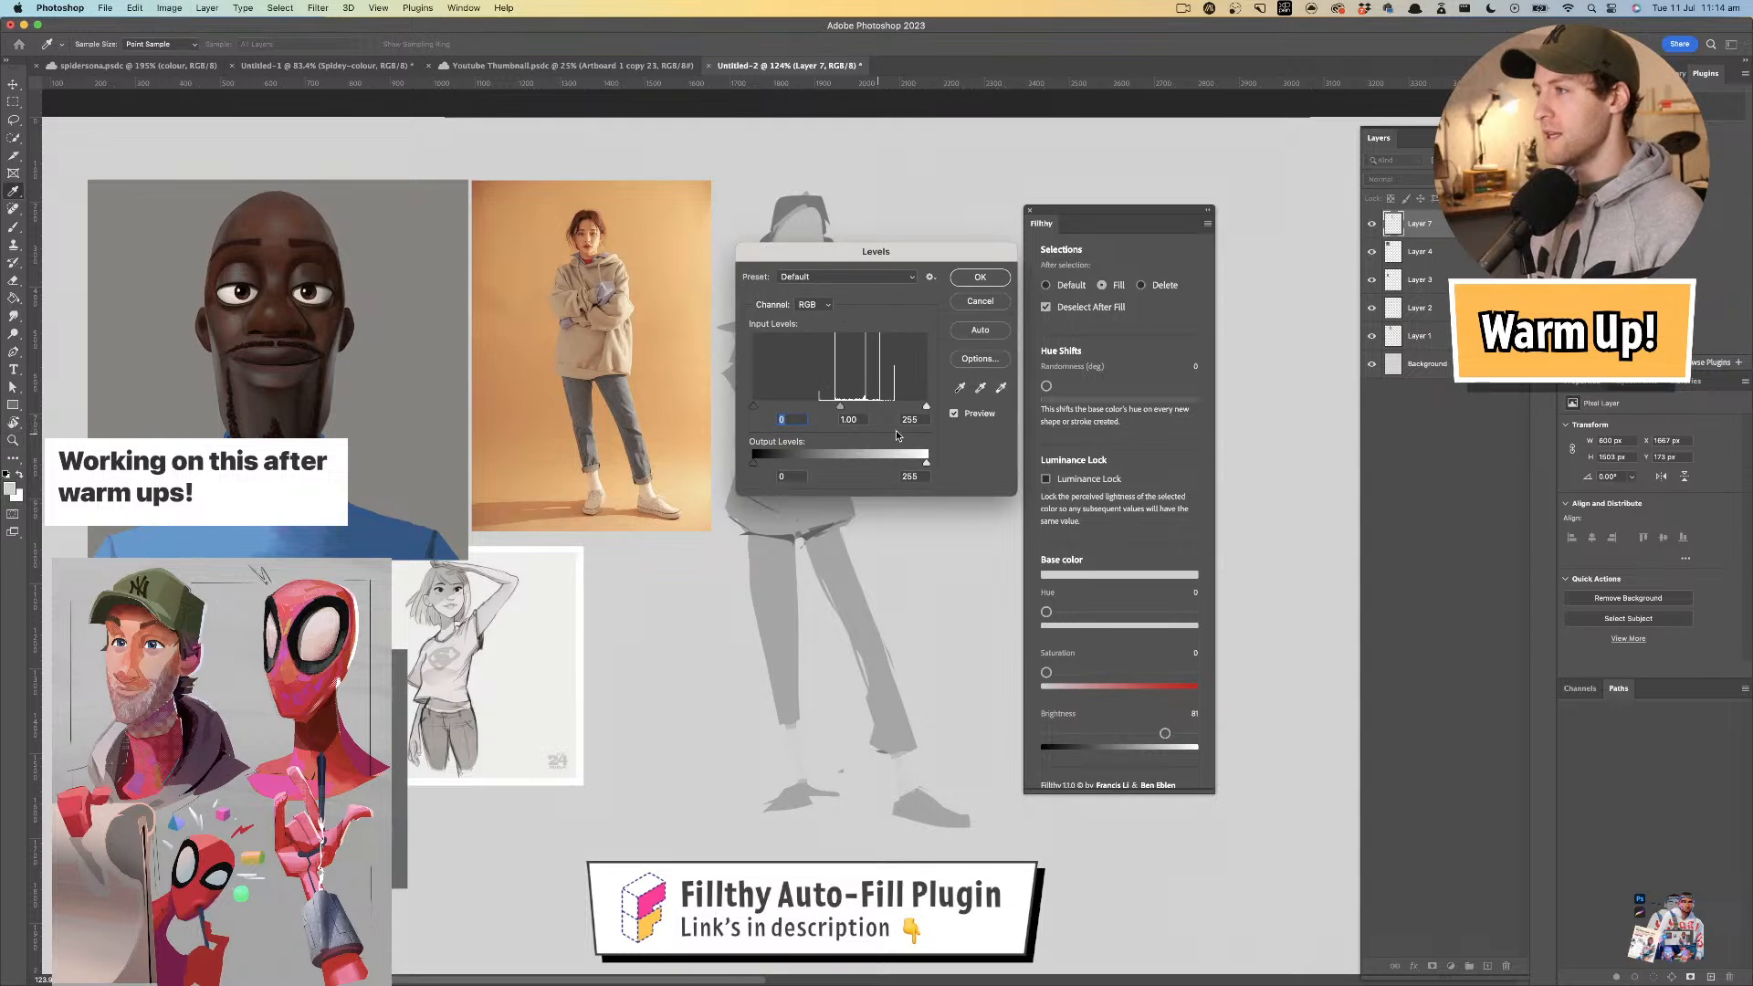
{"action": "left_click_drag", "start_coordinate": [926, 467], "coordinate": [867, 437]}
{"action": "left_click", "coordinate": [986, 279]}
- Add a new layer above the merged figure layer and clip it to the figure
{"action": "left_click_drag", "start_coordinate": [928, 388], "coordinate": [1059, 377]}
{"action": "left_click", "coordinate": [1487, 966]}
{"action": "left_click", "coordinate": [1456, 239], "text": "alt"}
{"action": "mouse_move", "coordinate": [891, 320]}
{"action": "left_mouse_down"}
{"action": "mouse_move", "coordinate": [874, 351]}
{"action": "mouse_move", "coordinate": [874, 328]}
{"action": "left_mouse_up"}
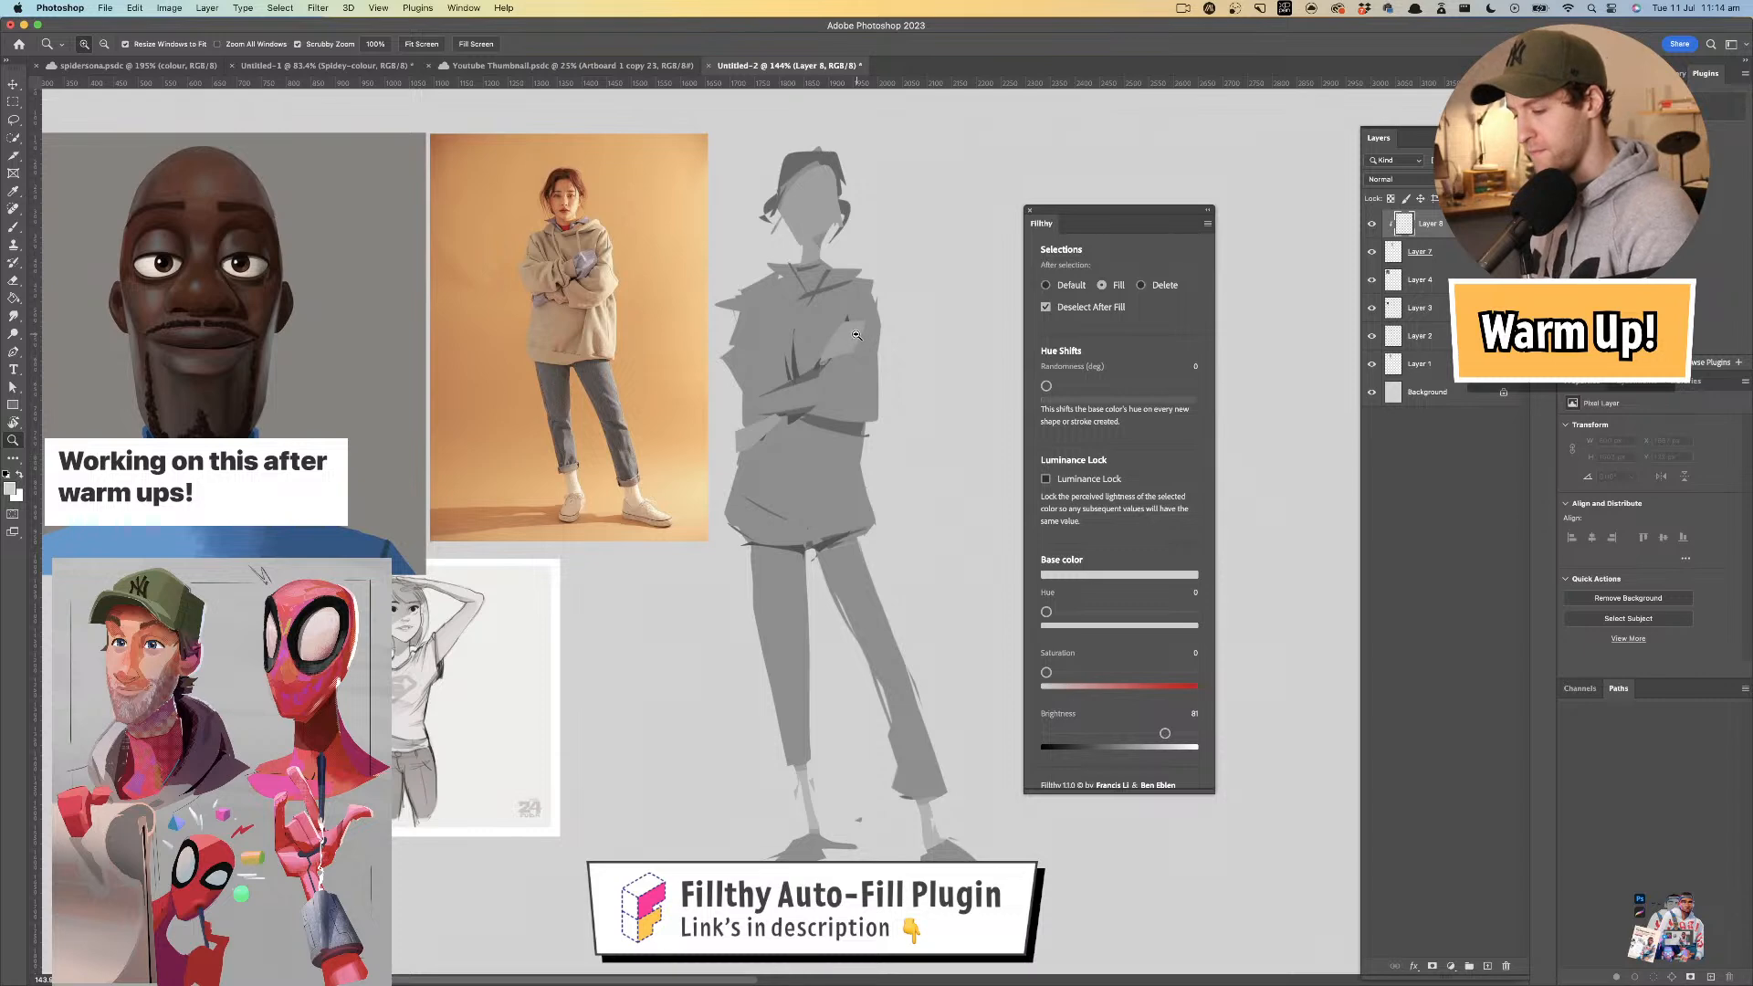
- Choose the Soft Round brush from the General Brushes presets
{"action": "left_click", "coordinate": [15, 227]}
{"action": "left_click", "coordinate": [100, 45]}
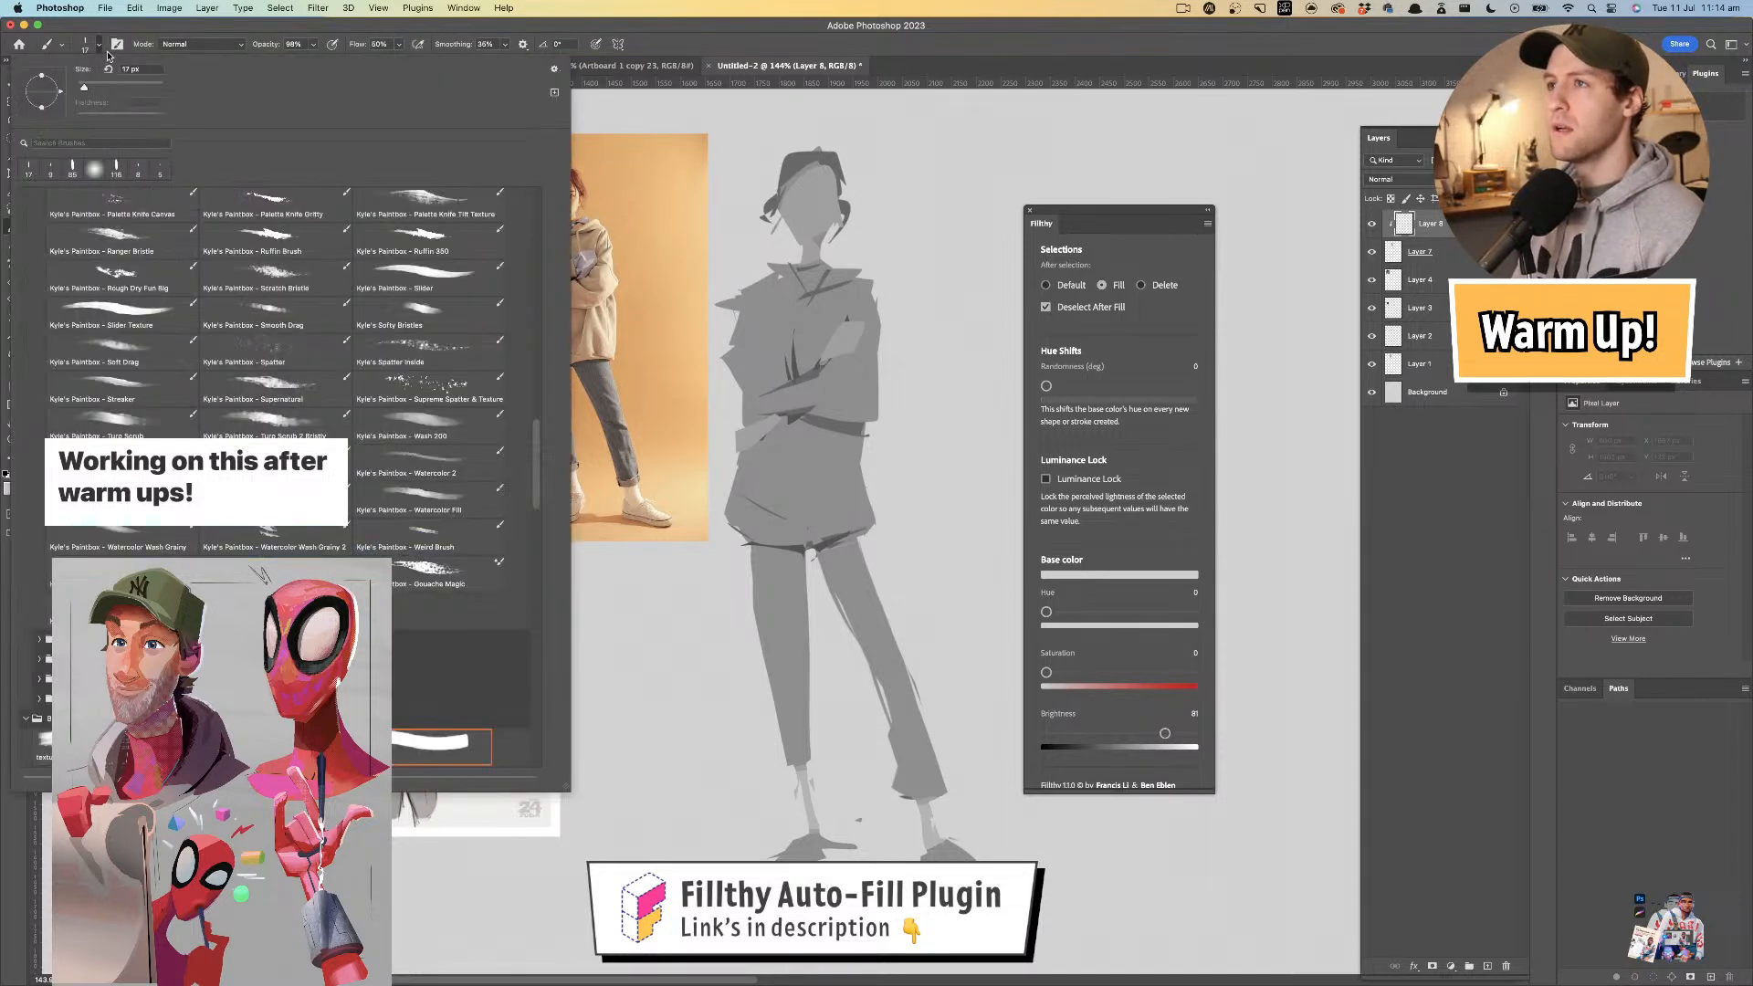
{"action": "scroll", "coordinate": [540, 470], "scroll_direction": "up", "scroll_amount": 15}
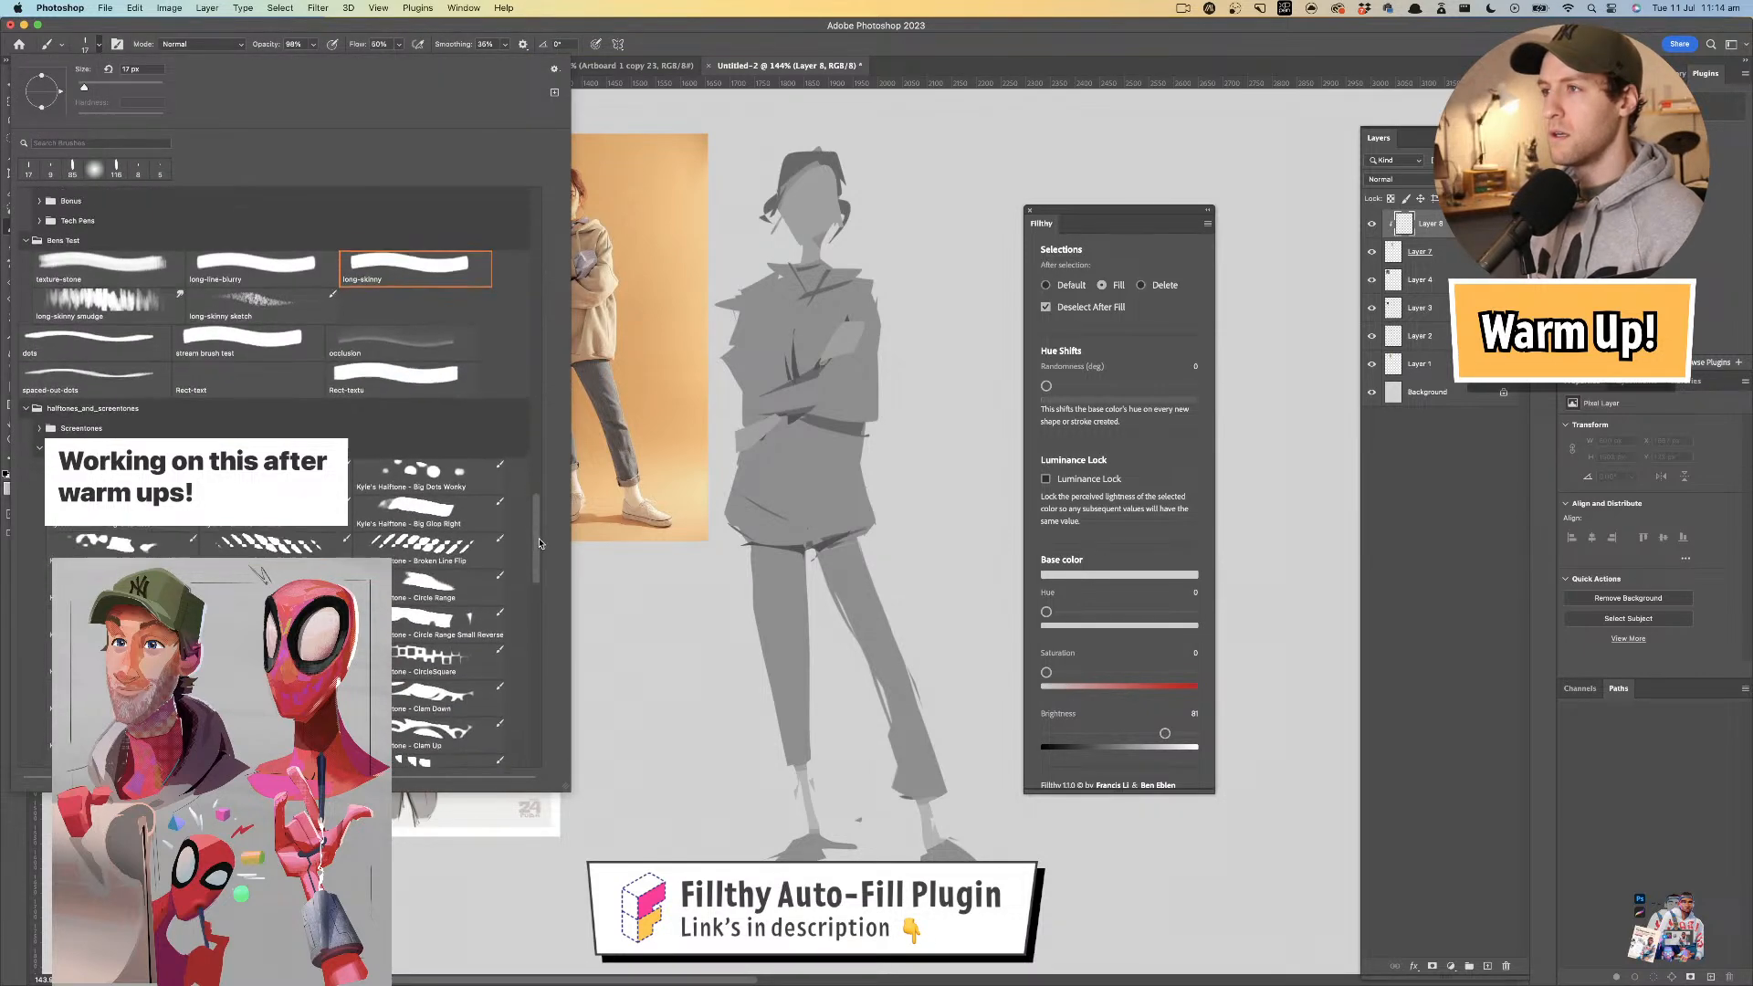
{"action": "left_click", "coordinate": [140, 242]}
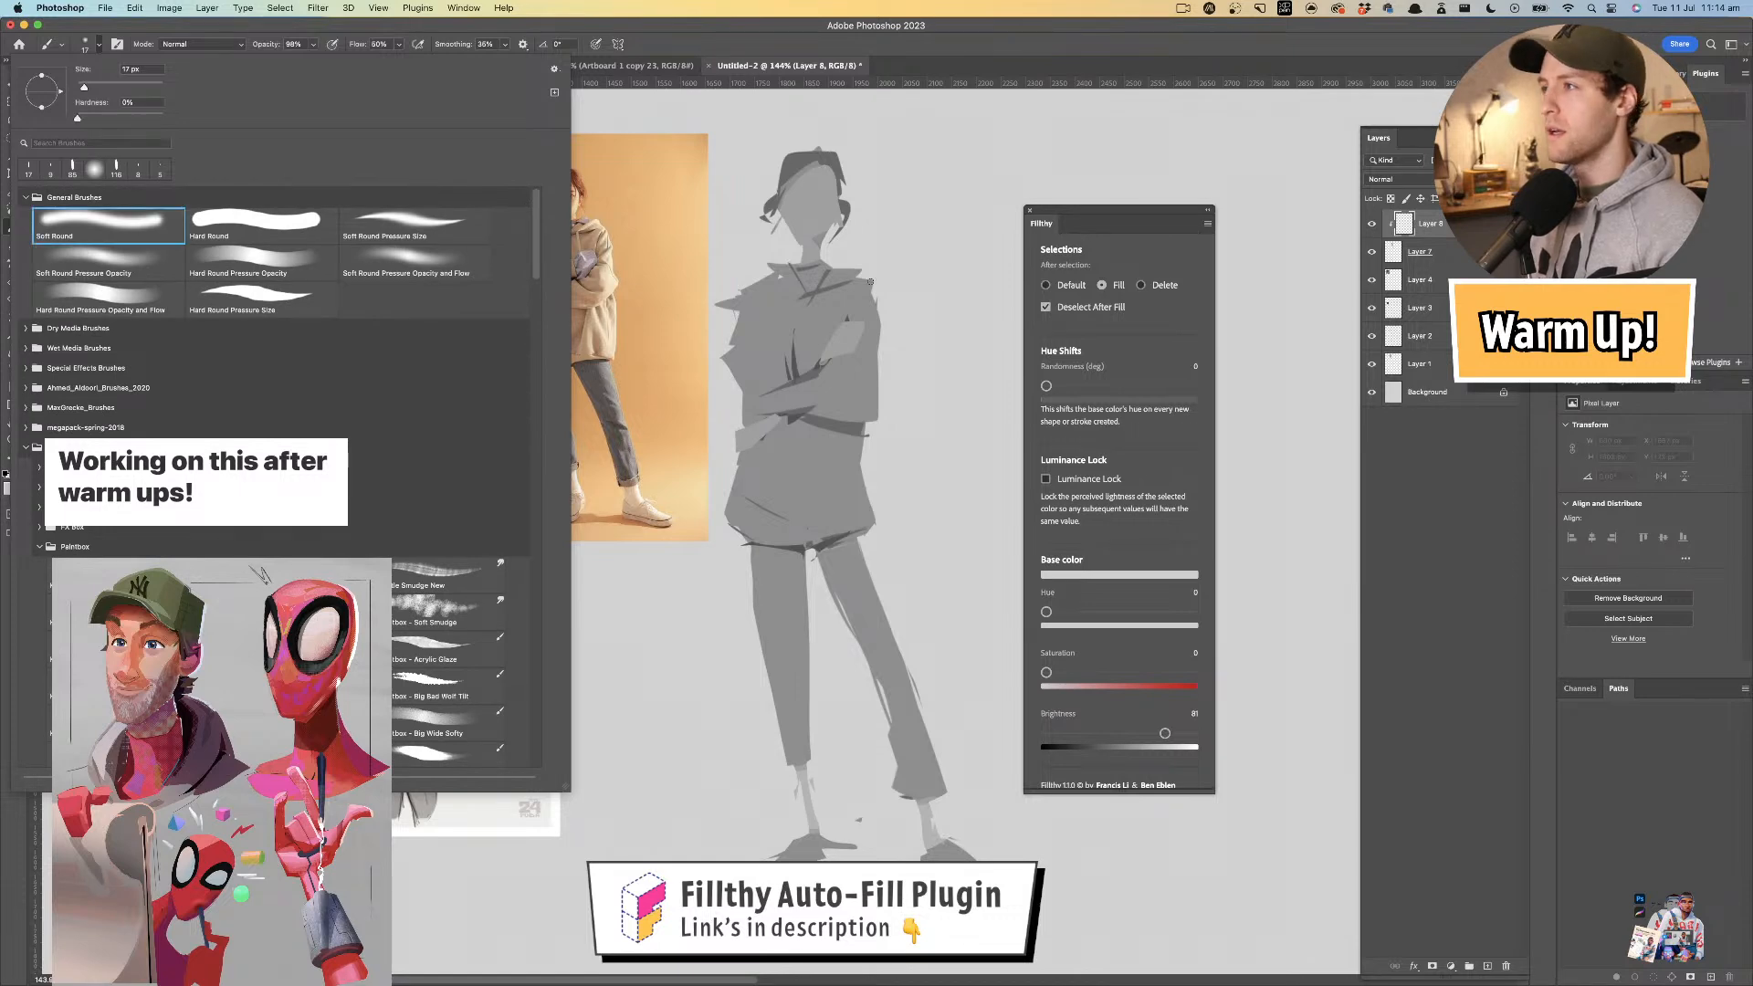
{"action": "left_click", "coordinate": [853, 236]}
- Sample the dark hair grey and paint a soft shadow on the neck below the chin at 78% brush opacity
{"action": "left_click_drag", "start_coordinate": [824, 226], "coordinate": [839, 224]}
{"action": "mouse_move", "coordinate": [841, 216]}
{"action": "left_mouse_down"}
{"action": "mouse_move", "coordinate": [781, 245]}
{"action": "mouse_move", "coordinate": [779, 274]}
{"action": "mouse_move", "coordinate": [821, 312]}
{"action": "mouse_move", "coordinate": [859, 259]}
{"action": "left_mouse_up"}
{"action": "left_click", "coordinate": [826, 162], "text": "alt"}
{"action": "key", "text": "super+z"}
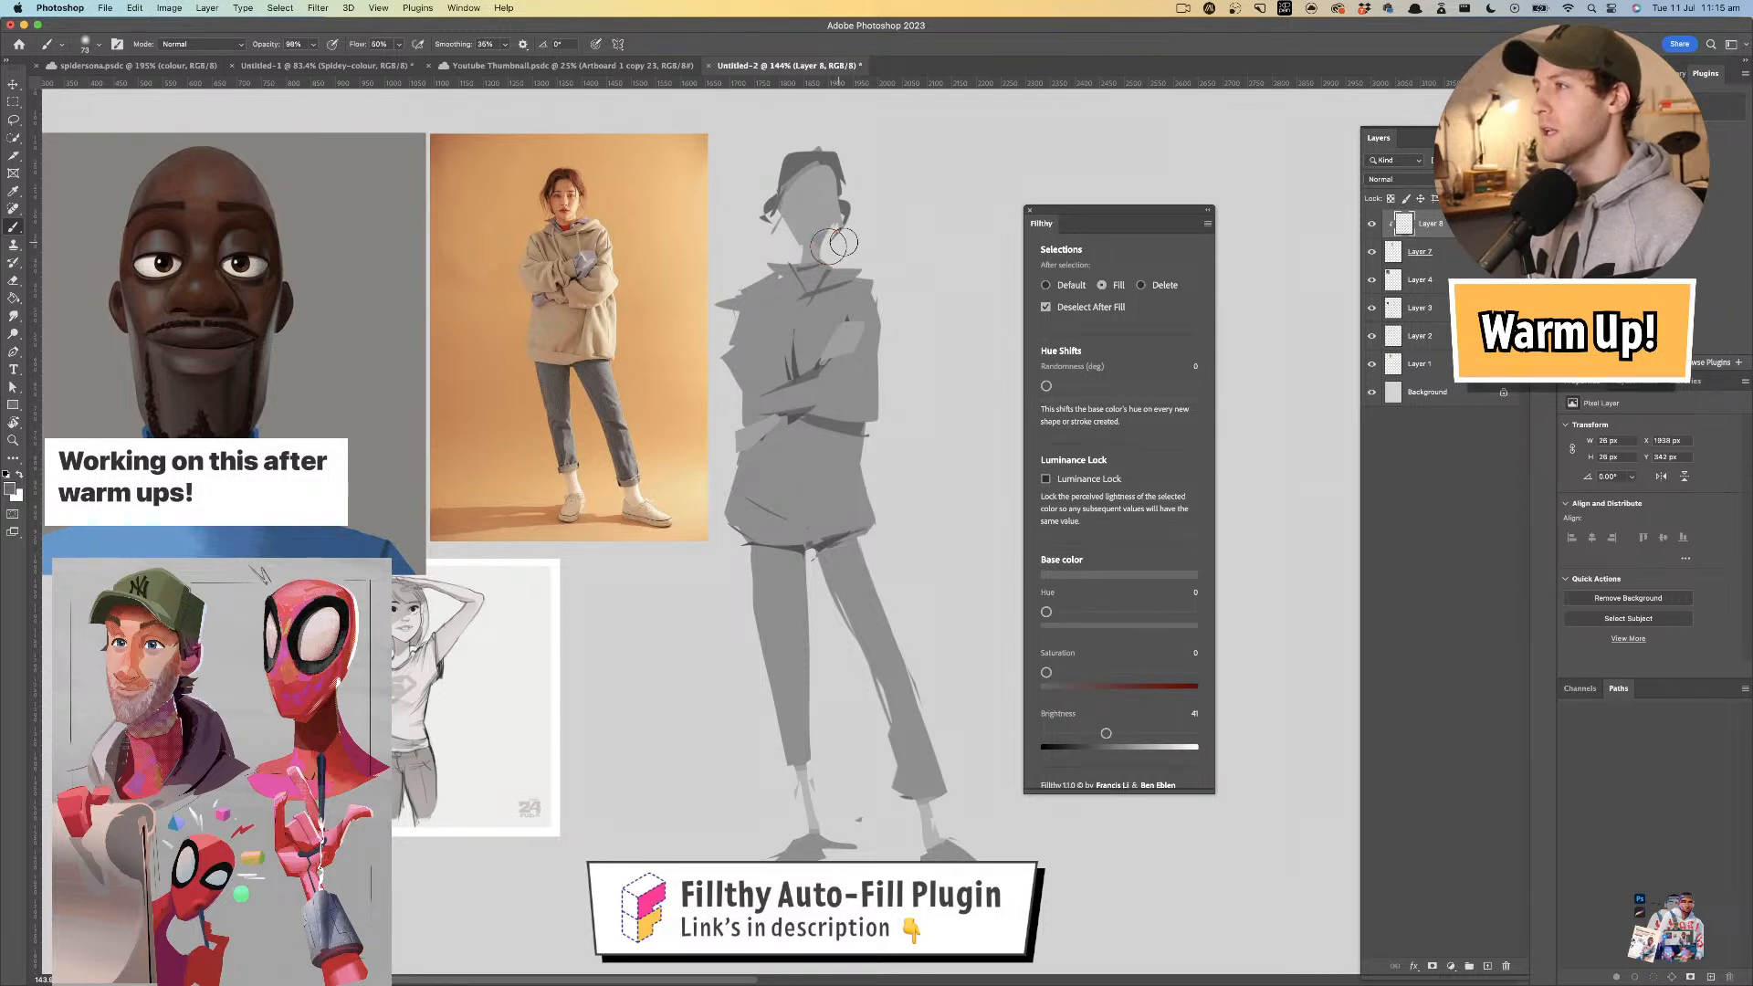
{"action": "left_click_drag", "start_coordinate": [286, 52], "coordinate": [267, 51]}
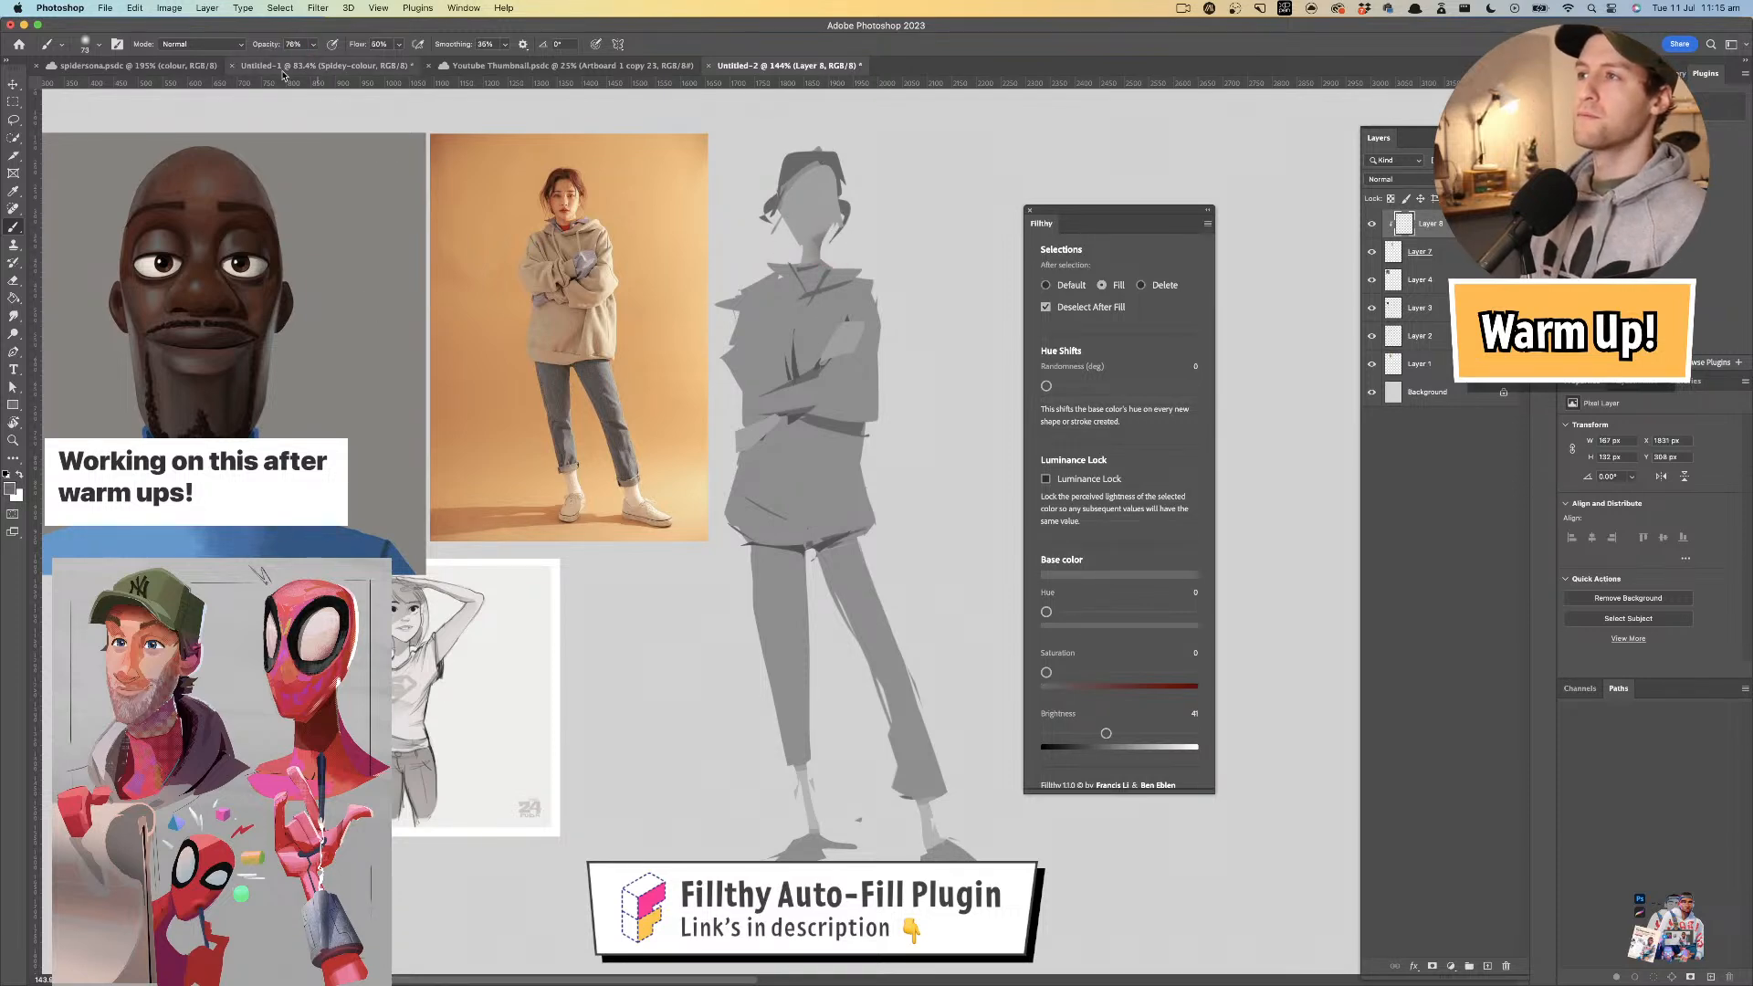
{"action": "left_click_drag", "start_coordinate": [819, 240], "coordinate": [783, 251]}
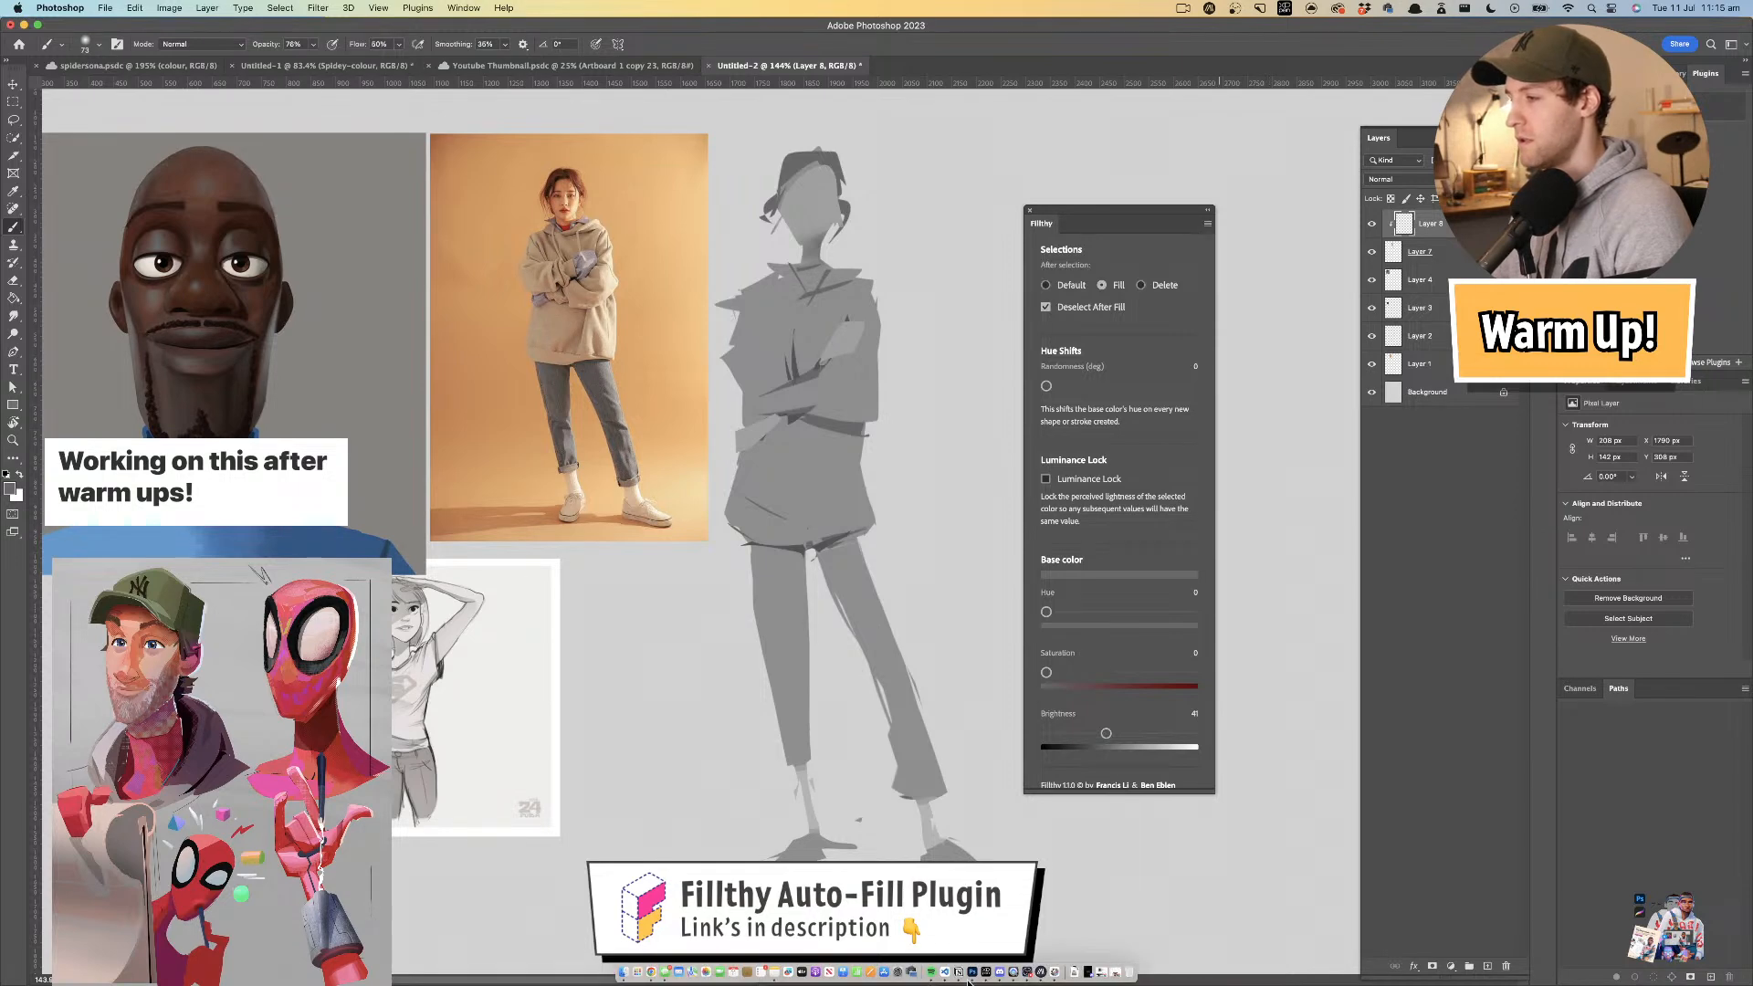
- Switch to Chrome to look through its open windows, check the Epidemic Sound music tab, and return to Photoshop
{"action": "right_click", "coordinate": [1019, 971]}
{"action": "left_click", "coordinate": [960, 939]}
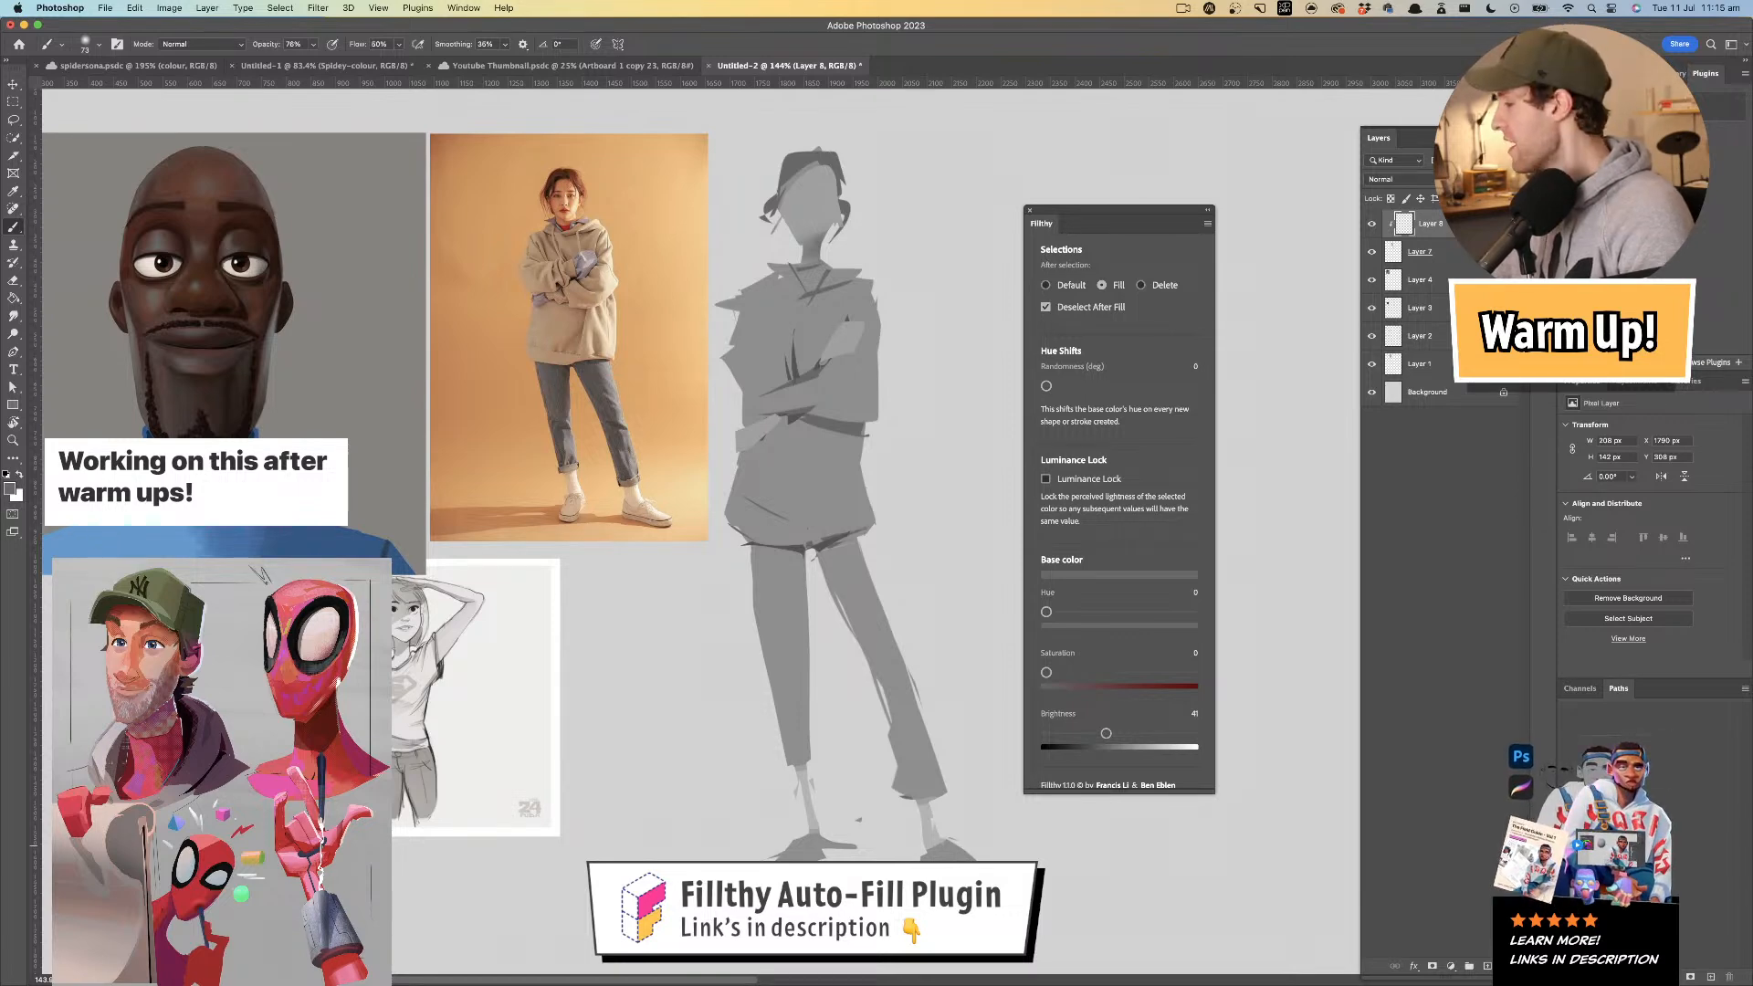
{"action": "key", "text": "ctrl+Up"}
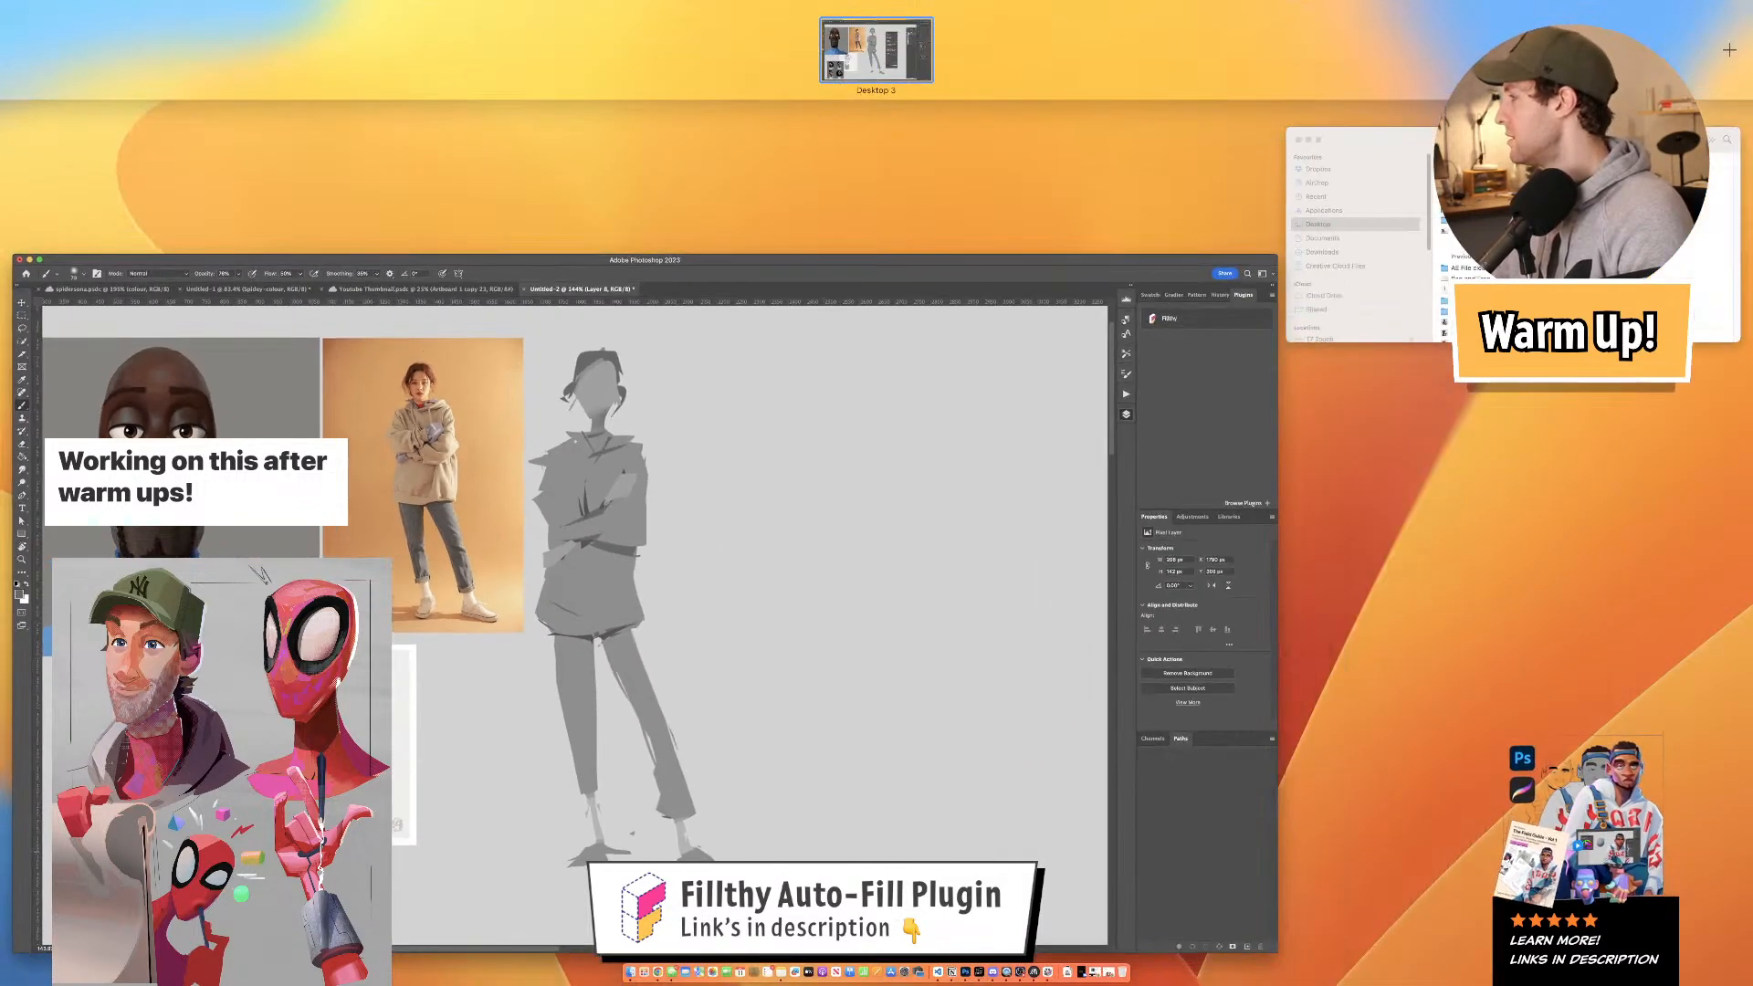
{"action": "key", "text": "ctrl+Up"}
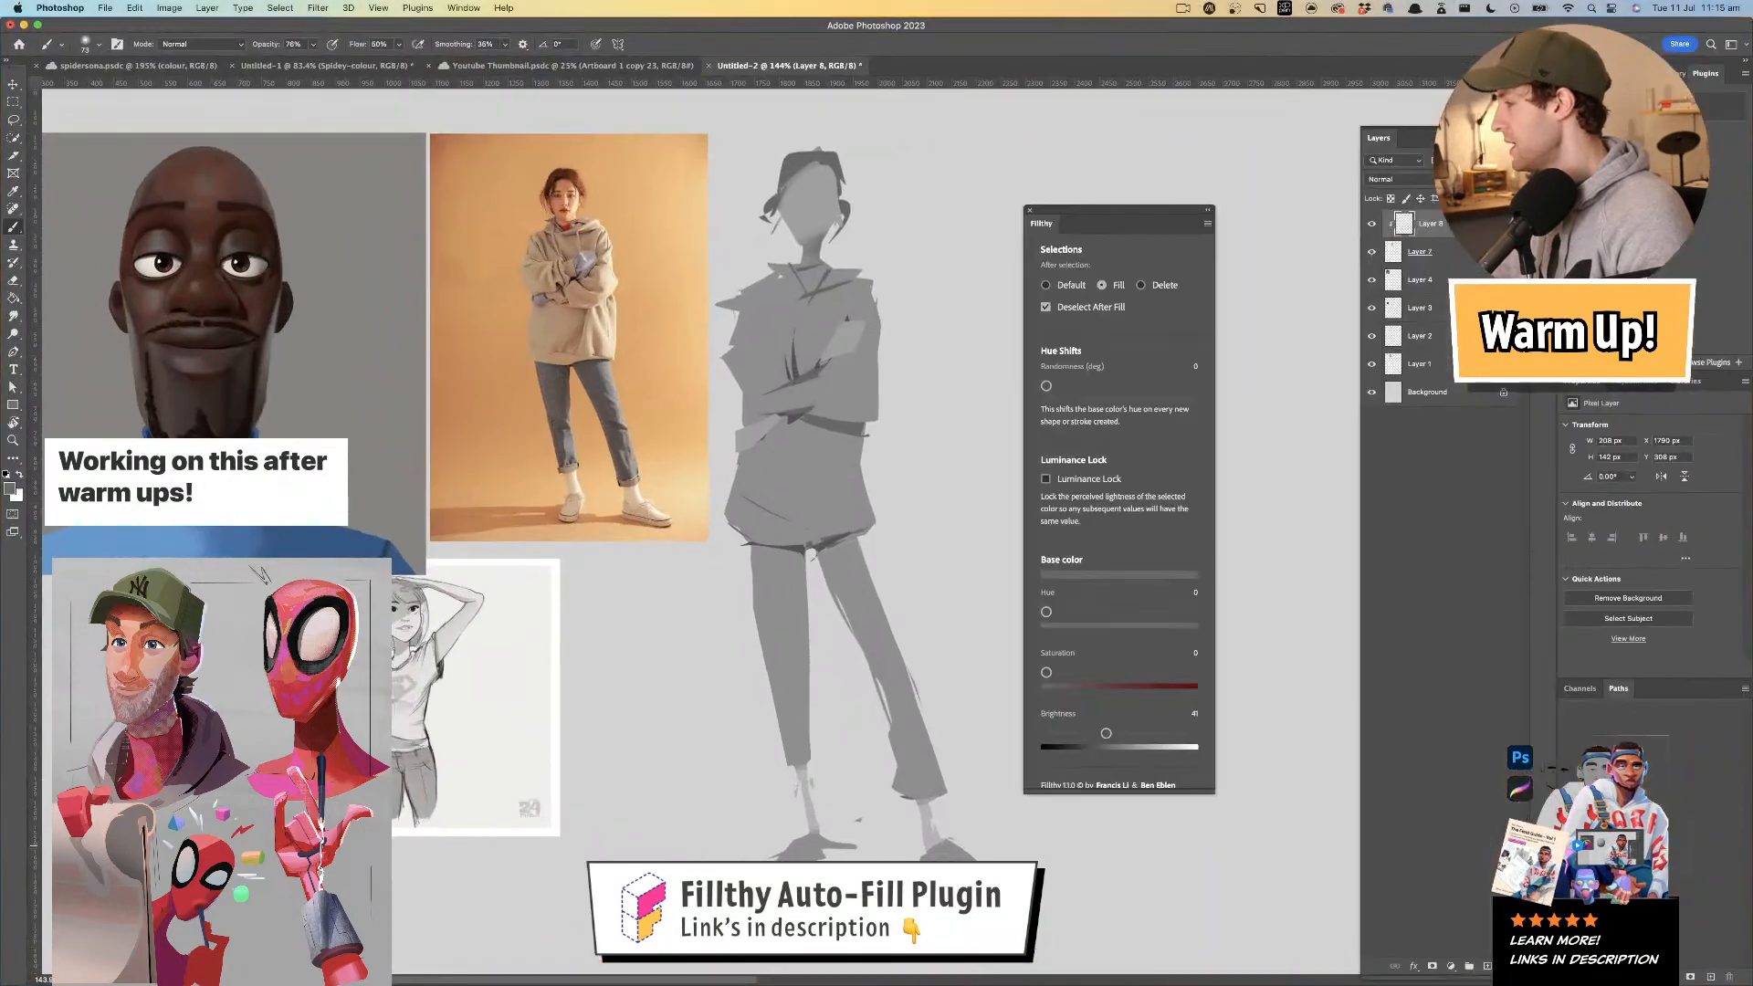
{"action": "mouse_move", "coordinate": [792, 984]}
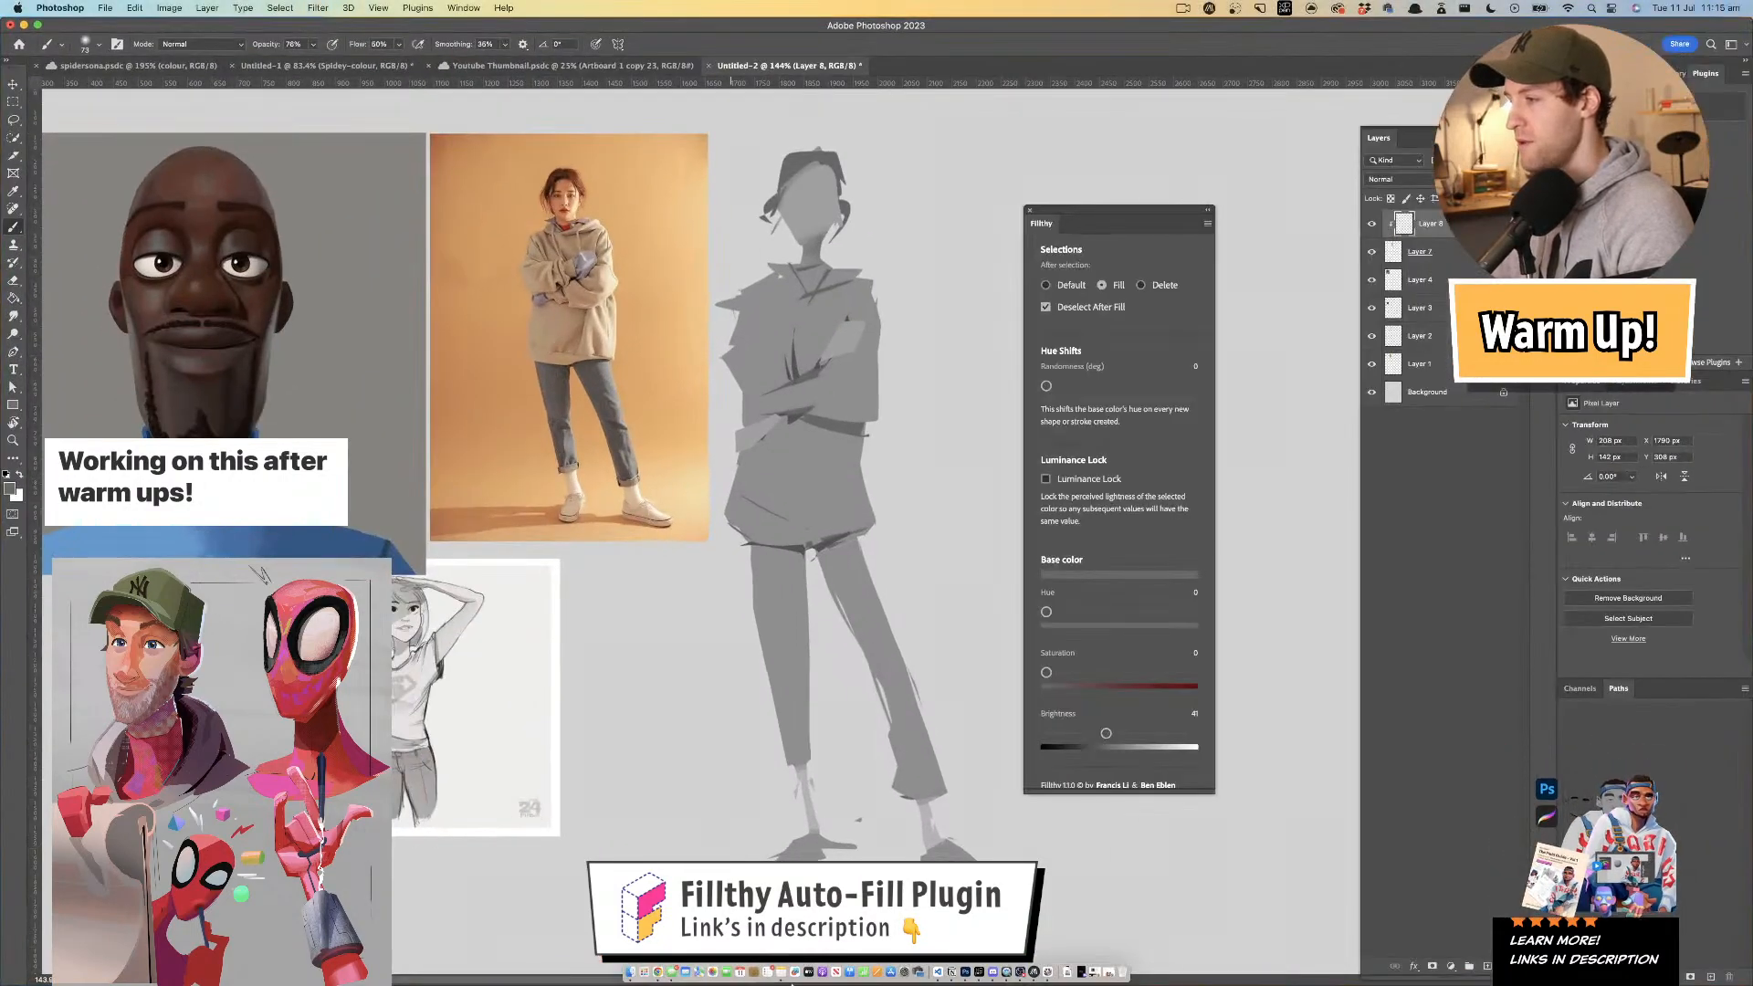
{"action": "left_click", "coordinate": [1095, 975]}
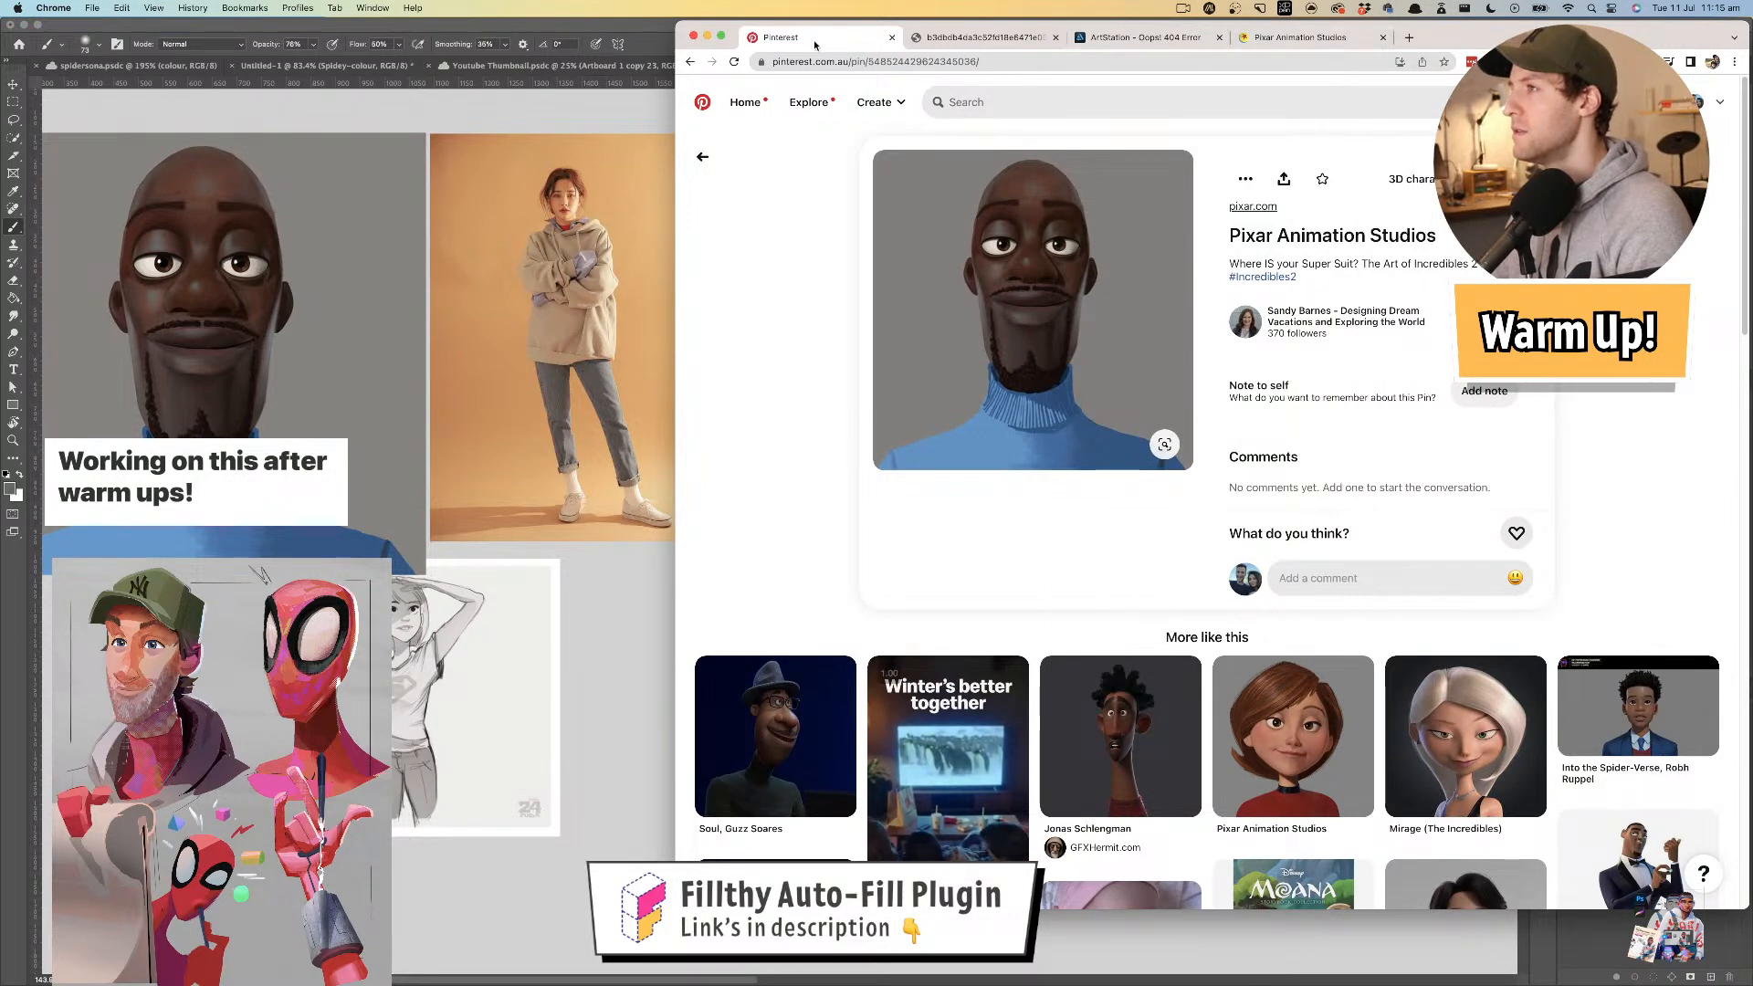
{"action": "key", "text": "super+m"}
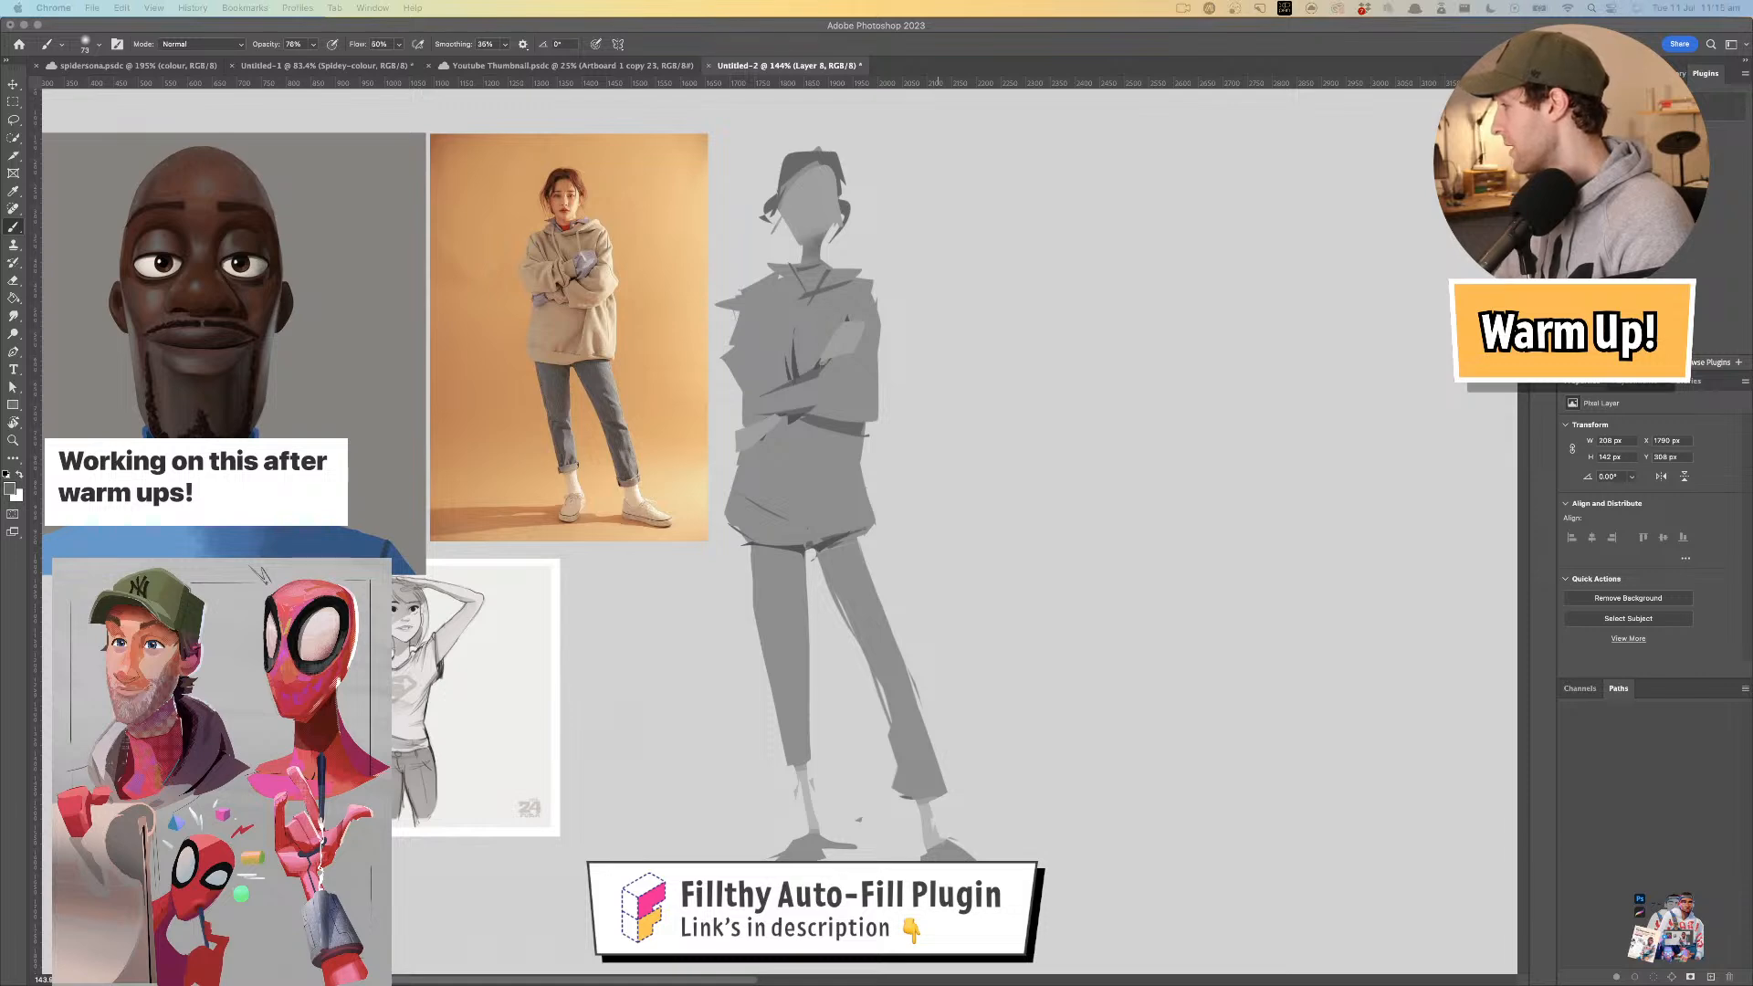
{"action": "mouse_move", "coordinate": [1102, 973]}
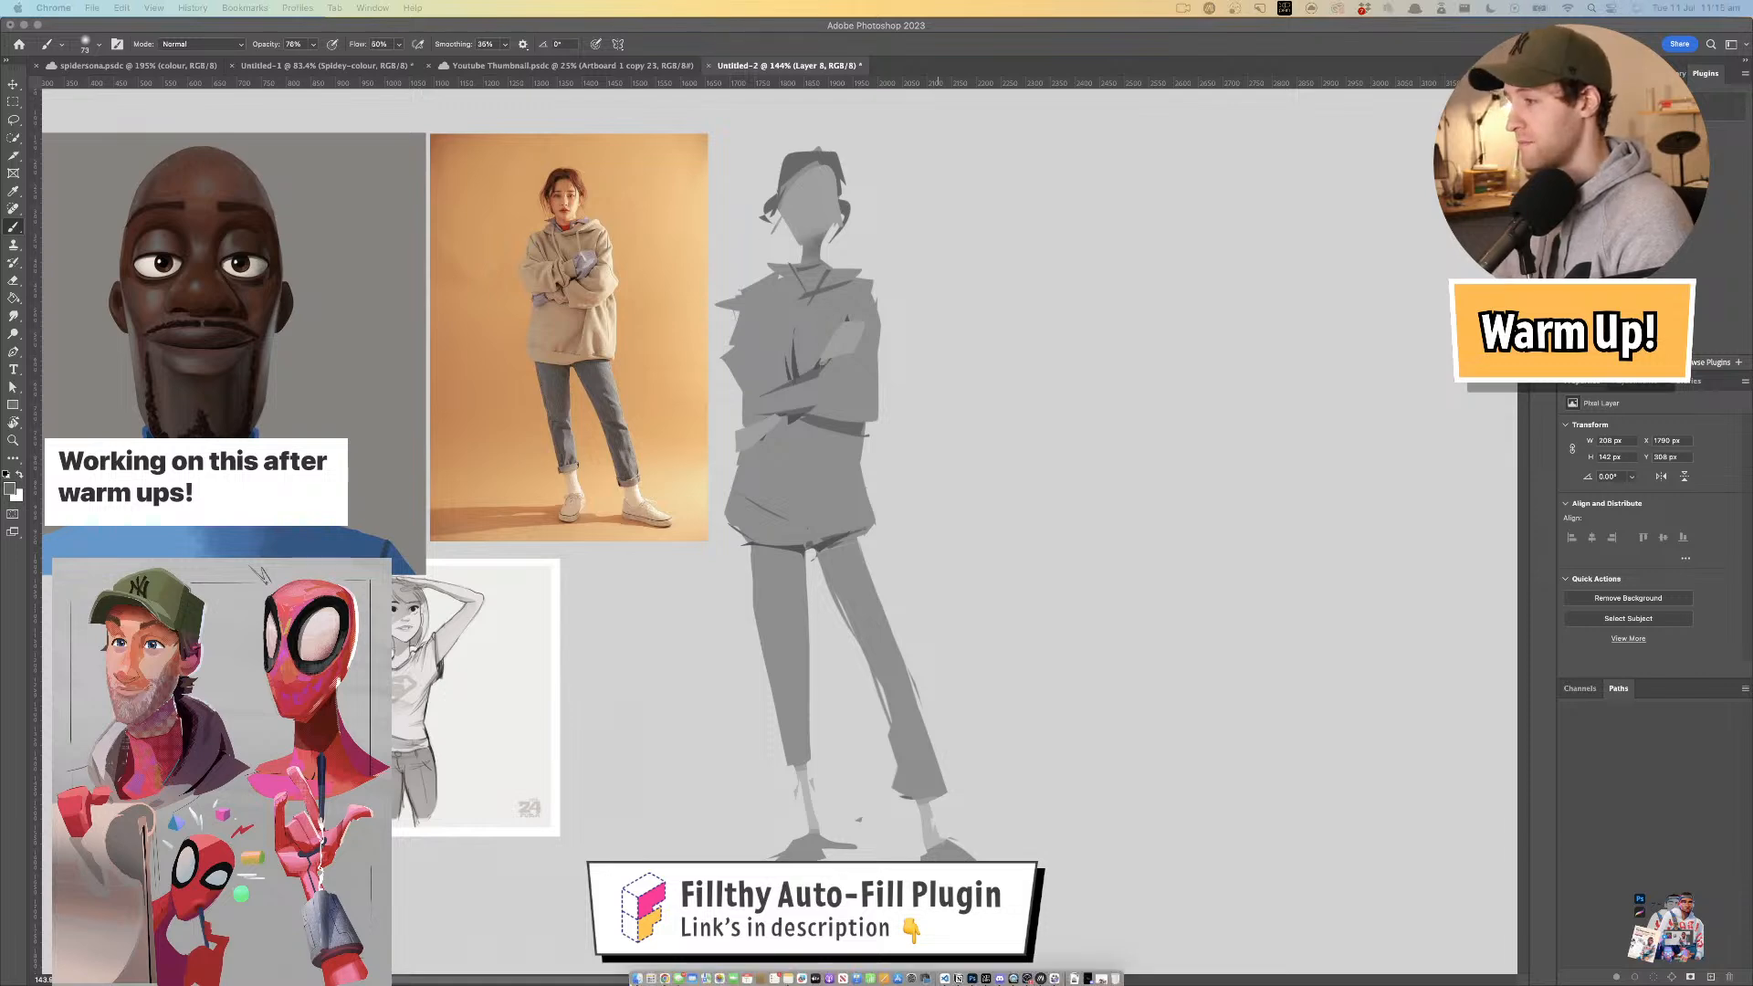
{"action": "left_click", "coordinate": [1102, 974]}
{"action": "left_click", "coordinate": [514, 157]}
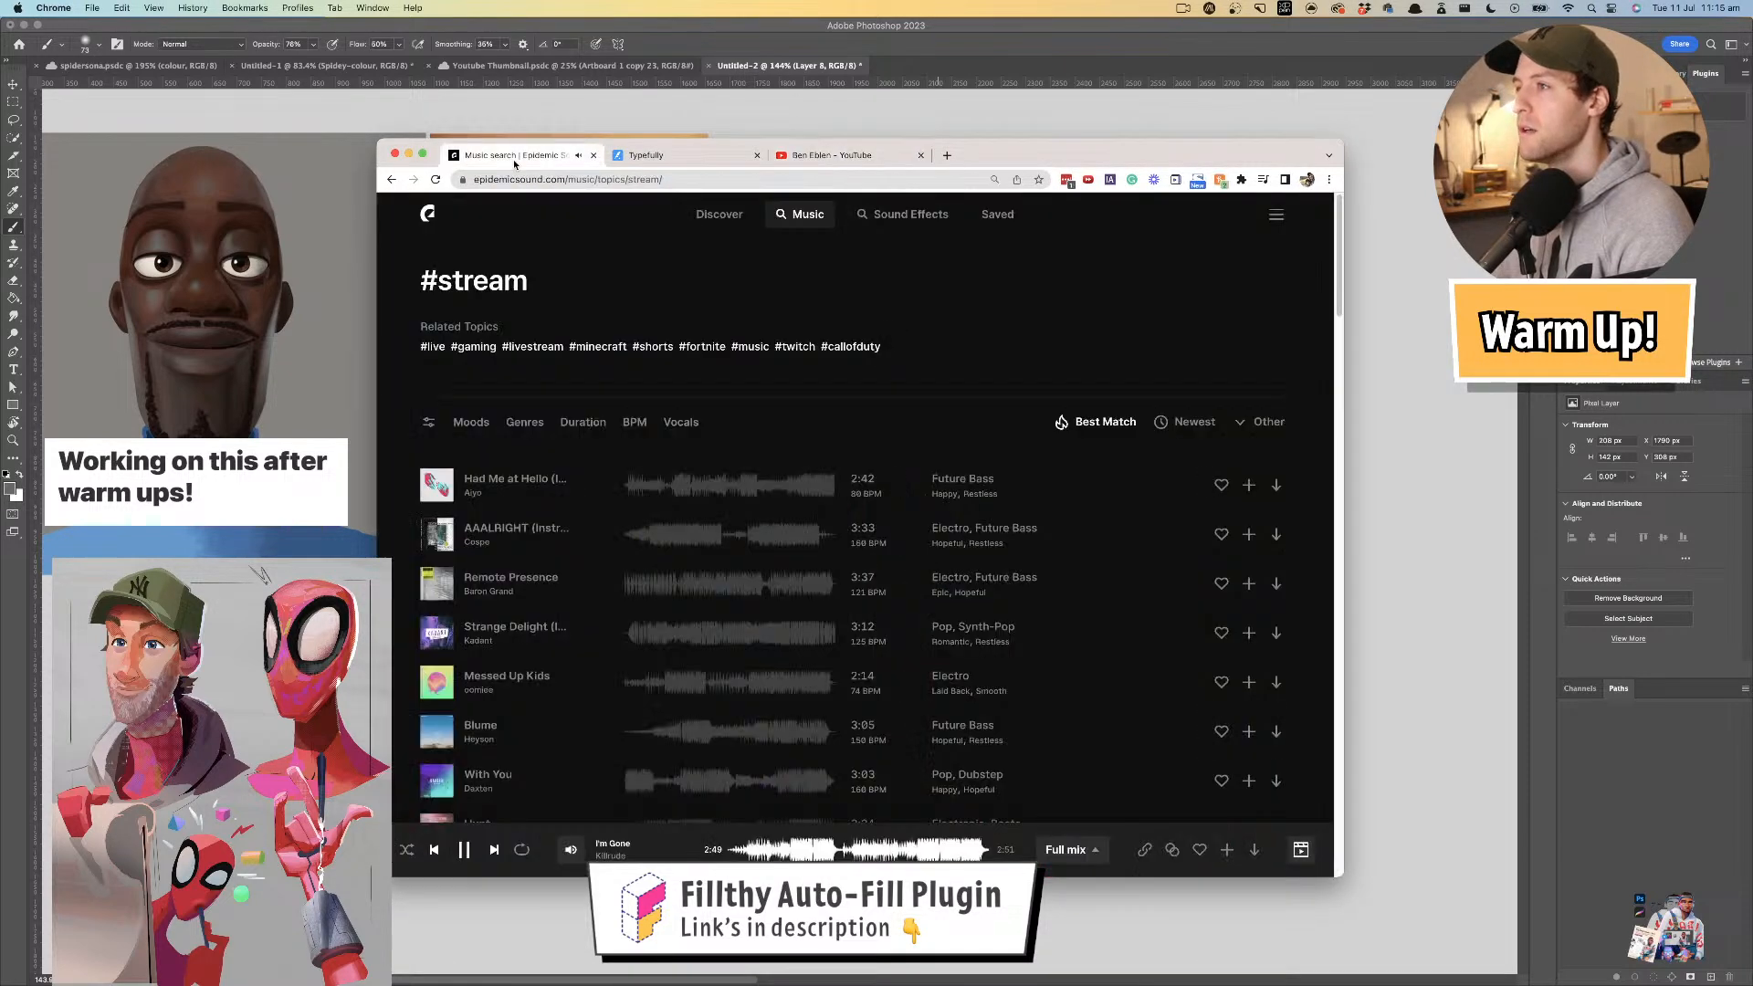
{"action": "key", "text": "super+m"}
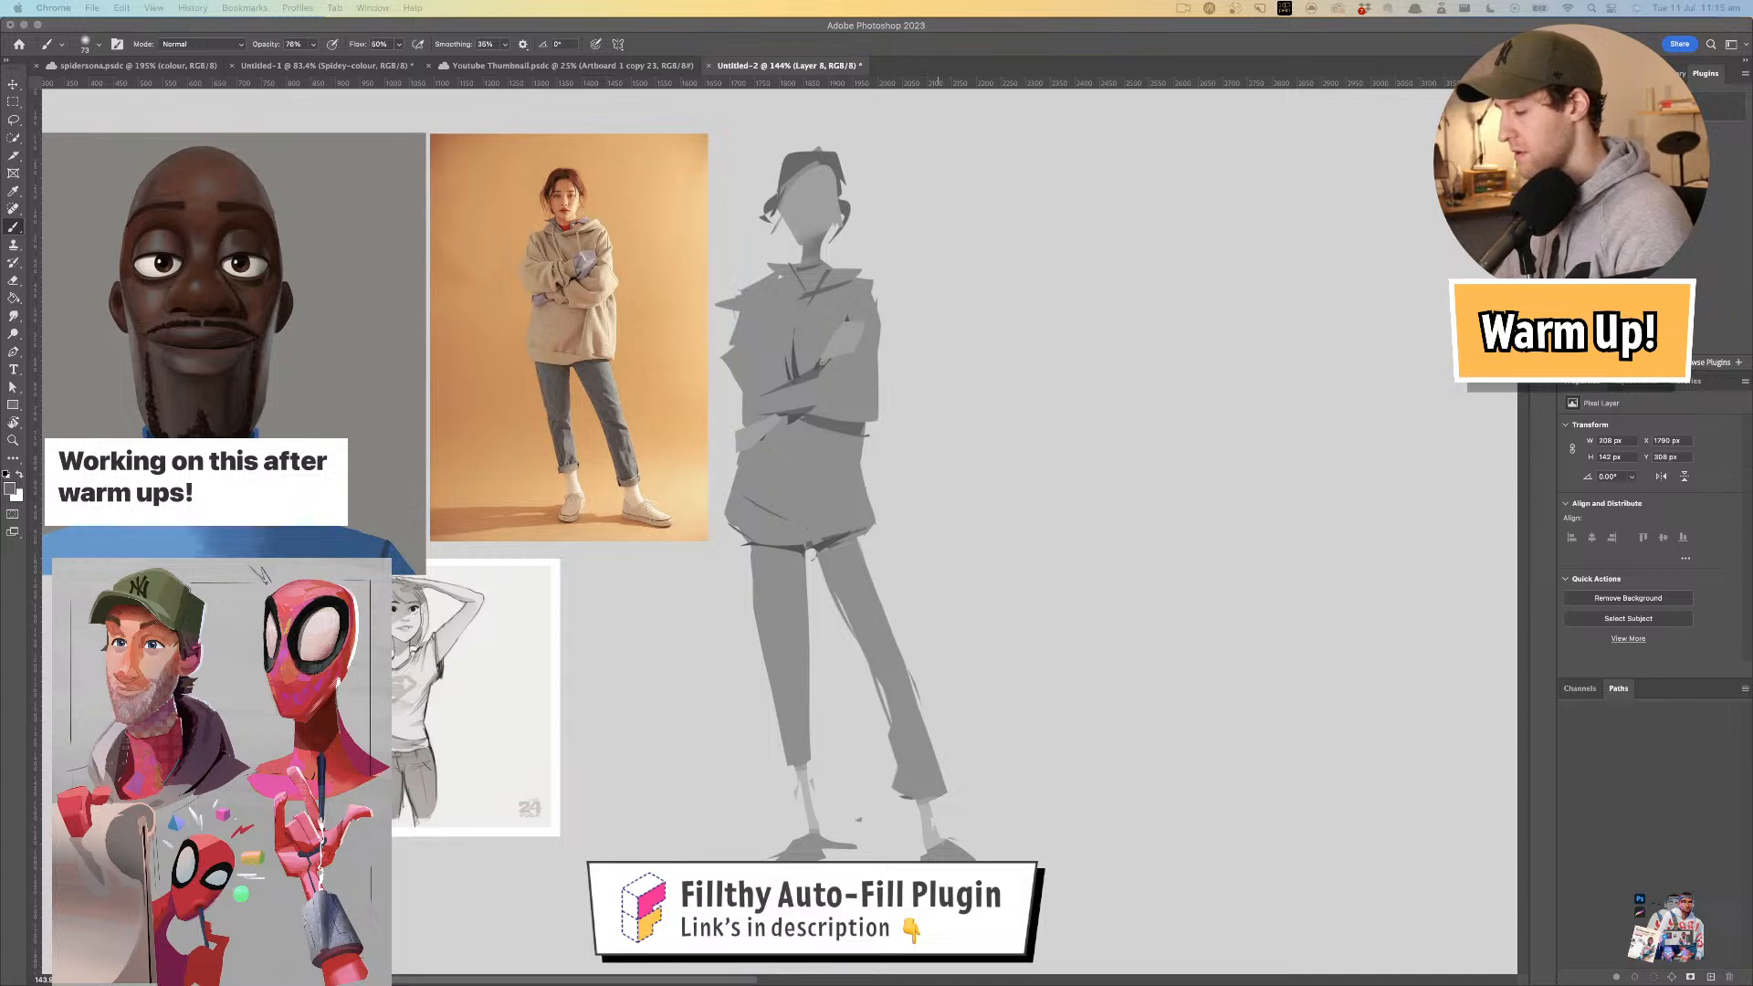
{"action": "left_click", "coordinate": [1193, 458]}
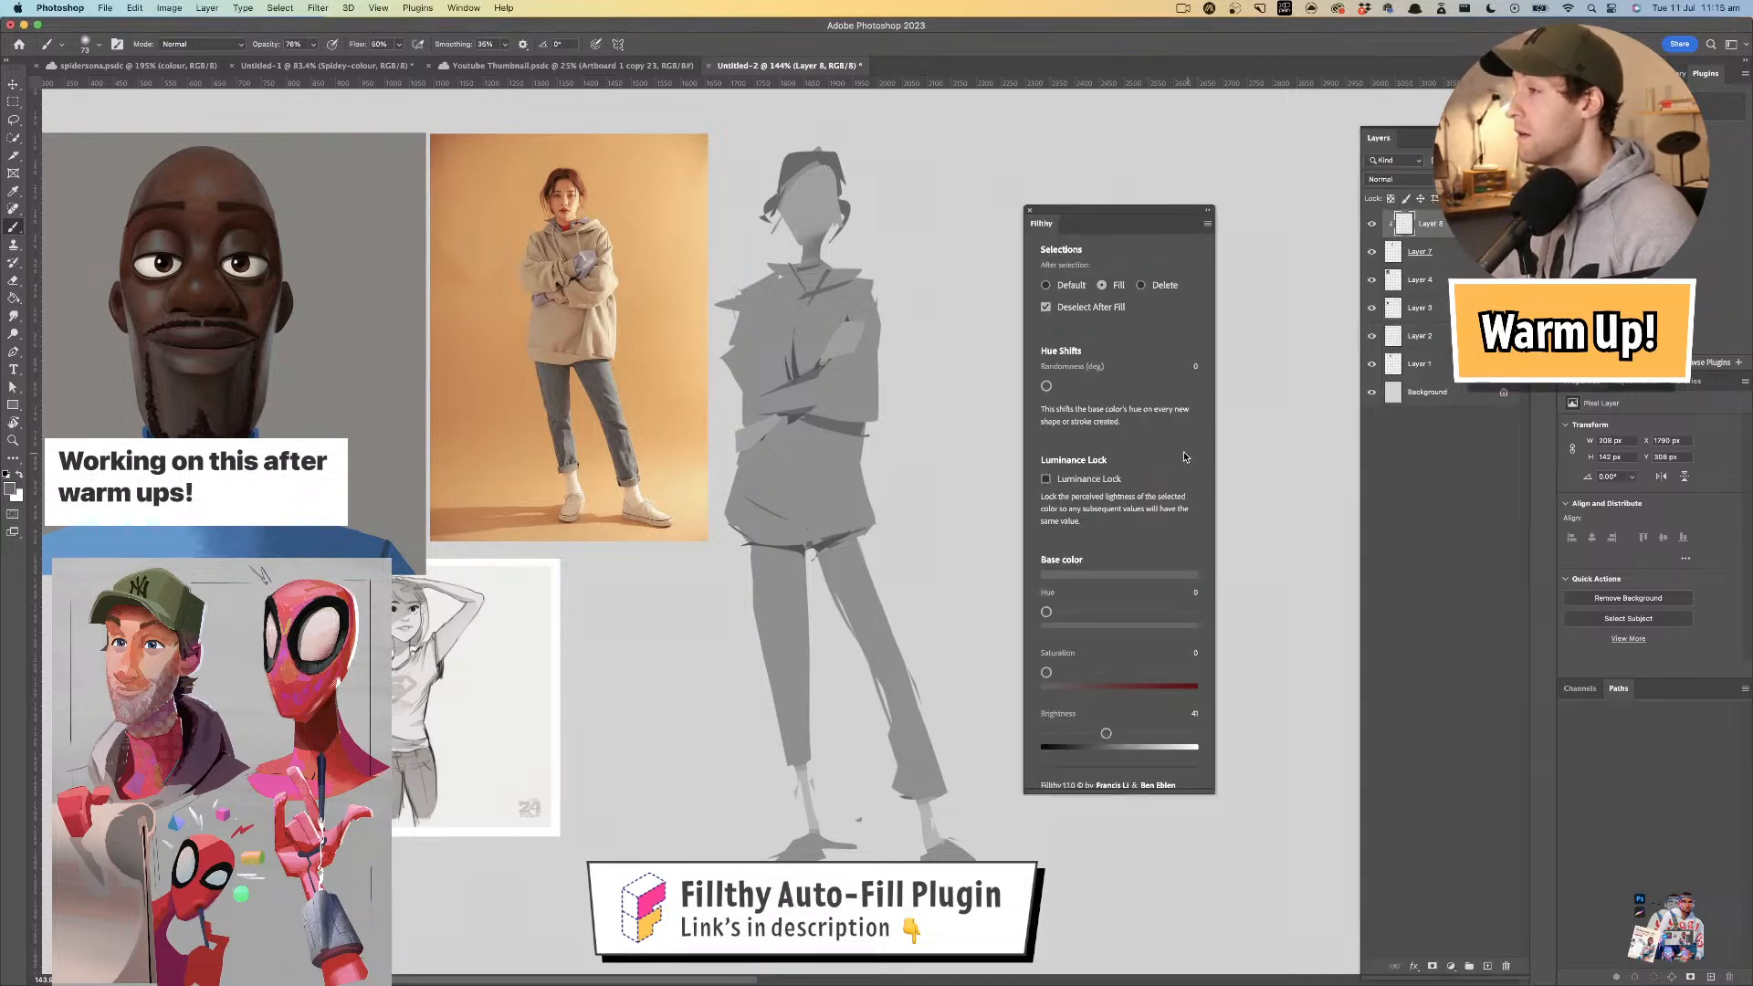
- Set Fillthy's after-selection action to Default, outline the neck area with the Lasso for brush shading, and deselect it
{"action": "left_click_drag", "start_coordinate": [797, 351], "coordinate": [683, 359]}
{"action": "key", "text": "l"}
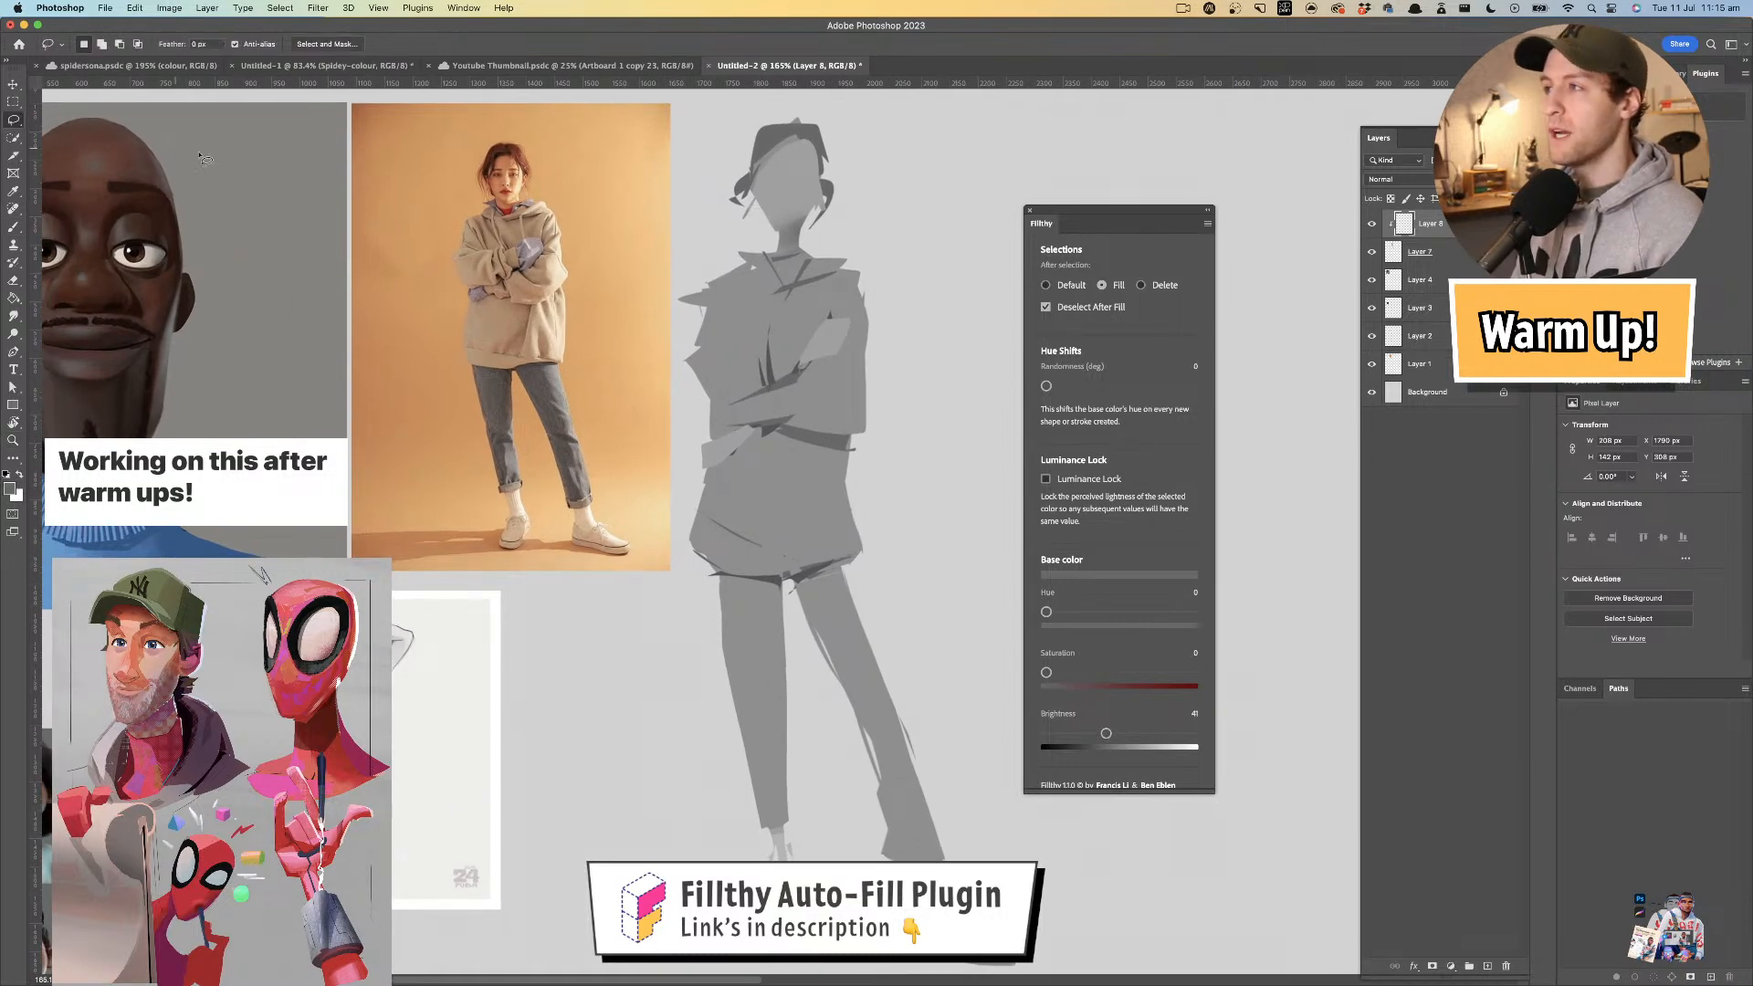
{"action": "left_click", "coordinate": [1047, 286]}
{"action": "left_click_drag", "start_coordinate": [755, 315], "coordinate": [760, 339]}
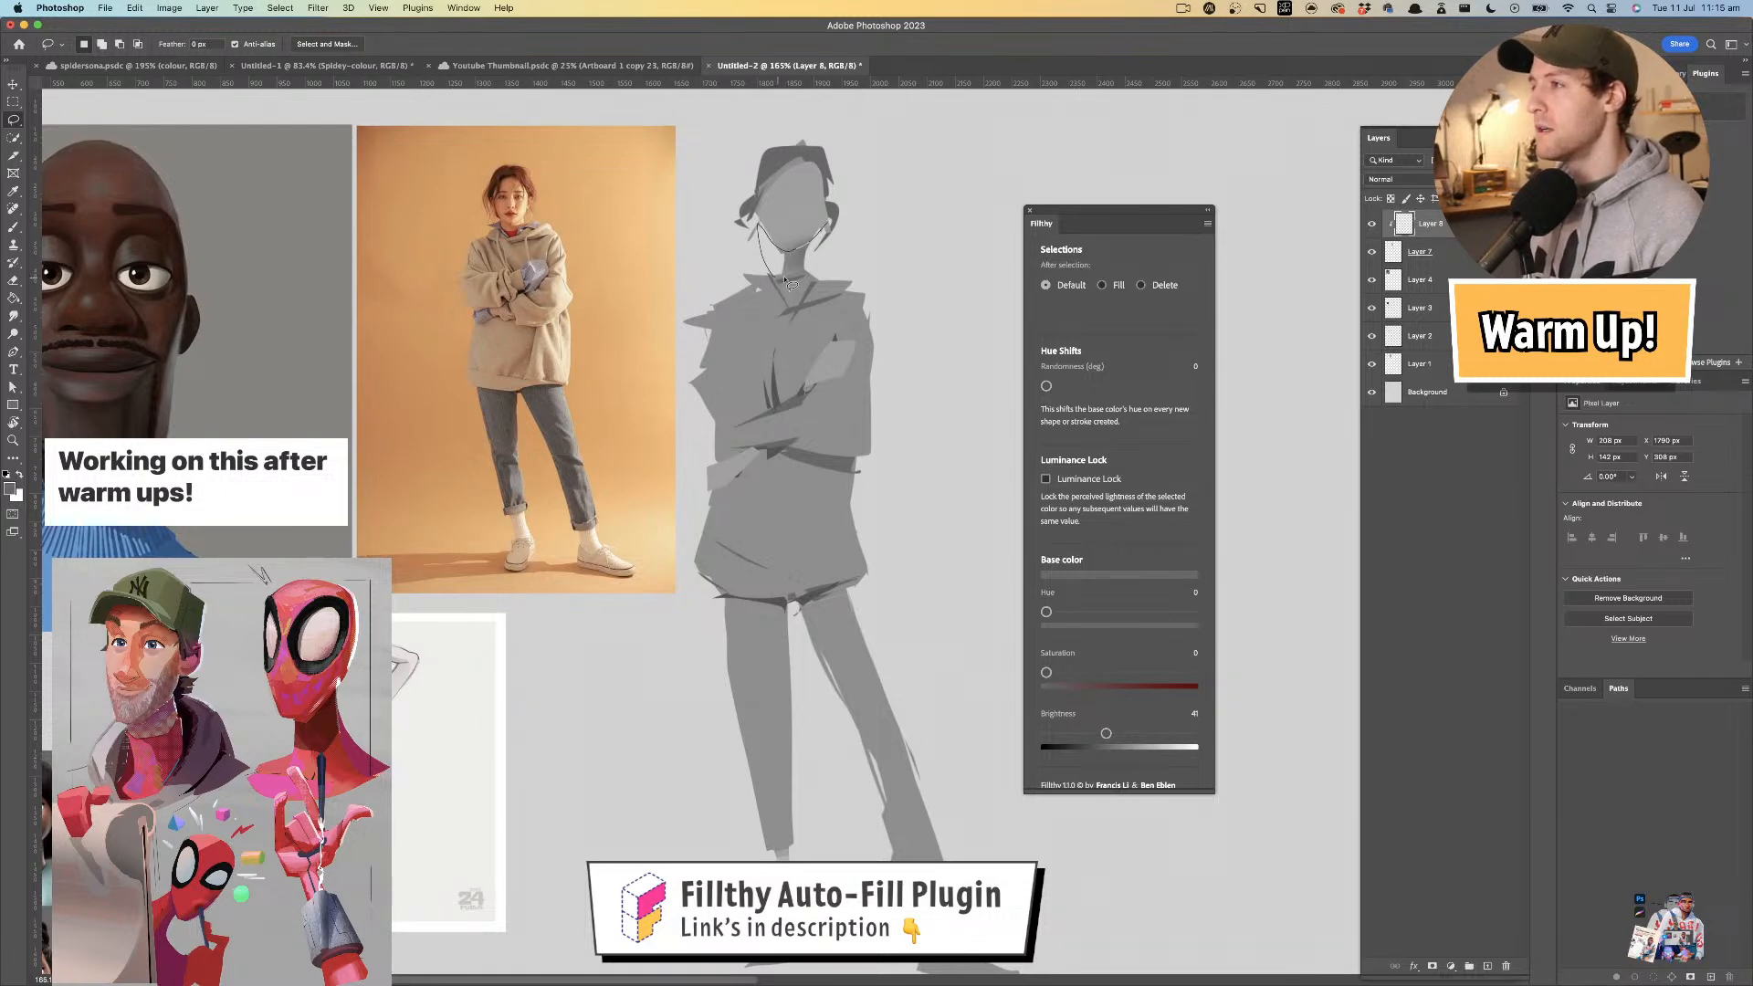
{"action": "mouse_move", "coordinate": [836, 253]}
{"action": "left_mouse_down"}
{"action": "mouse_move", "coordinate": [829, 240]}
{"action": "mouse_move", "coordinate": [813, 263]}
{"action": "mouse_move", "coordinate": [941, 272]}
{"action": "left_mouse_up"}
{"action": "key", "text": "b"}
{"action": "key", "text": "super+d"}
{"action": "key", "text": "z"}
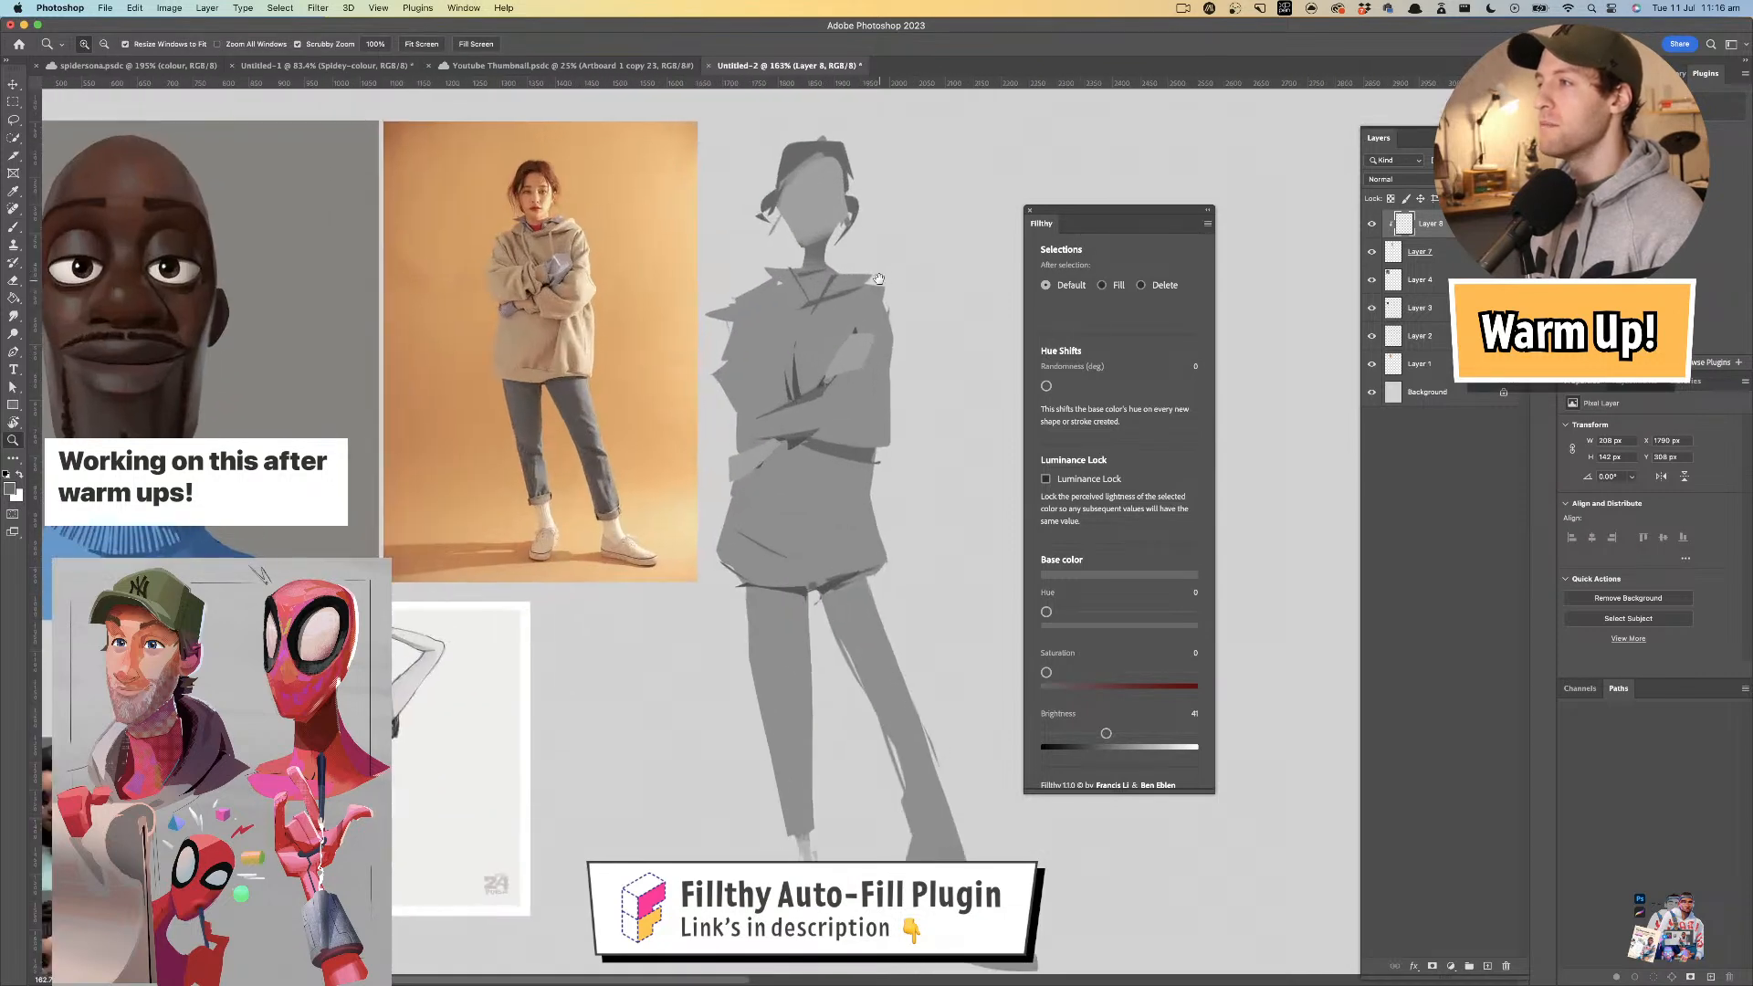
- Paint soft brush shading over the hoodie and the lower legs of the grey figure
{"action": "left_click_drag", "start_coordinate": [825, 360], "coordinate": [800, 381]}
{"action": "key", "text": "b"}
{"action": "left_click_drag", "start_coordinate": [809, 495], "coordinate": [807, 496]}
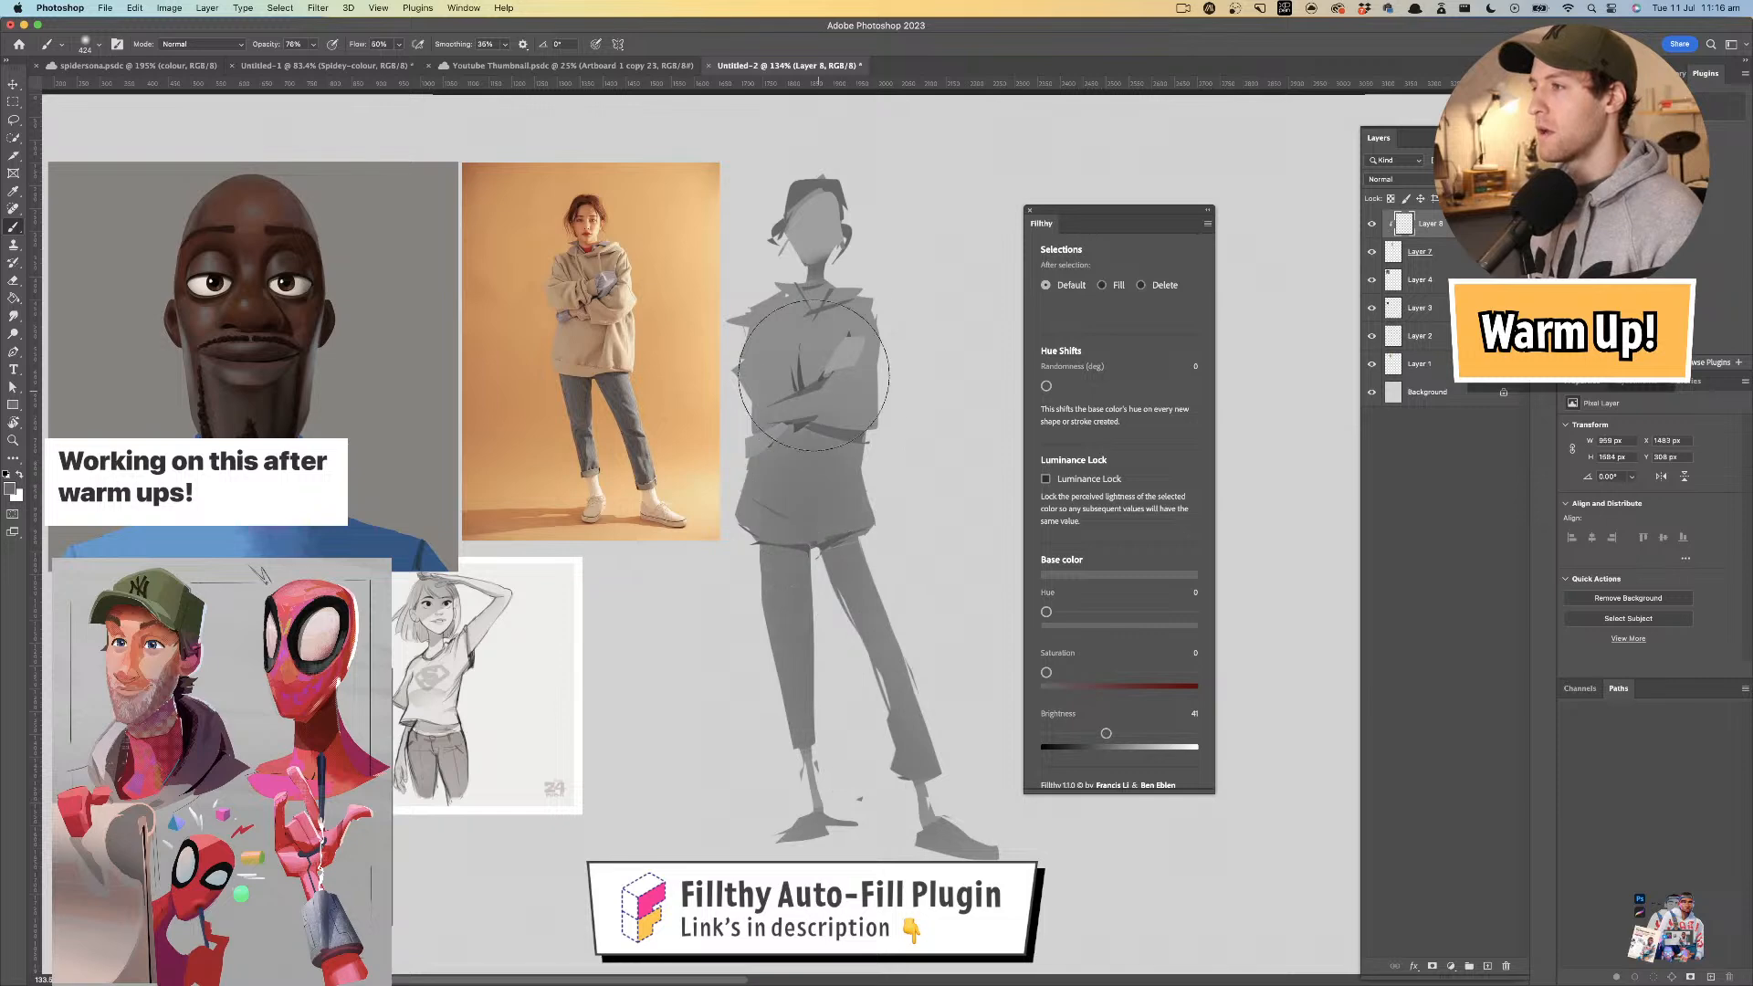
{"action": "left_click_drag", "start_coordinate": [805, 816], "coordinate": [811, 767]}
- Outline glasses-like eye shapes on the face with the Lasso, shade them with the soft brush and deselect them
{"action": "key", "text": "z"}
{"action": "mouse_move", "coordinate": [874, 402]}
{"action": "left_mouse_down"}
{"action": "mouse_move", "coordinate": [845, 391]}
{"action": "mouse_move", "coordinate": [901, 380]}
{"action": "mouse_move", "coordinate": [877, 382]}
{"action": "left_mouse_up"}
{"action": "key", "text": "l"}
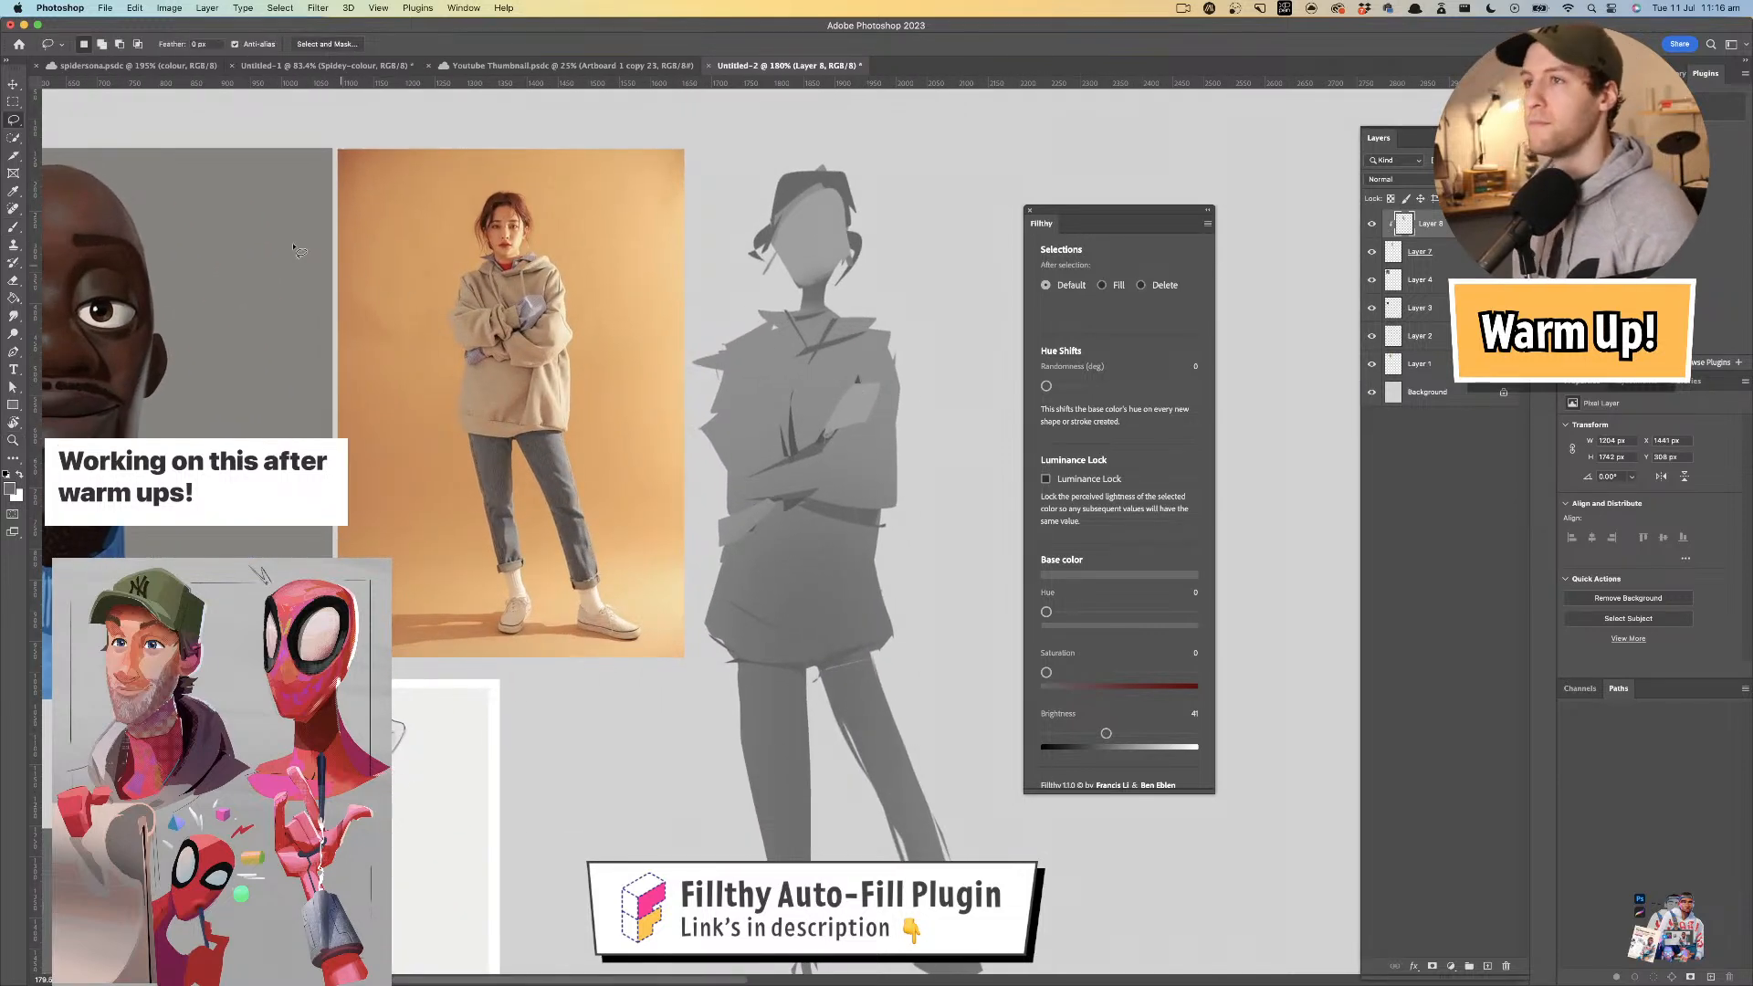
{"action": "mouse_move", "coordinate": [867, 284]}
{"action": "left_mouse_down"}
{"action": "mouse_move", "coordinate": [809, 245]}
{"action": "mouse_move", "coordinate": [844, 239]}
{"action": "mouse_move", "coordinate": [763, 260]}
{"action": "left_mouse_up"}
{"action": "key", "text": "b"}
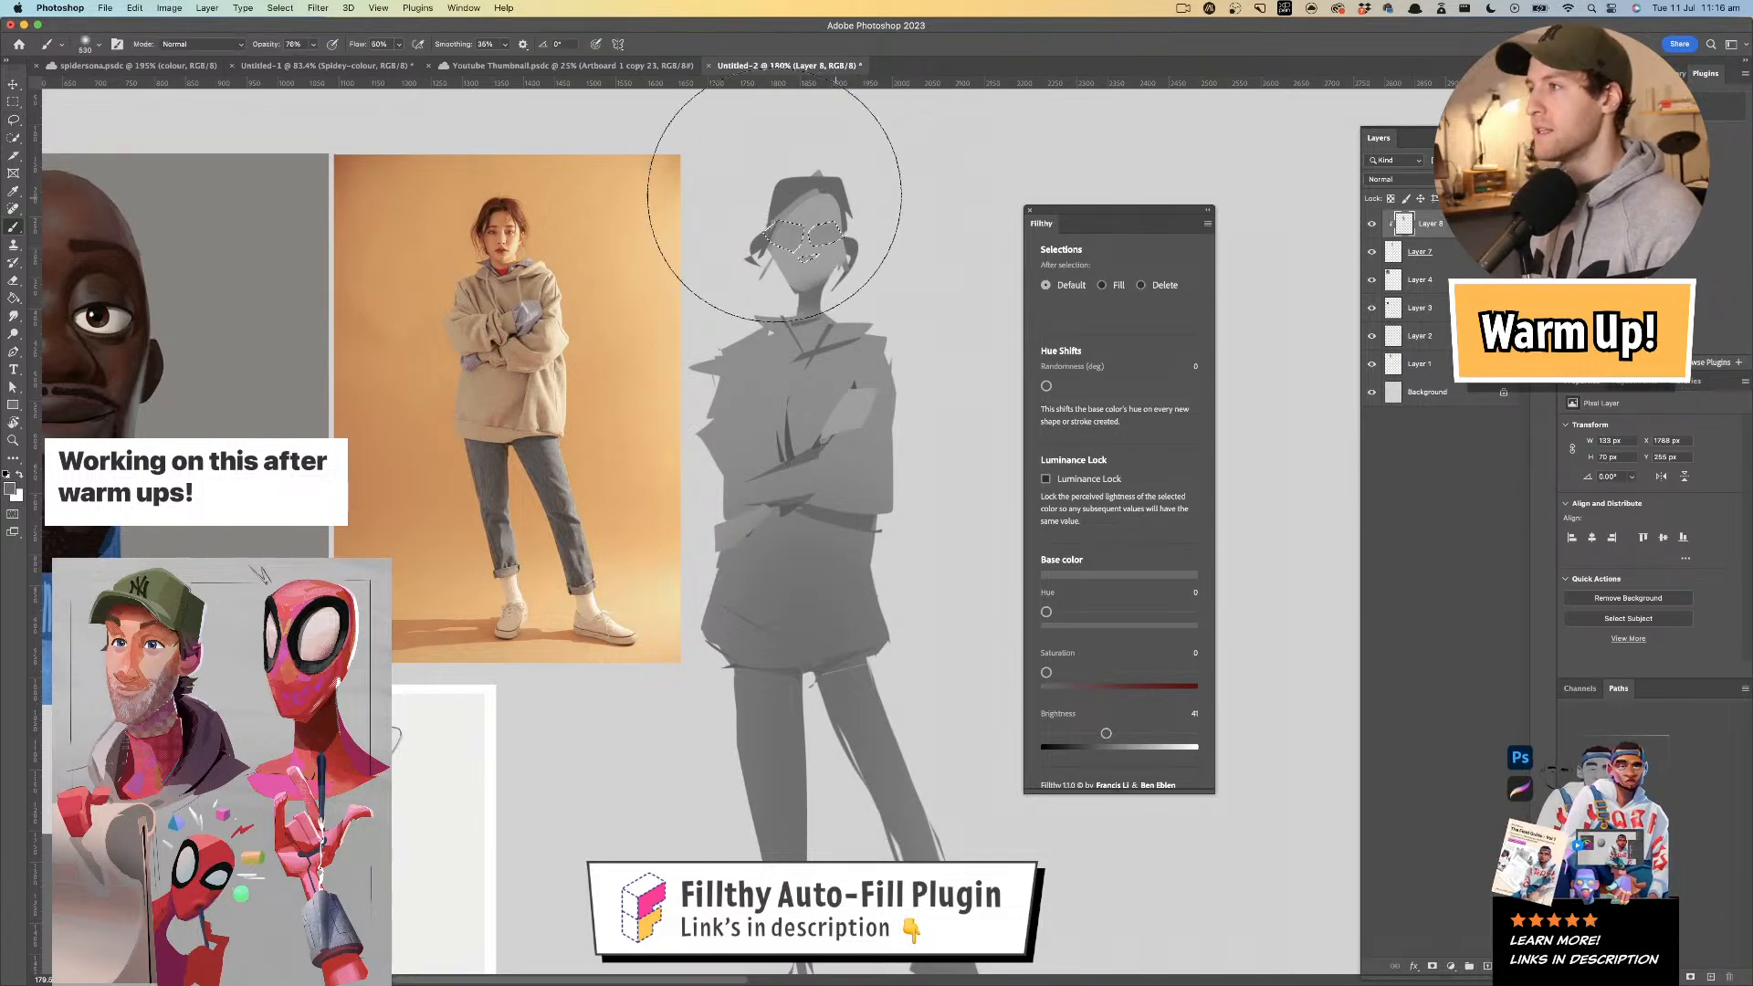
{"action": "mouse_move", "coordinate": [820, 200]}
{"action": "left_mouse_down"}
{"action": "mouse_move", "coordinate": [835, 200]}
{"action": "mouse_move", "coordinate": [740, 223]}
{"action": "left_mouse_up"}
{"action": "key", "text": "super+d"}
{"action": "mouse_move", "coordinate": [789, 329]}
{"action": "left_mouse_down"}
{"action": "mouse_move", "coordinate": [705, 332]}
{"action": "mouse_move", "coordinate": [872, 298]}
{"action": "mouse_move", "coordinate": [811, 311]}
{"action": "mouse_move", "coordinate": [810, 289]}
{"action": "left_mouse_up"}
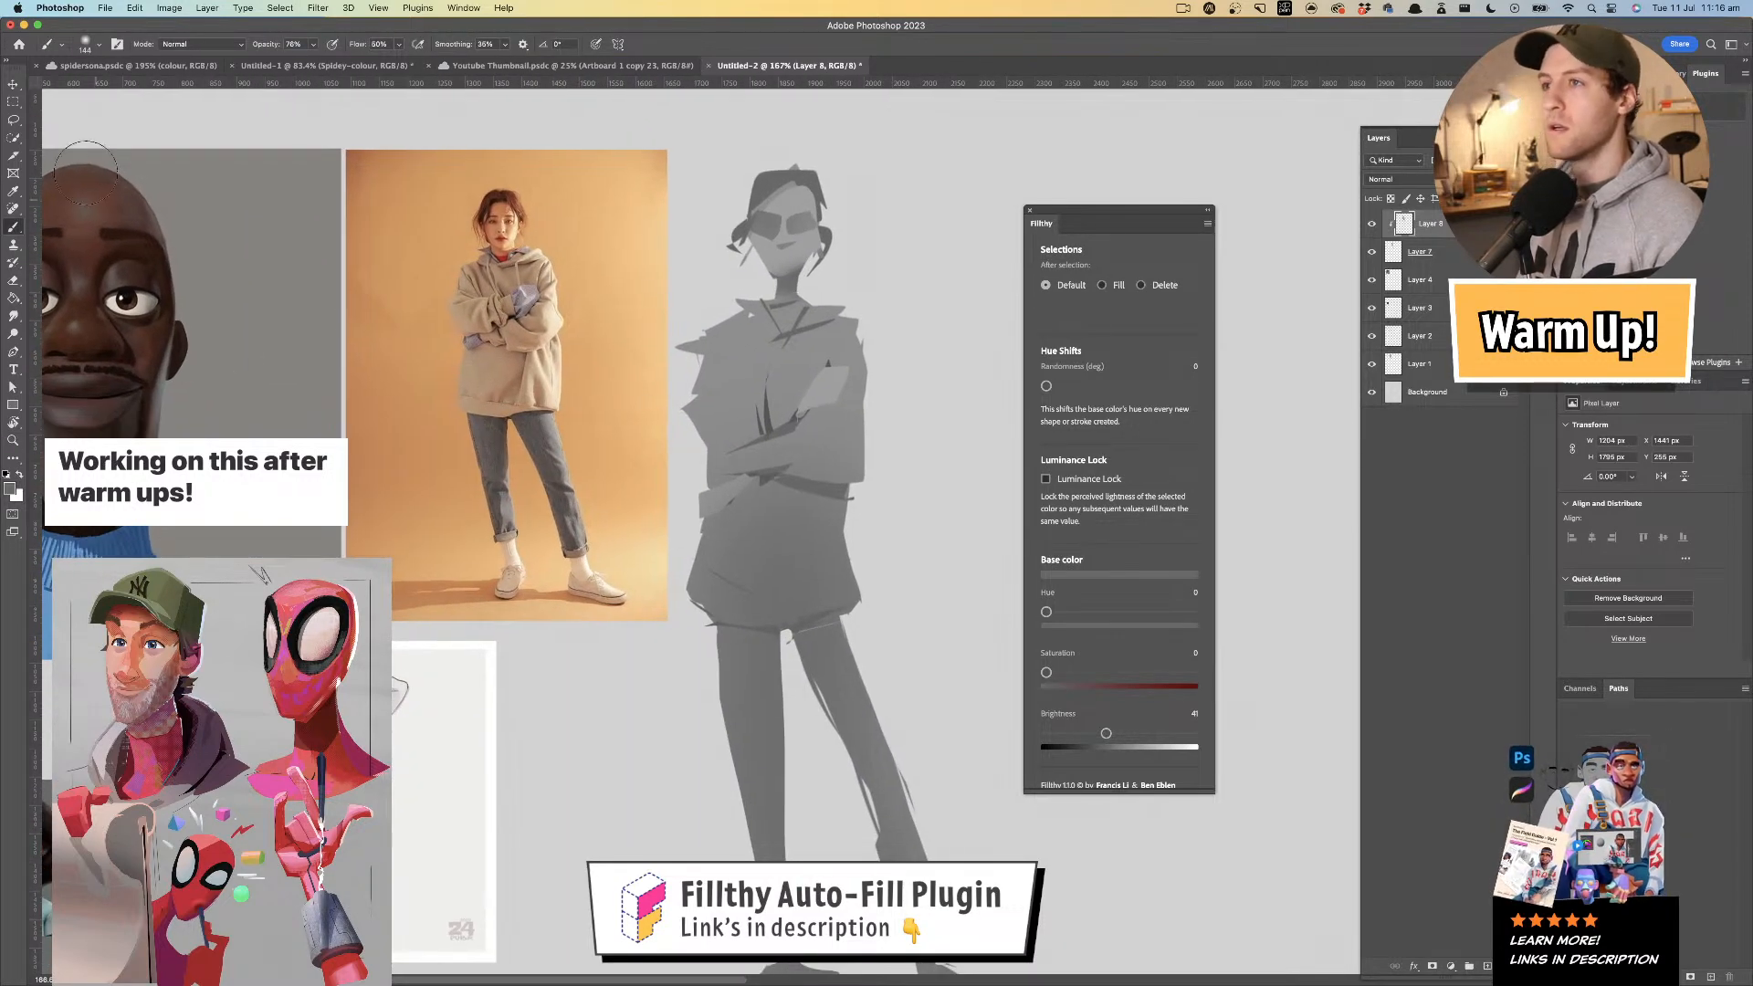
- Lasso the hoodie area below the crossed arms, paint a soft shadow under the forearm and deselect it
{"action": "key", "text": "l"}
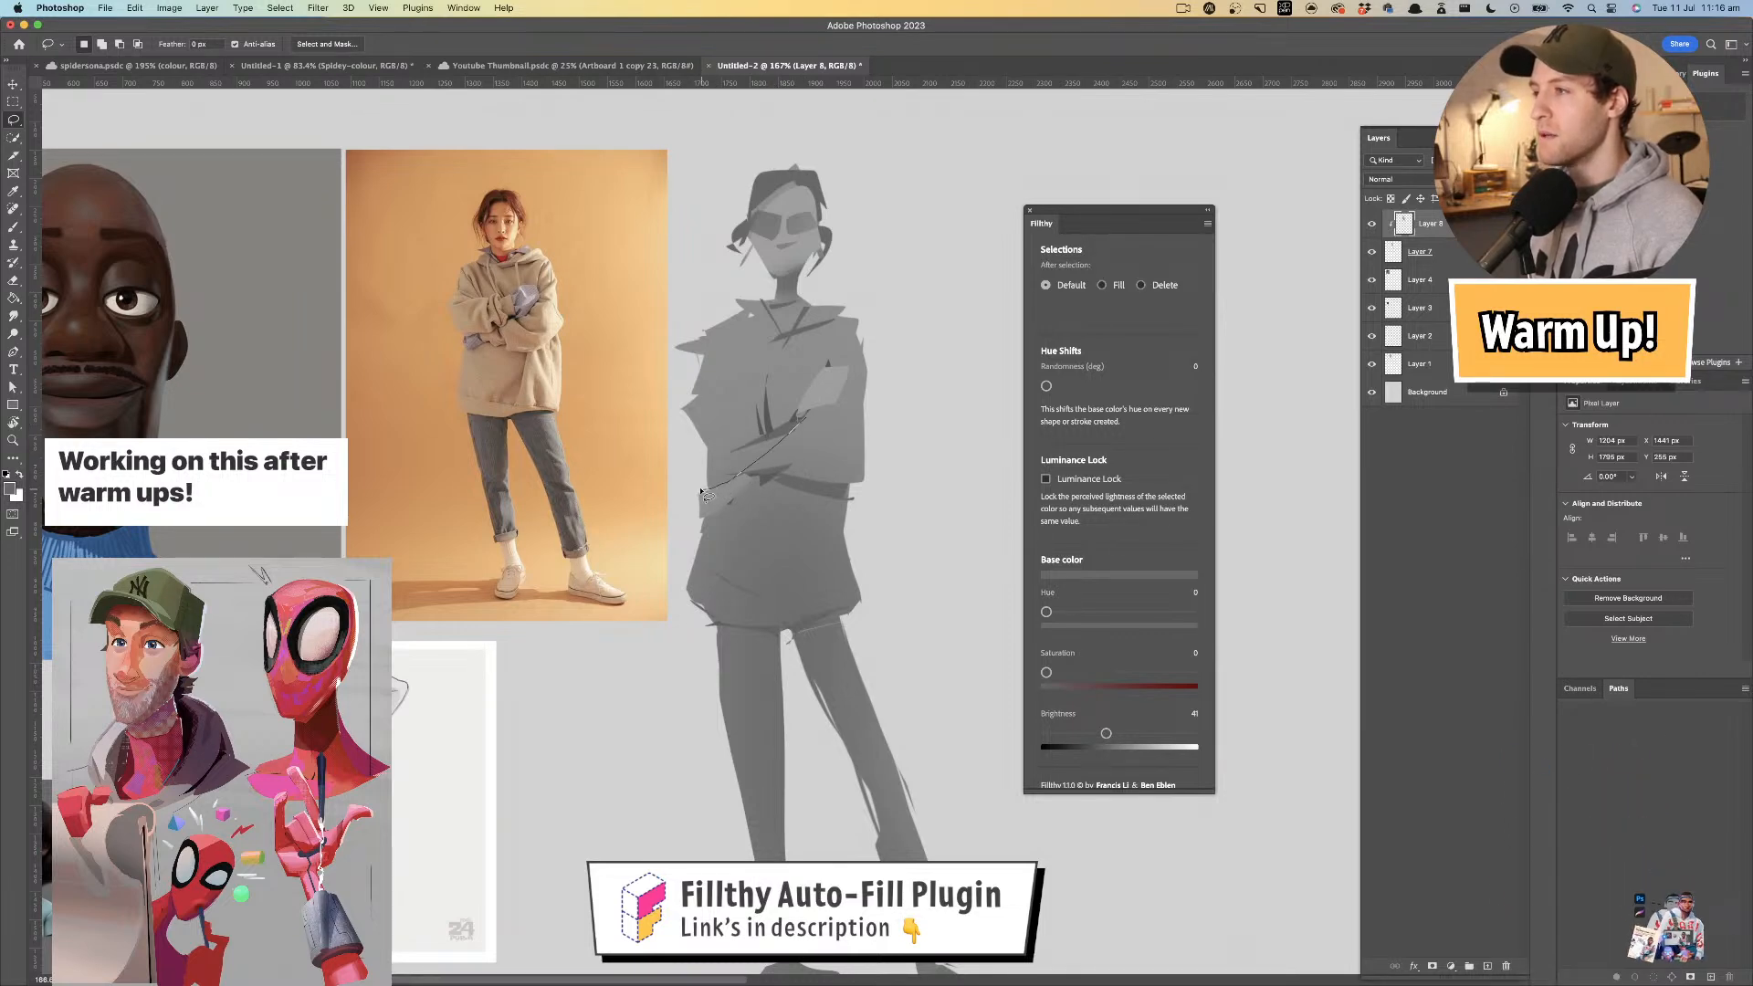
{"action": "key", "text": "b"}
{"action": "left_click_drag", "start_coordinate": [806, 404], "coordinate": [691, 480]}
{"action": "mouse_move", "coordinate": [791, 445]}
{"action": "left_mouse_down"}
{"action": "mouse_move", "coordinate": [688, 475]}
{"action": "mouse_move", "coordinate": [636, 461]}
{"action": "left_mouse_up"}
{"action": "key", "text": "super+d"}
- Outline the front sleeve from elbow to forearm with the Lasso, keep it selected and set the base color brightness to 33
{"action": "key", "text": "z"}
{"action": "left_click_drag", "start_coordinate": [853, 416], "coordinate": [906, 413]}
{"action": "left_click", "coordinate": [13, 121]}
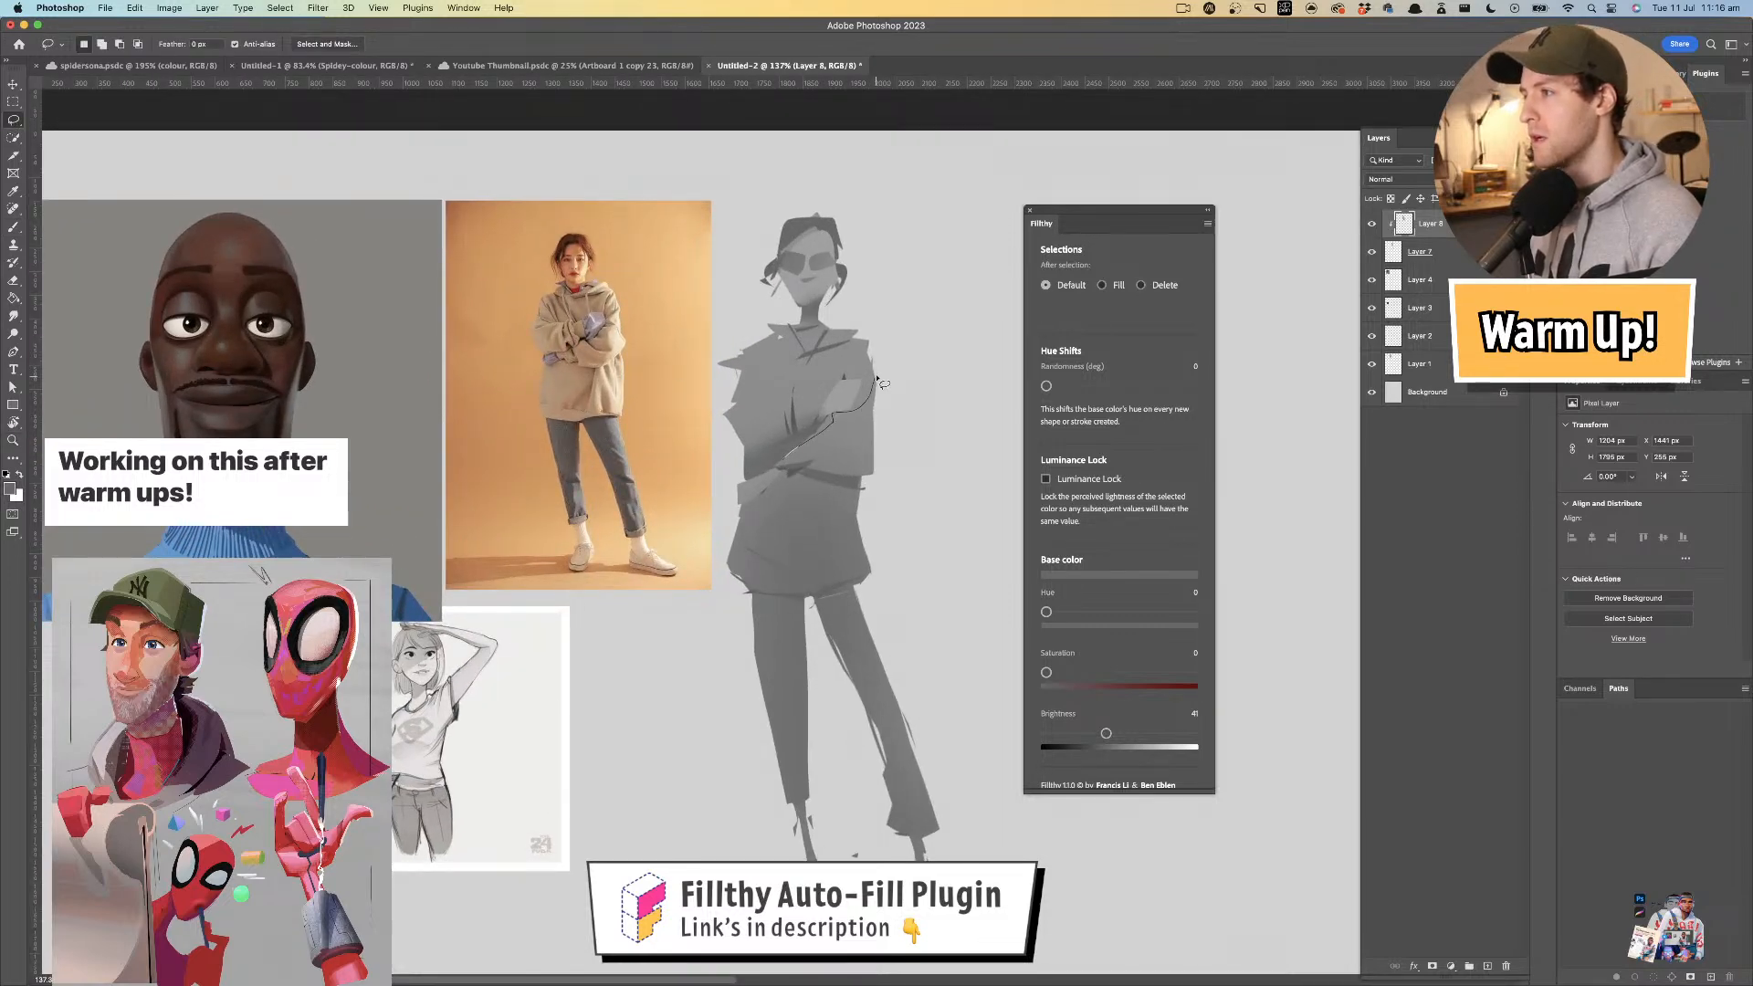
{"action": "left_click_drag", "start_coordinate": [830, 484], "coordinate": [866, 475]}
{"action": "key", "text": "b"}
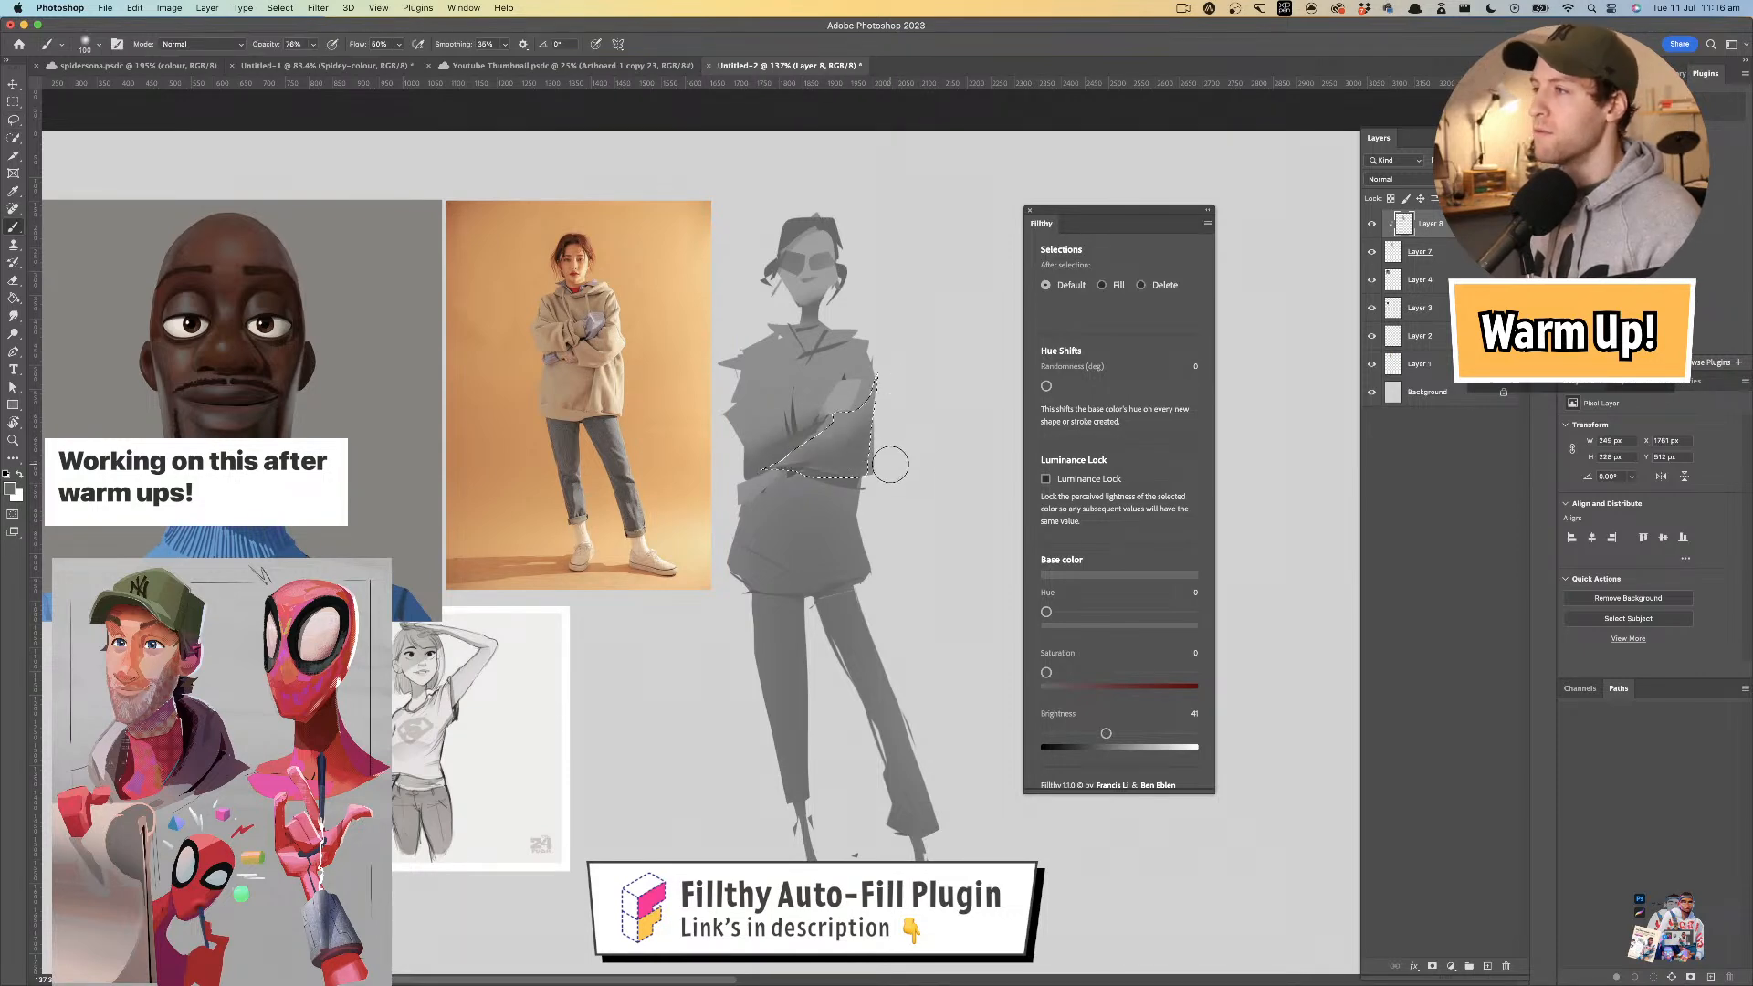
{"action": "key", "text": "super+d"}
{"action": "mouse_move", "coordinate": [895, 459]}
{"action": "left_mouse_down"}
{"action": "mouse_move", "coordinate": [892, 533]}
{"action": "mouse_move", "coordinate": [923, 451]}
{"action": "left_mouse_up"}
{"action": "left_click_drag", "start_coordinate": [1106, 735], "coordinate": [1095, 733]}
{"action": "key", "text": "super+z"}
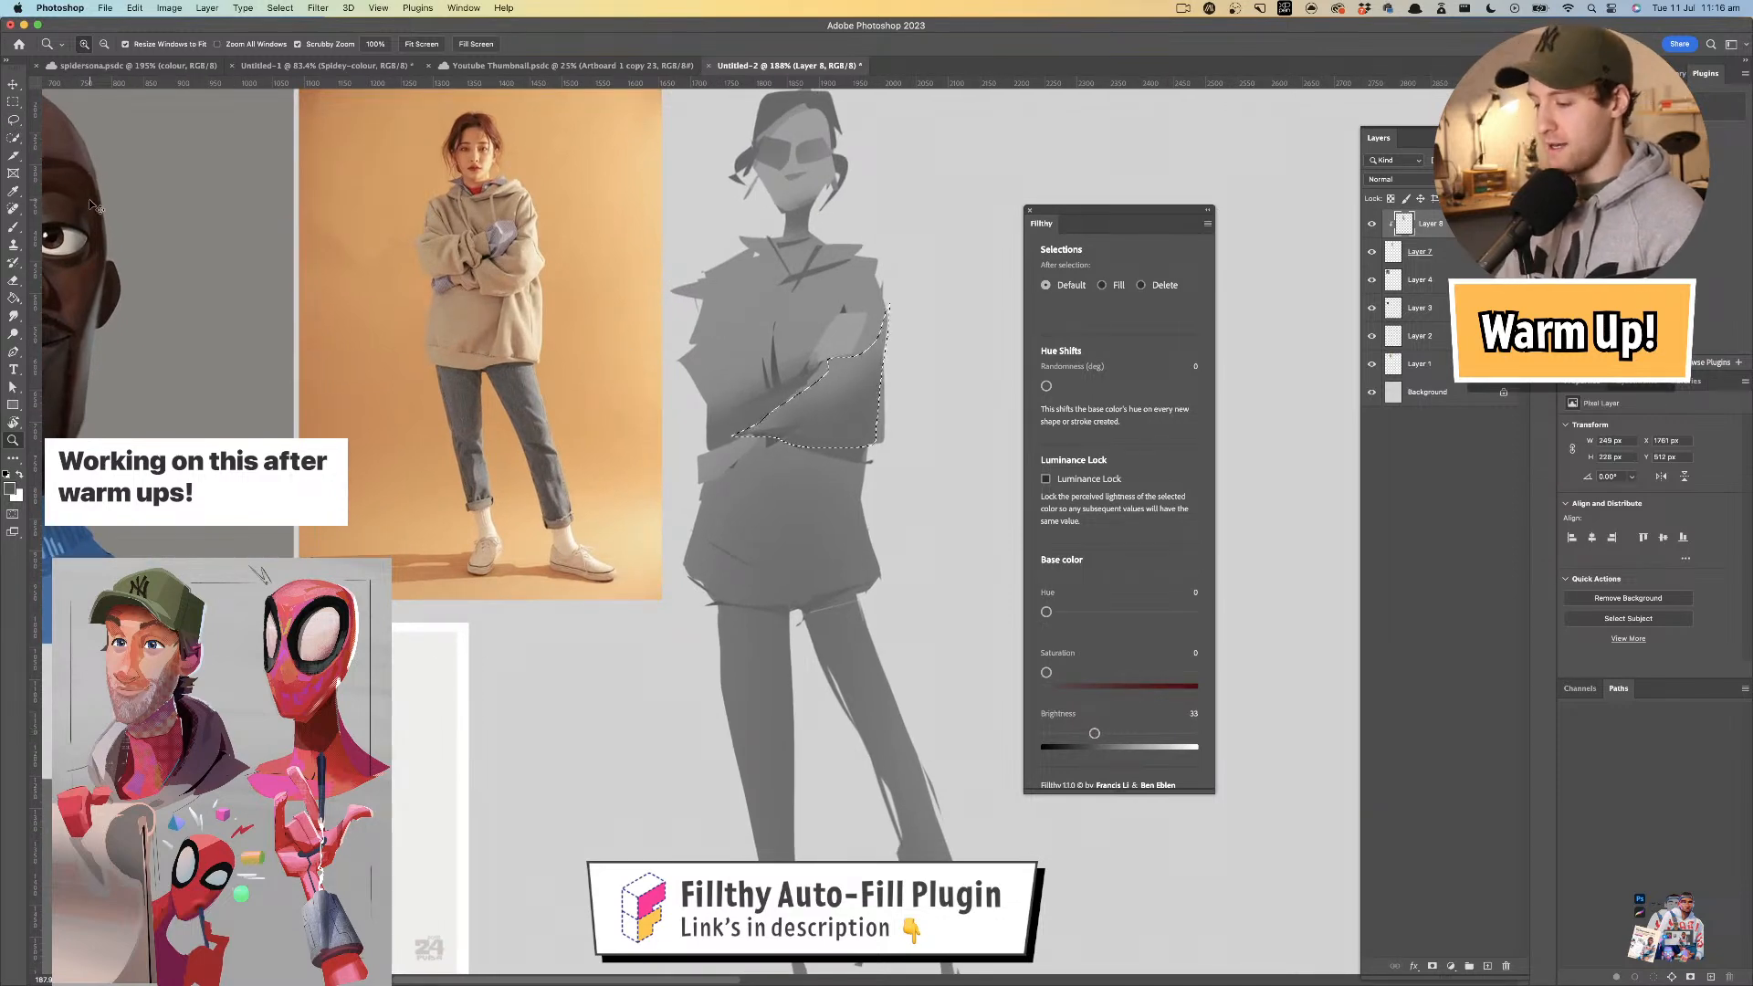
- Paint a soft shadow along the selected sleeve's lower edge, darkening the base color to brightness 28
{"action": "key", "text": "b"}
{"action": "mouse_move", "coordinate": [791, 449]}
{"action": "left_mouse_down"}
{"action": "mouse_move", "coordinate": [878, 436]}
{"action": "mouse_move", "coordinate": [767, 438]}
{"action": "mouse_move", "coordinate": [850, 443]}
{"action": "mouse_move", "coordinate": [826, 449]}
{"action": "mouse_move", "coordinate": [896, 475]}
{"action": "left_mouse_up"}
{"action": "key", "text": "super+z"}
{"action": "mouse_move", "coordinate": [793, 443]}
{"action": "left_mouse_down"}
{"action": "mouse_move", "coordinate": [773, 444]}
{"action": "mouse_move", "coordinate": [895, 462]}
{"action": "left_mouse_up"}
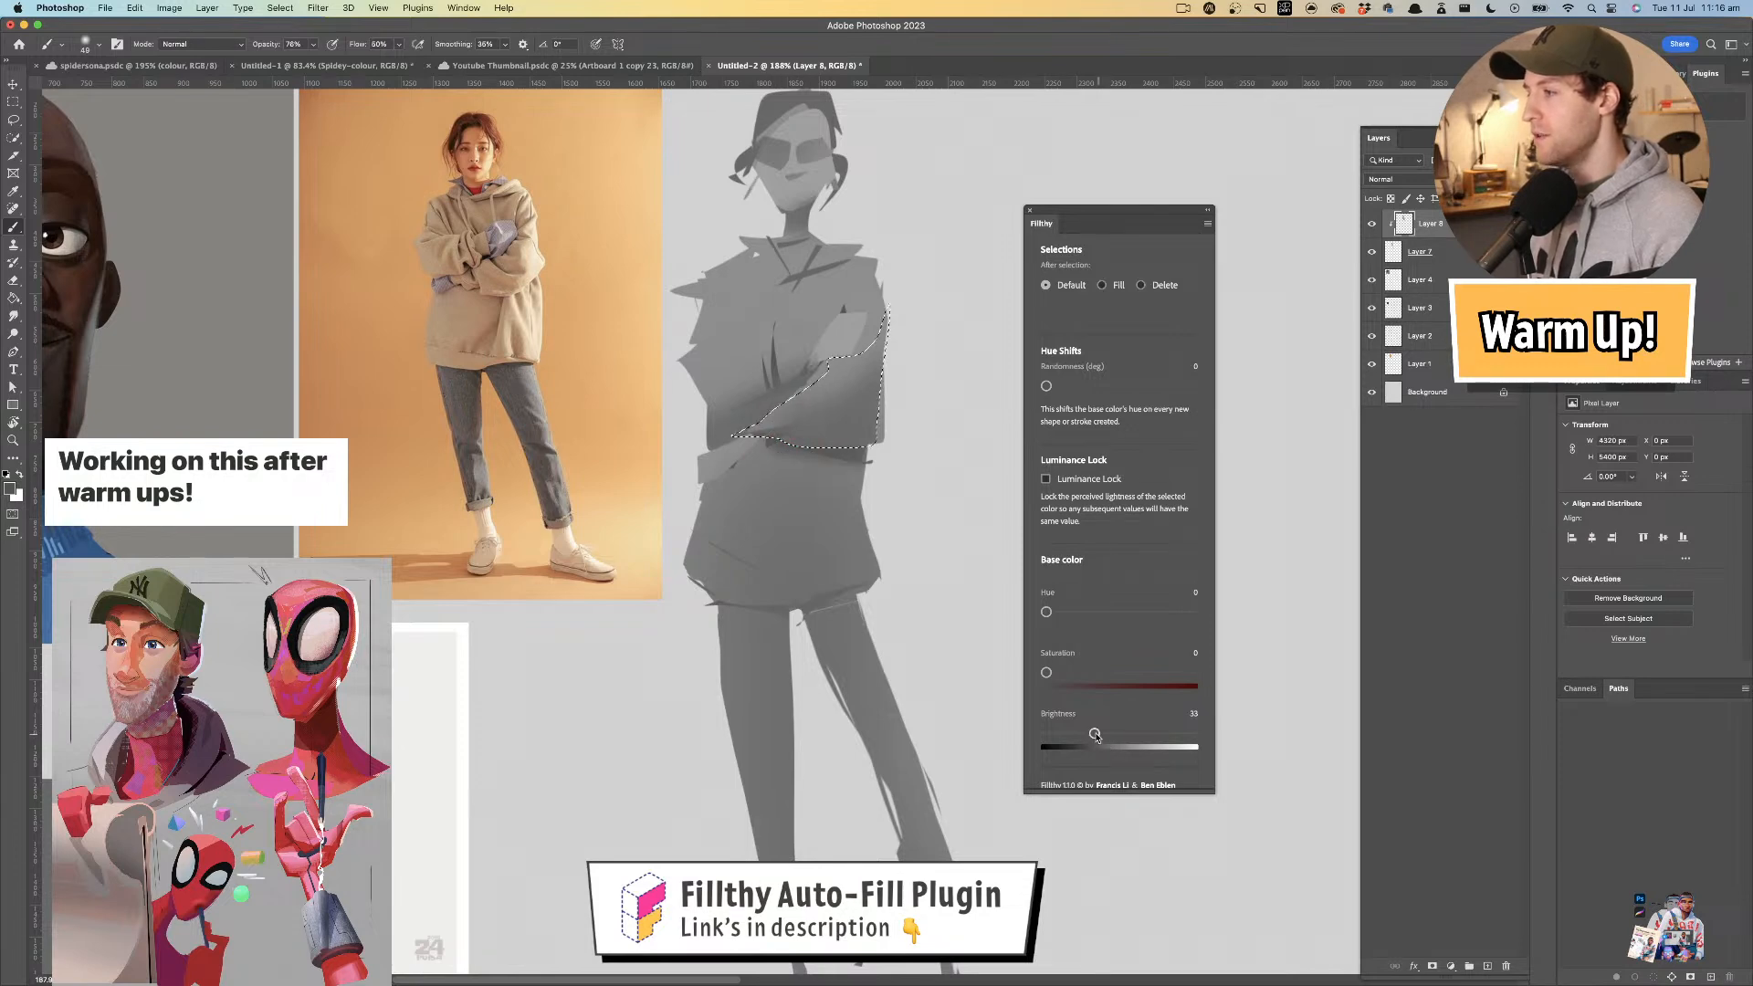
{"action": "left_click_drag", "start_coordinate": [1094, 733], "coordinate": [1088, 733]}
{"action": "mouse_move", "coordinate": [869, 456]}
{"action": "left_mouse_down"}
{"action": "mouse_move", "coordinate": [794, 457]}
{"action": "mouse_move", "coordinate": [916, 444]}
{"action": "left_mouse_up"}
{"action": "mouse_move", "coordinate": [822, 482]}
{"action": "left_mouse_down"}
{"action": "mouse_move", "coordinate": [772, 484]}
{"action": "mouse_move", "coordinate": [870, 491]}
{"action": "mouse_move", "coordinate": [868, 548]}
{"action": "mouse_move", "coordinate": [863, 532]}
{"action": "left_mouse_up"}
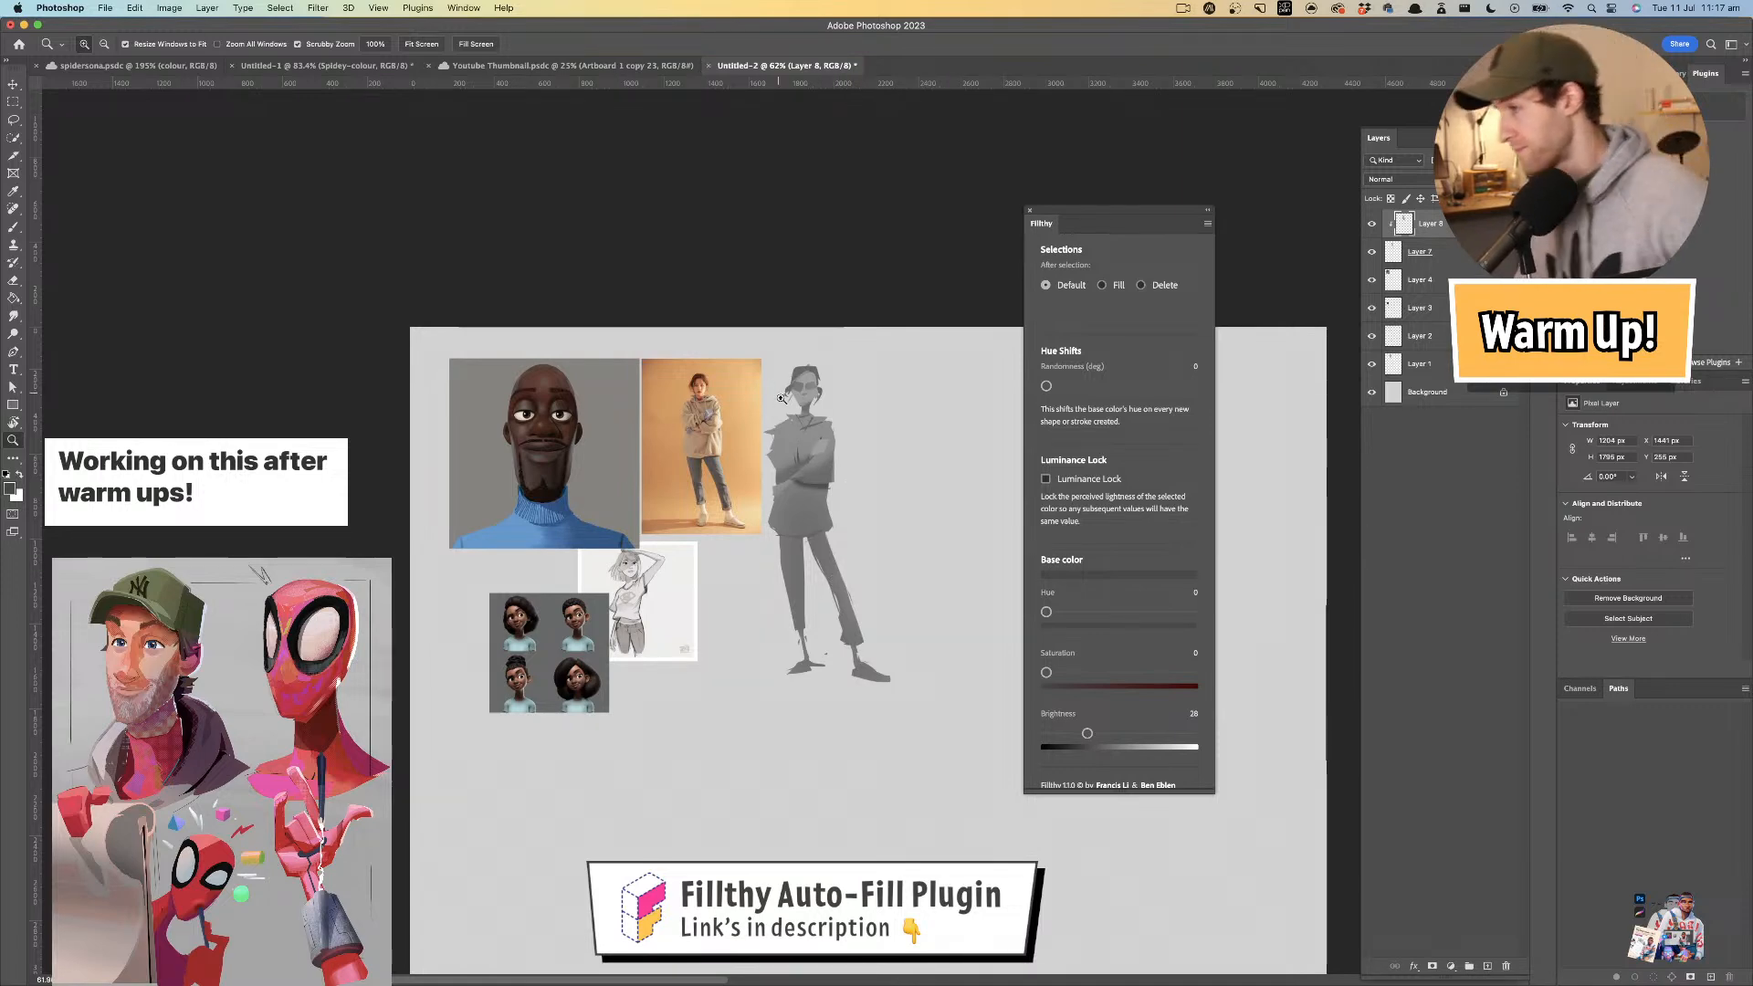
{"action": "left_click_drag", "start_coordinate": [837, 560], "coordinate": [869, 550]}
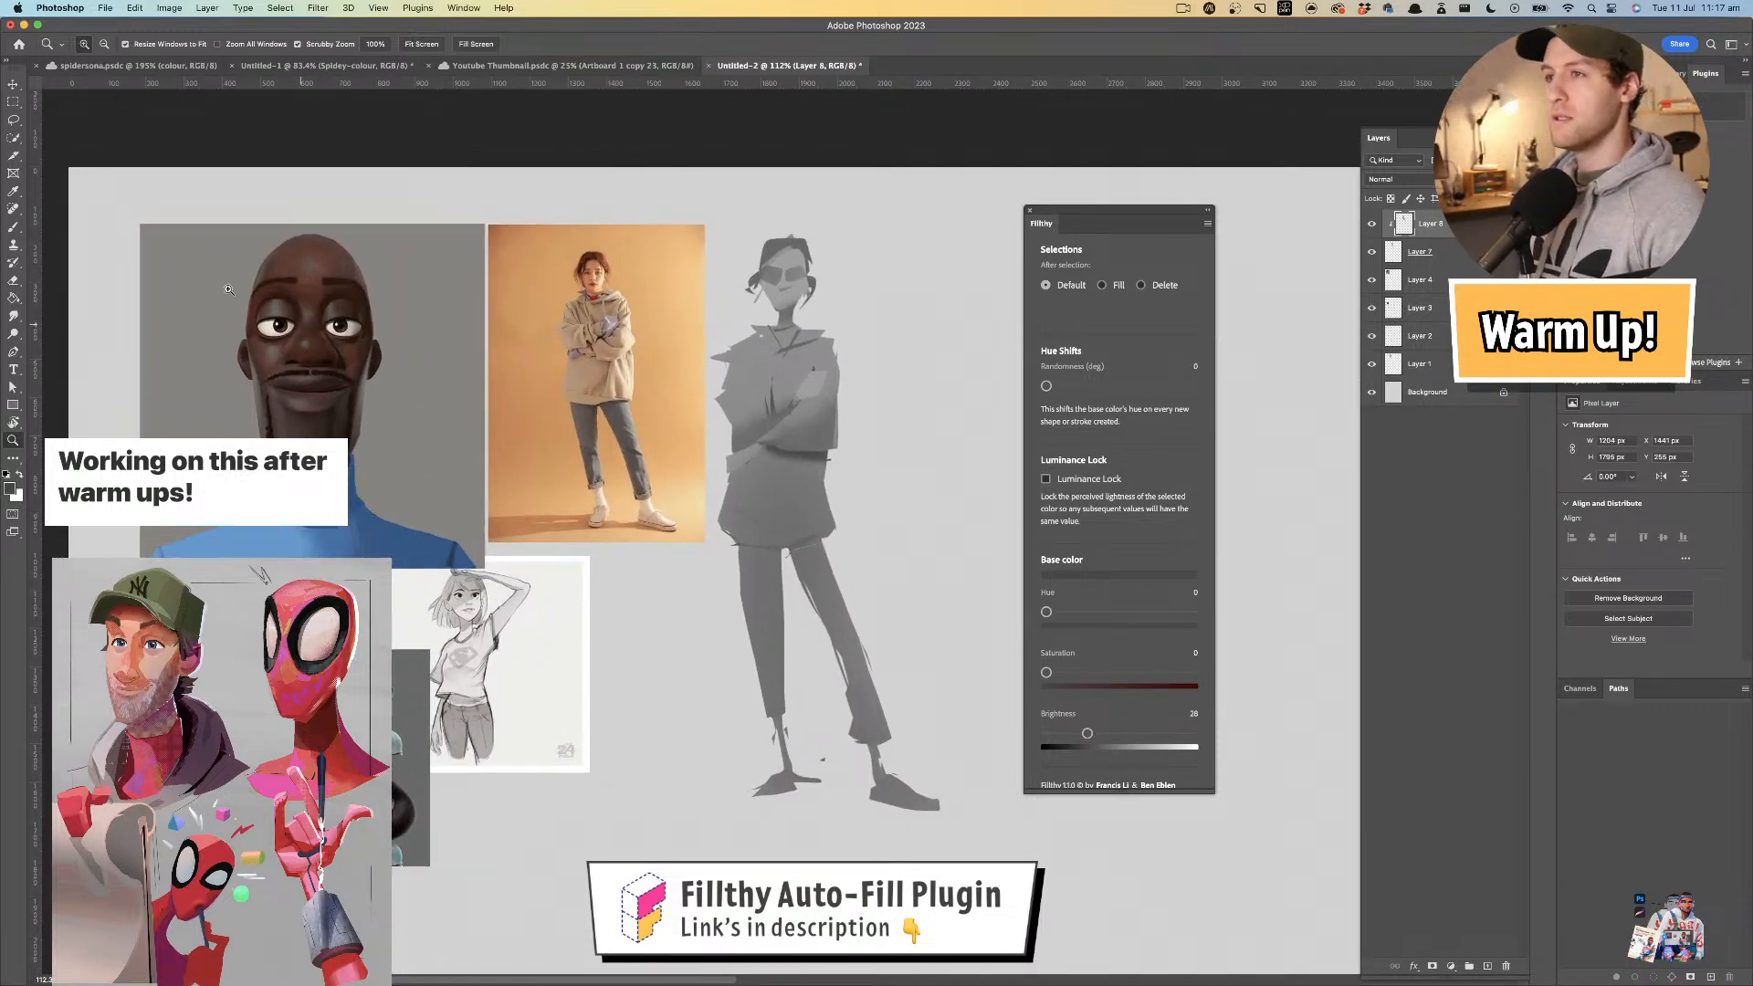
- Sample the light grey of the hand, lasso the ankle of the straight leg, lighten it with the soft brush and deselect it
{"action": "left_click", "coordinate": [15, 121]}
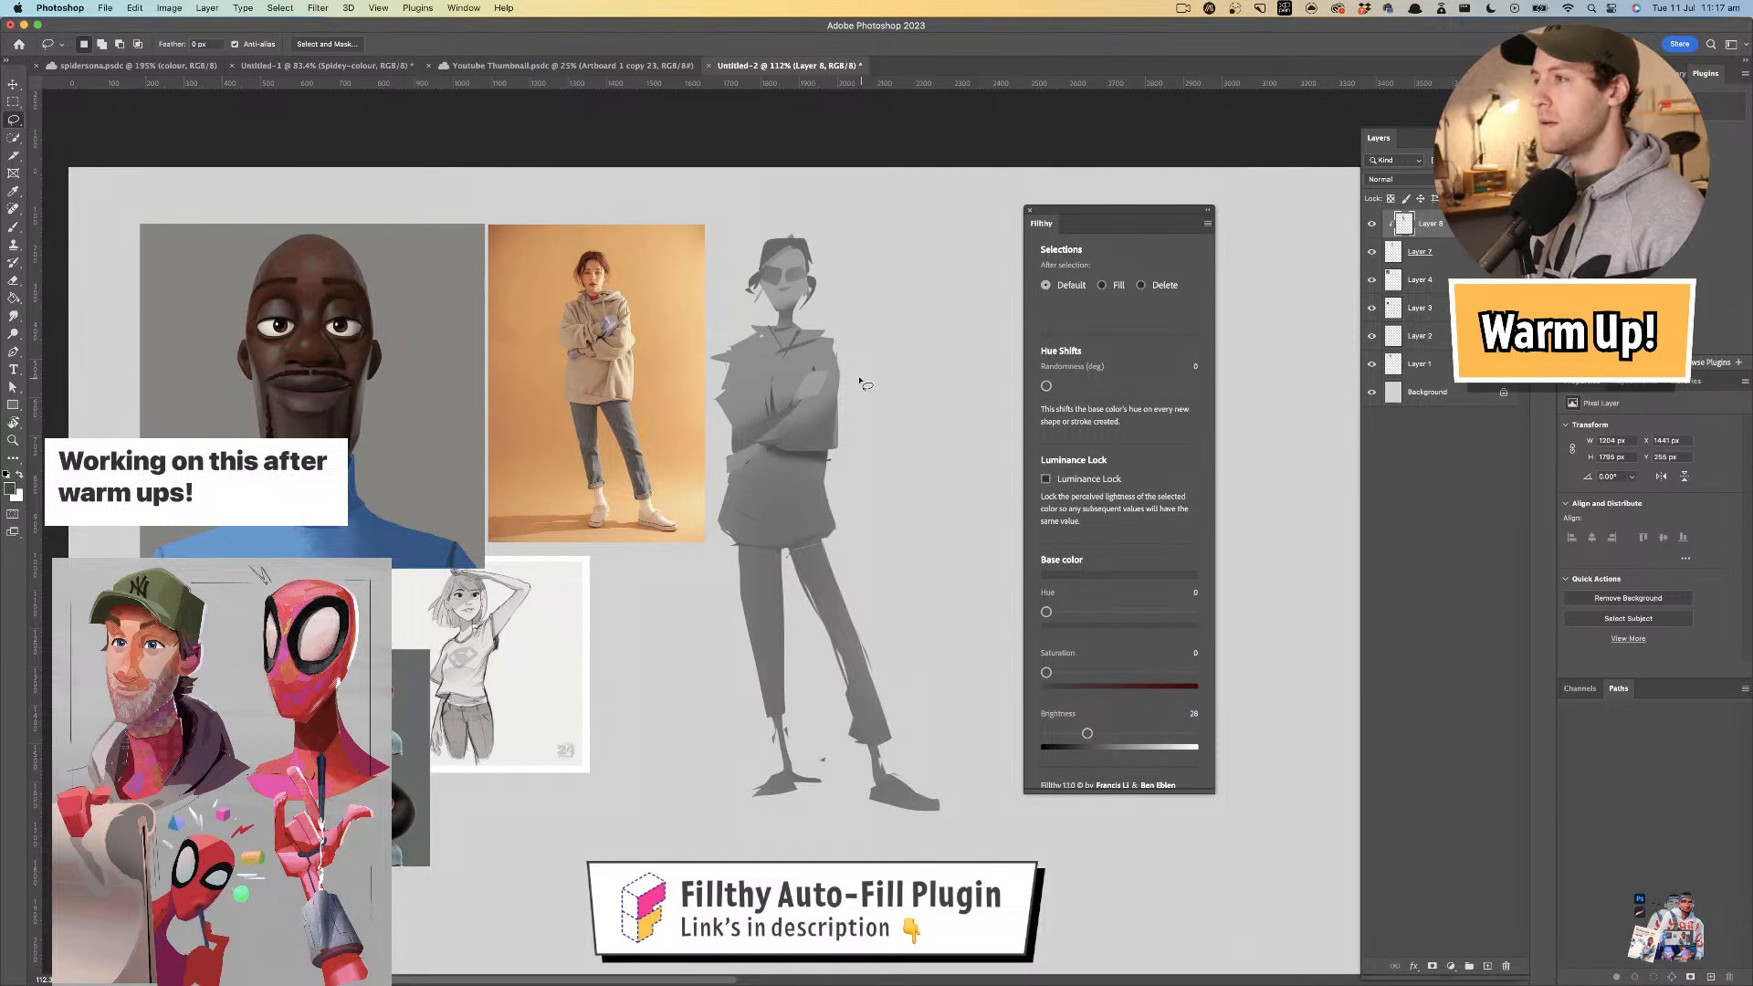
{"action": "key", "text": "i"}
{"action": "left_click", "coordinate": [814, 384]}
{"action": "key", "text": "l"}
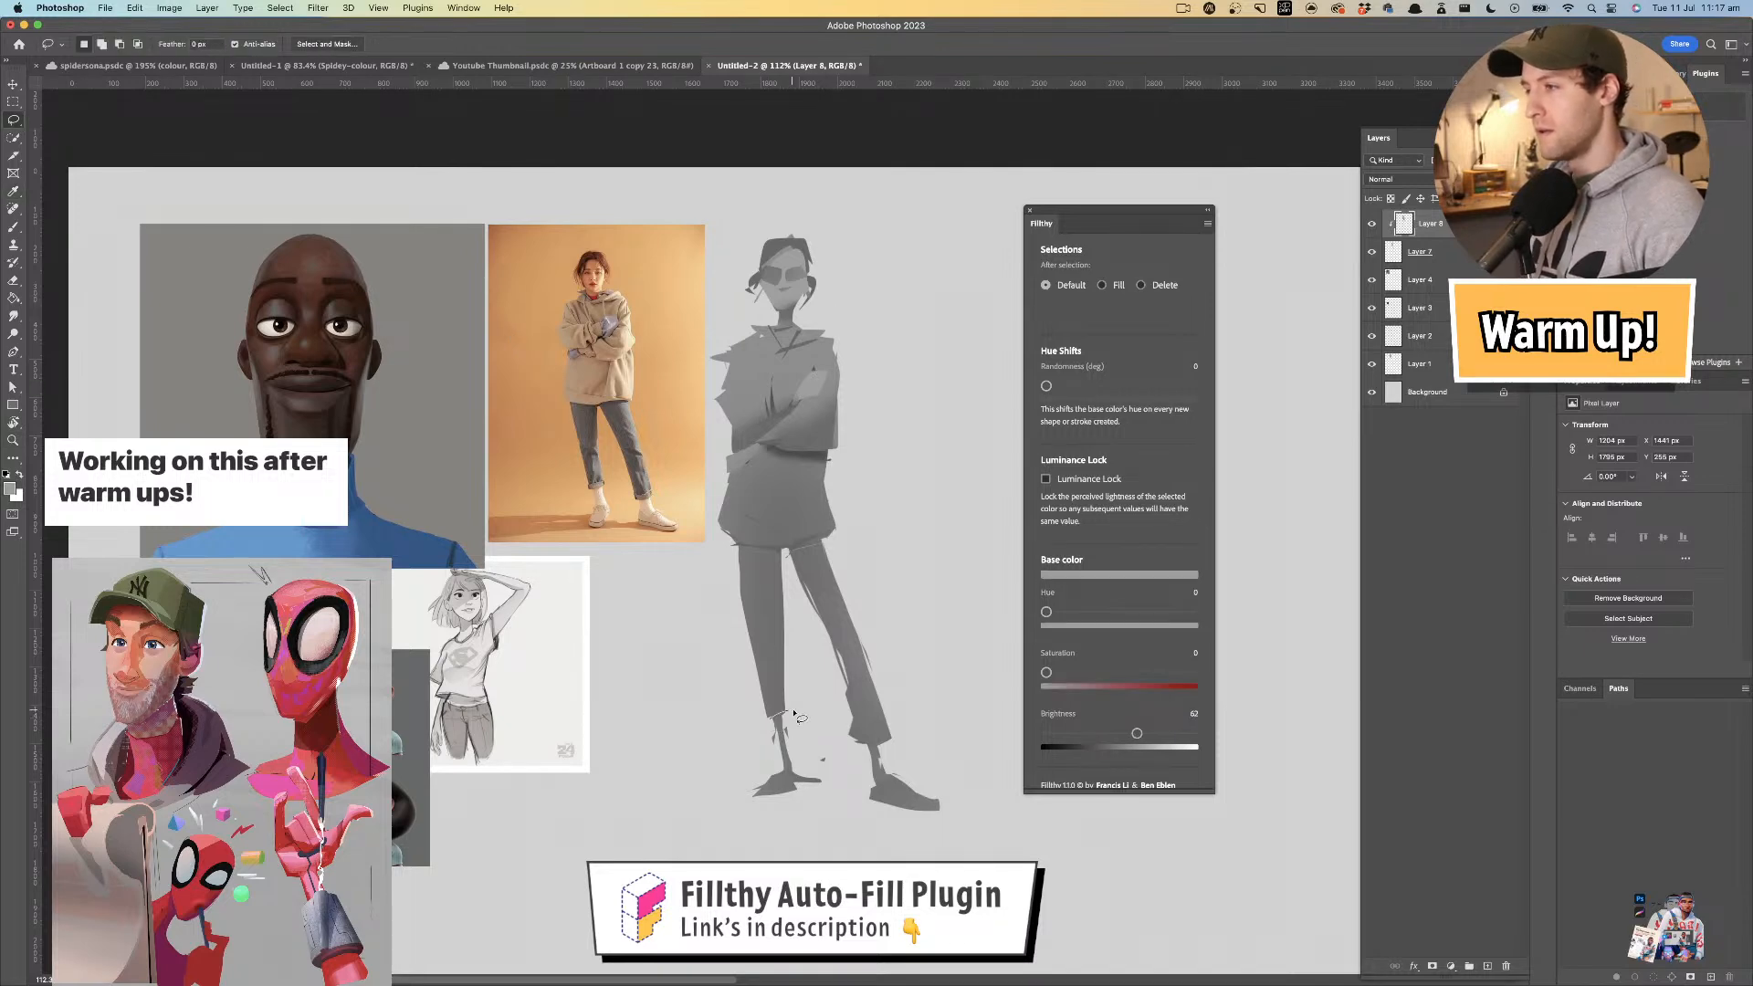
{"action": "key", "text": "b"}
{"action": "left_click_drag", "start_coordinate": [799, 777], "coordinate": [772, 746]}
{"action": "key", "text": "super+d"}
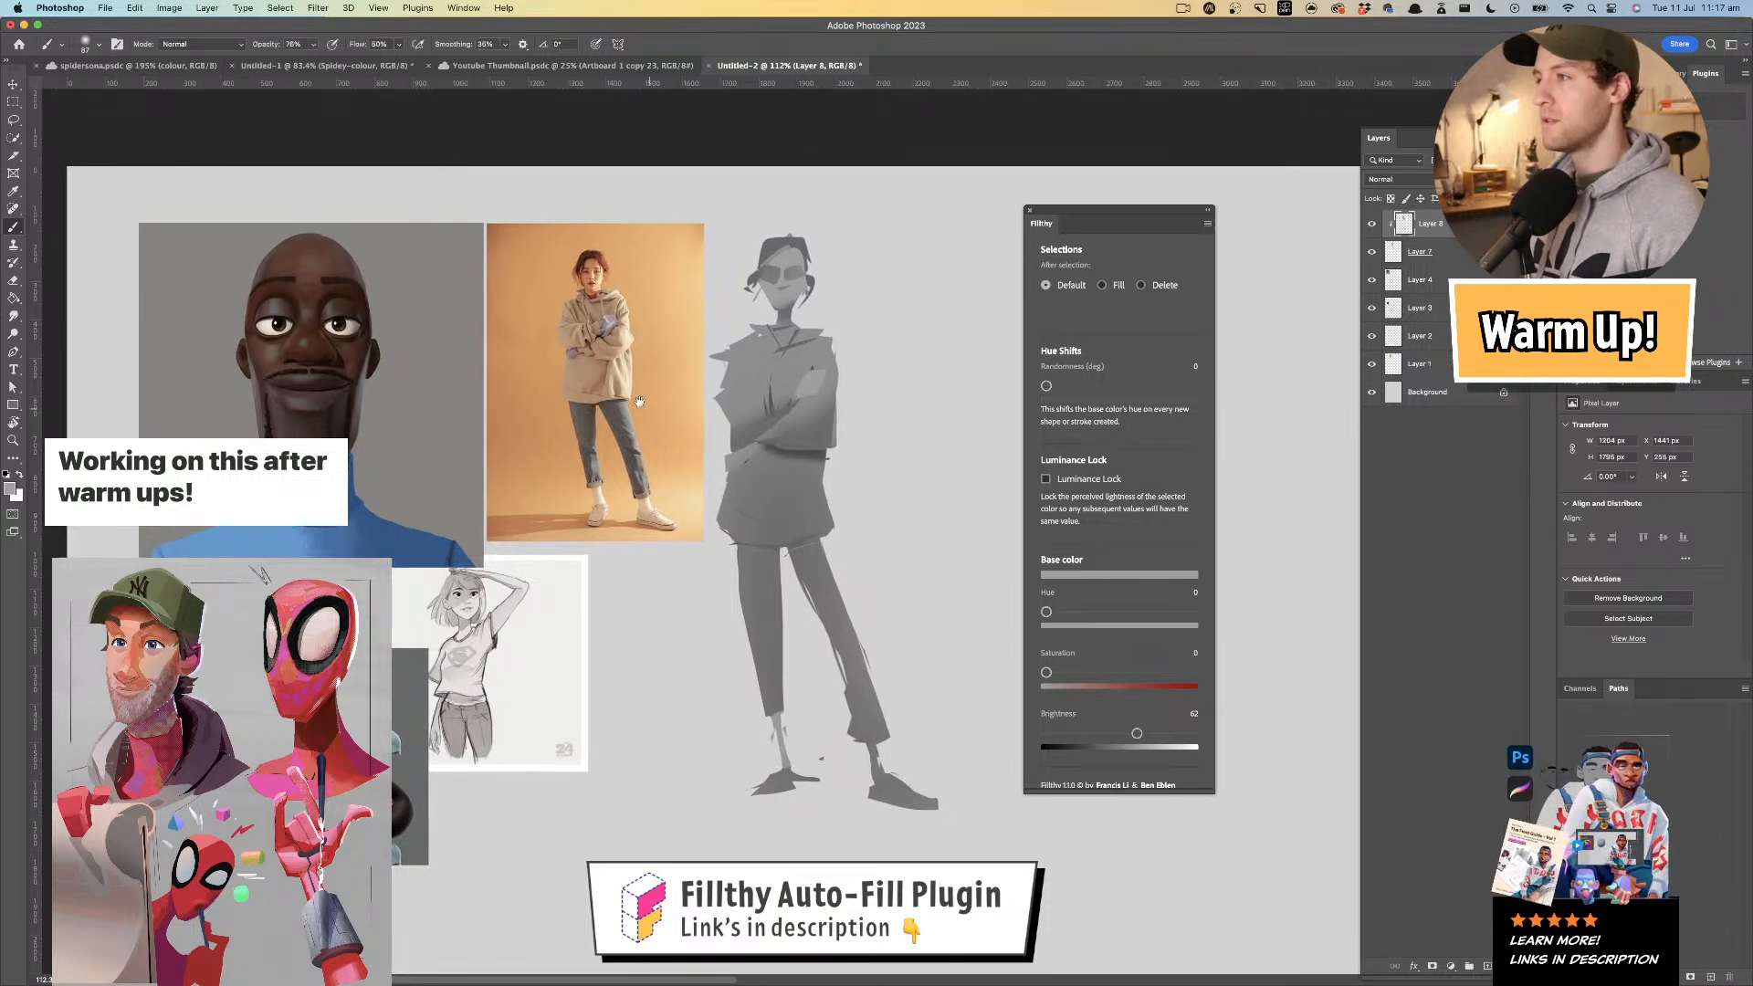
- Lasso the ankle of the outstretched leg, lighten it with the soft brush and deselect it
{"action": "left_click_drag", "start_coordinate": [266, 293], "coordinate": [214, 247]}
{"action": "left_click", "coordinate": [20, 122]}
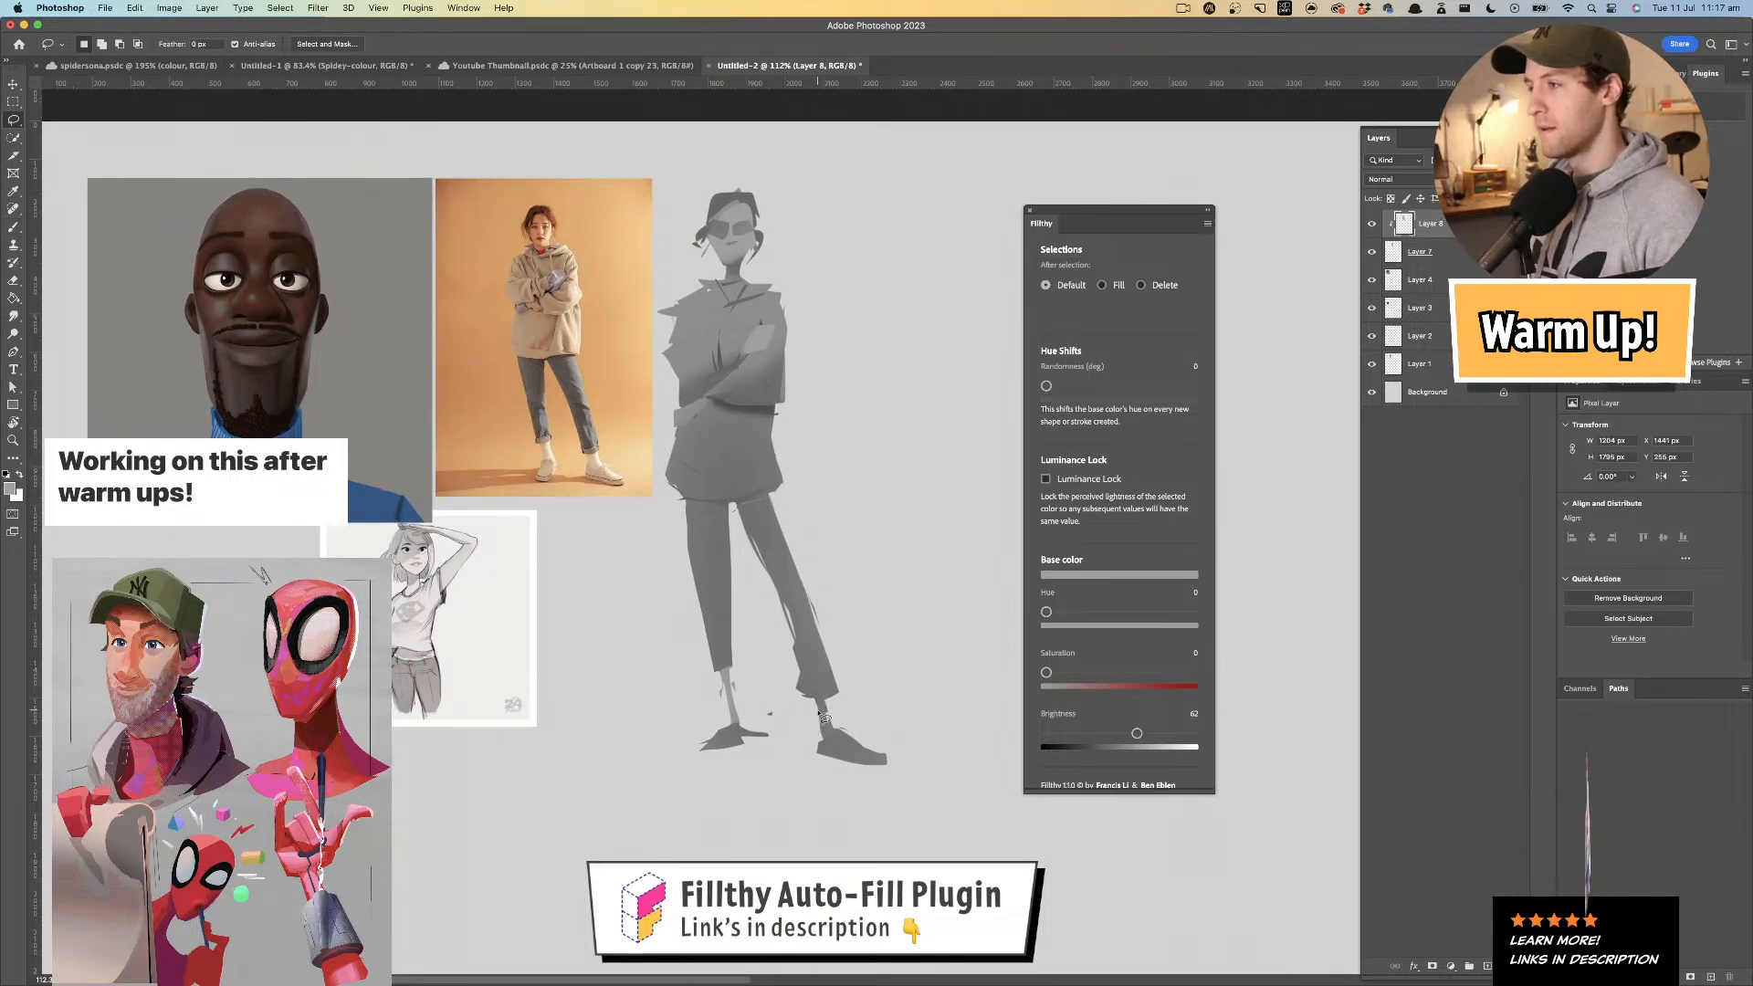
{"action": "mouse_move", "coordinate": [811, 702]}
{"action": "left_mouse_down"}
{"action": "mouse_move", "coordinate": [812, 744]}
{"action": "mouse_move", "coordinate": [812, 703]}
{"action": "left_mouse_up"}
{"action": "key", "text": "b"}
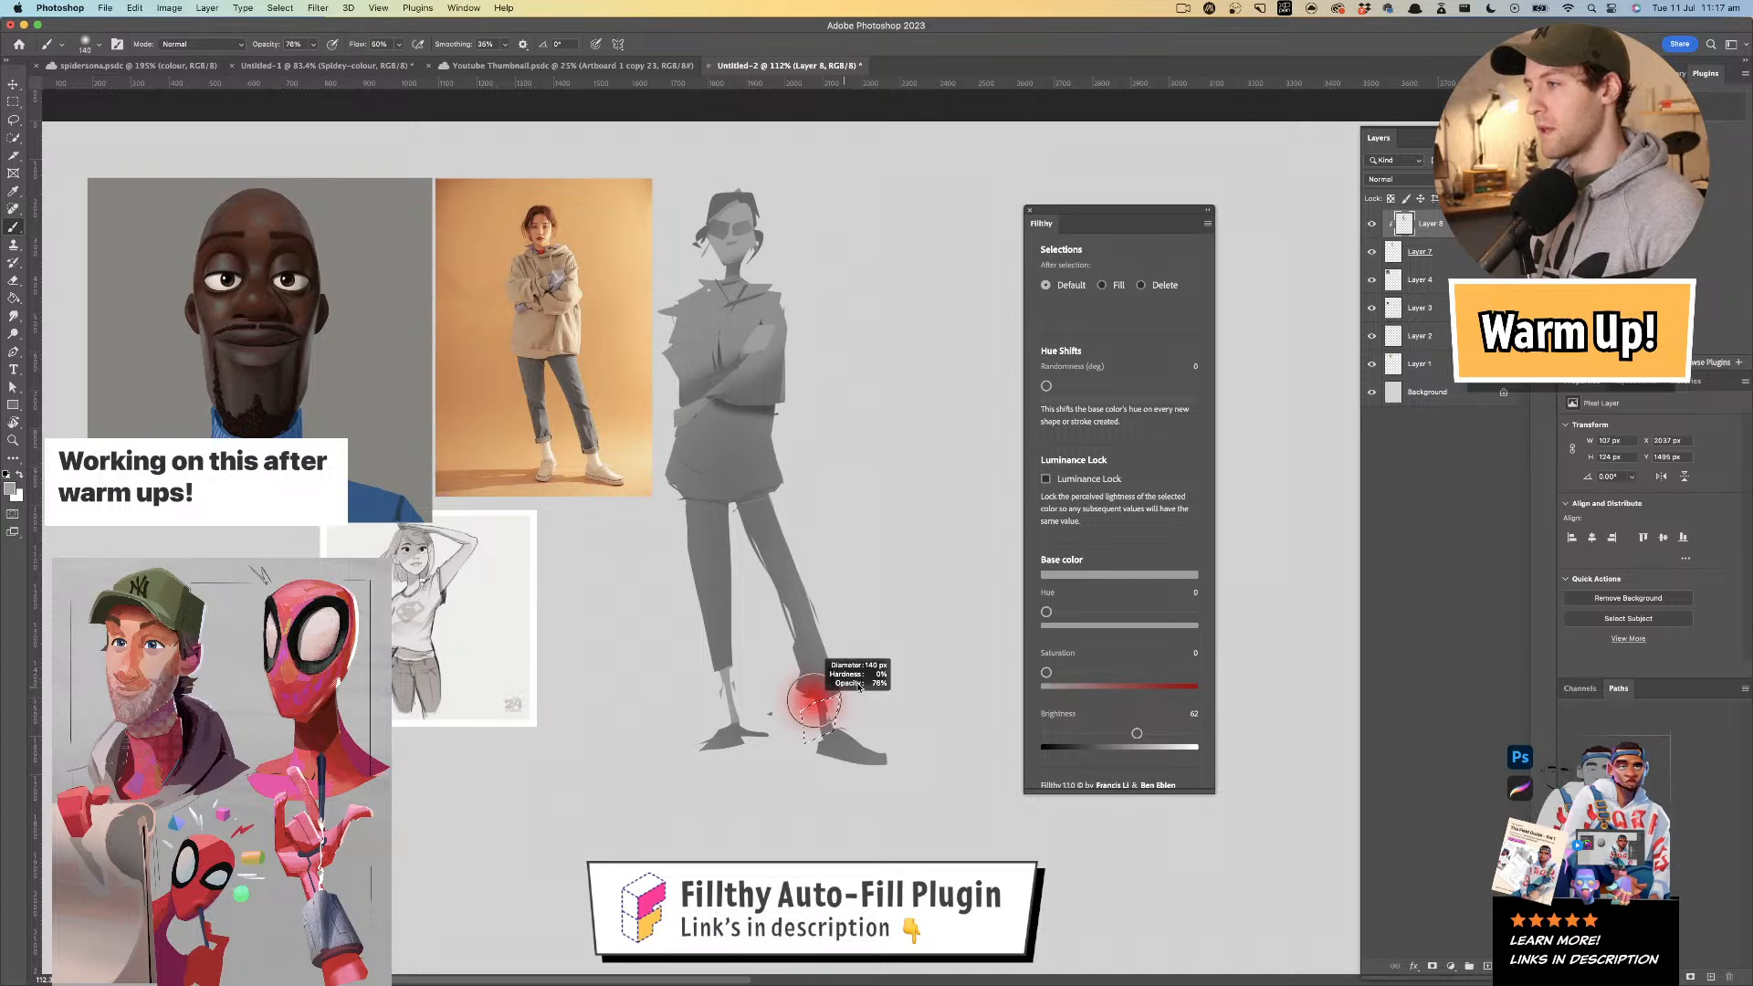
{"action": "key", "text": "super+d"}
- Lasso the hood area below the neck, sample the surrounding hoodie grey, paint soft shading there and deselect it
{"action": "key", "text": "z"}
{"action": "left_click_drag", "start_coordinate": [892, 536], "coordinate": [877, 532]}
{"action": "mouse_move", "coordinate": [730, 379]}
{"action": "left_mouse_down"}
{"action": "mouse_move", "coordinate": [785, 411]}
{"action": "mouse_move", "coordinate": [703, 402]}
{"action": "left_mouse_up"}
{"action": "key", "text": "b"}
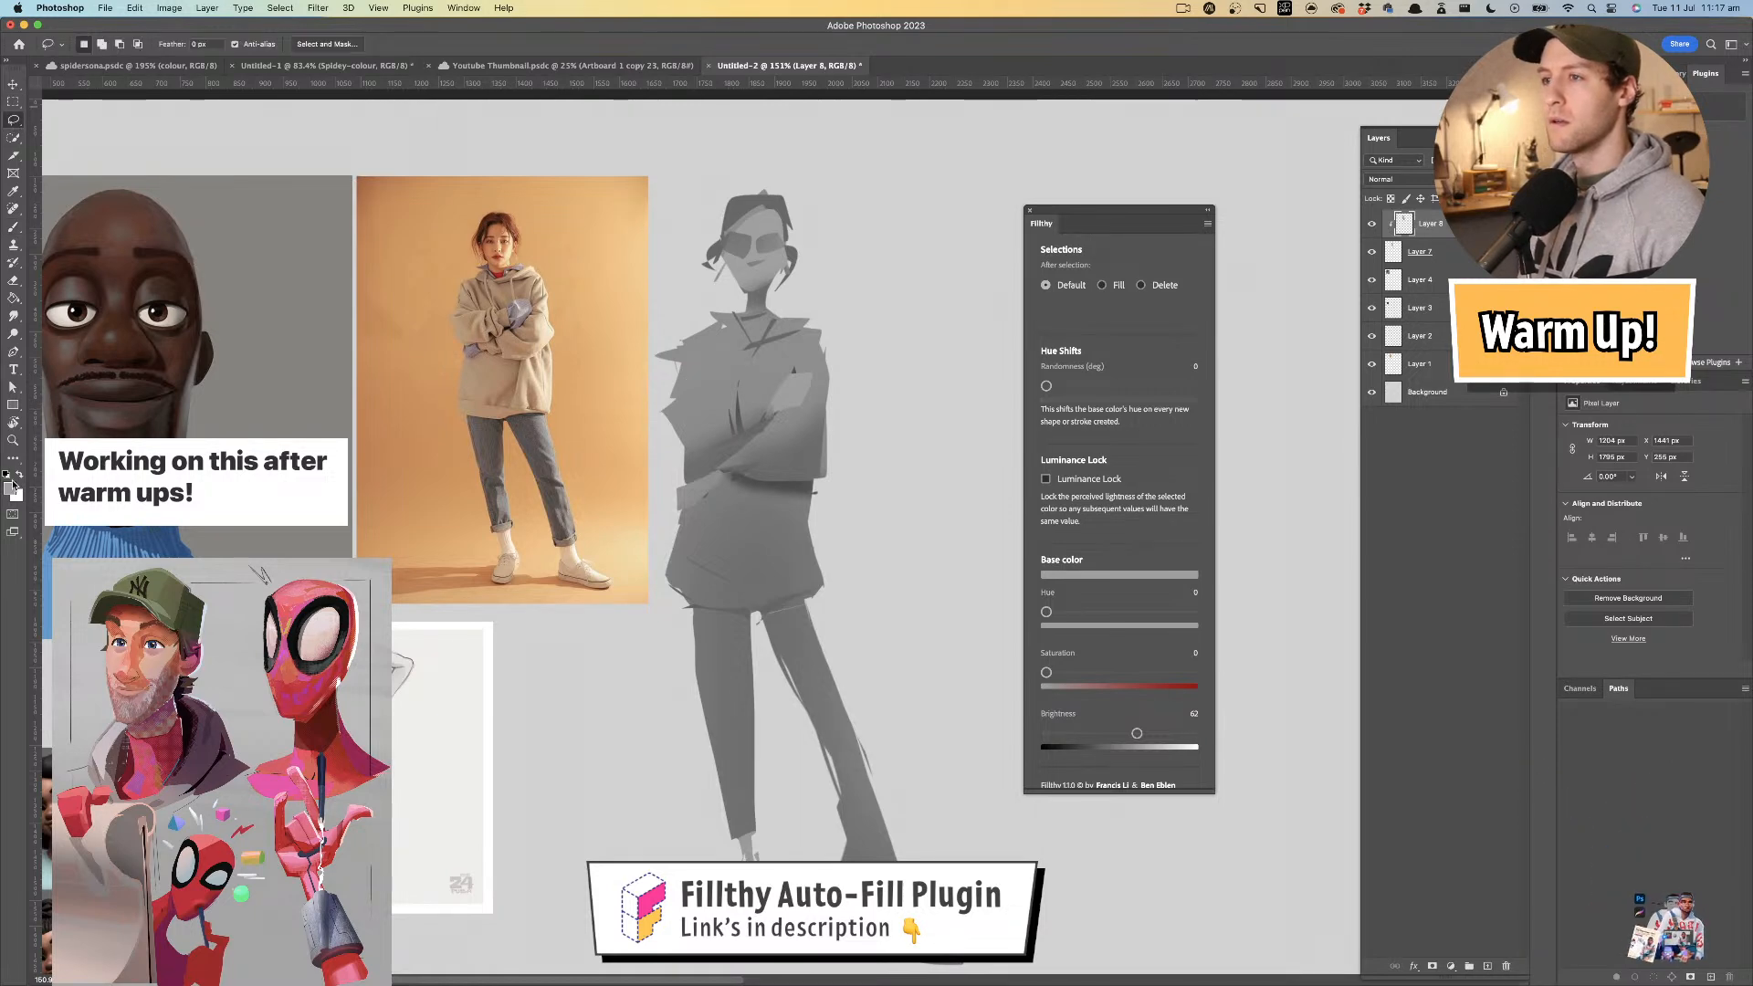
{"action": "left_click", "coordinate": [10, 489]}
{"action": "left_click", "coordinate": [920, 241]}
{"action": "key", "text": "Return"}
{"action": "key", "text": "l"}
{"action": "left_click_drag", "start_coordinate": [760, 359], "coordinate": [762, 353]}
{"action": "key", "text": "b"}
{"action": "left_click", "coordinate": [769, 337], "text": "alt"}
{"action": "left_click_drag", "start_coordinate": [729, 338], "coordinate": [705, 333]}
{"action": "key", "text": "super+d"}
- Add a new layer above the shading layer and clip it to the figure
{"action": "key", "text": "z"}
{"action": "mouse_move", "coordinate": [869, 325]}
{"action": "left_mouse_down"}
{"action": "mouse_move", "coordinate": [856, 319]}
{"action": "mouse_move", "coordinate": [913, 342]}
{"action": "left_mouse_up"}
{"action": "left_click_drag", "start_coordinate": [744, 431], "coordinate": [720, 373]}
{"action": "left_click_drag", "start_coordinate": [852, 508], "coordinate": [820, 499]}
{"action": "left_click_drag", "start_coordinate": [895, 499], "coordinate": [882, 496]}
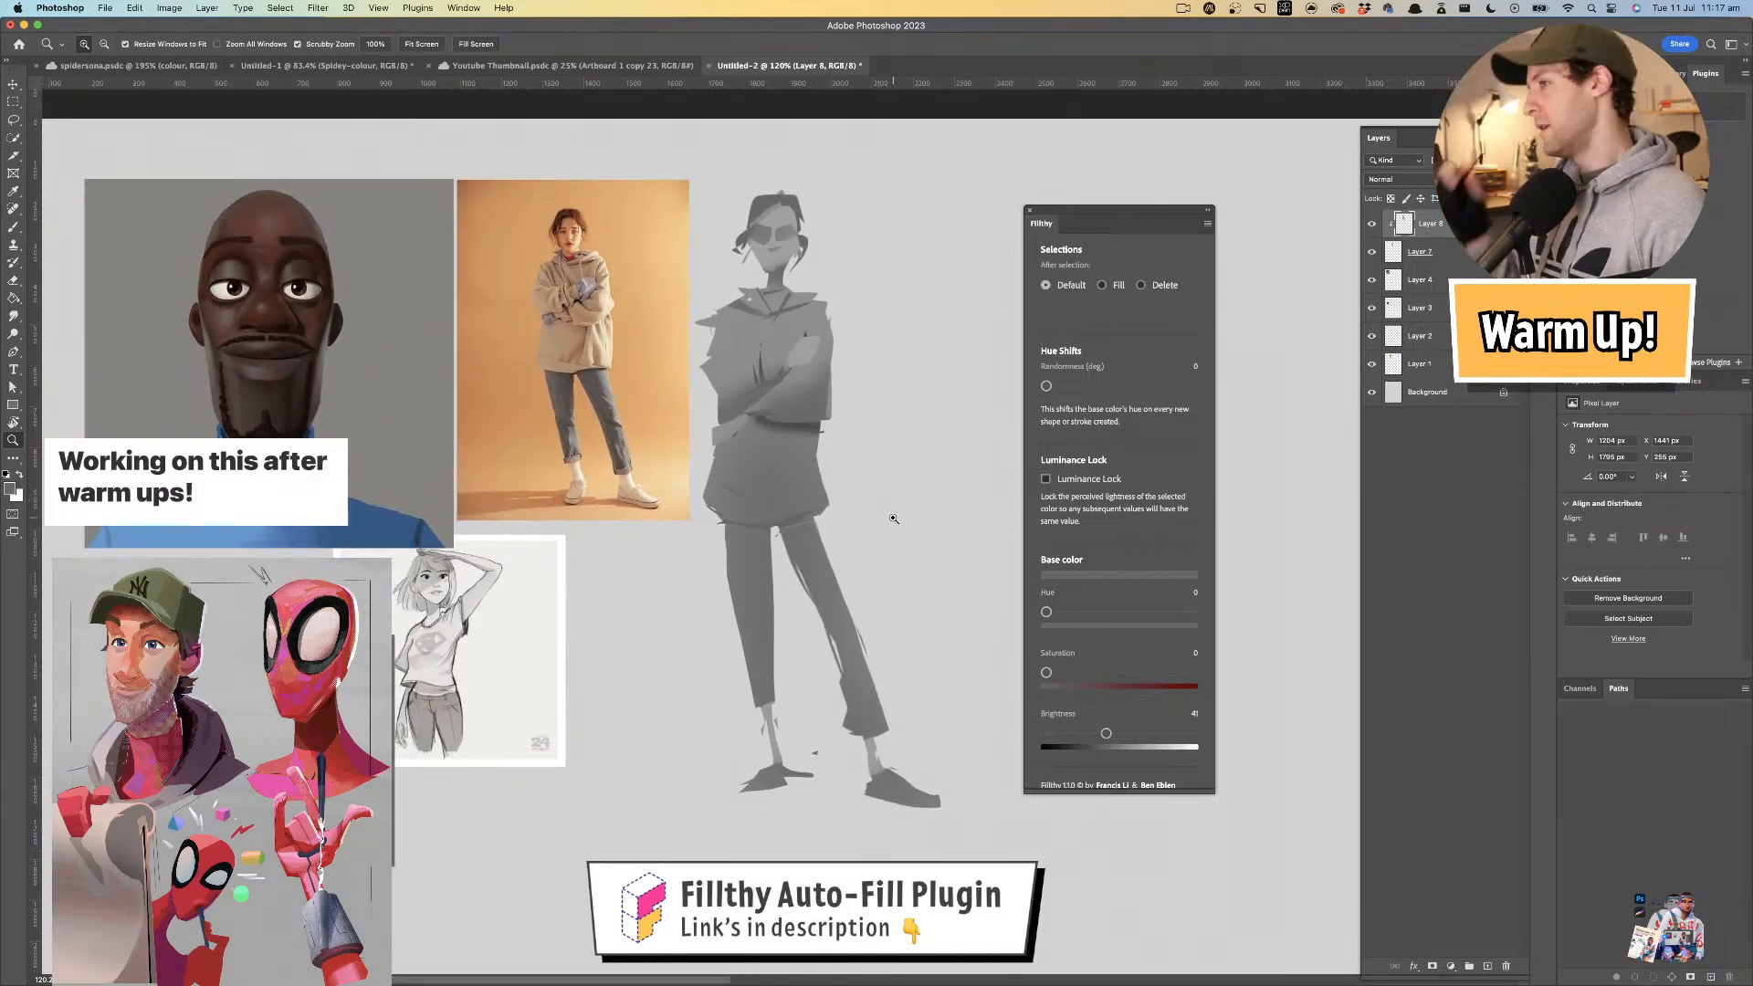
{"action": "left_click", "coordinate": [1487, 967]}
{"action": "key", "text": "super+alt+g"}
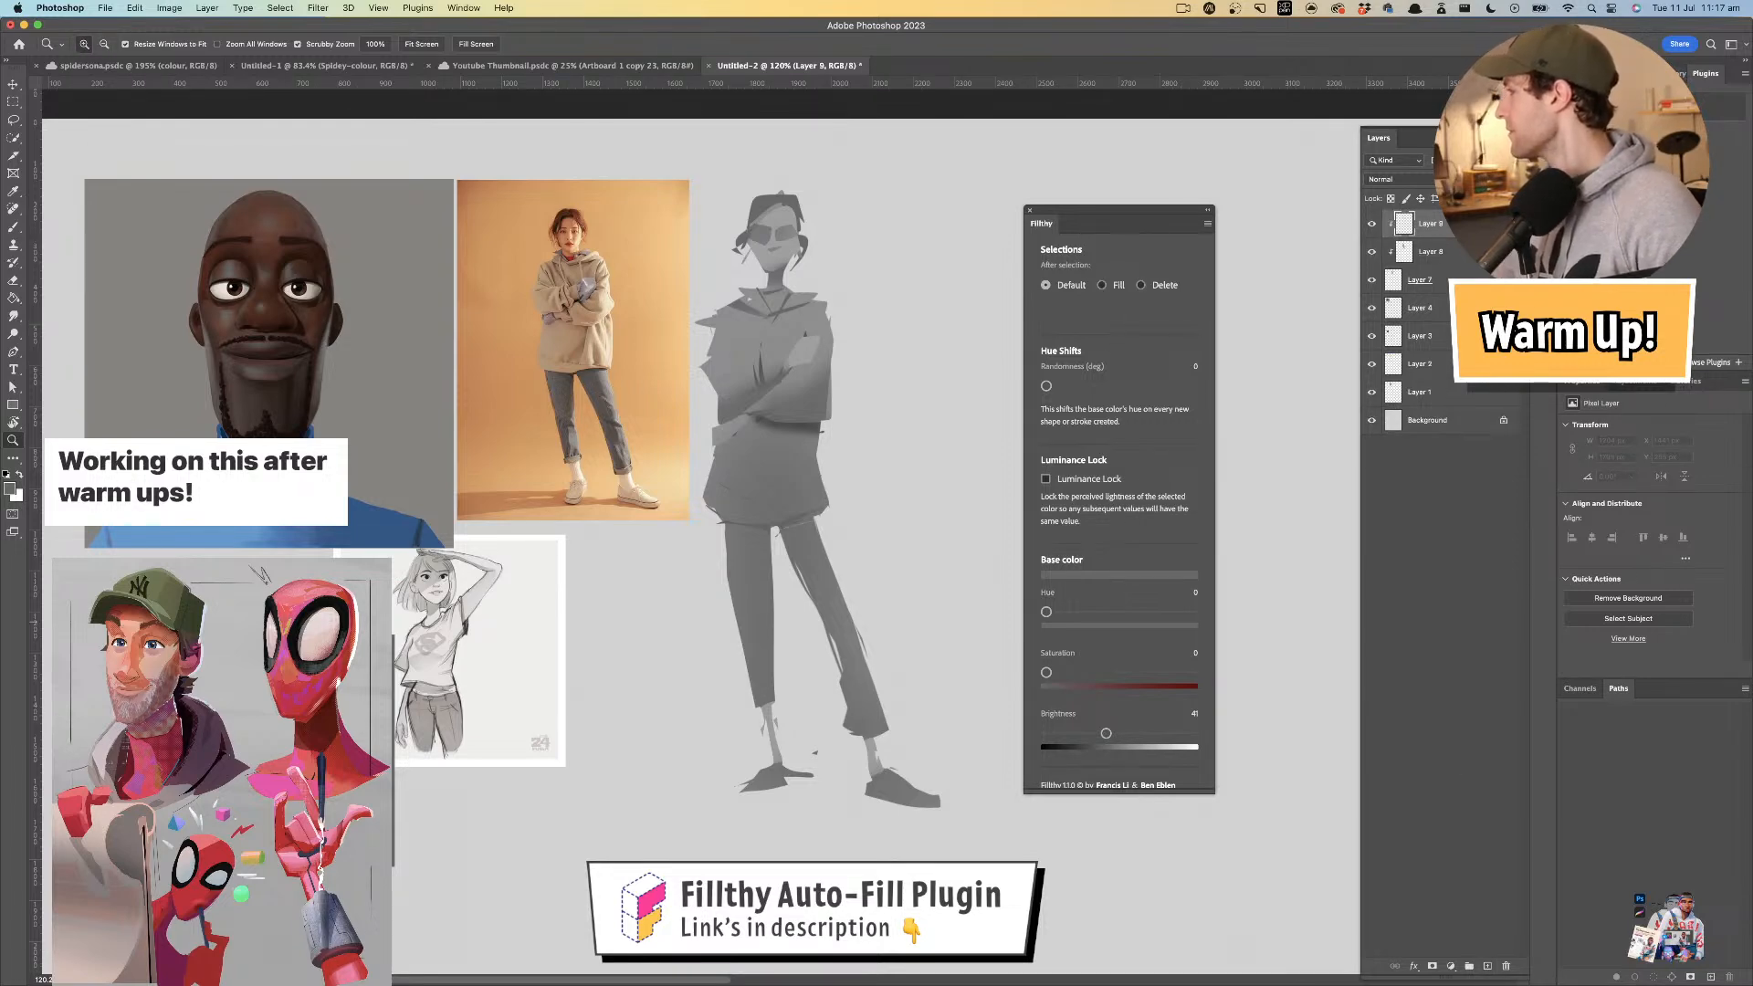
{"action": "key", "text": "super+Tab"}
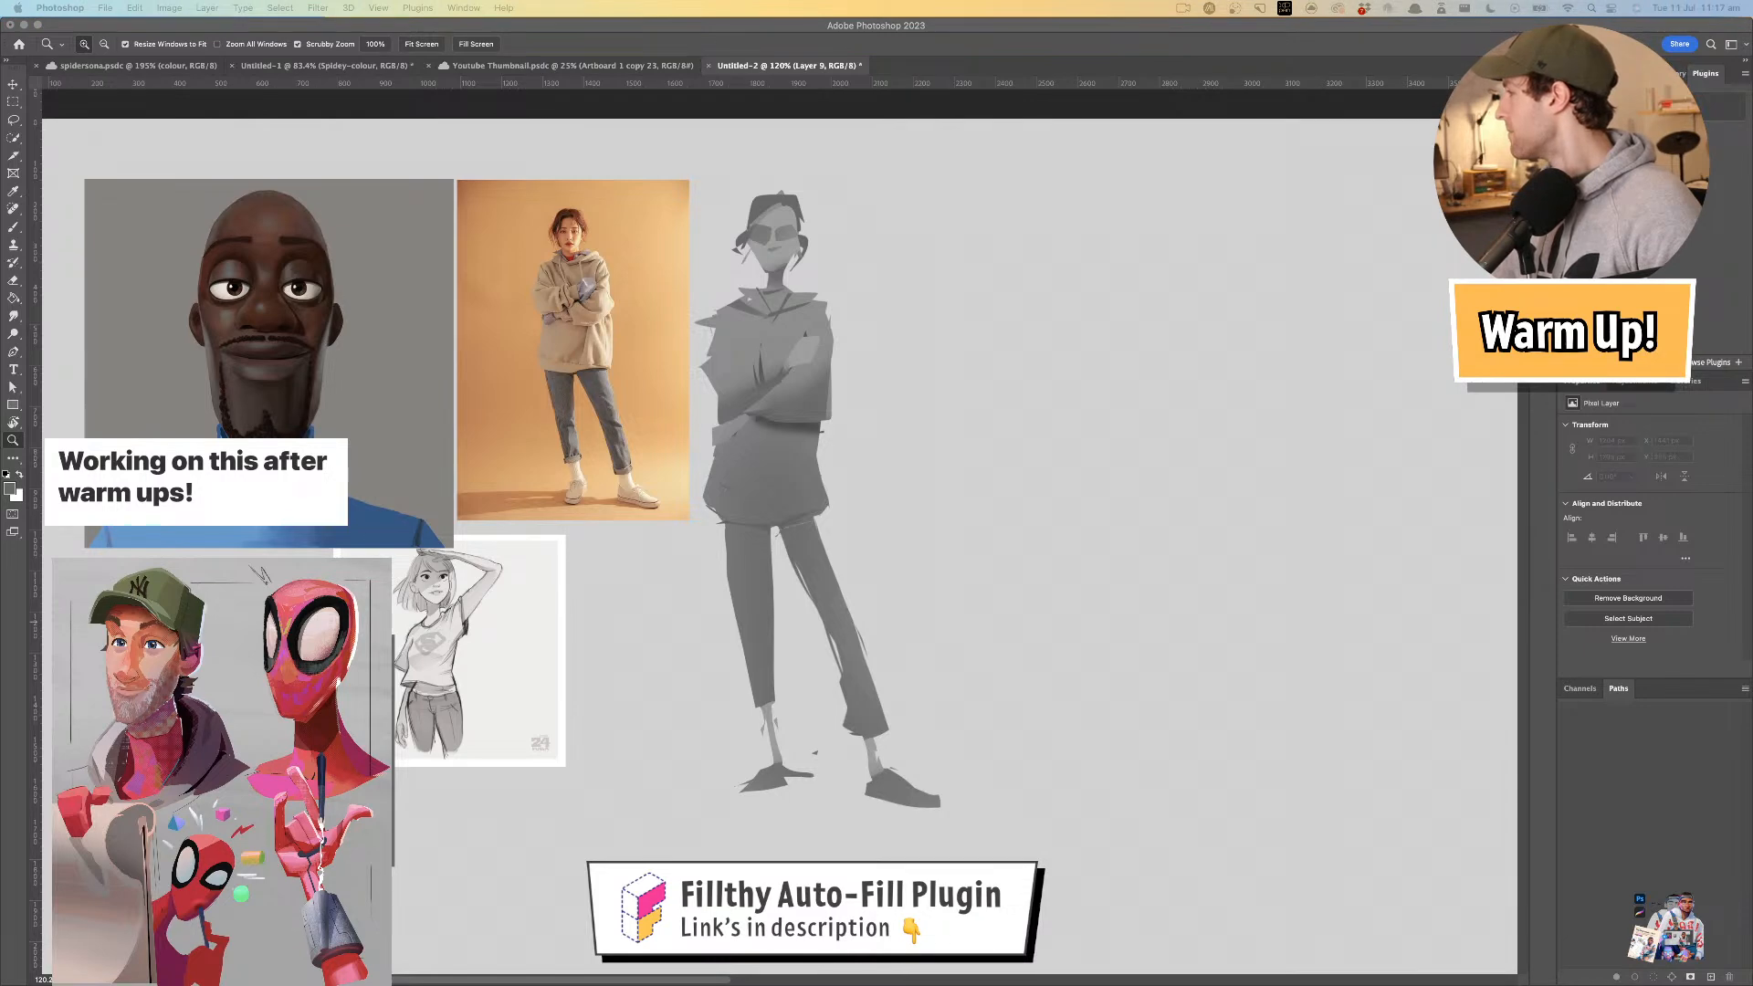
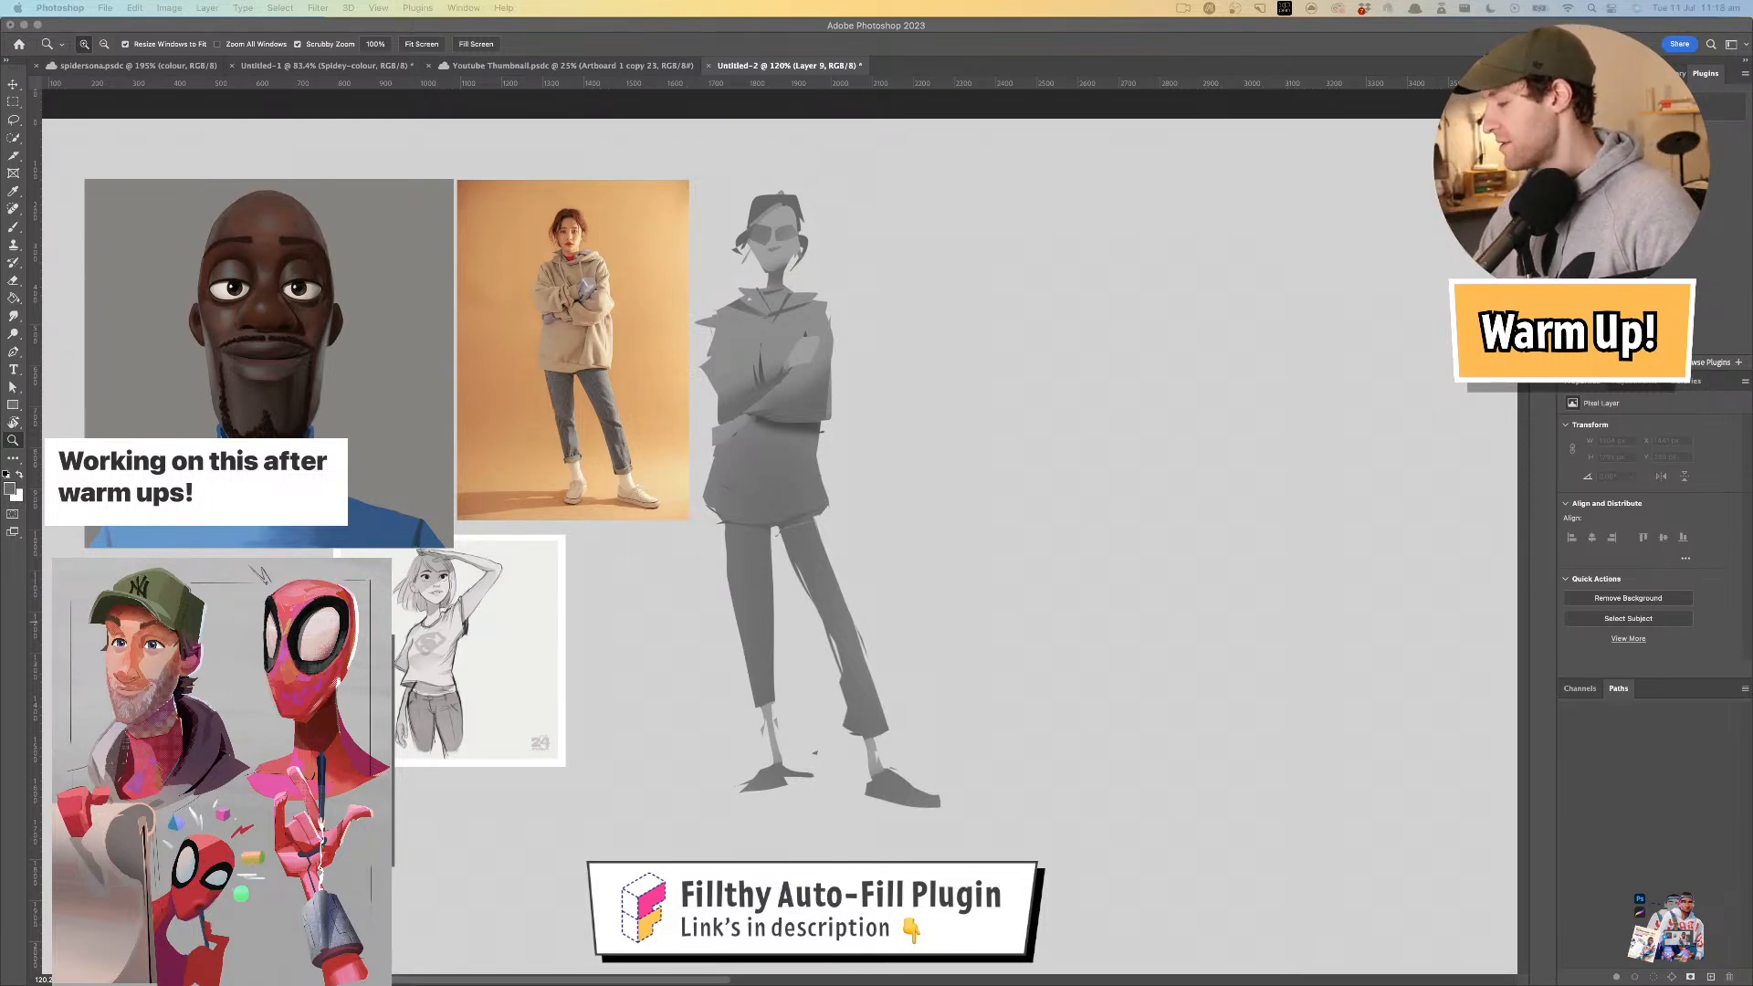
{"action": "left_click", "coordinate": [824, 384]}
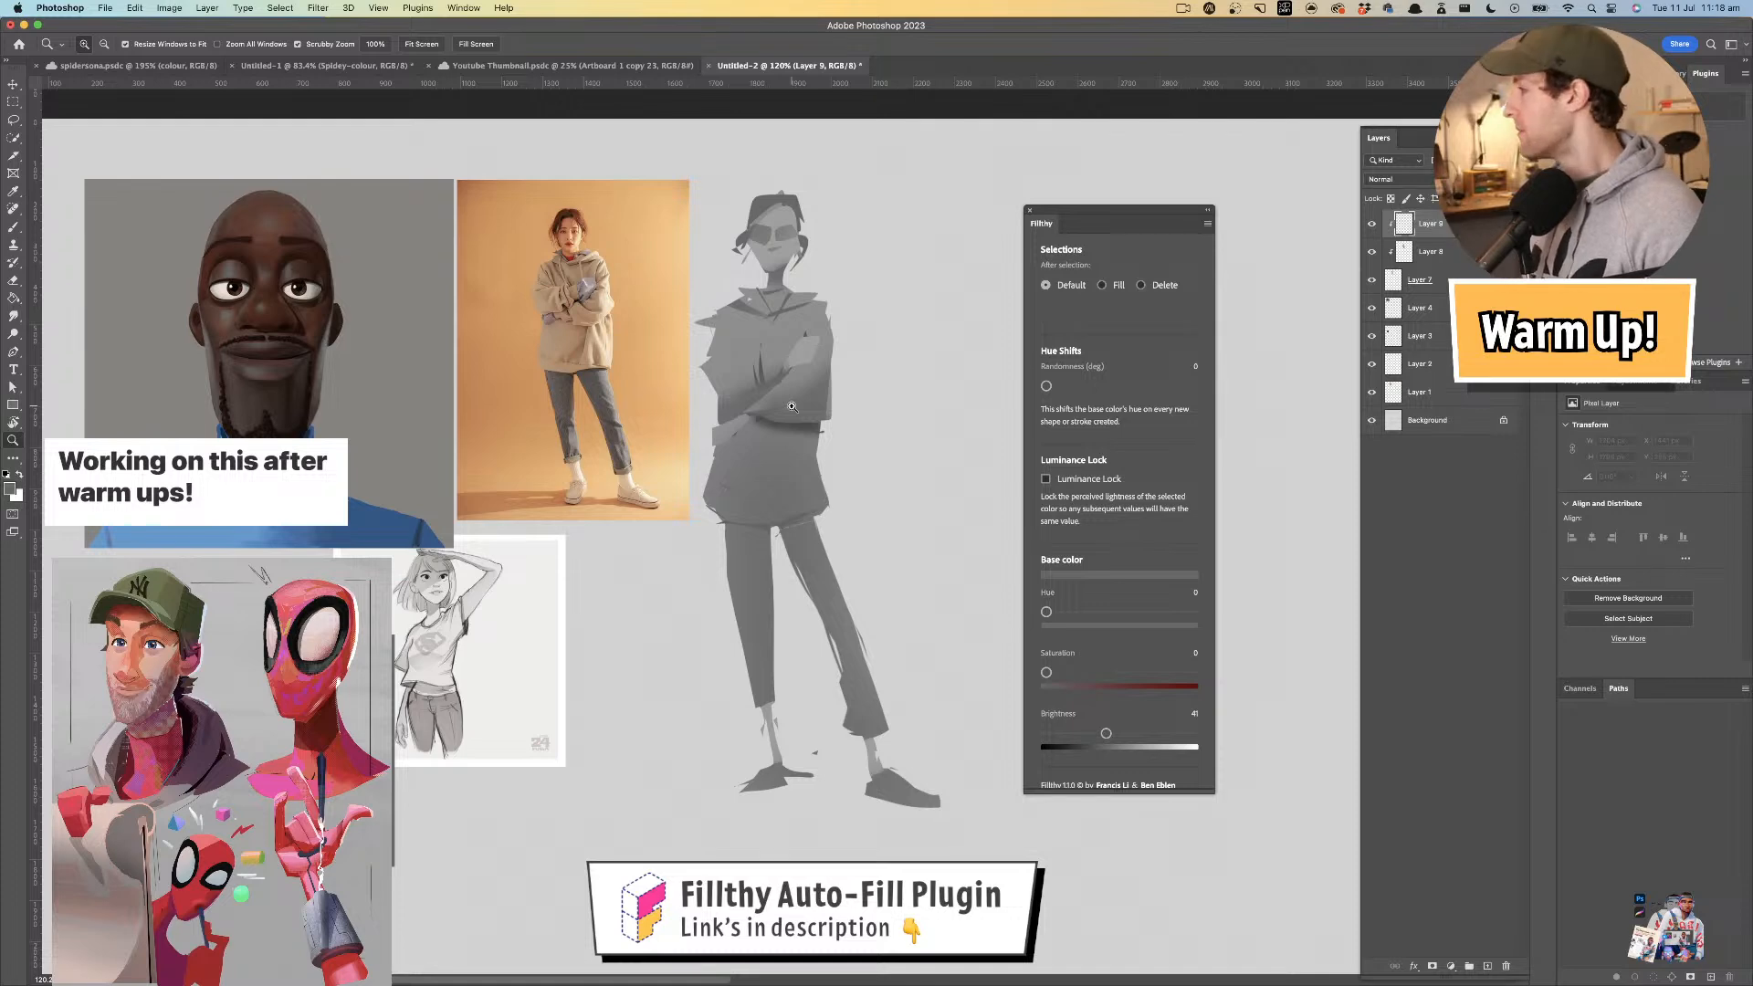
- Set the new clipped layer's blend mode to Color
{"action": "mouse_move", "coordinate": [814, 432]}
{"action": "left_mouse_down"}
{"action": "mouse_move", "coordinate": [866, 433]}
{"action": "mouse_move", "coordinate": [866, 402]}
{"action": "left_mouse_up"}
{"action": "left_click", "coordinate": [13, 120]}
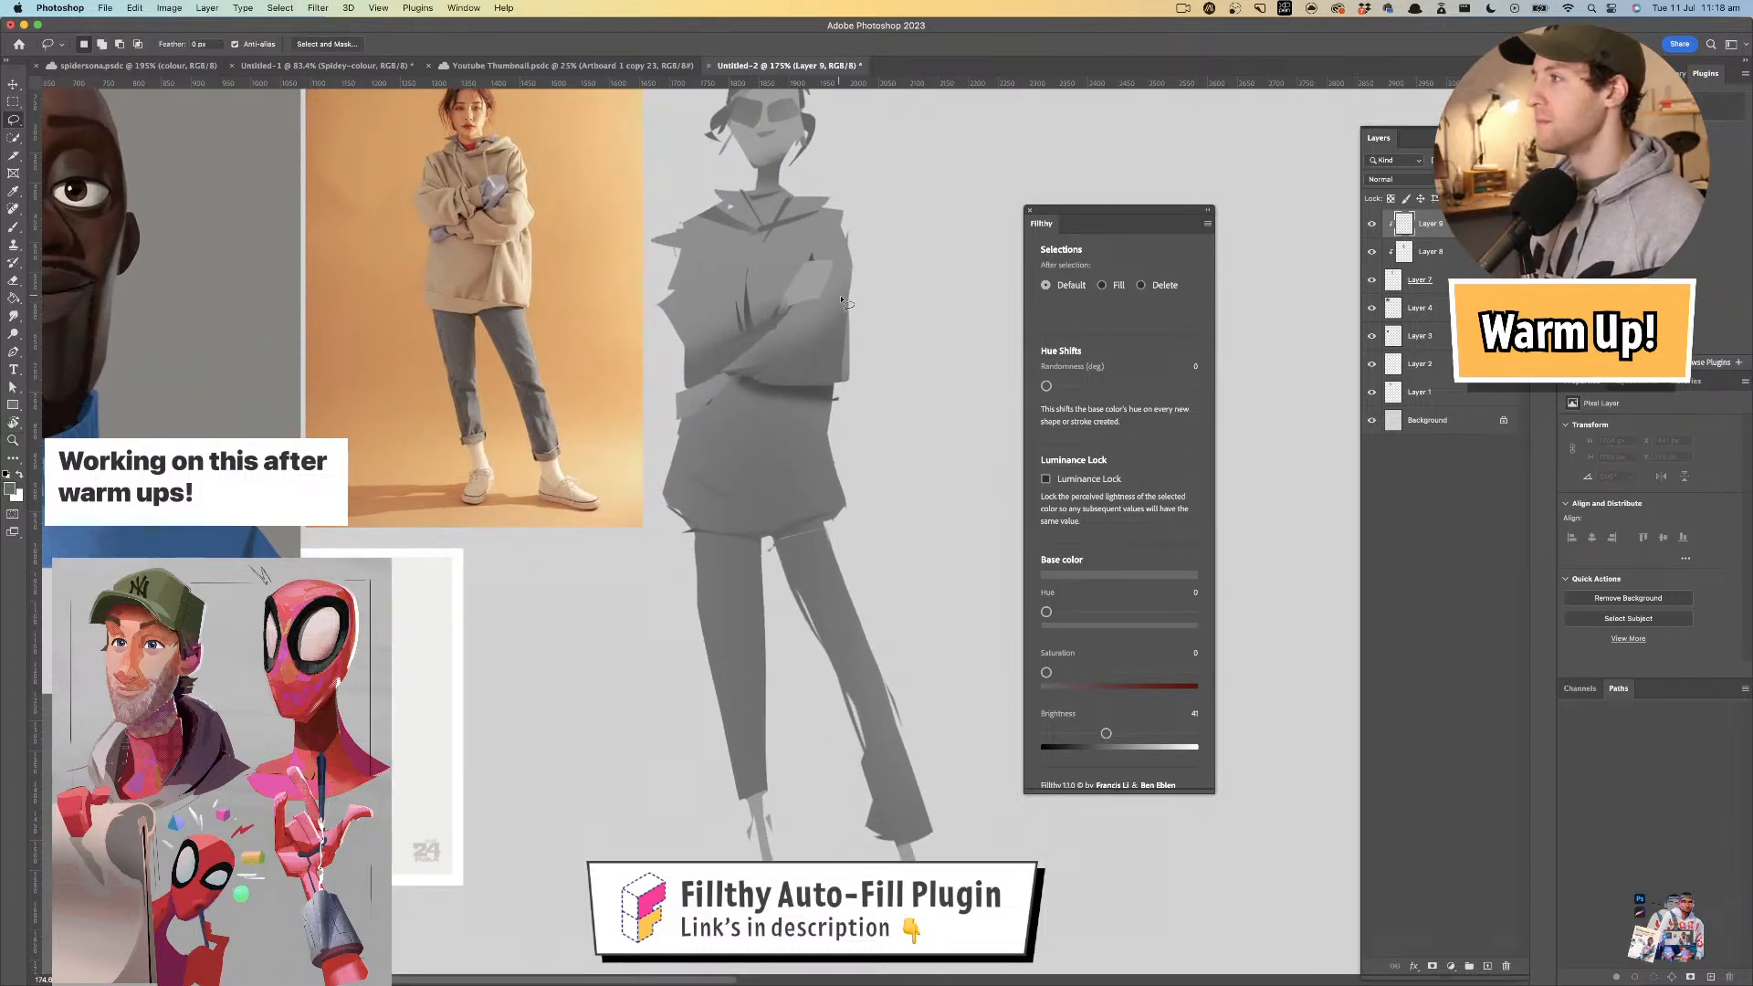
{"action": "scroll", "coordinate": [824, 294], "scroll_direction": "up", "scroll_amount": 2}
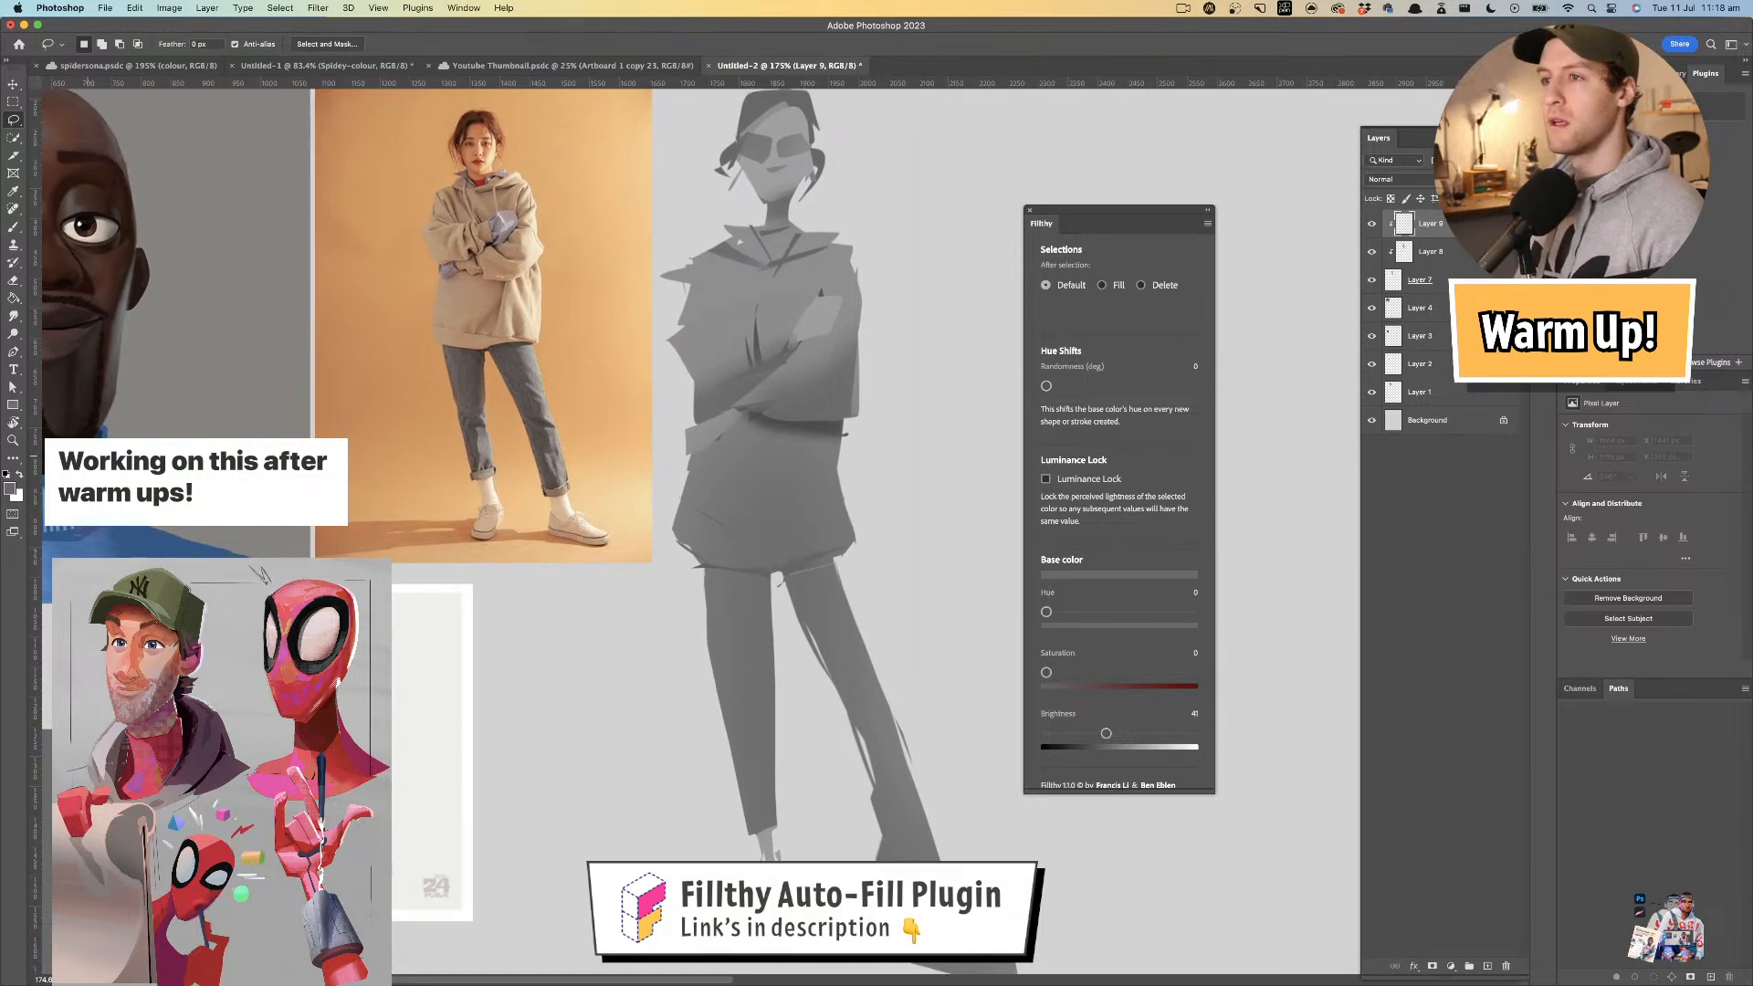
{"action": "left_click", "coordinate": [1393, 179]}
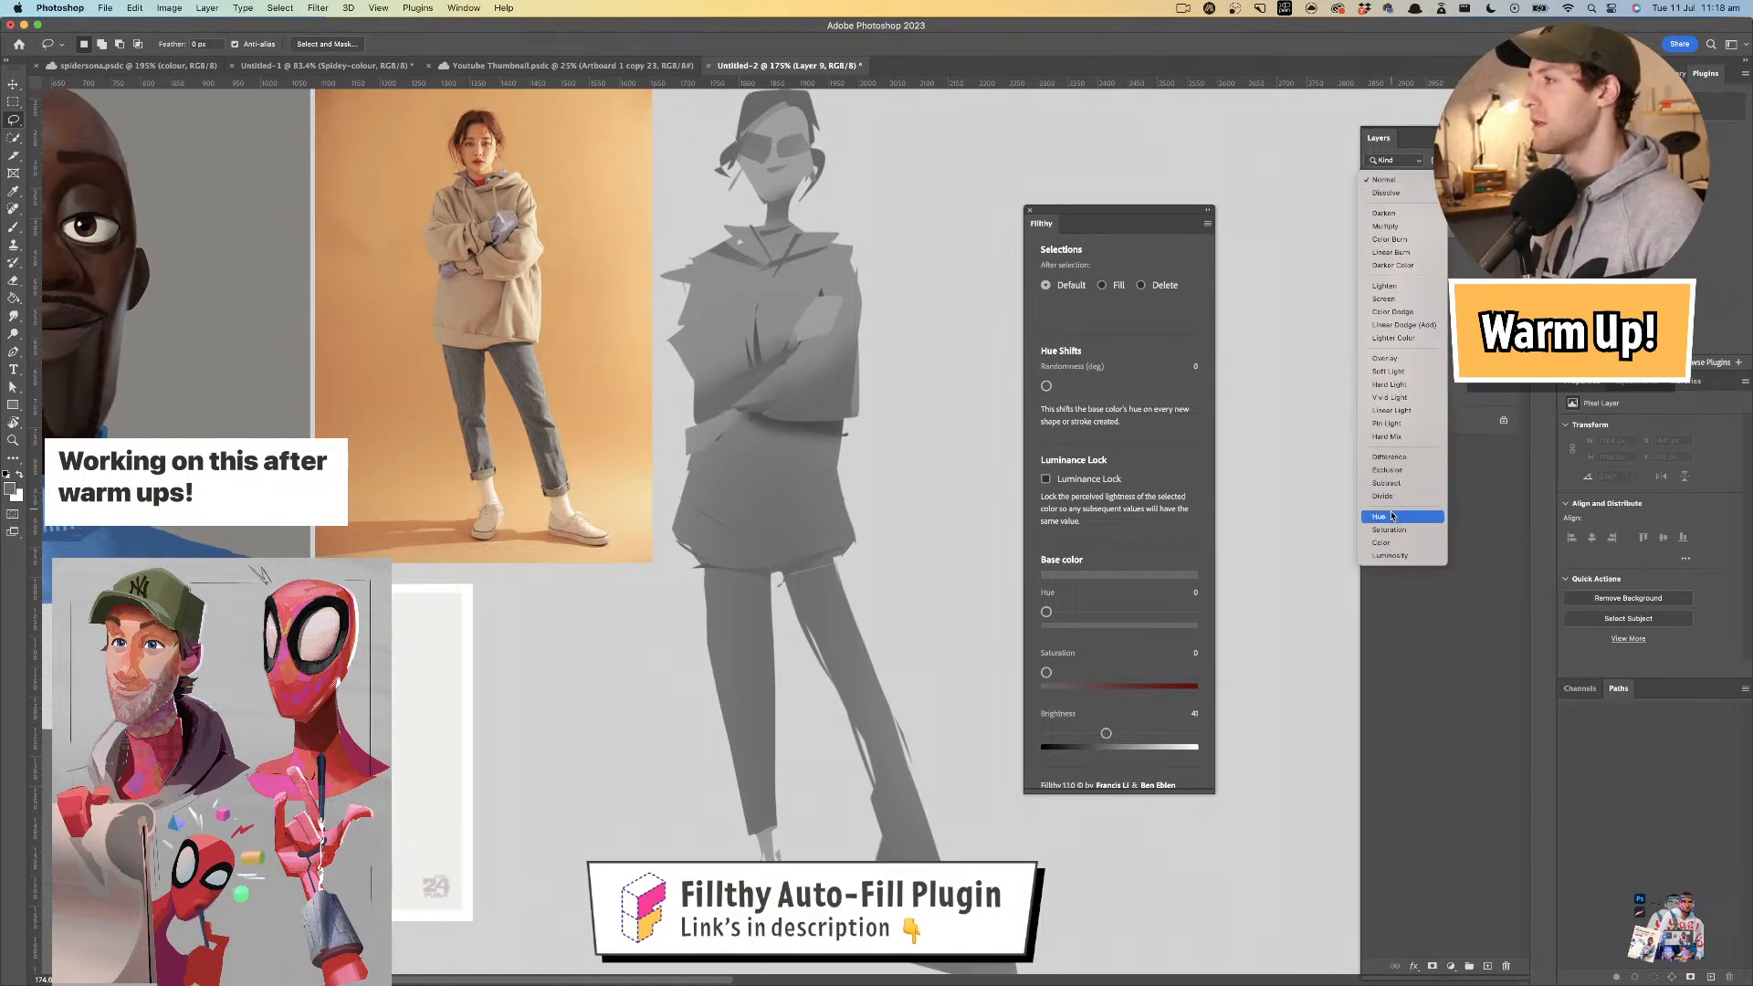
{"action": "left_click", "coordinate": [1397, 543]}
{"action": "left_click_drag", "start_coordinate": [868, 369], "coordinate": [838, 366]}
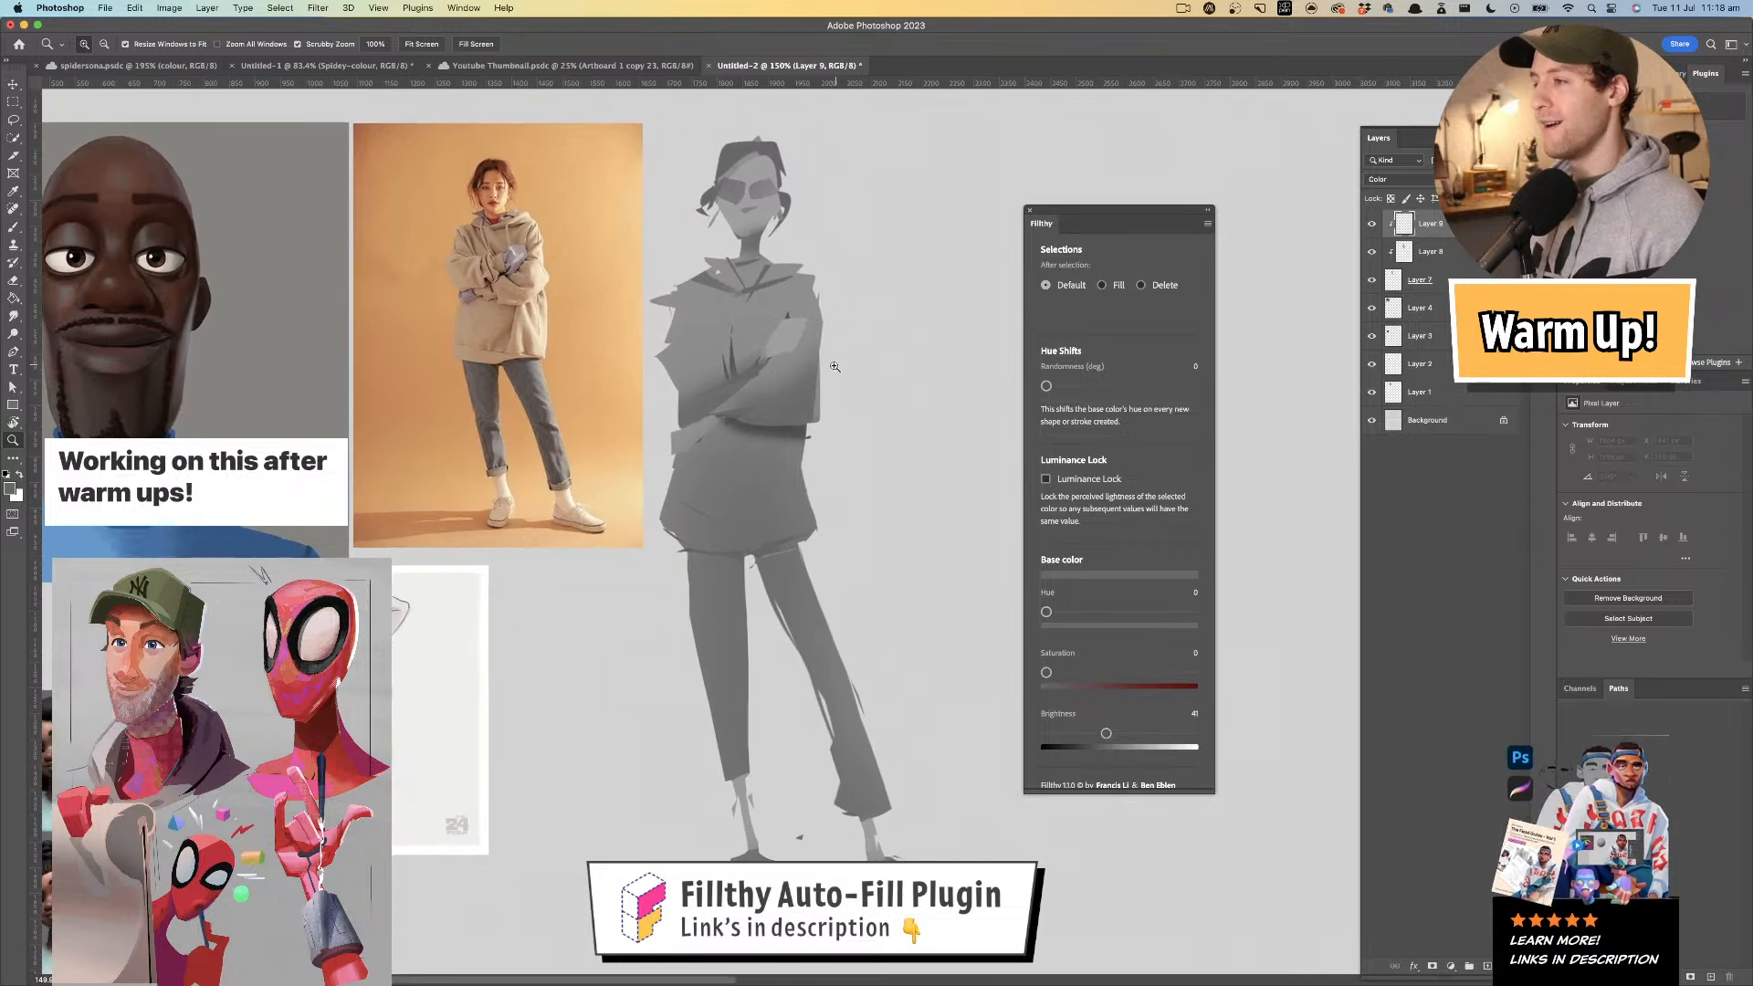
- Set Fillthy's base color to an orange with hue 18, saturation 59 and brightness 86
{"action": "left_click_drag", "start_coordinate": [1046, 612], "coordinate": [1115, 606]}
{"action": "left_click_drag", "start_coordinate": [1116, 716], "coordinate": [1167, 718]}
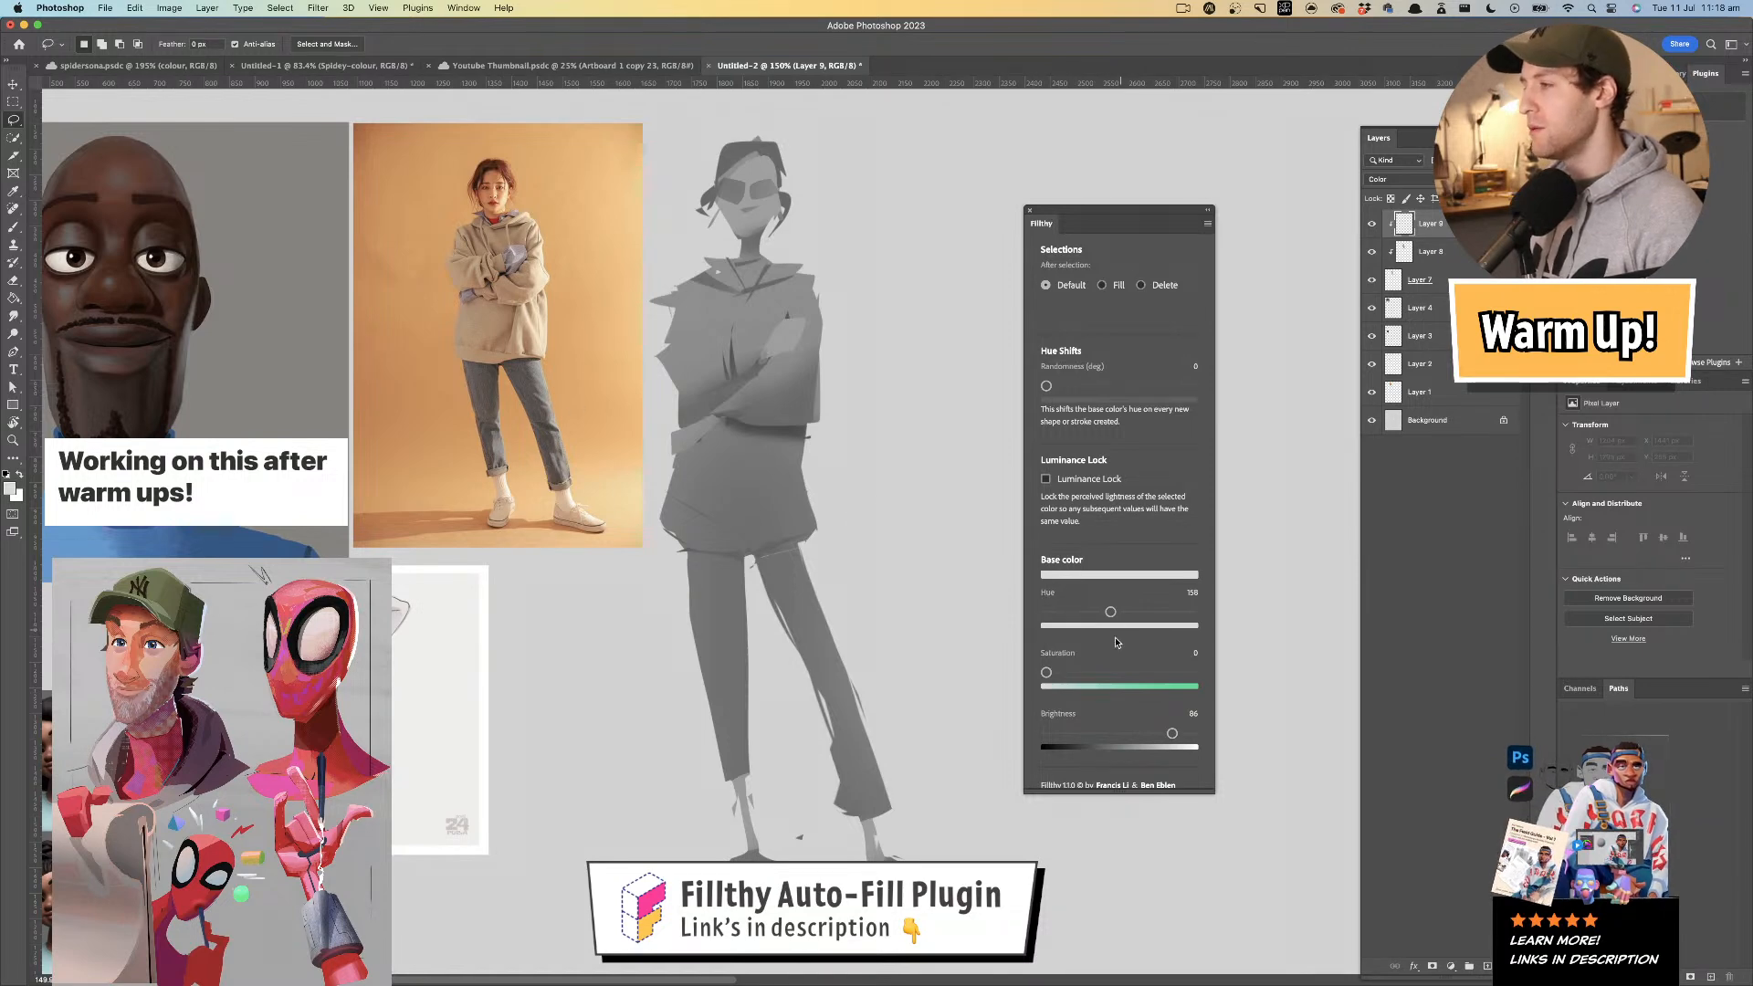
{"action": "left_click_drag", "start_coordinate": [1048, 674], "coordinate": [1141, 673]}
{"action": "left_click_drag", "start_coordinate": [1110, 612], "coordinate": [1053, 612]}
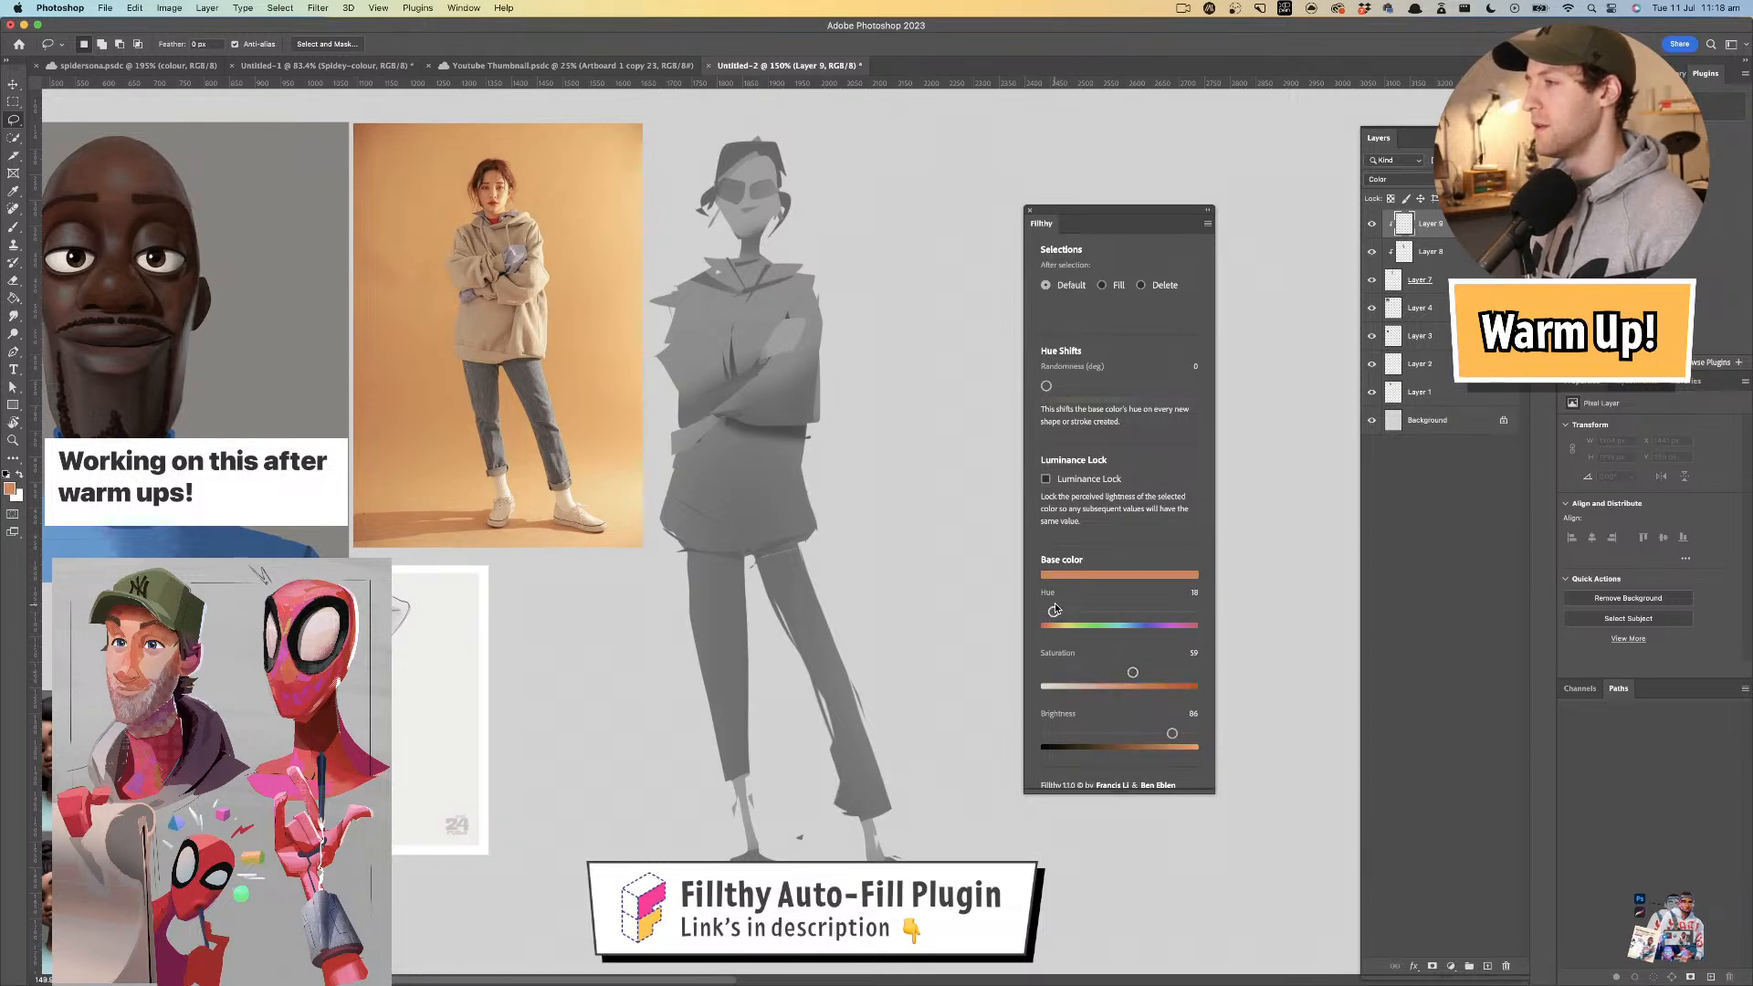
- Set Fillthy's after-selection action to Fill and lasso around the whole hoodie to colour it orange
{"action": "mouse_move", "coordinate": [822, 273]}
{"action": "left_mouse_down"}
{"action": "mouse_move", "coordinate": [855, 521]}
{"action": "mouse_move", "coordinate": [771, 553]}
{"action": "mouse_move", "coordinate": [671, 551]}
{"action": "mouse_move", "coordinate": [650, 448]}
{"action": "mouse_move", "coordinate": [668, 285]}
{"action": "mouse_move", "coordinate": [717, 246]}
{"action": "left_mouse_up"}
{"action": "left_click", "coordinate": [1101, 285]}
{"action": "left_click", "coordinate": [799, 263]}
{"action": "mouse_move", "coordinate": [763, 265]}
{"action": "left_mouse_down"}
{"action": "mouse_move", "coordinate": [725, 254]}
{"action": "mouse_move", "coordinate": [638, 295]}
{"action": "mouse_move", "coordinate": [622, 552]}
{"action": "mouse_move", "coordinate": [807, 534]}
{"action": "mouse_move", "coordinate": [856, 432]}
{"action": "mouse_move", "coordinate": [859, 257]}
{"action": "left_mouse_up"}
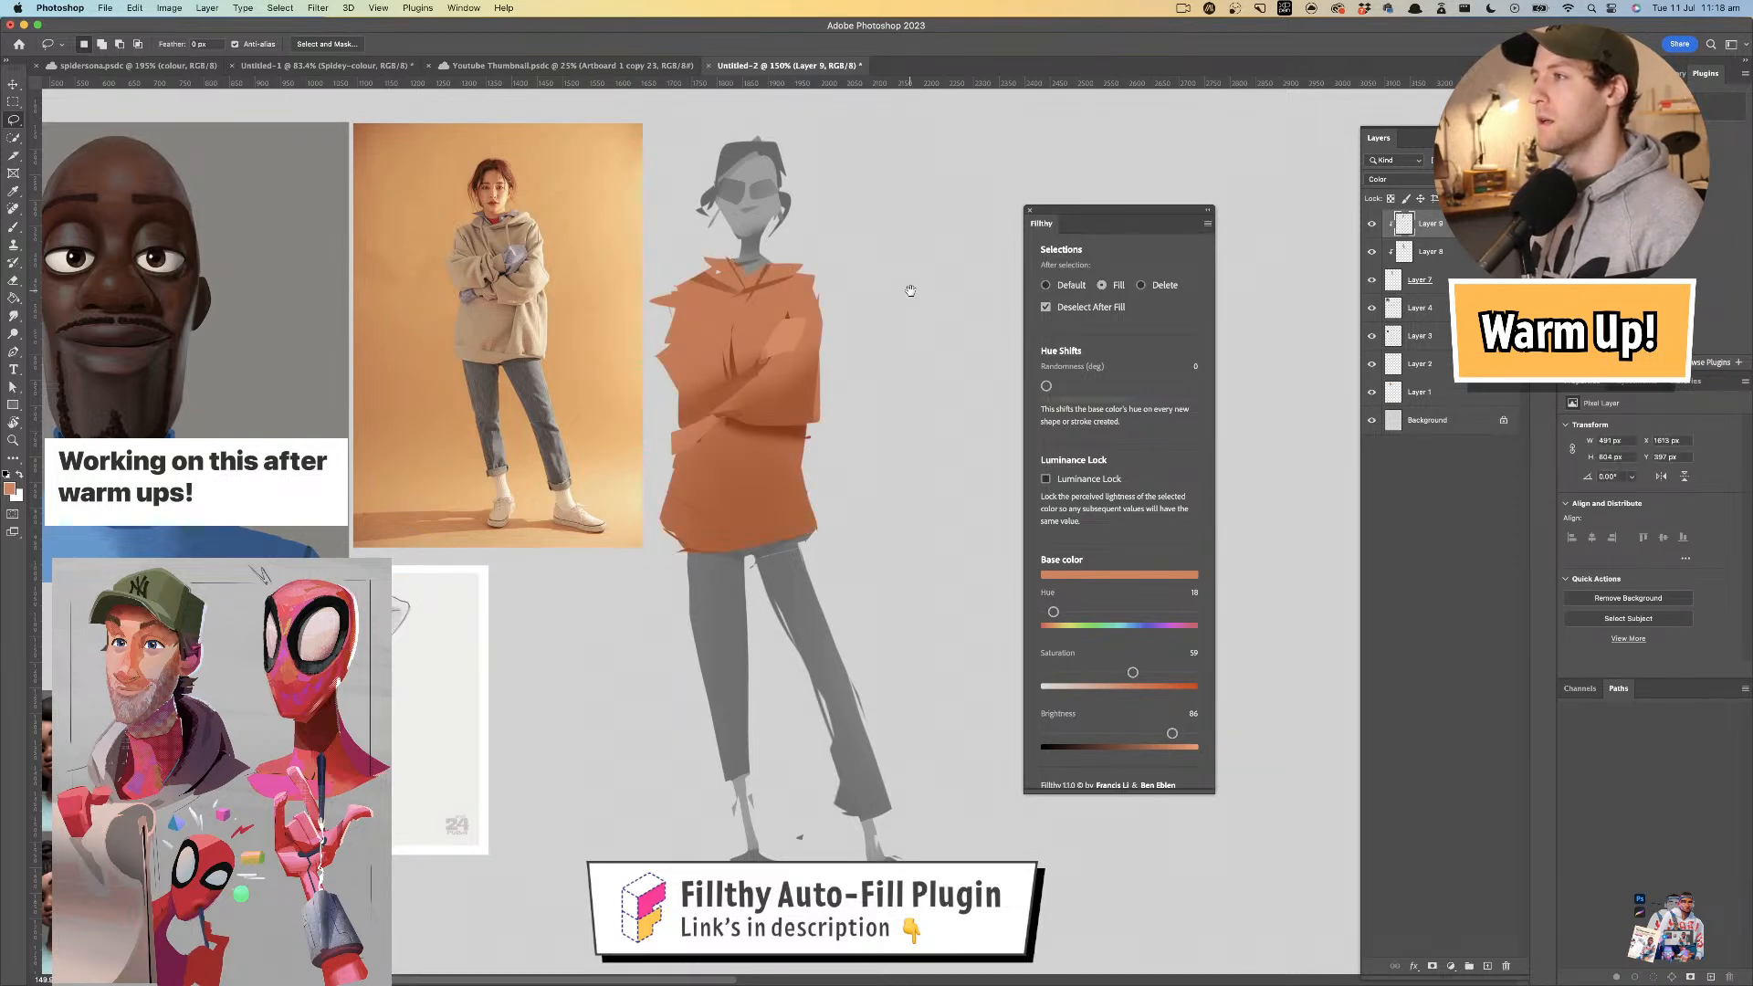
- Set the base color hue to 204 and lasso the trousers to fill them with blue
{"action": "scroll", "coordinate": [942, 345], "scroll_direction": "down", "scroll_amount": 2}
{"action": "left_click_drag", "start_coordinate": [1053, 612], "coordinate": [1130, 616]}
{"action": "mouse_move", "coordinate": [698, 525]}
{"action": "left_mouse_down"}
{"action": "mouse_move", "coordinate": [840, 504]}
{"action": "mouse_move", "coordinate": [945, 754]}
{"action": "mouse_move", "coordinate": [907, 793]}
{"action": "mouse_move", "coordinate": [866, 800]}
{"action": "mouse_move", "coordinate": [800, 734]}
{"action": "mouse_move", "coordinate": [726, 768]}
{"action": "mouse_move", "coordinate": [678, 607]}
{"action": "mouse_move", "coordinate": [698, 526]}
{"action": "left_mouse_up"}
{"action": "key", "text": "z"}
{"action": "left_click_drag", "start_coordinate": [892, 453], "coordinate": [941, 568]}
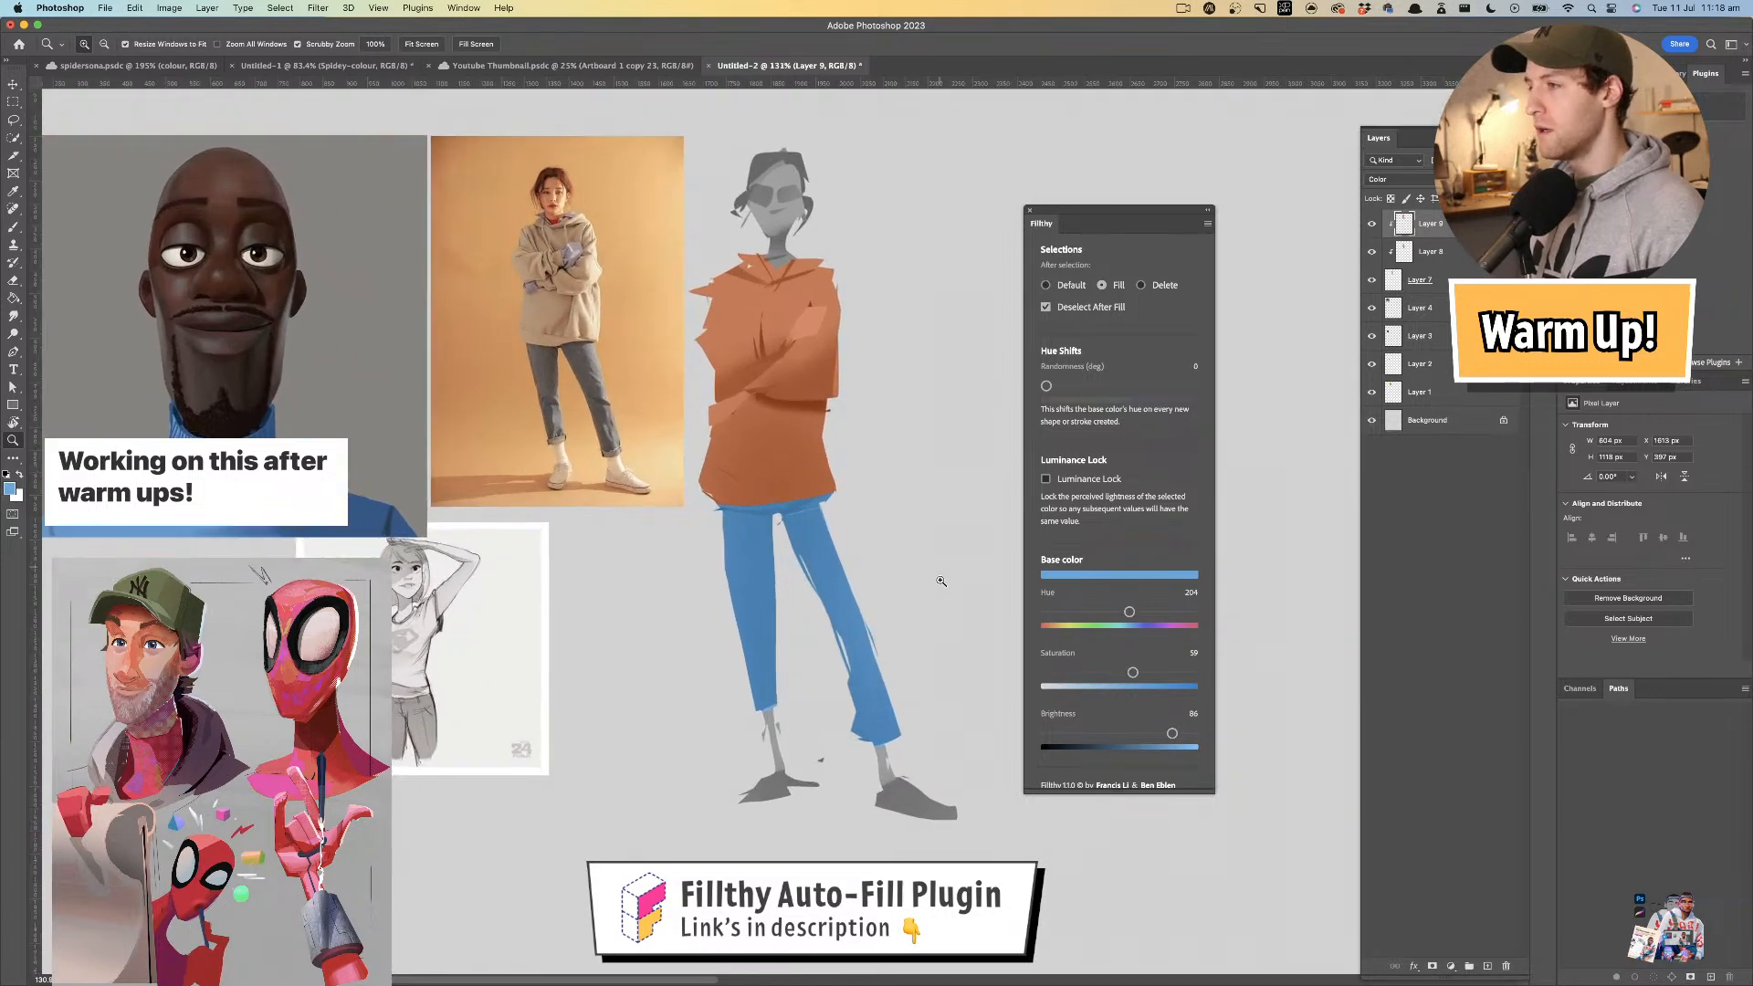
- Mute the blue to saturation 35 and brightness 79, and lasso the trousers and waistline again to refill them
{"action": "left_click_drag", "start_coordinate": [1132, 676], "coordinate": [1098, 675]}
{"action": "key", "text": "l"}
{"action": "left_click_drag", "start_coordinate": [1172, 734], "coordinate": [1162, 735]}
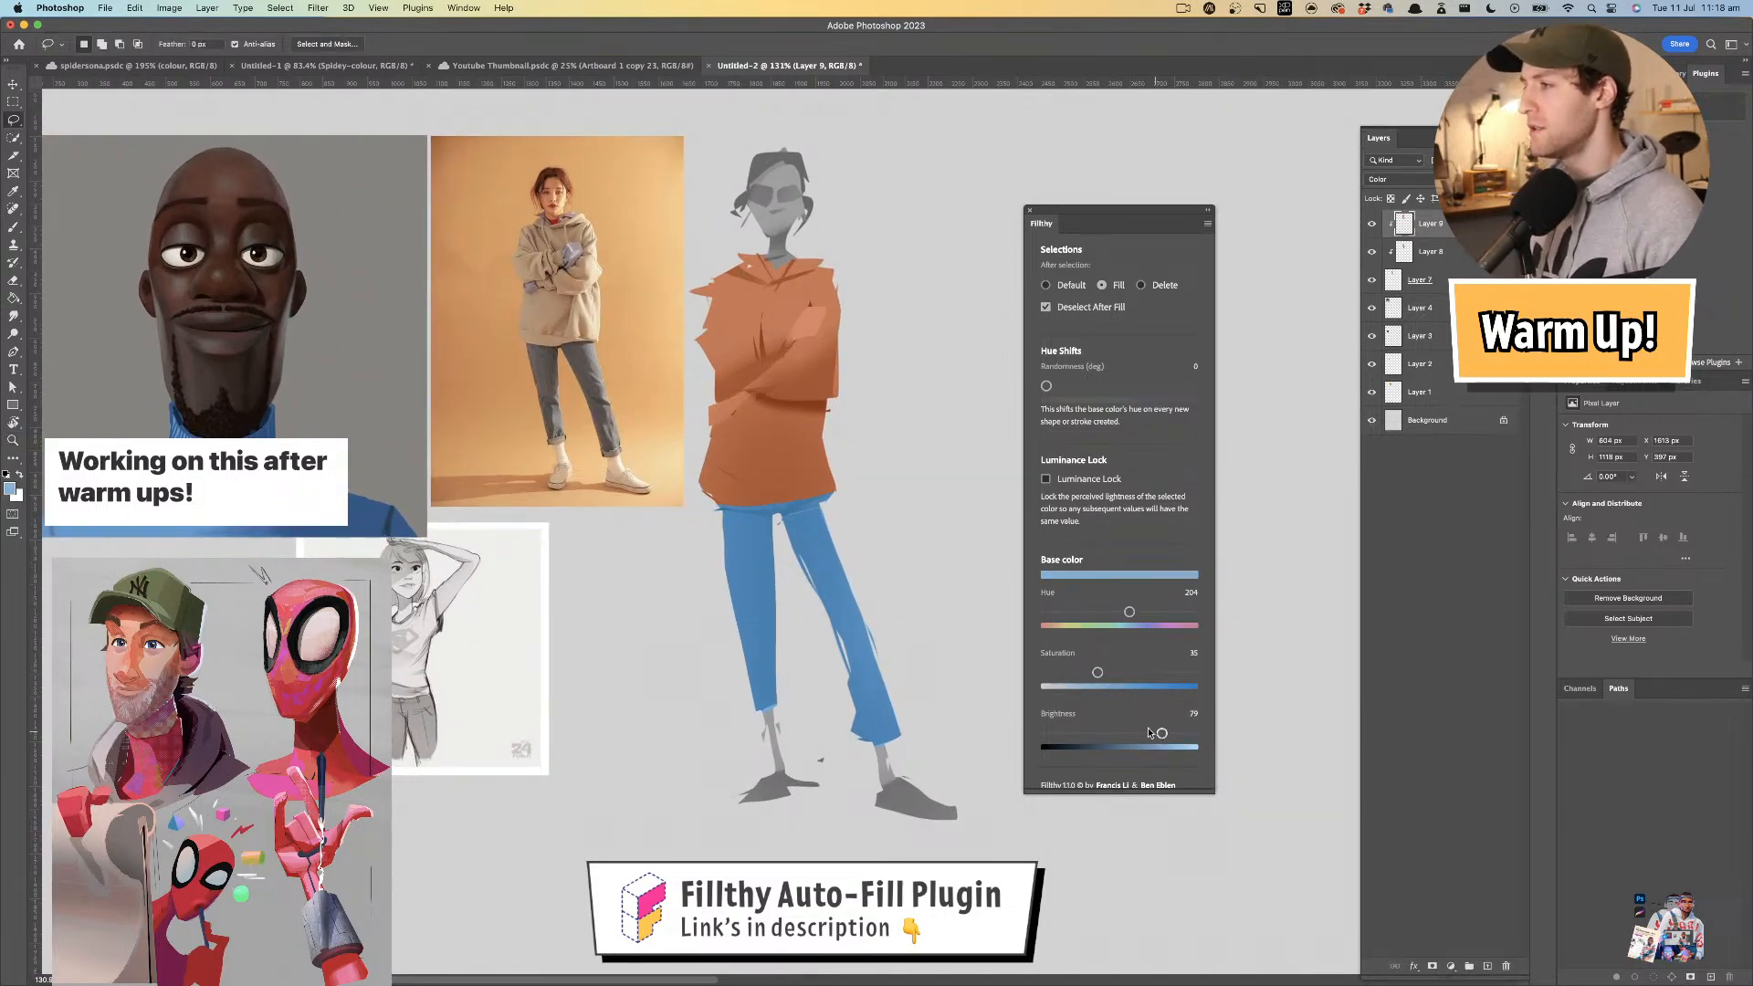
{"action": "mouse_move", "coordinate": [836, 496]}
{"action": "left_mouse_down"}
{"action": "mouse_move", "coordinate": [705, 519]}
{"action": "mouse_move", "coordinate": [742, 711]}
{"action": "mouse_move", "coordinate": [792, 696]}
{"action": "mouse_move", "coordinate": [870, 752]}
{"action": "mouse_move", "coordinate": [933, 715]}
{"action": "mouse_move", "coordinate": [863, 477]}
{"action": "left_mouse_up"}
{"action": "scroll", "coordinate": [838, 542], "scroll_direction": "up", "scroll_amount": 2}
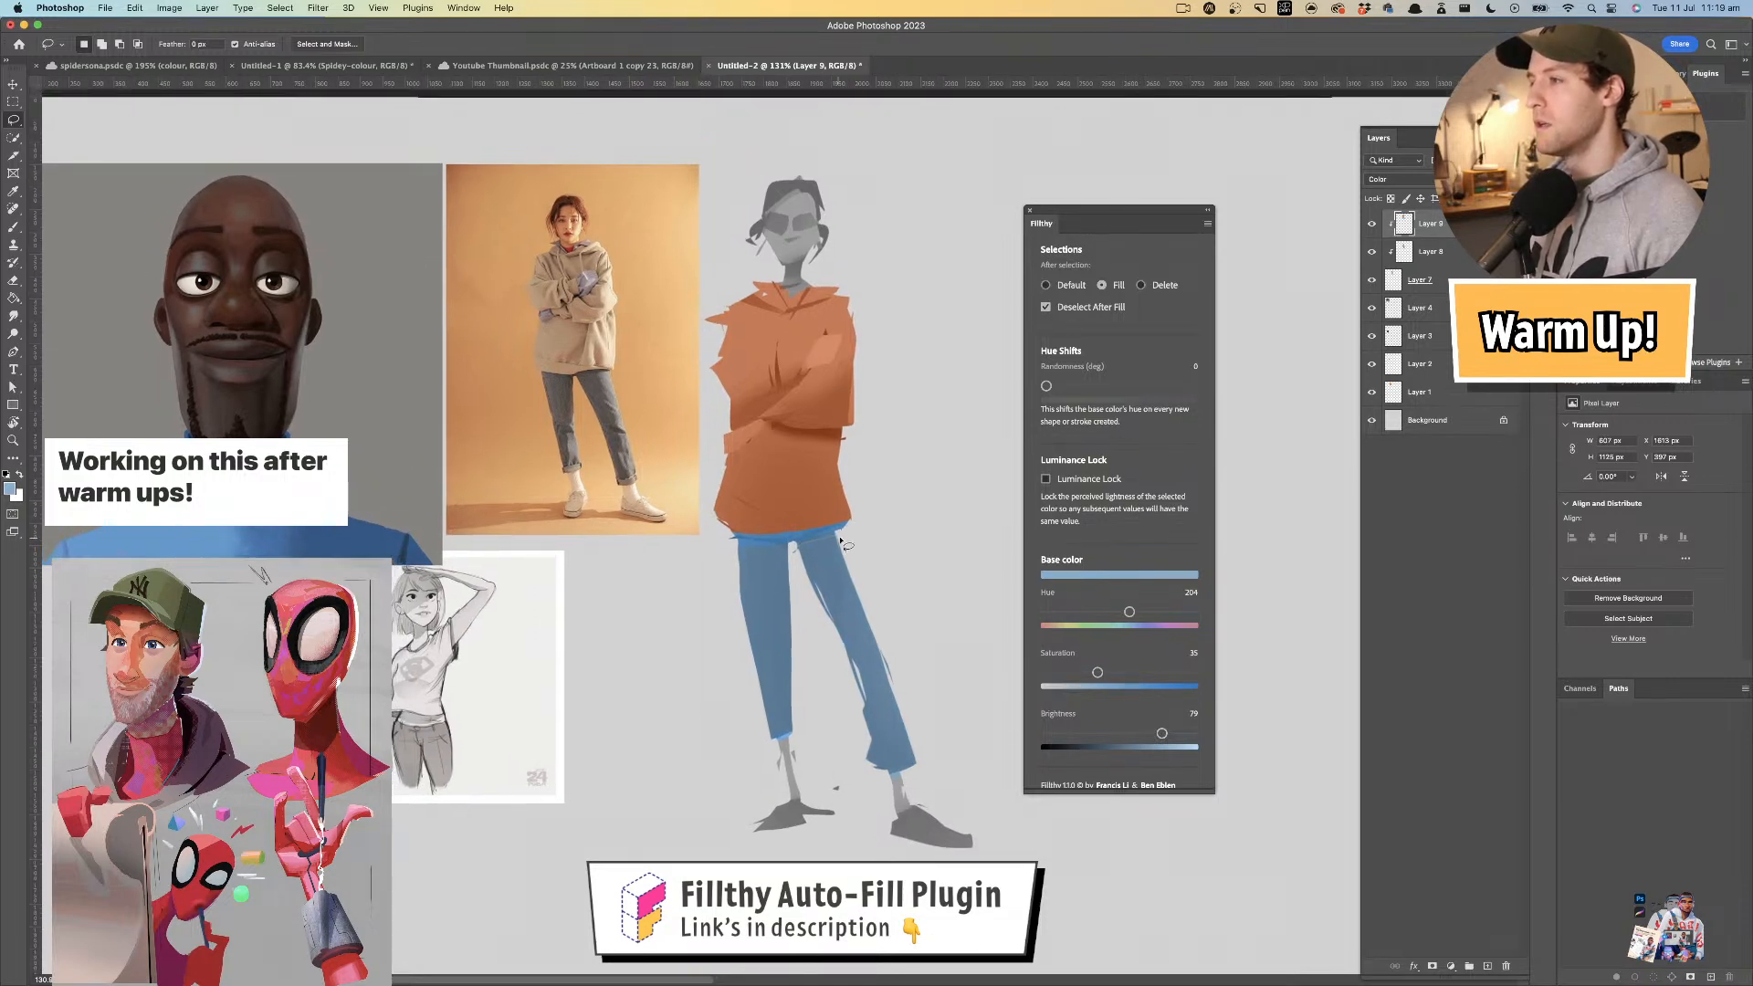
{"action": "mouse_move", "coordinate": [793, 548]}
{"action": "left_mouse_down"}
{"action": "mouse_move", "coordinate": [769, 730]}
{"action": "mouse_move", "coordinate": [913, 776]}
{"action": "mouse_move", "coordinate": [858, 528]}
{"action": "left_mouse_up"}
- Set the base color to hue 22 and saturation 32, and lasso the hoodie again to refill it with tan
{"action": "left_click_drag", "start_coordinate": [1128, 619], "coordinate": [1055, 618]}
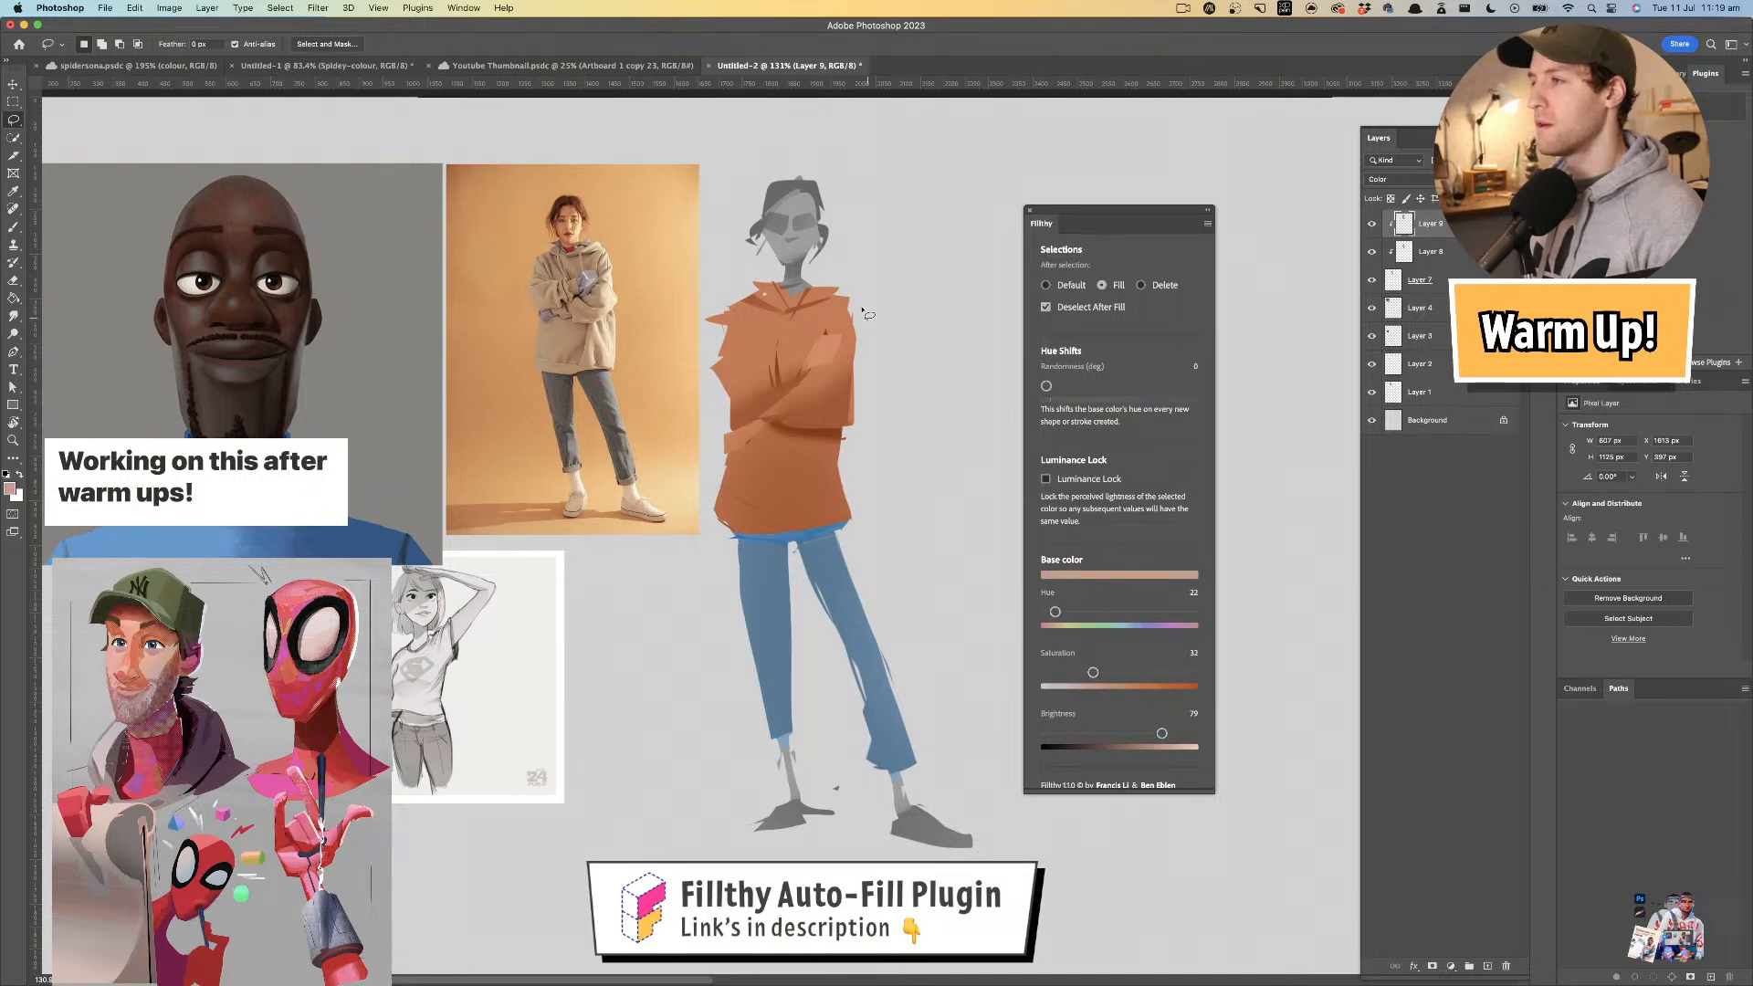
{"action": "mouse_move", "coordinate": [794, 300]}
{"action": "left_mouse_down"}
{"action": "mouse_move", "coordinate": [704, 333]}
{"action": "mouse_move", "coordinate": [693, 310]}
{"action": "mouse_move", "coordinate": [687, 547]}
{"action": "mouse_move", "coordinate": [719, 523]}
{"action": "mouse_move", "coordinate": [753, 538]}
{"action": "mouse_move", "coordinate": [867, 508]}
{"action": "mouse_move", "coordinate": [904, 344]}
{"action": "left_mouse_up"}
{"action": "scroll", "coordinate": [921, 320], "scroll_direction": "up", "scroll_amount": 1}
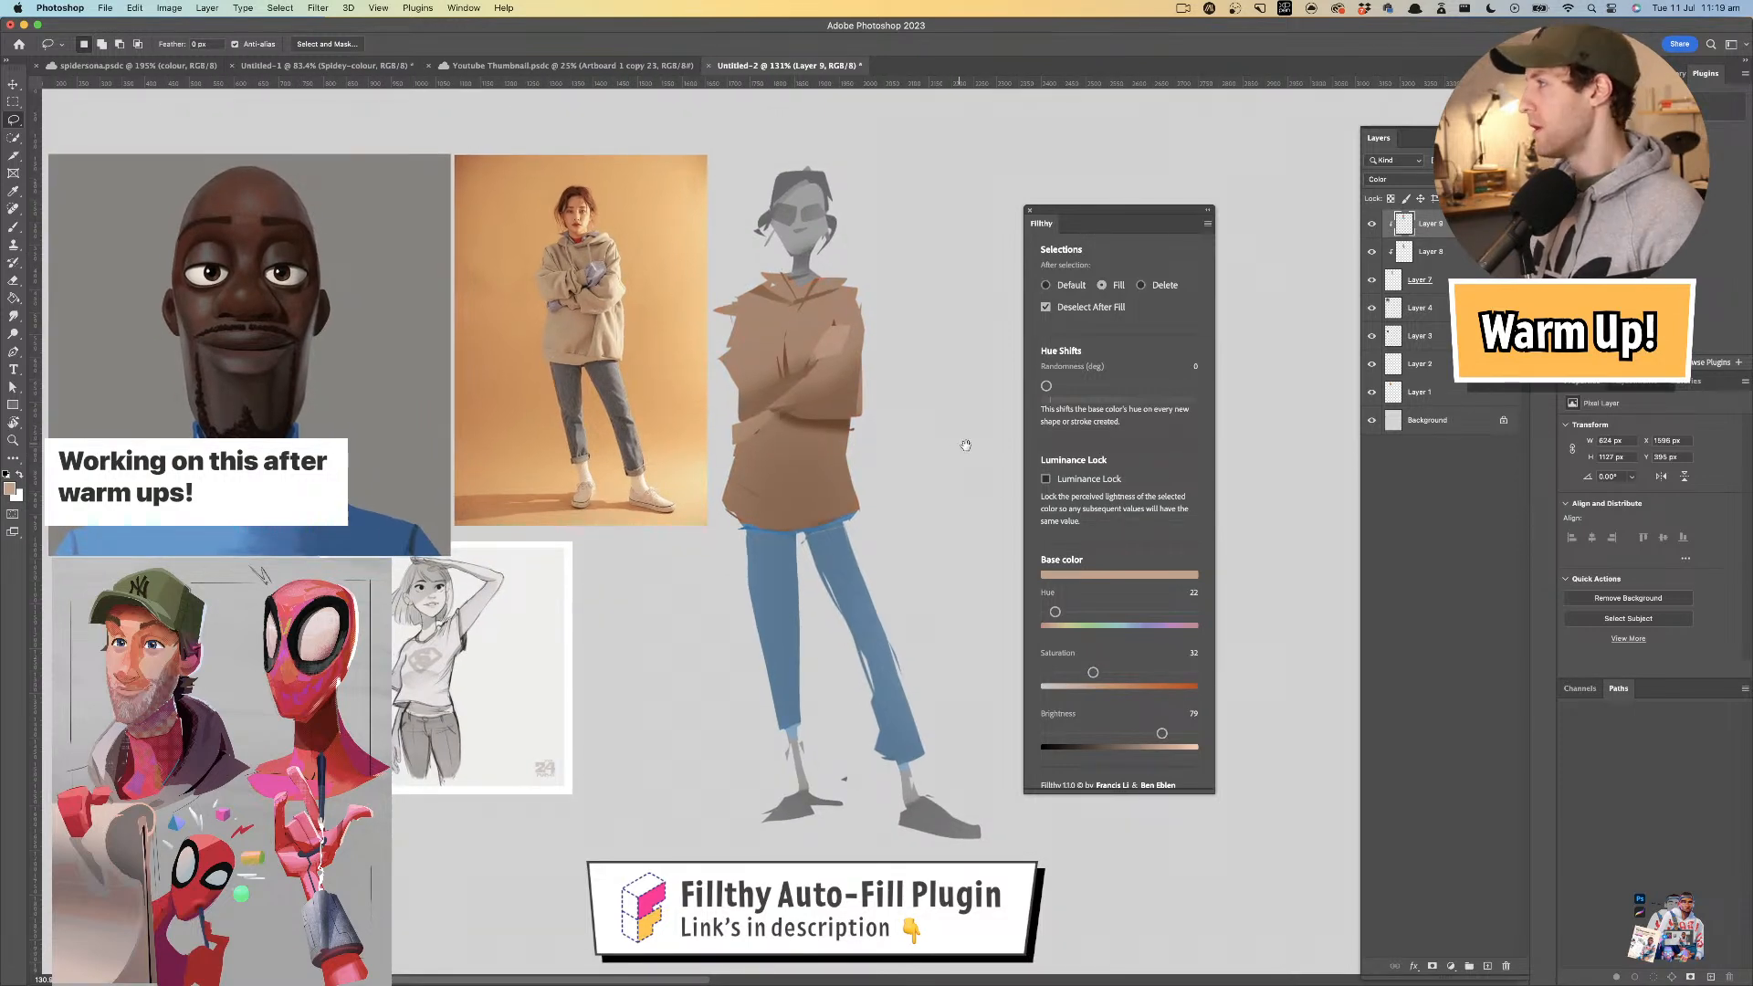
{"action": "scroll", "coordinate": [958, 443], "scroll_direction": "up", "scroll_amount": 3}
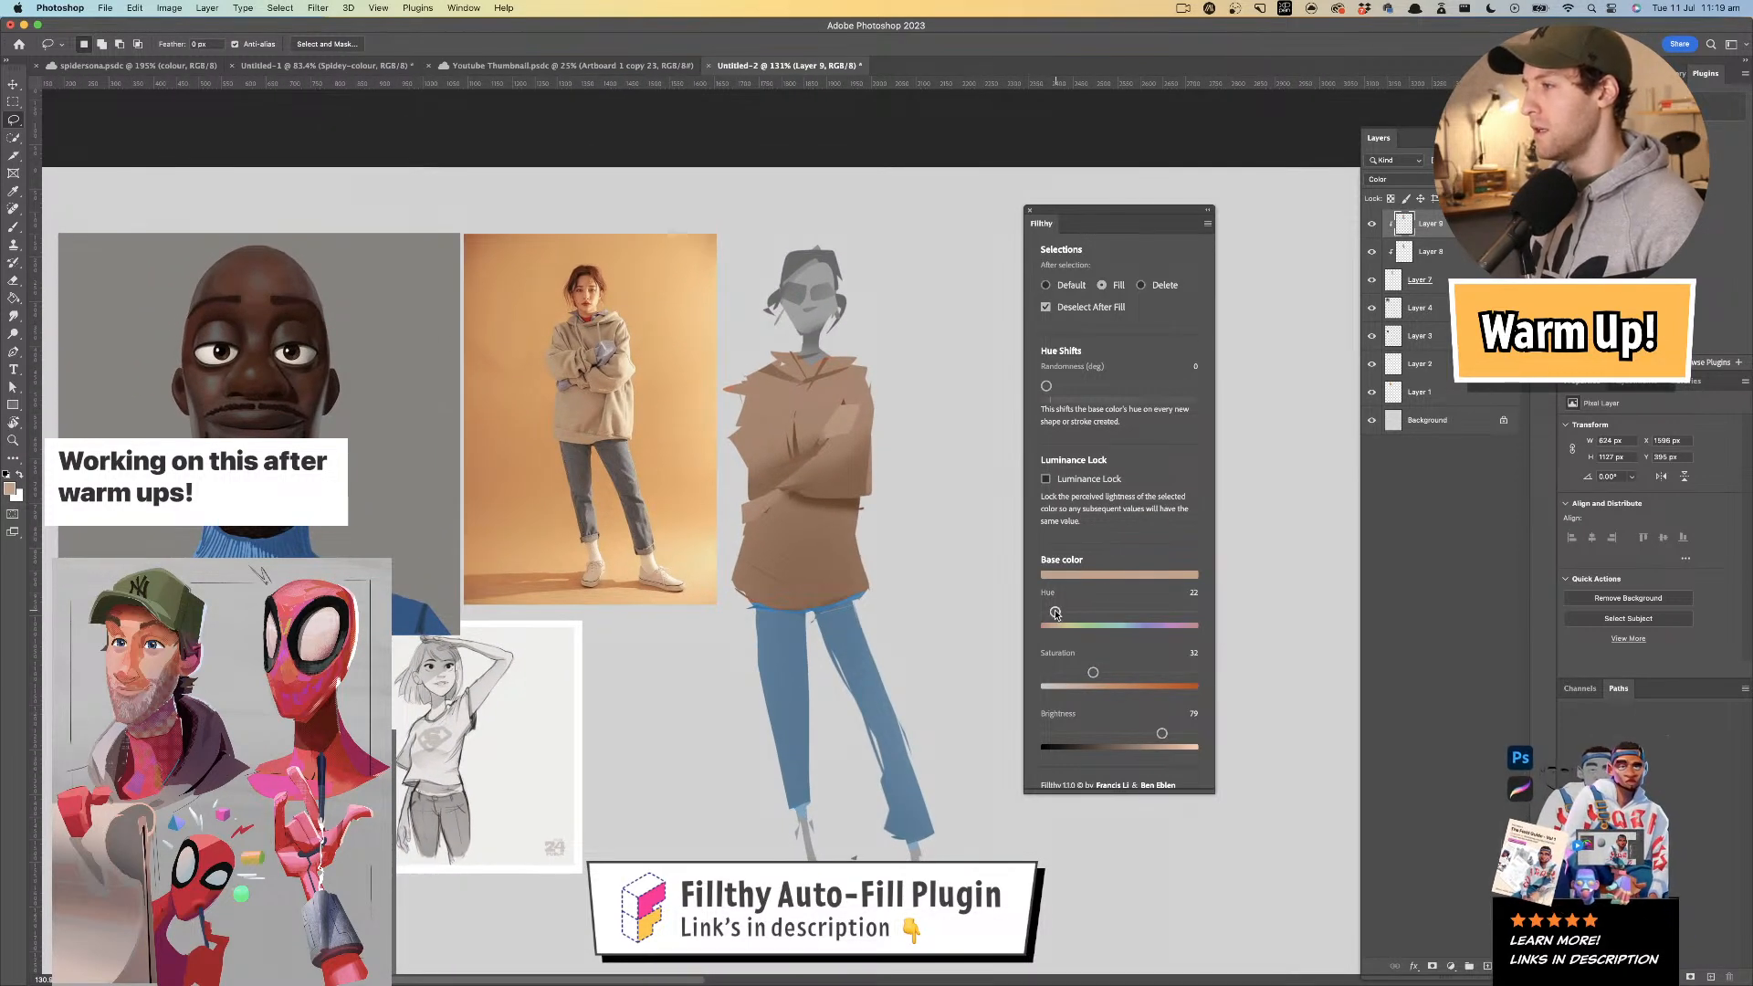
- Set the base color to hue 13 and saturation 22, and lasso the face and hands to fill them with skin tone
{"action": "left_click_drag", "start_coordinate": [1053, 613], "coordinate": [1051, 612]}
{"action": "left_click_drag", "start_coordinate": [1093, 673], "coordinate": [1079, 673]}
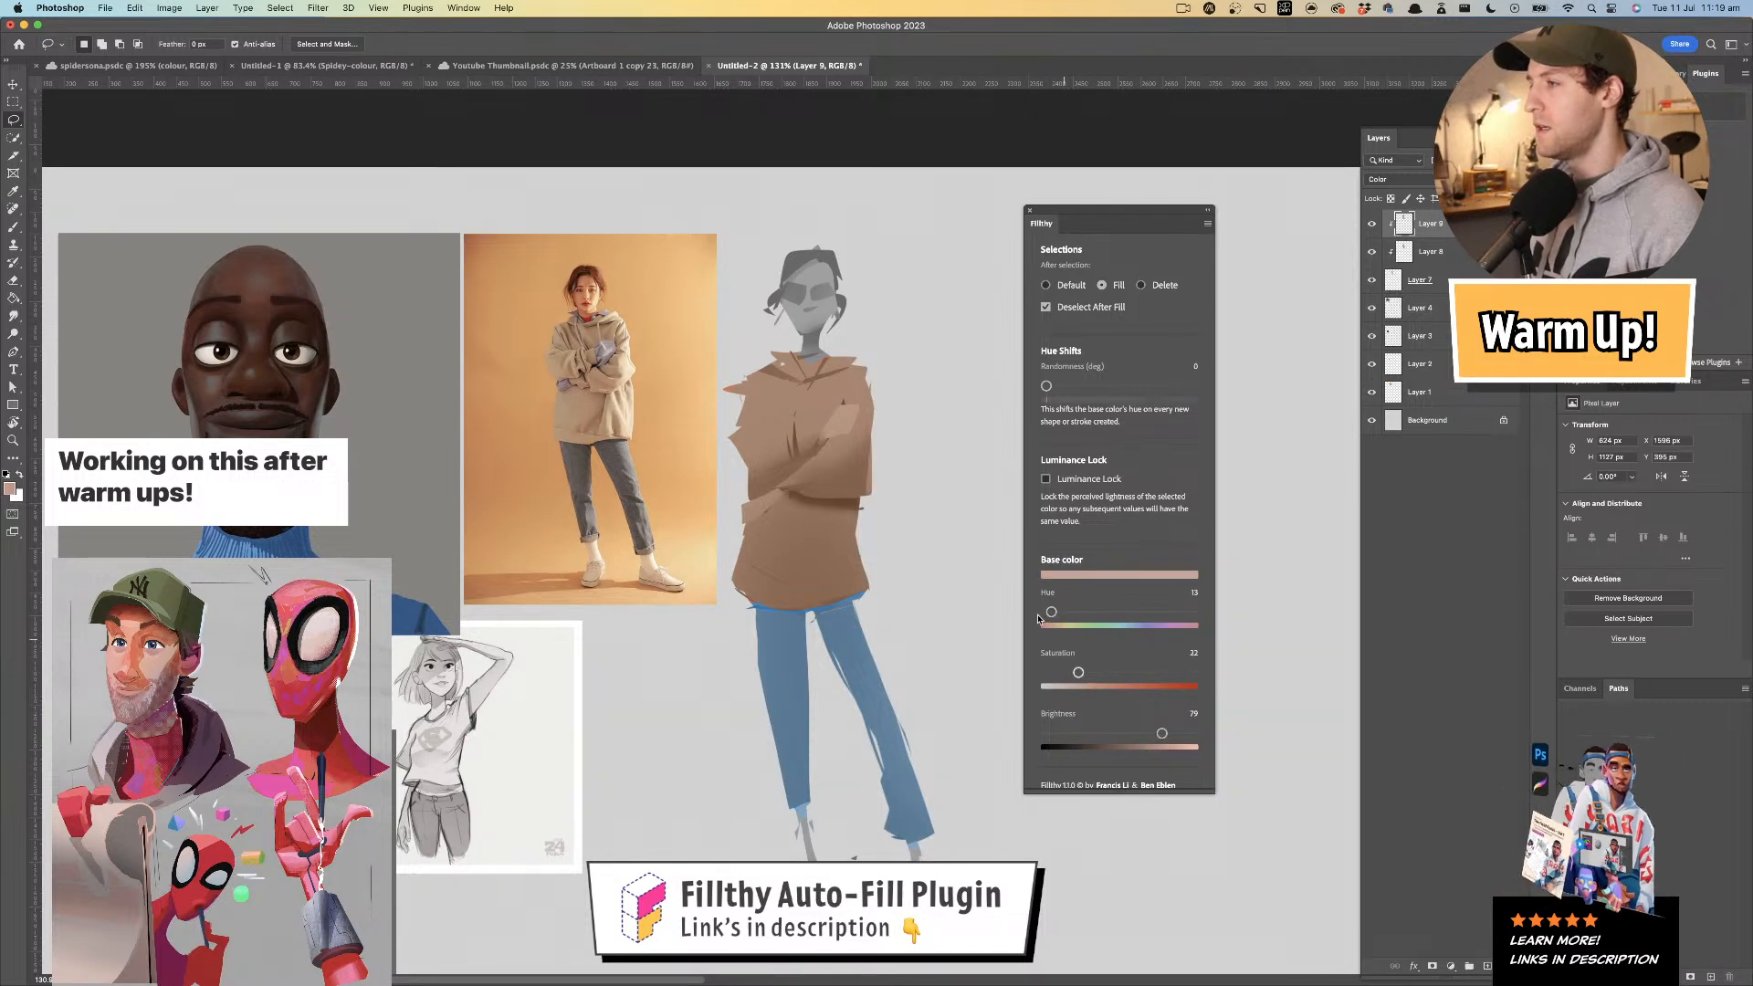
{"action": "mouse_move", "coordinate": [826, 352]}
{"action": "left_mouse_down"}
{"action": "mouse_move", "coordinate": [770, 310]}
{"action": "mouse_move", "coordinate": [818, 259]}
{"action": "mouse_move", "coordinate": [841, 315]}
{"action": "mouse_move", "coordinate": [812, 363]}
{"action": "mouse_move", "coordinate": [818, 440]}
{"action": "mouse_move", "coordinate": [853, 437]}
{"action": "mouse_move", "coordinate": [733, 515]}
{"action": "mouse_move", "coordinate": [910, 379]}
{"action": "mouse_move", "coordinate": [880, 313]}
{"action": "left_mouse_up"}
- Set the base color to saturation 0 and brightness 100, and lasso the shoes to fill them with white
{"action": "left_click_drag", "start_coordinate": [1071, 673], "coordinate": [1042, 673]}
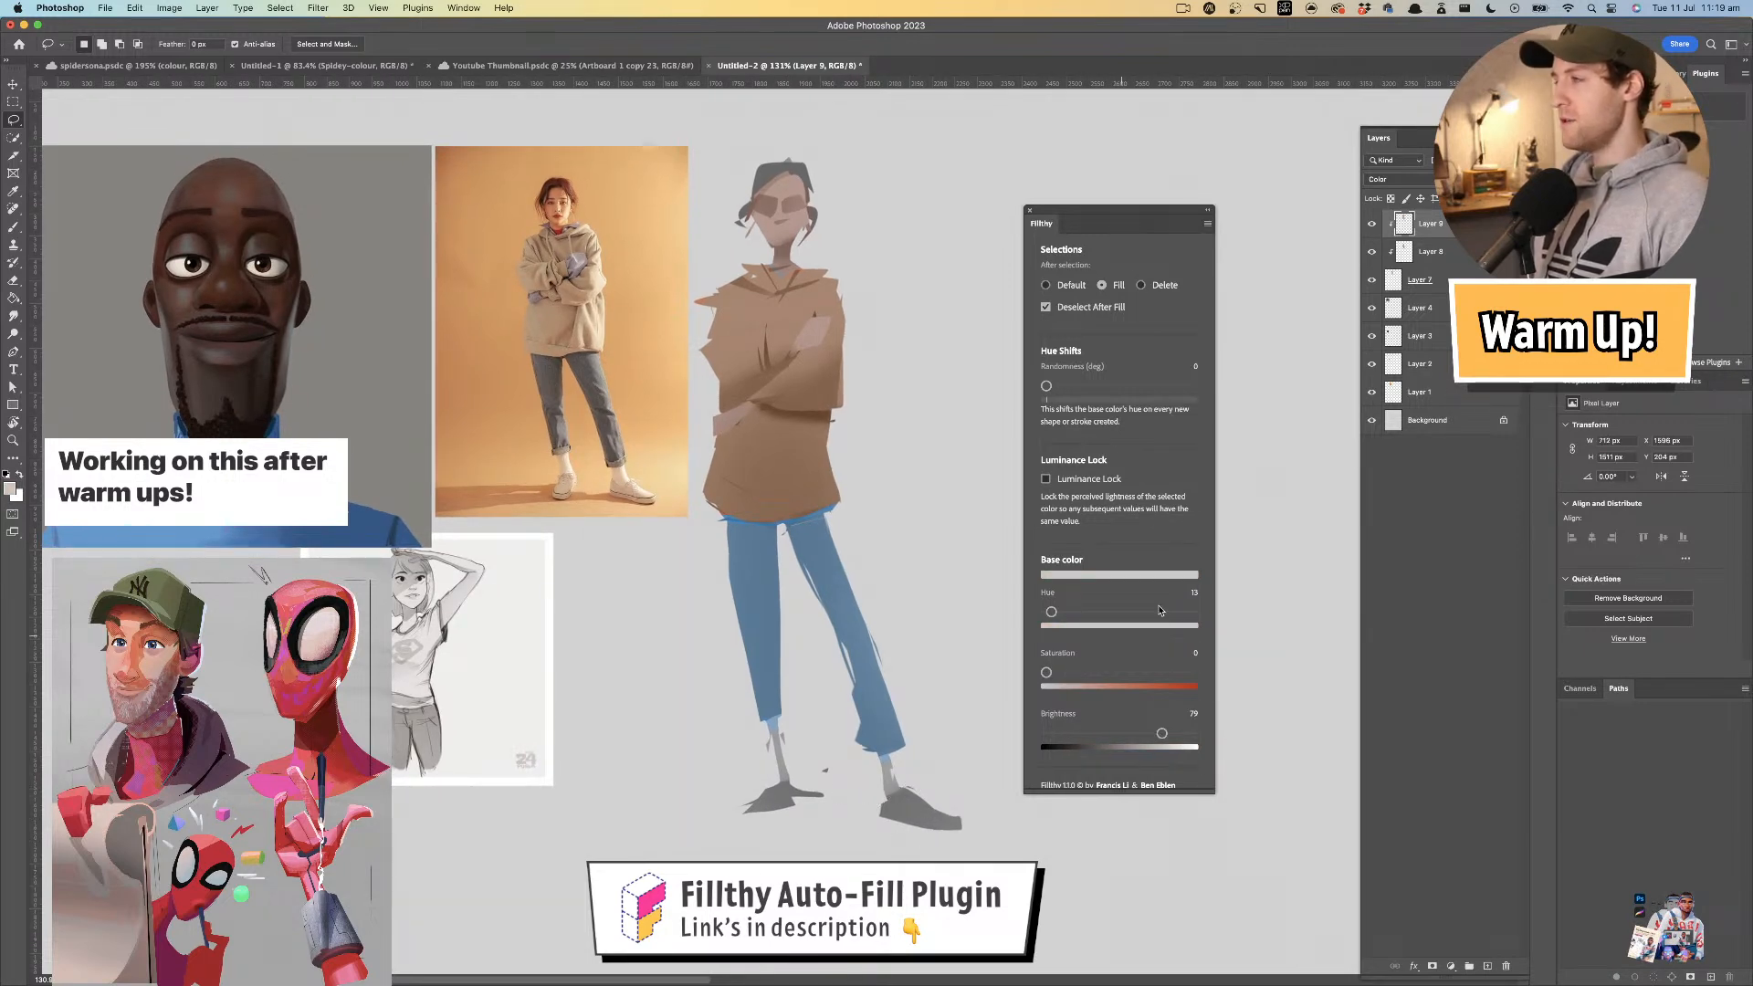
{"action": "left_click_drag", "start_coordinate": [1162, 731], "coordinate": [1196, 733]}
{"action": "mouse_move", "coordinate": [913, 797]}
{"action": "left_mouse_down"}
{"action": "mouse_move", "coordinate": [928, 834]}
{"action": "mouse_move", "coordinate": [921, 767]}
{"action": "mouse_move", "coordinate": [928, 788]}
{"action": "mouse_move", "coordinate": [877, 800]}
{"action": "mouse_move", "coordinate": [980, 785]}
{"action": "mouse_move", "coordinate": [888, 821]}
{"action": "left_mouse_up"}
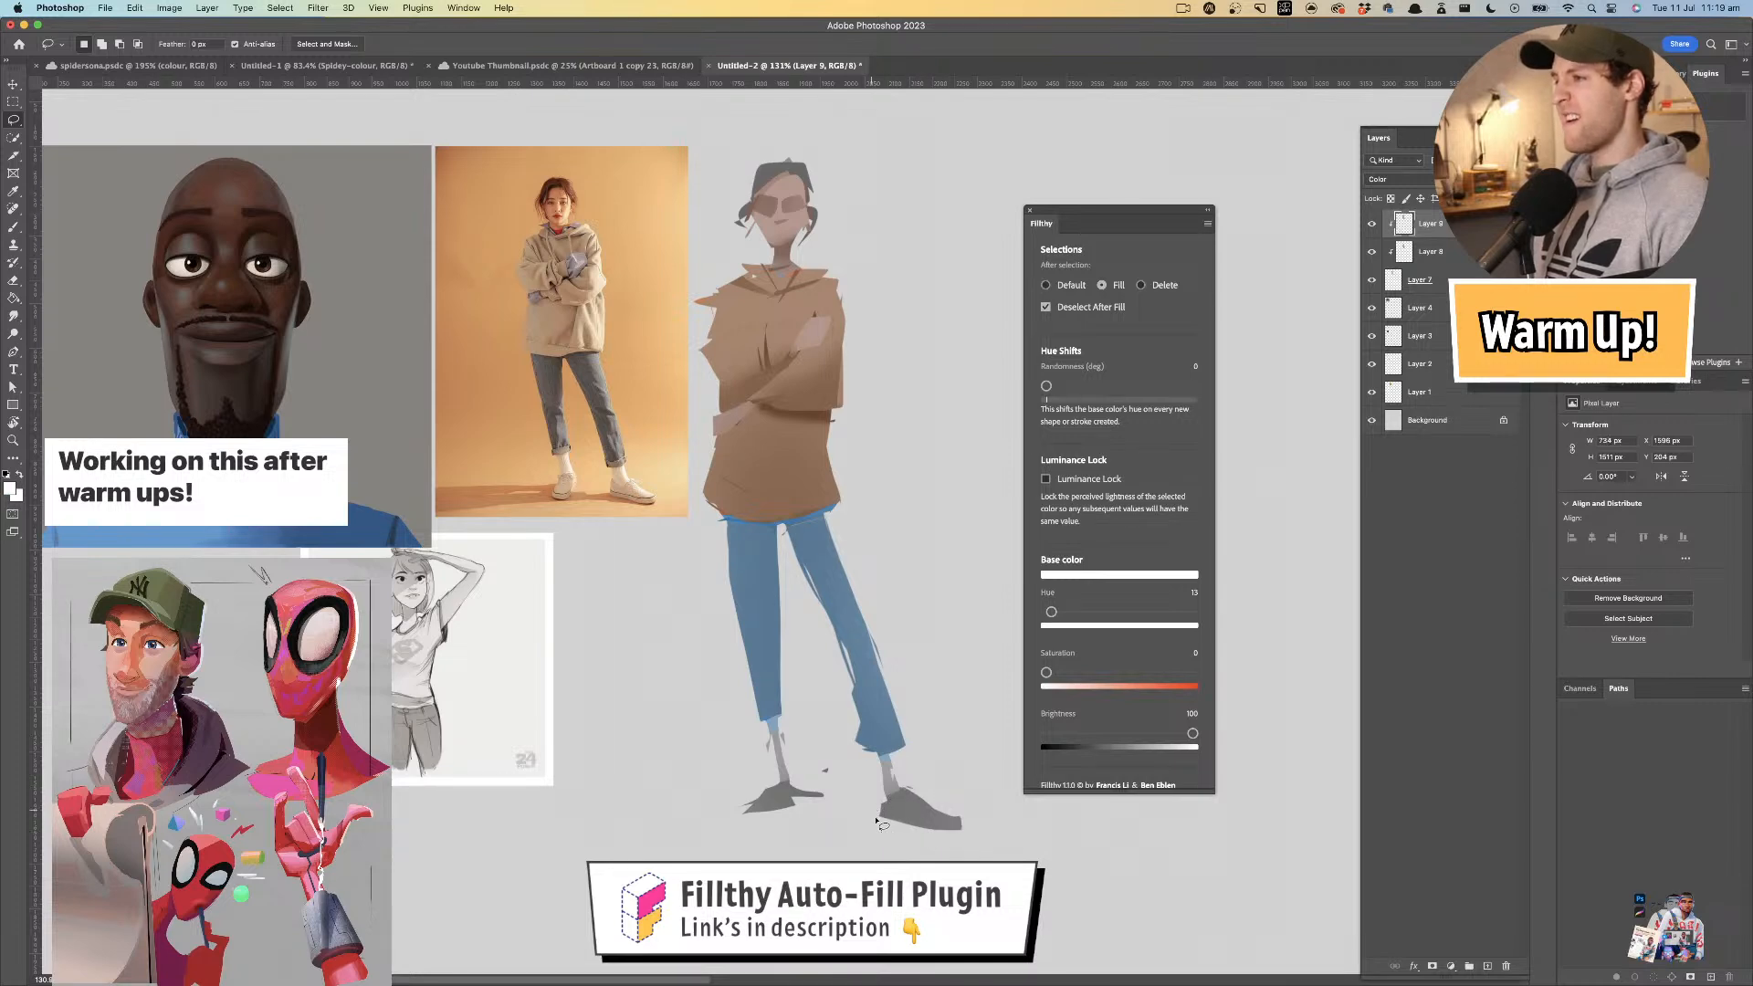
{"action": "left_click_drag", "start_coordinate": [886, 528], "coordinate": [889, 552]}
{"action": "left_click_drag", "start_coordinate": [821, 452], "coordinate": [873, 412]}
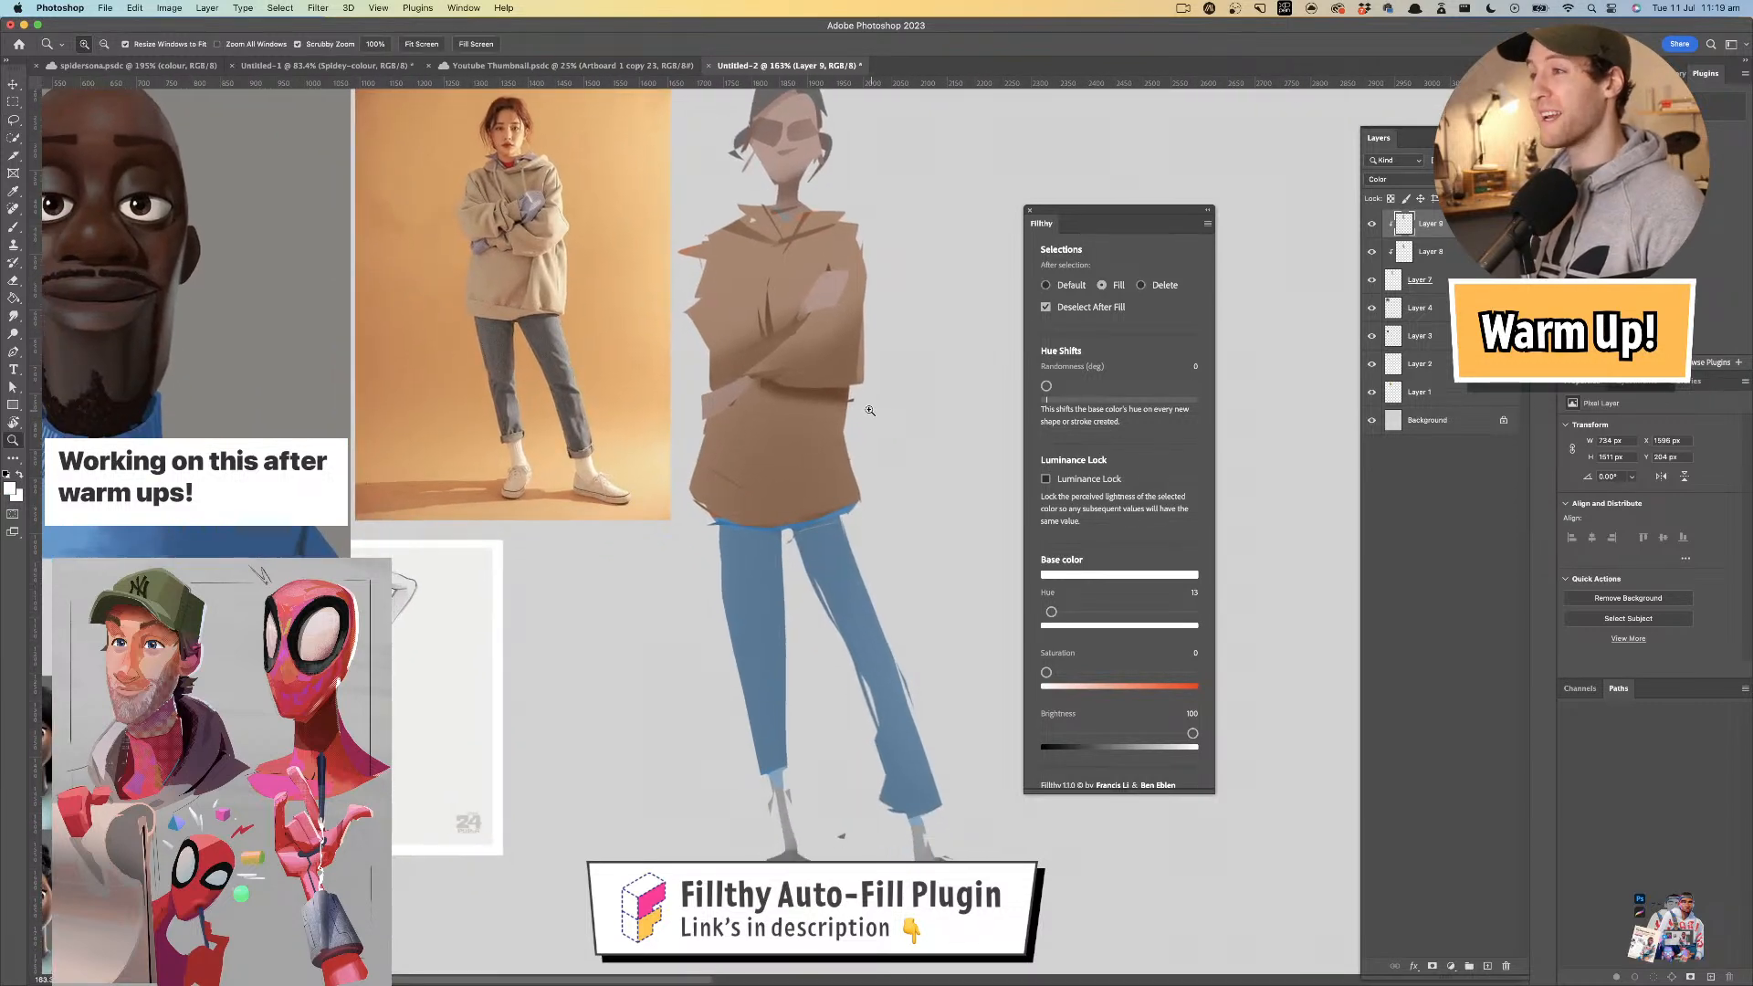
- Set the base color to a pale skin tone with saturation 21 and brightness 84
{"action": "left_click_drag", "start_coordinate": [868, 250], "coordinate": [876, 252]}
{"action": "left_click_drag", "start_coordinate": [877, 252], "coordinate": [901, 407]}
{"action": "left_click_drag", "start_coordinate": [1047, 669], "coordinate": [1077, 672]}
{"action": "left_click_drag", "start_coordinate": [1192, 733], "coordinate": [1170, 733]}
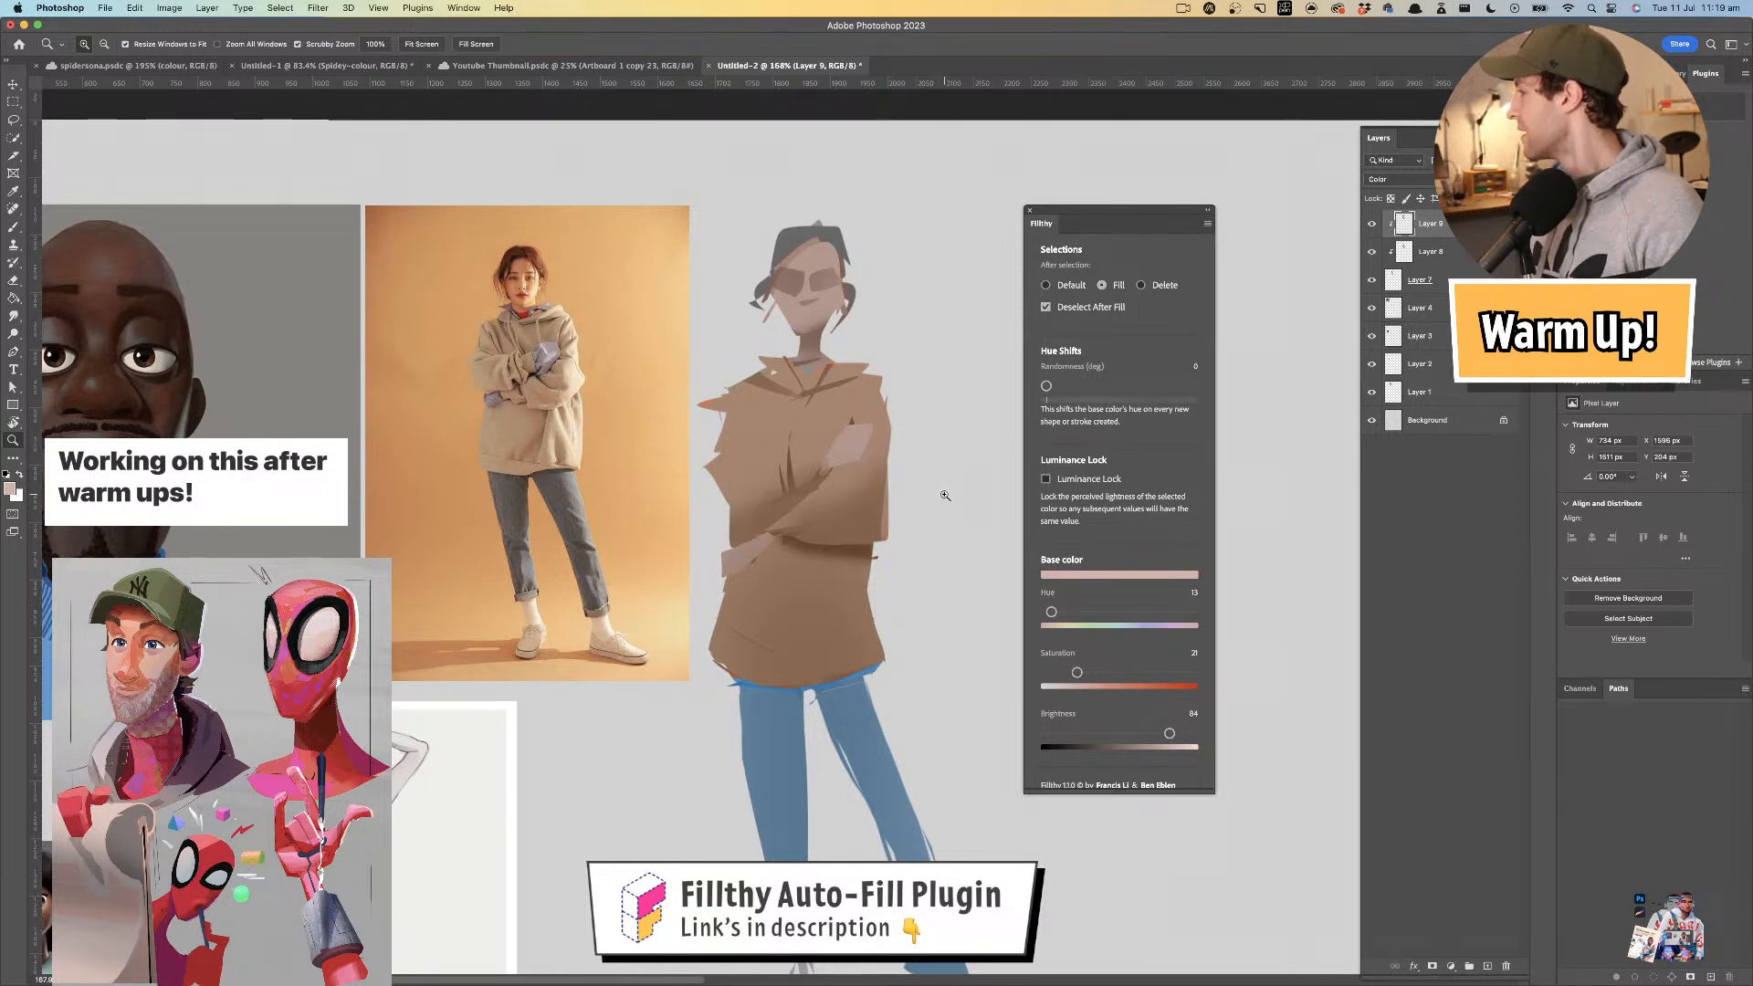
- Set the base color to saturation 56 and brightness 58, and lasso the hair to fill it with reddish brown
{"action": "left_click_drag", "start_coordinate": [929, 474], "coordinate": [941, 466]}
{"action": "left_click_drag", "start_coordinate": [828, 270], "coordinate": [834, 219]}
{"action": "key", "text": "l"}
{"action": "left_click_drag", "start_coordinate": [1169, 733], "coordinate": [1131, 734]}
{"action": "left_click_drag", "start_coordinate": [1077, 673], "coordinate": [1129, 673]}
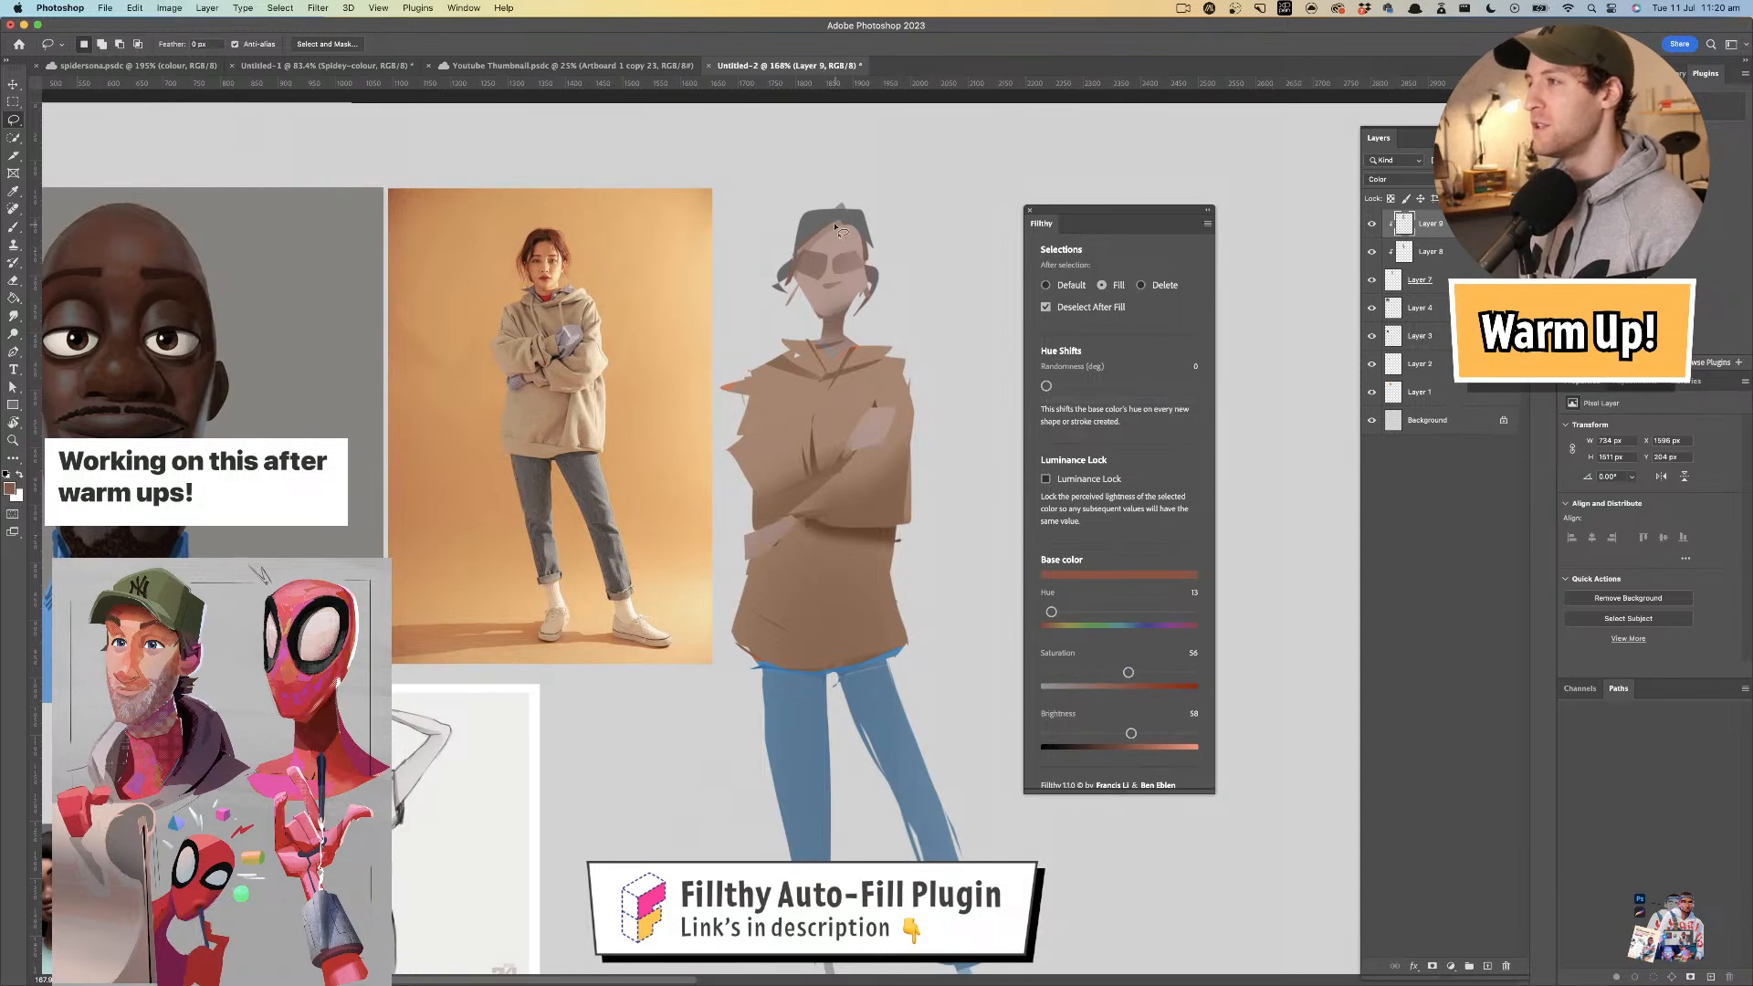
{"action": "mouse_move", "coordinate": [801, 263]}
{"action": "left_mouse_down"}
{"action": "mouse_move", "coordinate": [760, 310]}
{"action": "mouse_move", "coordinate": [777, 221]}
{"action": "mouse_move", "coordinate": [871, 182]}
{"action": "mouse_move", "coordinate": [890, 303]}
{"action": "mouse_move", "coordinate": [851, 333]}
{"action": "mouse_move", "coordinate": [844, 235]}
{"action": "left_mouse_up"}
{"action": "left_click_drag", "start_coordinate": [904, 351], "coordinate": [836, 465]}
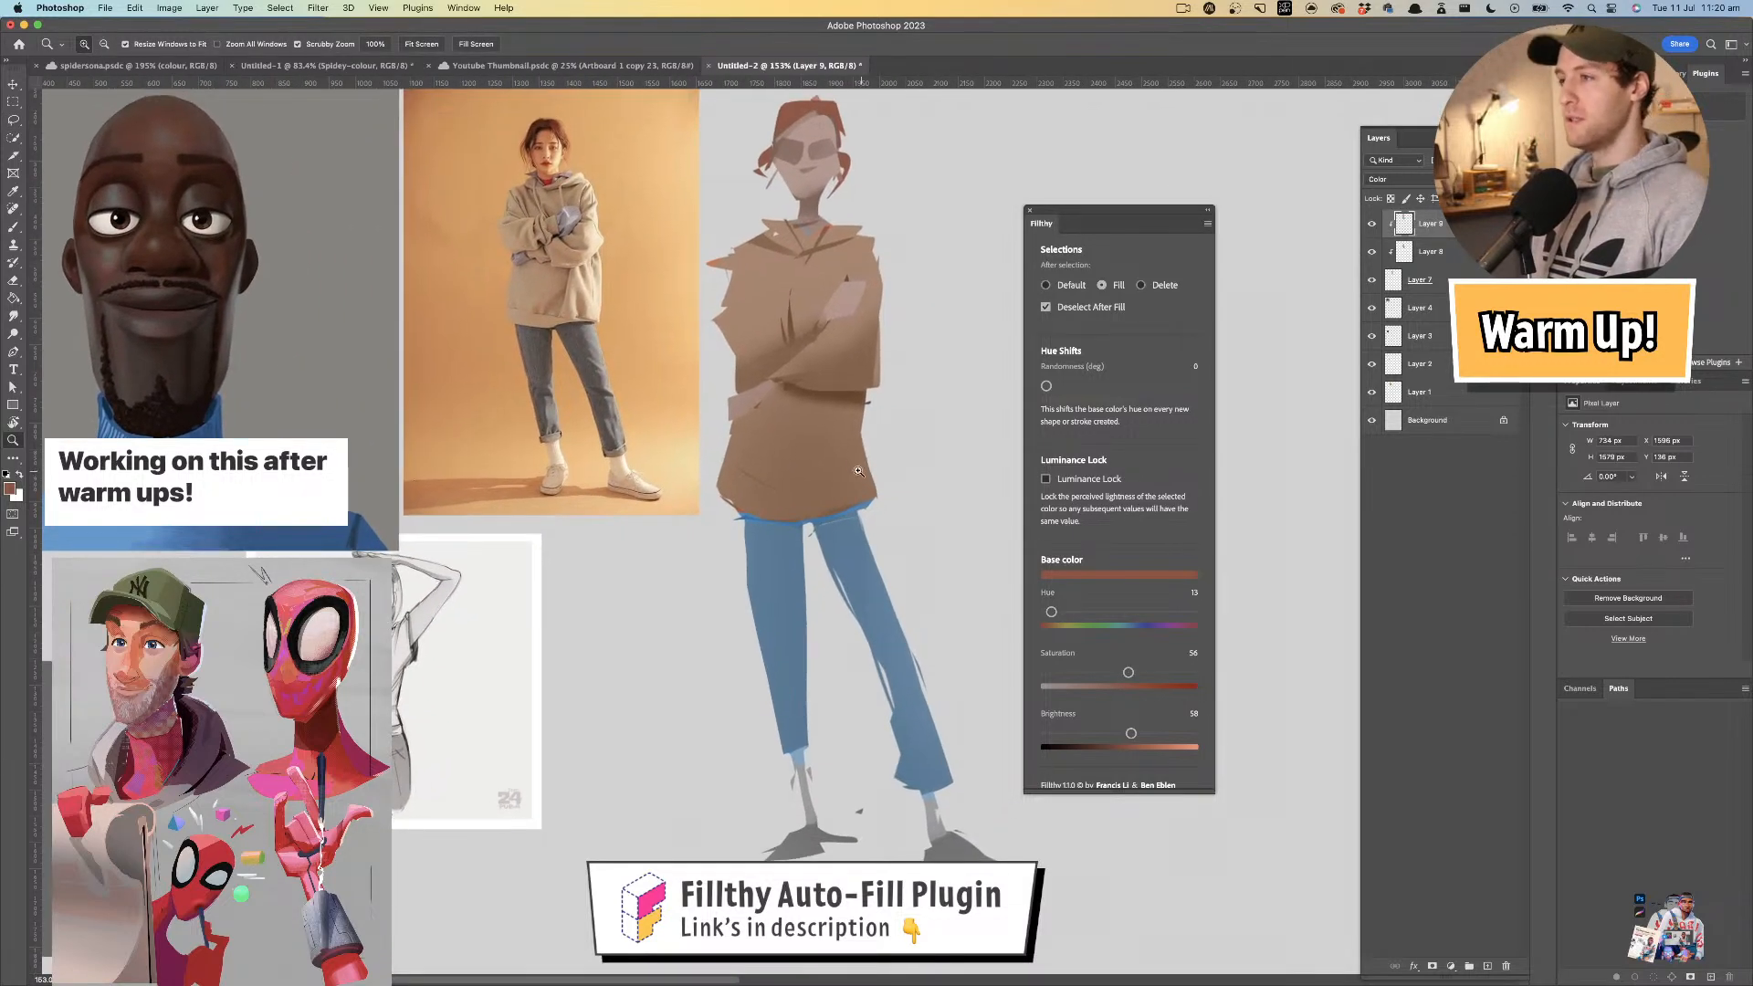
- Darken the base color to saturation 76 and brightness 34
{"action": "left_click_drag", "start_coordinate": [953, 596], "coordinate": [959, 575]}
{"action": "left_click_drag", "start_coordinate": [1131, 733], "coordinate": [1097, 733]}
{"action": "left_click_drag", "start_coordinate": [1129, 673], "coordinate": [1158, 673]}
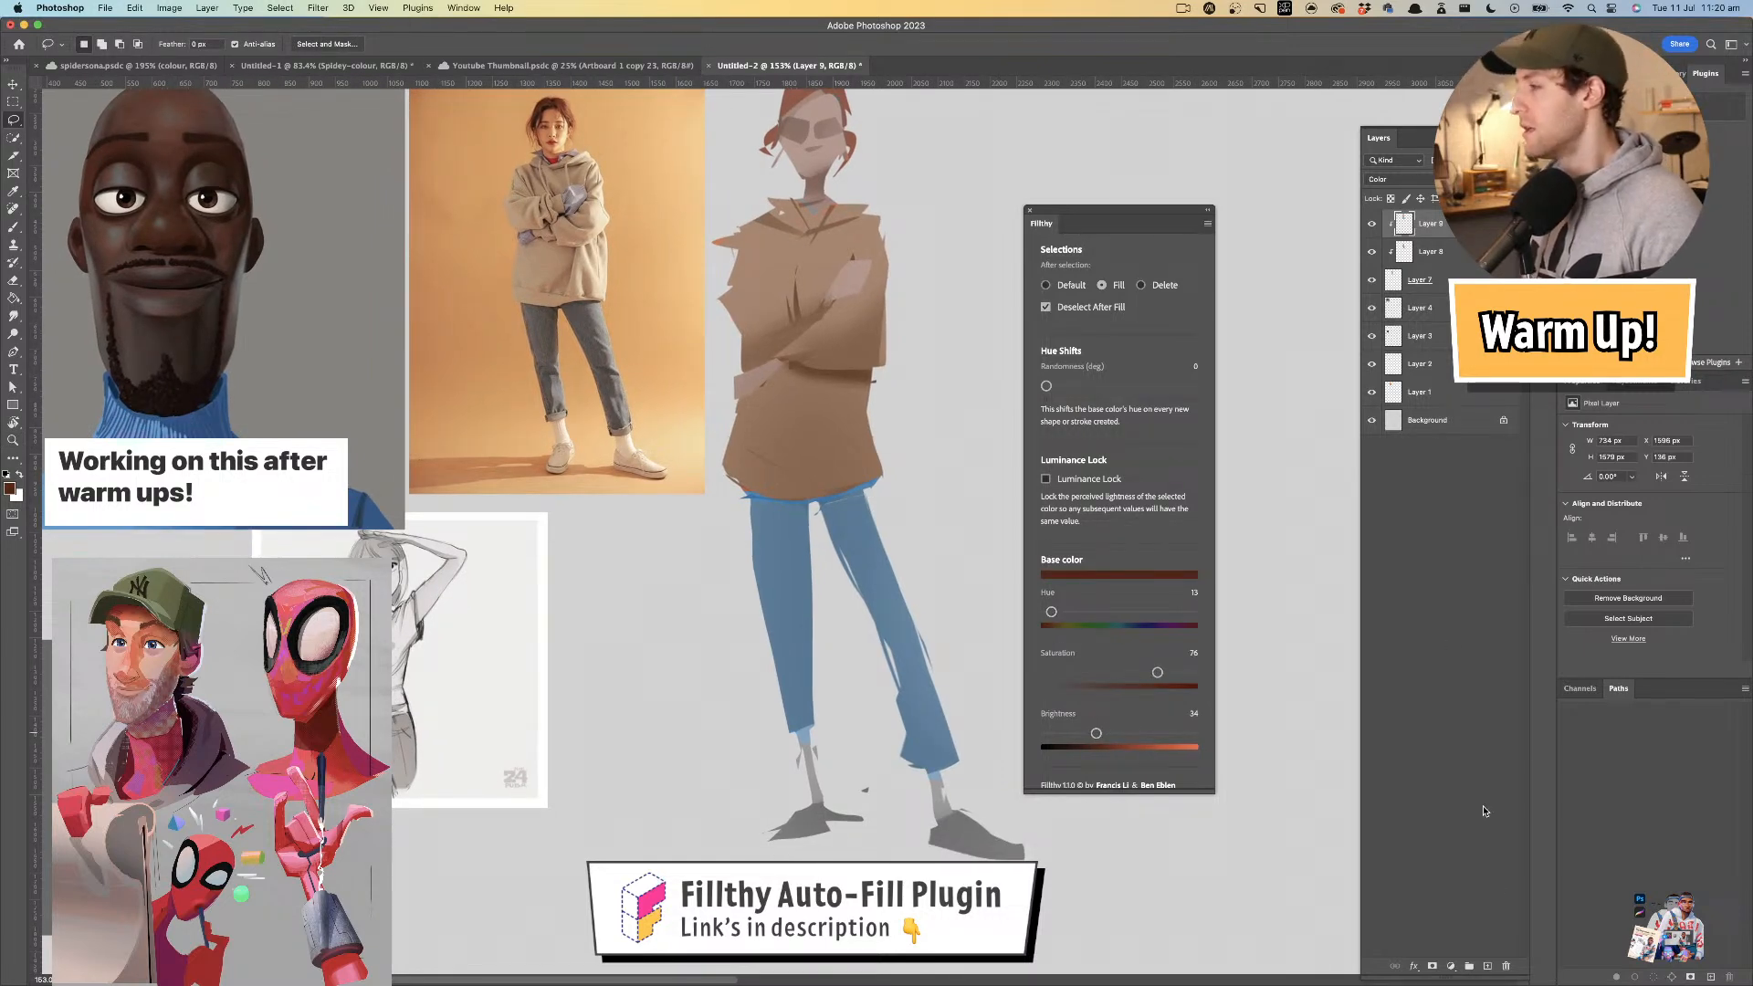
- Add a new layer clipped above the color layers and set its blend mode to Overlay
{"action": "left_click", "coordinate": [1489, 966]}
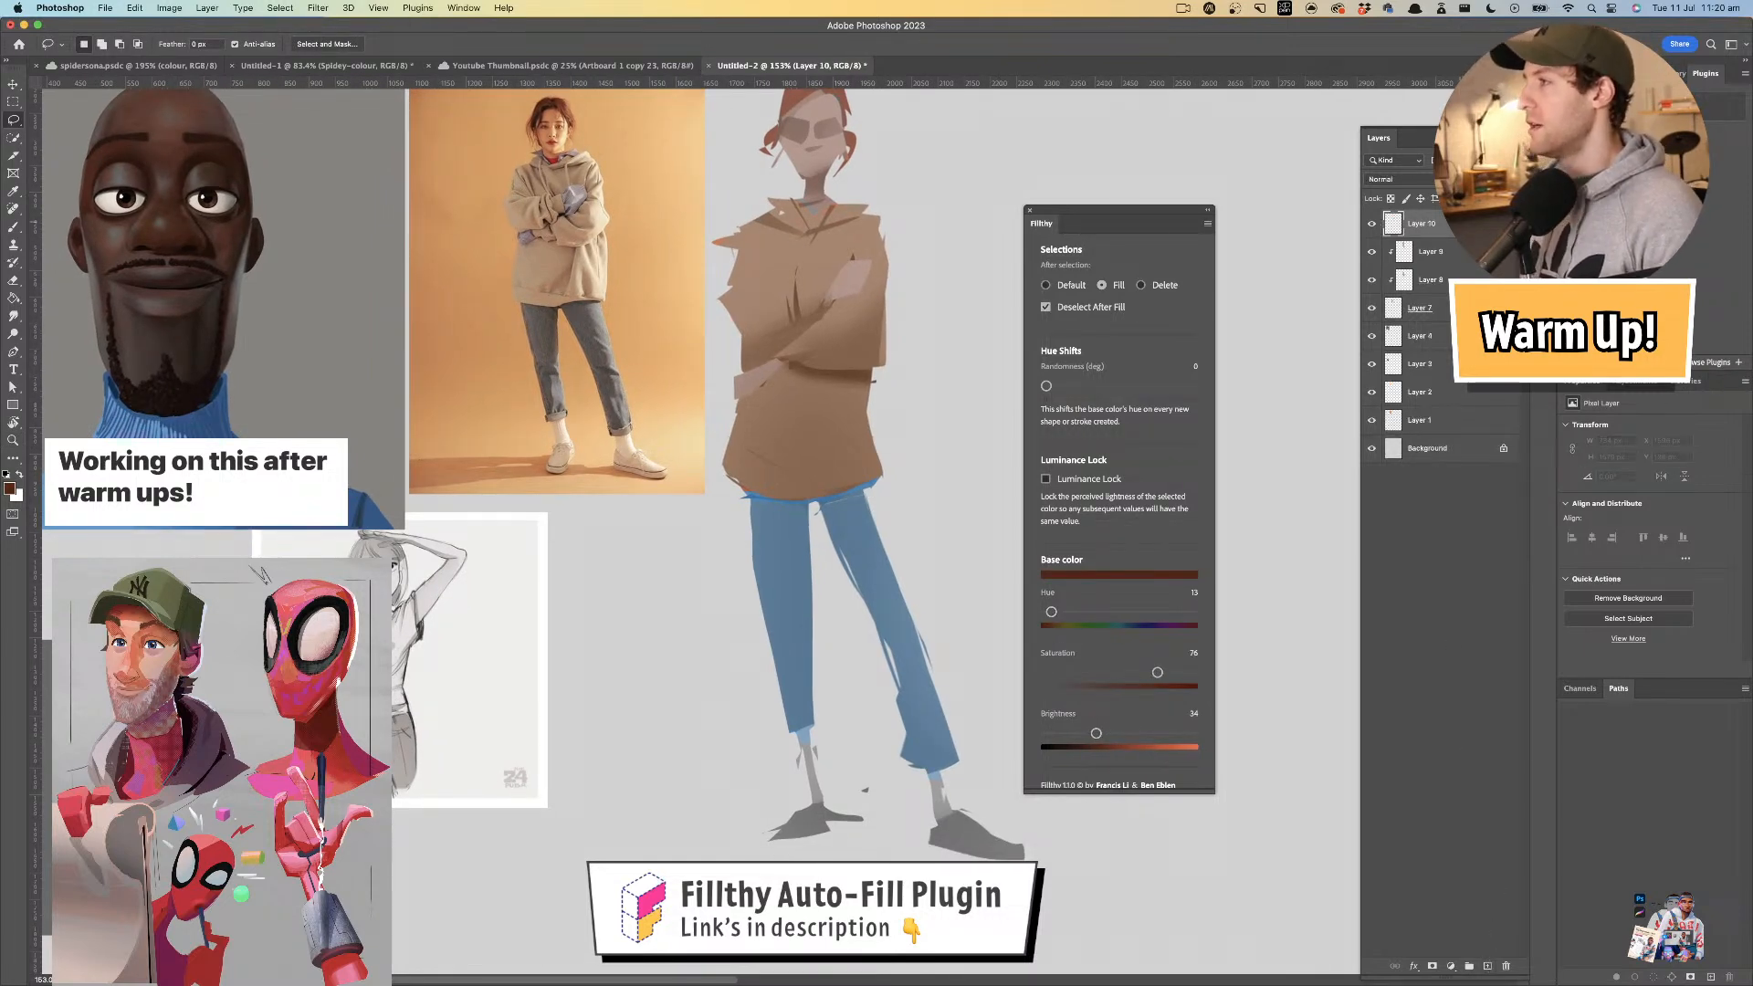
{"action": "left_click", "coordinate": [1414, 179]}
{"action": "left_click", "coordinate": [1400, 363]}
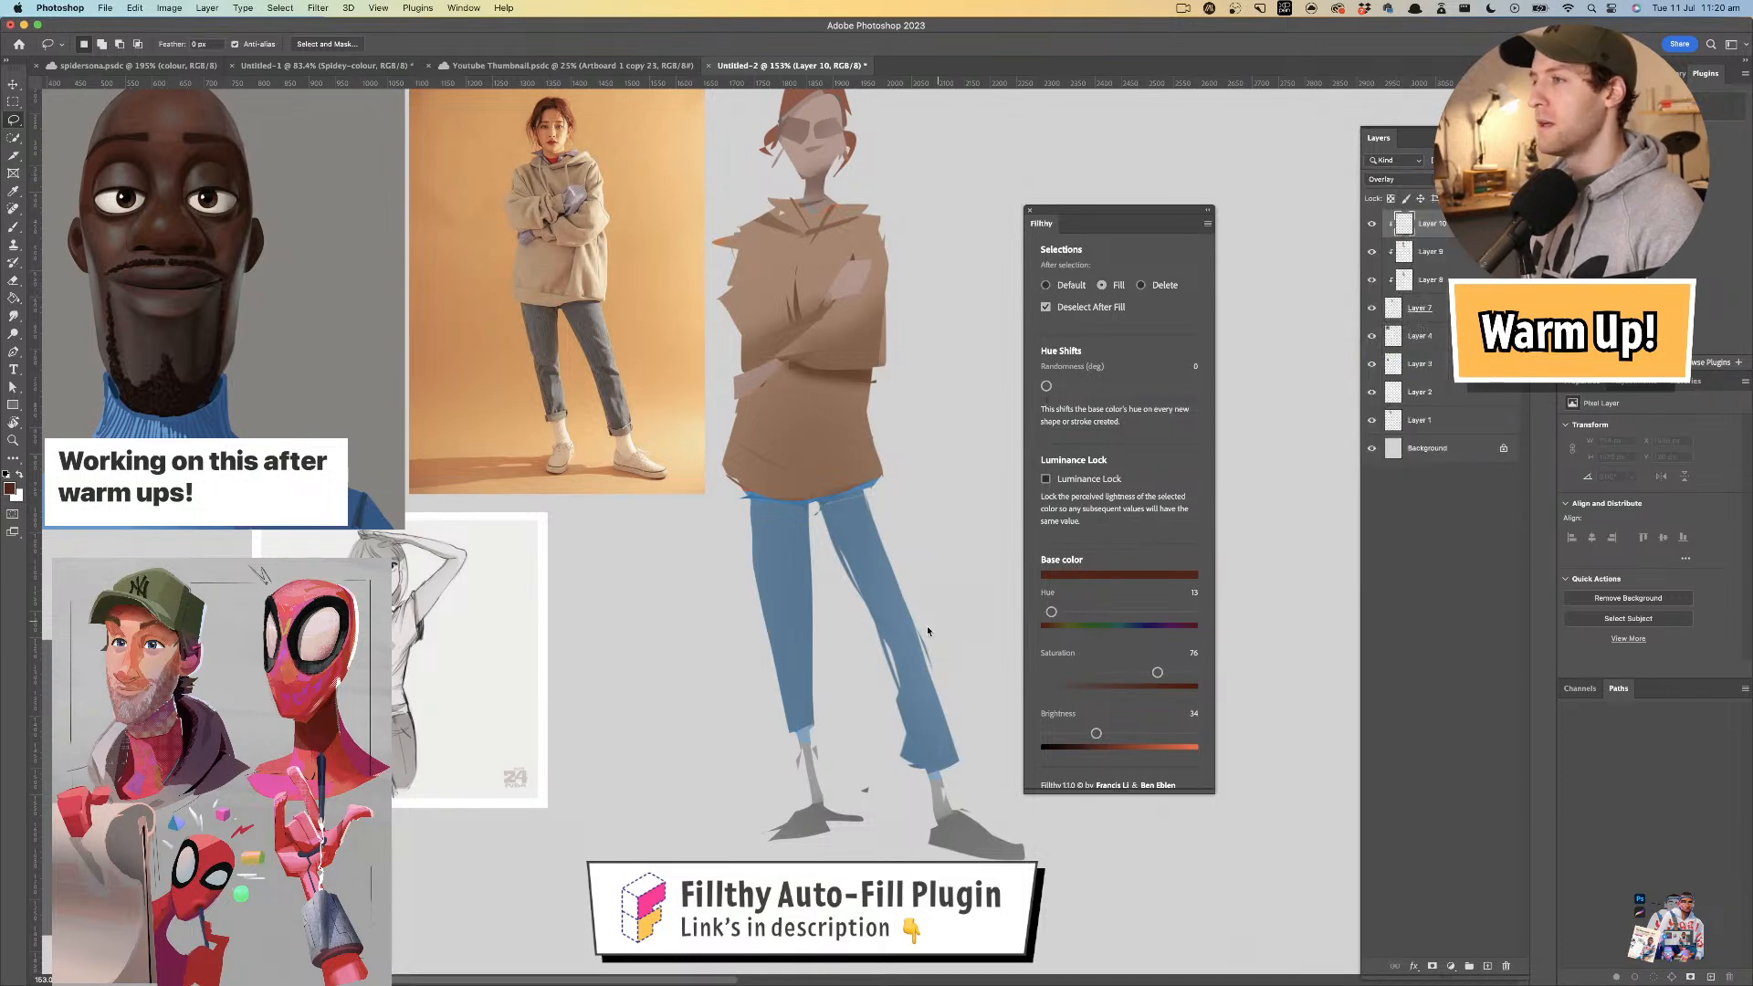
- Set the base color to saturation 16 and brightness 100, and lasso the shoes to lighten them on the Overlay layer
{"action": "scroll", "coordinate": [802, 710], "scroll_direction": "down", "scroll_amount": 3}
{"action": "left_click", "coordinate": [1096, 734]}
{"action": "left_click_drag", "start_coordinate": [1099, 736], "coordinate": [1196, 735]}
{"action": "left_click_drag", "start_coordinate": [1159, 674], "coordinate": [1069, 674]}
{"action": "mouse_move", "coordinate": [788, 727]}
{"action": "left_mouse_down"}
{"action": "mouse_move", "coordinate": [726, 770]}
{"action": "mouse_move", "coordinate": [804, 728]}
{"action": "mouse_move", "coordinate": [1011, 783]}
{"action": "mouse_move", "coordinate": [921, 728]}
{"action": "left_mouse_up"}
- Set the base color to hue 201, saturation 8 and brightness 94, and lasso both shoes again to refill them
{"action": "mouse_move", "coordinate": [966, 653]}
{"action": "left_mouse_down"}
{"action": "mouse_move", "coordinate": [925, 660]}
{"action": "mouse_move", "coordinate": [900, 587]}
{"action": "mouse_move", "coordinate": [996, 572]}
{"action": "mouse_move", "coordinate": [1129, 611]}
{"action": "left_mouse_up"}
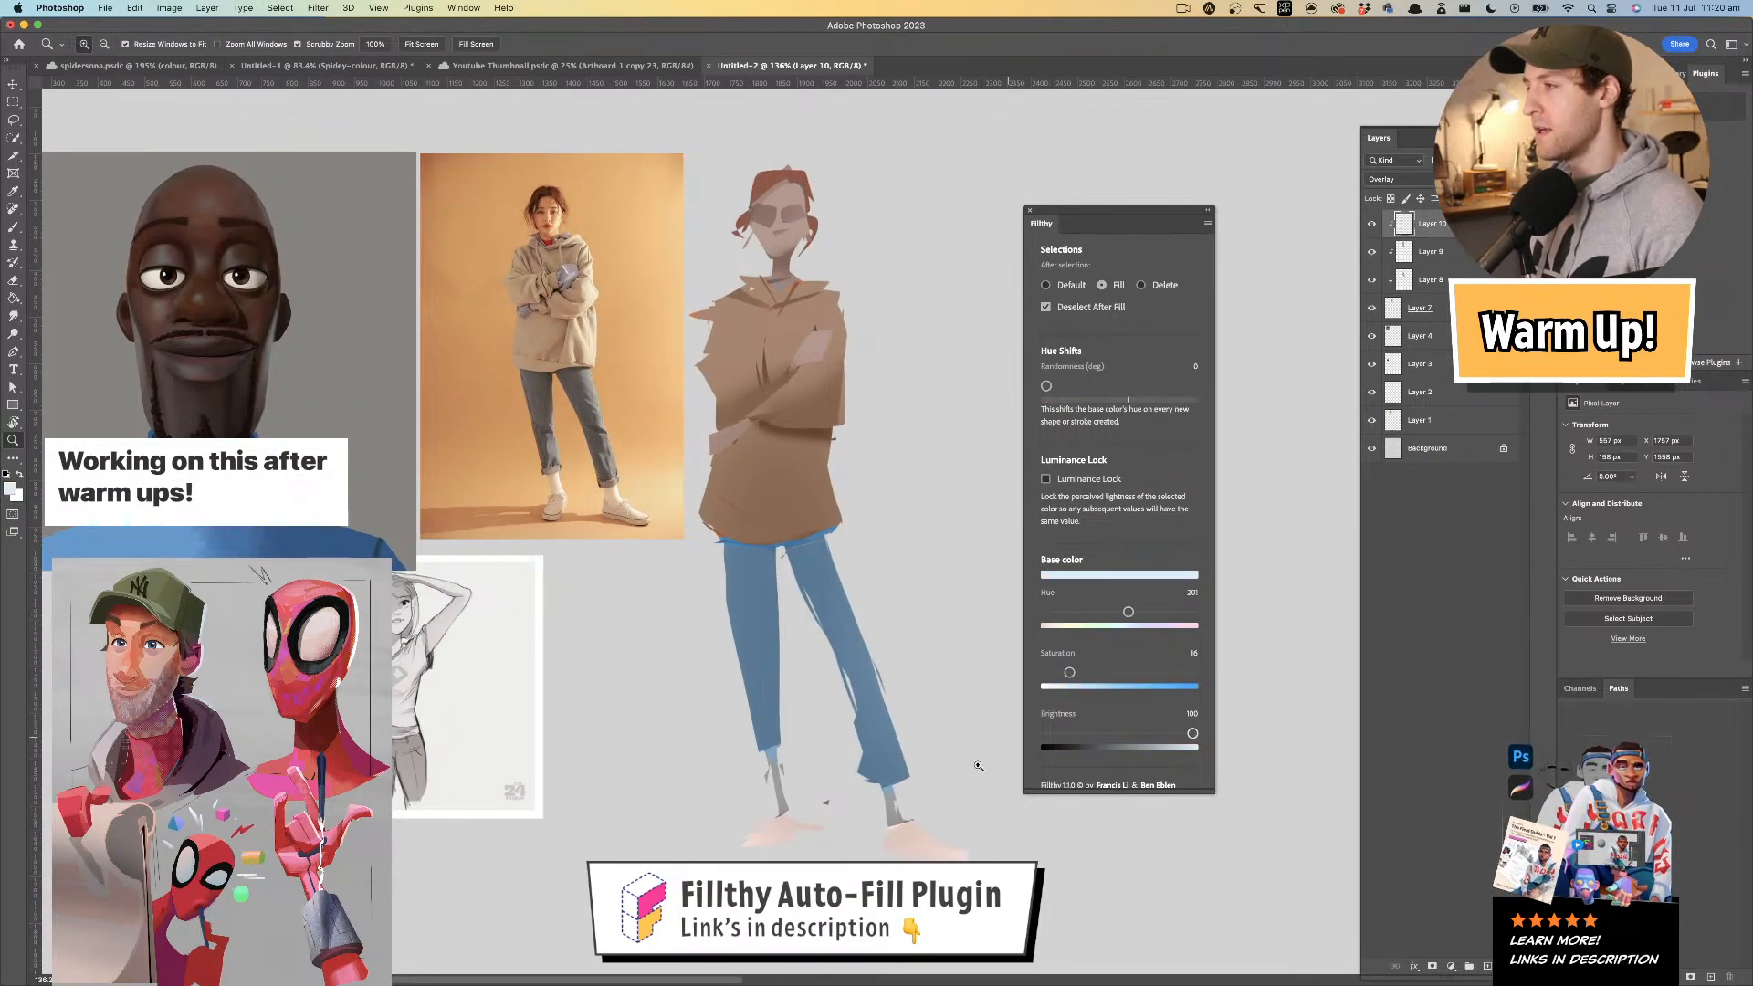
{"action": "key", "text": "l"}
{"action": "mouse_move", "coordinate": [913, 809]}
{"action": "left_mouse_down"}
{"action": "mouse_move", "coordinate": [922, 872]}
{"action": "mouse_move", "coordinate": [873, 804]}
{"action": "mouse_move", "coordinate": [731, 844]}
{"action": "mouse_move", "coordinate": [804, 809]}
{"action": "mouse_move", "coordinate": [880, 819]}
{"action": "left_mouse_up"}
{"action": "left_click_drag", "start_coordinate": [1065, 676], "coordinate": [1058, 674]}
{"action": "left_click_drag", "start_coordinate": [1193, 735], "coordinate": [1183, 734]}
{"action": "left_click_drag", "start_coordinate": [874, 856], "coordinate": [929, 818]}
{"action": "left_click_drag", "start_coordinate": [807, 820], "coordinate": [811, 829]}
{"action": "key", "text": "z"}
{"action": "mouse_move", "coordinate": [1009, 653]}
{"action": "left_mouse_down"}
{"action": "mouse_move", "coordinate": [893, 655]}
{"action": "mouse_move", "coordinate": [991, 657]}
{"action": "left_mouse_up"}
- Set the base color hue to 42 and lasso the shoes again to turn them warm white
{"action": "left_click_drag", "start_coordinate": [1129, 613], "coordinate": [1063, 612]}
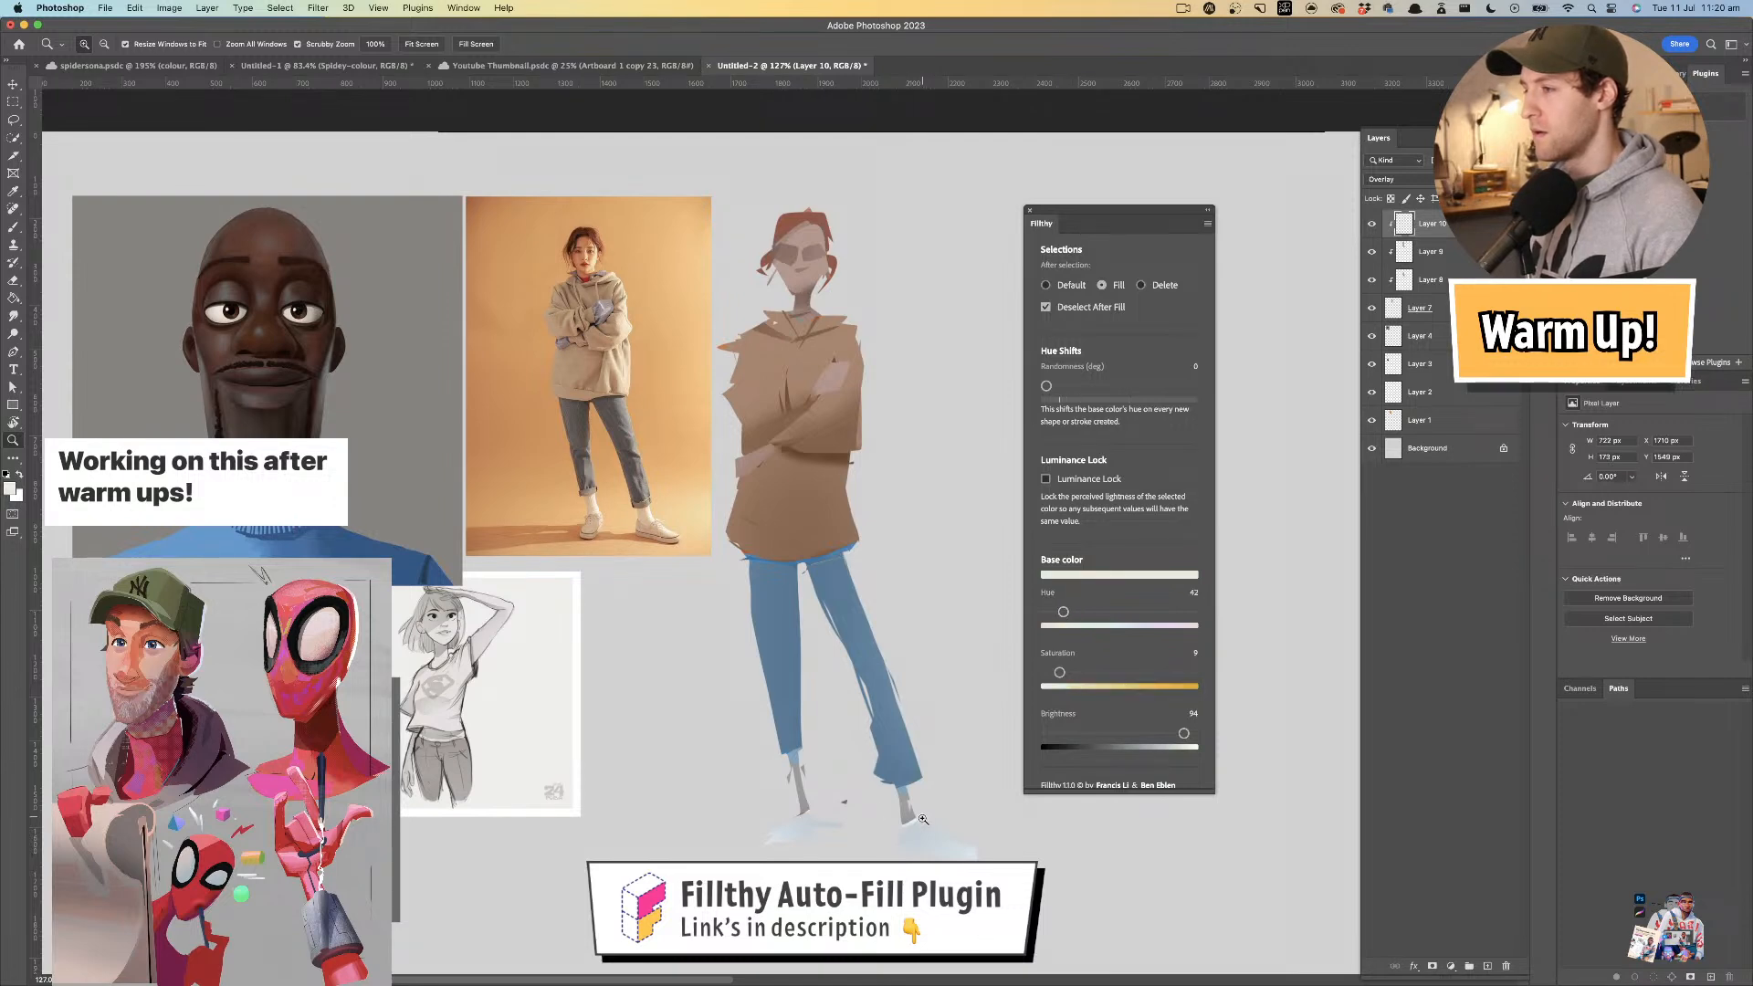
{"action": "key", "text": "l"}
{"action": "left_click_drag", "start_coordinate": [842, 807], "coordinate": [845, 809]}
{"action": "key", "text": "z"}
{"action": "left_click_drag", "start_coordinate": [907, 696], "coordinate": [910, 615]}
{"action": "left_click_drag", "start_coordinate": [813, 474], "coordinate": [853, 454]}
{"action": "left_click_drag", "start_coordinate": [828, 321], "coordinate": [870, 291]}
{"action": "key", "text": "l"}
{"action": "key", "text": "z"}
{"action": "left_click_drag", "start_coordinate": [872, 274], "coordinate": [918, 288]}
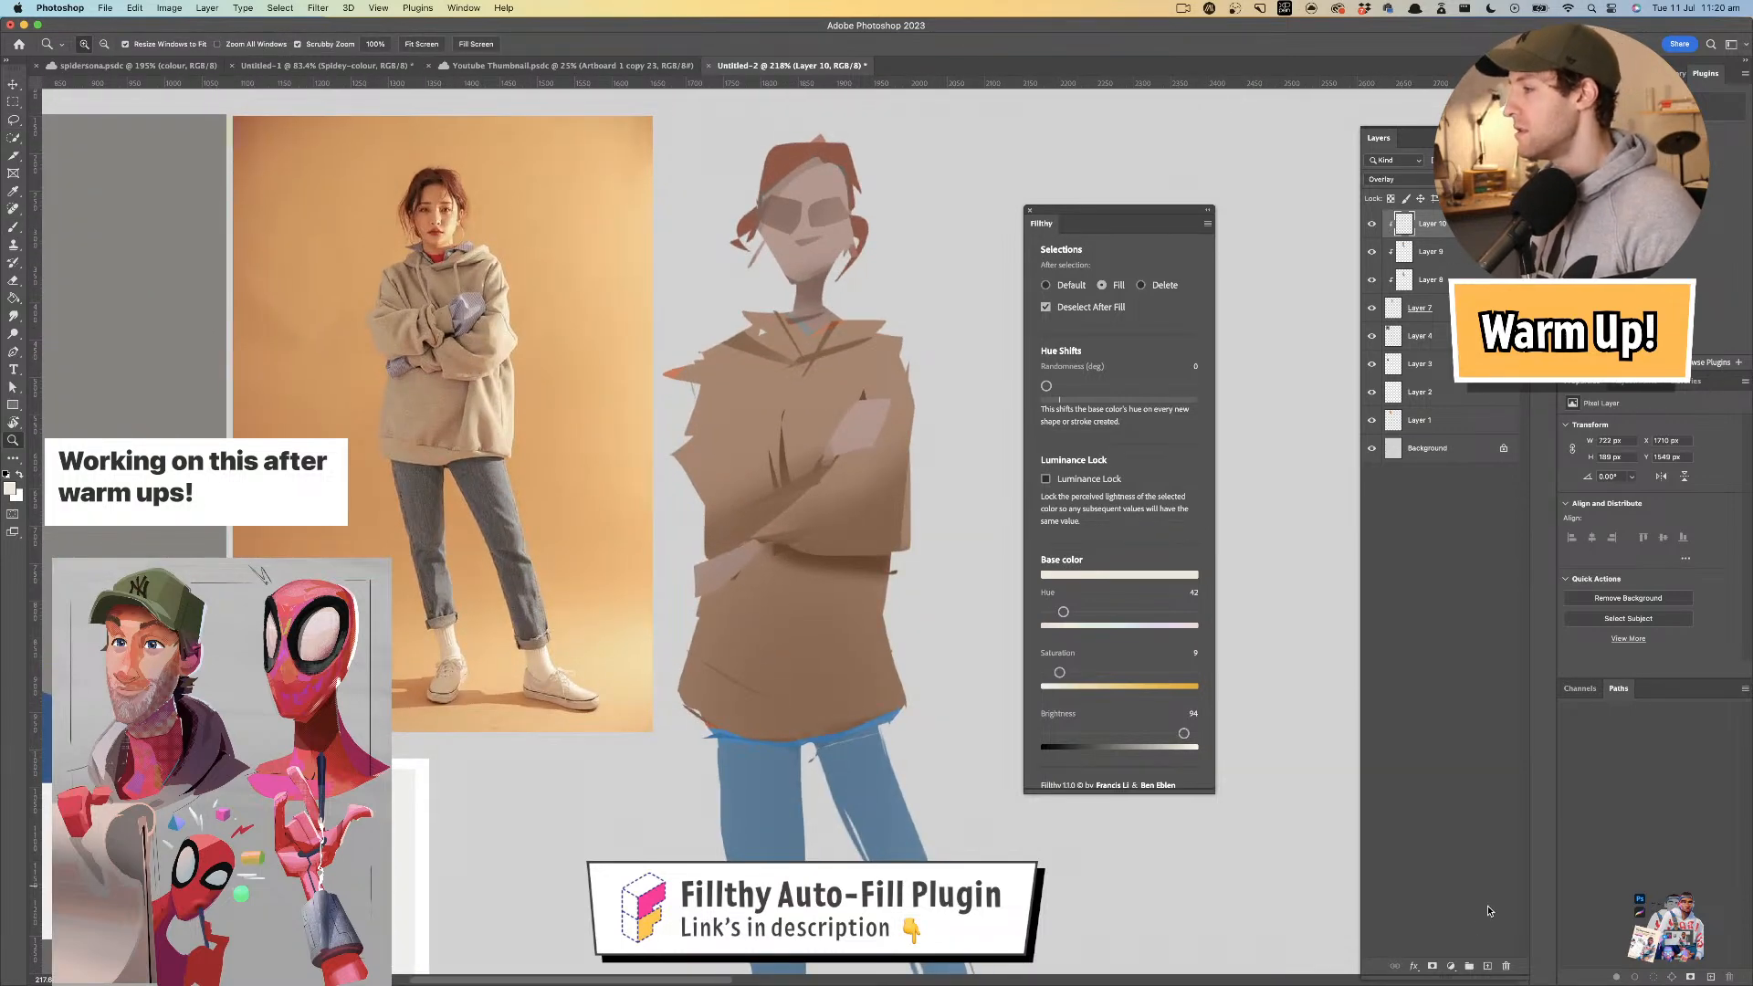
{"action": "left_click", "coordinate": [1489, 967]}
{"action": "key", "text": "super+alt+g"}
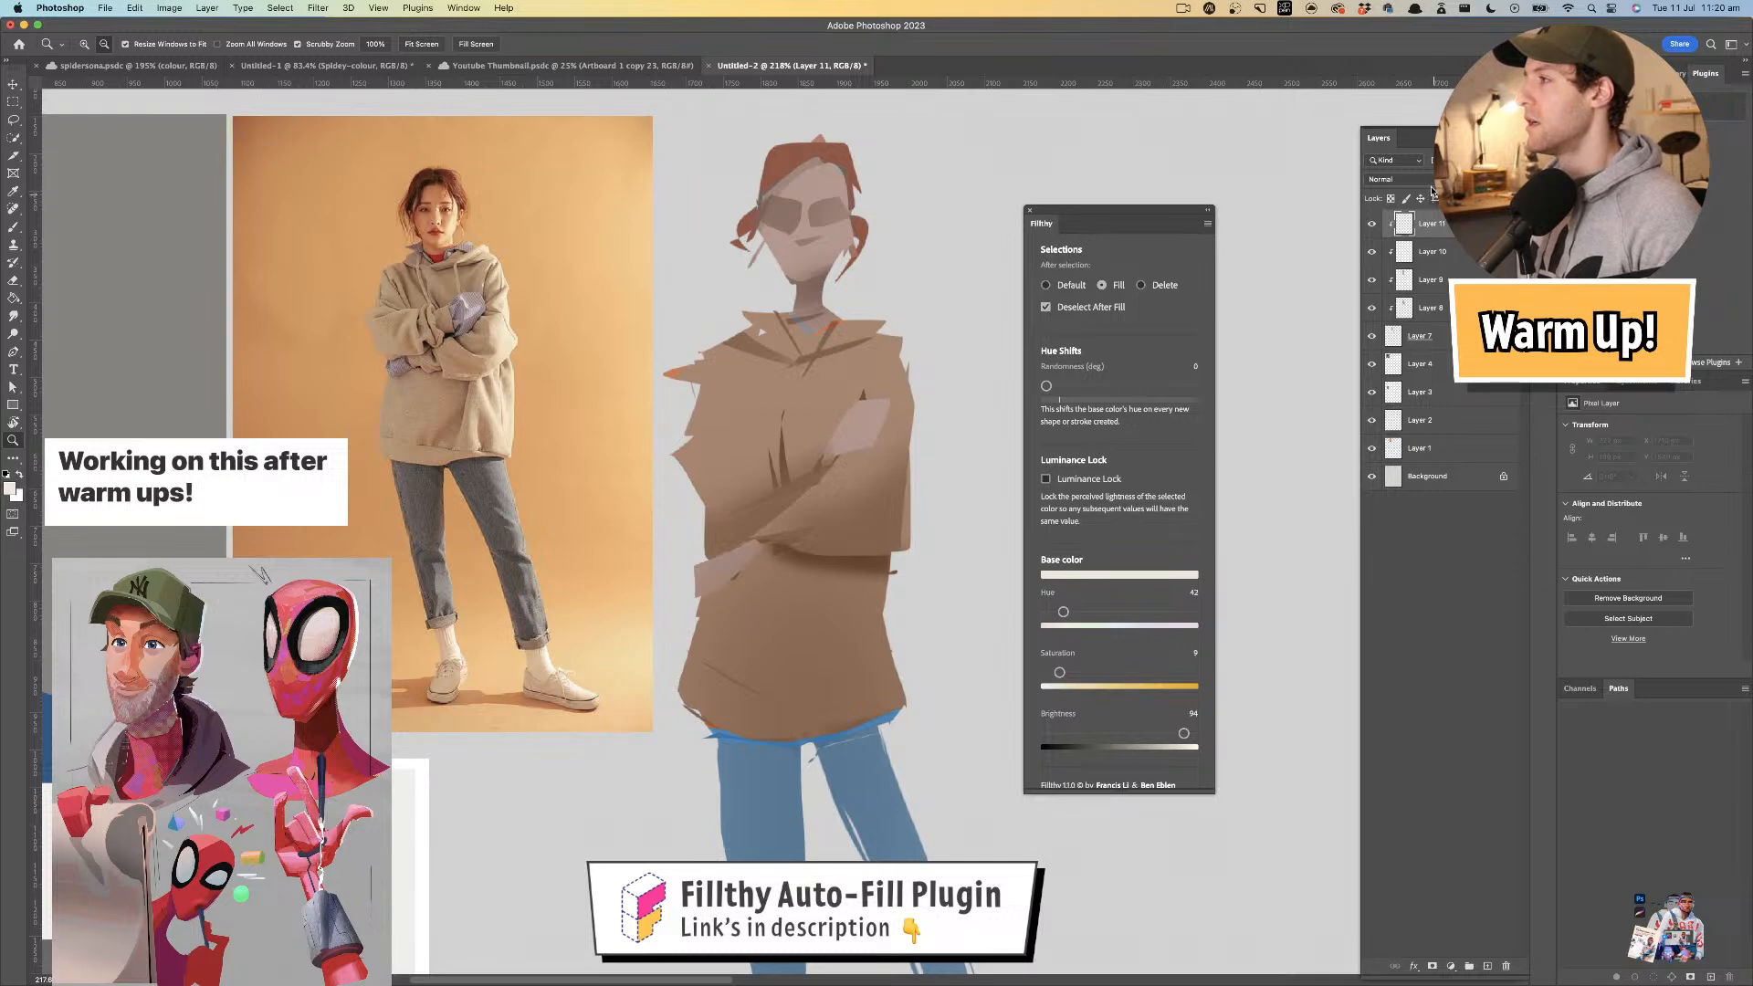
{"action": "key", "text": "BackSpace"}
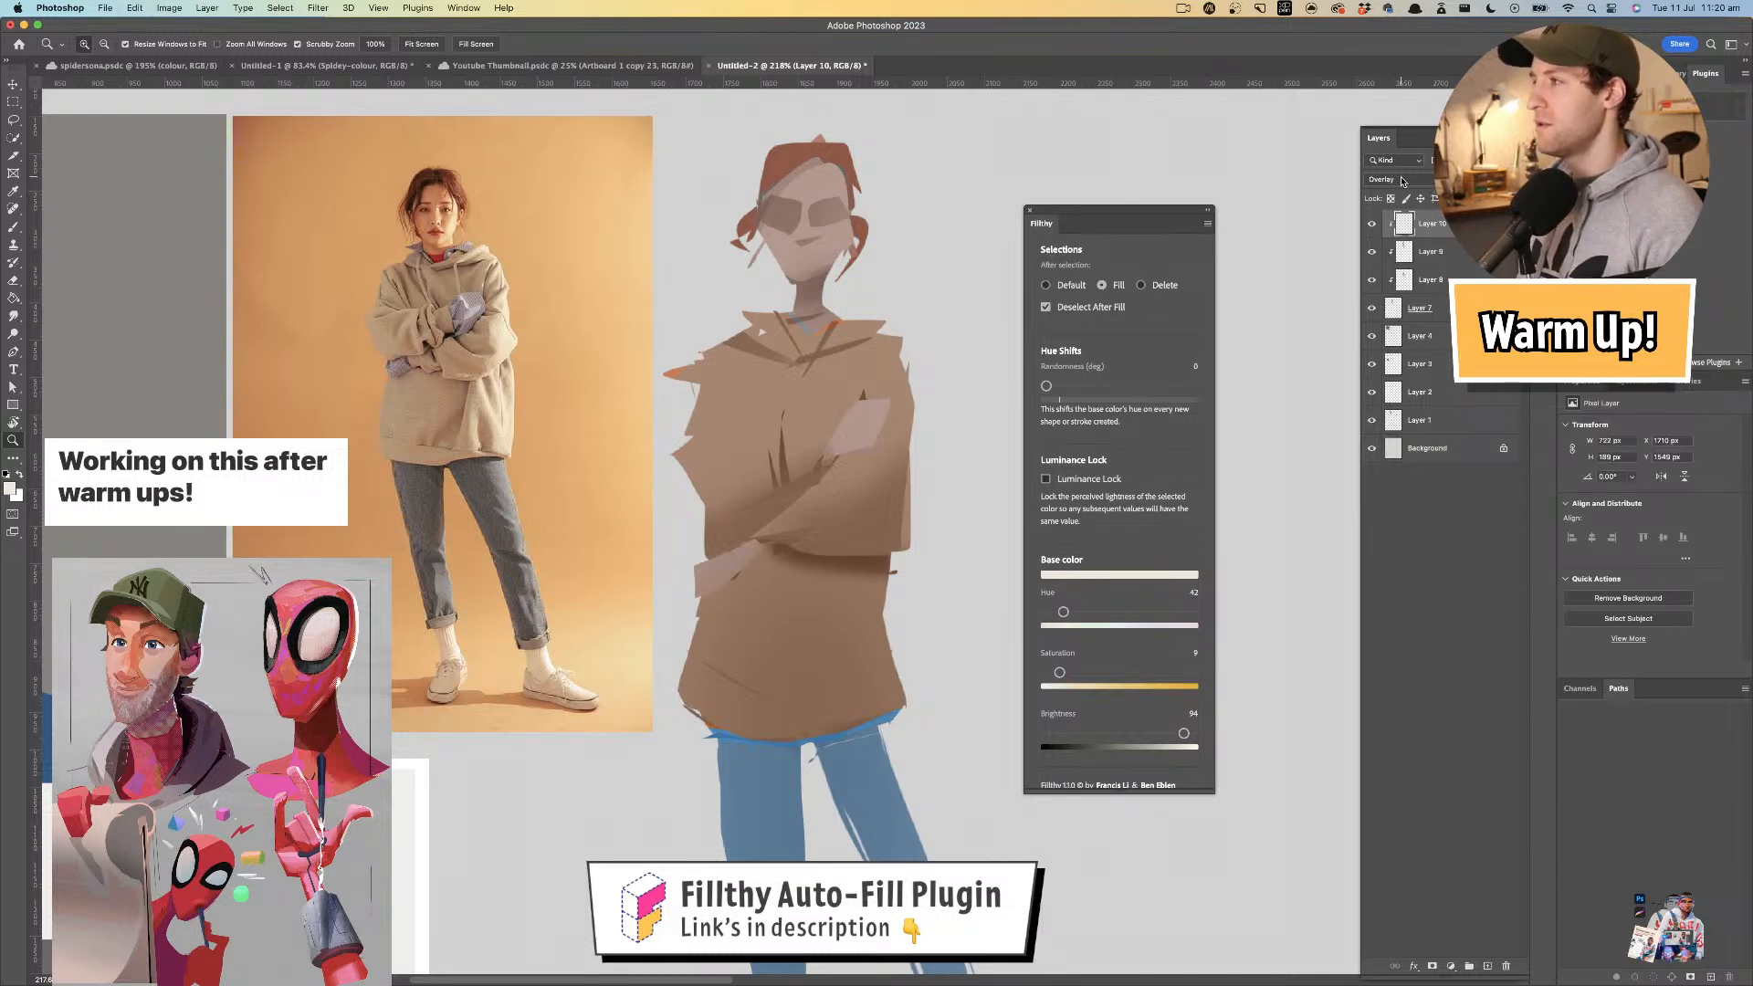
- Set the base color to hue 335, saturation 35 and brightness 76, and brush soft pink onto the face
{"action": "left_click_drag", "start_coordinate": [1177, 741], "coordinate": [1152, 739]}
{"action": "left_click_drag", "start_coordinate": [1064, 613], "coordinate": [1186, 613]}
{"action": "left_click_drag", "start_coordinate": [1059, 673], "coordinate": [1097, 673]}
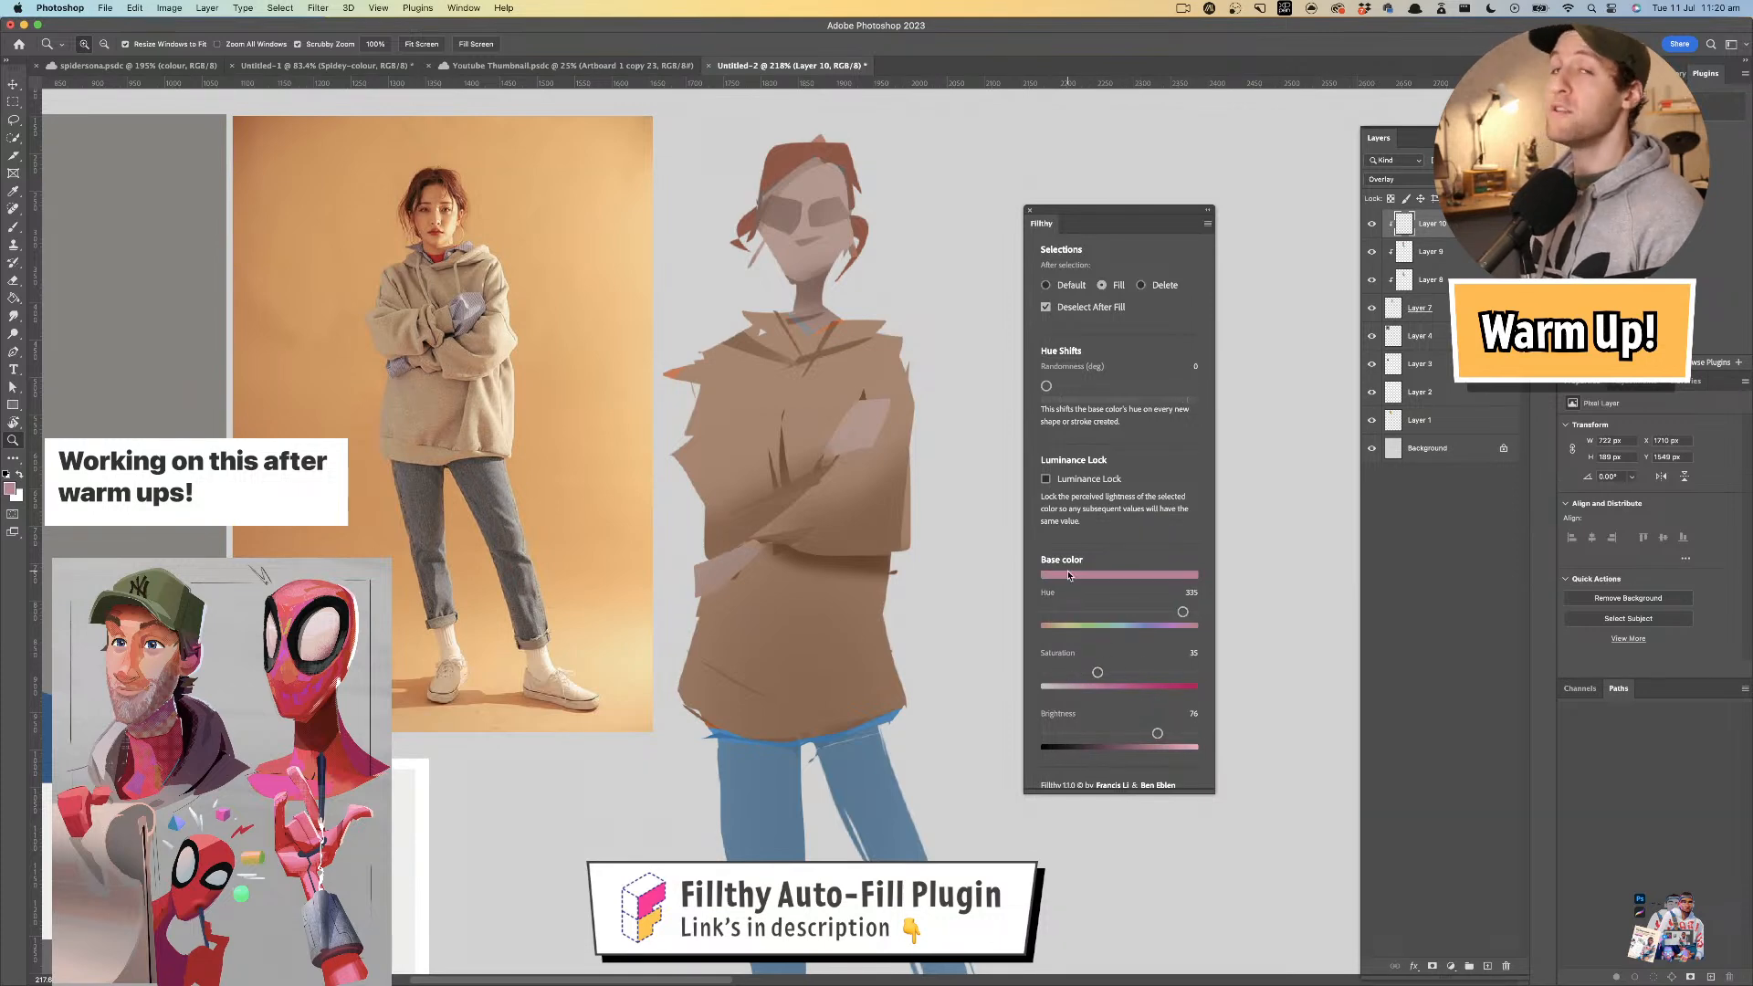
{"action": "key", "text": "b"}
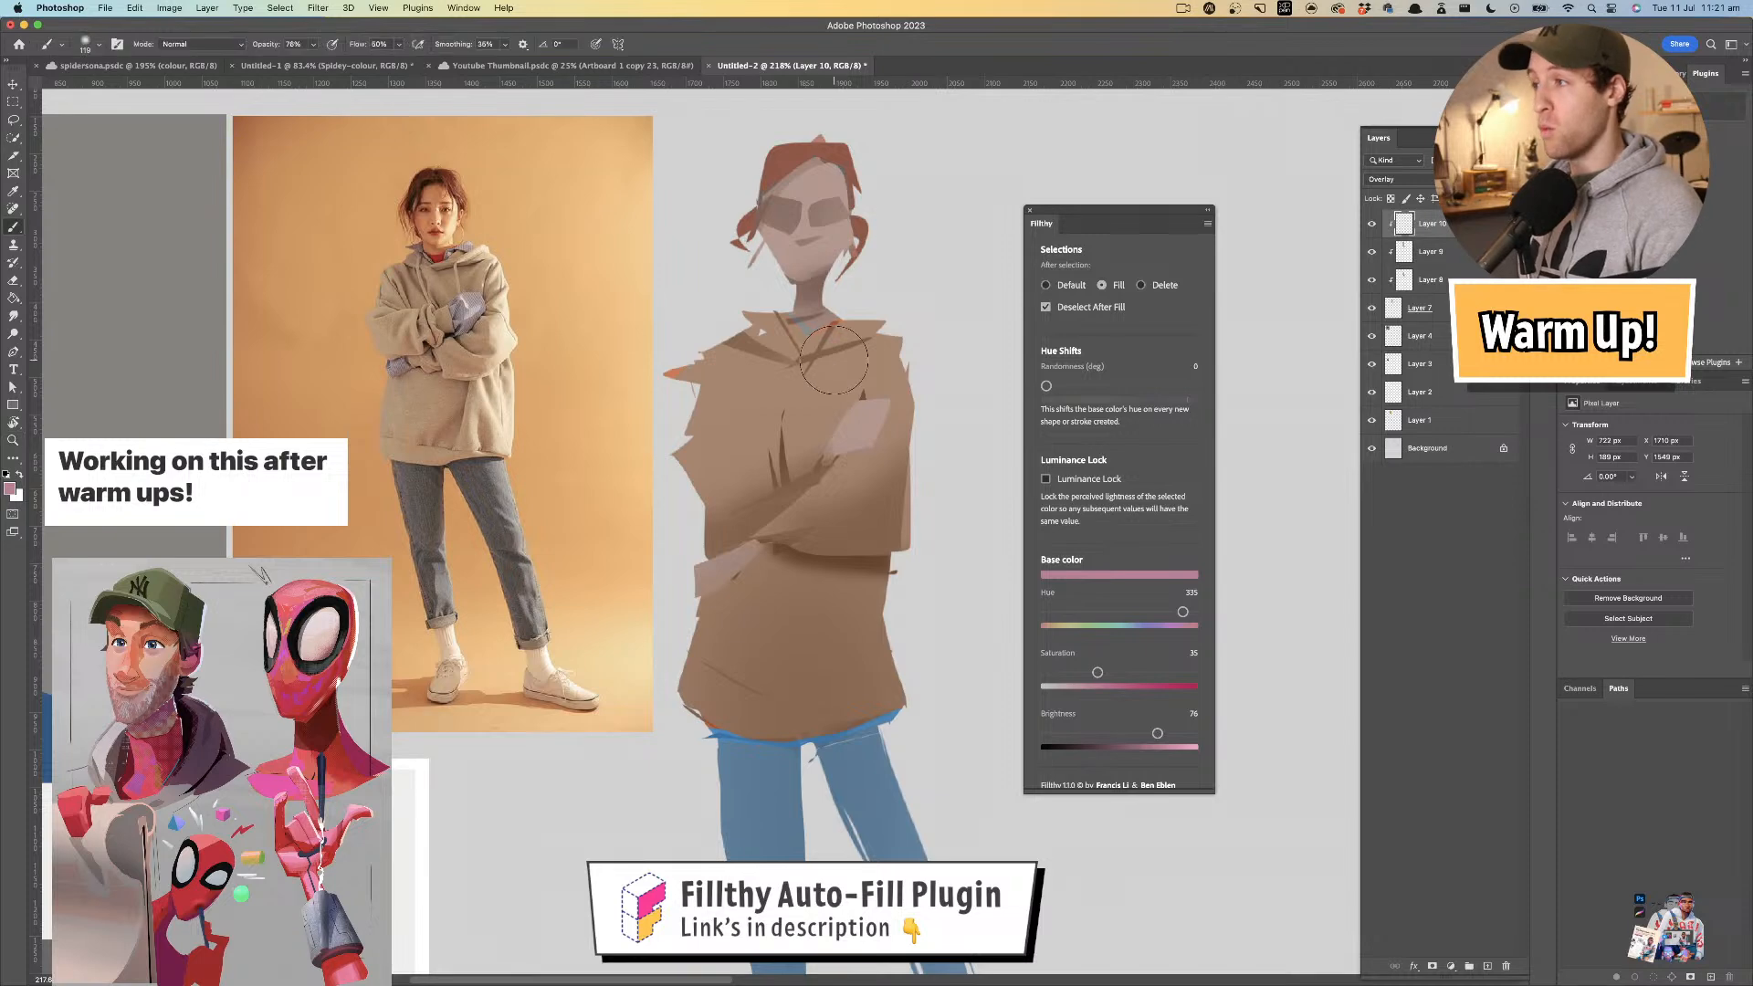
{"action": "mouse_move", "coordinate": [803, 234]}
{"action": "left_mouse_down"}
{"action": "mouse_move", "coordinate": [787, 234]}
{"action": "mouse_move", "coordinate": [825, 237]}
{"action": "left_mouse_up"}
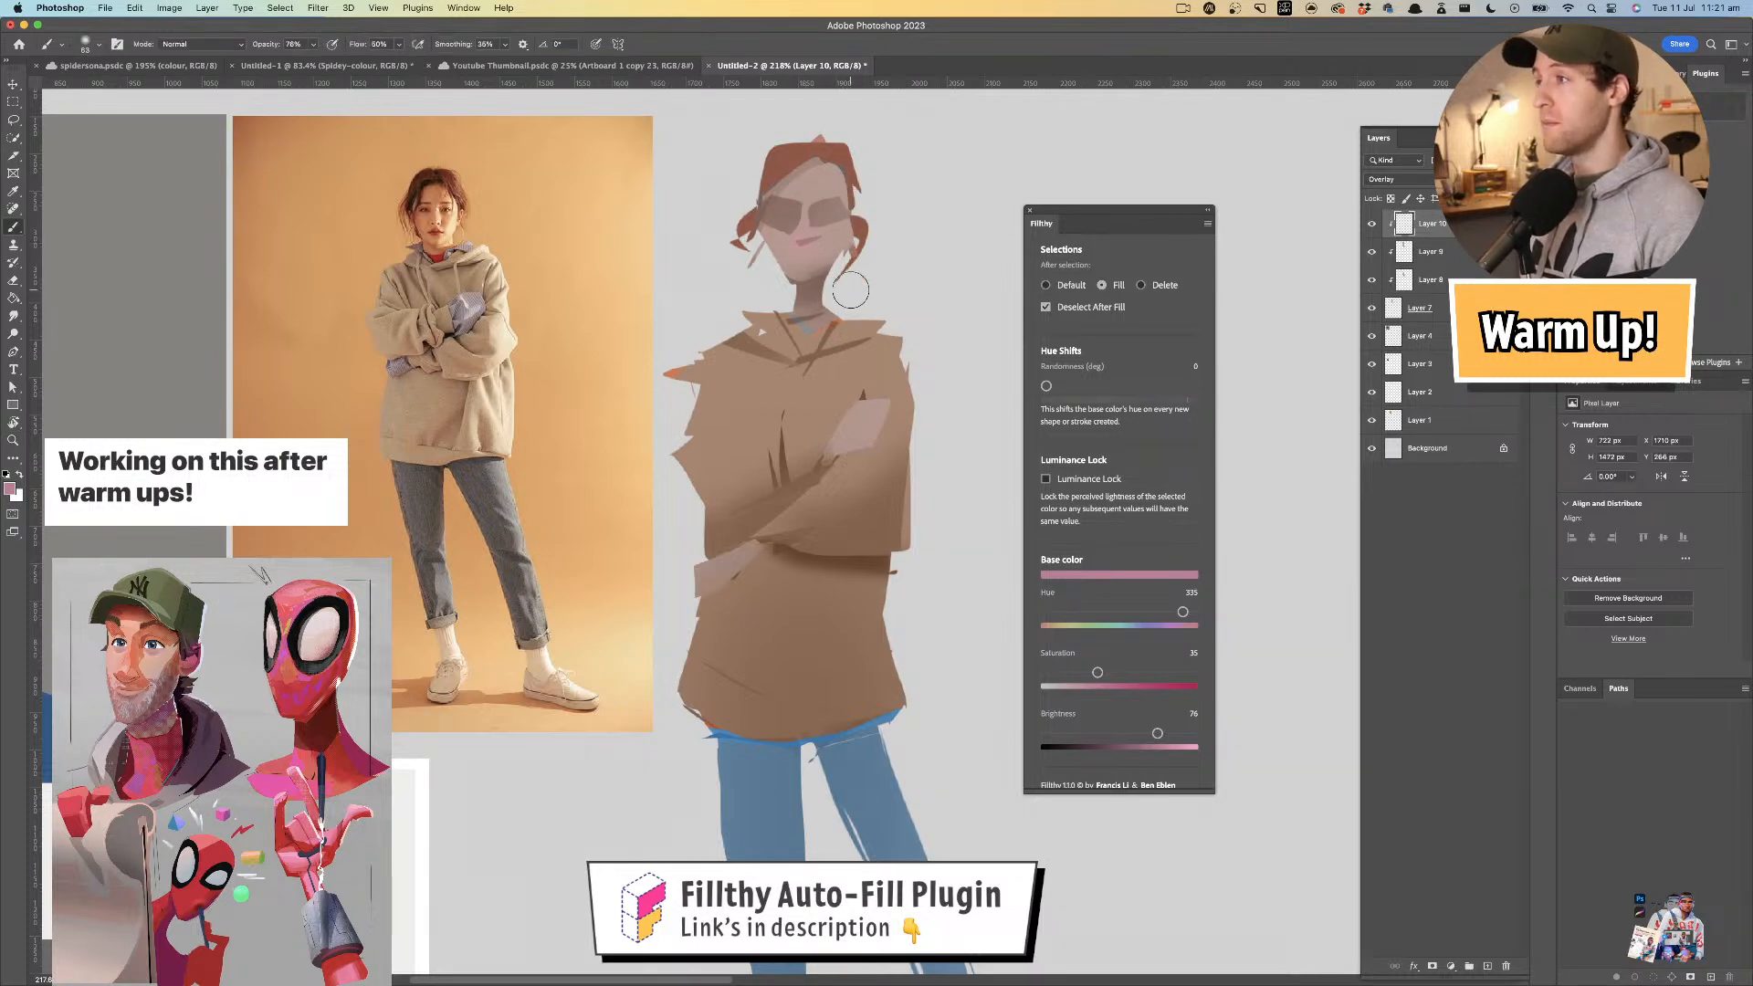
- Set the base color to hue 359, saturation 24 and brightness 65, and brush a reddish blush onto the face and hands
{"action": "left_click_drag", "start_coordinate": [1158, 733], "coordinate": [1141, 733]}
{"action": "left_click_drag", "start_coordinate": [968, 482], "coordinate": [924, 475]}
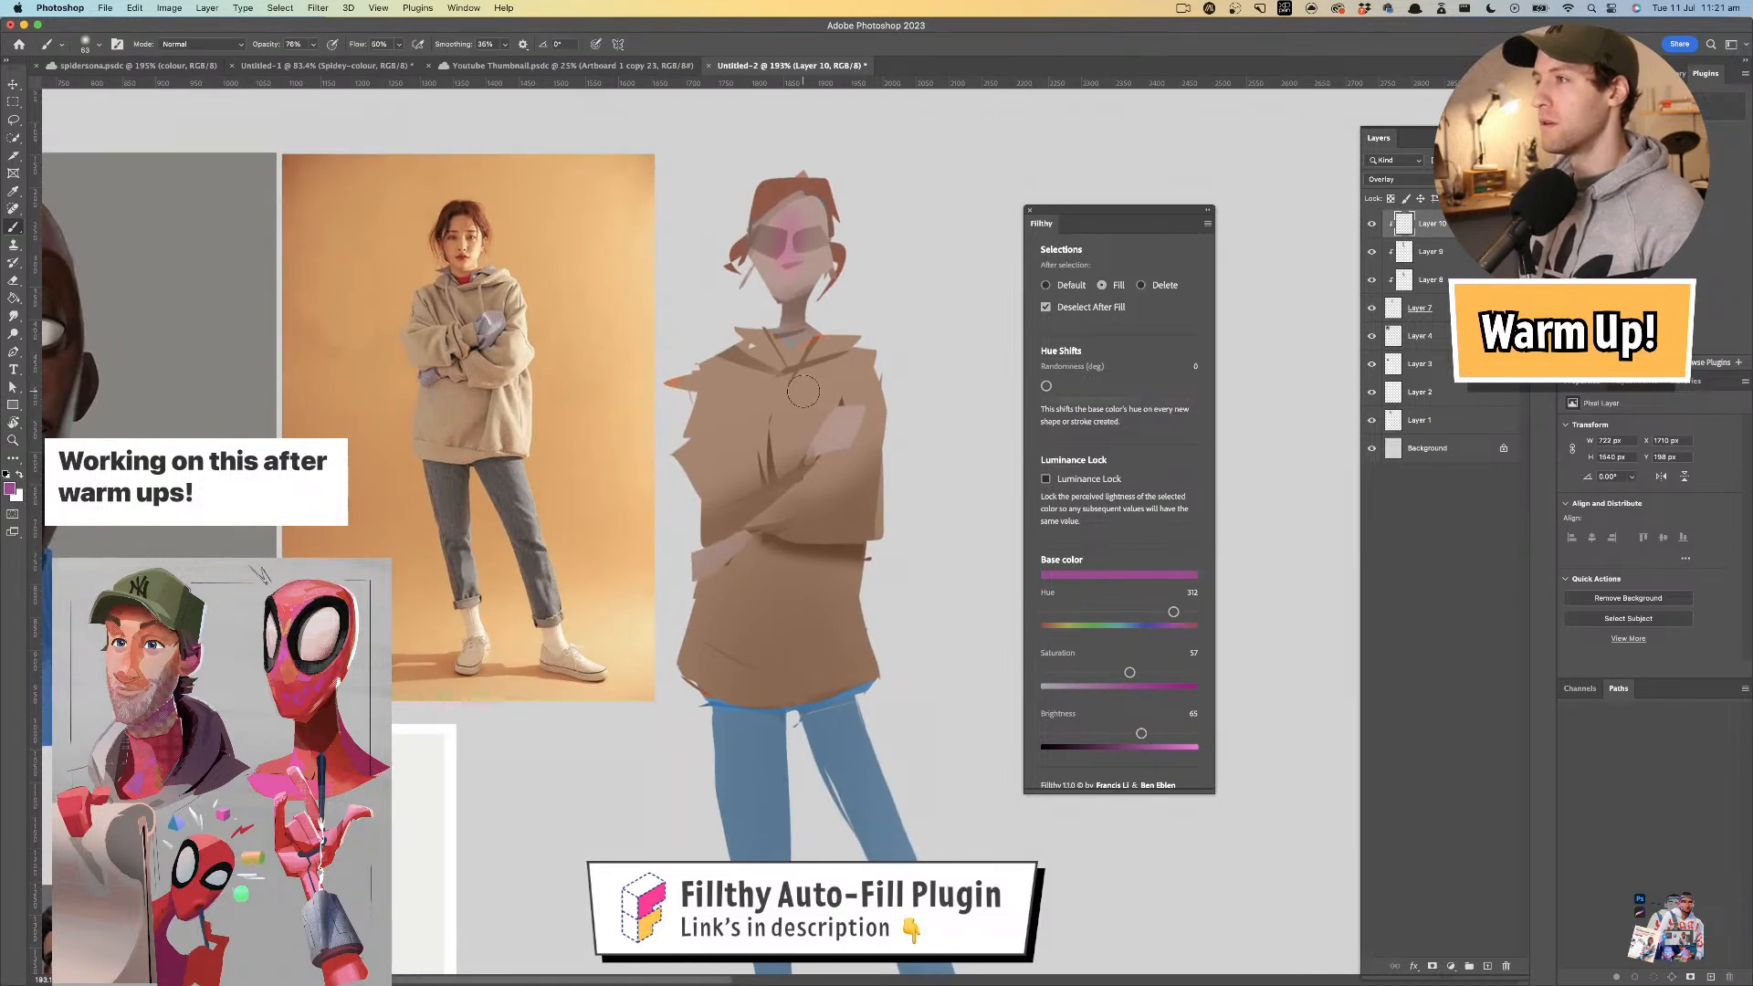
{"action": "left_click_drag", "start_coordinate": [1173, 612], "coordinate": [1192, 611]}
{"action": "left_click_drag", "start_coordinate": [1131, 672], "coordinate": [1081, 672]}
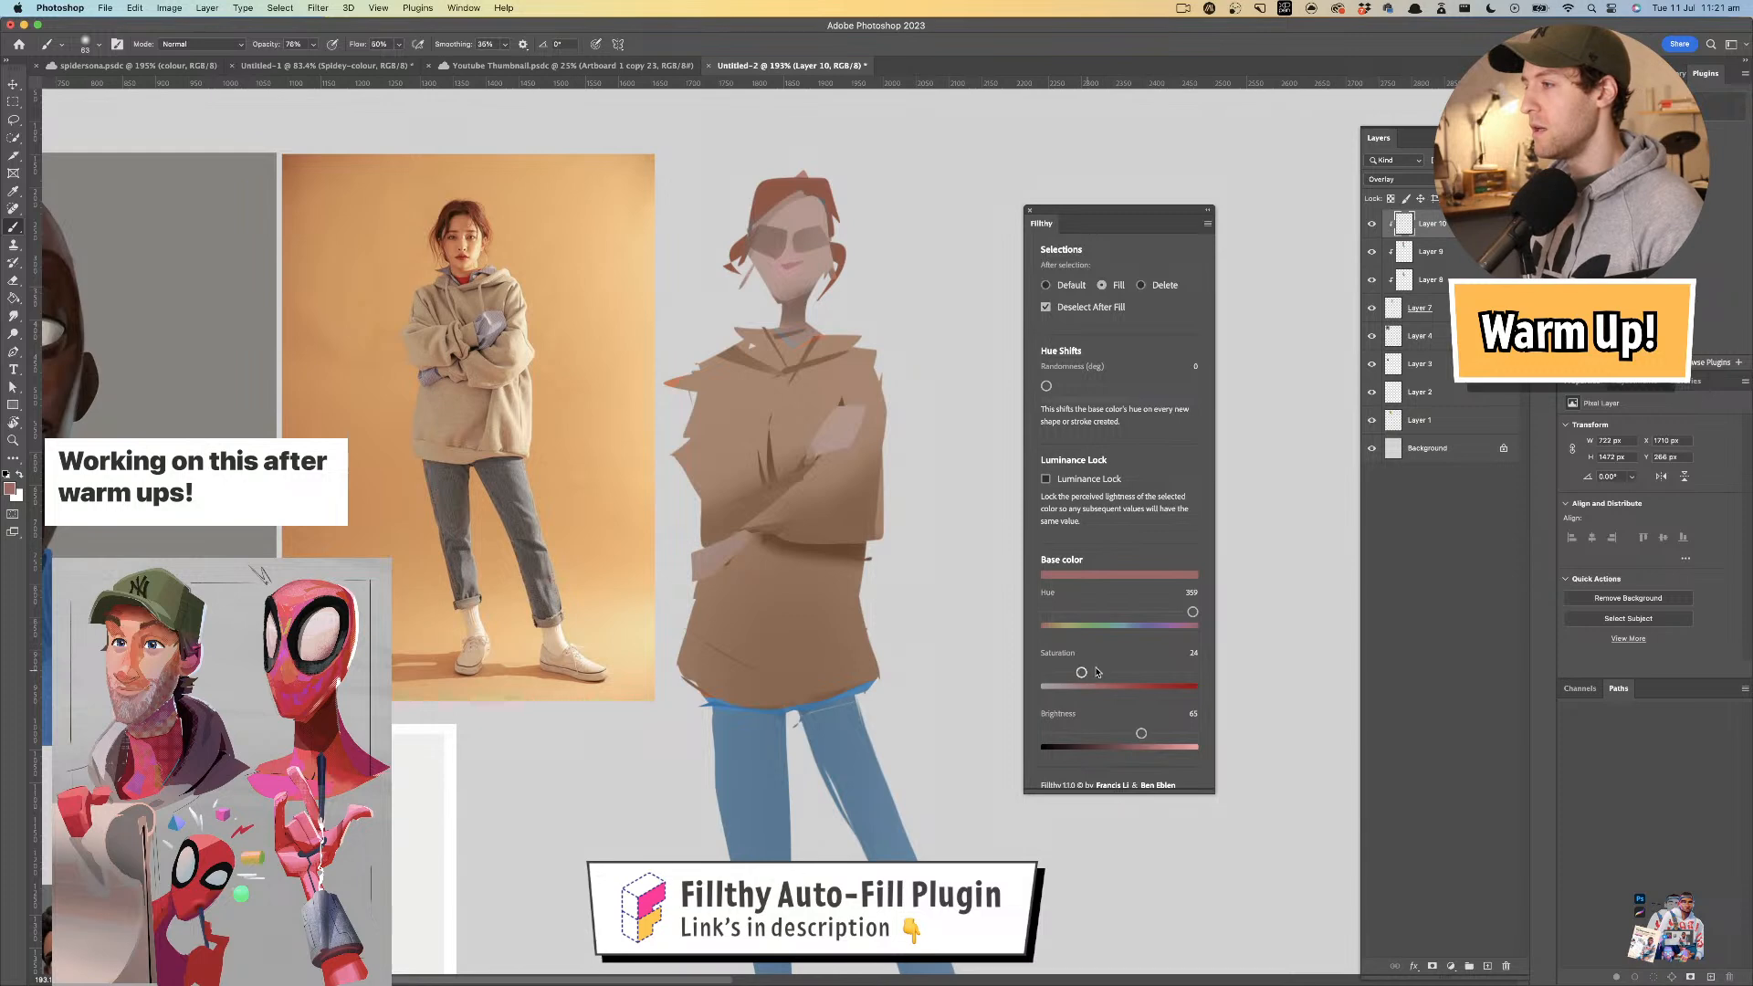
{"action": "left_click_drag", "start_coordinate": [803, 255], "coordinate": [794, 290]}
{"action": "left_click_drag", "start_coordinate": [856, 411], "coordinate": [829, 444]}
{"action": "left_click_drag", "start_coordinate": [713, 579], "coordinate": [721, 572]}
- Set the base color to saturation 21 and brightness 66, and brush more warmth over the face and neck
{"action": "key", "text": "z"}
{"action": "mouse_move", "coordinate": [820, 484]}
{"action": "left_mouse_down"}
{"action": "mouse_move", "coordinate": [776, 479]}
{"action": "mouse_move", "coordinate": [863, 433]}
{"action": "left_mouse_up"}
{"action": "key", "text": "b"}
{"action": "left_click_drag", "start_coordinate": [1084, 676], "coordinate": [1078, 674]}
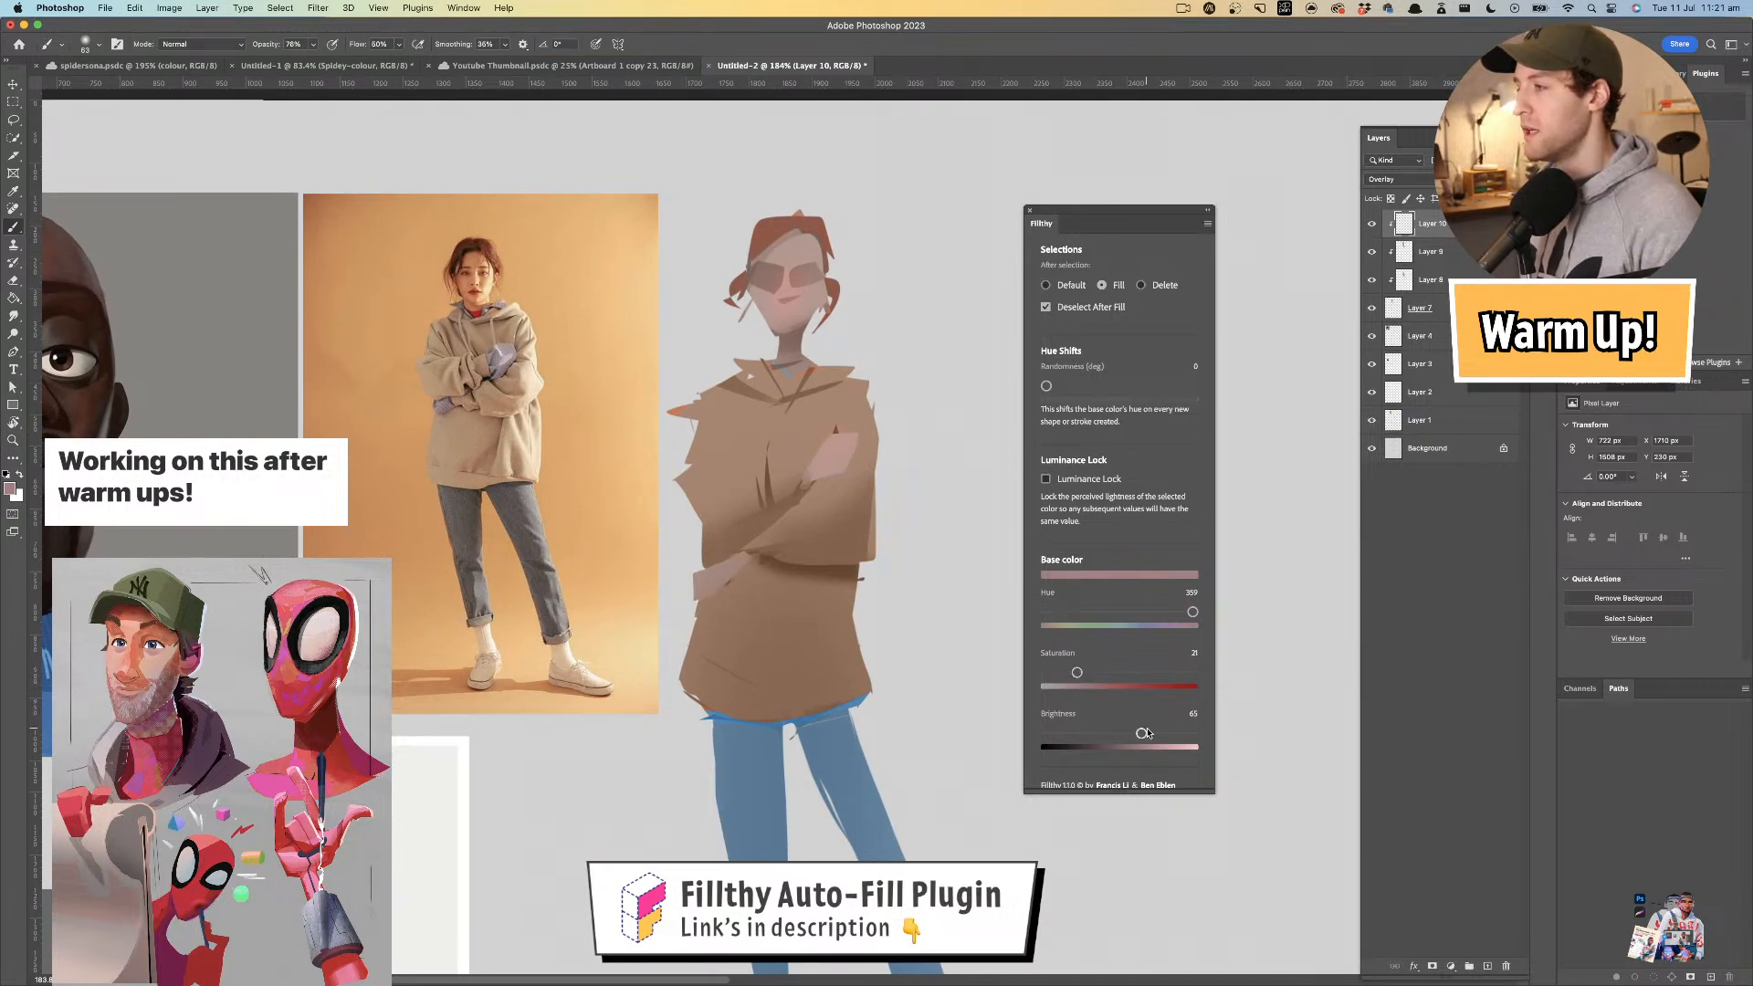
{"action": "left_click_drag", "start_coordinate": [811, 274], "coordinate": [795, 280]}
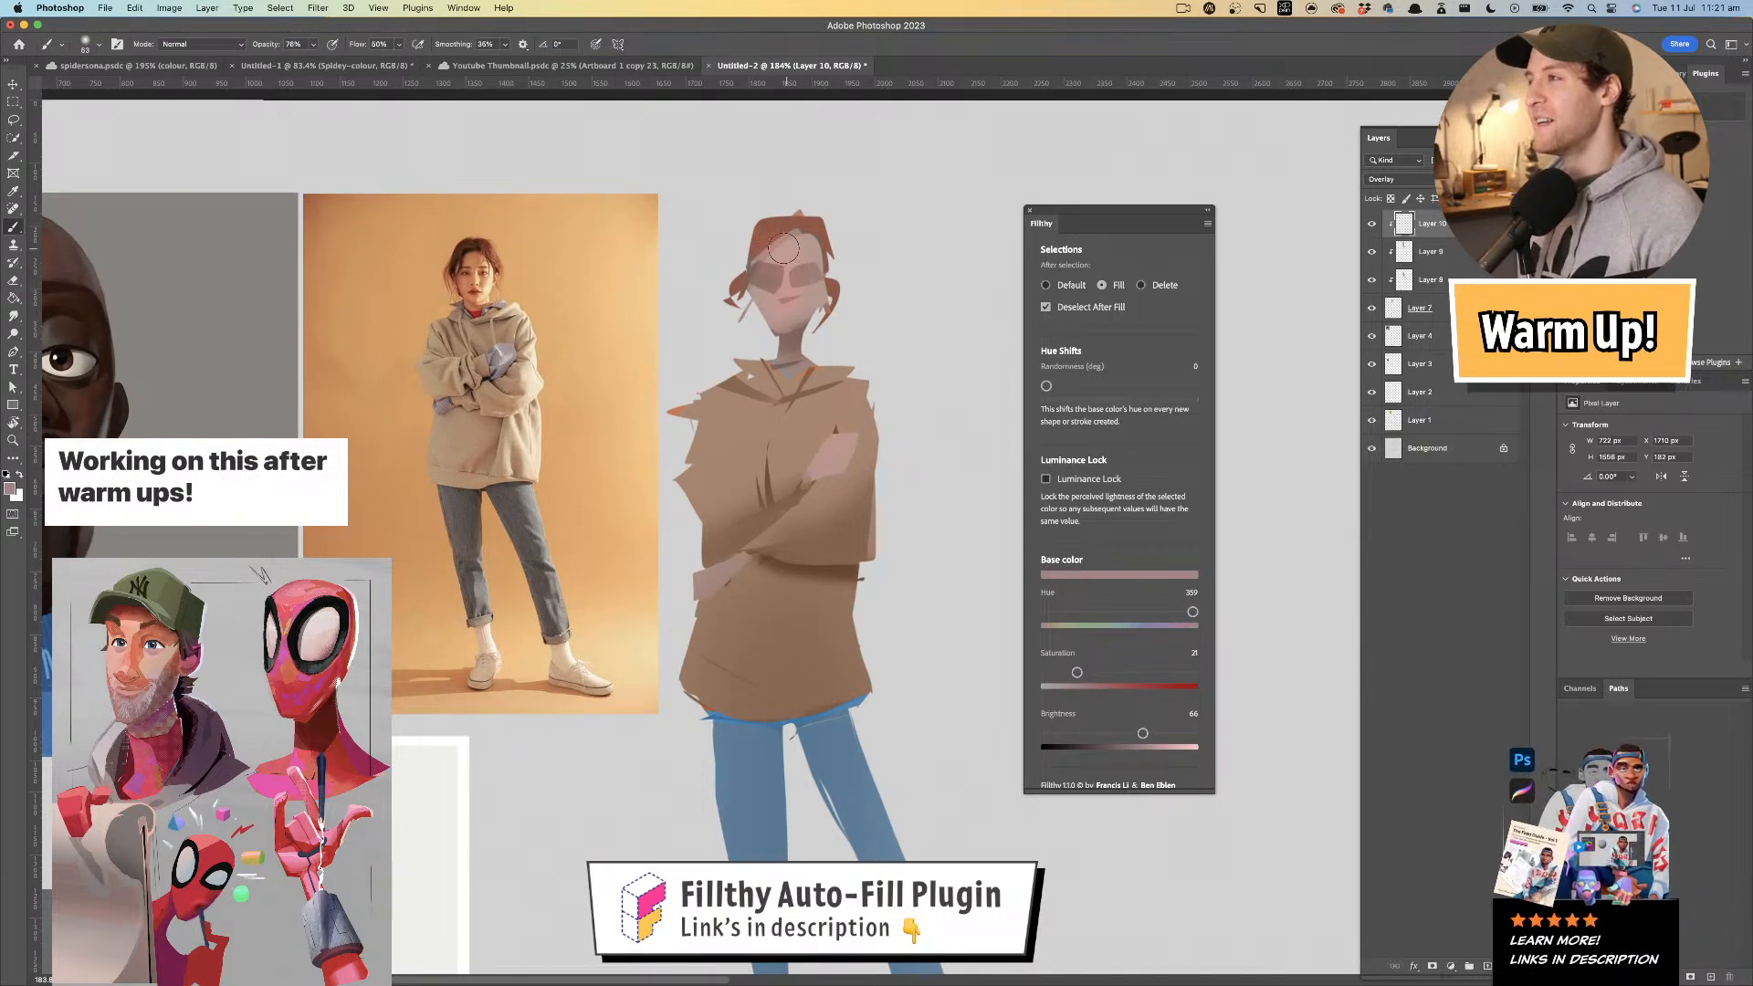
{"action": "mouse_move", "coordinate": [788, 366]}
{"action": "left_mouse_down"}
{"action": "mouse_move", "coordinate": [799, 318]}
{"action": "mouse_move", "coordinate": [819, 354]}
{"action": "left_mouse_up"}
- Sample the blue of the trousers and darken it to saturation 43 and brightness 16
{"action": "key", "text": "z"}
{"action": "left_click_drag", "start_coordinate": [837, 419], "coordinate": [791, 424]}
{"action": "left_click_drag", "start_coordinate": [833, 503], "coordinate": [913, 505]}
{"action": "key", "text": "b"}
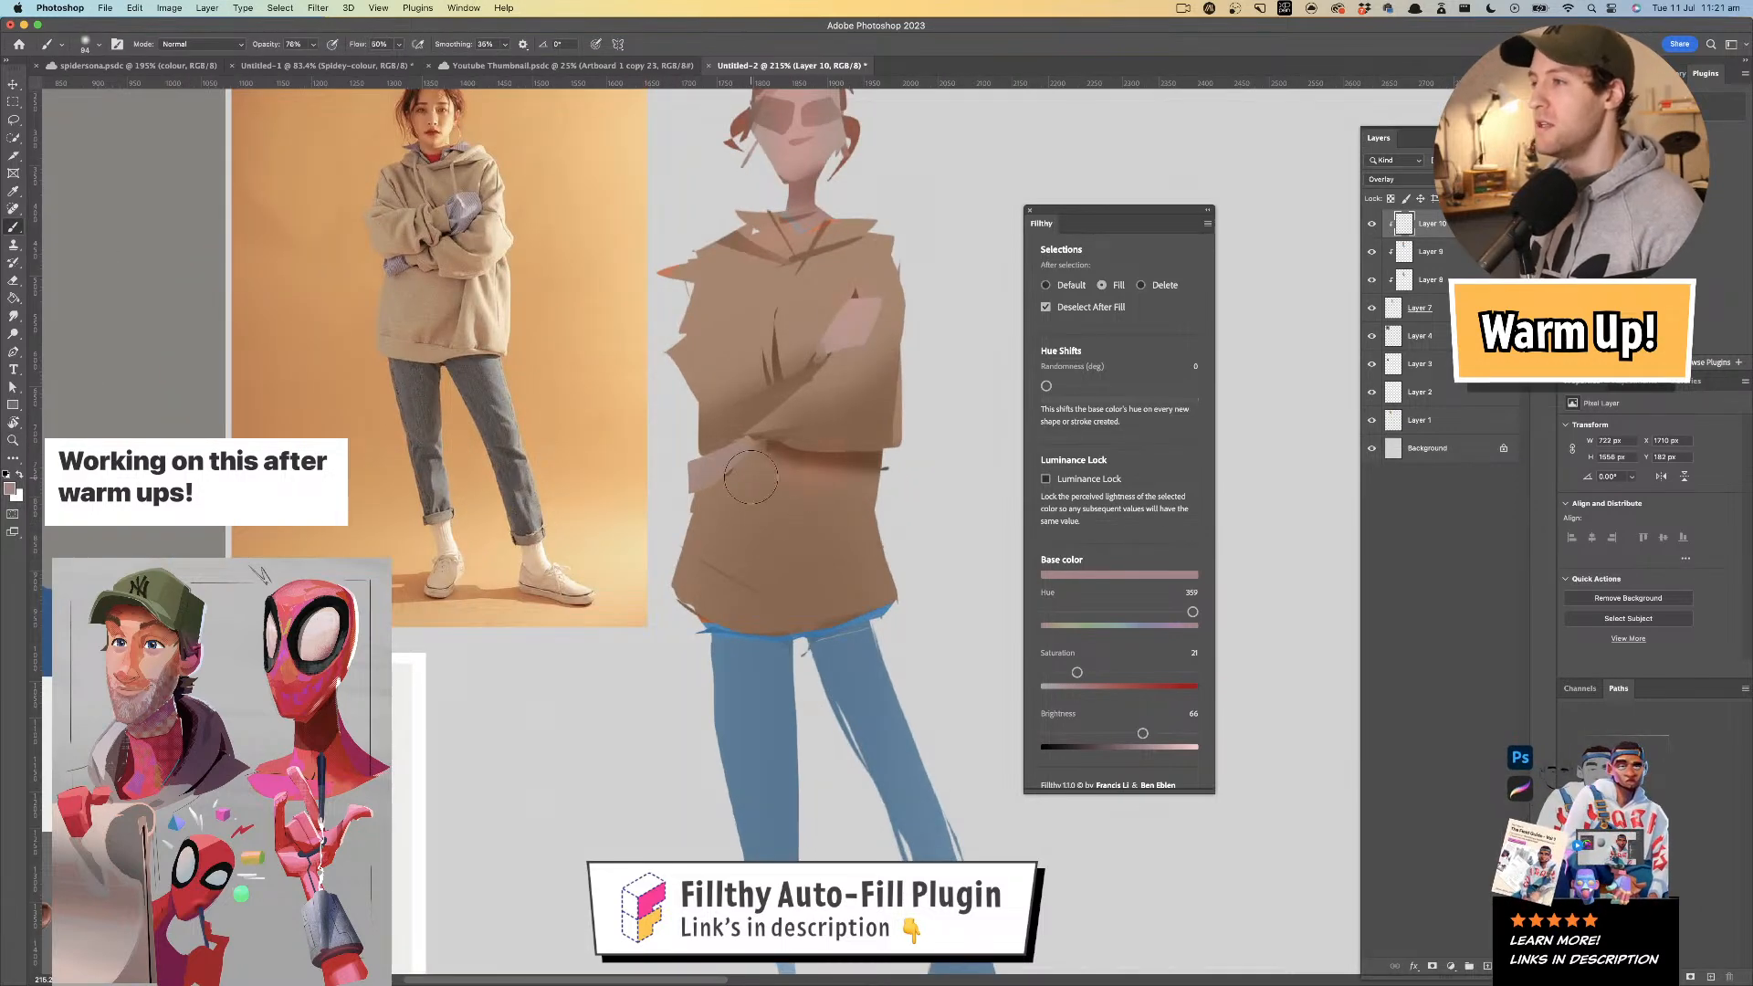
{"action": "key", "text": "z"}
{"action": "mouse_move", "coordinate": [840, 558]}
{"action": "left_mouse_down"}
{"action": "mouse_move", "coordinate": [810, 558]}
{"action": "mouse_move", "coordinate": [835, 558]}
{"action": "left_mouse_up"}
{"action": "key", "text": "b"}
{"action": "left_click", "coordinate": [770, 628], "text": "alt"}
{"action": "left_click_drag", "start_coordinate": [1133, 733], "coordinate": [1070, 733]}
{"action": "left_click_drag", "start_coordinate": [1115, 672], "coordinate": [1110, 673]}
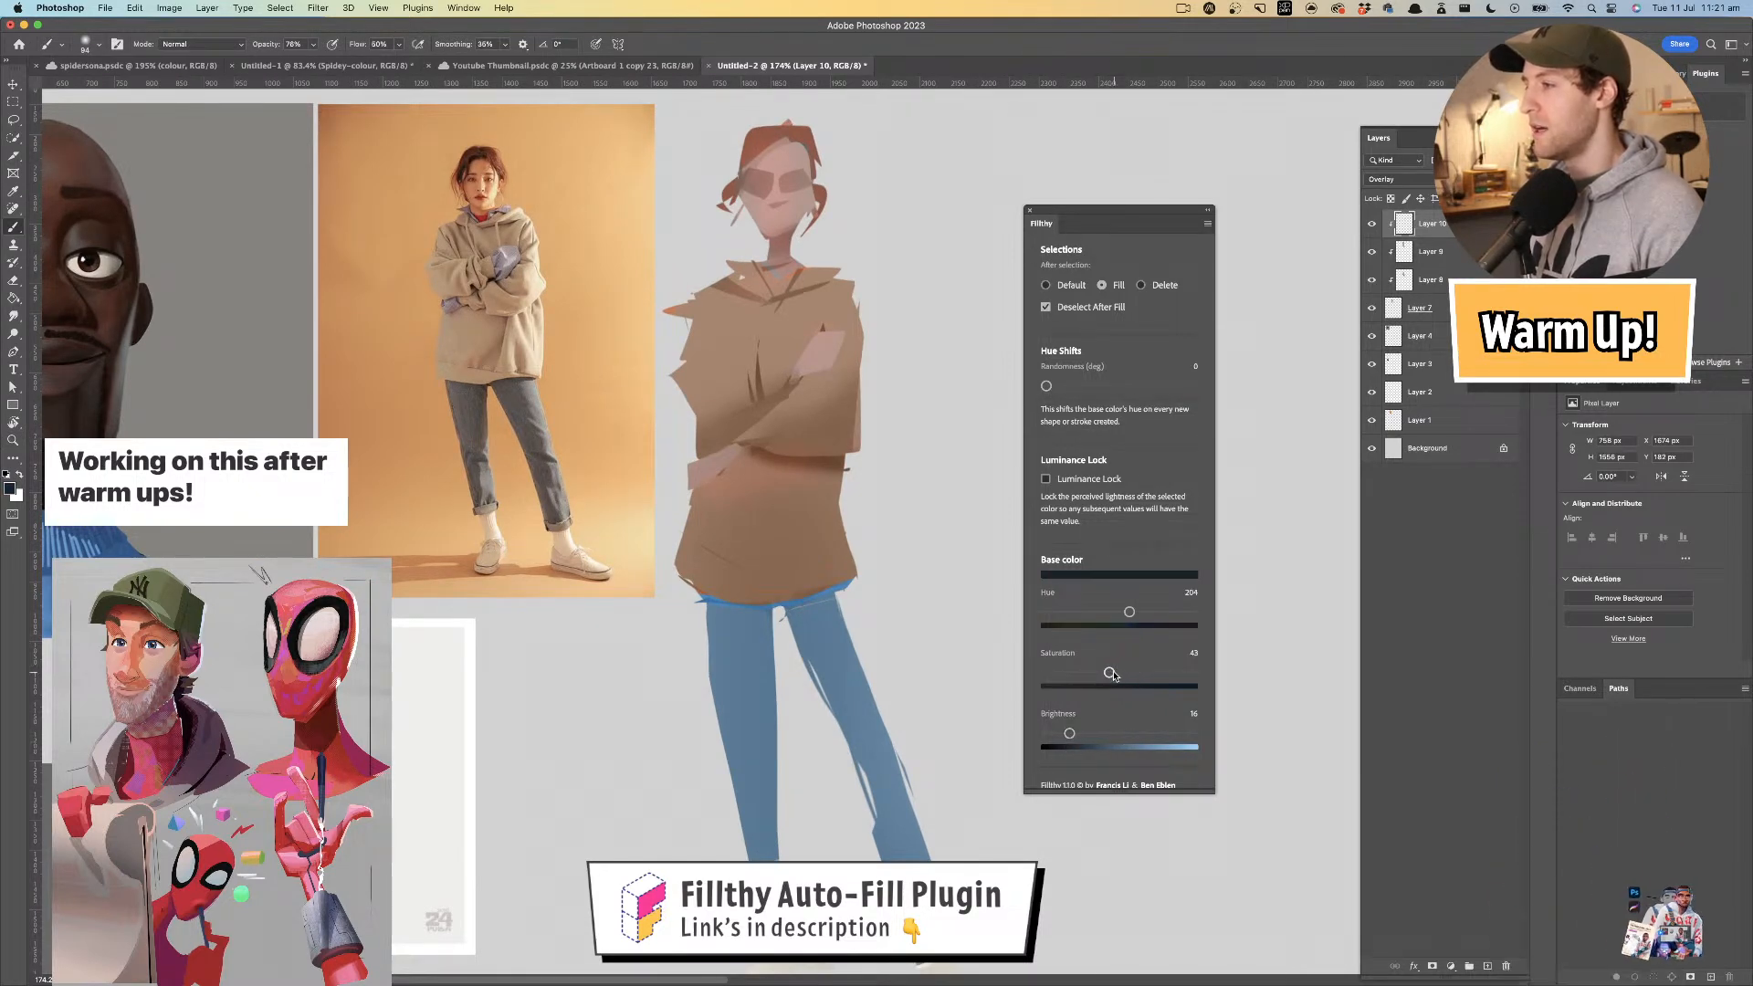
- Make the dark blue slightly brighter and more saturated, and brush a shadow along the inner edge of the trouser leg nearest the photo
{"action": "left_click_drag", "start_coordinate": [1070, 734], "coordinate": [1083, 733]}
{"action": "left_click_drag", "start_coordinate": [1109, 672], "coordinate": [1129, 672]}
{"action": "left_click_drag", "start_coordinate": [733, 614], "coordinate": [767, 625]}
{"action": "key", "text": "super+z"}
{"action": "left_click_drag", "start_coordinate": [763, 622], "coordinate": [767, 618]}
- Set the base color to saturation 47 and brightness 54, and brush blue down the trouser leg nearest the photo
{"action": "left_click_drag", "start_coordinate": [1084, 733], "coordinate": [1125, 734]}
{"action": "left_click_drag", "start_coordinate": [1129, 672], "coordinate": [1114, 672]}
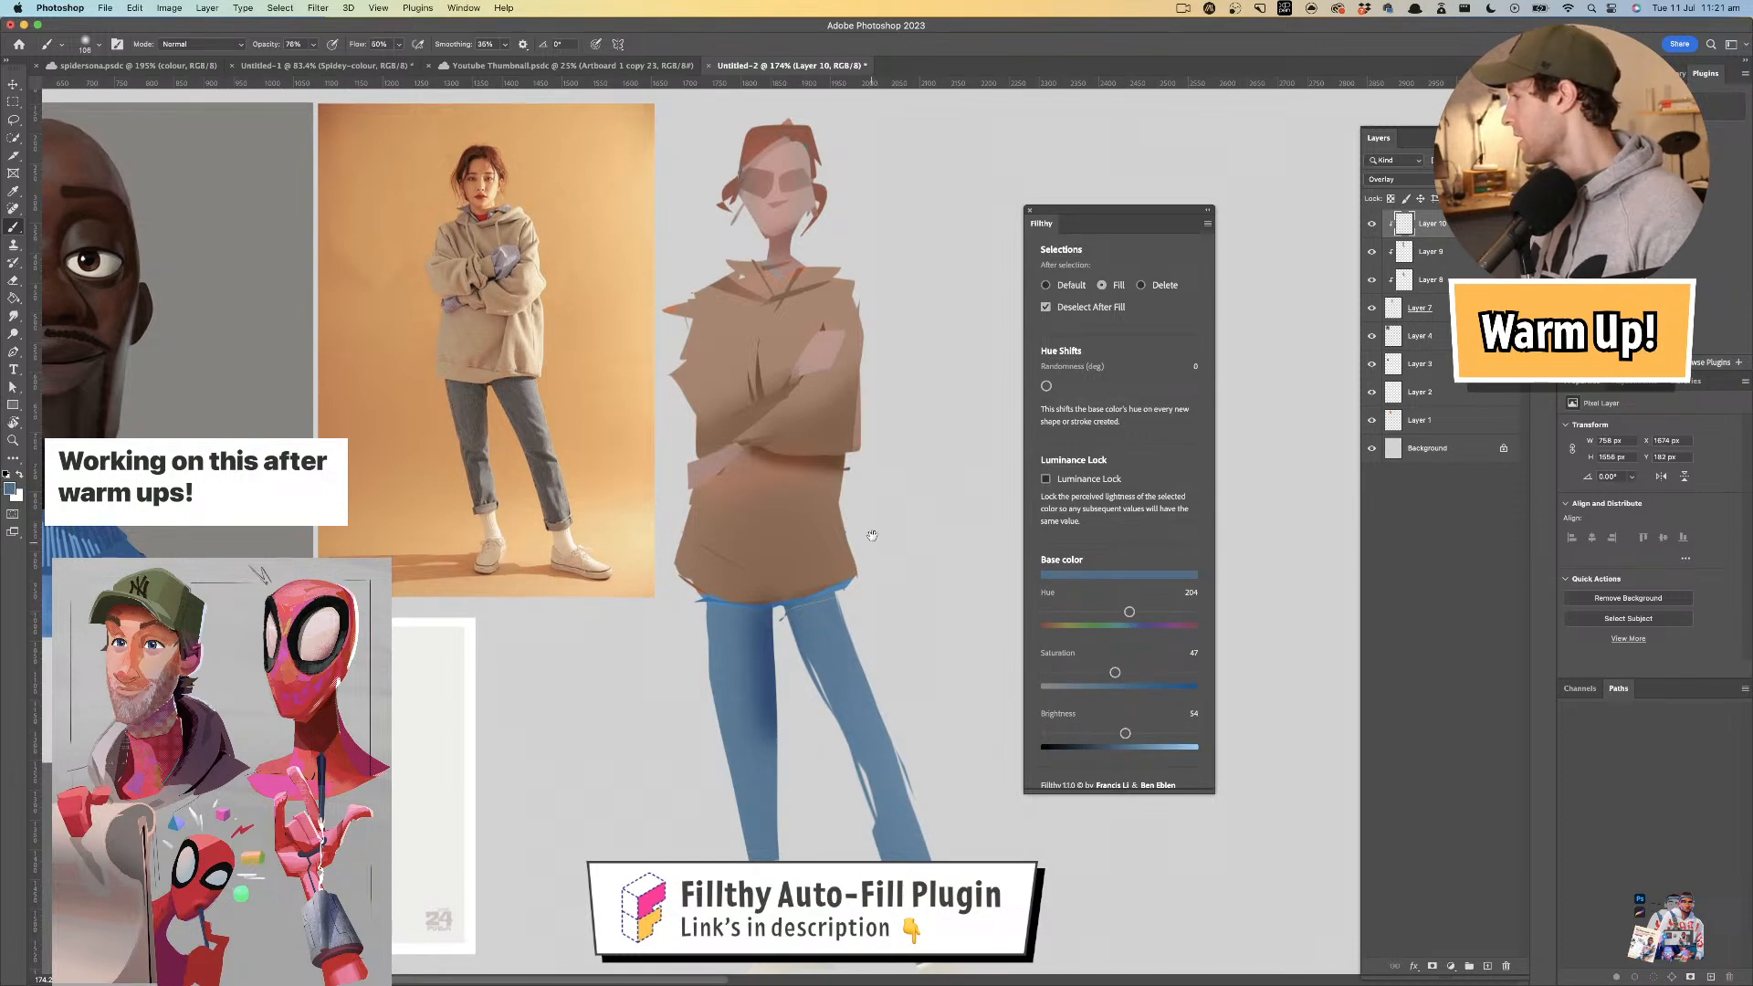
{"action": "scroll", "coordinate": [869, 535], "scroll_direction": "down", "scroll_amount": 2}
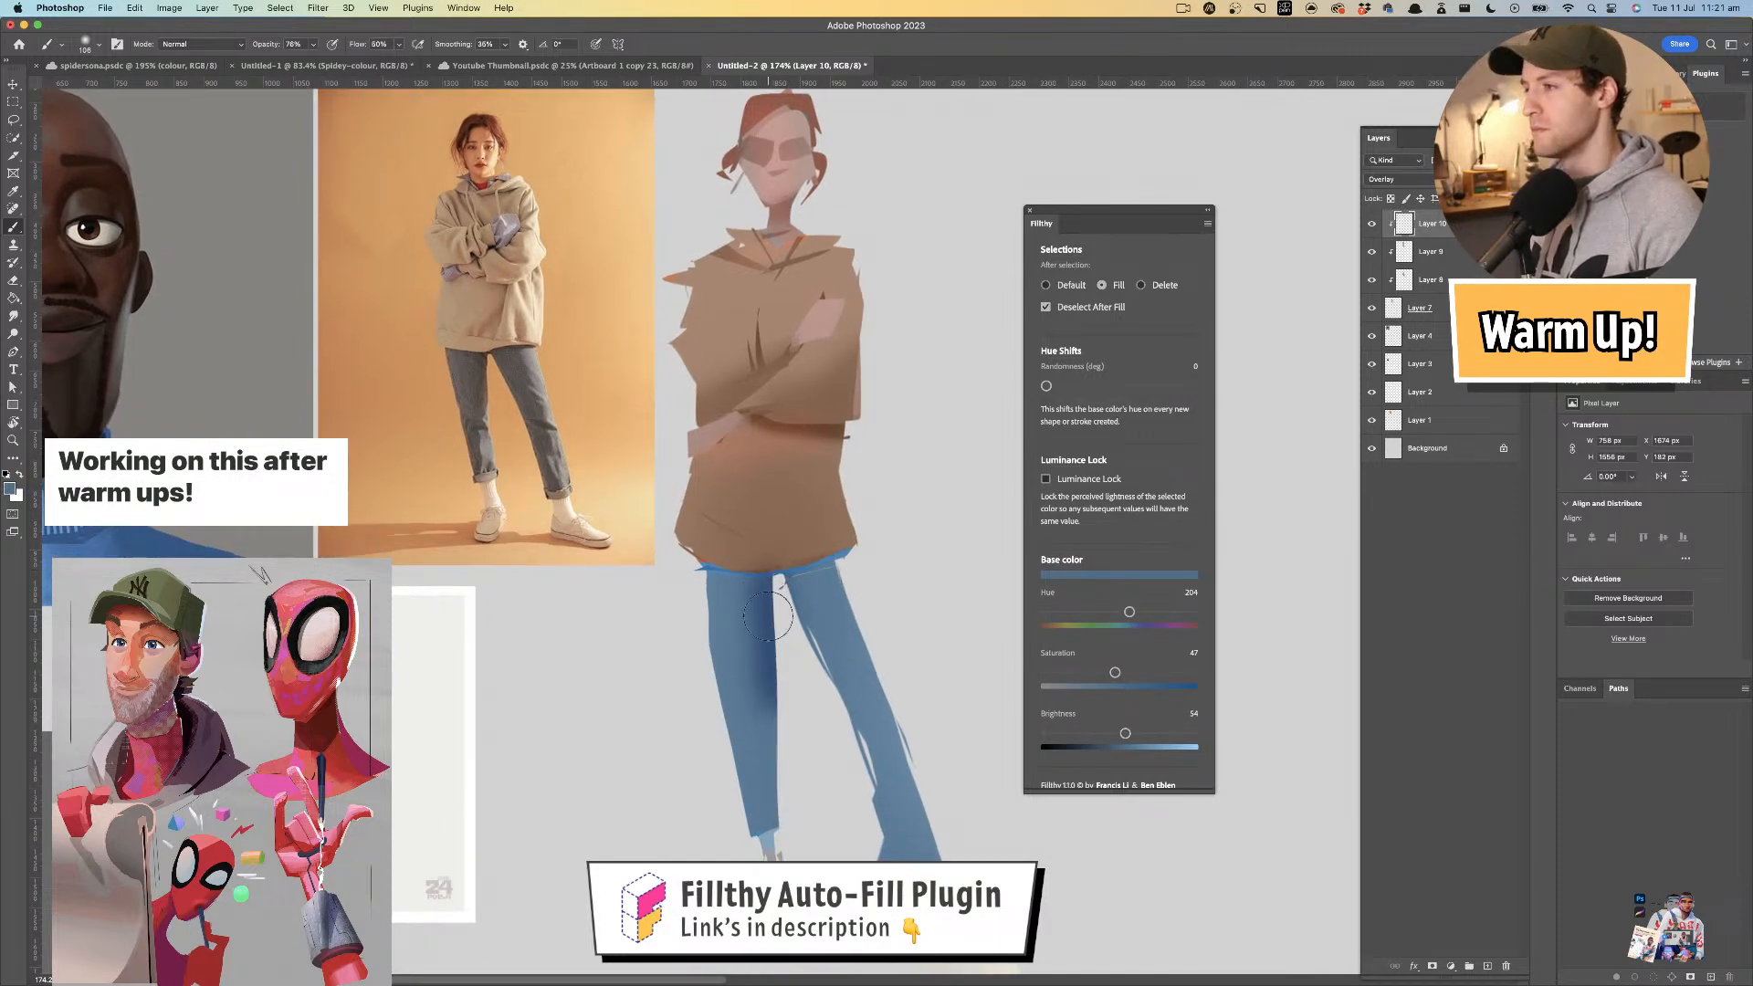
{"action": "left_click_drag", "start_coordinate": [698, 571], "coordinate": [721, 671]}
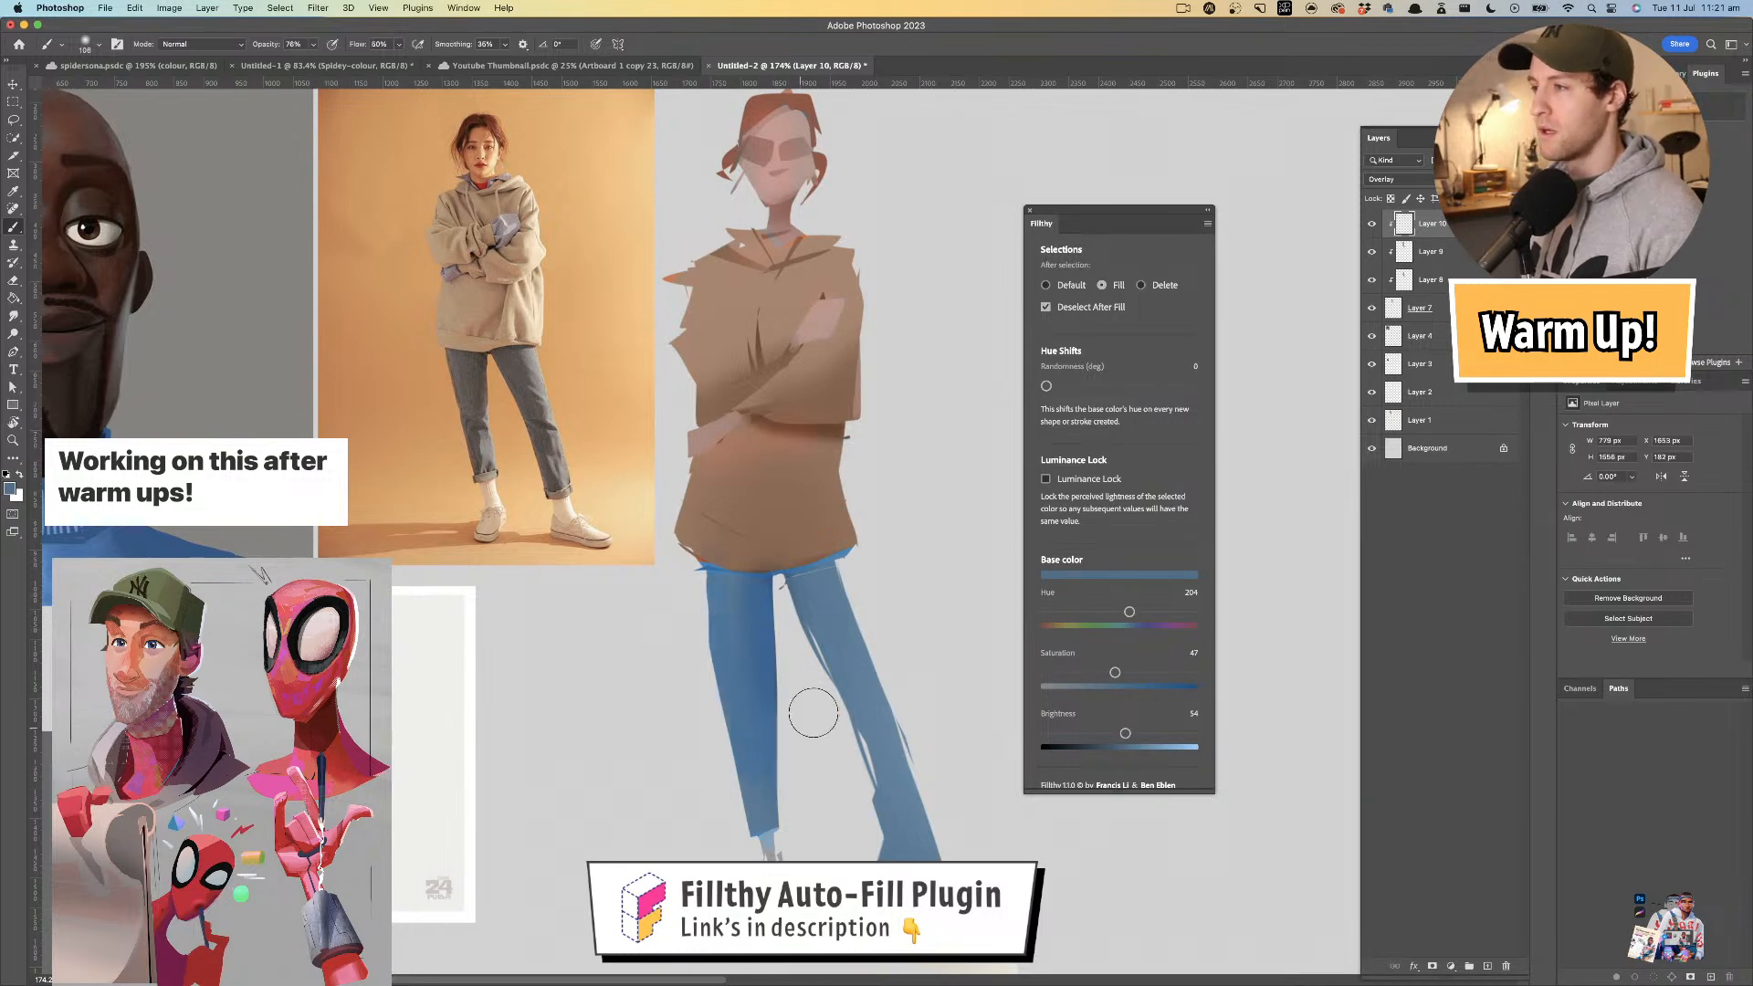
- Set the base color to saturation 41 and brightness 50, and brush down both trouser legs
{"action": "left_click_drag", "start_coordinate": [1126, 733], "coordinate": [1106, 673]}
{"action": "left_click_drag", "start_coordinate": [697, 586], "coordinate": [797, 798]}
{"action": "left_click_drag", "start_coordinate": [808, 591], "coordinate": [887, 836]}
- Shrink the brush and dab the muted blue around the hoodie's neckline
{"action": "left_click_drag", "start_coordinate": [947, 602], "coordinate": [895, 560]}
{"action": "left_click_drag", "start_coordinate": [831, 511], "coordinate": [877, 511]}
{"action": "key", "text": "b"}
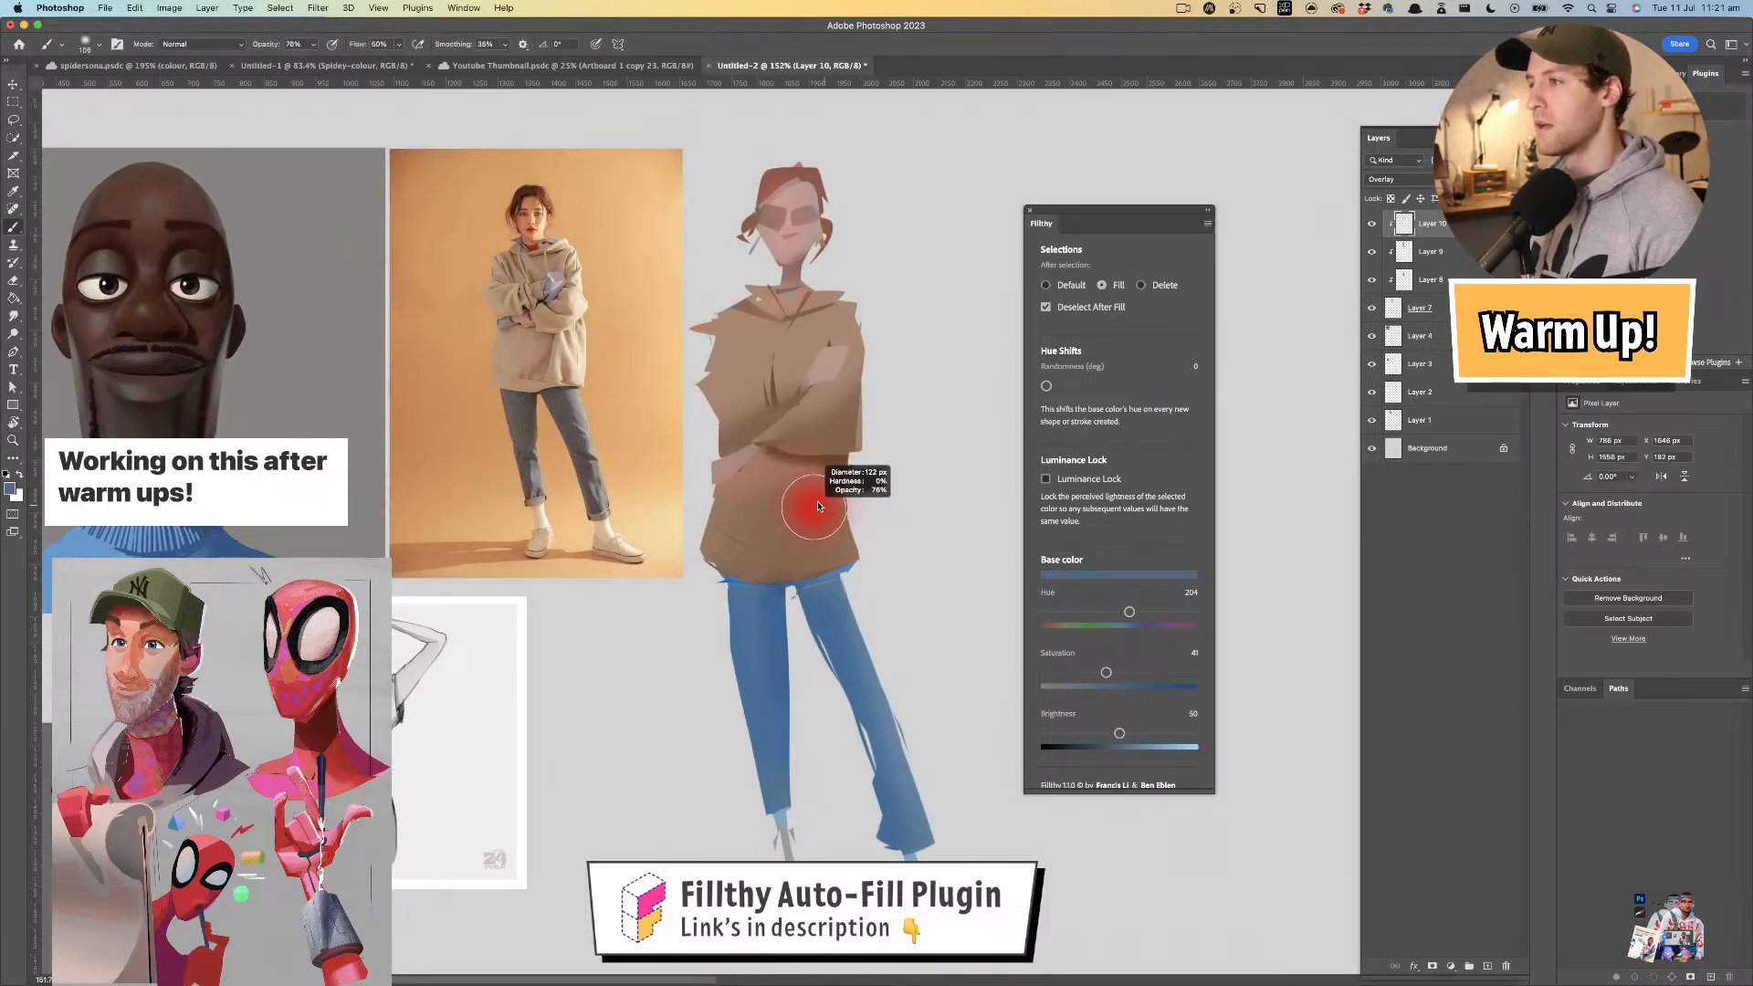
{"action": "left_click_drag", "start_coordinate": [767, 323], "coordinate": [751, 323]}
{"action": "left_click_drag", "start_coordinate": [778, 298], "coordinate": [756, 298]}
{"action": "left_click_drag", "start_coordinate": [811, 279], "coordinate": [801, 283]}
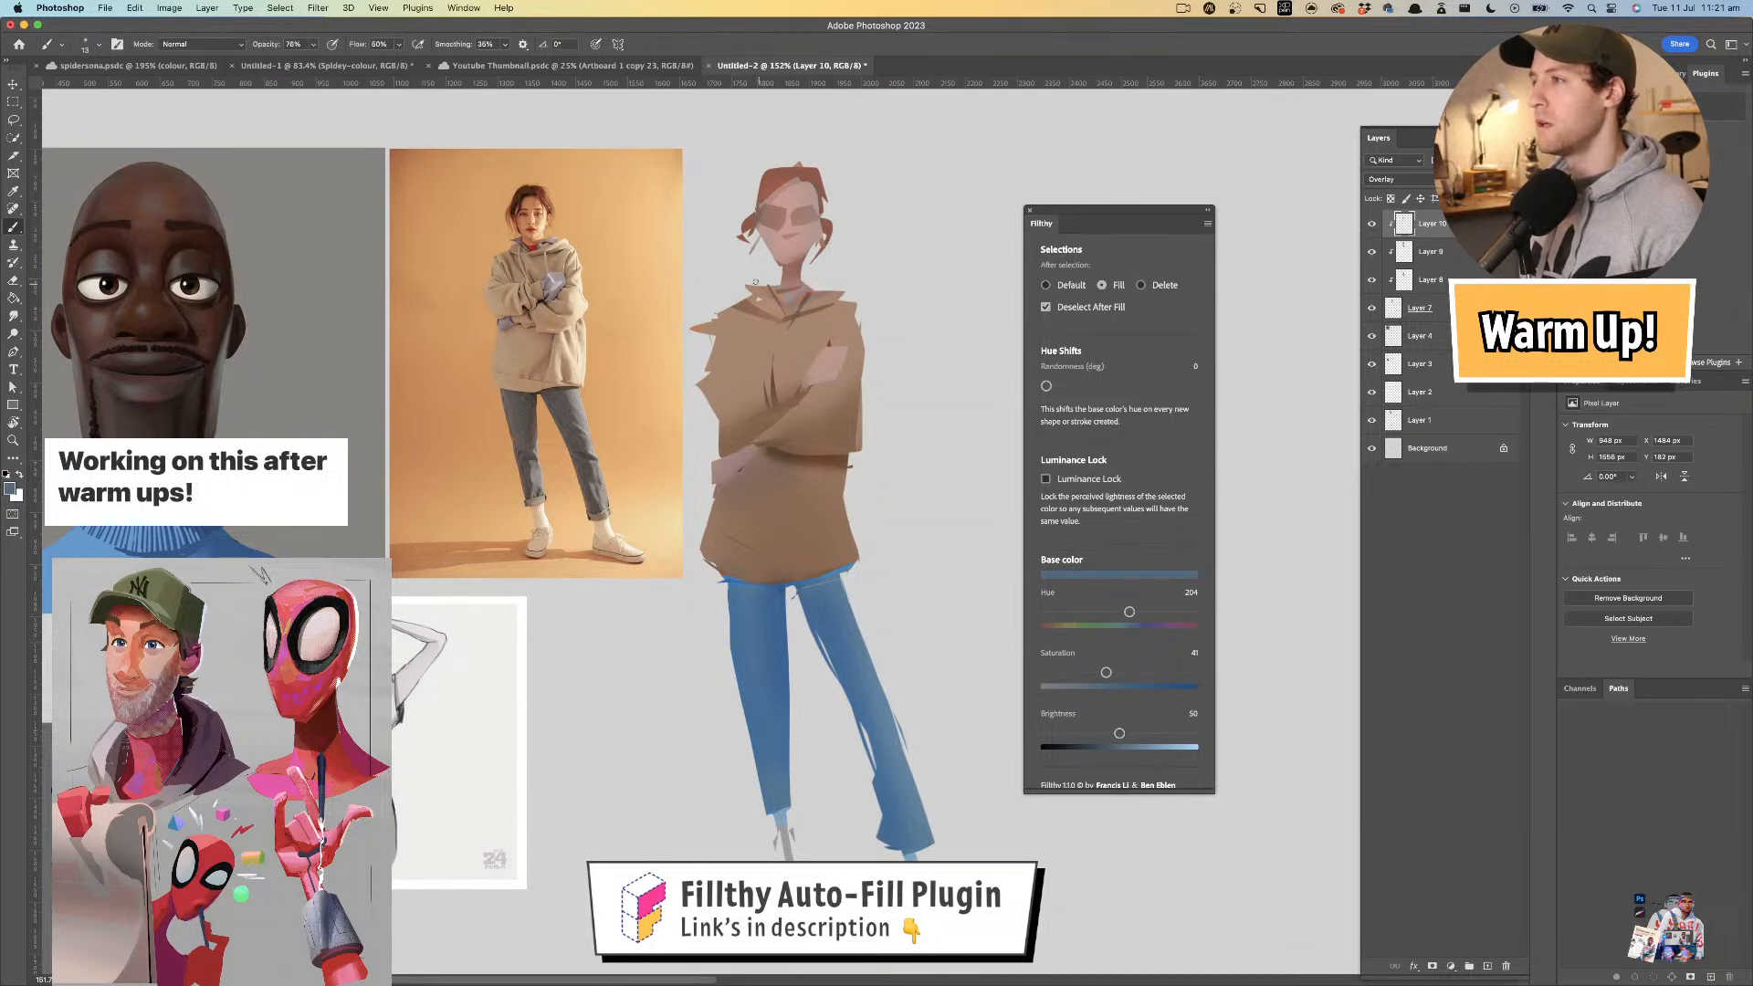
- Add another clipped layer above the Overlay layer and set its blend mode to Color Burn
{"action": "key", "text": "z"}
{"action": "left_click_drag", "start_coordinate": [762, 323], "coordinate": [833, 404]}
{"action": "key", "text": "b"}
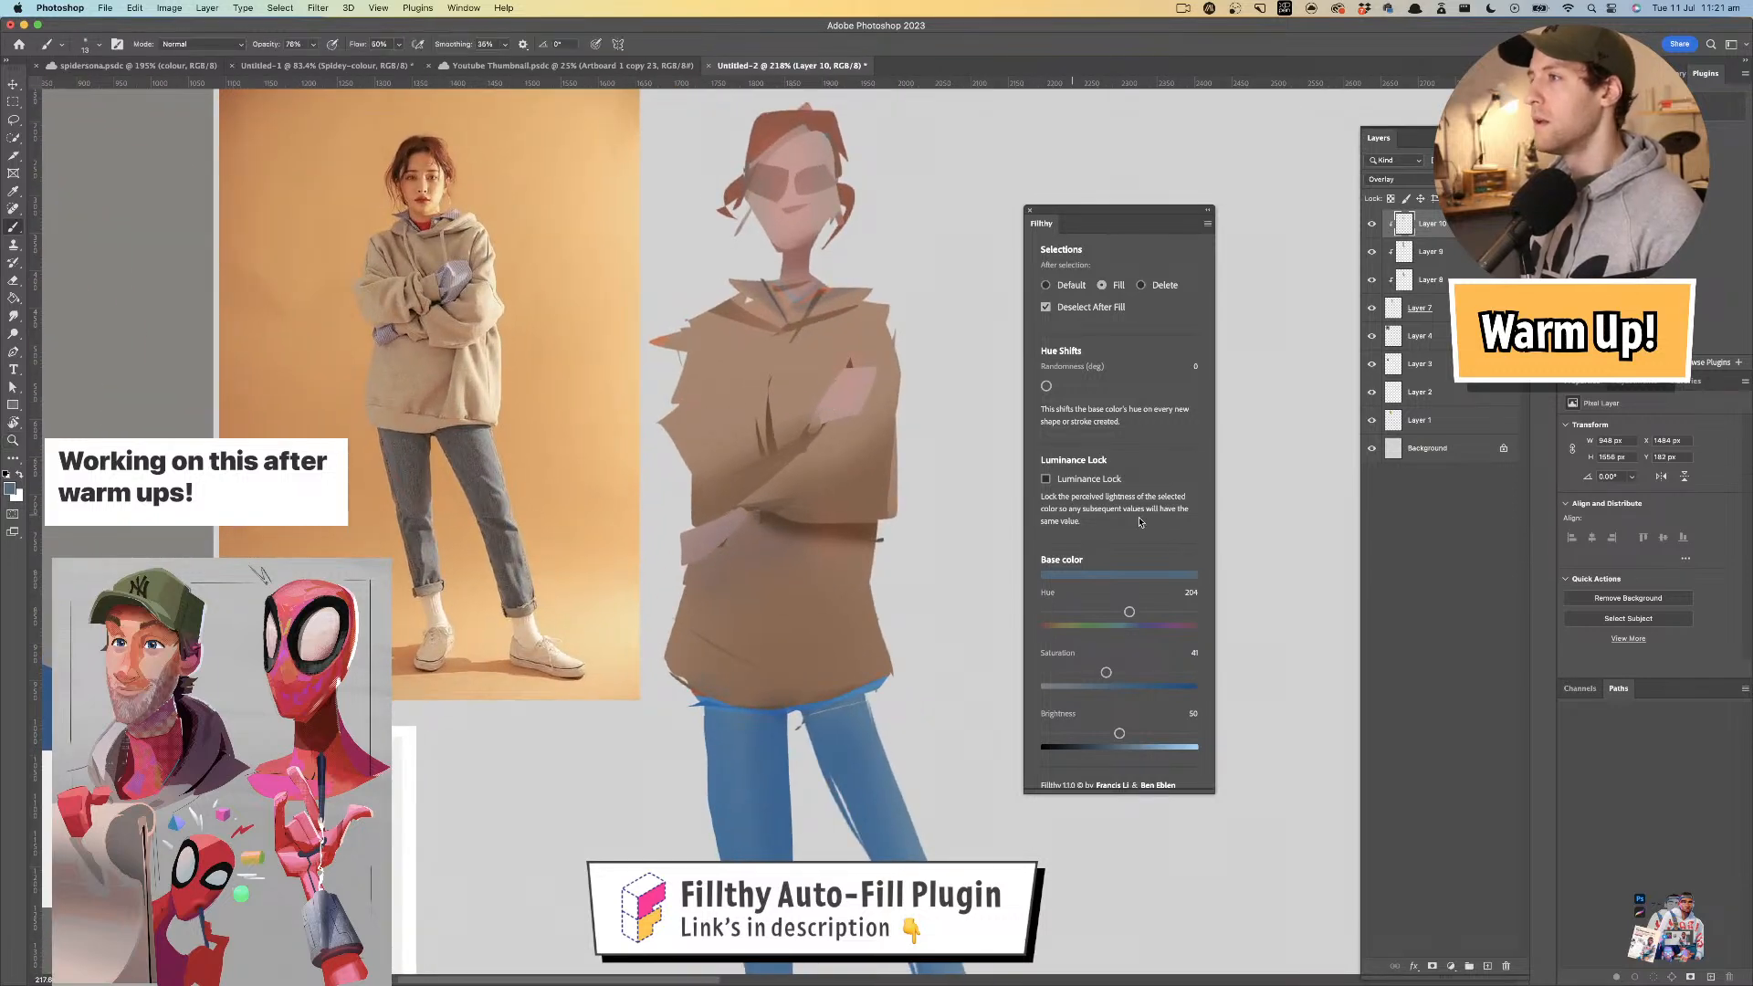
{"action": "left_click", "coordinate": [1492, 966]}
{"action": "left_click", "coordinate": [1452, 238], "text": "alt"}
{"action": "left_click", "coordinate": [1402, 179]}
{"action": "left_click", "coordinate": [1407, 237]}
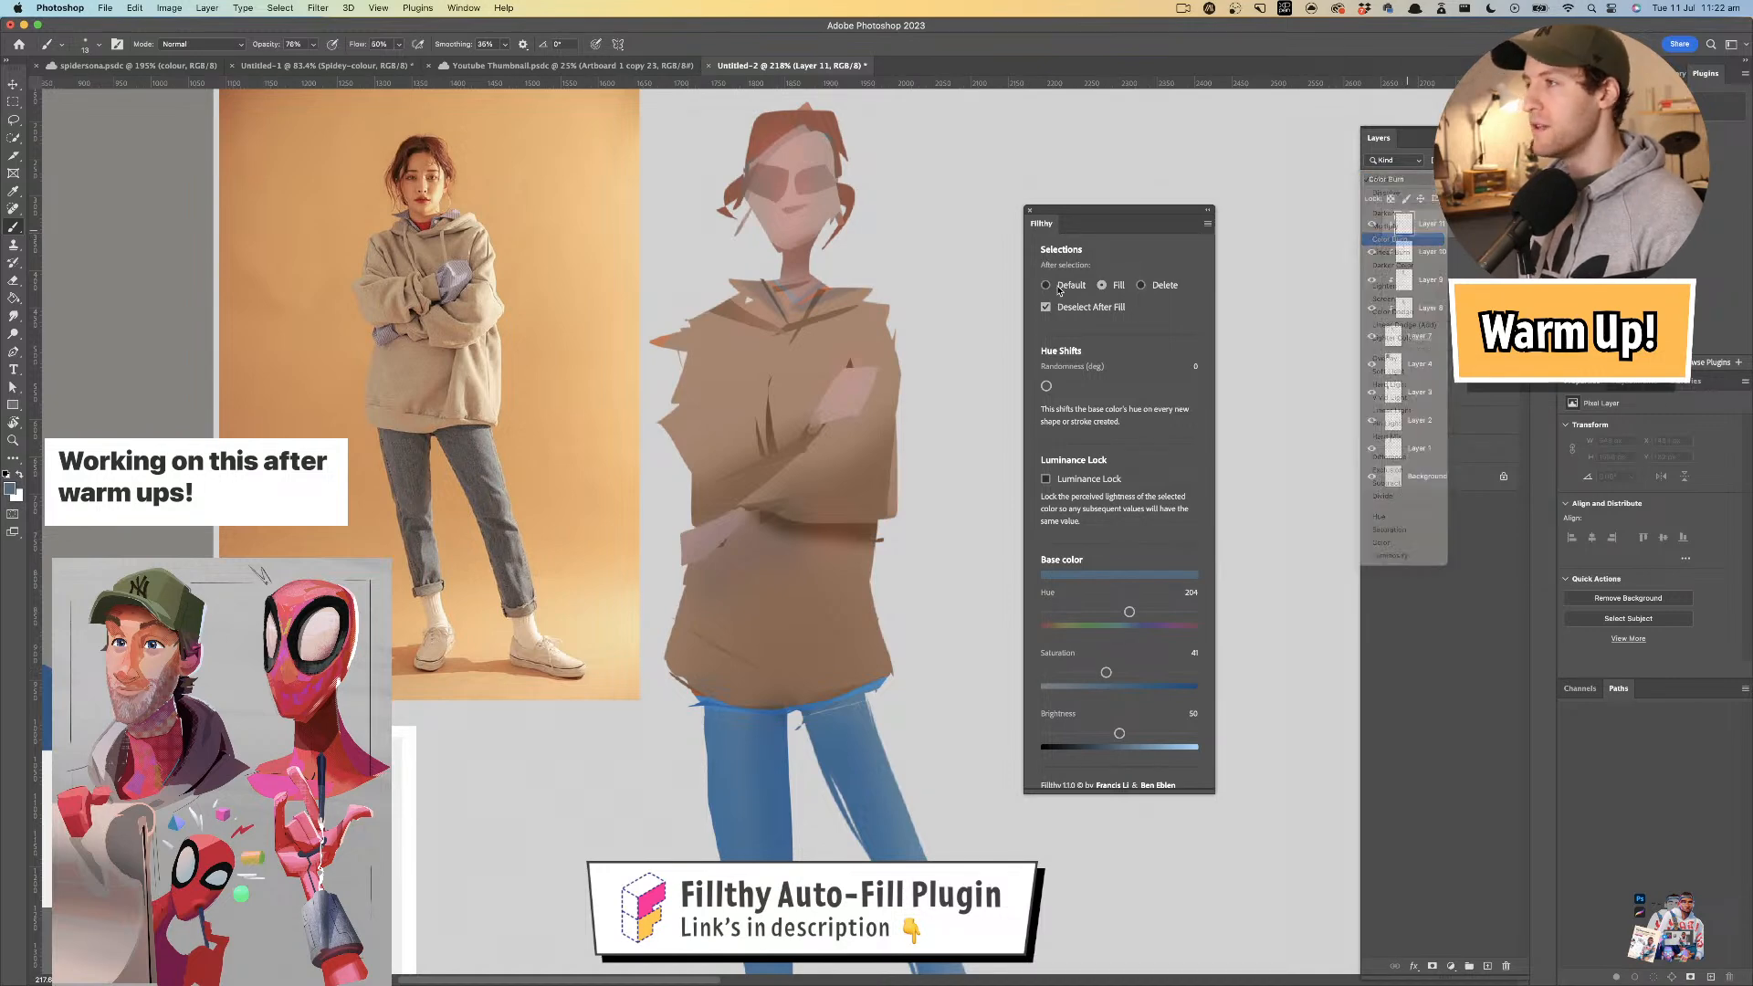
- Set the base color to saturation 37 and brightness 100, and lasso fold shadows on the hoodie's chest below the shoulder
{"action": "key", "text": "z"}
{"action": "scroll", "coordinate": [911, 349], "scroll_direction": "down", "scroll_amount": 5}
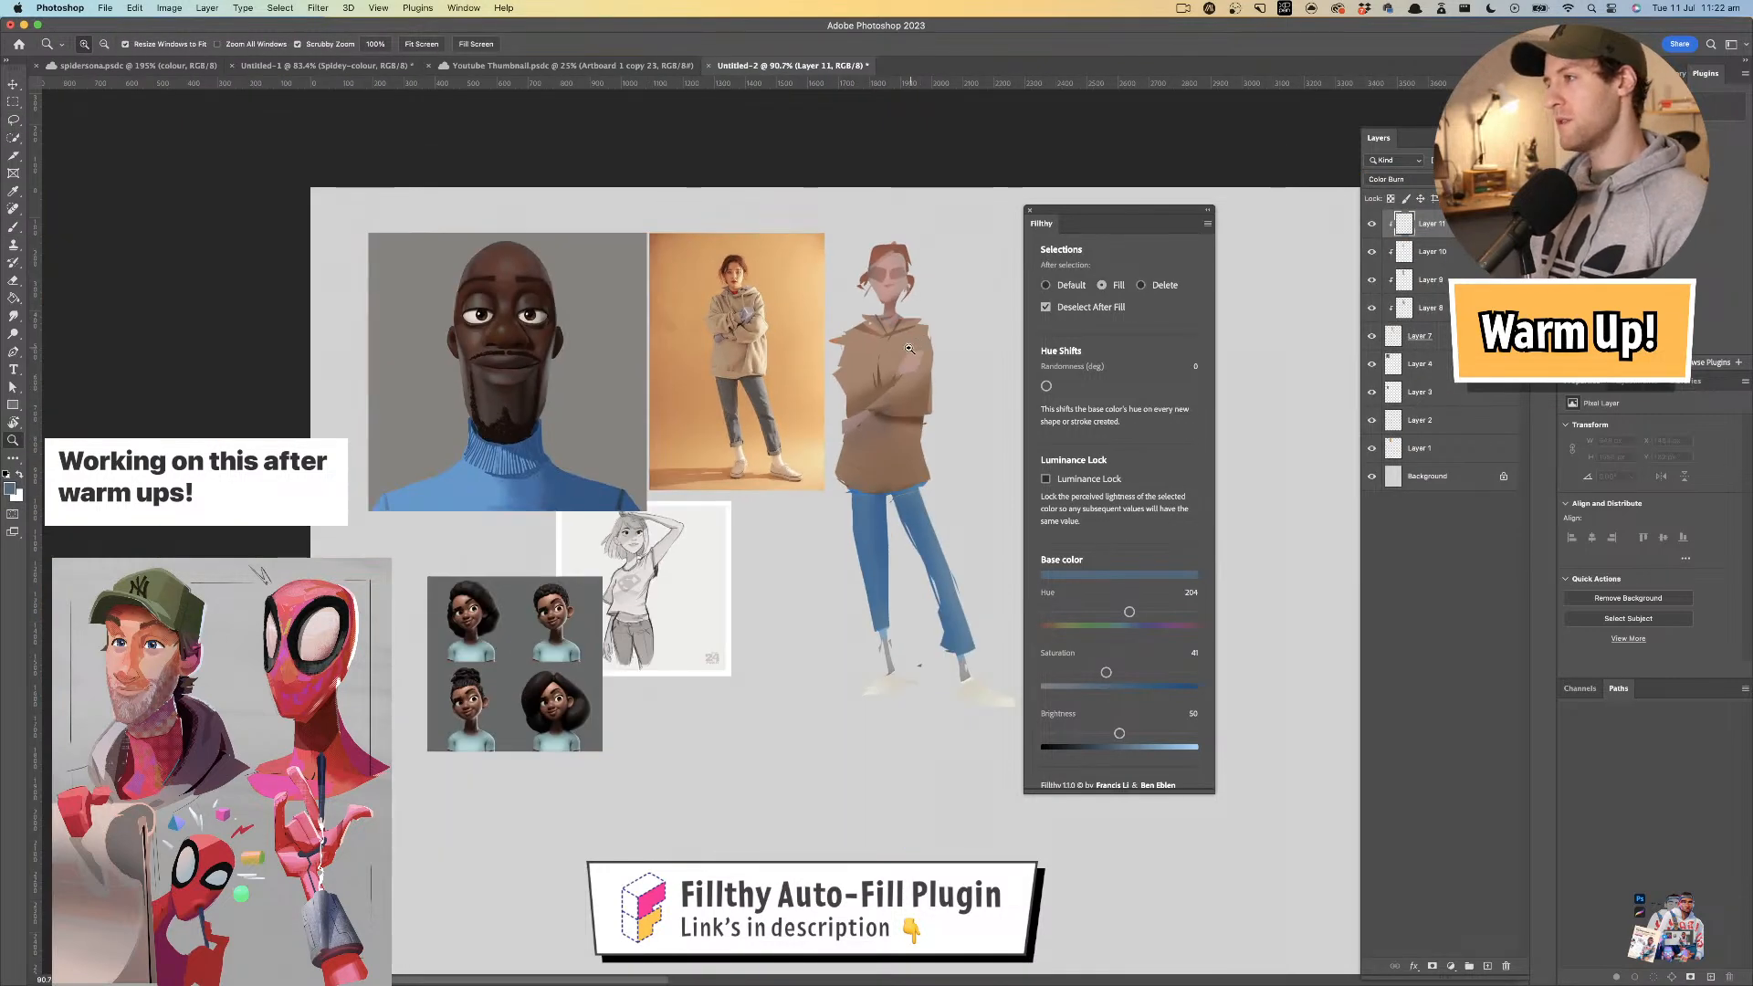
{"action": "scroll", "coordinate": [912, 348], "scroll_direction": "up", "scroll_amount": 5}
{"action": "key", "text": "l"}
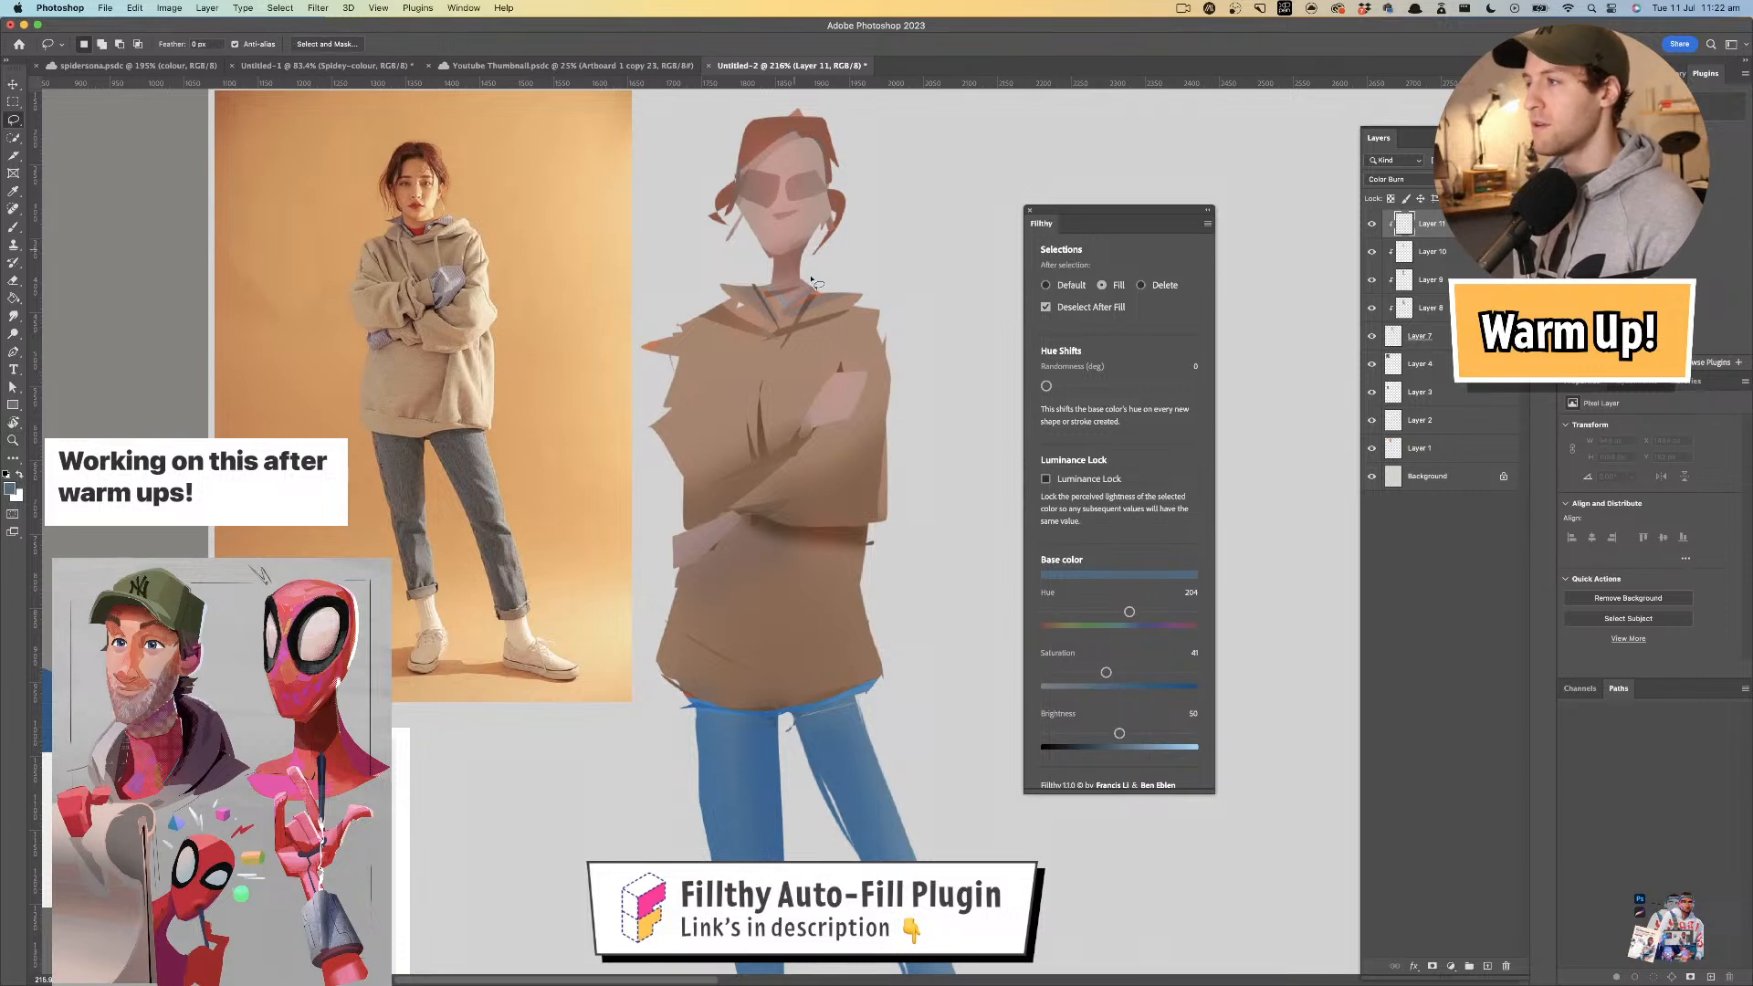
{"action": "mouse_move", "coordinate": [735, 327]}
{"action": "left_mouse_down"}
{"action": "mouse_move", "coordinate": [757, 406]}
{"action": "mouse_move", "coordinate": [745, 352]}
{"action": "left_mouse_up"}
{"action": "left_click_drag", "start_coordinate": [1126, 732], "coordinate": [1192, 733]}
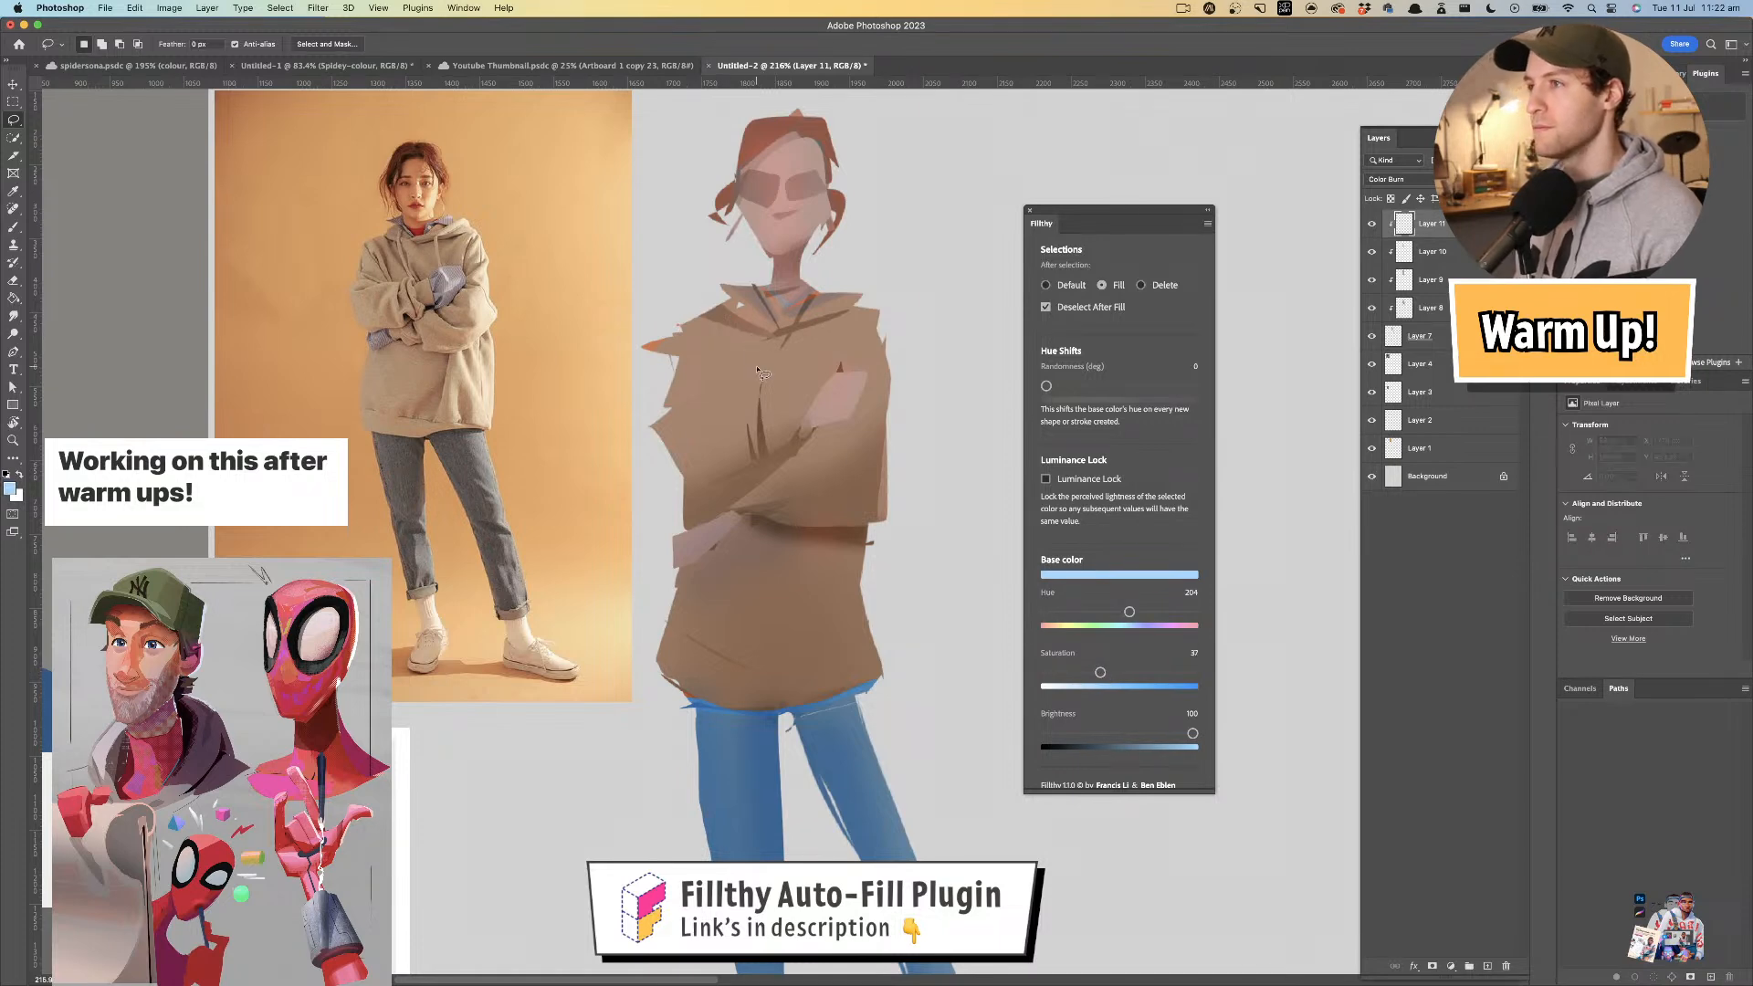
{"action": "mouse_move", "coordinate": [735, 324]}
{"action": "left_mouse_down"}
{"action": "mouse_move", "coordinate": [763, 413]}
{"action": "mouse_move", "coordinate": [737, 338]}
{"action": "mouse_move", "coordinate": [748, 457]}
{"action": "left_mouse_up"}
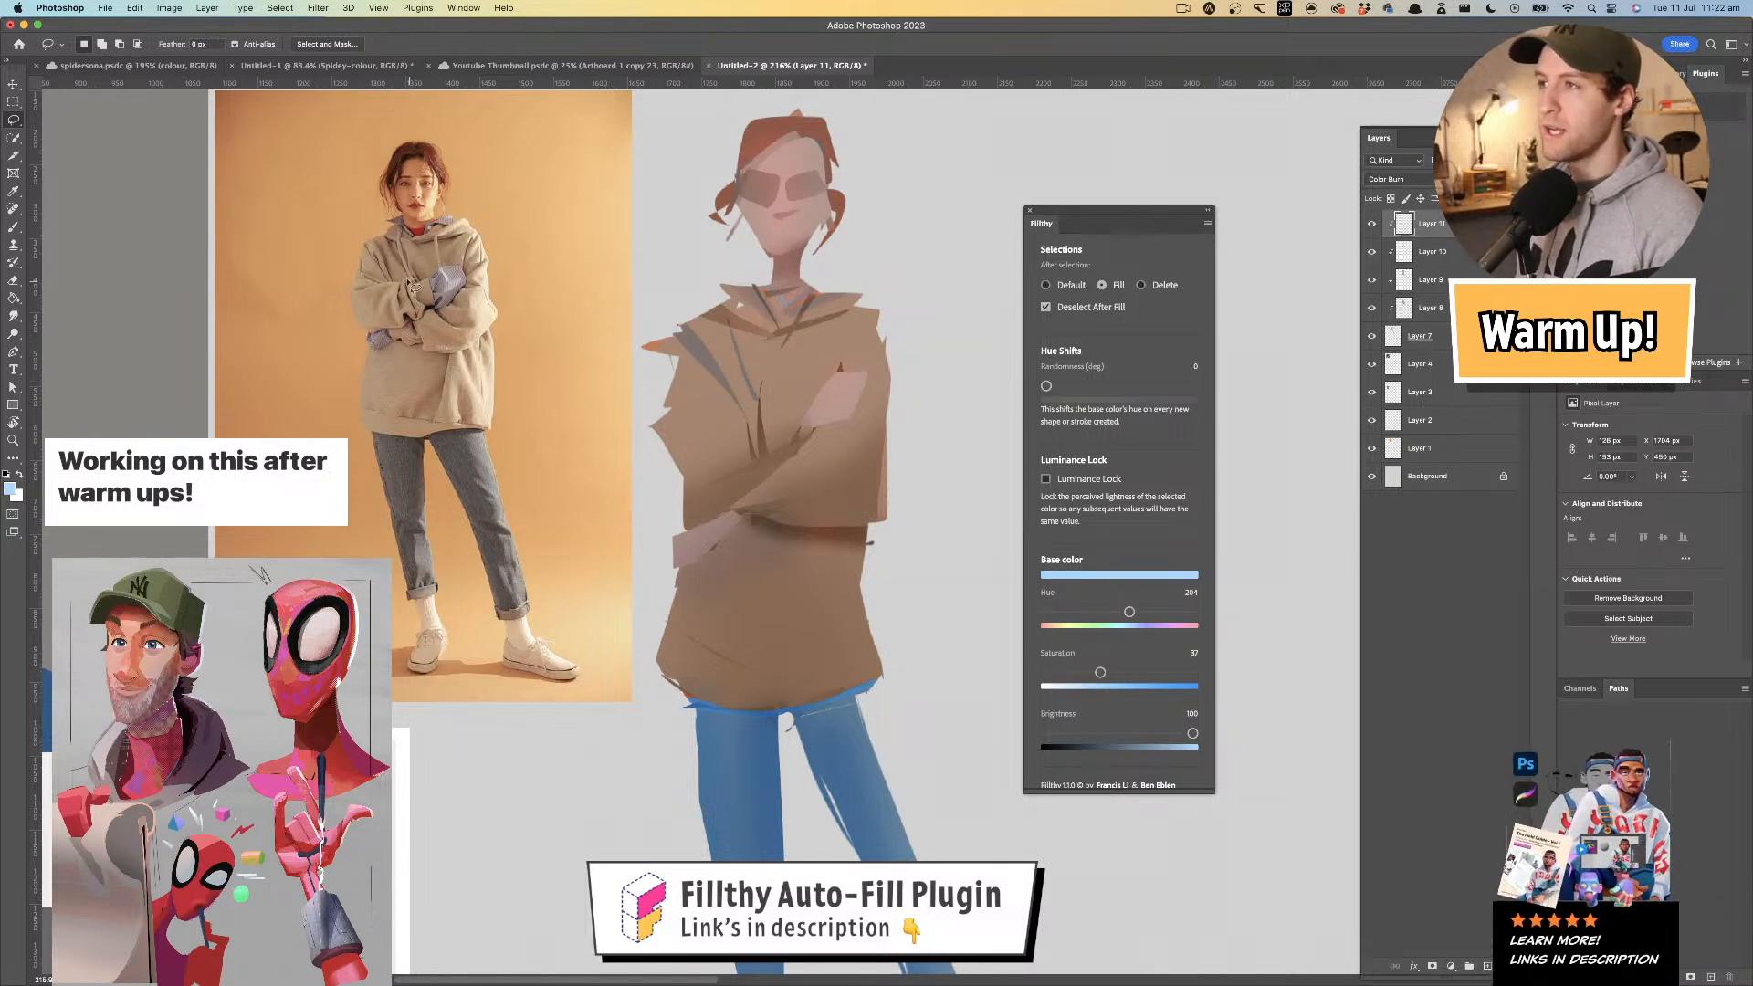
- Lasso-fill thin fold shadows down the middle of the hoodie's chest and at the shoulder above the raised hand
{"action": "left_click_drag", "start_coordinate": [423, 248], "coordinate": [534, 247]}
{"action": "left_click_drag", "start_coordinate": [615, 394], "coordinate": [504, 393]}
{"action": "left_click_drag", "start_coordinate": [790, 443], "coordinate": [632, 388]}
{"action": "mouse_move", "coordinate": [703, 491]}
{"action": "left_mouse_down"}
{"action": "mouse_move", "coordinate": [650, 473]}
{"action": "mouse_move", "coordinate": [704, 486]}
{"action": "left_mouse_up"}
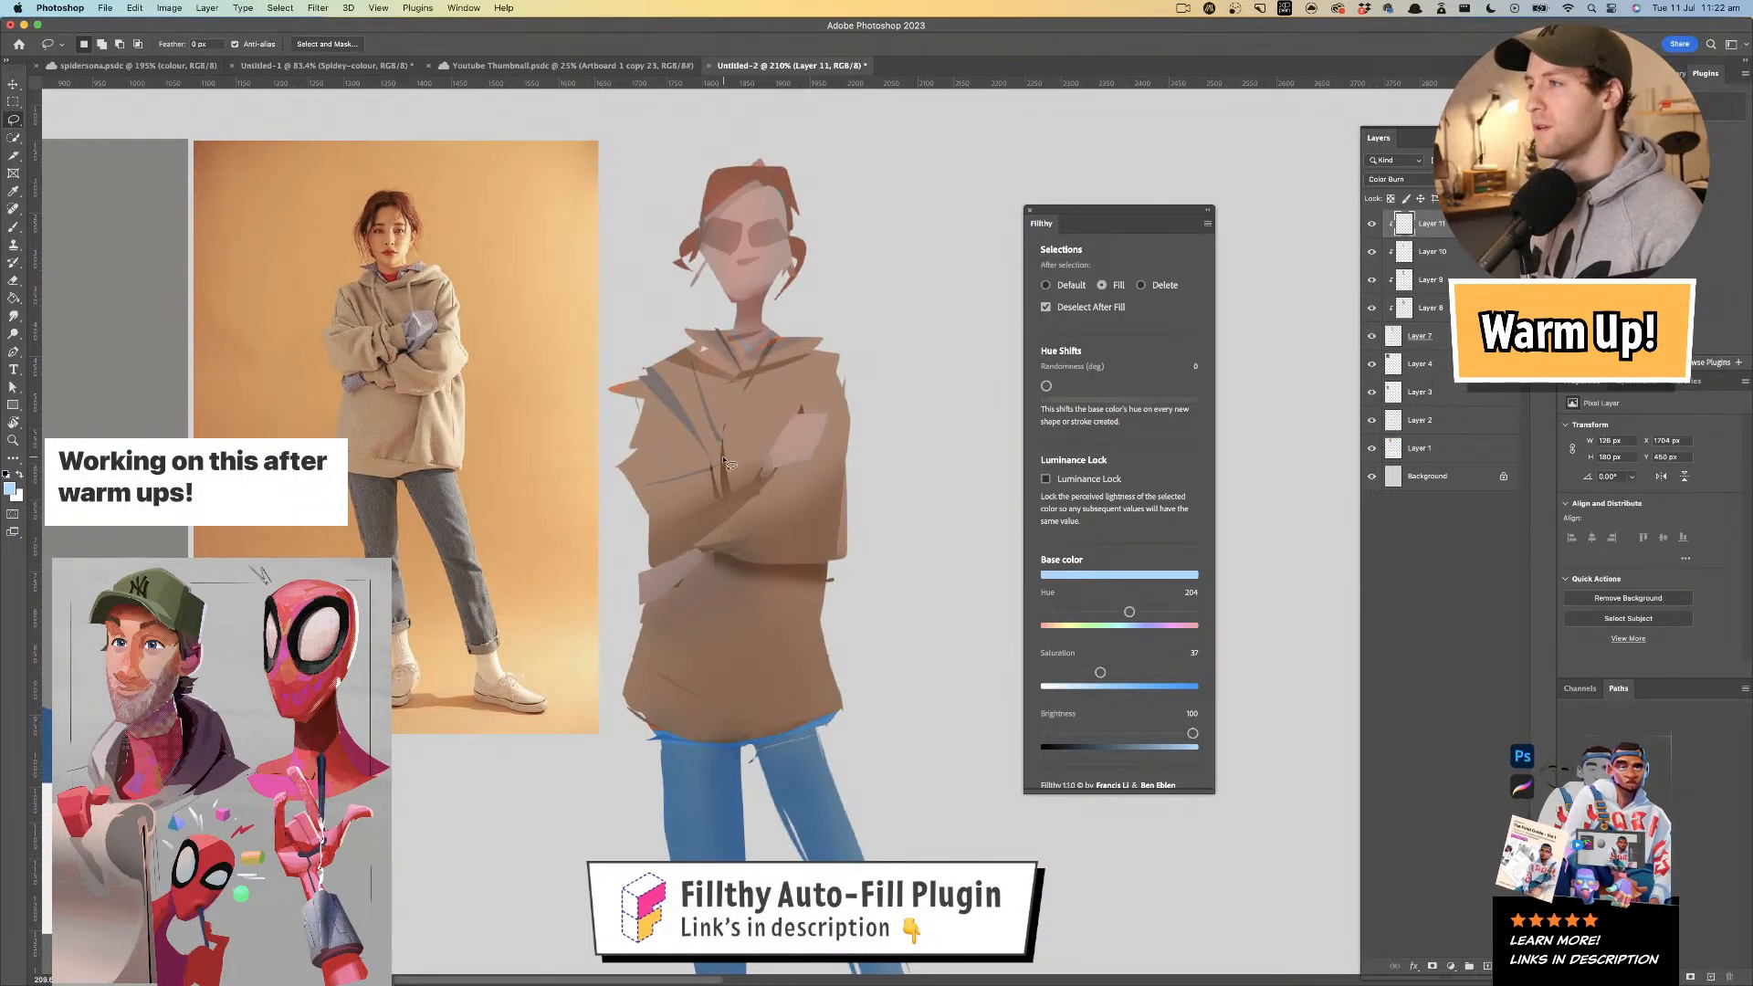
{"action": "mouse_move", "coordinate": [819, 350]}
{"action": "left_mouse_down"}
{"action": "mouse_move", "coordinate": [795, 420]}
{"action": "mouse_move", "coordinate": [878, 338]}
{"action": "mouse_move", "coordinate": [859, 343]}
{"action": "mouse_move", "coordinate": [877, 295]}
{"action": "left_mouse_up"}
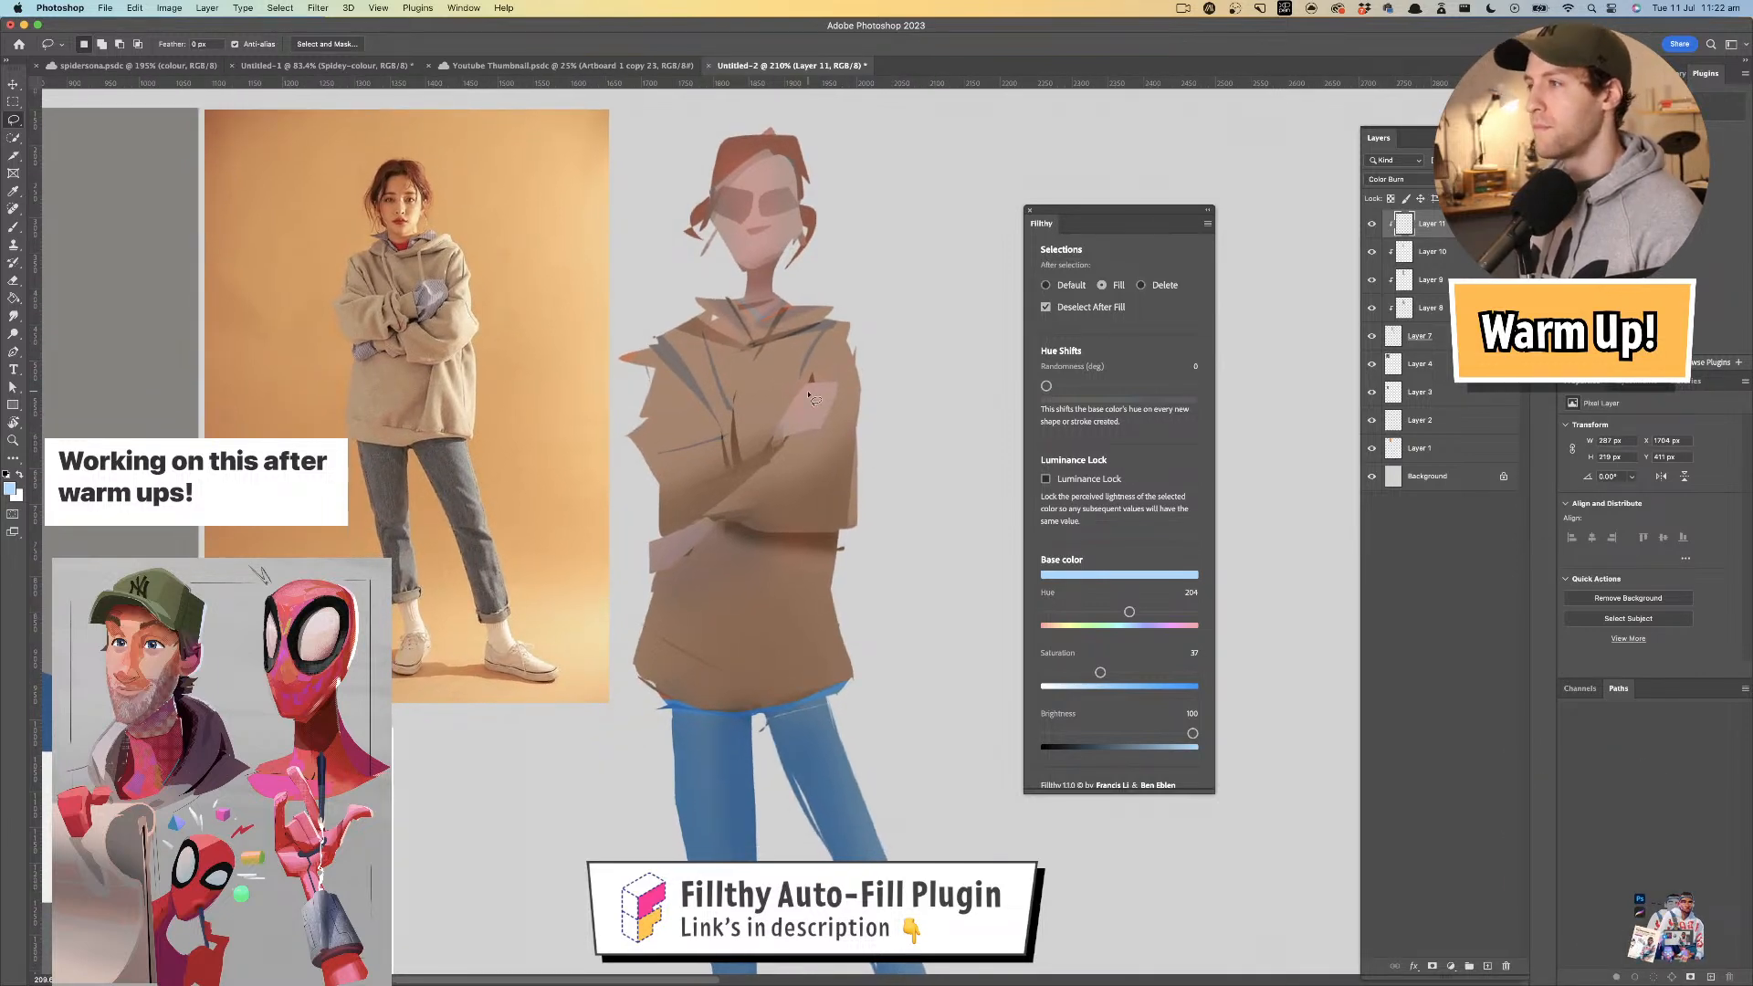
{"action": "left_click_drag", "start_coordinate": [826, 419], "coordinate": [862, 341]}
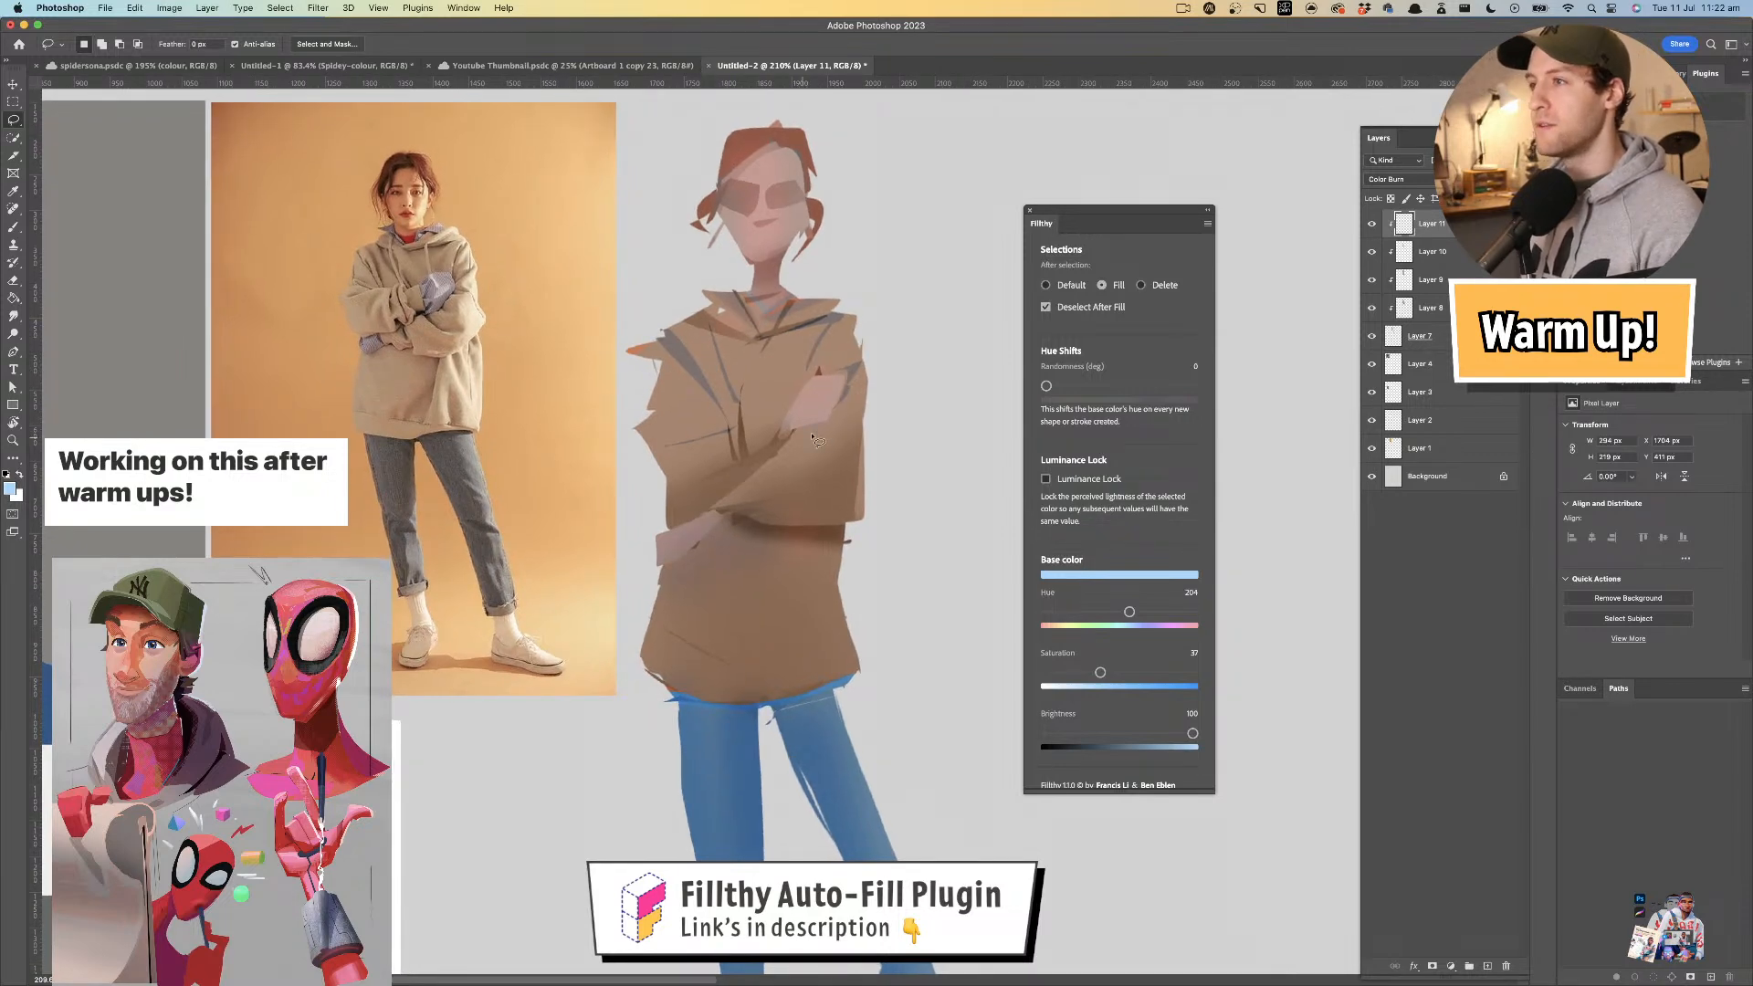
- Lasso-fill fold shadows across the crossed sleeve below the raised hand and down the hoodie's belly beneath the arms
{"action": "mouse_move", "coordinate": [772, 468]}
{"action": "left_mouse_down"}
{"action": "mouse_move", "coordinate": [817, 477]}
{"action": "mouse_move", "coordinate": [840, 460]}
{"action": "mouse_move", "coordinate": [808, 472]}
{"action": "mouse_move", "coordinate": [763, 461]}
{"action": "left_mouse_up"}
{"action": "left_click_drag", "start_coordinate": [857, 407], "coordinate": [864, 397]}
{"action": "left_click_drag", "start_coordinate": [788, 517], "coordinate": [754, 644]}
{"action": "left_click_drag", "start_coordinate": [890, 477], "coordinate": [859, 508]}
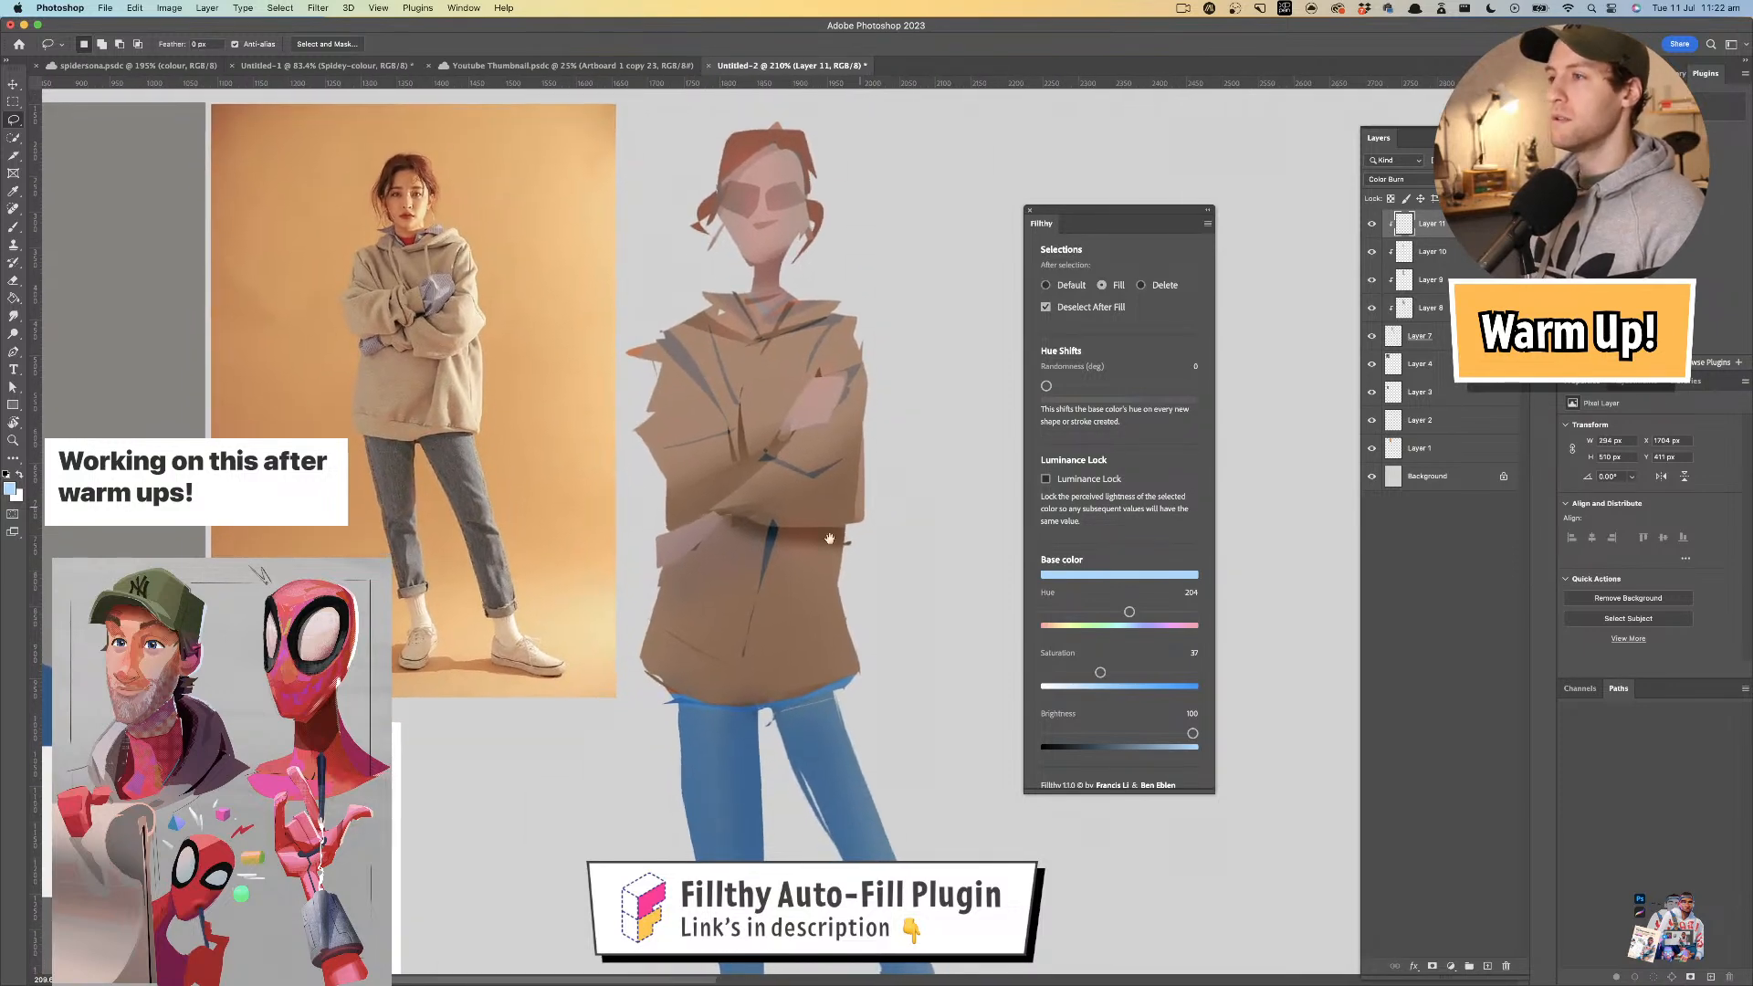
- Lasso-fill narrow fold shadows along the hoodie's hem and a shadow along the underside of the bent sleeve
{"action": "mouse_move", "coordinate": [872, 676]}
{"action": "left_mouse_down"}
{"action": "mouse_move", "coordinate": [803, 687]}
{"action": "mouse_move", "coordinate": [639, 630]}
{"action": "mouse_move", "coordinate": [758, 680]}
{"action": "mouse_move", "coordinate": [867, 675]}
{"action": "mouse_move", "coordinate": [767, 673]}
{"action": "mouse_move", "coordinate": [639, 626]}
{"action": "mouse_move", "coordinate": [797, 679]}
{"action": "mouse_move", "coordinate": [863, 673]}
{"action": "left_mouse_up"}
{"action": "left_click_drag", "start_coordinate": [877, 467], "coordinate": [878, 470]}
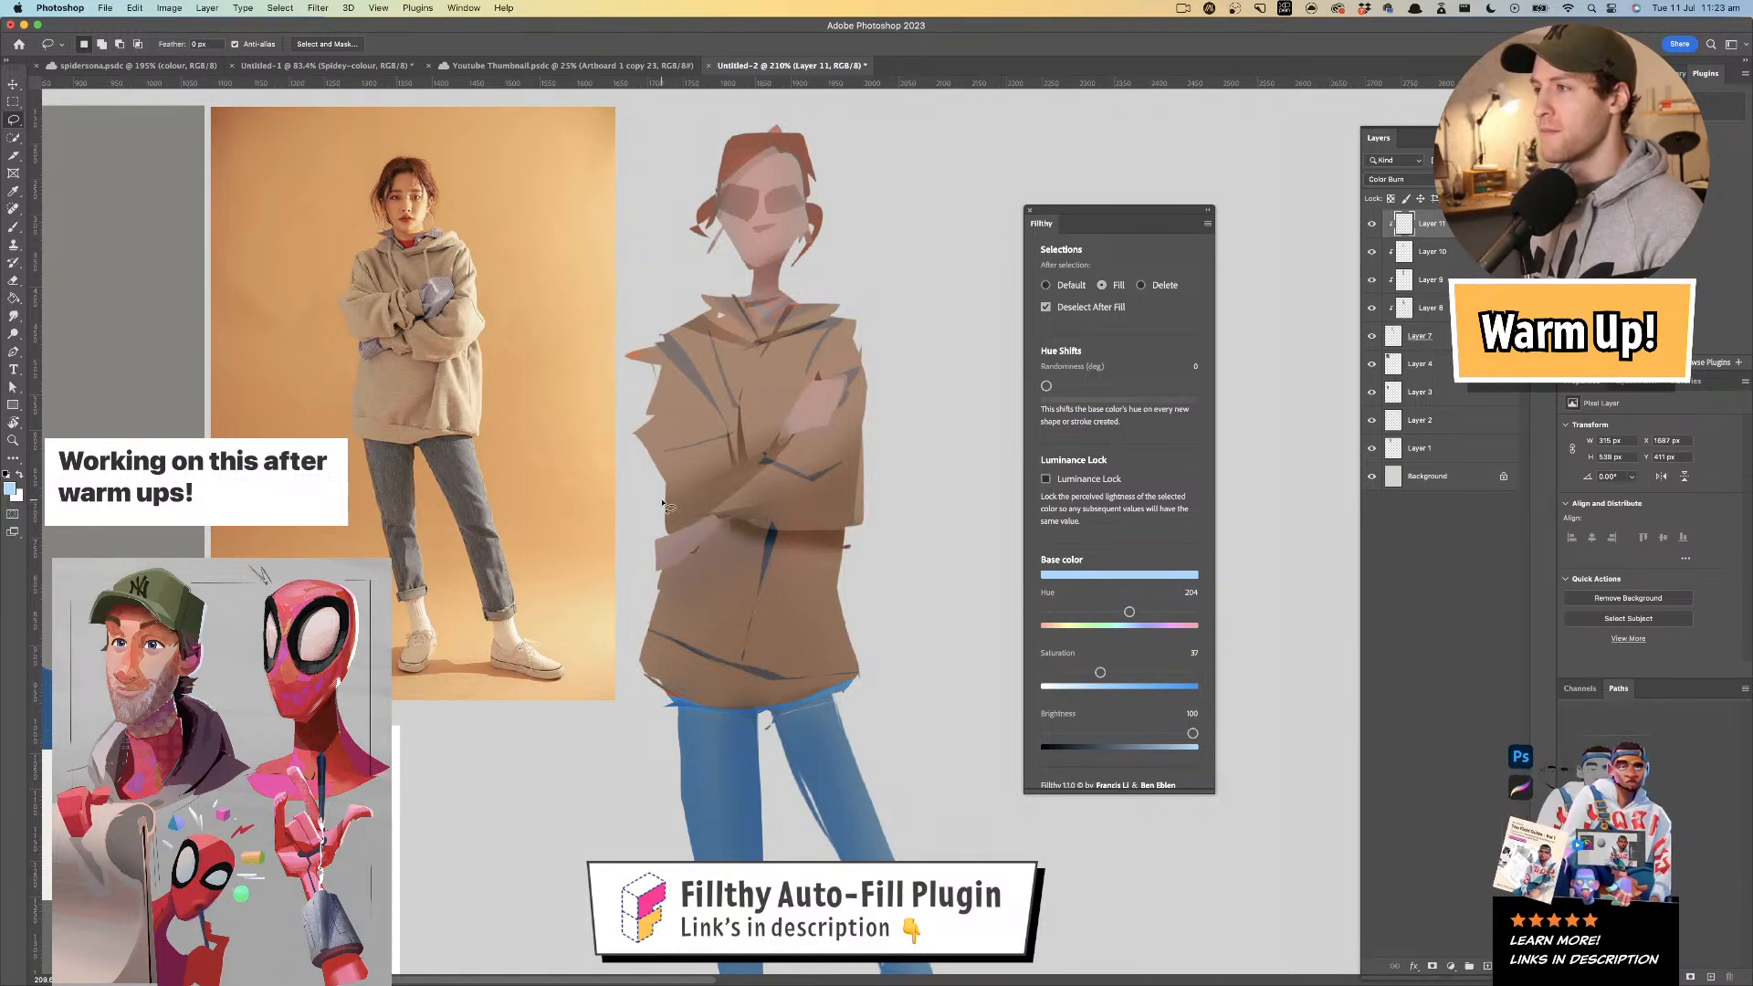
{"action": "mouse_move", "coordinate": [744, 483]}
{"action": "left_mouse_down"}
{"action": "mouse_move", "coordinate": [619, 508]}
{"action": "mouse_move", "coordinate": [661, 497]}
{"action": "left_mouse_up"}
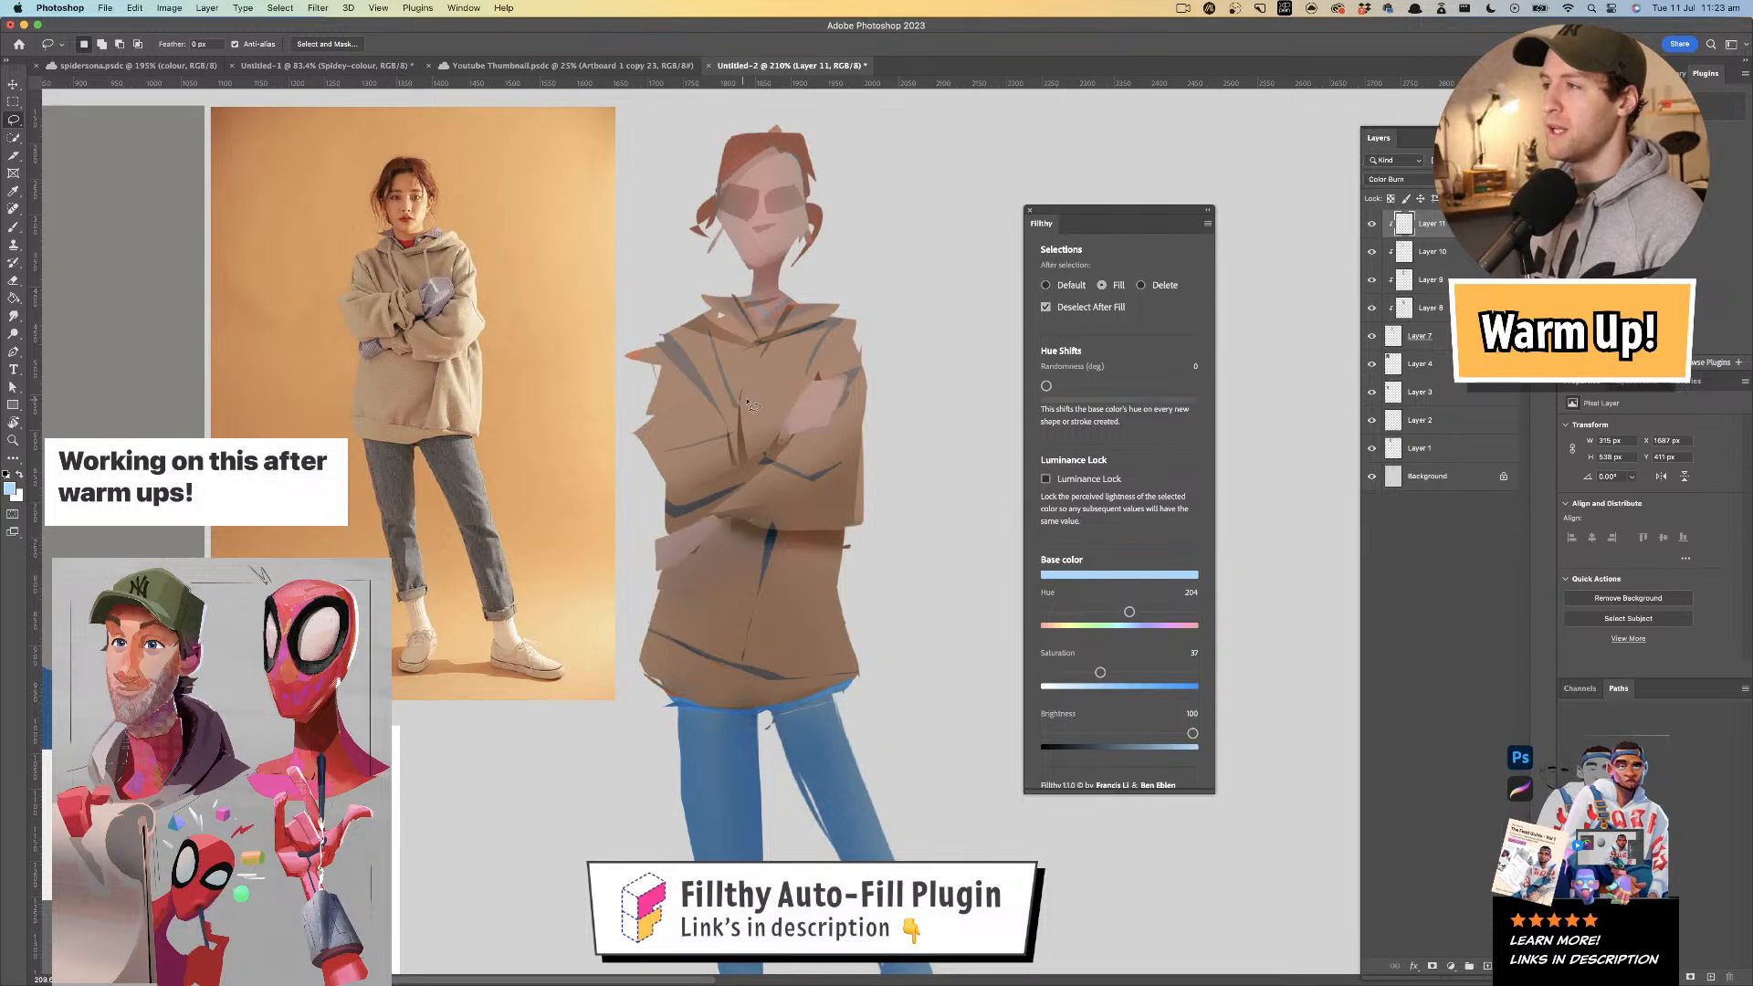
{"action": "left_click_drag", "start_coordinate": [784, 393], "coordinate": [810, 430]}
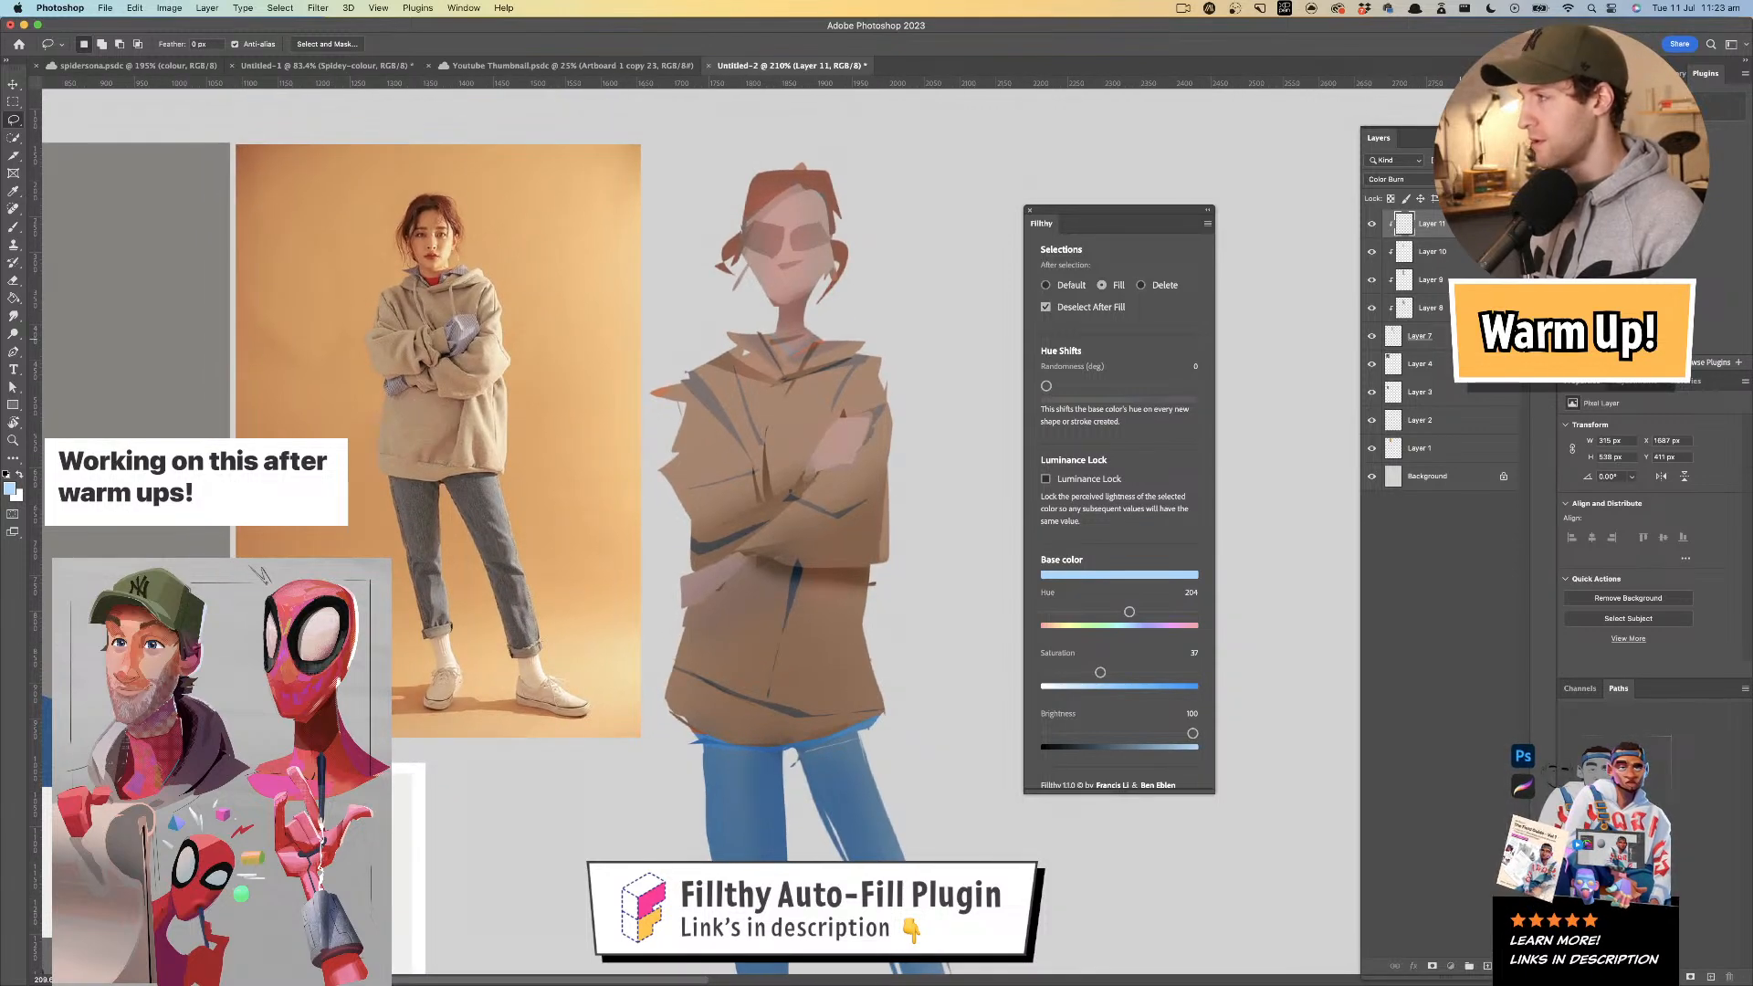
- On Layer 7, sample the hoodie's light brown and fill lasso shapes that widen the viewer-left sleeve and shoulder outline
{"action": "left_click", "coordinate": [1424, 339]}
{"action": "key", "text": "i"}
{"action": "left_click", "coordinate": [798, 395]}
{"action": "key", "text": "l"}
{"action": "mouse_move", "coordinate": [686, 410]}
{"action": "left_mouse_down"}
{"action": "mouse_move", "coordinate": [637, 473]}
{"action": "mouse_move", "coordinate": [693, 538]}
{"action": "left_mouse_up"}
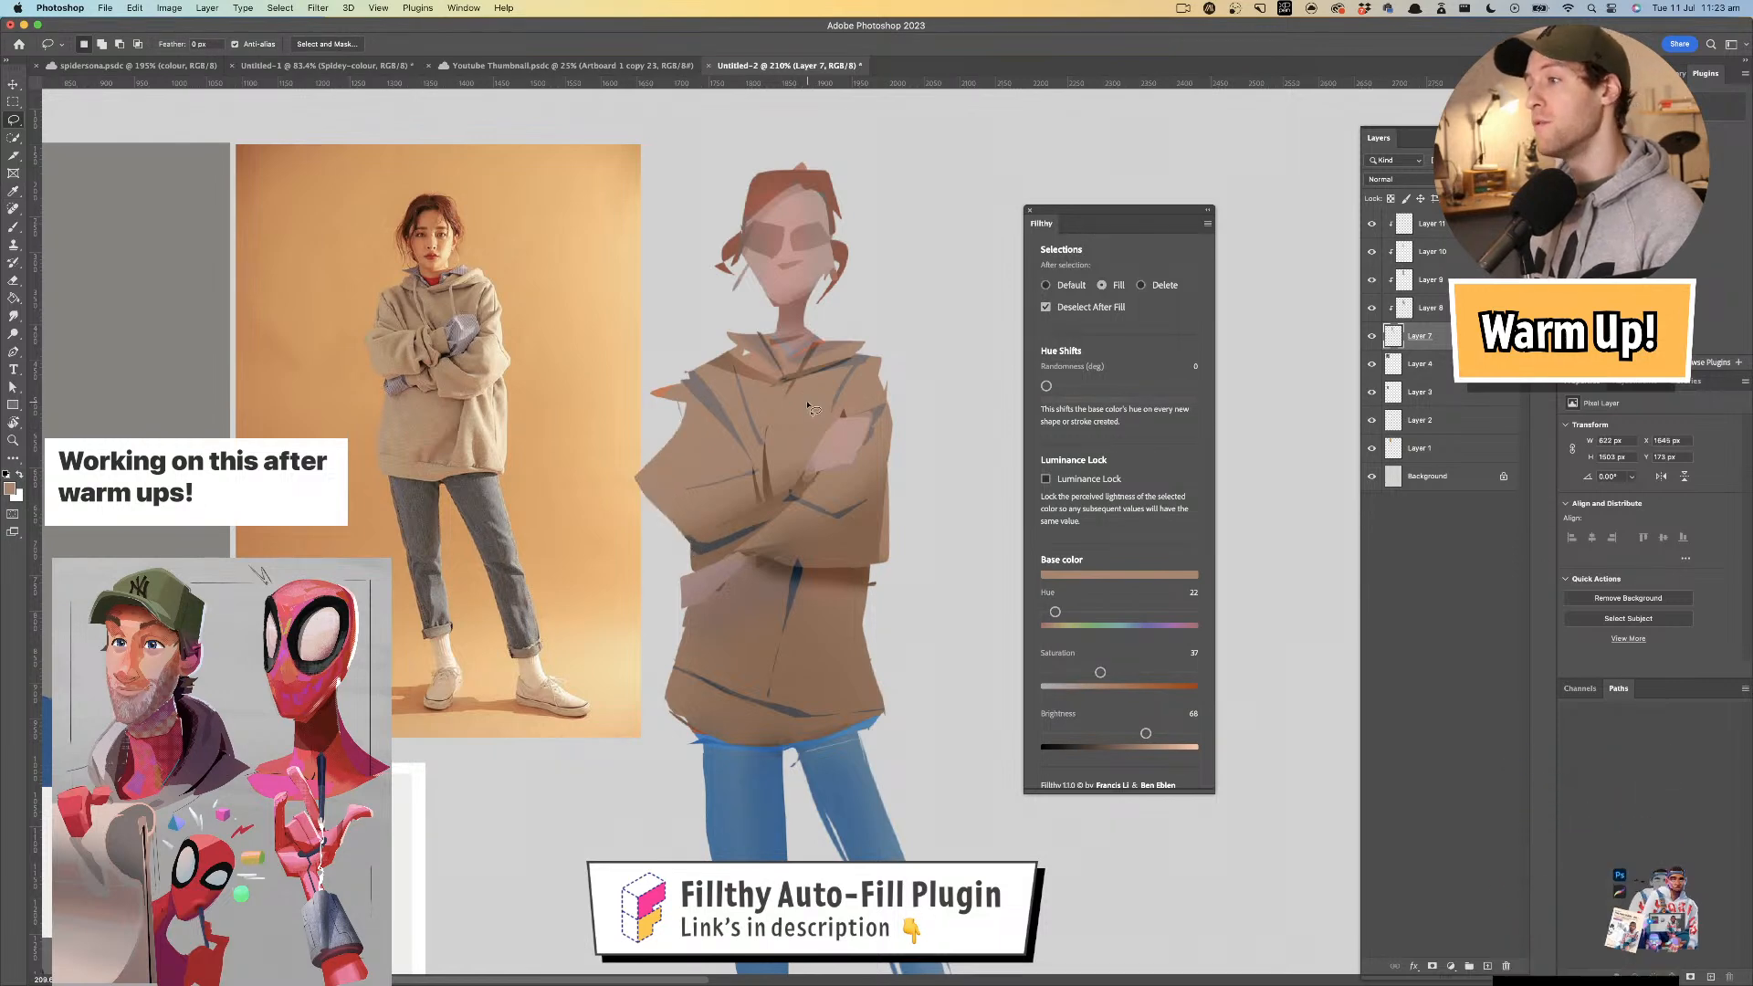
{"action": "mouse_move", "coordinate": [890, 378]}
{"action": "left_mouse_down"}
{"action": "mouse_move", "coordinate": [861, 372]}
{"action": "mouse_move", "coordinate": [879, 356]}
{"action": "left_mouse_up"}
{"action": "mouse_move", "coordinate": [630, 468]}
{"action": "left_mouse_down"}
{"action": "mouse_move", "coordinate": [685, 538]}
{"action": "mouse_move", "coordinate": [630, 452]}
{"action": "left_mouse_up"}
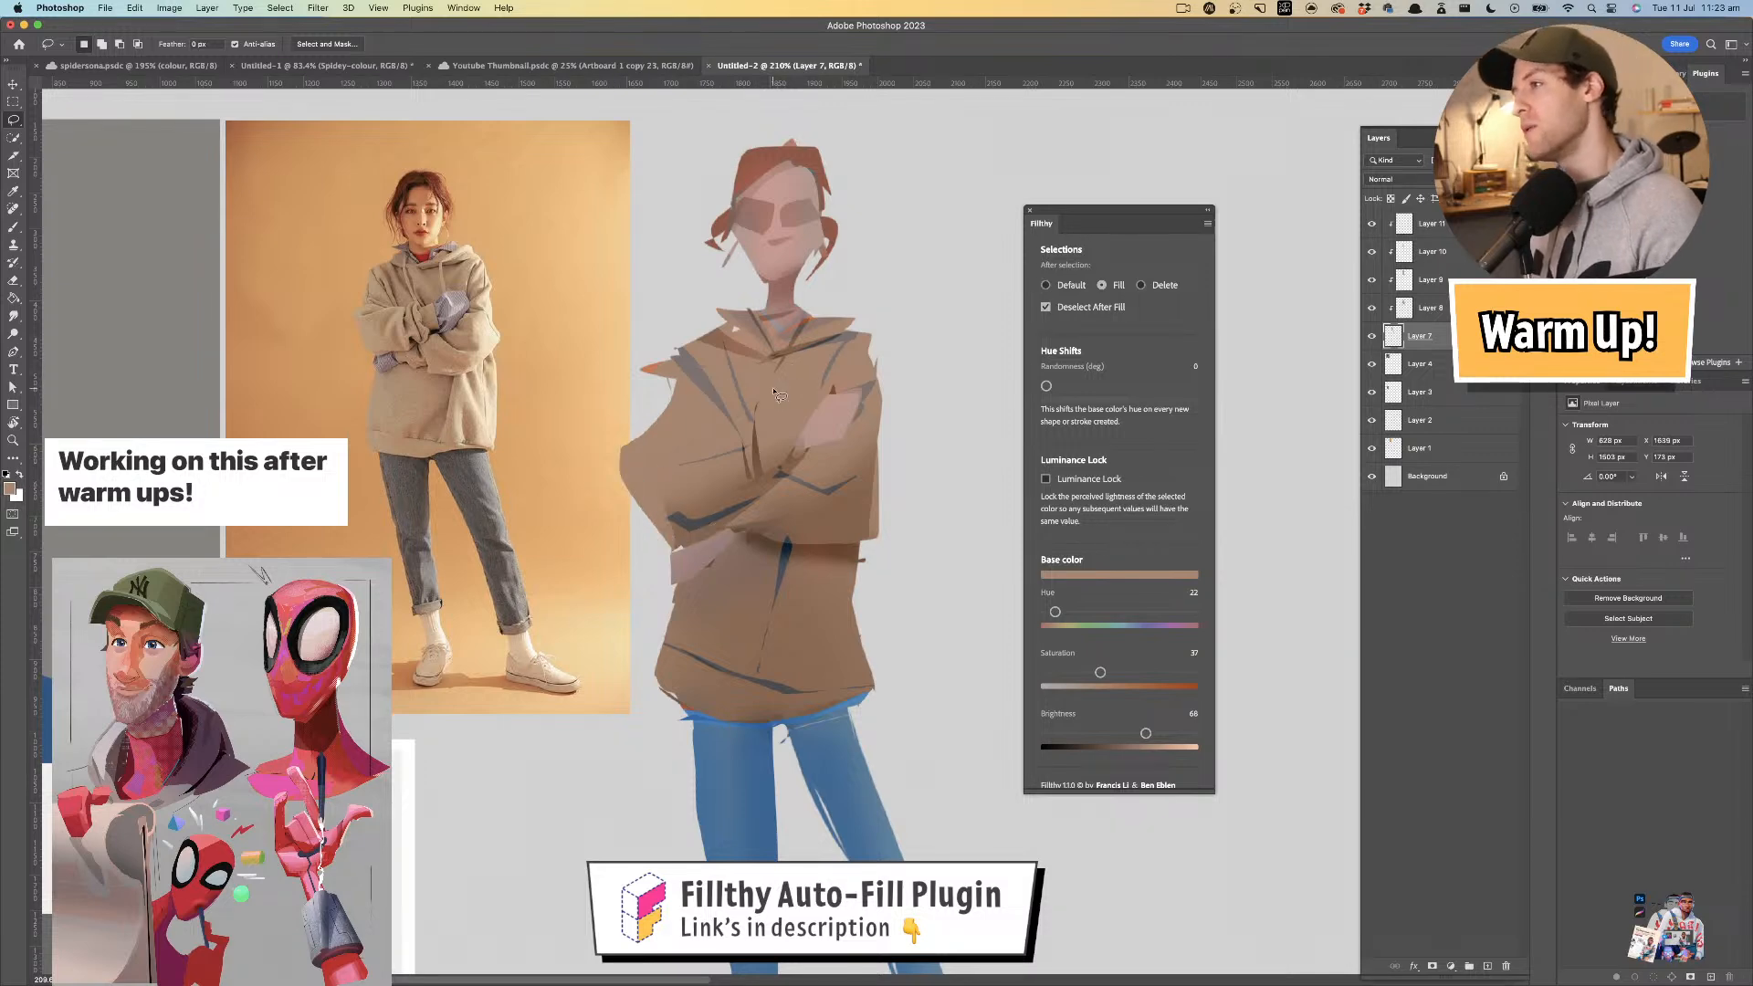
- Fill light brown lasso shapes along the outer edge of the viewer-right sleeve to make it bulkier
{"action": "scroll", "coordinate": [822, 436], "scroll_direction": "right", "scroll_amount": 2}
{"action": "mouse_move", "coordinate": [852, 437]}
{"action": "left_mouse_down"}
{"action": "mouse_move", "coordinate": [843, 552]}
{"action": "mouse_move", "coordinate": [895, 502]}
{"action": "left_mouse_up"}
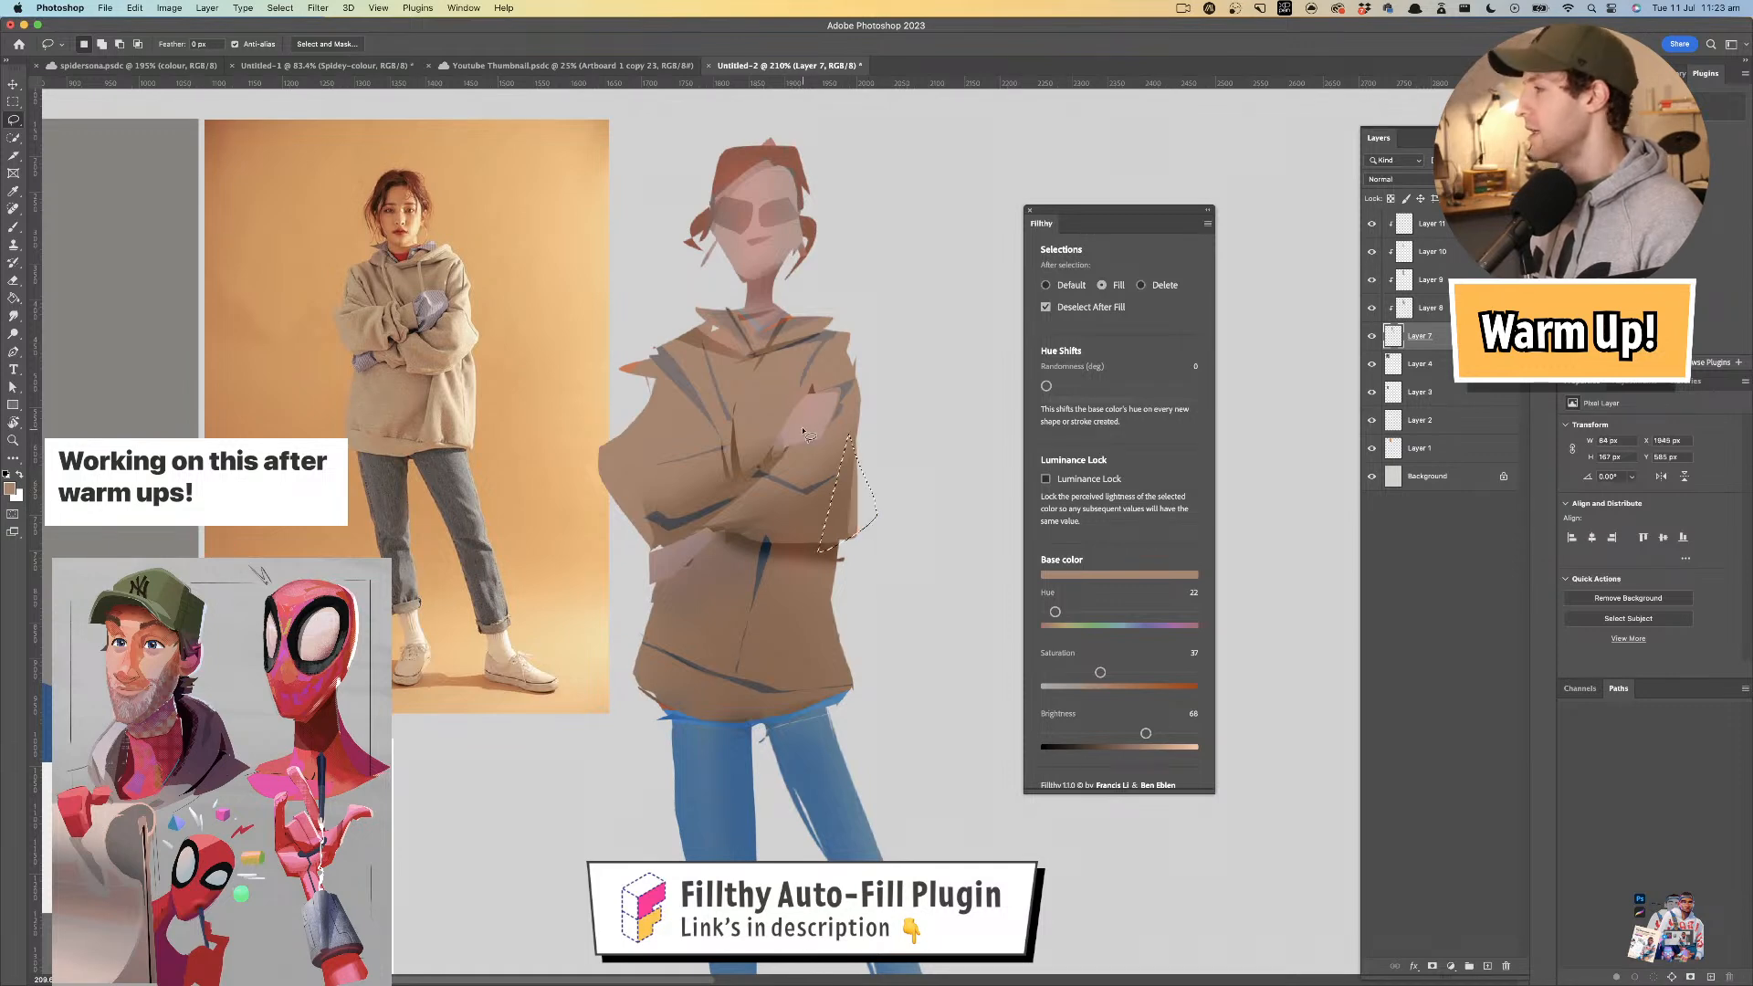
{"action": "mouse_move", "coordinate": [856, 424]}
{"action": "left_mouse_down"}
{"action": "mouse_move", "coordinate": [875, 531]}
{"action": "mouse_move", "coordinate": [853, 537]}
{"action": "mouse_move", "coordinate": [799, 436]}
{"action": "mouse_move", "coordinate": [892, 432]}
{"action": "mouse_move", "coordinate": [874, 438]}
{"action": "left_mouse_up"}
{"action": "key", "text": "z"}
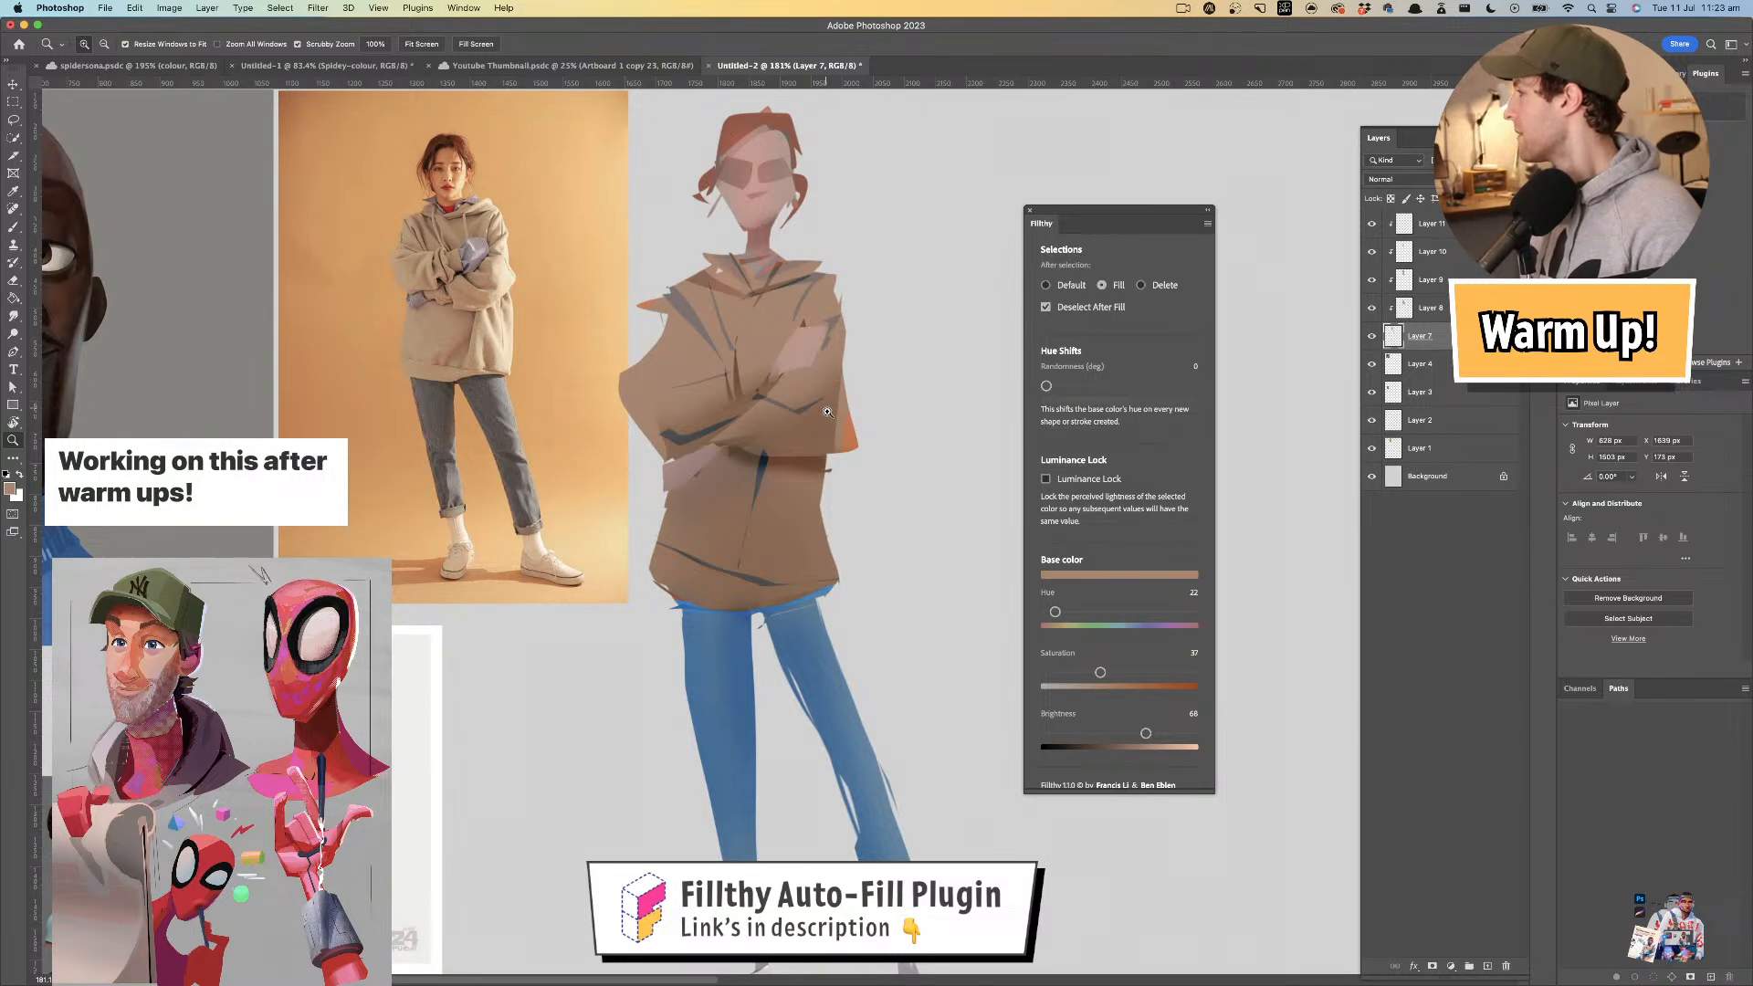
{"action": "mouse_move", "coordinate": [824, 419]}
{"action": "left_mouse_down"}
{"action": "mouse_move", "coordinate": [845, 399]}
{"action": "mouse_move", "coordinate": [834, 419]}
{"action": "mouse_move", "coordinate": [815, 407]}
{"action": "mouse_move", "coordinate": [837, 402]}
{"action": "left_mouse_up"}
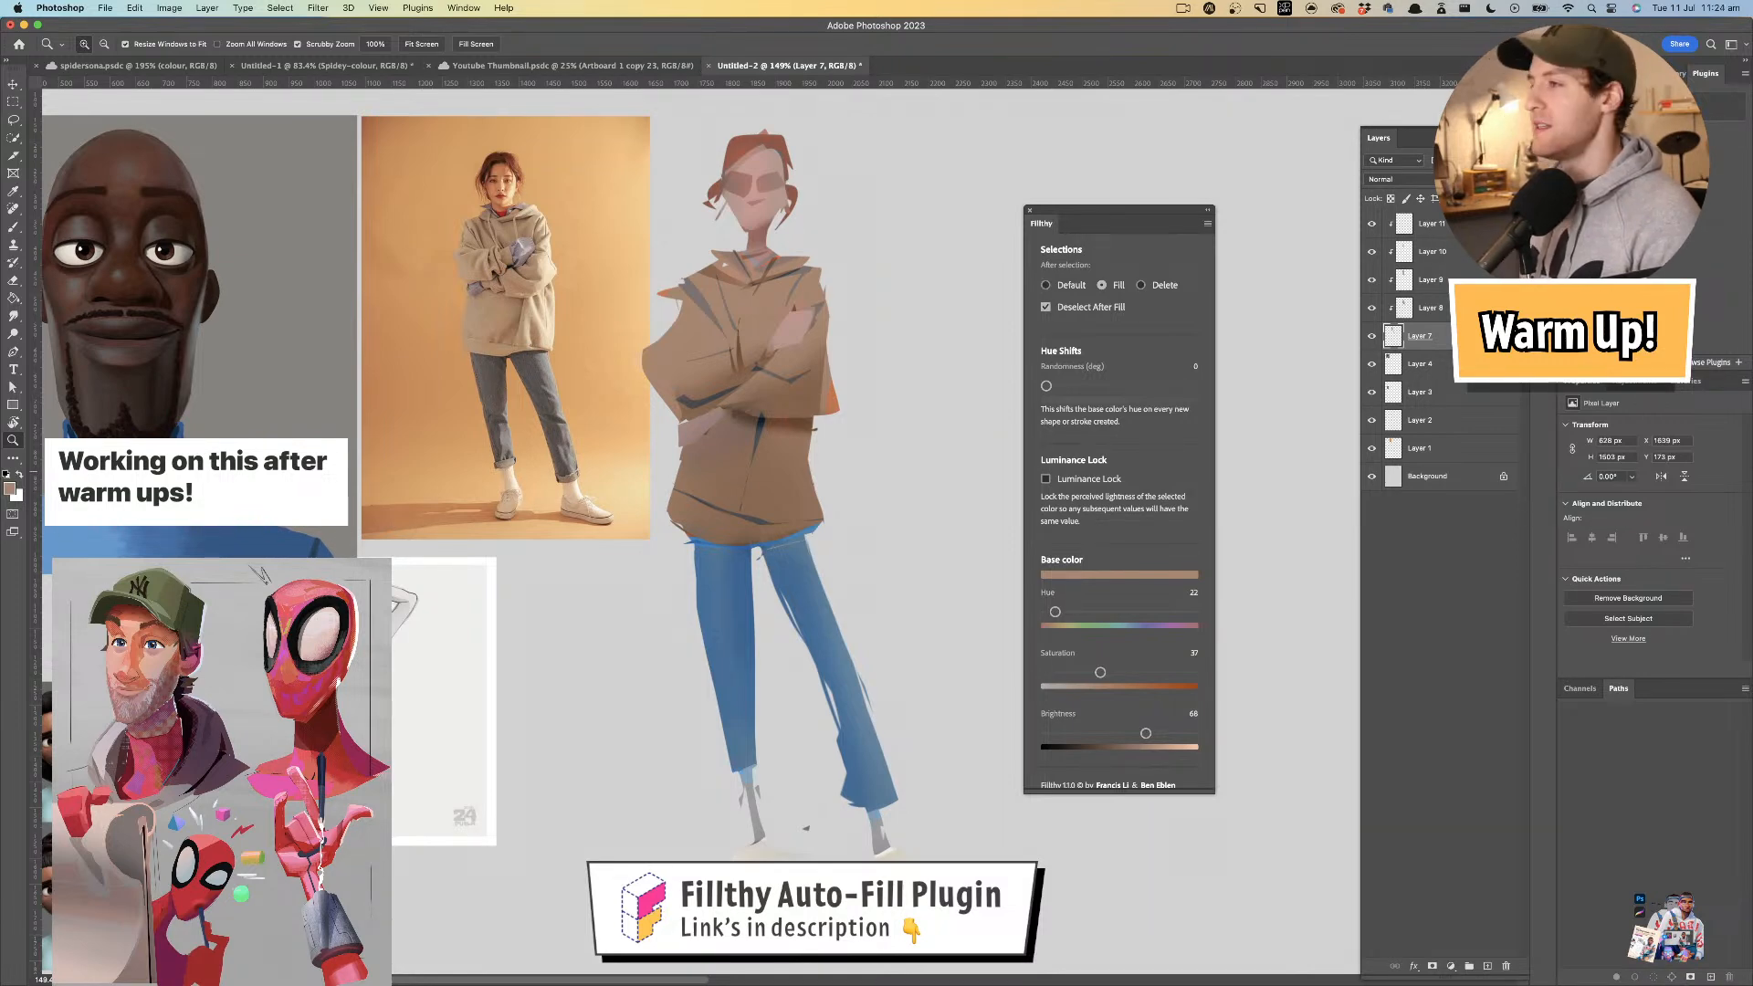
{"action": "left_click", "coordinate": [779, 369]}
{"action": "key", "text": "l"}
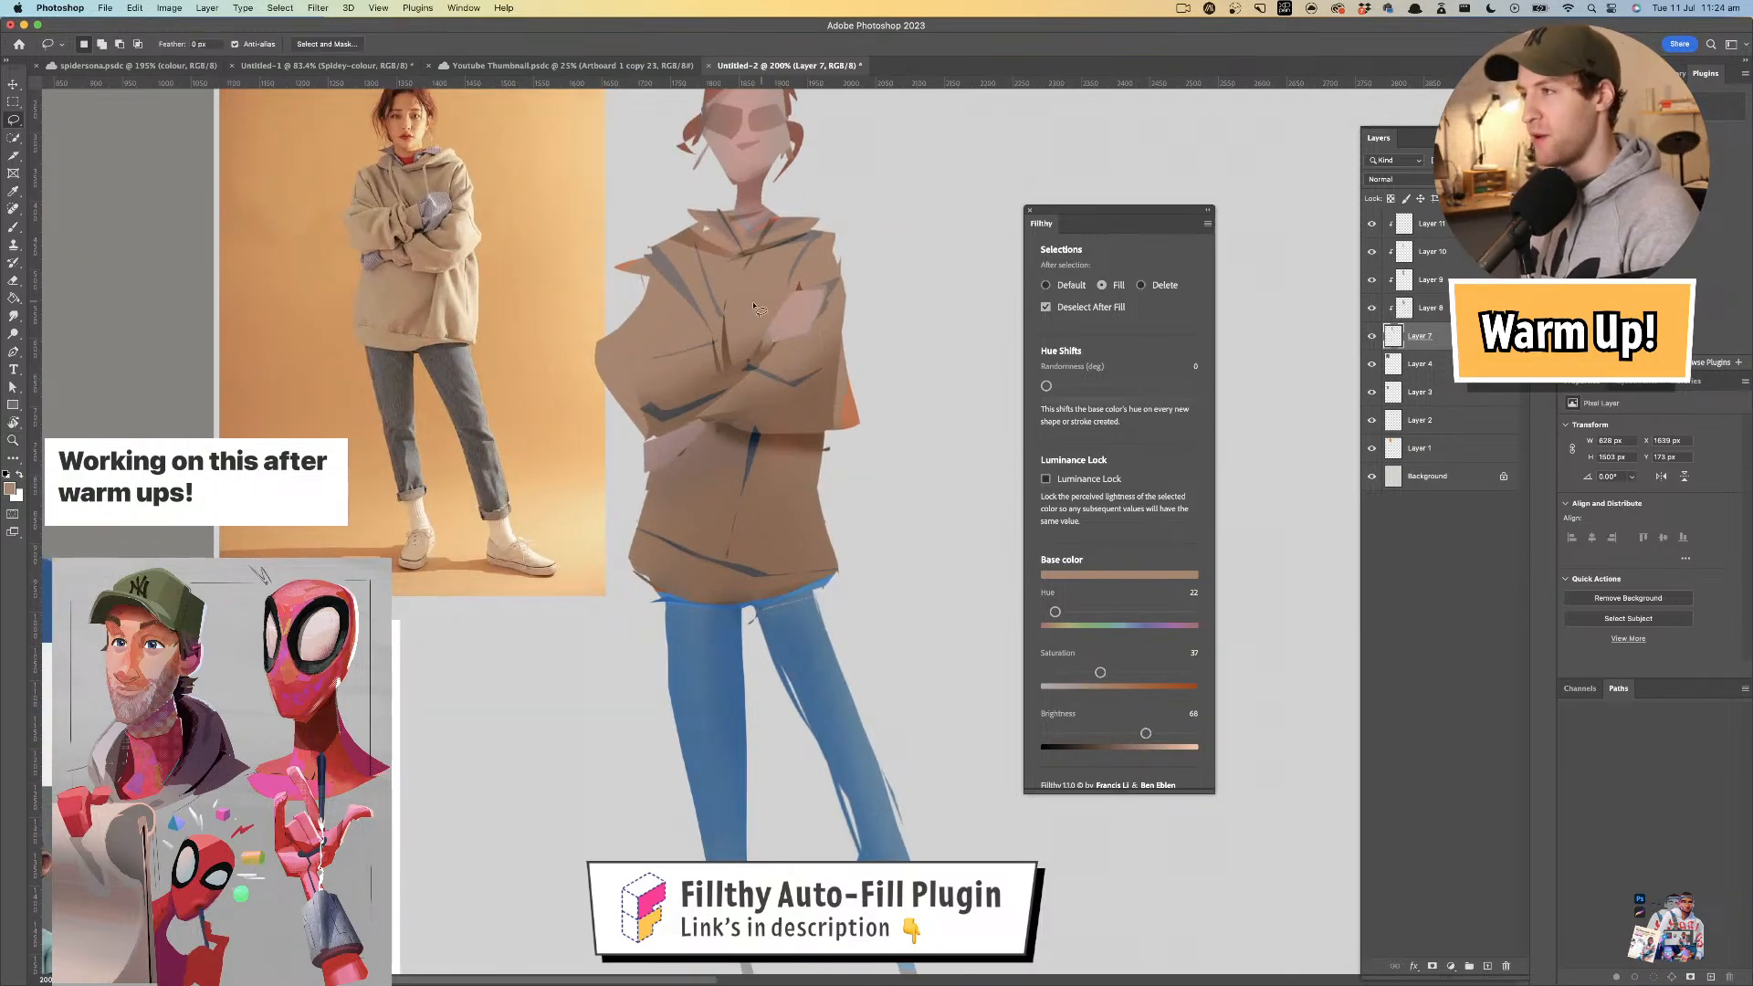
- Sample a darker brown from the hoodie and fill narrow fold shapes on the viewer-left sleeve and crossed arms
{"action": "left_click_drag", "start_coordinate": [739, 344], "coordinate": [744, 402]}
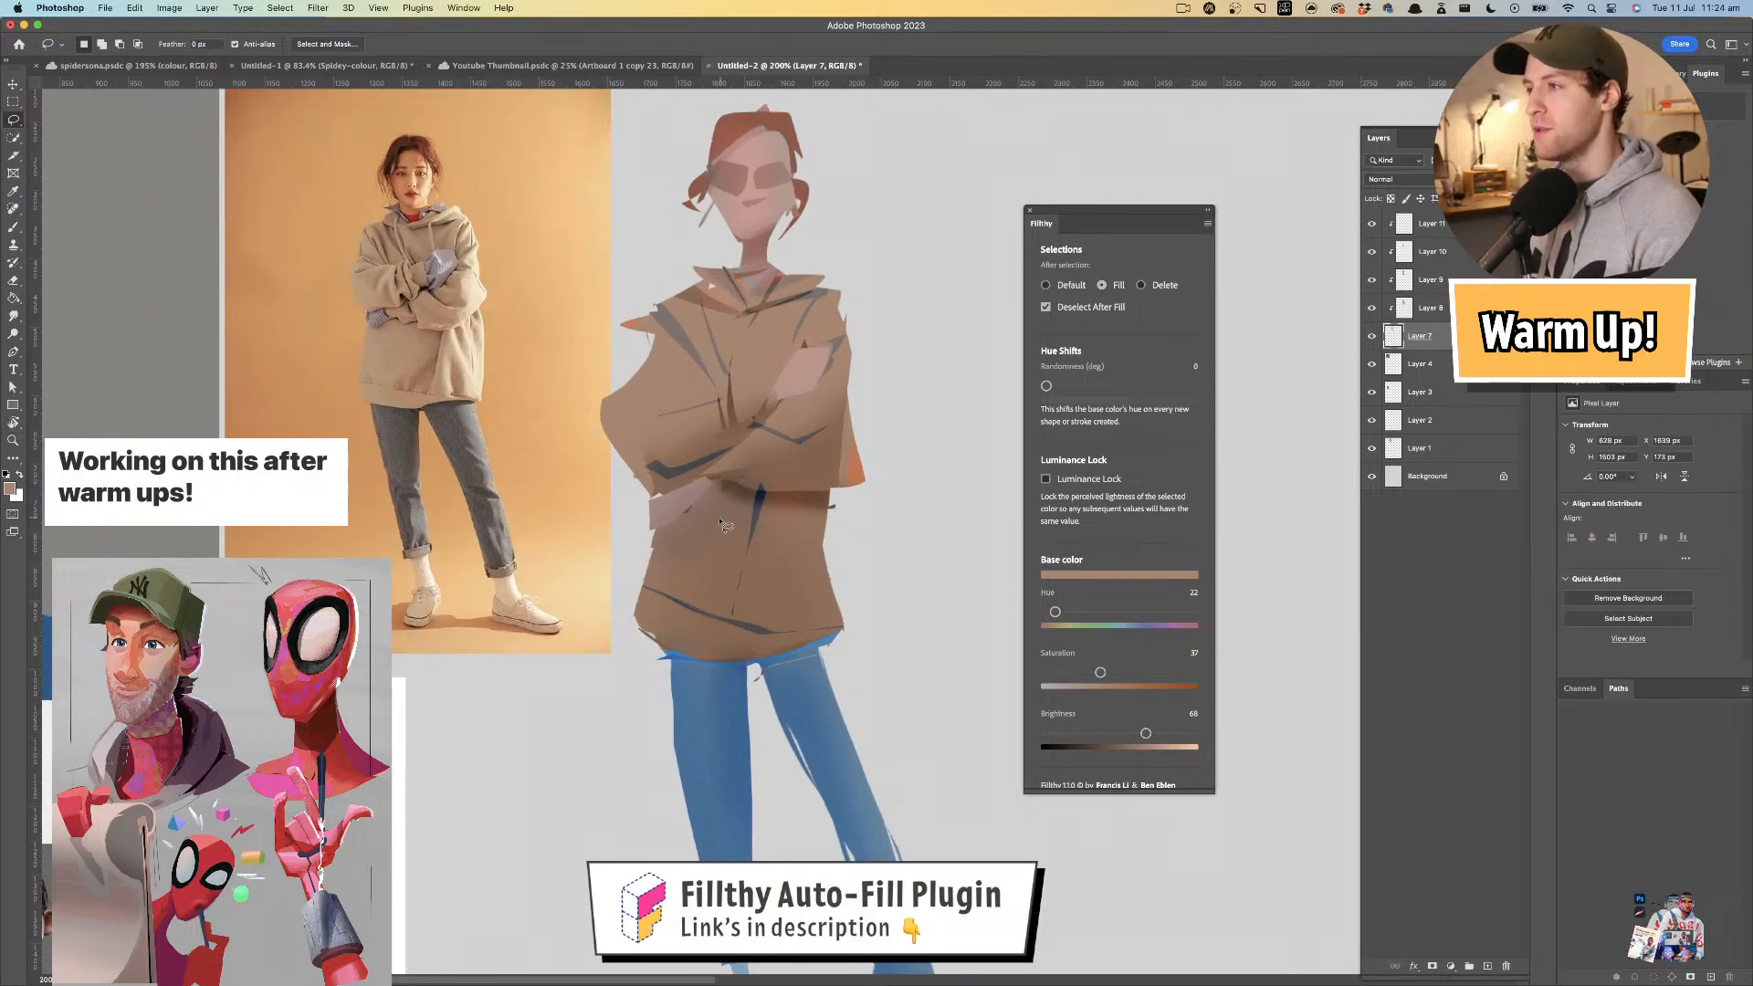
{"action": "key", "text": "i"}
{"action": "left_click", "coordinate": [729, 406]}
{"action": "key", "text": "l"}
{"action": "left_click_drag", "start_coordinate": [619, 448], "coordinate": [670, 499]}
{"action": "key", "text": "super+z"}
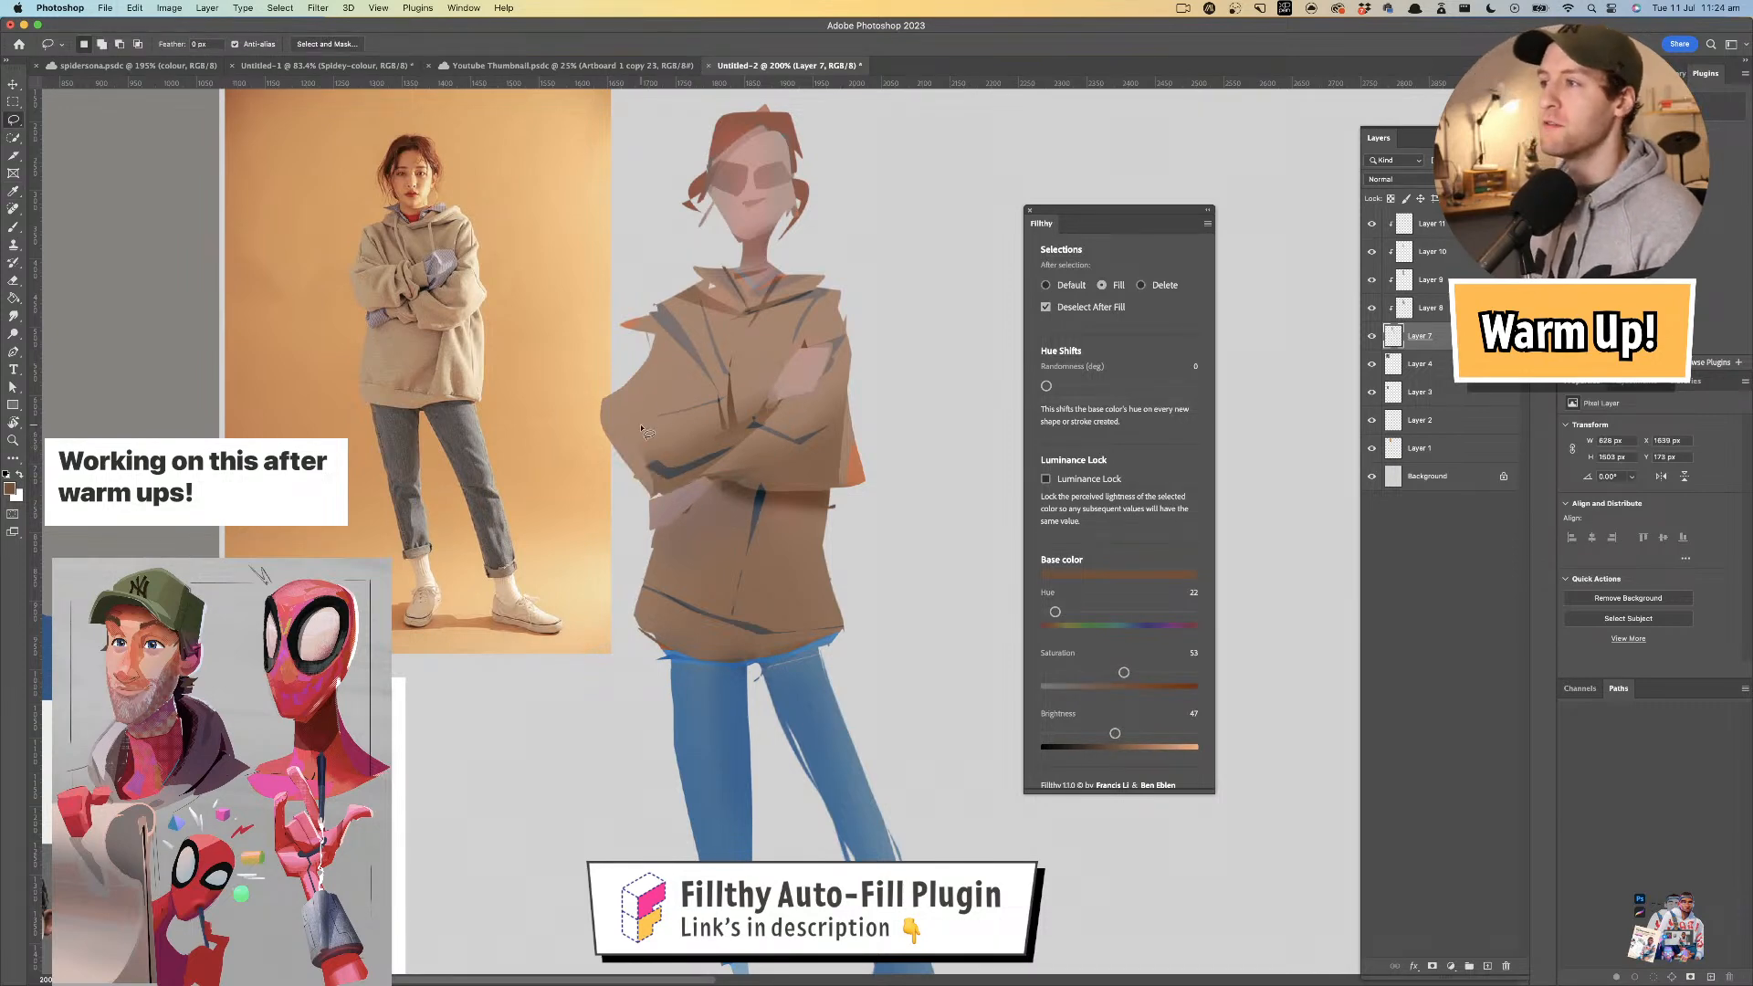
{"action": "mouse_move", "coordinate": [658, 410]}
{"action": "left_mouse_down"}
{"action": "mouse_move", "coordinate": [647, 452]}
{"action": "mouse_move", "coordinate": [672, 403]}
{"action": "mouse_move", "coordinate": [680, 445]}
{"action": "mouse_move", "coordinate": [678, 404]}
{"action": "mouse_move", "coordinate": [751, 450]}
{"action": "mouse_move", "coordinate": [623, 432]}
{"action": "left_mouse_up"}
{"action": "mouse_move", "coordinate": [796, 390]}
{"action": "left_mouse_down"}
{"action": "mouse_move", "coordinate": [768, 359]}
{"action": "mouse_move", "coordinate": [781, 421]}
{"action": "left_mouse_up"}
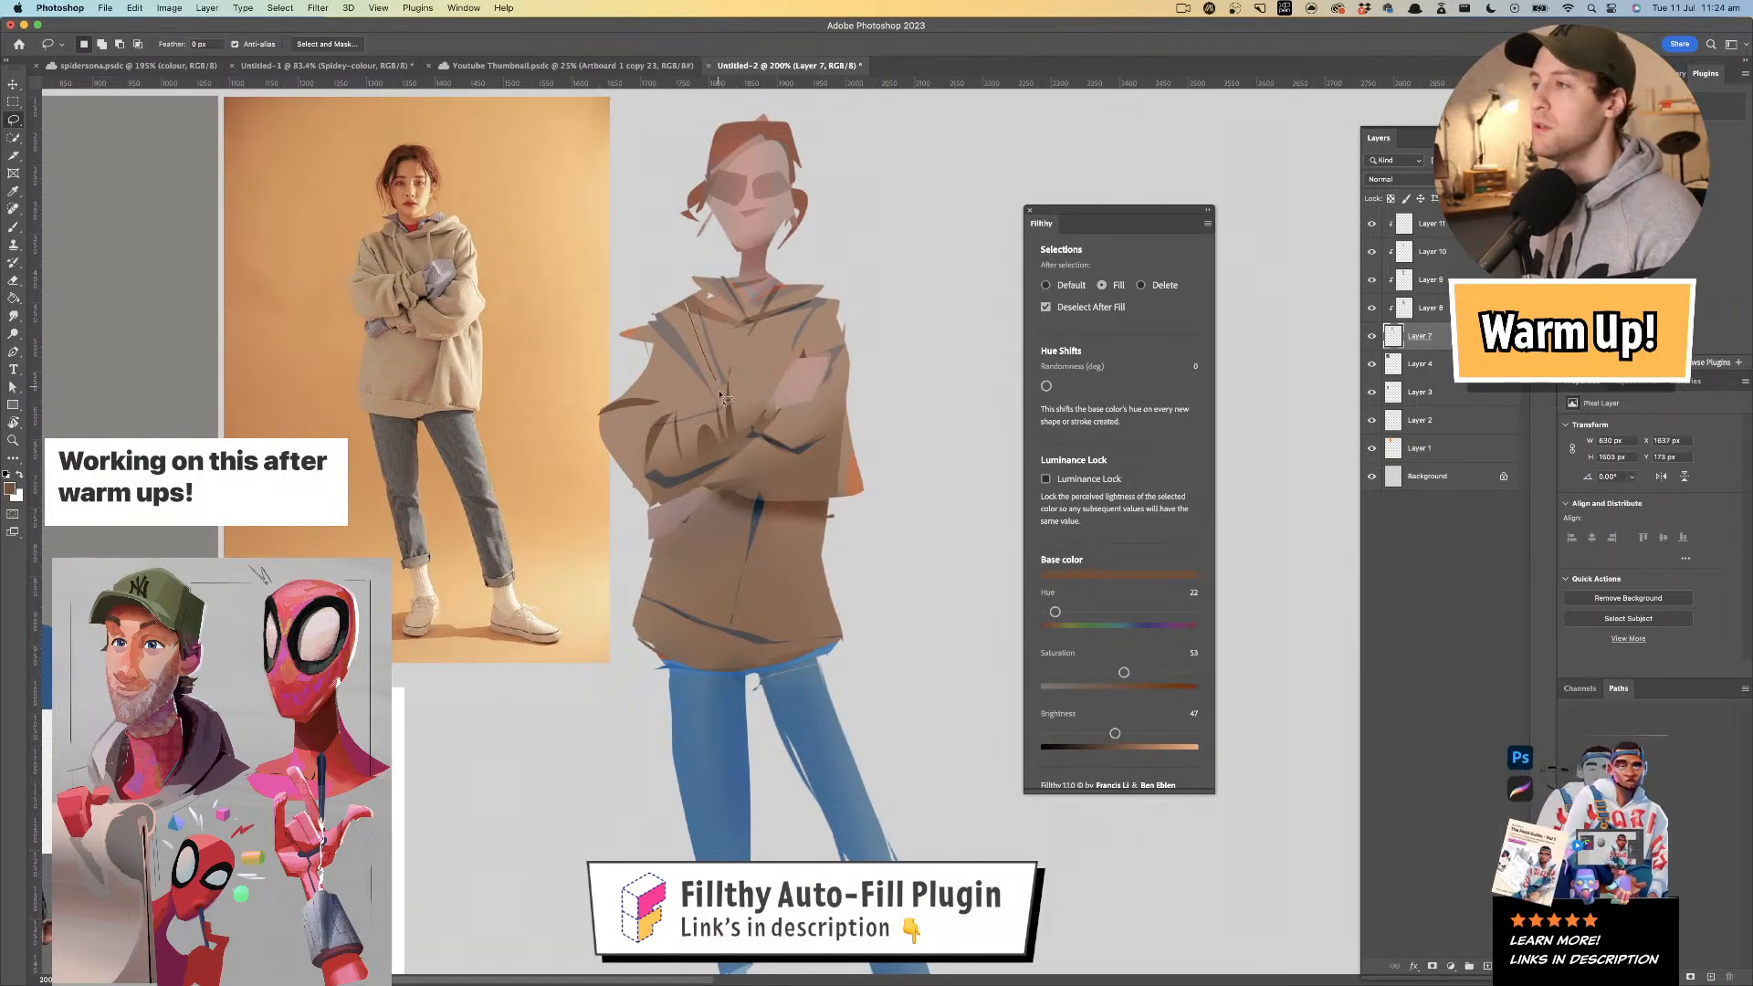
- Try a thin dark fold beneath the crossed arms and resample the hoodie's light brown as the base color
{"action": "left_click_drag", "start_coordinate": [791, 297], "coordinate": [785, 276]}
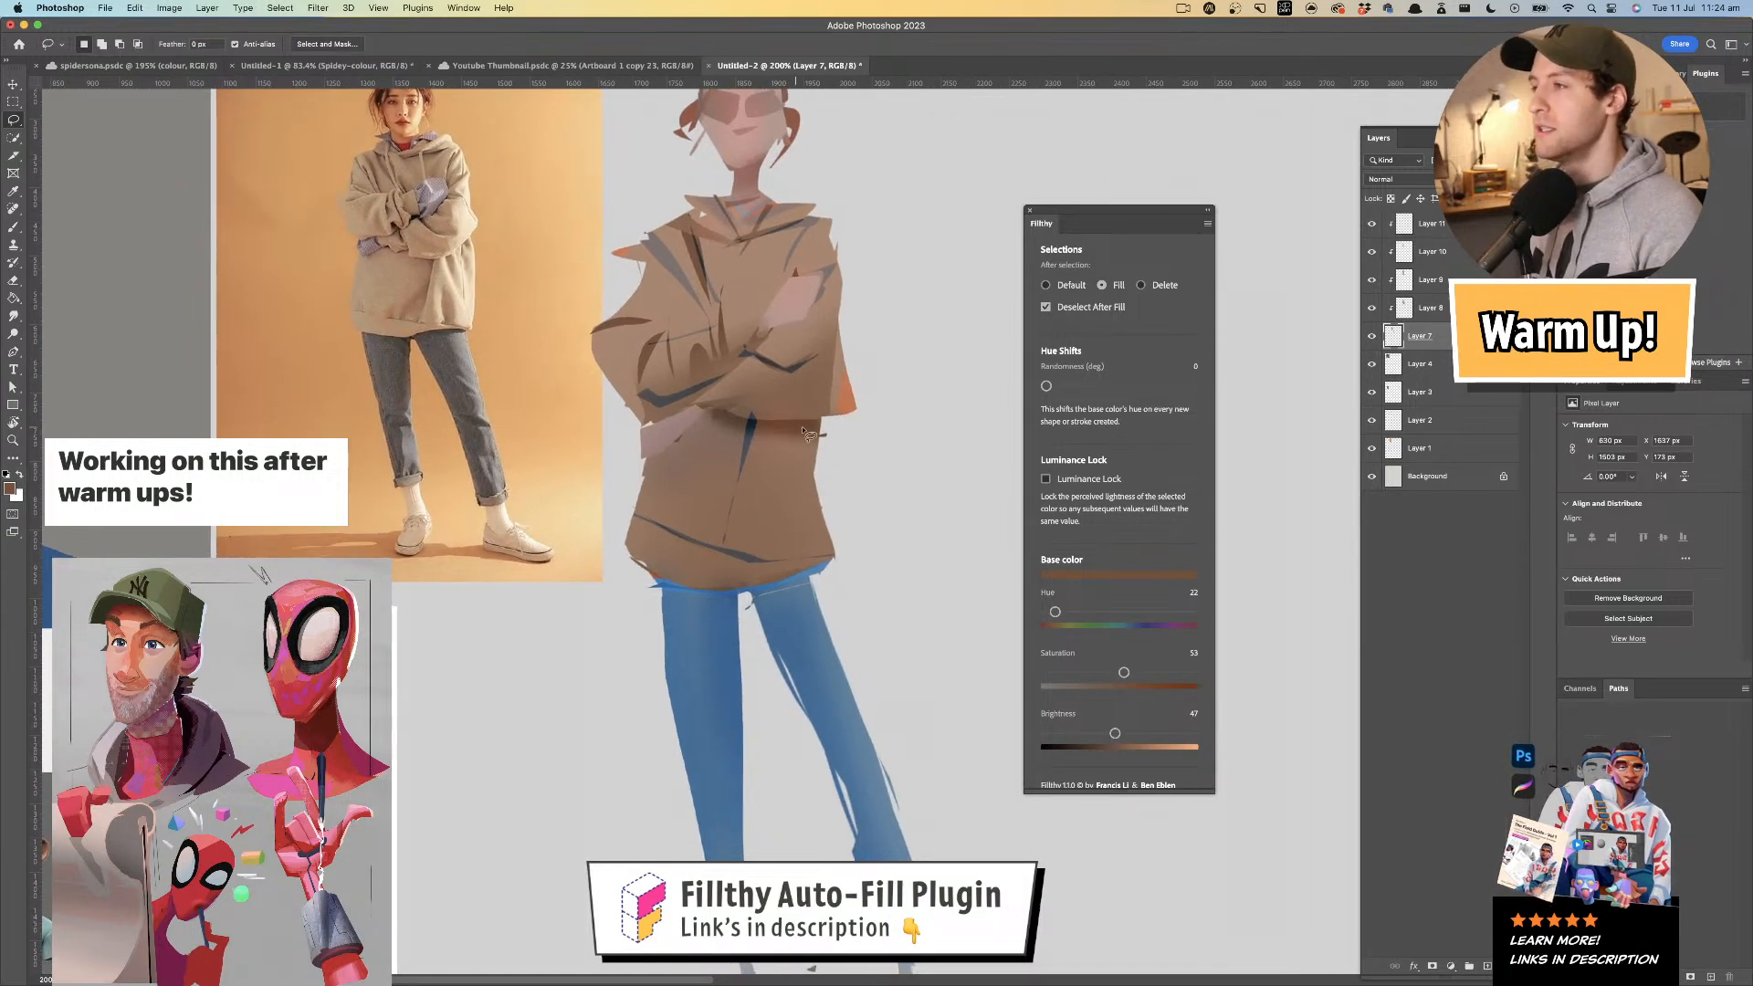
{"action": "key", "text": "super+z"}
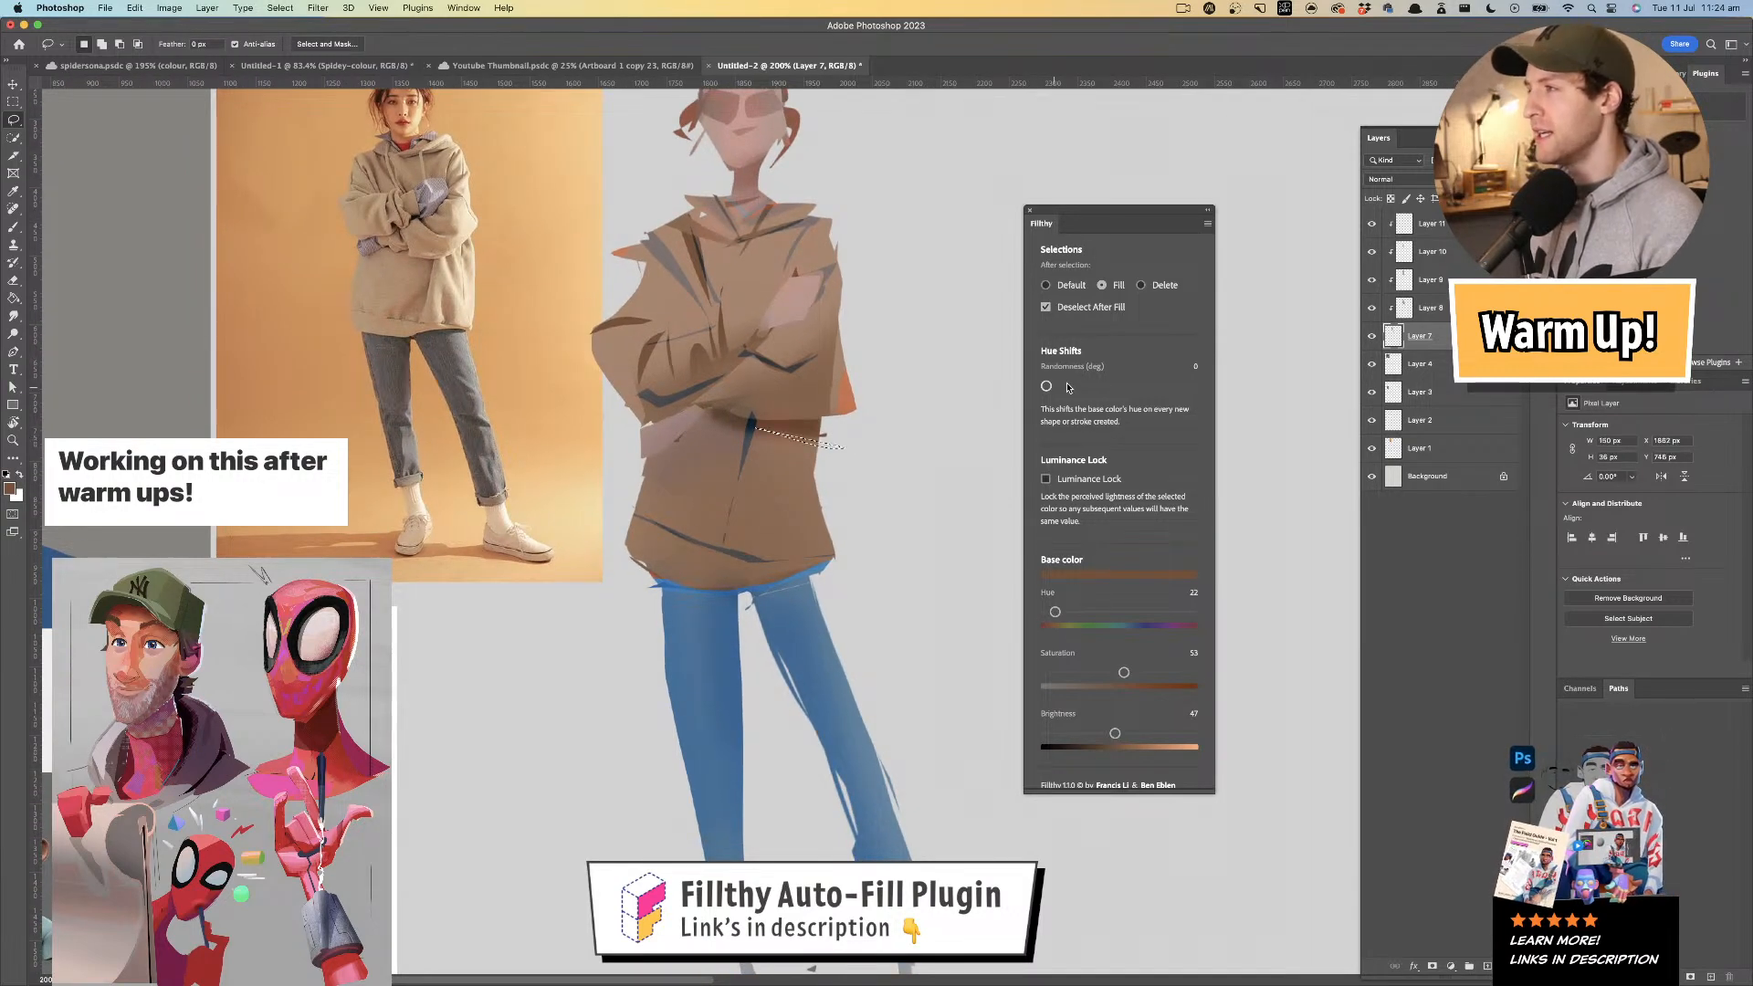
{"action": "mouse_move", "coordinate": [746, 429]}
{"action": "left_mouse_down"}
{"action": "mouse_move", "coordinate": [750, 607]}
{"action": "mouse_move", "coordinate": [833, 546]}
{"action": "mouse_move", "coordinate": [818, 519]}
{"action": "left_mouse_up"}
{"action": "key", "text": "i"}
{"action": "left_click", "coordinate": [698, 571]}
{"action": "key", "text": "l"}
{"action": "key", "text": "i"}
{"action": "key", "text": "l"}
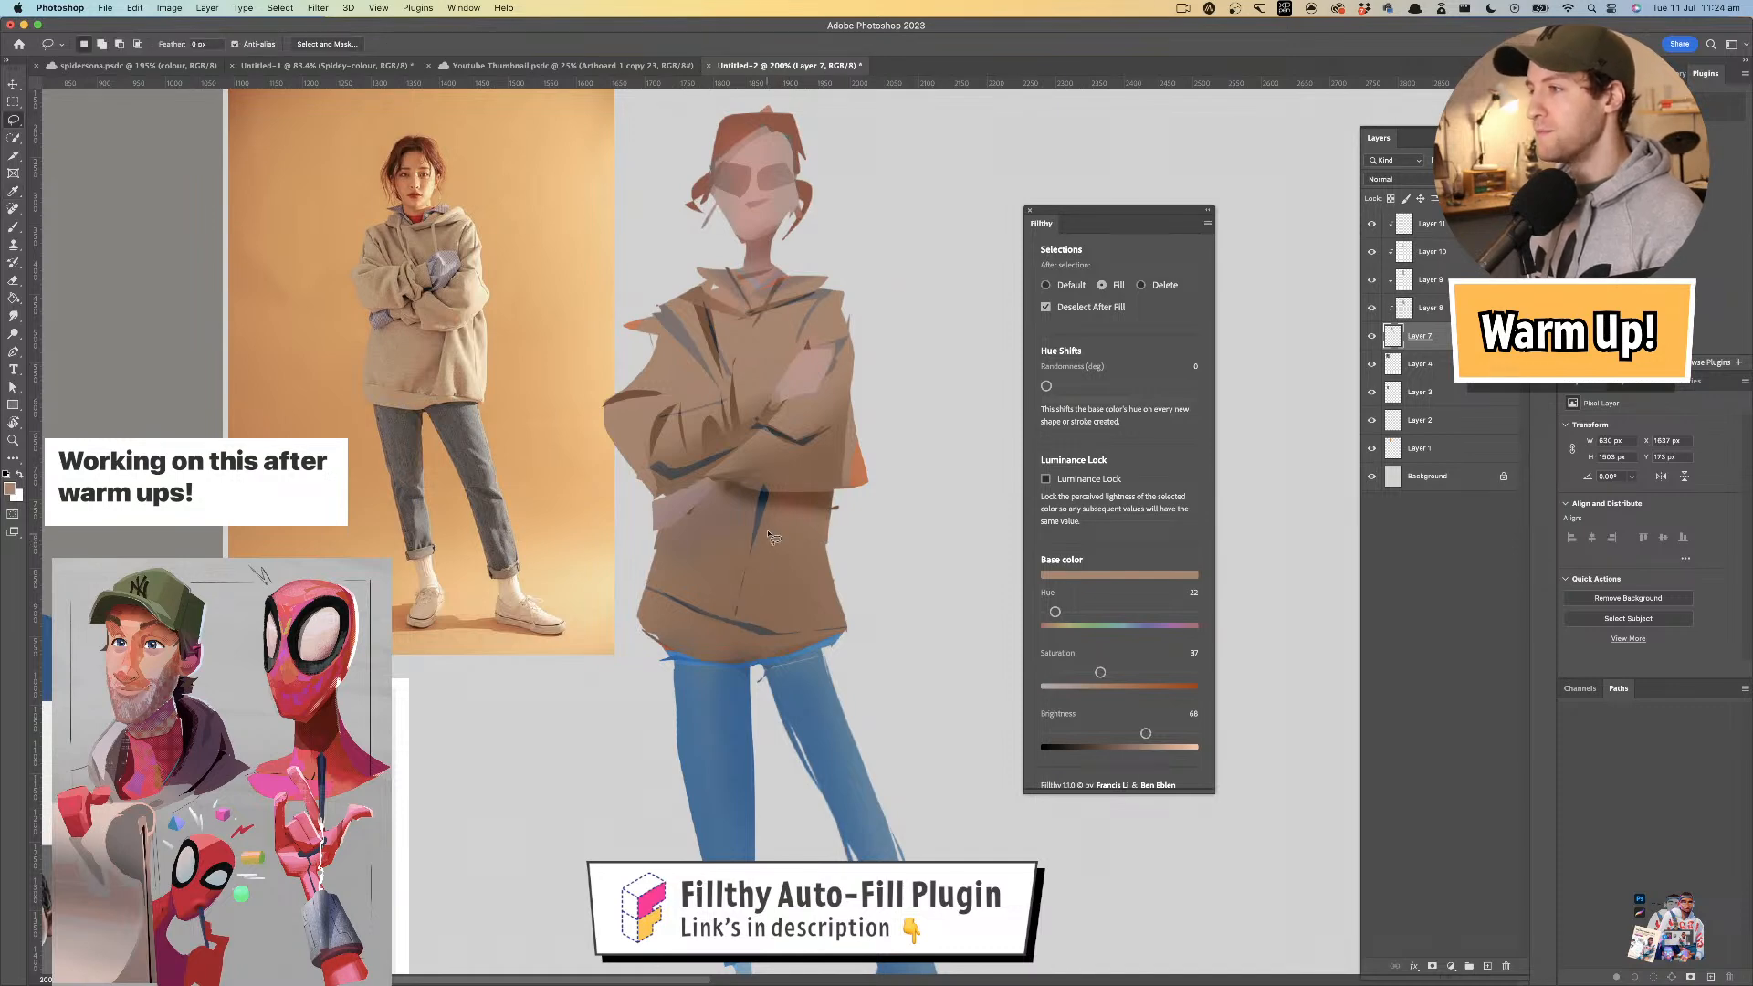
- Add a new layer above Layer 4, sample a neutral grey and set the base color's brightness to 56
{"action": "key", "text": "z"}
{"action": "mouse_move", "coordinate": [859, 351]}
{"action": "left_mouse_down"}
{"action": "mouse_move", "coordinate": [804, 352]}
{"action": "mouse_move", "coordinate": [896, 438]}
{"action": "left_mouse_up"}
{"action": "left_click", "coordinate": [1450, 366]}
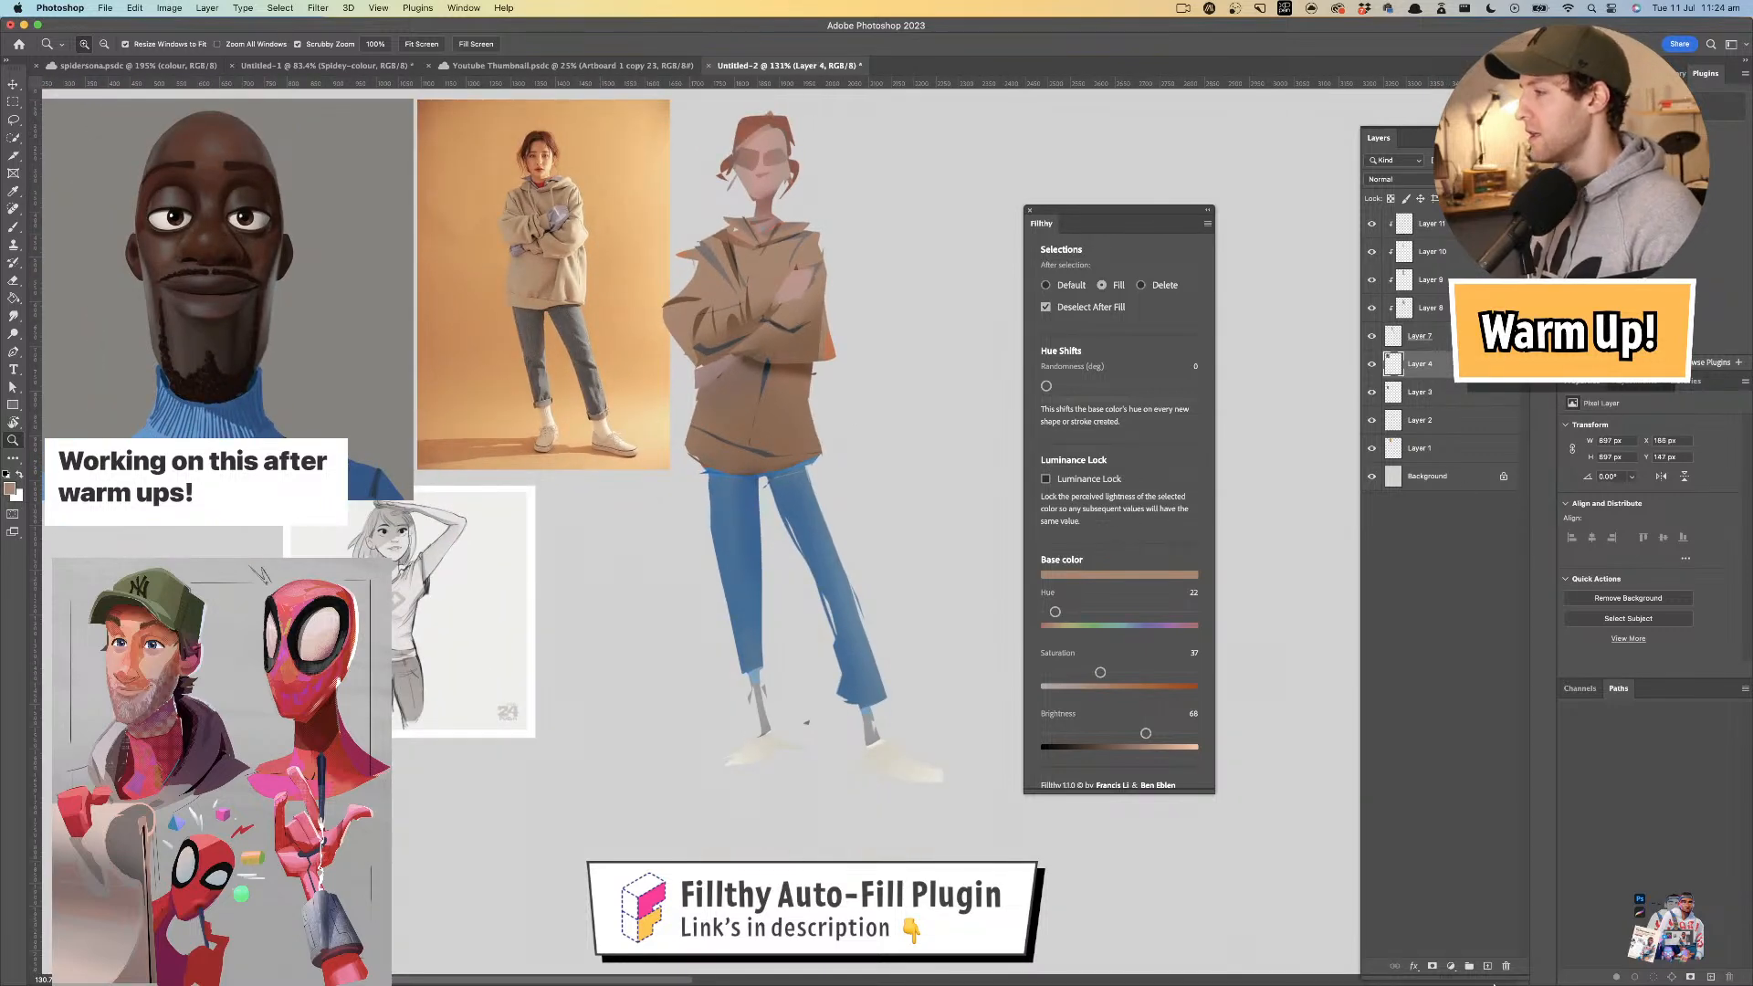
{"action": "left_click", "coordinate": [1488, 965]}
{"action": "key", "text": "l"}
{"action": "key", "text": "i"}
{"action": "left_click", "coordinate": [905, 708]}
{"action": "key", "text": "l"}
{"action": "left_click_drag", "start_coordinate": [1169, 734], "coordinate": [1130, 734]}
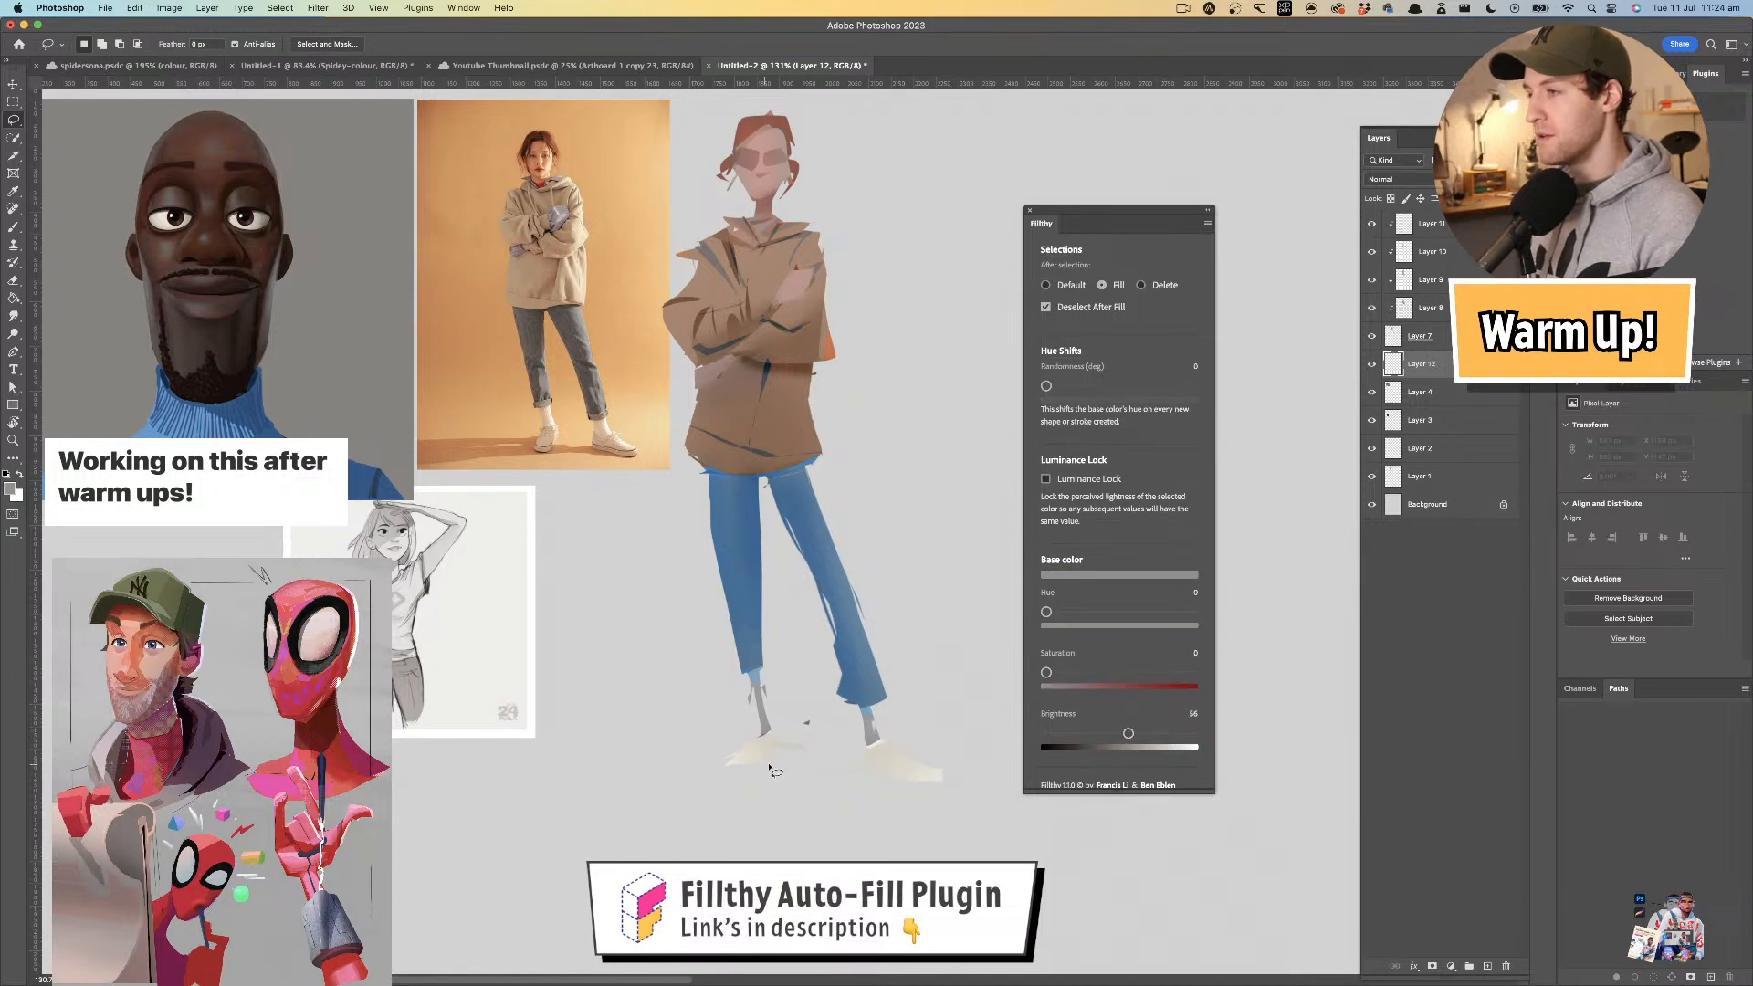
- Fill a flat grey lasso shape on the ground beneath the shoes as the figure's cast shadow
{"action": "mouse_move", "coordinate": [773, 757]}
{"action": "left_mouse_down"}
{"action": "mouse_move", "coordinate": [639, 774]}
{"action": "mouse_move", "coordinate": [867, 789]}
{"action": "mouse_move", "coordinate": [863, 767]}
{"action": "mouse_move", "coordinate": [809, 753]}
{"action": "left_mouse_up"}
{"action": "mouse_move", "coordinate": [847, 432]}
{"action": "left_mouse_down"}
{"action": "mouse_move", "coordinate": [829, 508]}
{"action": "mouse_move", "coordinate": [854, 508]}
{"action": "mouse_move", "coordinate": [810, 466]}
{"action": "left_mouse_up"}
{"action": "key", "text": "z"}
{"action": "key", "text": "l"}
{"action": "left_click_drag", "start_coordinate": [760, 346], "coordinate": [784, 364]}
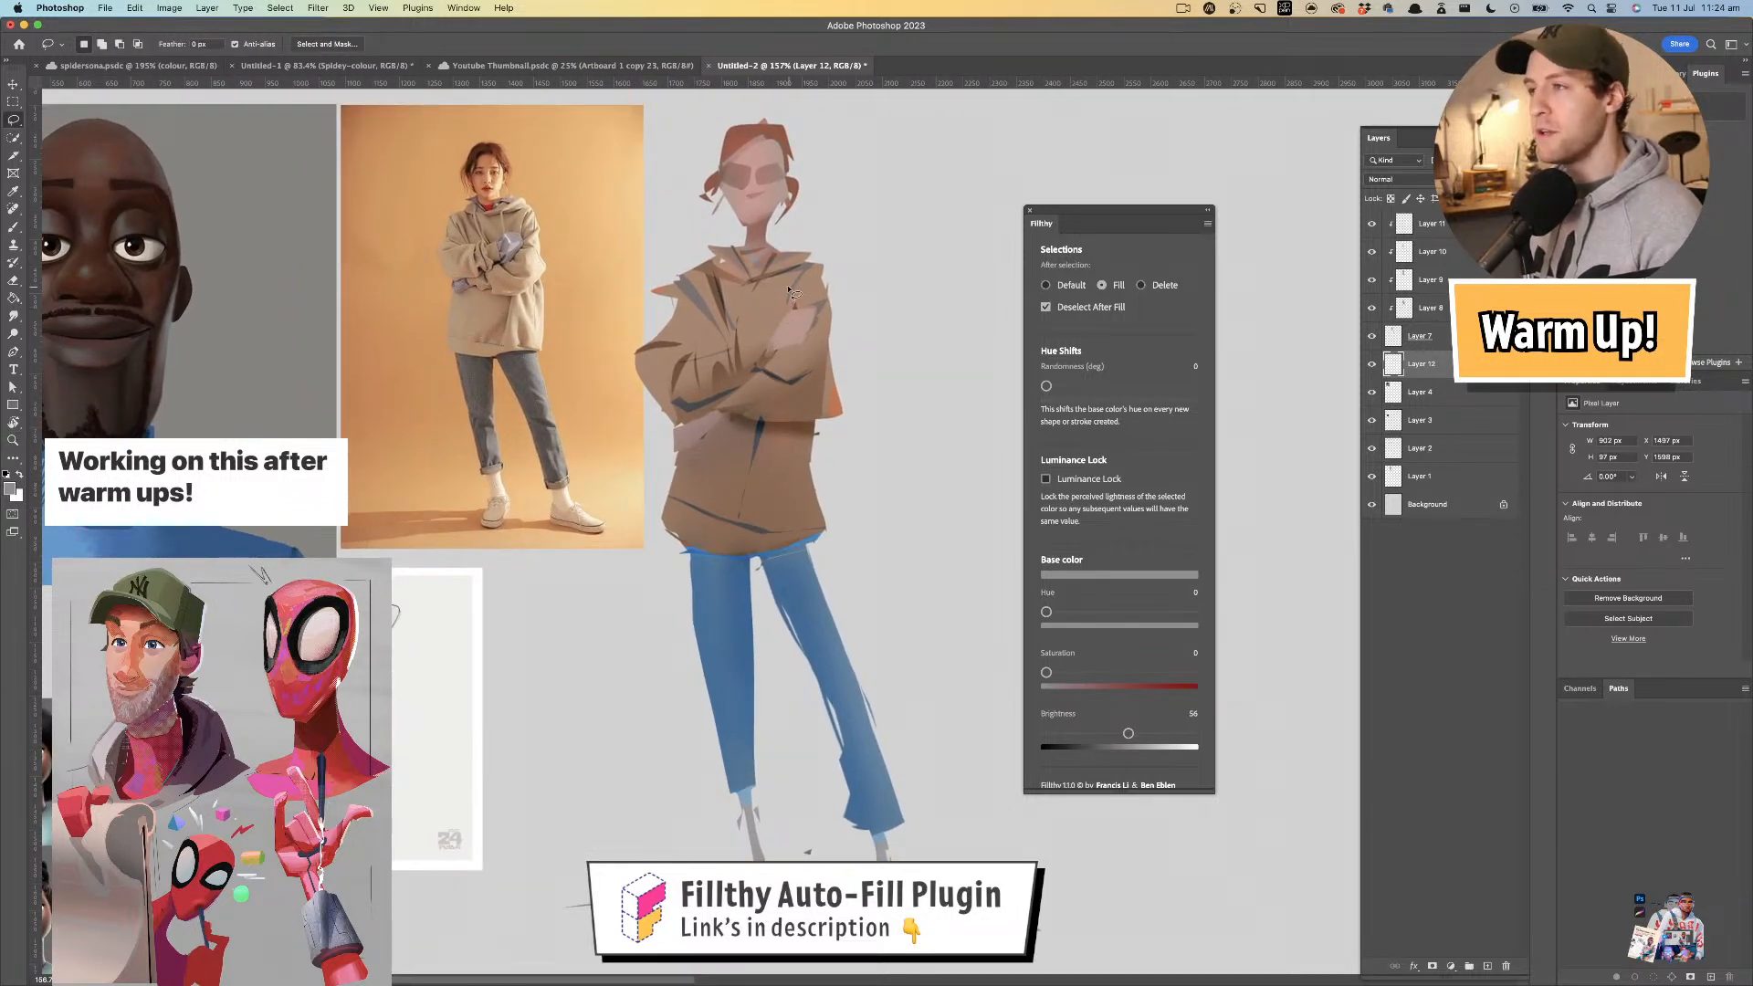
- Add a clipped layer above Layer 11 and sample the dark red of the mouth as the base color
{"action": "left_click", "coordinate": [1429, 223]}
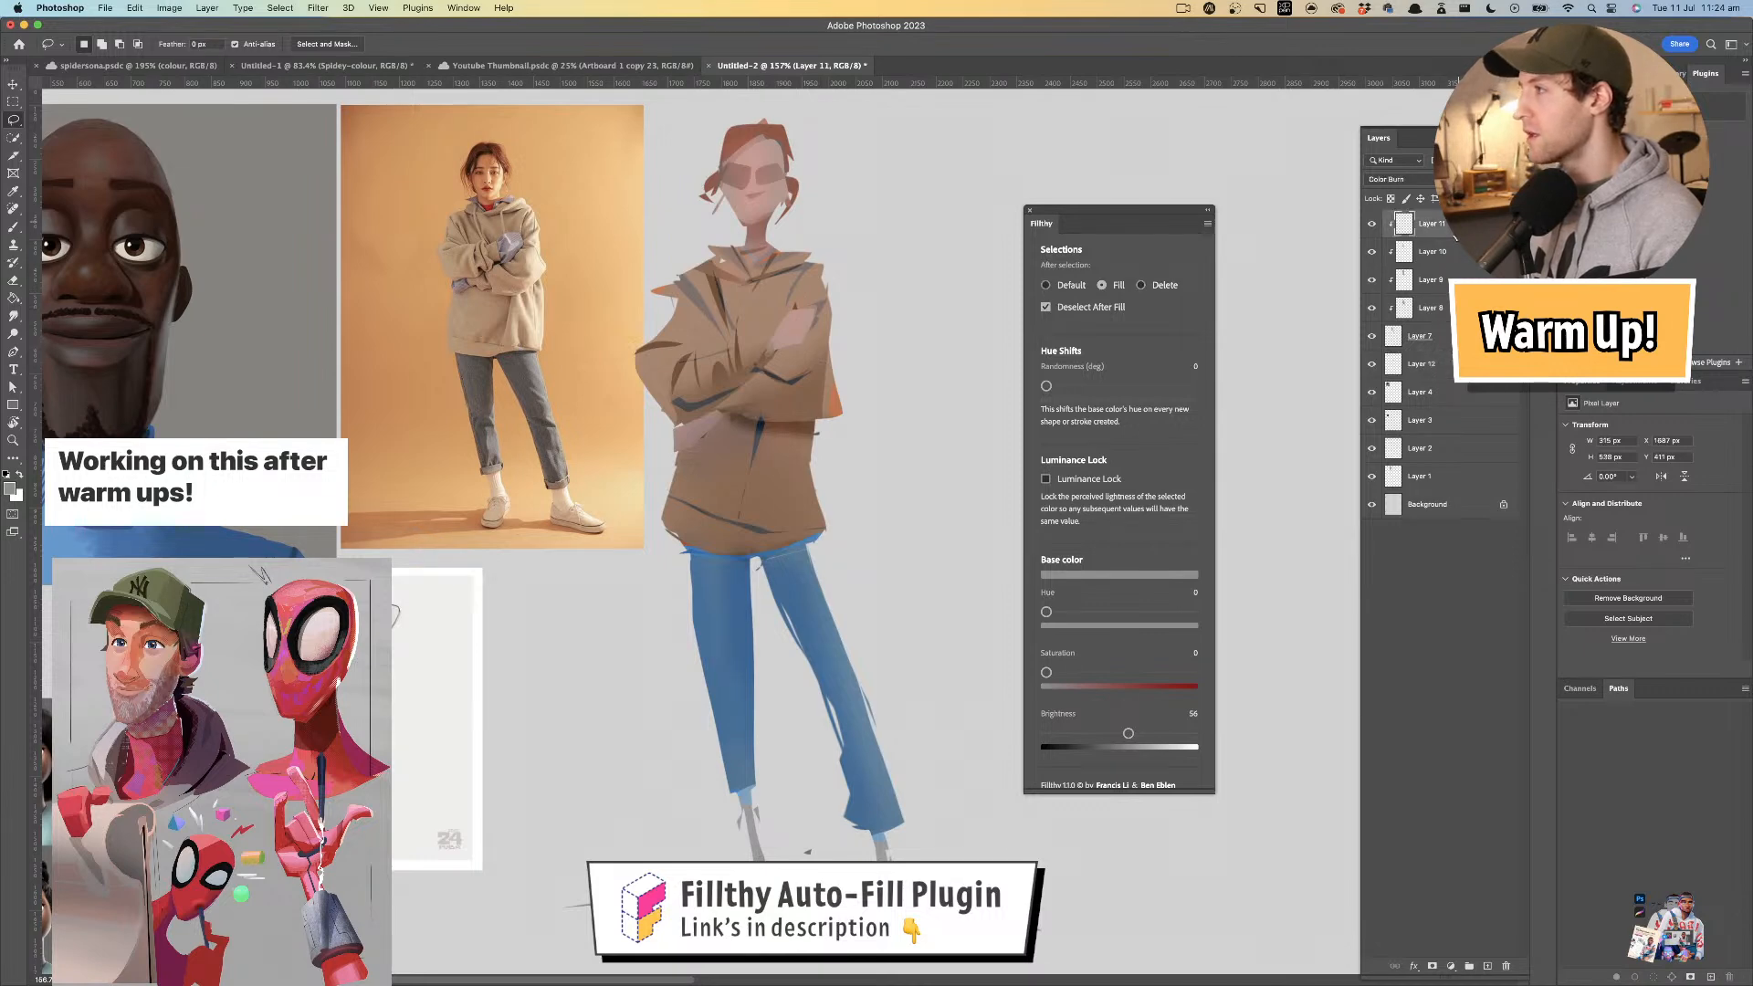
{"action": "left_click", "coordinate": [1488, 965]}
{"action": "left_click", "coordinate": [1438, 245], "text": "alt"}
{"action": "key", "text": "i"}
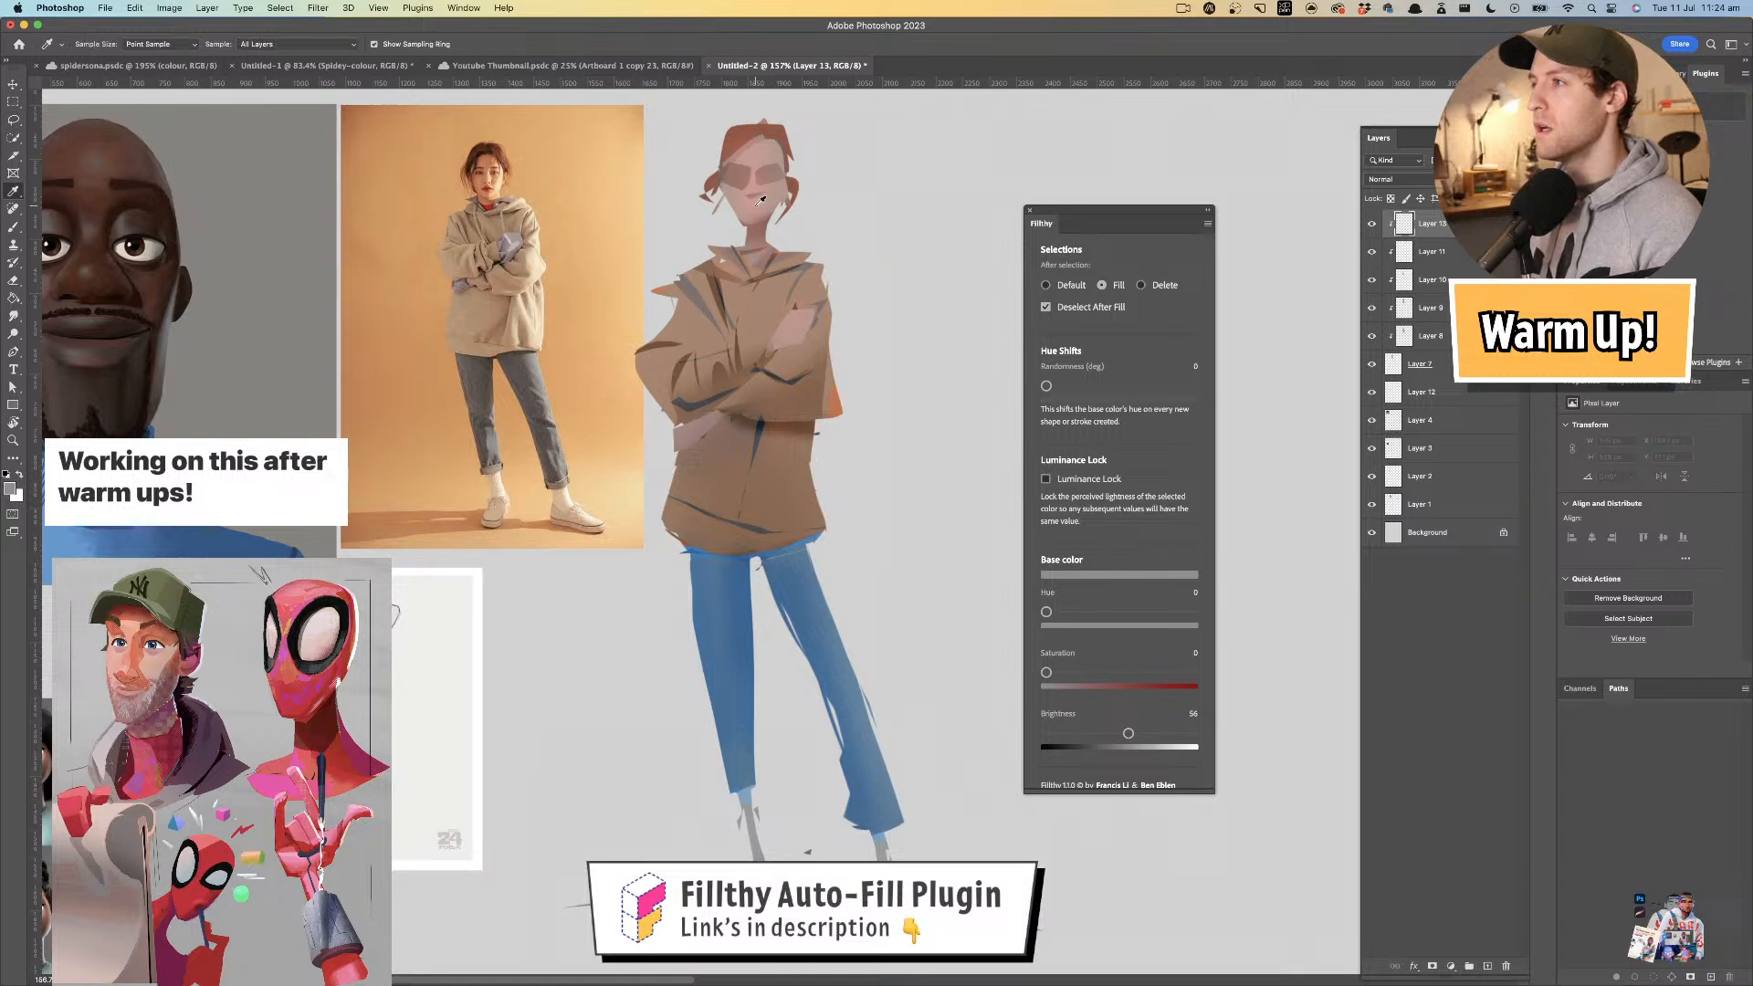
{"action": "left_click", "coordinate": [762, 223]}
{"action": "key", "text": "l"}
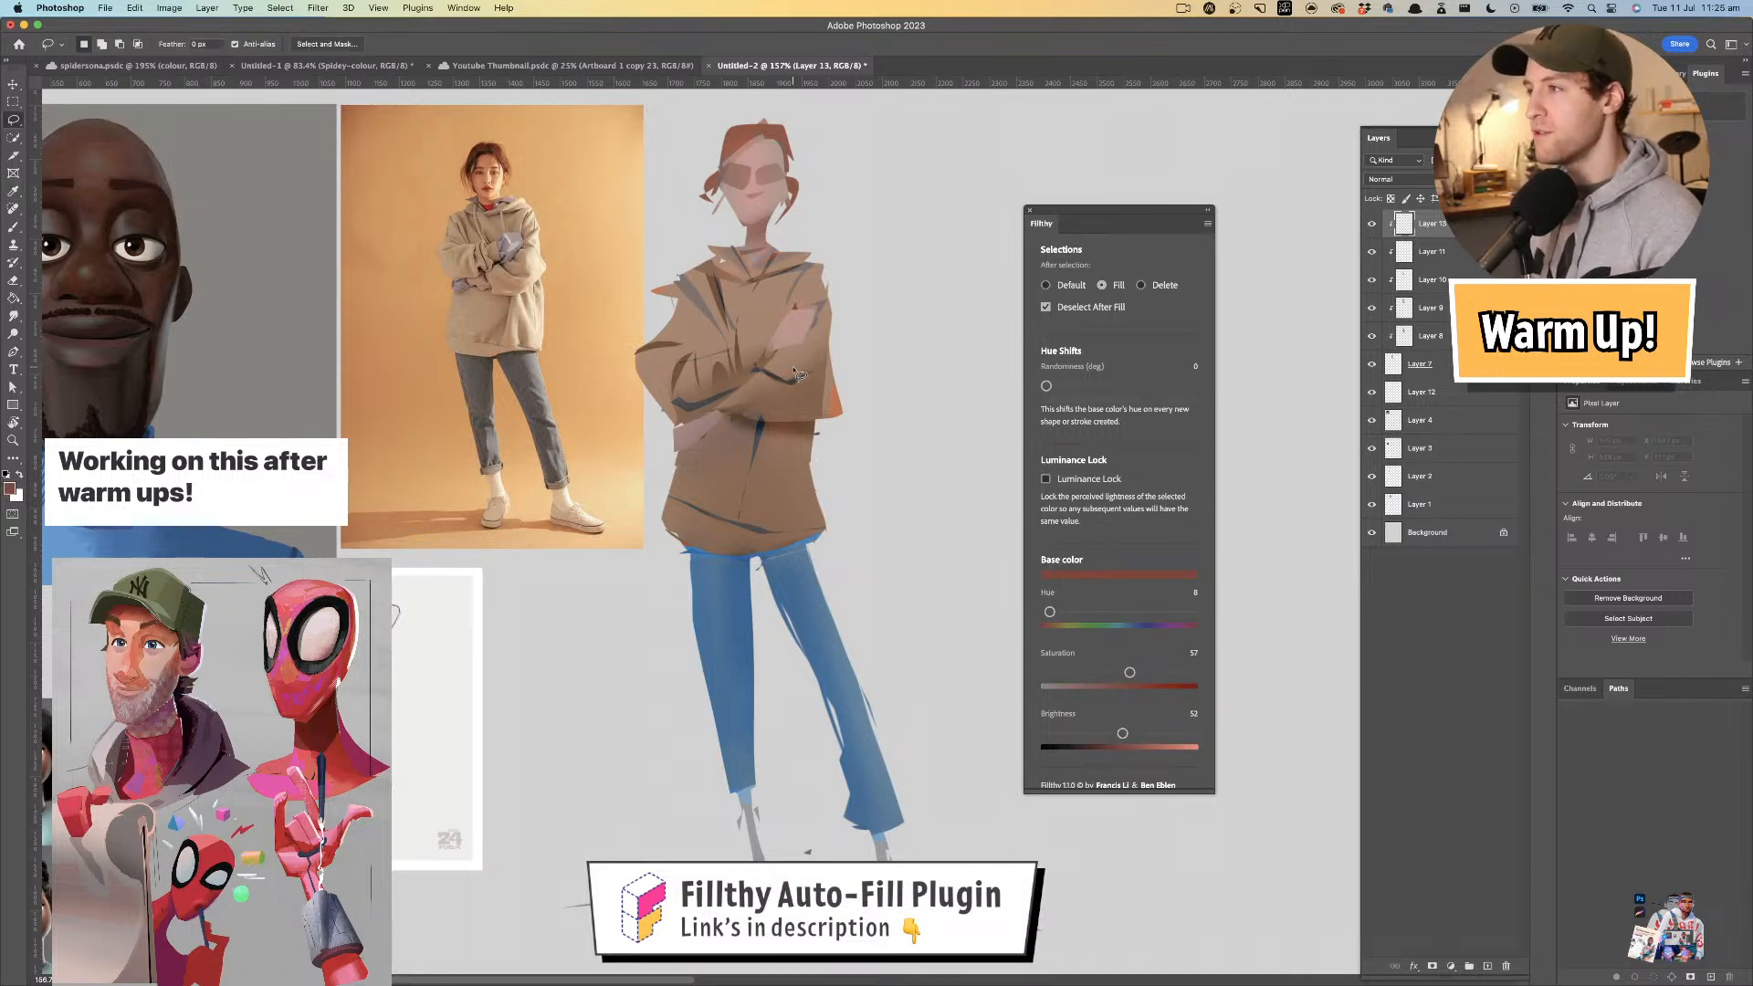
- Fill reddish shadow shapes on both hands where they meet the hoodie sleeves
{"action": "mouse_move", "coordinate": [800, 351]}
{"action": "left_mouse_down"}
{"action": "mouse_move", "coordinate": [769, 356]}
{"action": "mouse_move", "coordinate": [826, 322]}
{"action": "left_mouse_up"}
{"action": "left_click_drag", "start_coordinate": [733, 407], "coordinate": [723, 416]}
{"action": "scroll", "coordinate": [747, 406], "scroll_direction": "up", "scroll_amount": 2}
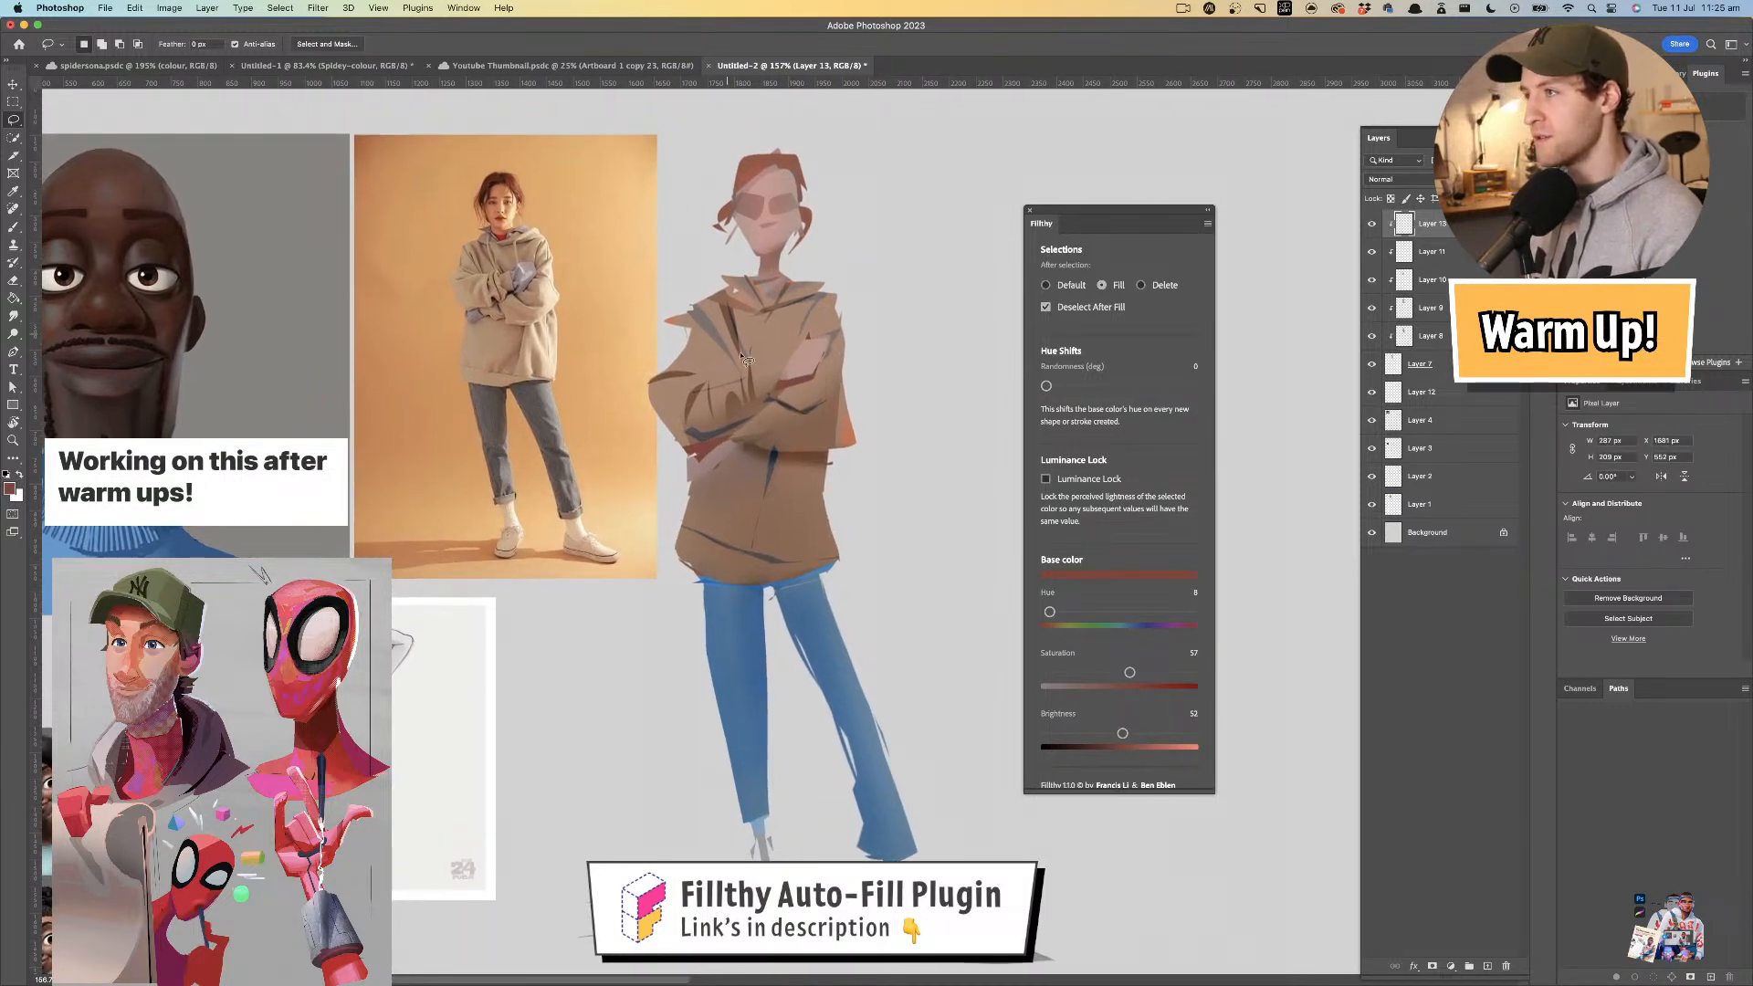
{"action": "left_click_drag", "start_coordinate": [755, 387], "coordinate": [769, 384]}
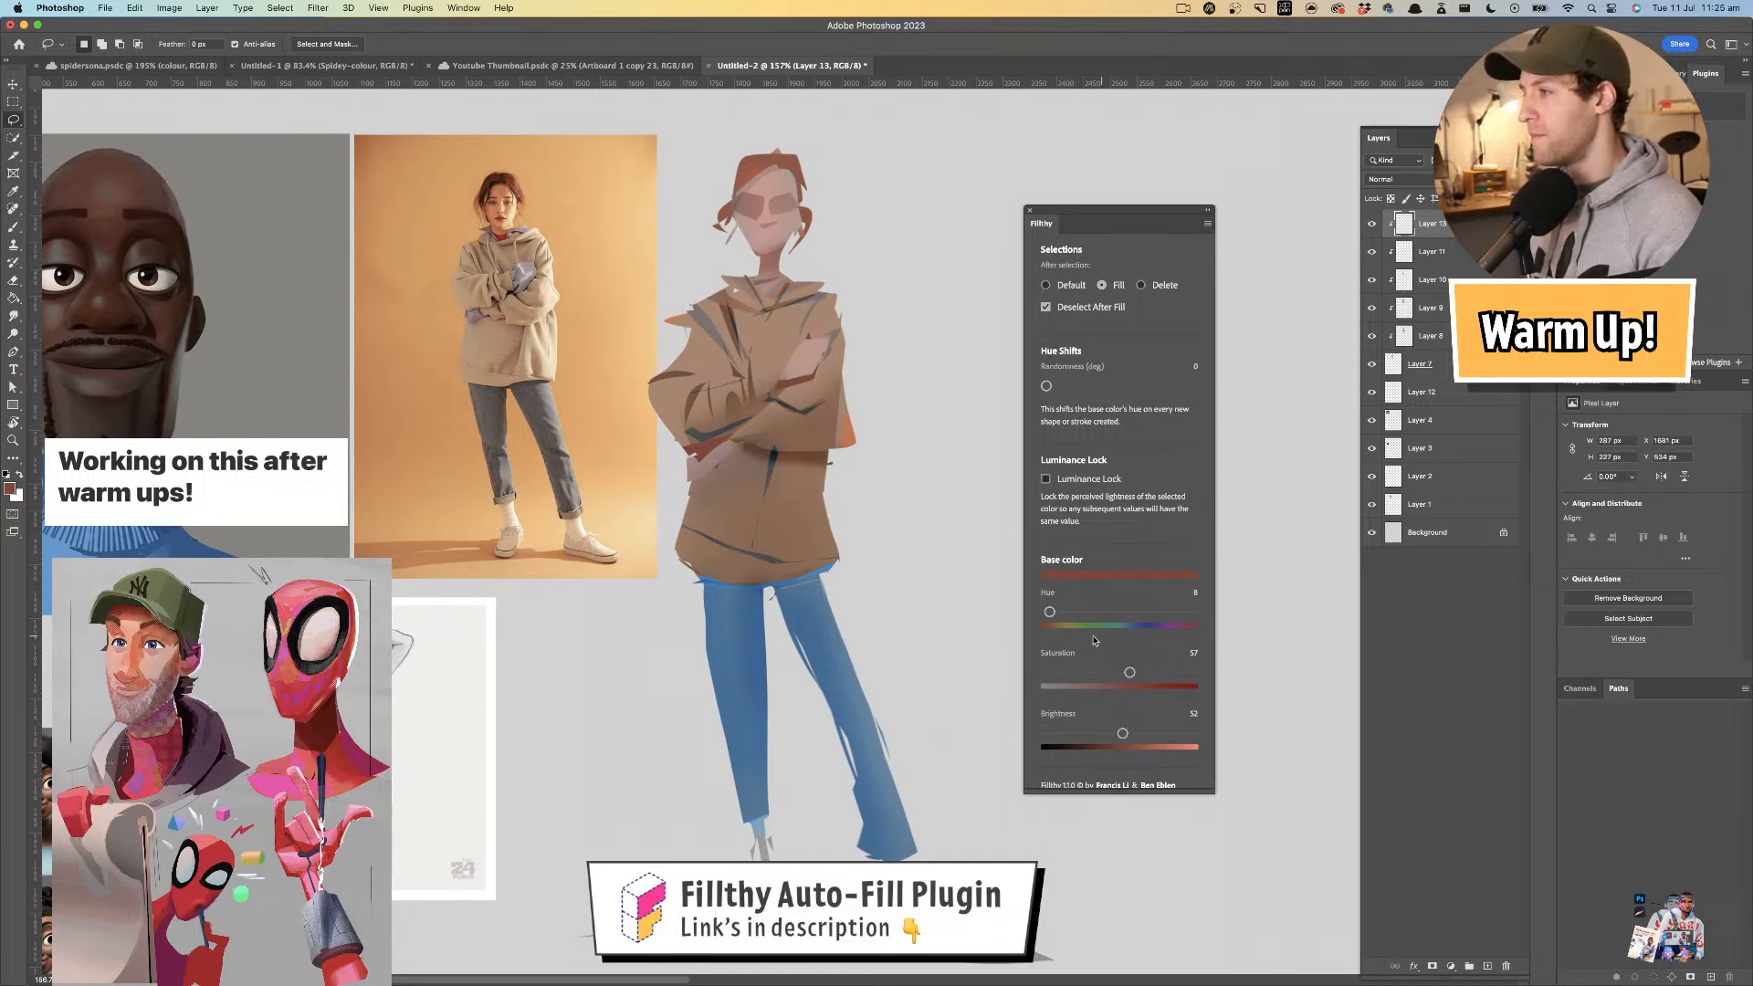
- Set the base color to hue 0, saturation 83, brightness 63 and fill the shirt visible in the hoodie's neck opening
{"action": "left_click_drag", "start_coordinate": [1057, 613], "coordinate": [1023, 619]}
{"action": "left_click_drag", "start_coordinate": [1130, 673], "coordinate": [1168, 673]}
{"action": "left_click_drag", "start_coordinate": [1123, 734], "coordinate": [1138, 734]}
{"action": "left_click_drag", "start_coordinate": [762, 301], "coordinate": [775, 274]}
{"action": "key", "text": "z"}
{"action": "mouse_move", "coordinate": [841, 452]}
{"action": "left_mouse_down"}
{"action": "mouse_move", "coordinate": [828, 468]}
{"action": "mouse_move", "coordinate": [878, 473]}
{"action": "left_mouse_up"}
{"action": "left_click_drag", "start_coordinate": [764, 342], "coordinate": [790, 352]}
{"action": "key", "text": "l"}
{"action": "scroll", "coordinate": [787, 344], "scroll_direction": "down", "scroll_amount": 2}
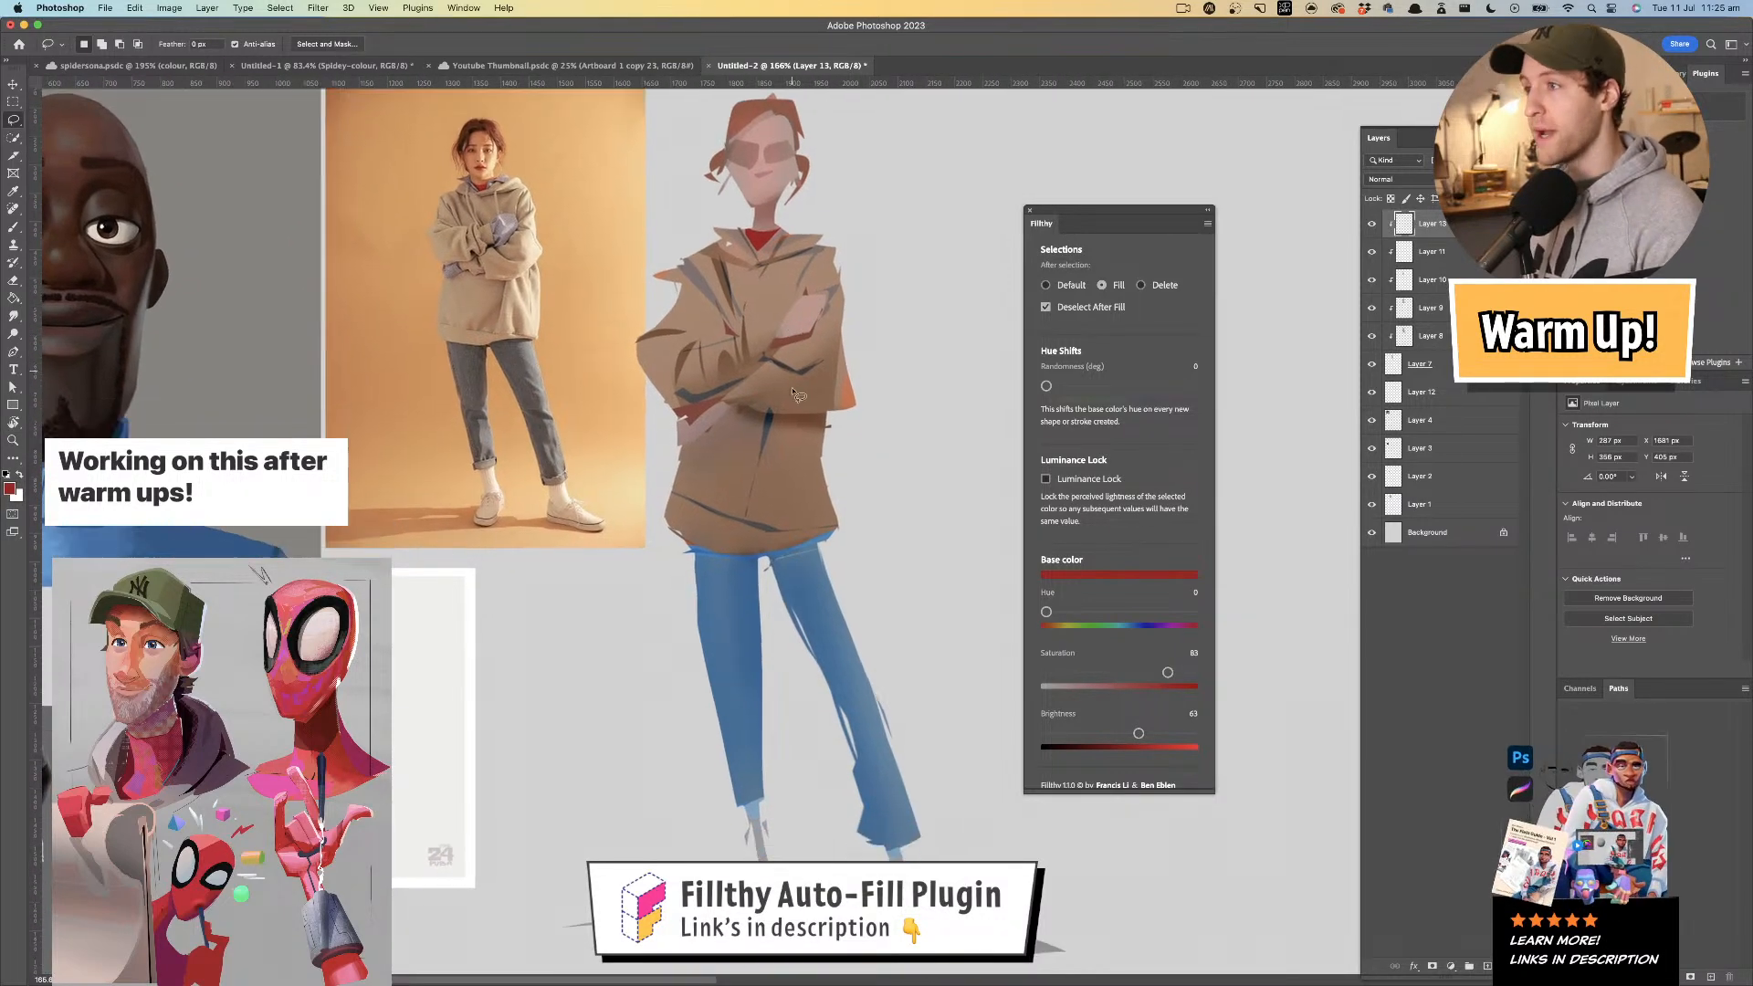
- Sample a dark blue from the jeans and fill a shadow shape across their top beneath the hoodie hem
{"action": "key", "text": "i"}
{"action": "left_click", "coordinate": [799, 561]}
{"action": "key", "text": "l"}
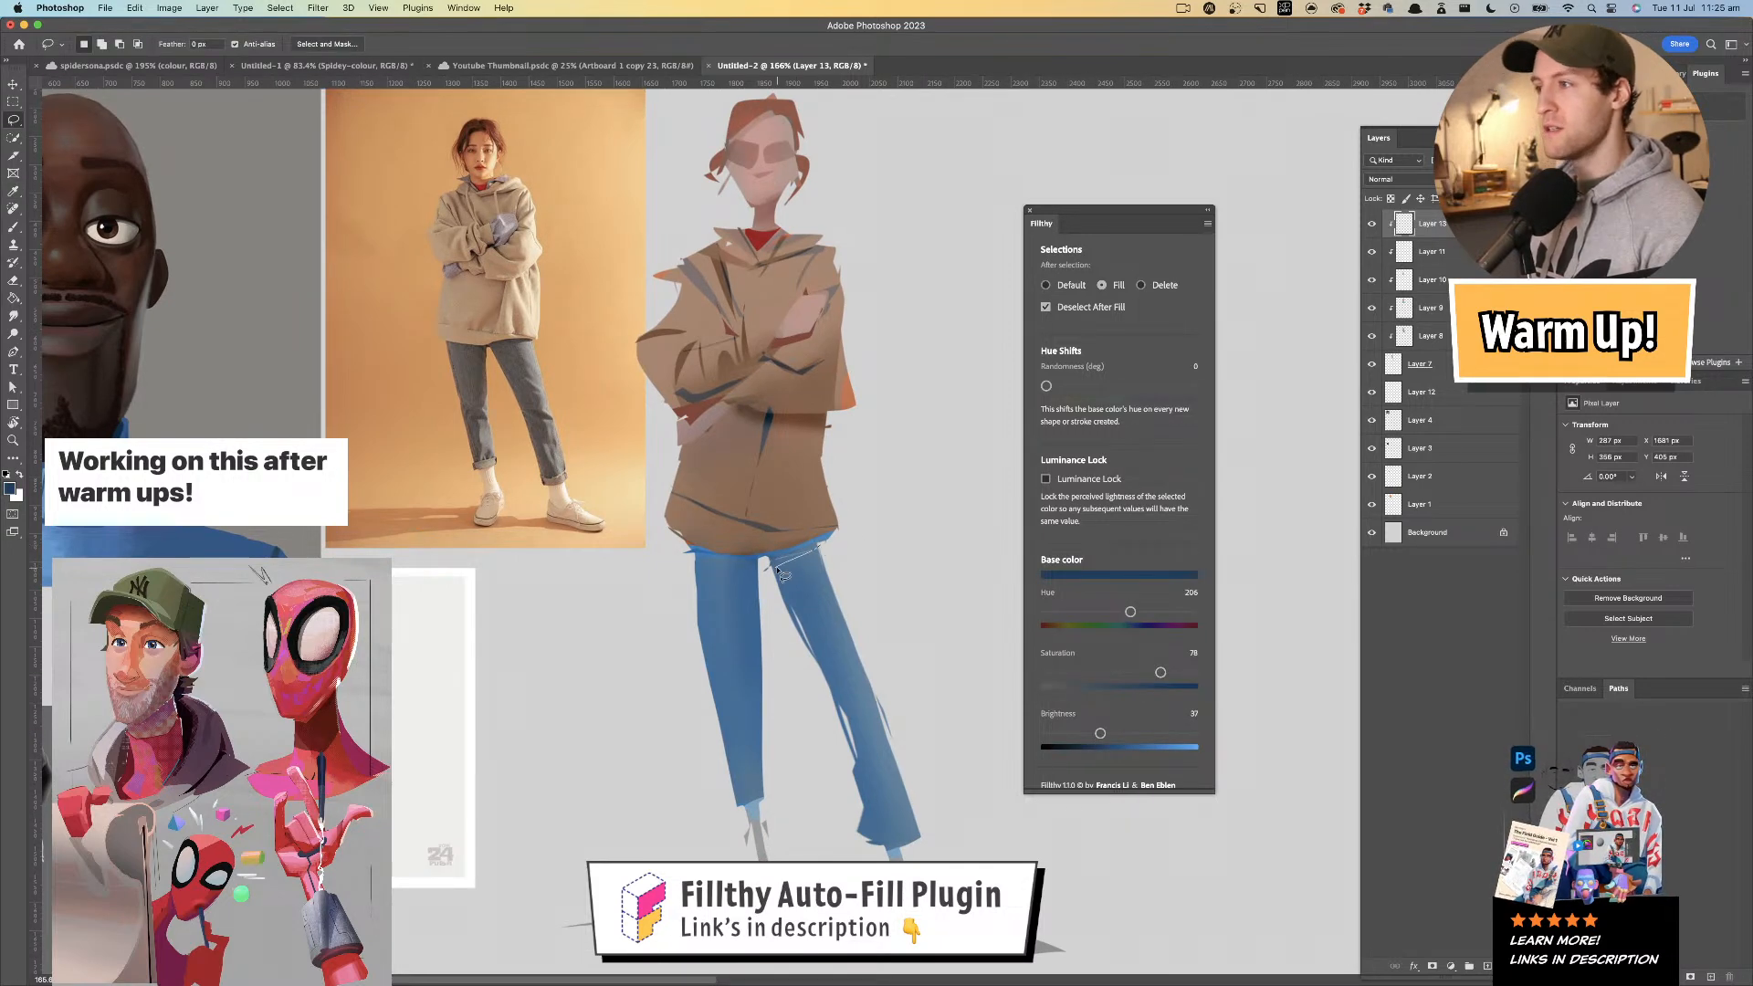
{"action": "mouse_move", "coordinate": [826, 548]}
{"action": "left_mouse_down"}
{"action": "mouse_move", "coordinate": [762, 590]}
{"action": "mouse_move", "coordinate": [758, 554]}
{"action": "left_mouse_up"}
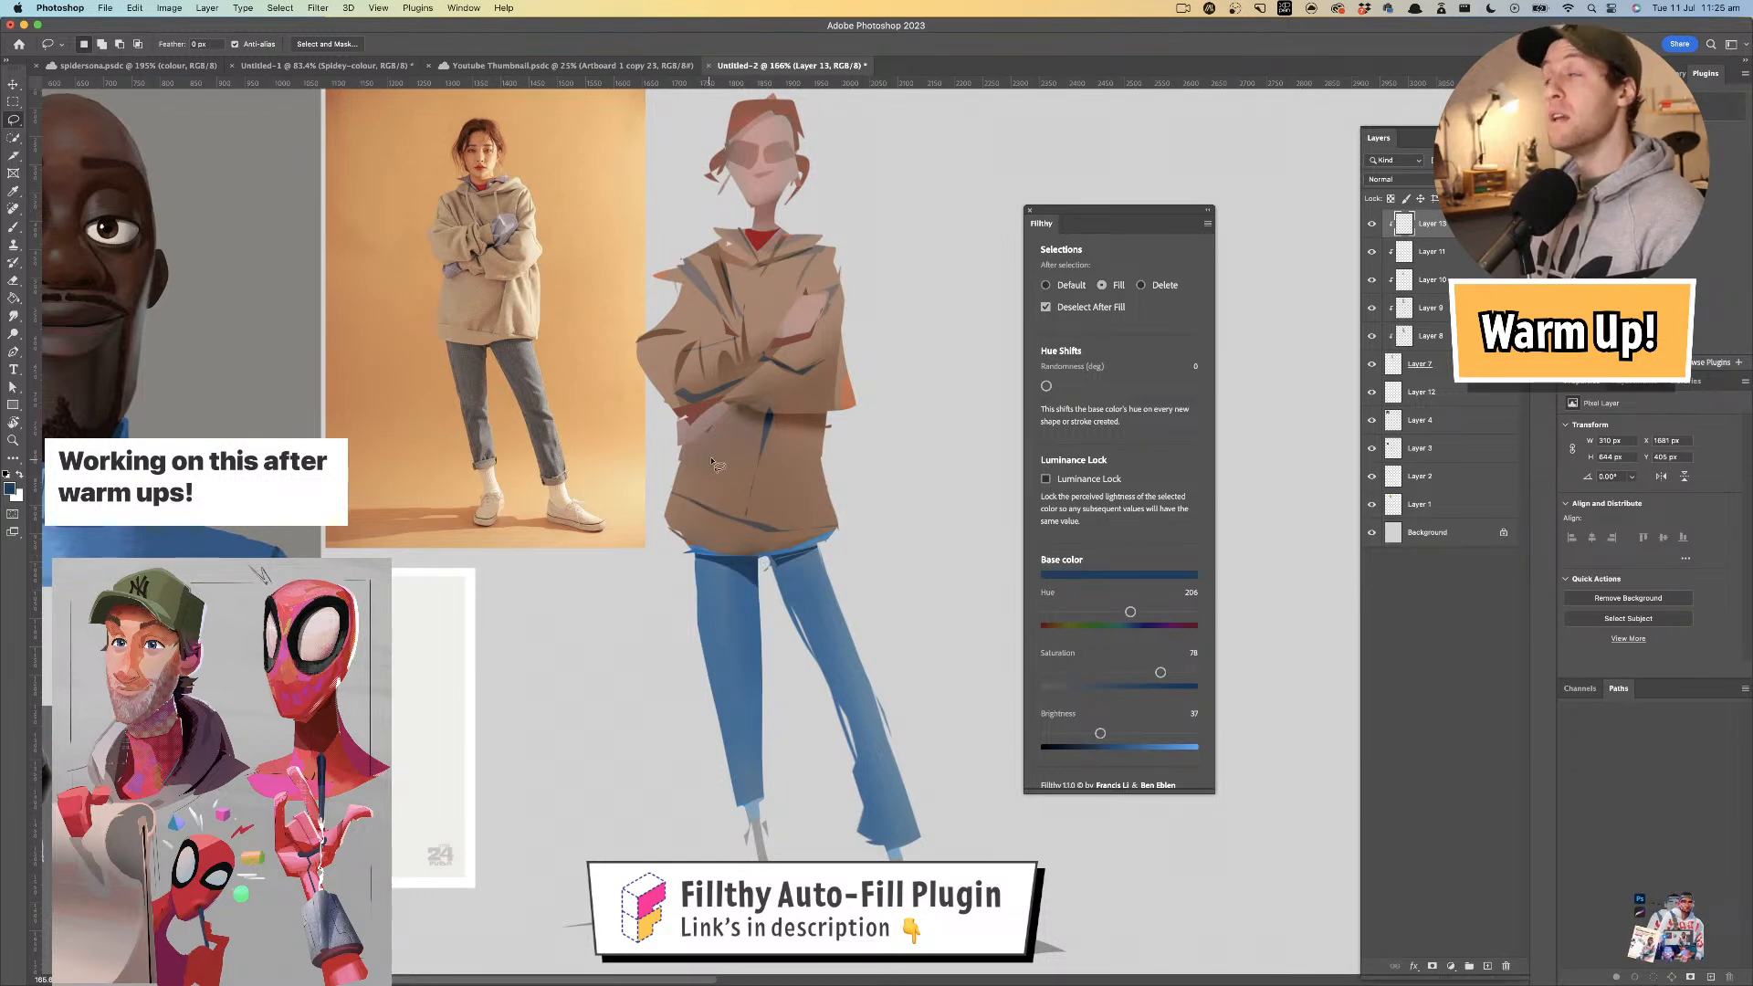
- Fill small dark blue fold shapes at the knees and the ankle cuff of the jeans
{"action": "left_click_drag", "start_coordinate": [819, 517], "coordinate": [825, 507]}
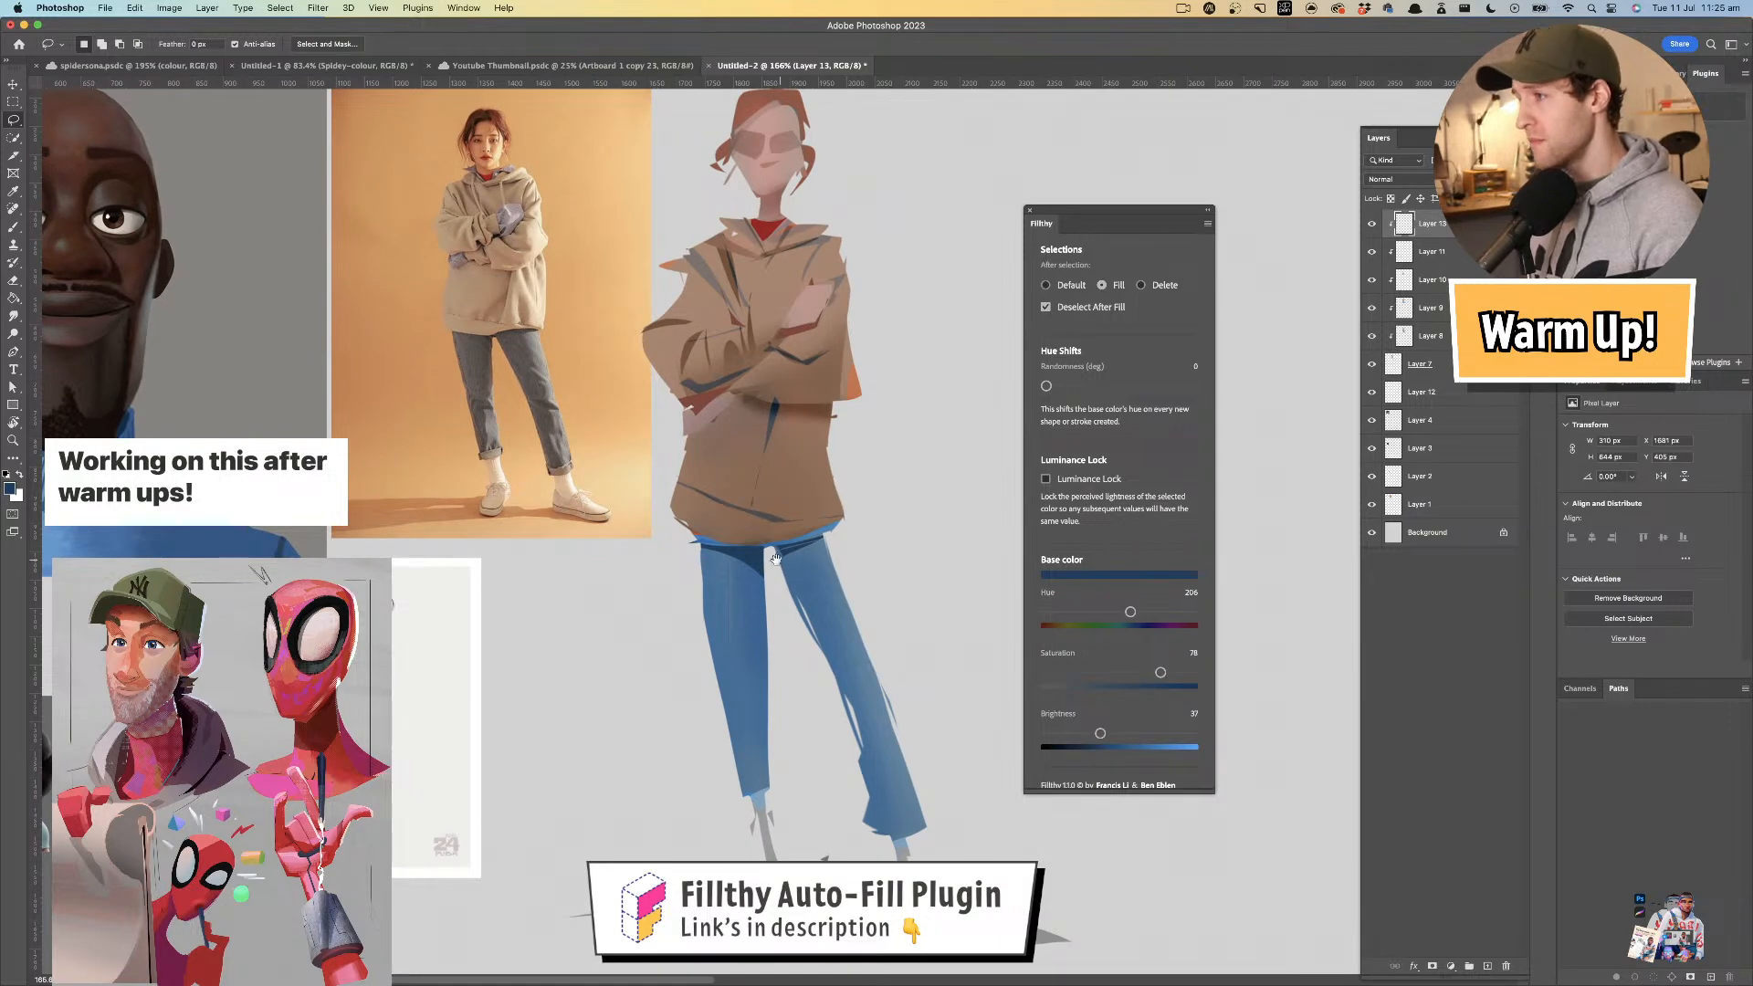
{"action": "mouse_move", "coordinate": [778, 576]}
{"action": "left_mouse_down"}
{"action": "mouse_move", "coordinate": [832, 532]}
{"action": "mouse_move", "coordinate": [768, 550]}
{"action": "mouse_move", "coordinate": [778, 575]}
{"action": "mouse_move", "coordinate": [824, 504]}
{"action": "mouse_move", "coordinate": [806, 464]}
{"action": "left_mouse_up"}
{"action": "mouse_move", "coordinate": [756, 696]}
{"action": "left_mouse_down"}
{"action": "mouse_move", "coordinate": [708, 710]}
{"action": "mouse_move", "coordinate": [756, 692]}
{"action": "left_mouse_up"}
{"action": "mouse_move", "coordinate": [747, 607]}
{"action": "left_mouse_down"}
{"action": "mouse_move", "coordinate": [730, 603]}
{"action": "mouse_move", "coordinate": [885, 606]}
{"action": "left_mouse_up"}
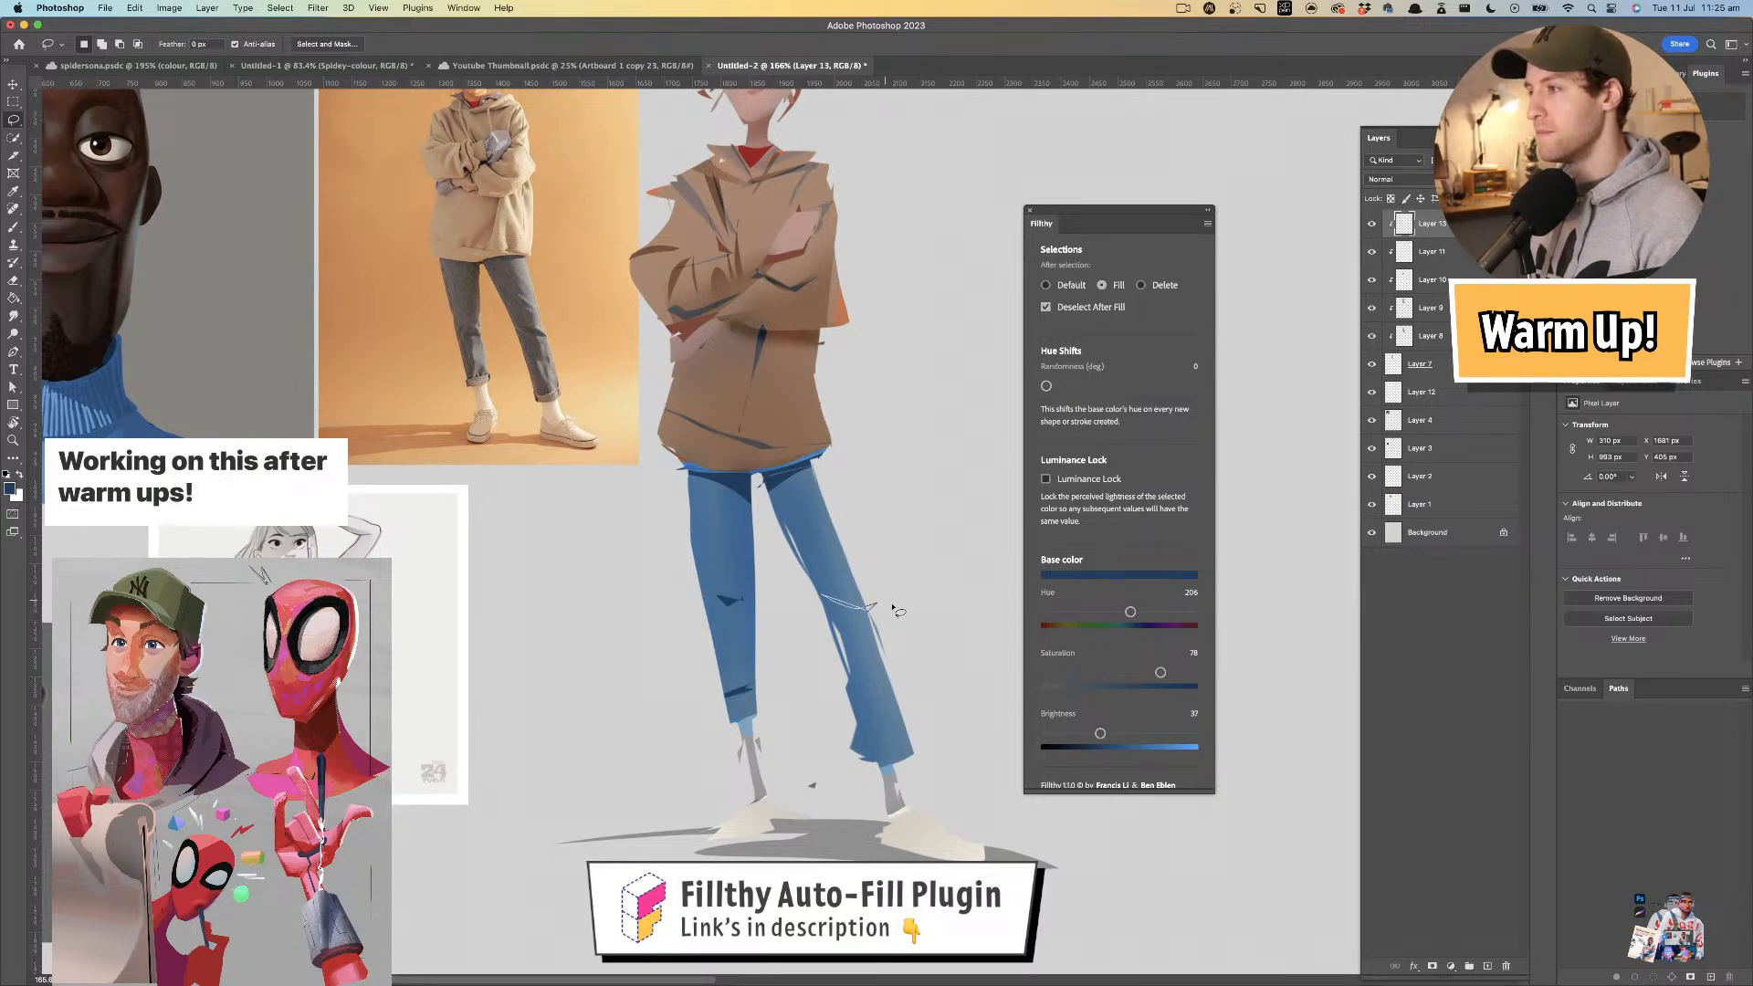
{"action": "mouse_move", "coordinate": [878, 476]}
{"action": "left_mouse_down"}
{"action": "mouse_move", "coordinate": [897, 532]}
{"action": "mouse_move", "coordinate": [892, 497]}
{"action": "mouse_move", "coordinate": [881, 540]}
{"action": "left_mouse_up"}
- Add an empty layer on top and merge it with all figure layers down to Layer 7
{"action": "left_click", "coordinate": [1487, 966]}
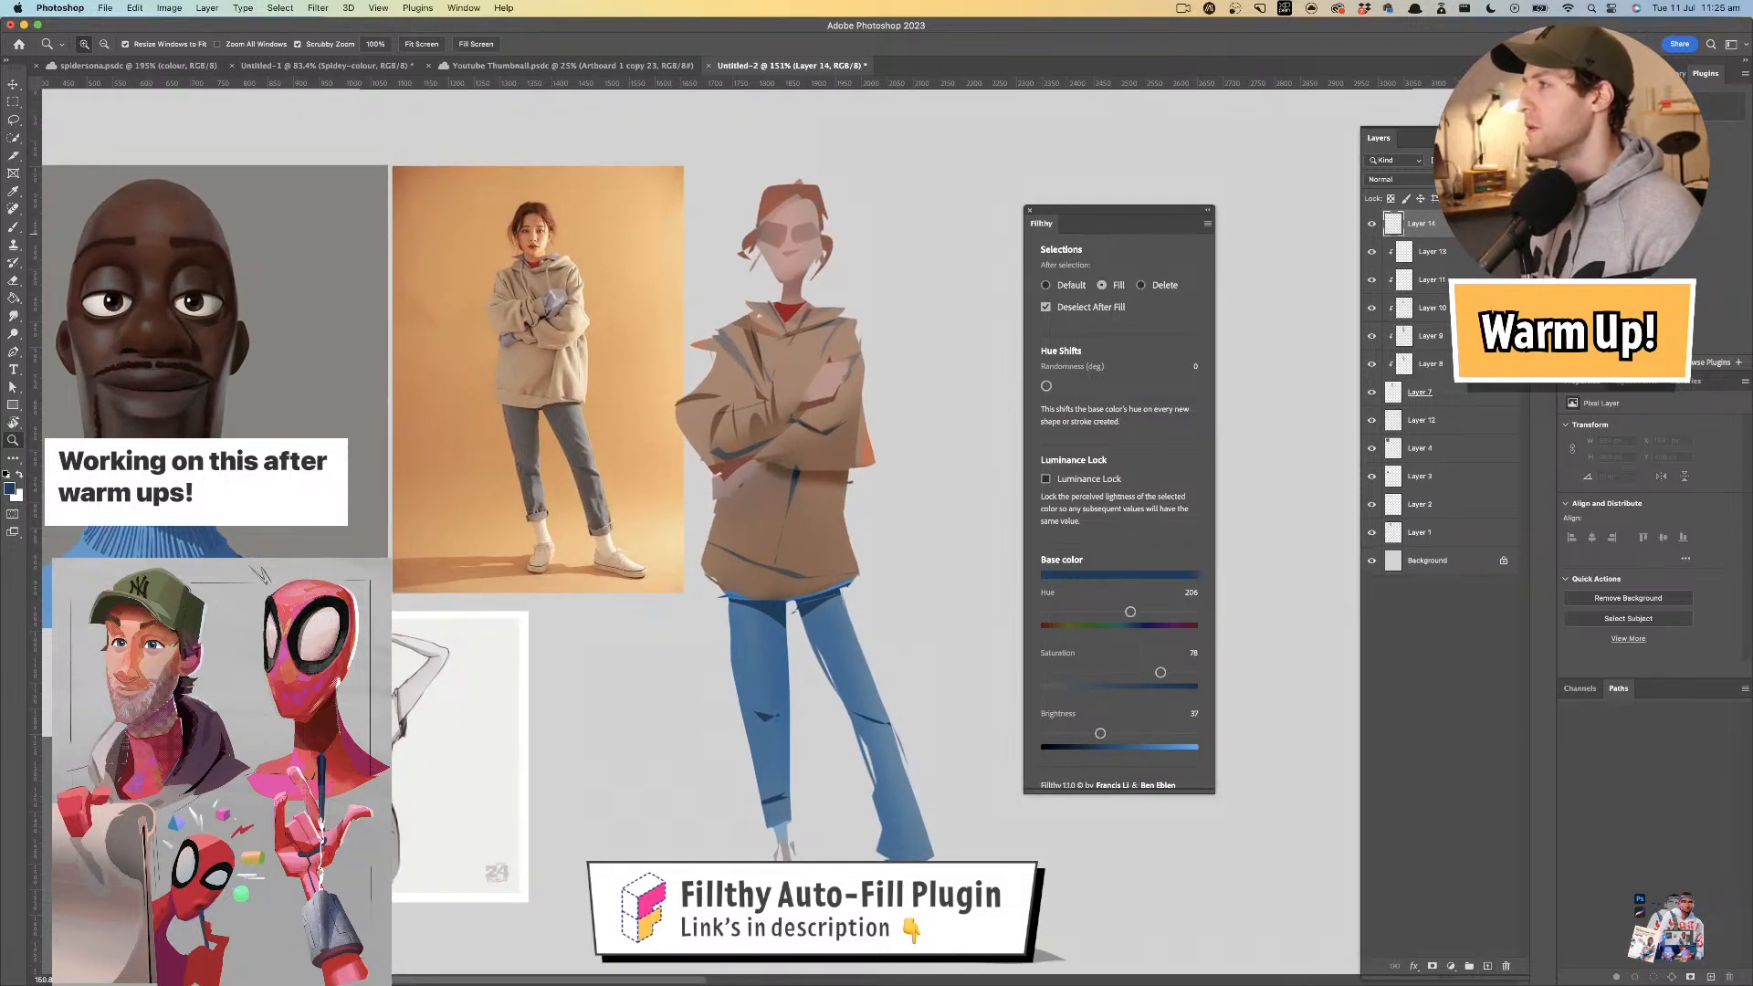
{"action": "left_click", "coordinate": [1470, 391], "text": "shift"}
{"action": "key", "text": "super+e"}
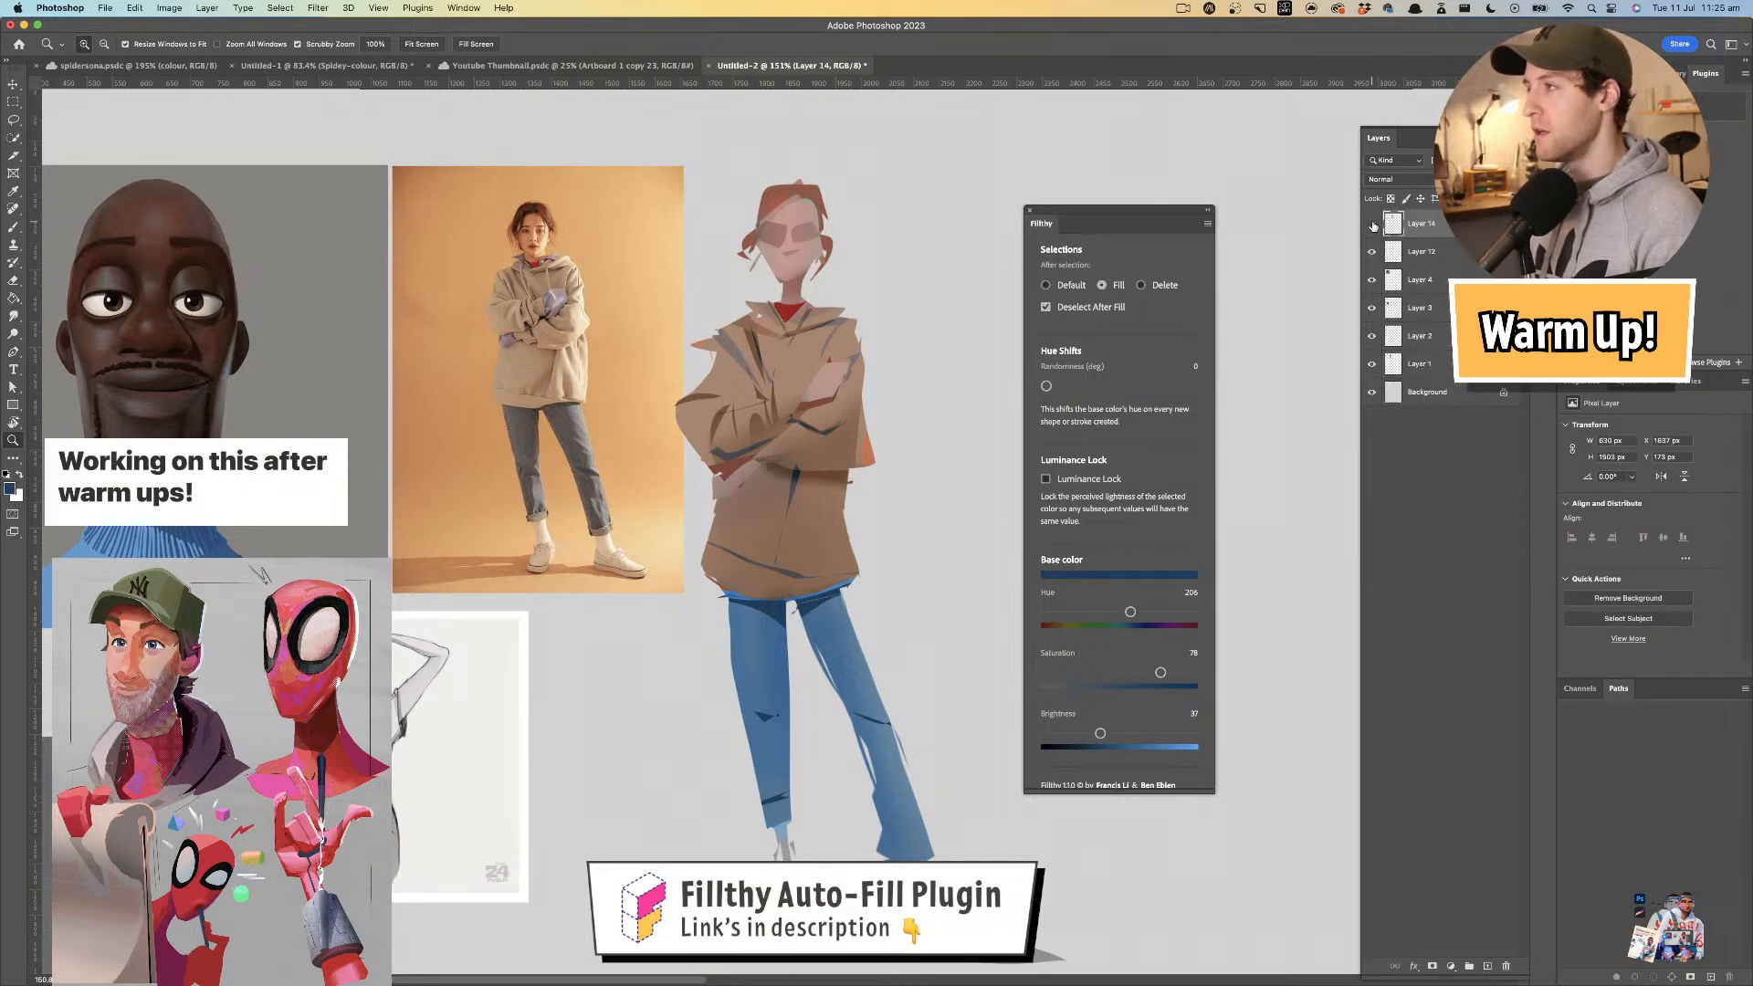
- Add a new layer clipped to the merged figure and set its blend mode to Screen
{"action": "left_click", "coordinate": [1487, 965]}
{"action": "key", "text": "super+0"}
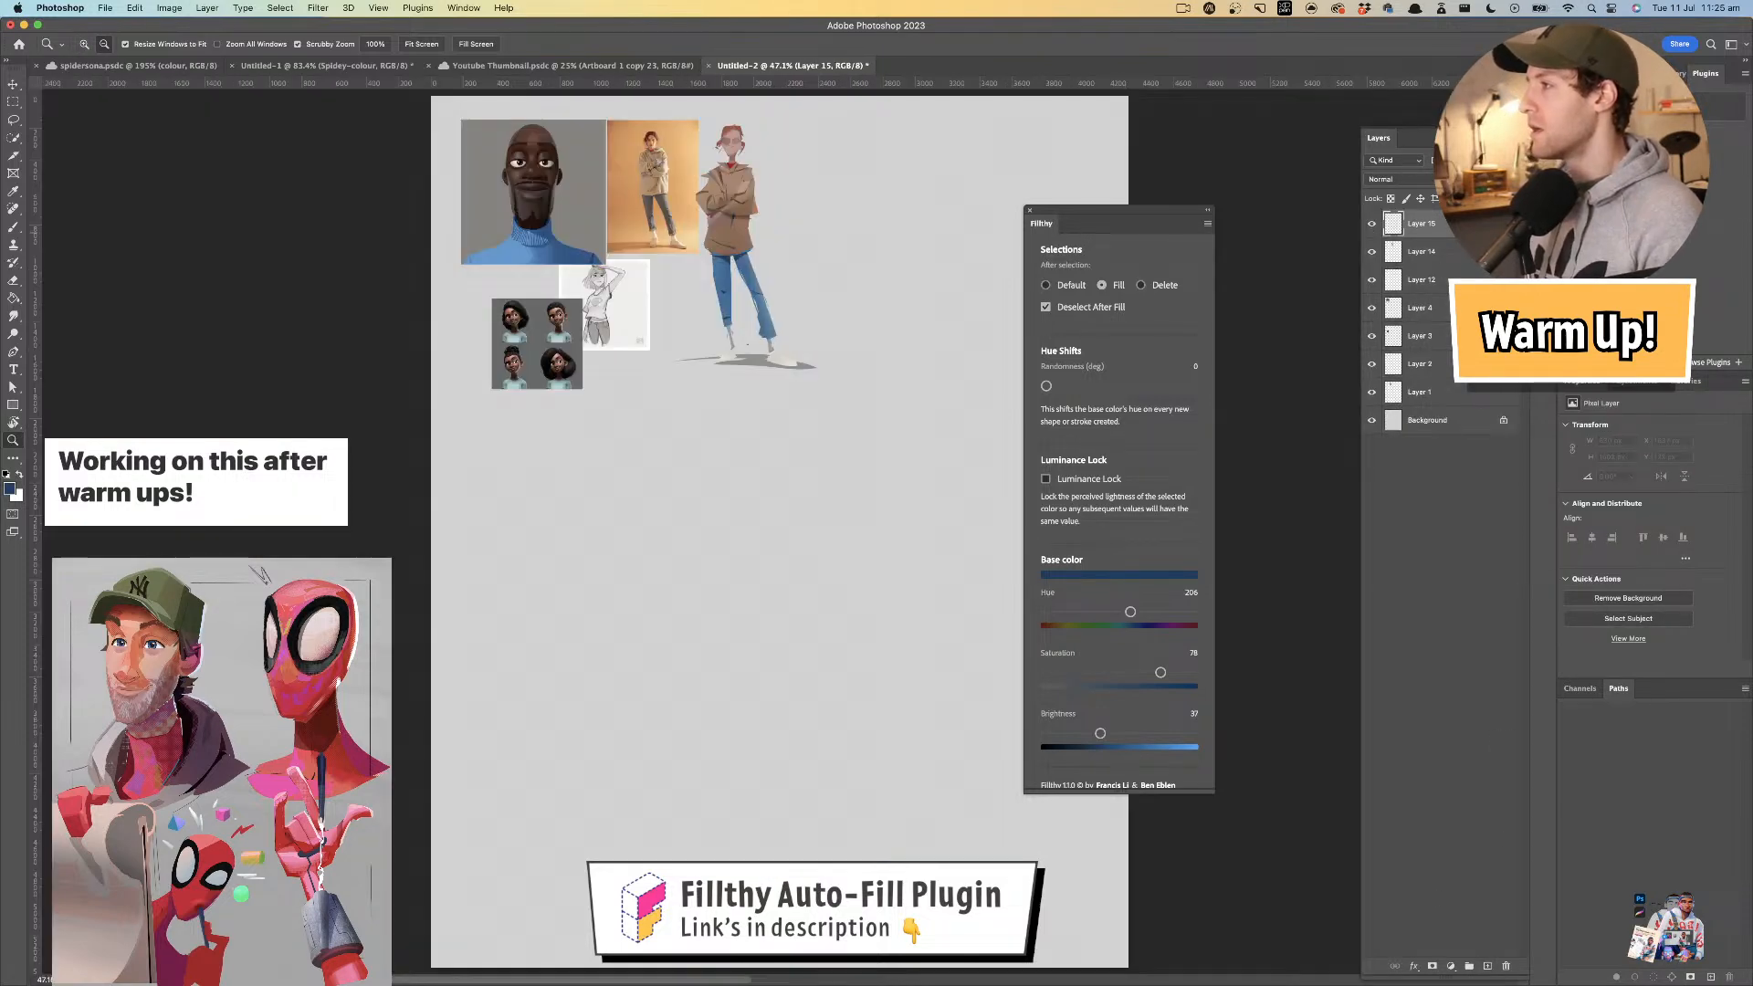
{"action": "left_click", "coordinate": [1418, 240], "text": "alt"}
{"action": "left_click_drag", "start_coordinate": [765, 204], "coordinate": [863, 507]}
{"action": "left_click_drag", "start_coordinate": [739, 273], "coordinate": [779, 284]}
{"action": "key", "text": "l"}
{"action": "left_click_drag", "start_coordinate": [761, 485], "coordinate": [740, 406]}
{"action": "left_click", "coordinate": [1392, 170]}
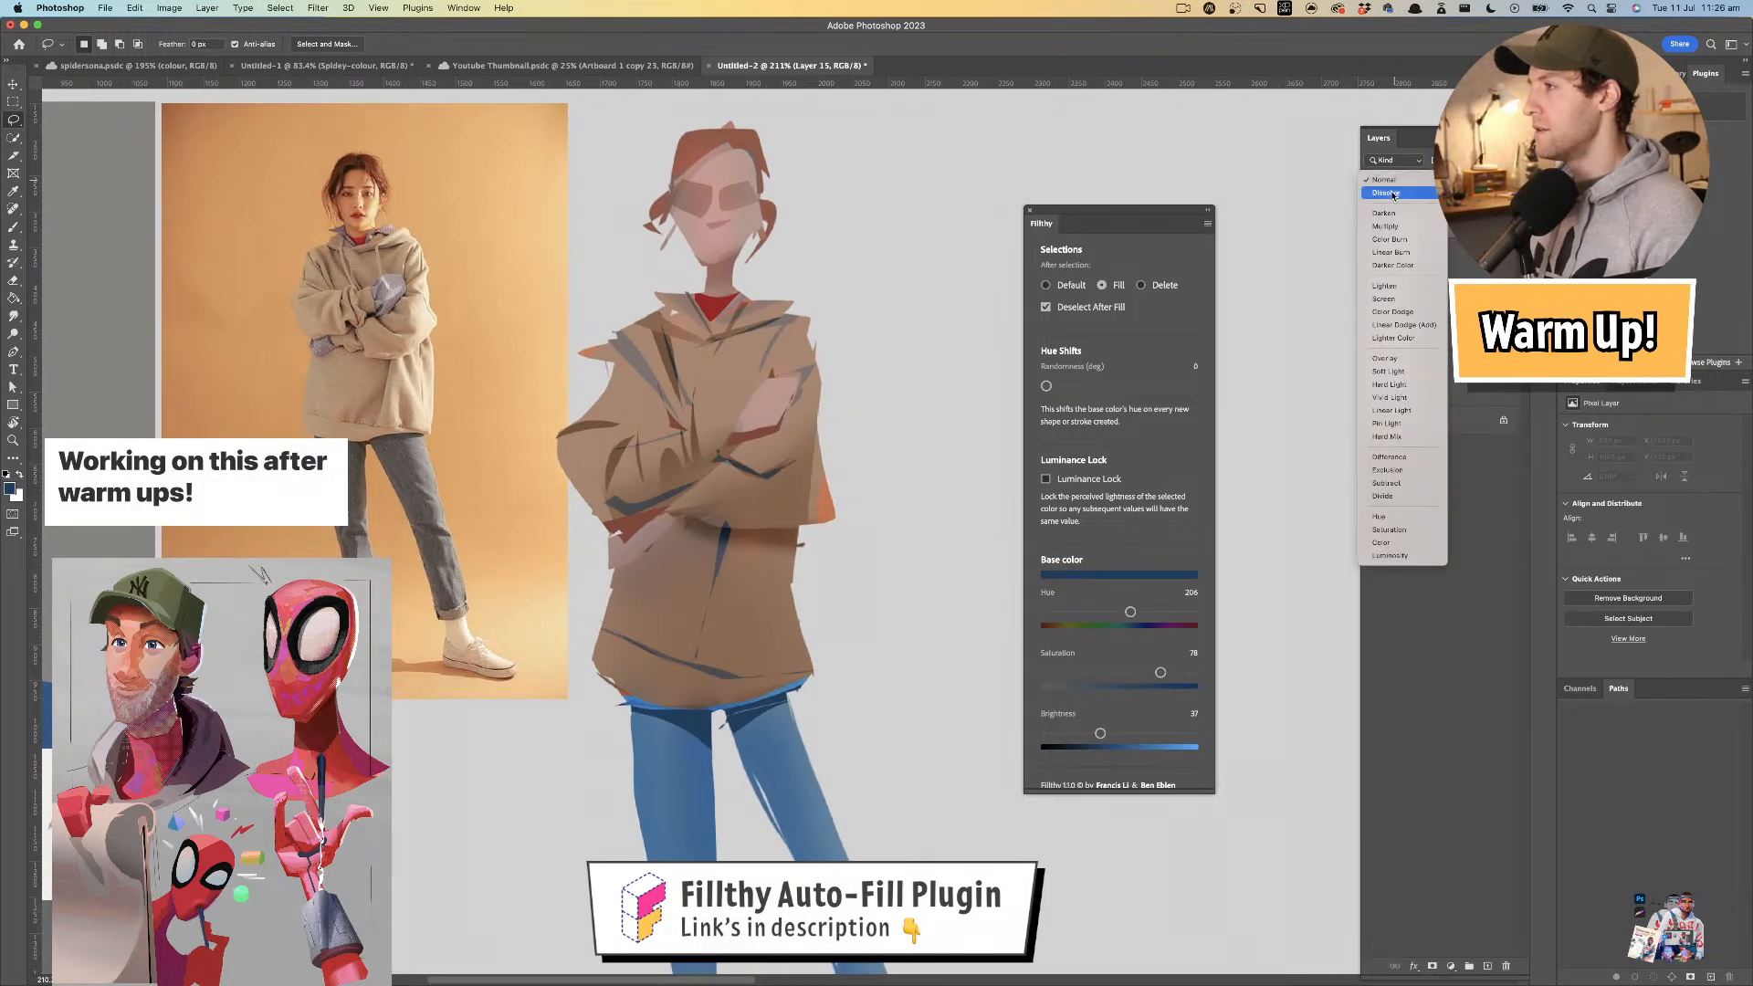
{"action": "left_click", "coordinate": [1389, 299]}
- Sample the hoodie's light brown and fill highlight shapes on its collar and upper chest
{"action": "left_click_drag", "start_coordinate": [842, 343], "coordinate": [885, 334]}
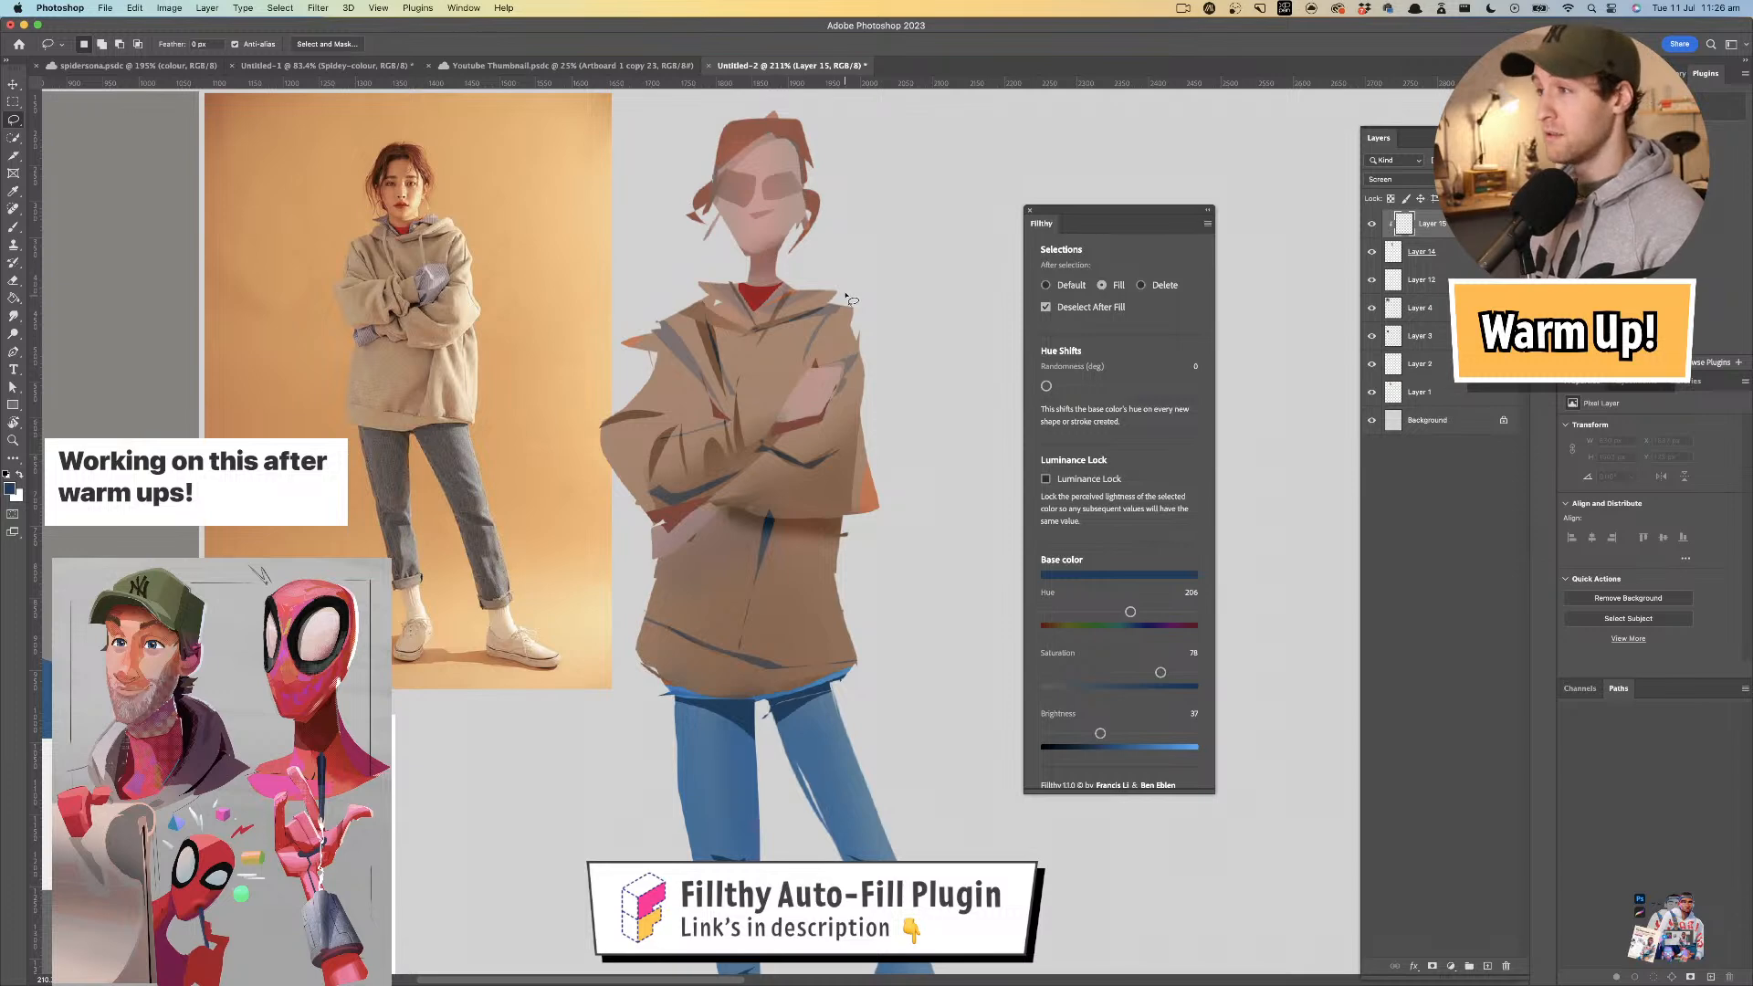
{"action": "left_click_drag", "start_coordinate": [767, 324], "coordinate": [862, 292]}
{"action": "key", "text": "i"}
{"action": "left_click", "coordinate": [725, 292]}
{"action": "key", "text": "l"}
{"action": "key", "text": "super+z"}
{"action": "mouse_move", "coordinate": [703, 285]}
{"action": "left_mouse_down"}
{"action": "mouse_move", "coordinate": [769, 335]}
{"action": "mouse_move", "coordinate": [702, 326]}
{"action": "mouse_move", "coordinate": [757, 411]}
{"action": "mouse_move", "coordinate": [767, 373]}
{"action": "mouse_move", "coordinate": [819, 319]}
{"action": "left_mouse_up"}
{"action": "left_click_drag", "start_coordinate": [880, 261], "coordinate": [777, 410]}
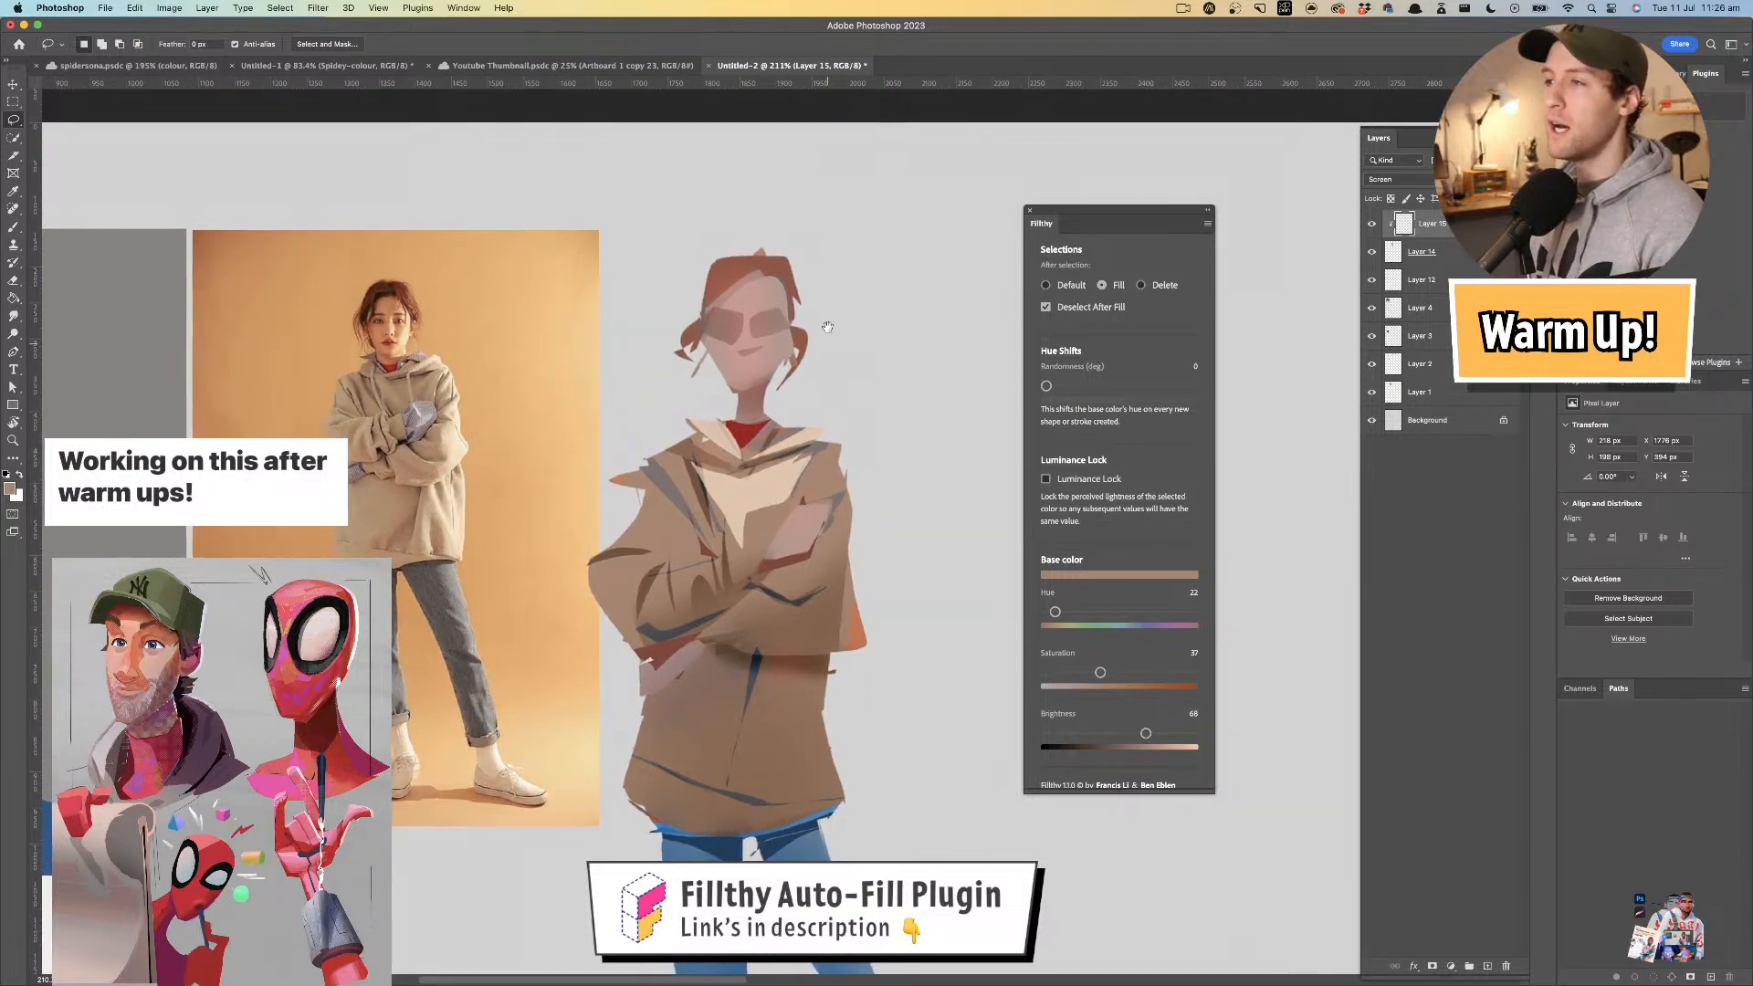
- Fill light highlight shapes on the hoodie's shoulders, sleeves and crossed forearms, leaving the folds dark
{"action": "scroll", "coordinate": [805, 354], "scroll_direction": "down", "scroll_amount": 2}
{"action": "mouse_move", "coordinate": [818, 372]}
{"action": "left_mouse_down"}
{"action": "mouse_move", "coordinate": [798, 420]}
{"action": "mouse_move", "coordinate": [834, 396]}
{"action": "mouse_move", "coordinate": [842, 367]}
{"action": "mouse_move", "coordinate": [822, 370]}
{"action": "left_mouse_up"}
{"action": "mouse_move", "coordinate": [655, 381]}
{"action": "left_mouse_down"}
{"action": "mouse_move", "coordinate": [697, 433]}
{"action": "mouse_move", "coordinate": [668, 337]}
{"action": "left_mouse_up"}
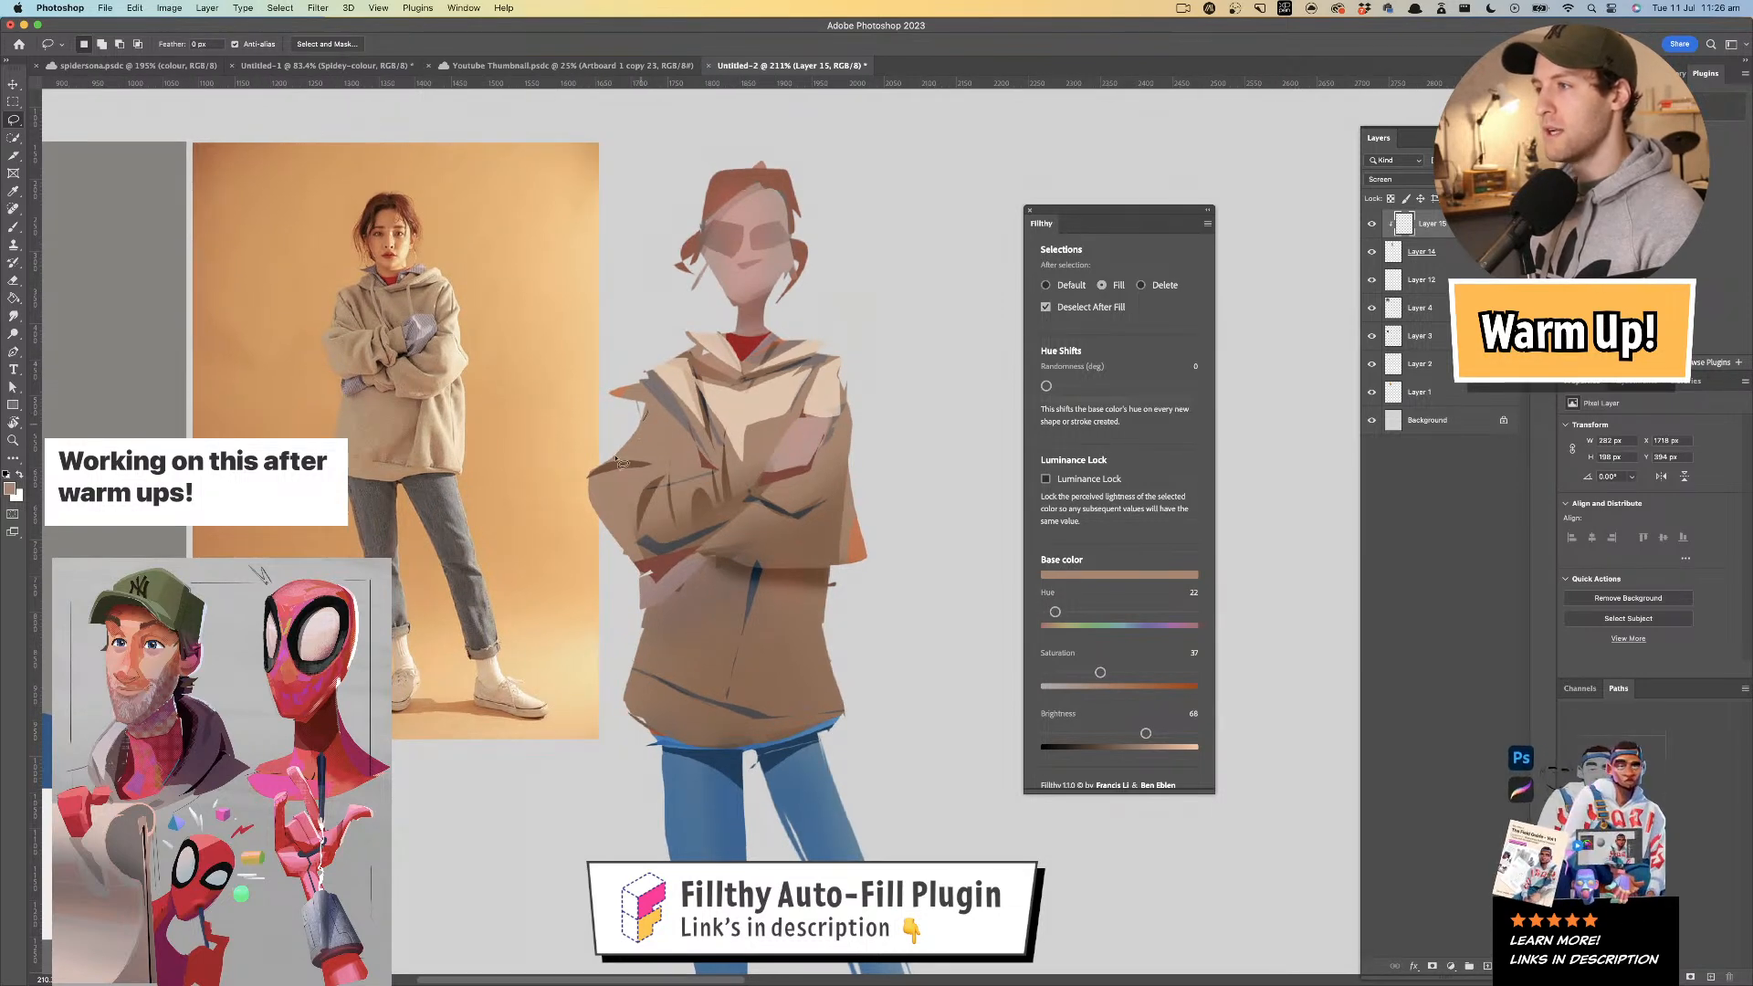
{"action": "scroll", "coordinate": [772, 411], "scroll_direction": "down", "scroll_amount": 2}
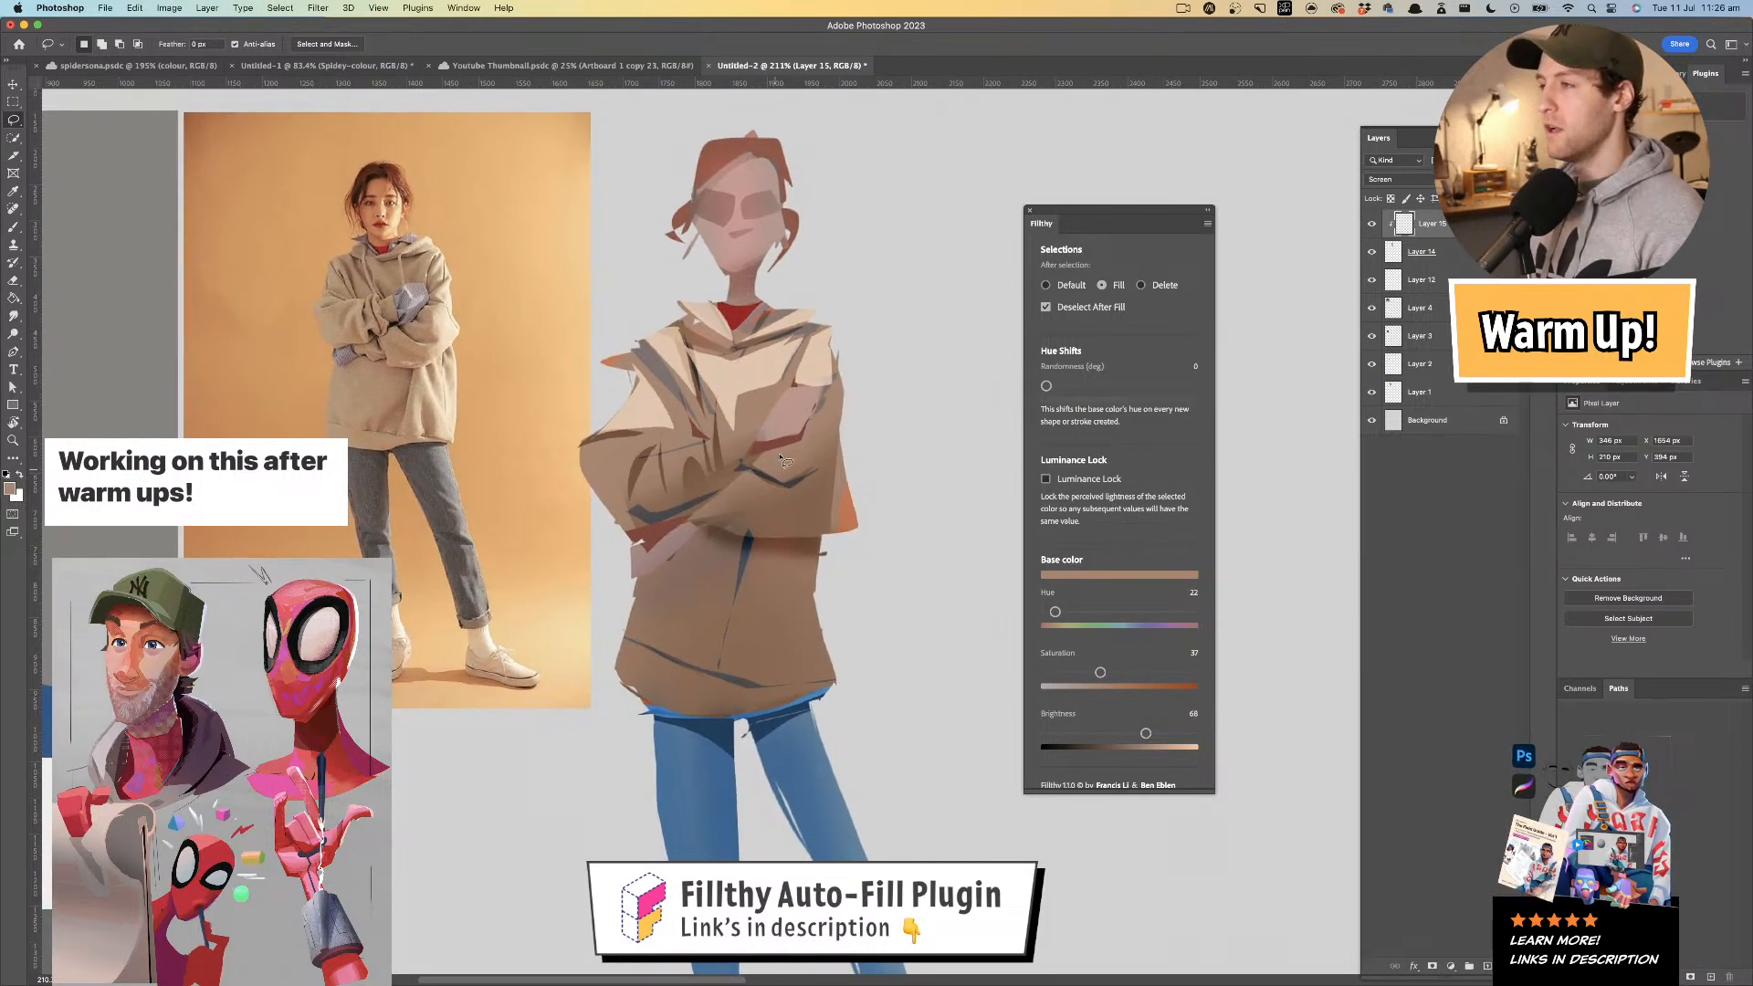
{"action": "mouse_move", "coordinate": [798, 402]}
{"action": "left_mouse_down"}
{"action": "mouse_move", "coordinate": [817, 388]}
{"action": "mouse_move", "coordinate": [793, 440]}
{"action": "mouse_move", "coordinate": [720, 442]}
{"action": "mouse_move", "coordinate": [754, 429]}
{"action": "mouse_move", "coordinate": [603, 463]}
{"action": "mouse_move", "coordinate": [659, 444]}
{"action": "left_mouse_up"}
{"action": "mouse_move", "coordinate": [647, 456]}
{"action": "left_mouse_down"}
{"action": "mouse_move", "coordinate": [819, 441]}
{"action": "mouse_move", "coordinate": [827, 475]}
{"action": "mouse_move", "coordinate": [758, 468]}
{"action": "mouse_move", "coordinate": [825, 413]}
{"action": "mouse_move", "coordinate": [712, 492]}
{"action": "mouse_move", "coordinate": [793, 463]}
{"action": "left_mouse_up"}
- Fill highlight shapes on the hoodie's lower body beneath the crossed arms, undoing the unwanted attempts
{"action": "key", "text": "z"}
{"action": "left_click_drag", "start_coordinate": [897, 429], "coordinate": [868, 442]}
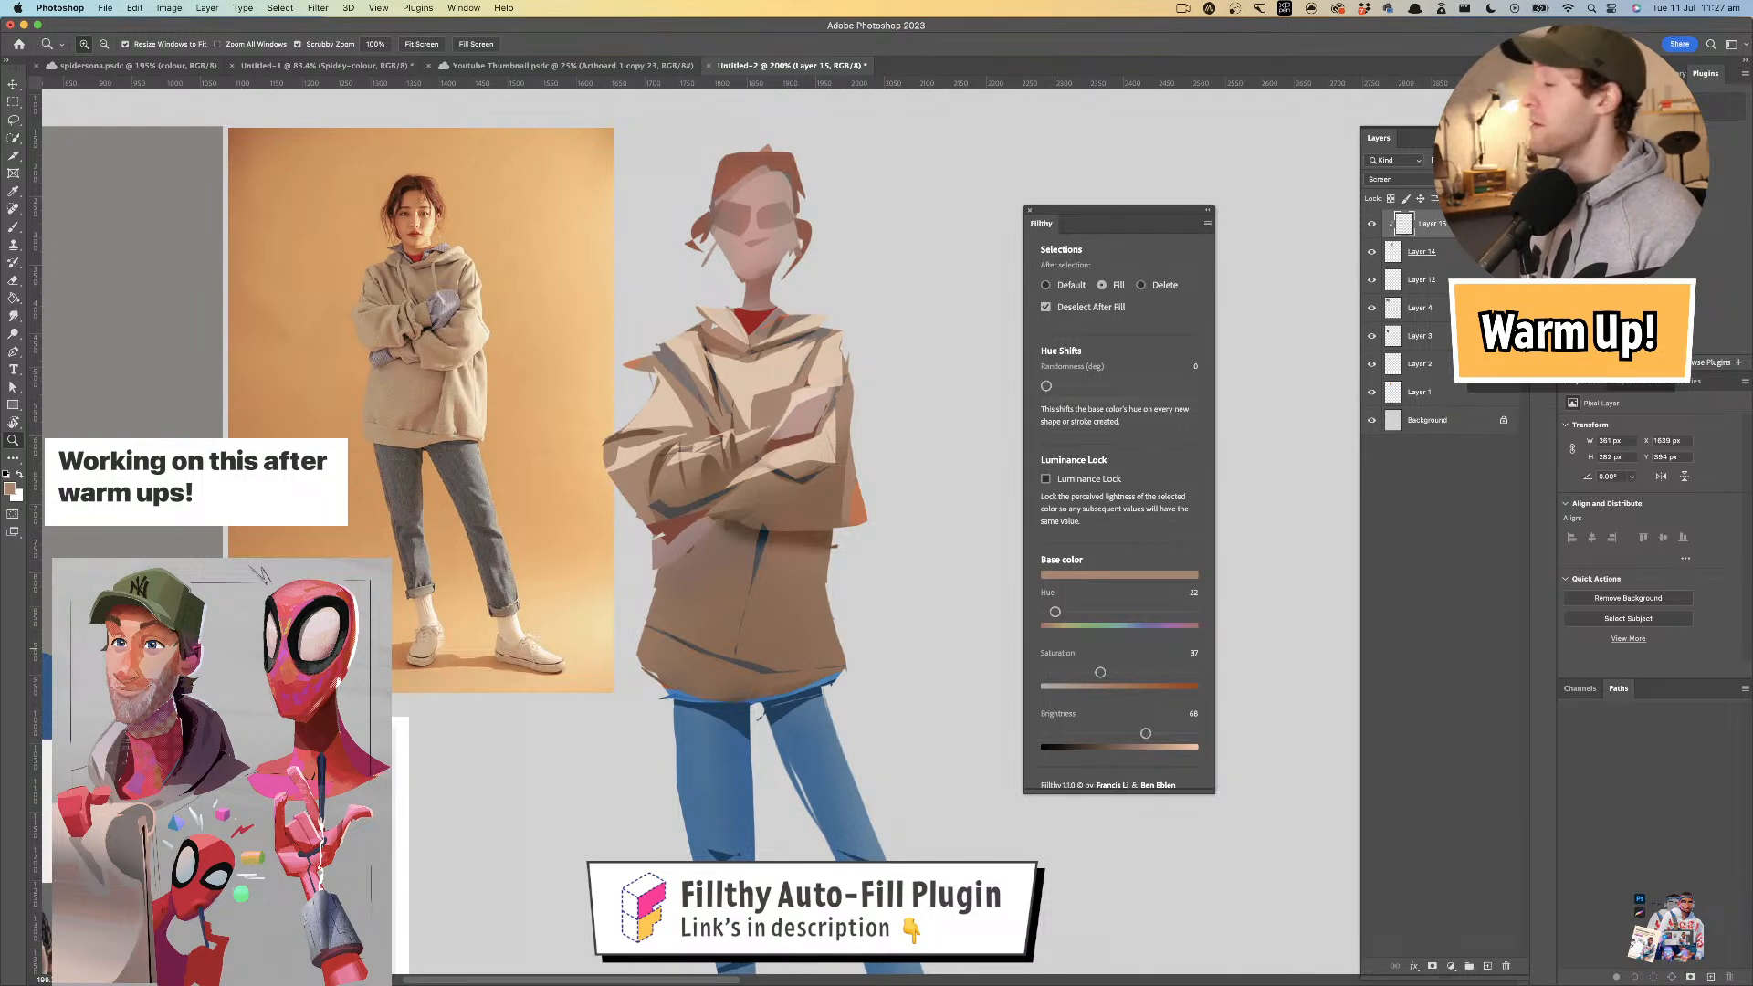
{"action": "key", "text": "l"}
{"action": "mouse_move", "coordinate": [782, 518]}
{"action": "left_mouse_down"}
{"action": "mouse_move", "coordinate": [773, 508]}
{"action": "mouse_move", "coordinate": [816, 546]}
{"action": "mouse_move", "coordinate": [842, 657]}
{"action": "mouse_move", "coordinate": [723, 644]}
{"action": "mouse_move", "coordinate": [644, 603]}
{"action": "mouse_move", "coordinate": [731, 626]}
{"action": "mouse_move", "coordinate": [681, 613]}
{"action": "mouse_move", "coordinate": [741, 582]}
{"action": "mouse_move", "coordinate": [708, 617]}
{"action": "mouse_move", "coordinate": [811, 510]}
{"action": "mouse_move", "coordinate": [817, 470]}
{"action": "left_mouse_up"}
{"action": "key", "text": "super+z"}
{"action": "key", "text": "super+z"}
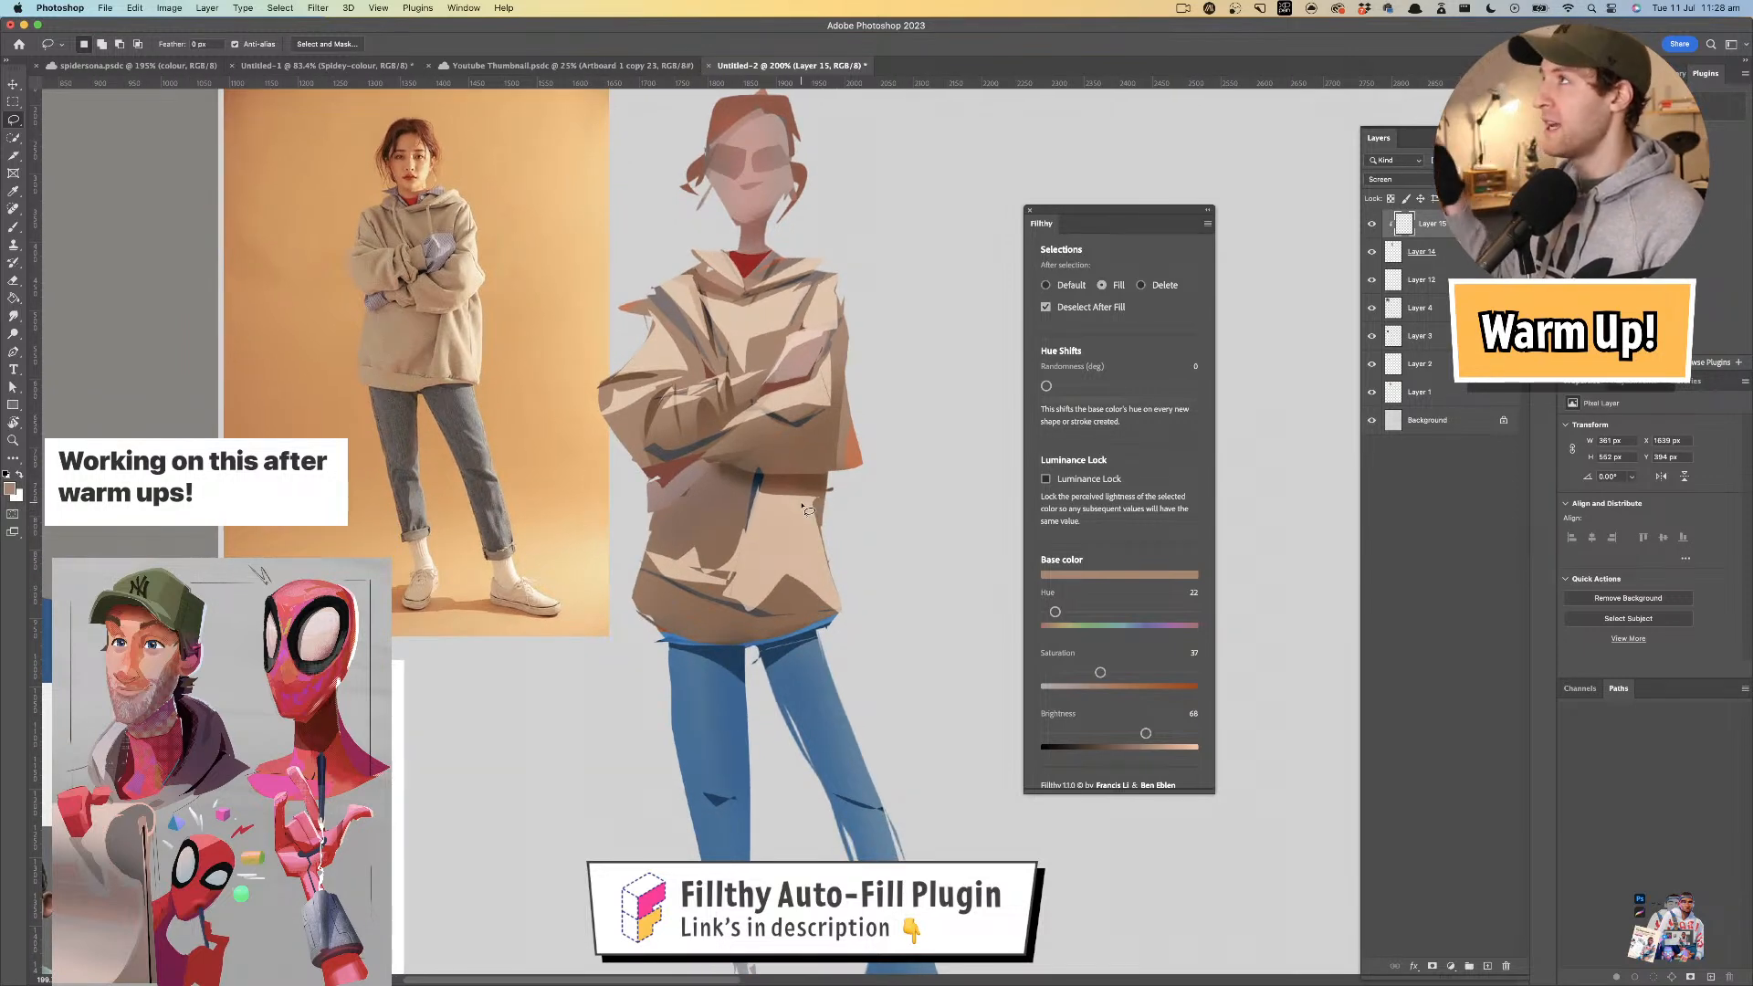
- Fill highlight shapes on the lower hoodie body and down the jeans' right-hand leg
{"action": "left_click_drag", "start_coordinate": [767, 479], "coordinate": [714, 388]}
{"action": "mouse_move", "coordinate": [767, 538]}
{"action": "left_mouse_down"}
{"action": "mouse_move", "coordinate": [731, 547]}
{"action": "mouse_move", "coordinate": [743, 620]}
{"action": "mouse_move", "coordinate": [719, 529]}
{"action": "left_mouse_up"}
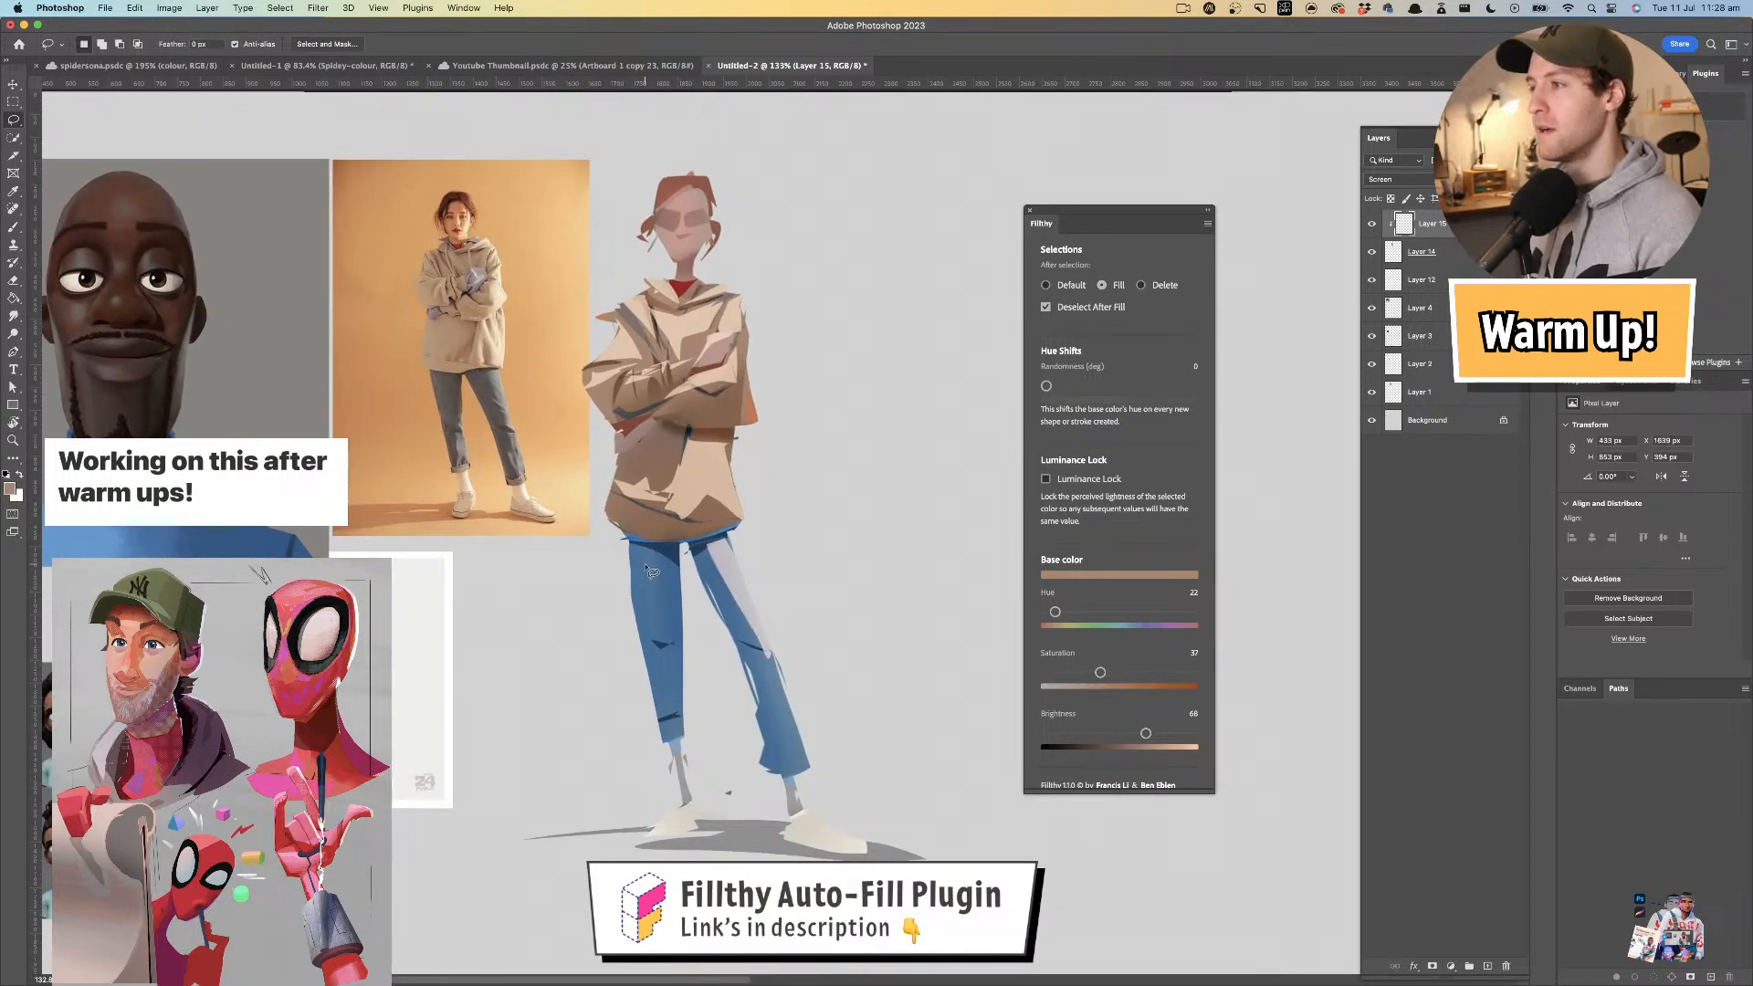
{"action": "mouse_move", "coordinate": [781, 669]}
{"action": "left_mouse_down"}
{"action": "mouse_move", "coordinate": [780, 687]}
{"action": "mouse_move", "coordinate": [774, 664]}
{"action": "left_mouse_up"}
{"action": "left_click_drag", "start_coordinate": [771, 705], "coordinate": [775, 685]}
{"action": "mouse_move", "coordinate": [807, 748]}
{"action": "left_mouse_down"}
{"action": "mouse_move", "coordinate": [758, 761]}
{"action": "mouse_move", "coordinate": [803, 751]}
{"action": "left_mouse_up"}
- Soften the highlights on the hoodie's forearms, chest and lower body using a soft eraser about 74 px wide
{"action": "key", "text": "z"}
{"action": "mouse_move", "coordinate": [849, 632]}
{"action": "left_mouse_down"}
{"action": "mouse_move", "coordinate": [794, 554]}
{"action": "mouse_move", "coordinate": [791, 466]}
{"action": "left_mouse_up"}
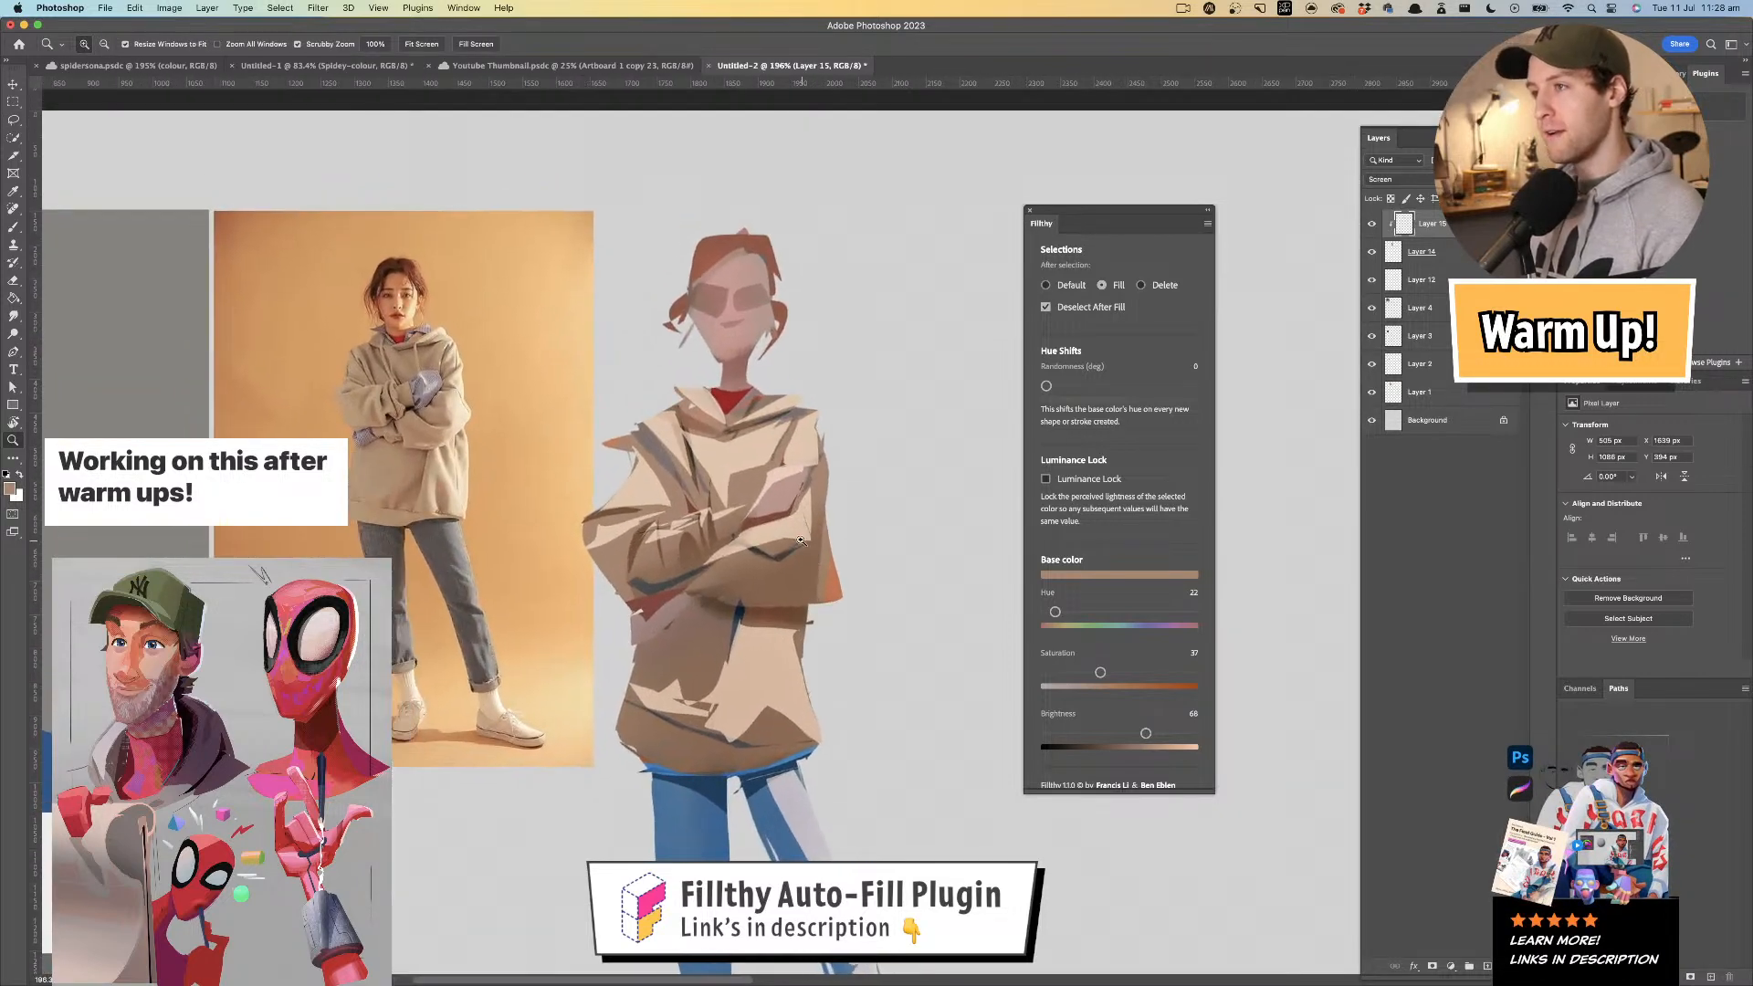
{"action": "key", "text": "e"}
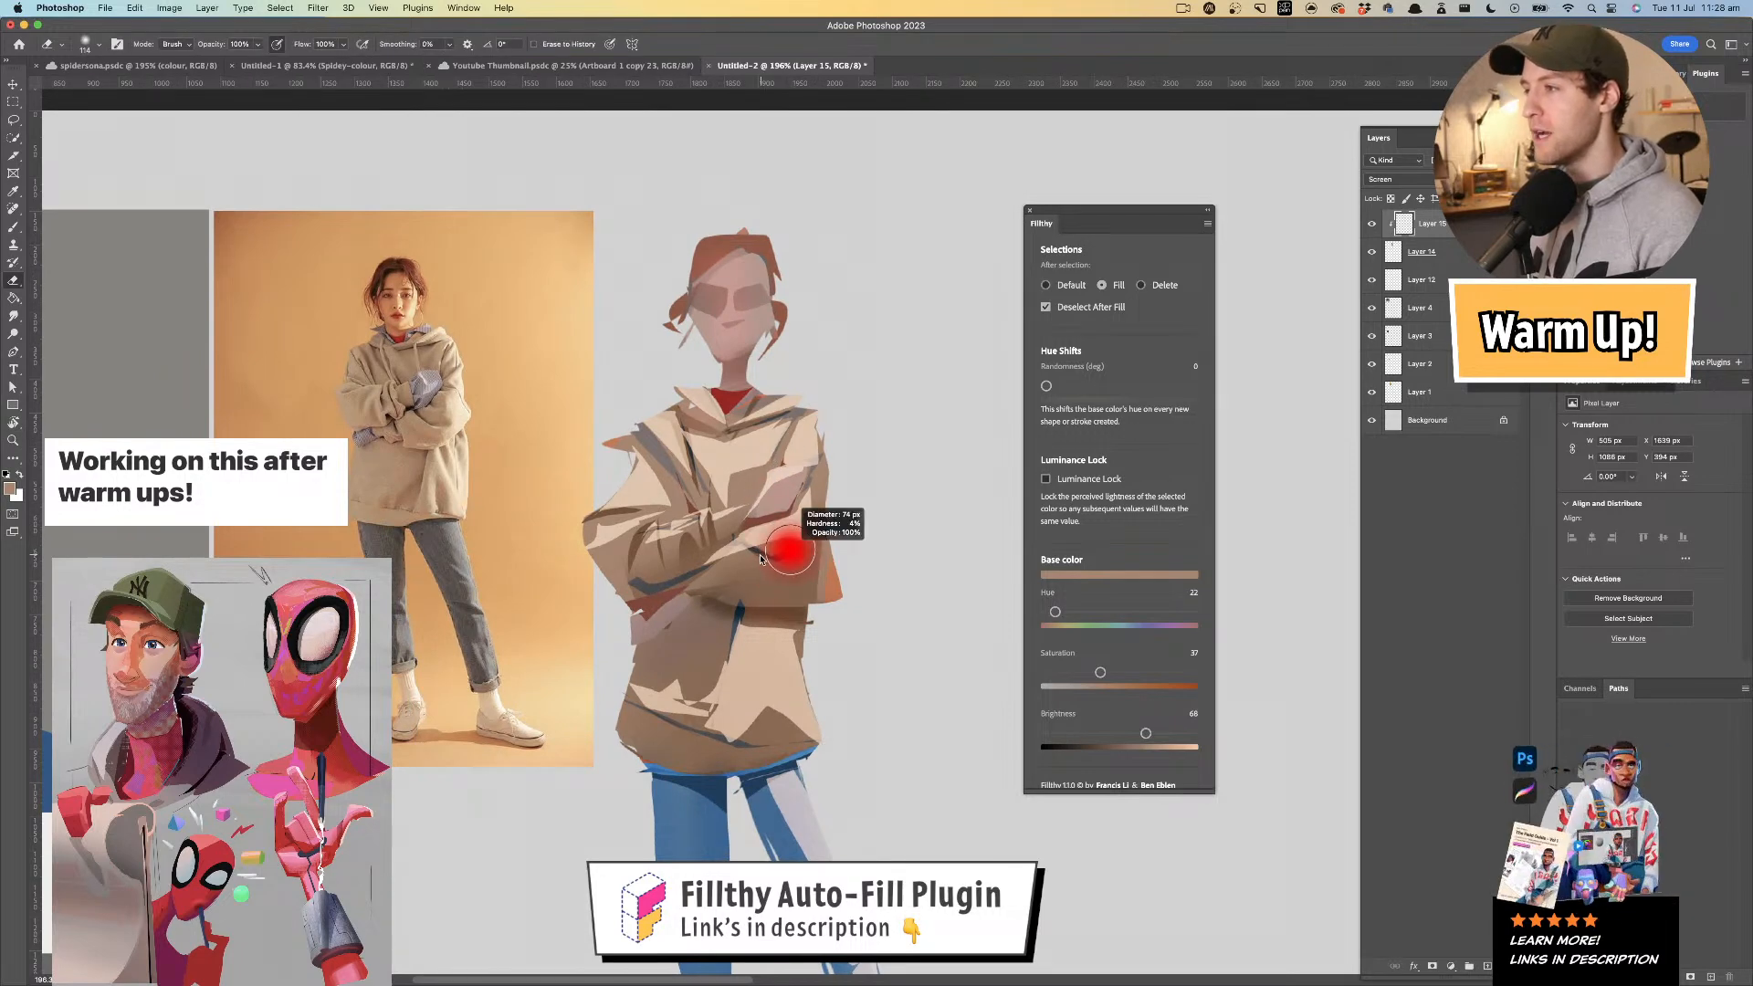
{"action": "left_click_drag", "start_coordinate": [791, 535], "coordinate": [722, 553]}
{"action": "mouse_move", "coordinate": [793, 453]}
{"action": "left_mouse_down"}
{"action": "mouse_move", "coordinate": [728, 503]}
{"action": "mouse_move", "coordinate": [694, 458]}
{"action": "left_mouse_up"}
{"action": "left_click_drag", "start_coordinate": [777, 660], "coordinate": [797, 661]}
{"action": "mouse_move", "coordinate": [828, 725]}
{"action": "left_mouse_down"}
{"action": "mouse_move", "coordinate": [804, 719]}
{"action": "mouse_move", "coordinate": [775, 646]}
{"action": "mouse_move", "coordinate": [793, 674]}
{"action": "mouse_move", "coordinate": [690, 717]}
{"action": "mouse_move", "coordinate": [761, 718]}
{"action": "mouse_move", "coordinate": [736, 649]}
{"action": "left_mouse_up"}
- Fade the highlights across the hoodie's sleeves and on the jeans' right-hand leg with soft eraser strokes
{"action": "key", "text": "z"}
{"action": "mouse_move", "coordinate": [845, 498]}
{"action": "left_mouse_down"}
{"action": "mouse_move", "coordinate": [758, 501]}
{"action": "mouse_move", "coordinate": [796, 645]}
{"action": "left_mouse_up"}
{"action": "key", "text": "e"}
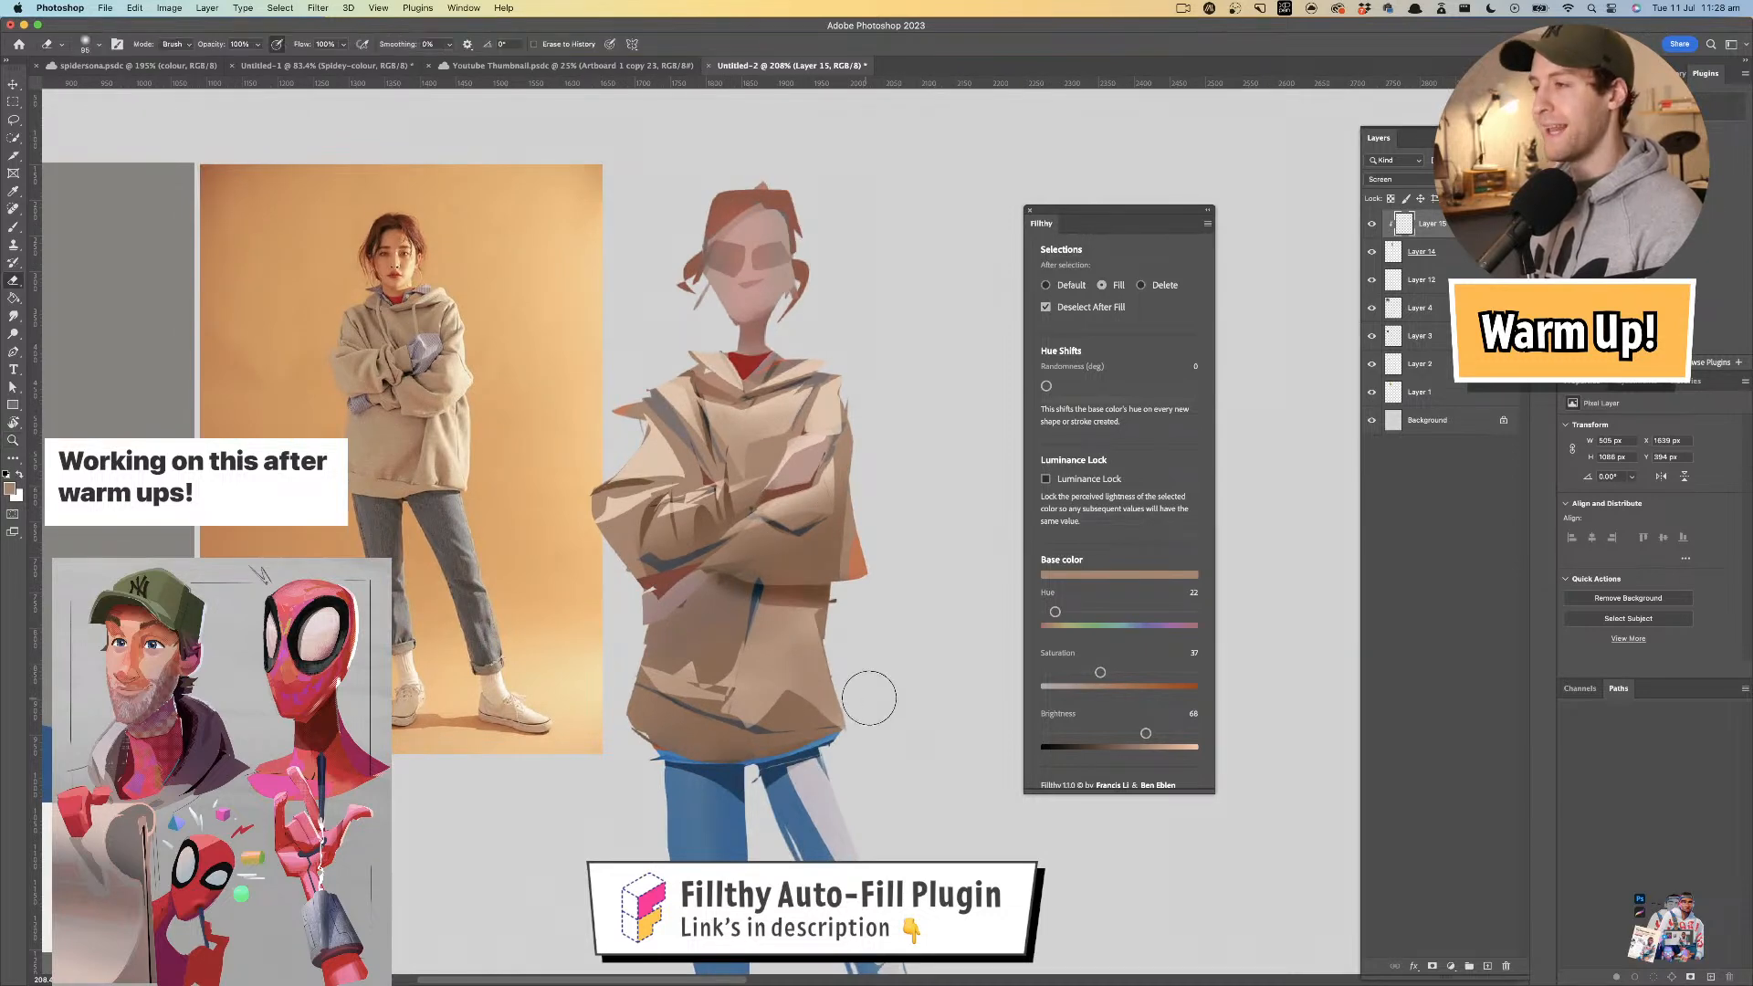
{"action": "mouse_move", "coordinate": [604, 506]}
{"action": "left_mouse_down"}
{"action": "mouse_move", "coordinate": [648, 476]}
{"action": "mouse_move", "coordinate": [623, 447]}
{"action": "mouse_move", "coordinate": [678, 419]}
{"action": "mouse_move", "coordinate": [659, 407]}
{"action": "mouse_move", "coordinate": [748, 458]}
{"action": "mouse_move", "coordinate": [782, 426]}
{"action": "mouse_move", "coordinate": [867, 408]}
{"action": "mouse_move", "coordinate": [812, 437]}
{"action": "mouse_move", "coordinate": [824, 407]}
{"action": "mouse_move", "coordinate": [810, 408]}
{"action": "mouse_move", "coordinate": [833, 411]}
{"action": "mouse_move", "coordinate": [790, 483]}
{"action": "left_mouse_up"}
{"action": "key", "text": "z"}
{"action": "key", "text": "e"}
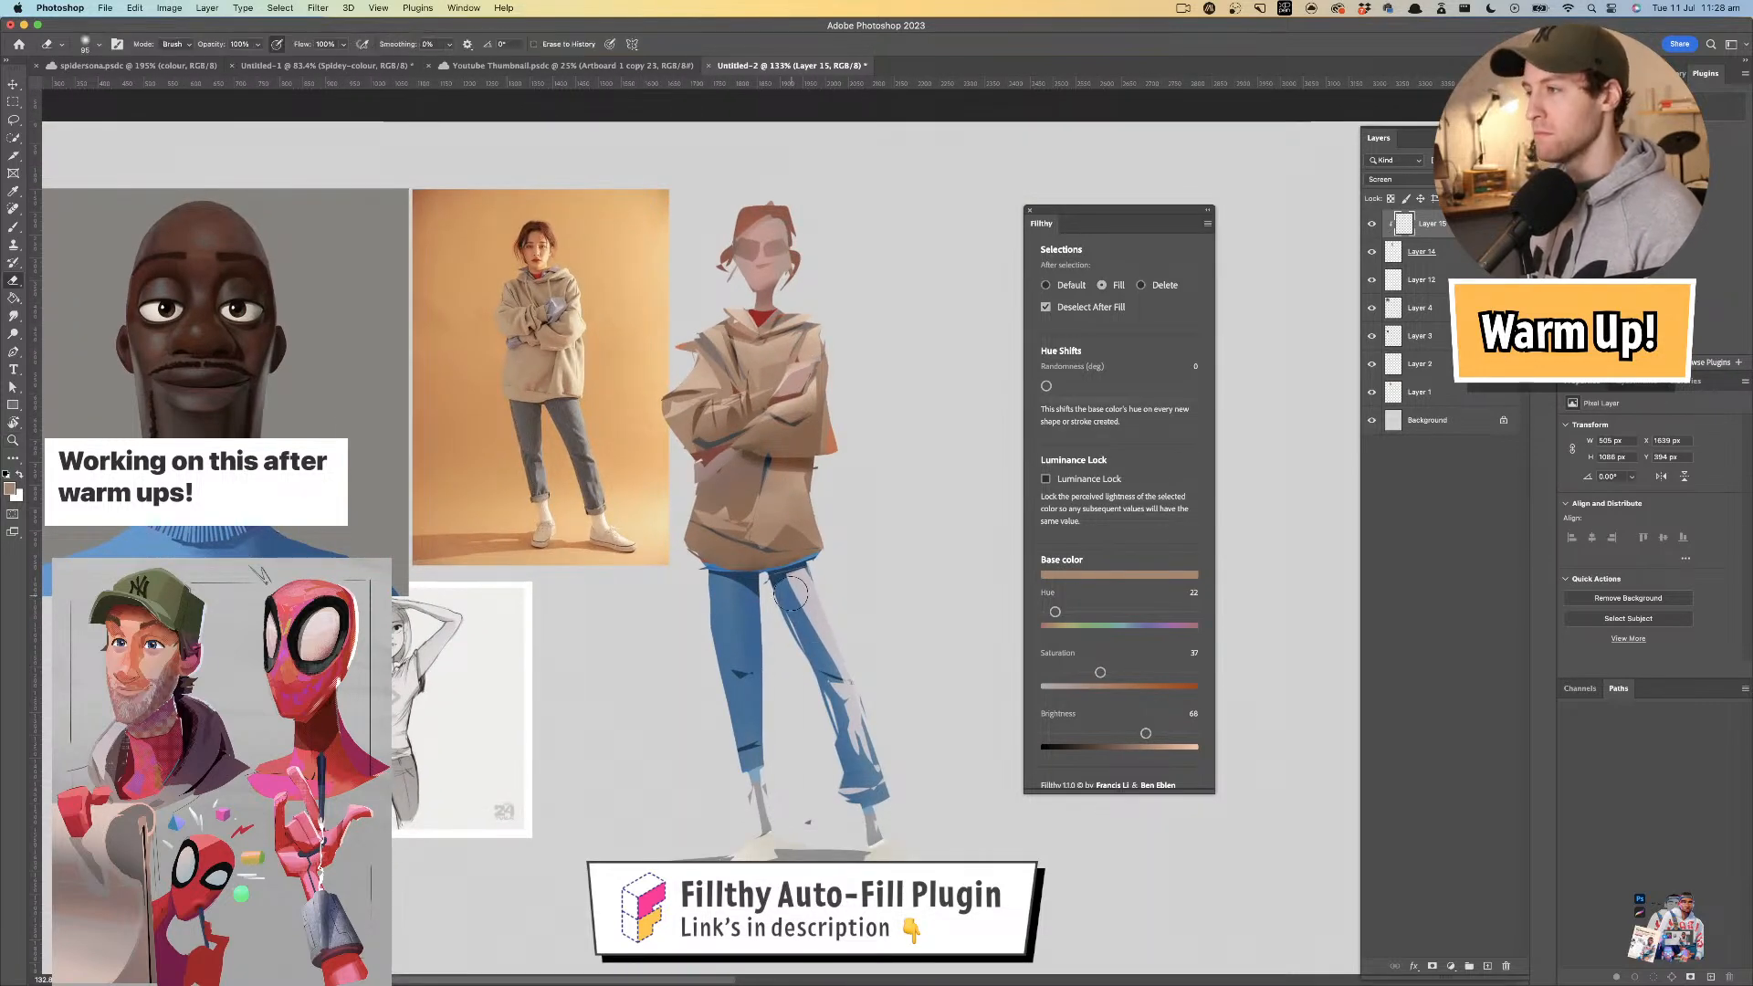
{"action": "key", "text": "z"}
{"action": "mouse_move", "coordinate": [840, 668]}
{"action": "left_mouse_down"}
{"action": "mouse_move", "coordinate": [793, 674]}
{"action": "mouse_move", "coordinate": [874, 672]}
{"action": "mouse_move", "coordinate": [892, 634]}
{"action": "mouse_move", "coordinate": [877, 572]}
{"action": "mouse_move", "coordinate": [900, 690]}
{"action": "left_mouse_up"}
{"action": "key", "text": "e"}
- Add a new layer above the highlights and clip it to the figure for painting the face
{"action": "key", "text": "z"}
{"action": "left_click_drag", "start_coordinate": [793, 316], "coordinate": [823, 310]}
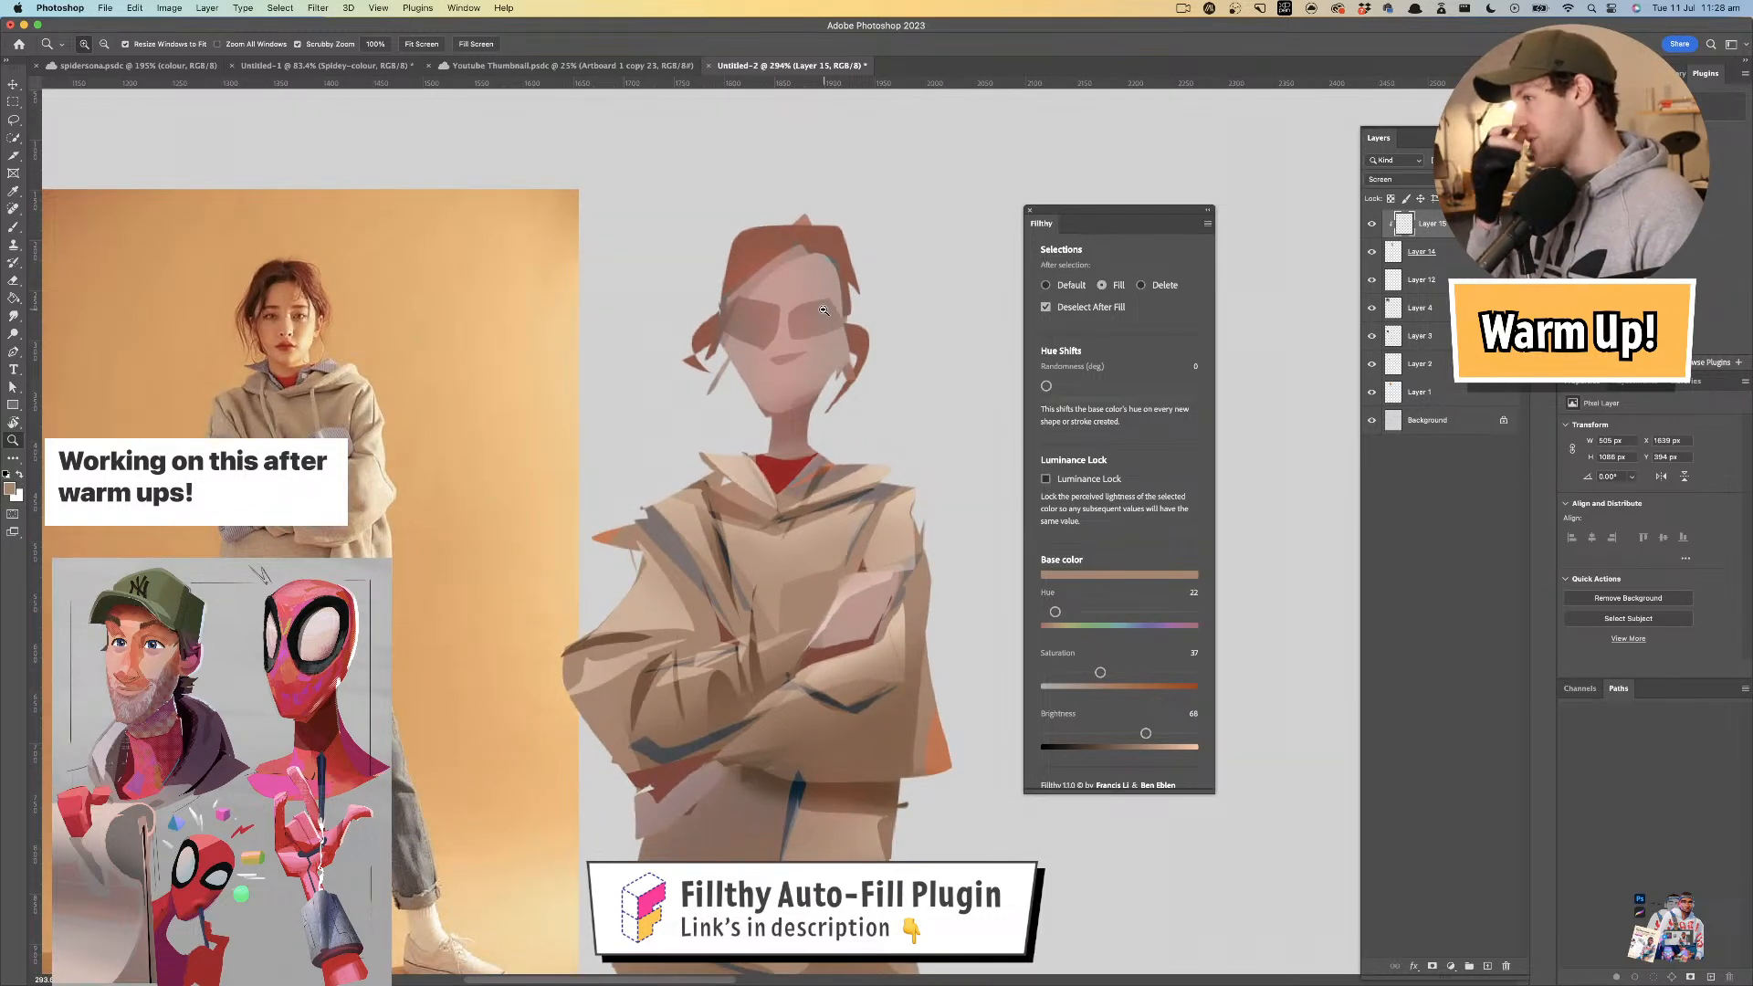
{"action": "key", "text": "l"}
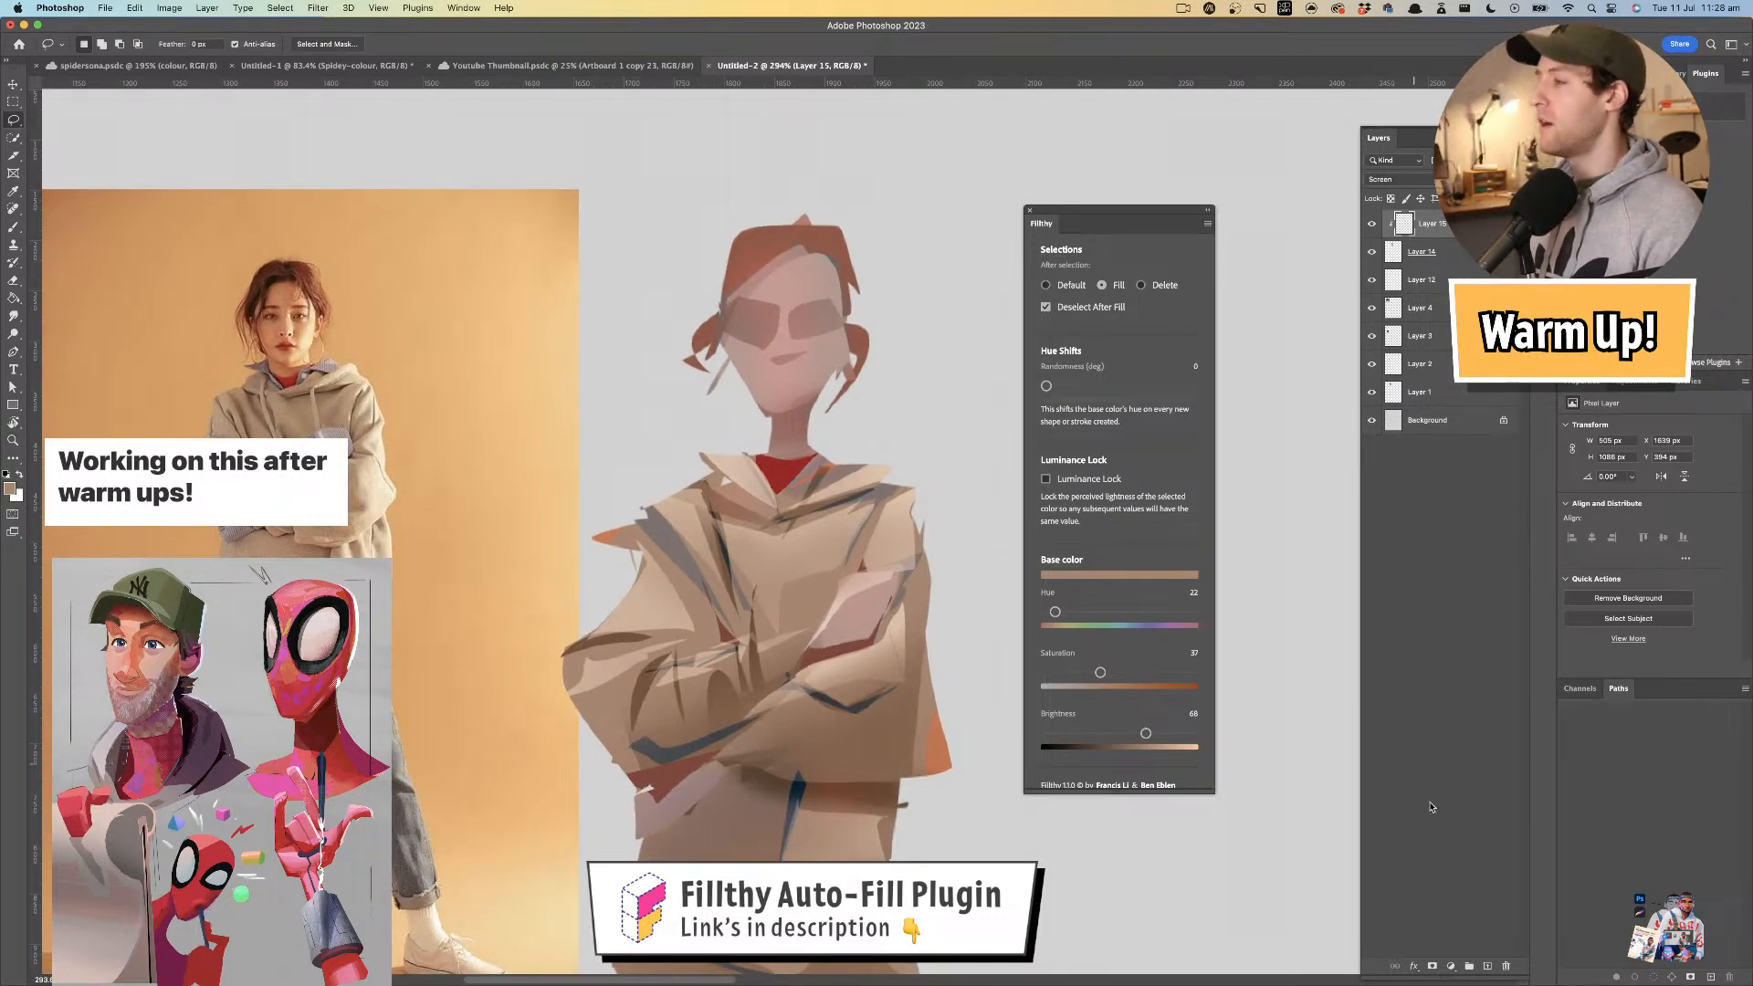
{"action": "left_click", "coordinate": [1490, 966]}
{"action": "key", "text": "super+alt+g"}
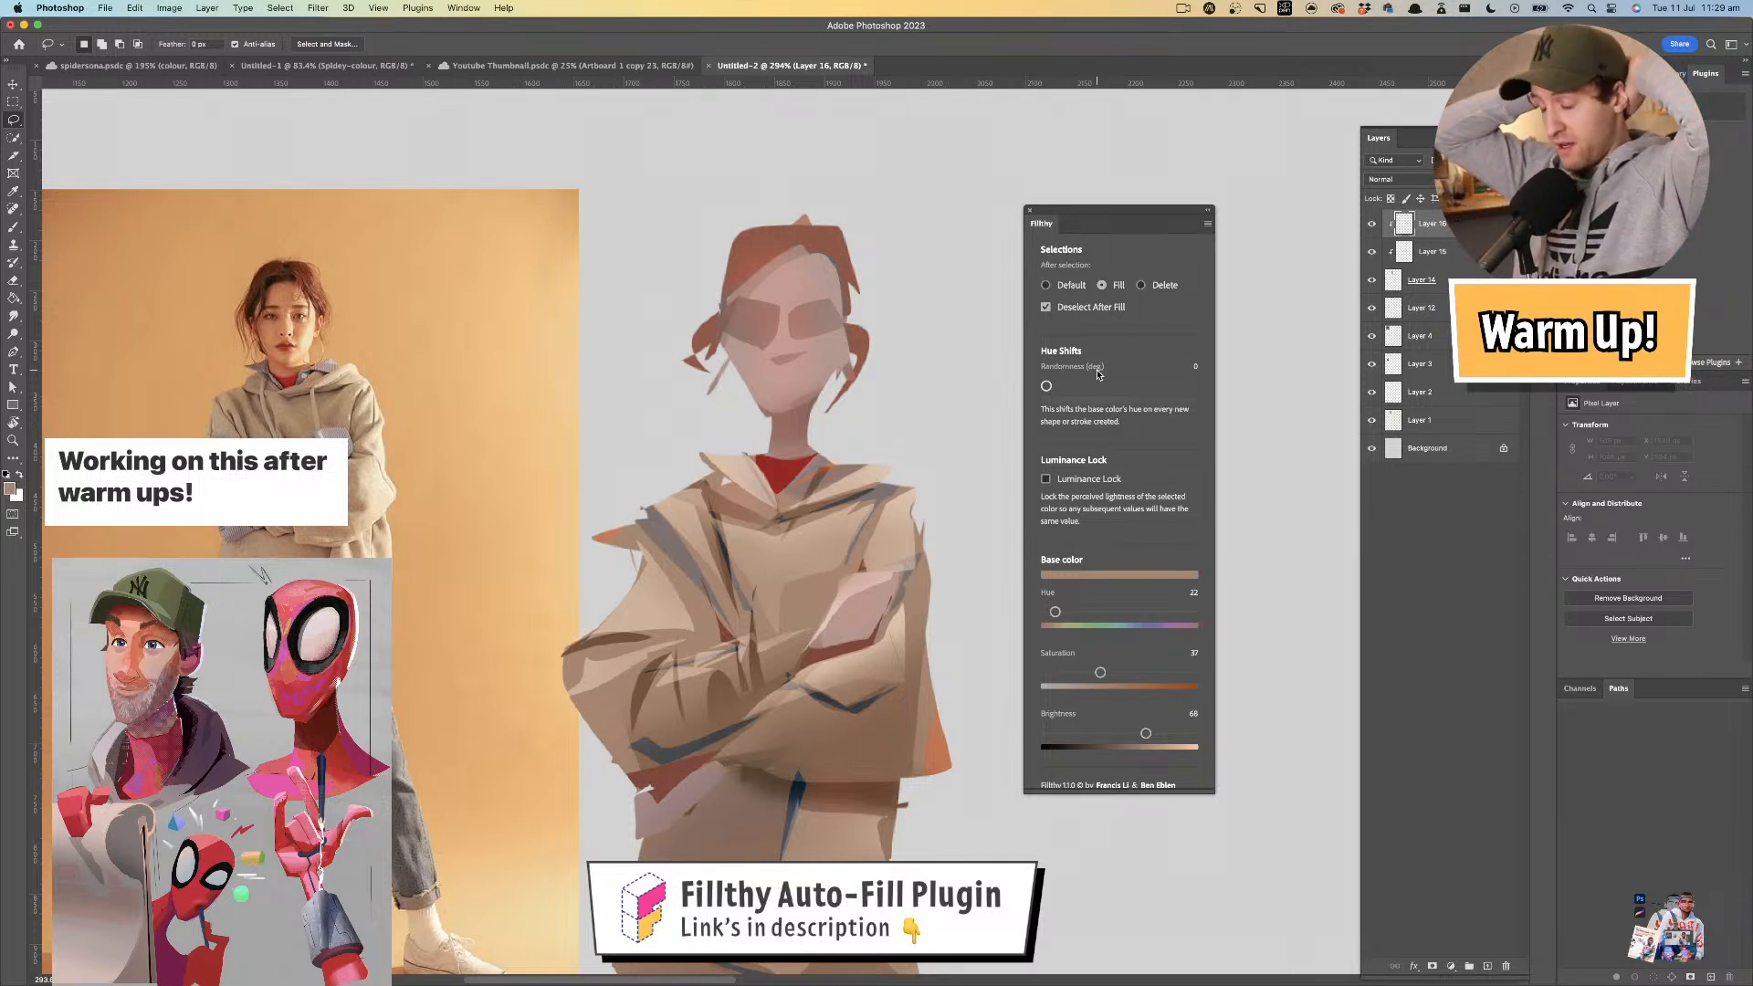
- Sample a face tone, set its saturation to 44 and brightness to 56, and fill a darker mouth shape
{"action": "scroll", "coordinate": [817, 329], "scroll_direction": "down", "scroll_amount": 1}
{"action": "key", "text": "i"}
{"action": "left_click", "coordinate": [816, 297]}
{"action": "key", "text": "l"}
{"action": "left_click_drag", "start_coordinate": [1143, 733], "coordinate": [1129, 733]}
{"action": "left_click_drag", "start_coordinate": [1101, 673], "coordinate": [1114, 673]}
{"action": "left_click_drag", "start_coordinate": [814, 274], "coordinate": [835, 267]}
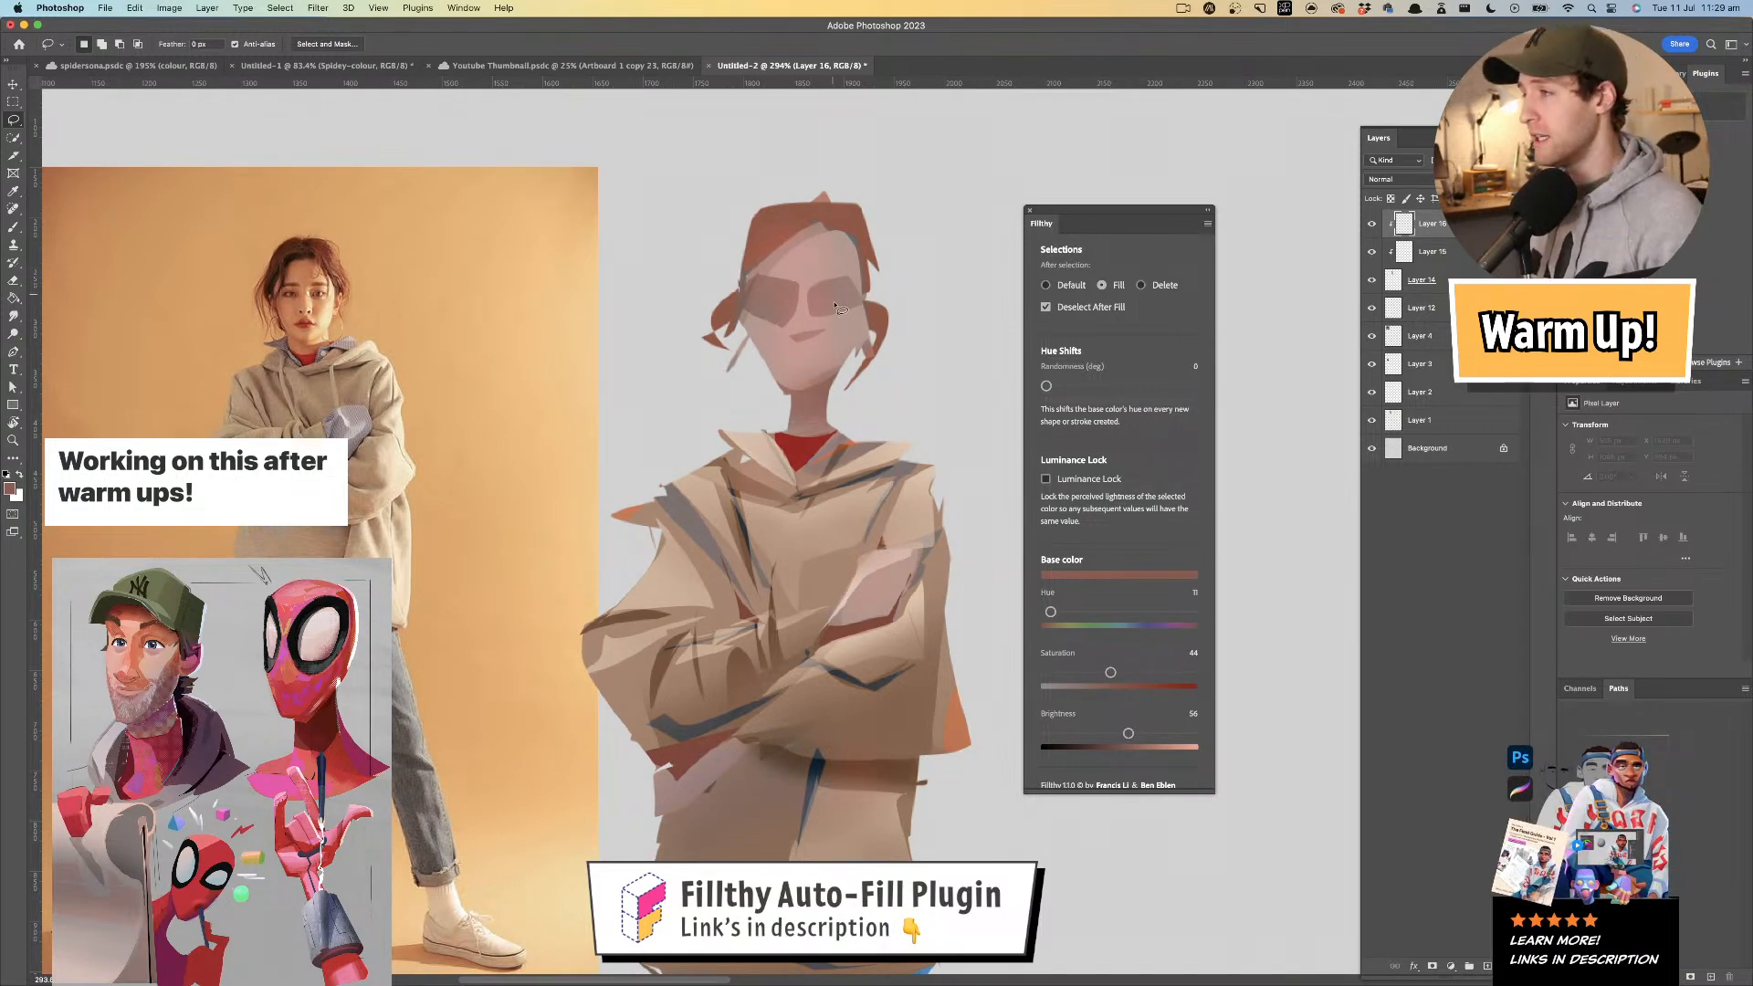
{"action": "mouse_move", "coordinate": [817, 301]}
{"action": "left_mouse_down"}
{"action": "mouse_move", "coordinate": [846, 299]}
{"action": "mouse_move", "coordinate": [819, 299]}
{"action": "mouse_move", "coordinate": [806, 352]}
{"action": "mouse_move", "coordinate": [785, 315]}
{"action": "mouse_move", "coordinate": [749, 316]}
{"action": "mouse_move", "coordinate": [859, 311]}
{"action": "mouse_move", "coordinate": [804, 399]}
{"action": "mouse_move", "coordinate": [852, 368]}
{"action": "left_mouse_up"}
{"action": "key", "text": "z"}
{"action": "key", "text": "l"}
{"action": "key", "text": "space"}
{"action": "left_click_drag", "start_coordinate": [789, 275], "coordinate": [791, 293]}
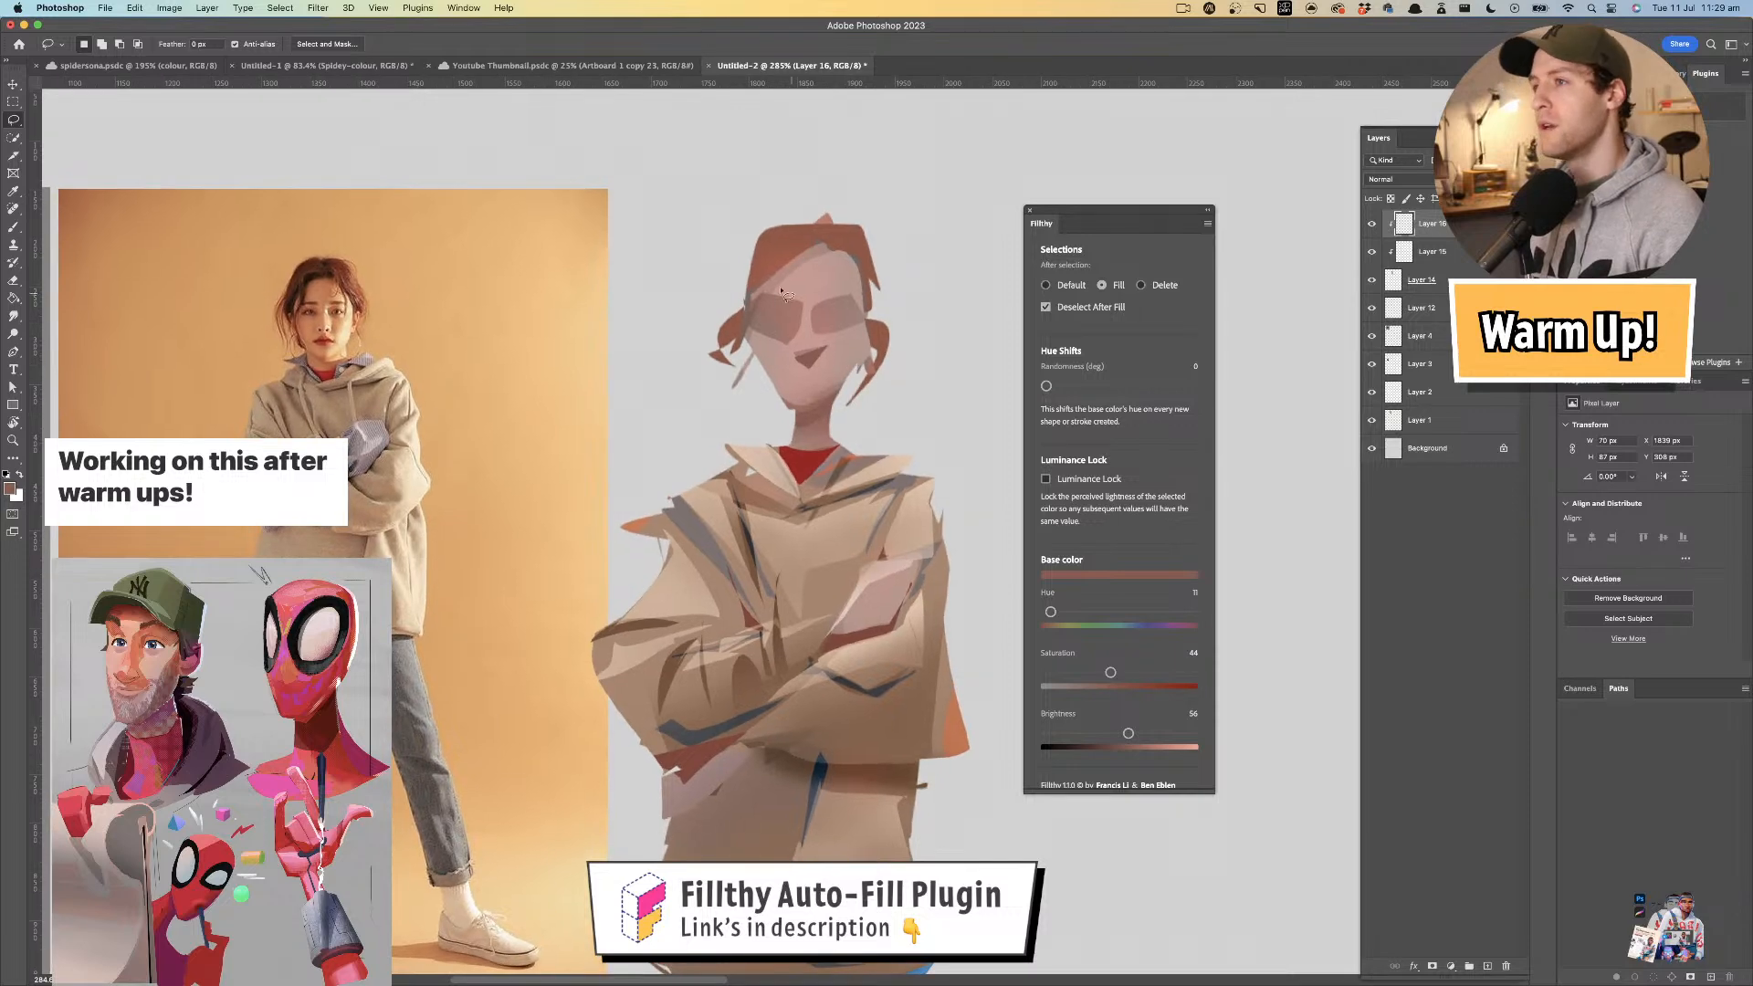
- Sample light and shadow skin tones and fill shapes on the face to sharpen the eye sockets and cheeks
{"action": "key", "text": "i"}
{"action": "left_click", "coordinate": [827, 336]}
{"action": "key", "text": "l"}
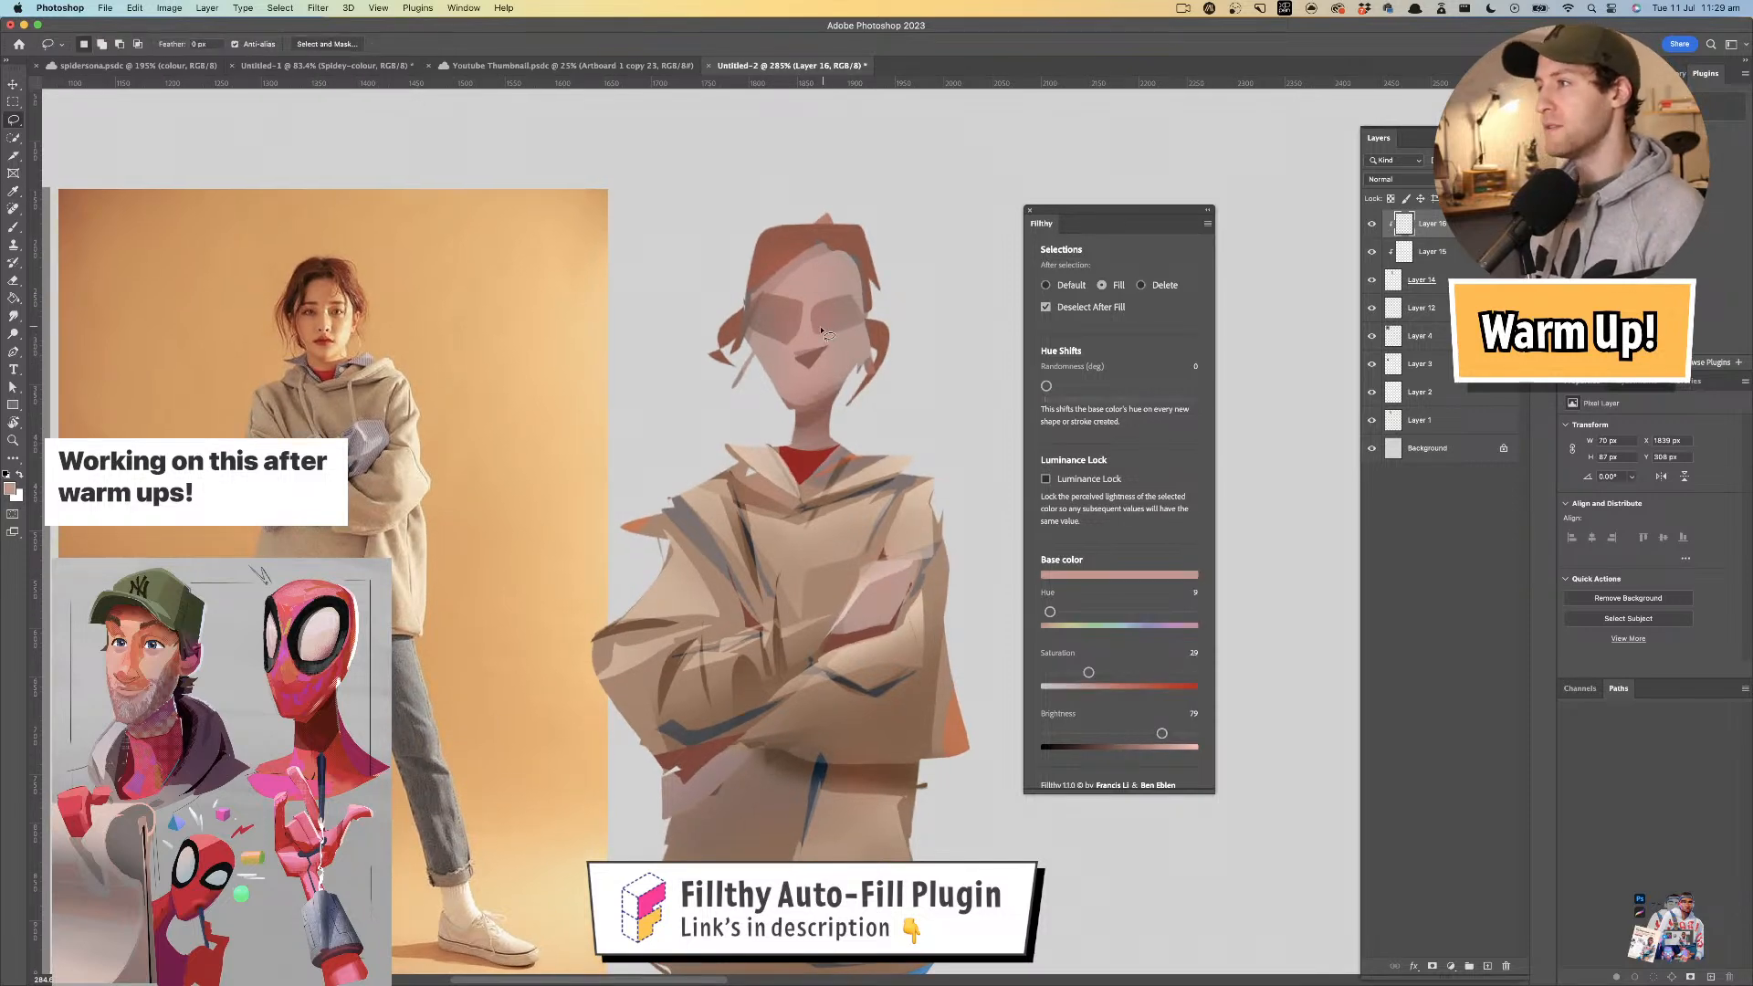
{"action": "mouse_move", "coordinate": [858, 343]}
{"action": "left_mouse_down"}
{"action": "mouse_move", "coordinate": [774, 331]}
{"action": "mouse_move", "coordinate": [787, 356]}
{"action": "mouse_move", "coordinate": [828, 304]}
{"action": "left_mouse_up"}
{"action": "key", "text": "i"}
{"action": "left_click", "coordinate": [747, 327]}
{"action": "key", "text": "l"}
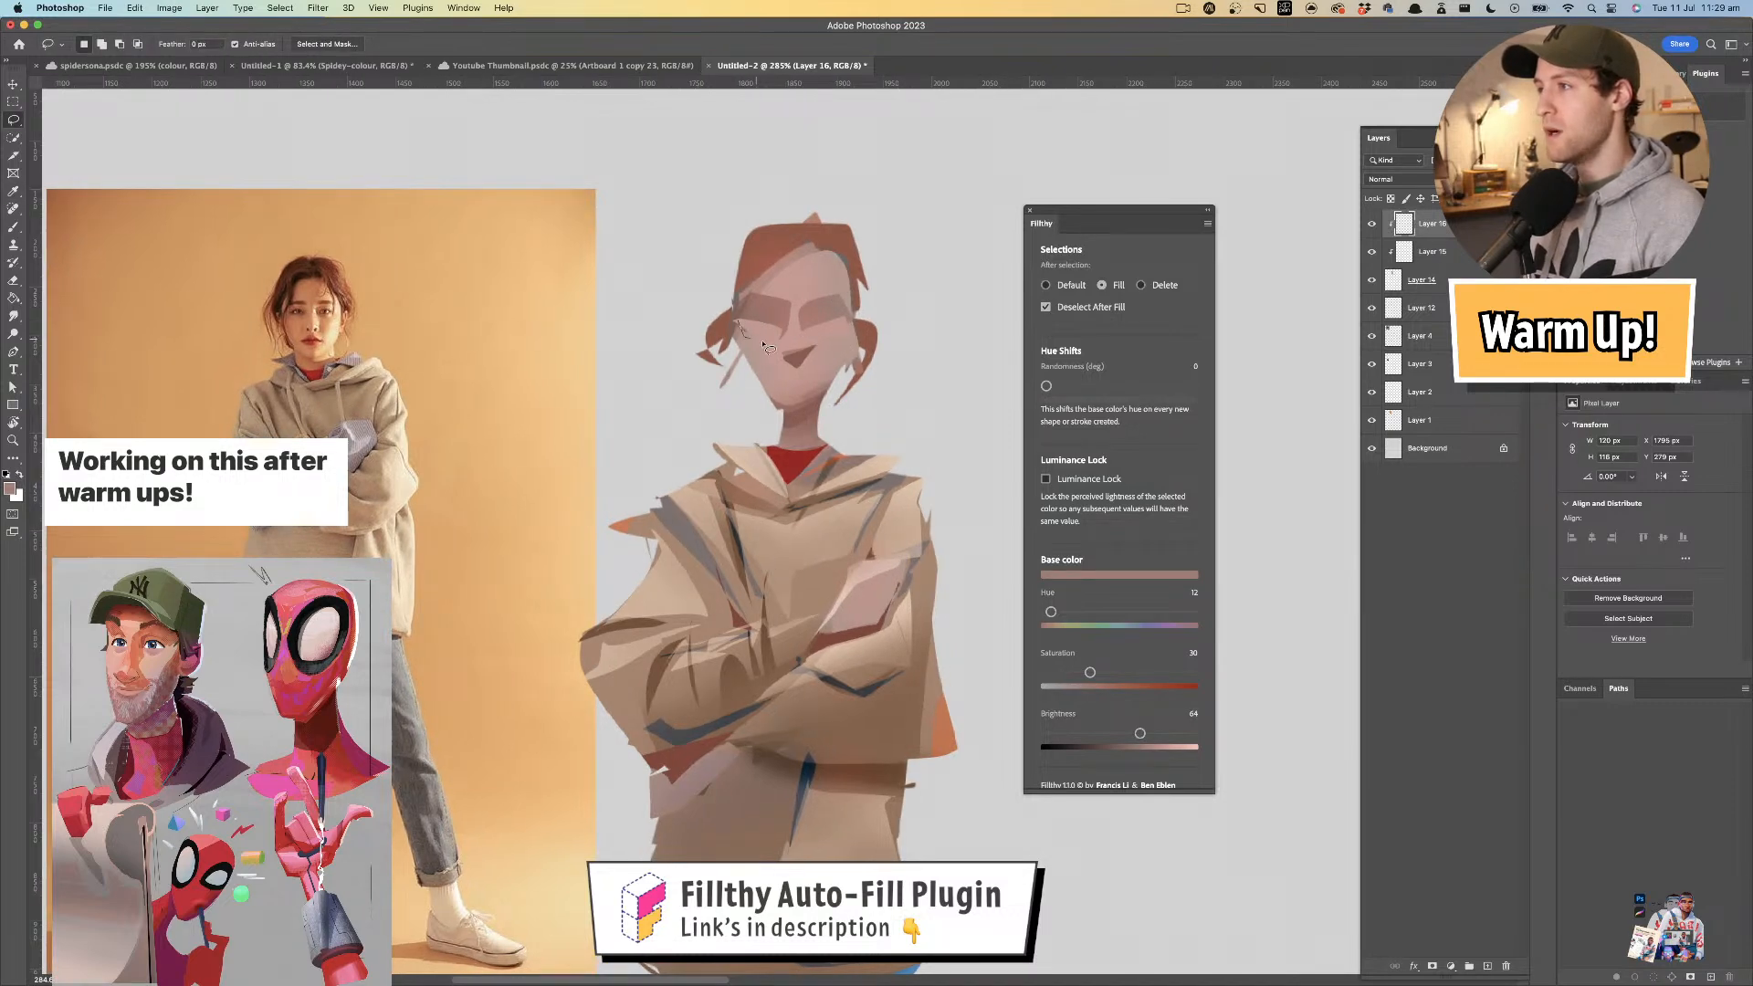
{"action": "key", "text": "i"}
{"action": "left_click", "coordinate": [753, 329]}
{"action": "key", "text": "l"}
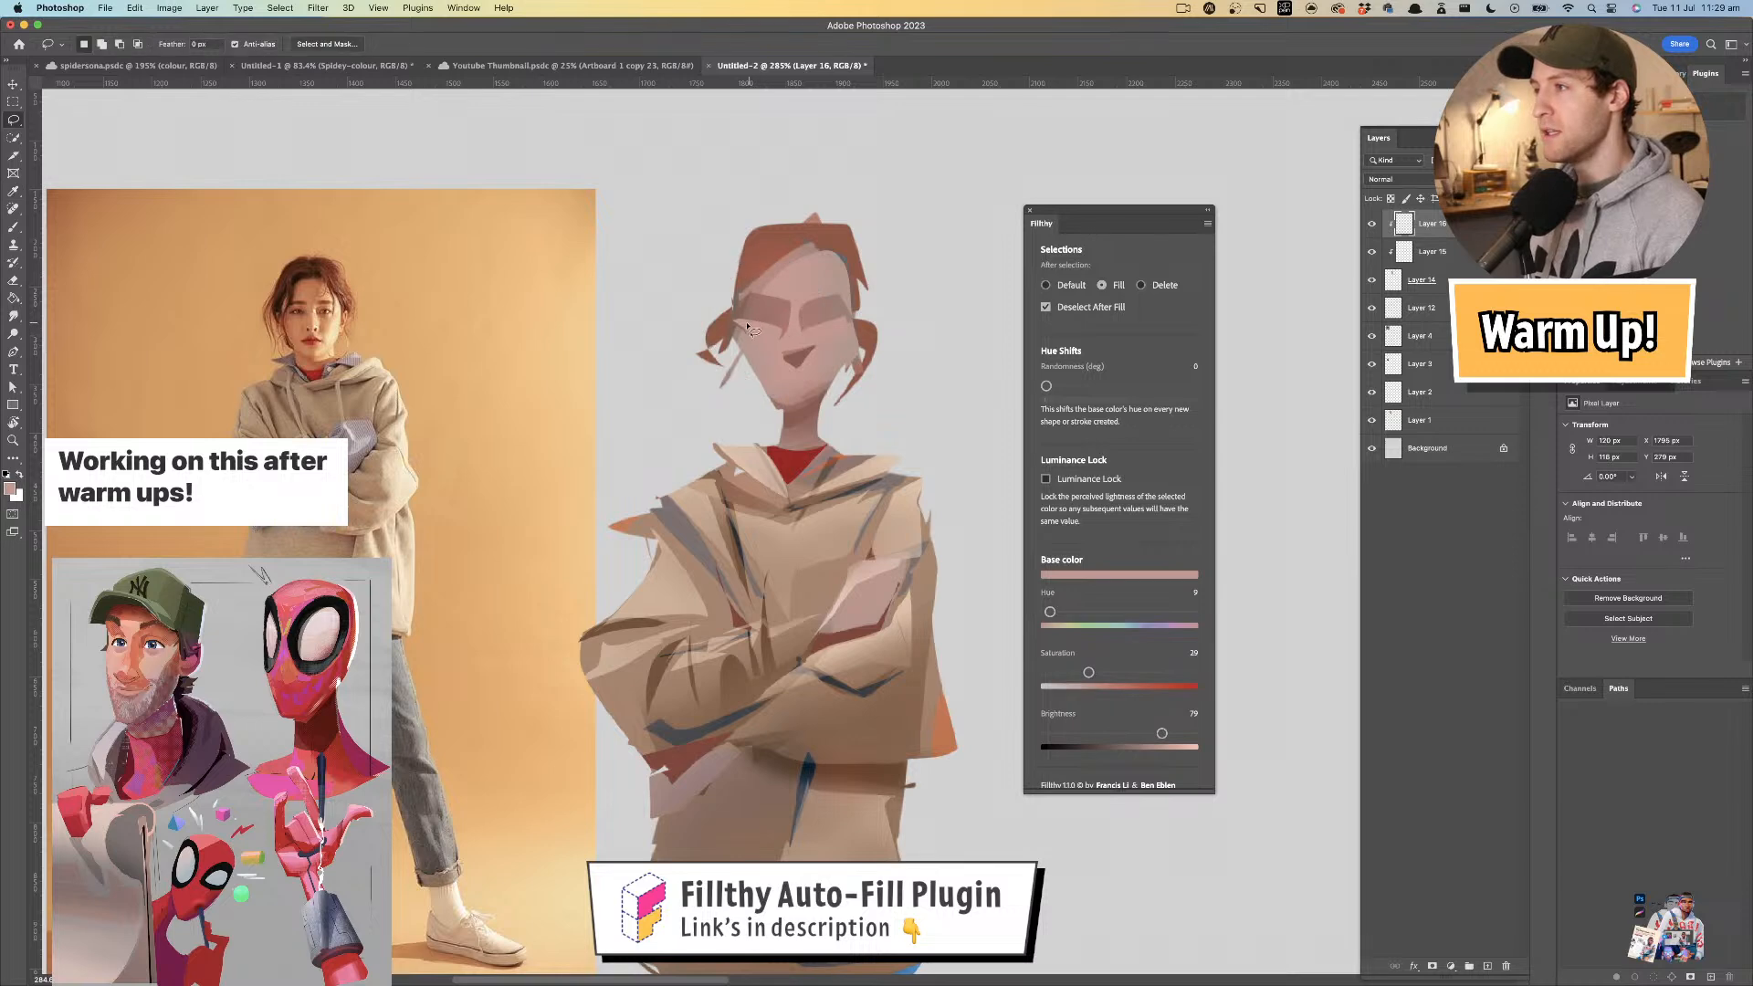
{"action": "left_click_drag", "start_coordinate": [771, 356], "coordinate": [854, 323]}
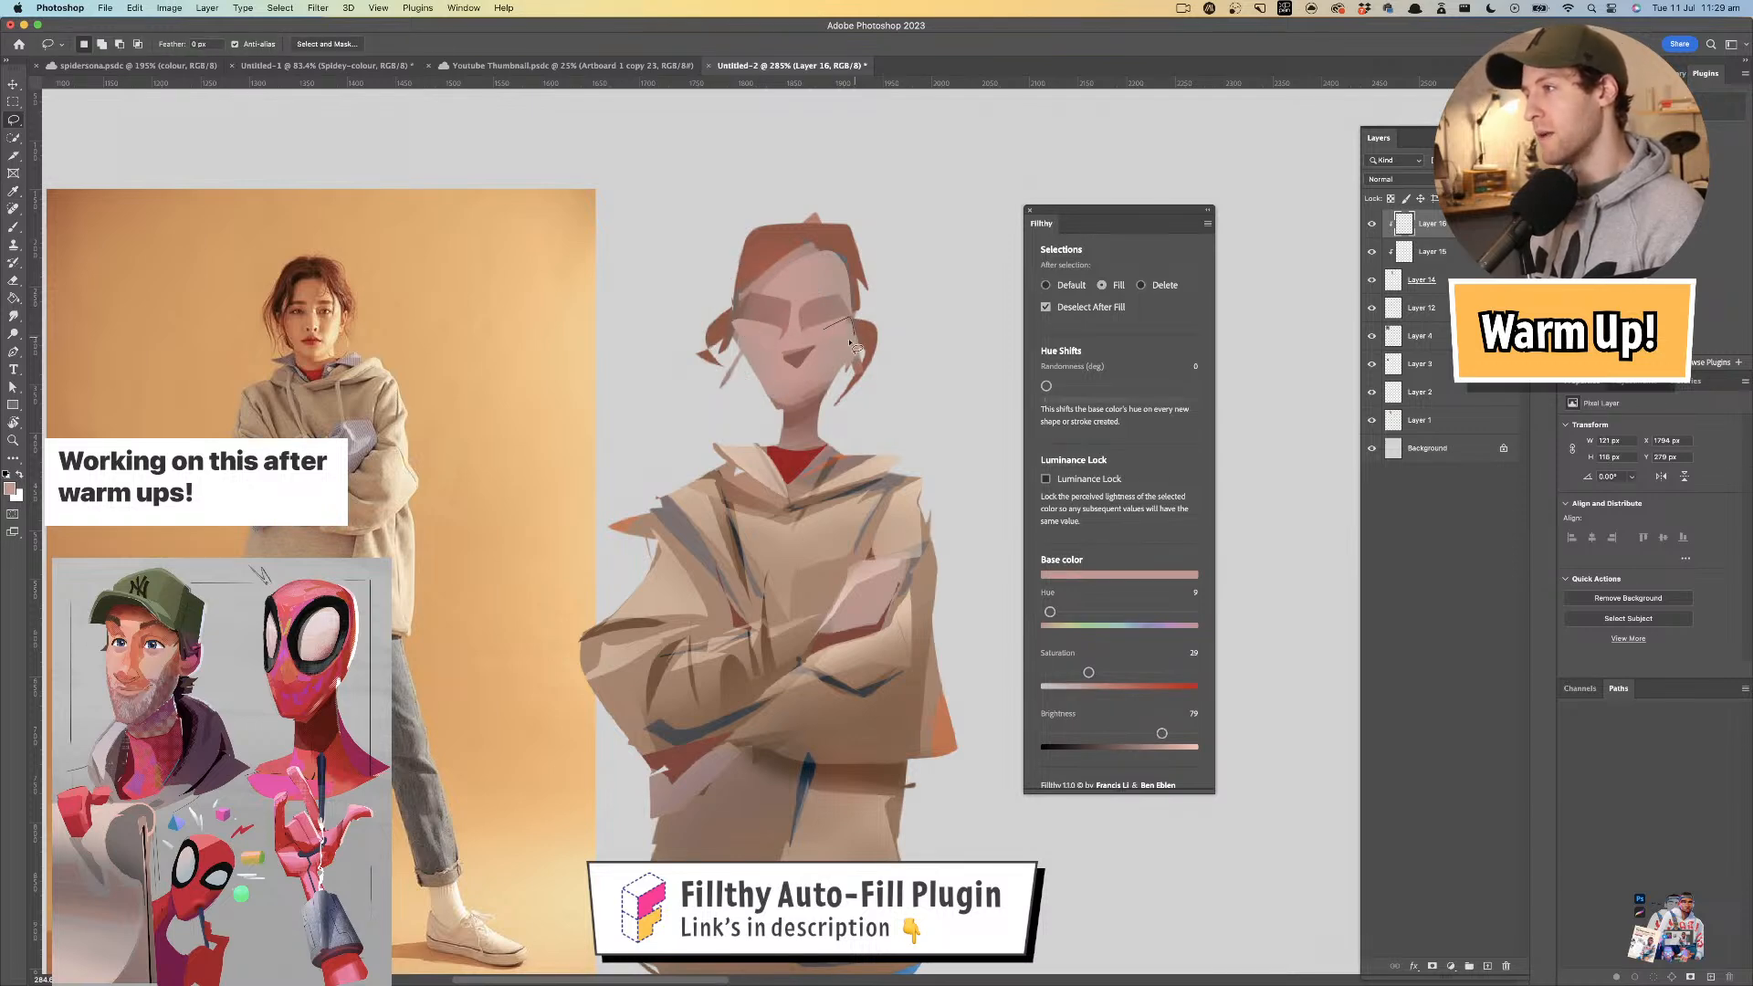
- Blend the eye-socket shadows and nose area with brush strokes in sampled skin tones
{"action": "key", "text": "z"}
{"action": "mouse_move", "coordinate": [864, 312]}
{"action": "left_mouse_down"}
{"action": "mouse_move", "coordinate": [809, 327]}
{"action": "mouse_move", "coordinate": [831, 265]}
{"action": "left_mouse_up"}
{"action": "key", "text": "b"}
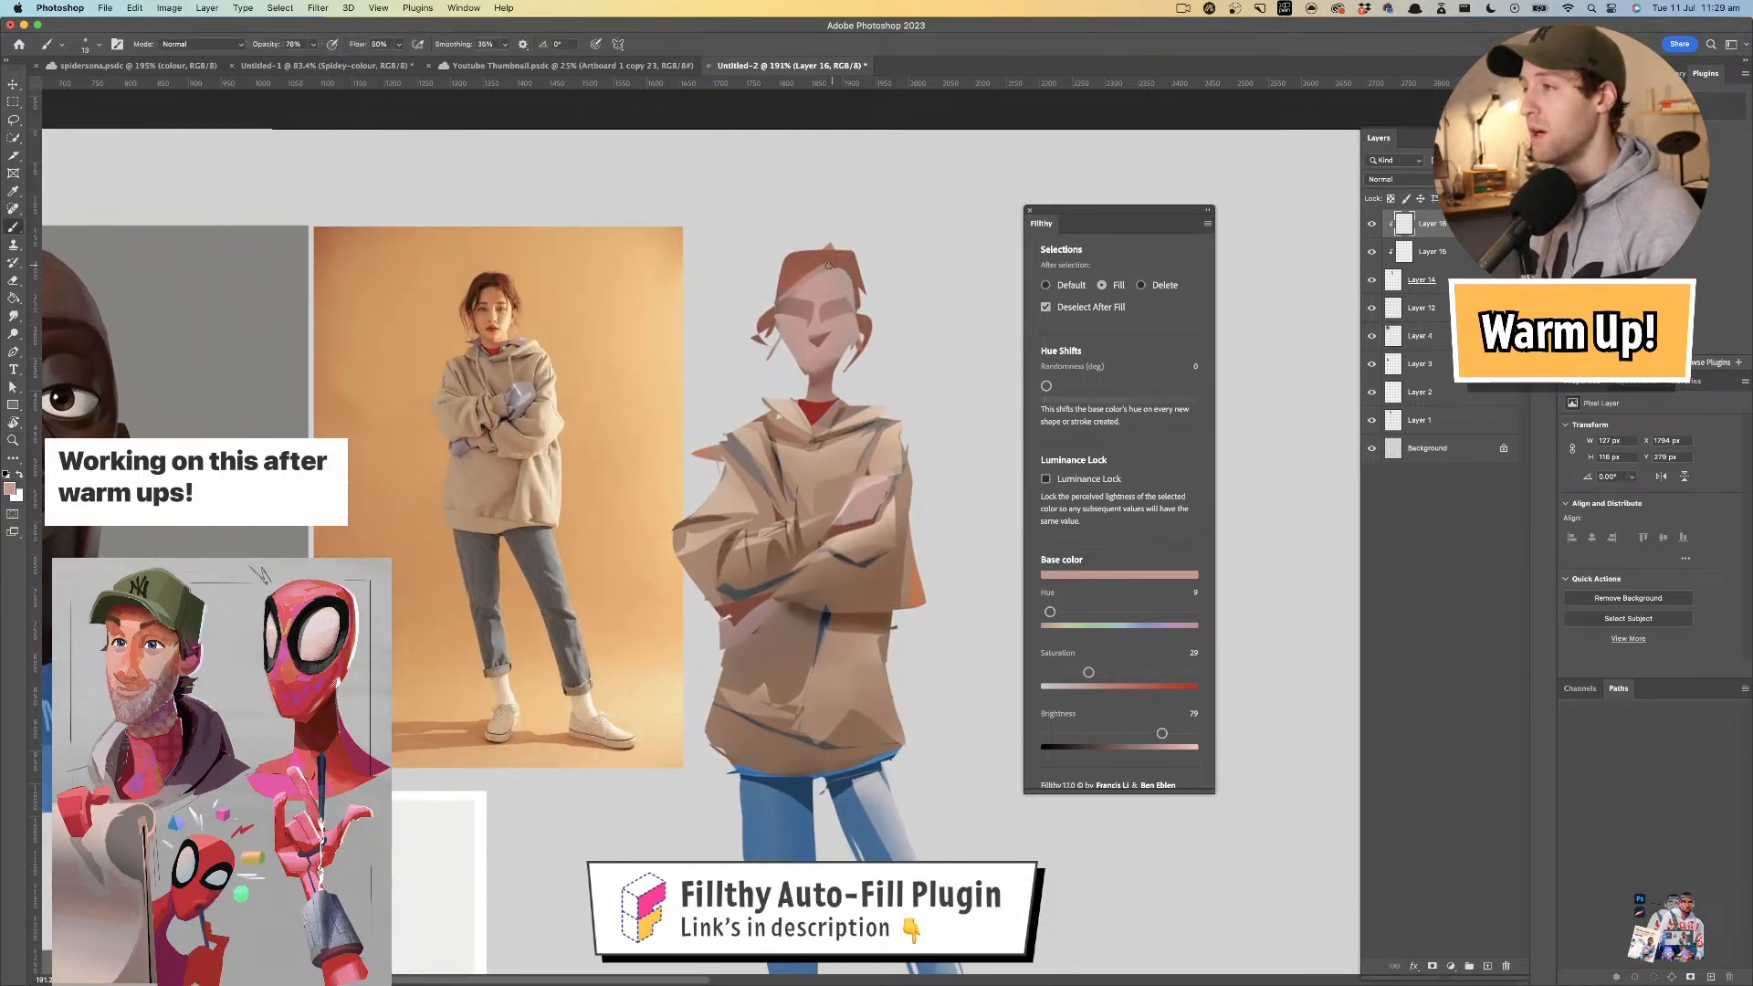
{"action": "left_click", "coordinate": [848, 309], "text": "alt"}
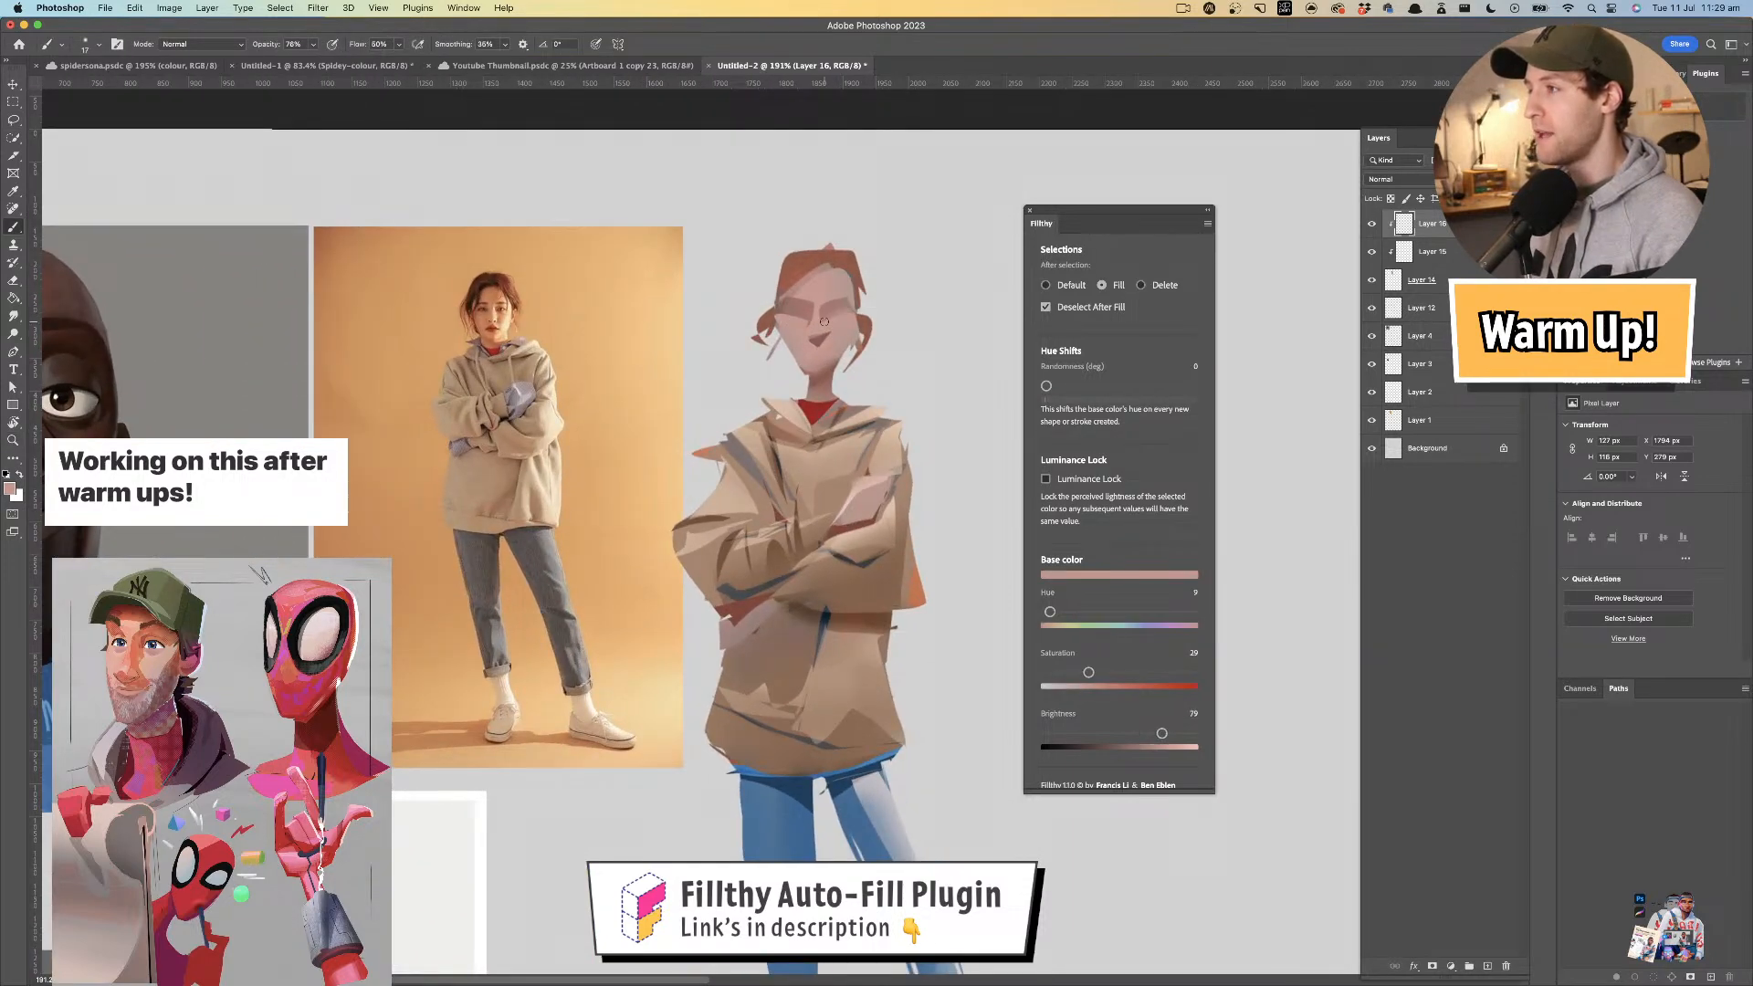
{"action": "left_click", "coordinate": [809, 320], "text": "alt"}
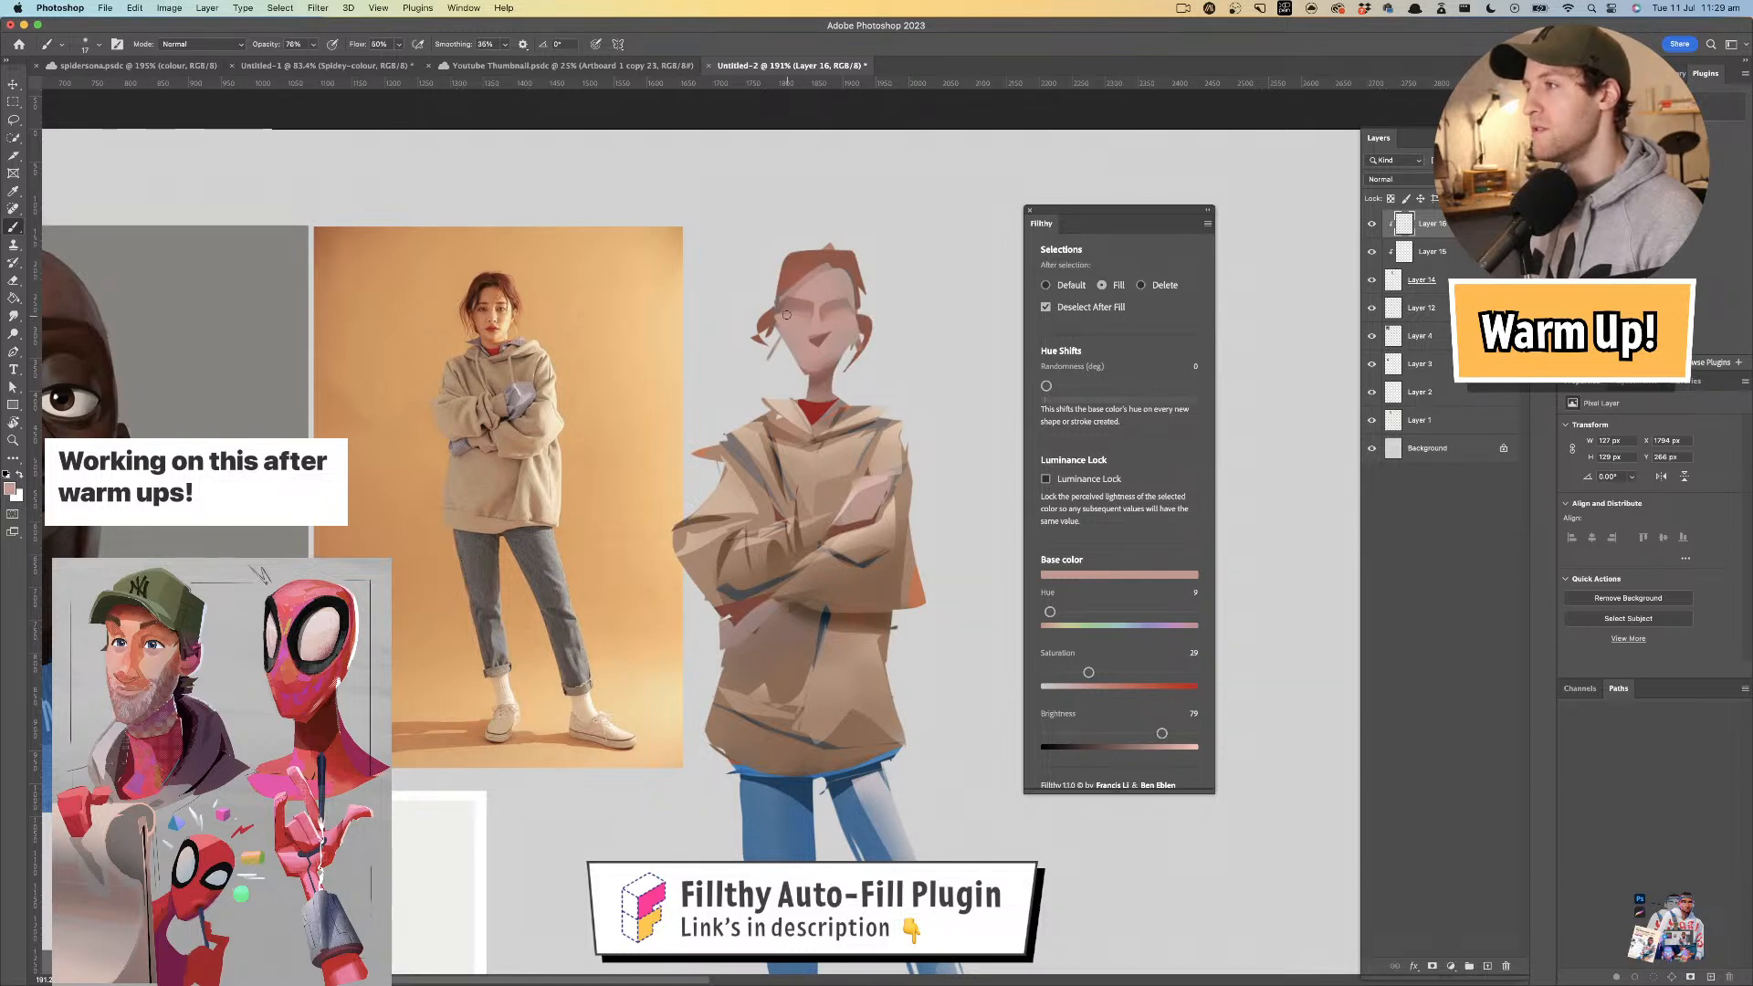
{"action": "left_click", "coordinate": [836, 319], "text": "alt"}
- Reshape the mouth into a slim smile by filling skin-coloured shapes over its edges
{"action": "key", "text": "z"}
{"action": "mouse_move", "coordinate": [838, 318]}
{"action": "left_mouse_down"}
{"action": "mouse_move", "coordinate": [935, 298]}
{"action": "mouse_move", "coordinate": [942, 314]}
{"action": "left_mouse_up"}
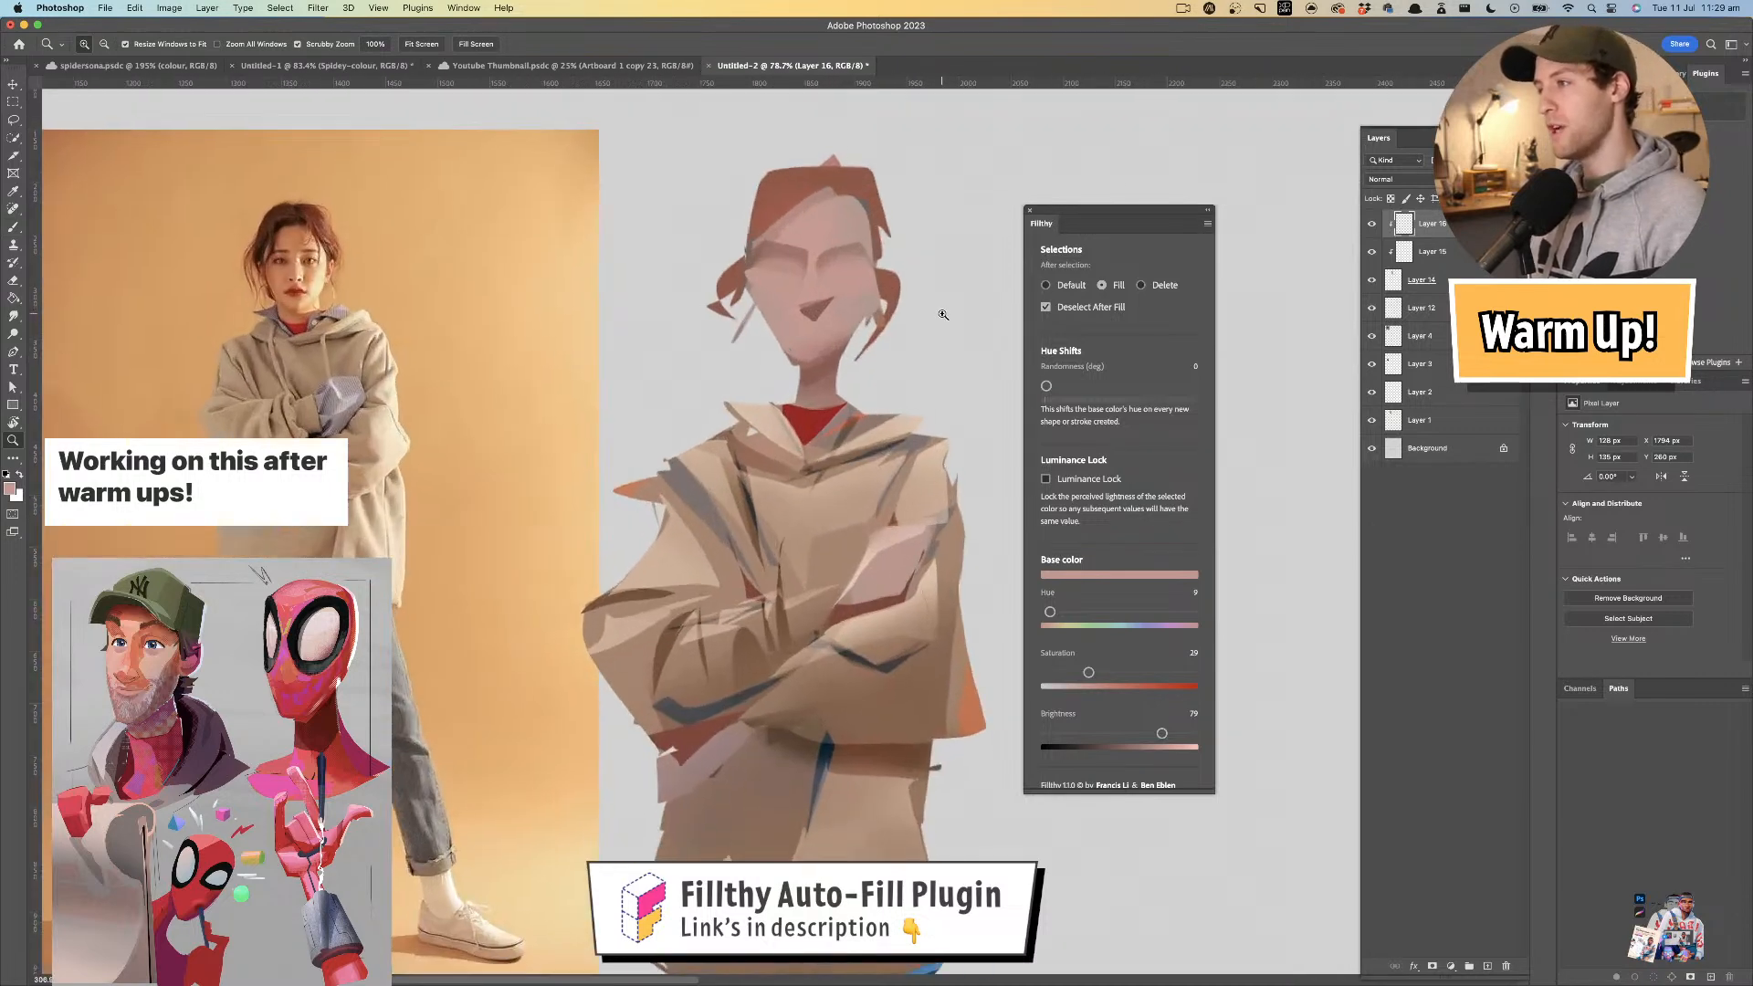
{"action": "key", "text": "l"}
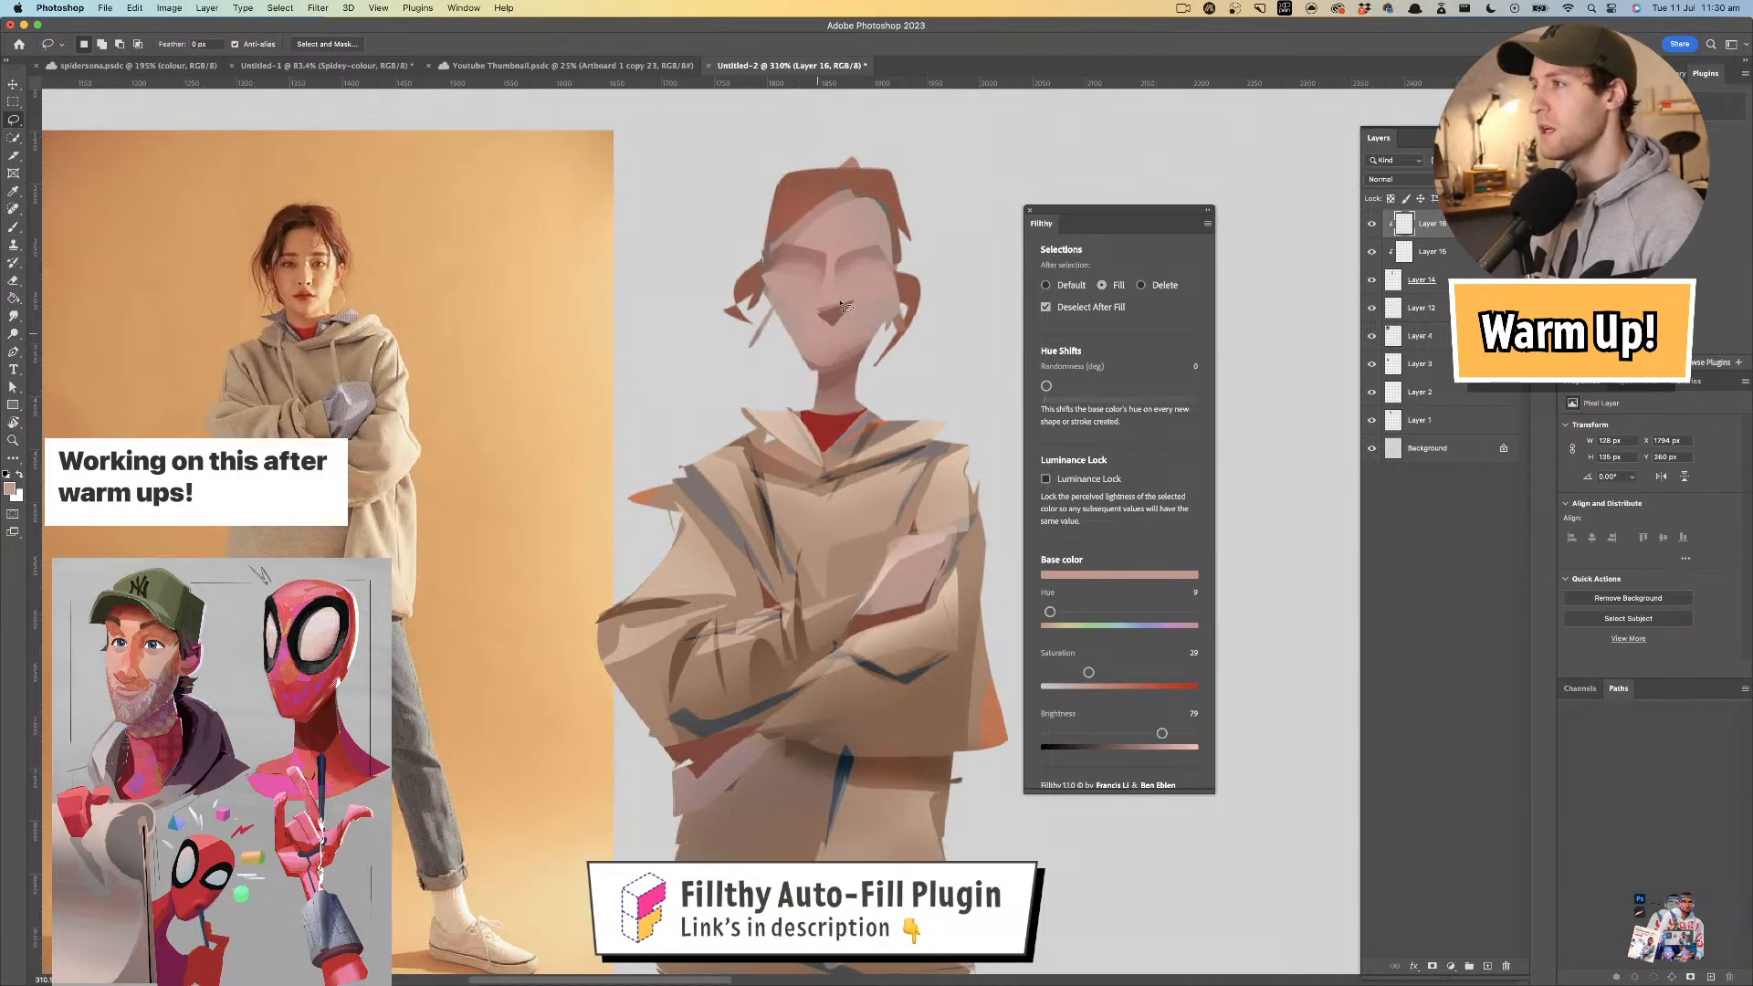
{"action": "mouse_move", "coordinate": [860, 316]}
{"action": "left_mouse_down"}
{"action": "mouse_move", "coordinate": [820, 318]}
{"action": "mouse_move", "coordinate": [855, 316]}
{"action": "left_mouse_up"}
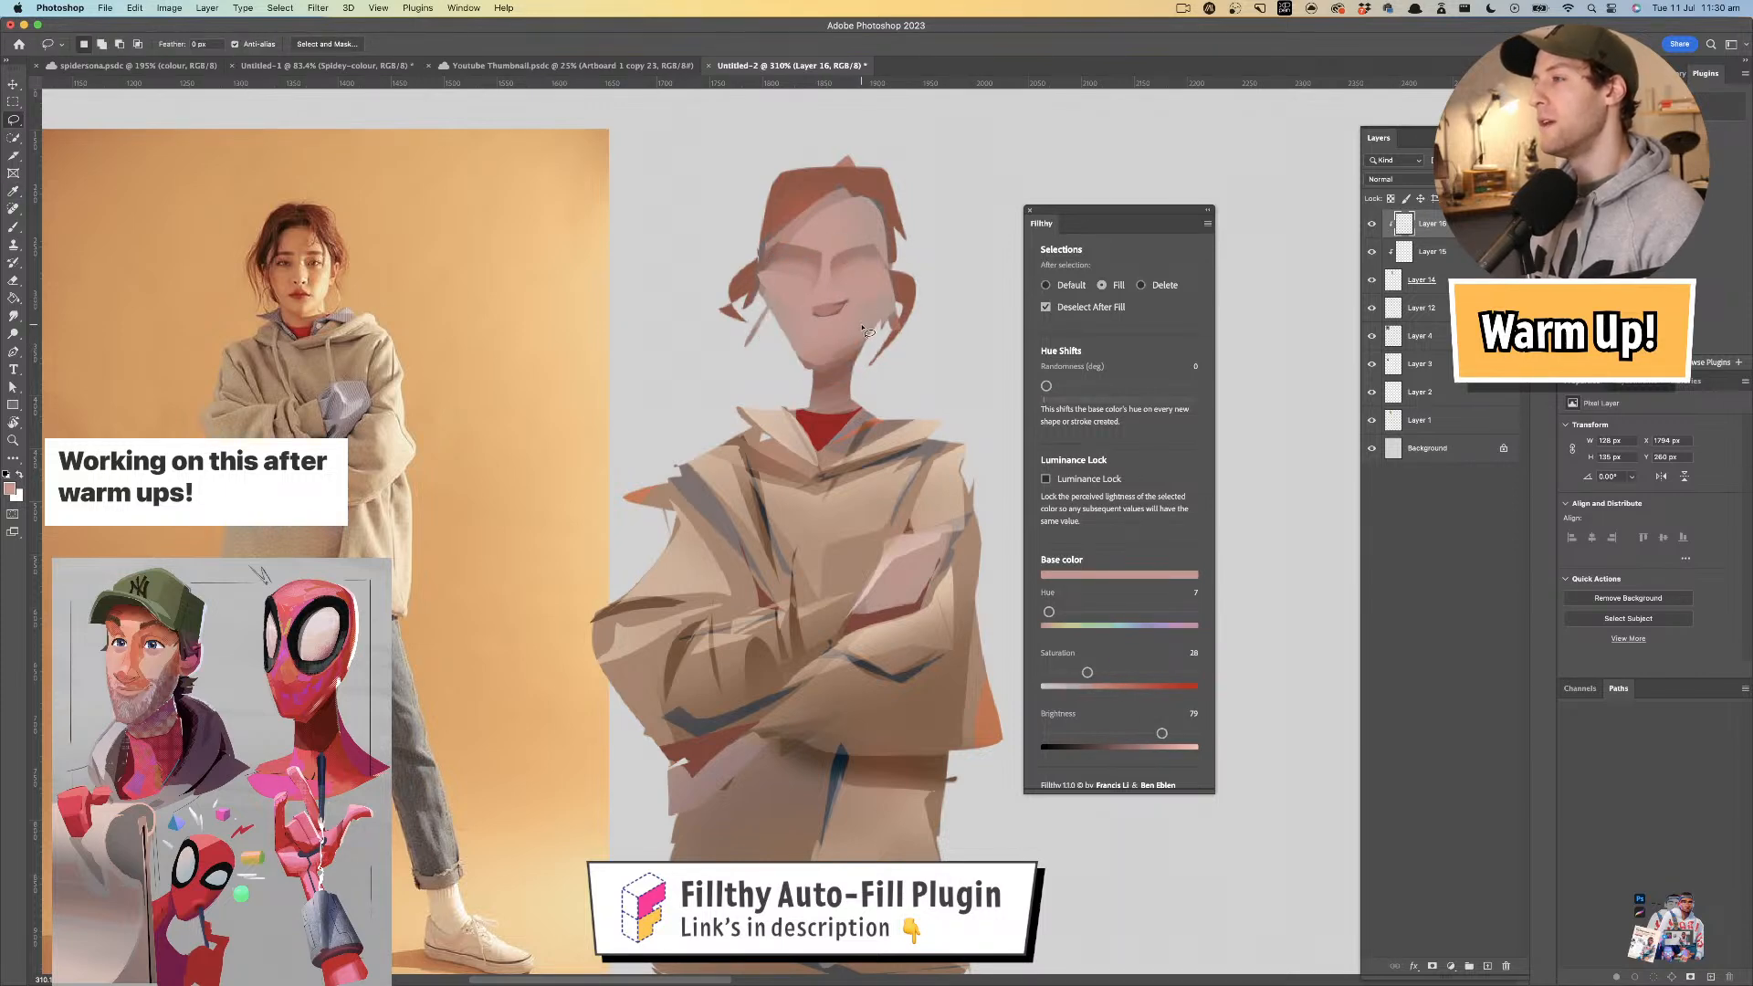
{"action": "left_click_drag", "start_coordinate": [861, 326], "coordinate": [853, 325]}
- Sample the hair colour, darken it to saturation 62 and brightness 37, and fill shadow shapes along the hairline and strands
{"action": "key", "text": "i"}
{"action": "left_click", "coordinate": [809, 183]}
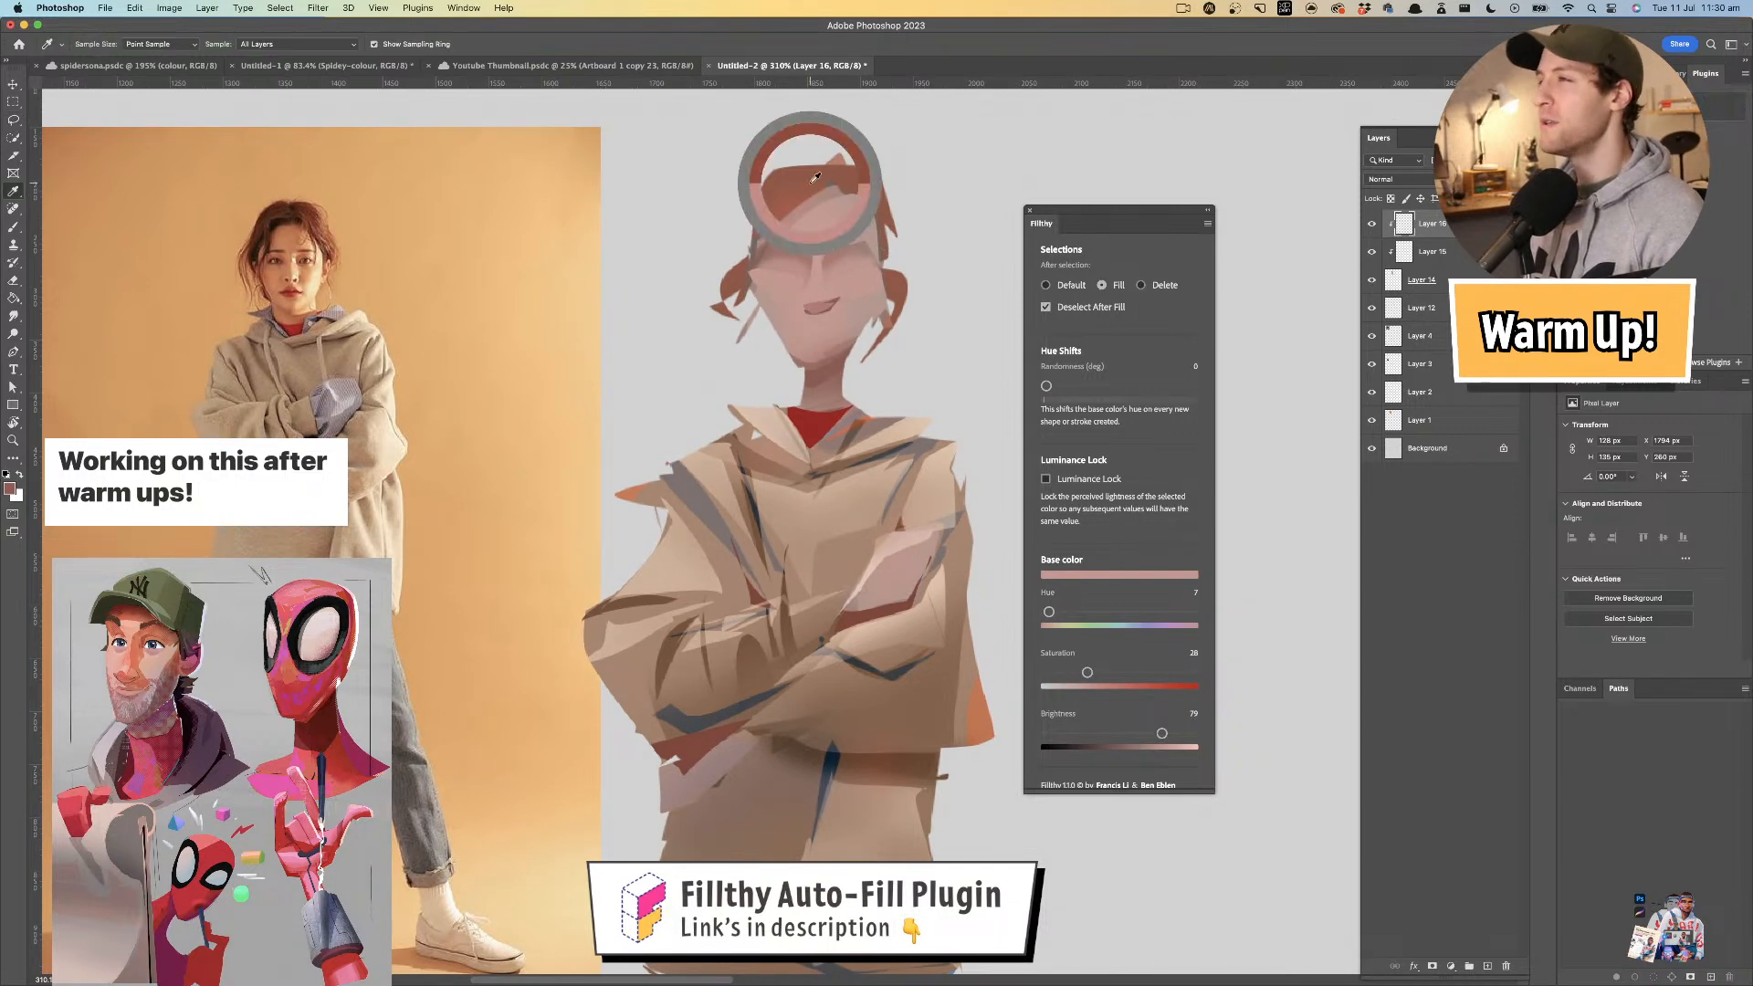
{"action": "key", "text": "l"}
{"action": "mouse_move", "coordinate": [1135, 733]}
{"action": "left_mouse_down"}
{"action": "mouse_move", "coordinate": [1101, 734]}
{"action": "mouse_move", "coordinate": [1139, 678]}
{"action": "left_mouse_up"}
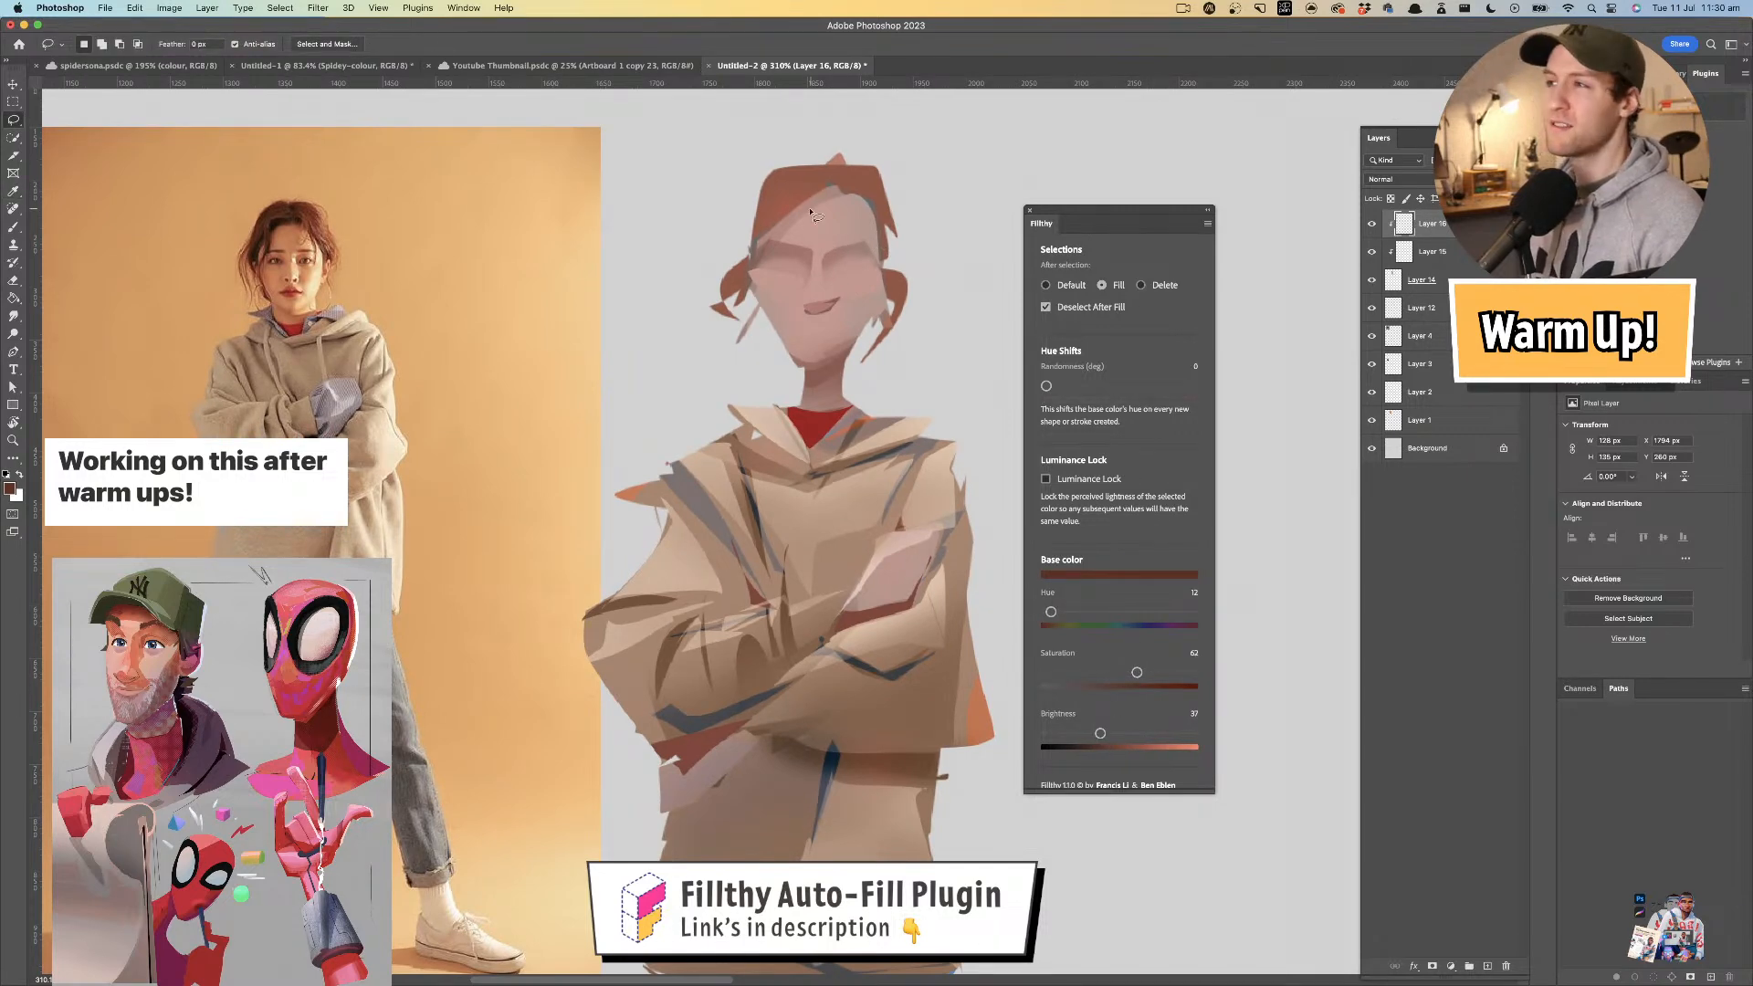
{"action": "mouse_move", "coordinate": [789, 189]}
{"action": "left_mouse_down"}
{"action": "mouse_move", "coordinate": [754, 309]}
{"action": "mouse_move", "coordinate": [731, 331]}
{"action": "mouse_move", "coordinate": [791, 200]}
{"action": "mouse_move", "coordinate": [710, 240]}
{"action": "mouse_move", "coordinate": [754, 391]}
{"action": "mouse_move", "coordinate": [732, 293]}
{"action": "mouse_move", "coordinate": [806, 171]}
{"action": "mouse_move", "coordinate": [887, 217]}
{"action": "left_mouse_up"}
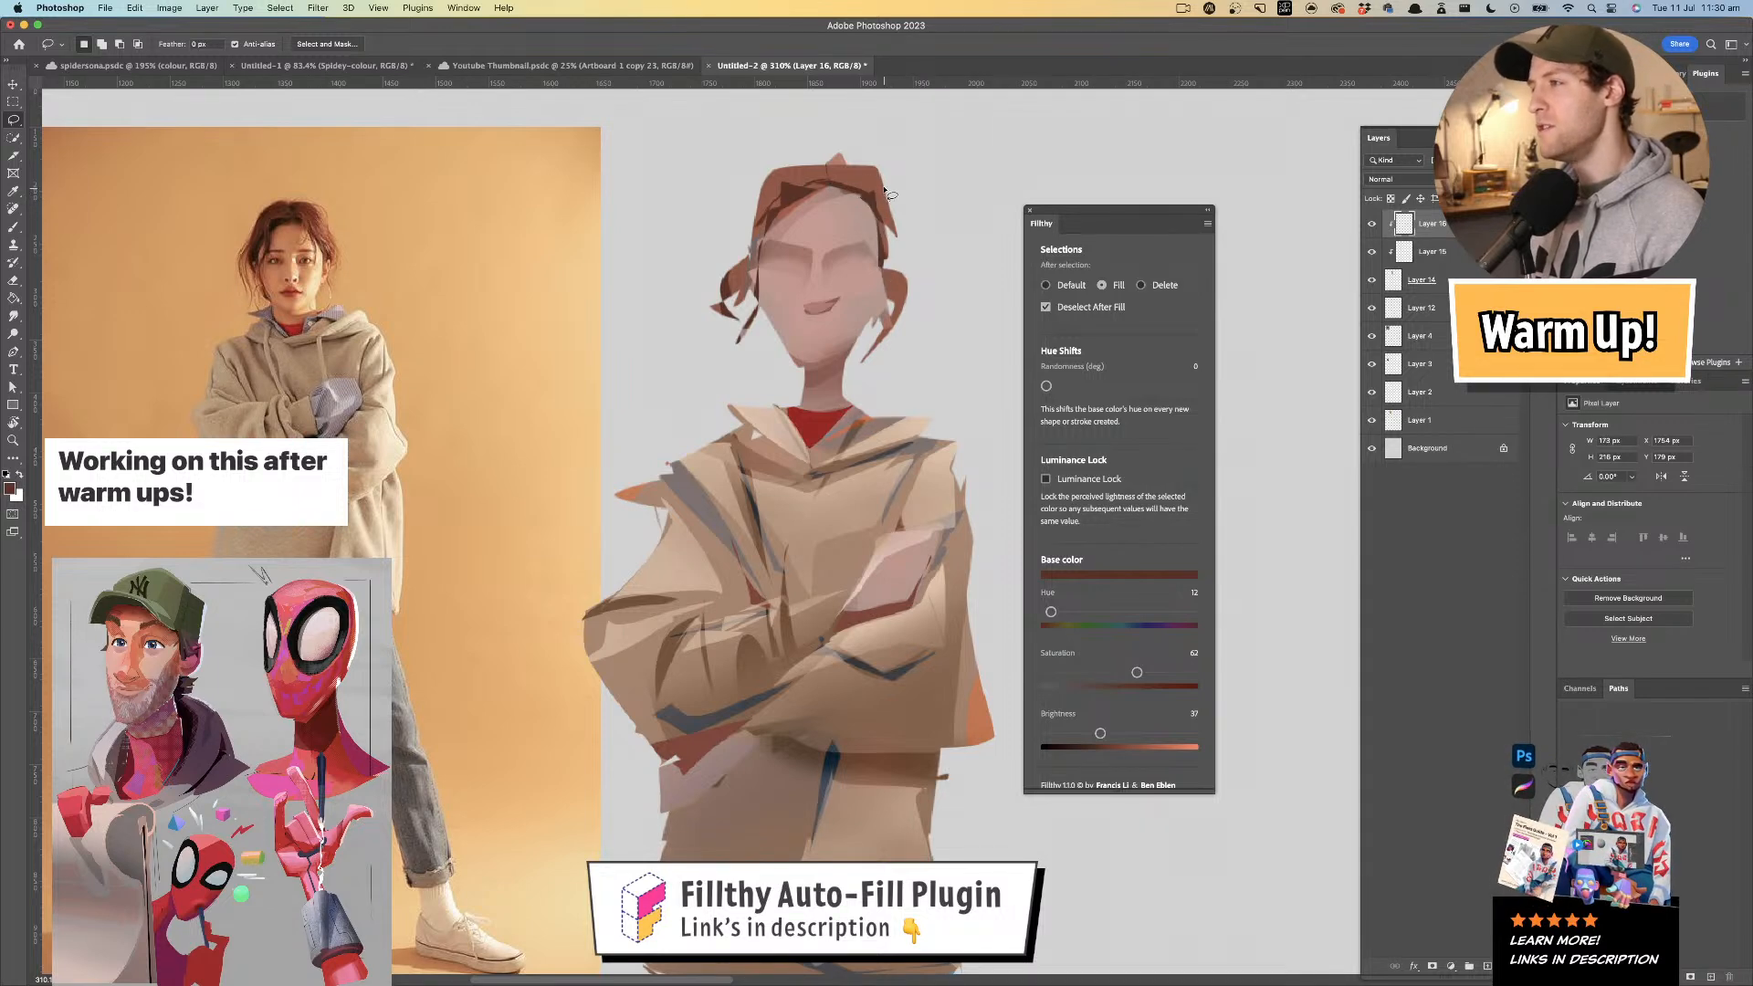
{"action": "mouse_move", "coordinate": [840, 190]}
{"action": "left_mouse_down"}
{"action": "mouse_move", "coordinate": [870, 252]}
{"action": "mouse_move", "coordinate": [849, 189]}
{"action": "left_mouse_up"}
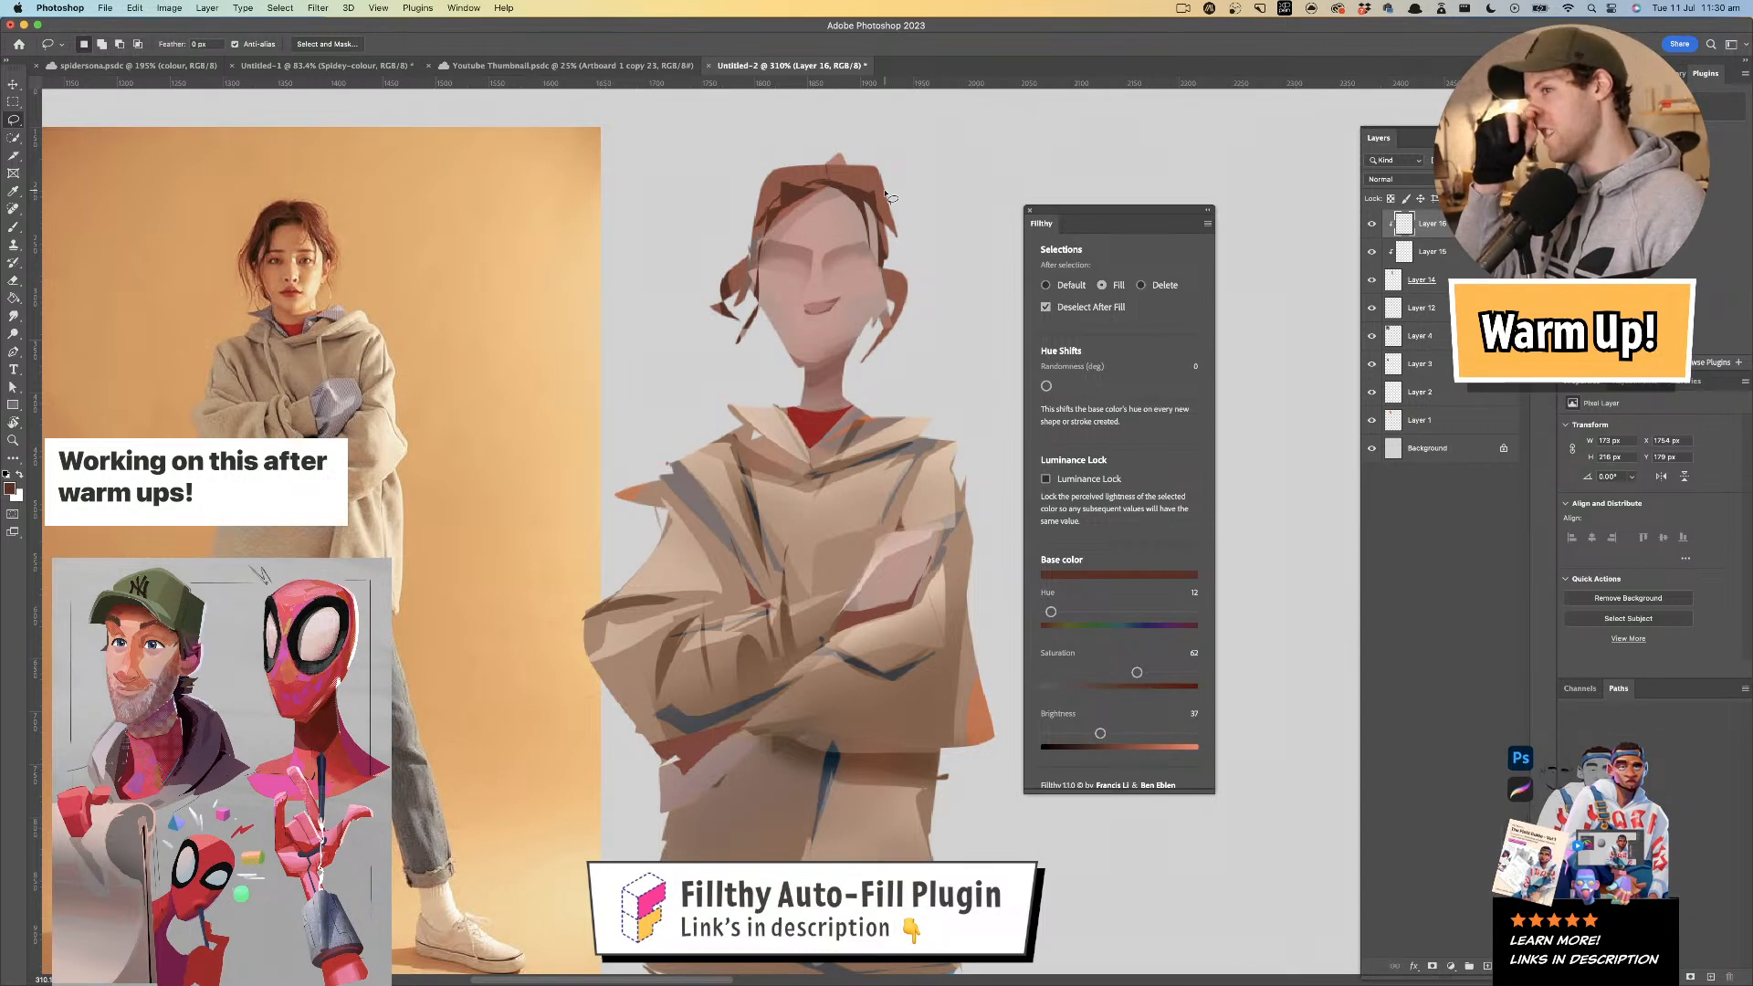
- Merge the two clipped layers with the figure layer beneath them
{"action": "left_click_drag", "start_coordinate": [968, 361], "coordinate": [955, 367]}
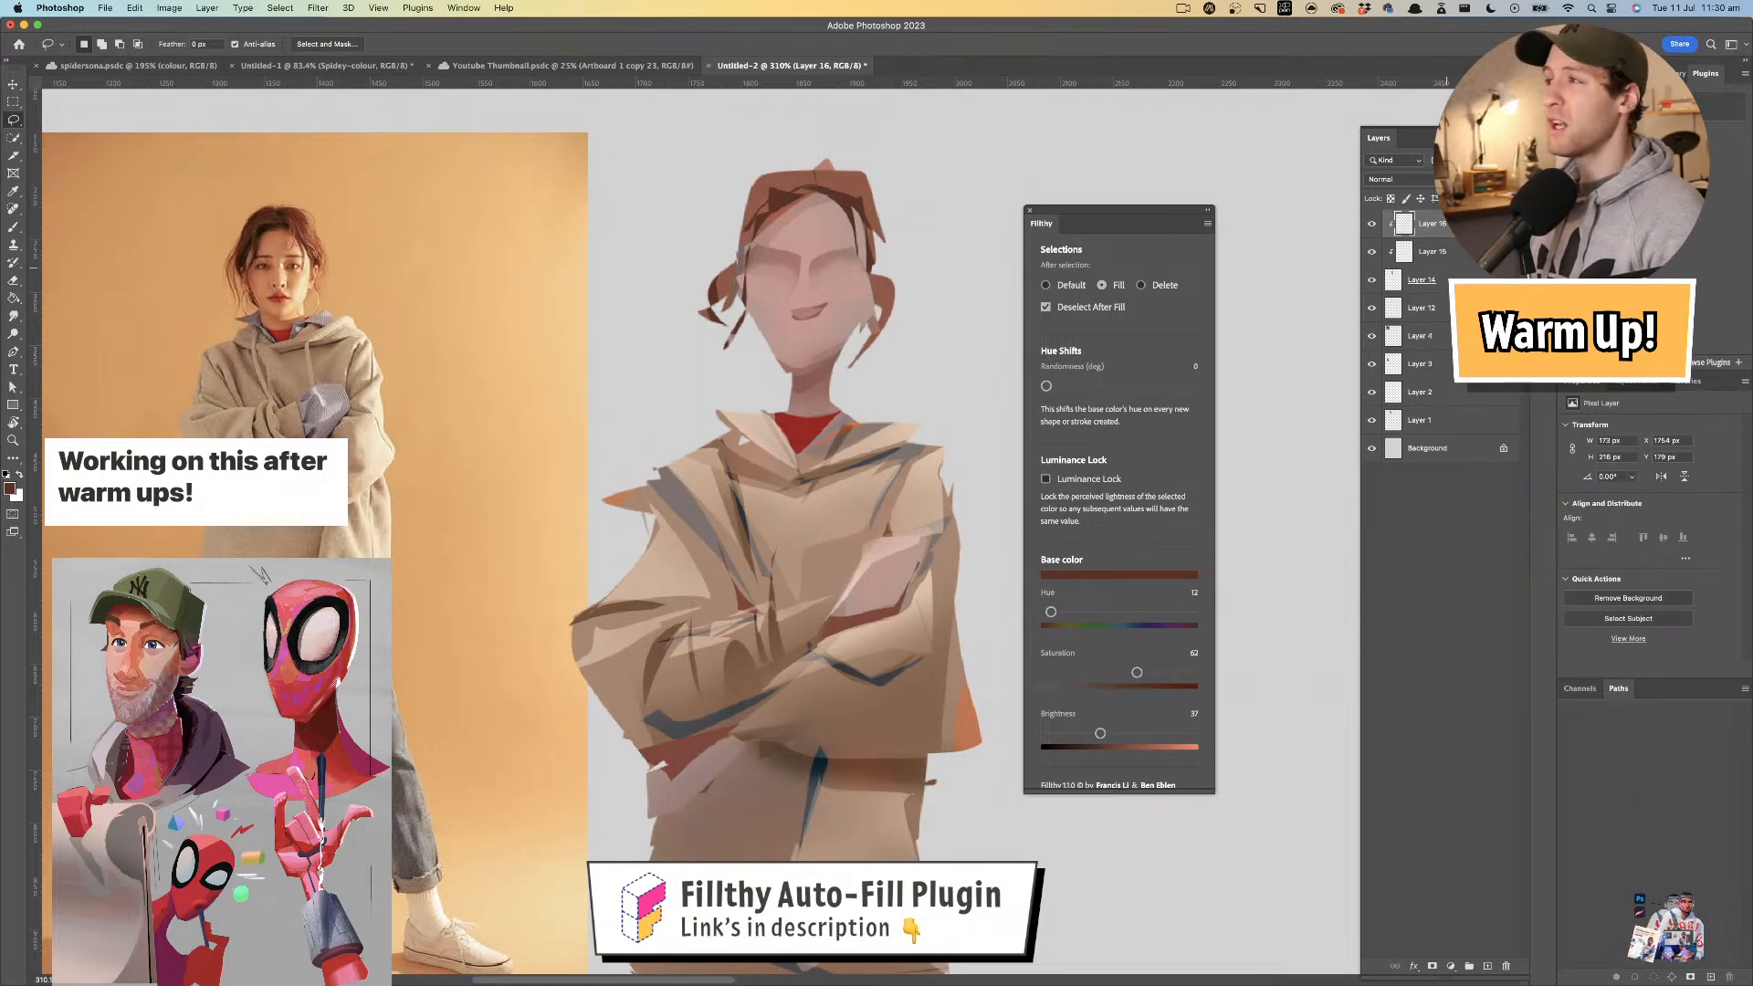
{"action": "left_click", "coordinate": [1464, 279], "text": "shift"}
{"action": "key", "text": "super+e"}
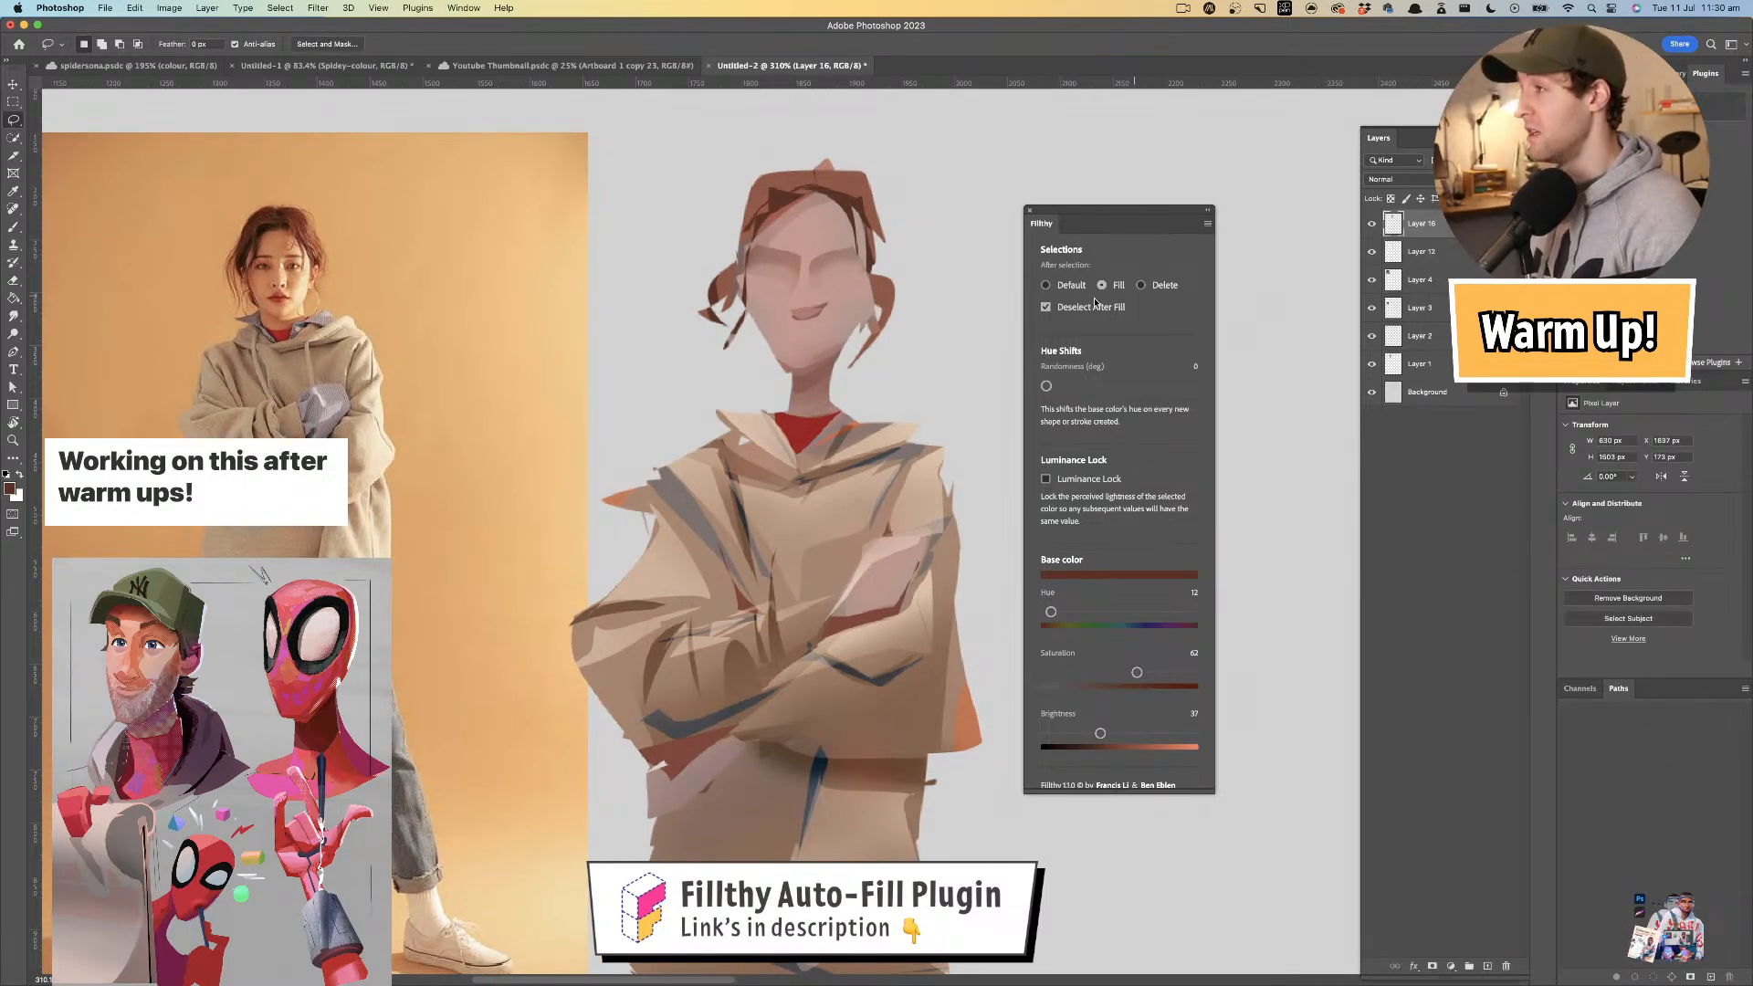
- Set the plugin to delete selected areas, trim stray edges around the jaw and neck, and undo the last cut
{"action": "left_click", "coordinate": [1142, 285]}
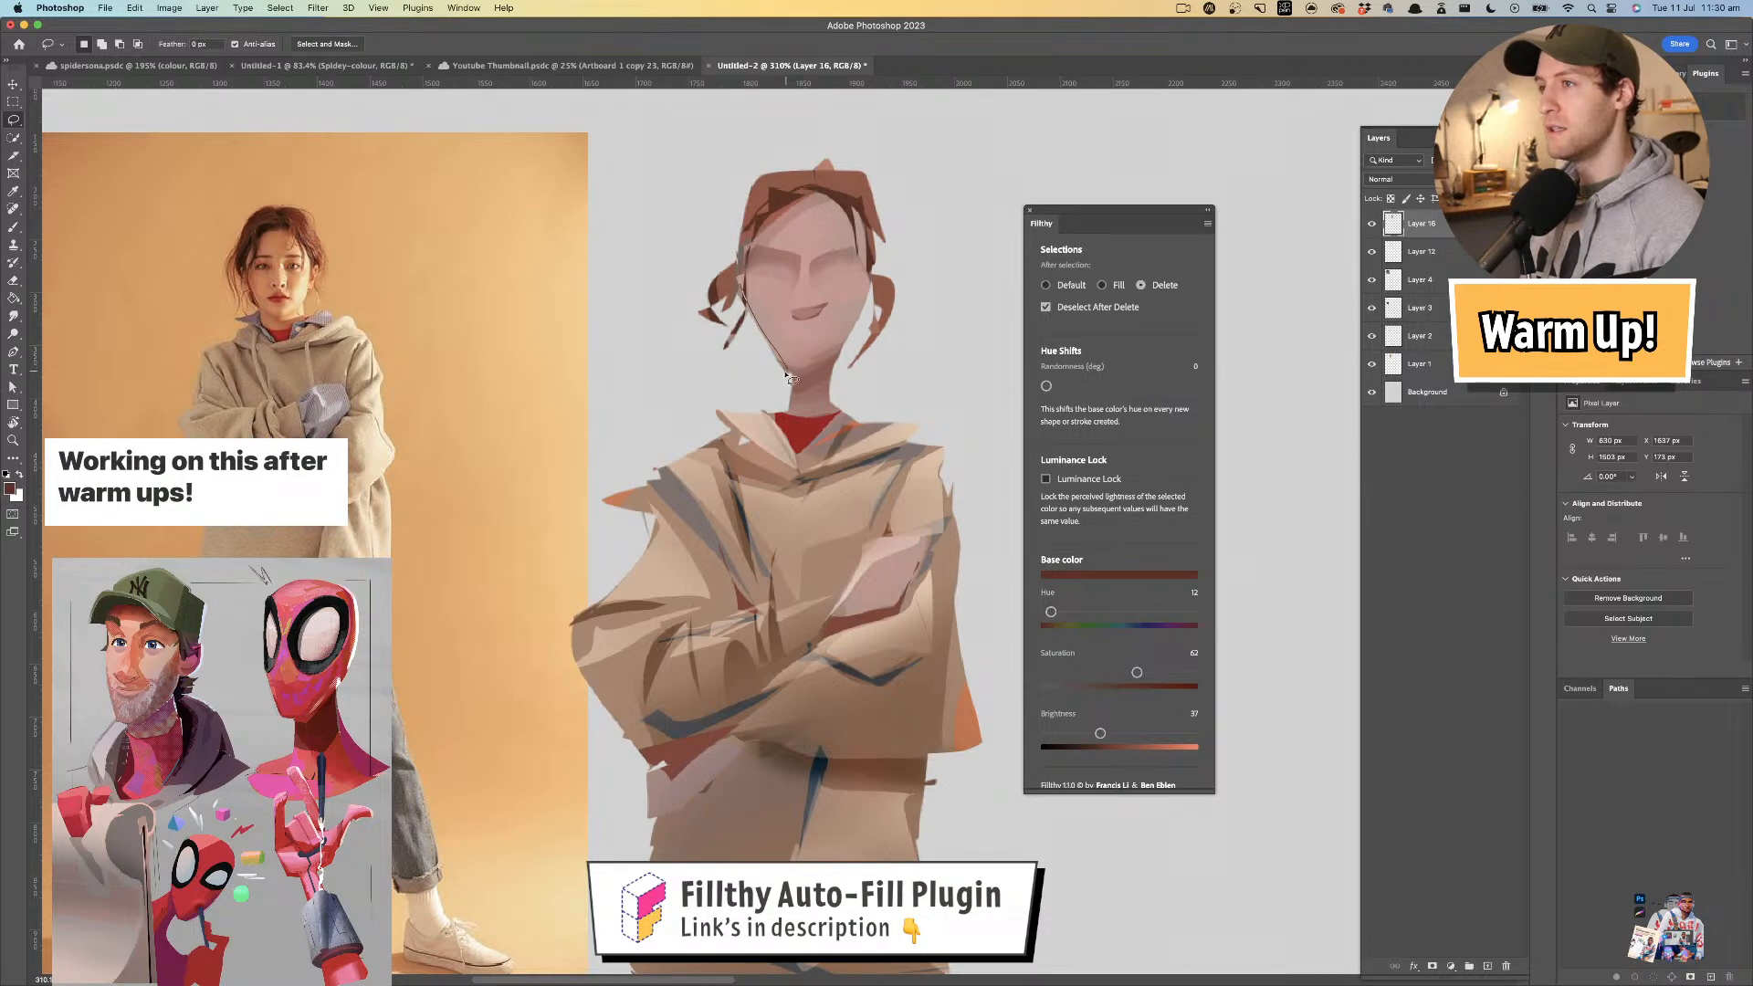
{"action": "mouse_move", "coordinate": [788, 365]}
{"action": "left_mouse_down"}
{"action": "mouse_move", "coordinate": [760, 391]}
{"action": "mouse_move", "coordinate": [812, 403]}
{"action": "mouse_move", "coordinate": [882, 392]}
{"action": "mouse_move", "coordinate": [874, 379]}
{"action": "left_mouse_up"}
{"action": "key", "text": "z"}
{"action": "key", "text": "l"}
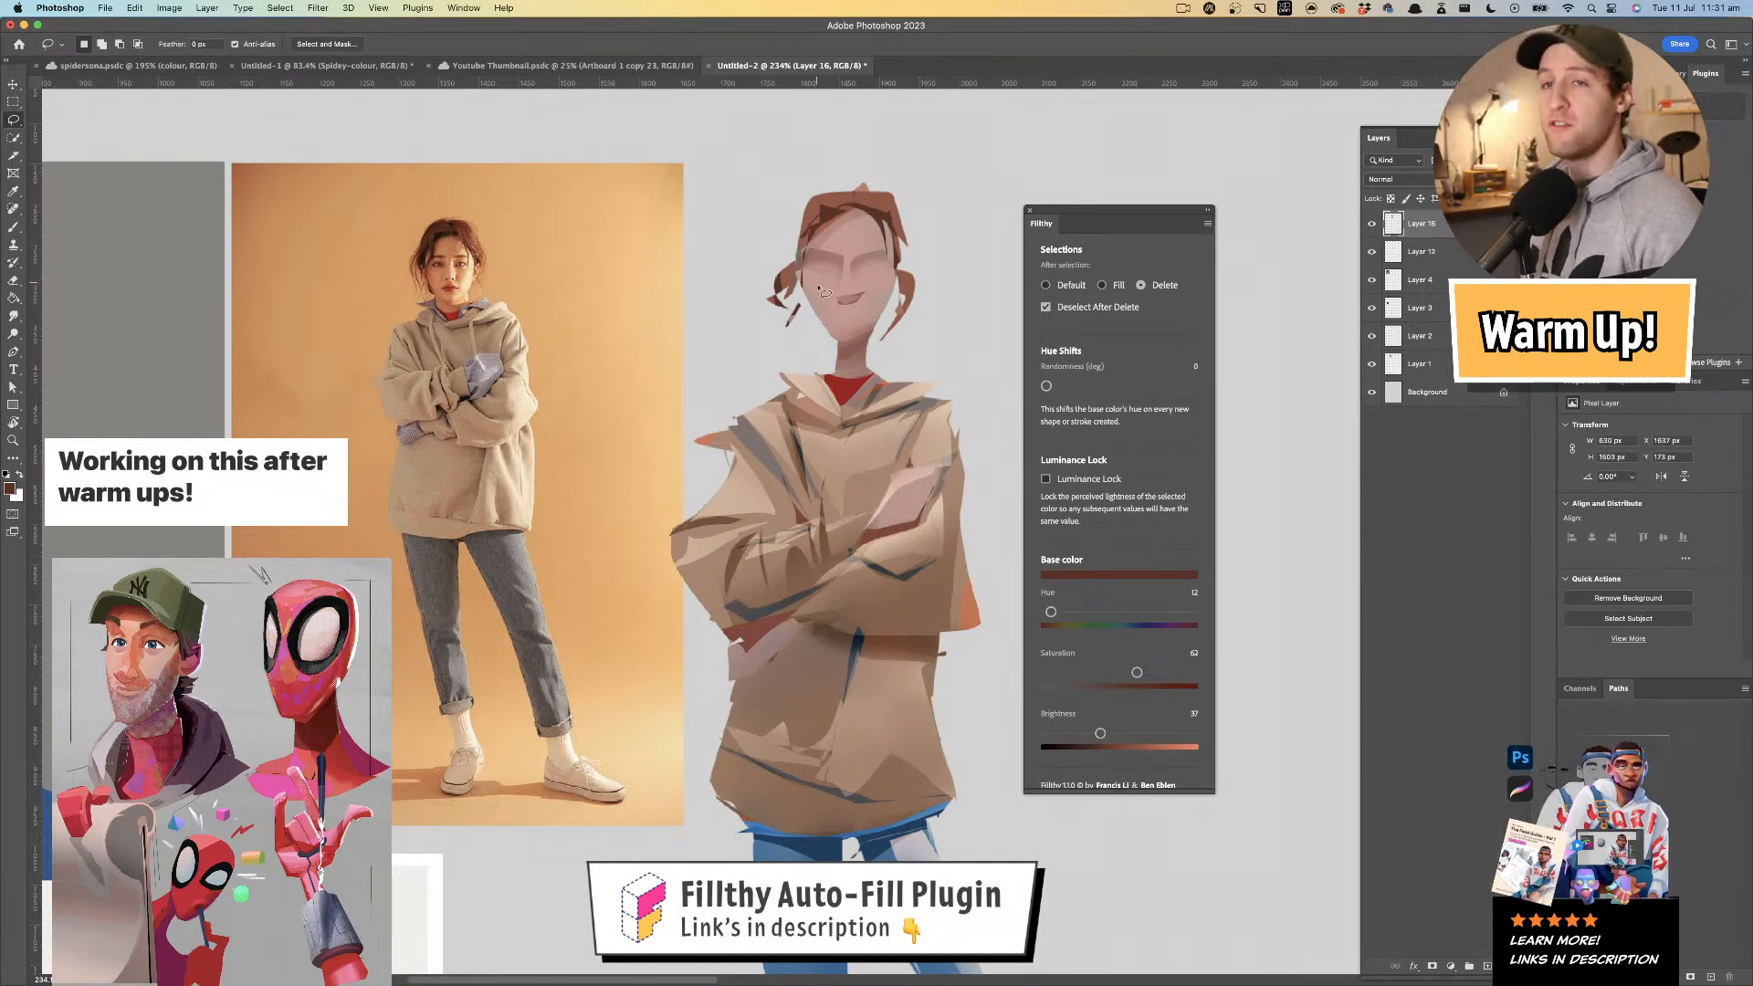
{"action": "mouse_move", "coordinate": [878, 326]}
{"action": "left_mouse_down"}
{"action": "mouse_move", "coordinate": [850, 348]}
{"action": "mouse_move", "coordinate": [898, 295]}
{"action": "left_mouse_up"}
{"action": "key", "text": "super+z"}
- Sample a reddish brown beside the neck, switch selections back to filling, and undo the trial shadow under the chin
{"action": "key", "text": "i"}
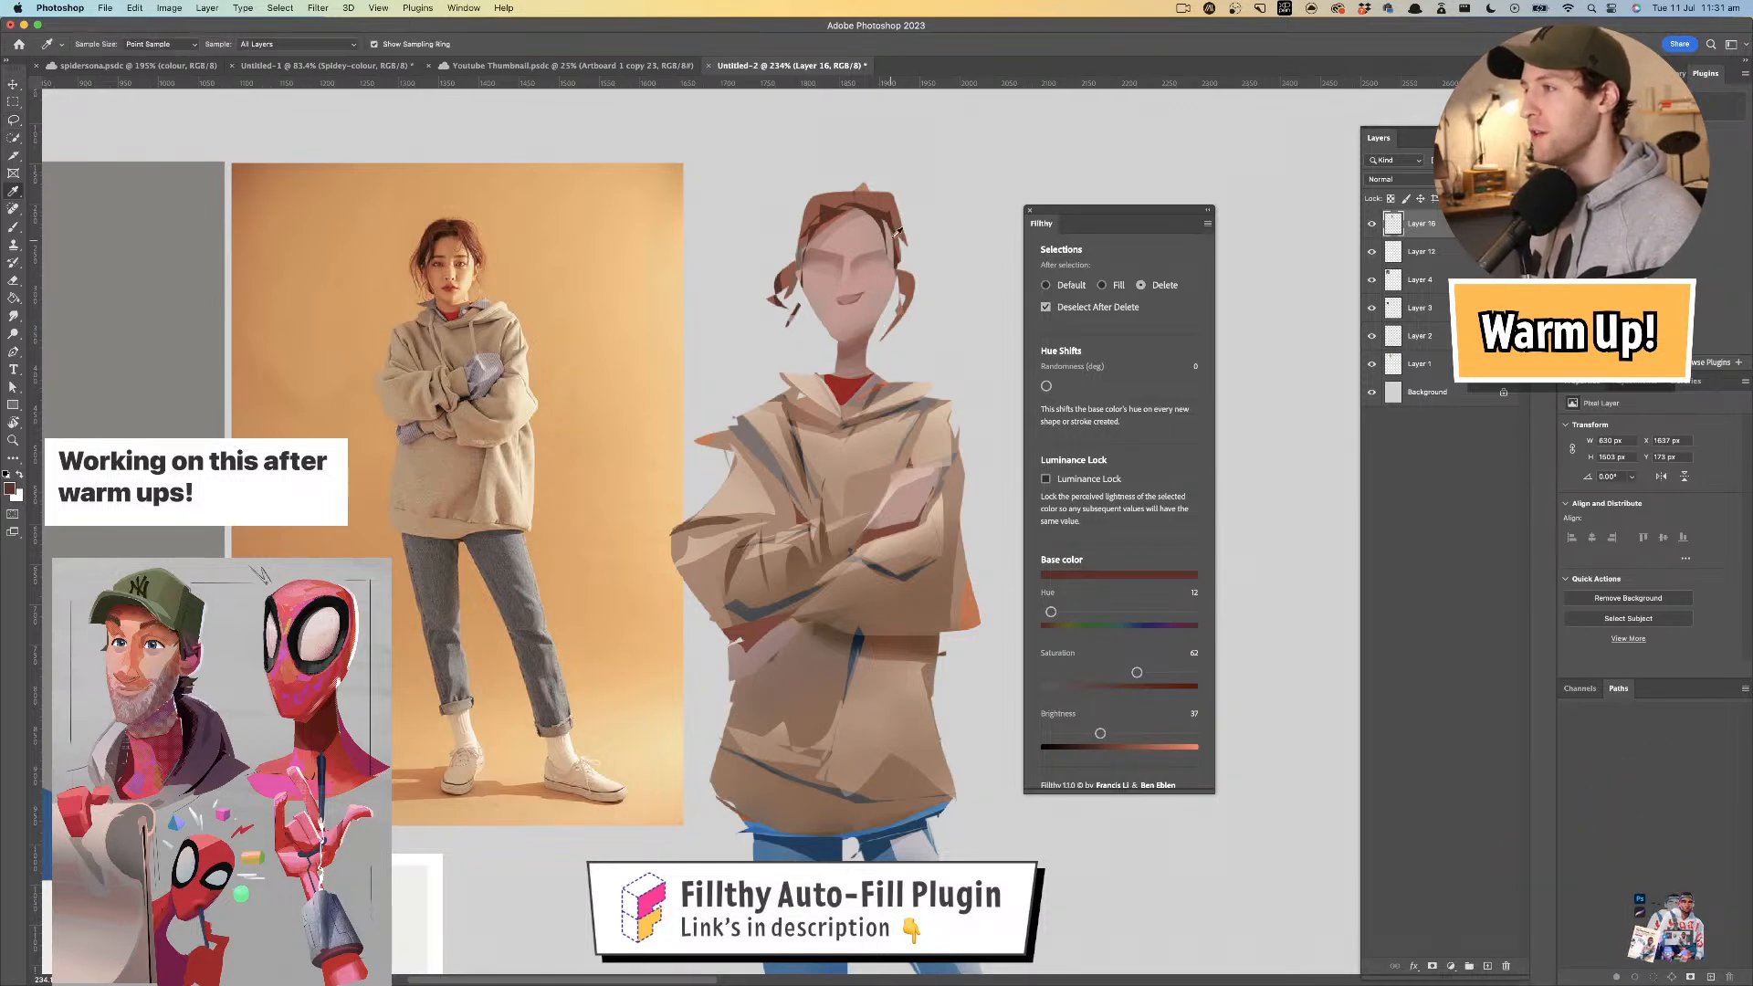
{"action": "left_click", "coordinate": [867, 334]}
{"action": "key", "text": "l"}
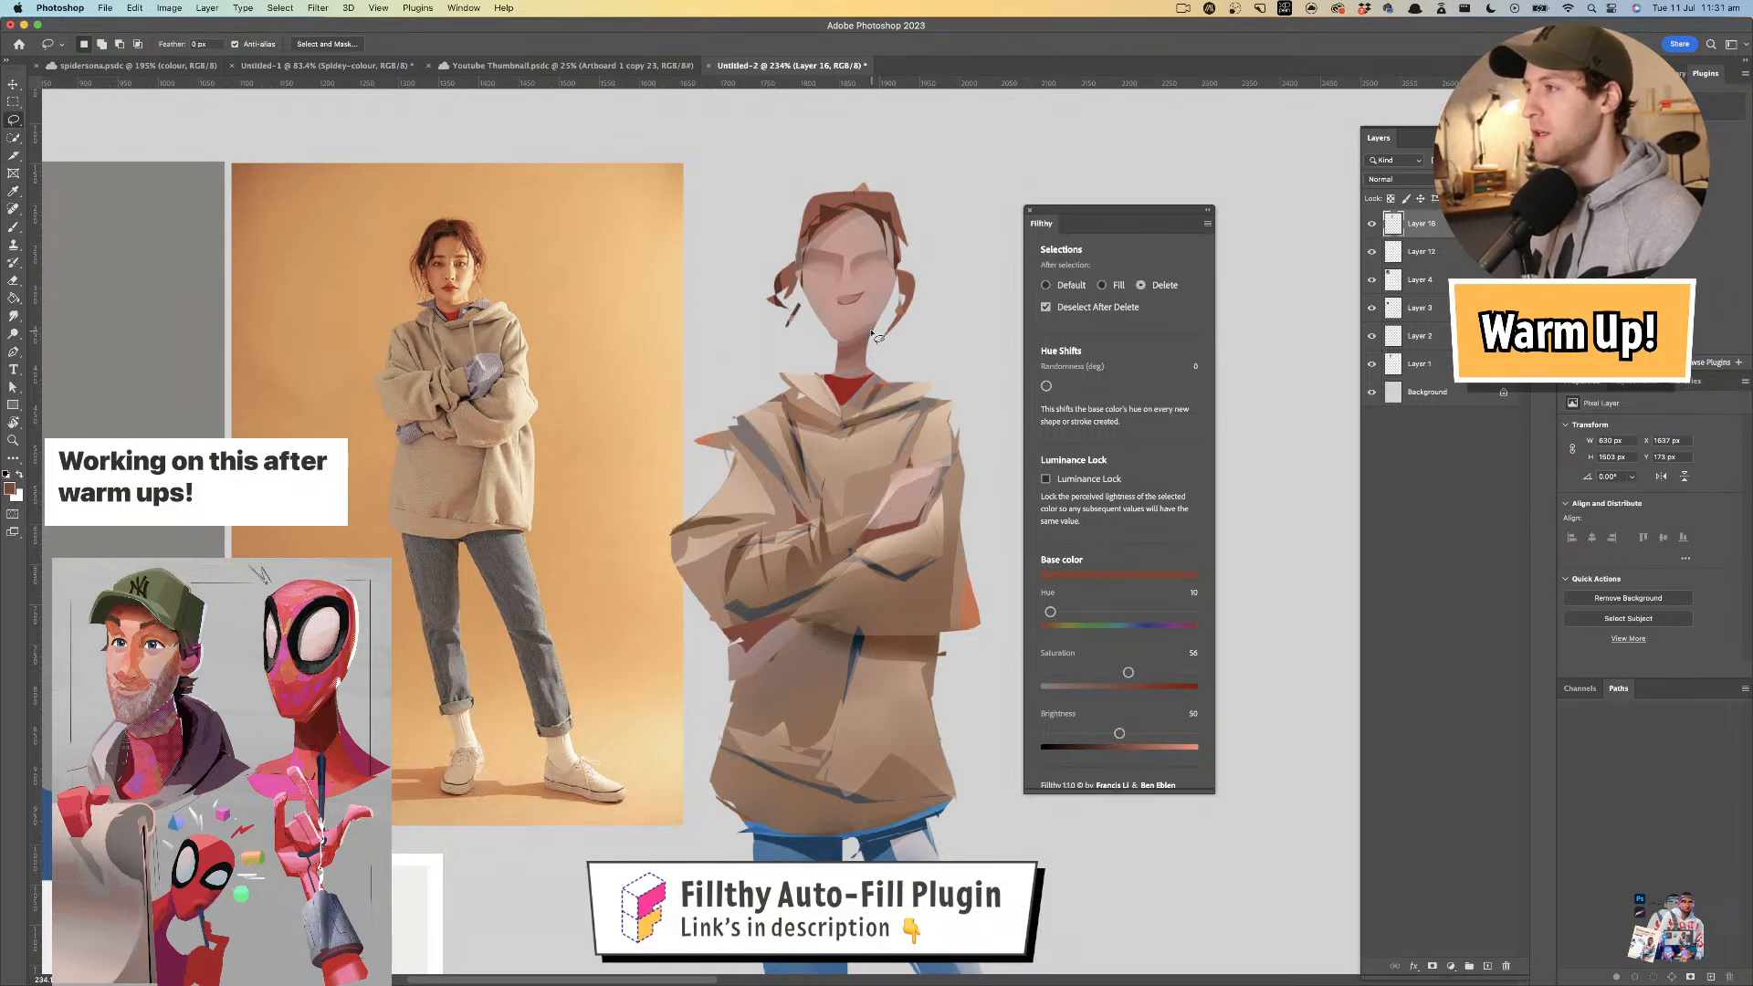
{"action": "key", "text": "super+z"}
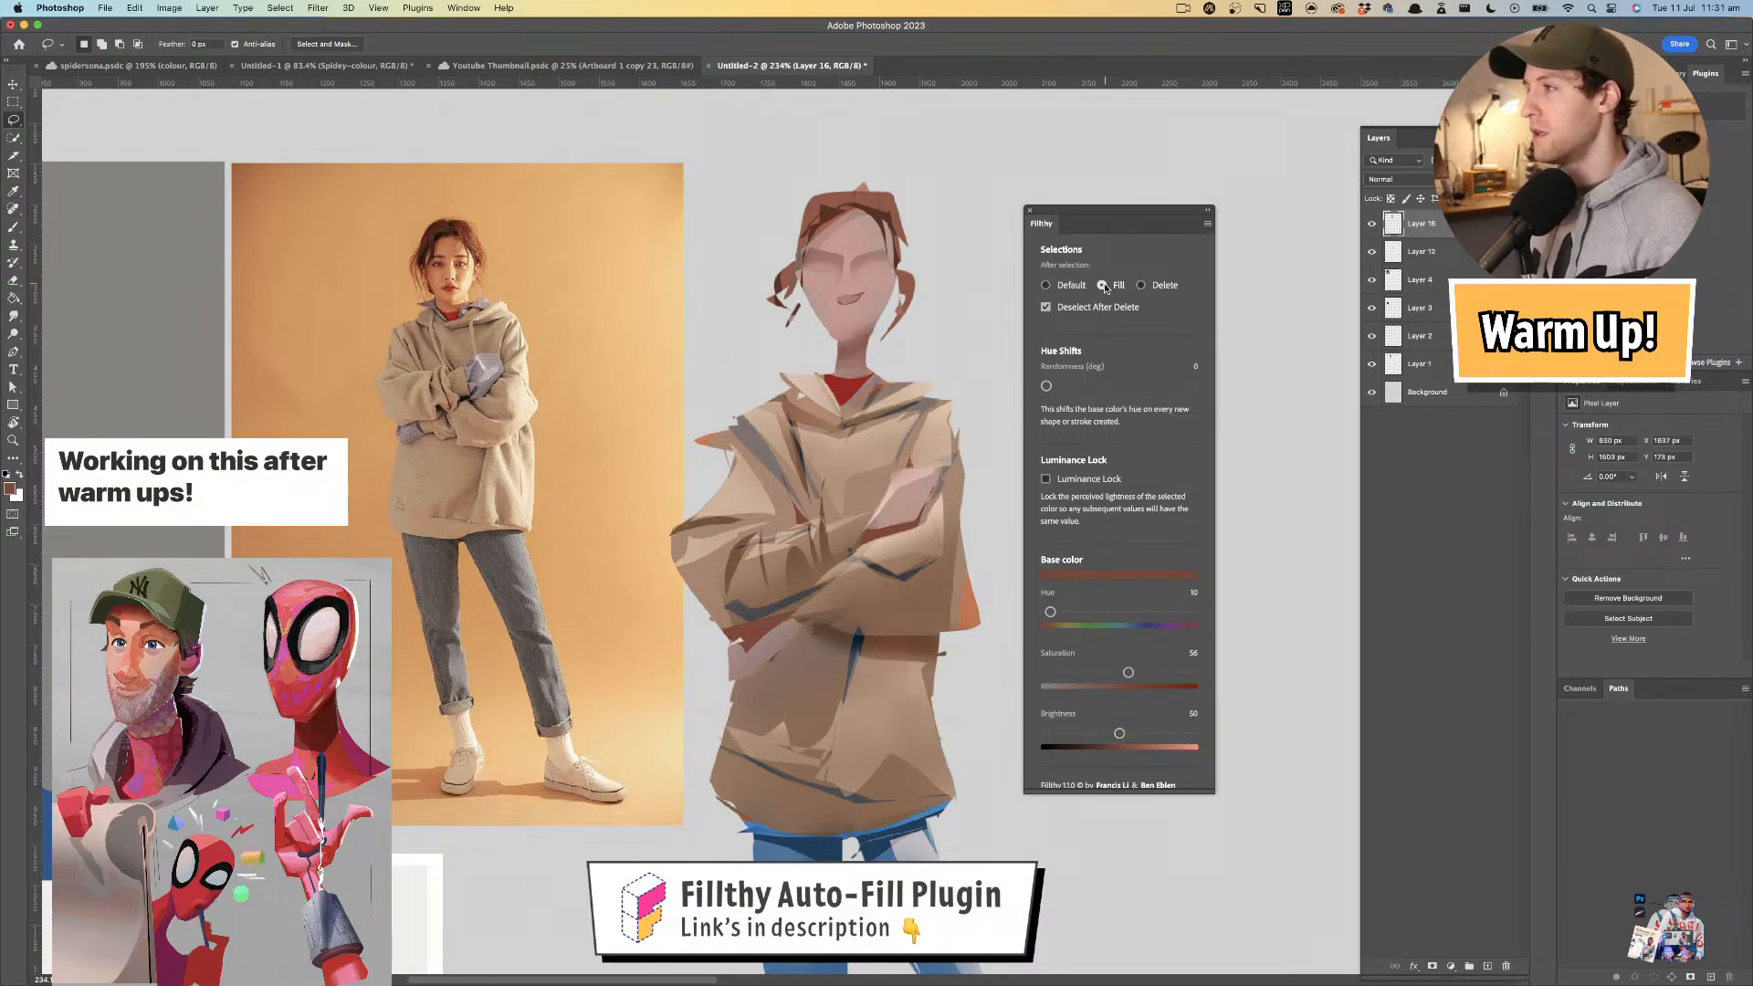
{"action": "mouse_move", "coordinate": [855, 348]}
{"action": "left_mouse_down"}
{"action": "mouse_move", "coordinate": [839, 345]}
{"action": "mouse_move", "coordinate": [867, 333]}
{"action": "left_mouse_up"}
{"action": "key", "text": "super+z"}
{"action": "key", "text": "super+z"}
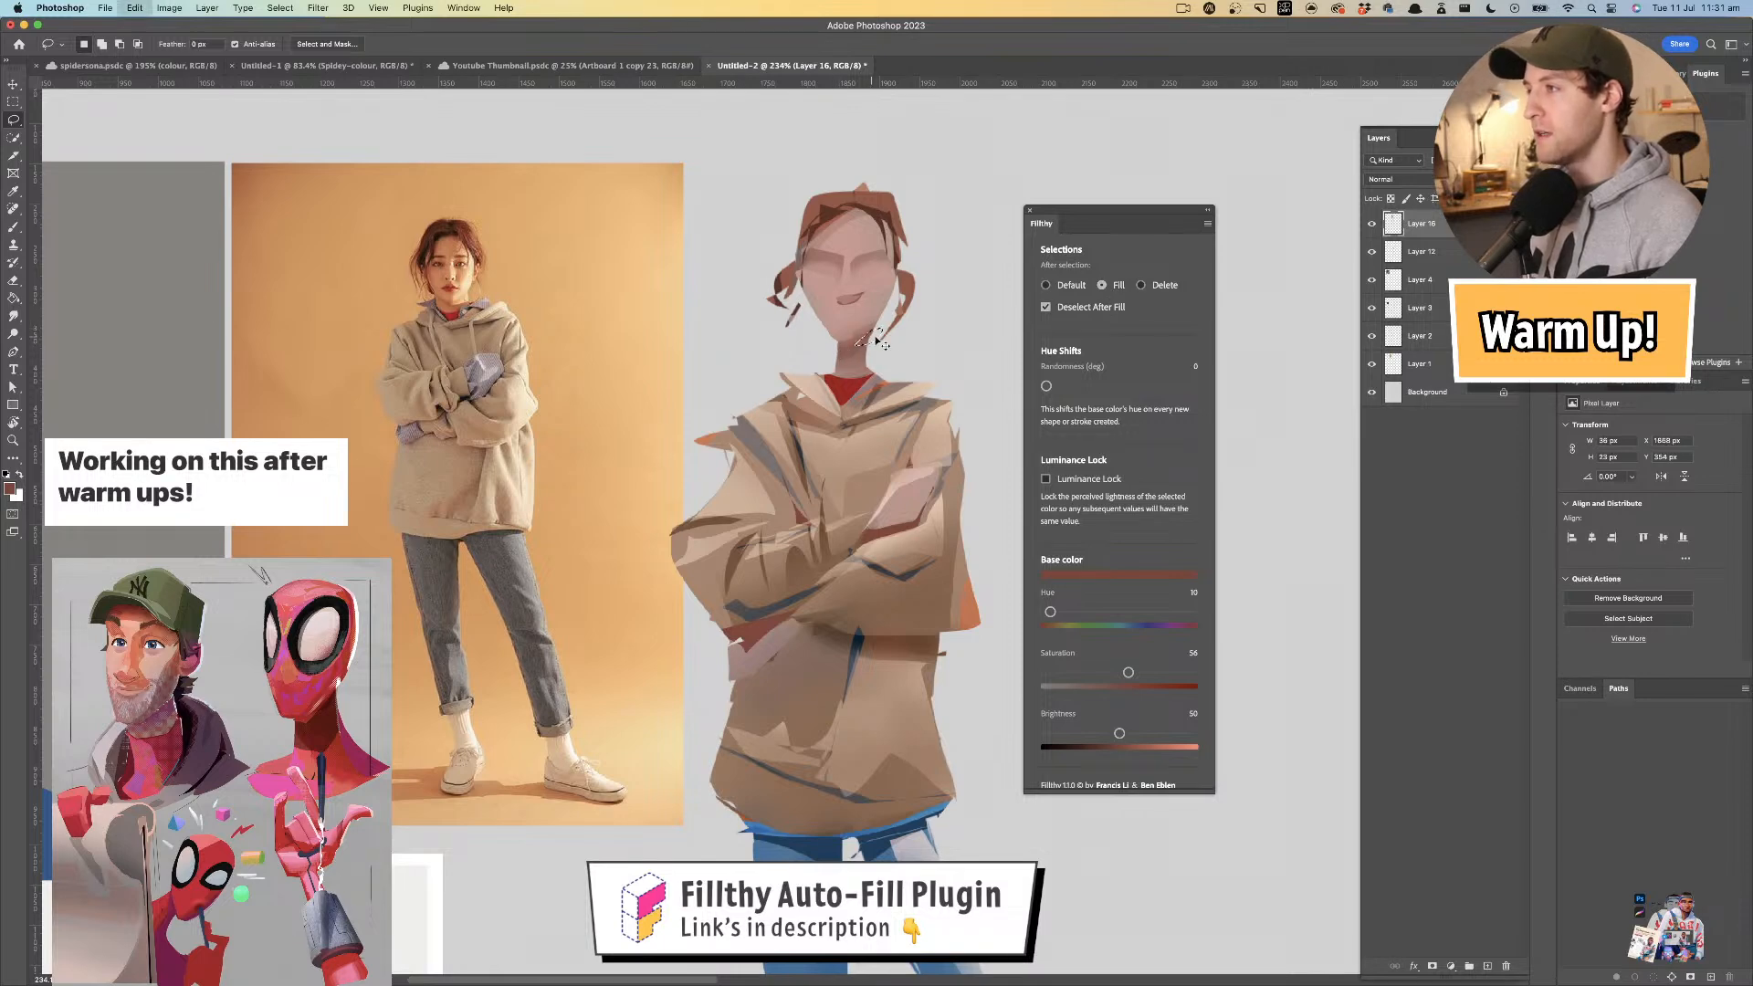
- Add a new layer clipped to the merged figure and fill a shadow shape on the neck beneath the chin
{"action": "left_click", "coordinate": [1487, 966]}
{"action": "left_click", "coordinate": [1472, 237], "text": "alt"}
{"action": "mouse_move", "coordinate": [870, 334]}
{"action": "left_mouse_down"}
{"action": "mouse_move", "coordinate": [856, 345]}
{"action": "mouse_move", "coordinate": [818, 354]}
{"action": "mouse_move", "coordinate": [889, 306]}
{"action": "mouse_move", "coordinate": [833, 402]}
{"action": "mouse_move", "coordinate": [877, 385]}
{"action": "mouse_move", "coordinate": [850, 391]}
{"action": "mouse_move", "coordinate": [791, 356]}
{"action": "left_mouse_up"}
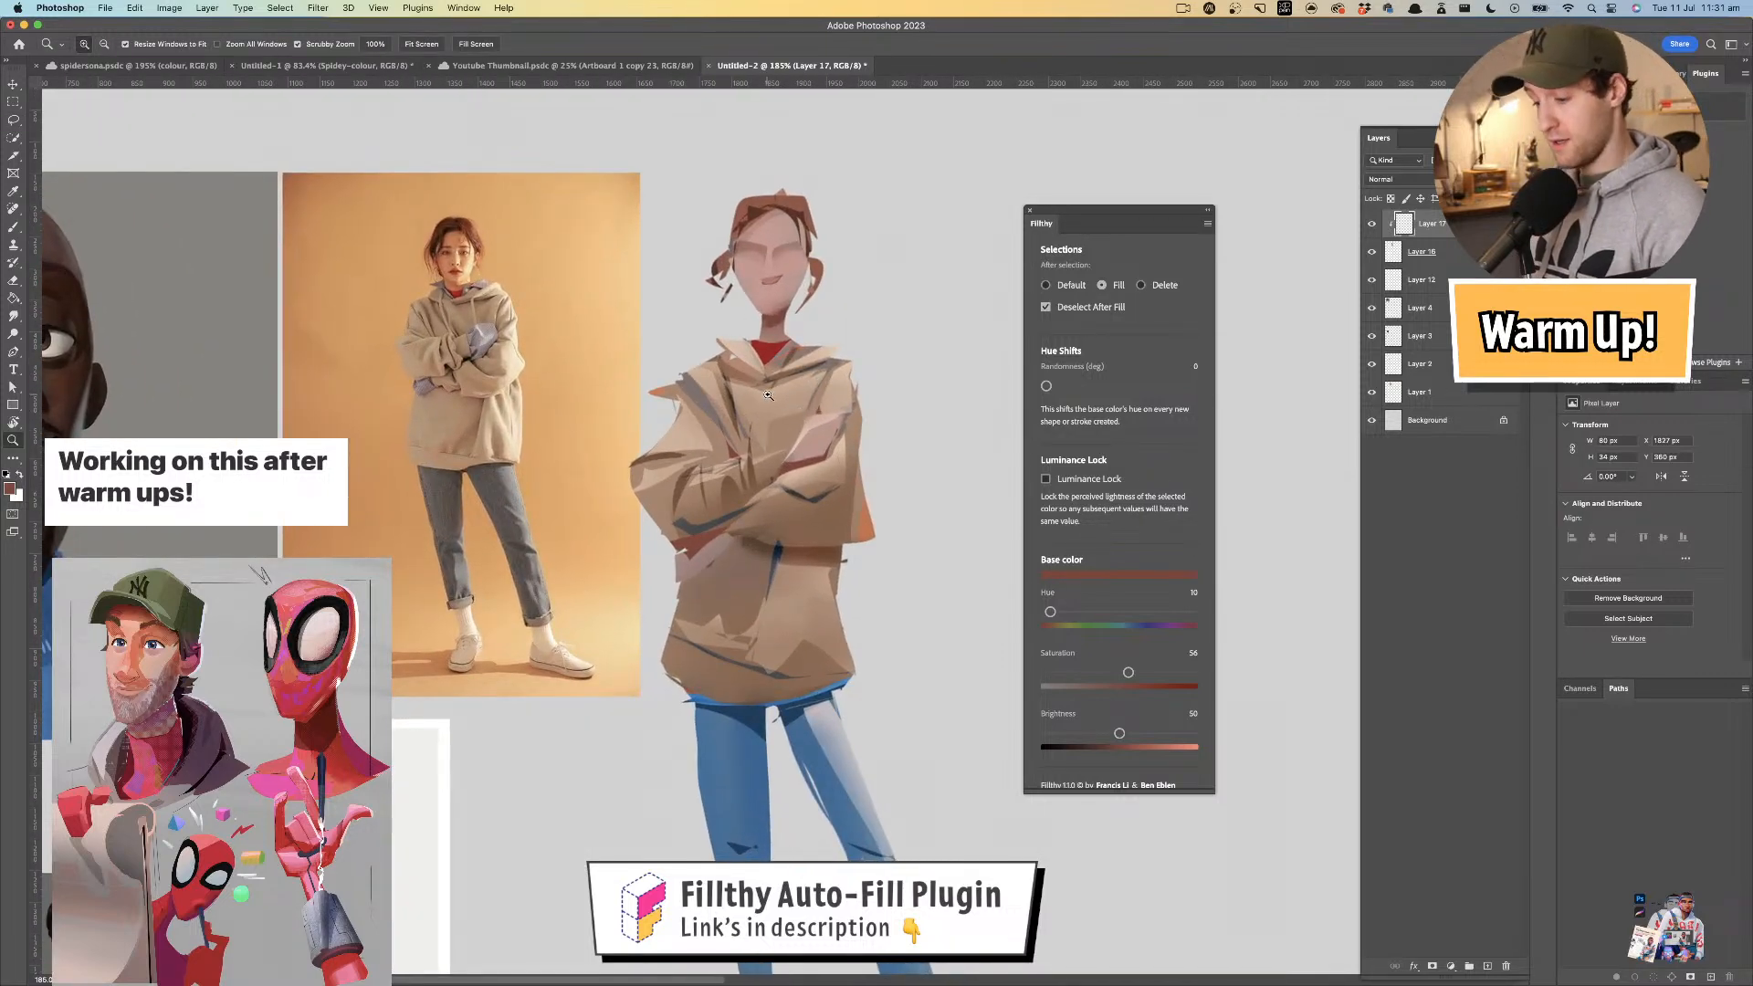
{"action": "key", "text": "l"}
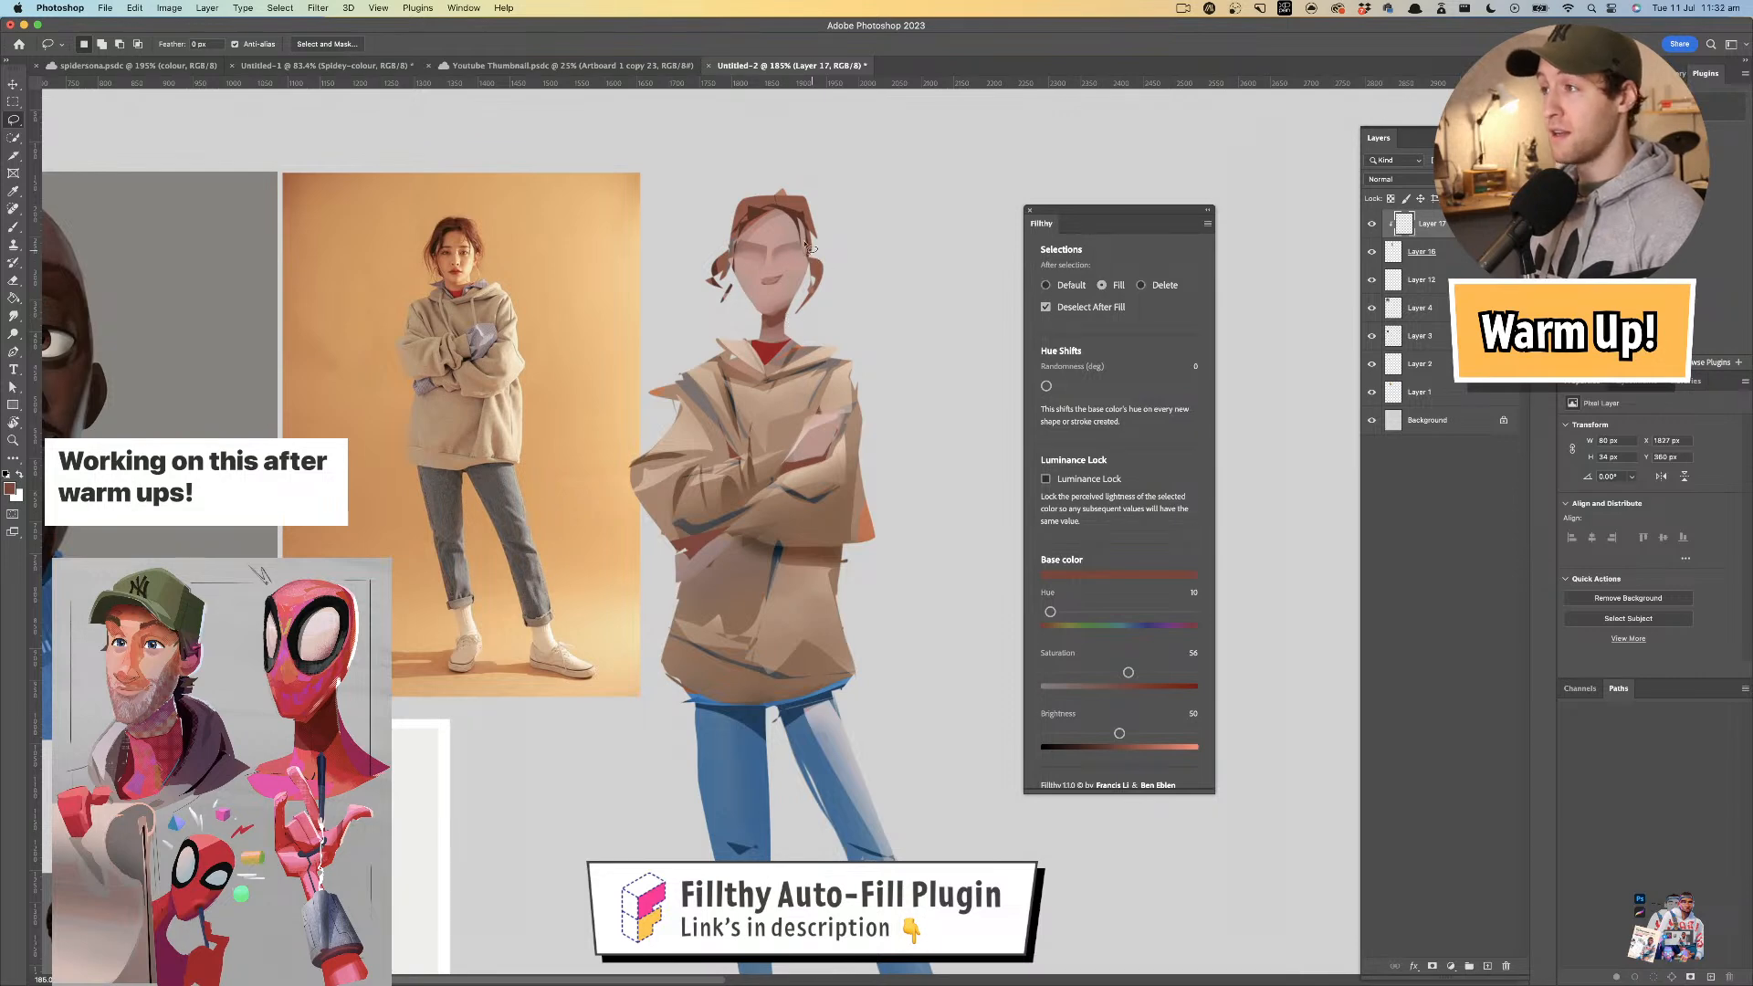
- Sample the dark brown of the hair and fill shadow shapes beneath the hairline around the face
{"action": "key", "text": "i"}
{"action": "left_click", "coordinate": [797, 210]}
{"action": "key", "text": "l"}
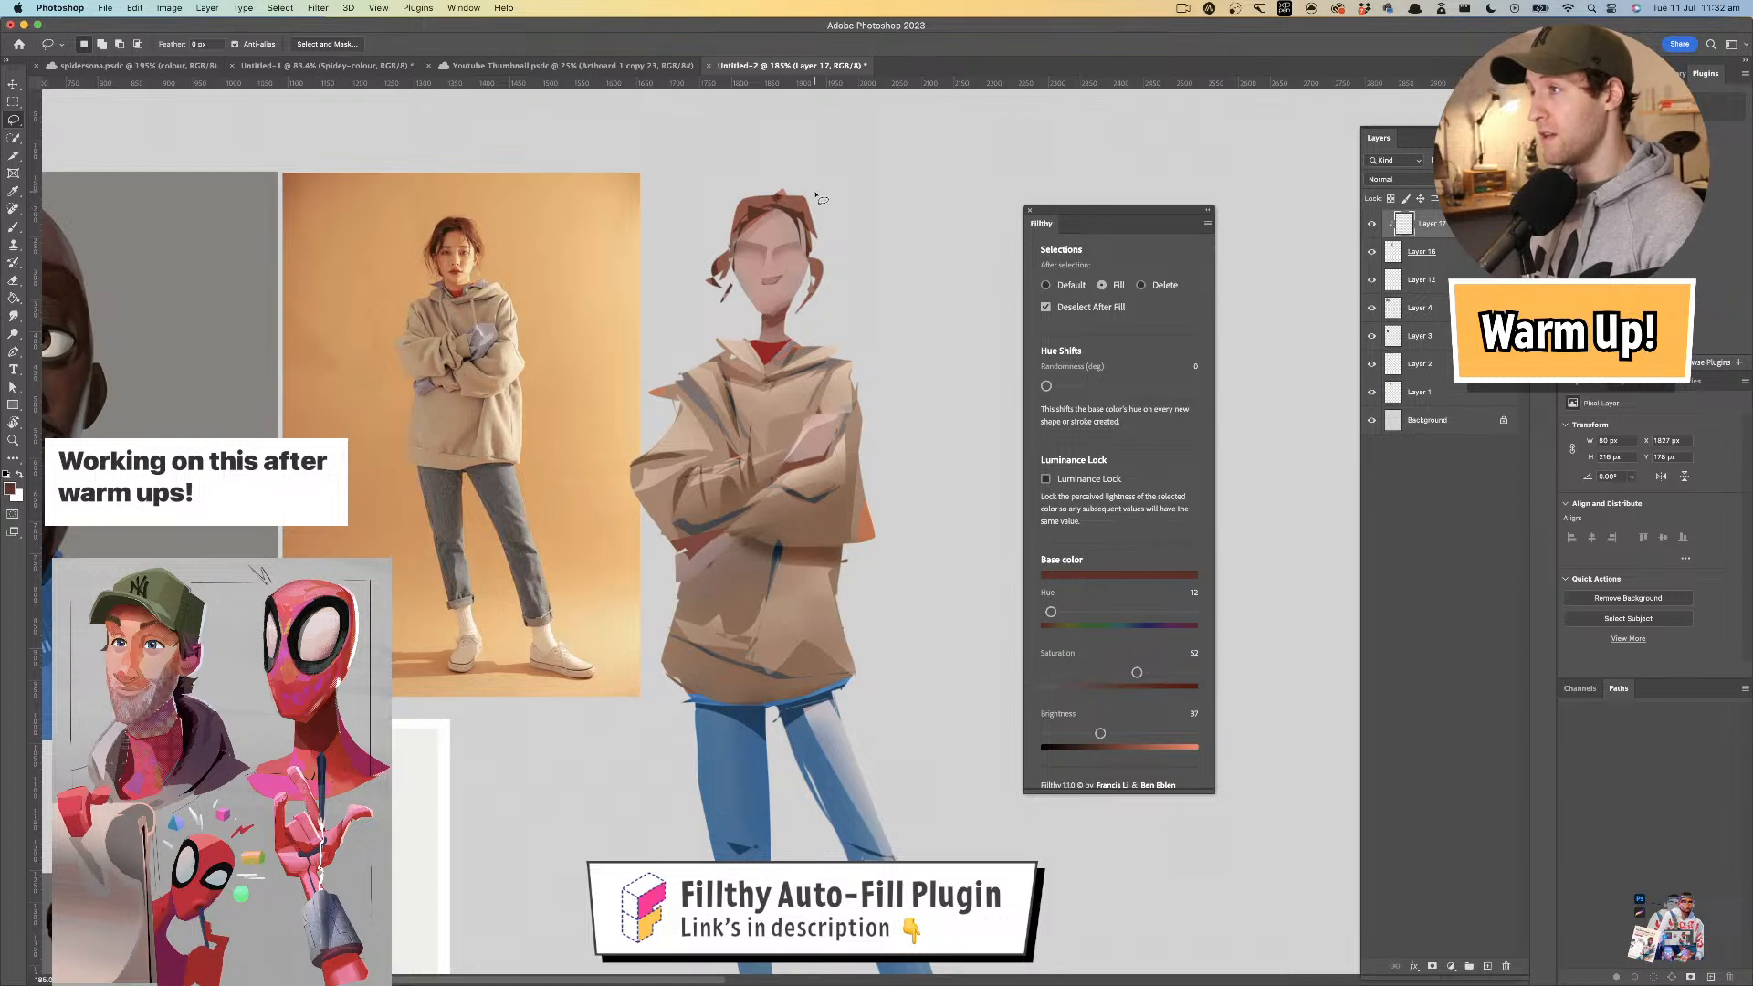
{"action": "scroll", "coordinate": [808, 219], "scroll_direction": "down", "scroll_amount": 2}
{"action": "mouse_move", "coordinate": [817, 235]}
{"action": "left_mouse_down"}
{"action": "mouse_move", "coordinate": [821, 251]}
{"action": "mouse_move", "coordinate": [820, 228]}
{"action": "mouse_move", "coordinate": [730, 225]}
{"action": "mouse_move", "coordinate": [732, 255]}
{"action": "left_mouse_up"}
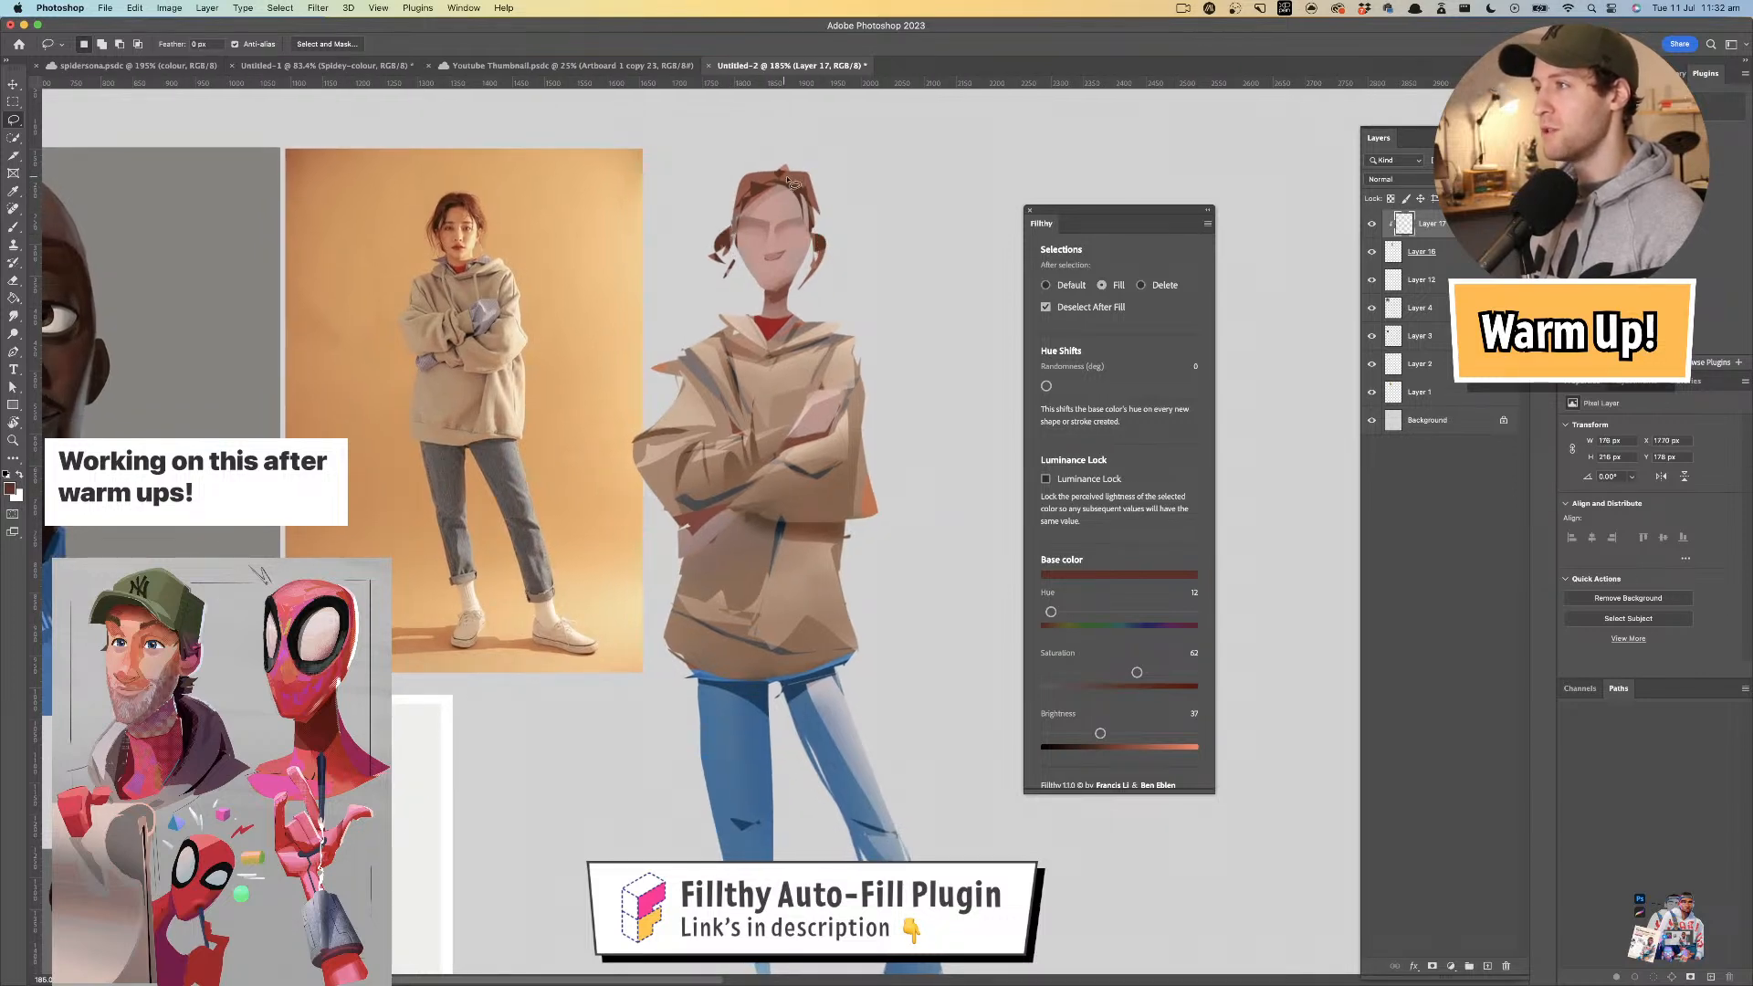
{"action": "scroll", "coordinate": [776, 228], "scroll_direction": "down", "scroll_amount": 1}
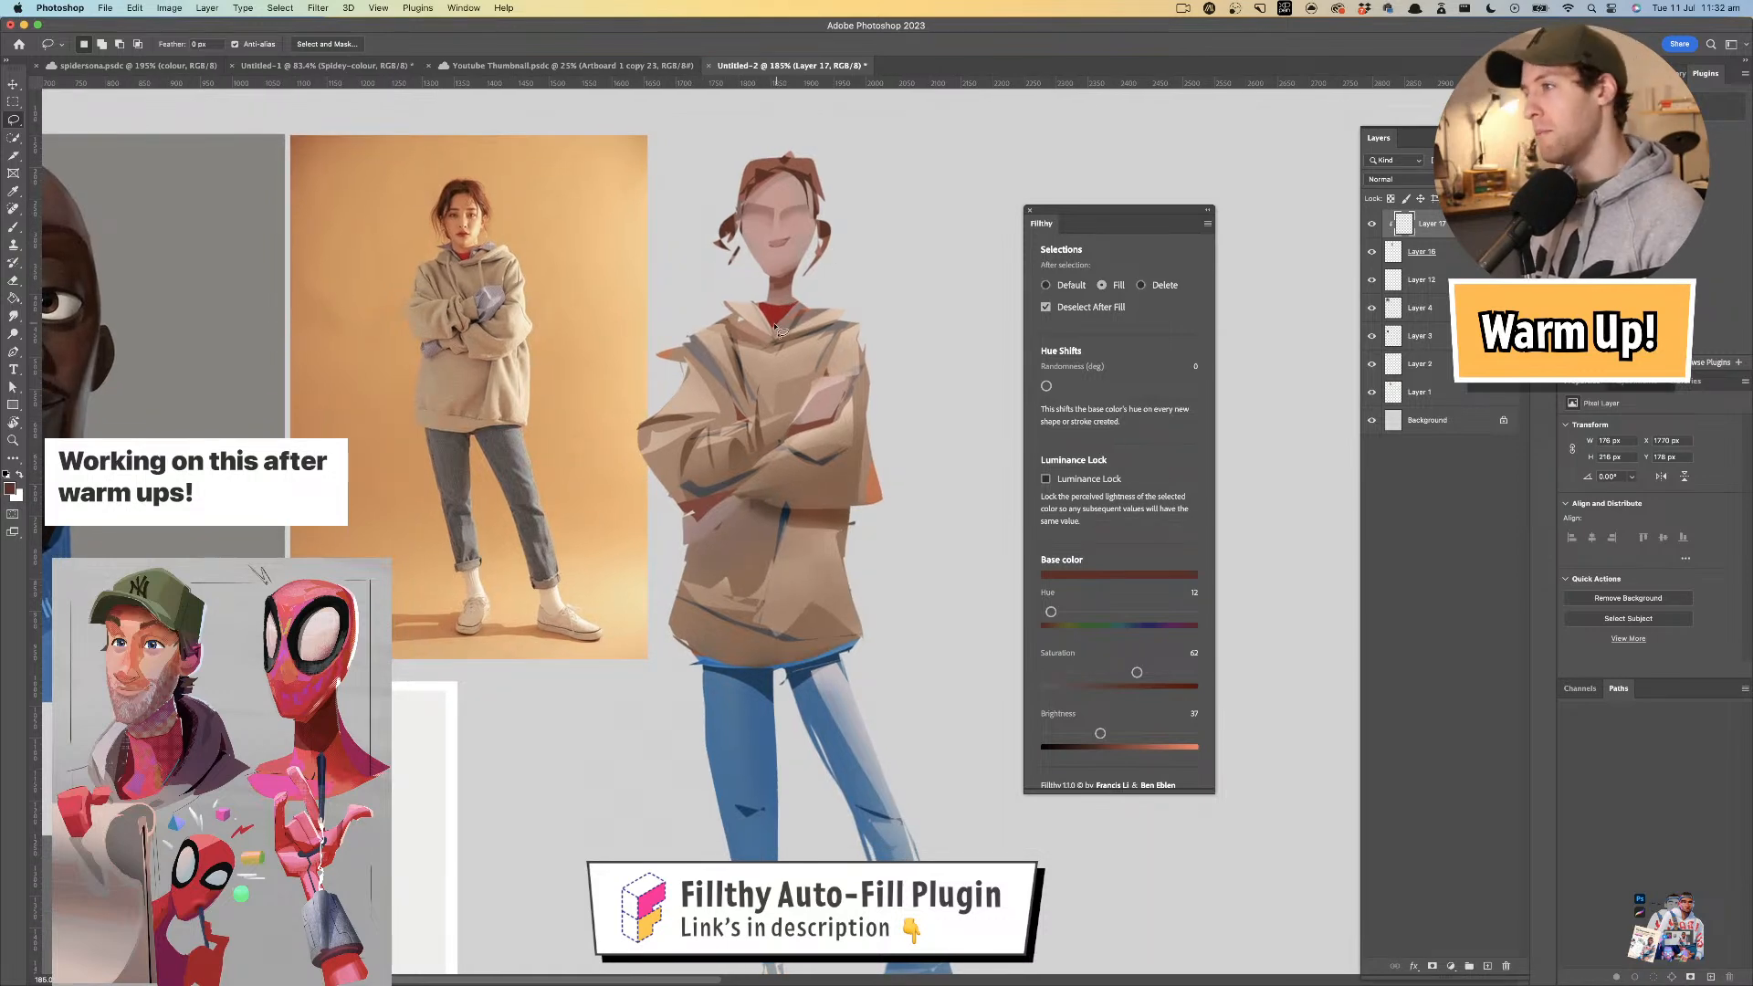
{"action": "left_click_drag", "start_coordinate": [772, 323], "coordinate": [783, 372]}
{"action": "mouse_move", "coordinate": [796, 276]}
{"action": "left_mouse_down"}
{"action": "mouse_move", "coordinate": [839, 274]}
{"action": "mouse_move", "coordinate": [808, 323]}
{"action": "mouse_move", "coordinate": [893, 252]}
{"action": "left_mouse_up"}
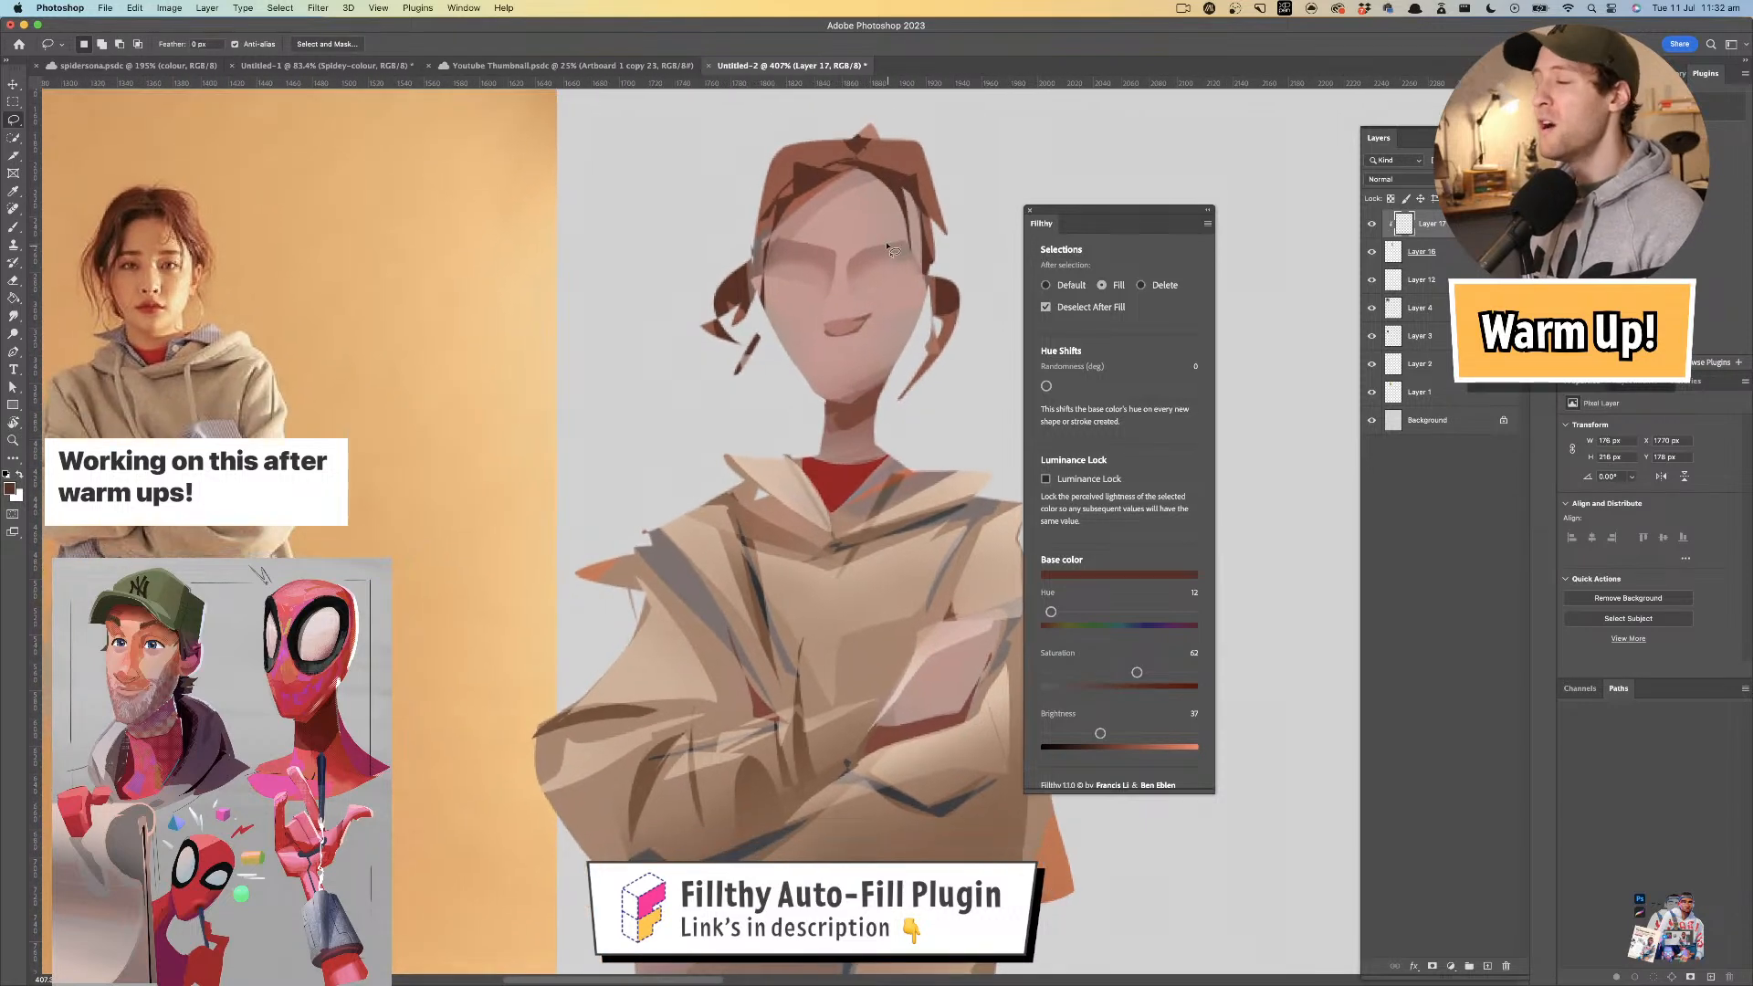
- Mix a red with hue 4, saturation 68 and brightness 69, try an upper lip shape, and undo it
{"action": "key", "text": "i"}
{"action": "left_click", "coordinate": [849, 473]}
{"action": "left_click", "coordinate": [854, 355]}
{"action": "key", "text": "l"}
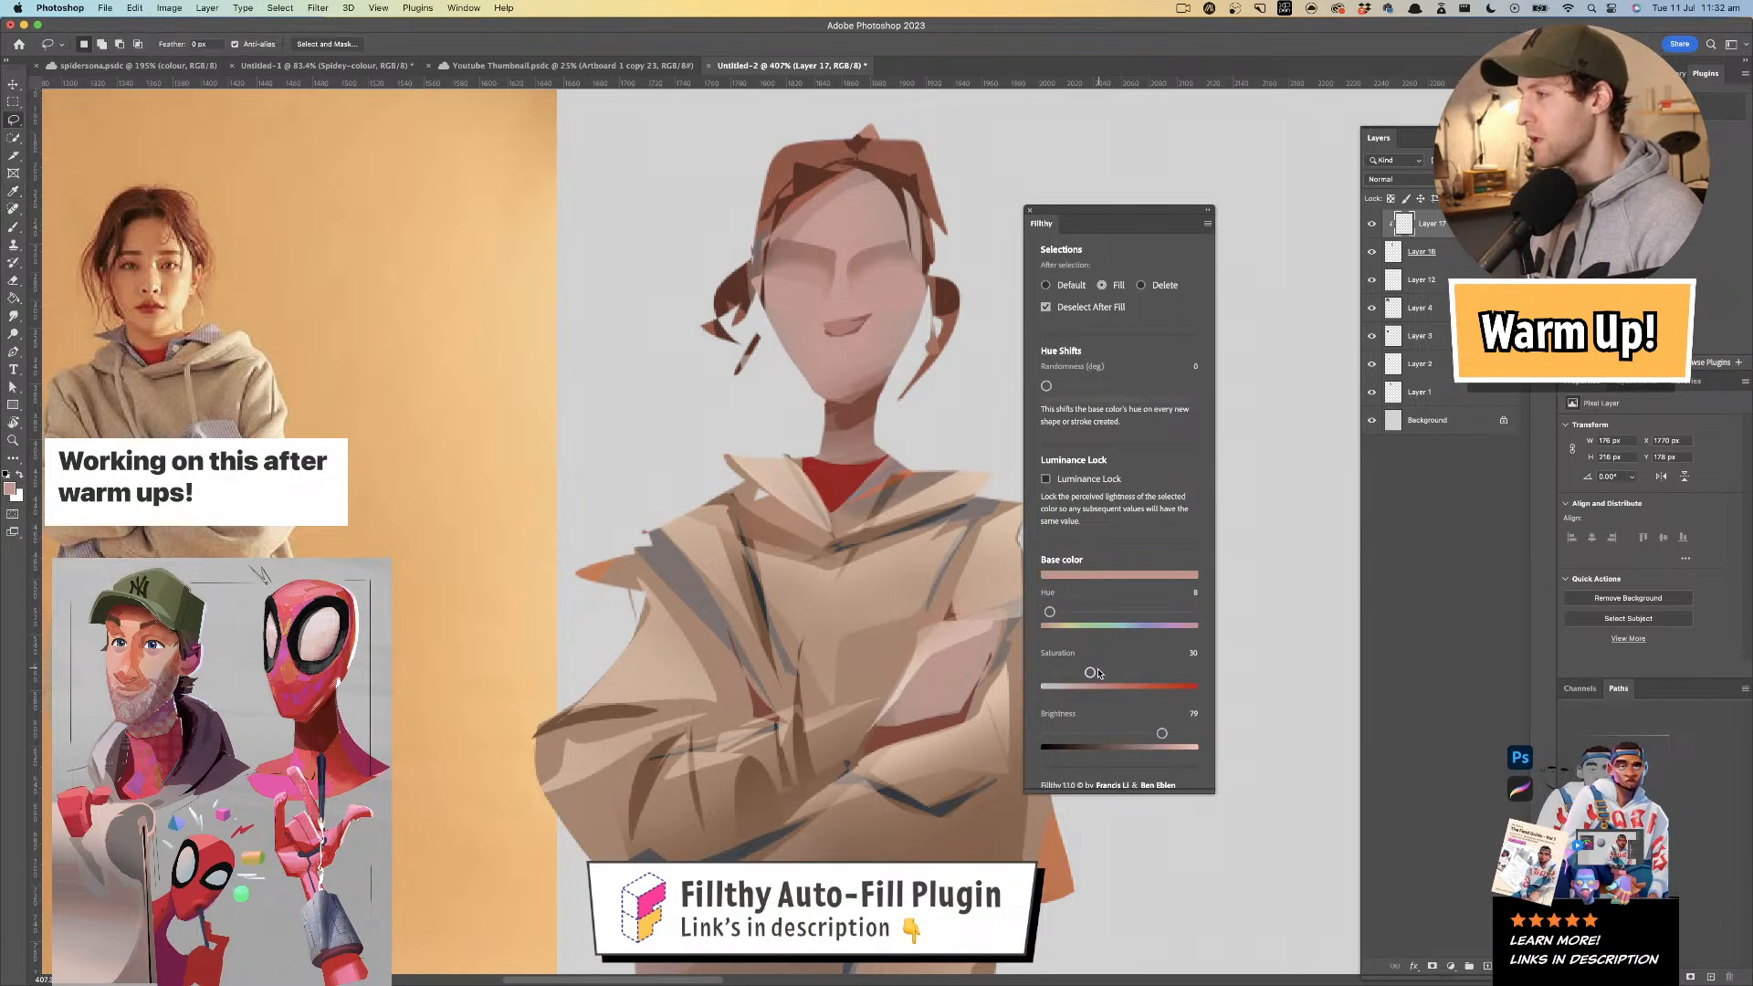
{"action": "left_click_drag", "start_coordinate": [1155, 734], "coordinate": [1147, 734]}
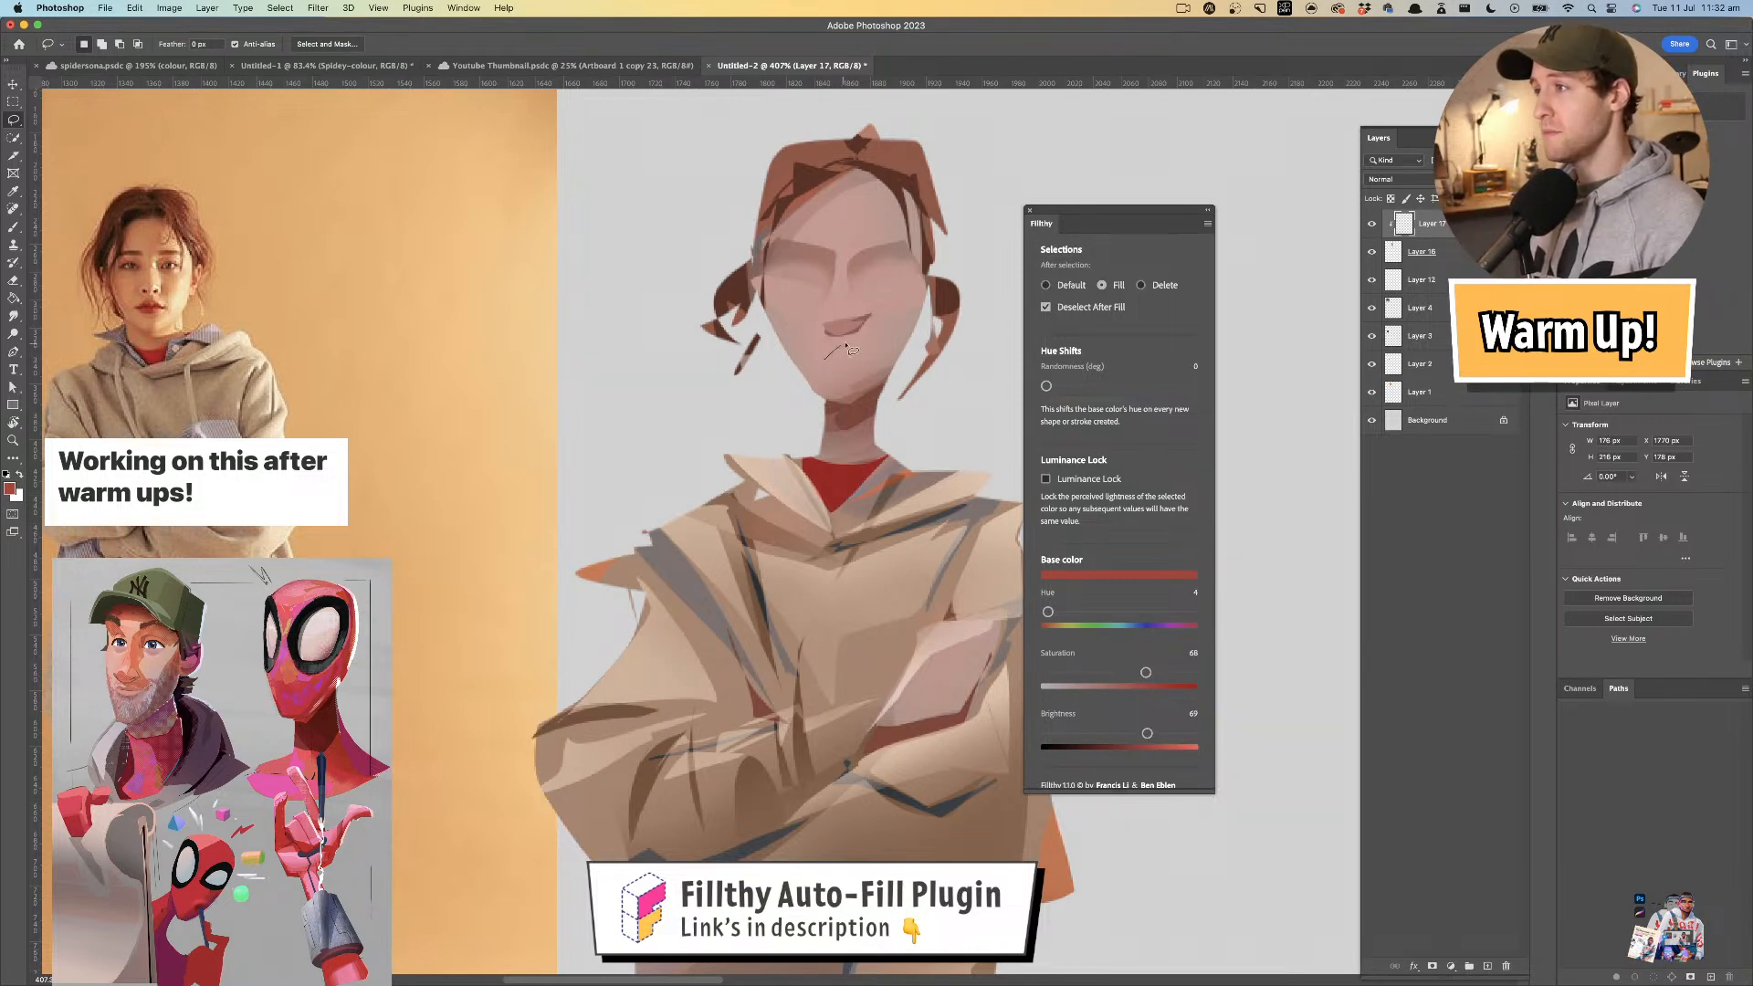
{"action": "left_click_drag", "start_coordinate": [866, 359], "coordinate": [840, 366]}
{"action": "key", "text": "super+z"}
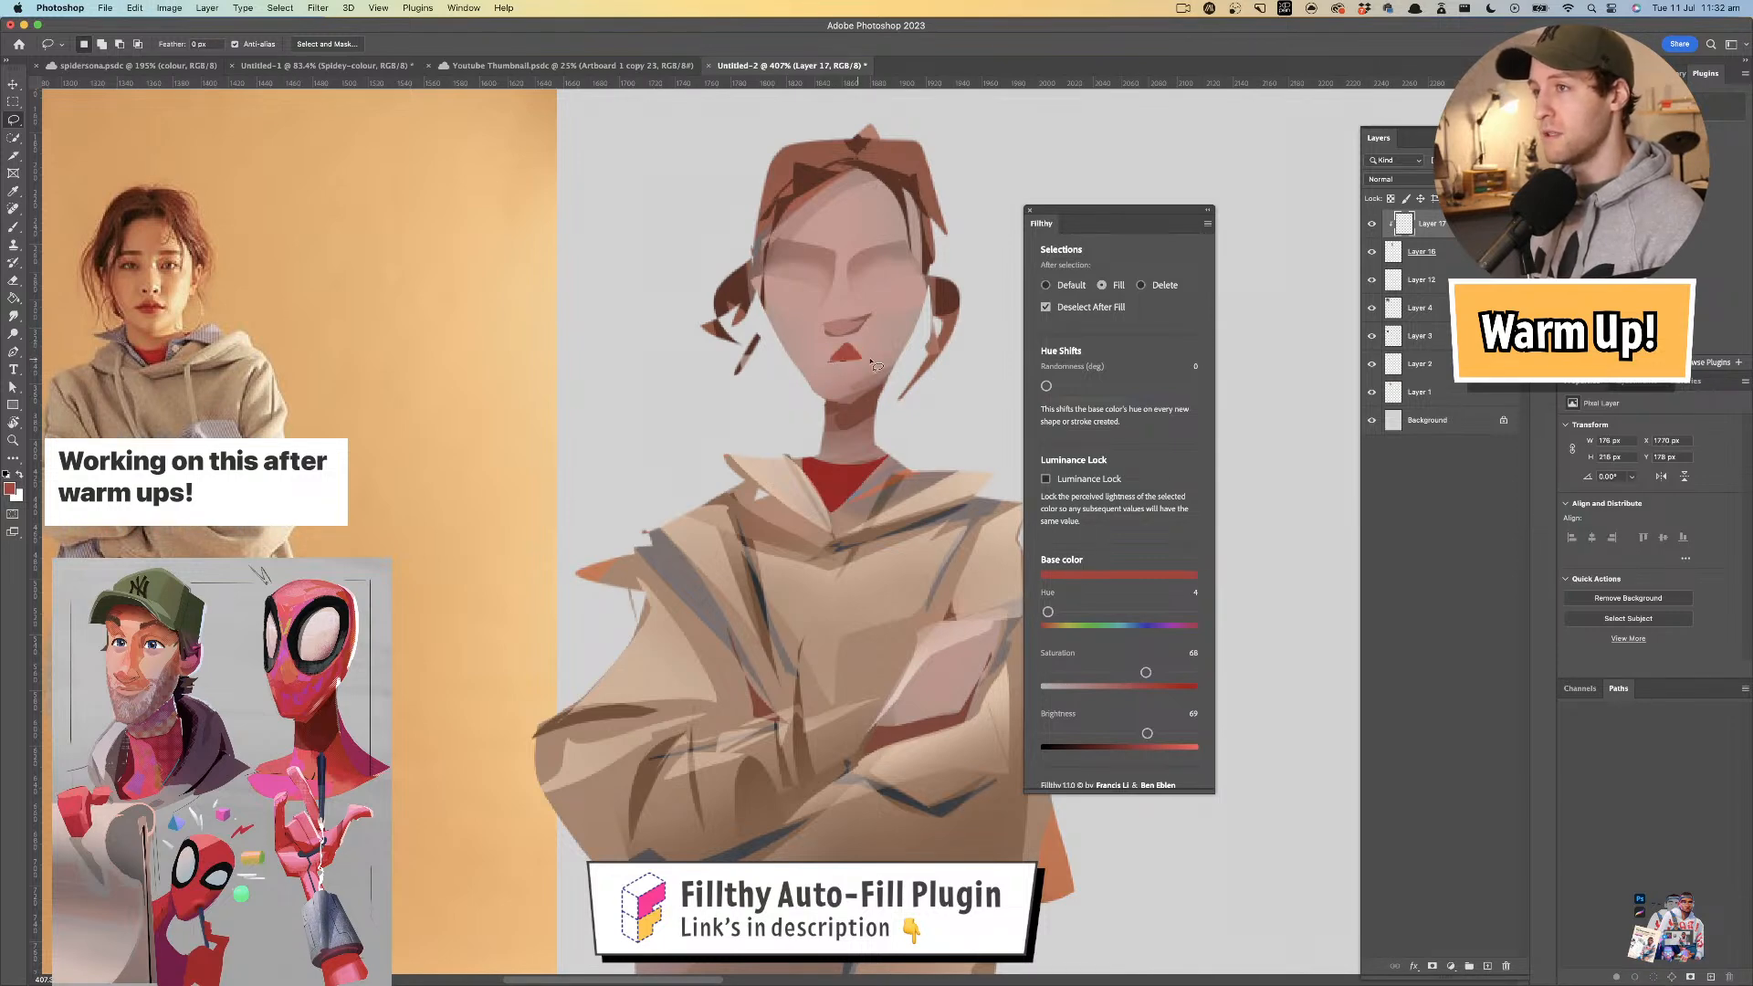
- Try reshaping the red lips below the nose and undo the trial fills
{"action": "mouse_move", "coordinate": [874, 397]}
{"action": "left_mouse_down"}
{"action": "mouse_move", "coordinate": [840, 397]}
{"action": "mouse_move", "coordinate": [895, 399]}
{"action": "mouse_move", "coordinate": [845, 387]}
{"action": "left_mouse_up"}
{"action": "key", "text": "super+z"}
{"action": "key", "text": "super+z"}
{"action": "key", "text": "l"}
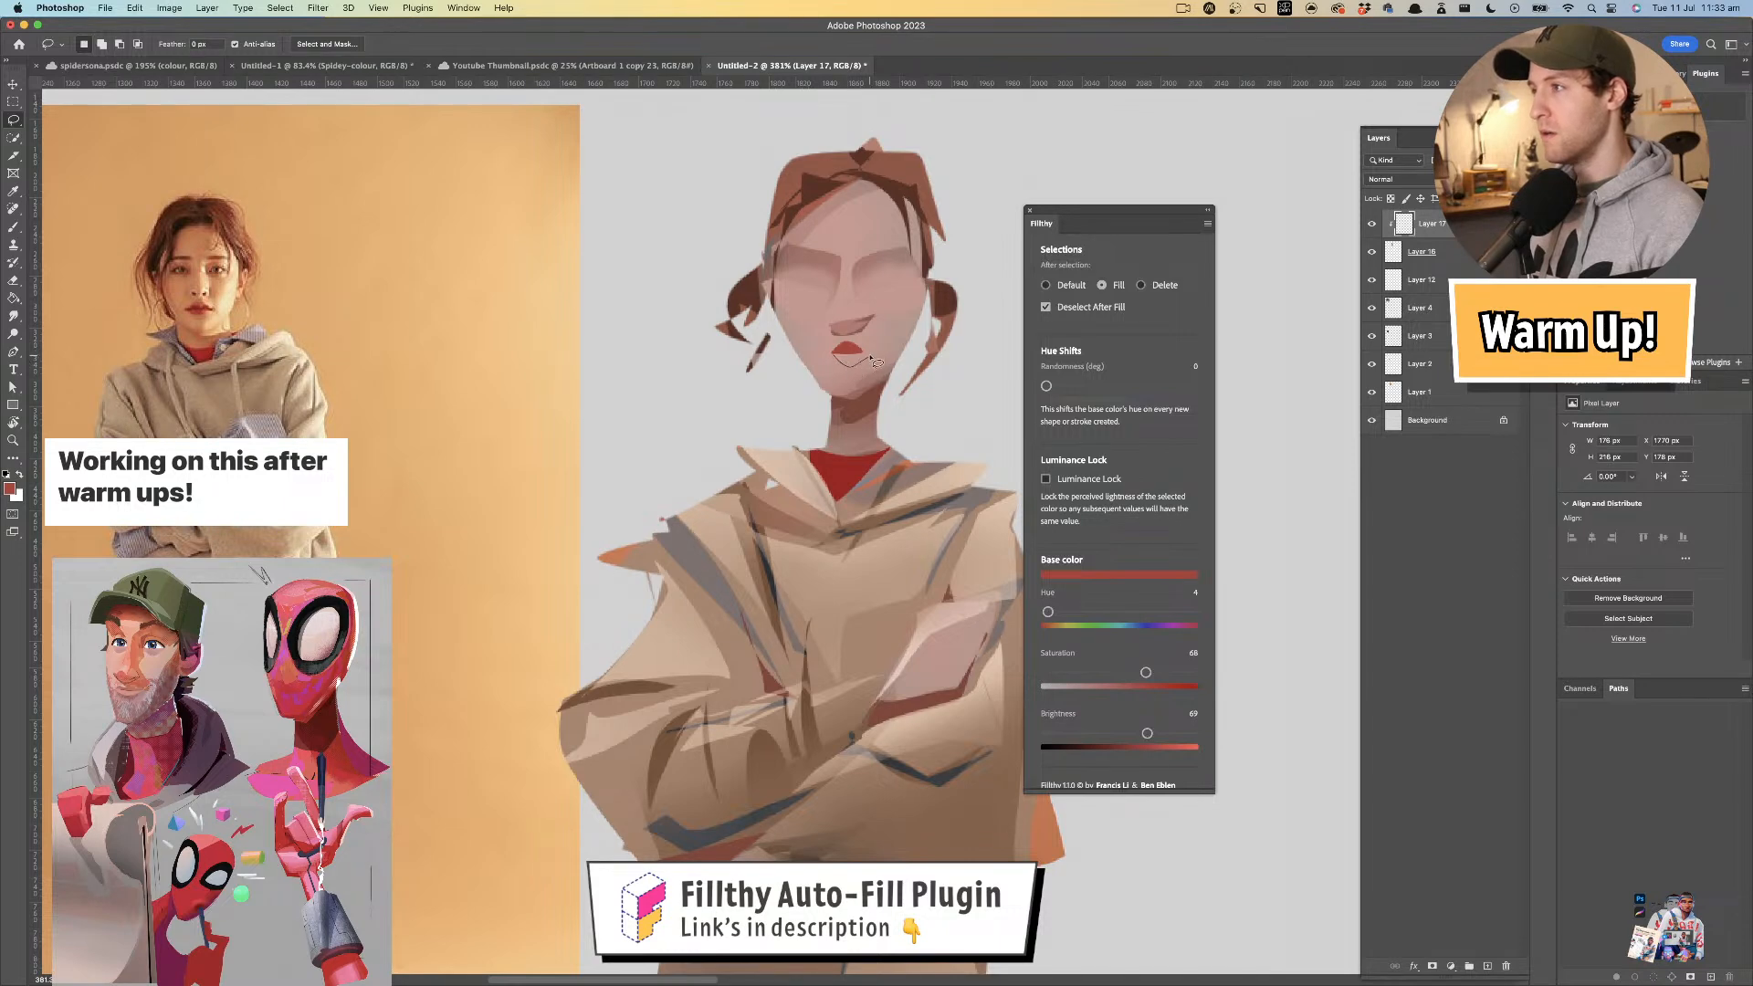
{"action": "mouse_move", "coordinate": [869, 394]}
{"action": "left_mouse_down"}
{"action": "mouse_move", "coordinate": [826, 395]}
{"action": "mouse_move", "coordinate": [873, 395]}
{"action": "mouse_move", "coordinate": [878, 370]}
{"action": "mouse_move", "coordinate": [826, 352]}
{"action": "mouse_move", "coordinate": [804, 370]}
{"action": "mouse_move", "coordinate": [808, 354]}
{"action": "left_mouse_up"}
{"action": "key", "text": "super+z"}
{"action": "key", "text": "super+z"}
{"action": "key", "text": "l"}
- Sample pinkish skin tones beside the nose and fill shading shapes around the nose bridge
{"action": "left_click", "coordinate": [840, 350], "text": "alt"}
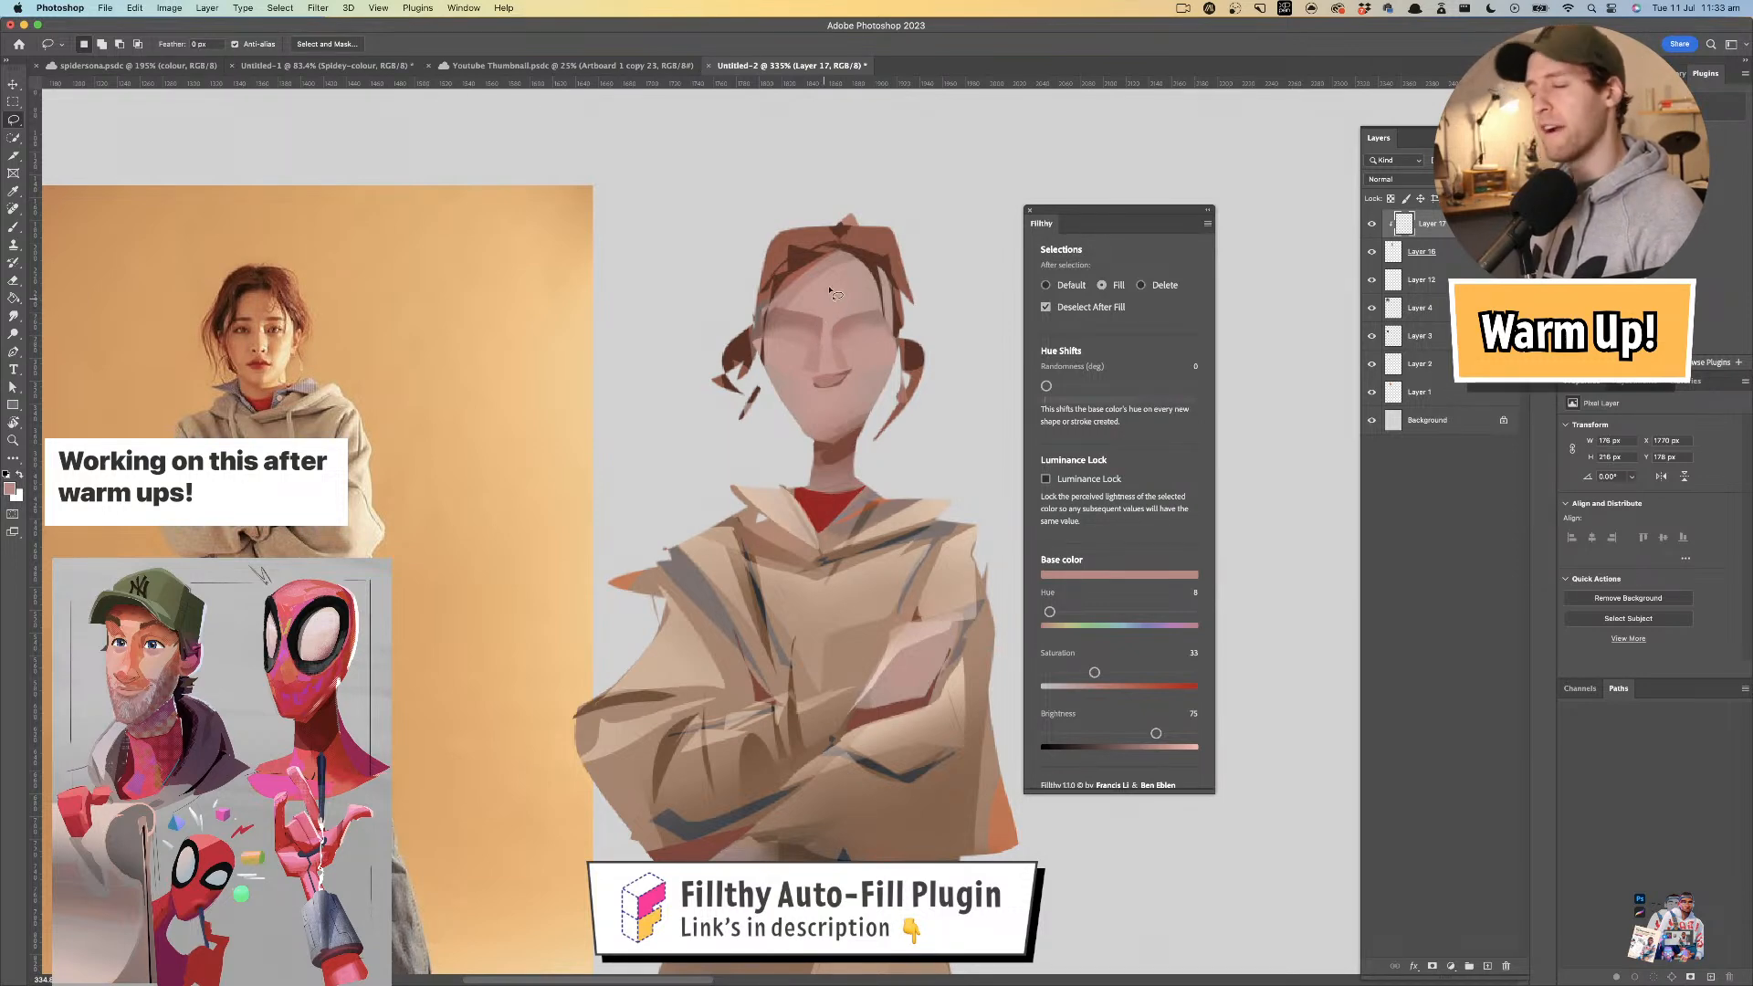
{"action": "scroll", "coordinate": [849, 338], "scroll_direction": "down", "scroll_amount": 1}
{"action": "key", "text": "i"}
{"action": "left_click", "coordinate": [841, 336]}
{"action": "key", "text": "l"}
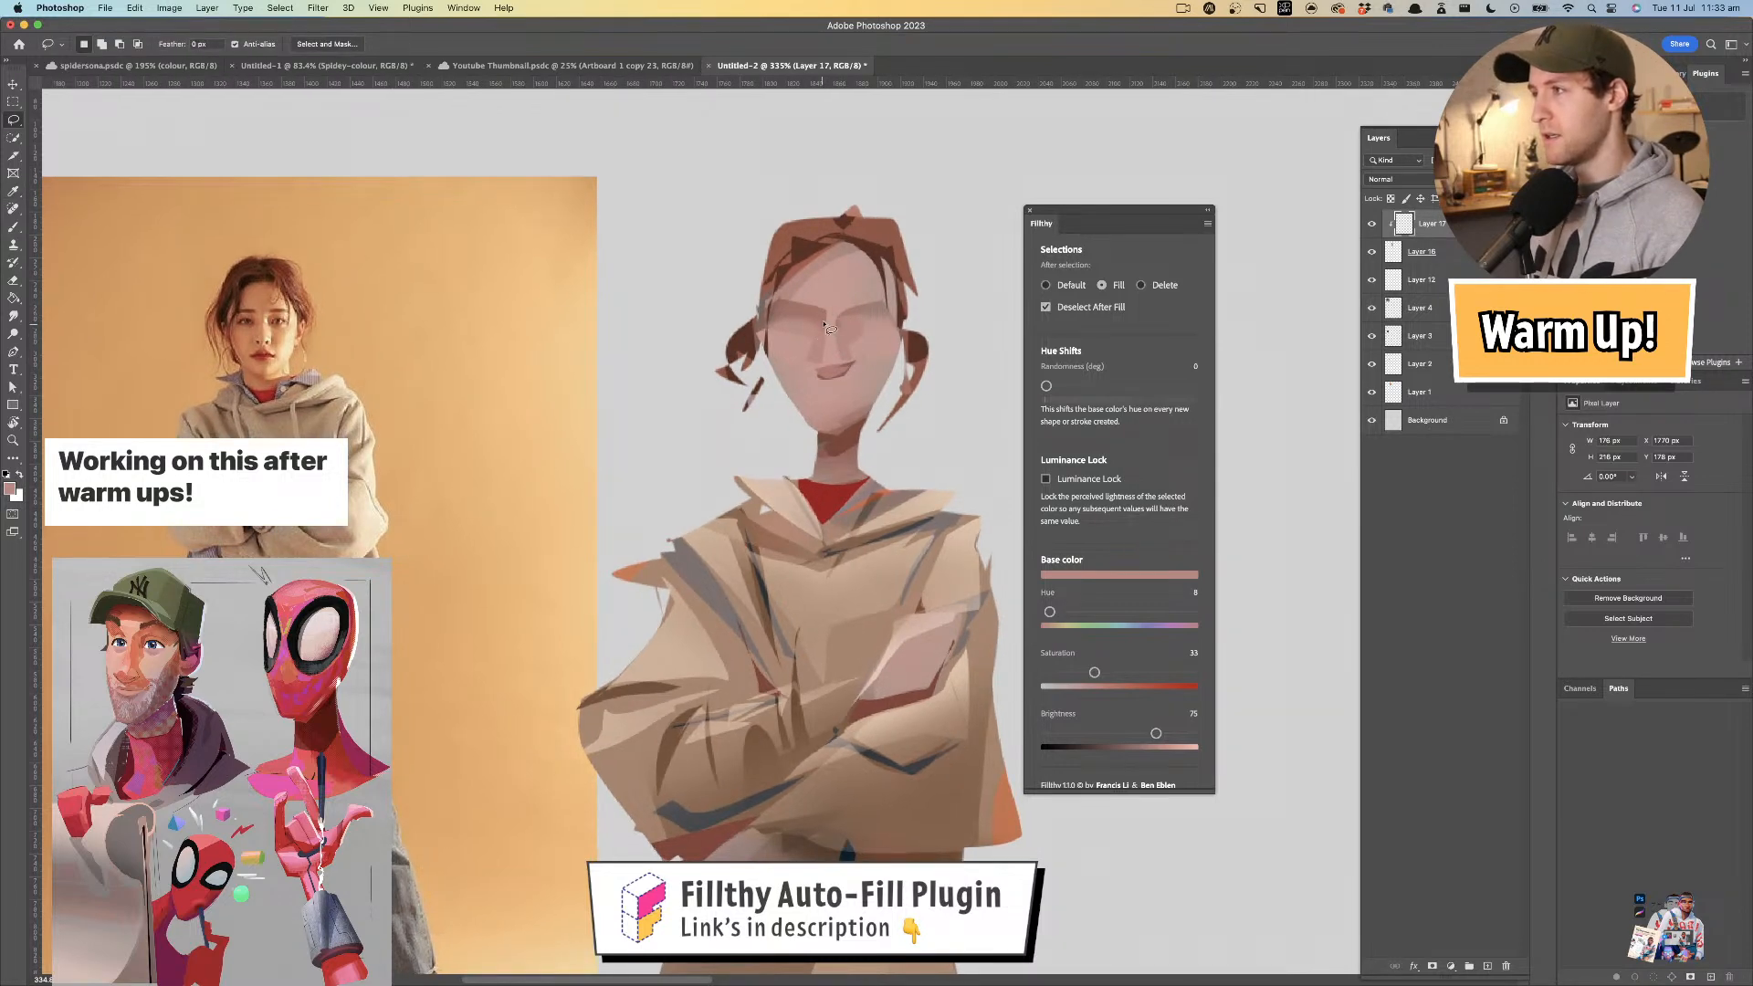
{"action": "key", "text": "i"}
{"action": "left_click", "coordinate": [840, 334]}
{"action": "key", "text": "l"}
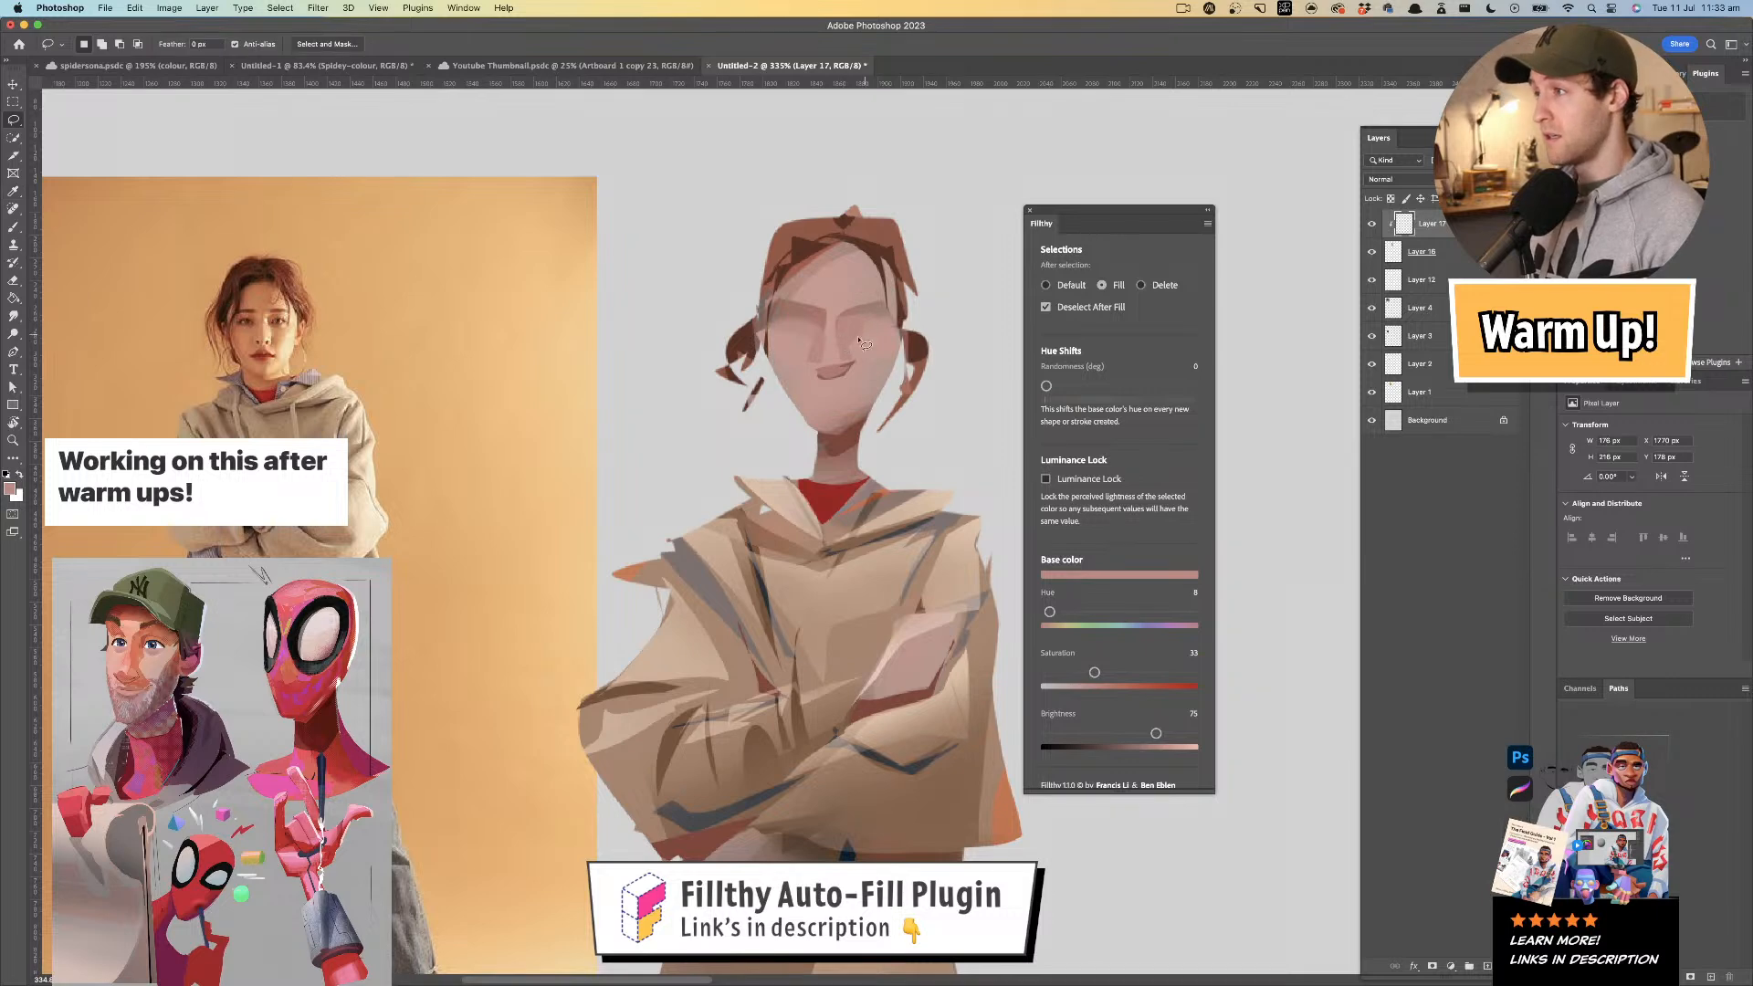
- Undo the last face fill, resample the skin tones, and fill shapes beside the nose and under the eyes
{"action": "key", "text": "i"}
{"action": "left_click", "coordinate": [825, 332]}
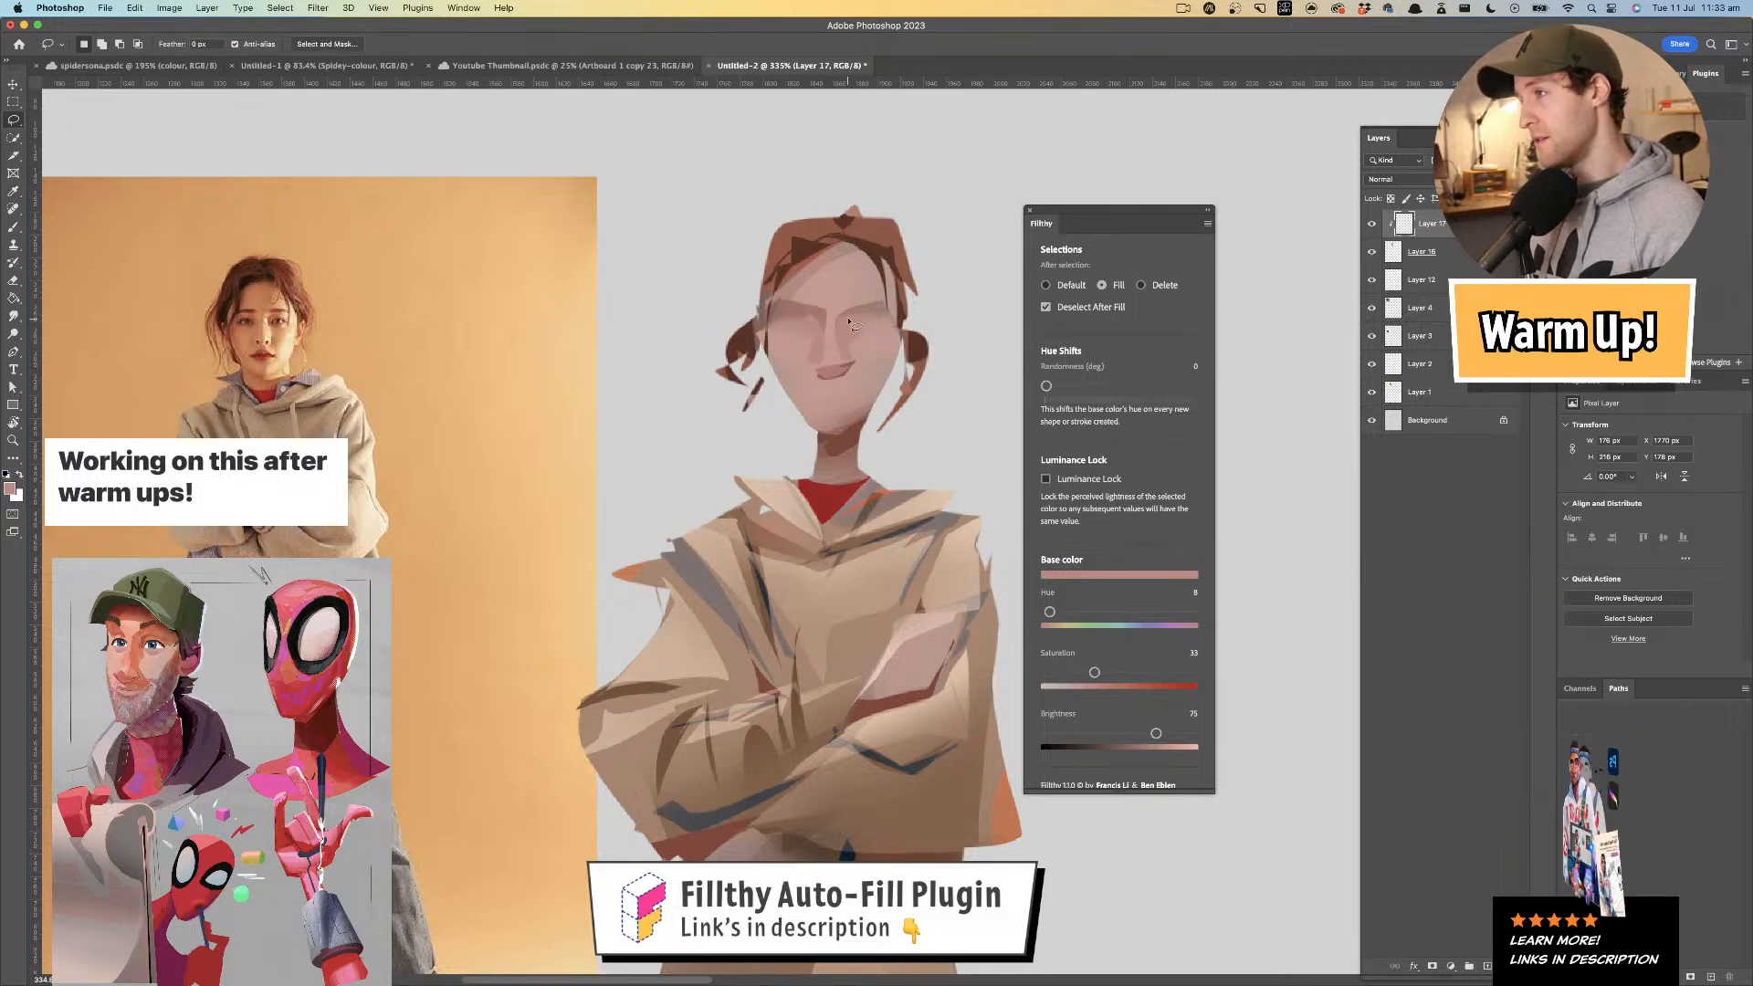
{"action": "key", "text": "l"}
{"action": "key", "text": "super+z"}
{"action": "key", "text": "i"}
{"action": "left_click", "coordinate": [810, 325]}
{"action": "left_click", "coordinate": [800, 339]}
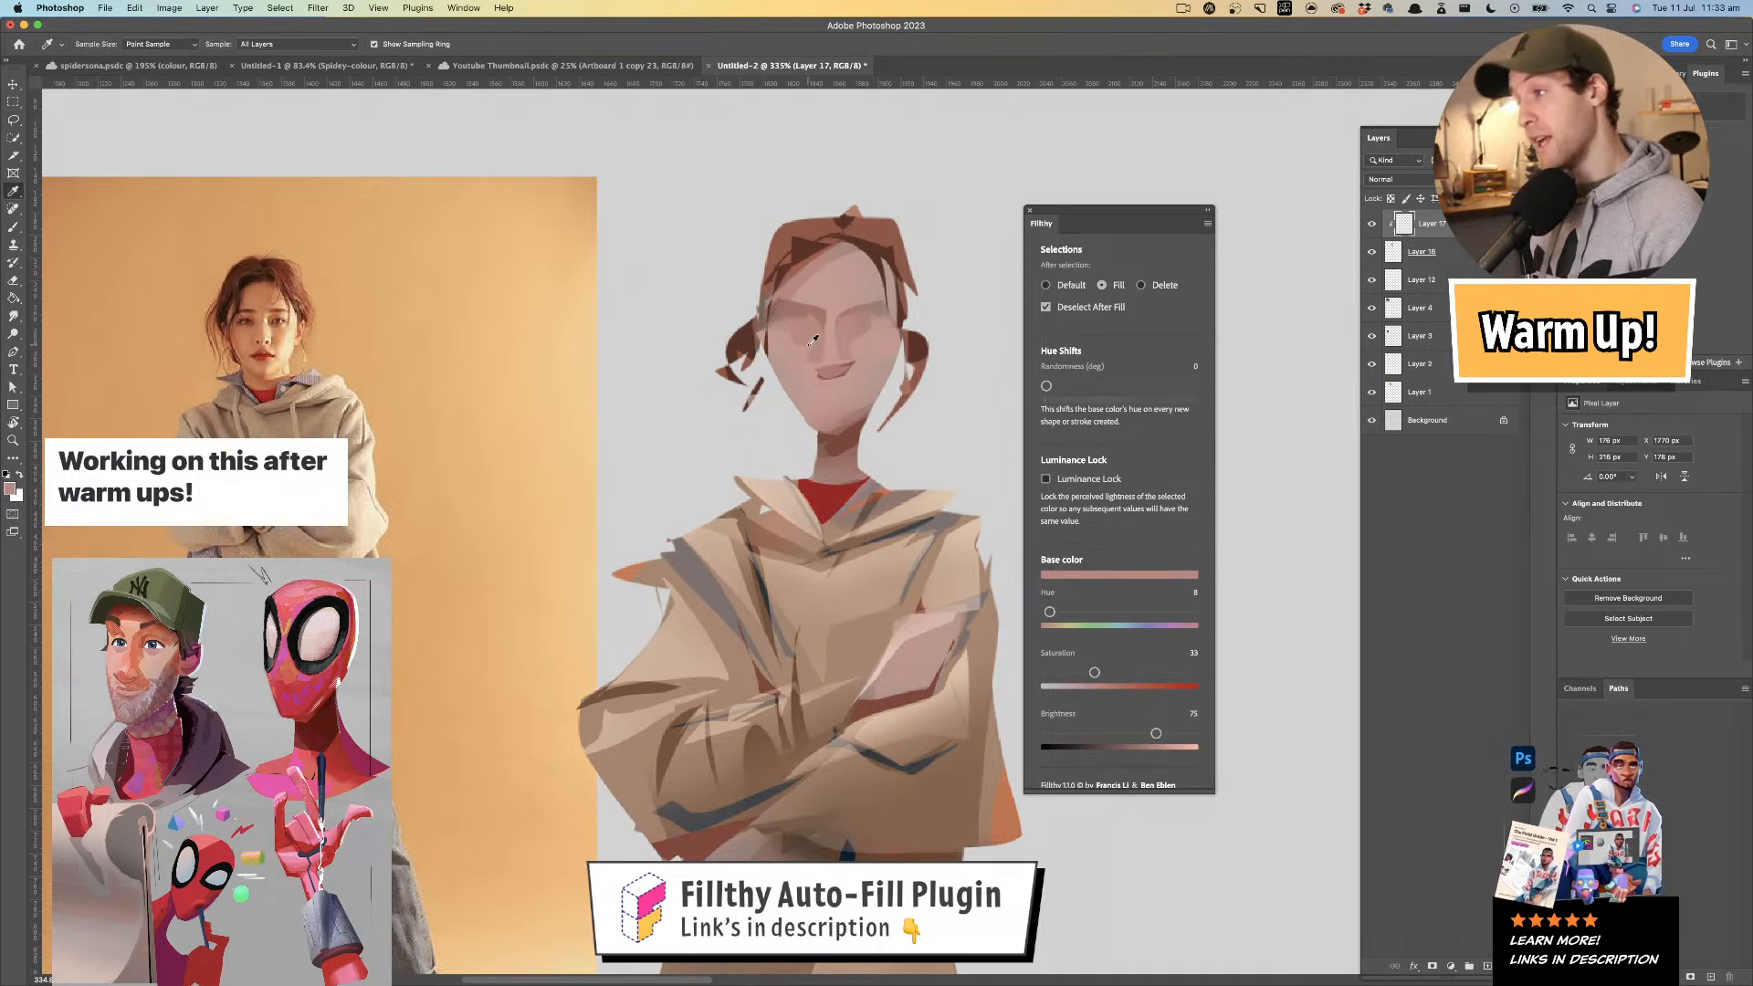
{"action": "key", "text": "l"}
{"action": "key", "text": "i"}
{"action": "left_click", "coordinate": [856, 343]}
{"action": "key", "text": "l"}
{"action": "left_click_drag", "start_coordinate": [865, 338], "coordinate": [873, 321]}
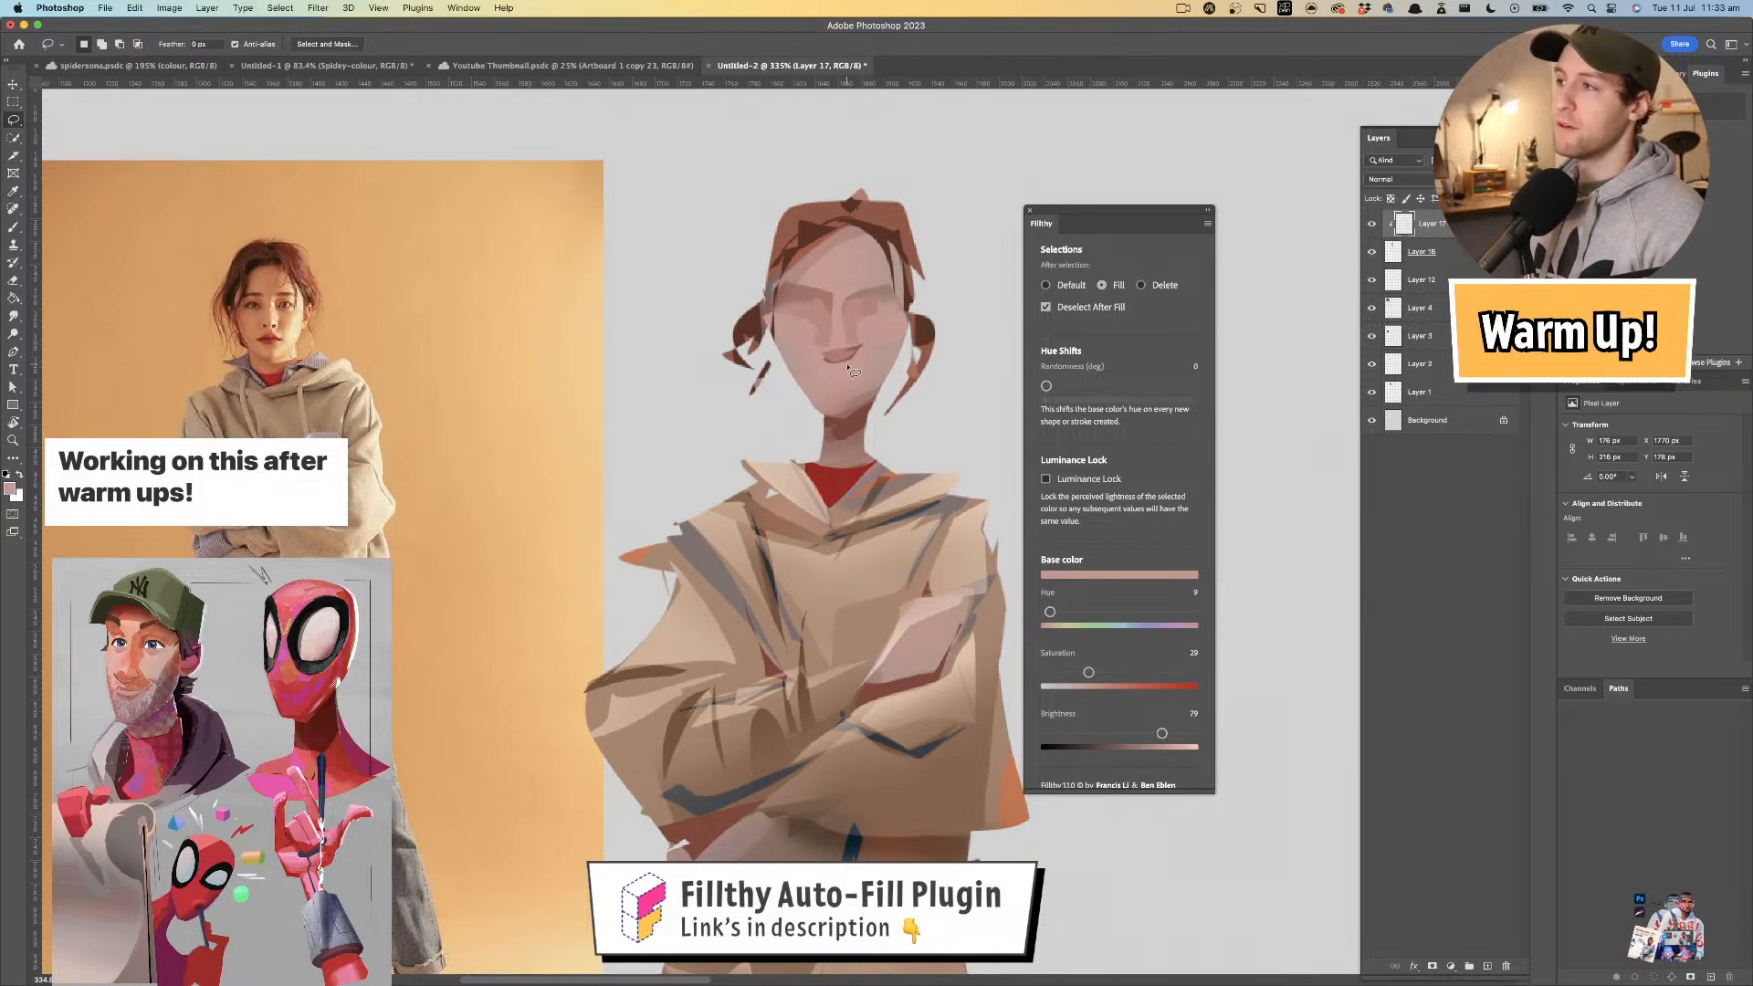
- Sample lighter and darker skin tones from the face and refine the shaded eye sockets with fill shapes
{"action": "key", "text": "i"}
{"action": "left_click", "coordinate": [856, 326]}
{"action": "key", "text": "l"}
{"action": "key", "text": "i"}
{"action": "left_click", "coordinate": [881, 304]}
{"action": "key", "text": "l"}
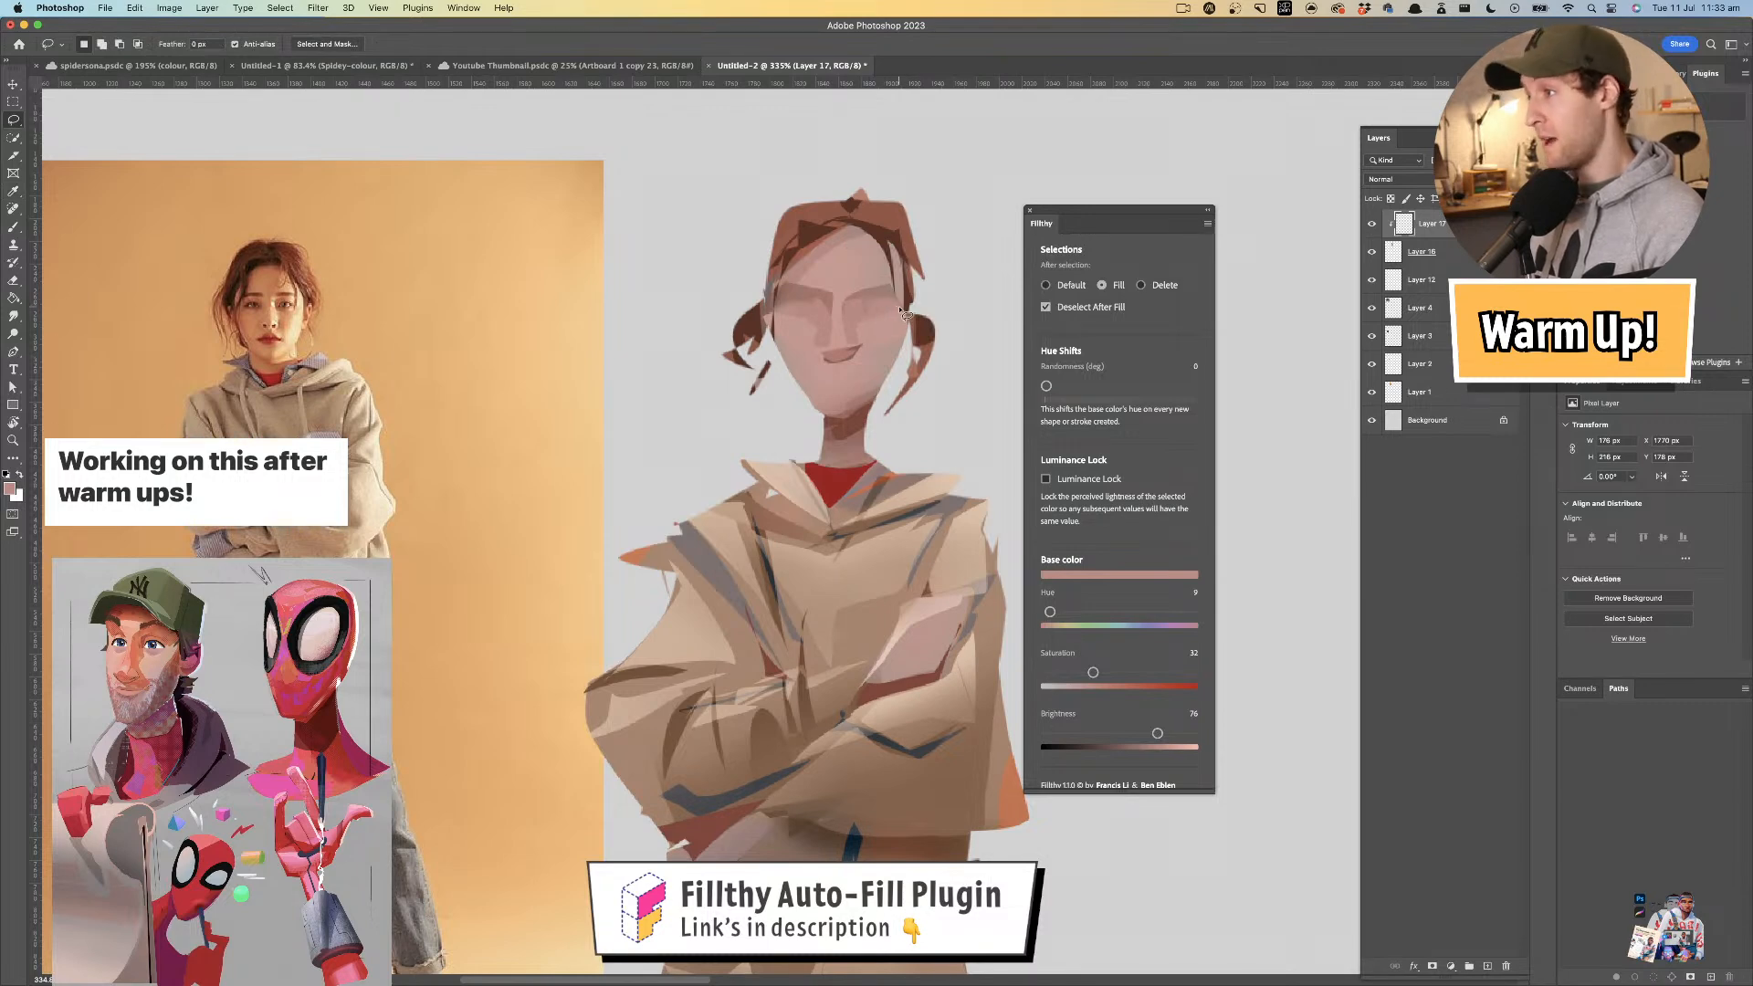
{"action": "key", "text": "i"}
{"action": "left_click", "coordinate": [804, 315]}
{"action": "key", "text": "l"}
{"action": "mouse_move", "coordinate": [795, 316]}
{"action": "left_mouse_down"}
{"action": "mouse_move", "coordinate": [780, 300]}
{"action": "mouse_move", "coordinate": [891, 282]}
{"action": "mouse_move", "coordinate": [912, 306]}
{"action": "left_mouse_up"}
- Sample skin tones near both brows and refine the planes around the eyes
{"action": "key", "text": "i"}
{"action": "left_click", "coordinate": [872, 290]}
{"action": "key", "text": "l"}
{"action": "key", "text": "i"}
{"action": "left_click", "coordinate": [822, 288]}
{"action": "key", "text": "l"}
{"action": "scroll", "coordinate": [840, 329], "scroll_direction": "down", "scroll_amount": 2}
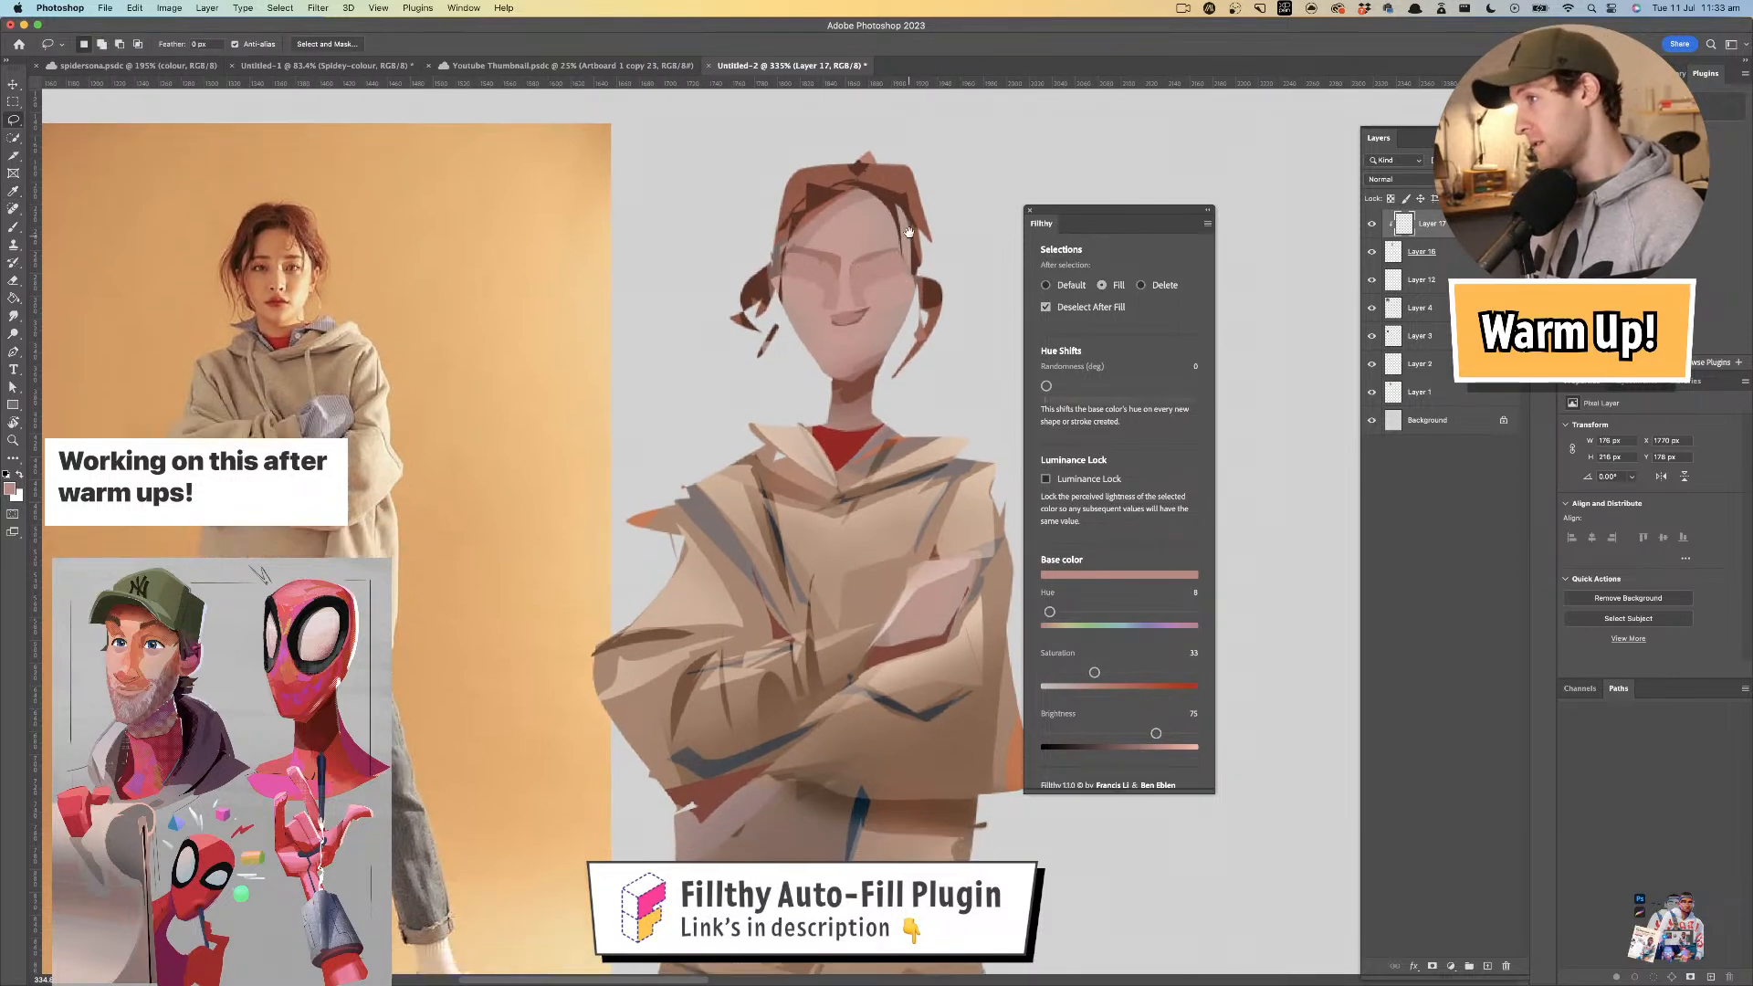
- Sample the reddish brown on the neck and extend the shadow shape beneath the chin
{"action": "key", "text": "i"}
{"action": "left_click", "coordinate": [865, 365]}
{"action": "key", "text": "l"}
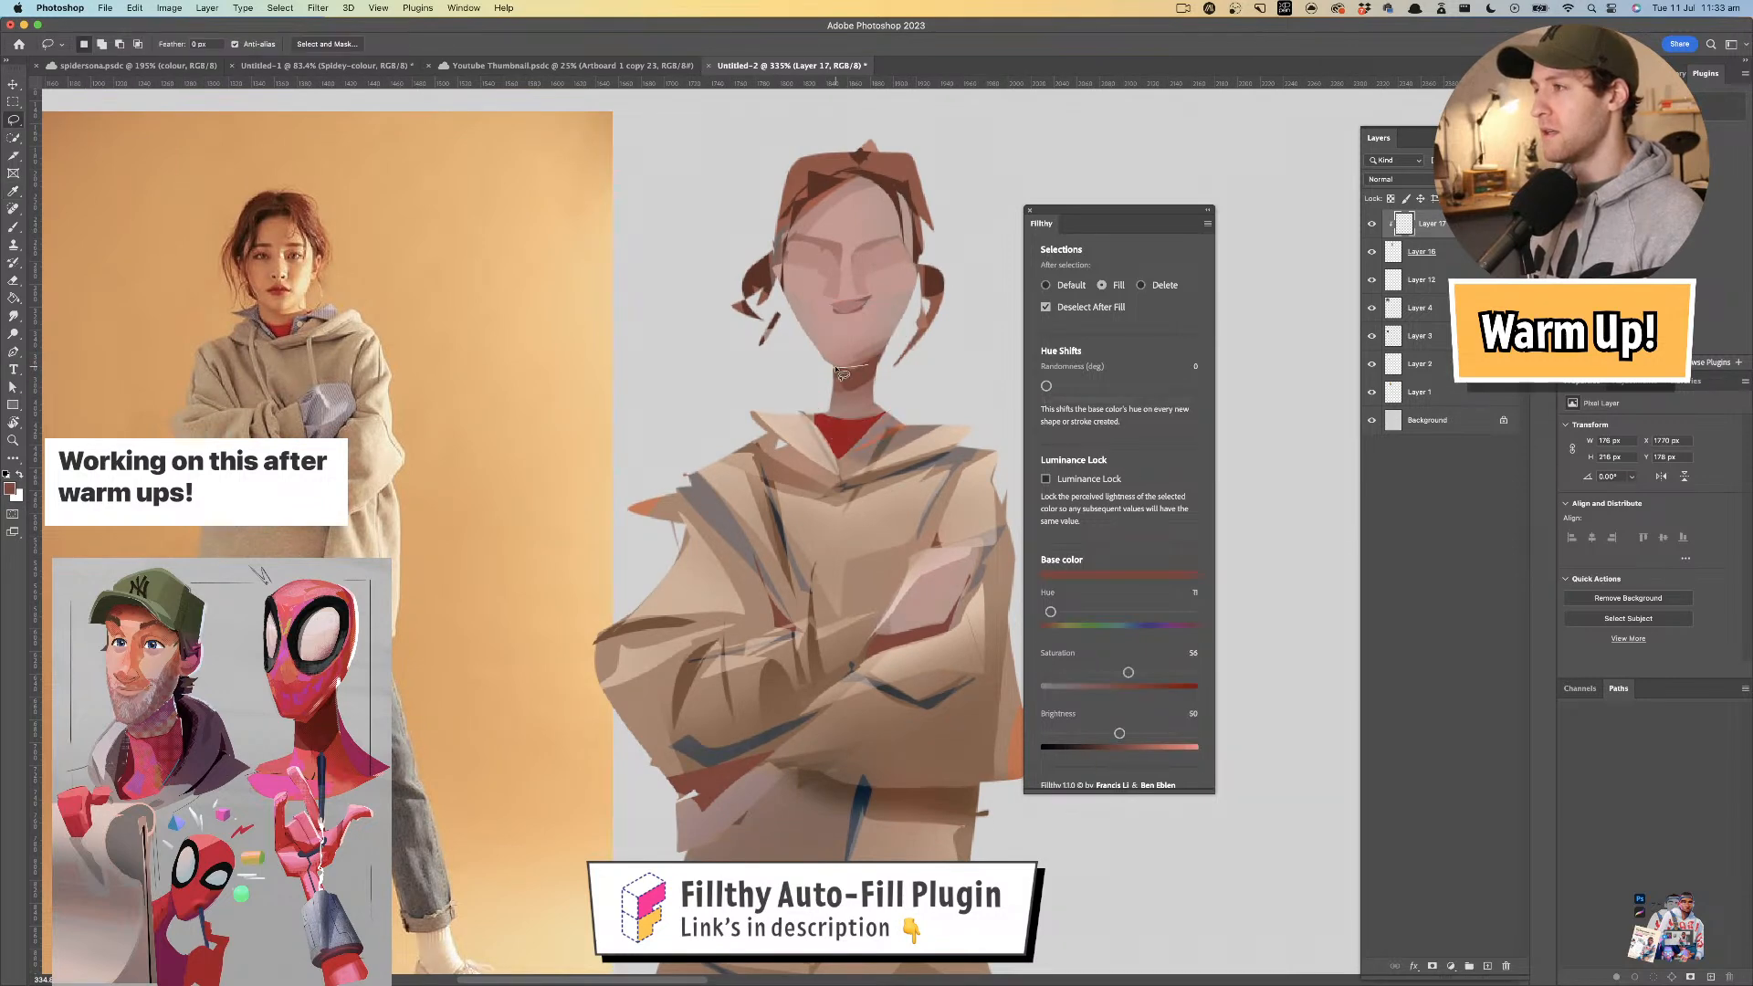
{"action": "key", "text": "z"}
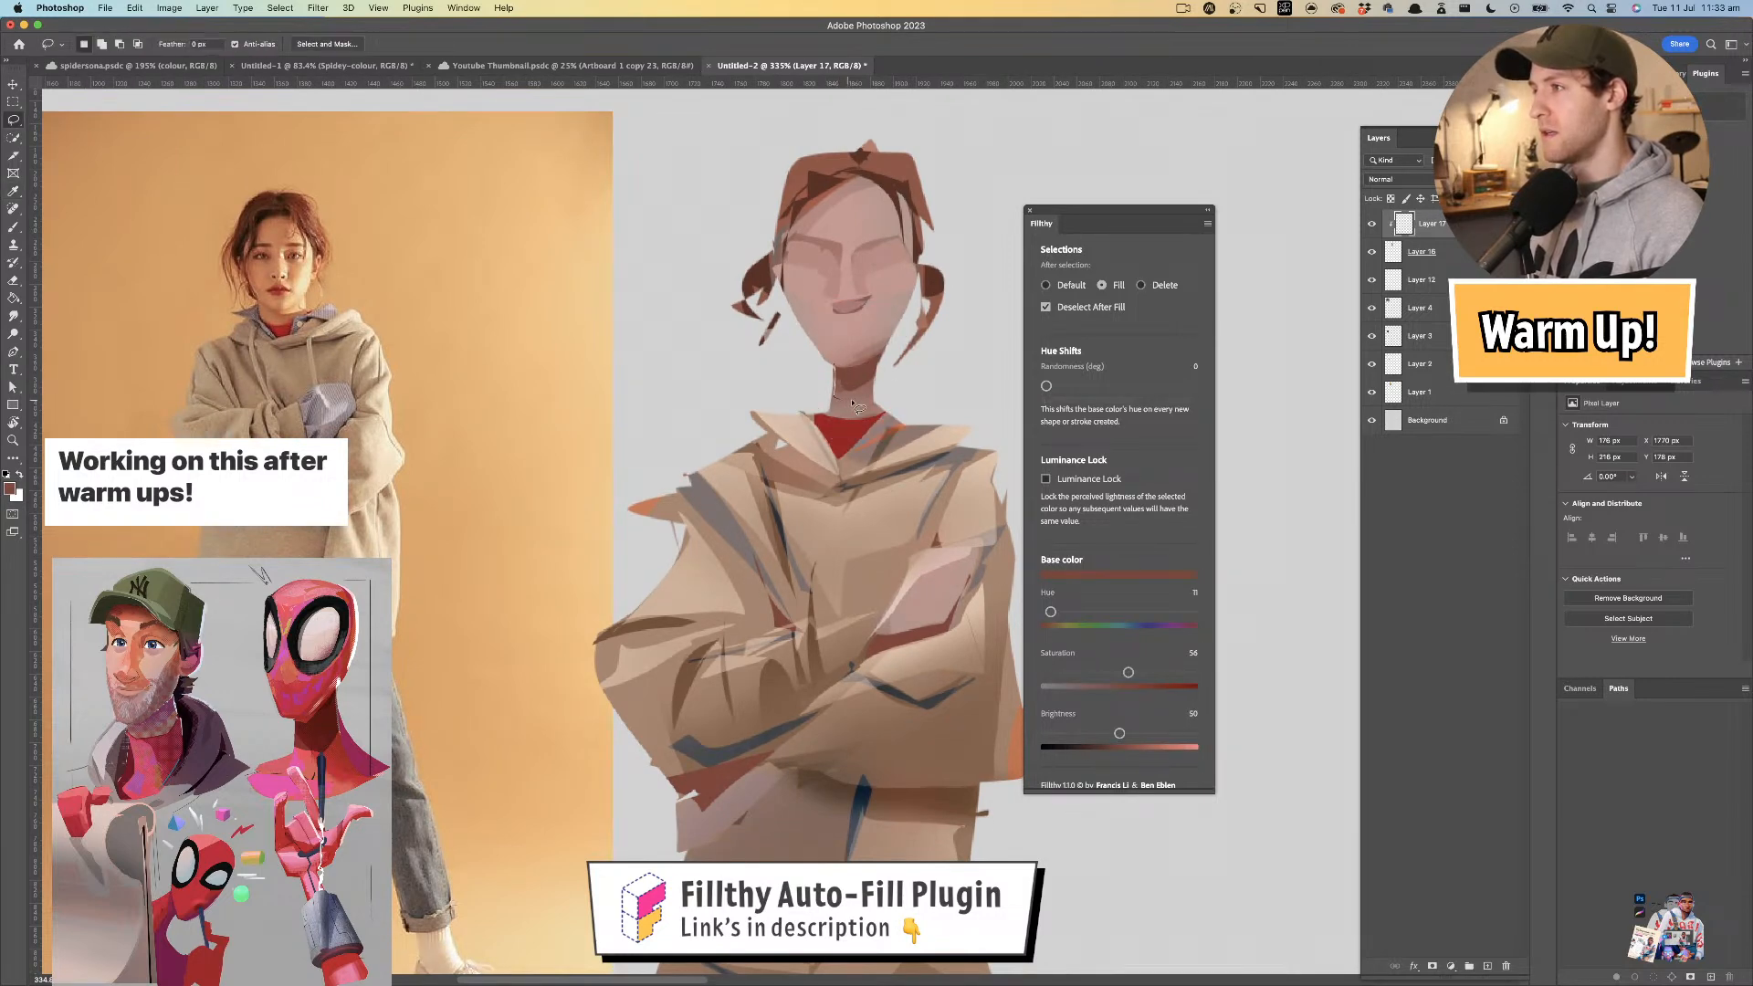
{"action": "mouse_move", "coordinate": [904, 361]}
{"action": "left_mouse_down"}
{"action": "mouse_move", "coordinate": [808, 372]}
{"action": "mouse_move", "coordinate": [878, 347]}
{"action": "left_mouse_up"}
- Switch to the Brush tool and choose the solid, hard-edged preset from the custom test brush group
{"action": "key", "text": "b"}
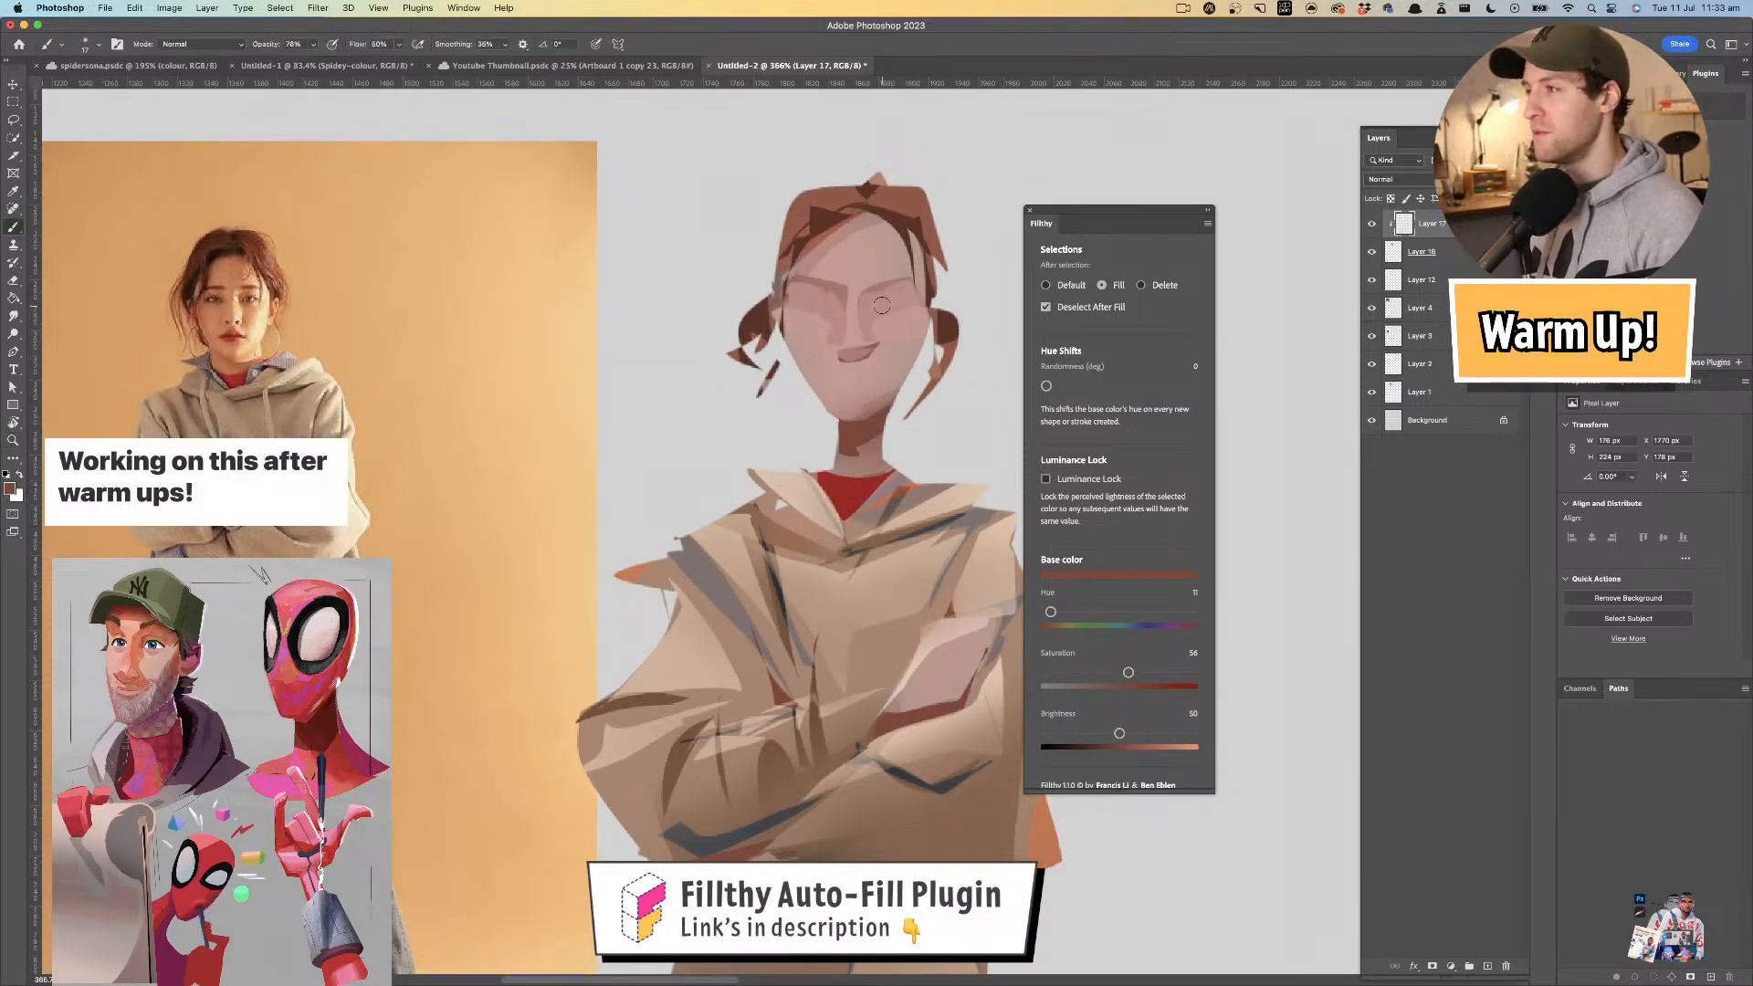
{"action": "left_click", "coordinate": [98, 44]}
{"action": "mouse_move", "coordinate": [537, 254]}
{"action": "left_mouse_down"}
{"action": "mouse_move", "coordinate": [533, 709]}
{"action": "mouse_move", "coordinate": [546, 474]}
{"action": "mouse_move", "coordinate": [539, 512]}
{"action": "left_mouse_up"}
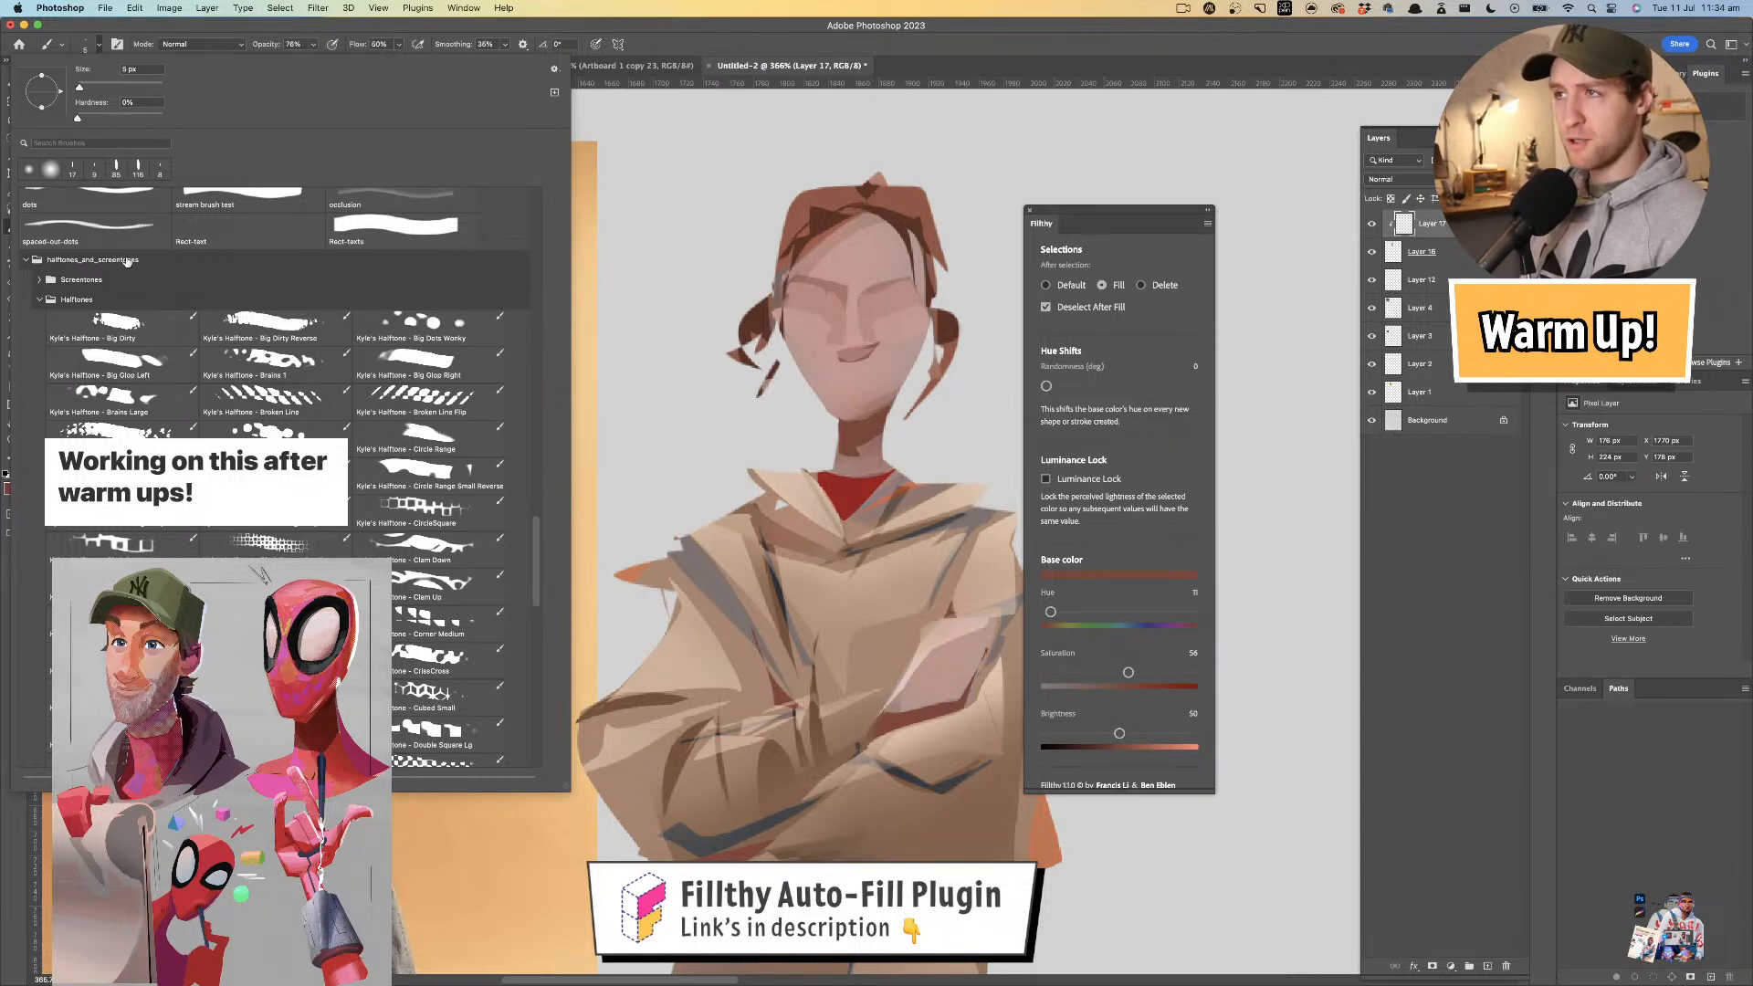
{"action": "left_click", "coordinate": [556, 73]}
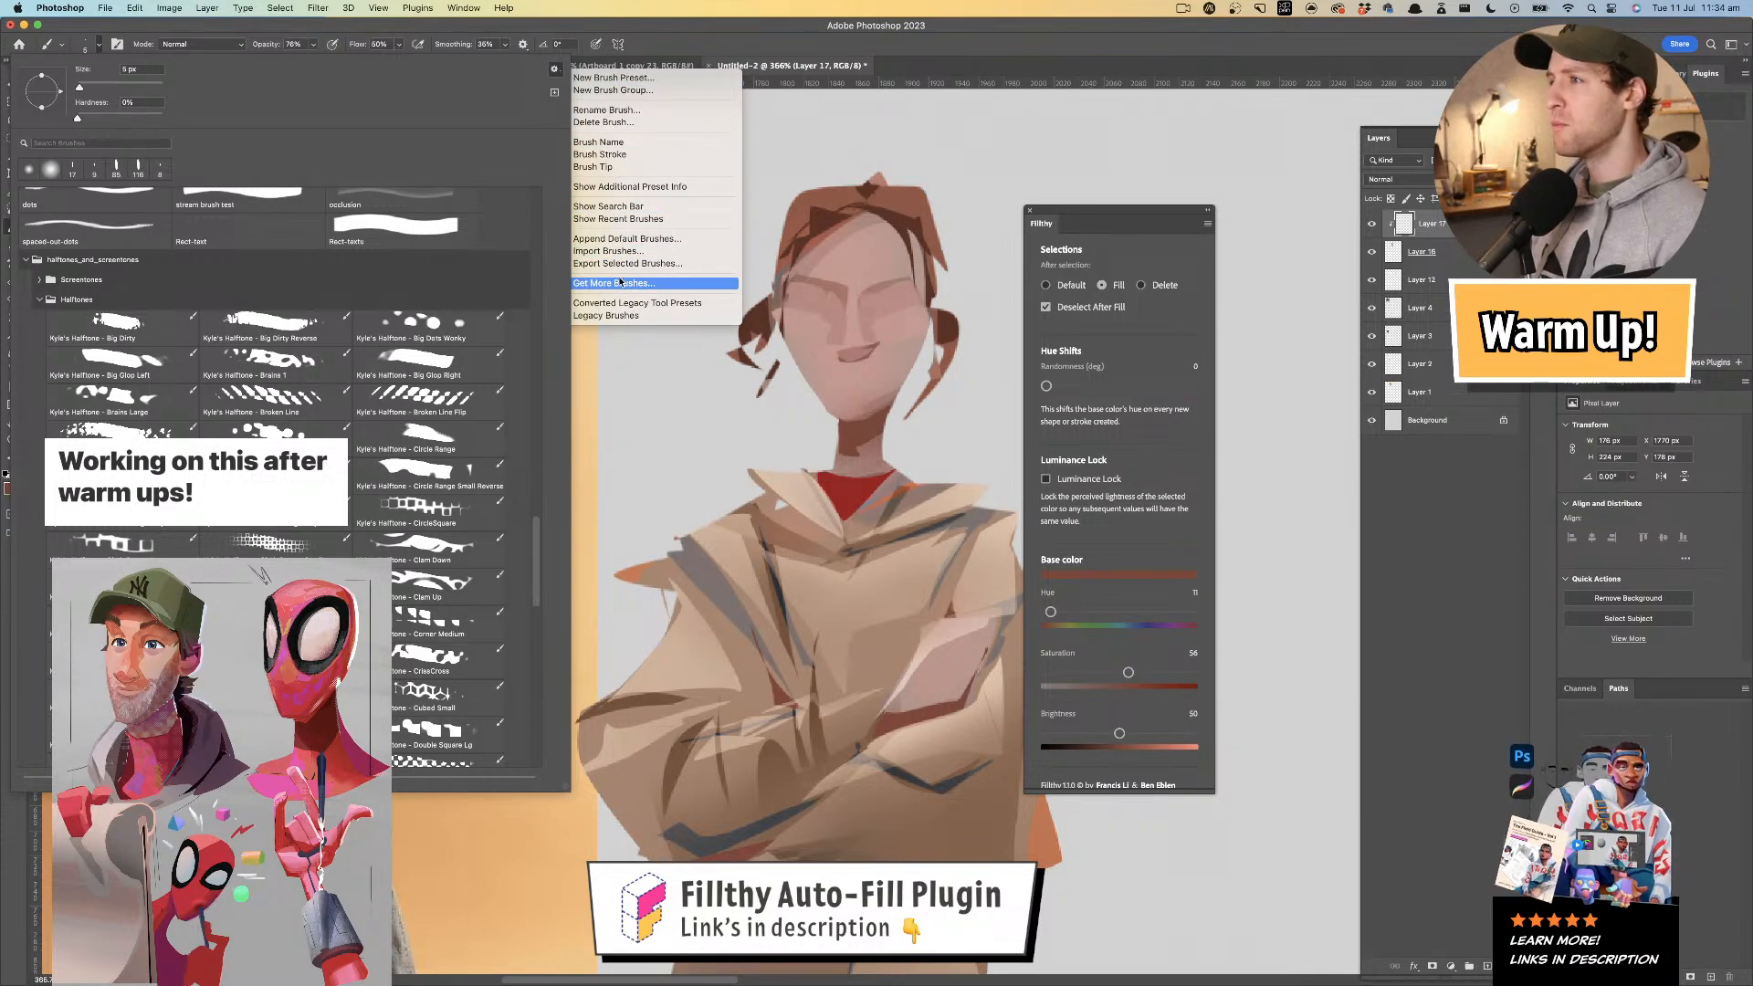
{"action": "left_click", "coordinate": [599, 333]}
{"action": "left_click", "coordinate": [95, 45]}
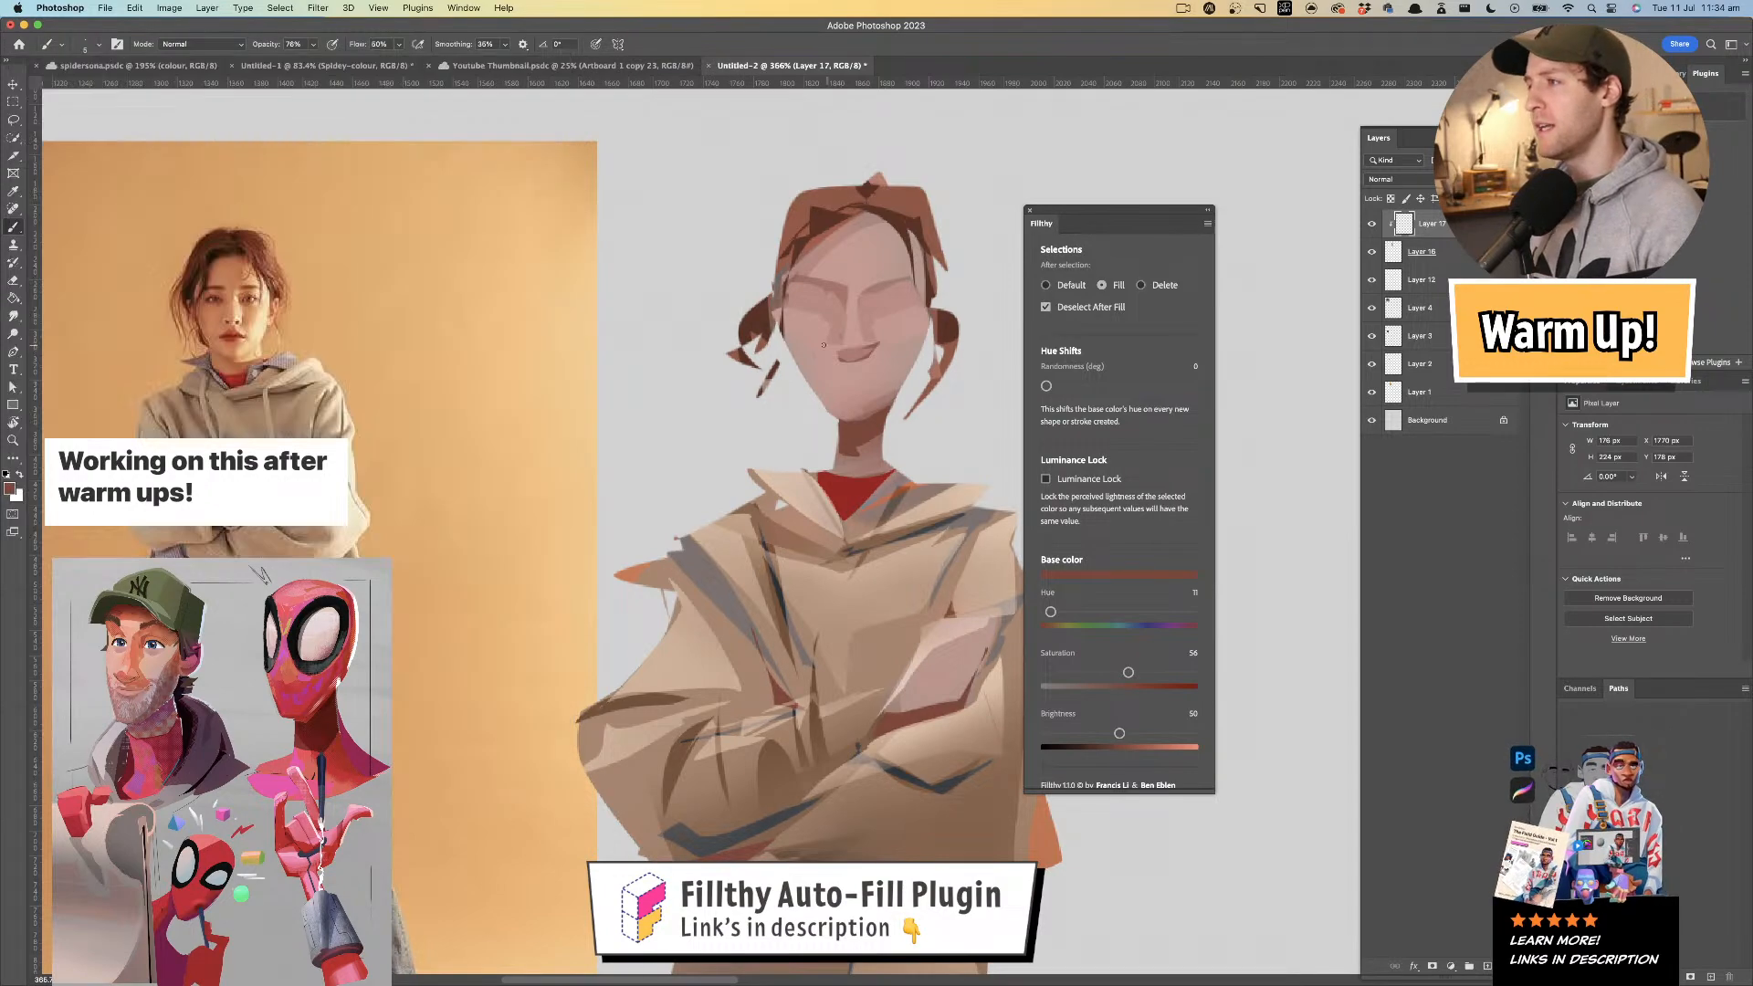
{"action": "left_click", "coordinate": [95, 44]}
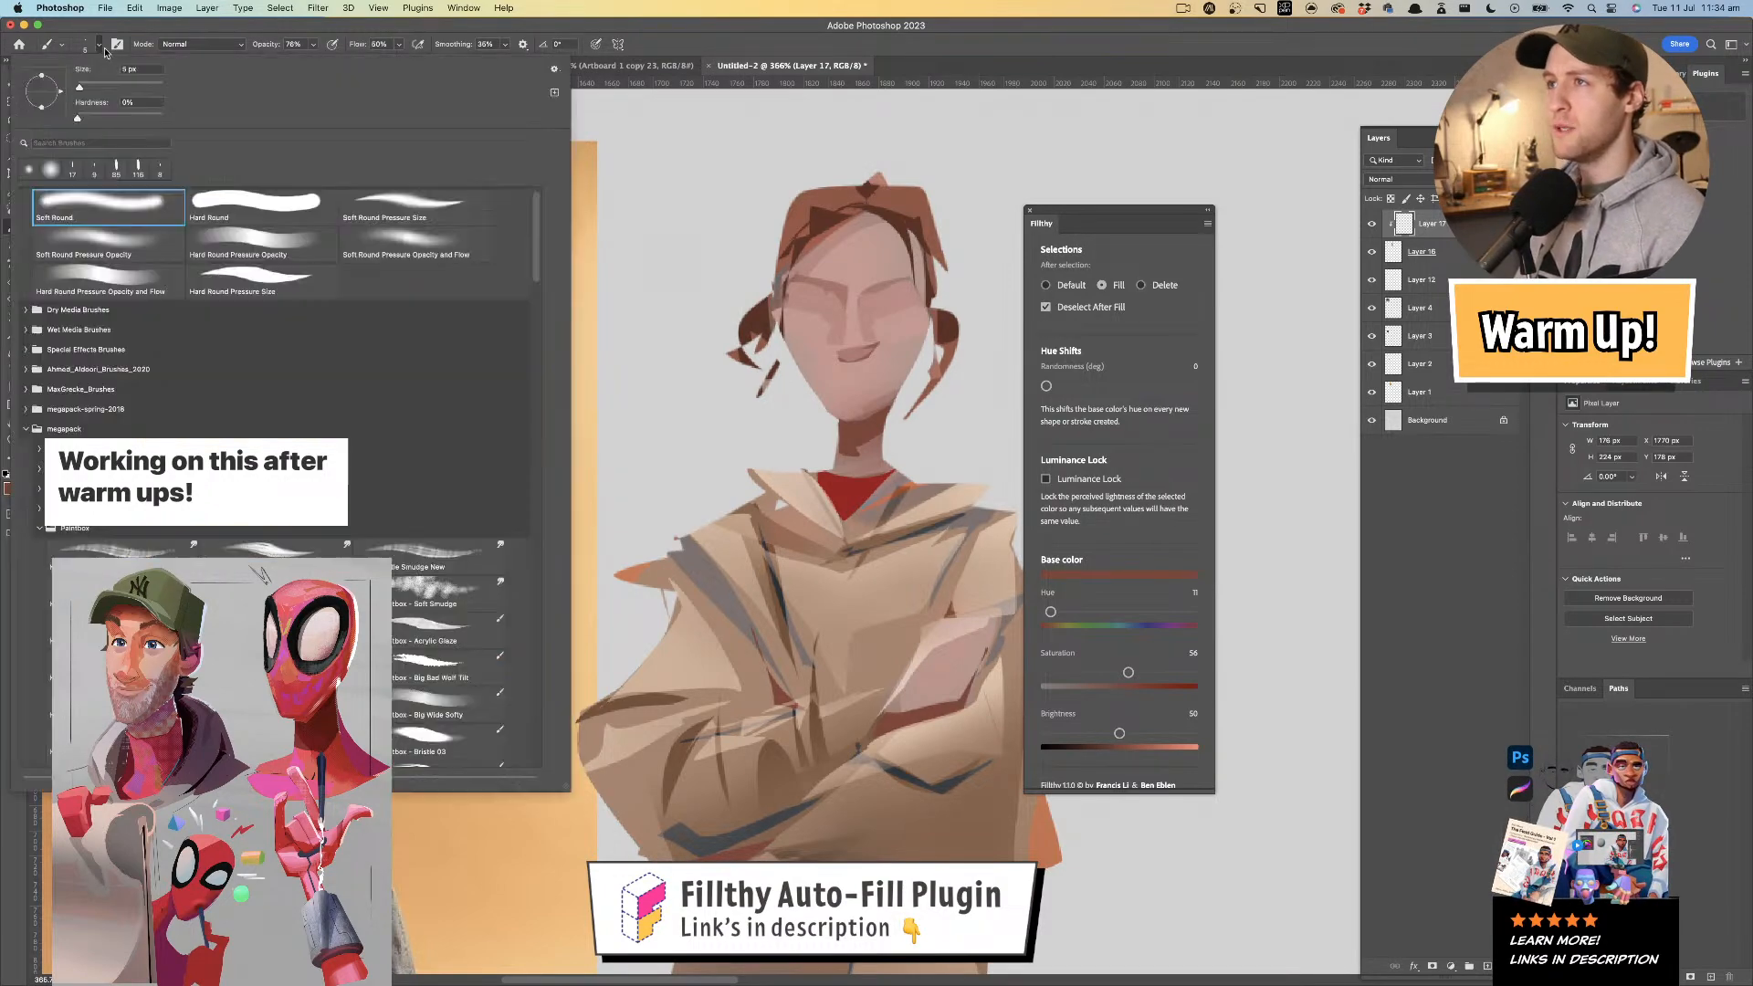
{"action": "scroll", "coordinate": [521, 652], "scroll_direction": "down", "scroll_amount": 10}
{"action": "scroll", "coordinate": [521, 653], "scroll_direction": "down", "scroll_amount": 15}
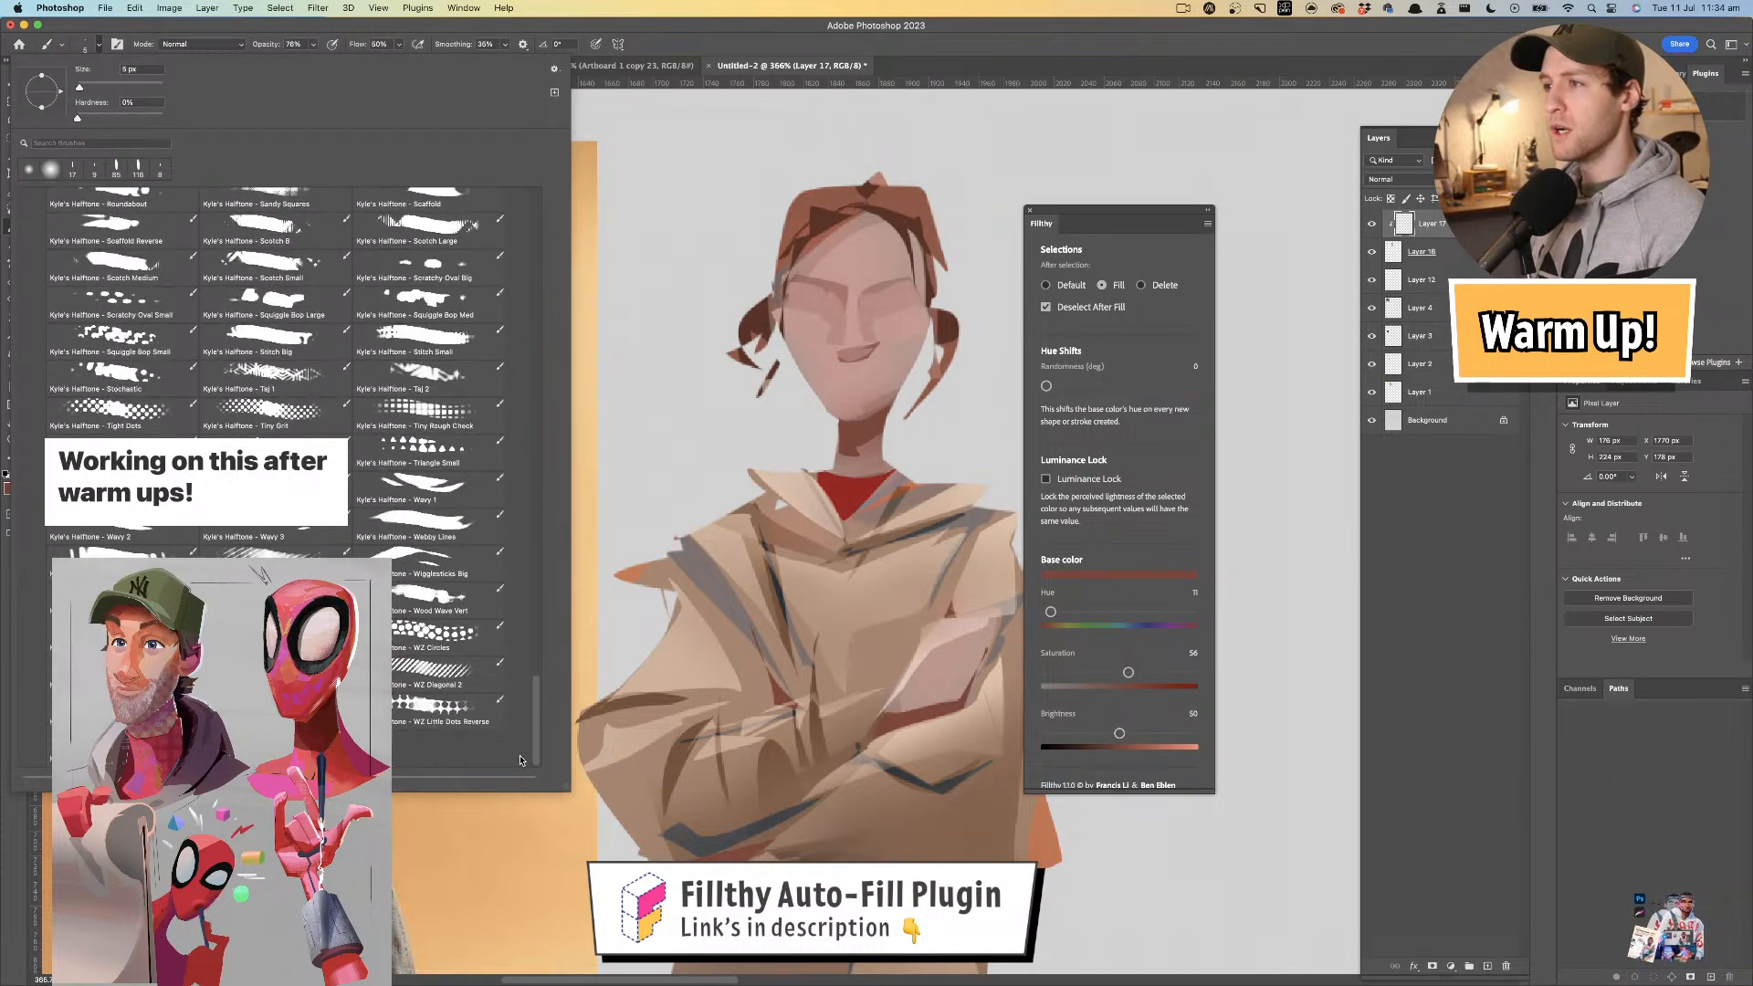
{"action": "left_click", "coordinate": [435, 561]}
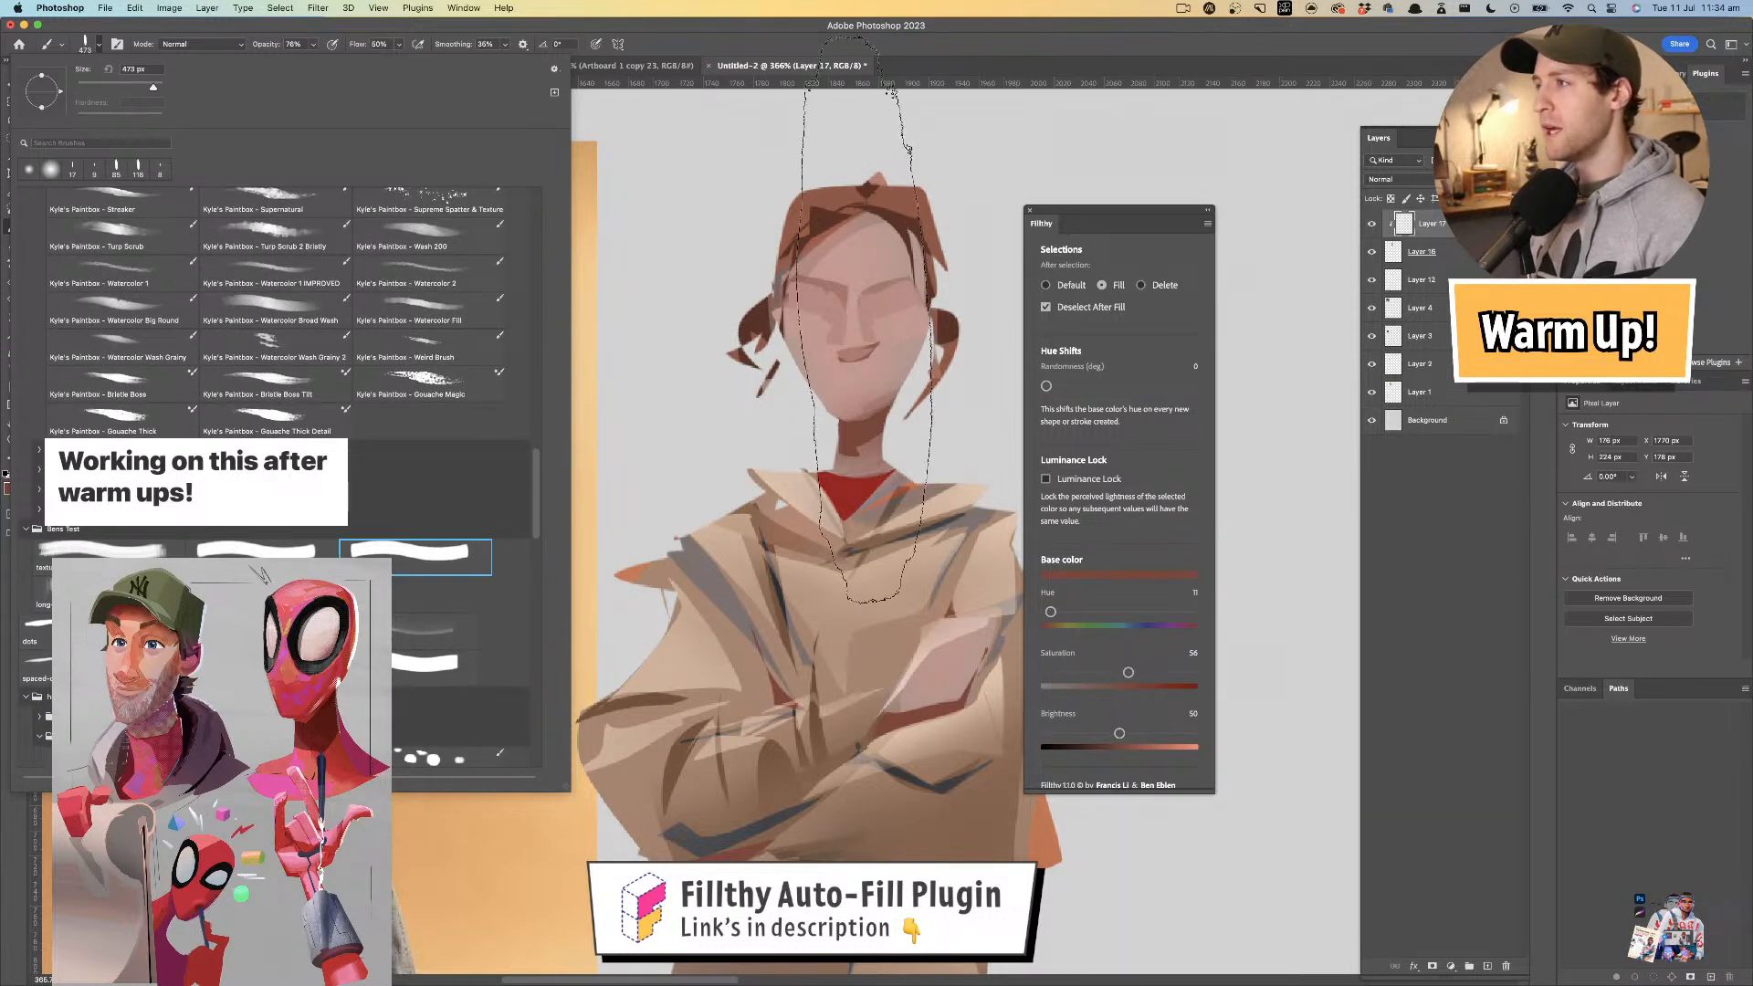
- Undo the test dab on the face and shrink the brush to a fine tip for facial details
{"action": "left_click", "coordinate": [863, 312]}
{"action": "key", "text": "super+z"}
{"action": "left_click_drag", "start_coordinate": [881, 309], "coordinate": [493, 336]}
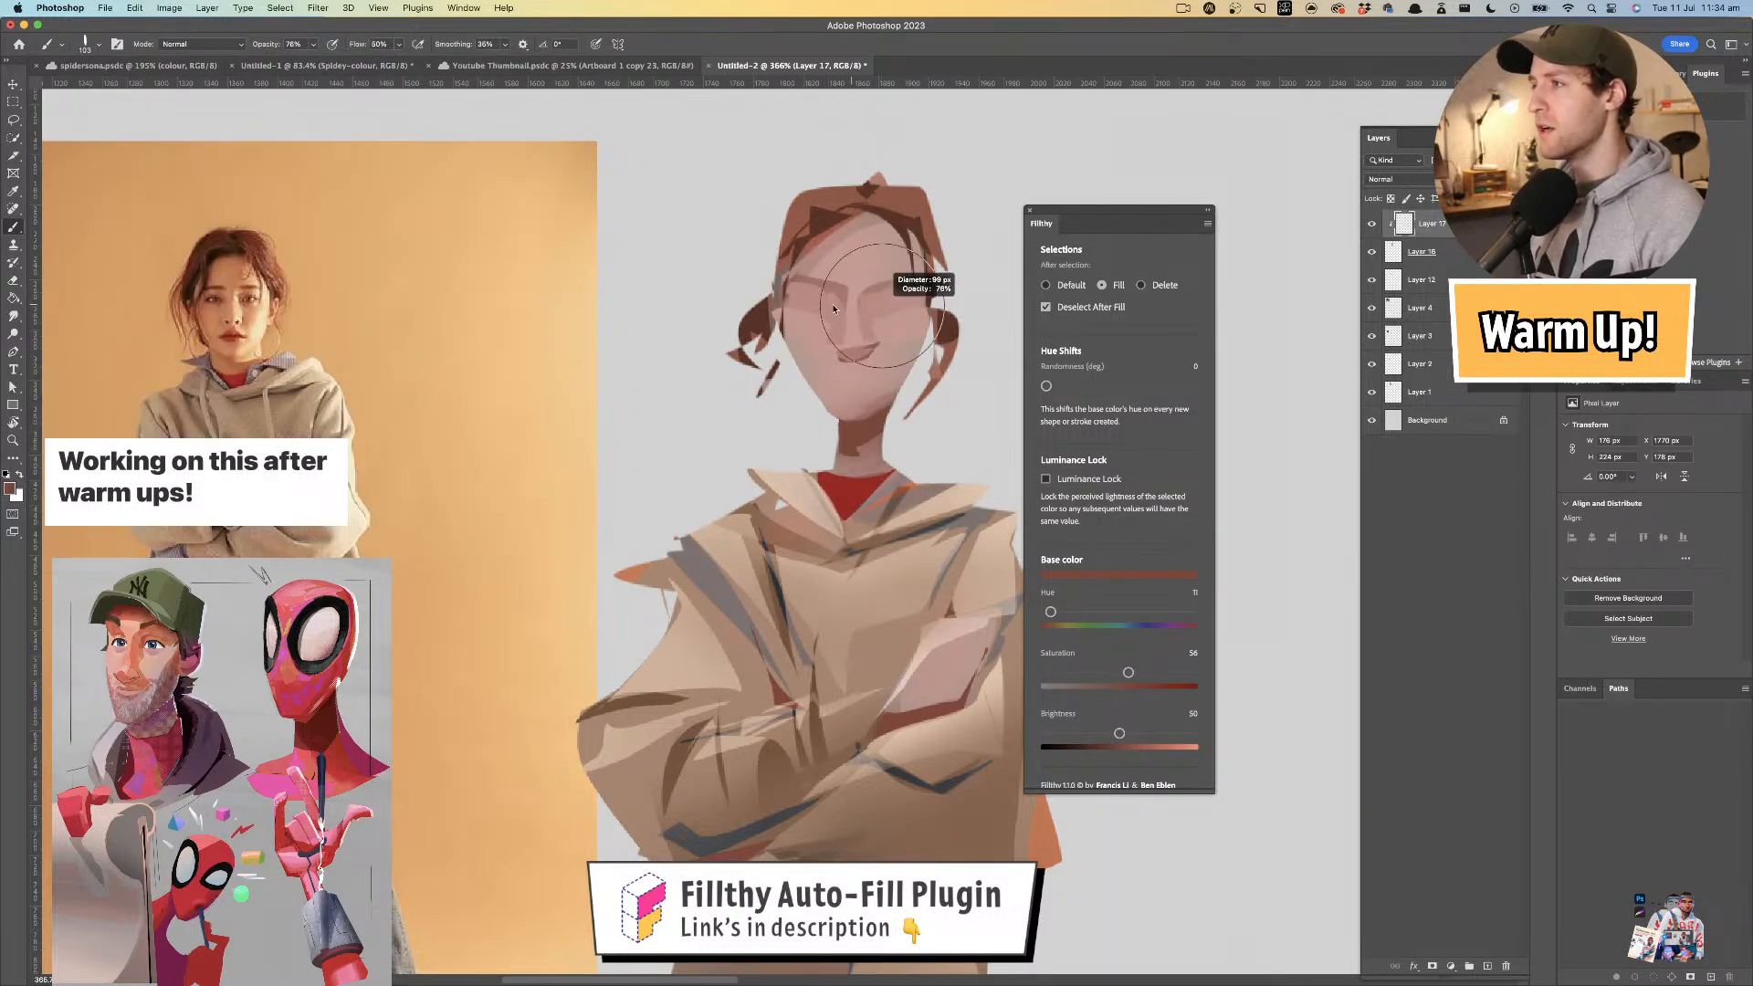
{"action": "mouse_move", "coordinate": [875, 291]}
{"action": "left_mouse_down"}
{"action": "mouse_move", "coordinate": [841, 296]}
{"action": "mouse_move", "coordinate": [884, 278]}
{"action": "left_mouse_up"}
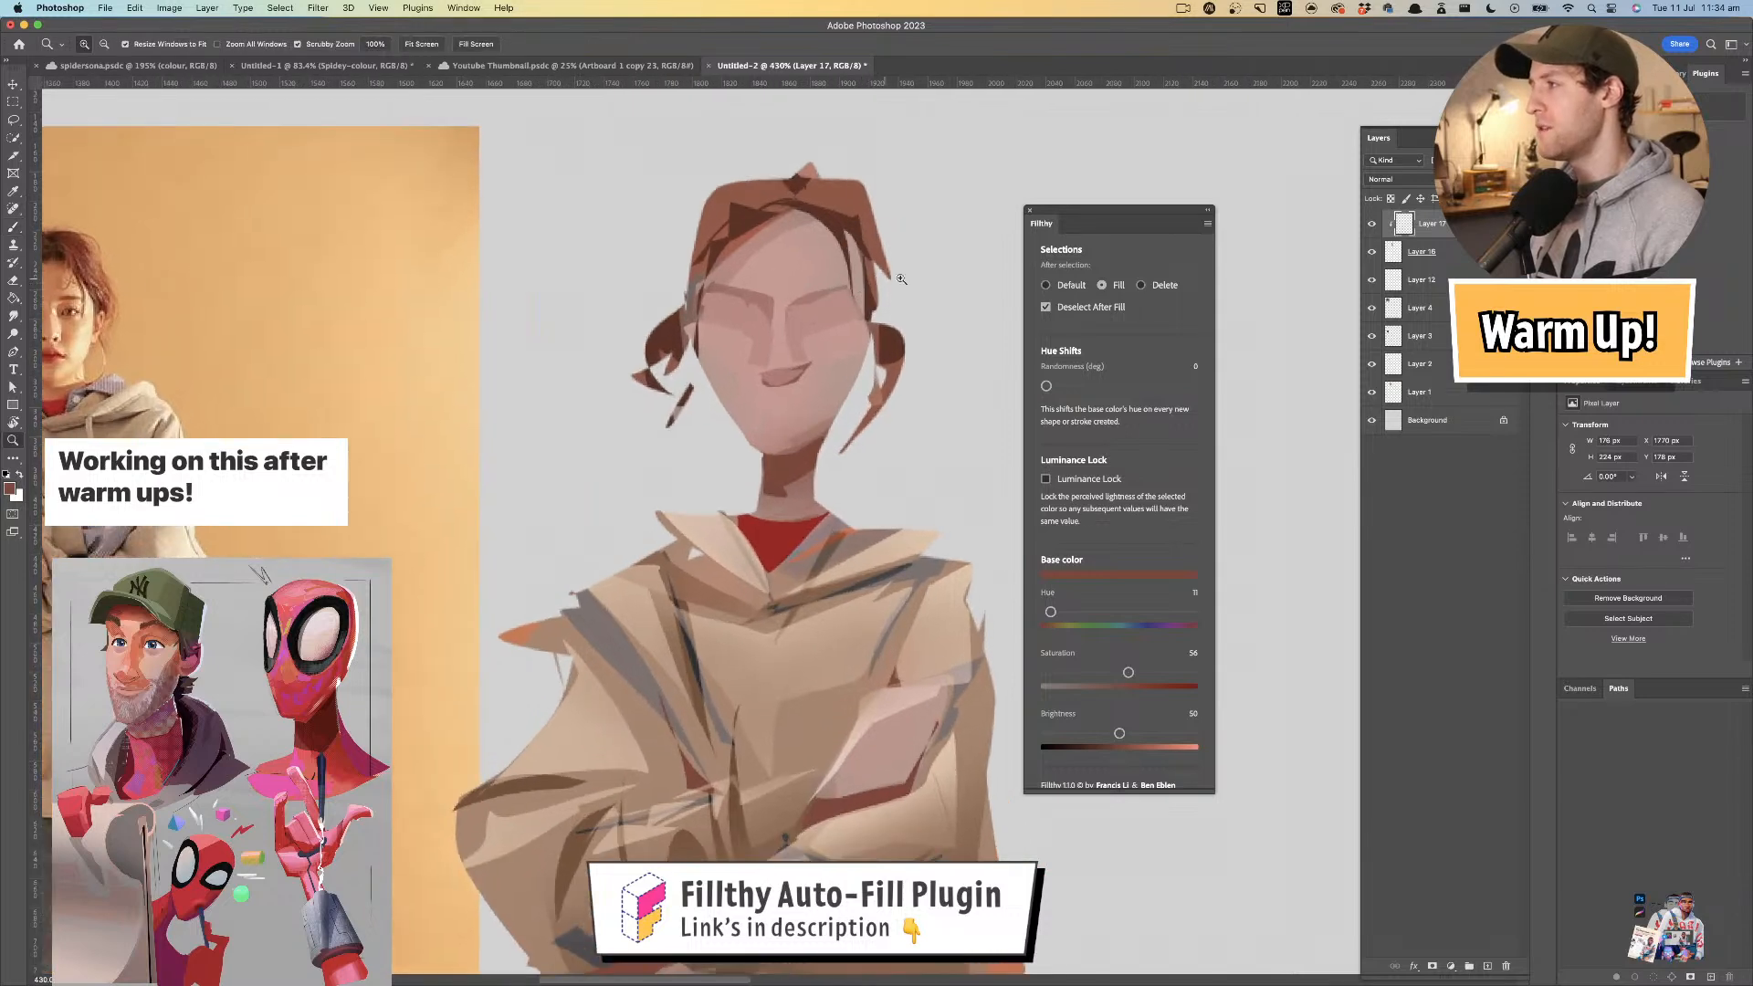
- Enable Shape Dynamics for the brush and set the size control to Pen Pressure
{"action": "key", "text": "F5"}
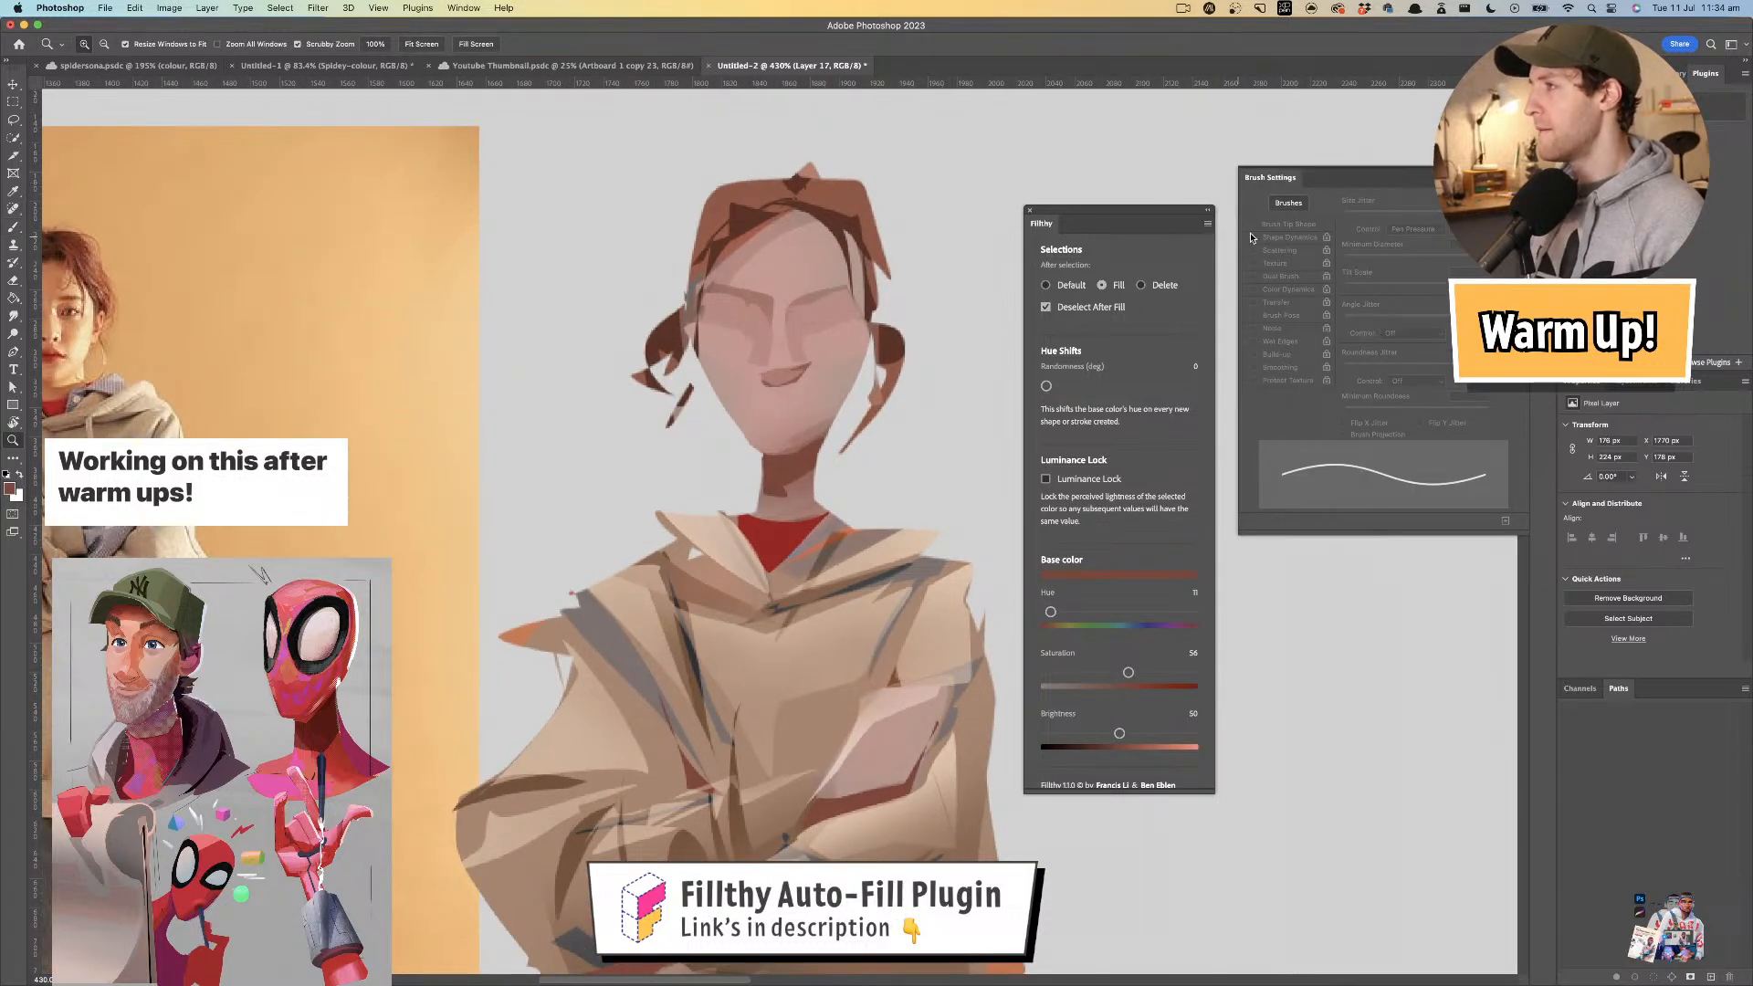
{"action": "key", "text": "b"}
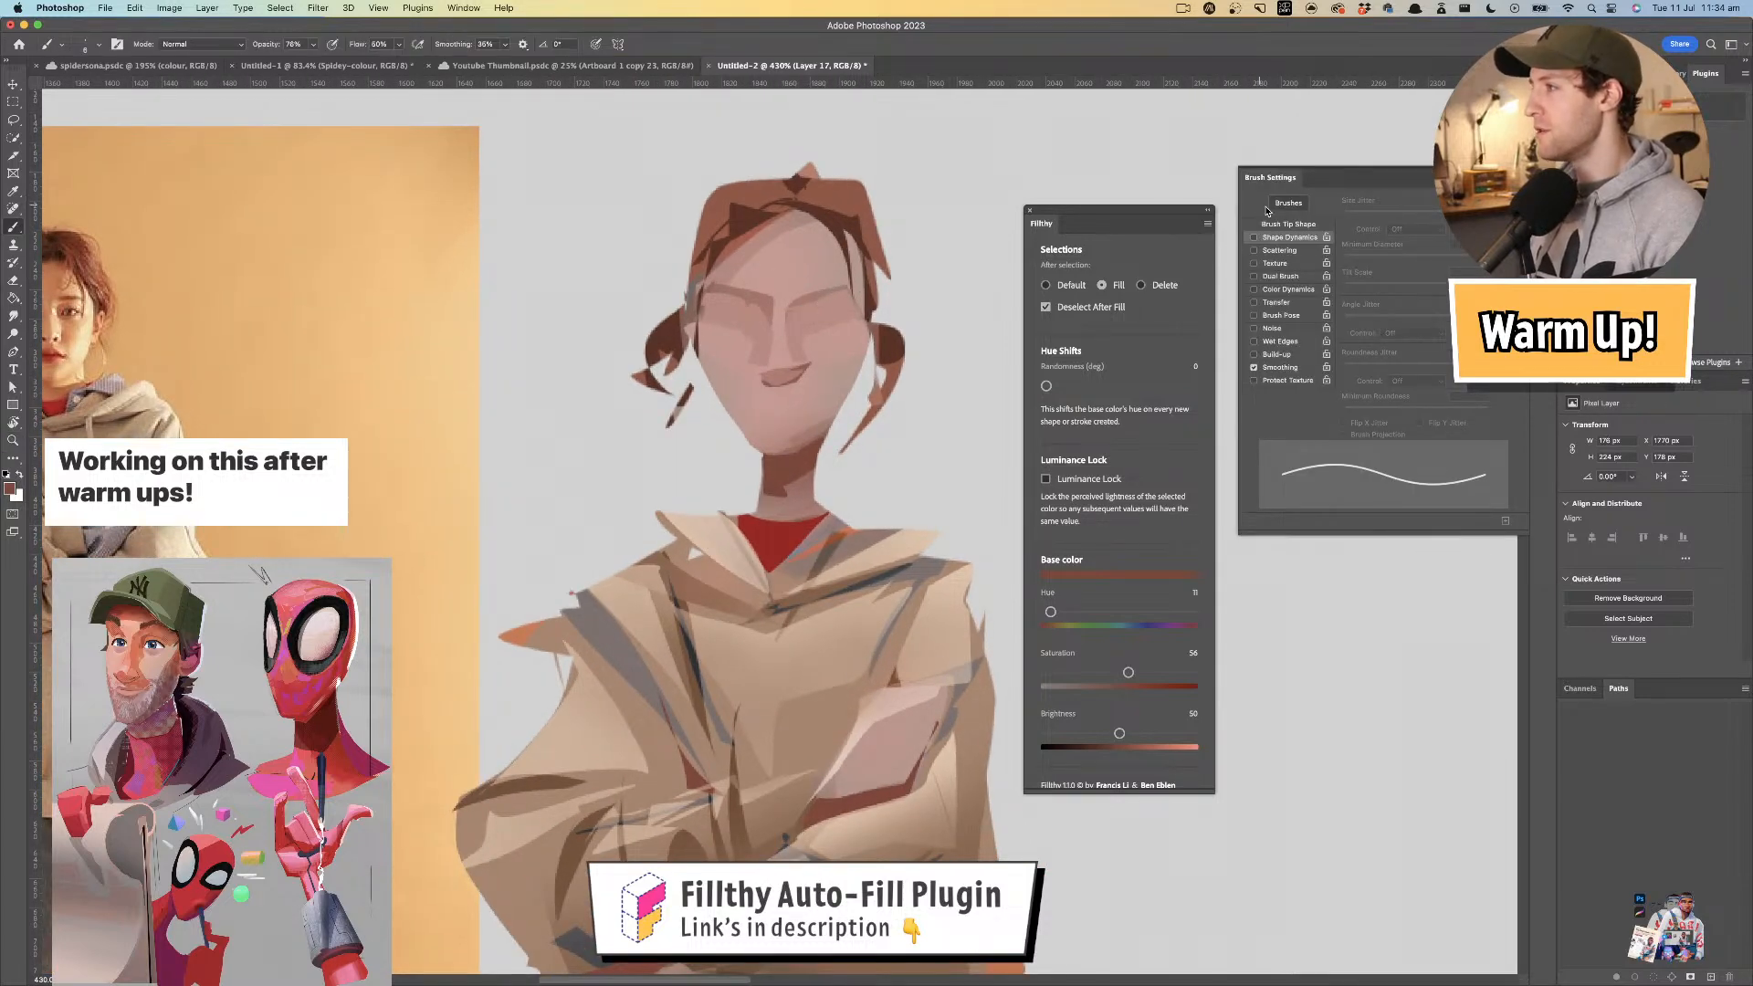
{"action": "left_click", "coordinate": [1253, 238]}
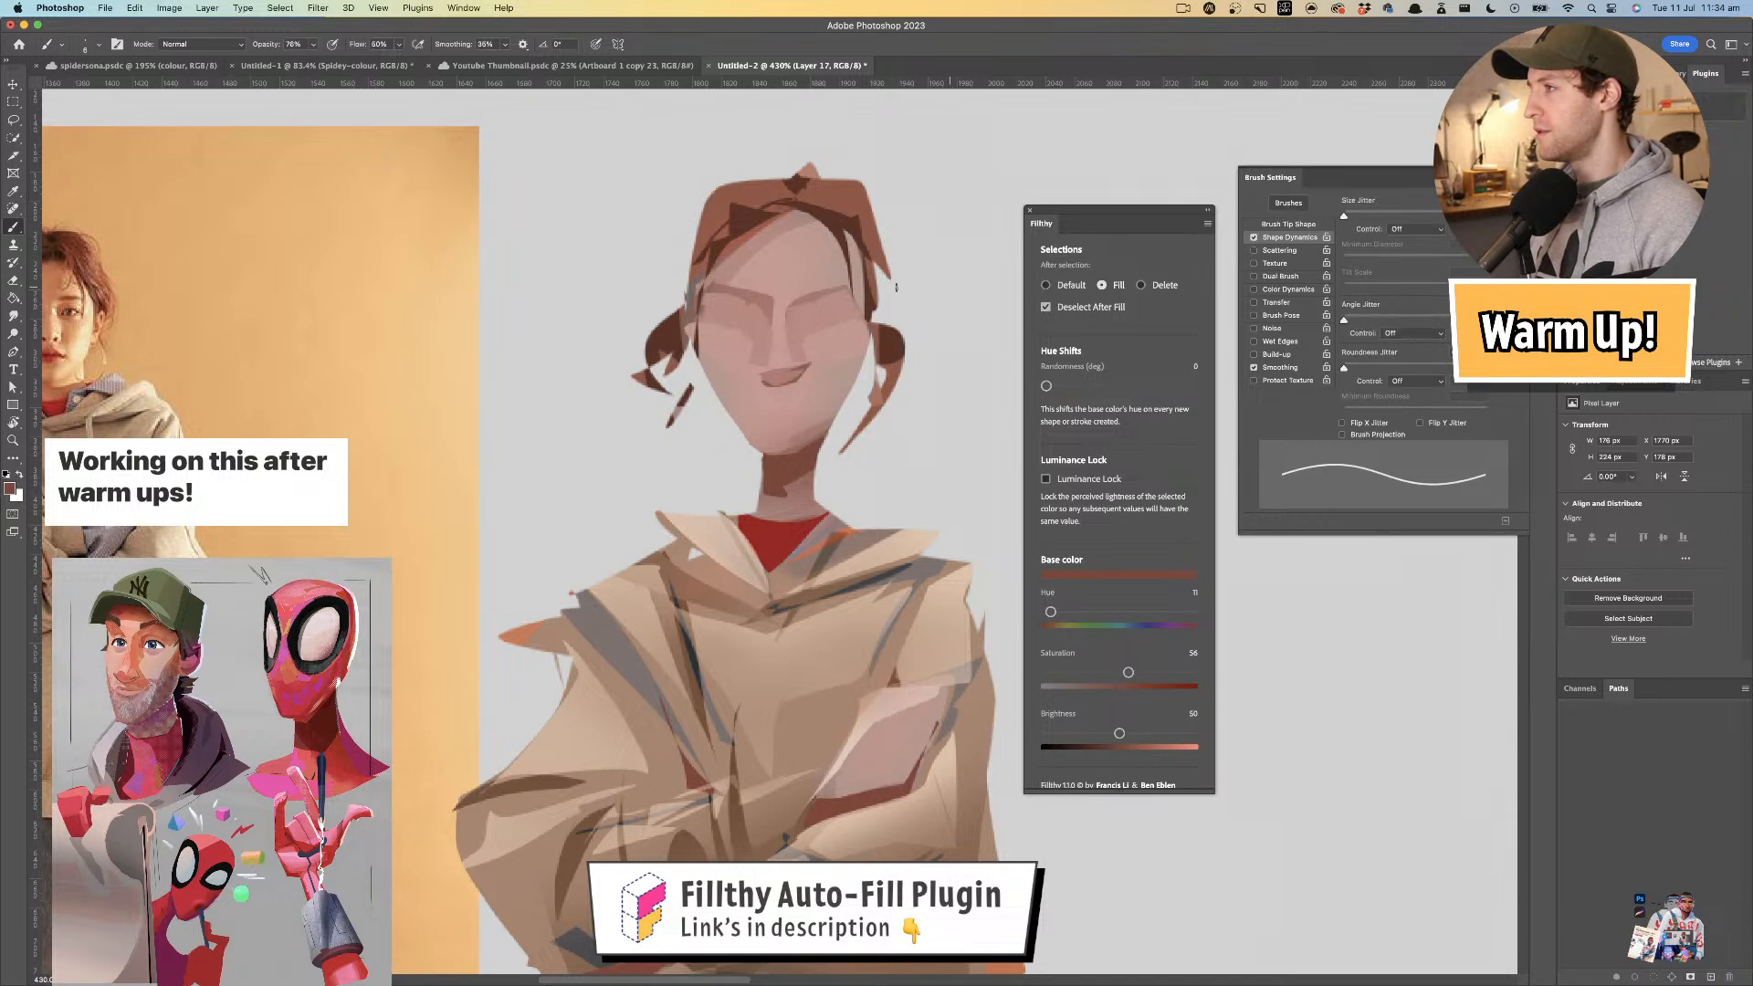
{"action": "left_click", "coordinate": [1410, 231]}
{"action": "left_click", "coordinate": [1417, 257]}
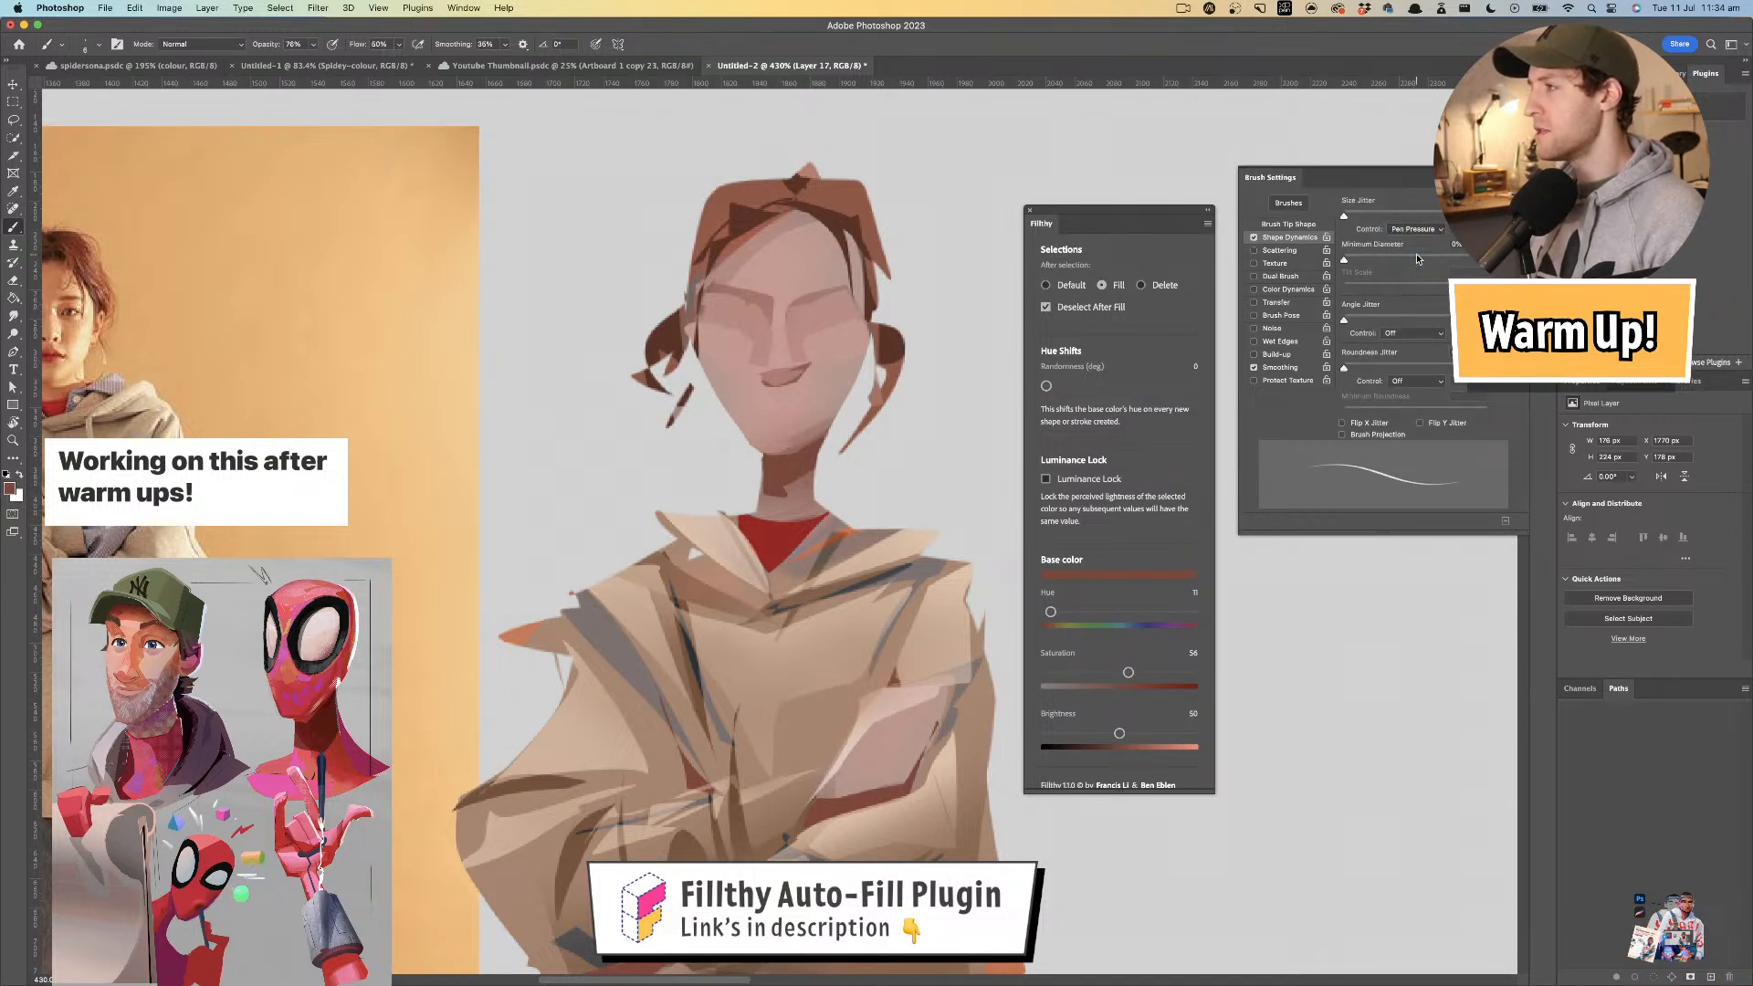
- Sketch thin round eye outlines beneath both brows, undoing the unwanted stroke
{"action": "left_click_drag", "start_coordinate": [821, 313], "coordinate": [818, 315]}
{"action": "left_click_drag", "start_coordinate": [745, 382], "coordinate": [768, 382]}
{"action": "key", "text": "super+z"}
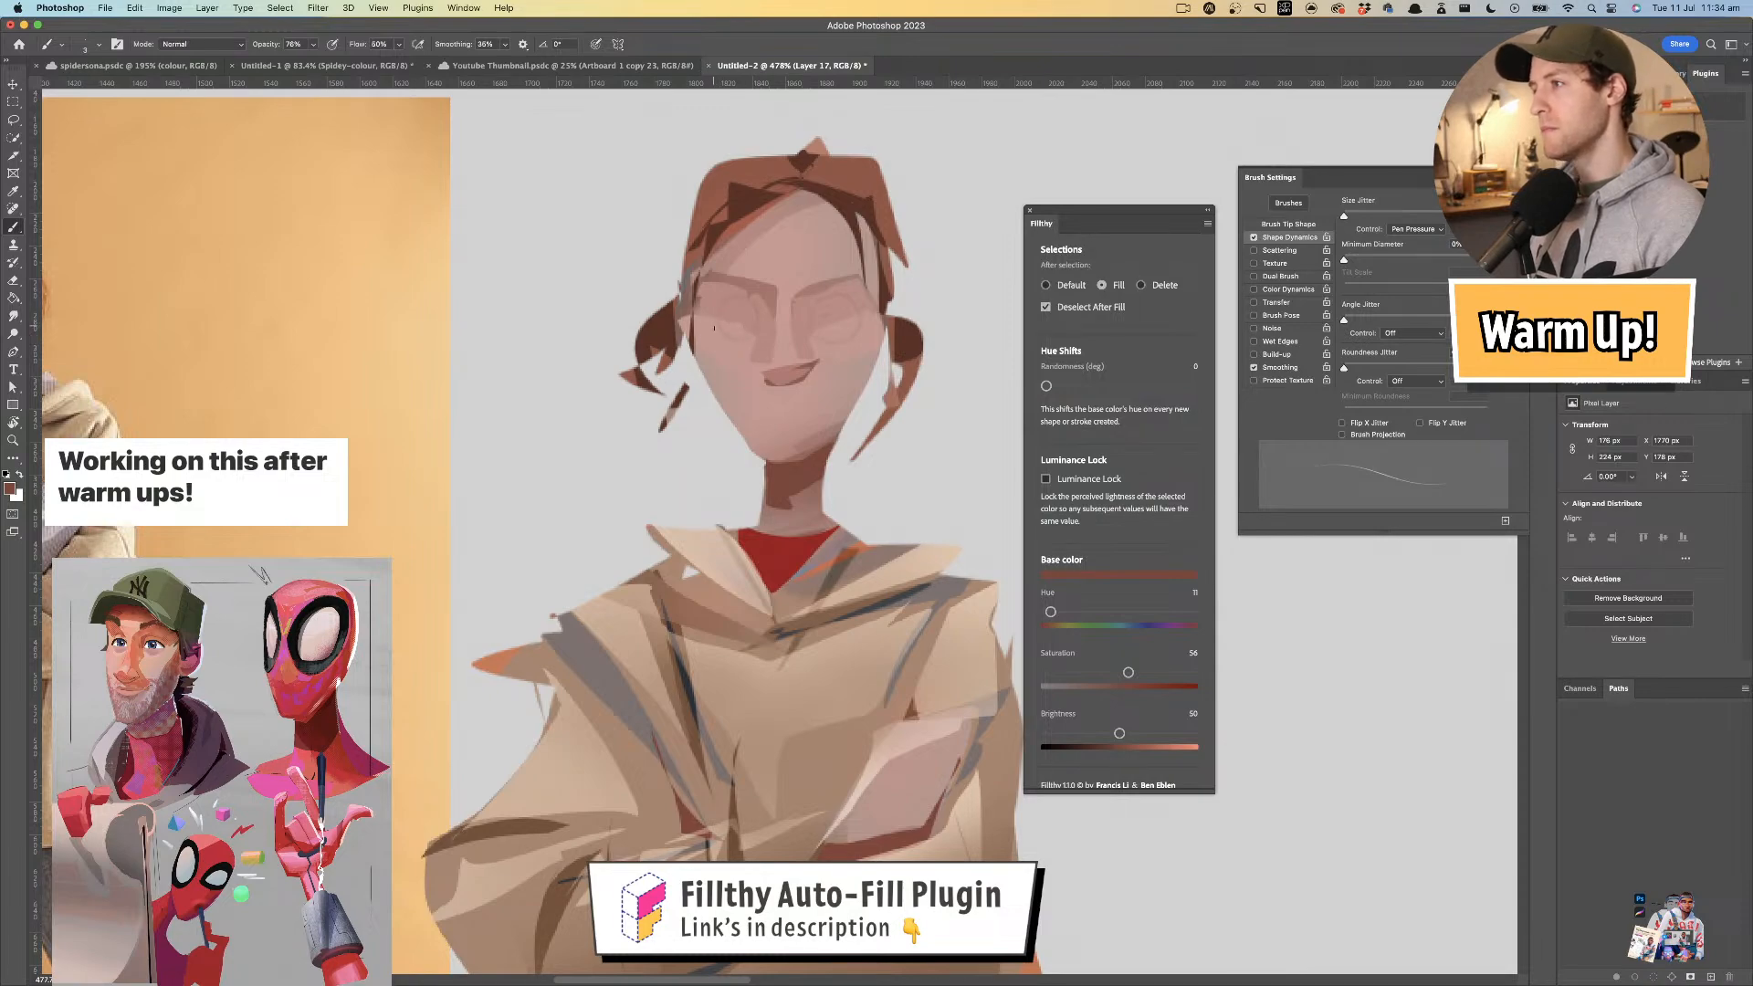
{"action": "key", "text": "z"}
{"action": "left_click_drag", "start_coordinate": [749, 290], "coordinate": [878, 311]}
{"action": "key", "text": "b"}
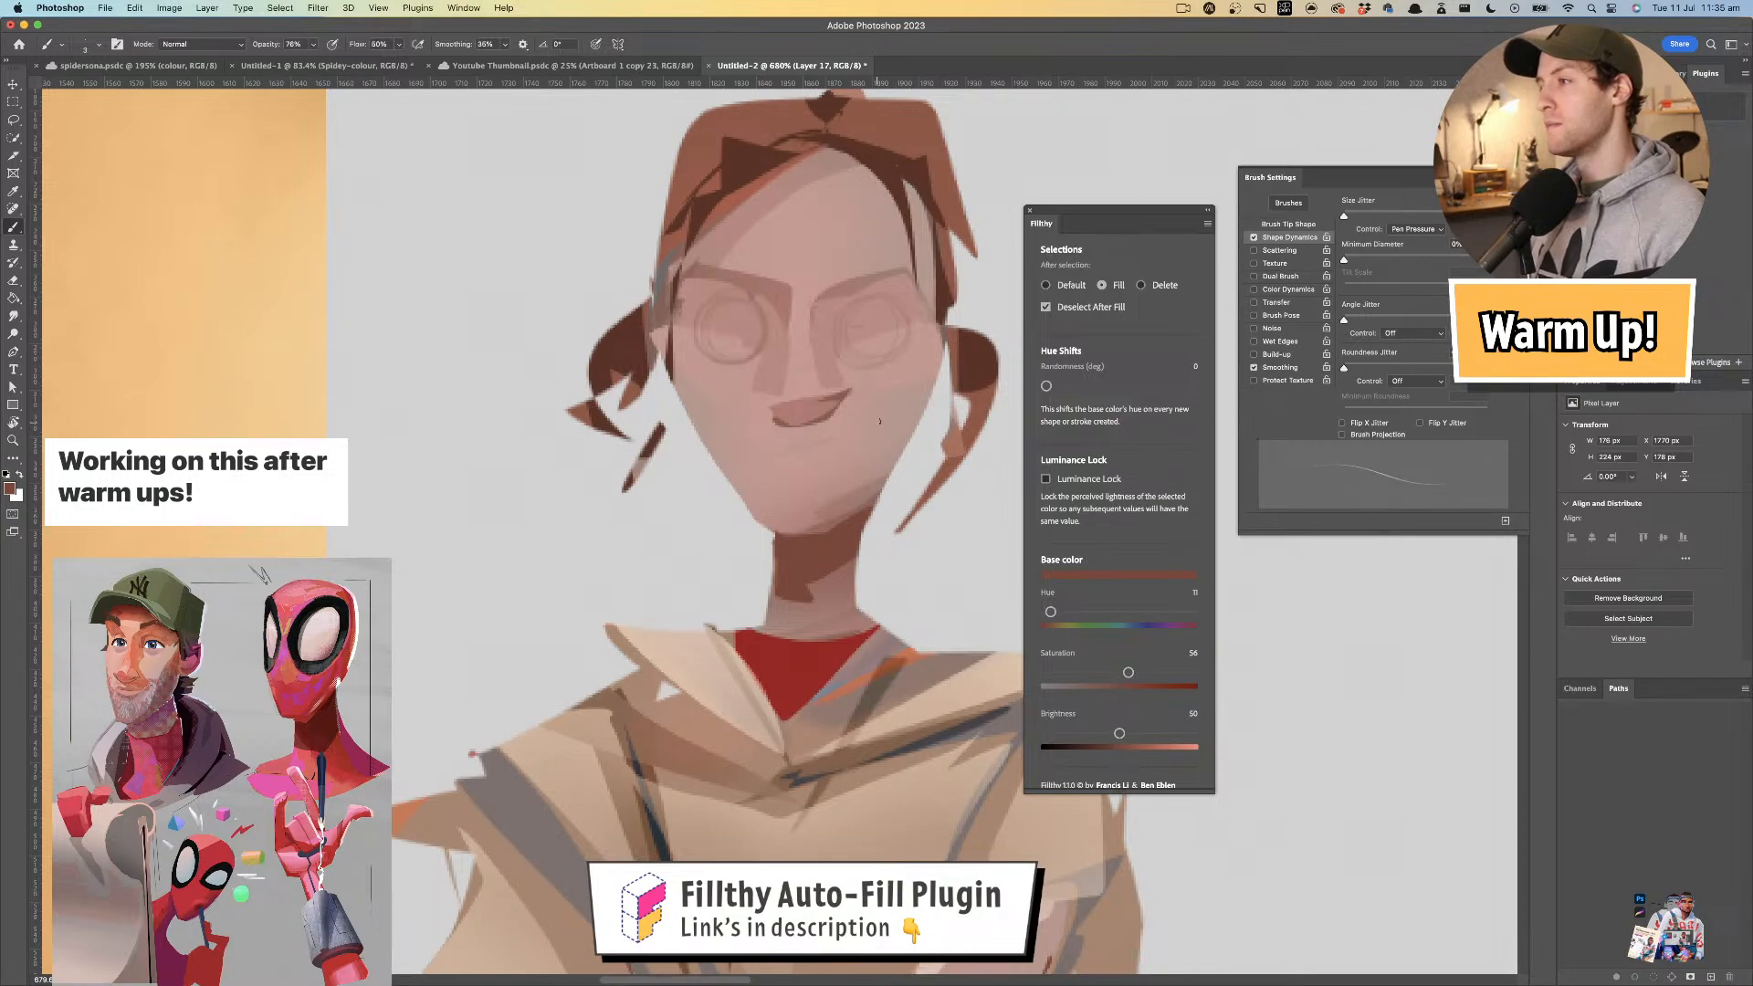
- Refine both eyes with lid lines and inner iris circles, and sample the dark brown of the hair
{"action": "key", "text": "z"}
{"action": "mouse_move", "coordinate": [790, 427]}
{"action": "left_mouse_down"}
{"action": "mouse_move", "coordinate": [741, 427]}
{"action": "mouse_move", "coordinate": [875, 384]}
{"action": "mouse_move", "coordinate": [809, 366]}
{"action": "left_mouse_up"}
{"action": "key", "text": "b"}
{"action": "key", "text": "z"}
{"action": "key", "text": "b"}
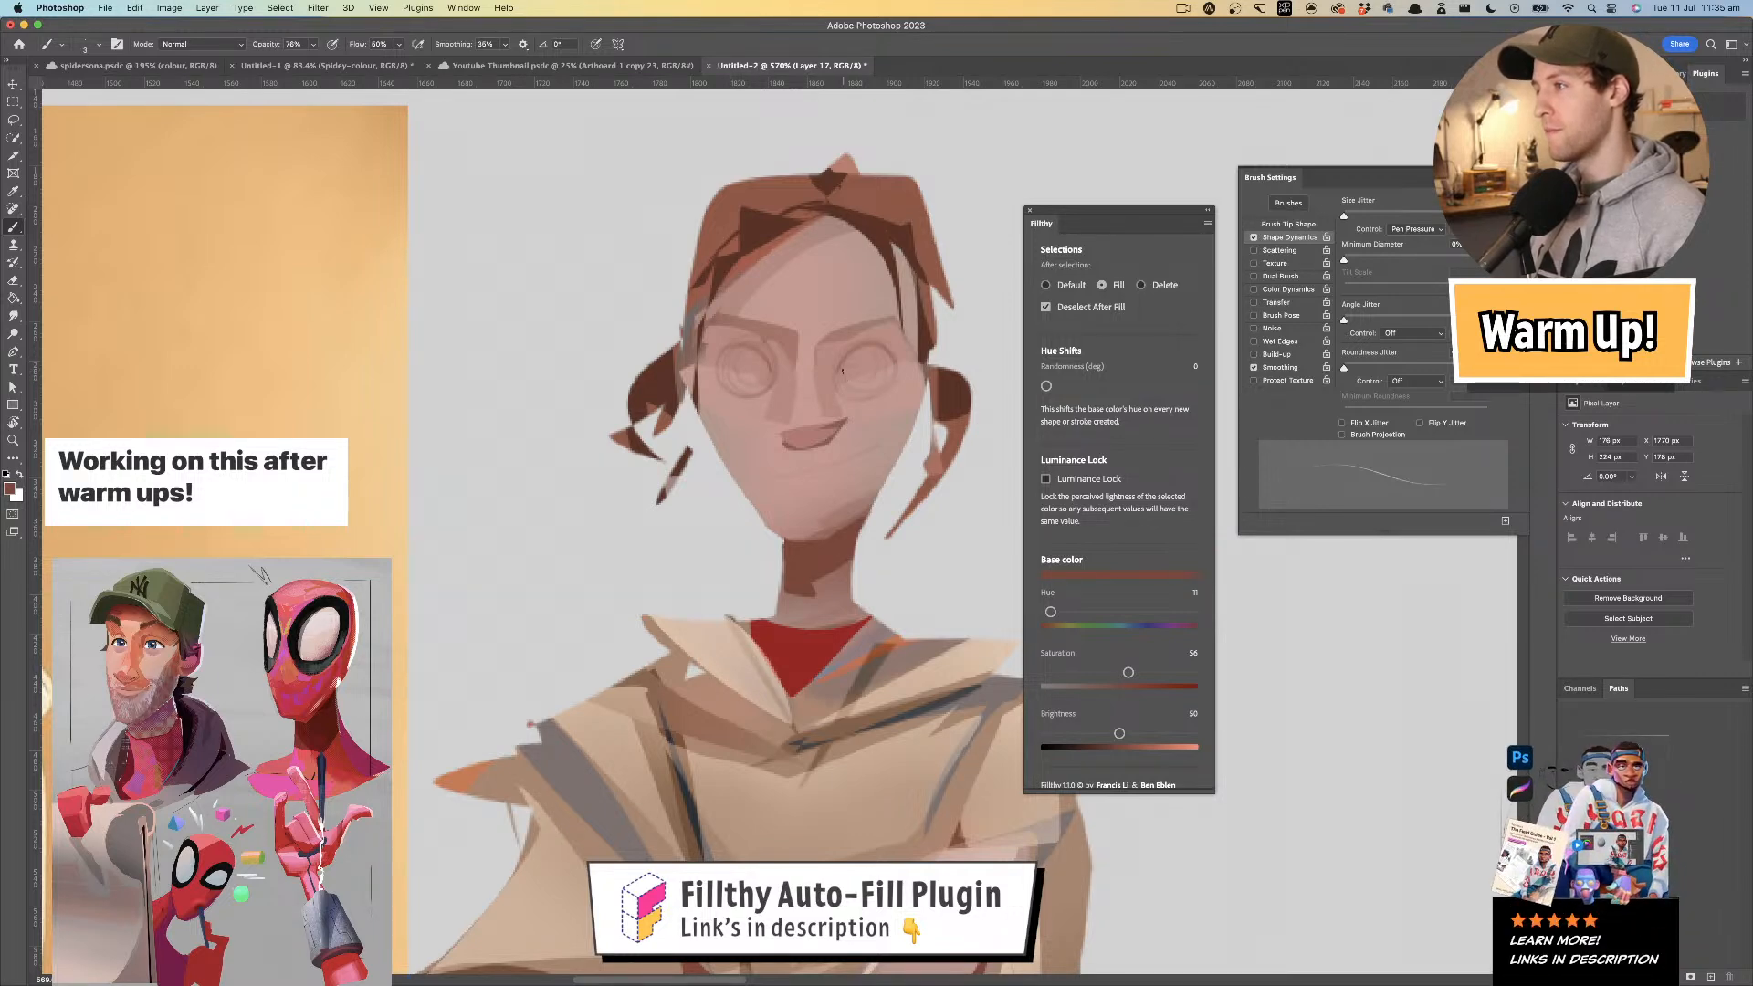
{"action": "mouse_move", "coordinate": [886, 392]}
{"action": "left_mouse_down"}
{"action": "mouse_move", "coordinate": [797, 346]}
{"action": "mouse_move", "coordinate": [855, 385]}
{"action": "mouse_move", "coordinate": [965, 371]}
{"action": "left_mouse_up"}
{"action": "left_click_drag", "start_coordinate": [842, 355], "coordinate": [835, 356]}
{"action": "left_click", "coordinate": [893, 224], "text": "alt"}
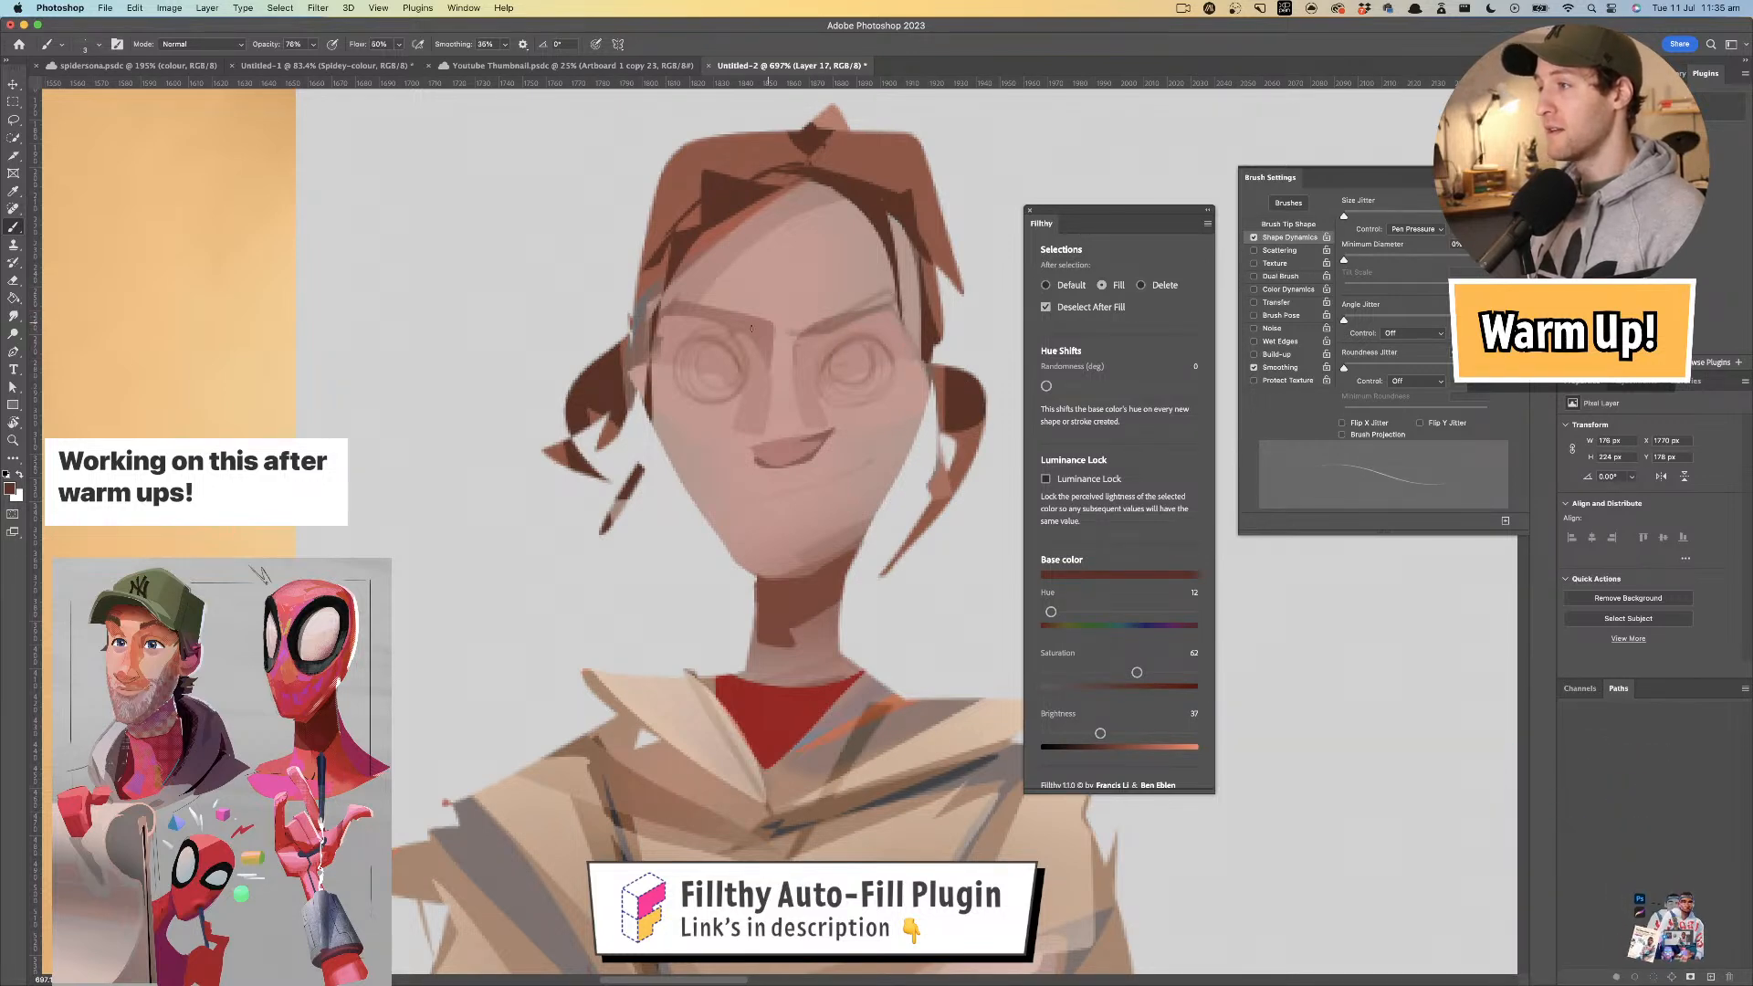
- Darken the sampled brown to brightness 23 for the facial linework
{"action": "left_click_drag", "start_coordinate": [756, 321], "coordinate": [672, 285]}
{"action": "left_click_drag", "start_coordinate": [813, 365], "coordinate": [667, 373]}
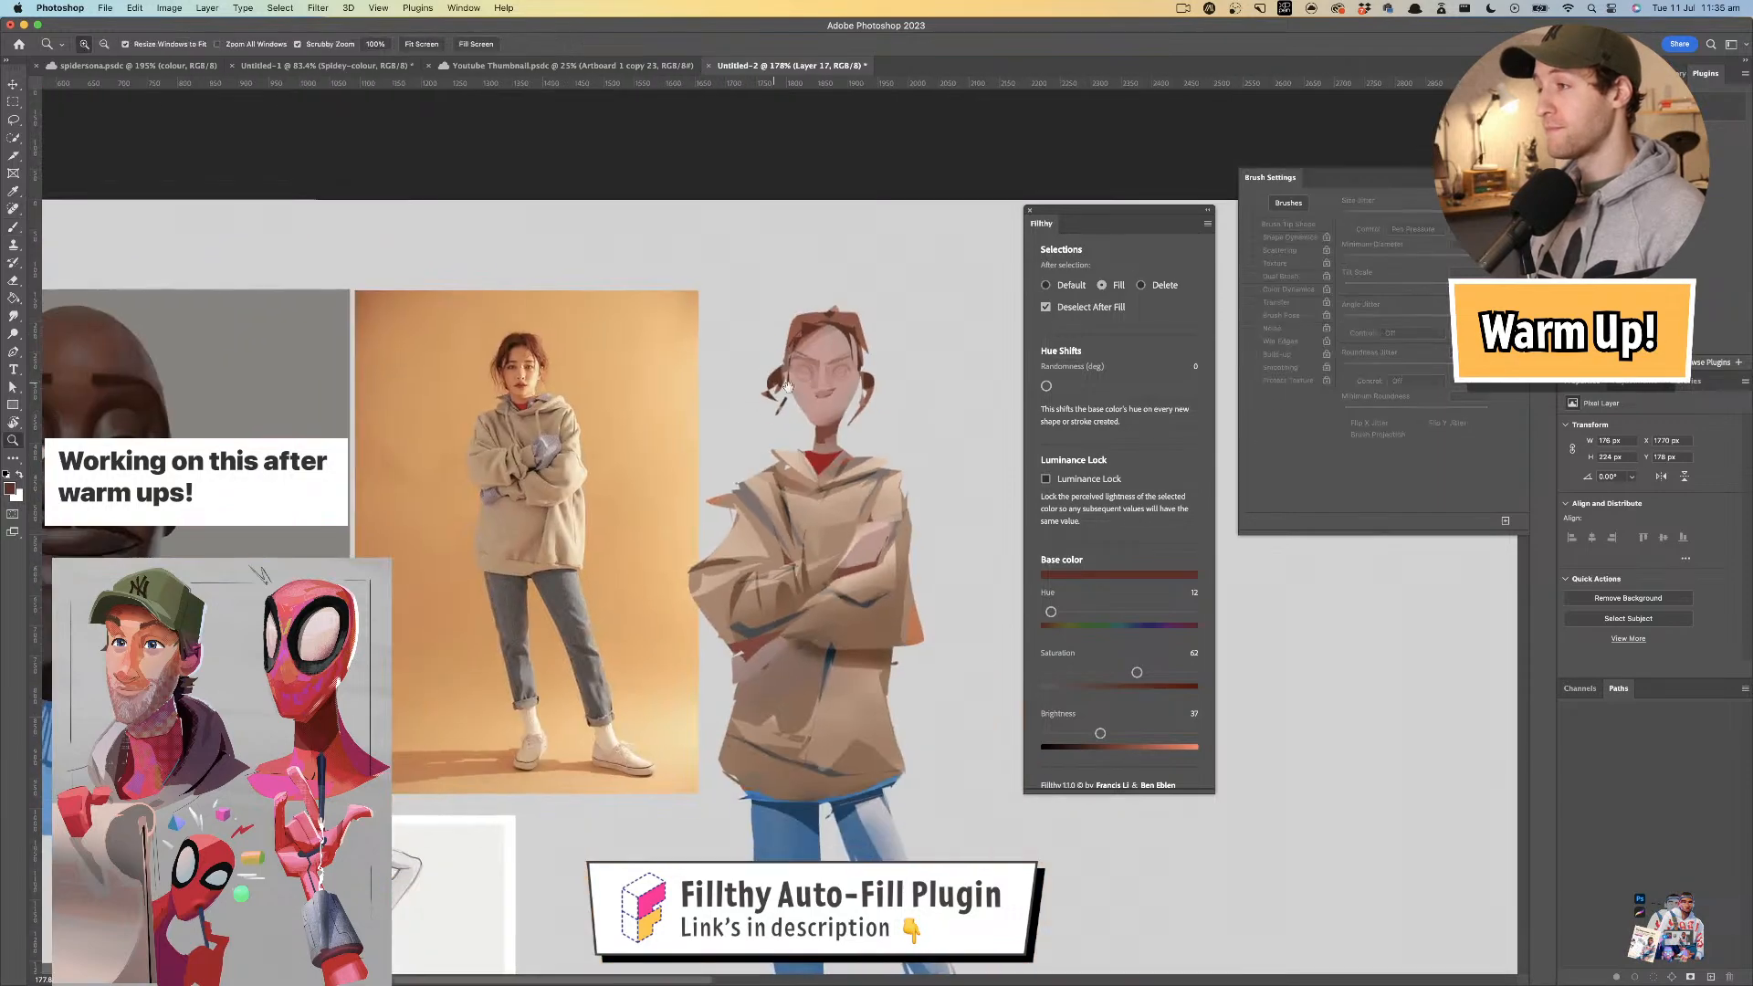
{"action": "left_click_drag", "start_coordinate": [812, 396], "coordinate": [772, 402]}
{"action": "key", "text": "F2"}
{"action": "mouse_move", "coordinate": [718, 334]}
{"action": "left_mouse_down"}
{"action": "mouse_move", "coordinate": [818, 356]}
{"action": "mouse_move", "coordinate": [769, 367]}
{"action": "left_mouse_up"}
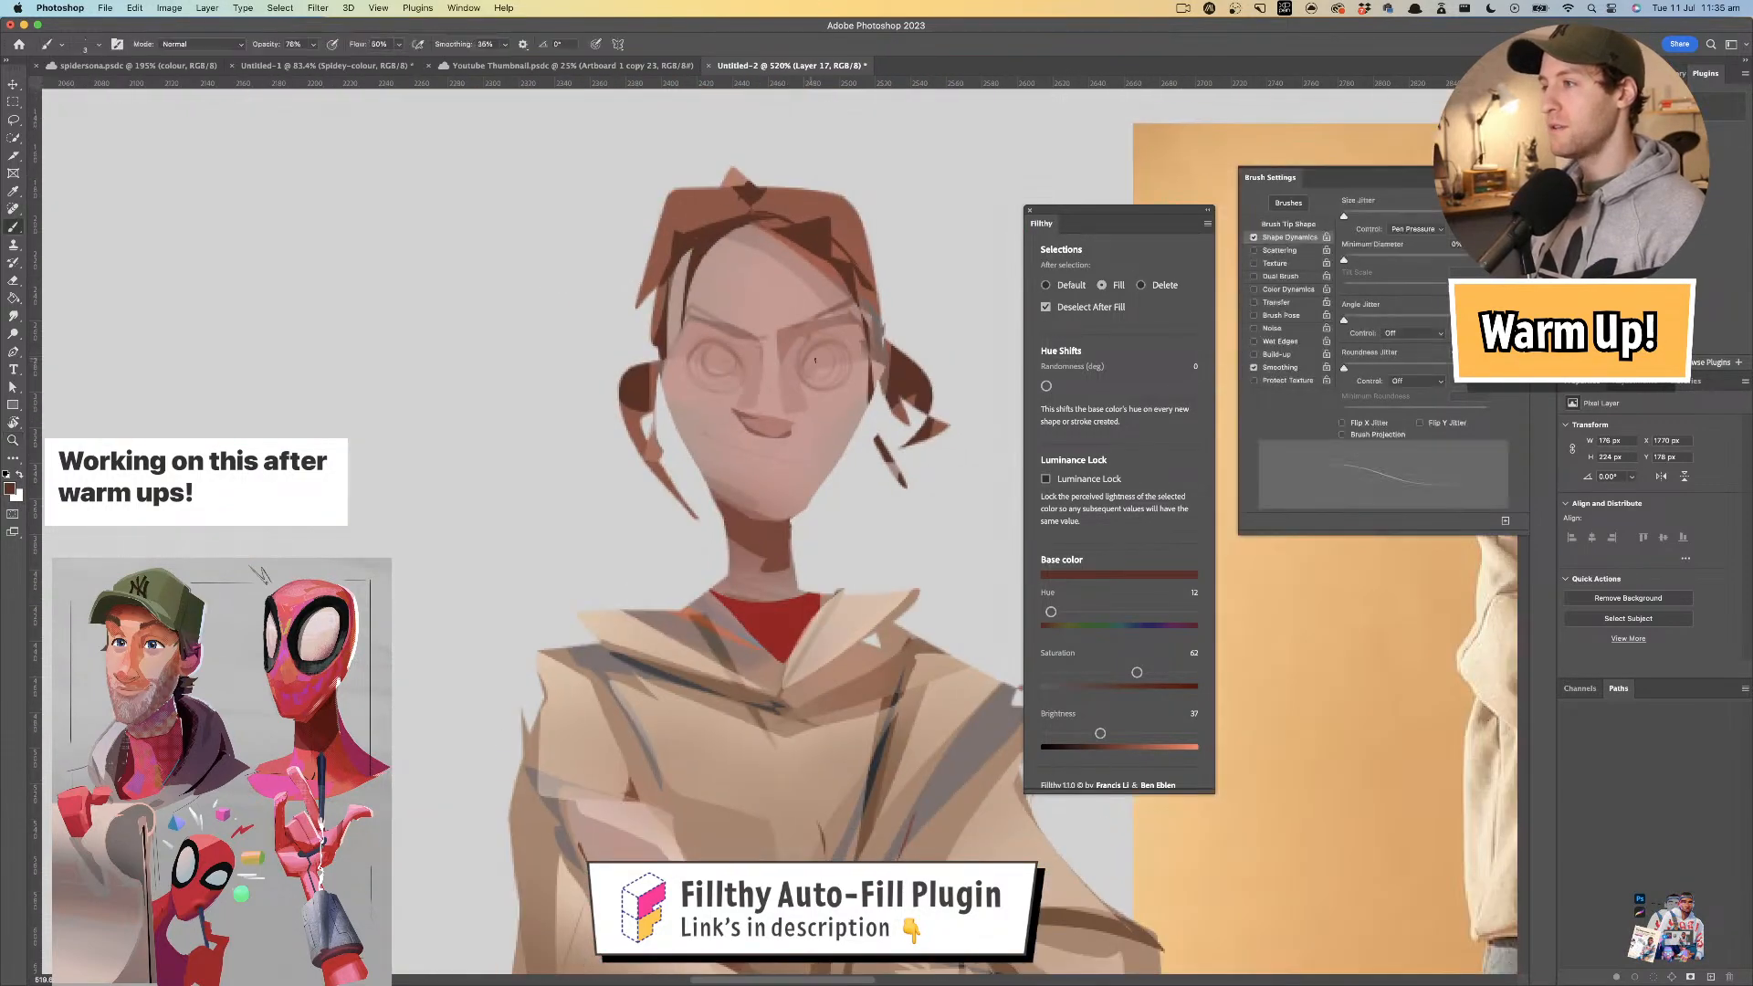
{"action": "left_click_drag", "start_coordinate": [1100, 733], "coordinate": [1087, 724]}
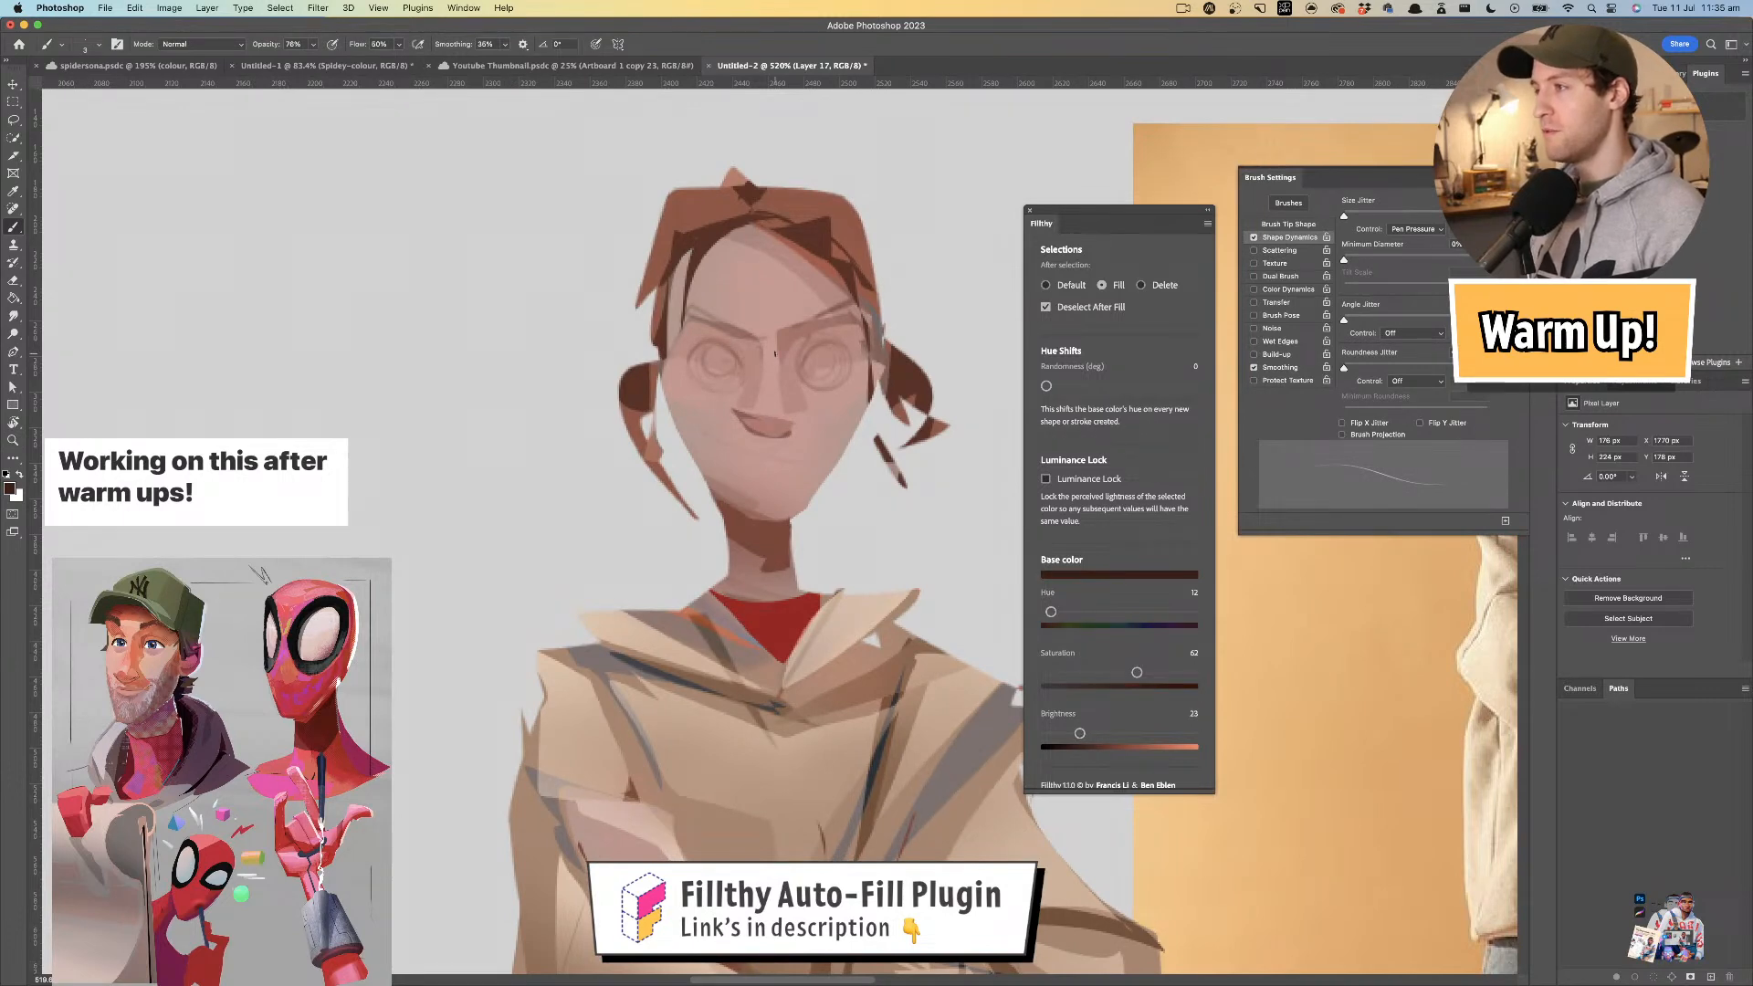
{"action": "left_click_drag", "start_coordinate": [752, 353], "coordinate": [768, 353]}
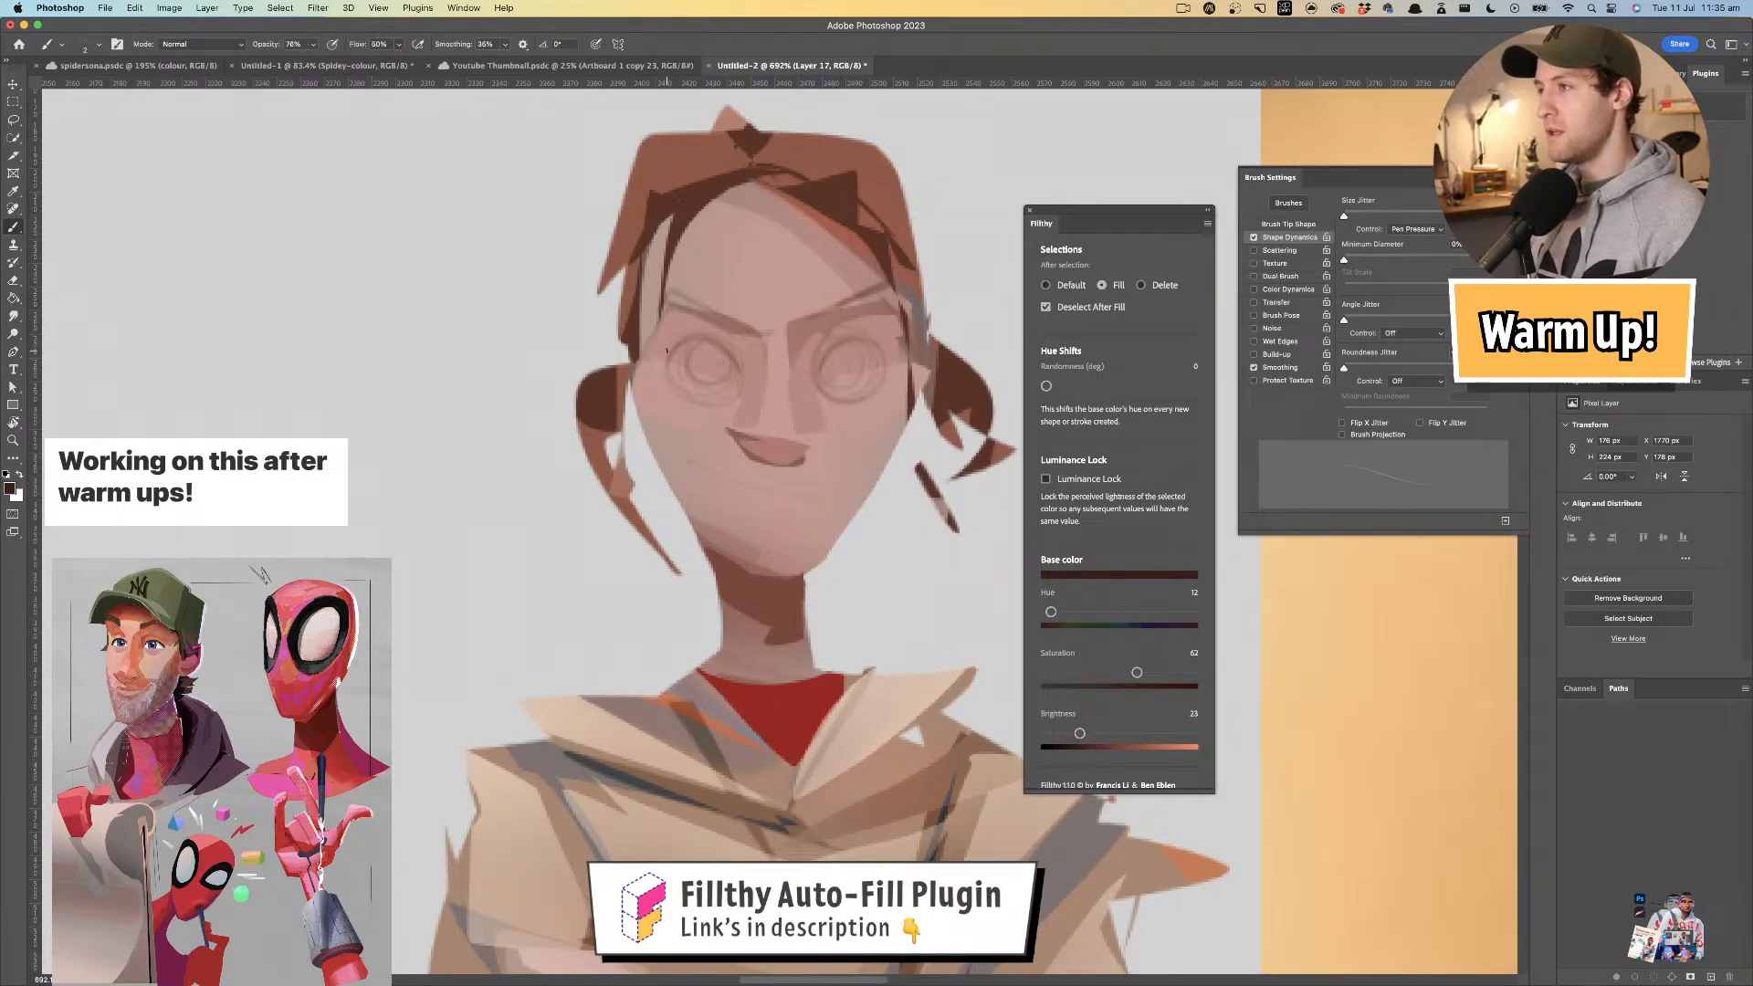
- Enlarge the brush and paint darker upper lid lines over both eyes, undoing unwanted strokes
{"action": "left_click_drag", "start_coordinate": [822, 391], "coordinate": [888, 365]}
{"action": "key", "text": "super+z"}
{"action": "key", "text": "bracketright"}
{"action": "key", "text": "bracketright"}
{"action": "key", "text": "bracketright"}
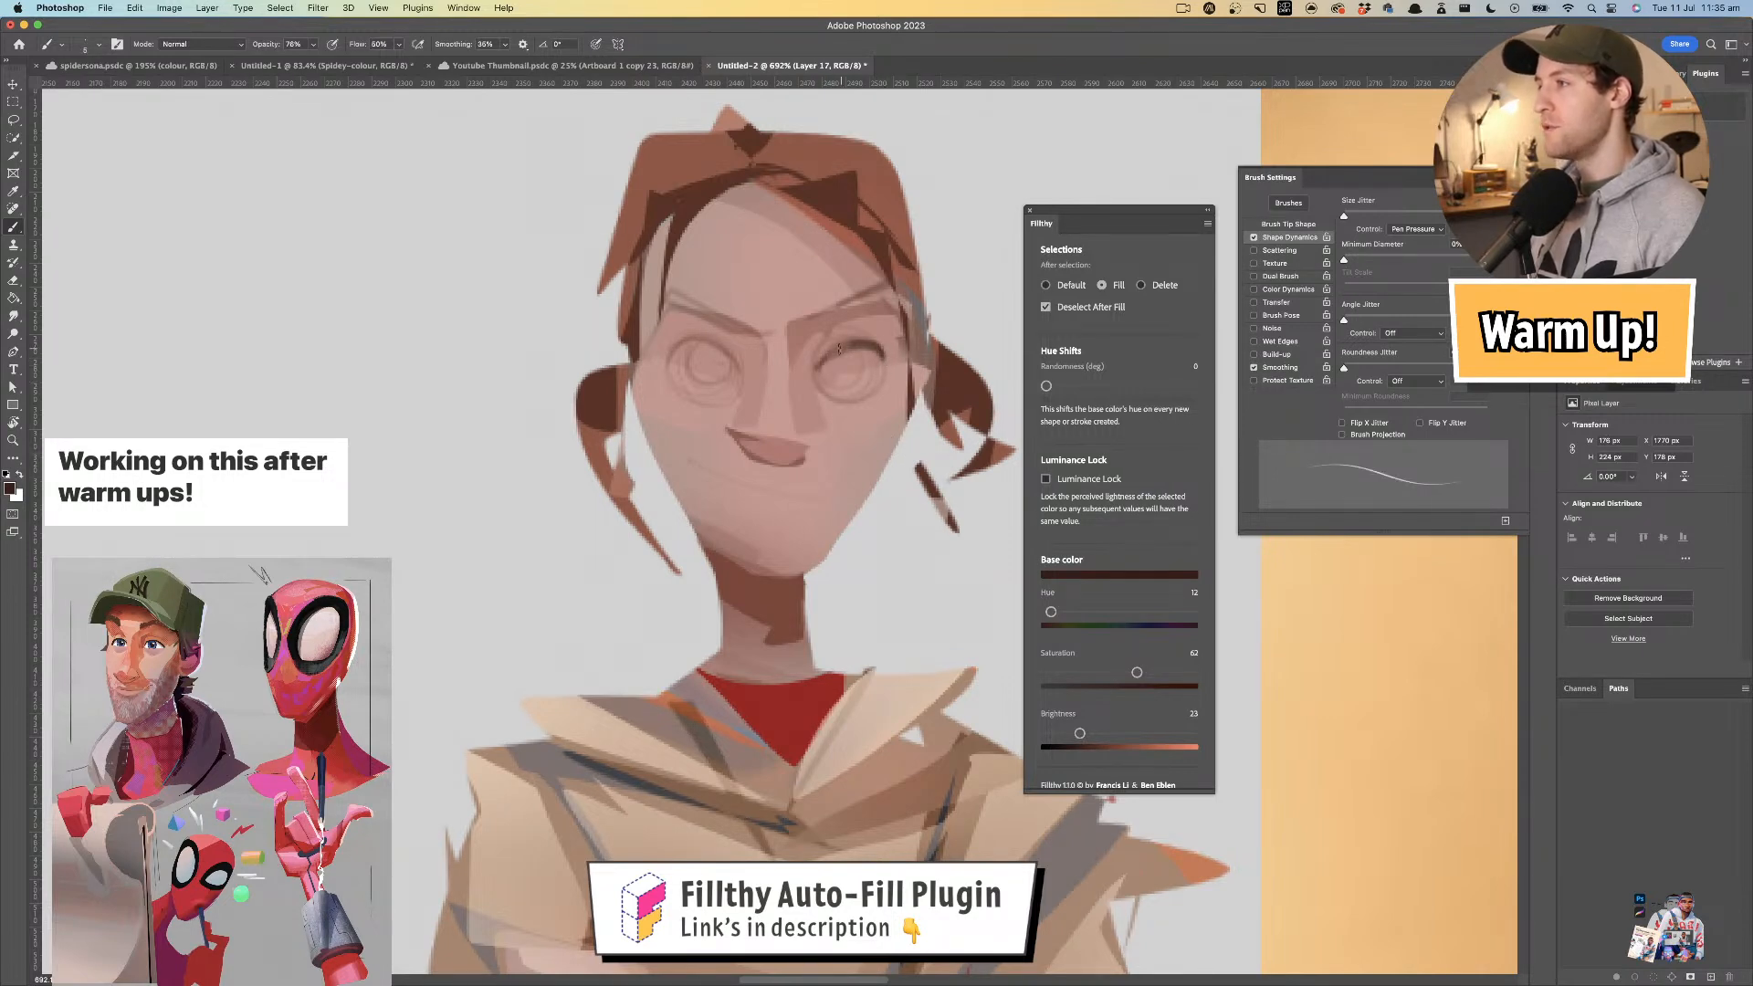
{"action": "key", "text": "super+z"}
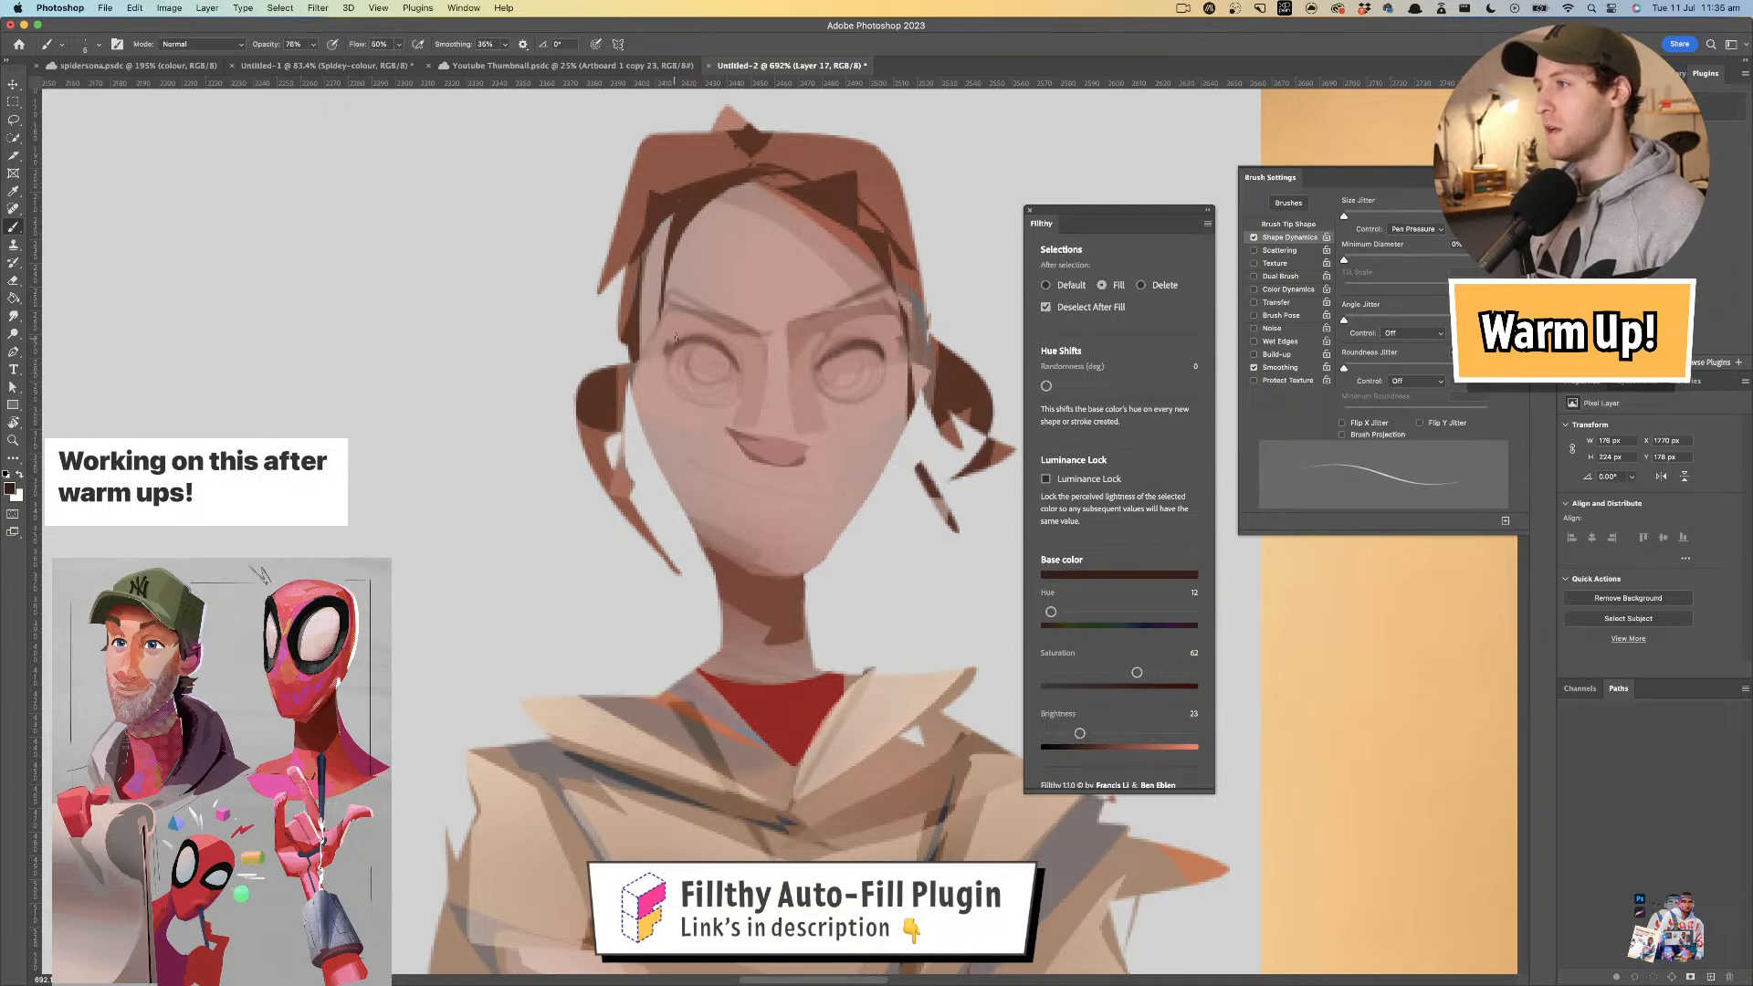
- Flip the canvas horizontally and paint soft dark irises inside both eye outlines
{"action": "left_click_drag", "start_coordinate": [813, 464], "coordinate": [756, 402]}
{"action": "key", "text": "super+shift+h"}
{"action": "key", "text": "b"}
{"action": "mouse_move", "coordinate": [775, 416]}
{"action": "left_mouse_down"}
{"action": "mouse_move", "coordinate": [786, 388]}
{"action": "mouse_move", "coordinate": [763, 388]}
{"action": "mouse_move", "coordinate": [787, 403]}
{"action": "left_mouse_up"}
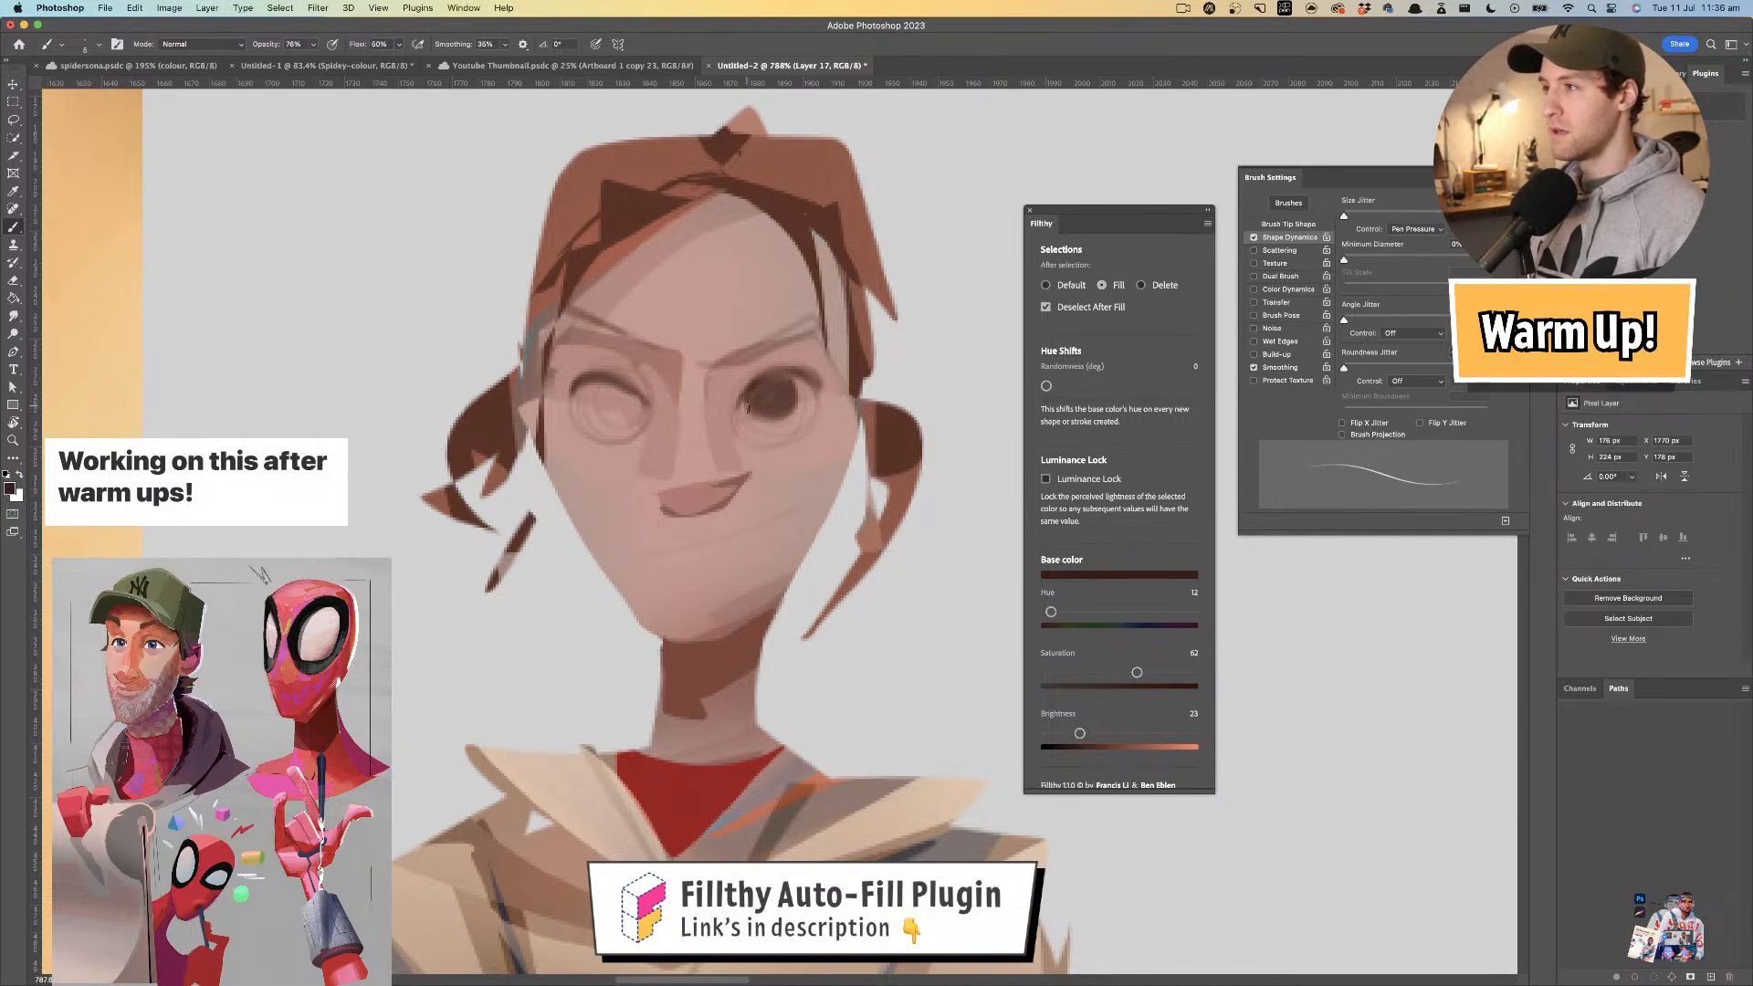
{"action": "mouse_move", "coordinate": [803, 391]}
{"action": "left_mouse_down"}
{"action": "mouse_move", "coordinate": [750, 405]}
{"action": "mouse_move", "coordinate": [836, 394]}
{"action": "left_mouse_up"}
{"action": "left_click_drag", "start_coordinate": [745, 428], "coordinate": [722, 402]}
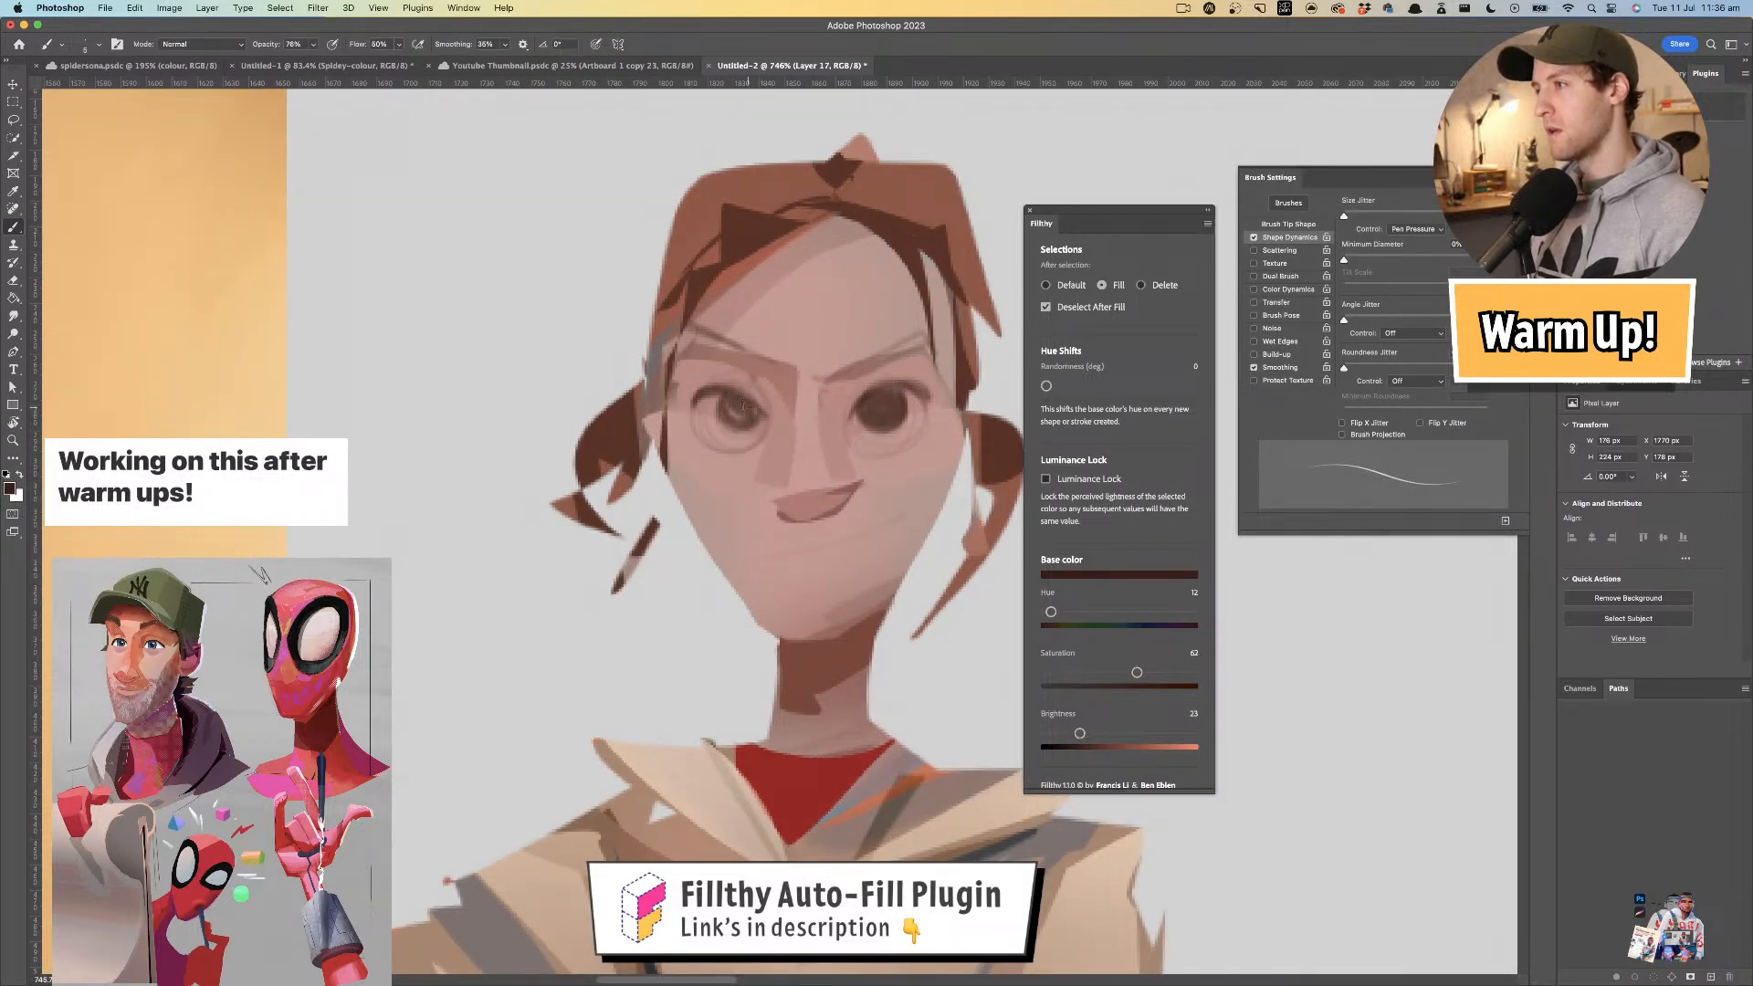
- Flip the canvas back and deepen the dark irises and upper lids of both eyes
{"action": "left_click_drag", "start_coordinate": [876, 416], "coordinate": [632, 373]}
{"action": "key", "text": "super+f"}
{"action": "left_click_drag", "start_coordinate": [774, 374], "coordinate": [827, 376]}
{"action": "left_click_drag", "start_coordinate": [710, 403], "coordinate": [984, 361]}
{"action": "left_click_drag", "start_coordinate": [633, 339], "coordinate": [681, 338]}
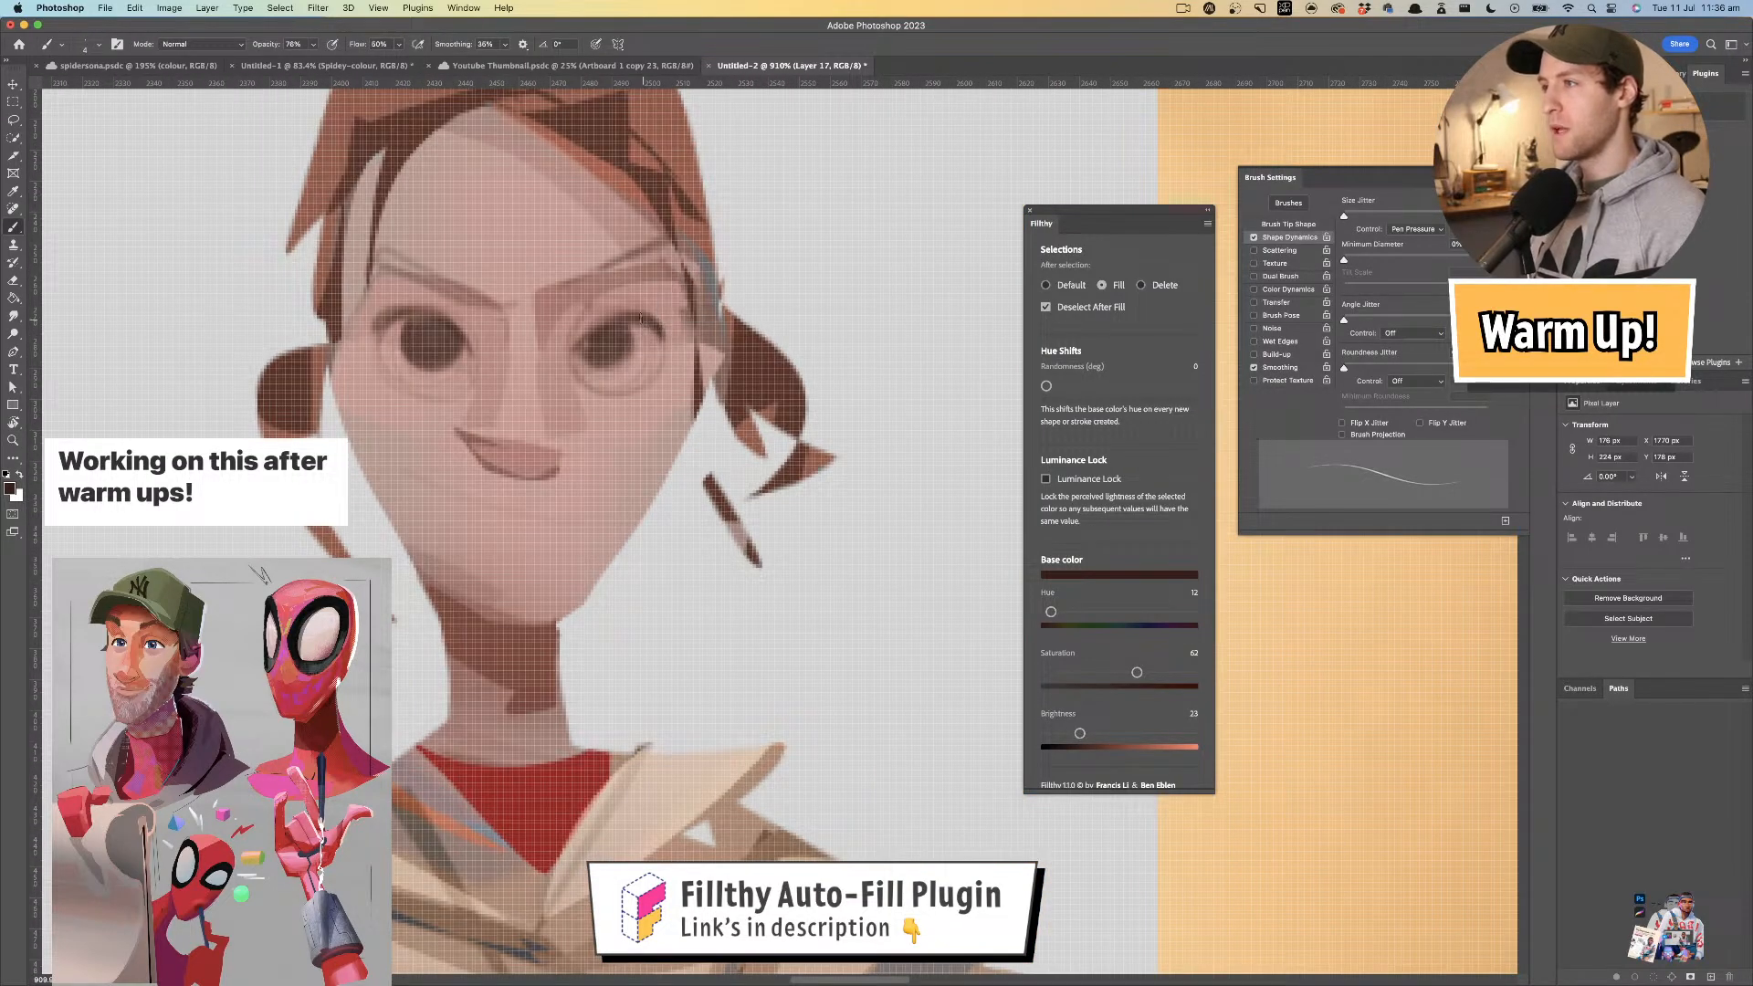
{"action": "left_click_drag", "start_coordinate": [568, 351], "coordinate": [687, 361]}
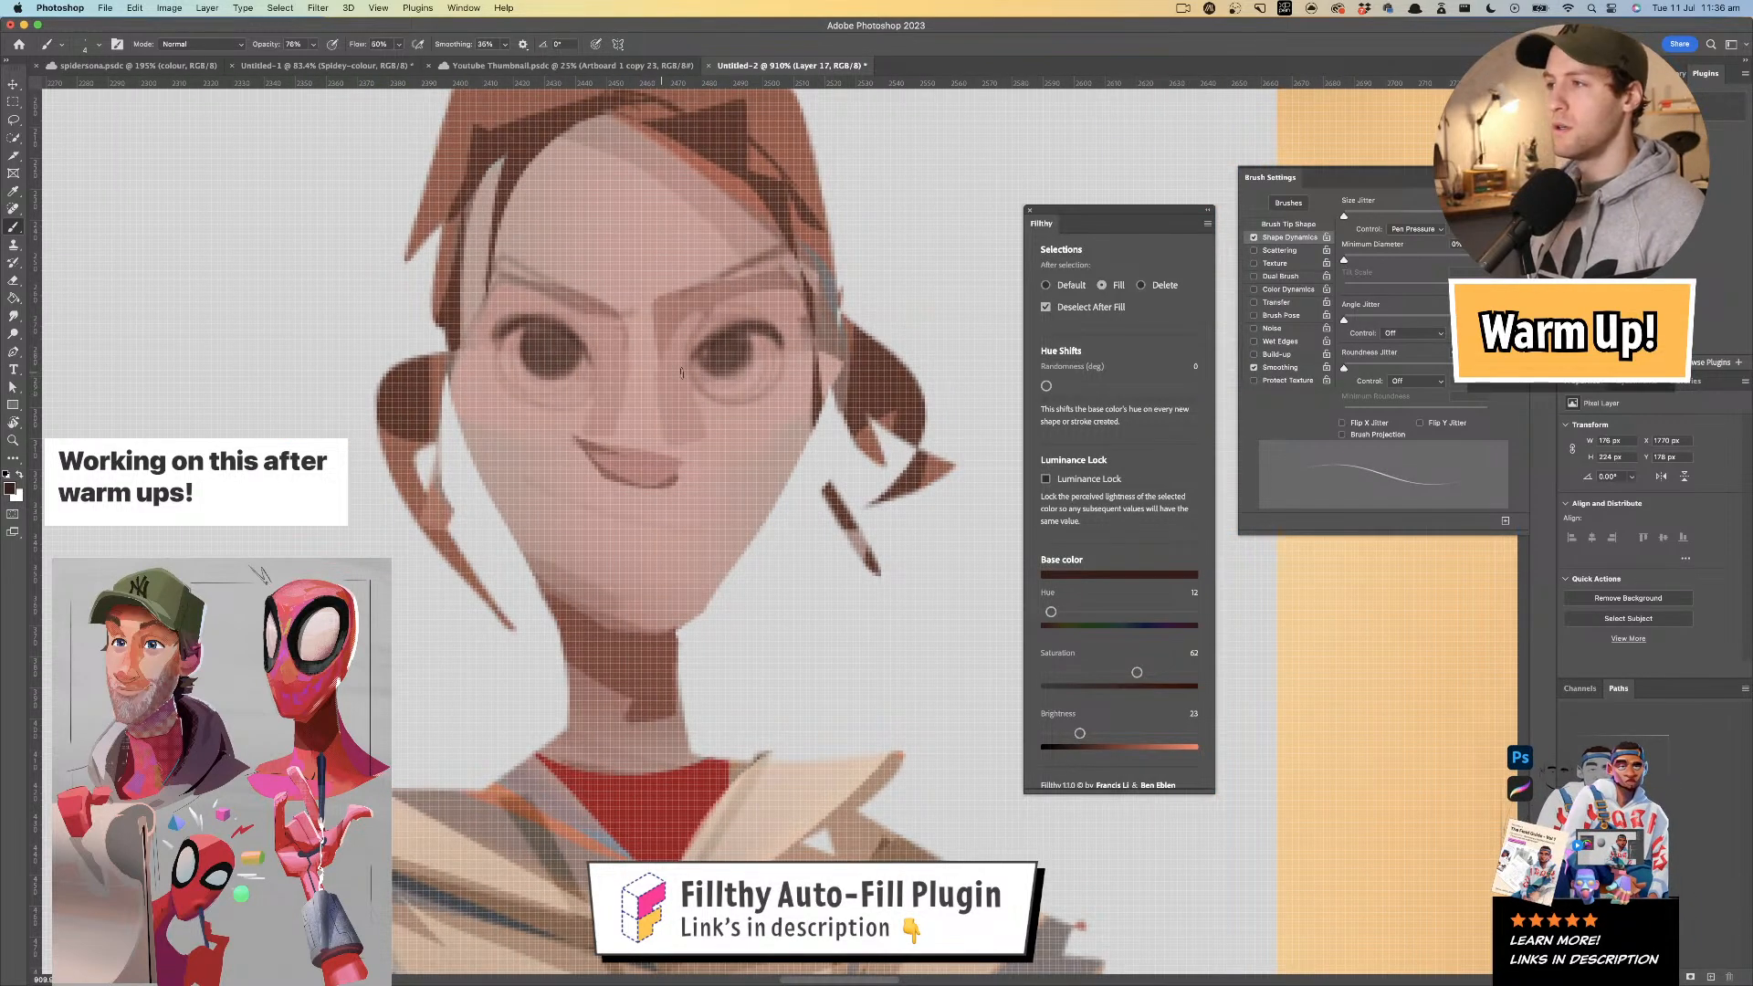
- Sample skin tones beneath both eyes and touch up the lower edges of the irises and eye sockets
{"action": "left_click", "coordinate": [760, 372], "text": "alt"}
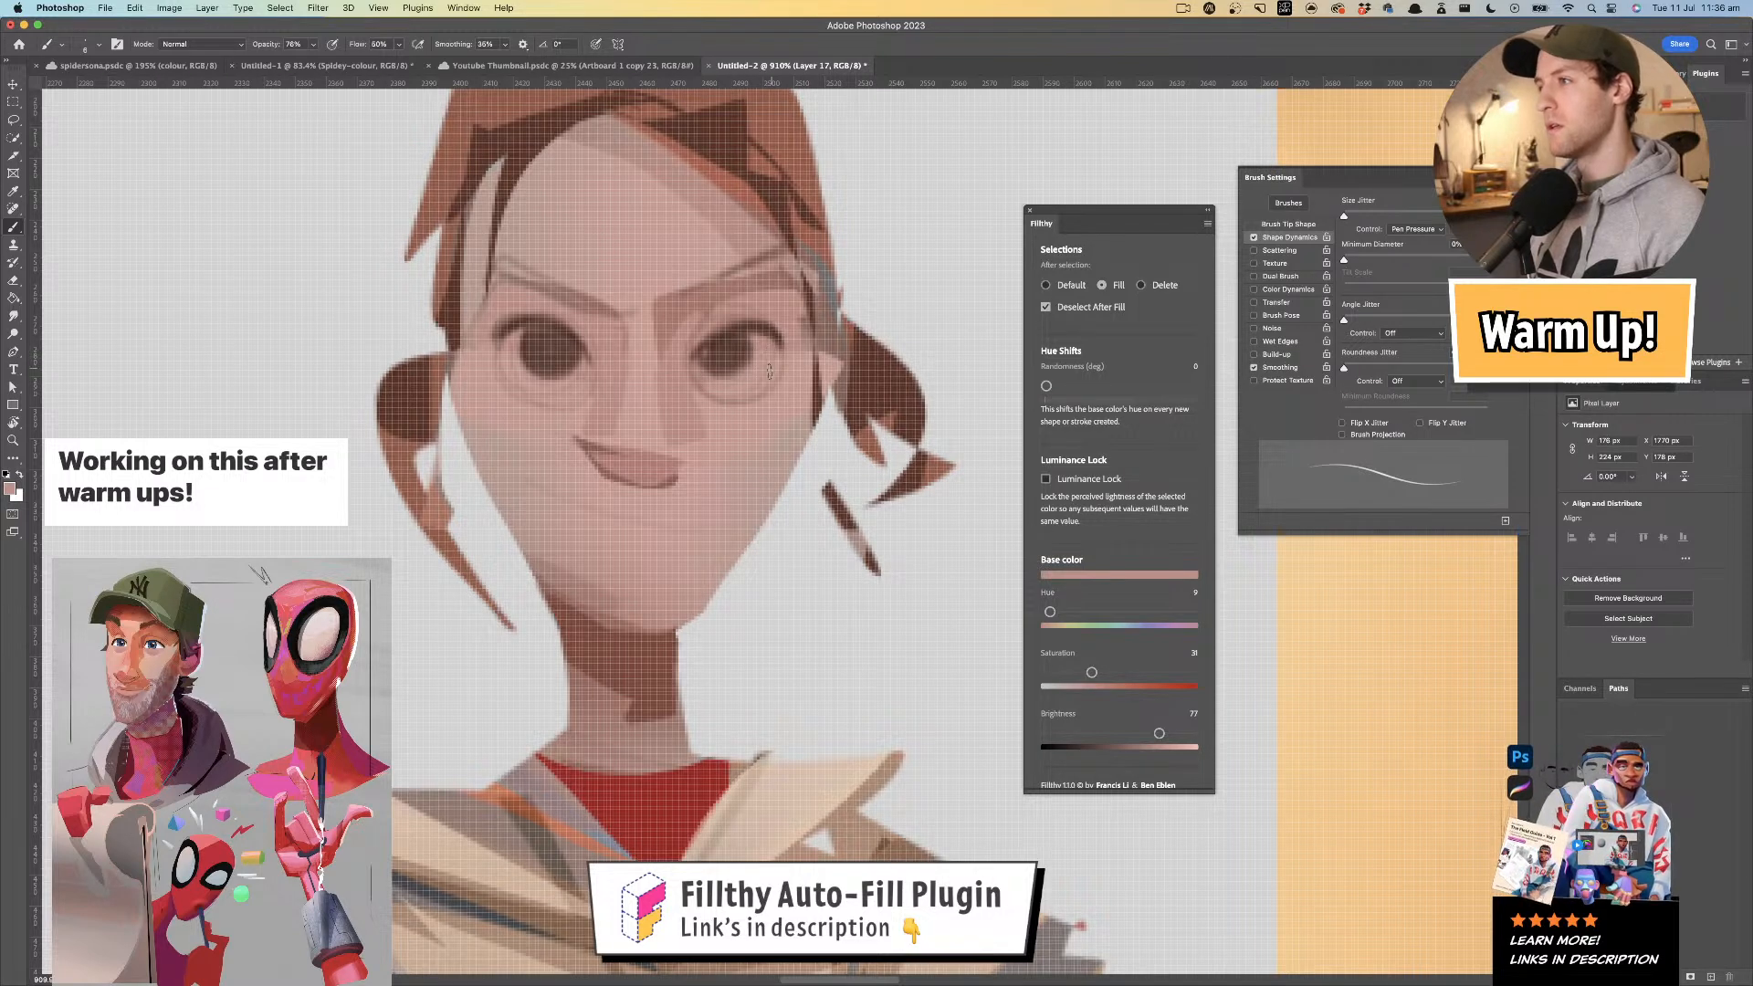
{"action": "left_click", "coordinate": [546, 391], "text": "alt"}
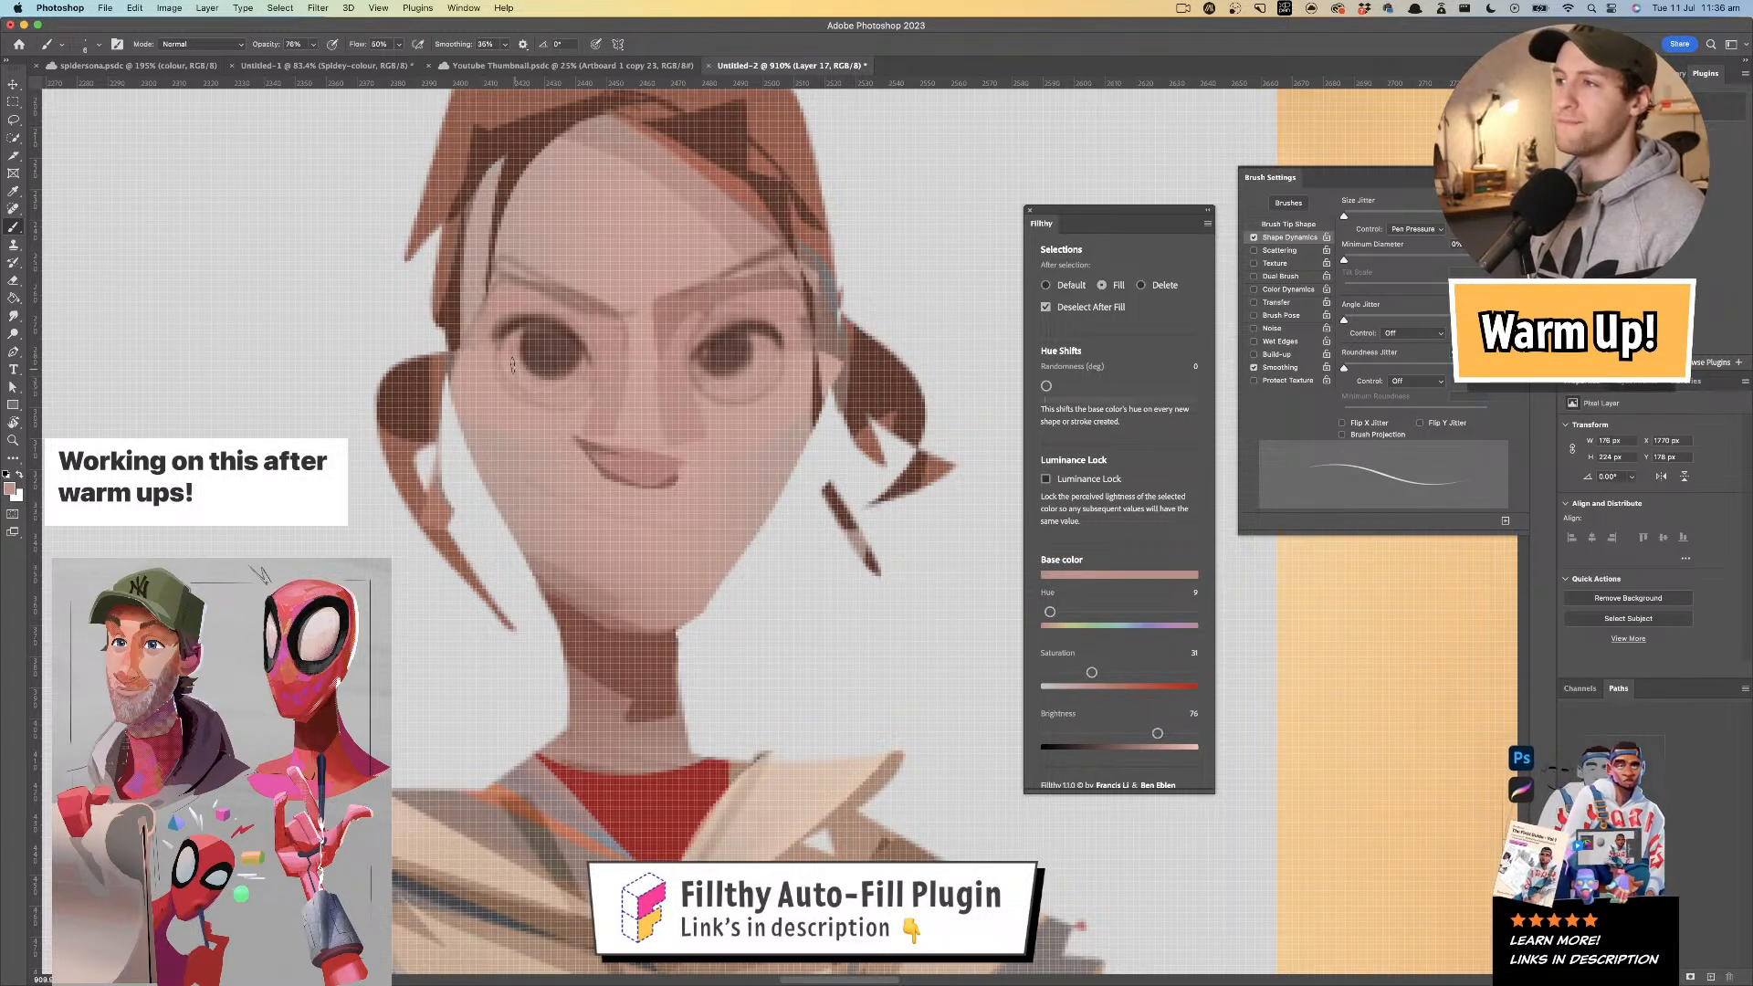
{"action": "key", "text": "z"}
{"action": "mouse_move", "coordinate": [717, 461]}
{"action": "left_mouse_down"}
{"action": "mouse_move", "coordinate": [638, 451]}
{"action": "mouse_move", "coordinate": [674, 464]}
{"action": "mouse_move", "coordinate": [710, 420]}
{"action": "mouse_move", "coordinate": [652, 410]}
{"action": "mouse_move", "coordinate": [674, 411]}
{"action": "left_mouse_up"}
{"action": "key", "text": "b"}
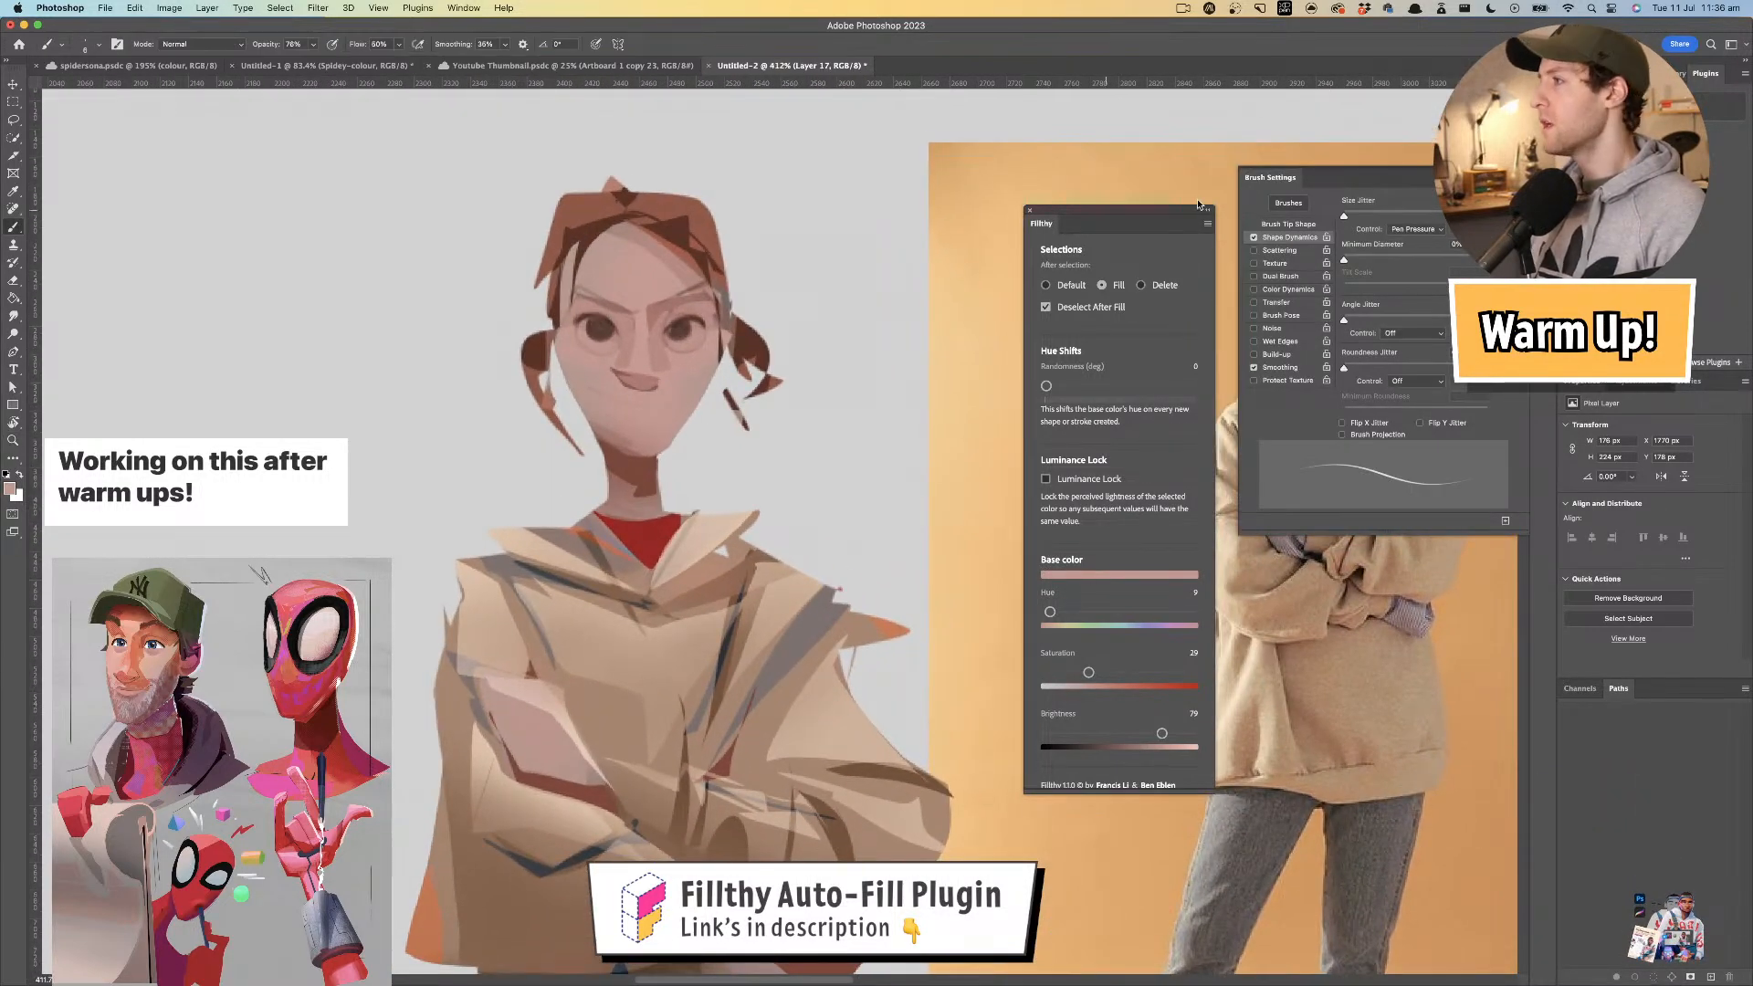
- Expand the Layers panel and sample skin tones beside both eyes to clean up the surrounding skin
{"action": "left_click", "coordinate": [1544, 247]}
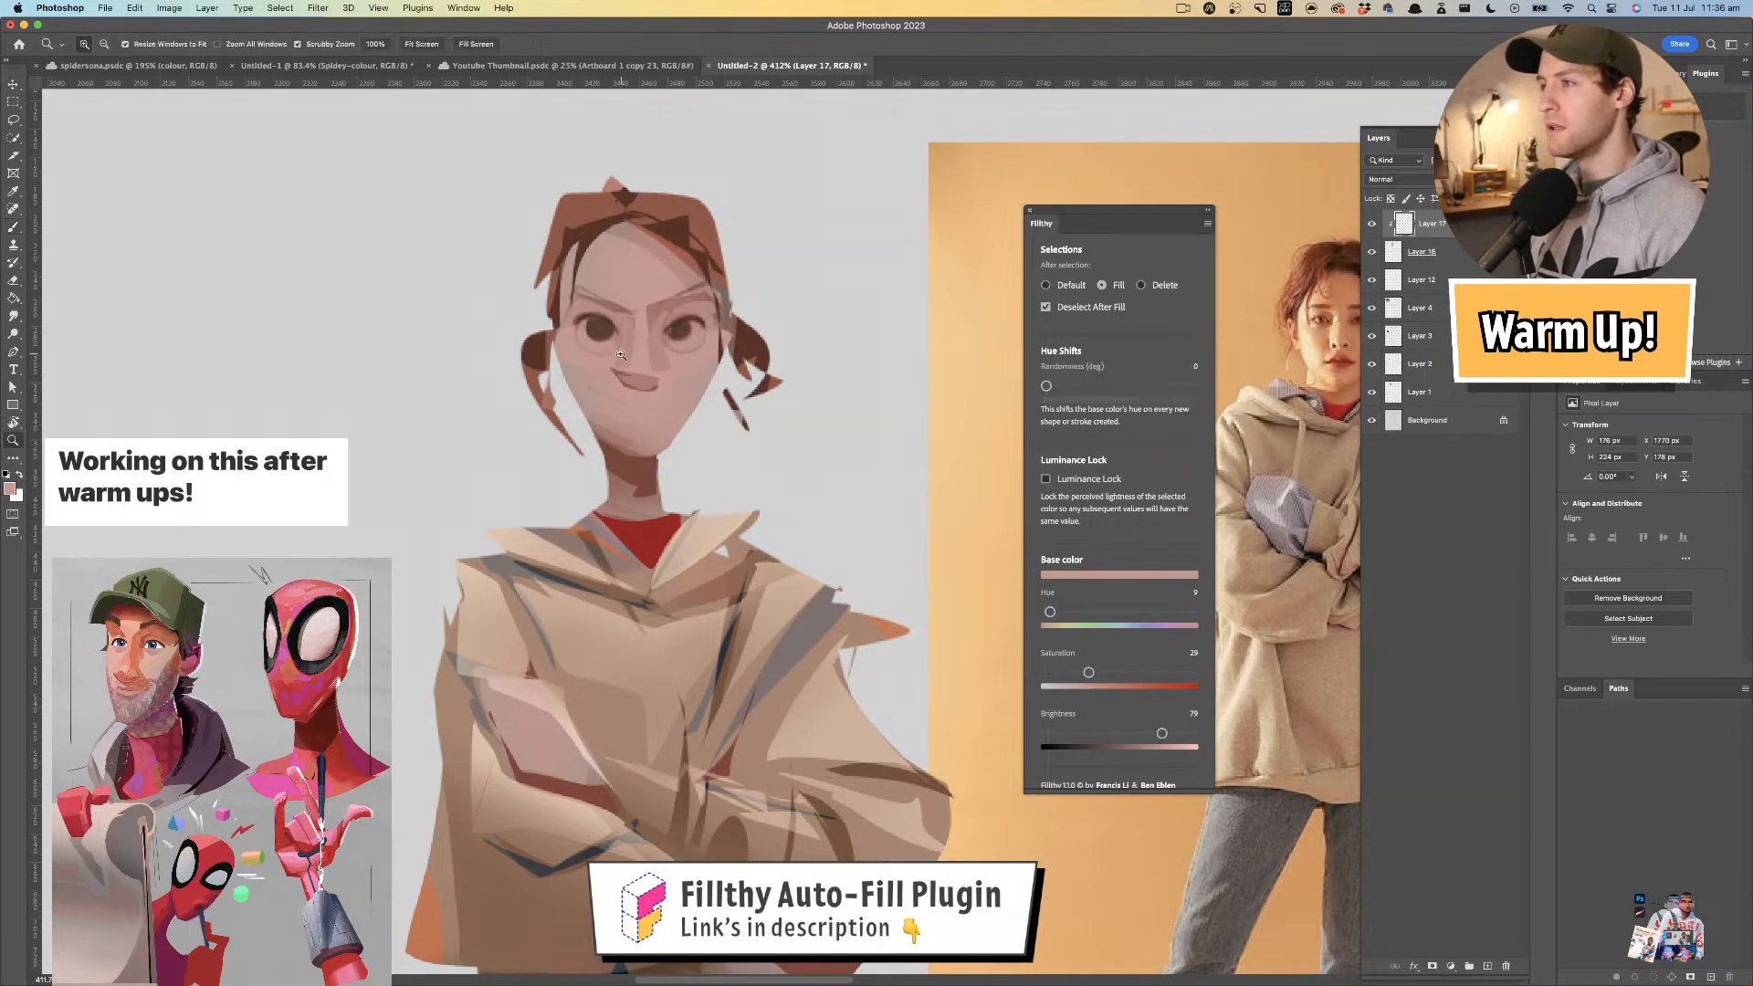
{"action": "left_click_drag", "start_coordinate": [623, 354], "coordinate": [676, 368]}
{"action": "left_click", "coordinate": [721, 314], "text": "alt"}
{"action": "left_click", "coordinate": [561, 315], "text": "alt"}
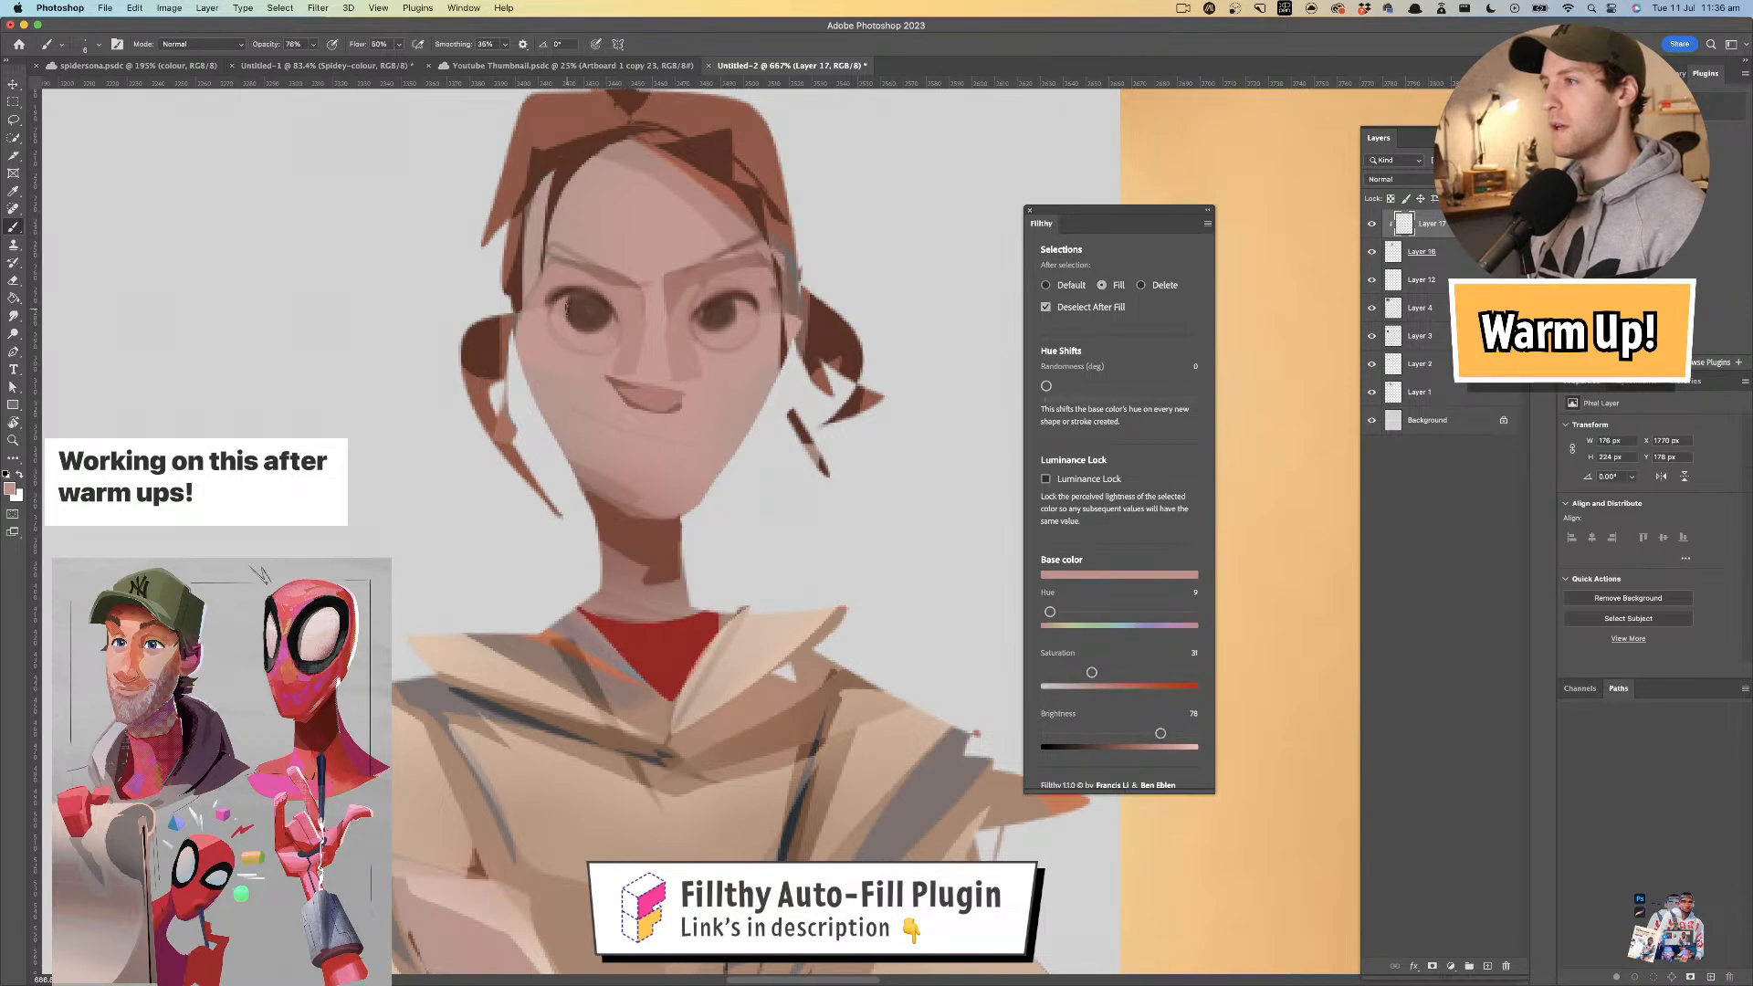
- Sample the dark brown of the eye, raise the brush opacity, and paint bolder eyebrows and a thin curved mouth line
{"action": "left_click", "coordinate": [743, 303], "text": "alt"}
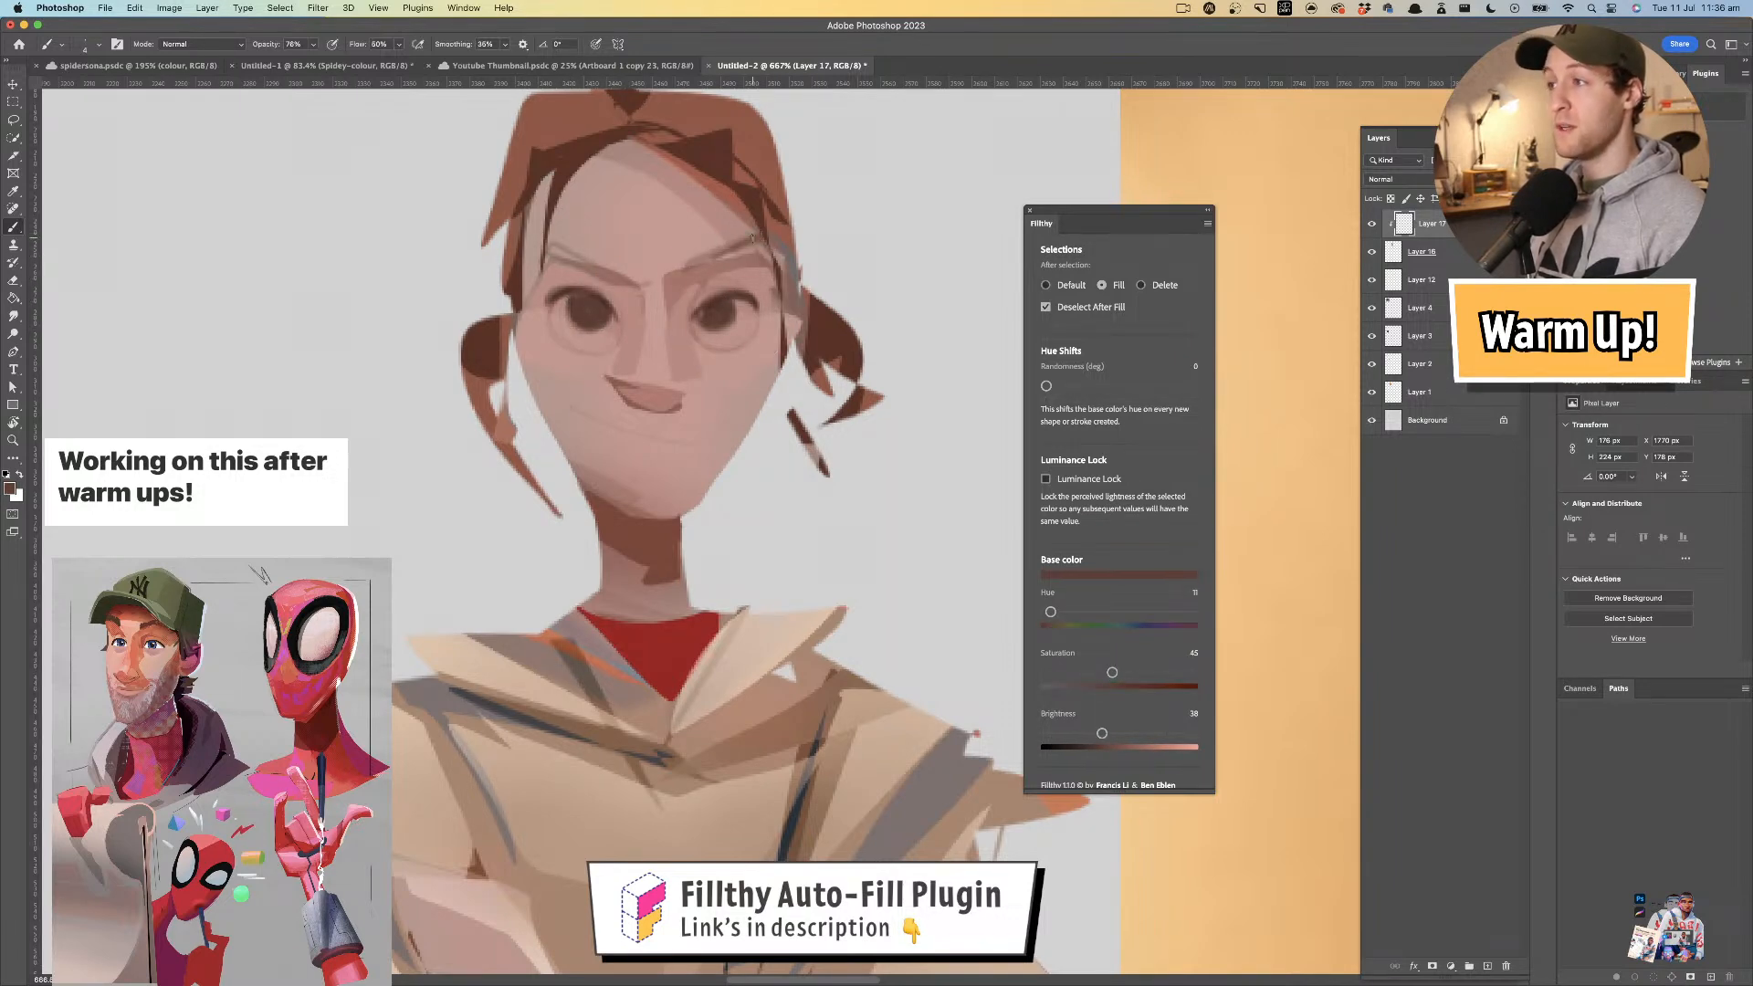
{"action": "key", "text": "0"}
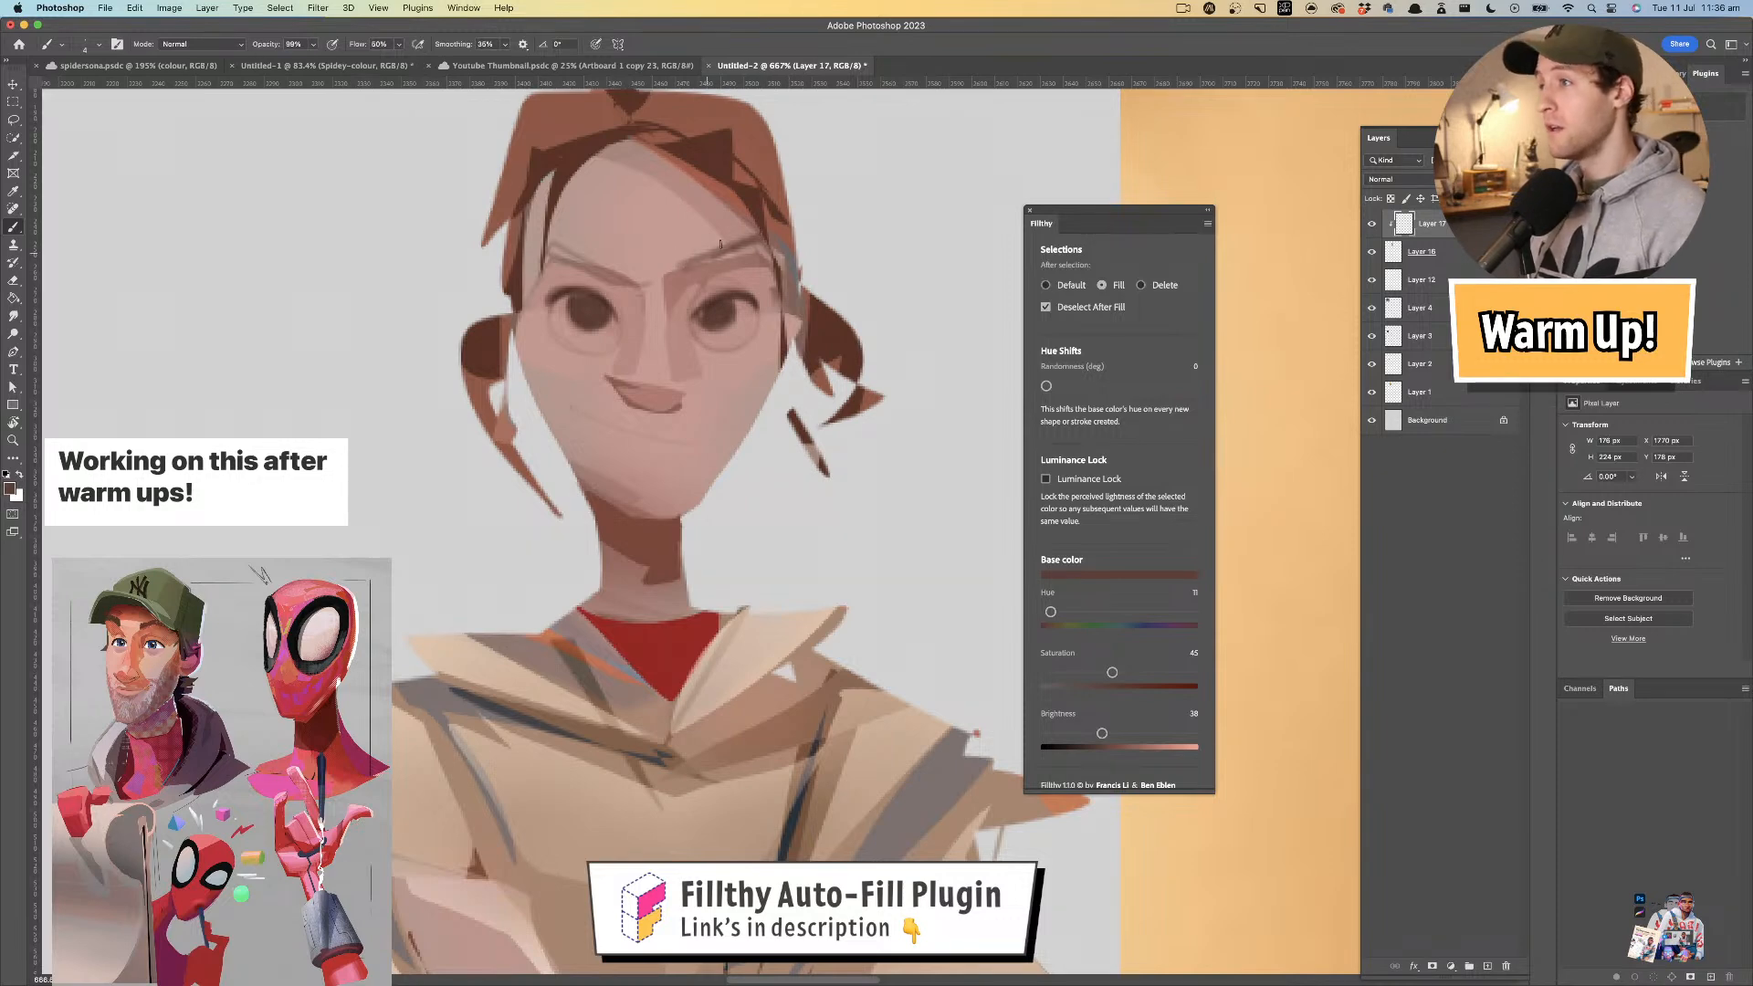
{"action": "mouse_move", "coordinate": [771, 263]}
{"action": "left_mouse_down"}
{"action": "mouse_move", "coordinate": [553, 258]}
{"action": "mouse_move", "coordinate": [585, 269]}
{"action": "left_mouse_up"}
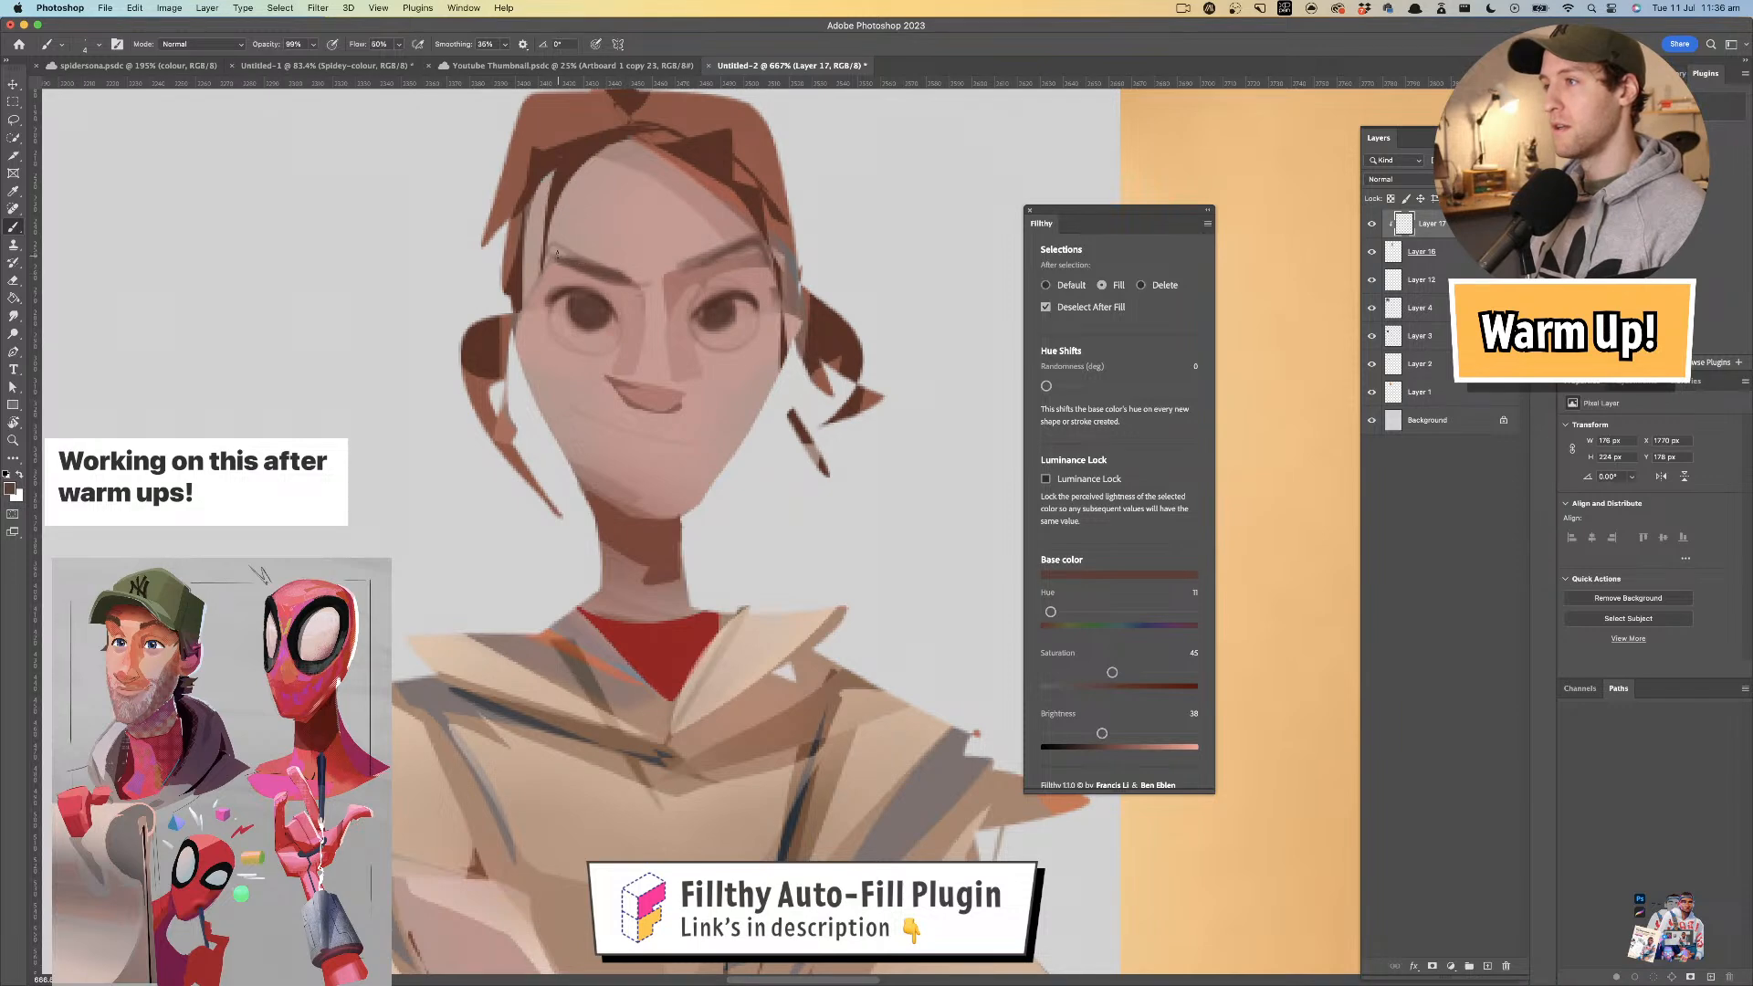
{"action": "scroll", "coordinate": [671, 361], "scroll_direction": "down", "scroll_amount": 10}
{"action": "scroll", "coordinate": [671, 363], "scroll_direction": "up", "scroll_amount": 8}
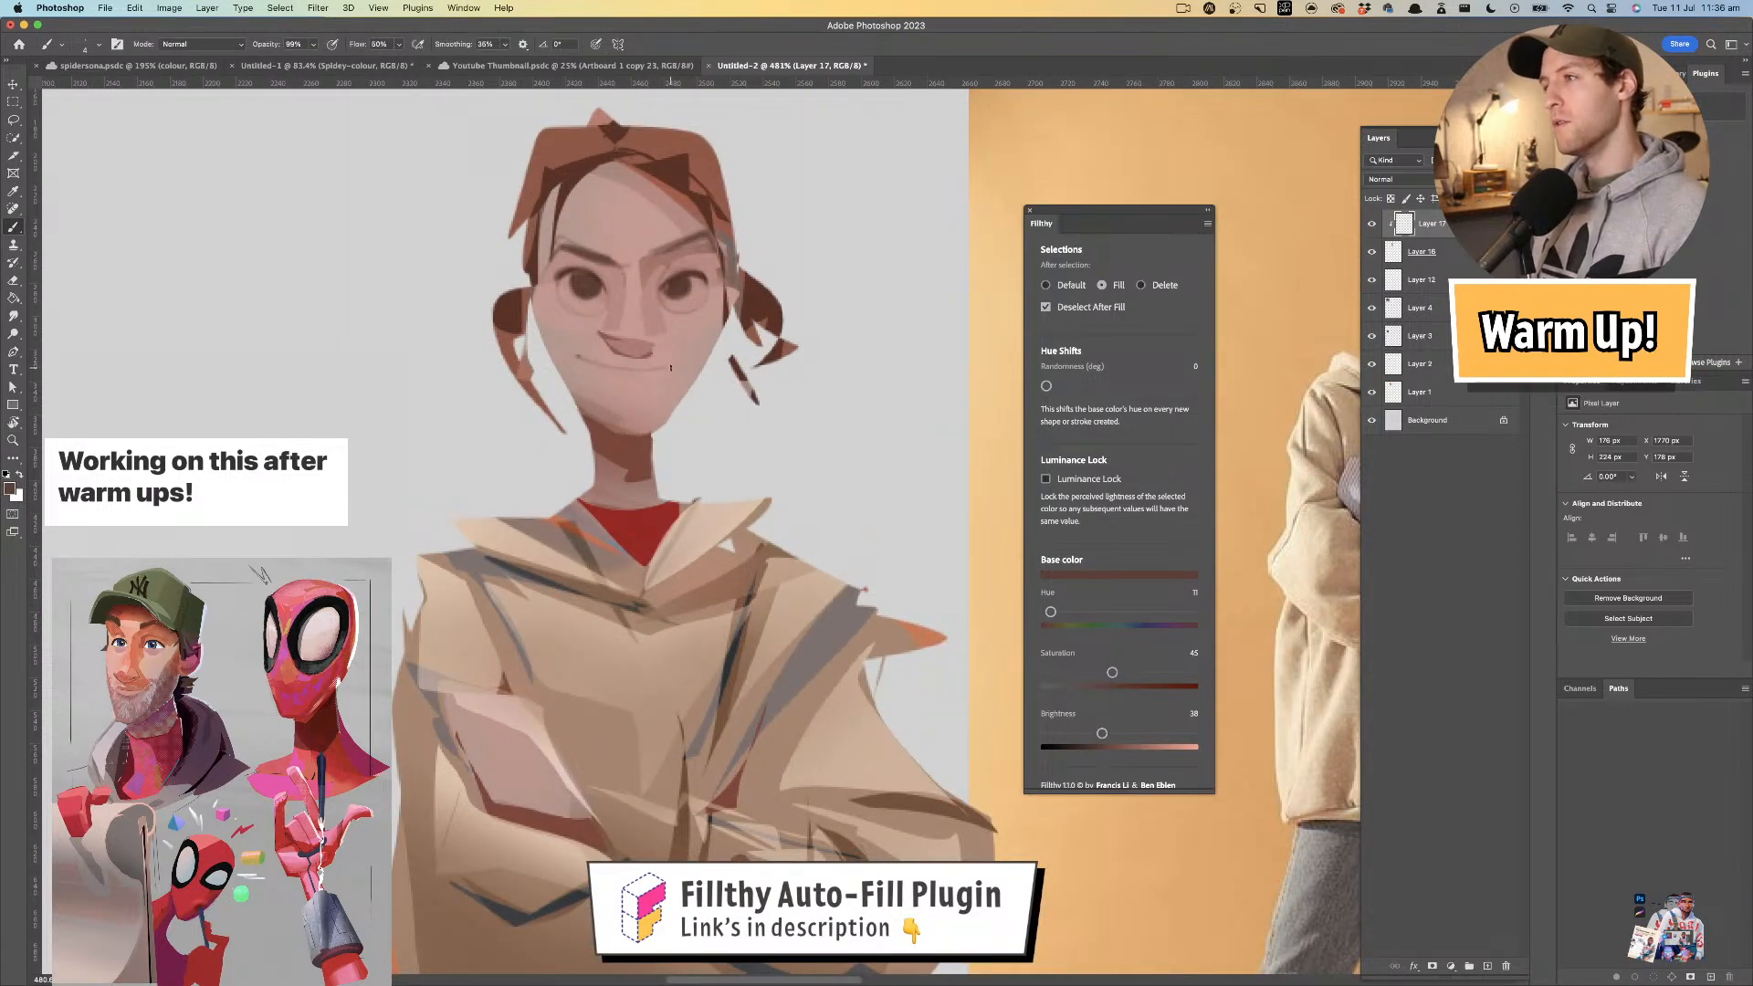
{"action": "left_click_drag", "start_coordinate": [651, 403], "coordinate": [719, 410]}
- Sample the light skin tone to soften the lines beneath both eyes, and make Layer 16 active
{"action": "left_click", "coordinate": [627, 382], "text": "alt"}
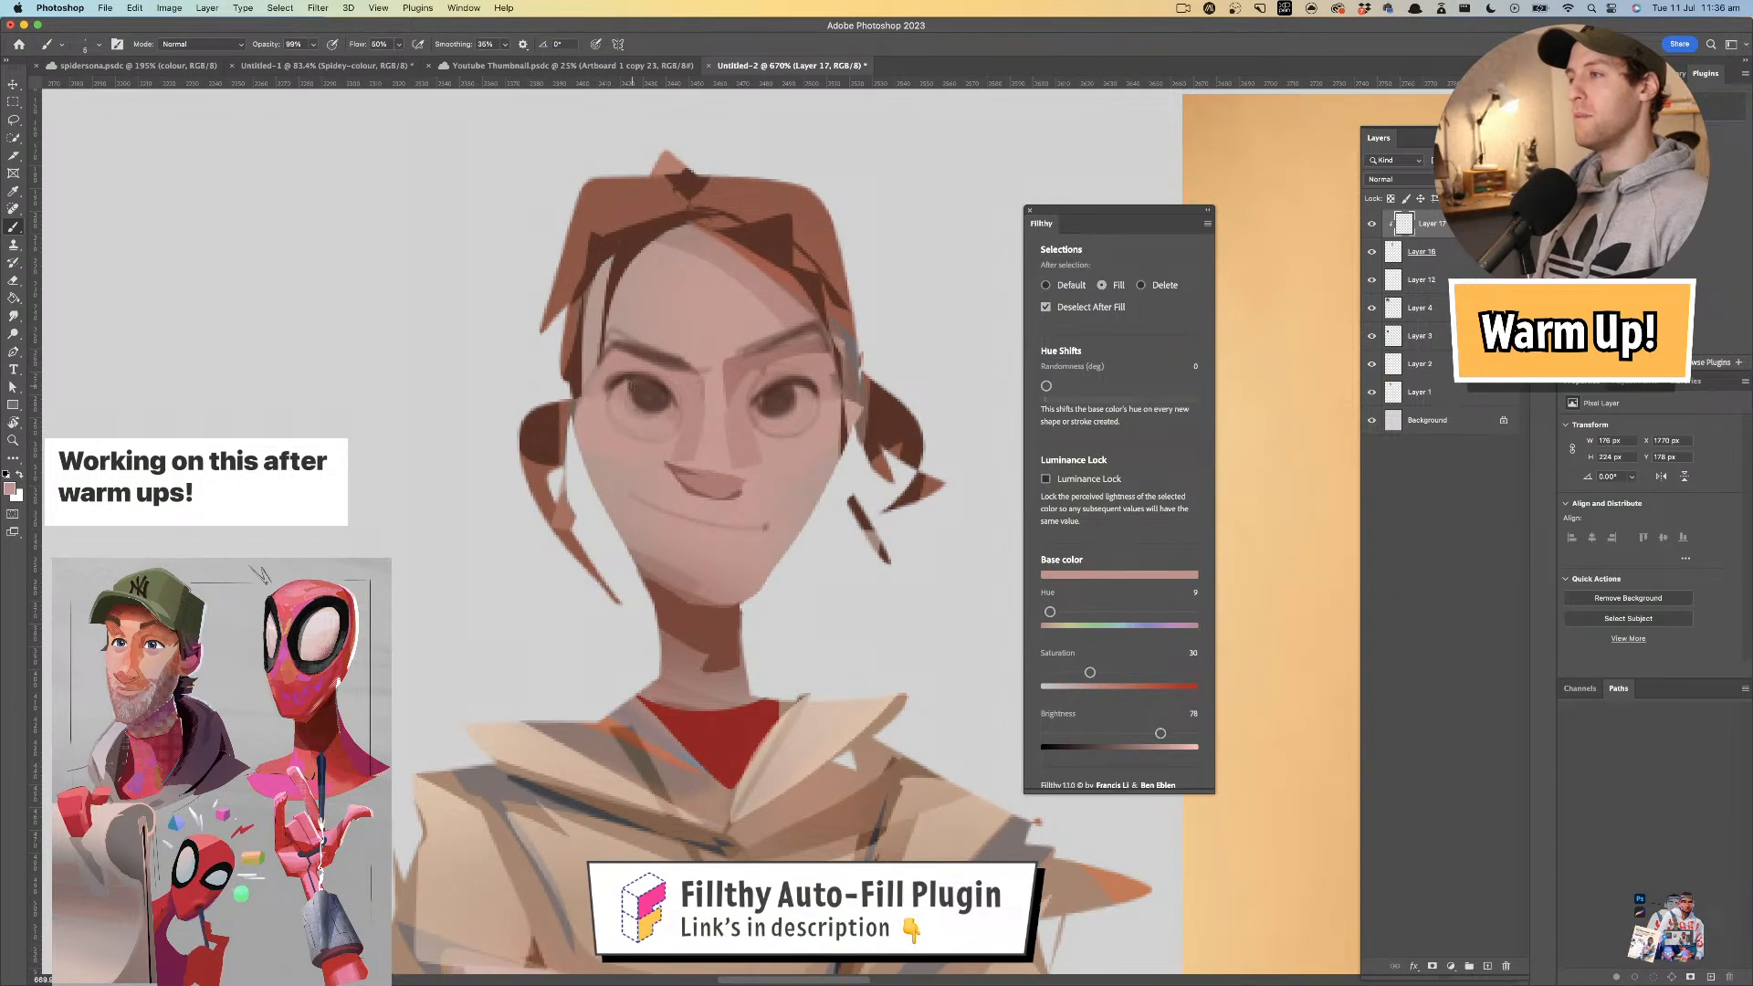
{"action": "left_click_drag", "start_coordinate": [734, 426], "coordinate": [642, 426]}
{"action": "left_click_drag", "start_coordinate": [765, 464], "coordinate": [710, 395]}
{"action": "left_click", "coordinate": [1397, 256]}
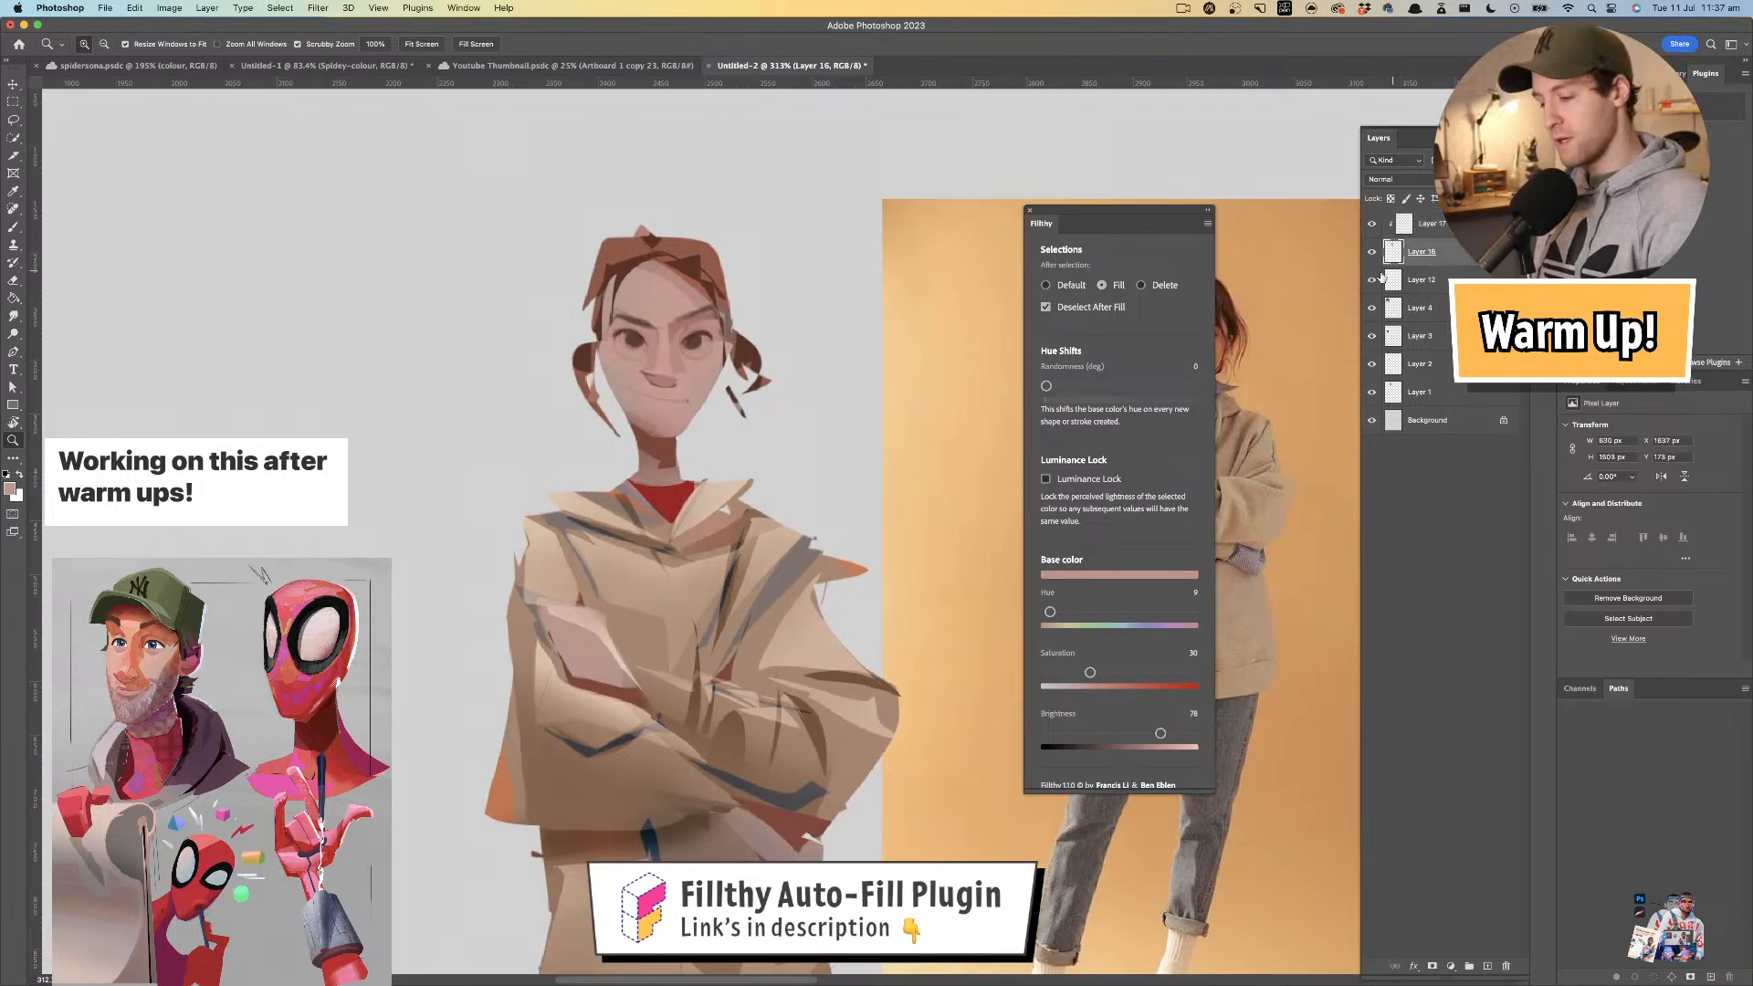
- Try to widen the hair beside the head with lasso-filled shapes in the sampled dark brown
{"action": "mouse_move", "coordinate": [615, 260]}
{"action": "left_mouse_down"}
{"action": "mouse_move", "coordinate": [571, 276]}
{"action": "mouse_move", "coordinate": [557, 363]}
{"action": "mouse_move", "coordinate": [568, 287]}
{"action": "mouse_move", "coordinate": [379, 309]}
{"action": "left_mouse_up"}
{"action": "mouse_move", "coordinate": [286, 275]}
{"action": "left_mouse_down"}
{"action": "mouse_move", "coordinate": [250, 350]}
{"action": "mouse_move", "coordinate": [289, 365]}
{"action": "left_mouse_up"}
{"action": "mouse_move", "coordinate": [331, 260]}
{"action": "left_mouse_down"}
{"action": "mouse_move", "coordinate": [391, 260]}
{"action": "mouse_move", "coordinate": [363, 262]}
{"action": "mouse_move", "coordinate": [319, 358]}
{"action": "mouse_move", "coordinate": [364, 378]}
{"action": "left_mouse_up"}
{"action": "key", "text": "i"}
{"action": "left_click", "coordinate": [386, 264]}
{"action": "key", "text": "l"}
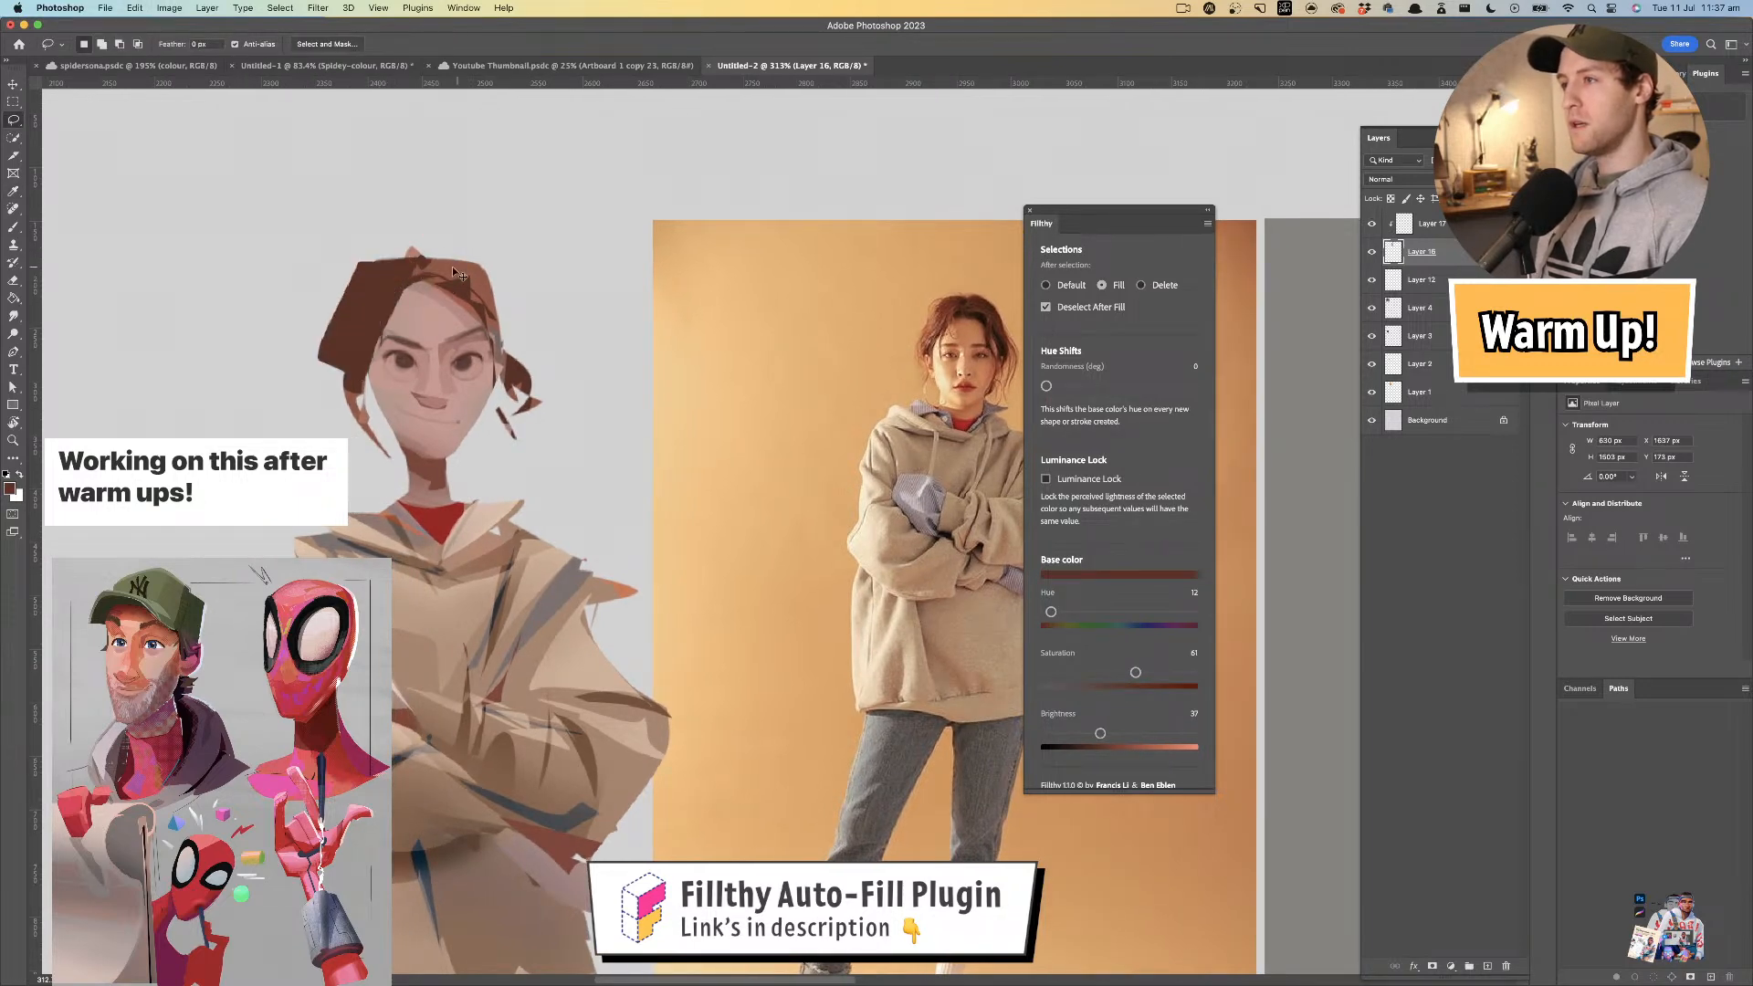
{"action": "key", "text": "super+z"}
- Sample the lighter reddish-brown of the hair and lasso-fill fuller hair masses around both sides of the head
{"action": "key", "text": "i"}
{"action": "left_click", "coordinate": [460, 270]}
{"action": "key", "text": "l"}
{"action": "mouse_move", "coordinate": [404, 261]}
{"action": "left_mouse_down"}
{"action": "mouse_move", "coordinate": [344, 346]}
{"action": "mouse_move", "coordinate": [367, 341]}
{"action": "mouse_move", "coordinate": [355, 383]}
{"action": "mouse_move", "coordinate": [329, 330]}
{"action": "left_mouse_up"}
{"action": "mouse_move", "coordinate": [372, 410]}
{"action": "left_mouse_down"}
{"action": "mouse_move", "coordinate": [404, 392]}
{"action": "mouse_move", "coordinate": [349, 439]}
{"action": "mouse_move", "coordinate": [376, 409]}
{"action": "left_mouse_up"}
{"action": "mouse_move", "coordinate": [558, 369]}
{"action": "left_mouse_down"}
{"action": "mouse_move", "coordinate": [459, 376]}
{"action": "mouse_move", "coordinate": [441, 475]}
{"action": "mouse_move", "coordinate": [442, 429]}
{"action": "left_mouse_up"}
{"action": "mouse_move", "coordinate": [448, 356]}
{"action": "left_mouse_down"}
{"action": "mouse_move", "coordinate": [436, 441]}
{"action": "mouse_move", "coordinate": [462, 376]}
{"action": "mouse_move", "coordinate": [452, 327]}
{"action": "mouse_move", "coordinate": [499, 302]}
{"action": "left_mouse_up"}
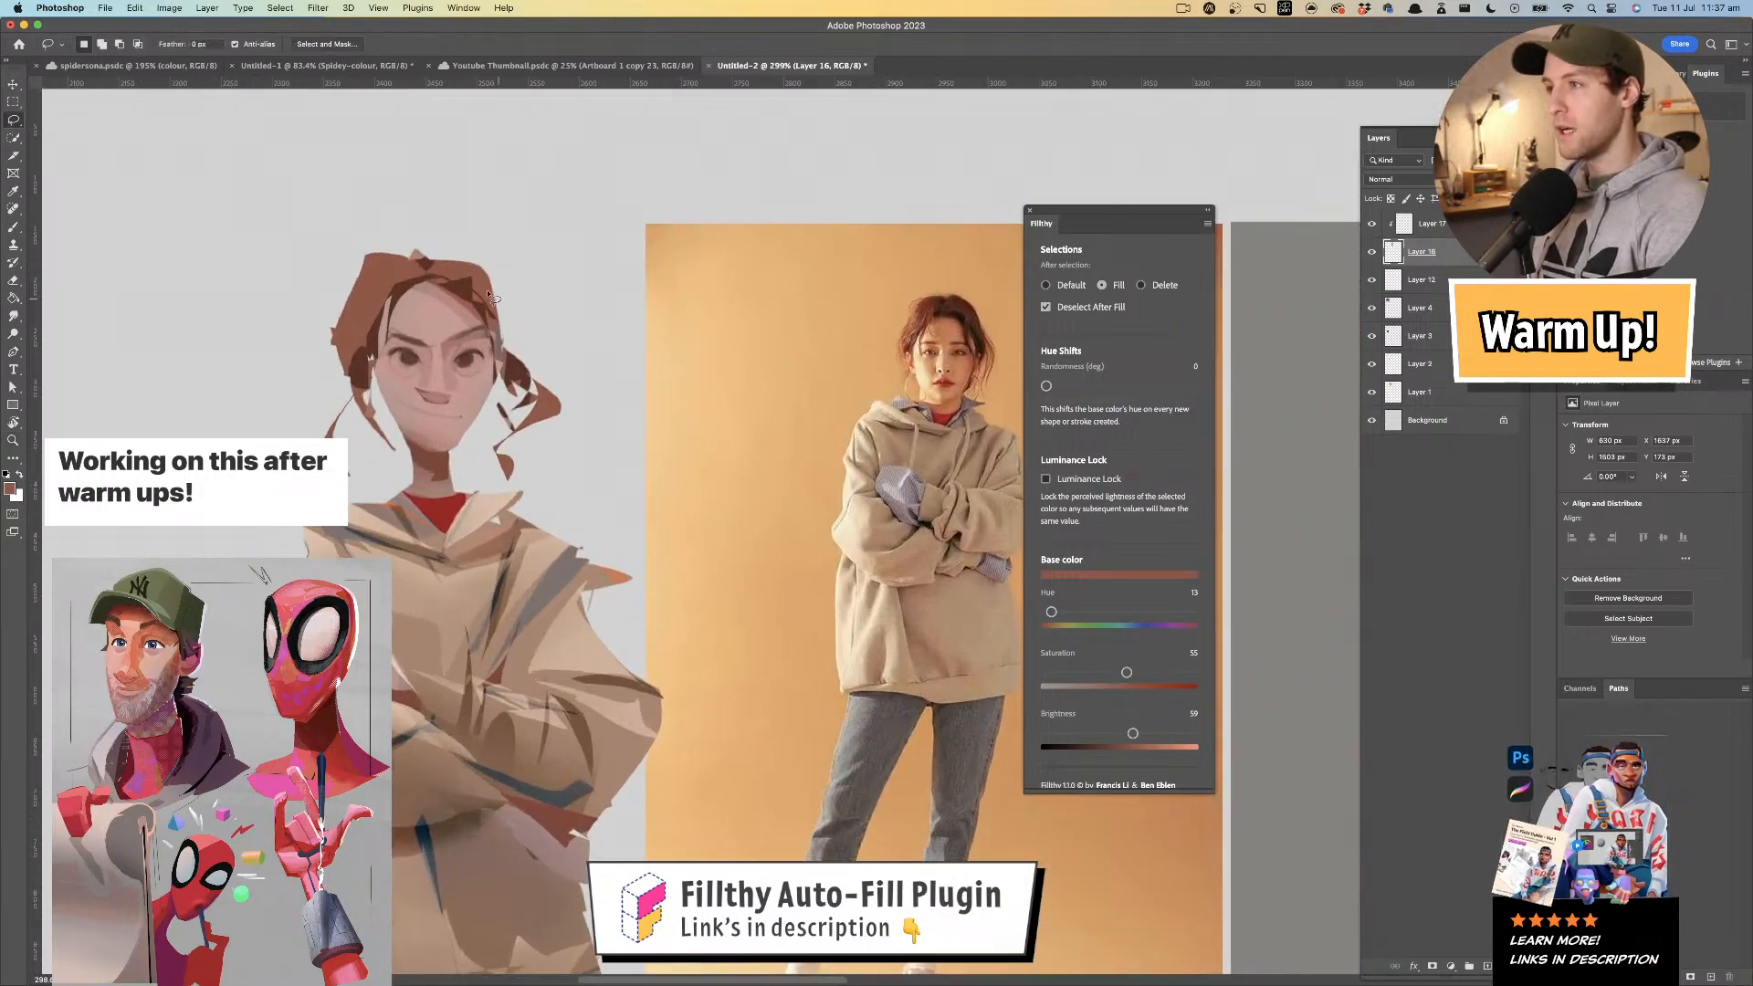
- Lasso-fill more reddish-brown volume over the crown and beside the face, undoing the unwanted shape
{"action": "mouse_move", "coordinate": [426, 259]}
{"action": "left_mouse_down"}
{"action": "mouse_move", "coordinate": [464, 252]}
{"action": "mouse_move", "coordinate": [491, 272]}
{"action": "mouse_move", "coordinate": [386, 244]}
{"action": "mouse_move", "coordinate": [390, 266]}
{"action": "left_mouse_up"}
{"action": "mouse_move", "coordinate": [526, 279]}
{"action": "left_mouse_down"}
{"action": "mouse_move", "coordinate": [488, 306]}
{"action": "mouse_move", "coordinate": [550, 313]}
{"action": "left_mouse_up"}
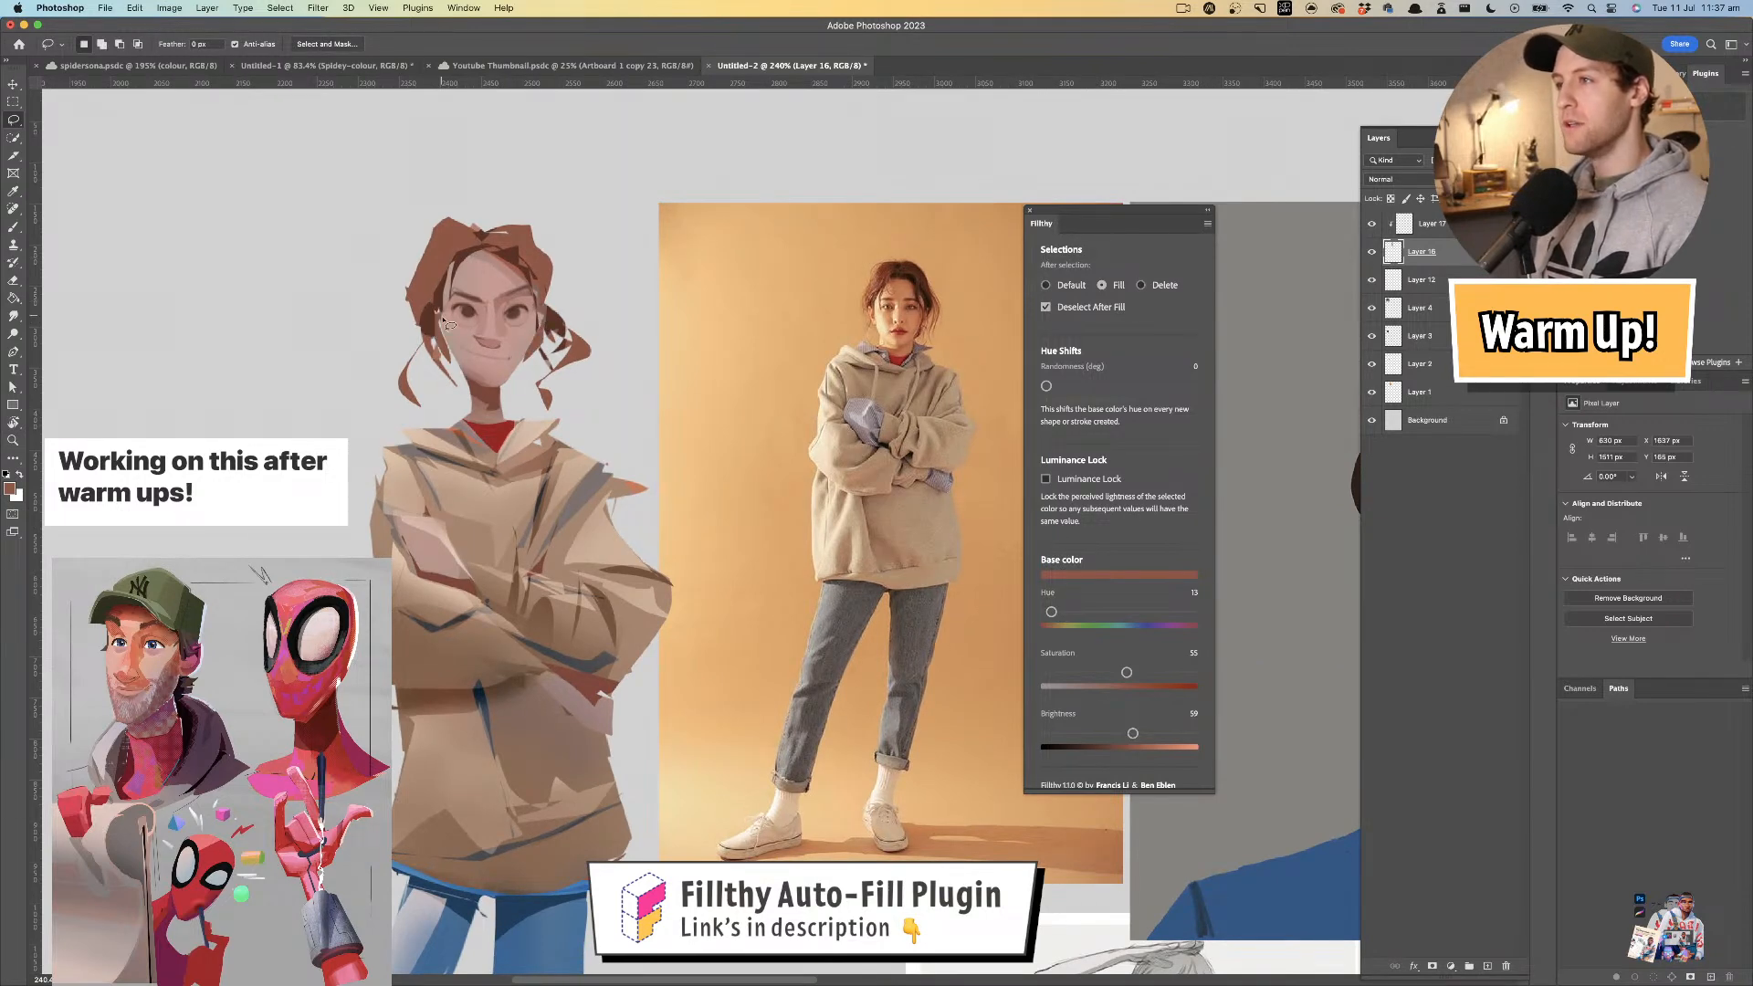
{"action": "left_click_drag", "start_coordinate": [457, 354], "coordinate": [525, 335]}
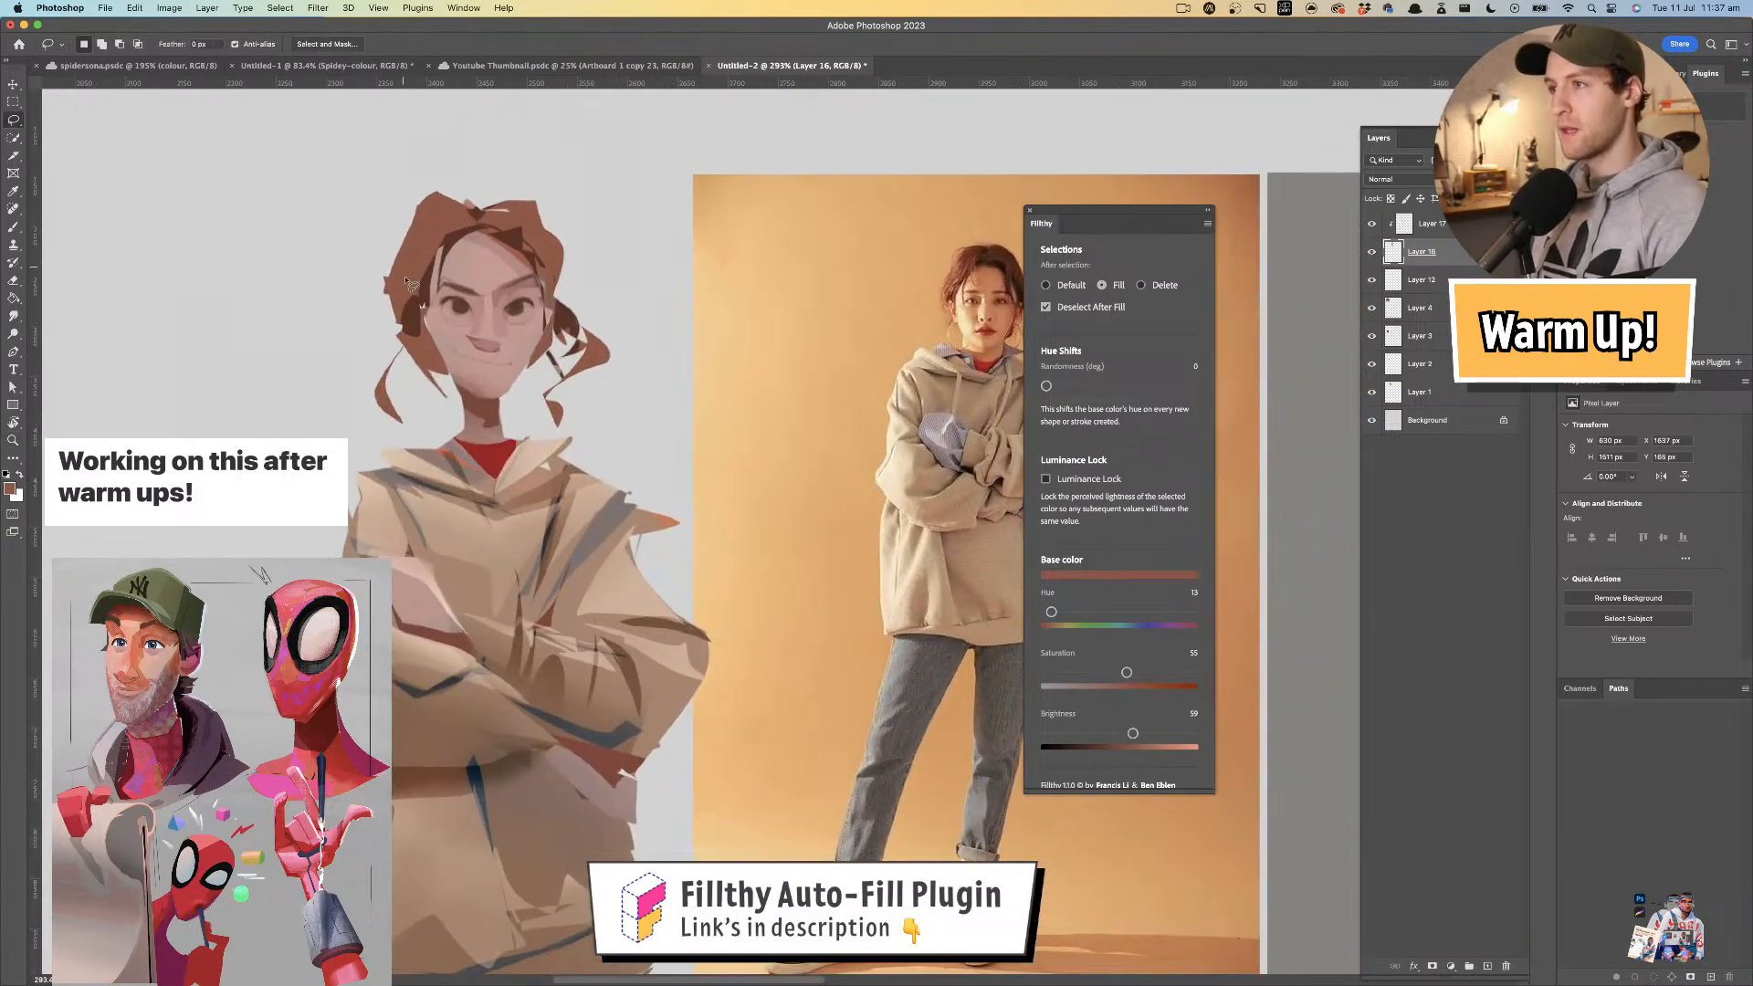
{"action": "left_click_drag", "start_coordinate": [372, 313], "coordinate": [431, 340]}
{"action": "key", "text": "super+z"}
- Extend the left side of the hair outward with angular lasso-filled shapes in the same reddish-brown
{"action": "mouse_move", "coordinate": [392, 281]}
{"action": "left_mouse_down"}
{"action": "mouse_move", "coordinate": [369, 314]}
{"action": "mouse_move", "coordinate": [420, 362]}
{"action": "left_mouse_up"}
{"action": "key", "text": "l"}
{"action": "mouse_move", "coordinate": [417, 312]}
{"action": "left_mouse_down"}
{"action": "mouse_move", "coordinate": [407, 293]}
{"action": "mouse_move", "coordinate": [416, 328]}
{"action": "left_mouse_up"}
{"action": "key", "text": "z"}
{"action": "mouse_move", "coordinate": [584, 378]}
{"action": "left_mouse_down"}
{"action": "mouse_move", "coordinate": [545, 389]}
{"action": "mouse_move", "coordinate": [538, 362]}
{"action": "left_mouse_up"}
{"action": "key", "text": "l"}
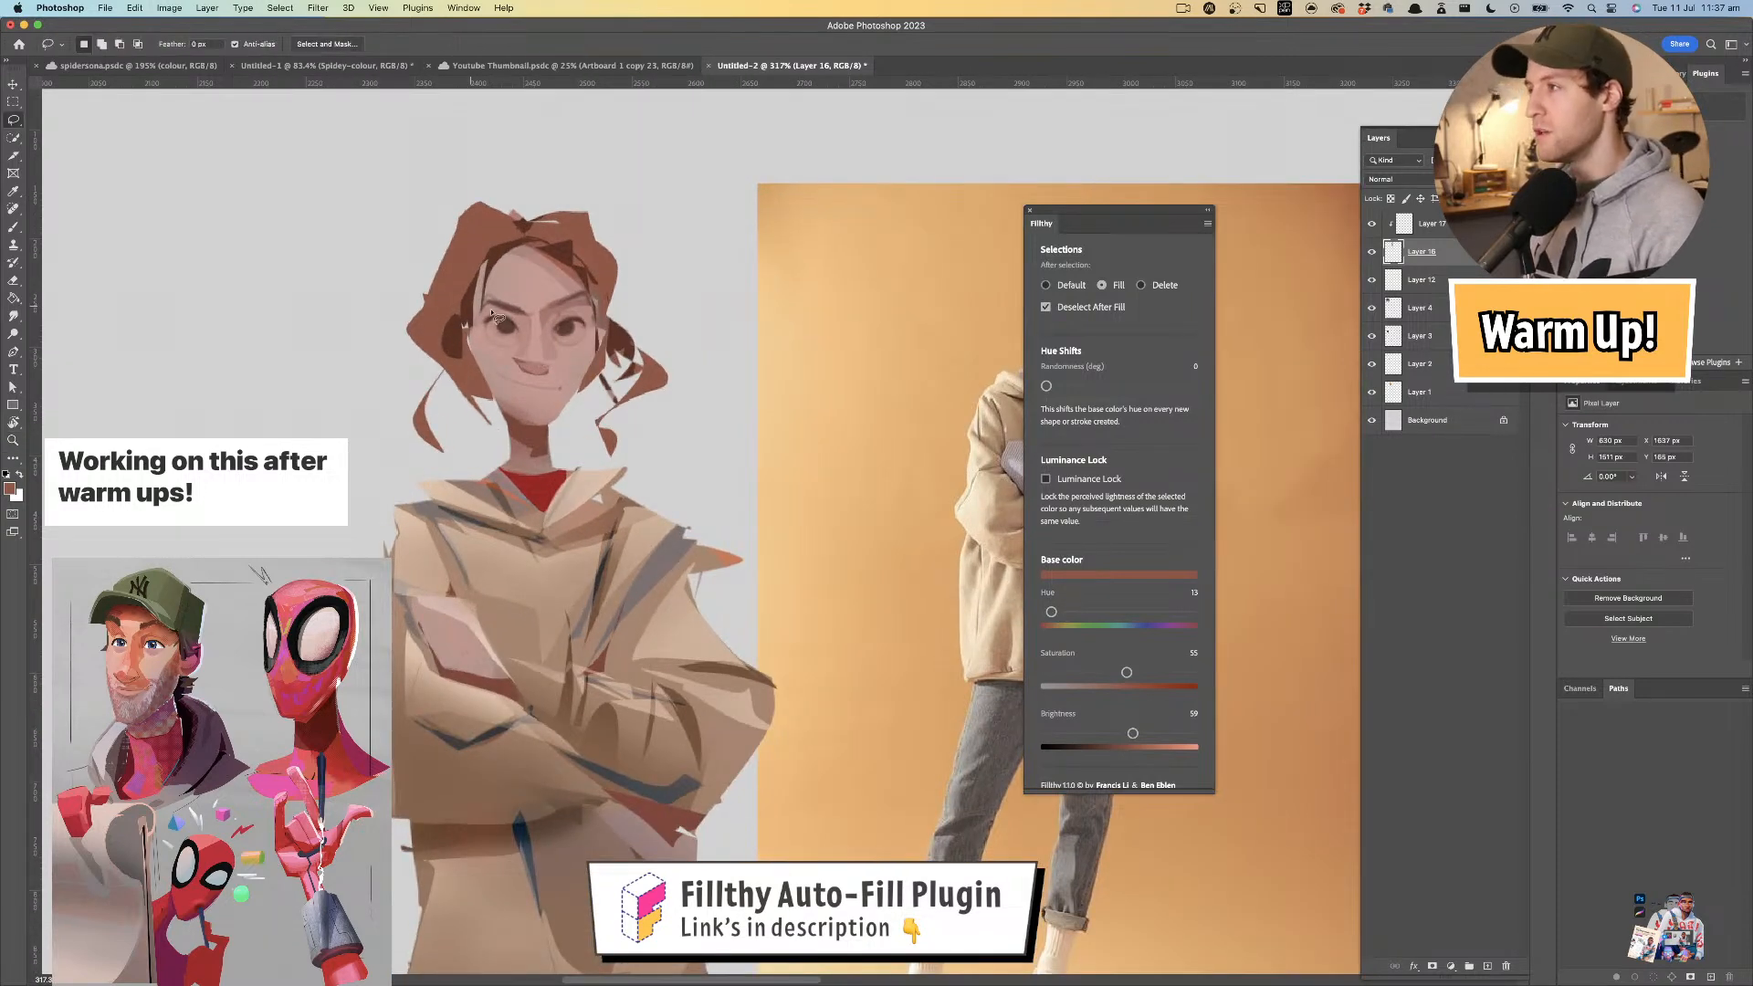
{"action": "scroll", "coordinate": [474, 315], "scroll_direction": "right", "scroll_amount": 3}
- Try a lasso-filled shape beside the face, undo it, and merge Layer 17 with Layer 16
{"action": "key", "text": "i"}
{"action": "left_click", "coordinate": [402, 348]}
{"action": "key", "text": "l"}
{"action": "mouse_move", "coordinate": [384, 333]}
{"action": "left_mouse_down"}
{"action": "mouse_move", "coordinate": [368, 331]}
{"action": "mouse_move", "coordinate": [384, 365]}
{"action": "left_mouse_up"}
{"action": "key", "text": "super+z"}
{"action": "key", "text": "super+z"}
{"action": "key", "text": "super+z"}
{"action": "key", "text": "super+d"}
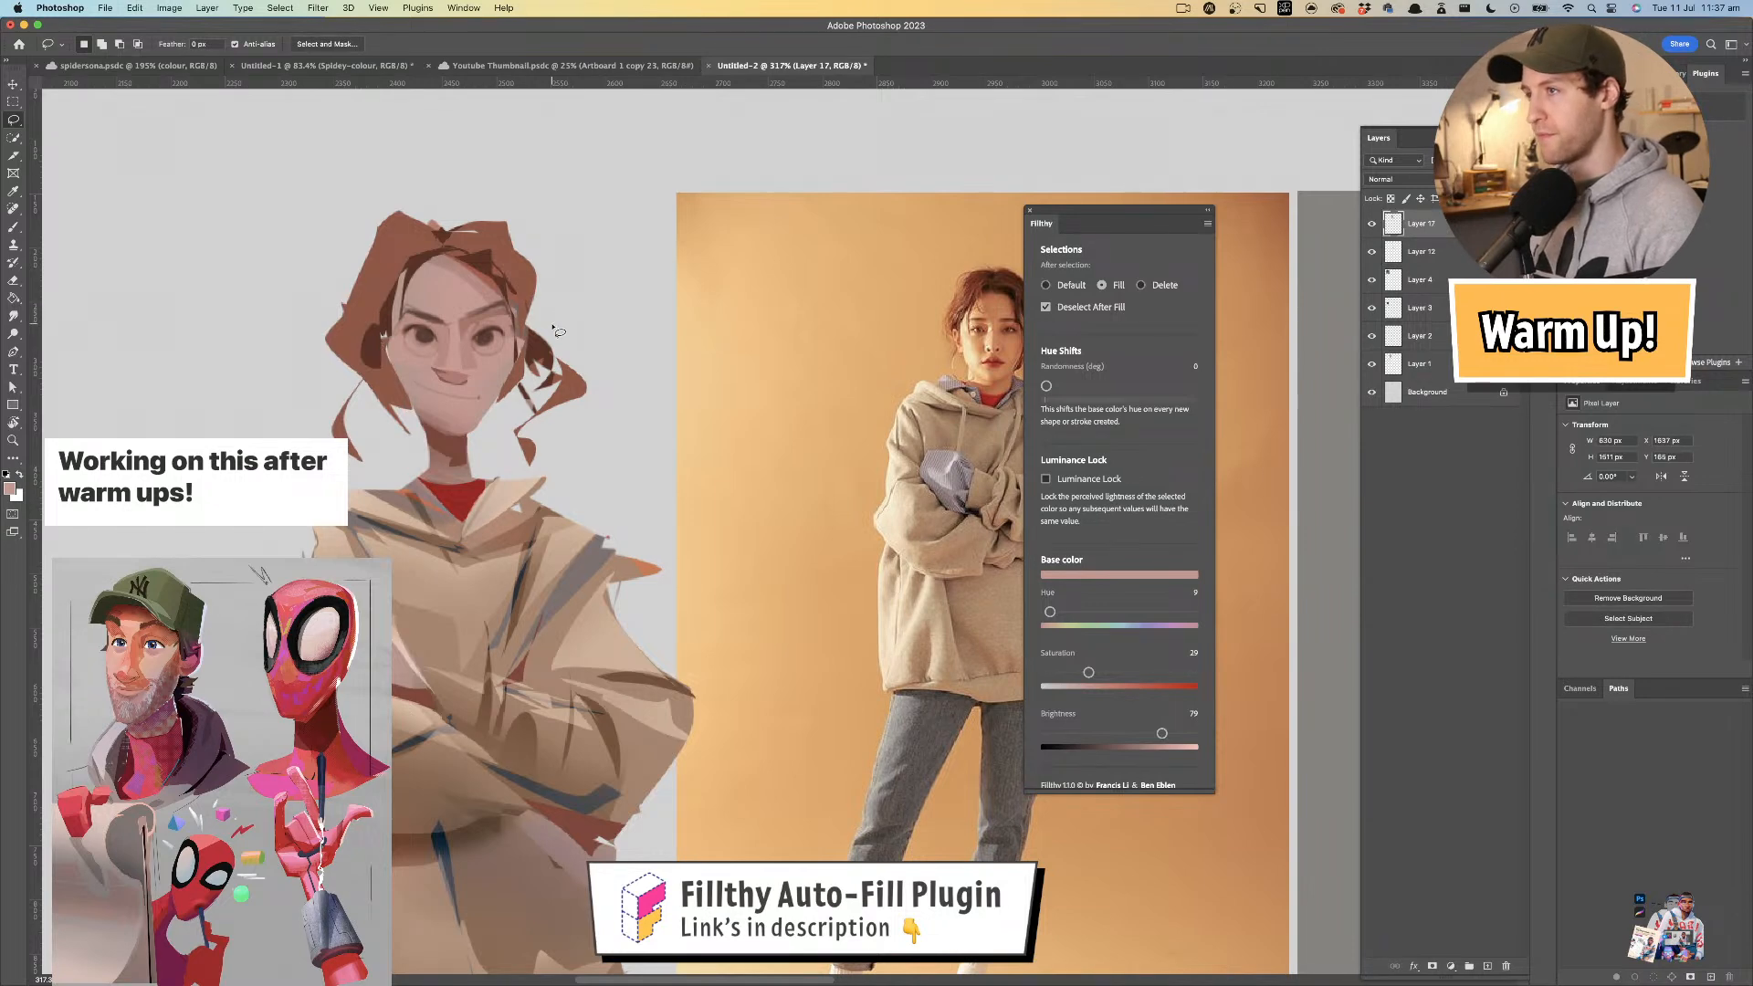
{"action": "scroll", "coordinate": [570, 327], "scroll_direction": "left", "scroll_amount": 2}
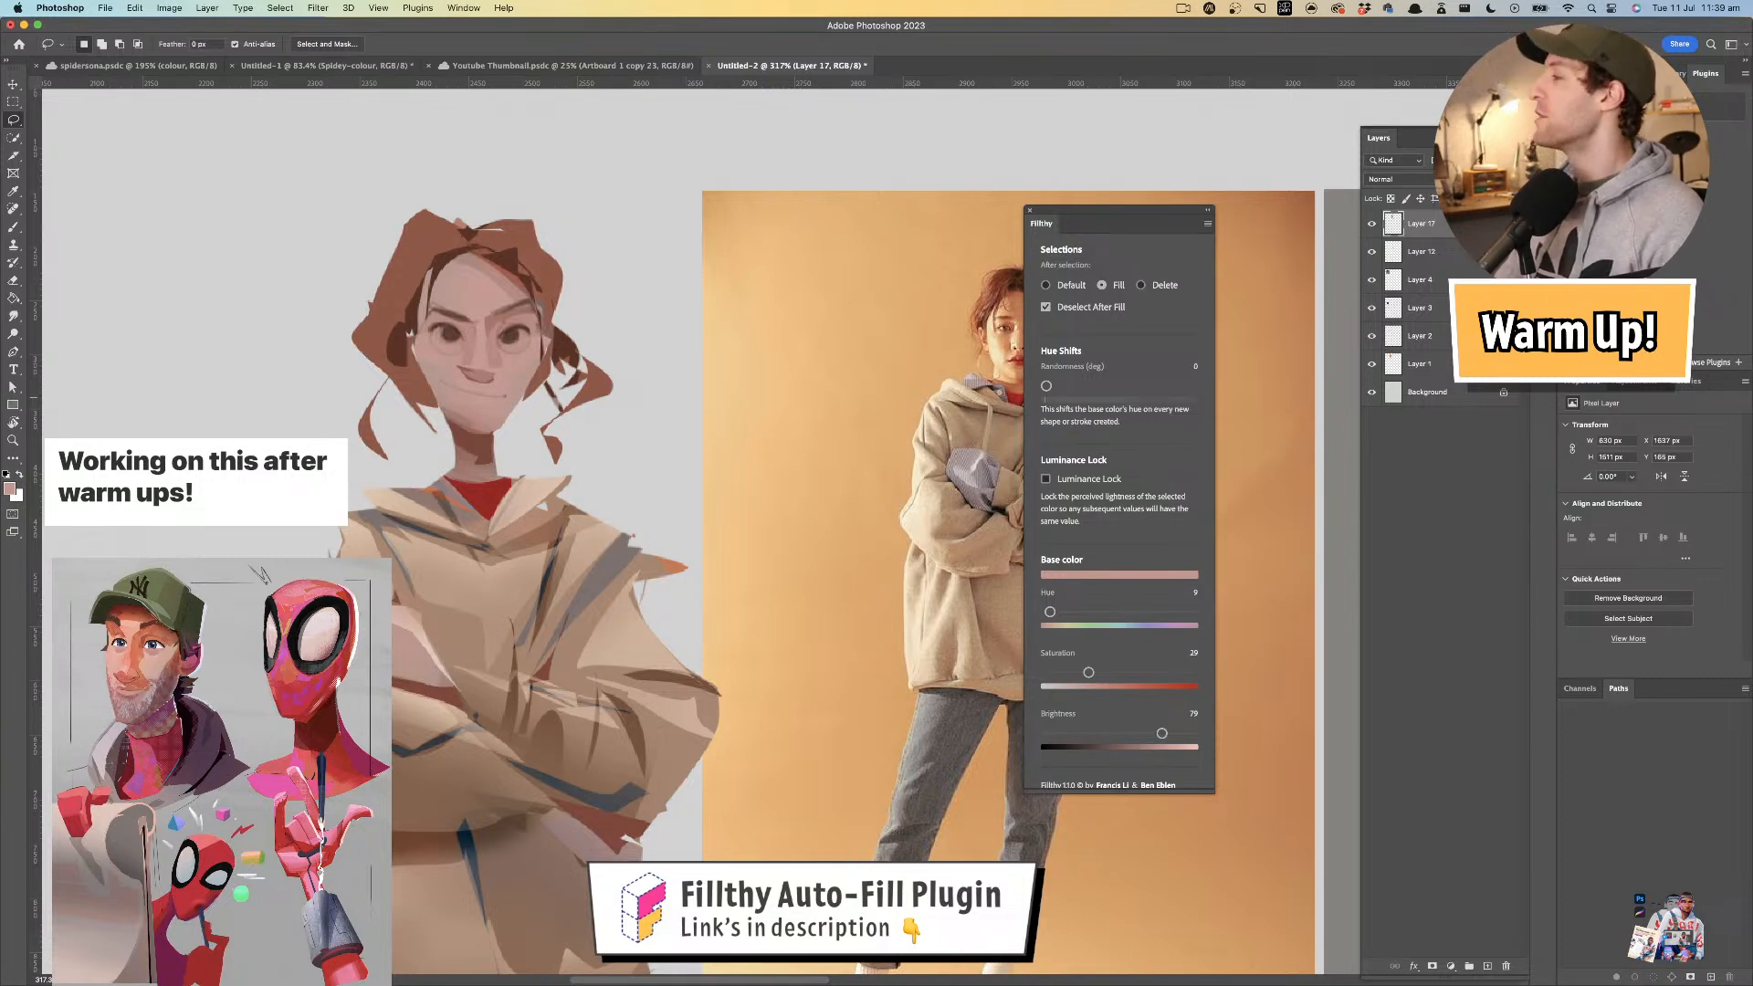
{"action": "key", "text": "super+Tab"}
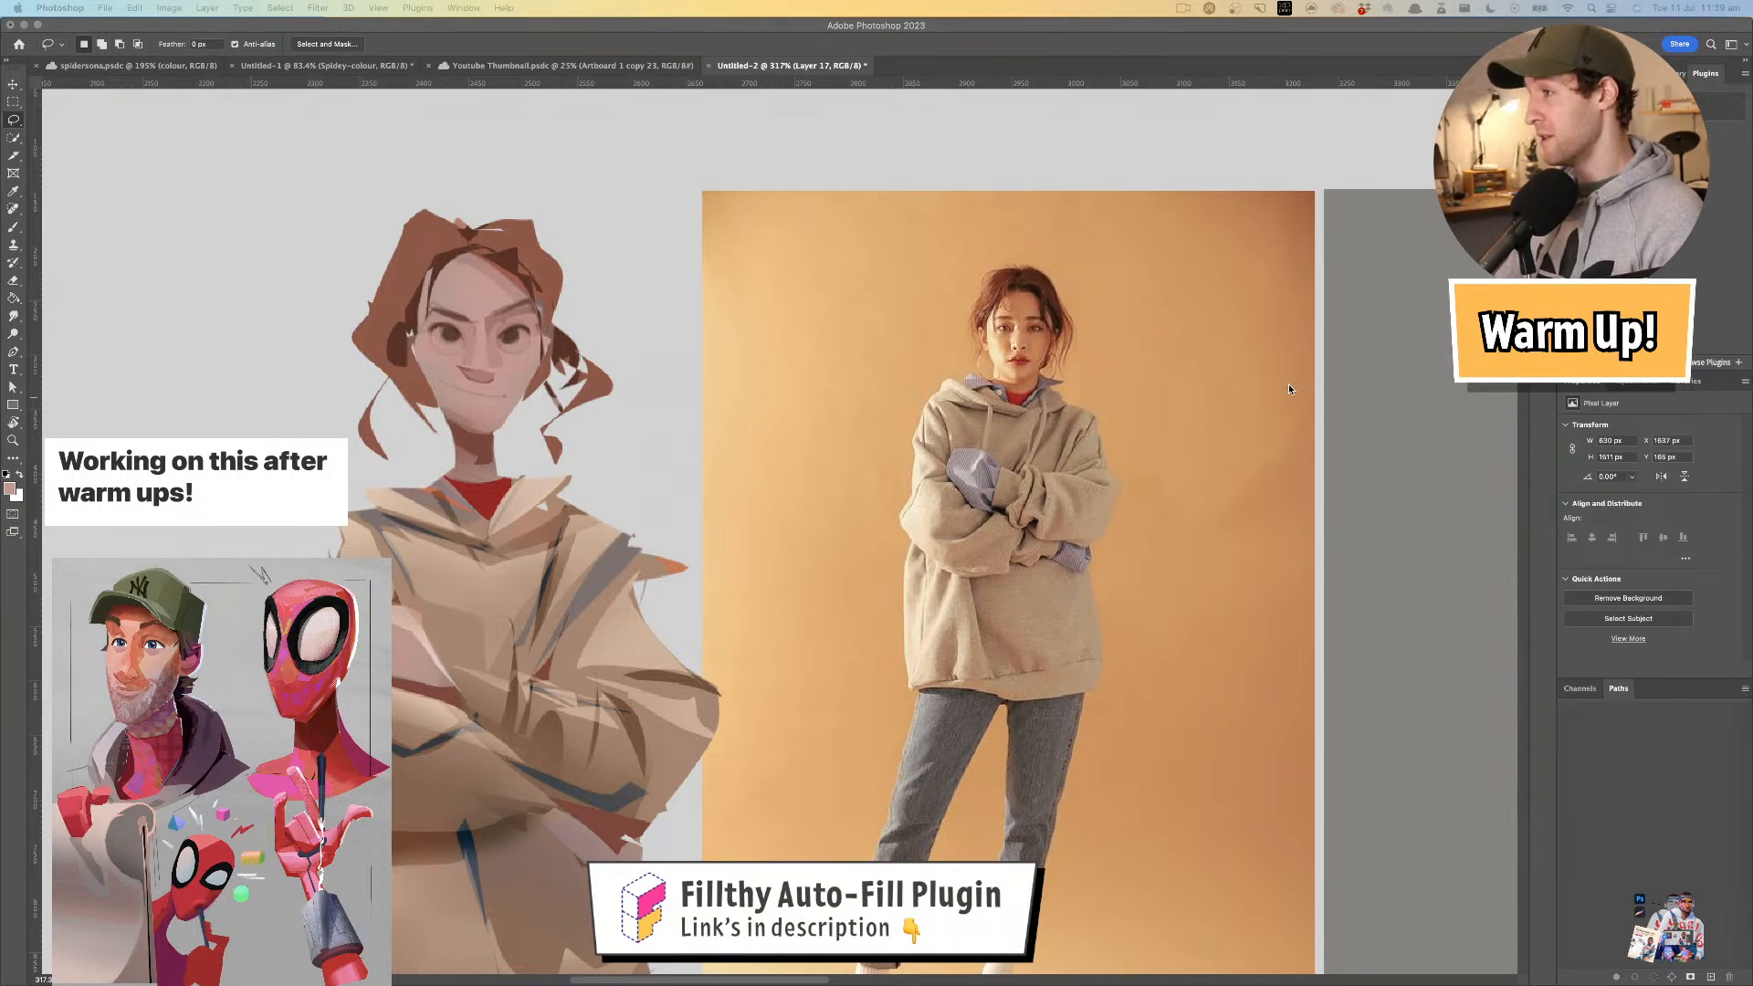
{"action": "key", "text": "super+Tab"}
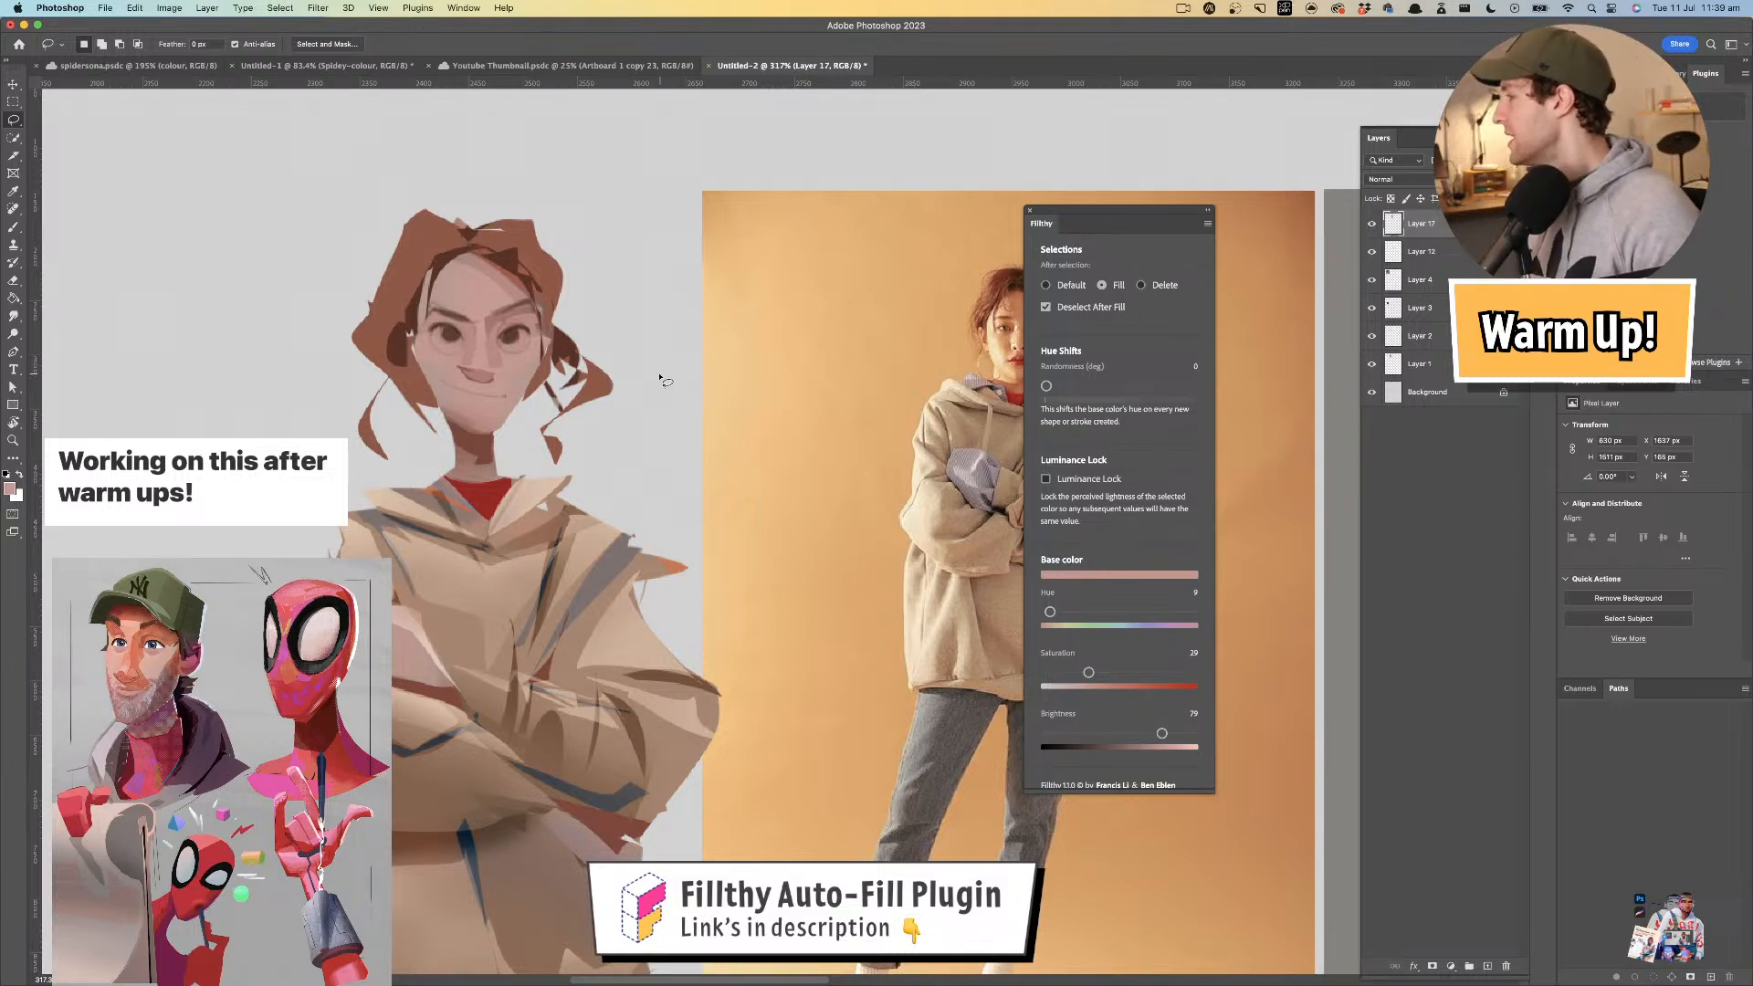
- Sample the facial skin tone and lasso-fill an ear shape over the hair on the left of the head, undoing unwanted attempts
{"action": "key", "text": "z"}
{"action": "left_click_drag", "start_coordinate": [533, 351], "coordinate": [799, 378]}
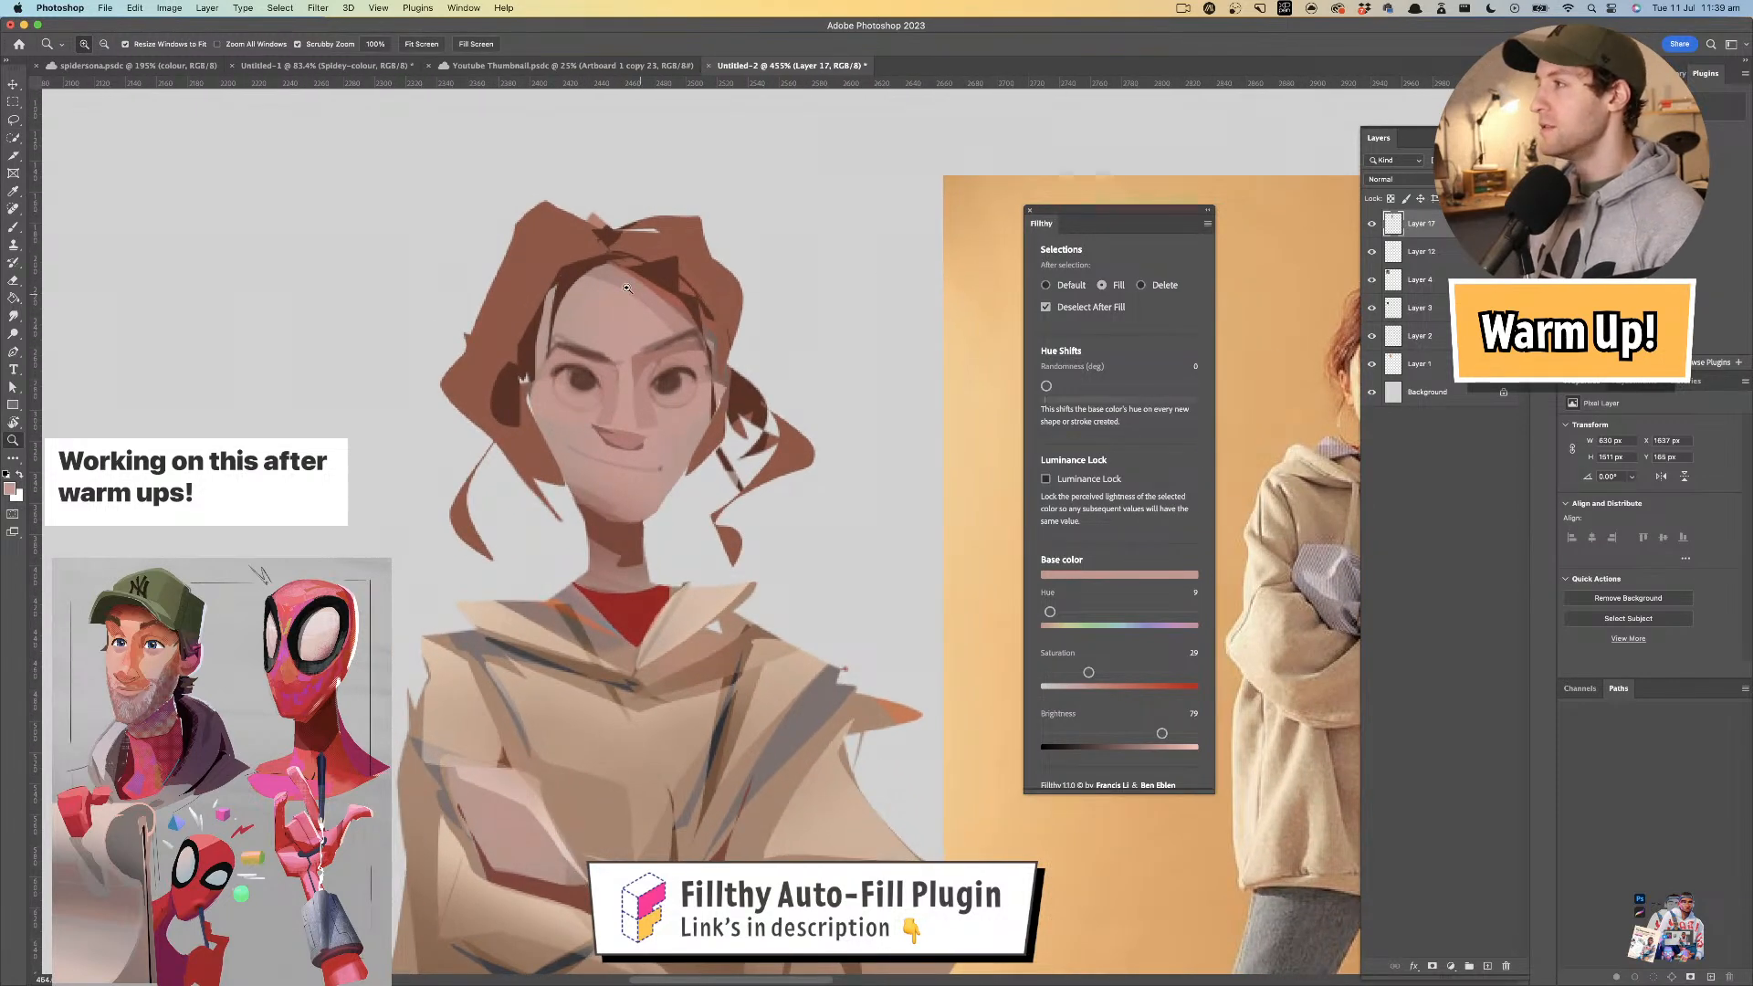
{"action": "key", "text": "i"}
{"action": "left_click", "coordinate": [548, 366]}
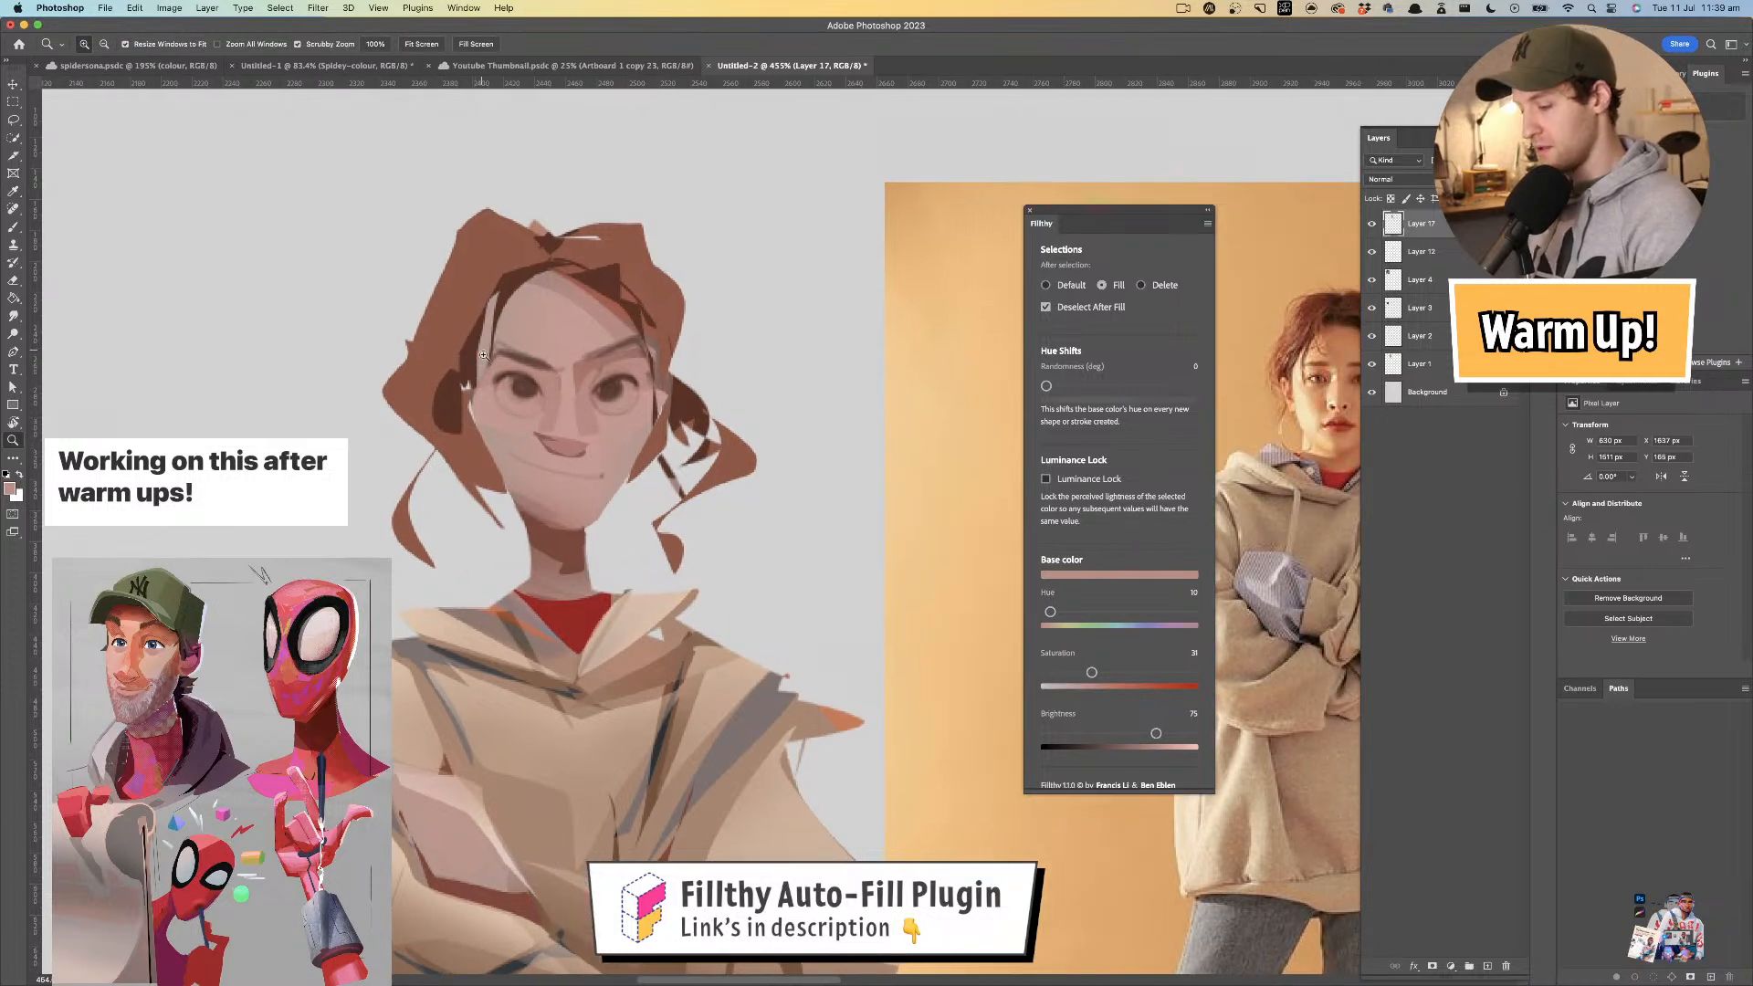
{"action": "key", "text": "l"}
{"action": "mouse_move", "coordinate": [469, 373]}
{"action": "left_mouse_down"}
{"action": "mouse_move", "coordinate": [427, 375]}
{"action": "mouse_move", "coordinate": [470, 388]}
{"action": "left_mouse_up"}
{"action": "key", "text": "super+z"}
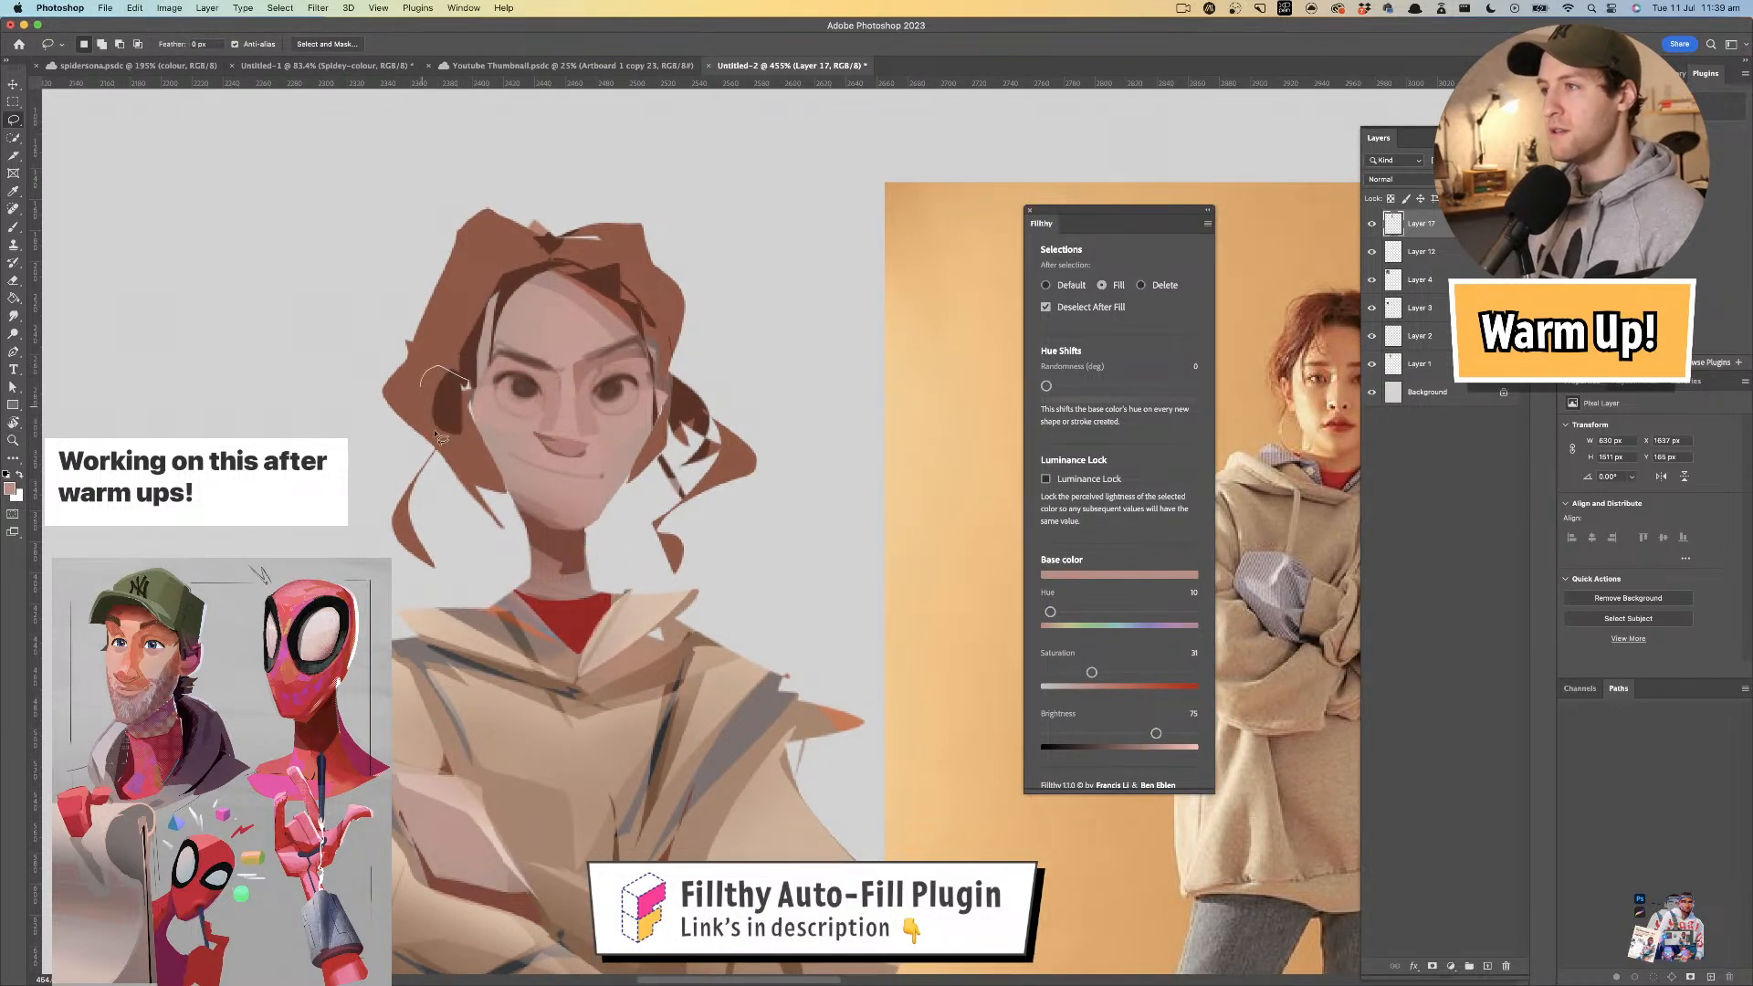
{"action": "scroll", "coordinate": [576, 415], "scroll_direction": "right", "scroll_amount": 5}
{"action": "mouse_move", "coordinate": [531, 376]}
{"action": "left_mouse_down"}
{"action": "mouse_move", "coordinate": [513, 423]}
{"action": "mouse_move", "coordinate": [530, 385]}
{"action": "mouse_move", "coordinate": [536, 434]}
{"action": "mouse_move", "coordinate": [528, 387]}
{"action": "left_mouse_up"}
{"action": "key", "text": "super+z"}
- Resample the skin tone and lasso-fill an ear shape on the opposite side of the head
{"action": "key", "text": "z"}
{"action": "mouse_move", "coordinate": [622, 355]}
{"action": "left_mouse_down"}
{"action": "mouse_move", "coordinate": [452, 367]}
{"action": "mouse_move", "coordinate": [471, 392]}
{"action": "mouse_move", "coordinate": [453, 410]}
{"action": "mouse_move", "coordinate": [446, 358]}
{"action": "left_mouse_up"}
{"action": "key", "text": "i"}
{"action": "left_click", "coordinate": [458, 320]}
{"action": "key", "text": "l"}
{"action": "mouse_move", "coordinate": [692, 387]}
{"action": "left_mouse_down"}
{"action": "mouse_move", "coordinate": [707, 369]}
{"action": "mouse_move", "coordinate": [626, 513]}
{"action": "mouse_move", "coordinate": [628, 580]}
{"action": "left_mouse_up"}
- Sample the skin tone along the cheek and start a lasso-filled shape down the left jawline
{"action": "key", "text": "z"}
{"action": "mouse_move", "coordinate": [629, 431]}
{"action": "left_mouse_down"}
{"action": "mouse_move", "coordinate": [665, 442]}
{"action": "mouse_move", "coordinate": [621, 446]}
{"action": "left_mouse_up"}
{"action": "key", "text": "l"}
{"action": "key", "text": "i"}
{"action": "left_click", "coordinate": [513, 464]}
{"action": "key", "text": "l"}
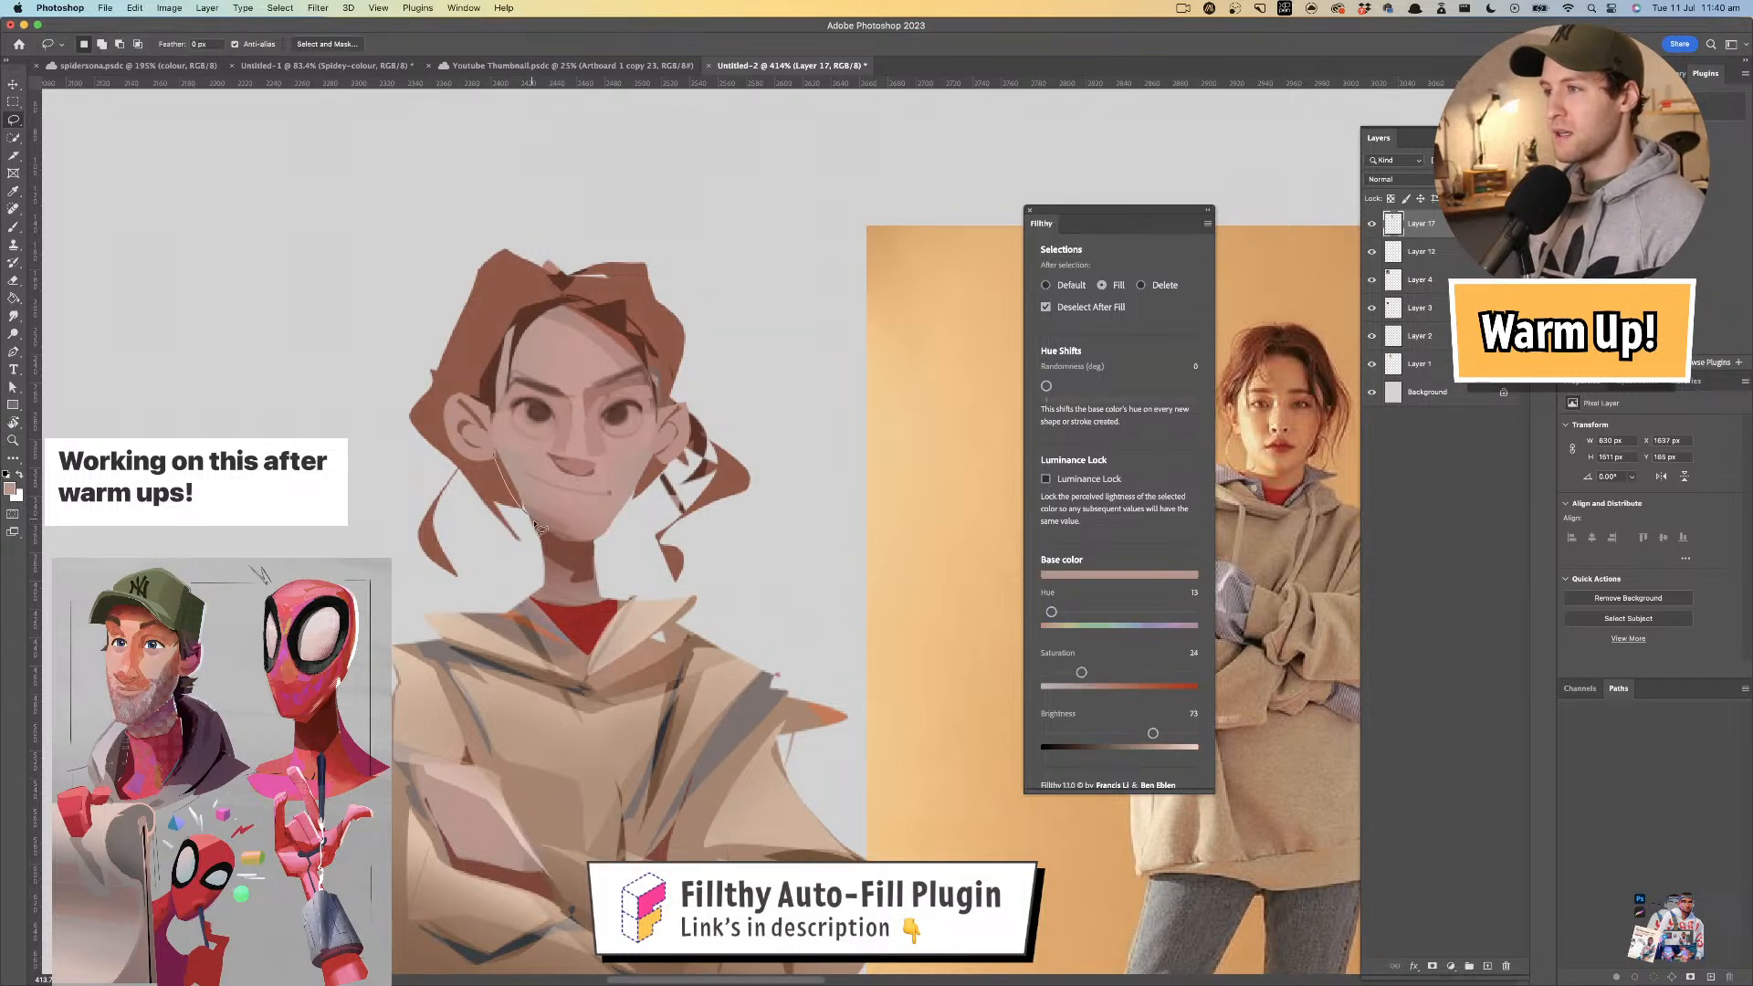
- Resample the cheek tone, lasso-fill the right side of the chin, and set the after-selection action to Delete
{"action": "key", "text": "i"}
{"action": "left_click", "coordinate": [634, 484]}
{"action": "key", "text": "l"}
{"action": "mouse_move", "coordinate": [614, 514]}
{"action": "left_mouse_down"}
{"action": "mouse_move", "coordinate": [659, 452]}
{"action": "mouse_move", "coordinate": [610, 517]}
{"action": "left_mouse_up"}
{"action": "left_click", "coordinate": [1140, 286]}
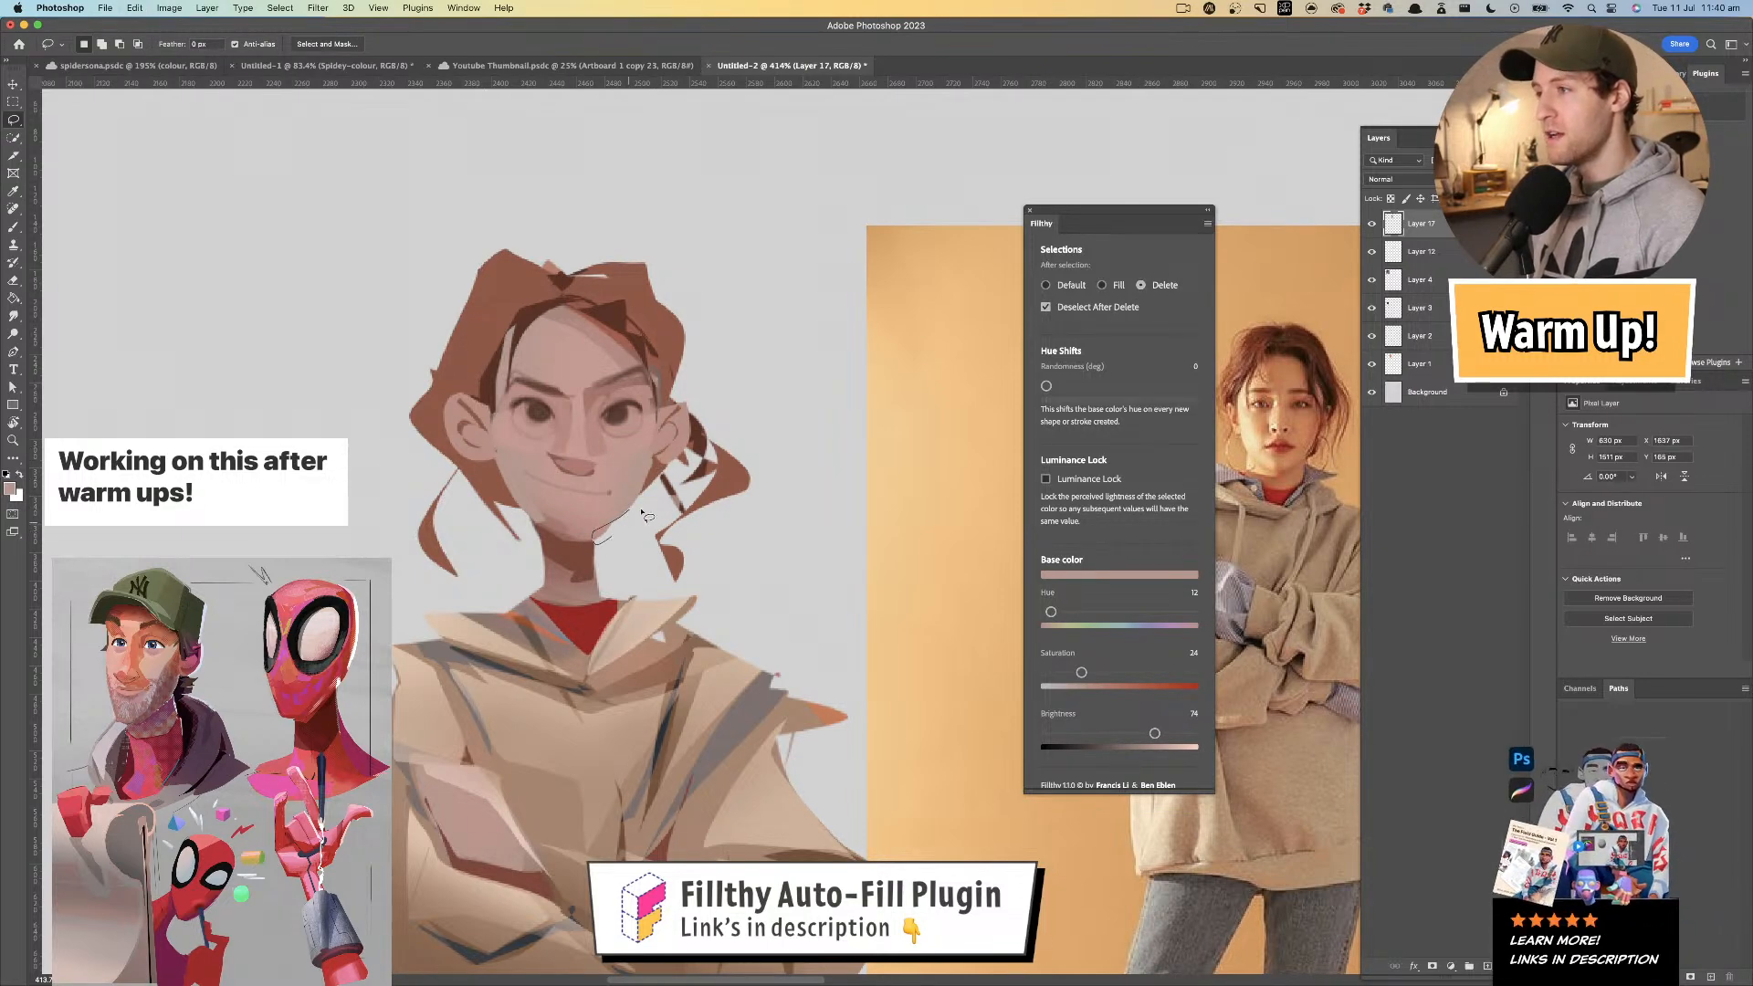
- Trim the jaw edge with a lasso deletion and set the after-selection action back to Fill
{"action": "mouse_move", "coordinate": [543, 560]}
{"action": "left_mouse_down"}
{"action": "mouse_move", "coordinate": [462, 572]}
{"action": "mouse_move", "coordinate": [584, 536]}
{"action": "mouse_move", "coordinate": [585, 550]}
{"action": "mouse_move", "coordinate": [553, 557]}
{"action": "mouse_move", "coordinate": [534, 524]}
{"action": "mouse_move", "coordinate": [586, 537]}
{"action": "mouse_move", "coordinate": [540, 539]}
{"action": "left_mouse_up"}
{"action": "left_click", "coordinate": [1103, 285]}
{"action": "key", "text": "z"}
{"action": "mouse_move", "coordinate": [718, 462]}
{"action": "left_mouse_down"}
{"action": "mouse_move", "coordinate": [639, 429]}
{"action": "mouse_move", "coordinate": [657, 398]}
{"action": "mouse_move", "coordinate": [744, 420]}
{"action": "left_mouse_up"}
- Resample the facial skin tone, lasso-fill light shapes across the face and ear, and flip the canvas view horizontally
{"action": "key", "text": "l"}
{"action": "key", "text": "i"}
{"action": "left_click", "coordinate": [672, 477]}
{"action": "key", "text": "l"}
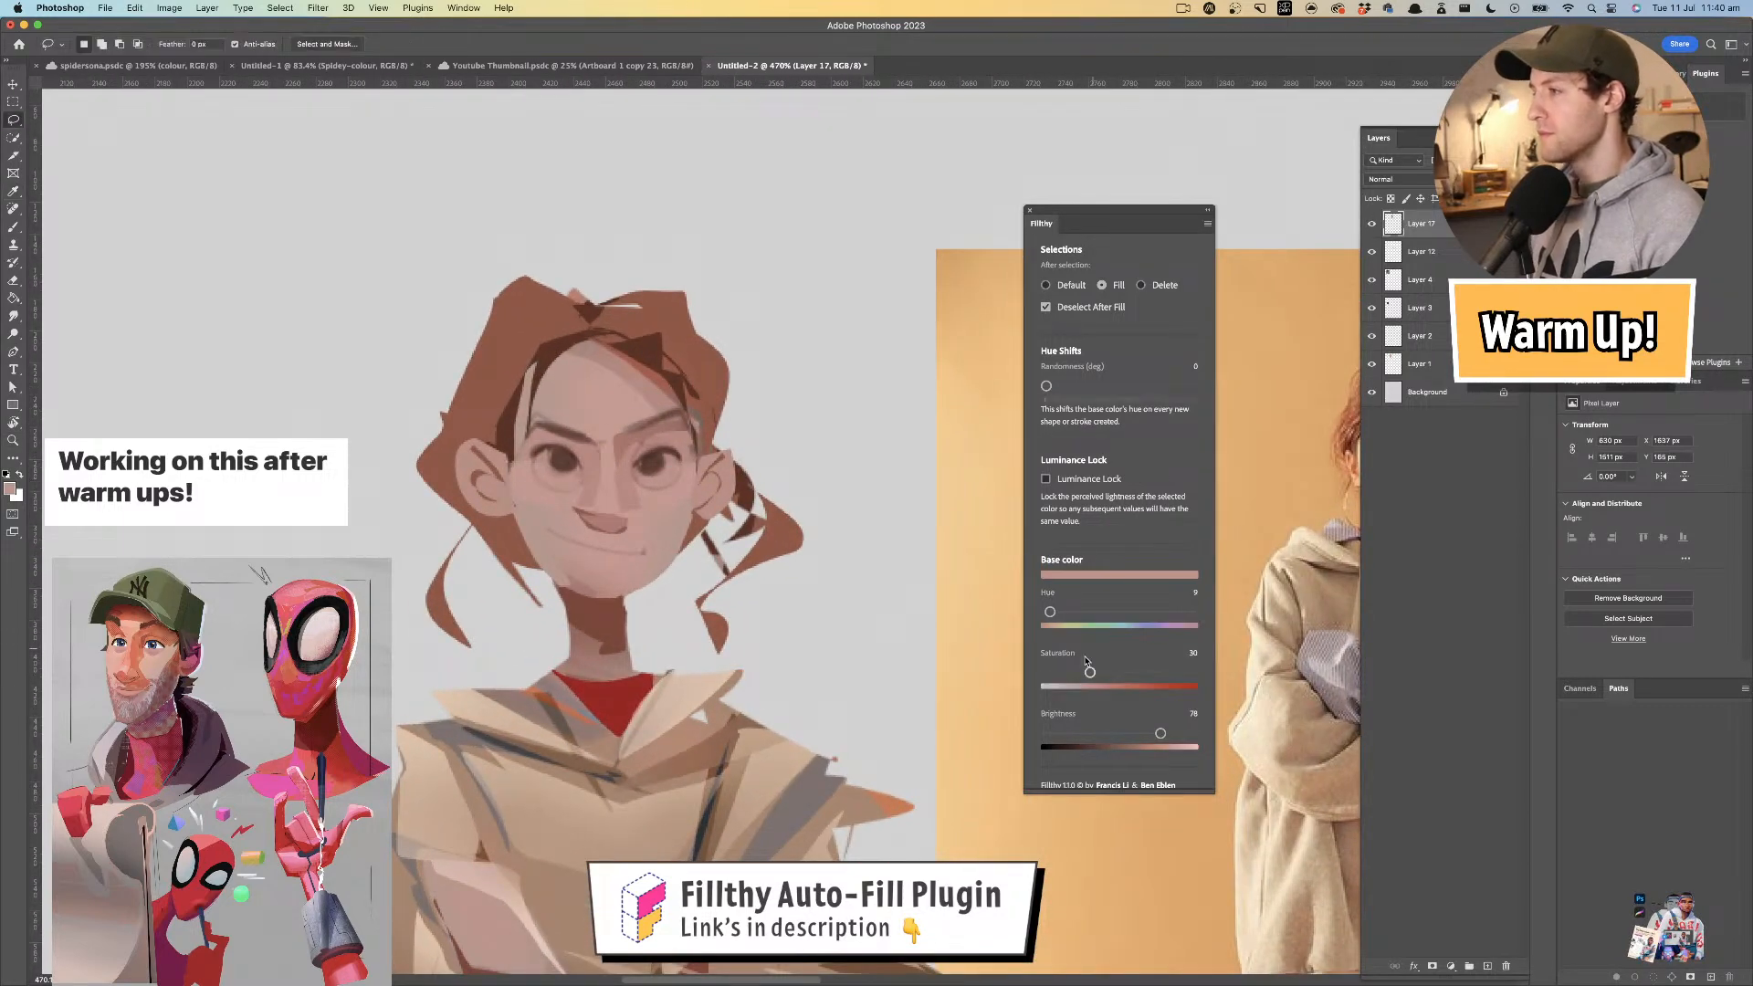
{"action": "mouse_move", "coordinate": [669, 461]}
{"action": "left_mouse_down"}
{"action": "mouse_move", "coordinate": [668, 483]}
{"action": "mouse_move", "coordinate": [637, 484]}
{"action": "mouse_move", "coordinate": [668, 496]}
{"action": "mouse_move", "coordinate": [681, 461]}
{"action": "left_mouse_up"}
{"action": "mouse_move", "coordinate": [553, 459]}
{"action": "left_mouse_down"}
{"action": "mouse_move", "coordinate": [539, 481]}
{"action": "mouse_move", "coordinate": [573, 489]}
{"action": "mouse_move", "coordinate": [562, 469]}
{"action": "mouse_move", "coordinate": [575, 494]}
{"action": "mouse_move", "coordinate": [546, 488]}
{"action": "mouse_move", "coordinate": [559, 456]}
{"action": "mouse_move", "coordinate": [572, 482]}
{"action": "mouse_move", "coordinate": [537, 476]}
{"action": "mouse_move", "coordinate": [572, 477]}
{"action": "left_mouse_up"}
{"action": "left_click_drag", "start_coordinate": [698, 455], "coordinate": [639, 461]}
{"action": "left_click_drag", "start_coordinate": [728, 500], "coordinate": [405, 412]}
{"action": "key", "text": "super+shift+h"}
{"action": "left_click_drag", "start_coordinate": [754, 369], "coordinate": [825, 384]}
- Sample a dark brown and lasso-fill shapes in the eyes, undoing unwanted attempts
{"action": "key", "text": "i"}
{"action": "left_click", "coordinate": [728, 436]}
{"action": "key", "text": "l"}
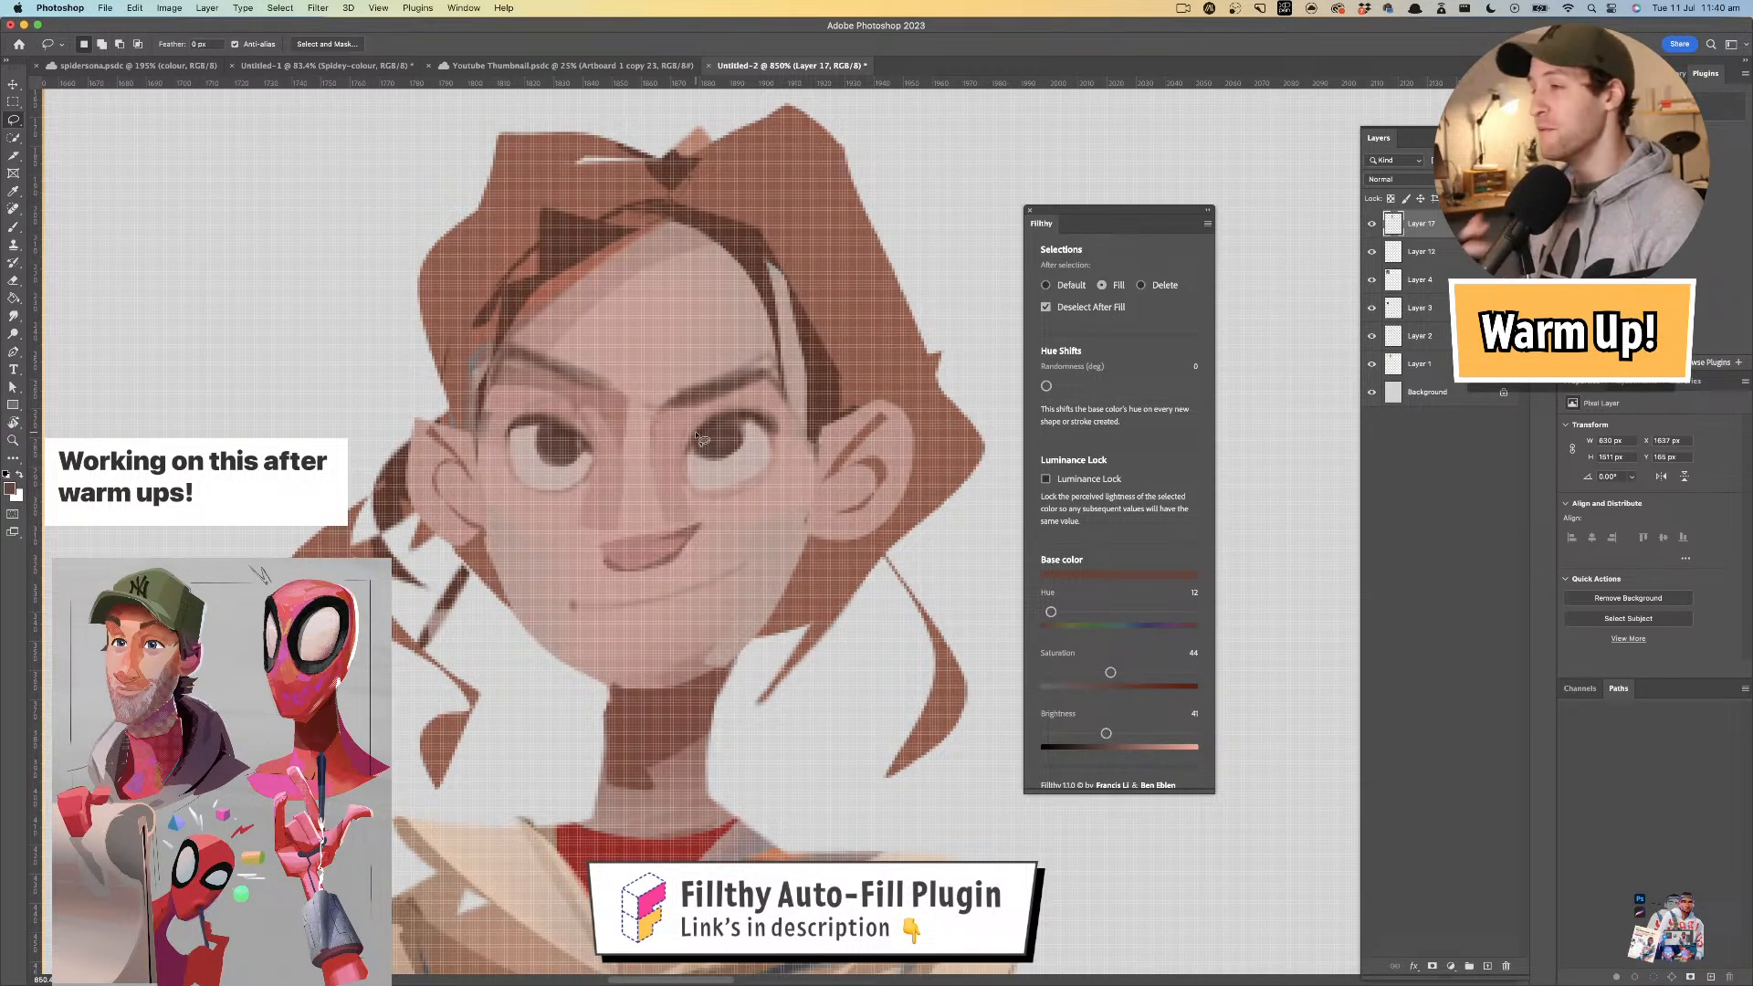
{"action": "mouse_move", "coordinate": [734, 461]}
{"action": "left_mouse_down"}
{"action": "mouse_move", "coordinate": [738, 433]}
{"action": "mouse_move", "coordinate": [701, 445]}
{"action": "mouse_move", "coordinate": [742, 432]}
{"action": "mouse_move", "coordinate": [737, 461]}
{"action": "mouse_move", "coordinate": [699, 457]}
{"action": "mouse_move", "coordinate": [711, 424]}
{"action": "mouse_move", "coordinate": [698, 440]}
{"action": "left_mouse_up"}
{"action": "key", "text": "super+z"}
{"action": "key", "text": "super+z"}
{"action": "key", "text": "super+z"}
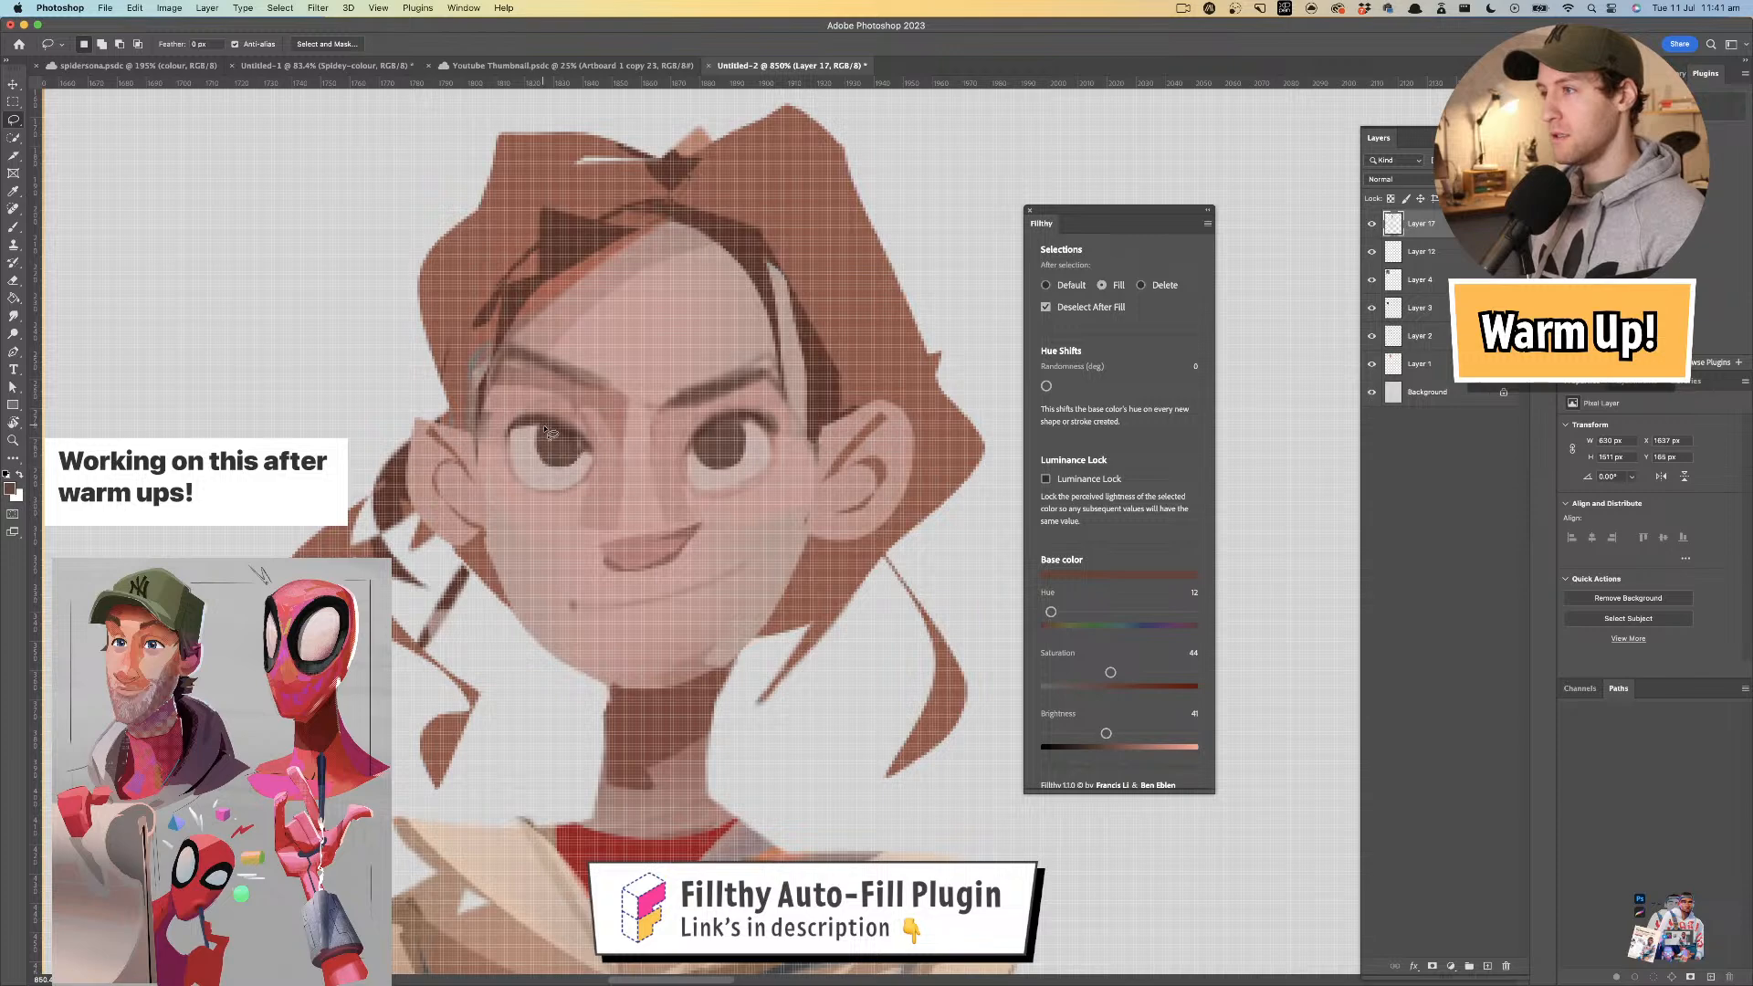
{"action": "left_click_drag", "start_coordinate": [550, 472], "coordinate": [537, 445]}
- Resample the skin tone, set its saturation to 45, and lasso-fill the lip
{"action": "mouse_move", "coordinate": [759, 433]}
{"action": "left_mouse_down", "text": "super"}
{"action": "mouse_move", "coordinate": [689, 460]}
{"action": "mouse_move", "coordinate": [627, 392]}
{"action": "mouse_move", "coordinate": [745, 427]}
{"action": "left_mouse_up", "text": "super"}
{"action": "key", "text": "i"}
{"action": "left_click", "coordinate": [693, 379]}
{"action": "key", "text": "l"}
{"action": "left_click_drag", "start_coordinate": [1088, 673], "coordinate": [1113, 673]}
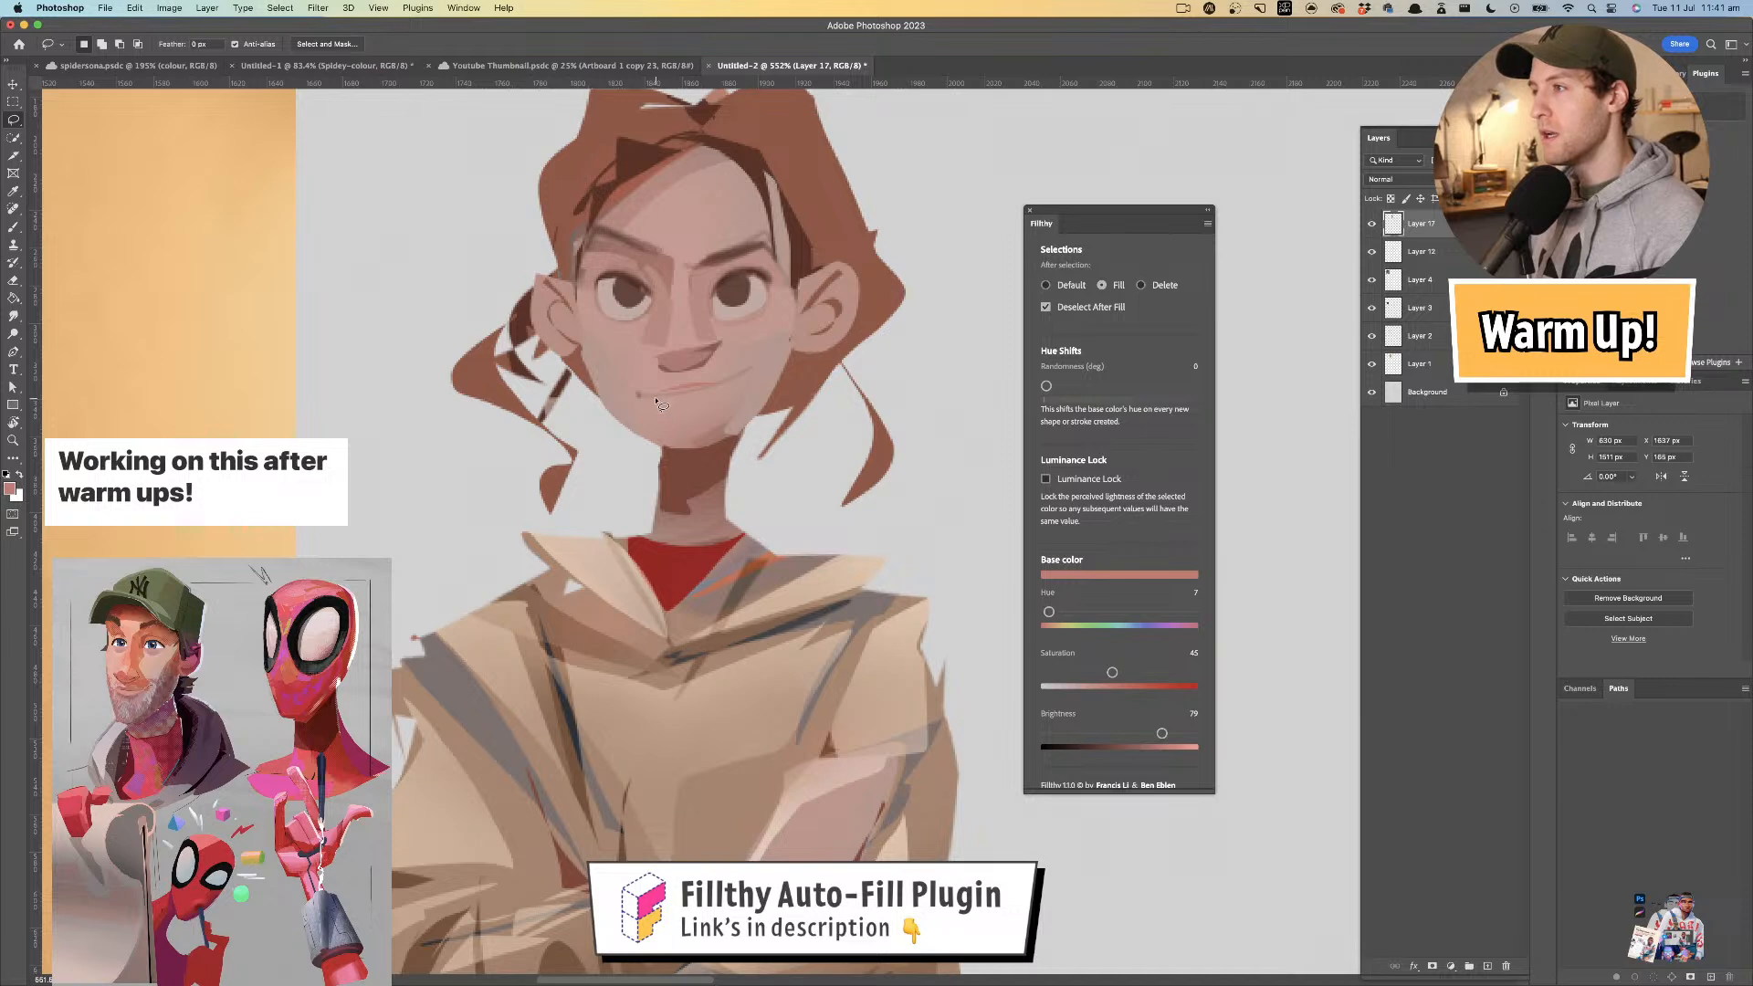
{"action": "left_click_drag", "start_coordinate": [689, 411], "coordinate": [655, 419]}
- Sample the skin tone of the hand resting on the upper arm and lasso-fill that hand's shape
{"action": "left_click_drag", "start_coordinate": [712, 486], "coordinate": [720, 478]}
{"action": "key", "text": "i"}
{"action": "left_click", "coordinate": [659, 508]}
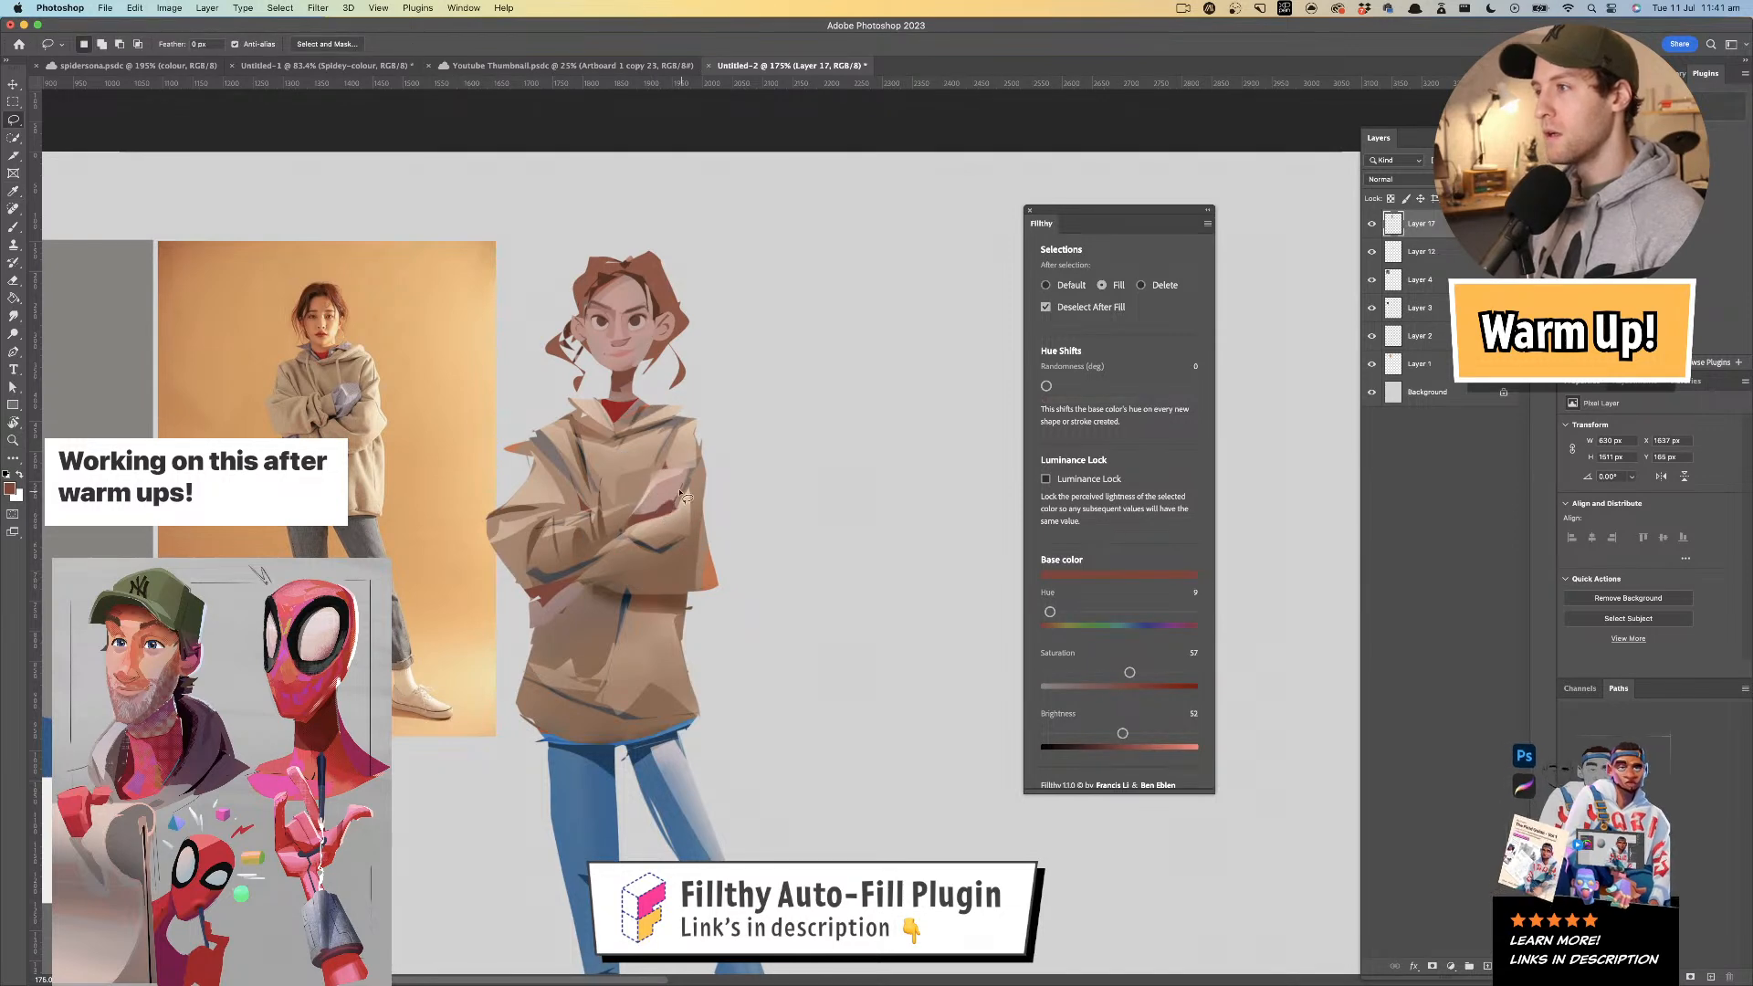
{"action": "left_click", "coordinate": [673, 486]}
{"action": "key", "text": "l"}
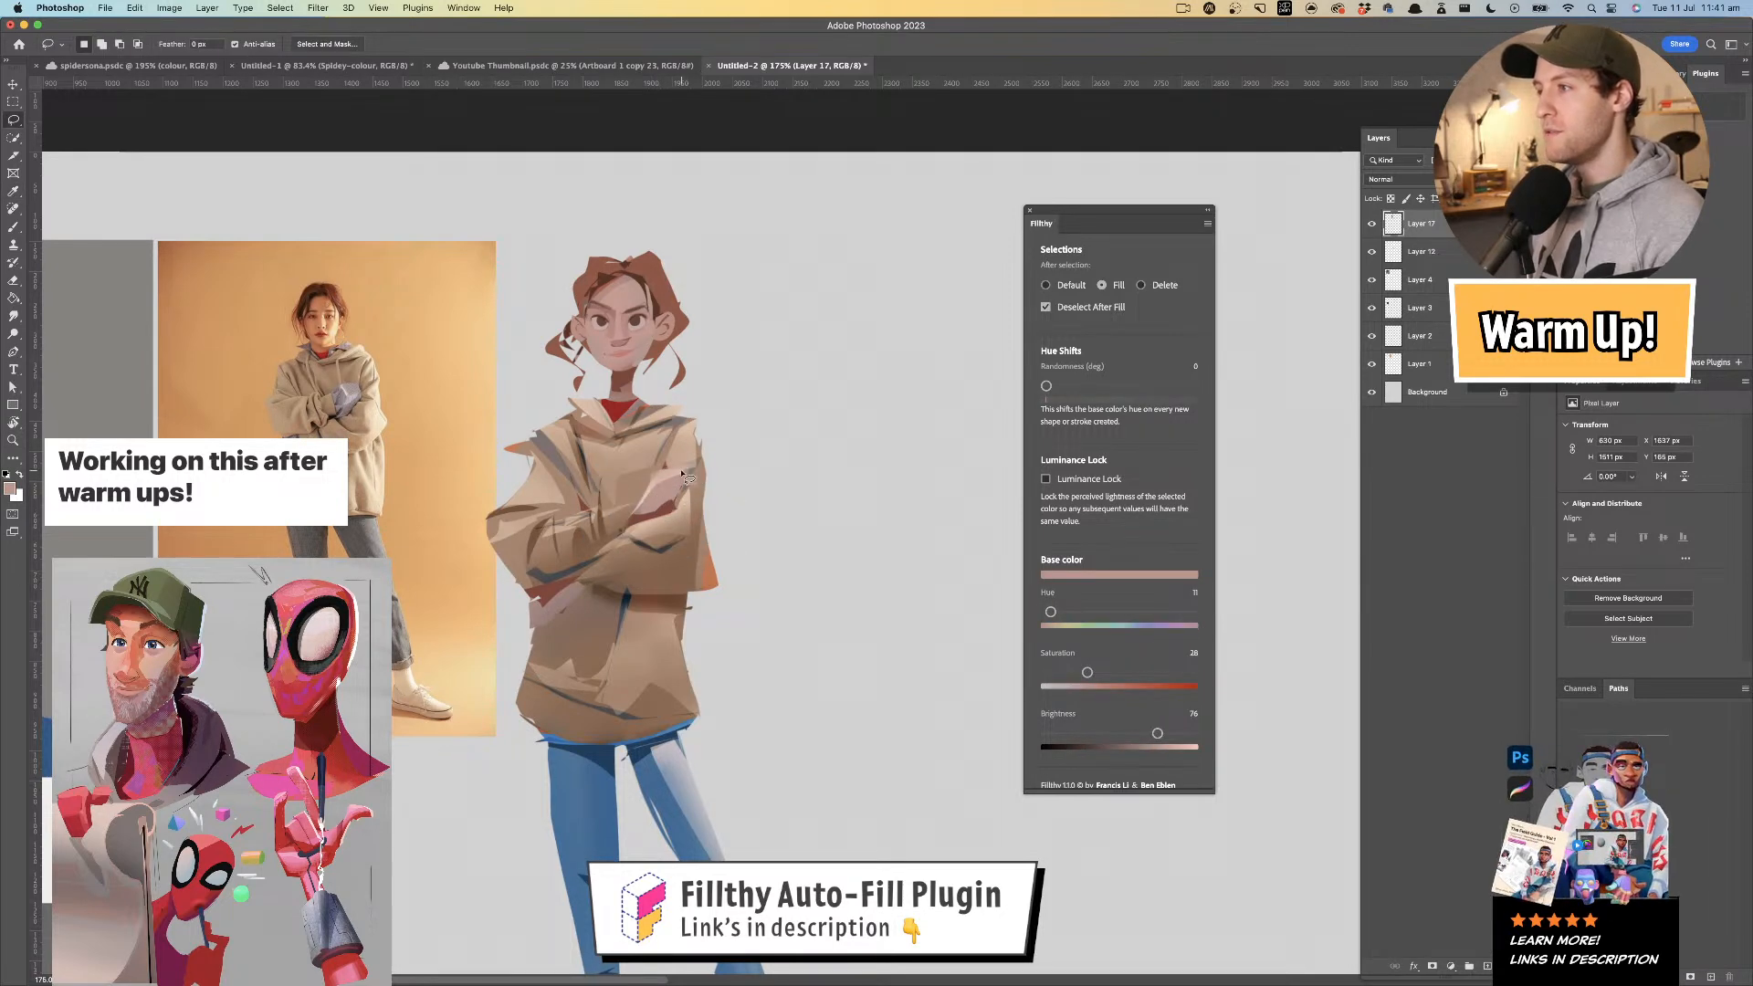
{"action": "left_click_drag", "start_coordinate": [695, 477], "coordinate": [659, 490]}
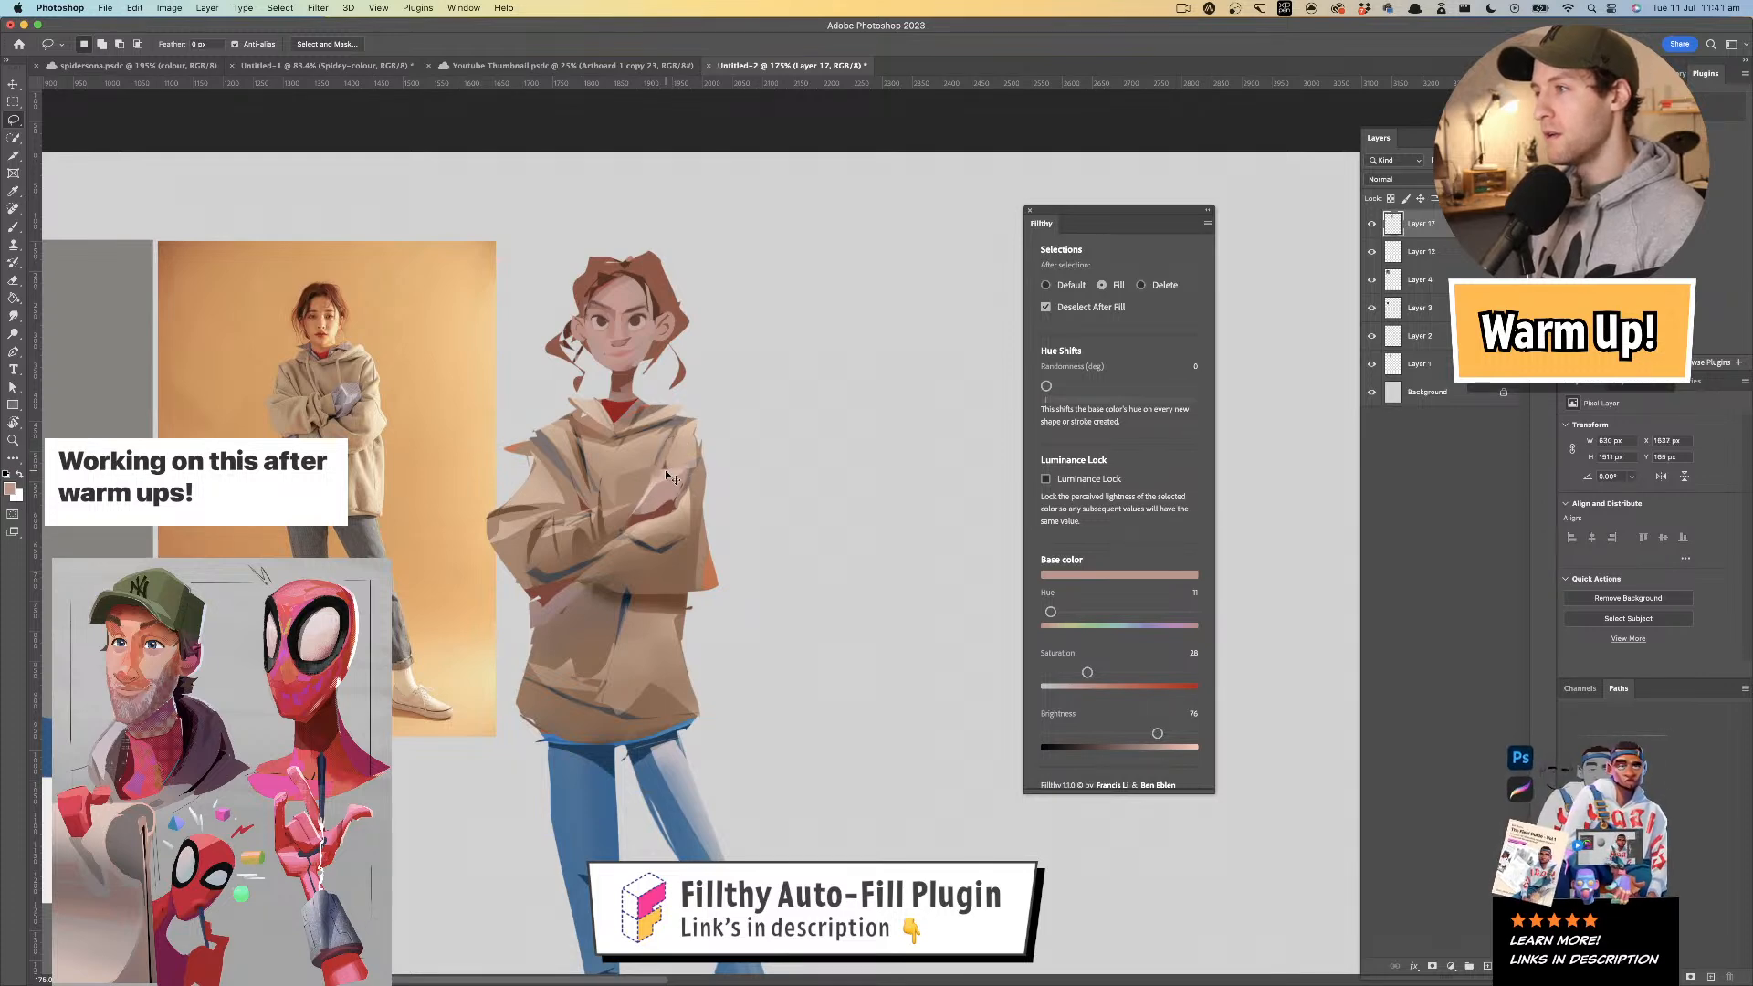
- Sample colours around the crossed arms and lasso-fill a shape there
{"action": "mouse_move", "coordinate": [680, 438]}
{"action": "left_mouse_down"}
{"action": "mouse_move", "coordinate": [696, 498]}
{"action": "mouse_move", "coordinate": [771, 469]}
{"action": "mouse_move", "coordinate": [716, 428]}
{"action": "mouse_move", "coordinate": [772, 467]}
{"action": "mouse_move", "coordinate": [752, 438]}
{"action": "left_mouse_up"}
{"action": "mouse_move", "coordinate": [700, 513]}
{"action": "left_mouse_down", "text": "super"}
{"action": "mouse_move", "coordinate": [685, 516]}
{"action": "mouse_move", "coordinate": [701, 513]}
{"action": "left_mouse_up", "text": "super"}
{"action": "key", "text": "i"}
{"action": "left_click", "coordinate": [647, 622]}
{"action": "left_click", "coordinate": [648, 607]}
{"action": "left_click", "coordinate": [651, 619]}
{"action": "key", "text": "l"}
{"action": "mouse_move", "coordinate": [690, 711]}
{"action": "left_mouse_down"}
{"action": "mouse_move", "coordinate": [631, 622]}
{"action": "mouse_move", "coordinate": [644, 610]}
{"action": "left_mouse_up"}
{"action": "left_click_drag", "start_coordinate": [717, 508], "coordinate": [675, 500], "text": "super"}
{"action": "left_click_drag", "start_coordinate": [674, 439], "coordinate": [730, 442], "text": "super"}
{"action": "mouse_move", "coordinate": [674, 325]}
{"action": "left_mouse_down"}
{"action": "mouse_move", "coordinate": [687, 400]}
{"action": "mouse_move", "coordinate": [707, 360]}
{"action": "mouse_move", "coordinate": [721, 385]}
{"action": "left_mouse_up"}
- Add a new layer above the painting, clip it to the layer below, and set its blend mode to Color
{"action": "left_click", "coordinate": [1490, 968]}
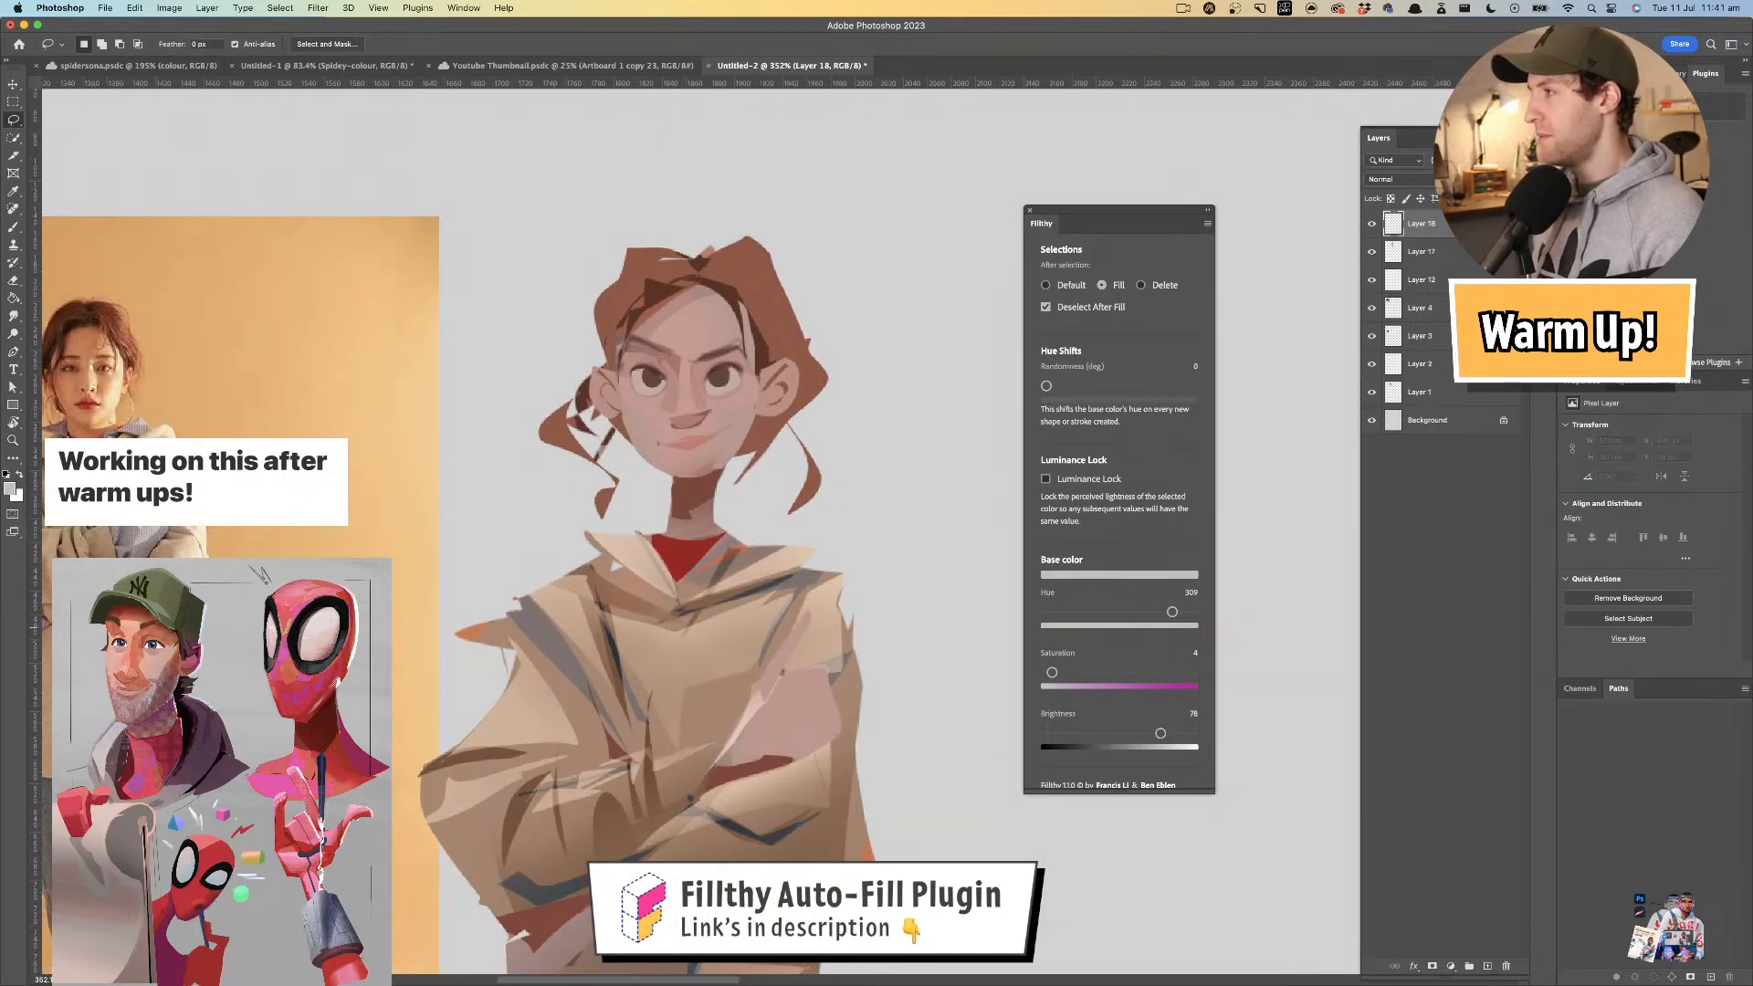
{"action": "key", "text": "super+alt+g"}
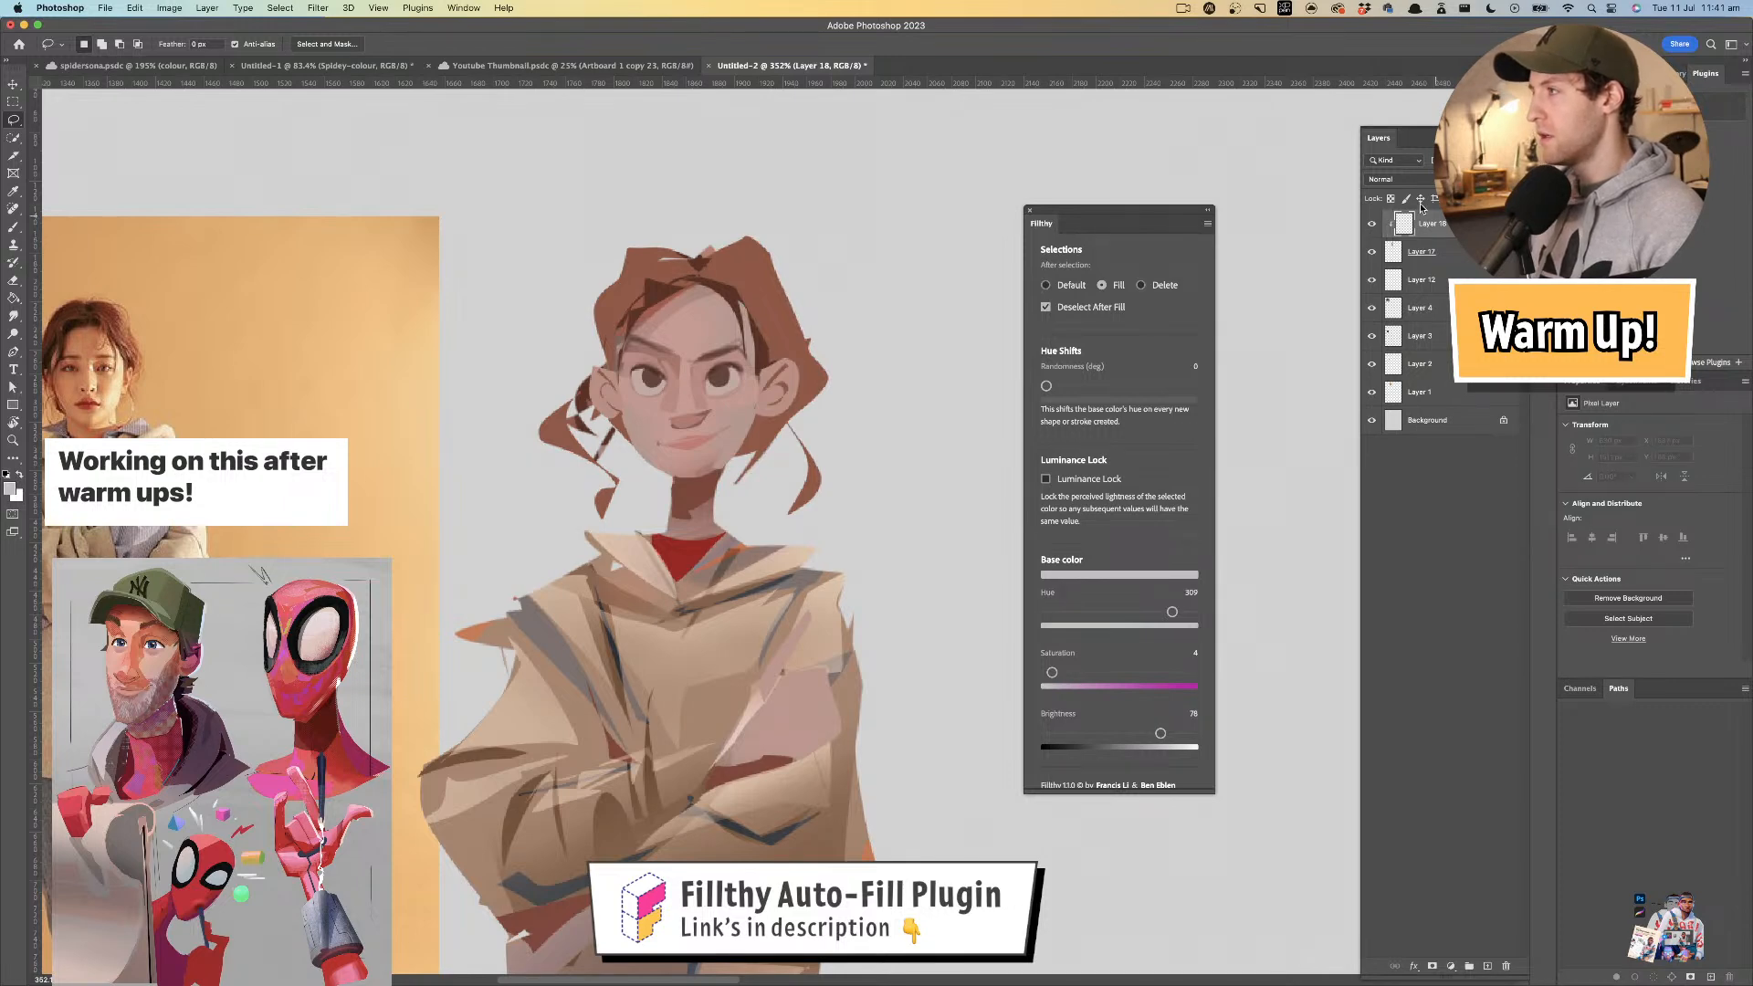
{"action": "left_click", "coordinate": [1394, 179]}
{"action": "left_click", "coordinate": [1393, 545]}
- Choose another preset for the Brush tool and mix a pink base colour with hue 346 and saturation 43
{"action": "key", "text": "b"}
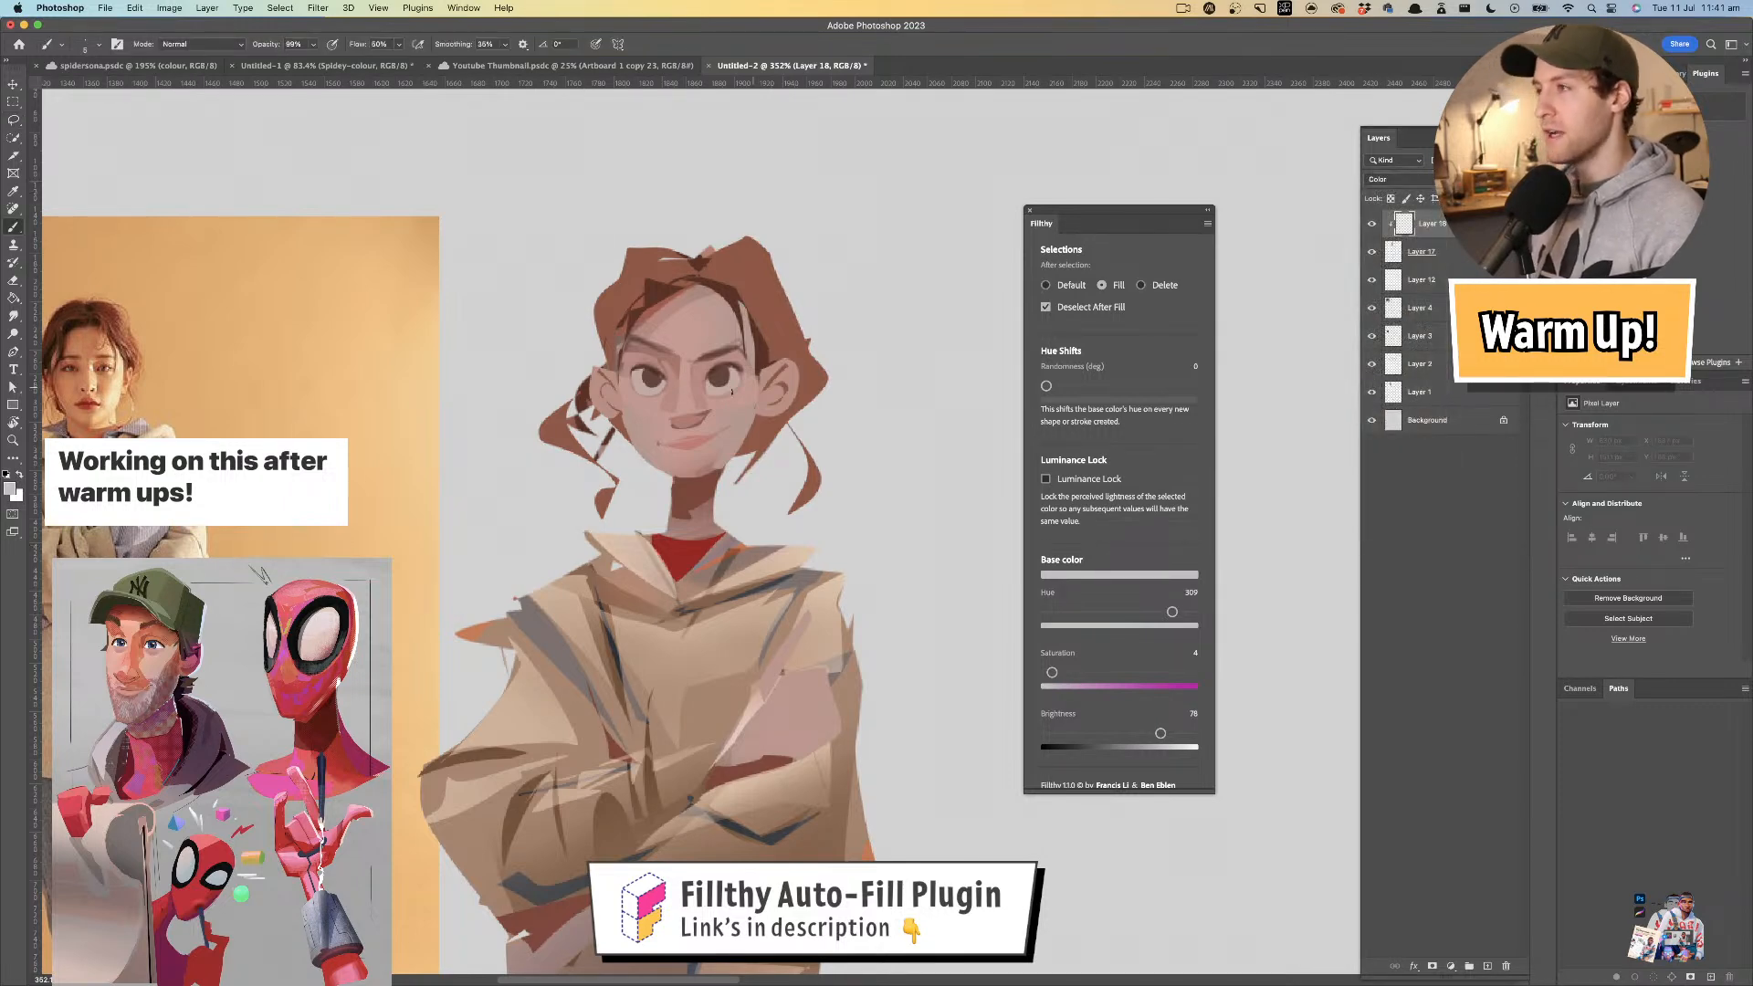
{"action": "left_click", "coordinate": [99, 44]}
{"action": "left_click_drag", "start_coordinate": [536, 495], "coordinate": [536, 223]}
{"action": "left_click", "coordinate": [155, 222]}
{"action": "left_click", "coordinate": [1170, 609]}
{"action": "mouse_move", "coordinate": [1167, 613]}
{"action": "left_mouse_down"}
{"action": "mouse_move", "coordinate": [1129, 616]}
{"action": "mouse_move", "coordinate": [1163, 612]}
{"action": "left_mouse_up"}
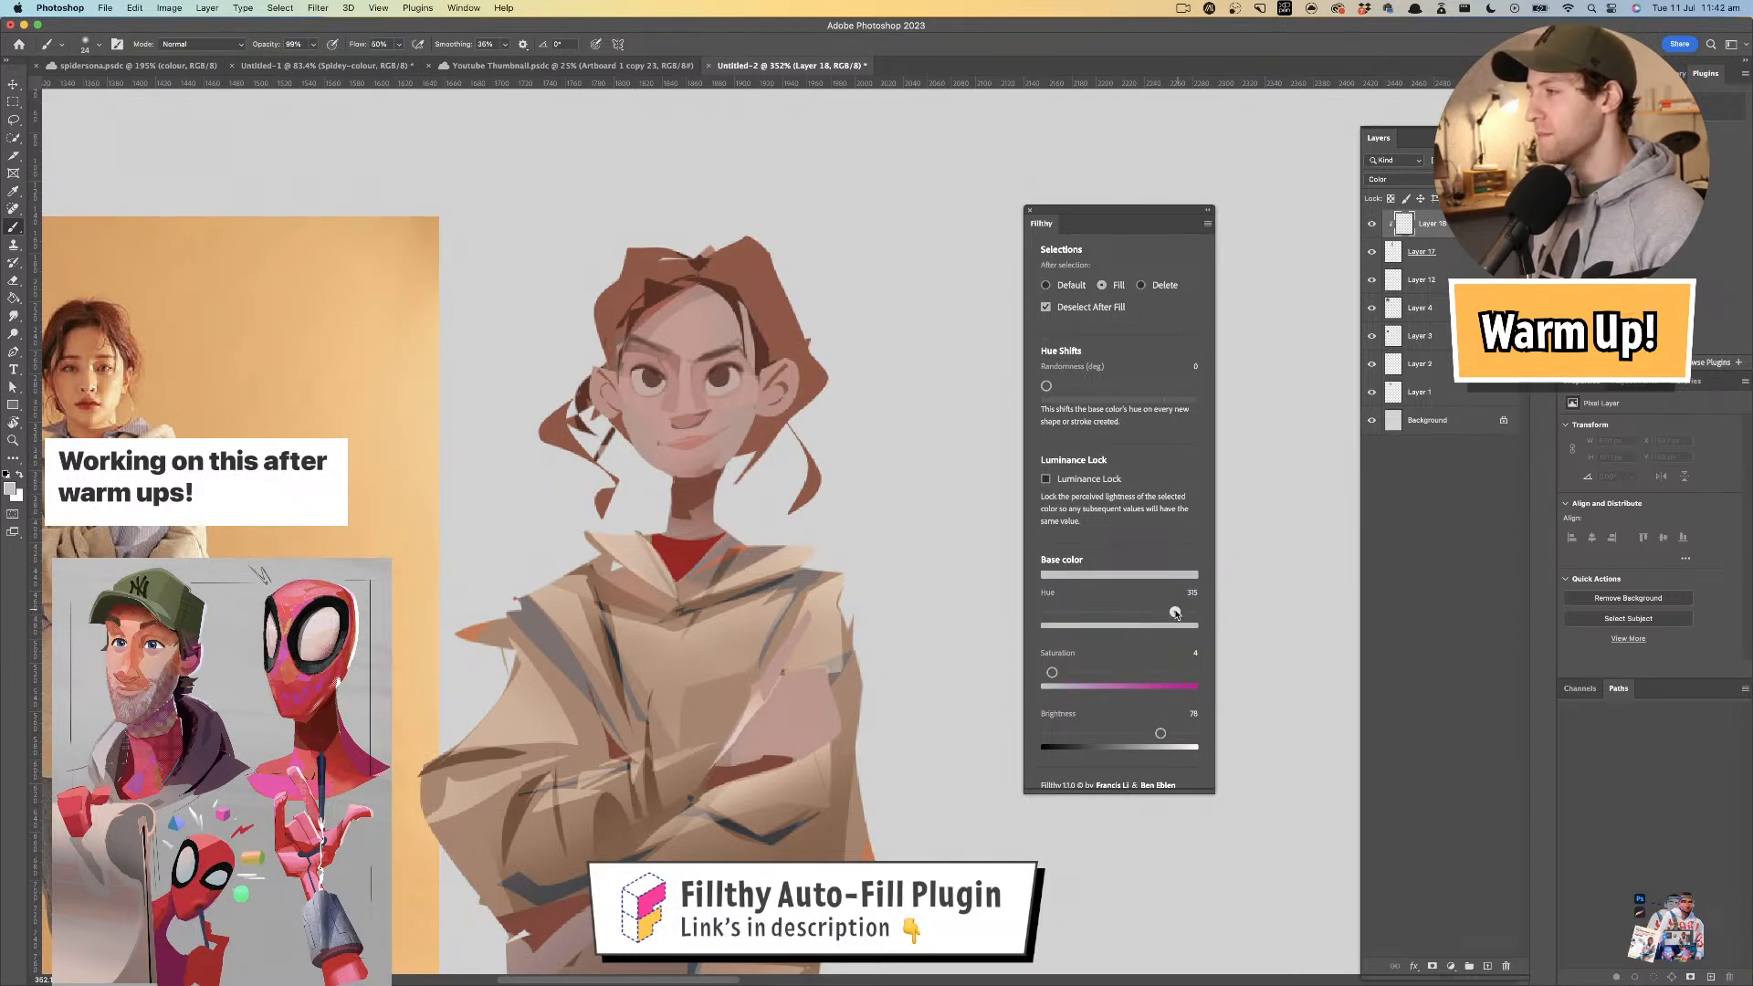
{"action": "left_click_drag", "start_coordinate": [1078, 673], "coordinate": [1118, 673]}
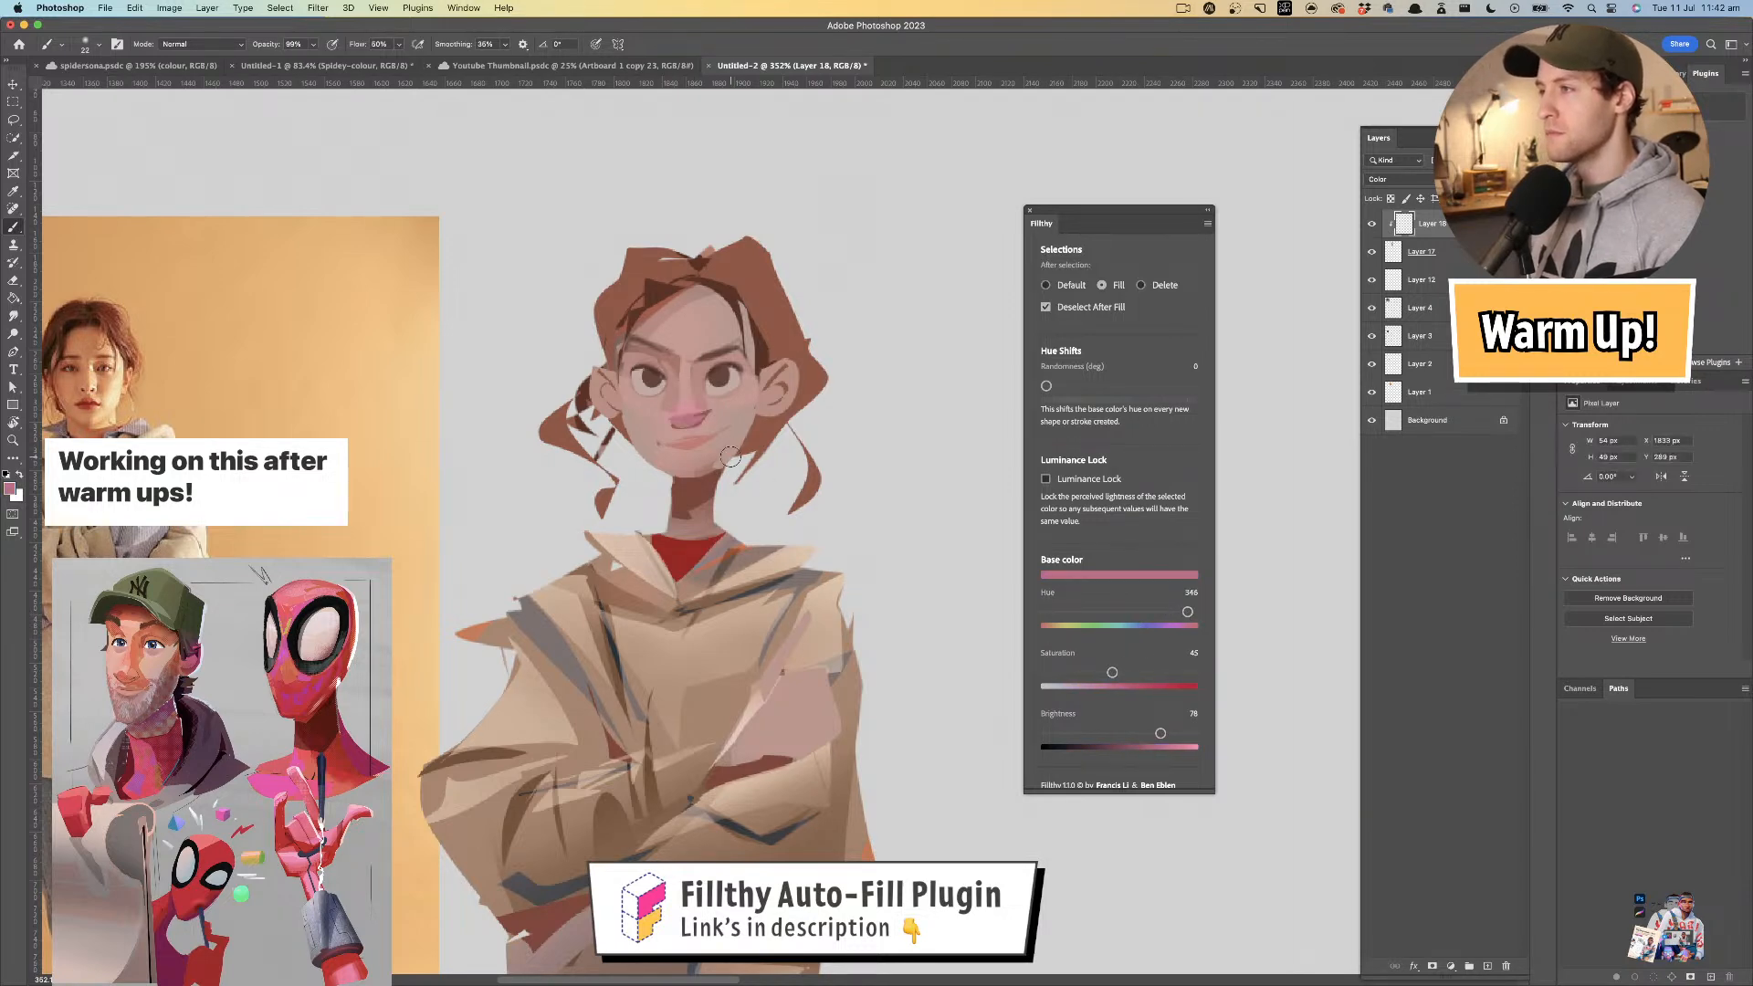
- Set the base colour to hue 359 and saturation 33, and brush a blush over the nose, cheeks and ears
{"action": "mouse_move", "coordinate": [1113, 672]}
{"action": "left_mouse_down"}
{"action": "mouse_move", "coordinate": [1147, 672]}
{"action": "mouse_move", "coordinate": [1095, 673]}
{"action": "left_mouse_up"}
{"action": "left_click_drag", "start_coordinate": [679, 427], "coordinate": [695, 435]}
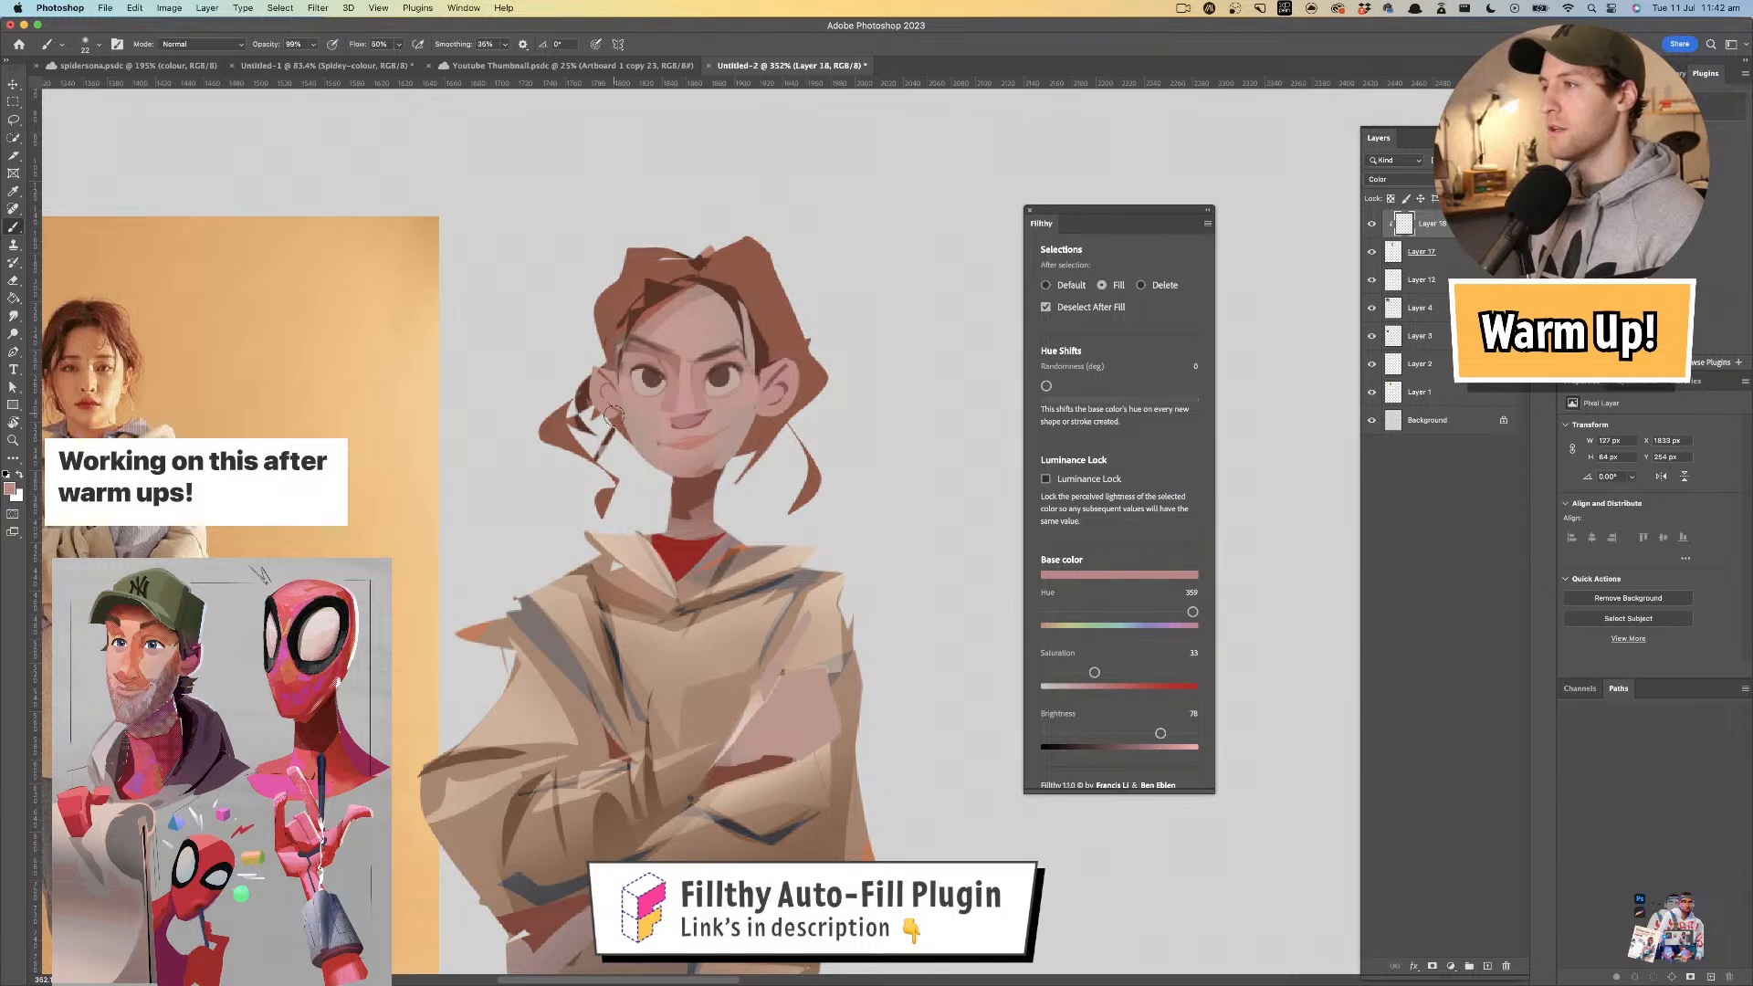
{"action": "left_click_drag", "start_coordinate": [741, 379], "coordinate": [780, 379]}
{"action": "left_click_drag", "start_coordinate": [629, 405], "coordinate": [604, 409]}
{"action": "mouse_move", "coordinate": [741, 508]}
{"action": "left_mouse_down"}
{"action": "mouse_move", "coordinate": [692, 400]}
{"action": "mouse_move", "coordinate": [759, 416]}
{"action": "left_mouse_up"}
- Set the saturation to 37 and brush more pink over the middle of the face, undoing an unwanted stroke
{"action": "left_click_drag", "start_coordinate": [1095, 673], "coordinate": [1109, 671]}
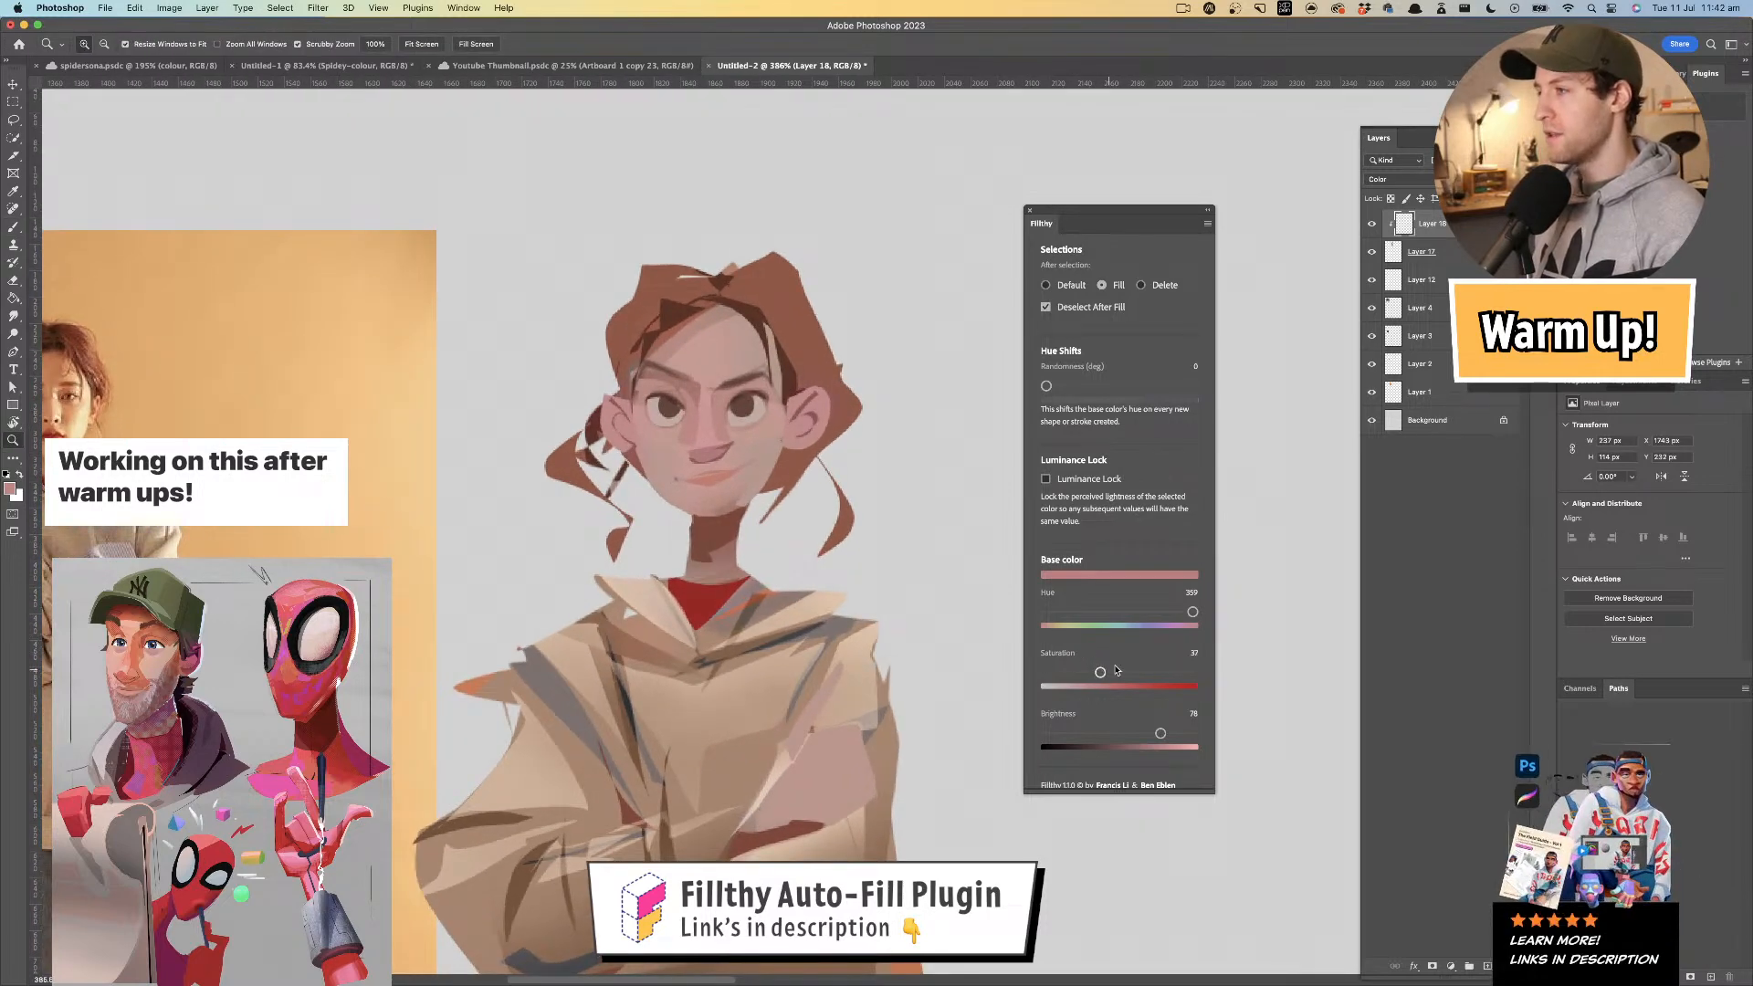
{"action": "mouse_move", "coordinate": [712, 436]}
{"action": "left_mouse_down"}
{"action": "mouse_move", "coordinate": [692, 462]}
{"action": "mouse_move", "coordinate": [785, 429]}
{"action": "left_mouse_up"}
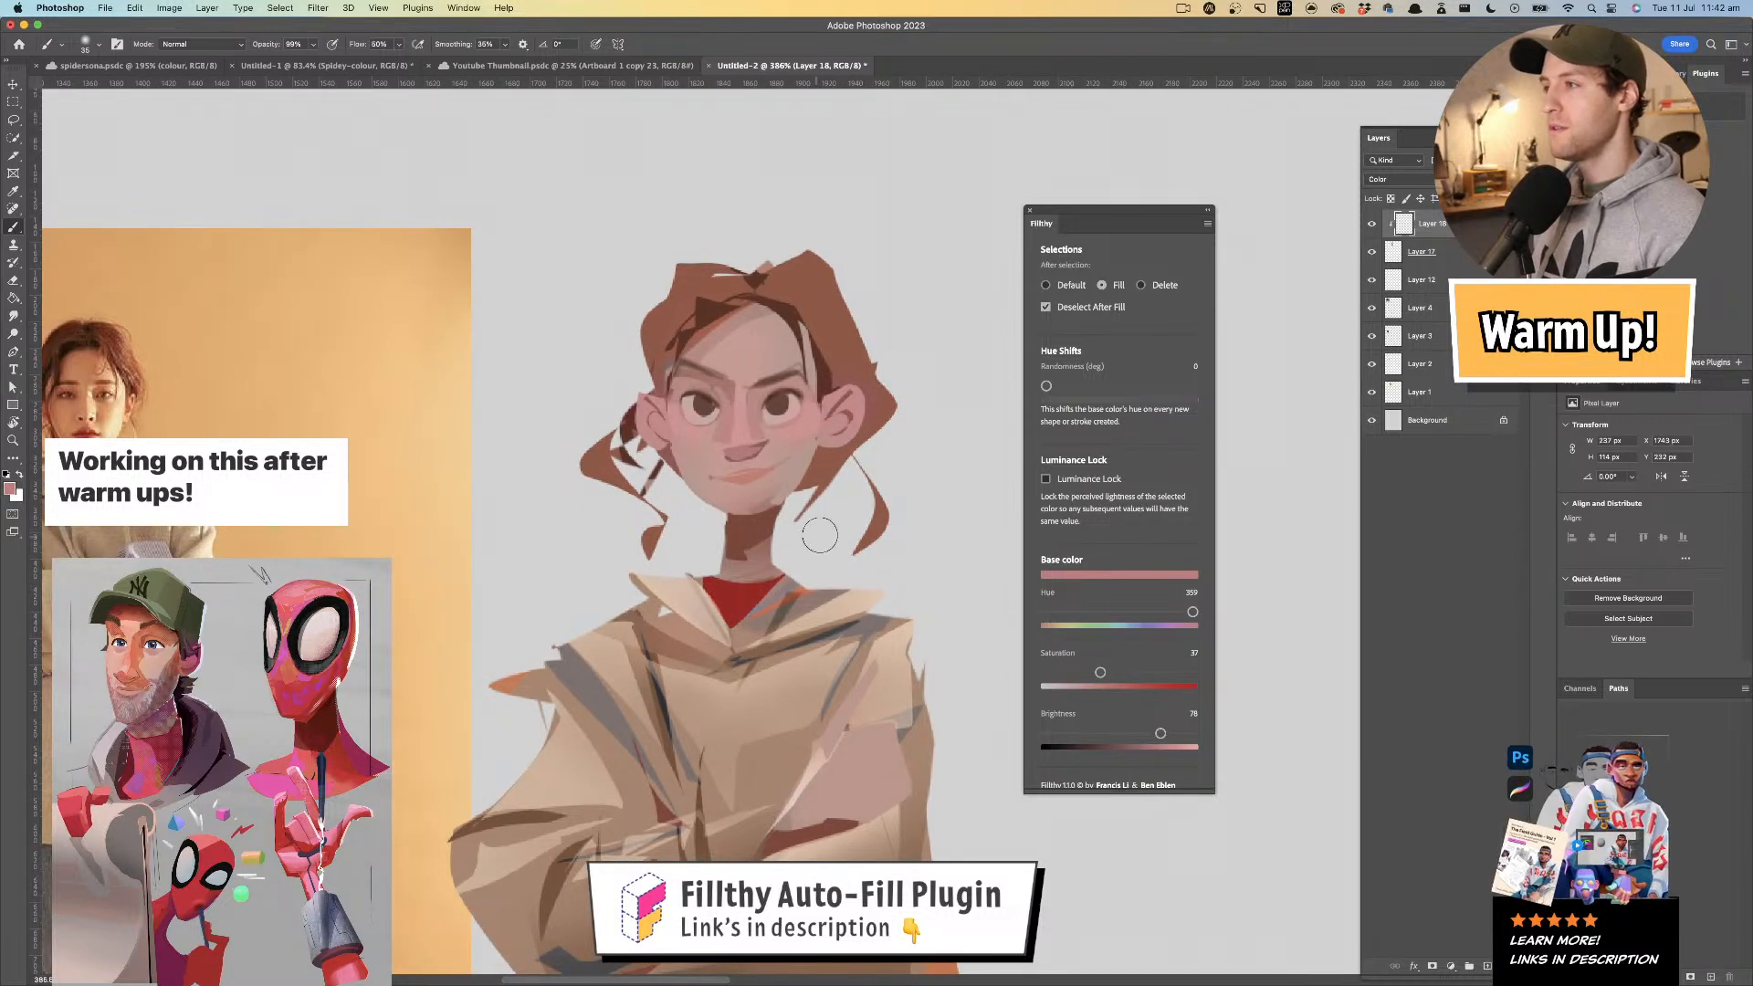
{"action": "left_click_drag", "start_coordinate": [820, 504], "coordinate": [699, 502]}
{"action": "left_click_drag", "start_coordinate": [813, 503], "coordinate": [949, 511]}
{"action": "key", "text": "b"}
{"action": "left_click_drag", "start_coordinate": [715, 423], "coordinate": [715, 462]}
{"action": "key", "text": "super+z"}
{"action": "left_click_drag", "start_coordinate": [824, 548], "coordinate": [835, 548]}
{"action": "left_click_drag", "start_coordinate": [731, 354], "coordinate": [781, 353]}
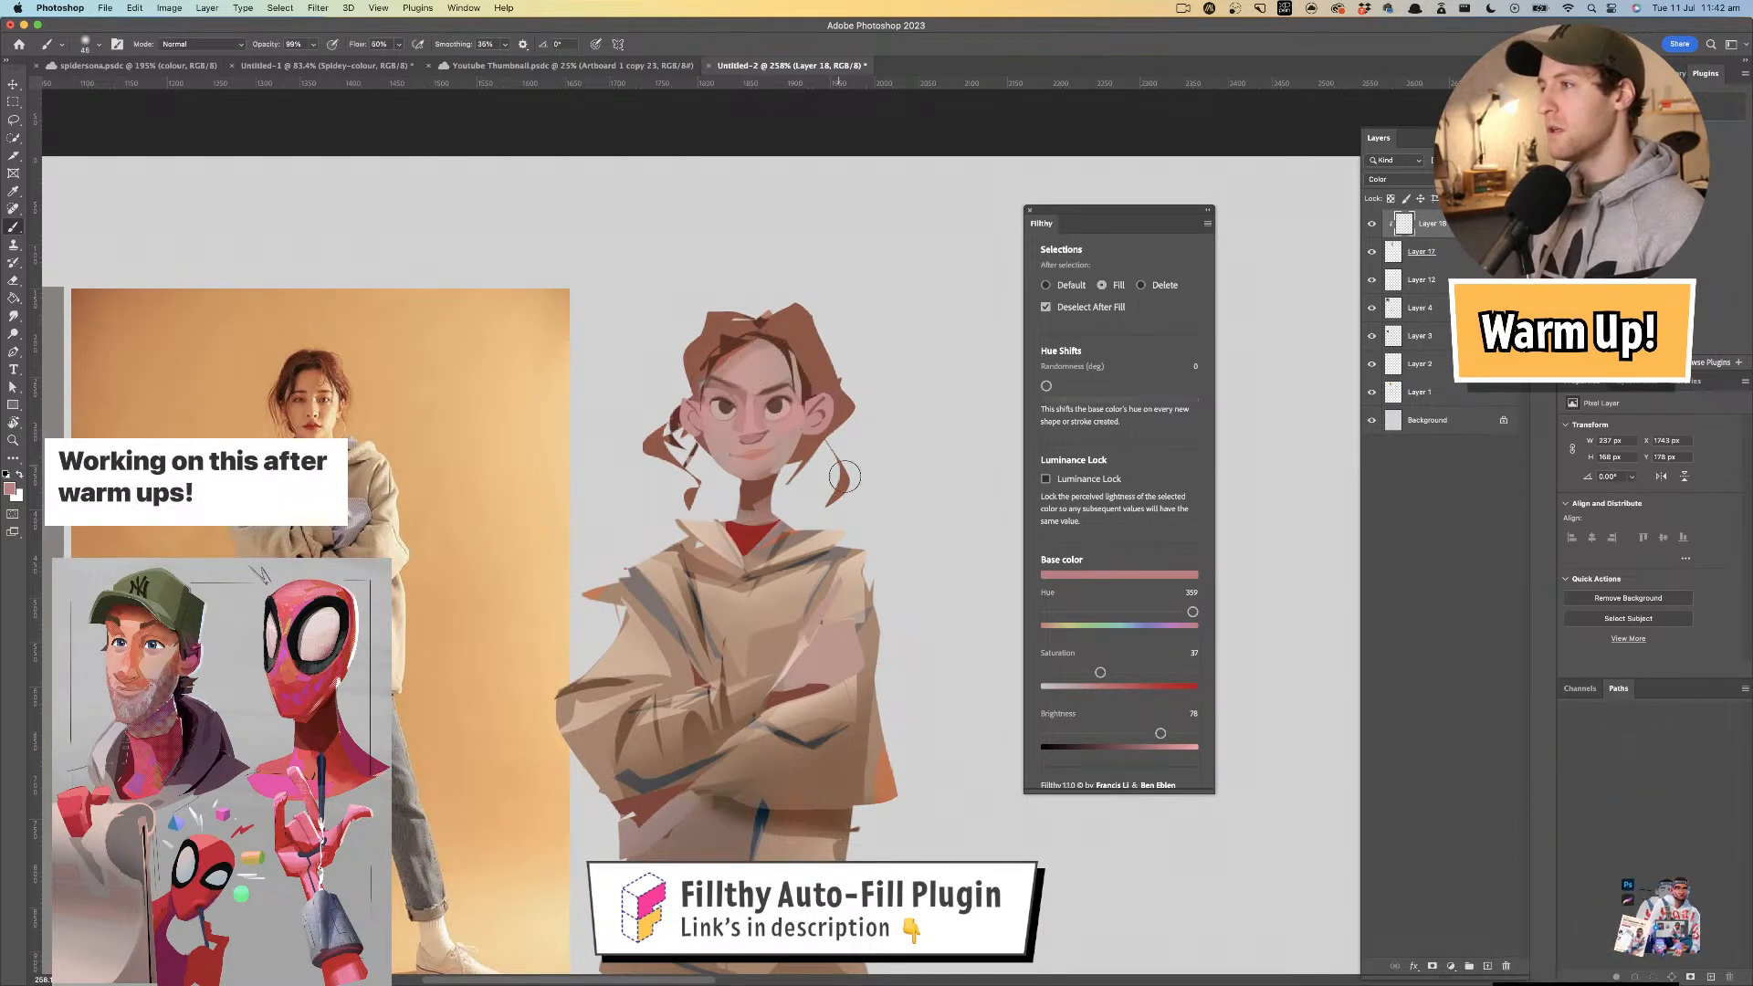
- Set the base colour's hue to 24 and brush a warm yellowish tint over the forehead
{"action": "left_click_drag", "start_coordinate": [1194, 618], "coordinate": [1056, 617]}
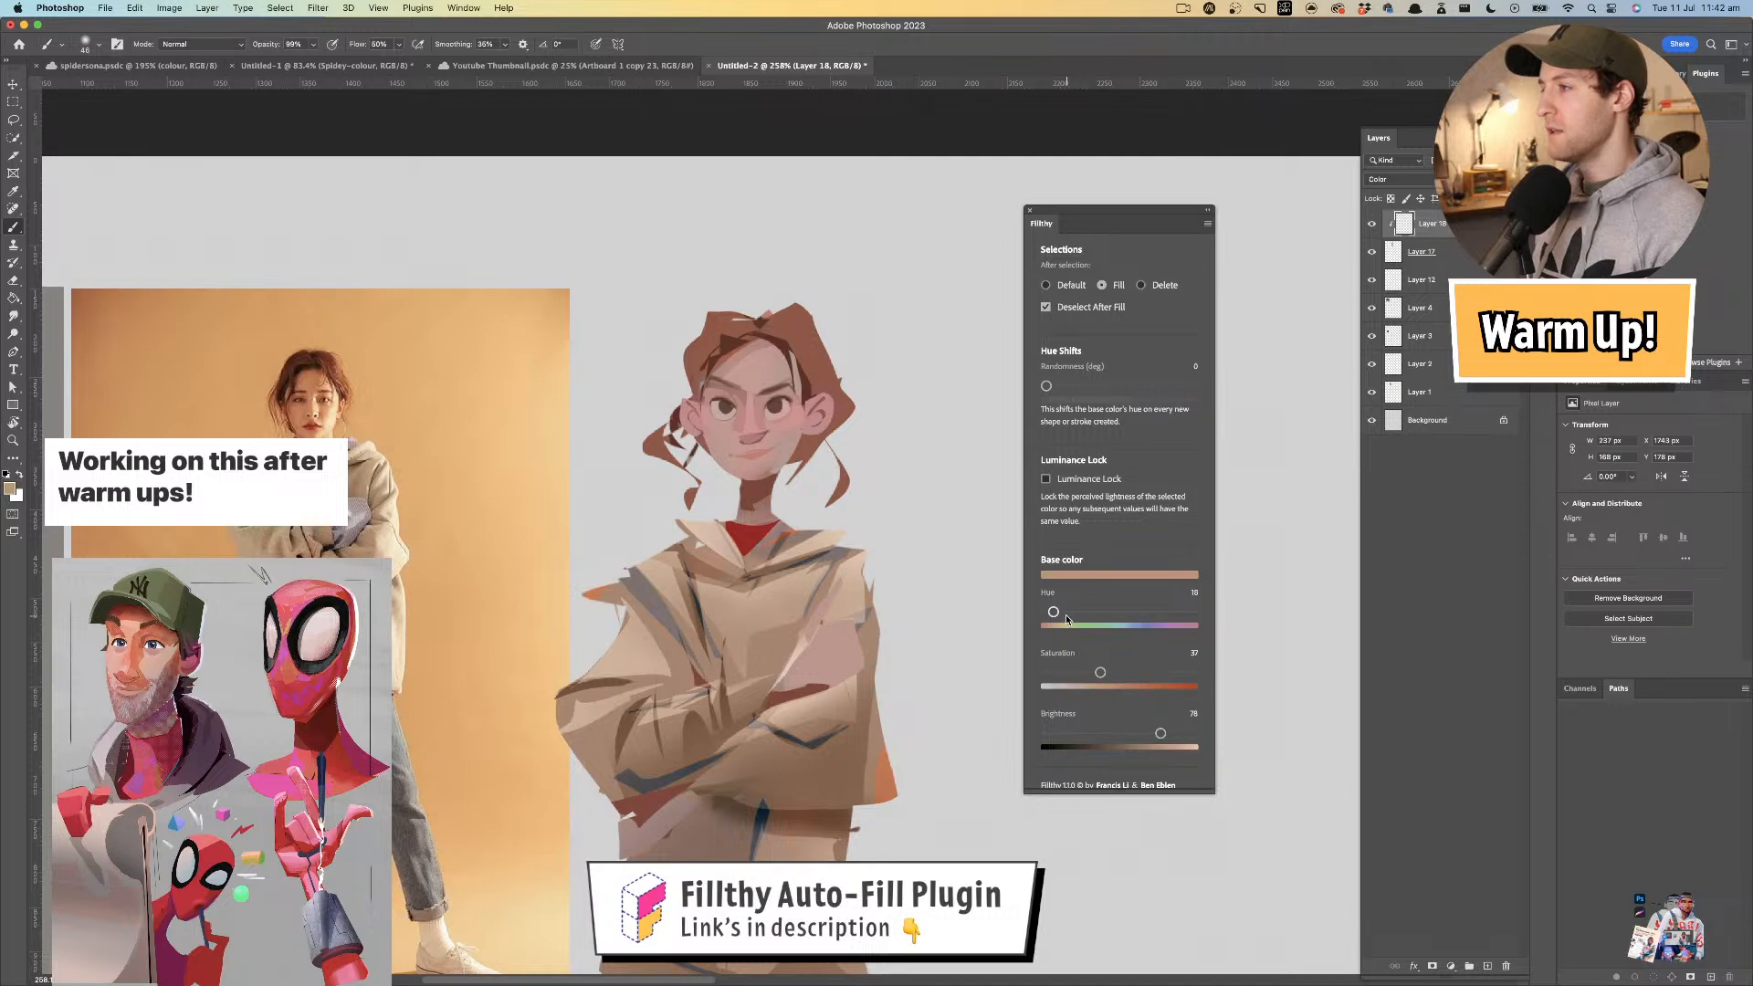
{"action": "mouse_move", "coordinate": [746, 366]}
{"action": "left_mouse_down"}
{"action": "mouse_move", "coordinate": [795, 363]}
{"action": "mouse_move", "coordinate": [758, 367]}
{"action": "left_mouse_up"}
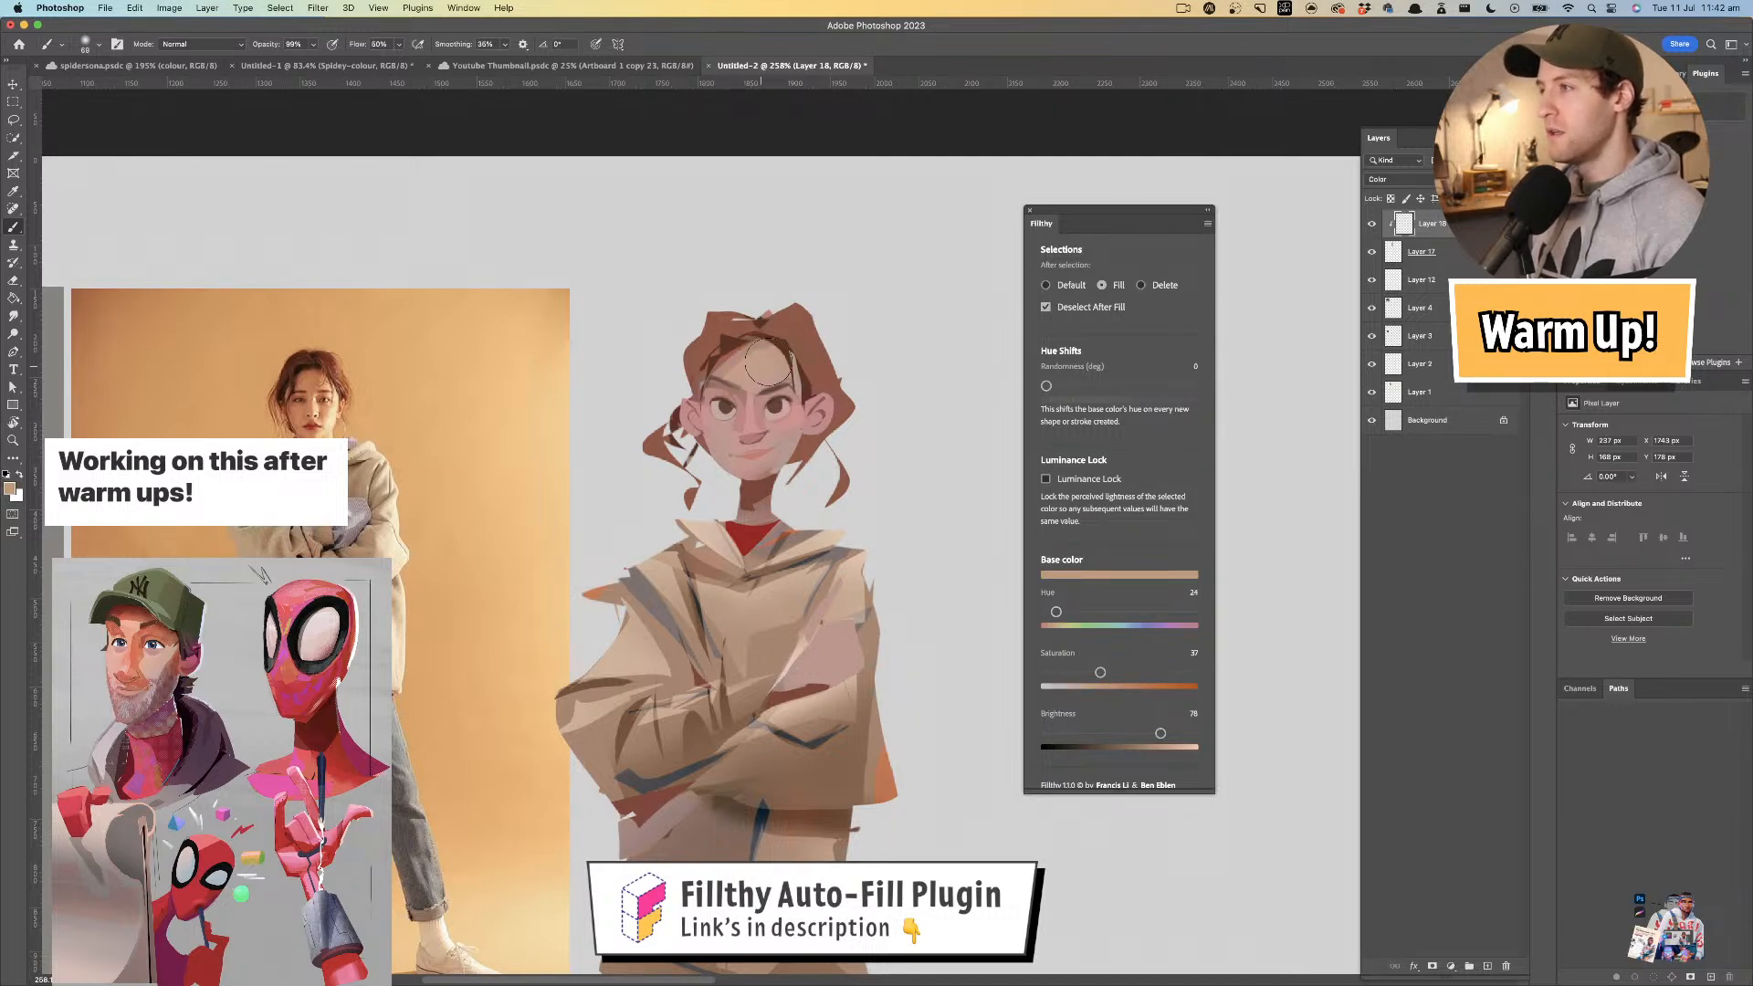
{"action": "mouse_move", "coordinate": [780, 513]}
{"action": "left_mouse_down", "text": "super"}
{"action": "mouse_move", "coordinate": [721, 513]}
{"action": "mouse_move", "coordinate": [822, 475]}
{"action": "left_mouse_up", "text": "super"}
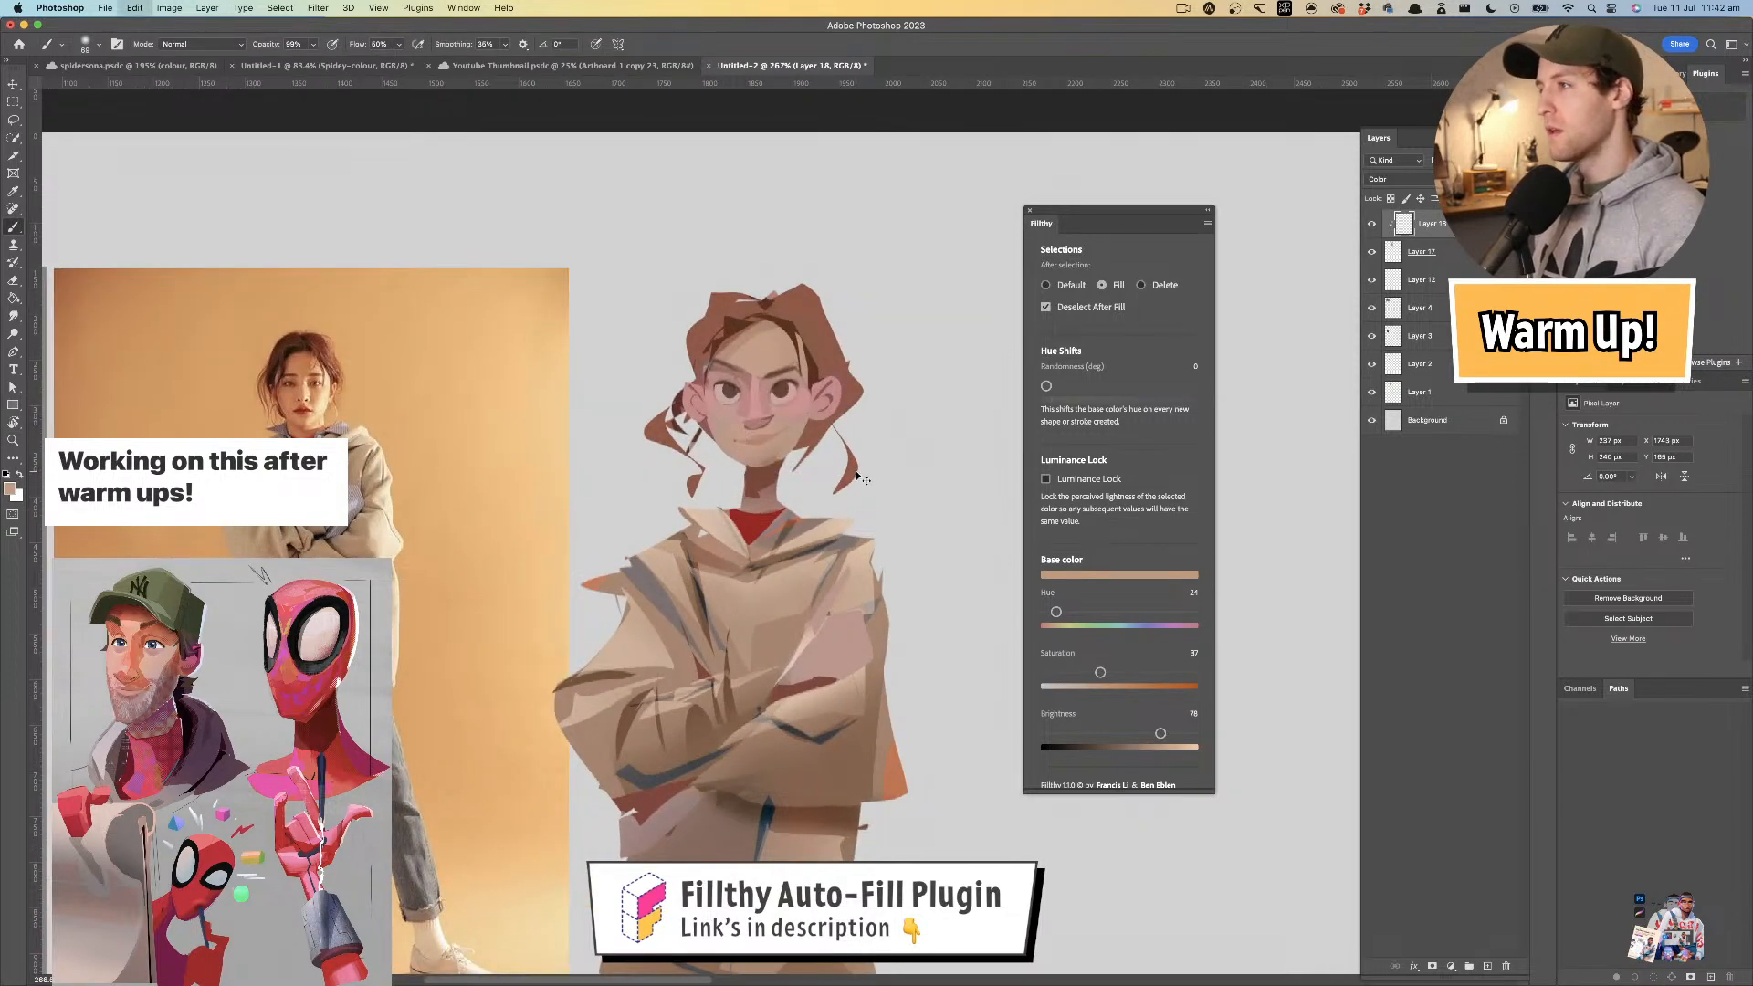
- Set the hue to 0, brush pink over both hands, and merge the clipped Color layer with the layer below
{"action": "left_click_drag", "start_coordinate": [920, 665], "coordinate": [923, 585]}
{"action": "left_click_drag", "start_coordinate": [1055, 612], "coordinate": [1043, 612]}
{"action": "left_click_drag", "start_coordinate": [851, 548], "coordinate": [840, 600]}
{"action": "left_click_drag", "start_coordinate": [654, 733], "coordinate": [636, 762]}
{"action": "left_click_drag", "start_coordinate": [785, 568], "coordinate": [858, 484]}
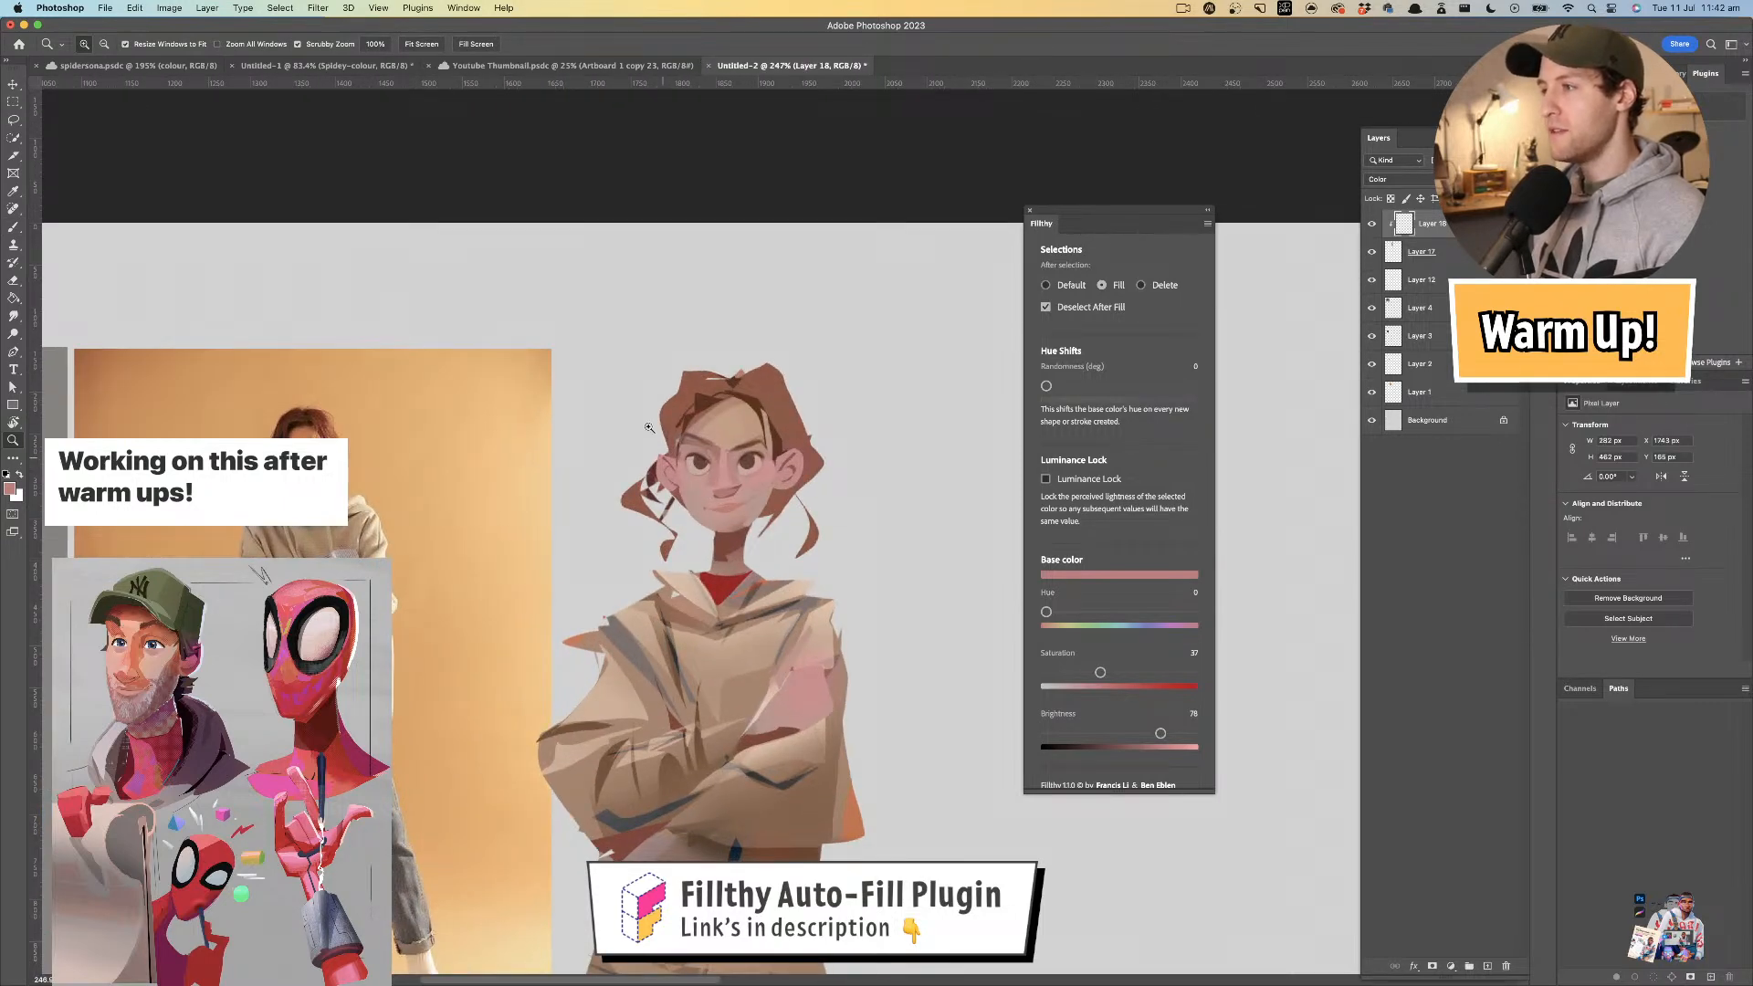
{"action": "left_click", "coordinate": [1465, 256], "text": "shift"}
{"action": "key", "text": "super+e"}
- Sample the reddish-brown hair colour and lasso-fill extra hair volume and loose curved strands around the head
{"action": "key", "text": "i"}
{"action": "left_click", "coordinate": [752, 378]}
{"action": "key", "text": "l"}
{"action": "left_click_drag", "start_coordinate": [647, 450], "coordinate": [664, 451]}
{"action": "mouse_move", "coordinate": [787, 524]}
{"action": "left_mouse_down"}
{"action": "mouse_move", "coordinate": [778, 499]}
{"action": "mouse_move", "coordinate": [739, 505]}
{"action": "mouse_move", "coordinate": [748, 516]}
{"action": "mouse_move", "coordinate": [773, 468]}
{"action": "mouse_move", "coordinate": [690, 501]}
{"action": "mouse_move", "coordinate": [659, 463]}
{"action": "left_mouse_up"}
{"action": "key", "text": "super+space"}
{"action": "mouse_move", "coordinate": [837, 508]}
{"action": "left_mouse_down"}
{"action": "mouse_move", "coordinate": [812, 528]}
{"action": "mouse_move", "coordinate": [801, 495]}
{"action": "mouse_move", "coordinate": [877, 554]}
{"action": "mouse_move", "coordinate": [790, 416]}
{"action": "left_mouse_up"}
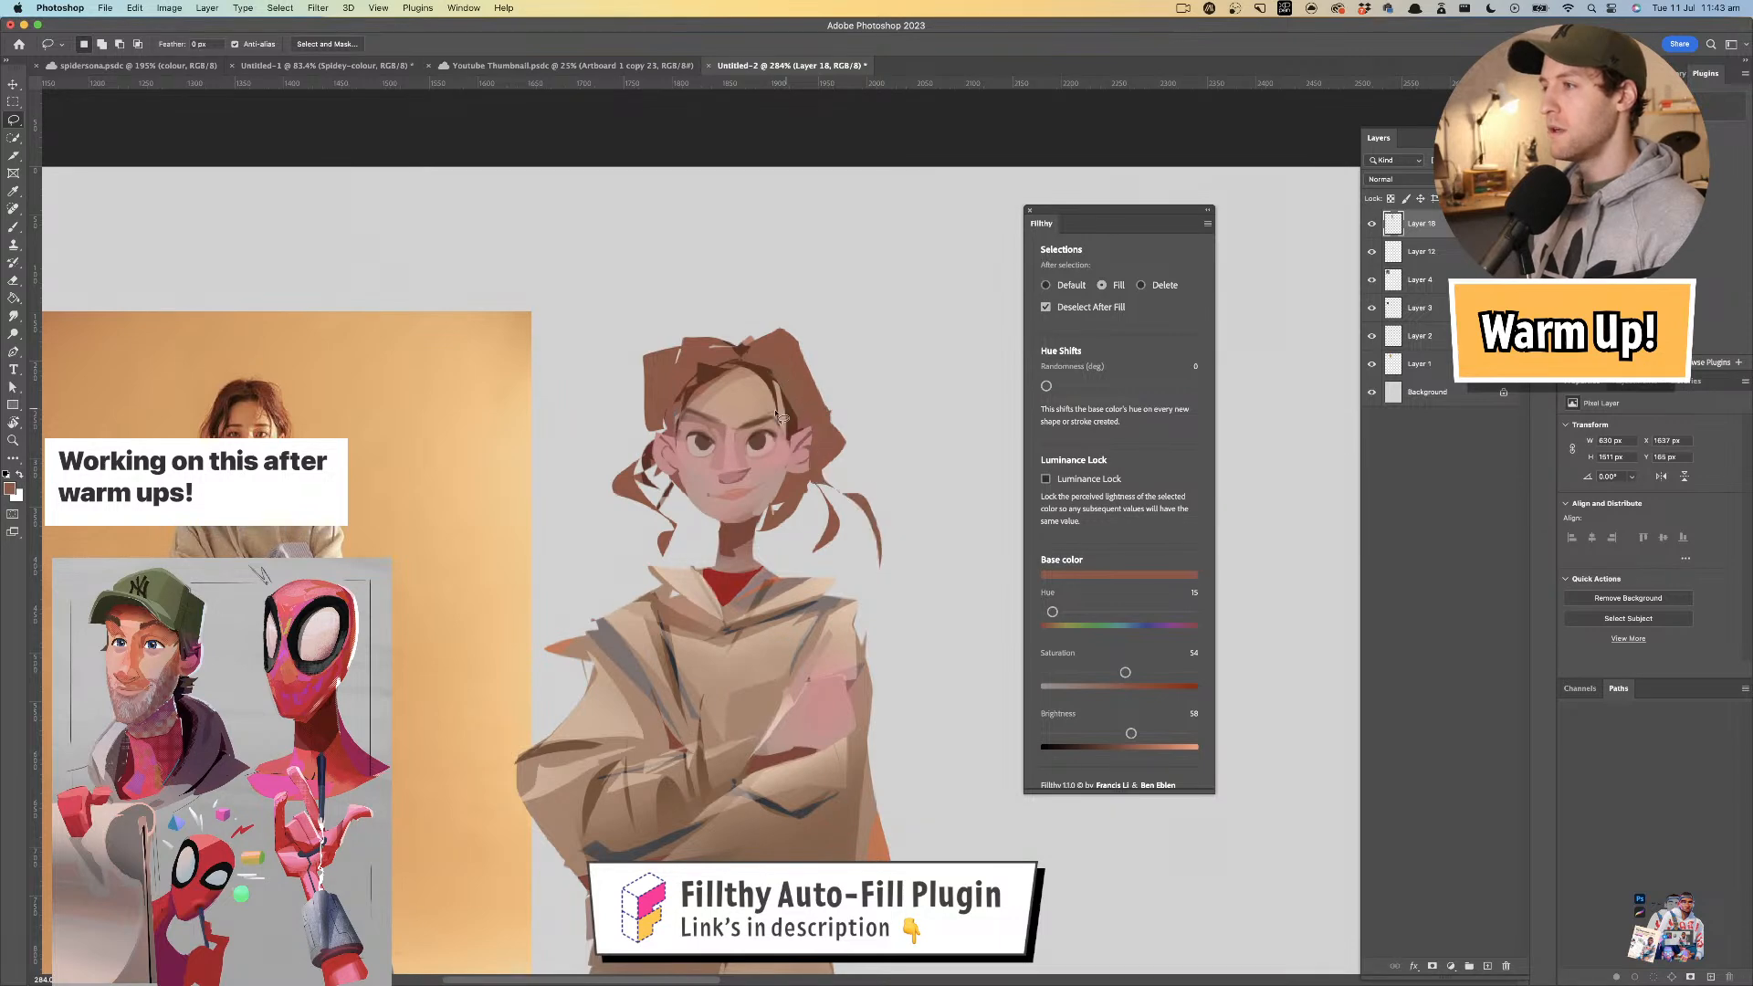
{"action": "mouse_move", "coordinate": [600, 485]}
{"action": "left_mouse_down"}
{"action": "mouse_move", "coordinate": [687, 383]}
{"action": "mouse_move", "coordinate": [630, 388]}
{"action": "left_mouse_up"}
- Sample the dark red-brown neck shadow and lasso-fill a shape on the neck, undoing an unwanted fill
{"action": "key", "text": "z"}
{"action": "mouse_move", "coordinate": [777, 397]}
{"action": "left_mouse_down"}
{"action": "mouse_move", "coordinate": [791, 387]}
{"action": "mouse_move", "coordinate": [739, 420]}
{"action": "mouse_move", "coordinate": [696, 406]}
{"action": "mouse_move", "coordinate": [699, 381]}
{"action": "left_mouse_up"}
{"action": "key", "text": "l"}
{"action": "key", "text": "i"}
{"action": "left_click", "coordinate": [701, 405]}
{"action": "key", "text": "l"}
{"action": "key", "text": "super+z"}
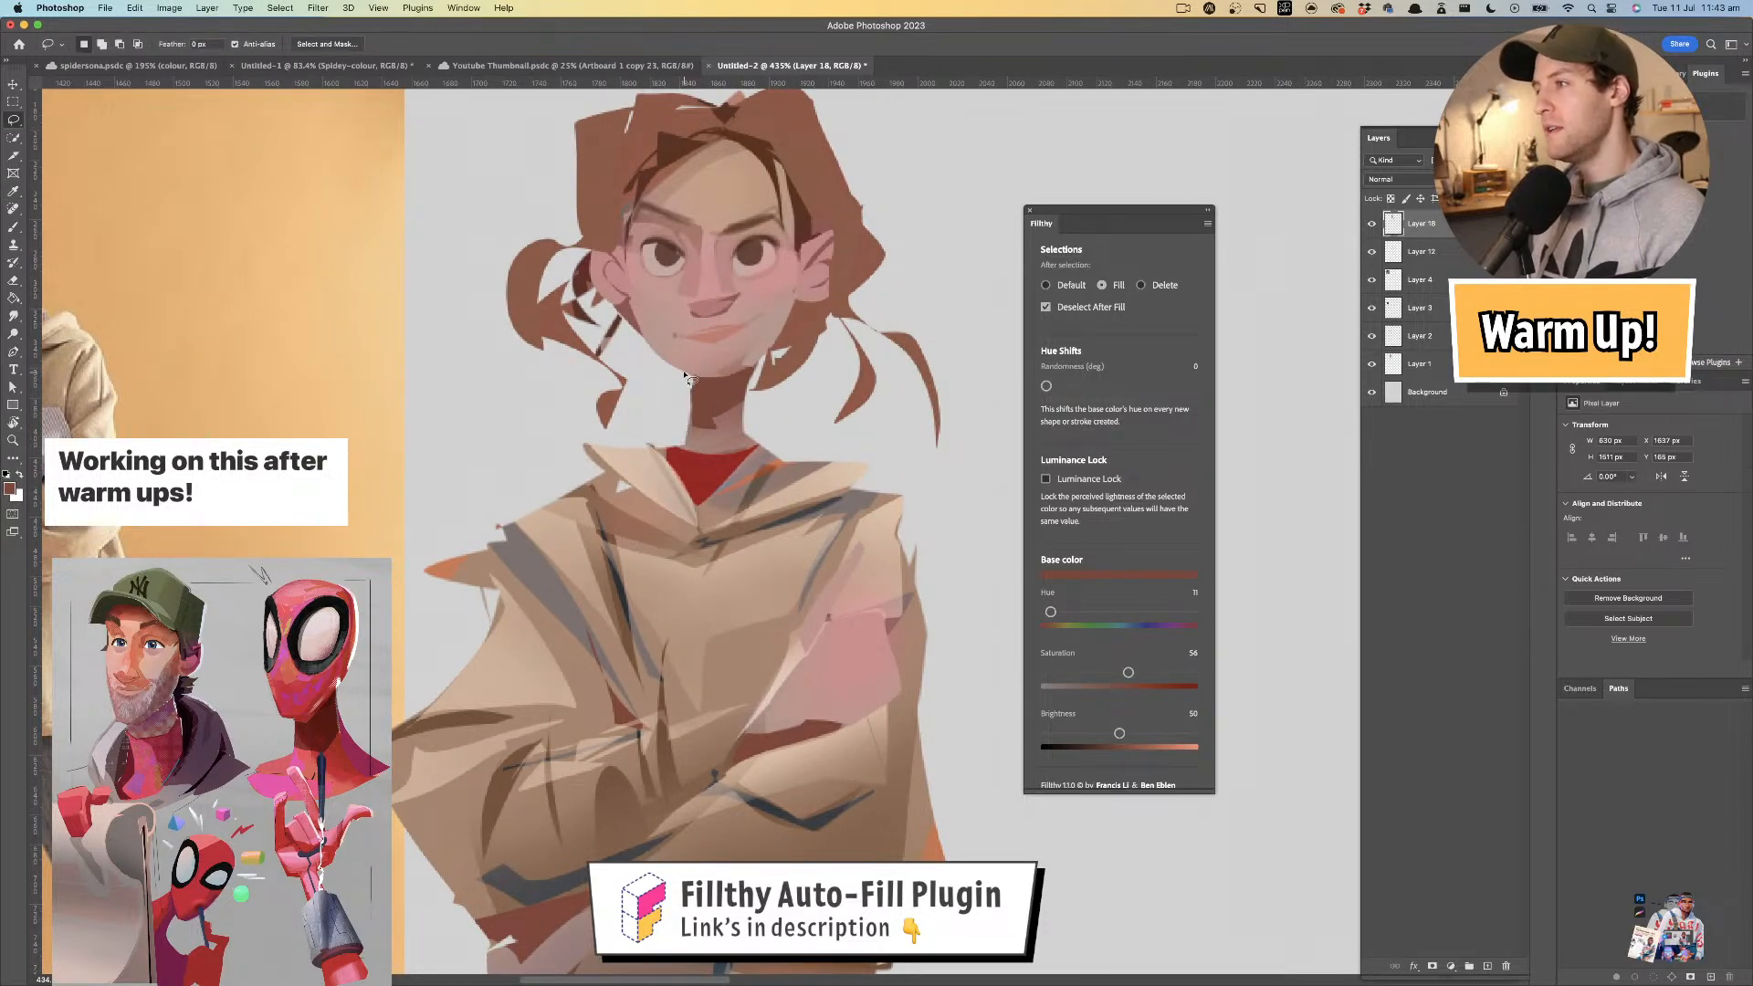
{"action": "mouse_move", "coordinate": [680, 447]}
{"action": "left_mouse_down"}
{"action": "mouse_move", "coordinate": [688, 380]}
{"action": "mouse_move", "coordinate": [718, 416]}
{"action": "mouse_move", "coordinate": [758, 415]}
{"action": "mouse_move", "coordinate": [688, 449]}
{"action": "mouse_move", "coordinate": [687, 486]}
{"action": "mouse_move", "coordinate": [750, 468]}
{"action": "left_mouse_up"}
- Set the after-selection action to Default, lasso the whole head, and enlarge it to about 113% with Free Transform
{"action": "key", "text": "z"}
{"action": "key", "text": "l"}
{"action": "key", "text": "z"}
{"action": "left_click", "coordinate": [1046, 285]}
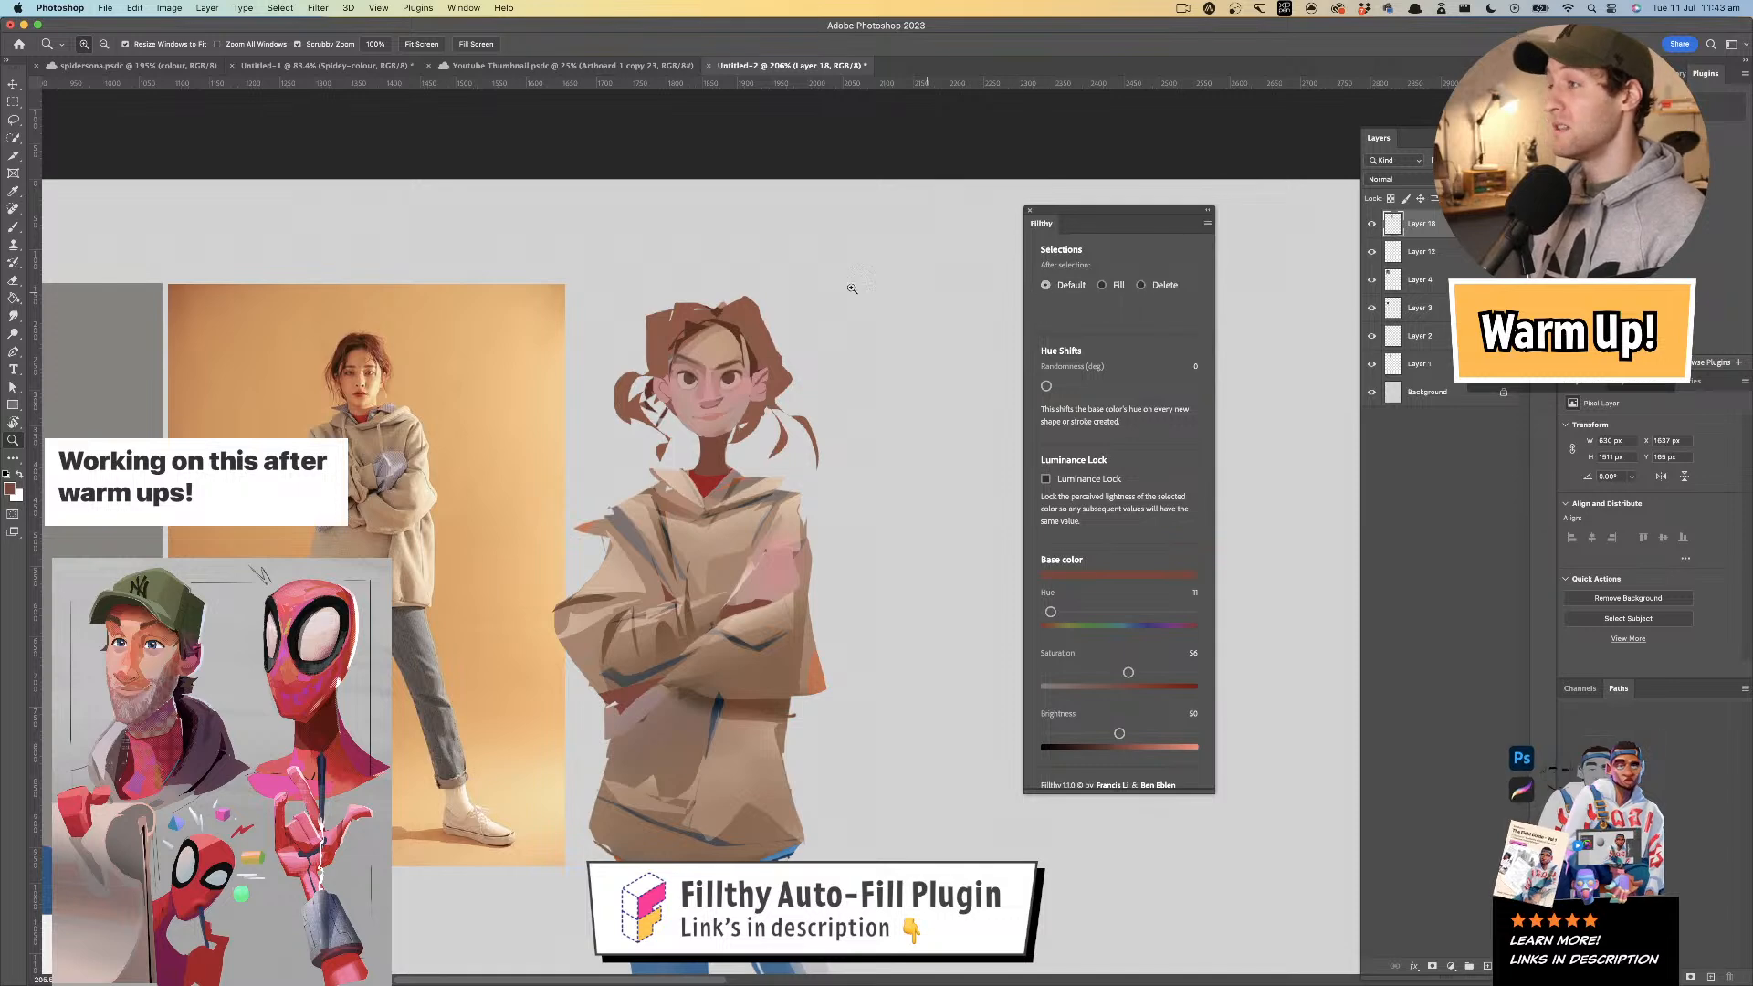
{"action": "key", "text": "l"}
{"action": "mouse_move", "coordinate": [686, 264]}
{"action": "left_mouse_down"}
{"action": "mouse_move", "coordinate": [589, 401]}
{"action": "mouse_move", "coordinate": [650, 470]}
{"action": "mouse_move", "coordinate": [703, 475]}
{"action": "mouse_move", "coordinate": [754, 274]}
{"action": "mouse_move", "coordinate": [726, 250]}
{"action": "left_mouse_up"}
{"action": "key", "text": "ctrl+t"}
{"action": "left_click_drag", "start_coordinate": [714, 336], "coordinate": [717, 331]}
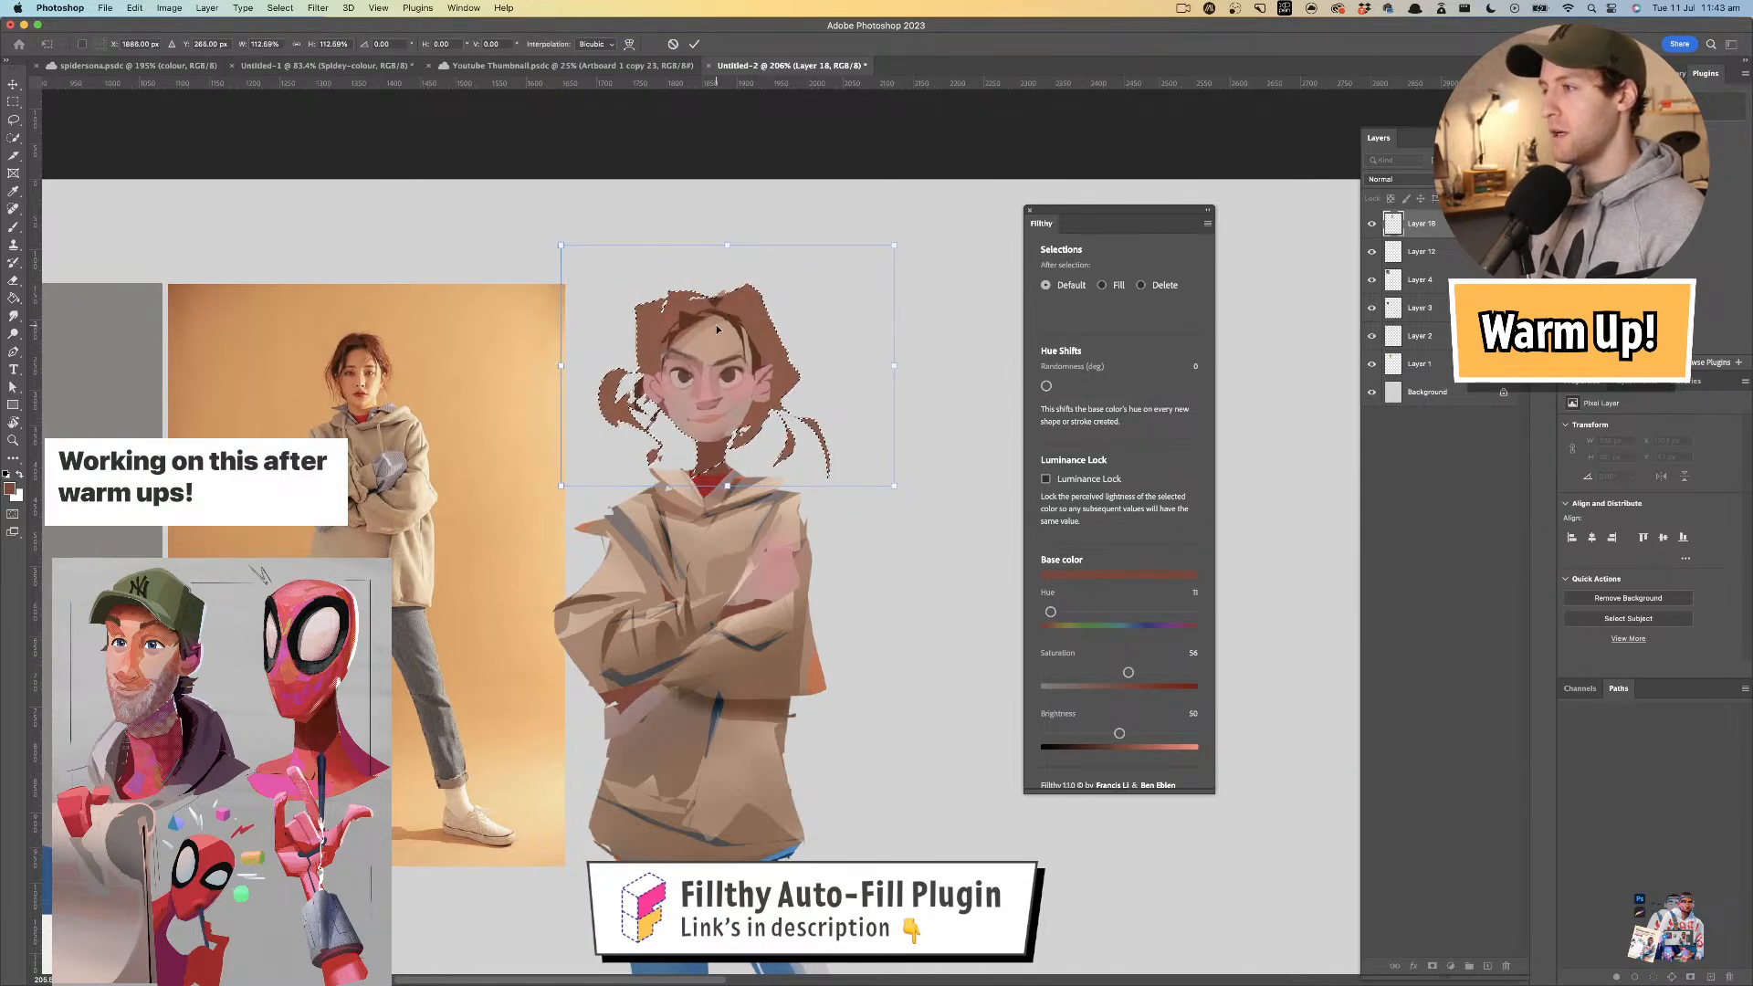
{"action": "key", "text": "Return"}
- Set the after-selection action back to Fill, sample the tan forehead tone, and lasso-fill a shape on the upper face
{"action": "key", "text": "z"}
{"action": "mouse_move", "coordinate": [848, 416]}
{"action": "left_mouse_down"}
{"action": "mouse_move", "coordinate": [790, 426]}
{"action": "mouse_move", "coordinate": [803, 418]}
{"action": "mouse_move", "coordinate": [772, 404]}
{"action": "left_mouse_up"}
{"action": "mouse_move", "coordinate": [783, 339]}
{"action": "left_mouse_down"}
{"action": "mouse_move", "coordinate": [779, 364]}
{"action": "mouse_move", "coordinate": [729, 265]}
{"action": "left_mouse_up"}
{"action": "key", "text": "l"}
{"action": "key", "text": "i"}
{"action": "left_click", "coordinate": [702, 284]}
{"action": "key", "text": "l"}
{"action": "left_click", "coordinate": [1102, 285]}
{"action": "key", "text": "i"}
{"action": "left_click", "coordinate": [758, 280]}
{"action": "key", "text": "l"}
{"action": "mouse_move", "coordinate": [748, 265]}
{"action": "left_mouse_down"}
{"action": "mouse_move", "coordinate": [792, 309]}
{"action": "mouse_move", "coordinate": [831, 316]}
{"action": "left_mouse_up"}
{"action": "key", "text": "l"}
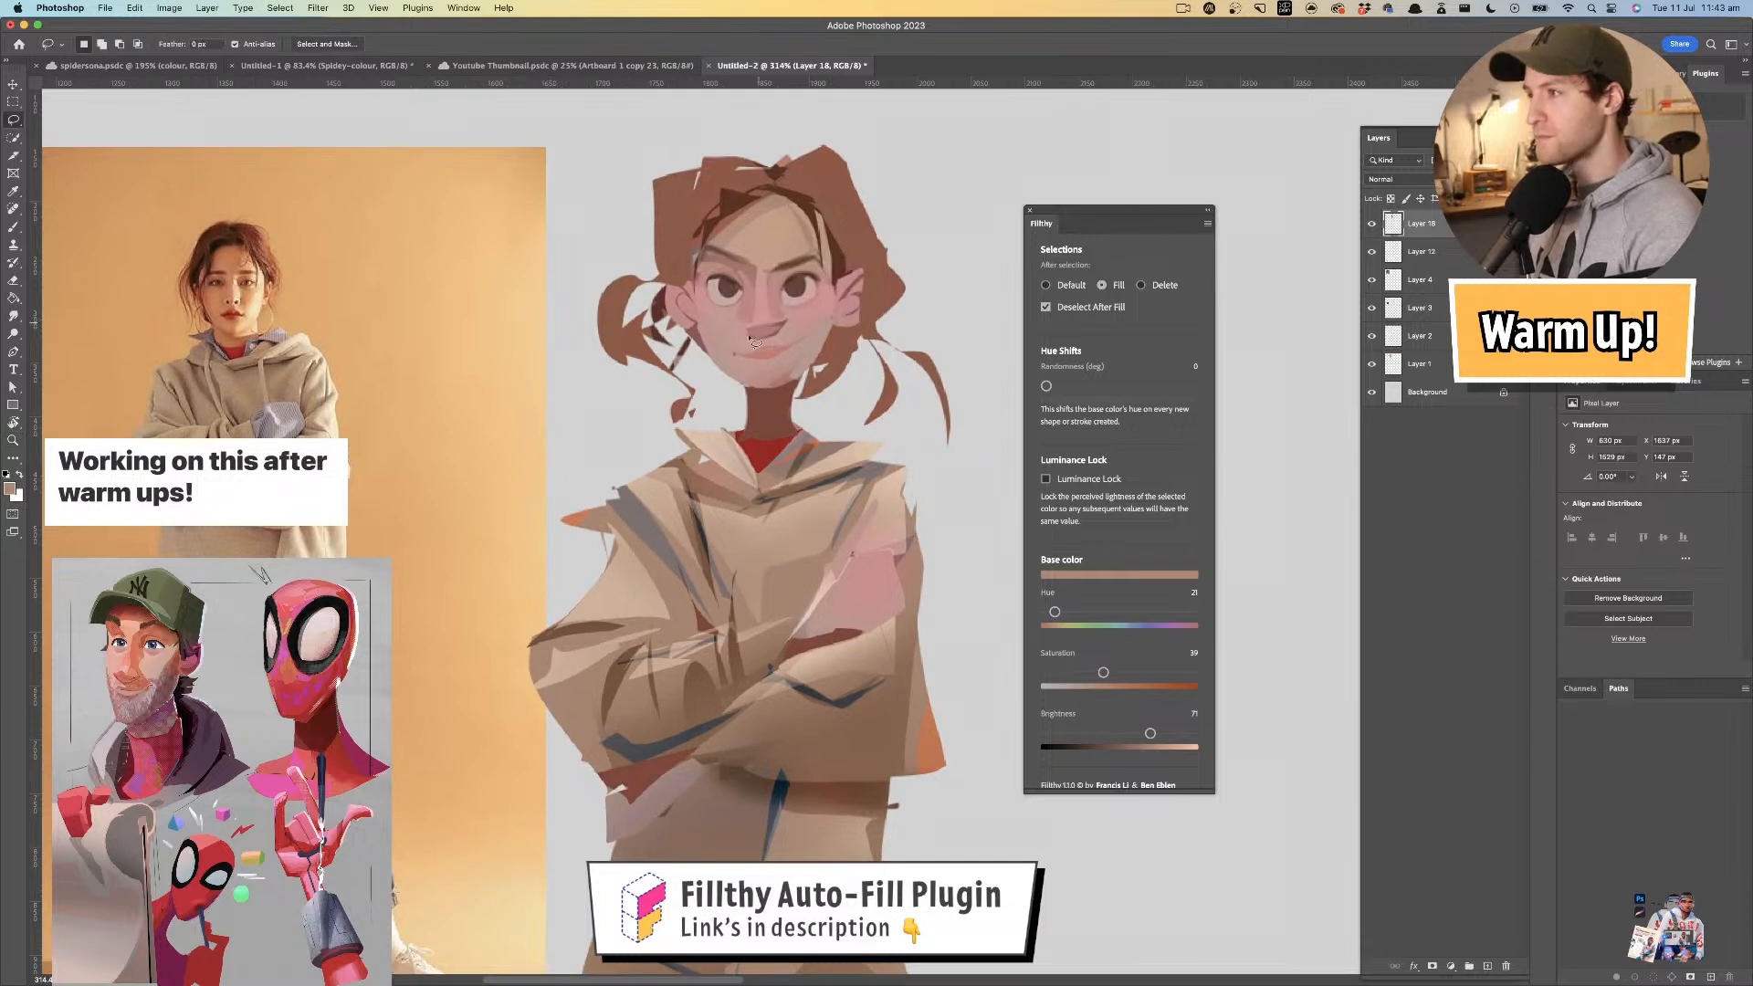
- Add a new layer clipped to the painting and set its blend mode to Multiply
{"action": "left_click", "coordinate": [1487, 966]}
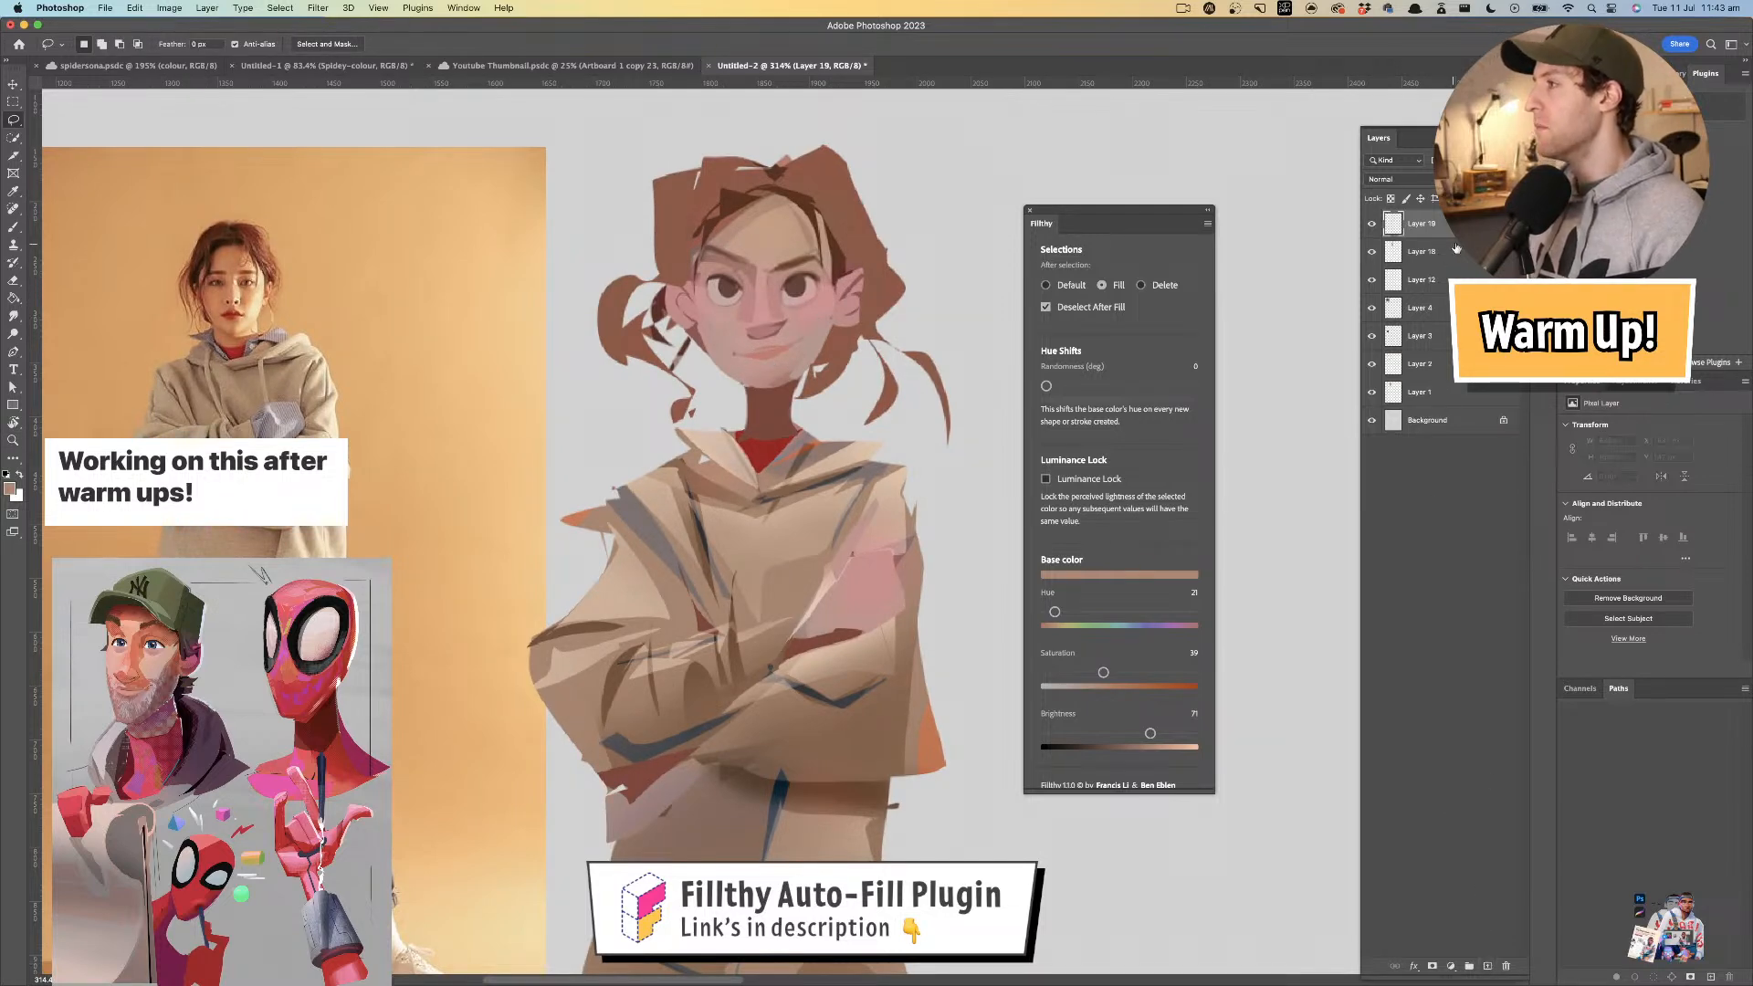
{"action": "left_click", "coordinate": [1396, 180]}
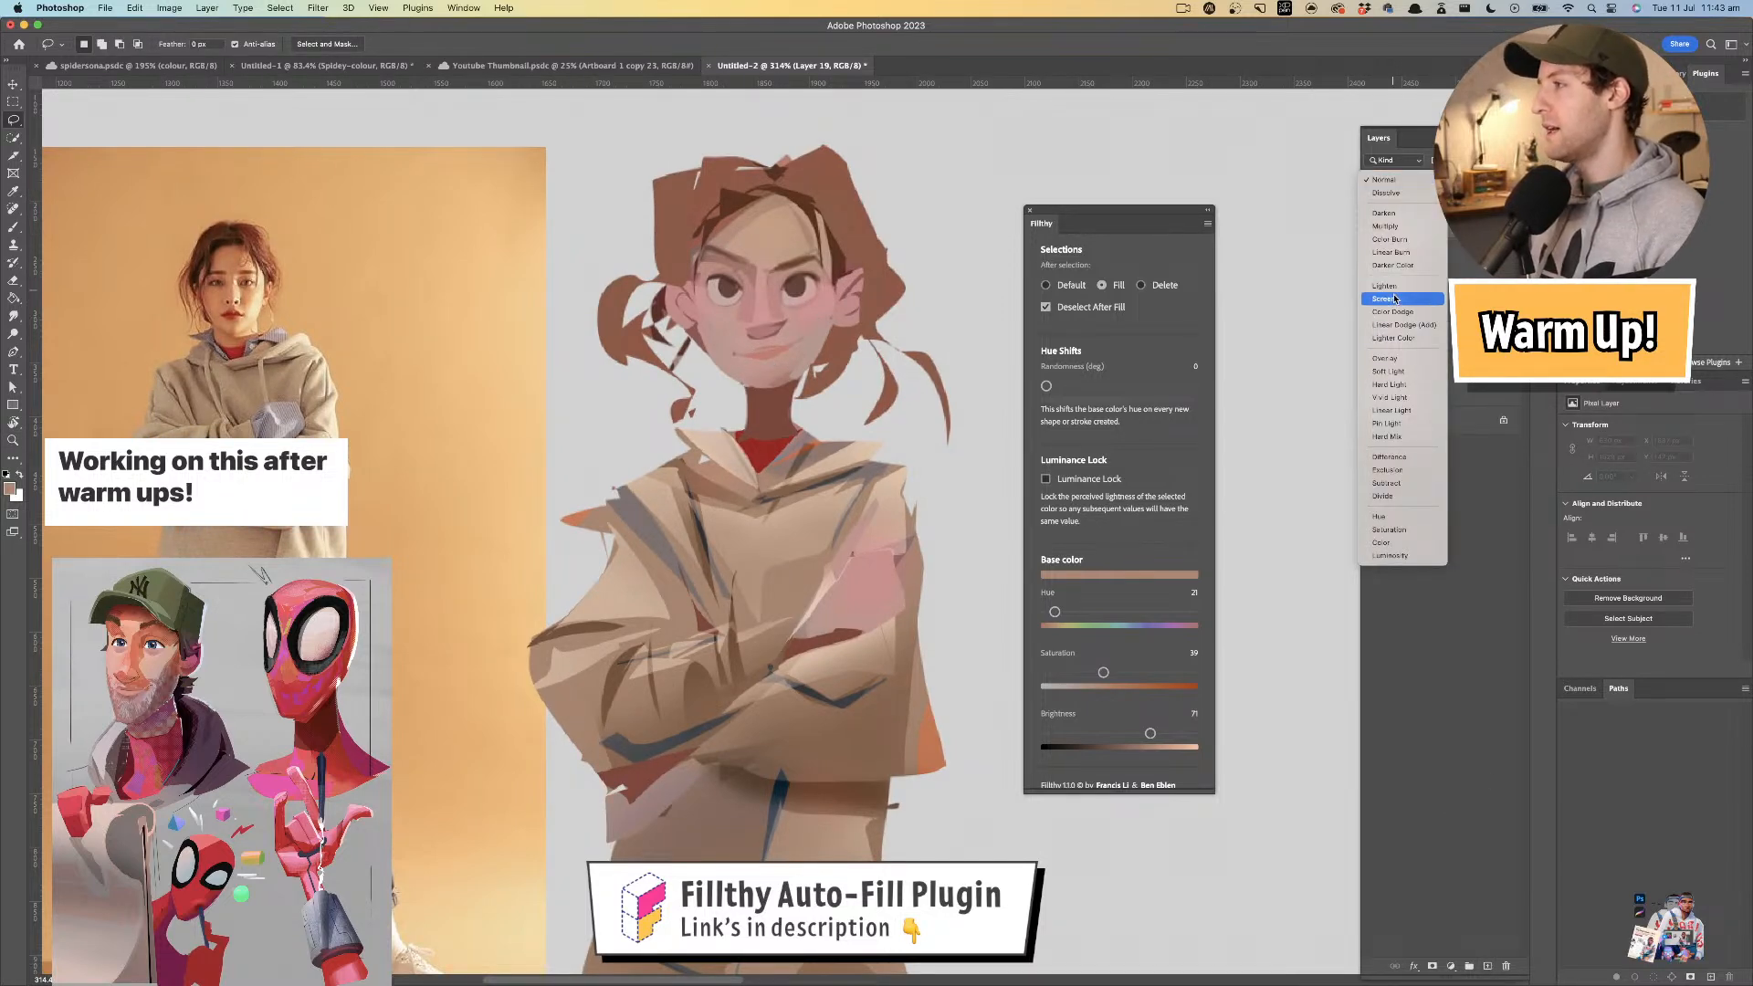
{"action": "left_click", "coordinate": [1395, 226]}
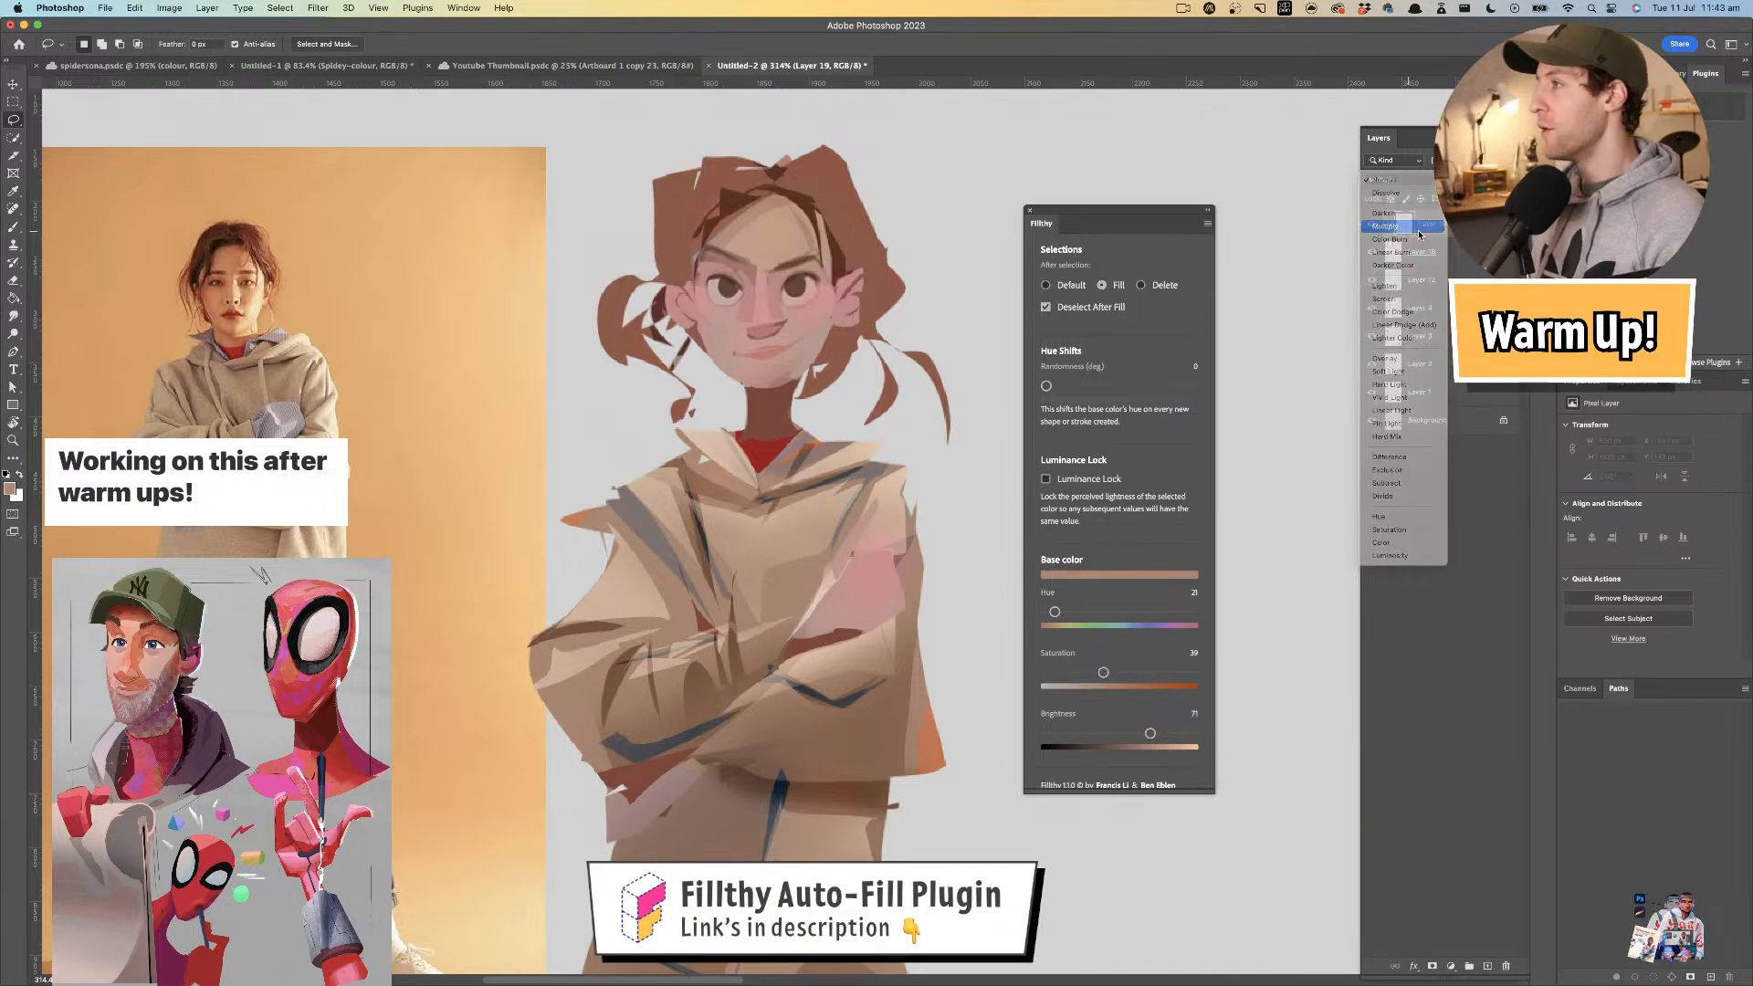
- Sample the cheek pink, set its brightness to 94 and saturation to 25, and lasso-fill a shadow under the nose
{"action": "key", "text": "i"}
{"action": "left_click", "coordinate": [822, 304]}
{"action": "key", "text": "l"}
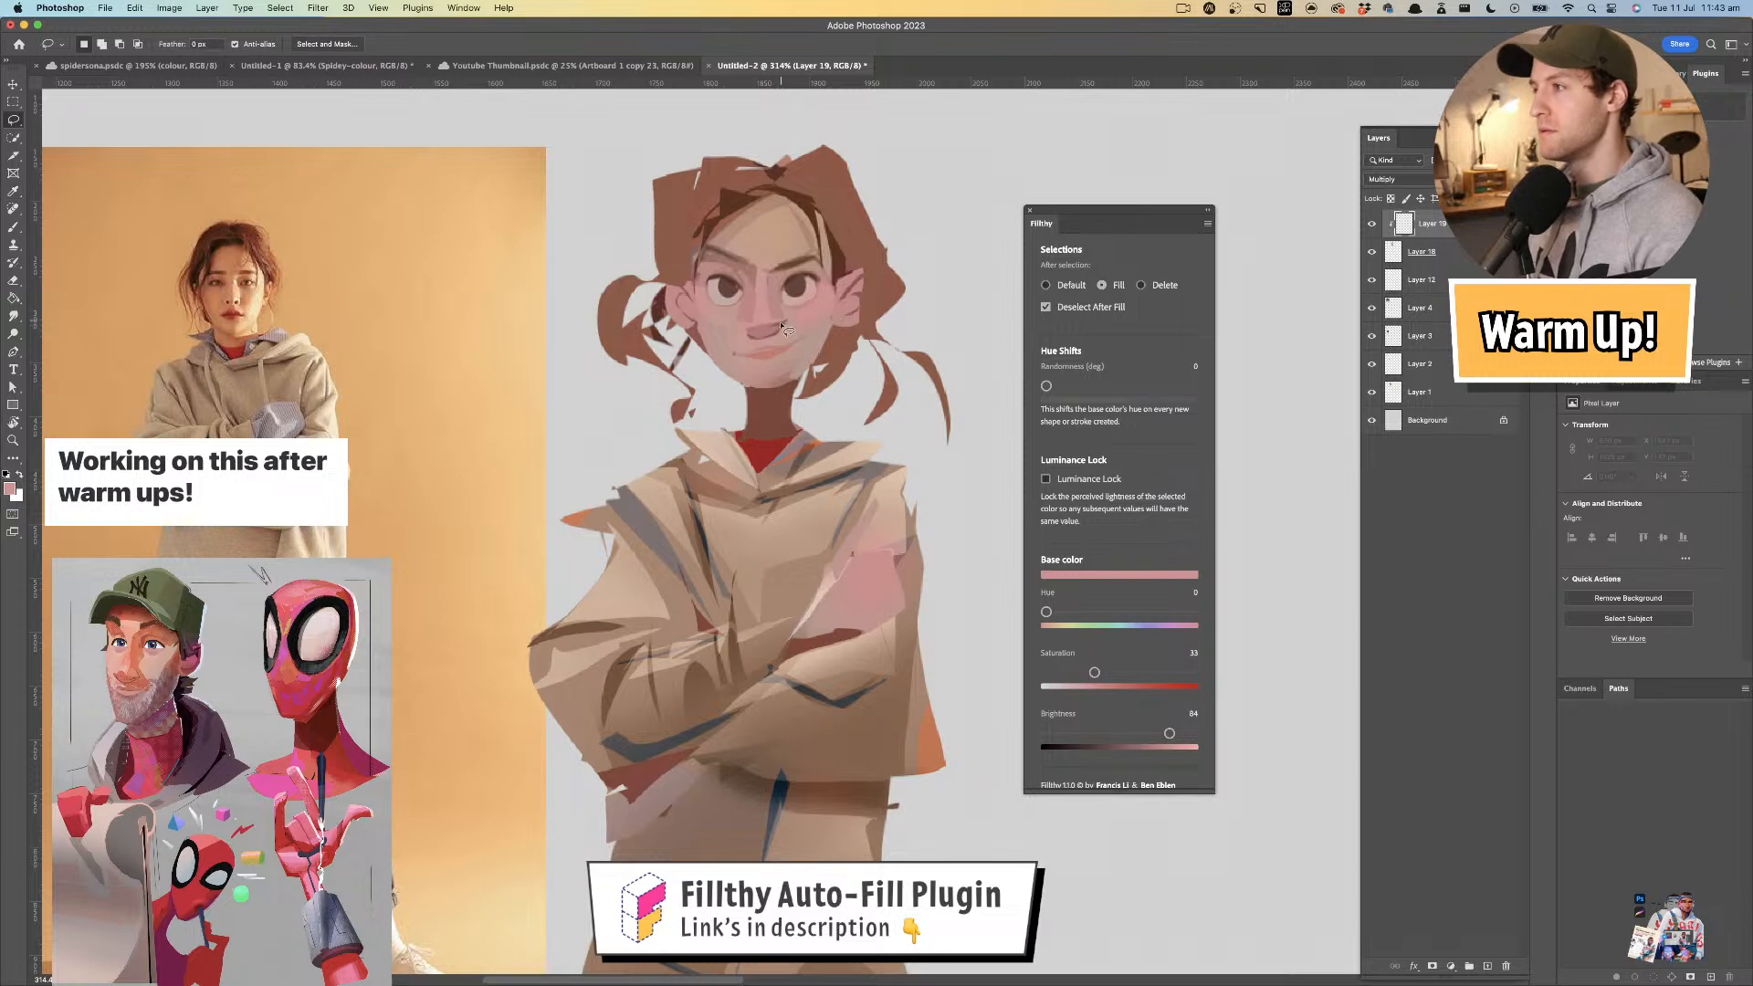
{"action": "left_click_drag", "start_coordinate": [794, 323], "coordinate": [791, 325]}
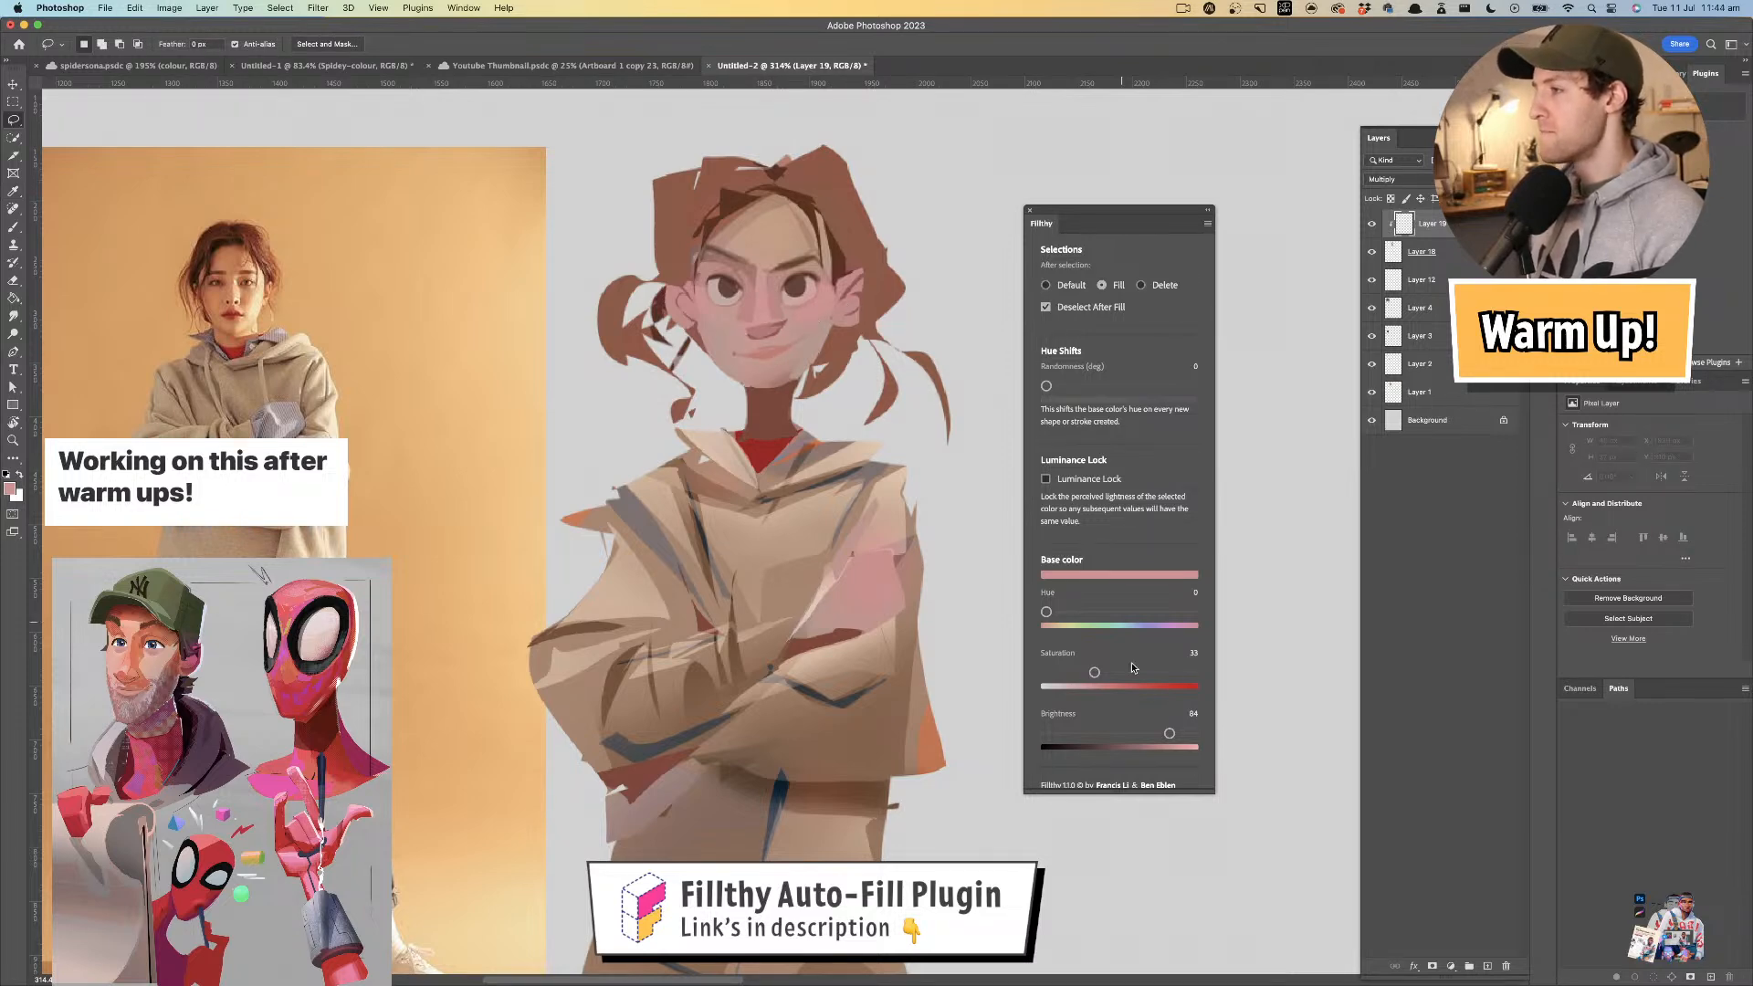
{"action": "left_click_drag", "start_coordinate": [1170, 736], "coordinate": [1184, 734]}
{"action": "left_click_drag", "start_coordinate": [1098, 671], "coordinate": [1090, 668]}
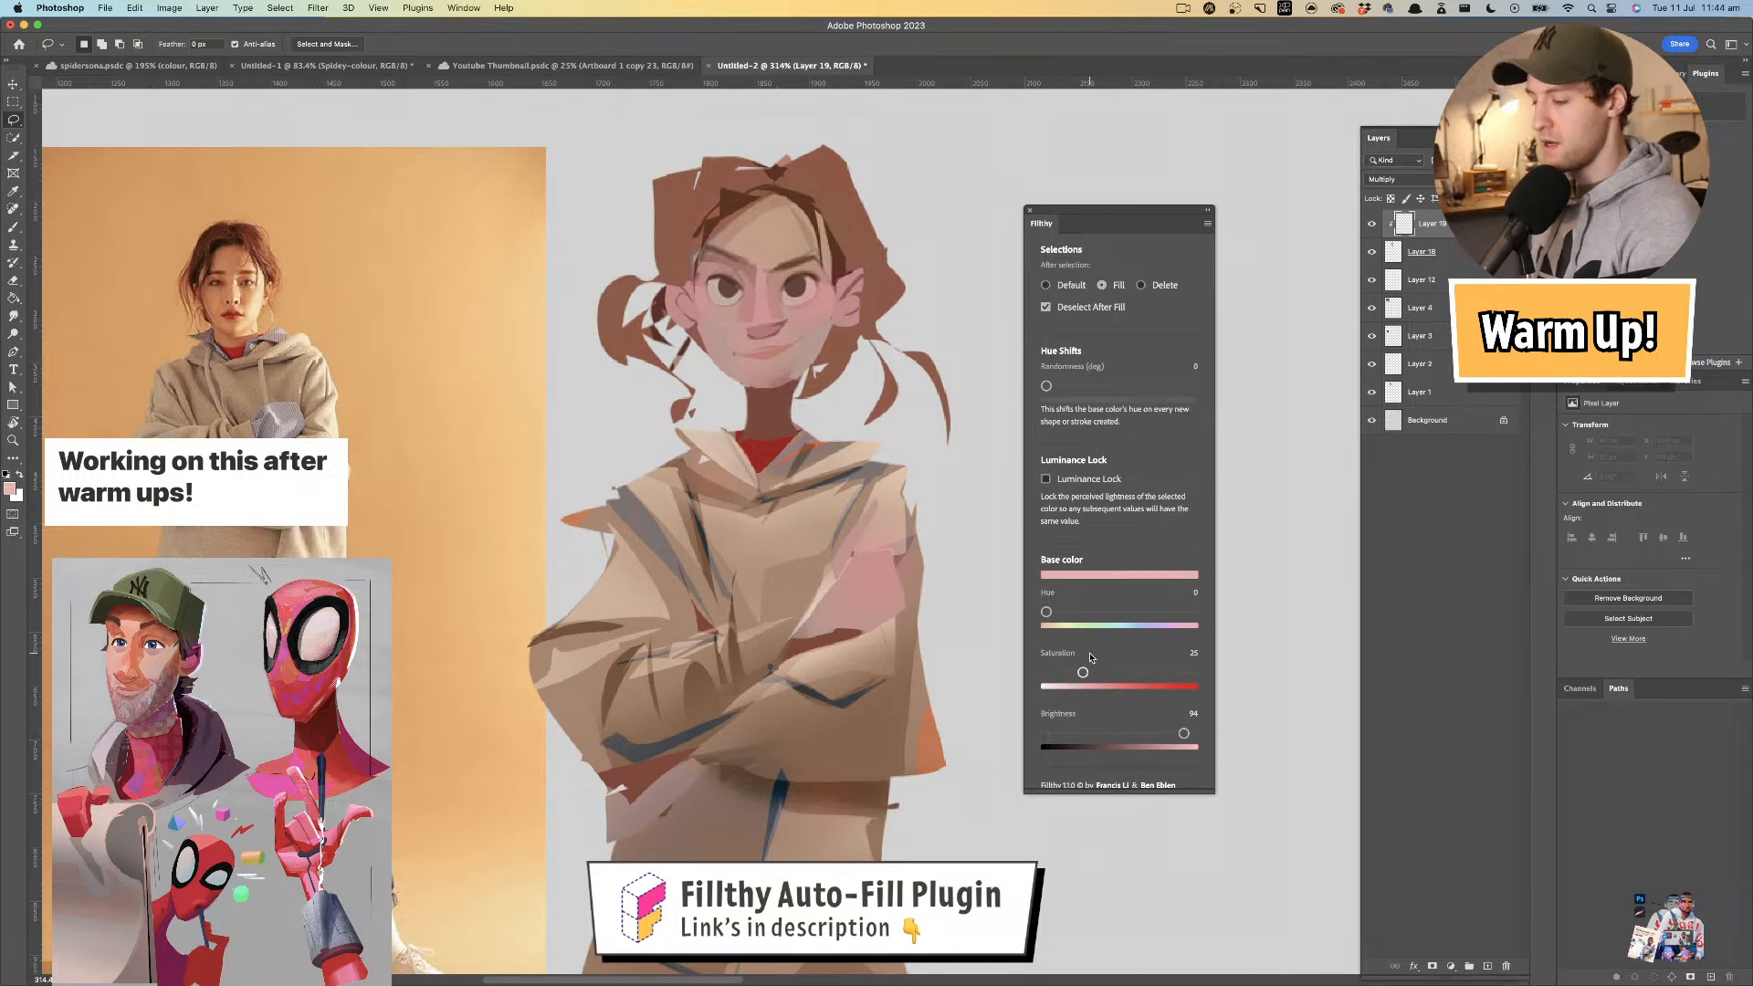
{"action": "left_click_drag", "start_coordinate": [747, 345], "coordinate": [741, 336]}
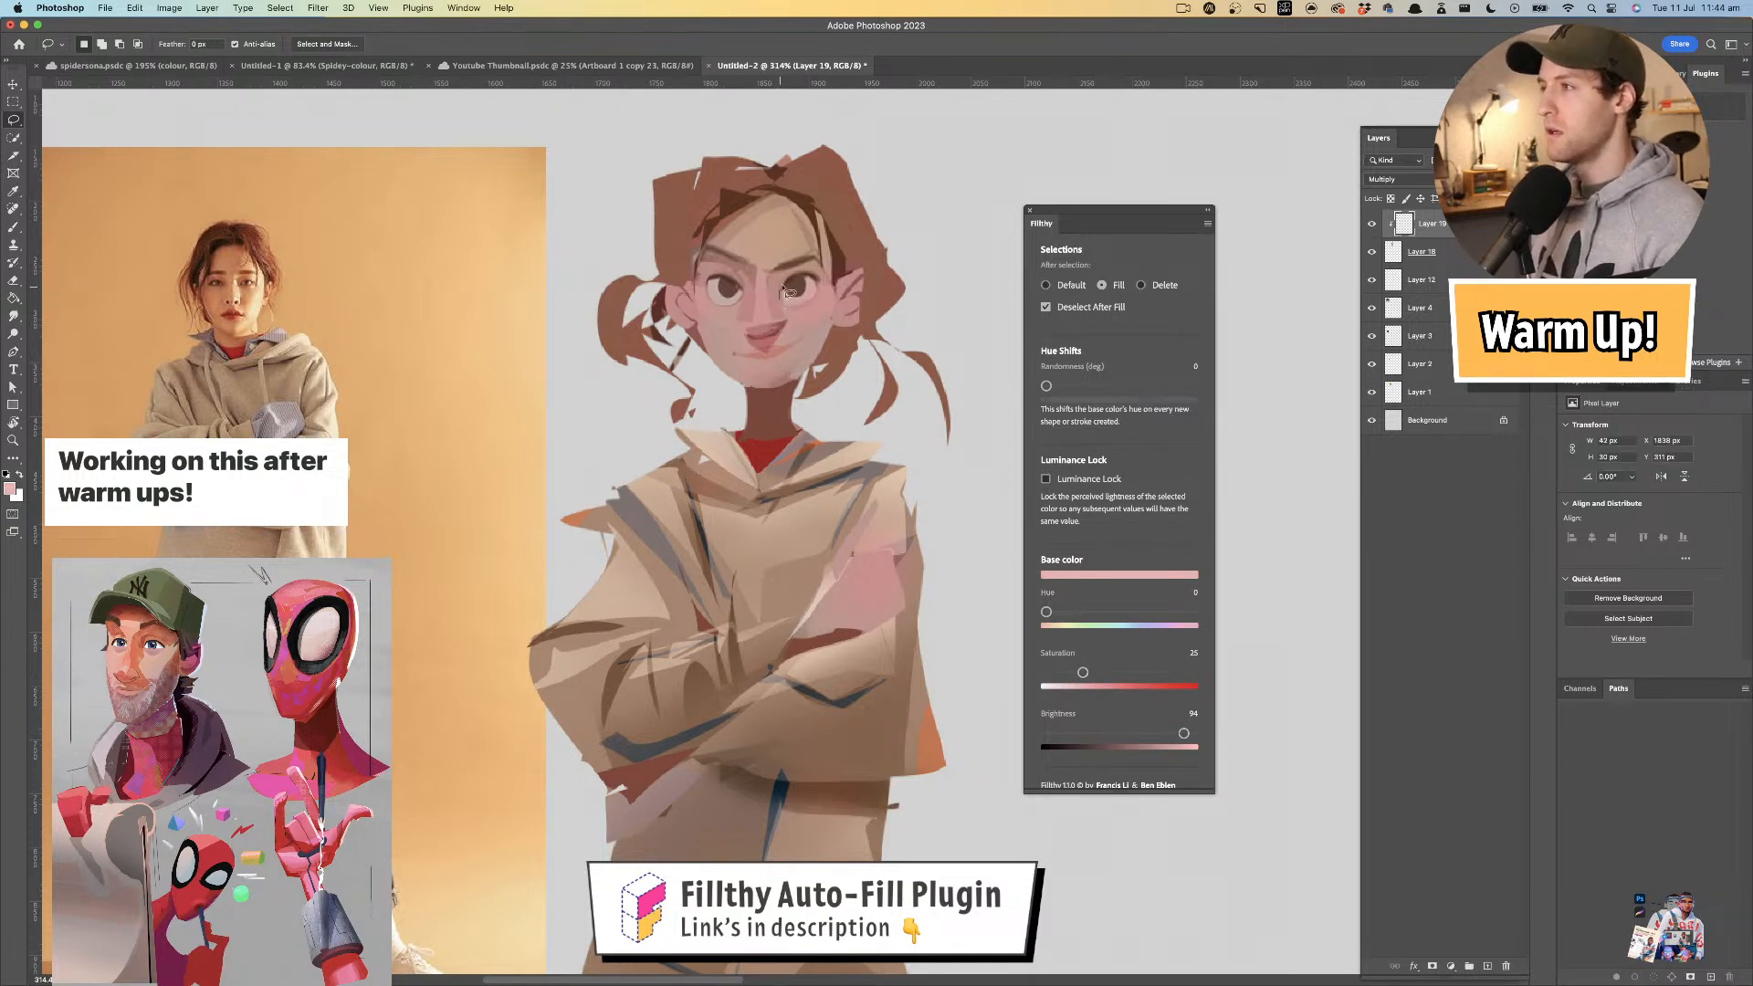
- Lasso-fill Multiply shadows under the brow and inside the ears, undoing an unwanted attempt
{"action": "mouse_move", "coordinate": [770, 278]}
{"action": "left_mouse_down"}
{"action": "mouse_move", "coordinate": [721, 278]}
{"action": "mouse_move", "coordinate": [878, 290]}
{"action": "mouse_move", "coordinate": [769, 276]}
{"action": "left_mouse_up"}
{"action": "key", "text": "alt+space"}
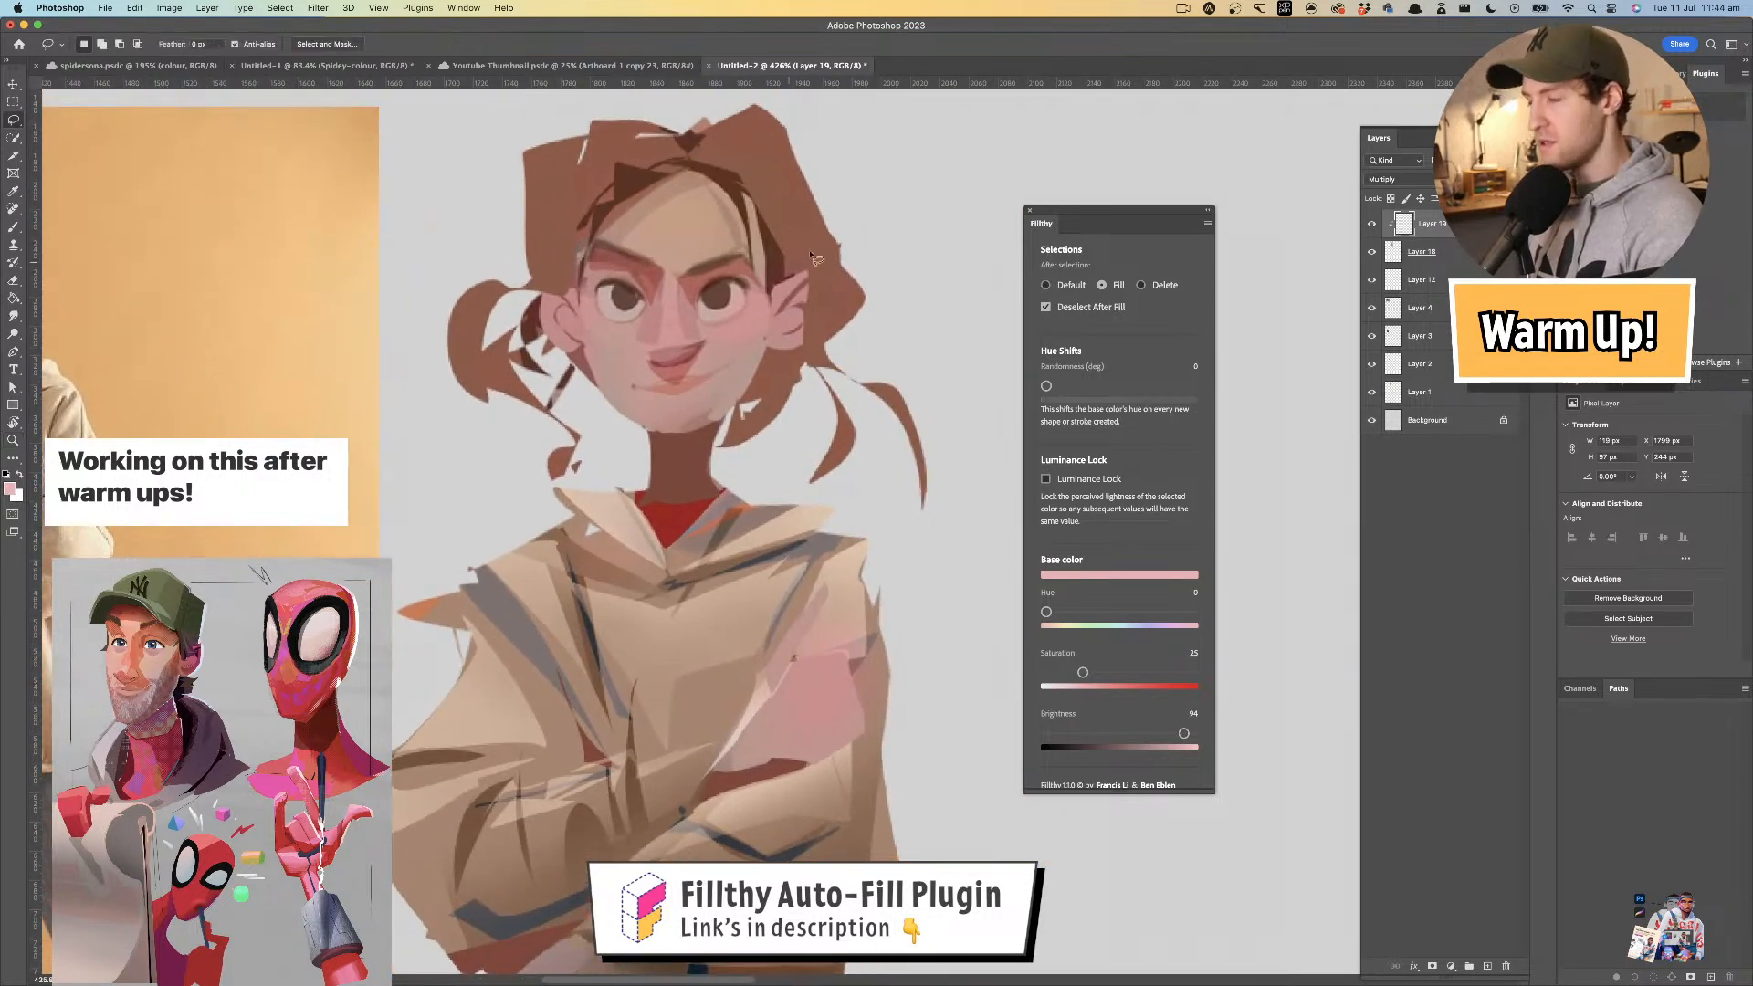
{"action": "left_click_drag", "start_coordinate": [811, 333], "coordinate": [796, 340]}
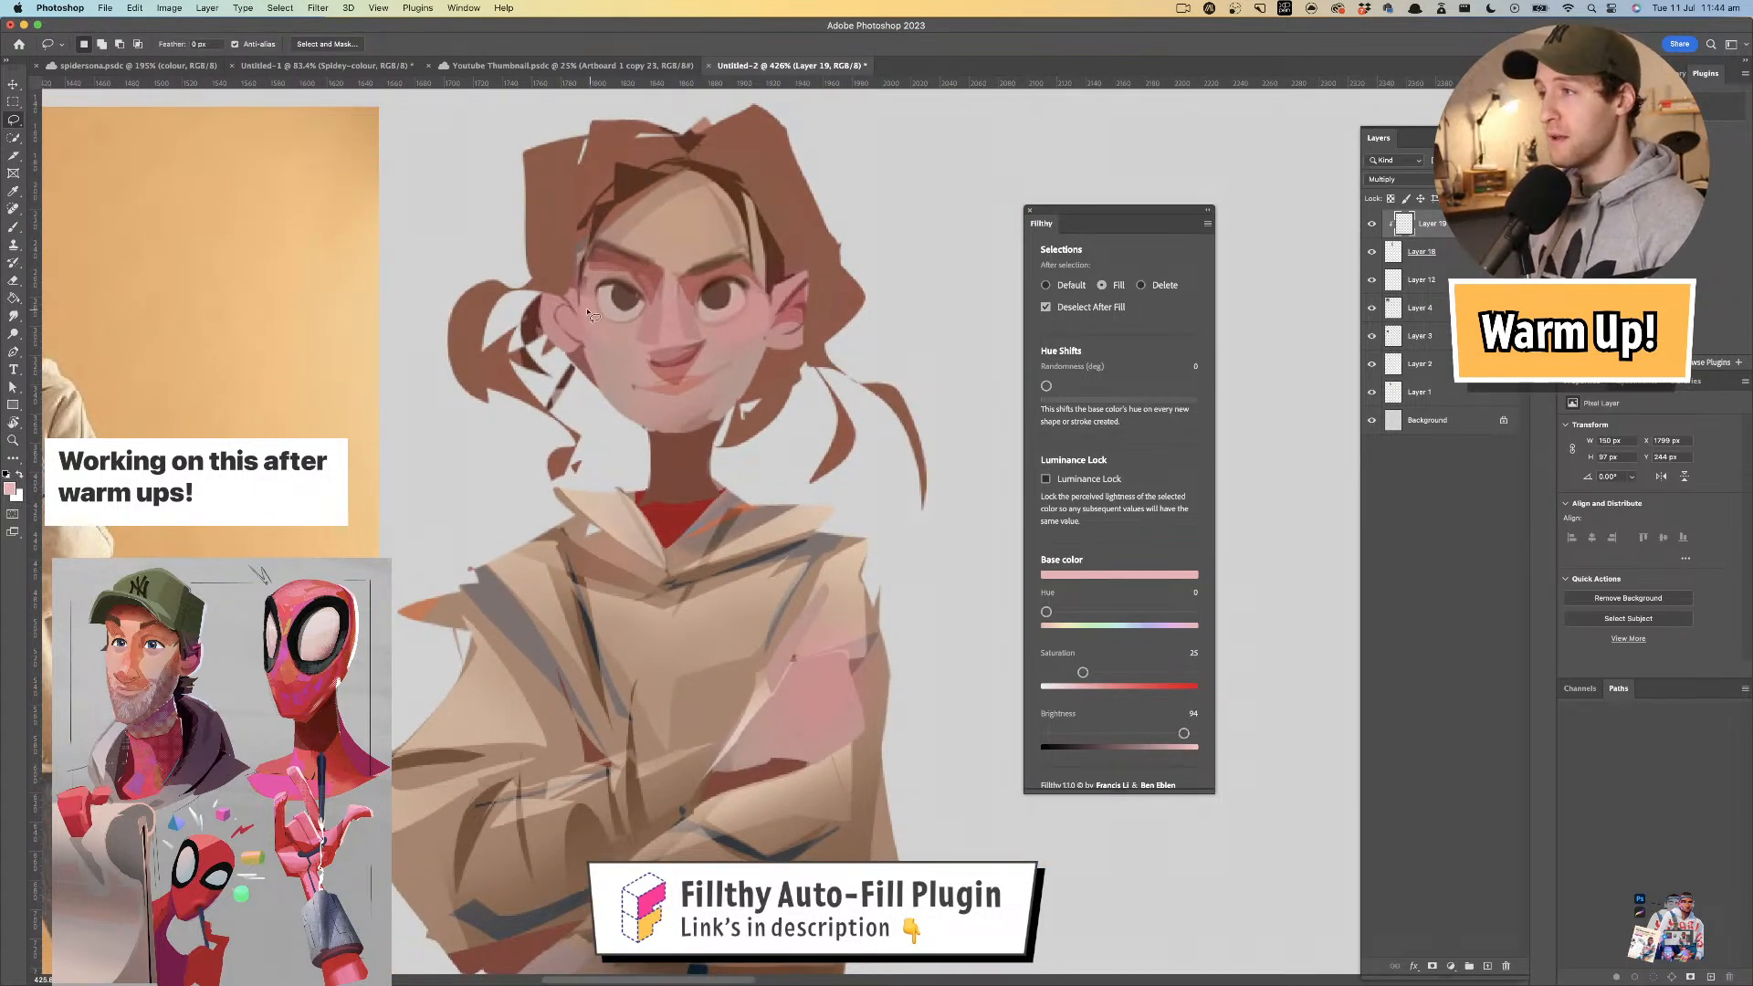
{"action": "mouse_move", "coordinate": [570, 299]}
{"action": "left_mouse_down"}
{"action": "mouse_move", "coordinate": [544, 292]}
{"action": "mouse_move", "coordinate": [568, 315]}
{"action": "left_mouse_up"}
{"action": "key", "text": "super+z"}
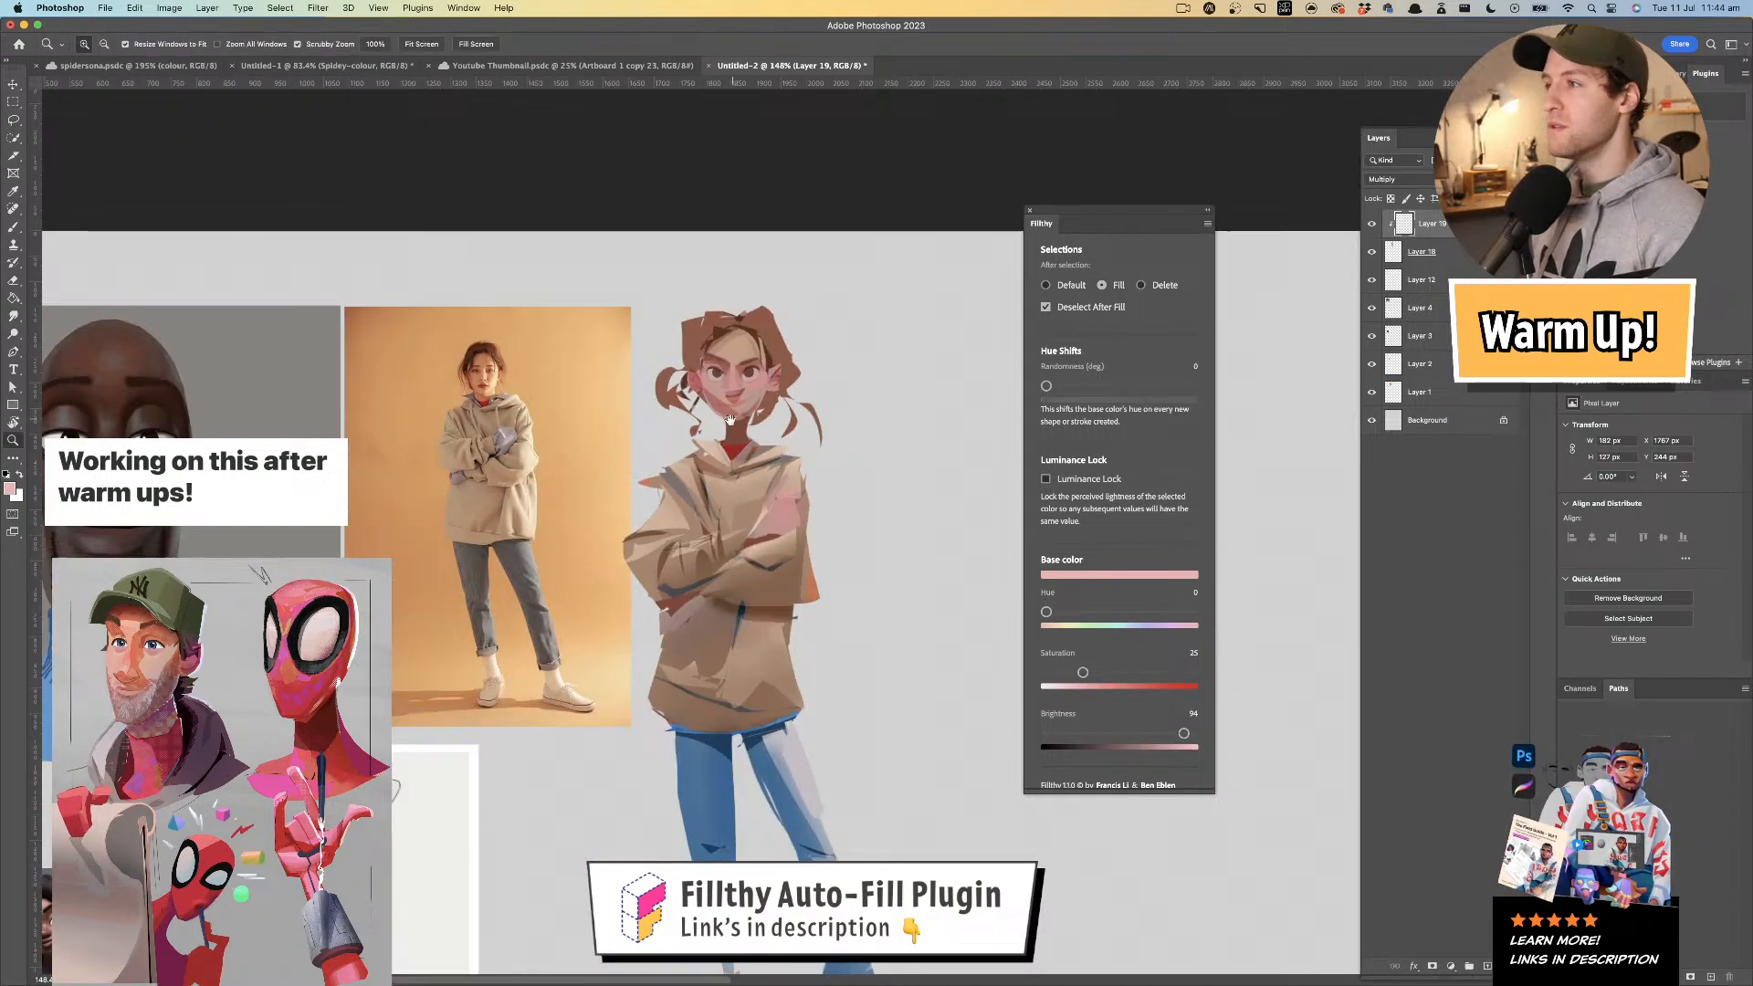
- Lasso-fill Multiply shadows along the jaw and below both ears
{"action": "left_click", "coordinate": [731, 420]}
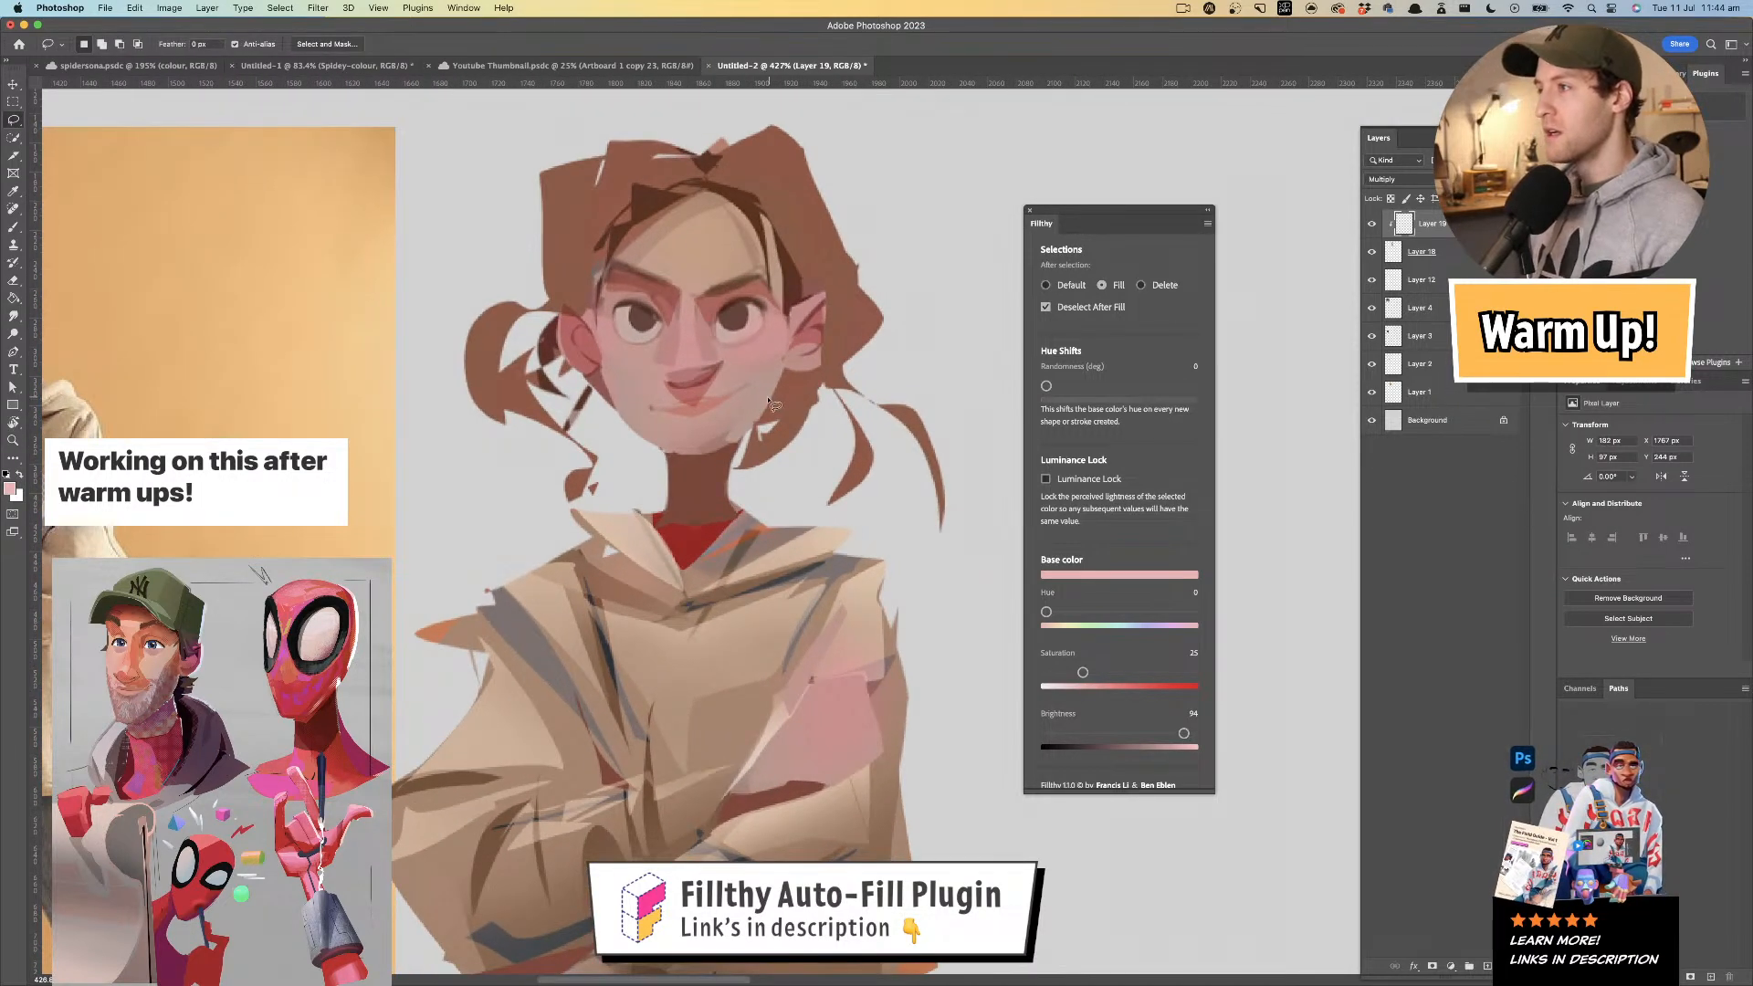
{"action": "mouse_move", "coordinate": [752, 439]}
{"action": "left_mouse_down"}
{"action": "mouse_move", "coordinate": [677, 486]}
{"action": "mouse_move", "coordinate": [776, 416]}
{"action": "mouse_move", "coordinate": [660, 477]}
{"action": "mouse_move", "coordinate": [738, 449]}
{"action": "left_mouse_up"}
{"action": "mouse_move", "coordinate": [784, 373]}
{"action": "left_mouse_down"}
{"action": "mouse_move", "coordinate": [758, 433]}
{"action": "mouse_move", "coordinate": [822, 392]}
{"action": "mouse_move", "coordinate": [824, 367]}
{"action": "mouse_move", "coordinate": [785, 370]}
{"action": "left_mouse_up"}
{"action": "mouse_move", "coordinate": [584, 393]}
{"action": "left_mouse_down"}
{"action": "mouse_move", "coordinate": [595, 376]}
{"action": "mouse_move", "coordinate": [603, 418]}
{"action": "left_mouse_up"}
{"action": "key", "text": "z"}
{"action": "mouse_move", "coordinate": [714, 421]}
{"action": "left_mouse_down"}
{"action": "mouse_move", "coordinate": [673, 438]}
{"action": "mouse_move", "coordinate": [648, 400]}
{"action": "mouse_move", "coordinate": [621, 403]}
{"action": "mouse_move", "coordinate": [752, 400]}
{"action": "left_mouse_up"}
{"action": "key", "text": "l"}
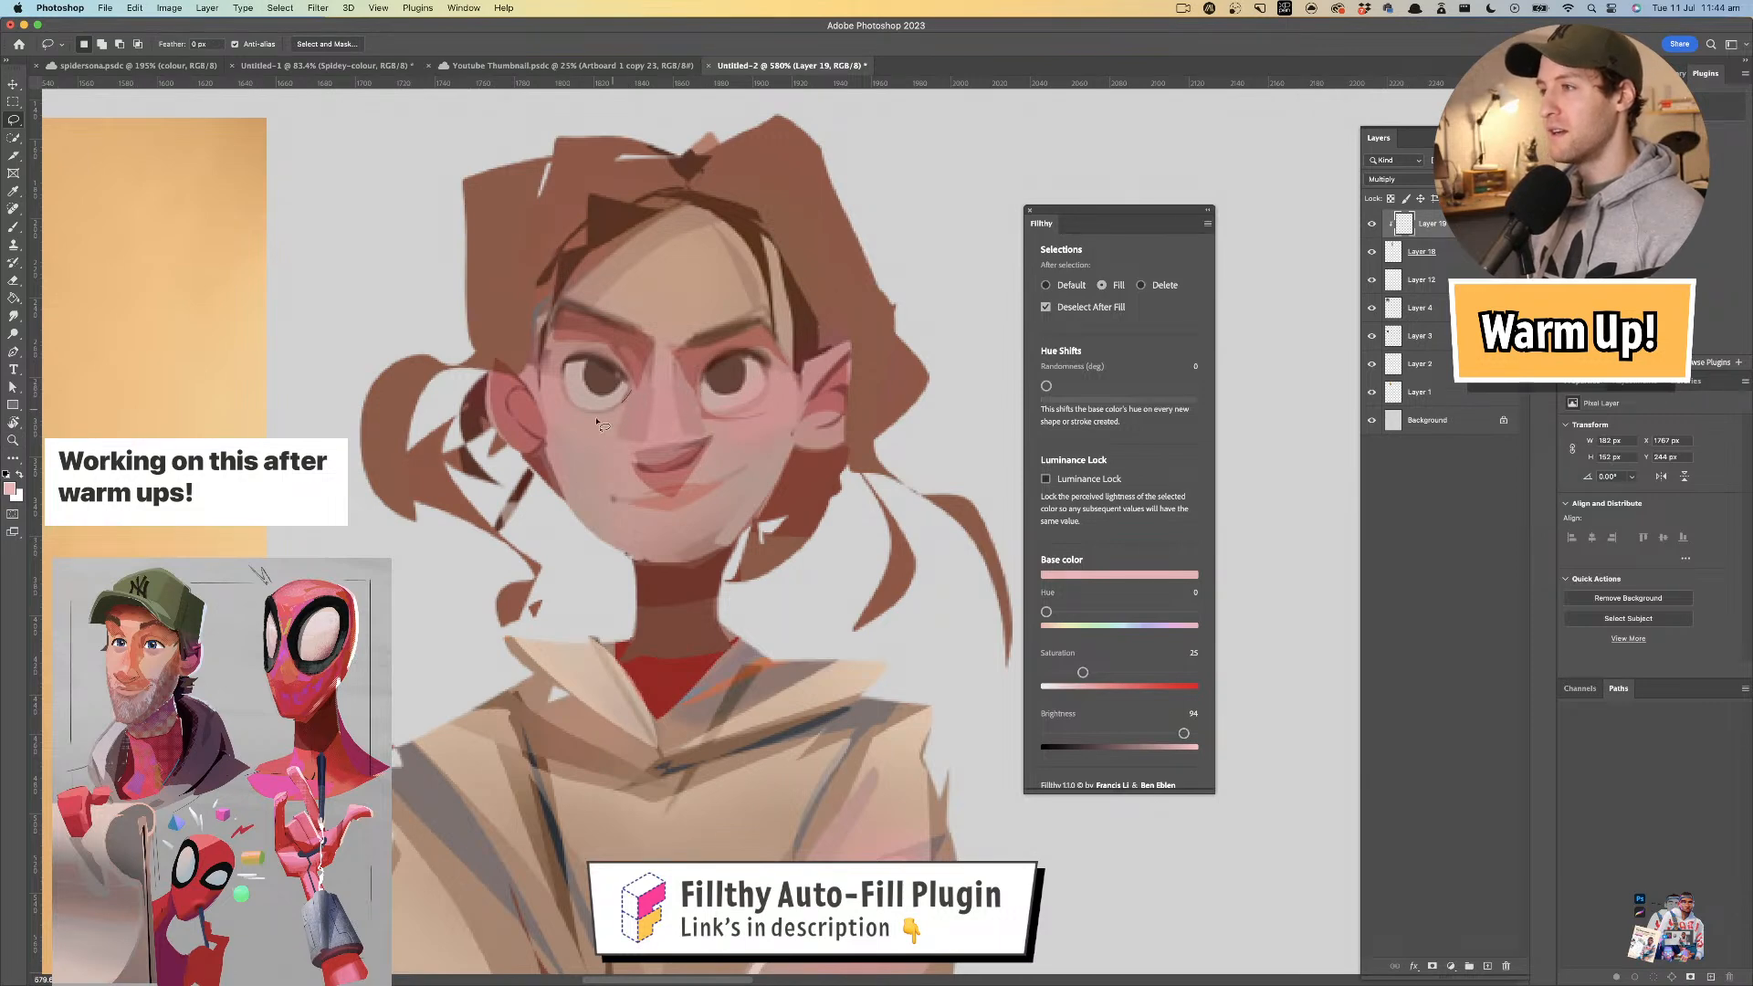
- Lasso-fill a Multiply shadow beside the brow on the upper face
{"action": "key", "text": "z"}
{"action": "mouse_move", "coordinate": [692, 374]}
{"action": "left_mouse_down"}
{"action": "mouse_move", "coordinate": [653, 368]}
{"action": "mouse_move", "coordinate": [717, 370]}
{"action": "mouse_move", "coordinate": [693, 406]}
{"action": "left_mouse_up"}
{"action": "key", "text": "l"}
{"action": "mouse_move", "coordinate": [622, 303]}
{"action": "left_mouse_down"}
{"action": "mouse_move", "coordinate": [647, 357]}
{"action": "mouse_move", "coordinate": [631, 300]}
{"action": "left_mouse_up"}
{"action": "key", "text": "z"}
{"action": "left_click_drag", "start_coordinate": [657, 393], "coordinate": [626, 394]}
{"action": "left_click_drag", "start_coordinate": [694, 453], "coordinate": [678, 456]}
{"action": "mouse_move", "coordinate": [702, 392]}
{"action": "left_mouse_down"}
{"action": "mouse_move", "coordinate": [738, 396]}
{"action": "mouse_move", "coordinate": [708, 407]}
{"action": "left_mouse_up"}
{"action": "left_click_drag", "start_coordinate": [928, 369], "coordinate": [1009, 301]}
- Toggle the Multiply layer's visibility to compare the face with and without its shadows
{"action": "left_click", "coordinate": [1372, 223]}
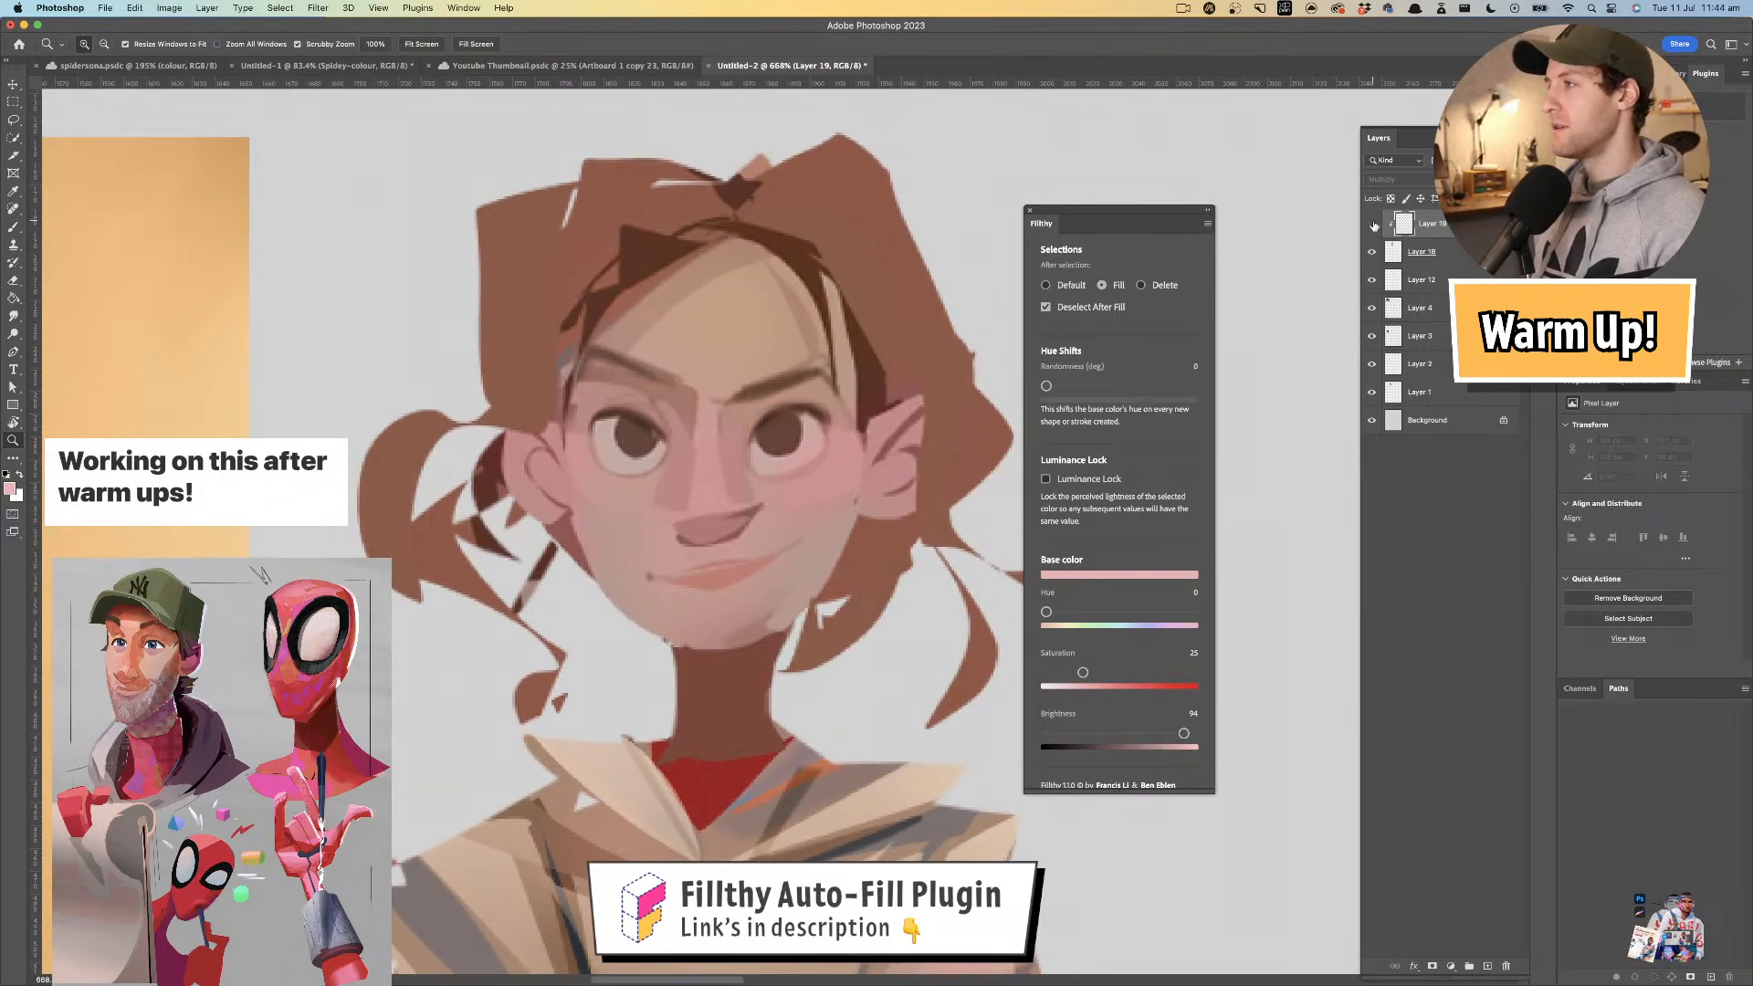
{"action": "left_click", "coordinate": [1371, 224]}
{"action": "left_click", "coordinate": [1372, 223]}
{"action": "left_click", "coordinate": [1371, 224]}
- Lasso-fill Multiply shadows beneath the hoodie's collar and across the shoulders, undoing one unwanted shape
{"action": "left_click_drag", "start_coordinate": [788, 332], "coordinate": [744, 329]}
{"action": "left_click_drag", "start_coordinate": [801, 180], "coordinate": [771, 218]}
{"action": "left_click_drag", "start_coordinate": [728, 446], "coordinate": [696, 391]}
{"action": "key", "text": "l"}
{"action": "mouse_move", "coordinate": [795, 481]}
{"action": "left_mouse_down"}
{"action": "mouse_move", "coordinate": [714, 518]}
{"action": "mouse_move", "coordinate": [783, 388]}
{"action": "left_mouse_up"}
{"action": "mouse_move", "coordinate": [747, 547]}
{"action": "left_mouse_down"}
{"action": "mouse_move", "coordinate": [814, 552]}
{"action": "mouse_move", "coordinate": [708, 568]}
{"action": "left_mouse_up"}
{"action": "left_click_drag", "start_coordinate": [781, 502], "coordinate": [807, 464]}
{"action": "mouse_move", "coordinate": [754, 523]}
{"action": "left_mouse_down"}
{"action": "mouse_move", "coordinate": [602, 615]}
{"action": "mouse_move", "coordinate": [735, 537]}
{"action": "mouse_move", "coordinate": [693, 555]}
{"action": "mouse_move", "coordinate": [809, 595]}
{"action": "mouse_move", "coordinate": [628, 585]}
{"action": "mouse_move", "coordinate": [654, 566]}
{"action": "left_mouse_up"}
{"action": "mouse_move", "coordinate": [744, 585]}
{"action": "left_mouse_down"}
{"action": "mouse_move", "coordinate": [764, 539]}
{"action": "mouse_move", "coordinate": [701, 524]}
{"action": "left_mouse_up"}
{"action": "mouse_move", "coordinate": [706, 536]}
{"action": "left_mouse_down"}
{"action": "mouse_move", "coordinate": [715, 497]}
{"action": "mouse_move", "coordinate": [615, 586]}
{"action": "mouse_move", "coordinate": [710, 468]}
{"action": "mouse_move", "coordinate": [714, 491]}
{"action": "mouse_move", "coordinate": [580, 566]}
{"action": "mouse_move", "coordinate": [682, 485]}
{"action": "left_mouse_up"}
{"action": "key", "text": "super+z"}
{"action": "left_click_drag", "start_coordinate": [786, 499], "coordinate": [695, 500]}
{"action": "mouse_move", "coordinate": [732, 439]}
{"action": "left_mouse_down"}
{"action": "mouse_move", "coordinate": [691, 486]}
{"action": "mouse_move", "coordinate": [796, 466]}
{"action": "left_mouse_up"}
{"action": "mouse_move", "coordinate": [765, 352]}
{"action": "left_mouse_down"}
{"action": "mouse_move", "coordinate": [758, 405]}
{"action": "mouse_move", "coordinate": [756, 325]}
{"action": "left_mouse_up"}
{"action": "left_click_drag", "start_coordinate": [747, 324], "coordinate": [849, 403]}
{"action": "left_click_drag", "start_coordinate": [857, 402], "coordinate": [867, 450]}
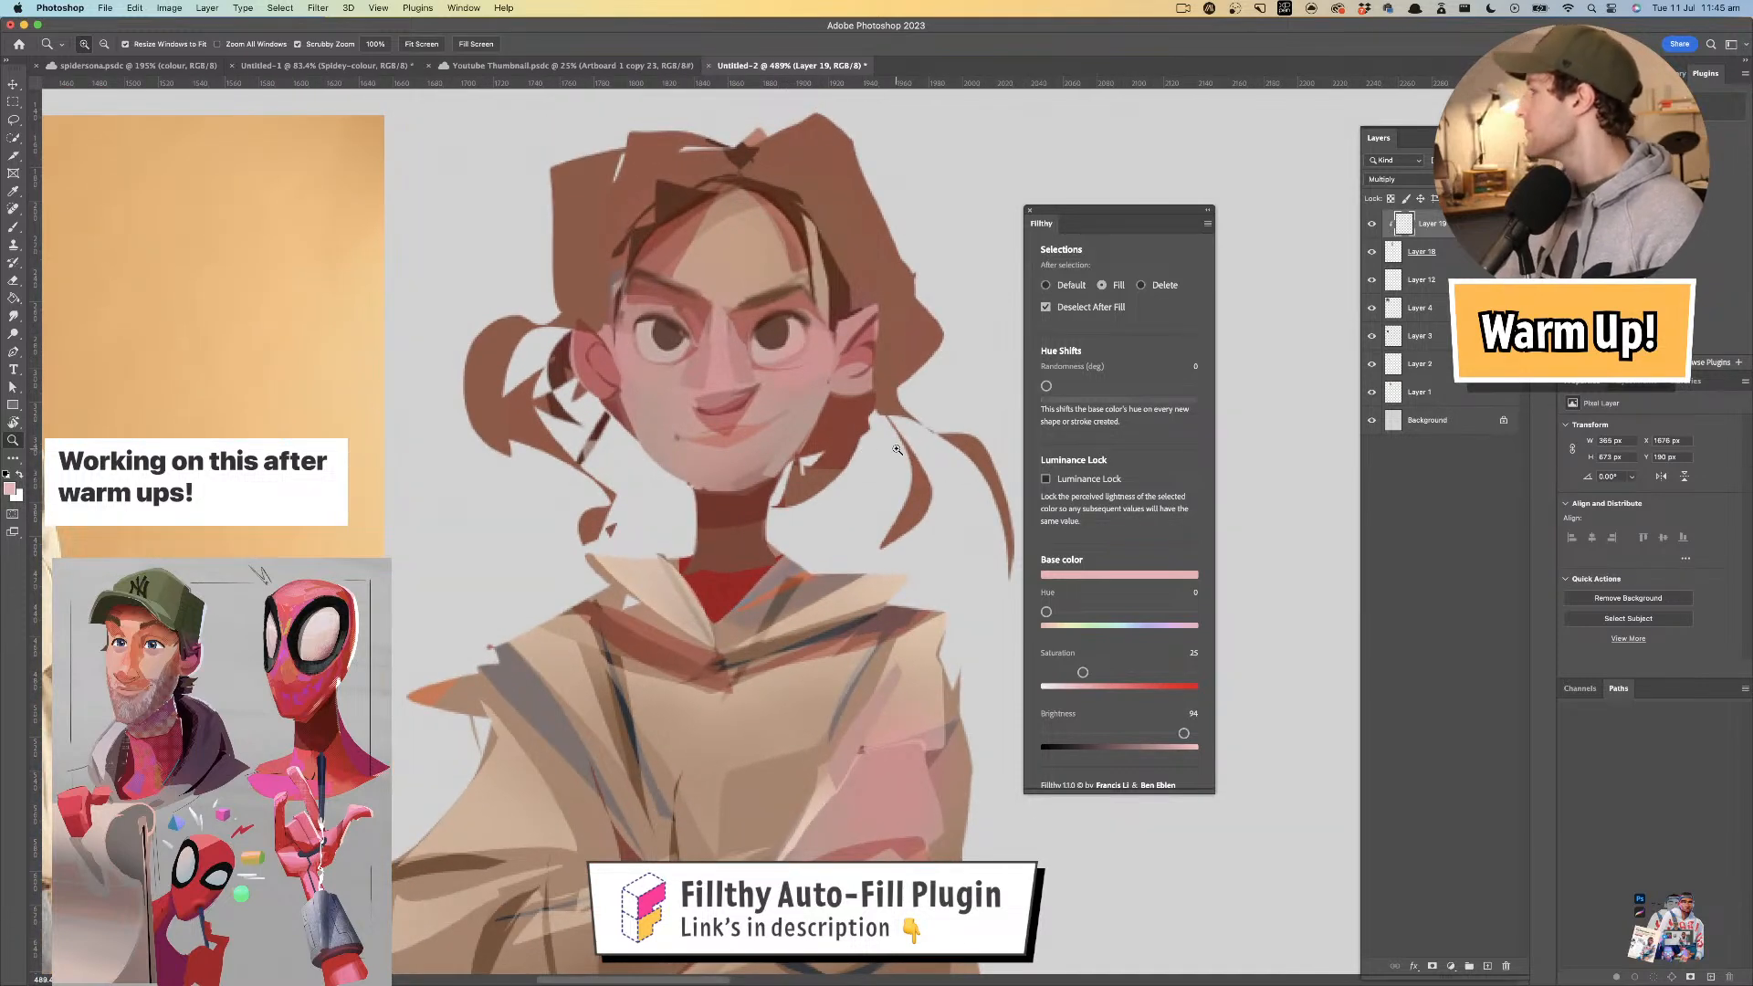
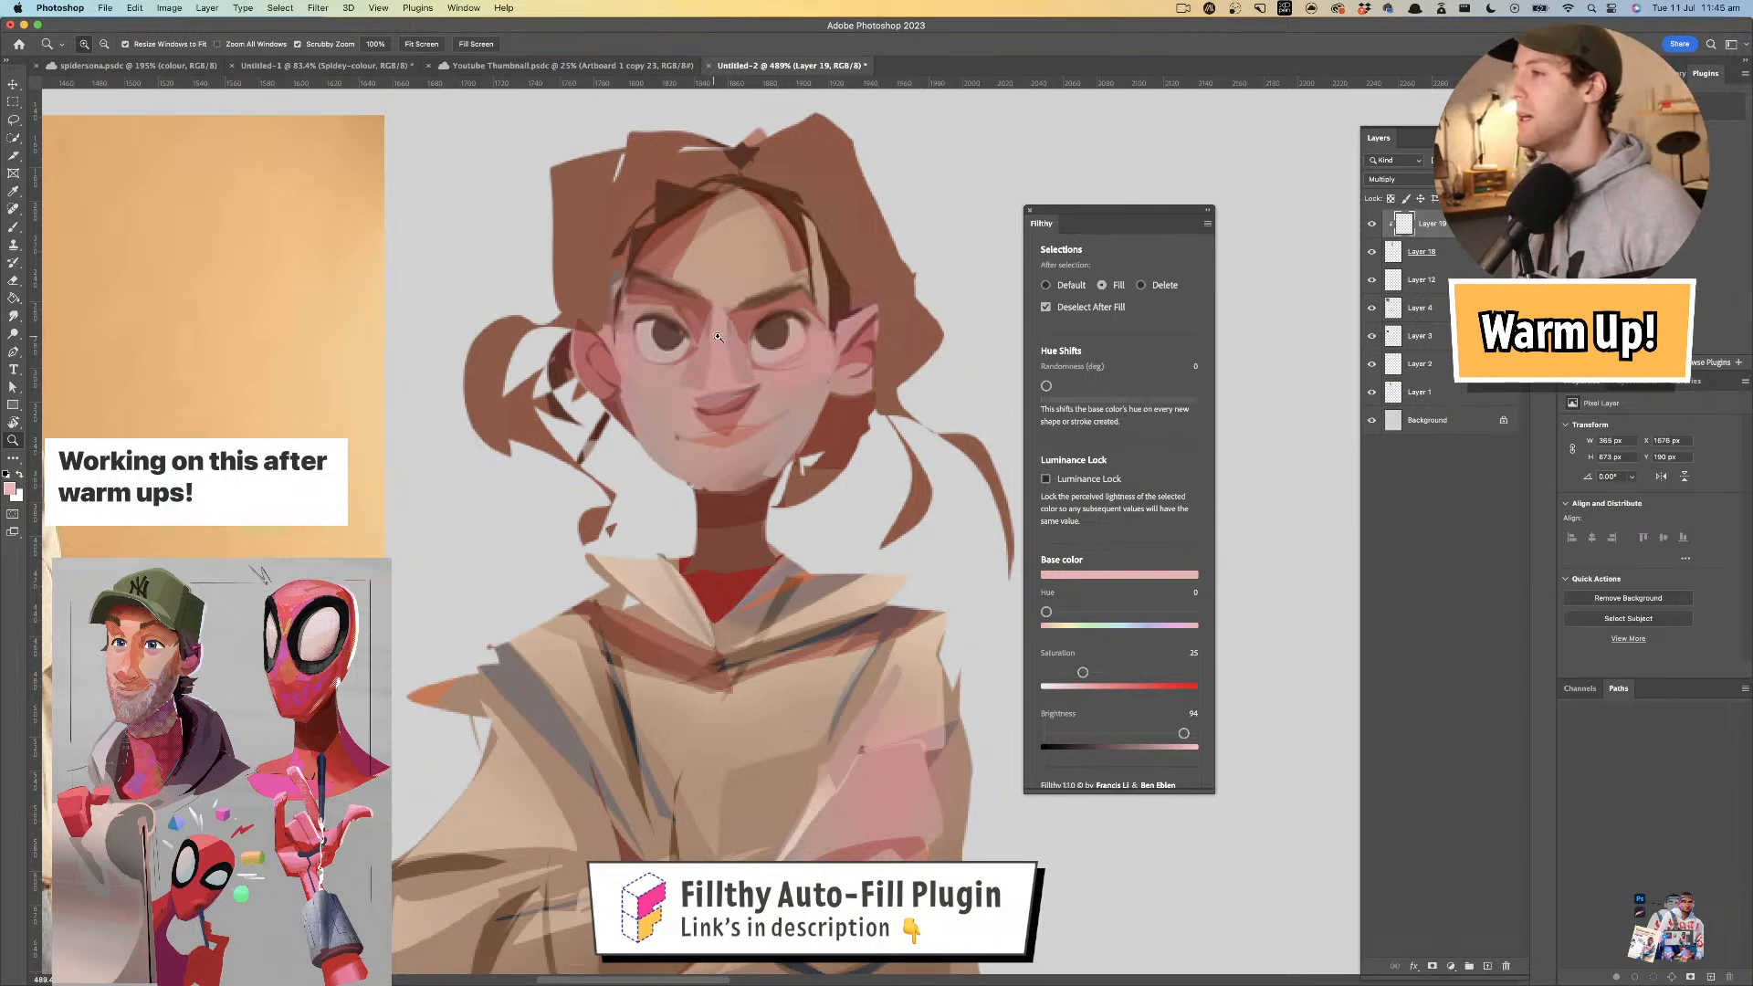
- Examine the shaded face and hoodie close up and at full figure against the photo reference
{"action": "key", "text": "l"}
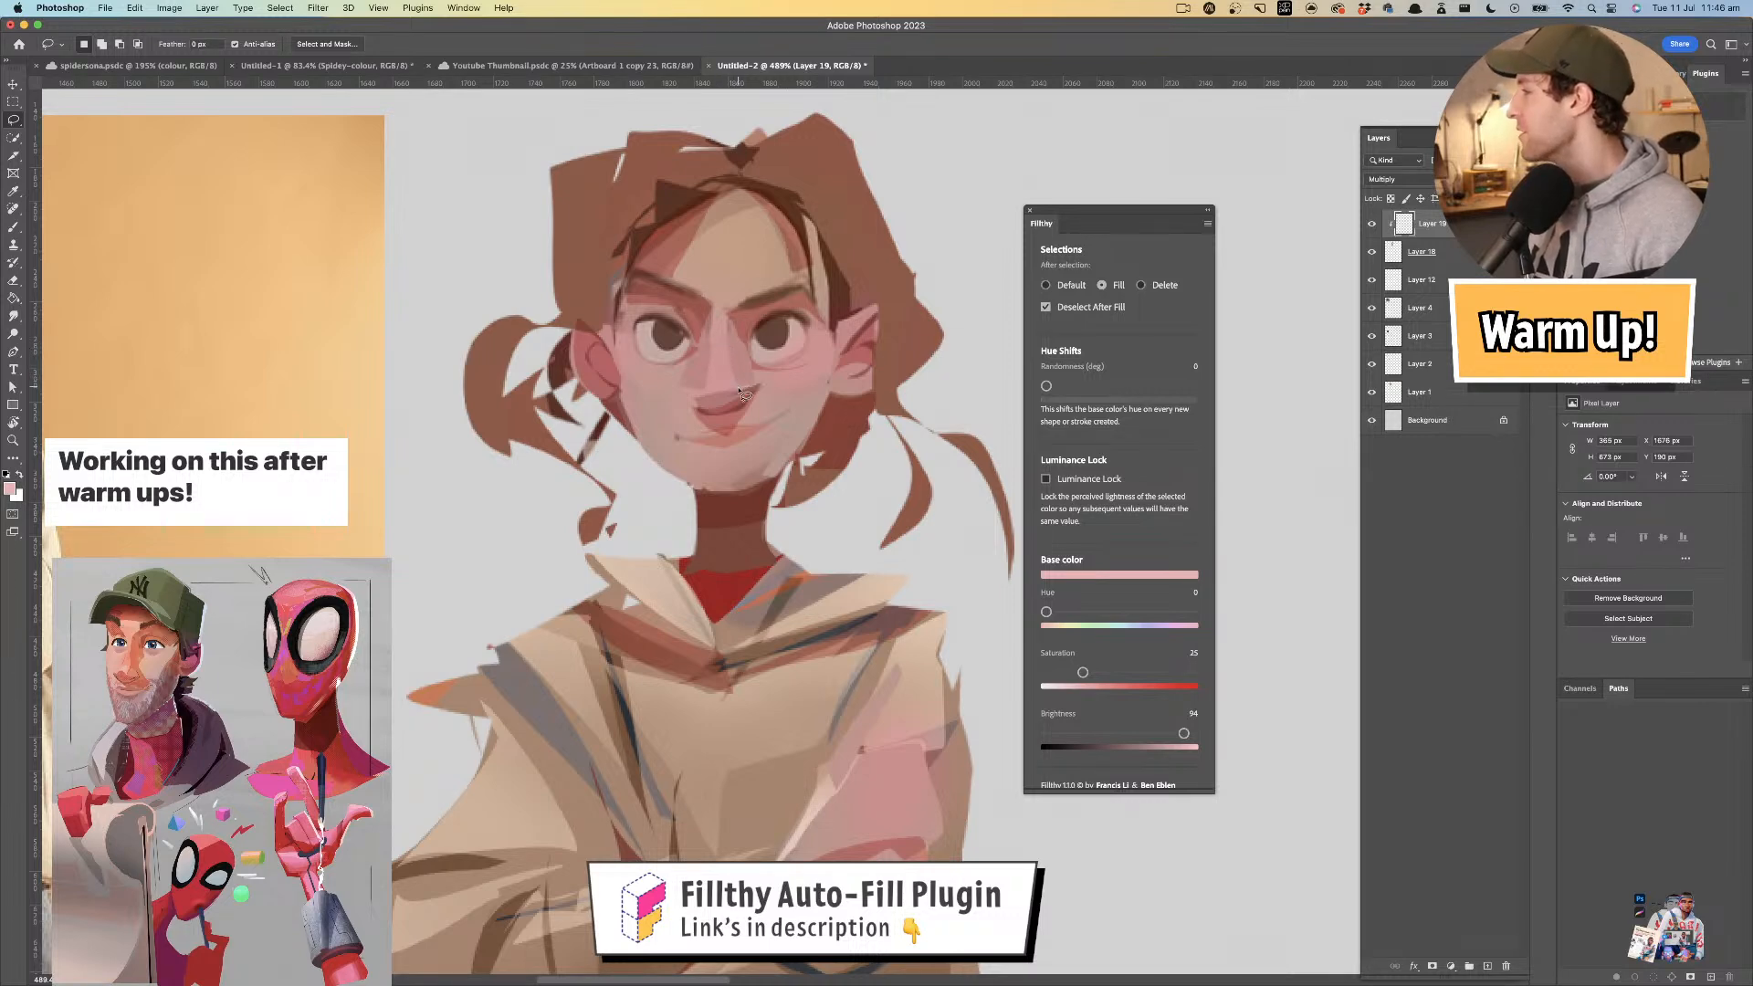
{"action": "left_click_drag", "start_coordinate": [734, 371], "coordinate": [686, 319]}
{"action": "left_click_drag", "start_coordinate": [763, 466], "coordinate": [690, 441]}
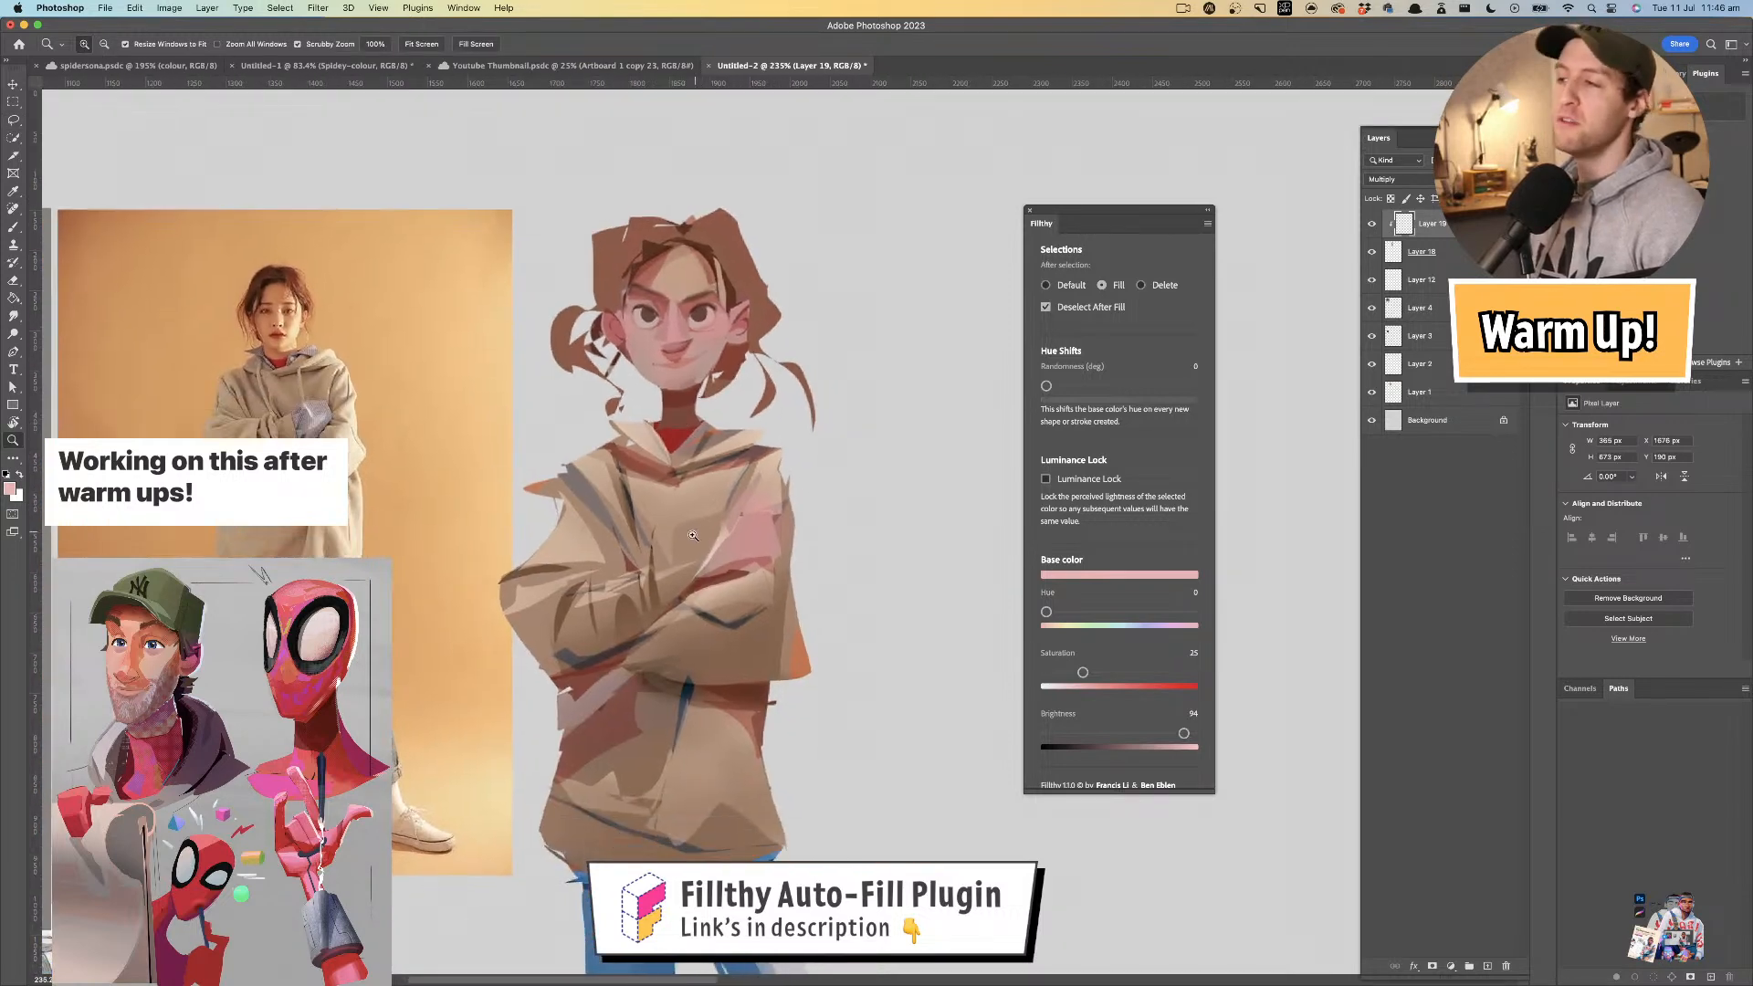
{"action": "left_click_drag", "start_coordinate": [696, 531], "coordinate": [751, 518]}
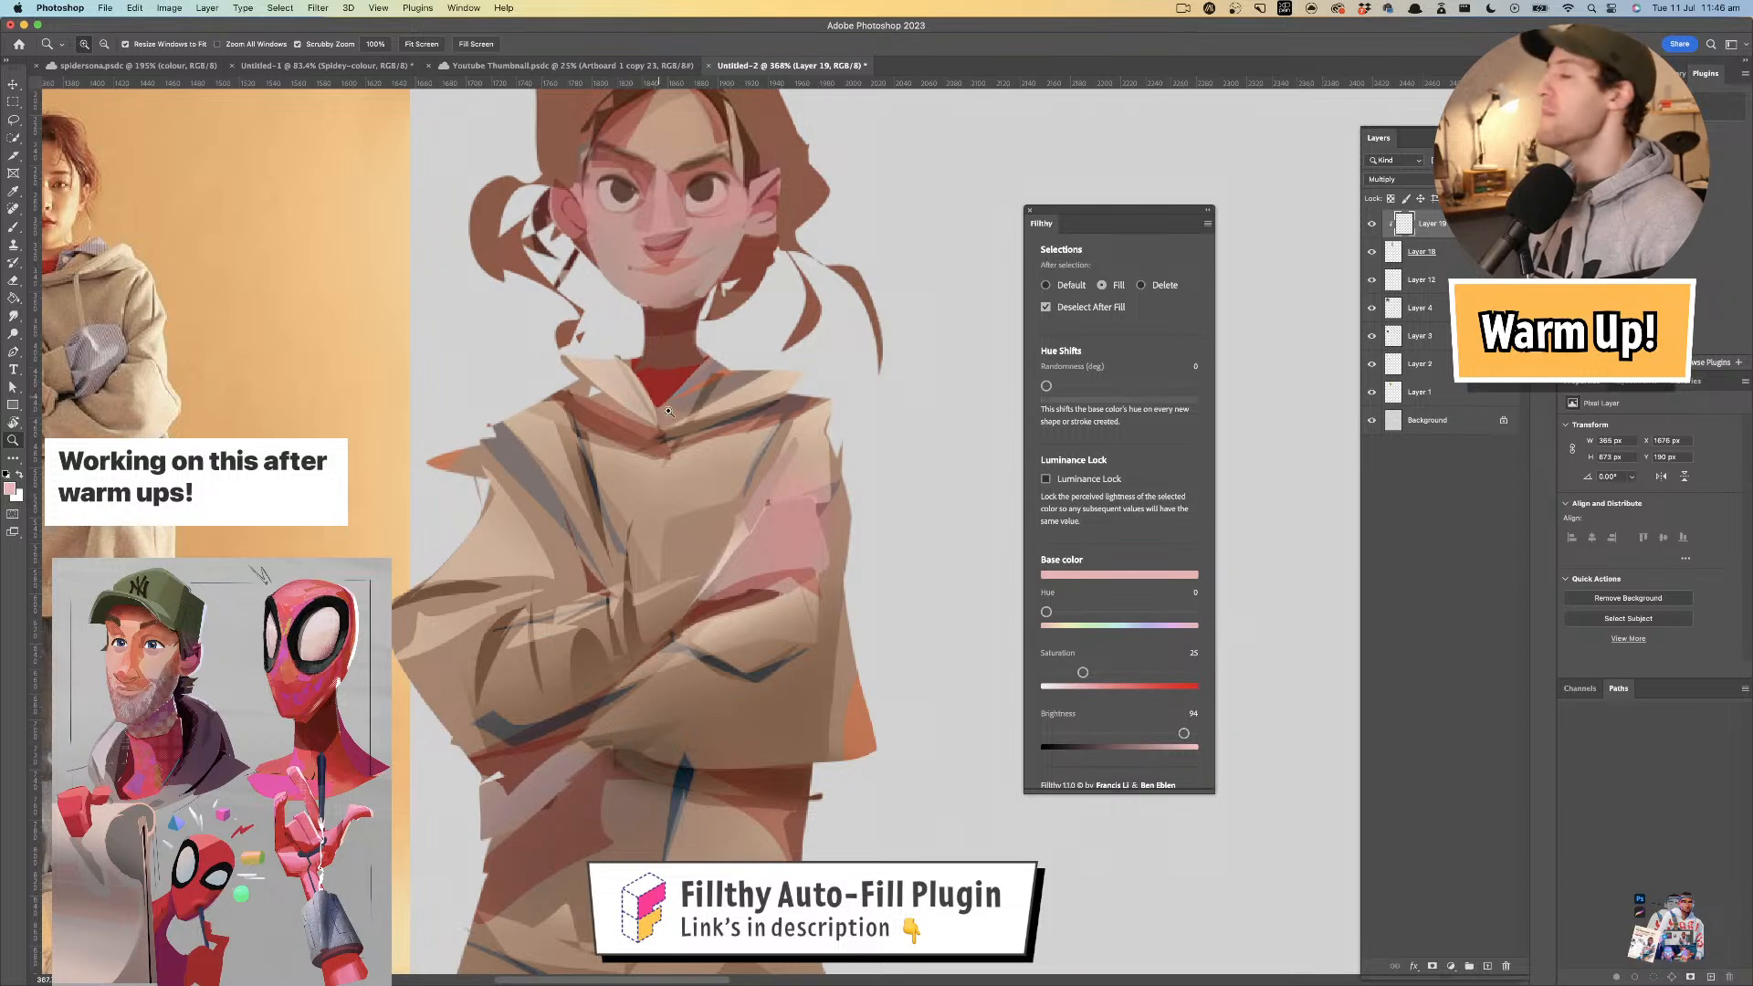
{"action": "mouse_move", "coordinate": [685, 422]}
{"action": "left_mouse_down"}
{"action": "mouse_move", "coordinate": [697, 389]}
{"action": "mouse_move", "coordinate": [671, 406]}
{"action": "mouse_move", "coordinate": [679, 441]}
{"action": "left_mouse_up"}
{"action": "left_click_drag", "start_coordinate": [680, 441], "coordinate": [704, 430]}
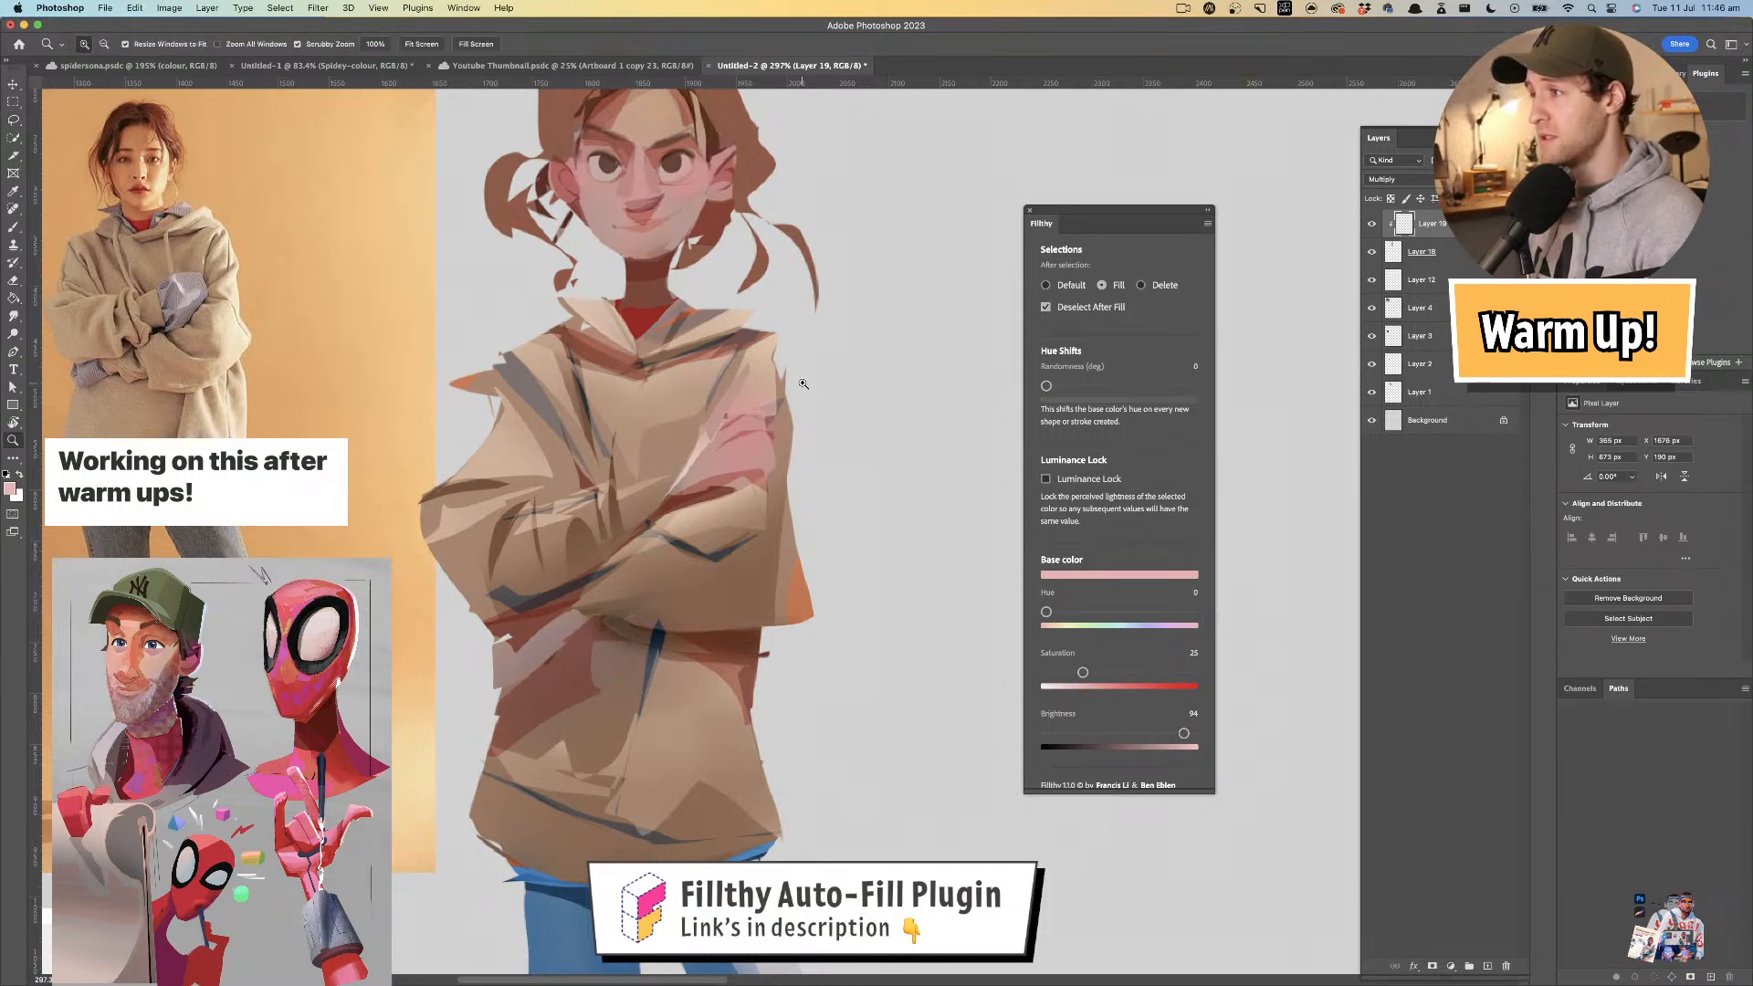
{"action": "left_click_drag", "start_coordinate": [802, 385], "coordinate": [741, 393]}
{"action": "left_click_drag", "start_coordinate": [822, 467], "coordinate": [860, 473]}
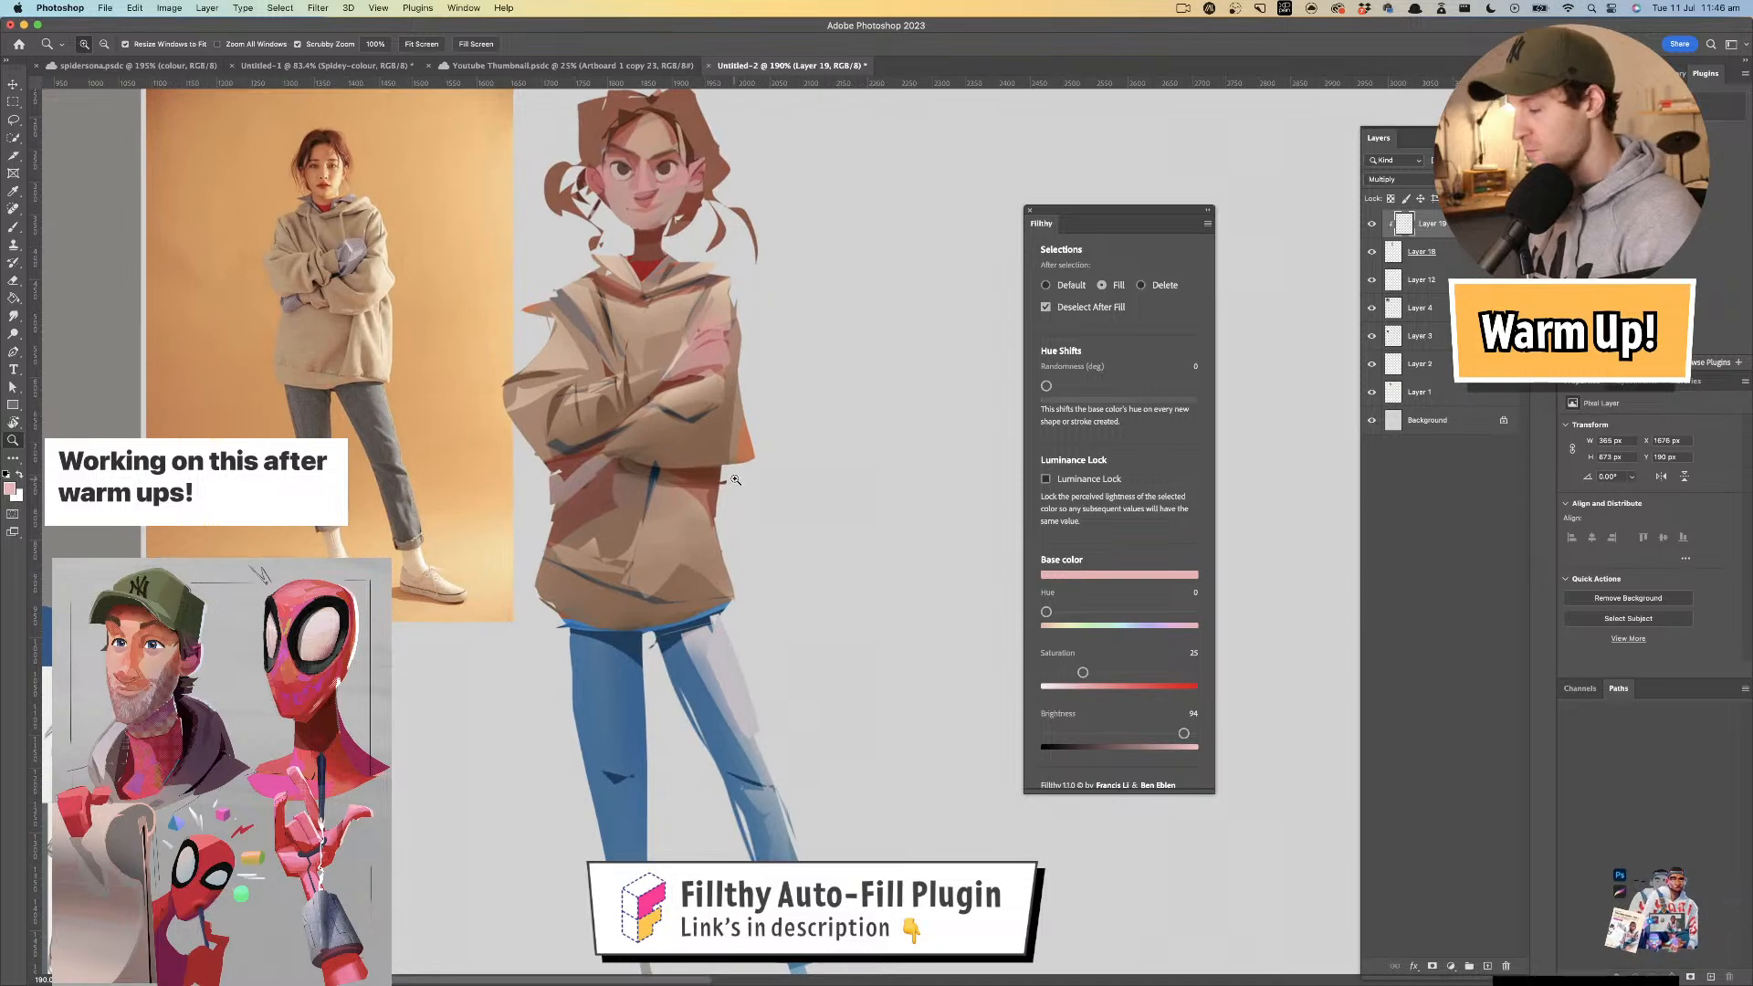
{"action": "key", "text": "l"}
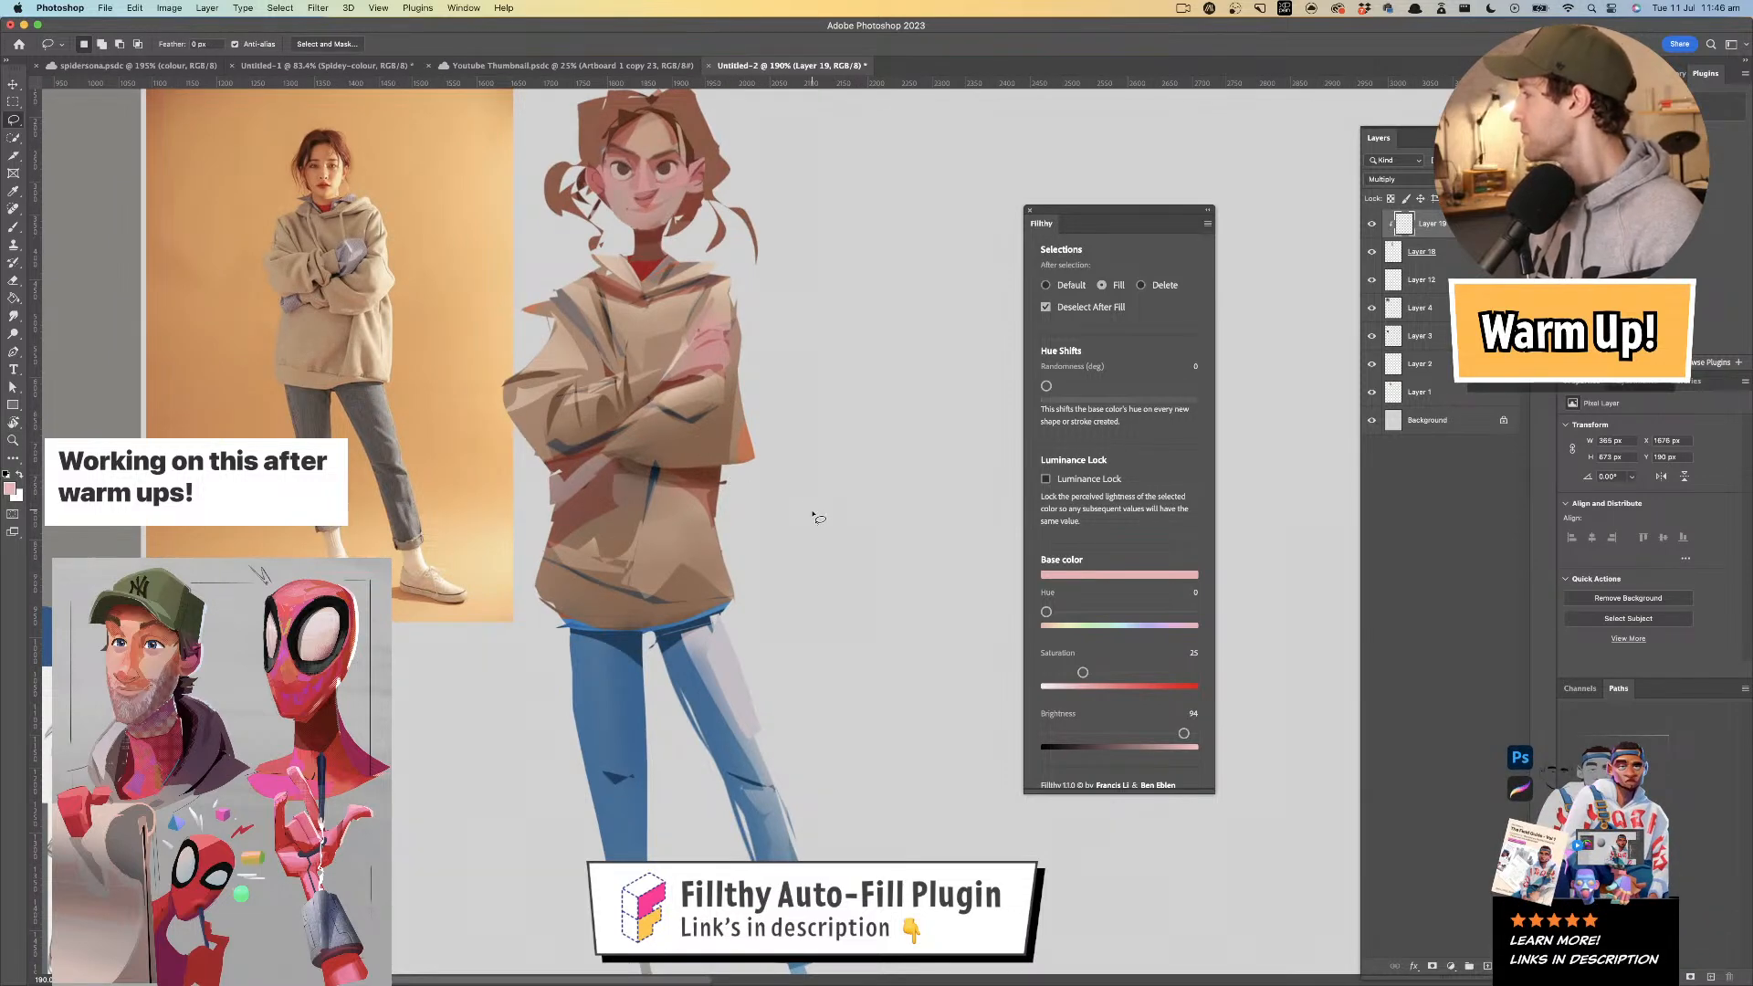
{"action": "left_click_drag", "start_coordinate": [810, 512], "coordinate": [823, 461]}
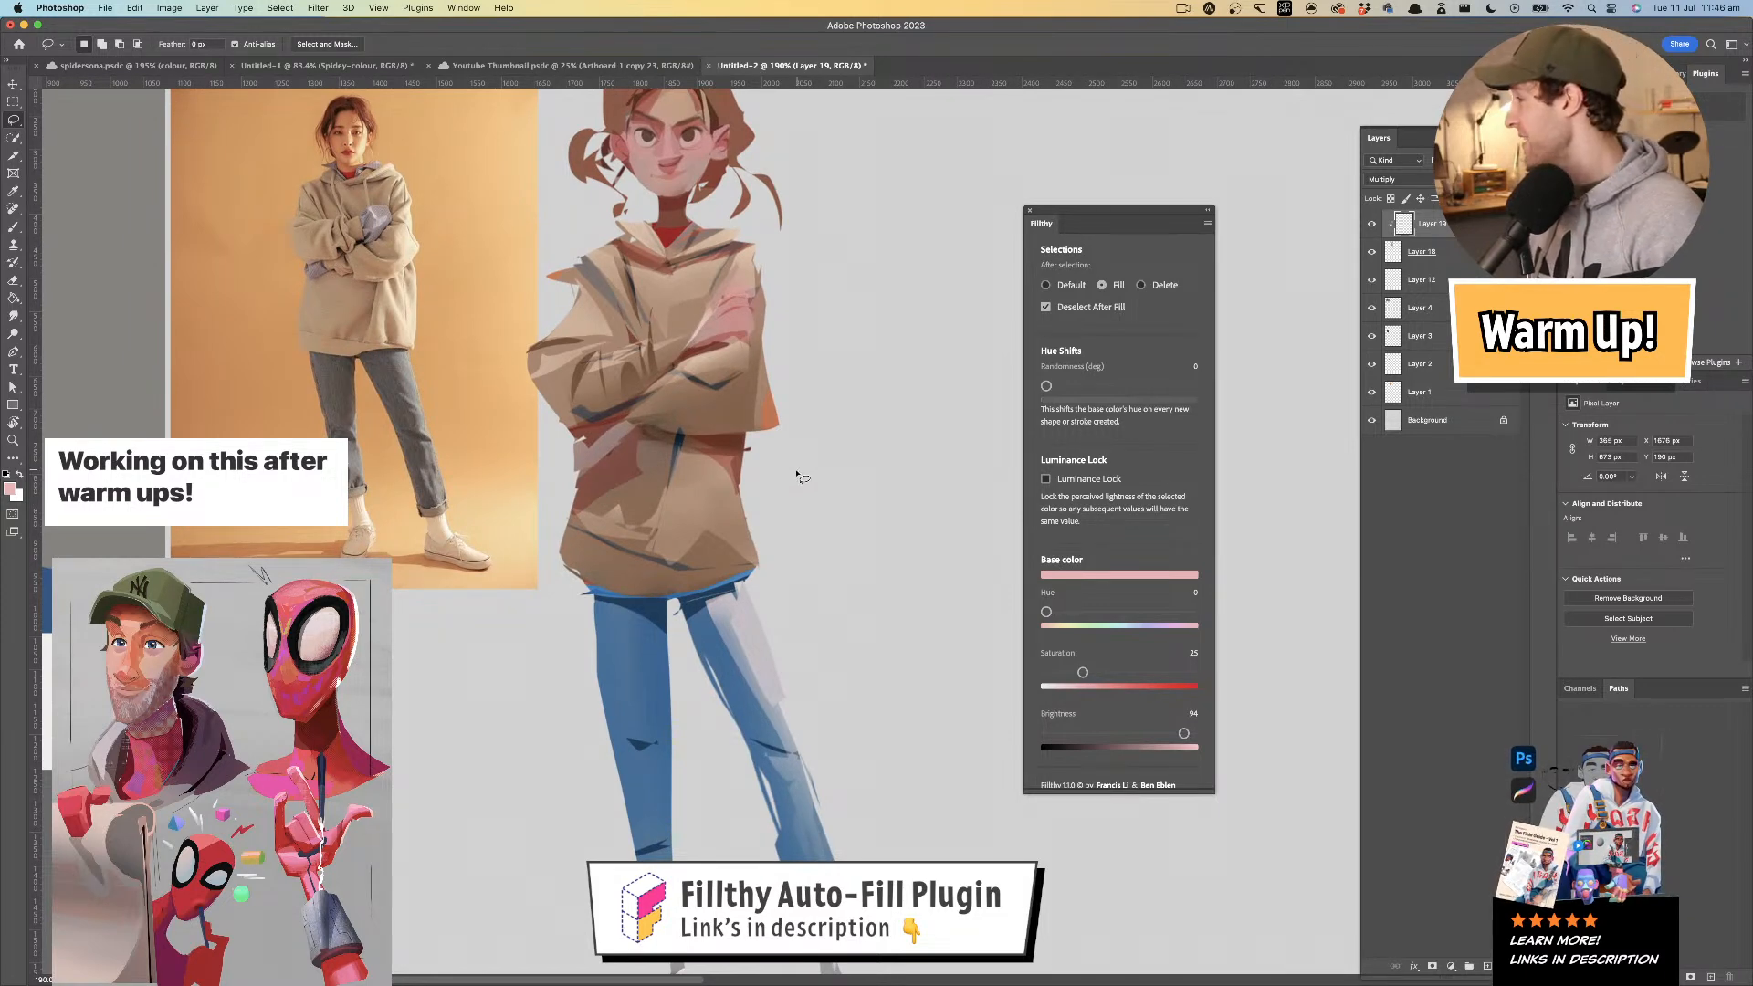
{"action": "left_click_drag", "start_coordinate": [810, 477], "coordinate": [825, 444]}
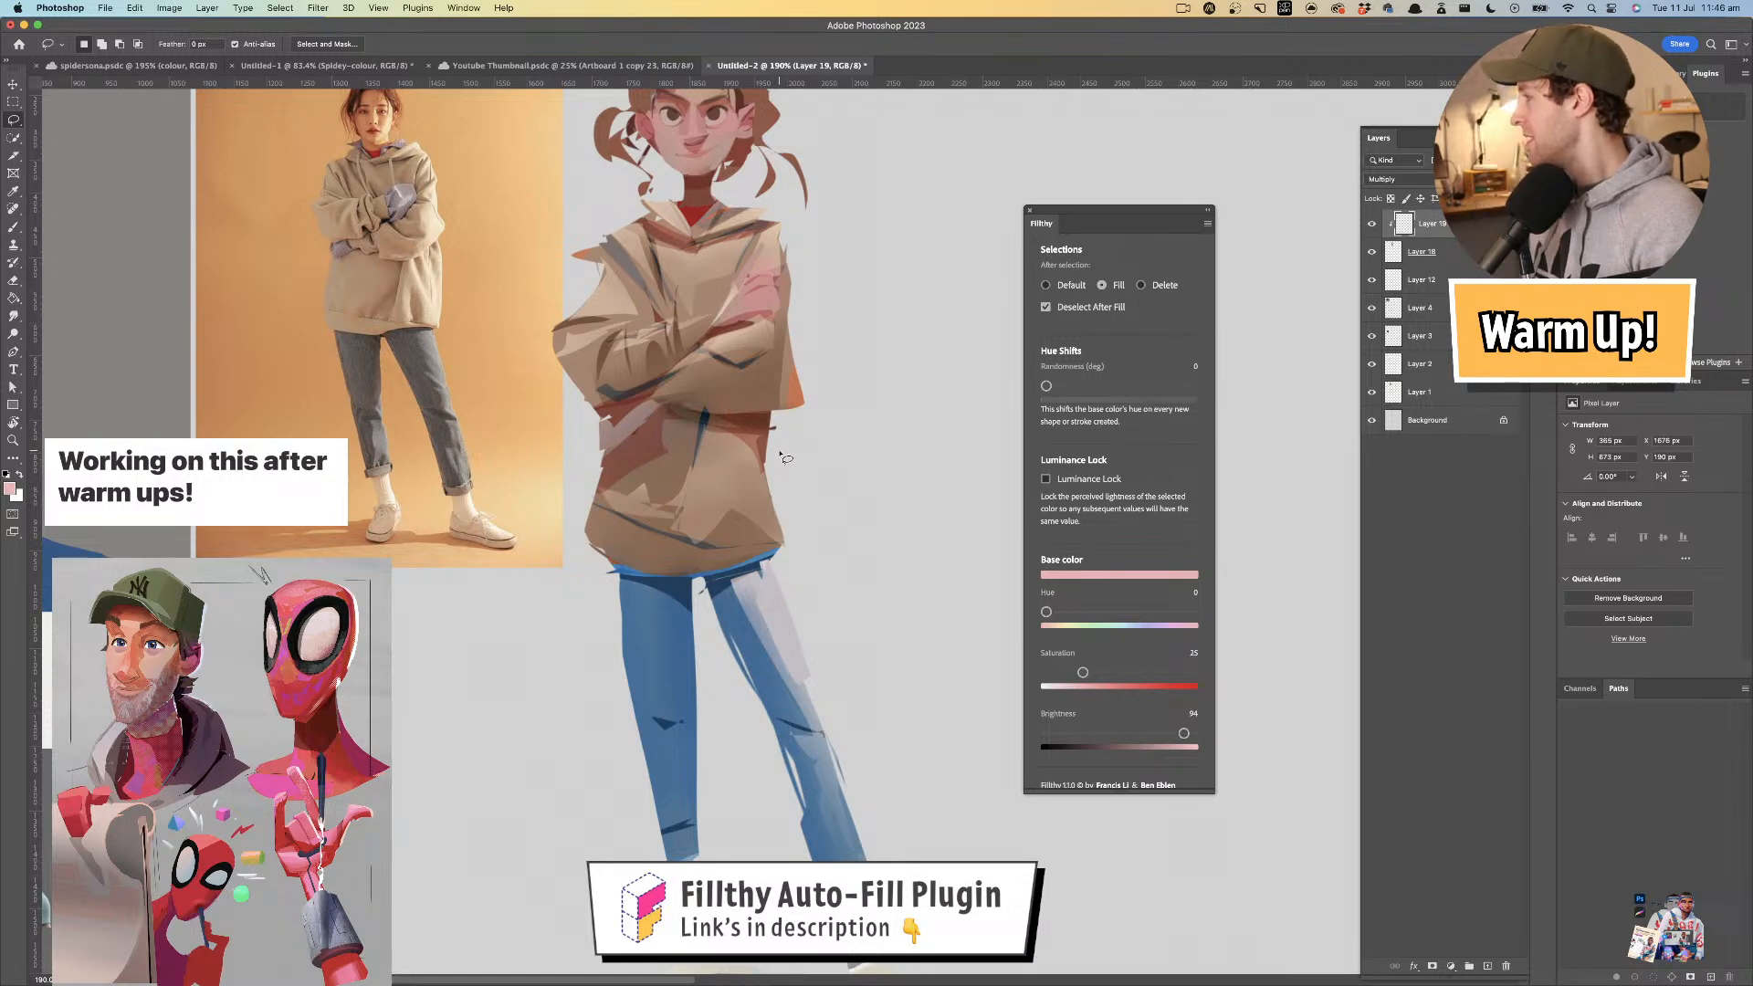
{"action": "left_click_drag", "start_coordinate": [805, 412], "coordinate": [826, 395]}
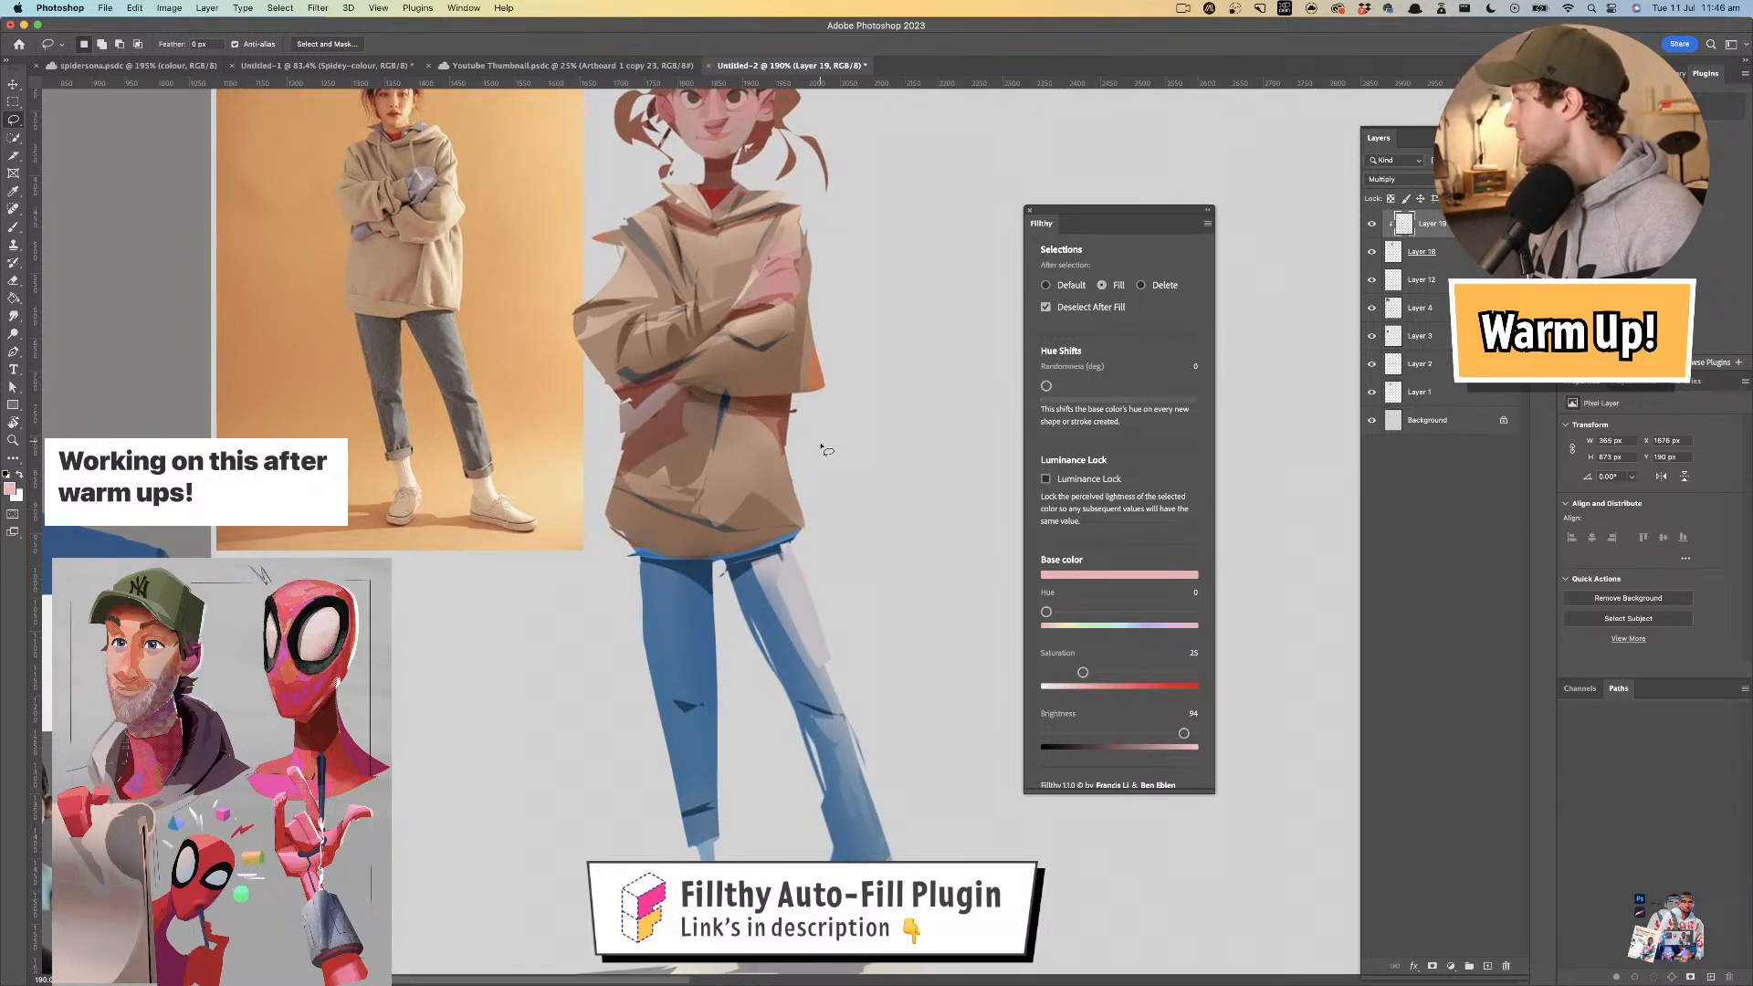
{"action": "mouse_move", "coordinate": [824, 457]}
{"action": "left_mouse_down"}
{"action": "mouse_move", "coordinate": [776, 470]}
{"action": "mouse_move", "coordinate": [781, 484]}
{"action": "left_mouse_up"}
{"action": "key", "text": "i"}
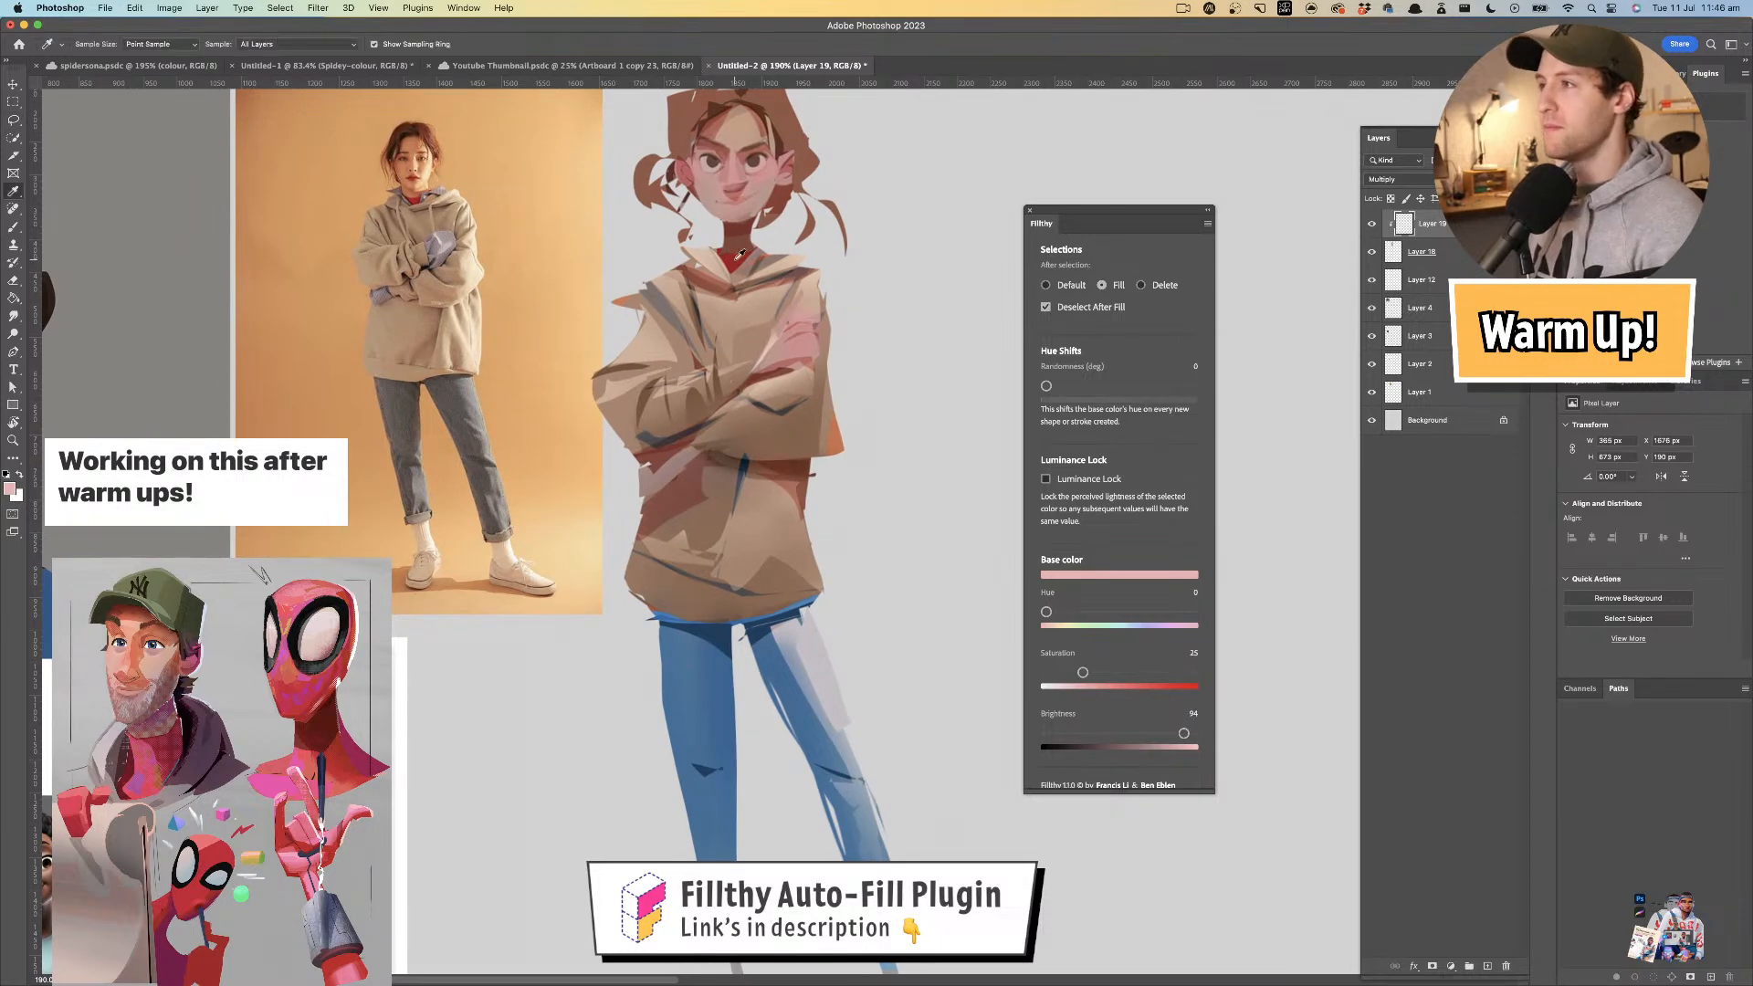
{"action": "key", "text": "l"}
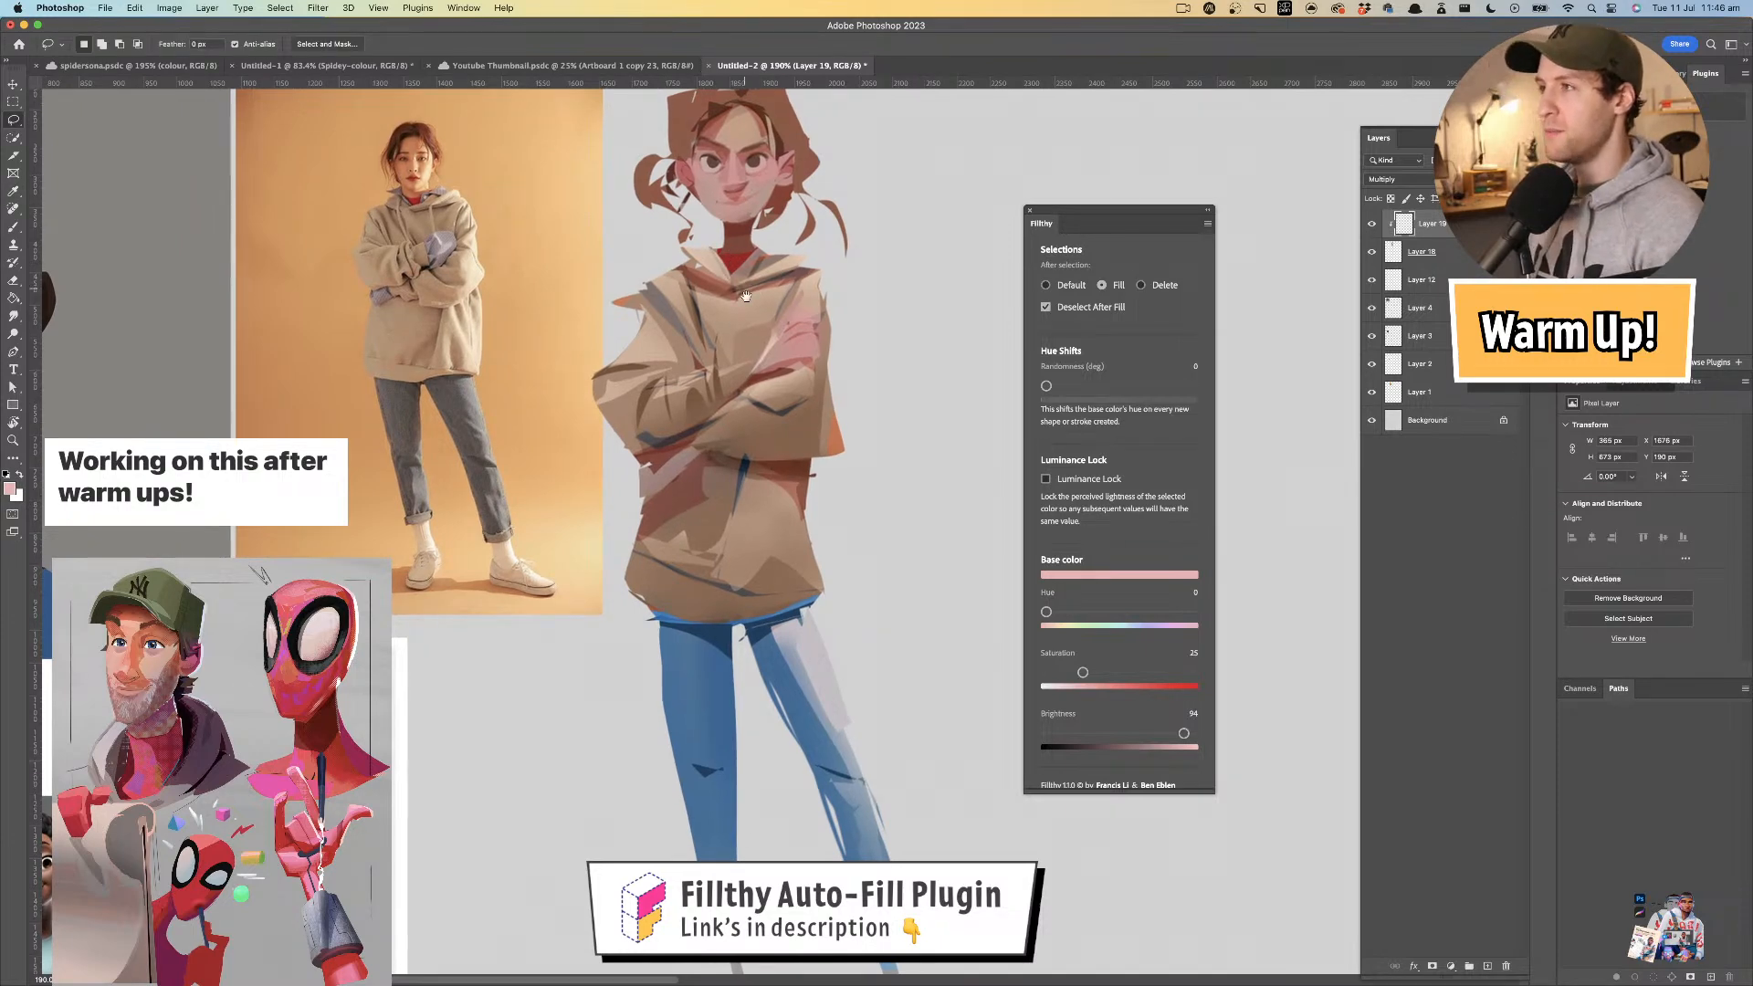
{"action": "scroll", "coordinate": [762, 267], "scroll_direction": "up", "scroll_amount": 3}
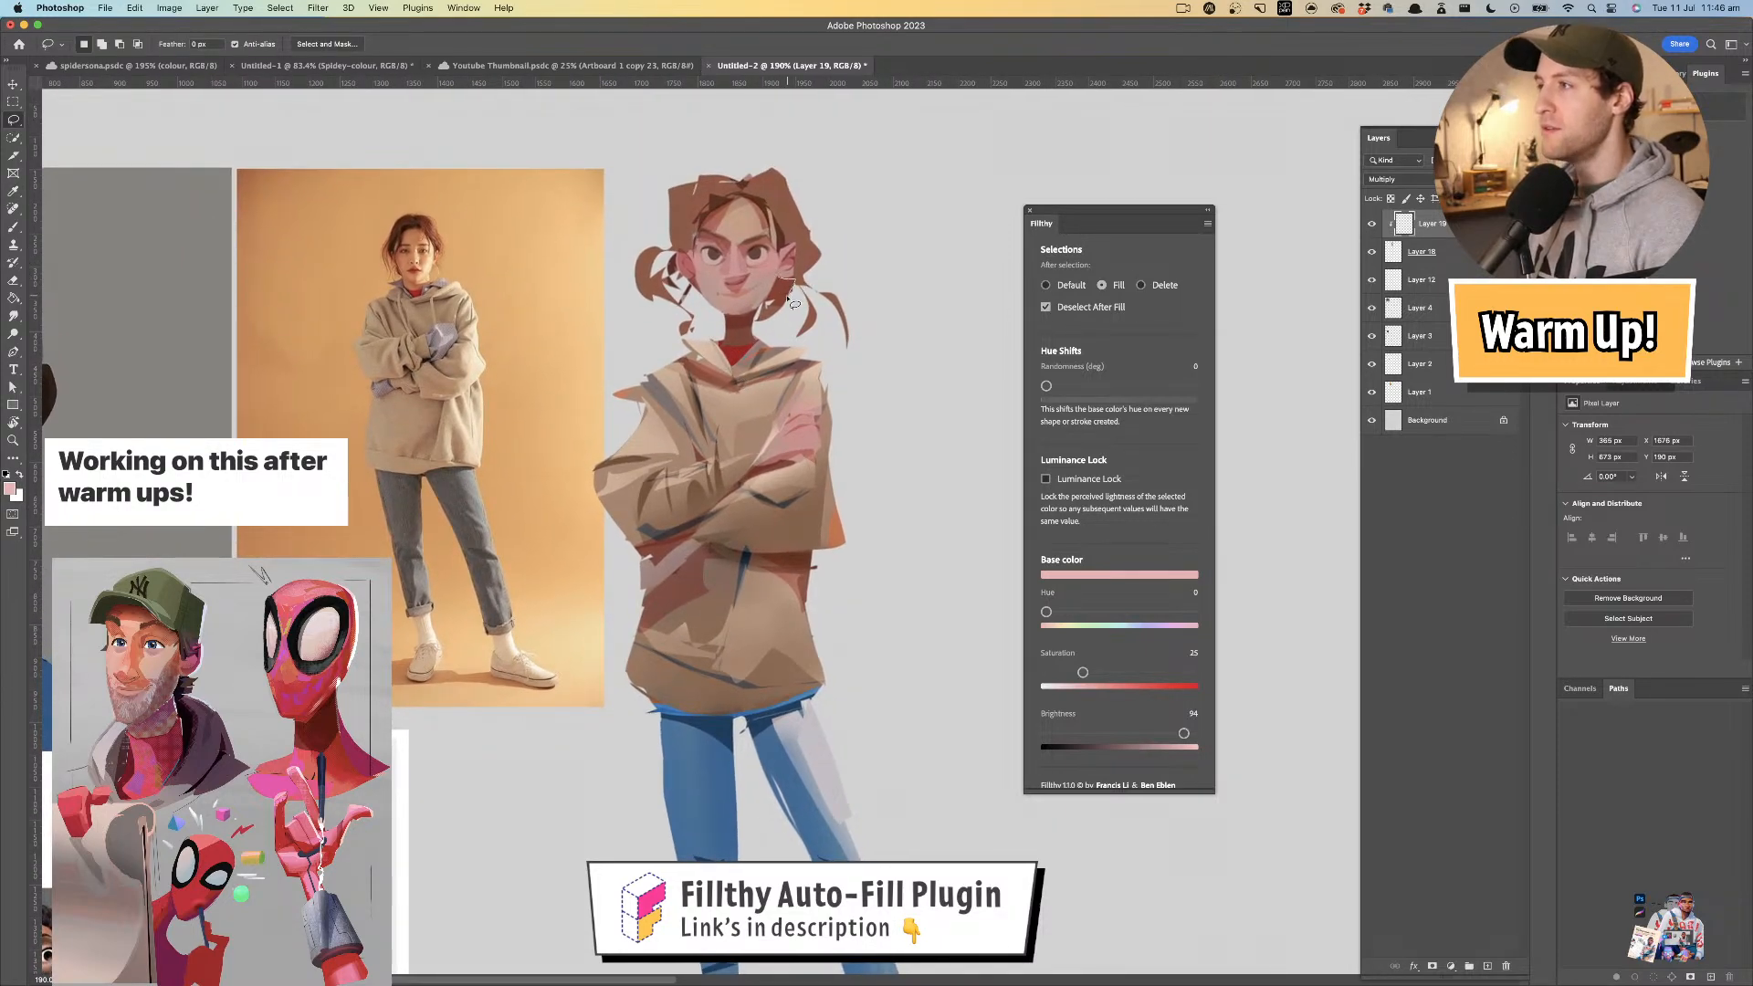
- Lasso-fill a Multiply shadow on the hoodie directly below the folded arms
{"action": "mouse_move", "coordinate": [766, 243]}
{"action": "left_mouse_down"}
{"action": "mouse_move", "coordinate": [681, 266]}
{"action": "mouse_move", "coordinate": [692, 248]}
{"action": "left_mouse_up"}
{"action": "left_click_drag", "start_coordinate": [818, 344], "coordinate": [817, 258]}
{"action": "mouse_move", "coordinate": [702, 456]}
{"action": "left_mouse_down"}
{"action": "mouse_move", "coordinate": [650, 501]}
{"action": "mouse_move", "coordinate": [711, 439]}
{"action": "left_mouse_up"}
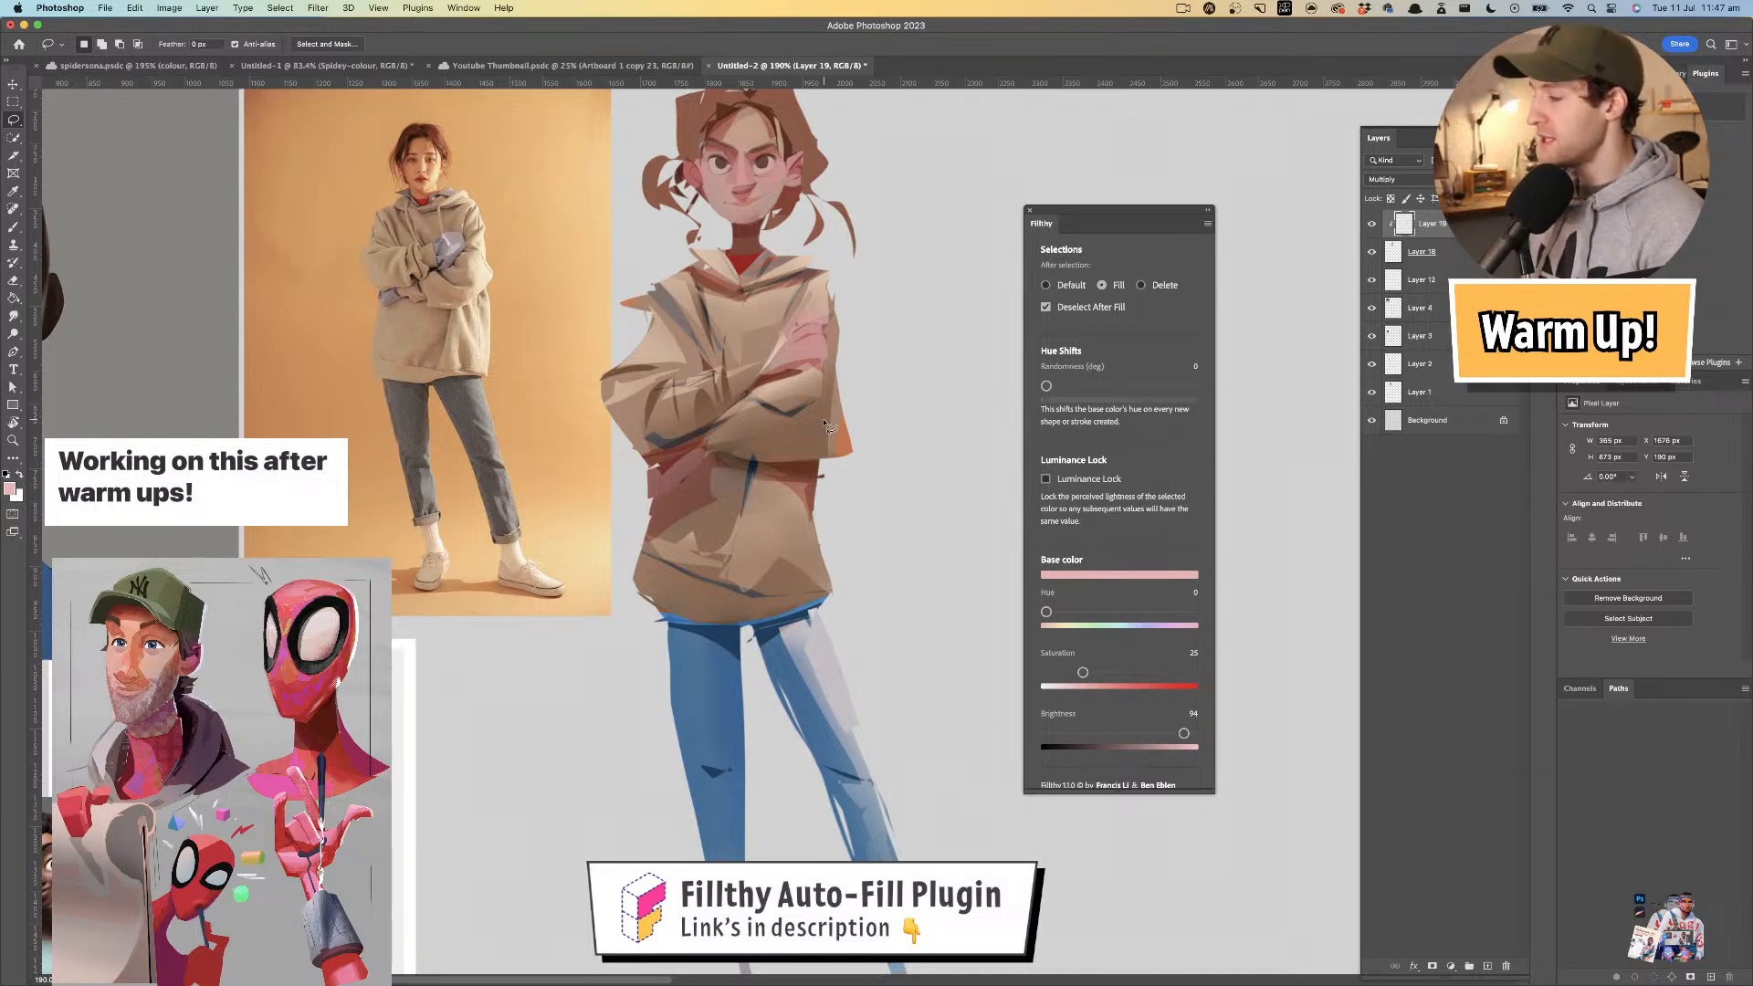
- Sample the reddish brown of the neck as the fill colour
{"action": "key", "text": "z"}
{"action": "mouse_move", "coordinate": [829, 426]}
{"action": "left_mouse_down"}
{"action": "mouse_move", "coordinate": [675, 451]}
{"action": "mouse_move", "coordinate": [644, 499]}
{"action": "left_mouse_up"}
{"action": "left_click_drag", "start_coordinate": [626, 379], "coordinate": [732, 379]}
{"action": "mouse_move", "coordinate": [765, 213]}
{"action": "left_mouse_down"}
{"action": "mouse_move", "coordinate": [761, 284]}
{"action": "mouse_move", "coordinate": [803, 284]}
{"action": "left_mouse_up"}
{"action": "key", "text": "l"}
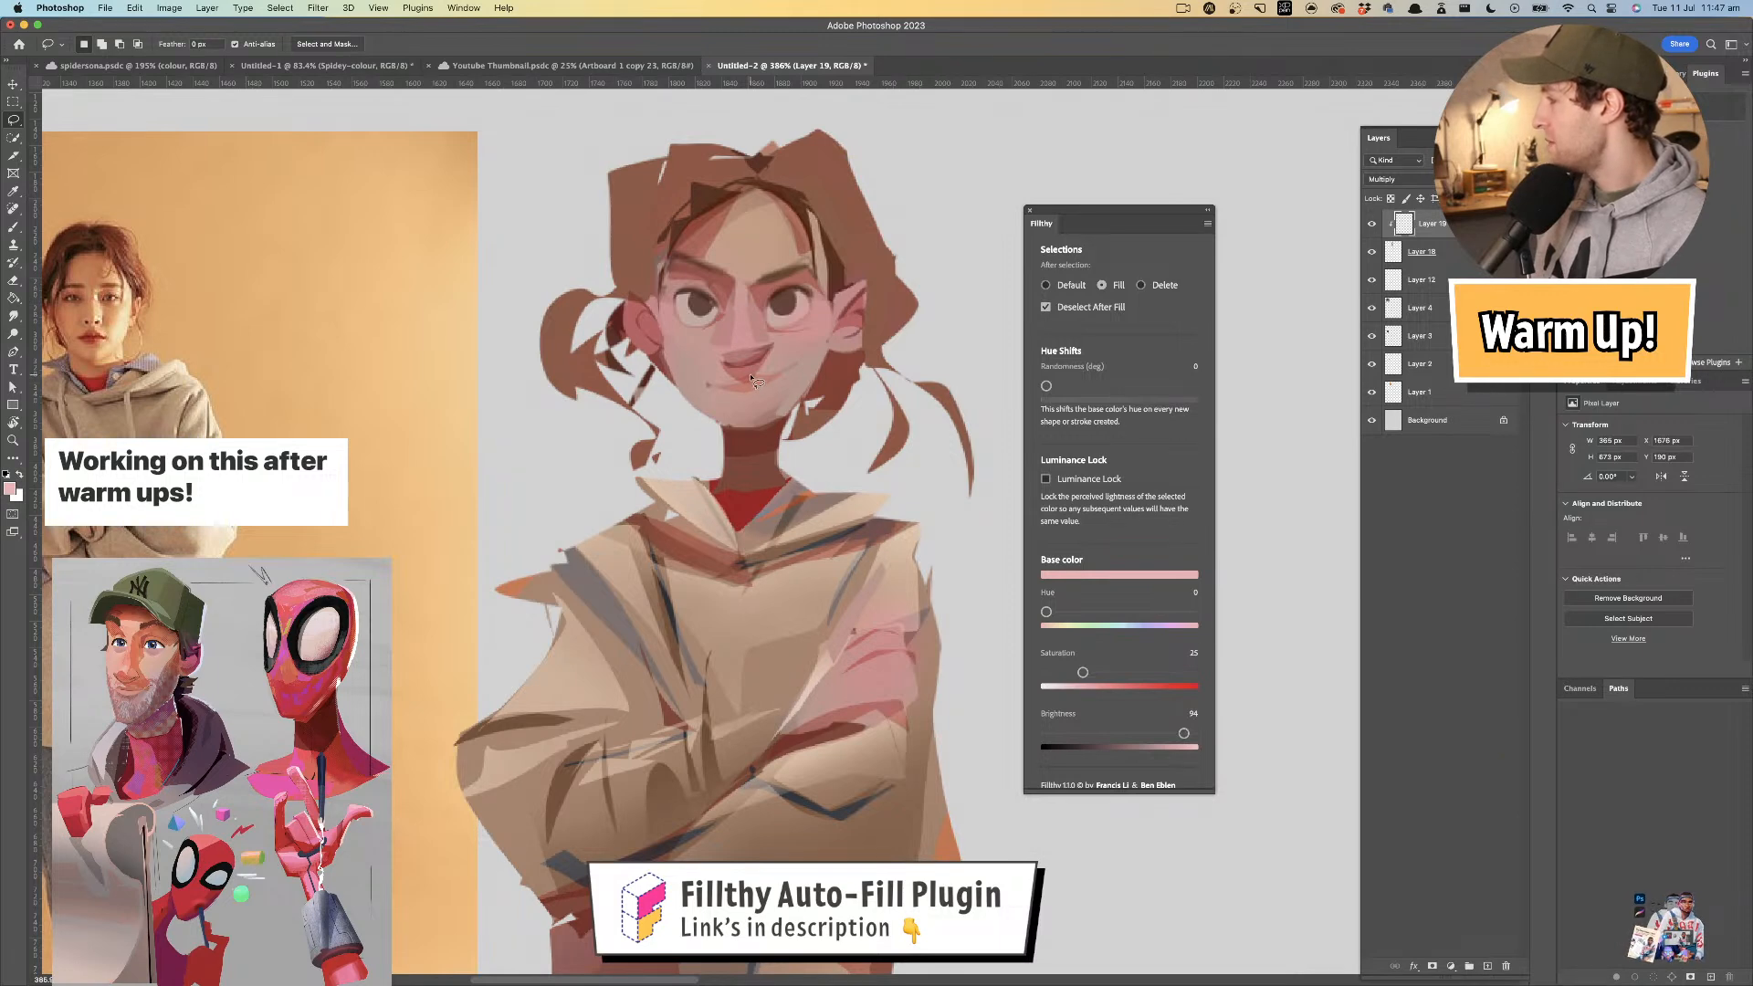
{"action": "scroll", "coordinate": [750, 372], "scroll_direction": "down", "scroll_amount": 3}
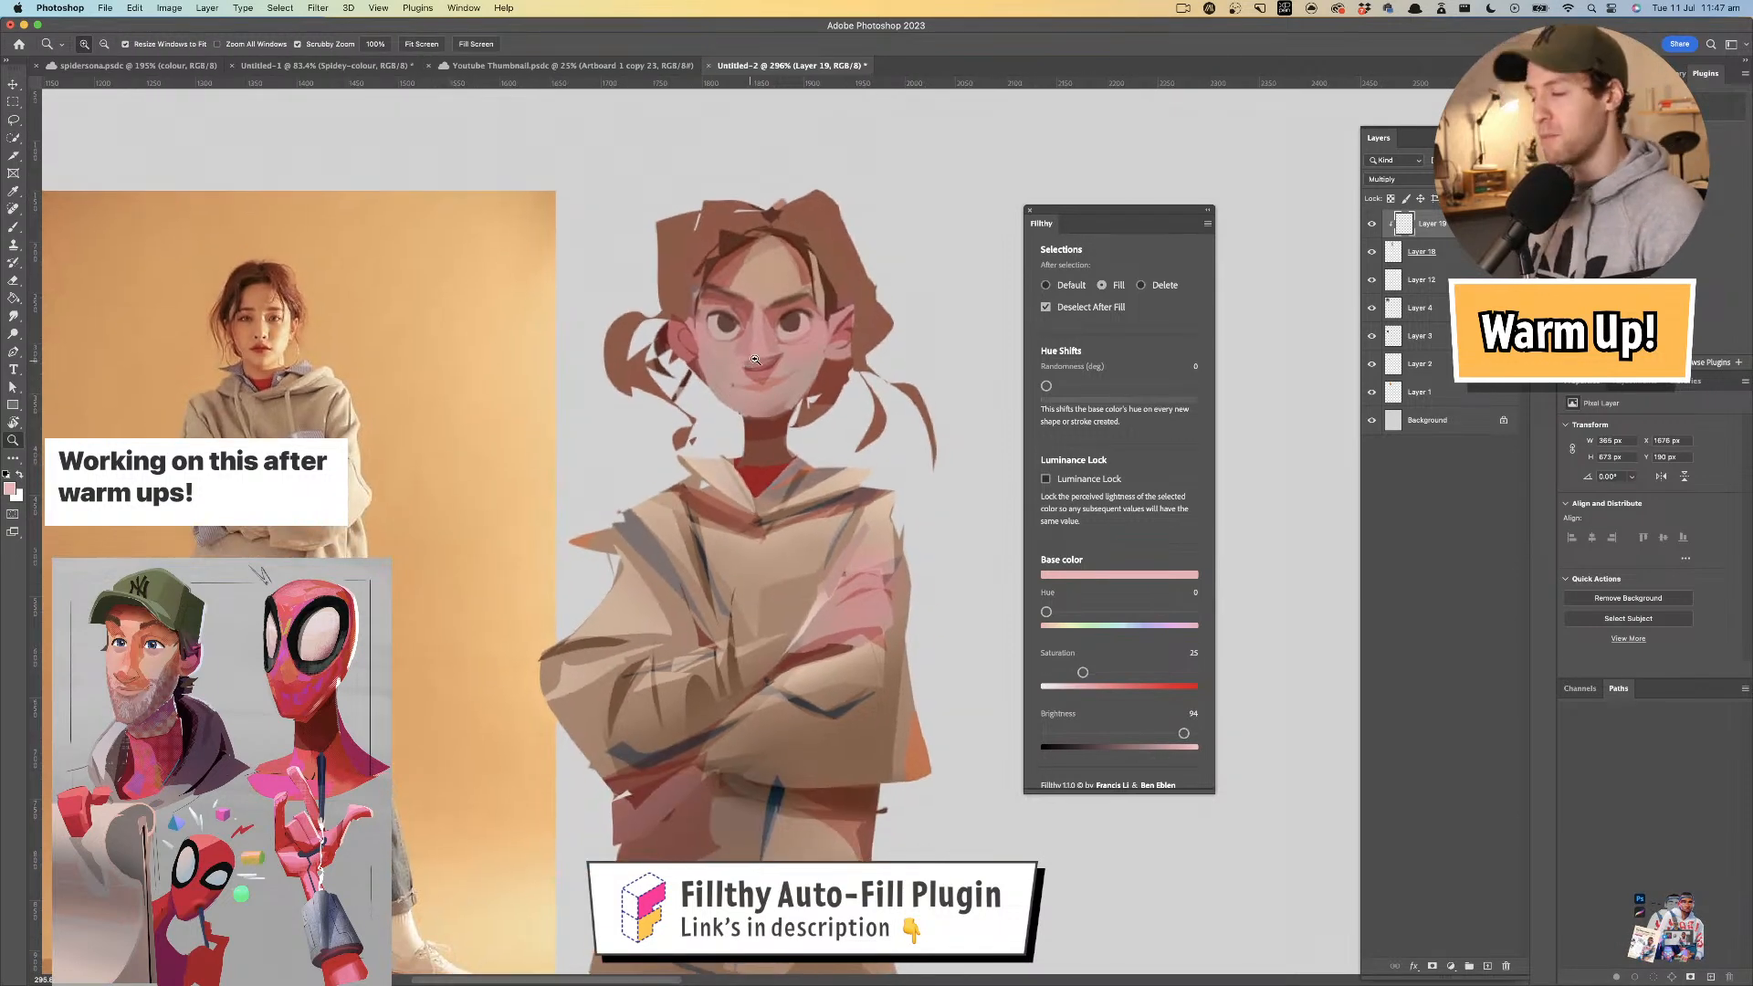
{"action": "scroll", "coordinate": [783, 298], "scroll_direction": "up", "scroll_amount": 1}
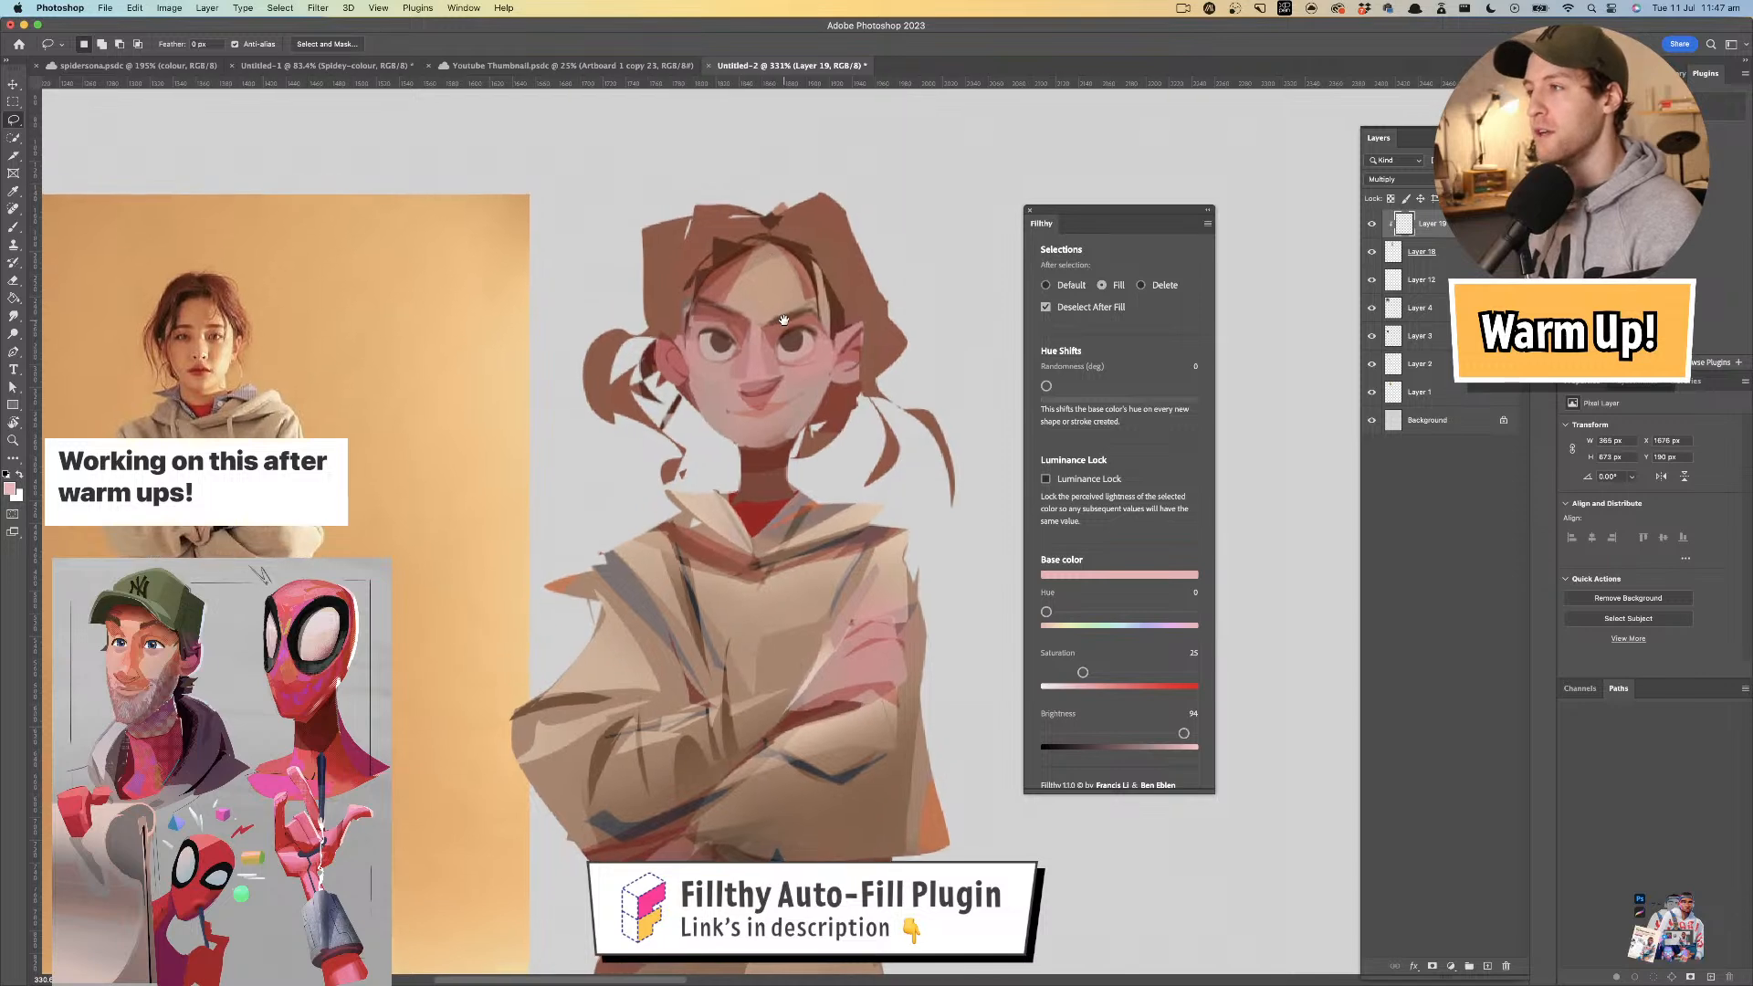
{"action": "key", "text": "i"}
{"action": "left_click", "coordinate": [769, 466]}
{"action": "key", "text": "l"}
- Lasso-fill reddish-brown Multiply shadows along the upper part of both eyes
{"action": "key", "text": "super+space"}
{"action": "mouse_move", "coordinate": [785, 329]}
{"action": "left_mouse_down"}
{"action": "mouse_move", "coordinate": [804, 331]}
{"action": "mouse_move", "coordinate": [775, 365]}
{"action": "mouse_move", "coordinate": [805, 336]}
{"action": "mouse_move", "coordinate": [837, 345]}
{"action": "mouse_move", "coordinate": [793, 339]}
{"action": "left_mouse_up"}
{"action": "left_click_drag", "start_coordinate": [837, 343], "coordinate": [839, 344]}
{"action": "left_click_drag", "start_coordinate": [784, 351], "coordinate": [791, 350]}
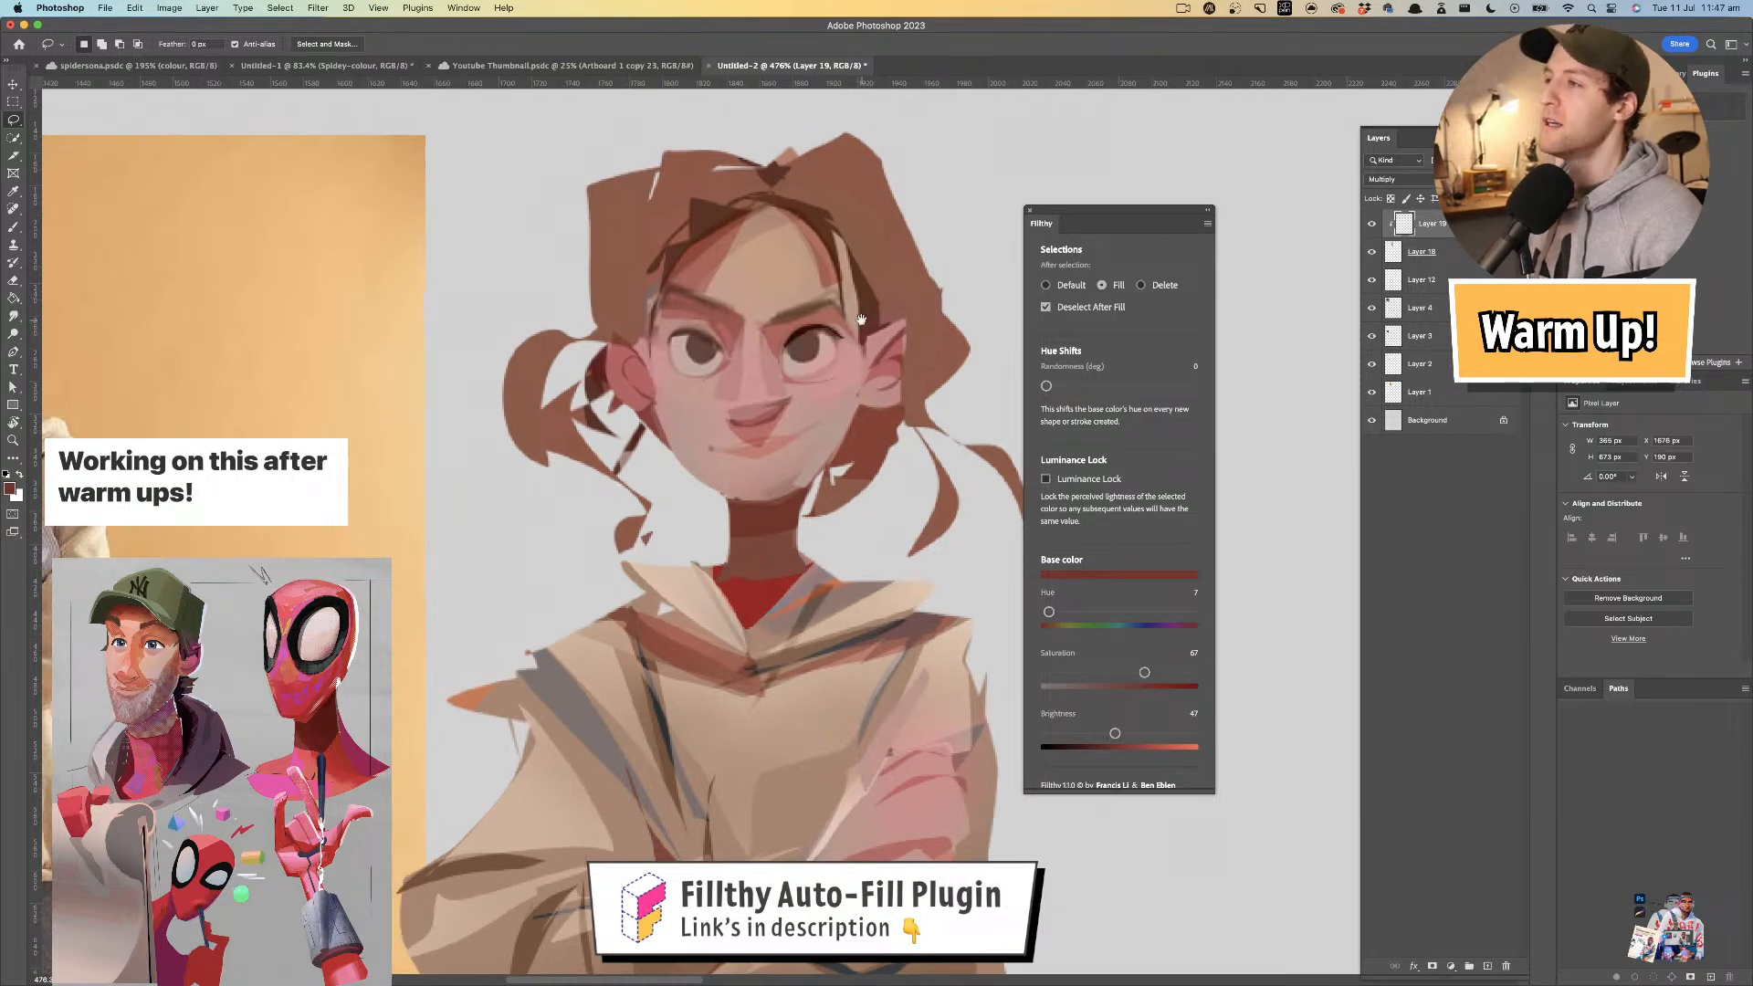
{"action": "left_click_drag", "start_coordinate": [669, 338], "coordinate": [721, 355]}
{"action": "key", "text": "z"}
{"action": "mouse_move", "coordinate": [851, 328]}
{"action": "left_mouse_down"}
{"action": "mouse_move", "coordinate": [776, 338]}
{"action": "mouse_move", "coordinate": [788, 357]}
{"action": "mouse_move", "coordinate": [872, 359]}
{"action": "left_mouse_up"}
{"action": "key", "text": "l"}
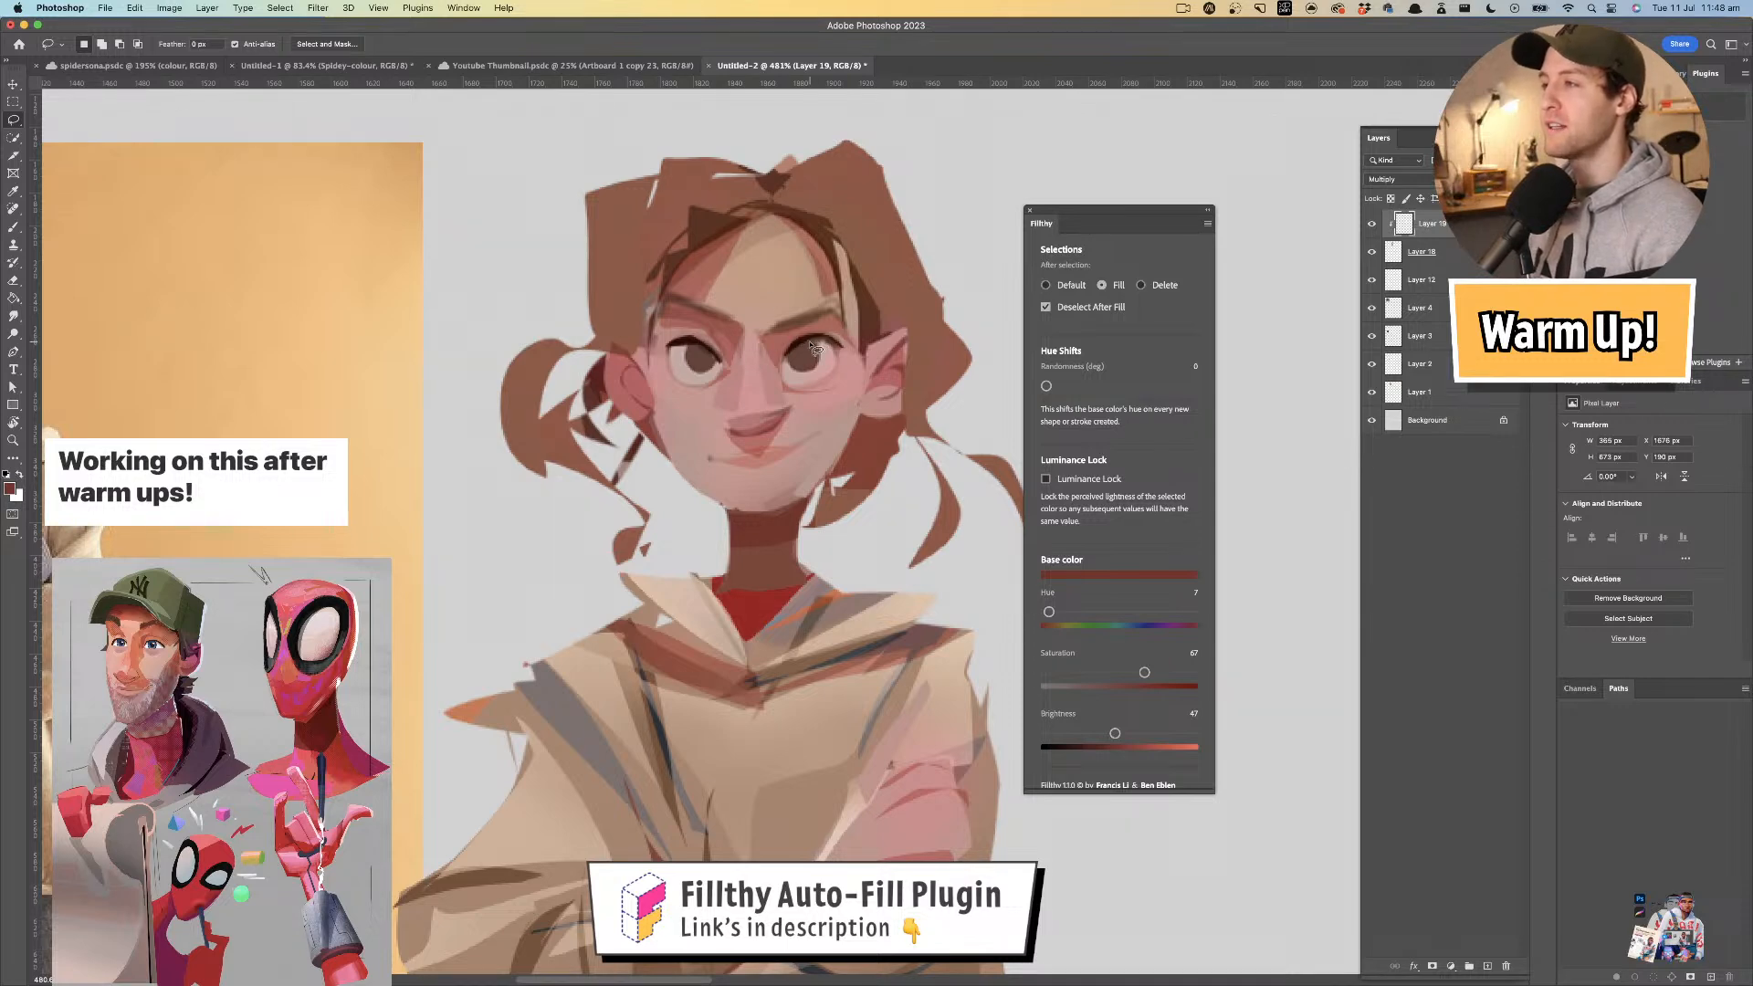
{"action": "left_click_drag", "start_coordinate": [843, 347], "coordinate": [675, 340]}
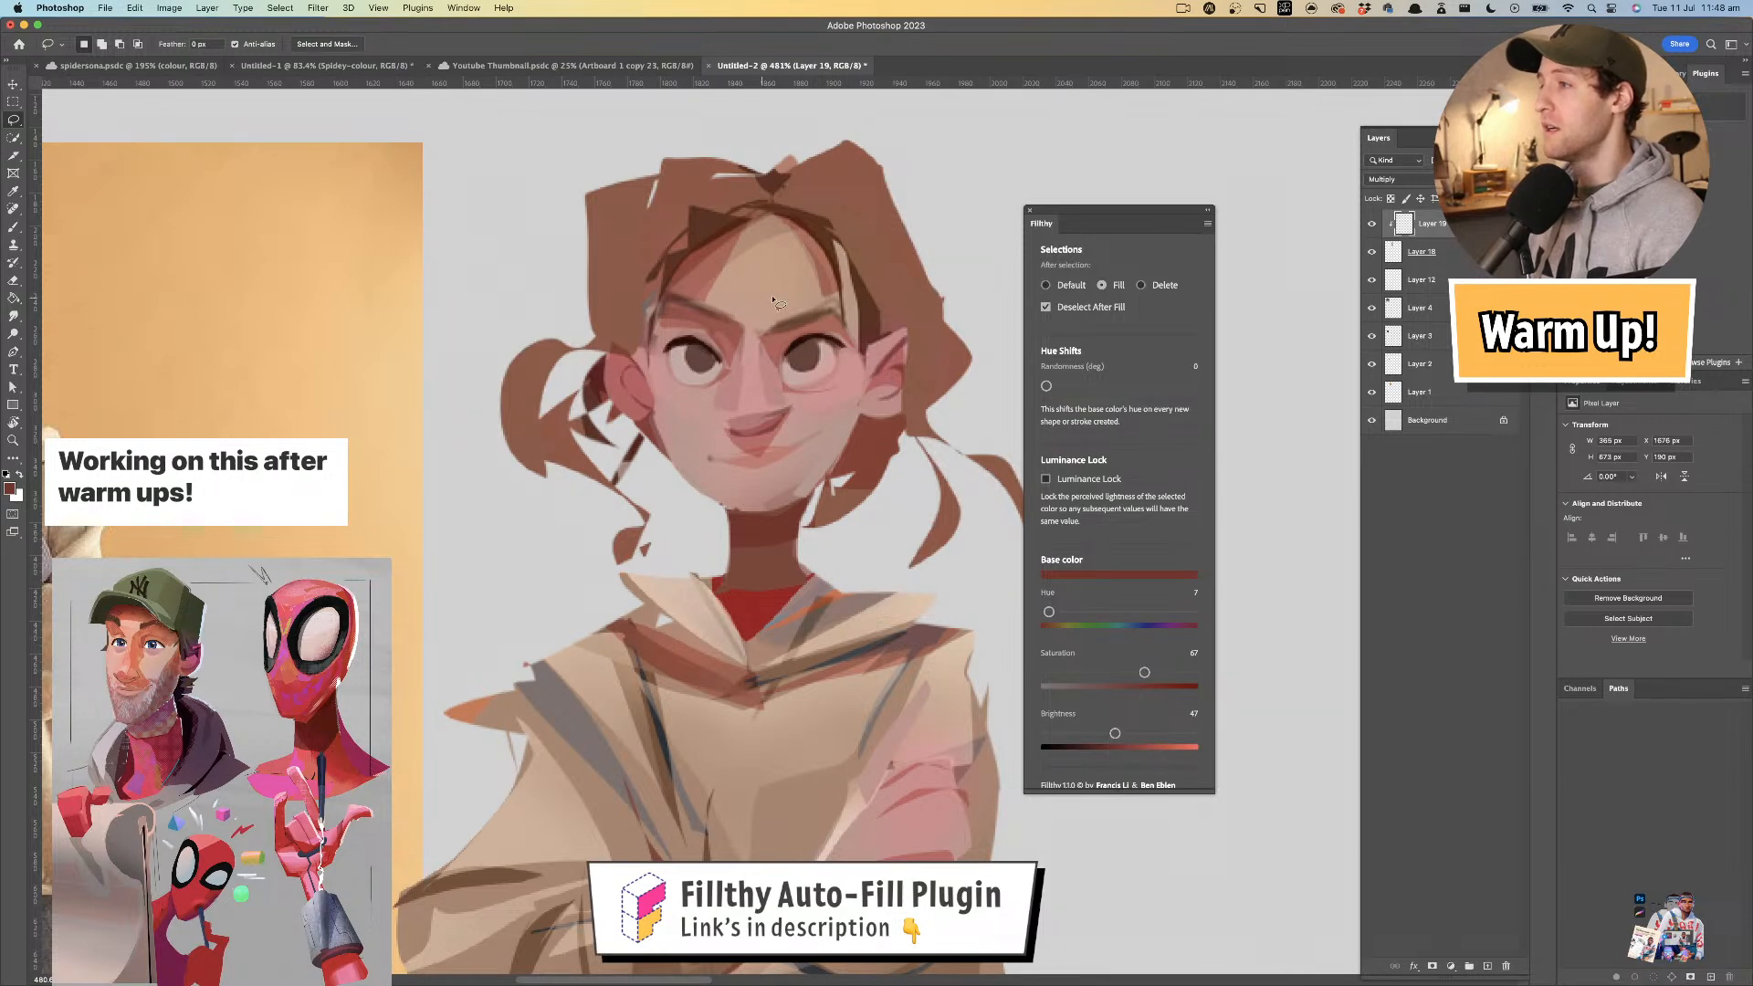
- Lasso-fill deep reddish-brown shadows into the folds and gaps between the crossed arms
{"action": "scroll", "coordinate": [799, 310], "scroll_direction": "down", "scroll_amount": 2}
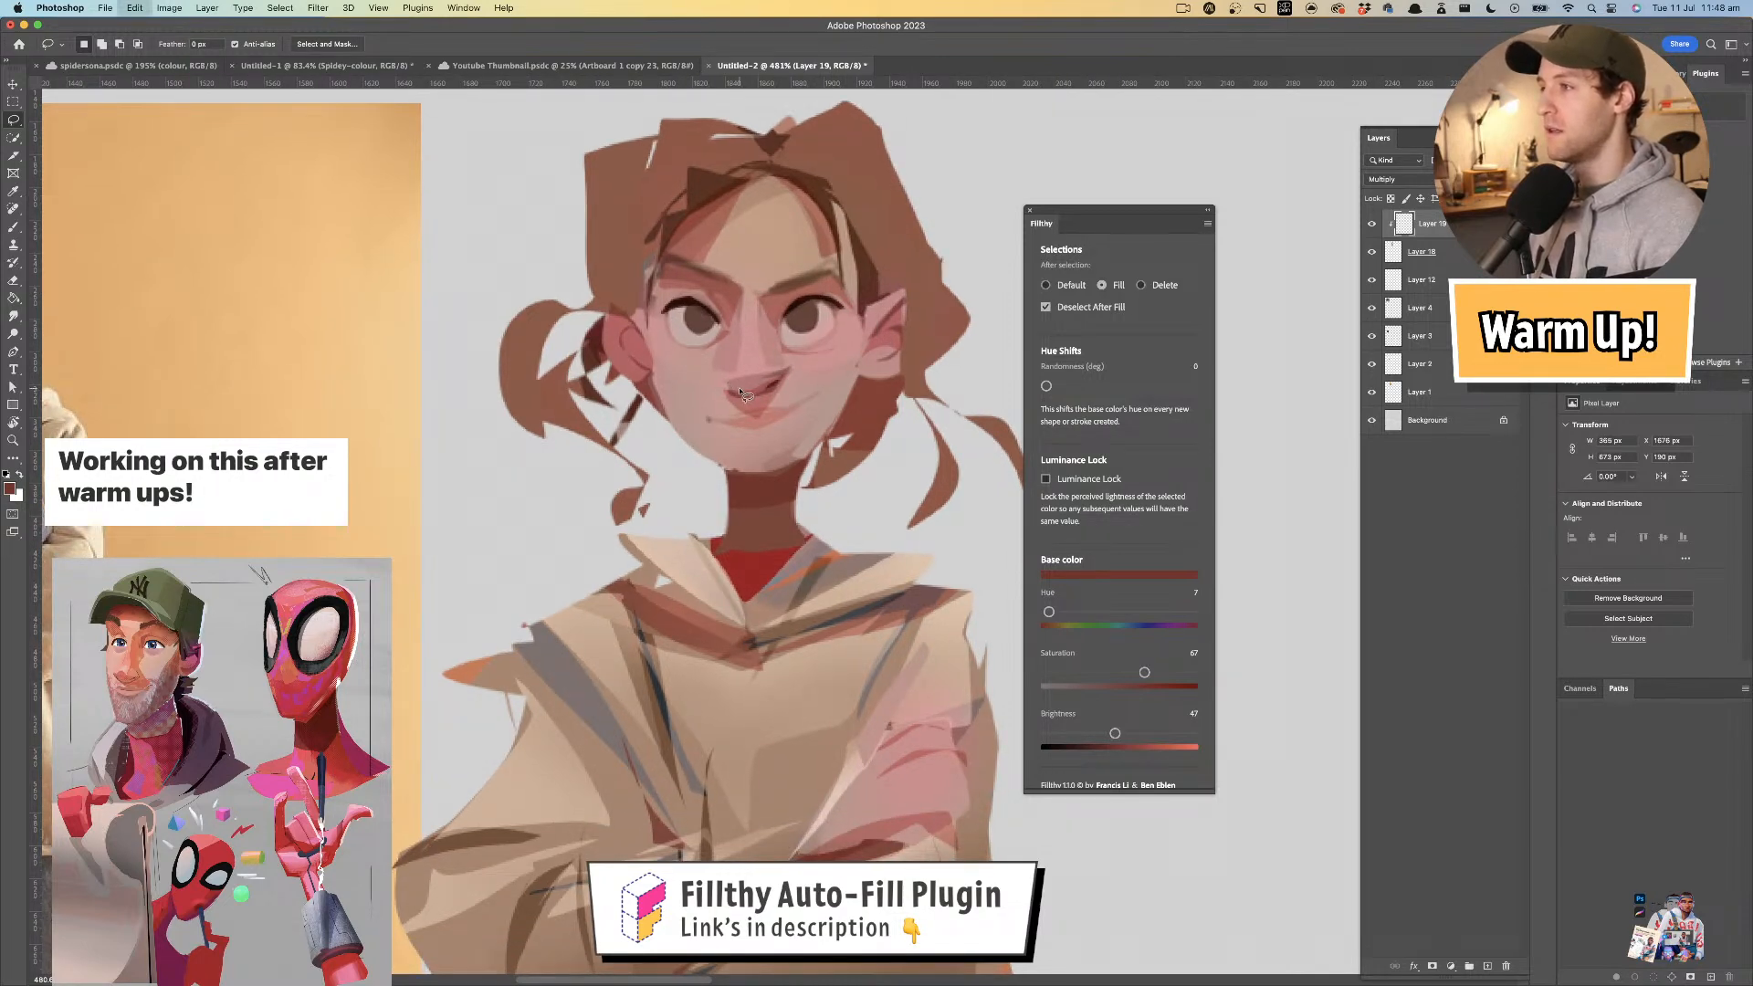
{"action": "scroll", "coordinate": [804, 399], "scroll_direction": "down", "scroll_amount": 5}
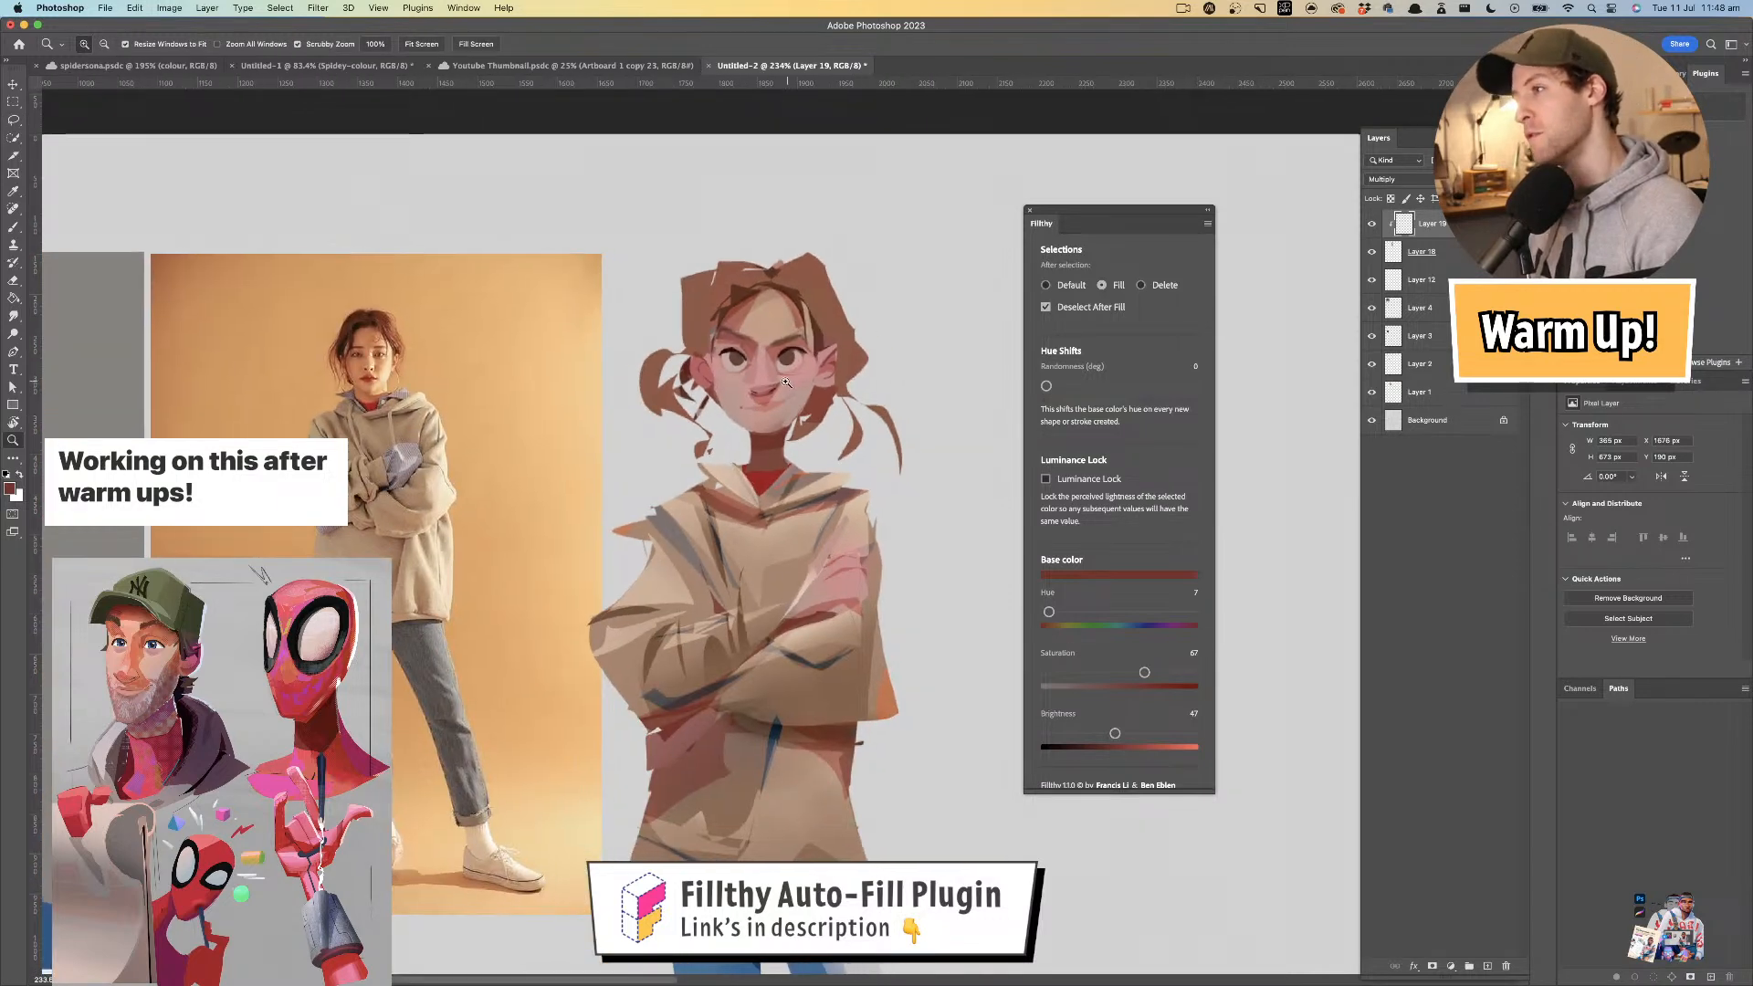
{"action": "scroll", "coordinate": [801, 395], "scroll_direction": "up", "scroll_amount": 5}
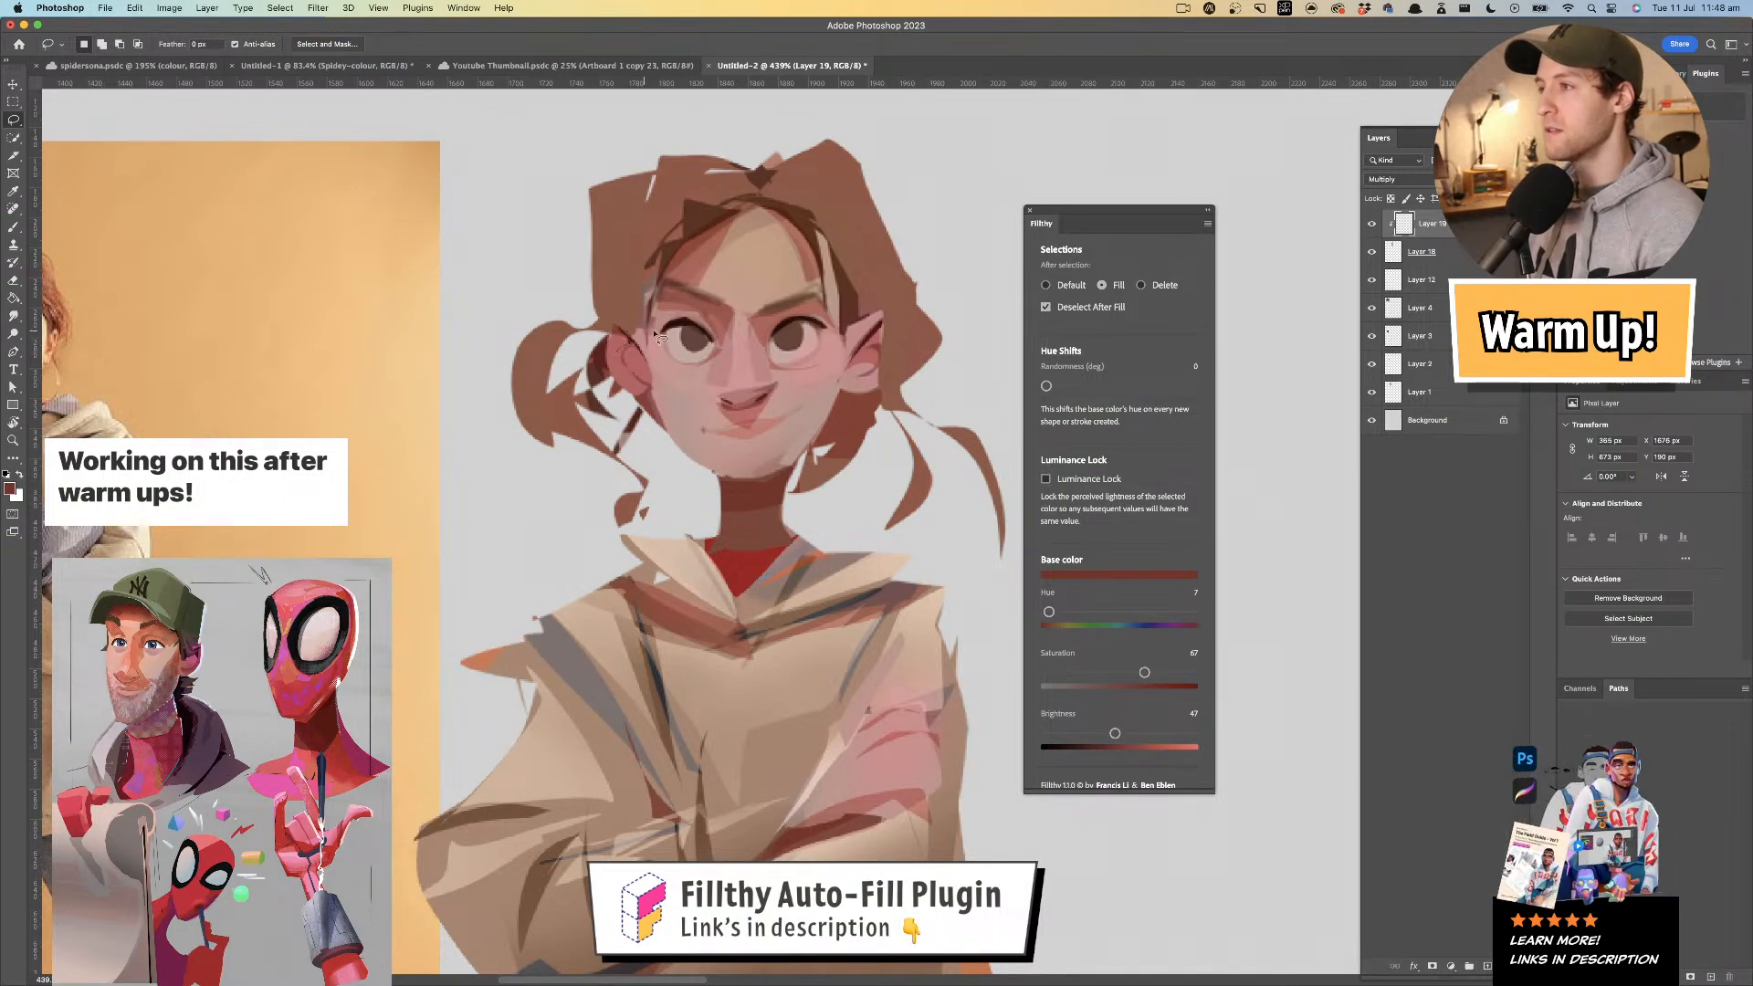
{"action": "left_click_drag", "start_coordinate": [760, 325], "coordinate": [817, 381]}
{"action": "key", "text": "l"}
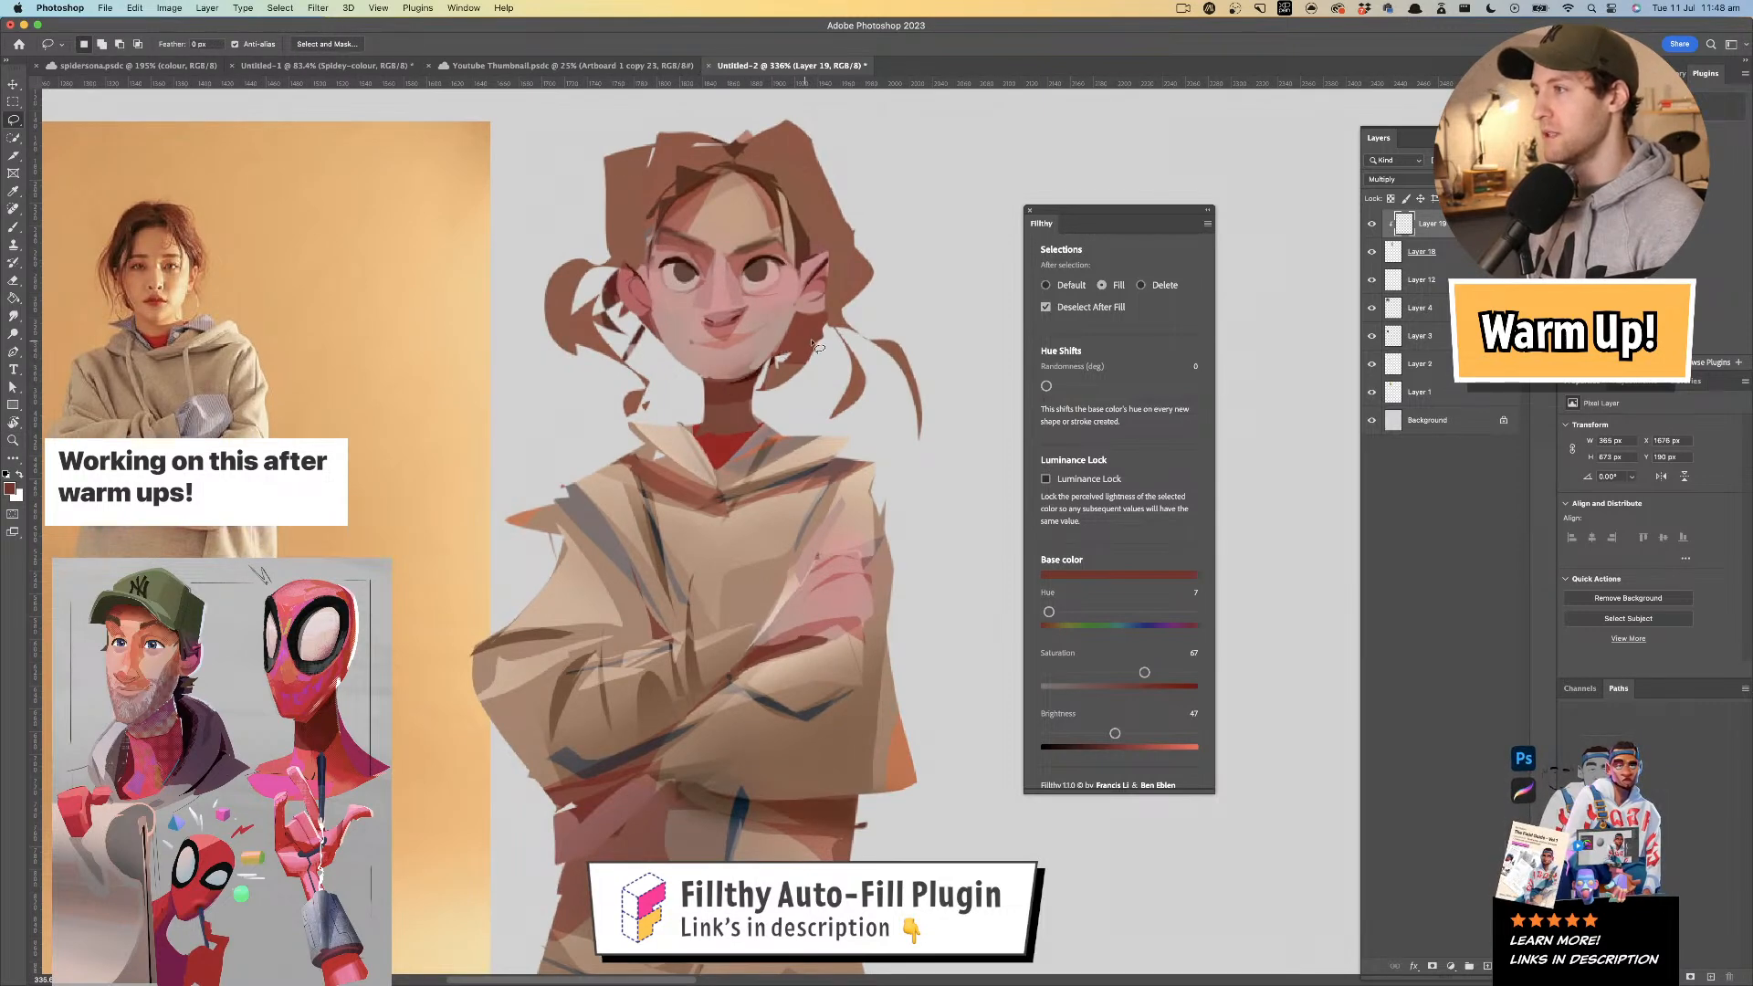
{"action": "mouse_move", "coordinate": [768, 371]}
{"action": "left_mouse_down"}
{"action": "mouse_move", "coordinate": [701, 384]}
{"action": "mouse_move", "coordinate": [769, 380]}
{"action": "mouse_move", "coordinate": [759, 406]}
{"action": "mouse_move", "coordinate": [787, 415]}
{"action": "left_mouse_up"}
{"action": "key", "text": "z"}
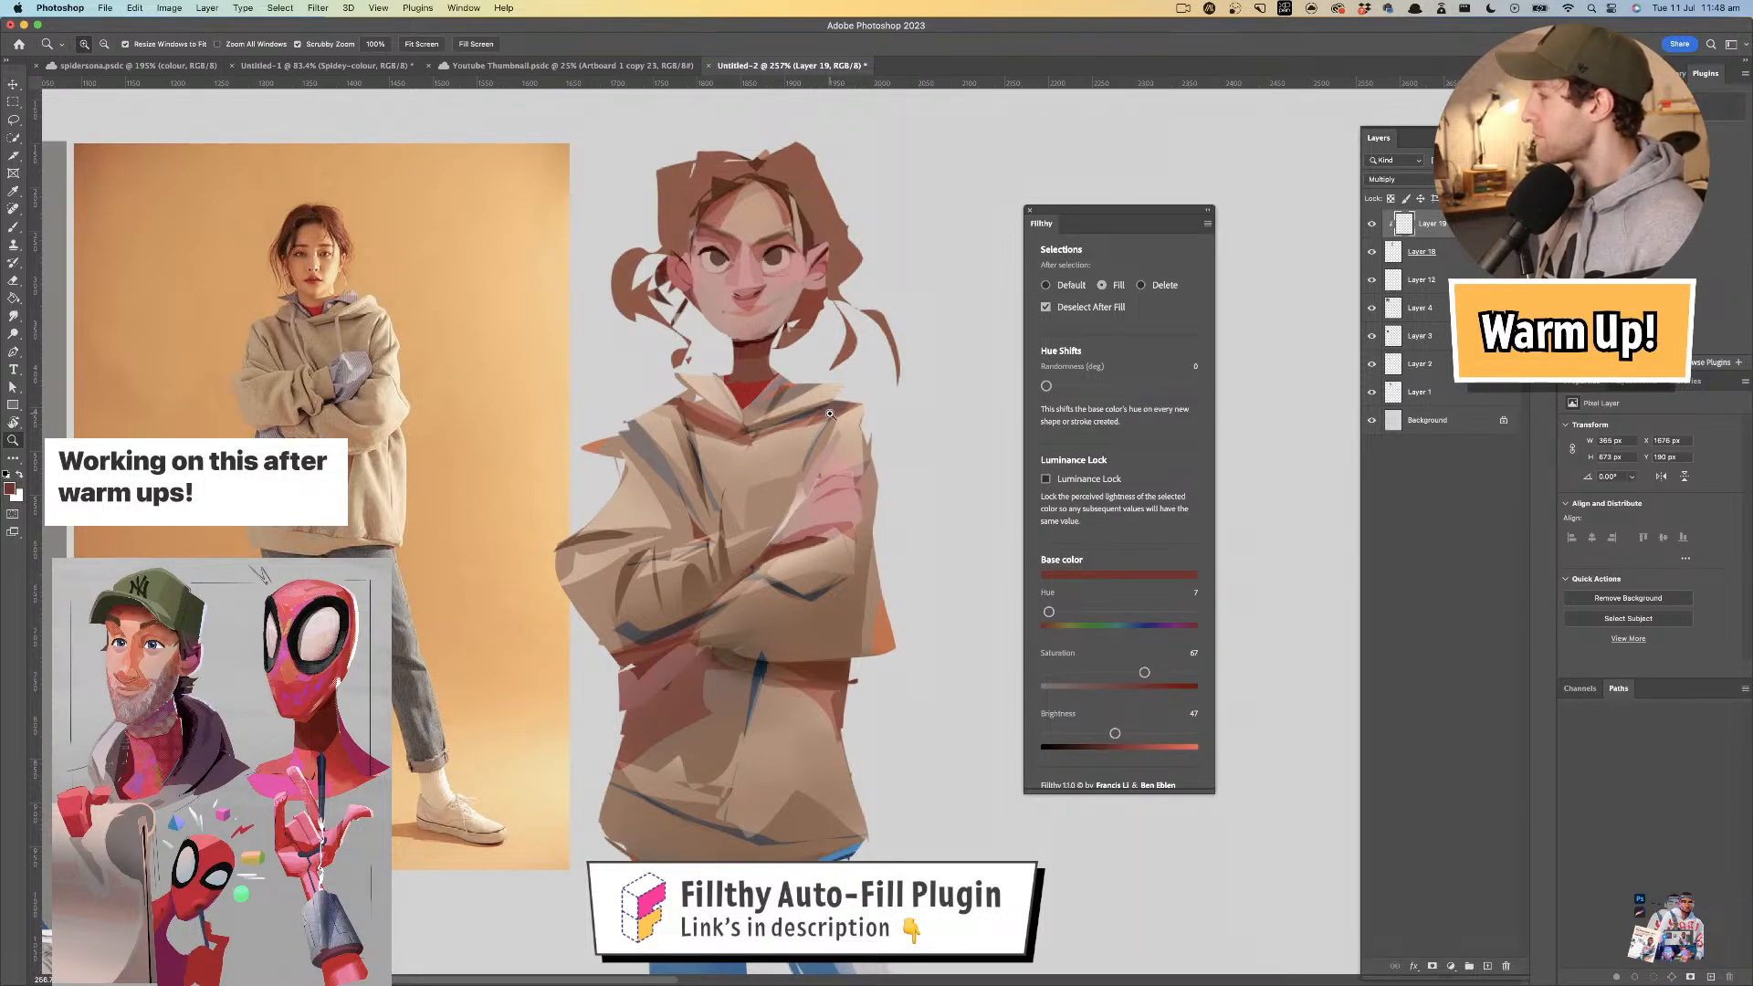
{"action": "left_click_drag", "start_coordinate": [879, 462], "coordinate": [787, 473]}
{"action": "key", "text": "l"}
{"action": "key", "text": "z"}
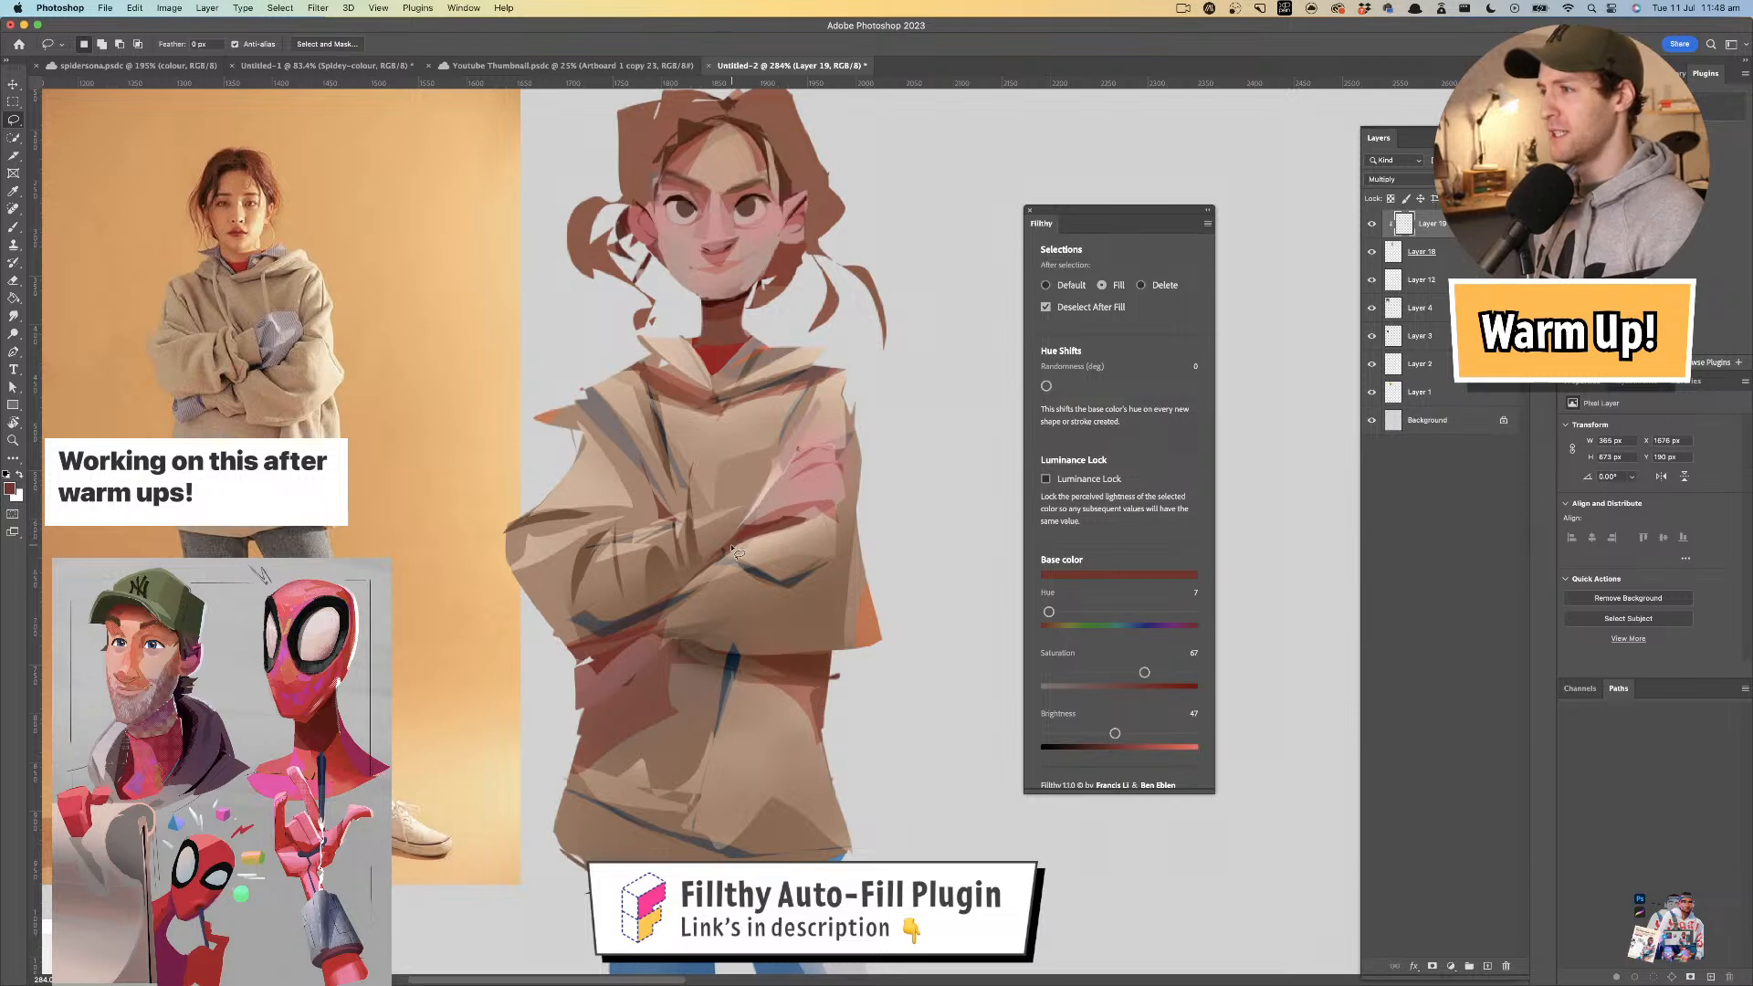
{"action": "scroll", "coordinate": [730, 534], "scroll_direction": "down", "scroll_amount": 3}
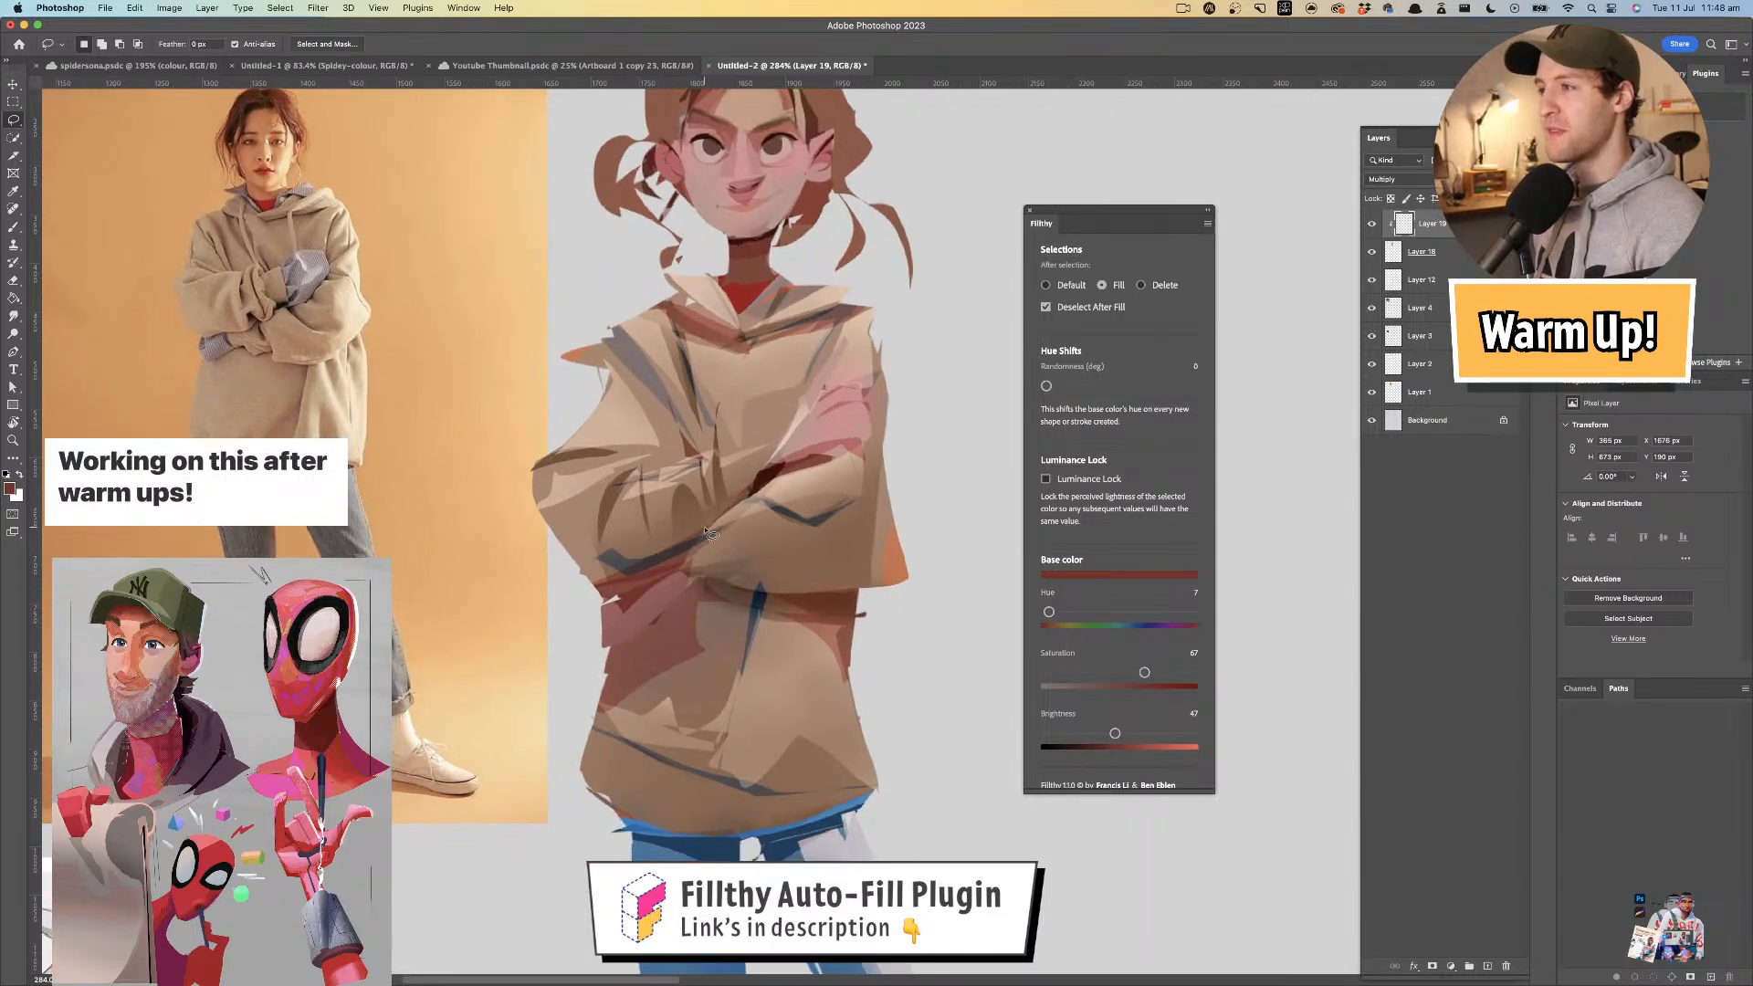
{"action": "mouse_move", "coordinate": [666, 566]}
{"action": "left_mouse_down"}
{"action": "mouse_move", "coordinate": [678, 534]}
{"action": "mouse_move", "coordinate": [722, 513]}
{"action": "mouse_move", "coordinate": [692, 519]}
{"action": "left_mouse_up"}
- Lasso-fill dark Multiply shadows on the neck under the chin and in the hair beneath the ears
{"action": "key", "text": "z"}
{"action": "left_click_drag", "start_coordinate": [737, 339], "coordinate": [823, 339]}
{"action": "key", "text": "l"}
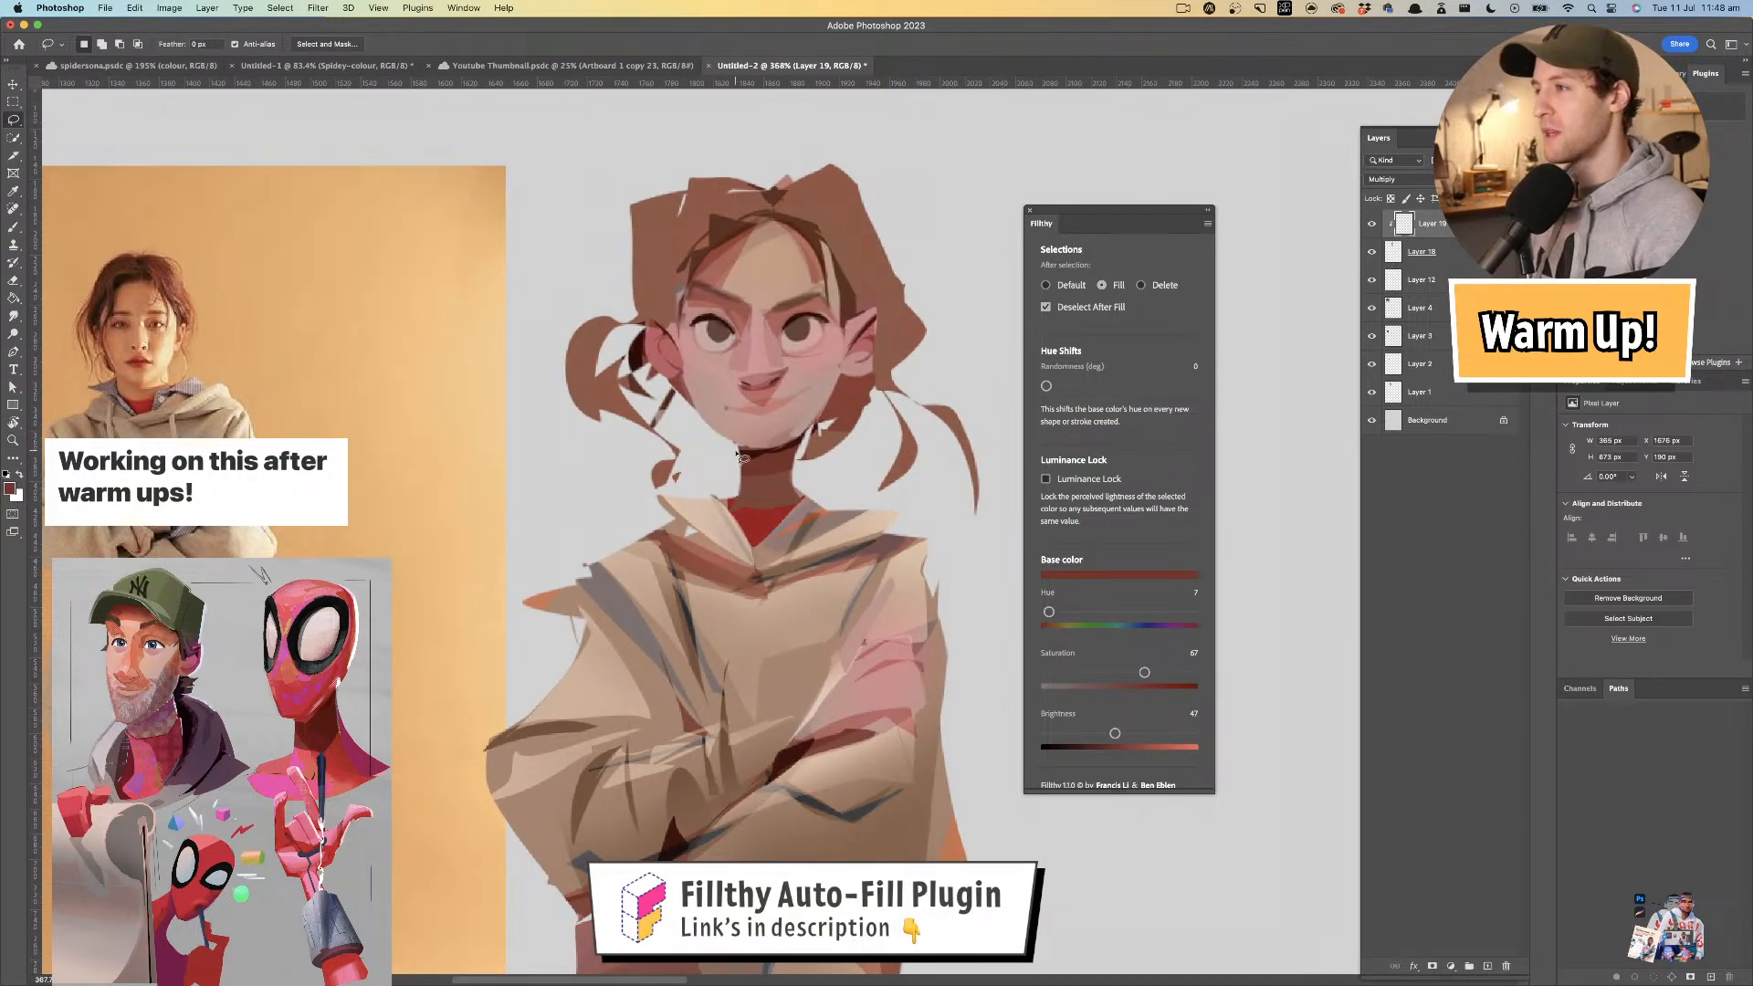
{"action": "scroll", "coordinate": [854, 448], "scroll_direction": "left", "scroll_amount": 2}
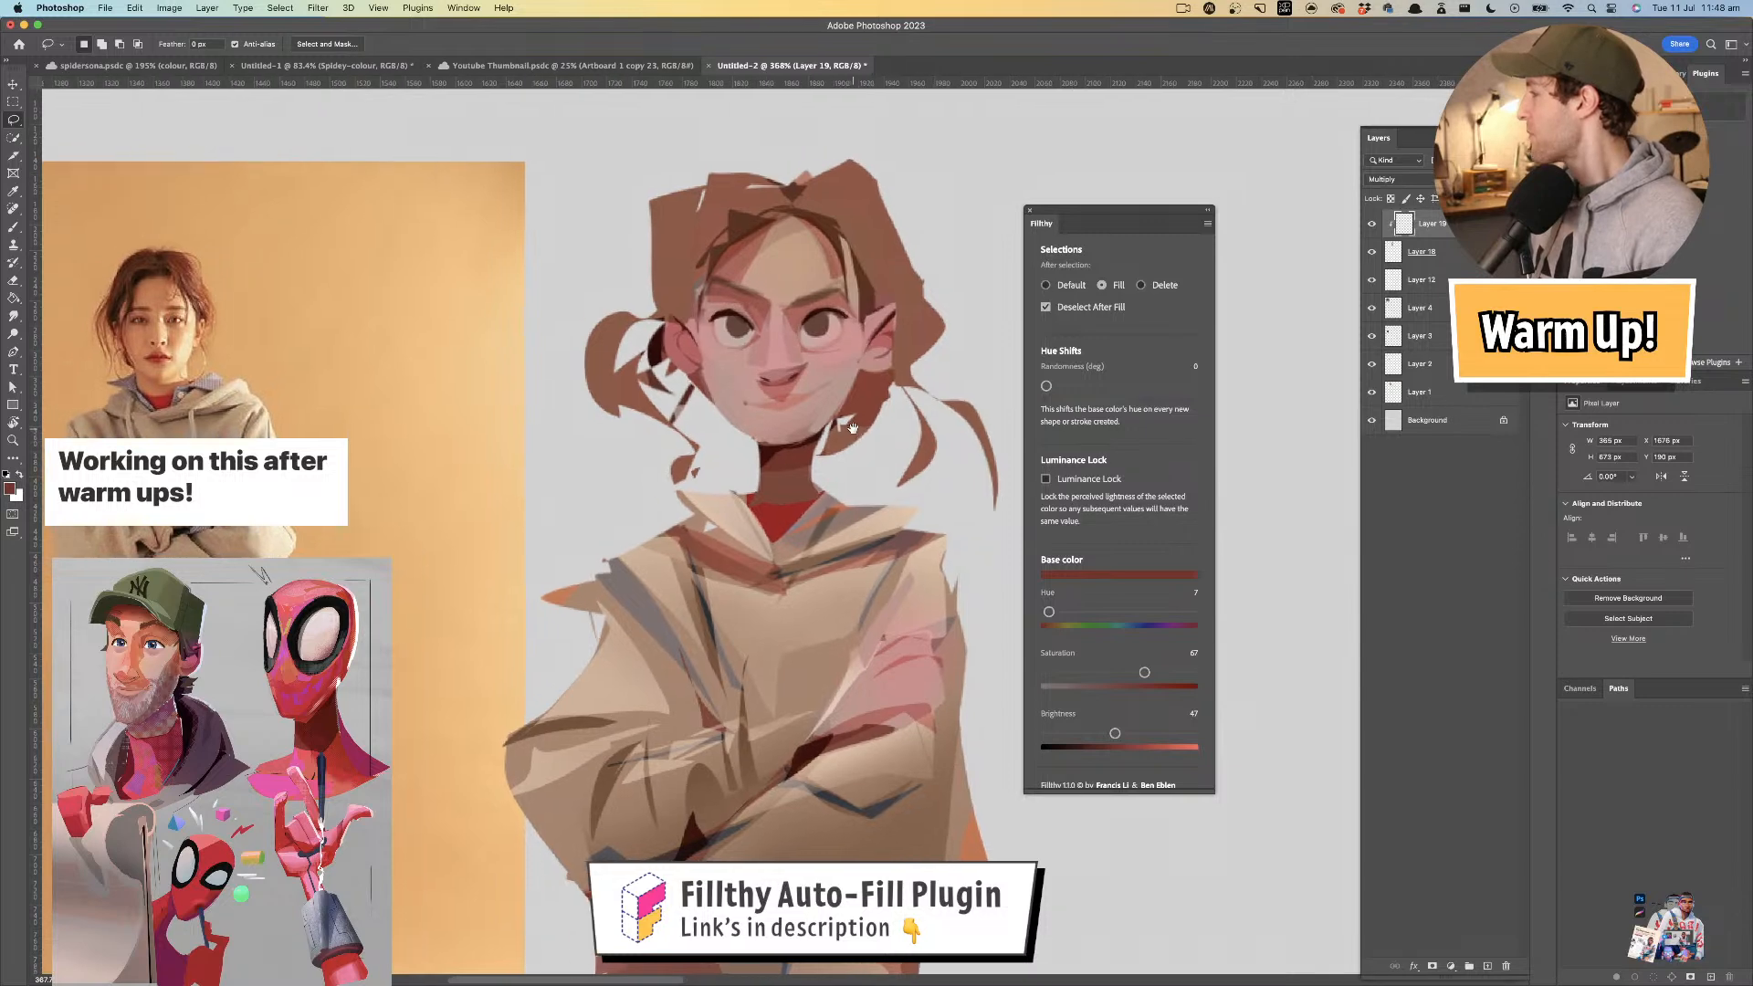
{"action": "scroll", "coordinate": [803, 429], "scroll_direction": "up", "scroll_amount": 2}
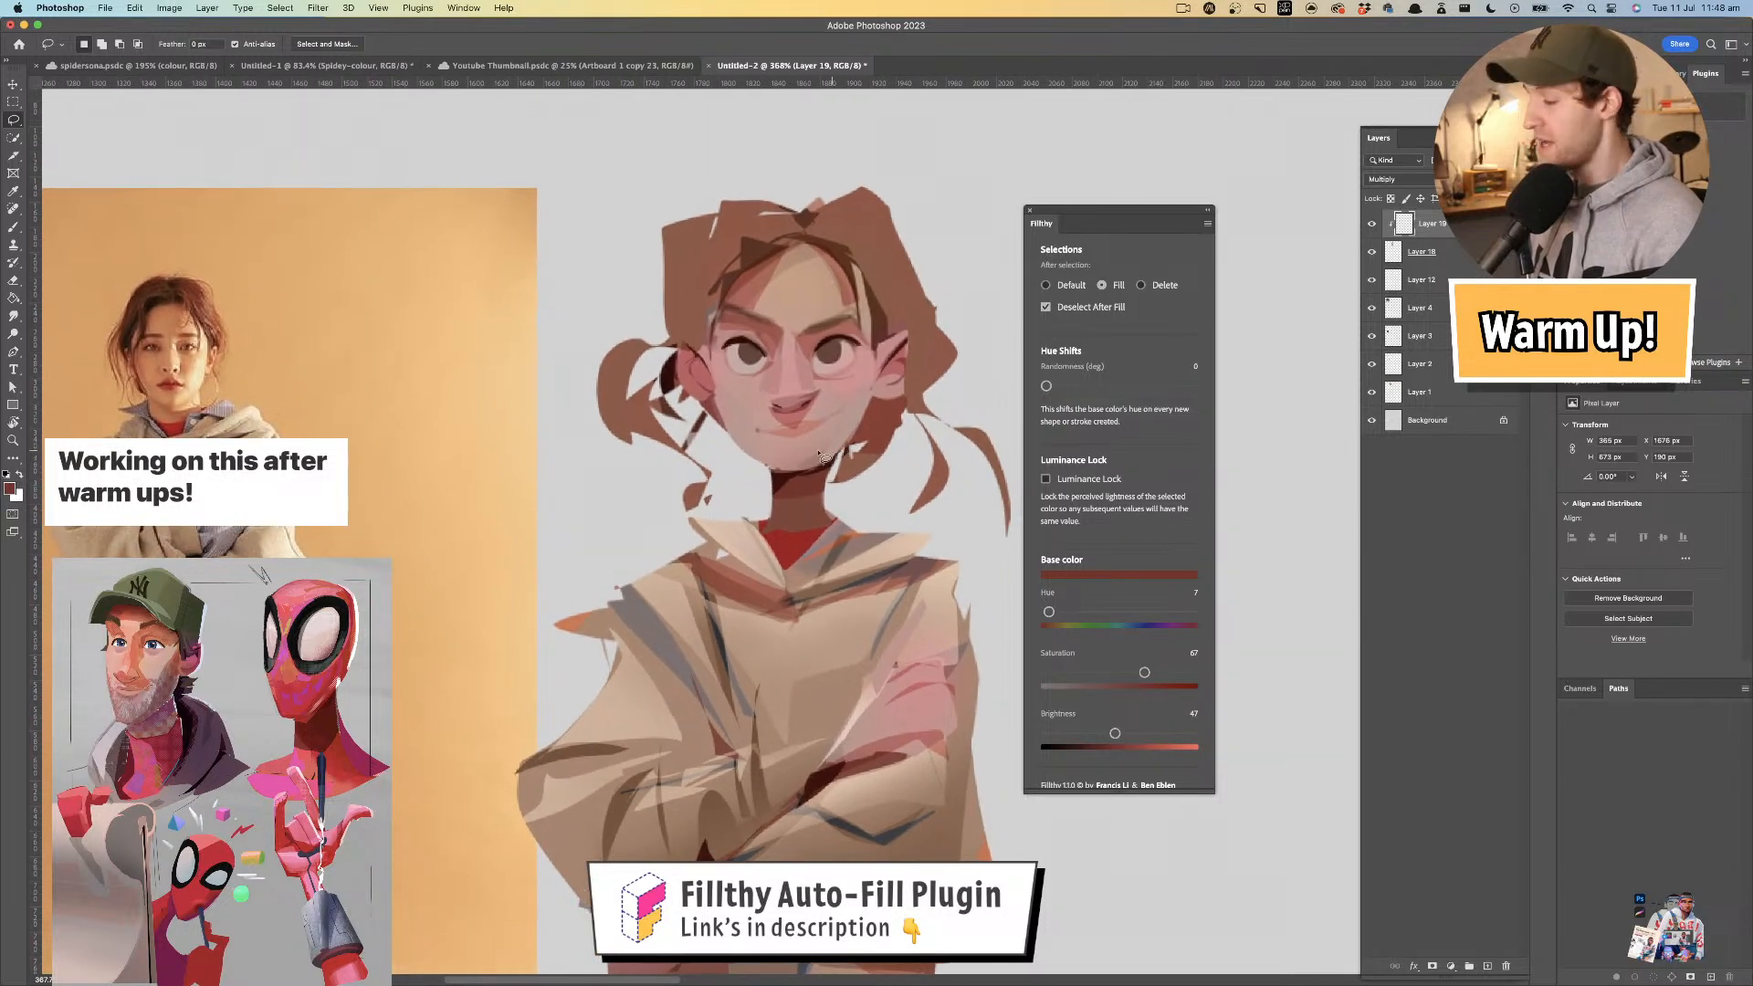
{"action": "mouse_move", "coordinate": [879, 407]}
{"action": "left_mouse_down"}
{"action": "mouse_move", "coordinate": [913, 394]}
{"action": "mouse_move", "coordinate": [873, 400]}
{"action": "left_mouse_up"}
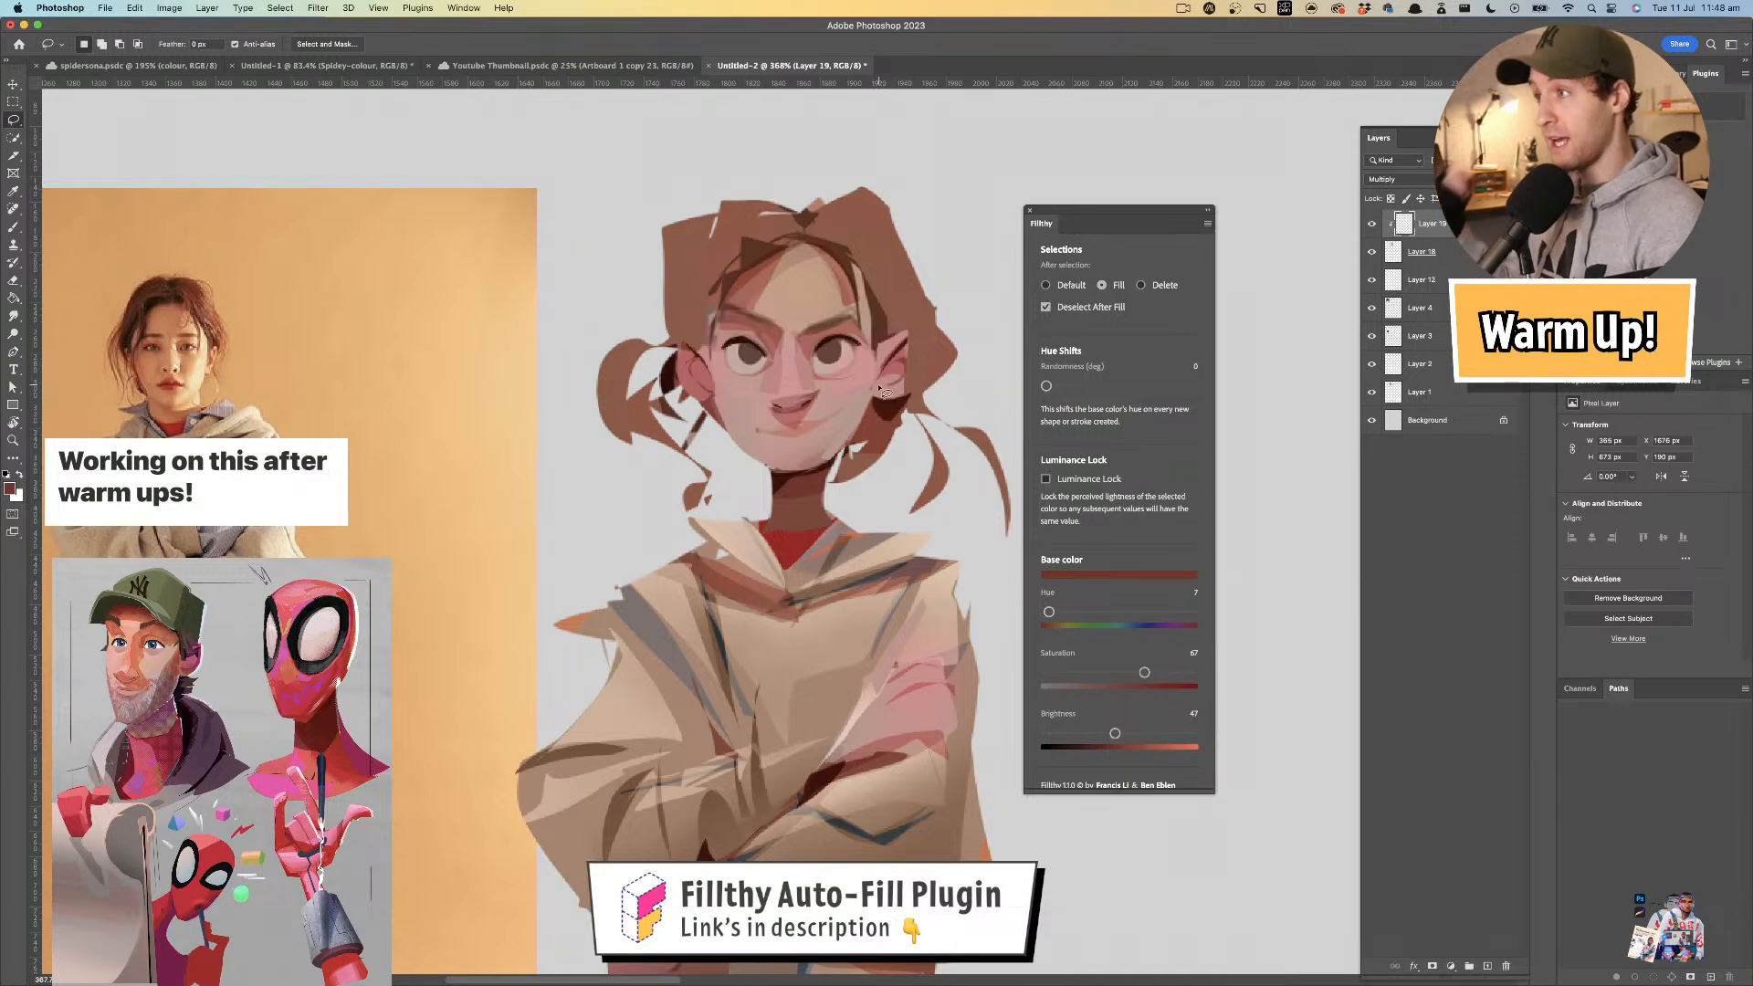
- Lasso-fill dark reddish-brown Multiply shadows along the hairline and in the hair beside the ears
{"action": "mouse_move", "coordinate": [797, 233]}
{"action": "left_mouse_down"}
{"action": "mouse_move", "coordinate": [730, 271]}
{"action": "mouse_move", "coordinate": [841, 220]}
{"action": "mouse_move", "coordinate": [847, 264]}
{"action": "mouse_move", "coordinate": [784, 222]}
{"action": "mouse_move", "coordinate": [811, 235]}
{"action": "left_mouse_up"}
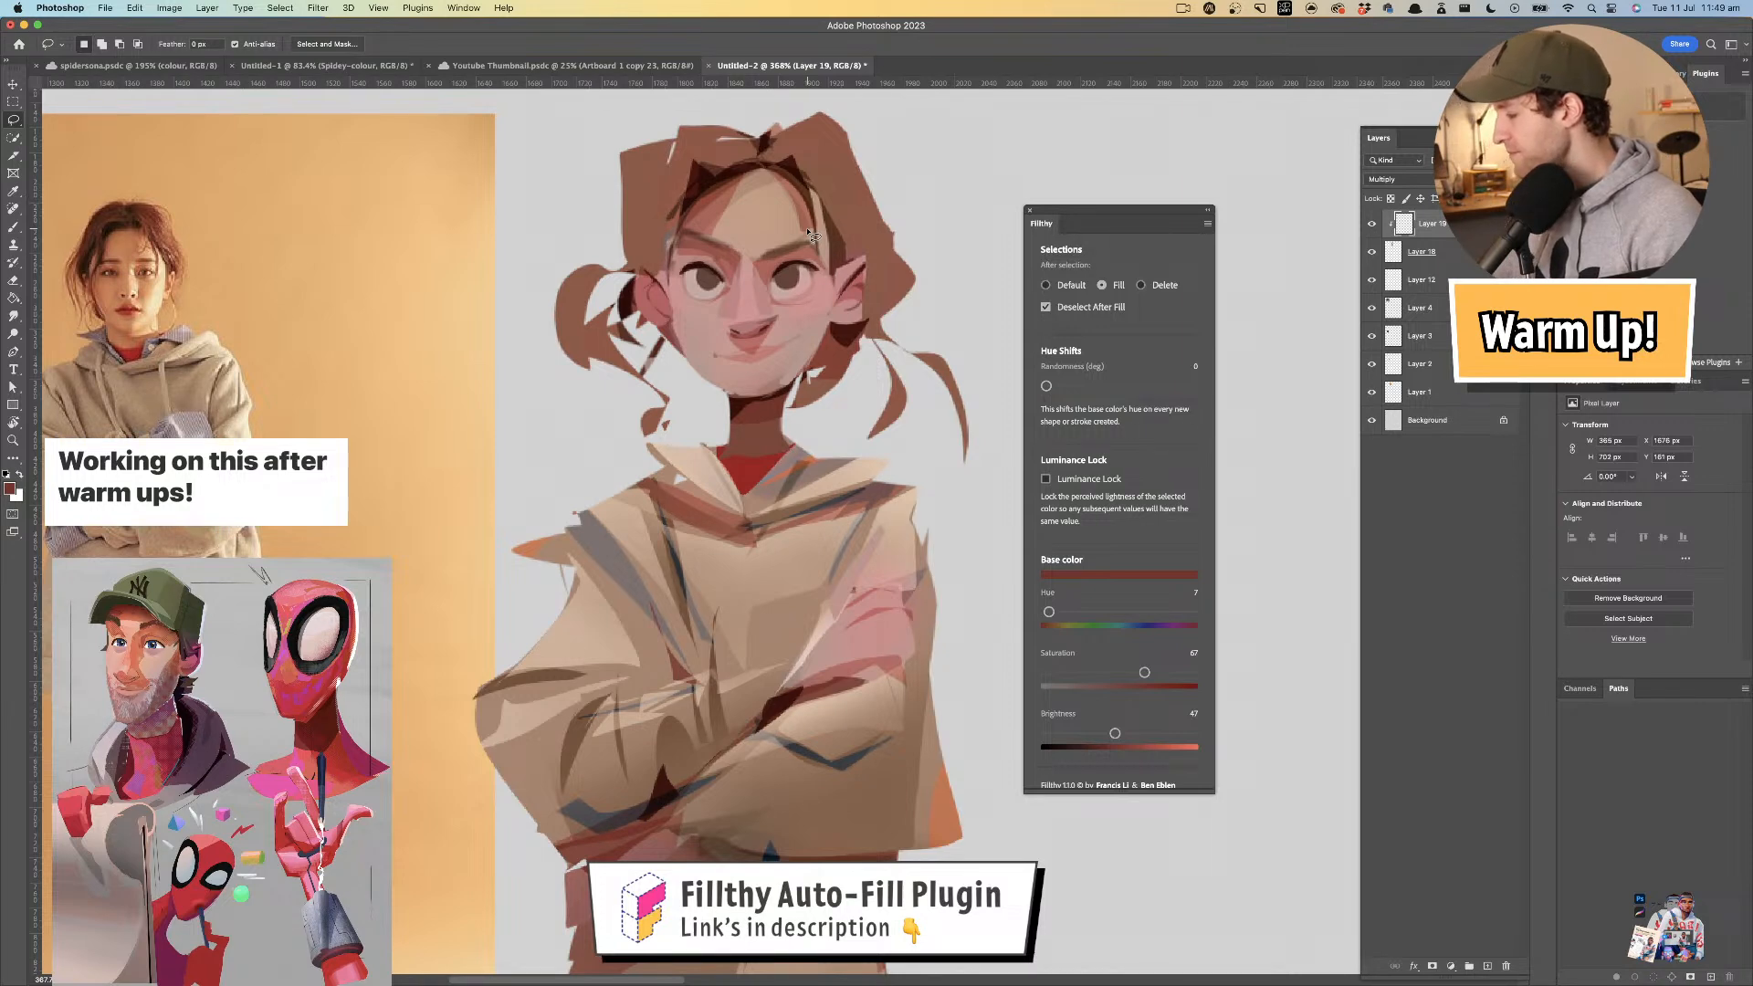
{"action": "mouse_move", "coordinate": [731, 371]}
{"action": "left_mouse_down"}
{"action": "mouse_move", "coordinate": [726, 391]}
{"action": "mouse_move", "coordinate": [838, 327]}
{"action": "left_mouse_up"}
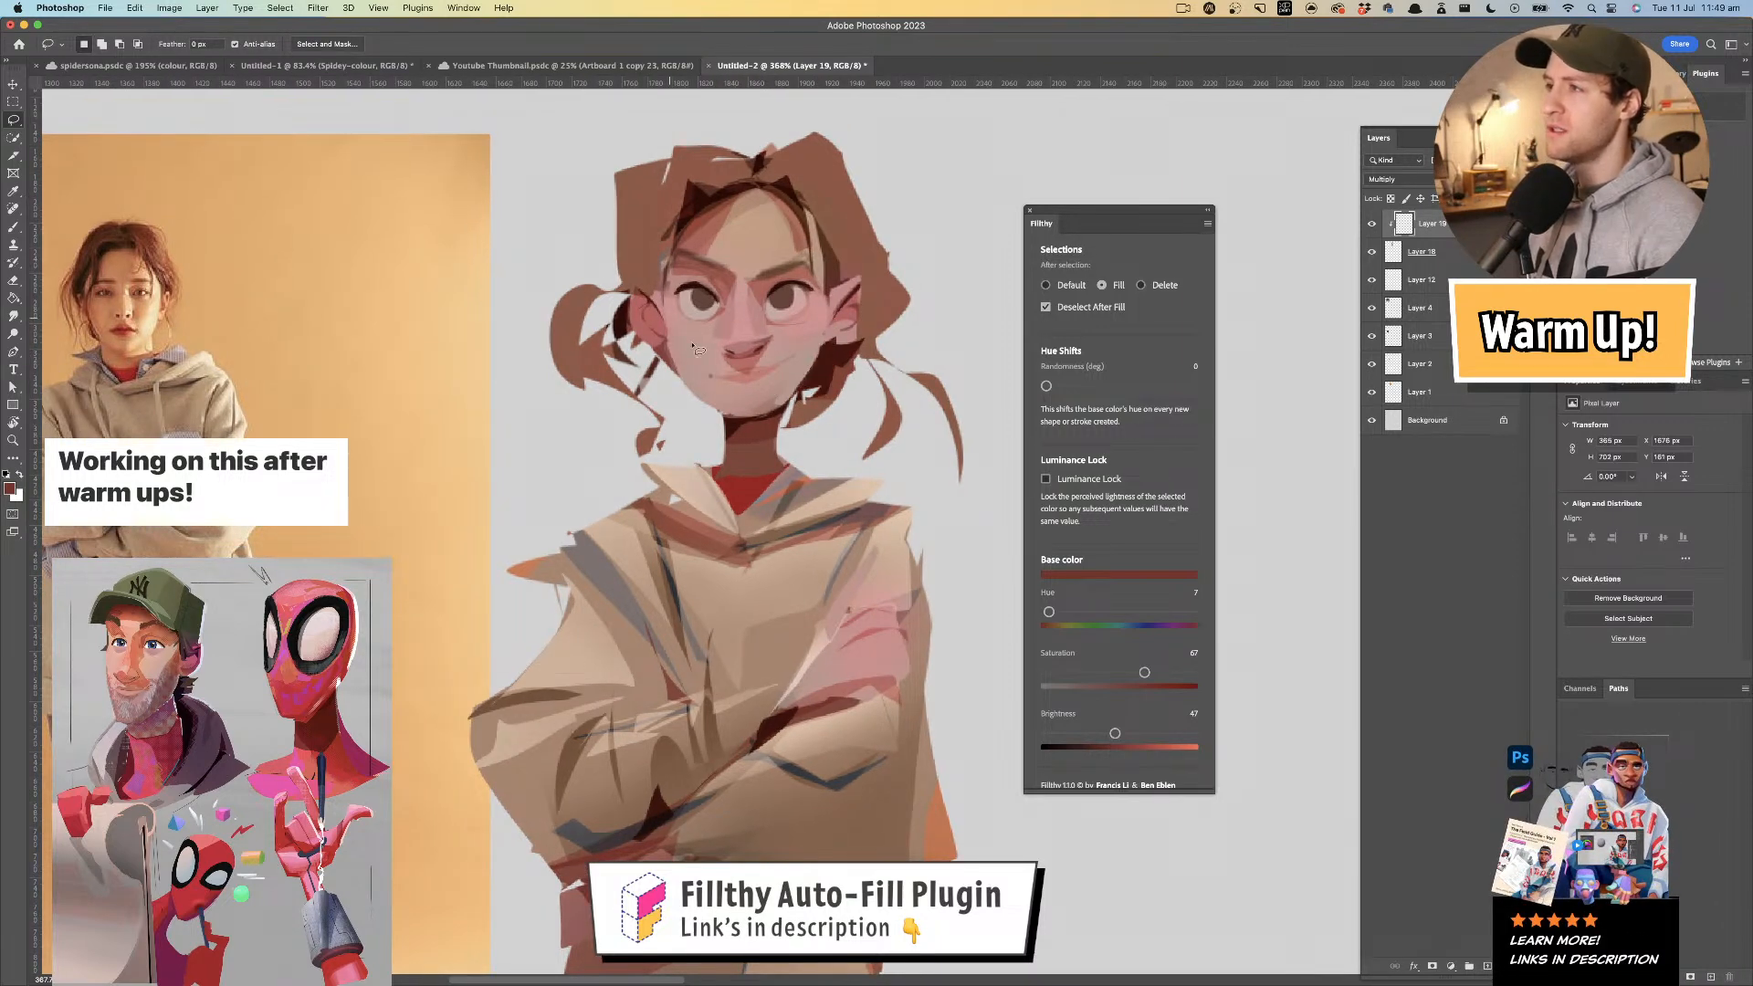
{"action": "mouse_move", "coordinate": [665, 344]}
{"action": "left_mouse_down"}
{"action": "mouse_move", "coordinate": [672, 388]}
{"action": "mouse_move", "coordinate": [648, 362]}
{"action": "mouse_move", "coordinate": [661, 341]}
{"action": "mouse_move", "coordinate": [749, 317]}
{"action": "mouse_move", "coordinate": [676, 354]}
{"action": "mouse_move", "coordinate": [745, 361]}
{"action": "left_mouse_up"}
{"action": "mouse_move", "coordinate": [668, 423]}
{"action": "left_mouse_down"}
{"action": "mouse_move", "coordinate": [751, 420]}
{"action": "mouse_move", "coordinate": [721, 428]}
{"action": "mouse_move", "coordinate": [685, 380]}
{"action": "left_mouse_up"}
{"action": "key", "text": "l"}
{"action": "left_click_drag", "start_coordinate": [664, 422], "coordinate": [771, 396]}
- Lasso-fill darker Multiply shadows inside both eyes, and undo the unwanted fill
{"action": "scroll", "coordinate": [721, 422], "scroll_direction": "down", "scroll_amount": 5}
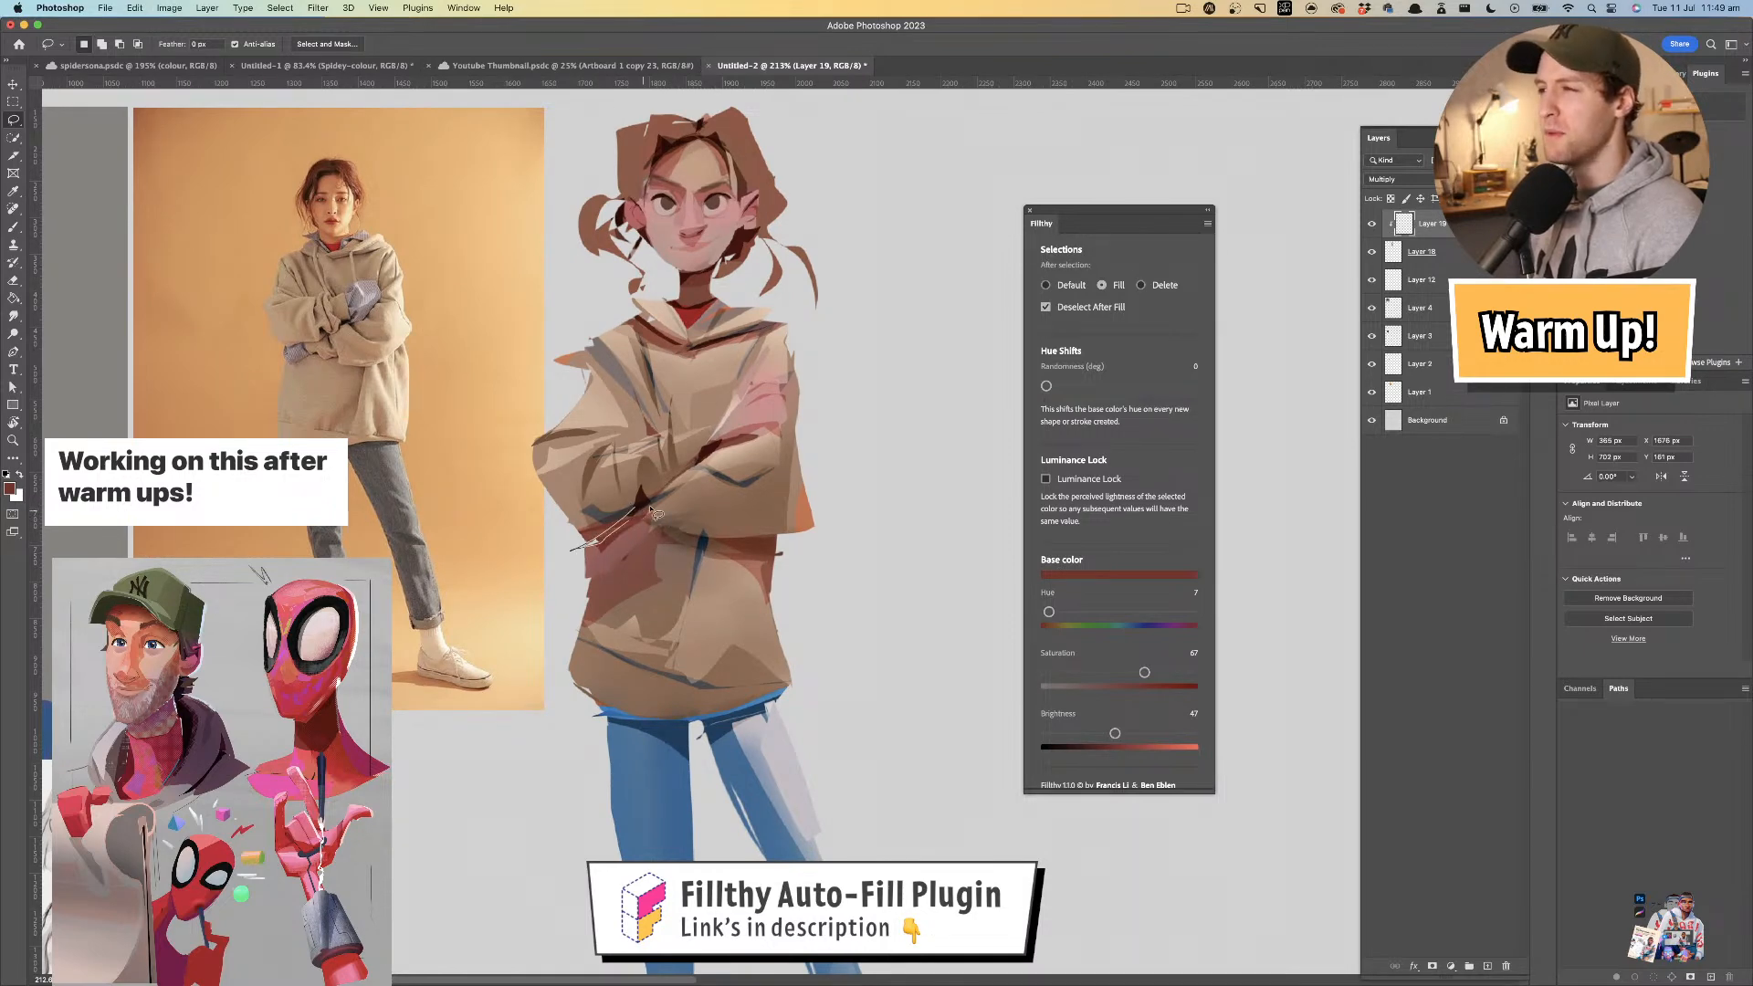
{"action": "scroll", "coordinate": [722, 439], "scroll_direction": "down", "scroll_amount": 4}
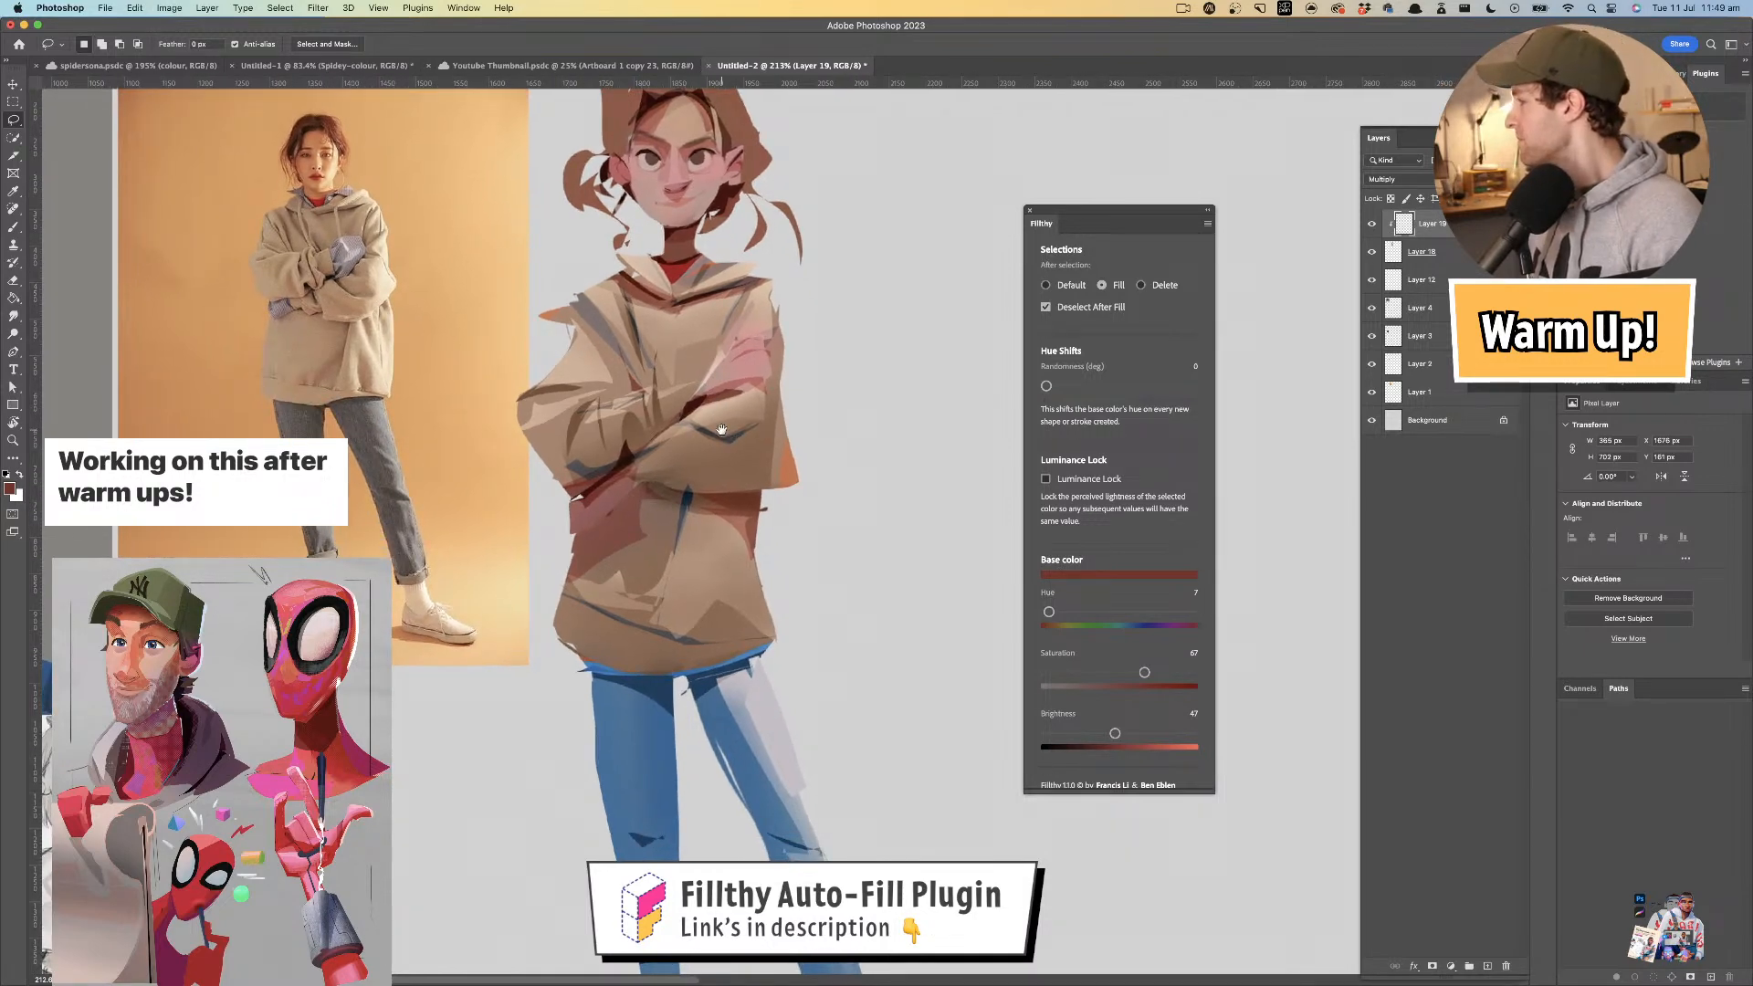
{"action": "mouse_move", "coordinate": [717, 430]}
{"action": "left_mouse_down"}
{"action": "mouse_move", "coordinate": [687, 433]}
{"action": "mouse_move", "coordinate": [736, 498]}
{"action": "mouse_move", "coordinate": [738, 427]}
{"action": "left_mouse_up"}
{"action": "left_click_drag", "start_coordinate": [720, 341], "coordinate": [796, 331]}
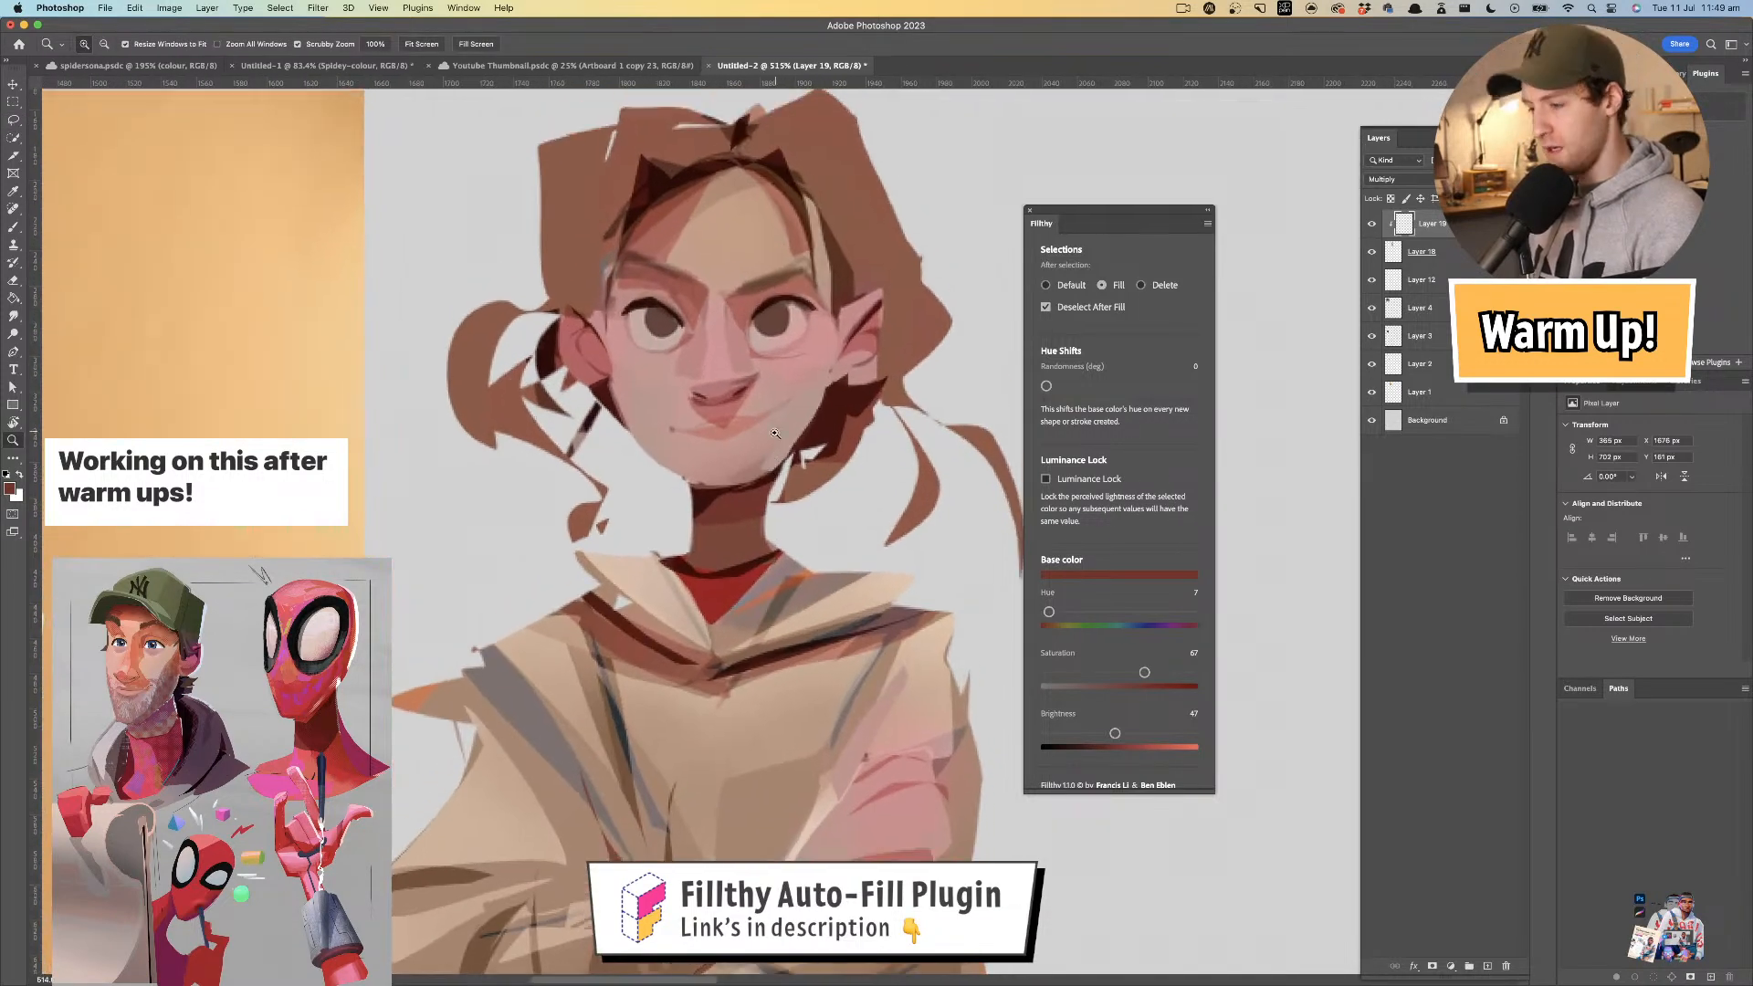
{"action": "left_click_drag", "start_coordinate": [676, 323], "coordinate": [652, 311]}
{"action": "mouse_move", "coordinate": [782, 304]}
{"action": "left_mouse_down"}
{"action": "mouse_move", "coordinate": [763, 326]}
{"action": "mouse_move", "coordinate": [802, 273]}
{"action": "mouse_move", "coordinate": [767, 317]}
{"action": "mouse_move", "coordinate": [744, 282]}
{"action": "mouse_move", "coordinate": [725, 288]}
{"action": "left_mouse_up"}
{"action": "key", "text": "super+z"}
{"action": "mouse_move", "coordinate": [778, 460]}
{"action": "left_mouse_down"}
{"action": "mouse_move", "coordinate": [721, 463]}
{"action": "mouse_move", "coordinate": [773, 450]}
{"action": "left_mouse_up"}
{"action": "key", "text": "l"}
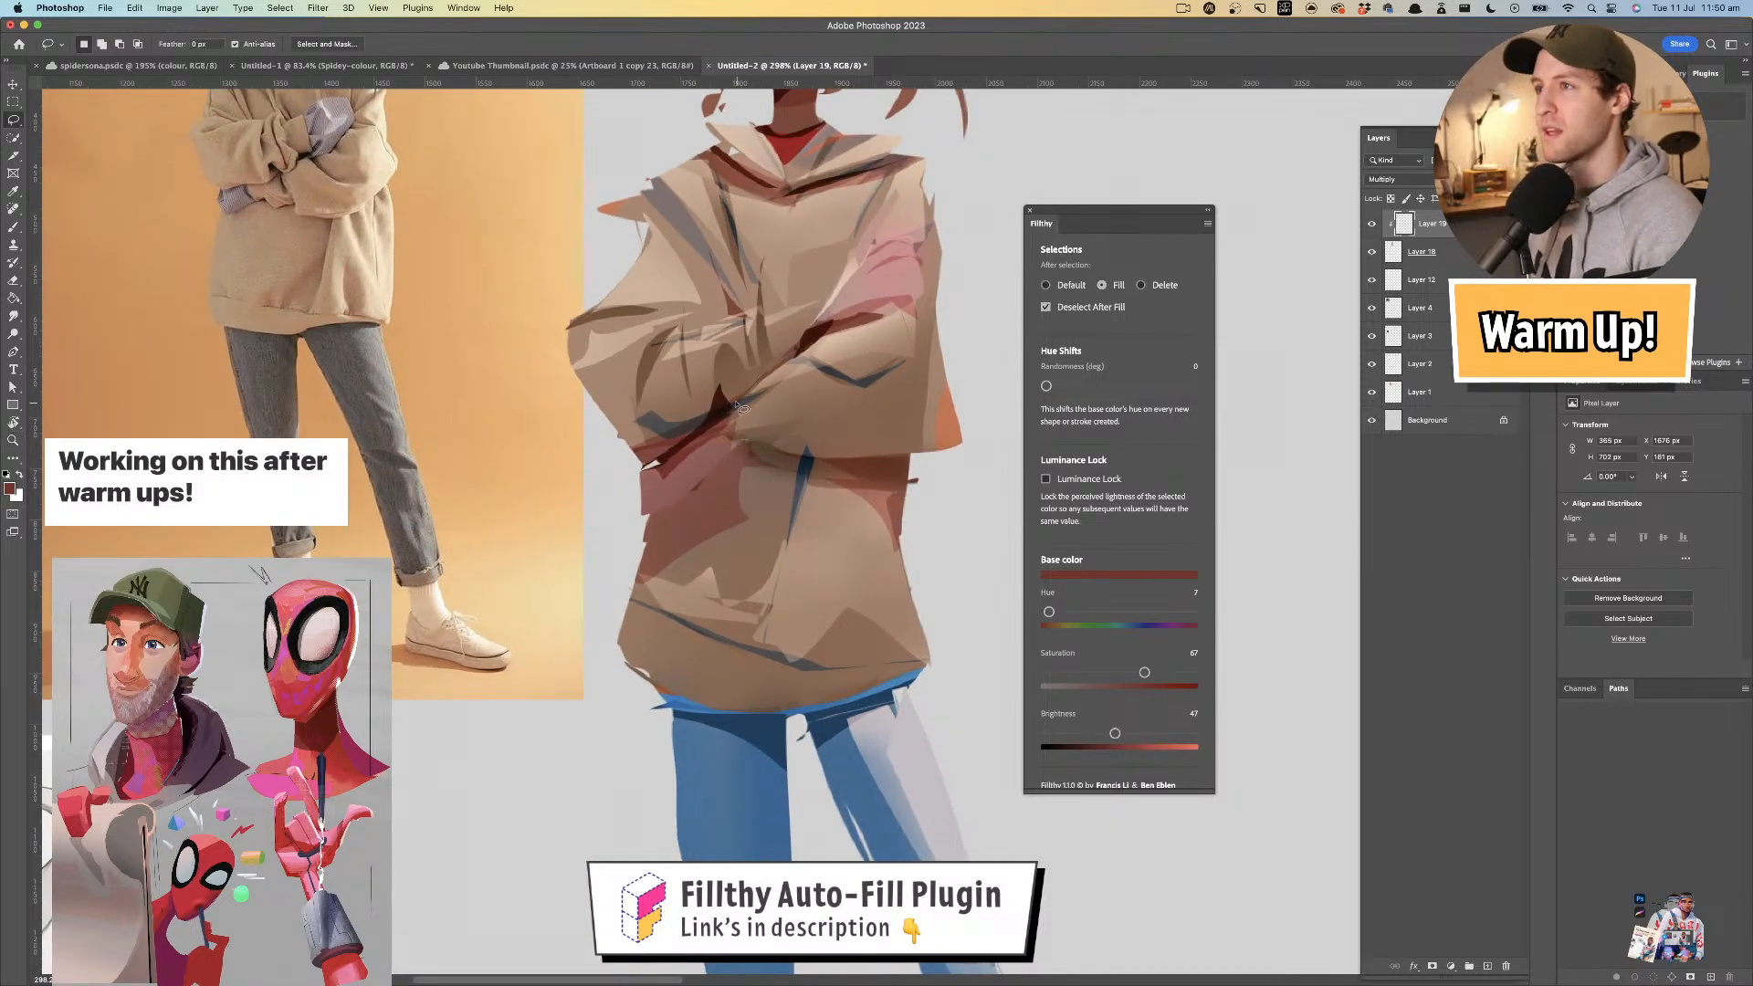
- Lasso-fill reddish-brown Multiply shadows into the hoodie folds beneath the crossed arms
{"action": "mouse_move", "coordinate": [725, 455]}
{"action": "left_mouse_down"}
{"action": "mouse_move", "coordinate": [657, 509]}
{"action": "mouse_move", "coordinate": [747, 445]}
{"action": "mouse_move", "coordinate": [798, 466]}
{"action": "mouse_move", "coordinate": [910, 456]}
{"action": "mouse_move", "coordinate": [798, 462]}
{"action": "left_mouse_up"}
{"action": "mouse_move", "coordinate": [864, 485]}
{"action": "left_mouse_down"}
{"action": "mouse_move", "coordinate": [776, 485]}
{"action": "mouse_move", "coordinate": [833, 461]}
{"action": "mouse_move", "coordinate": [908, 475]}
{"action": "left_mouse_up"}
{"action": "mouse_move", "coordinate": [793, 502]}
{"action": "left_mouse_down"}
{"action": "mouse_move", "coordinate": [848, 518]}
{"action": "mouse_move", "coordinate": [894, 572]}
{"action": "left_mouse_up"}
- Add a new Normal layer clipped above the shadow layer and sample the light tan of the hoodie sleeve as the fill colour
{"action": "left_click", "coordinate": [1494, 966]}
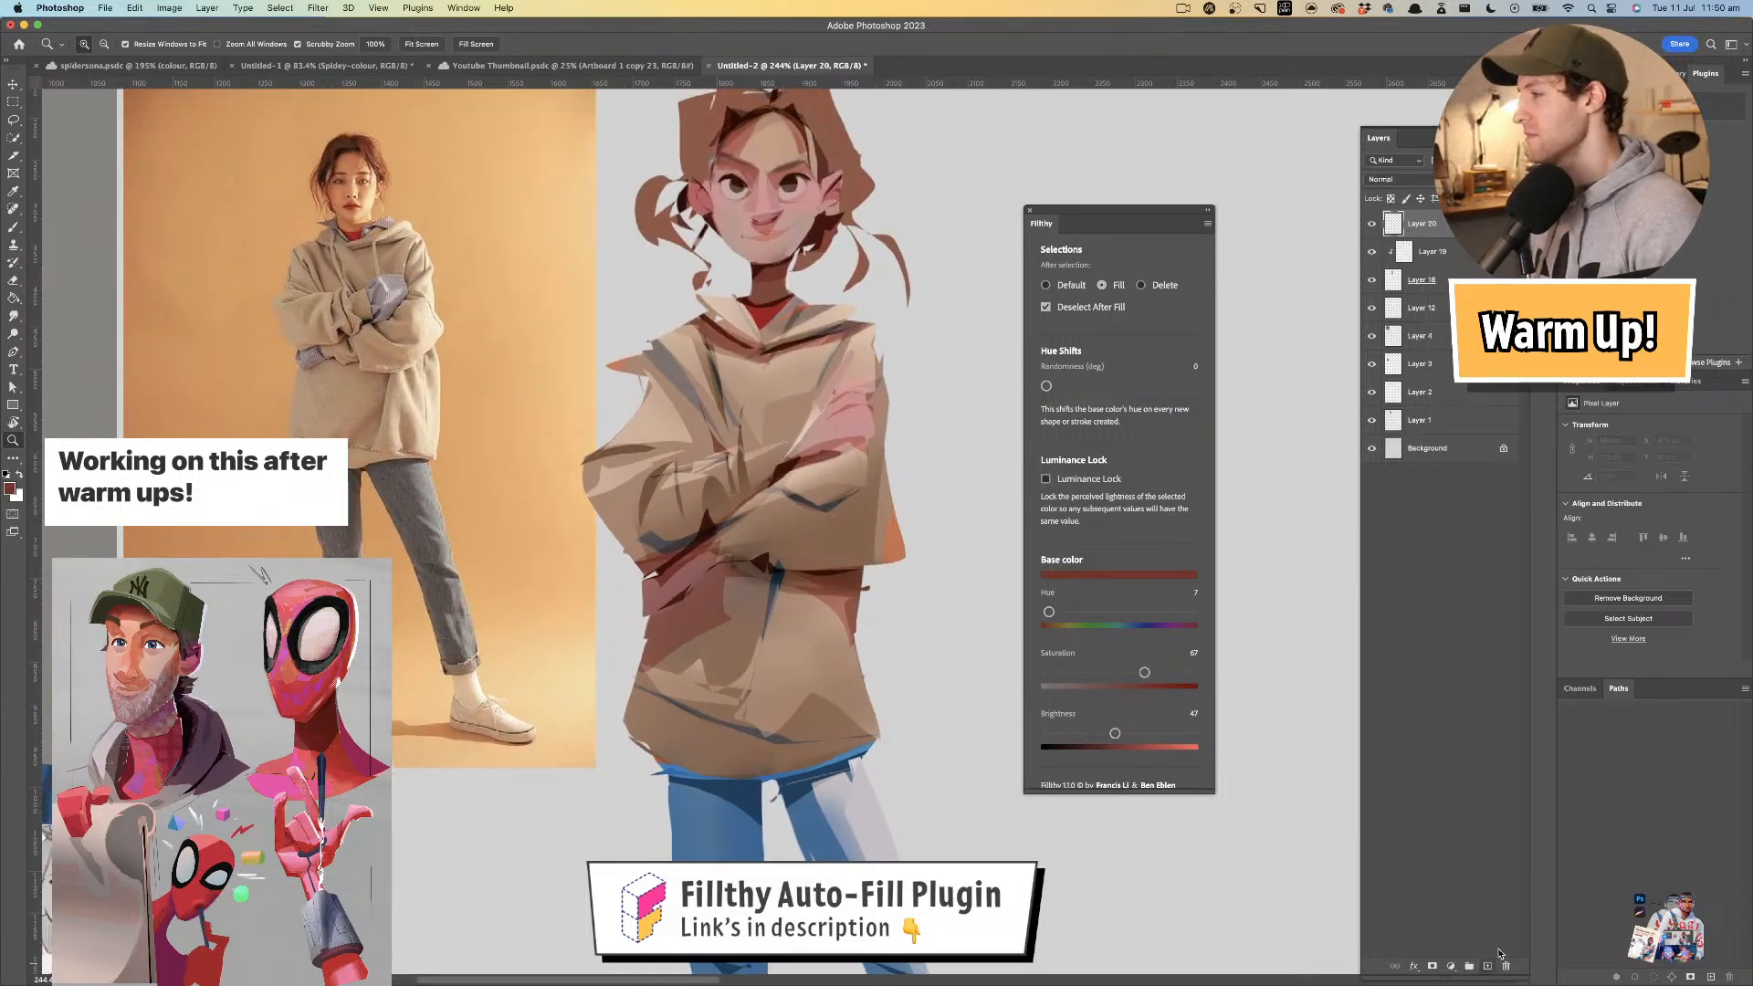
{"action": "key", "text": "l"}
{"action": "key", "text": "i"}
{"action": "left_click", "coordinate": [858, 361]}
{"action": "key", "text": "l"}
- Lasso-fill light tan planes on the hoodie's collar, chest and sleeves
{"action": "left_click_drag", "start_coordinate": [870, 411], "coordinate": [824, 414]}
{"action": "mouse_move", "coordinate": [793, 329]}
{"action": "left_mouse_down"}
{"action": "mouse_move", "coordinate": [793, 402]}
{"action": "mouse_move", "coordinate": [805, 343]}
{"action": "left_mouse_up"}
{"action": "mouse_move", "coordinate": [746, 439]}
{"action": "left_mouse_down"}
{"action": "mouse_move", "coordinate": [682, 445]}
{"action": "mouse_move", "coordinate": [775, 413]}
{"action": "mouse_move", "coordinate": [774, 449]}
{"action": "left_mouse_up"}
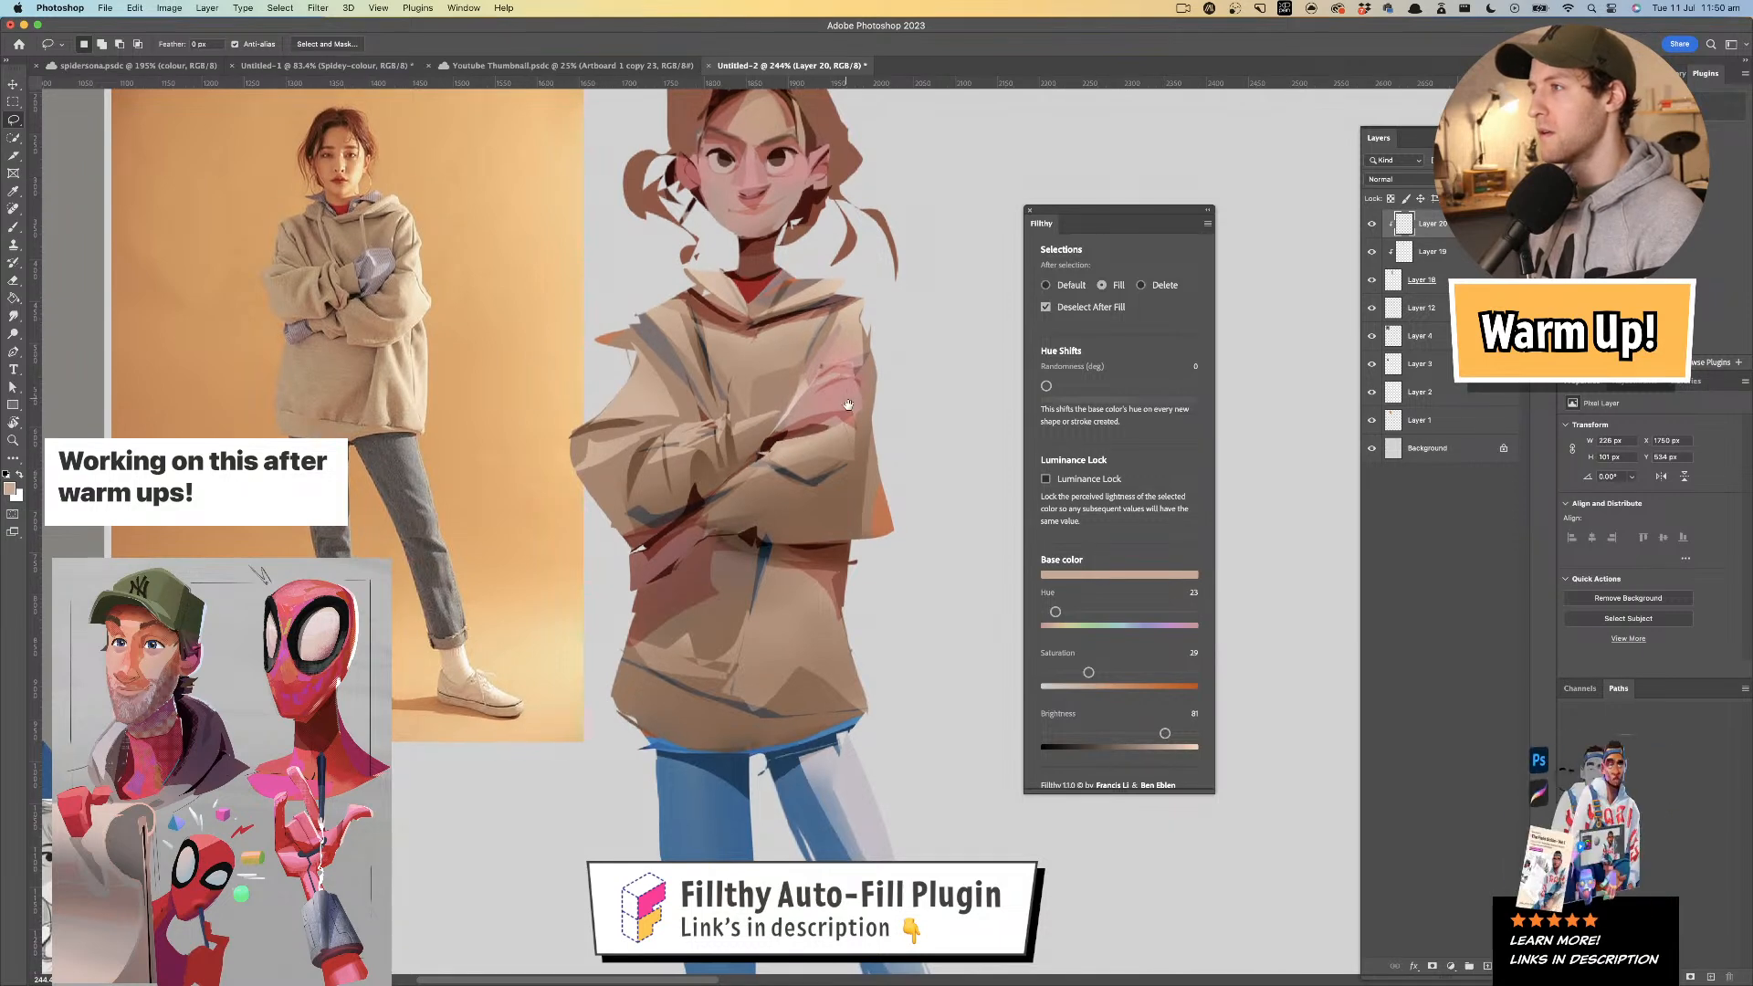
{"action": "left_click_drag", "start_coordinate": [845, 395], "coordinate": [862, 442]}
{"action": "mouse_move", "coordinate": [726, 317]}
{"action": "left_mouse_down"}
{"action": "mouse_move", "coordinate": [772, 361]}
{"action": "mouse_move", "coordinate": [807, 323]}
{"action": "left_mouse_up"}
{"action": "mouse_move", "coordinate": [849, 403]}
{"action": "left_mouse_down"}
{"action": "mouse_move", "coordinate": [785, 406]}
{"action": "mouse_move", "coordinate": [807, 404]}
{"action": "left_mouse_up"}
{"action": "mouse_move", "coordinate": [857, 538]}
{"action": "left_mouse_down"}
{"action": "mouse_move", "coordinate": [834, 543]}
{"action": "mouse_move", "coordinate": [840, 524]}
{"action": "left_mouse_up"}
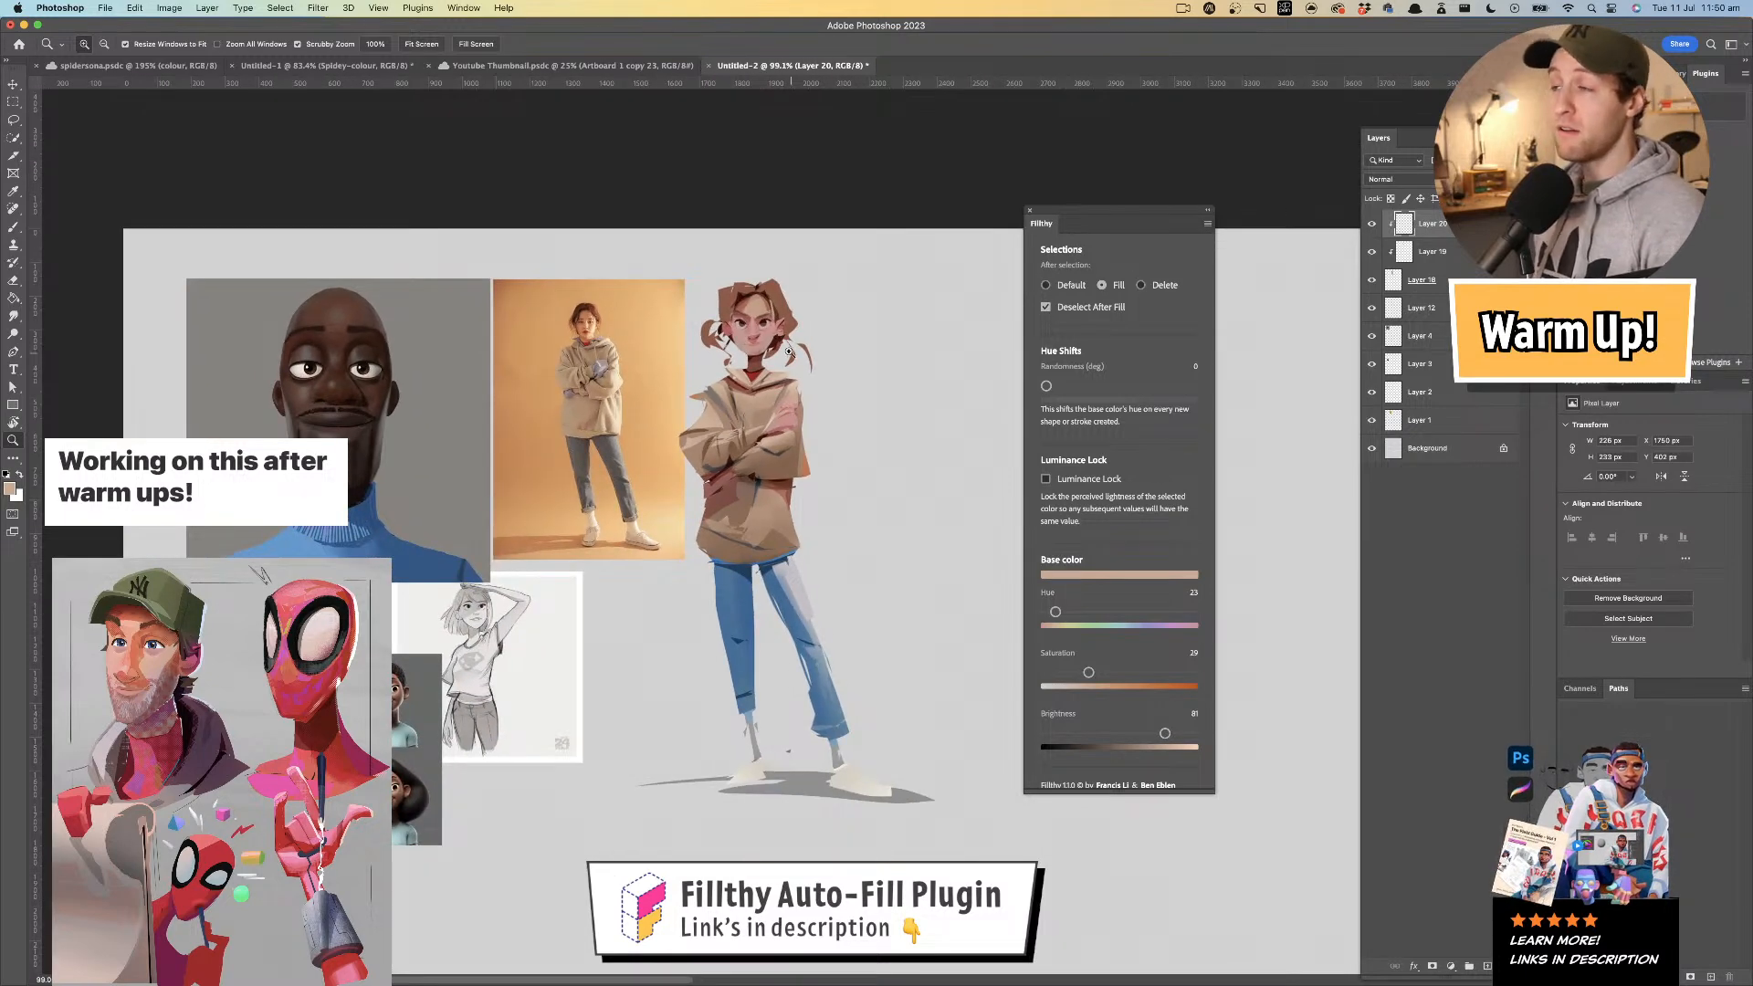
- Add another clipped Normal layer above the tan fills and switch to the Brush tool
{"action": "left_click_drag", "start_coordinate": [757, 335], "coordinate": [816, 375]}
{"action": "left_click", "coordinate": [1488, 965]}
{"action": "key", "text": "super+alt+g"}
{"action": "key", "text": "b"}
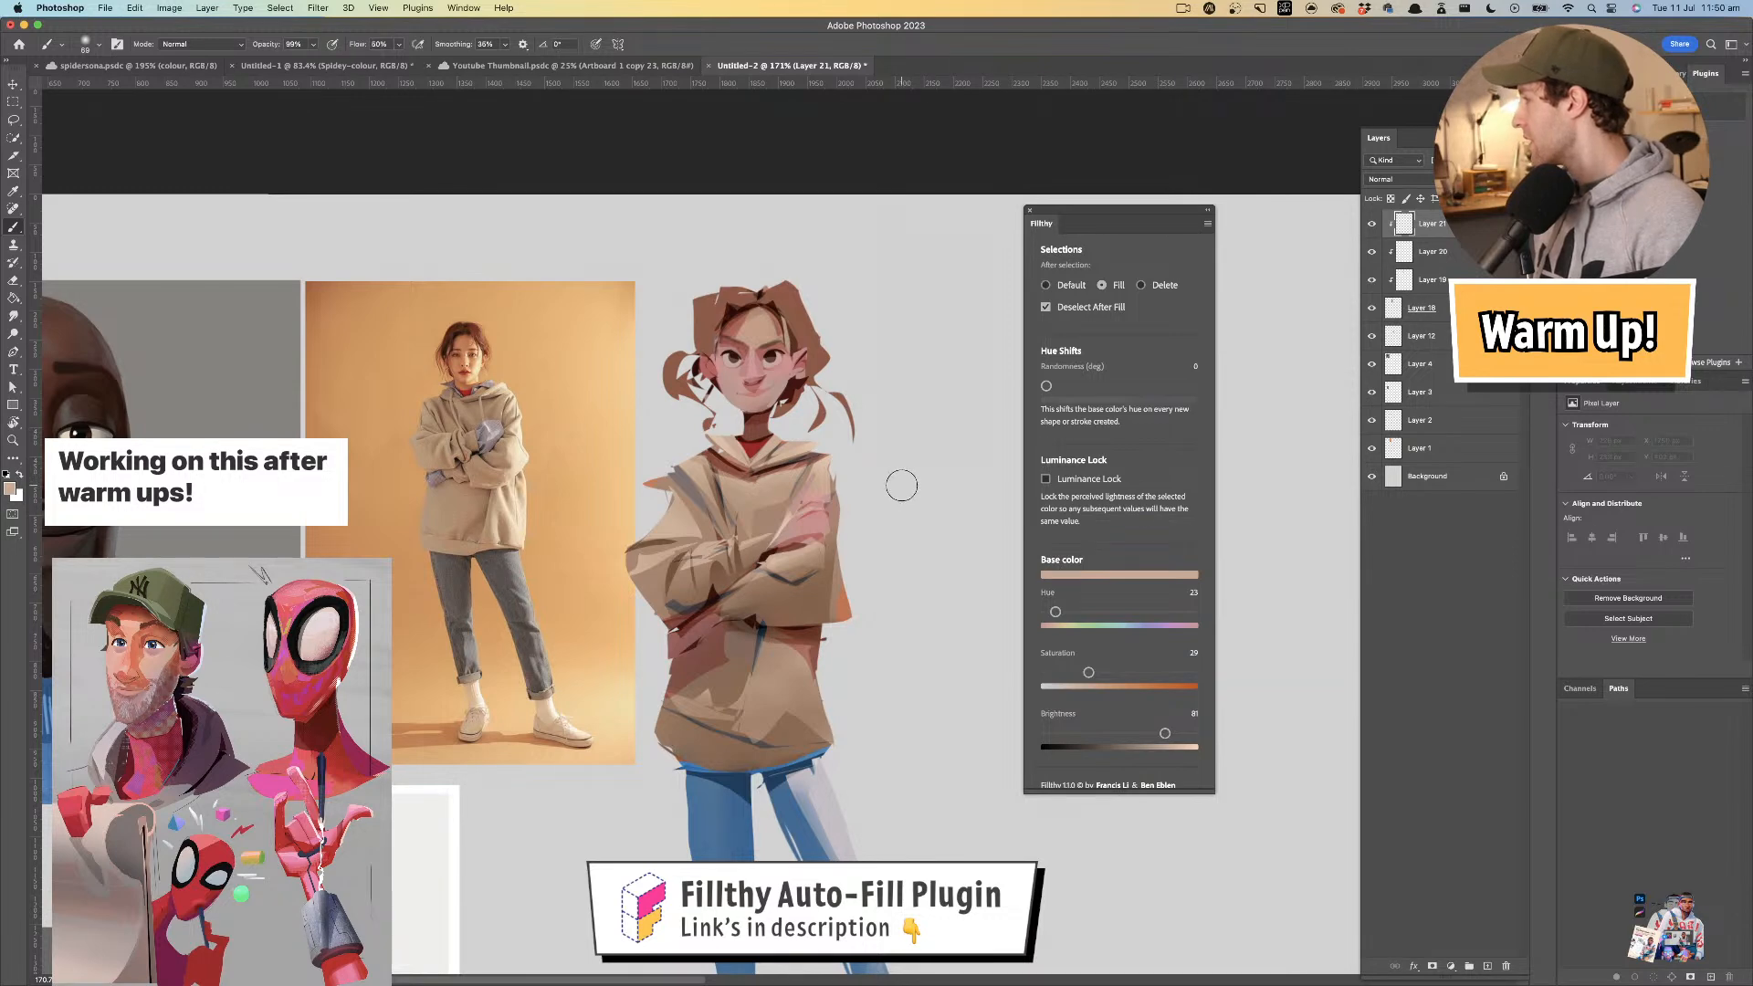
{"action": "left_click_drag", "start_coordinate": [900, 488], "coordinate": [975, 498]}
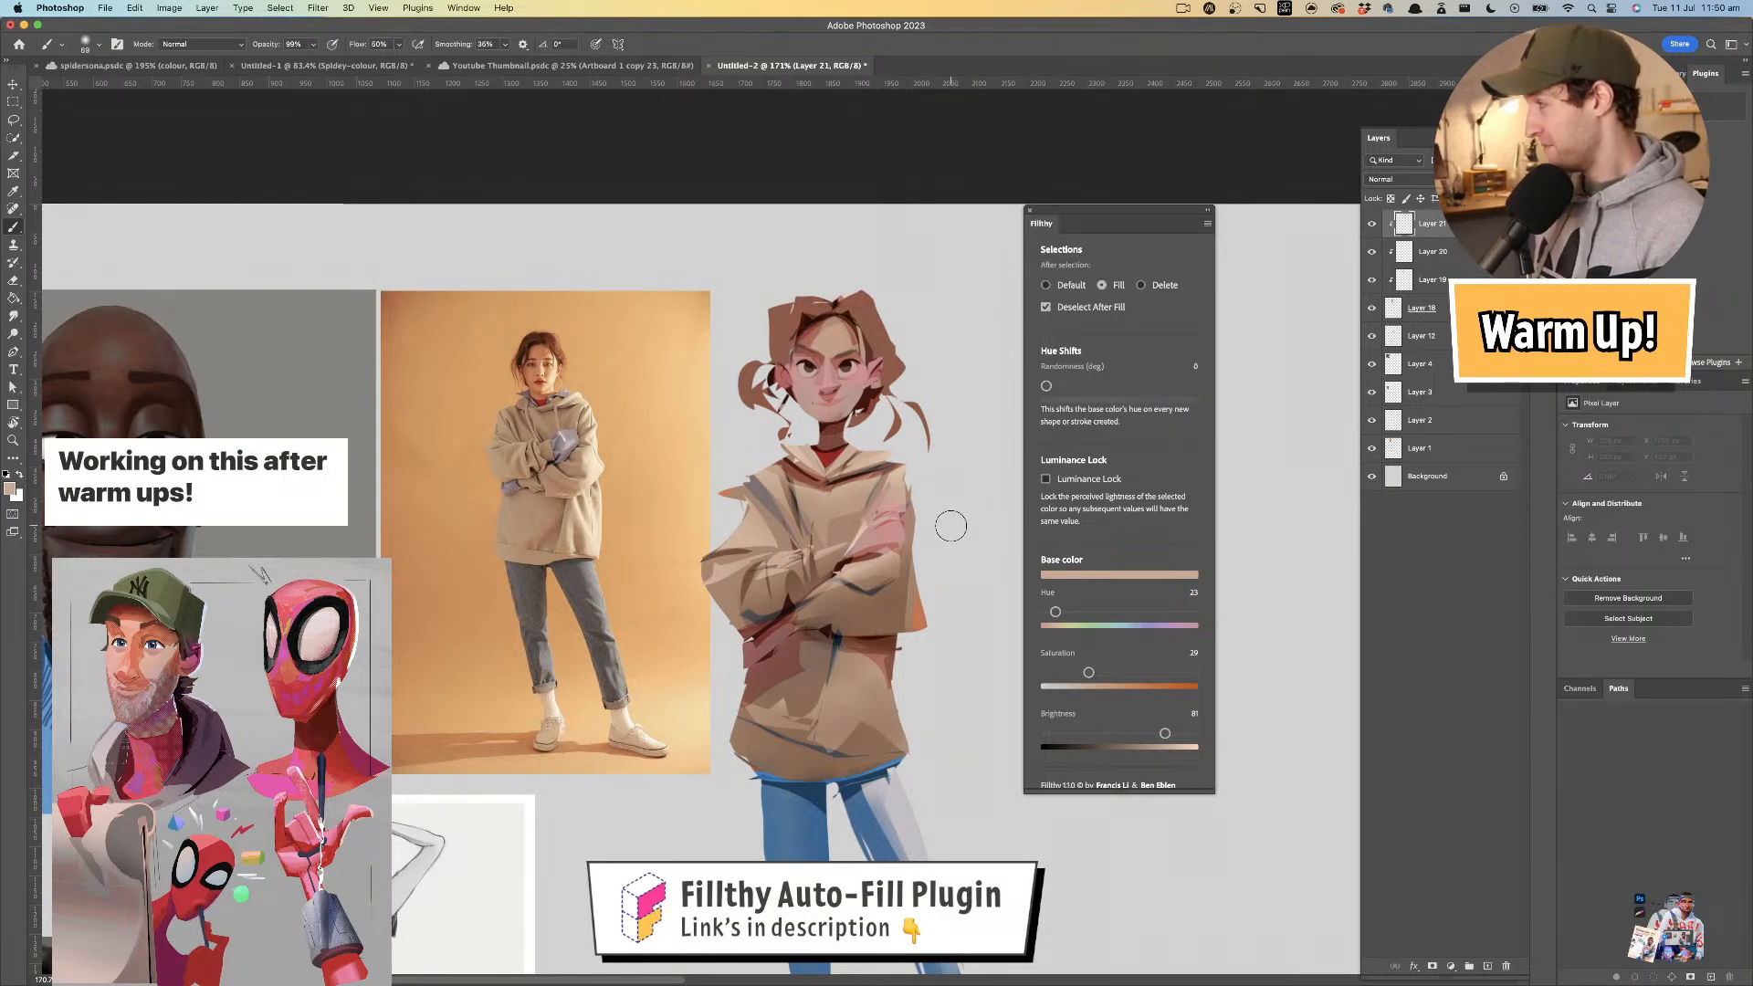
{"action": "mouse_move", "coordinate": [950, 488]}
{"action": "left_mouse_down"}
{"action": "mouse_move", "coordinate": [984, 498]}
{"action": "mouse_move", "coordinate": [969, 522]}
{"action": "mouse_move", "coordinate": [992, 524]}
{"action": "mouse_move", "coordinate": [966, 531]}
{"action": "mouse_move", "coordinate": [983, 536]}
{"action": "left_mouse_up"}
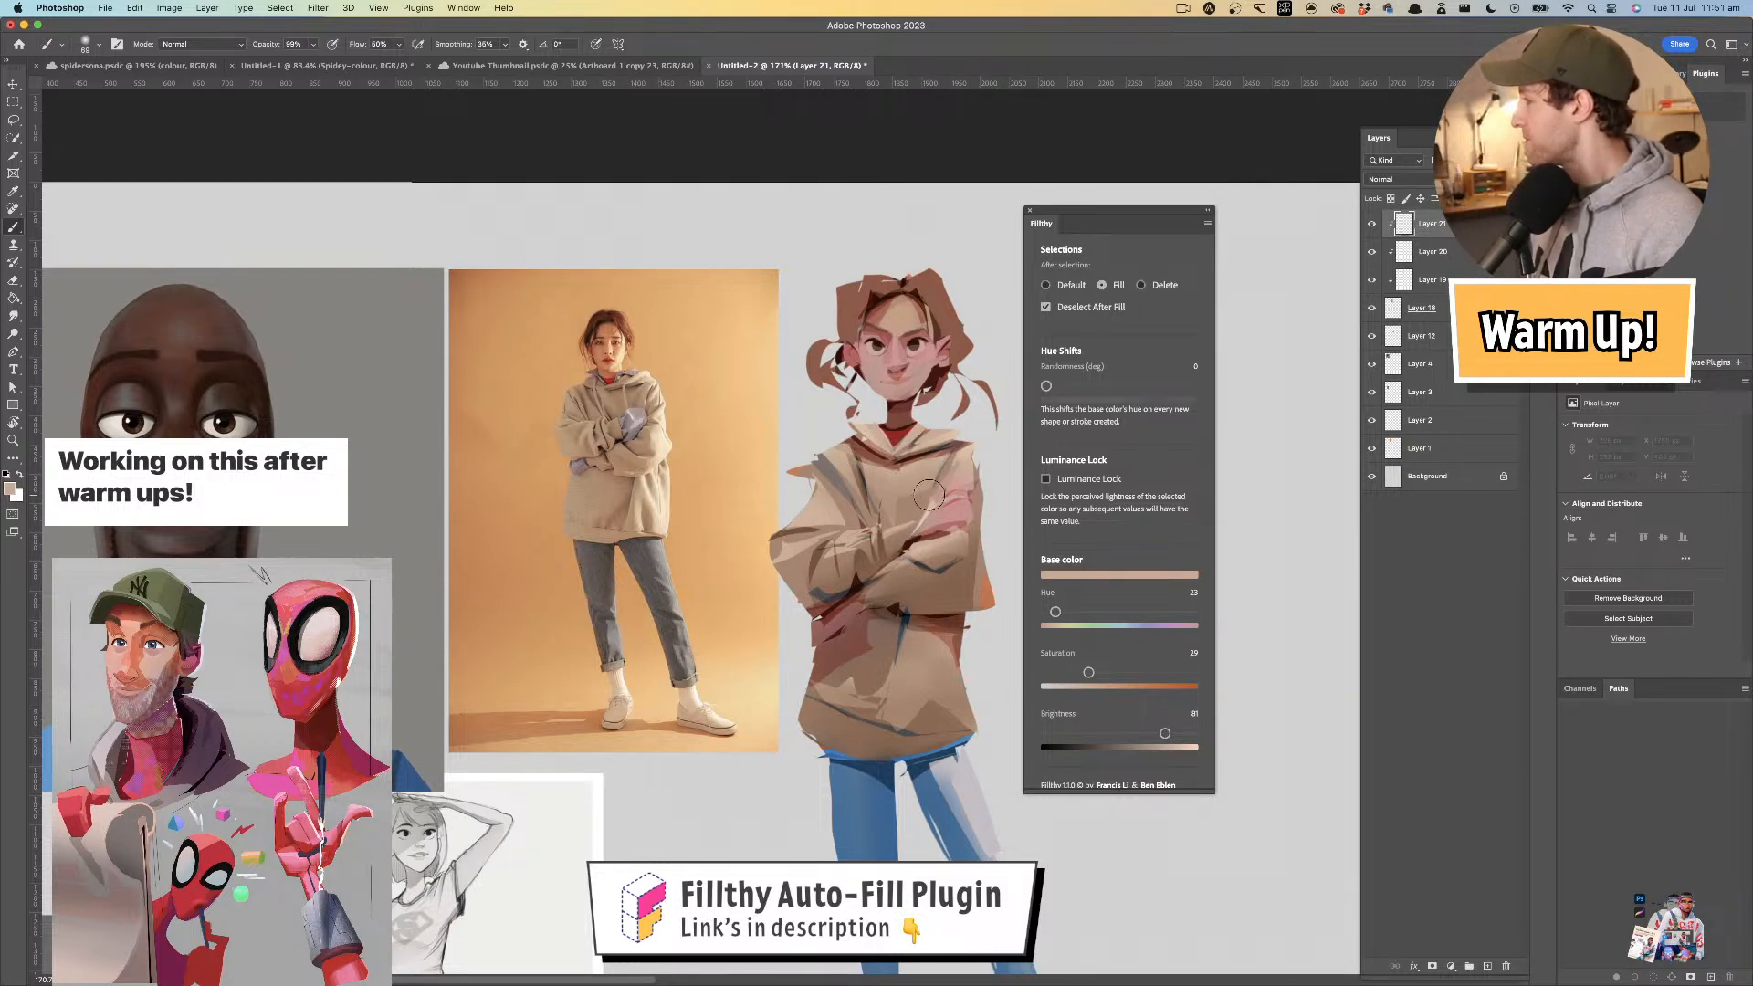
{"action": "left_click_drag", "start_coordinate": [920, 501], "coordinate": [902, 492]}
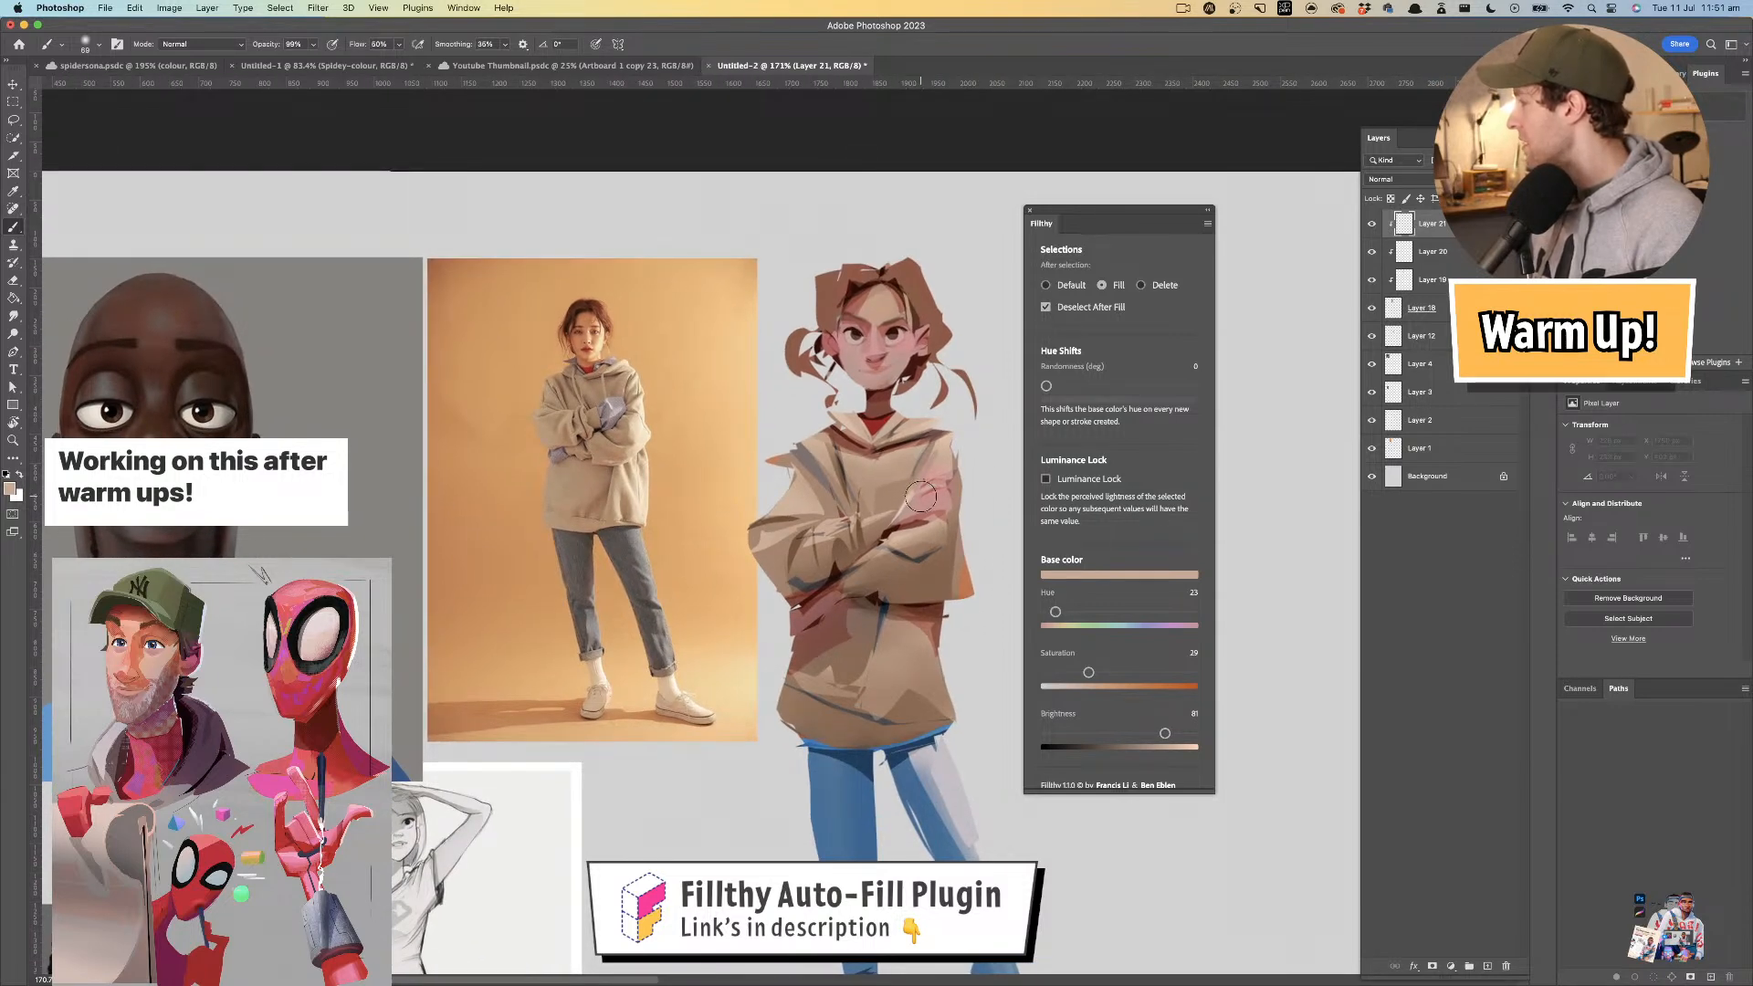
{"action": "mouse_move", "coordinate": [904, 505]}
{"action": "left_mouse_down"}
{"action": "mouse_move", "coordinate": [924, 522]}
{"action": "mouse_move", "coordinate": [904, 488]}
{"action": "left_mouse_up"}
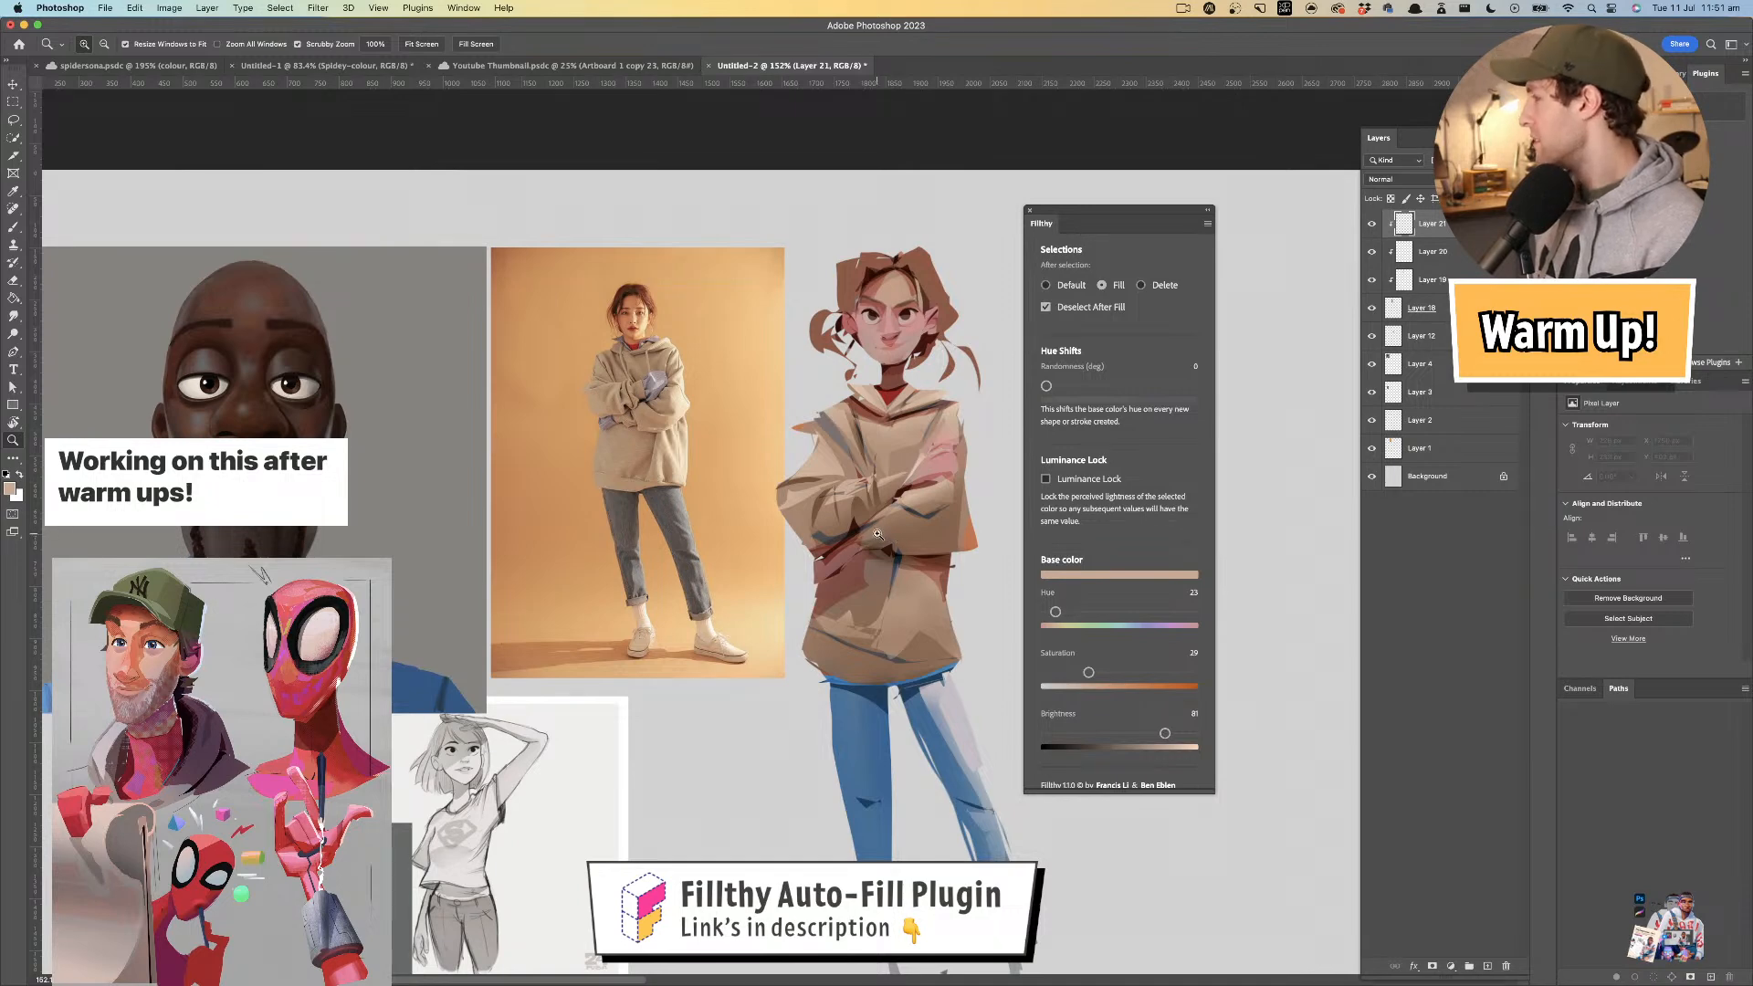
- Sample the dark reddish brown of the hair beneath the ear, set the brush opacity to 32% and shrink the brush
{"action": "mouse_move", "coordinate": [877, 534]}
{"action": "left_mouse_down"}
{"action": "mouse_move", "coordinate": [890, 447]}
{"action": "mouse_move", "coordinate": [809, 501]}
{"action": "left_mouse_up"}
{"action": "key", "text": "b"}
{"action": "mouse_move", "coordinate": [784, 361]}
{"action": "left_mouse_down"}
{"action": "mouse_move", "coordinate": [849, 364]}
{"action": "mouse_move", "coordinate": [802, 396]}
{"action": "left_mouse_up"}
{"action": "left_click", "coordinate": [892, 361], "text": "alt"}
{"action": "key", "text": "super+z"}
{"action": "left_click_drag", "start_coordinate": [269, 45], "coordinate": [238, 62]}
{"action": "type", "text": "32"}
{"action": "key", "text": "bracketleft"}
{"action": "key", "text": "bracketleft"}
{"action": "key", "text": "bracketleft"}
{"action": "mouse_move", "coordinate": [765, 357]}
{"action": "left_mouse_down"}
{"action": "mouse_move", "coordinate": [848, 408]}
{"action": "mouse_move", "coordinate": [871, 387]}
{"action": "mouse_move", "coordinate": [787, 362]}
{"action": "mouse_move", "coordinate": [768, 397]}
{"action": "mouse_move", "coordinate": [842, 411]}
{"action": "mouse_move", "coordinate": [762, 387]}
{"action": "mouse_move", "coordinate": [813, 413]}
{"action": "left_mouse_up"}
{"action": "key", "text": "super+z"}
{"action": "key", "text": "super+z"}
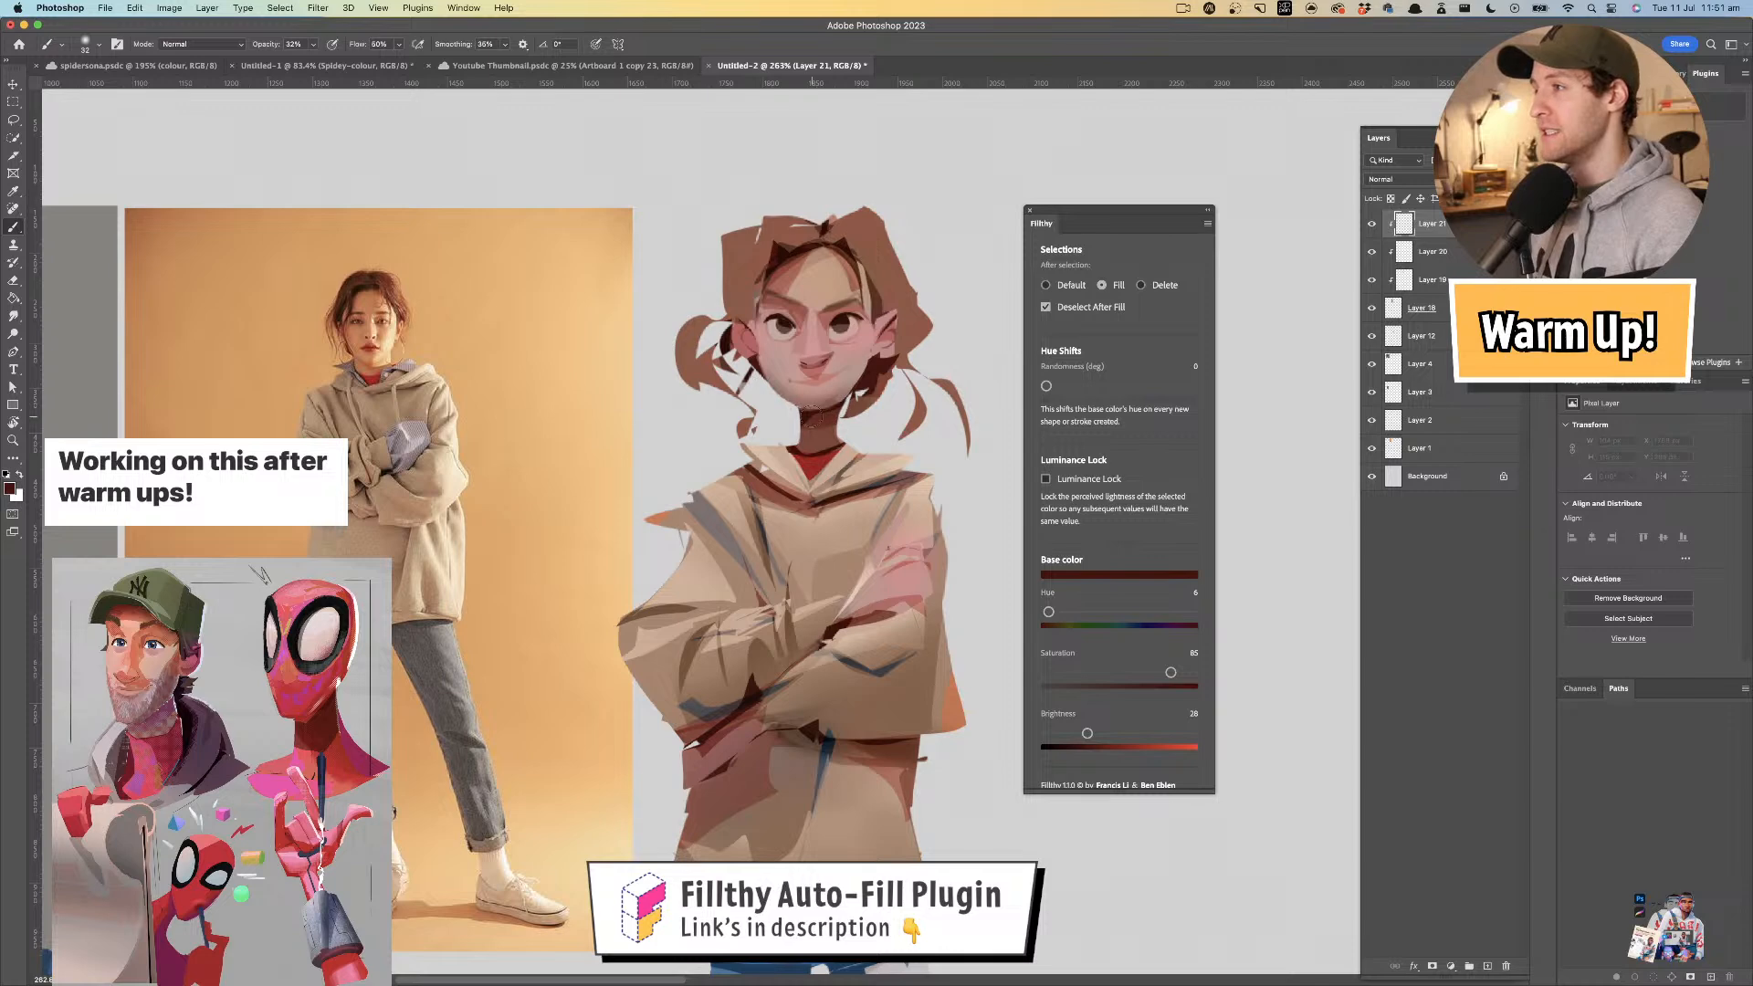
- Brush soft dark reddish-brown shading around the ears and neck, undoing and redoing strokes to compare
{"action": "left_click_drag", "start_coordinate": [735, 325], "coordinate": [751, 352]}
{"action": "left_click_drag", "start_coordinate": [887, 346], "coordinate": [890, 264]}
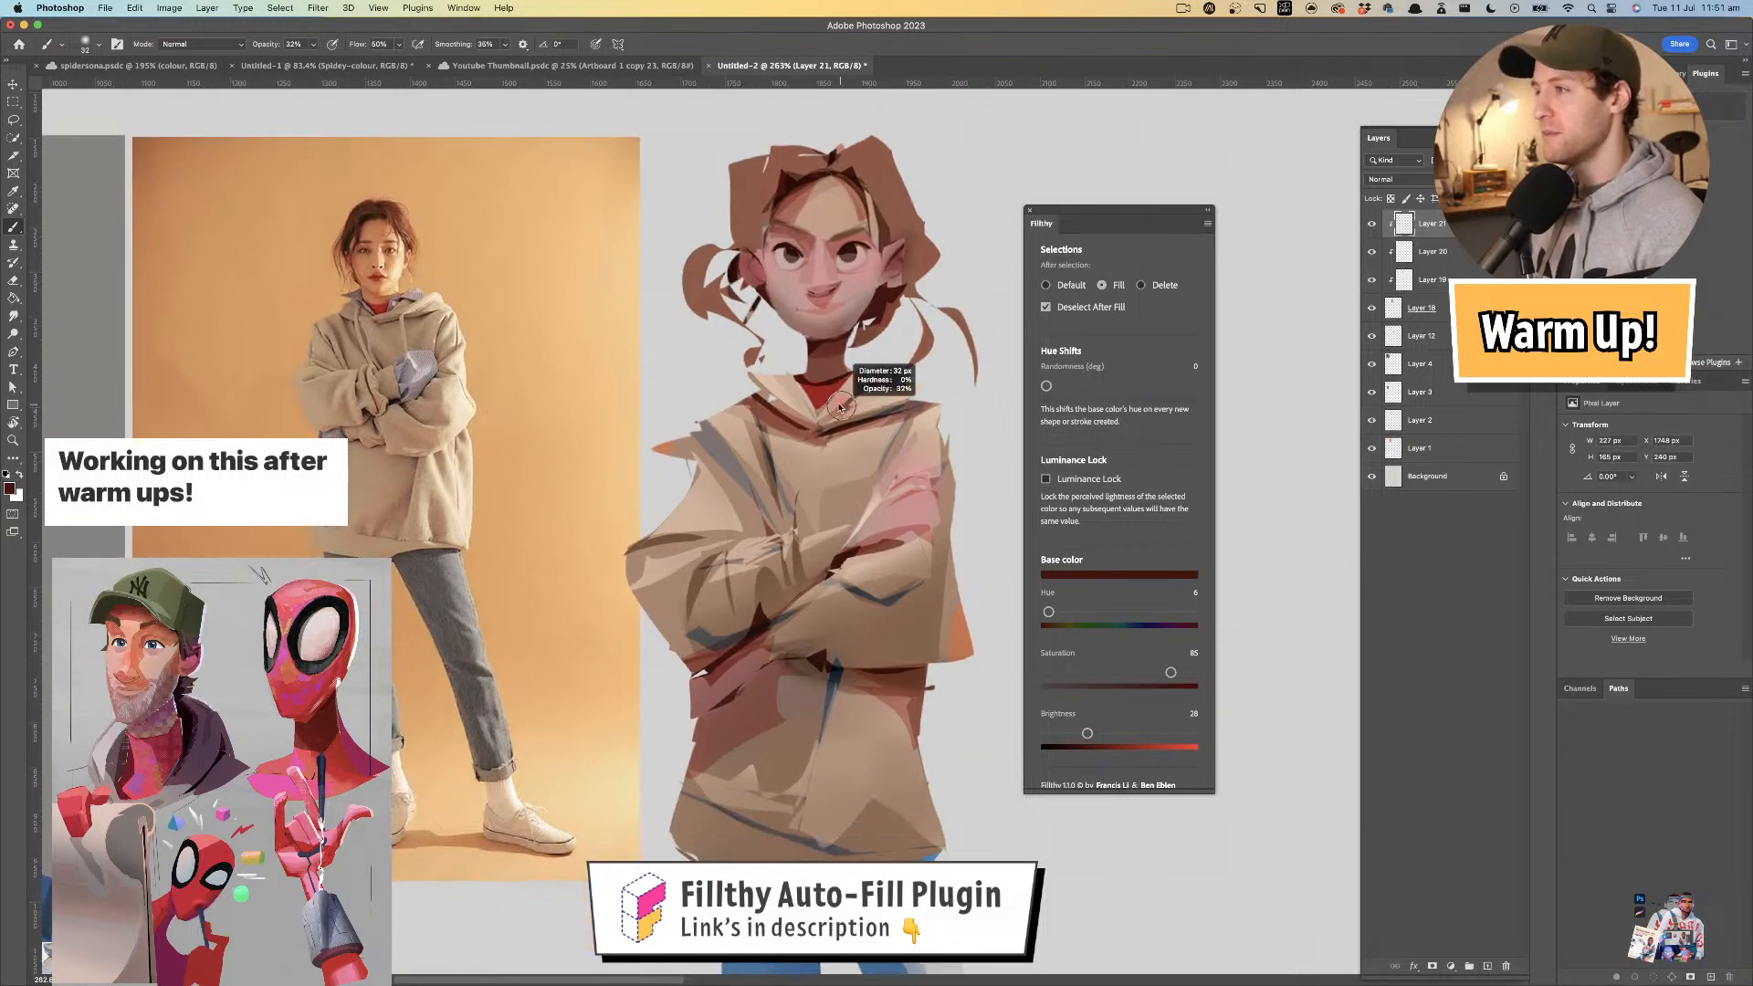
{"action": "left_click_drag", "start_coordinate": [844, 356], "coordinate": [767, 365]}
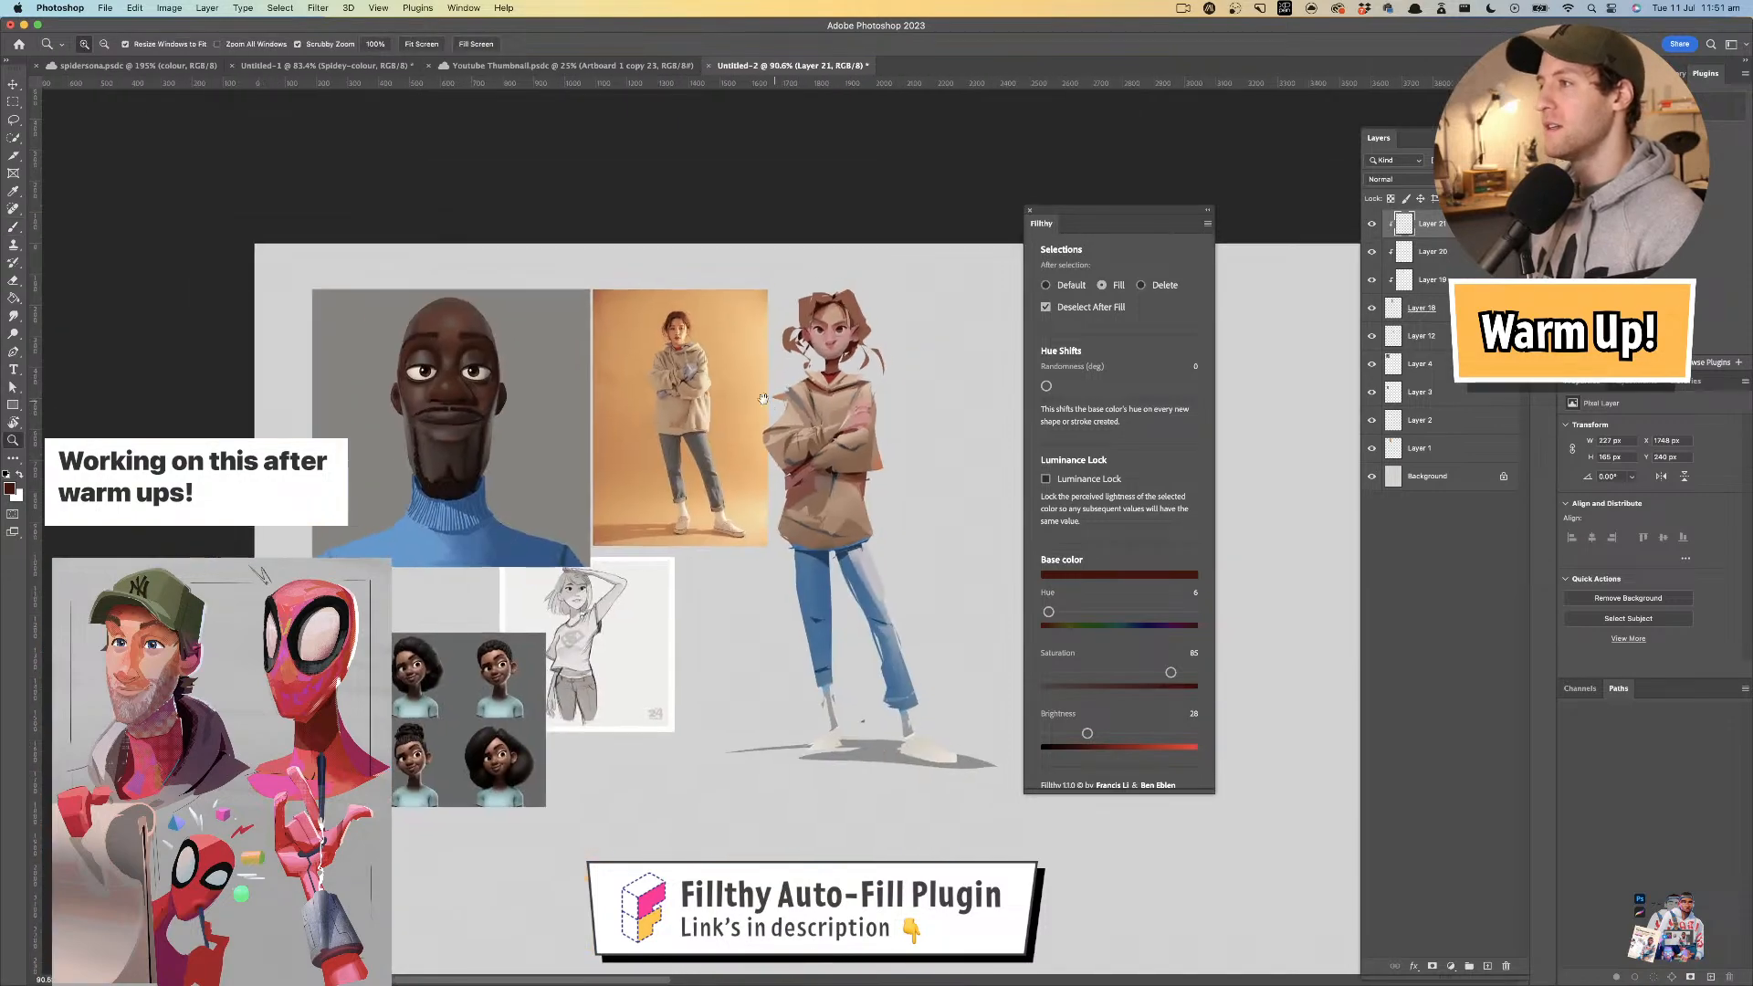
{"action": "left_click_drag", "start_coordinate": [898, 393], "coordinate": [845, 392]}
{"action": "key", "text": "super+z"}
{"action": "key", "text": "super+z"}
{"action": "mouse_move", "coordinate": [785, 317]}
{"action": "left_mouse_down"}
{"action": "mouse_move", "coordinate": [890, 320]}
{"action": "mouse_move", "coordinate": [840, 368]}
{"action": "left_mouse_up"}
{"action": "key", "text": "super+shift+z"}
{"action": "left_click_drag", "start_coordinate": [838, 365], "coordinate": [838, 397]}
- Brush soft dark shading along the edges of the face, from the forehead down the cheeks to the jaw
{"action": "key", "text": "b"}
{"action": "left_click_drag", "start_coordinate": [870, 303], "coordinate": [862, 304]}
{"action": "mouse_move", "coordinate": [854, 274]}
{"action": "left_mouse_down"}
{"action": "mouse_move", "coordinate": [872, 340]}
{"action": "mouse_move", "coordinate": [770, 554]}
{"action": "left_mouse_up"}
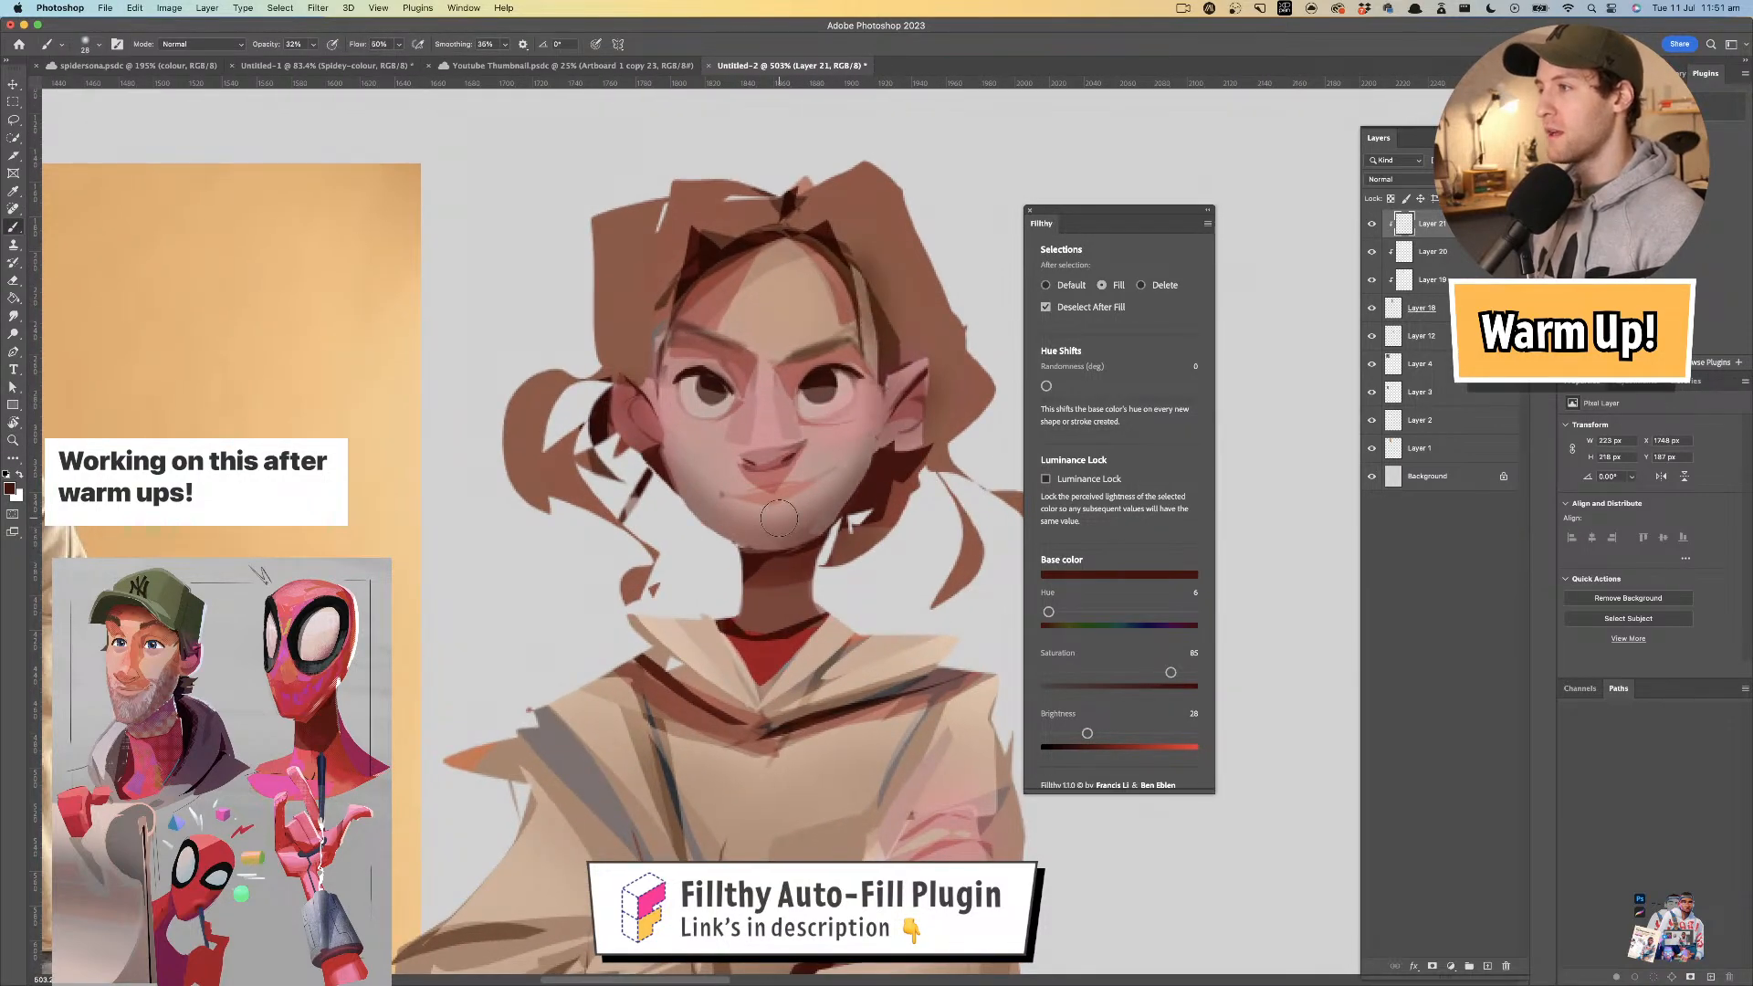
{"action": "left_click_drag", "start_coordinate": [670, 411], "coordinate": [741, 546]}
{"action": "left_click_drag", "start_coordinate": [694, 520], "coordinate": [630, 522]}
{"action": "left_click_drag", "start_coordinate": [657, 538], "coordinate": [684, 448]}
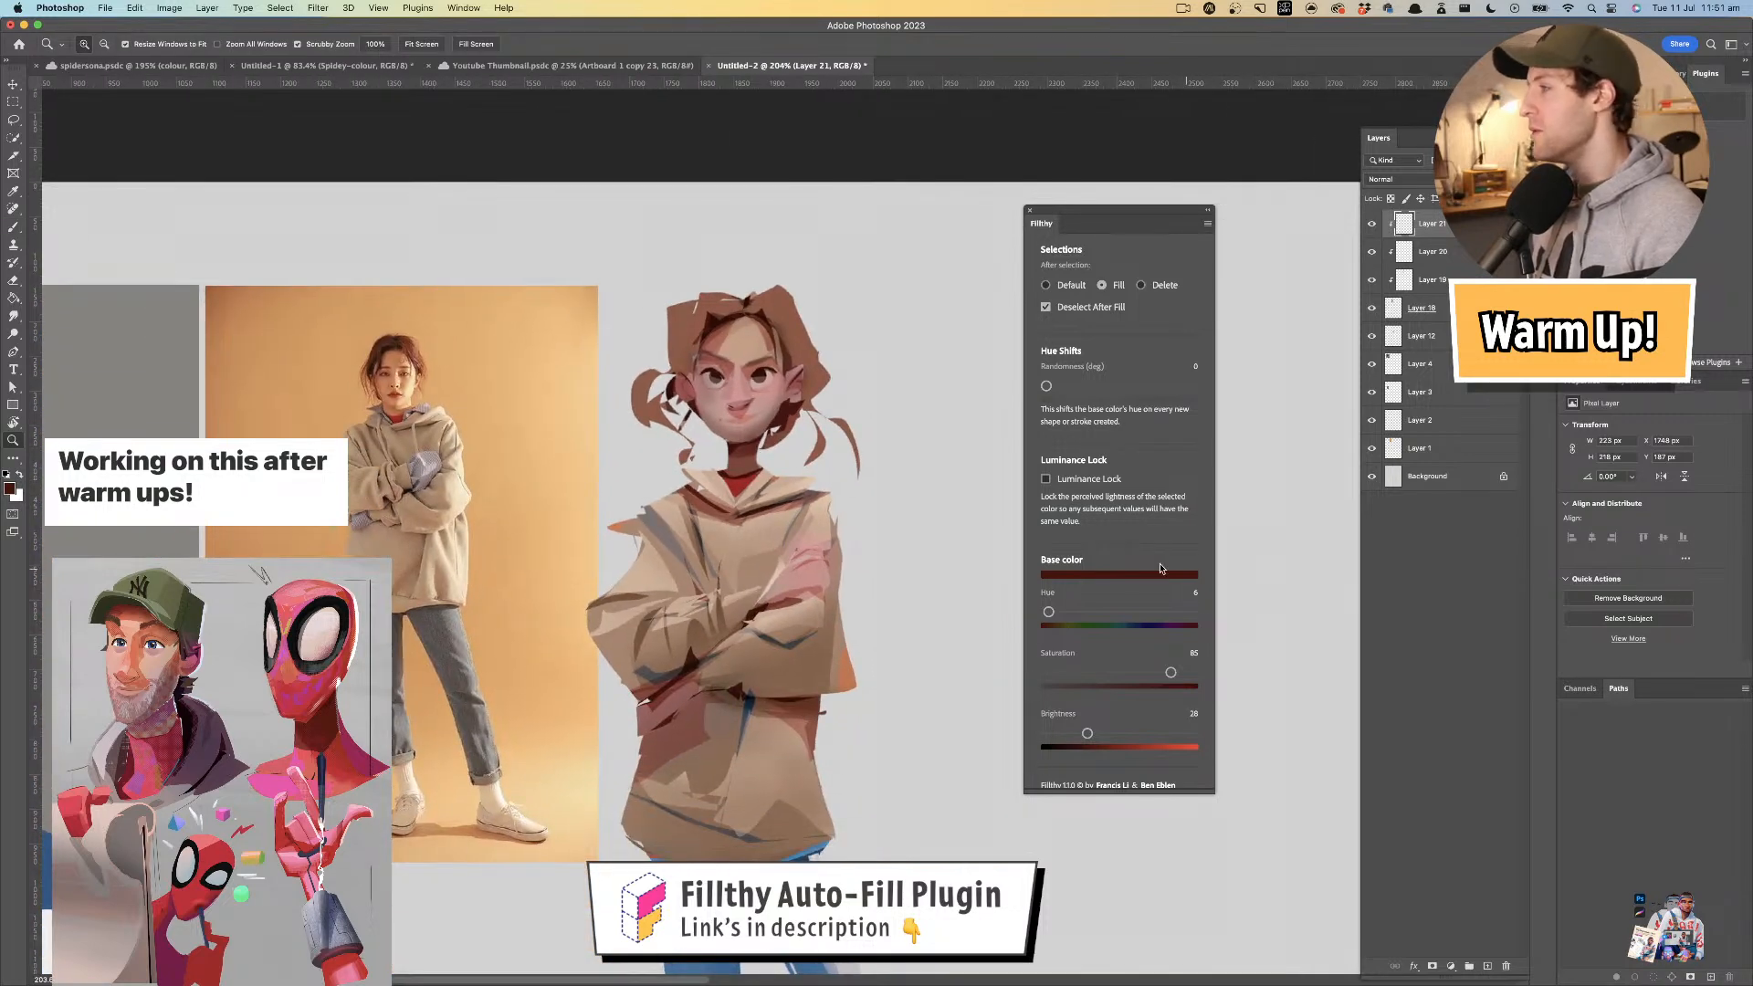
{"action": "left_click_drag", "start_coordinate": [809, 463], "coordinate": [852, 435]}
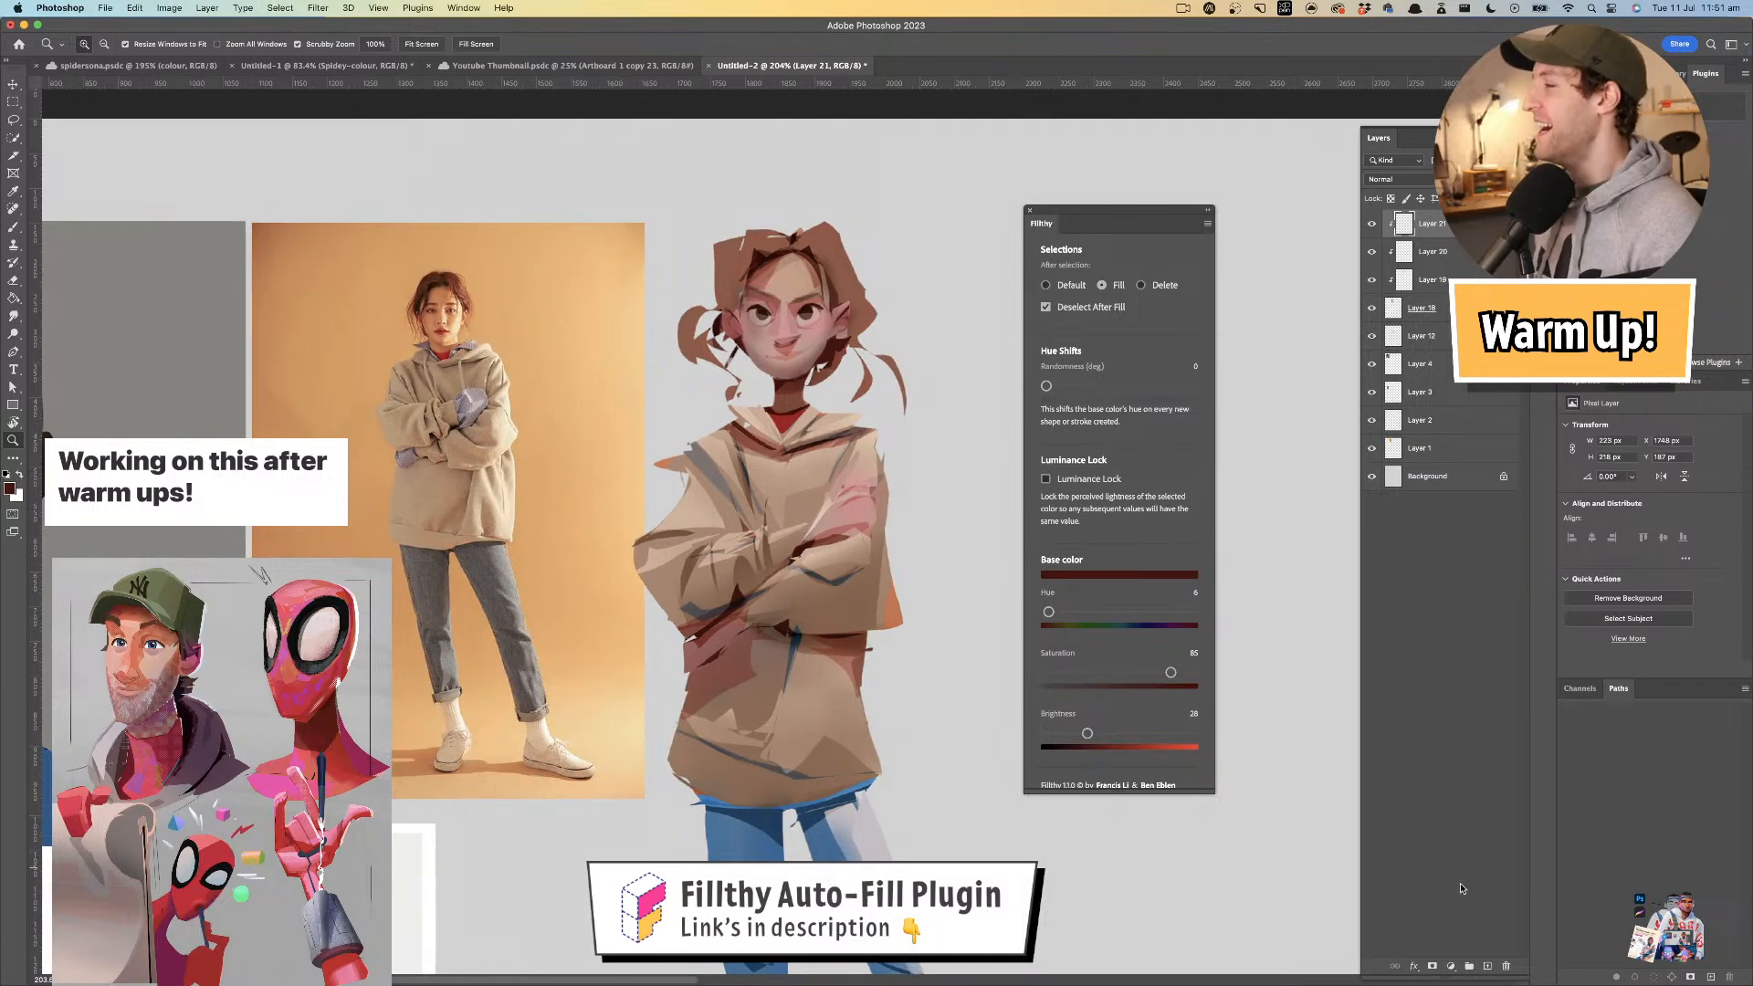
- Add a new clipped layer above the brushed shading and set its blend mode to Screen
{"action": "left_click", "coordinate": [1488, 966]}
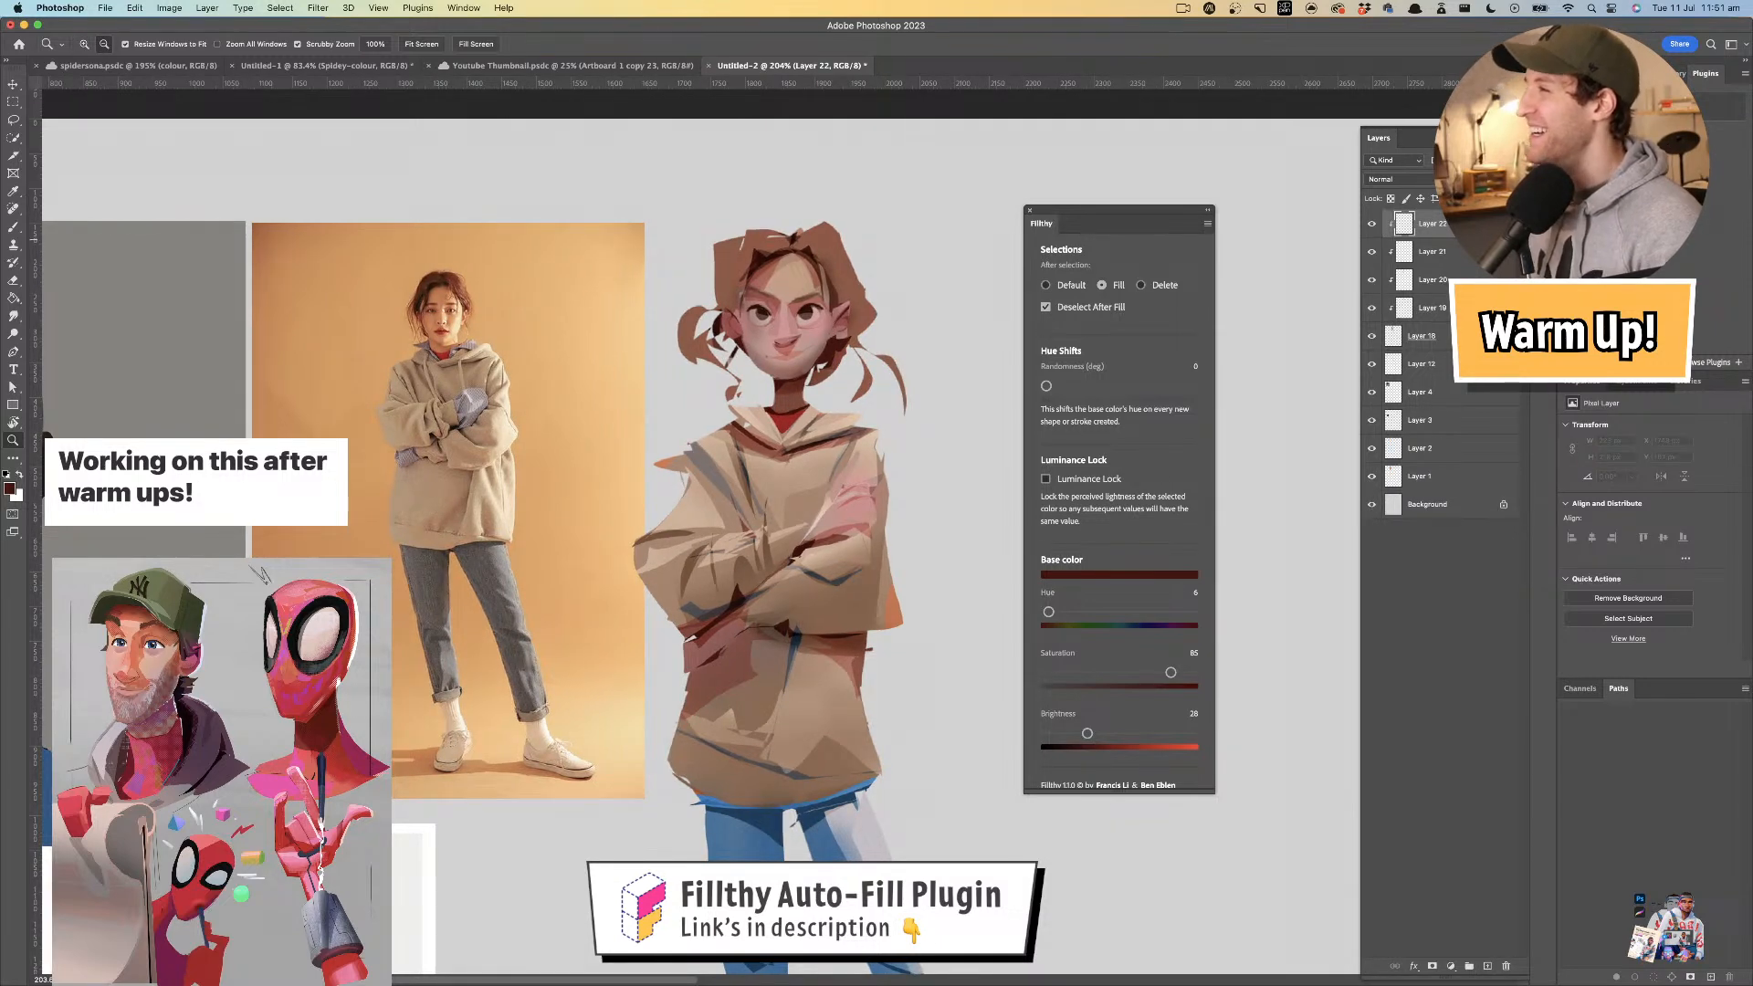
{"action": "key", "text": "l"}
{"action": "scroll", "coordinate": [762, 530], "scroll_direction": "down", "scroll_amount": 2}
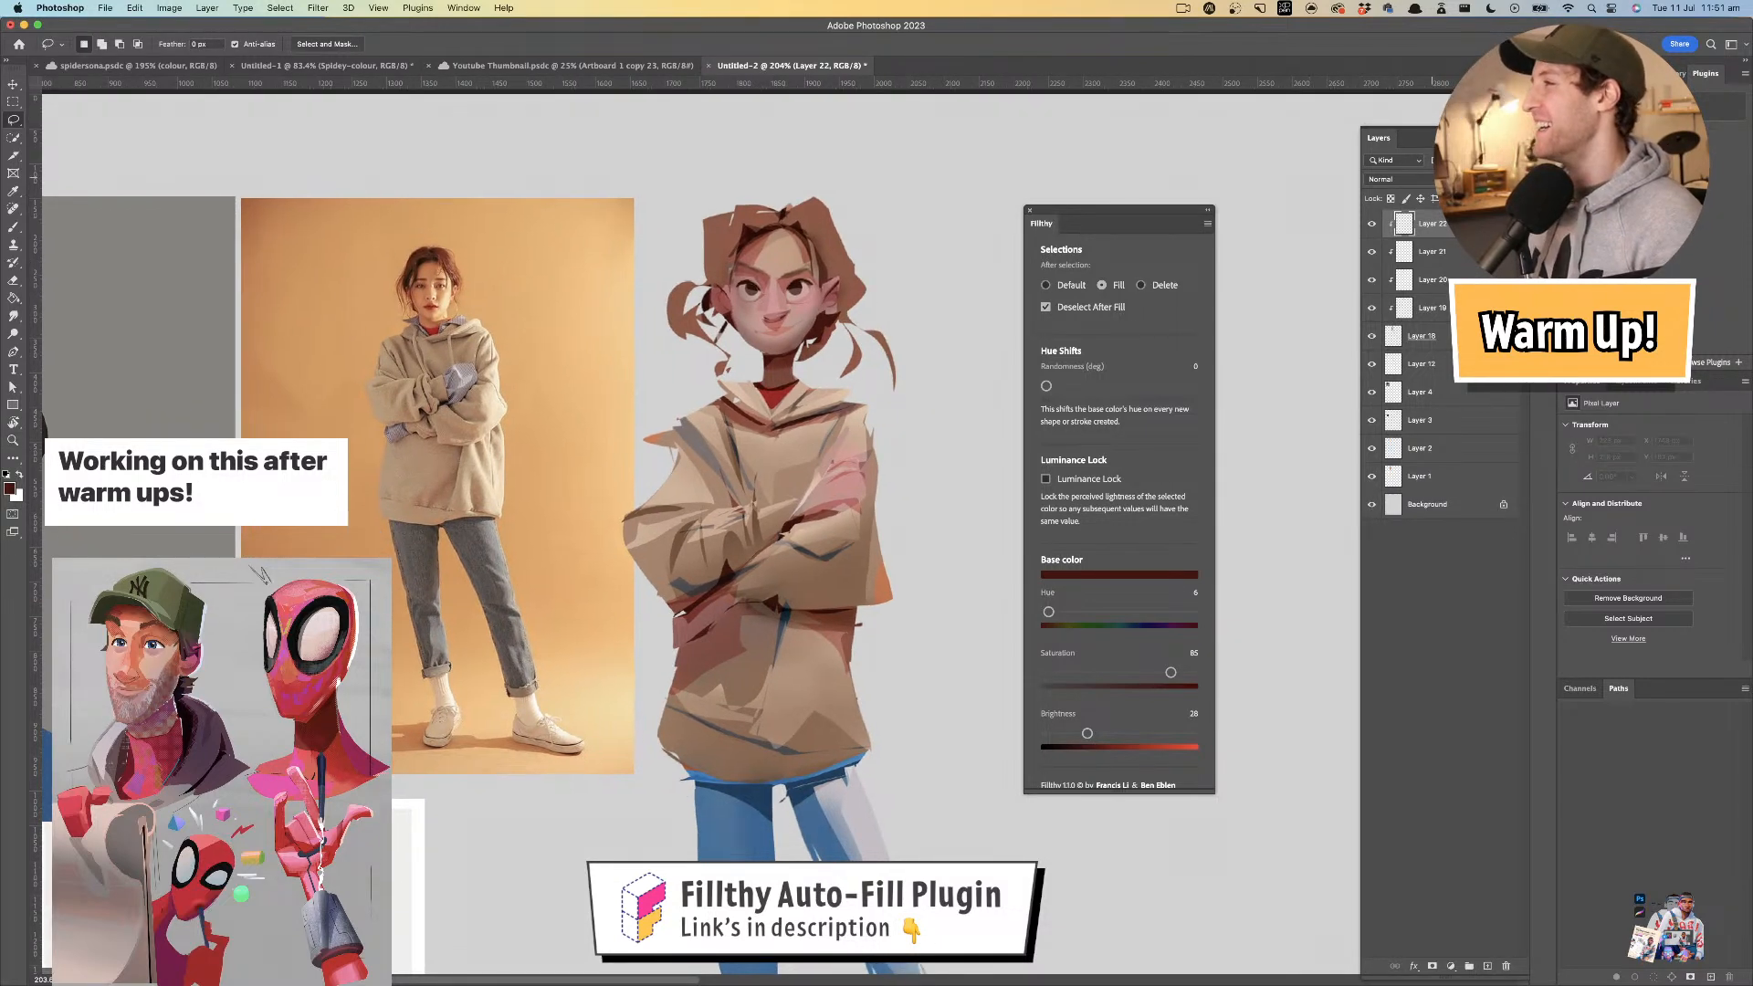
{"action": "left_click", "coordinate": [1422, 180]}
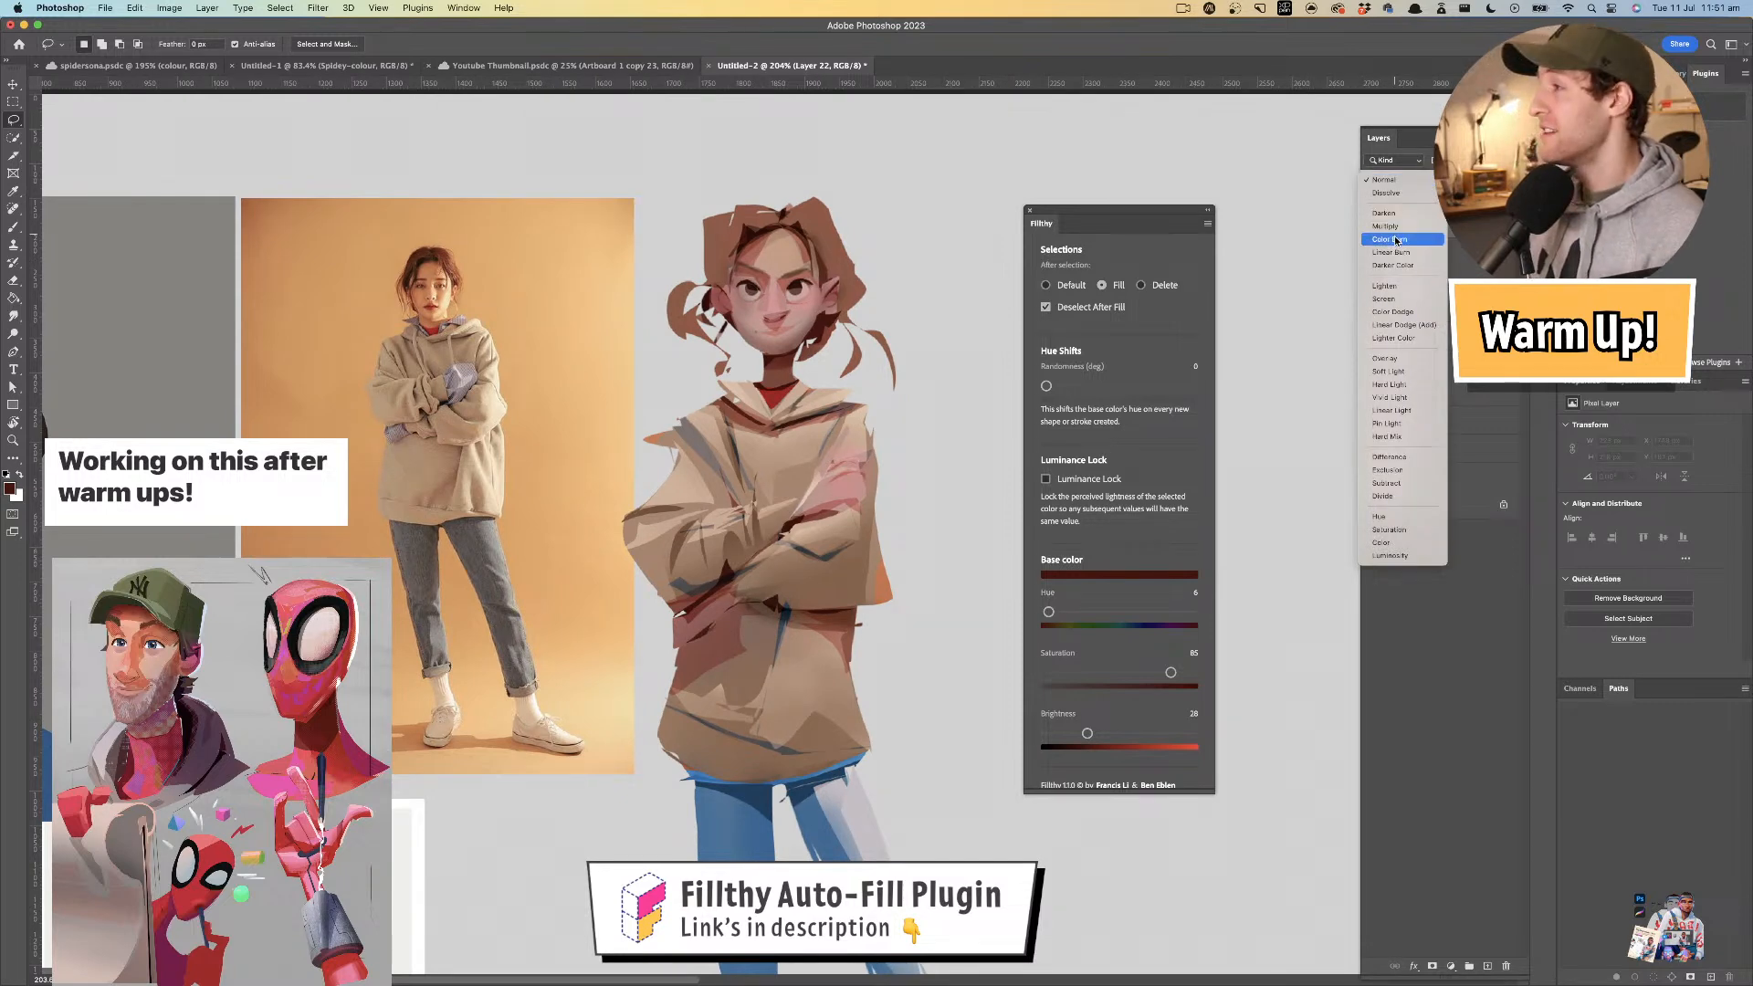
{"action": "left_click", "coordinate": [1395, 300]}
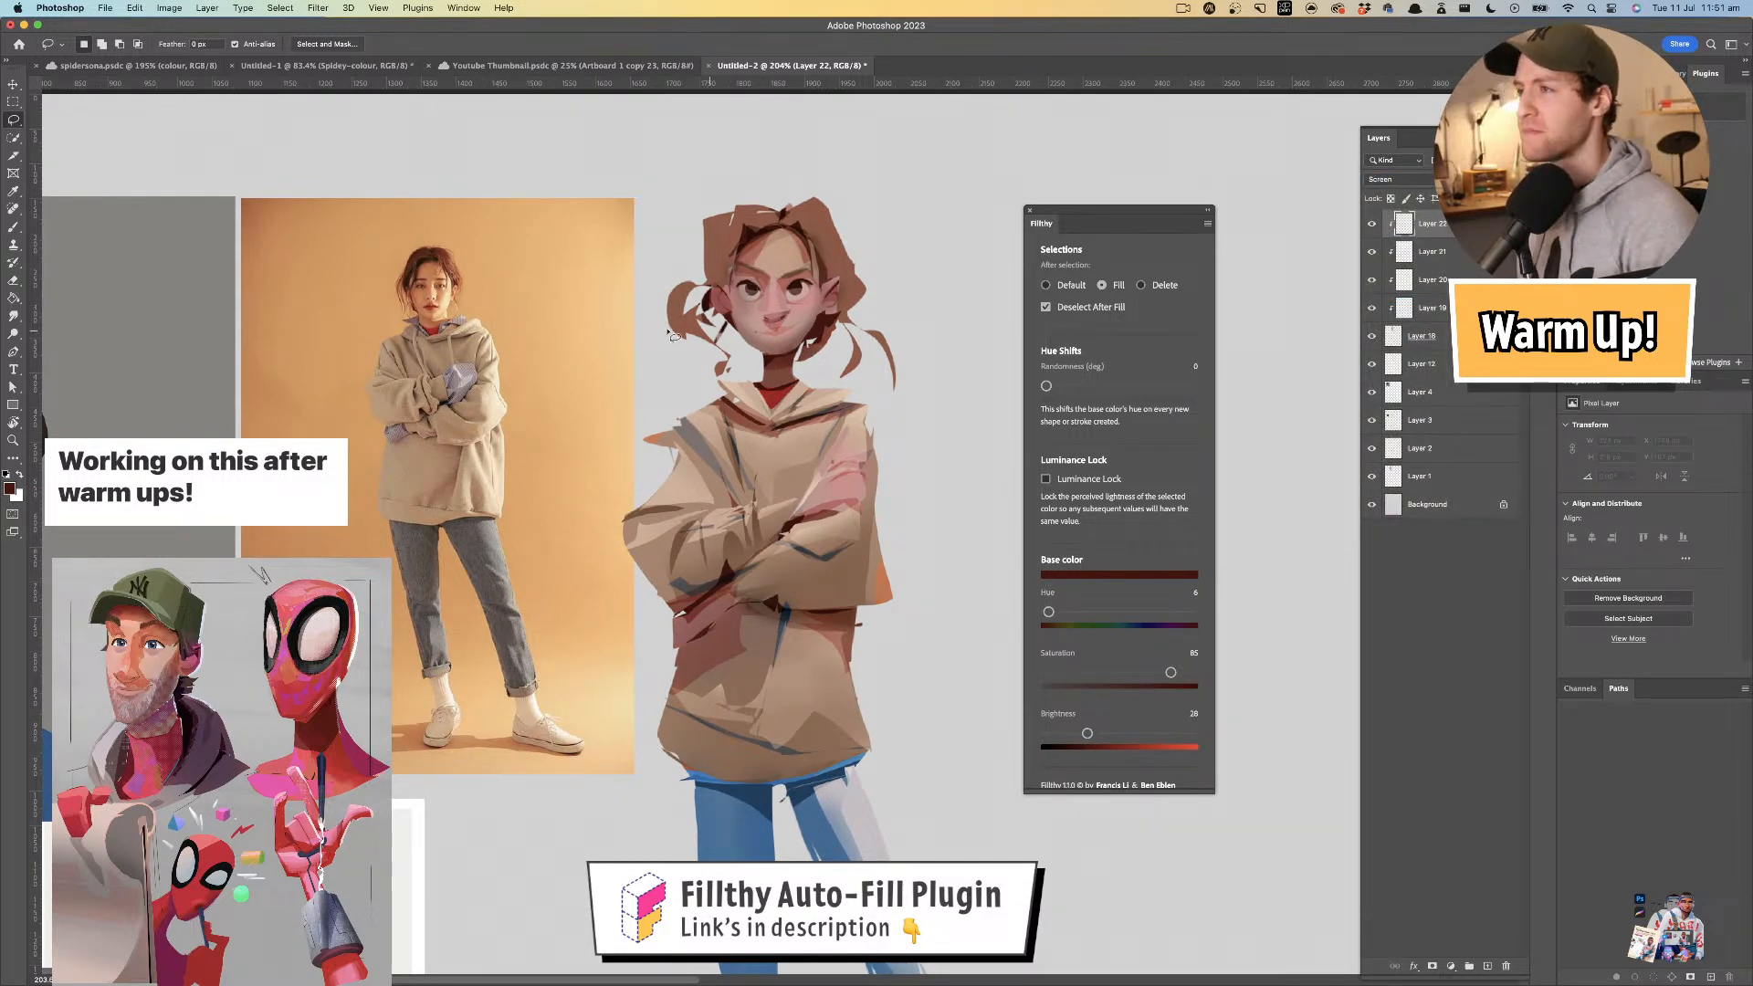
- Set the base colour to saturation 18 and brightness 95, and lasso-fill pale pink rim lights along the hair's left edge, undoing poor fills
{"action": "left_click_drag", "start_coordinate": [1088, 733], "coordinate": [1186, 733]}
{"action": "left_click_drag", "start_coordinate": [1170, 673], "coordinate": [1073, 673]}
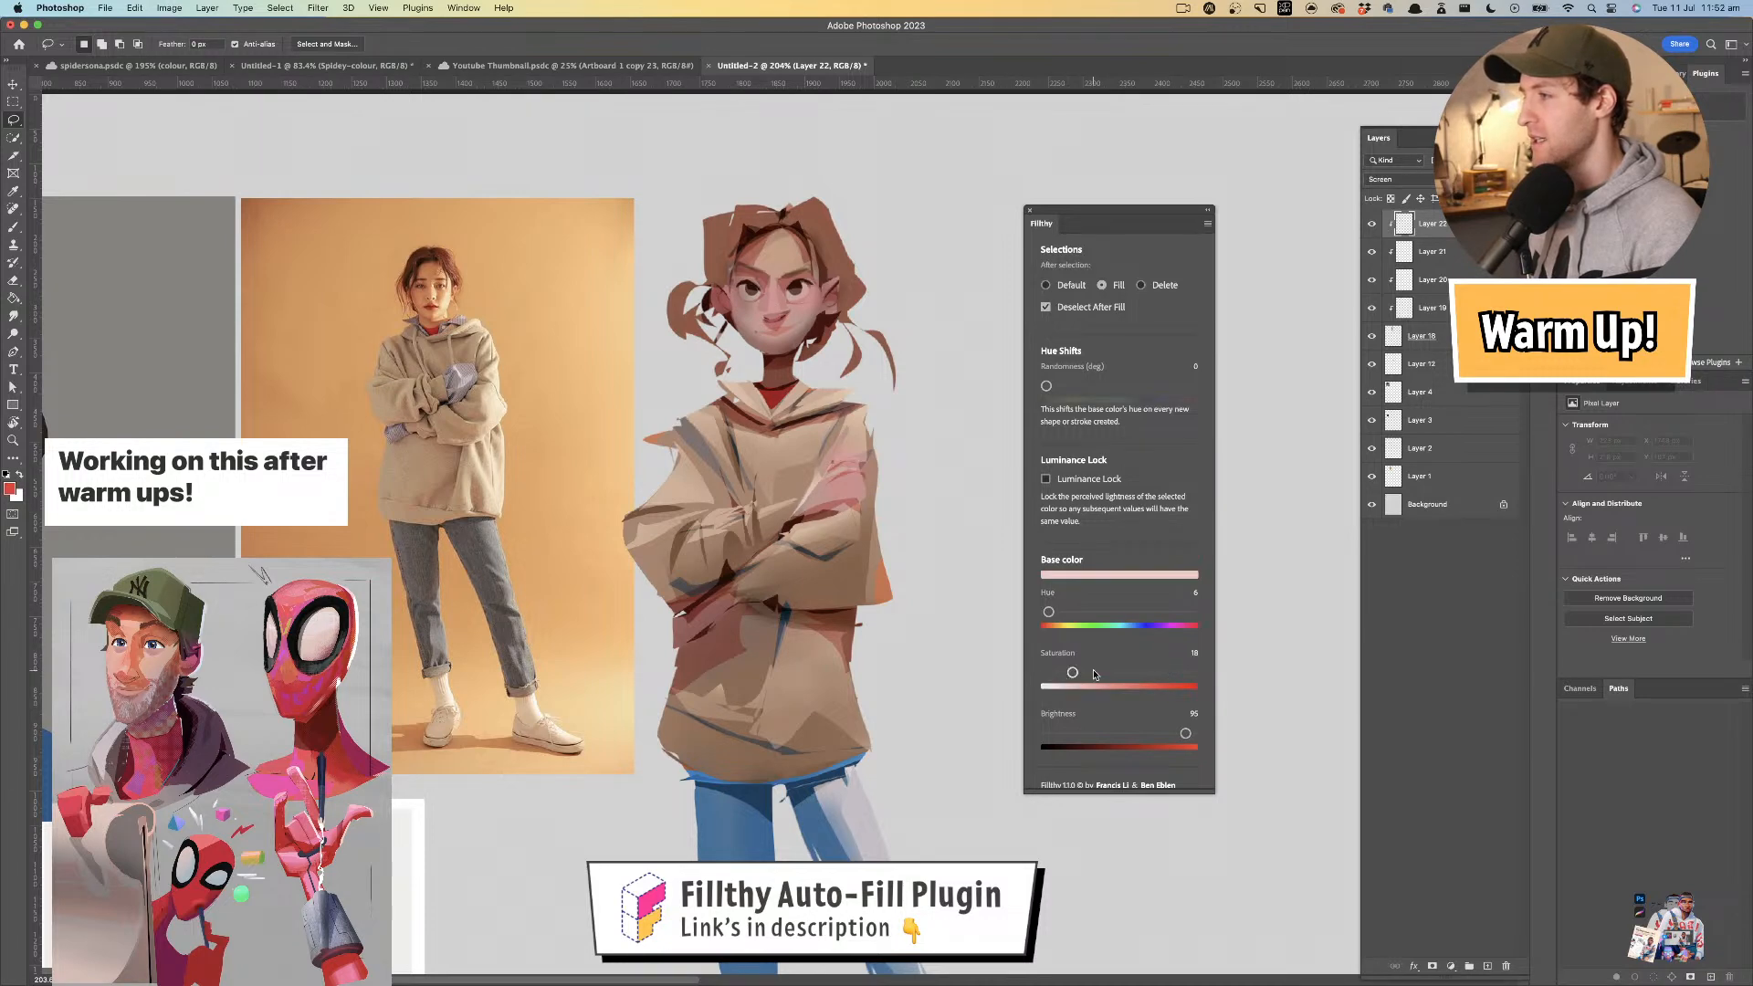
{"action": "left_click_drag", "start_coordinate": [721, 288], "coordinate": [716, 212]}
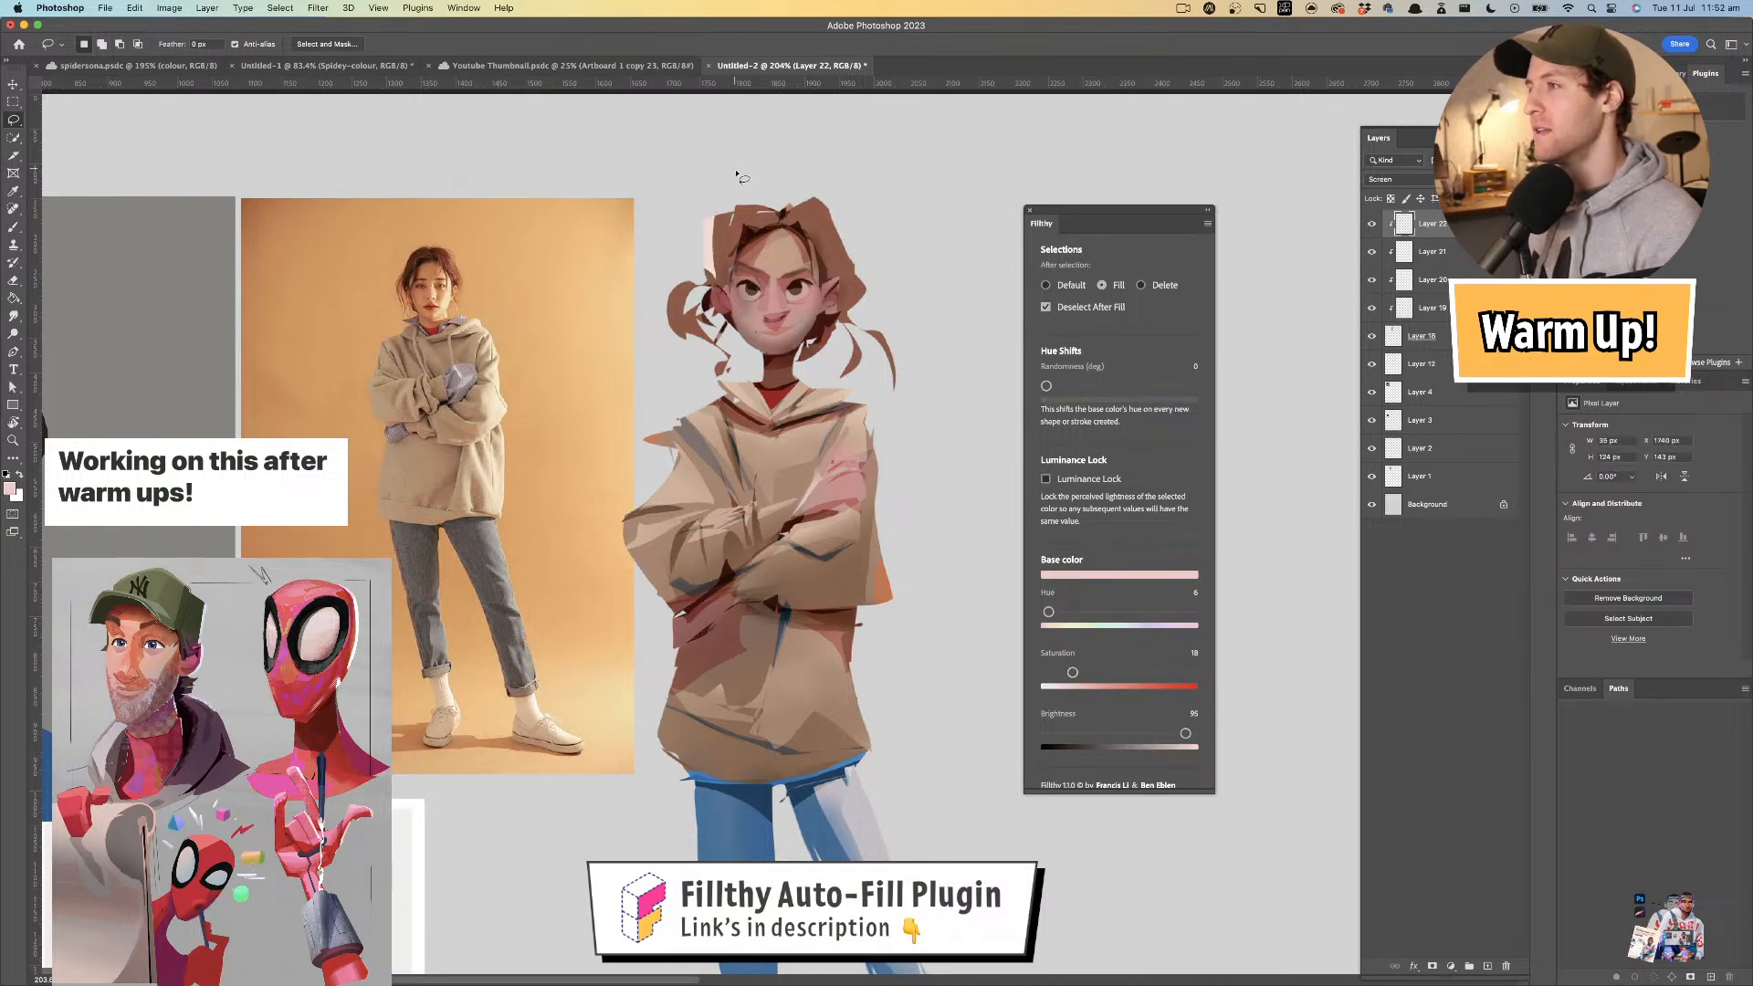
{"action": "key", "text": "super+z"}
{"action": "mouse_move", "coordinate": [707, 290]}
{"action": "left_mouse_down"}
{"action": "mouse_move", "coordinate": [696, 228]}
{"action": "mouse_move", "coordinate": [742, 203]}
{"action": "mouse_move", "coordinate": [723, 243]}
{"action": "mouse_move", "coordinate": [759, 194]}
{"action": "mouse_move", "coordinate": [776, 221]}
{"action": "mouse_move", "coordinate": [824, 197]}
{"action": "mouse_move", "coordinate": [695, 274]}
{"action": "left_mouse_up"}
{"action": "scroll", "coordinate": [712, 283], "scroll_direction": "down", "scroll_amount": 2}
{"action": "key", "text": "super+z"}
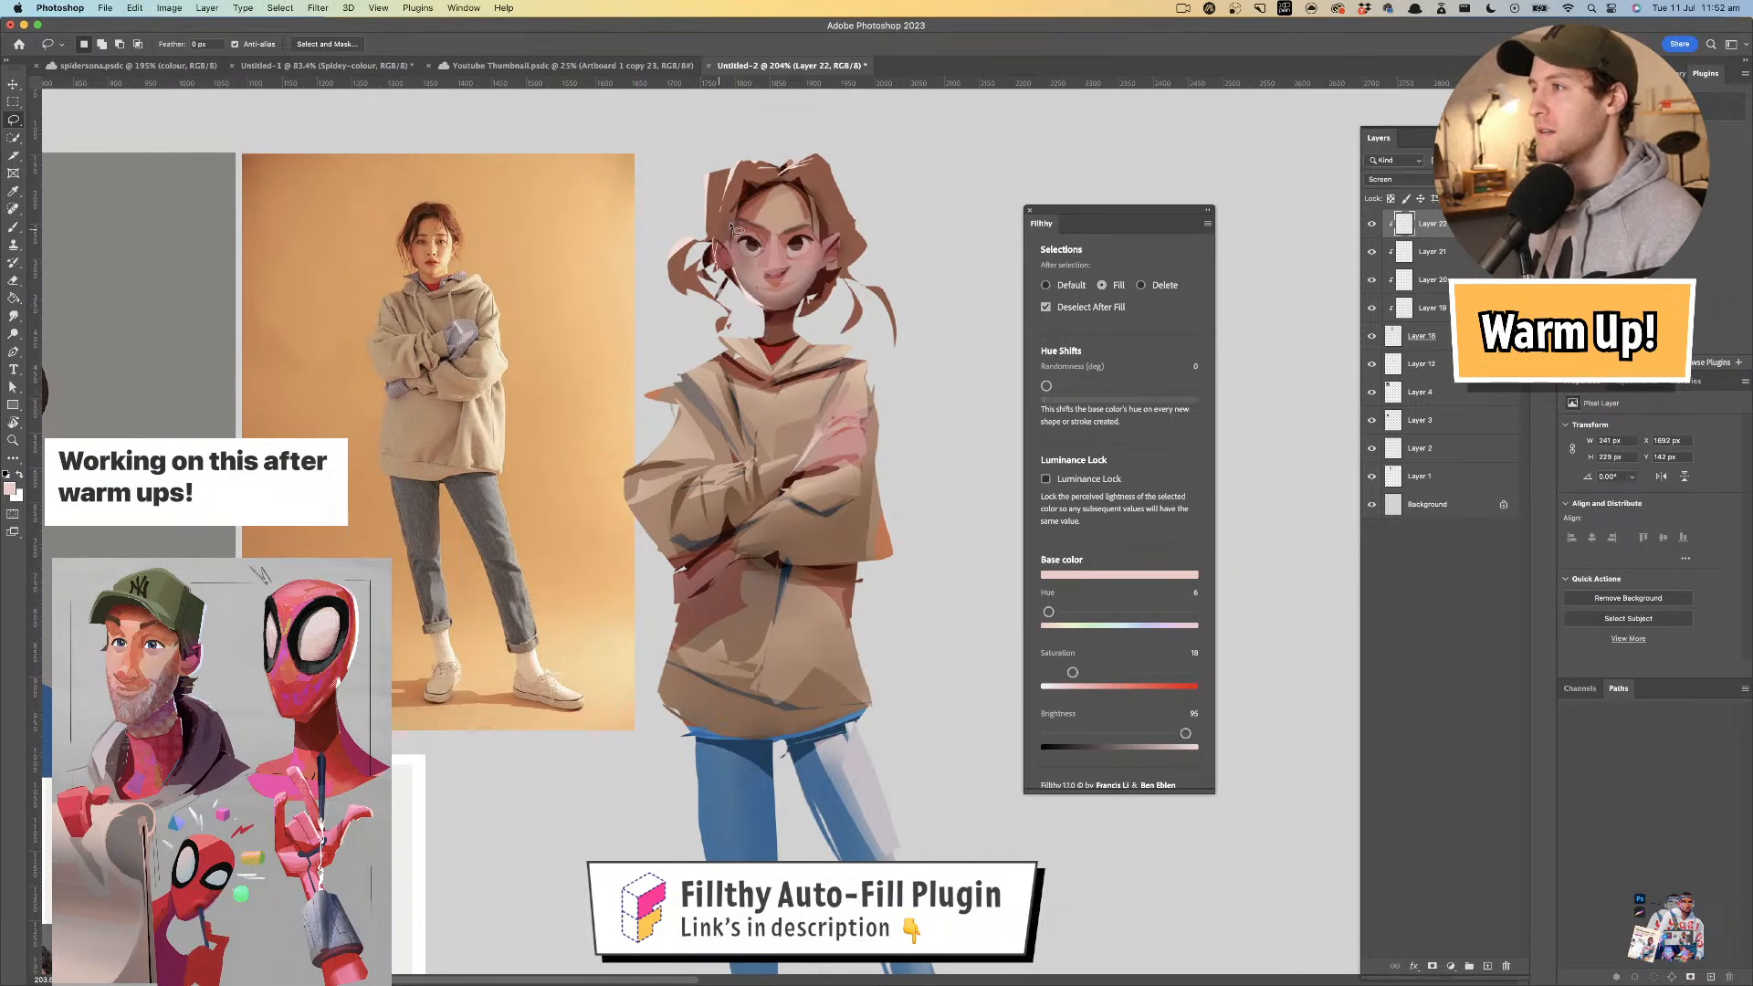
- Lasso-fill pale pink rim lights along the left shoulder and outer sleeve of the hoodie, undoing one fill
{"action": "scroll", "coordinate": [769, 291], "scroll_direction": "down", "scroll_amount": 2}
{"action": "mouse_move", "coordinate": [781, 301]}
{"action": "left_mouse_down"}
{"action": "mouse_move", "coordinate": [696, 354]}
{"action": "mouse_move", "coordinate": [740, 320]}
{"action": "left_mouse_up"}
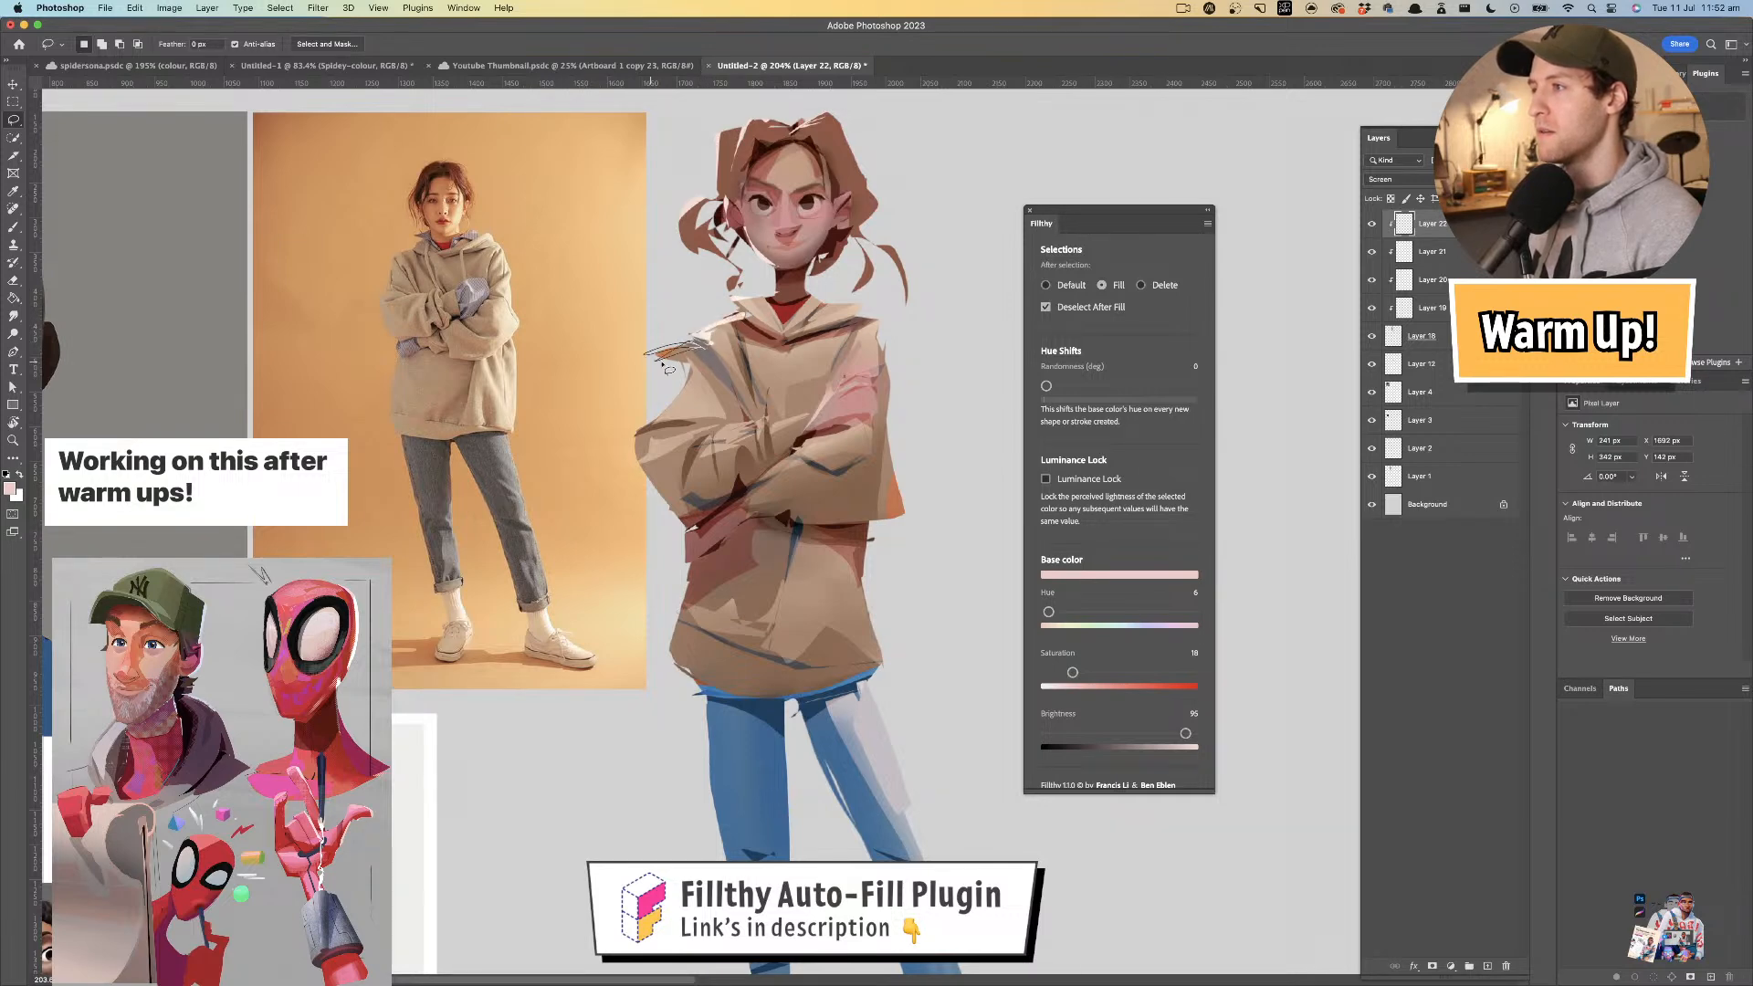
{"action": "mouse_move", "coordinate": [684, 407]}
{"action": "left_mouse_down"}
{"action": "mouse_move", "coordinate": [702, 354]}
{"action": "mouse_move", "coordinate": [708, 424]}
{"action": "mouse_move", "coordinate": [654, 453]}
{"action": "mouse_move", "coordinate": [691, 513]}
{"action": "left_mouse_up"}
{"action": "key", "text": "super+z"}
{"action": "mouse_move", "coordinate": [699, 430]}
{"action": "left_mouse_down"}
{"action": "mouse_move", "coordinate": [667, 447]}
{"action": "mouse_move", "coordinate": [699, 434]}
{"action": "left_mouse_up"}
{"action": "mouse_move", "coordinate": [800, 464]}
{"action": "left_mouse_down"}
{"action": "mouse_move", "coordinate": [776, 452]}
{"action": "mouse_move", "coordinate": [767, 411]}
{"action": "left_mouse_up"}
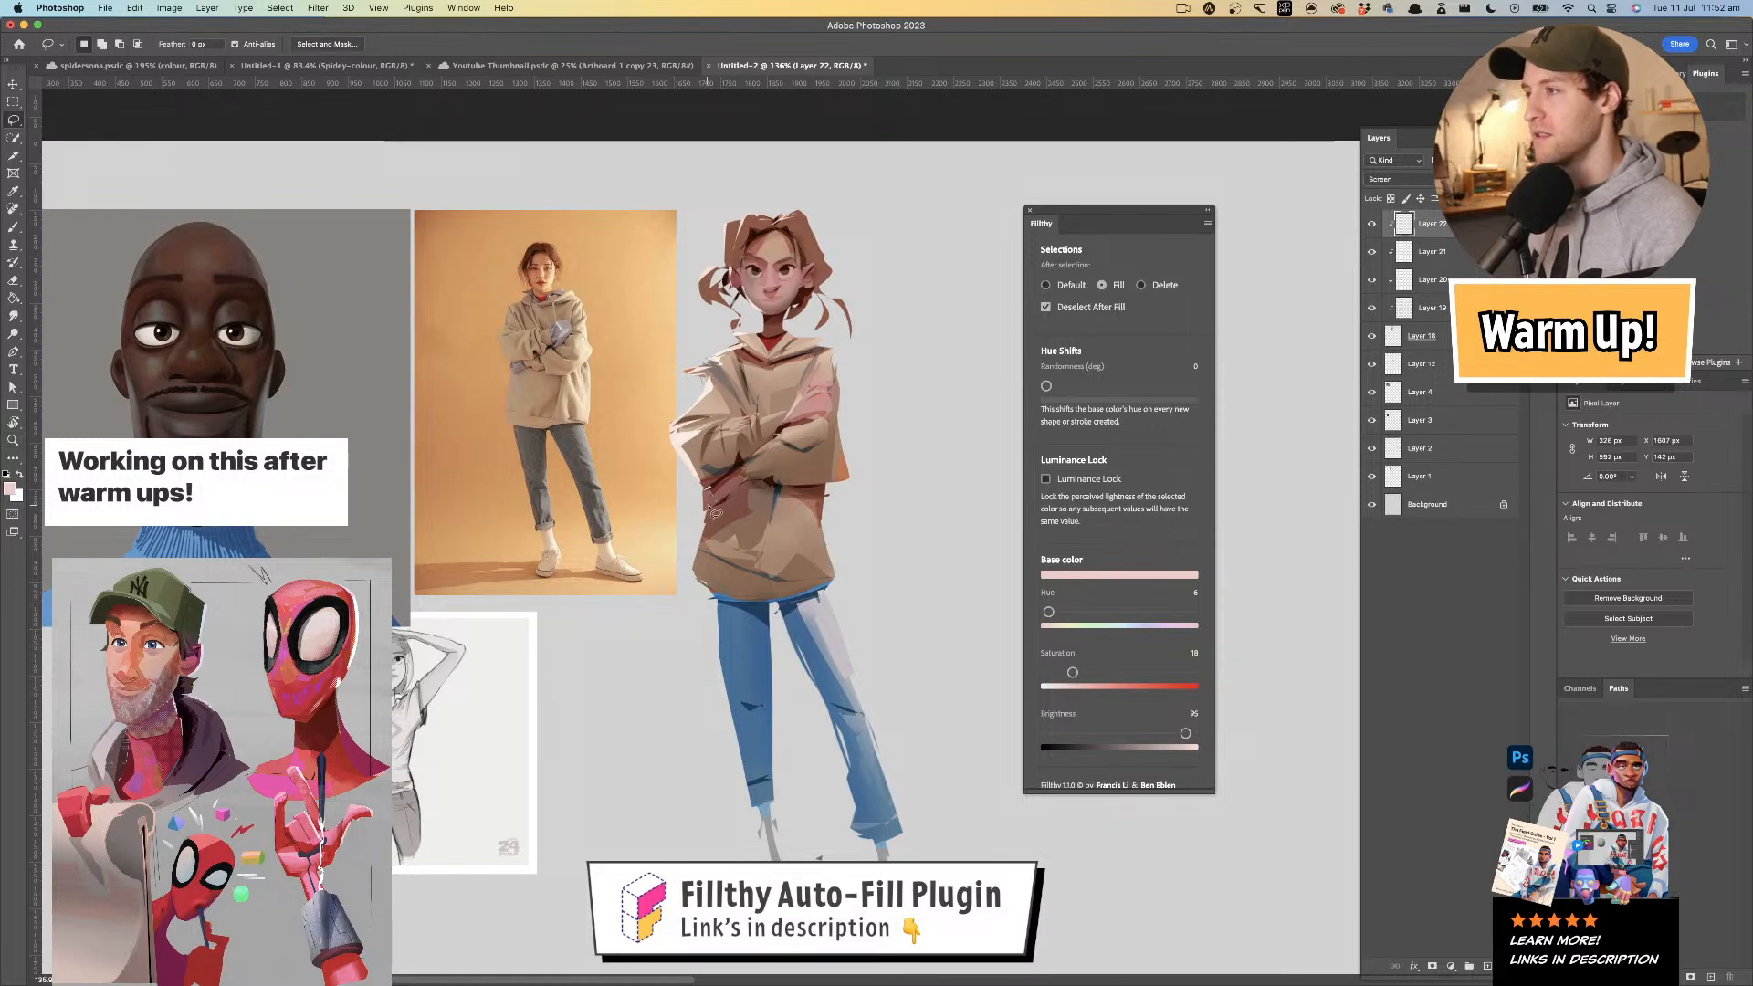
- Lasso-fill pale rim lights down the hoodie's lower left edge, the jeans, the ankle and the shoe
{"action": "left_click_drag", "start_coordinate": [701, 498], "coordinate": [701, 559]}
{"action": "left_click_drag", "start_coordinate": [736, 635], "coordinate": [710, 534]}
{"action": "mouse_move", "coordinate": [708, 595]}
{"action": "left_mouse_down"}
{"action": "mouse_move", "coordinate": [730, 716]}
{"action": "mouse_move", "coordinate": [742, 498]}
{"action": "left_mouse_up"}
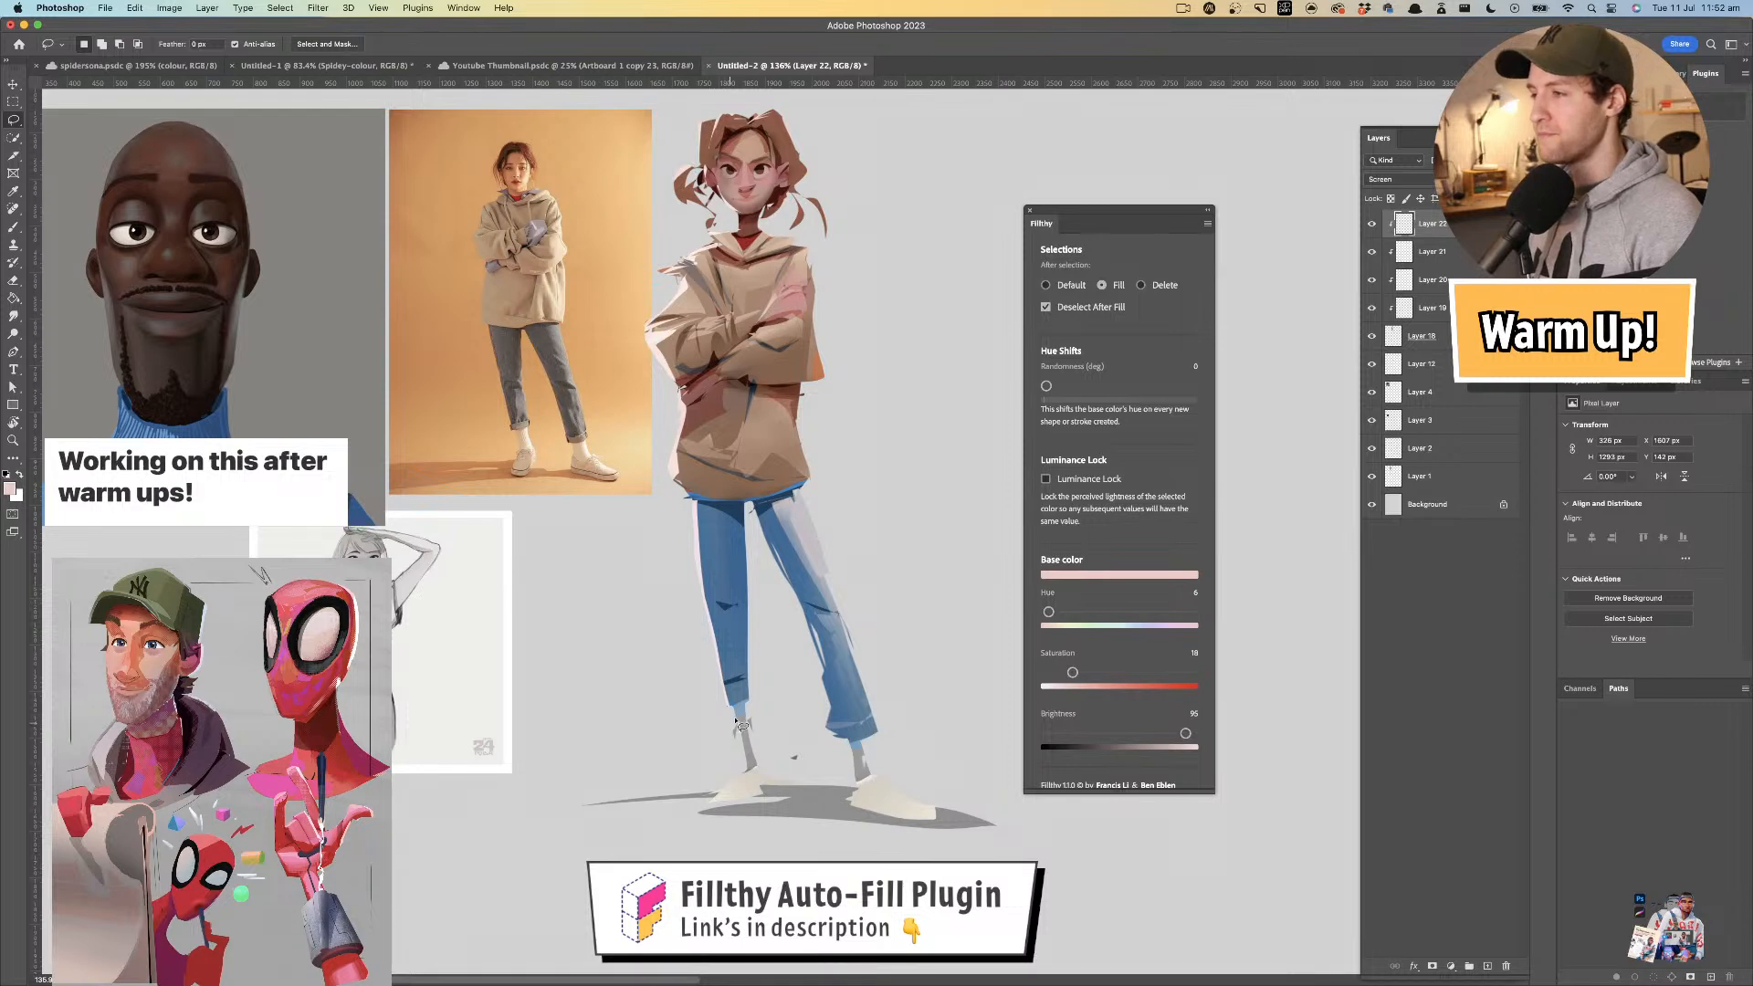
{"action": "left_click_drag", "start_coordinate": [734, 713], "coordinate": [731, 787]}
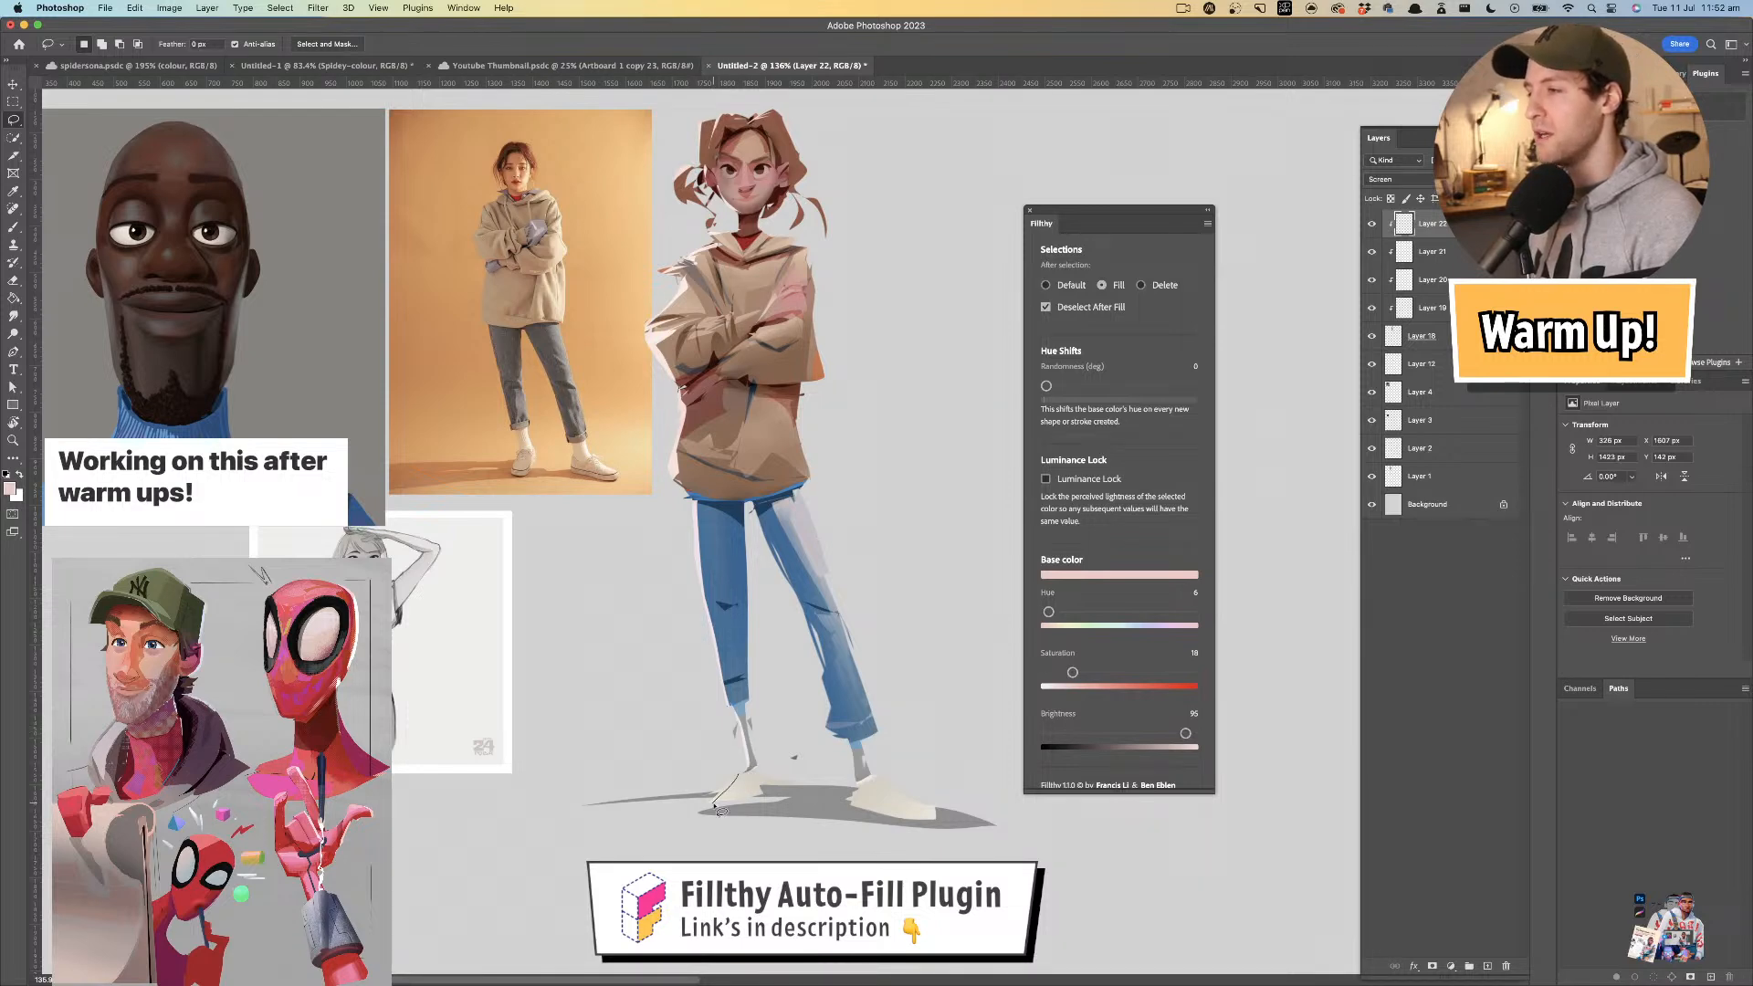
{"action": "mouse_move", "coordinate": [753, 484]}
{"action": "left_mouse_down"}
{"action": "mouse_move", "coordinate": [697, 490]}
{"action": "mouse_move", "coordinate": [765, 621]}
{"action": "left_mouse_up"}
{"action": "mouse_move", "coordinate": [735, 485]}
{"action": "left_mouse_down"}
{"action": "mouse_move", "coordinate": [713, 606]}
{"action": "mouse_move", "coordinate": [706, 540]}
{"action": "mouse_move", "coordinate": [643, 541]}
{"action": "left_mouse_up"}
- Lasso-fill small pale highlights on the face and in the hair strands at the crown
{"action": "key", "text": "z"}
{"action": "left_click_drag", "start_coordinate": [716, 425], "coordinate": [867, 422]}
{"action": "left_click_drag", "start_coordinate": [743, 352], "coordinate": [752, 455]}
{"action": "key", "text": "l"}
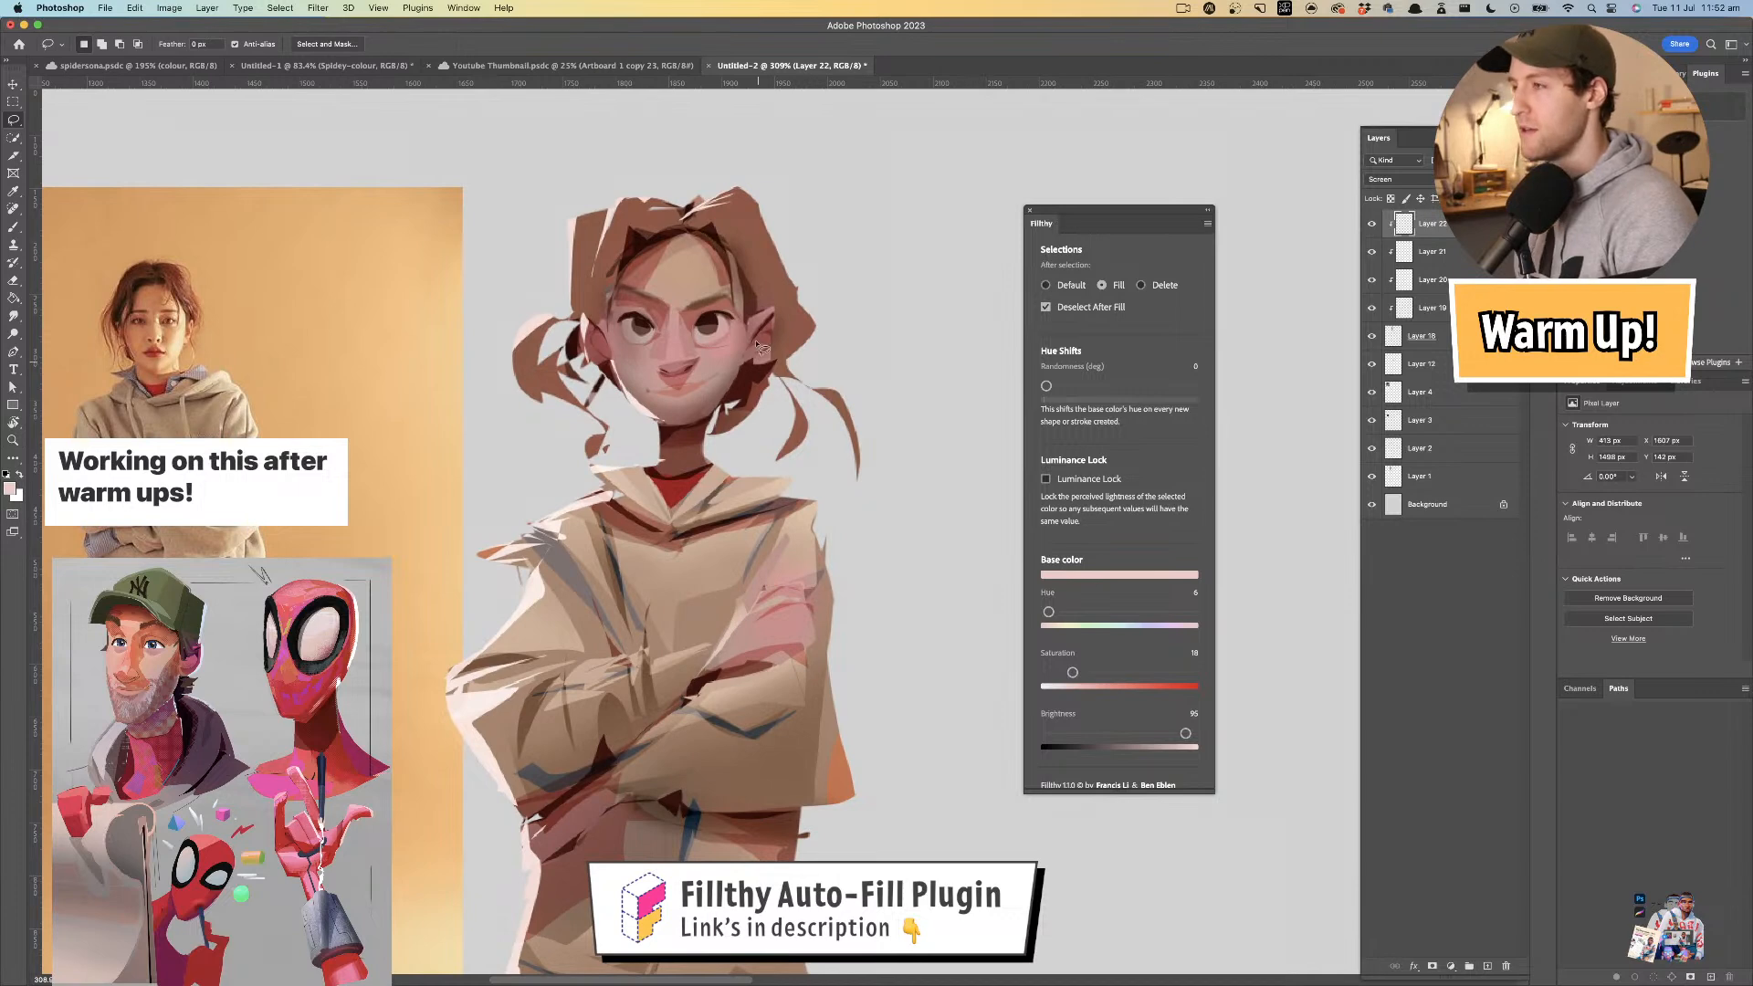
{"action": "left_click_drag", "start_coordinate": [731, 313], "coordinate": [721, 367]}
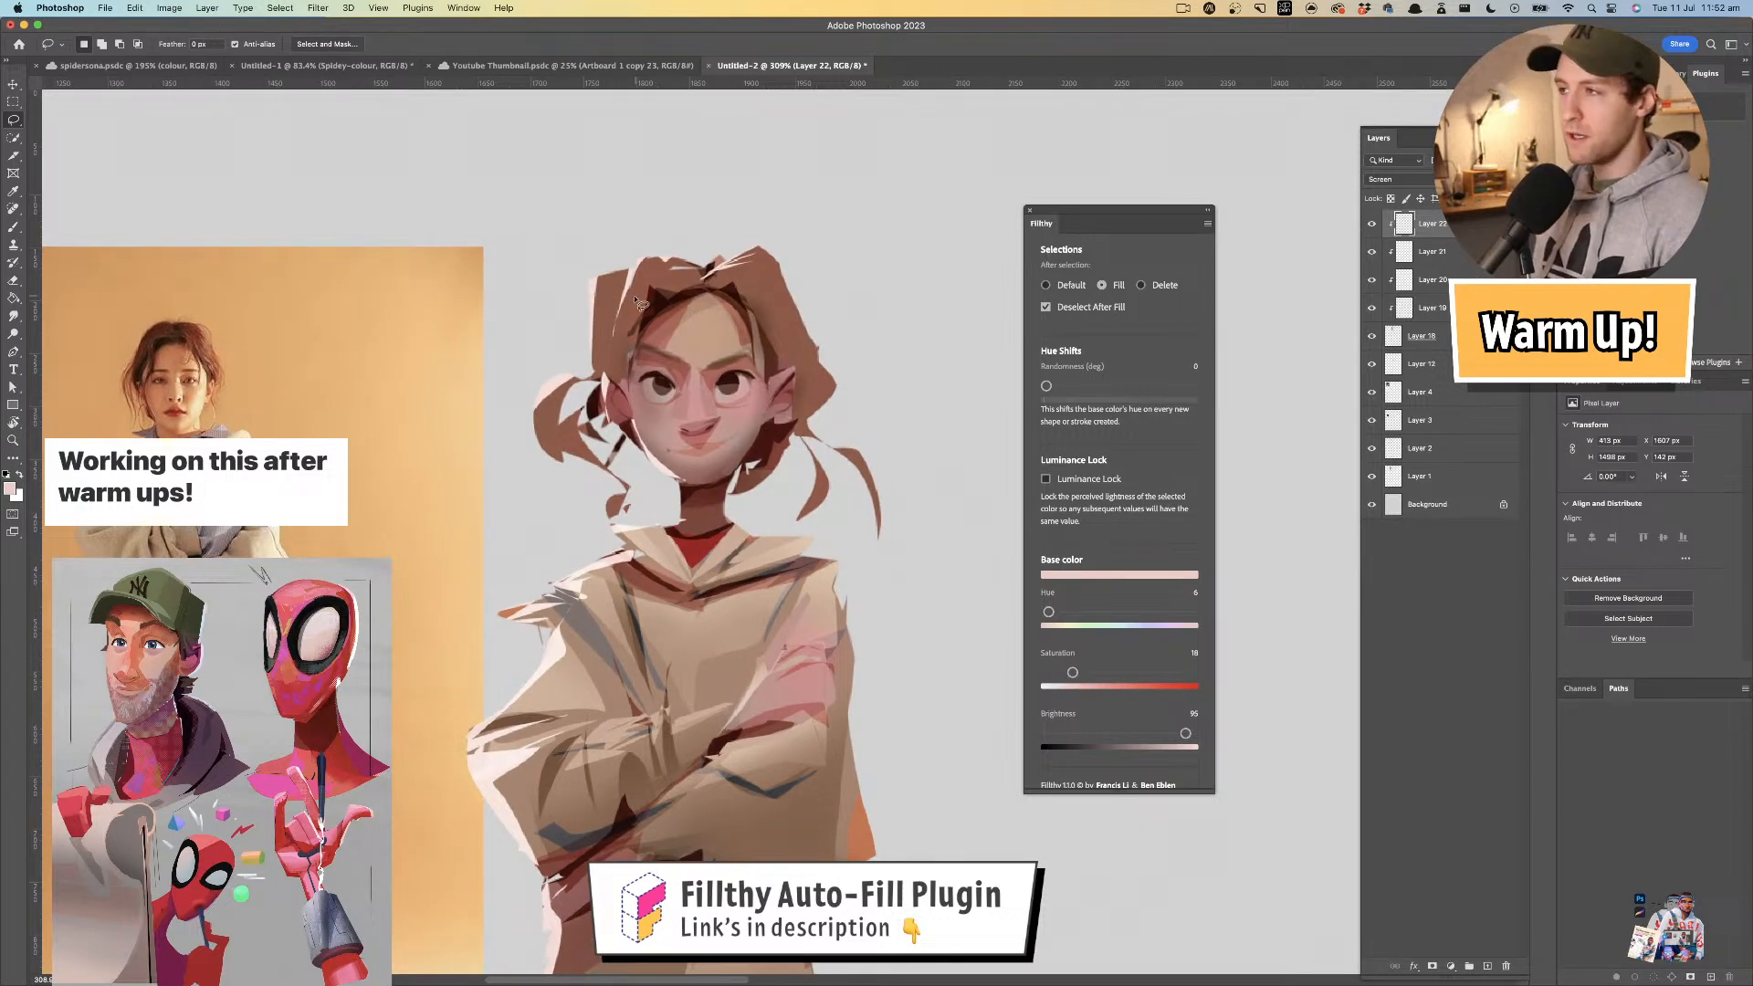
{"action": "scroll", "coordinate": [685, 281], "scroll_direction": "right", "scroll_amount": 2}
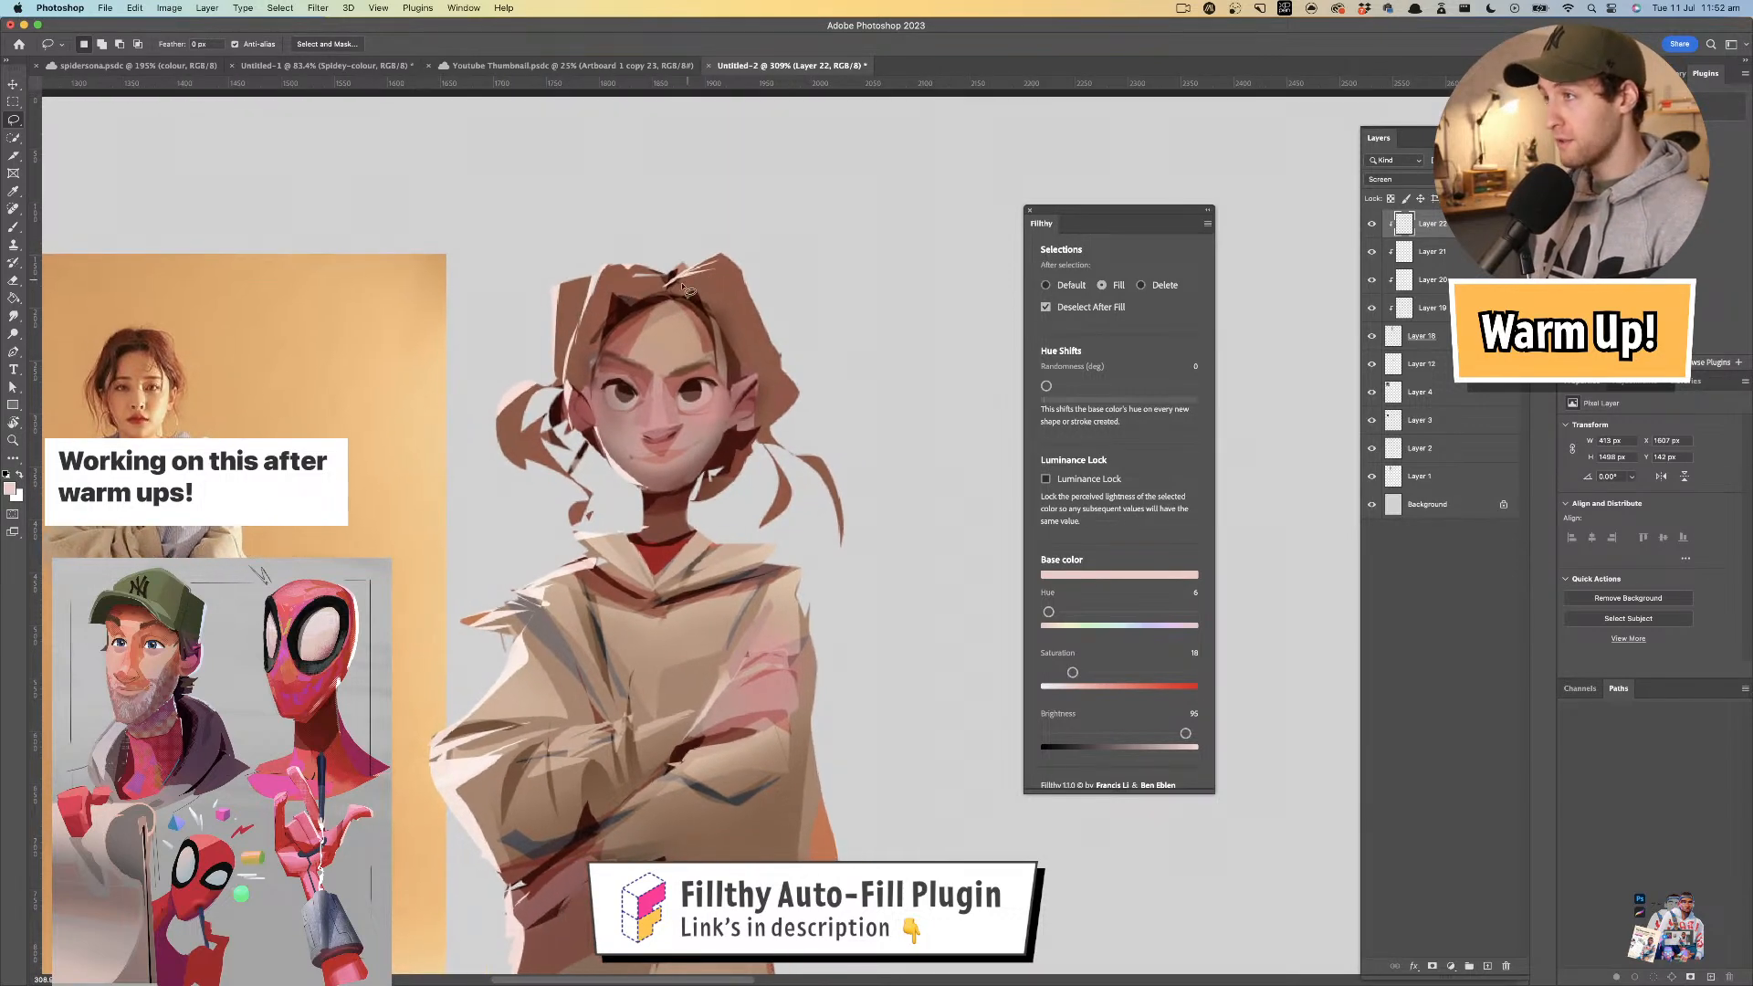
{"action": "left_click_drag", "start_coordinate": [673, 295], "coordinate": [628, 282]}
{"action": "scroll", "coordinate": [659, 283], "scroll_direction": "down", "scroll_amount": 2}
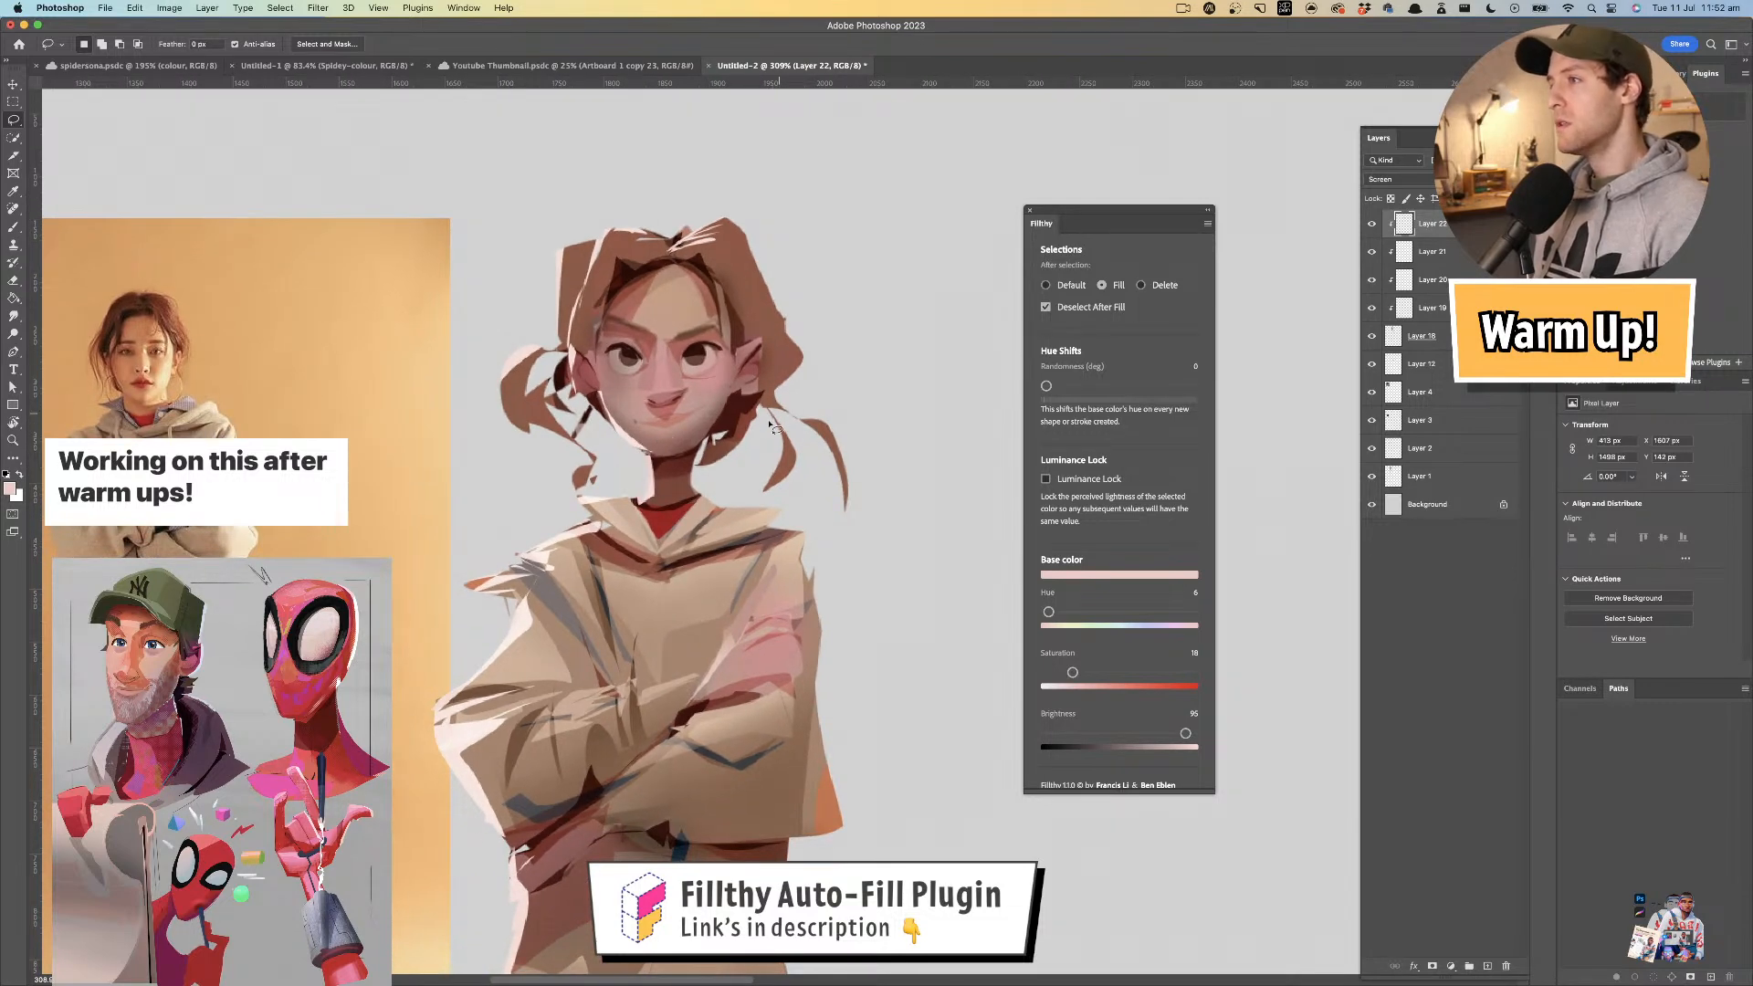
- Lasso-fill a pale rim highlight along the loose hair strand beside the neck on the ear side
{"action": "mouse_move", "coordinate": [788, 432]}
{"action": "left_mouse_down"}
{"action": "mouse_move", "coordinate": [767, 490]}
{"action": "mouse_move", "coordinate": [848, 508]}
{"action": "left_mouse_up"}
{"action": "mouse_move", "coordinate": [876, 530]}
{"action": "left_mouse_down"}
{"action": "mouse_move", "coordinate": [814, 512]}
{"action": "mouse_move", "coordinate": [760, 533]}
{"action": "mouse_move", "coordinate": [815, 488]}
{"action": "mouse_move", "coordinate": [817, 527]}
{"action": "left_mouse_up"}
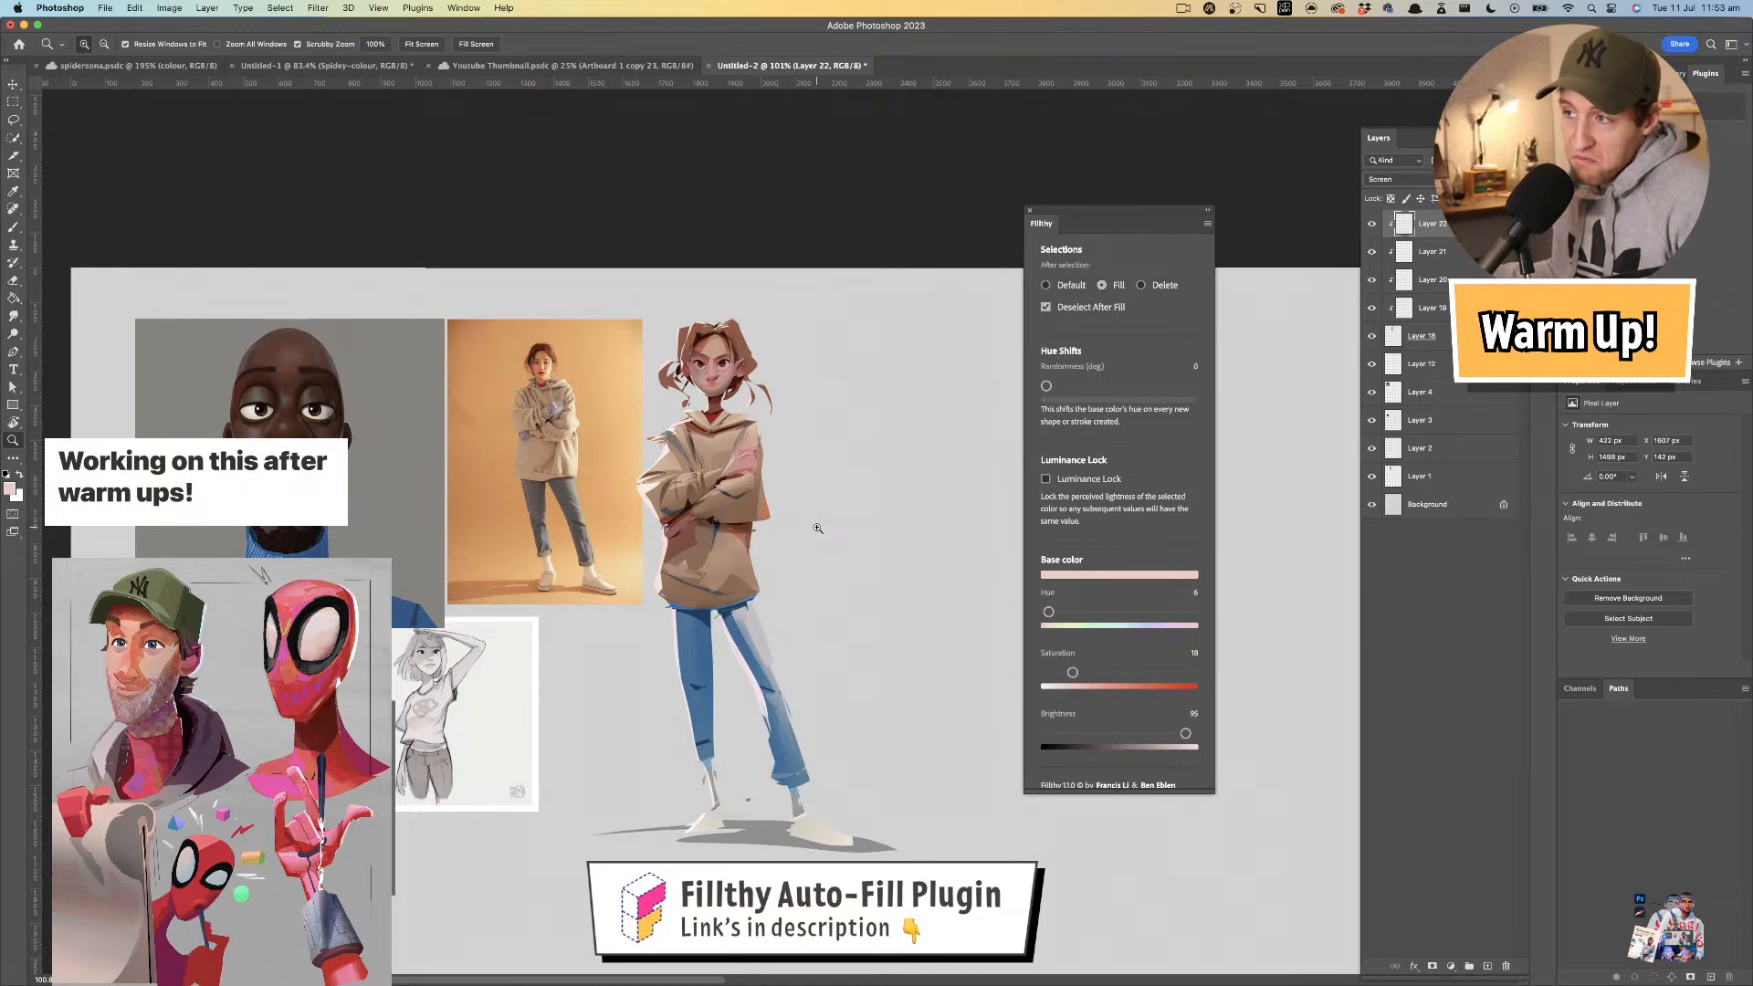
{"action": "left_click_drag", "start_coordinate": [767, 463], "coordinate": [813, 462]}
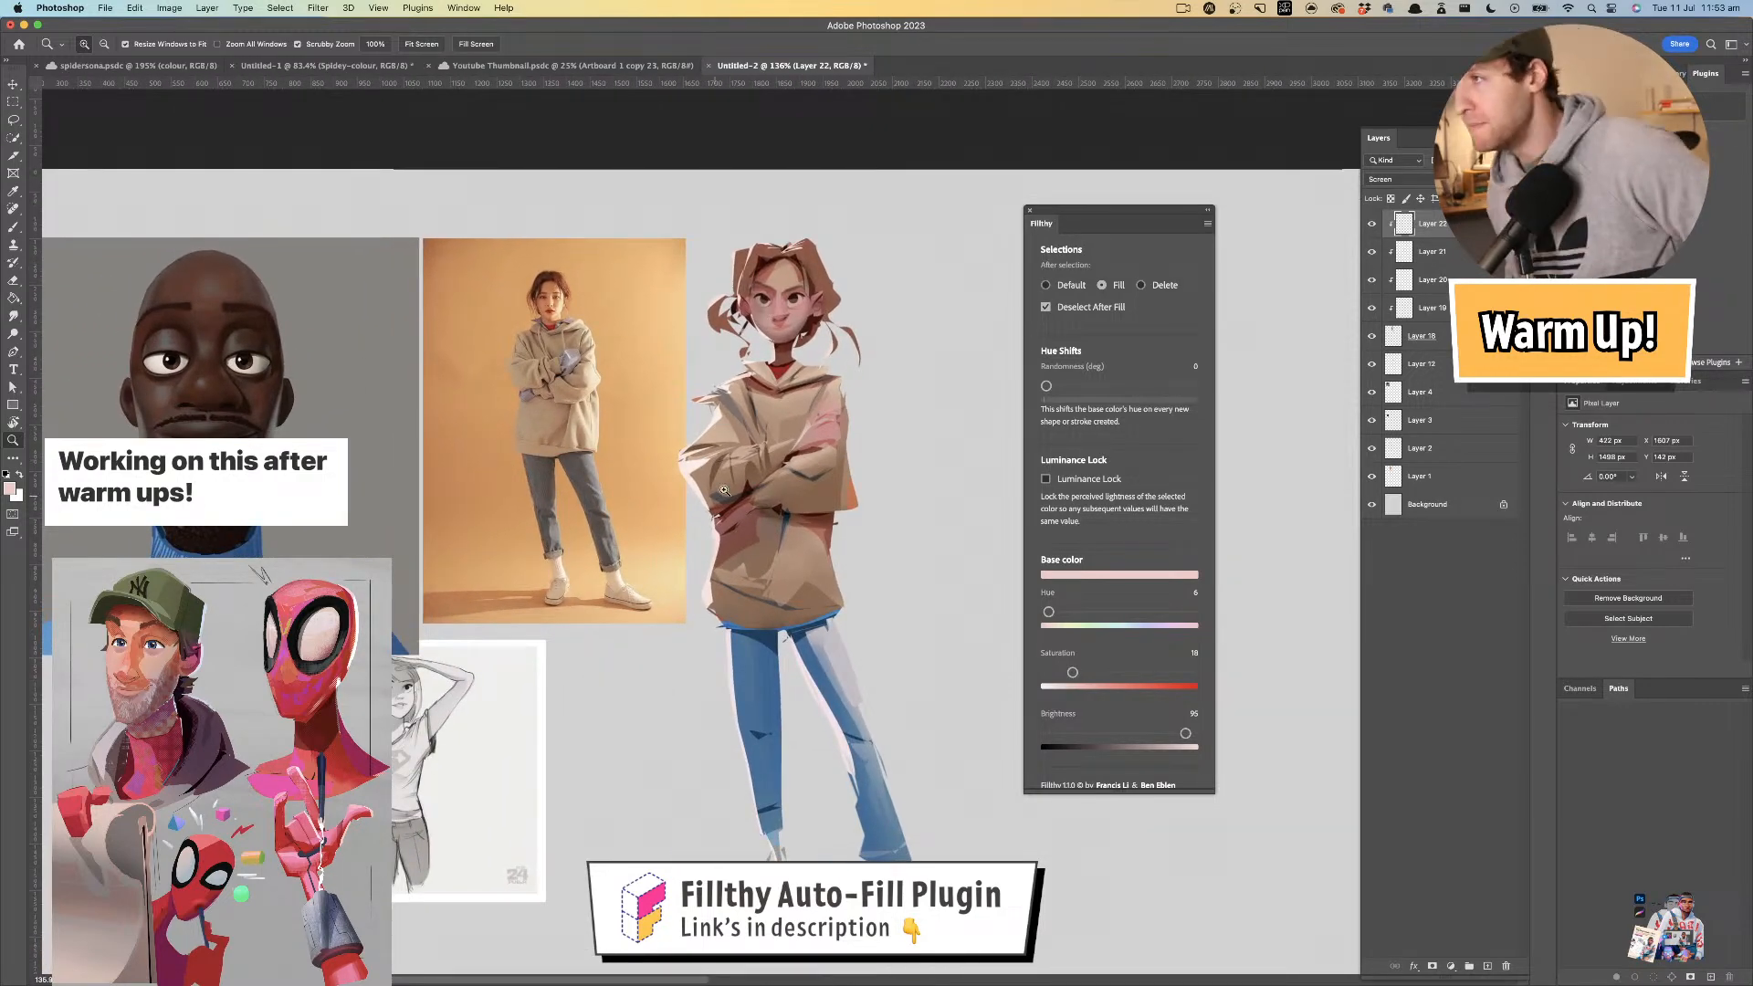
- Lasso-fill small pale highlights in the character's eyes, undoing one misplaced fill
{"action": "left_click_drag", "start_coordinate": [800, 332], "coordinate": [833, 346]}
{"action": "key", "text": "l"}
{"action": "left_click_drag", "start_coordinate": [906, 421], "coordinate": [882, 389]}
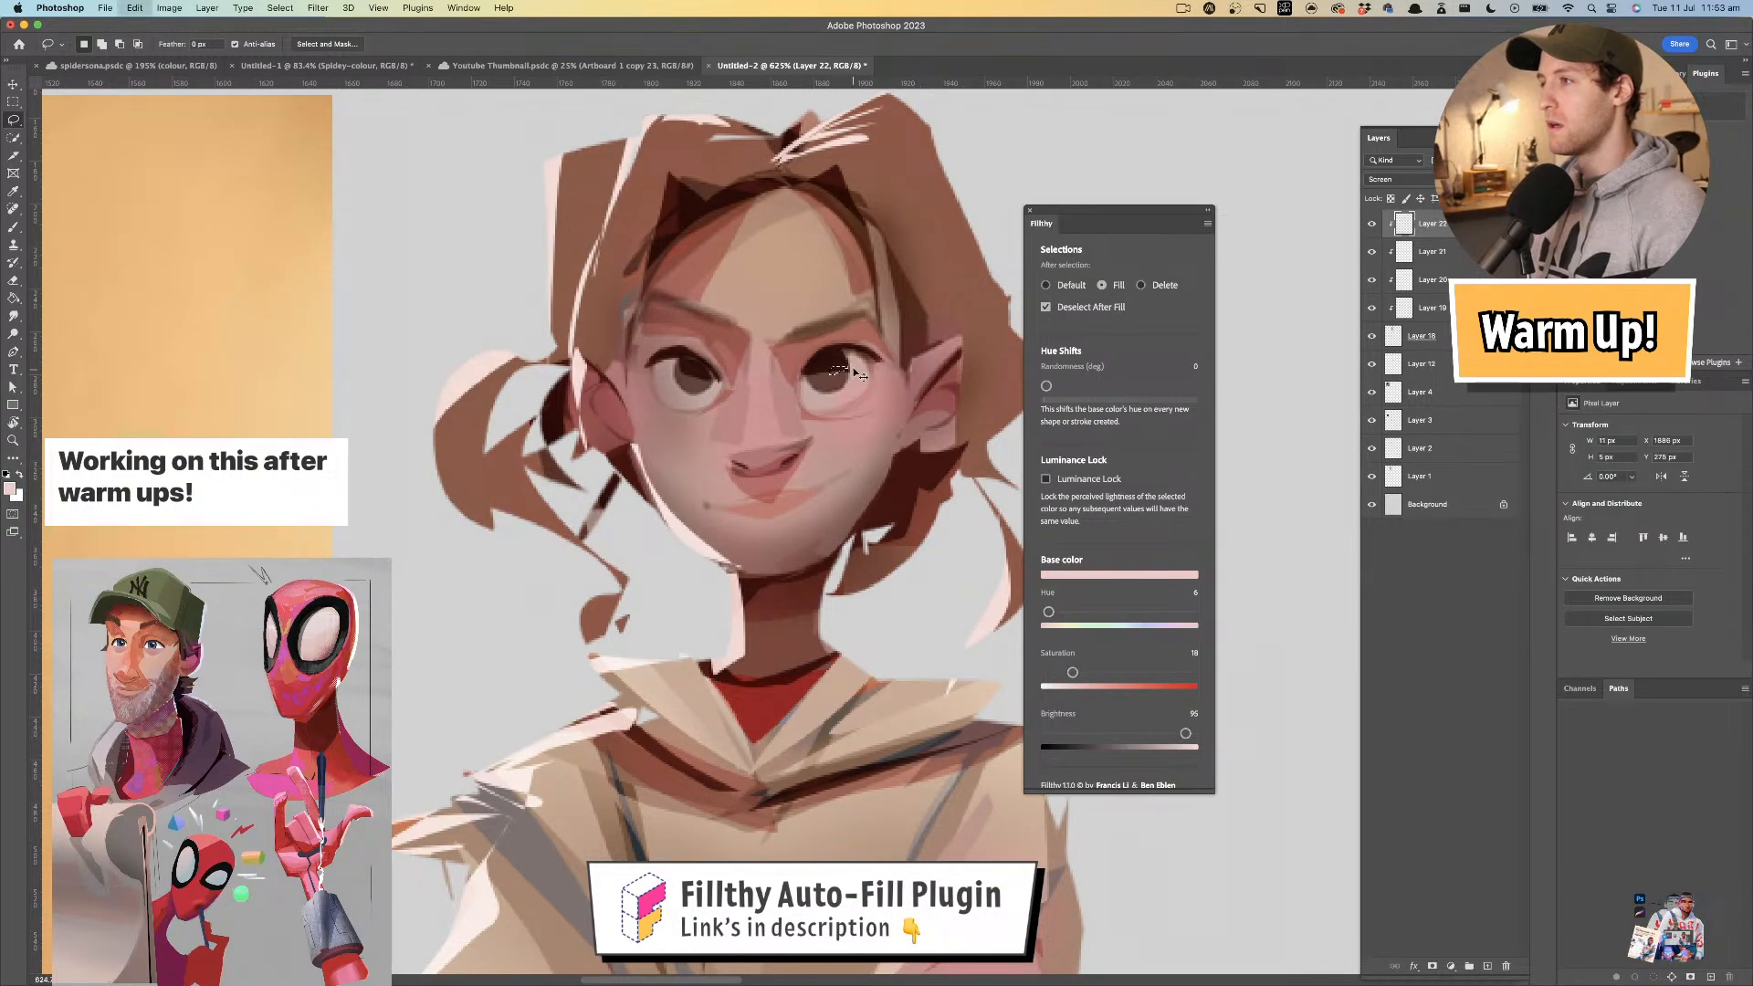
{"action": "left_click_drag", "start_coordinate": [720, 376], "coordinate": [713, 371]}
{"action": "key", "text": "z"}
{"action": "left_click_drag", "start_coordinate": [711, 430], "coordinate": [667, 430]}
{"action": "left_click_drag", "start_coordinate": [765, 404], "coordinate": [802, 403]}
{"action": "key", "text": "super+z"}
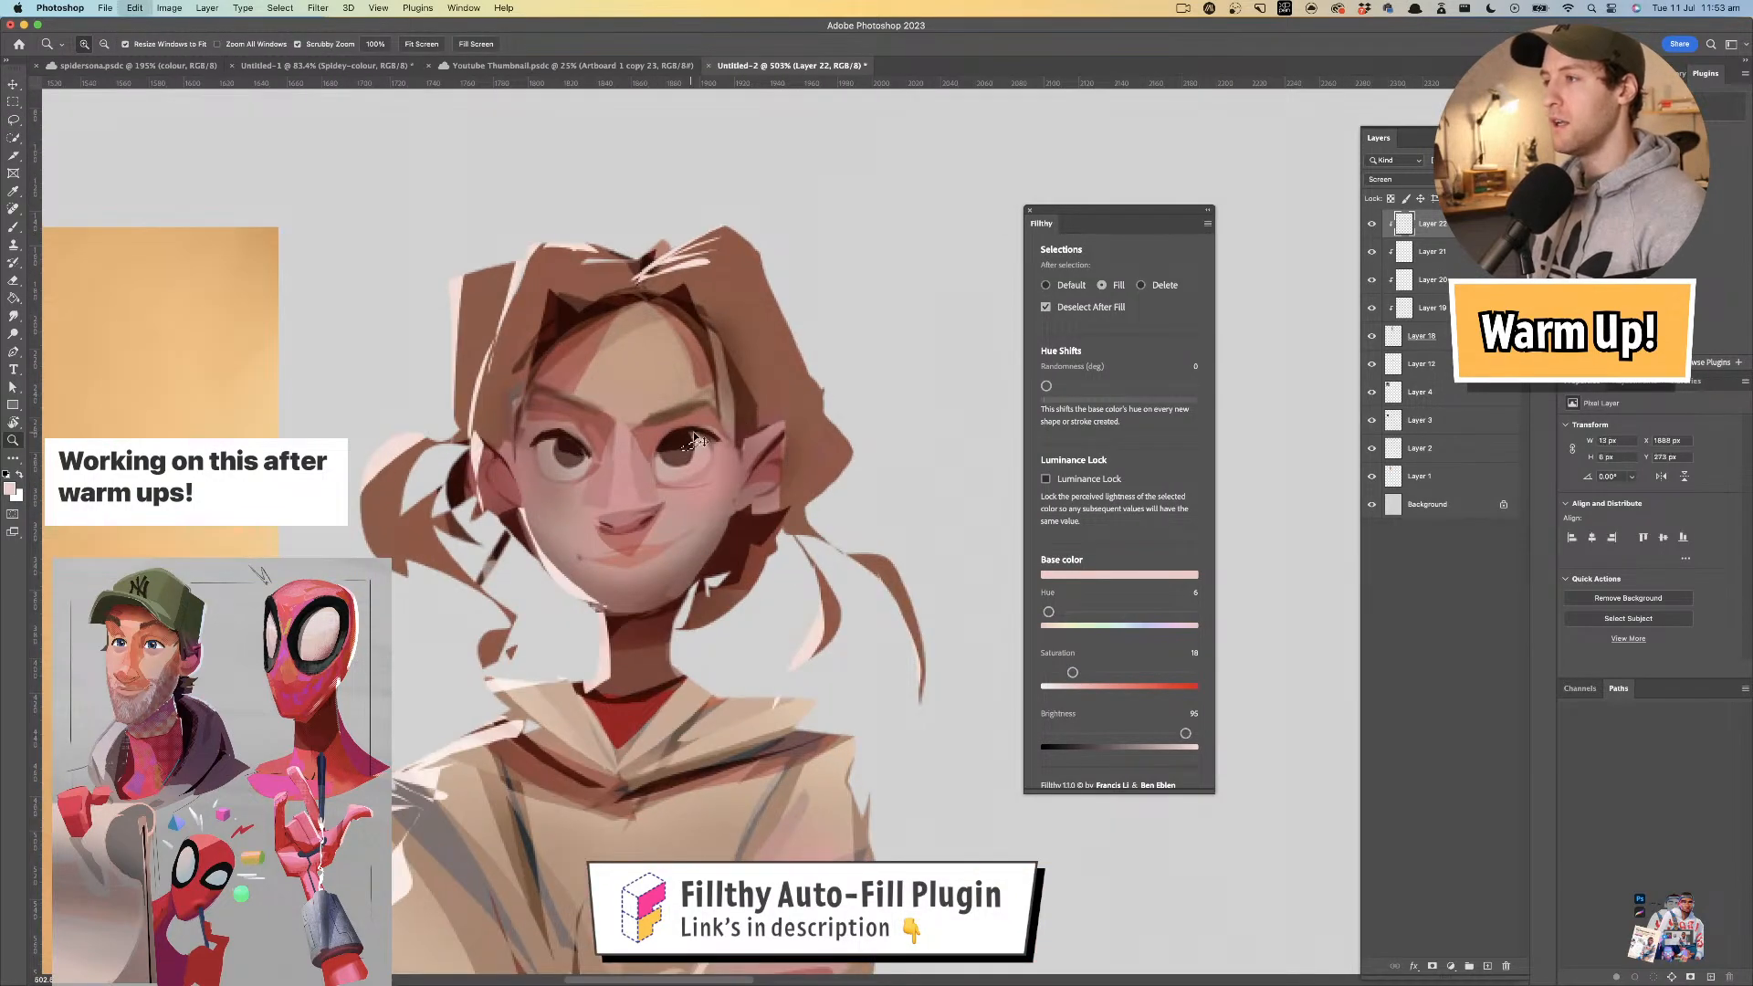
{"action": "key", "text": "l"}
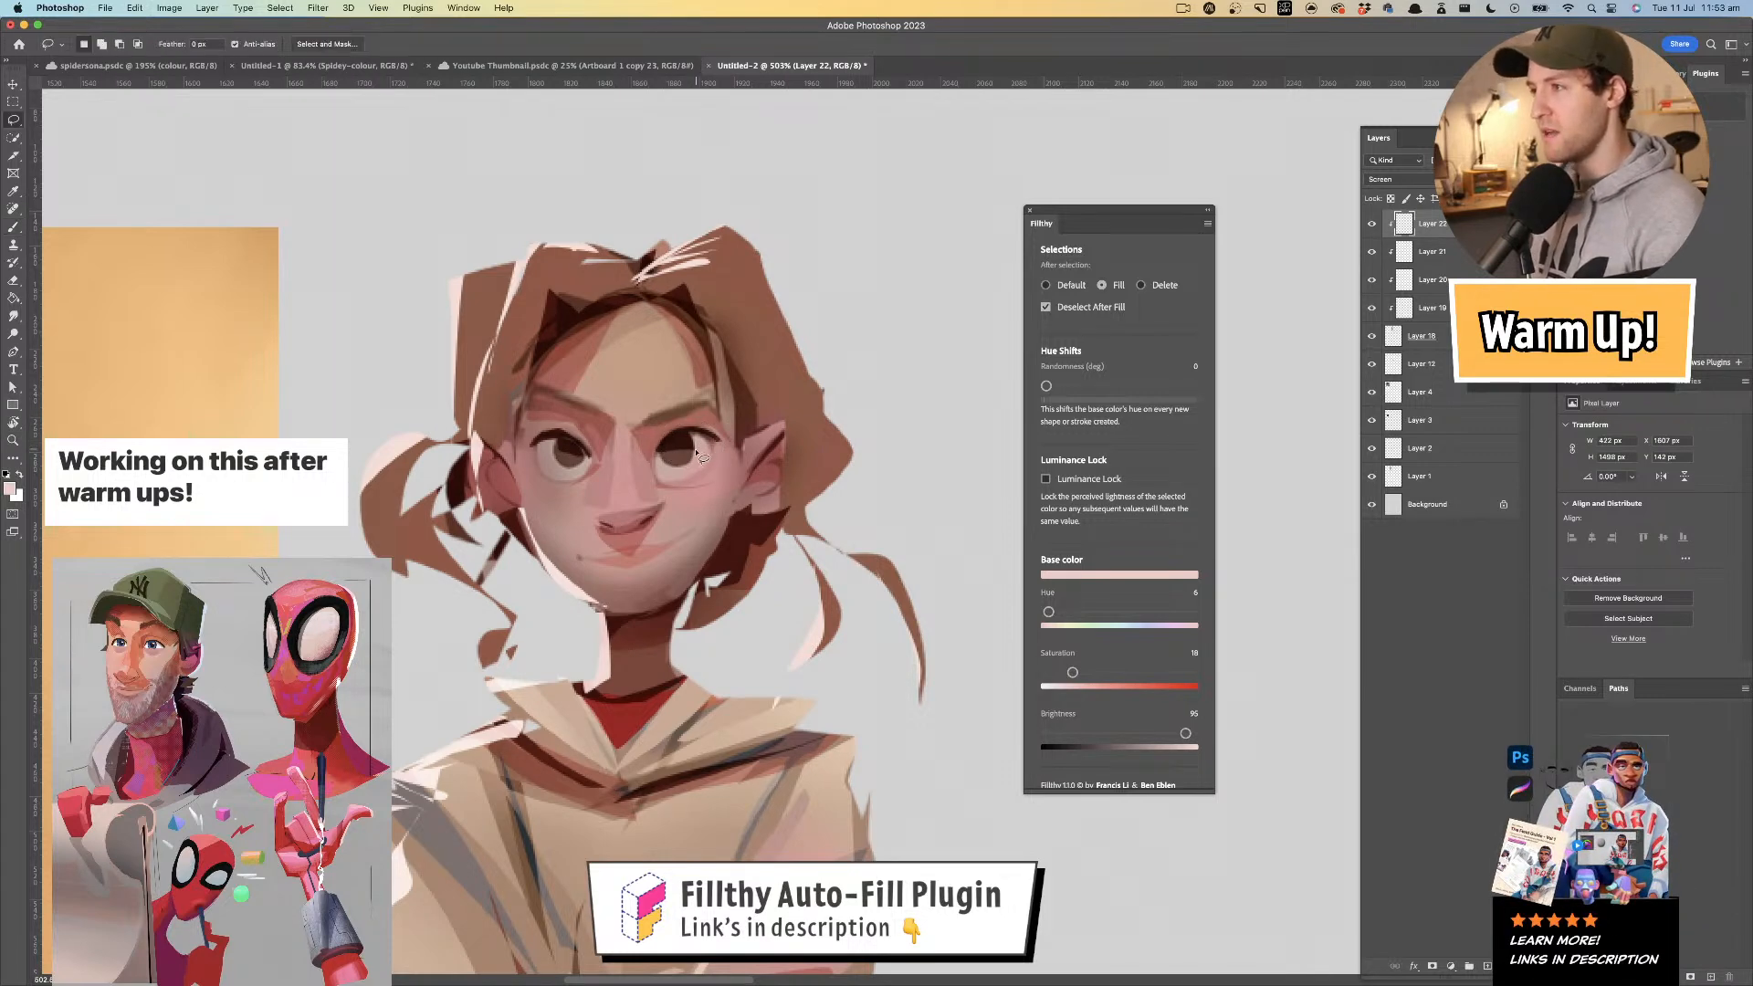
{"action": "left_click_drag", "start_coordinate": [700, 448], "coordinate": [691, 445]}
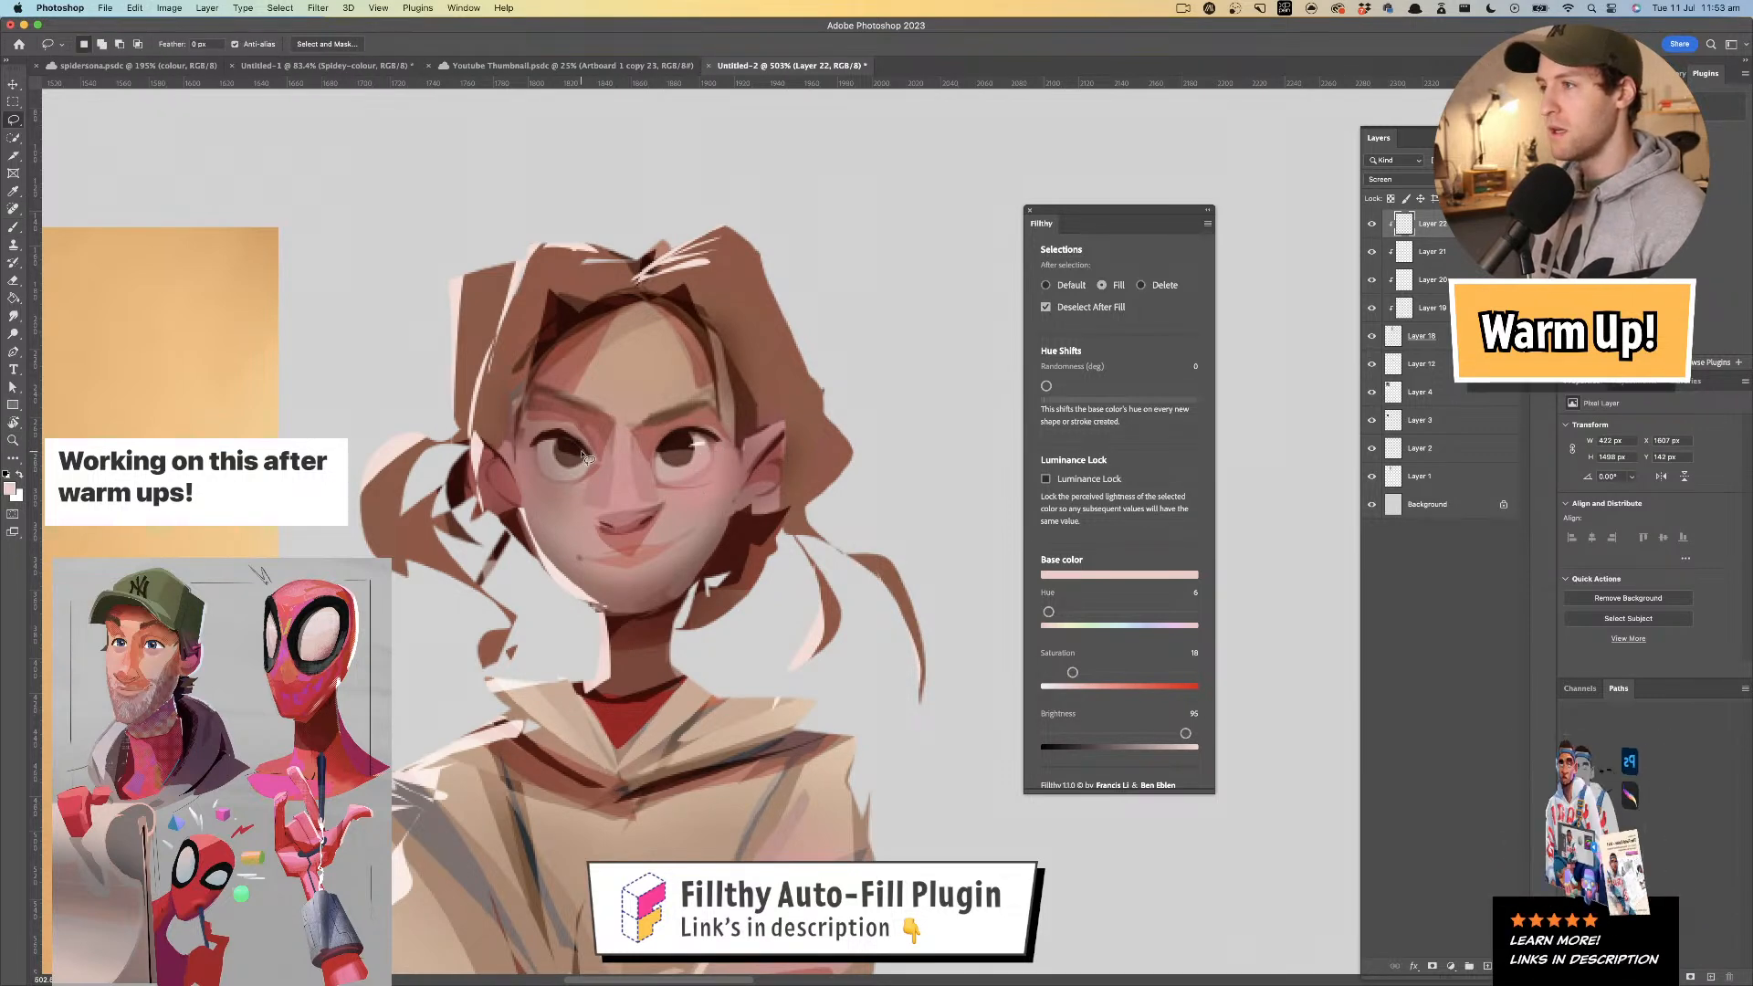
{"action": "key", "text": "z"}
{"action": "left_click_drag", "start_coordinate": [602, 496], "coordinate": [539, 495]}
{"action": "left_click_drag", "start_coordinate": [566, 495], "coordinate": [626, 392]}
{"action": "mouse_move", "coordinate": [704, 424]}
{"action": "left_mouse_down"}
{"action": "mouse_move", "coordinate": [744, 491]}
{"action": "mouse_move", "coordinate": [750, 450]}
{"action": "mouse_move", "coordinate": [799, 450]}
{"action": "left_mouse_up"}
{"action": "key", "text": "l"}
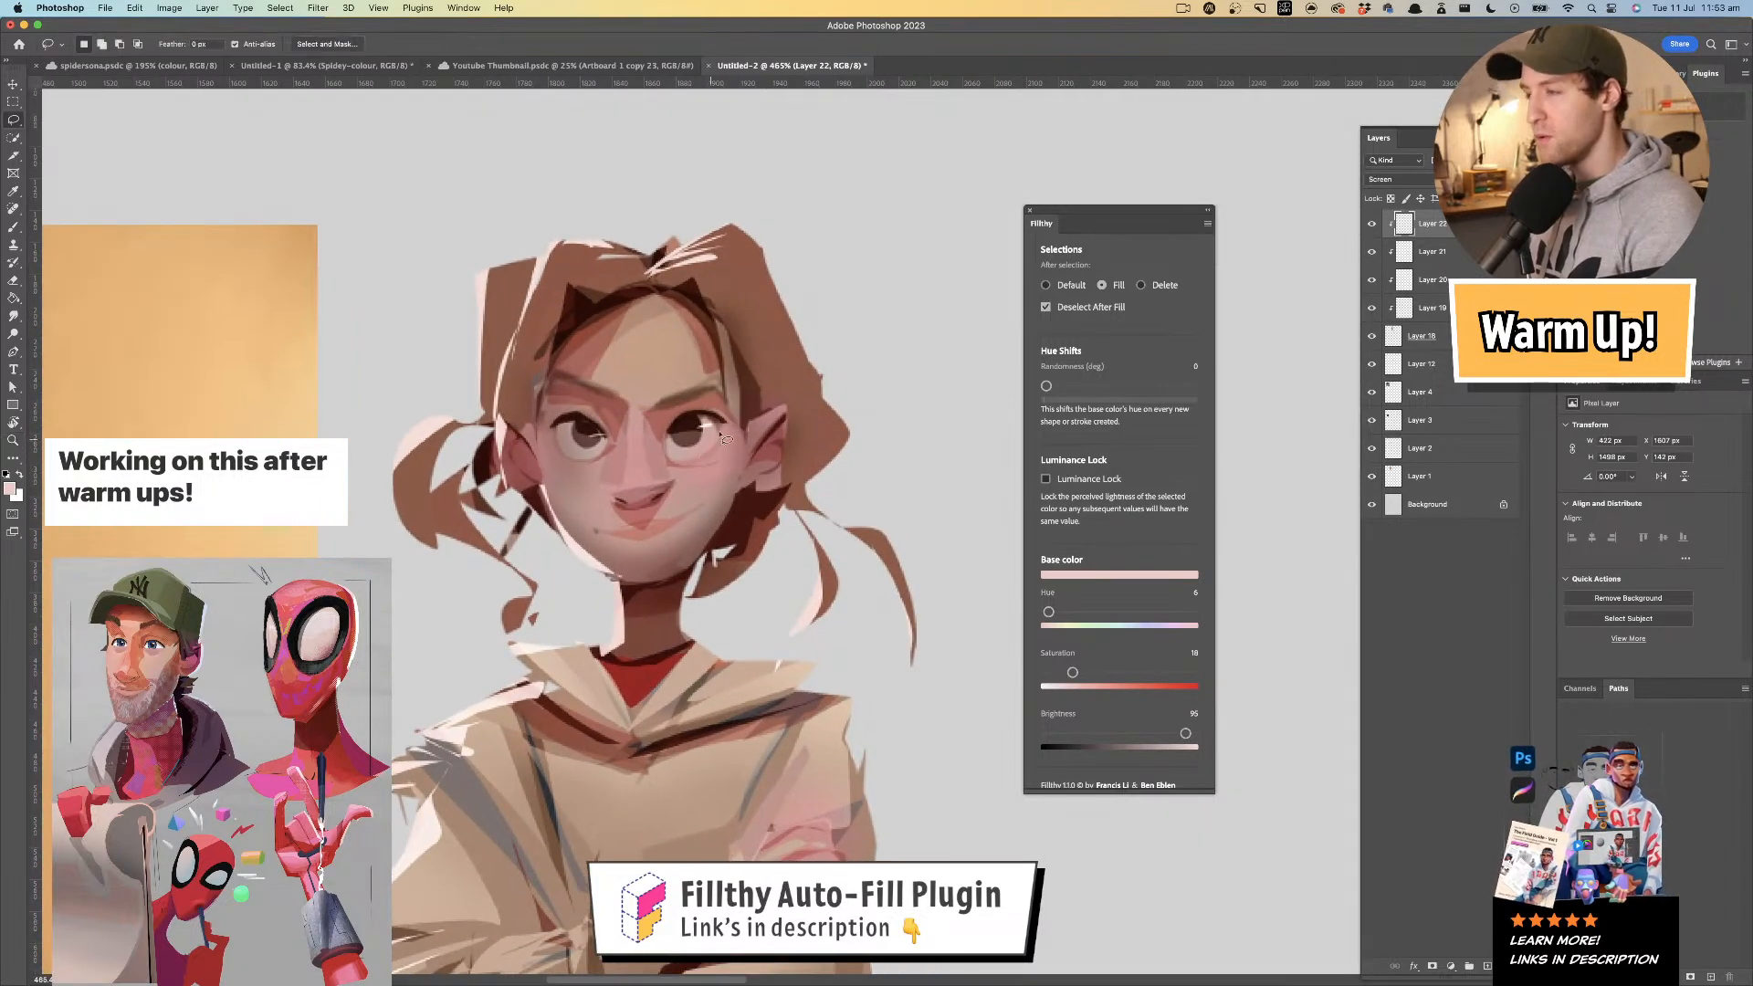
- Add a new clipped layer set to Screen and lasso-fill a small pale highlight on the nose
{"action": "key", "text": "super+alt+shift+n"}
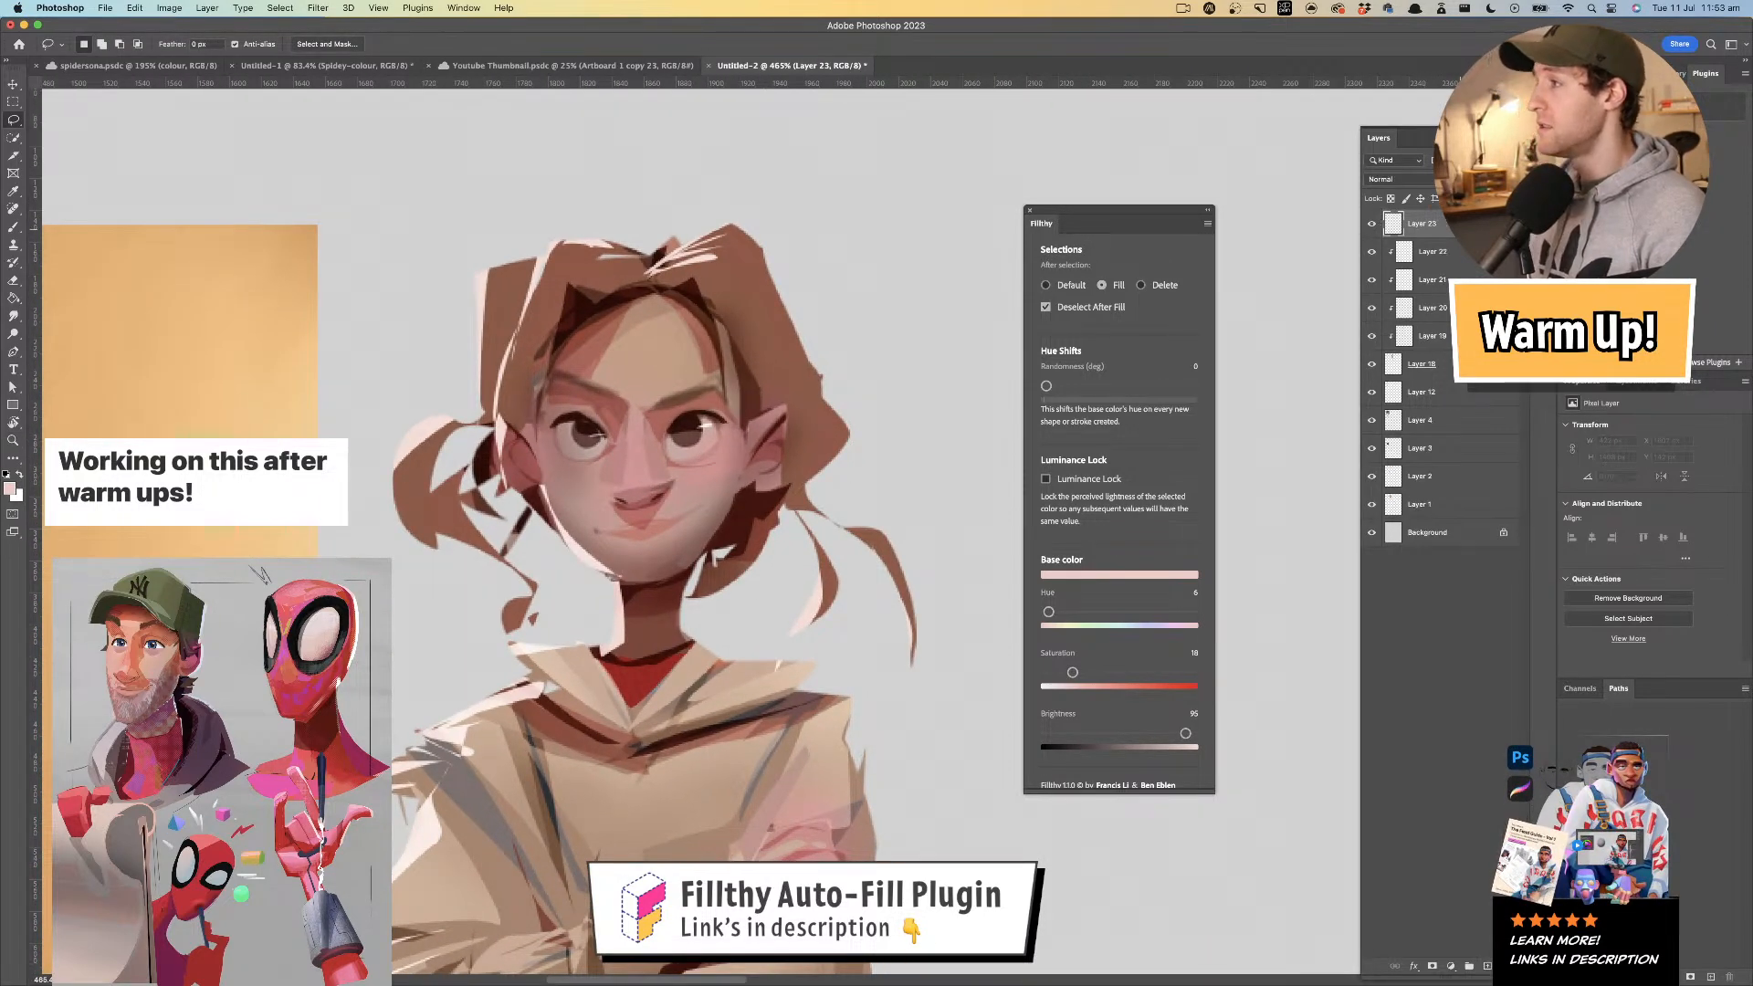
{"action": "key", "text": "super+alt+g"}
{"action": "left_click", "coordinate": [1394, 179]}
{"action": "left_click", "coordinate": [1394, 287]}
{"action": "left_click_drag", "start_coordinate": [651, 490], "coordinate": [635, 484]}
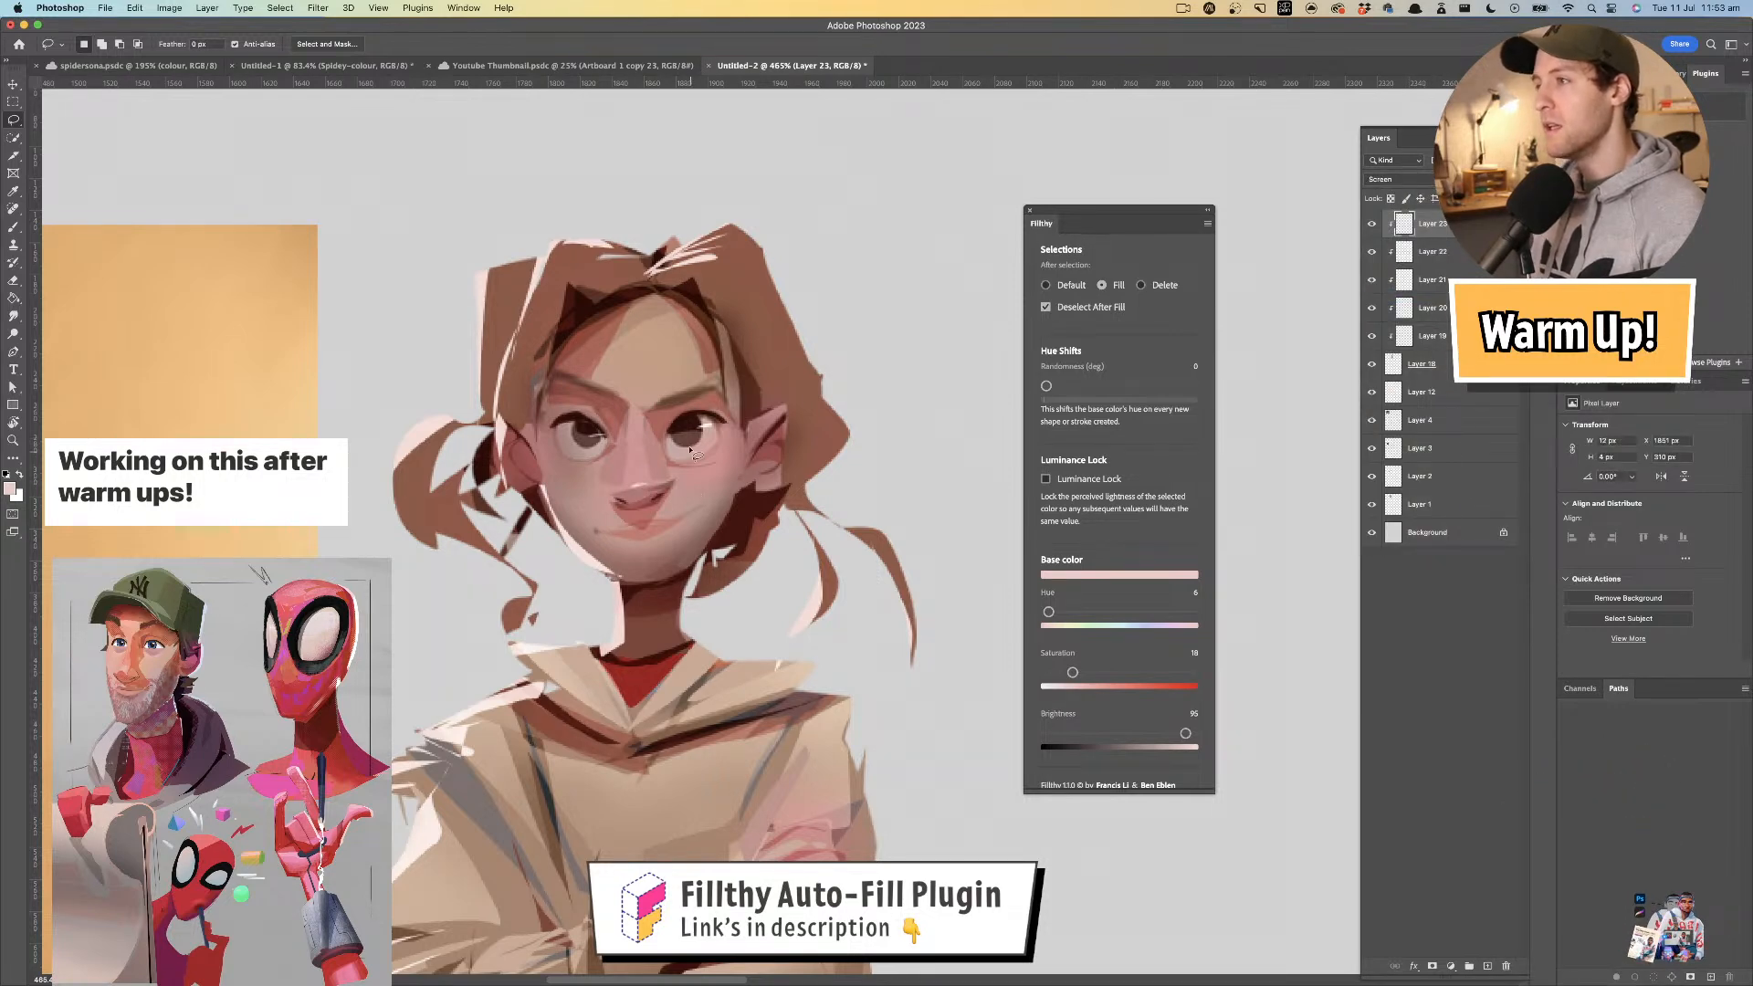
- Lasso-fill a pale highlight on the forehead and soften it with the Eraser
{"action": "mouse_move", "coordinate": [636, 327]}
{"action": "left_mouse_down"}
{"action": "mouse_move", "coordinate": [648, 305]}
{"action": "mouse_move", "coordinate": [589, 315]}
{"action": "mouse_move", "coordinate": [659, 341]}
{"action": "left_mouse_up"}
{"action": "key", "text": "z"}
{"action": "key", "text": "l"}
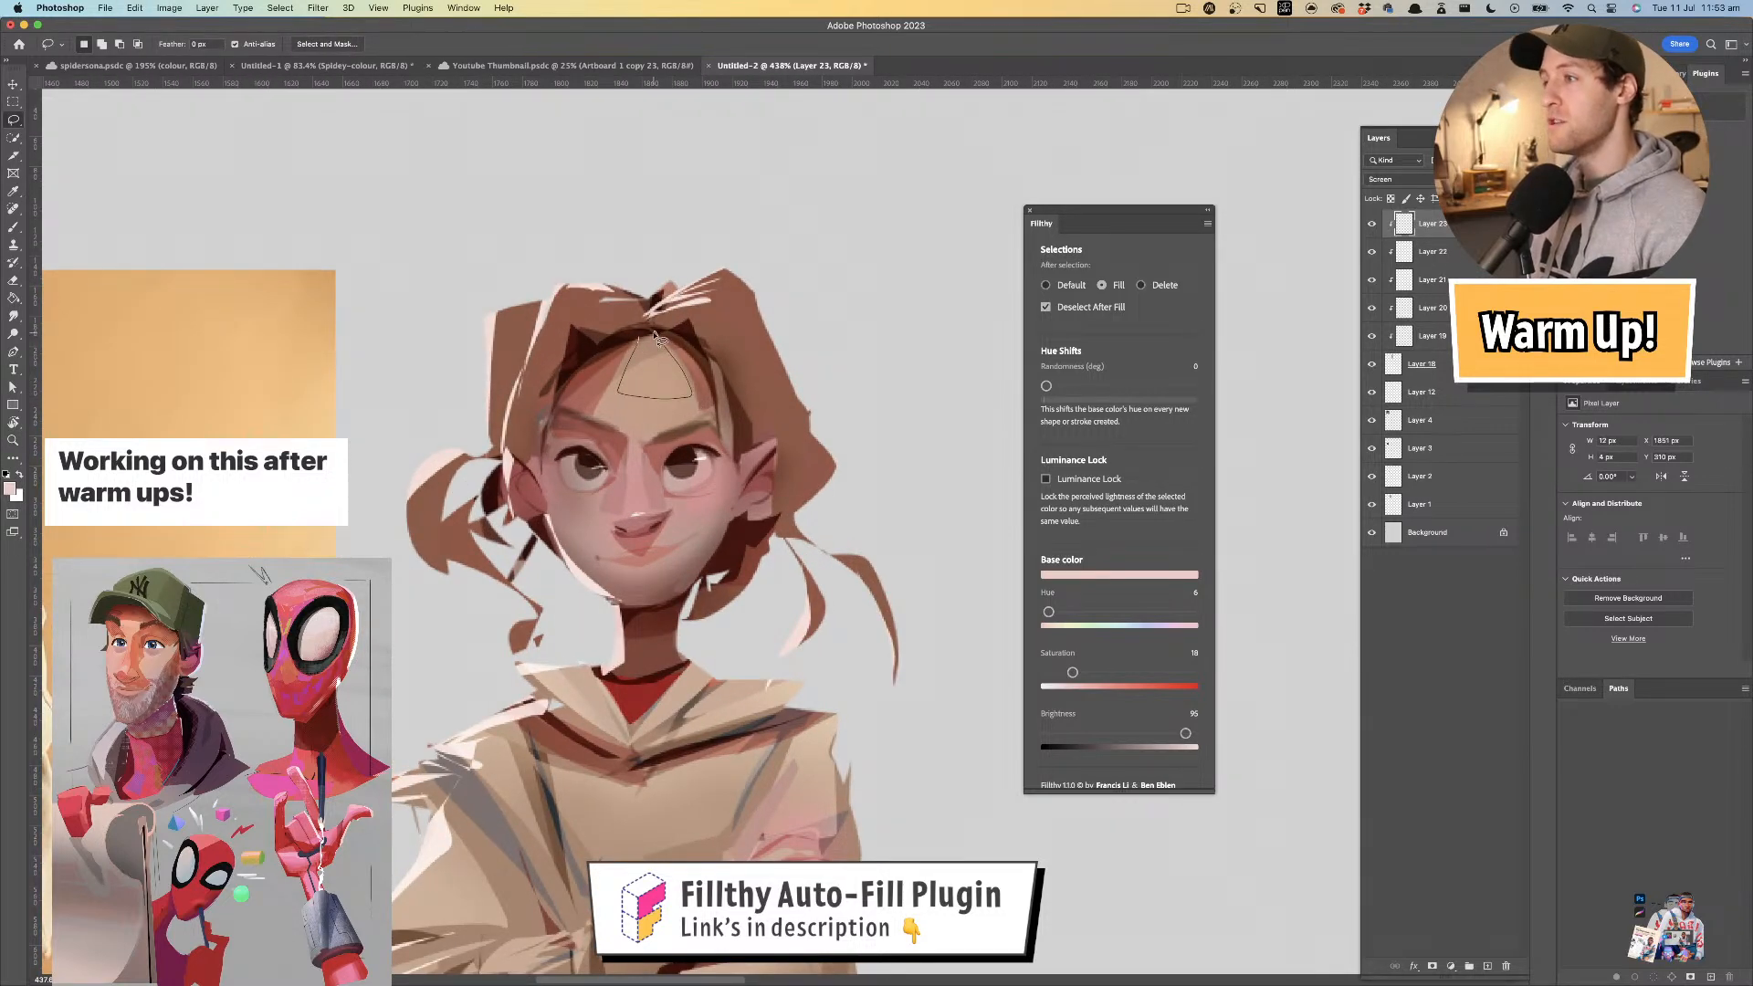
{"action": "left_click_drag", "start_coordinate": [655, 336], "coordinate": [651, 333]}
{"action": "key", "text": "e"}
{"action": "mouse_move", "coordinate": [653, 406]}
{"action": "left_mouse_down"}
{"action": "mouse_move", "coordinate": [579, 405]}
{"action": "mouse_move", "coordinate": [637, 398]}
{"action": "mouse_move", "coordinate": [616, 394]}
{"action": "mouse_move", "coordinate": [633, 355]}
{"action": "left_mouse_up"}
{"action": "key", "text": "z"}
{"action": "left_click_drag", "start_coordinate": [752, 435], "coordinate": [877, 443]}
{"action": "key", "text": "l"}
{"action": "mouse_move", "coordinate": [689, 328]}
{"action": "left_mouse_down"}
{"action": "mouse_move", "coordinate": [716, 276]}
{"action": "mouse_move", "coordinate": [638, 347]}
{"action": "left_mouse_up"}
{"action": "key", "text": "e"}
- Lasso-fill pale highlight strips on the pink hand resting over the folded arm
{"action": "key", "text": "z"}
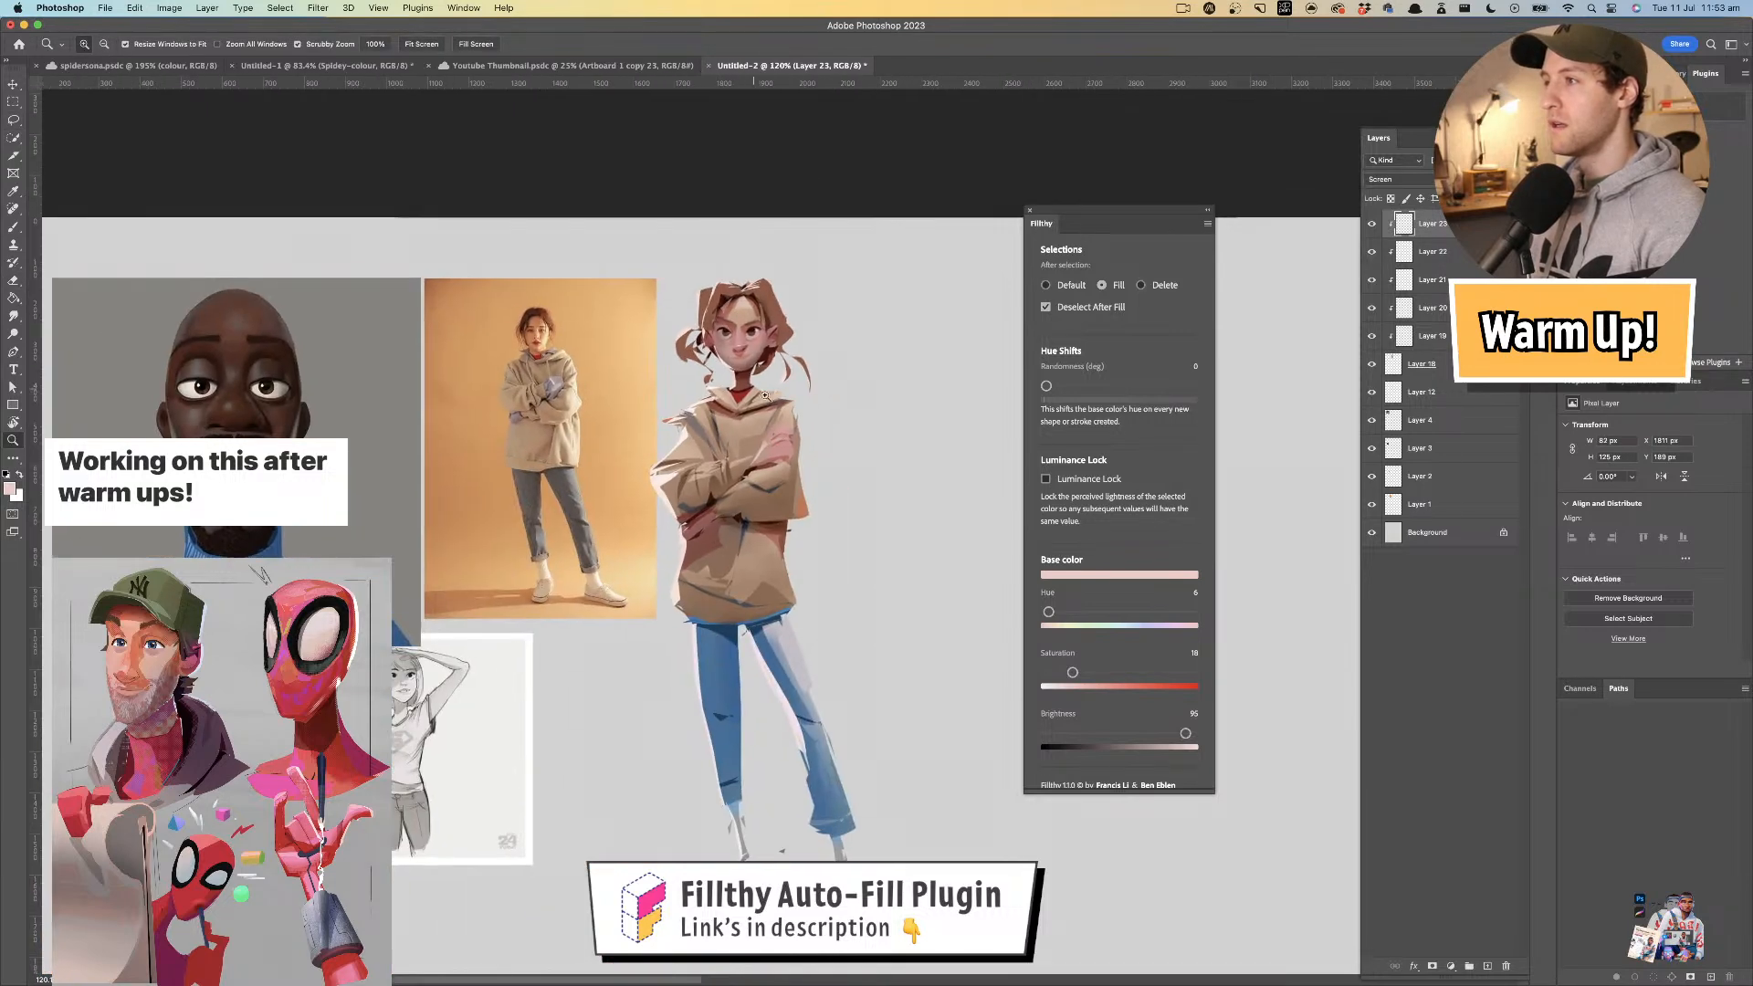
{"action": "mouse_move", "coordinate": [745, 412]}
{"action": "left_mouse_down"}
{"action": "mouse_move", "coordinate": [806, 401]}
{"action": "mouse_move", "coordinate": [796, 425]}
{"action": "mouse_move", "coordinate": [756, 385]}
{"action": "mouse_move", "coordinate": [693, 382]}
{"action": "left_mouse_up"}
{"action": "key", "text": "l"}
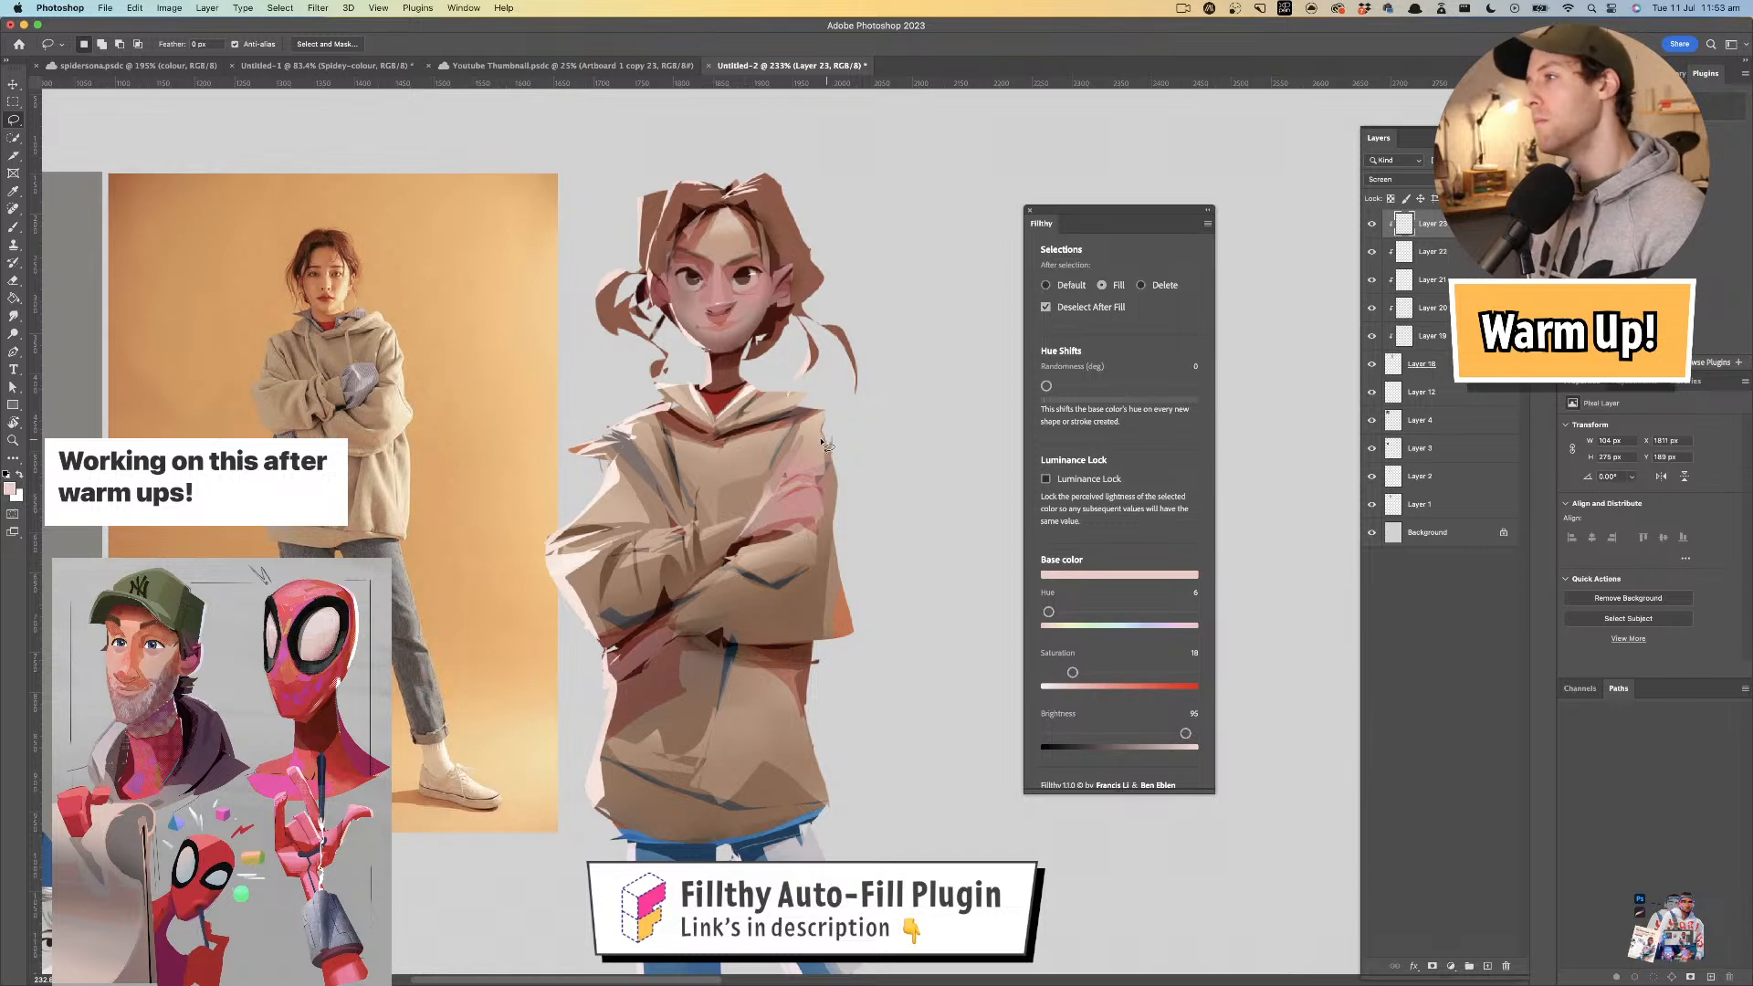
{"action": "mouse_move", "coordinate": [812, 442]}
{"action": "left_mouse_down"}
{"action": "mouse_move", "coordinate": [778, 493]}
{"action": "mouse_move", "coordinate": [789, 508]}
{"action": "left_mouse_up"}
{"action": "left_click_drag", "start_coordinate": [799, 433], "coordinate": [765, 497]}
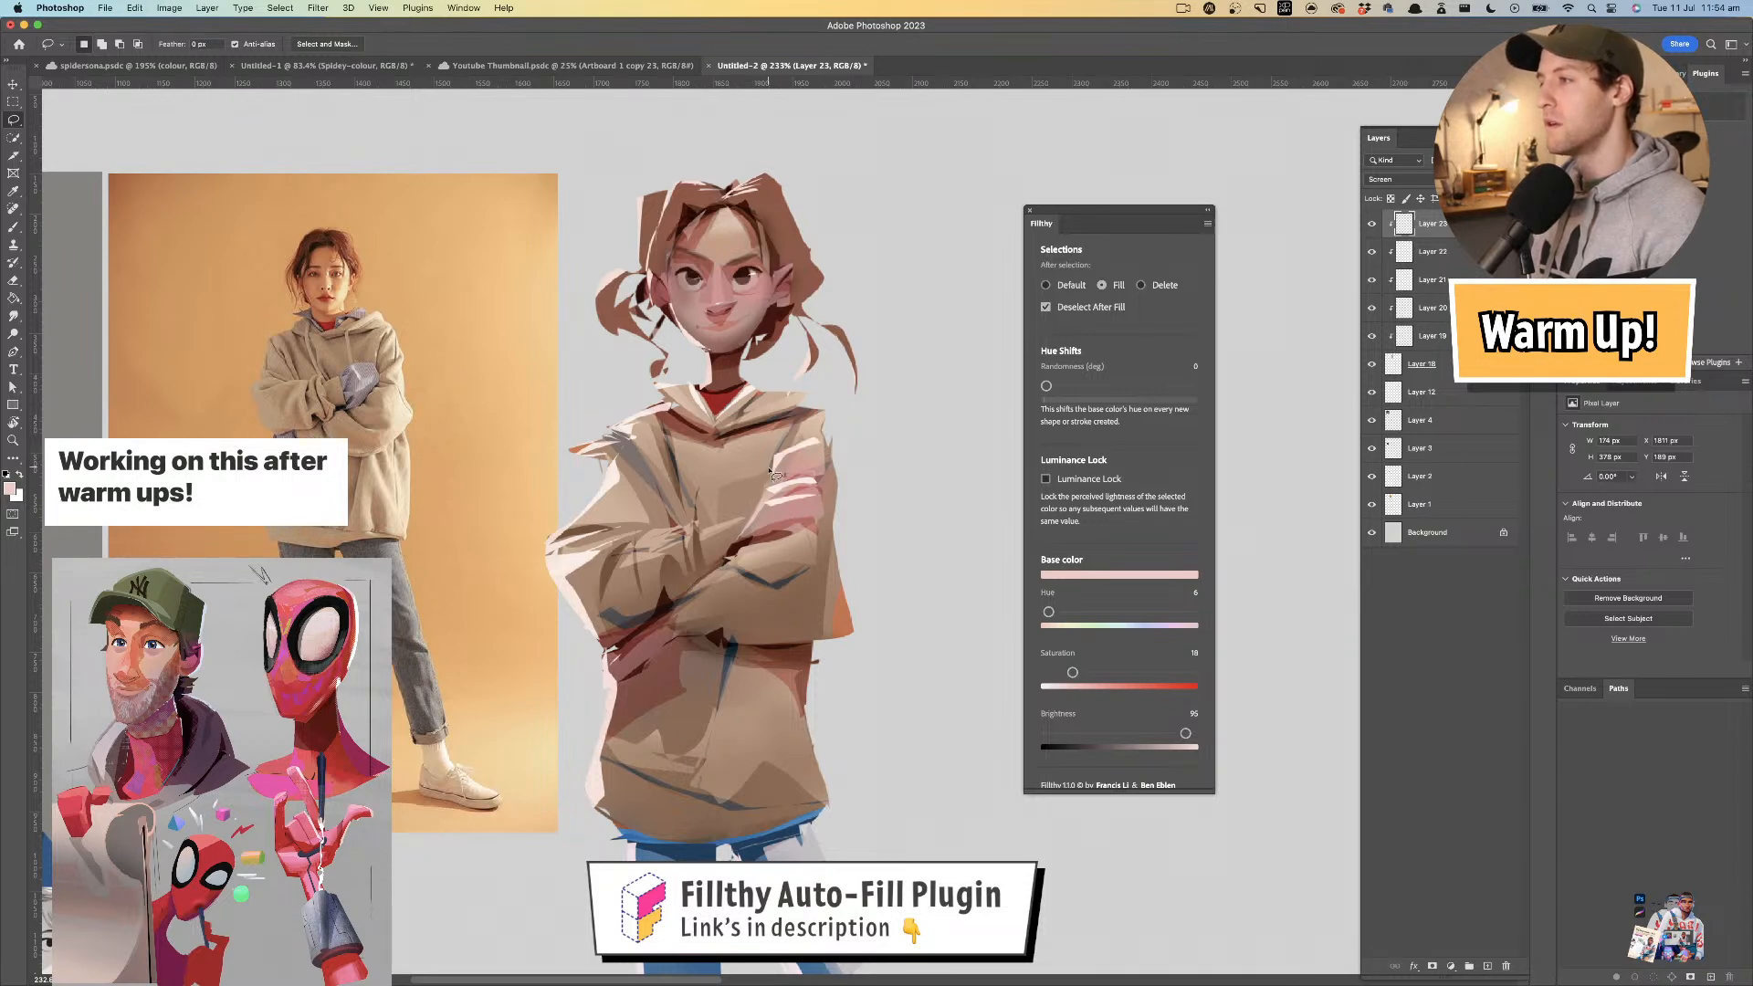
- Lasso-fill a small pale highlight at the crown of the hair
{"action": "key", "text": "z"}
{"action": "left_click_drag", "start_coordinate": [848, 539], "coordinate": [832, 452]}
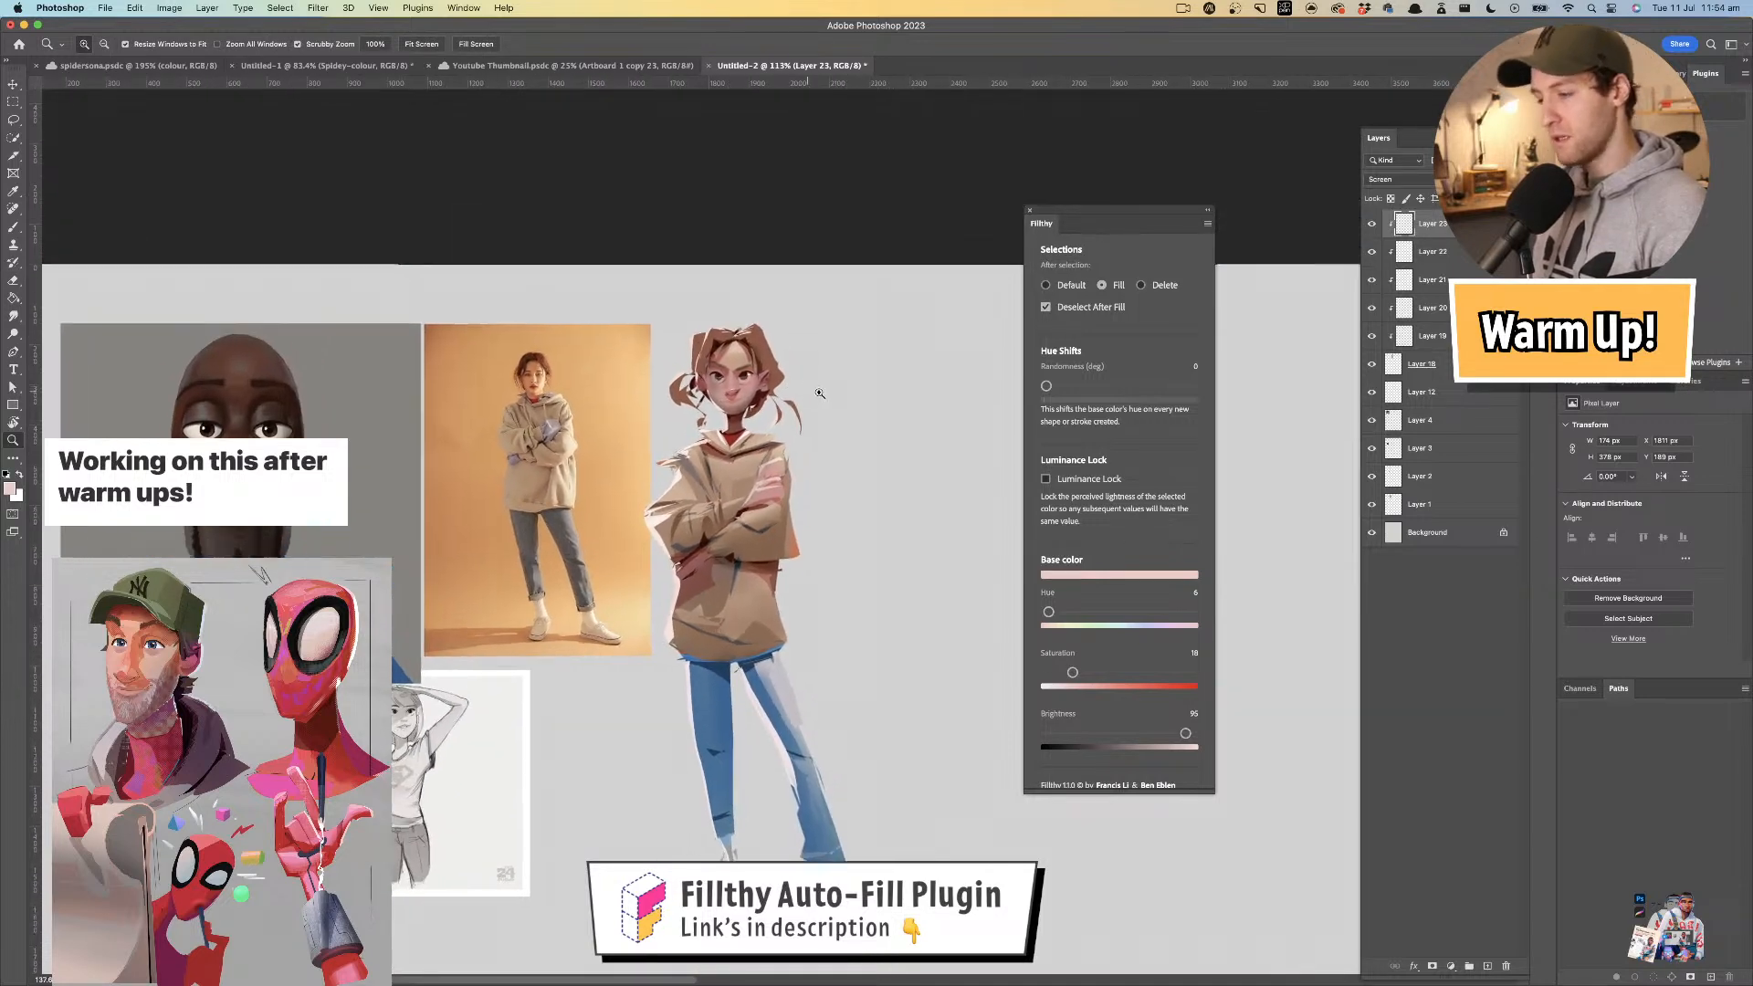
{"action": "left_click_drag", "start_coordinate": [808, 391], "coordinate": [807, 288]}
{"action": "key", "text": "l"}
{"action": "left_click_drag", "start_coordinate": [715, 225], "coordinate": [712, 225]}
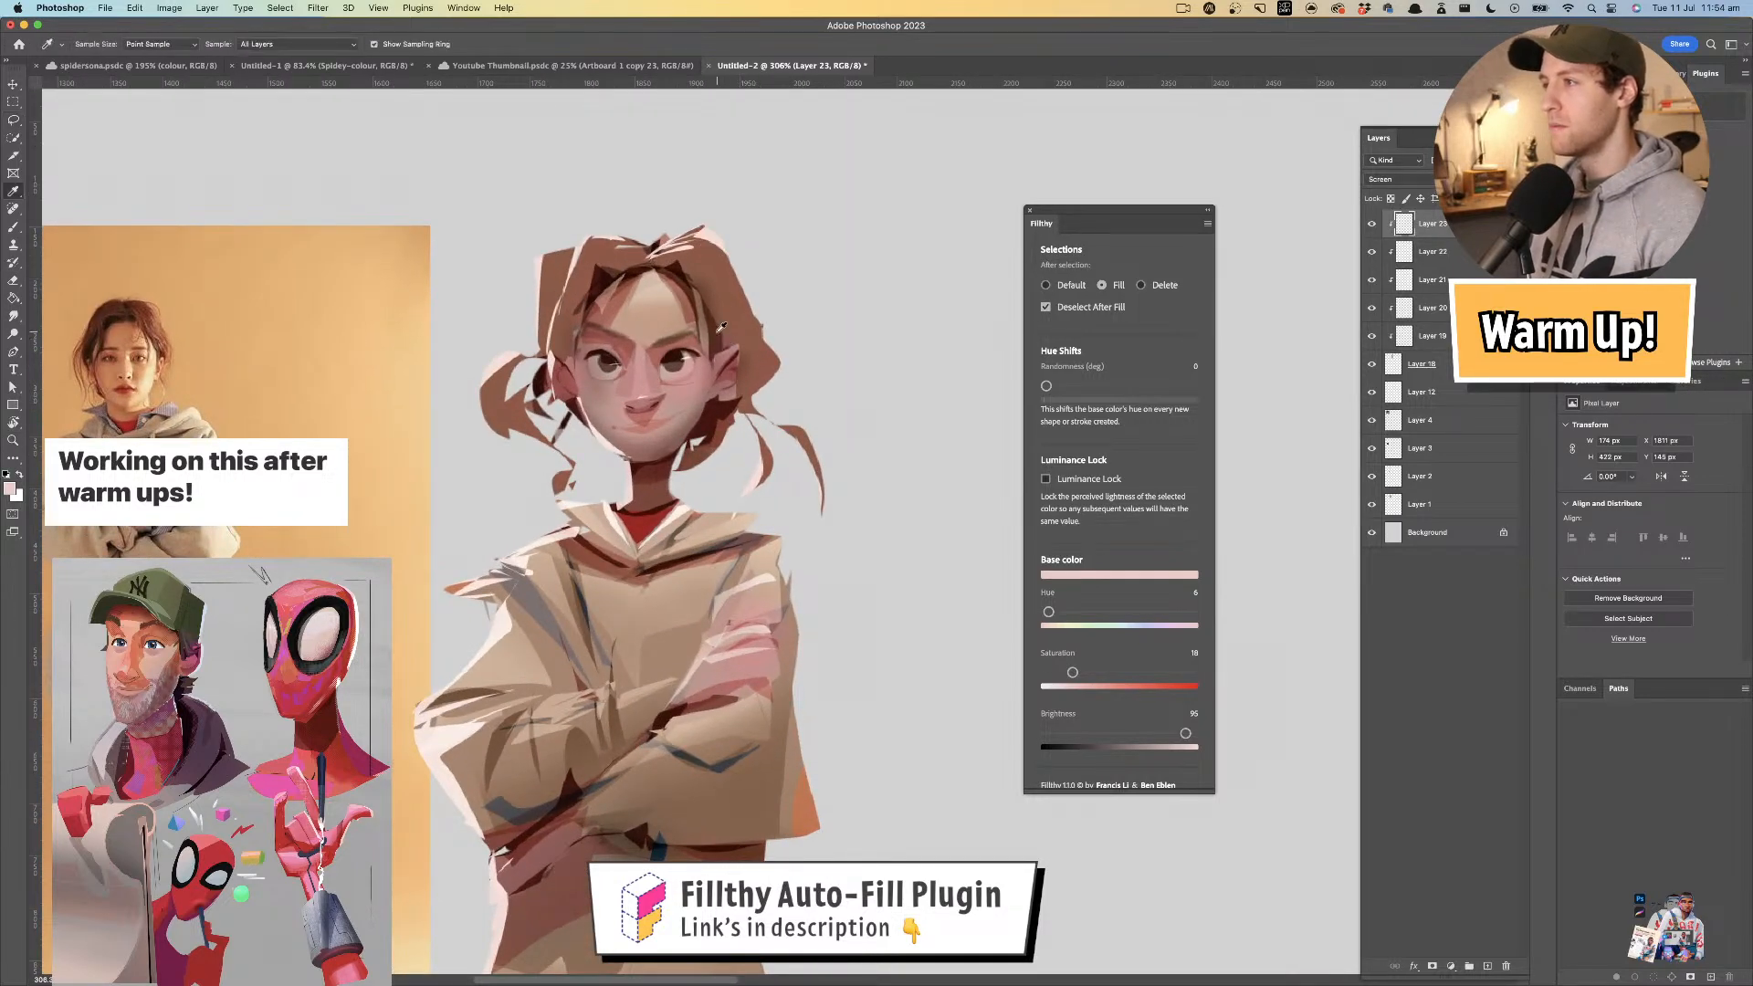
- Add a new layer and lasso-fill darker eyebrows with a deep brown of hue 7, saturation 84 and brightness 19
{"action": "left_click", "coordinate": [1490, 966]}
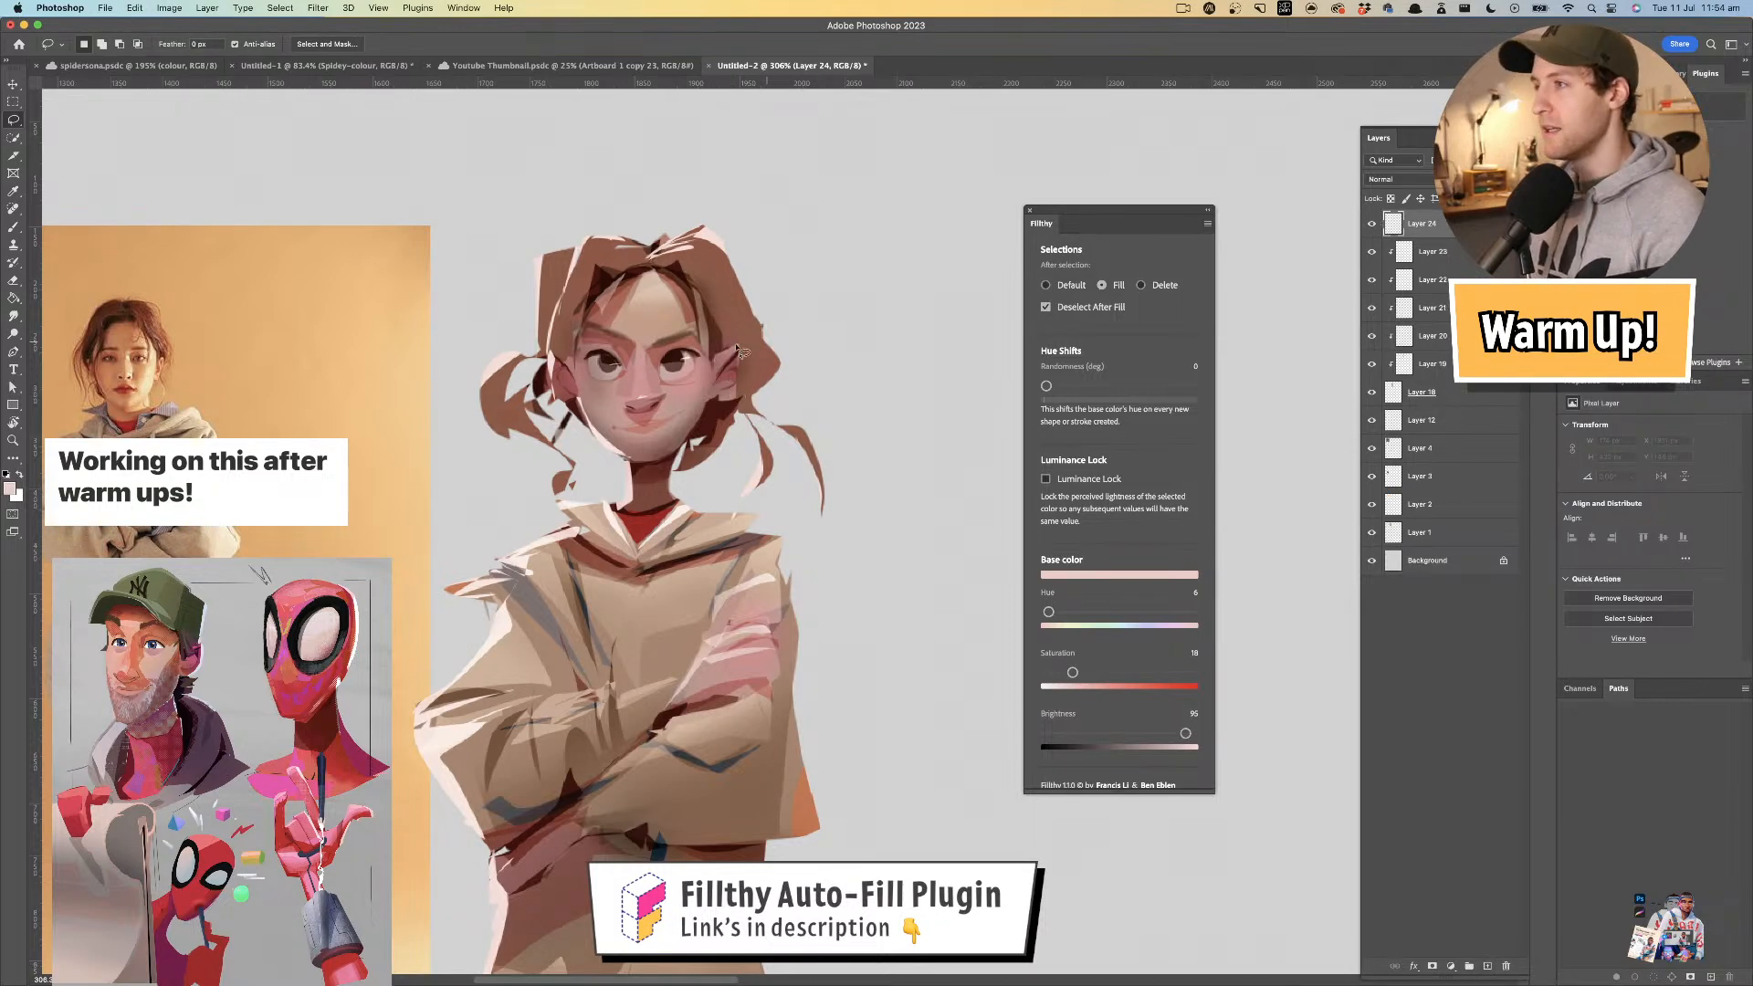
{"action": "left_click", "coordinate": [676, 356]}
{"action": "left_click_drag", "start_coordinate": [703, 341], "coordinate": [639, 375]}
{"action": "key", "text": "super+space"}
{"action": "mouse_move", "coordinate": [822, 444]}
{"action": "left_mouse_down"}
{"action": "mouse_move", "coordinate": [757, 493]}
{"action": "mouse_move", "coordinate": [805, 535]}
{"action": "left_mouse_up"}
{"action": "left_click_drag", "start_coordinate": [805, 626], "coordinate": [780, 529]}
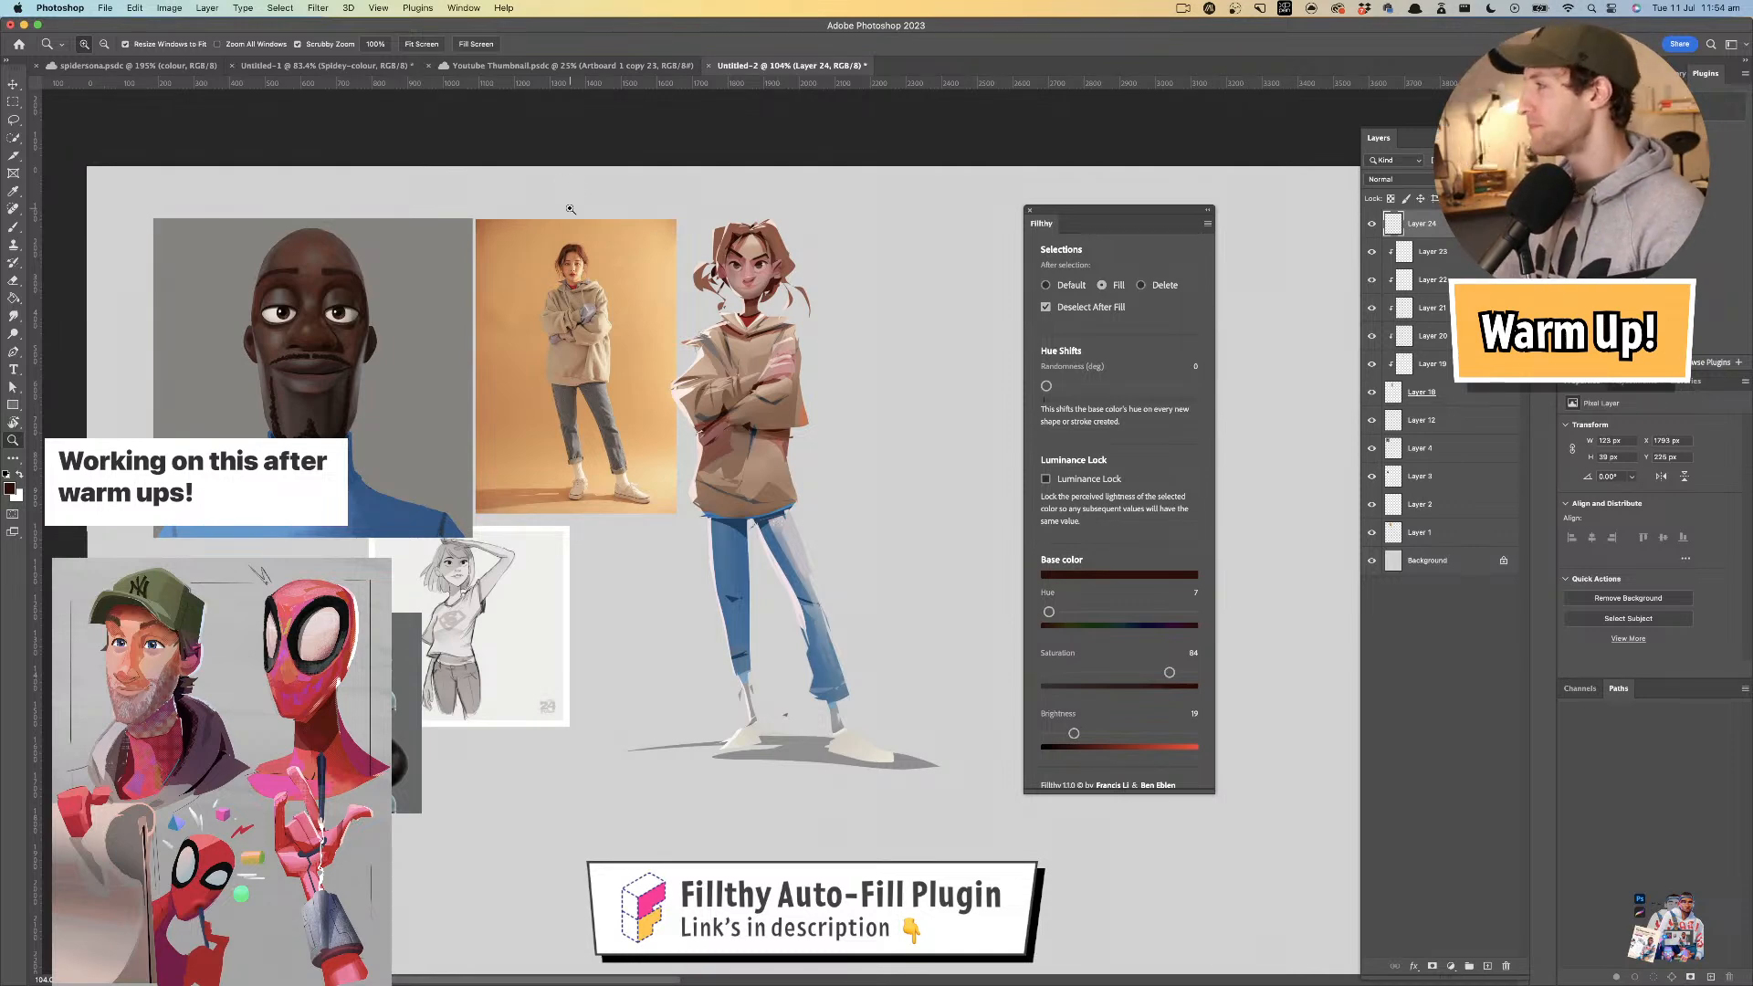
{"action": "left_click_drag", "start_coordinate": [726, 336], "coordinate": [781, 305]}
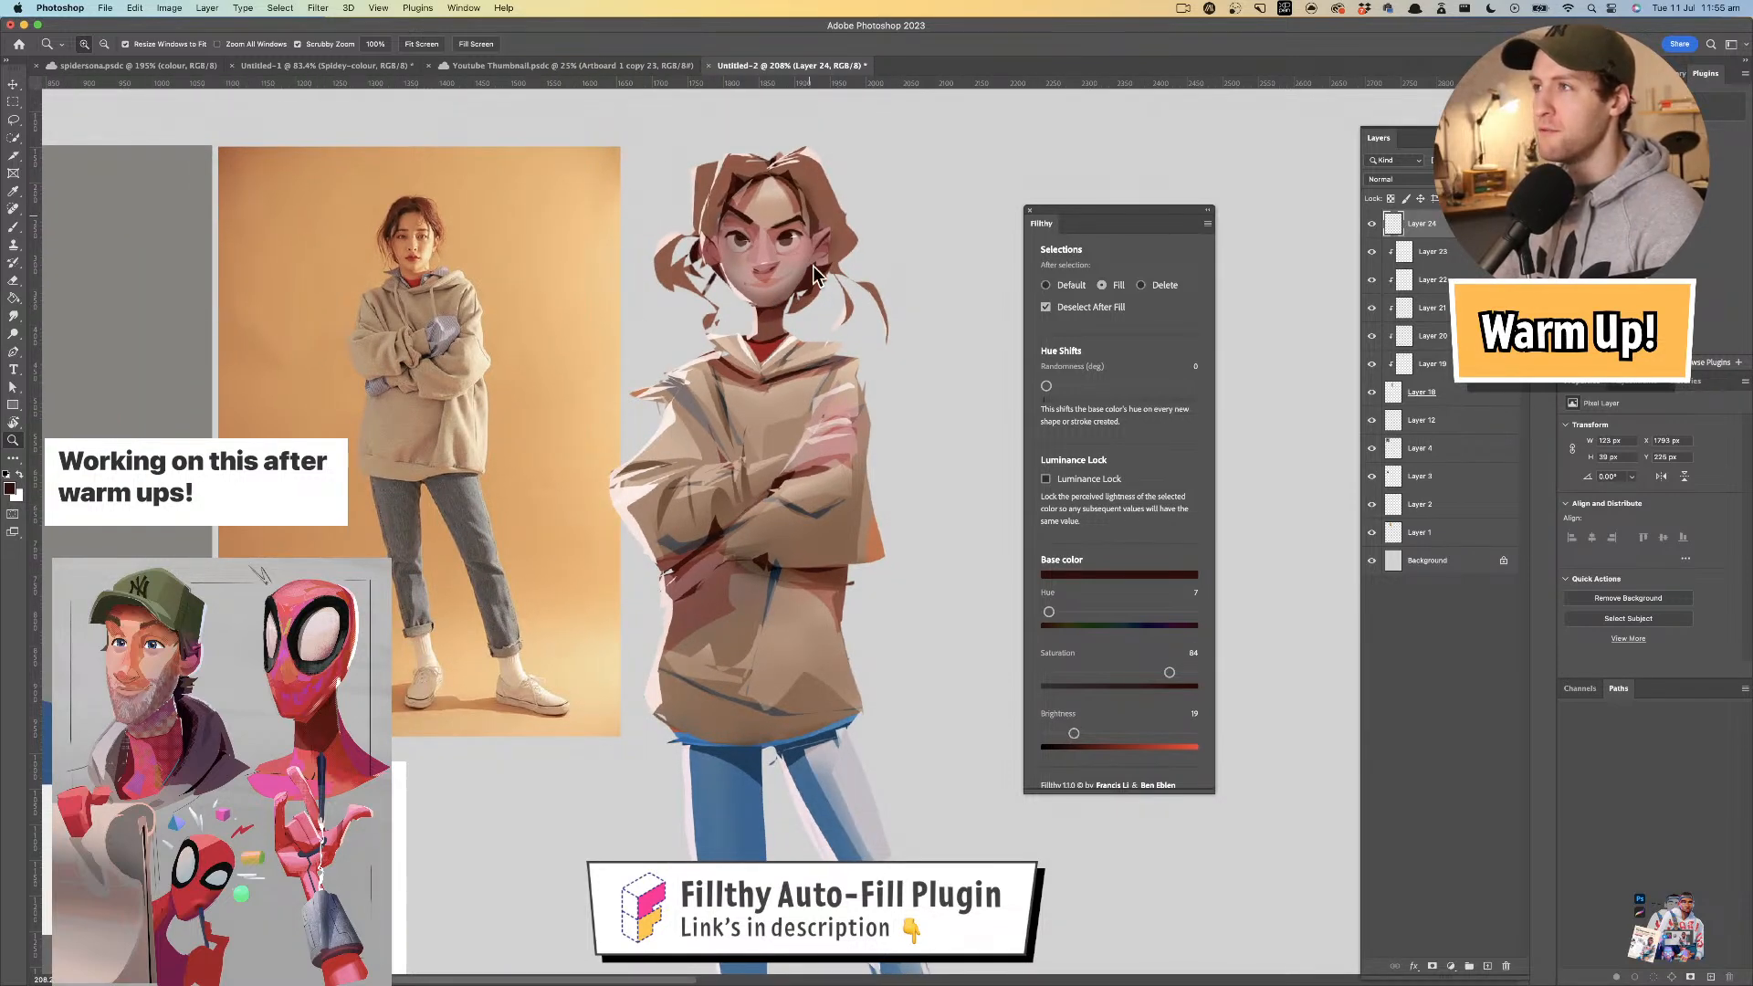
- Switch to the spidersona.psdc document, show the Art block group in place of the colour group and examine the crouching figure
{"action": "left_click", "coordinate": [152, 66]}
{"action": "left_click_drag", "start_coordinate": [787, 374], "coordinate": [598, 393]}
{"action": "left_click", "coordinate": [1372, 219]}
{"action": "left_click", "coordinate": [1371, 237]}
{"action": "left_click_drag", "start_coordinate": [444, 392], "coordinate": [519, 395]}
{"action": "left_click_drag", "start_coordinate": [422, 474], "coordinate": [273, 359]}
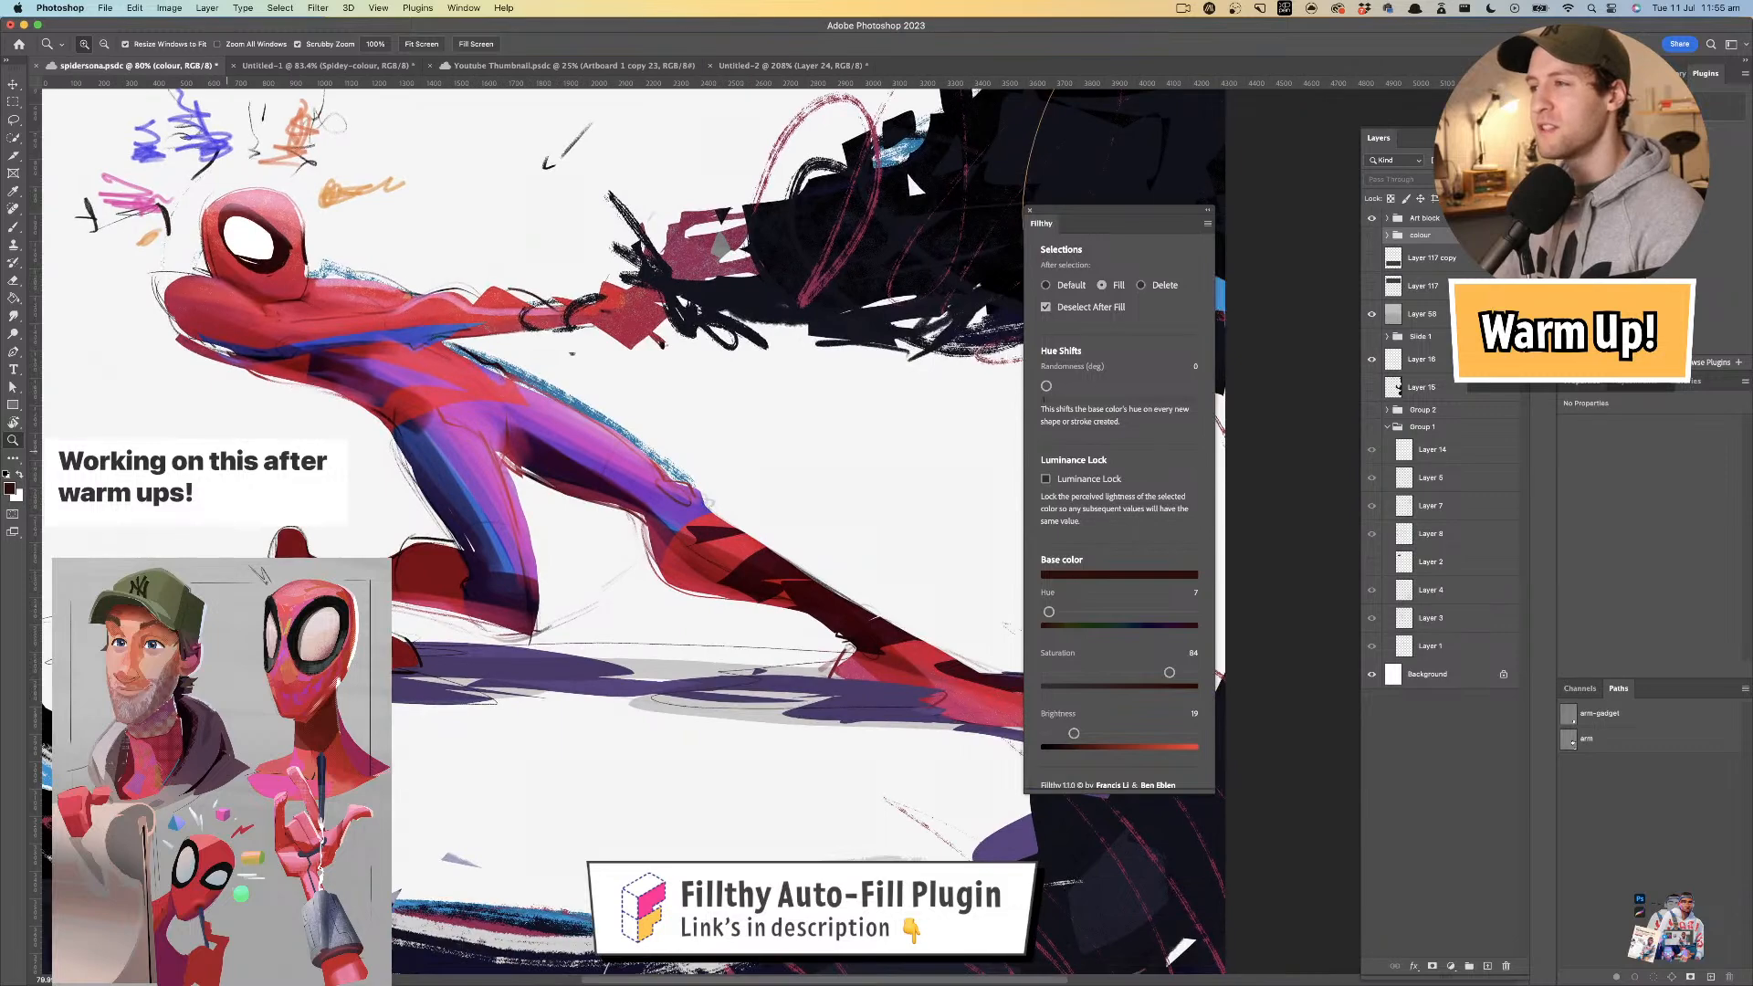
{"action": "left_click_drag", "start_coordinate": [466, 419], "coordinate": [407, 455]}
{"action": "left_click_drag", "start_coordinate": [529, 331], "coordinate": [508, 266]}
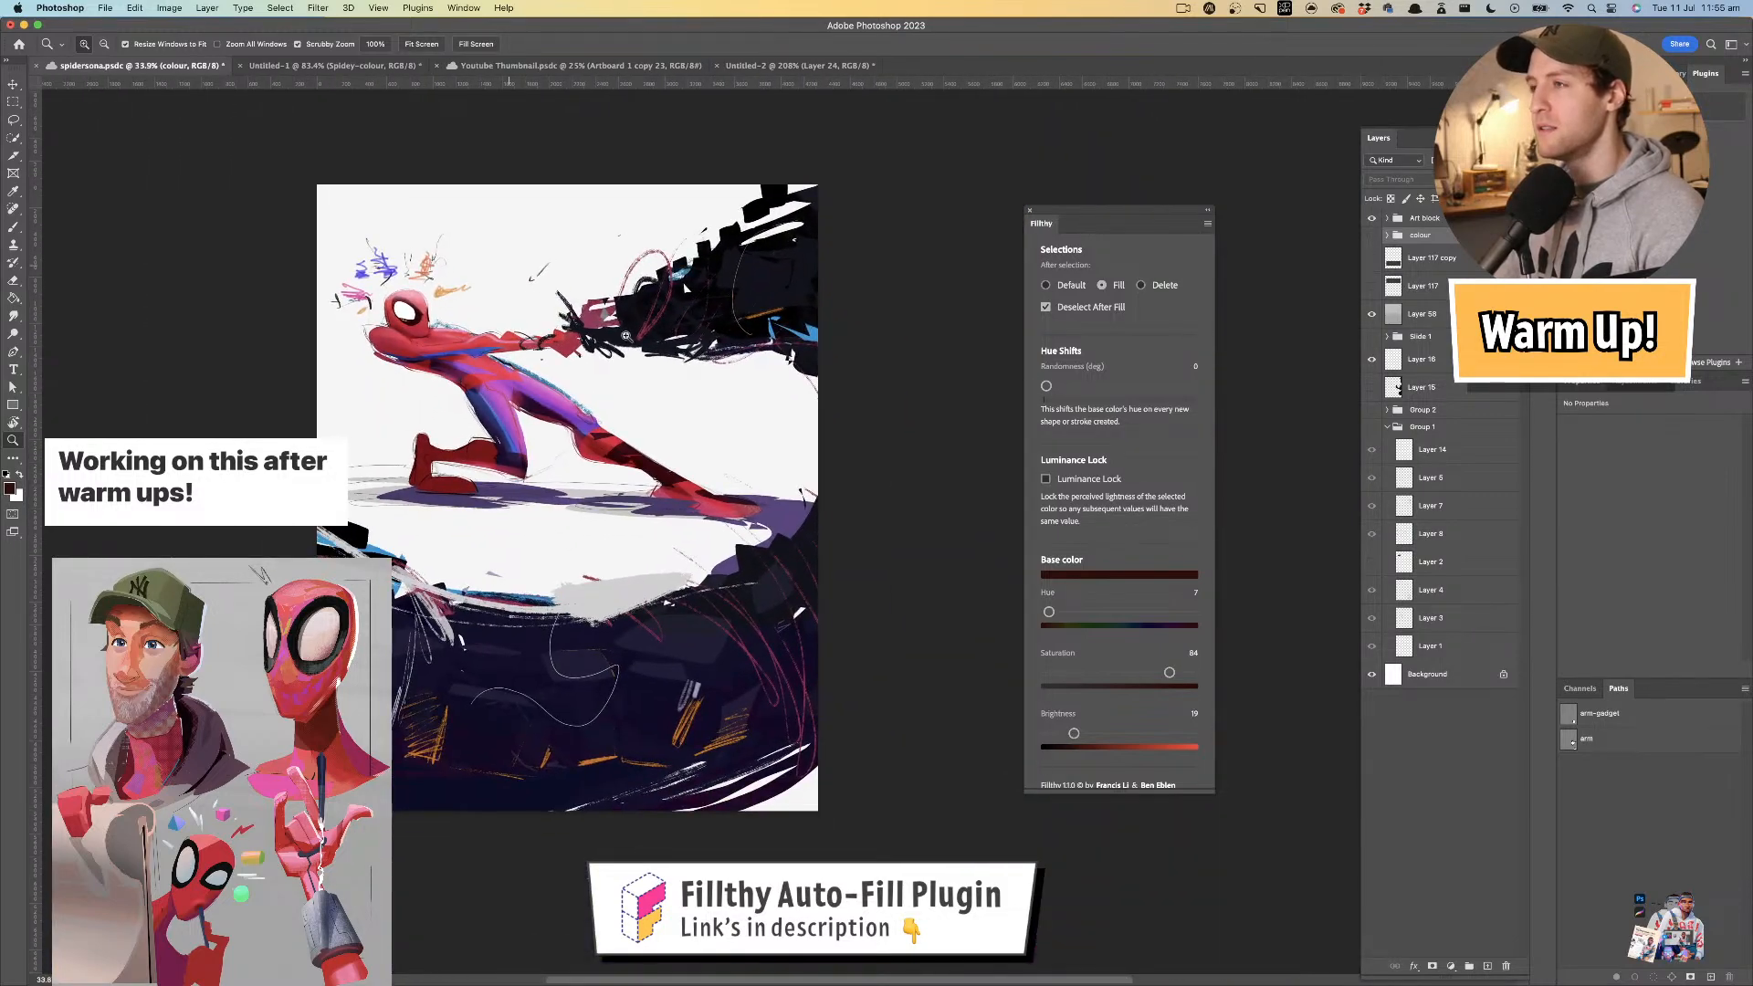
{"action": "left_click_drag", "start_coordinate": [500, 376], "coordinate": [571, 418]}
- Duplicate Group 4, which holds the red-suited figure, and merge the copy into one layer
{"action": "key", "text": "v"}
{"action": "left_click", "coordinate": [587, 422]}
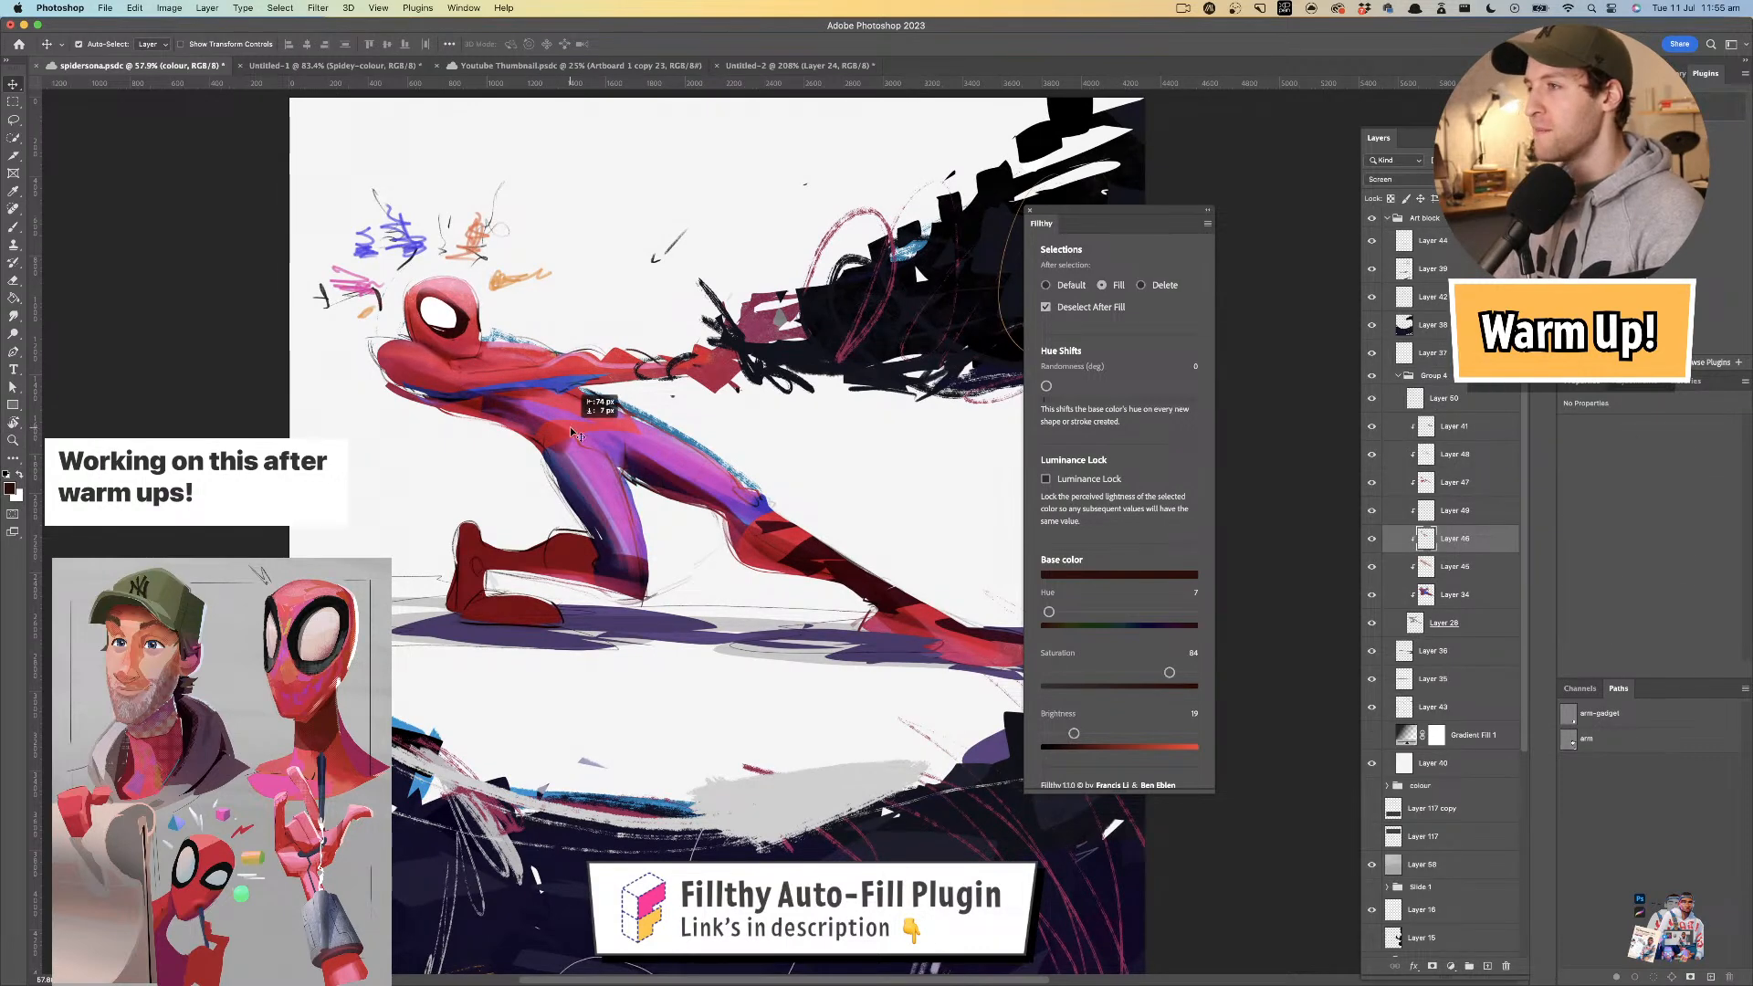
{"action": "left_click", "coordinate": [1398, 375]}
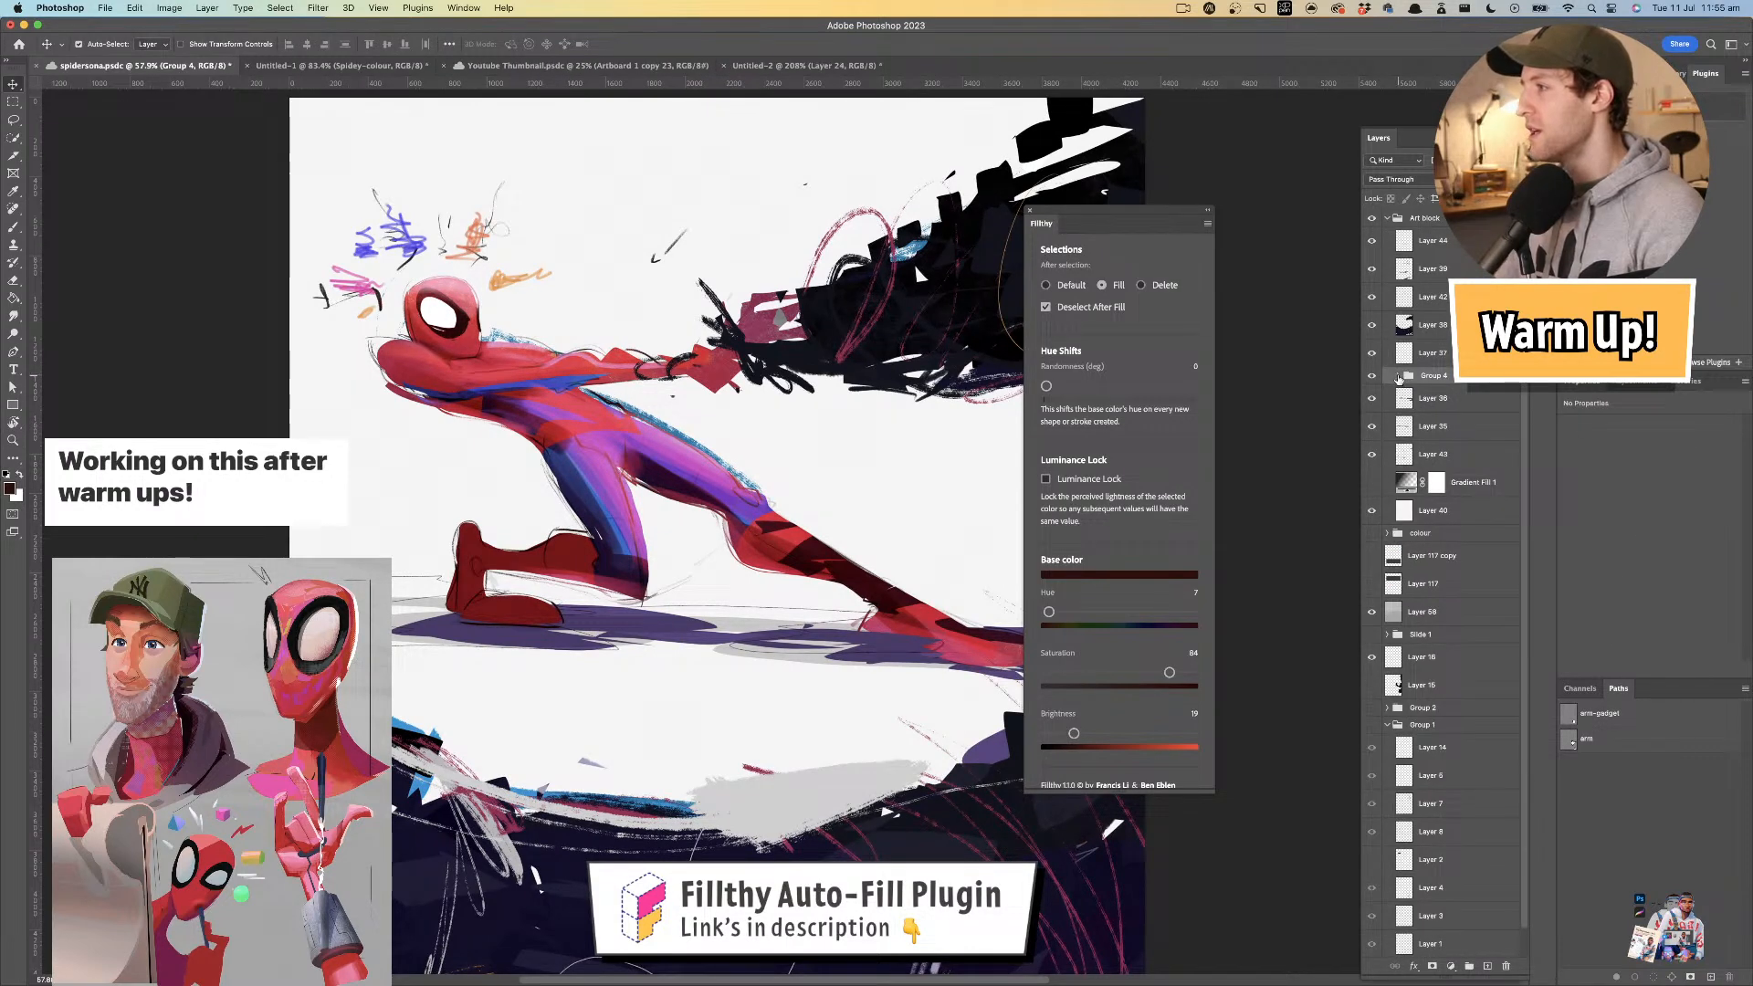
{"action": "left_click", "coordinate": [1371, 376]}
{"action": "left_click", "coordinate": [1371, 378]}
{"action": "key", "text": "super+j"}
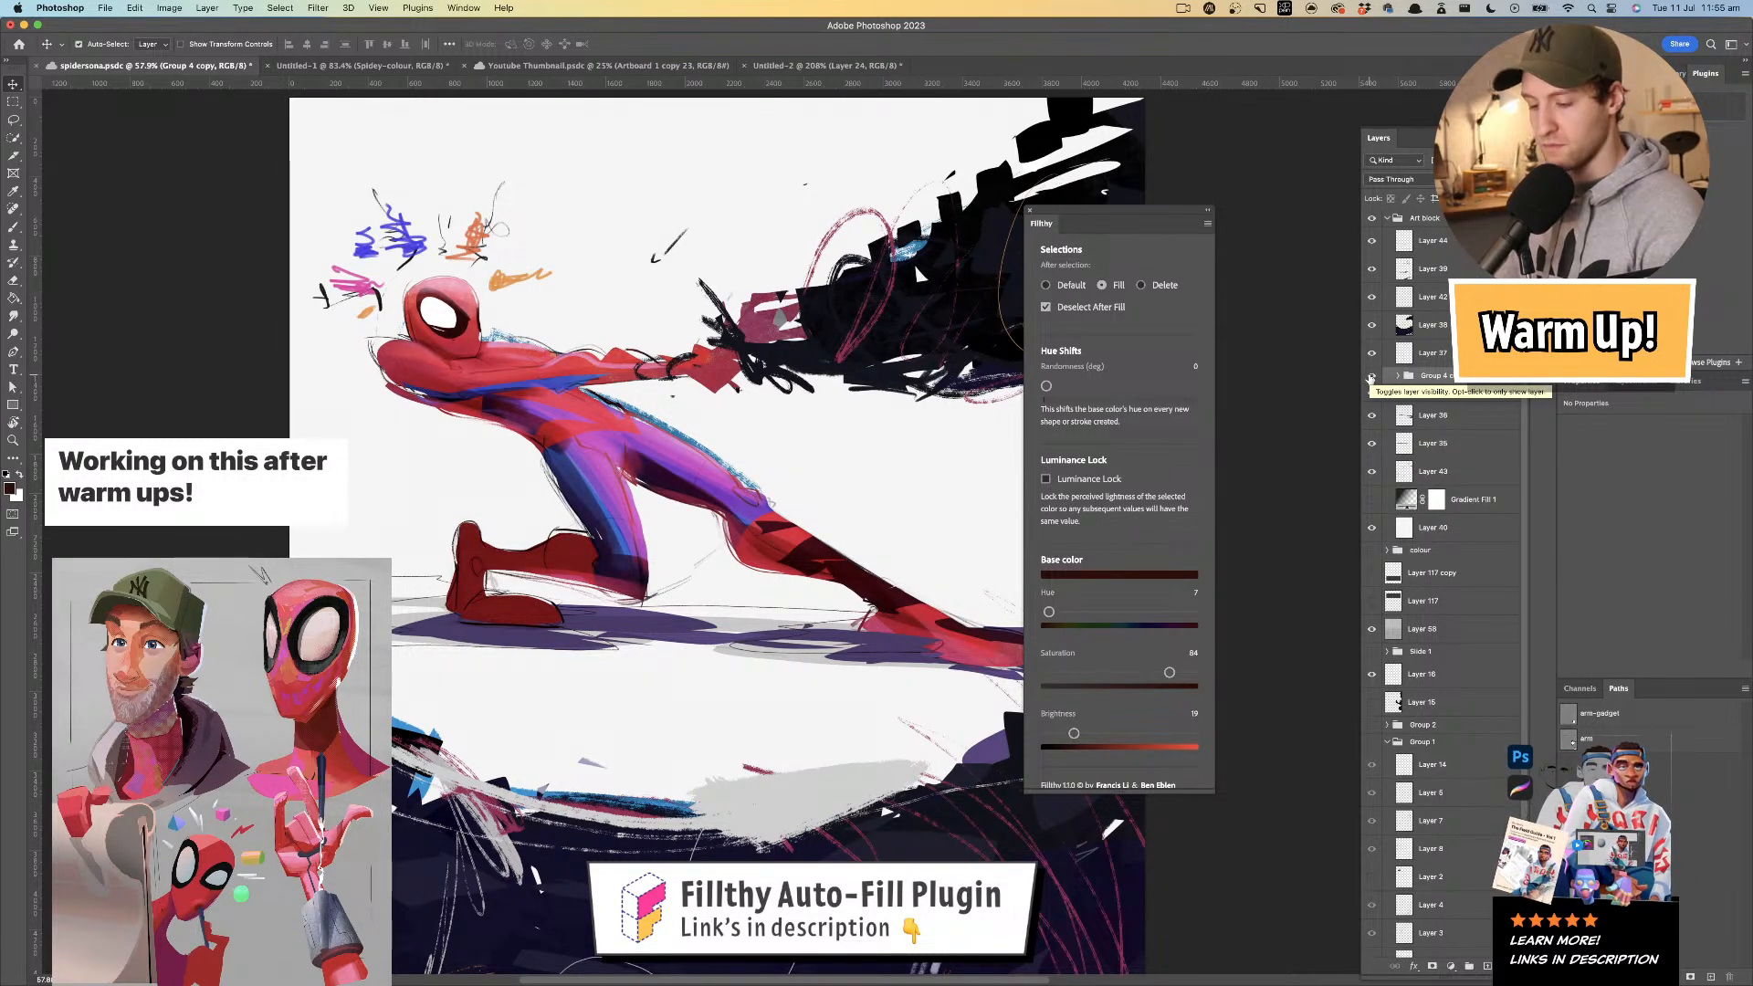
{"action": "key", "text": "super+e"}
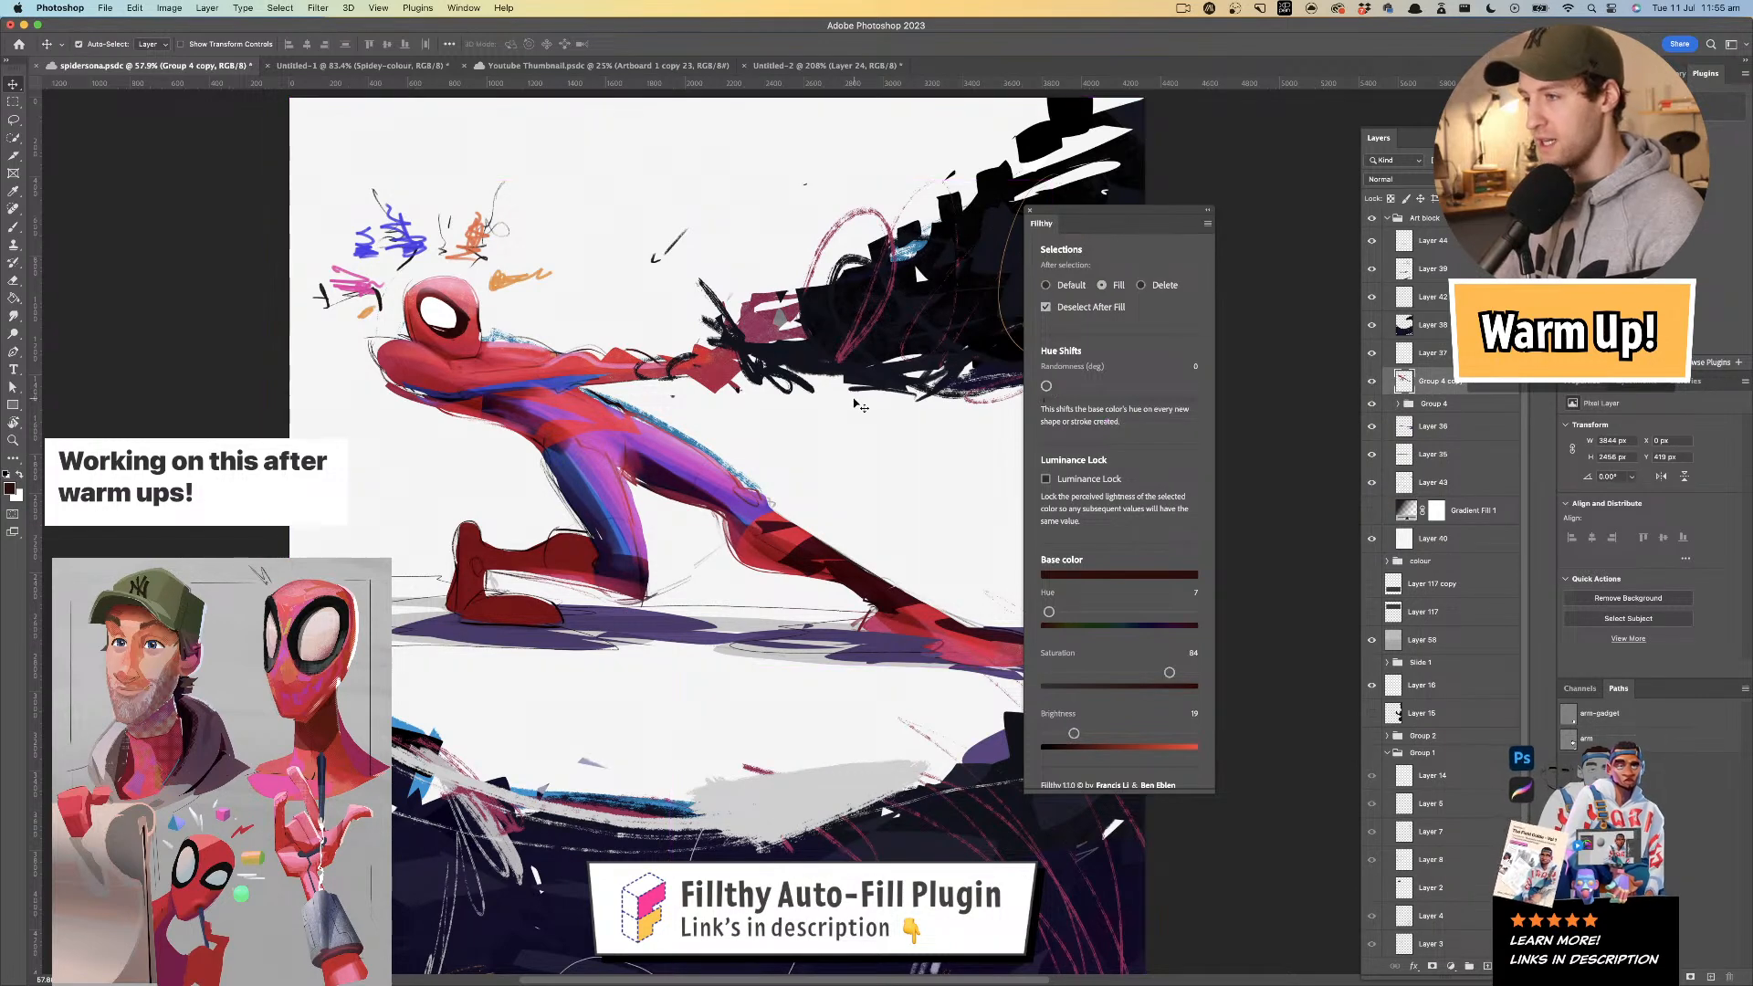
- Try a Hue/Saturation hue shift of about +74 on the merged figure, cancel it and delete the merged copy
{"action": "key", "text": "super+u"}
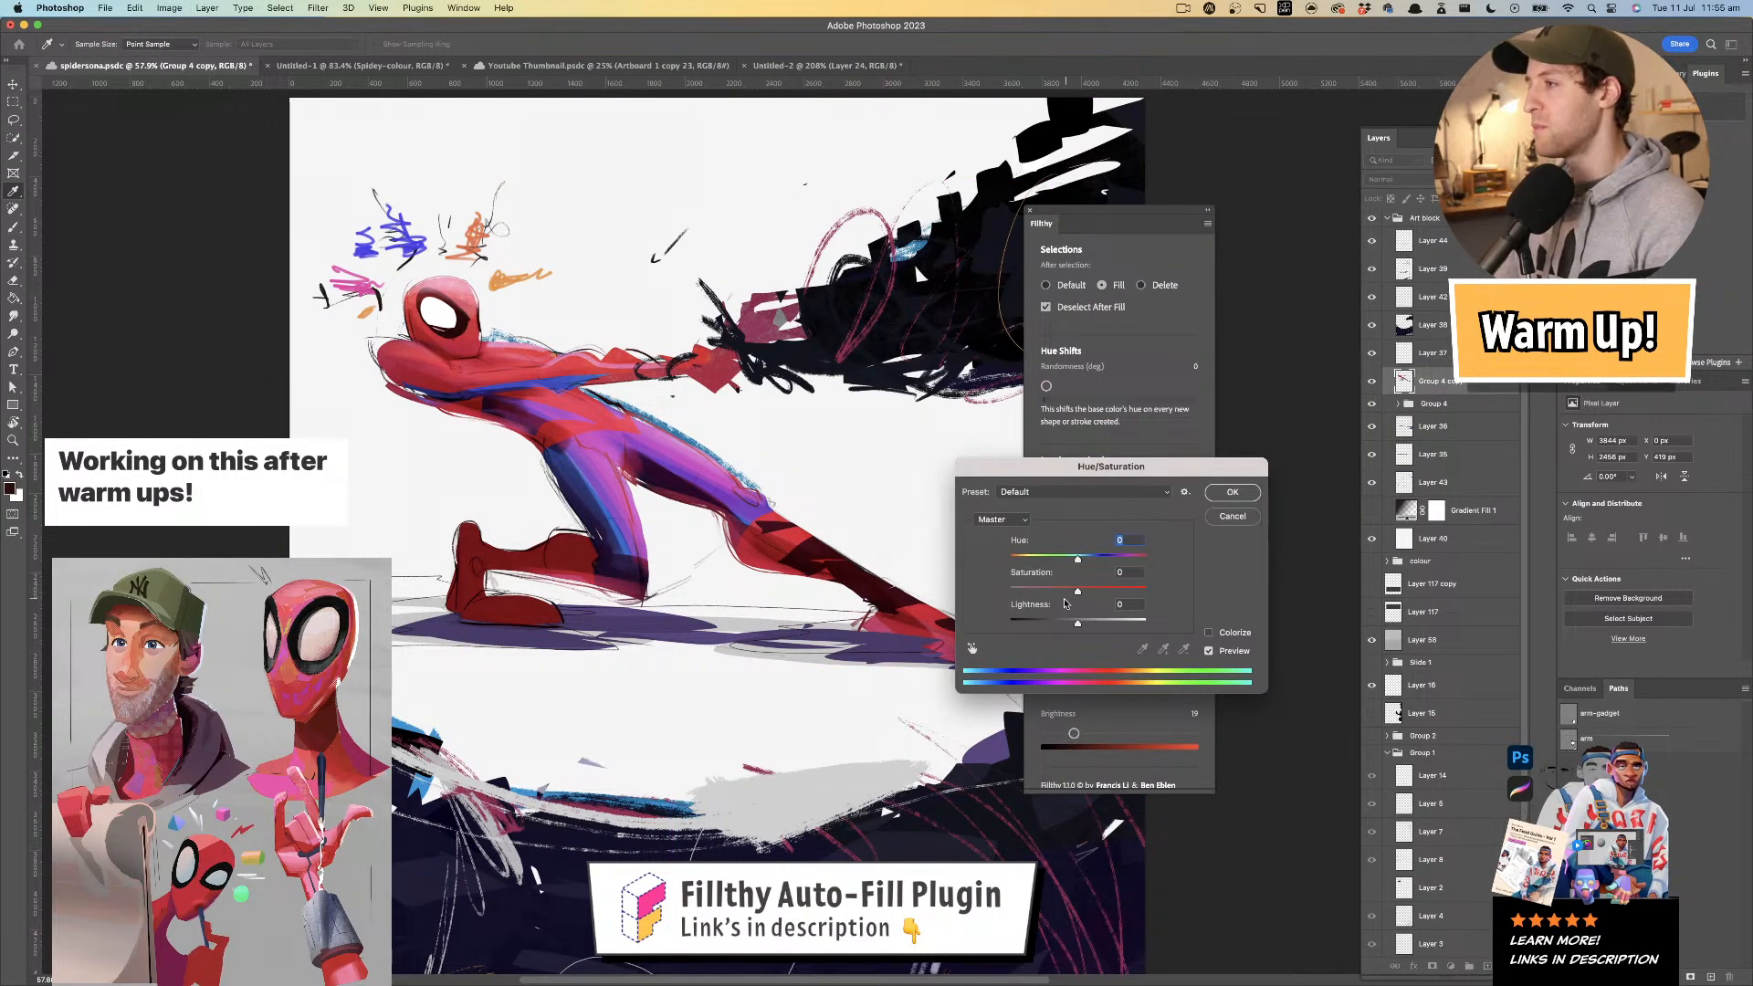
{"action": "mouse_move", "coordinate": [1081, 560]}
{"action": "left_mouse_down"}
{"action": "mouse_move", "coordinate": [1052, 560]}
{"action": "mouse_move", "coordinate": [1129, 565]}
{"action": "mouse_move", "coordinate": [1062, 563]}
{"action": "mouse_move", "coordinate": [1078, 559]}
{"action": "left_mouse_up"}
{"action": "left_click_drag", "start_coordinate": [1081, 478], "coordinate": [1260, 412]}
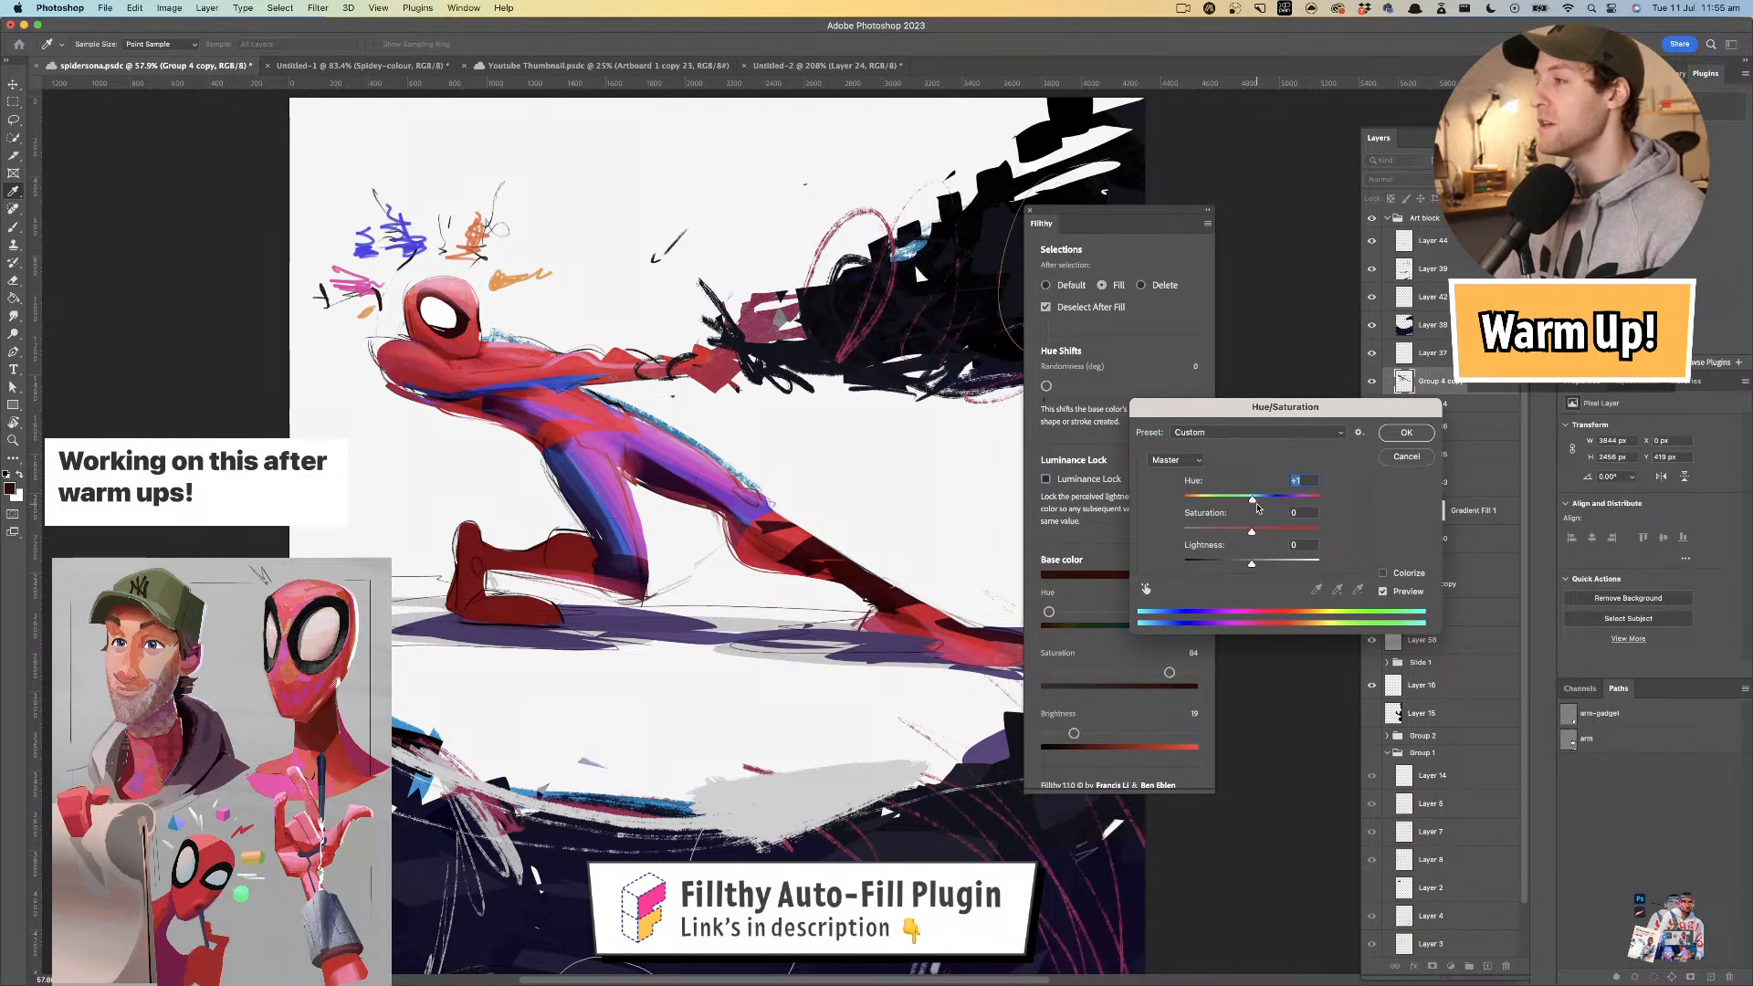
{"action": "scroll", "coordinate": [918, 271], "scroll_direction": "right", "scroll_amount": 3}
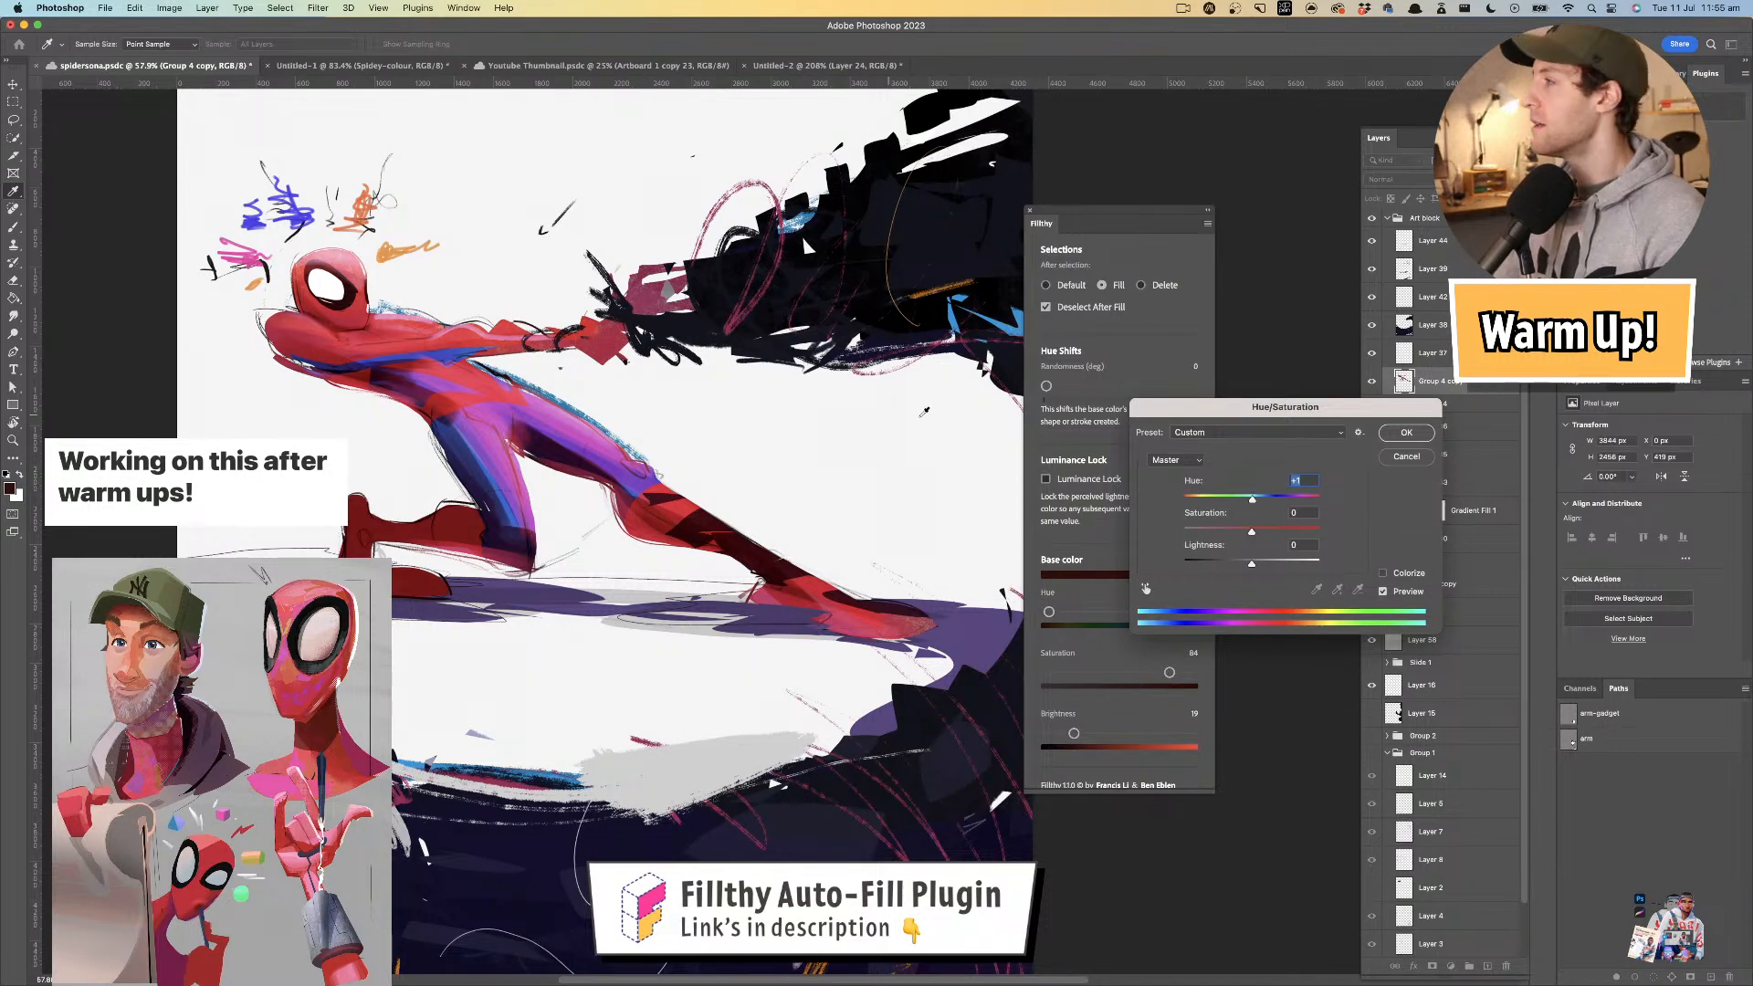
{"action": "left_click_drag", "start_coordinate": [1253, 501], "coordinate": [1294, 500]}
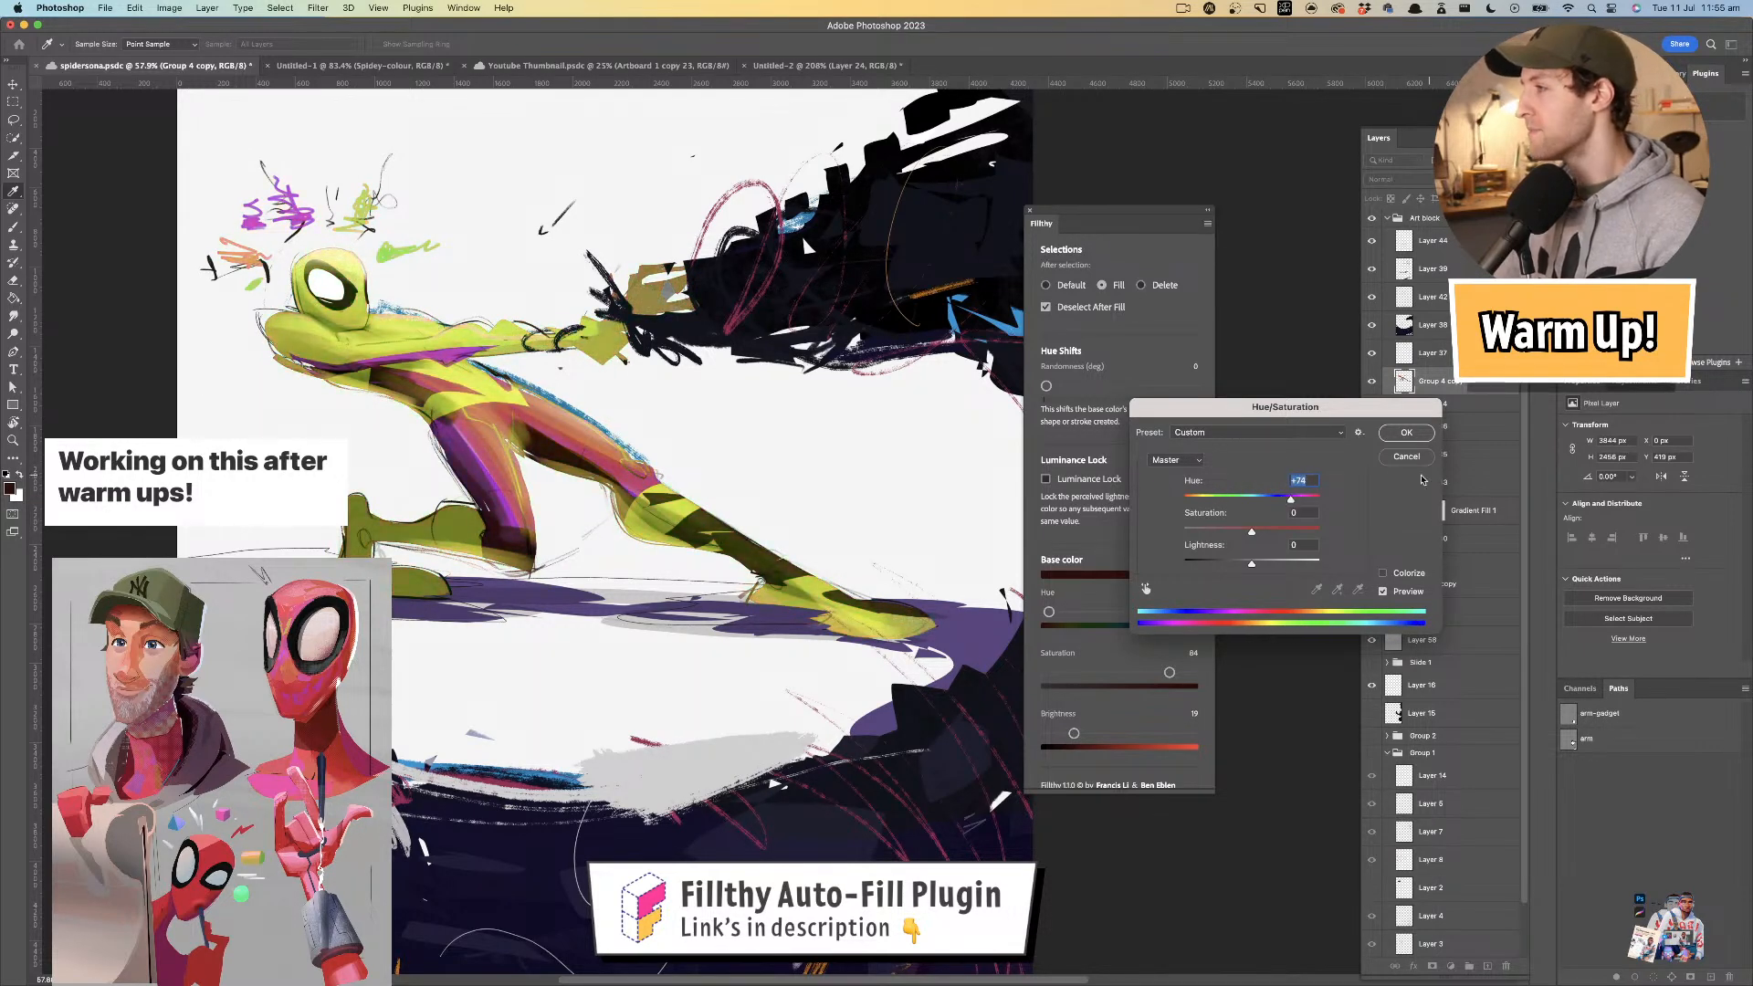
{"action": "left_click", "coordinate": [1408, 457]}
{"action": "mouse_move", "coordinate": [695, 393]}
{"action": "left_mouse_down"}
{"action": "mouse_move", "coordinate": [619, 394]}
{"action": "mouse_move", "coordinate": [665, 393]}
{"action": "left_mouse_up"}
{"action": "key", "text": "Delete"}
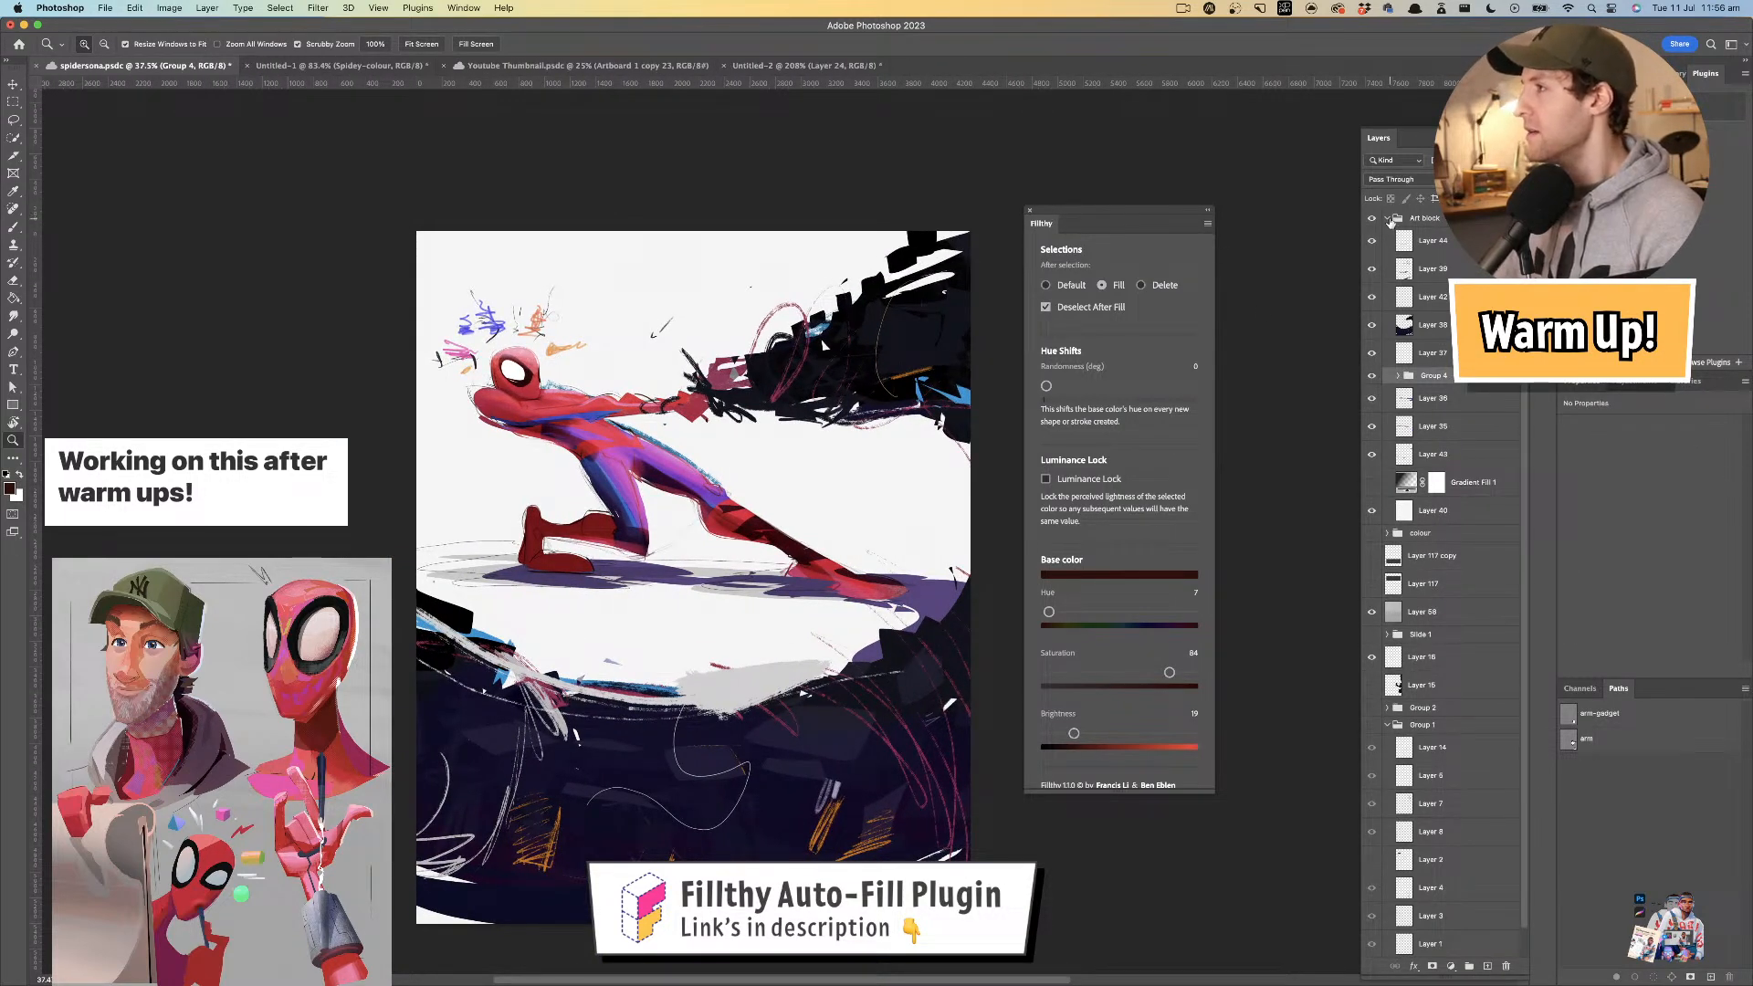
- Collapse and hide the Art block group and show the colour group with the portrait artwork
{"action": "left_click", "coordinate": [1387, 217]}
{"action": "left_click", "coordinate": [1372, 218]}
{"action": "left_click", "coordinate": [1371, 235]}
{"action": "left_click_drag", "start_coordinate": [772, 406], "coordinate": [736, 406]}
{"action": "left_click_drag", "start_coordinate": [737, 406], "coordinate": [659, 251]}
{"action": "left_click_drag", "start_coordinate": [523, 442], "coordinate": [581, 447]}
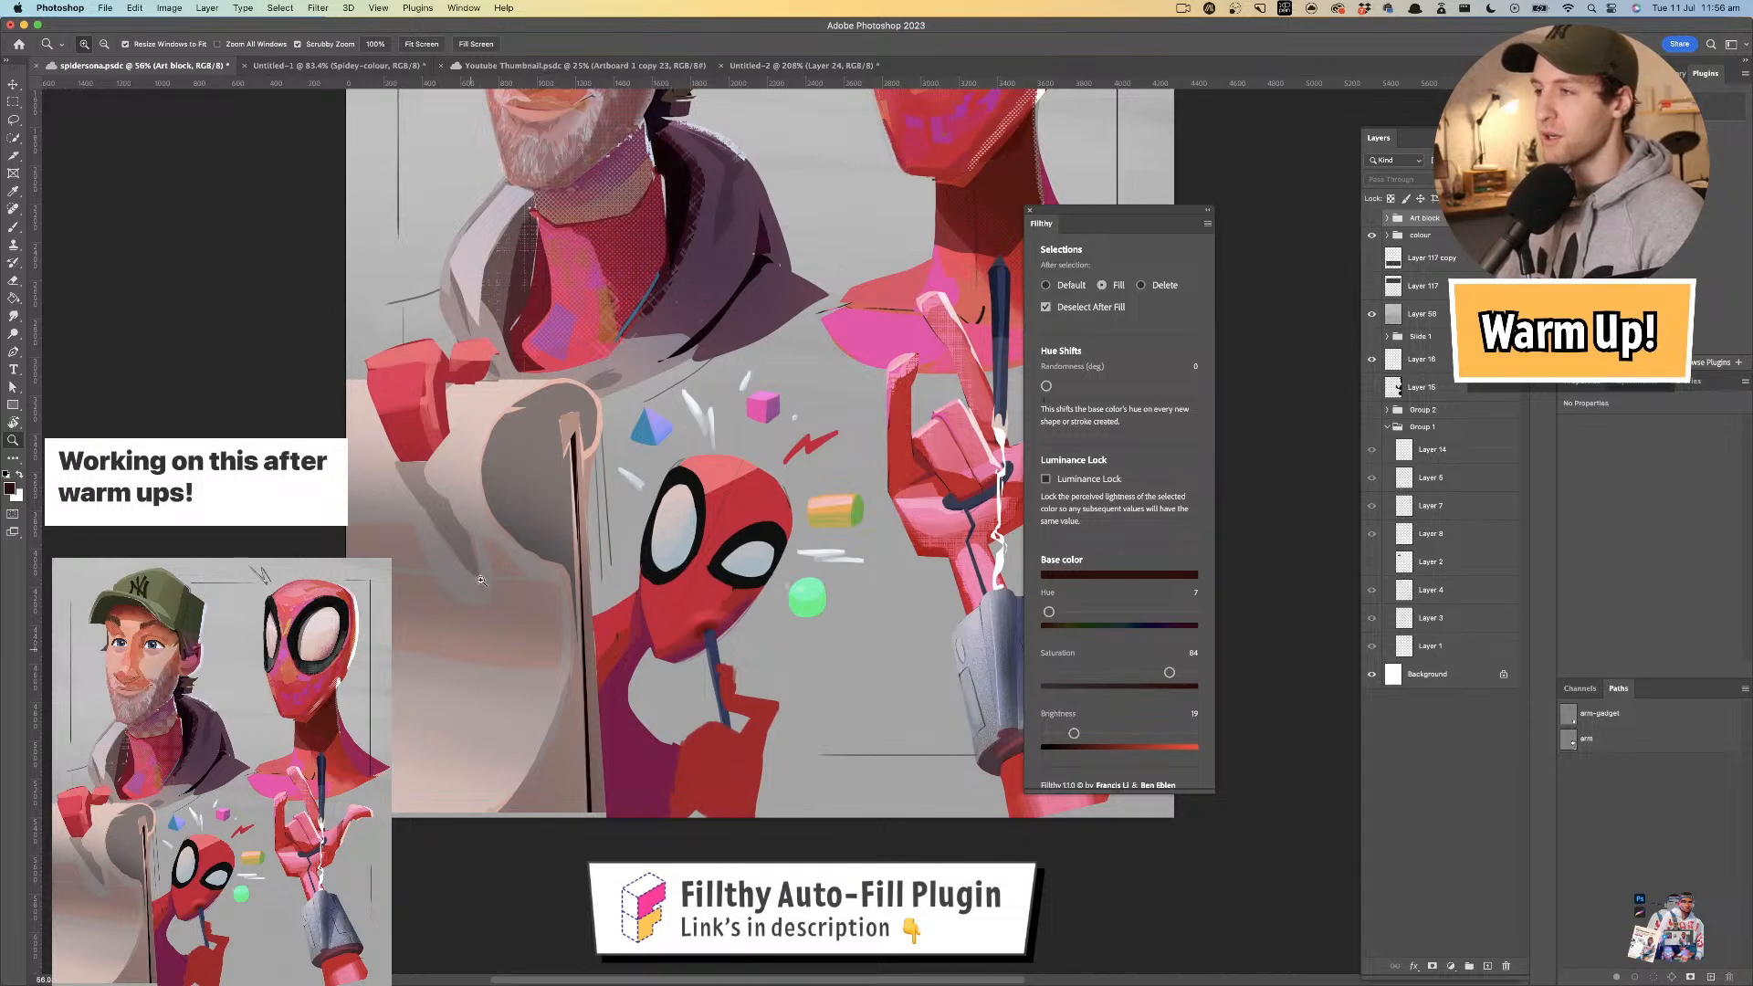
- Examine the capped portrait, the masked character and the props of the colour artwork up close
{"action": "left_click_drag", "start_coordinate": [622, 527], "coordinate": [575, 528]}
{"action": "mouse_move", "coordinate": [575, 528]}
{"action": "left_mouse_down"}
{"action": "mouse_move", "coordinate": [555, 589]}
{"action": "mouse_move", "coordinate": [547, 547]}
{"action": "left_mouse_up"}
{"action": "mouse_move", "coordinate": [546, 547]}
{"action": "left_mouse_down"}
{"action": "mouse_move", "coordinate": [502, 602]}
{"action": "mouse_move", "coordinate": [598, 528]}
{"action": "mouse_move", "coordinate": [651, 530]}
{"action": "left_mouse_up"}
{"action": "key", "text": "super+z"}
{"action": "left_click_drag", "start_coordinate": [651, 530], "coordinate": [504, 484]}
{"action": "left_click_drag", "start_coordinate": [582, 416], "coordinate": [633, 598]}
{"action": "left_click_drag", "start_coordinate": [359, 313], "coordinate": [370, 276]}
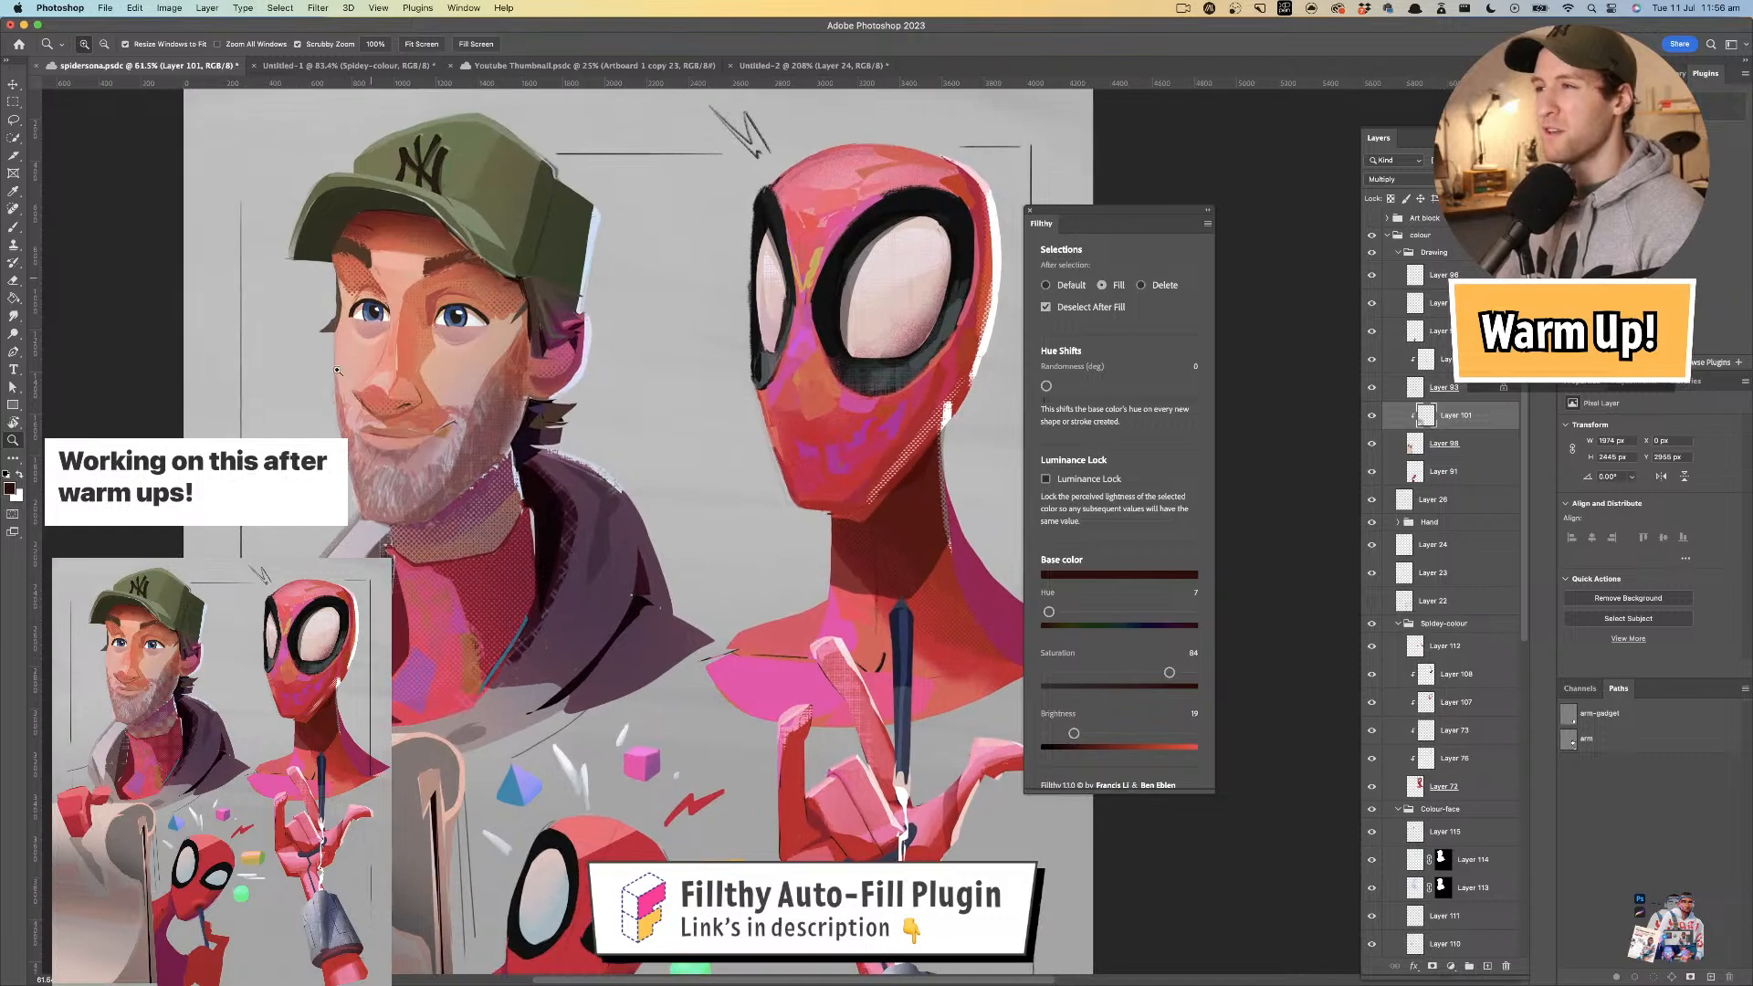
{"action": "left_click_drag", "start_coordinate": [496, 359], "coordinate": [444, 406]}
{"action": "left_click_drag", "start_coordinate": [444, 405], "coordinate": [496, 400]}
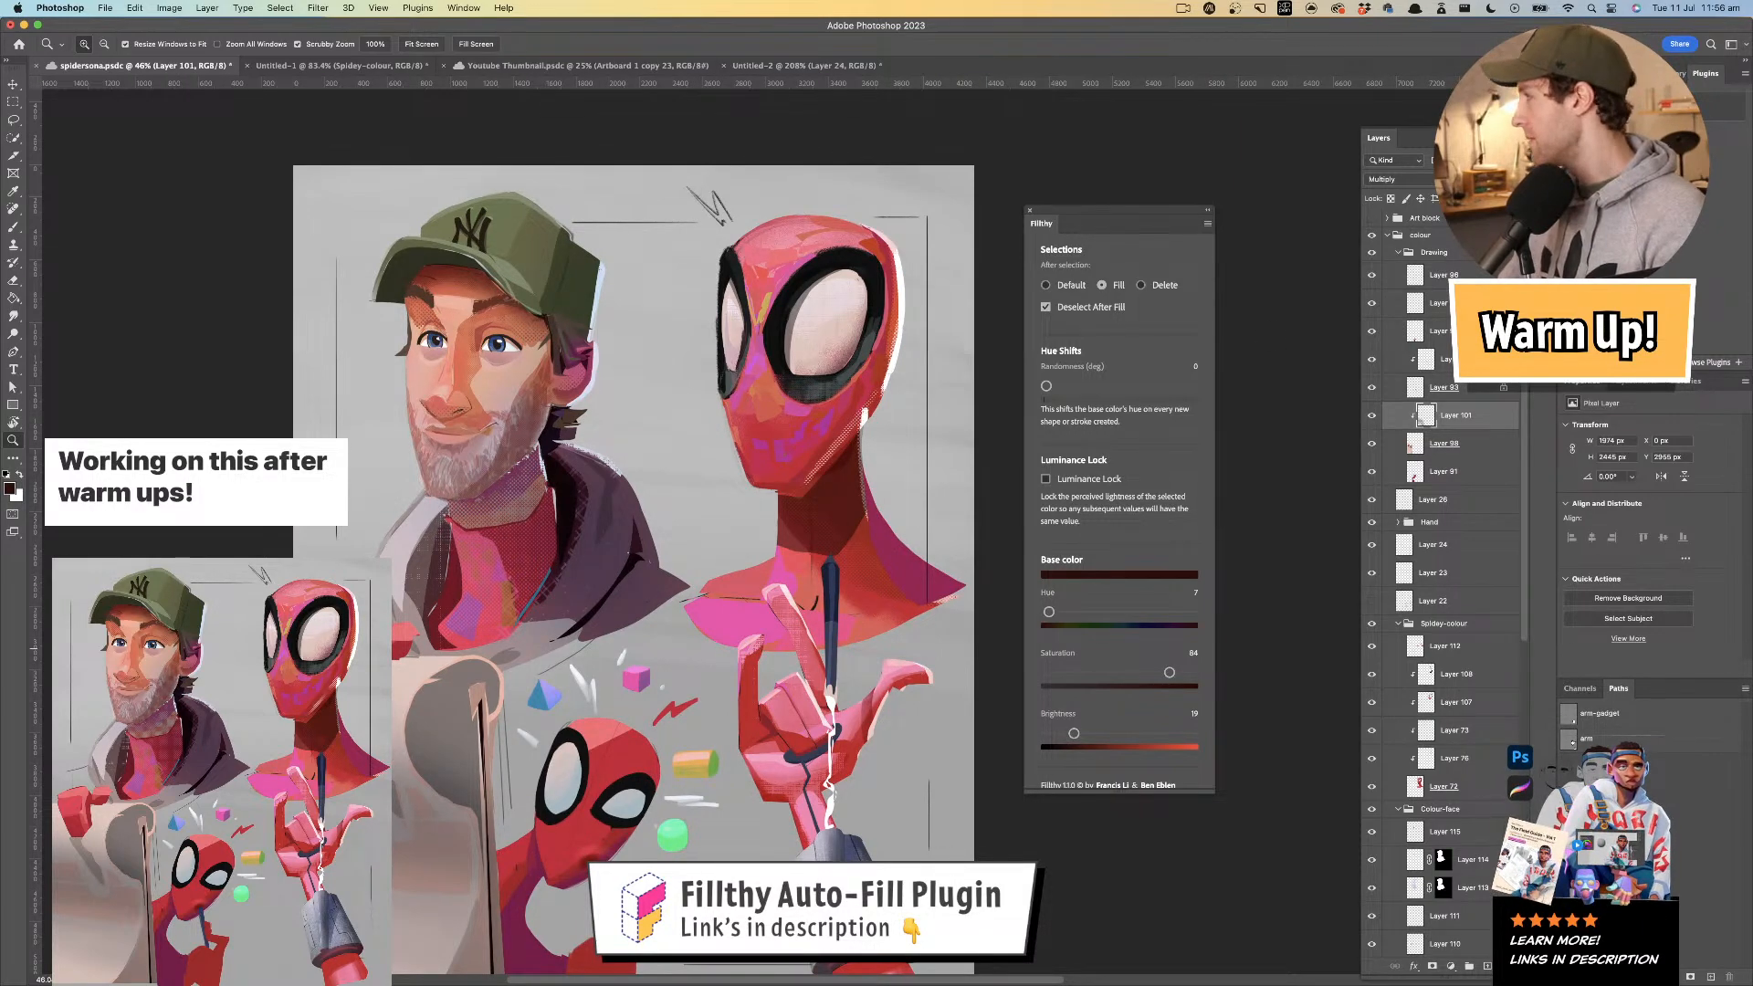
{"action": "key", "text": "ctrl+Up"}
{"action": "key", "text": "ctrl+Up"}
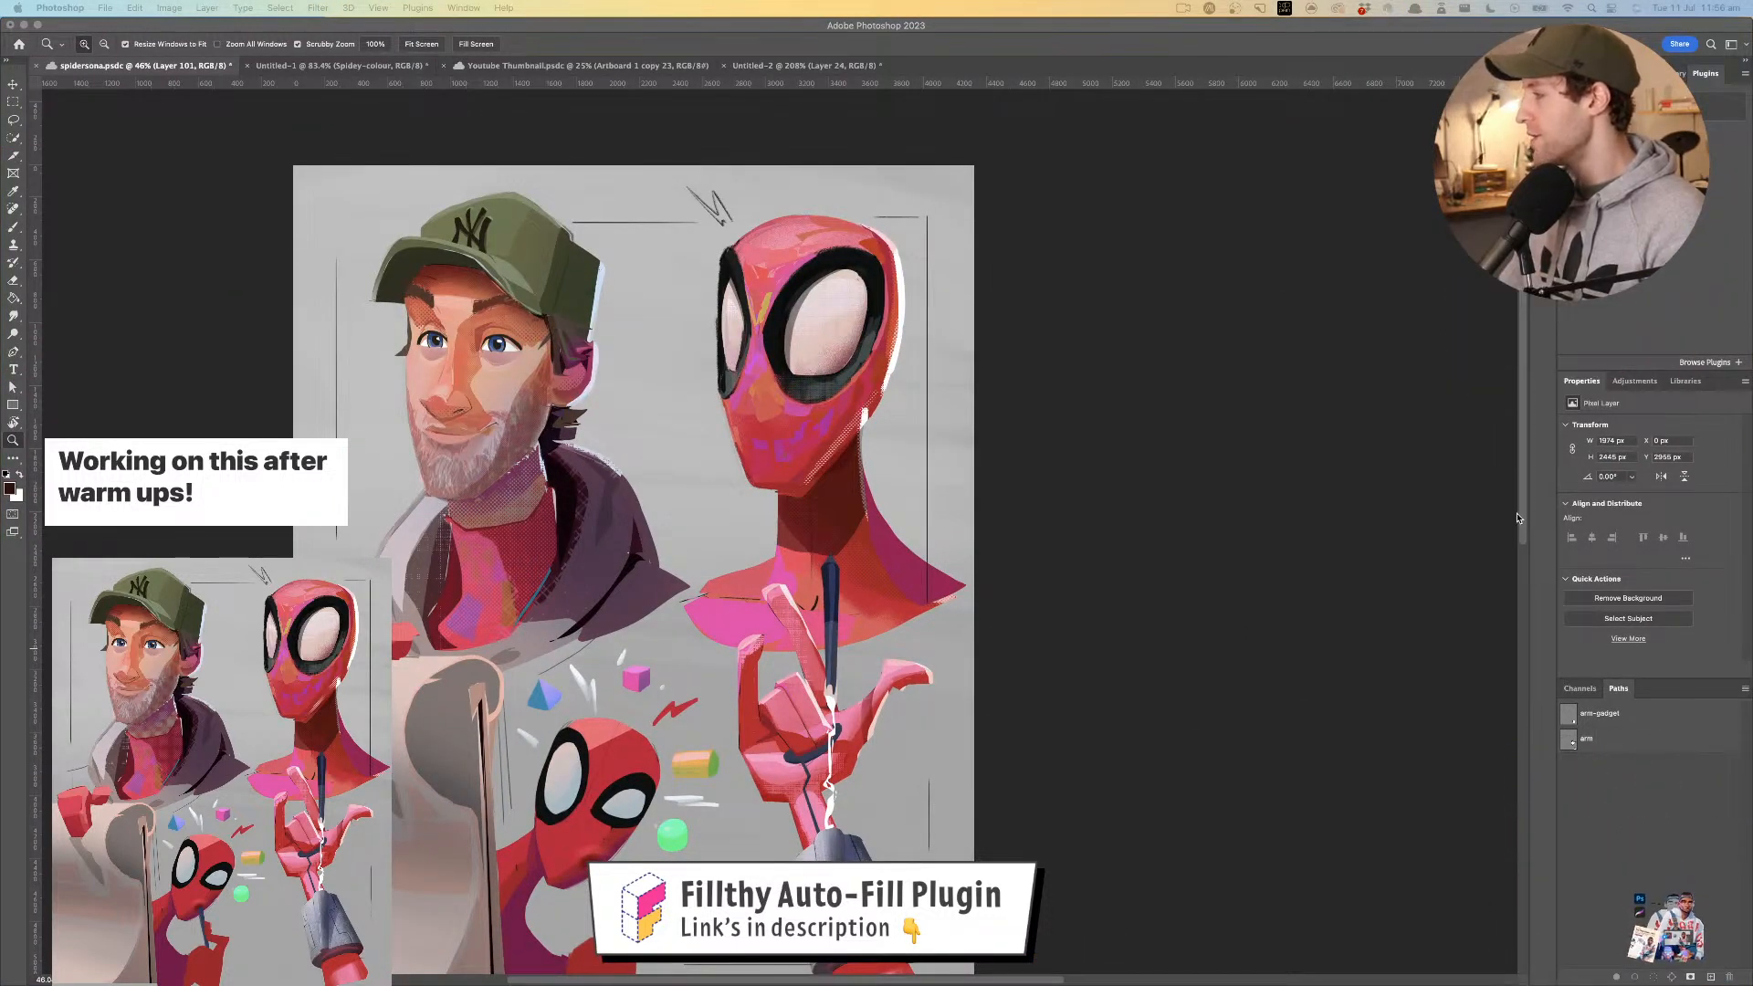
{"action": "left_click", "coordinate": [967, 416]}
{"action": "left_click_drag", "start_coordinate": [785, 418], "coordinate": [865, 369]}
{"action": "left_click_drag", "start_coordinate": [858, 373], "coordinate": [887, 411]}
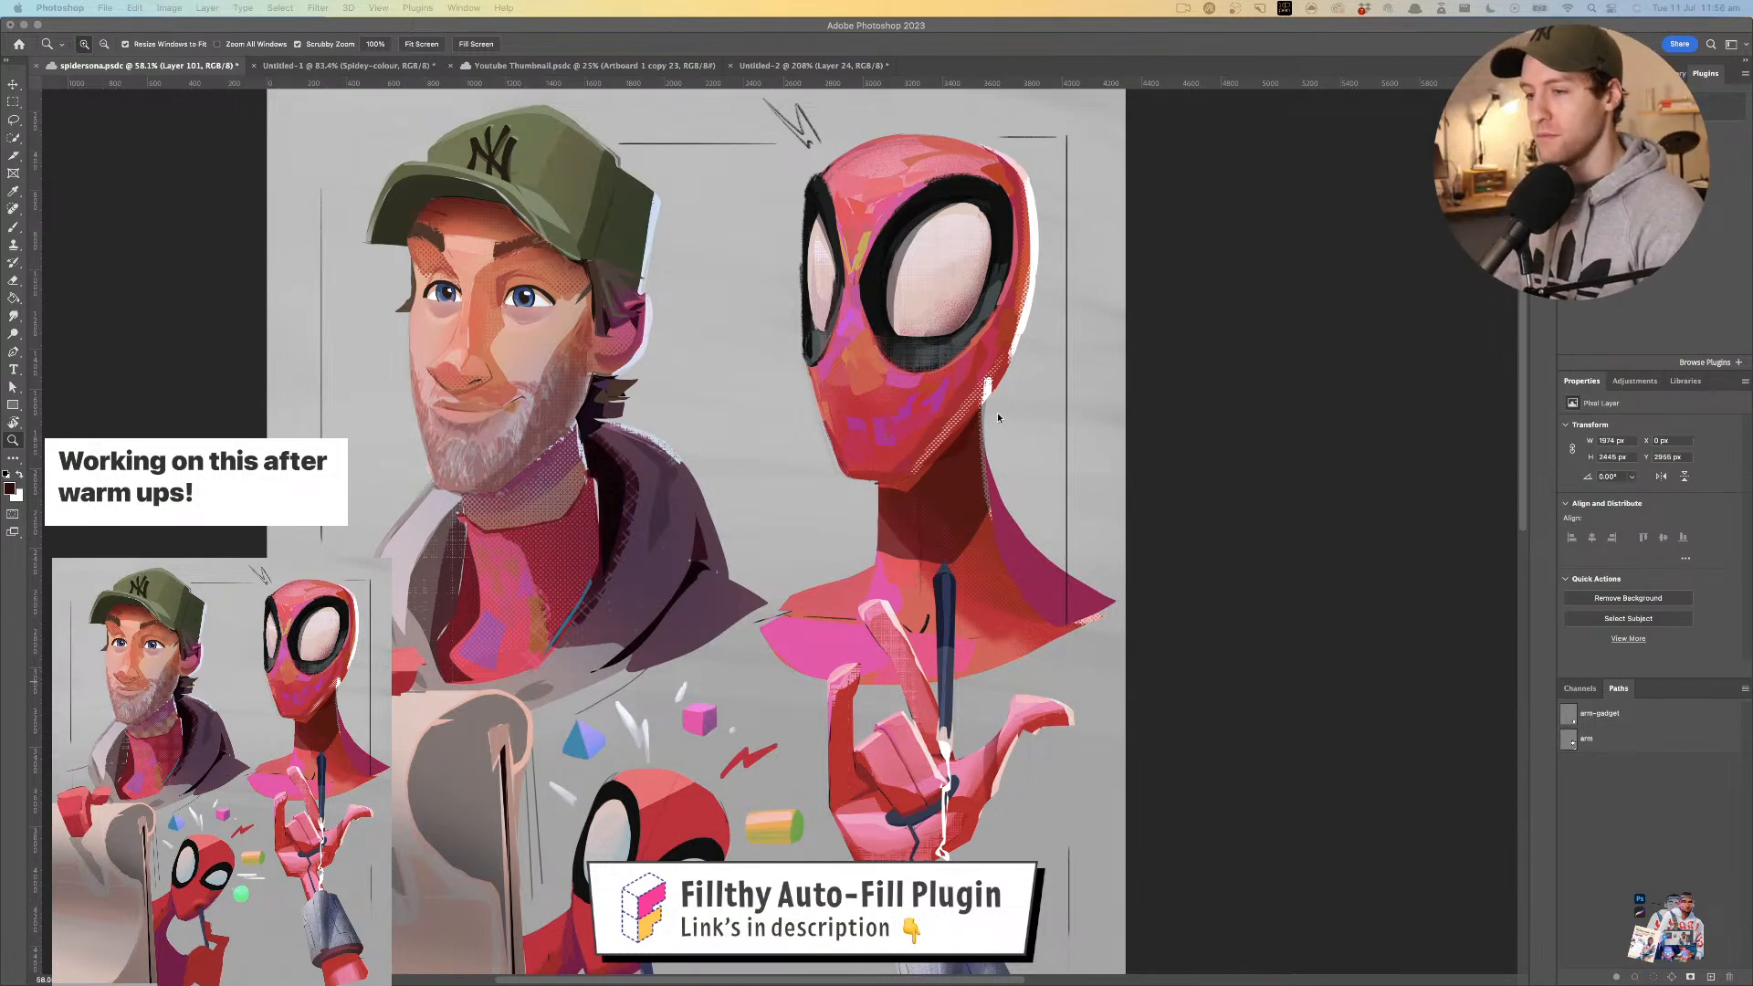
{"action": "left_click", "coordinate": [1181, 10]}
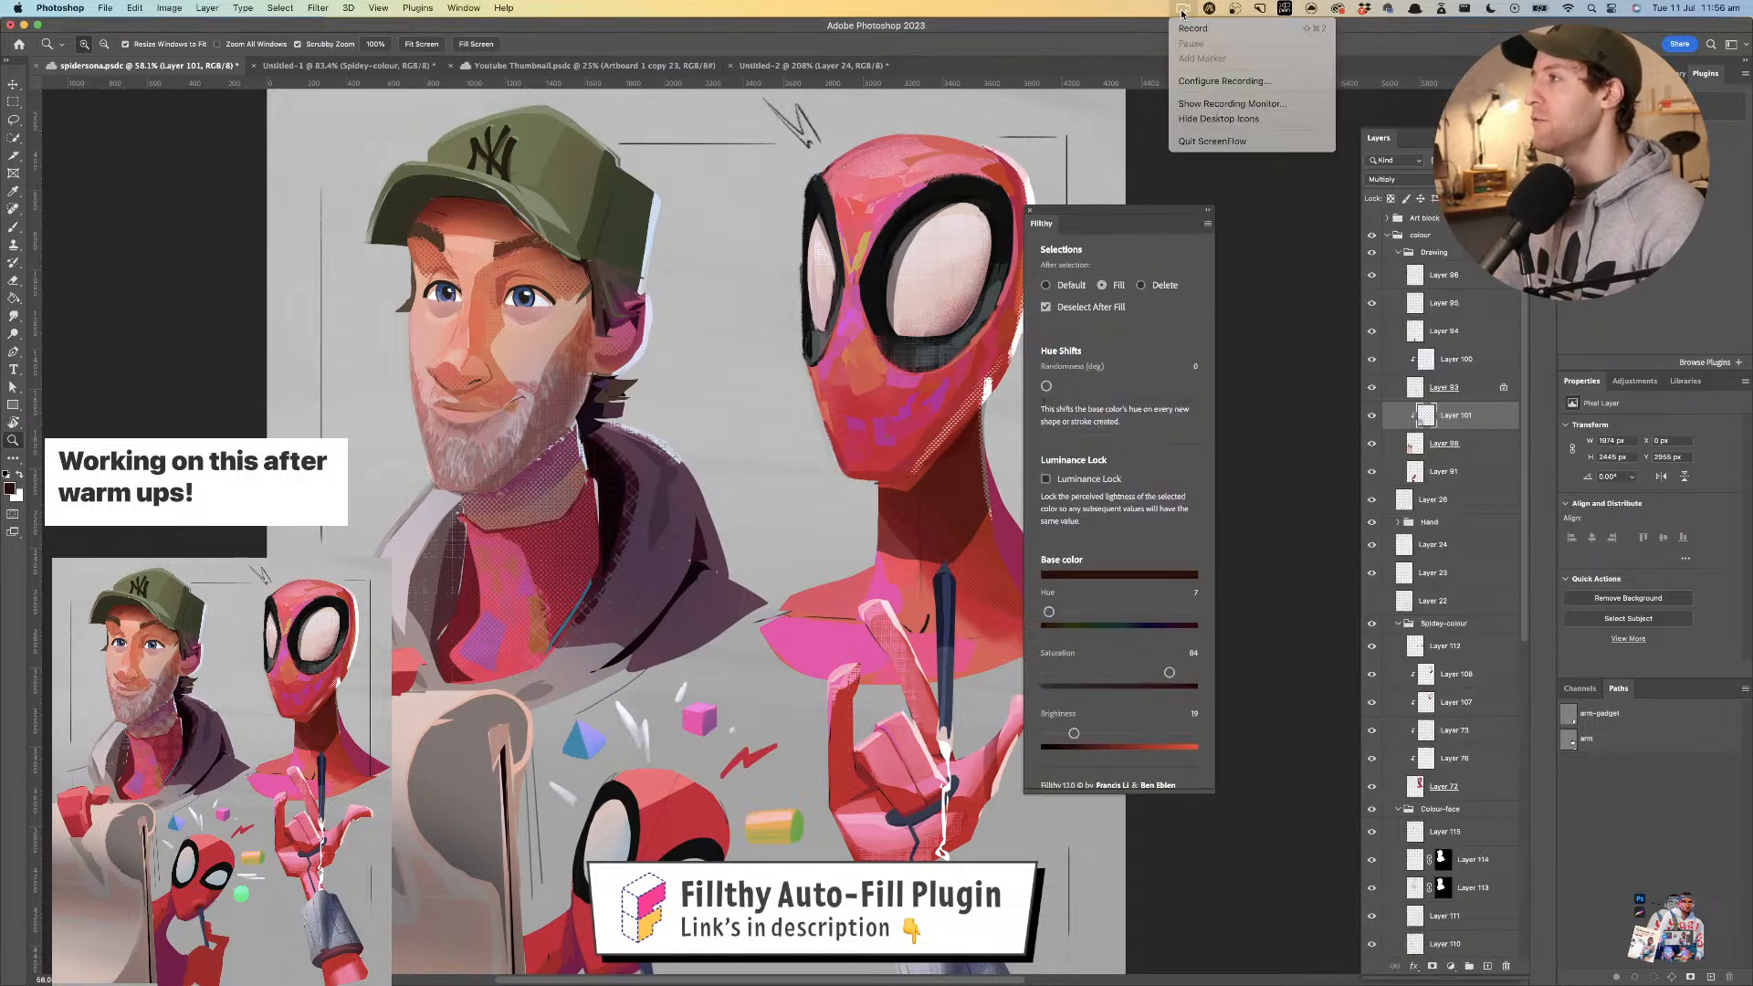
- Save the spidersona.psdc document
{"action": "left_click", "coordinate": [1208, 81]}
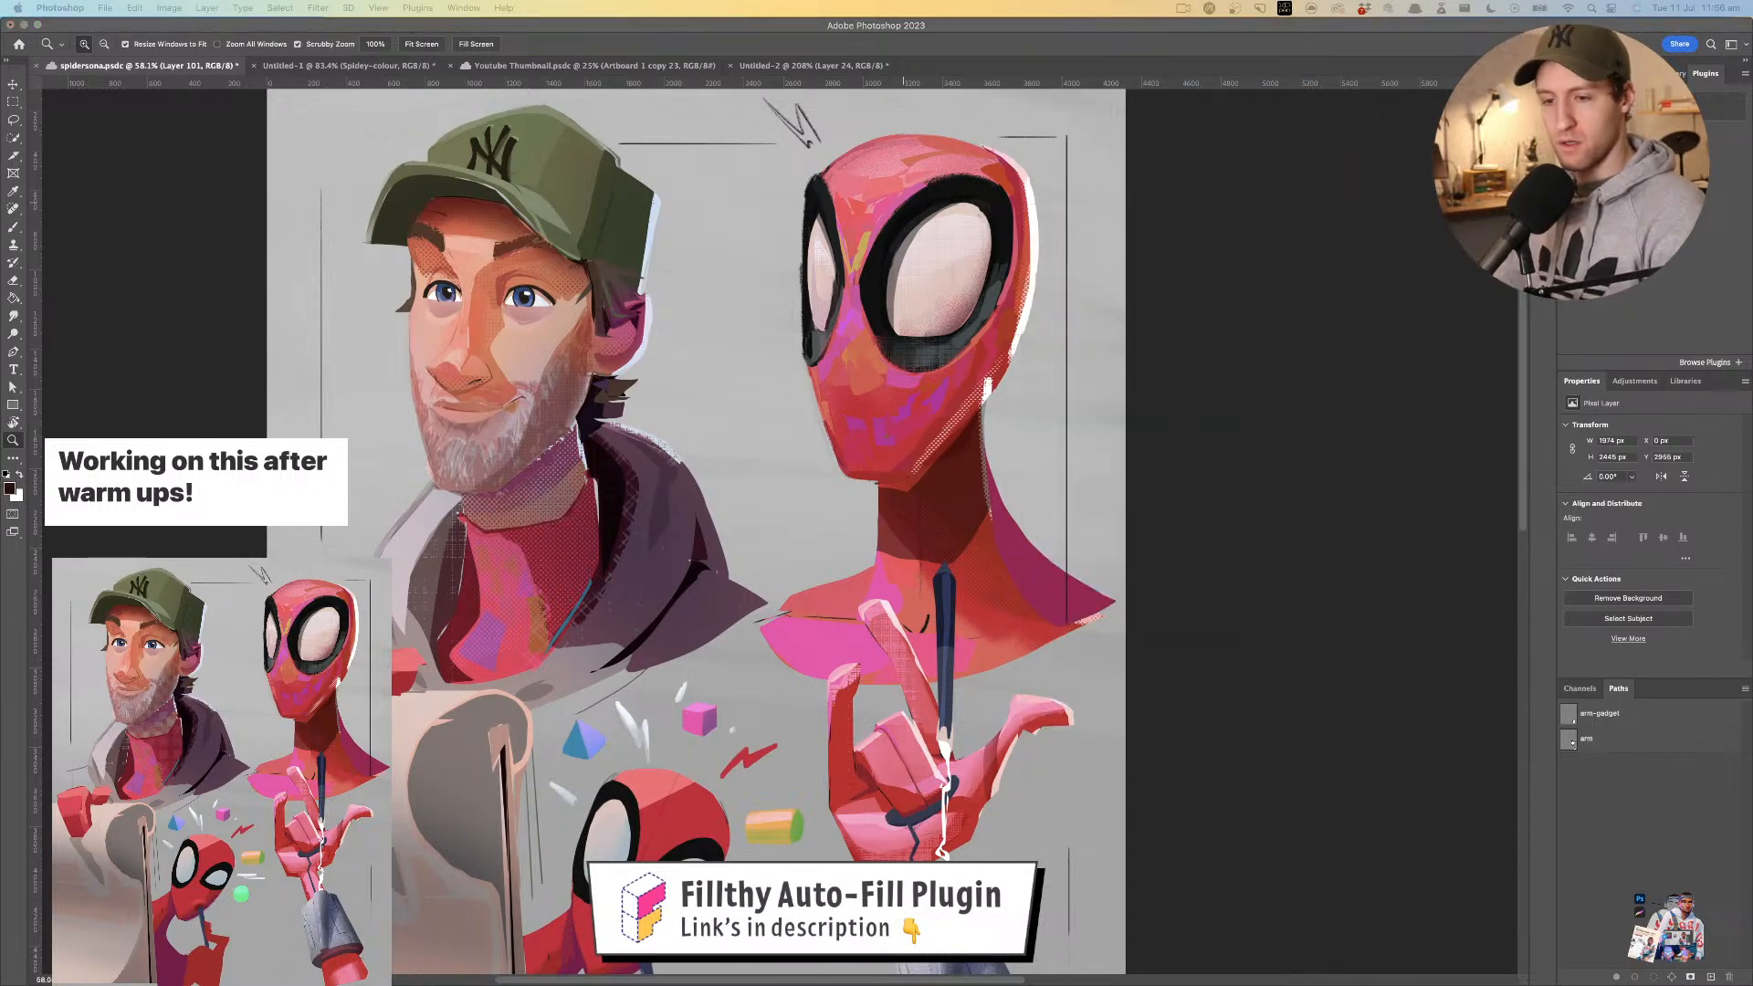
{"action": "key", "text": "Escape"}
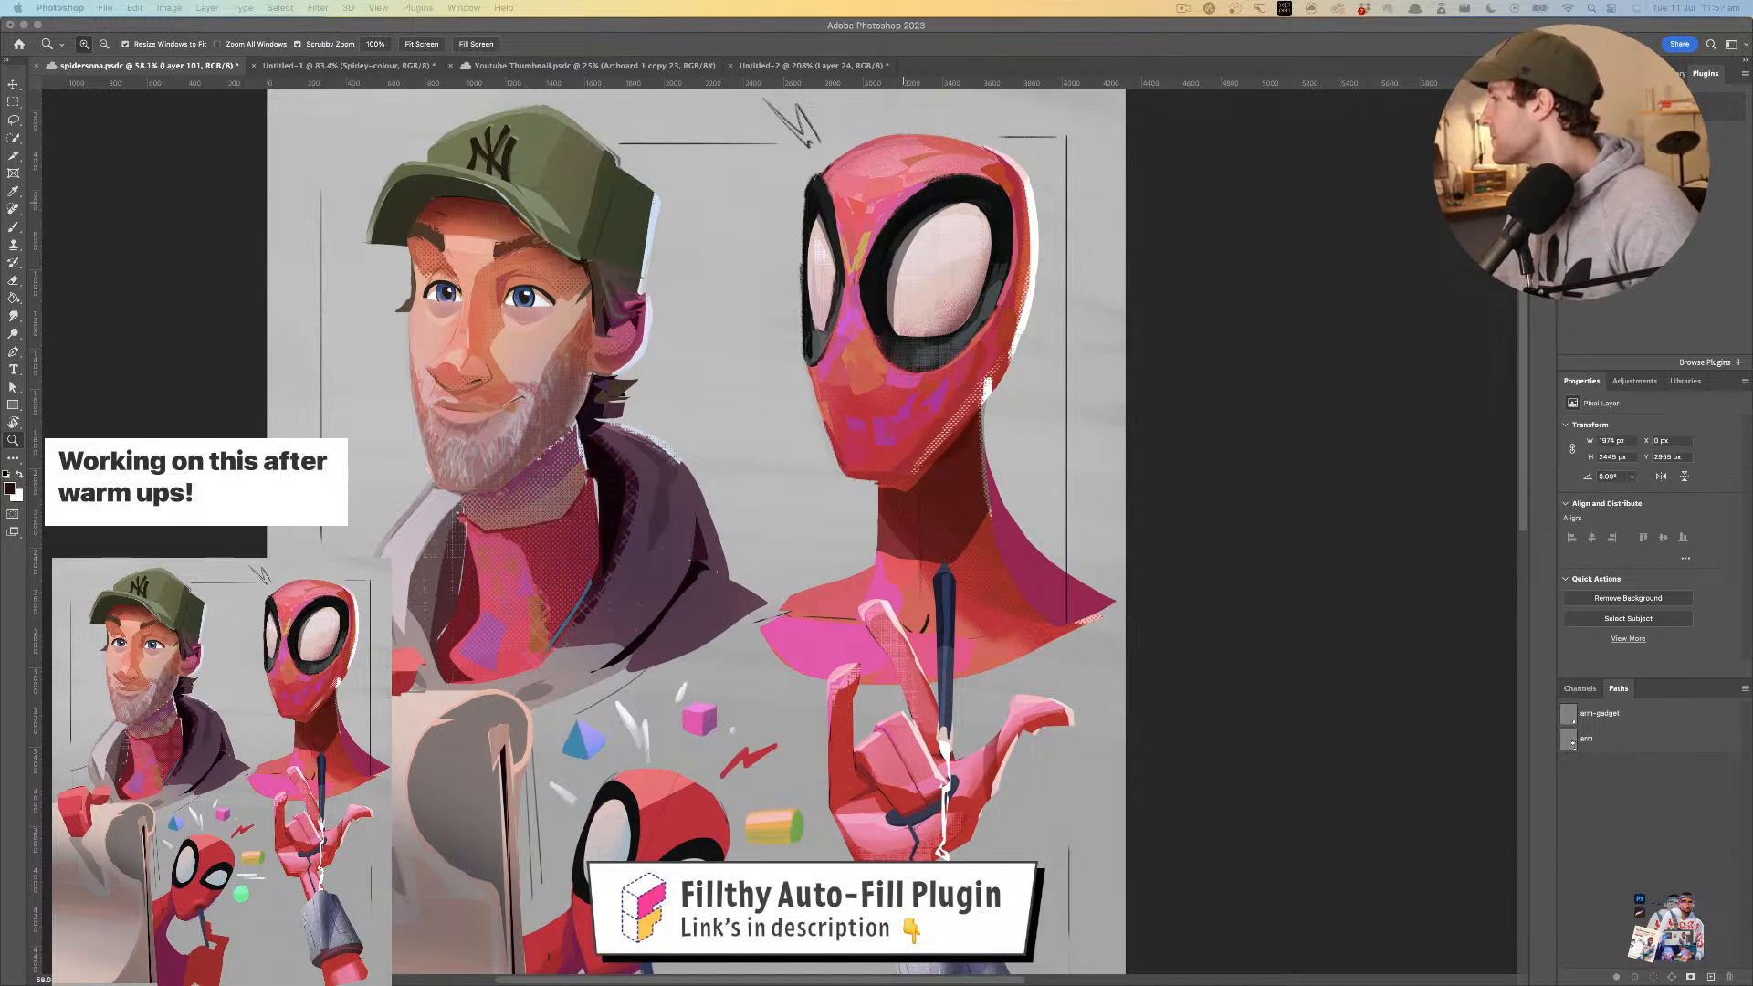
{"action": "key", "text": "super+s"}
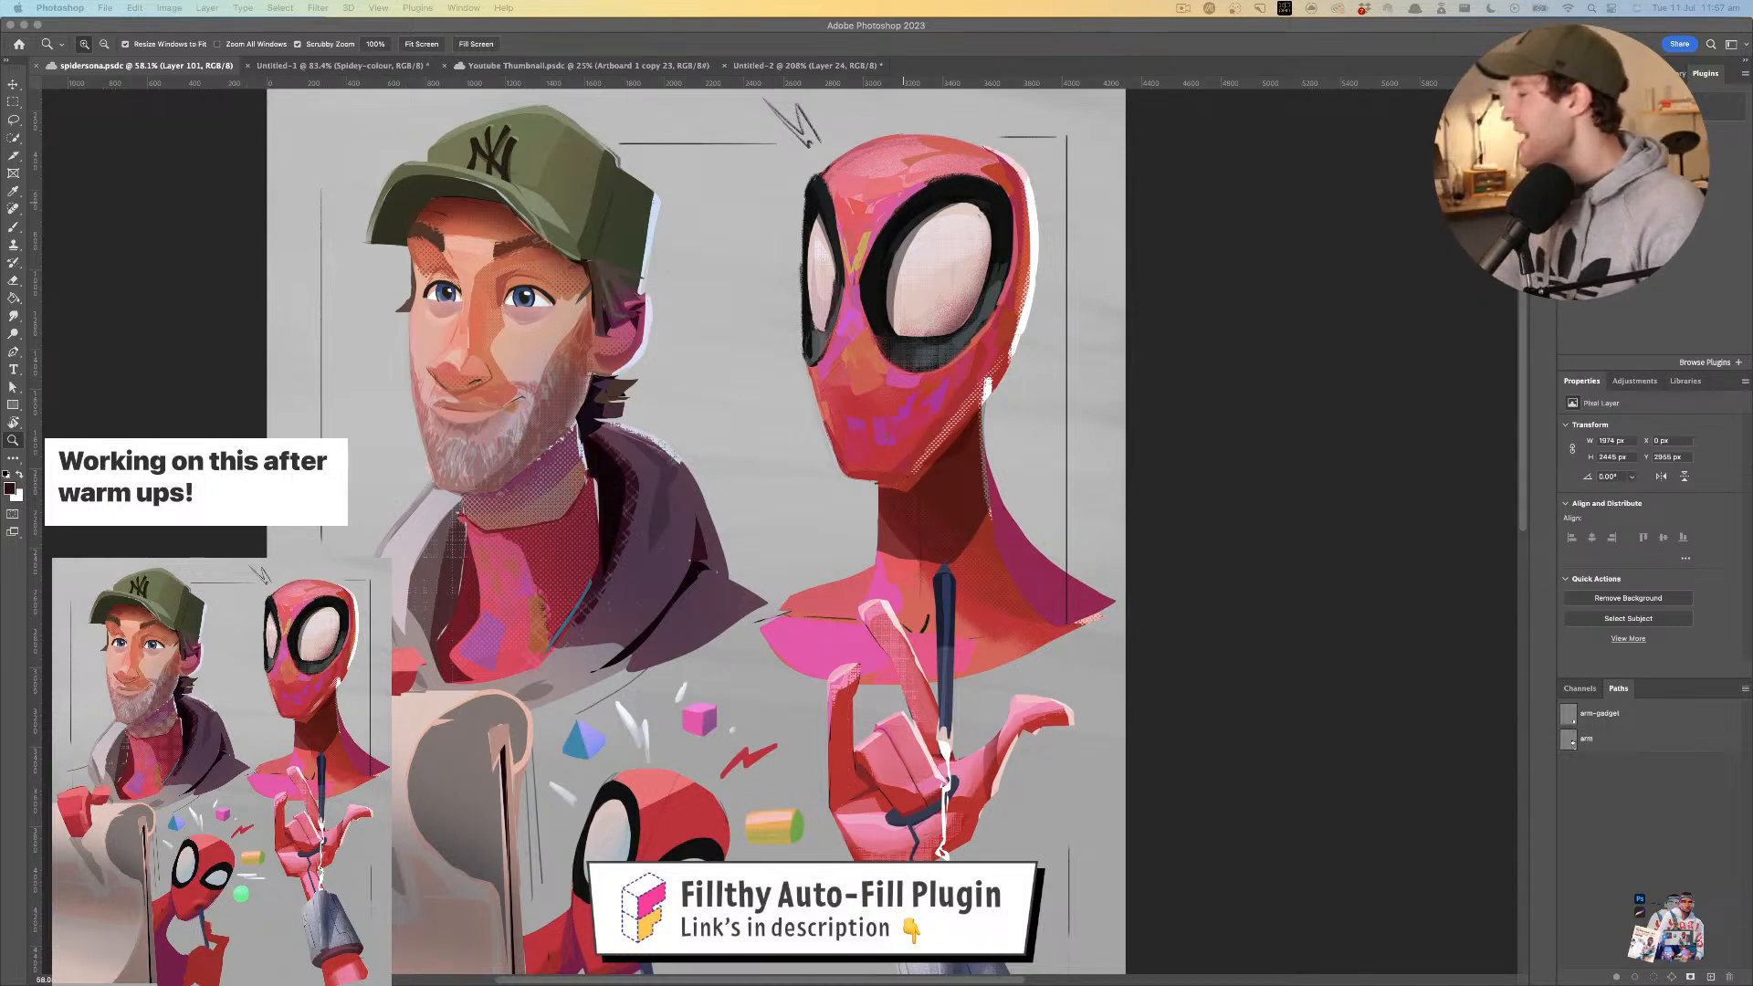
- Examine the masked Spider-Man head and its layered reds, pinks and halftone shading up close and from farther out
{"action": "left_click", "coordinate": [1000, 357]}
{"action": "left_click_drag", "start_coordinate": [956, 352], "coordinate": [891, 388]}
{"action": "left_click_drag", "start_coordinate": [874, 392], "coordinate": [890, 386]}
{"action": "left_click_drag", "start_coordinate": [855, 399], "coordinate": [882, 381]}
{"action": "left_click_drag", "start_coordinate": [887, 387], "coordinate": [815, 391]}
{"action": "mouse_move", "coordinate": [817, 393]}
{"action": "left_mouse_down"}
{"action": "mouse_move", "coordinate": [781, 399]}
{"action": "mouse_move", "coordinate": [811, 415]}
{"action": "left_mouse_up"}
{"action": "left_click_drag", "start_coordinate": [812, 422], "coordinate": [831, 467]}
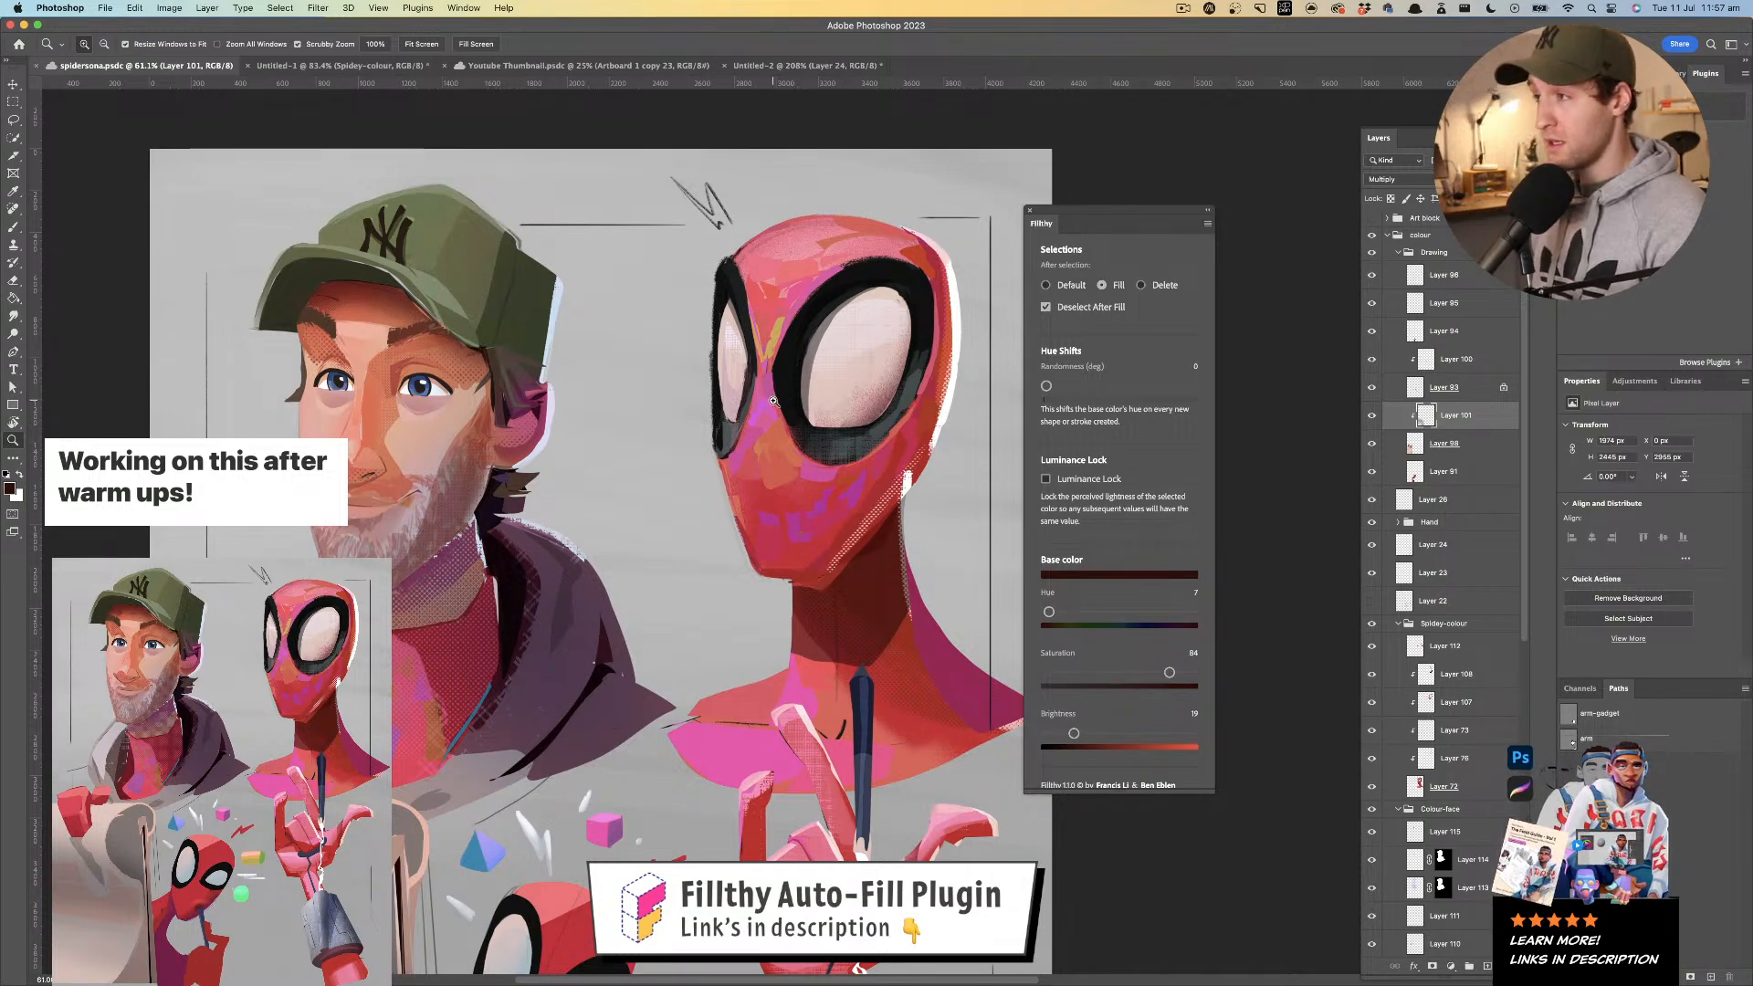
{"action": "key", "text": "l"}
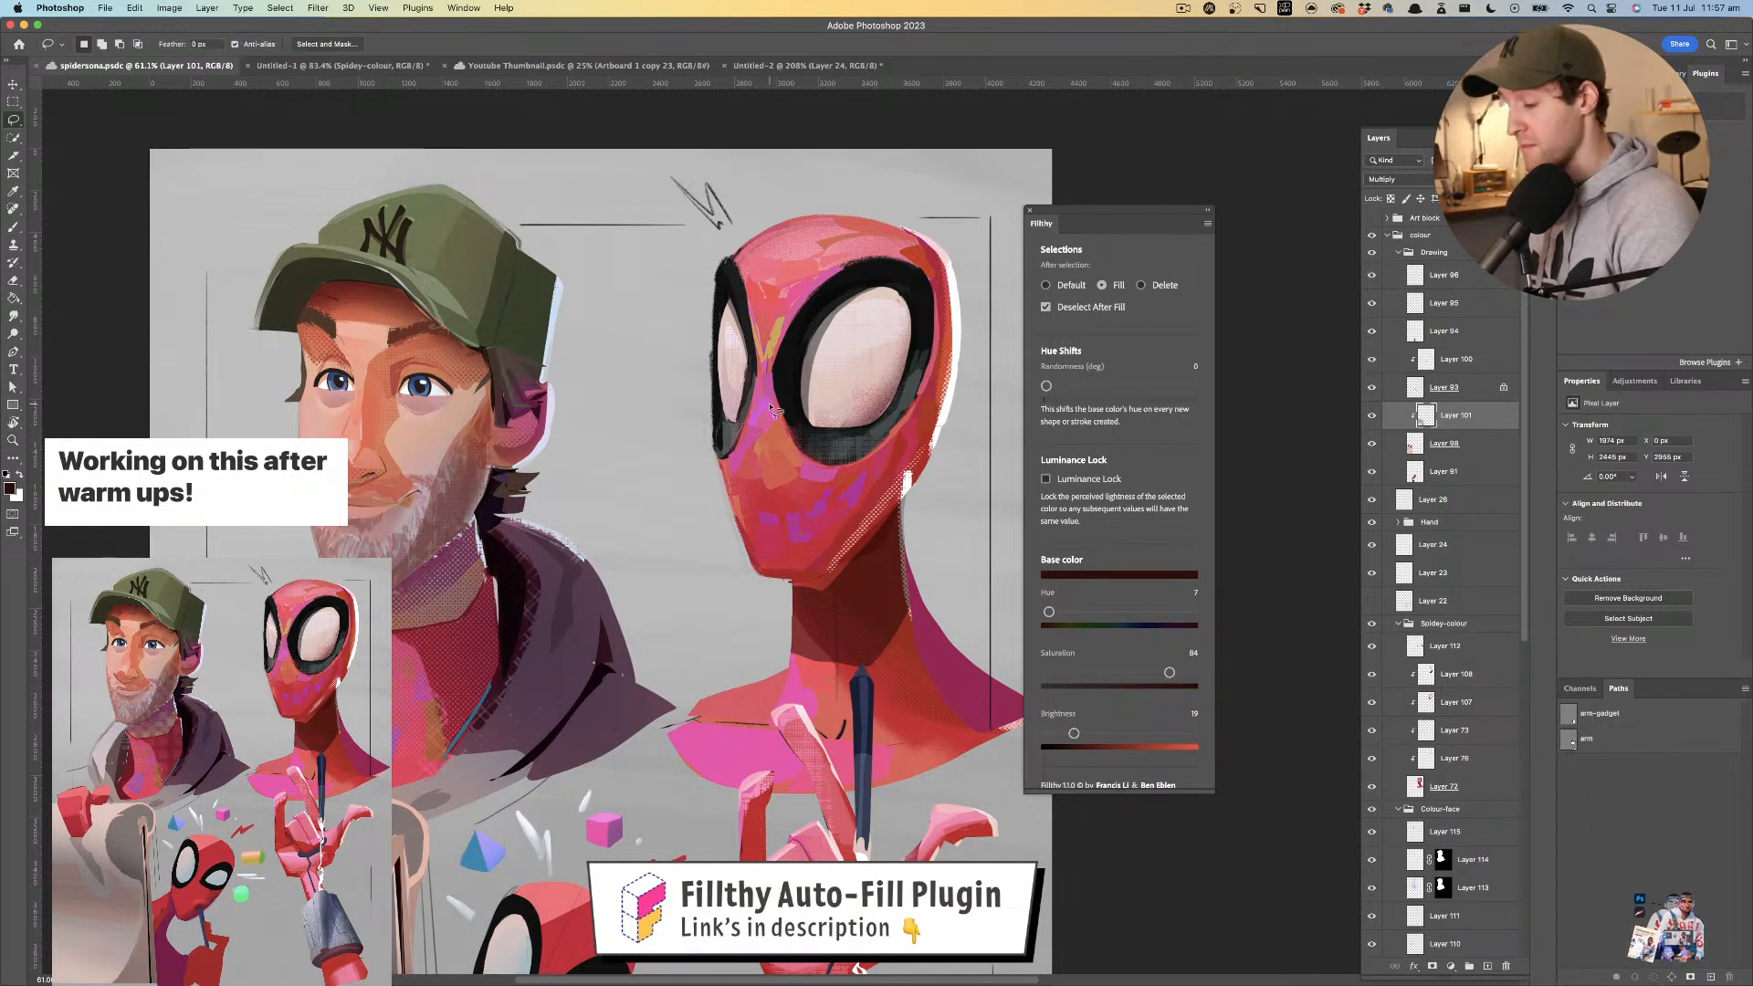
{"action": "key", "text": "z"}
{"action": "mouse_move", "coordinate": [770, 408]}
{"action": "left_mouse_down"}
{"action": "mouse_move", "coordinate": [697, 397]}
{"action": "mouse_move", "coordinate": [758, 425]}
{"action": "left_mouse_up"}
{"action": "left_click_drag", "start_coordinate": [705, 433], "coordinate": [741, 439]}
{"action": "left_click_drag", "start_coordinate": [708, 442], "coordinate": [669, 445]}
{"action": "key", "text": "l"}
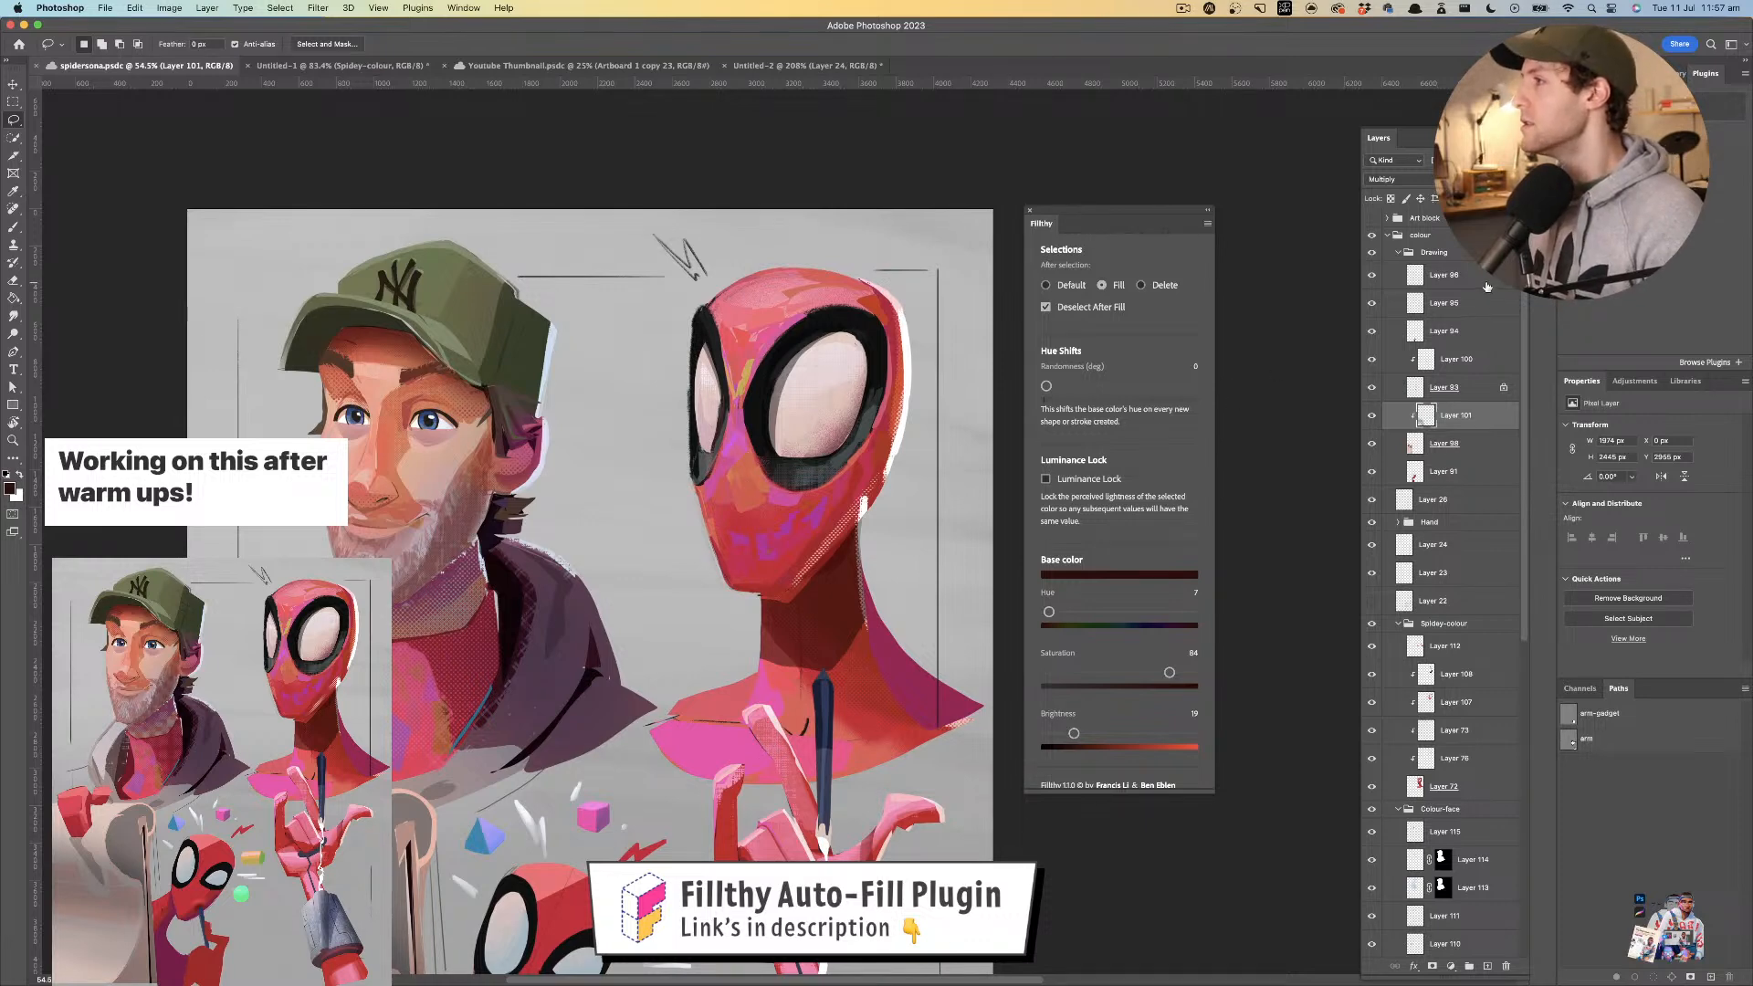
{"action": "key", "text": "z"}
{"action": "mouse_move", "coordinate": [703, 460]}
{"action": "left_mouse_down"}
{"action": "mouse_move", "coordinate": [661, 462]}
{"action": "mouse_move", "coordinate": [707, 449]}
{"action": "left_mouse_up"}
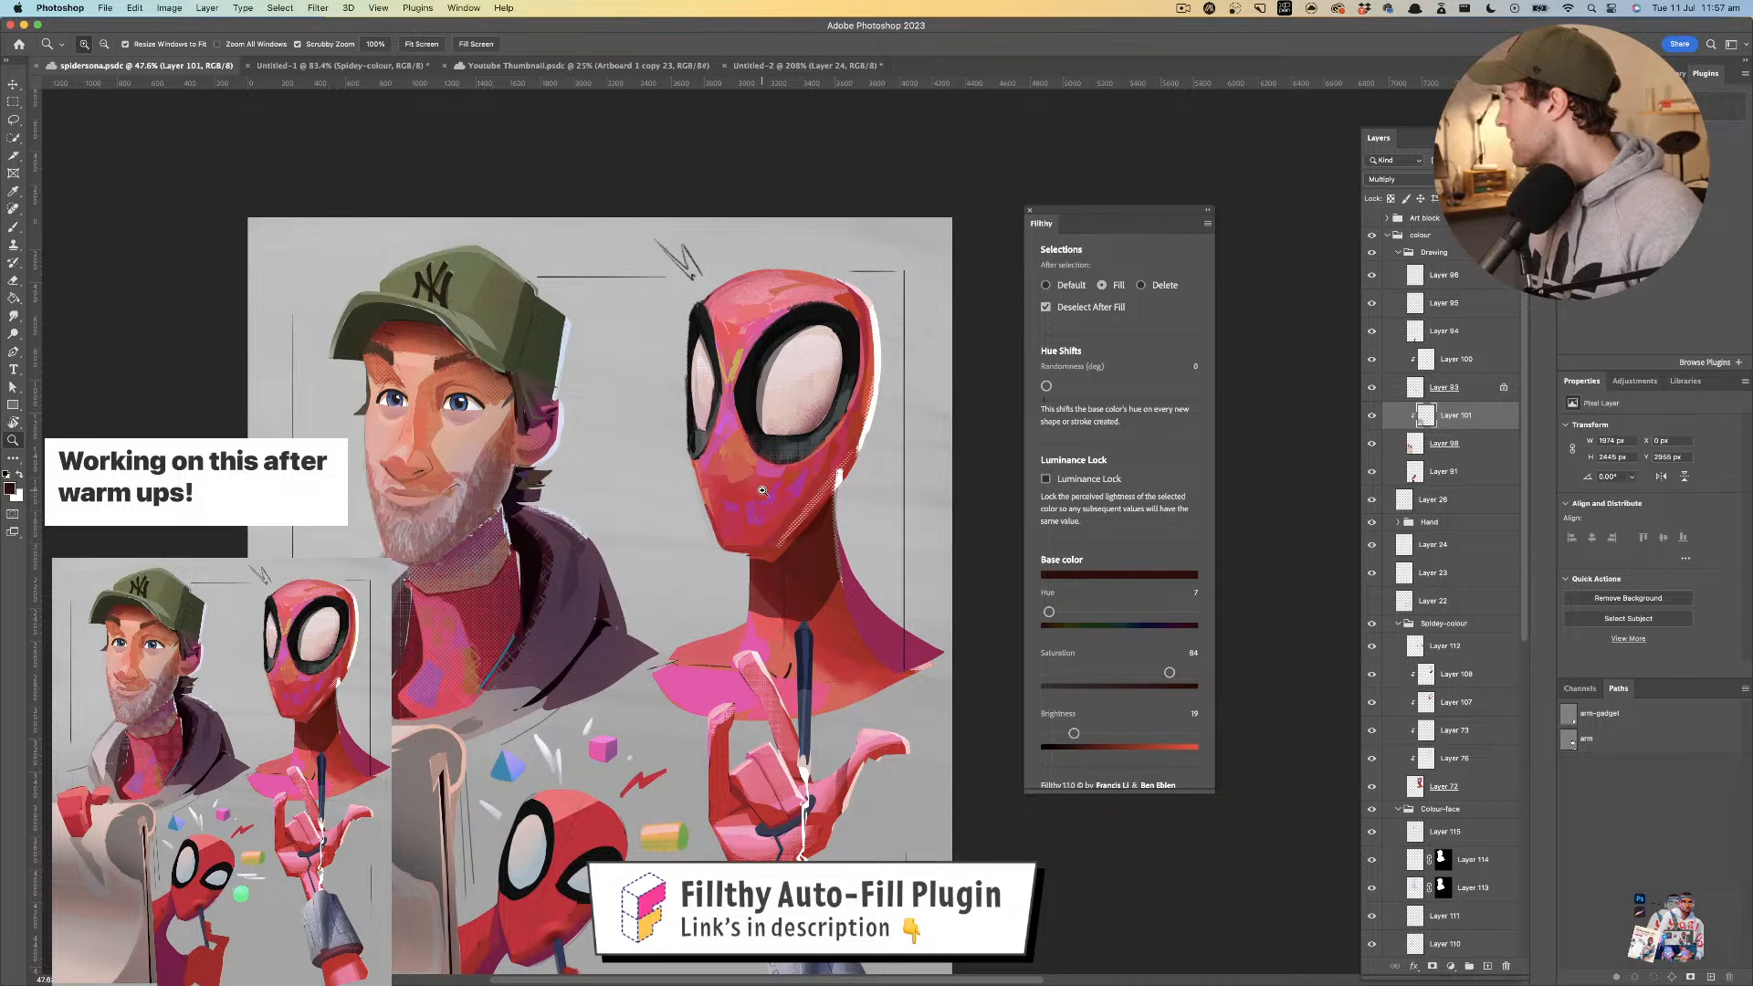
{"action": "left_click_drag", "start_coordinate": [756, 493], "coordinate": [847, 436]}
- Collapse the Drawing layer group and toggle the Drawing and Hand groups off and on to check their contents
{"action": "left_click", "coordinate": [1397, 253]}
{"action": "left_click", "coordinate": [1371, 253]}
{"action": "left_click", "coordinate": [1371, 254]}
{"action": "left_click", "coordinate": [1371, 298]}
{"action": "left_click", "coordinate": [1370, 300]}
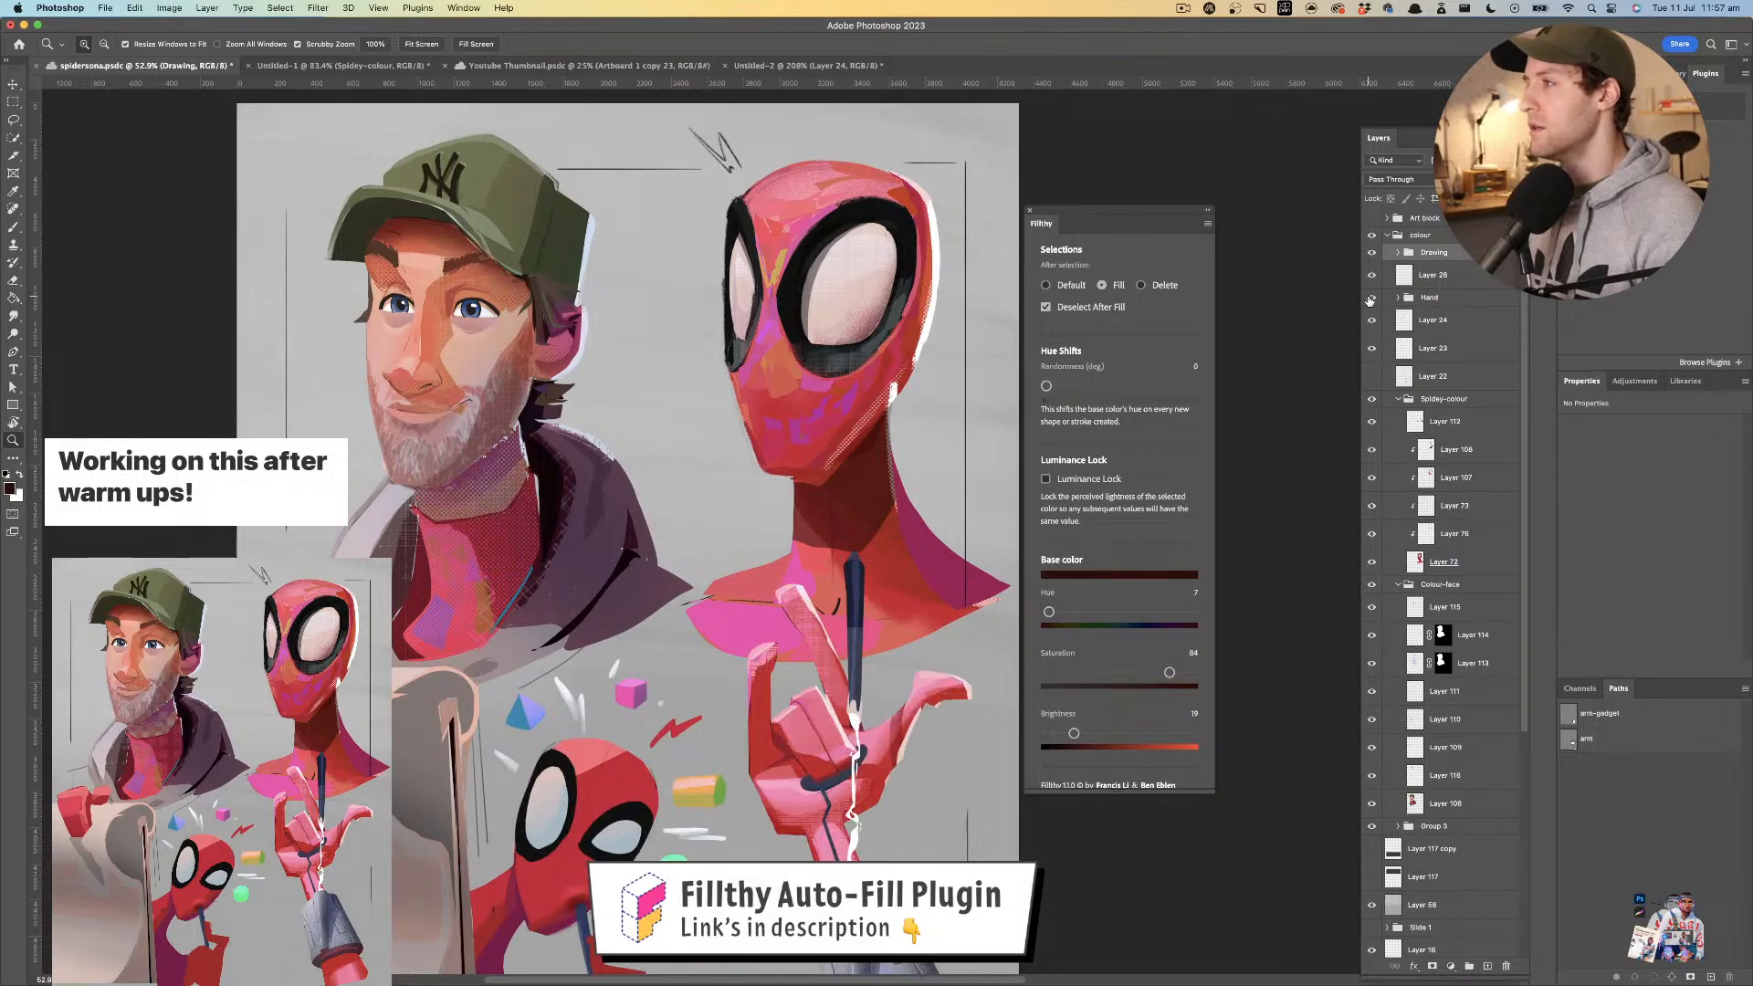
- Collapse the Spidey-colour group and compare the artwork with that group hidden and shown
{"action": "left_click", "coordinate": [1398, 399]}
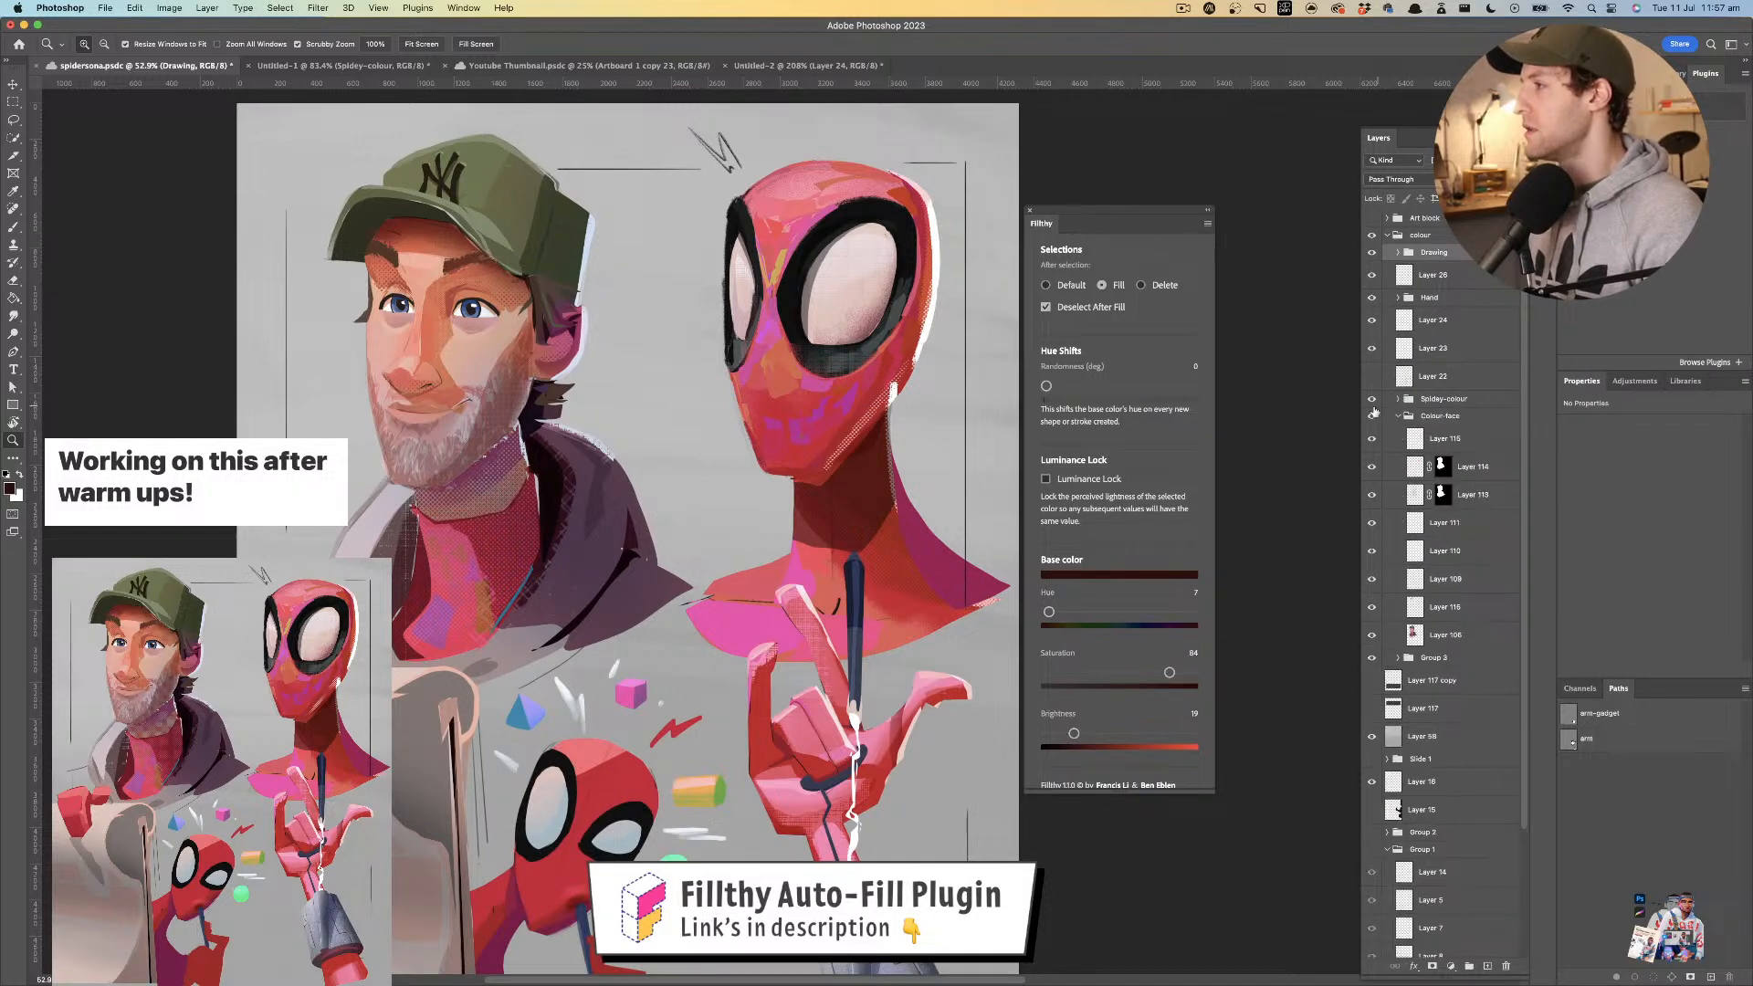
{"action": "left_click", "coordinate": [1372, 402]}
{"action": "left_click", "coordinate": [1373, 402]}
{"action": "left_click", "coordinate": [1371, 403]}
{"action": "left_click", "coordinate": [1371, 405]}
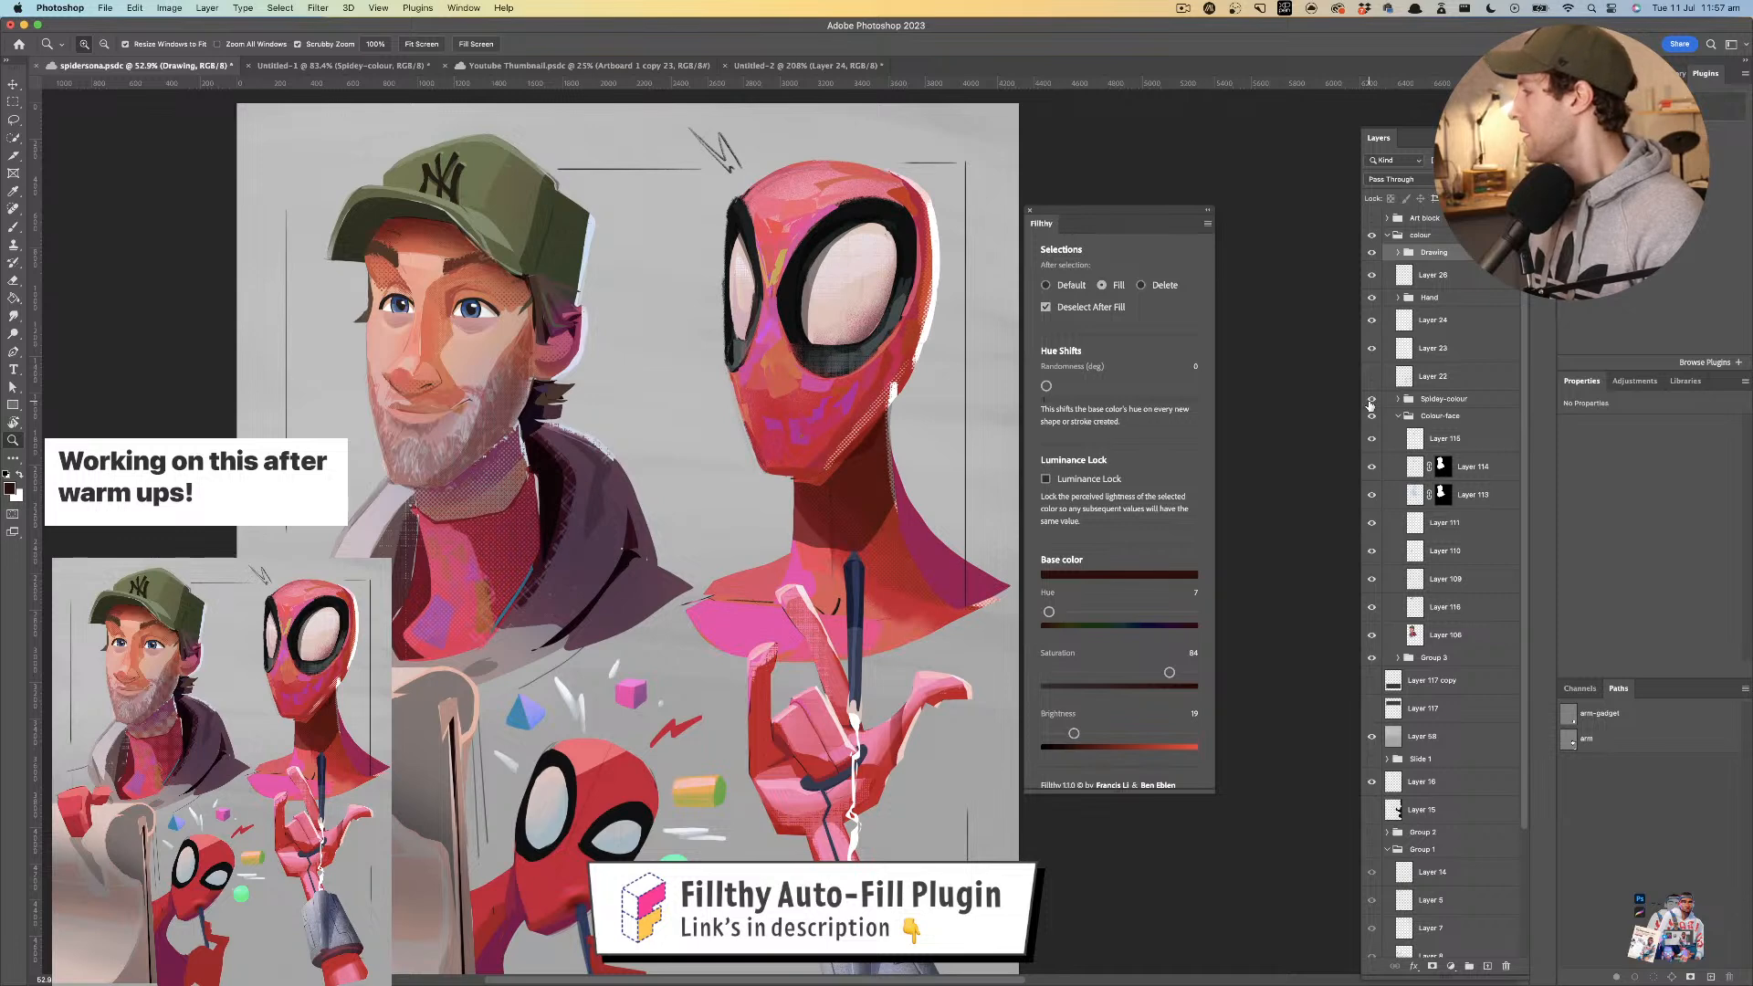
- Inspect the face, beard and ear shading of the capped portrait up close
{"action": "mouse_move", "coordinate": [783, 376]}
{"action": "left_mouse_down"}
{"action": "mouse_move", "coordinate": [823, 412]}
{"action": "mouse_move", "coordinate": [785, 411]}
{"action": "left_mouse_up"}
{"action": "left_click_drag", "start_coordinate": [760, 403], "coordinate": [761, 433]}
{"action": "mouse_move", "coordinate": [633, 451]}
{"action": "left_mouse_down"}
{"action": "mouse_move", "coordinate": [625, 414]}
{"action": "mouse_move", "coordinate": [642, 417]}
{"action": "left_mouse_up"}
{"action": "left_click_drag", "start_coordinate": [642, 418], "coordinate": [641, 482]}
{"action": "left_click", "coordinate": [444, 438]}
{"action": "key", "text": "z"}
{"action": "left_click_drag", "start_coordinate": [443, 439], "coordinate": [744, 431]}
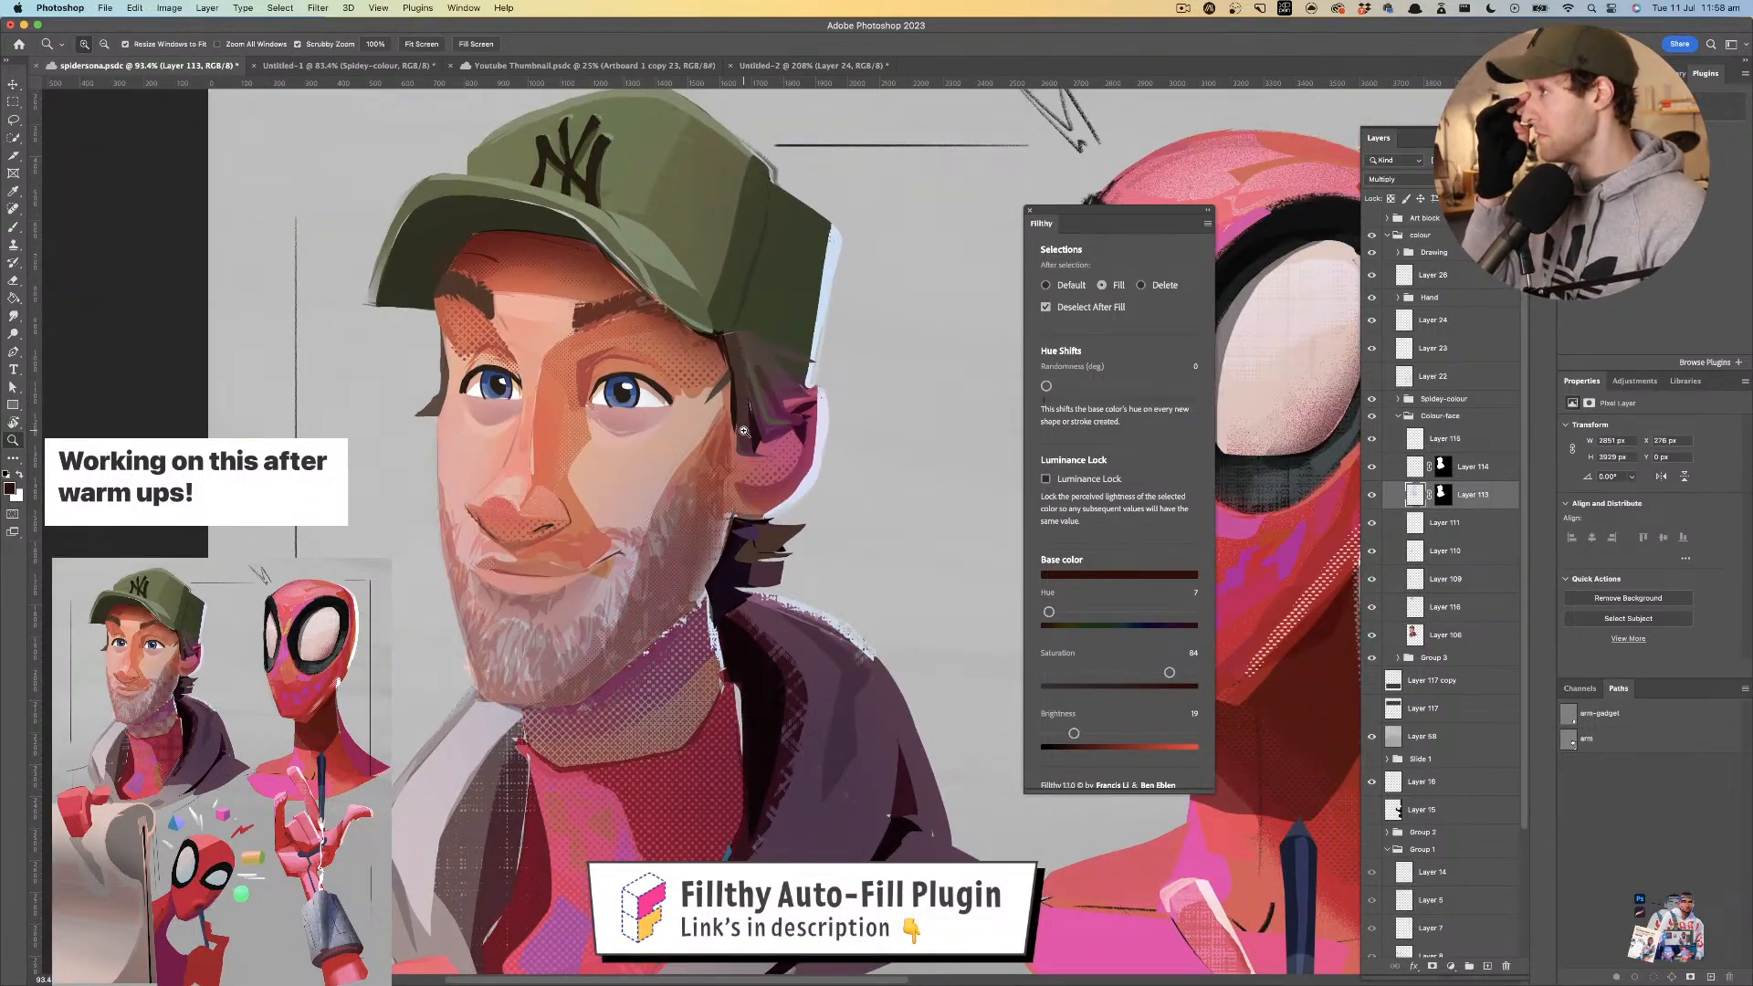
{"action": "left_click_drag", "start_coordinate": [784, 357], "coordinate": [701, 376]}
{"action": "mouse_move", "coordinate": [754, 389]}
{"action": "left_mouse_down"}
{"action": "mouse_move", "coordinate": [681, 365]}
{"action": "mouse_move", "coordinate": [699, 370]}
{"action": "mouse_move", "coordinate": [685, 402]}
{"action": "mouse_move", "coordinate": [719, 354]}
{"action": "left_mouse_up"}
- Select Layer 115 in the Colour-face group, toggle its visibility and check its effect on the portrait
{"action": "key", "text": "l"}
{"action": "left_click", "coordinate": [1447, 434]}
{"action": "left_click", "coordinate": [1370, 442]}
{"action": "left_click", "coordinate": [1371, 442]}
{"action": "key", "text": "z"}
{"action": "left_click_drag", "start_coordinate": [930, 466], "coordinate": [844, 468]}
{"action": "left_click_drag", "start_coordinate": [844, 467], "coordinate": [684, 445]}
{"action": "left_click_drag", "start_coordinate": [685, 444], "coordinate": [717, 440]}
{"action": "left_click_drag", "start_coordinate": [716, 441], "coordinate": [763, 466]}
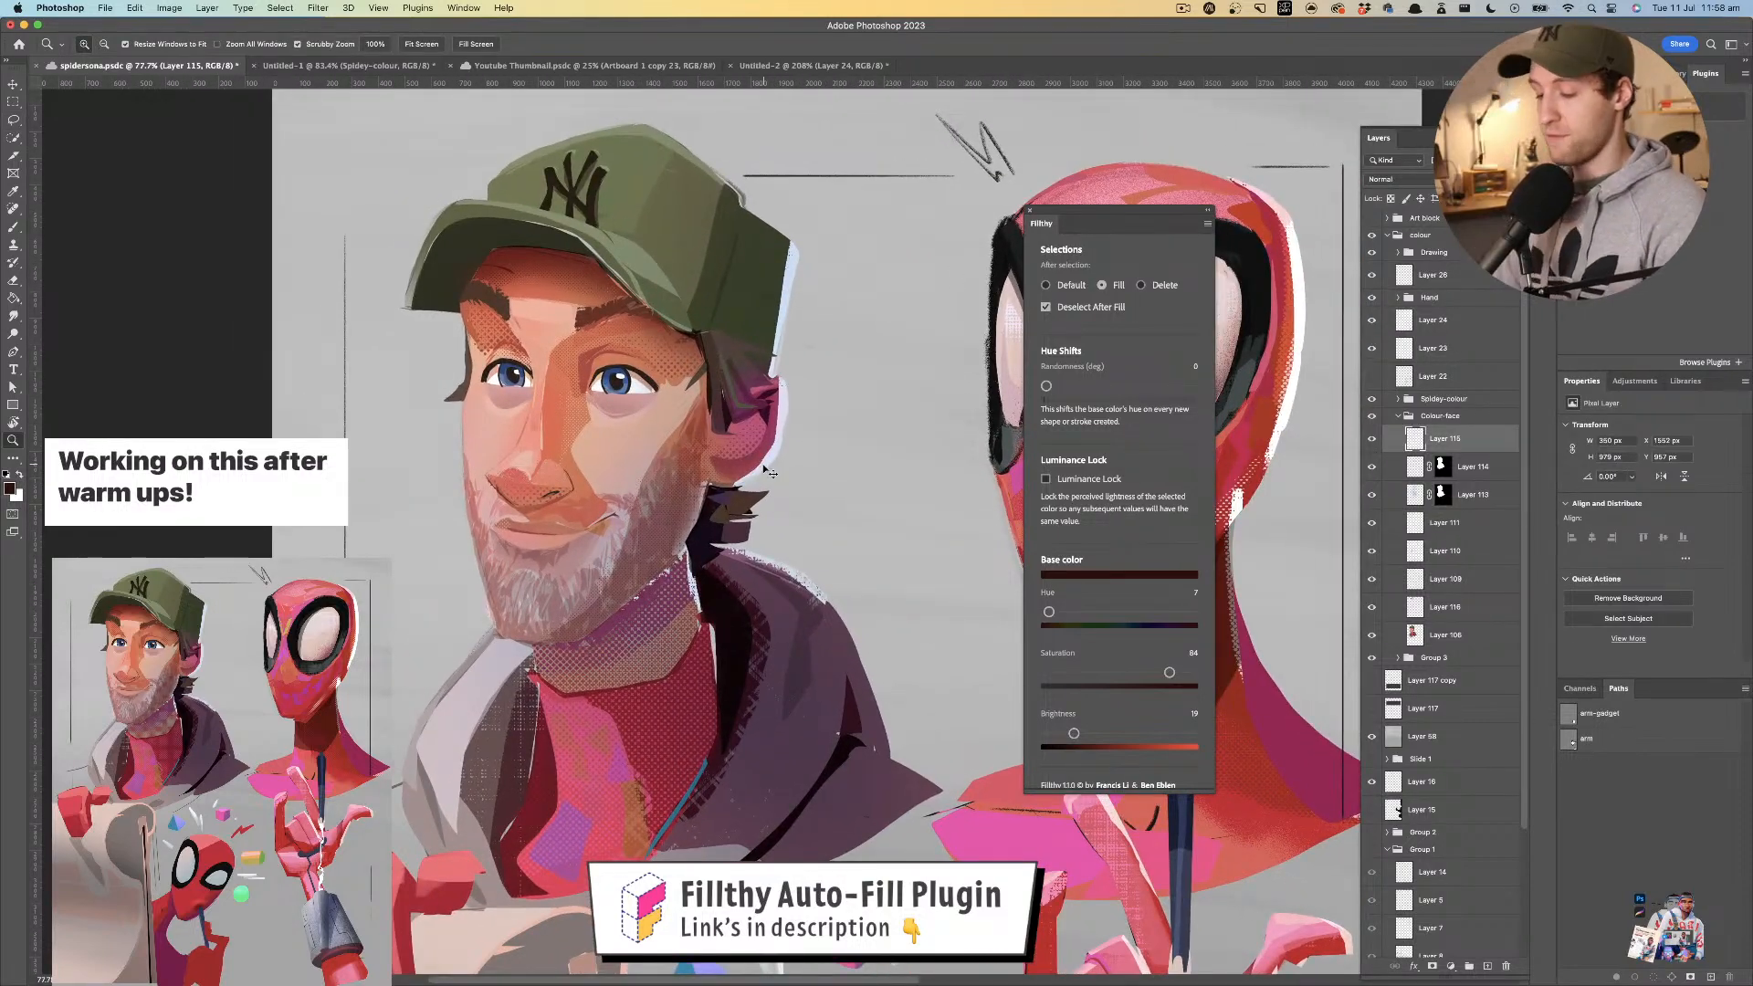
- Switch to PureRef and load the recent spidersona.pur reference scene
{"action": "key", "text": "super+Tab"}
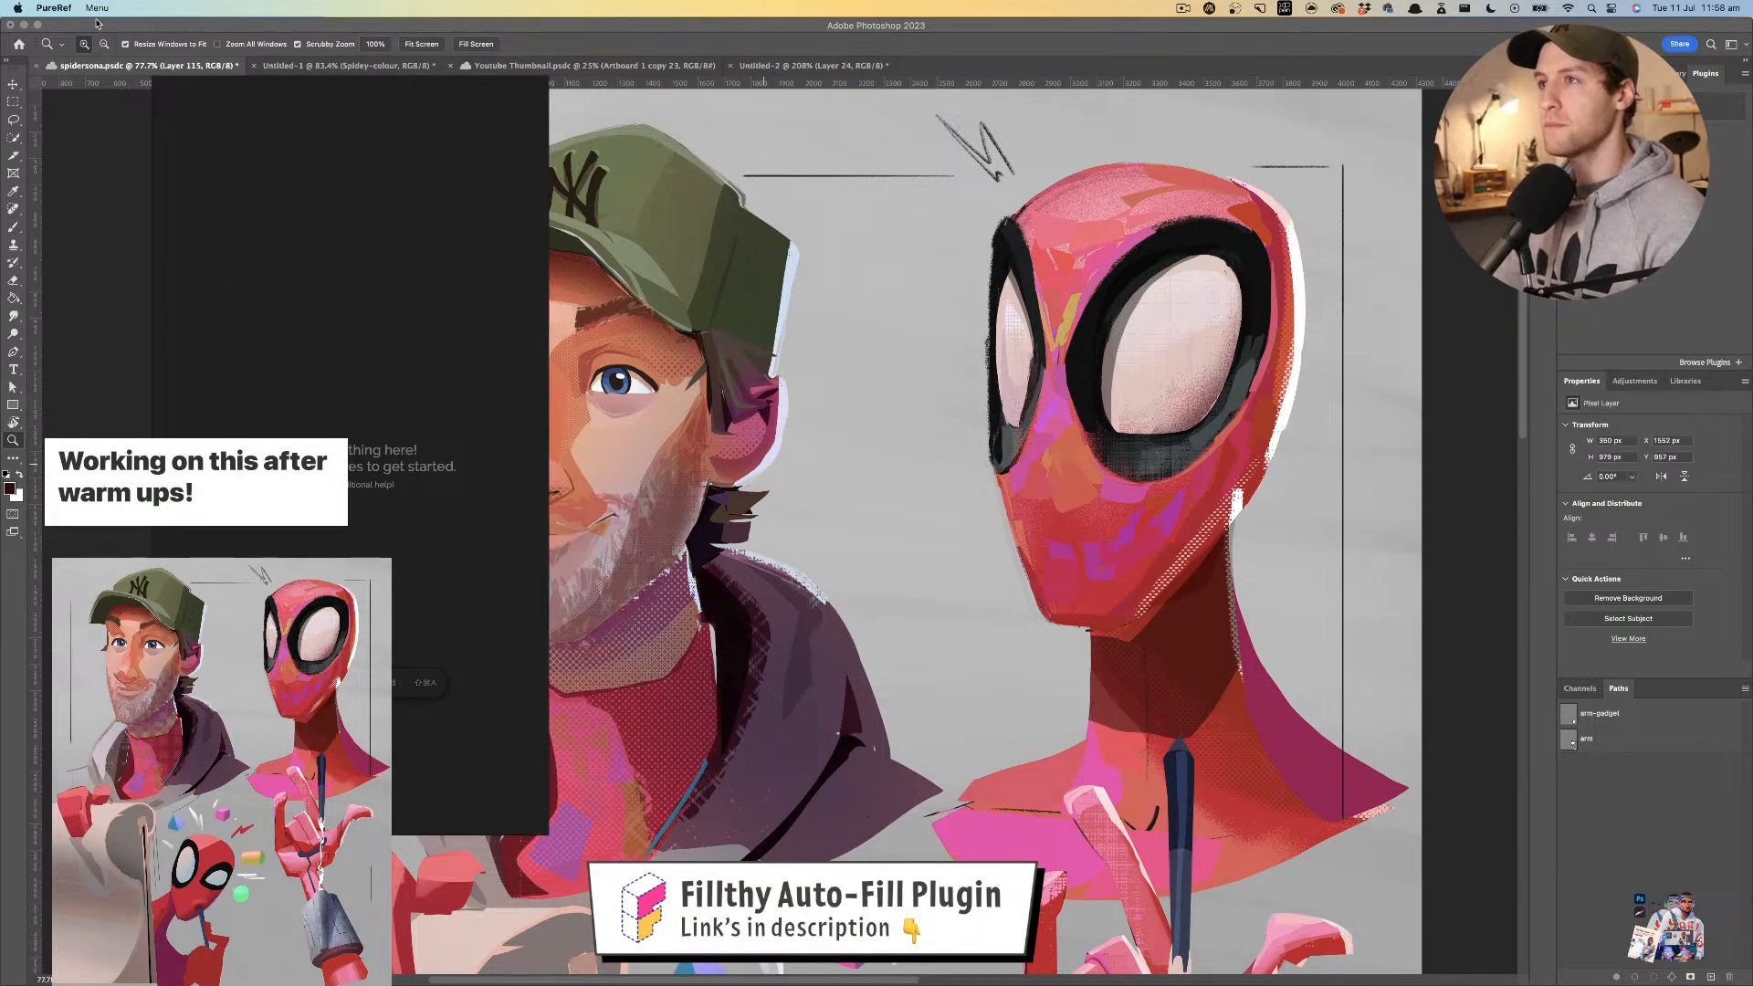
{"action": "left_click", "coordinate": [96, 8]}
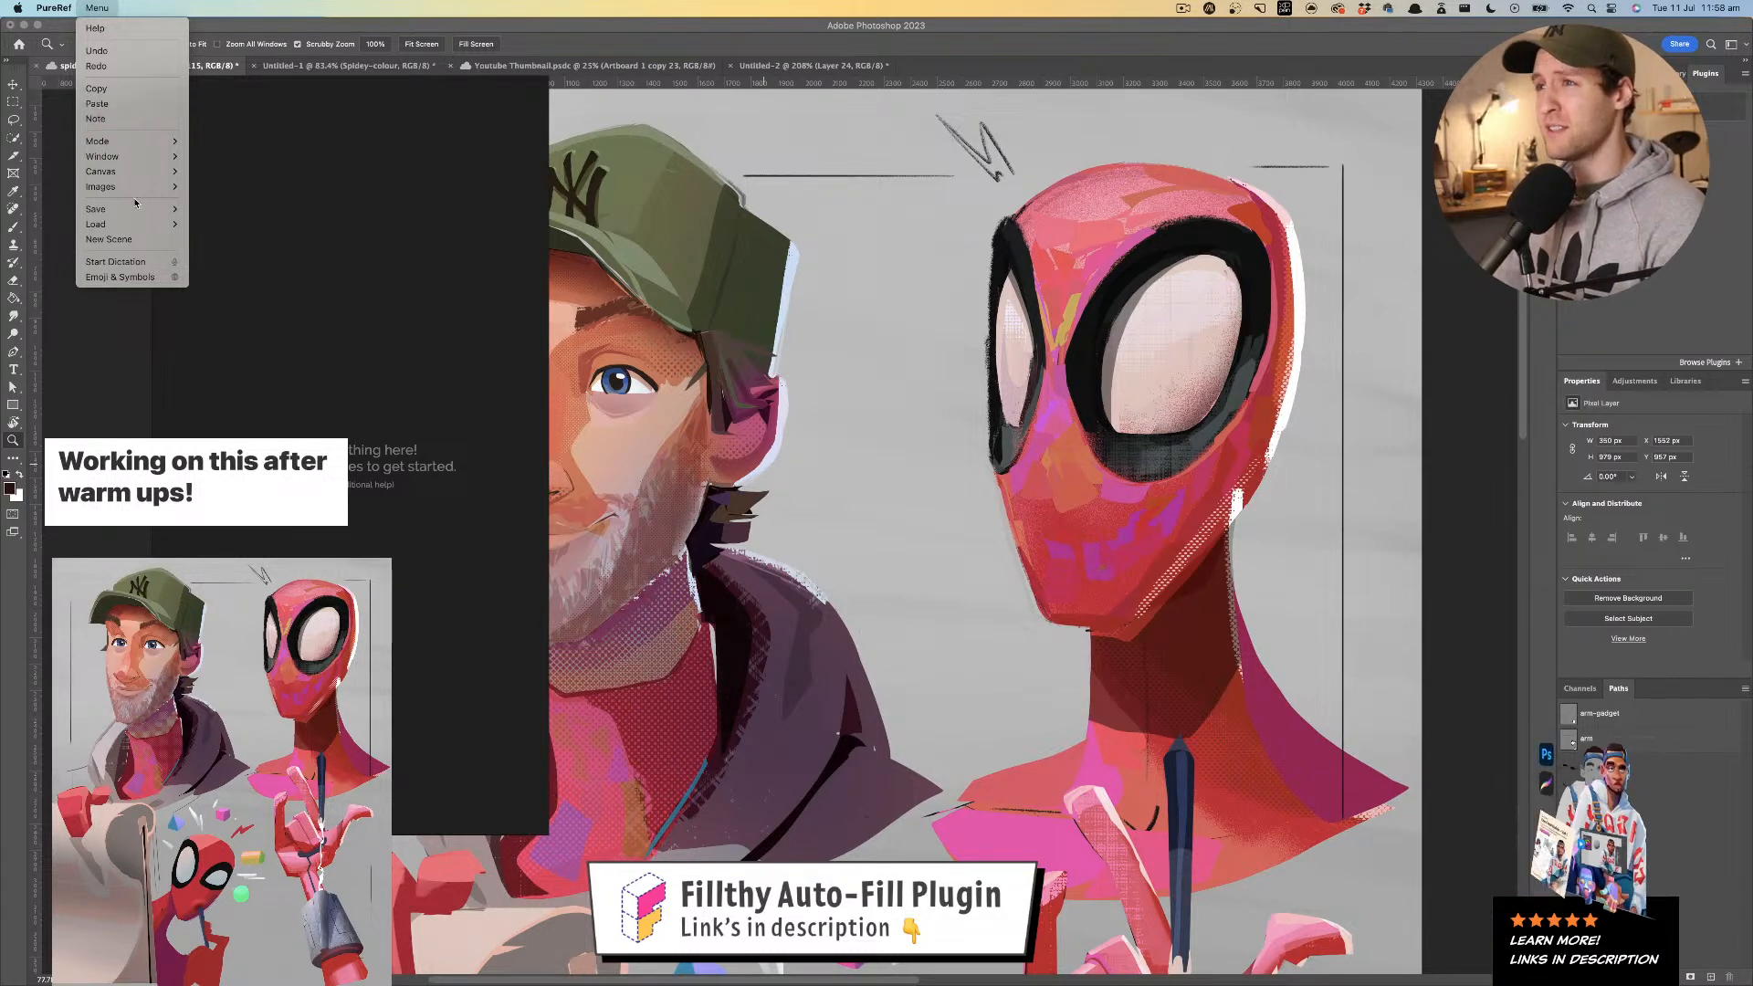
{"action": "mouse_move", "coordinate": [164, 223]}
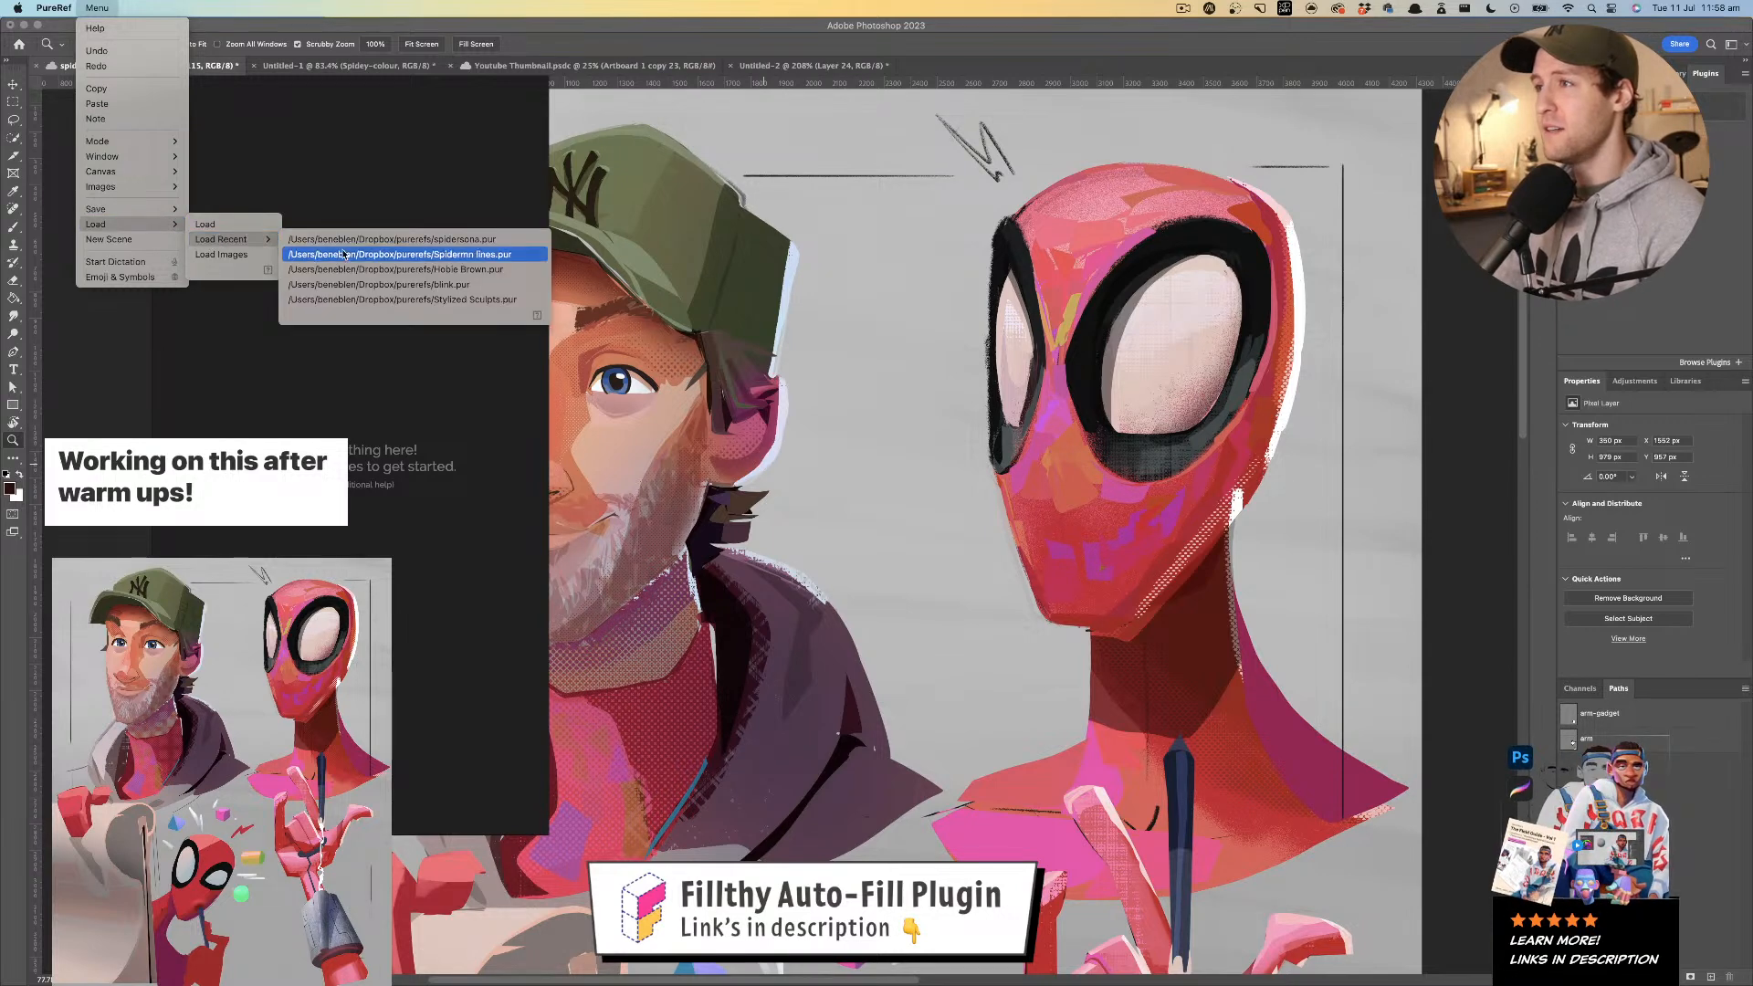
{"action": "left_click", "coordinate": [353, 241]}
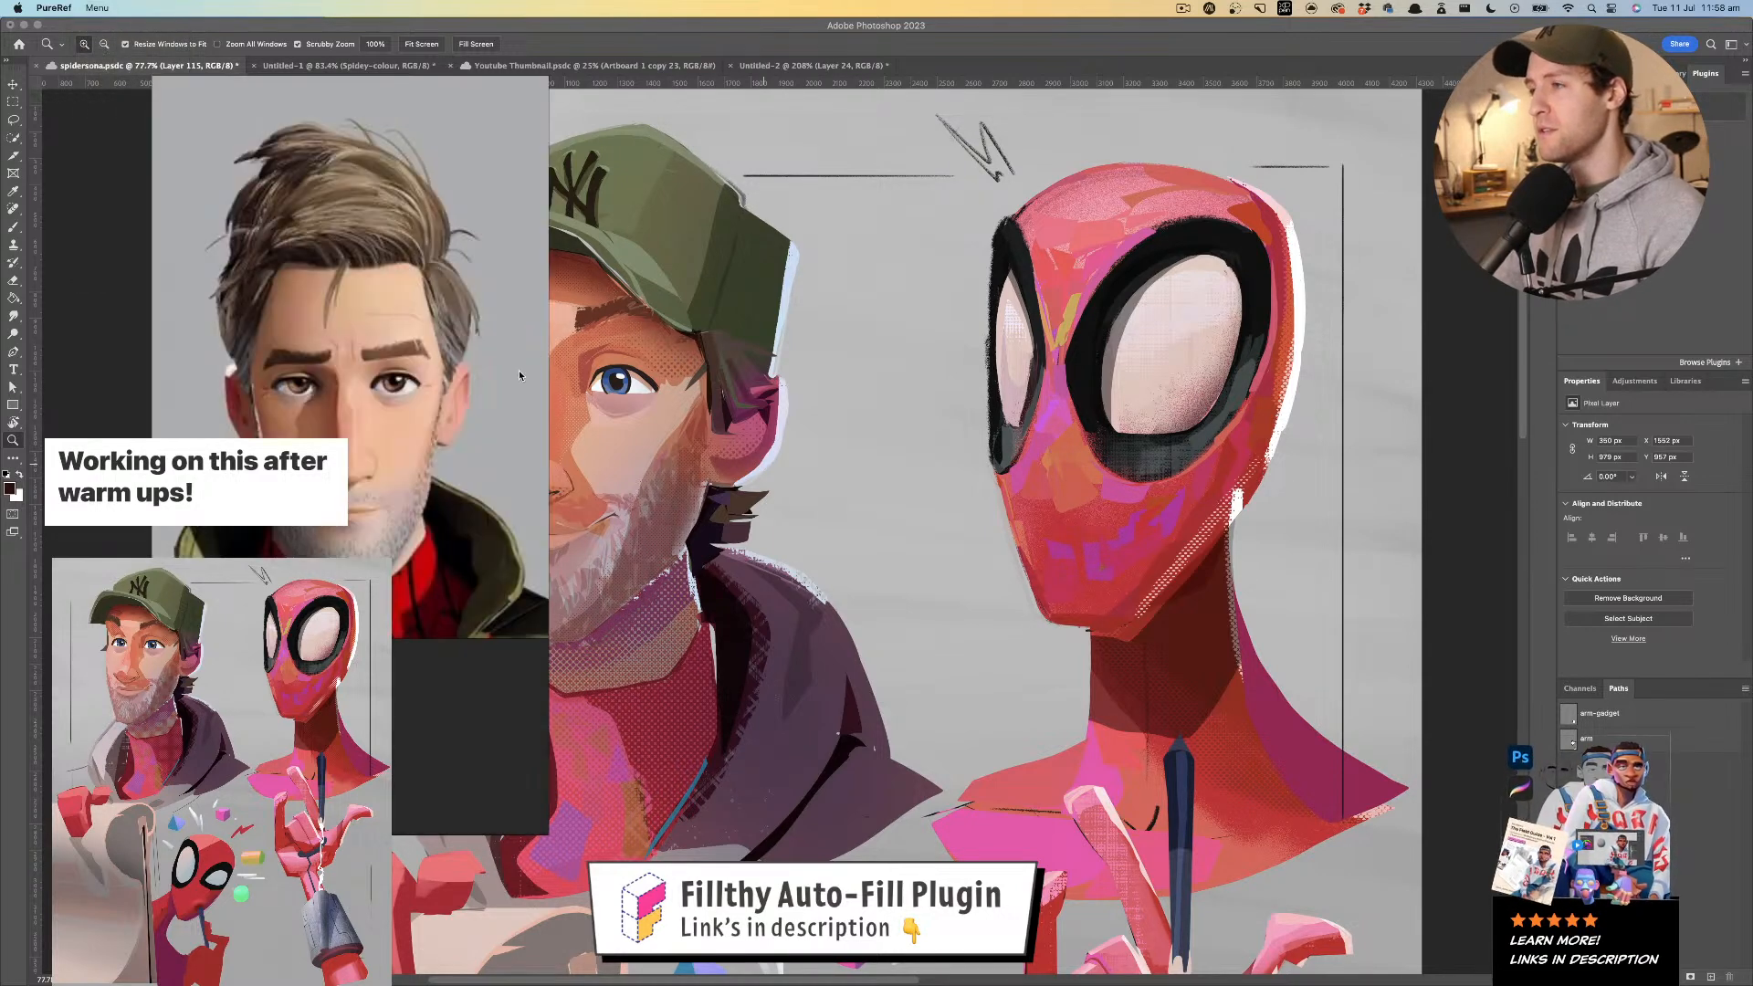
- Compare the brown-haired Spider-Verse face references with the capped portrait by viewing both side by side
{"action": "scroll", "coordinate": [370, 400], "scroll_direction": "up", "scroll_amount": 1}
{"action": "left_click_drag", "start_coordinate": [370, 400], "coordinate": [249, 470]}
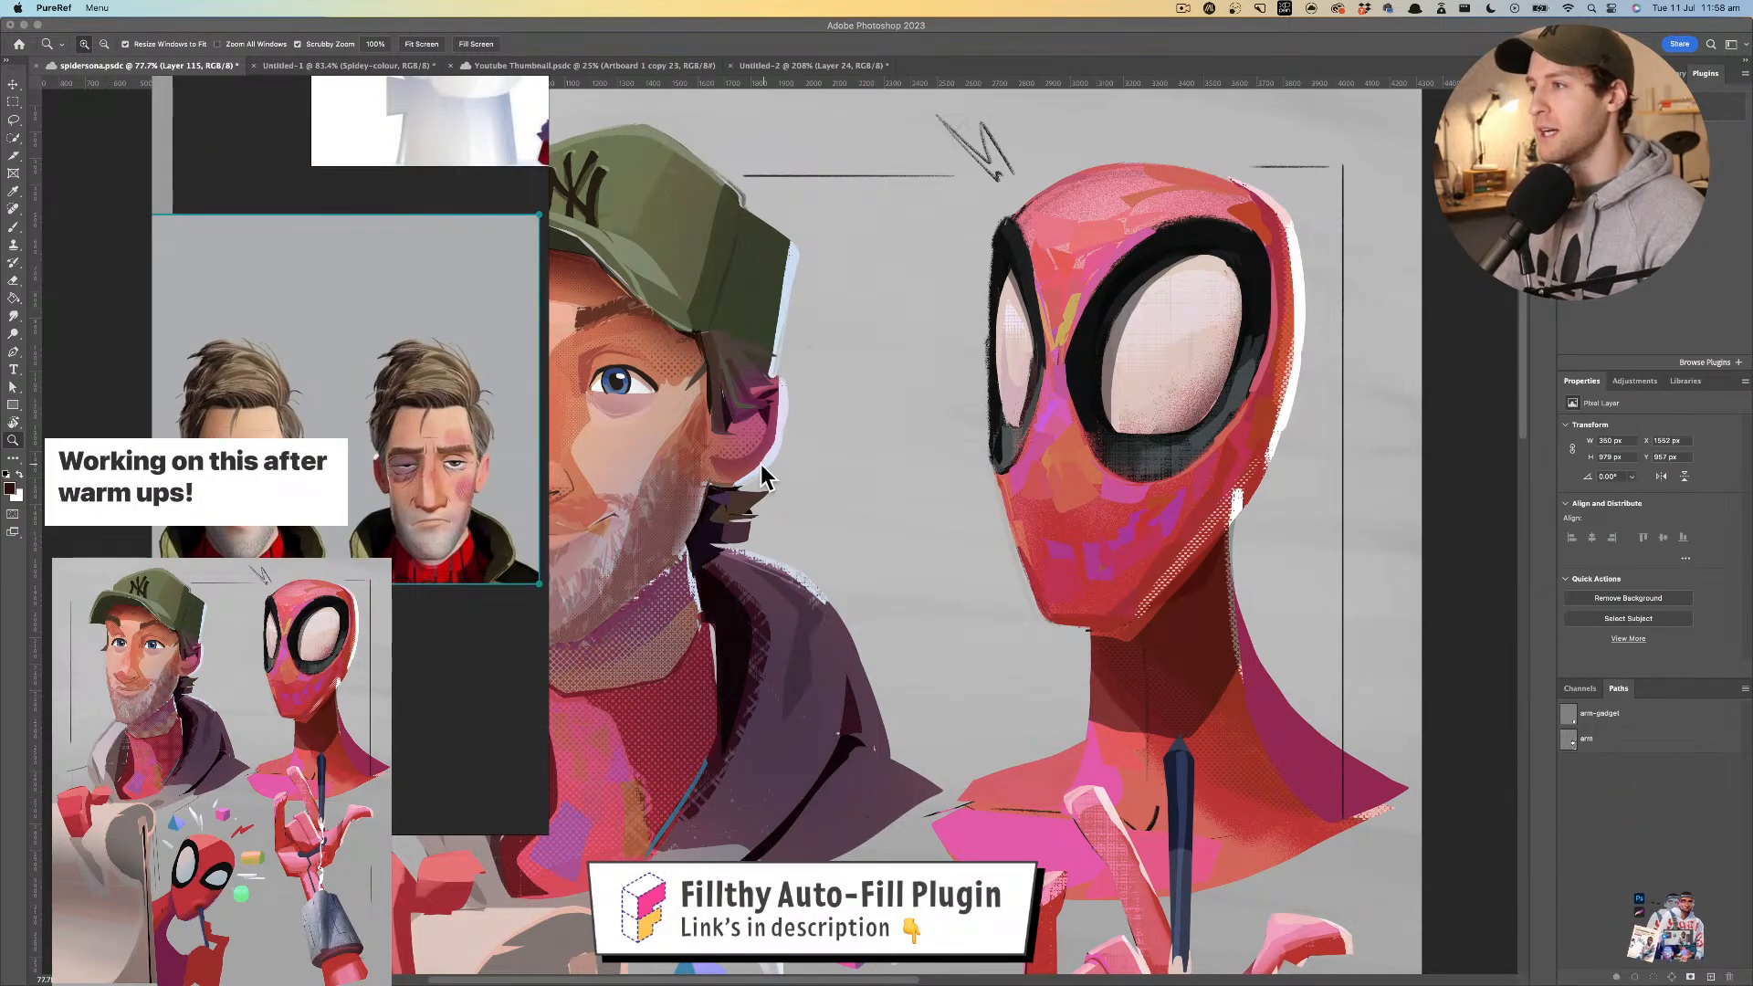
{"action": "left_click", "coordinate": [764, 474]}
{"action": "left_click_drag", "start_coordinate": [662, 441], "coordinate": [810, 437]}
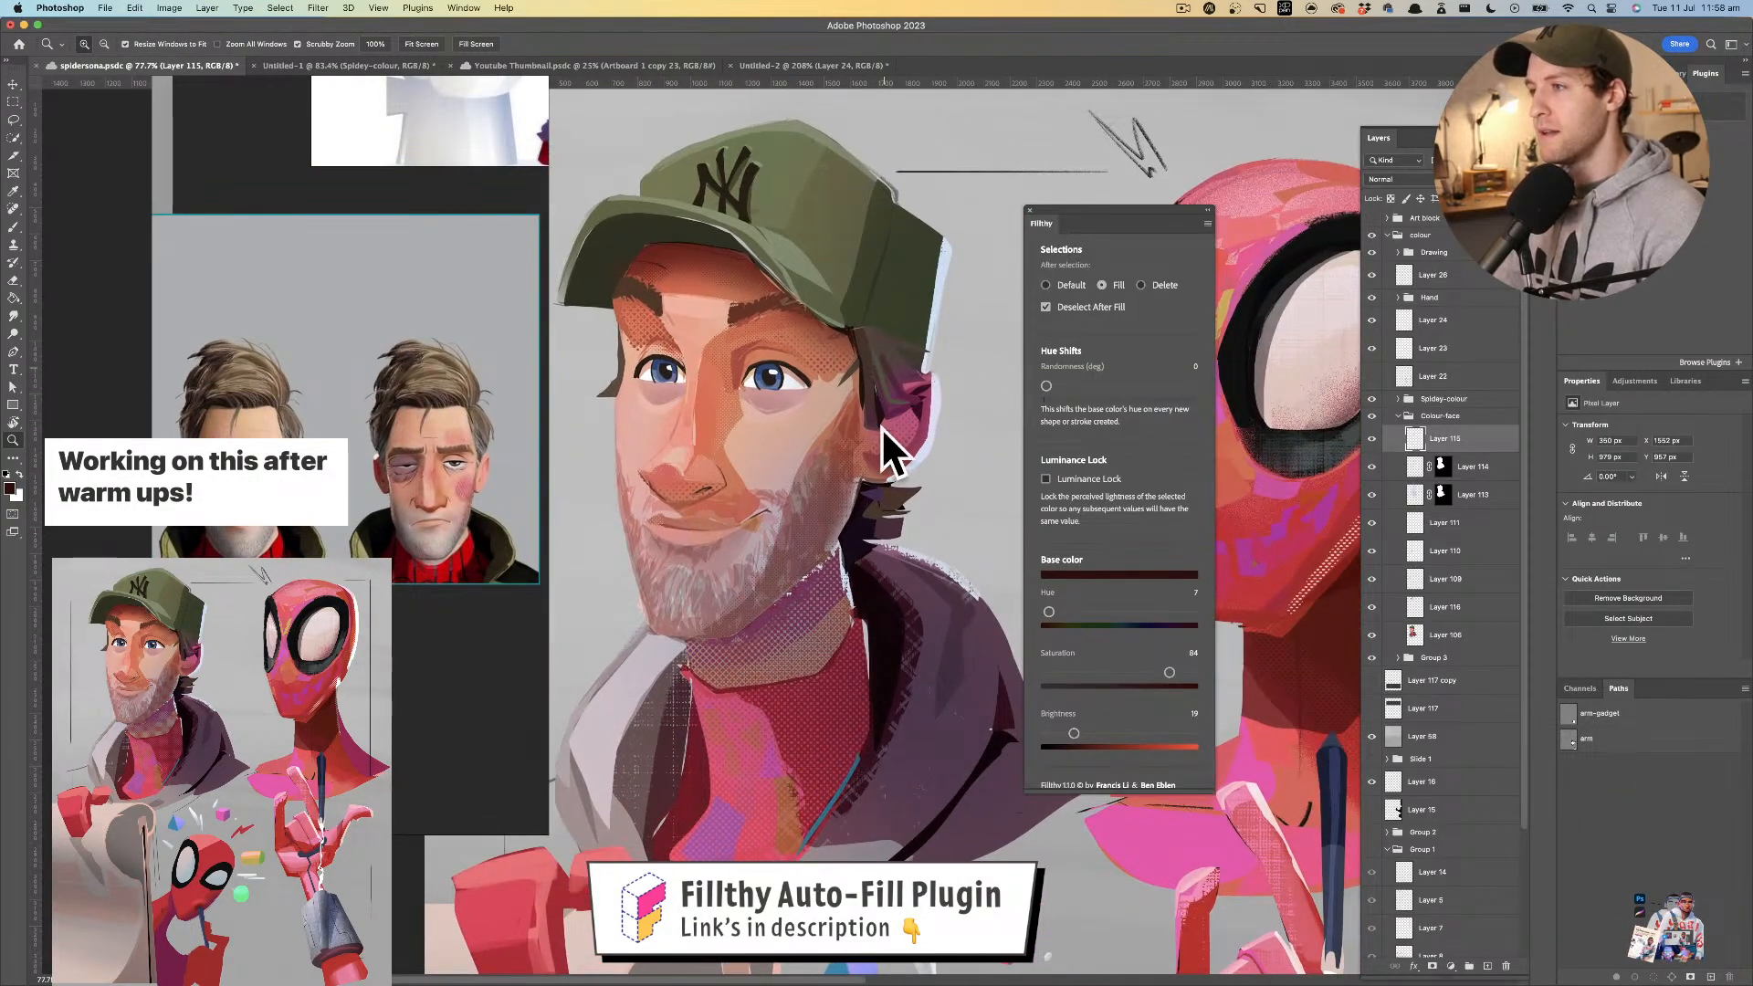
{"action": "left_click", "coordinate": [462, 536]}
{"action": "scroll", "coordinate": [375, 455], "scroll_direction": "up", "scroll_amount": 5}
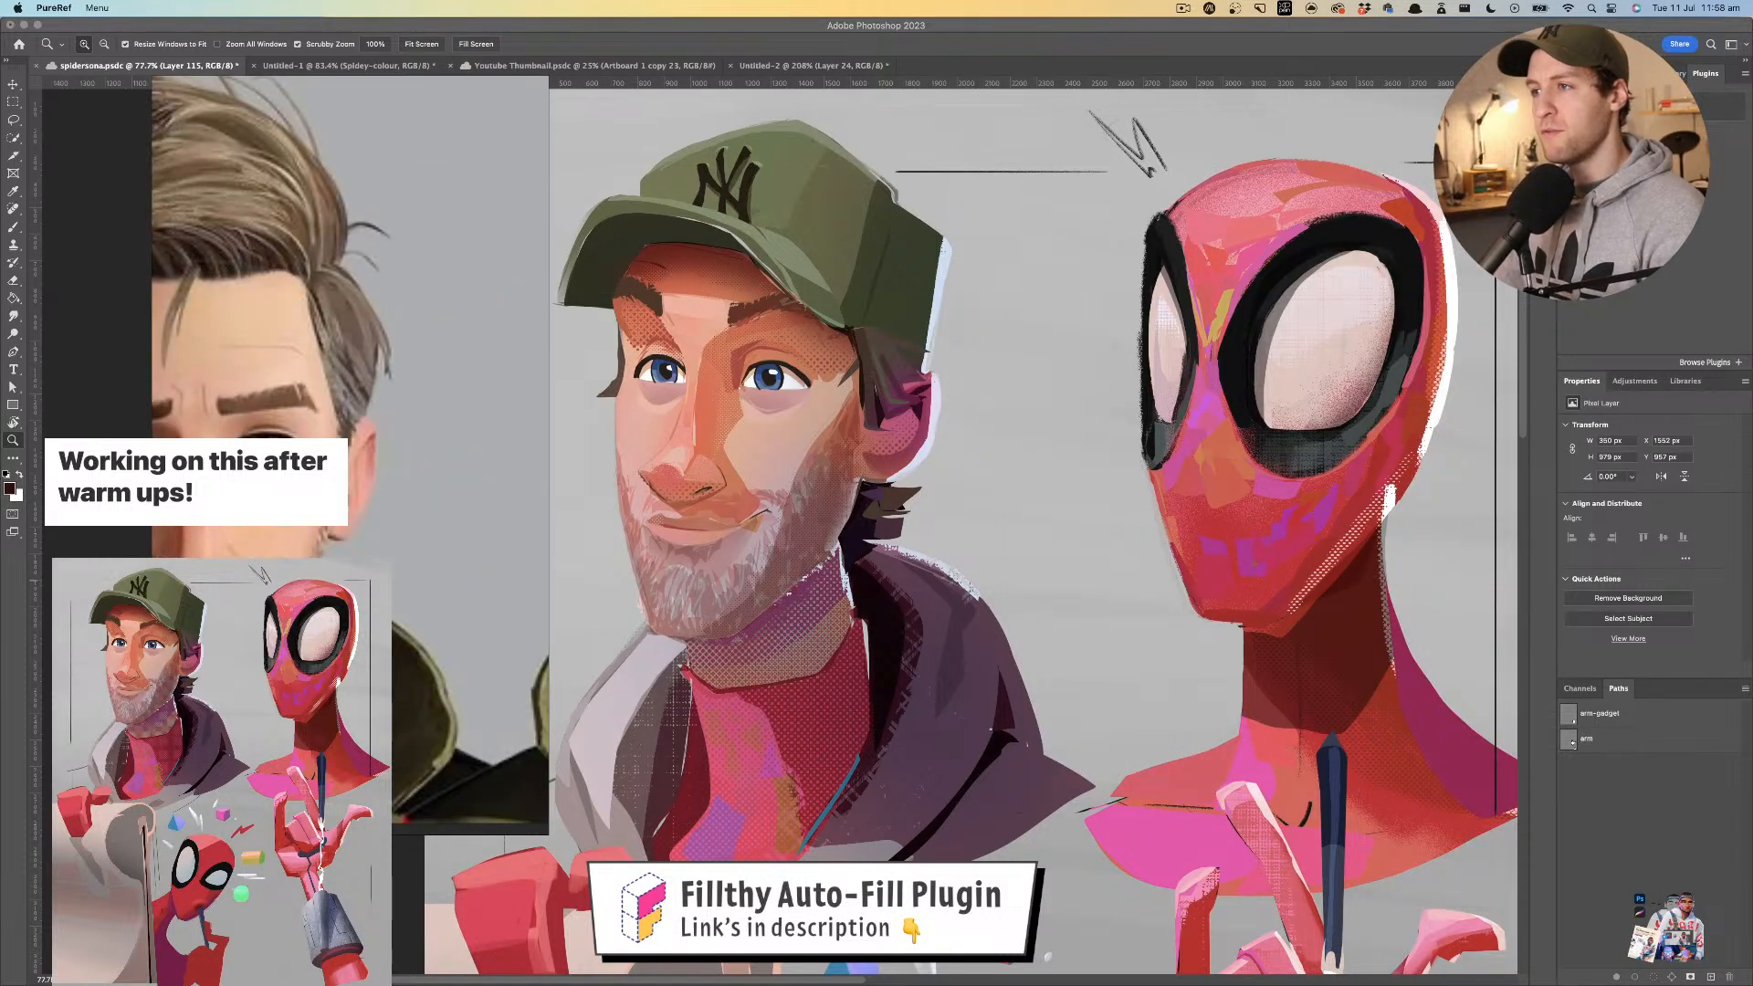
{"action": "left_click", "coordinate": [789, 528]}
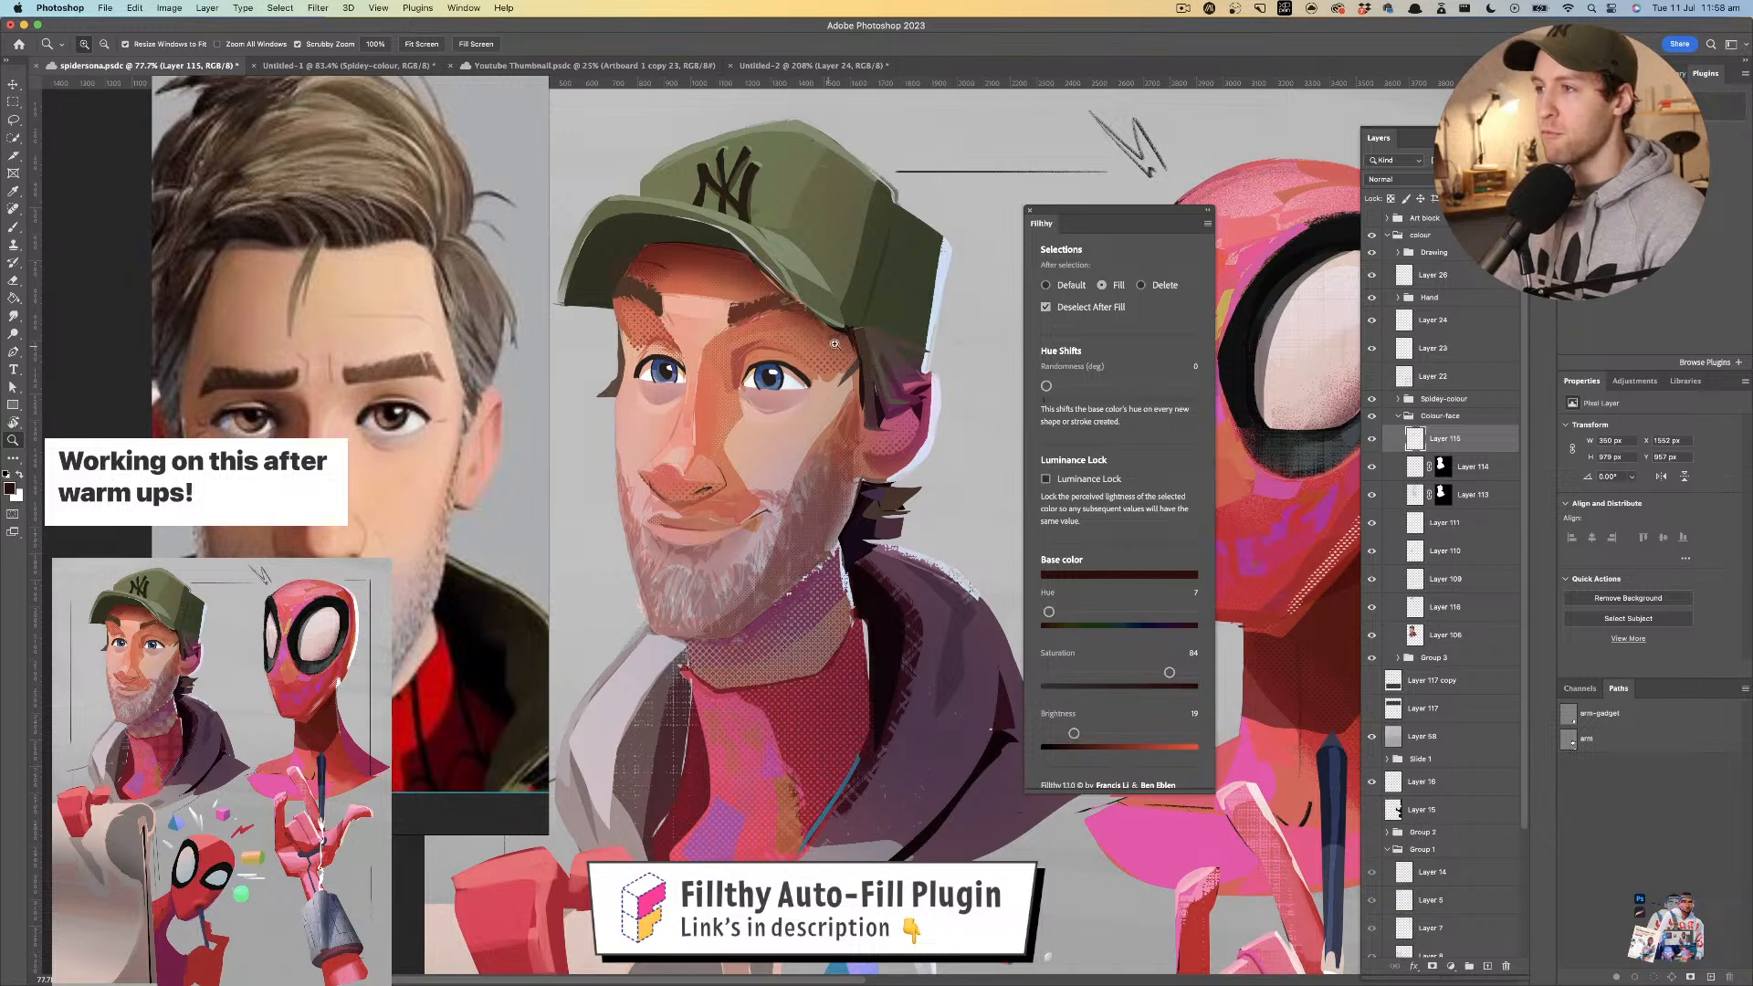
- Look through the Spider-Man suit turnaround, the toilet illustration and the overall reference board
{"action": "scroll", "coordinate": [356, 475], "scroll_direction": "down", "scroll_amount": 5}
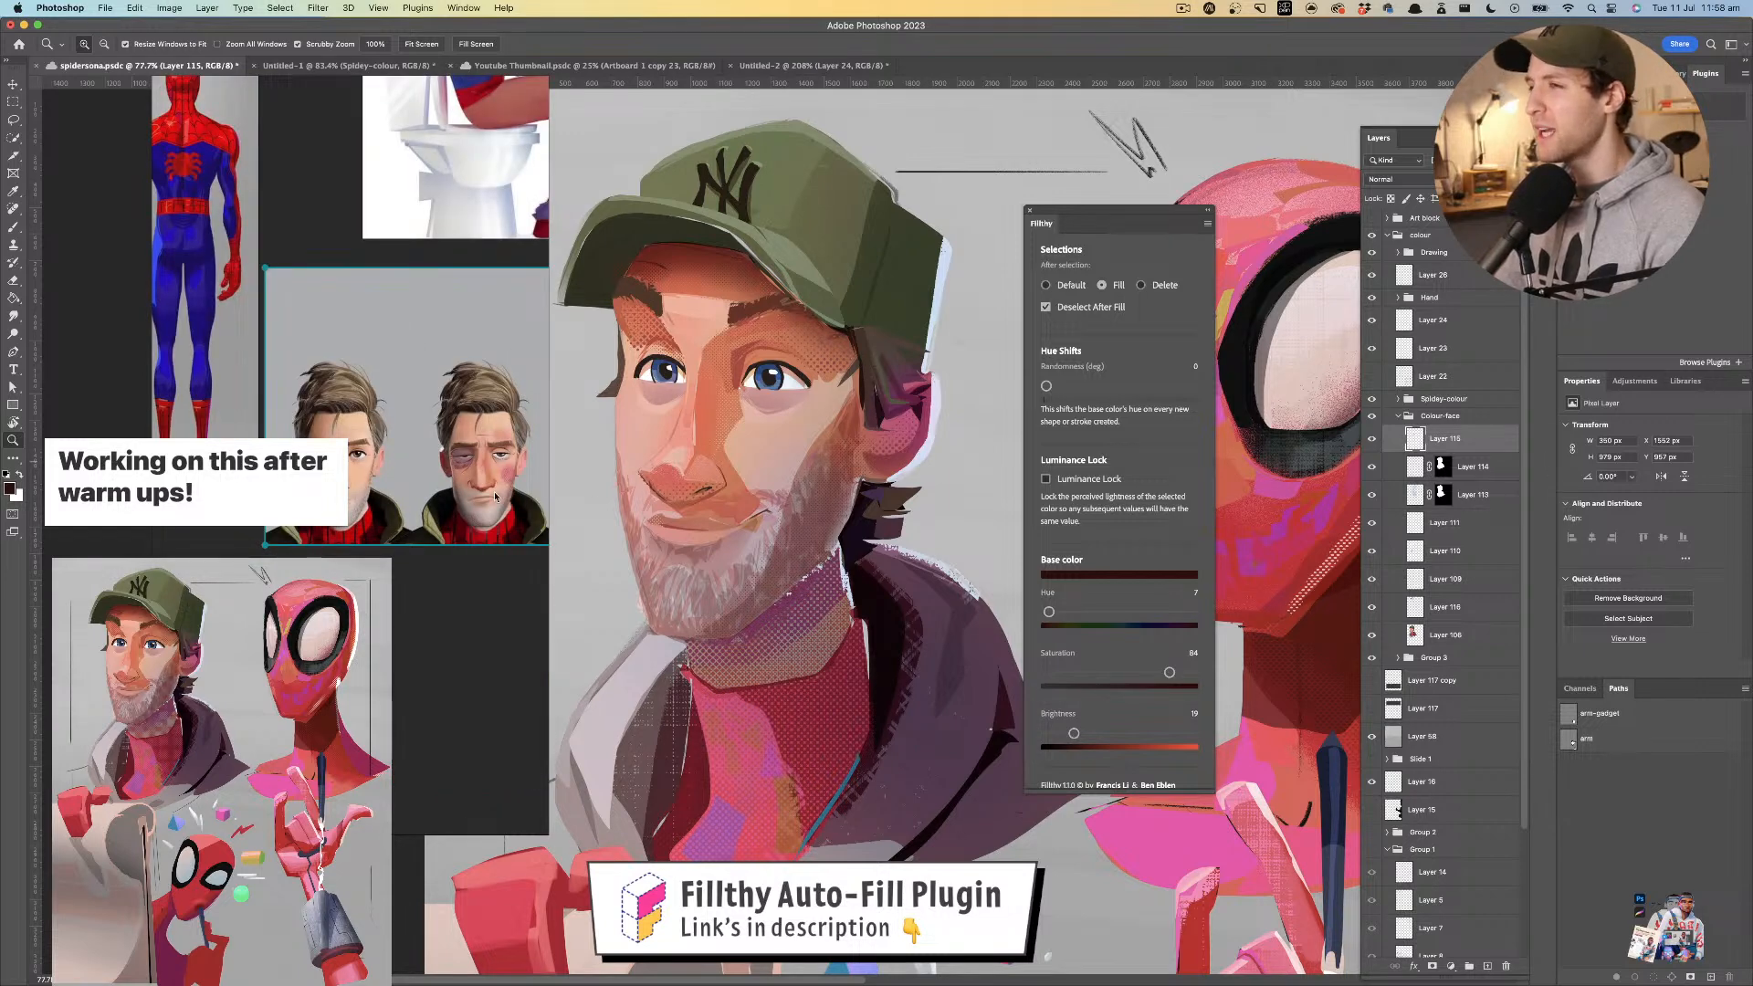
{"action": "scroll", "coordinate": [406, 438], "scroll_direction": "down", "scroll_amount": 3}
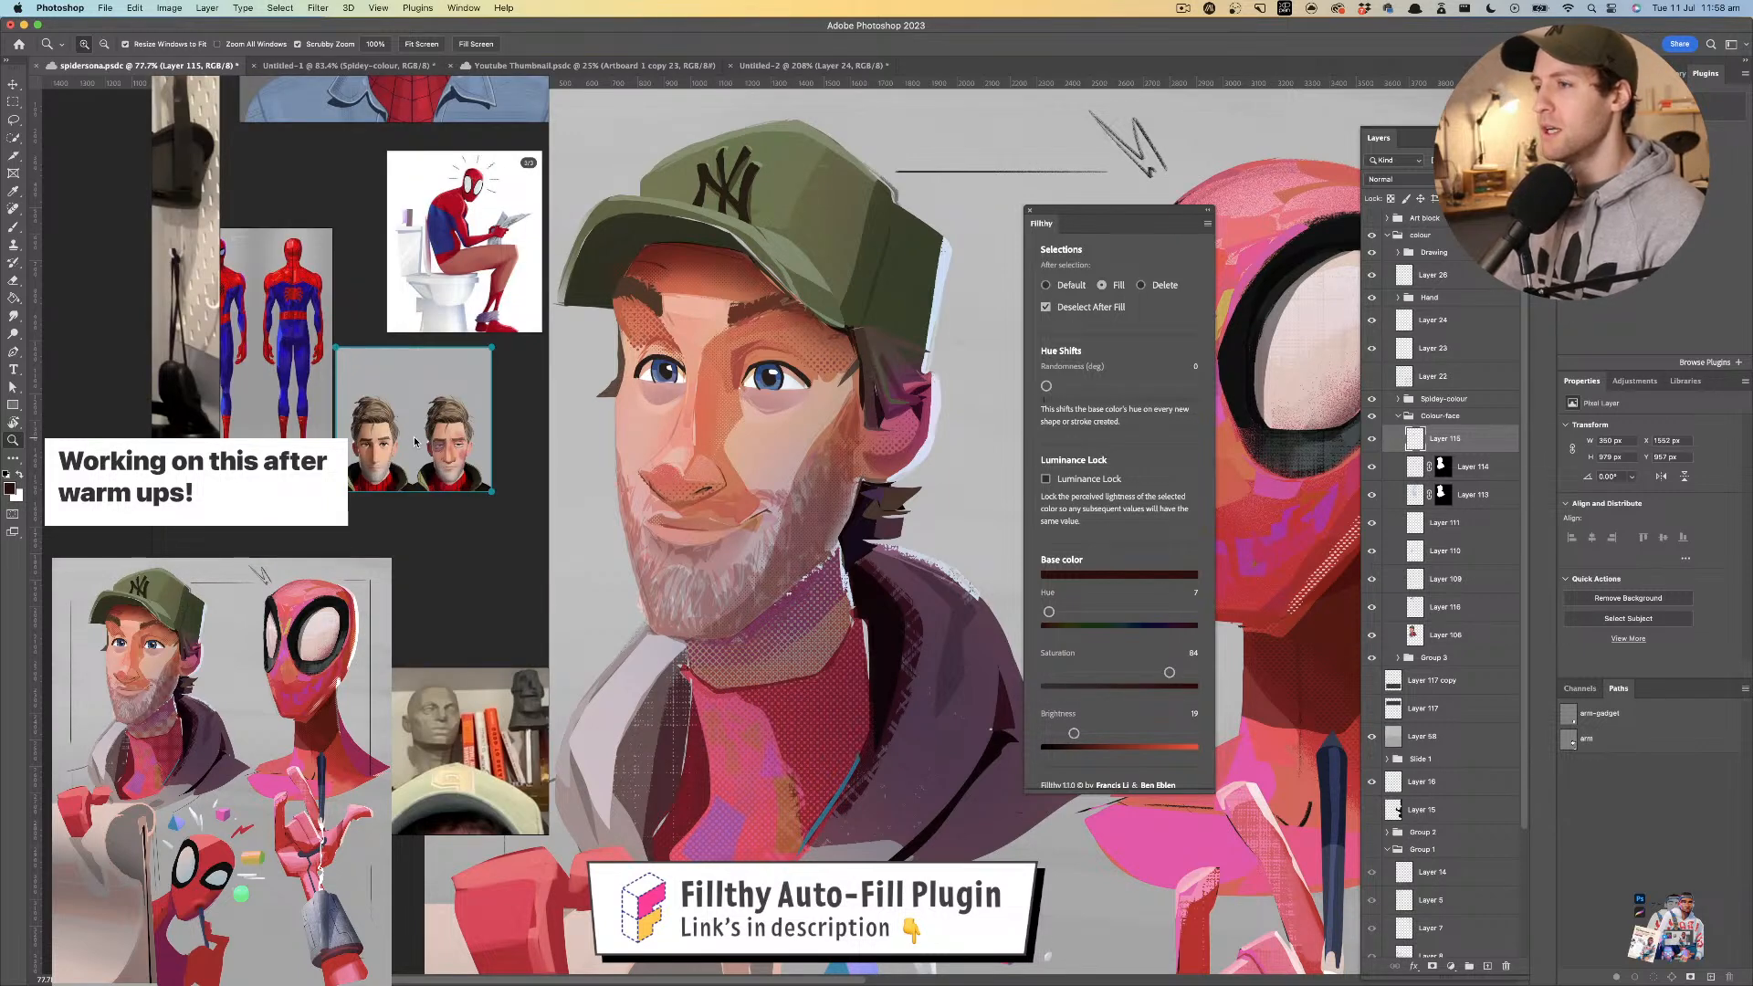
{"action": "scroll", "coordinate": [415, 442], "scroll_direction": "down", "scroll_amount": 1}
{"action": "scroll", "coordinate": [524, 170], "scroll_direction": "up", "scroll_amount": 5}
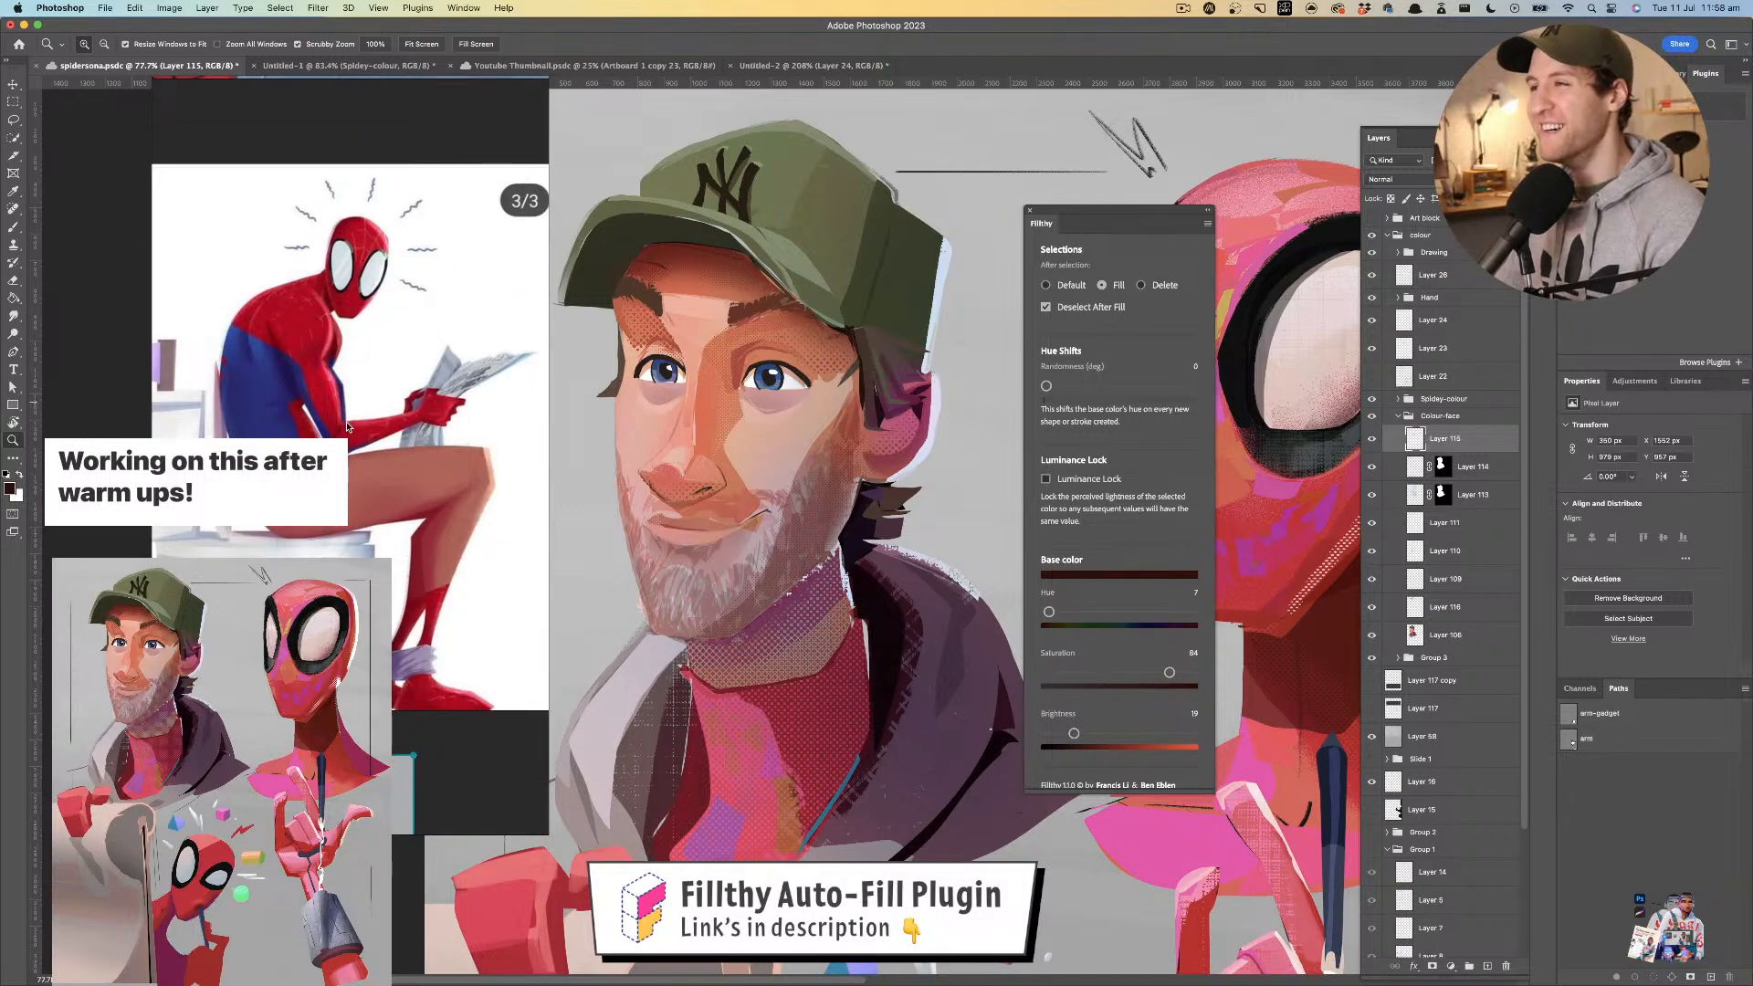
{"action": "scroll", "coordinate": [365, 539], "scroll_direction": "down", "scroll_amount": 6}
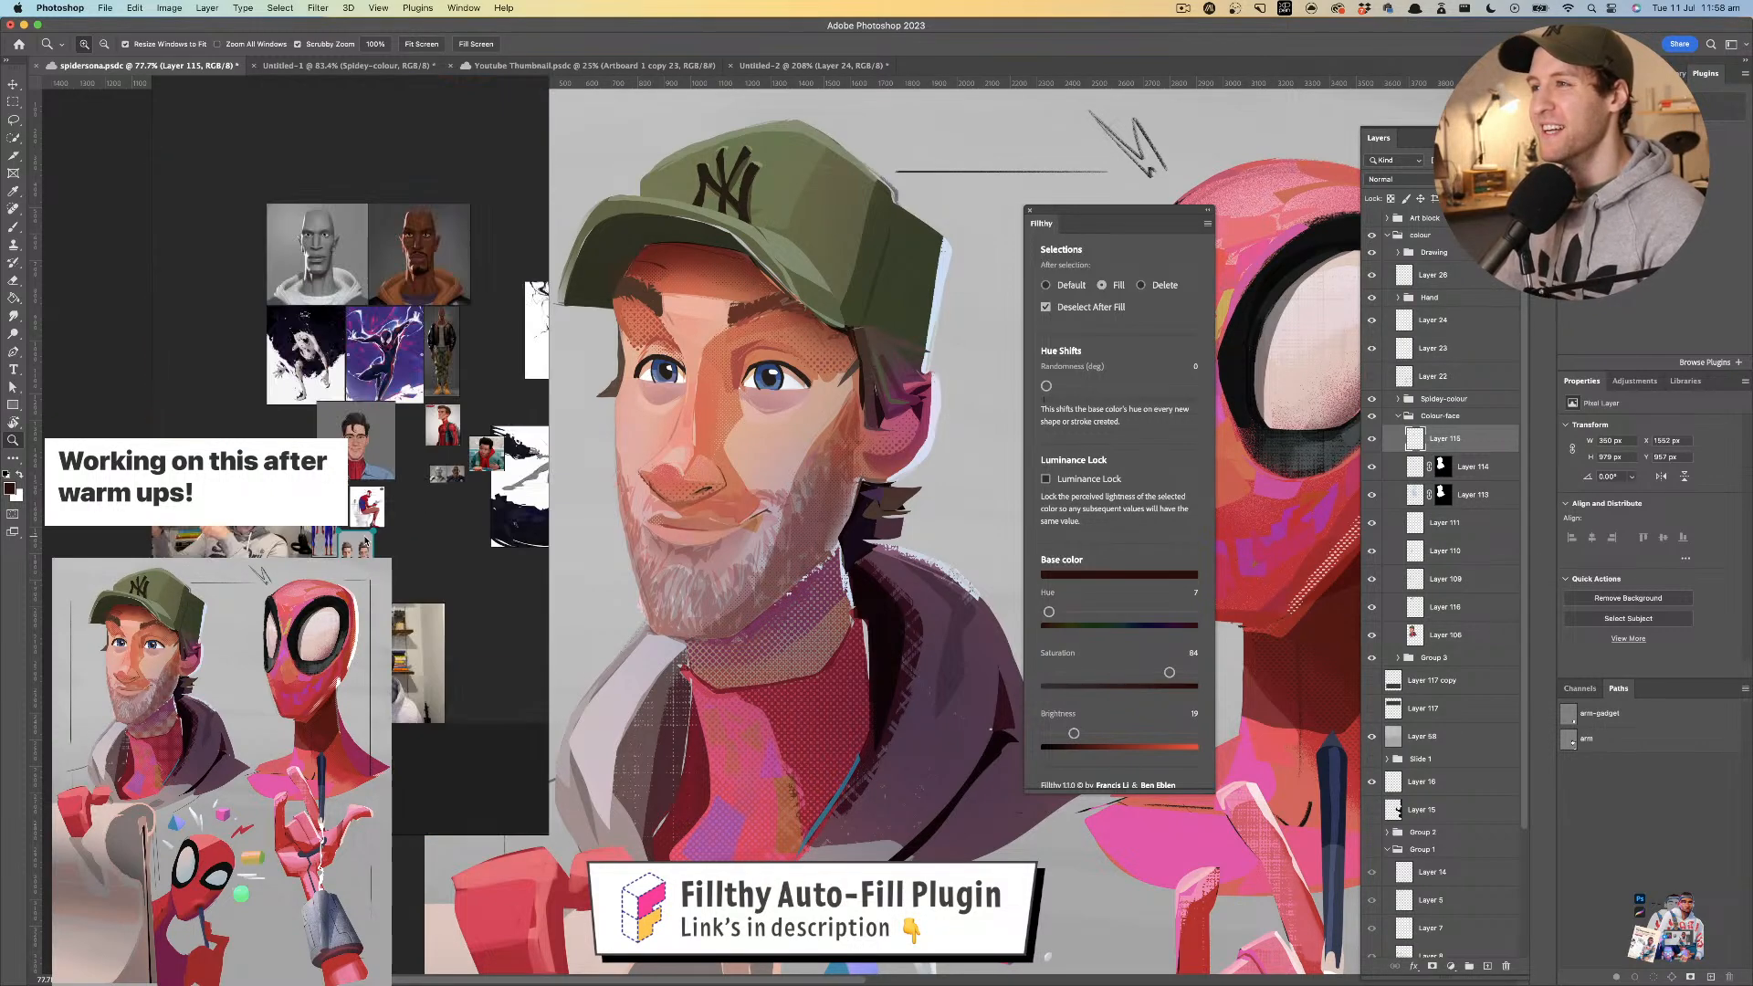
{"action": "scroll", "coordinate": [450, 520], "scroll_direction": "down", "scroll_amount": 3}
{"action": "left_click", "coordinate": [469, 553]}
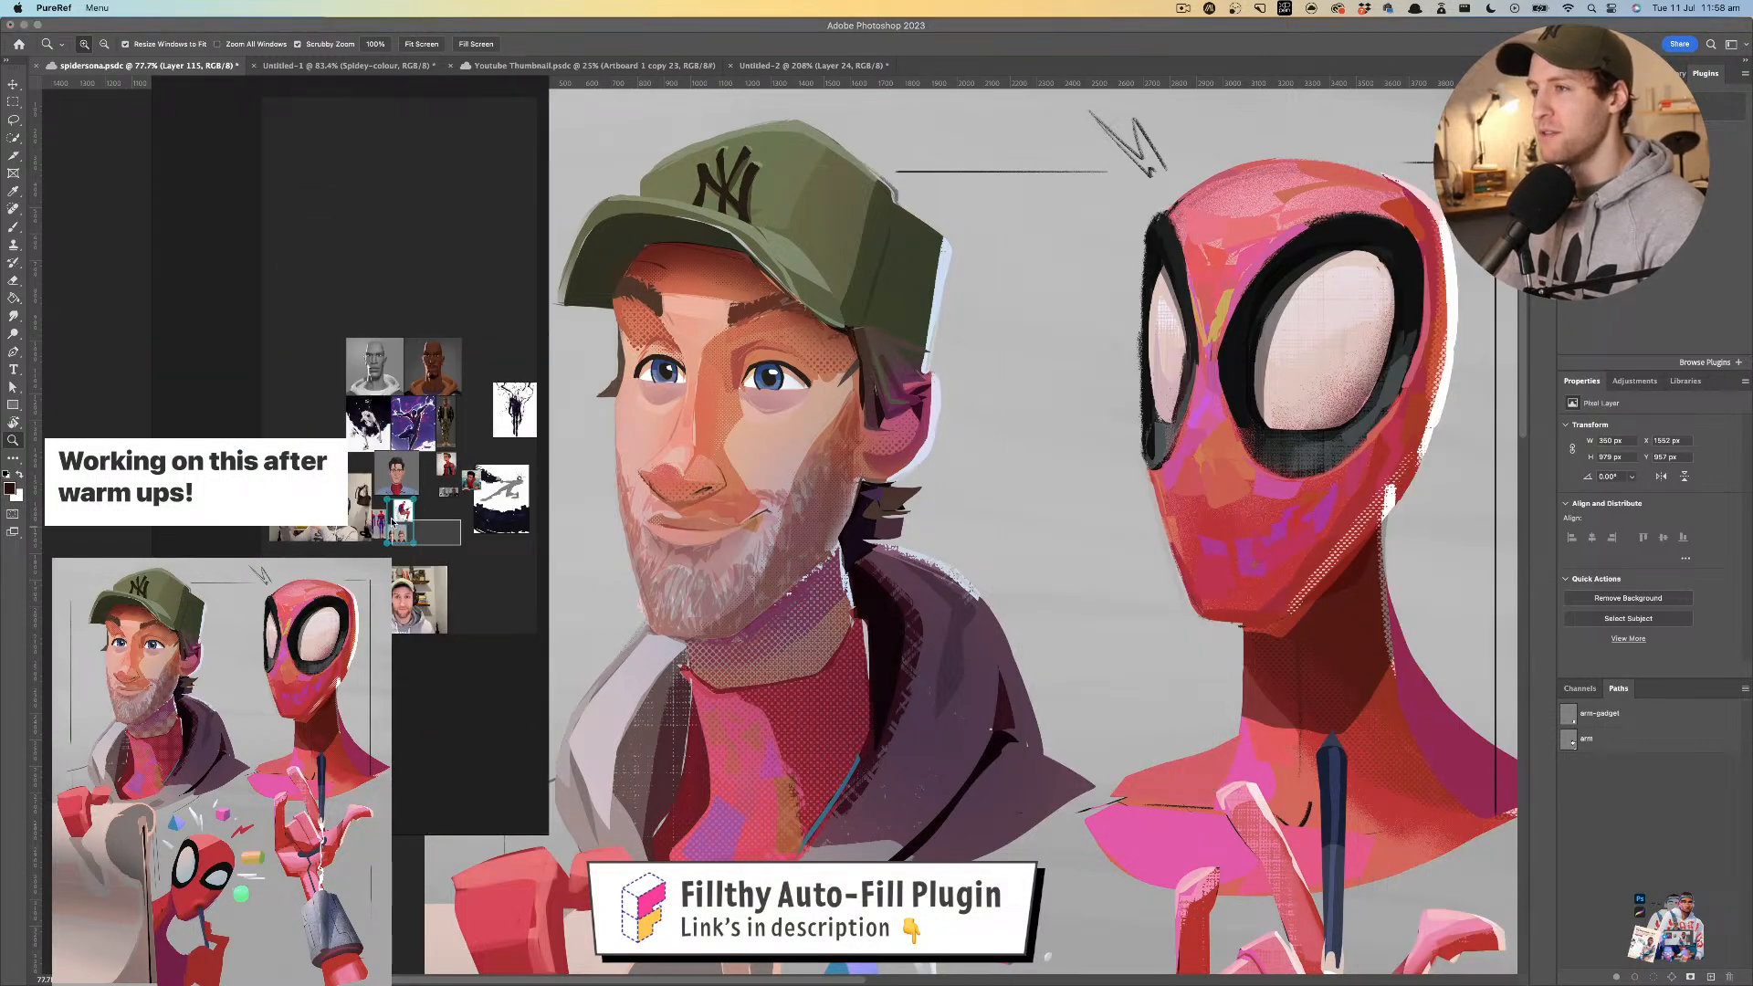
- Browse the pose photos and the stylized character images on the reference board
{"action": "double_click", "coordinate": [419, 602]}
{"action": "scroll", "coordinate": [272, 511], "scroll_direction": "down", "scroll_amount": 5}
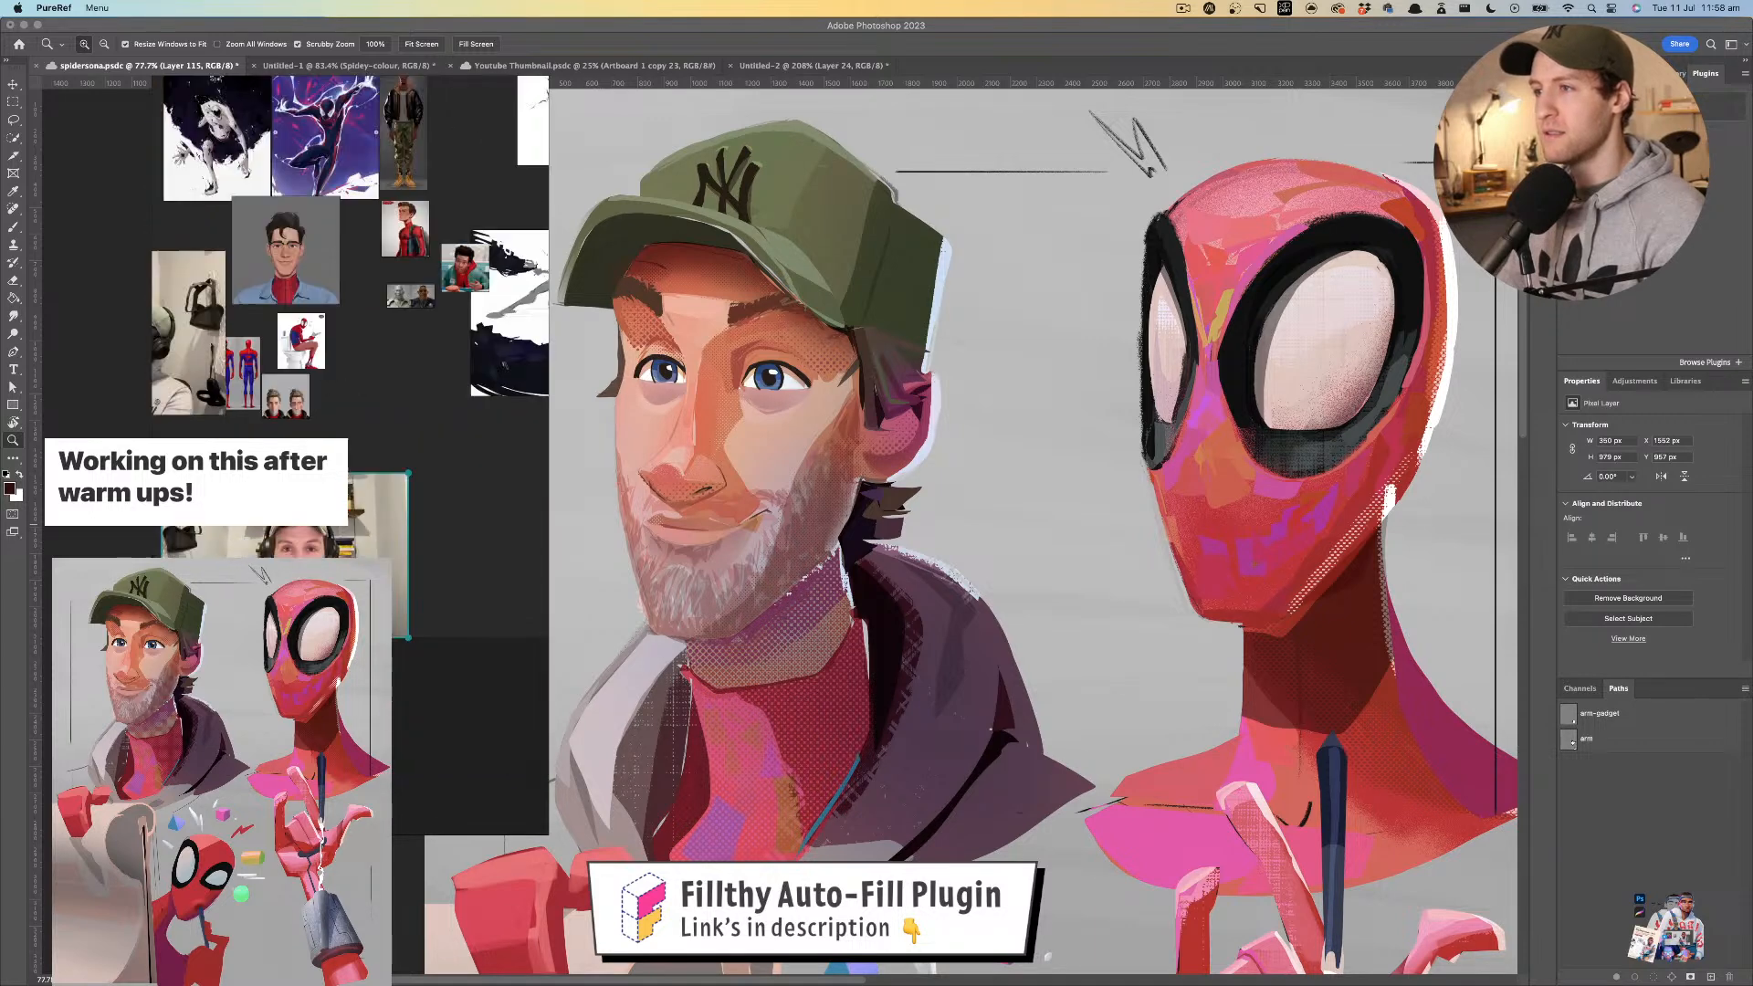
{"action": "left_click_drag", "start_coordinate": [274, 522], "coordinate": [385, 640]}
{"action": "left_click", "coordinate": [429, 521]}
{"action": "left_click_drag", "start_coordinate": [215, 441], "coordinate": [388, 556]}
{"action": "scroll", "coordinate": [322, 468], "scroll_direction": "up", "scroll_amount": 5}
{"action": "scroll", "coordinate": [327, 478], "scroll_direction": "down", "scroll_amount": 5}
{"action": "left_click_drag", "start_coordinate": [462, 462], "coordinate": [209, 561]}
{"action": "left_click_drag", "start_coordinate": [401, 540], "coordinate": [424, 567]}
{"action": "left_click_drag", "start_coordinate": [272, 379], "coordinate": [422, 386]}
{"action": "left_click_drag", "start_coordinate": [422, 387], "coordinate": [514, 329]}
- Study the grey sculpted head, its painted version in the orange hood and the full-figure jacket reference
{"action": "left_click_drag", "start_coordinate": [333, 434], "coordinate": [290, 447]}
{"action": "scroll", "coordinate": [356, 380], "scroll_direction": "up", "scroll_amount": 1}
{"action": "left_click_drag", "start_coordinate": [356, 380], "coordinate": [408, 546]}
{"action": "left_click_drag", "start_coordinate": [445, 331], "coordinate": [394, 345]}
{"action": "left_click_drag", "start_coordinate": [290, 214], "coordinate": [378, 462]}
{"action": "scroll", "coordinate": [296, 447], "scroll_direction": "up", "scroll_amount": 4}
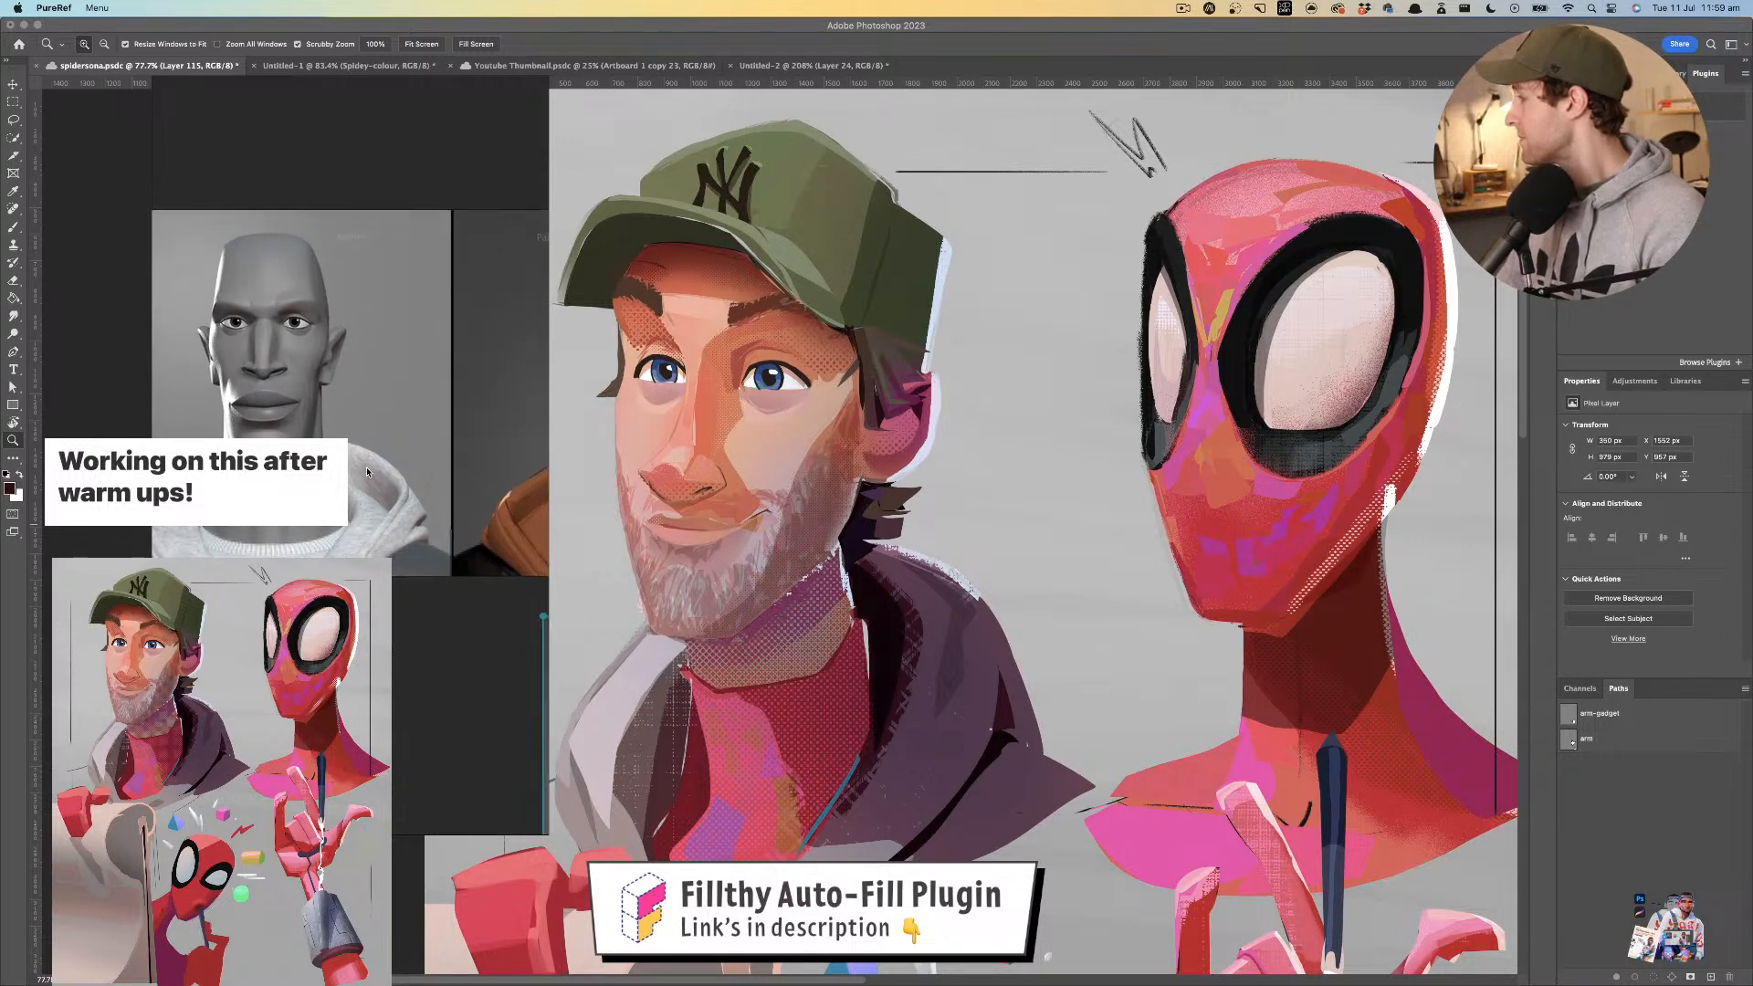
{"action": "mouse_move", "coordinate": [351, 467]}
{"action": "left_mouse_down"}
{"action": "mouse_move", "coordinate": [417, 484]}
{"action": "mouse_move", "coordinate": [353, 423]}
{"action": "mouse_move", "coordinate": [141, 418]}
{"action": "left_mouse_up"}
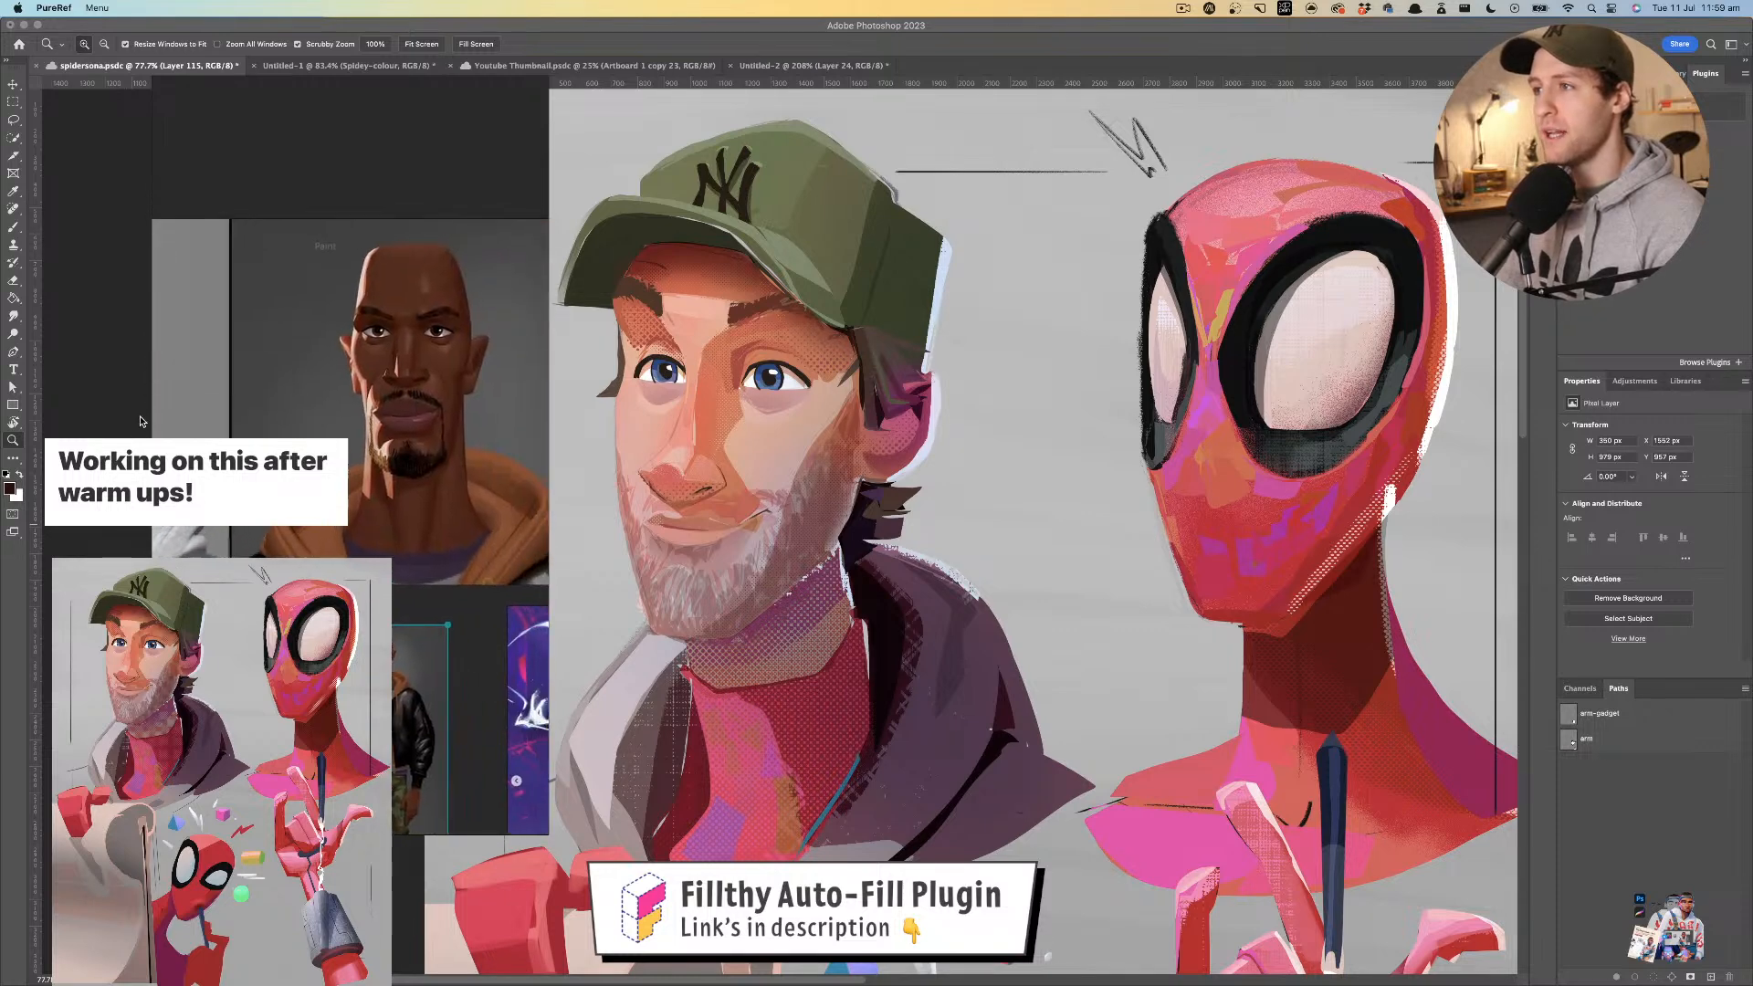
{"action": "mouse_move", "coordinate": [262, 418]}
{"action": "left_mouse_down"}
{"action": "mouse_move", "coordinate": [526, 407]}
{"action": "mouse_move", "coordinate": [339, 396]}
{"action": "mouse_move", "coordinate": [142, 339]}
{"action": "left_mouse_up"}
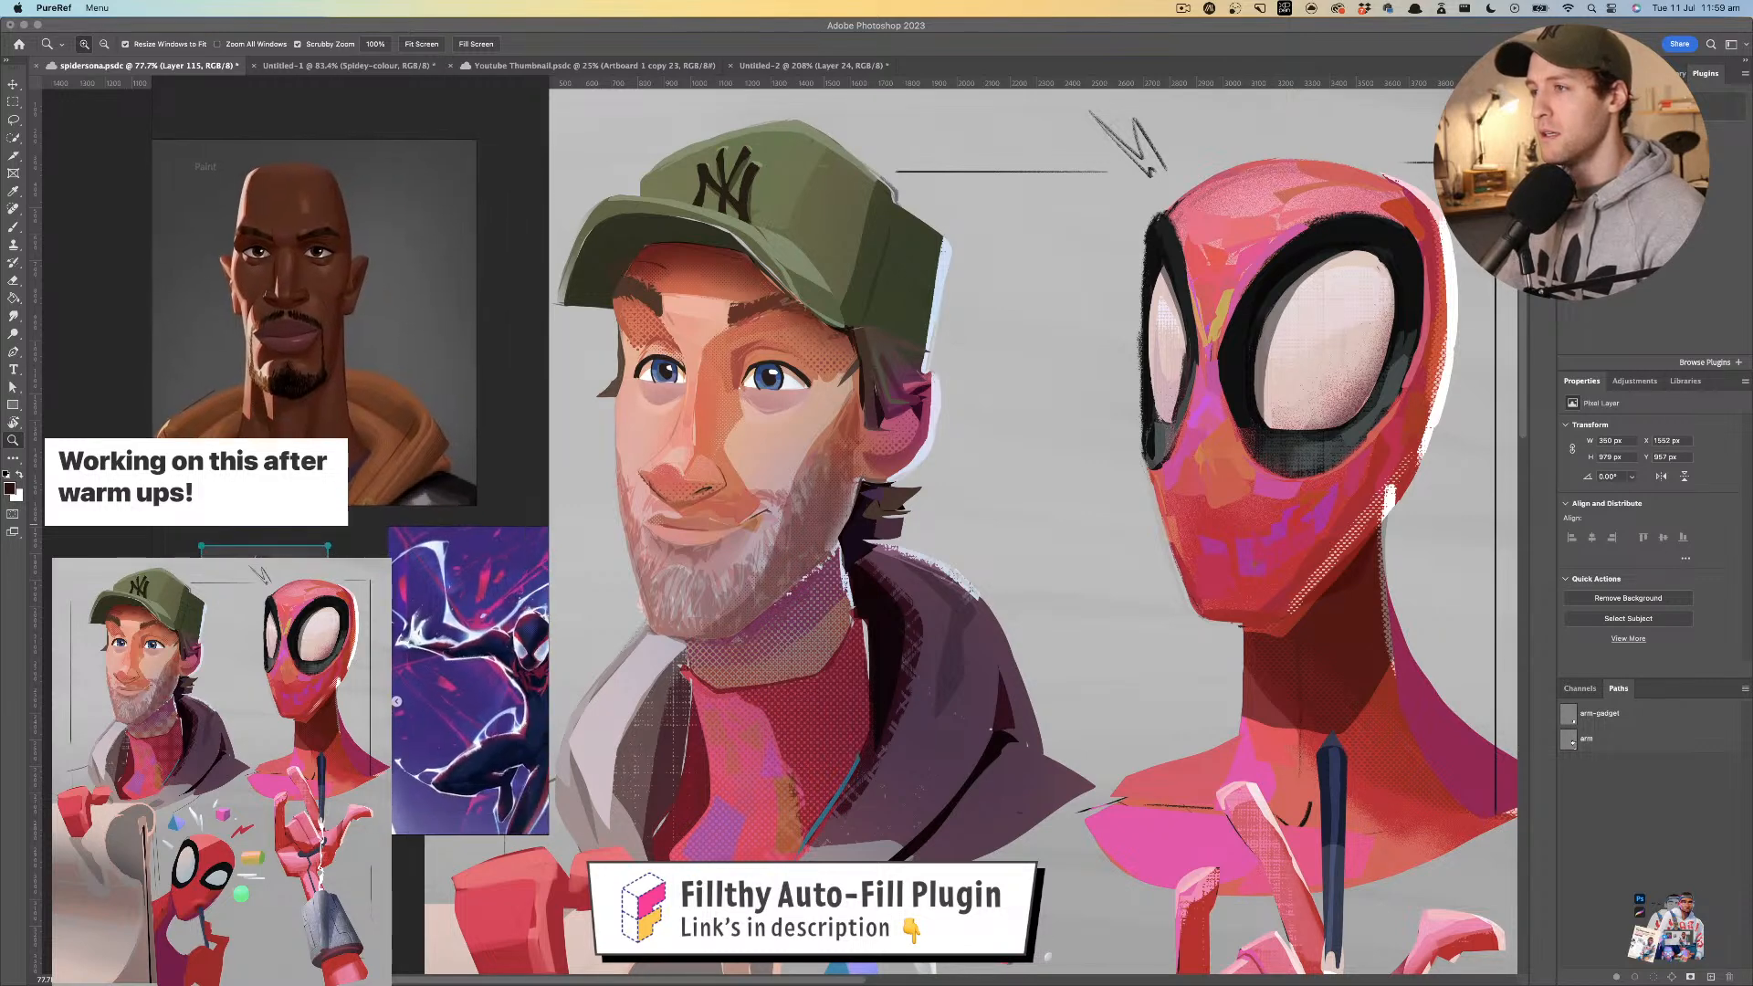
{"action": "scroll", "coordinate": [429, 435], "scroll_direction": "down", "scroll_amount": 1}
{"action": "left_click_drag", "start_coordinate": [429, 434], "coordinate": [419, 403]}
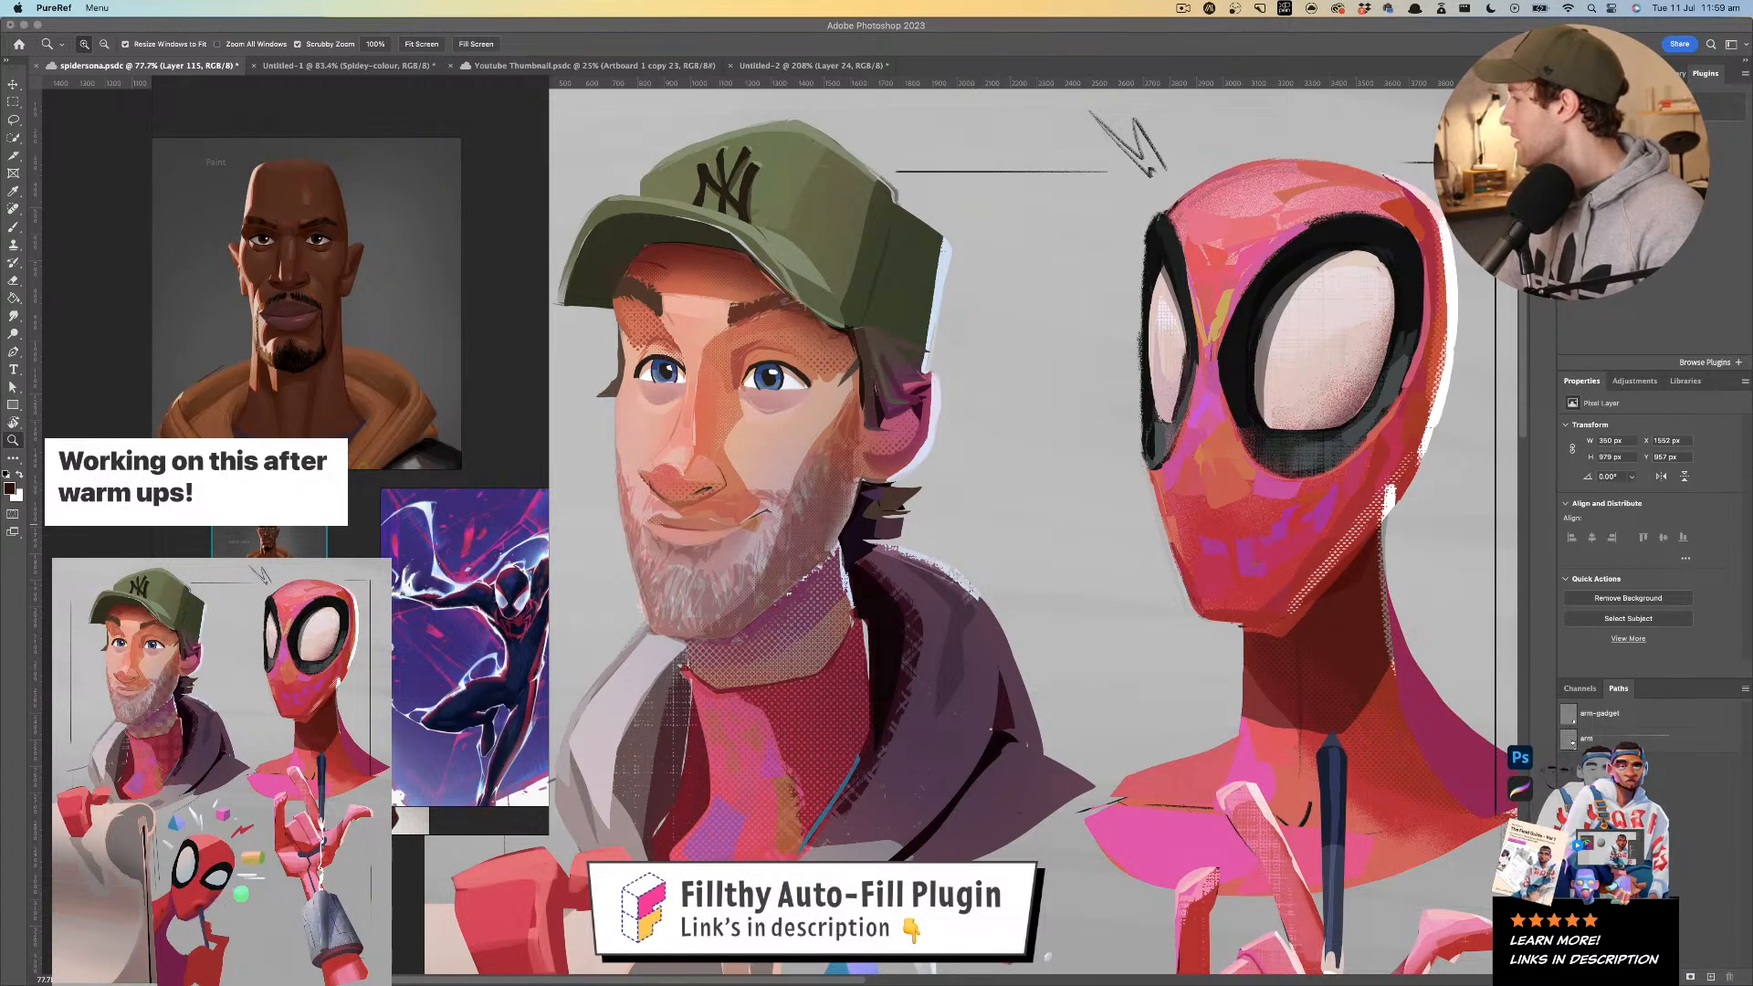
{"action": "scroll", "coordinate": [367, 486], "scroll_direction": "down", "scroll_amount": 1}
{"action": "left_click_drag", "start_coordinate": [218, 517], "coordinate": [348, 480]}
{"action": "scroll", "coordinate": [348, 480], "scroll_direction": "down", "scroll_amount": 1}
{"action": "scroll", "coordinate": [348, 480], "scroll_direction": "down", "scroll_amount": 2}
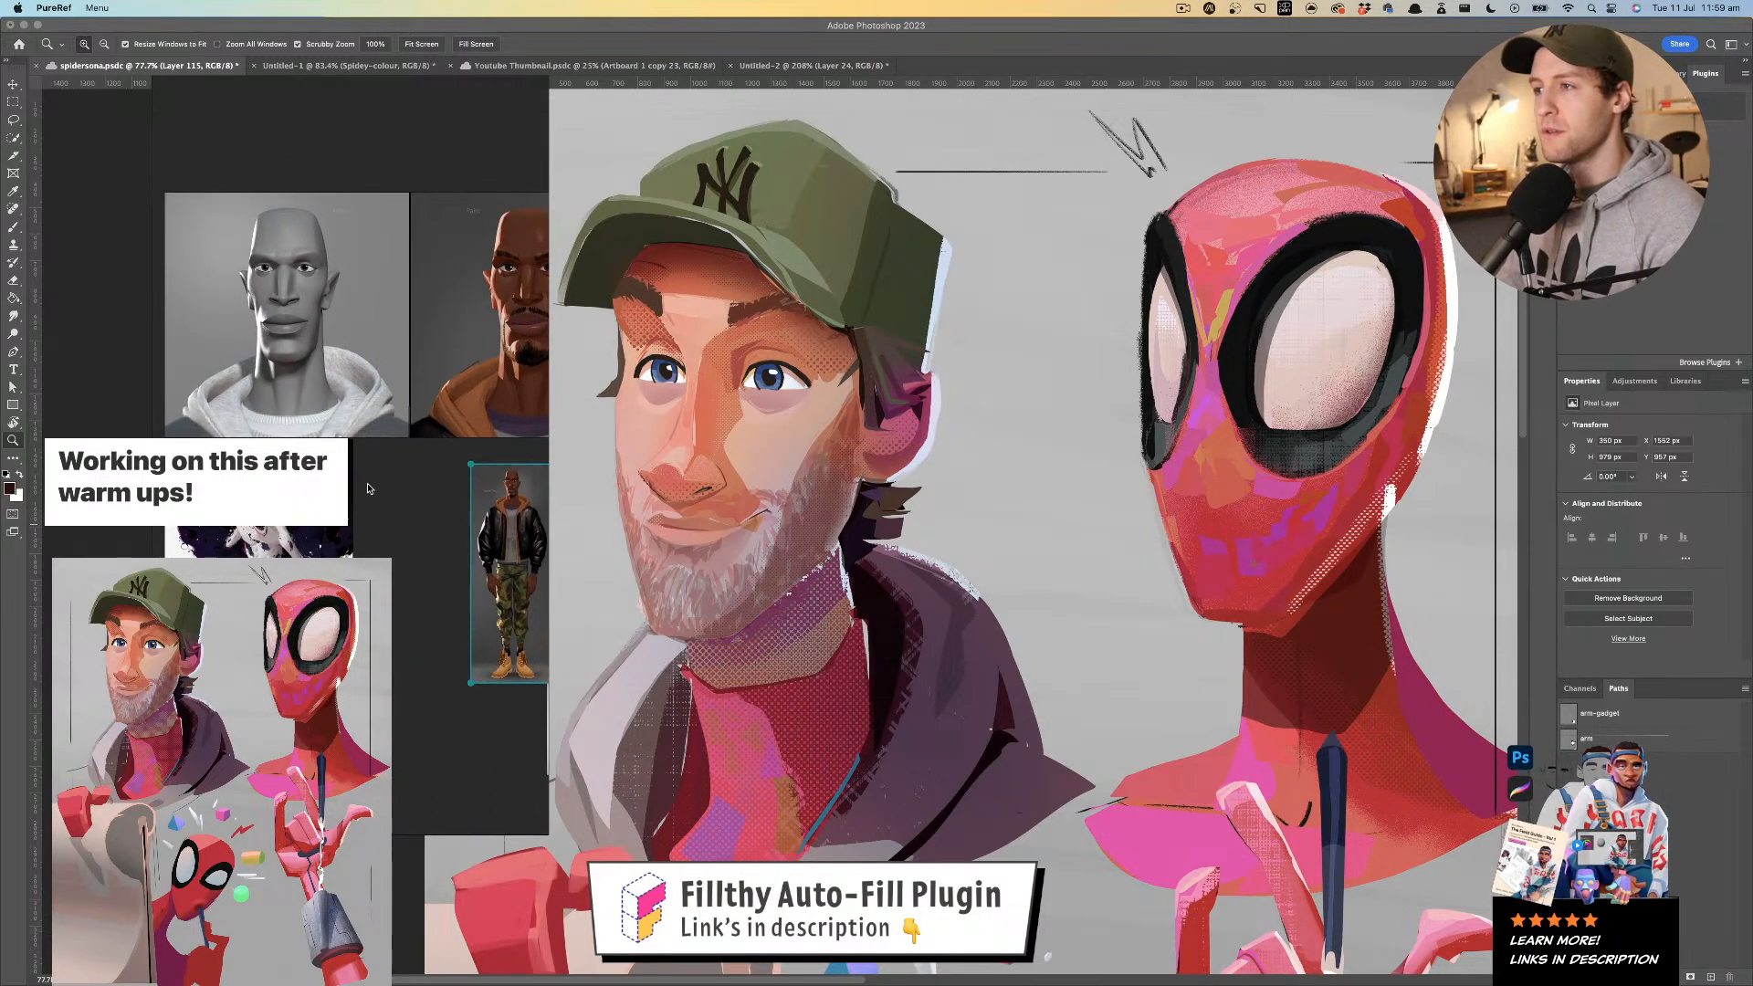
- Select all images on the reference board and arrange them with the Optimal layout
{"action": "scroll", "coordinate": [312, 493], "scroll_direction": "down", "scroll_amount": 2}
{"action": "left_click_drag", "start_coordinate": [312, 493], "coordinate": [499, 397]}
{"action": "left_click", "coordinate": [438, 434]}
{"action": "left_click", "coordinate": [461, 426]}
{"action": "left_click_drag", "start_coordinate": [460, 478], "coordinate": [350, 503]}
{"action": "scroll", "coordinate": [350, 502], "scroll_direction": "down", "scroll_amount": 4}
{"action": "key", "text": "ctrl+a"}
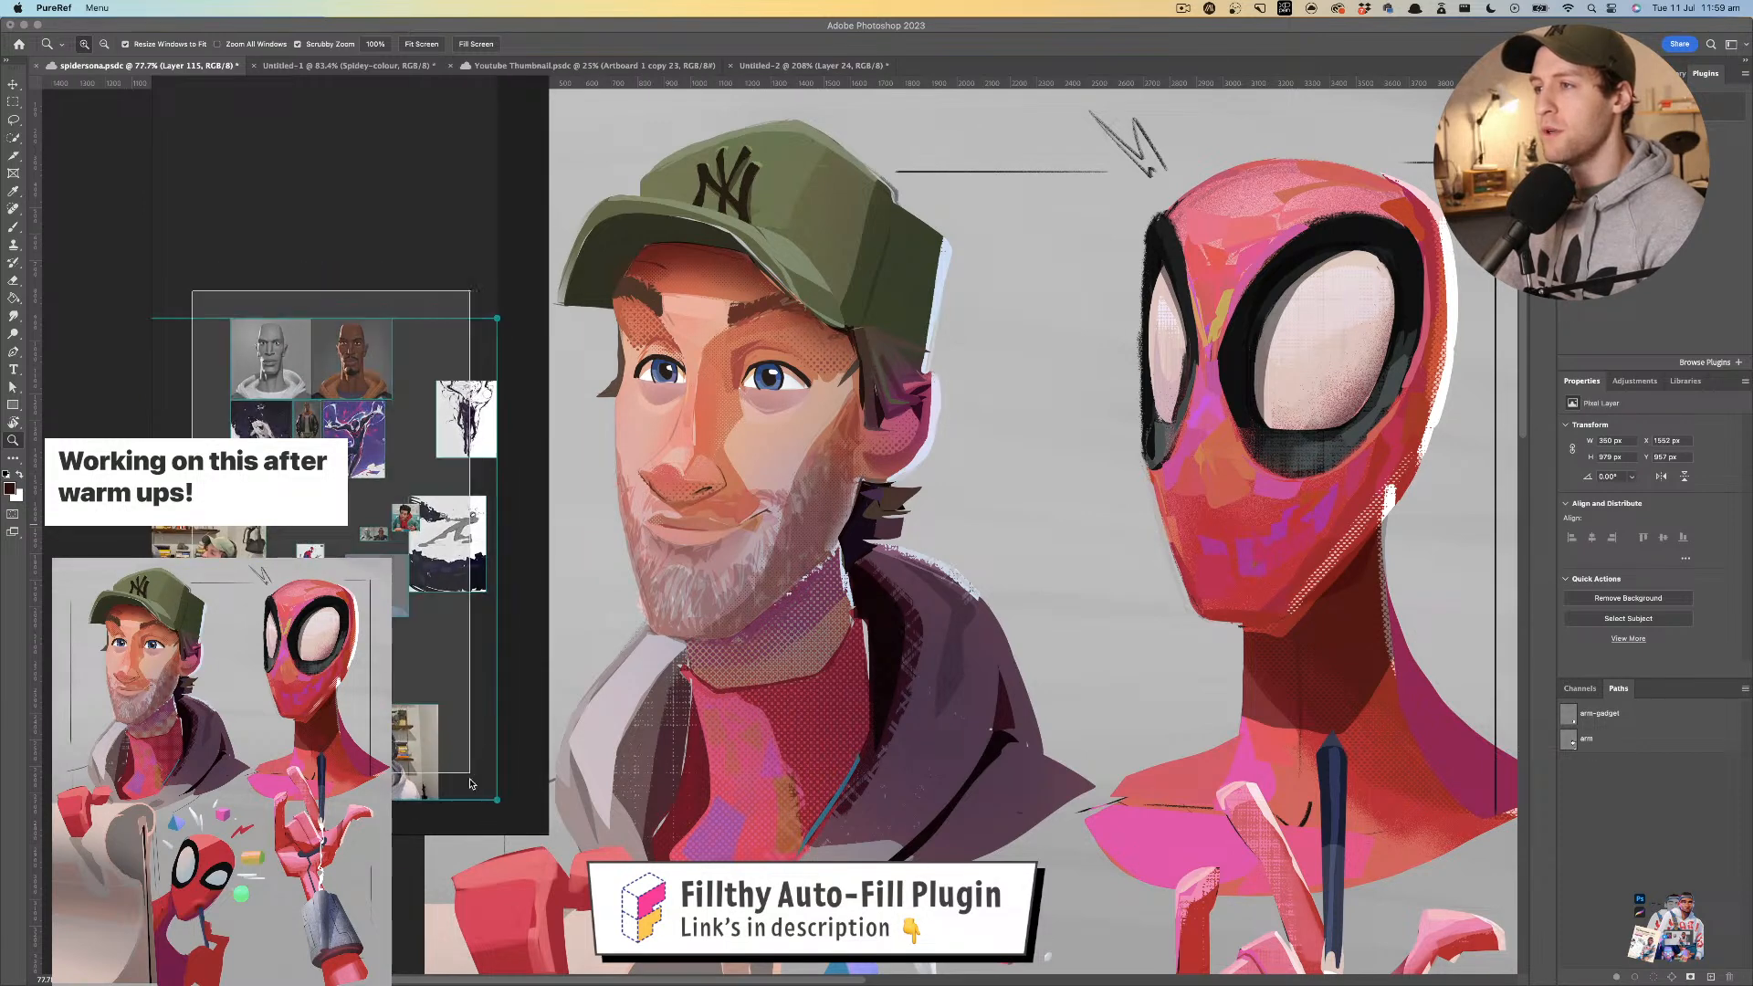
{"action": "right_click", "coordinate": [442, 562]}
{"action": "mouse_move", "coordinate": [466, 757]}
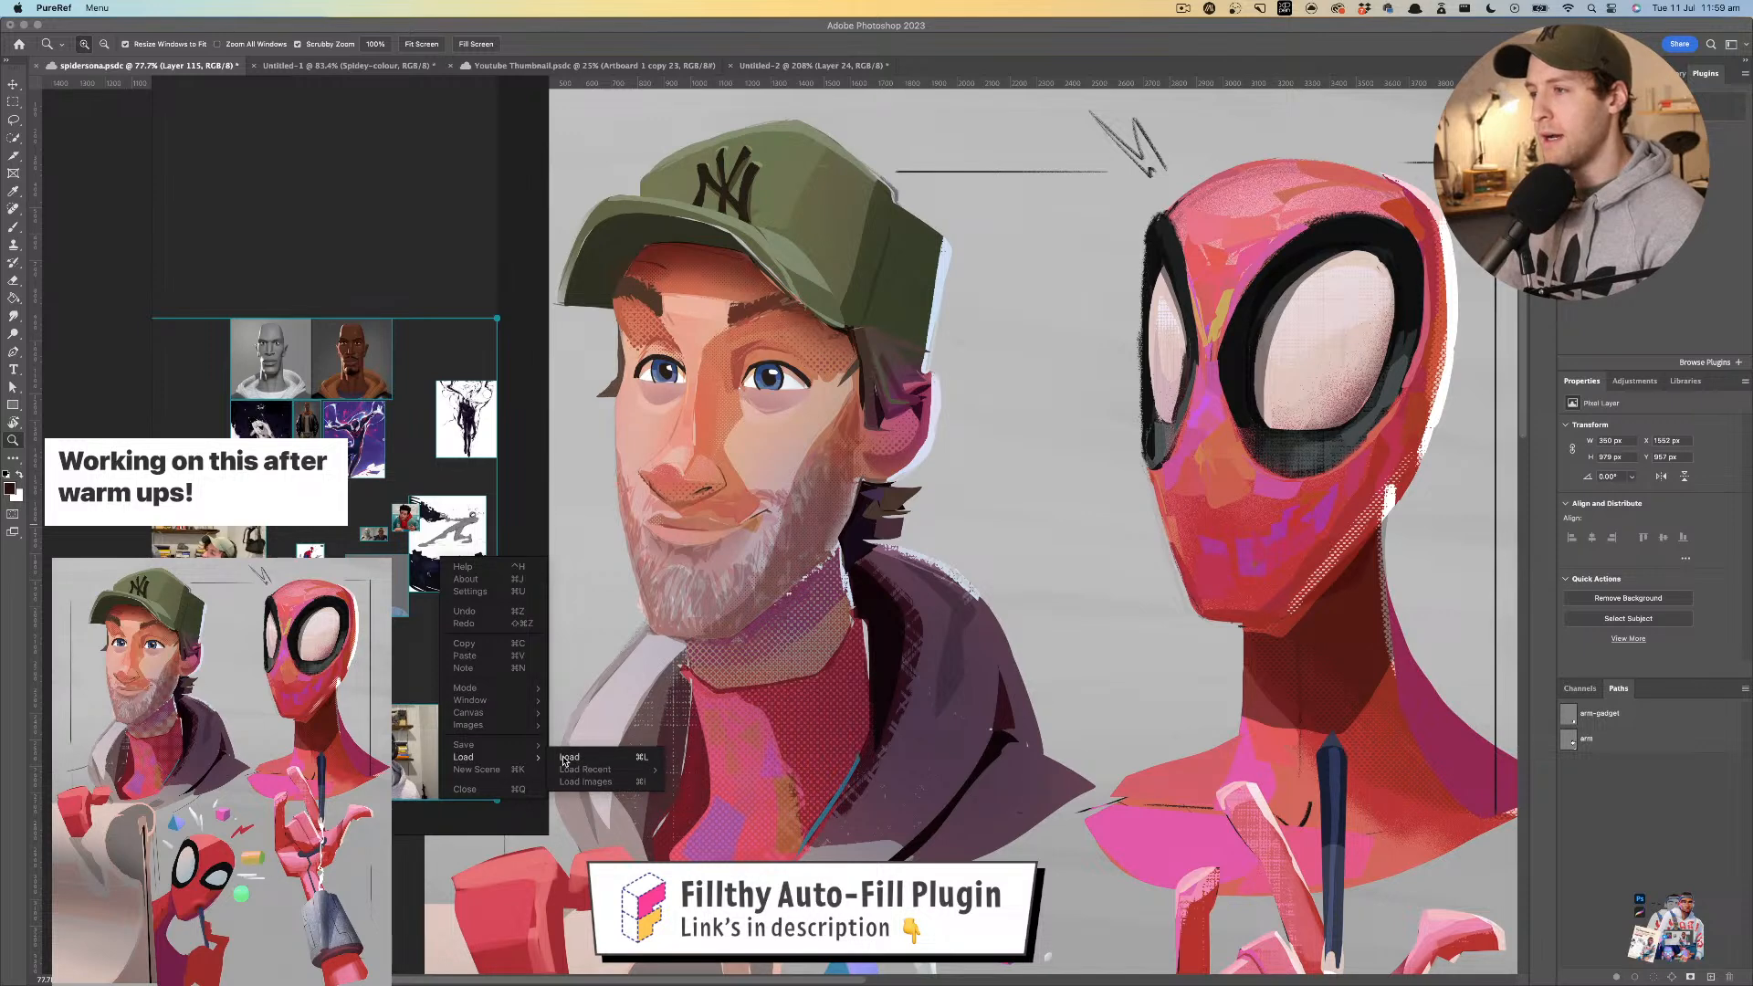
{"action": "mouse_move", "coordinate": [467, 725]}
{"action": "mouse_move", "coordinate": [585, 749]}
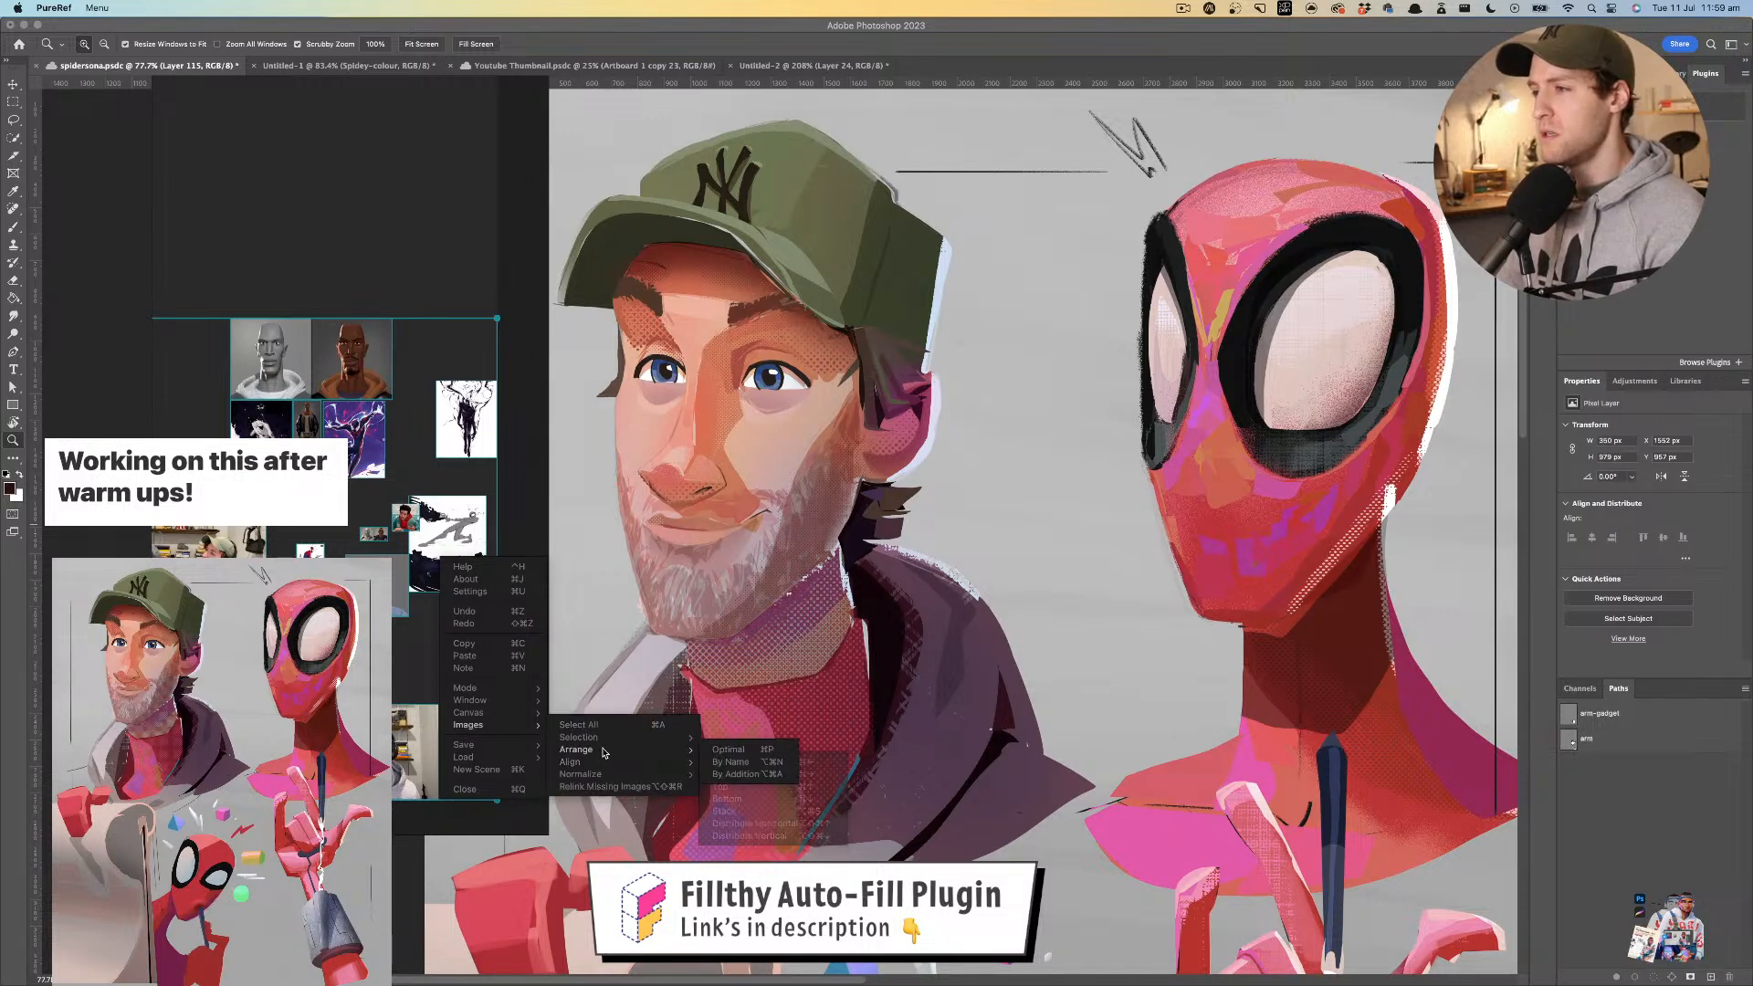
{"action": "left_click", "coordinate": [737, 754]}
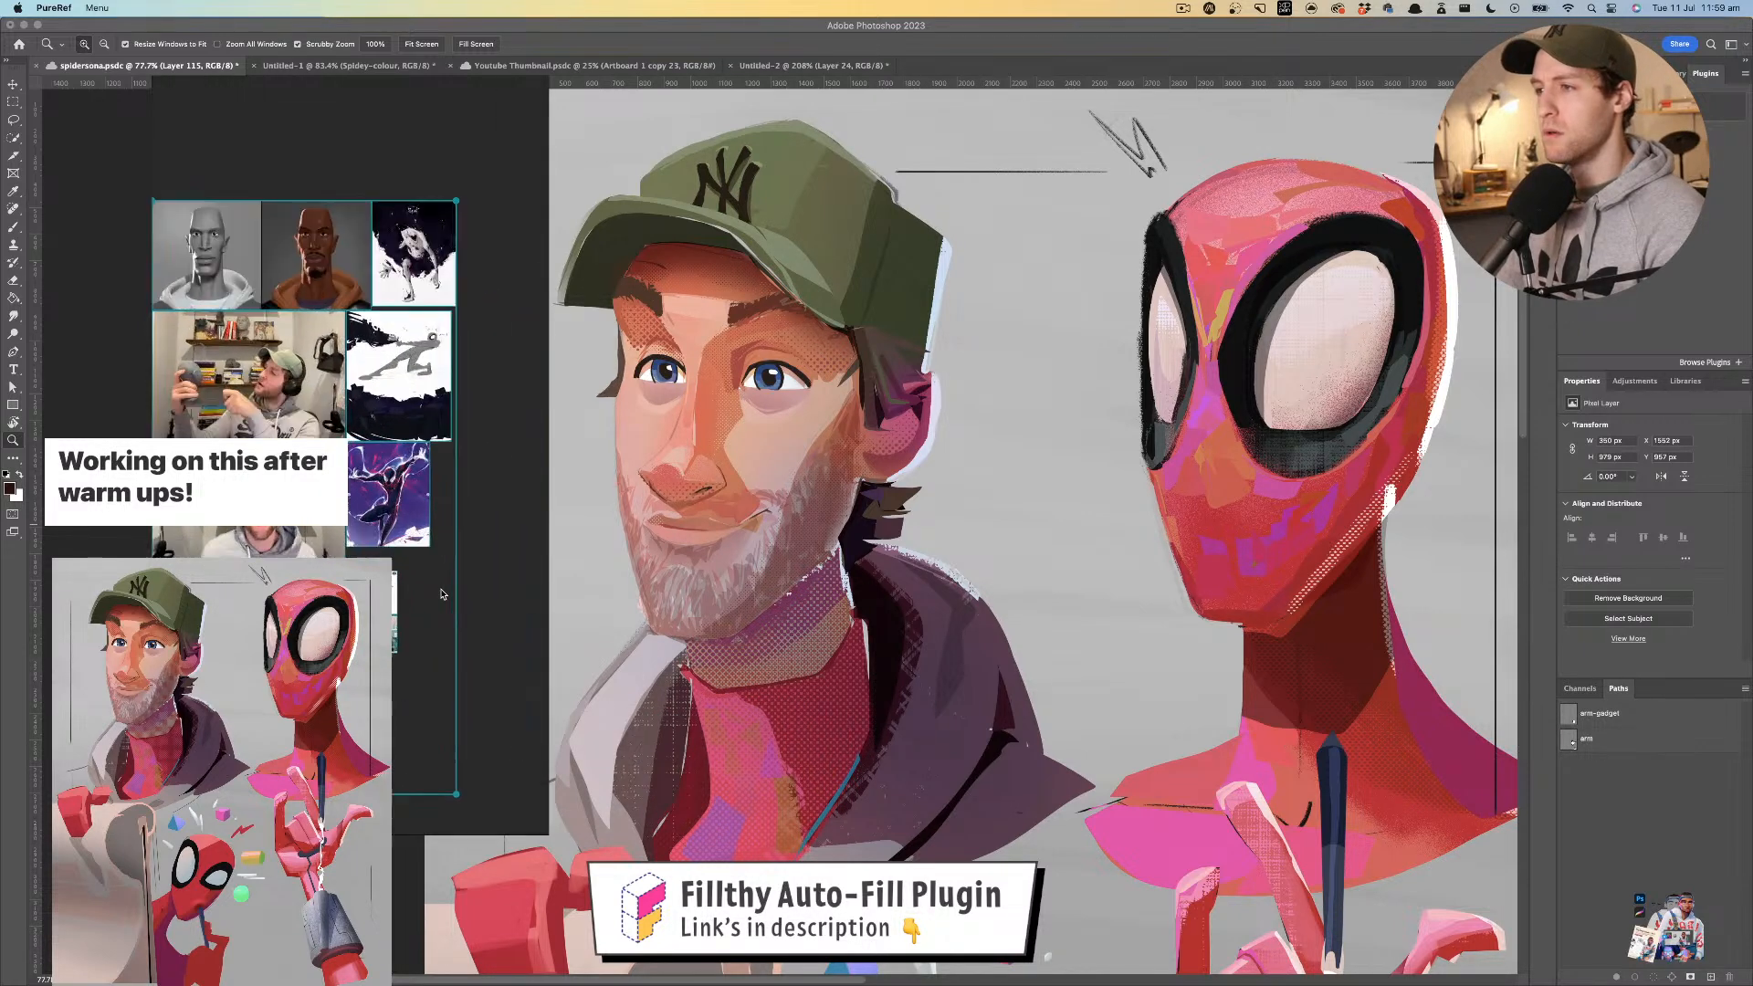
- Clear the image selection on the reference board and bring the brown-haired male character portrait into close view
{"action": "left_click_drag", "start_coordinate": [459, 562], "coordinate": [421, 589]}
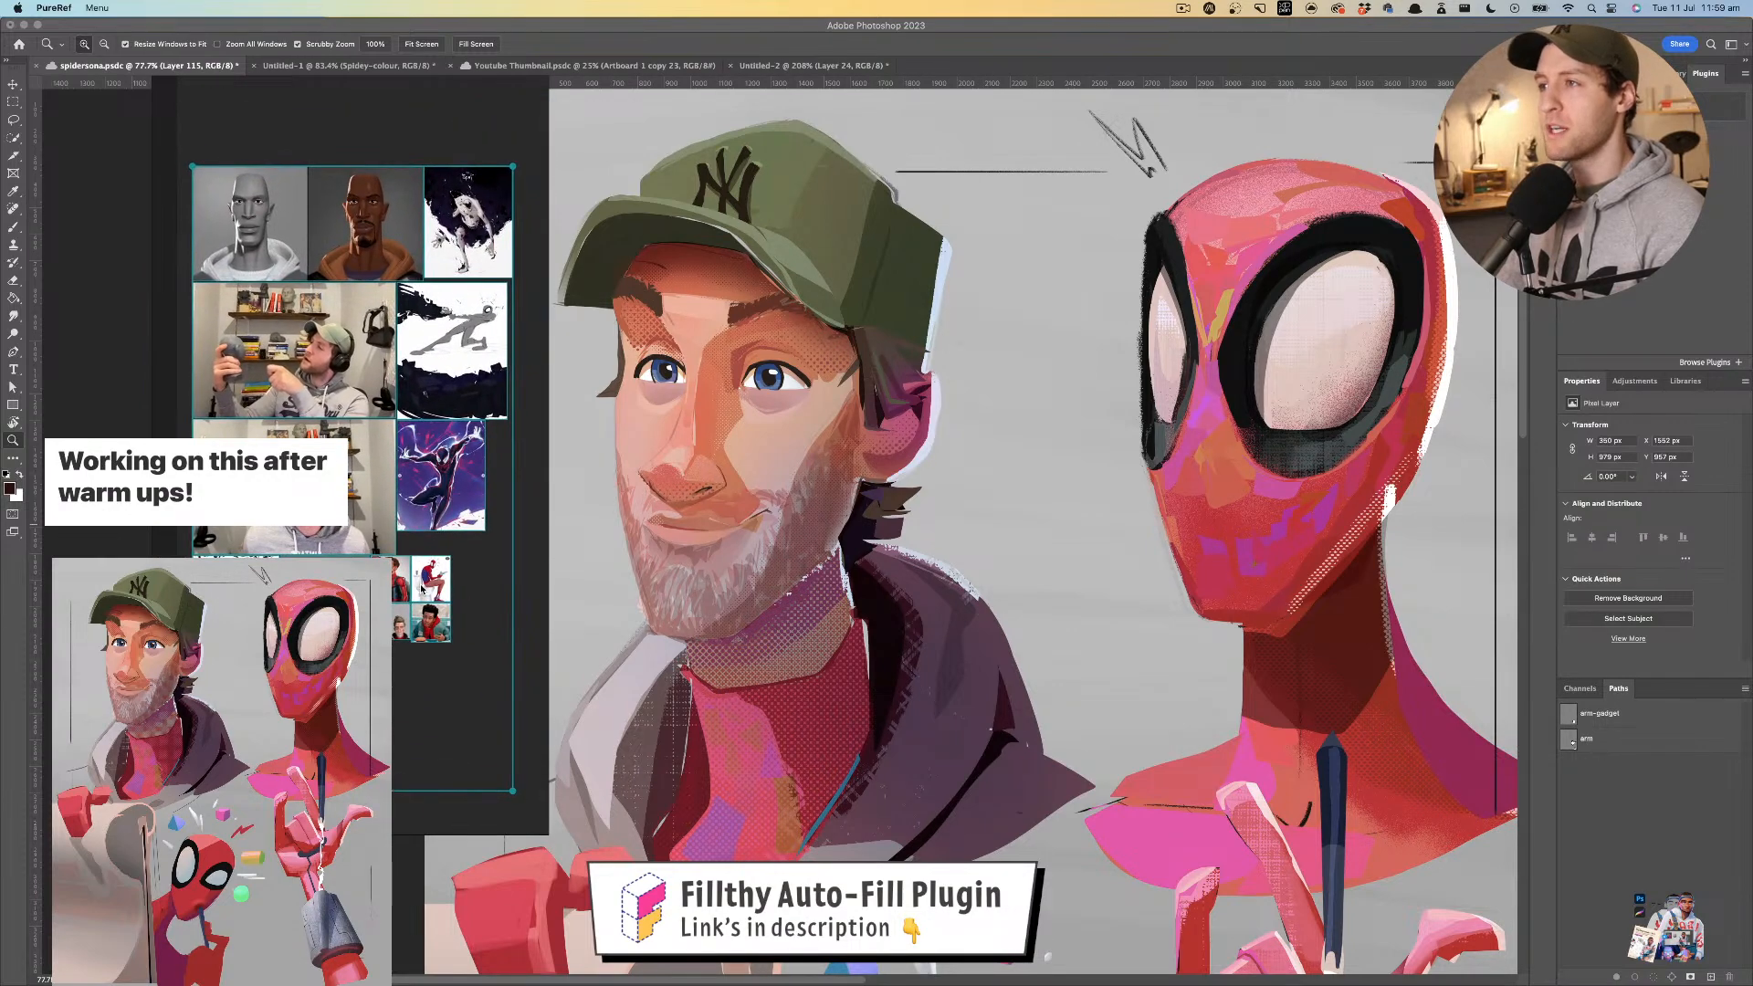
{"action": "left_click", "coordinate": [533, 640]}
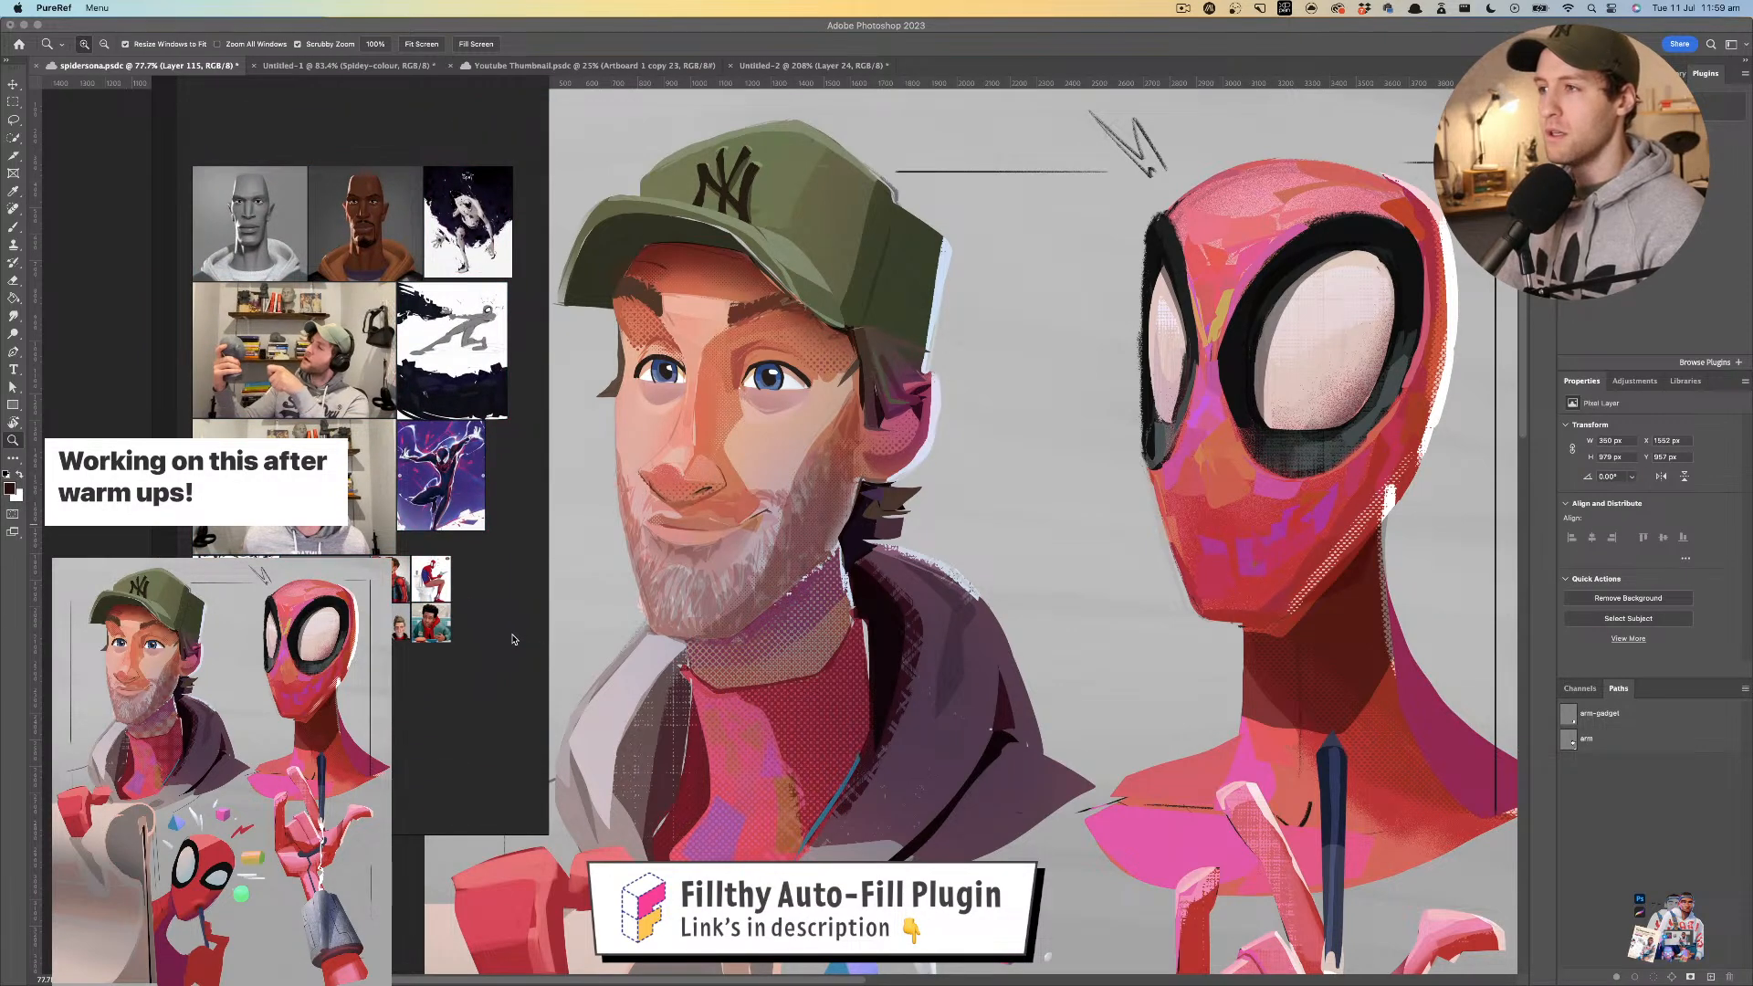
{"action": "scroll", "coordinate": [411, 645], "scroll_direction": "up", "scroll_amount": 10}
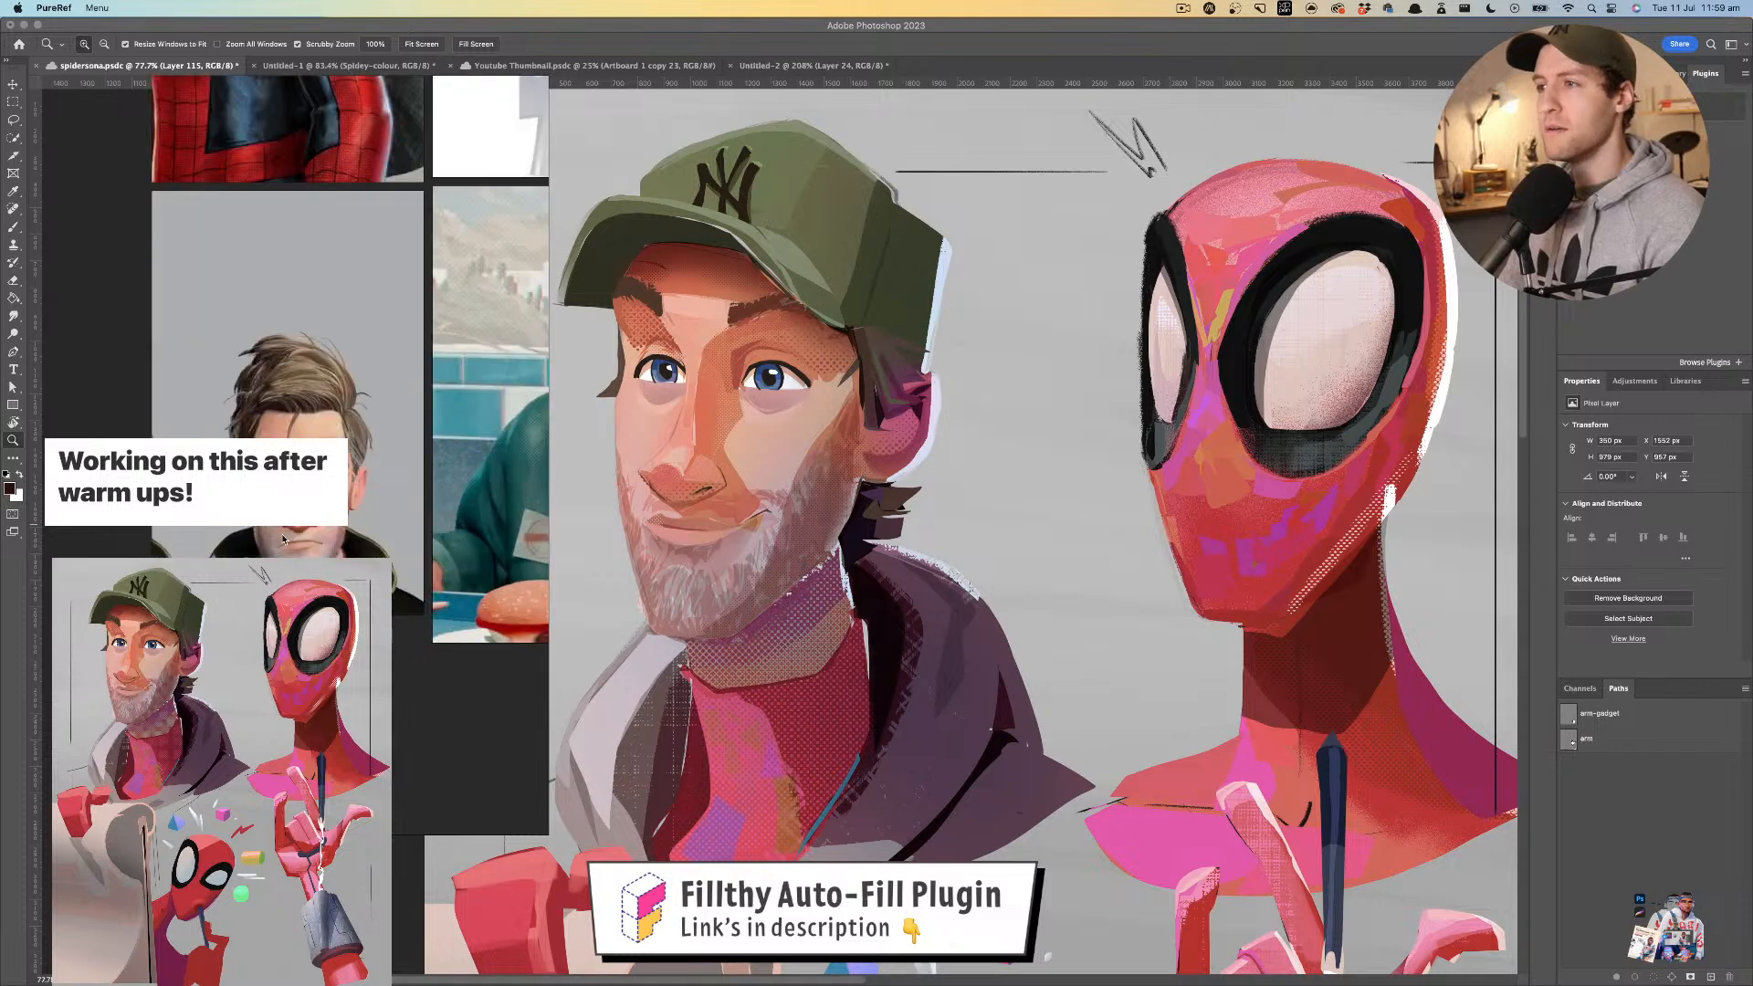
{"action": "scroll", "coordinate": [376, 507], "scroll_direction": "up", "scroll_amount": 5}
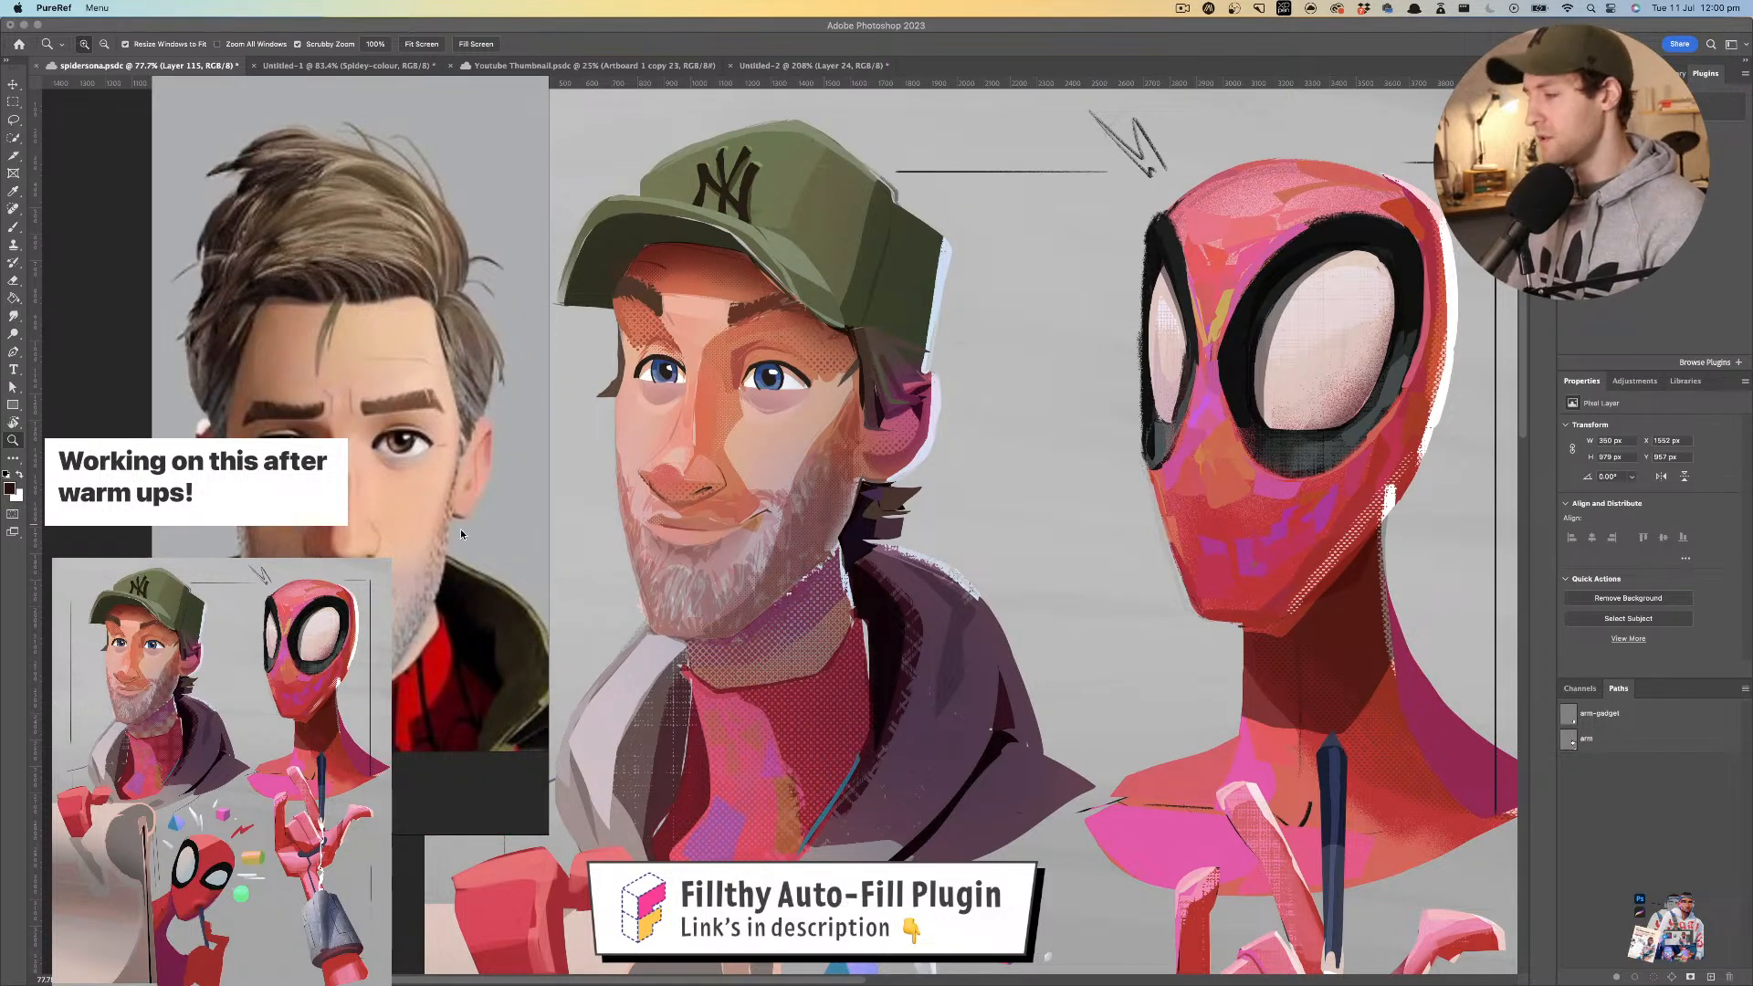
- Switch to Photoshop and merge the face layers in the Colour-face group, Layer 115 through Layer 106, into one layer
{"action": "left_click", "coordinate": [897, 403]}
{"action": "left_click_drag", "start_coordinate": [897, 403], "coordinate": [945, 448]}
{"action": "left_click_drag", "start_coordinate": [754, 414], "coordinate": [761, 424]}
{"action": "left_click", "coordinate": [777, 452]}
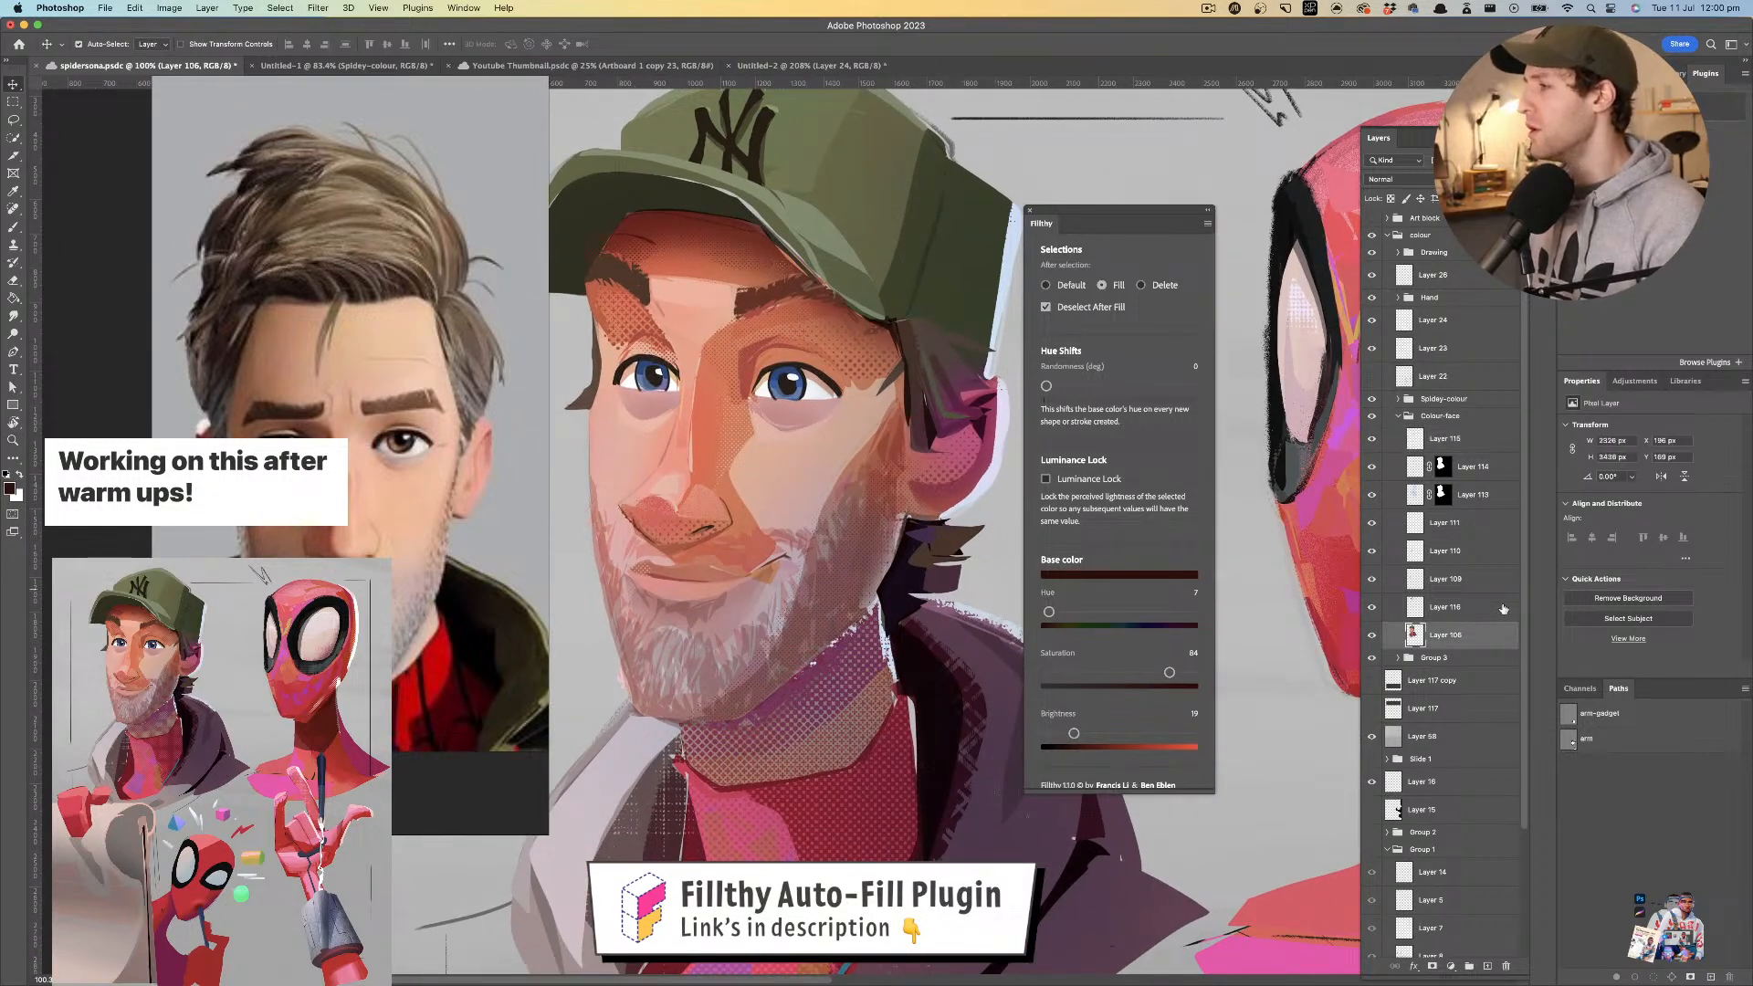
{"action": "left_click", "coordinate": [1458, 449]}
{"action": "left_click", "coordinate": [1479, 637], "text": "shift"}
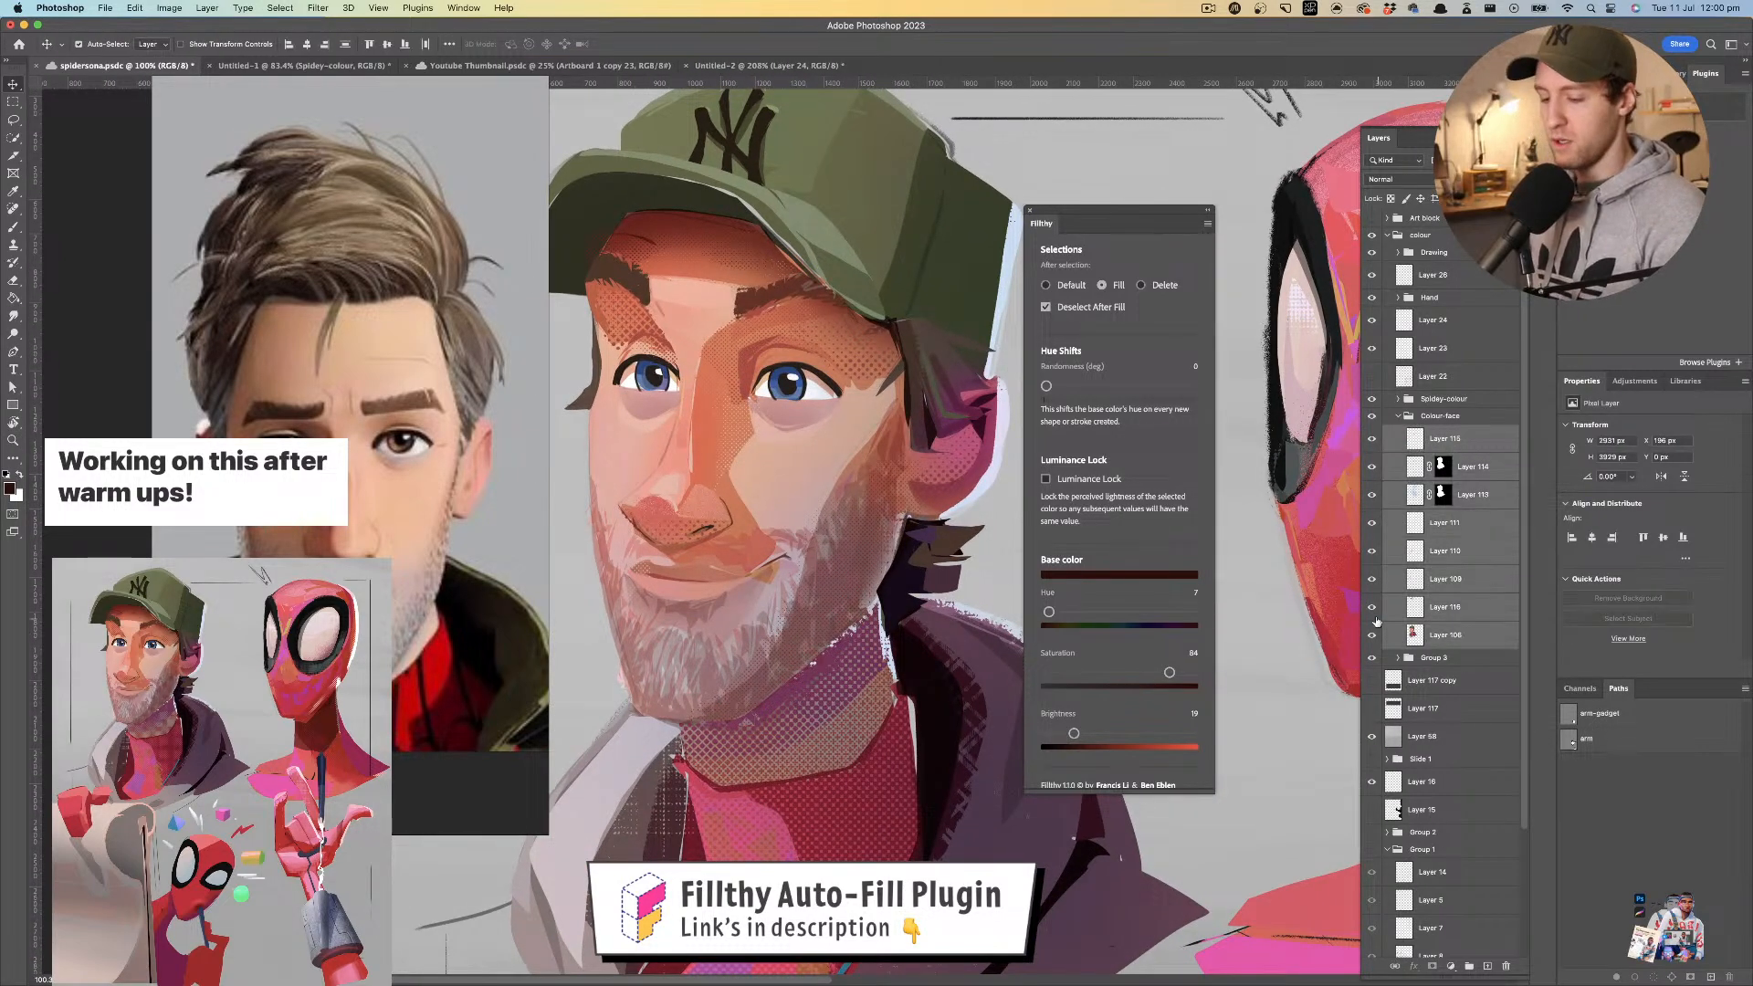
{"action": "key", "text": "super+e"}
{"action": "left_click", "coordinate": [1372, 440]}
{"action": "left_click", "coordinate": [1374, 440]}
- Sample the orange eyelid tone and the dark lash colour for lasso-fill touch-ups around the near eye
{"action": "mouse_move", "coordinate": [872, 549]}
{"action": "left_mouse_down"}
{"action": "mouse_move", "coordinate": [869, 497]}
{"action": "mouse_move", "coordinate": [847, 571]}
{"action": "left_mouse_up"}
{"action": "key", "text": "l"}
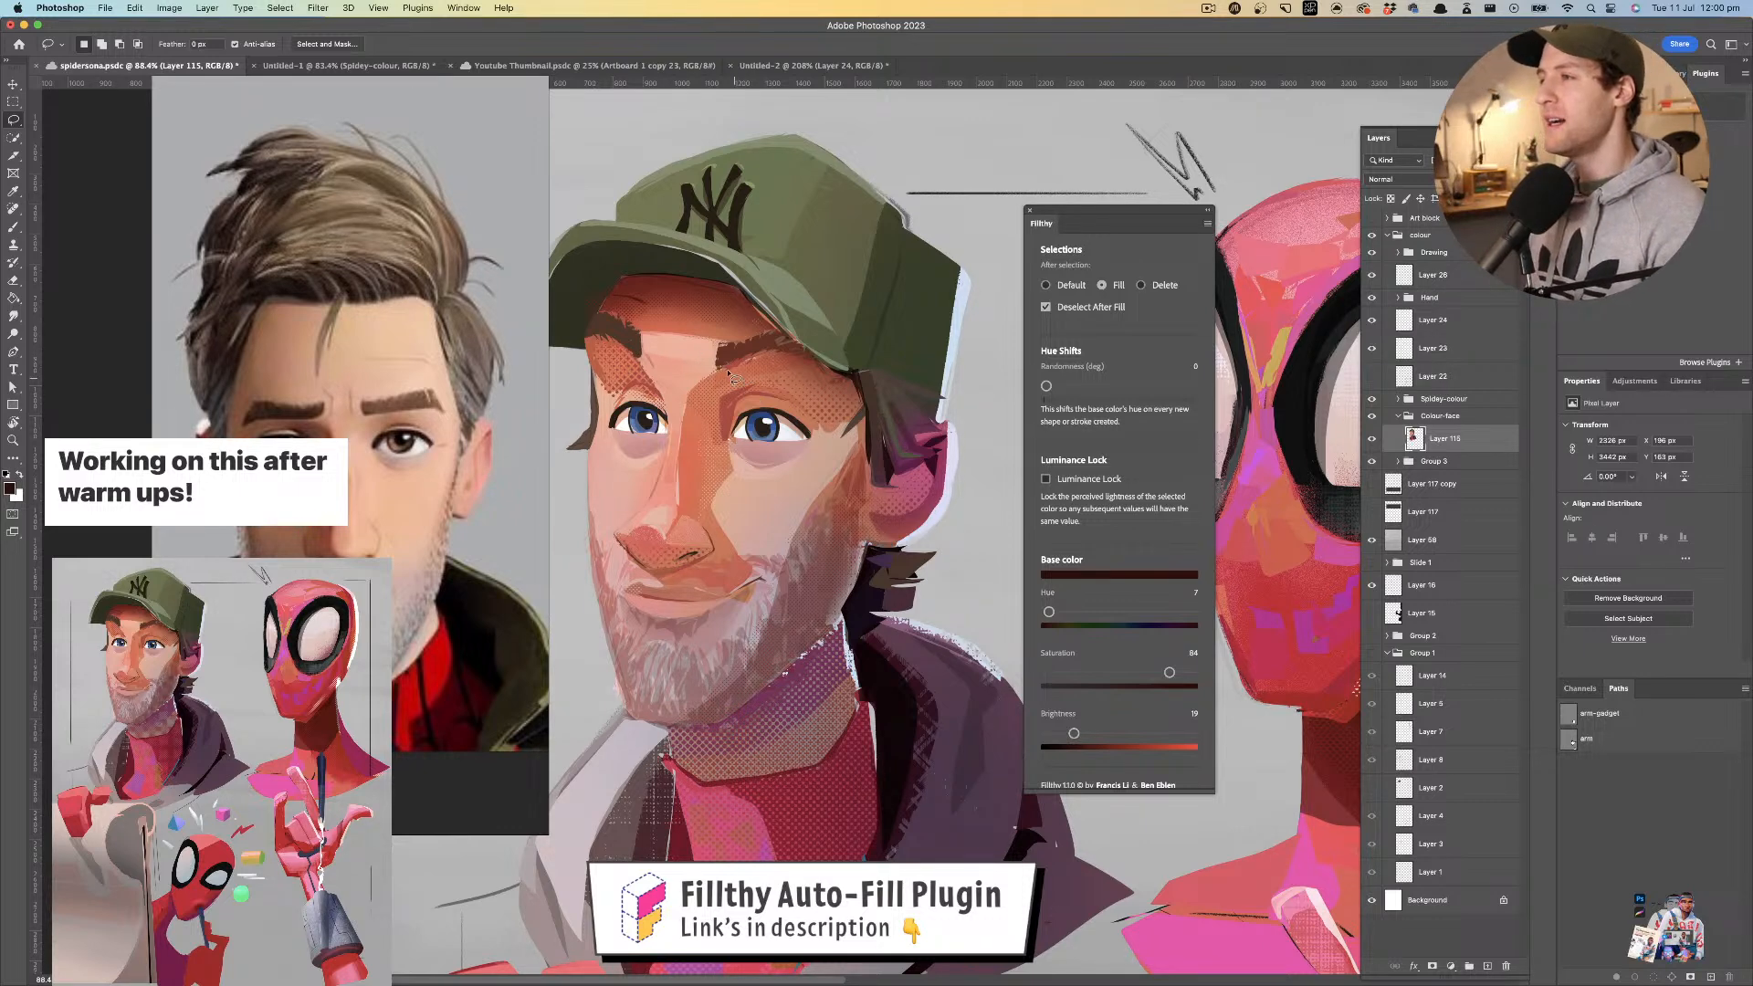
{"action": "scroll", "coordinate": [736, 385], "scroll_direction": "up", "scroll_amount": 4}
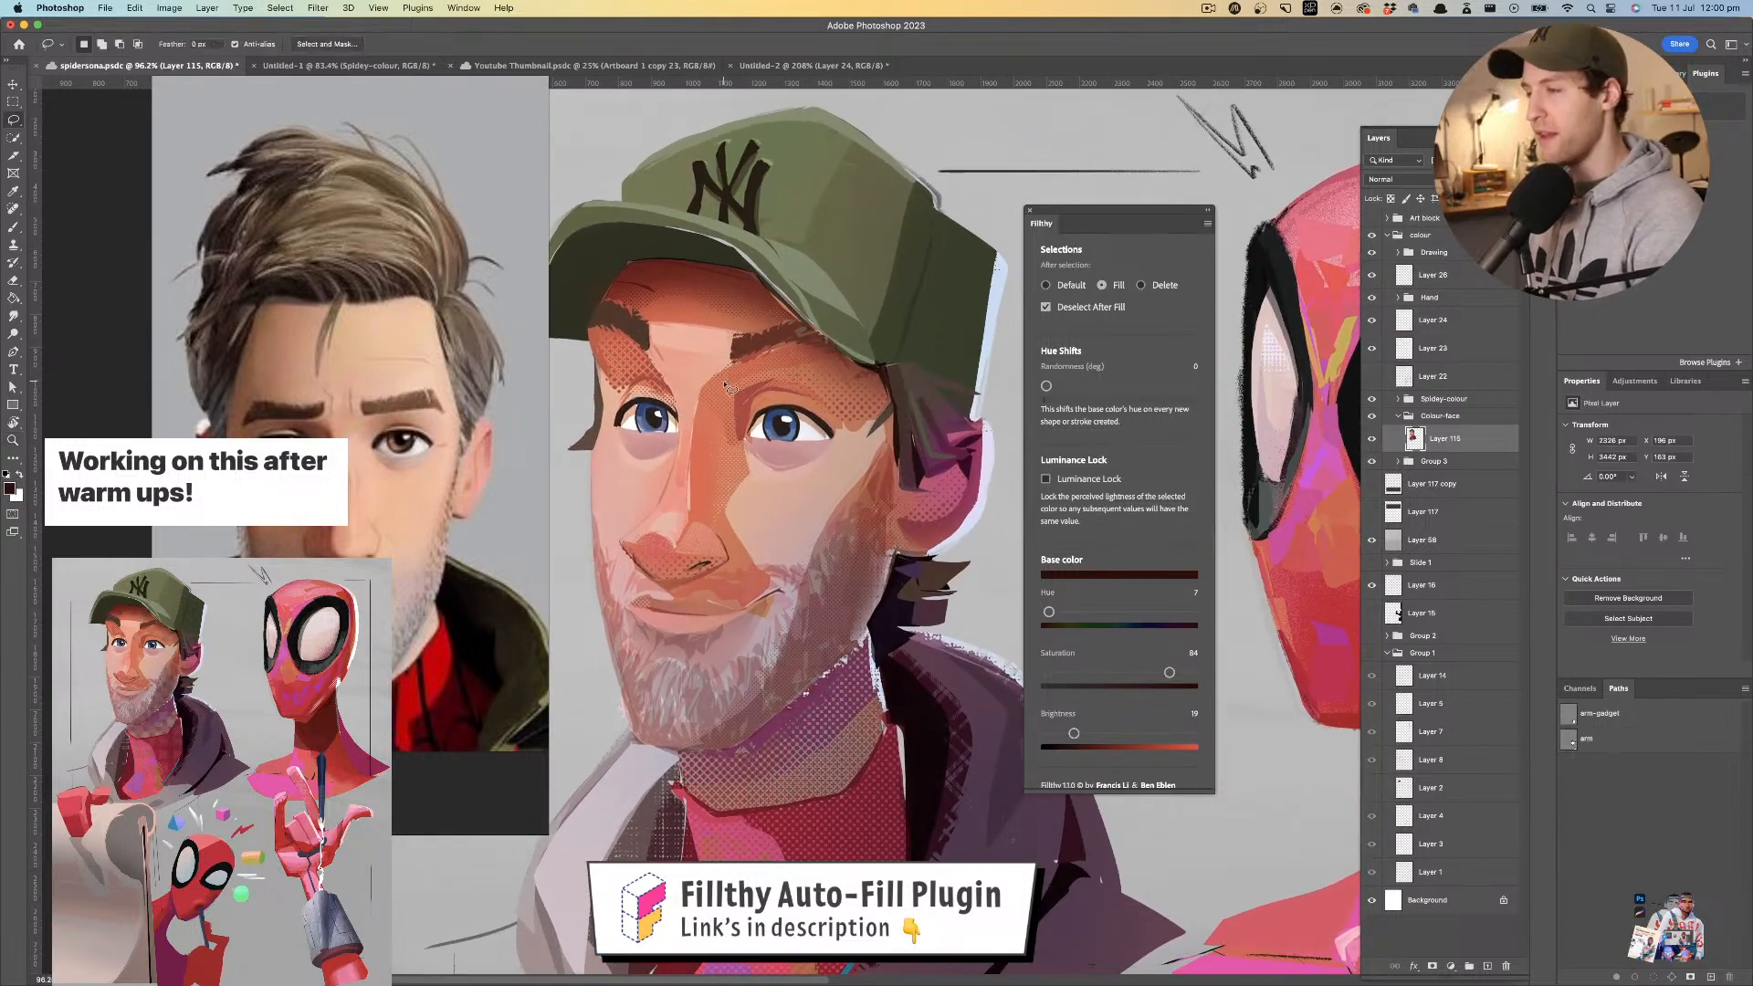
{"action": "key", "text": "i"}
{"action": "left_click", "coordinate": [781, 376]}
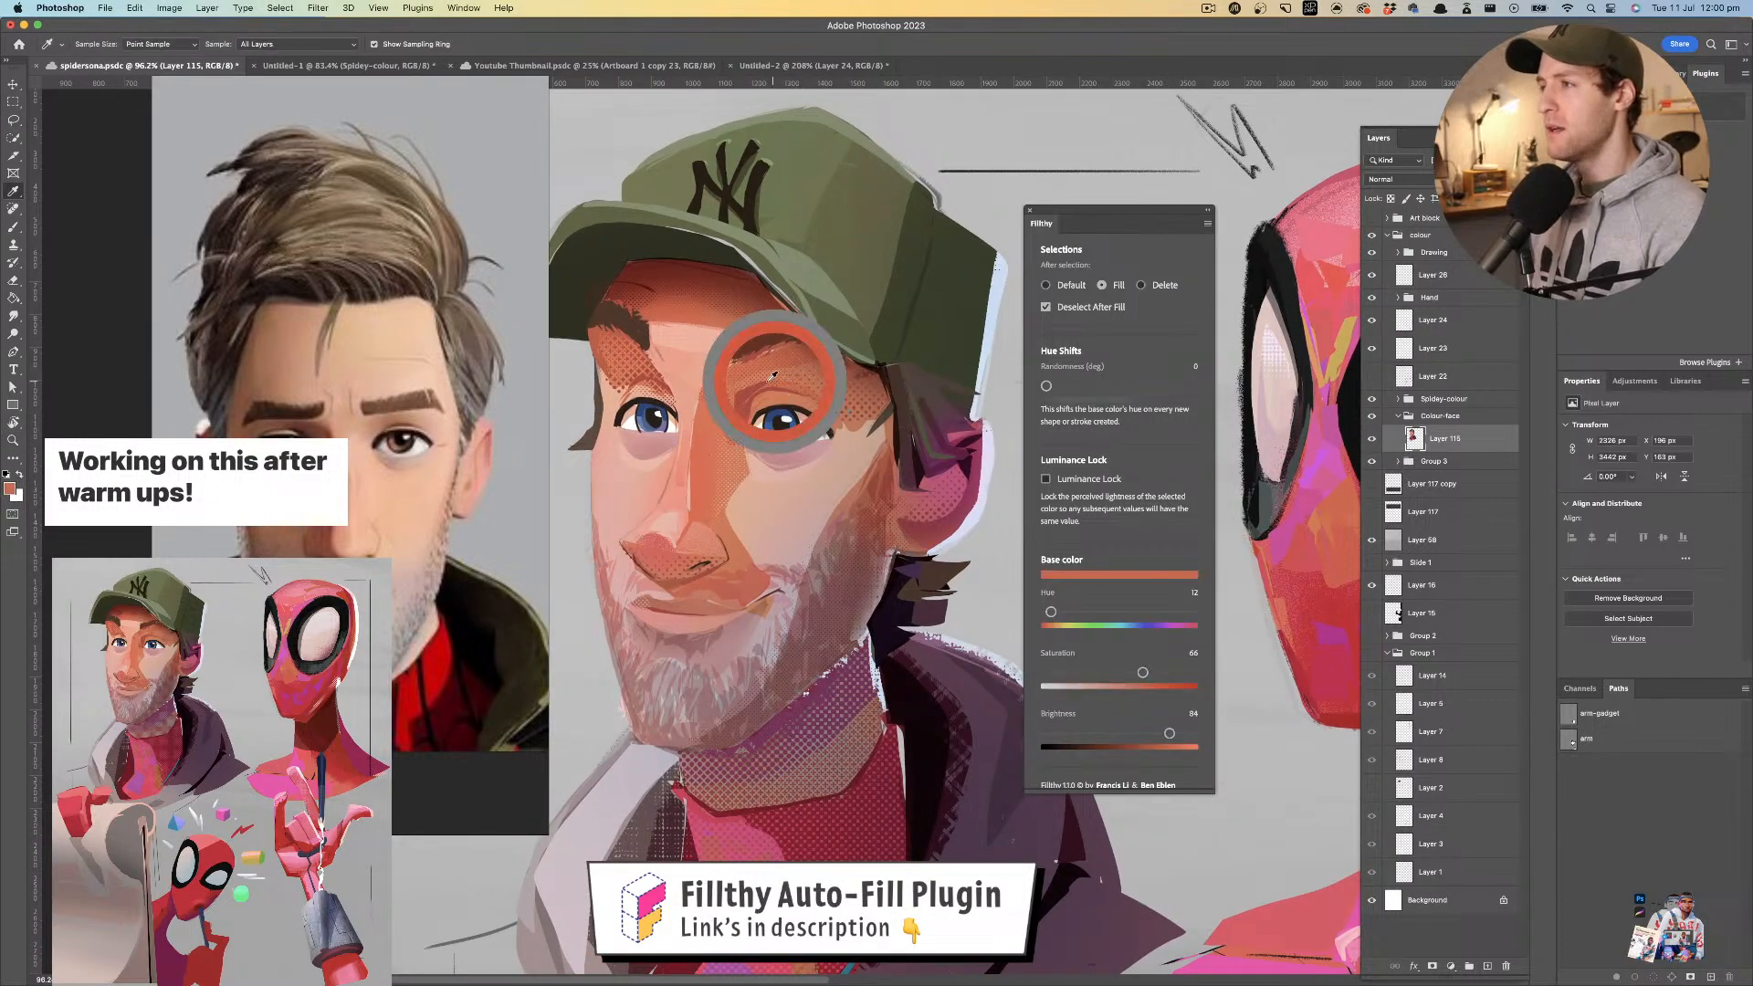
{"action": "key", "text": "l"}
{"action": "key", "text": "z"}
{"action": "mouse_move", "coordinate": [805, 381]}
{"action": "left_mouse_down"}
{"action": "mouse_move", "coordinate": [742, 388]}
{"action": "mouse_move", "coordinate": [788, 358]}
{"action": "mouse_move", "coordinate": [789, 374]}
{"action": "left_mouse_up"}
{"action": "key", "text": "l"}
{"action": "key", "text": "i"}
{"action": "left_click", "coordinate": [791, 372]}
{"action": "key", "text": "l"}
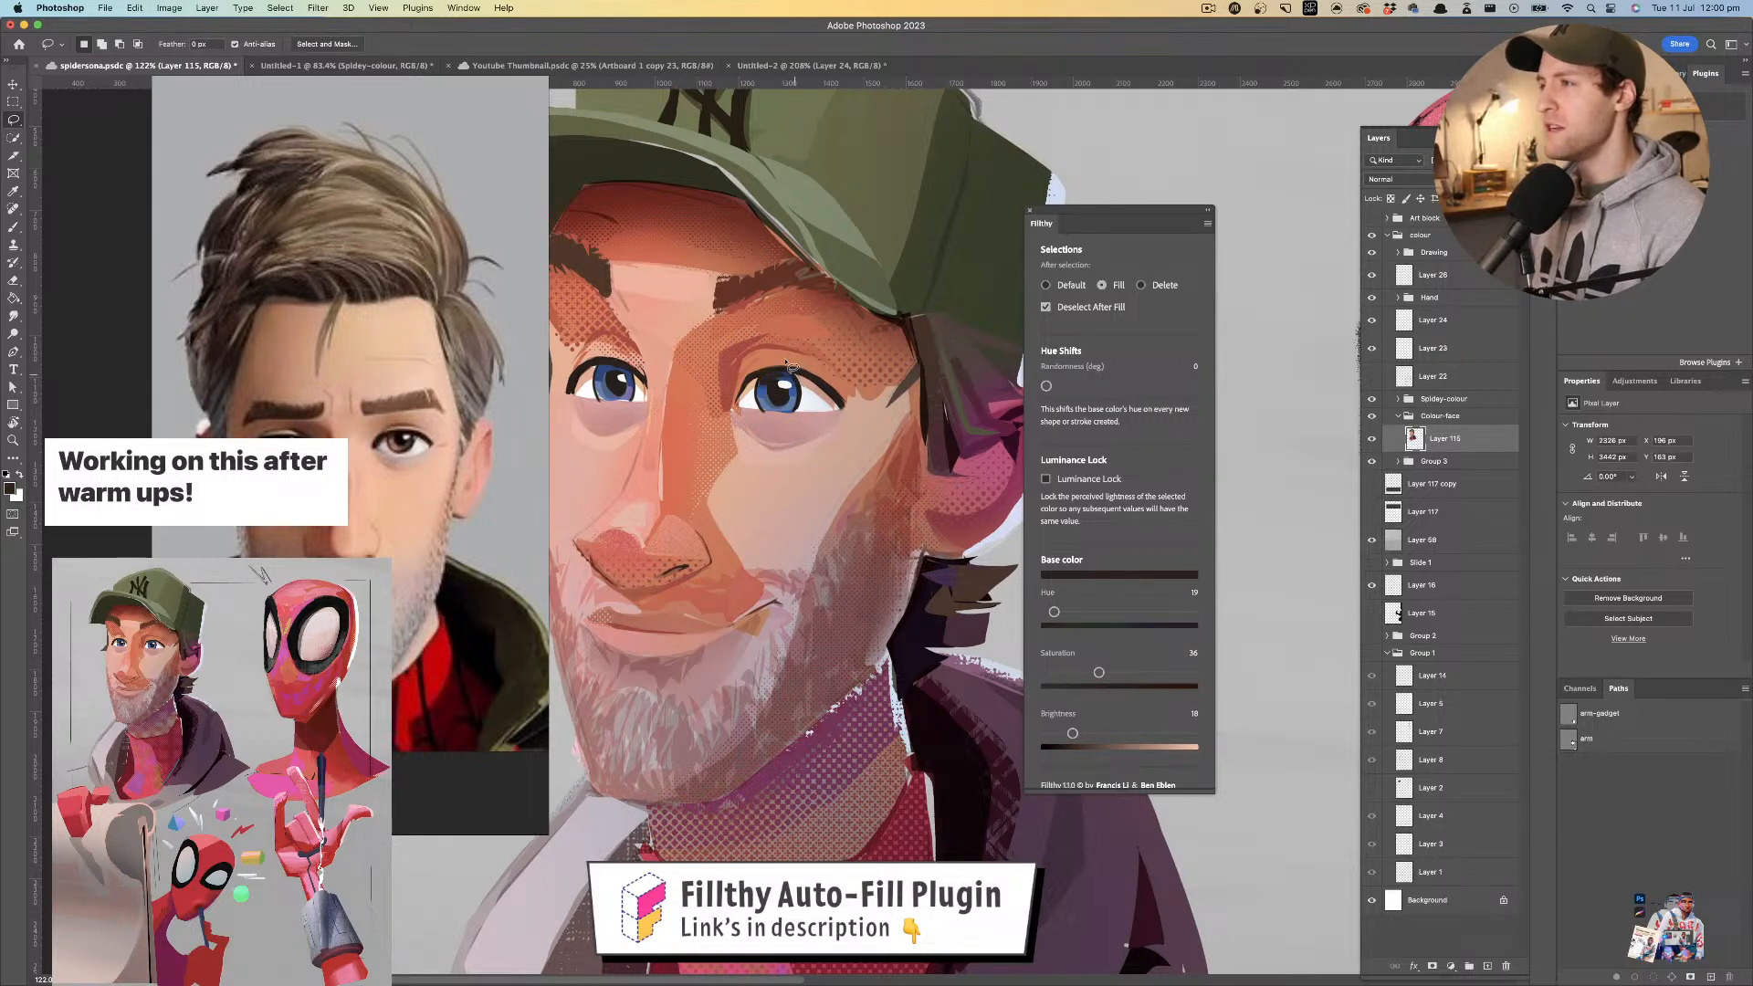
- Sample the pink eye-bag tone, lasso-fill shading beneath the near eye and undo the last fill
{"action": "scroll", "coordinate": [793, 372], "scroll_direction": "left", "scroll_amount": 3}
{"action": "mouse_move", "coordinate": [653, 381]}
{"action": "left_mouse_down"}
{"action": "mouse_move", "coordinate": [691, 375]}
{"action": "mouse_move", "coordinate": [704, 321]}
{"action": "mouse_move", "coordinate": [670, 314]}
{"action": "left_mouse_up"}
{"action": "key", "text": "i"}
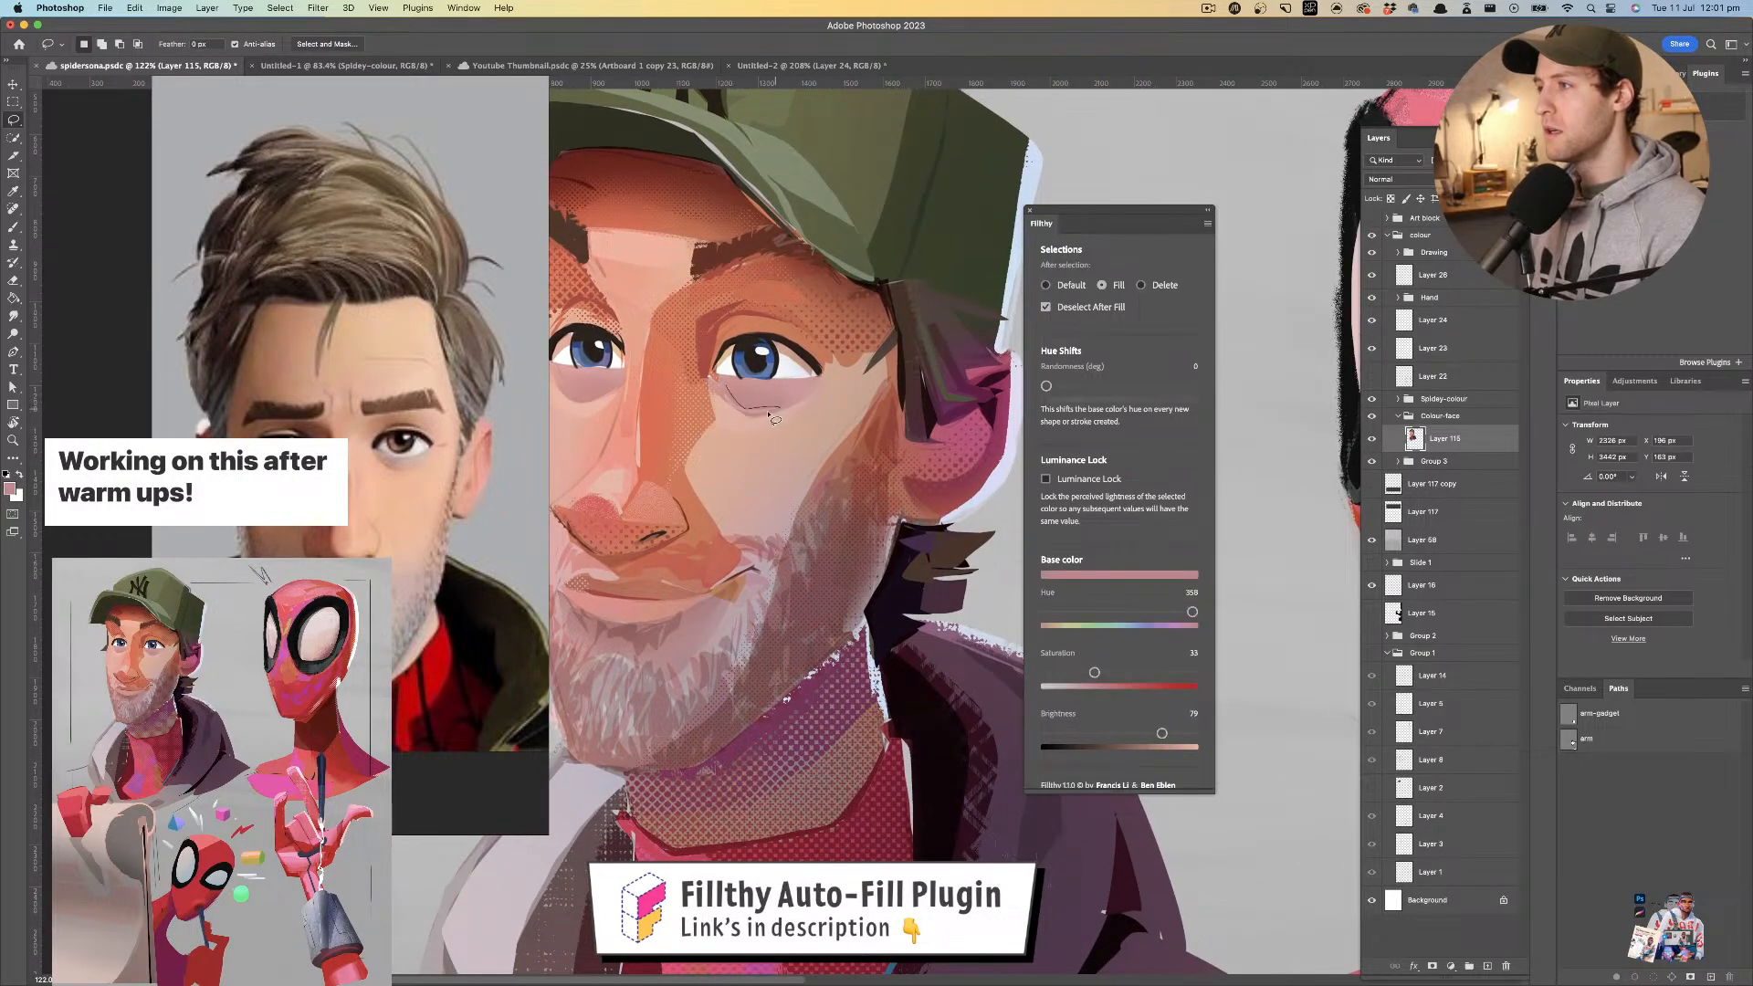
{"action": "left_click_drag", "start_coordinate": [720, 393], "coordinate": [717, 383]}
{"action": "mouse_move", "coordinate": [721, 392]}
{"action": "left_mouse_down"}
{"action": "mouse_move", "coordinate": [801, 389]}
{"action": "mouse_move", "coordinate": [650, 391]}
{"action": "mouse_move", "coordinate": [741, 414]}
{"action": "left_mouse_up"}
{"action": "key", "text": "z"}
{"action": "key", "text": "super+z"}
{"action": "key", "text": "l"}
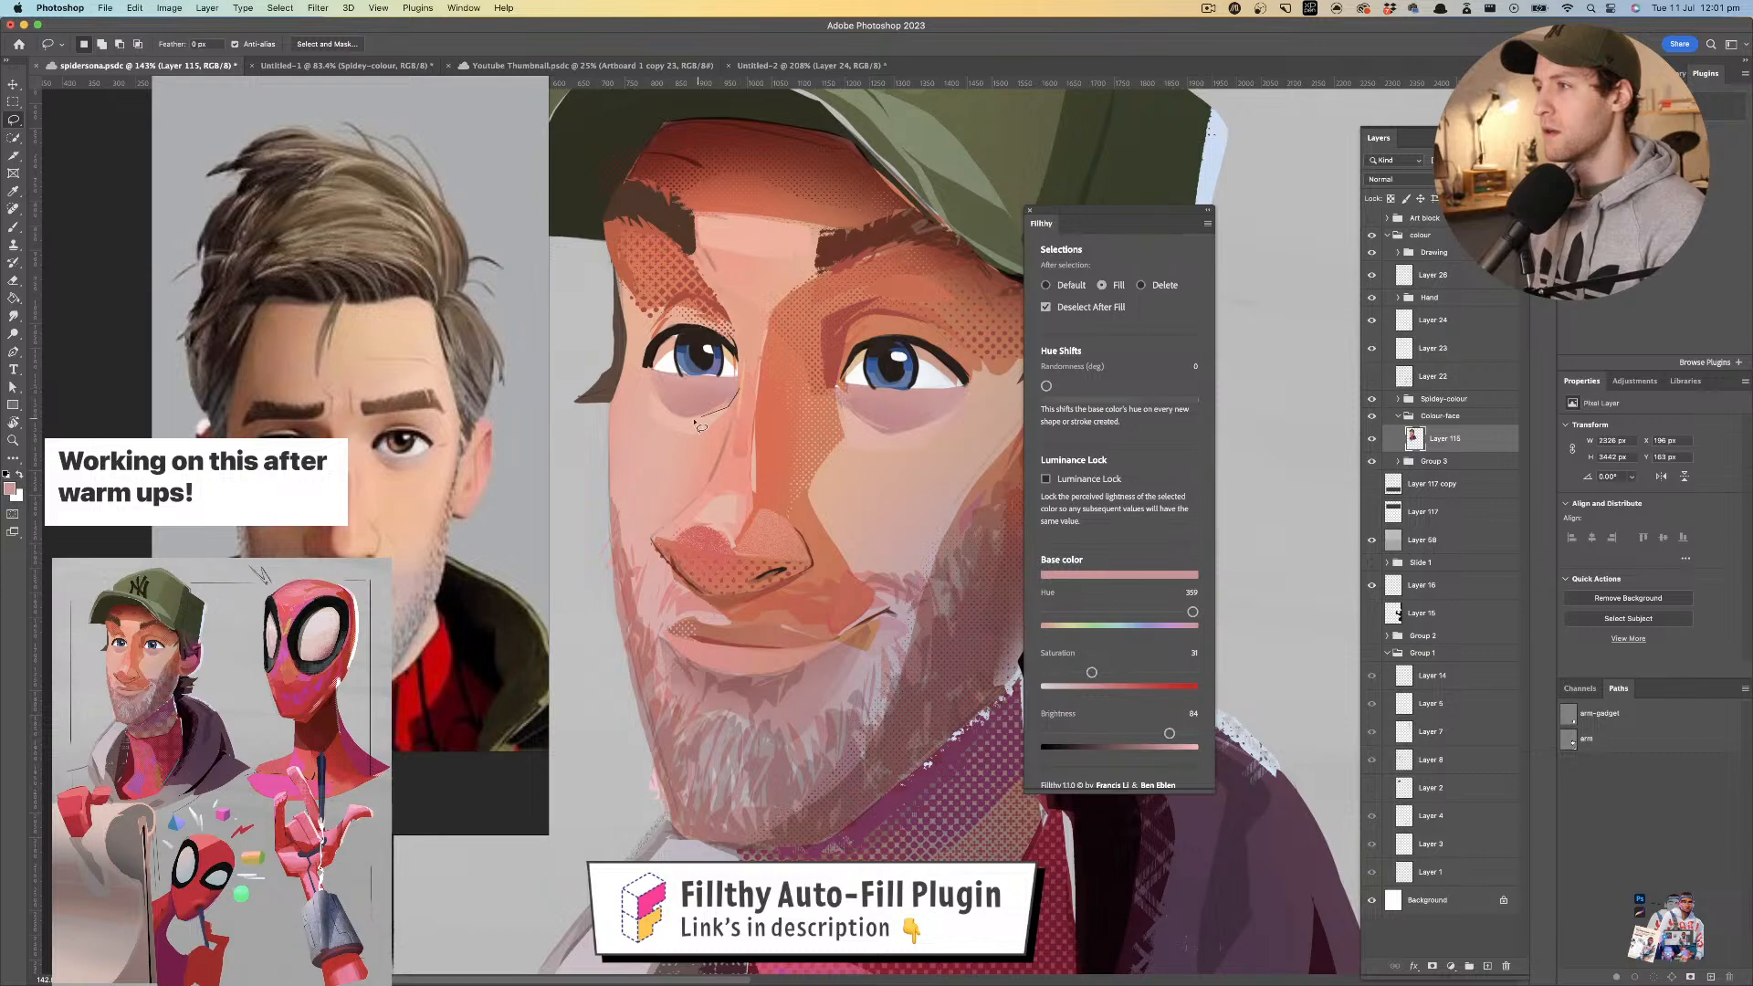
- Sample a light skin tone, lasso-fill the skin beneath the eye and check the whole painting
{"action": "scroll", "coordinate": [808, 374], "scroll_direction": "right", "scroll_amount": 5}
{"action": "key", "text": "i"}
{"action": "left_click", "coordinate": [795, 400]}
{"action": "left_click_drag", "start_coordinate": [795, 400], "coordinate": [773, 462]}
{"action": "key", "text": "z"}
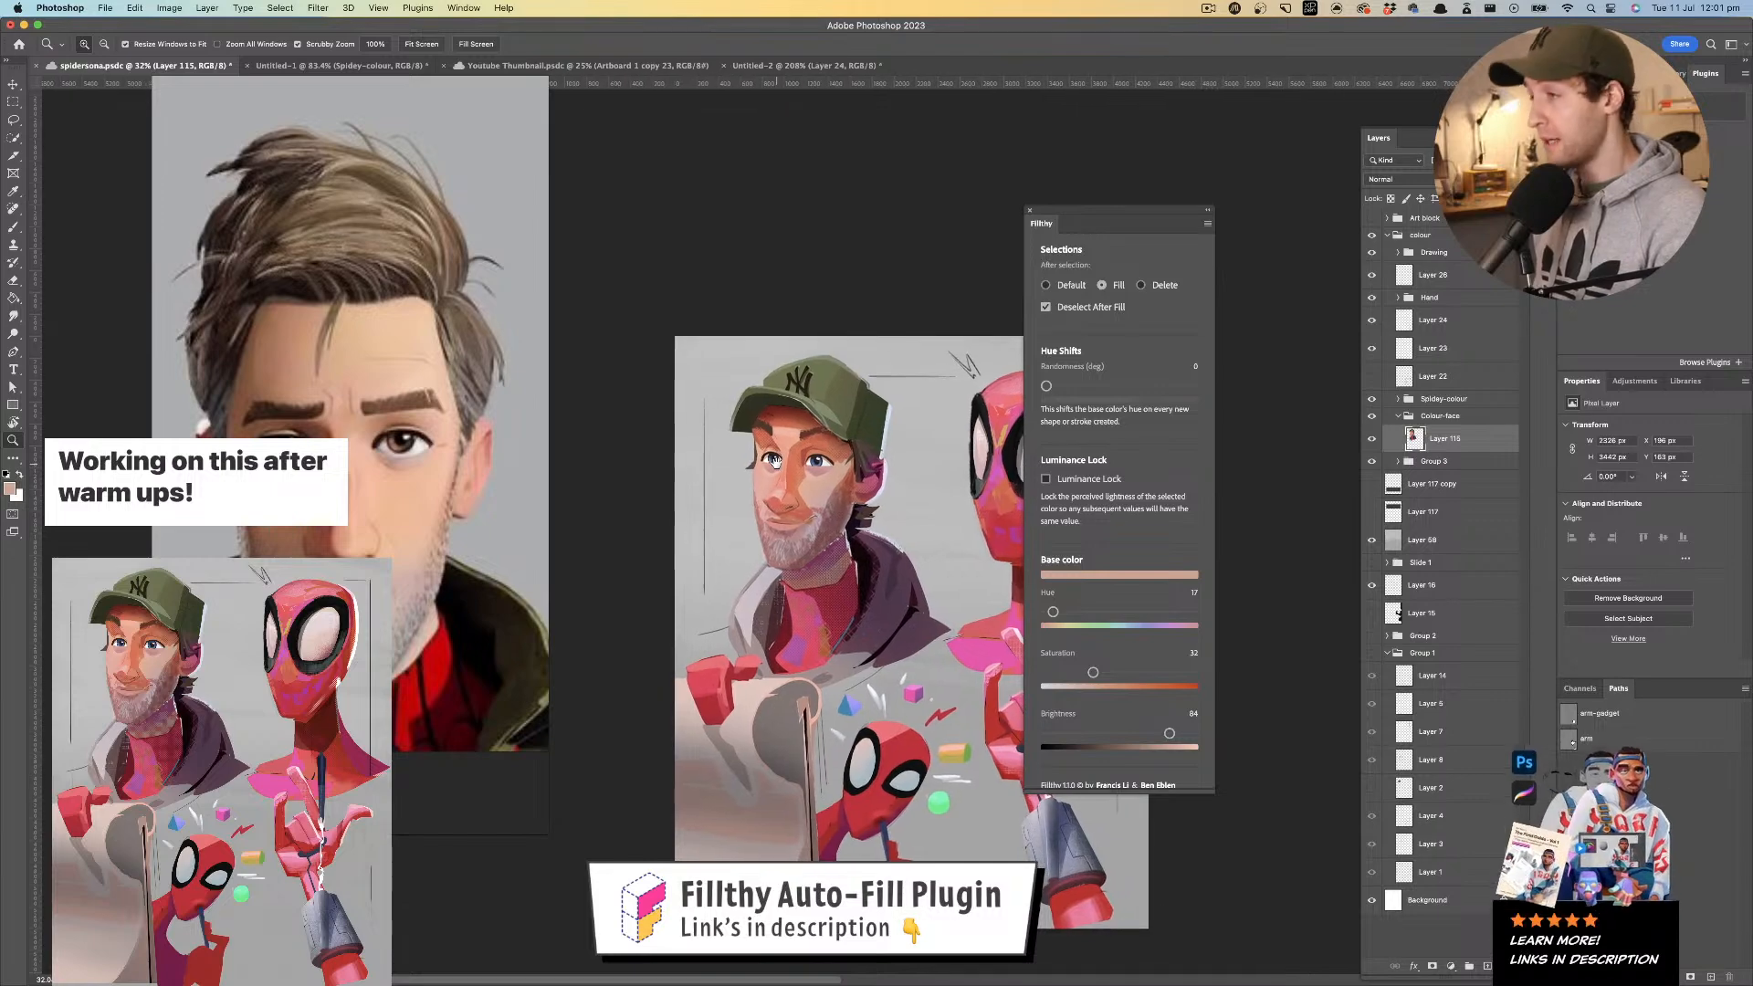
{"action": "left_click_drag", "start_coordinate": [789, 381], "coordinate": [818, 354]}
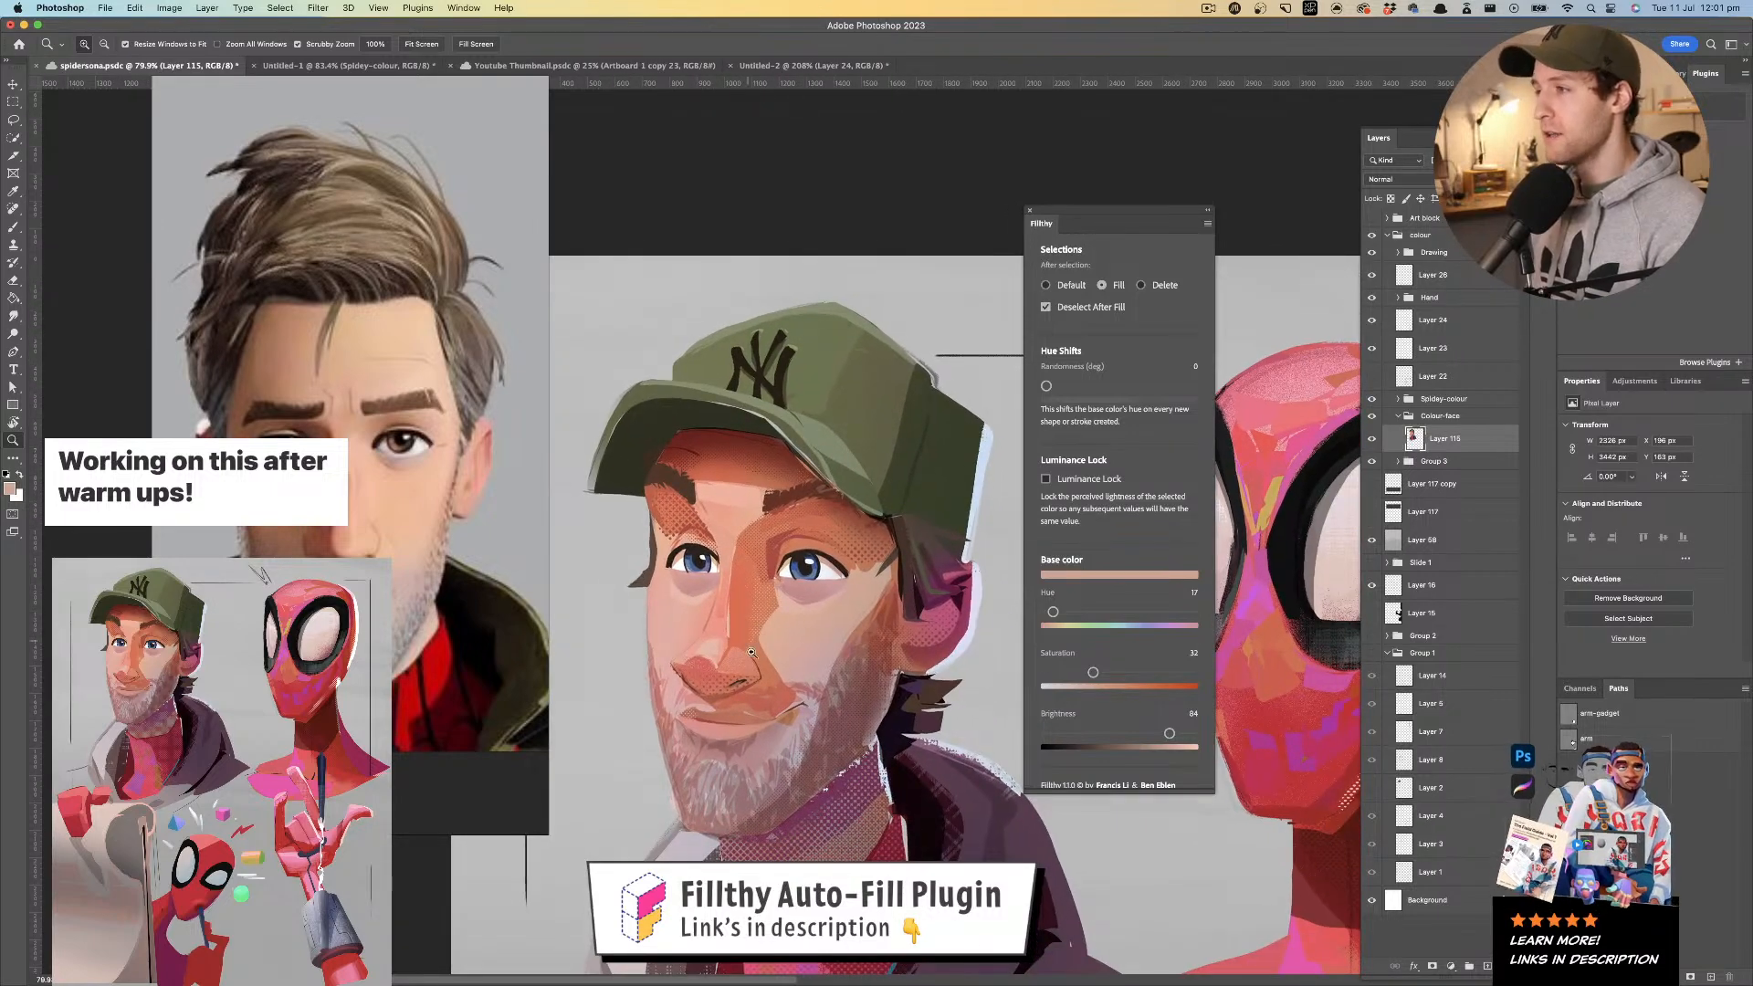
{"action": "left_click_drag", "start_coordinate": [800, 573], "coordinate": [828, 477]}
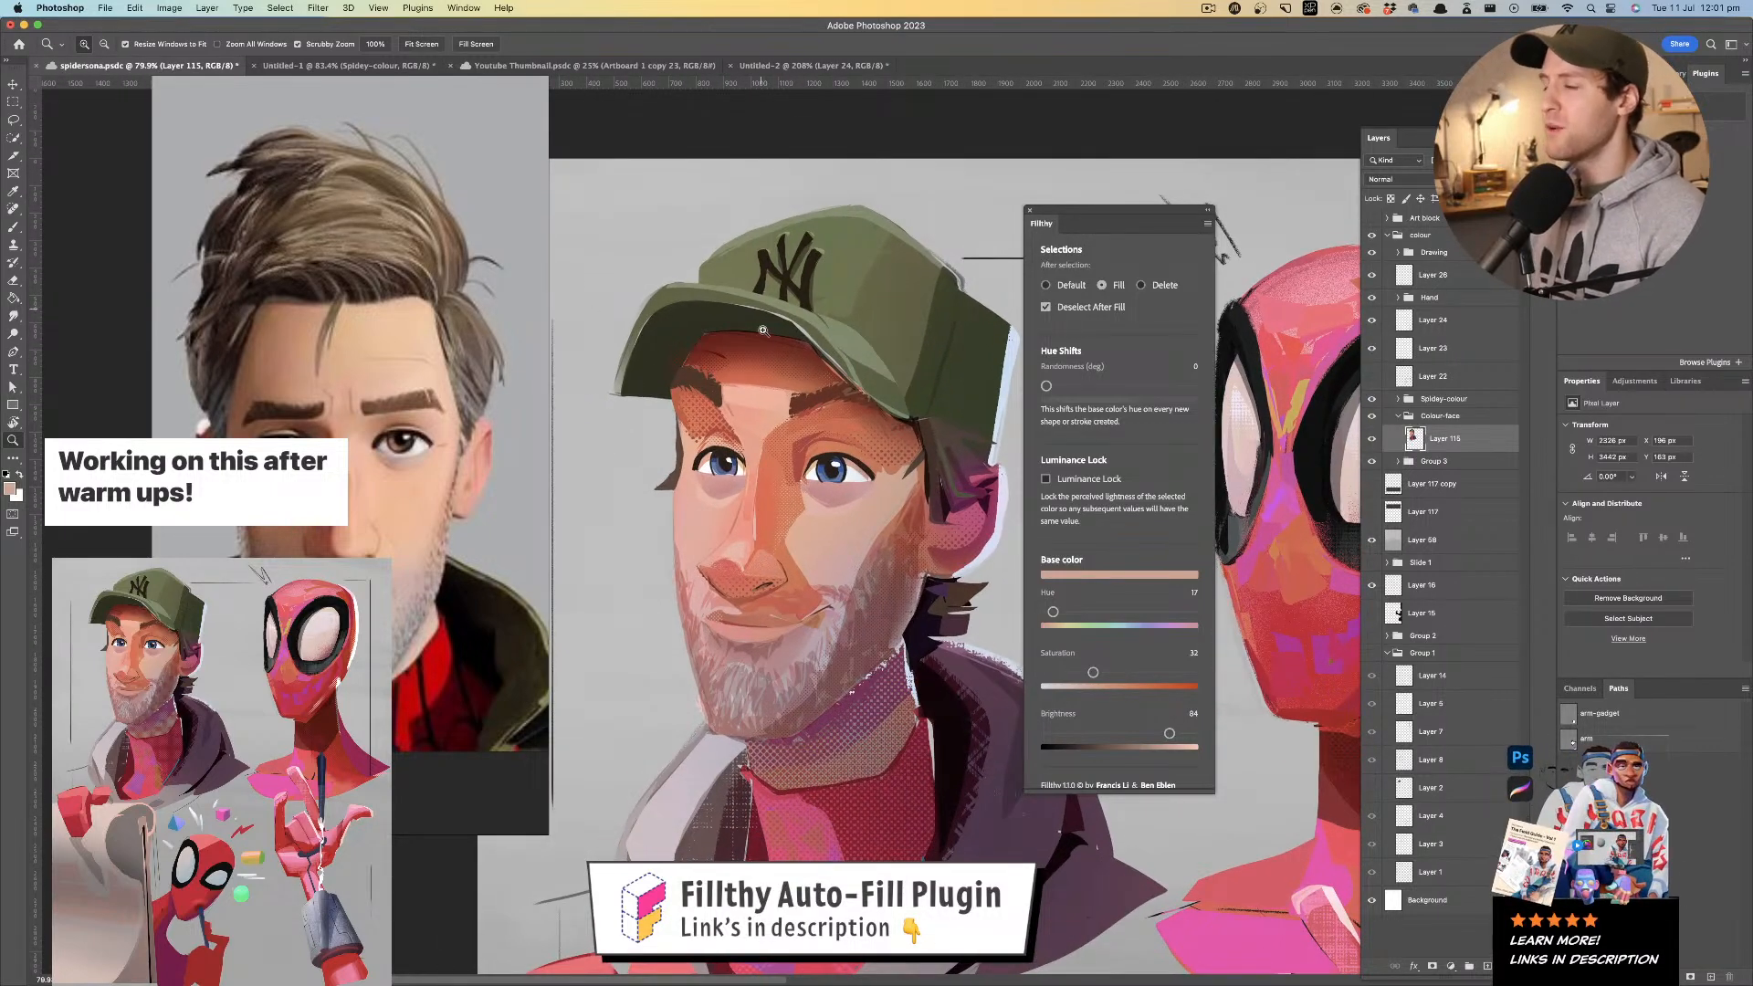
{"action": "key", "text": "i"}
{"action": "left_click", "coordinate": [801, 362]}
{"action": "key", "text": "l"}
{"action": "mouse_move", "coordinate": [915, 445]}
{"action": "left_mouse_down"}
{"action": "mouse_move", "coordinate": [758, 598]}
{"action": "mouse_move", "coordinate": [675, 383]}
{"action": "mouse_move", "coordinate": [913, 442]}
{"action": "left_mouse_up"}
{"action": "key", "text": "ctrl+z"}
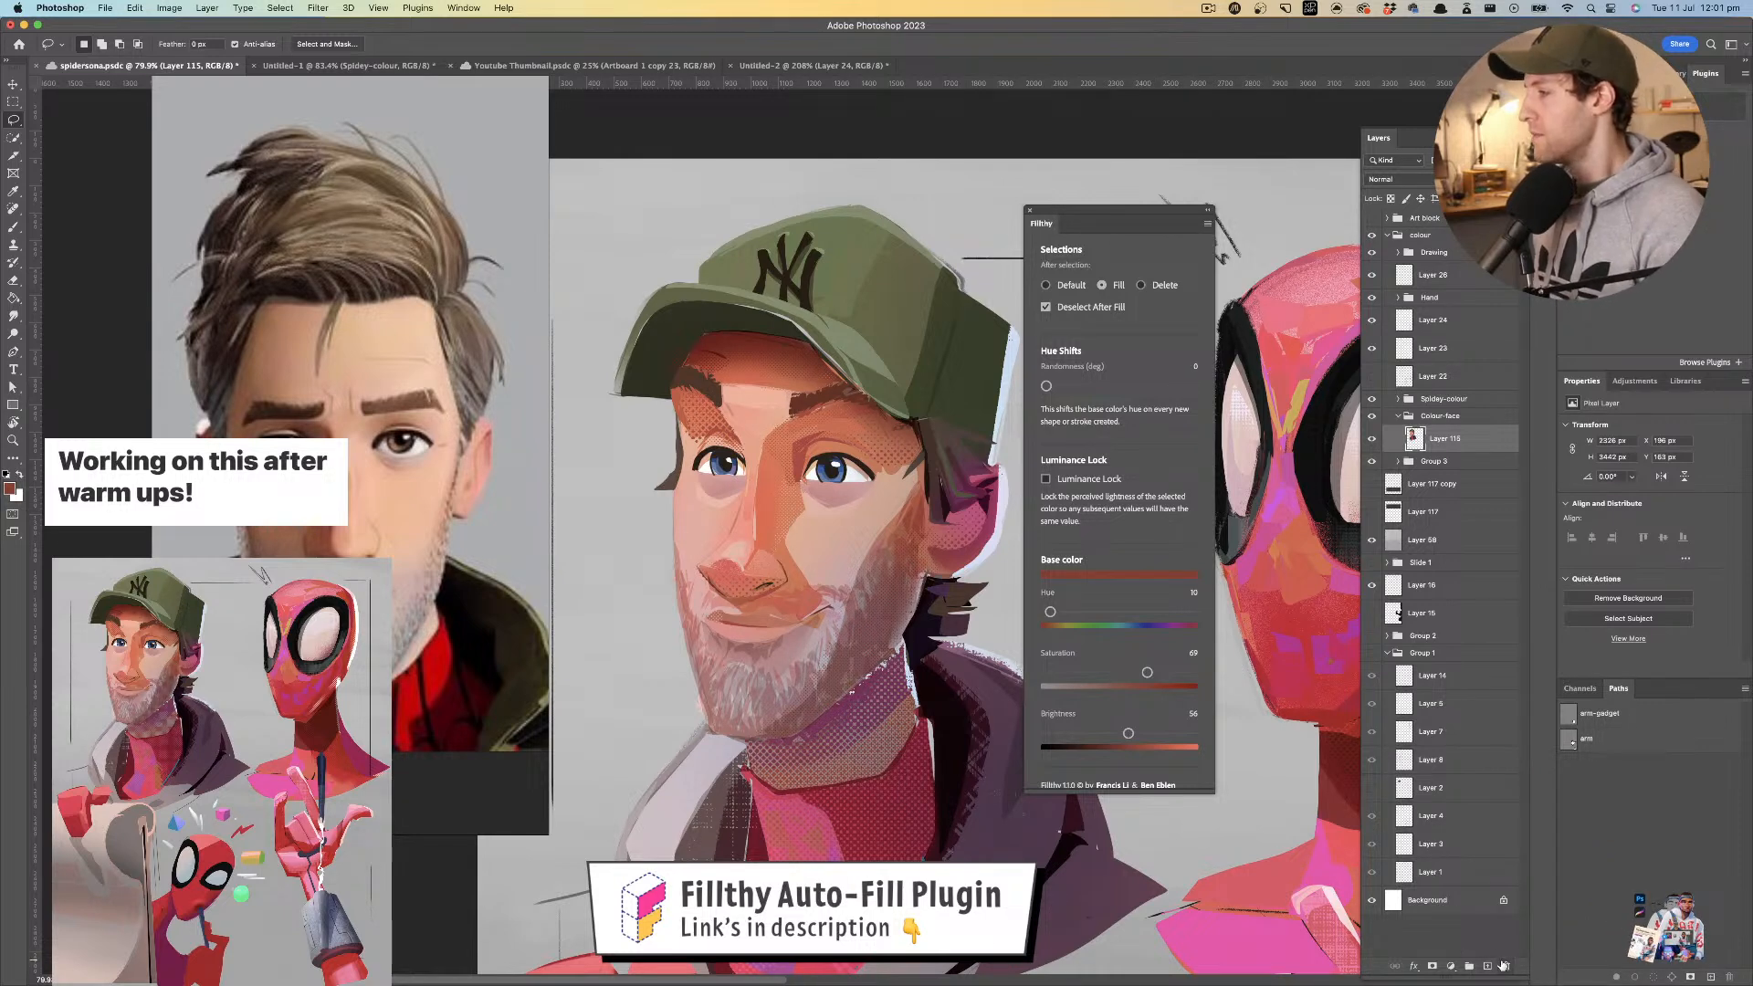
- Add a new layer clipped to the merged face layer and set its blend mode to Multiply
{"action": "left_click", "coordinate": [1487, 965]}
{"action": "left_click", "coordinate": [1467, 449], "text": "alt"}
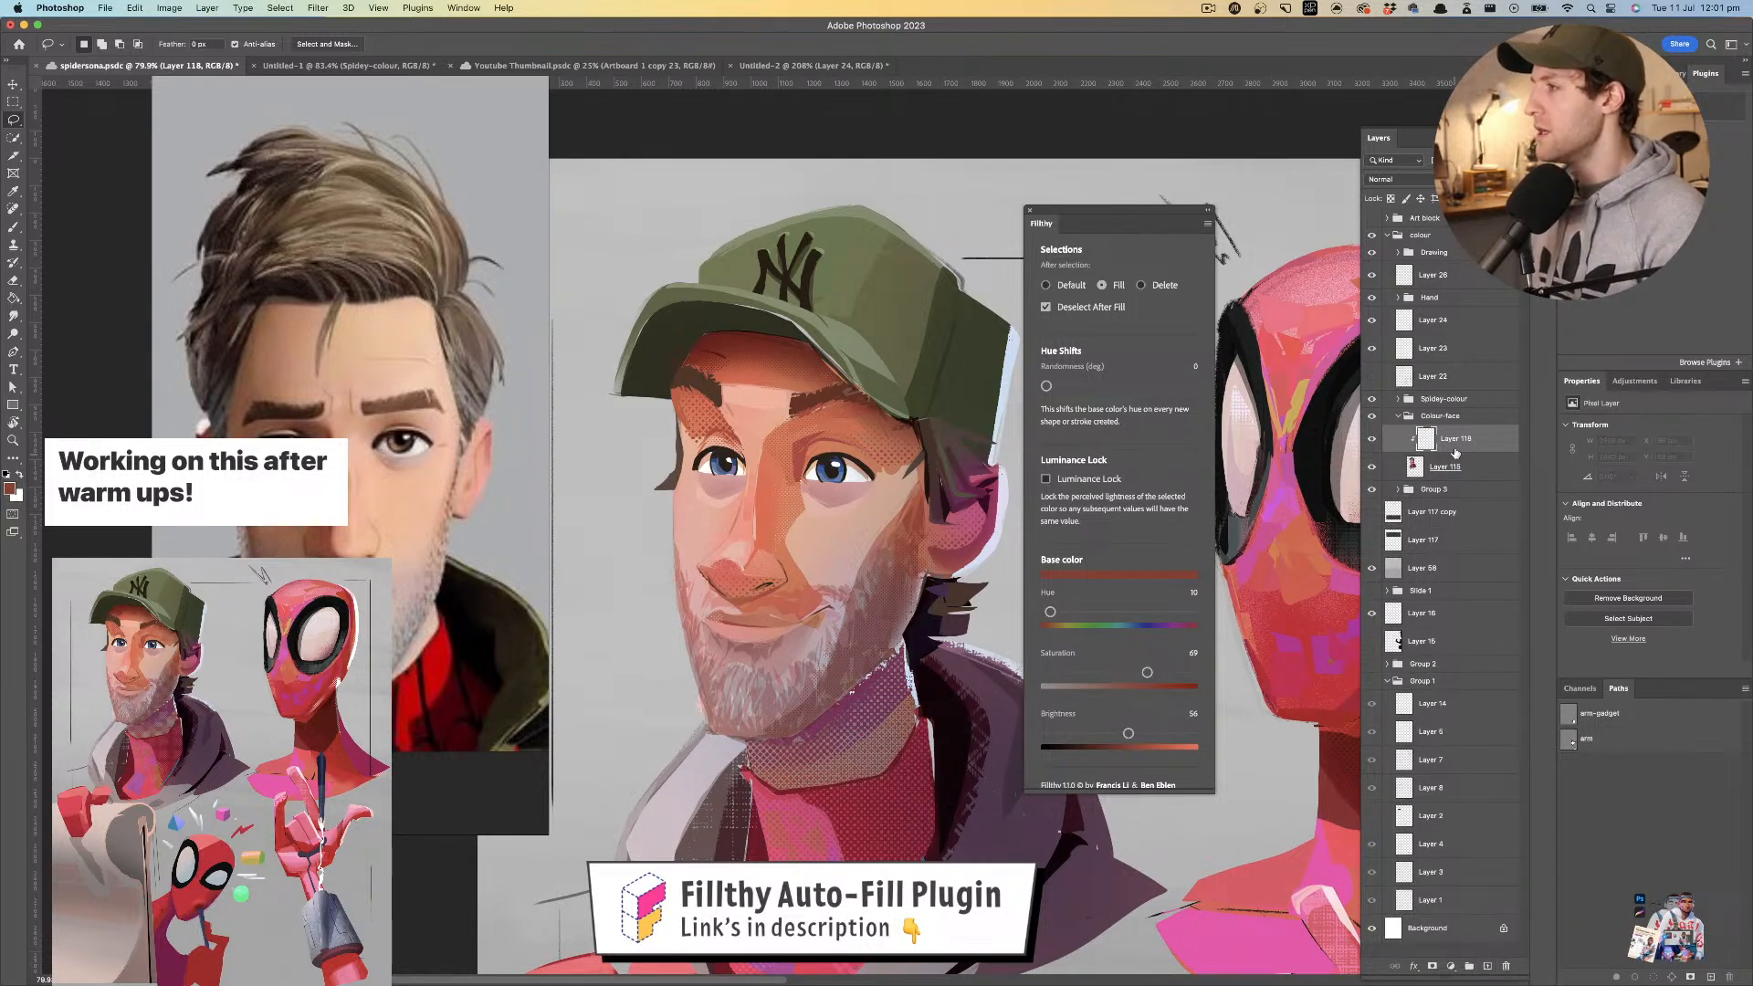
{"action": "left_click", "coordinate": [1418, 180]}
{"action": "left_click", "coordinate": [1390, 235]}
- Try orange lasso-filled shadows over the eye sockets on the Multiply layer and undo them
{"action": "left_click_drag", "start_coordinate": [813, 434], "coordinate": [795, 323]}
{"action": "left_click", "coordinate": [787, 334]}
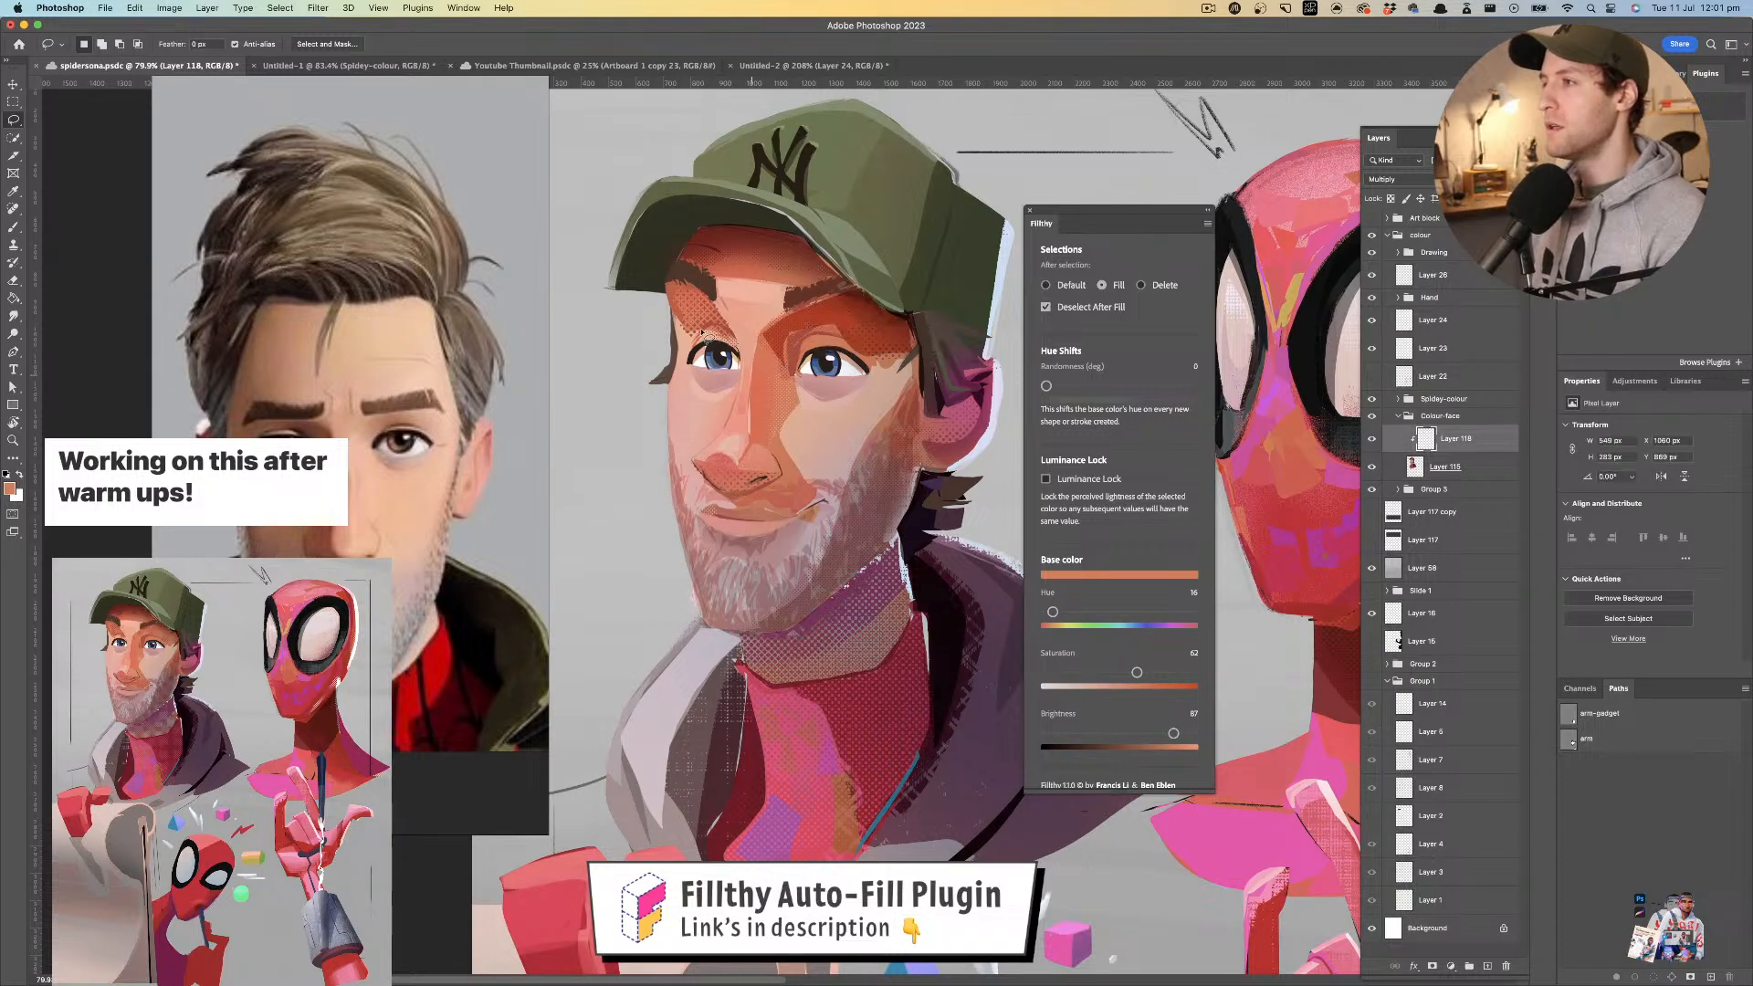
{"action": "key", "text": "z"}
{"action": "mouse_move", "coordinate": [745, 402]}
{"action": "left_mouse_down"}
{"action": "mouse_move", "coordinate": [649, 407]}
{"action": "mouse_move", "coordinate": [842, 398]}
{"action": "mouse_move", "coordinate": [785, 398]}
{"action": "left_mouse_up"}
{"action": "key", "text": "super+z"}
{"action": "key", "text": "super+z"}
{"action": "key", "text": "super+z"}
{"action": "key", "text": "super+z"}
{"action": "key", "text": "super+z"}
{"action": "key", "text": "l"}
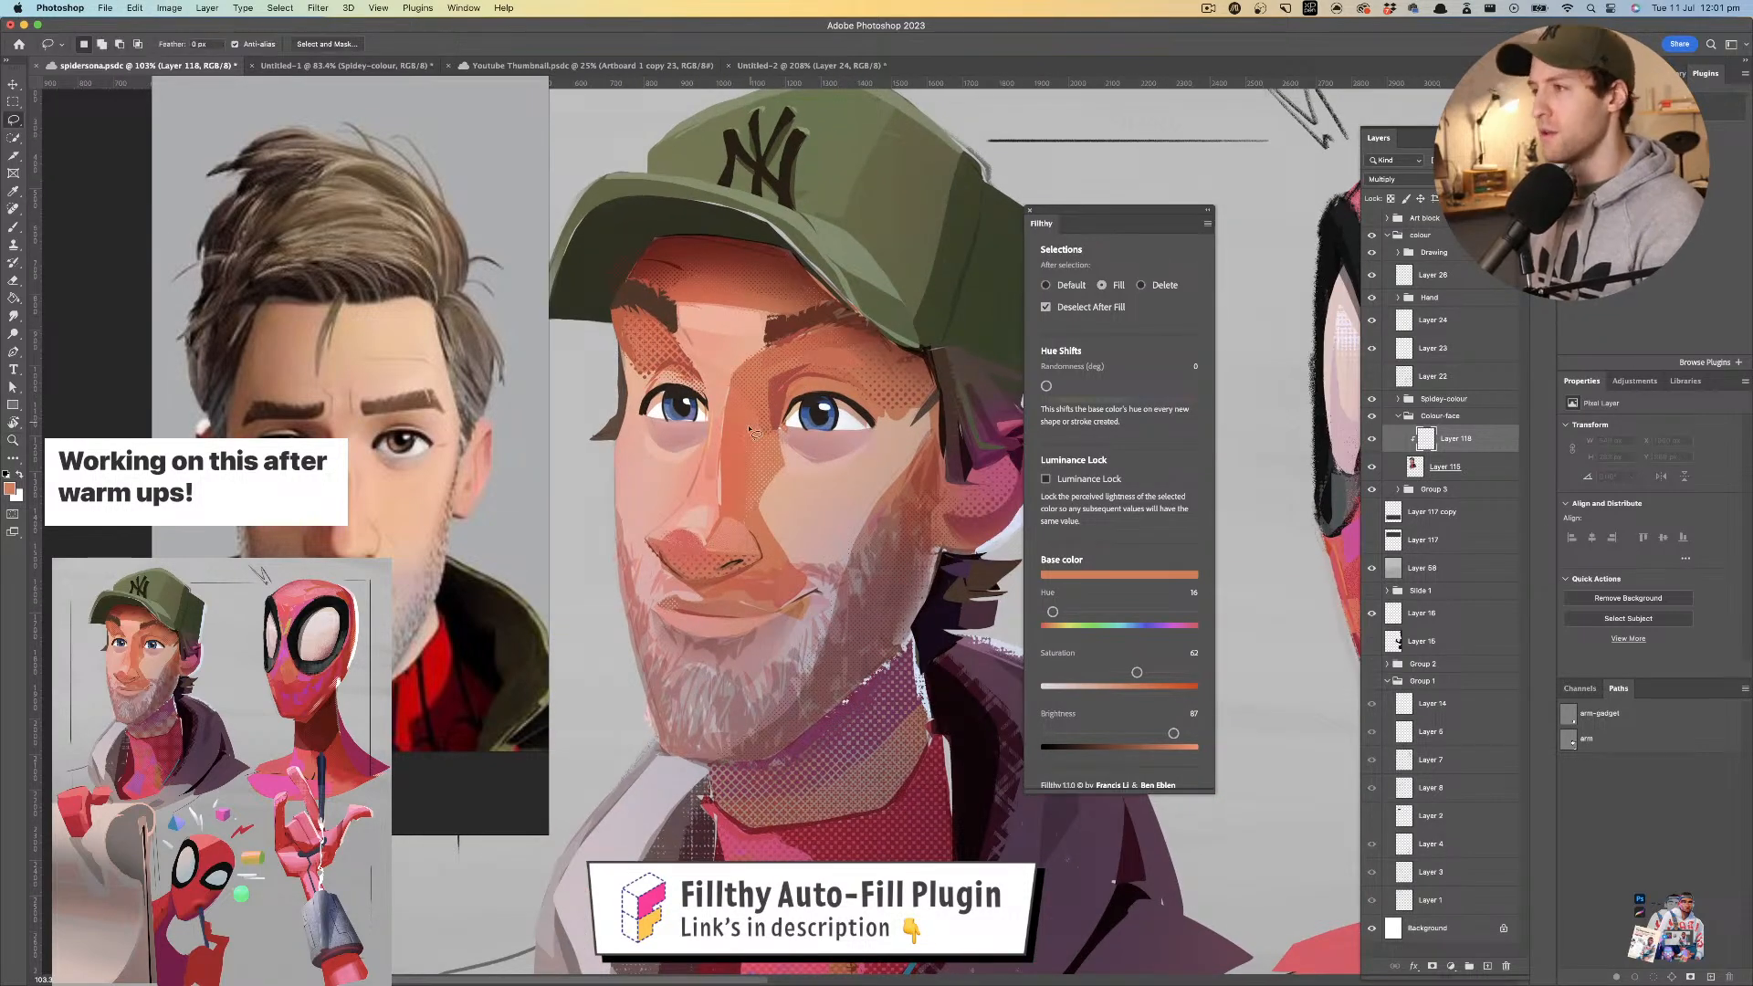
- Set the Fillthy base colour to 98 brightness and 56 saturation
{"action": "scroll", "coordinate": [754, 434], "scroll_direction": "down", "scroll_amount": 3}
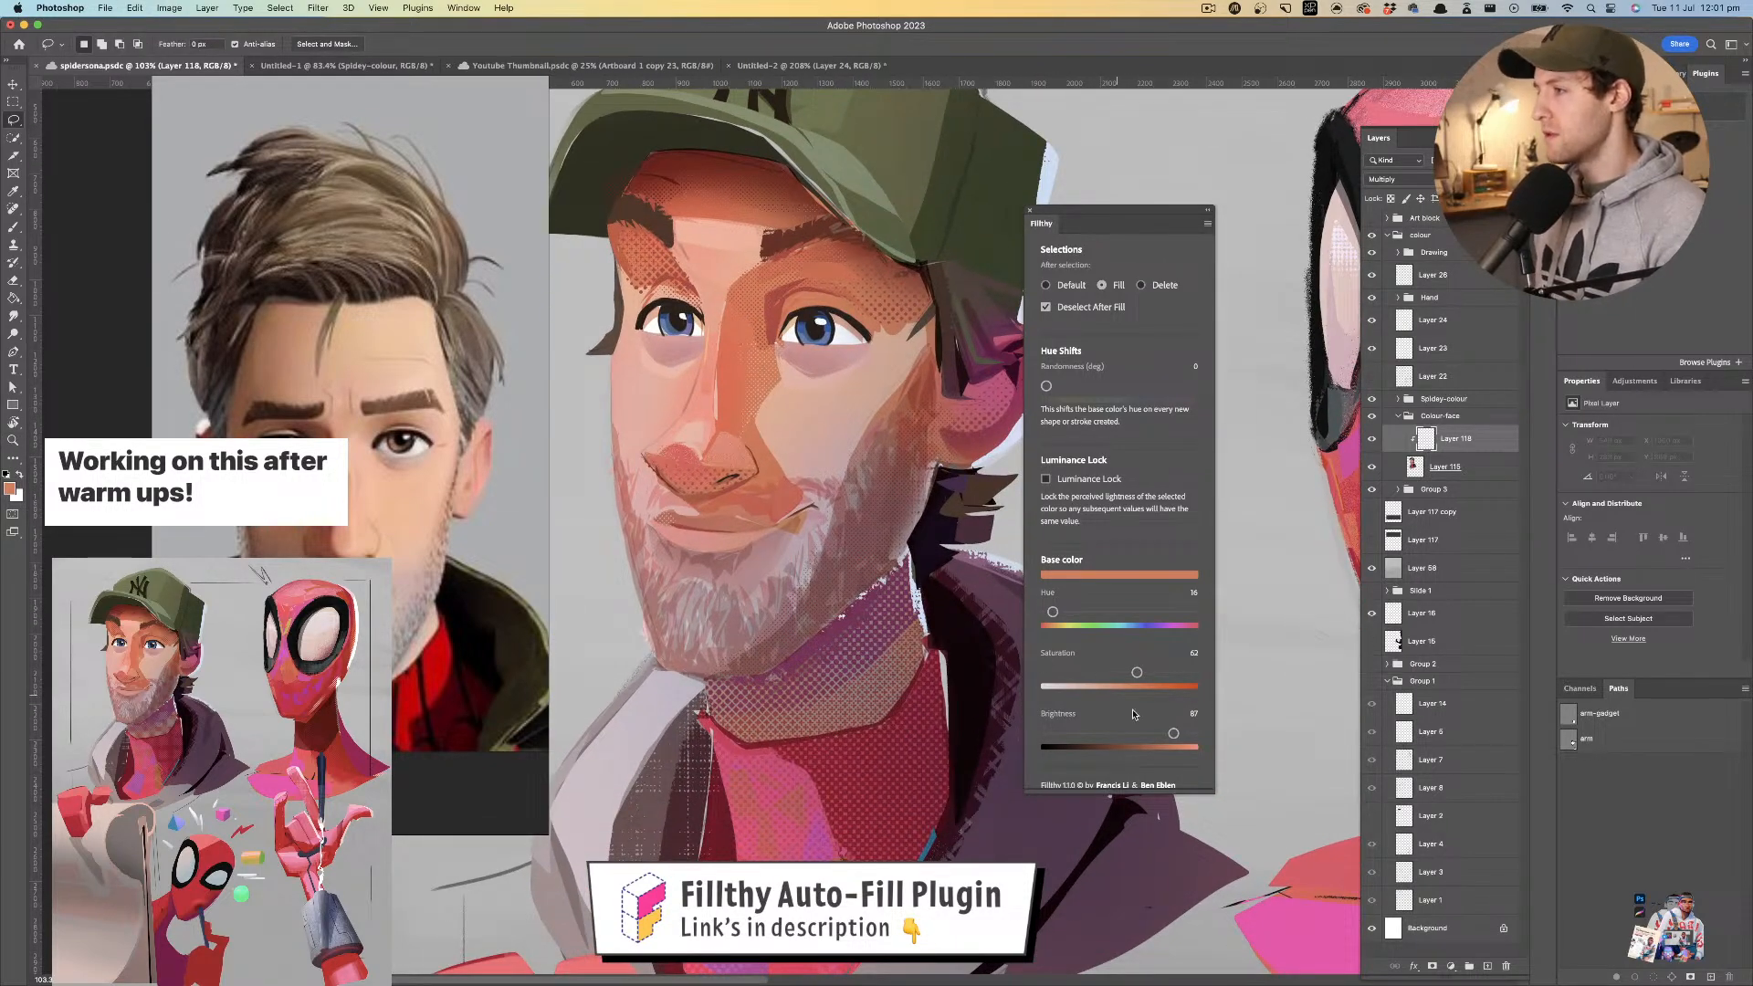
{"action": "left_click_drag", "start_coordinate": [1174, 733], "coordinate": [1188, 733]}
{"action": "left_click_drag", "start_coordinate": [1137, 672], "coordinate": [1129, 671]}
{"action": "mouse_move", "coordinate": [774, 392]}
{"action": "left_mouse_down"}
{"action": "mouse_move", "coordinate": [787, 370]}
{"action": "mouse_move", "coordinate": [813, 406]}
{"action": "left_mouse_up"}
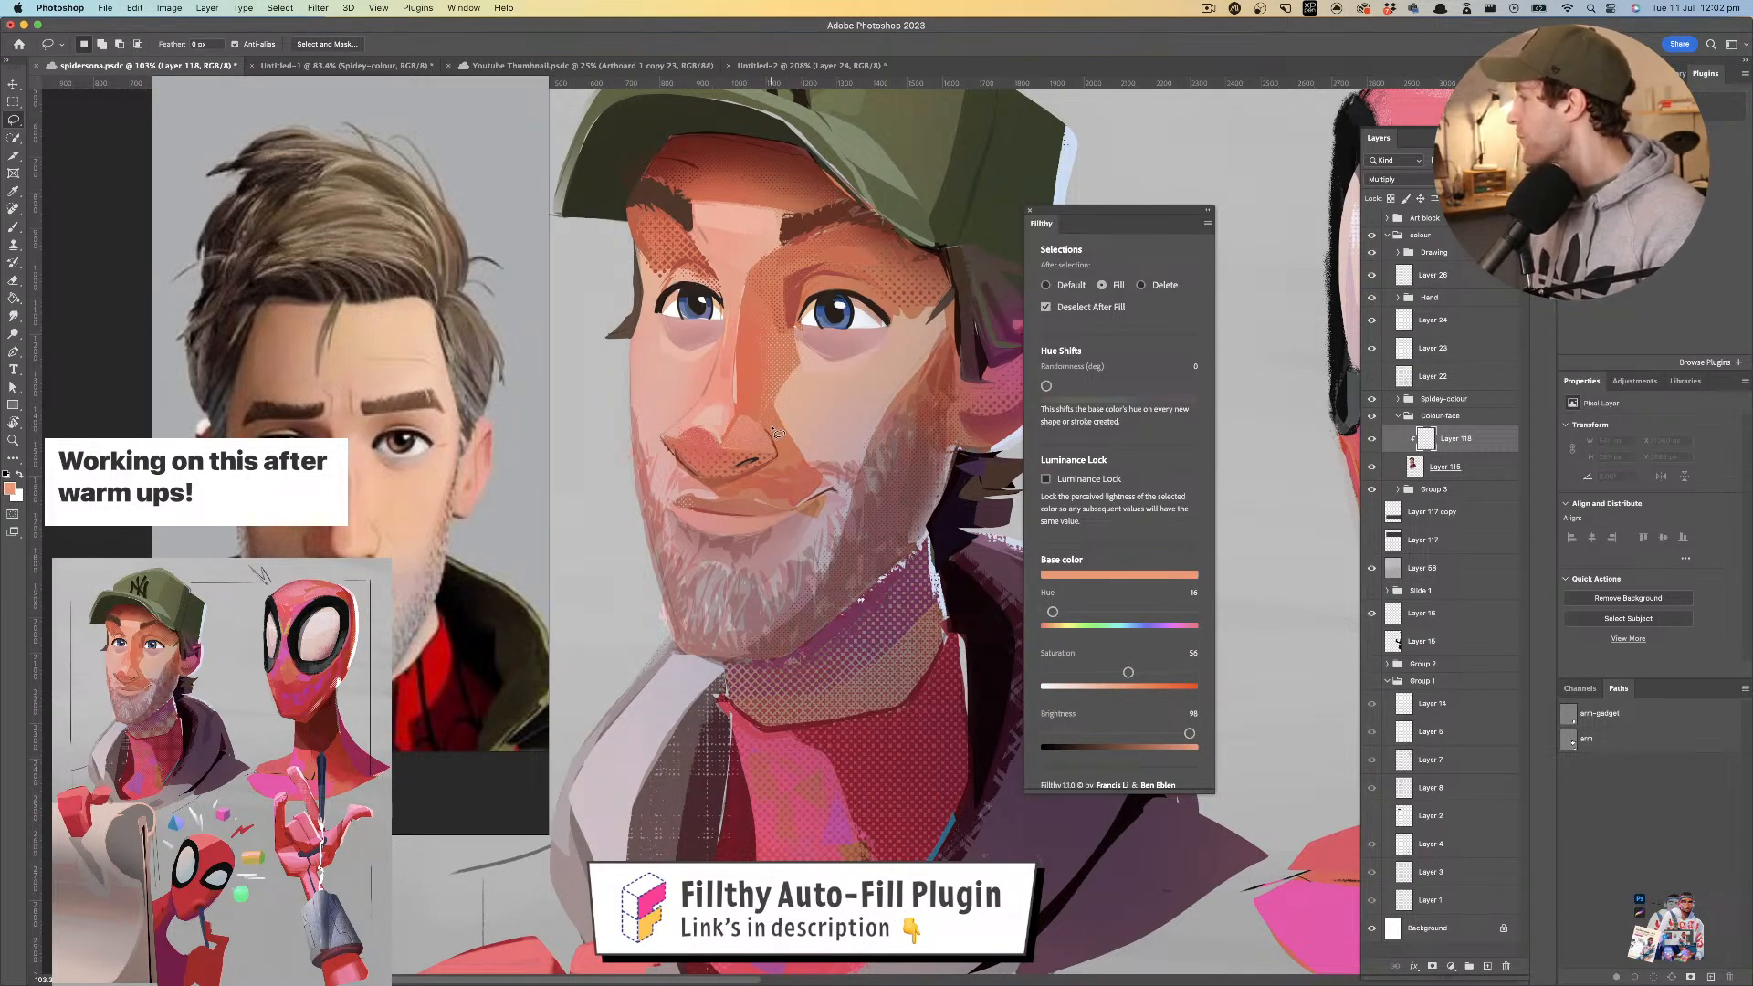
- Try lasso-filled Multiply shadows on the nose and beneath the far eyebrow
{"action": "mouse_move", "coordinate": [770, 445]}
{"action": "left_mouse_down"}
{"action": "mouse_move", "coordinate": [803, 435]}
{"action": "mouse_move", "coordinate": [787, 443]}
{"action": "mouse_move", "coordinate": [802, 449]}
{"action": "left_mouse_up"}
{"action": "mouse_move", "coordinate": [761, 296]}
{"action": "left_mouse_down"}
{"action": "mouse_move", "coordinate": [687, 341]}
{"action": "mouse_move", "coordinate": [692, 320]}
{"action": "left_mouse_up"}
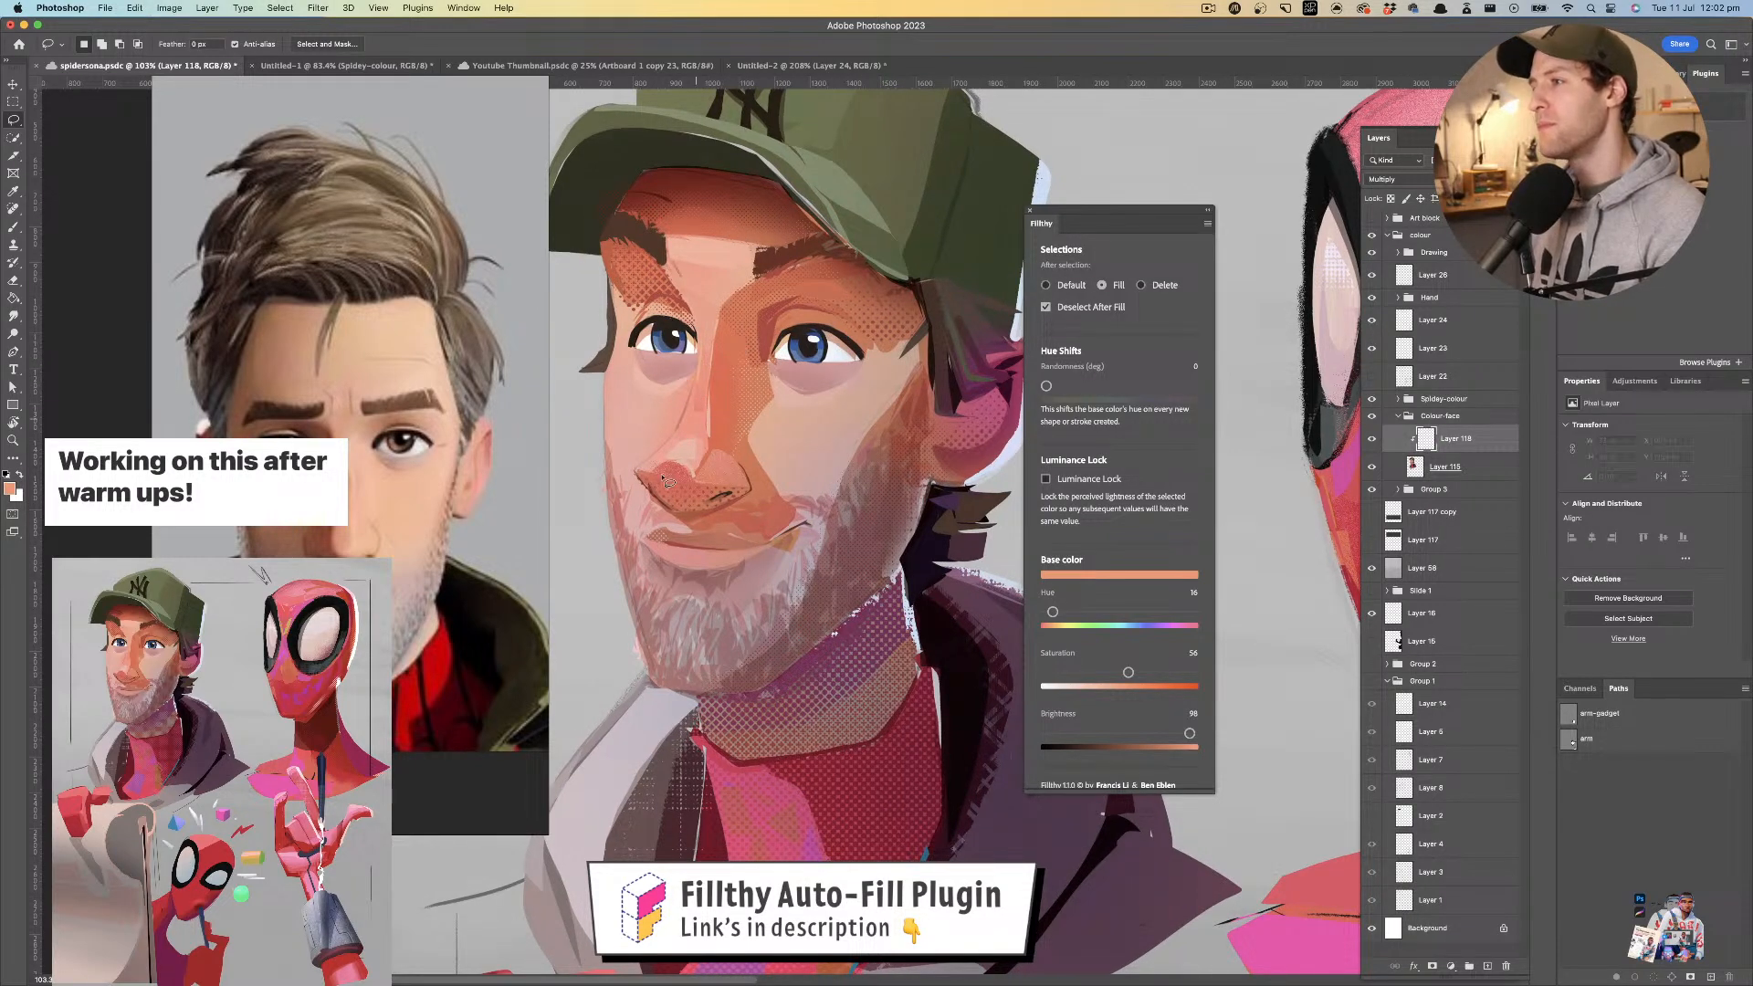
{"action": "left_click_drag", "start_coordinate": [710, 494], "coordinate": [644, 481]}
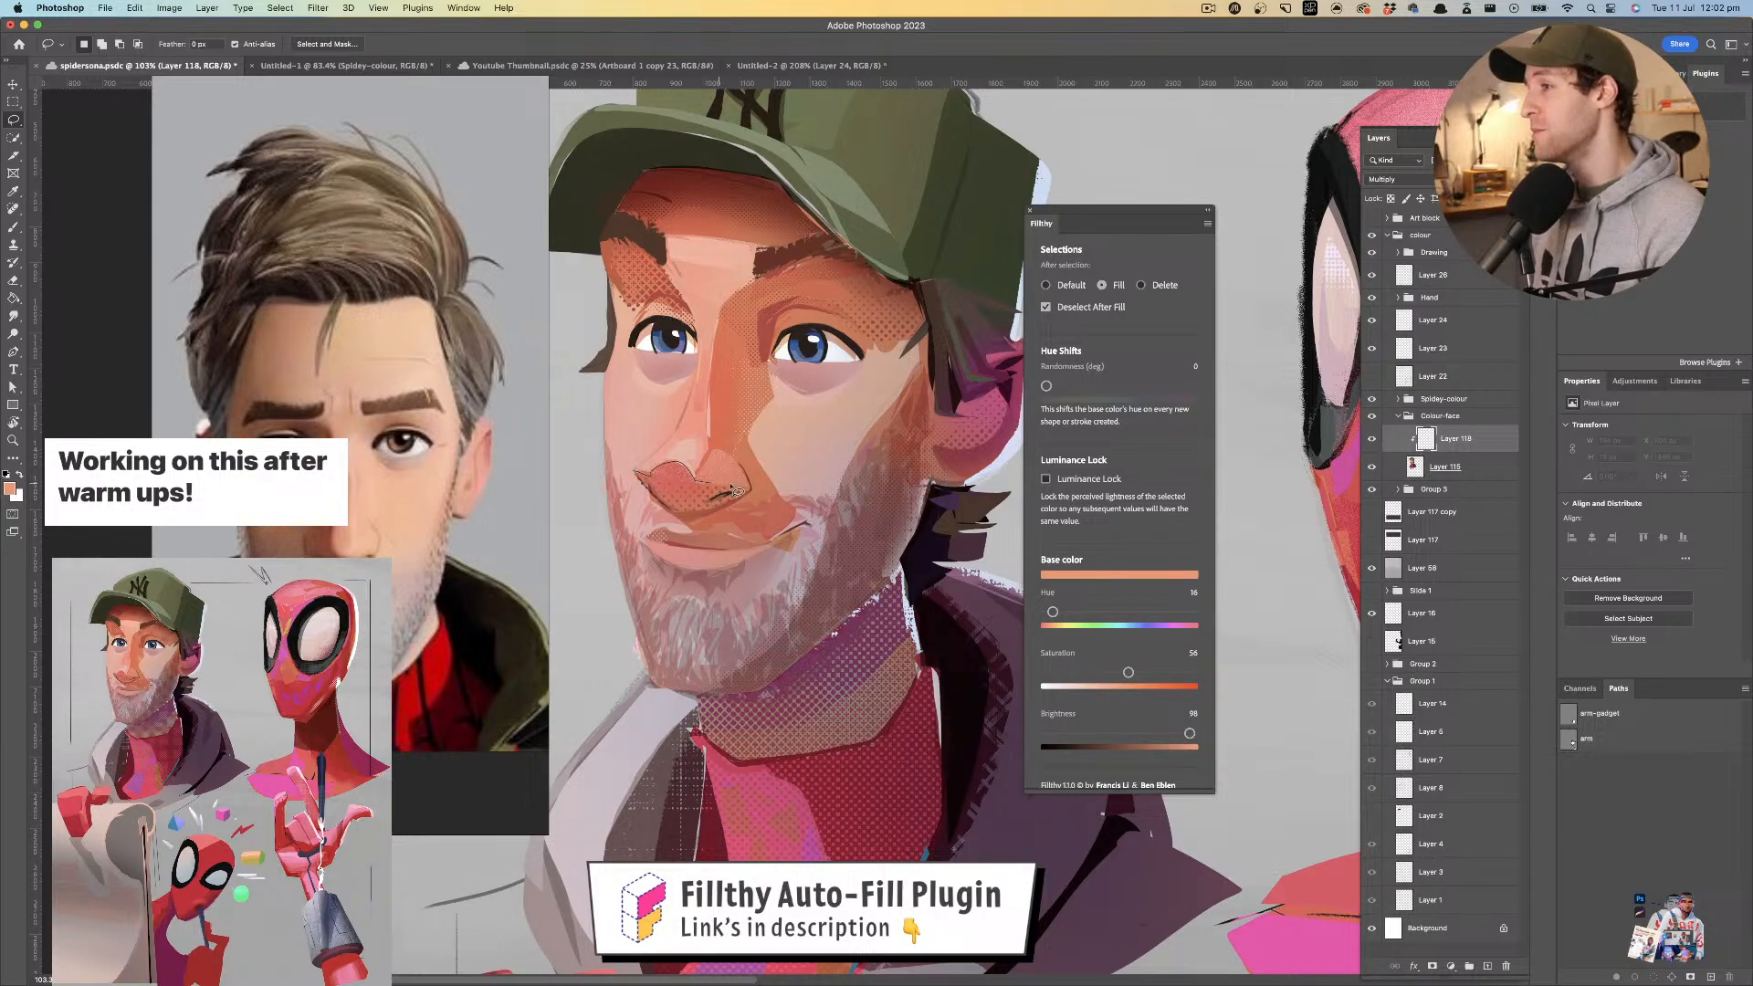
{"action": "left_click_drag", "start_coordinate": [692, 517], "coordinate": [641, 482]}
{"action": "mouse_move", "coordinate": [767, 388]}
{"action": "left_mouse_down"}
{"action": "mouse_move", "coordinate": [715, 372]}
{"action": "mouse_move", "coordinate": [744, 367]}
{"action": "mouse_move", "coordinate": [726, 324]}
{"action": "mouse_move", "coordinate": [767, 322]}
{"action": "mouse_move", "coordinate": [700, 319]}
{"action": "mouse_move", "coordinate": [683, 297]}
{"action": "mouse_move", "coordinate": [692, 221]}
{"action": "mouse_move", "coordinate": [774, 327]}
{"action": "mouse_move", "coordinate": [747, 368]}
{"action": "mouse_move", "coordinate": [766, 350]}
{"action": "left_mouse_up"}
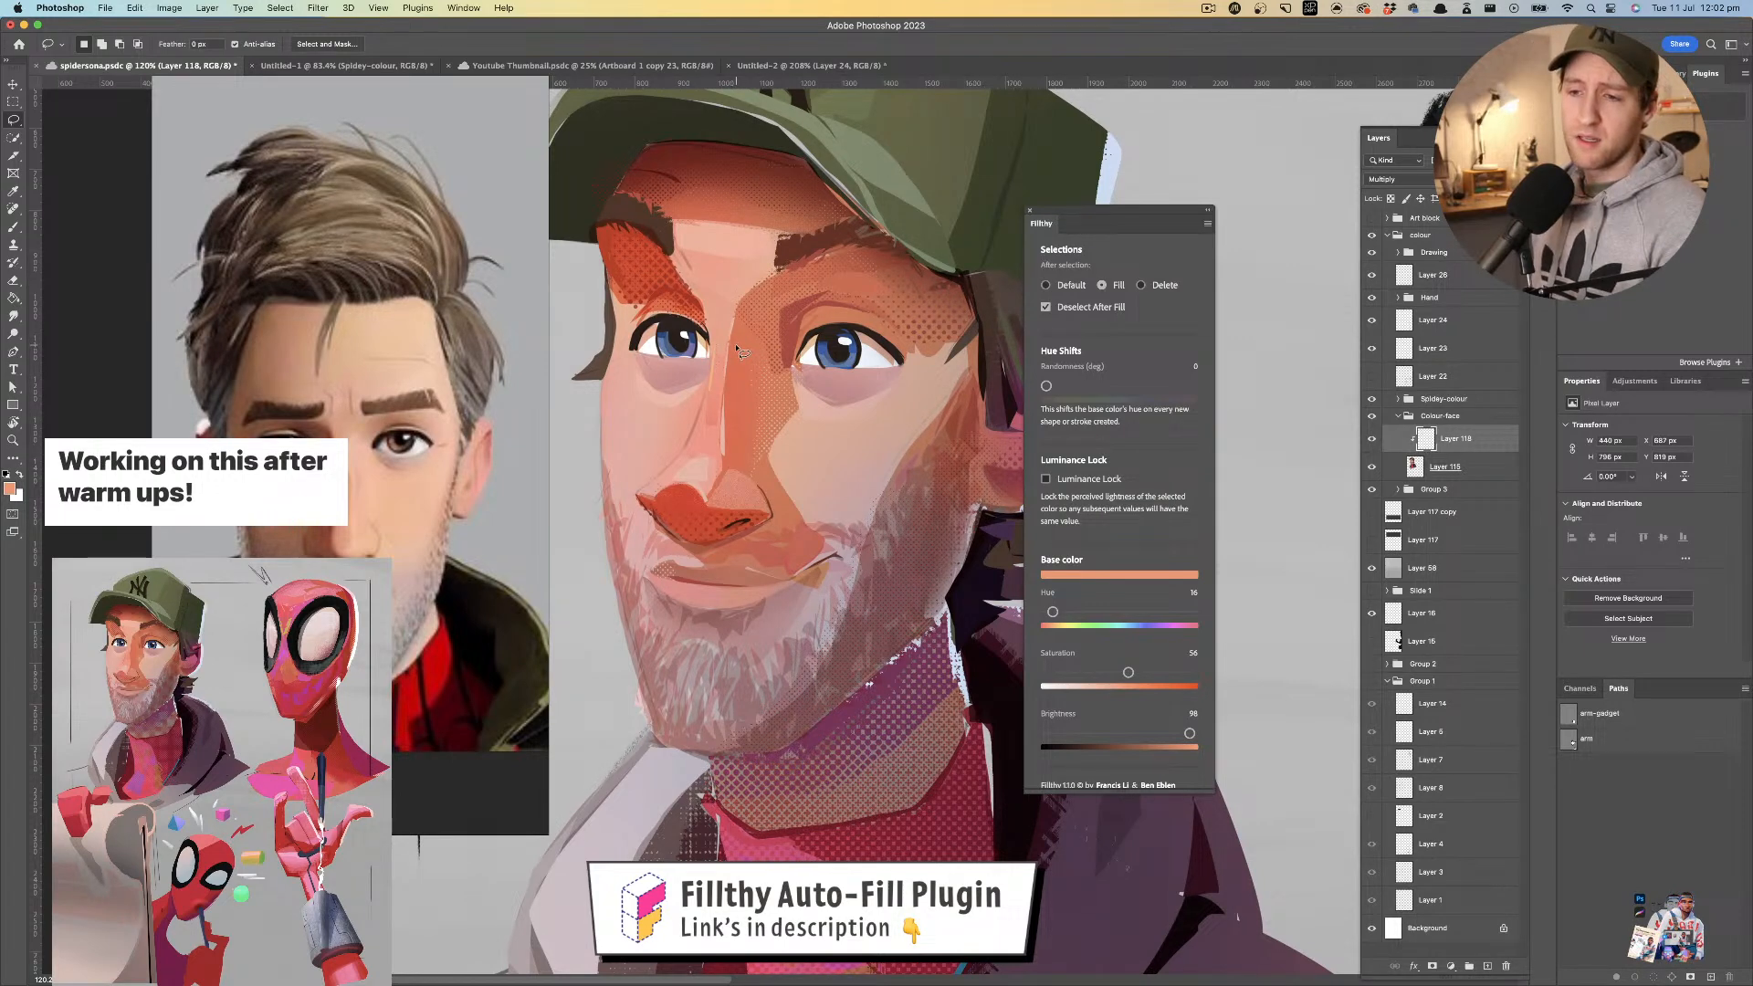
- Try extending the Multiply shadow along the side of the nose toward the mouth and undo it
{"action": "left_click_drag", "start_coordinate": [765, 545], "coordinate": [753, 480]}
{"action": "left_click_drag", "start_coordinate": [783, 280], "coordinate": [774, 315]}
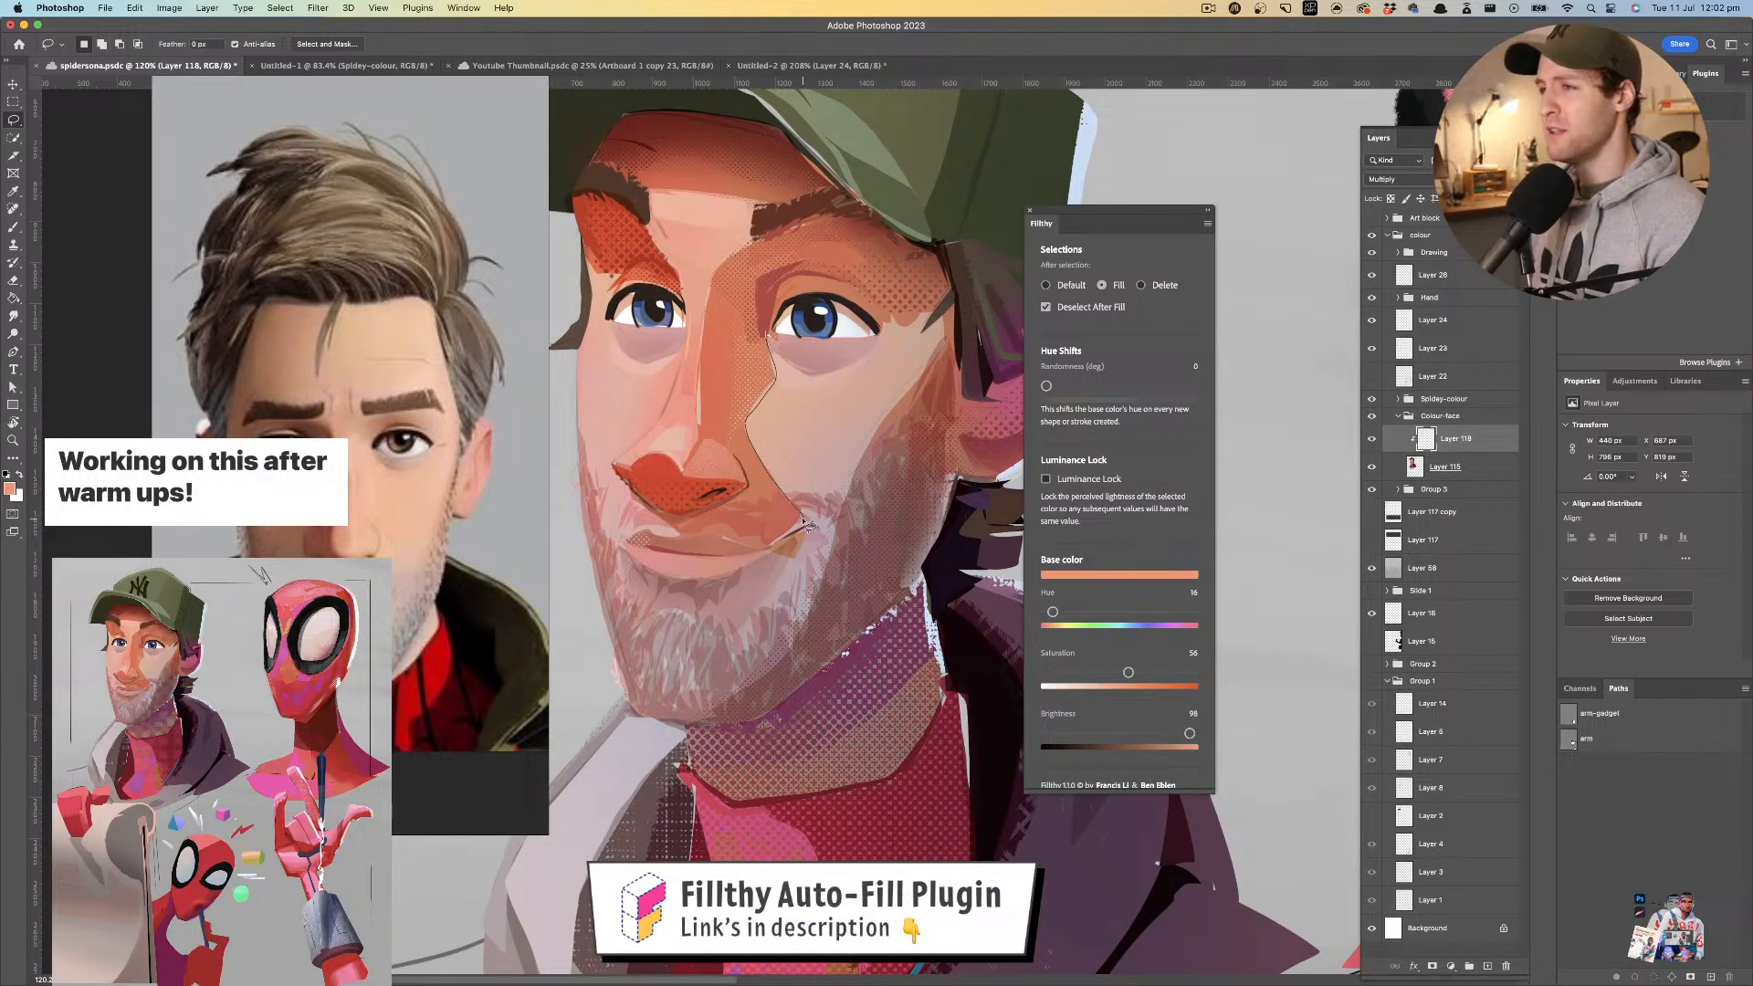
{"action": "left_click_drag", "start_coordinate": [683, 541], "coordinate": [660, 522]}
{"action": "left_click_drag", "start_coordinate": [746, 466], "coordinate": [639, 468]}
{"action": "key", "text": "super+z"}
{"action": "key", "text": "super+z"}
- Try erasing part of the nose shadow, and undo it together with the nose and brow fills
{"action": "left_click_drag", "start_coordinate": [741, 446], "coordinate": [835, 447]}
{"action": "key", "text": "e"}
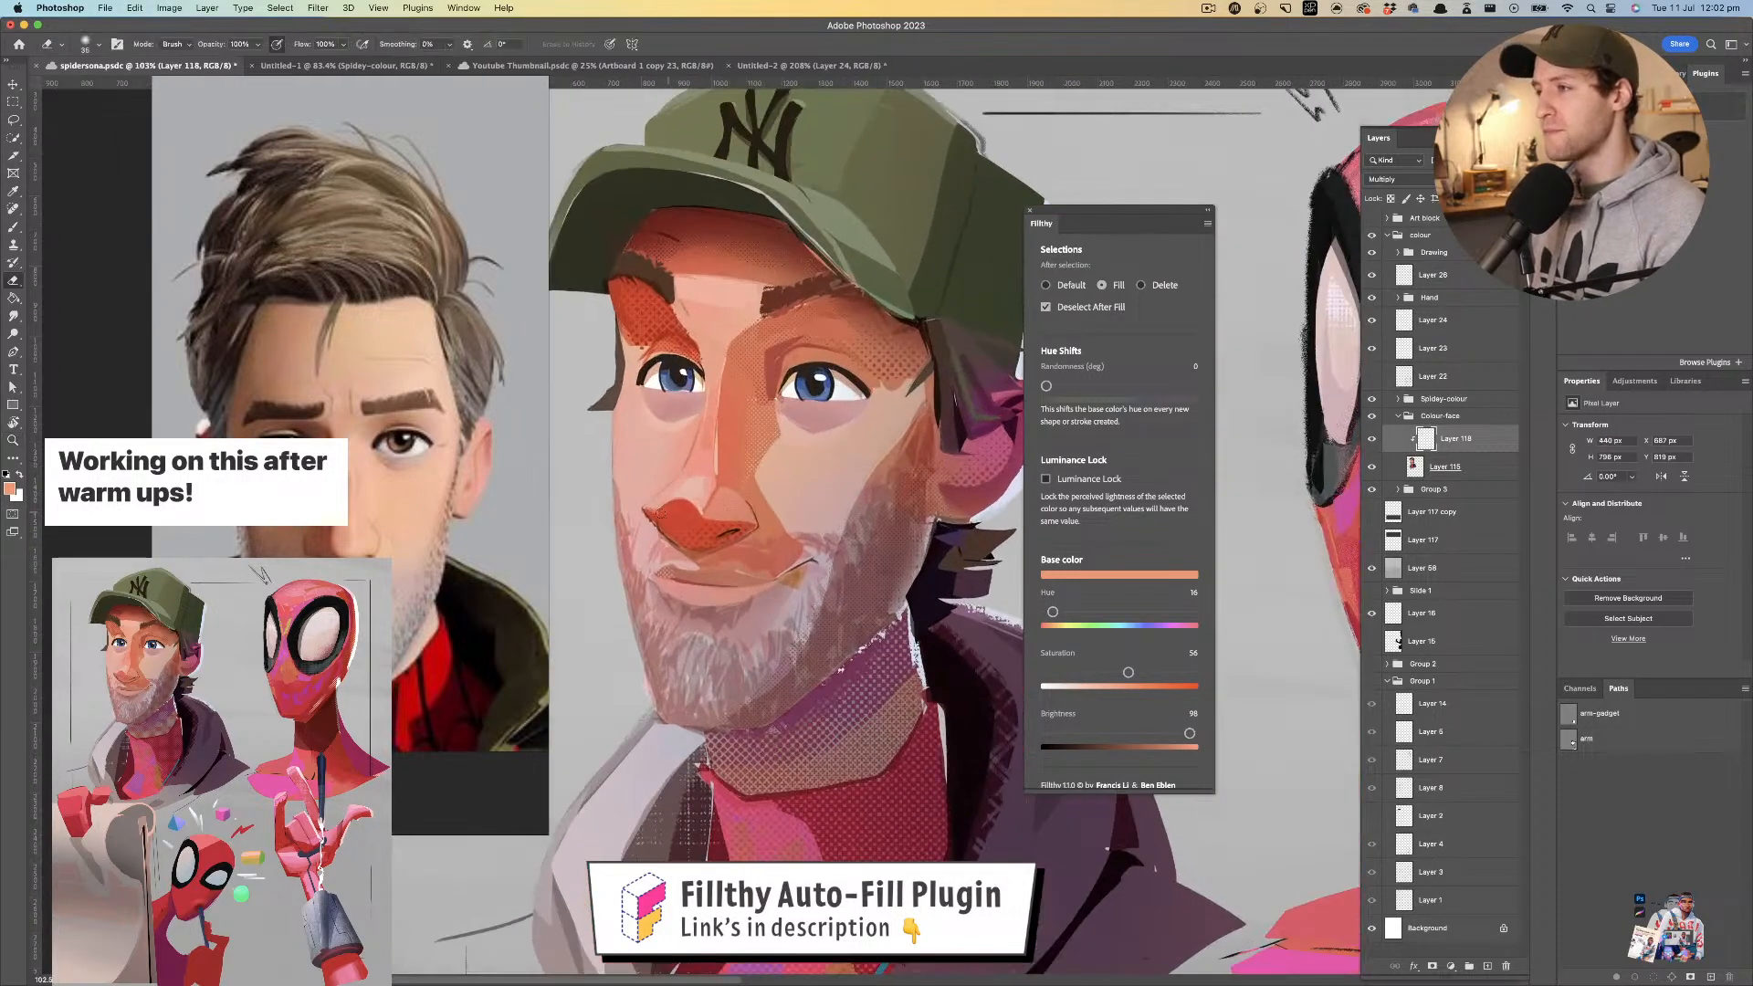
{"action": "mouse_move", "coordinate": [687, 500]}
{"action": "left_mouse_down"}
{"action": "mouse_move", "coordinate": [714, 494]}
{"action": "mouse_move", "coordinate": [722, 530]}
{"action": "left_mouse_up"}
{"action": "key", "text": "super+z"}
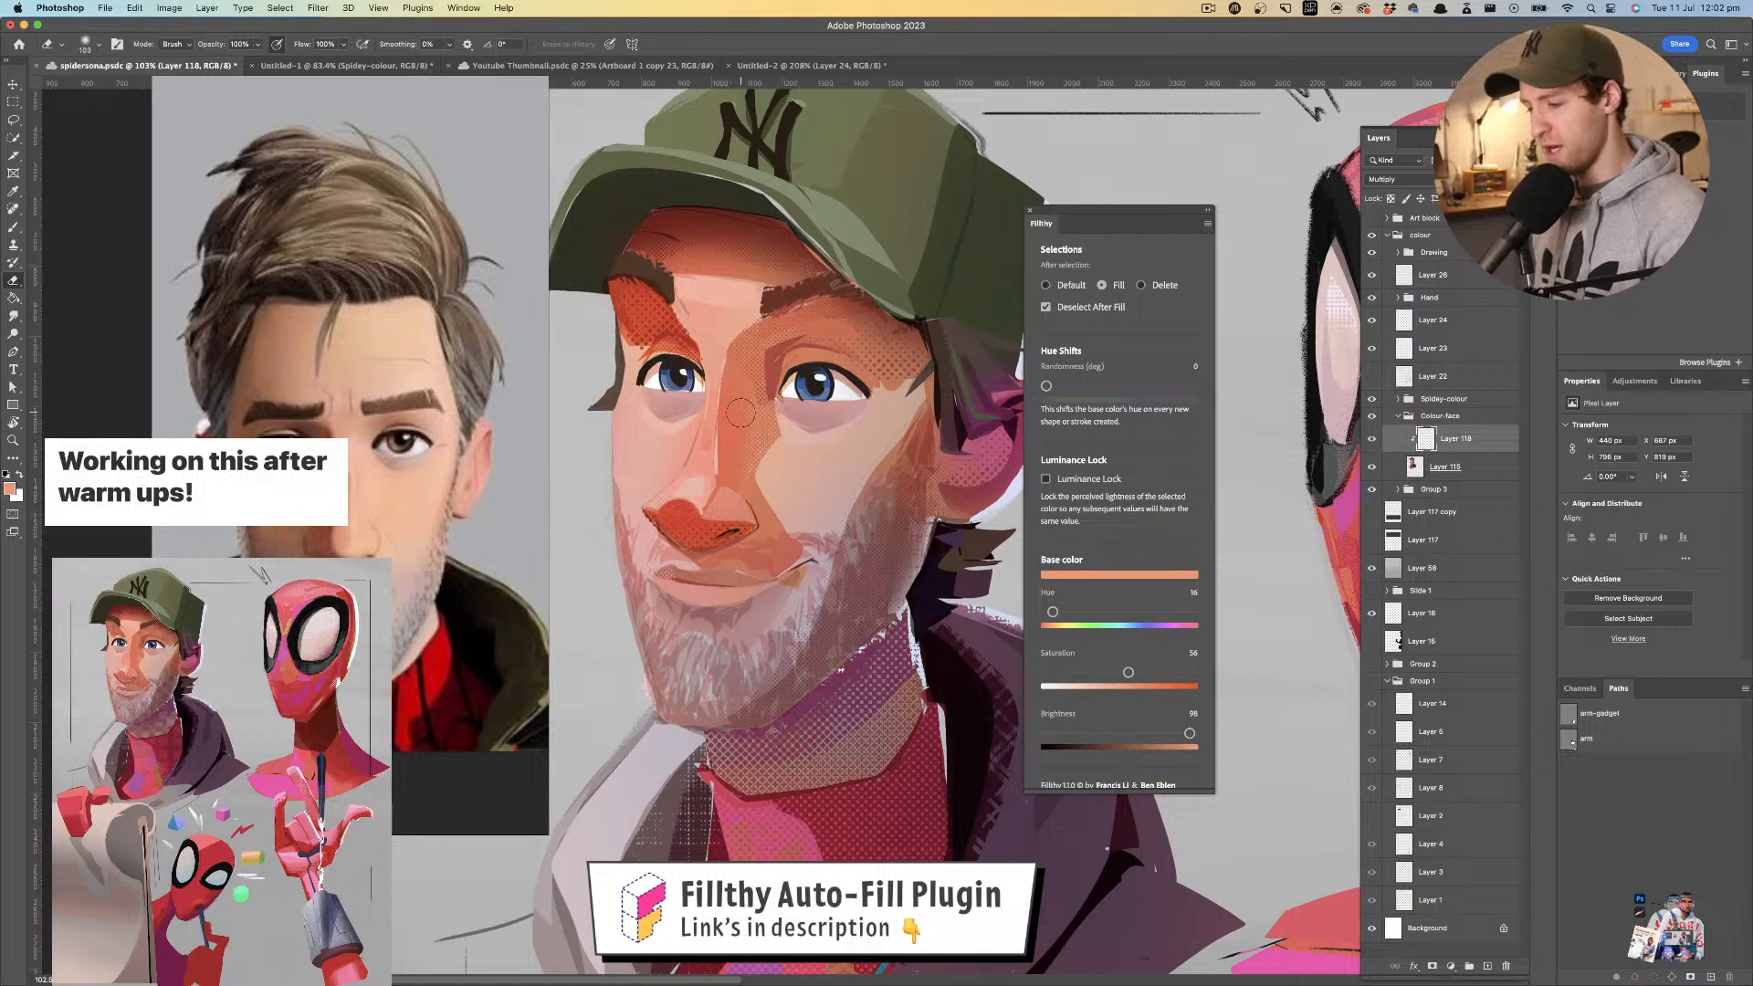
{"action": "key", "text": "super+z"}
{"action": "key", "text": "super+z"}
- Lasso-fill orange shadow shapes on the upper eyelids of both eyes on the Multiply layer
{"action": "mouse_move", "coordinate": [760, 435]}
{"action": "left_mouse_down"}
{"action": "mouse_move", "coordinate": [719, 436]}
{"action": "mouse_move", "coordinate": [739, 435]}
{"action": "left_mouse_up"}
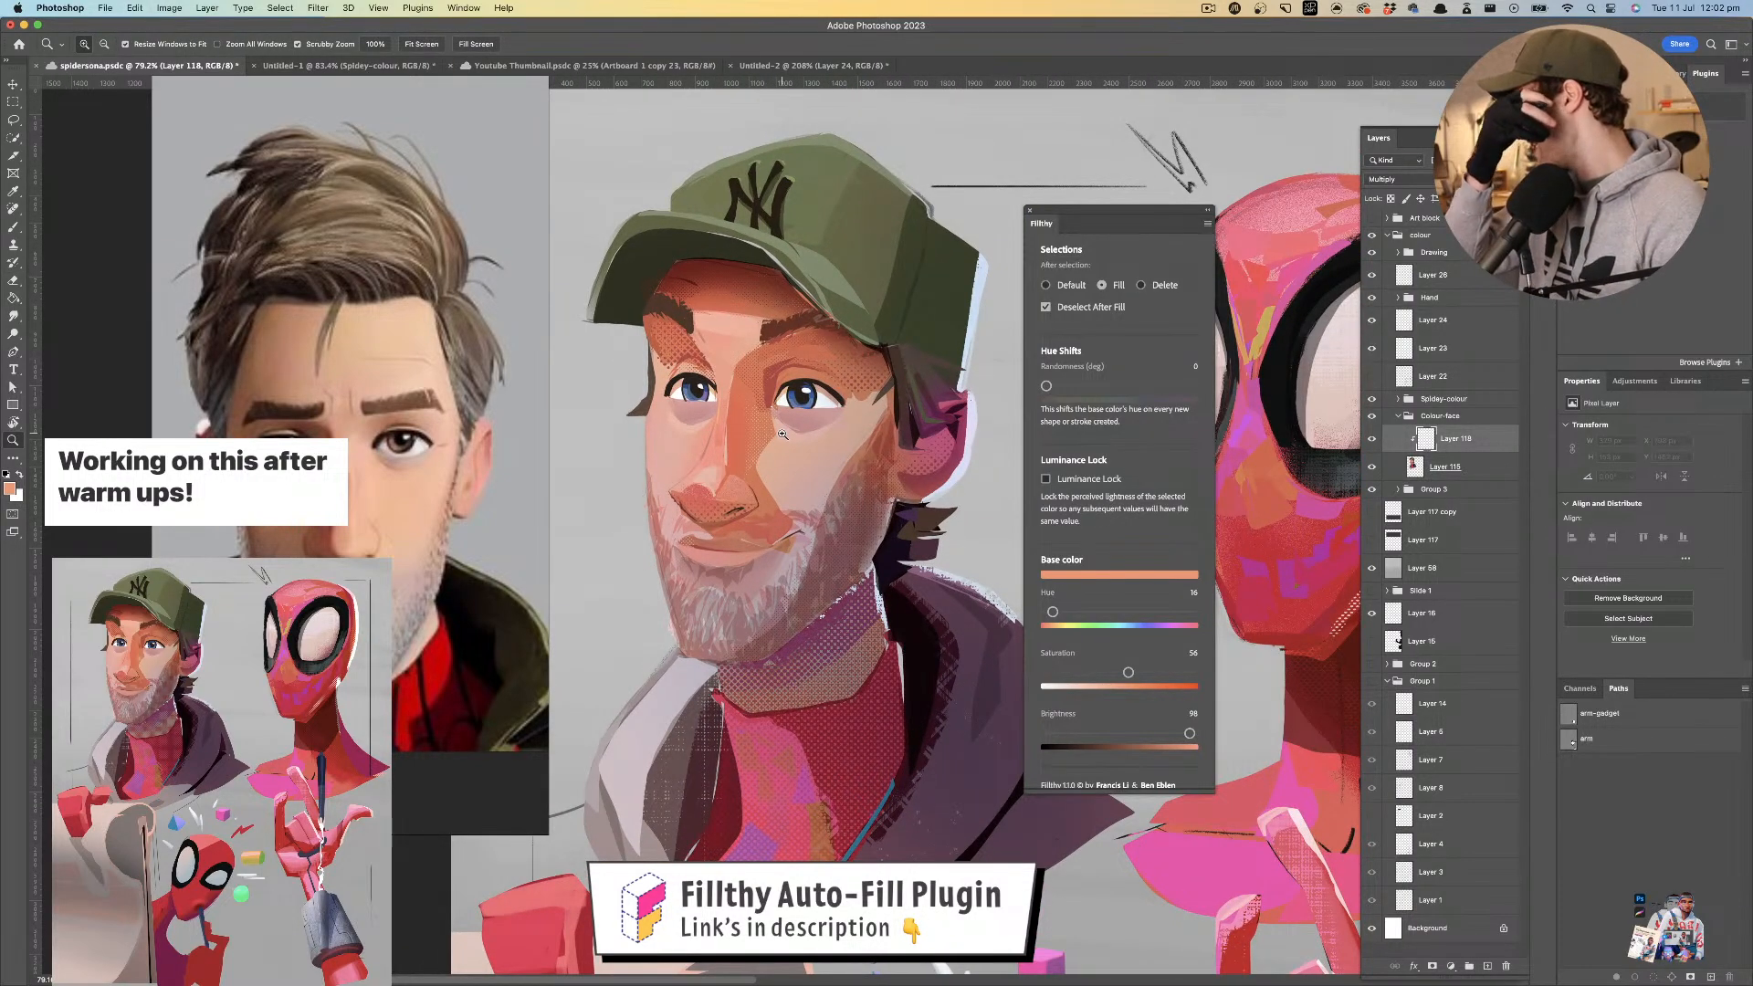
{"action": "mouse_move", "coordinate": [768, 417]}
{"action": "left_mouse_down"}
{"action": "mouse_move", "coordinate": [793, 392]}
{"action": "mouse_move", "coordinate": [784, 354]}
{"action": "mouse_move", "coordinate": [723, 360]}
{"action": "left_mouse_up"}
{"action": "key", "text": "l"}
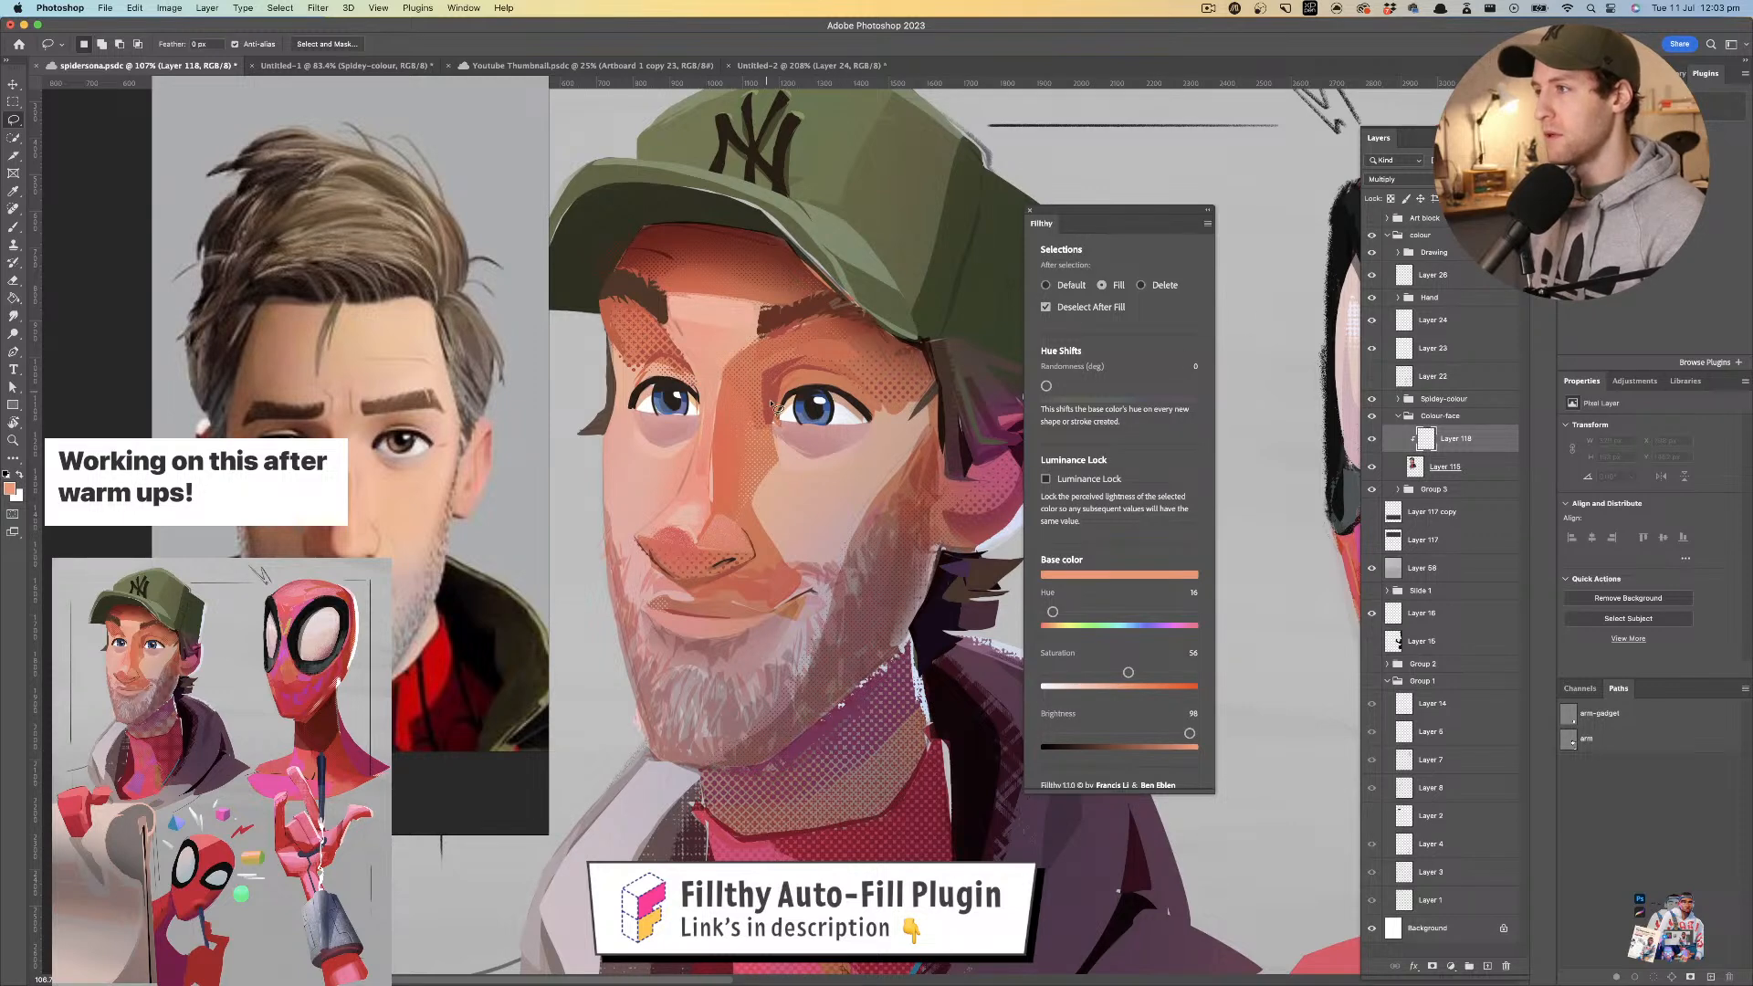
{"action": "left_click_drag", "start_coordinate": [855, 363], "coordinate": [774, 411]}
{"action": "mouse_move", "coordinate": [666, 378]}
{"action": "left_mouse_down"}
{"action": "mouse_move", "coordinate": [708, 355]}
{"action": "mouse_move", "coordinate": [680, 364]}
{"action": "left_mouse_up"}
- Flip the view horizontally, sample an orange skin tone and merge the Multiply shadow layer with the face layer beneath it
{"action": "key", "text": "z"}
{"action": "mouse_move", "coordinate": [804, 461]}
{"action": "left_mouse_down"}
{"action": "mouse_move", "coordinate": [717, 452]}
{"action": "mouse_move", "coordinate": [811, 418]}
{"action": "mouse_move", "coordinate": [809, 369]}
{"action": "left_mouse_up"}
{"action": "key", "text": "shift+h"}
{"action": "key", "text": "l"}
{"action": "key", "text": "i"}
{"action": "left_click", "coordinate": [762, 373]}
{"action": "key", "text": "l"}
{"action": "left_click", "coordinate": [1480, 468], "text": "shift"}
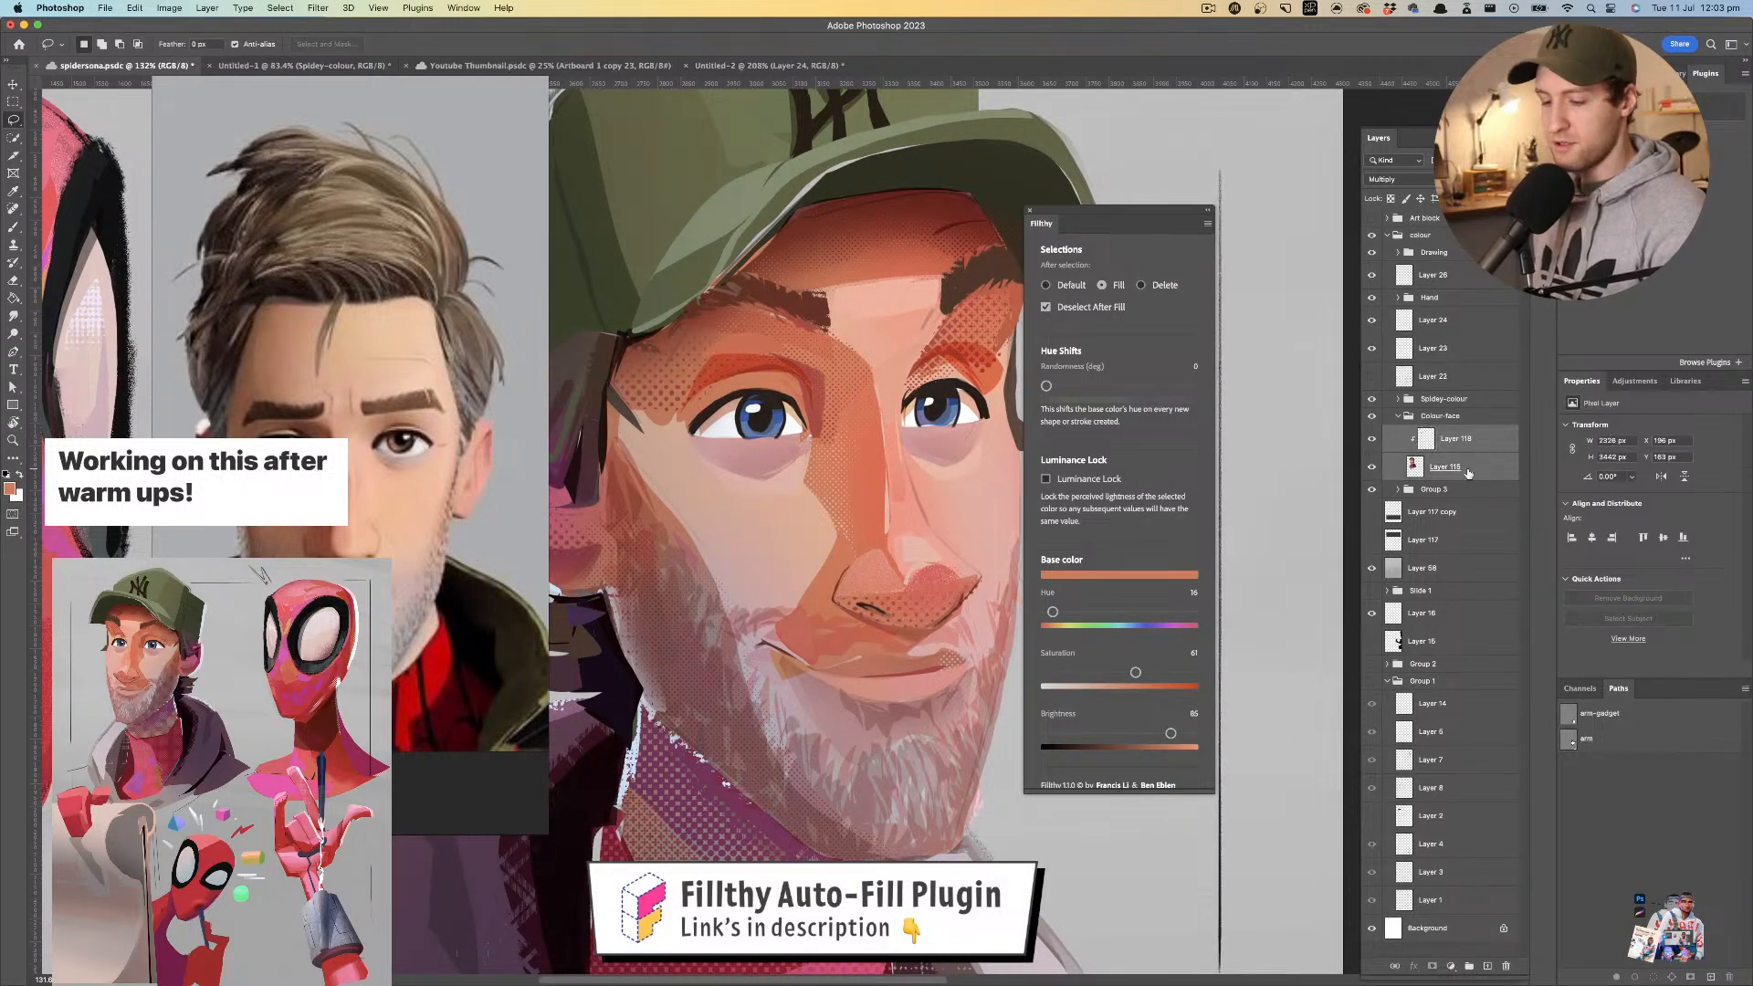
{"action": "key", "text": "super+e"}
- Sample the pale pink skin tone below the near eye for lasso-fill touch-ups on the temple and outer cheek
{"action": "left_click_drag", "start_coordinate": [851, 454], "coordinate": [836, 454]}
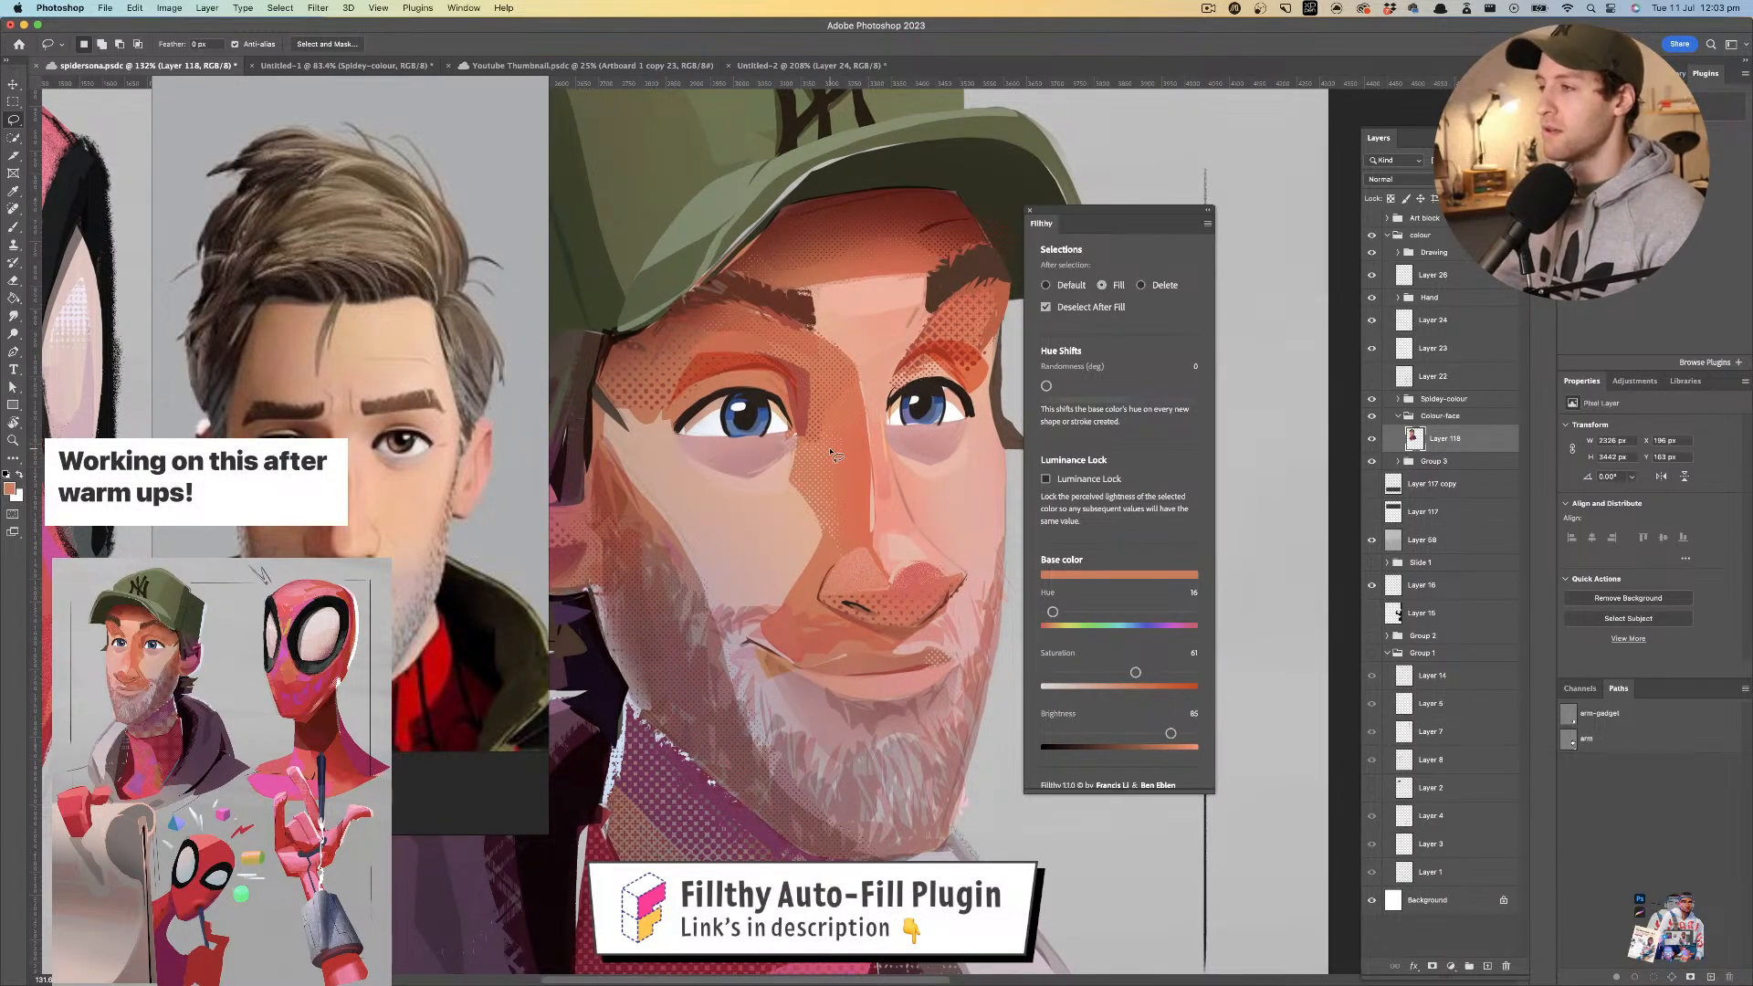
{"action": "key", "text": "z"}
{"action": "mouse_move", "coordinate": [831, 451]}
{"action": "left_mouse_down"}
{"action": "mouse_move", "coordinate": [754, 454]}
{"action": "mouse_move", "coordinate": [944, 443]}
{"action": "mouse_move", "coordinate": [790, 468]}
{"action": "mouse_move", "coordinate": [864, 464]}
{"action": "mouse_move", "coordinate": [829, 469]}
{"action": "left_mouse_up"}
{"action": "key", "text": "l"}
{"action": "mouse_move", "coordinate": [778, 405]}
{"action": "left_mouse_down"}
{"action": "mouse_move", "coordinate": [748, 444]}
{"action": "mouse_move", "coordinate": [822, 452]}
{"action": "left_mouse_up"}
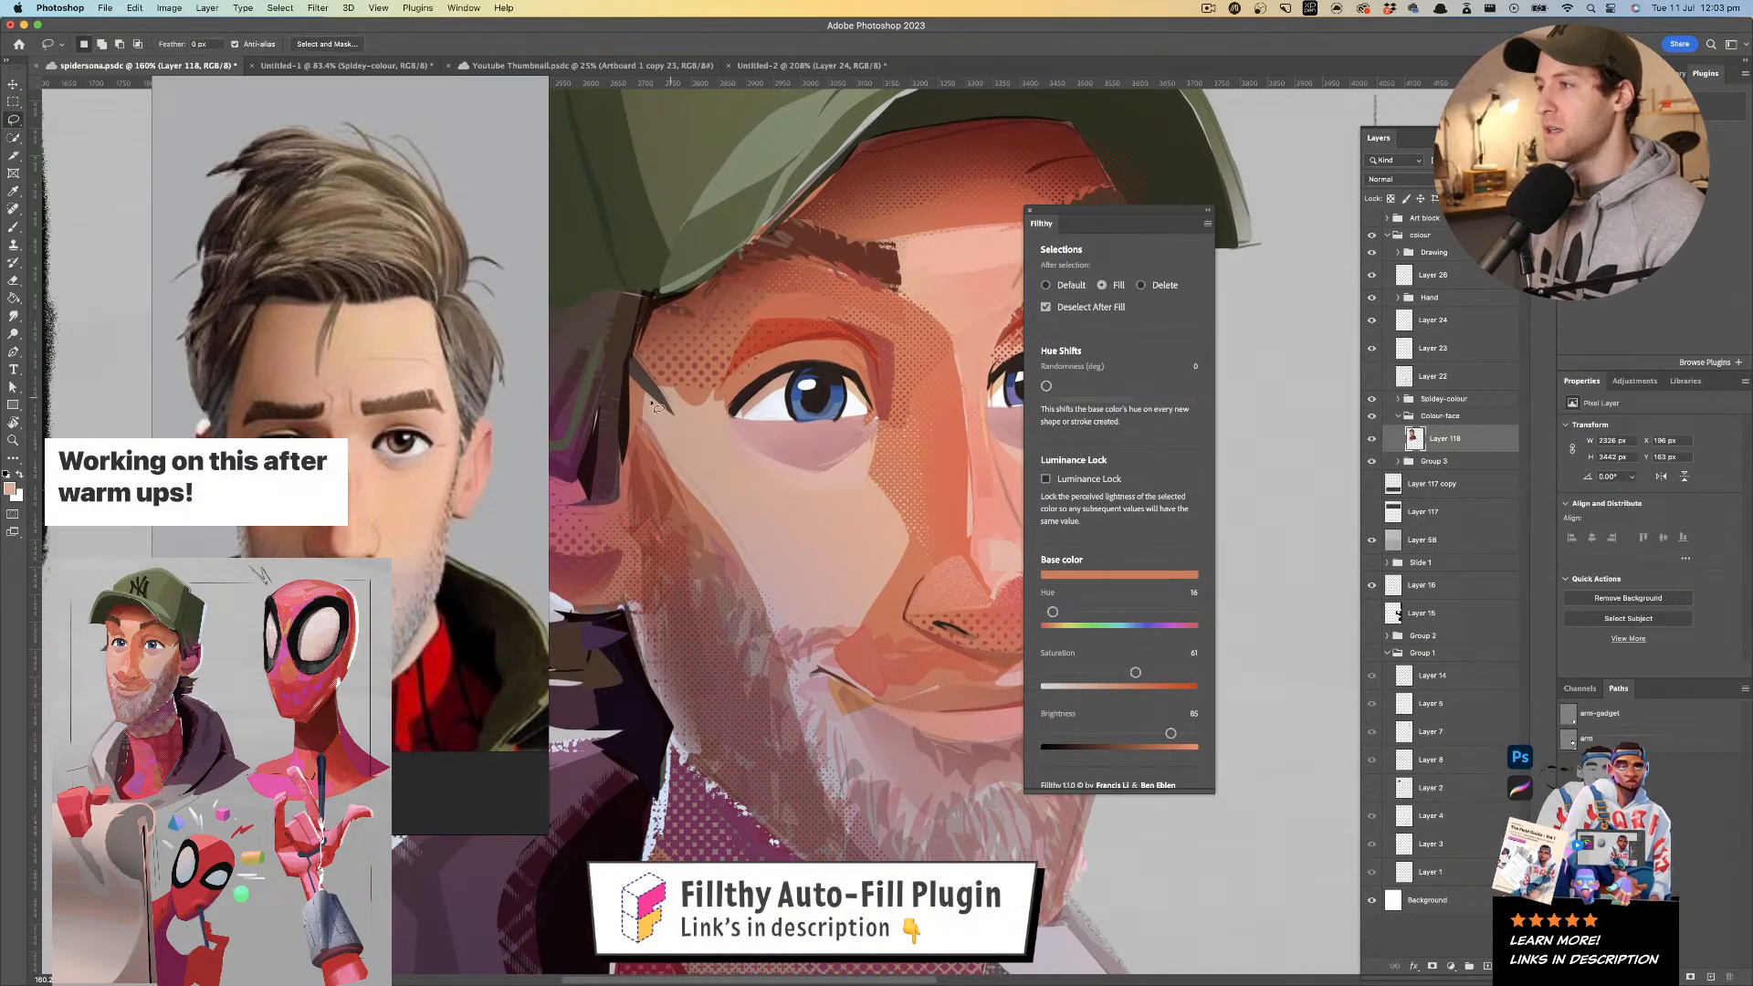
{"action": "key", "text": "i"}
{"action": "left_click", "coordinate": [688, 462]}
{"action": "key", "text": "l"}
{"action": "scroll", "coordinate": [949, 434], "scroll_direction": "right", "scroll_amount": 5}
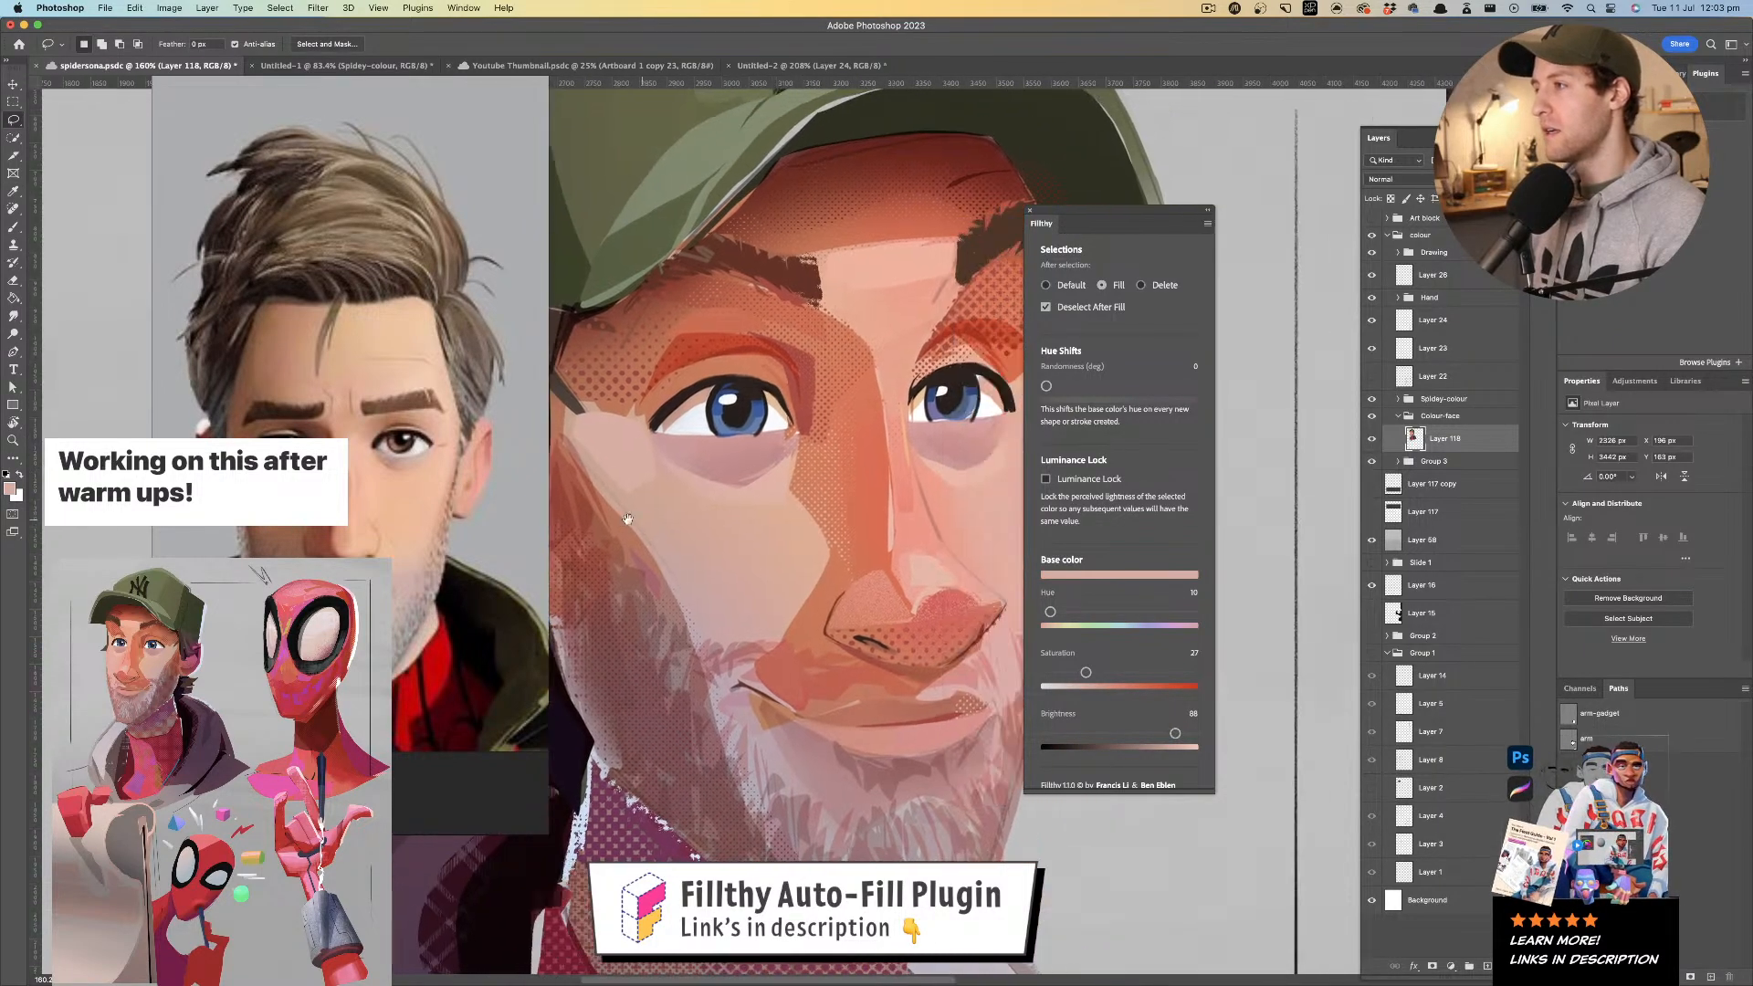
- Sample a lighter pink skin tone and lasso-fill planes on the cheek and around the nose
{"action": "left_click_drag", "start_coordinate": [841, 431], "coordinate": [927, 384]}
{"action": "key", "text": "i"}
{"action": "key", "text": "l"}
{"action": "mouse_move", "coordinate": [810, 459]}
{"action": "left_mouse_down"}
{"action": "mouse_move", "coordinate": [685, 450]}
{"action": "mouse_move", "coordinate": [812, 451]}
{"action": "mouse_move", "coordinate": [776, 453]}
{"action": "left_mouse_up"}
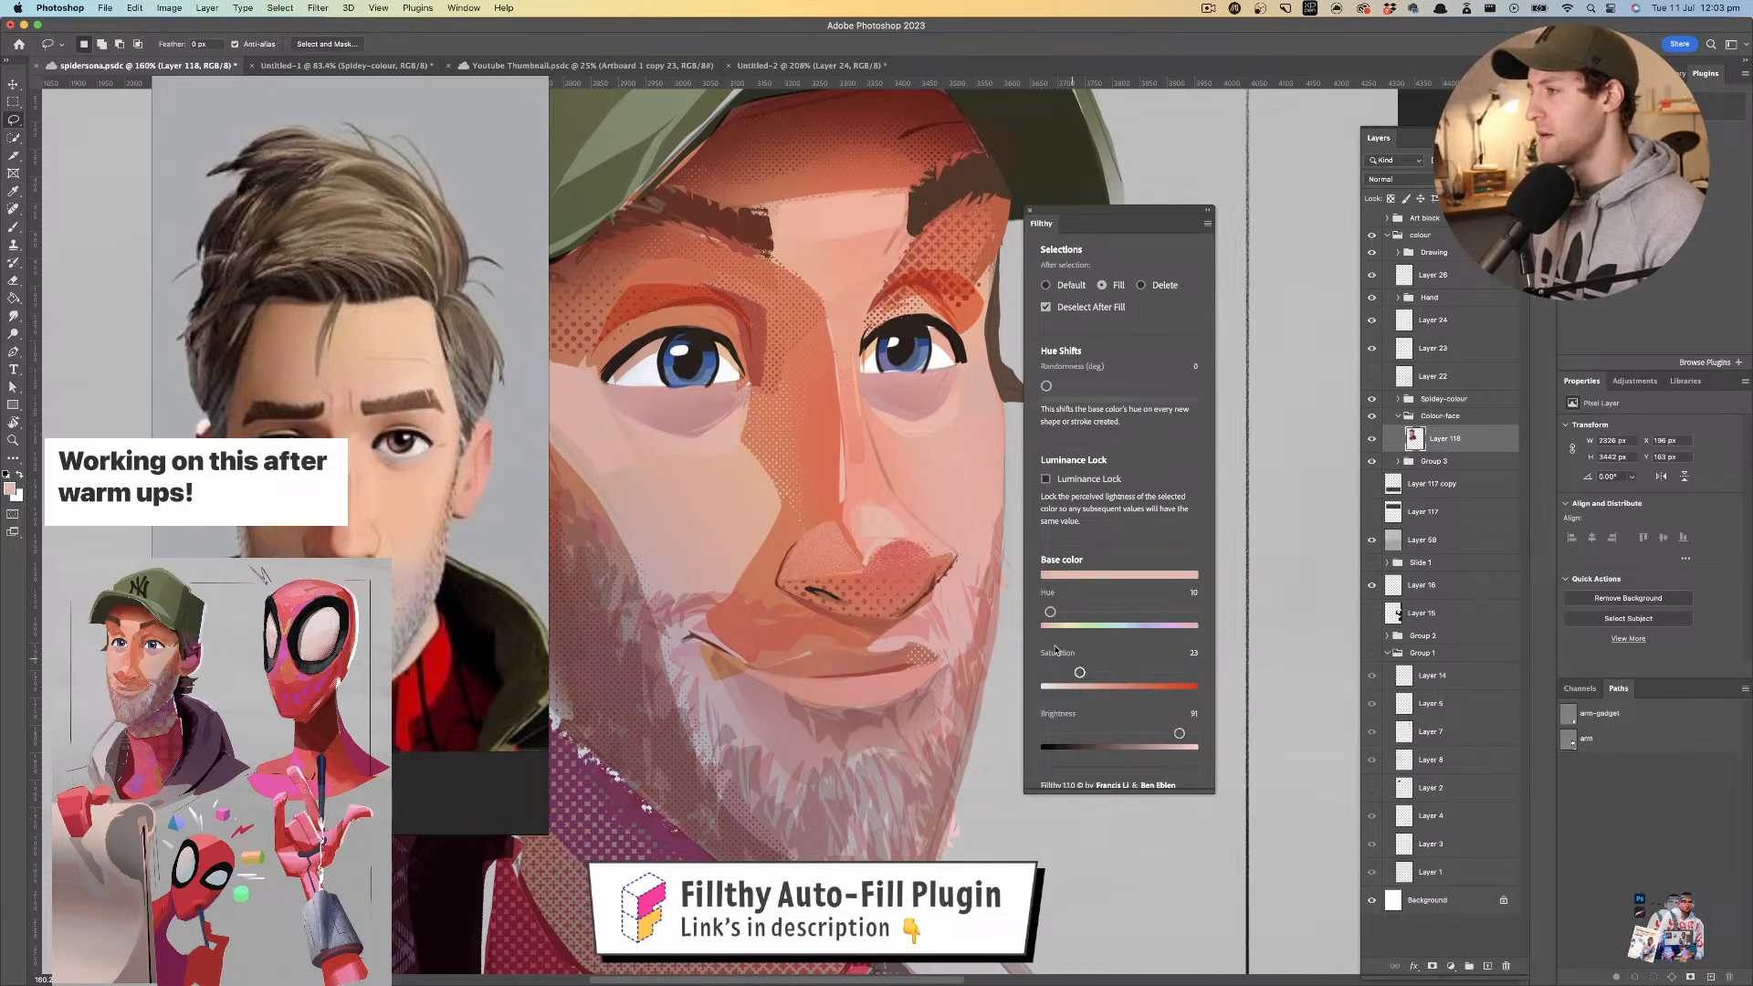
{"action": "key", "text": "z"}
{"action": "mouse_move", "coordinate": [872, 474]}
{"action": "left_mouse_down"}
{"action": "mouse_move", "coordinate": [770, 499]}
{"action": "mouse_move", "coordinate": [862, 478]}
{"action": "left_mouse_up"}
{"action": "key", "text": "l"}
{"action": "mouse_move", "coordinate": [966, 438]}
{"action": "left_mouse_down"}
{"action": "mouse_move", "coordinate": [918, 440]}
{"action": "mouse_move", "coordinate": [935, 433]}
{"action": "left_mouse_up"}
- Sample the upper cheek tone and lasso-fill lighter shapes on the cheek beneath the near eye bag
{"action": "mouse_move", "coordinate": [630, 464]}
{"action": "left_mouse_down"}
{"action": "mouse_move", "coordinate": [695, 441]}
{"action": "mouse_move", "coordinate": [717, 455]}
{"action": "mouse_move", "coordinate": [660, 402]}
{"action": "left_mouse_up"}
{"action": "key", "text": "i"}
{"action": "left_click", "coordinate": [694, 411]}
{"action": "key", "text": "l"}
{"action": "left_click_drag", "start_coordinate": [740, 484], "coordinate": [724, 484]}
{"action": "mouse_move", "coordinate": [694, 422]}
{"action": "left_mouse_down"}
{"action": "mouse_move", "coordinate": [752, 464]}
{"action": "mouse_move", "coordinate": [800, 441]}
{"action": "mouse_move", "coordinate": [760, 509]}
{"action": "mouse_move", "coordinate": [757, 464]}
{"action": "left_mouse_up"}
{"action": "key", "text": "i"}
{"action": "key", "text": "l"}
- Sample successive pink skin tones on the cheek below the near eye for lasso-fill touch-ups beside the nose
{"action": "key", "text": "i"}
{"action": "left_click", "coordinate": [720, 486]}
{"action": "key", "text": "l"}
{"action": "key", "text": "i"}
{"action": "left_click", "coordinate": [738, 462]}
{"action": "key", "text": "l"}
{"action": "key", "text": "i"}
{"action": "left_click", "coordinate": [758, 485]}
{"action": "key", "text": "l"}
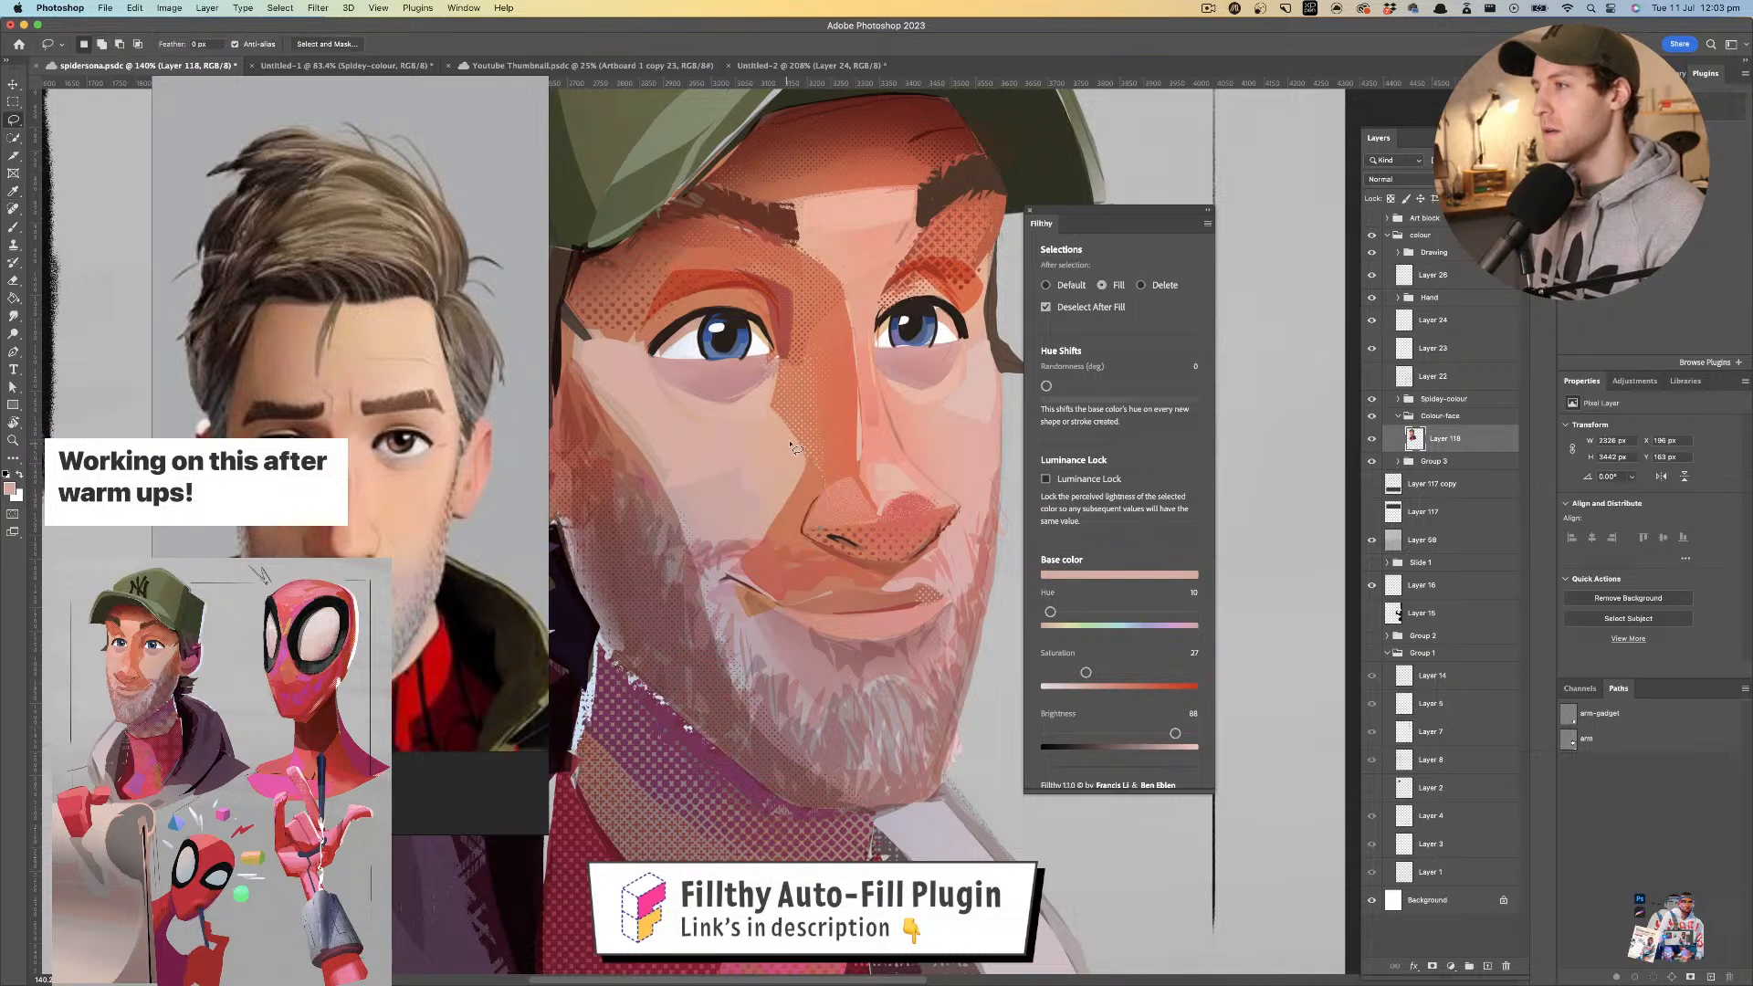
- Lasso-fill a plane around the nose and resample the pink tone of the near cheek for further fills
{"action": "scroll", "coordinate": [804, 475], "scroll_direction": "right", "scroll_amount": 3}
{"action": "mouse_move", "coordinate": [885, 495]}
{"action": "left_mouse_down"}
{"action": "mouse_move", "coordinate": [846, 463]}
{"action": "mouse_move", "coordinate": [898, 523]}
{"action": "mouse_move", "coordinate": [894, 430]}
{"action": "mouse_move", "coordinate": [814, 458]}
{"action": "mouse_move", "coordinate": [841, 468]}
{"action": "left_mouse_up"}
{"action": "key", "text": "z"}
{"action": "key", "text": "i"}
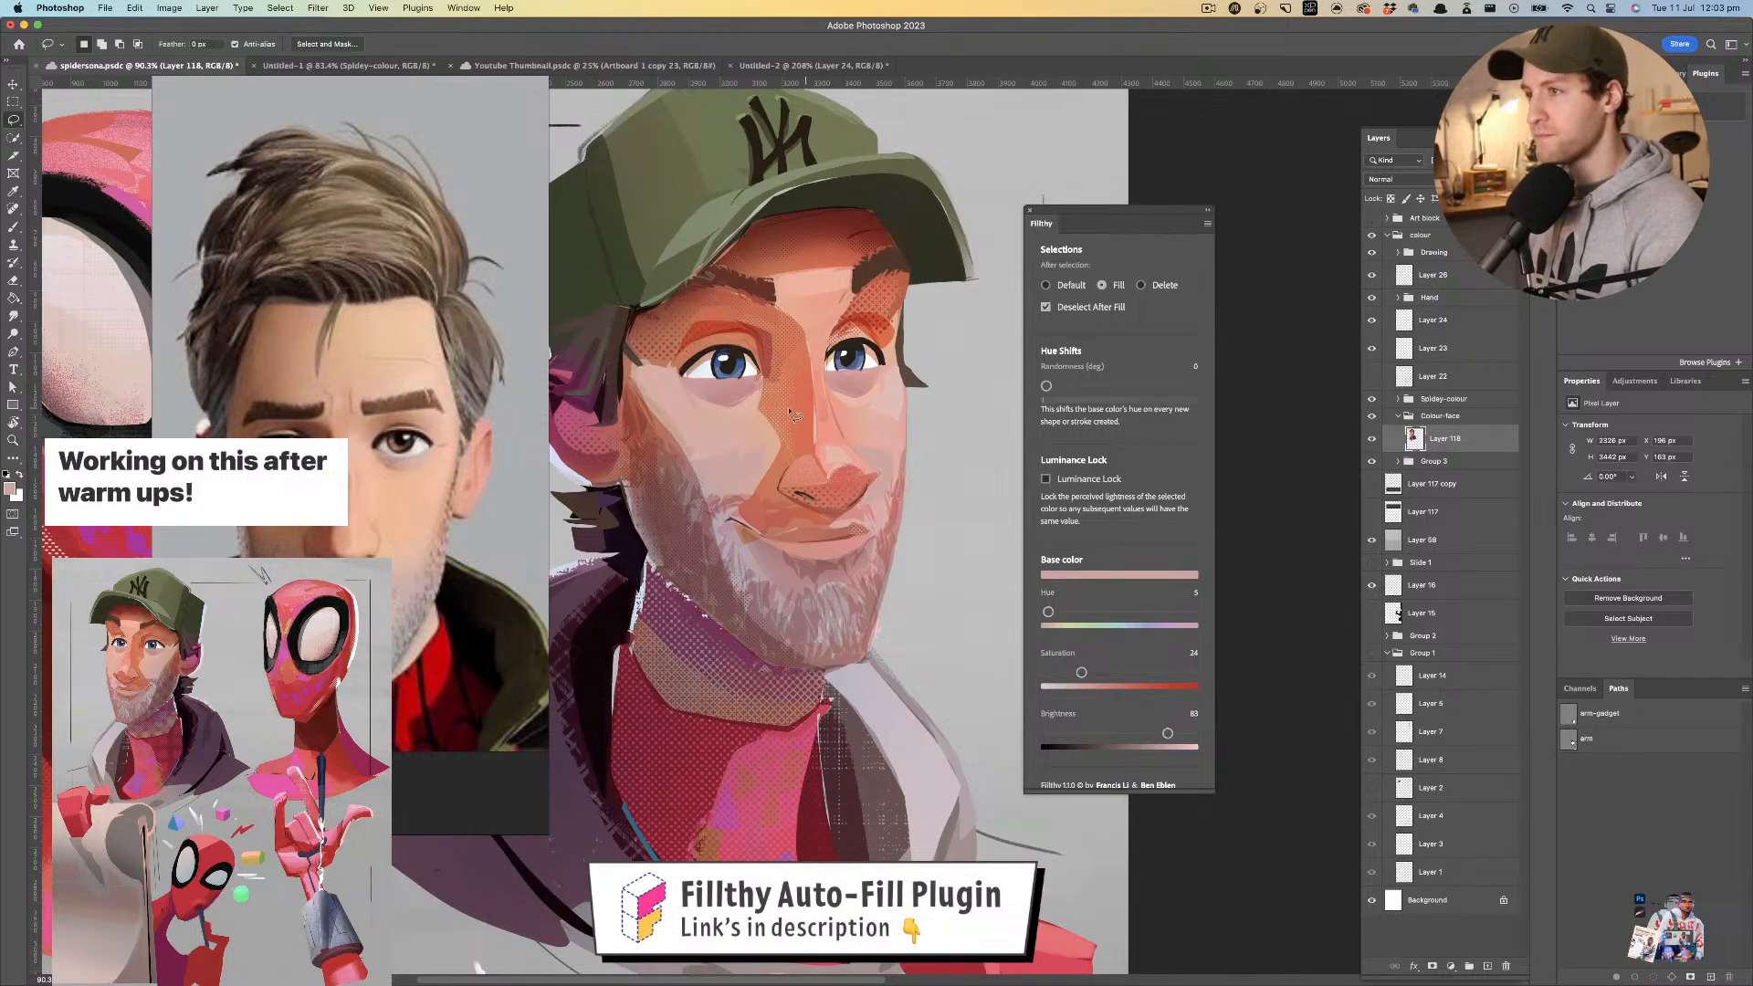
{"action": "left_click", "coordinate": [758, 443]}
{"action": "key", "text": "l"}
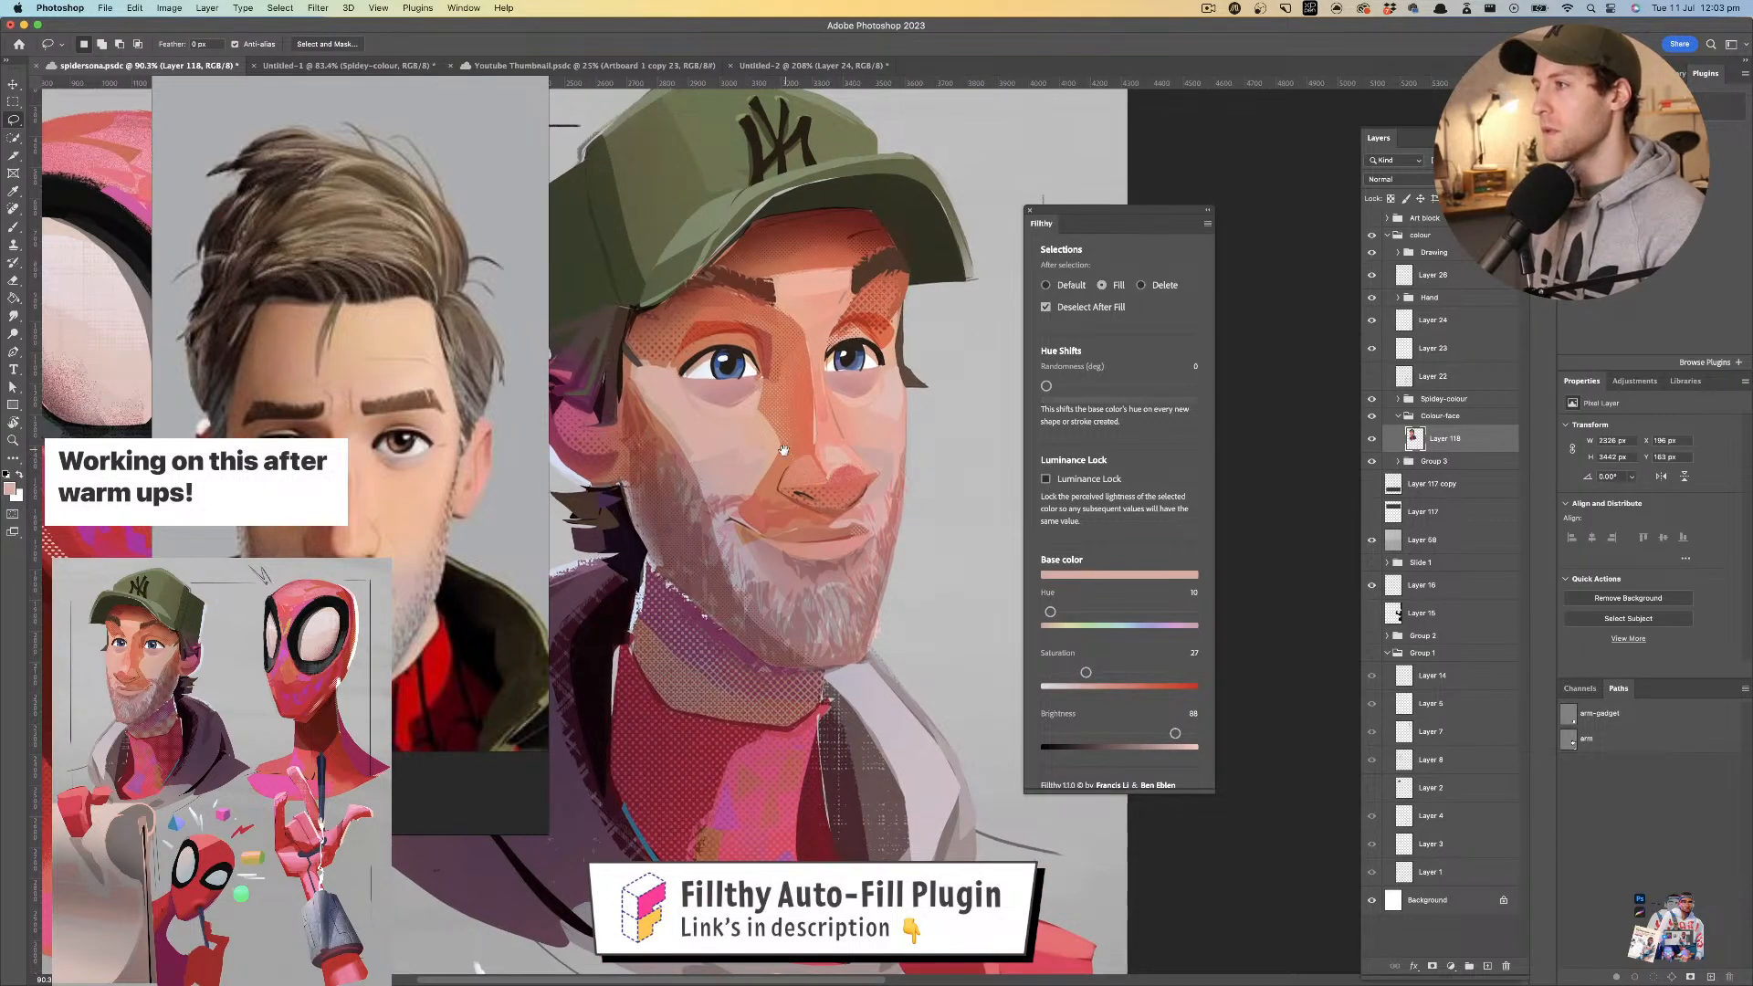
{"action": "scroll", "coordinate": [749, 420], "scroll_direction": "up", "scroll_amount": 2}
{"action": "scroll", "coordinate": [744, 401], "scroll_direction": "up", "scroll_amount": 3}
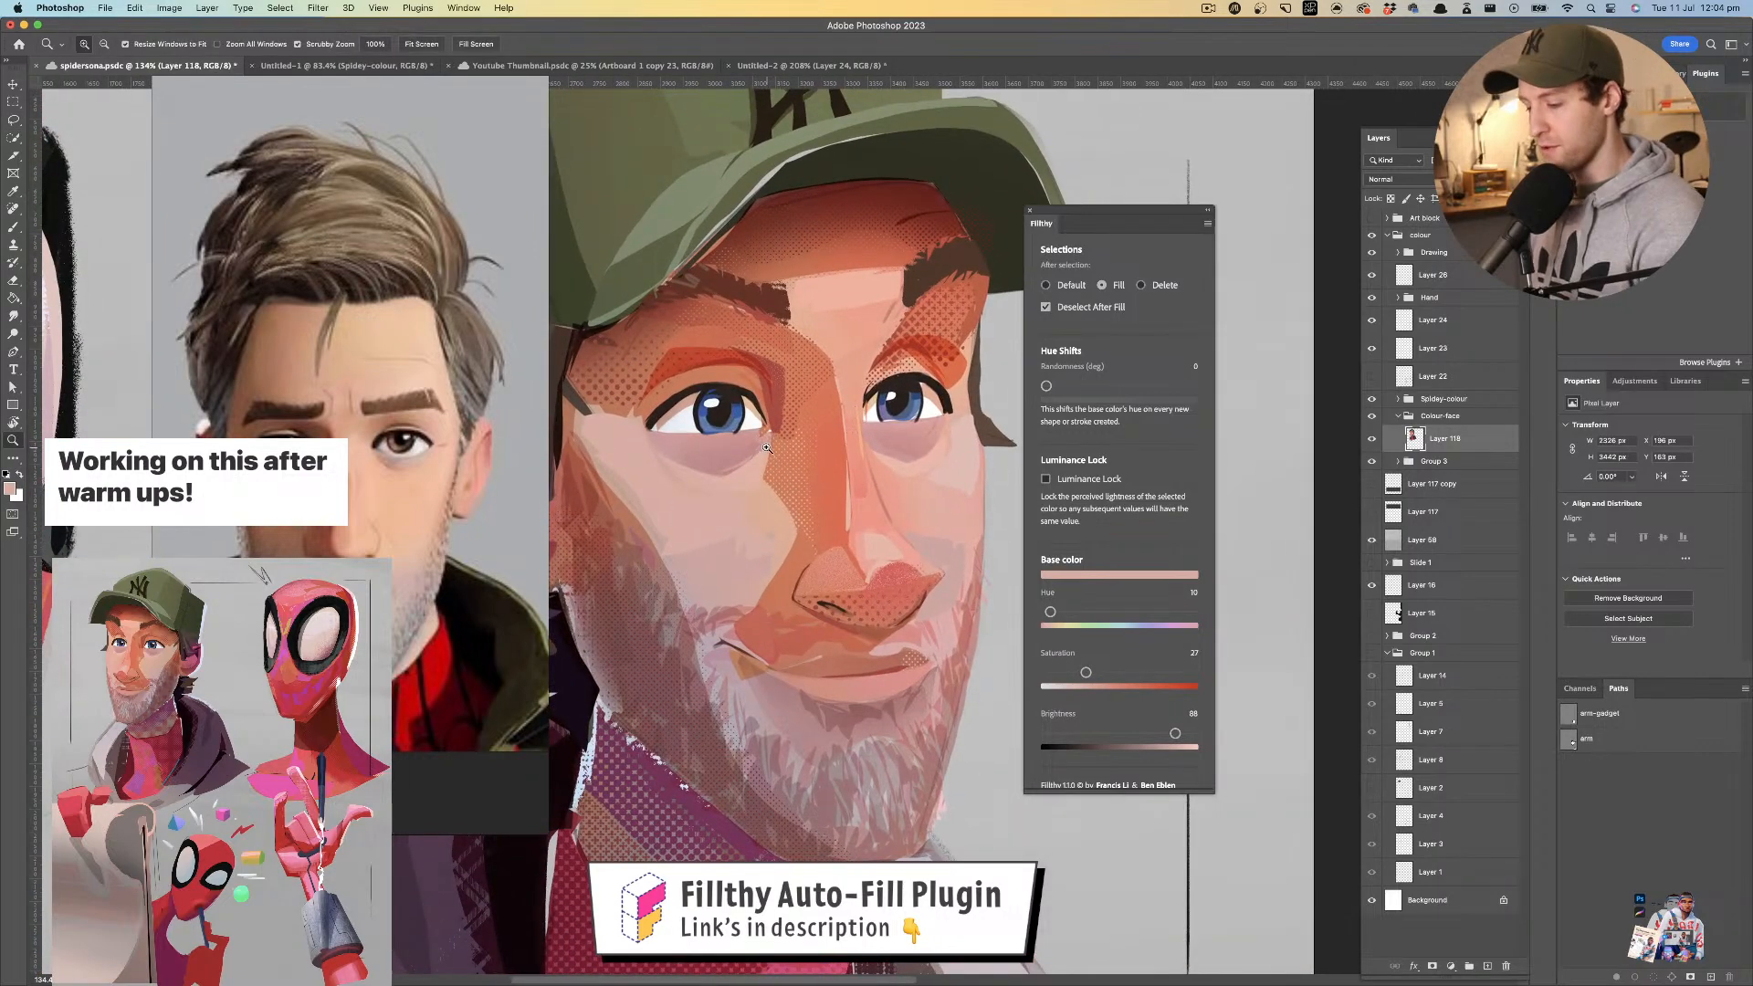
- Sample the red upper eyelid tone and lasso-fill shadow shapes around the inner corners of the eyes
{"action": "key", "text": "i"}
{"action": "left_click", "coordinate": [748, 348]}
{"action": "key", "text": "l"}
{"action": "left_click_drag", "start_coordinate": [770, 416], "coordinate": [720, 353]}
{"action": "left_click_drag", "start_coordinate": [877, 359], "coordinate": [840, 403]}
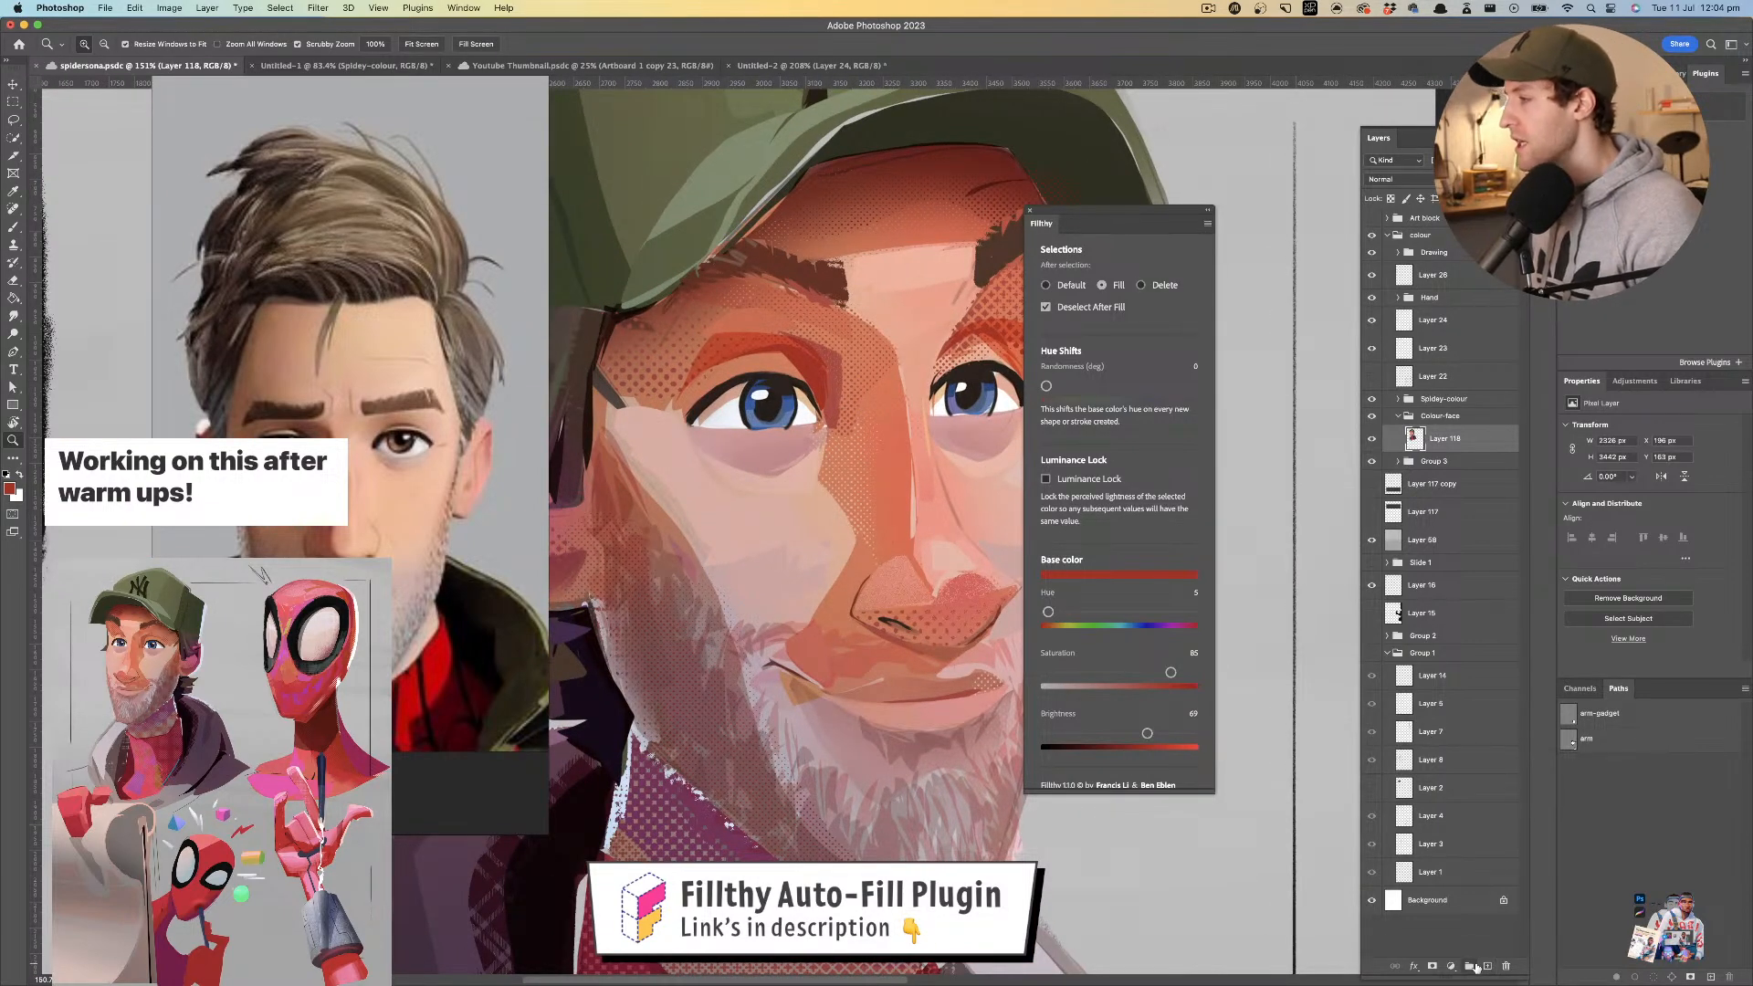
- Put the face layer in a new group, add a blank layer above it inside the group, and activate the Brush tool
{"action": "left_click", "coordinate": [1469, 967]}
{"action": "key", "text": "b"}
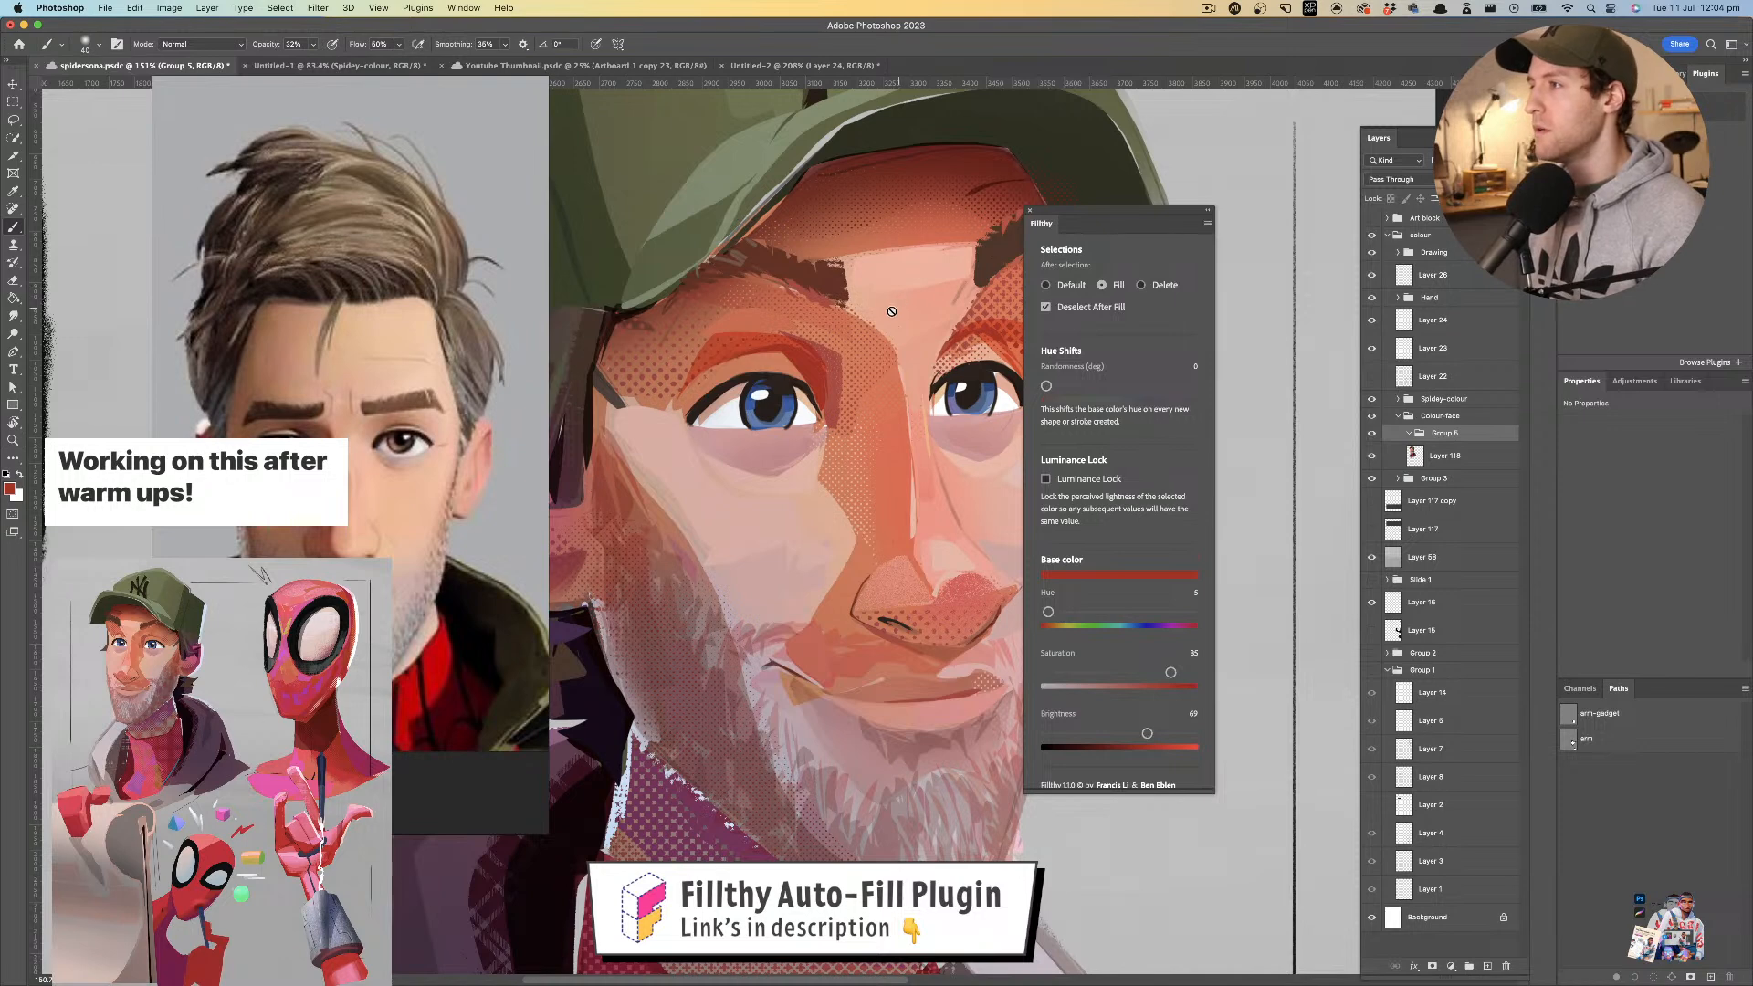
{"action": "left_click", "coordinate": [1443, 460]}
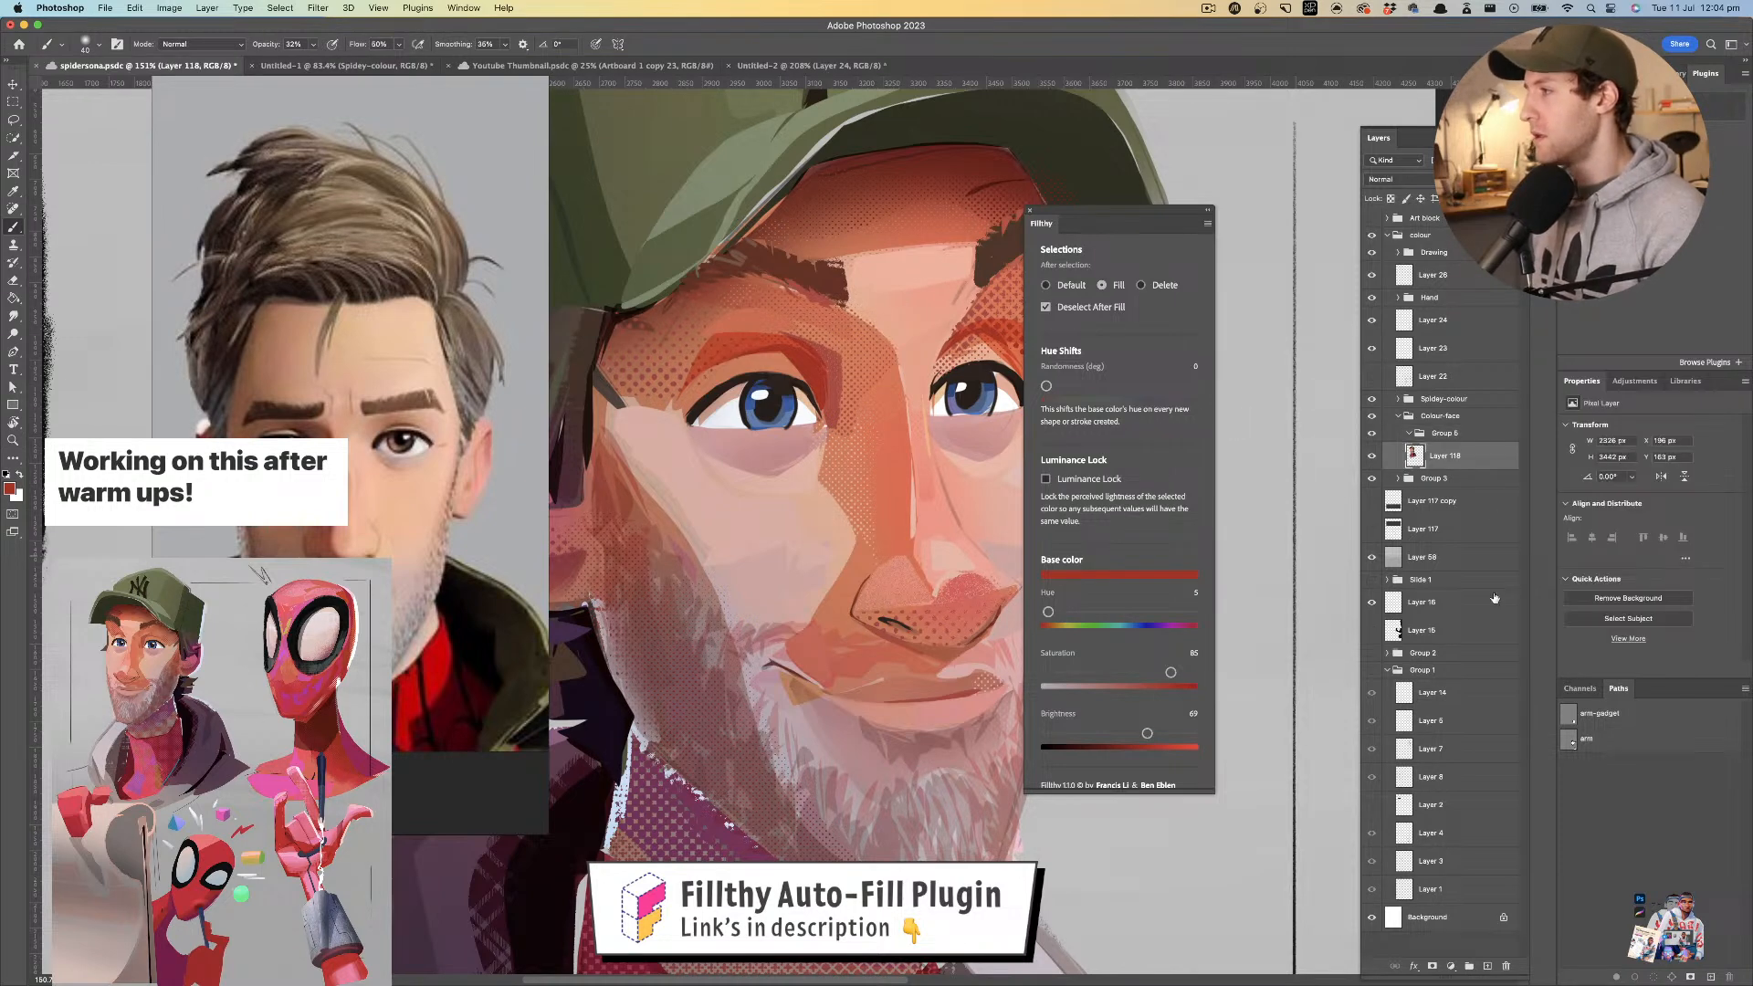
{"action": "left_click", "coordinate": [1489, 966]}
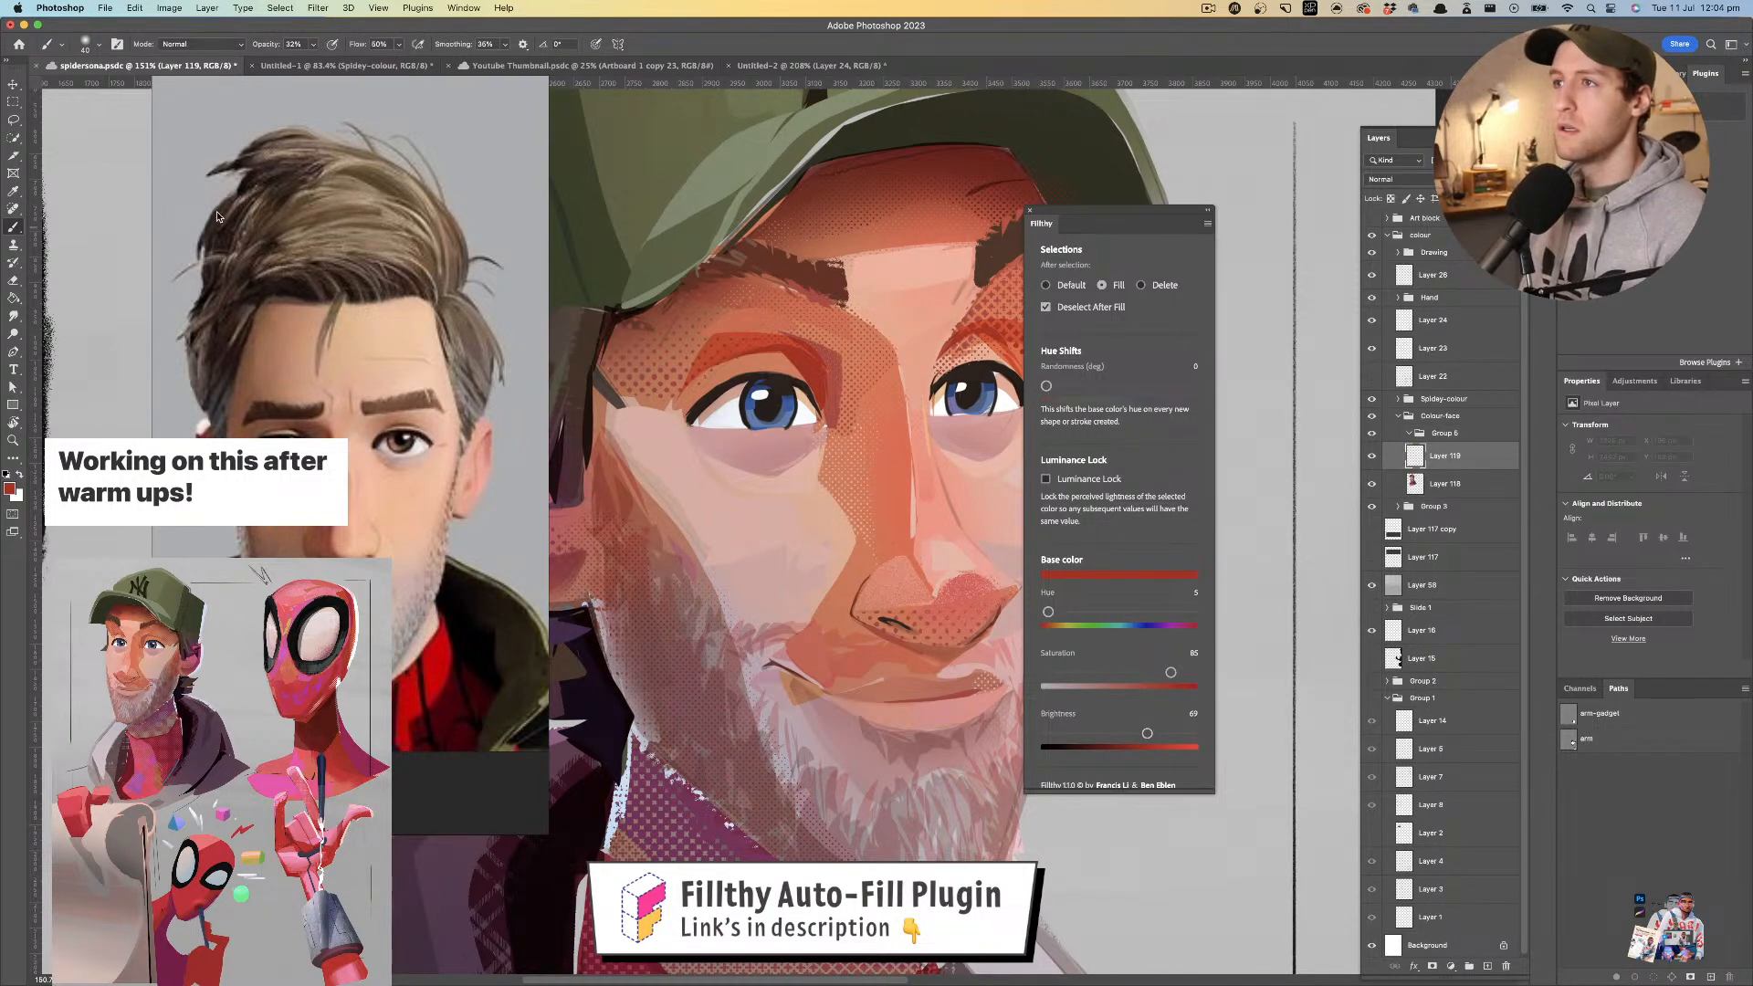
- Undo the faint test stroke down the face and set the brush's opacity and flow to 100%
{"action": "left_click_drag", "start_coordinate": [748, 308], "coordinate": [736, 308]}
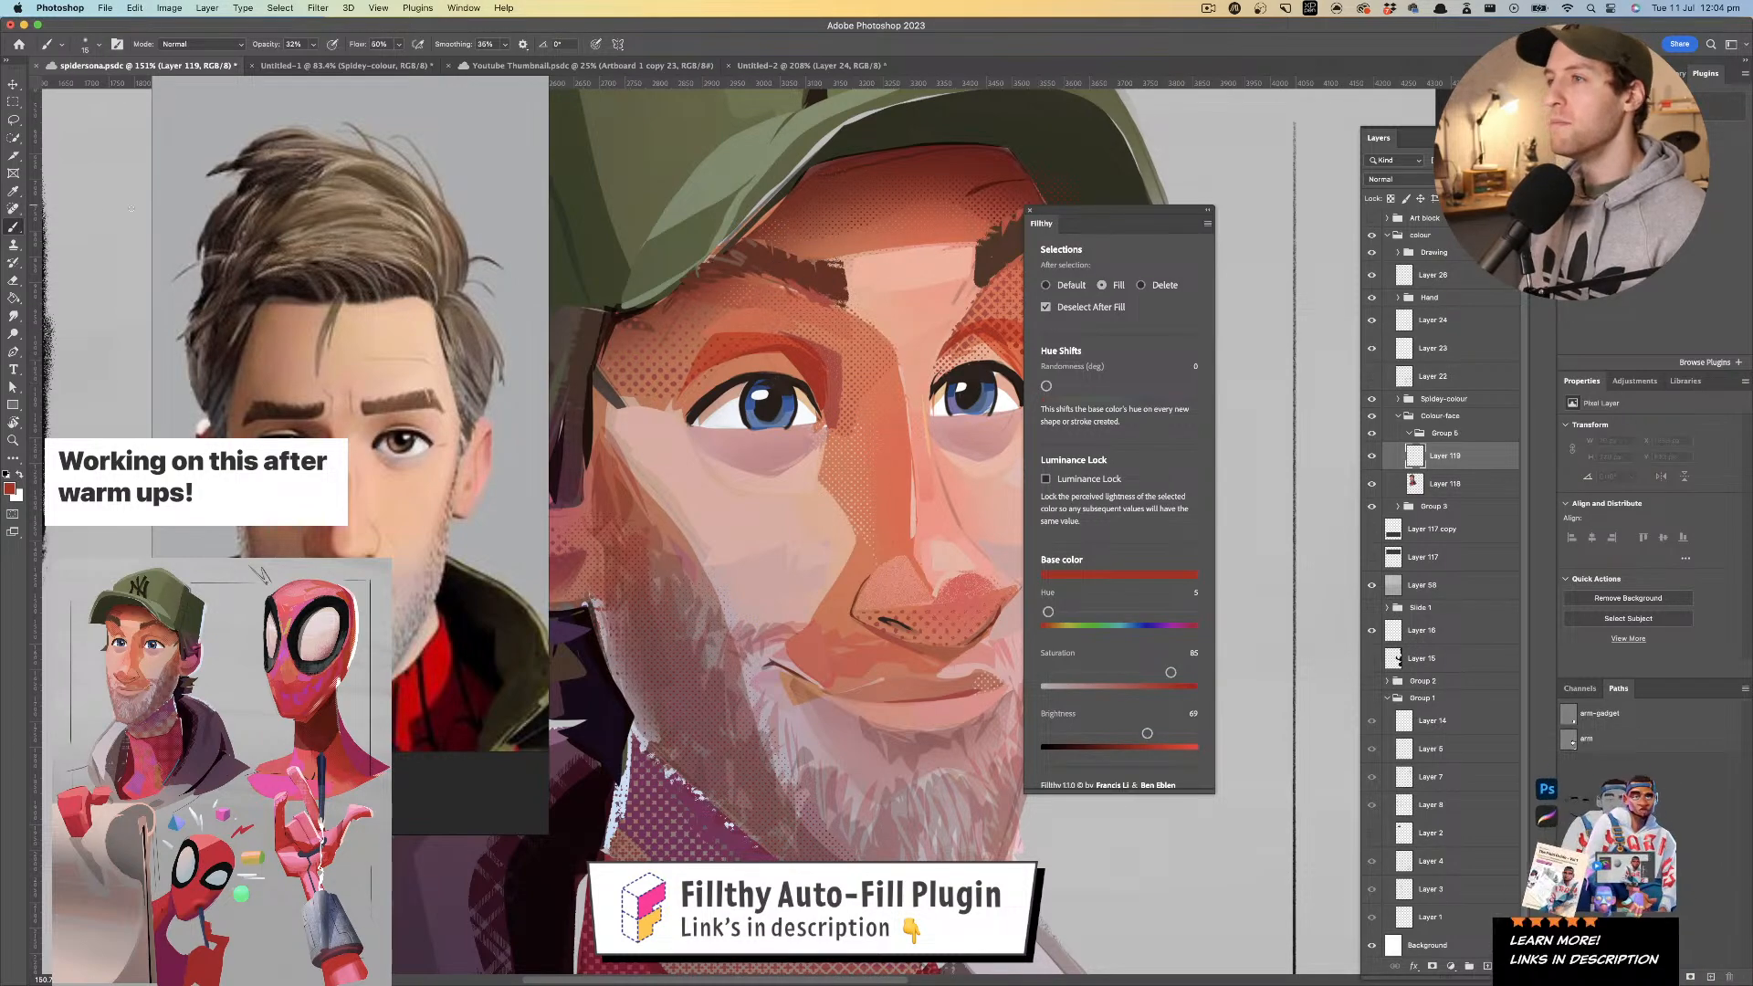
{"action": "mouse_move", "coordinate": [537, 237]}
{"action": "left_mouse_down"}
{"action": "mouse_move", "coordinate": [529, 608]}
{"action": "mouse_move", "coordinate": [528, 553]}
{"action": "left_mouse_up"}
{"action": "left_click", "coordinate": [407, 451]}
{"action": "left_click_drag", "start_coordinate": [852, 367], "coordinate": [863, 730]}
{"action": "key", "text": "super+z"}
{"action": "key", "text": "0"}
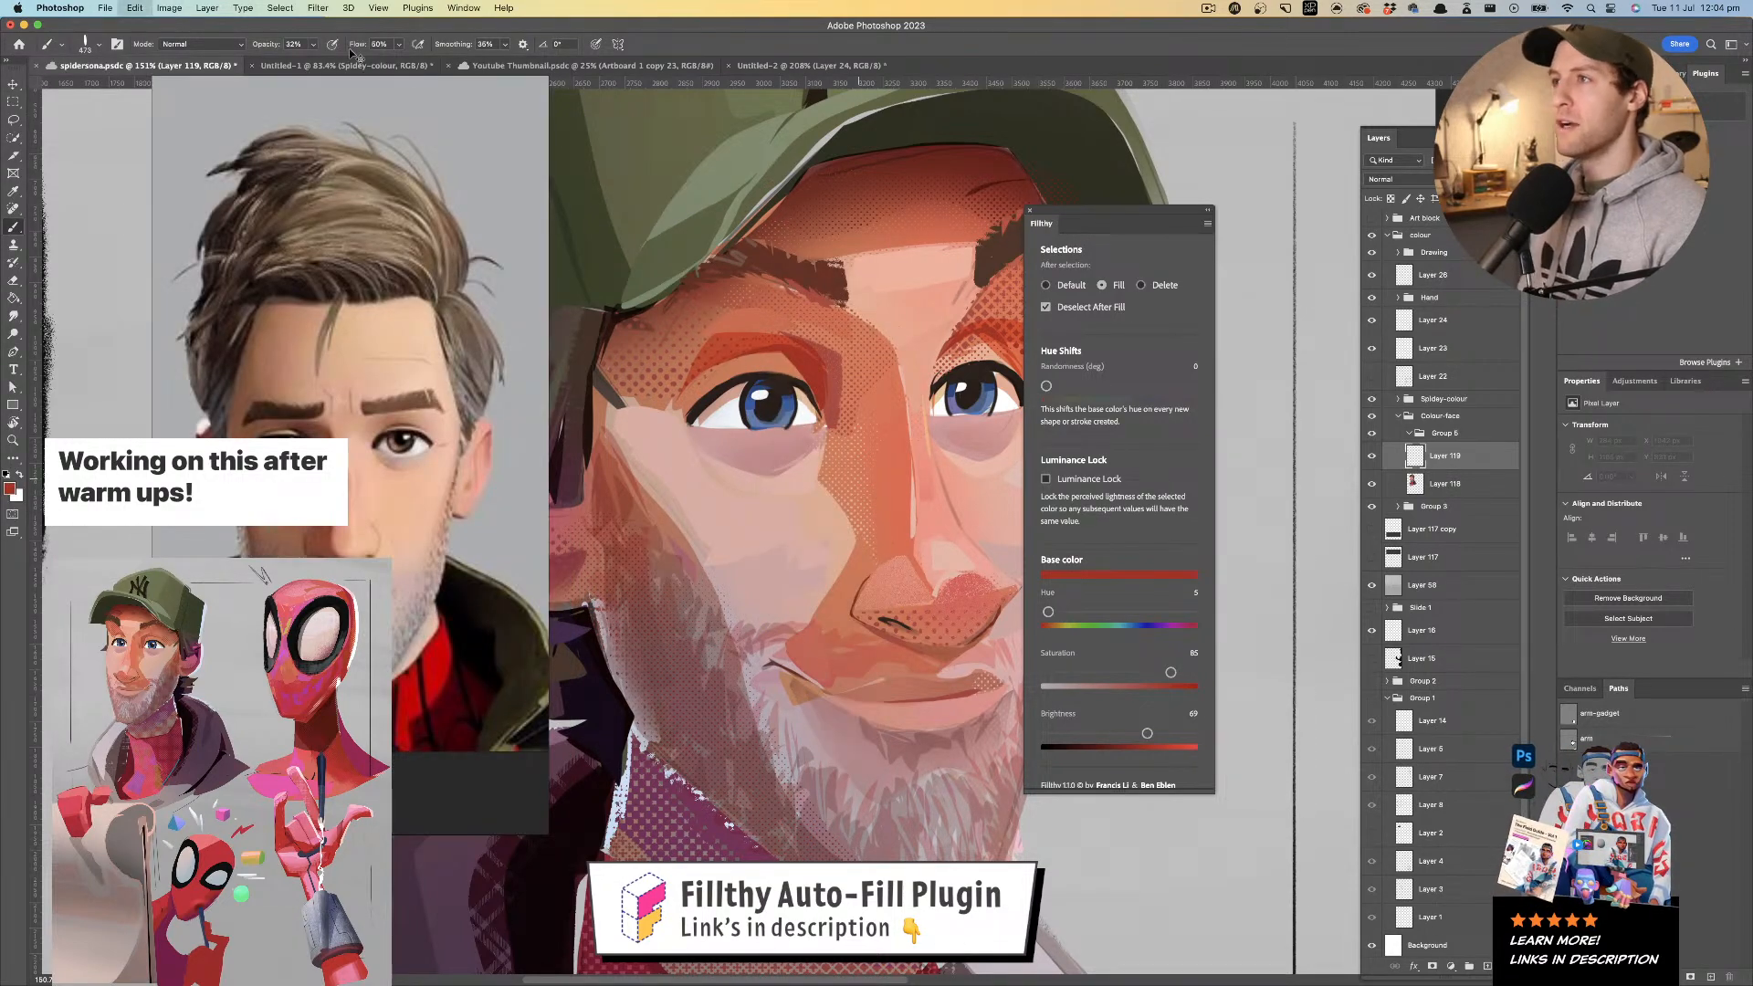
{"action": "key", "text": "shift+0"}
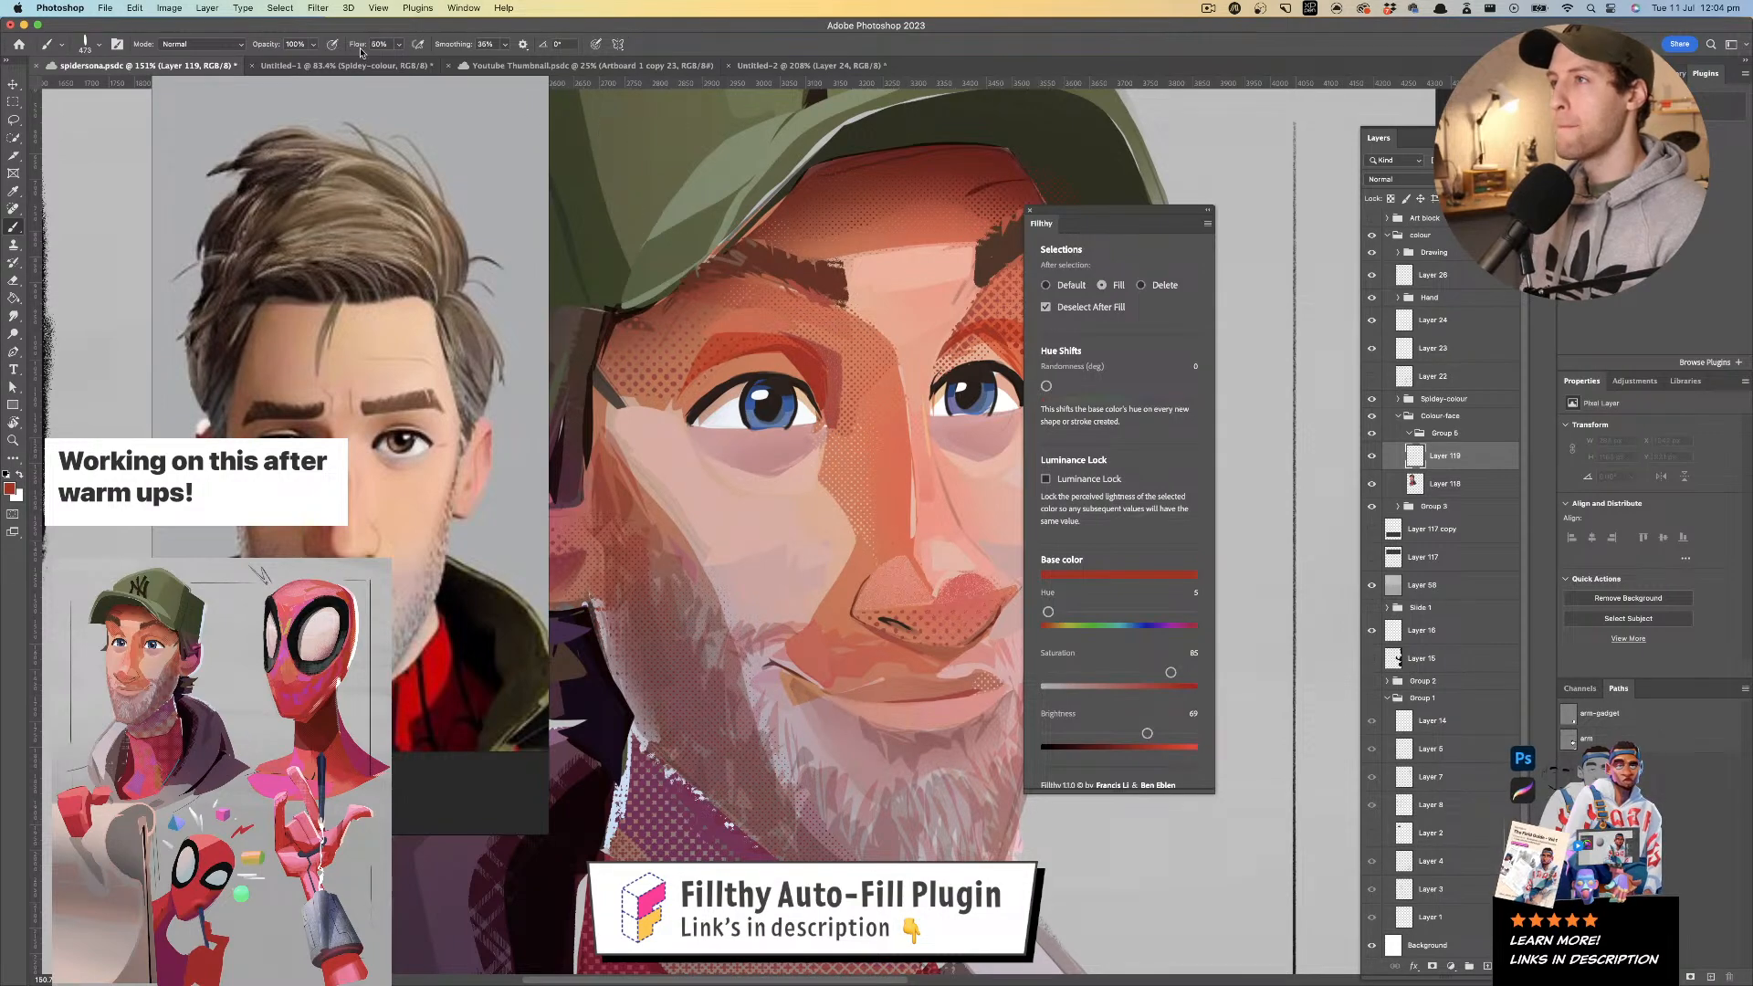
- Try full-strength red brush strokes across the left eye and nose area, and undo them
{"action": "left_click_drag", "start_coordinate": [758, 299], "coordinate": [532, 279]}
{"action": "mouse_move", "coordinate": [762, 217]}
{"action": "left_mouse_down"}
{"action": "mouse_move", "coordinate": [751, 353]}
{"action": "mouse_move", "coordinate": [775, 401]}
{"action": "mouse_move", "coordinate": [730, 537]}
{"action": "mouse_move", "coordinate": [758, 517]}
{"action": "mouse_move", "coordinate": [770, 566]}
{"action": "left_mouse_up"}
{"action": "key", "text": "z"}
{"action": "key", "text": "b"}
{"action": "key", "text": "ctrl+z"}
{"action": "mouse_move", "coordinate": [752, 482]}
{"action": "left_mouse_down"}
{"action": "mouse_move", "coordinate": [766, 624]}
{"action": "mouse_move", "coordinate": [749, 643]}
{"action": "mouse_move", "coordinate": [798, 770]}
{"action": "left_mouse_up"}
{"action": "key", "text": "z"}
{"action": "mouse_move", "coordinate": [804, 429]}
{"action": "left_mouse_down"}
{"action": "mouse_move", "coordinate": [703, 434]}
{"action": "mouse_move", "coordinate": [869, 436]}
{"action": "left_mouse_up"}
{"action": "key", "text": "super+z"}
{"action": "key", "text": "super+z"}
{"action": "key", "text": "super+z"}
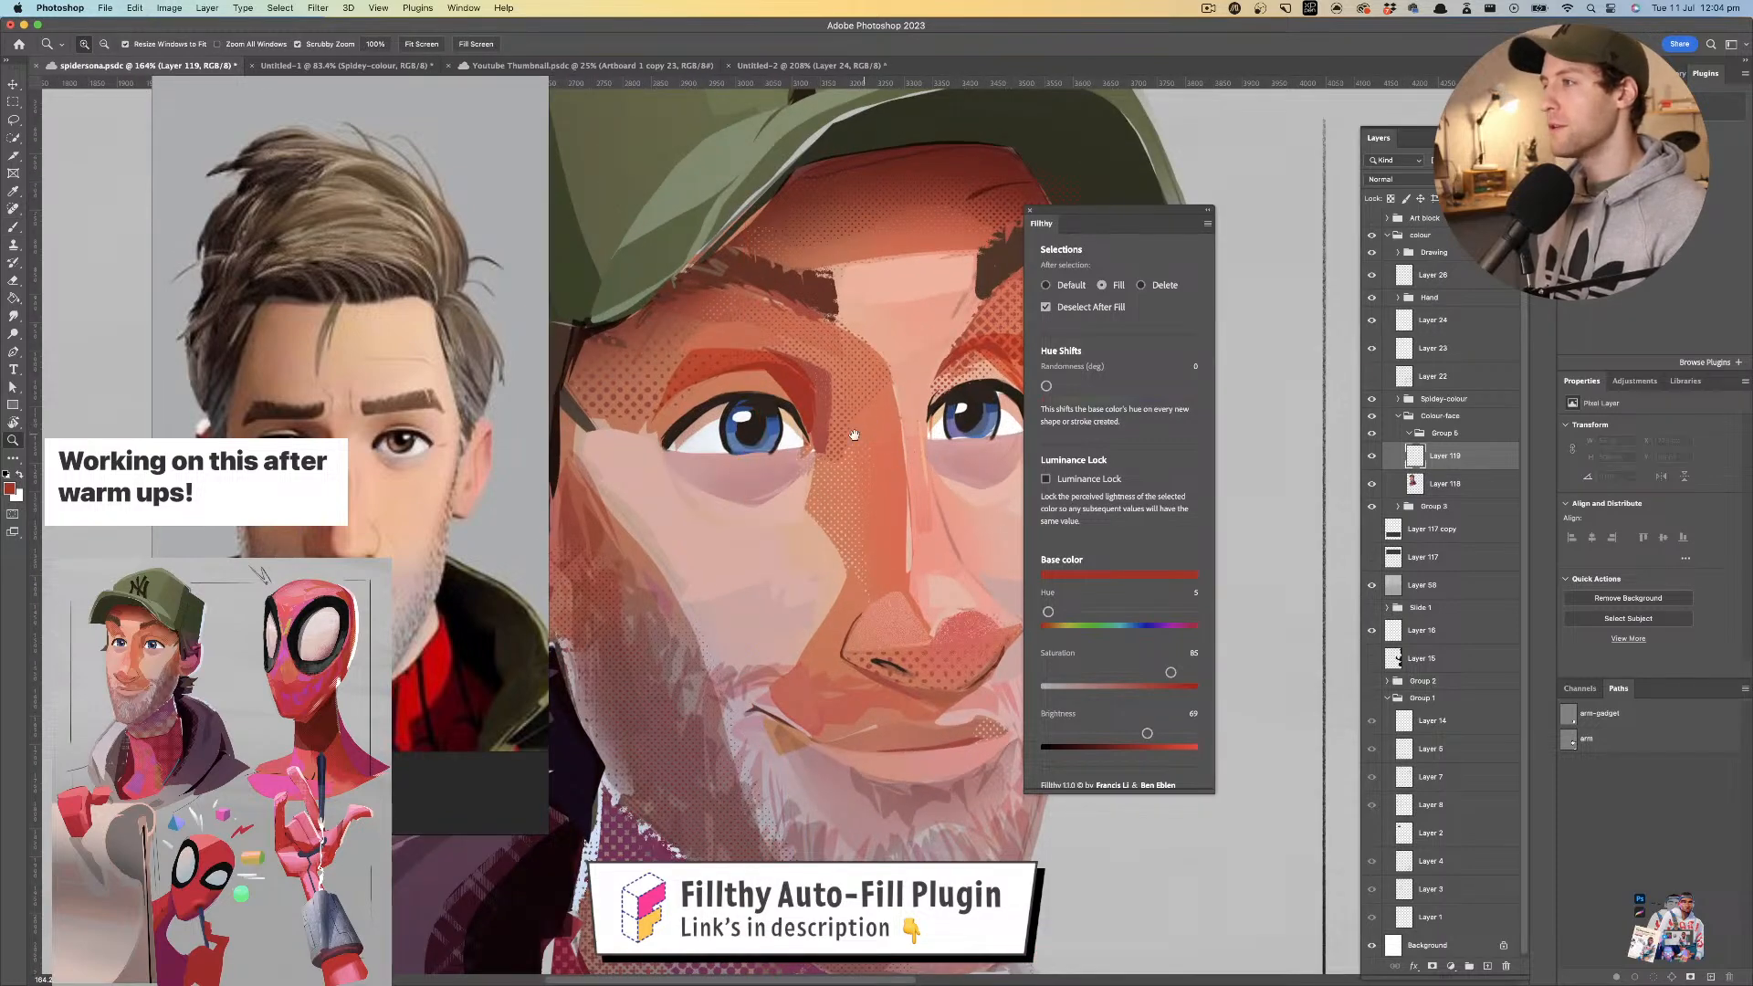
- Try a long vertical brush stroke down the middle of the face and undo it after checking the whole portrait
{"action": "scroll", "coordinate": [854, 315], "scroll_direction": "right", "scroll_amount": 3}
{"action": "key", "text": "b"}
{"action": "mouse_move", "coordinate": [836, 172]}
{"action": "left_mouse_down"}
{"action": "mouse_move", "coordinate": [841, 466]}
{"action": "mouse_move", "coordinate": [867, 573]}
{"action": "mouse_move", "coordinate": [907, 624]}
{"action": "mouse_move", "coordinate": [863, 686]}
{"action": "mouse_move", "coordinate": [857, 975]}
{"action": "left_mouse_up"}
{"action": "key", "text": "z"}
{"action": "left_click_drag", "start_coordinate": [924, 577], "coordinate": [847, 584]}
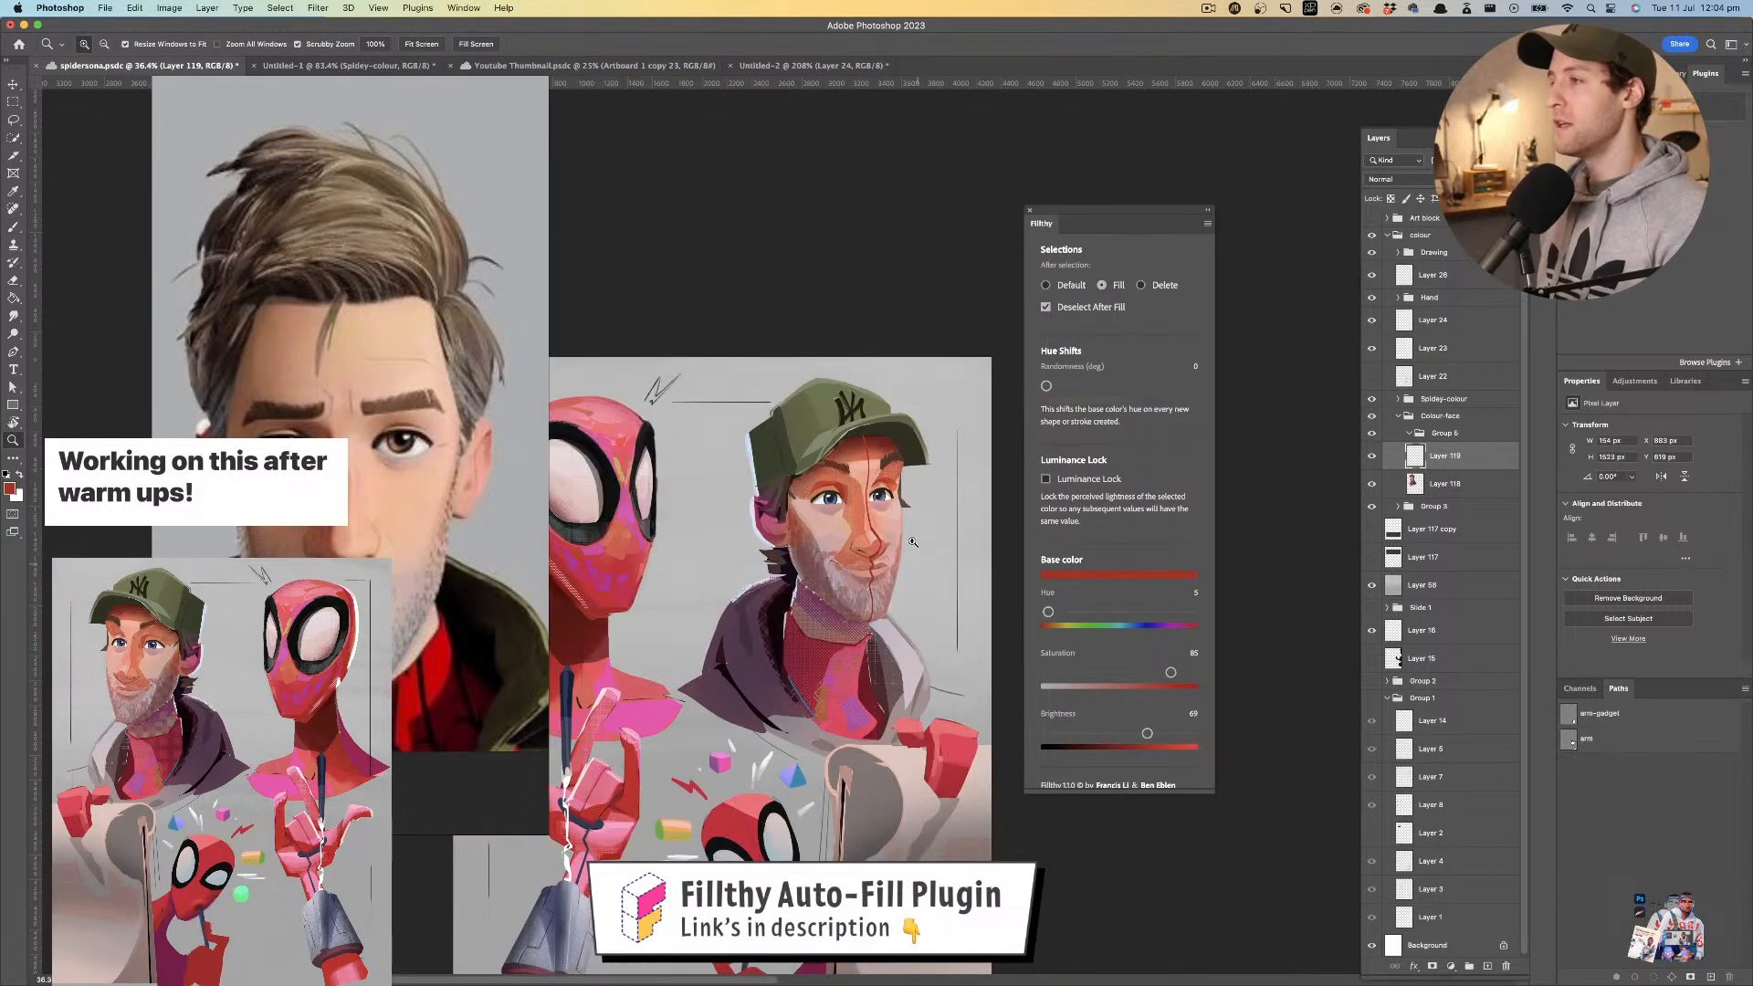
{"action": "left_click_drag", "start_coordinate": [878, 525], "coordinate": [940, 522]}
{"action": "key", "text": "super+z"}
- Sample the light orange skin tone beside the nose bridge and fill a lasso shape above the left eye with it
{"action": "mouse_move", "coordinate": [716, 402]}
{"action": "left_mouse_down"}
{"action": "mouse_move", "coordinate": [797, 436]}
{"action": "mouse_move", "coordinate": [846, 372]}
{"action": "left_mouse_up"}
{"action": "key", "text": "b"}
{"action": "left_click", "coordinate": [13, 121]}
{"action": "left_click_drag", "start_coordinate": [756, 333], "coordinate": [763, 315]}
{"action": "key", "text": "i"}
{"action": "left_click", "coordinate": [922, 361]}
{"action": "key", "text": "l"}
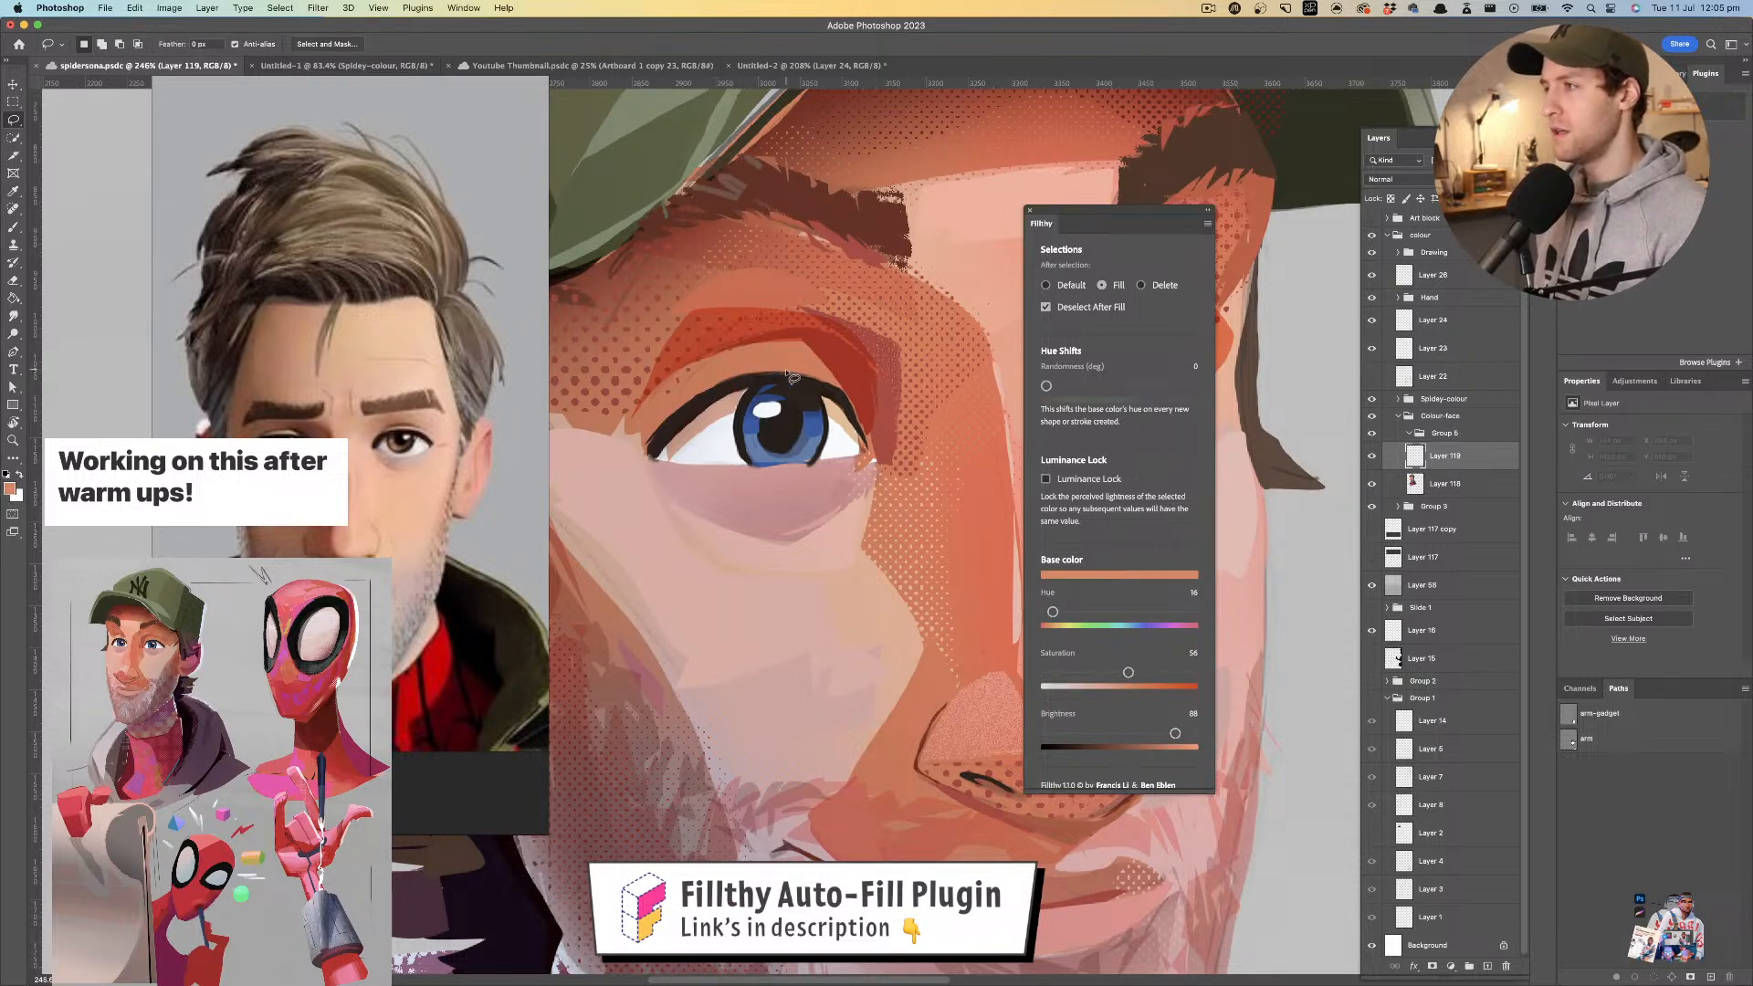
{"action": "mouse_move", "coordinate": [815, 379]}
{"action": "left_mouse_down"}
{"action": "mouse_move", "coordinate": [713, 376]}
{"action": "mouse_move", "coordinate": [715, 406]}
{"action": "left_mouse_up"}
- Flip the canvas view horizontally and check the shading around both eyes
{"action": "key", "text": "z"}
{"action": "mouse_move", "coordinate": [875, 388]}
{"action": "left_mouse_down"}
{"action": "mouse_move", "coordinate": [928, 399]}
{"action": "mouse_move", "coordinate": [881, 363]}
{"action": "mouse_move", "coordinate": [785, 409]}
{"action": "left_mouse_up"}
{"action": "key", "text": "l"}
{"action": "key", "text": "z"}
{"action": "left_click_drag", "start_coordinate": [898, 380], "coordinate": [810, 441]}
{"action": "key", "text": "shift+h"}
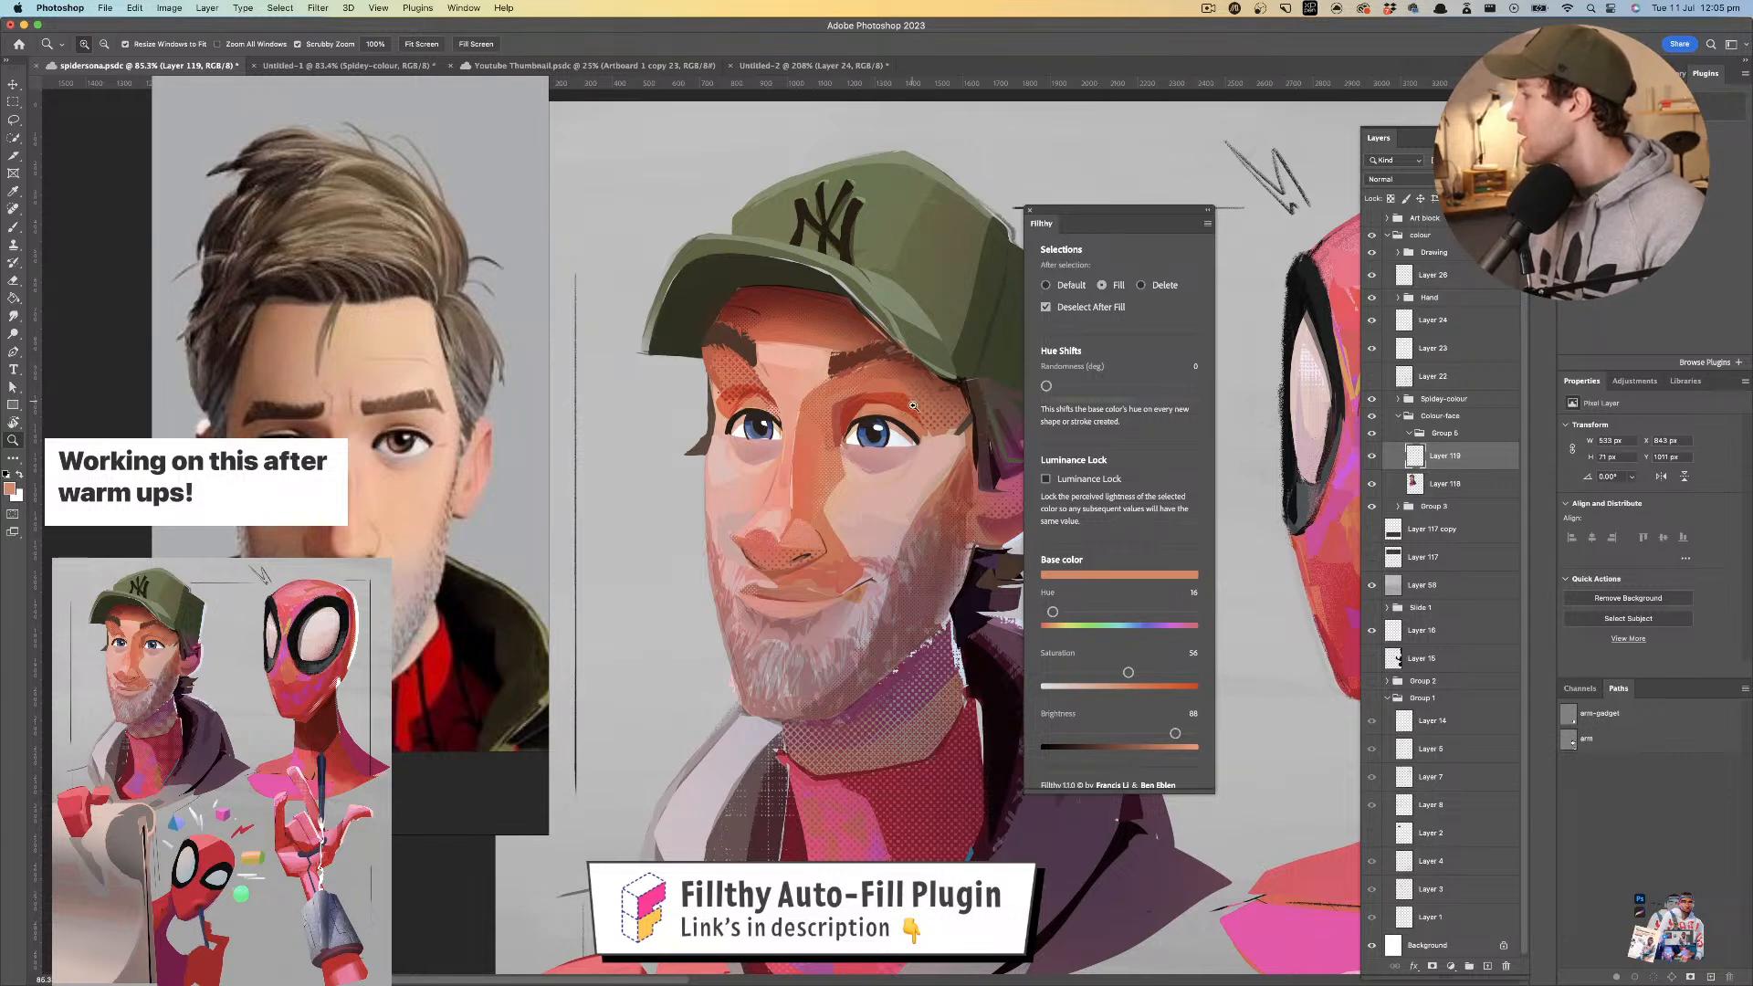
{"action": "left_click_drag", "start_coordinate": [874, 414], "coordinate": [855, 422]}
{"action": "left_click_drag", "start_coordinate": [728, 401], "coordinate": [804, 399]}
- Fill lasso shapes beside the right eye with a sampled bright orange and flip the canvas view back to normal
{"action": "key", "text": "i"}
{"action": "left_click", "coordinate": [703, 424]}
{"action": "mouse_move", "coordinate": [694, 341]}
{"action": "left_mouse_down"}
{"action": "mouse_move", "coordinate": [721, 422]}
{"action": "mouse_move", "coordinate": [712, 380]}
{"action": "mouse_move", "coordinate": [533, 437]}
{"action": "left_mouse_up"}
{"action": "key", "text": "z"}
{"action": "mouse_move", "coordinate": [692, 440]}
{"action": "left_mouse_down"}
{"action": "mouse_move", "coordinate": [707, 442]}
{"action": "mouse_move", "coordinate": [688, 422]}
{"action": "mouse_move", "coordinate": [722, 454]}
{"action": "mouse_move", "coordinate": [722, 433]}
{"action": "left_mouse_up"}
{"action": "key", "text": "super+shift+h"}
{"action": "key", "text": "l"}
{"action": "mouse_move", "coordinate": [727, 529]}
{"action": "left_mouse_down"}
{"action": "mouse_move", "coordinate": [745, 502]}
{"action": "mouse_move", "coordinate": [804, 483]}
{"action": "mouse_move", "coordinate": [882, 241]}
{"action": "mouse_move", "coordinate": [890, 69]}
{"action": "left_mouse_up"}
{"action": "left_click_drag", "start_coordinate": [693, 477], "coordinate": [561, 456]}
{"action": "left_click_drag", "start_coordinate": [808, 422], "coordinate": [796, 722]}
{"action": "left_click_drag", "start_coordinate": [758, 218], "coordinate": [685, 433]}
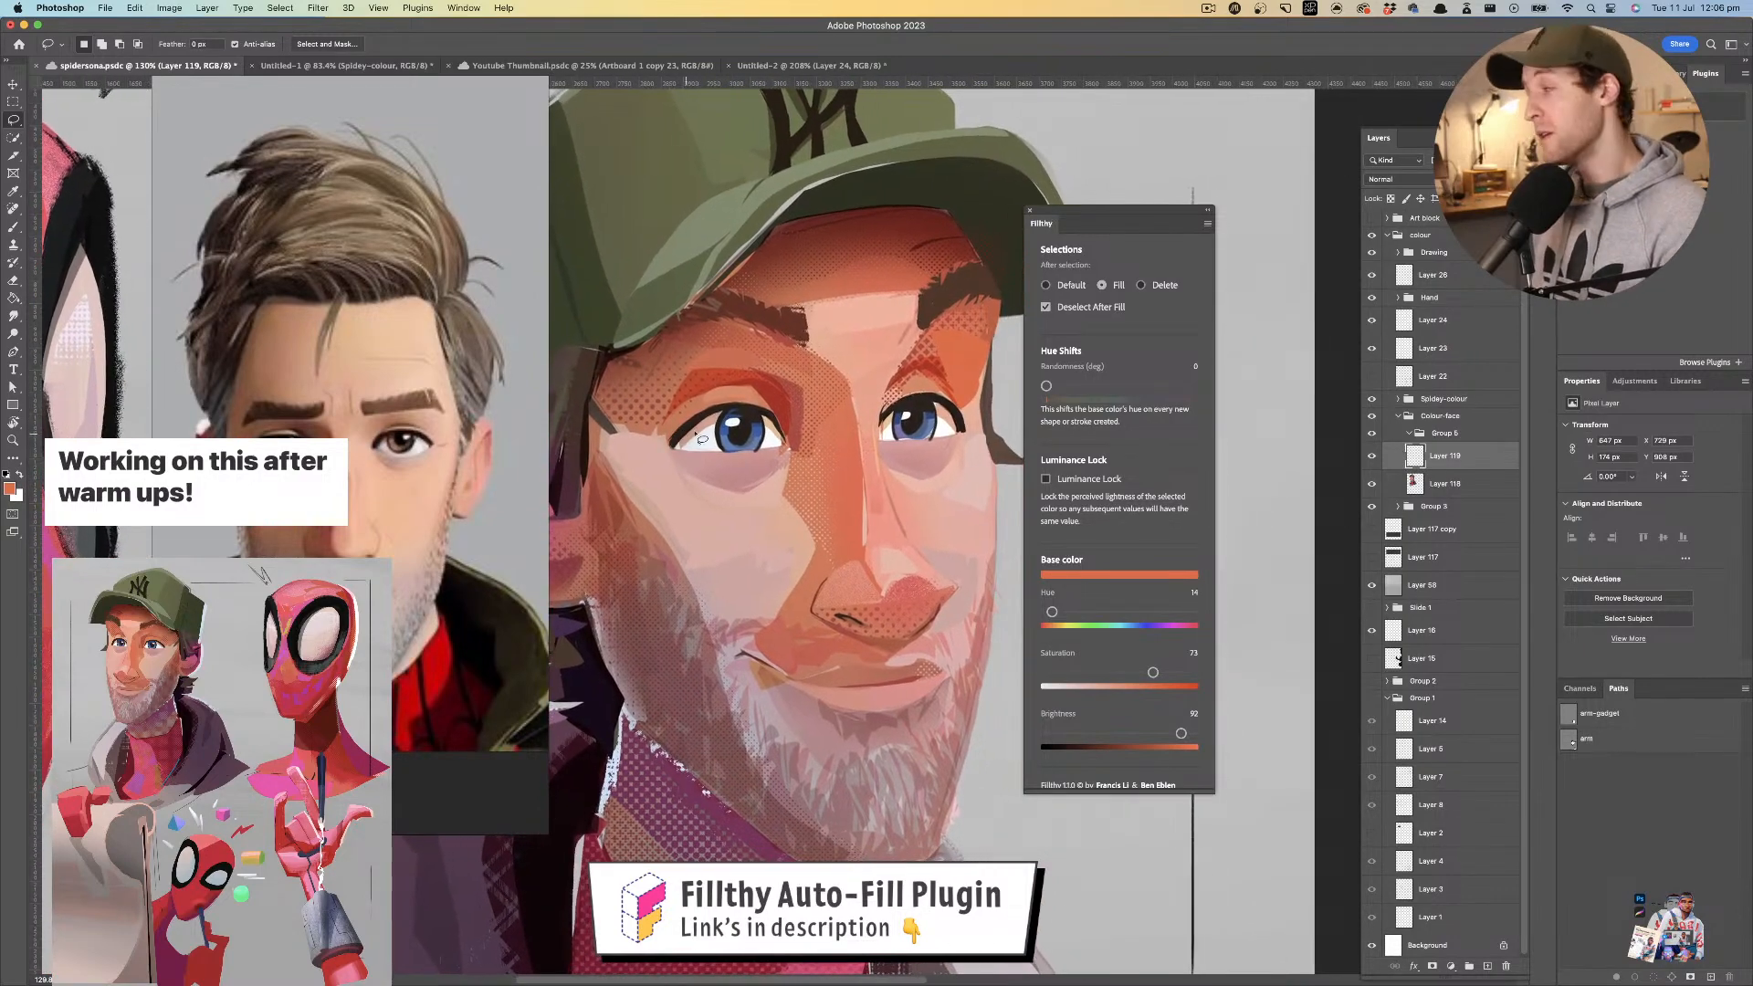
{"action": "scroll", "coordinate": [740, 355], "scroll_direction": "up", "scroll_amount": 2}
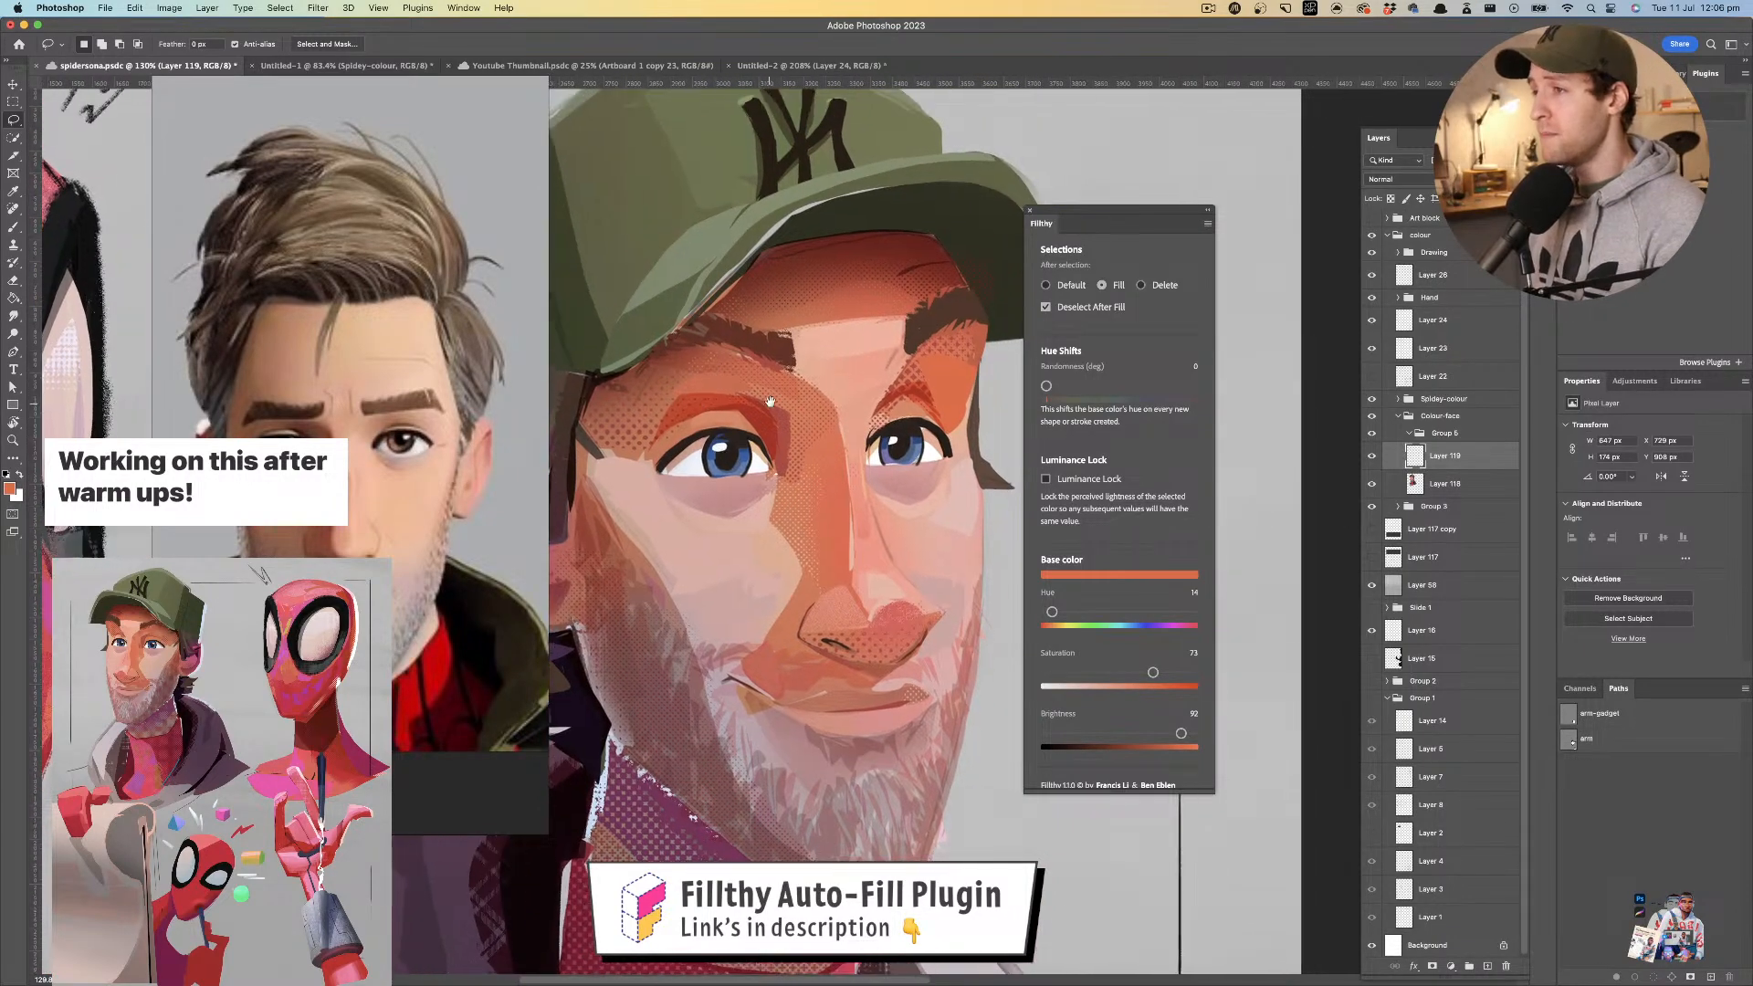
- Sample the red-orange above the right eye and fill a lasso shape under the right eyebrow with it
{"action": "key", "text": "i"}
{"action": "left_click_drag", "start_coordinate": [874, 333], "coordinate": [853, 312]}
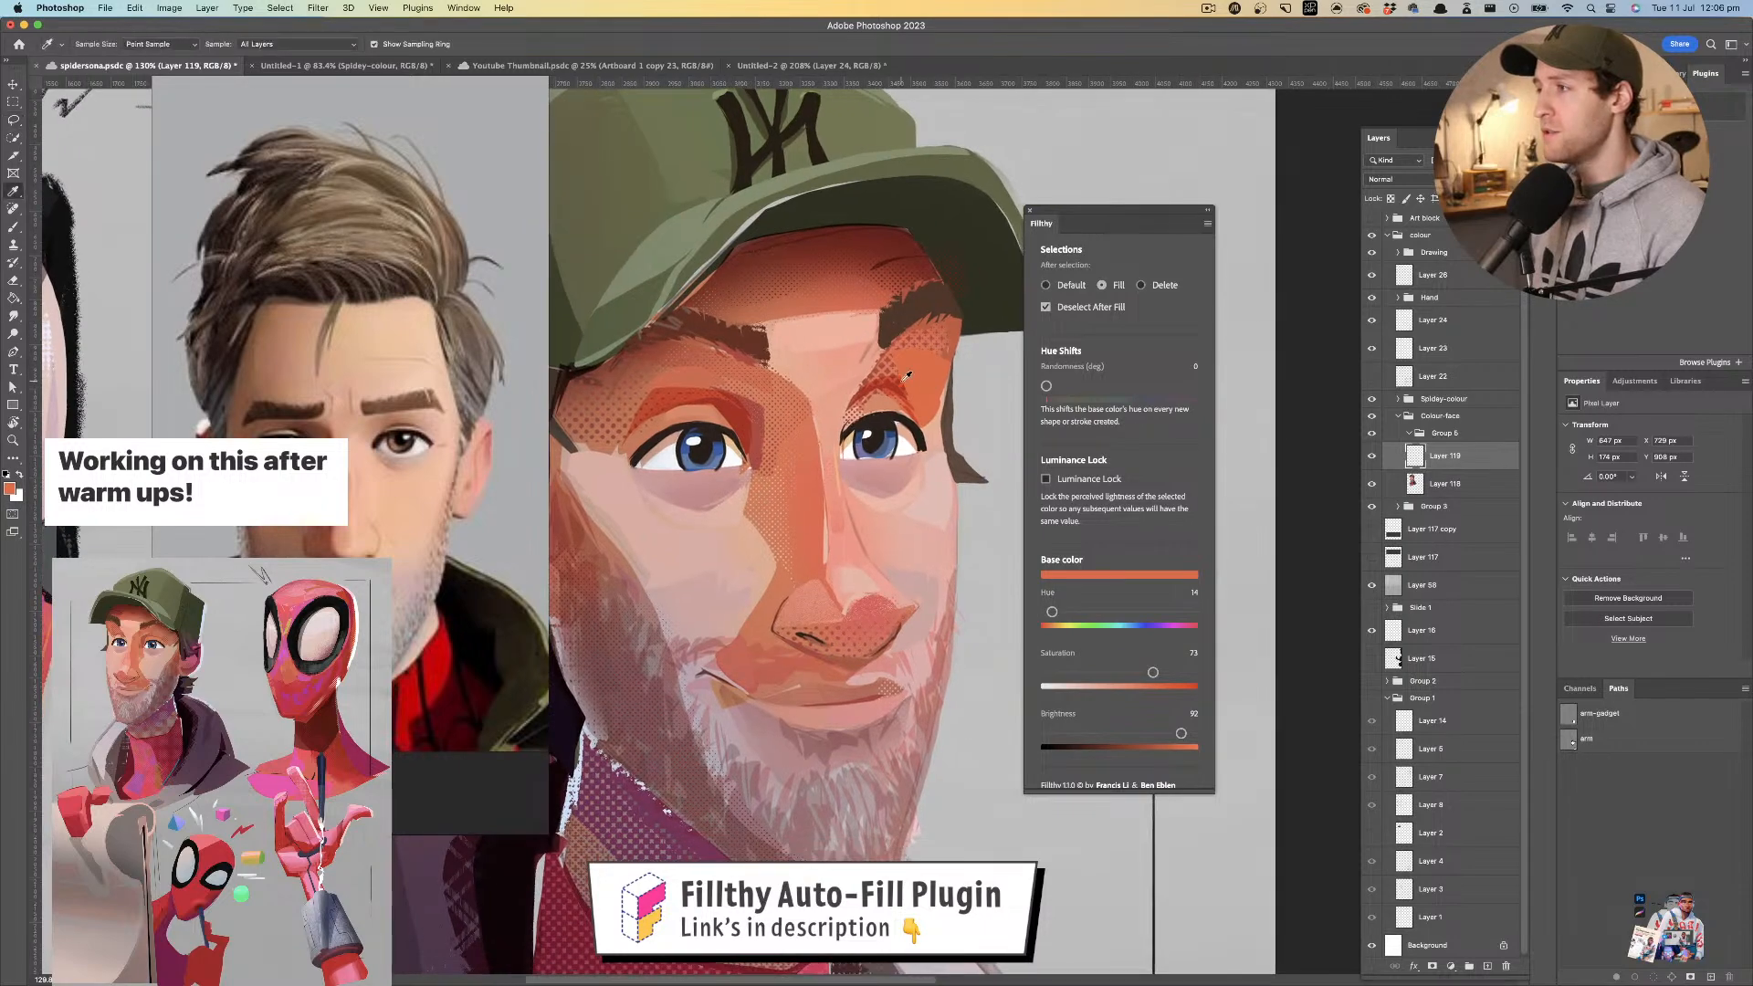
{"action": "left_click", "coordinate": [908, 375]}
{"action": "left_click", "coordinate": [898, 363]}
{"action": "key", "text": "l"}
{"action": "mouse_move", "coordinate": [897, 364]}
{"action": "left_mouse_down"}
{"action": "mouse_move", "coordinate": [945, 369]}
{"action": "mouse_move", "coordinate": [951, 334]}
{"action": "mouse_move", "coordinate": [892, 344]}
{"action": "mouse_move", "coordinate": [892, 361]}
{"action": "mouse_move", "coordinate": [917, 346]}
{"action": "mouse_move", "coordinate": [928, 362]}
{"action": "mouse_move", "coordinate": [938, 350]}
{"action": "mouse_move", "coordinate": [896, 356]}
{"action": "mouse_move", "coordinate": [951, 329]}
{"action": "mouse_move", "coordinate": [868, 370]}
{"action": "left_mouse_up"}
{"action": "key", "text": "super+z"}
{"action": "key", "text": "z"}
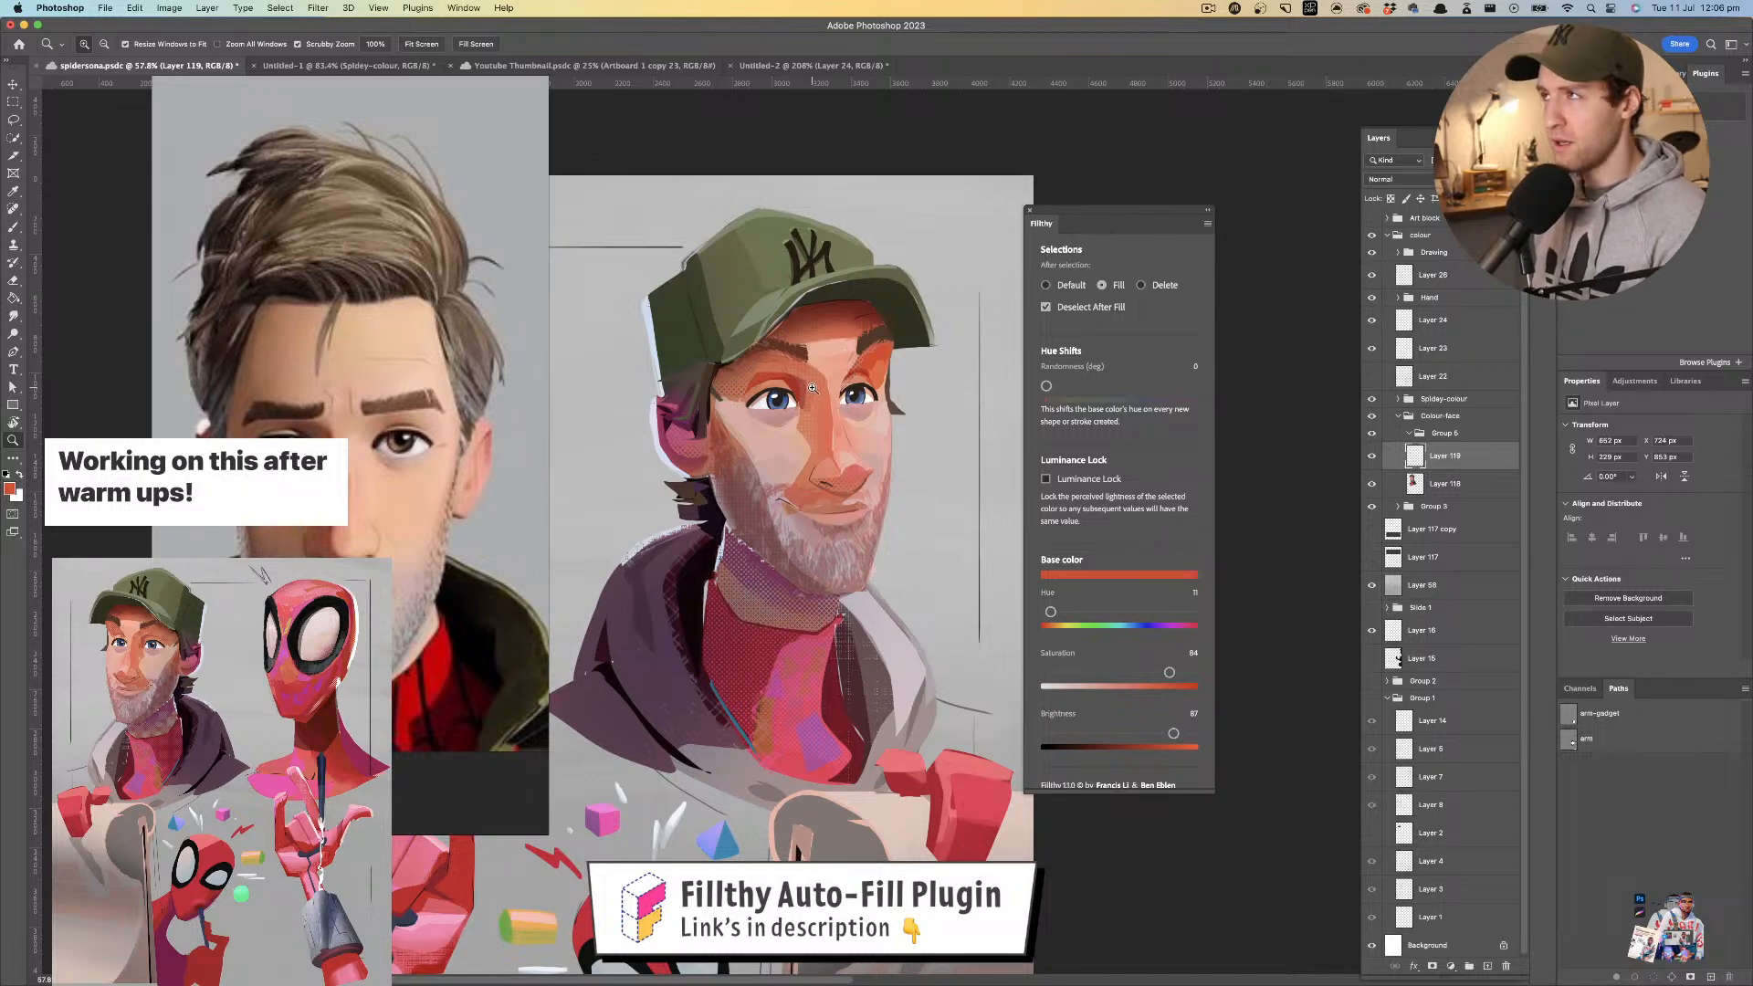
{"action": "left_click_drag", "start_coordinate": [812, 340], "coordinate": [824, 347]}
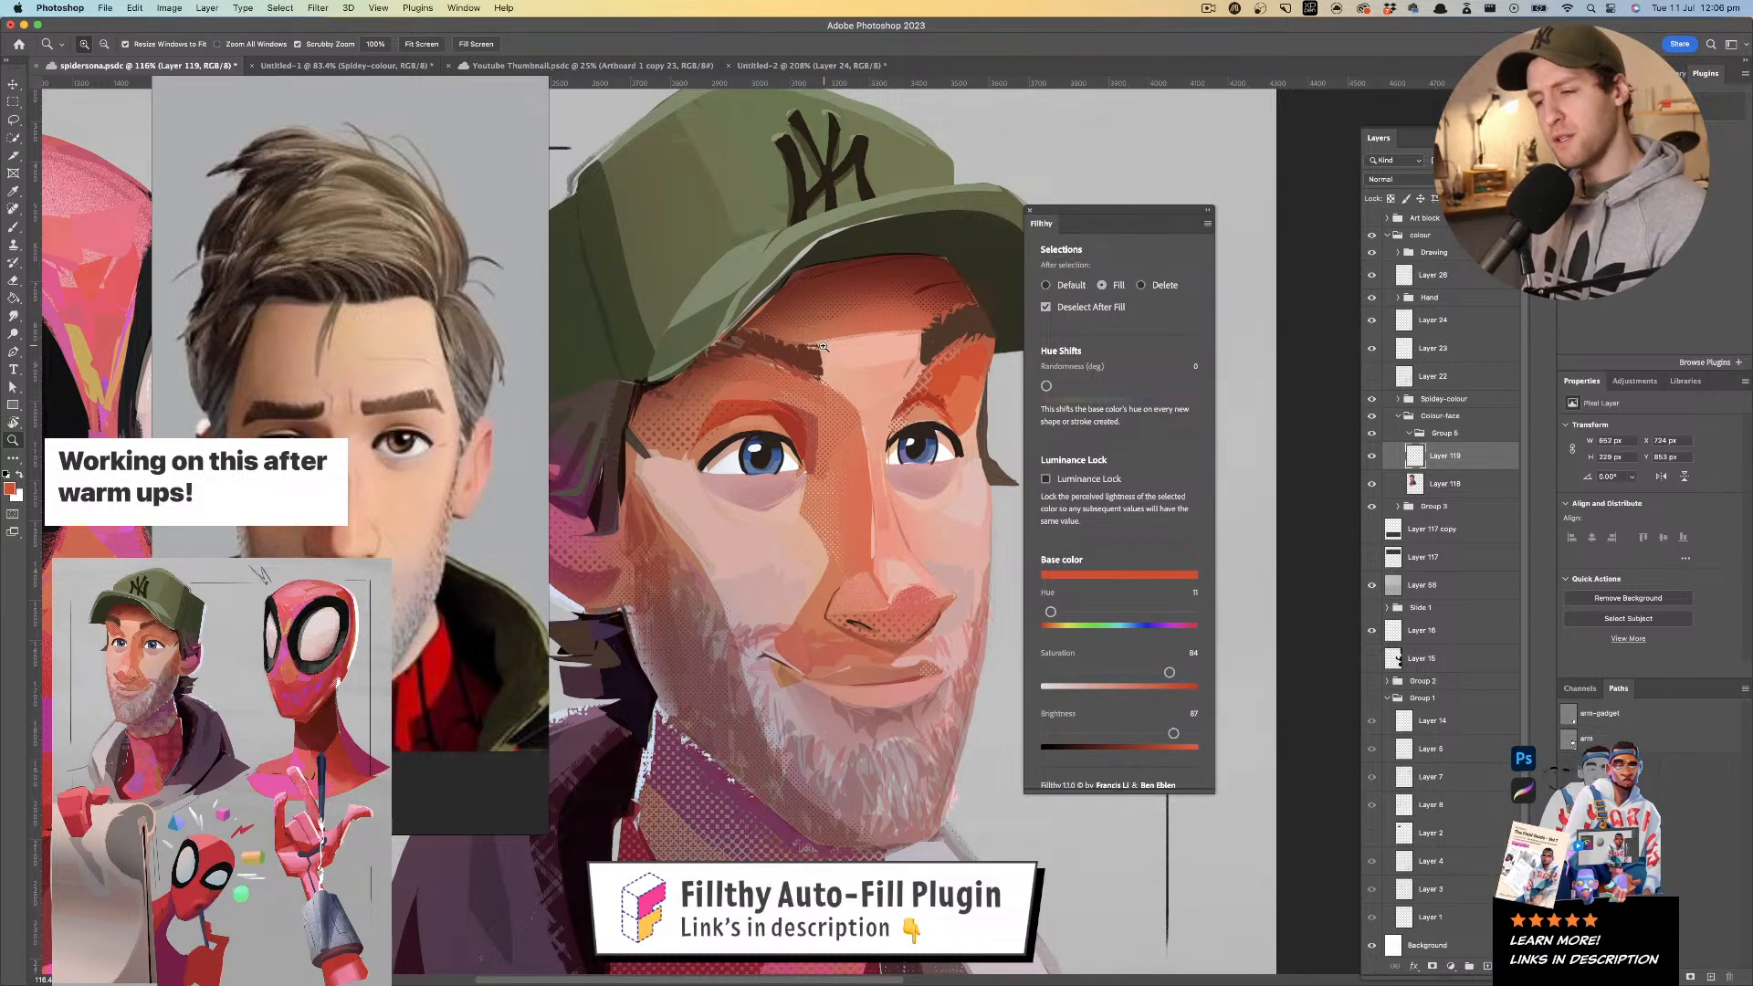
- Try filling a lasso shape above the left eye with the red-orange, and undo the fill
{"action": "key", "text": "l"}
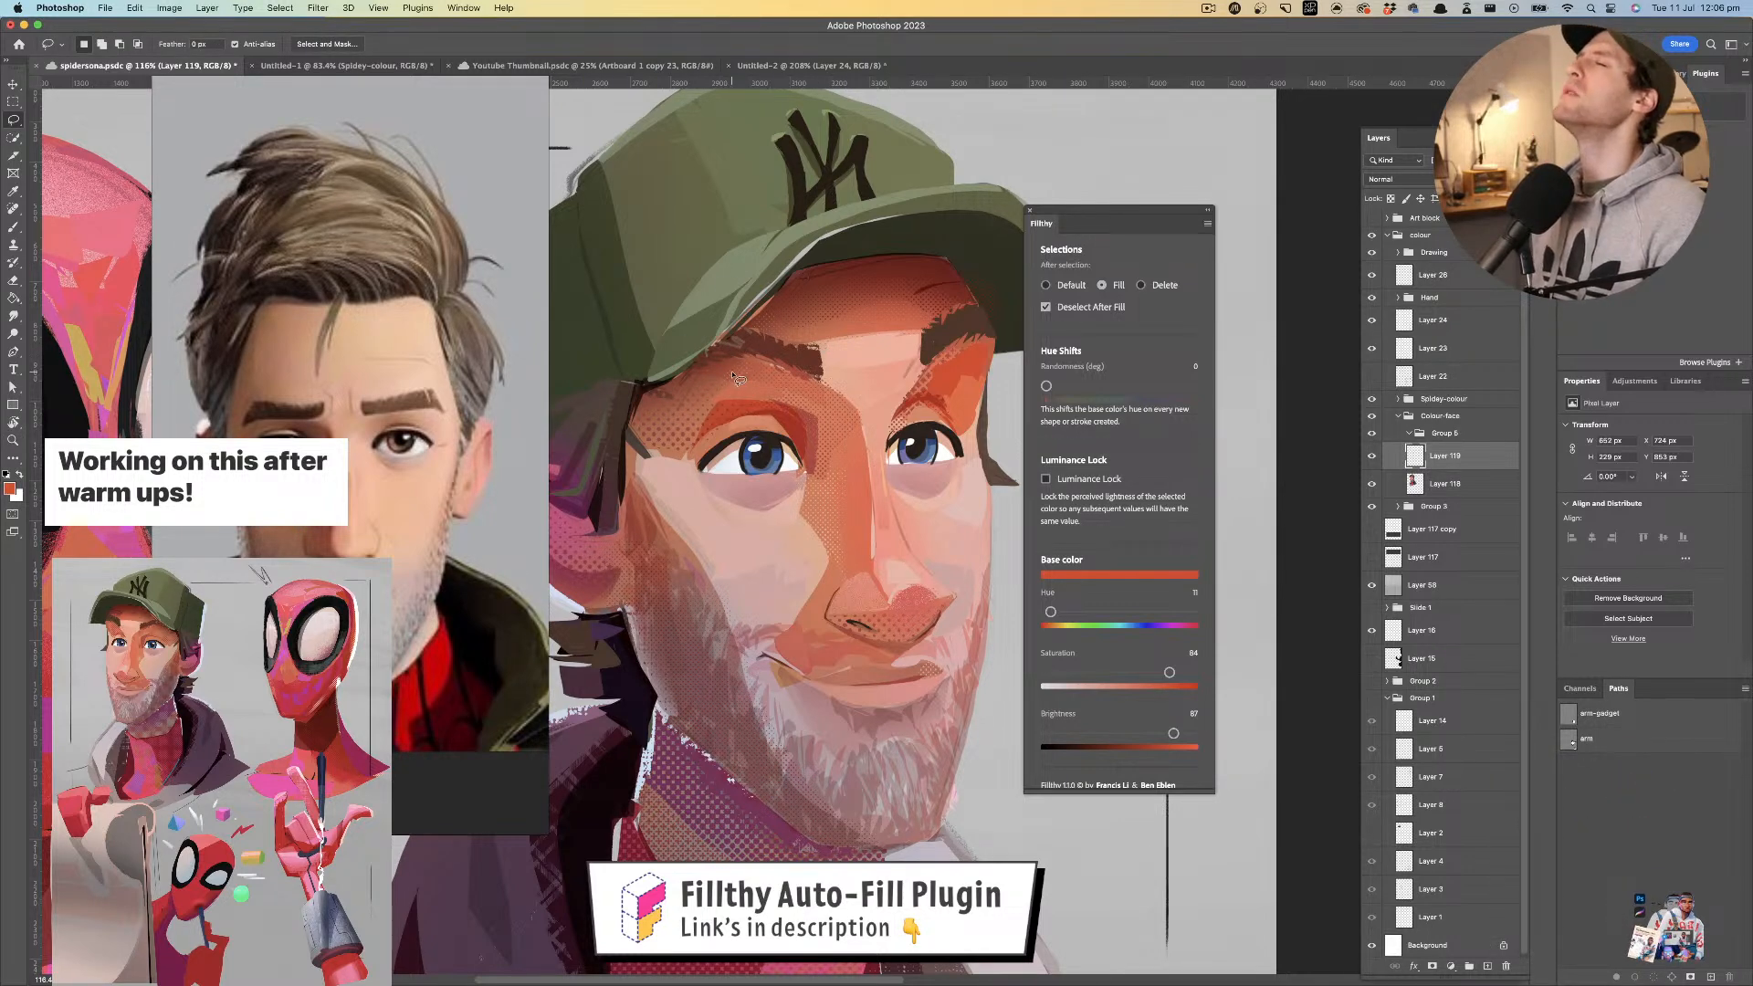
{"action": "mouse_move", "coordinate": [784, 426]}
{"action": "left_mouse_down"}
{"action": "mouse_move", "coordinate": [738, 398]}
{"action": "mouse_move", "coordinate": [795, 419]}
{"action": "mouse_move", "coordinate": [803, 394]}
{"action": "mouse_move", "coordinate": [775, 392]}
{"action": "mouse_move", "coordinate": [811, 445]}
{"action": "mouse_move", "coordinate": [840, 408]}
{"action": "left_mouse_up"}
{"action": "key", "text": "i"}
{"action": "left_click", "coordinate": [792, 399]}
{"action": "key", "text": "l"}
{"action": "key", "text": "super+z"}
- Sample a darker red and fill a lasso shape in the inner socket of the left eye
{"action": "key", "text": "i"}
{"action": "left_click", "coordinate": [813, 426]}
{"action": "key", "text": "l"}
{"action": "mouse_move", "coordinate": [827, 468]}
{"action": "left_mouse_down"}
{"action": "mouse_move", "coordinate": [820, 413]}
{"action": "mouse_move", "coordinate": [770, 457]}
{"action": "mouse_move", "coordinate": [813, 437]}
{"action": "mouse_move", "coordinate": [798, 399]}
{"action": "left_mouse_up"}
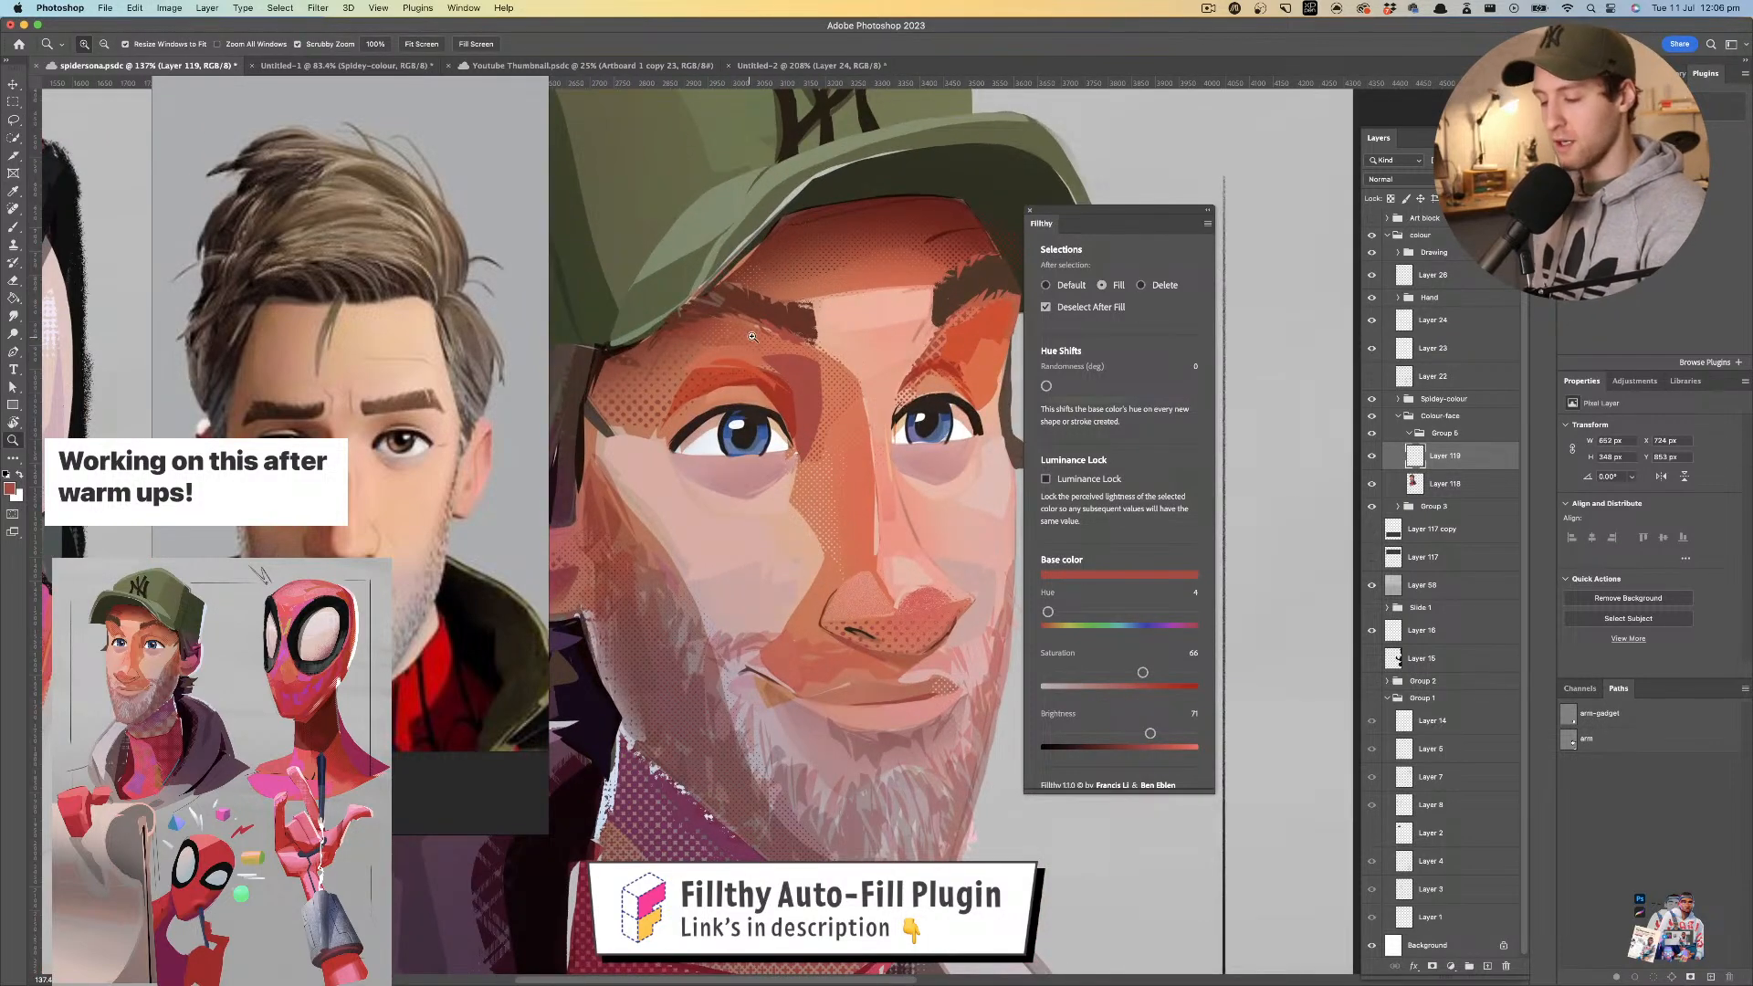
- Sample the lighter orange below the left eyebrow and fill a lasso shape above the inner left eye with it
{"action": "key", "text": "i"}
{"action": "left_click", "coordinate": [803, 356]}
{"action": "key", "text": "l"}
{"action": "mouse_move", "coordinate": [819, 398]}
{"action": "left_mouse_down"}
{"action": "mouse_move", "coordinate": [804, 352]}
{"action": "mouse_move", "coordinate": [822, 387]}
{"action": "mouse_move", "coordinate": [781, 355]}
{"action": "mouse_move", "coordinate": [839, 360]}
{"action": "mouse_move", "coordinate": [763, 356]}
{"action": "mouse_move", "coordinate": [825, 440]}
{"action": "left_mouse_up"}
{"action": "key", "text": "z"}
{"action": "key", "text": "l"}
- Choose the Soft Round brush from the General Brushes presets
{"action": "key", "text": "b"}
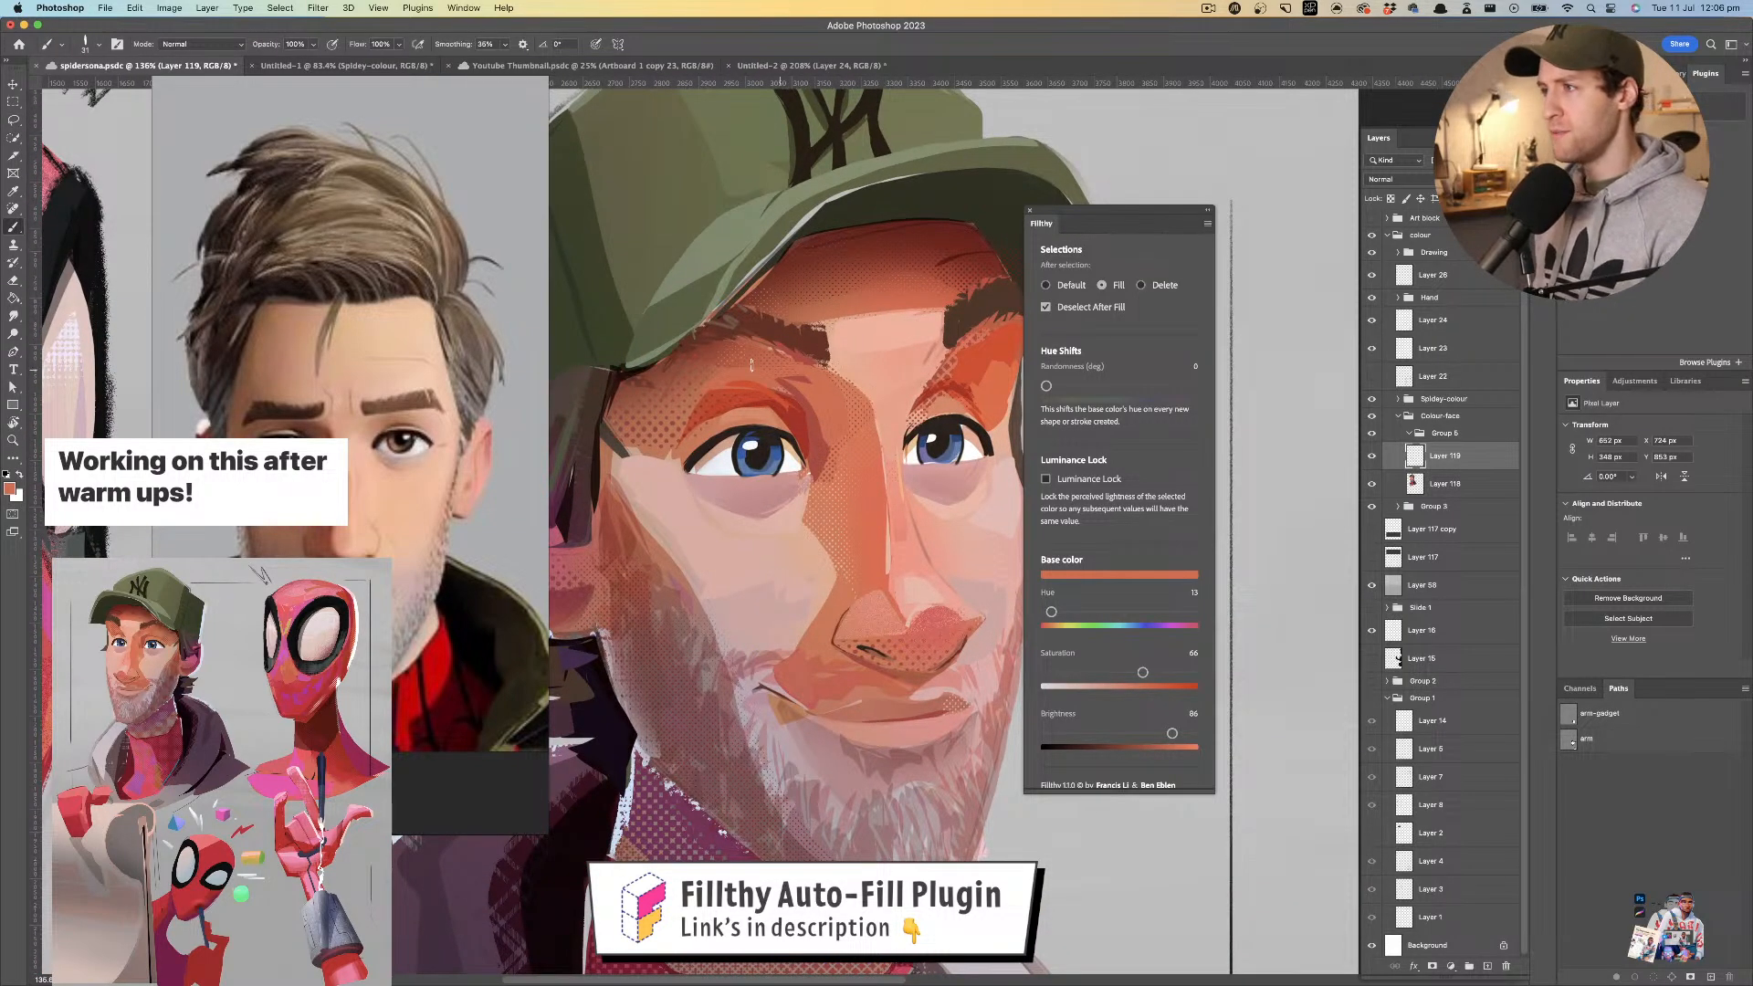
{"action": "left_click", "coordinate": [99, 45]}
{"action": "left_click_drag", "start_coordinate": [552, 474], "coordinate": [550, 176]}
{"action": "left_click", "coordinate": [143, 224]}
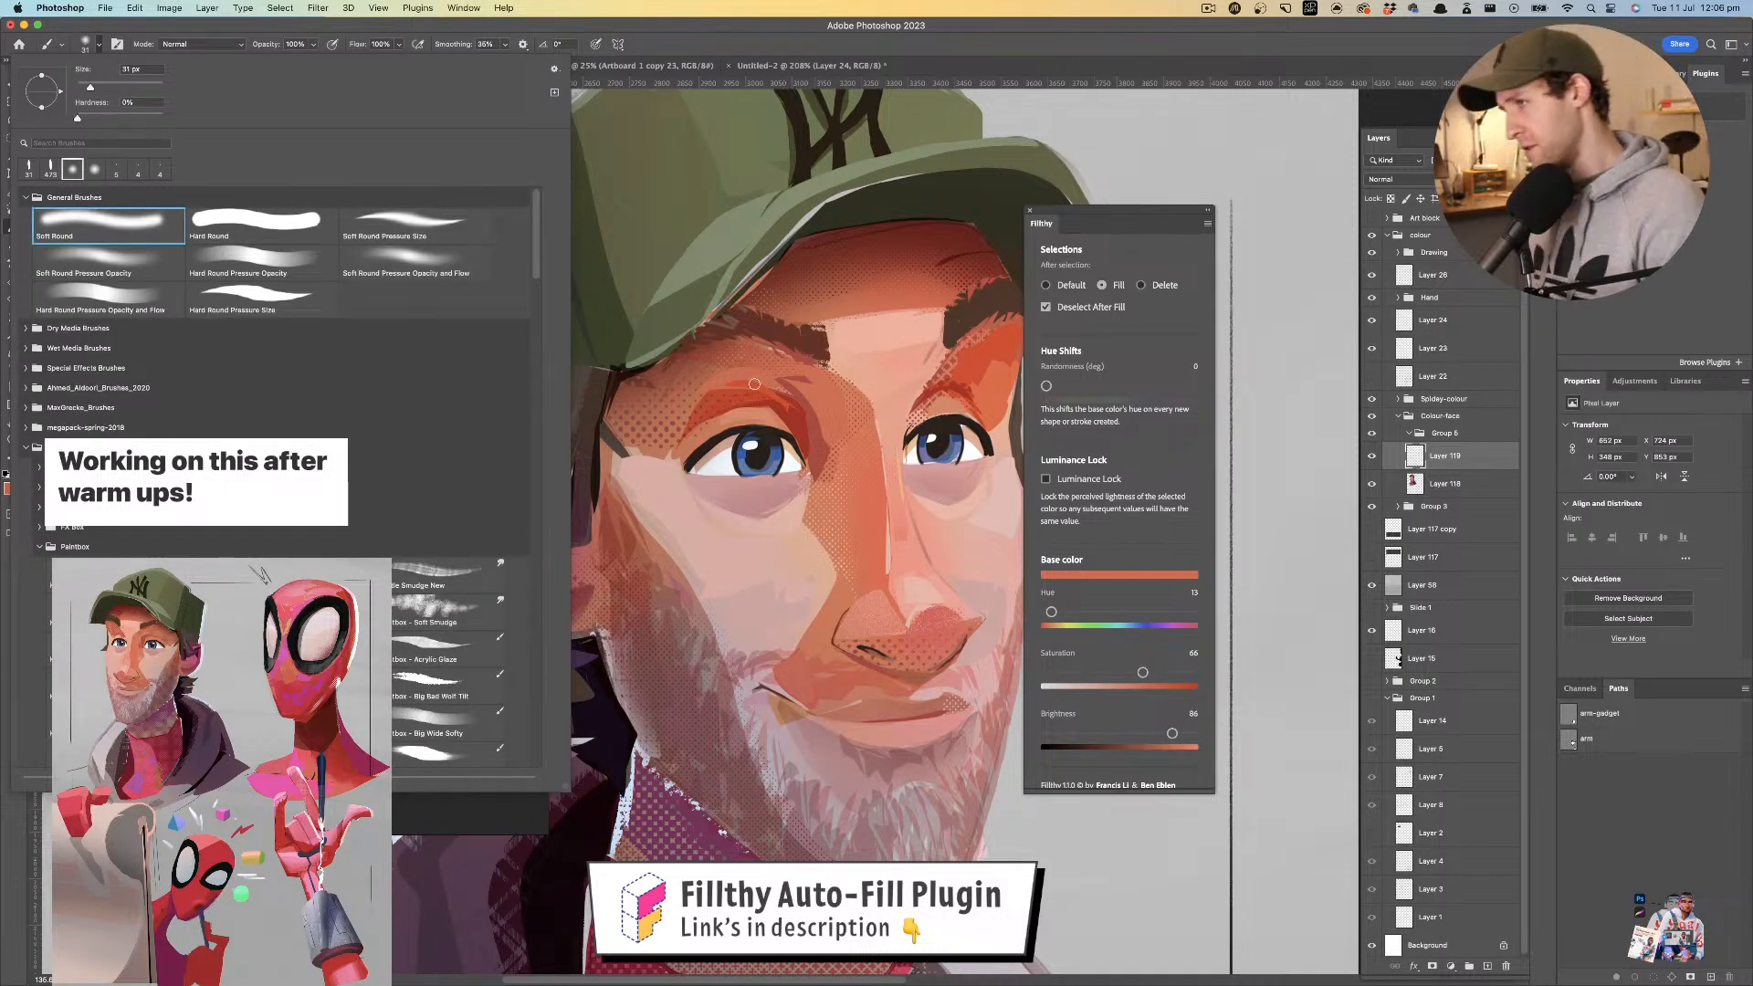
{"action": "left_click", "coordinate": [799, 393]}
- Sample the orange under the left eyebrow and softly paint over the skin toward the cap's edge
{"action": "left_click", "coordinate": [803, 376], "text": "alt"}
{"action": "key", "text": "z"}
{"action": "left_click_drag", "start_coordinate": [822, 403], "coordinate": [767, 419]}
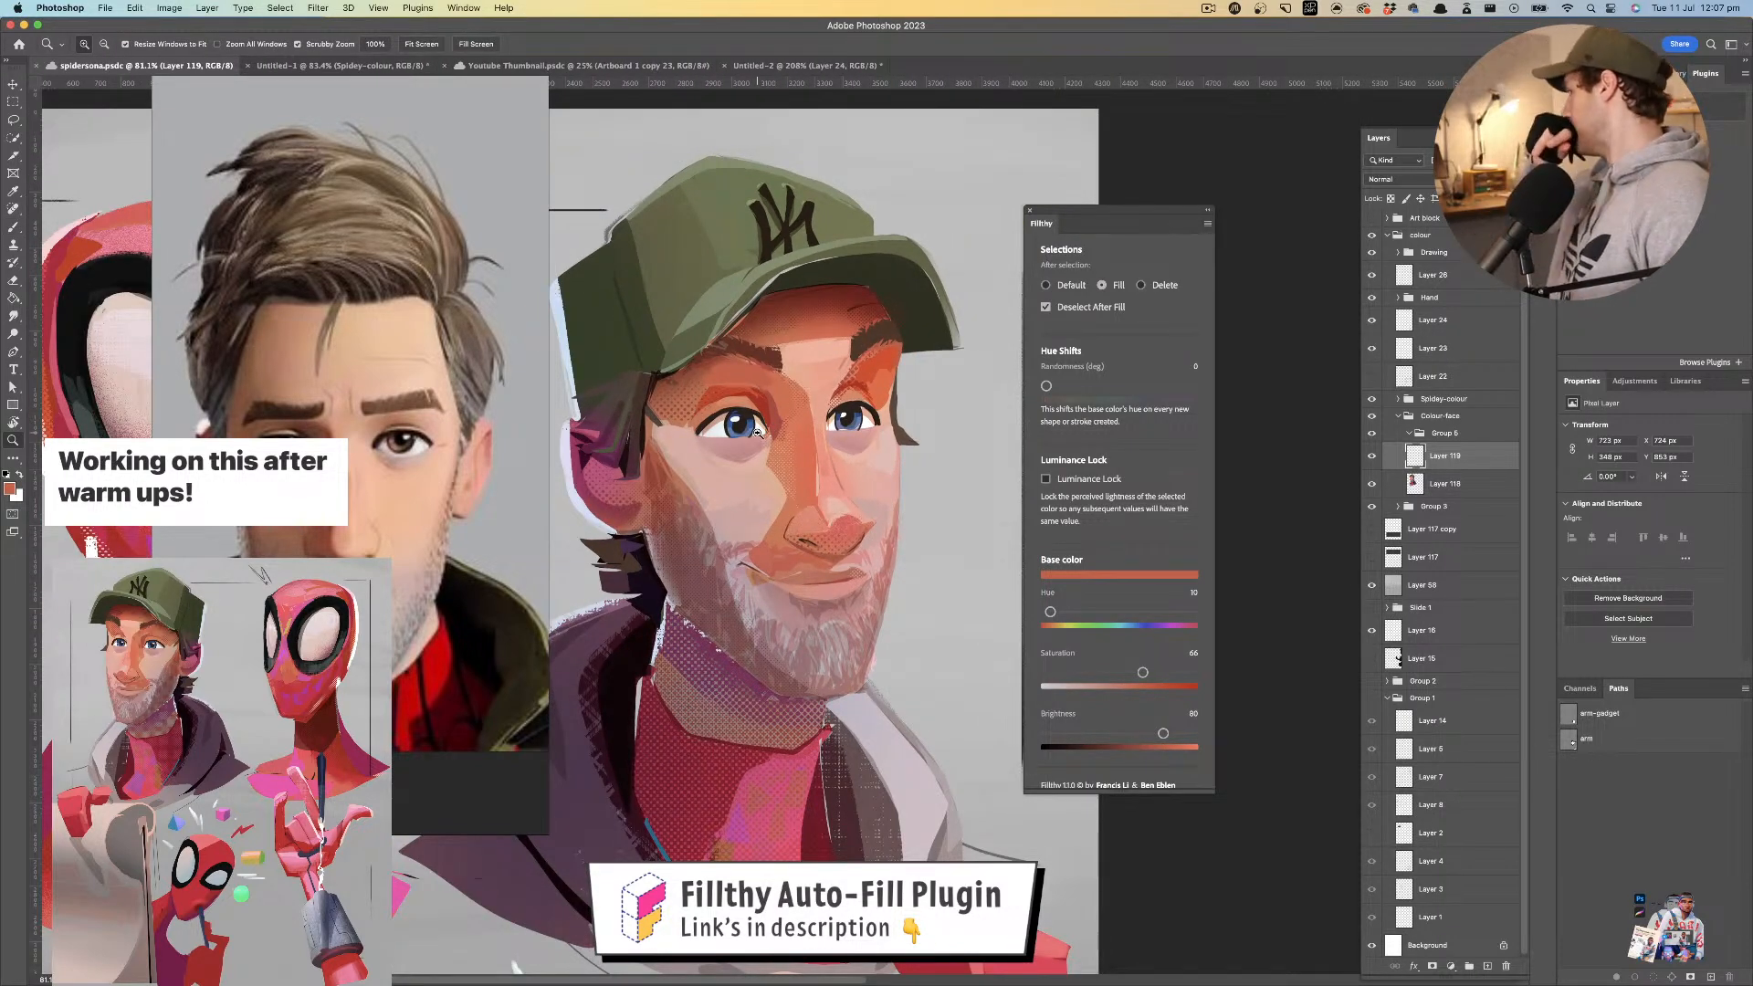
{"action": "key", "text": "b"}
{"action": "left_click_drag", "start_coordinate": [647, 380], "coordinate": [744, 367]}
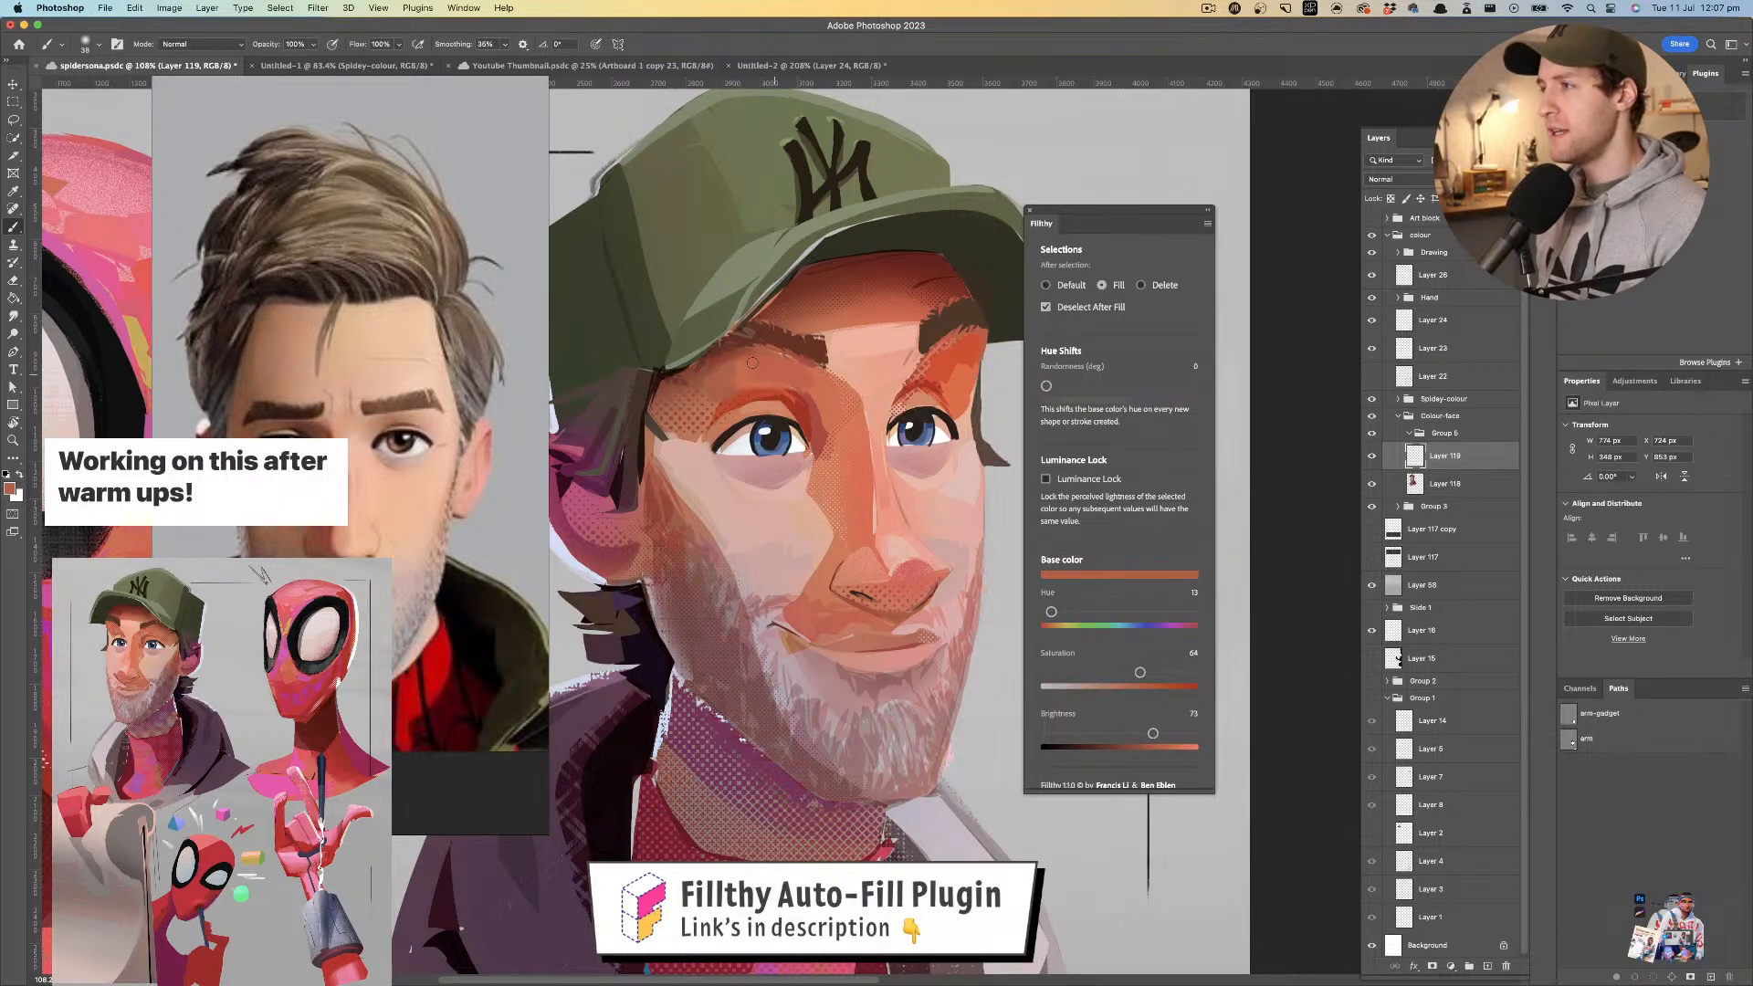
- Resample skin tones near the outer left eyebrow and blend the outer eye socket with short soft strokes
{"action": "key", "text": "z"}
{"action": "mouse_move", "coordinate": [802, 417]}
{"action": "left_mouse_down"}
{"action": "mouse_move", "coordinate": [723, 420]}
{"action": "mouse_move", "coordinate": [840, 413]}
{"action": "left_mouse_up"}
{"action": "key", "text": "b"}
{"action": "left_click", "coordinate": [721, 369], "text": "alt"}
{"action": "mouse_move", "coordinate": [681, 377]}
{"action": "left_mouse_down"}
{"action": "mouse_move", "coordinate": [702, 359]}
{"action": "mouse_move", "coordinate": [691, 375]}
{"action": "left_mouse_up"}
{"action": "left_click", "coordinate": [683, 355], "text": "alt"}
- Sample further oranges beneath the left eyebrow and smooth the transition above the outer corner of the left eye
{"action": "key", "text": "z"}
{"action": "left_click_drag", "start_coordinate": [792, 461], "coordinate": [762, 465]}
{"action": "mouse_move", "coordinate": [762, 465]}
{"action": "left_mouse_down"}
{"action": "mouse_move", "coordinate": [737, 440]}
{"action": "mouse_move", "coordinate": [794, 438]}
{"action": "left_mouse_up"}
{"action": "key", "text": "b"}
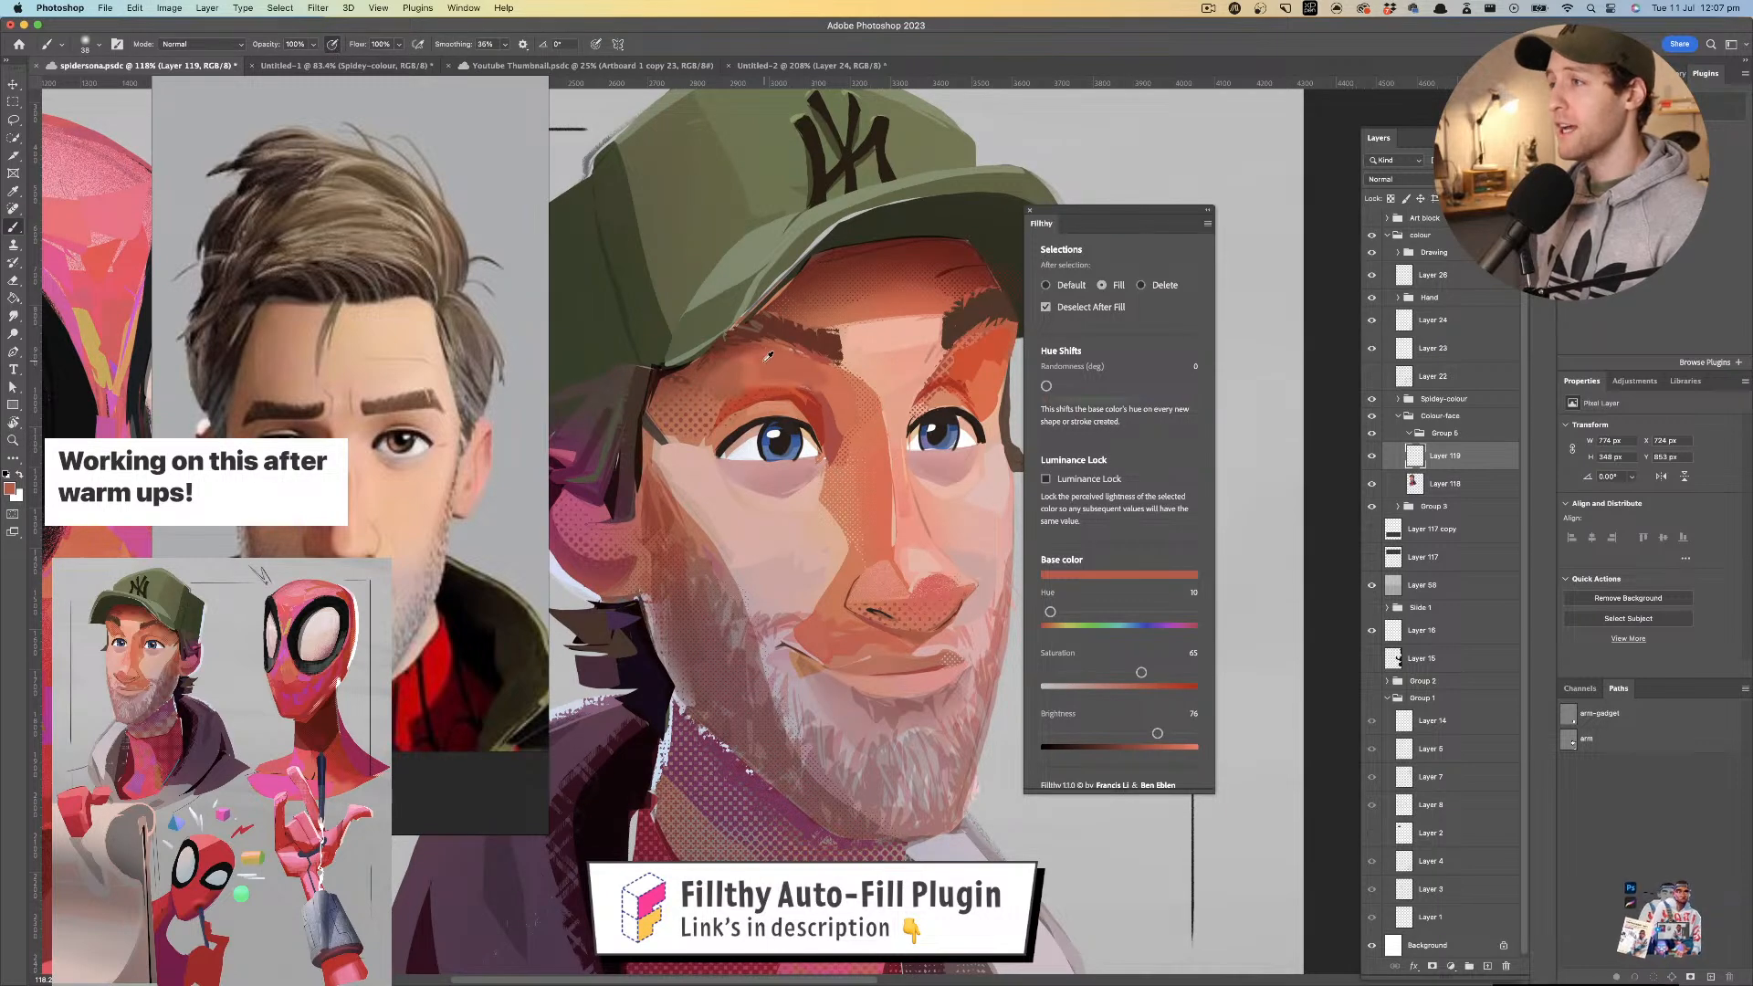
{"action": "left_click", "coordinate": [743, 365], "text": "alt"}
{"action": "left_click", "coordinate": [724, 364], "text": "alt"}
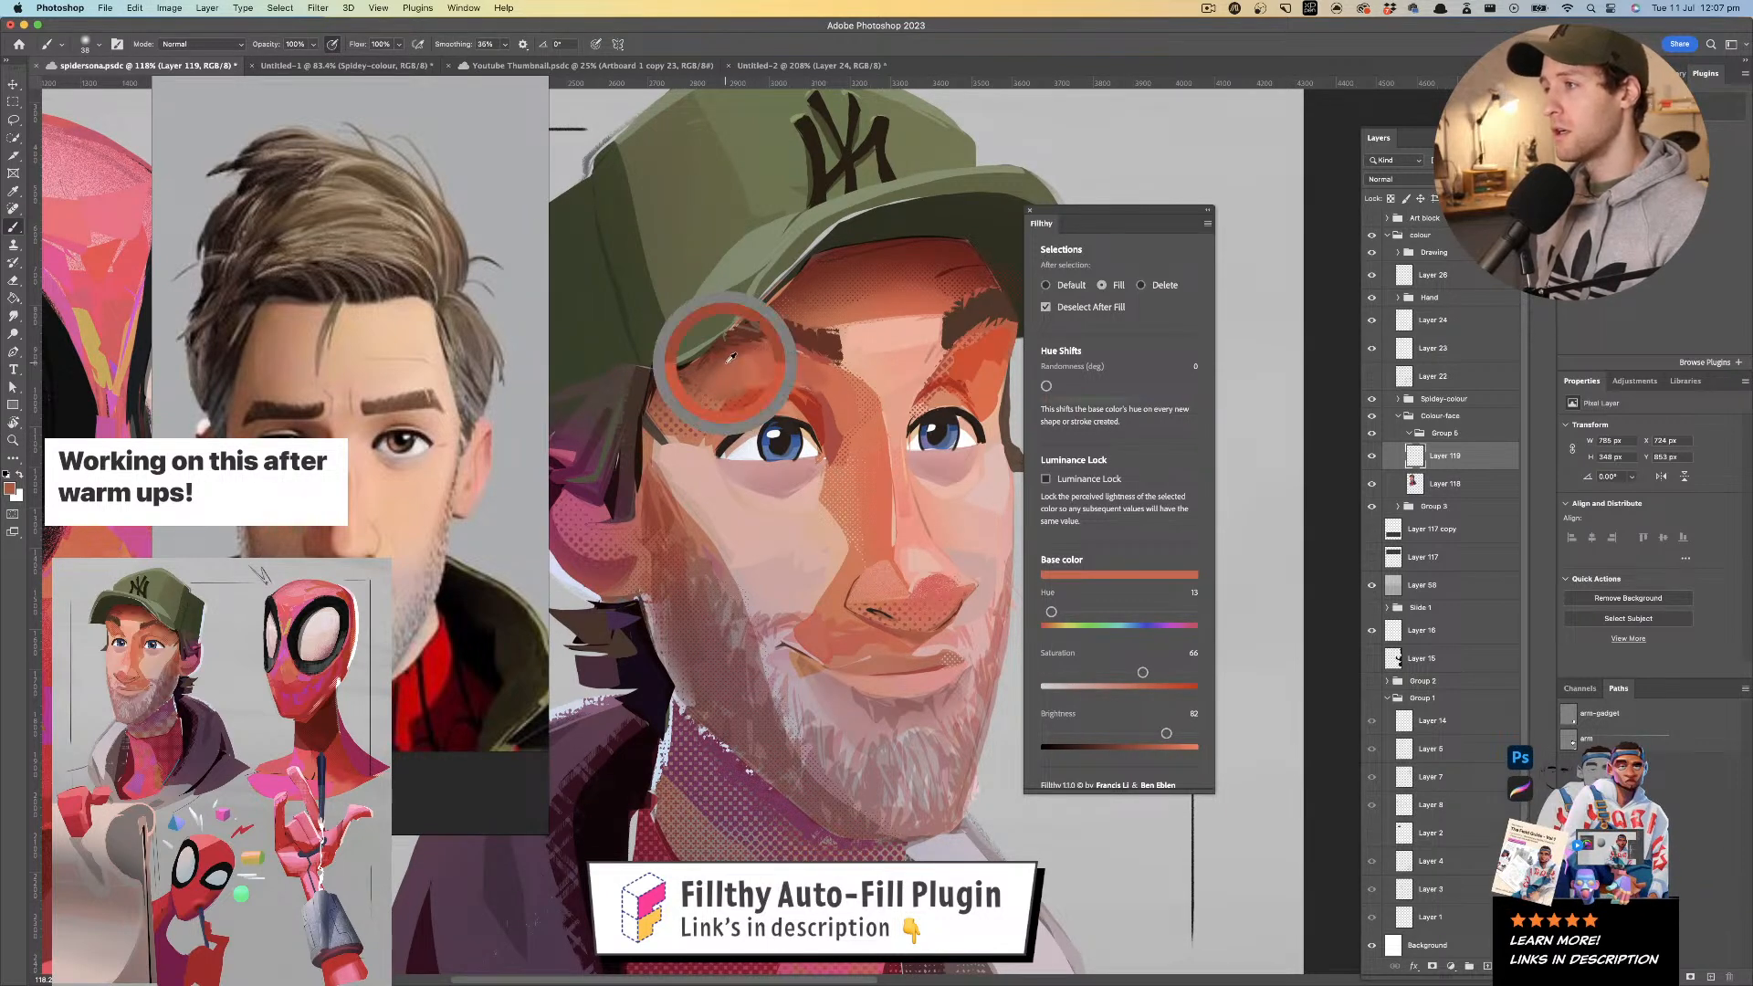
{"action": "left_click_drag", "start_coordinate": [728, 390], "coordinate": [717, 373]}
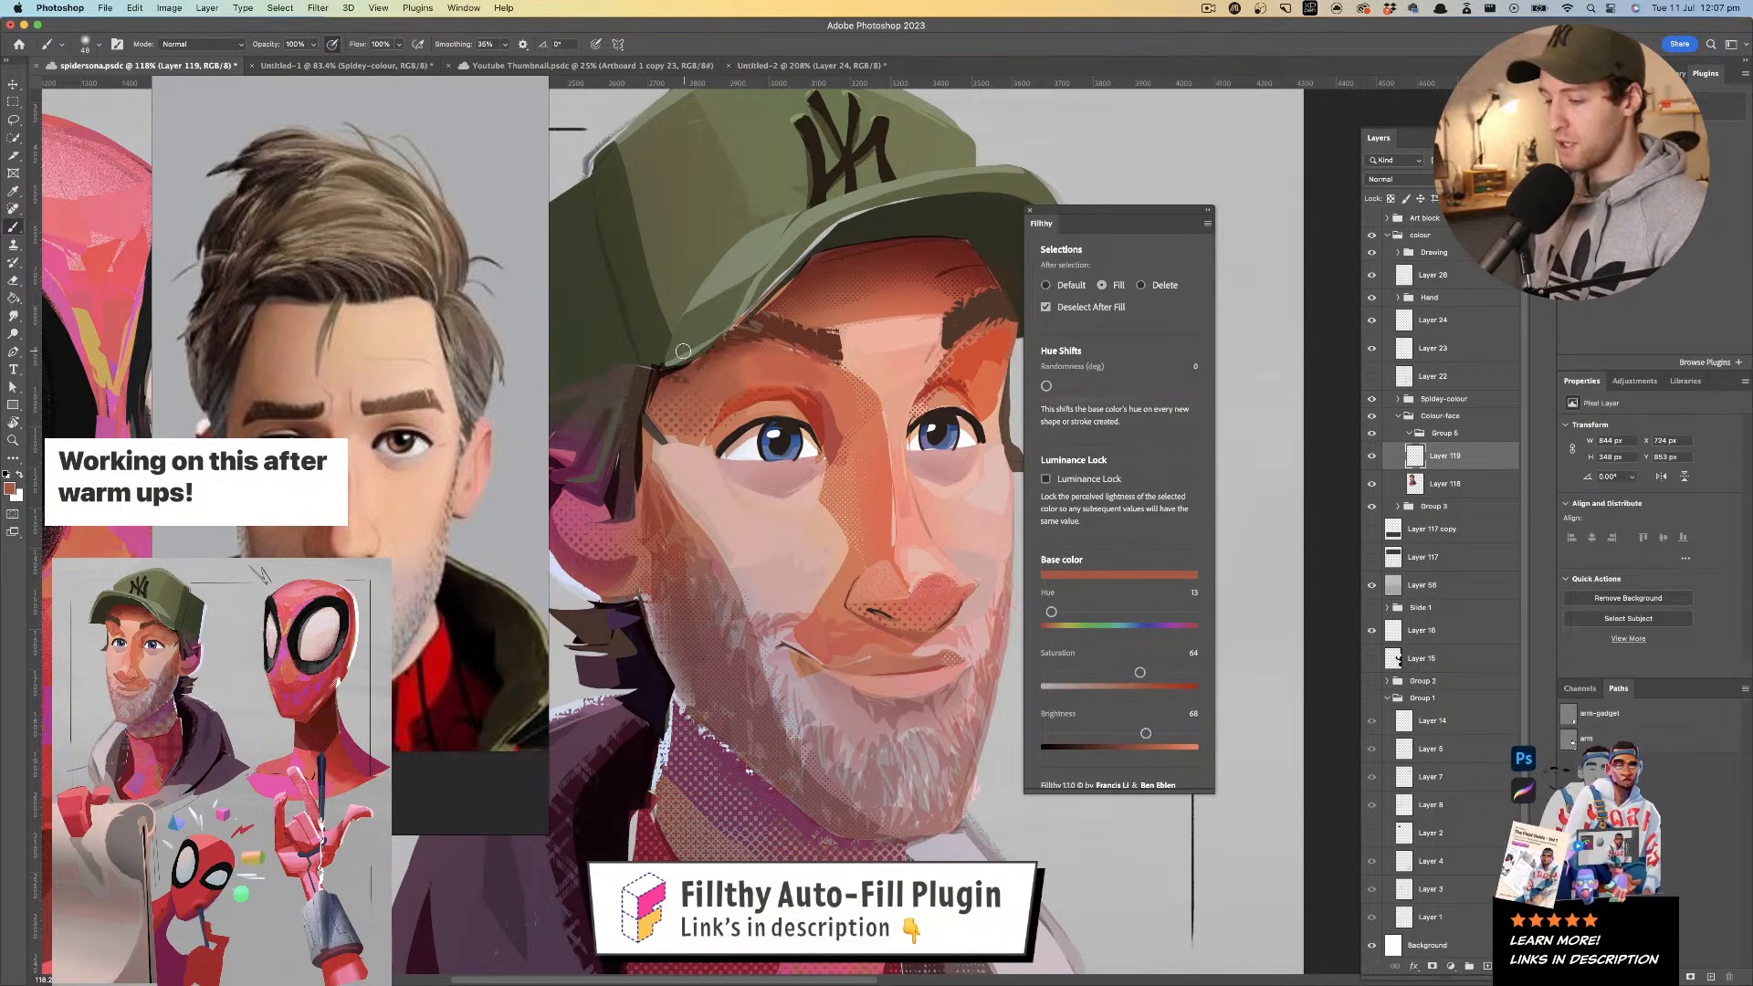
- Switch on the grayscale proof and blend the values between the left eye and eyebrow with sampled tones
{"action": "key", "text": "super+y"}
{"action": "mouse_move", "coordinate": [847, 458]}
{"action": "left_mouse_down"}
{"action": "mouse_move", "coordinate": [787, 420]}
{"action": "mouse_move", "coordinate": [730, 428]}
{"action": "mouse_move", "coordinate": [869, 474]}
{"action": "left_mouse_up"}
{"action": "left_click_drag", "start_coordinate": [767, 408], "coordinate": [792, 408]}
{"action": "left_click", "coordinate": [758, 393], "text": "alt"}
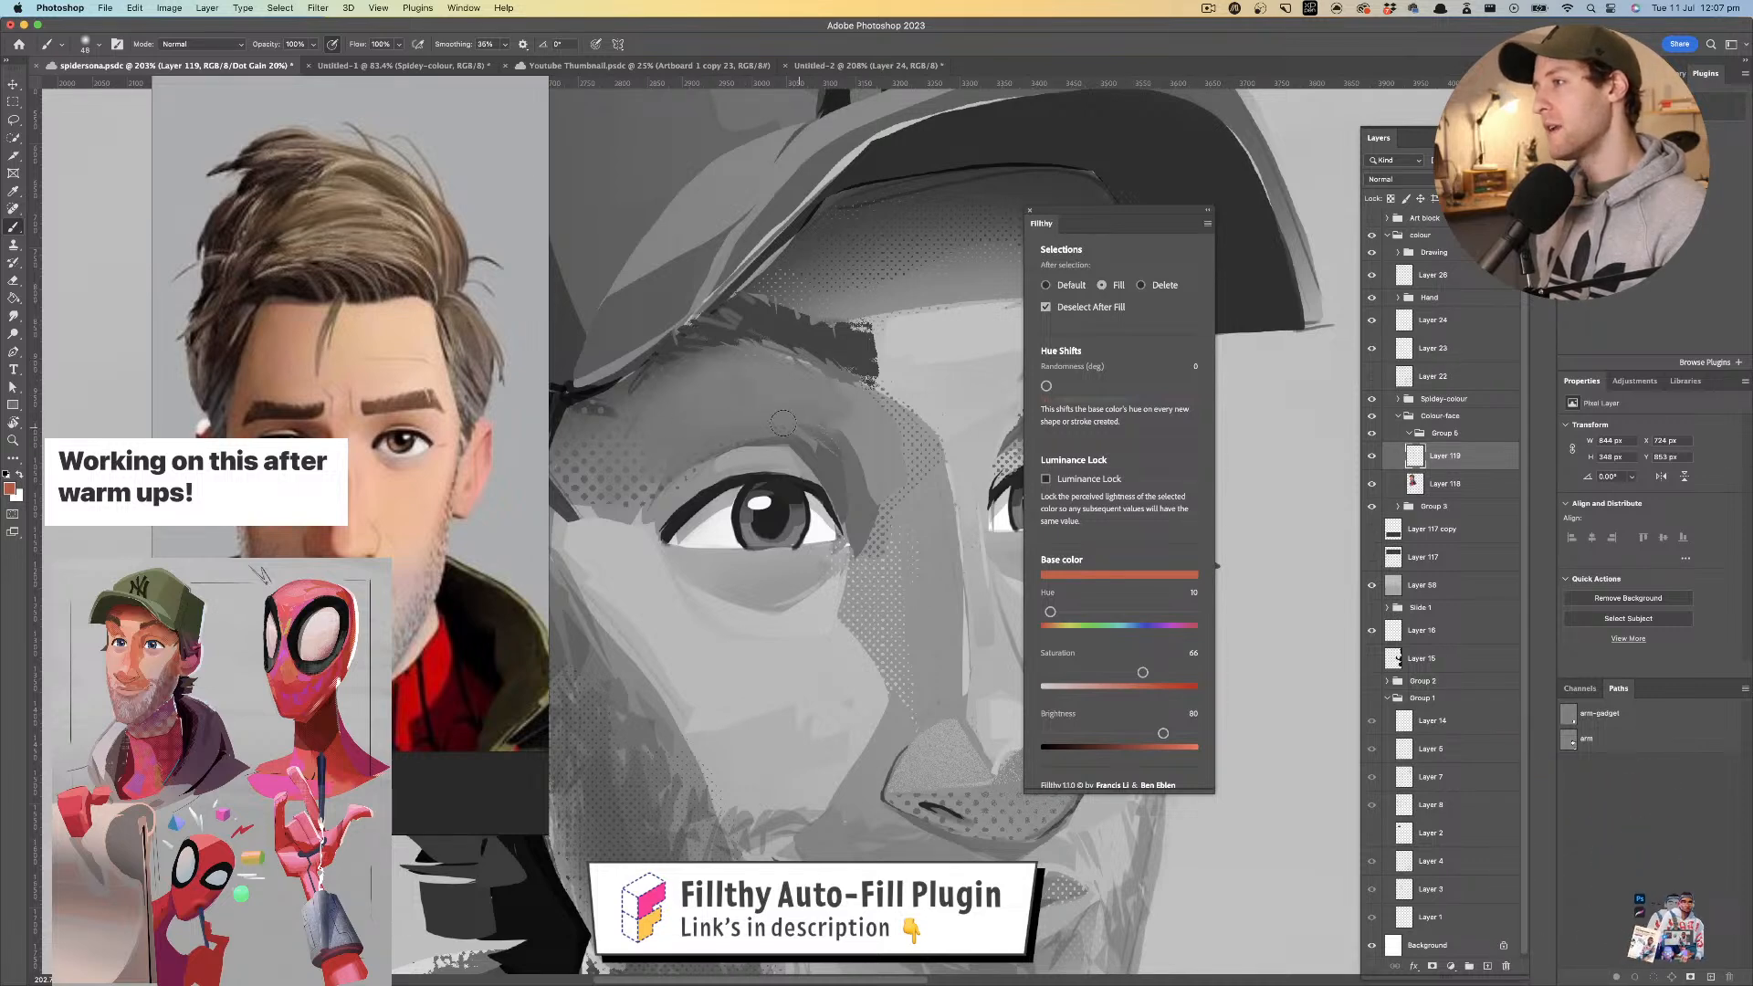
{"action": "left_click", "coordinate": [835, 412], "text": "alt"}
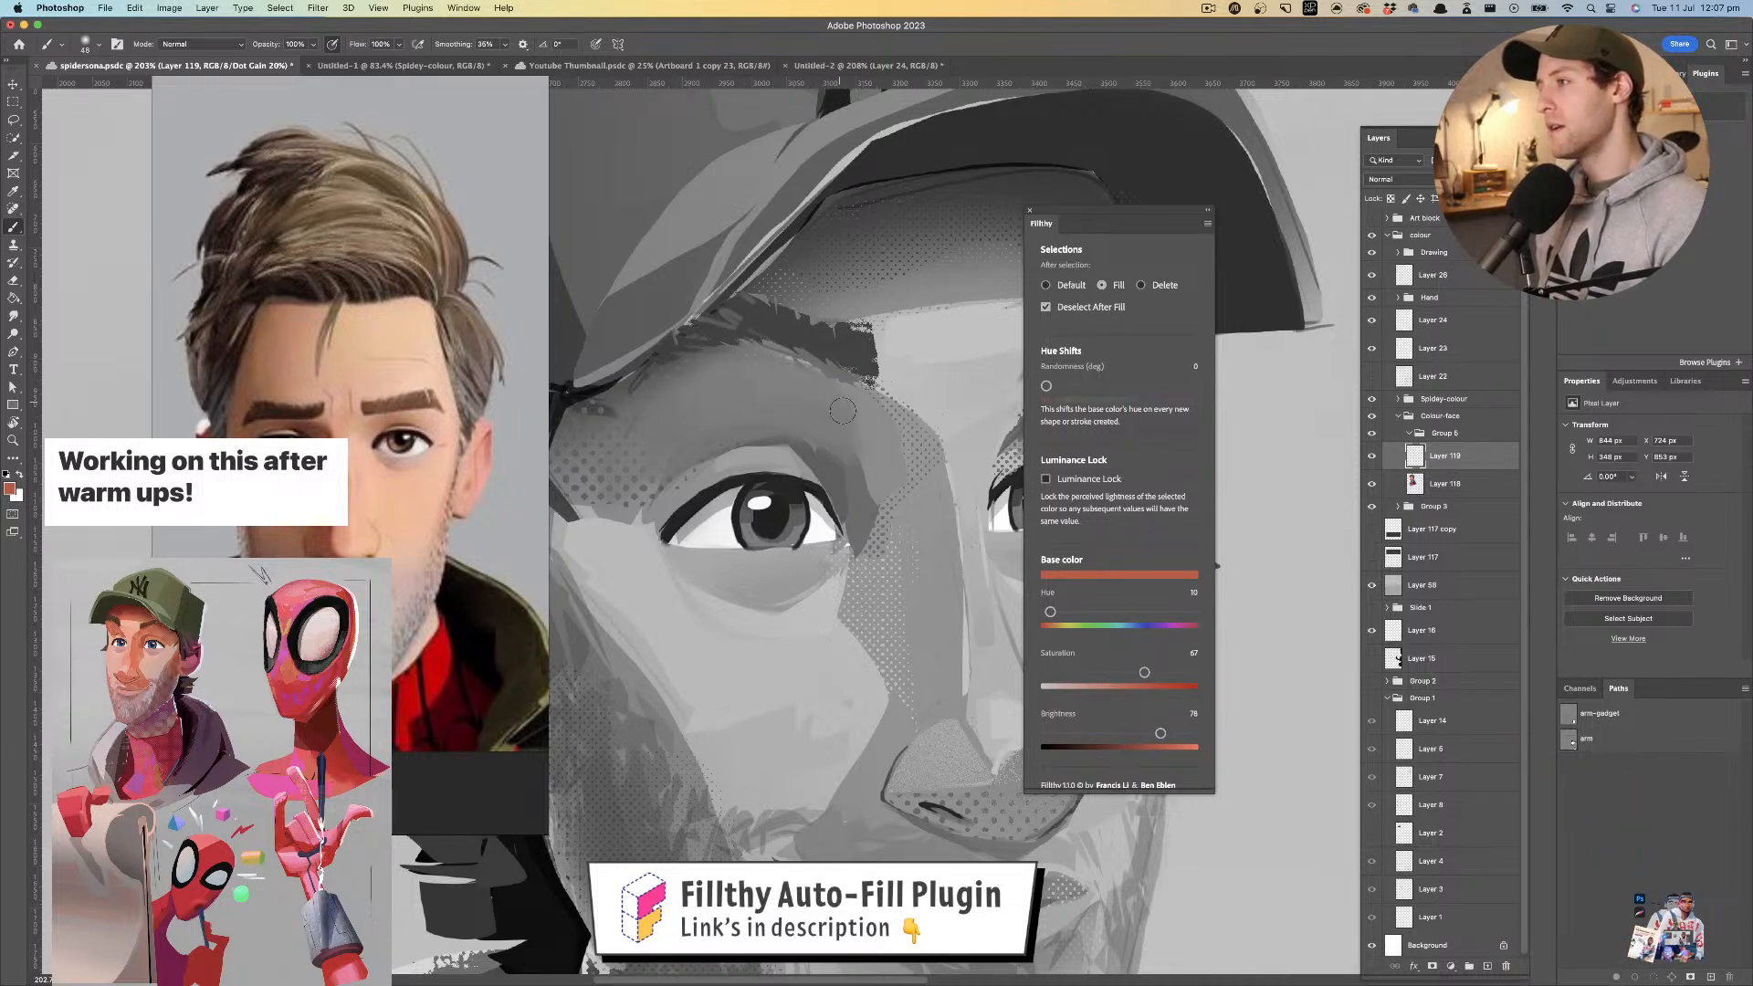
{"action": "left_click_drag", "start_coordinate": [780, 364], "coordinate": [622, 438]}
- Soften the left eye's inner socket toward the nose bridge and switch off the grayscale proof
{"action": "key", "text": "z"}
{"action": "mouse_move", "coordinate": [796, 463]}
{"action": "left_mouse_down"}
{"action": "mouse_move", "coordinate": [703, 464]}
{"action": "mouse_move", "coordinate": [922, 461]}
{"action": "left_mouse_up"}
{"action": "key", "text": "b"}
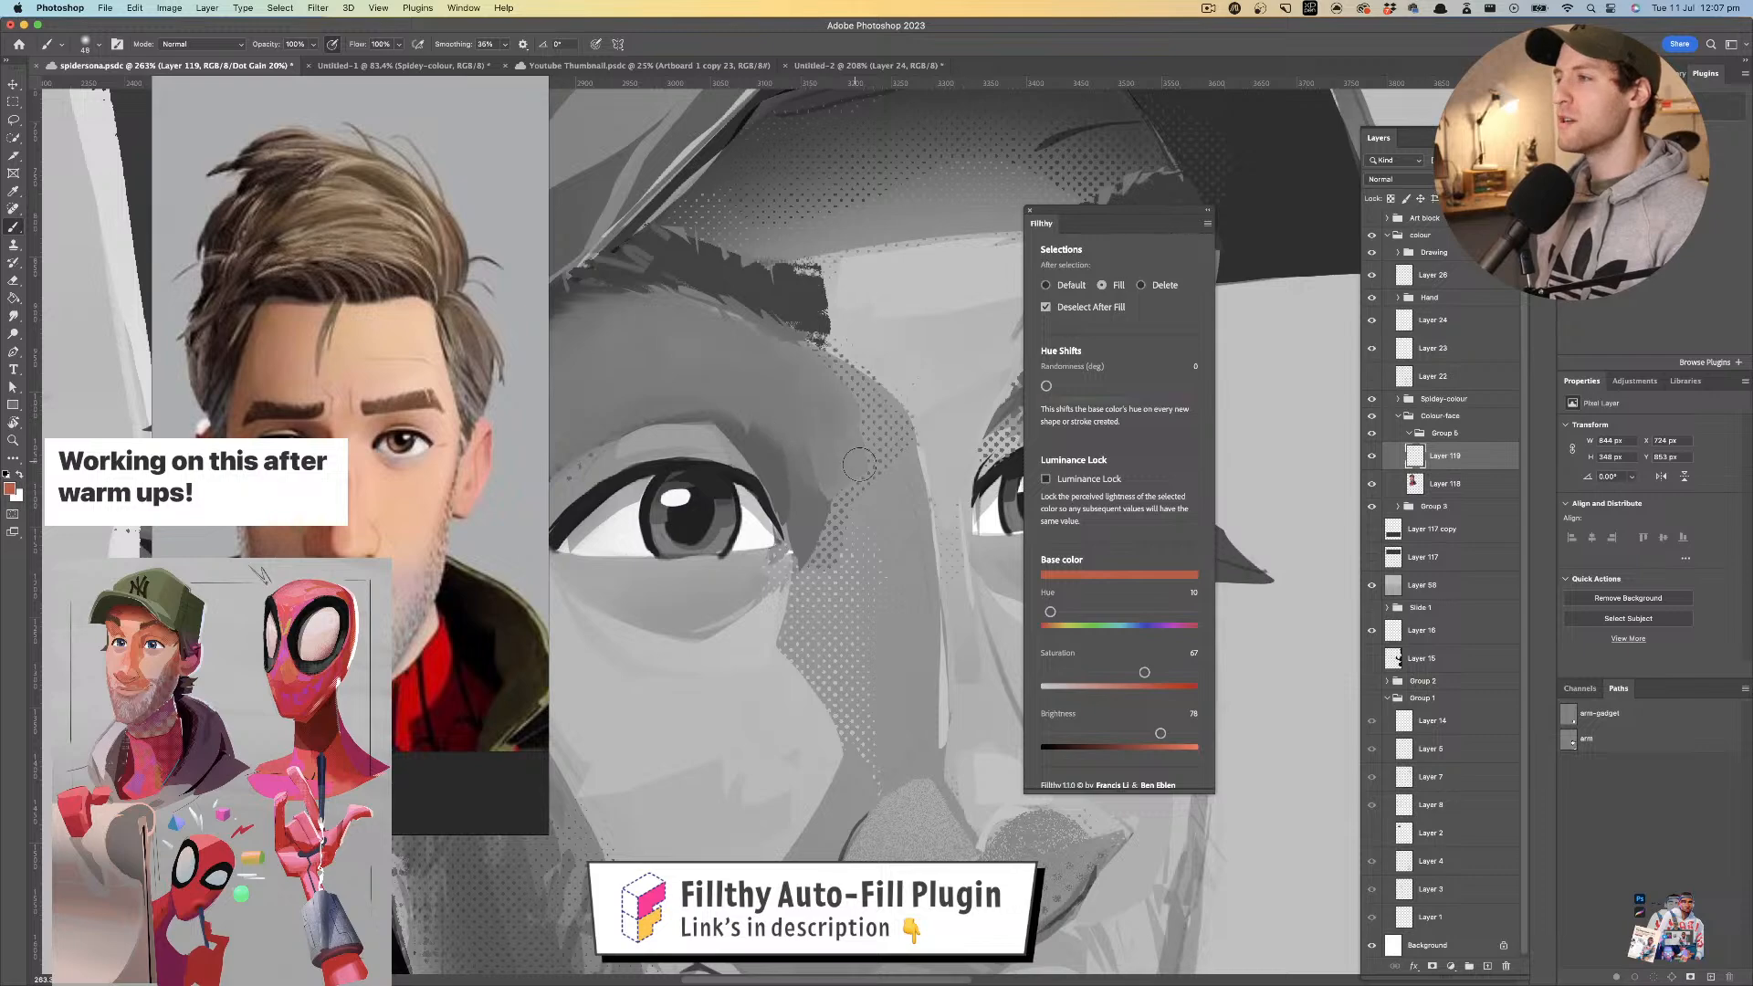
{"action": "mouse_move", "coordinate": [809, 437]}
{"action": "left_mouse_down"}
{"action": "mouse_move", "coordinate": [731, 439]}
{"action": "mouse_move", "coordinate": [829, 442]}
{"action": "mouse_move", "coordinate": [703, 468]}
{"action": "mouse_move", "coordinate": [829, 465]}
{"action": "left_mouse_up"}
{"action": "key", "text": "super+y"}
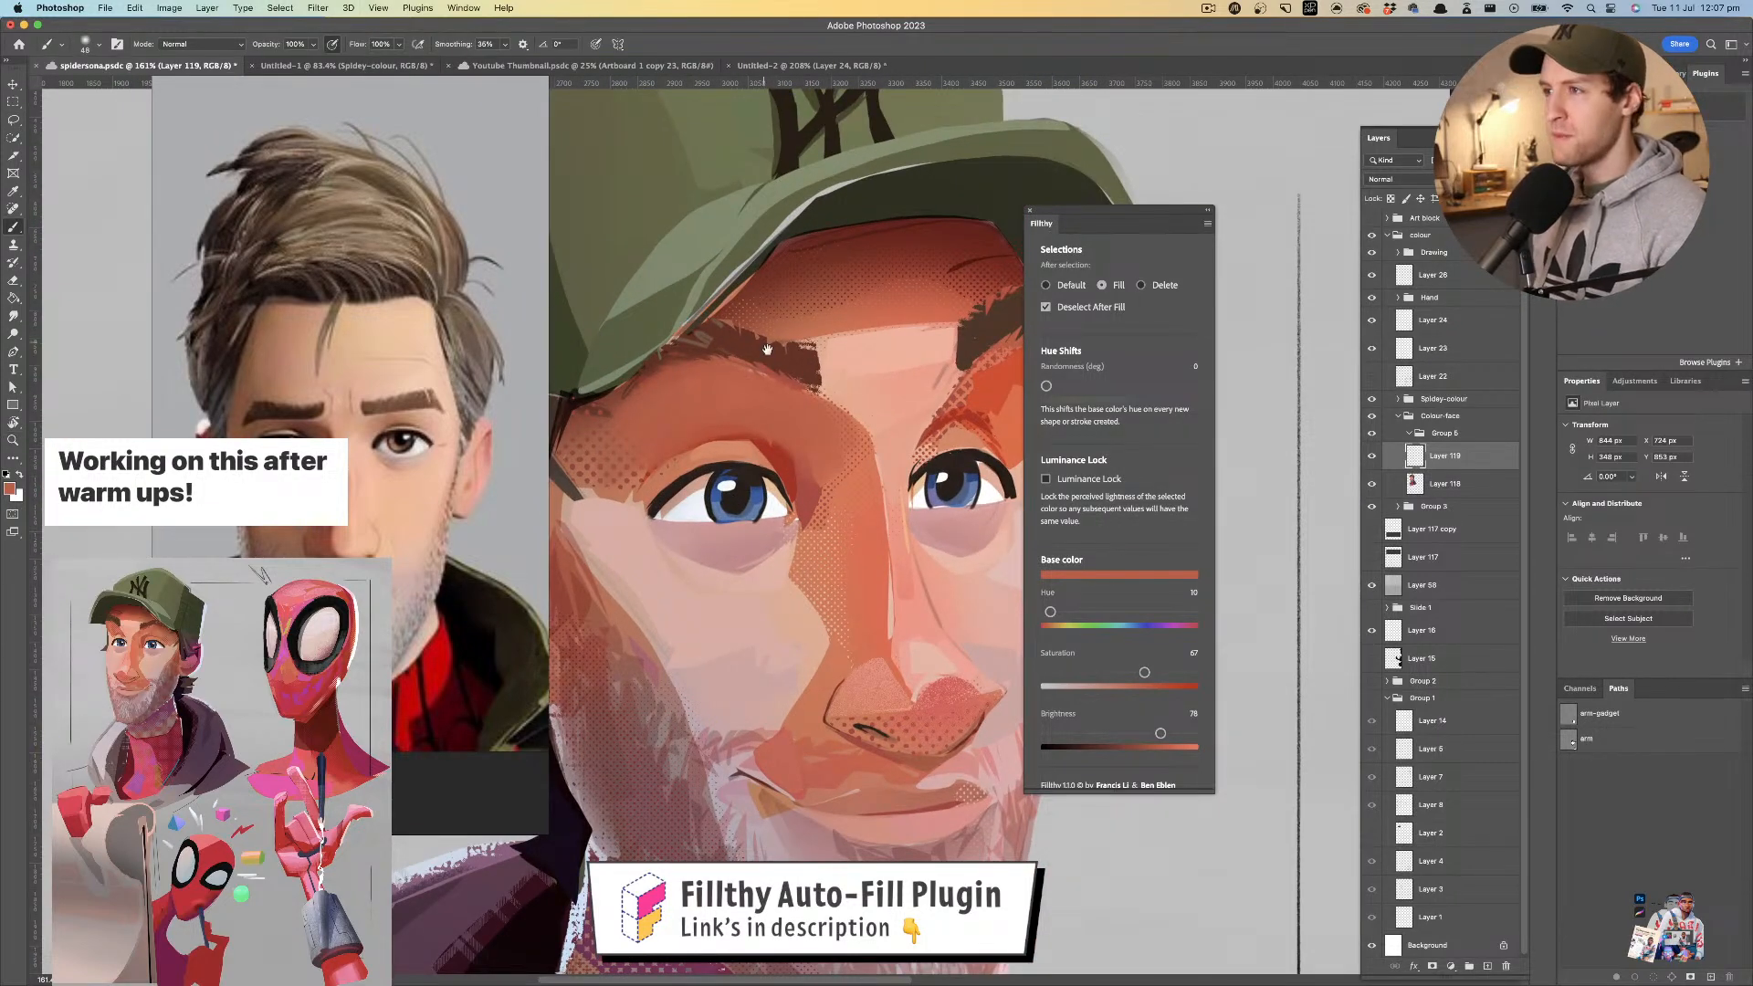
- Paint soft strokes of sampled orange across the skin between the left eyebrow and upper eyelid
{"action": "left_click_drag", "start_coordinate": [763, 379], "coordinate": [756, 356]}
{"action": "left_click", "coordinate": [648, 416]}
{"action": "mouse_move", "coordinate": [716, 411]}
{"action": "left_mouse_down"}
{"action": "mouse_move", "coordinate": [809, 409]}
{"action": "mouse_move", "coordinate": [823, 429]}
{"action": "mouse_move", "coordinate": [785, 443]}
{"action": "left_mouse_up"}
{"action": "left_click", "coordinate": [734, 418], "text": "alt"}
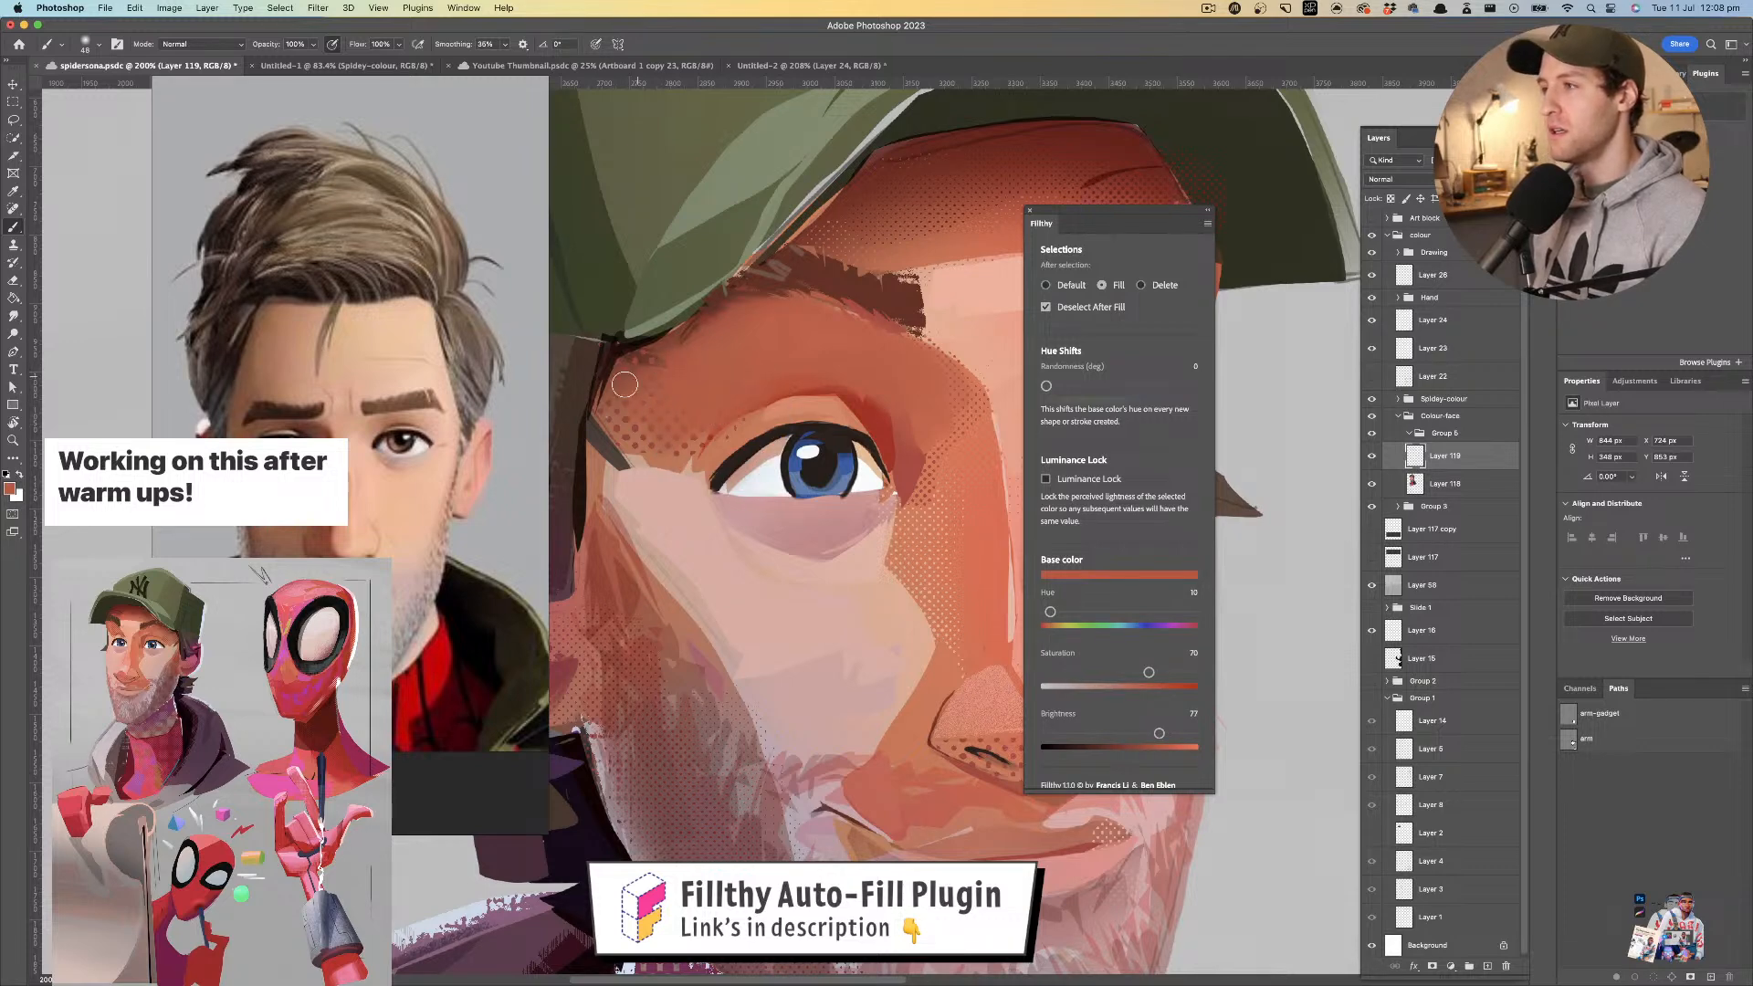
- Sample the saturated red-orange near the right eye and paint the skin under the right eyebrow with it
{"action": "scroll", "coordinate": [776, 338], "scroll_direction": "right", "scroll_amount": 5}
{"action": "left_click", "coordinate": [880, 308], "text": "alt"}
{"action": "mouse_move", "coordinate": [879, 296]}
{"action": "left_mouse_down"}
{"action": "mouse_move", "coordinate": [928, 261]}
{"action": "mouse_move", "coordinate": [905, 311]}
{"action": "mouse_move", "coordinate": [948, 292]}
{"action": "mouse_move", "coordinate": [954, 242]}
{"action": "left_mouse_up"}
{"action": "key", "text": "z"}
{"action": "left_click_drag", "start_coordinate": [849, 373], "coordinate": [882, 395]}
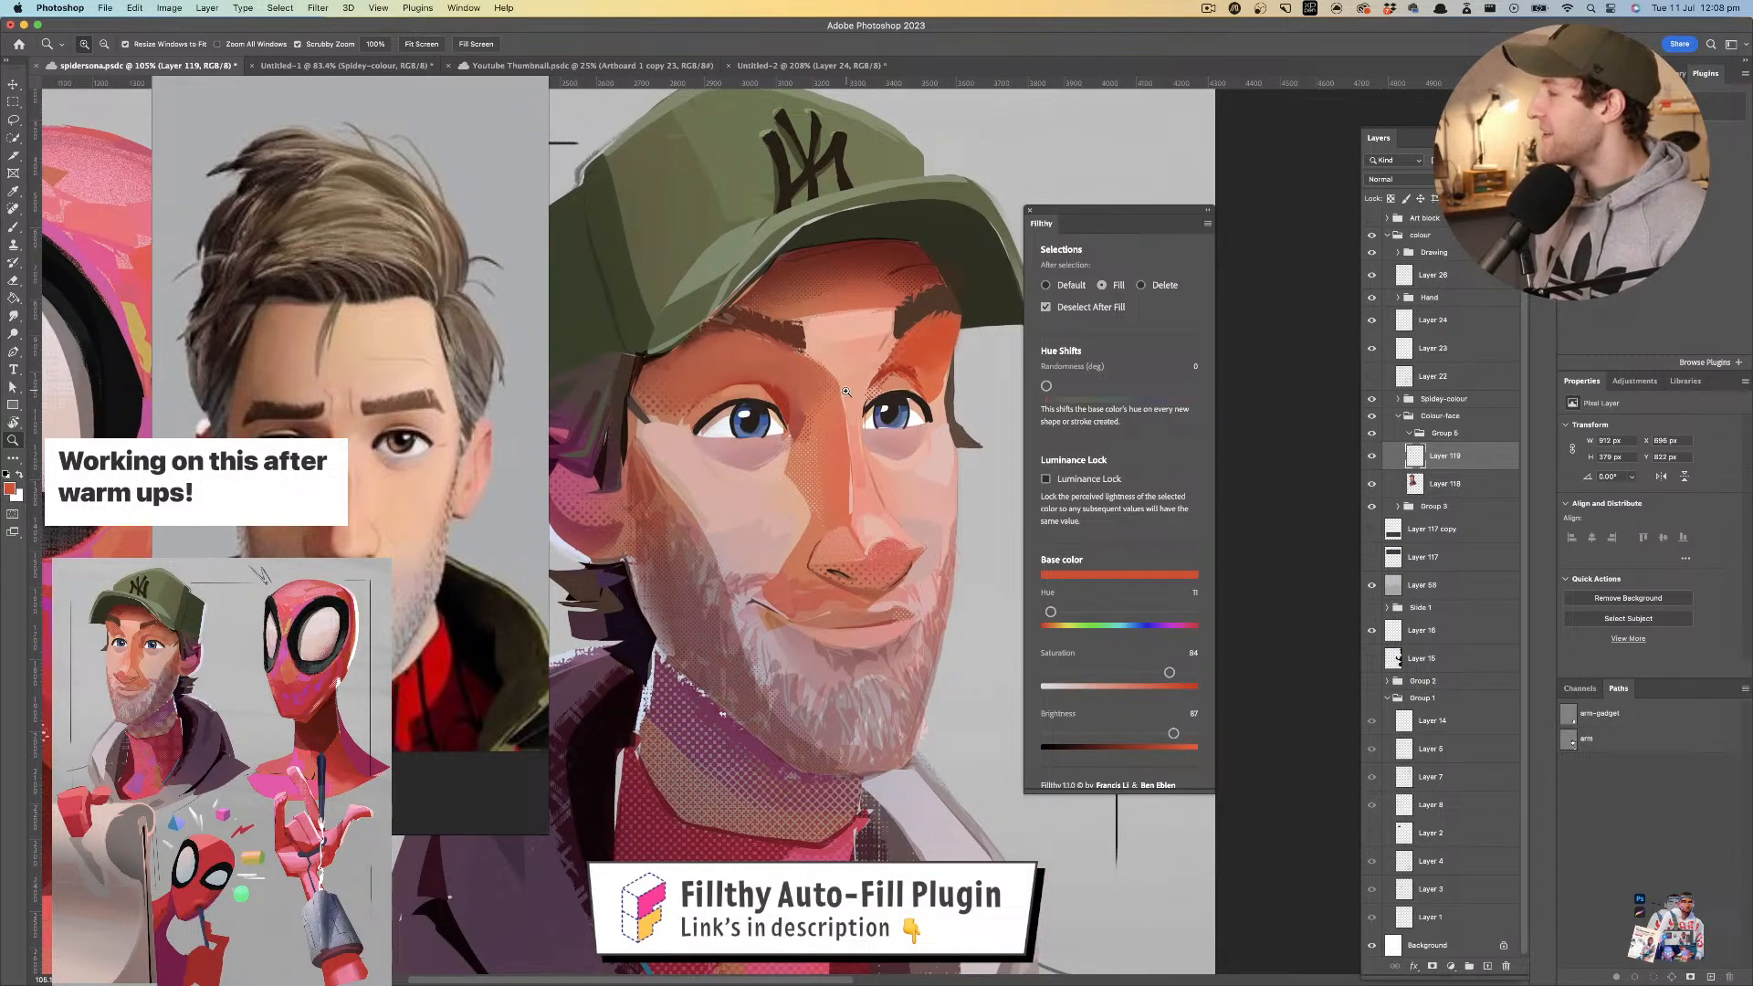
{"action": "left_click_drag", "start_coordinate": [814, 409], "coordinate": [751, 401]}
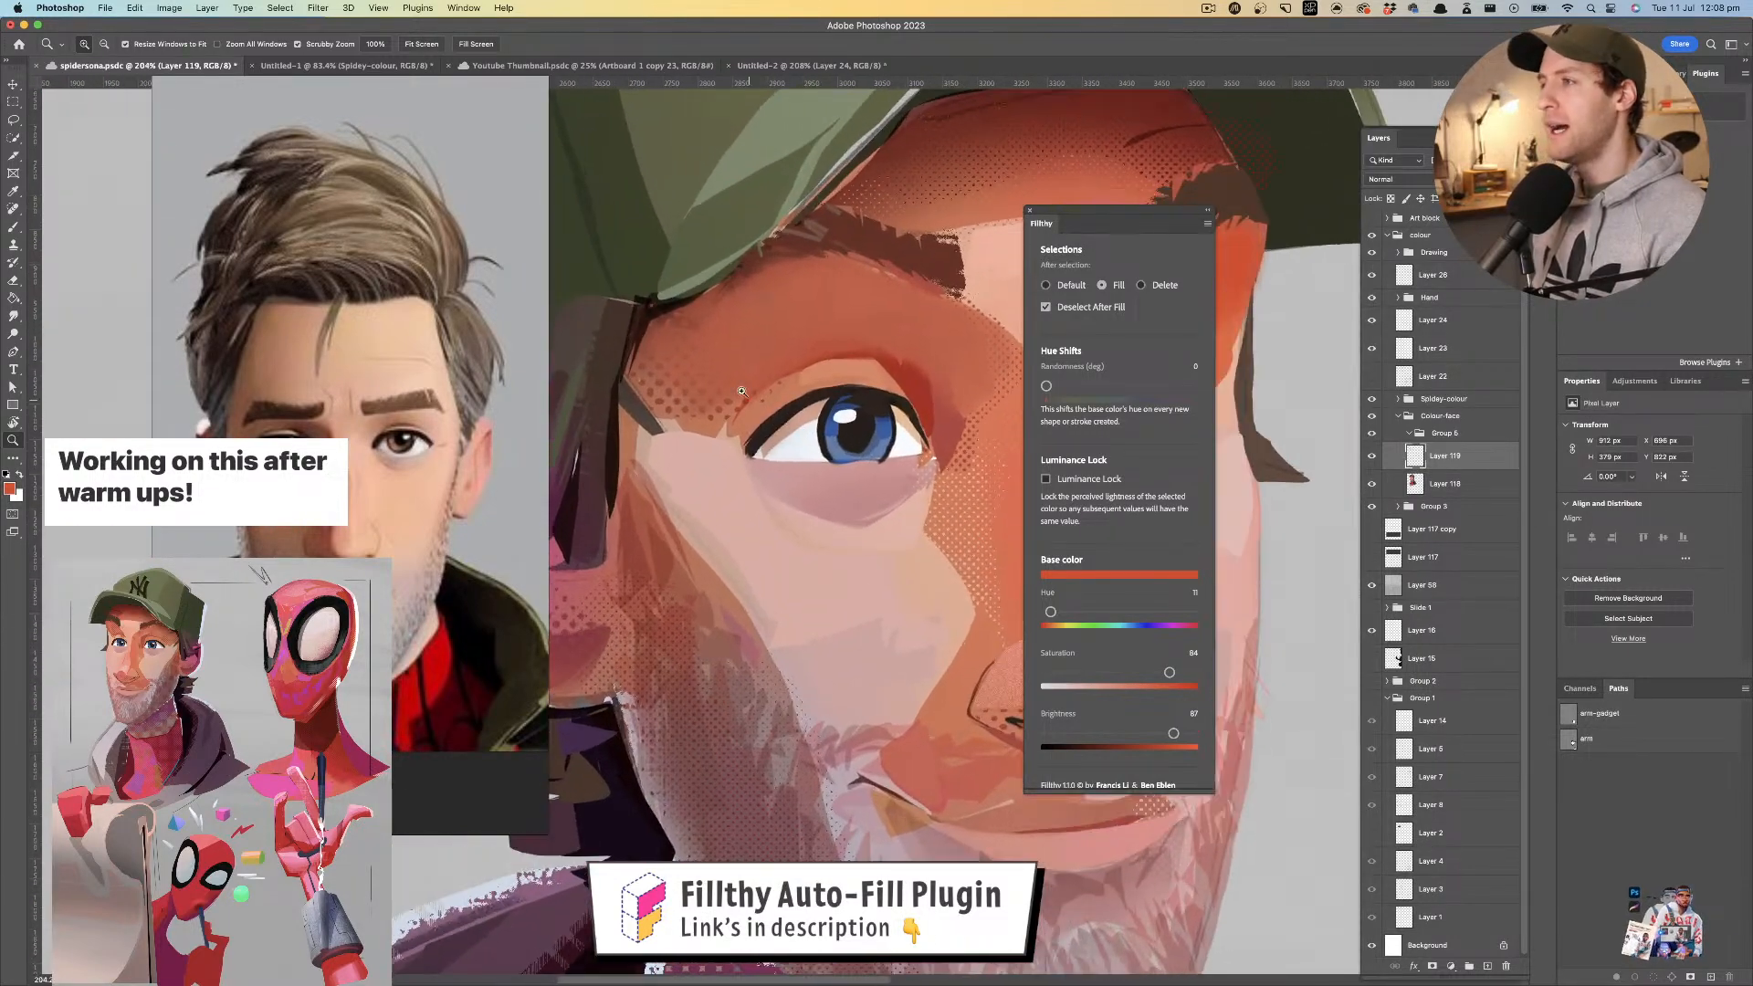
- Blend the outer skin above the left eye with a sampled muted orange and save the document
{"action": "key", "text": "b"}
{"action": "left_click", "coordinate": [679, 353], "text": "alt"}
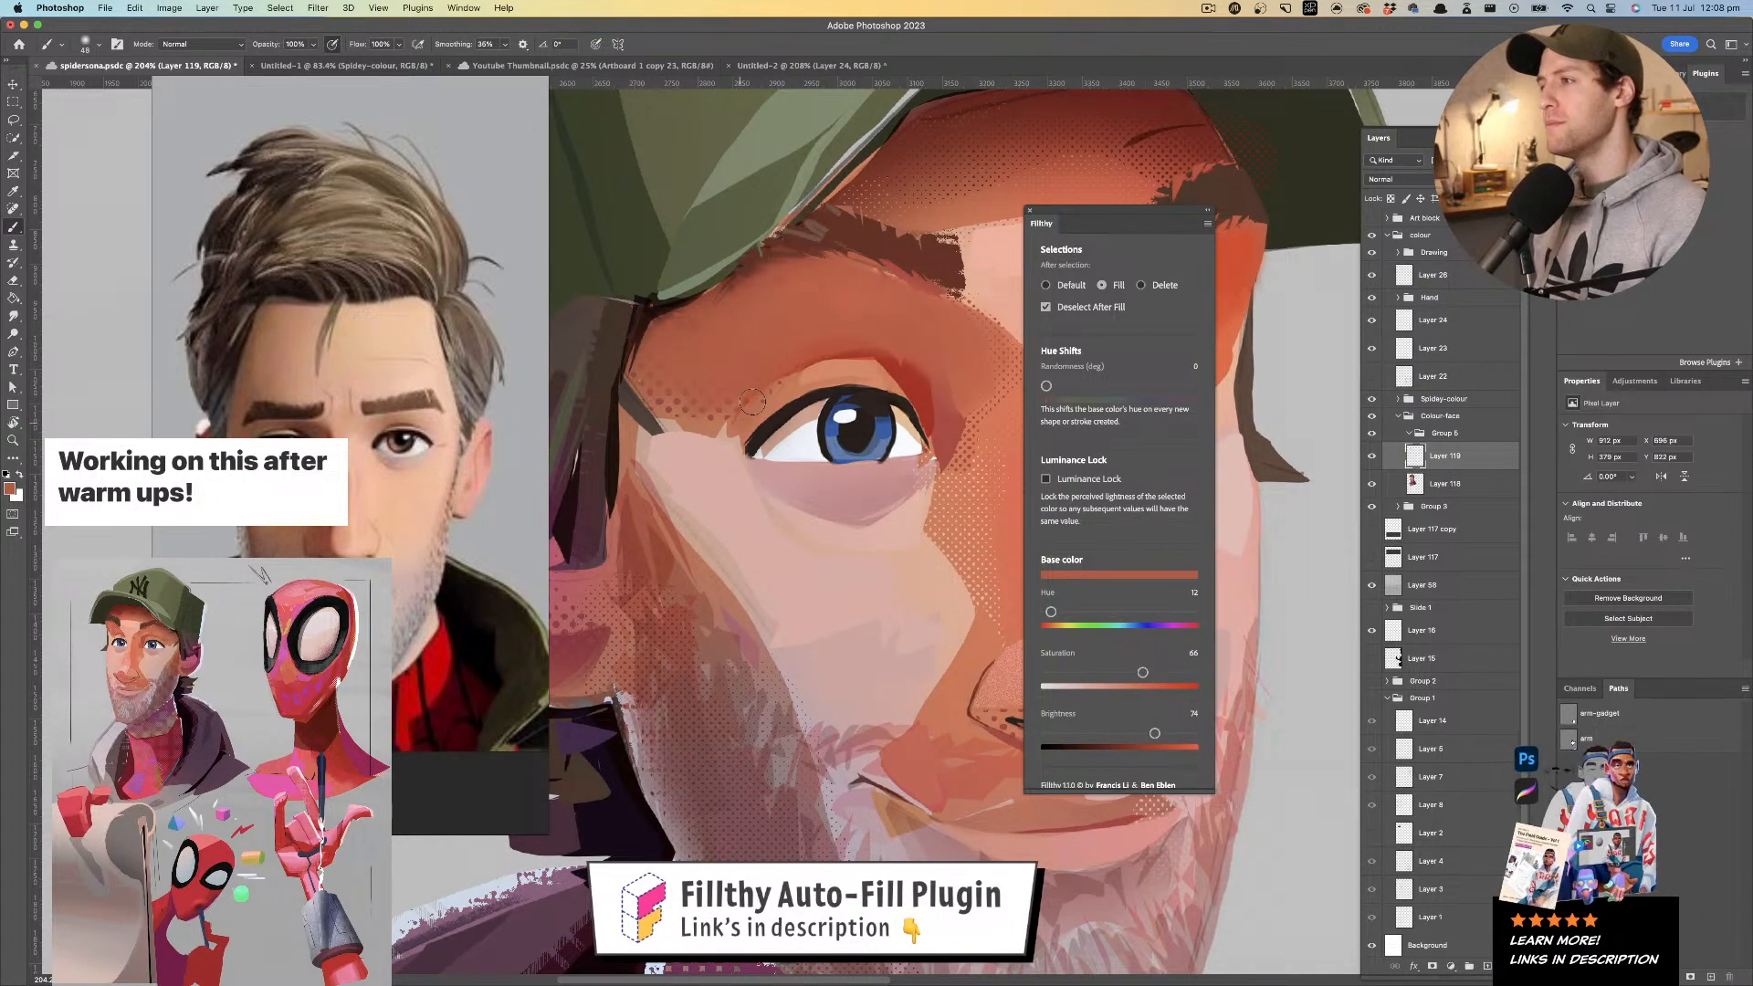
{"action": "key", "text": "z"}
{"action": "mouse_move", "coordinate": [621, 420]}
{"action": "left_mouse_down"}
{"action": "mouse_move", "coordinate": [529, 416]}
{"action": "mouse_move", "coordinate": [552, 411]}
{"action": "left_mouse_up"}
{"action": "key", "text": "super+s"}
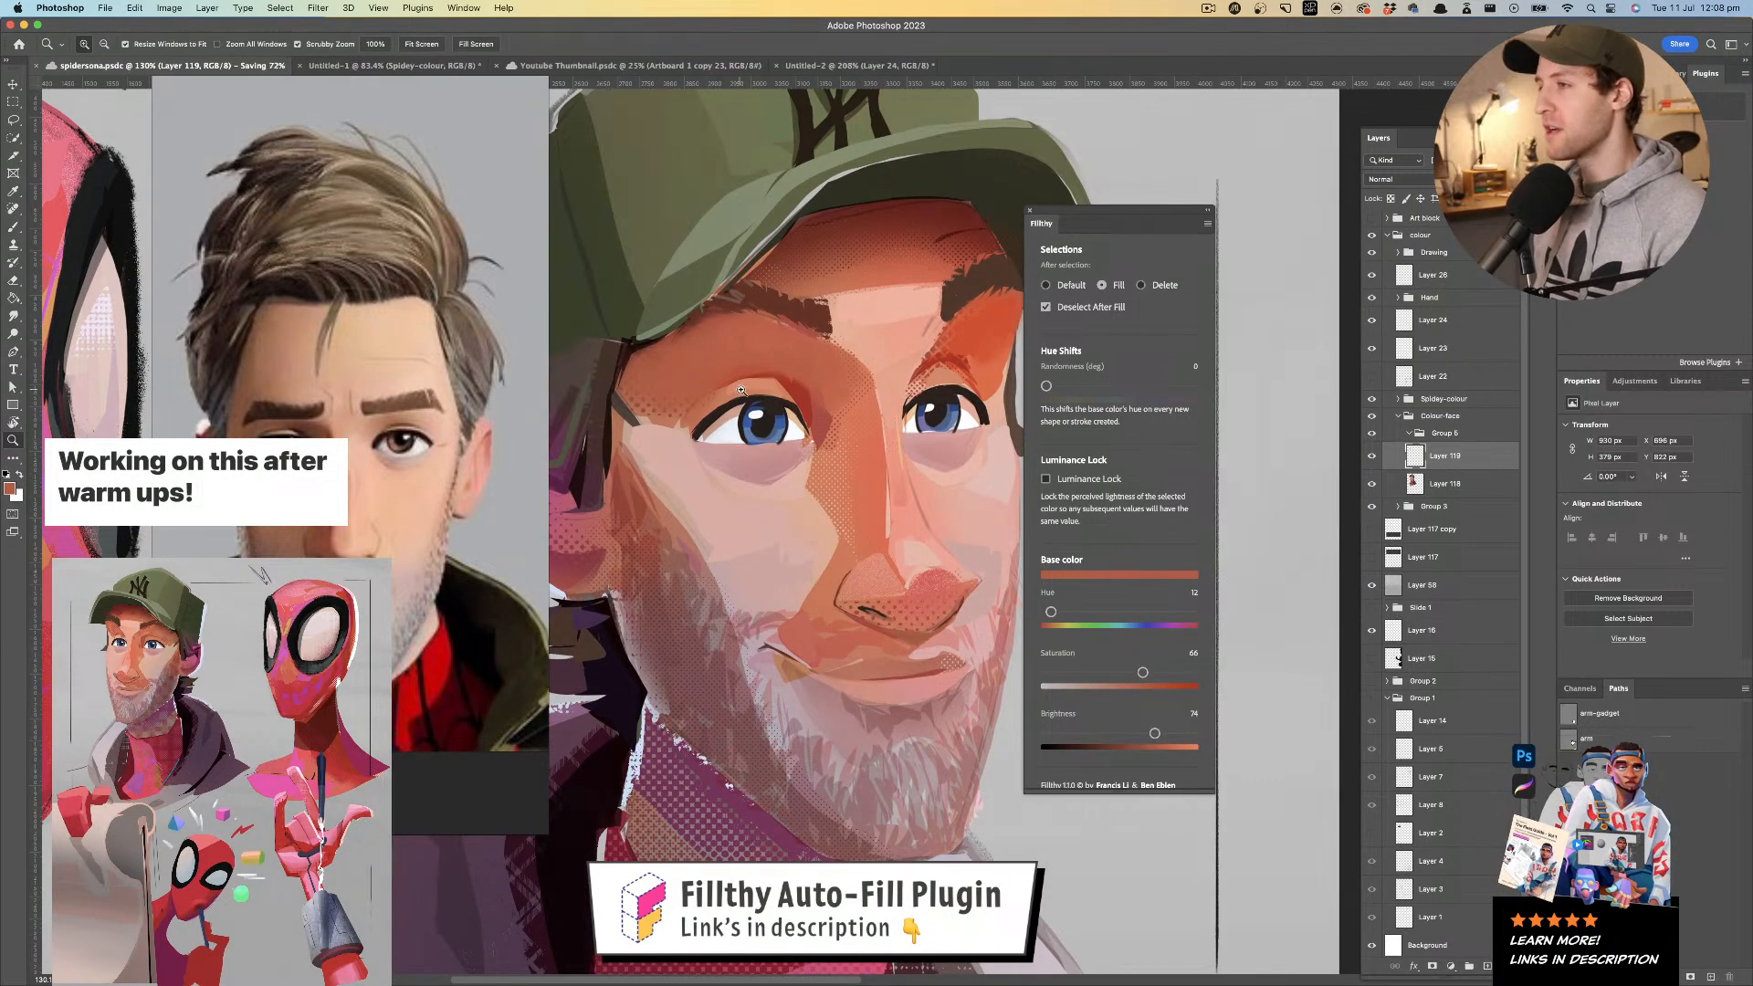
- Paint the crease above the left eye with a sampled dark red and save the document
{"action": "left_click", "coordinate": [736, 376]}
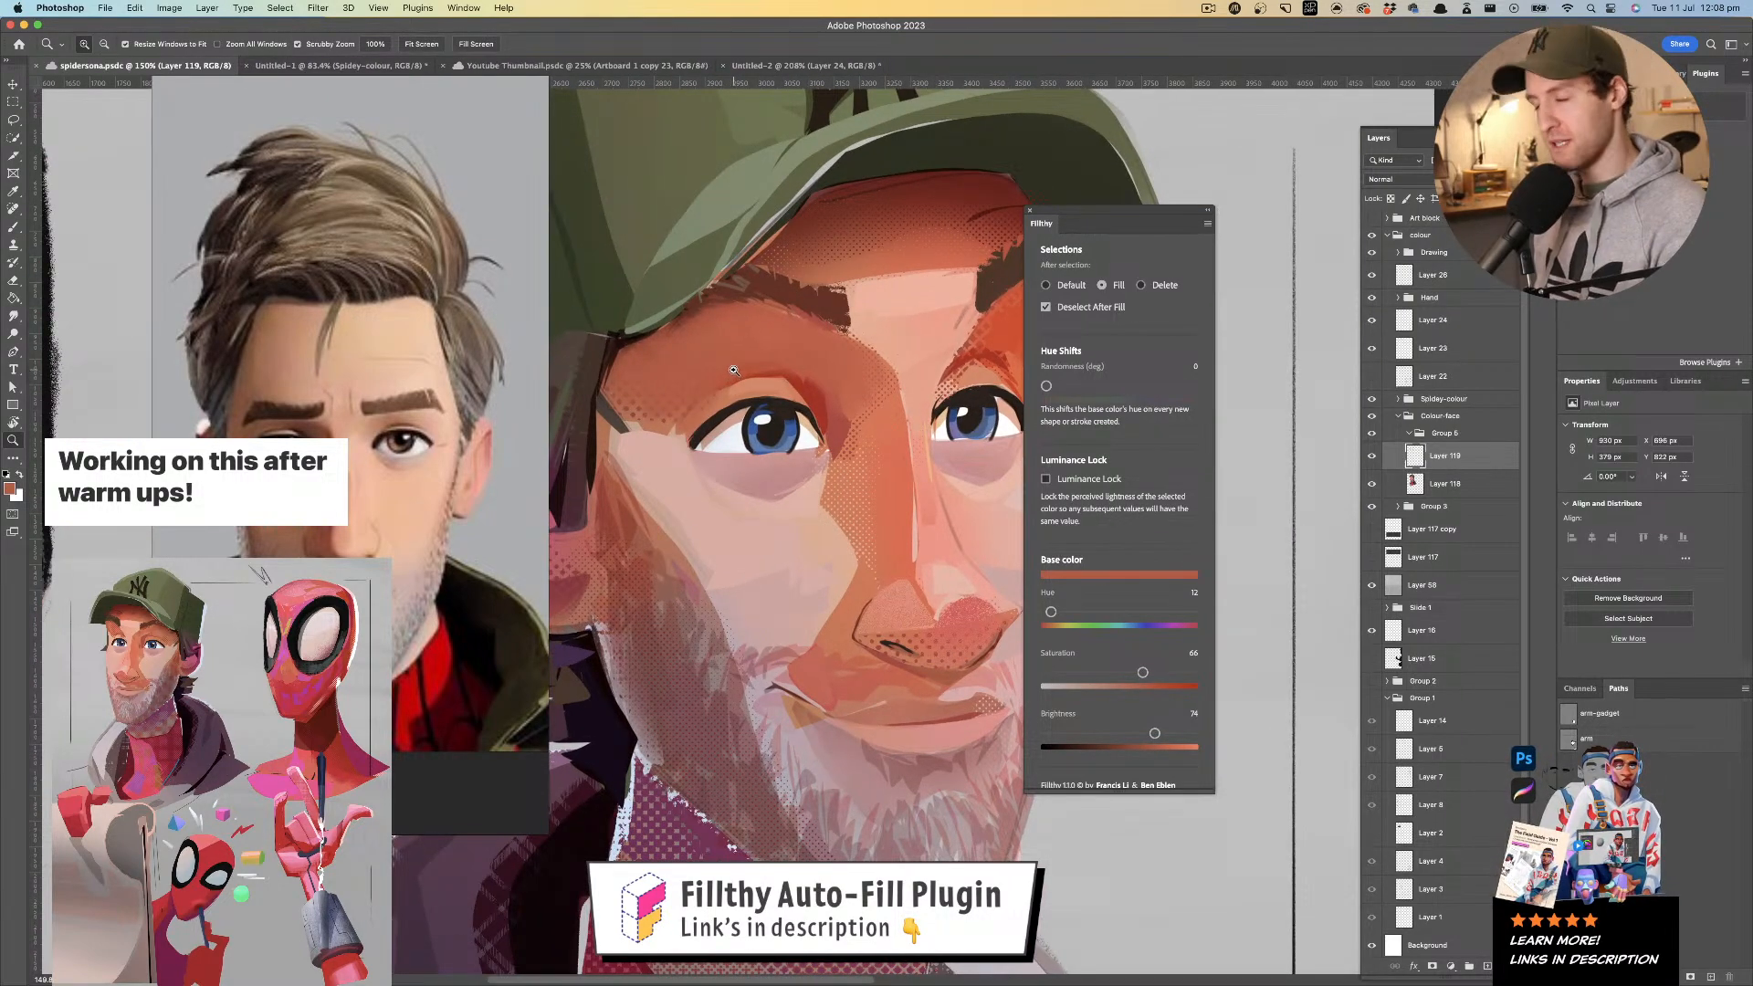
{"action": "mouse_move", "coordinate": [716, 356]}
{"action": "left_mouse_down"}
{"action": "mouse_move", "coordinate": [767, 369]}
{"action": "mouse_move", "coordinate": [679, 327]}
{"action": "left_mouse_up"}
{"action": "key", "text": "b"}
{"action": "left_click", "coordinate": [856, 368], "text": "alt"}
{"action": "left_click_drag", "start_coordinate": [836, 331], "coordinate": [641, 395]}
{"action": "mouse_move", "coordinate": [743, 380]}
{"action": "left_mouse_down"}
{"action": "mouse_move", "coordinate": [645, 382]}
{"action": "mouse_move", "coordinate": [757, 386]}
{"action": "mouse_move", "coordinate": [595, 431]}
{"action": "left_mouse_up"}
{"action": "key", "text": "super+s"}
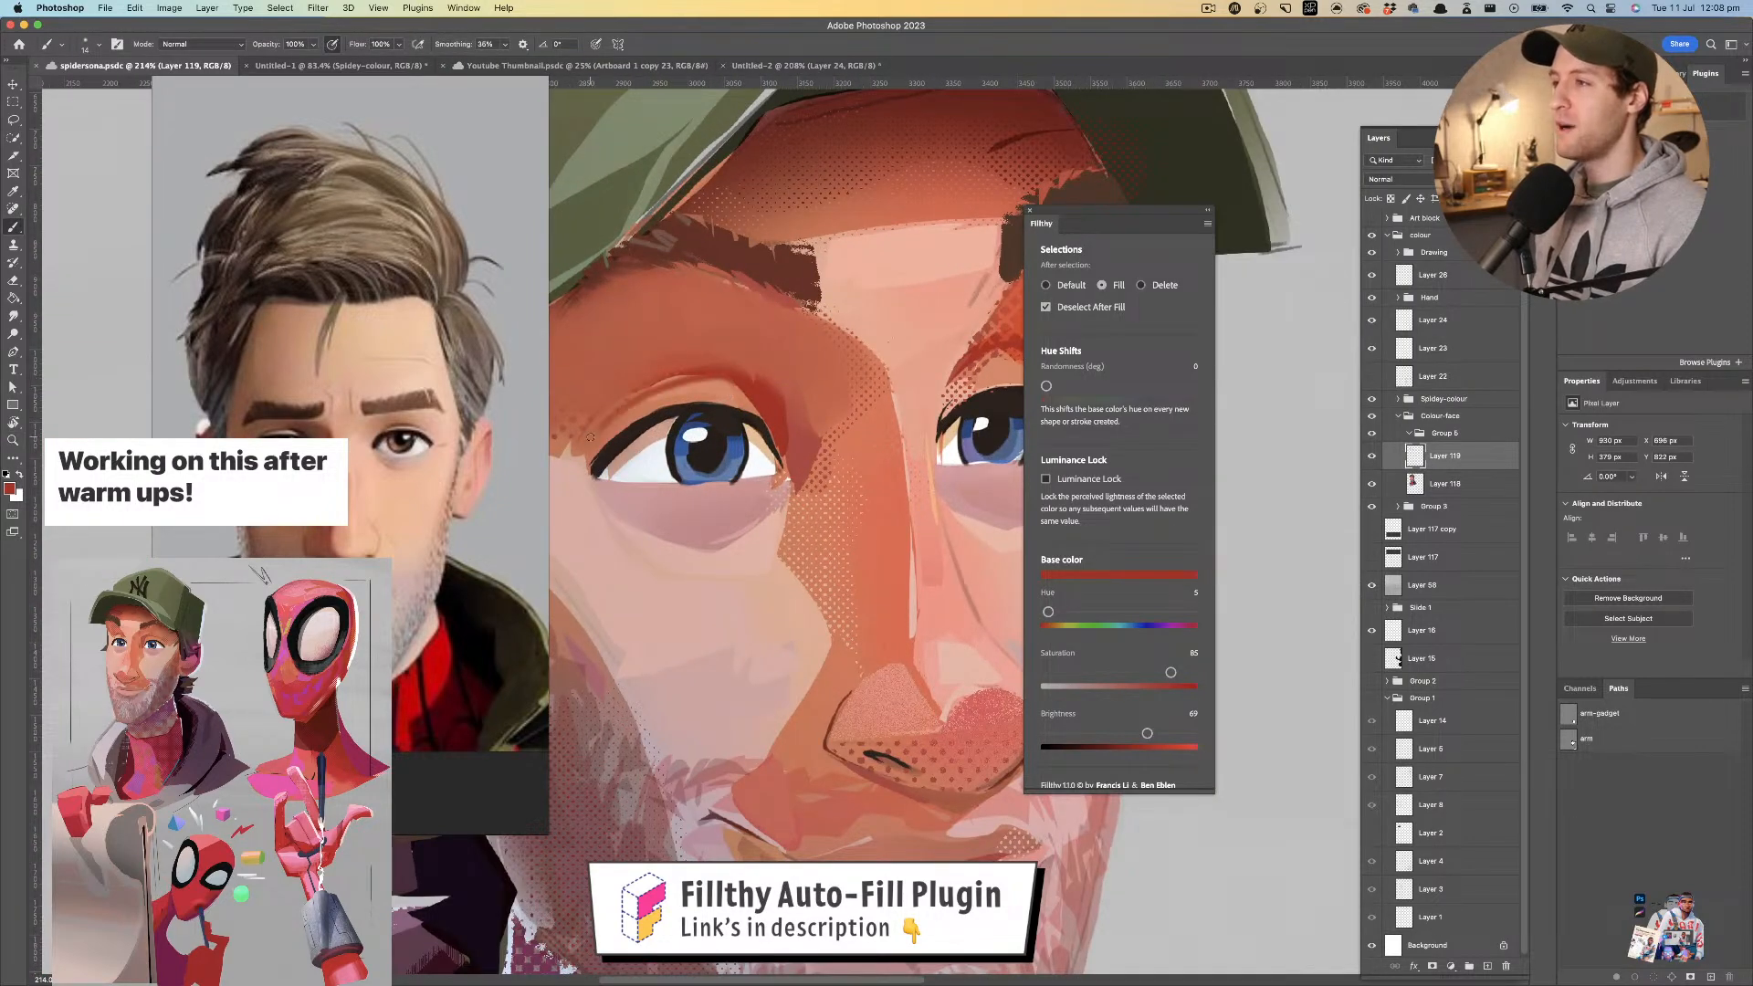
- Set the Fillthy after-selection behaviour to Default and lasso-select the left eye socket for brush painting
{"action": "key", "text": "z"}
{"action": "mouse_move", "coordinate": [741, 362]}
{"action": "left_mouse_down"}
{"action": "mouse_move", "coordinate": [383, 366]}
{"action": "mouse_move", "coordinate": [509, 367]}
{"action": "left_mouse_up"}
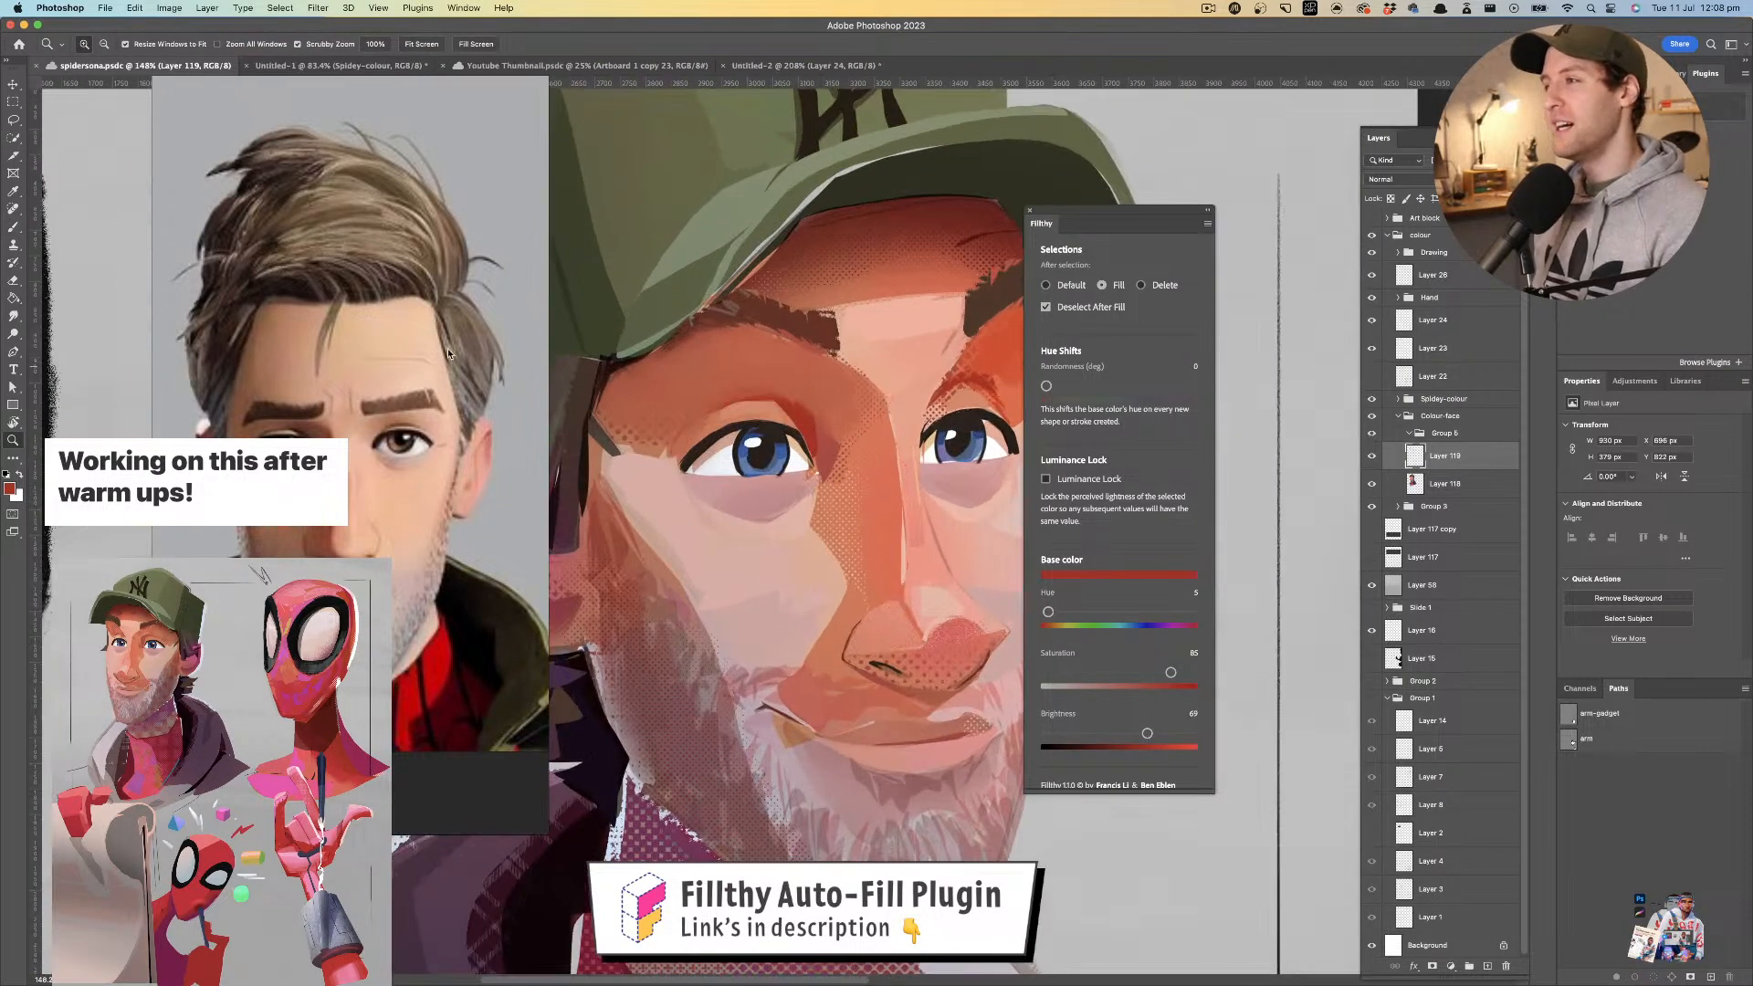
{"action": "left_click", "coordinate": [13, 119]}
{"action": "left_click", "coordinate": [1045, 285]}
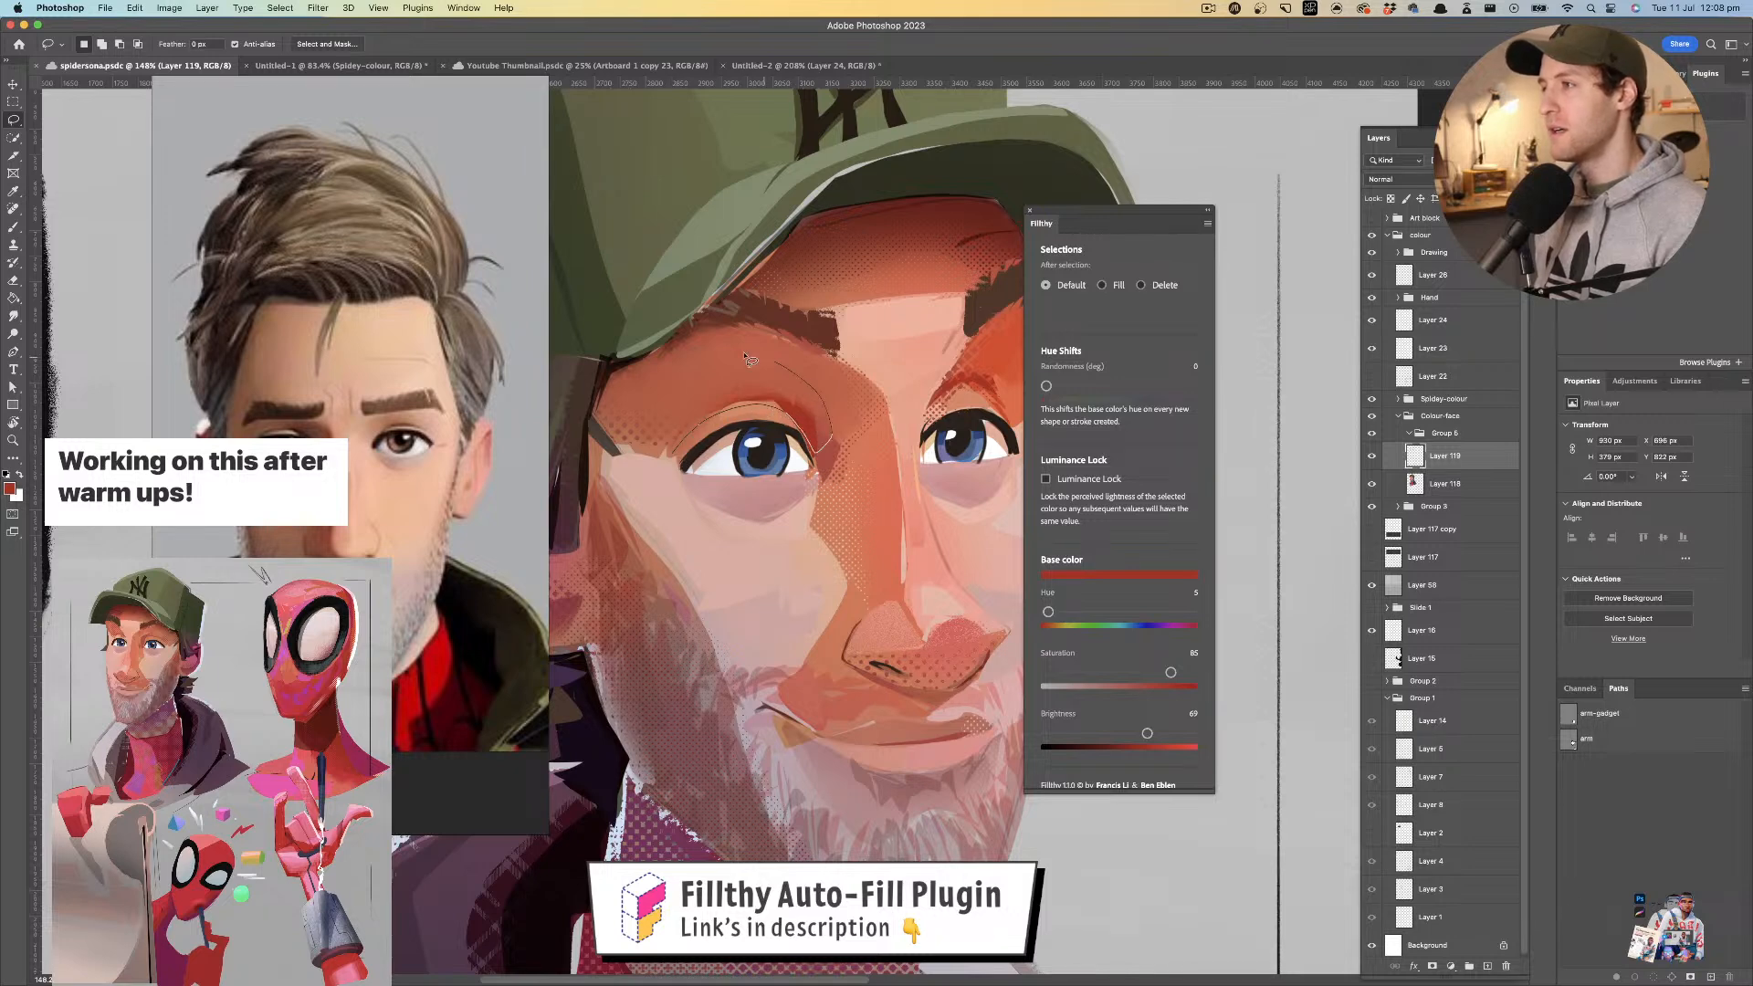
{"action": "left_click_drag", "start_coordinate": [646, 451], "coordinate": [656, 454]}
{"action": "key", "text": "b"}
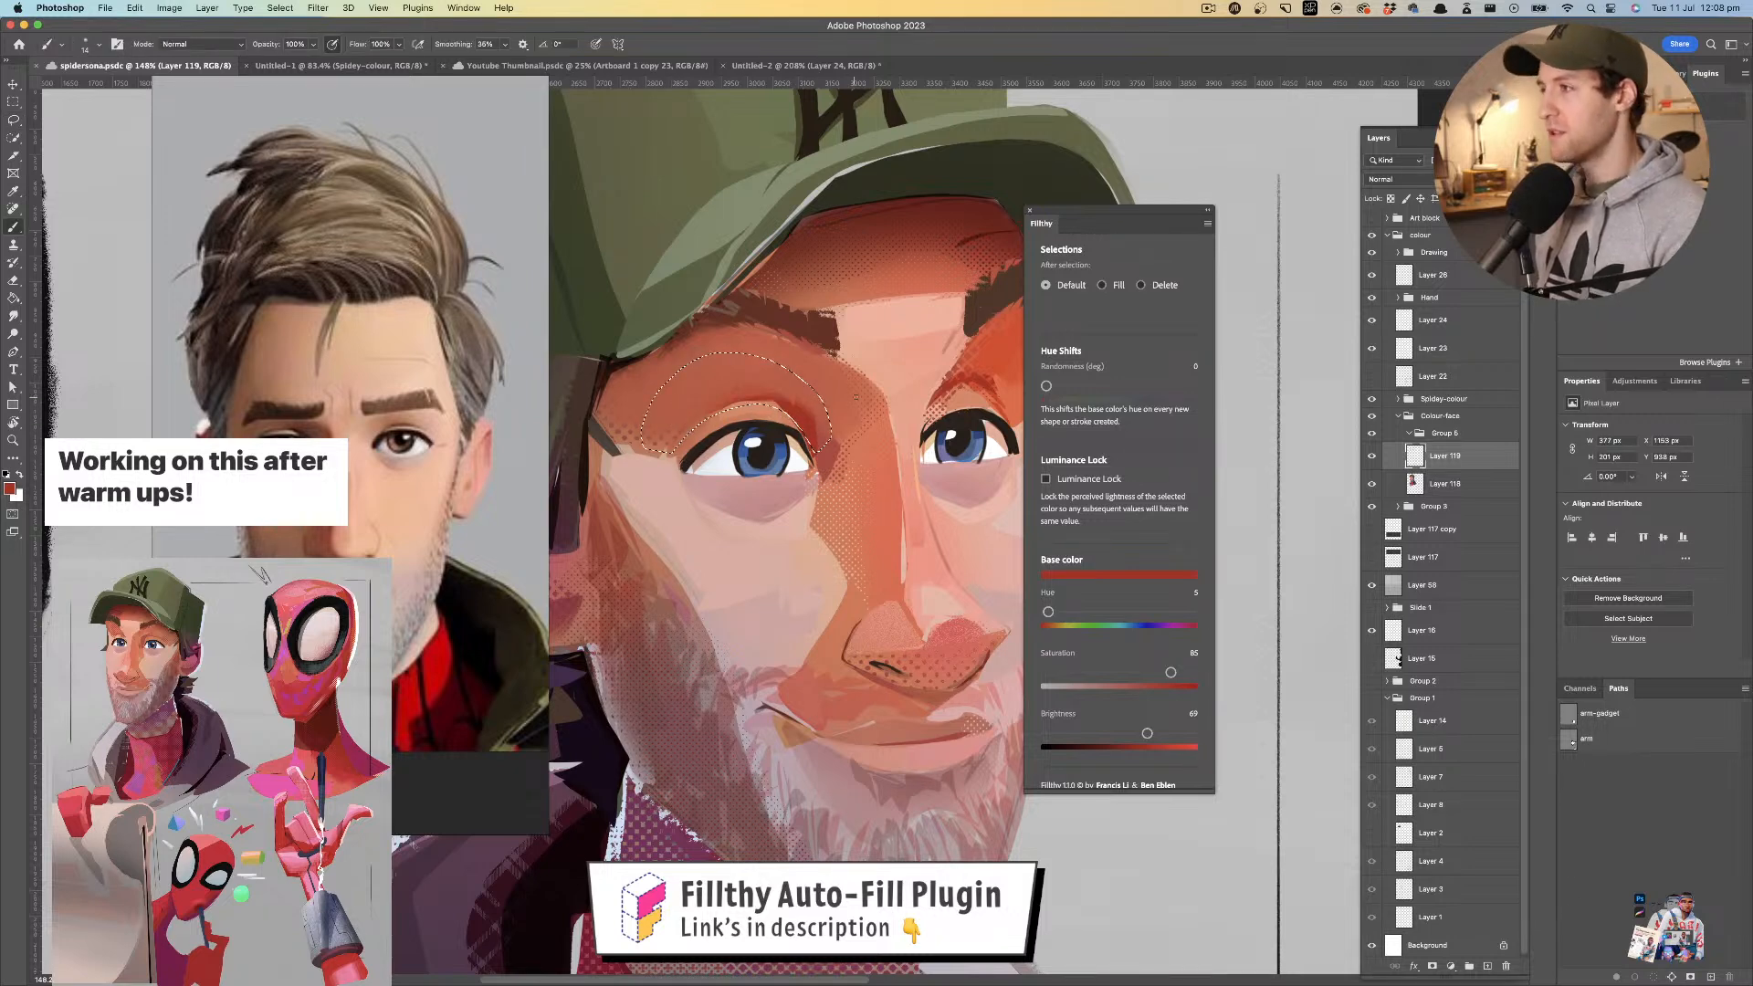
- Paint soft shading inside the selected left eye socket, undo the last stroke and deselect
{"action": "left_click_drag", "start_coordinate": [795, 418], "coordinate": [800, 417]}
{"action": "mouse_move", "coordinate": [671, 451]}
{"action": "left_mouse_down"}
{"action": "mouse_move", "coordinate": [751, 406]}
{"action": "mouse_move", "coordinate": [659, 442]}
{"action": "mouse_move", "coordinate": [800, 401]}
{"action": "mouse_move", "coordinate": [804, 435]}
{"action": "mouse_move", "coordinate": [712, 433]}
{"action": "mouse_move", "coordinate": [840, 424]}
{"action": "mouse_move", "coordinate": [825, 428]}
{"action": "left_mouse_up"}
{"action": "key", "text": "super+z"}
{"action": "key", "text": "super+d"}
- Sample the pale pink below the left eye and brush it over the cheek on the right side of the face
{"action": "left_click", "coordinate": [742, 585], "text": "alt"}
{"action": "scroll", "coordinate": [748, 559], "scroll_direction": "right", "scroll_amount": 2}
{"action": "scroll", "coordinate": [748, 558], "scroll_direction": "down", "scroll_amount": 1}
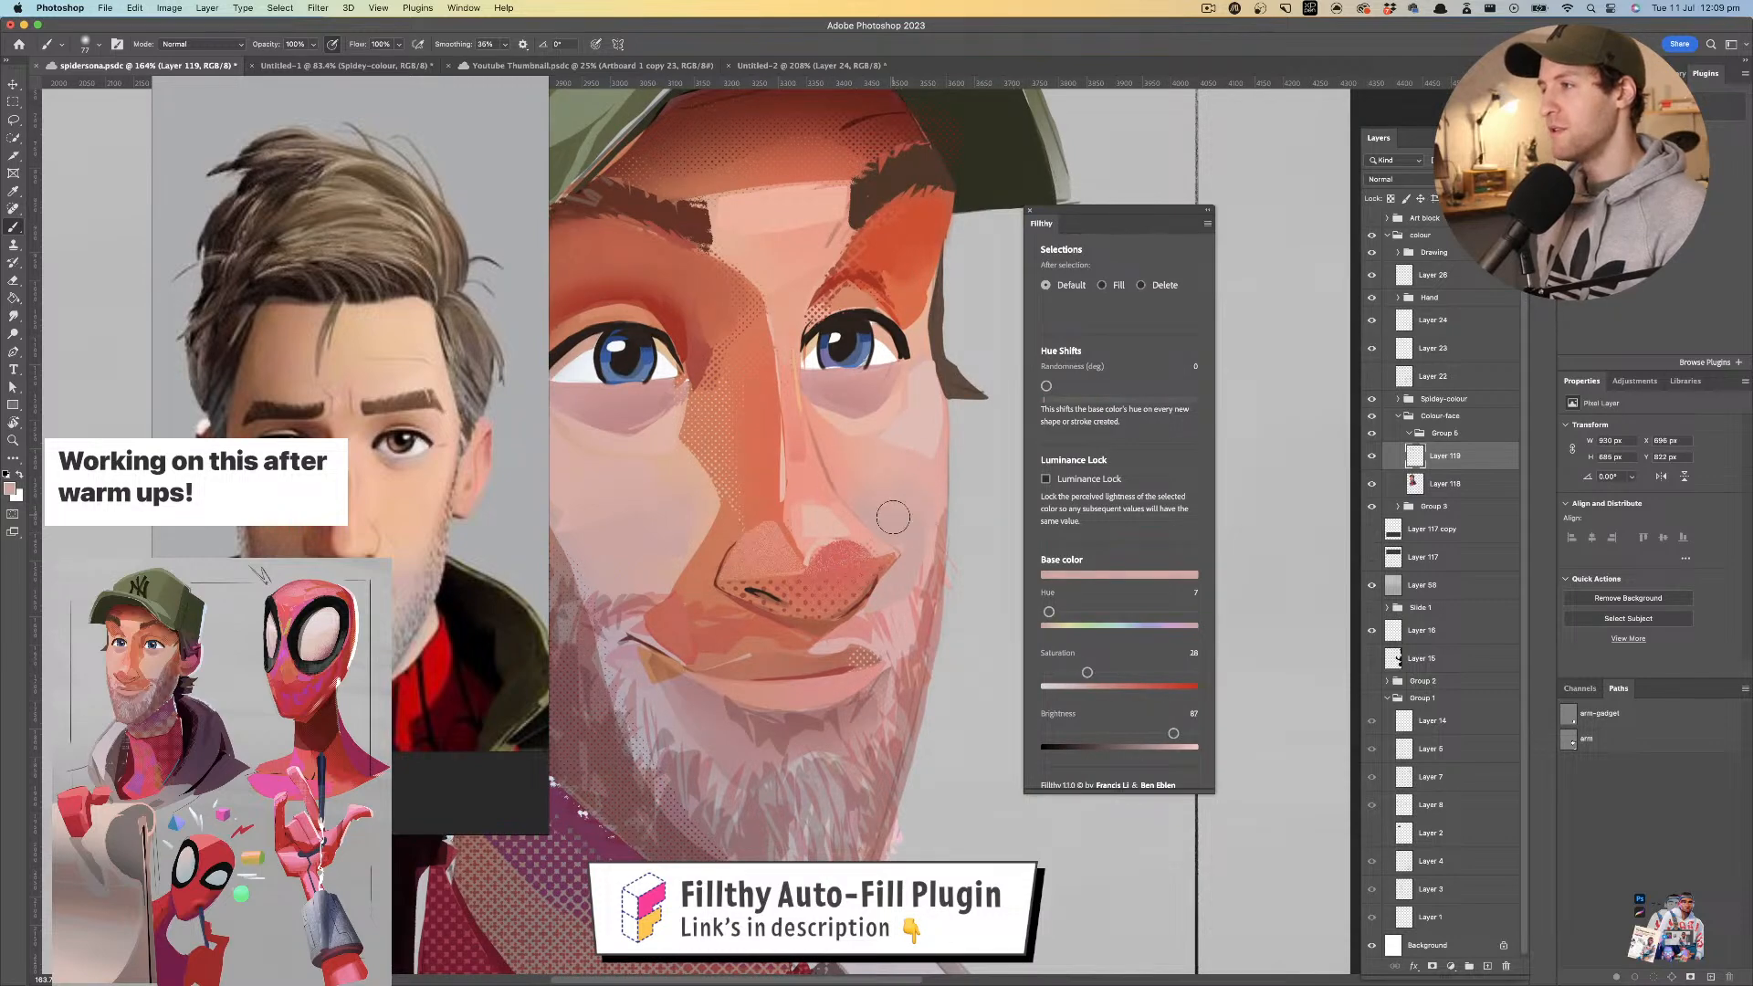
{"action": "left_click_drag", "start_coordinate": [912, 637], "coordinate": [803, 625]}
{"action": "left_click_drag", "start_coordinate": [797, 514], "coordinate": [853, 519]}
- Sample skin tones beside the nose and above the left eye with the Brush tool
{"action": "key", "text": "b"}
{"action": "left_click", "coordinate": [755, 567], "text": "alt"}
{"action": "key", "text": "z"}
{"action": "mouse_move", "coordinate": [784, 513]}
{"action": "left_mouse_down"}
{"action": "mouse_move", "coordinate": [712, 507]}
{"action": "mouse_move", "coordinate": [827, 451]}
{"action": "mouse_move", "coordinate": [810, 485]}
{"action": "mouse_move", "coordinate": [882, 486]}
{"action": "left_mouse_up"}
{"action": "key", "text": "b"}
{"action": "left_click", "coordinate": [785, 399], "text": "alt"}
{"action": "key", "text": "z"}
{"action": "key", "text": "b"}
- Sample the near-black of the left eye's upper lash line and paint the lid edge above the iris with it
{"action": "left_click", "coordinate": [758, 502], "text": "alt"}
{"action": "left_click_drag", "start_coordinate": [757, 501], "coordinate": [749, 484]}
{"action": "left_click", "coordinate": [757, 482], "text": "alt"}
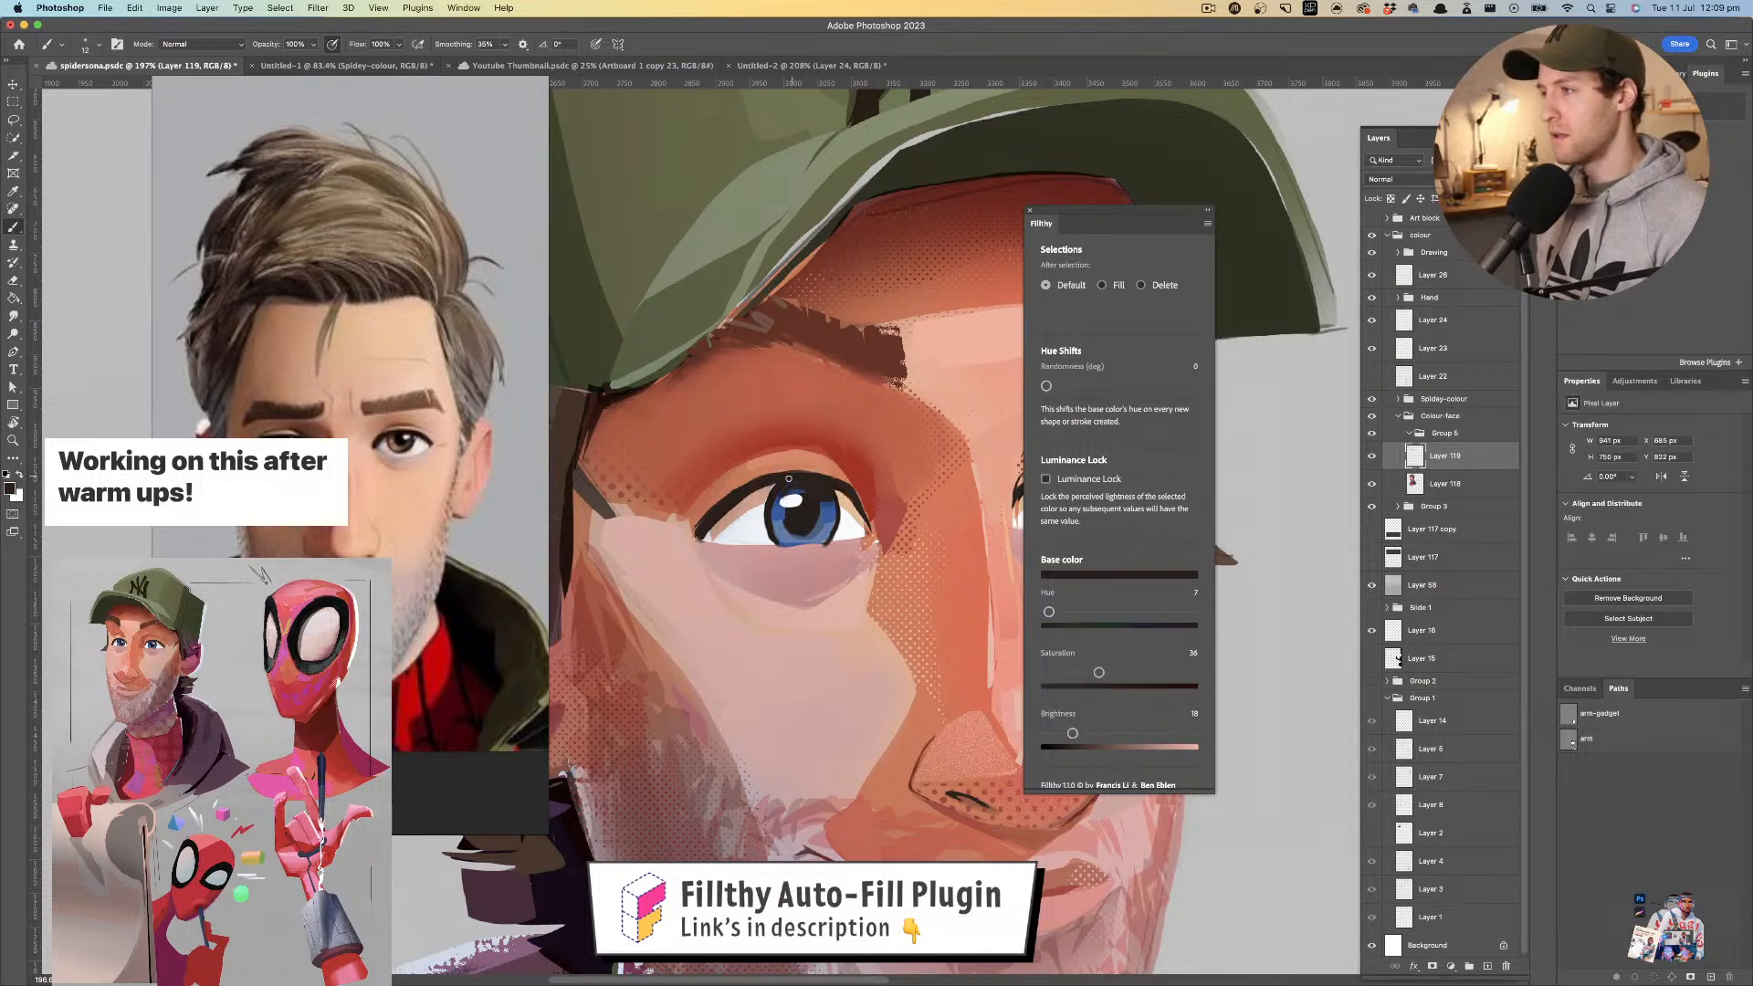
{"action": "left_click", "coordinate": [810, 503], "text": "alt"}
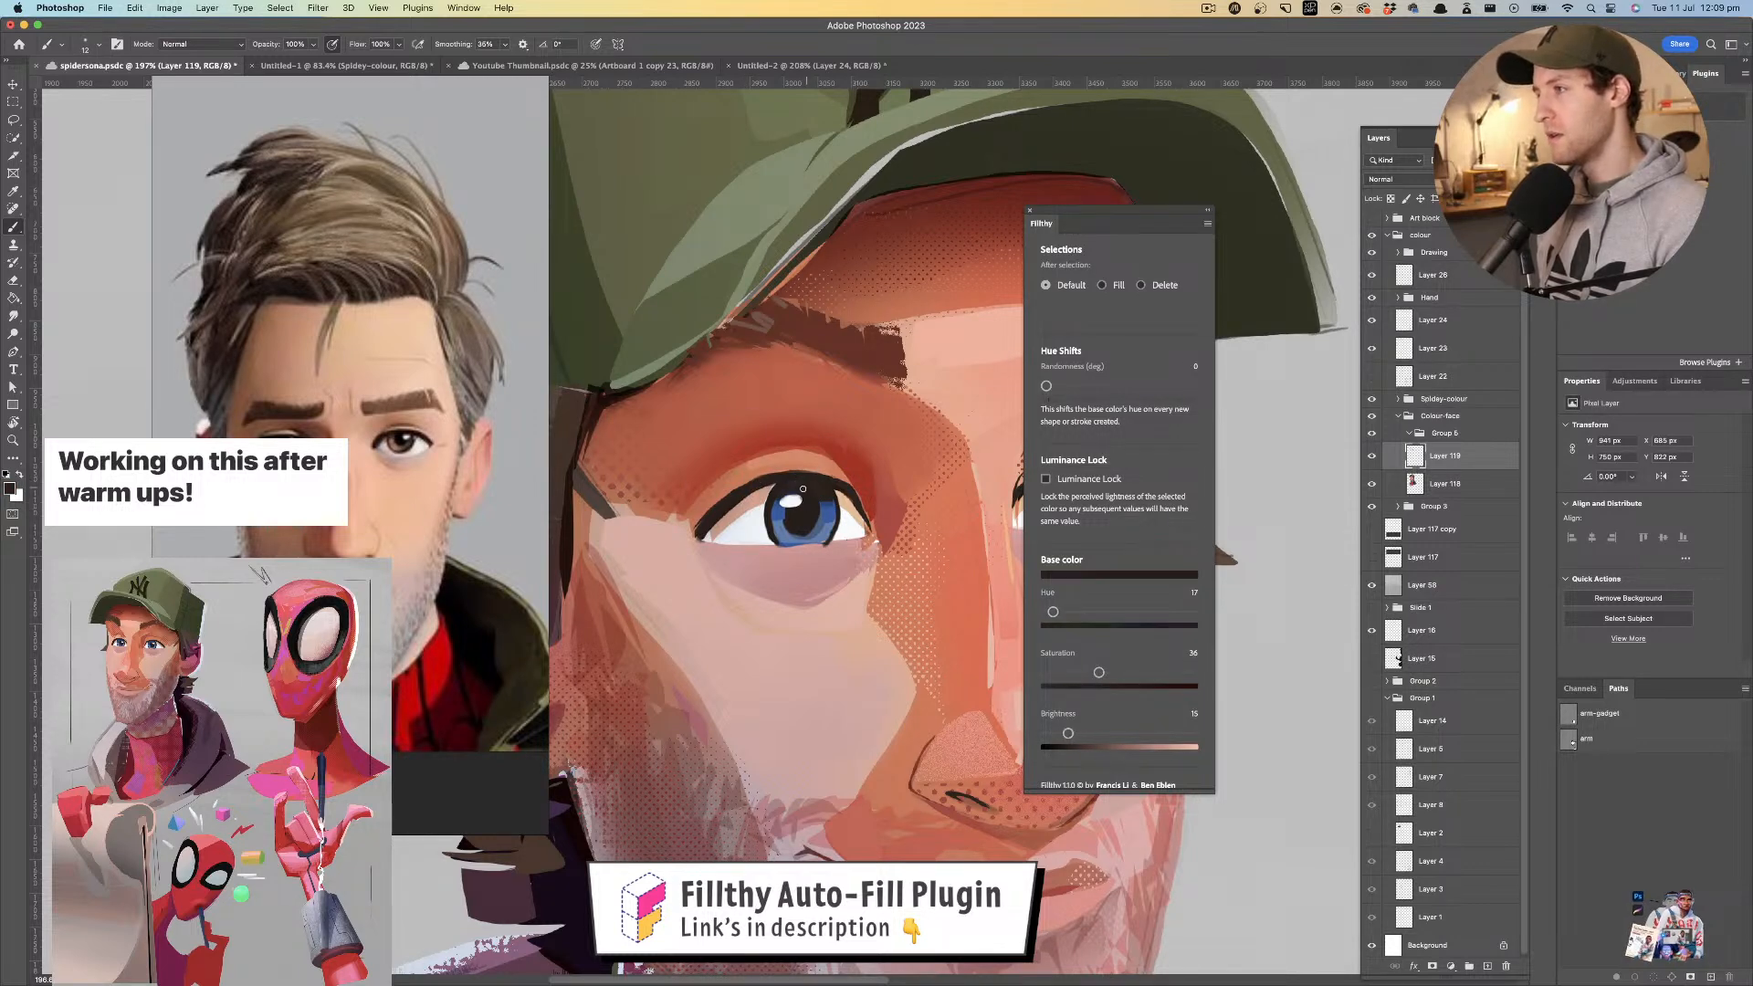
{"action": "left_click_drag", "start_coordinate": [810, 504], "coordinate": [802, 507]}
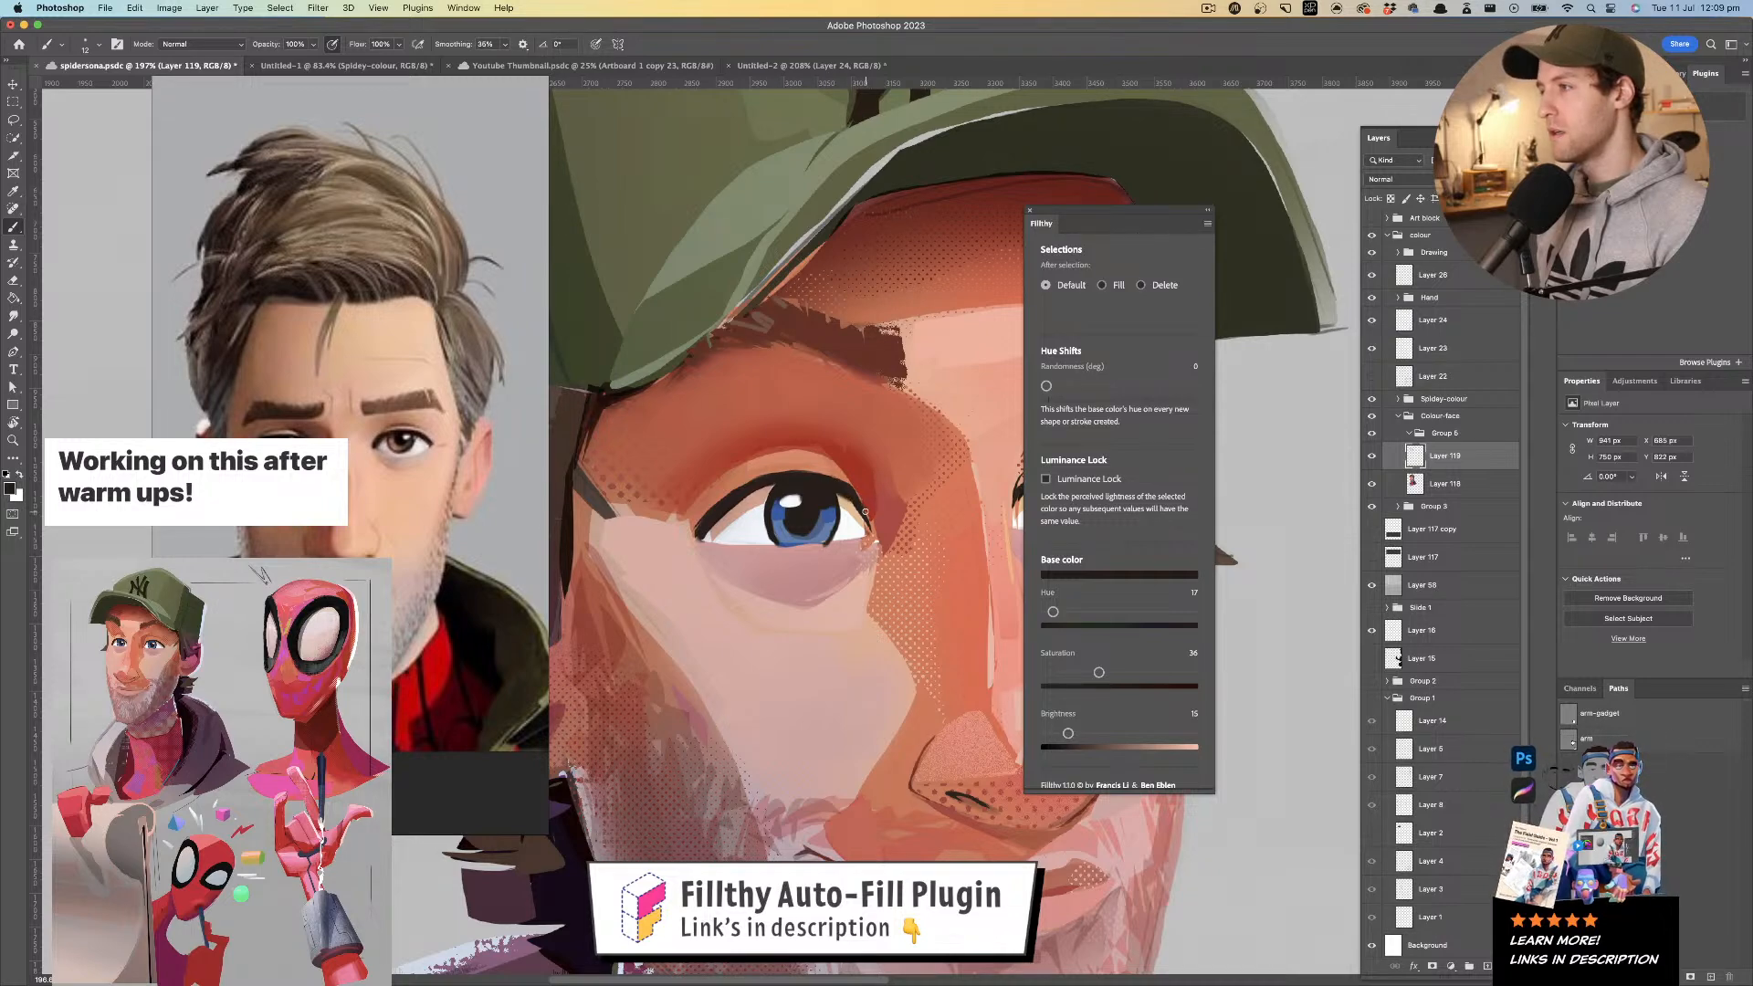
- Flip the canvas horizontally to check the portrait mirrored
{"action": "key", "text": "z"}
{"action": "mouse_move", "coordinate": [782, 512]}
{"action": "left_mouse_down"}
{"action": "mouse_move", "coordinate": [701, 524]}
{"action": "mouse_move", "coordinate": [782, 531]}
{"action": "mouse_move", "coordinate": [817, 489]}
{"action": "mouse_move", "coordinate": [849, 491]}
{"action": "left_mouse_up"}
{"action": "key", "text": "super+shift+h"}
{"action": "key", "text": "super+z"}
- Set the Fillthy after-selection behaviour to Fill and lasso-fill the inner end of the near eye's upper lash line with sampled dark brown
{"action": "key", "text": "l"}
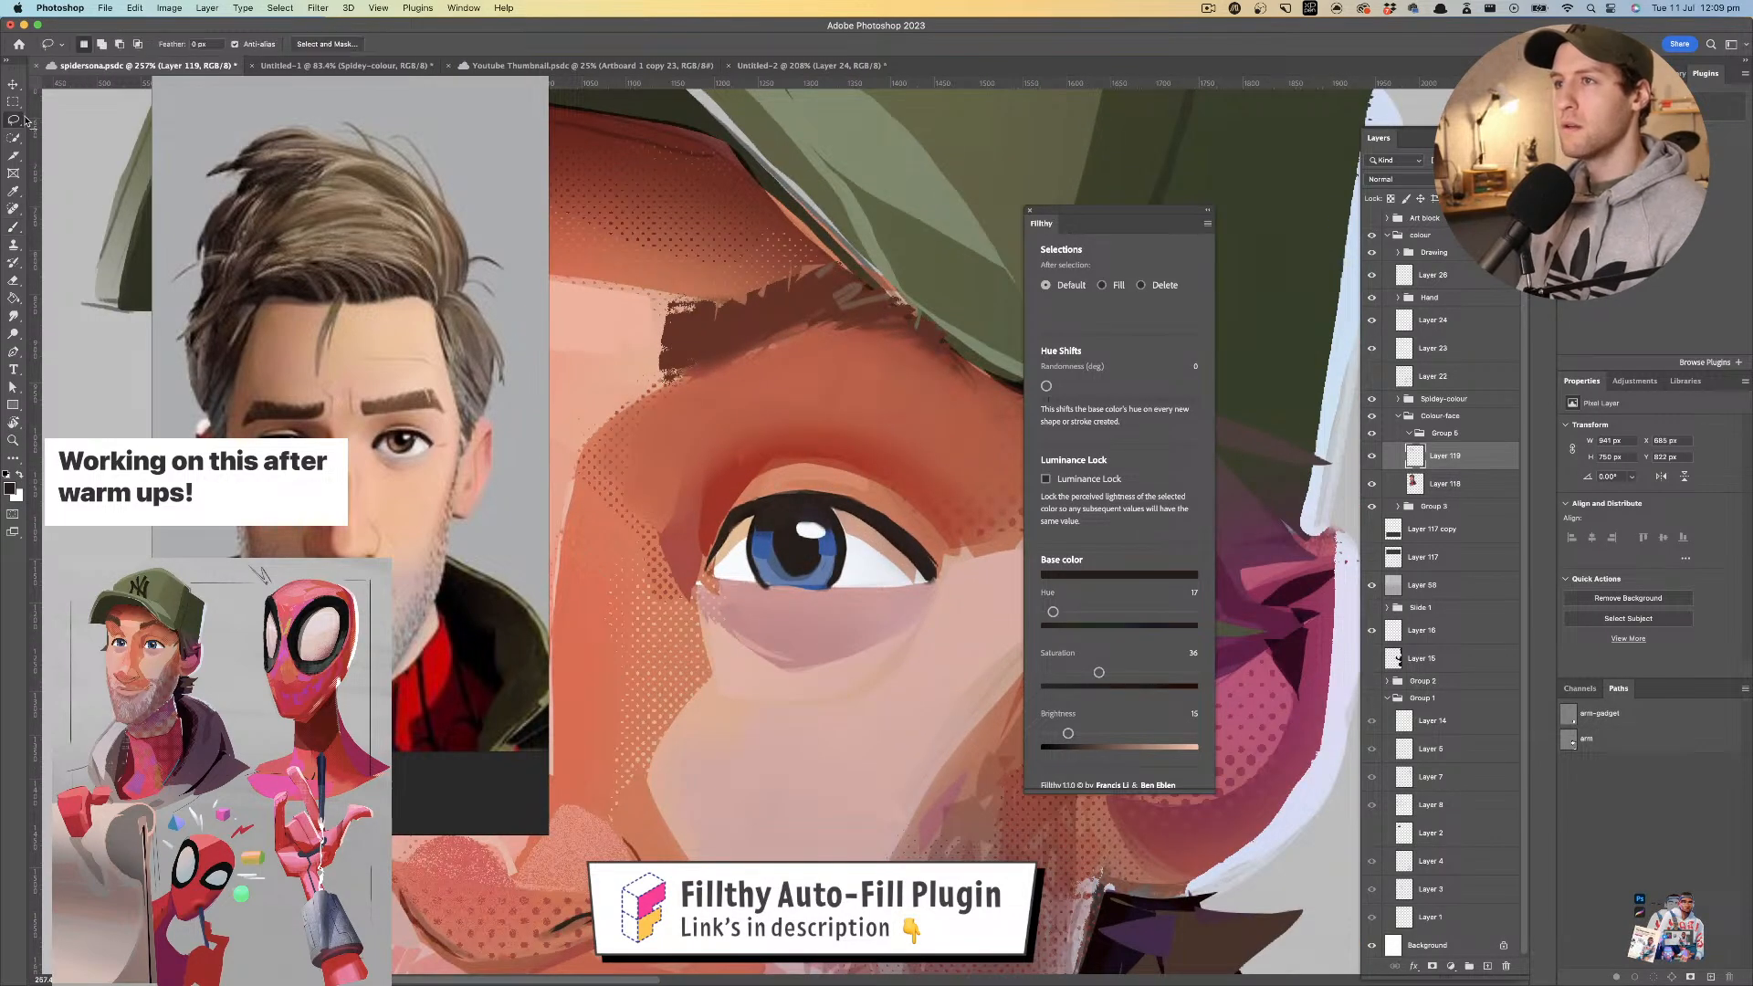
{"action": "key", "text": "i"}
{"action": "left_click", "coordinate": [729, 519]}
{"action": "key", "text": "l"}
{"action": "left_click", "coordinate": [1102, 286]}
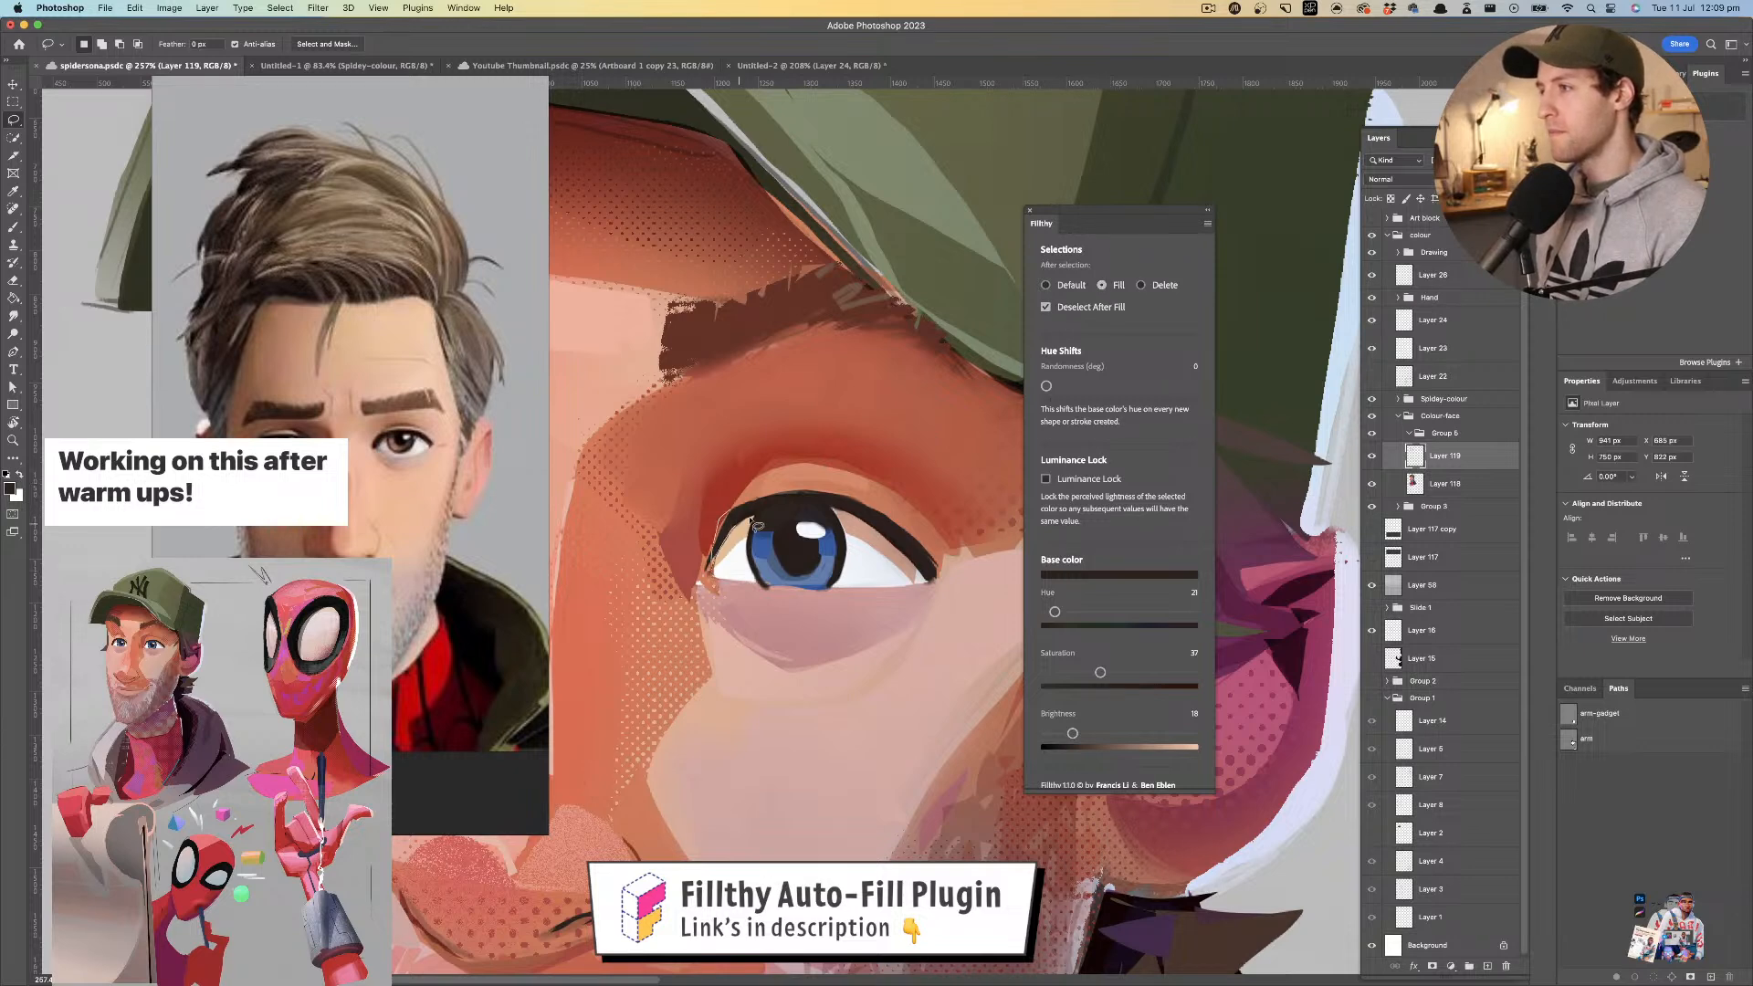
- Lasso-fill the near eye's upper lid line above the iris with dark browns sampled from the lashes
{"action": "key", "text": "i"}
{"action": "left_click", "coordinate": [757, 524]}
{"action": "key", "text": "l"}
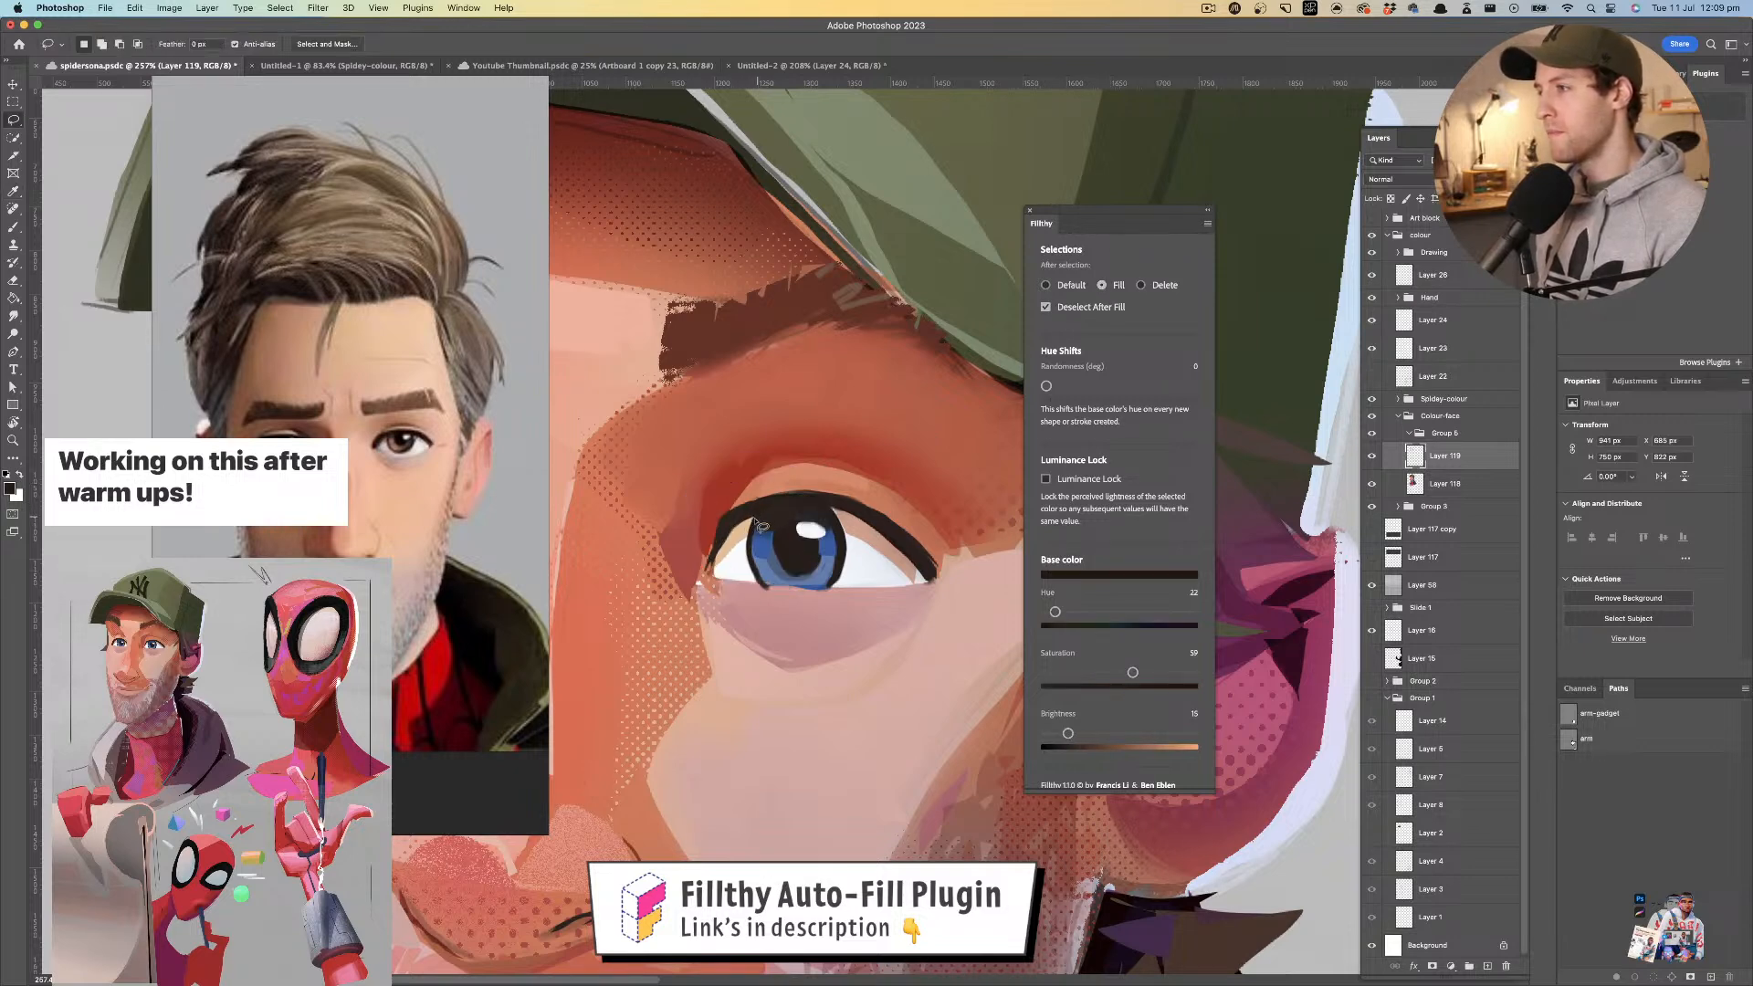
{"action": "mouse_move", "coordinate": [748, 517]}
{"action": "left_mouse_down"}
{"action": "mouse_move", "coordinate": [818, 510]}
{"action": "mouse_move", "coordinate": [796, 530]}
{"action": "left_mouse_up"}
{"action": "key", "text": "i"}
{"action": "left_click", "coordinate": [788, 538]}
{"action": "key", "text": "l"}
{"action": "key", "text": "z"}
{"action": "mouse_move", "coordinate": [796, 540]}
{"action": "left_mouse_down"}
{"action": "mouse_move", "coordinate": [733, 557]}
{"action": "mouse_move", "coordinate": [750, 506]}
{"action": "mouse_move", "coordinate": [767, 506]}
{"action": "left_mouse_up"}
{"action": "left_click_drag", "start_coordinate": [607, 532], "coordinate": [781, 504]}
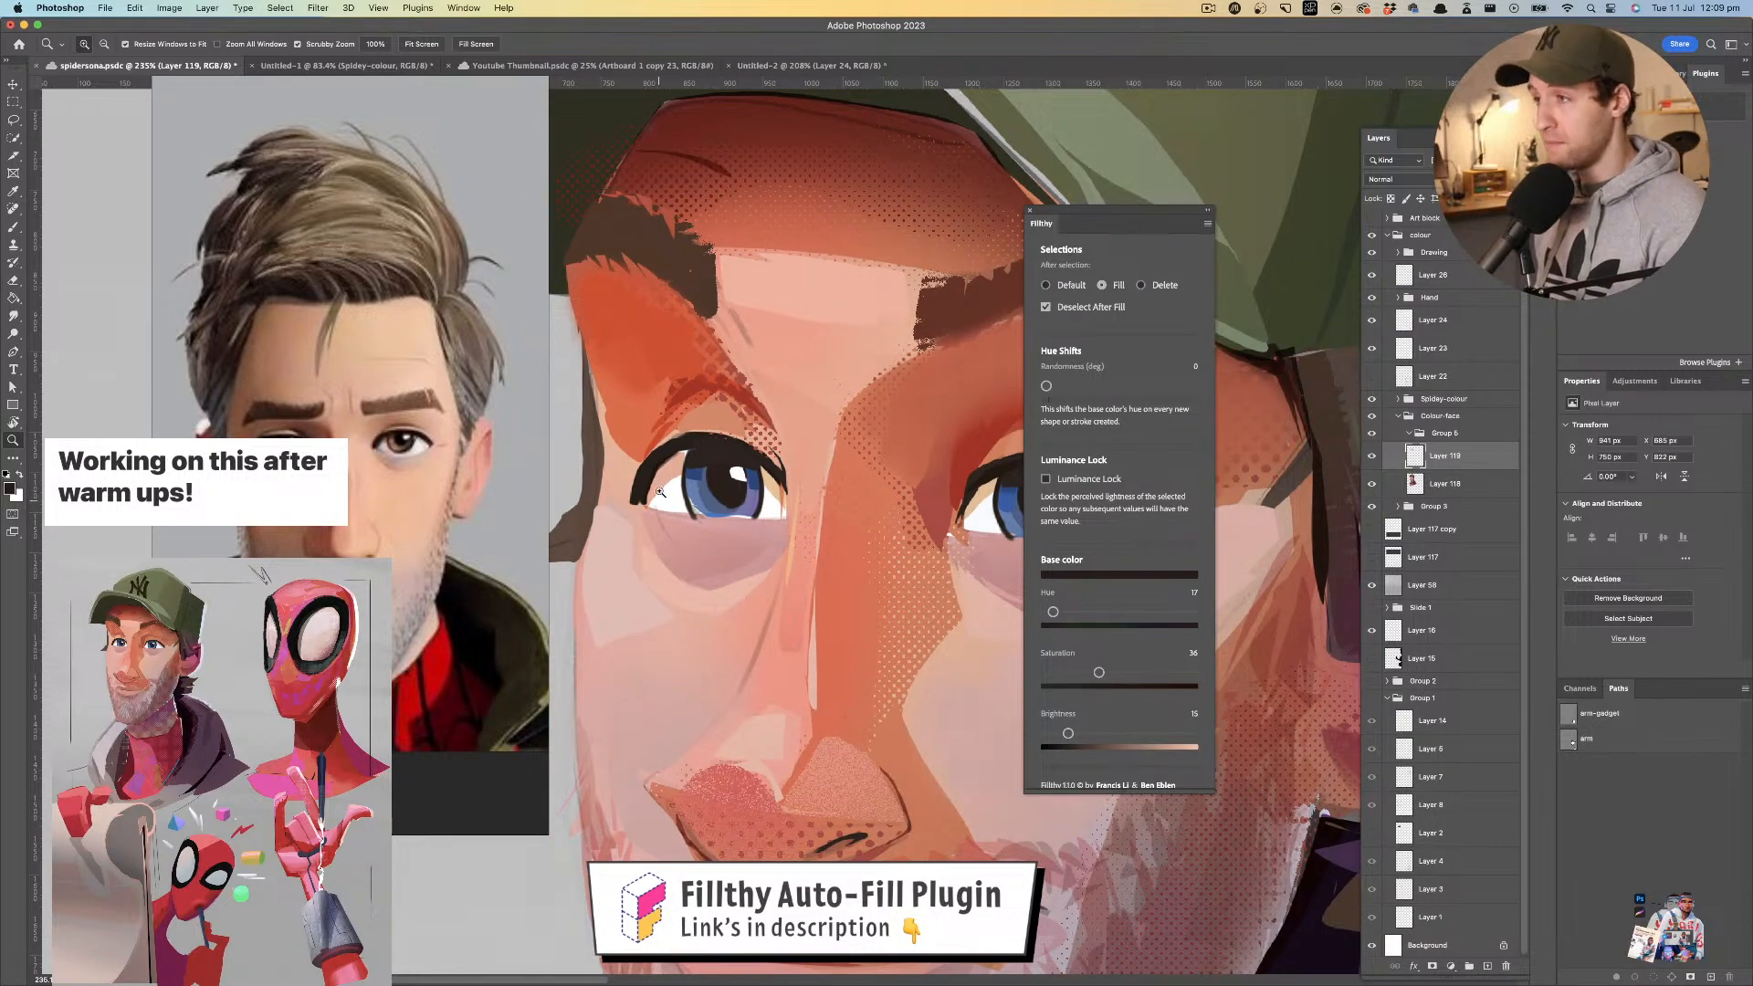
{"action": "left_click_drag", "start_coordinate": [701, 513], "coordinate": [545, 471]}
{"action": "left_click_drag", "start_coordinate": [812, 421], "coordinate": [990, 460]}
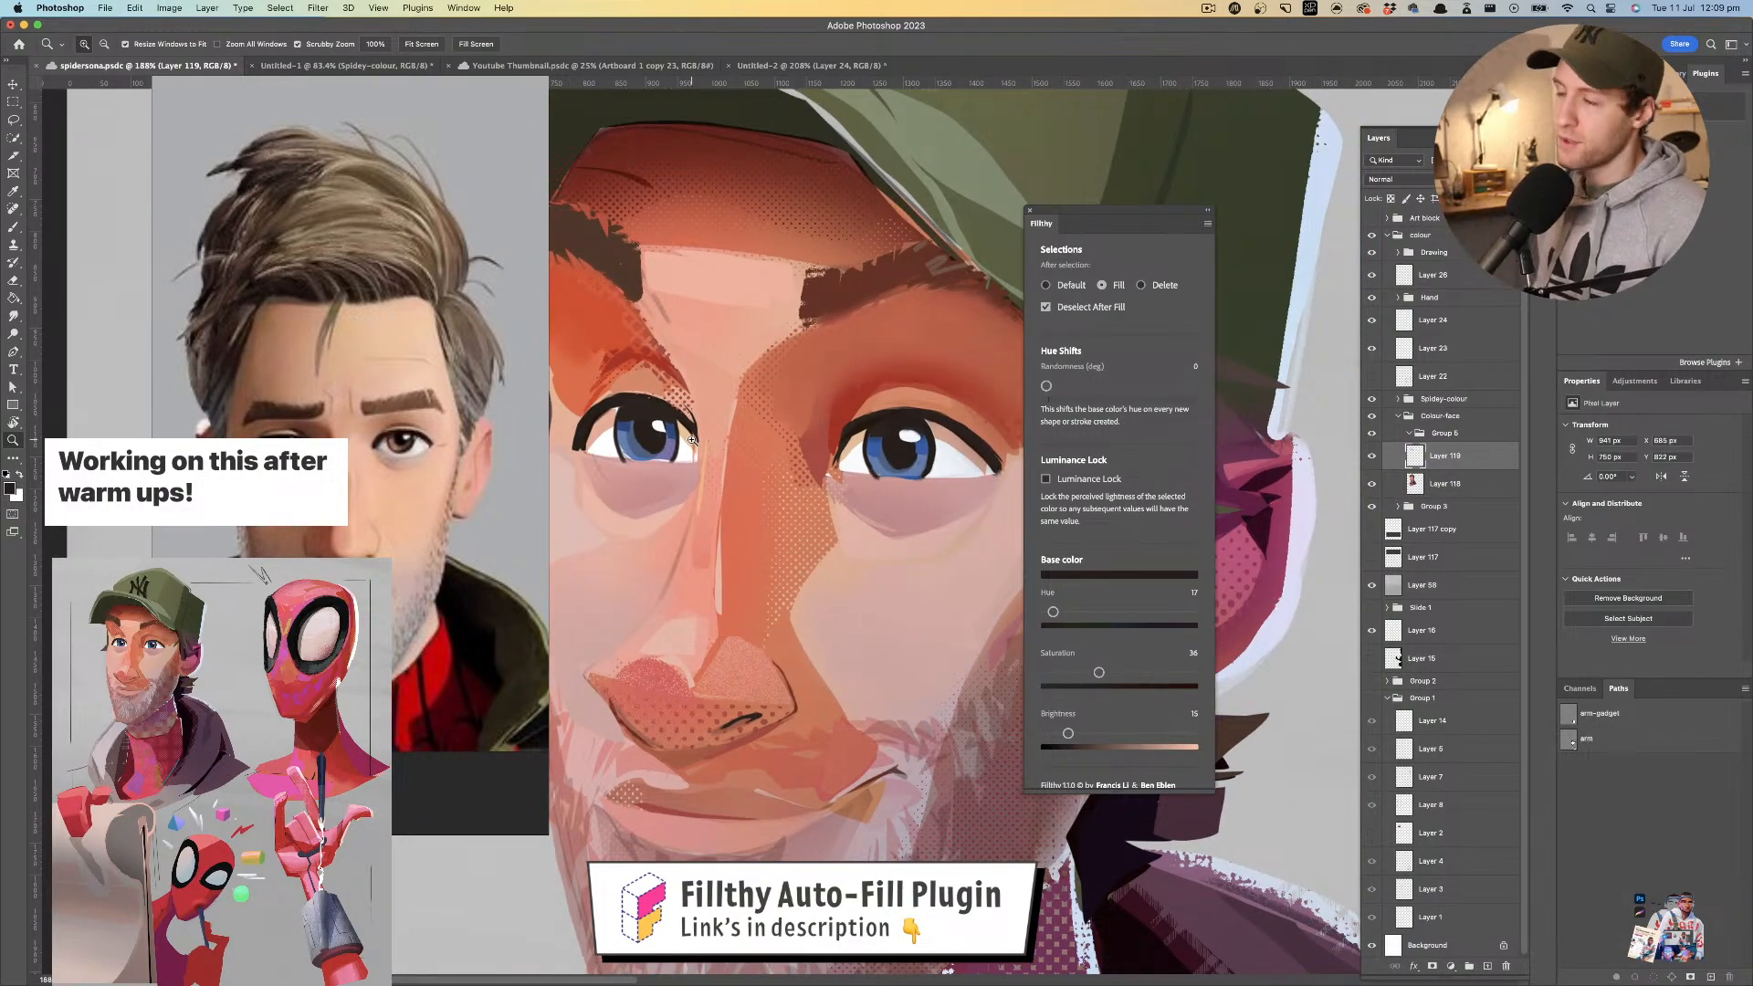
{"action": "left_click_drag", "start_coordinate": [727, 411], "coordinate": [745, 422]}
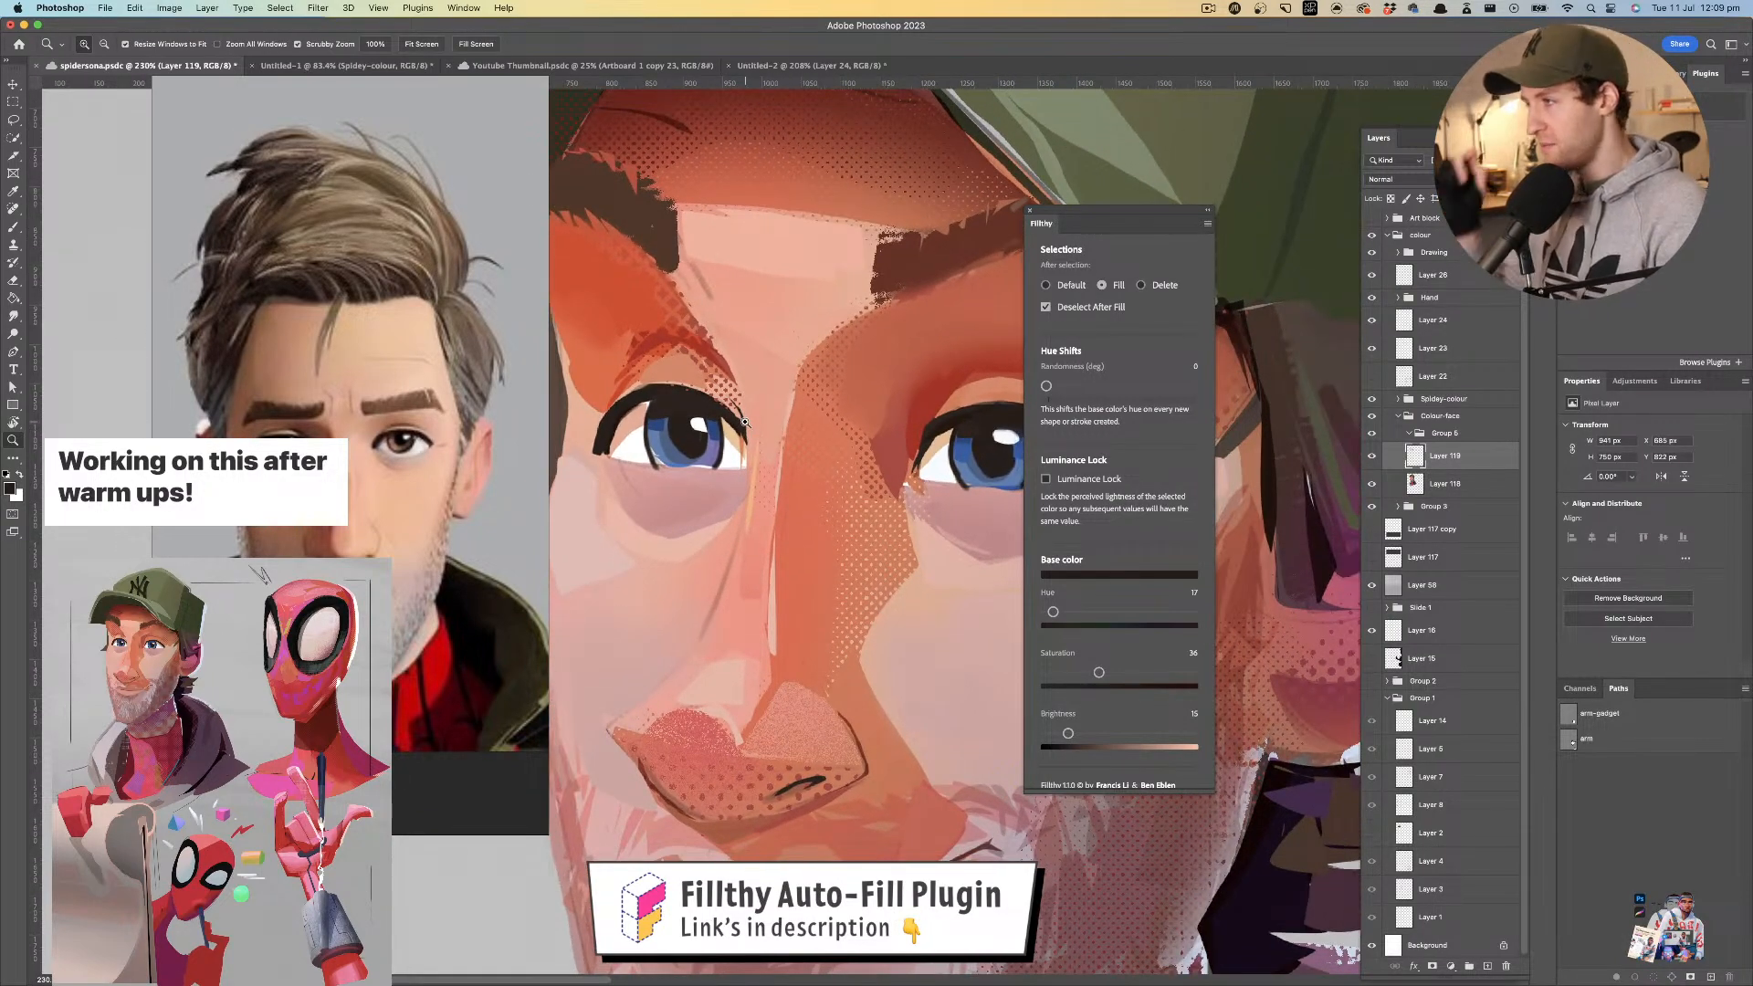
- Sample the dark lash colour of the far eye and lasso-fill the outer end of its upper lash line
{"action": "key", "text": "l"}
{"action": "key", "text": "i"}
{"action": "left_click", "coordinate": [622, 418]}
{"action": "key", "text": "l"}
{"action": "key", "text": "z"}
{"action": "mouse_move", "coordinate": [639, 409]}
{"action": "left_mouse_down"}
{"action": "mouse_move", "coordinate": [544, 420]}
{"action": "mouse_move", "coordinate": [676, 447]}
{"action": "left_mouse_up"}
{"action": "key", "text": "super+z"}
{"action": "key", "text": "super+shift+z"}
{"action": "key", "text": "l"}
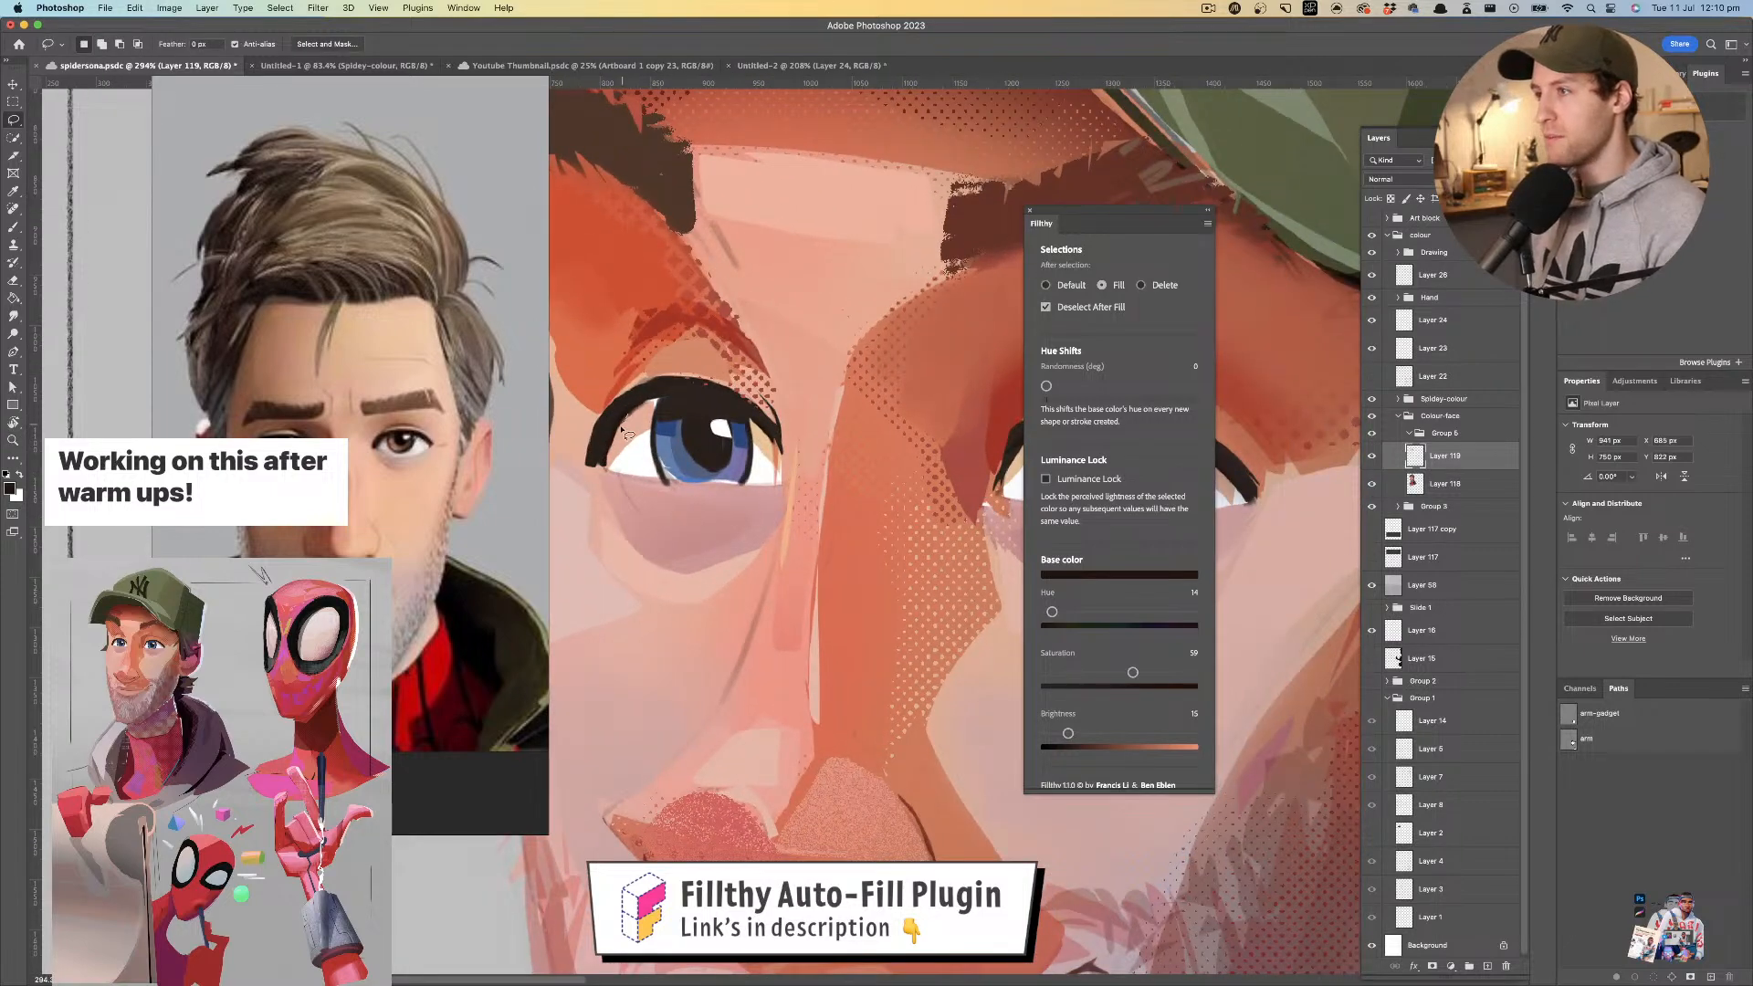
{"action": "mouse_move", "coordinate": [603, 470]}
{"action": "left_mouse_down"}
{"action": "mouse_move", "coordinate": [628, 415]}
{"action": "mouse_move", "coordinate": [600, 428]}
{"action": "mouse_move", "coordinate": [683, 449]}
{"action": "mouse_move", "coordinate": [640, 451]}
{"action": "left_mouse_up"}
- Sample a light peach beside the far eye and lasso-fill a thin patch along its outer lash line
{"action": "key", "text": "z"}
{"action": "key", "text": "l"}
{"action": "key", "text": "i"}
{"action": "left_click", "coordinate": [610, 443]}
{"action": "key", "text": "l"}
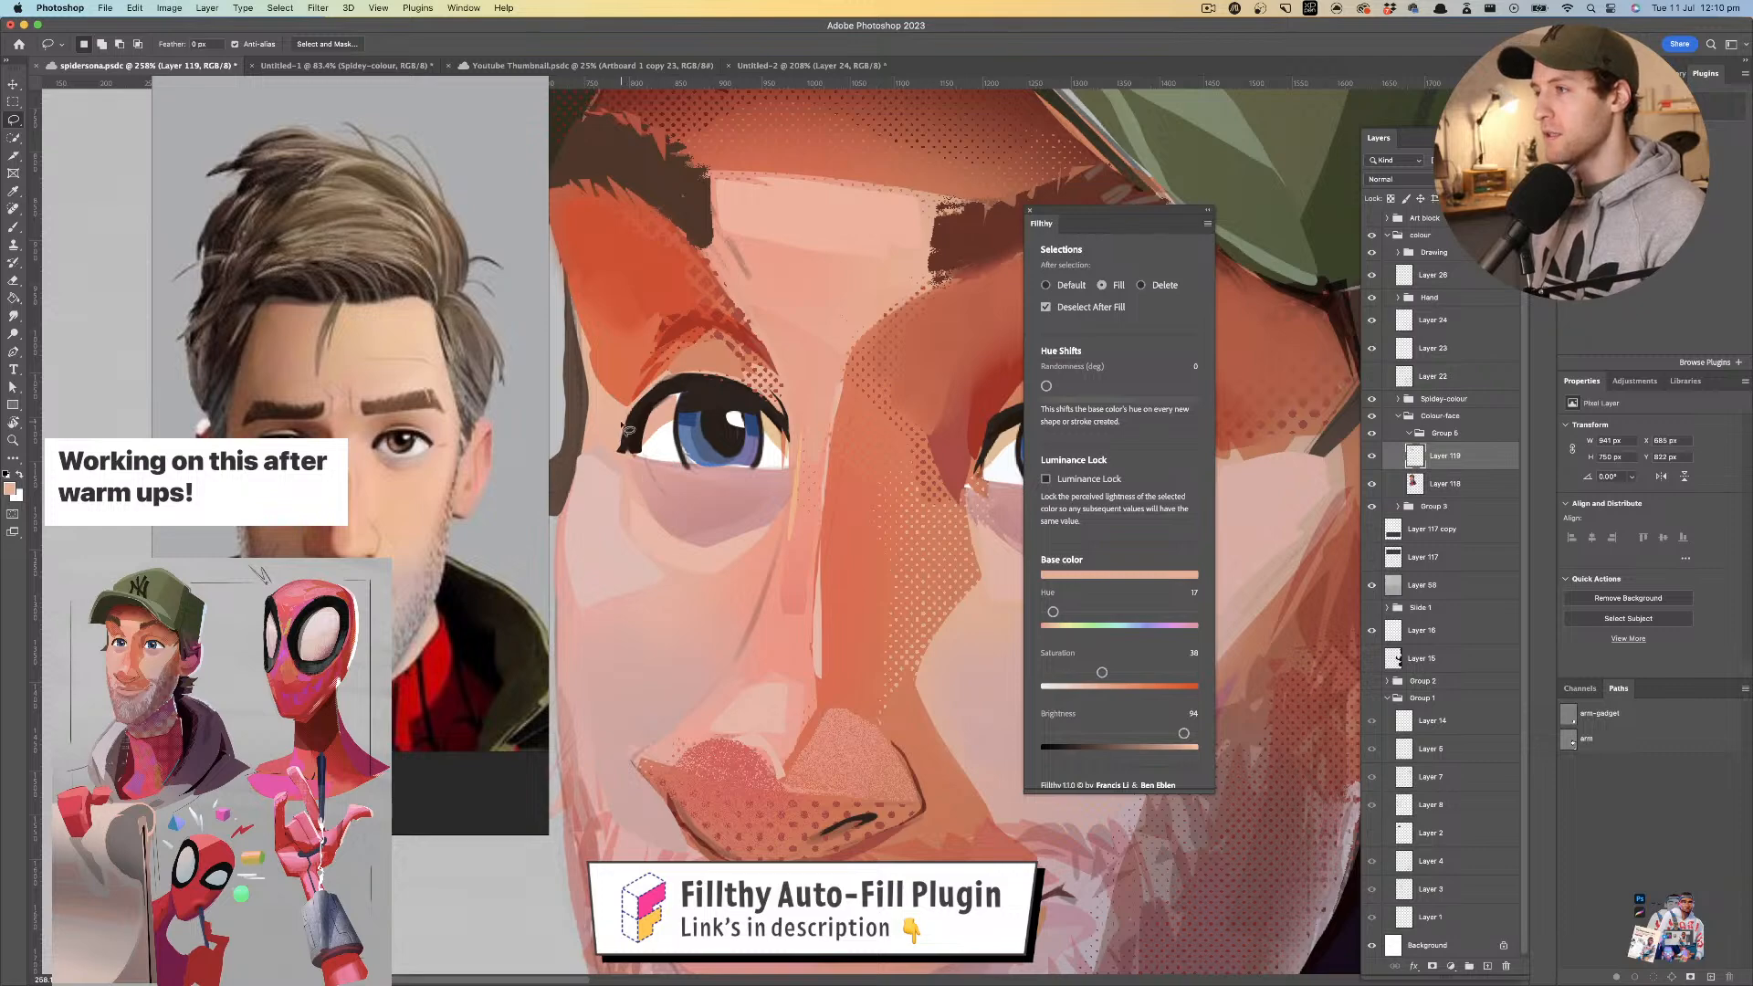
{"action": "left_click_drag", "start_coordinate": [660, 387], "coordinate": [637, 411]}
- Touch up small patches around the far eye with lasso fills in tones sampled around it
{"action": "key", "text": "z"}
{"action": "mouse_move", "coordinate": [677, 438]}
{"action": "left_mouse_down"}
{"action": "mouse_move", "coordinate": [584, 454]}
{"action": "mouse_move", "coordinate": [754, 463]}
{"action": "mouse_move", "coordinate": [710, 486]}
{"action": "mouse_move", "coordinate": [756, 488]}
{"action": "mouse_move", "coordinate": [728, 492]}
{"action": "mouse_move", "coordinate": [736, 539]}
{"action": "mouse_move", "coordinate": [715, 533]}
{"action": "mouse_move", "coordinate": [722, 347]}
{"action": "mouse_move", "coordinate": [719, 464]}
{"action": "left_mouse_up"}
{"action": "key", "text": "l"}
{"action": "key", "text": "i"}
{"action": "left_click", "coordinate": [711, 540]}
{"action": "key", "text": "l"}
{"action": "key", "text": "i"}
{"action": "left_click", "coordinate": [712, 505]}
{"action": "key", "text": "l"}
{"action": "key", "text": "i"}
{"action": "left_click", "coordinate": [718, 452]}
{"action": "key", "text": "l"}
{"action": "key", "text": "i"}
{"action": "left_click", "coordinate": [714, 495]}
{"action": "key", "text": "l"}
- Sample peach tones from the nose bridge and lasso-fill a narrow strip down the bridge between the eyes
{"action": "key", "text": "z"}
{"action": "mouse_move", "coordinate": [751, 479]}
{"action": "left_mouse_down"}
{"action": "mouse_move", "coordinate": [649, 482]}
{"action": "mouse_move", "coordinate": [729, 461]}
{"action": "mouse_move", "coordinate": [743, 517]}
{"action": "left_mouse_up"}
{"action": "key", "text": "i"}
{"action": "left_click", "coordinate": [751, 403]}
{"action": "key", "text": "l"}
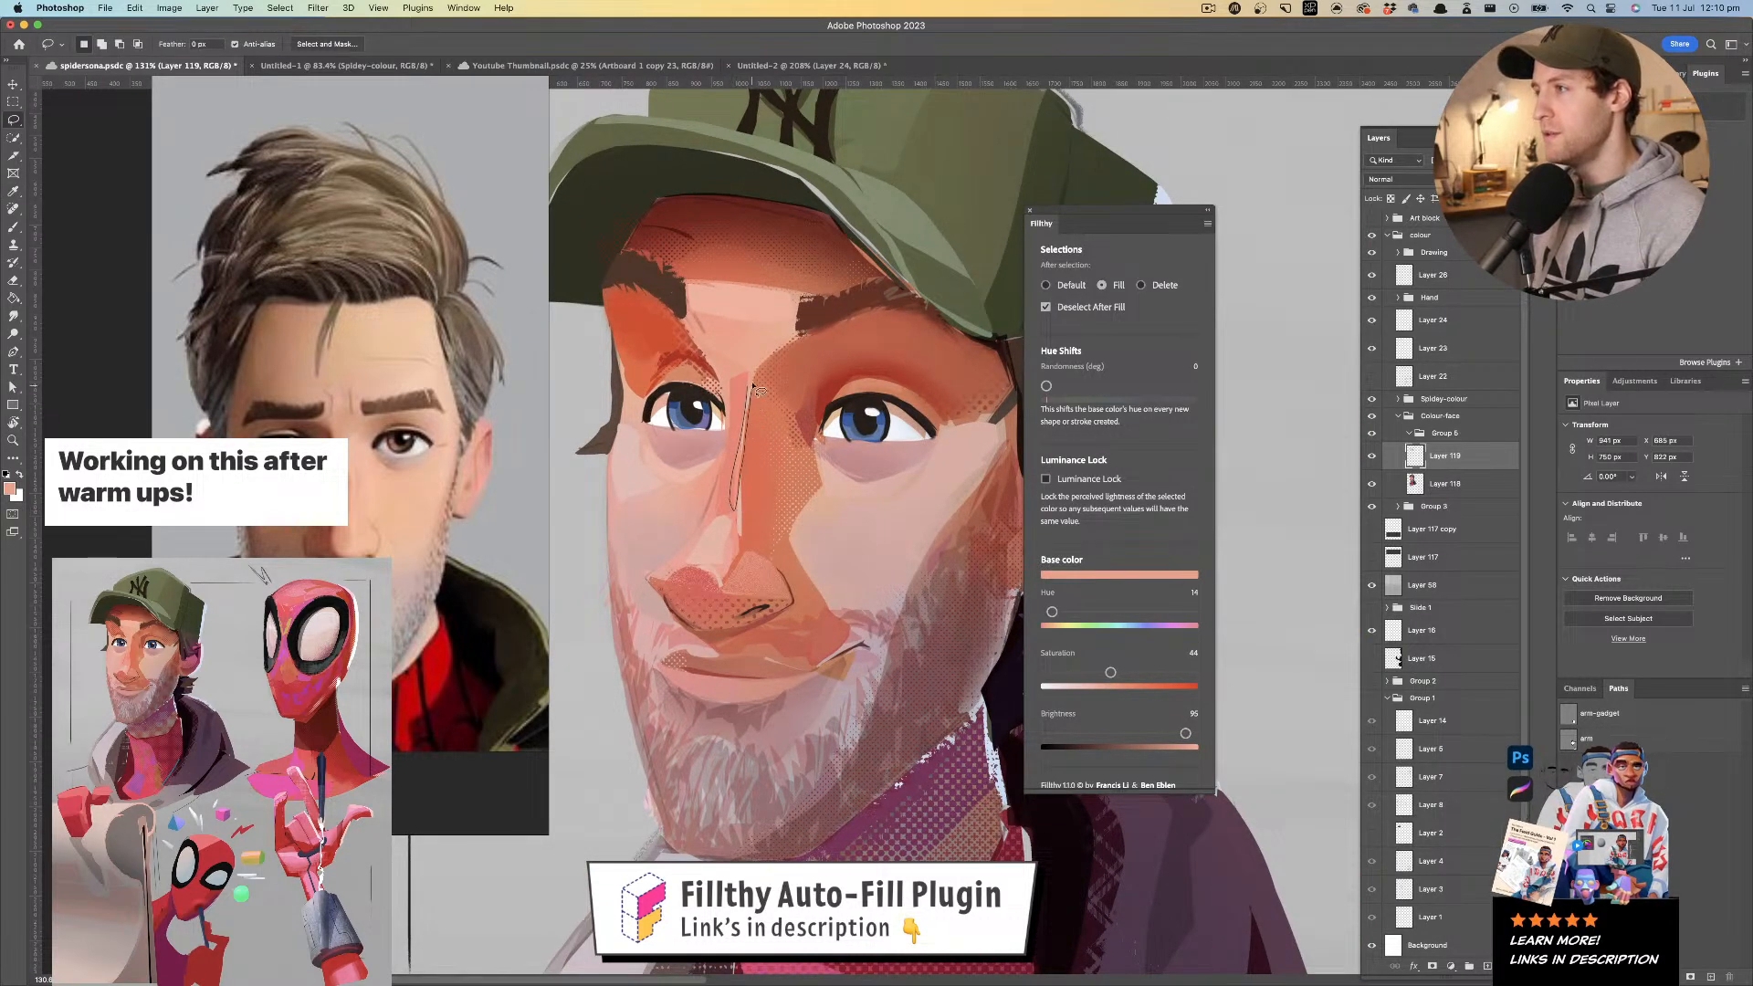
{"action": "left_click_drag", "start_coordinate": [753, 388], "coordinate": [751, 383]}
{"action": "key", "text": "i"}
{"action": "left_click", "coordinate": [730, 486]}
{"action": "key", "text": "l"}
{"action": "left_click_drag", "start_coordinate": [728, 492], "coordinate": [747, 384]}
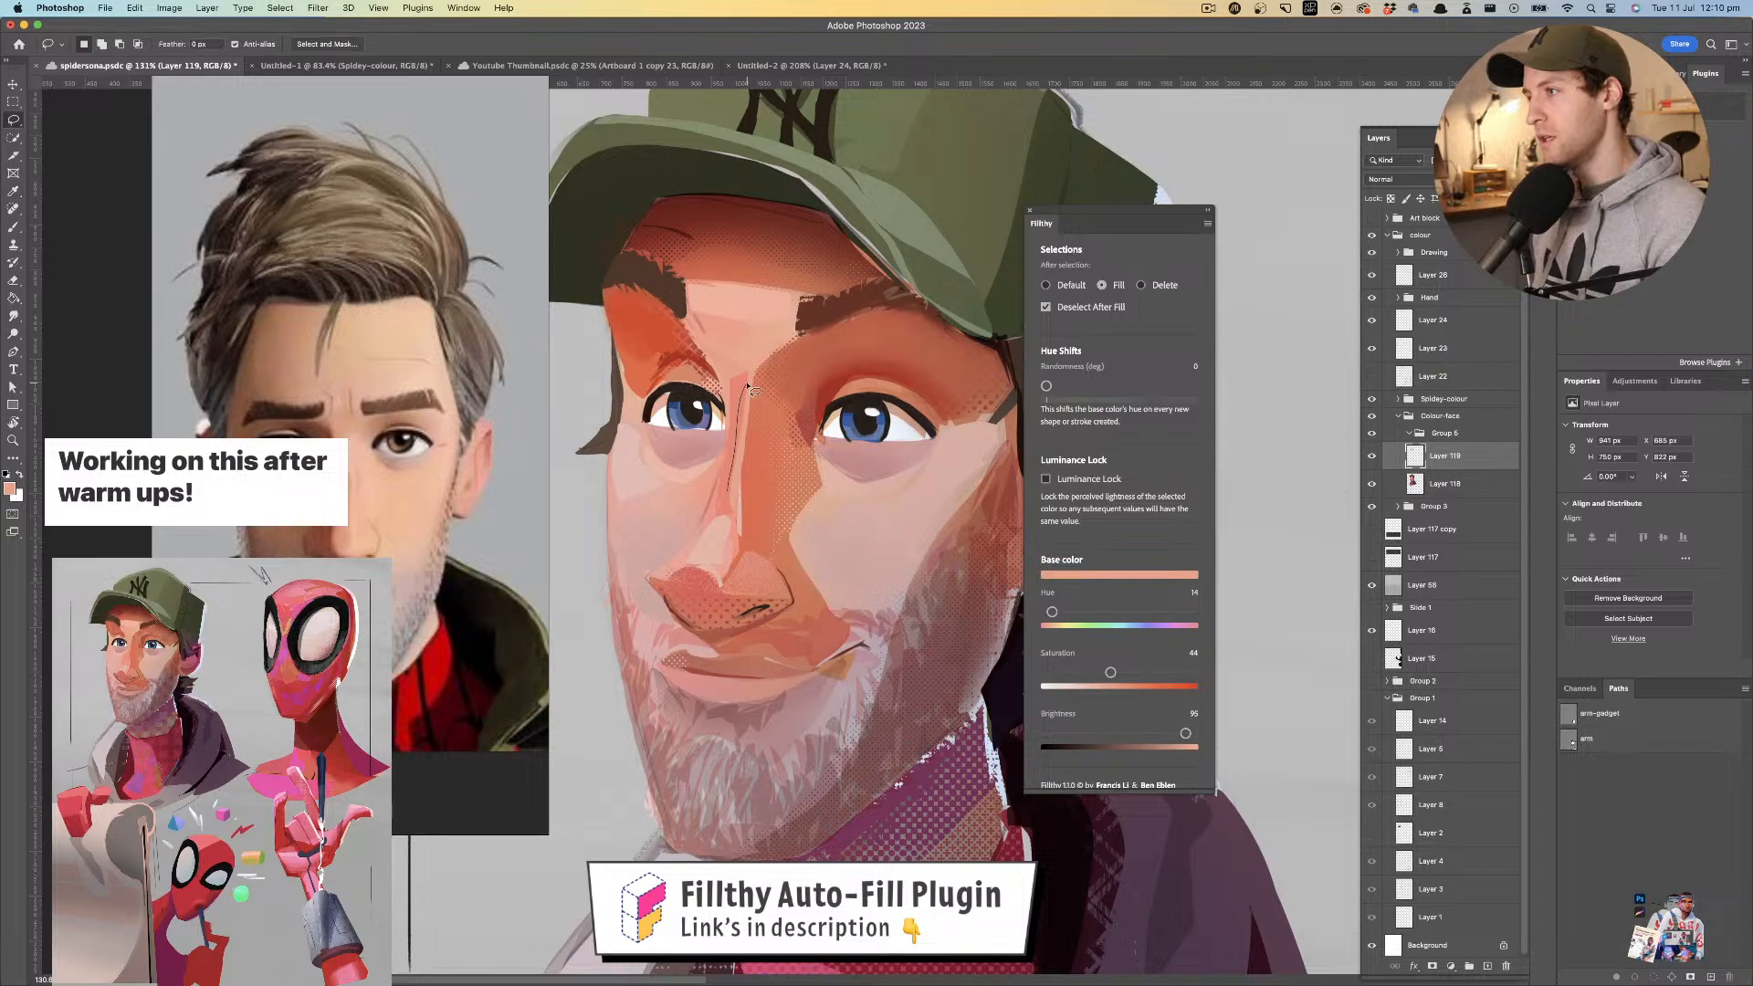
- Undo the last nose fill and lasso-fill over the line along the nose bridge with the same peach
{"action": "left_click_drag", "start_coordinate": [736, 526], "coordinate": [737, 532]}
{"action": "key", "text": "super+z"}
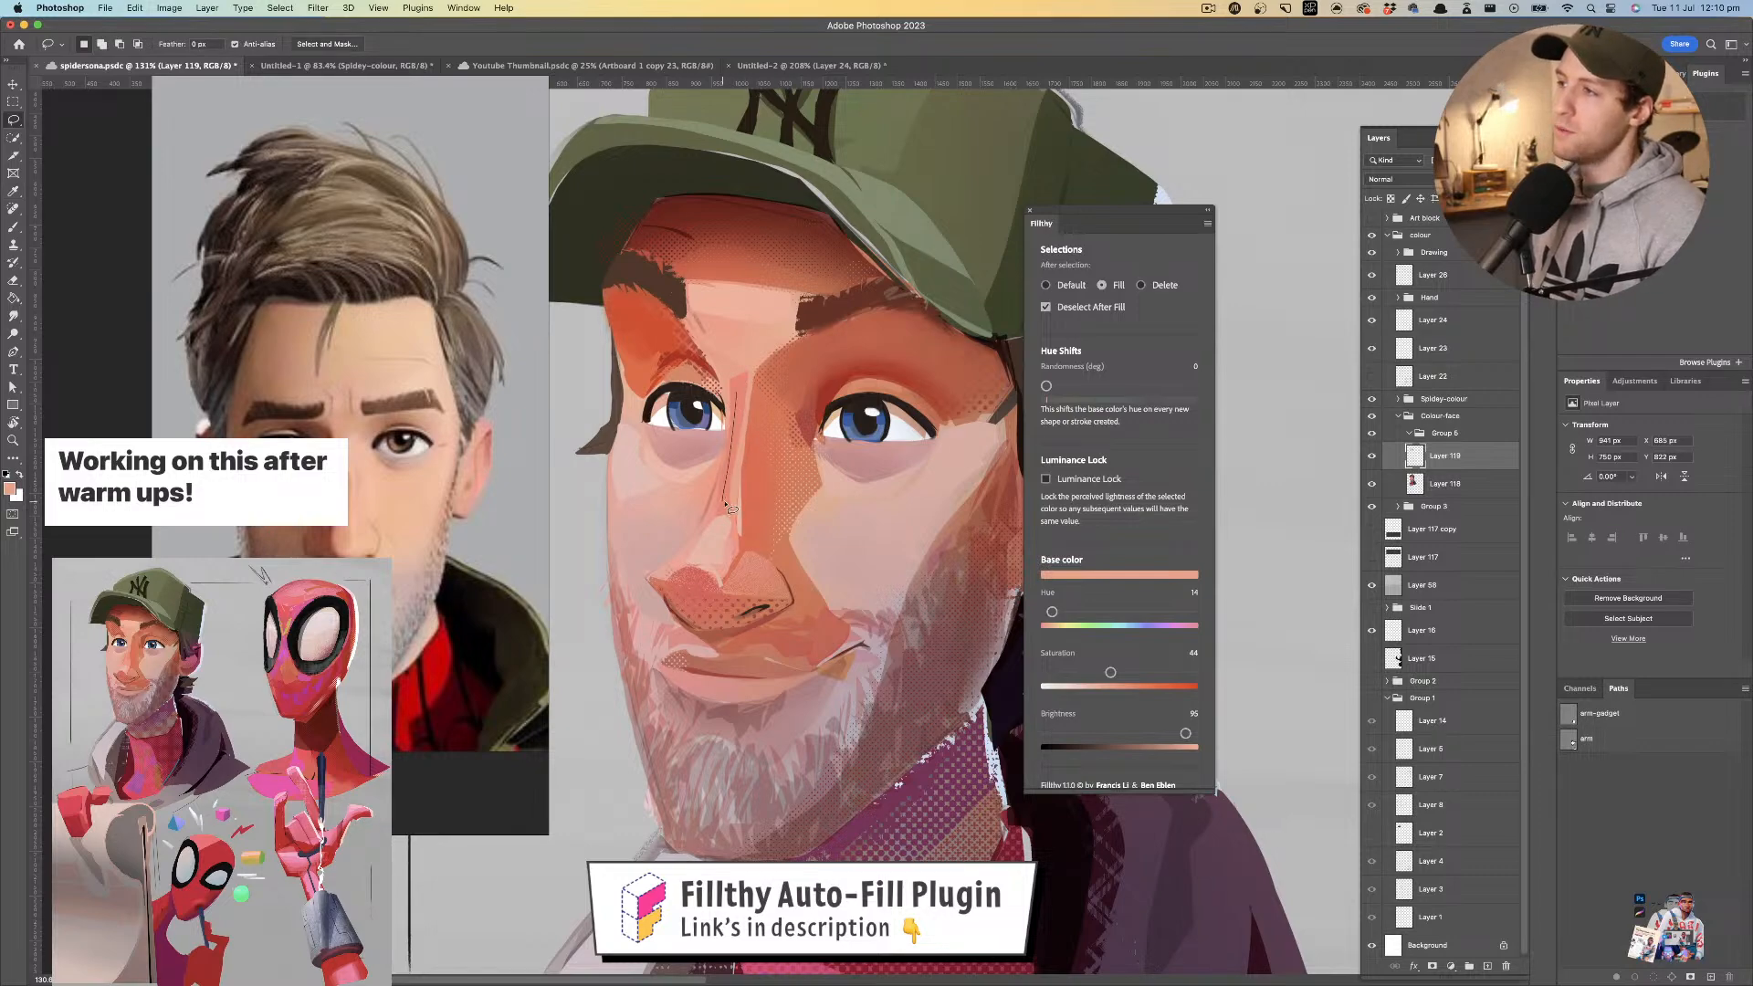
{"action": "left_click_drag", "start_coordinate": [747, 407], "coordinate": [738, 388]}
{"action": "key", "text": "z"}
{"action": "mouse_move", "coordinate": [767, 501]}
{"action": "left_mouse_down"}
{"action": "mouse_move", "coordinate": [696, 493]}
{"action": "mouse_move", "coordinate": [758, 493]}
{"action": "mouse_move", "coordinate": [738, 455]}
{"action": "mouse_move", "coordinate": [717, 476]}
{"action": "mouse_move", "coordinate": [796, 437]}
{"action": "left_mouse_up"}
{"action": "key", "text": "l"}
{"action": "key", "text": "z"}
{"action": "key", "text": "l"}
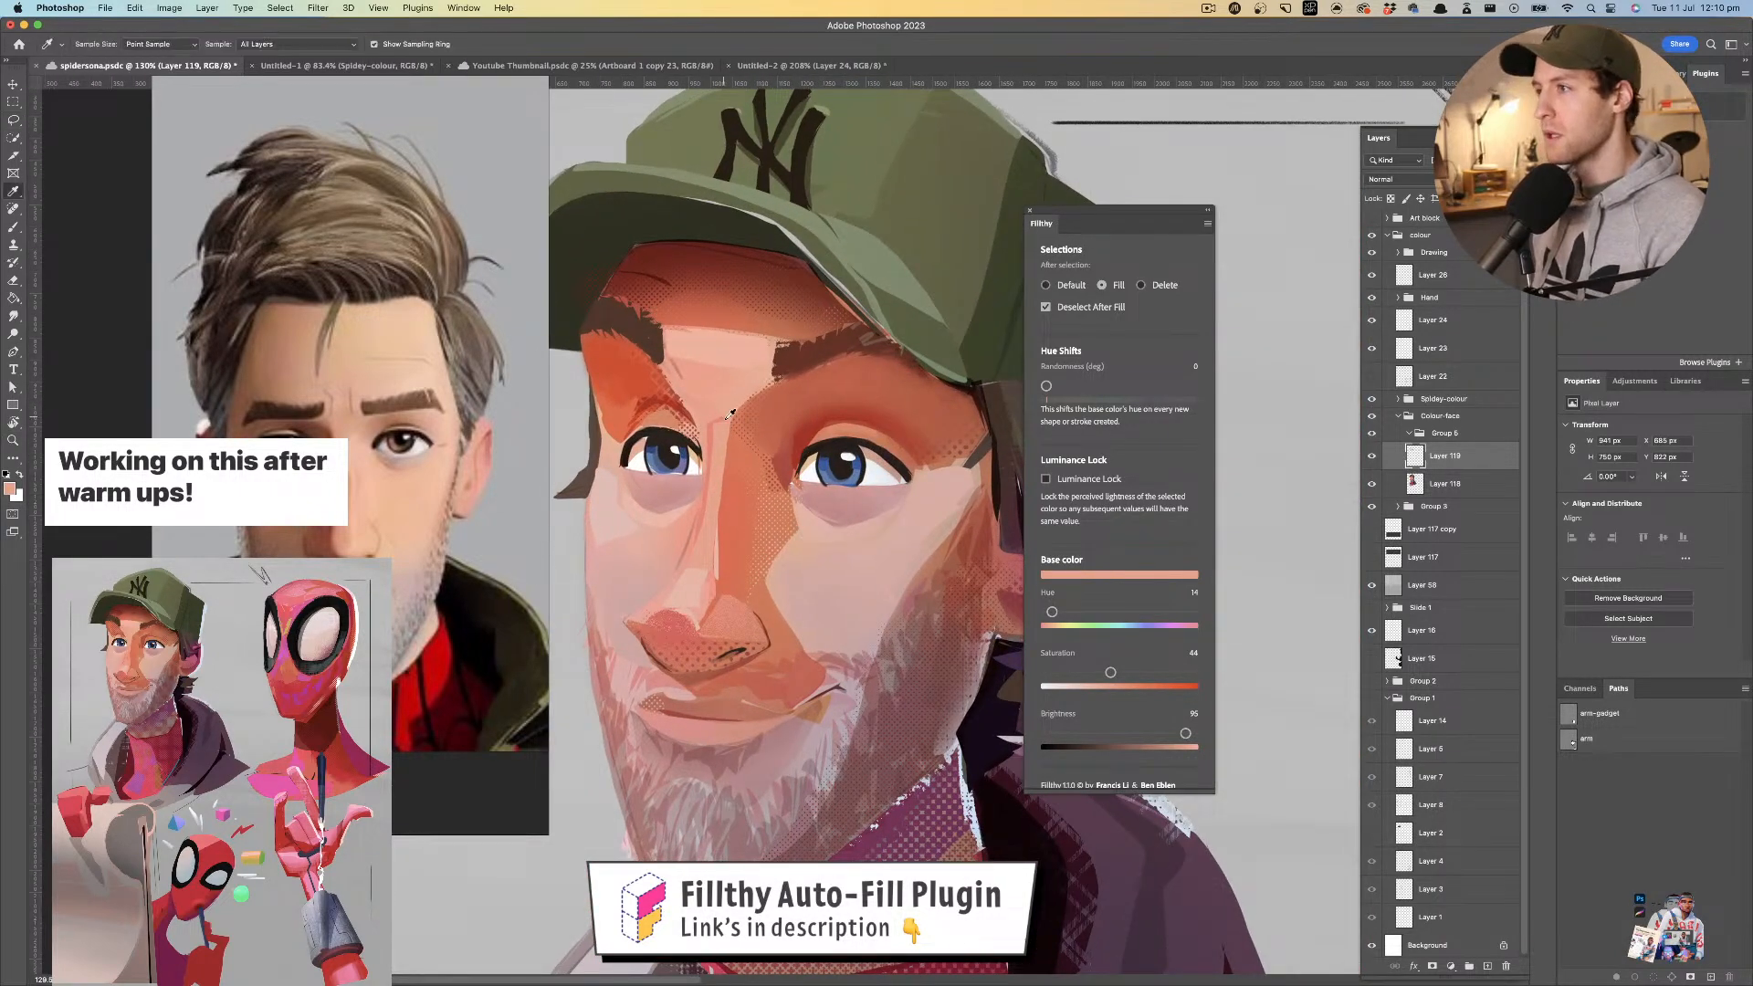
- Sample a lighter peach from between the eyebrows and lasso-fill the top of the nose bridge
{"action": "key", "text": "i"}
{"action": "left_click", "coordinate": [734, 394]}
{"action": "key", "text": "l"}
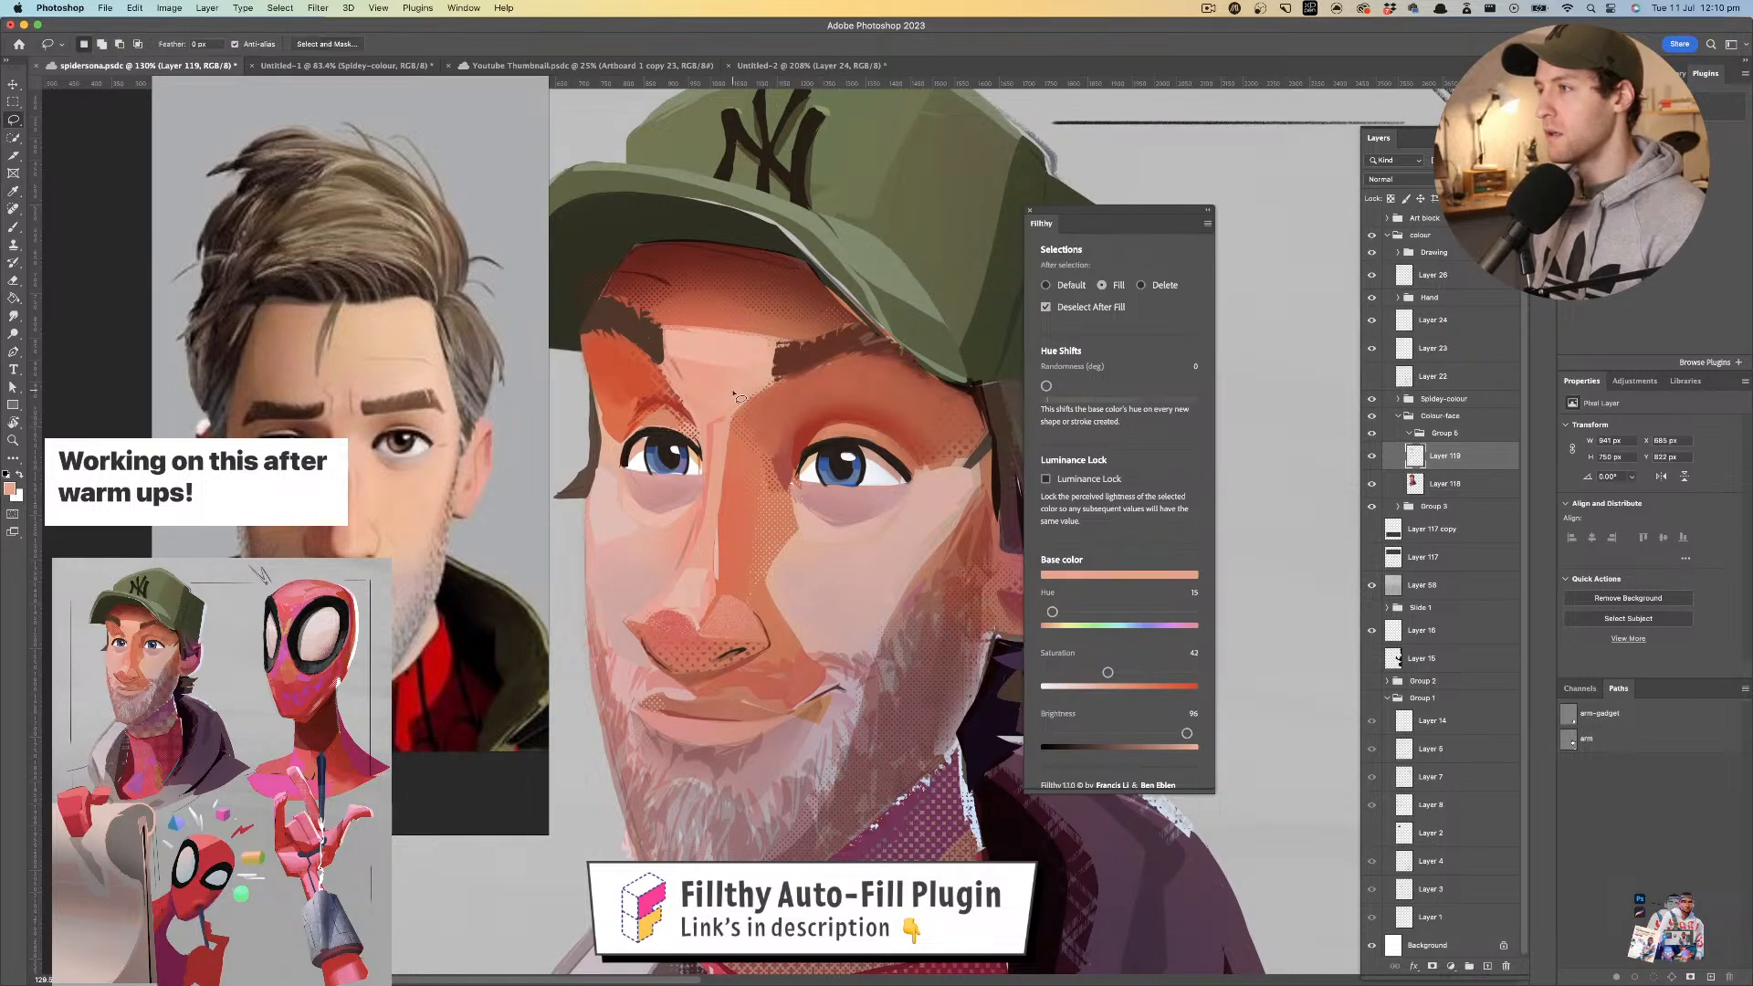
{"action": "left_click_drag", "start_coordinate": [708, 422], "coordinate": [636, 408]}
- Flip the canvas horizontally back to its original orientation
{"action": "key", "text": "z"}
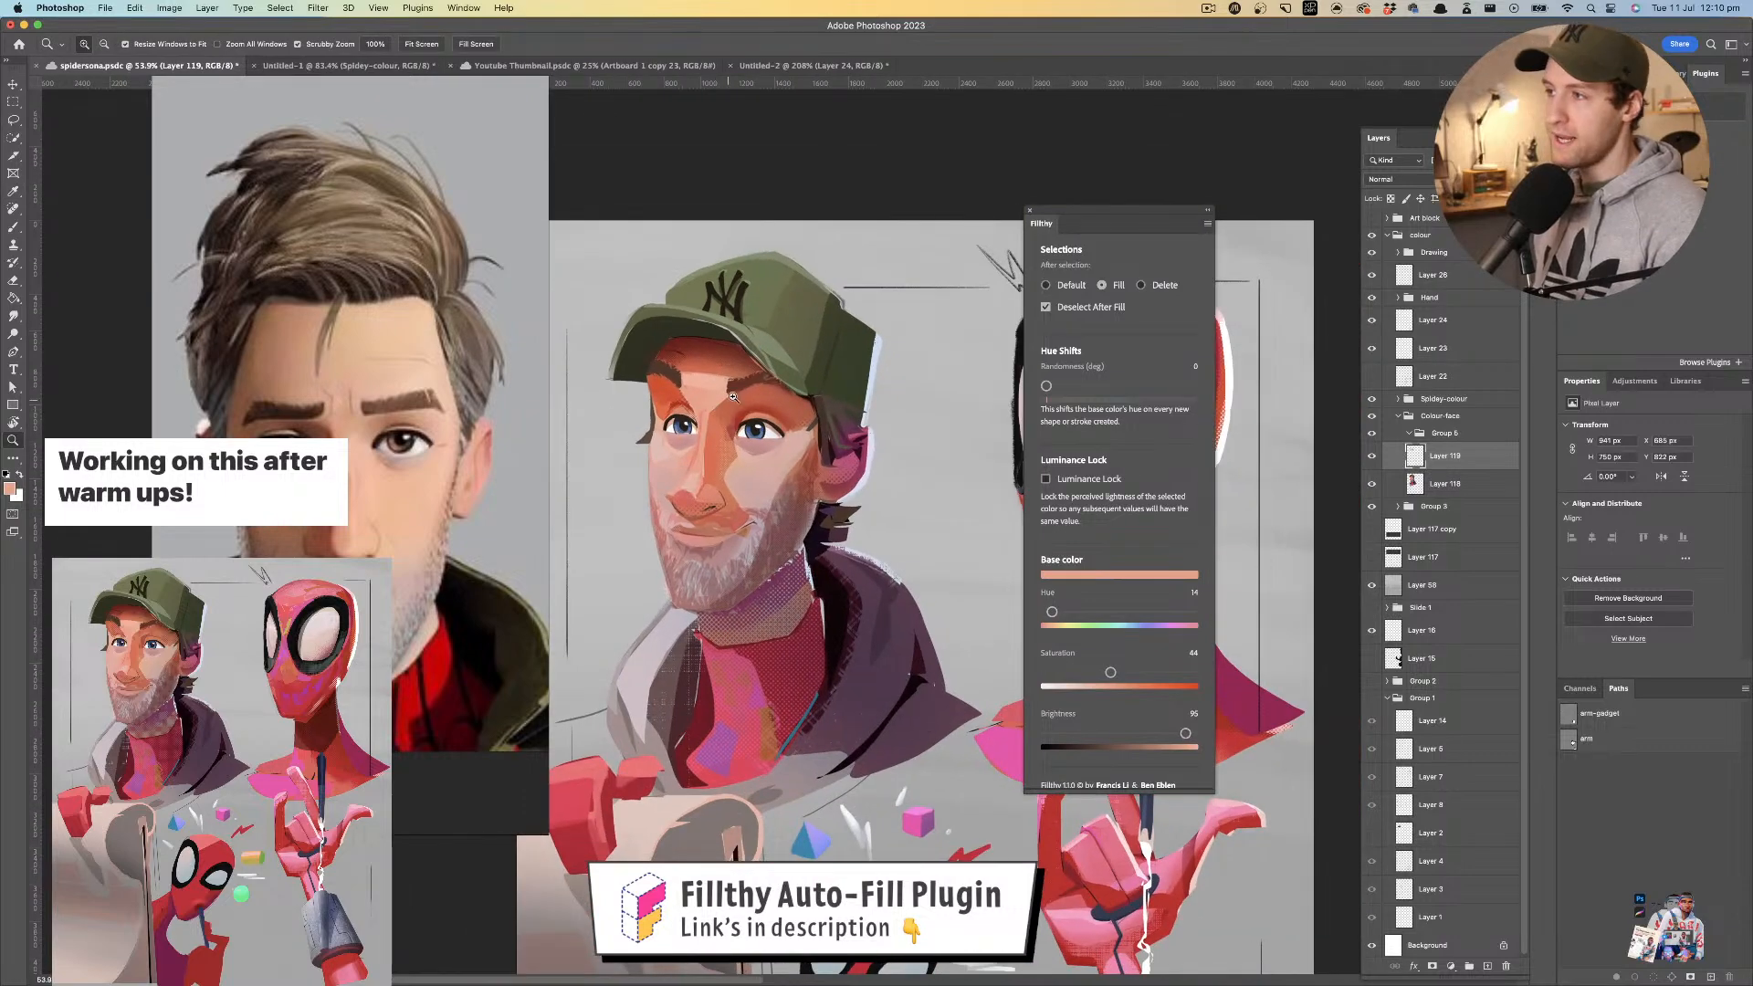
{"action": "key", "text": "super+shift+h"}
{"action": "left_click_drag", "start_coordinate": [842, 410], "coordinate": [825, 340]}
{"action": "key", "text": "l"}
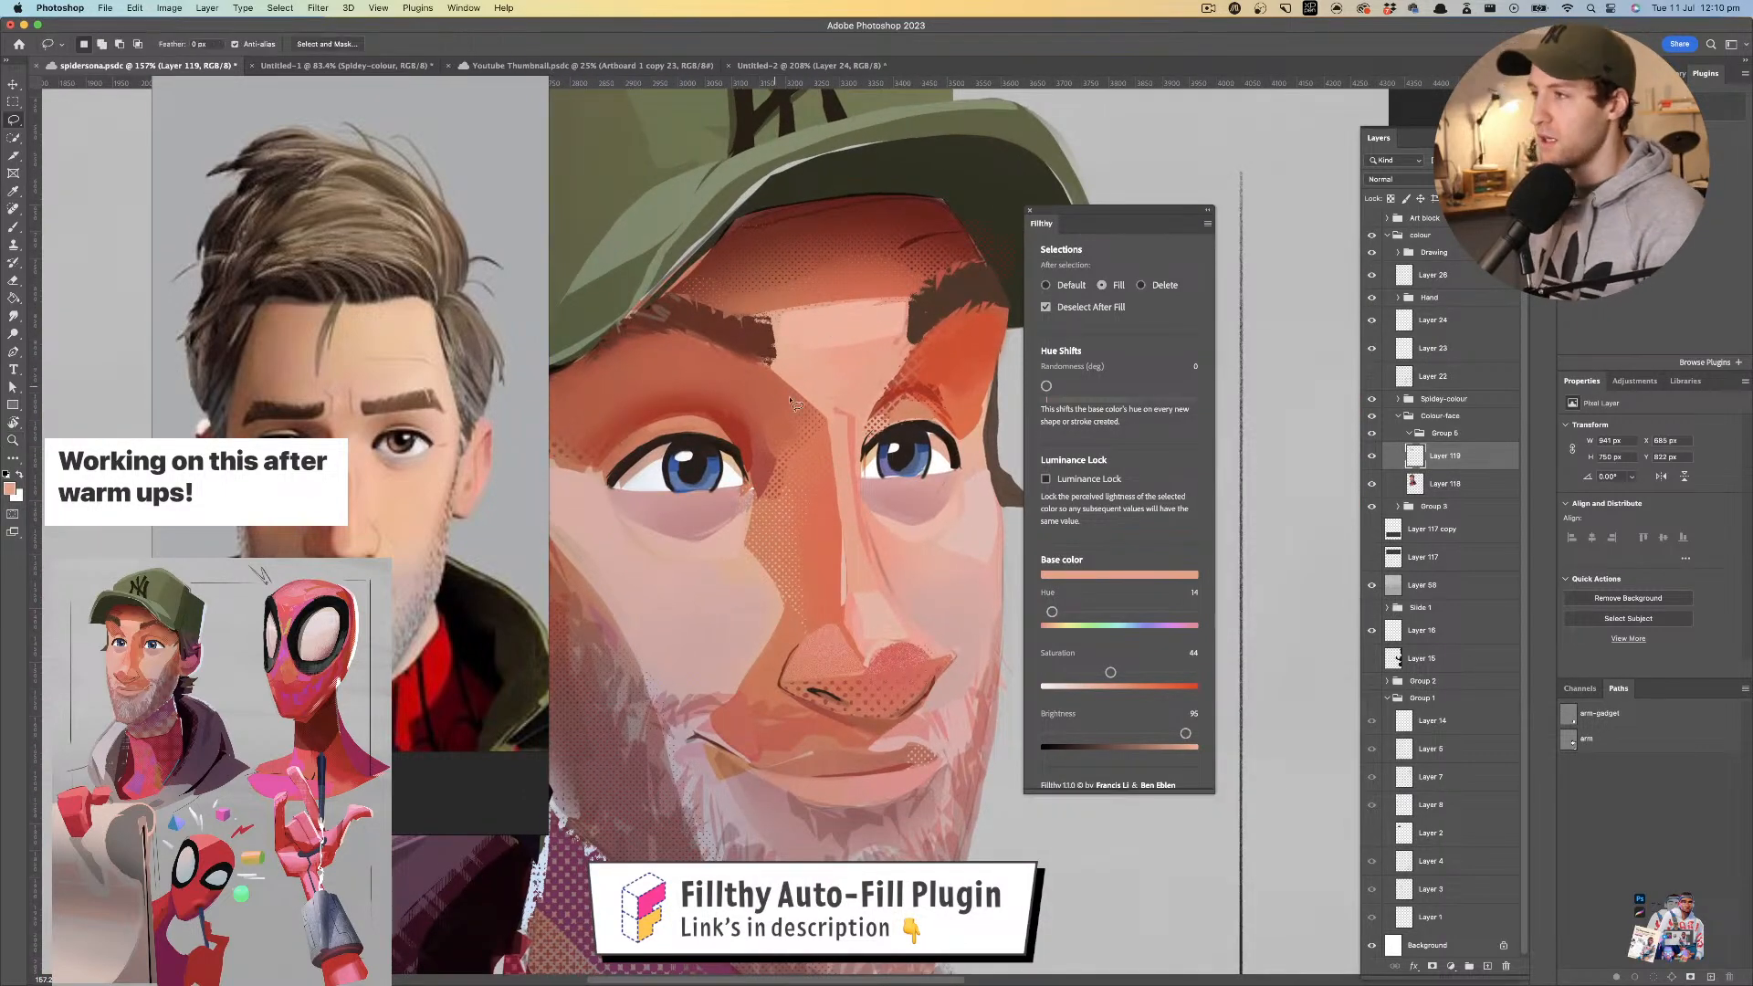
- Sample the muted red at the near eye's inner corner and lasso-fill a triangular shadow toward the nose bridge
{"action": "key", "text": "i"}
{"action": "left_click", "coordinate": [761, 458]}
{"action": "key", "text": "l"}
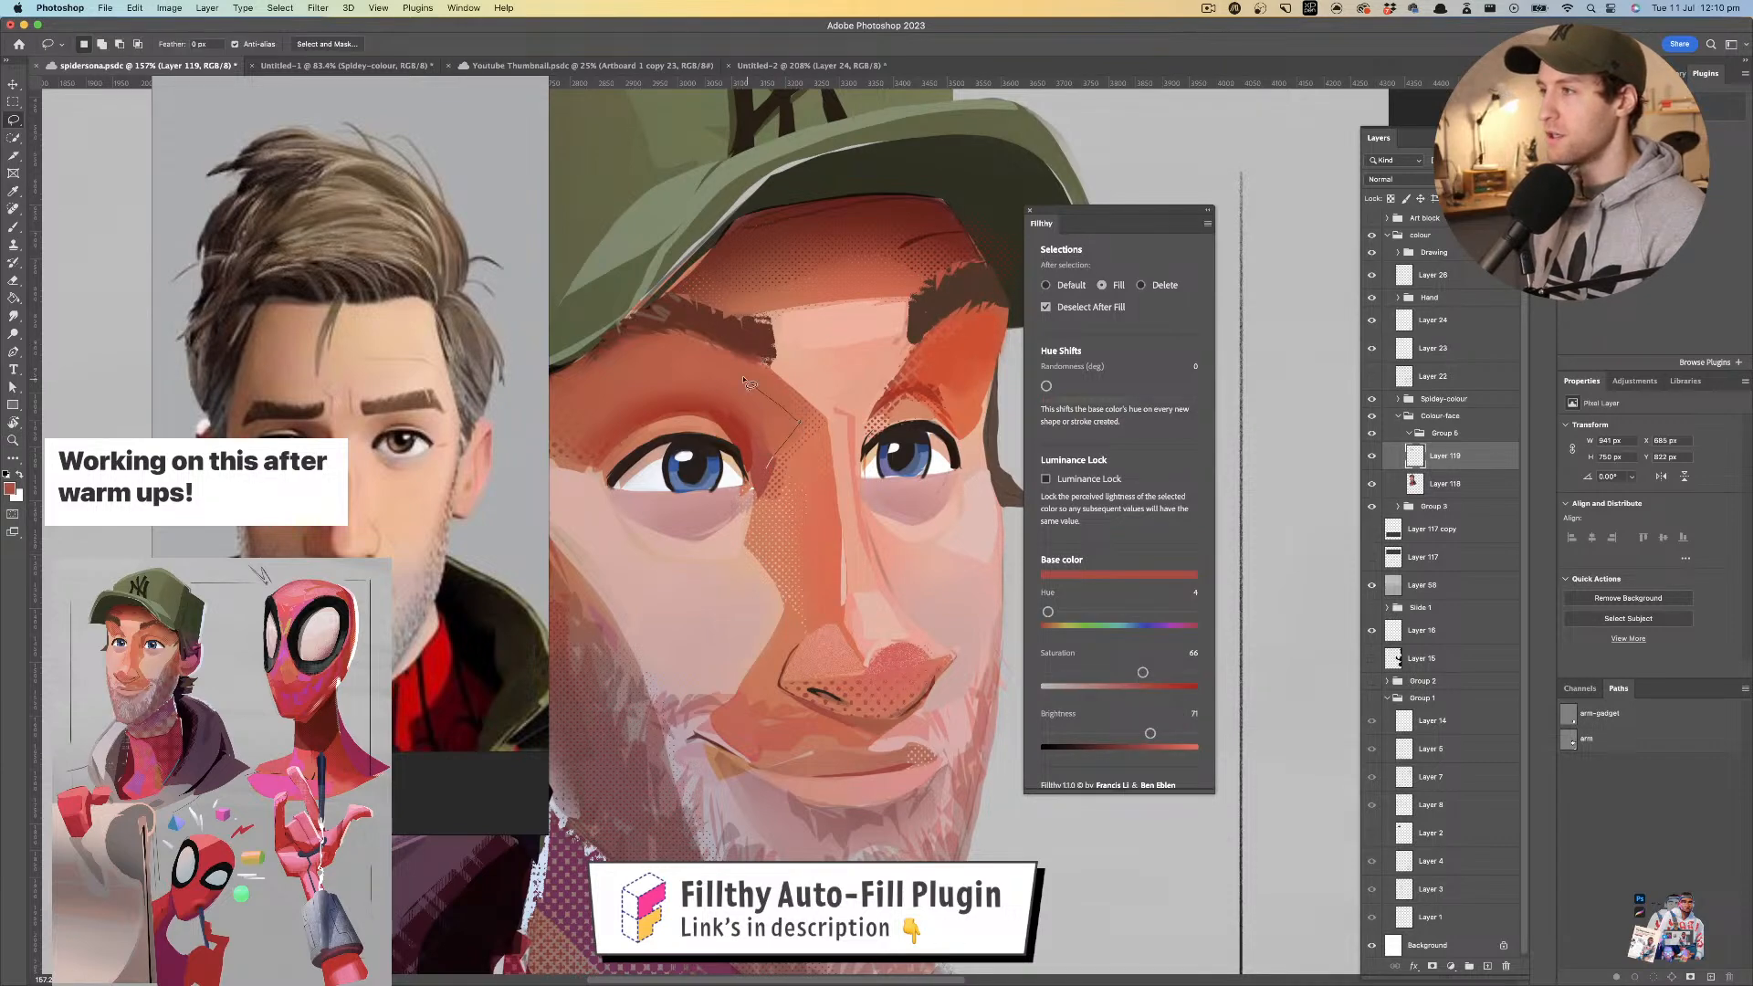
{"action": "mouse_move", "coordinate": [767, 471]}
{"action": "left_mouse_down"}
{"action": "mouse_move", "coordinate": [754, 468]}
{"action": "mouse_move", "coordinate": [829, 456]}
{"action": "mouse_move", "coordinate": [805, 480]}
{"action": "mouse_move", "coordinate": [785, 435]}
{"action": "left_mouse_up"}
{"action": "key", "text": "z"}
{"action": "key", "text": "super+z"}
{"action": "key", "text": "l"}
- Sample an orange-red from the shaded skin and lasso-fill a patch near the far eye's inner corner
{"action": "key", "text": "i"}
{"action": "left_click", "coordinate": [796, 449]}
{"action": "key", "text": "l"}
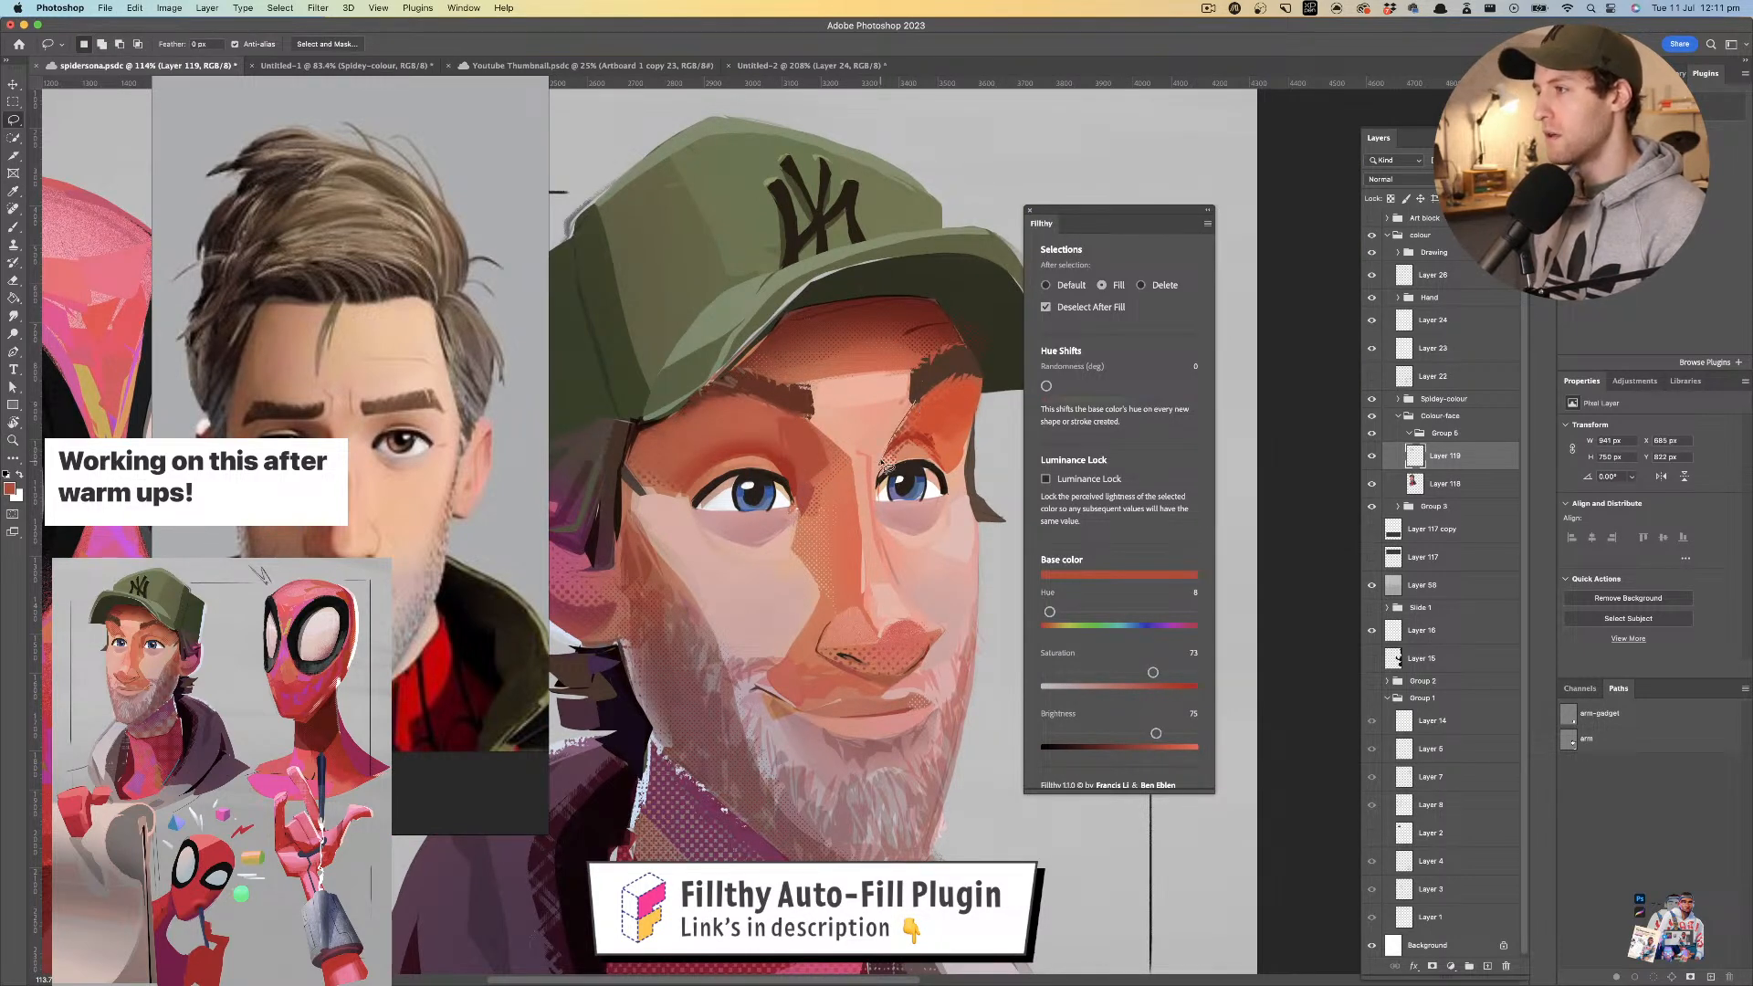
{"action": "mouse_move", "coordinate": [929, 398]}
{"action": "left_mouse_down"}
{"action": "mouse_move", "coordinate": [770, 446]}
{"action": "mouse_move", "coordinate": [893, 431]}
{"action": "mouse_move", "coordinate": [837, 415]}
{"action": "mouse_move", "coordinate": [806, 470]}
{"action": "left_mouse_up"}
- Lasso-fill the upper nose bridge beside the far eye with a sampled skin tone
{"action": "key", "text": "z"}
{"action": "key", "text": "l"}
{"action": "key", "text": "i"}
{"action": "left_click", "coordinate": [814, 411]}
{"action": "key", "text": "l"}
{"action": "left_click_drag", "start_coordinate": [821, 411], "coordinate": [816, 410]}
{"action": "key", "text": "space"}
{"action": "left_click_drag", "start_coordinate": [820, 437], "coordinate": [805, 420]}
- Sample a peach from the nose bridge and lasso-fill strips down the lit side of the nose
{"action": "key", "text": "i"}
{"action": "left_click", "coordinate": [800, 428]}
{"action": "key", "text": "l"}
{"action": "left_click_drag", "start_coordinate": [800, 519], "coordinate": [803, 407]}
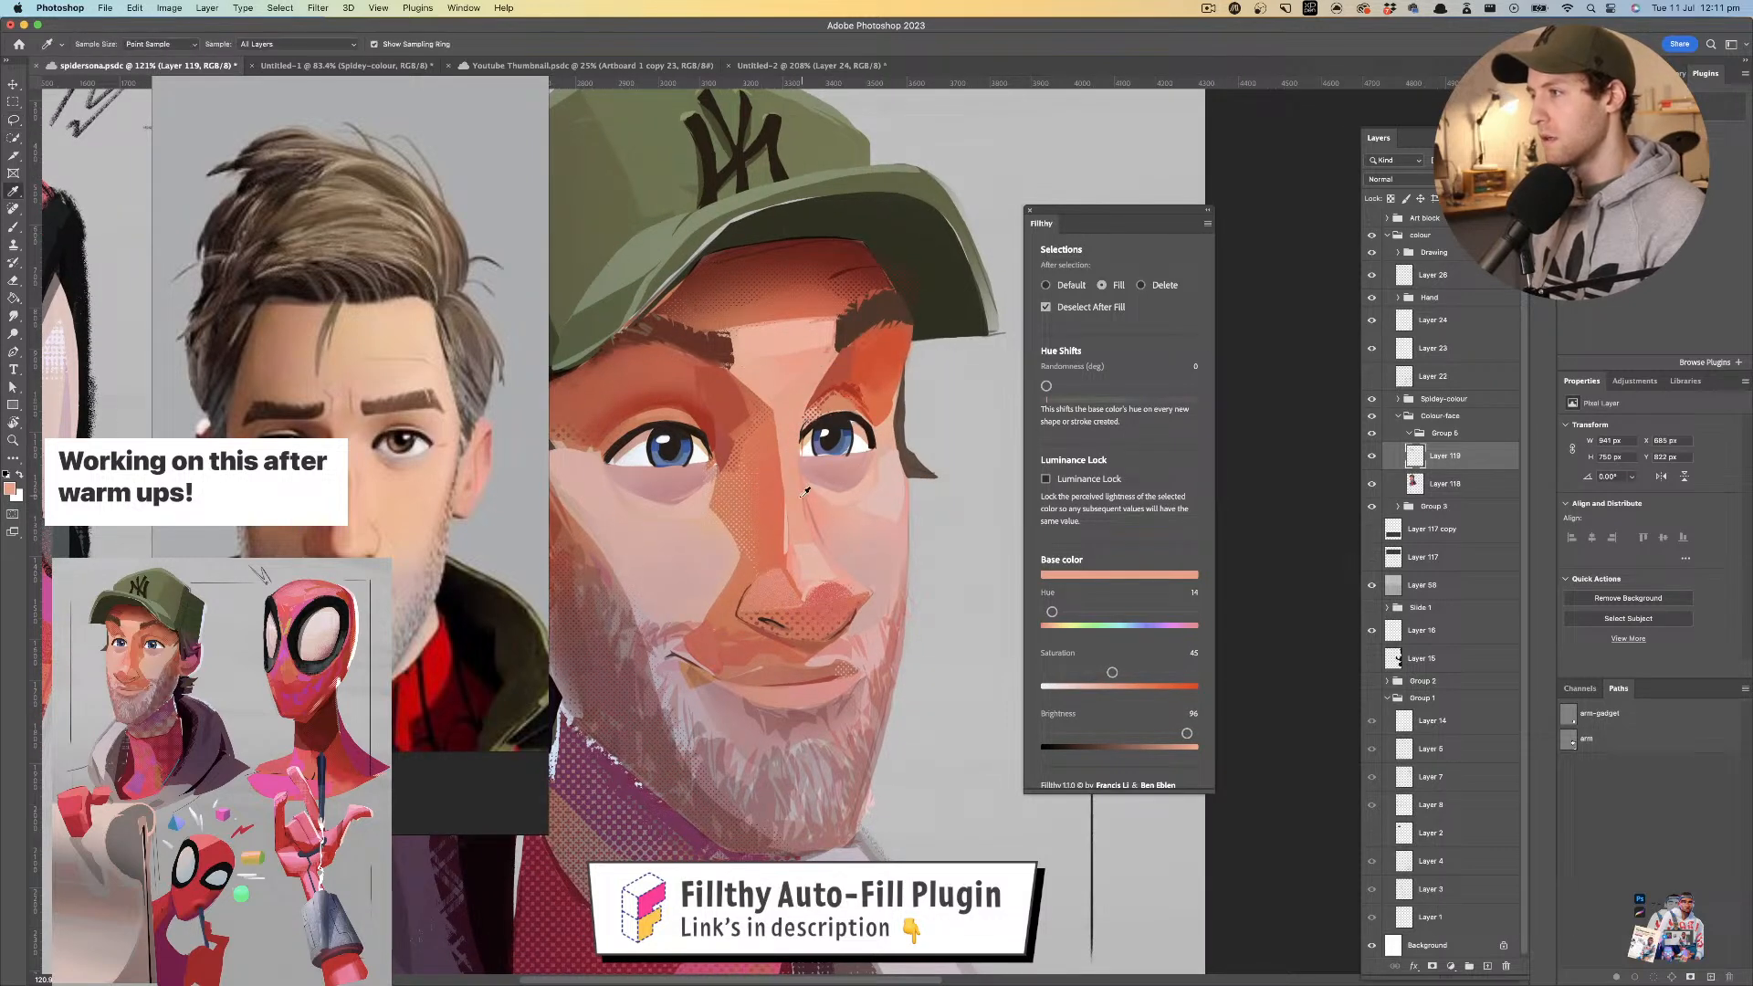
{"action": "left_click_drag", "start_coordinate": [815, 546], "coordinate": [798, 484]}
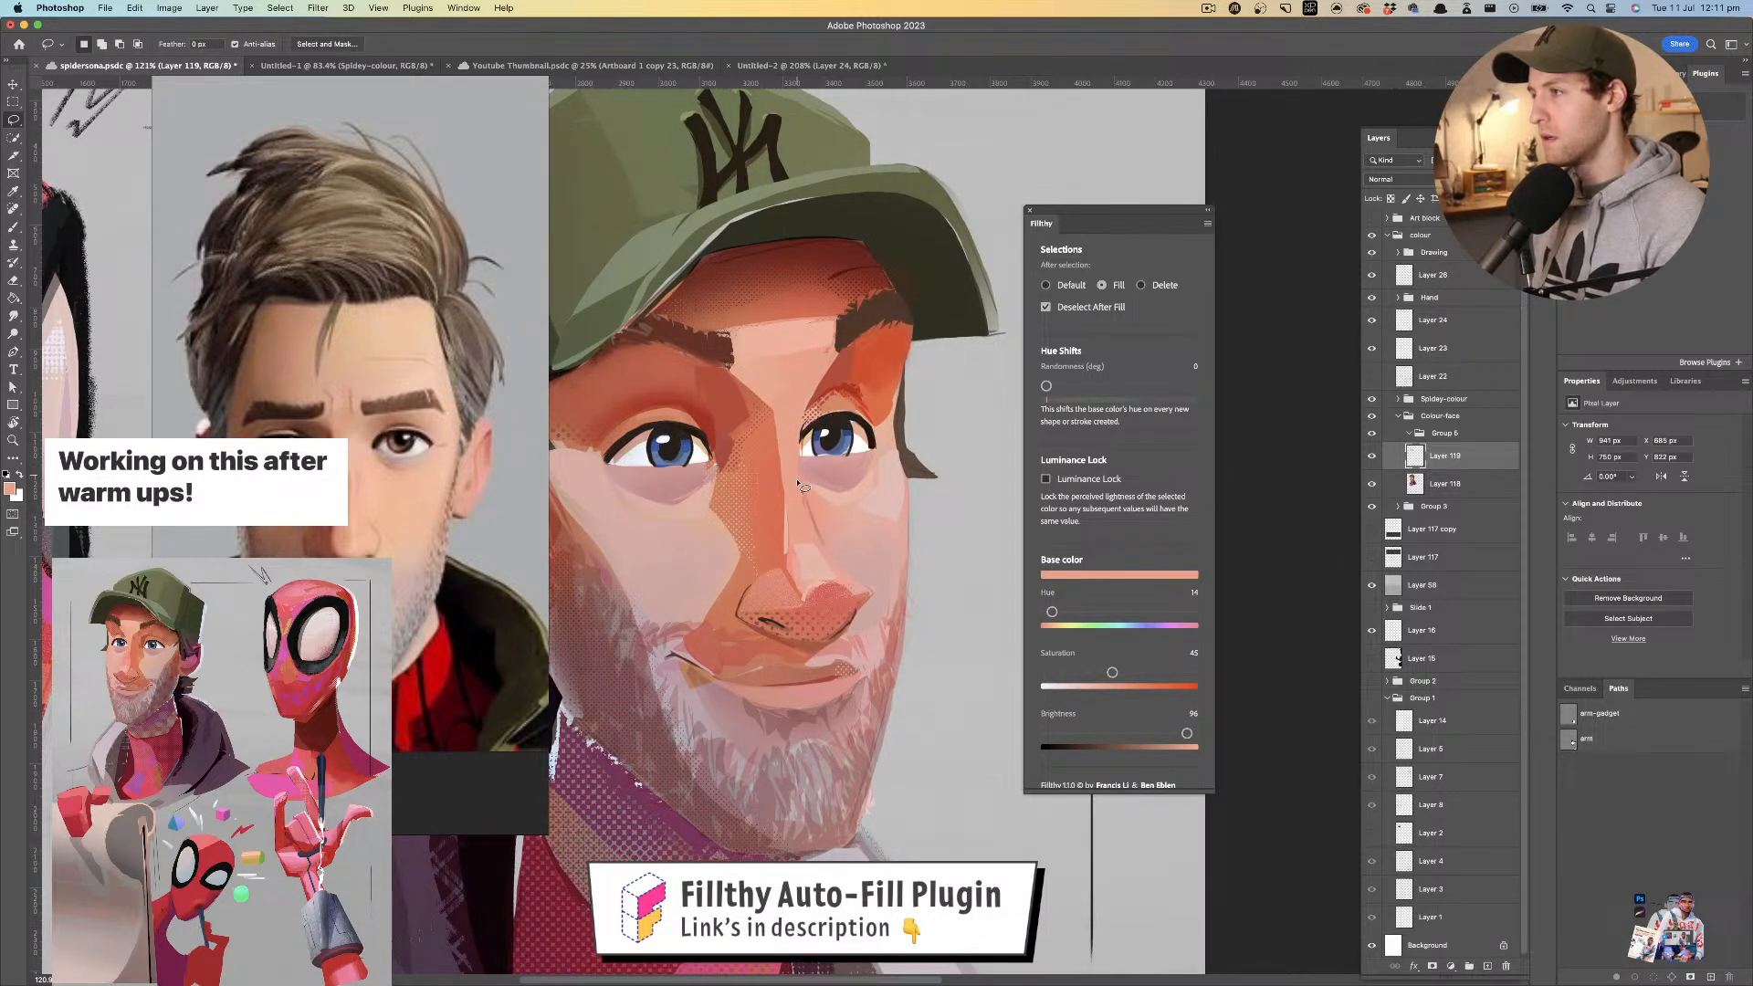
- Sample the pale pink on the lit side of the nose and lasso-fill the area above the nostril wing
{"action": "key", "text": "i"}
{"action": "left_click", "coordinate": [808, 550]}
{"action": "key", "text": "l"}
{"action": "key", "text": "i"}
{"action": "left_click", "coordinate": [813, 552]}
{"action": "mouse_move", "coordinate": [813, 582]}
{"action": "left_mouse_down"}
{"action": "mouse_move", "coordinate": [795, 526]}
{"action": "mouse_move", "coordinate": [801, 510]}
{"action": "mouse_move", "coordinate": [847, 516]}
{"action": "mouse_move", "coordinate": [838, 560]}
{"action": "mouse_move", "coordinate": [798, 531]}
{"action": "mouse_move", "coordinate": [849, 518]}
{"action": "mouse_move", "coordinate": [840, 505]}
{"action": "mouse_move", "coordinate": [810, 511]}
{"action": "mouse_move", "coordinate": [787, 555]}
{"action": "left_mouse_up"}
{"action": "key", "text": "l"}
{"action": "key", "text": "super+space"}
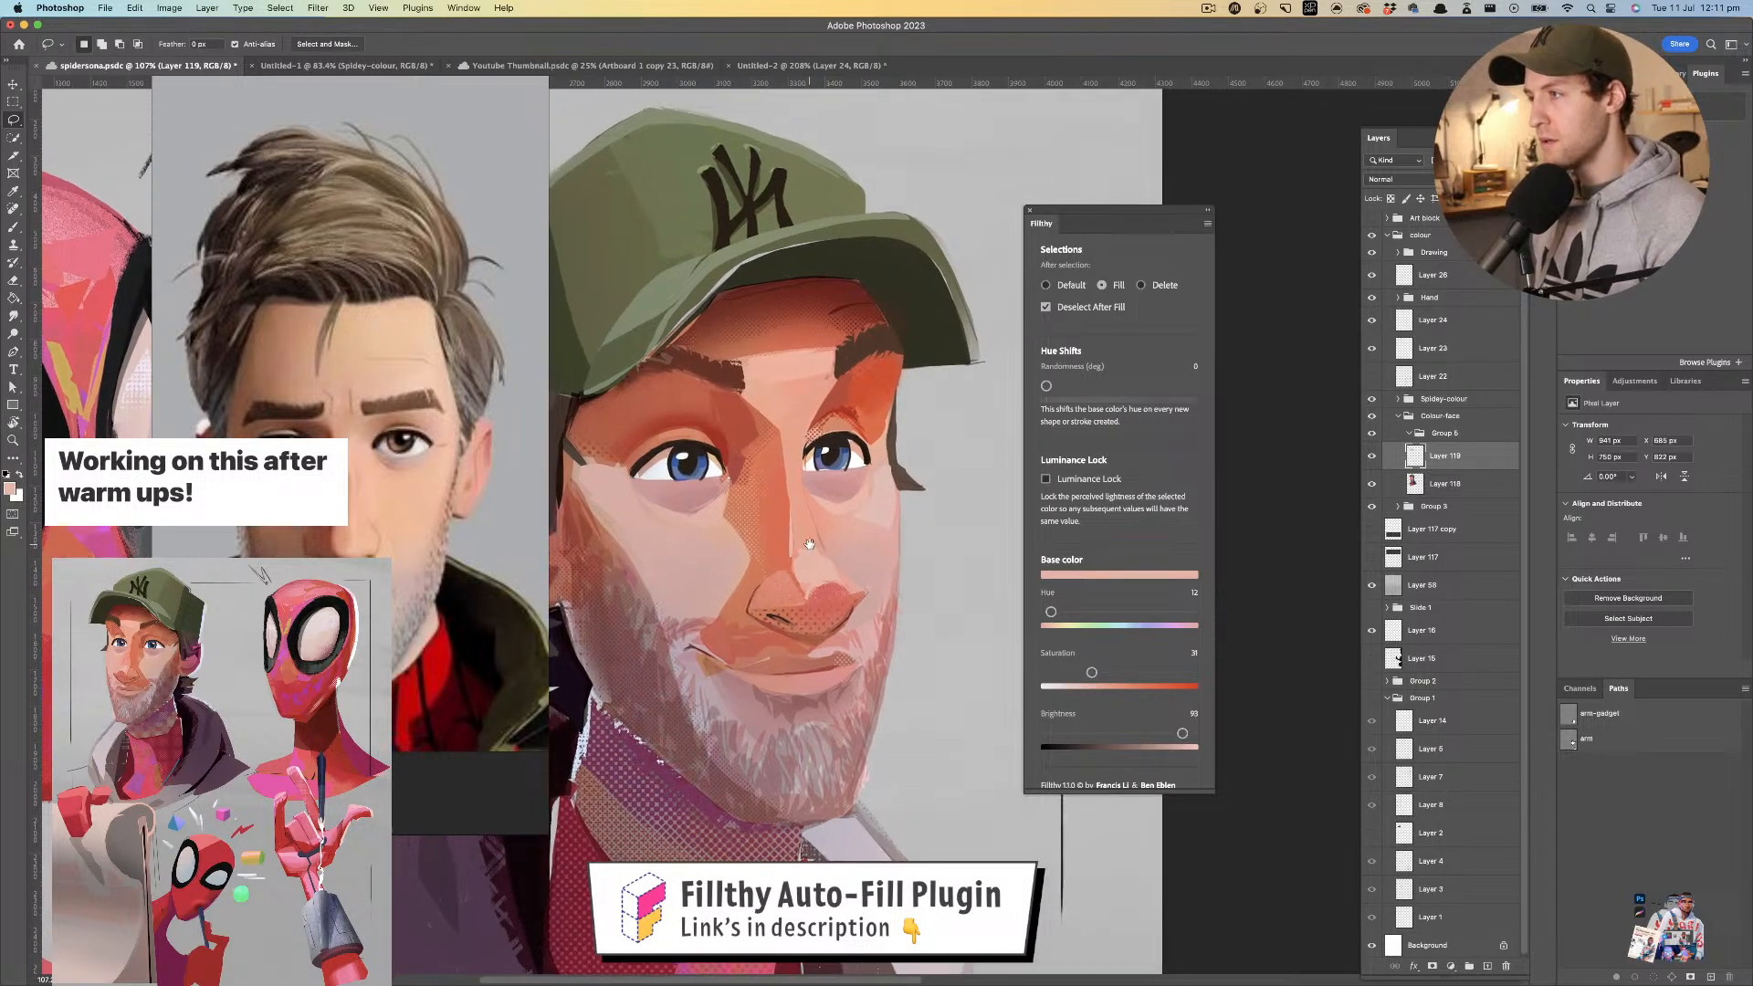
- Sample a peach from the nose, undo the first lasso fills and fill the upper edge of the nose ball again
{"action": "key", "text": "i"}
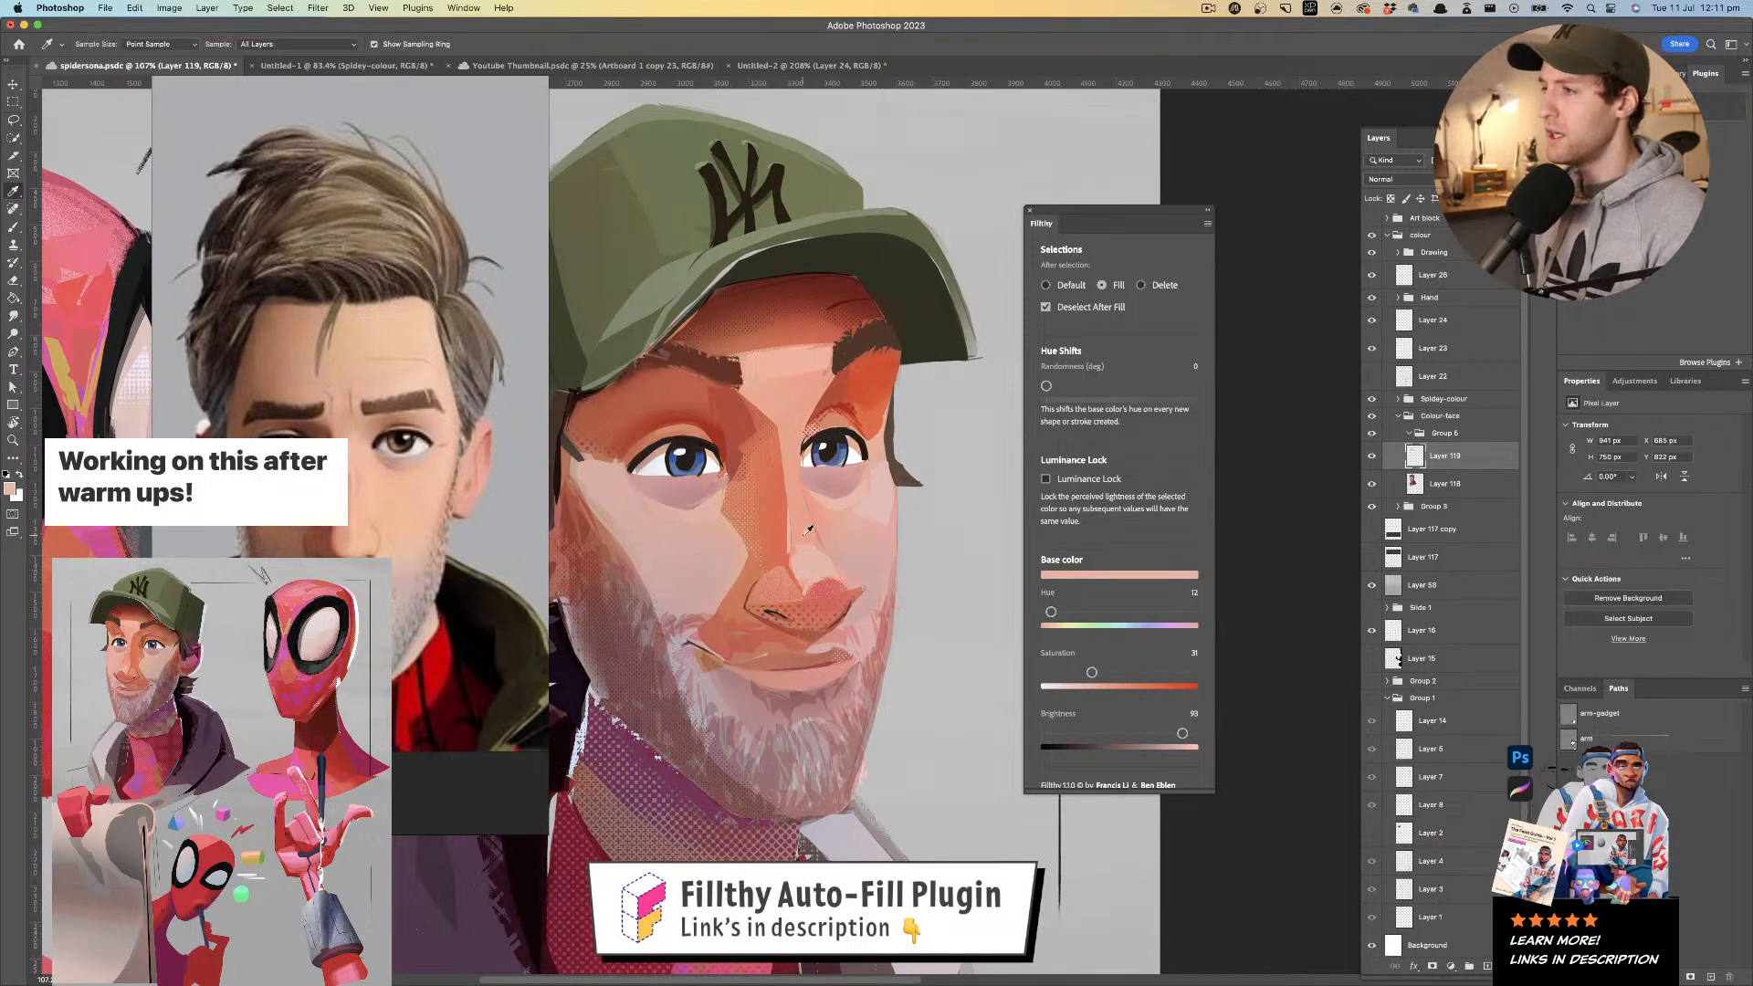
{"action": "left_click", "coordinate": [792, 581]}
{"action": "key", "text": "l"}
{"action": "mouse_move", "coordinate": [778, 566]}
{"action": "left_mouse_down"}
{"action": "mouse_move", "coordinate": [805, 595]}
{"action": "mouse_move", "coordinate": [772, 551]}
{"action": "mouse_move", "coordinate": [753, 563]}
{"action": "mouse_move", "coordinate": [873, 573]}
{"action": "mouse_move", "coordinate": [839, 556]}
{"action": "mouse_move", "coordinate": [847, 617]}
{"action": "mouse_move", "coordinate": [892, 617]}
{"action": "mouse_move", "coordinate": [856, 561]}
{"action": "mouse_move", "coordinate": [970, 590]}
{"action": "left_mouse_up"}
{"action": "key", "text": "super+z"}
{"action": "key", "text": "l"}
{"action": "key", "text": "z"}
{"action": "key", "text": "super+z"}
{"action": "key", "text": "super+z"}
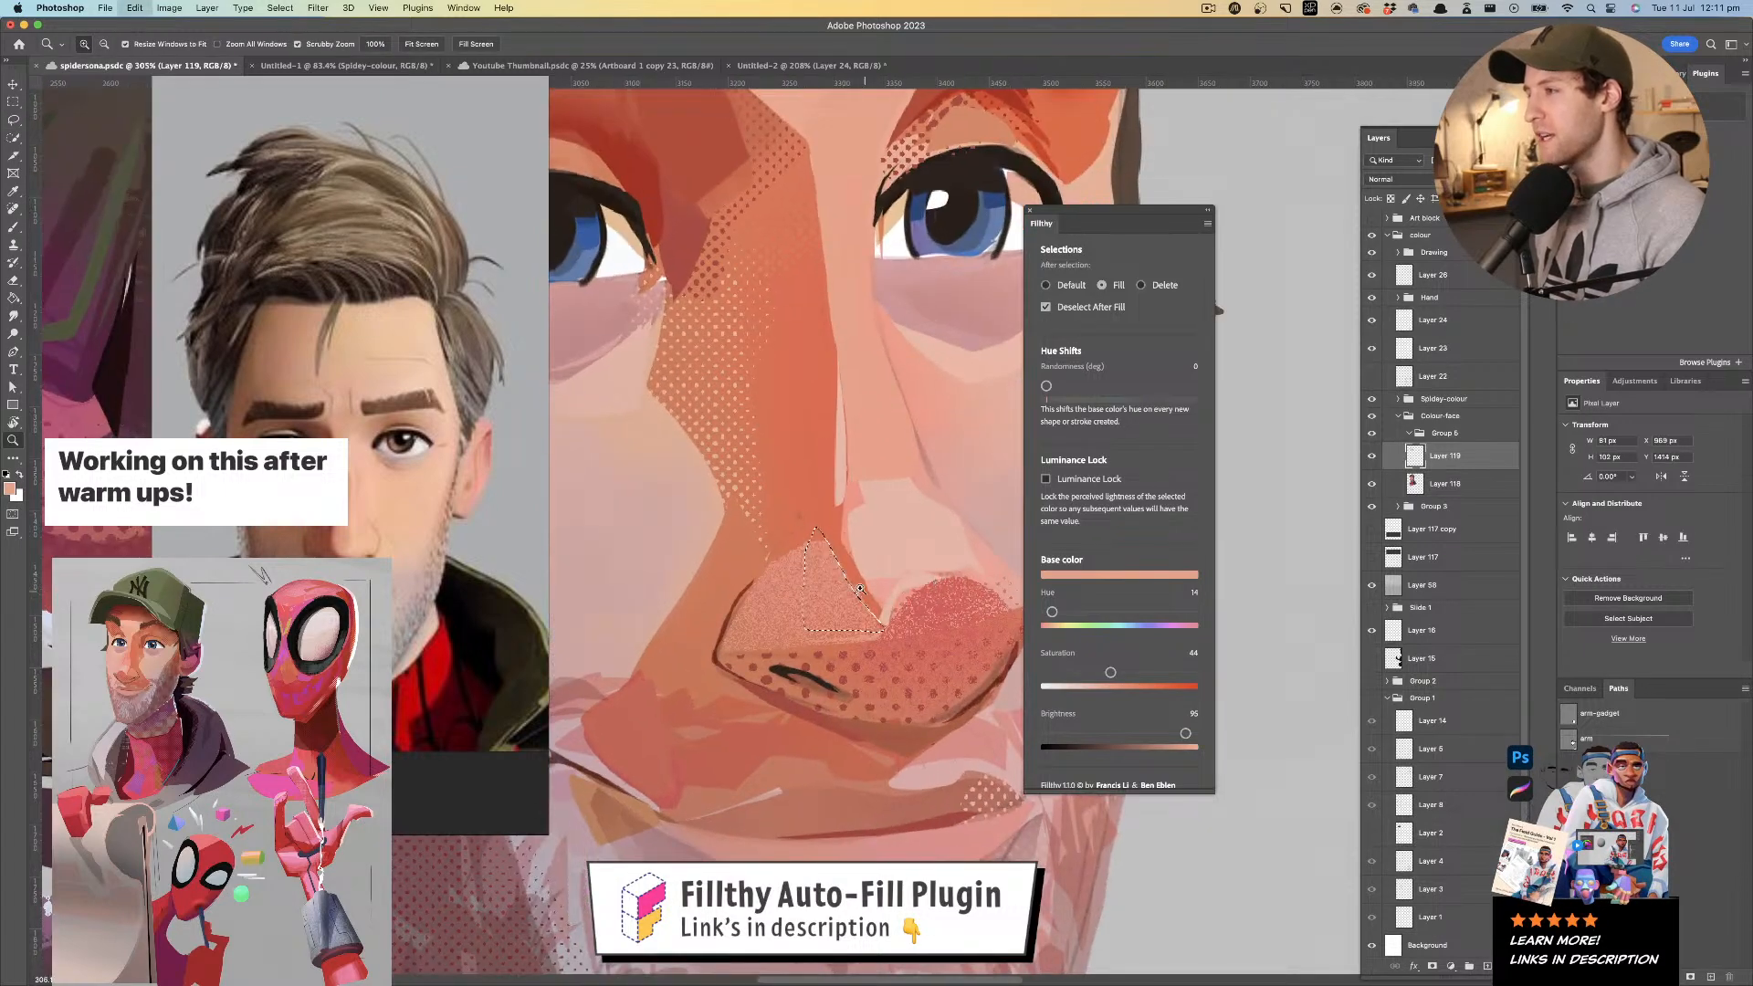
{"action": "key", "text": "l"}
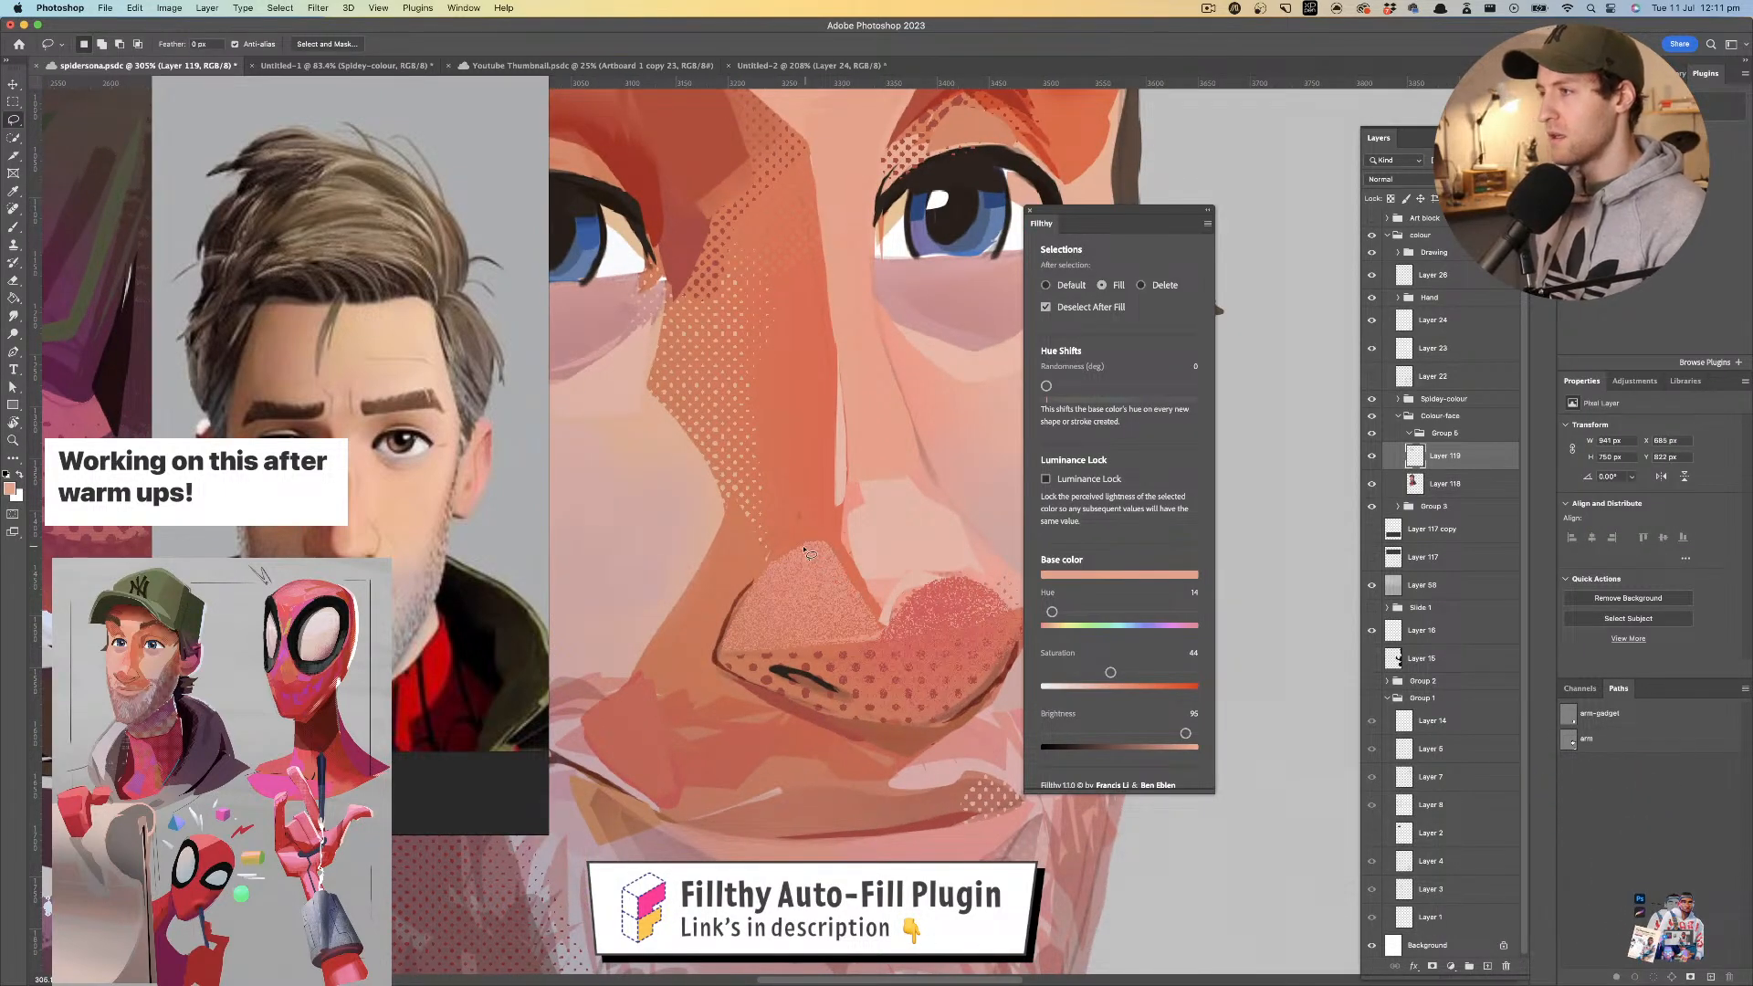
{"action": "left_click_drag", "start_coordinate": [792, 554], "coordinate": [801, 546]}
- Sample a peach beside the nose ball and set the Fillthy base colour's brightness to 83
{"action": "key", "text": "z"}
{"action": "mouse_move", "coordinate": [822, 540]}
{"action": "left_mouse_down"}
{"action": "mouse_move", "coordinate": [776, 525]}
{"action": "mouse_move", "coordinate": [901, 515]}
{"action": "mouse_move", "coordinate": [869, 519]}
{"action": "mouse_move", "coordinate": [885, 513]}
{"action": "mouse_move", "coordinate": [843, 565]}
{"action": "left_mouse_up"}
{"action": "key", "text": "l"}
{"action": "key", "text": "i"}
{"action": "left_click", "coordinate": [888, 548]}
{"action": "key", "text": "l"}
{"action": "left_click_drag", "start_coordinate": [1165, 734], "coordinate": [1167, 733]}
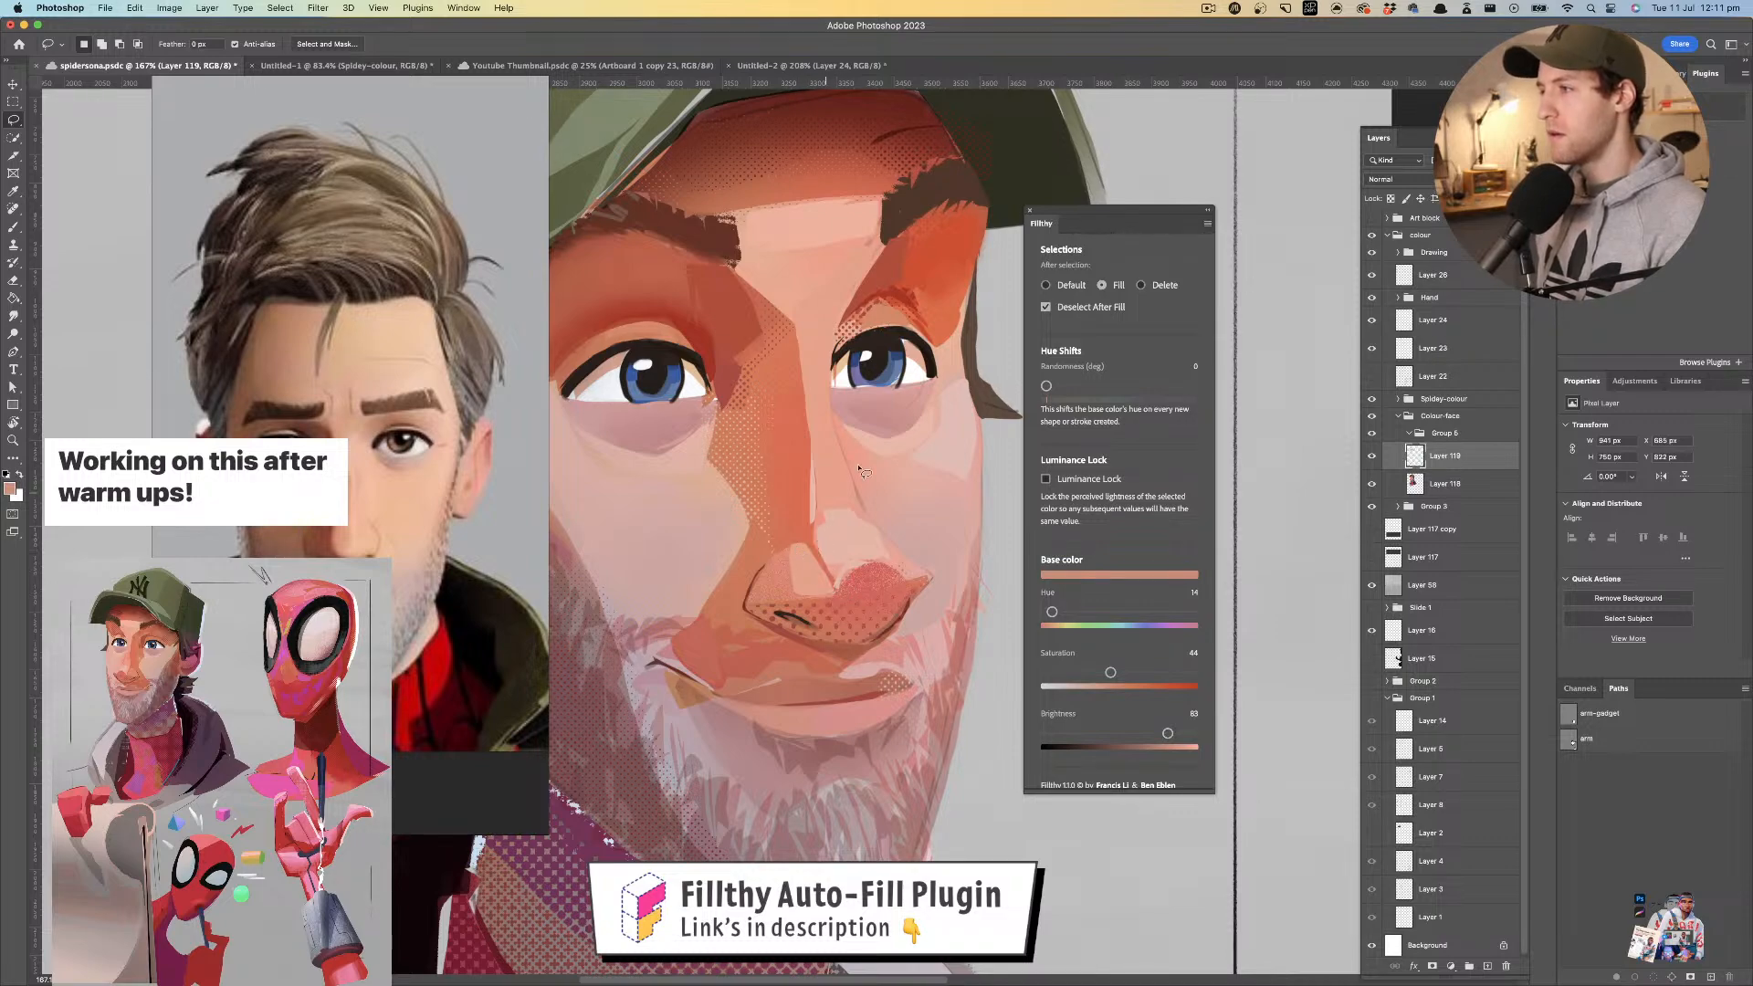
- Sample the orange on the nose's shaded side and lasso-fill the halftone shadow edge below the near eye
{"action": "key", "text": "z"}
{"action": "mouse_move", "coordinate": [852, 507]}
{"action": "left_mouse_down"}
{"action": "mouse_move", "coordinate": [730, 535]}
{"action": "mouse_move", "coordinate": [824, 514]}
{"action": "mouse_move", "coordinate": [773, 448]}
{"action": "left_mouse_up"}
{"action": "key", "text": "l"}
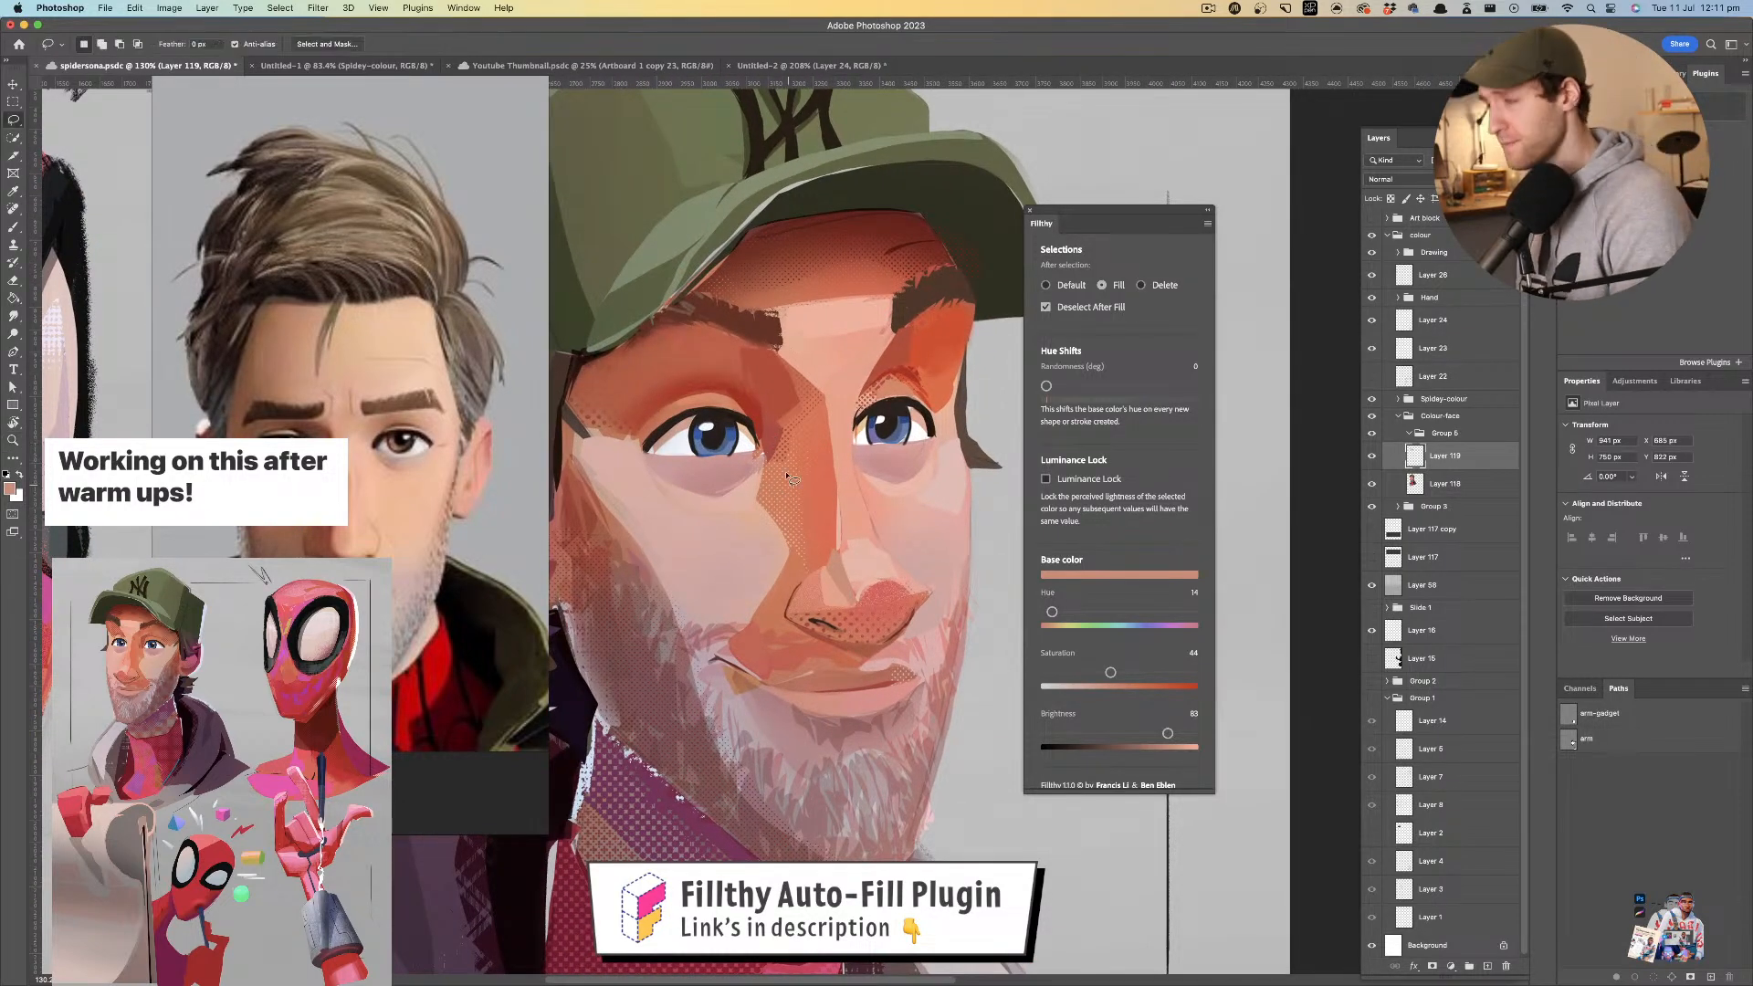
{"action": "key", "text": "i"}
{"action": "left_click", "coordinate": [806, 556]}
{"action": "key", "text": "l"}
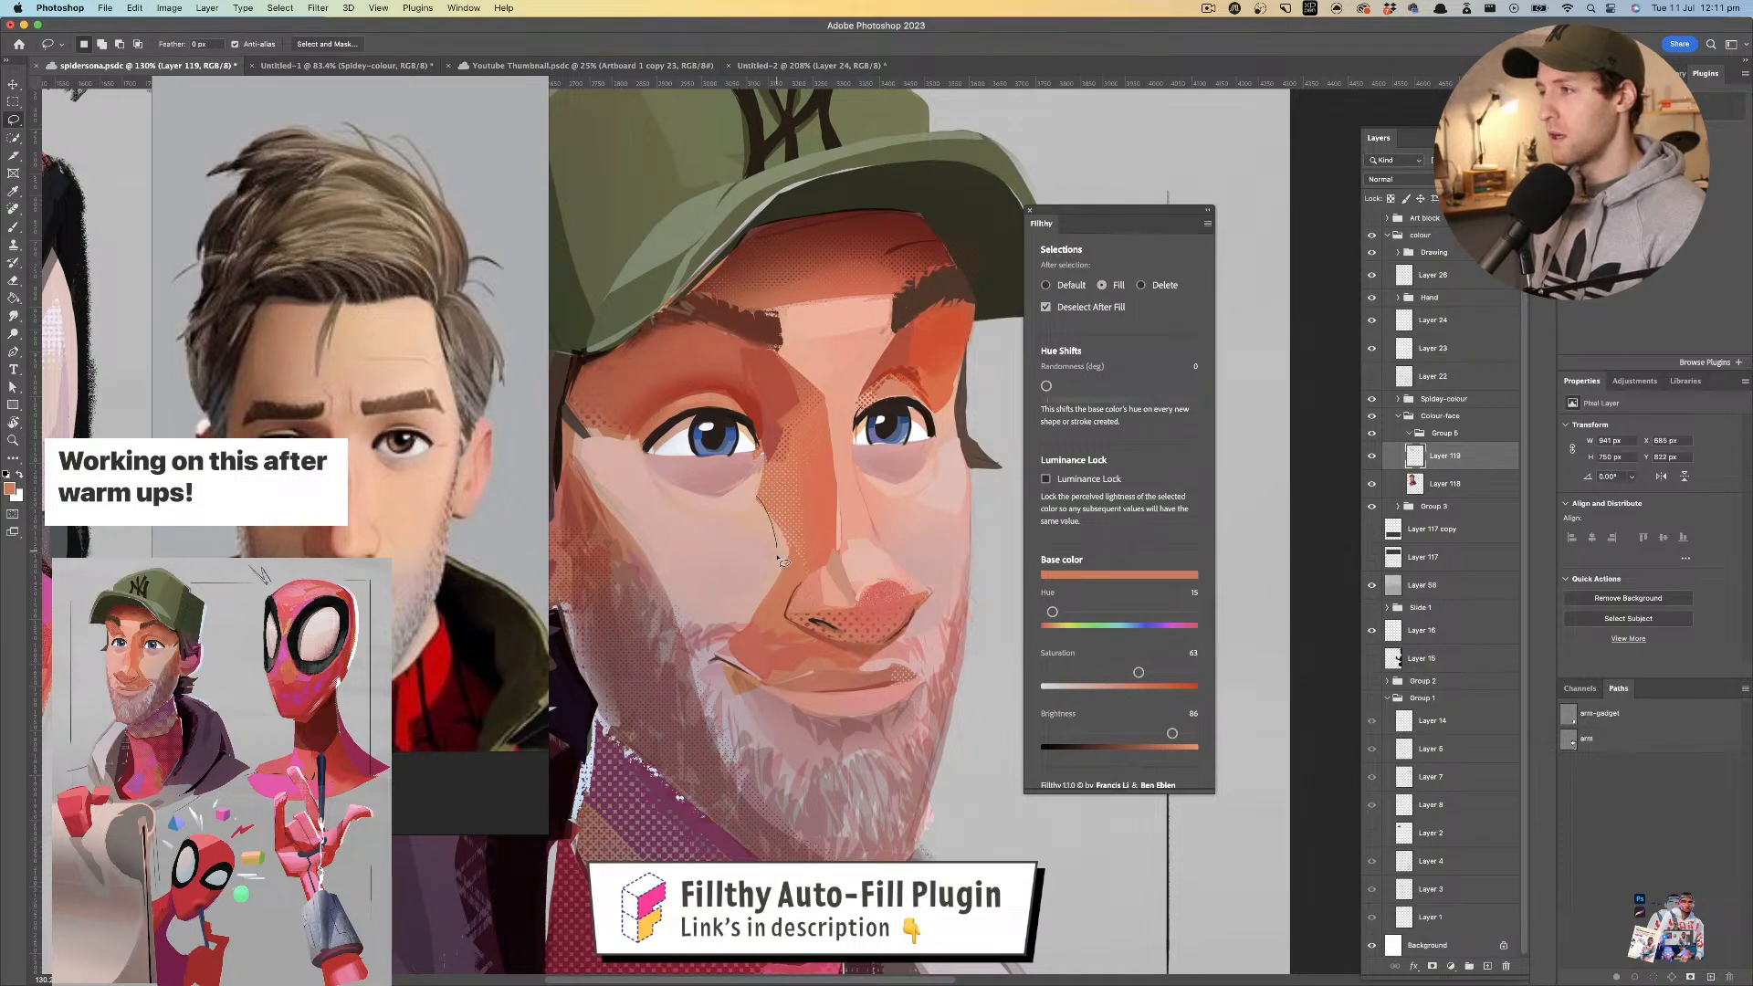
{"action": "mouse_move", "coordinate": [750, 480]}
{"action": "left_mouse_down"}
{"action": "mouse_move", "coordinate": [765, 459]}
{"action": "mouse_move", "coordinate": [808, 462]}
{"action": "left_mouse_up"}
{"action": "key", "text": "z"}
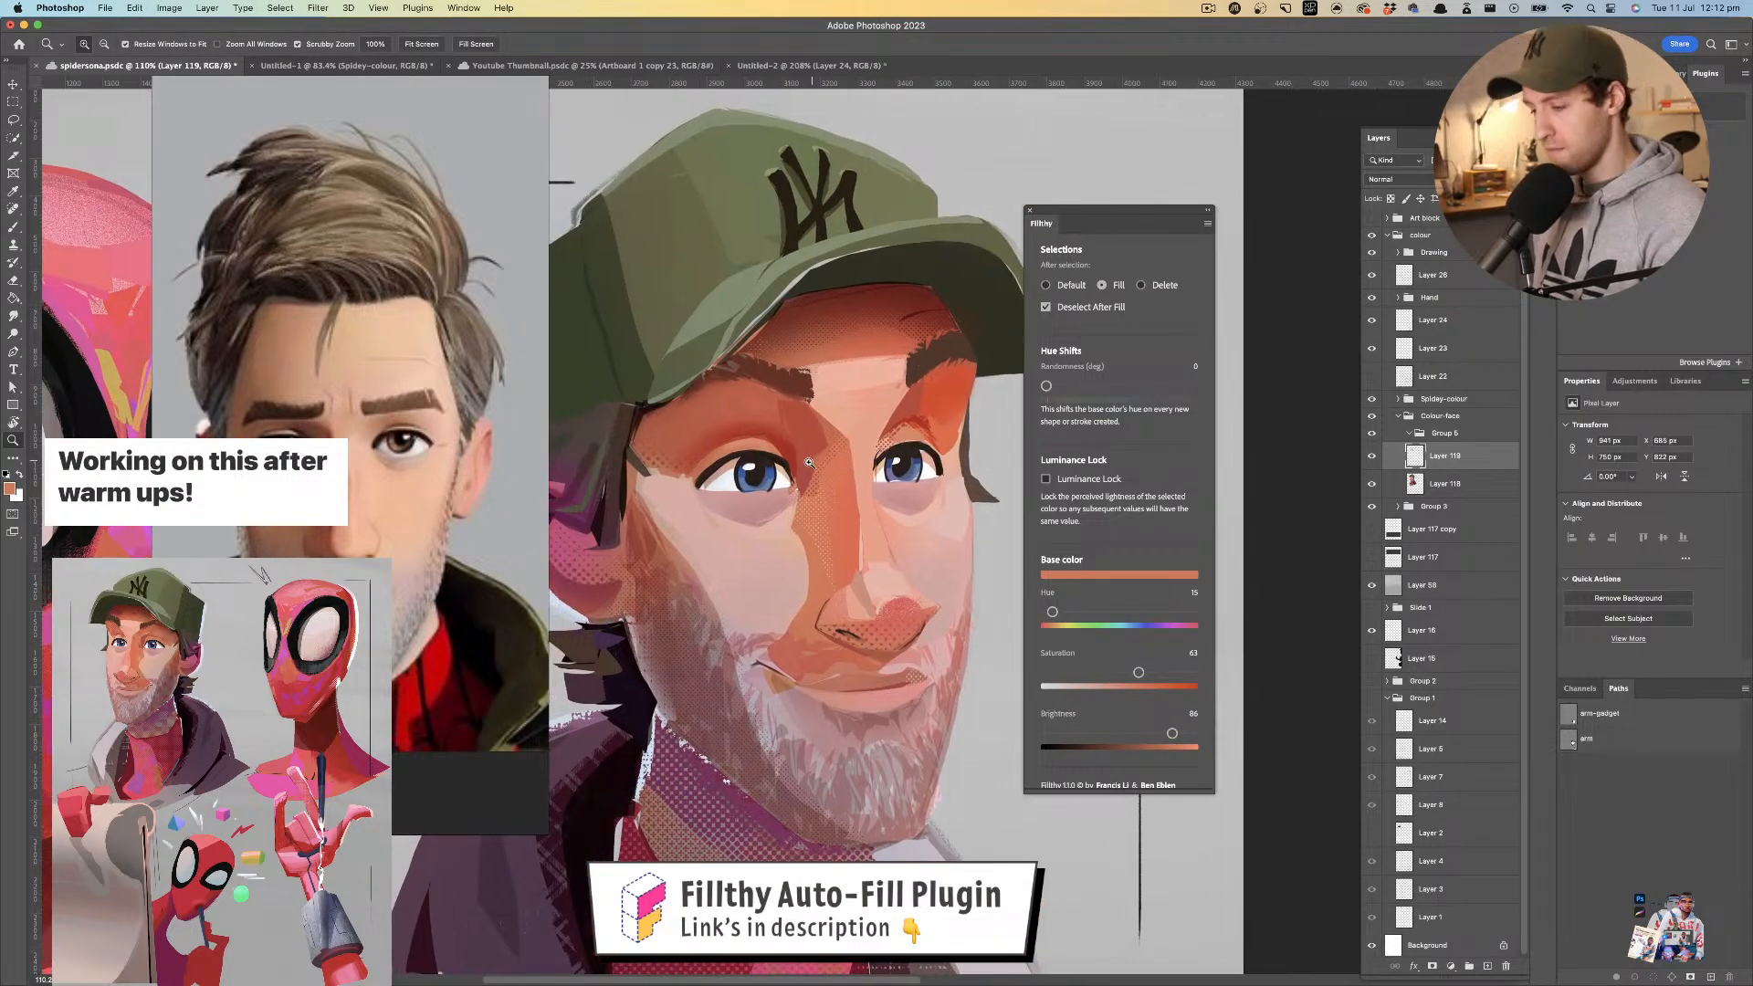
- Sample the mauve pink beneath the near eye and lasso-fill along the edge of its eye bag
{"action": "key", "text": "i"}
{"action": "left_click", "coordinate": [781, 482]}
{"action": "key", "text": "l"}
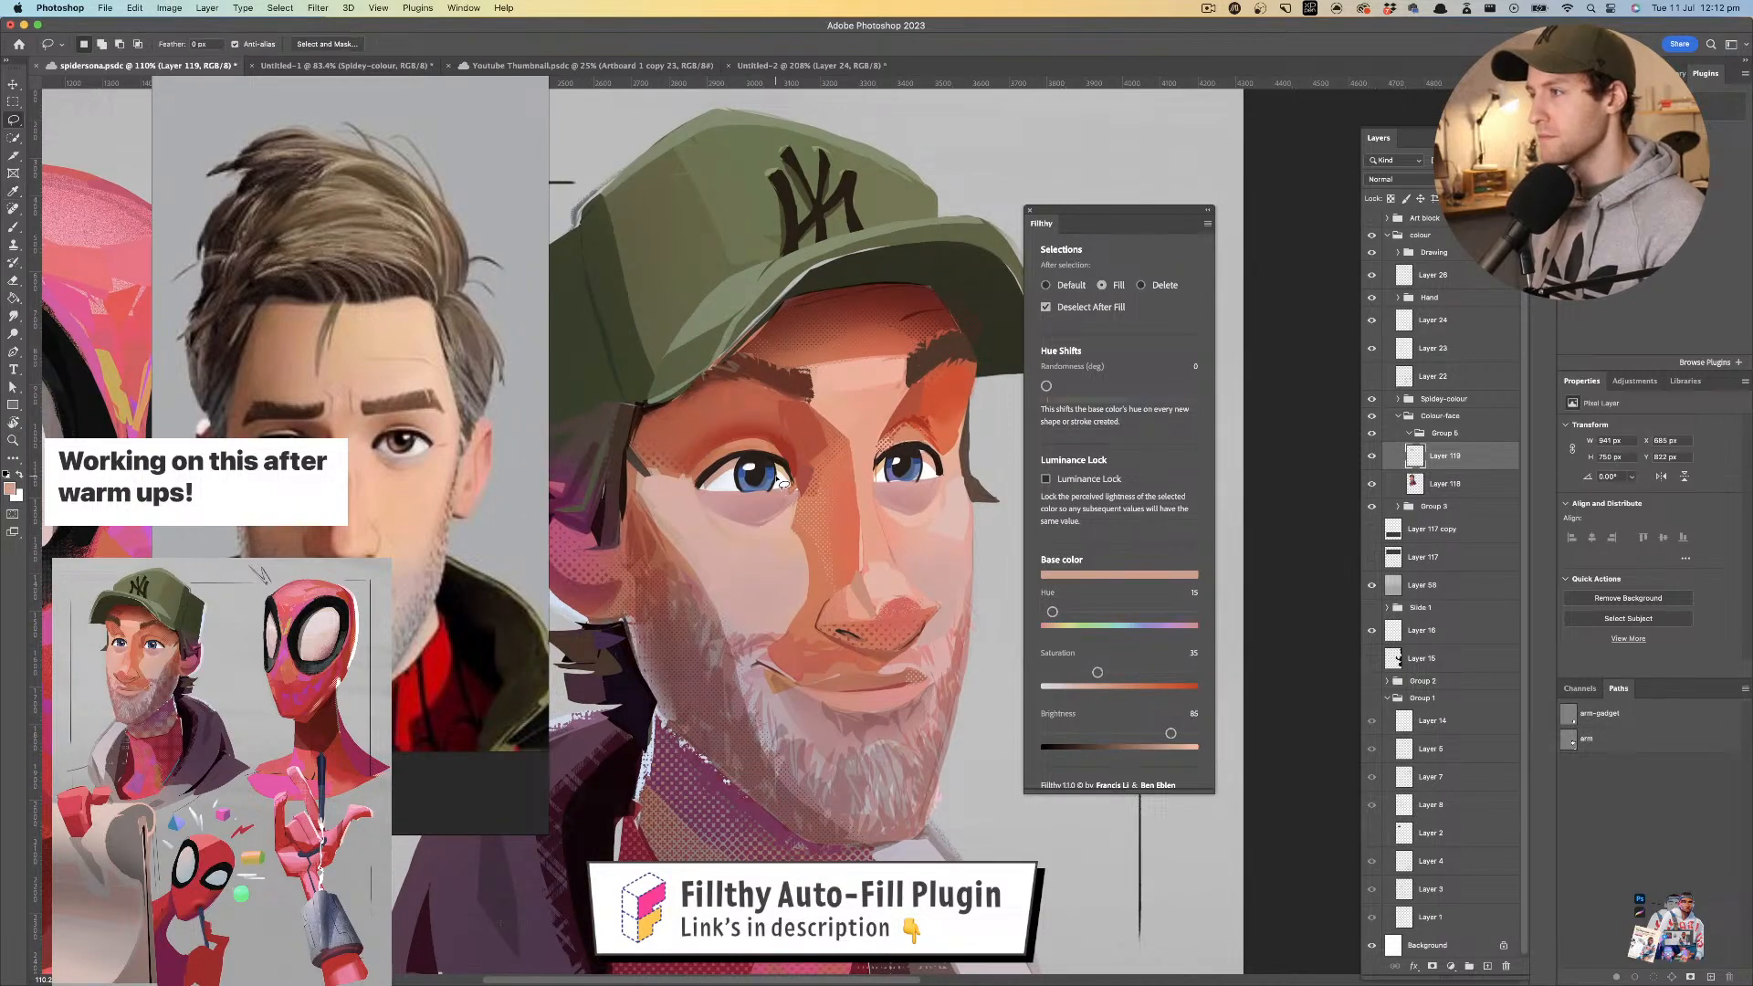
{"action": "key", "text": "z"}
{"action": "mouse_move", "coordinate": [791, 481]}
{"action": "left_mouse_down"}
{"action": "mouse_move", "coordinate": [746, 549]}
{"action": "mouse_move", "coordinate": [794, 507]}
{"action": "mouse_move", "coordinate": [819, 512]}
{"action": "left_mouse_up"}
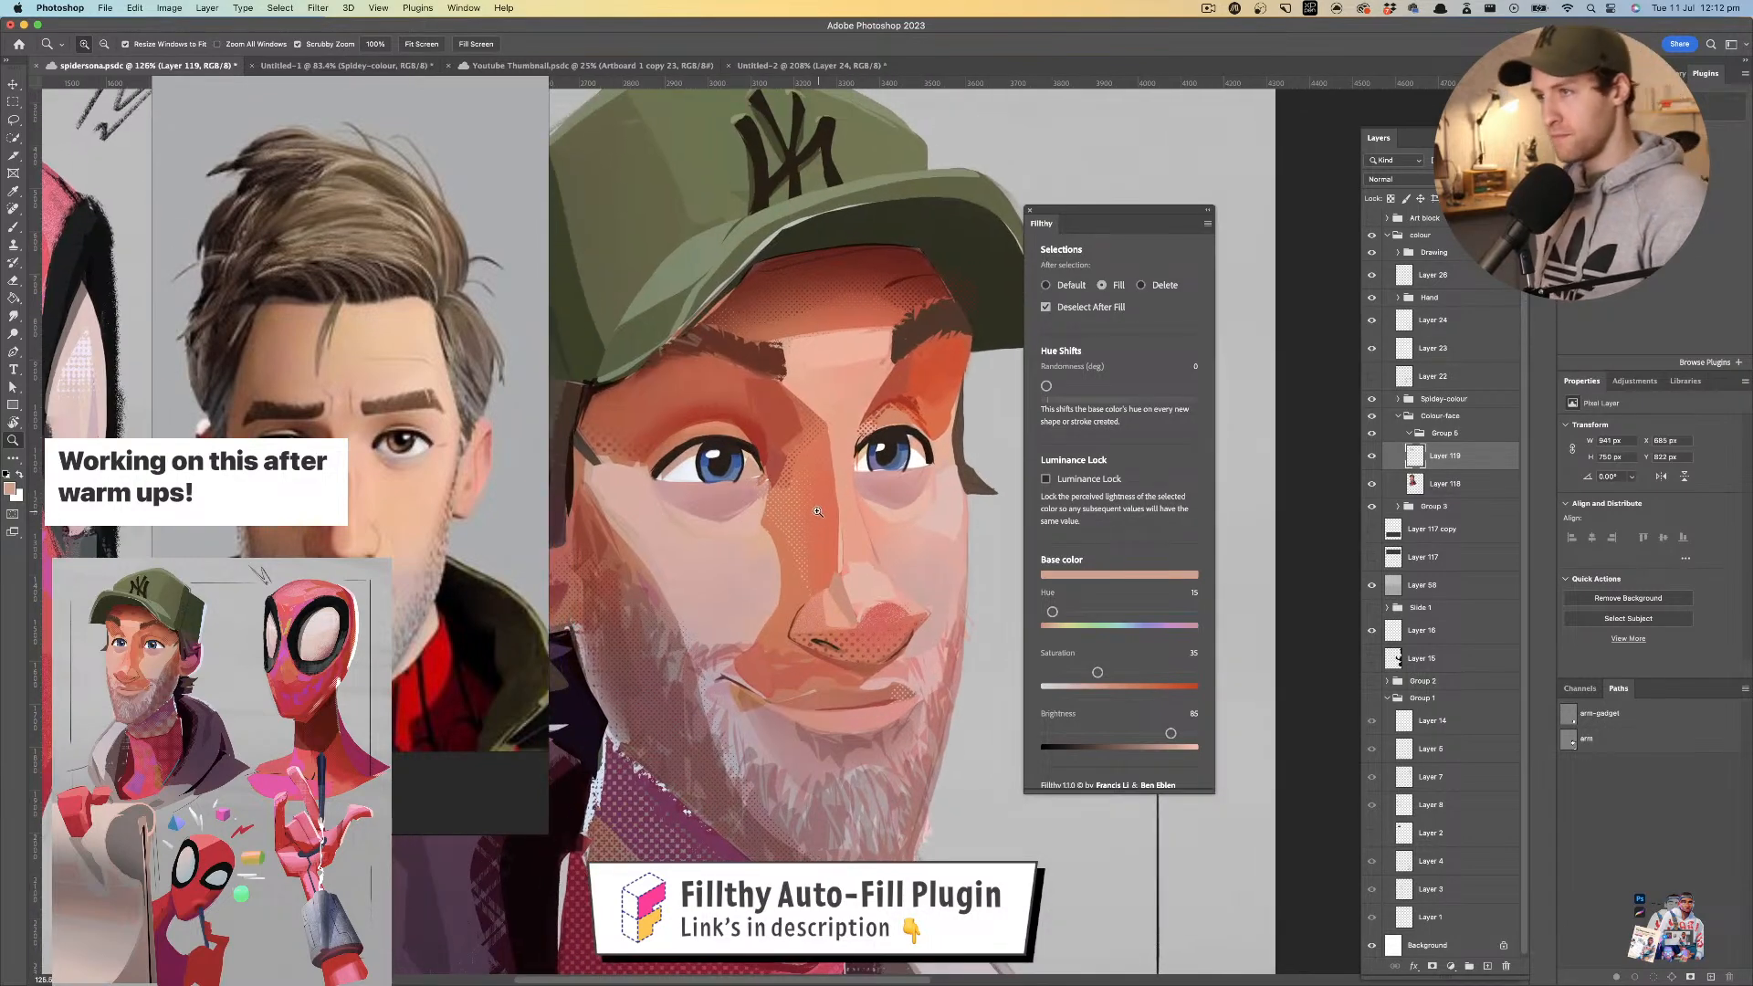
{"action": "key", "text": "l"}
{"action": "key", "text": "i"}
{"action": "left_click", "coordinate": [672, 492]}
{"action": "key", "text": "l"}
{"action": "mouse_move", "coordinate": [655, 480]}
{"action": "left_mouse_down"}
{"action": "mouse_move", "coordinate": [659, 497]}
{"action": "mouse_move", "coordinate": [757, 500]}
{"action": "left_mouse_up"}
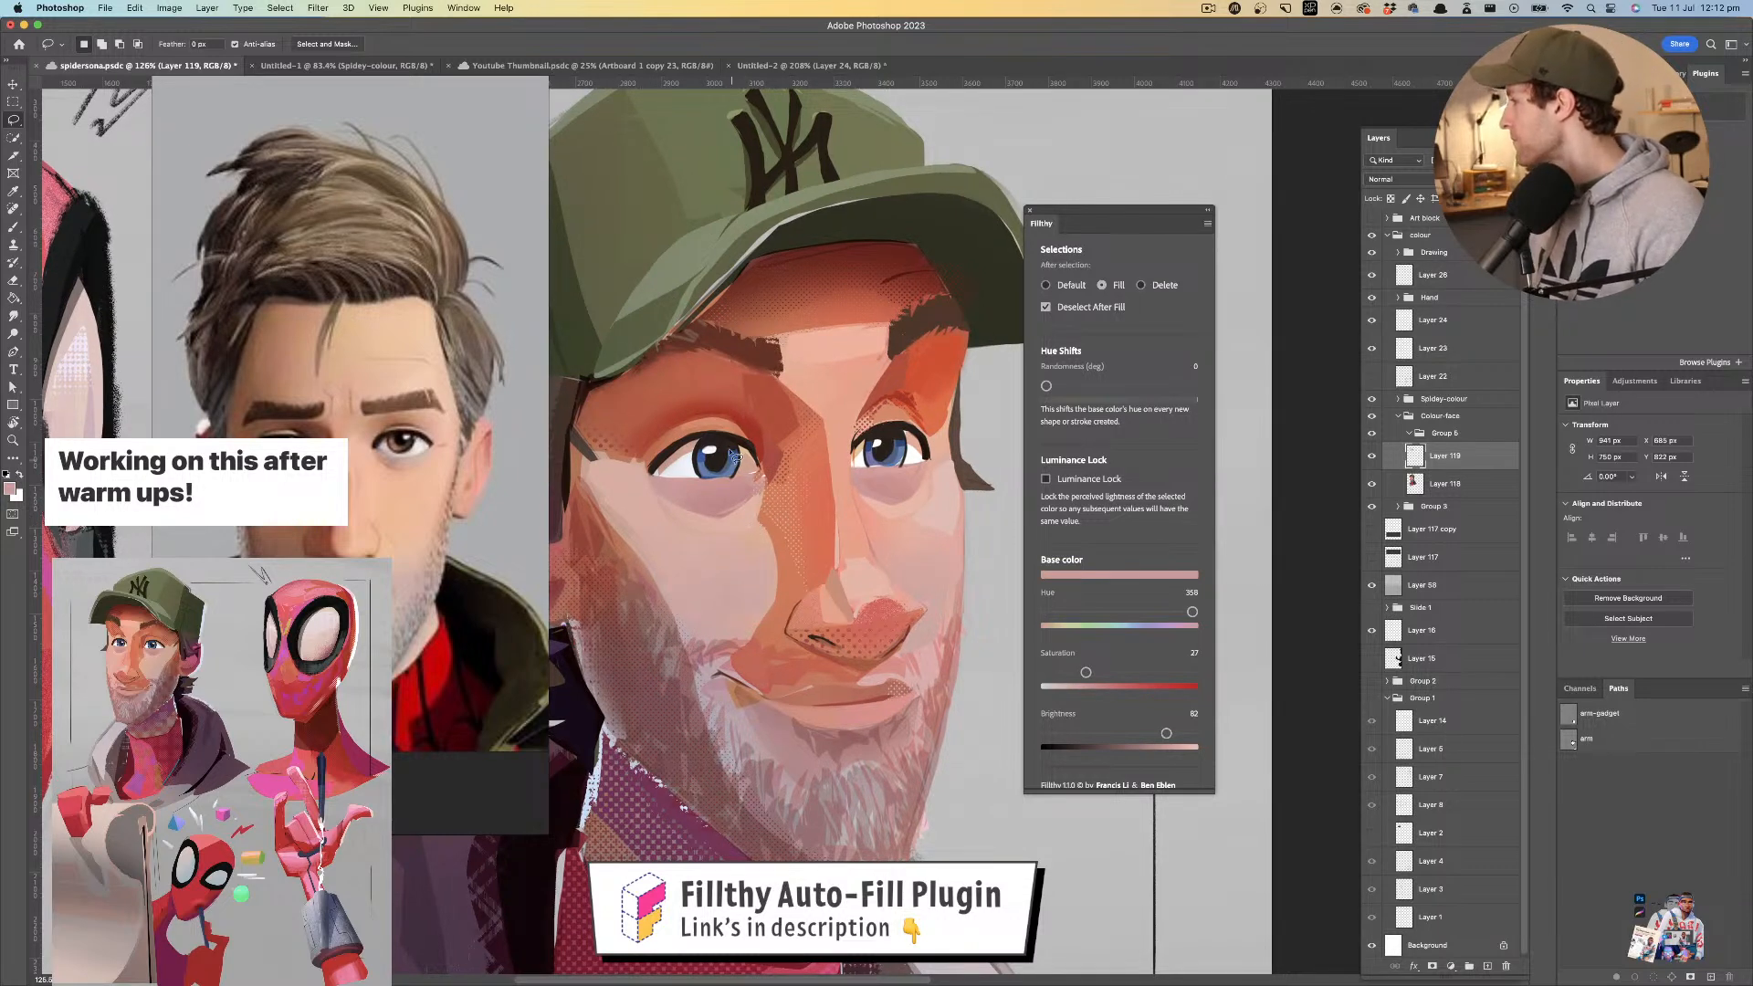
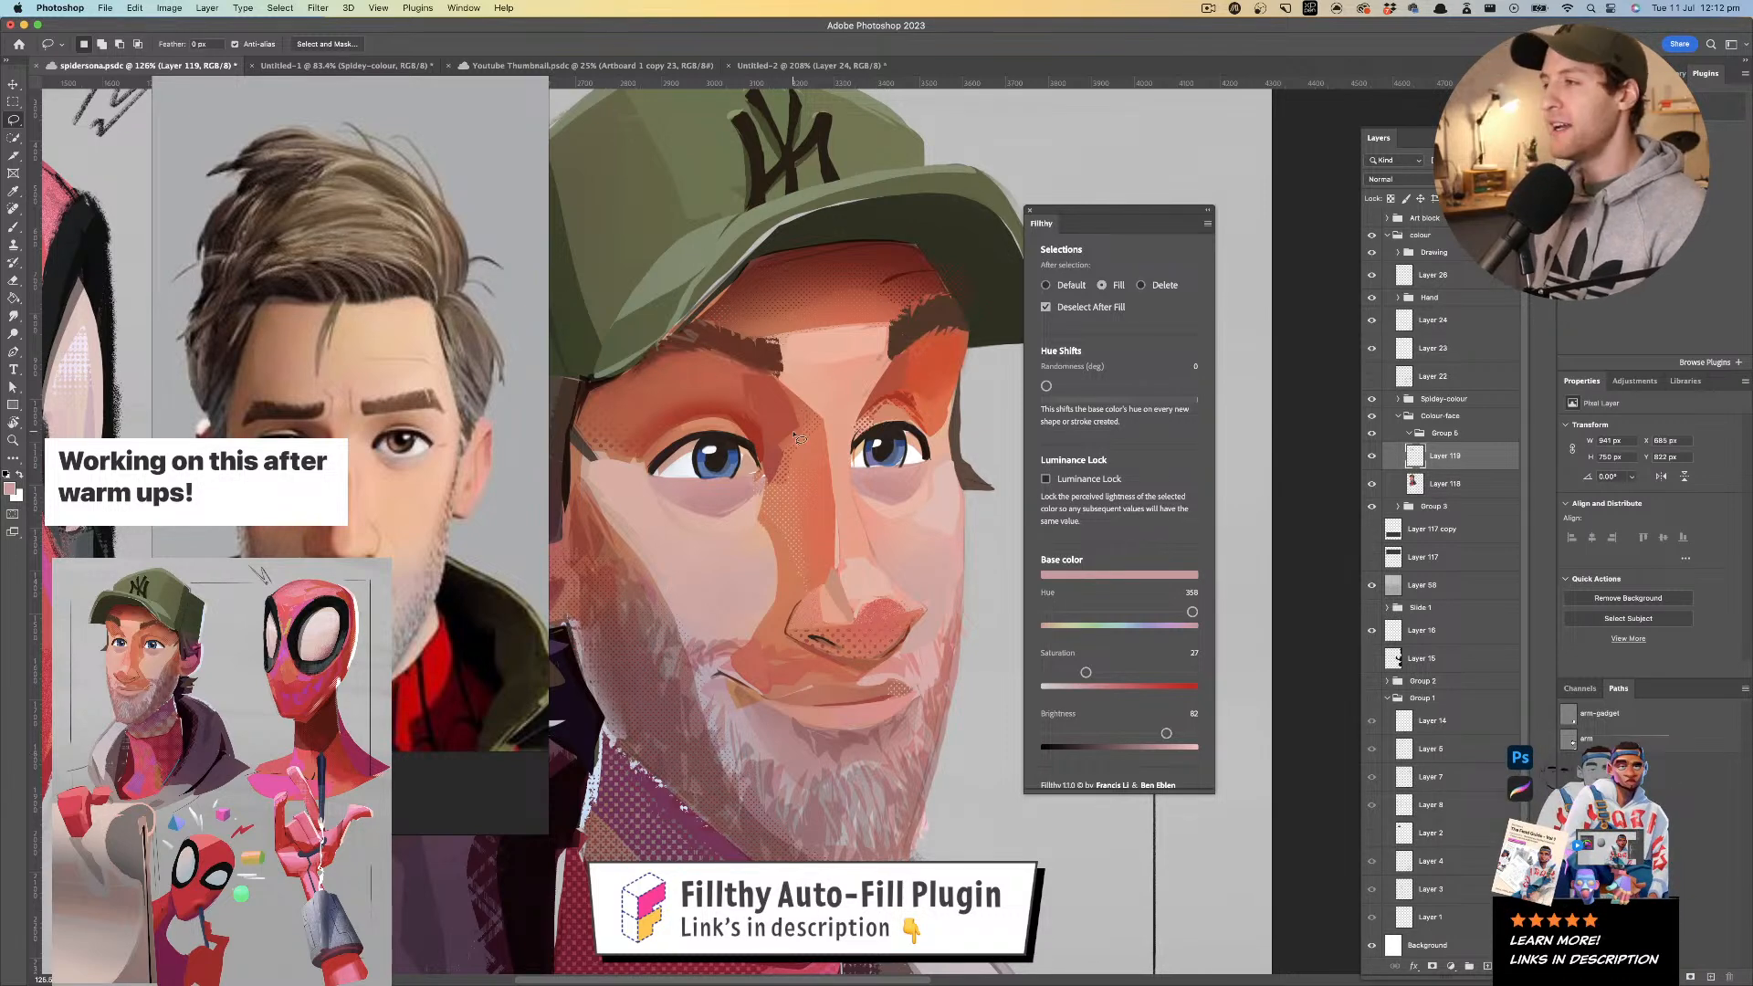
- Sample the red shadow above the near eye and lasso-fill the shading around its upper lid
{"action": "key", "text": "i"}
{"action": "left_click", "coordinate": [758, 414]}
{"action": "key", "text": "l"}
{"action": "scroll", "coordinate": [785, 379], "scroll_direction": "left", "scroll_amount": 3}
{"action": "scroll", "coordinate": [786, 379], "scroll_direction": "down", "scroll_amount": 2}
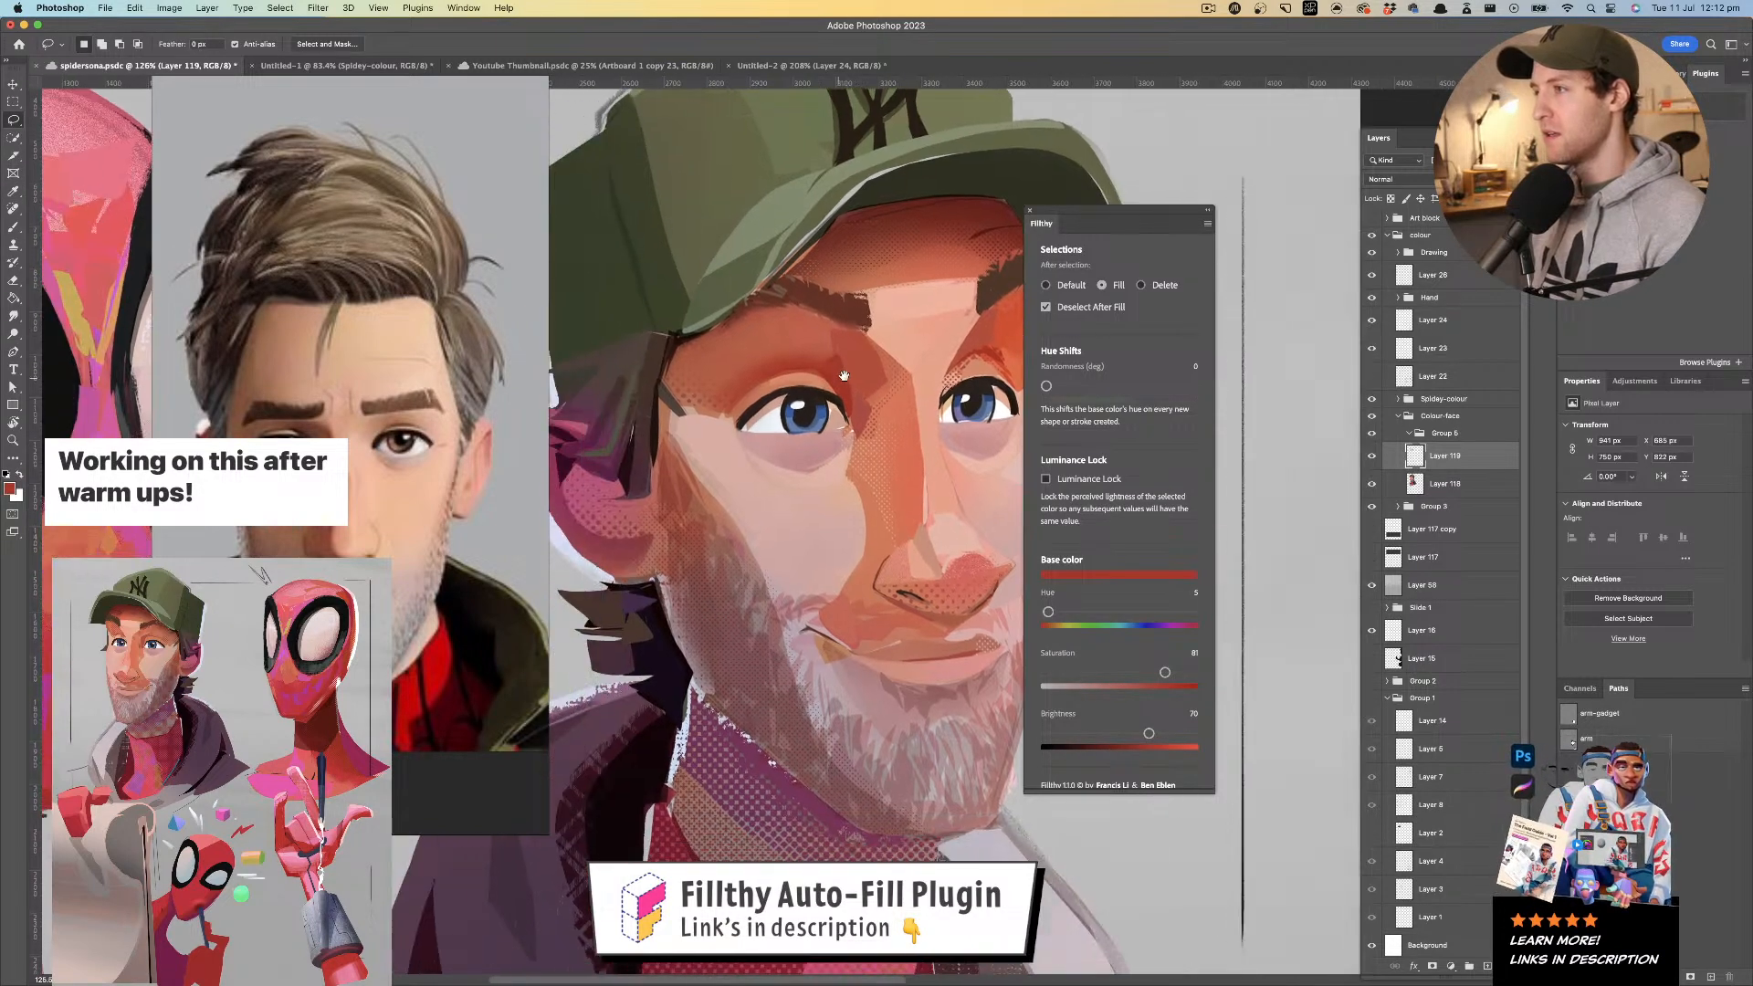
{"action": "mouse_move", "coordinate": [735, 398]}
{"action": "left_mouse_down"}
{"action": "mouse_move", "coordinate": [812, 322]}
{"action": "mouse_move", "coordinate": [758, 339]}
{"action": "left_mouse_up"}
{"action": "key", "text": "super+space"}
{"action": "left_click_drag", "start_coordinate": [733, 428], "coordinate": [610, 435]}
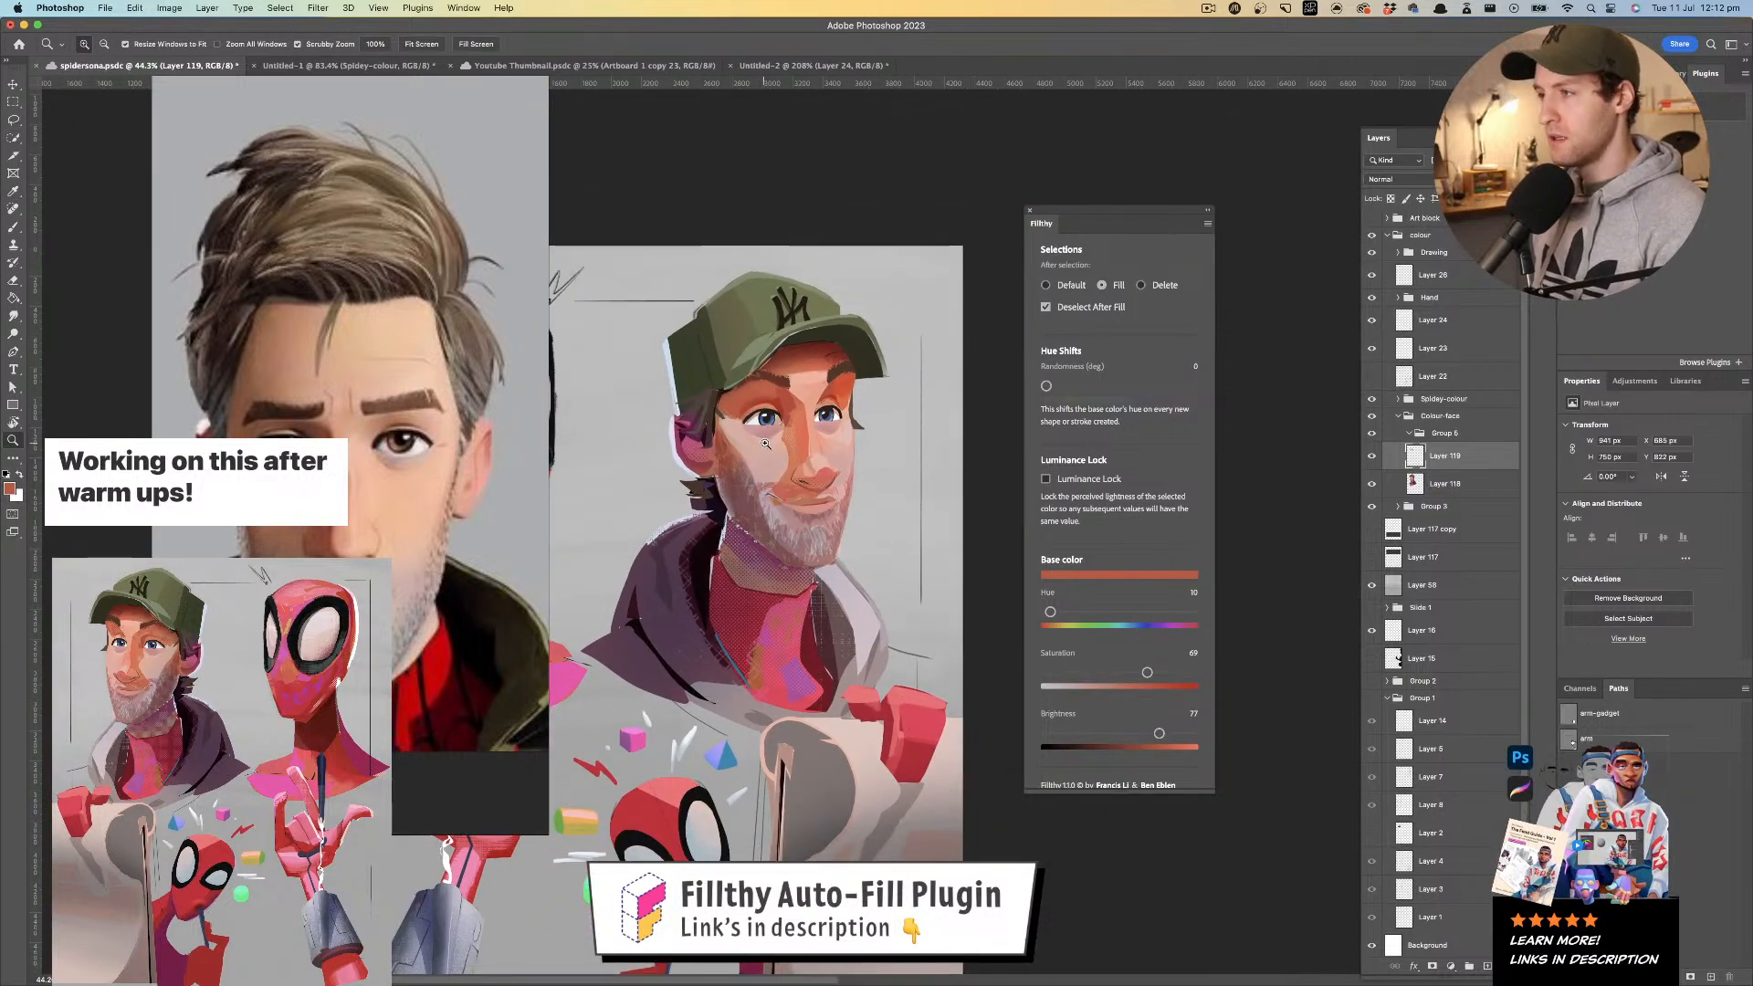
{"action": "left_click_drag", "start_coordinate": [769, 445], "coordinate": [784, 421]}
- Sample the bright orange around the far eye and undo the trial lasso fills made beside it
{"action": "key", "text": "i"}
{"action": "left_click", "coordinate": [602, 363]}
{"action": "mouse_move", "coordinate": [648, 381]}
{"action": "left_mouse_down"}
{"action": "mouse_move", "coordinate": [586, 297]}
{"action": "mouse_move", "coordinate": [630, 342]}
{"action": "left_mouse_up"}
{"action": "key", "text": "space"}
{"action": "mouse_move", "coordinate": [636, 345]}
{"action": "left_mouse_down"}
{"action": "mouse_move", "coordinate": [690, 343]}
{"action": "mouse_move", "coordinate": [698, 380]}
{"action": "mouse_move", "coordinate": [680, 326]}
{"action": "left_mouse_up"}
{"action": "key", "text": "i"}
{"action": "left_click", "coordinate": [658, 385]}
{"action": "key", "text": "super+space"}
{"action": "mouse_move", "coordinate": [716, 385]}
{"action": "left_mouse_down"}
{"action": "mouse_move", "coordinate": [667, 387]}
{"action": "mouse_move", "coordinate": [782, 406]}
{"action": "mouse_move", "coordinate": [749, 410]}
{"action": "left_mouse_up"}
{"action": "key", "text": "super+z"}
{"action": "key", "text": "super+z"}
{"action": "key", "text": "super+space"}
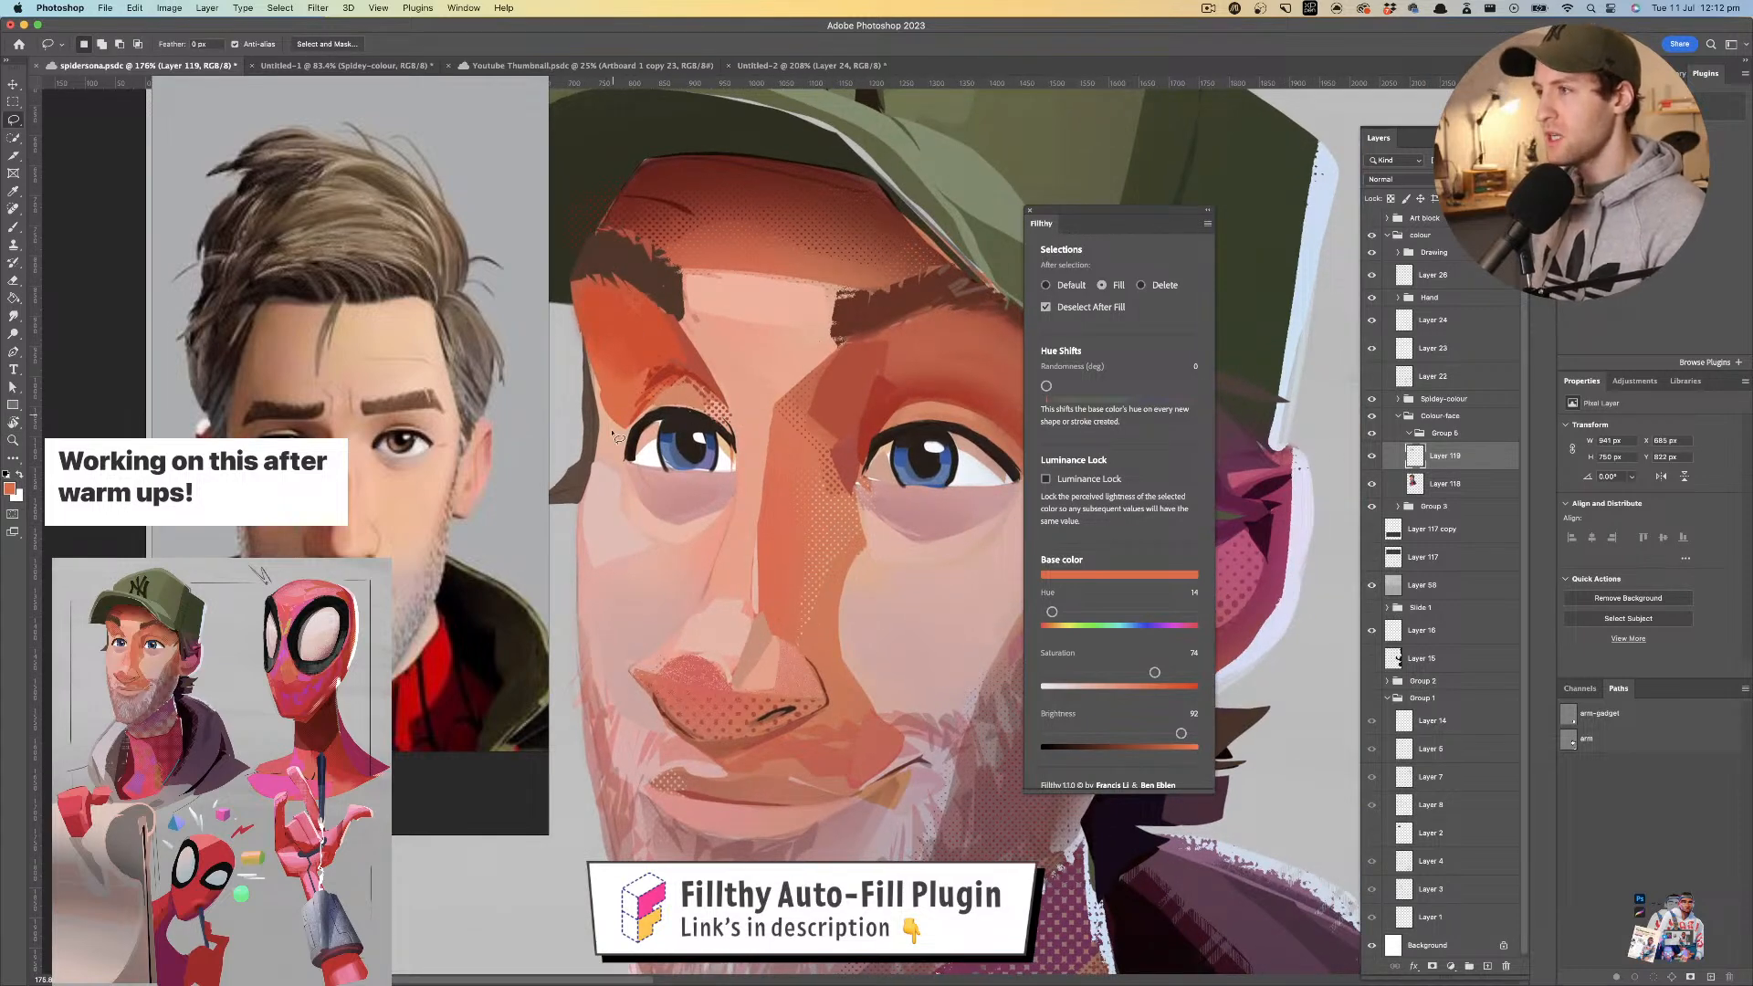
- Lasso-fill beside the far eye's outer corner, resample the orange there and set the Fillthy base colour's saturation to 46
{"action": "mouse_move", "coordinate": [616, 445]}
{"action": "left_mouse_down"}
{"action": "mouse_move", "coordinate": [639, 448]}
{"action": "mouse_move", "coordinate": [652, 405]}
{"action": "left_mouse_up"}
{"action": "key", "text": "i"}
{"action": "left_click", "coordinate": [627, 409]}
{"action": "key", "text": "i"}
{"action": "left_click_drag", "start_coordinate": [1137, 689], "coordinate": [1113, 687]}
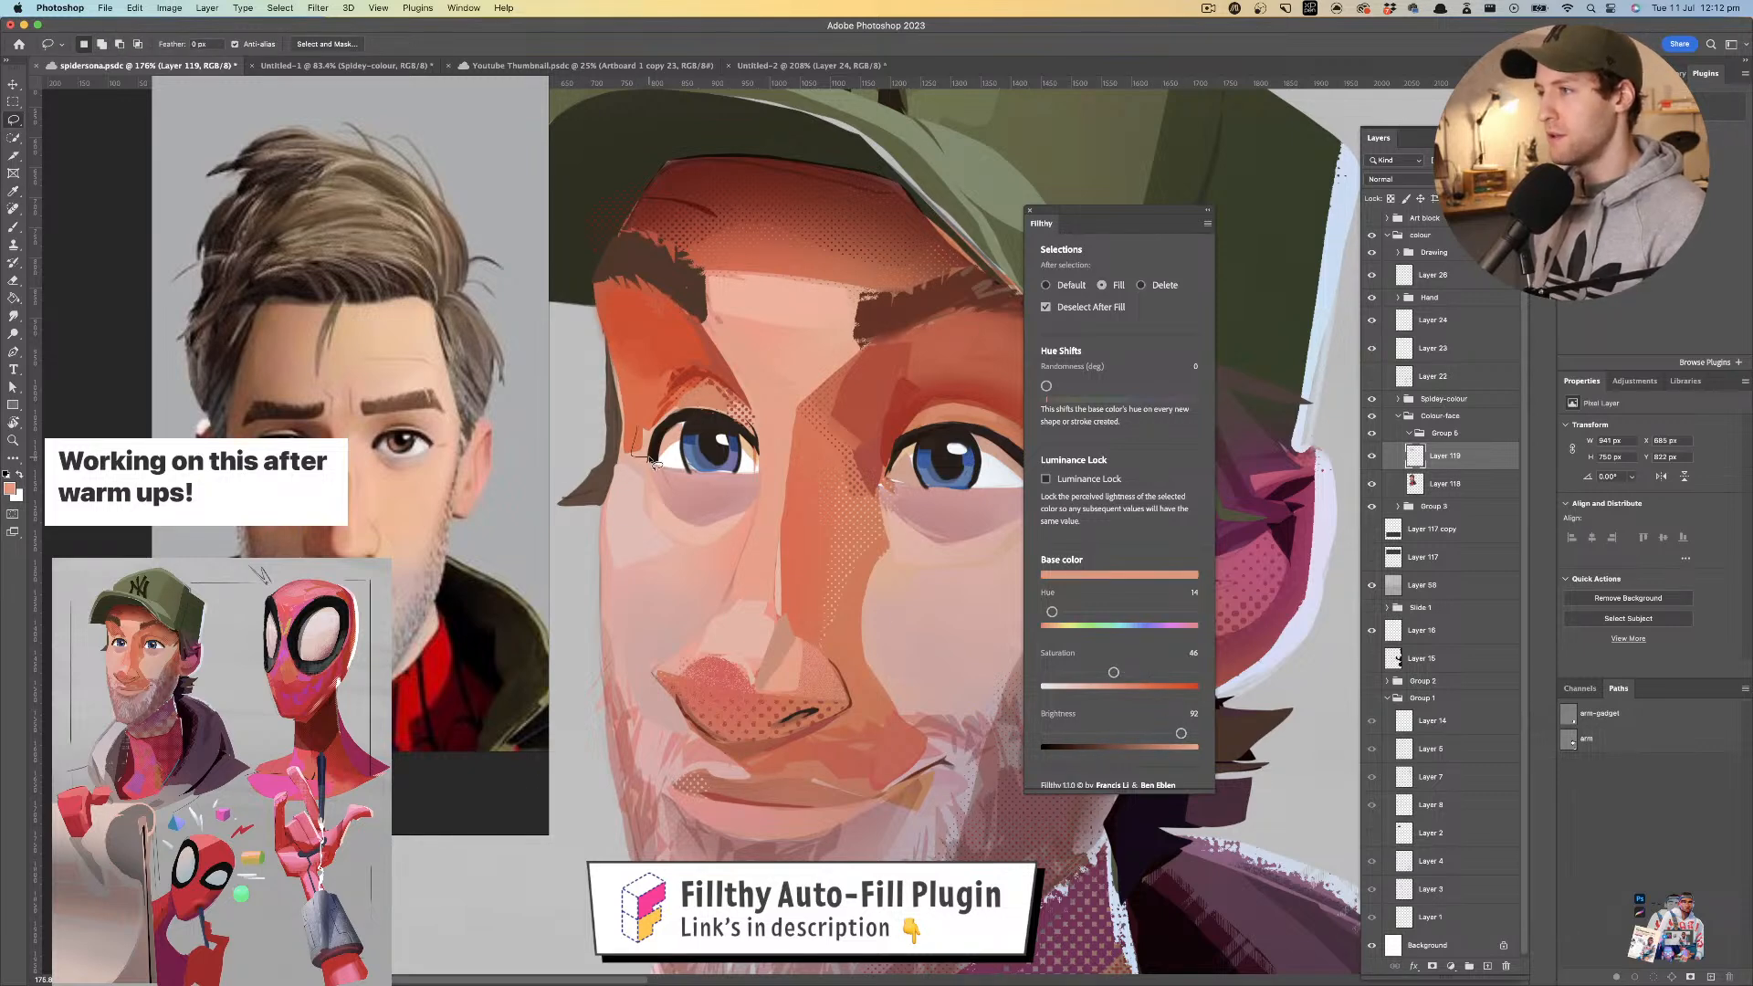
{"action": "key", "text": "z"}
{"action": "mouse_move", "coordinate": [681, 433]}
{"action": "left_mouse_down"}
{"action": "mouse_move", "coordinate": [605, 450]}
{"action": "mouse_move", "coordinate": [750, 391]}
{"action": "left_mouse_up"}
{"action": "left_click_drag", "start_coordinate": [585, 516], "coordinate": [696, 414]}
- Sample the pale pink below the far eye and brush it over the cheek
{"action": "key", "text": "b"}
{"action": "left_click", "coordinate": [676, 421], "text": "alt"}
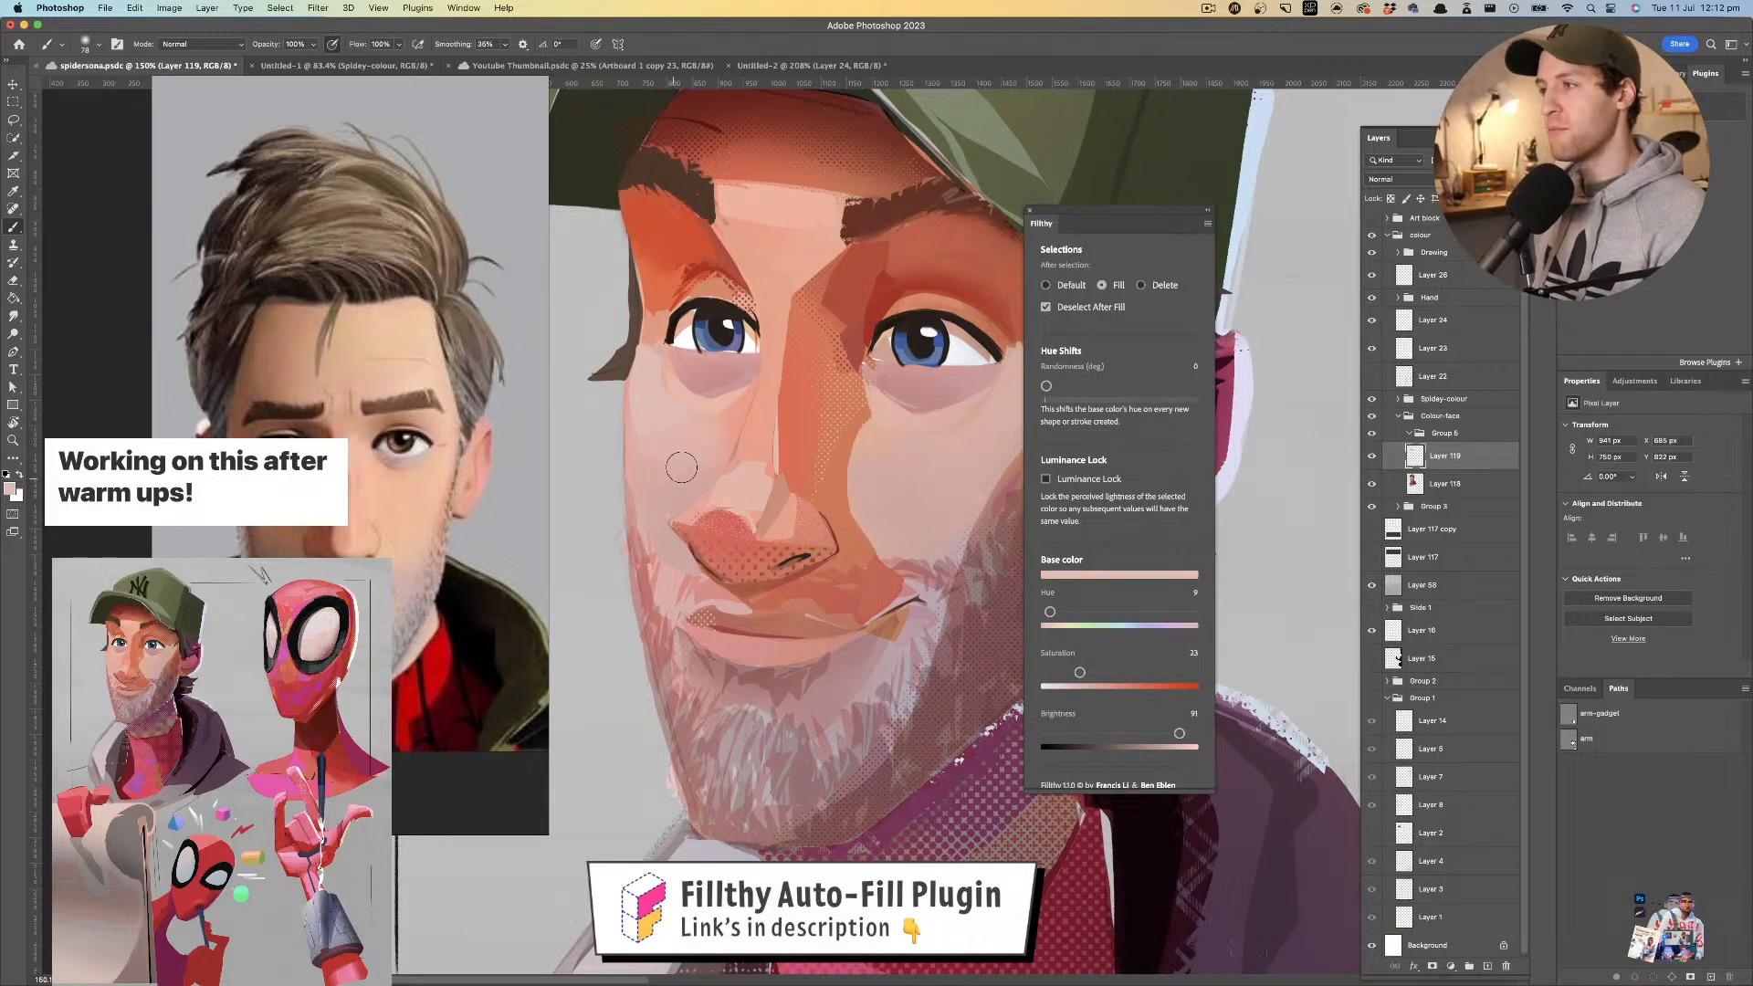
{"action": "mouse_move", "coordinate": [652, 472]}
{"action": "left_mouse_down"}
{"action": "mouse_move", "coordinate": [685, 474]}
{"action": "mouse_move", "coordinate": [692, 453]}
{"action": "mouse_move", "coordinate": [683, 468]}
{"action": "left_mouse_up"}
{"action": "key", "text": "z"}
{"action": "mouse_move", "coordinate": [815, 491]}
{"action": "left_mouse_down"}
{"action": "mouse_move", "coordinate": [749, 490]}
{"action": "mouse_move", "coordinate": [825, 463]}
{"action": "mouse_move", "coordinate": [809, 510]}
{"action": "left_mouse_up"}
{"action": "key", "text": "b"}
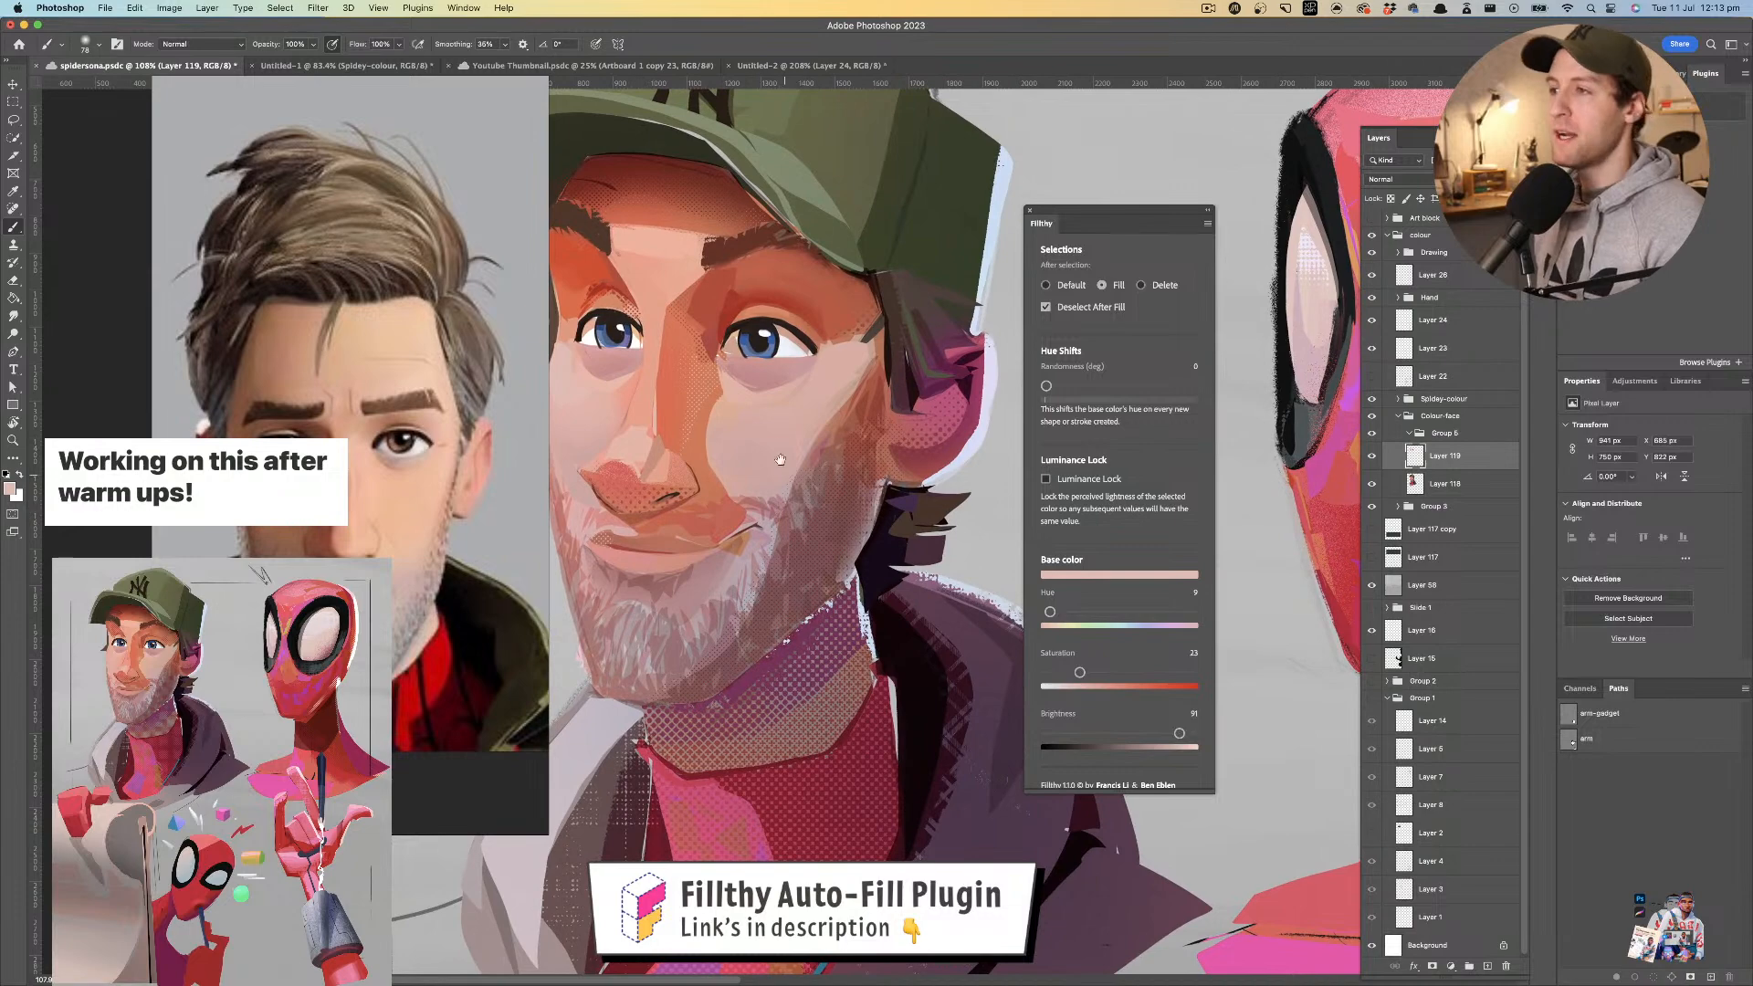
- Try a lasso fill beside the nose ball in the pink sampled from the near cheek, and undo it
{"action": "key", "text": "z"}
{"action": "mouse_move", "coordinate": [830, 445]}
{"action": "left_mouse_down"}
{"action": "mouse_move", "coordinate": [807, 442]}
{"action": "mouse_move", "coordinate": [833, 445]}
{"action": "left_mouse_up"}
{"action": "left_click_drag", "start_coordinate": [613, 530], "coordinate": [680, 499]}
{"action": "key", "text": "l"}
{"action": "key", "text": "i"}
{"action": "left_click", "coordinate": [820, 358]}
{"action": "key", "text": "l"}
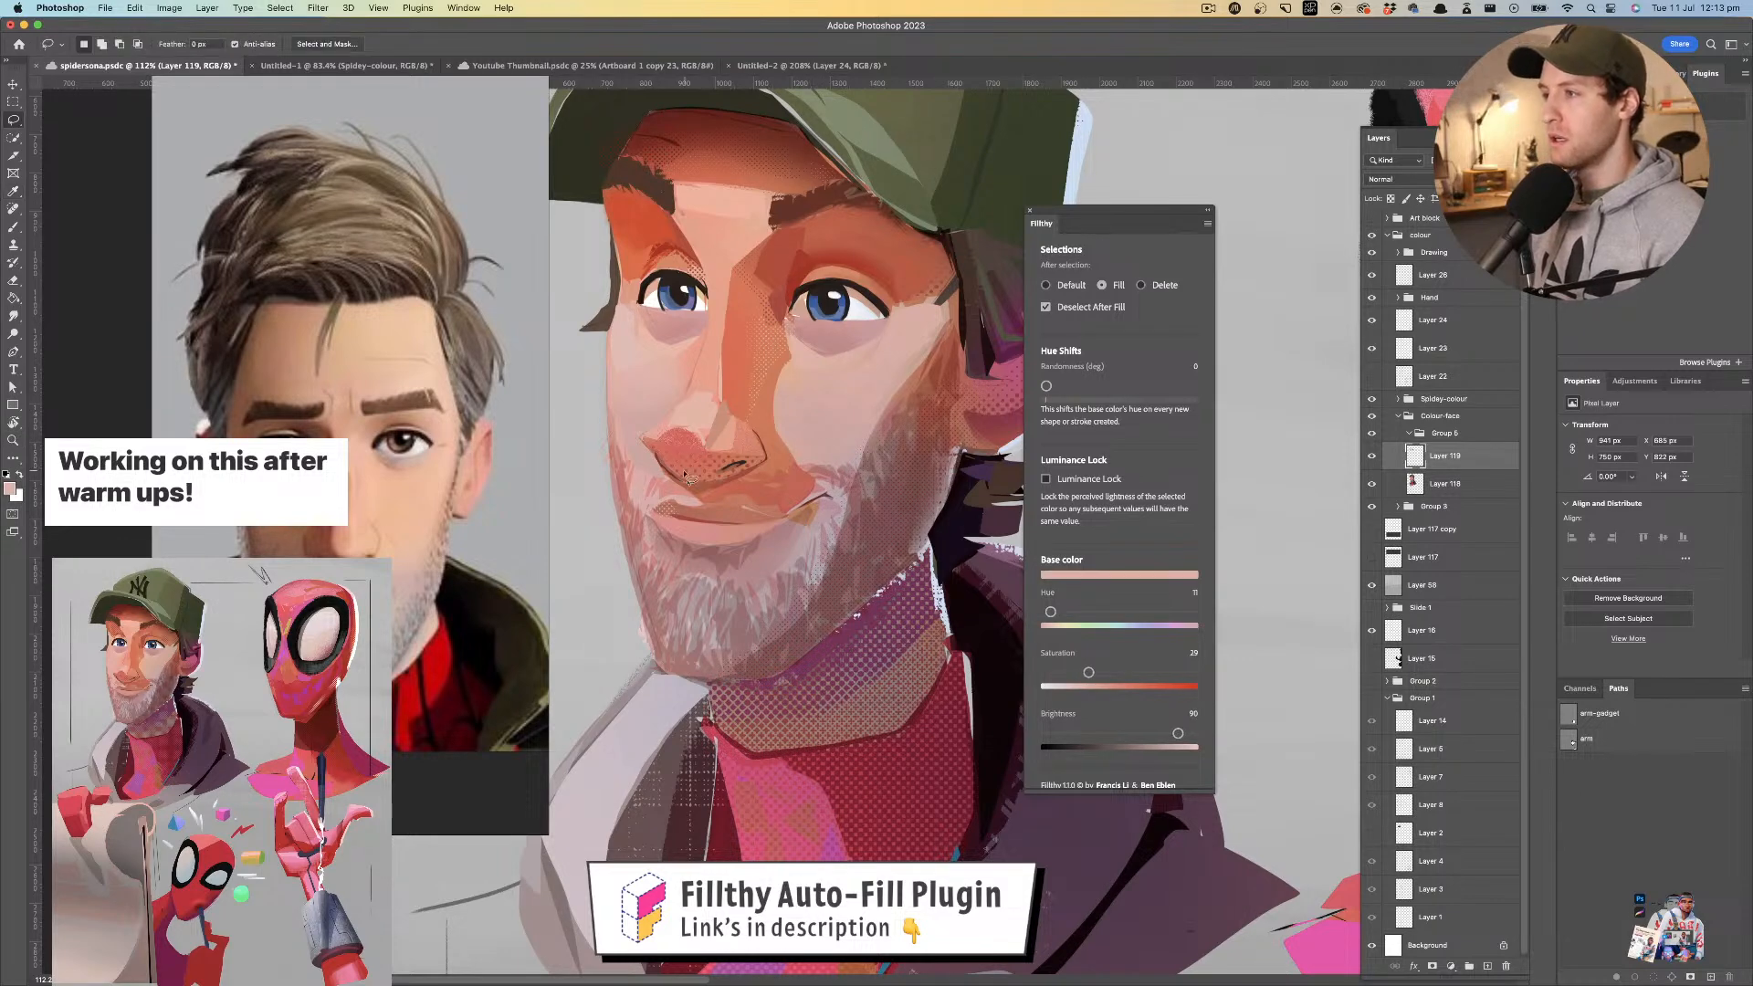
{"action": "left_click_drag", "start_coordinate": [675, 500], "coordinate": [663, 462]}
{"action": "key", "text": "super+z"}
{"action": "key", "text": "z"}
{"action": "mouse_move", "coordinate": [643, 510]}
{"action": "left_mouse_down"}
{"action": "mouse_move", "coordinate": [666, 464]}
{"action": "mouse_move", "coordinate": [581, 515]}
{"action": "mouse_move", "coordinate": [776, 511]}
{"action": "left_mouse_up"}
{"action": "key", "text": "super+z"}
{"action": "key", "text": "super+z"}
{"action": "key", "text": "l"}
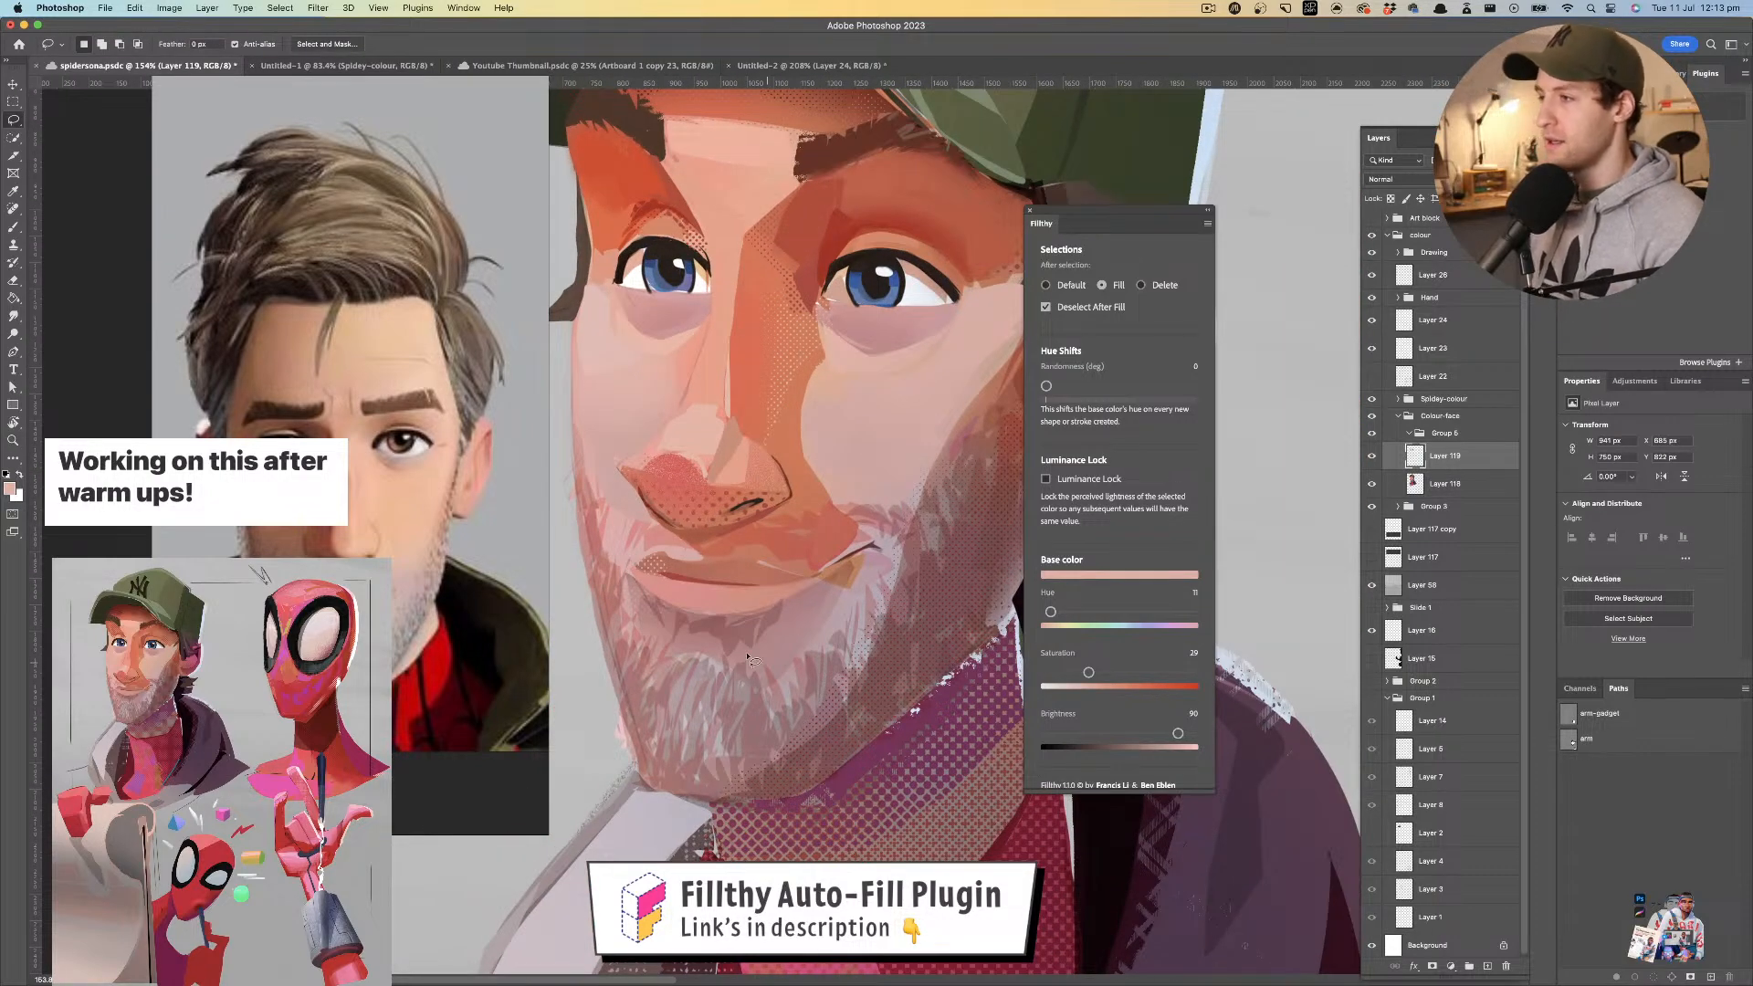
- Sample the pink beside the nose, lower its brightness slightly and lasso-fill the skin between the nose ball and upper lip
{"action": "key", "text": "i"}
{"action": "left_click", "coordinate": [799, 606]}
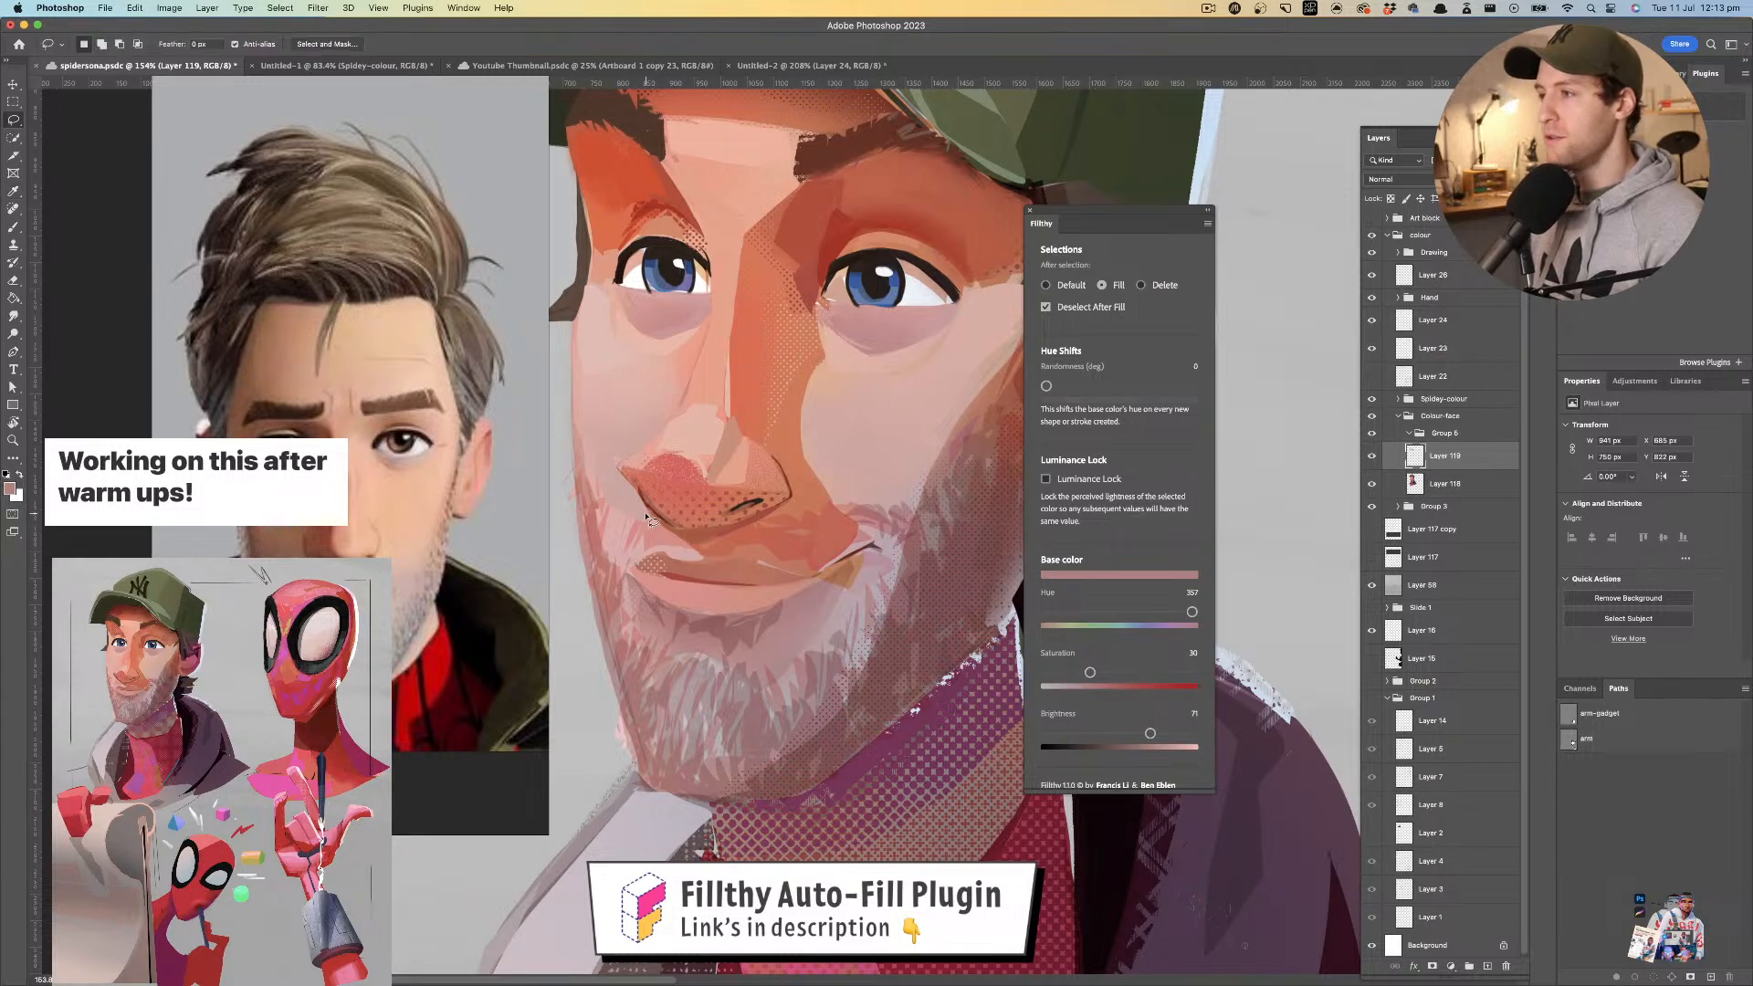
{"action": "left_click", "coordinate": [605, 486]}
{"action": "key", "text": "l"}
{"action": "left_click_drag", "start_coordinate": [1177, 733], "coordinate": [1170, 734]}
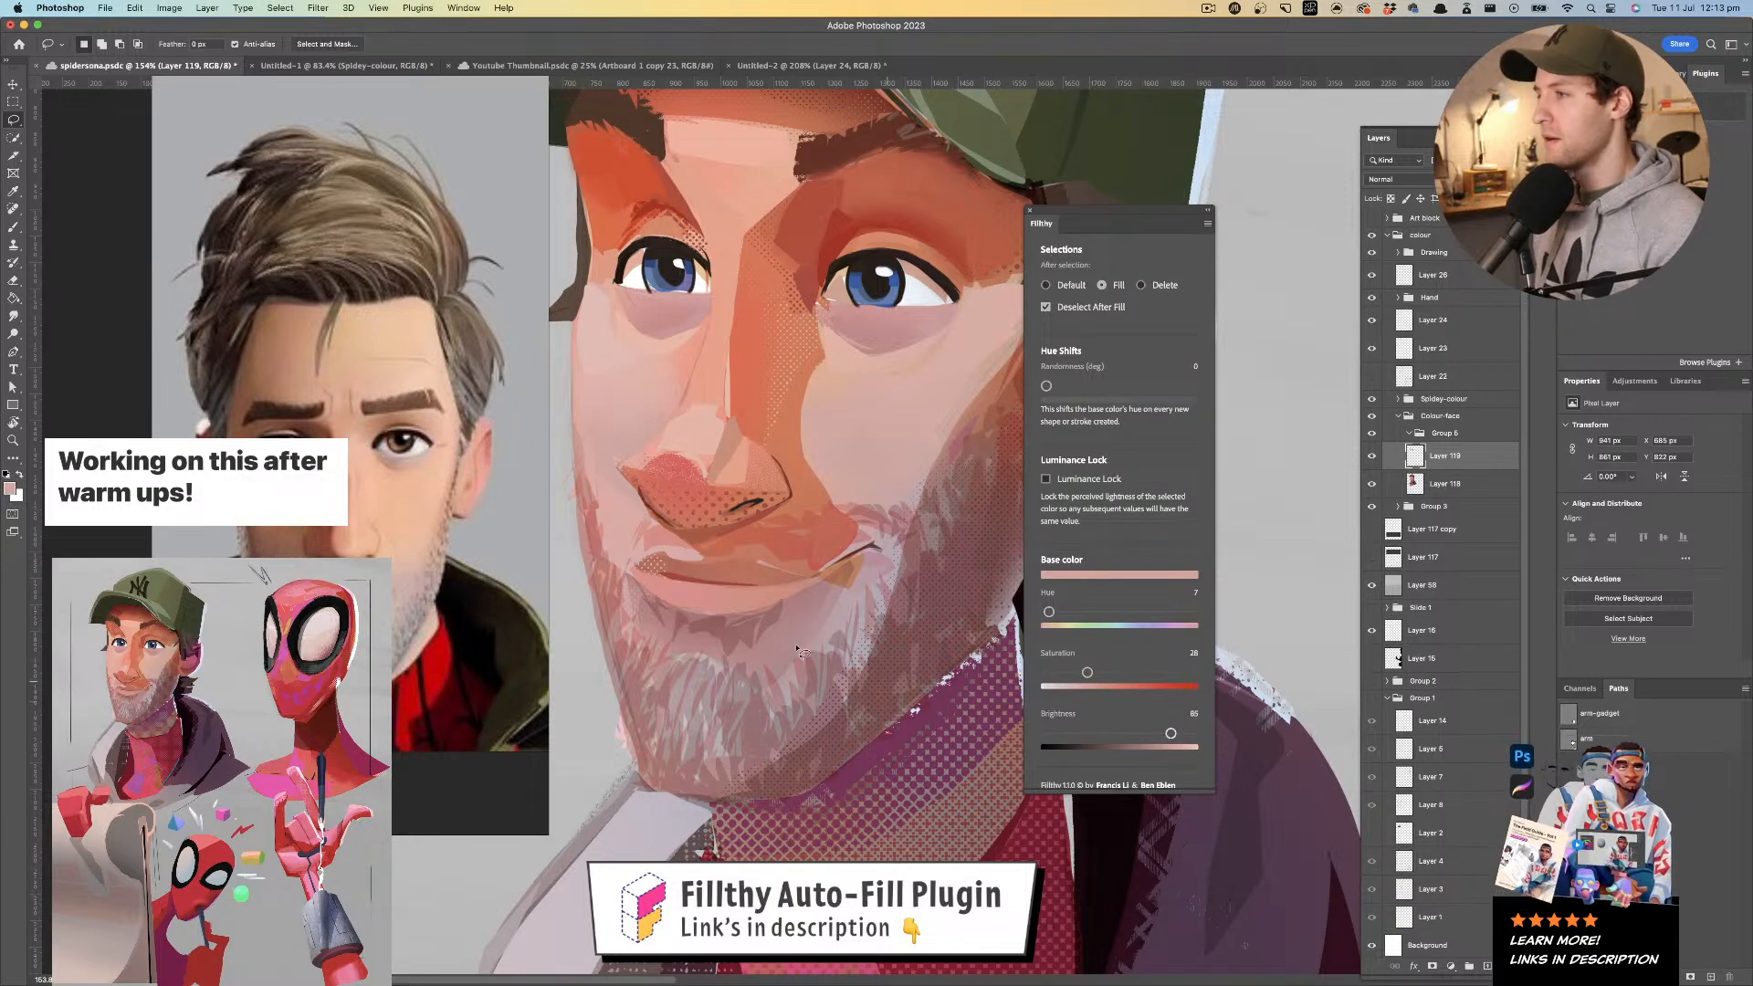
{"action": "mouse_move", "coordinate": [643, 525]}
{"action": "left_mouse_down"}
{"action": "mouse_move", "coordinate": [619, 565]}
{"action": "mouse_move", "coordinate": [583, 479]}
{"action": "mouse_move", "coordinate": [673, 582]}
{"action": "mouse_move", "coordinate": [703, 565]}
{"action": "left_mouse_up"}
{"action": "key", "text": "l"}
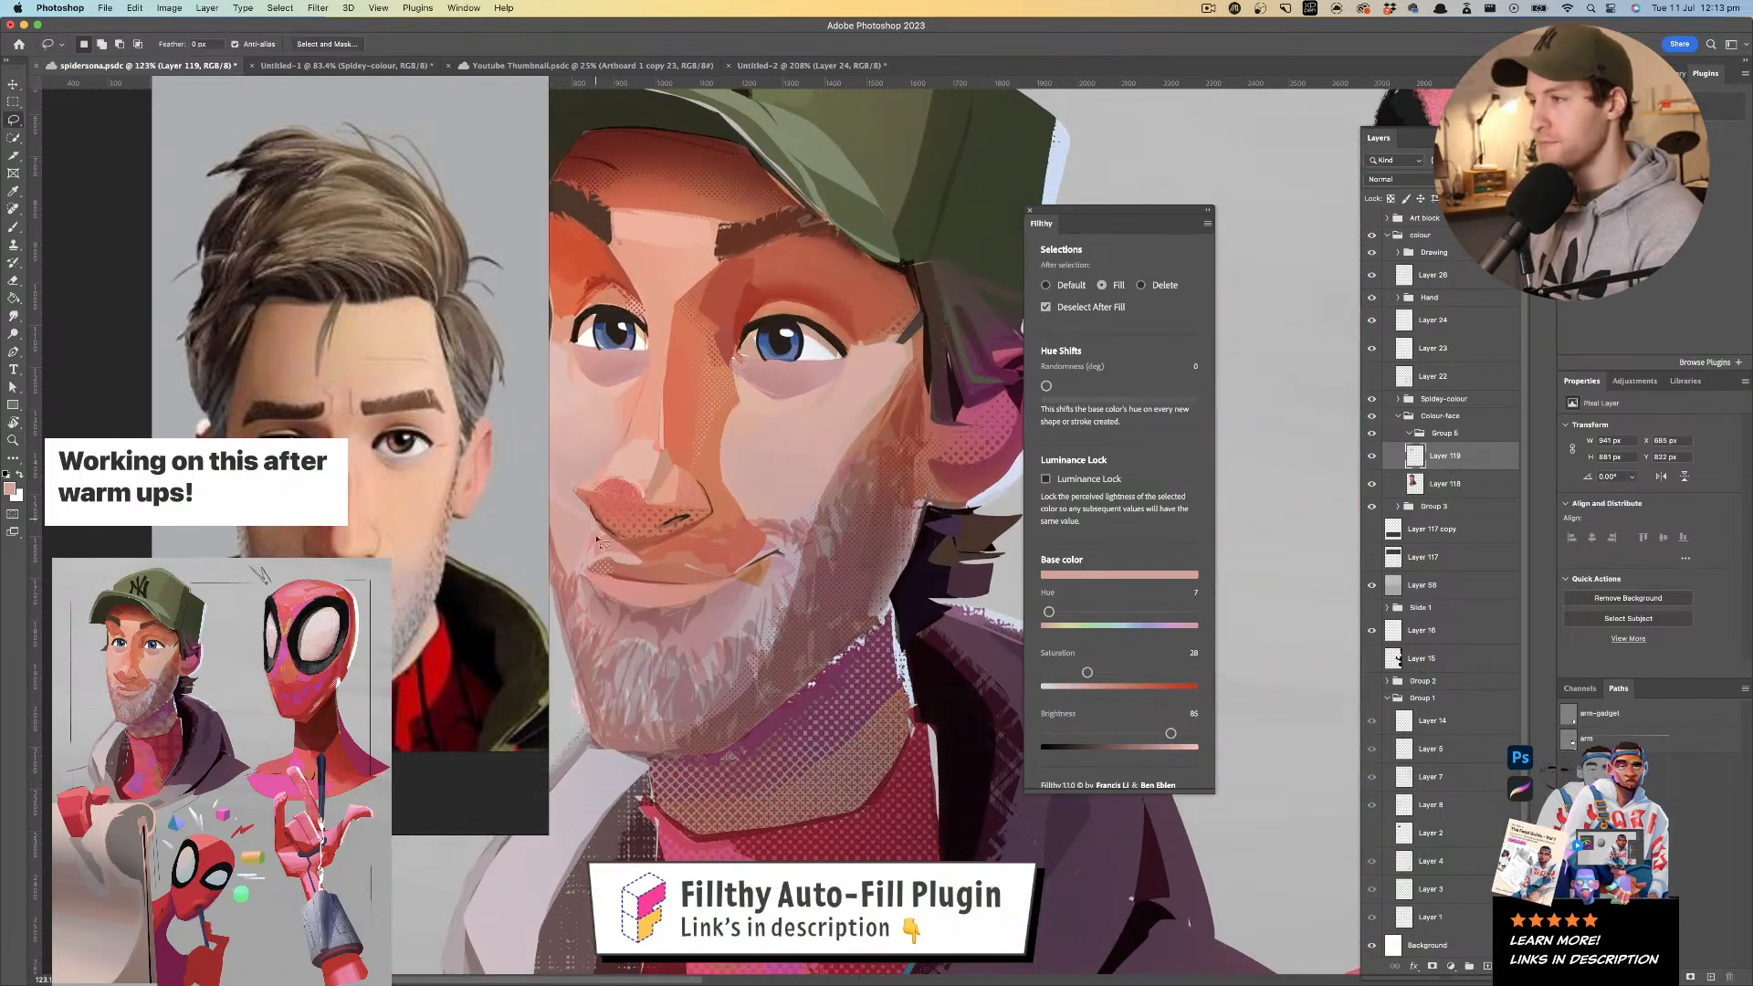
- Sample the orange from the nose and lasso-fill the outer edge of the nose ball
{"action": "left_click_drag", "start_coordinate": [587, 527], "coordinate": [765, 507]}
{"action": "key", "text": "l"}
{"action": "key", "text": "i"}
{"action": "left_click", "coordinate": [687, 502]}
{"action": "key", "text": "l"}
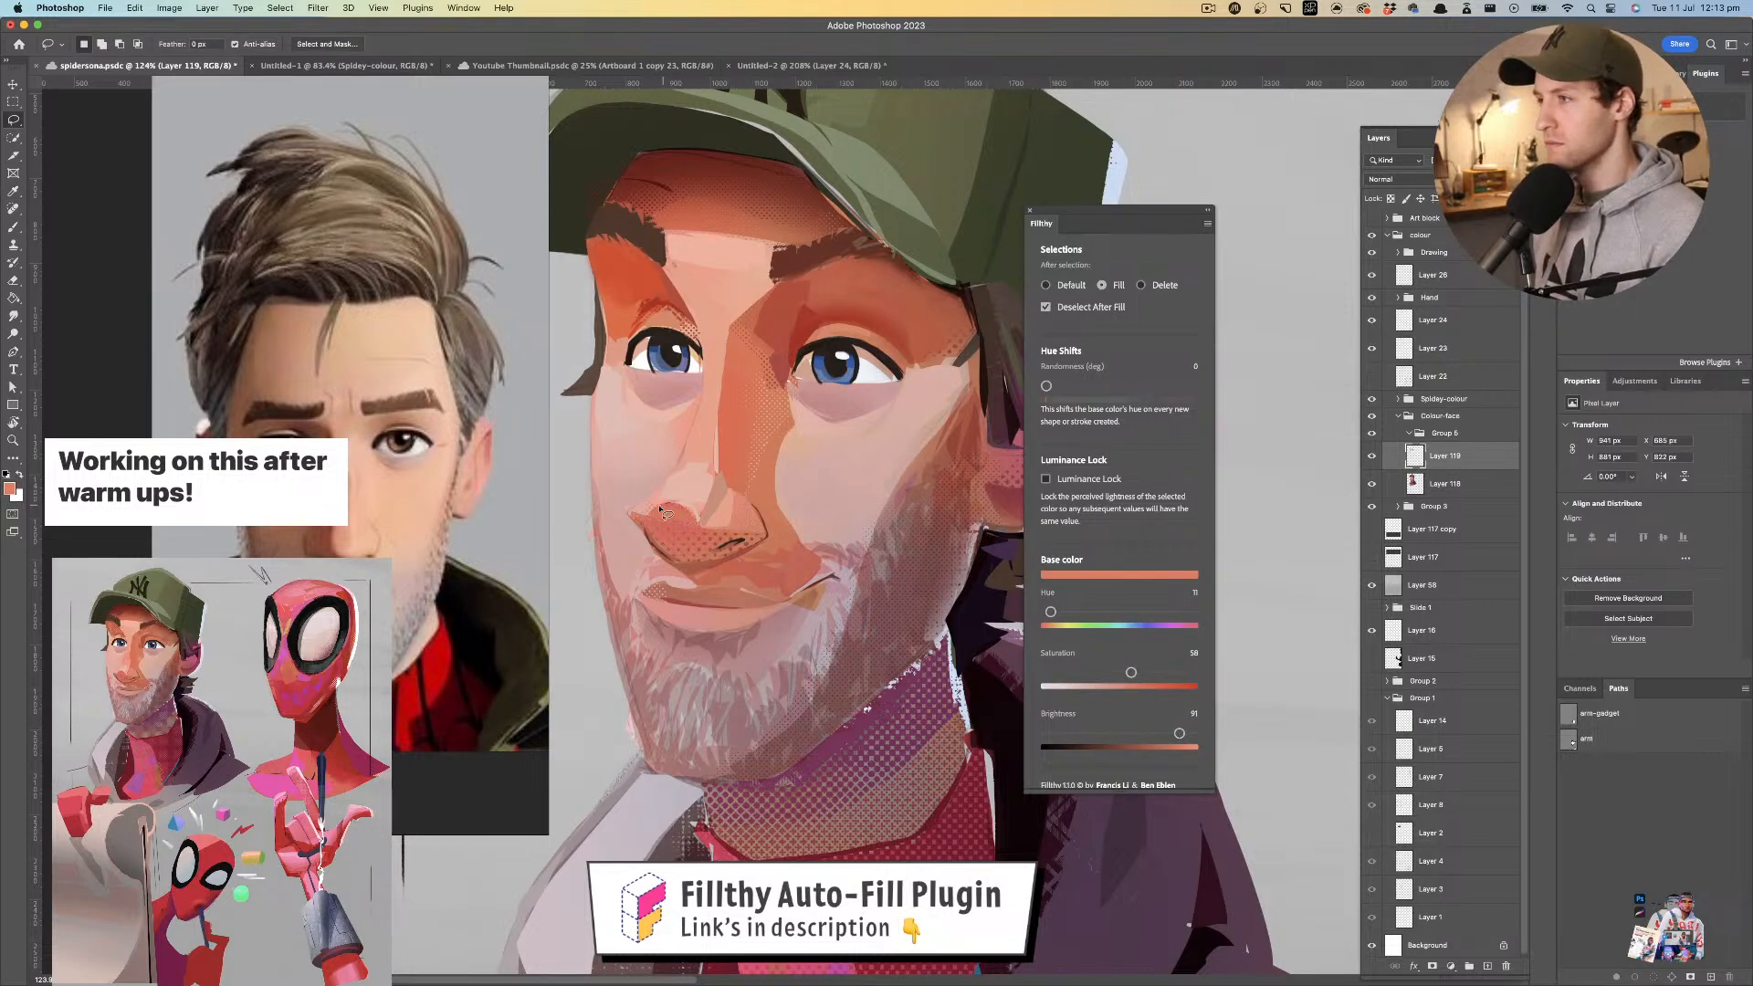
- Sample the peach at the near eye's inner corner and set the Fillthy base colour's brightness to 75
{"action": "key", "text": "z"}
{"action": "mouse_move", "coordinate": [760, 501]}
{"action": "left_mouse_down"}
{"action": "mouse_move", "coordinate": [646, 499]}
{"action": "mouse_move", "coordinate": [791, 489]}
{"action": "mouse_move", "coordinate": [653, 448]}
{"action": "mouse_move", "coordinate": [705, 457]}
{"action": "left_mouse_up"}
{"action": "key", "text": "l"}
{"action": "key", "text": "b"}
{"action": "left_click", "coordinate": [711, 451], "text": "alt"}
{"action": "left_click", "coordinate": [705, 457], "text": "alt"}
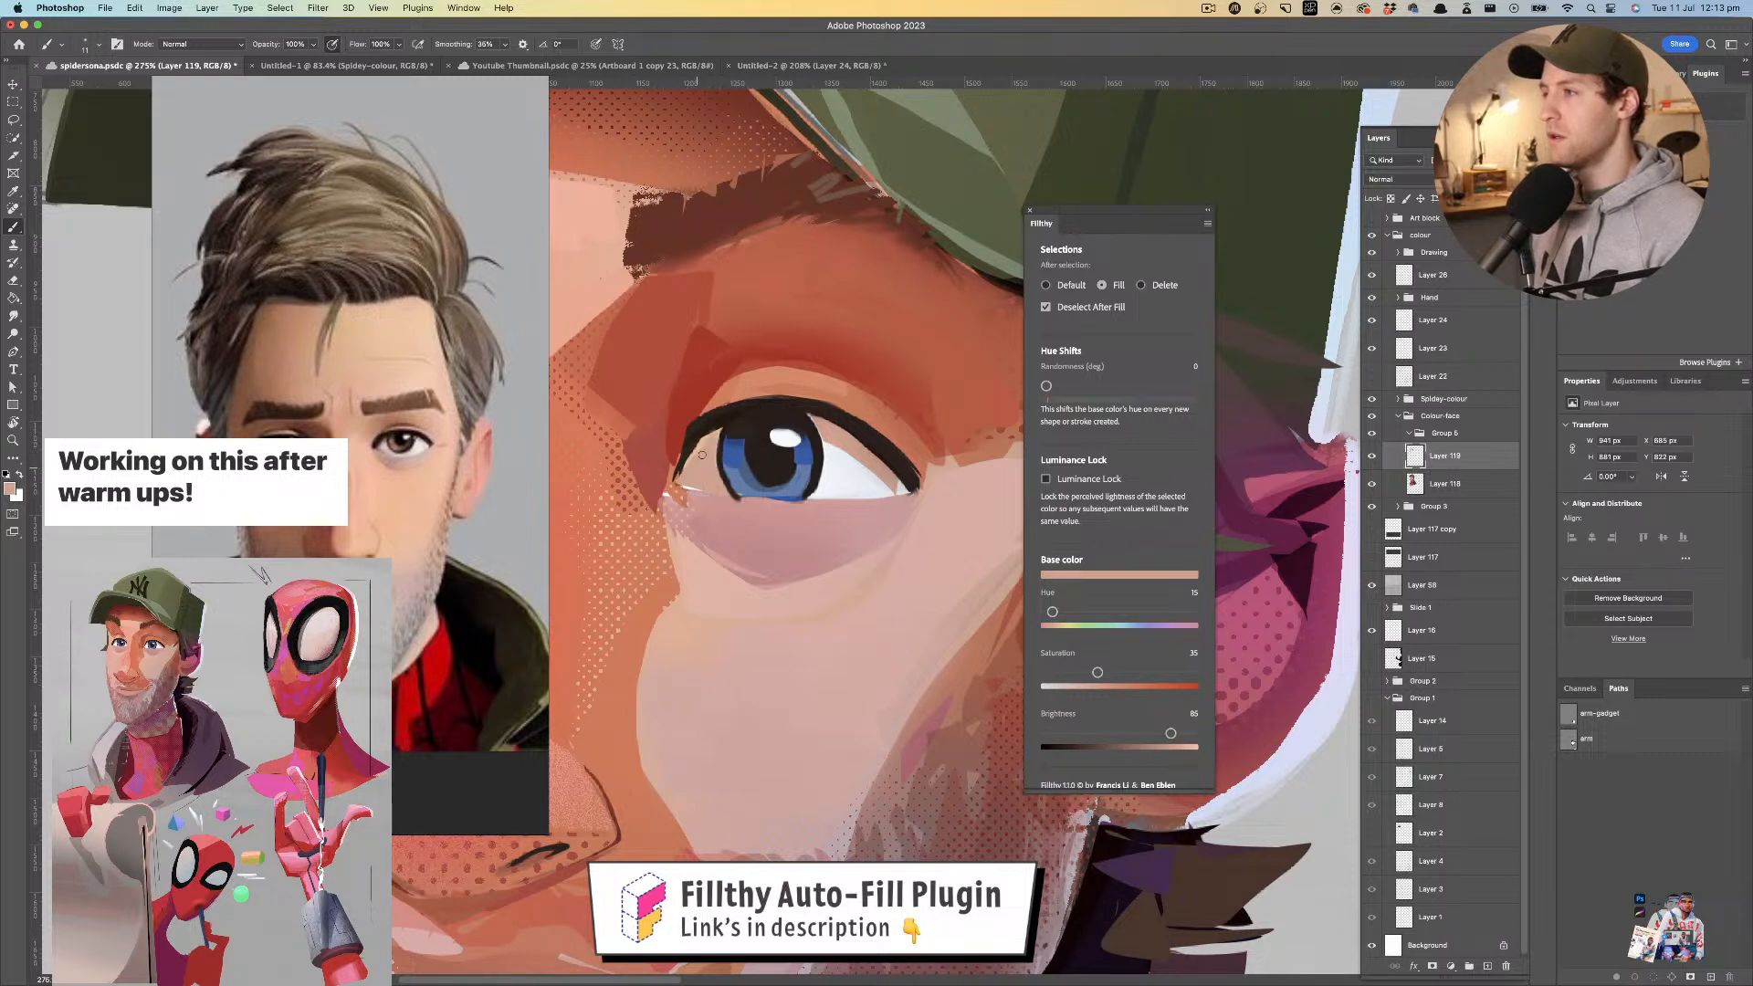
{"action": "left_click_drag", "start_coordinate": [1171, 733], "coordinate": [1155, 735]}
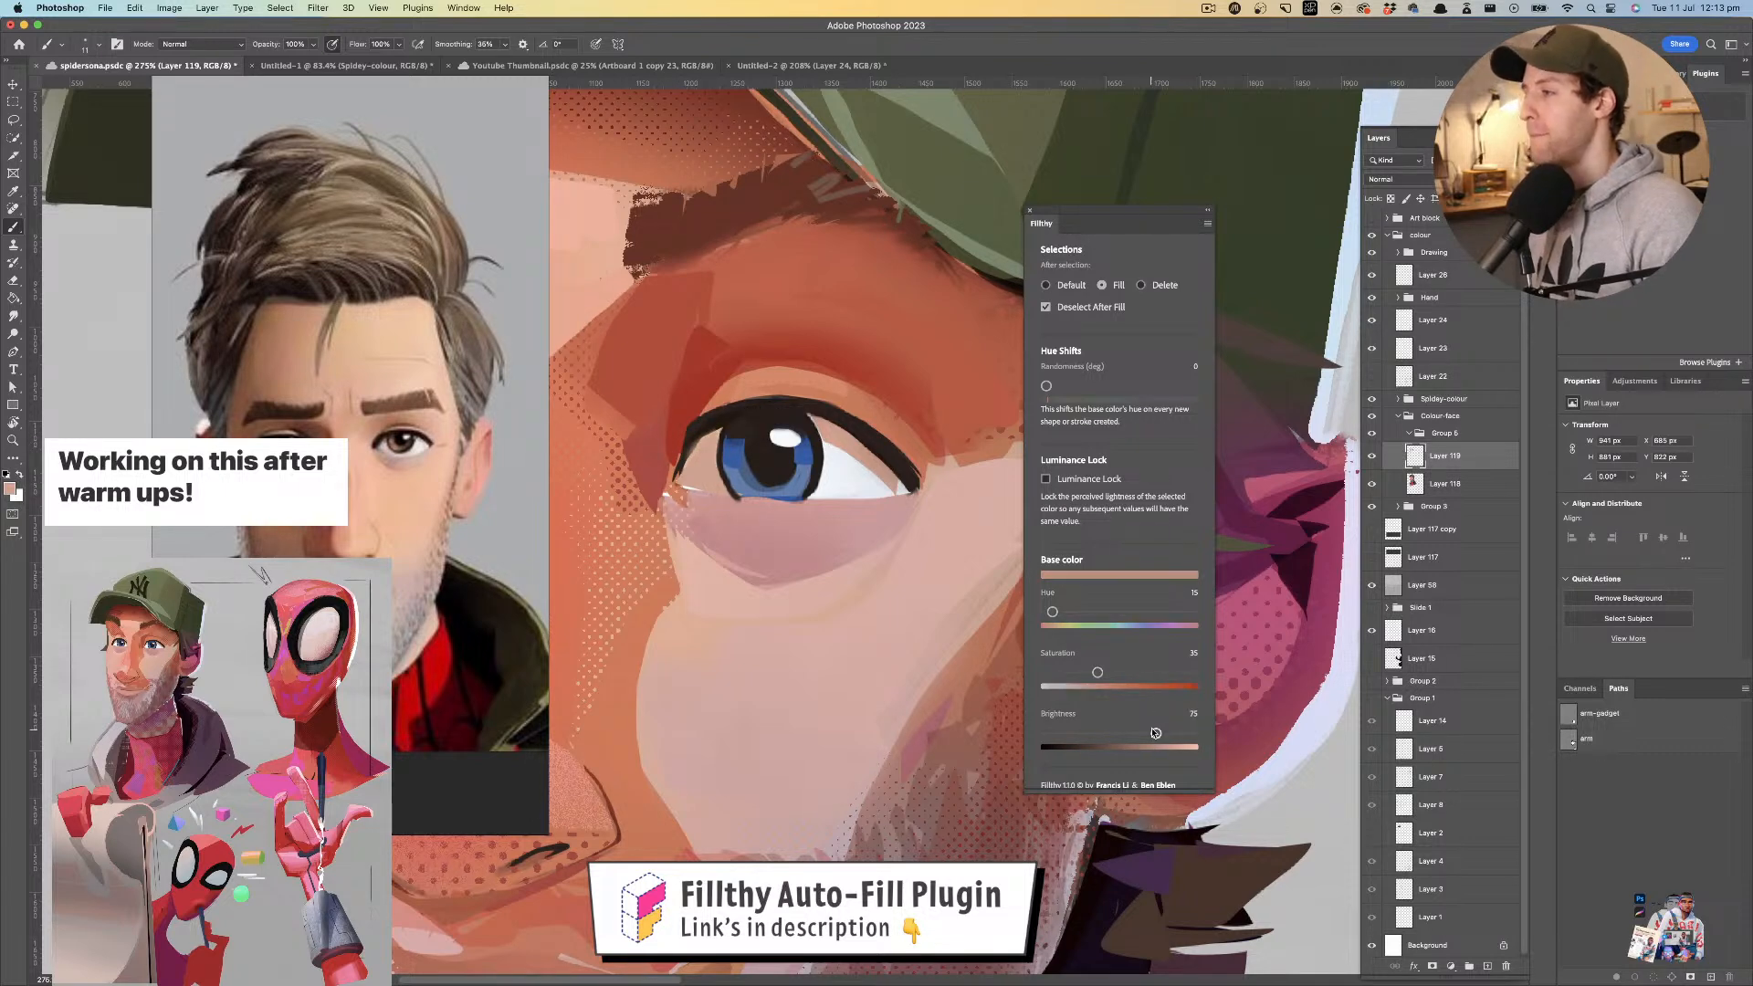
- Set Fillthy's after-selection mode to Default, lasso the near eye's inner white, brush shading into it and deselect
{"action": "left_click", "coordinate": [14, 121]}
{"action": "left_click", "coordinate": [1046, 285]}
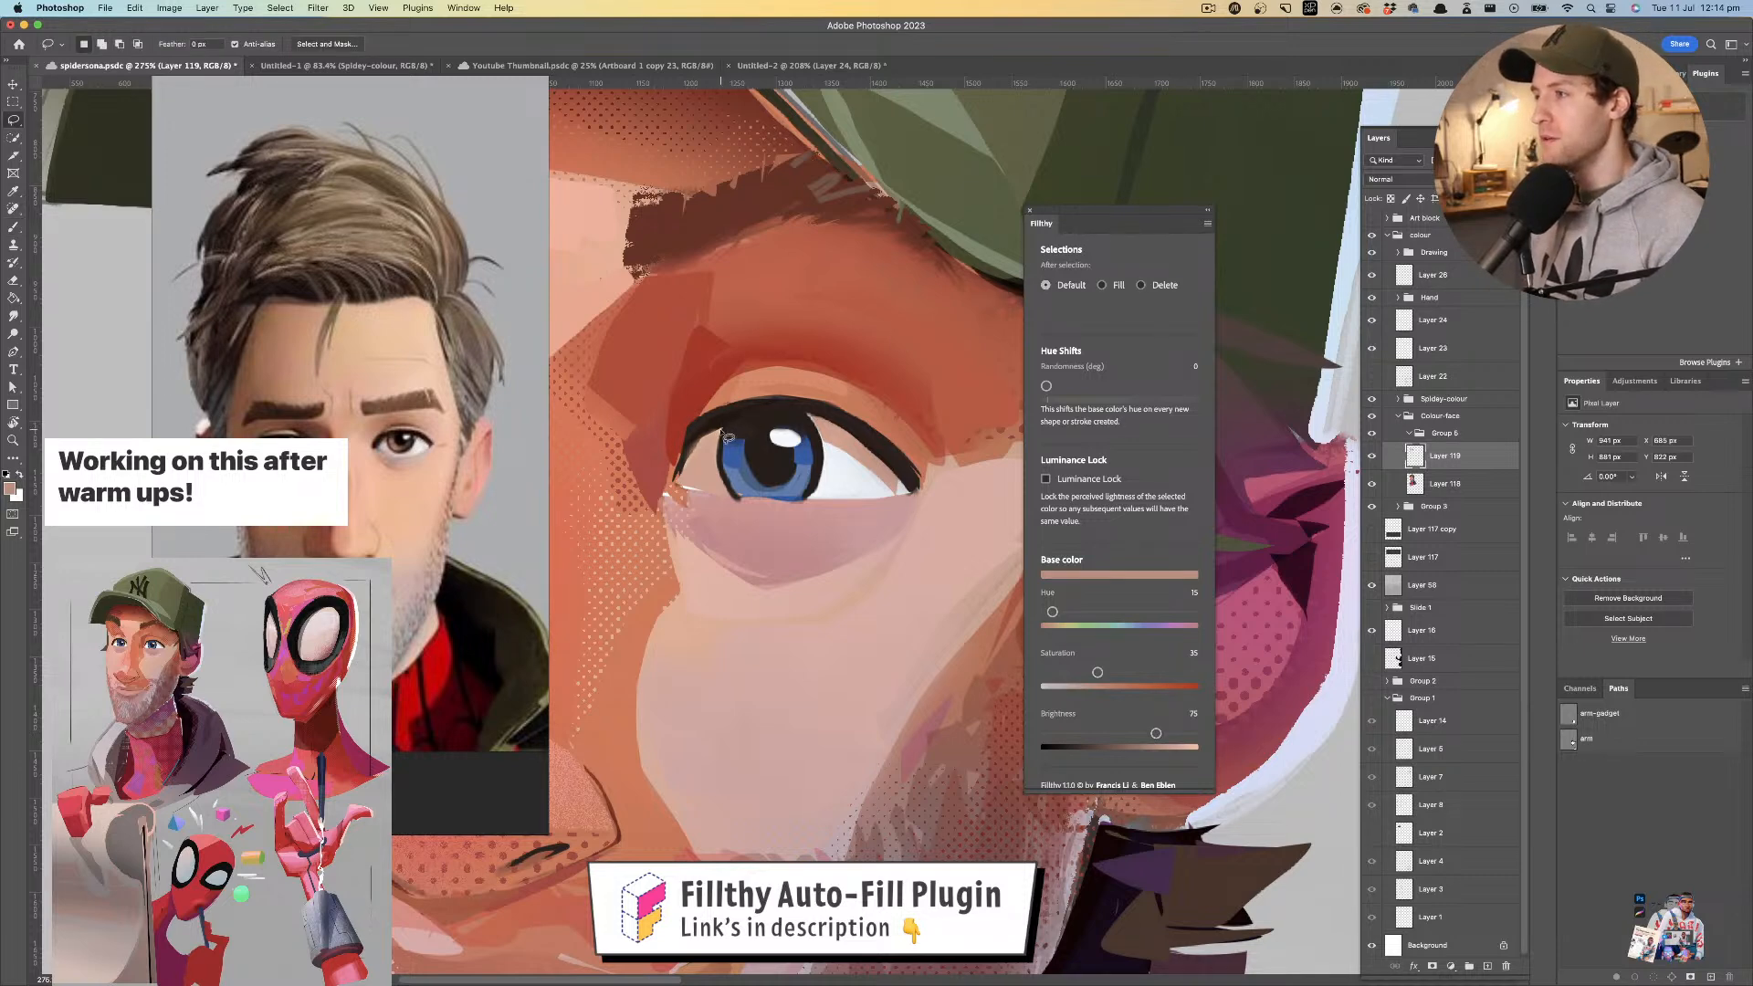
{"action": "left_click_drag", "start_coordinate": [722, 454], "coordinate": [720, 431]}
{"action": "key", "text": "b"}
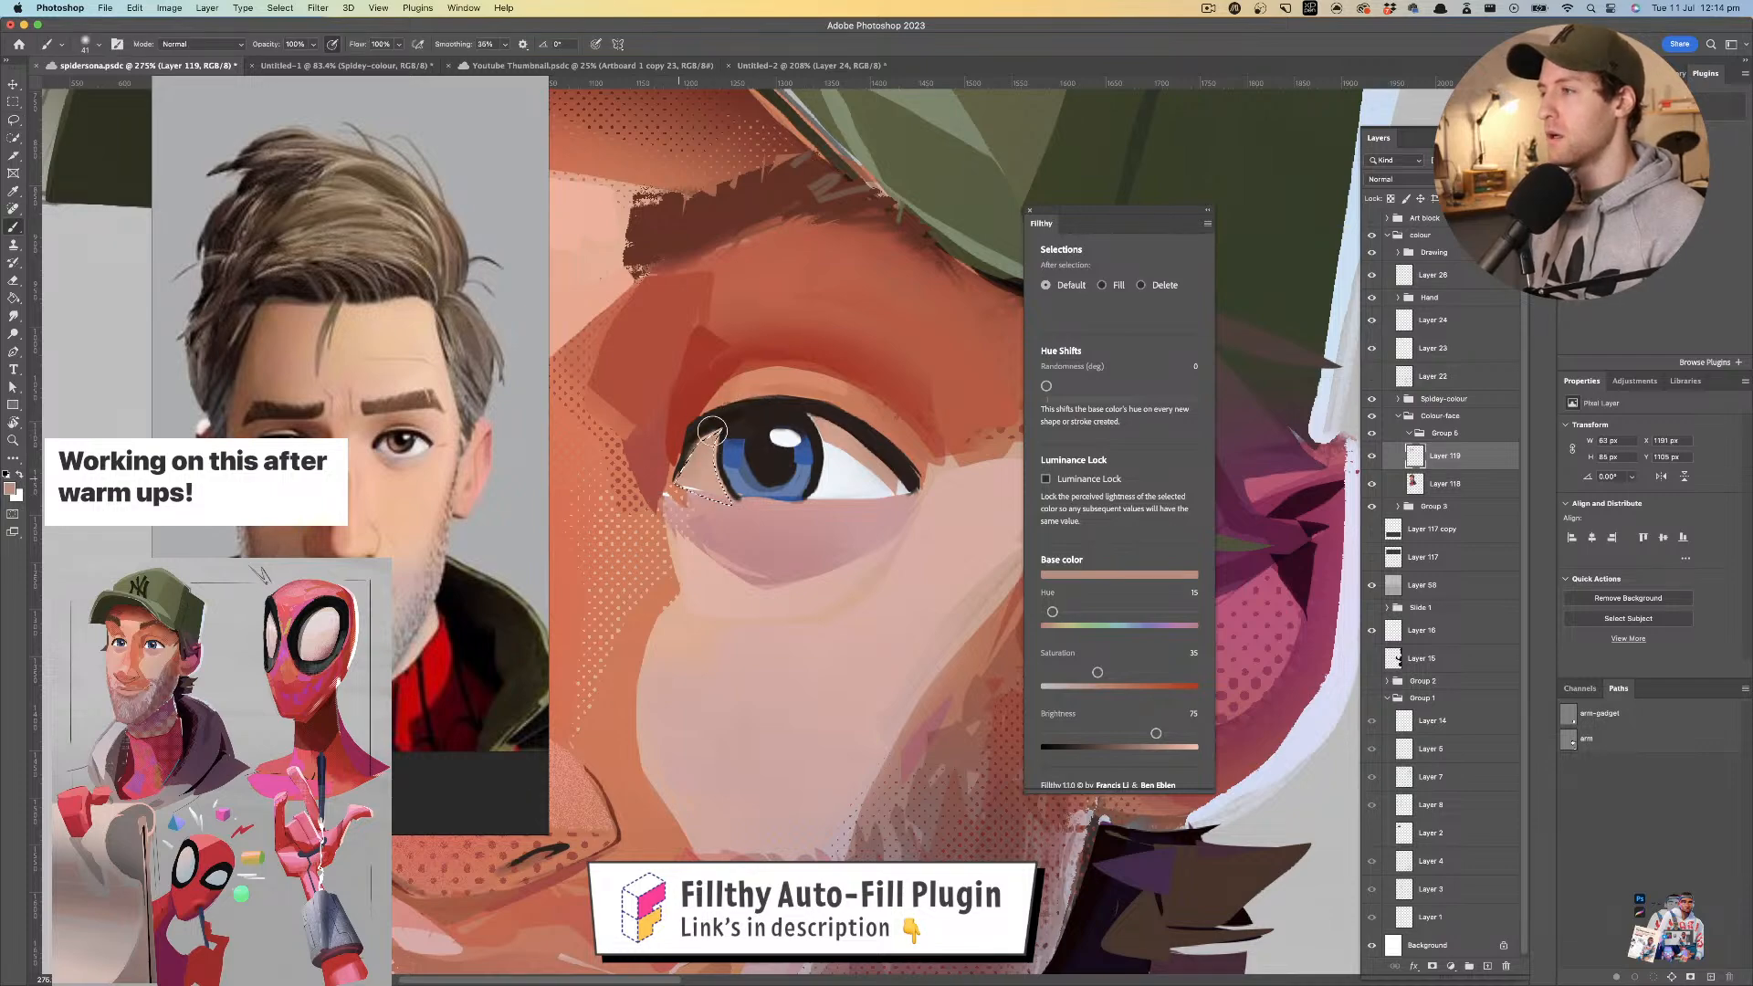
{"action": "key", "text": "super+d"}
- Lasso the near eye's outer white, set the base colour to brightness 49 and saturation 22, and brush a shadow under the lid
{"action": "key", "text": "z"}
{"action": "left_click_drag", "start_coordinate": [778, 482], "coordinate": [968, 502]}
{"action": "left_click", "coordinate": [15, 121]}
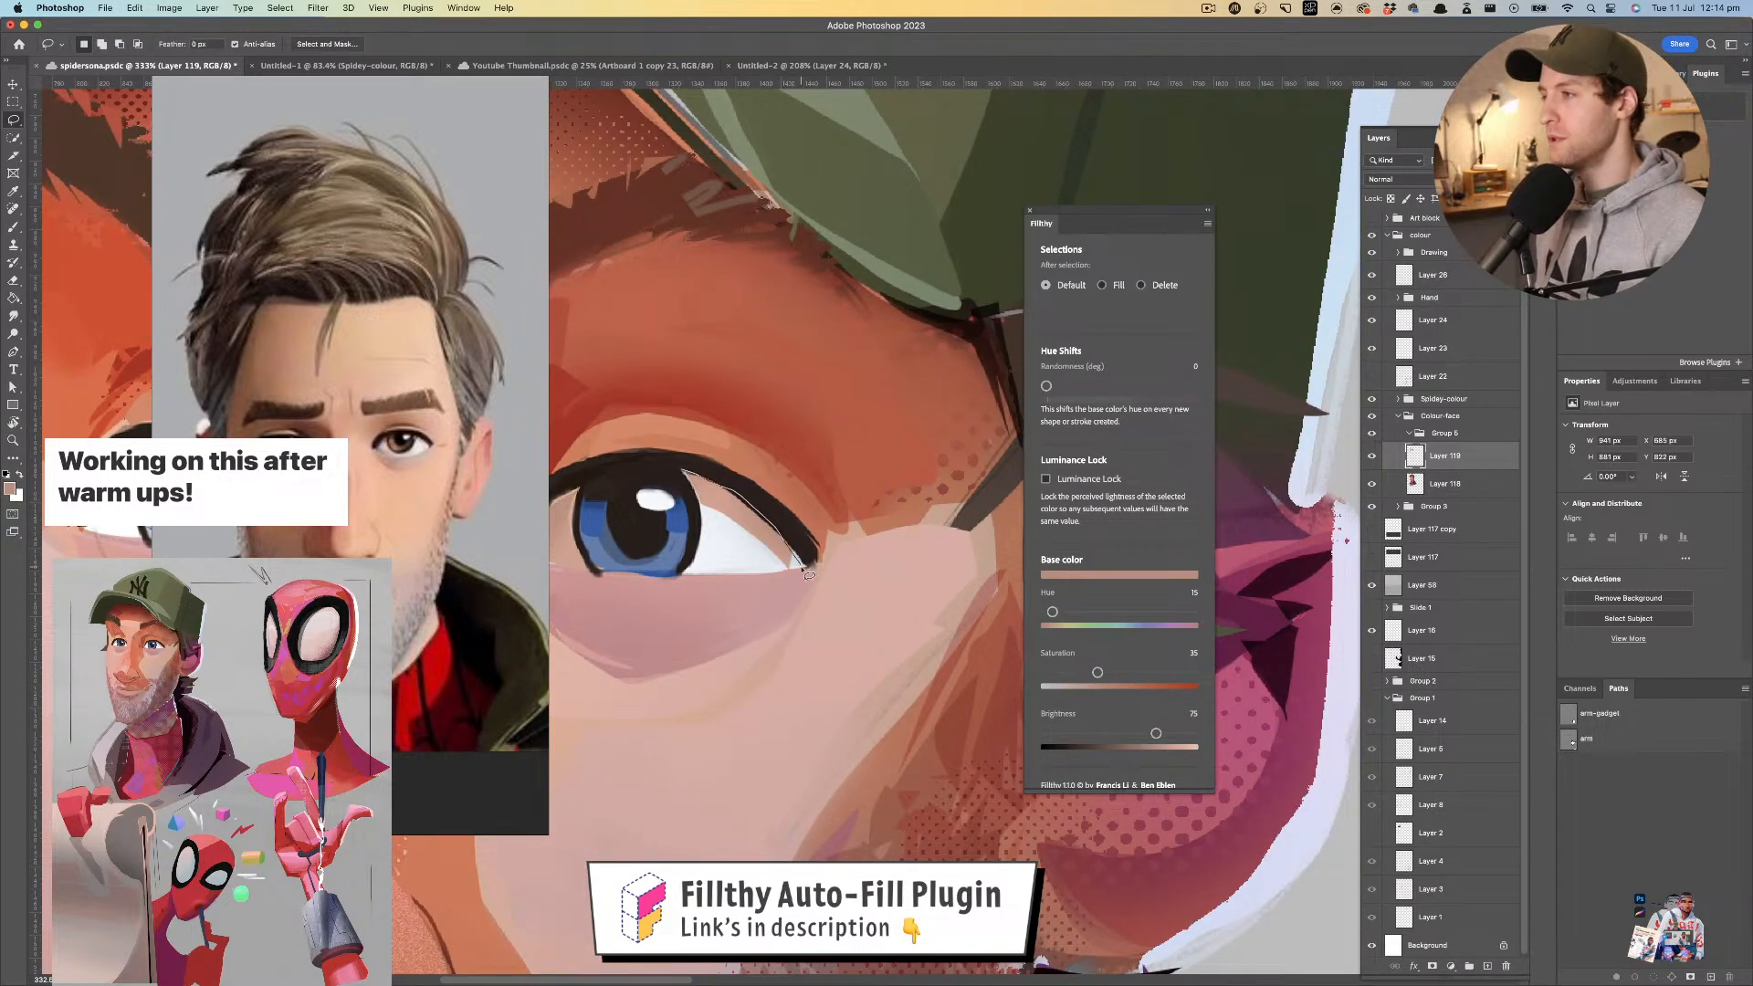
{"action": "left_click_drag", "start_coordinate": [694, 490], "coordinate": [687, 473]}
{"action": "key", "text": "b"}
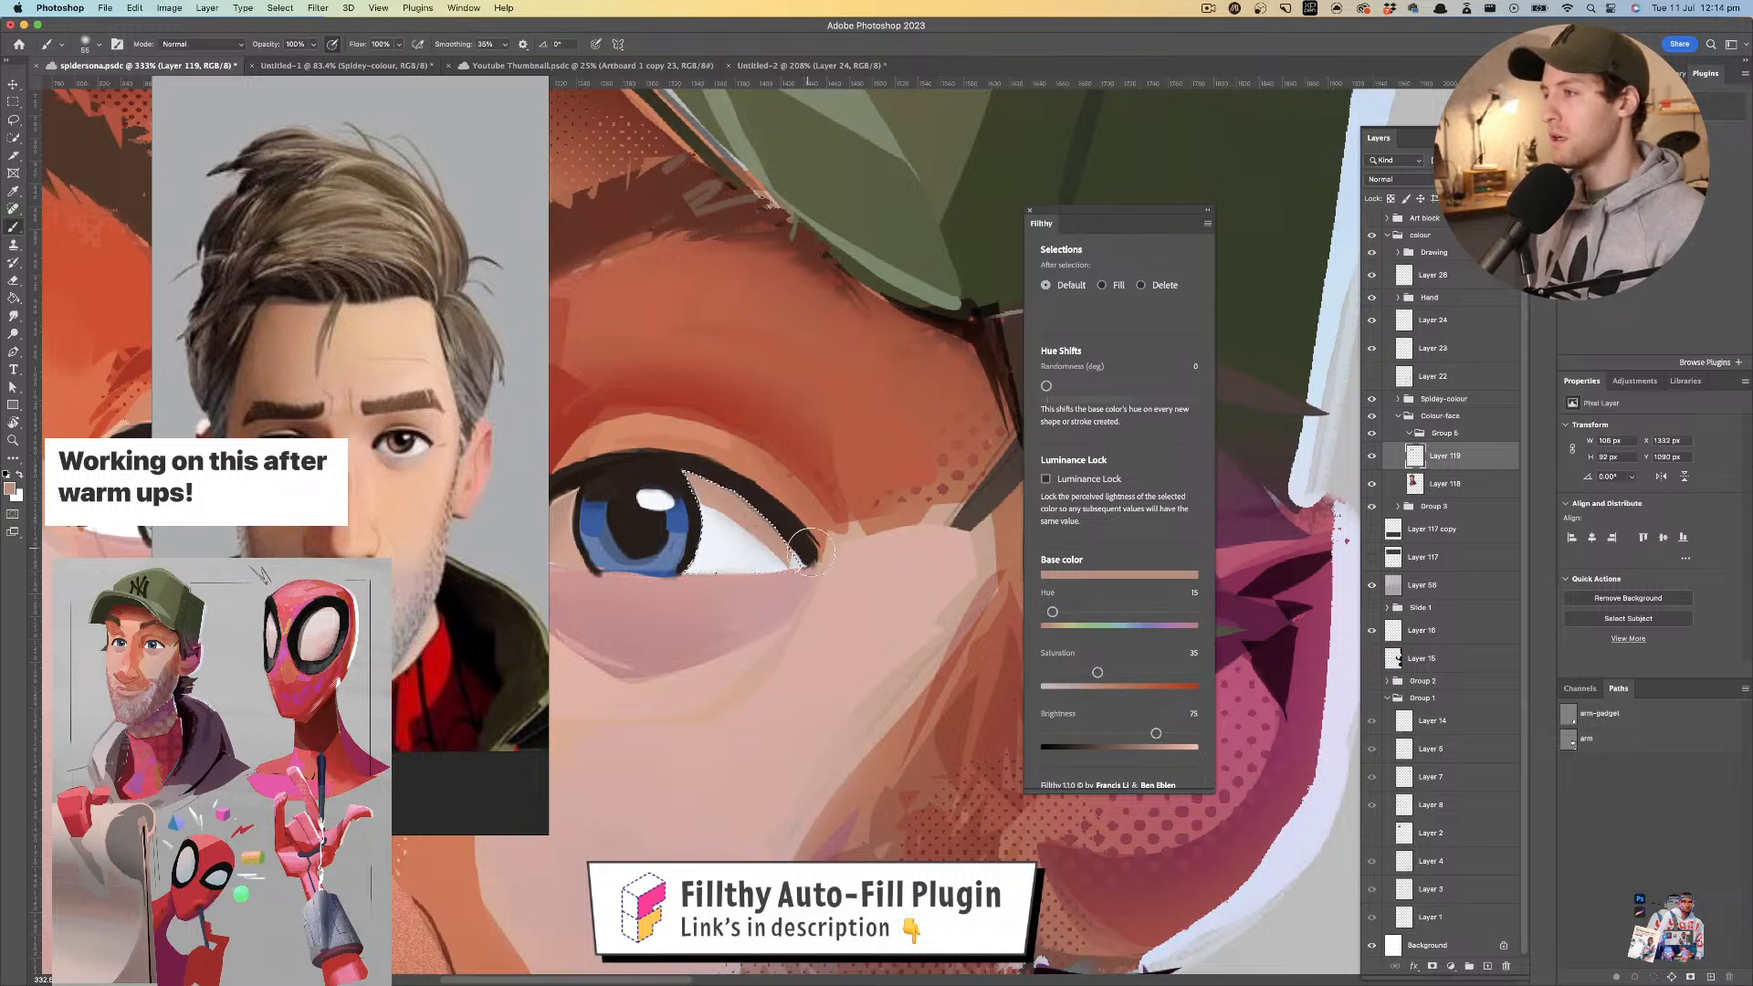
{"action": "left_click_drag", "start_coordinate": [1152, 734], "coordinate": [1119, 734]}
{"action": "left_click_drag", "start_coordinate": [1097, 673], "coordinate": [1078, 673]}
{"action": "mouse_move", "coordinate": [694, 454]}
{"action": "left_mouse_down"}
{"action": "mouse_move", "coordinate": [822, 565]}
{"action": "mouse_move", "coordinate": [713, 518]}
{"action": "left_mouse_up"}
- Lasso the far eye's white and brush the same grey-brown shadow under its upper lid
{"action": "key", "text": "z"}
{"action": "left_click_drag", "start_coordinate": [769, 465], "coordinate": [899, 474]}
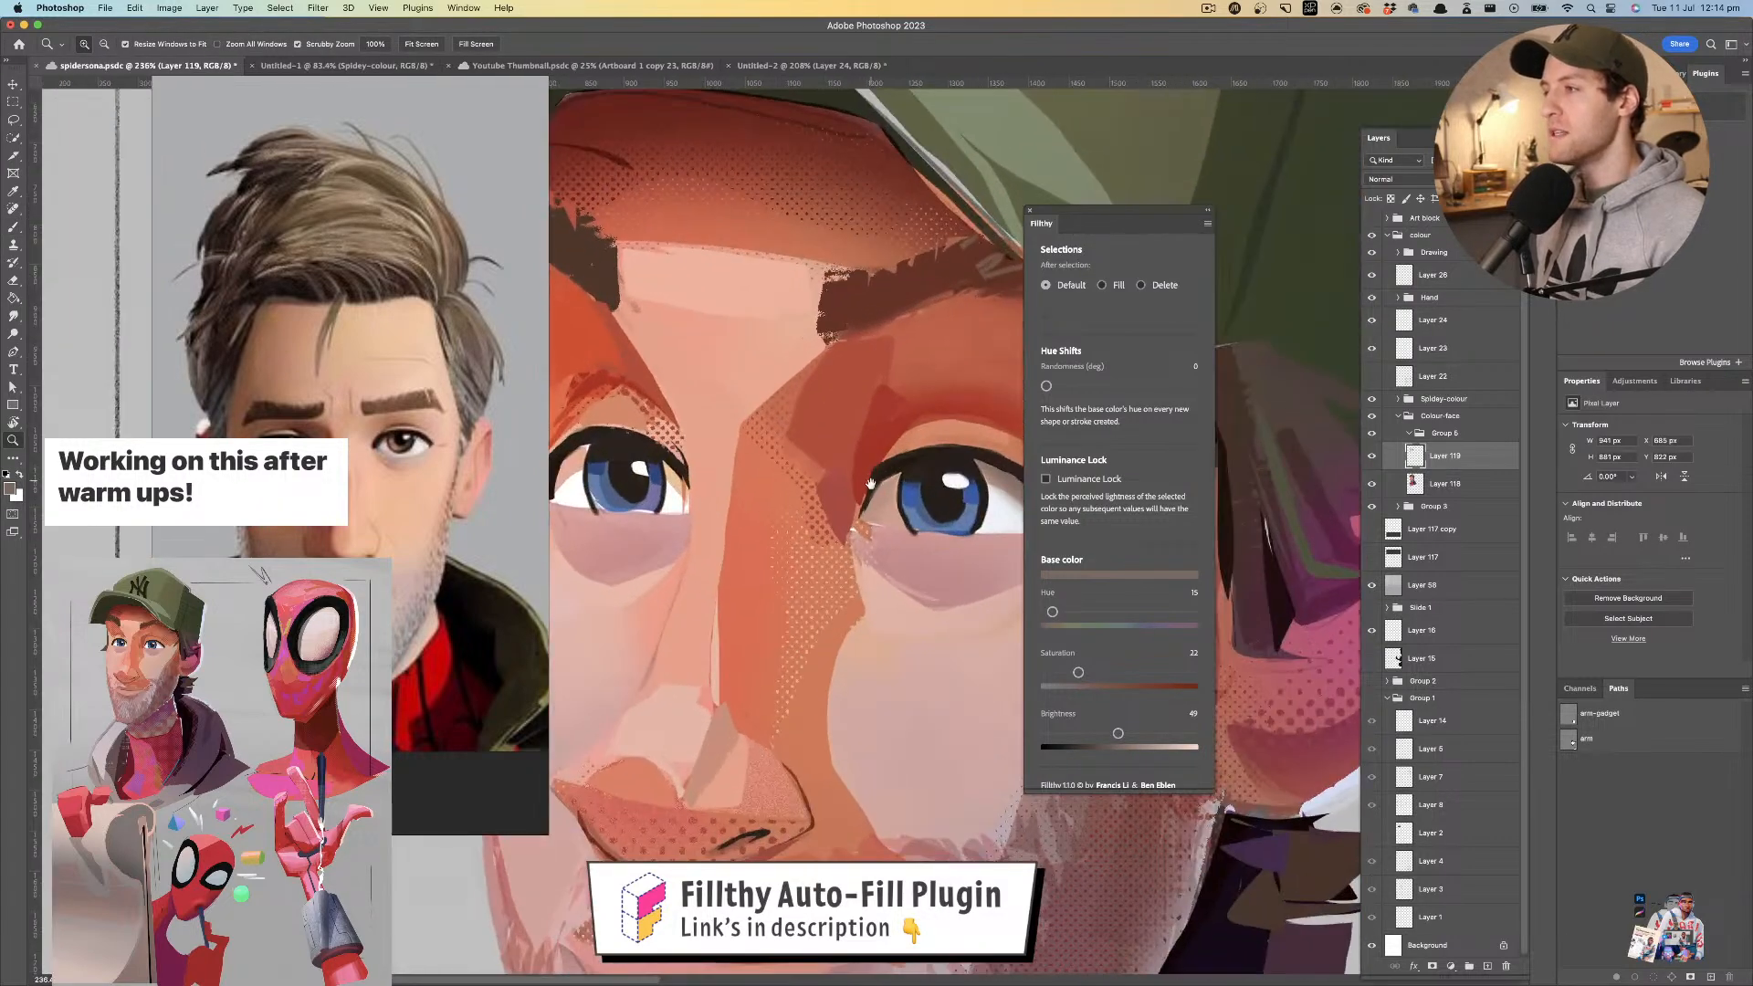
{"action": "left_click_drag", "start_coordinate": [716, 512], "coordinate": [636, 515]}
{"action": "left_click_drag", "start_coordinate": [586, 435], "coordinate": [582, 431]}
{"action": "key", "text": "b"}
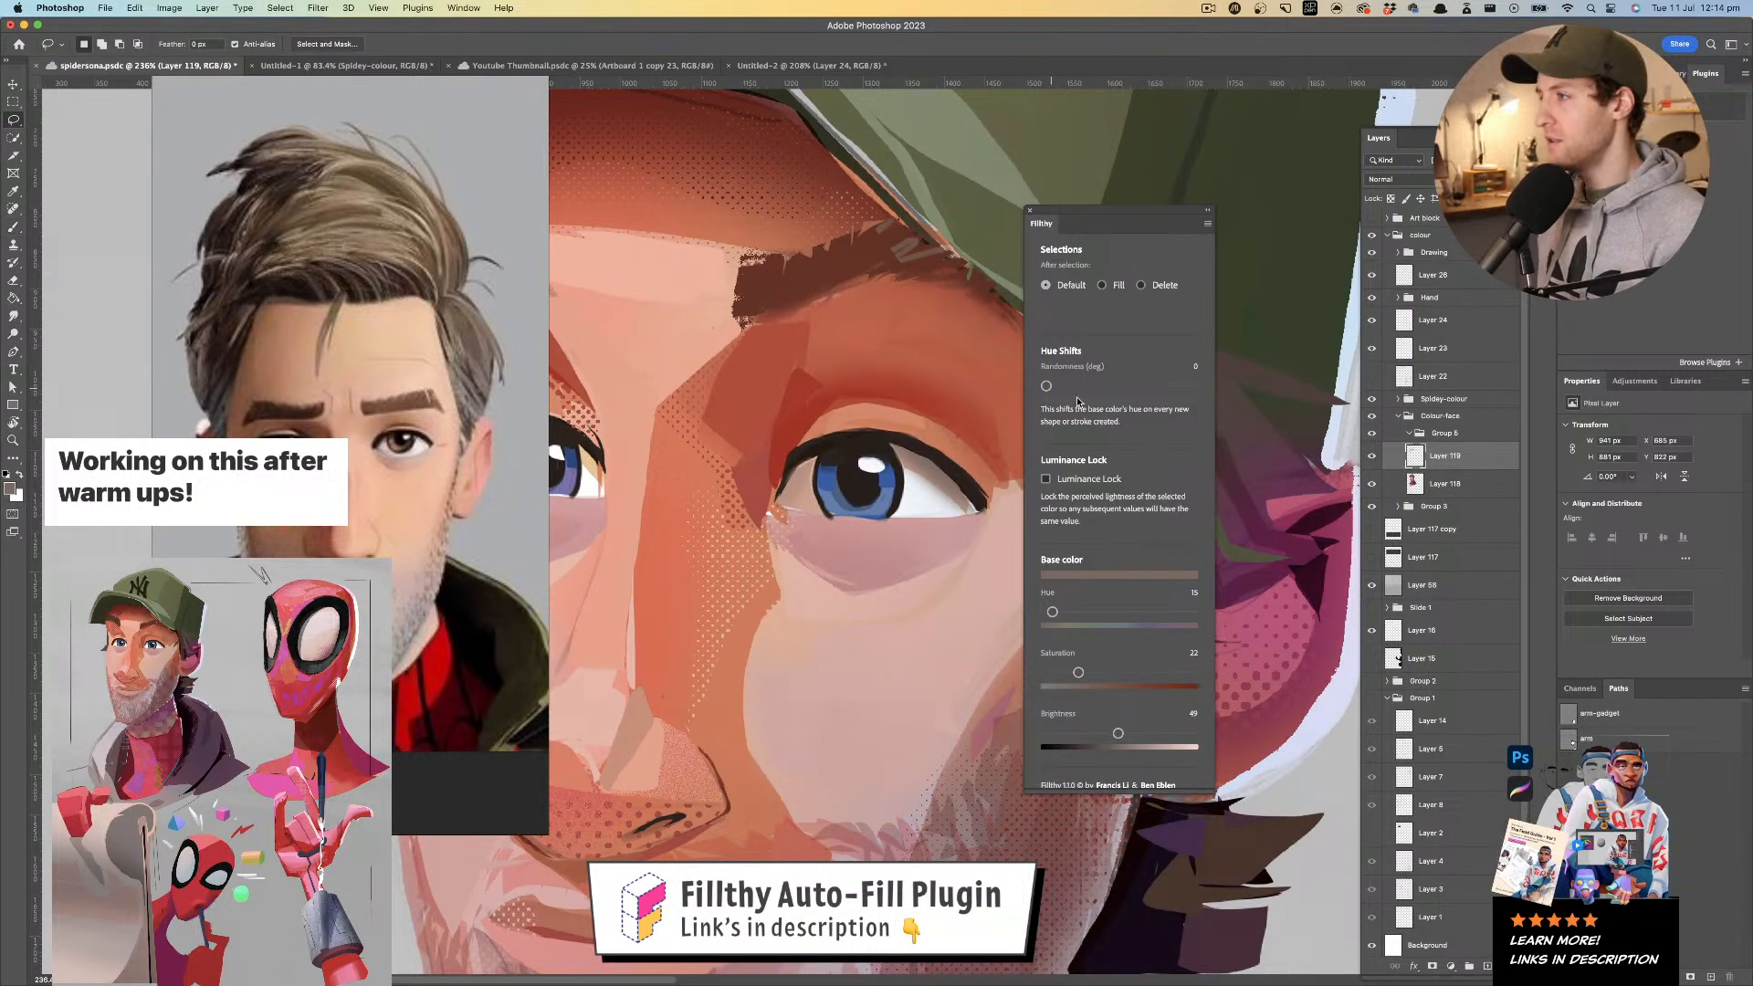
- Set Fillthy's after-selection mode to Fill, sample the dark brown in the near eye and lasso-fill its upper lash line
{"action": "left_click_drag", "start_coordinate": [709, 425], "coordinate": [634, 380]}
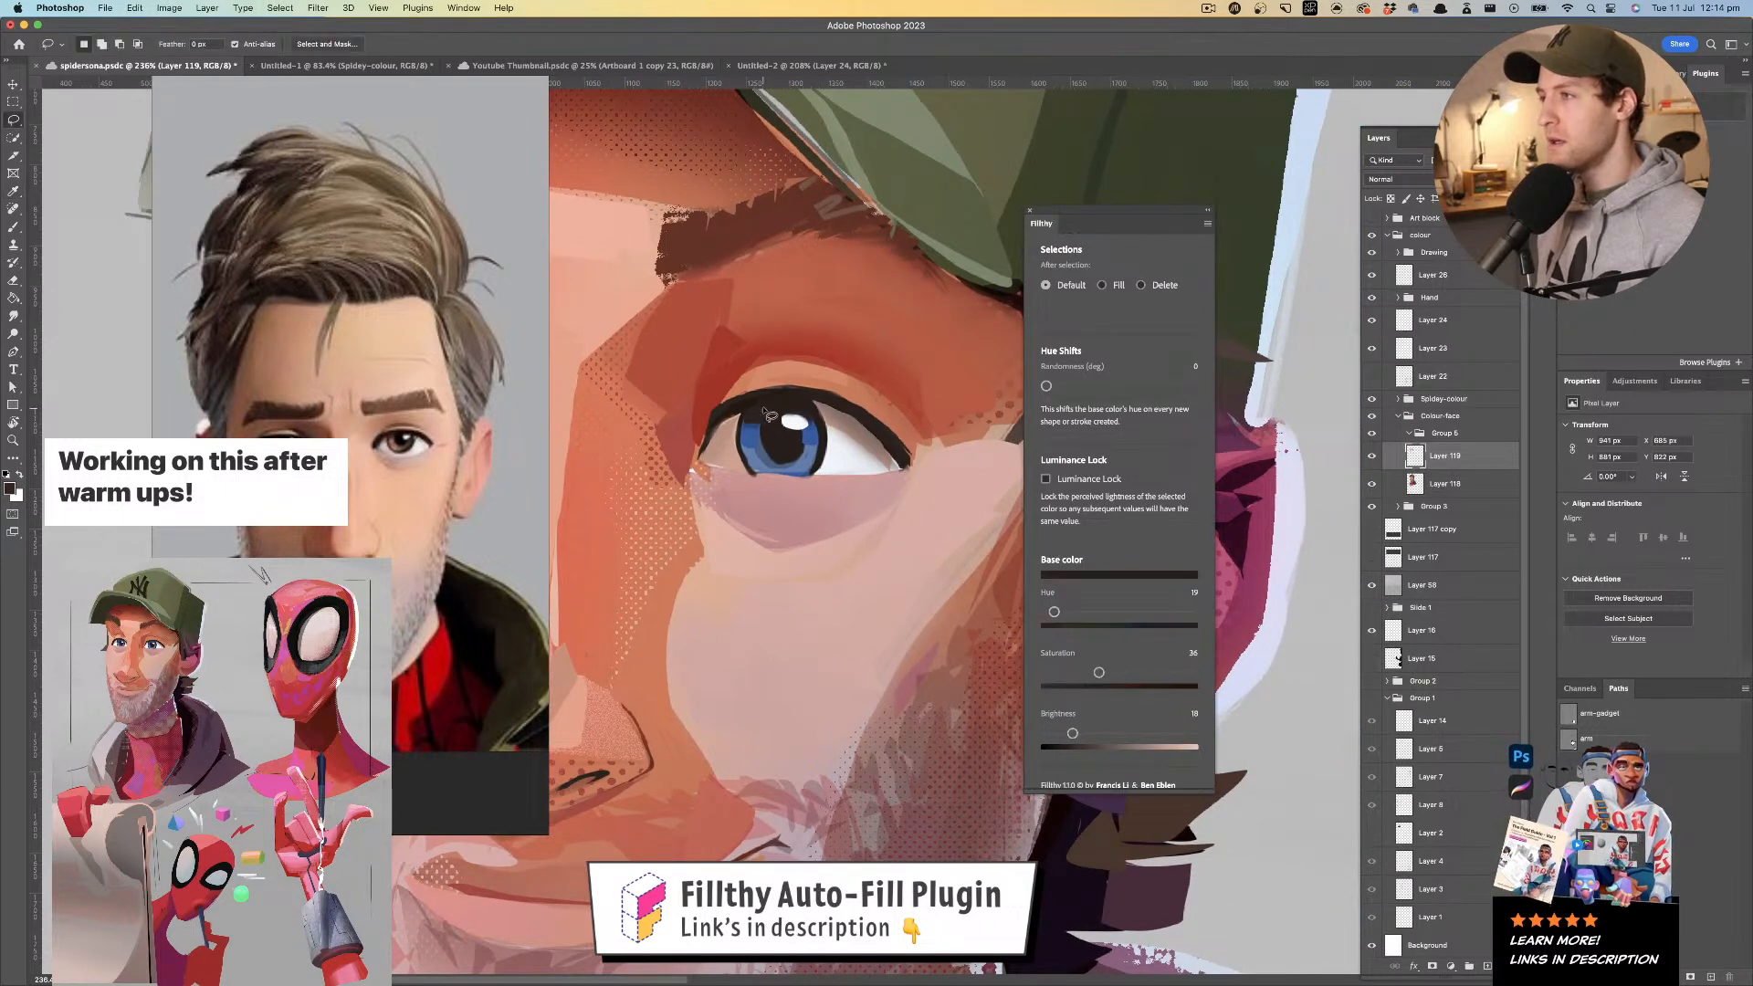
{"action": "left_click_drag", "start_coordinate": [739, 431], "coordinate": [772, 396]}
{"action": "left_click", "coordinate": [1102, 285]}
{"action": "key", "text": "i"}
{"action": "left_click", "coordinate": [768, 438]}
{"action": "key", "text": "l"}
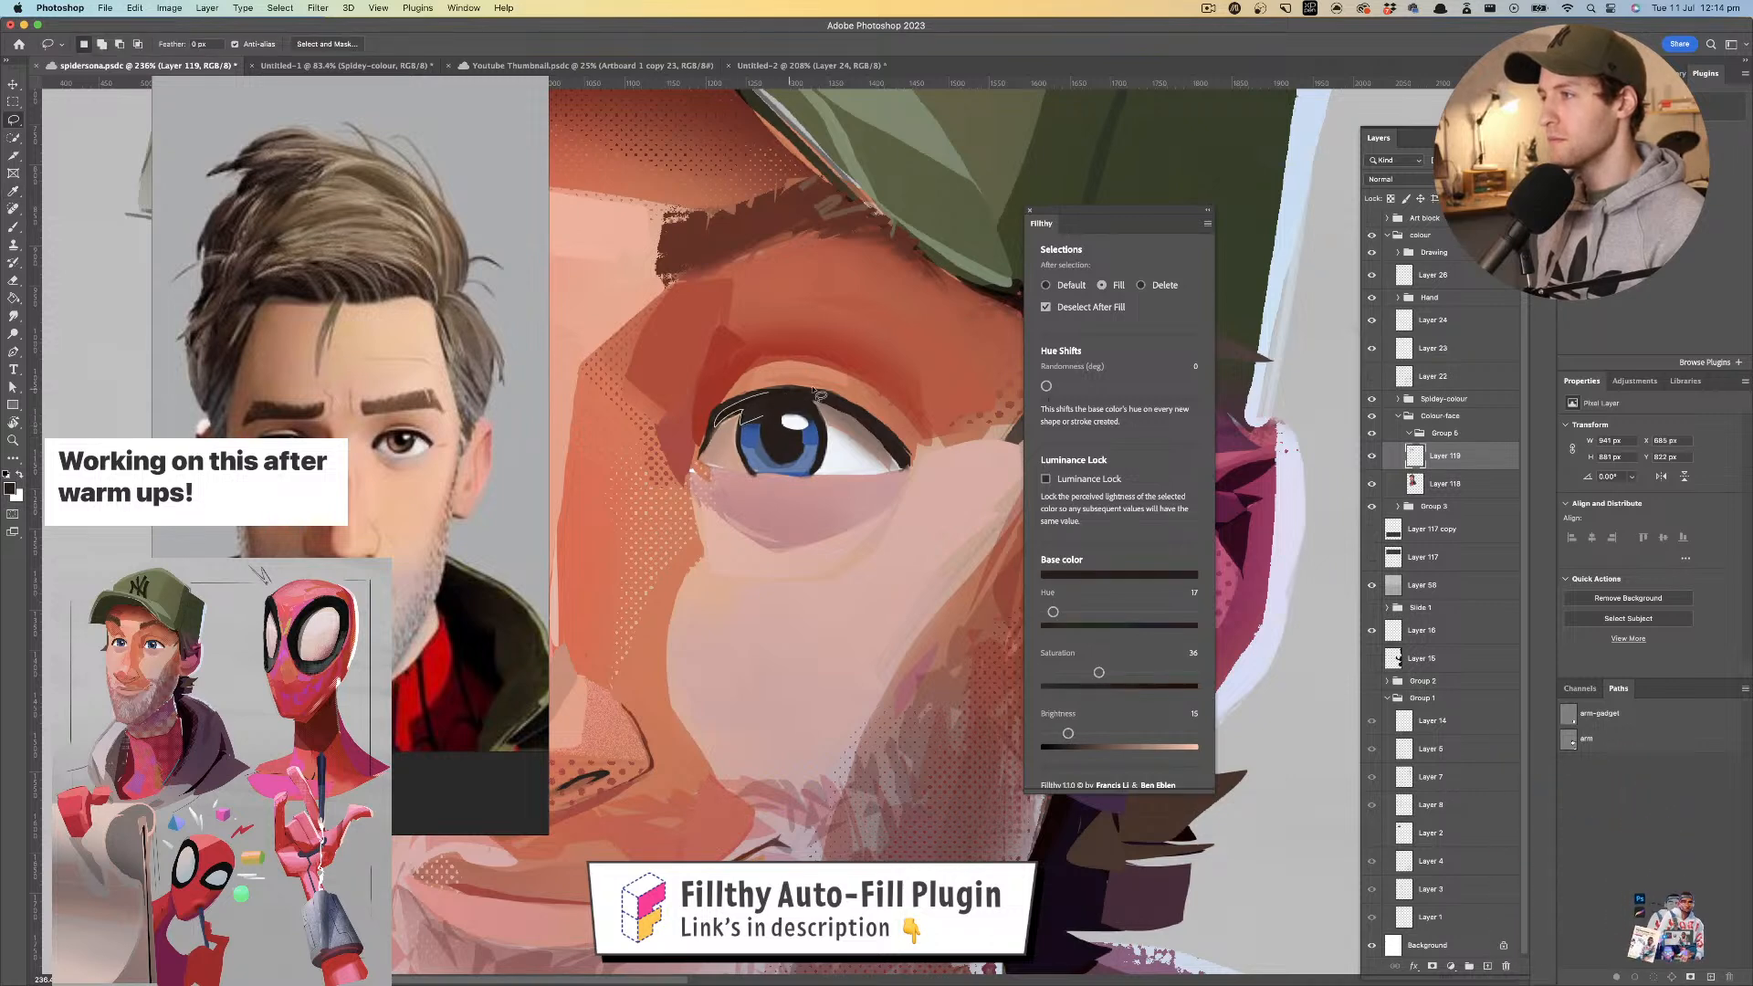
{"action": "key", "text": "z"}
{"action": "left_click_drag", "start_coordinate": [806, 411], "coordinate": [749, 307]}
{"action": "left_click_drag", "start_coordinate": [800, 417], "coordinate": [777, 477]}
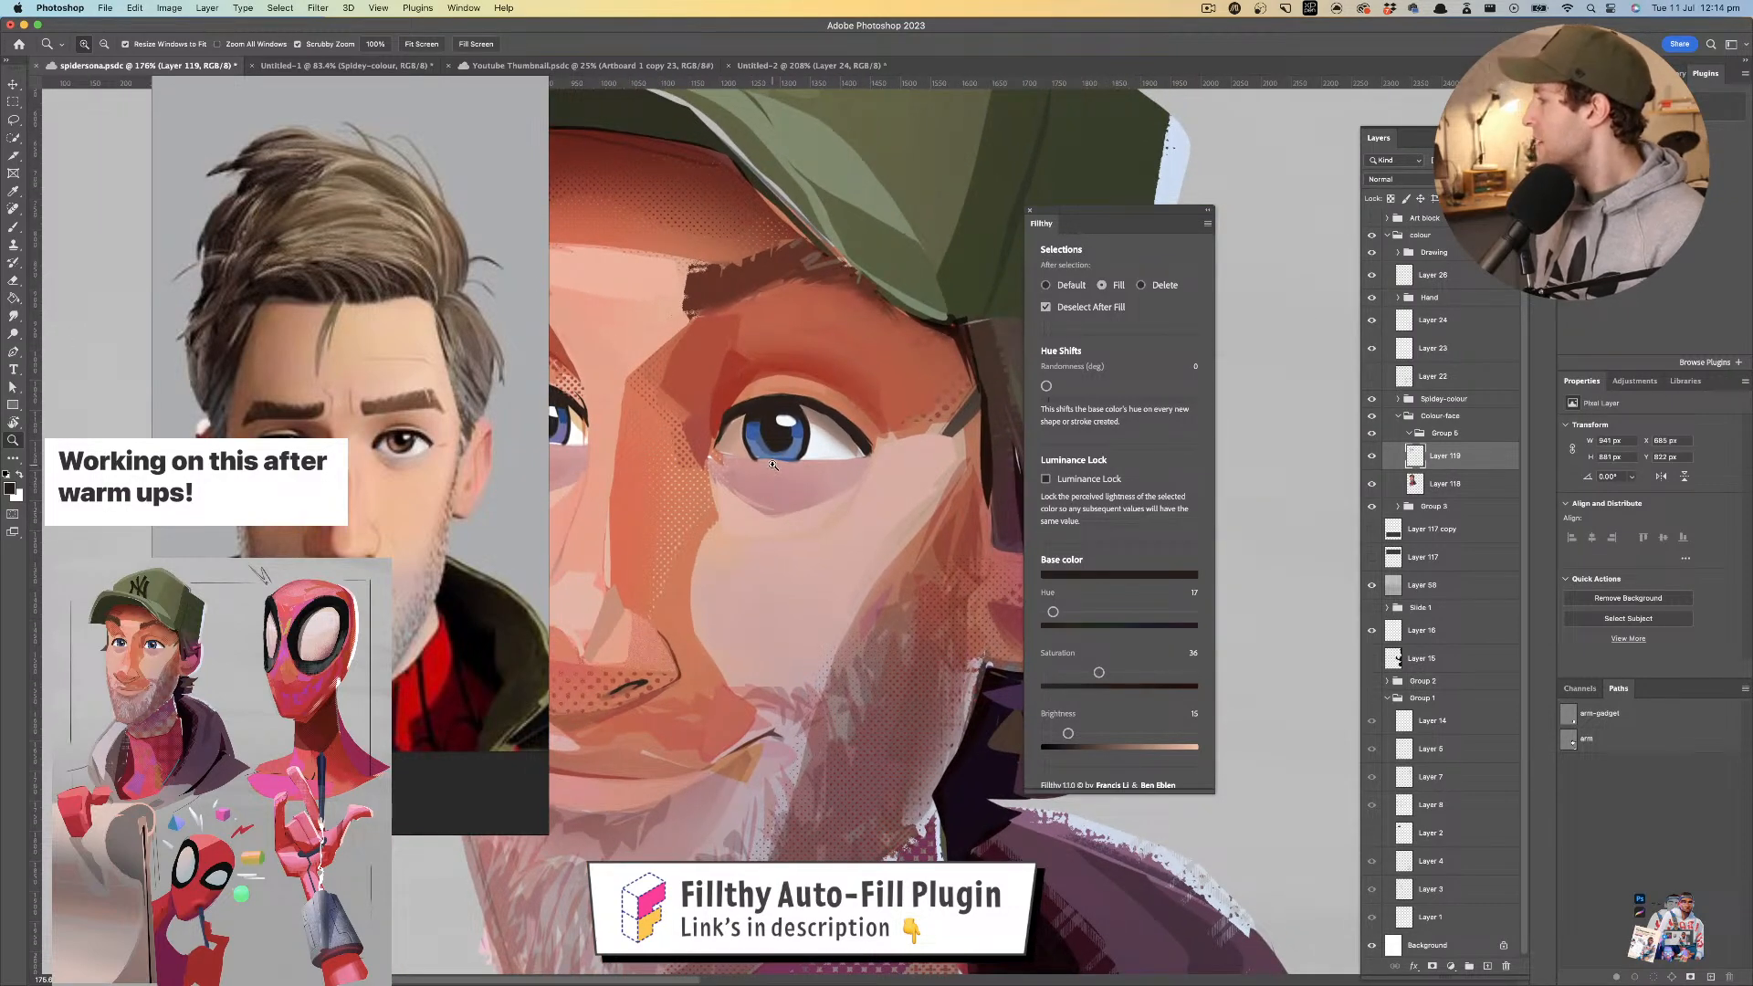
{"action": "left_click_drag", "start_coordinate": [753, 469], "coordinate": [778, 468]}
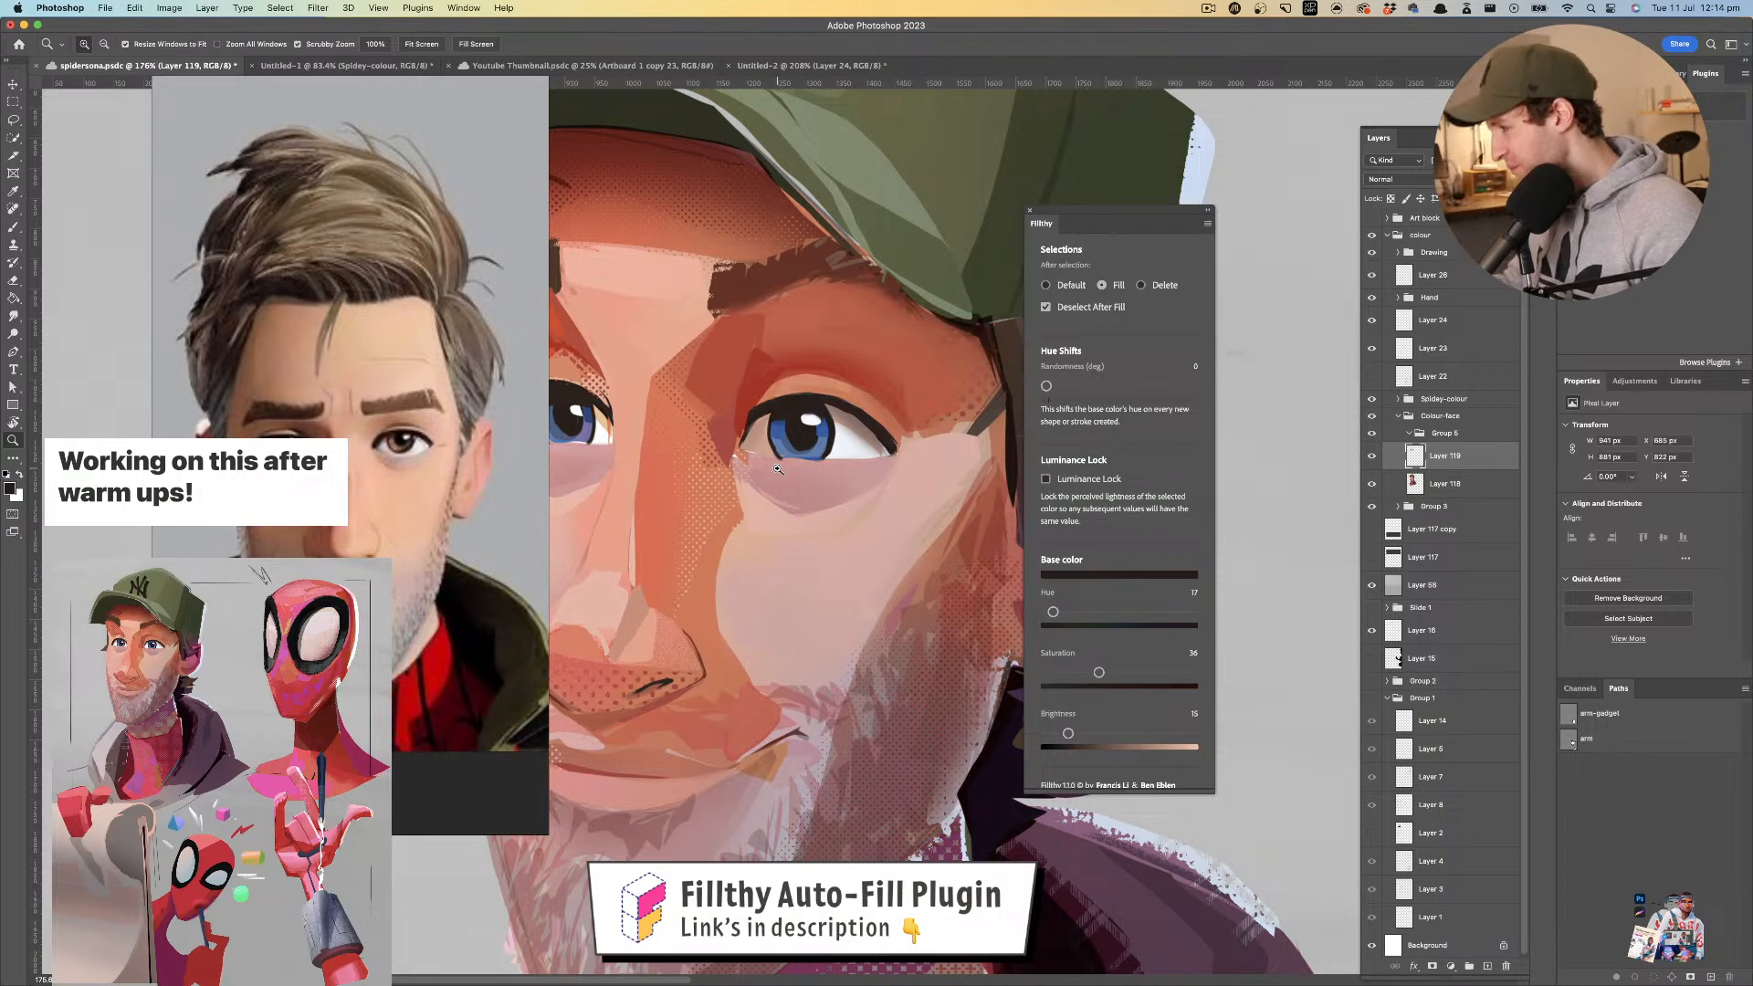
- Try a lasso fill along the near eye's lid crease in the sampled dark red, and undo it
{"action": "key", "text": "l"}
{"action": "key", "text": "i"}
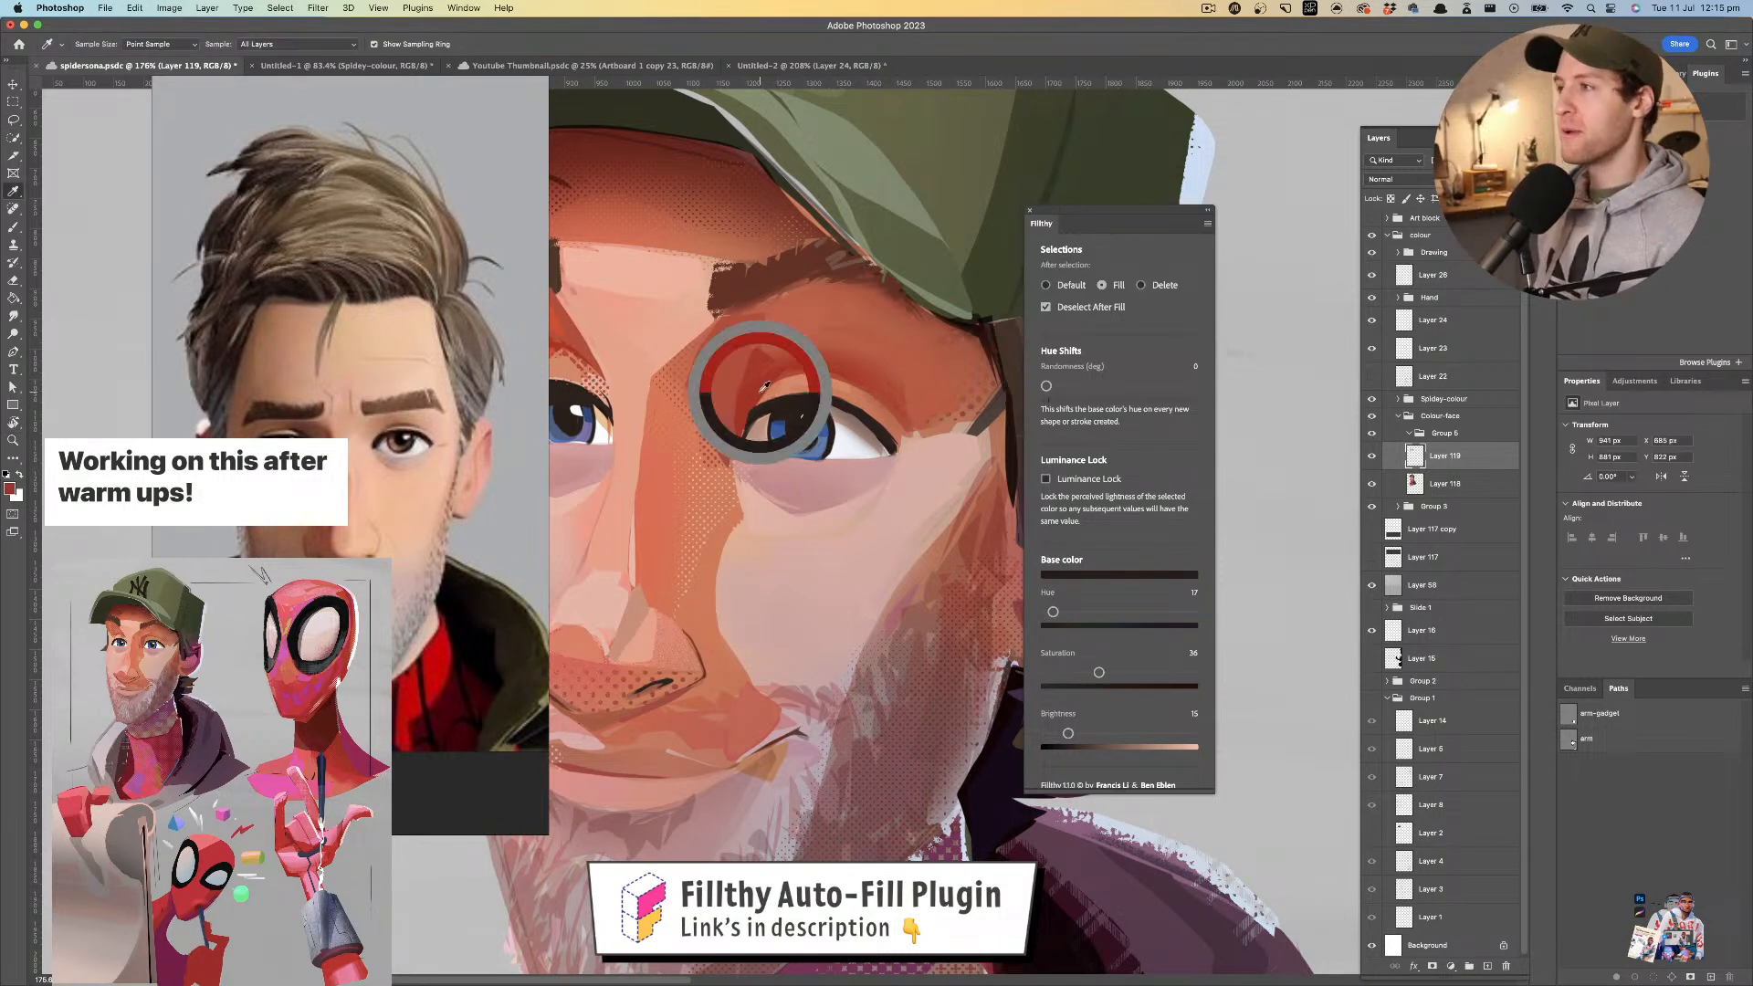
{"action": "left_click", "coordinate": [764, 390]}
{"action": "key", "text": "l"}
{"action": "mouse_move", "coordinate": [800, 379]}
{"action": "left_mouse_down"}
{"action": "mouse_move", "coordinate": [754, 401]}
{"action": "mouse_move", "coordinate": [671, 395]}
{"action": "mouse_move", "coordinate": [835, 384]}
{"action": "left_mouse_up"}
{"action": "key", "text": "z"}
{"action": "key", "text": "super+z"}
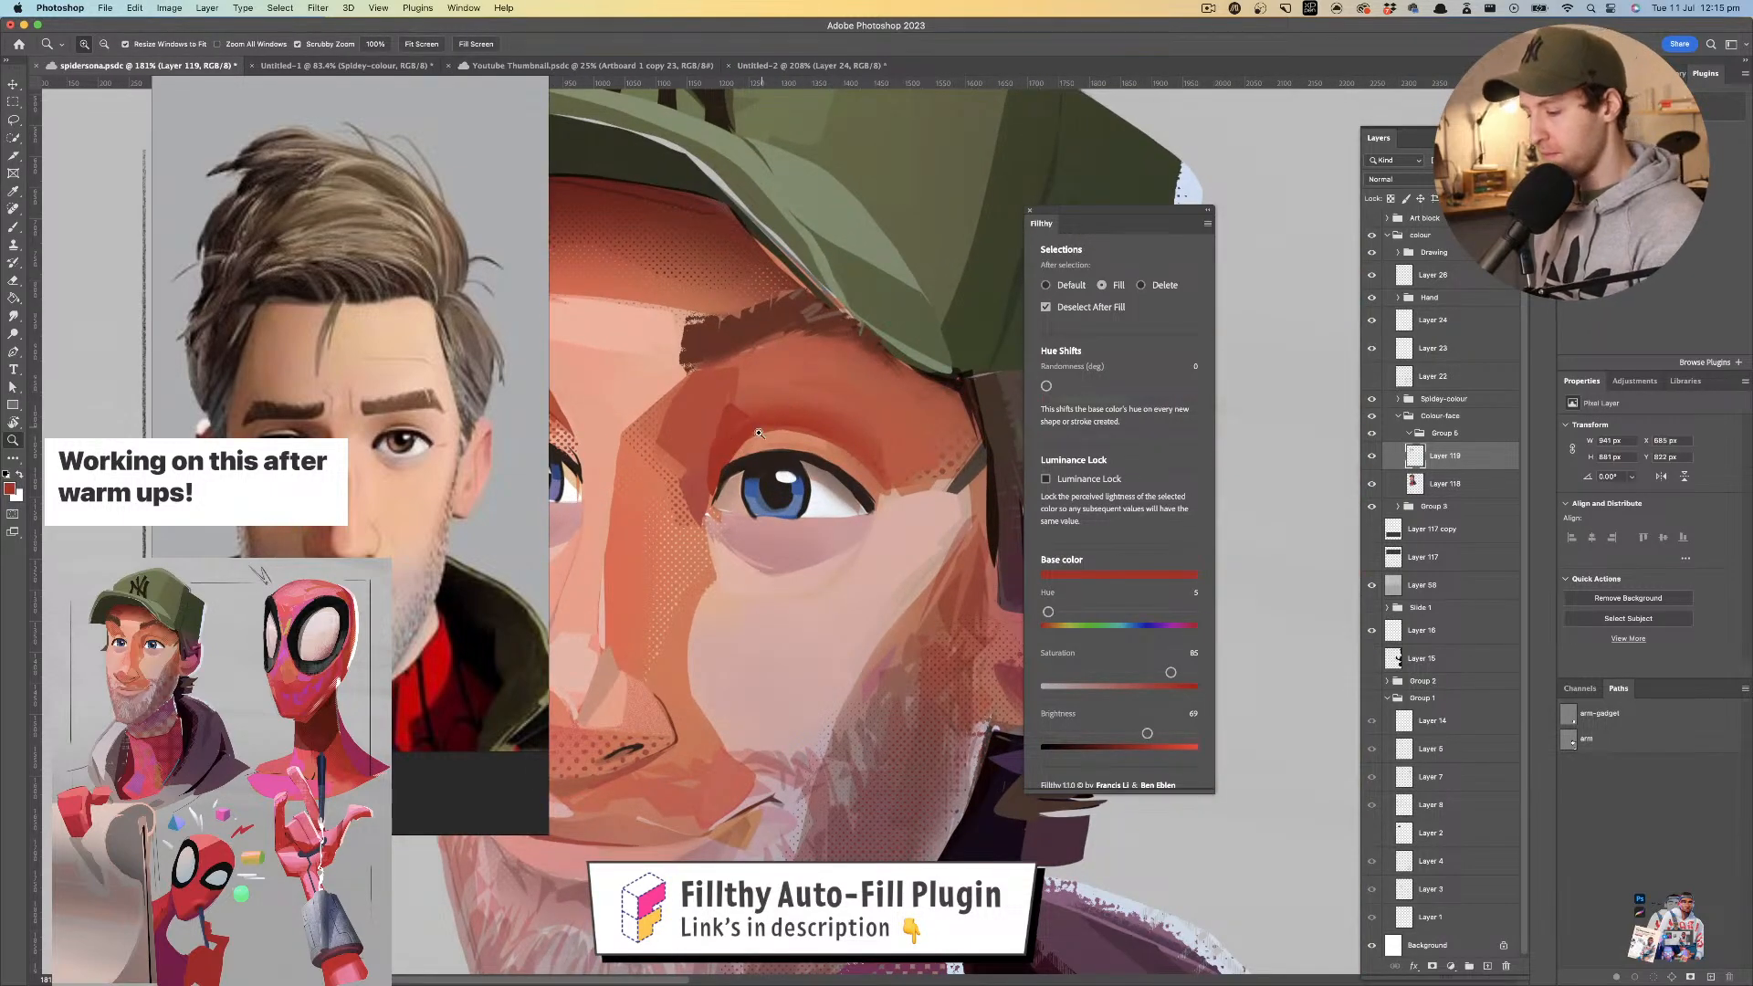
{"action": "key", "text": "l"}
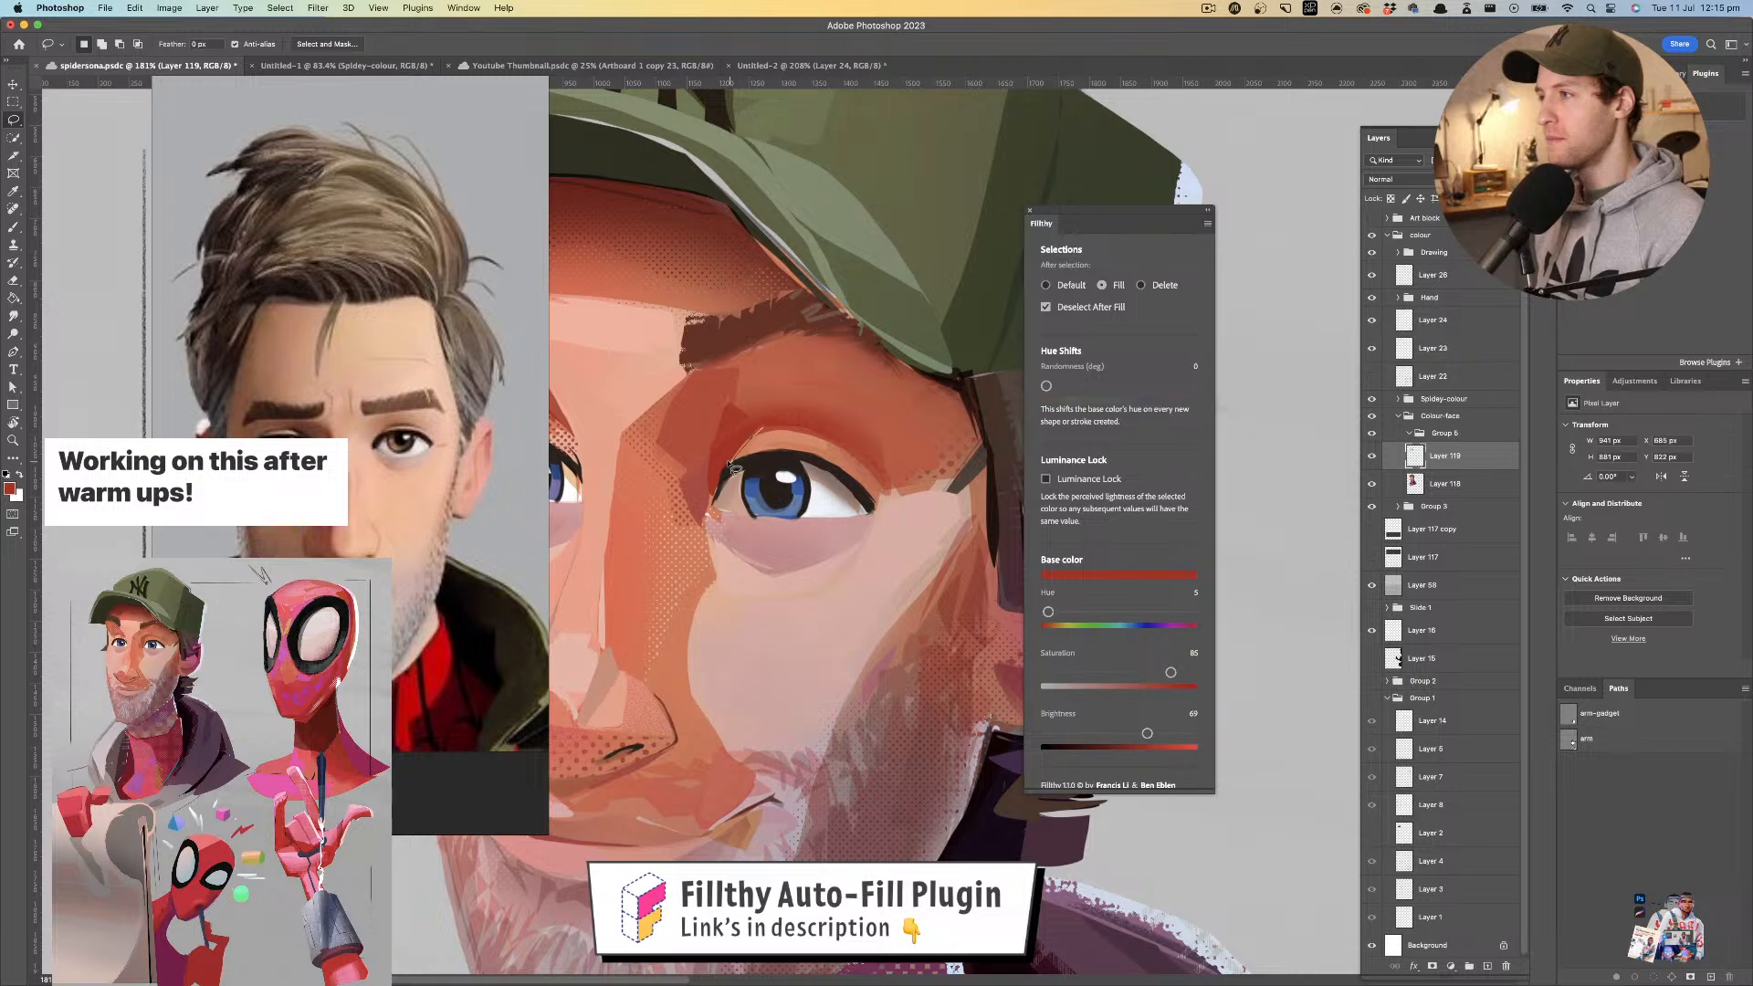
- Sample the dark brown from the hair beside the cap and lasso-fill a thin crease line above the near eye
{"action": "key", "text": "i"}
{"action": "left_click", "coordinate": [966, 392]}
{"action": "key", "text": "l"}
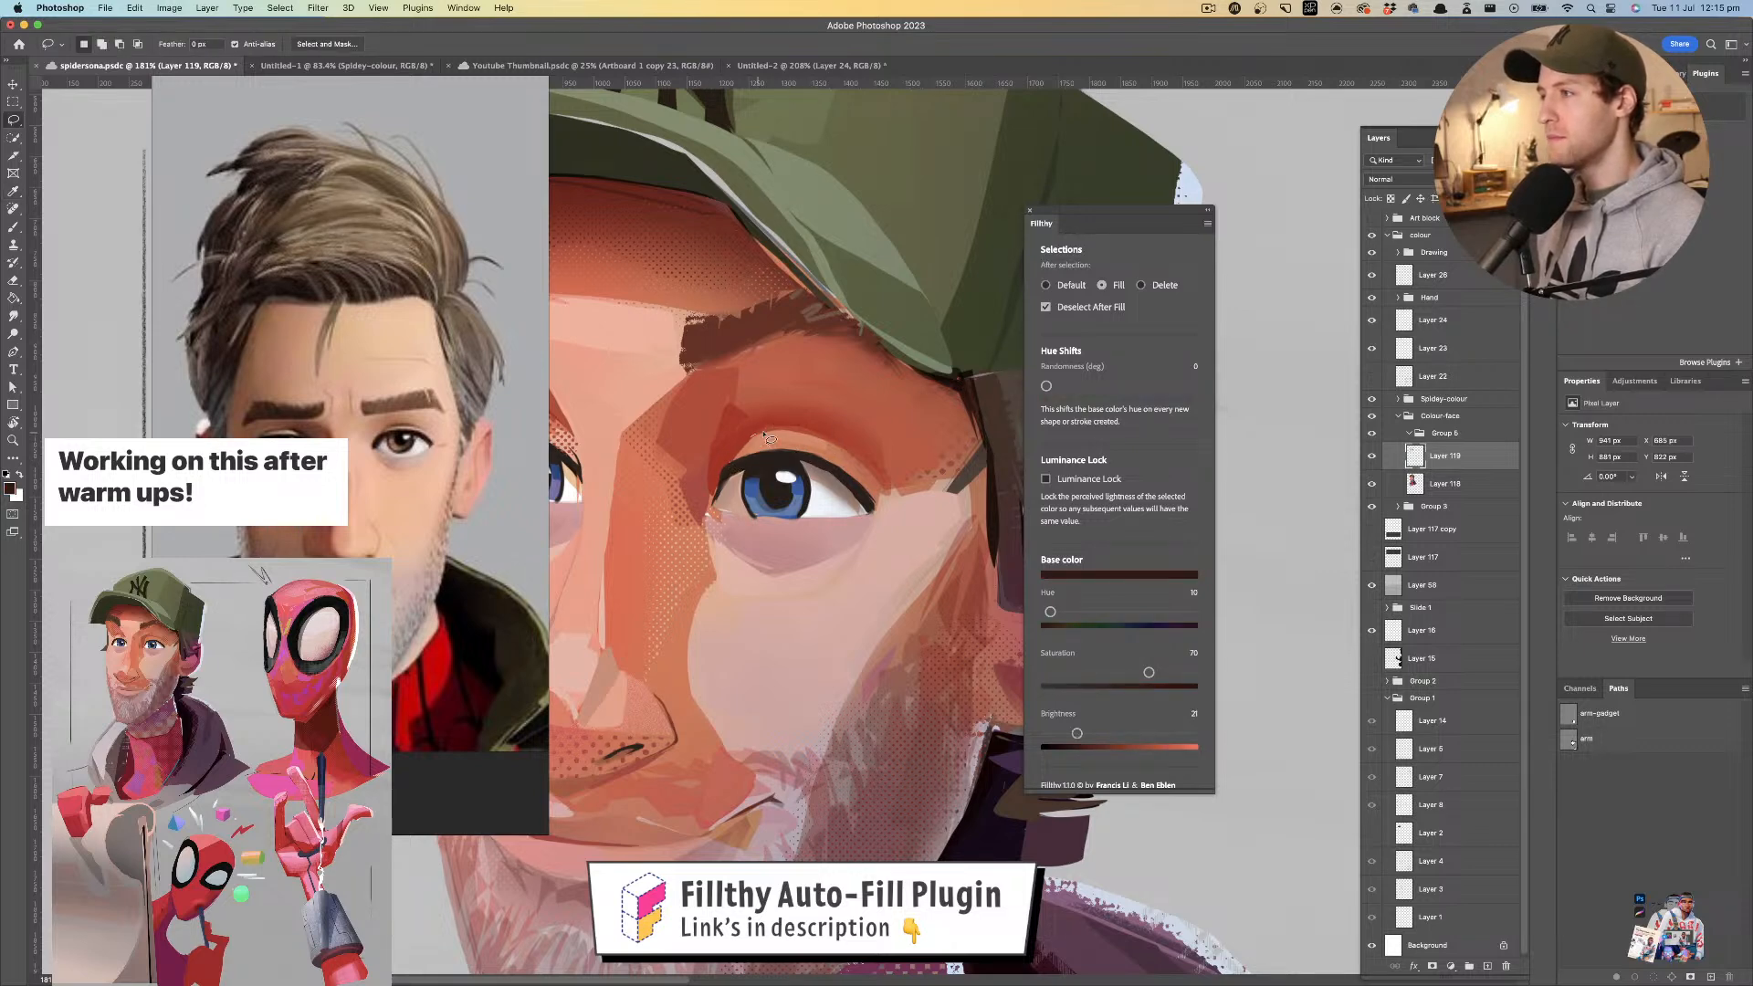
{"action": "mouse_move", "coordinate": [832, 442]}
{"action": "left_mouse_down"}
{"action": "mouse_move", "coordinate": [752, 437]}
{"action": "mouse_move", "coordinate": [691, 463]}
{"action": "mouse_move", "coordinate": [761, 463]}
{"action": "left_mouse_up"}
{"action": "key", "text": "z"}
- Lasso-fill a matching dark brown crease line above the far eye
{"action": "key", "text": "l"}
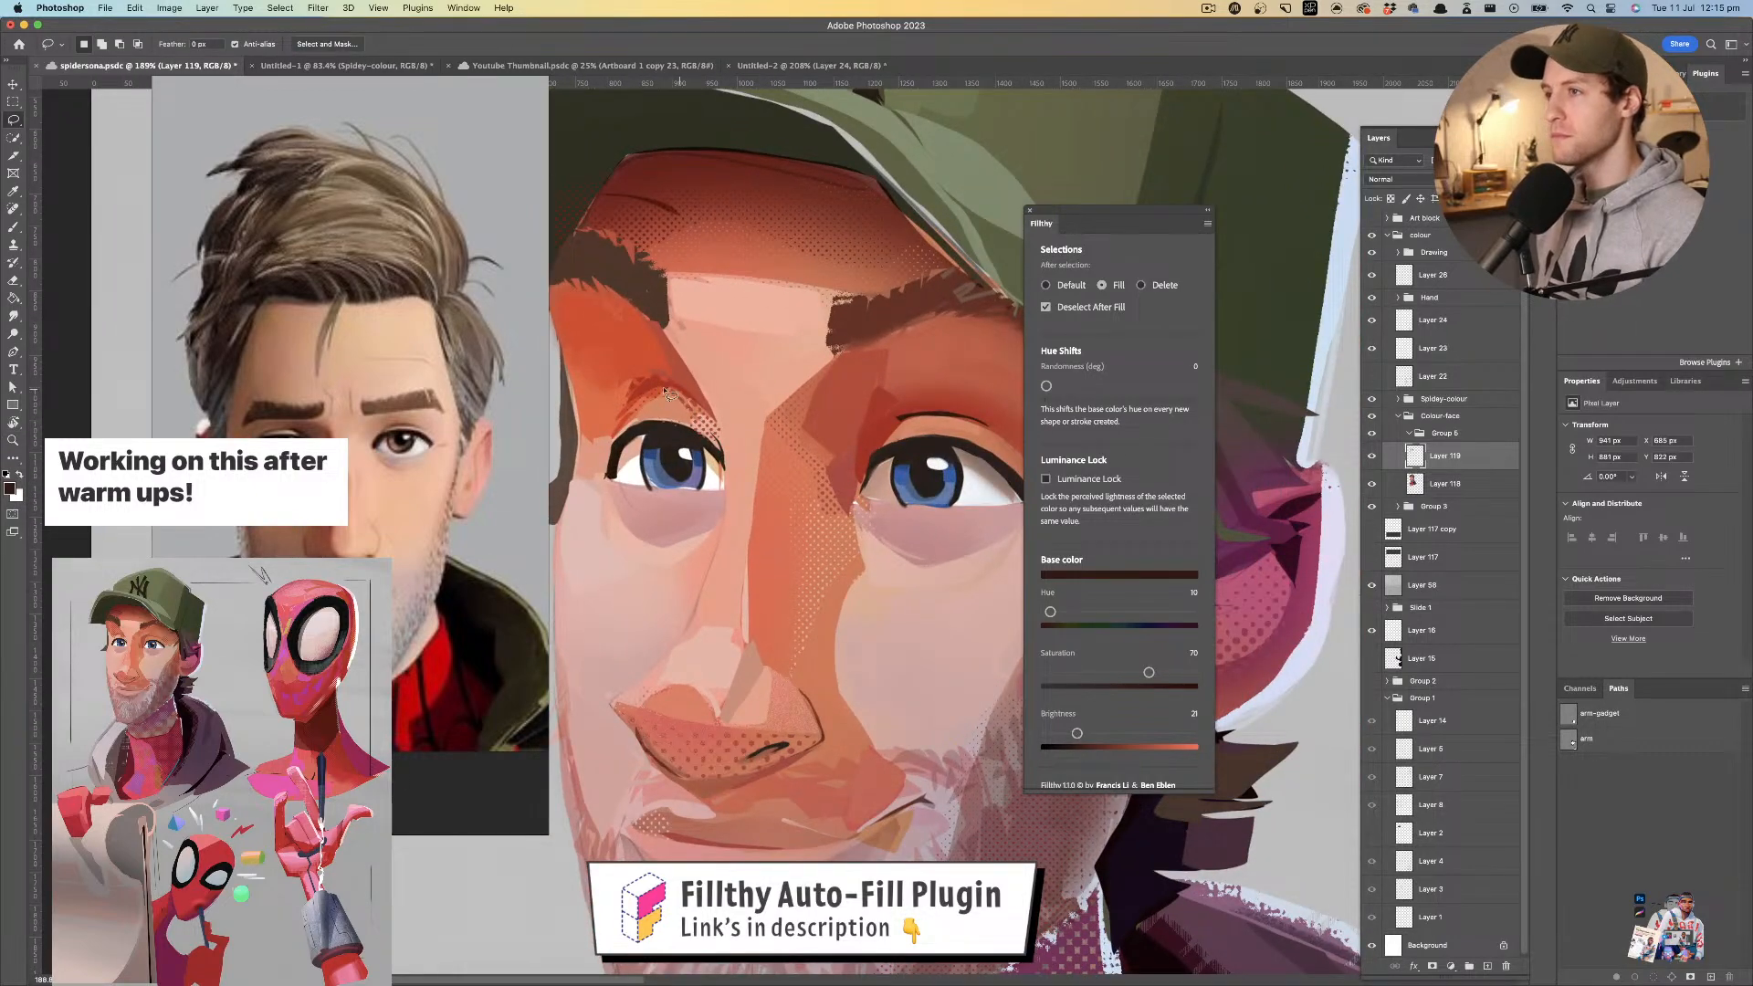
{"action": "mouse_move", "coordinate": [713, 413]}
{"action": "left_mouse_down"}
{"action": "mouse_move", "coordinate": [652, 394]}
{"action": "mouse_move", "coordinate": [633, 439]}
{"action": "left_mouse_up"}
{"action": "key", "text": "z"}
{"action": "mouse_move", "coordinate": [760, 453]}
{"action": "left_mouse_down"}
{"action": "mouse_move", "coordinate": [713, 463]}
{"action": "mouse_move", "coordinate": [772, 464]}
{"action": "mouse_move", "coordinate": [734, 464]}
{"action": "left_mouse_up"}
- Flip the canvas horizontally and sample the pale skin tone from the face
{"action": "key", "text": "super+shift+h"}
{"action": "left_click_drag", "start_coordinate": [855, 468], "coordinate": [920, 498]}
{"action": "left_click_drag", "start_coordinate": [715, 365], "coordinate": [697, 352]}
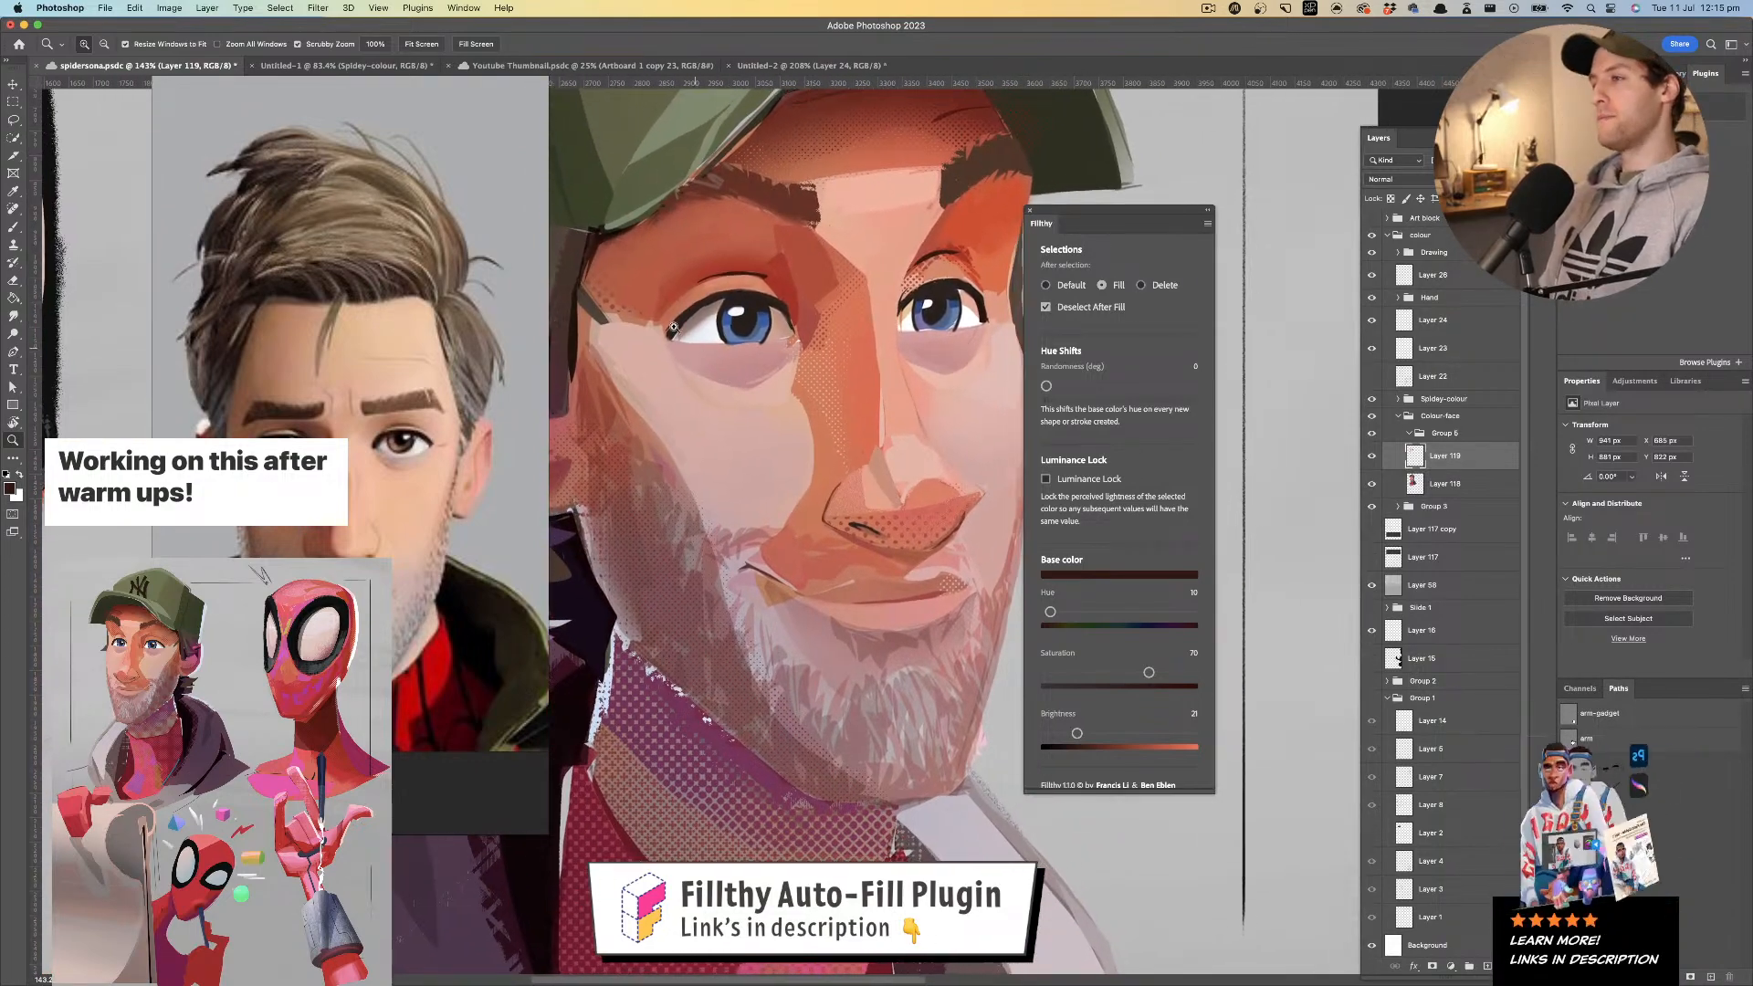
{"action": "left_click", "coordinate": [681, 474], "text": "alt"}
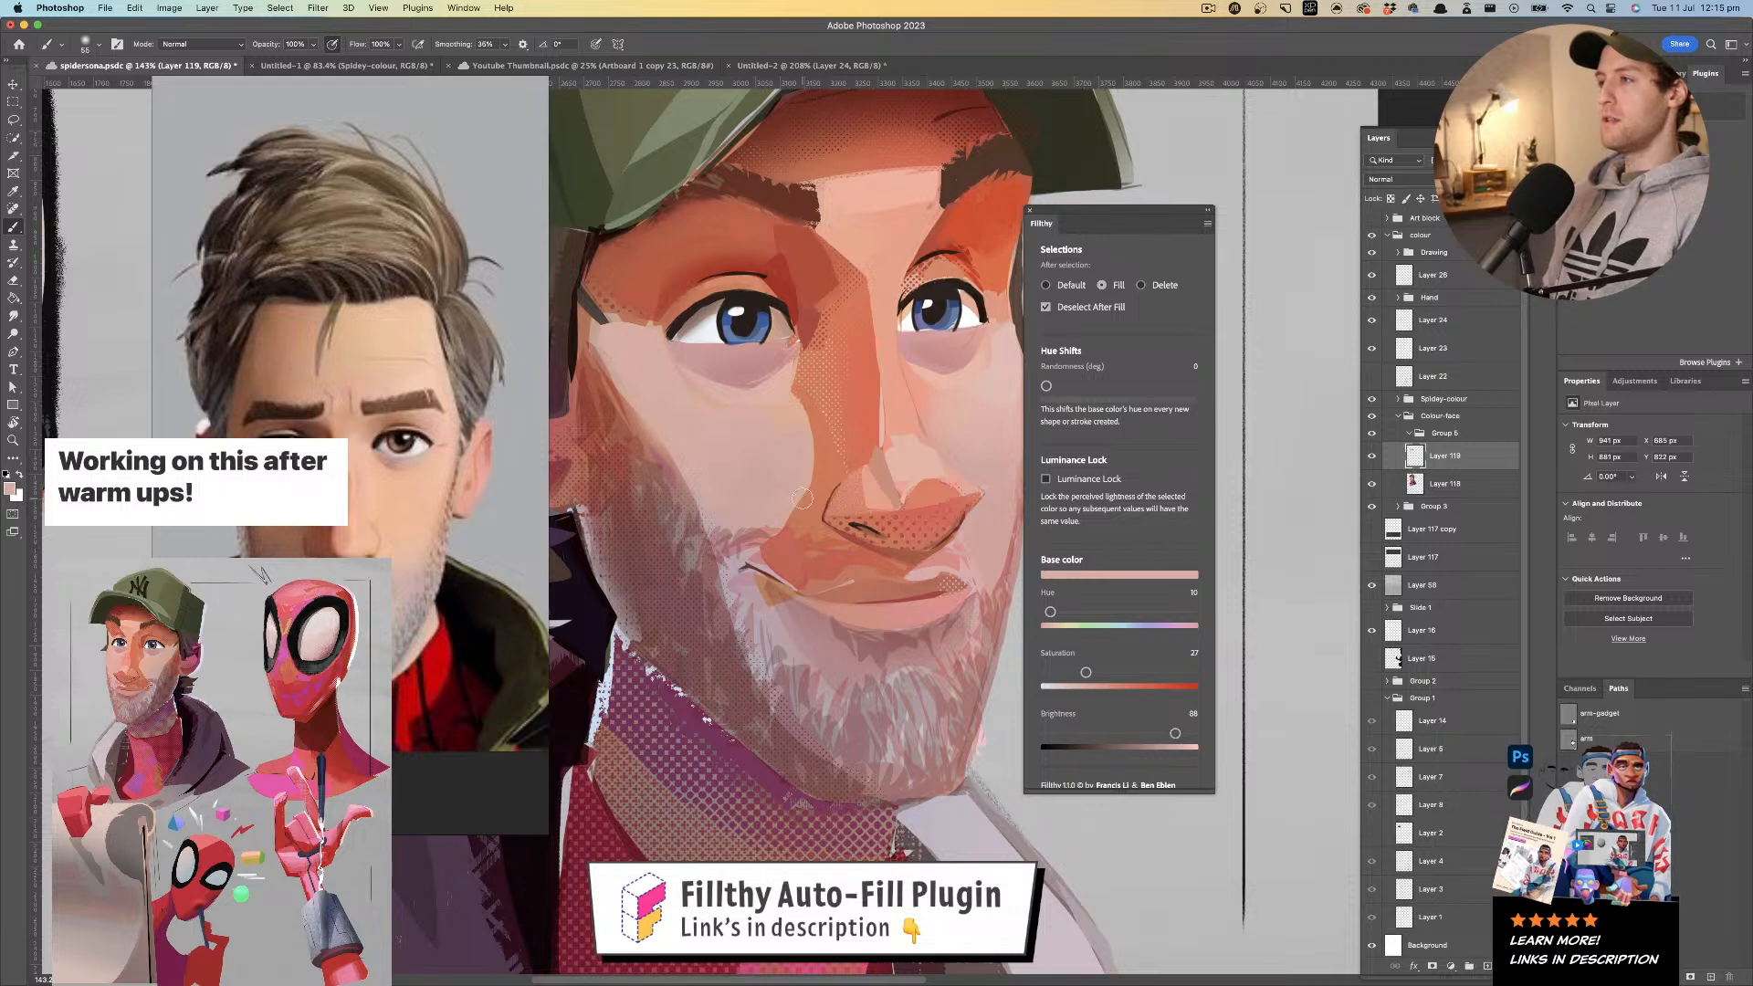
{"action": "scroll", "coordinate": [801, 516], "scroll_direction": "right", "scroll_amount": 3}
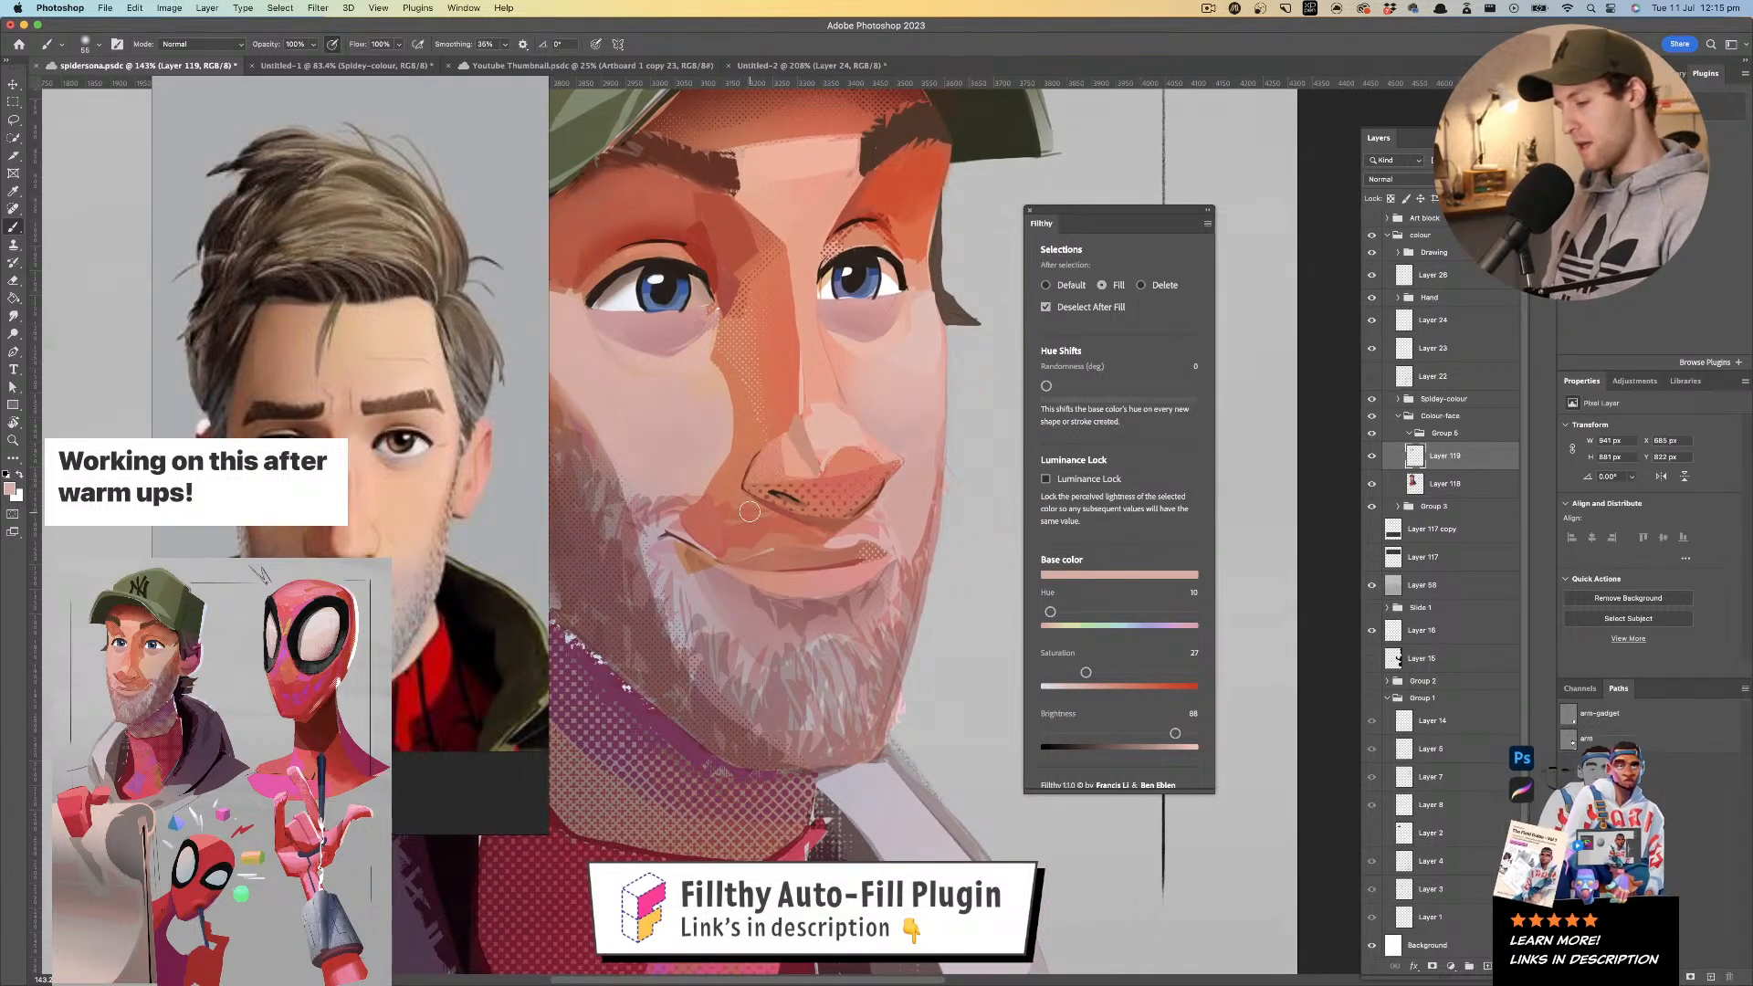
- Set Fillthy's base color to saturation 62 and brightness 87, and lasso-fill shading beneath the nostril and above the upper lip
{"action": "key", "text": "l"}
{"action": "left_click_drag", "start_coordinate": [1085, 673], "coordinate": [1142, 672]}
{"action": "left_click_drag", "start_coordinate": [1175, 733], "coordinate": [1173, 734]}
{"action": "left_click_drag", "start_coordinate": [1142, 672], "coordinate": [1136, 672]}
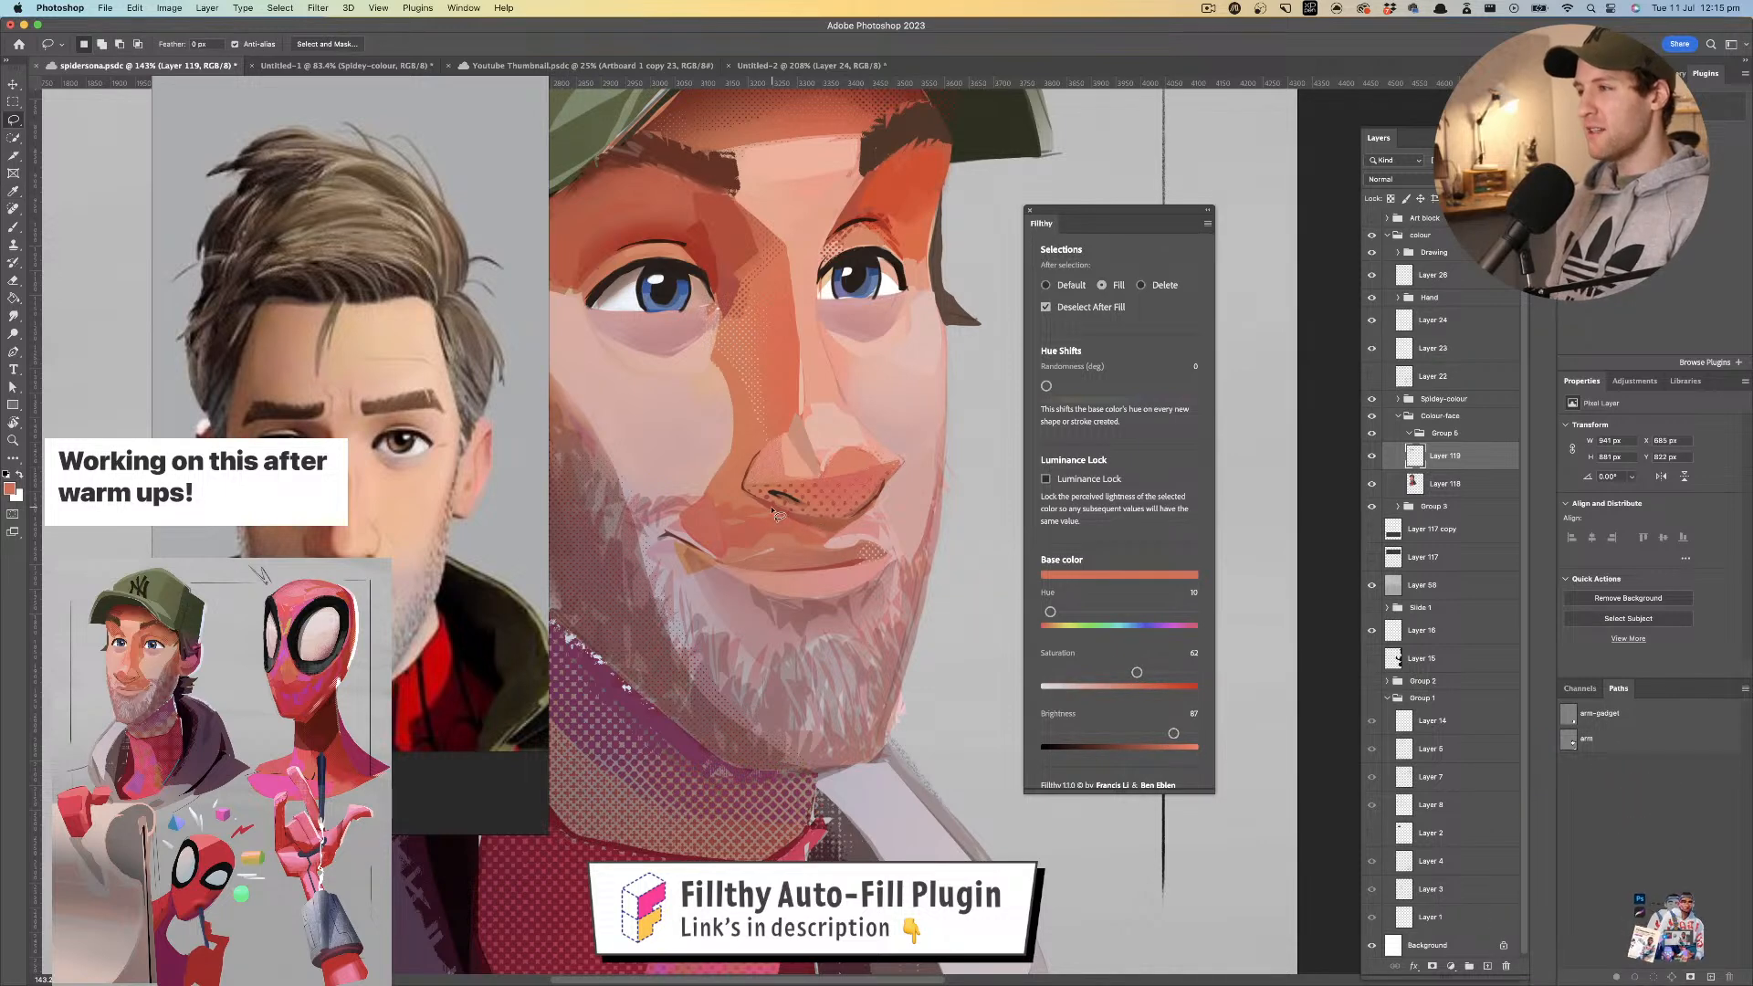
{"action": "left_click_drag", "start_coordinate": [748, 493], "coordinate": [764, 522]}
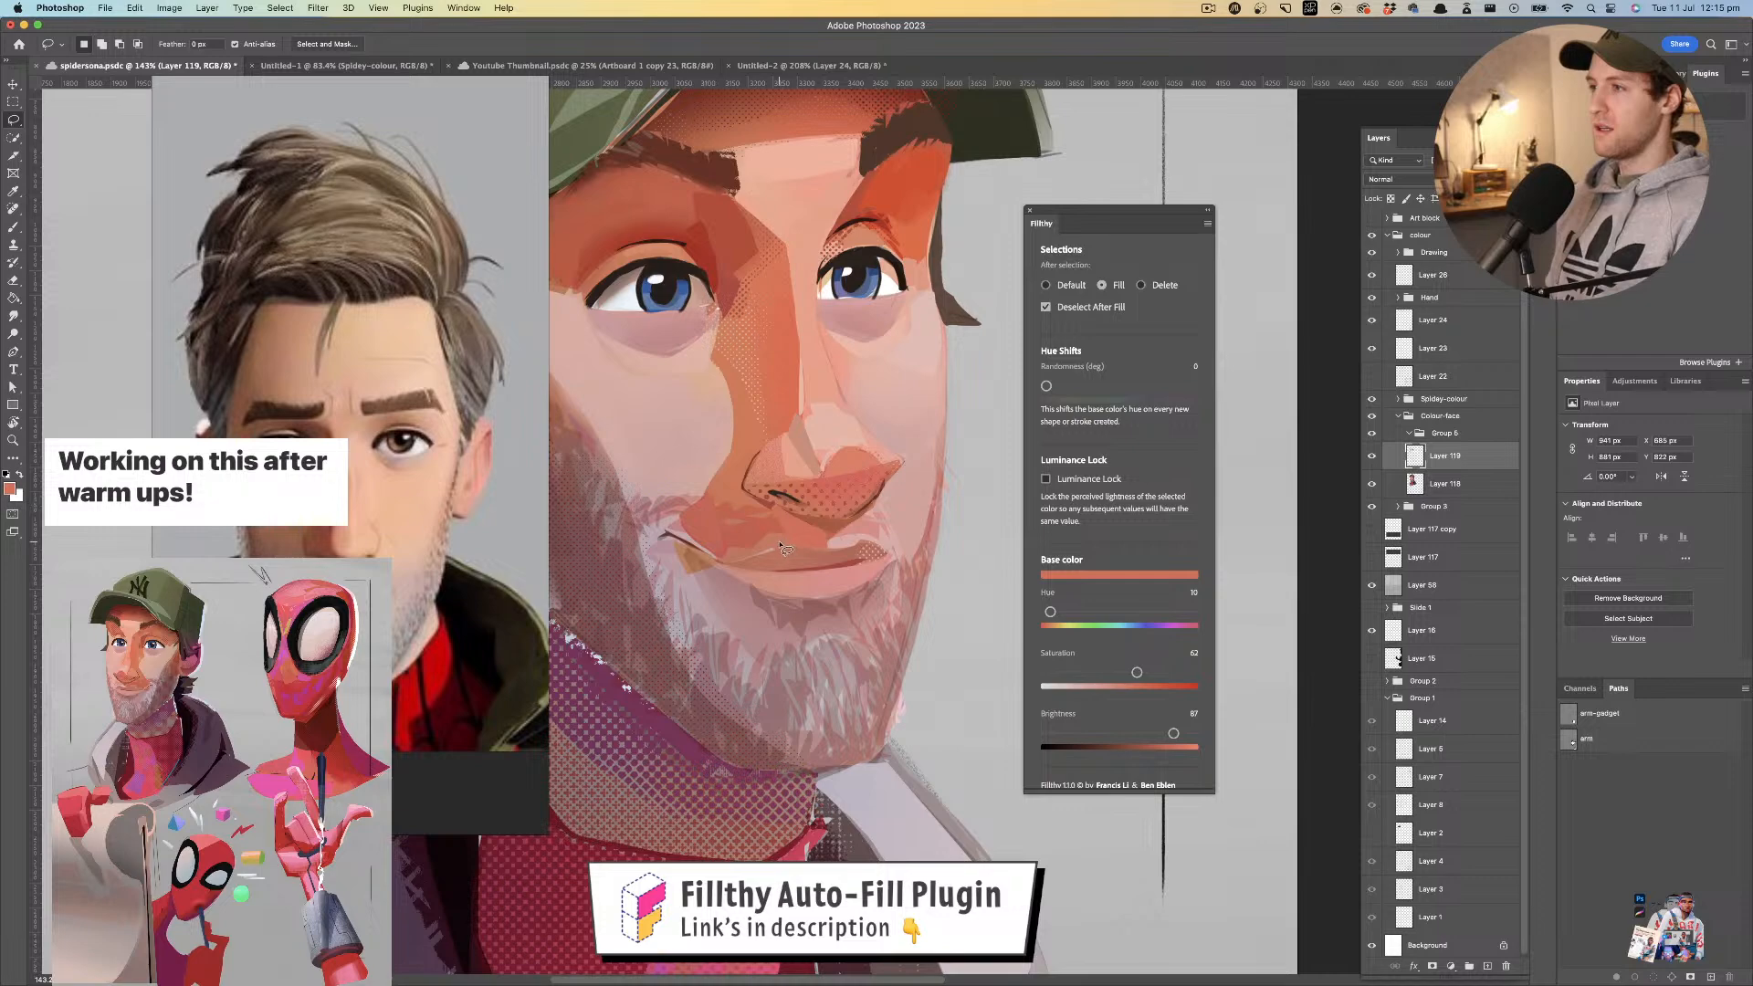
{"action": "left_click_drag", "start_coordinate": [775, 545], "coordinate": [785, 526]}
- Set the base color's saturation to 55 and lasso-fill the upper lip area towards the near mouth corner
{"action": "left_click_drag", "start_coordinate": [1130, 679], "coordinate": [1121, 677]}
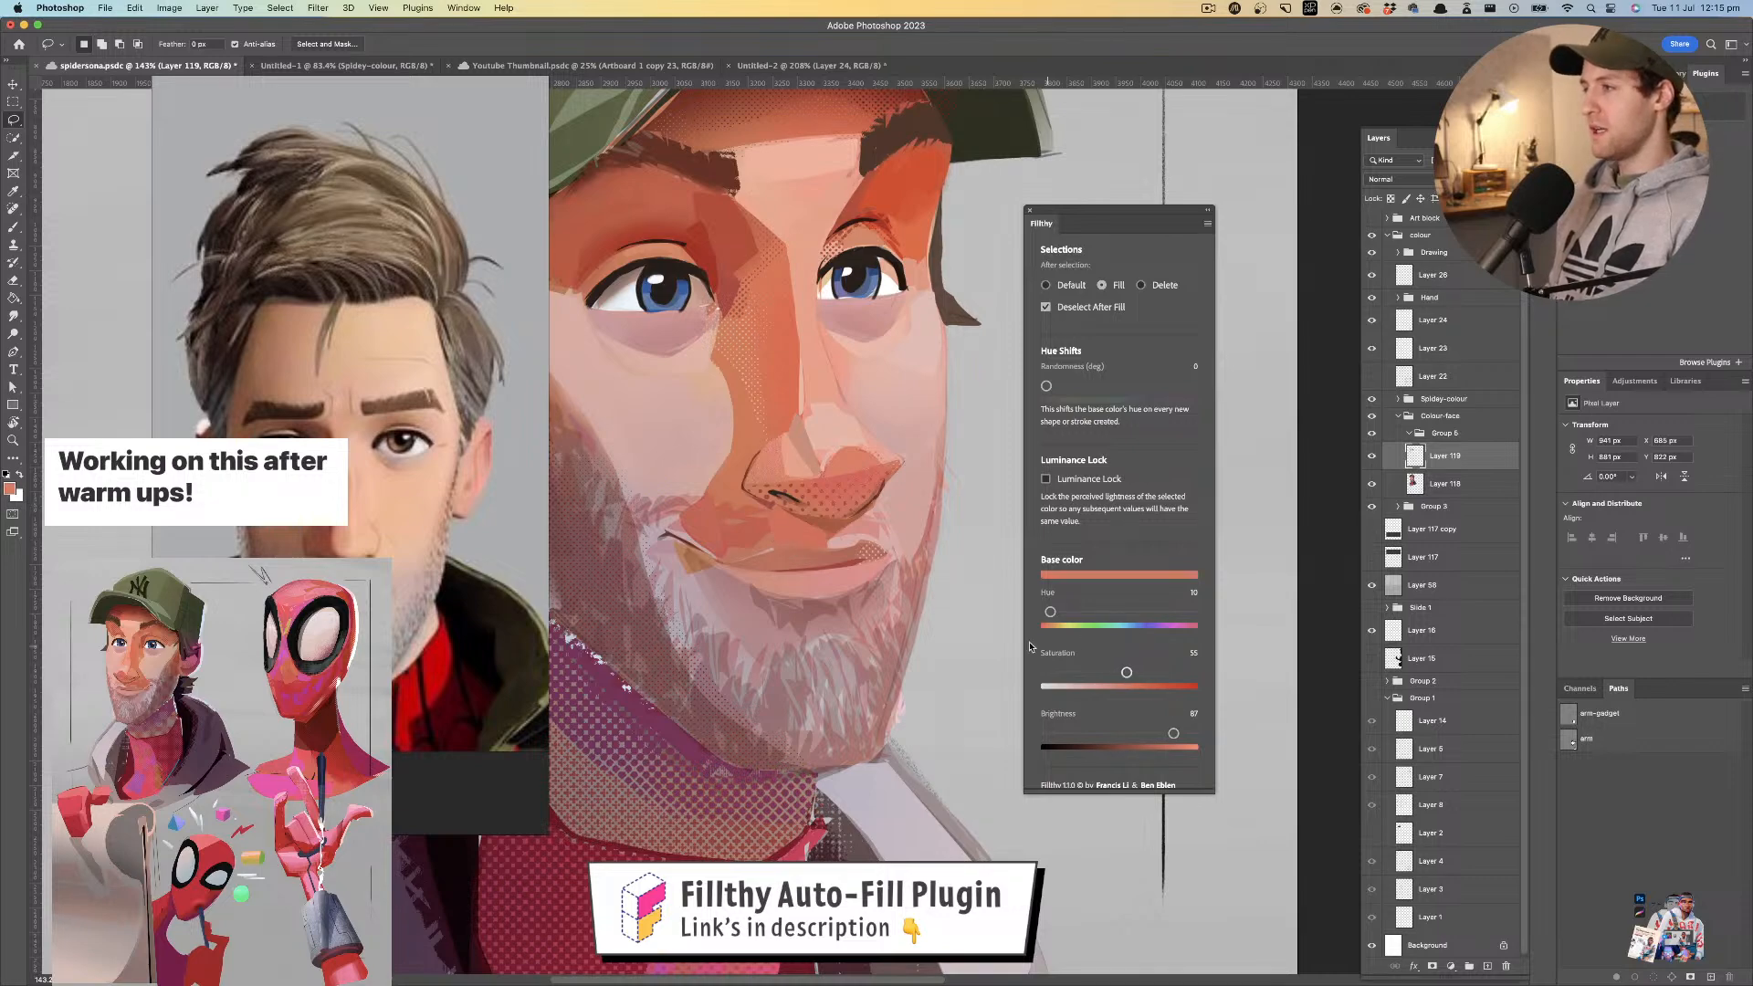
{"action": "mouse_move", "coordinate": [789, 545]}
{"action": "left_mouse_down"}
{"action": "mouse_move", "coordinate": [774, 512]}
{"action": "mouse_move", "coordinate": [621, 558]}
{"action": "mouse_move", "coordinate": [745, 561]}
{"action": "mouse_move", "coordinate": [781, 505]}
{"action": "mouse_move", "coordinate": [674, 538]}
{"action": "mouse_move", "coordinate": [700, 519]}
{"action": "mouse_move", "coordinate": [693, 546]}
{"action": "mouse_move", "coordinate": [663, 500]}
{"action": "left_mouse_up"}
{"action": "key", "text": "z"}
{"action": "key", "text": "l"}
- Sample skin tones around the smile crease and lasso-fill small shapes beside the near mouth corner
{"action": "key", "text": "i"}
{"action": "left_click", "coordinate": [692, 522]}
{"action": "key", "text": "l"}
{"action": "key", "text": "i"}
{"action": "left_click", "coordinate": [649, 503]}
{"action": "key", "text": "l"}
{"action": "key", "text": "i"}
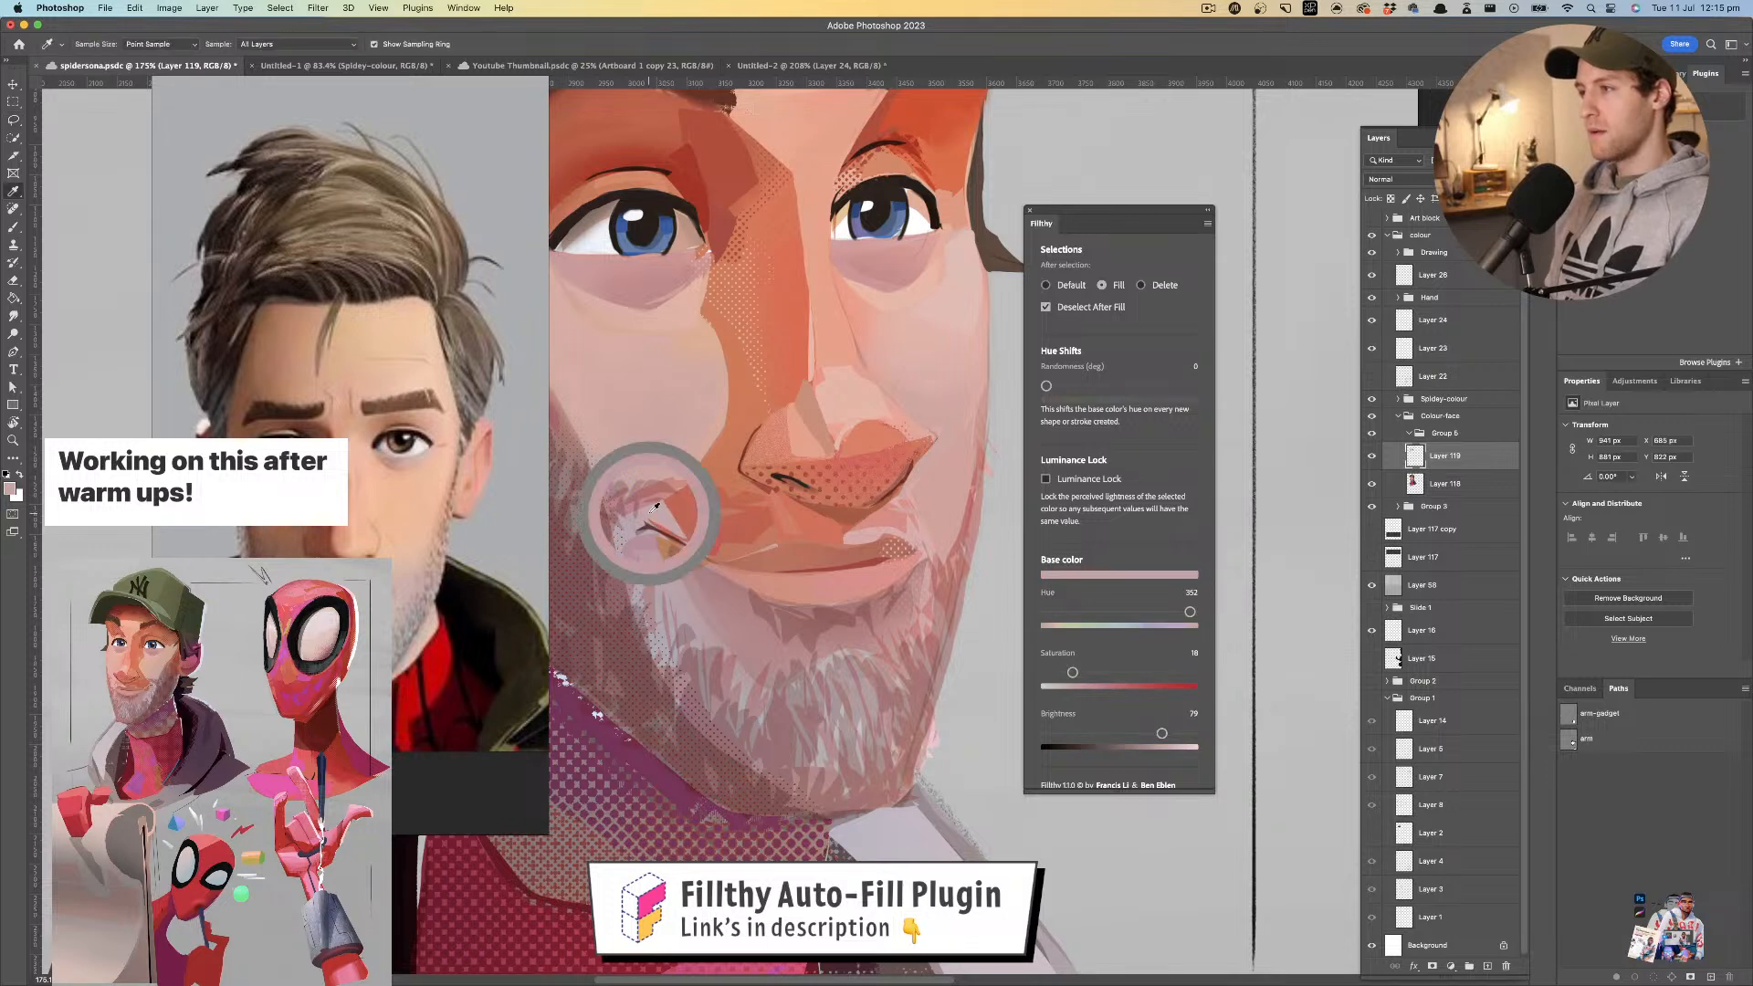
- Sample the pinkish tone above the near mouth corner, set saturation 33 and brightness 67, and lasso-fill a small moustache-edge shape
{"action": "left_click", "coordinate": [652, 505]}
{"action": "key", "text": "l"}
{"action": "left_click_drag", "start_coordinate": [1160, 735], "coordinate": [1144, 733]}
{"action": "left_click_drag", "start_coordinate": [1073, 672], "coordinate": [1095, 672]}
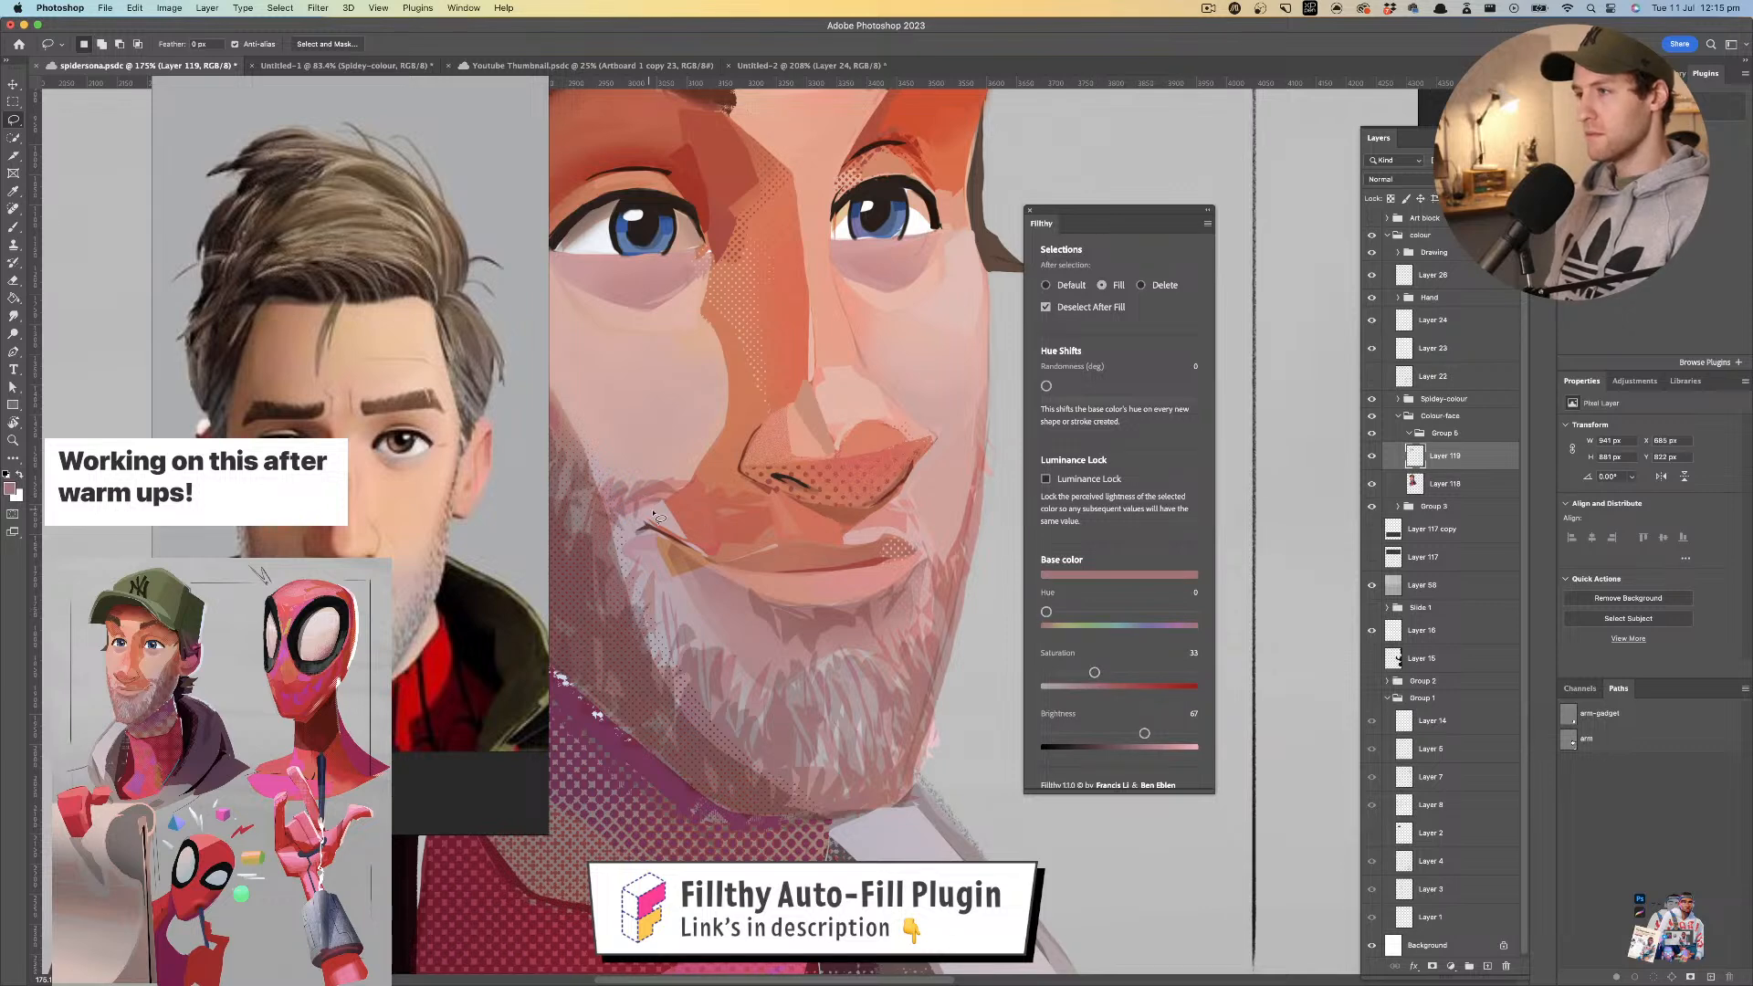
{"action": "left_click_drag", "start_coordinate": [643, 500], "coordinate": [641, 503]}
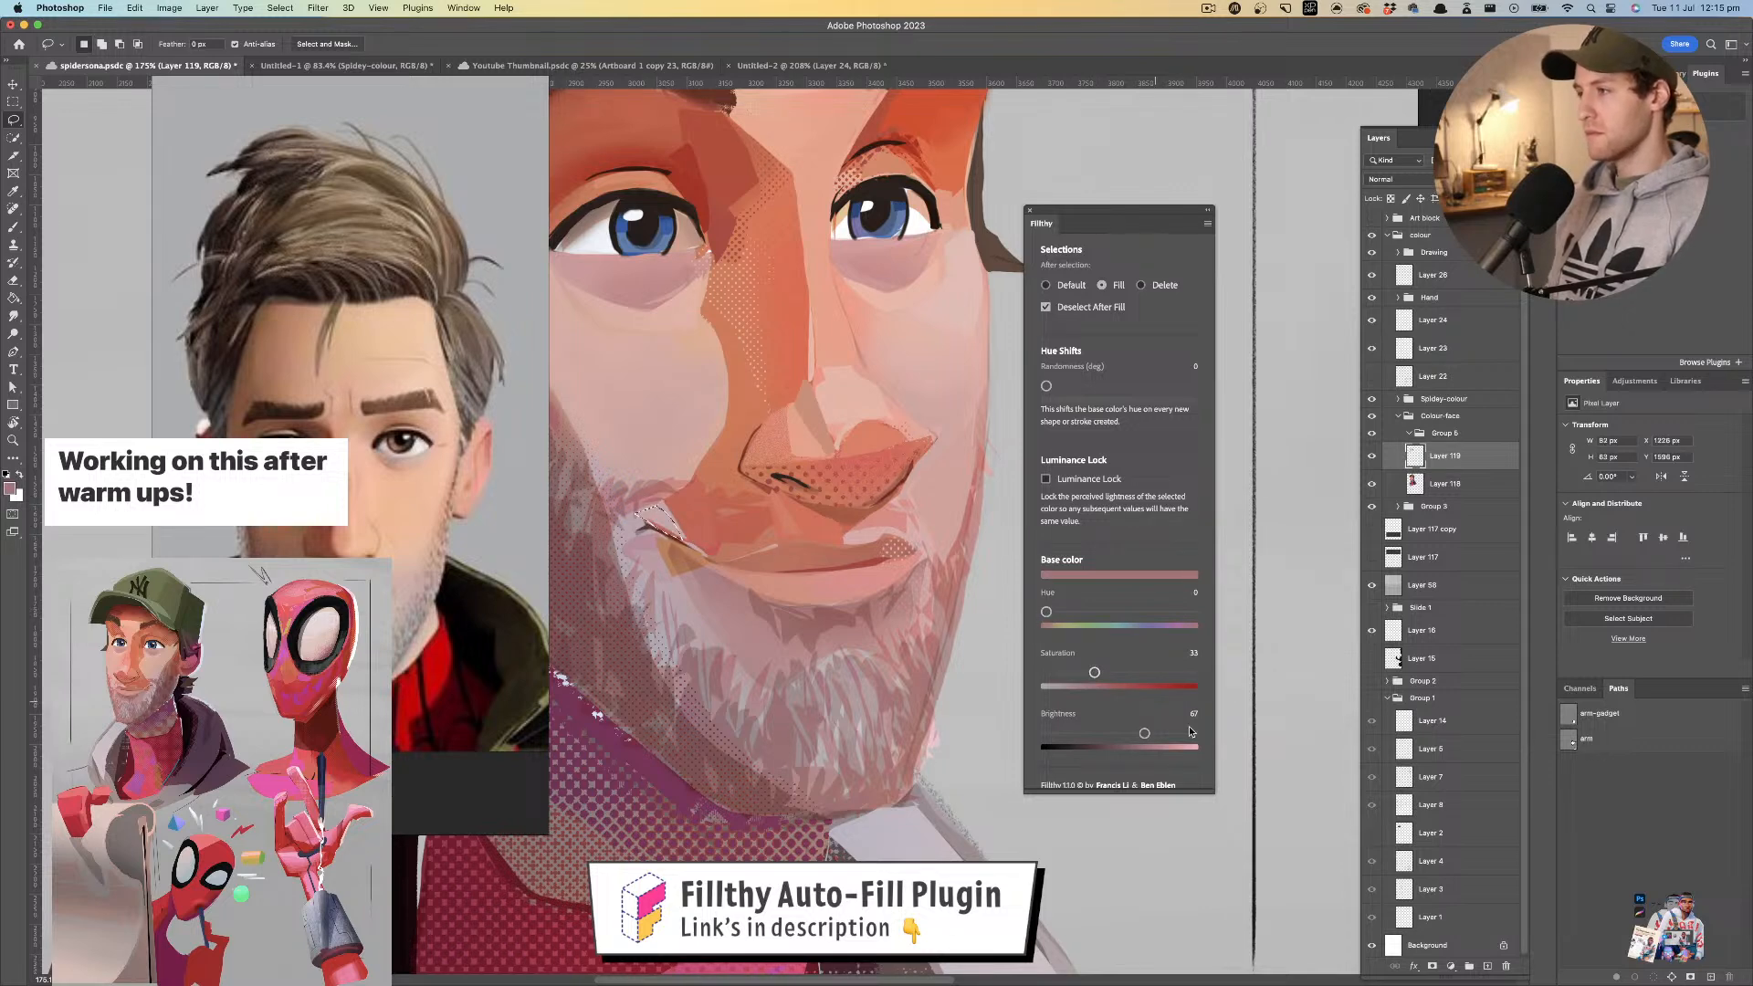
- Set the base color's brightness to 77 and lasso-fill the stubble beside the near mouth corner
{"action": "left_click_drag", "start_coordinate": [1145, 735], "coordinate": [1159, 733]}
{"action": "mouse_move", "coordinate": [659, 507]}
{"action": "left_mouse_down"}
{"action": "mouse_move", "coordinate": [688, 544]}
{"action": "mouse_move", "coordinate": [642, 516]}
{"action": "mouse_move", "coordinate": [673, 498]}
{"action": "mouse_move", "coordinate": [648, 503]}
{"action": "mouse_move", "coordinate": [629, 536]}
{"action": "mouse_move", "coordinate": [667, 515]}
{"action": "mouse_move", "coordinate": [613, 536]}
{"action": "mouse_move", "coordinate": [621, 585]}
{"action": "left_mouse_up"}
{"action": "key", "text": "z"}
{"action": "left_click_drag", "start_coordinate": [717, 439], "coordinate": [746, 399]}
{"action": "left_click_drag", "start_coordinate": [821, 497], "coordinate": [832, 485]}
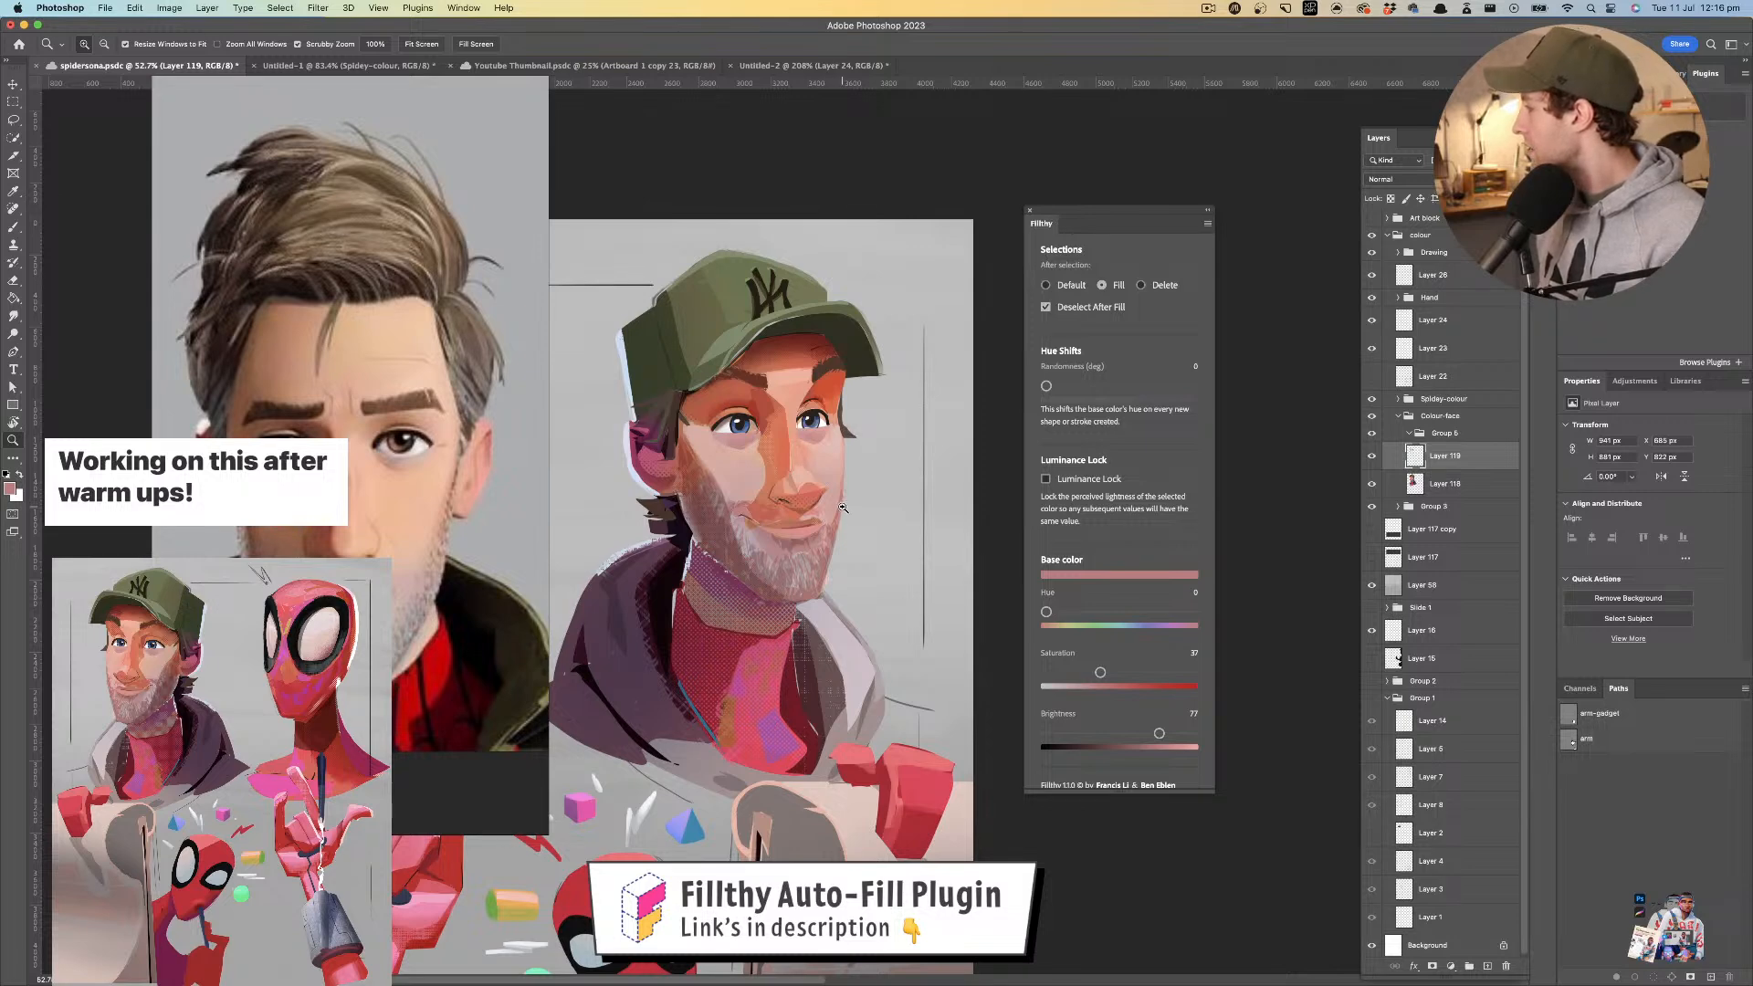
- Sample dusty pink tones around the mouth and lasso-fill transition shapes where the moustache meets the near cheek
{"action": "left_click_drag", "start_coordinate": [842, 506], "coordinate": [755, 453]}
{"action": "left_click", "coordinate": [759, 536], "text": "alt"}
{"action": "mouse_move", "coordinate": [764, 530]}
{"action": "left_mouse_down"}
{"action": "mouse_move", "coordinate": [754, 584]}
{"action": "mouse_move", "coordinate": [790, 587]}
{"action": "mouse_move", "coordinate": [820, 619]}
{"action": "mouse_move", "coordinate": [766, 542]}
{"action": "mouse_move", "coordinate": [776, 600]}
{"action": "mouse_move", "coordinate": [715, 607]}
{"action": "mouse_move", "coordinate": [749, 610]}
{"action": "mouse_move", "coordinate": [727, 602]}
{"action": "mouse_move", "coordinate": [815, 566]}
{"action": "left_mouse_up"}
{"action": "left_click", "coordinate": [749, 537]}
{"action": "key", "text": "l"}
{"action": "key", "text": "i"}
{"action": "left_click", "coordinate": [801, 570]}
{"action": "key", "text": "l"}
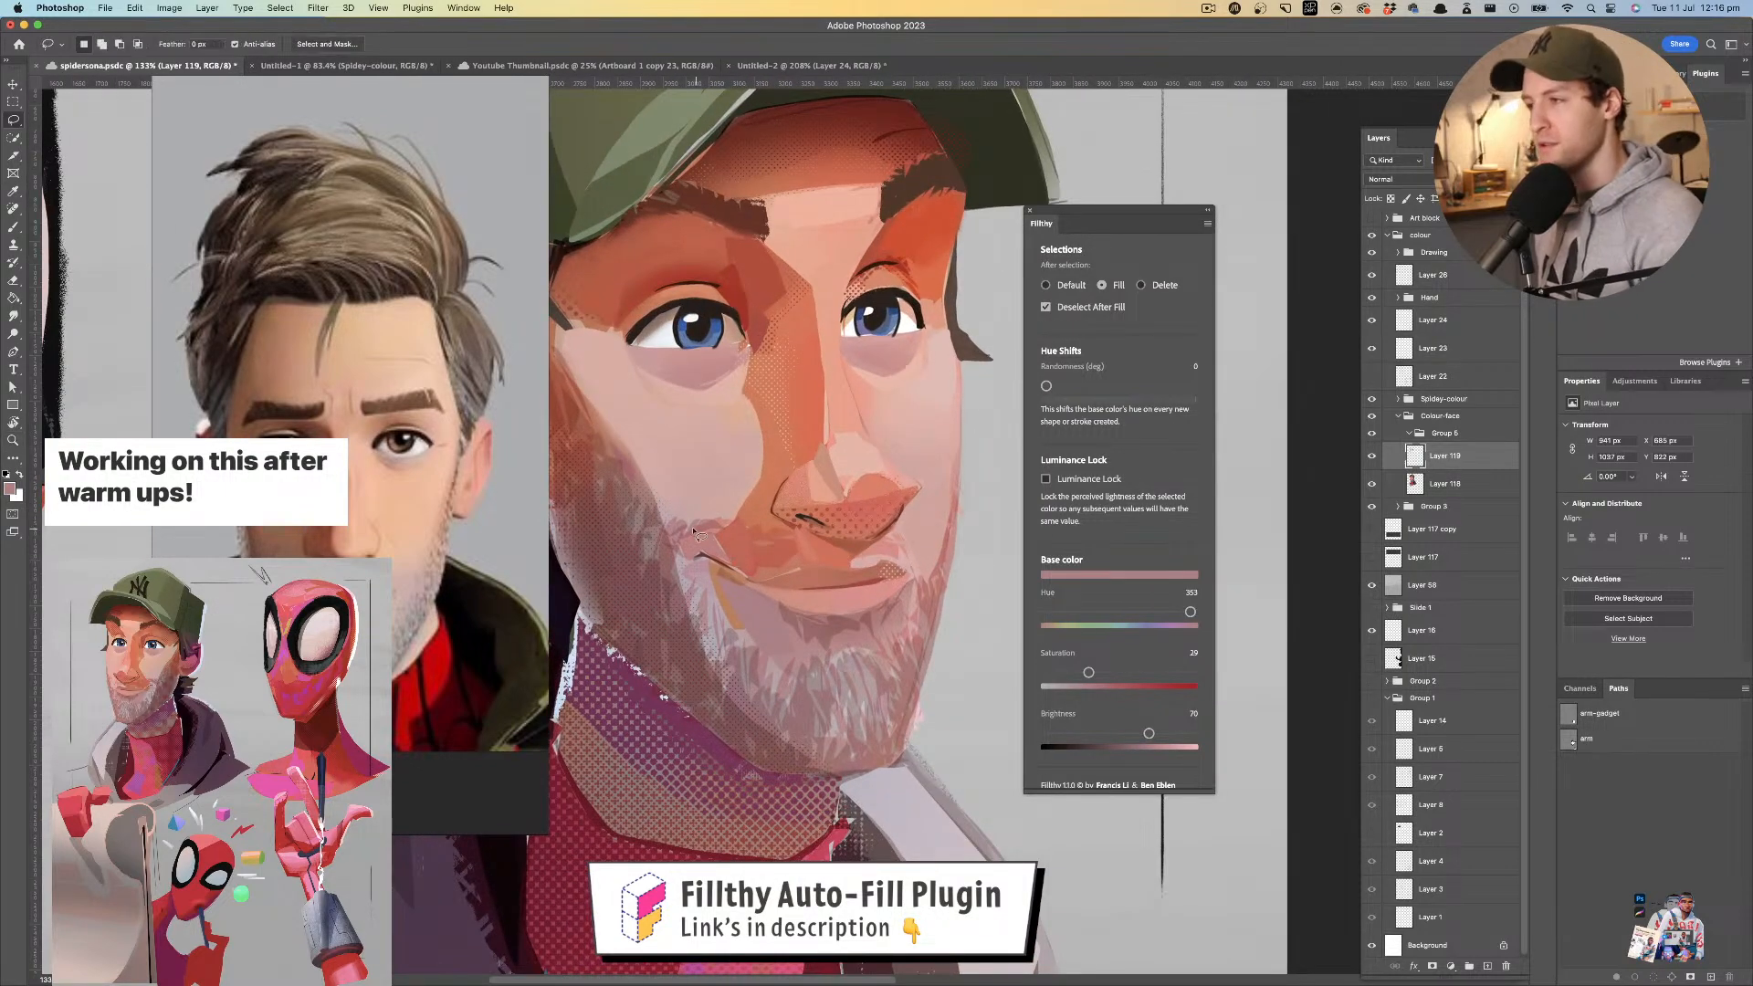
- Sample the grayish pink of the beard, set saturation 13 and brightness 67, and lasso-fill a beard shape beside the mouth
{"action": "key", "text": "i"}
{"action": "left_click", "coordinate": [717, 599]}
{"action": "key", "text": "l"}
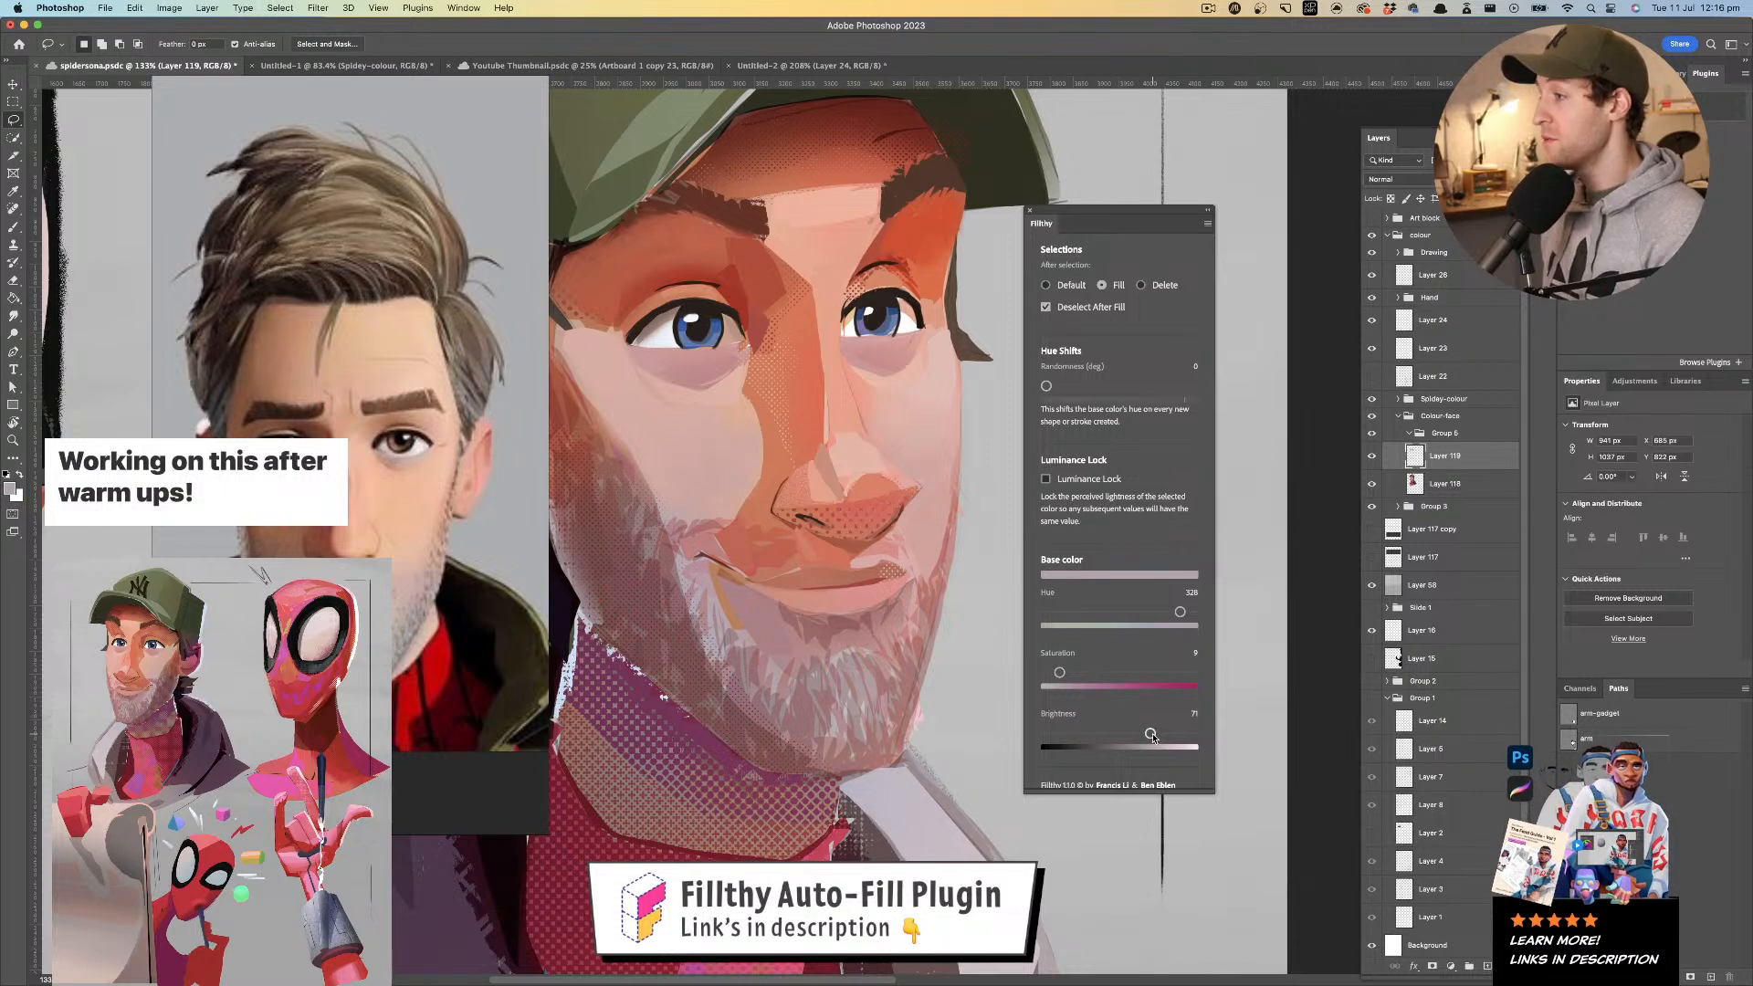
{"action": "key", "text": "z"}
{"action": "left_click_drag", "start_coordinate": [772, 654], "coordinate": [722, 655]}
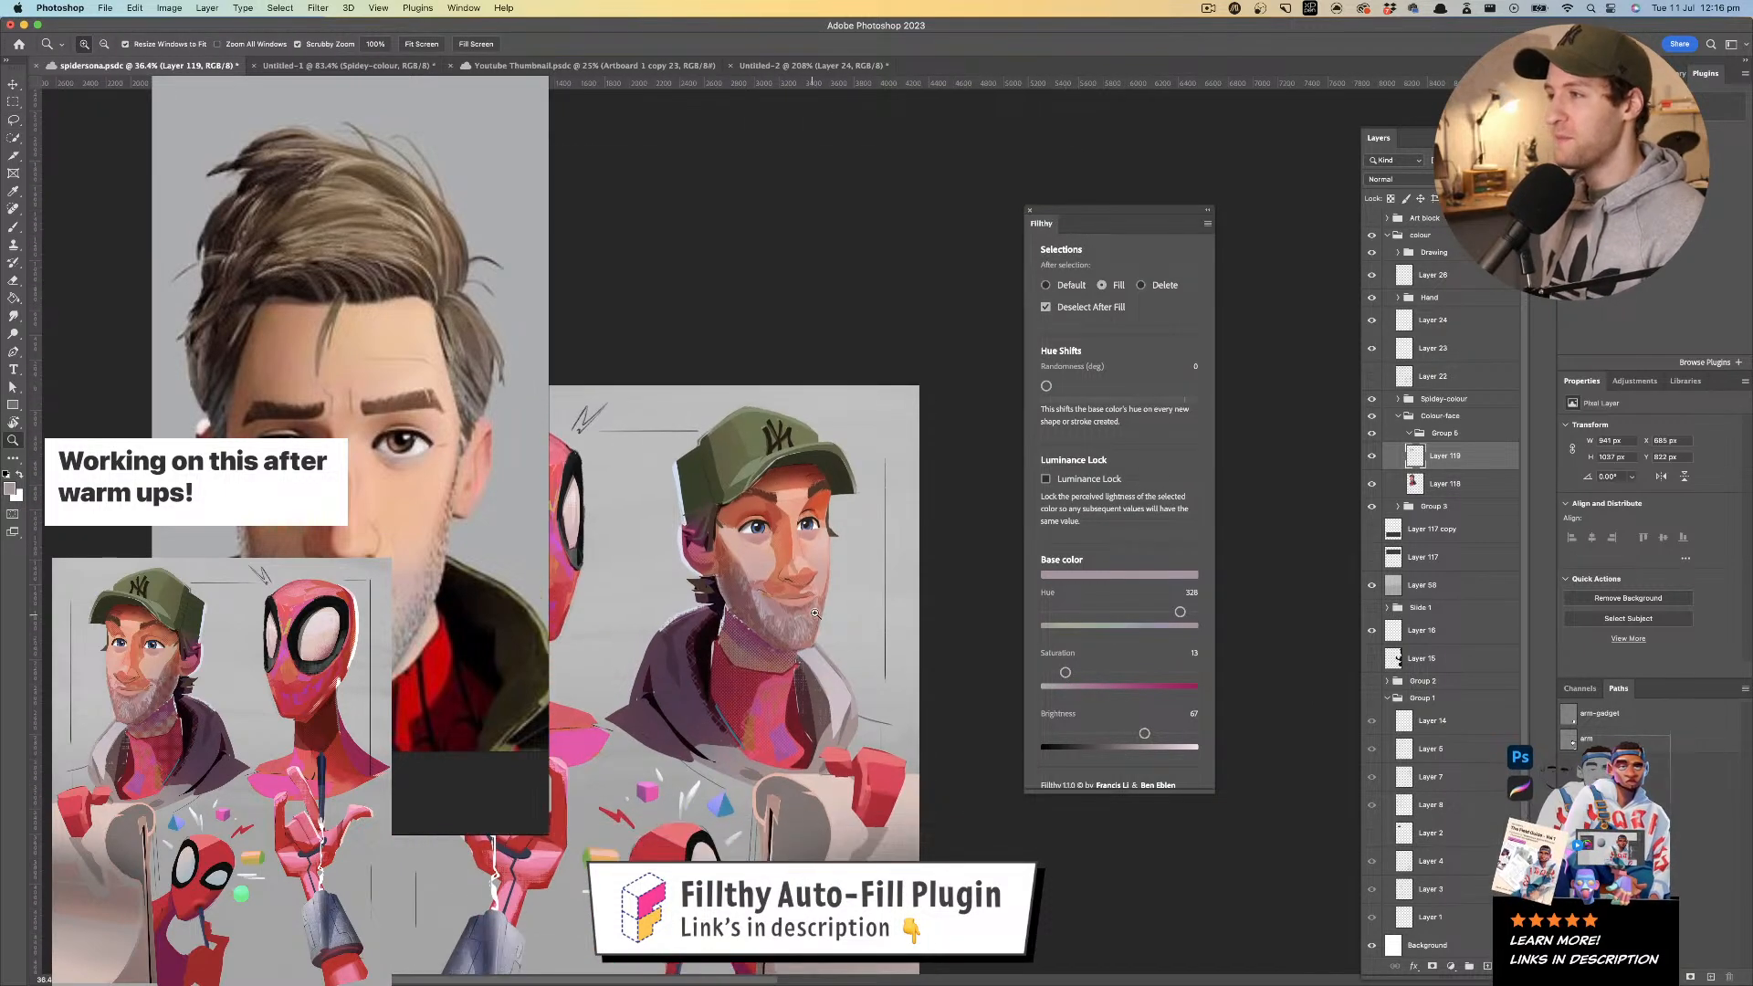
- Try a lasso fill near the mouth corner in a sampled beard tone, and undo it
{"action": "mouse_move", "coordinate": [782, 585]}
{"action": "left_mouse_down"}
{"action": "mouse_move", "coordinate": [810, 586]}
{"action": "mouse_move", "coordinate": [765, 559]}
{"action": "mouse_move", "coordinate": [743, 568]}
{"action": "mouse_move", "coordinate": [771, 598]}
{"action": "mouse_move", "coordinate": [704, 604]}
{"action": "mouse_move", "coordinate": [760, 584]}
{"action": "left_mouse_up"}
{"action": "key", "text": "i"}
{"action": "left_click", "coordinate": [750, 589]}
{"action": "key", "text": "l"}
{"action": "key", "text": "z"}
{"action": "key", "text": "super+z"}
- Sample reddish browns from the near cheek's stubble, lasso-fill strokes along its edge, and undo the last fill
{"action": "key", "text": "l"}
{"action": "key", "text": "i"}
{"action": "left_click", "coordinate": [689, 587]}
{"action": "key", "text": "l"}
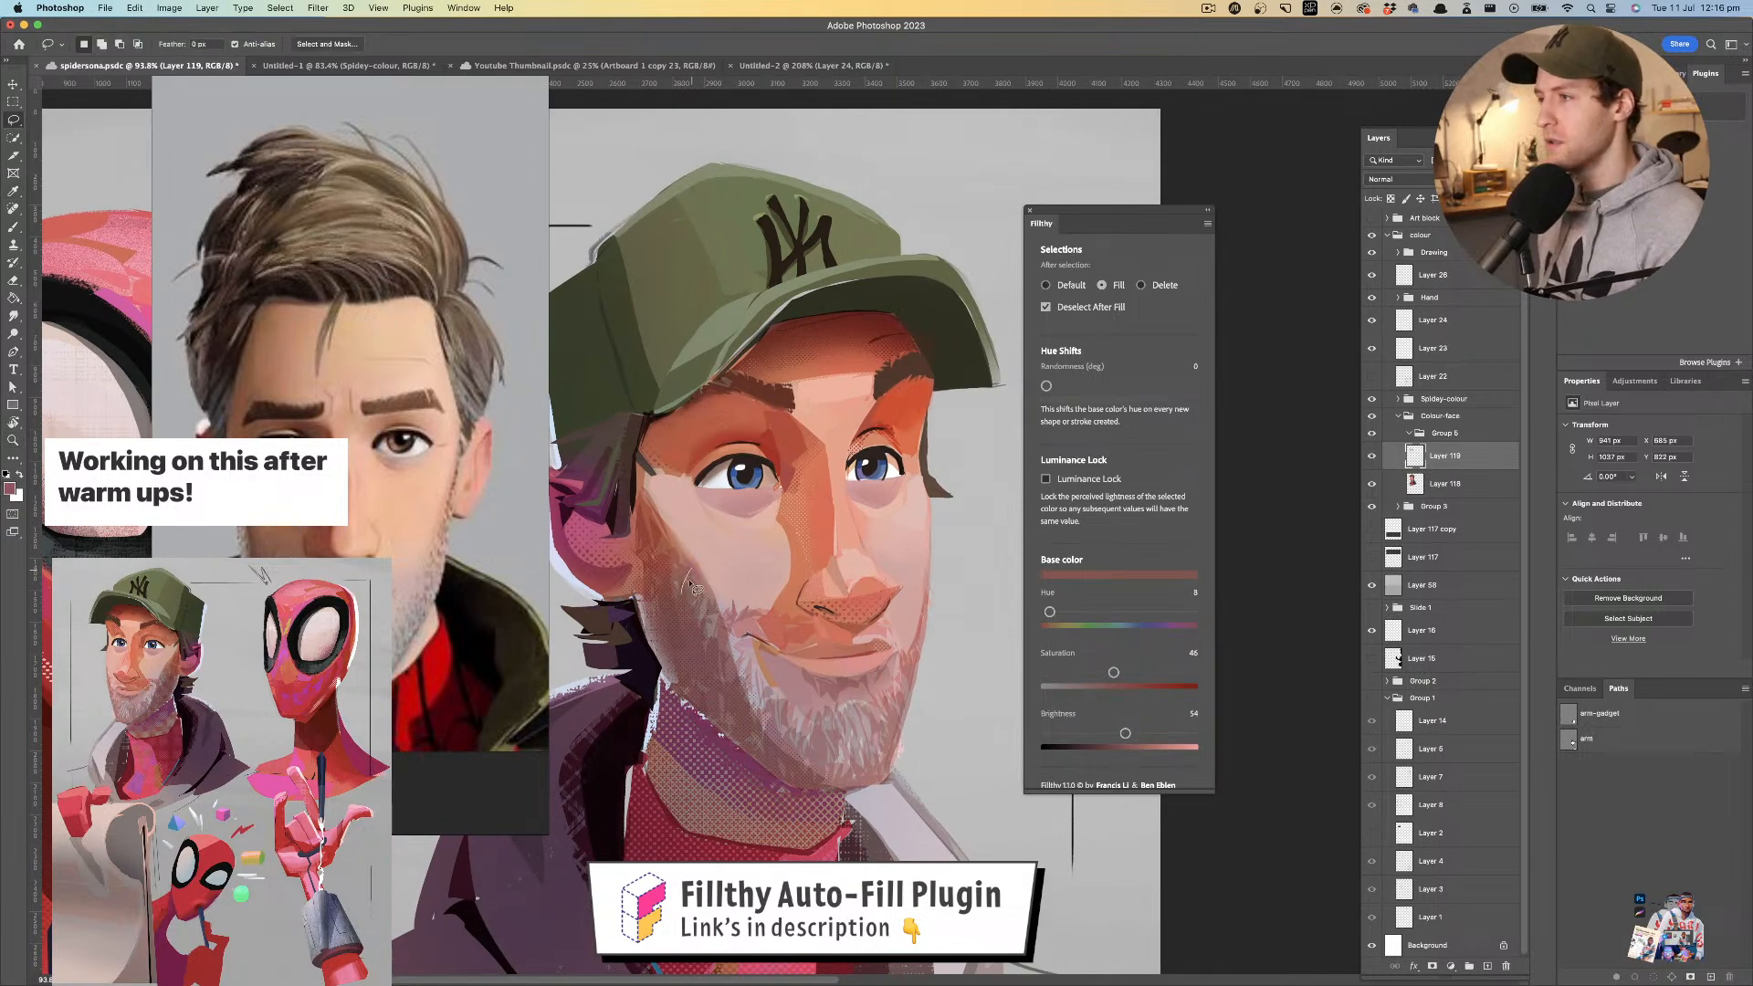
{"action": "key", "text": "i"}
{"action": "left_click", "coordinate": [682, 630]}
{"action": "key", "text": "l"}
{"action": "key", "text": "i"}
{"action": "key", "text": "l"}
{"action": "key", "text": "super+z"}
- Lasso-fill pointed stubble shapes on the near cheek using the sampled reddish brown tones
{"action": "key", "text": "i"}
{"action": "left_click", "coordinate": [671, 608]}
{"action": "key", "text": "l"}
{"action": "mouse_move", "coordinate": [670, 610]}
{"action": "left_mouse_down"}
{"action": "mouse_move", "coordinate": [691, 638]}
{"action": "mouse_move", "coordinate": [672, 613]}
{"action": "mouse_move", "coordinate": [686, 657]}
{"action": "mouse_move", "coordinate": [716, 653]}
{"action": "mouse_move", "coordinate": [695, 601]}
{"action": "left_mouse_up"}
{"action": "key", "text": "i"}
{"action": "left_click", "coordinate": [690, 626]}
{"action": "key", "text": "l"}
{"action": "key", "text": "i"}
{"action": "key", "text": "l"}
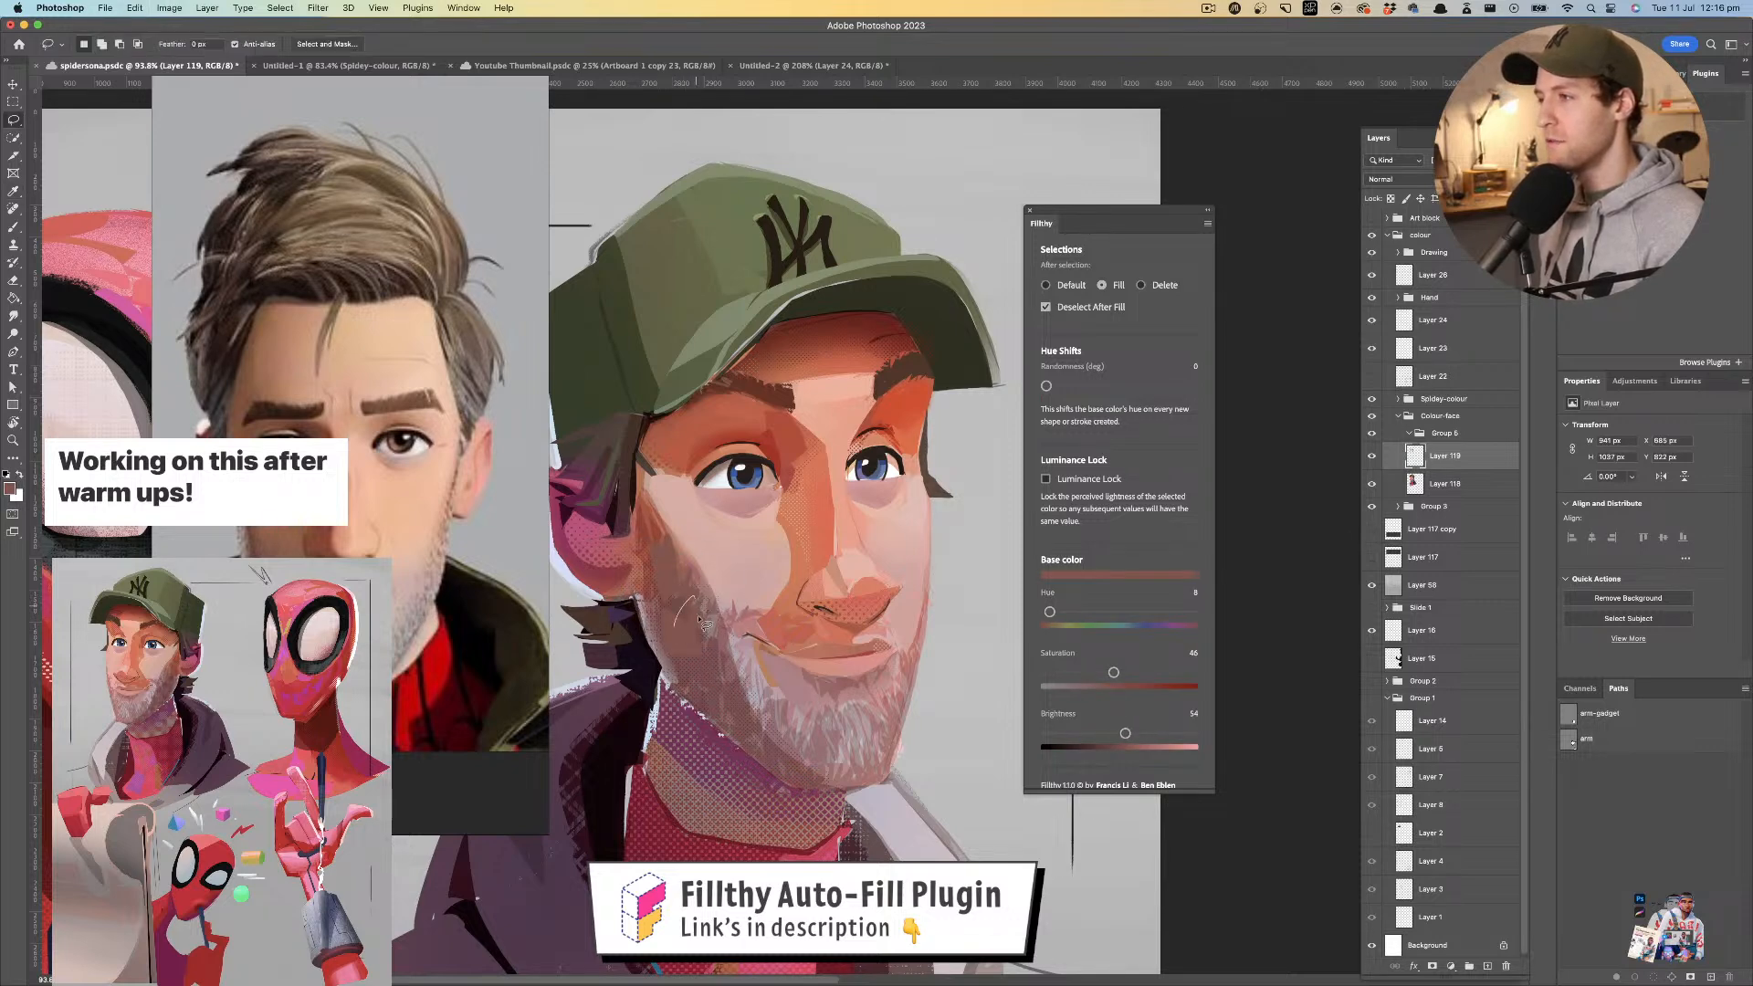
- Resample the browns of the near cheek's stubble and extend the lasso-filled hair shapes from the jaw upwards
{"action": "key", "text": "i"}
{"action": "left_click", "coordinate": [677, 614]}
{"action": "key", "text": "l"}
{"action": "key", "text": "i"}
{"action": "key", "text": "l"}
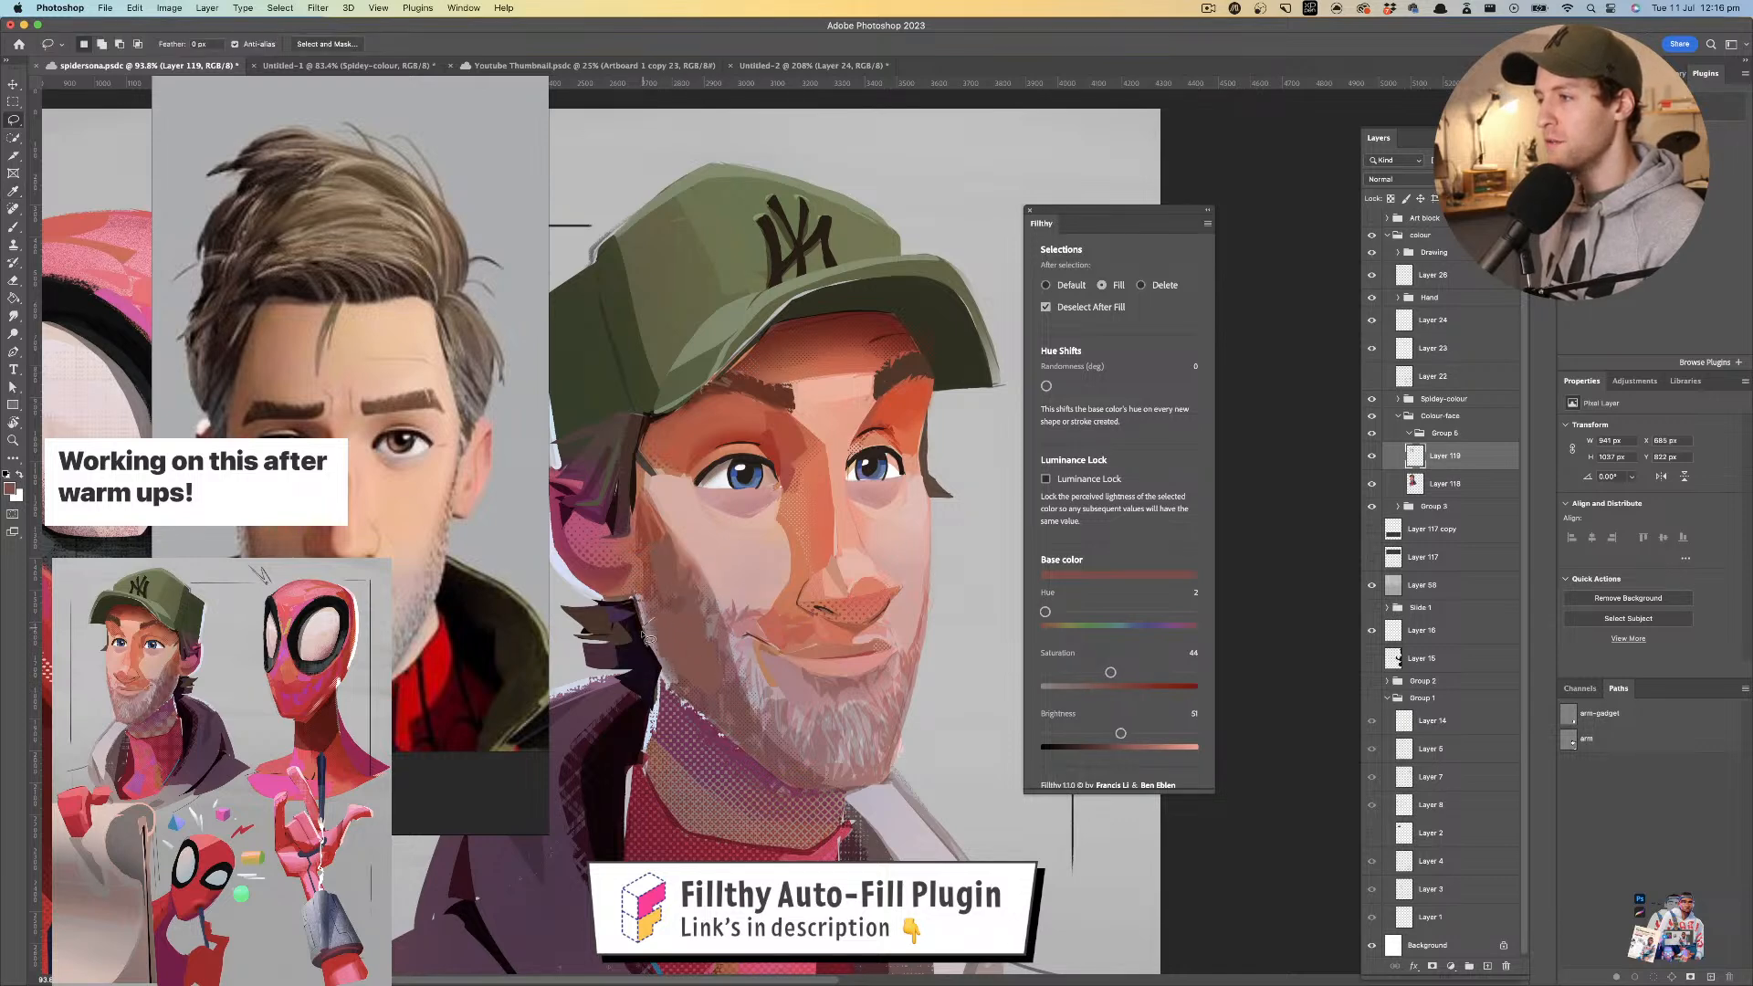
{"action": "mouse_move", "coordinate": [654, 655]}
{"action": "left_mouse_down"}
{"action": "mouse_move", "coordinate": [688, 666]}
{"action": "mouse_move", "coordinate": [655, 598]}
{"action": "mouse_move", "coordinate": [705, 632]}
{"action": "mouse_move", "coordinate": [717, 611]}
{"action": "mouse_move", "coordinate": [776, 623]}
{"action": "mouse_move", "coordinate": [674, 619]}
{"action": "mouse_move", "coordinate": [698, 600]}
{"action": "mouse_move", "coordinate": [720, 631]}
{"action": "mouse_move", "coordinate": [688, 642]}
{"action": "mouse_move", "coordinate": [690, 605]}
{"action": "left_mouse_up"}
{"action": "key", "text": "z"}
{"action": "key", "text": "l"}
- Lasso-fill another reddish brown stubble shape on the near cheek and save the document
{"action": "key", "text": "i"}
{"action": "left_click", "coordinate": [697, 602]}
{"action": "key", "text": "l"}
{"action": "key", "text": "z"}
{"action": "mouse_move", "coordinate": [717, 543]}
{"action": "left_mouse_down"}
{"action": "mouse_move", "coordinate": [653, 548]}
{"action": "mouse_move", "coordinate": [733, 580]}
{"action": "mouse_move", "coordinate": [735, 598]}
{"action": "left_mouse_up"}
{"action": "key", "text": "super+s"}
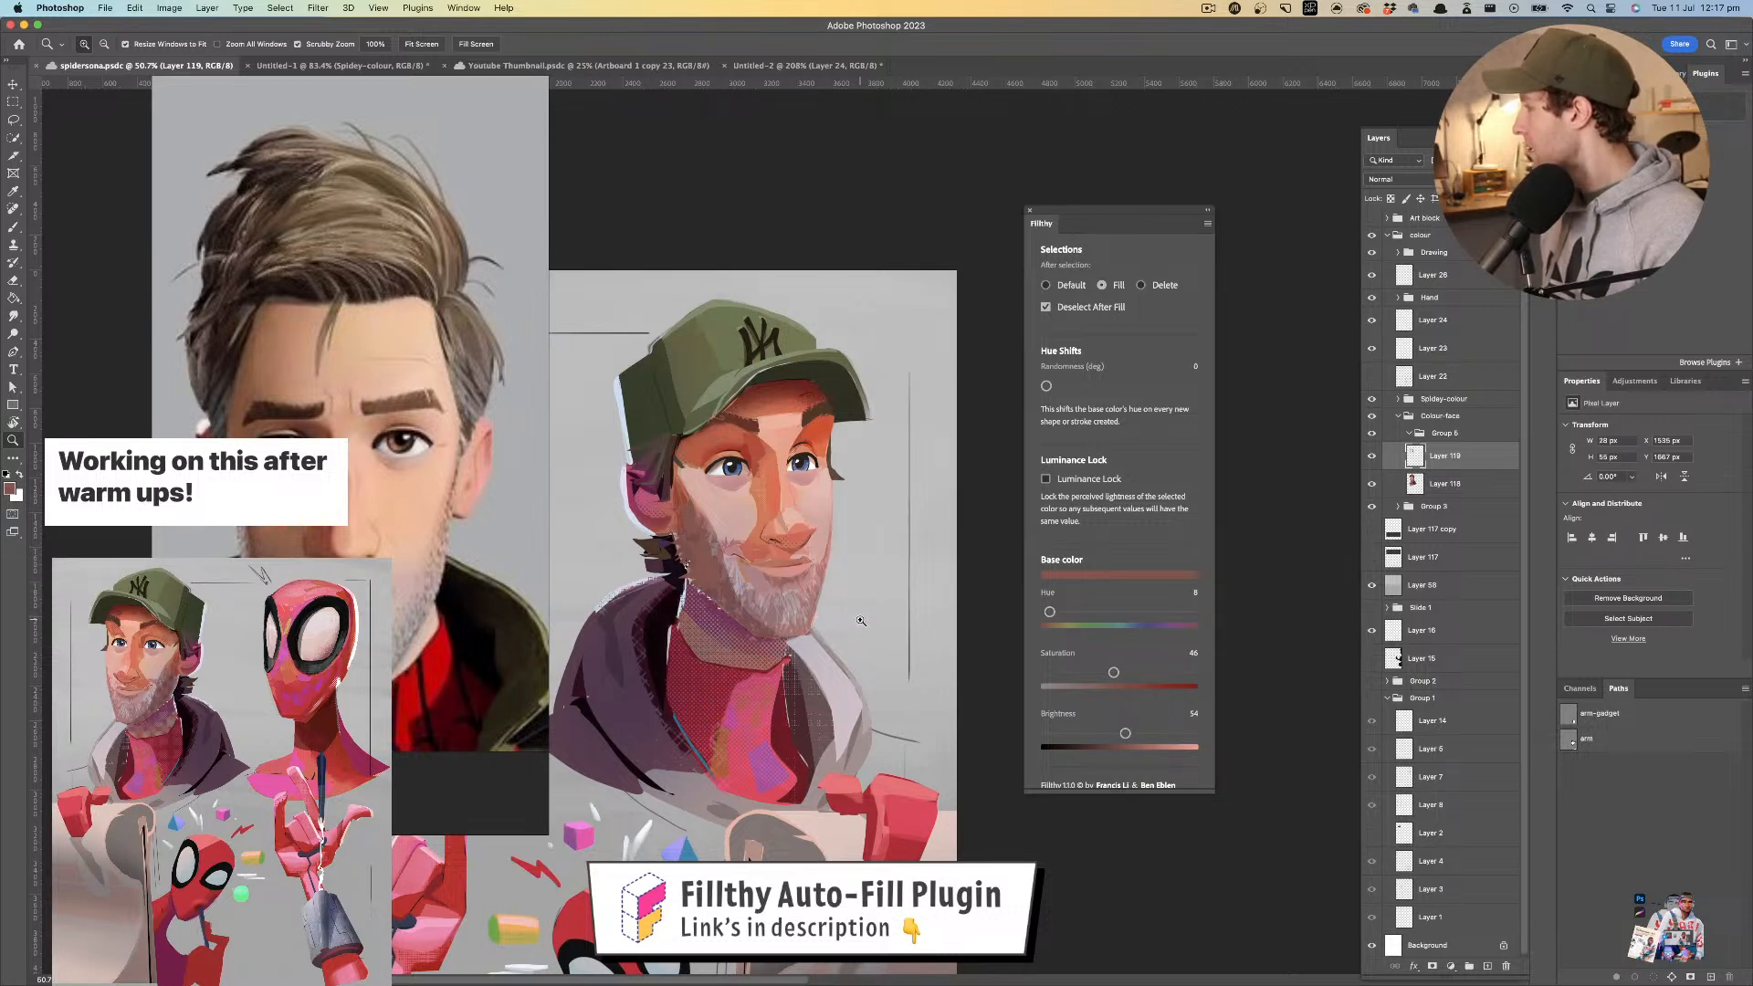
- Try a lasso fill at the near jaw's beard edge in a sampled tone, and undo it
{"action": "mouse_move", "coordinate": [694, 603]}
{"action": "left_mouse_down"}
{"action": "mouse_move", "coordinate": [743, 548]}
{"action": "mouse_move", "coordinate": [851, 556]}
{"action": "left_mouse_up"}
{"action": "key", "text": "l"}
{"action": "key", "text": "i"}
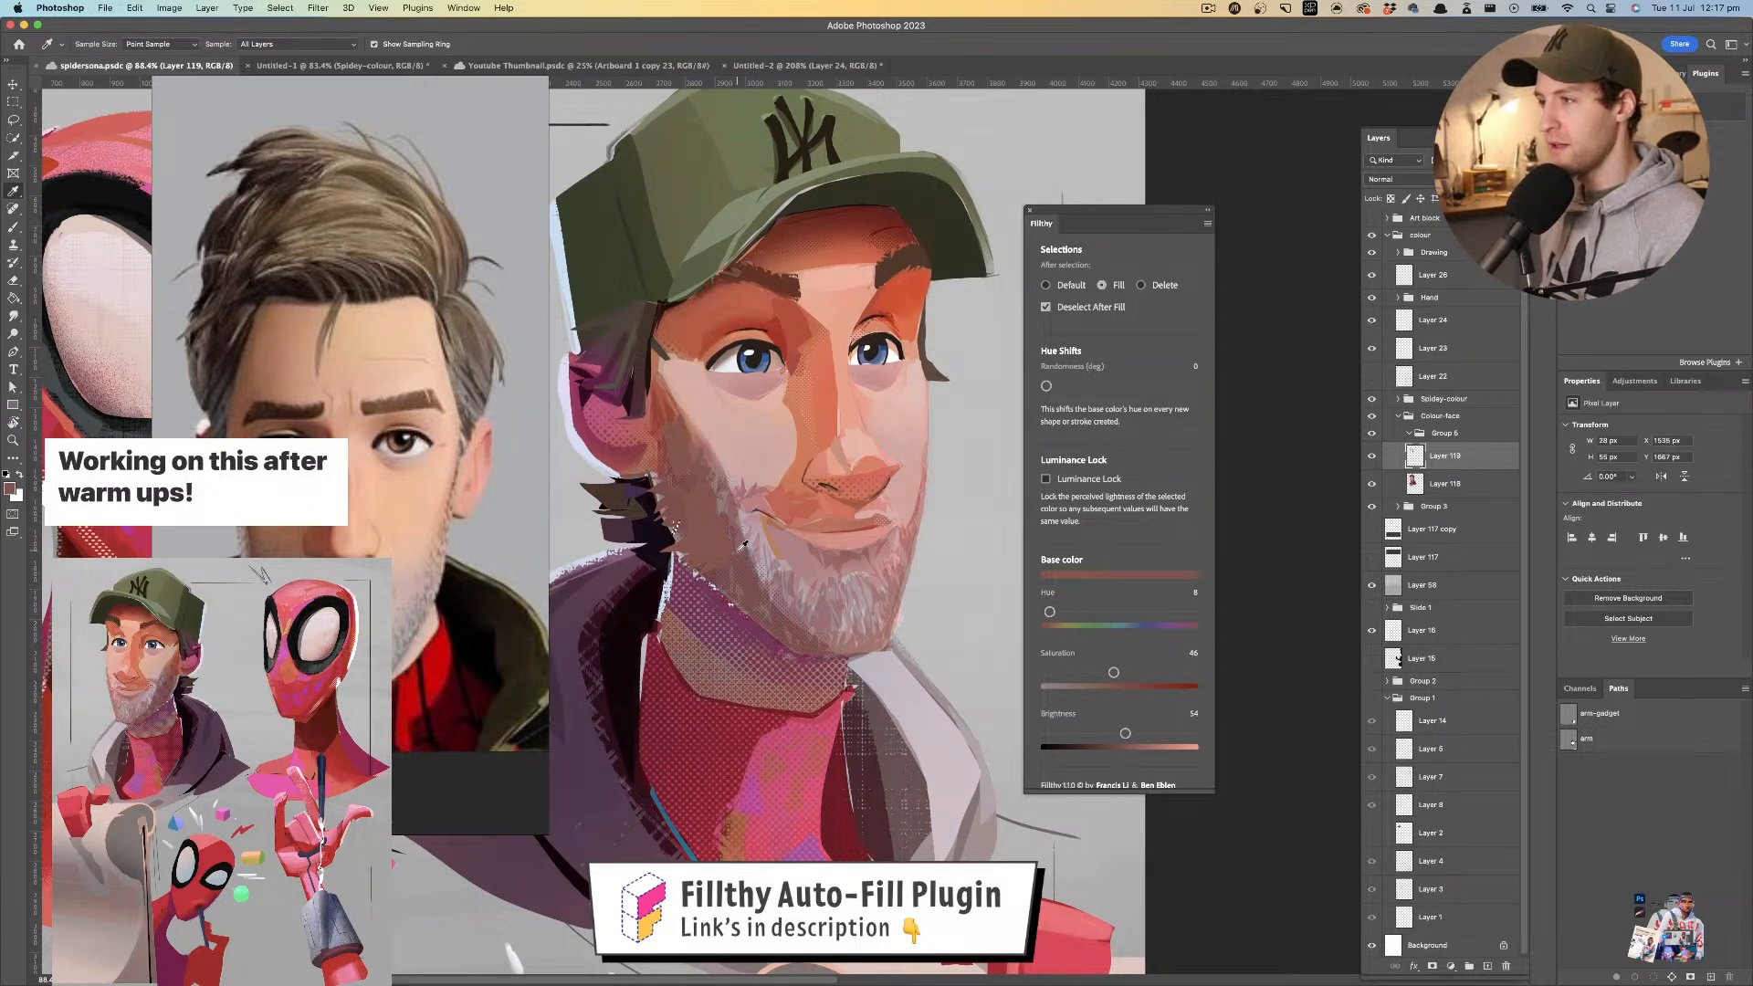
{"action": "left_click", "coordinate": [742, 545]}
{"action": "key", "text": "l"}
{"action": "left_click_drag", "start_coordinate": [743, 548], "coordinate": [745, 564]}
{"action": "key", "text": "super+z"}
- Sample the dusty red and reddish brown of the near jaw and lasso-fill beard shapes between them
{"action": "key", "text": "i"}
{"action": "left_click", "coordinate": [740, 542]}
{"action": "key", "text": "l"}
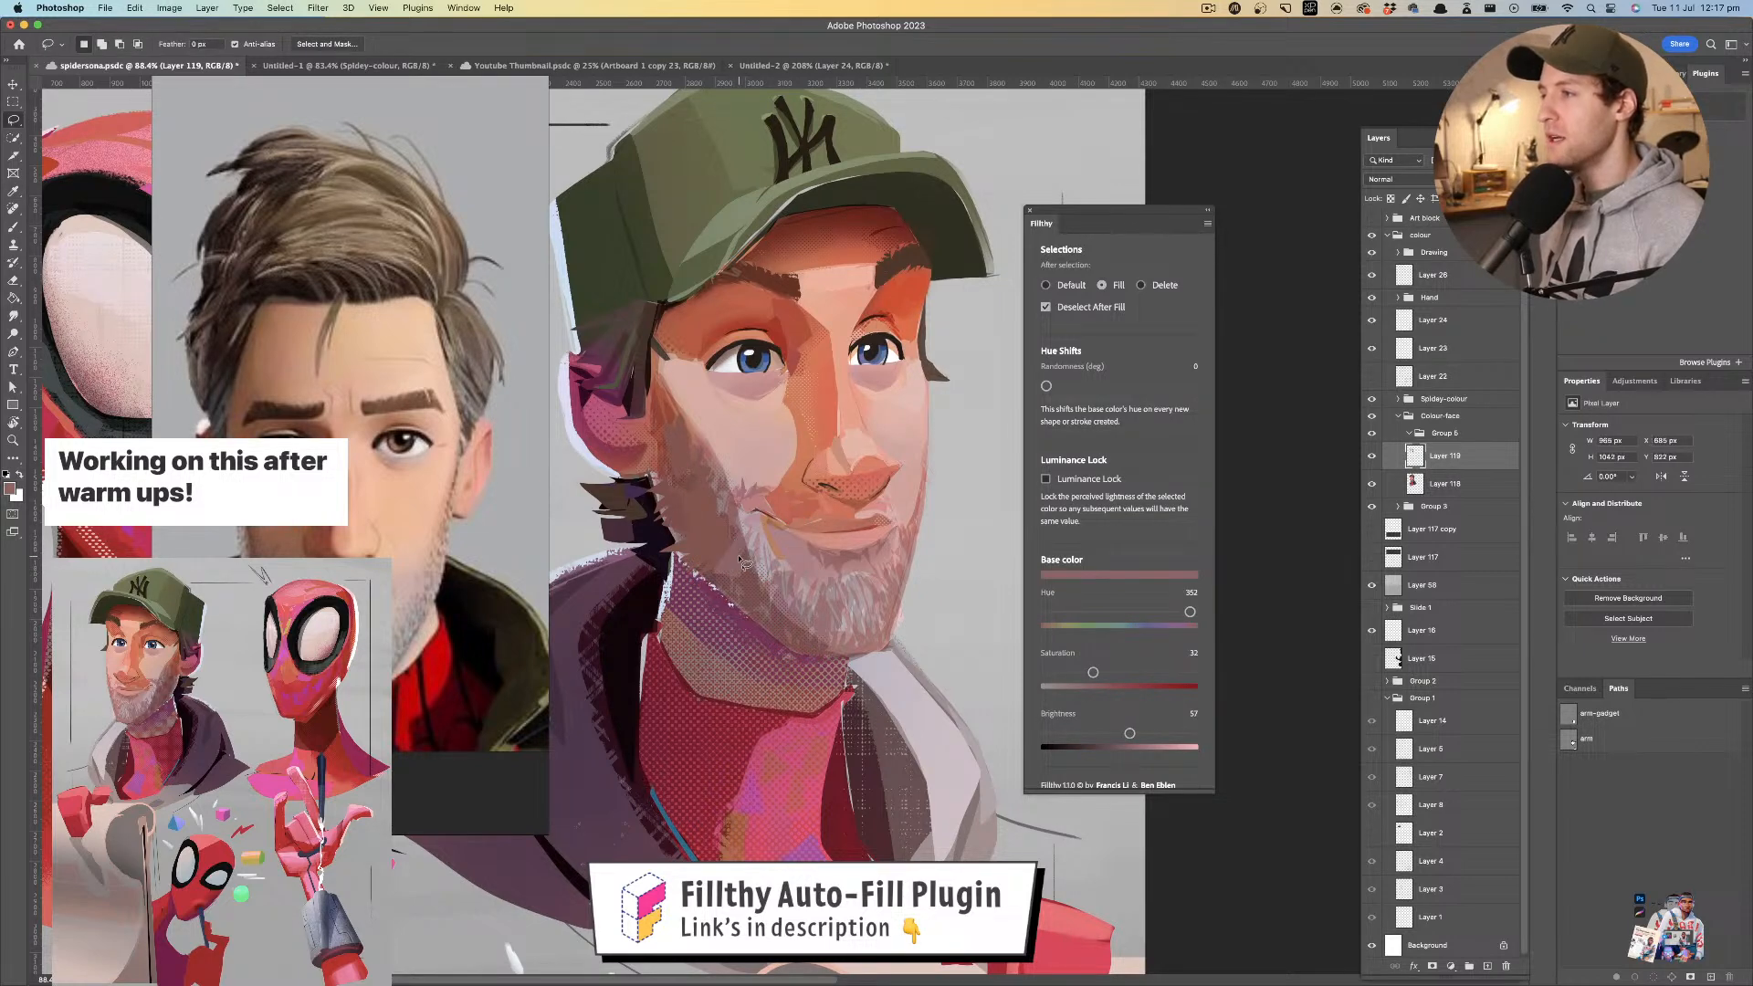
{"action": "key", "text": "i"}
{"action": "left_click", "coordinate": [732, 548]}
{"action": "key", "text": "l"}
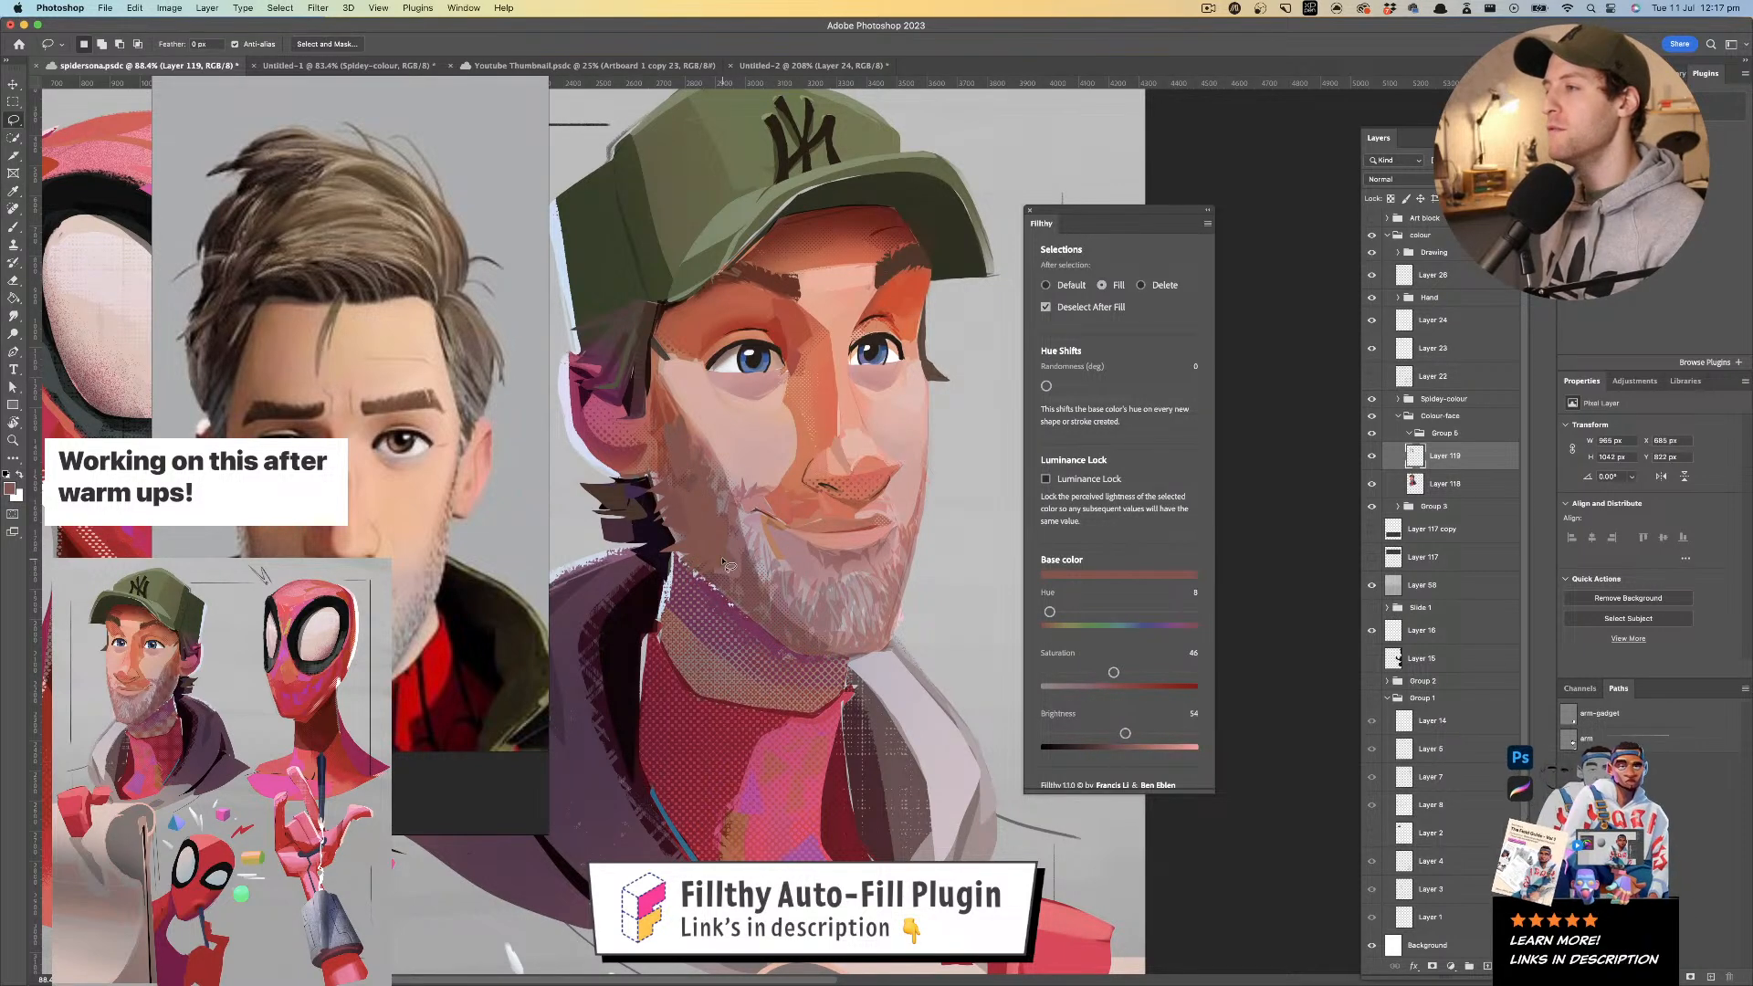
{"action": "mouse_move", "coordinate": [726, 577]}
{"action": "left_mouse_down"}
{"action": "mouse_move", "coordinate": [760, 621]}
{"action": "mouse_move", "coordinate": [641, 584]}
{"action": "mouse_move", "coordinate": [758, 585]}
{"action": "left_mouse_up"}
- Sample the darker red-brown at the jawline and lasso-fill a shadow shape along the beard's lower edge
{"action": "key", "text": "z"}
{"action": "key", "text": "i"}
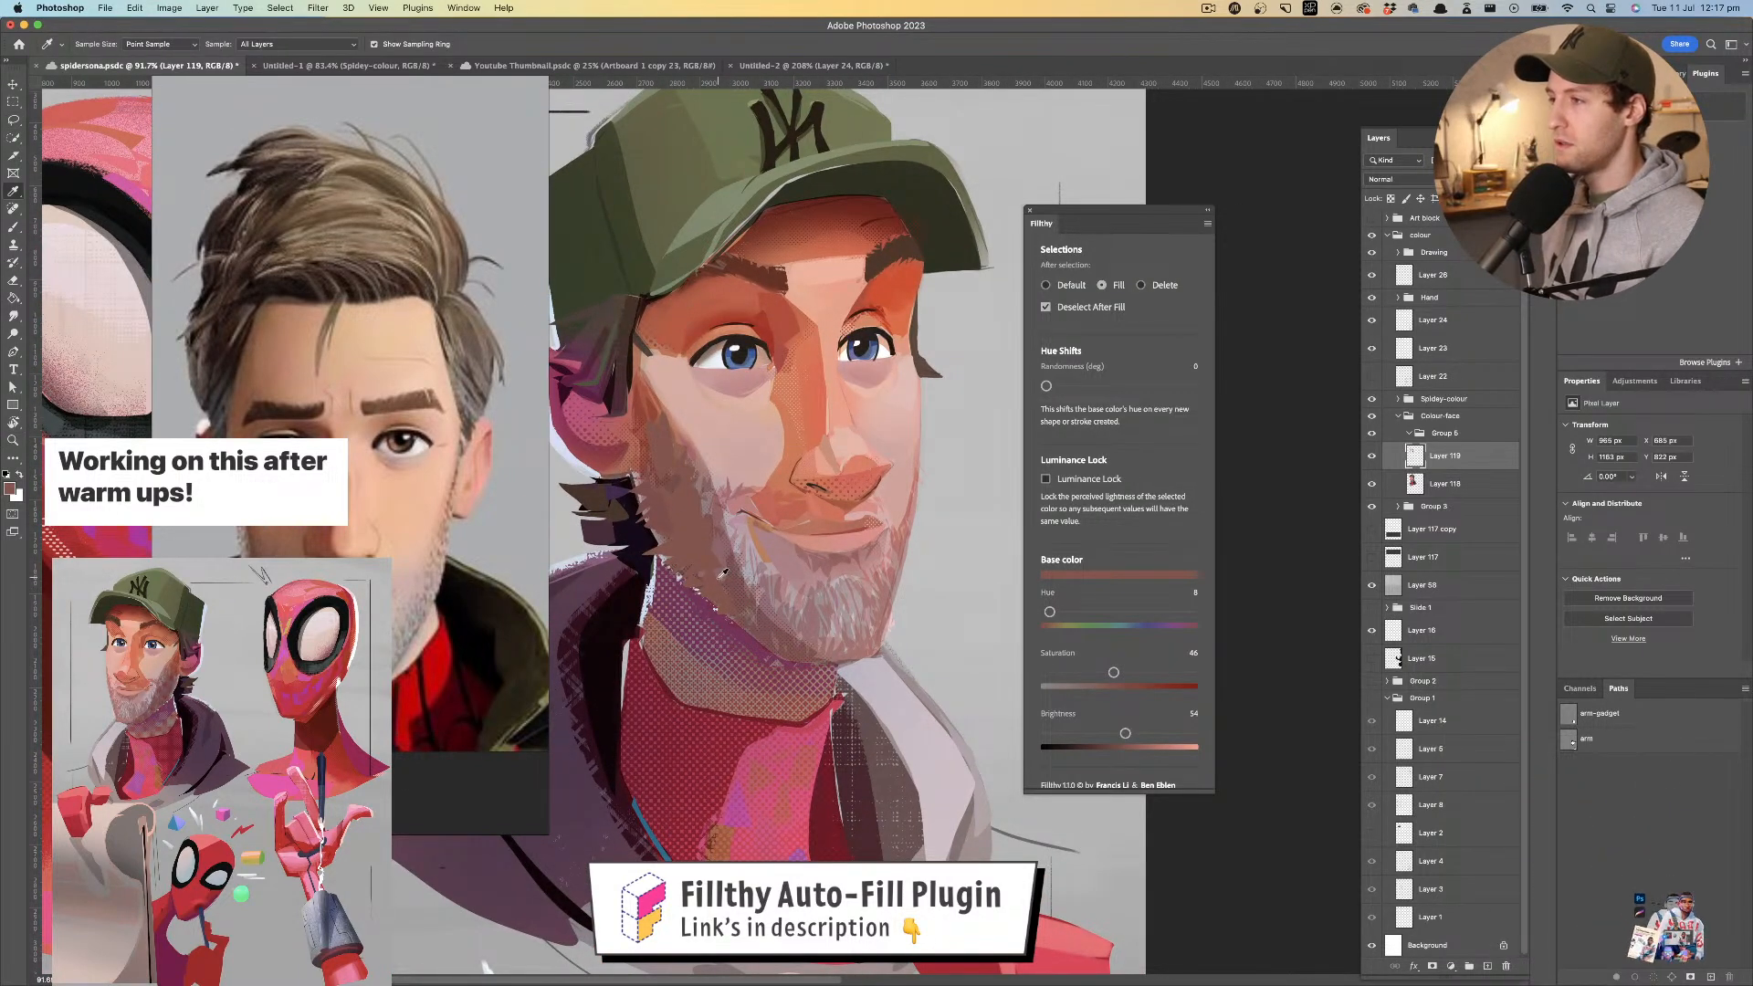
{"action": "left_click", "coordinate": [726, 577]}
{"action": "key", "text": "l"}
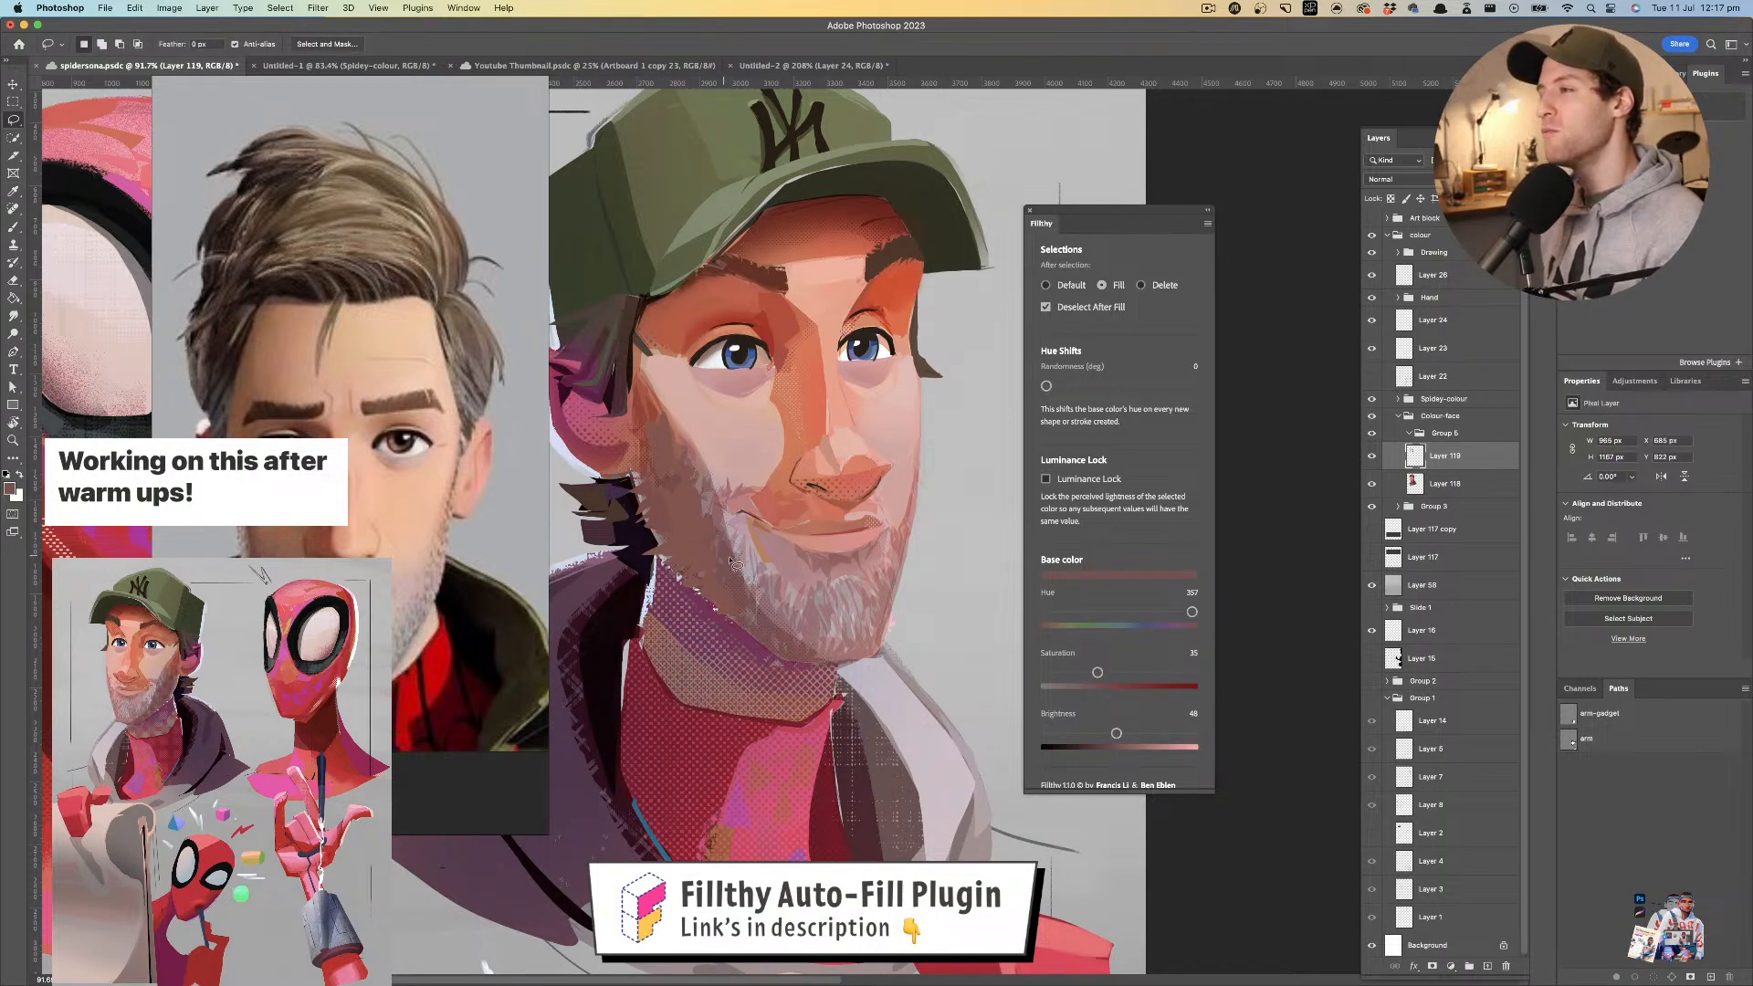
{"action": "left_click_drag", "start_coordinate": [770, 629], "coordinate": [749, 575]}
- Lasso-fill the near ear's lobe and lower outer rim in a sampled red
{"action": "key", "text": "z"}
{"action": "mouse_move", "coordinate": [805, 581]}
{"action": "left_mouse_down"}
{"action": "mouse_move", "coordinate": [699, 577]}
{"action": "mouse_move", "coordinate": [777, 574]}
{"action": "mouse_move", "coordinate": [780, 589]}
{"action": "mouse_move", "coordinate": [726, 518]}
{"action": "left_mouse_up"}
{"action": "key", "text": "l"}
{"action": "left_click_drag", "start_coordinate": [682, 461], "coordinate": [747, 483]}
{"action": "key", "text": "i"}
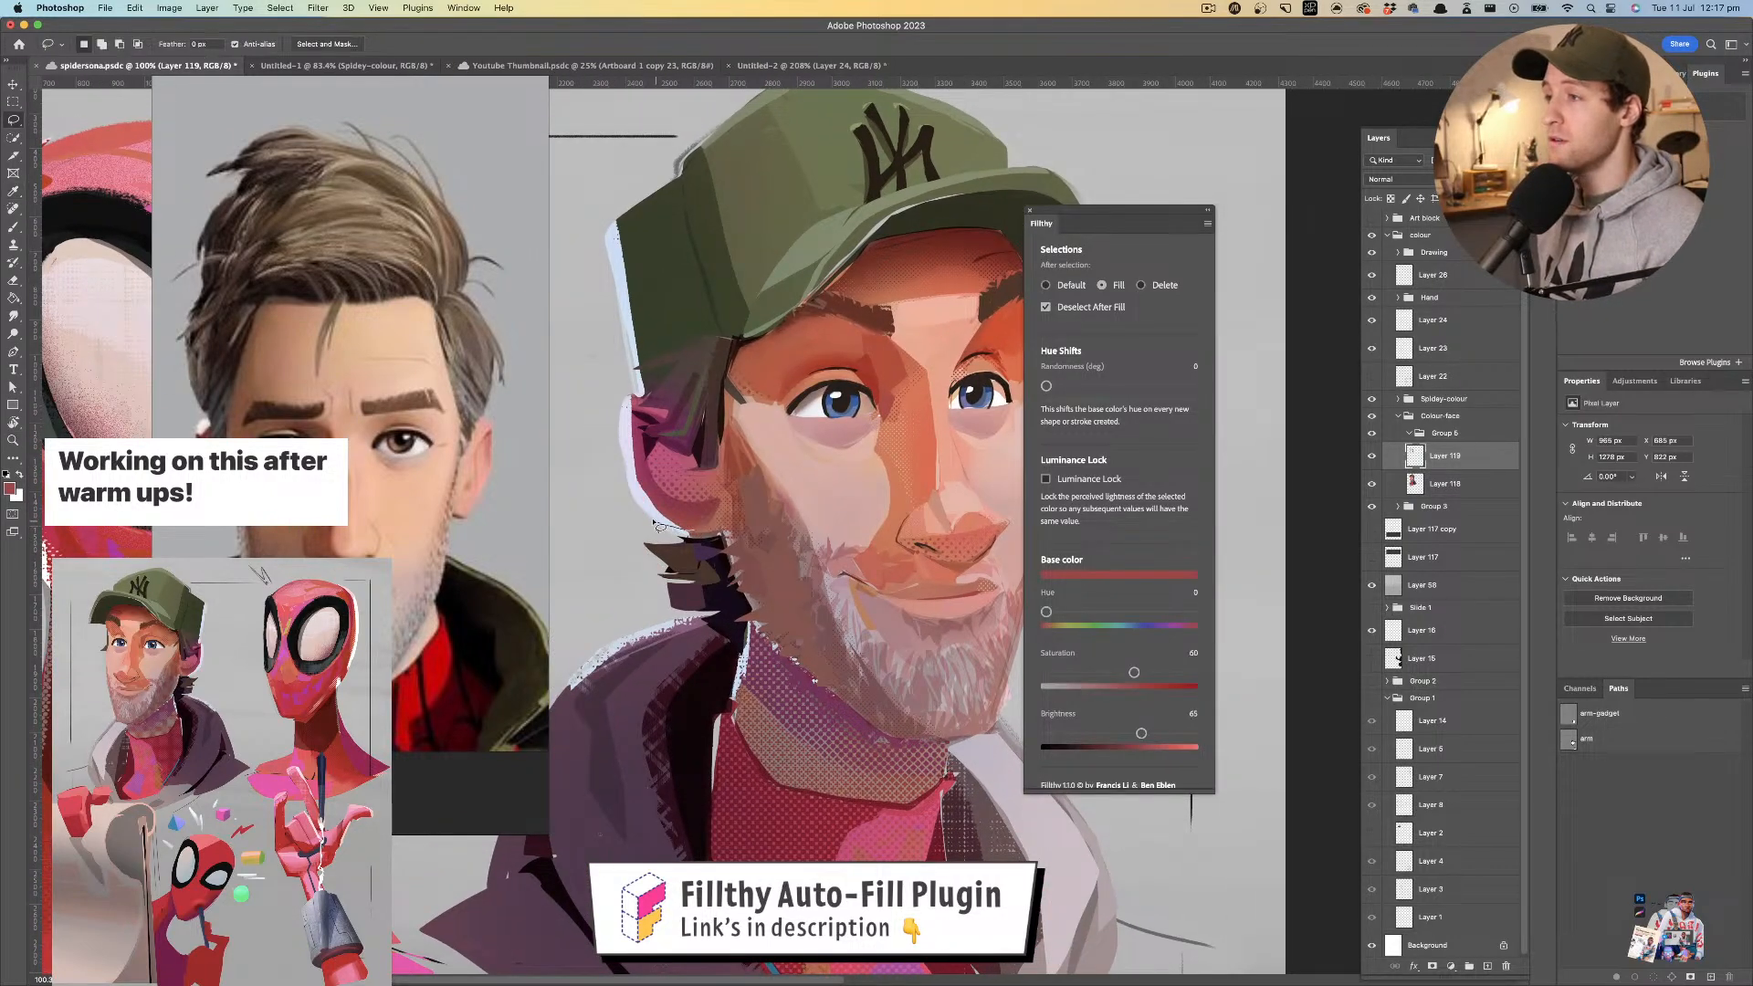
{"action": "mouse_move", "coordinate": [647, 513]}
{"action": "left_mouse_down"}
{"action": "mouse_move", "coordinate": [711, 546]}
{"action": "mouse_move", "coordinate": [778, 537]}
{"action": "left_mouse_up"}
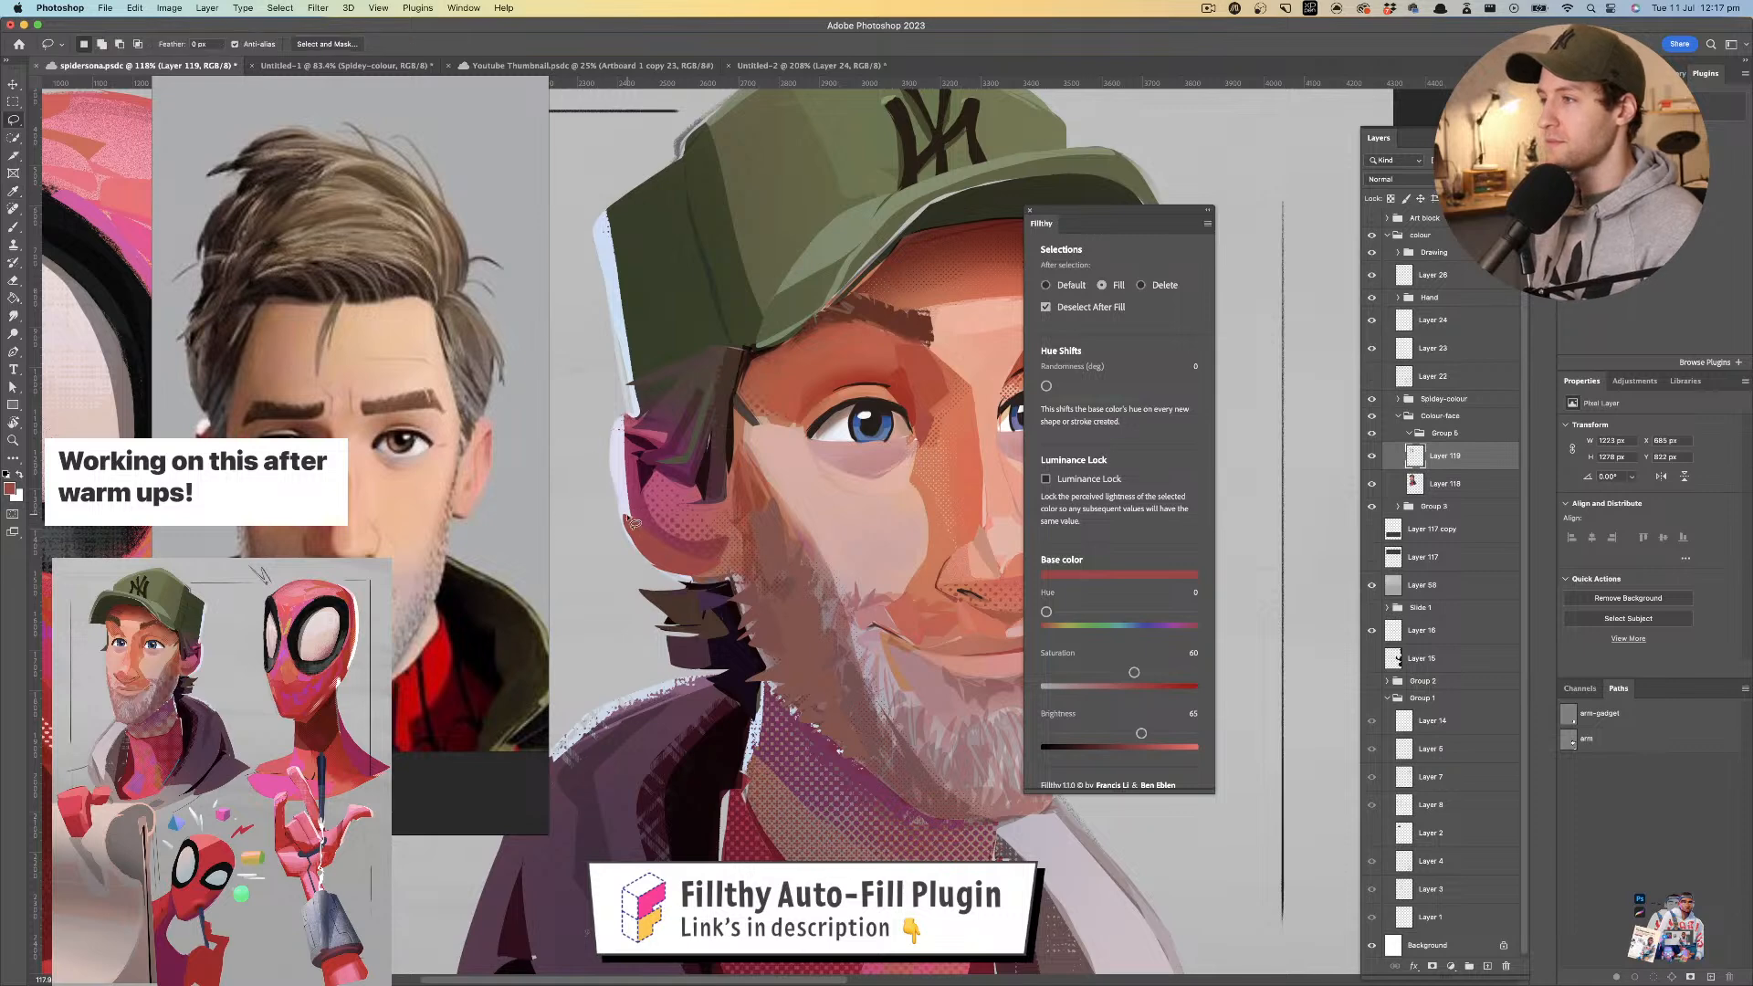
{"action": "left_click_drag", "start_coordinate": [627, 487], "coordinate": [665, 544]}
{"action": "left_click_drag", "start_coordinate": [623, 476], "coordinate": [678, 551]}
- Lasso-fill beard tufts along the far jaw and beneath the chin in sampled reddish tones
{"action": "mouse_move", "coordinate": [776, 498]}
{"action": "left_mouse_down"}
{"action": "mouse_move", "coordinate": [731, 516]}
{"action": "mouse_move", "coordinate": [907, 510]}
{"action": "mouse_move", "coordinate": [922, 484]}
{"action": "left_mouse_up"}
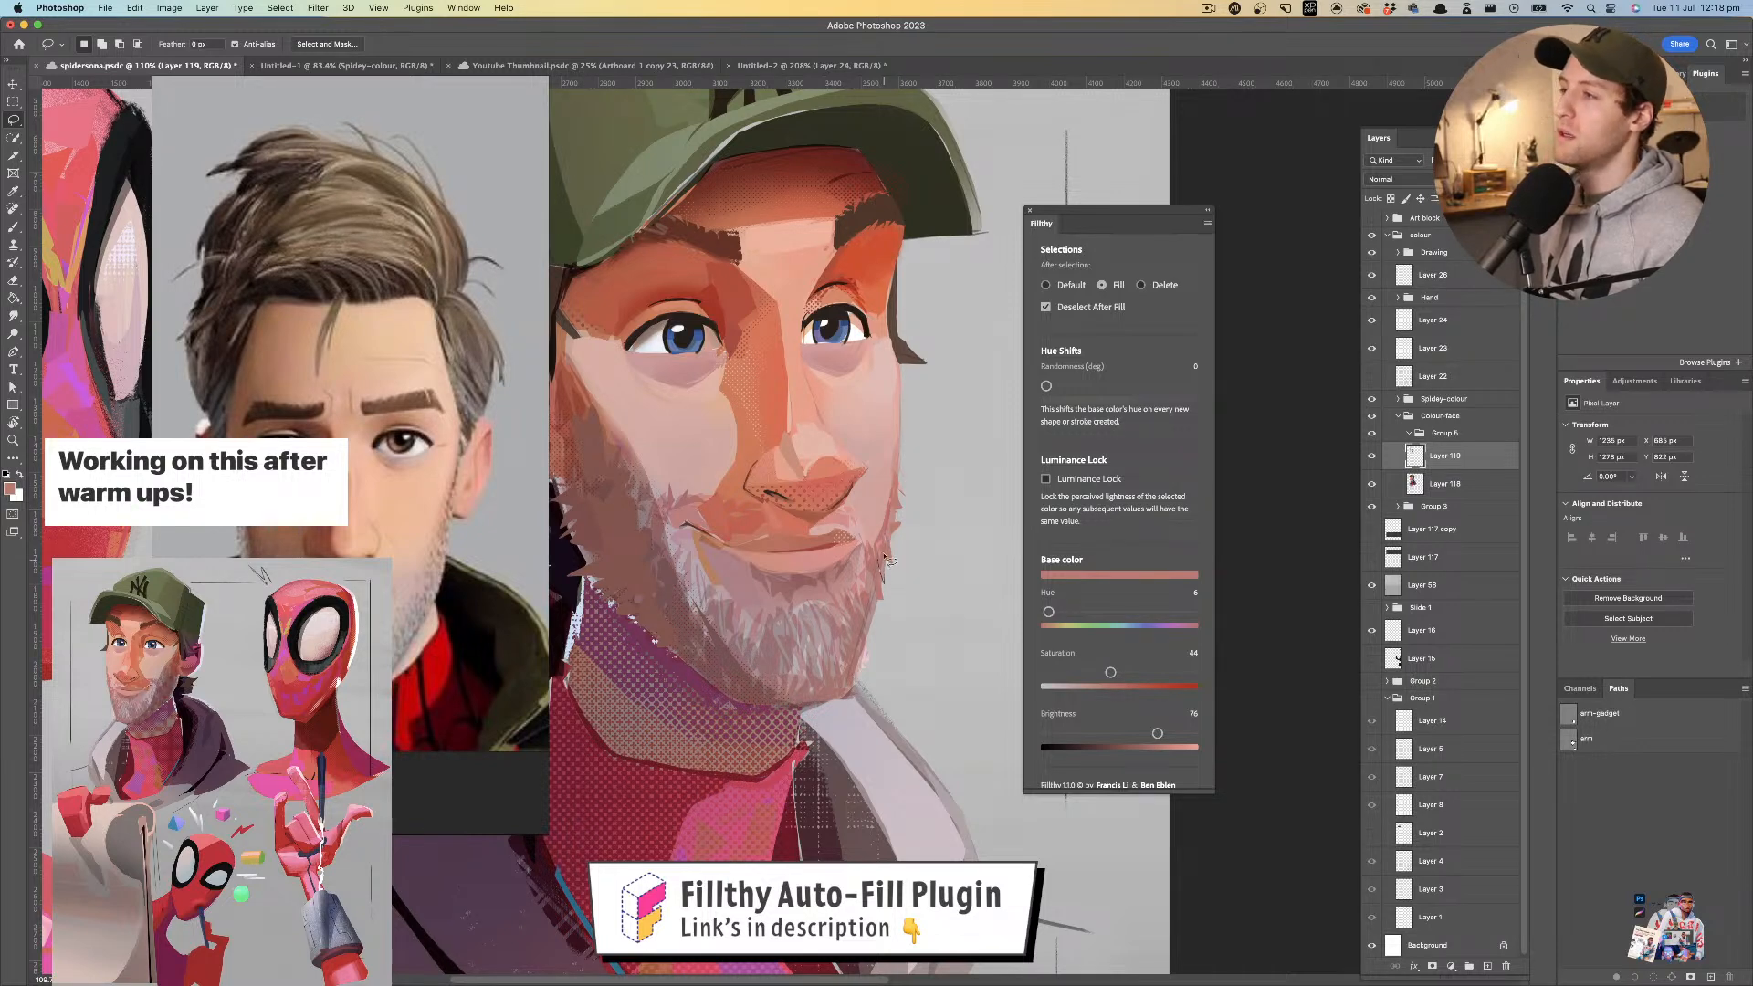
{"action": "mouse_move", "coordinate": [870, 633]}
{"action": "left_mouse_down"}
{"action": "mouse_move", "coordinate": [855, 582]}
{"action": "mouse_move", "coordinate": [886, 582]}
{"action": "mouse_move", "coordinate": [862, 542]}
{"action": "mouse_move", "coordinate": [886, 545]}
{"action": "mouse_move", "coordinate": [866, 547]}
{"action": "left_mouse_up"}
{"action": "key", "text": "i"}
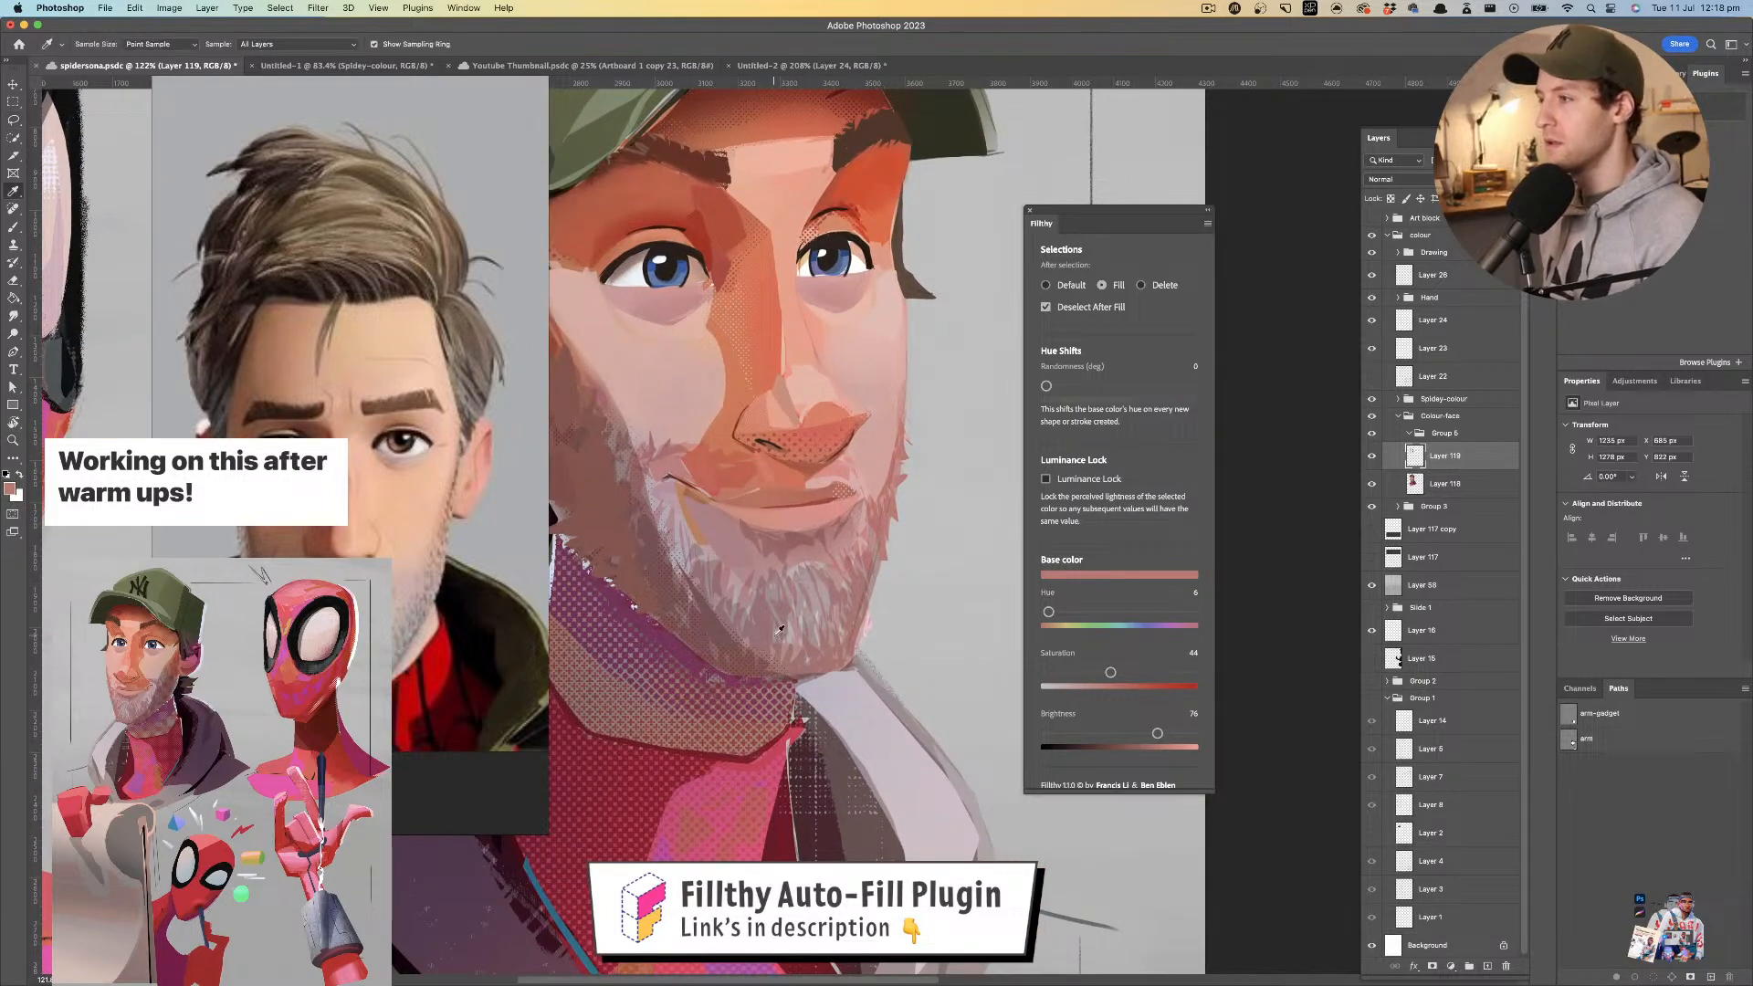
{"action": "left_click", "coordinate": [768, 654]}
{"action": "key", "text": "l"}
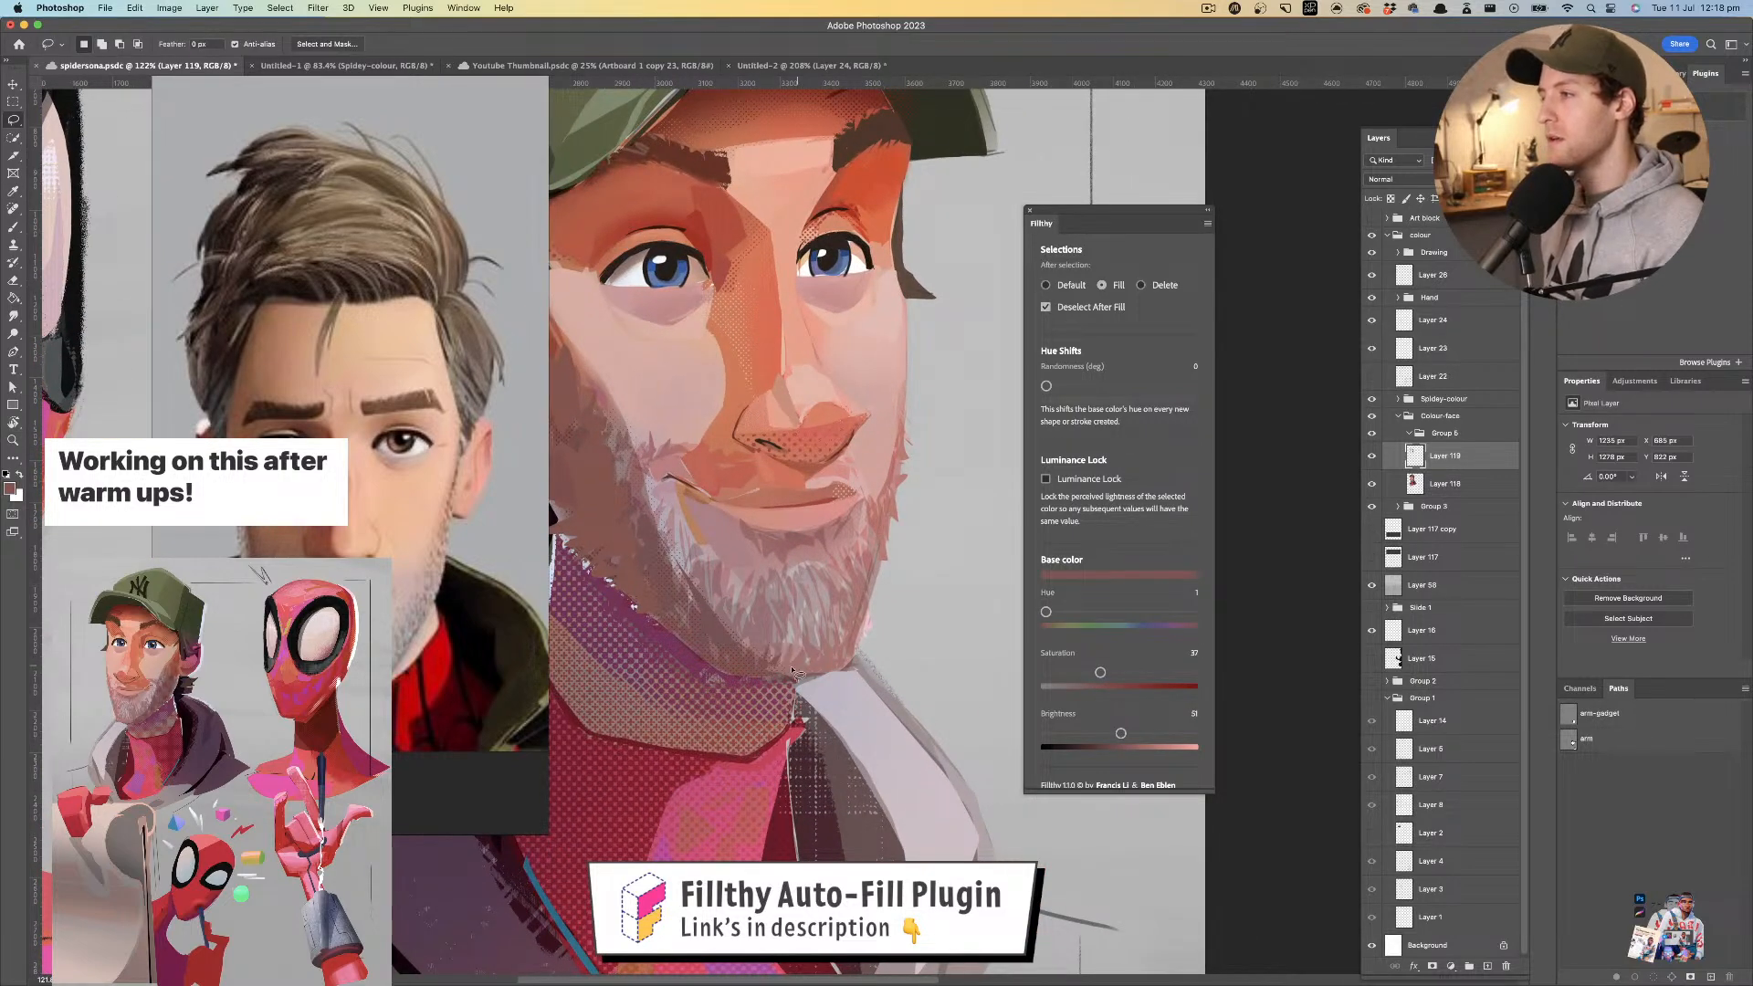
{"action": "left_click_drag", "start_coordinate": [807, 672], "coordinate": [809, 670]}
{"action": "mouse_move", "coordinate": [820, 668]}
{"action": "left_mouse_down"}
{"action": "mouse_move", "coordinate": [852, 640]}
{"action": "mouse_move", "coordinate": [837, 671]}
{"action": "mouse_move", "coordinate": [788, 684]}
{"action": "mouse_move", "coordinate": [804, 677]}
{"action": "mouse_move", "coordinate": [758, 646]}
{"action": "left_mouse_up"}
{"action": "mouse_move", "coordinate": [802, 628]}
{"action": "left_mouse_down"}
{"action": "mouse_move", "coordinate": [800, 598]}
{"action": "mouse_move", "coordinate": [808, 619]}
{"action": "left_mouse_up"}
- Sample tones around the near eye, including the iris blue, and lasso-fill small details in the eye
{"action": "left_click_drag", "start_coordinate": [784, 561], "coordinate": [842, 553]}
{"action": "mouse_move", "coordinate": [717, 435]}
{"action": "left_mouse_down"}
{"action": "mouse_move", "coordinate": [723, 490]}
{"action": "mouse_move", "coordinate": [749, 491]}
{"action": "left_mouse_up"}
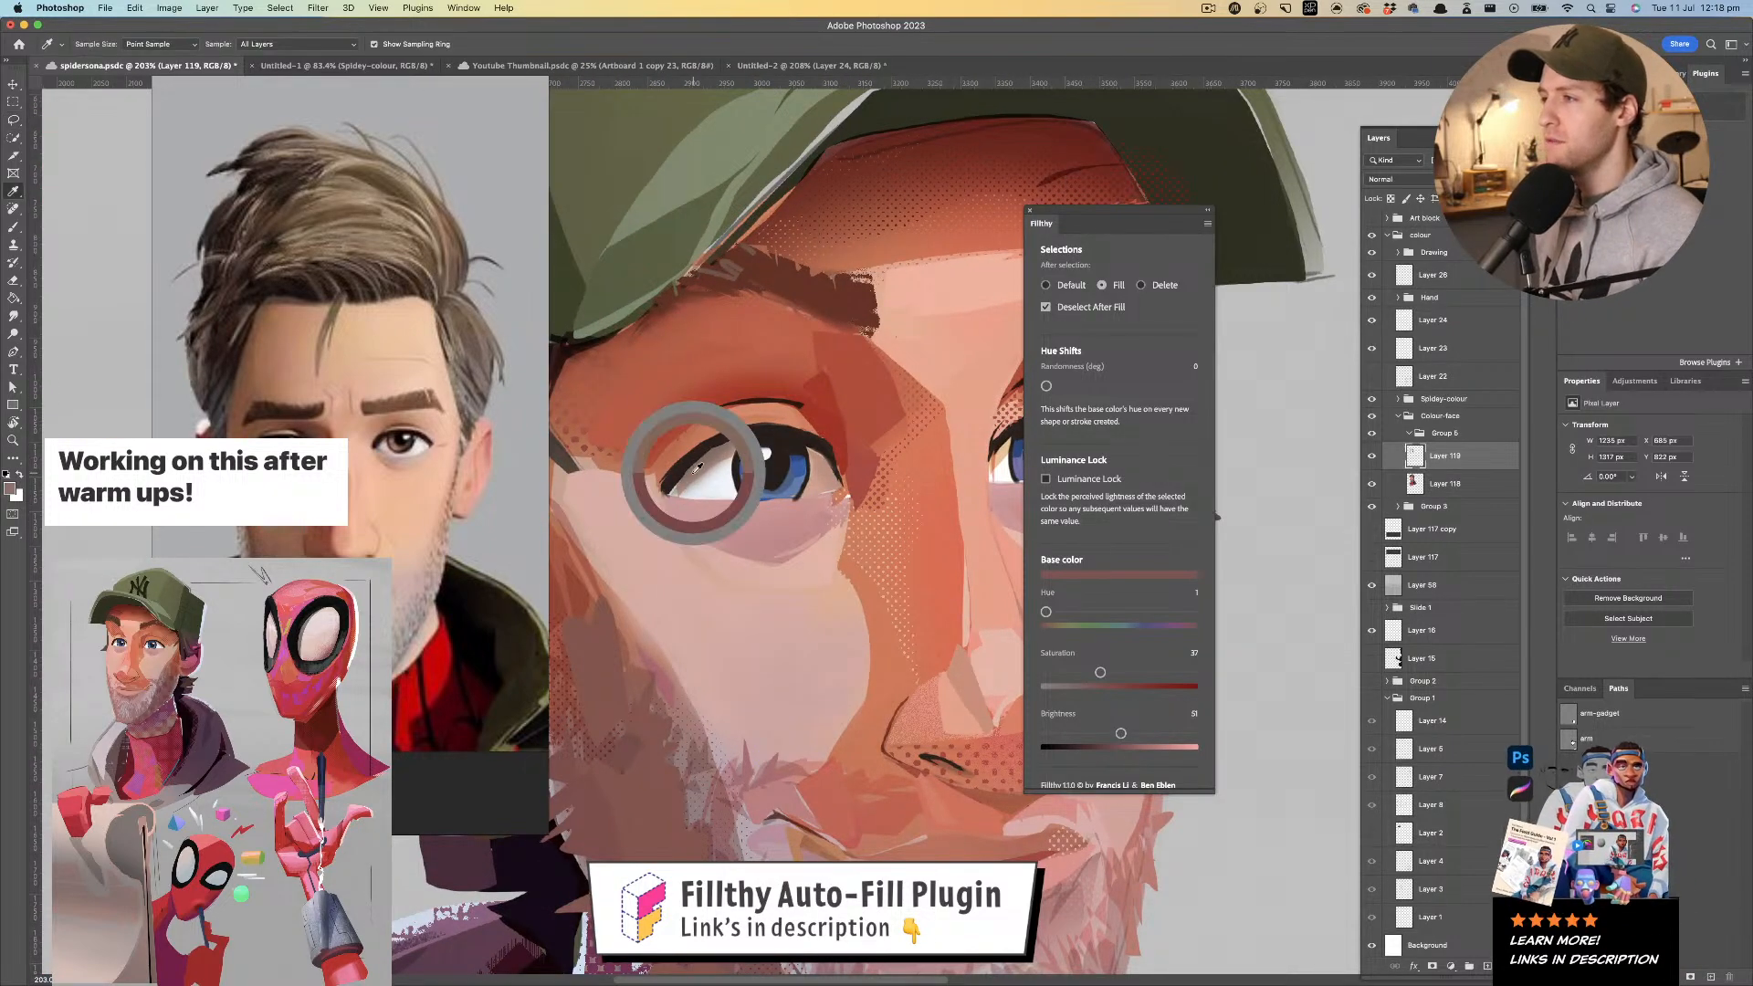
{"action": "mouse_move", "coordinate": [796, 499]}
{"action": "left_mouse_down"}
{"action": "mouse_move", "coordinate": [740, 496]}
{"action": "mouse_move", "coordinate": [818, 482]}
{"action": "mouse_move", "coordinate": [811, 517]}
{"action": "mouse_move", "coordinate": [641, 559]}
{"action": "left_mouse_up"}
{"action": "left_click", "coordinate": [815, 510]}
{"action": "left_click_drag", "start_coordinate": [811, 554], "coordinate": [791, 554]}
{"action": "left_click_drag", "start_coordinate": [810, 552], "coordinate": [848, 505]}
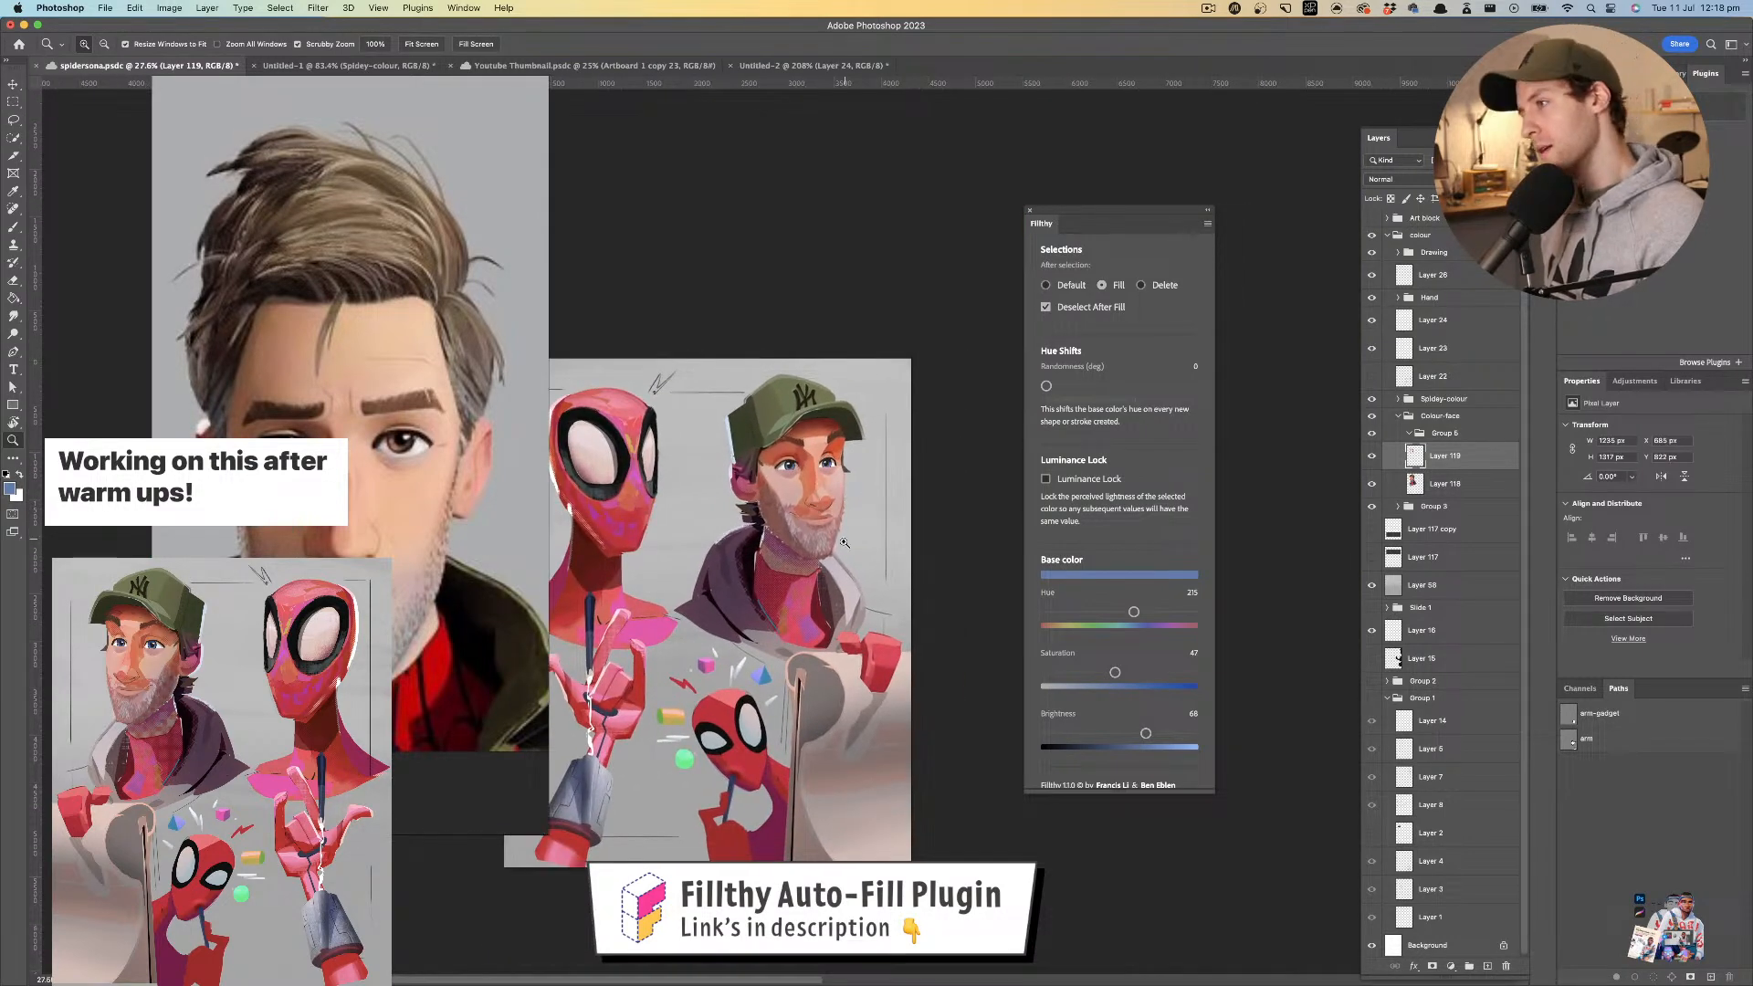
- Sample dark greens from the cap and lasso-fill shapes along its back panel and upper back edge
{"action": "mouse_move", "coordinate": [823, 567]}
{"action": "left_mouse_down"}
{"action": "mouse_move", "coordinate": [845, 521]}
{"action": "mouse_move", "coordinate": [787, 562]}
{"action": "mouse_move", "coordinate": [818, 435]}
{"action": "left_mouse_up"}
{"action": "key", "text": "l"}
{"action": "key", "text": "i"}
{"action": "left_click", "coordinate": [723, 373]}
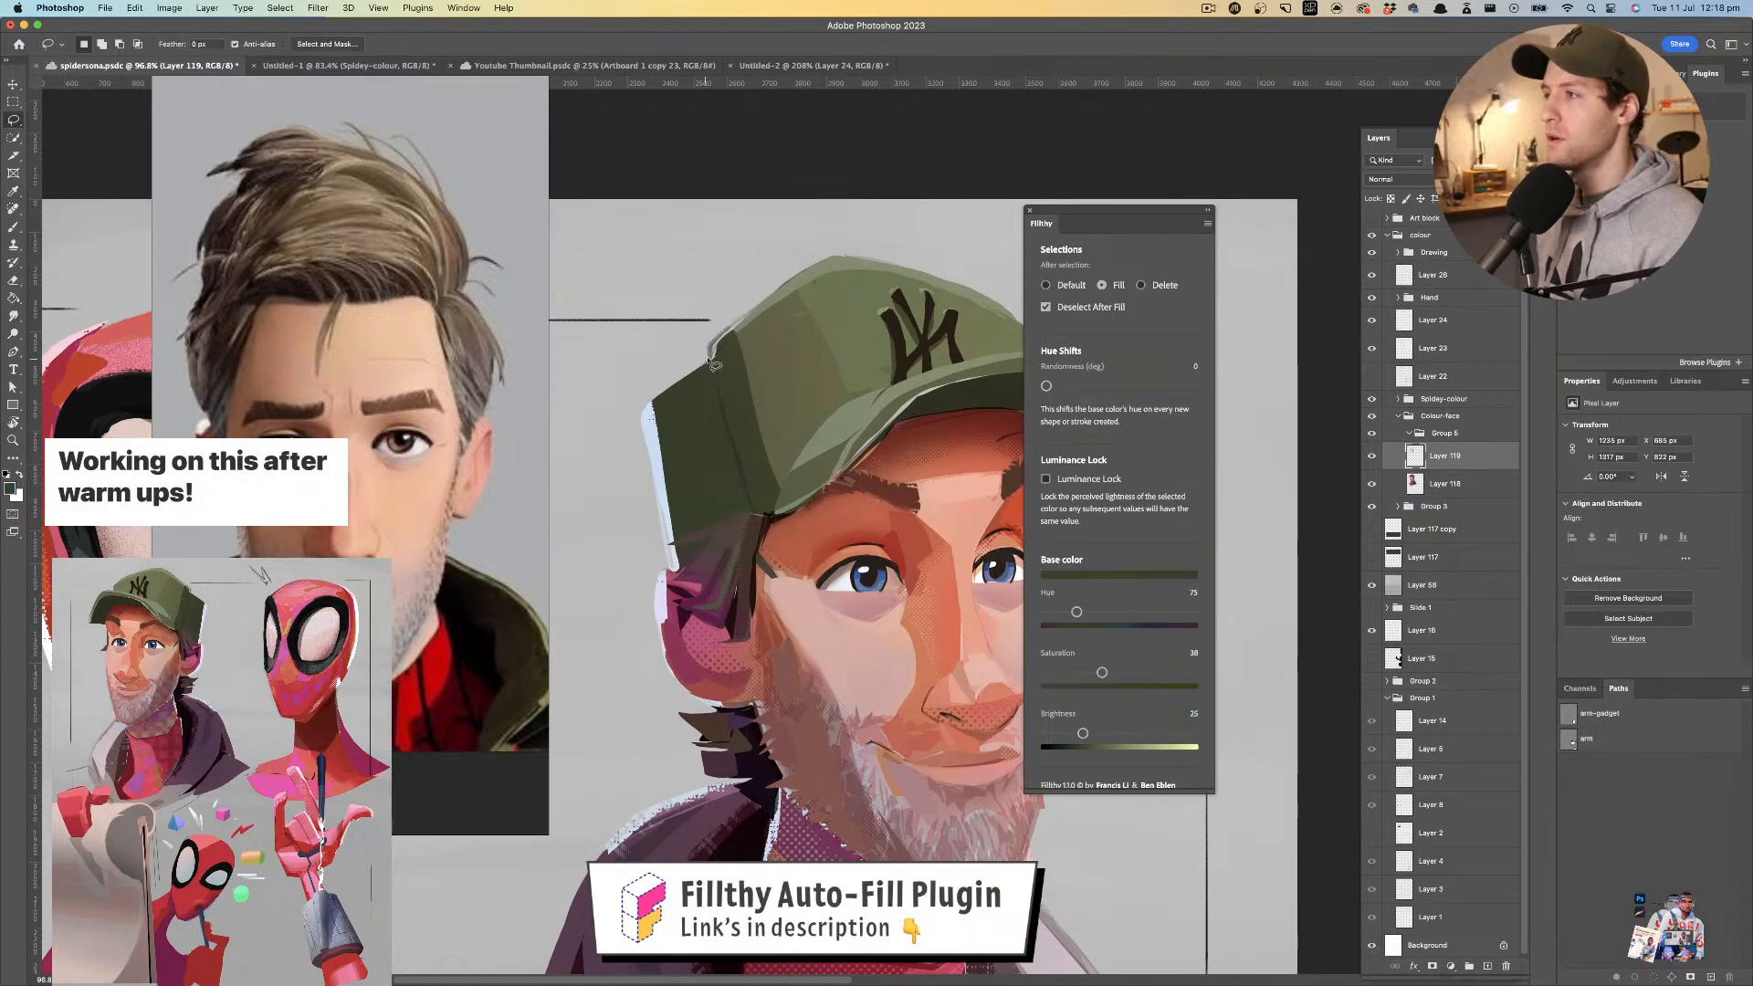
{"action": "mouse_move", "coordinate": [722, 361]}
{"action": "left_mouse_down"}
{"action": "mouse_move", "coordinate": [683, 392]}
{"action": "mouse_move", "coordinate": [712, 389]}
{"action": "mouse_move", "coordinate": [689, 459]}
{"action": "mouse_move", "coordinate": [682, 364]}
{"action": "mouse_move", "coordinate": [662, 392]}
{"action": "mouse_move", "coordinate": [733, 347]}
{"action": "left_mouse_up"}
{"action": "key", "text": "z"}
{"action": "key", "text": "l"}
{"action": "key", "text": "i"}
{"action": "left_click", "coordinate": [680, 381]}
{"action": "key", "text": "l"}
- Set Fillthy's after-selection mode to Delete, merge the two portrait layers, and lasso-delete the pale strip behind the cap
{"action": "left_click", "coordinate": [1142, 286]}
{"action": "key", "text": "super+z"}
{"action": "left_click", "coordinate": [1457, 485], "text": "shift"}
{"action": "key", "text": "super+e"}
{"action": "key", "text": "super+d"}
{"action": "left_click_drag", "start_coordinate": [663, 400], "coordinate": [721, 325]}
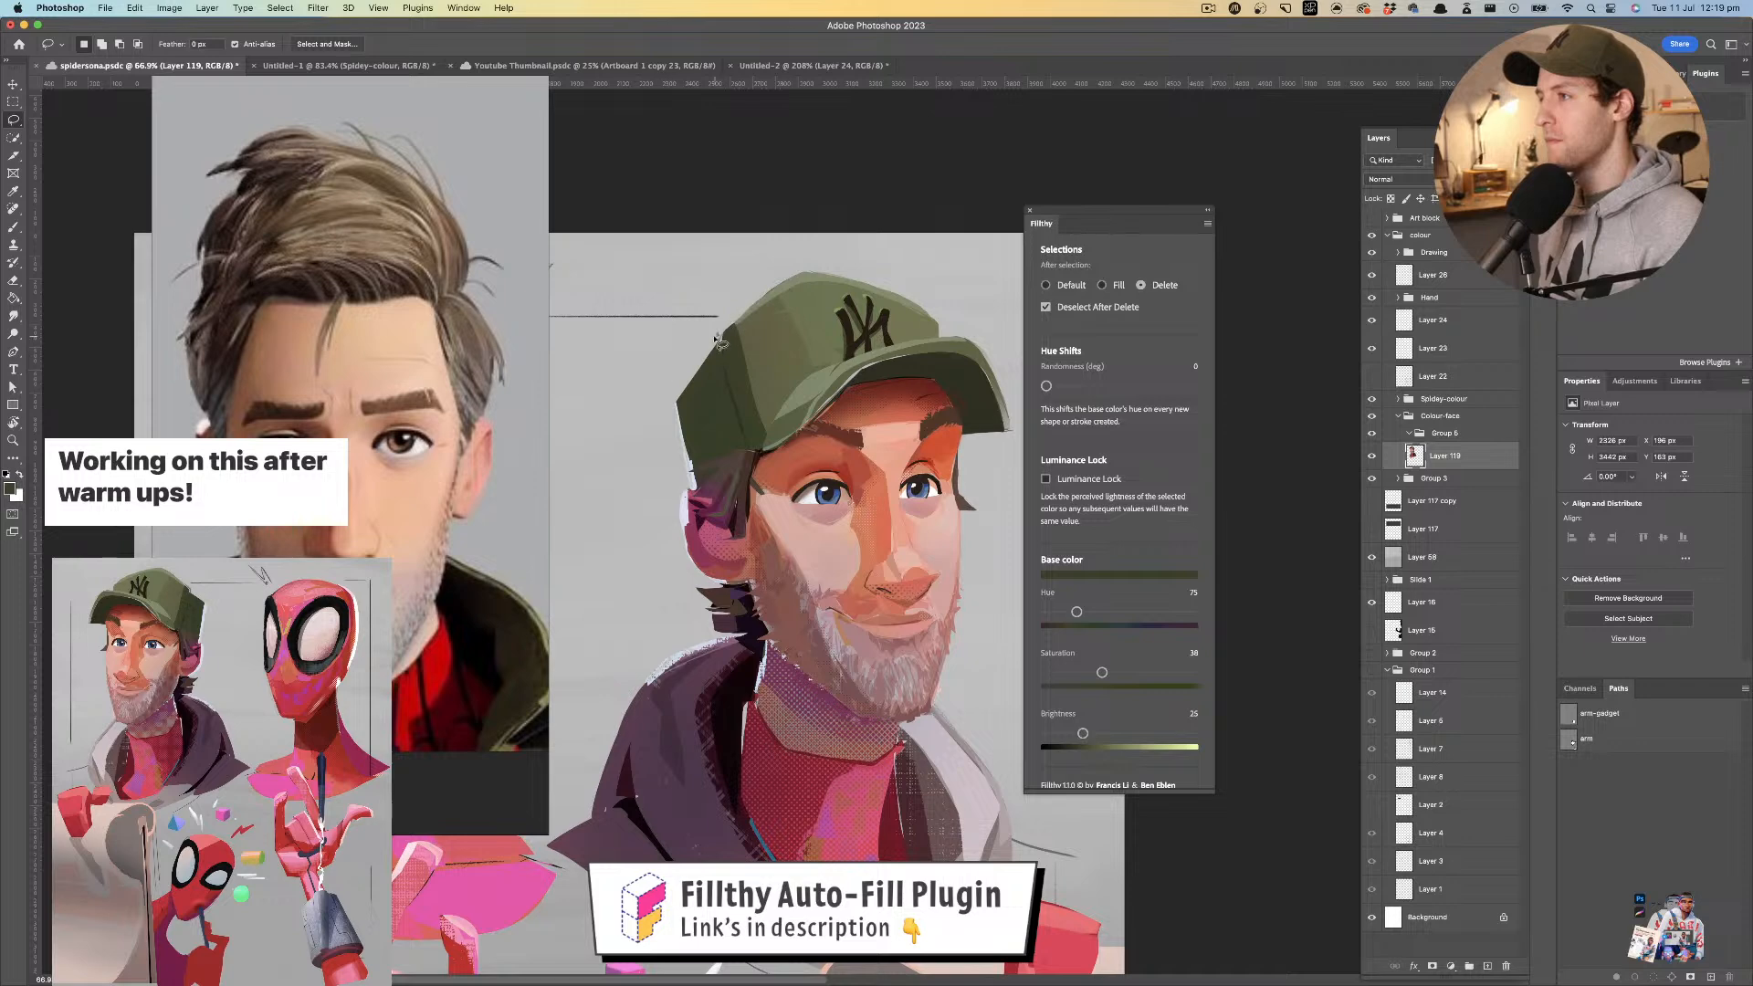
- Trim the portrait's outline beside the far temple, cheek and jaw with lasso deletions
{"action": "scroll", "coordinate": [867, 267], "scroll_direction": "down", "scroll_amount": 3}
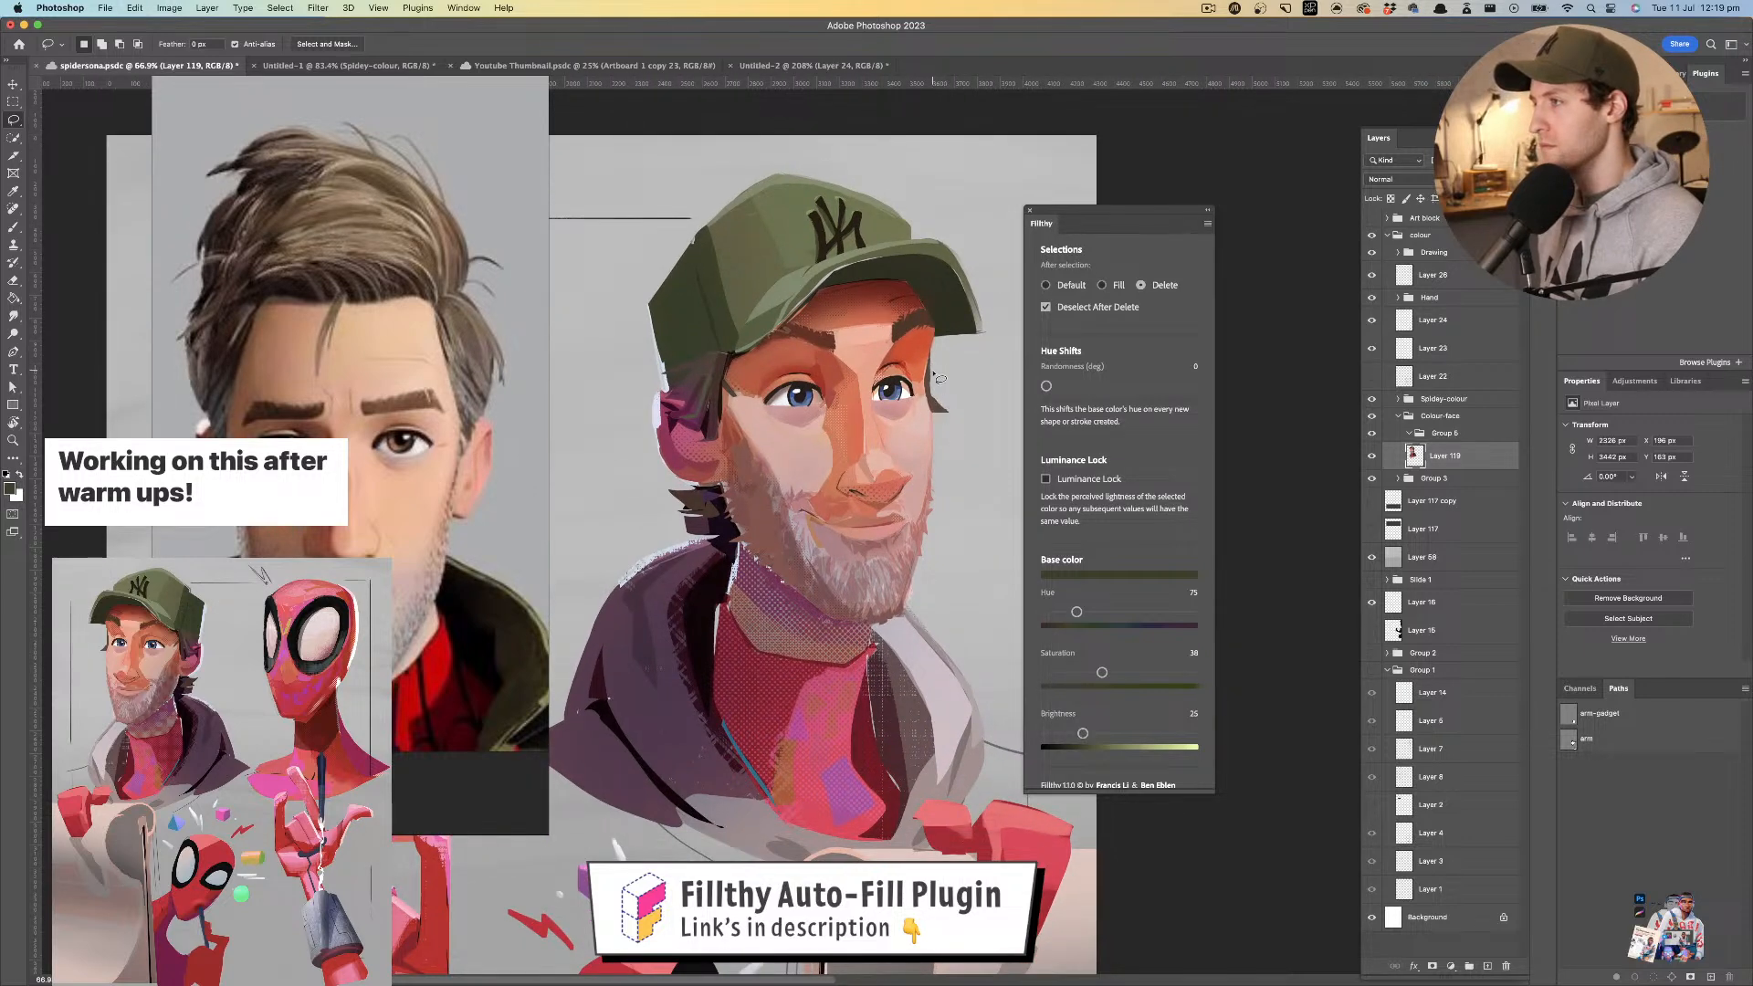
{"action": "mouse_move", "coordinate": [955, 418]}
{"action": "left_mouse_down"}
{"action": "mouse_move", "coordinate": [931, 386]}
{"action": "mouse_move", "coordinate": [920, 412]}
{"action": "mouse_move", "coordinate": [867, 424]}
{"action": "mouse_move", "coordinate": [956, 404]}
{"action": "mouse_move", "coordinate": [912, 416]}
{"action": "mouse_move", "coordinate": [889, 528]}
{"action": "mouse_move", "coordinate": [917, 451]}
{"action": "left_mouse_up"}
{"action": "key", "text": "z"}
{"action": "key", "text": "l"}
{"action": "left_click_drag", "start_coordinate": [886, 568], "coordinate": [930, 468]}
{"action": "mouse_move", "coordinate": [942, 478]}
{"action": "left_mouse_down"}
{"action": "mouse_move", "coordinate": [844, 507]}
{"action": "mouse_move", "coordinate": [871, 501]}
{"action": "left_mouse_up"}
- Sample the dark maroon inside the near ear and lasso a thin crescent along the ear's lower inner rim
{"action": "left_click_drag", "start_coordinate": [745, 364], "coordinate": [787, 427]}
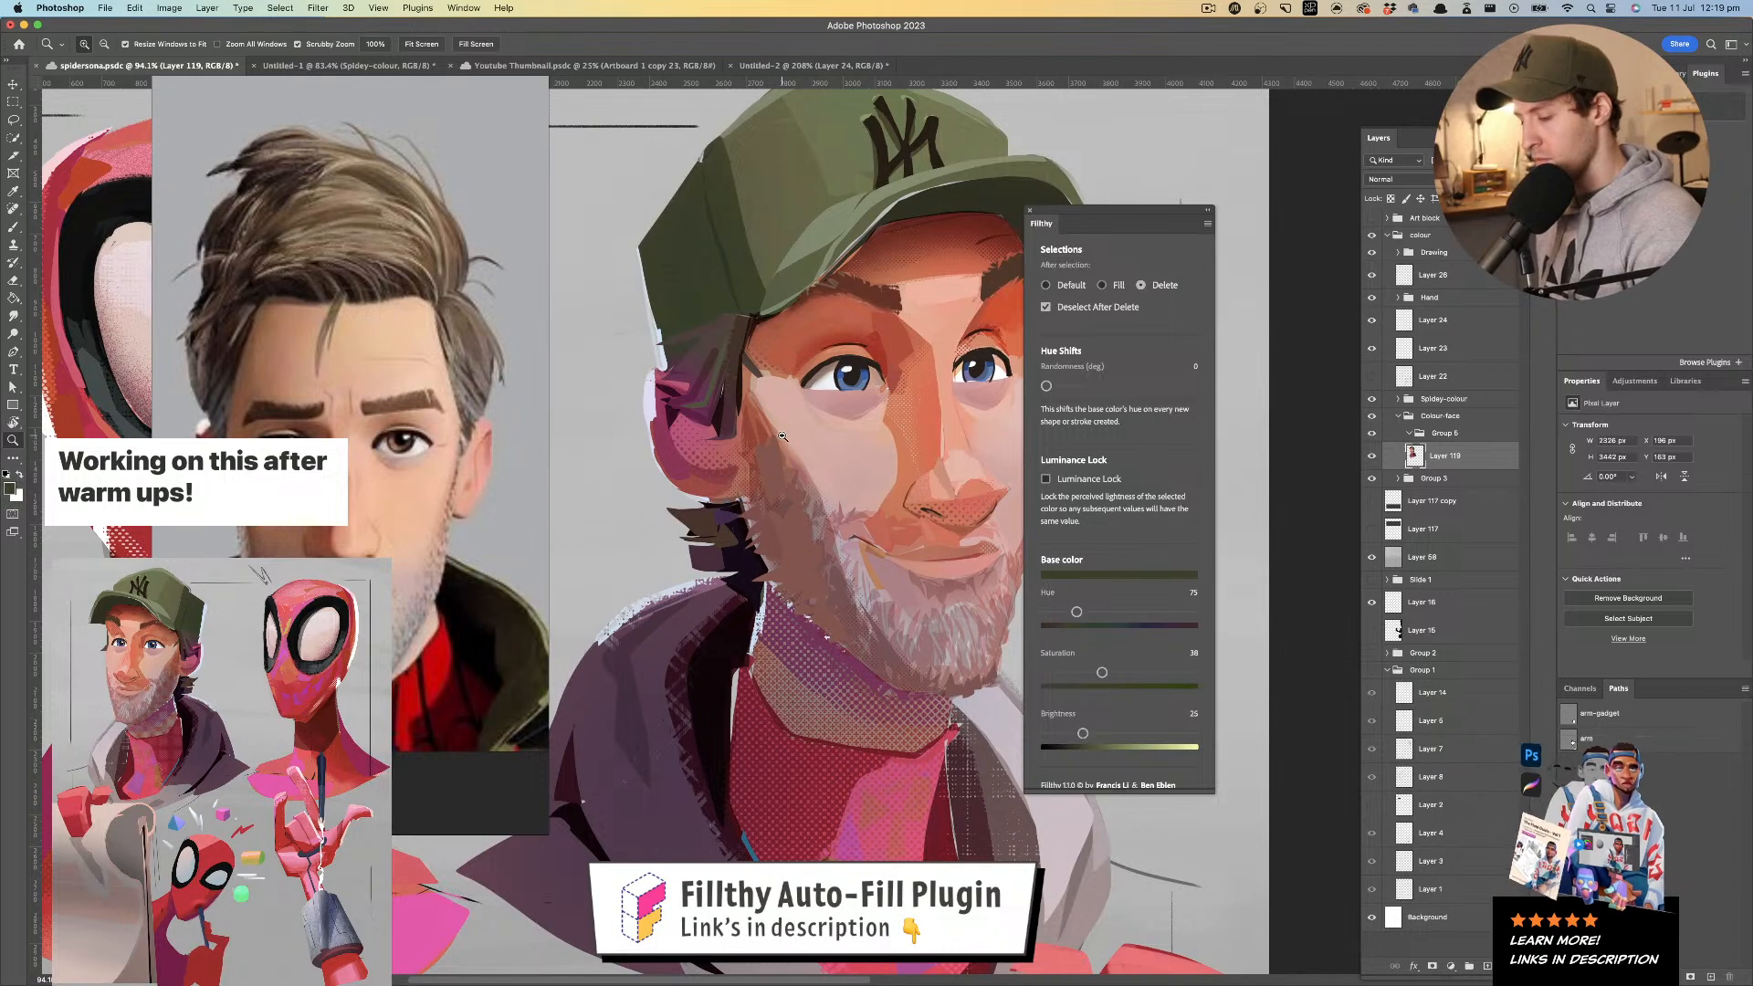
{"action": "key", "text": "i"}
{"action": "left_click", "coordinate": [688, 404]}
{"action": "key", "text": "l"}
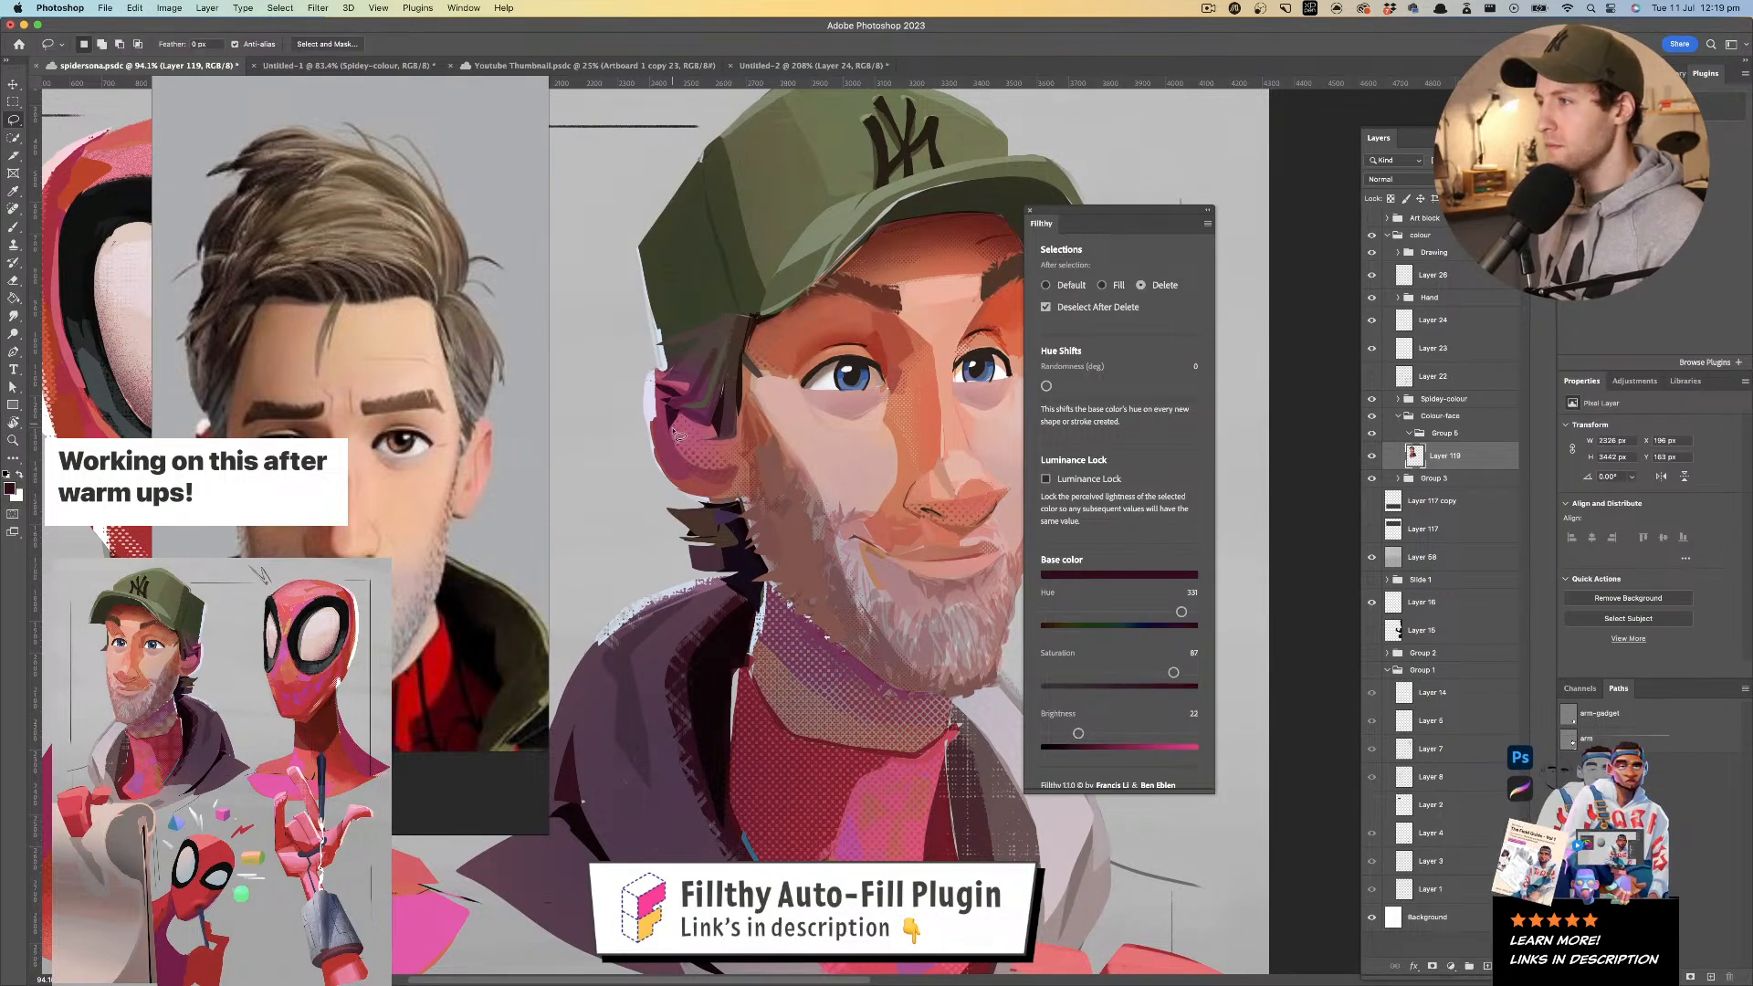
{"action": "left_click_drag", "start_coordinate": [685, 472], "coordinate": [676, 429]}
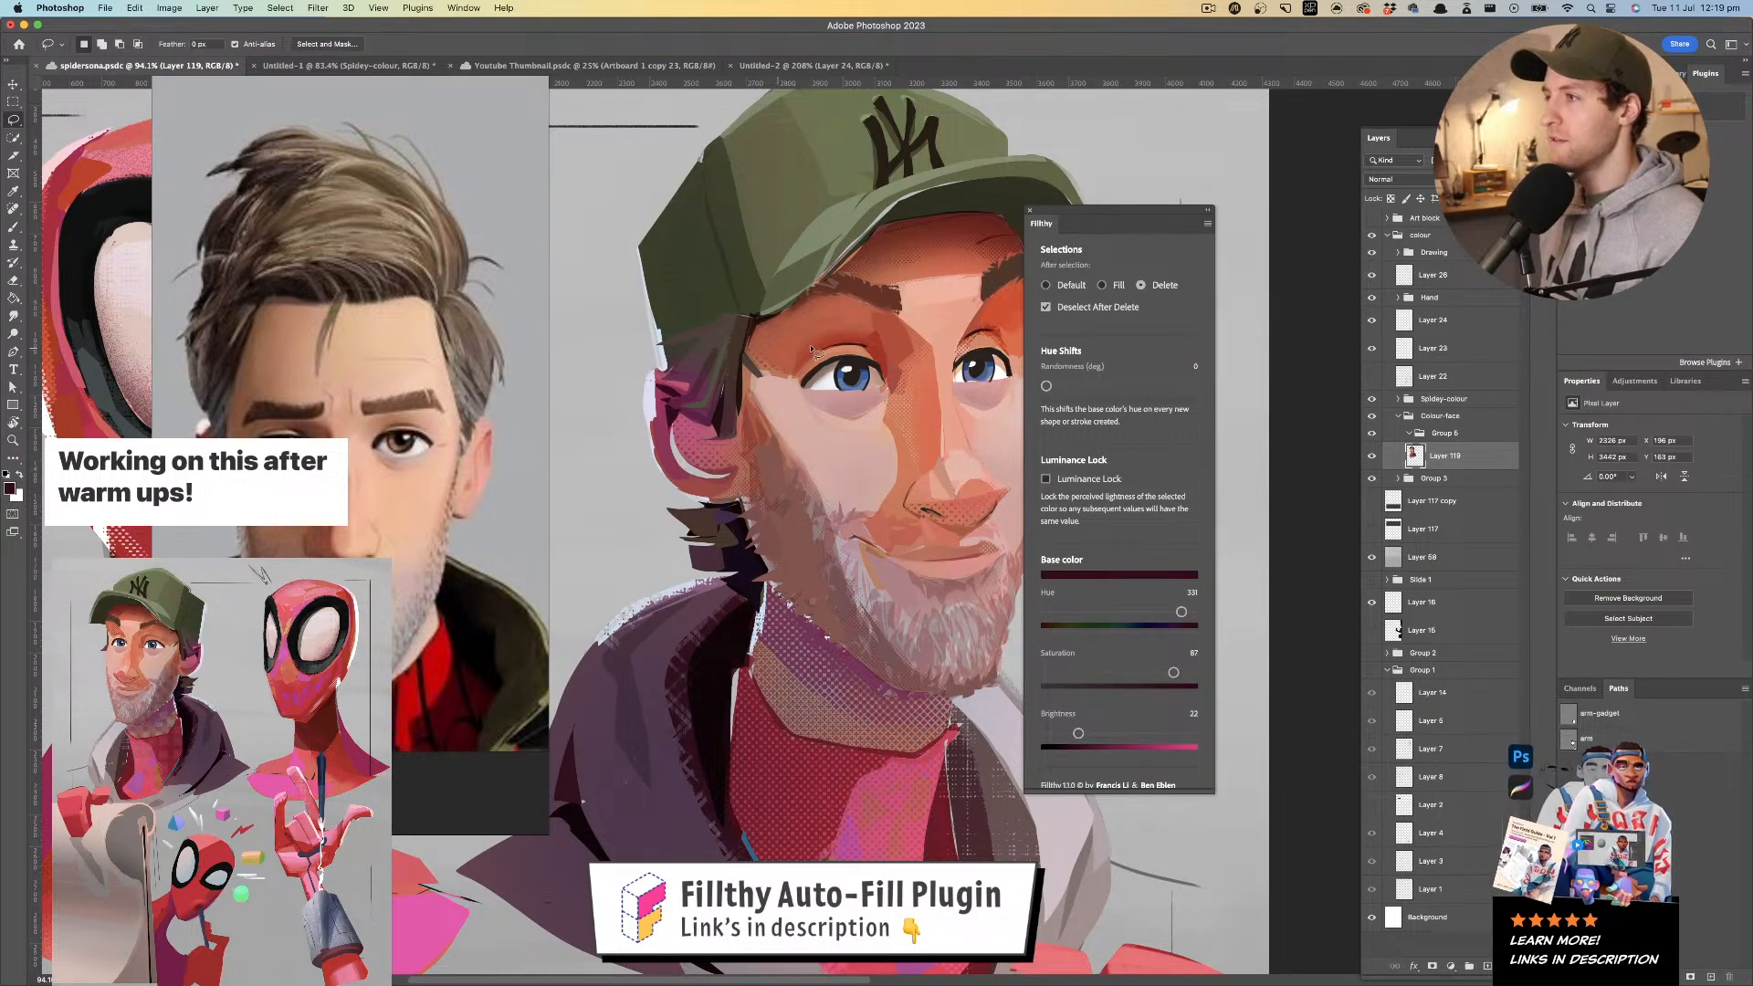
- Set Fillthy's after-selection mode to Fill and sample the dark maroon of the near ear, leaving nothing selected
{"action": "left_click", "coordinate": [1103, 285]}
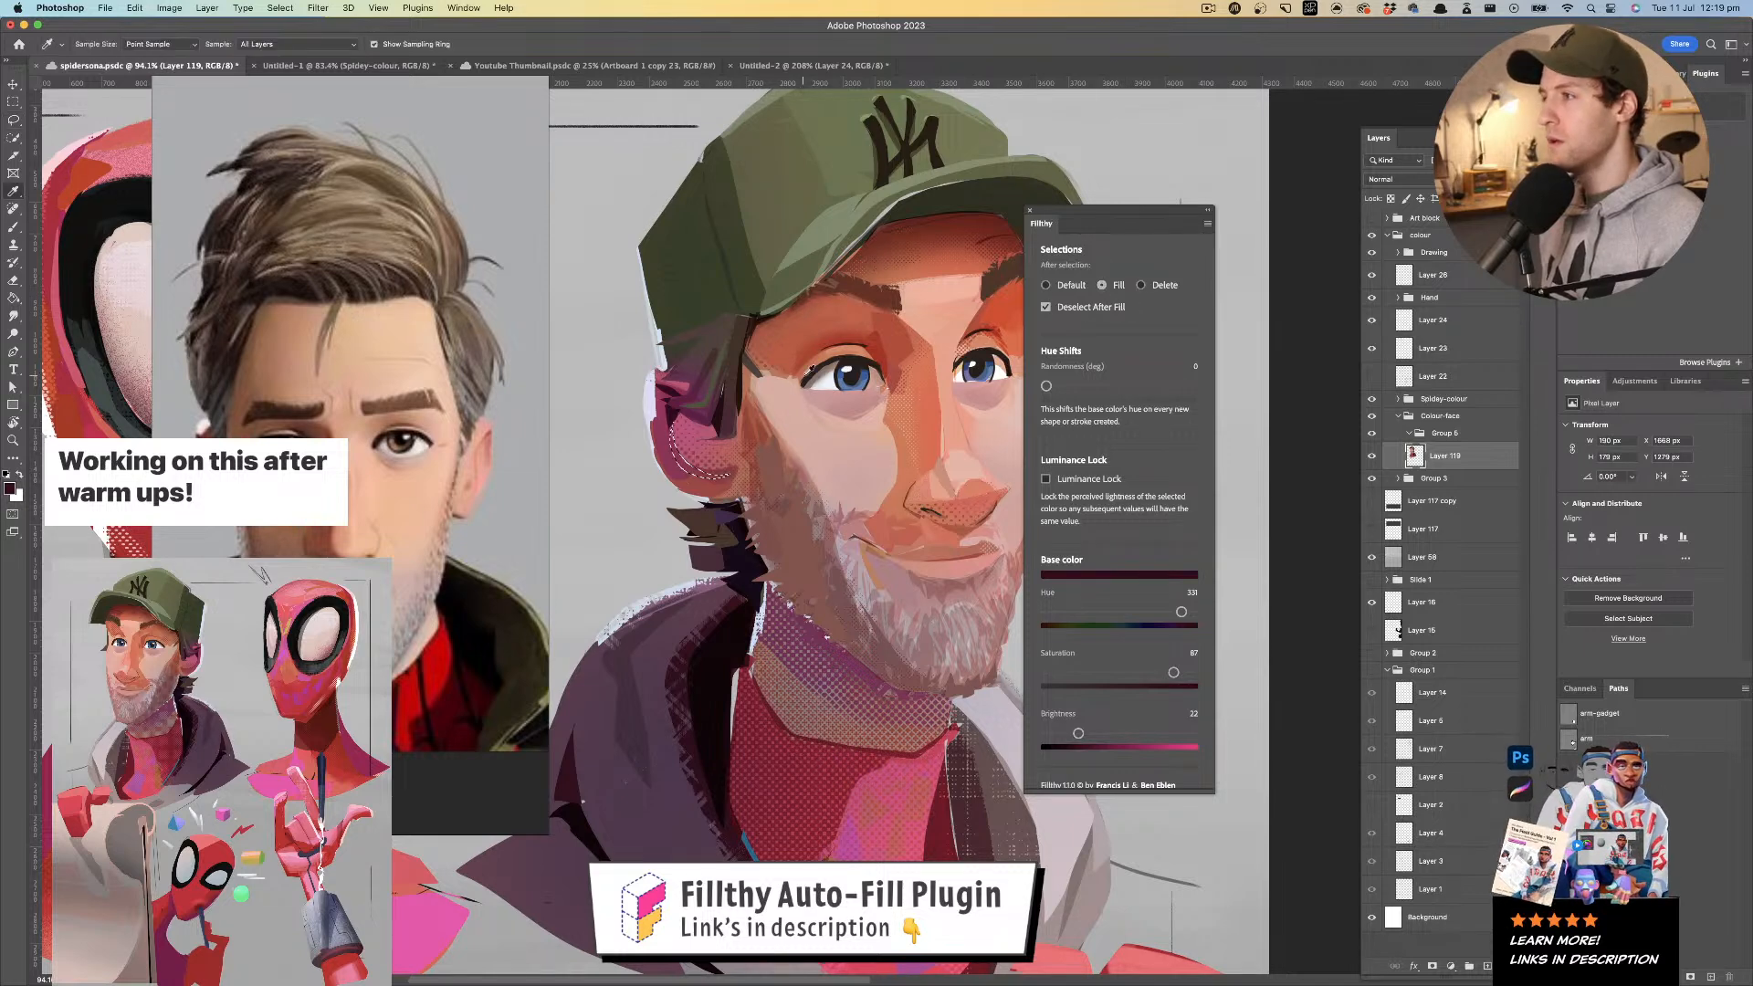
{"action": "key", "text": "i"}
{"action": "left_click", "coordinate": [677, 421]}
{"action": "key", "text": "l"}
{"action": "key", "text": "super+d"}
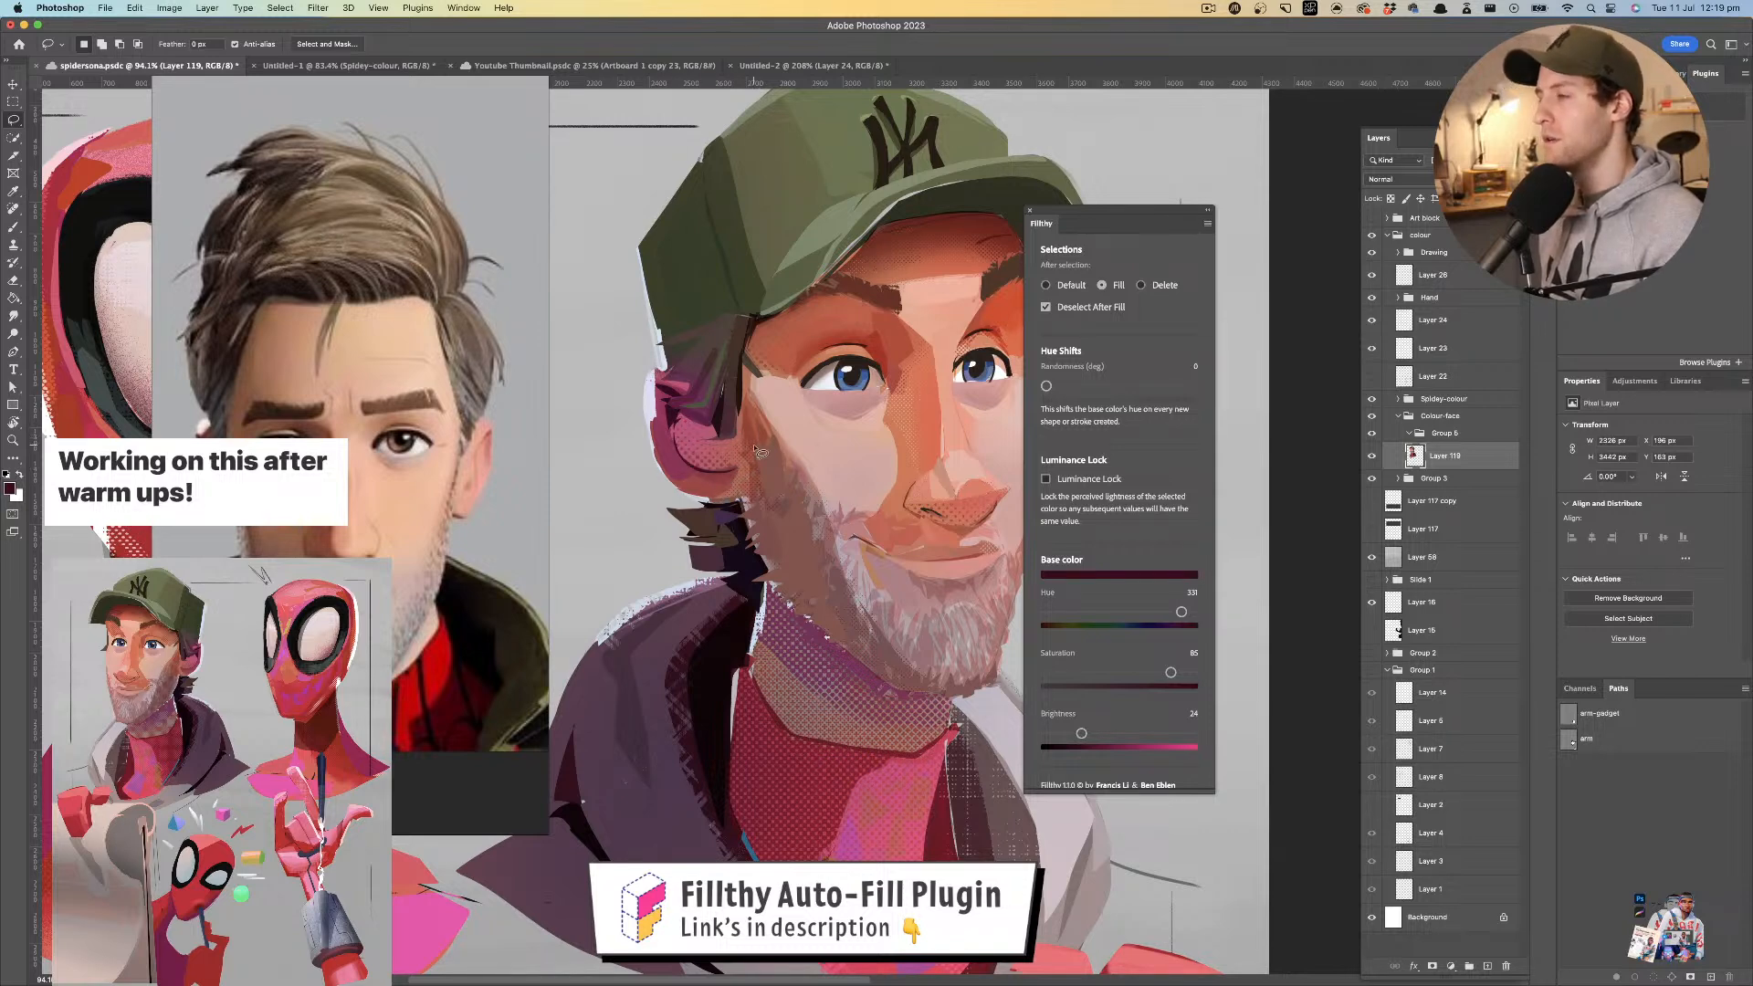
- Examine the capped man's portrait close up and within the whole composition, and compare it with the Spider-Man head
{"action": "scroll", "coordinate": [746, 448], "scroll_direction": "down", "scroll_amount": 10}
{"action": "scroll", "coordinate": [746, 440], "scroll_direction": "up", "scroll_amount": 10}
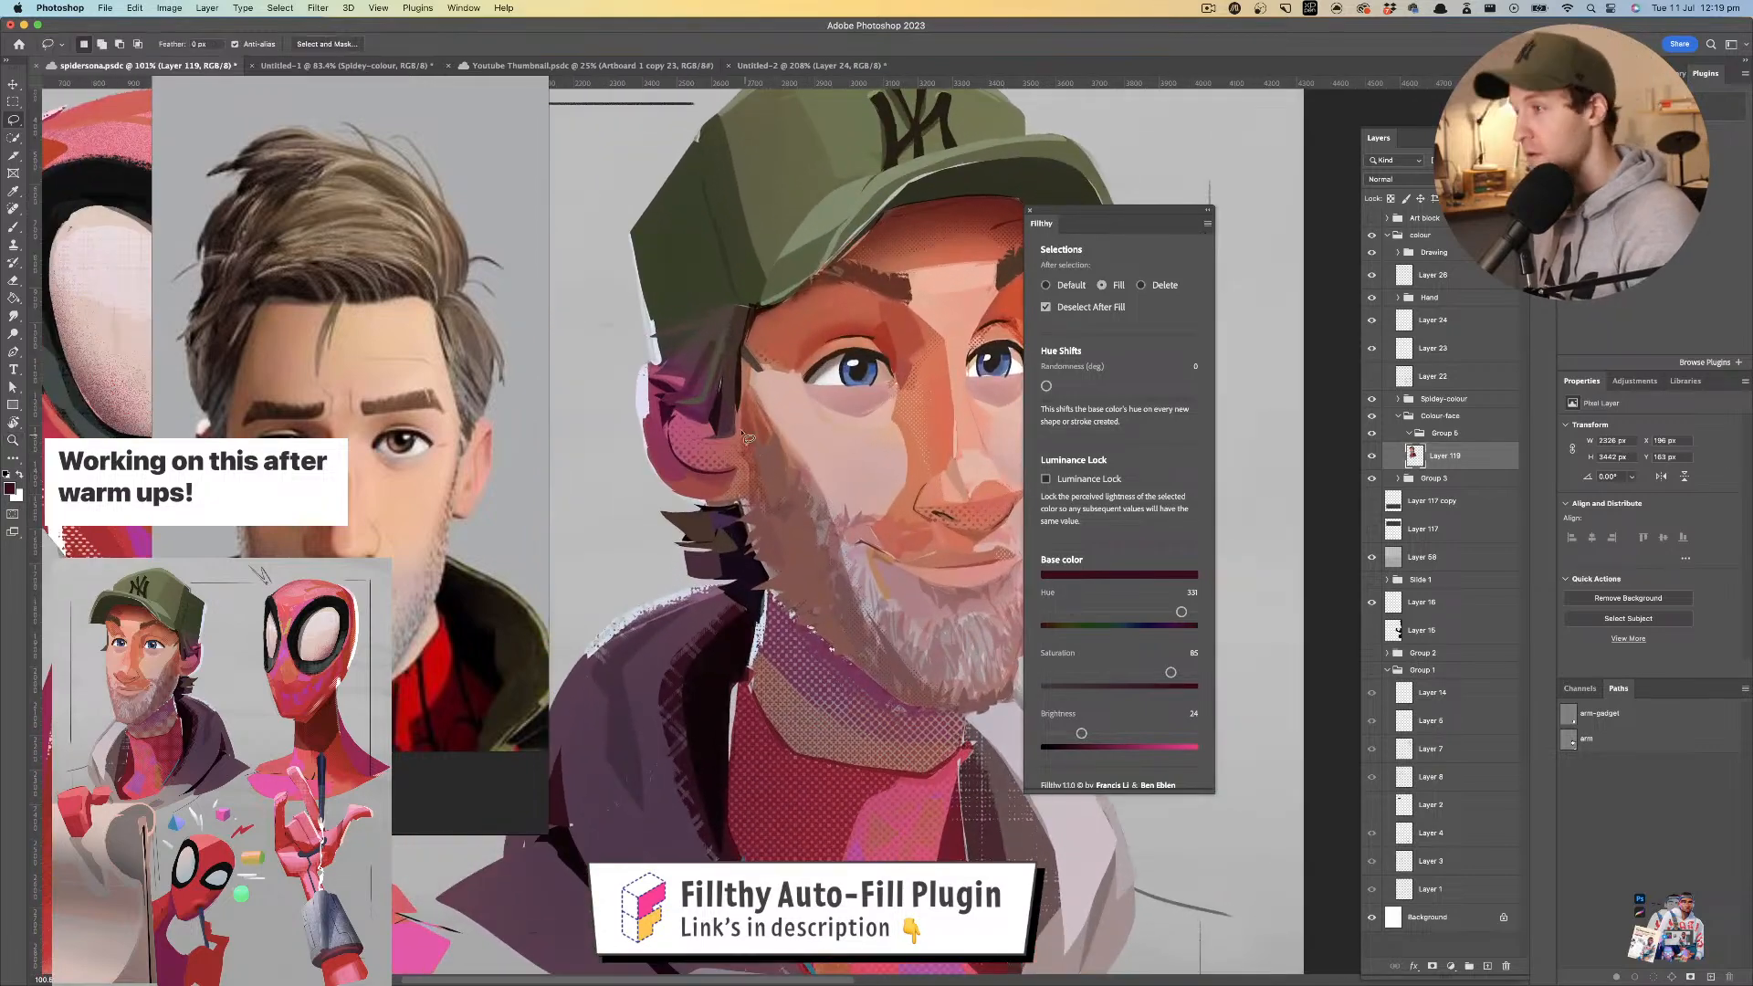
{"action": "key", "text": "z"}
{"action": "scroll", "coordinate": [765, 494], "scroll_direction": "down", "scroll_amount": 8}
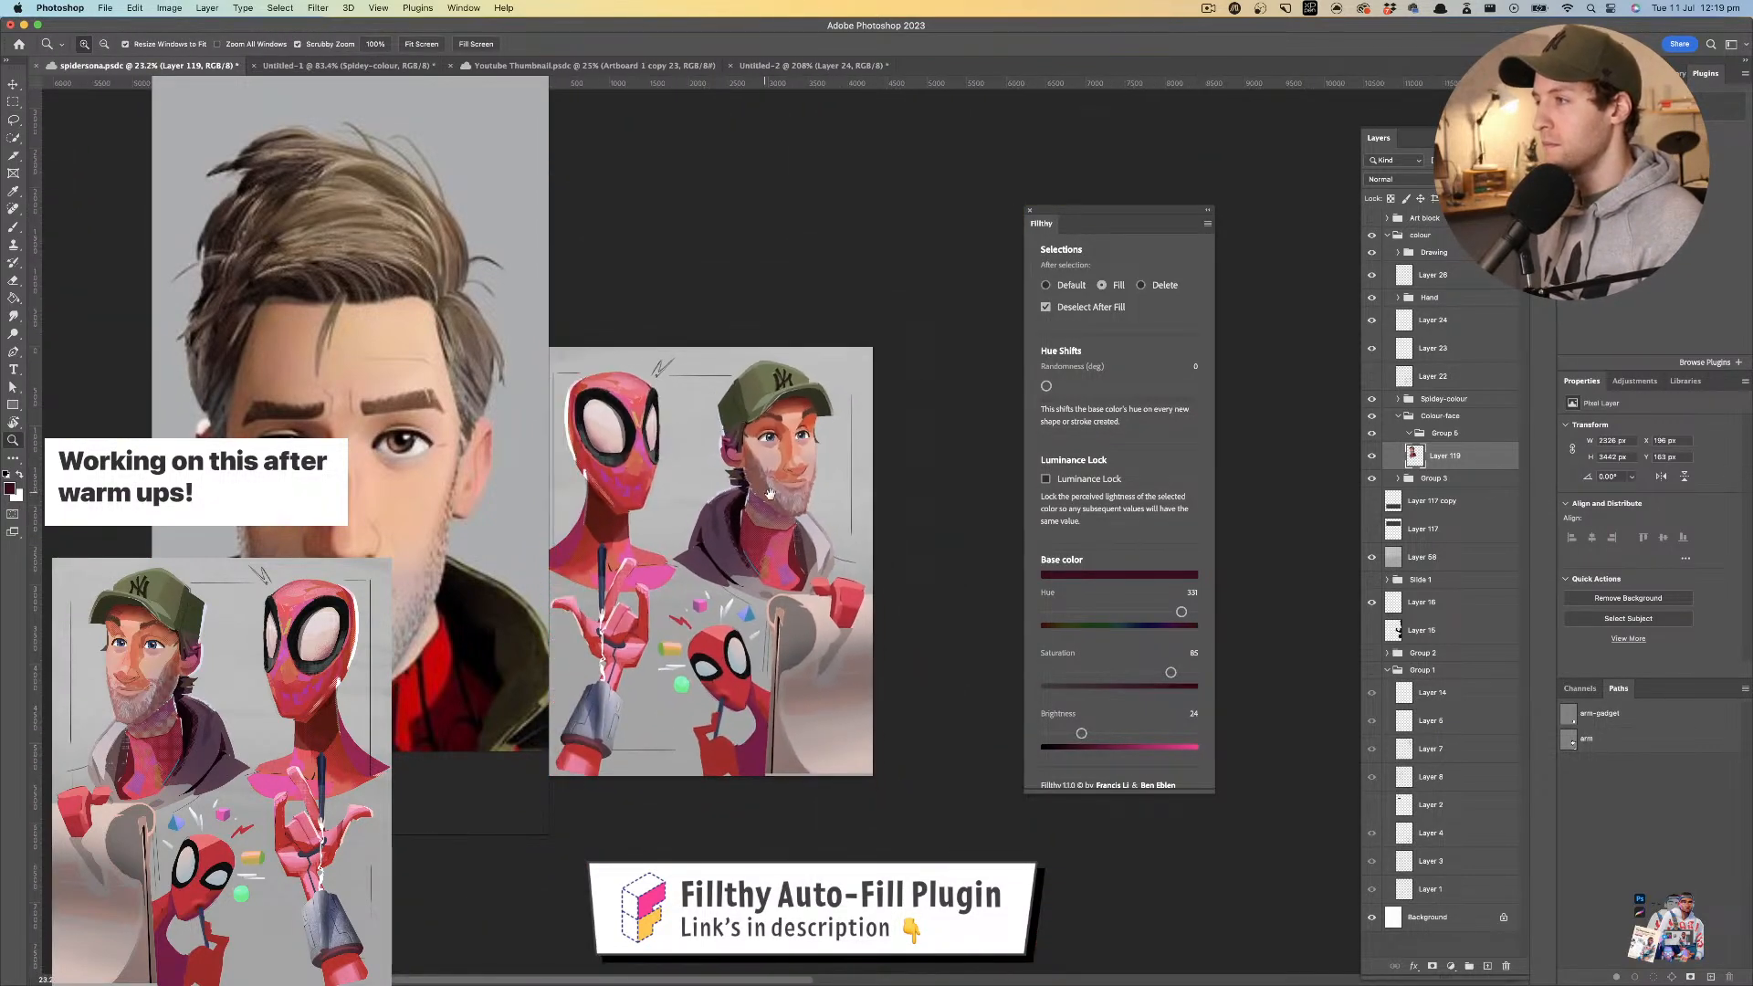
{"action": "scroll", "coordinate": [765, 493], "scroll_direction": "up", "scroll_amount": 8}
{"action": "key", "text": "l"}
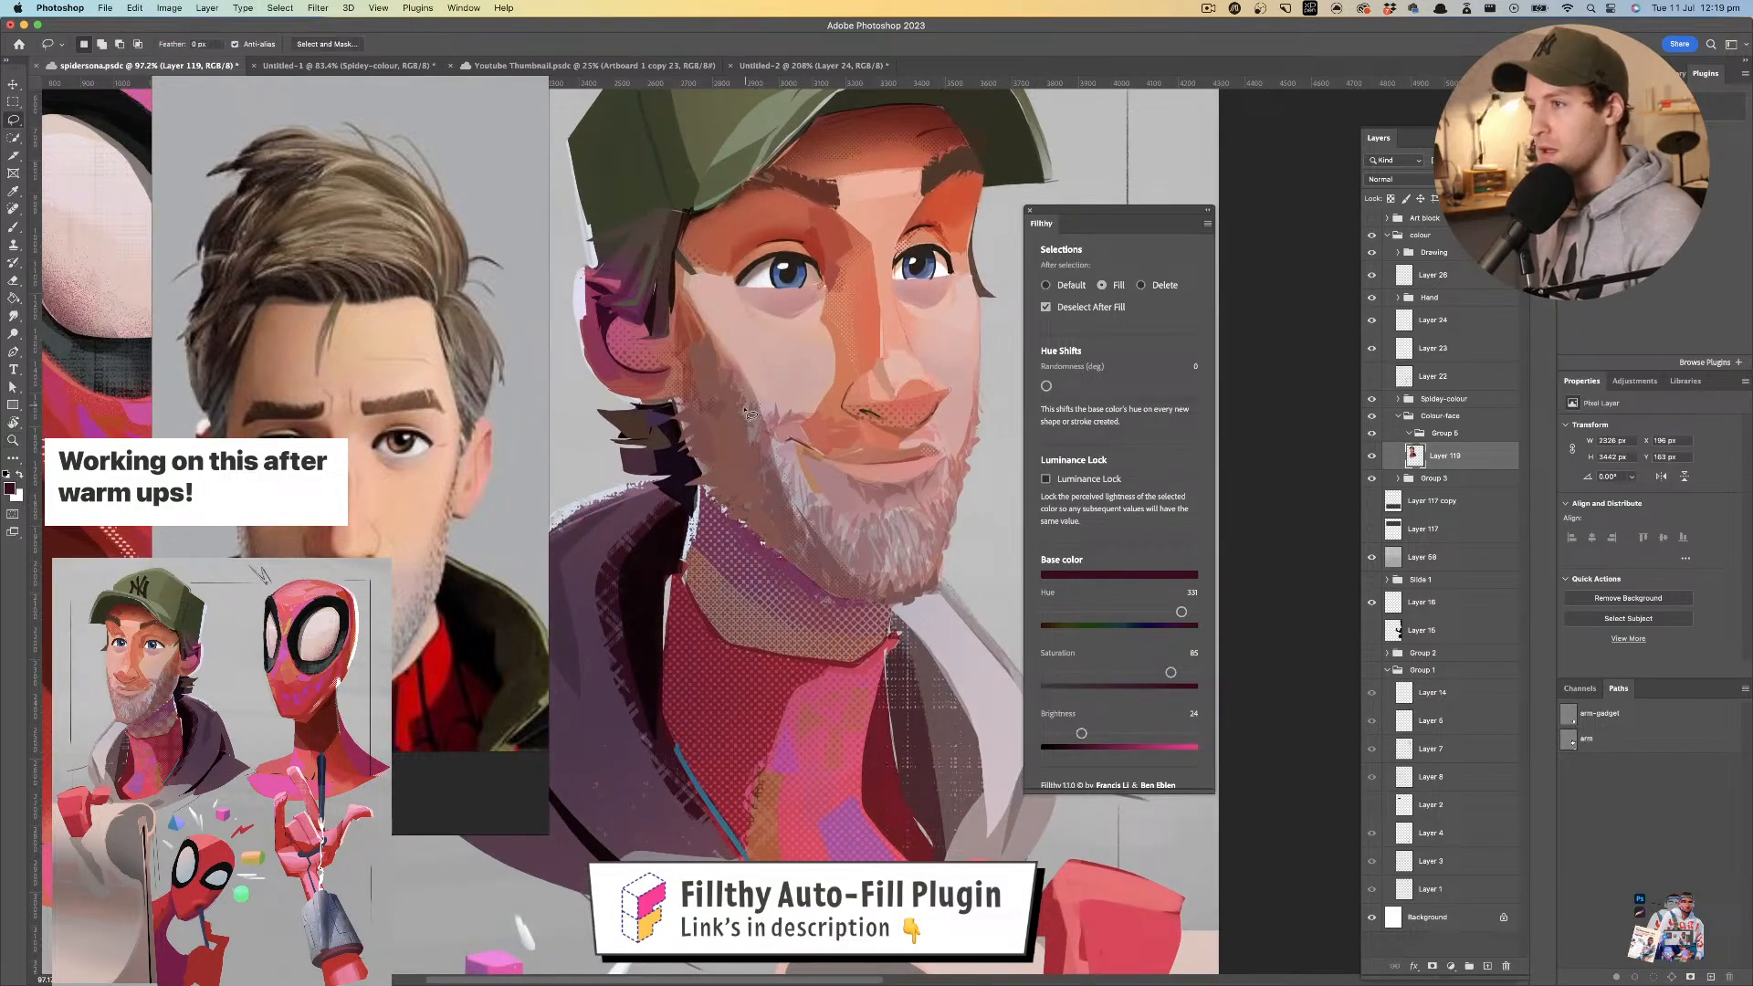
{"action": "scroll", "coordinate": [751, 411], "scroll_direction": "down", "scroll_amount": 3}
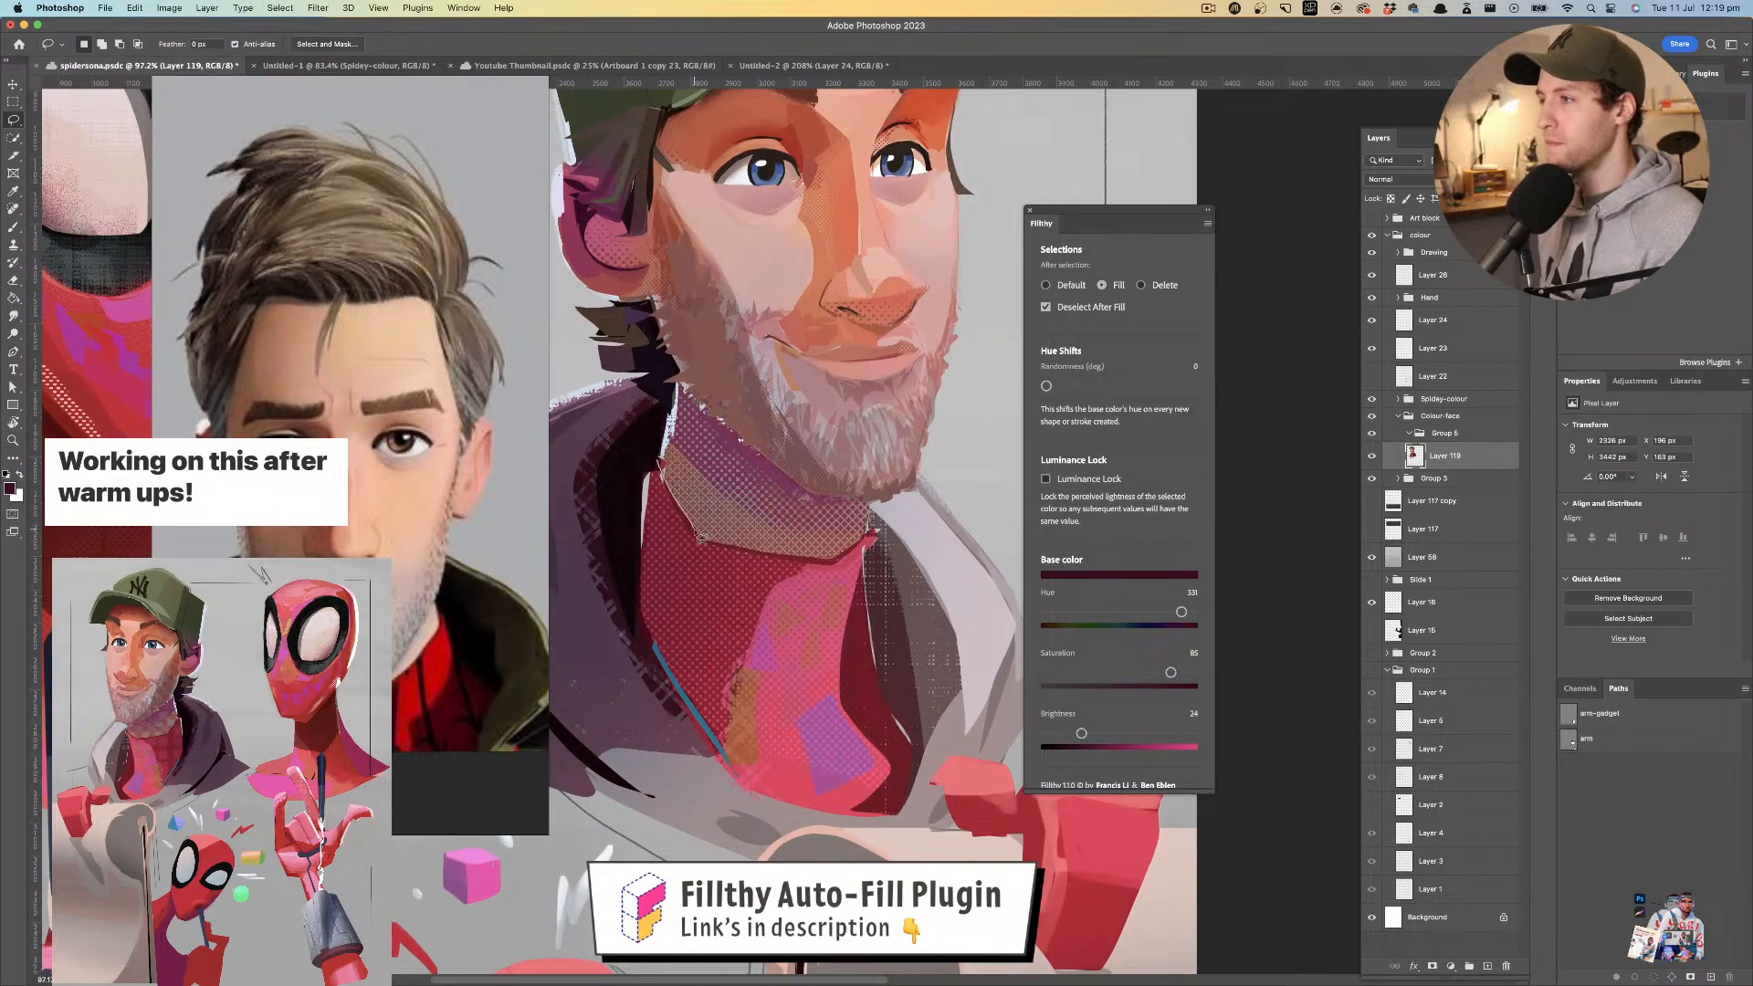
{"action": "key", "text": "z"}
{"action": "scroll", "coordinate": [811, 365], "scroll_direction": "down", "scroll_amount": 3}
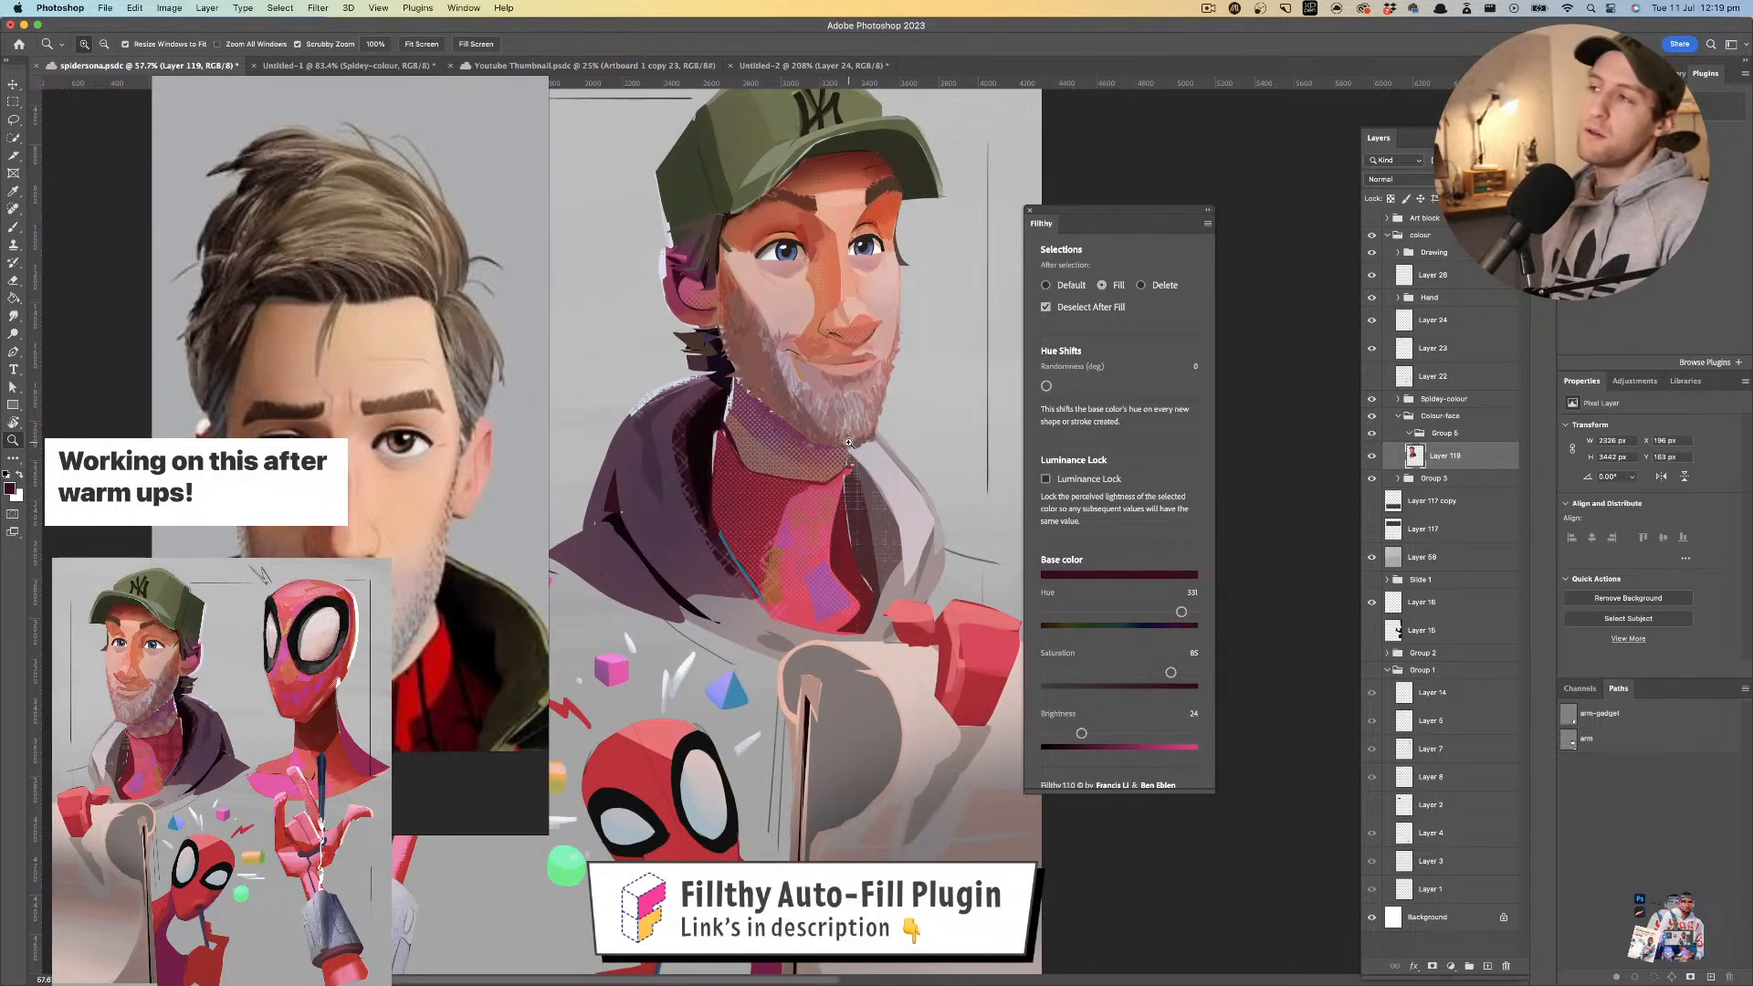
{"action": "left_click_drag", "start_coordinate": [797, 449], "coordinate": [902, 461]}
{"action": "left_click_drag", "start_coordinate": [751, 466], "coordinate": [922, 475]}
{"action": "left_click_drag", "start_coordinate": [686, 288], "coordinate": [759, 309]}
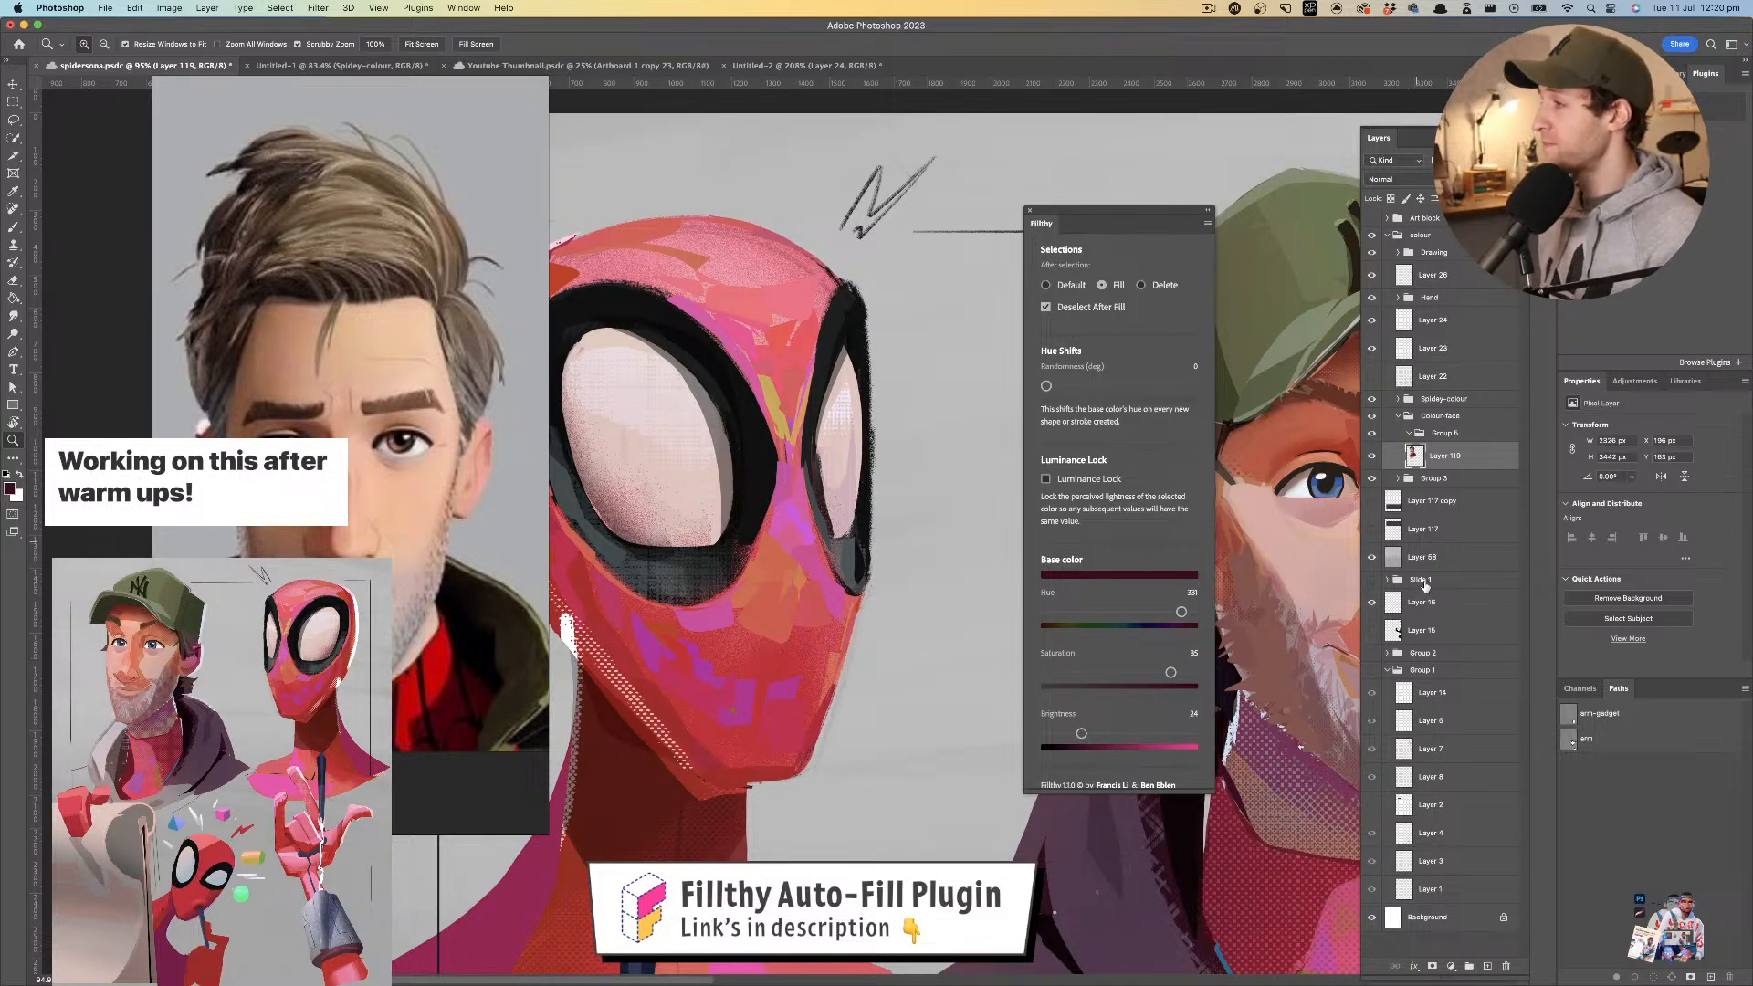
{"action": "left_click_drag", "start_coordinate": [908, 442], "coordinate": [849, 433]}
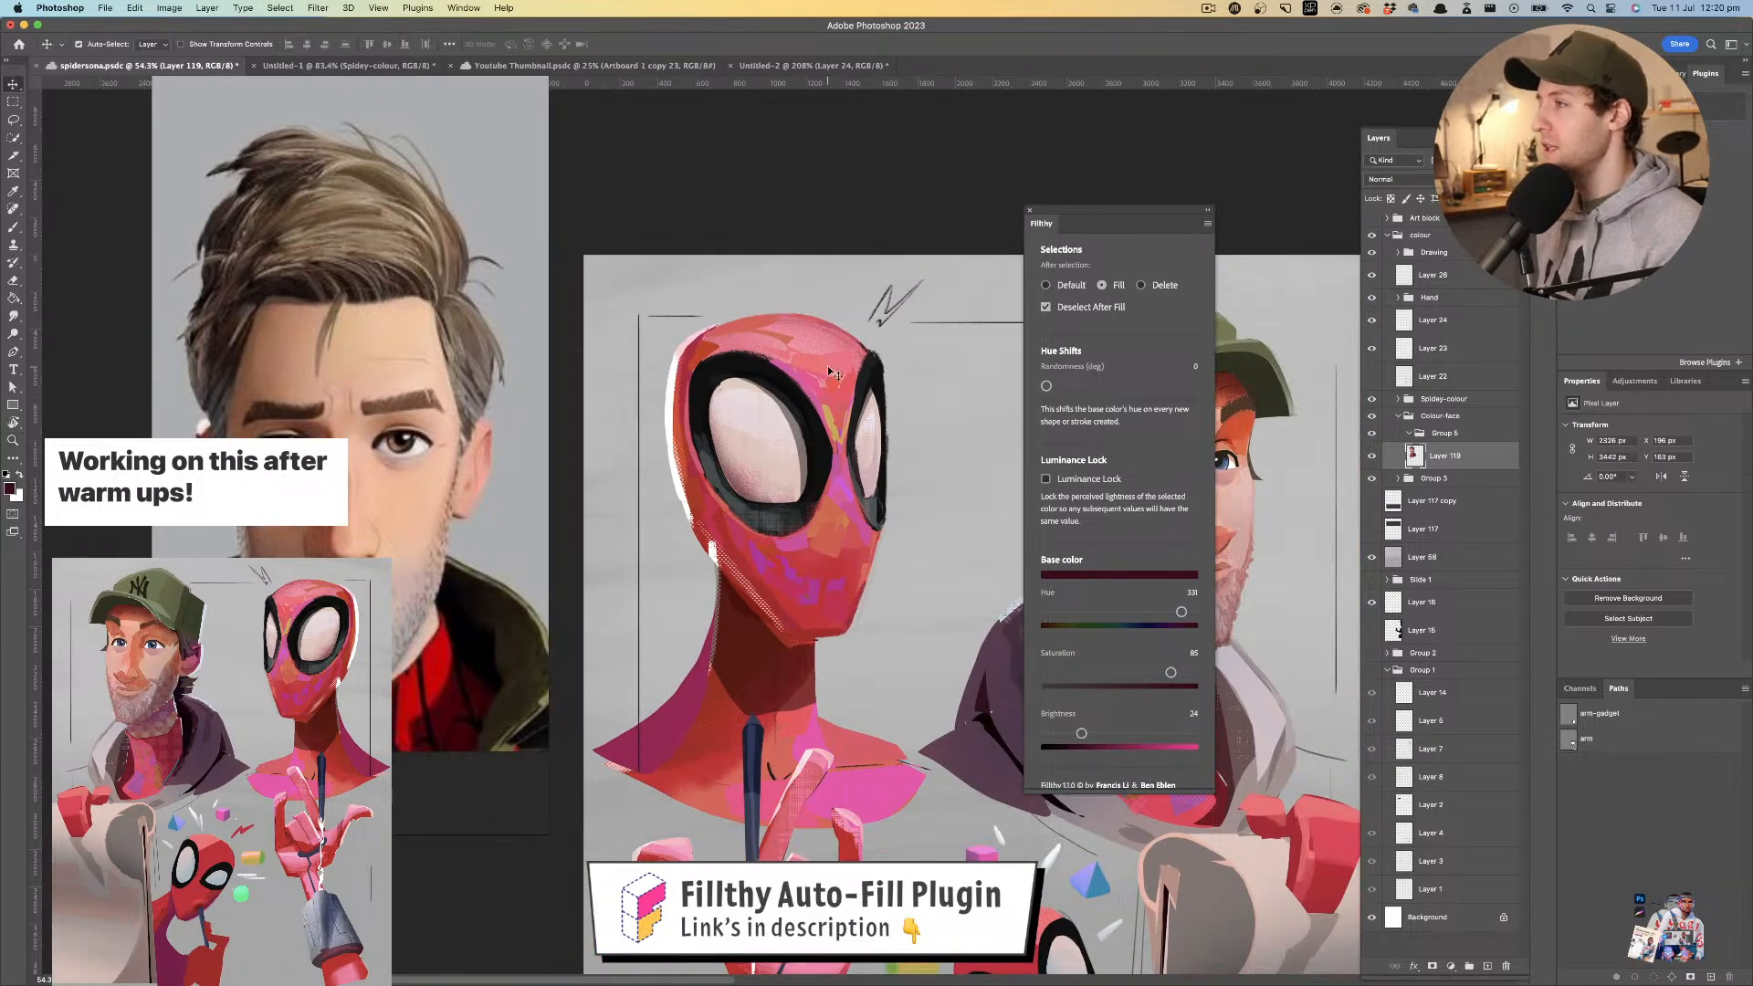
- Find the large Spider-Man head's layers in the Spidey-colour group, check the top layer's visibility, and merge them into one layer
{"action": "key", "text": "v"}
{"action": "left_click", "coordinate": [816, 384]}
{"action": "left_click", "coordinate": [1404, 457]}
{"action": "key", "text": "z"}
{"action": "left_click_drag", "start_coordinate": [805, 482], "coordinate": [855, 484]}
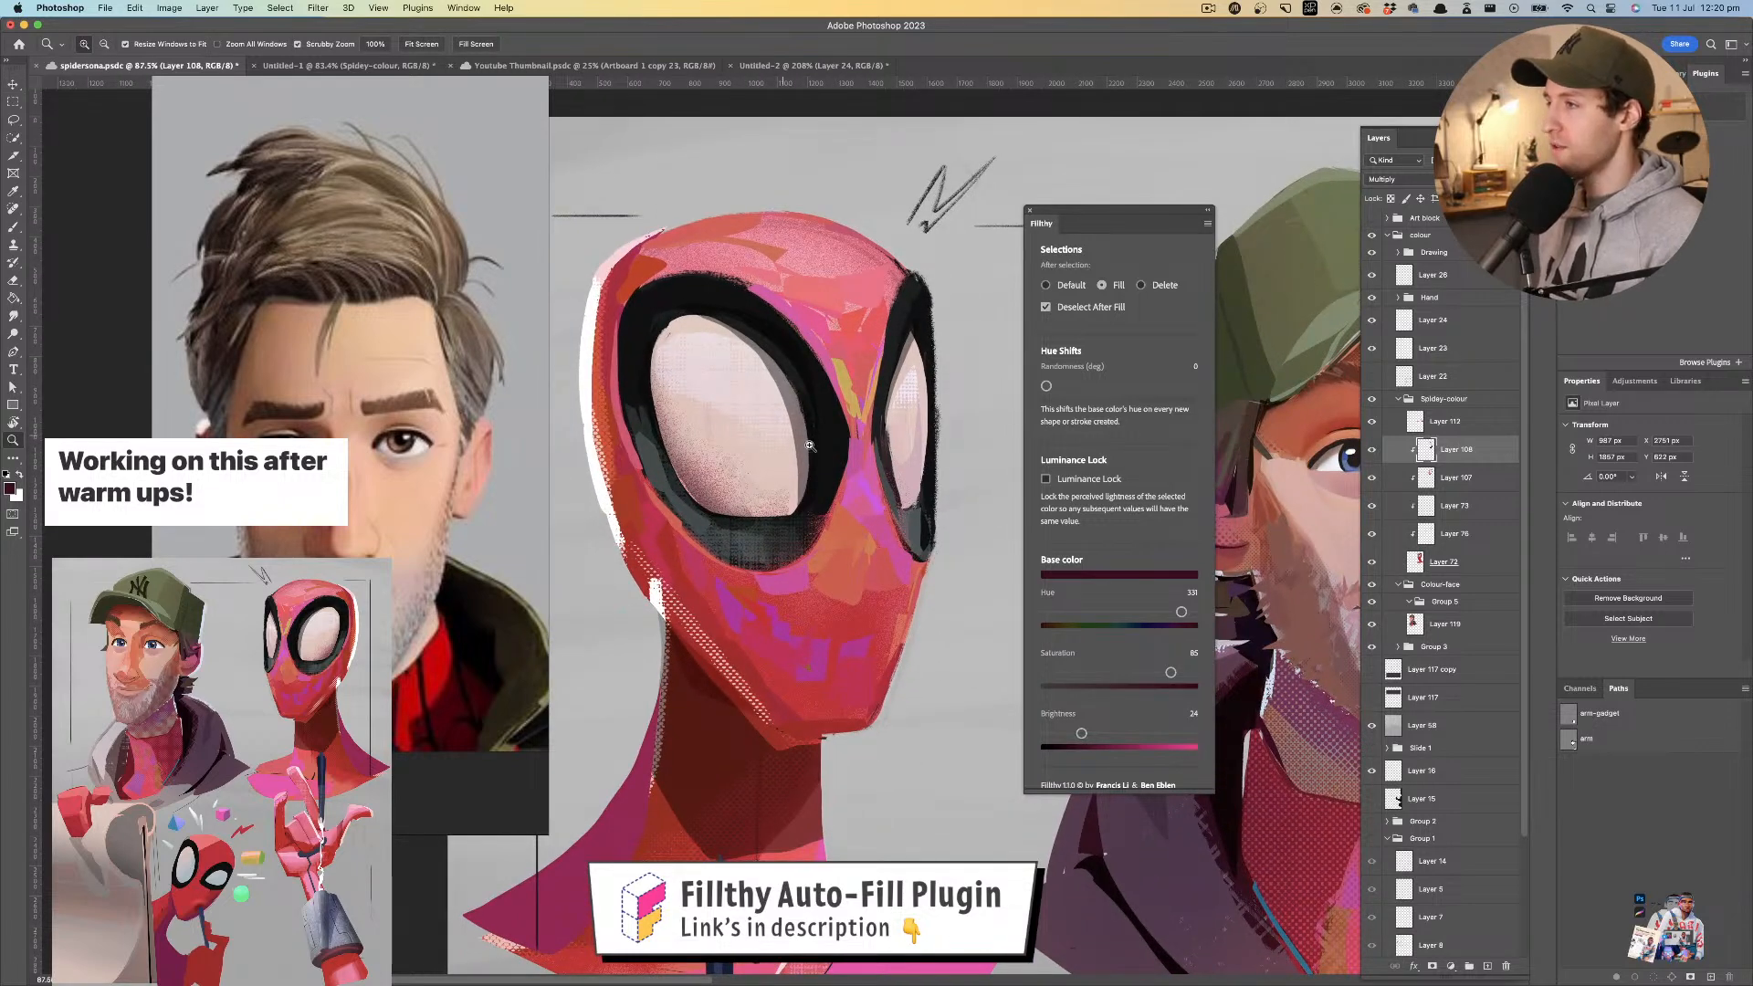
{"action": "left_click", "coordinate": [1465, 421]}
{"action": "left_click", "coordinate": [1372, 422]}
{"action": "left_click", "coordinate": [1372, 422]}
{"action": "left_click", "coordinate": [1372, 423]}
{"action": "left_click", "coordinate": [1372, 422]}
{"action": "left_click", "coordinate": [1474, 561], "text": "shift"}
{"action": "key", "text": "ctrl+e"}
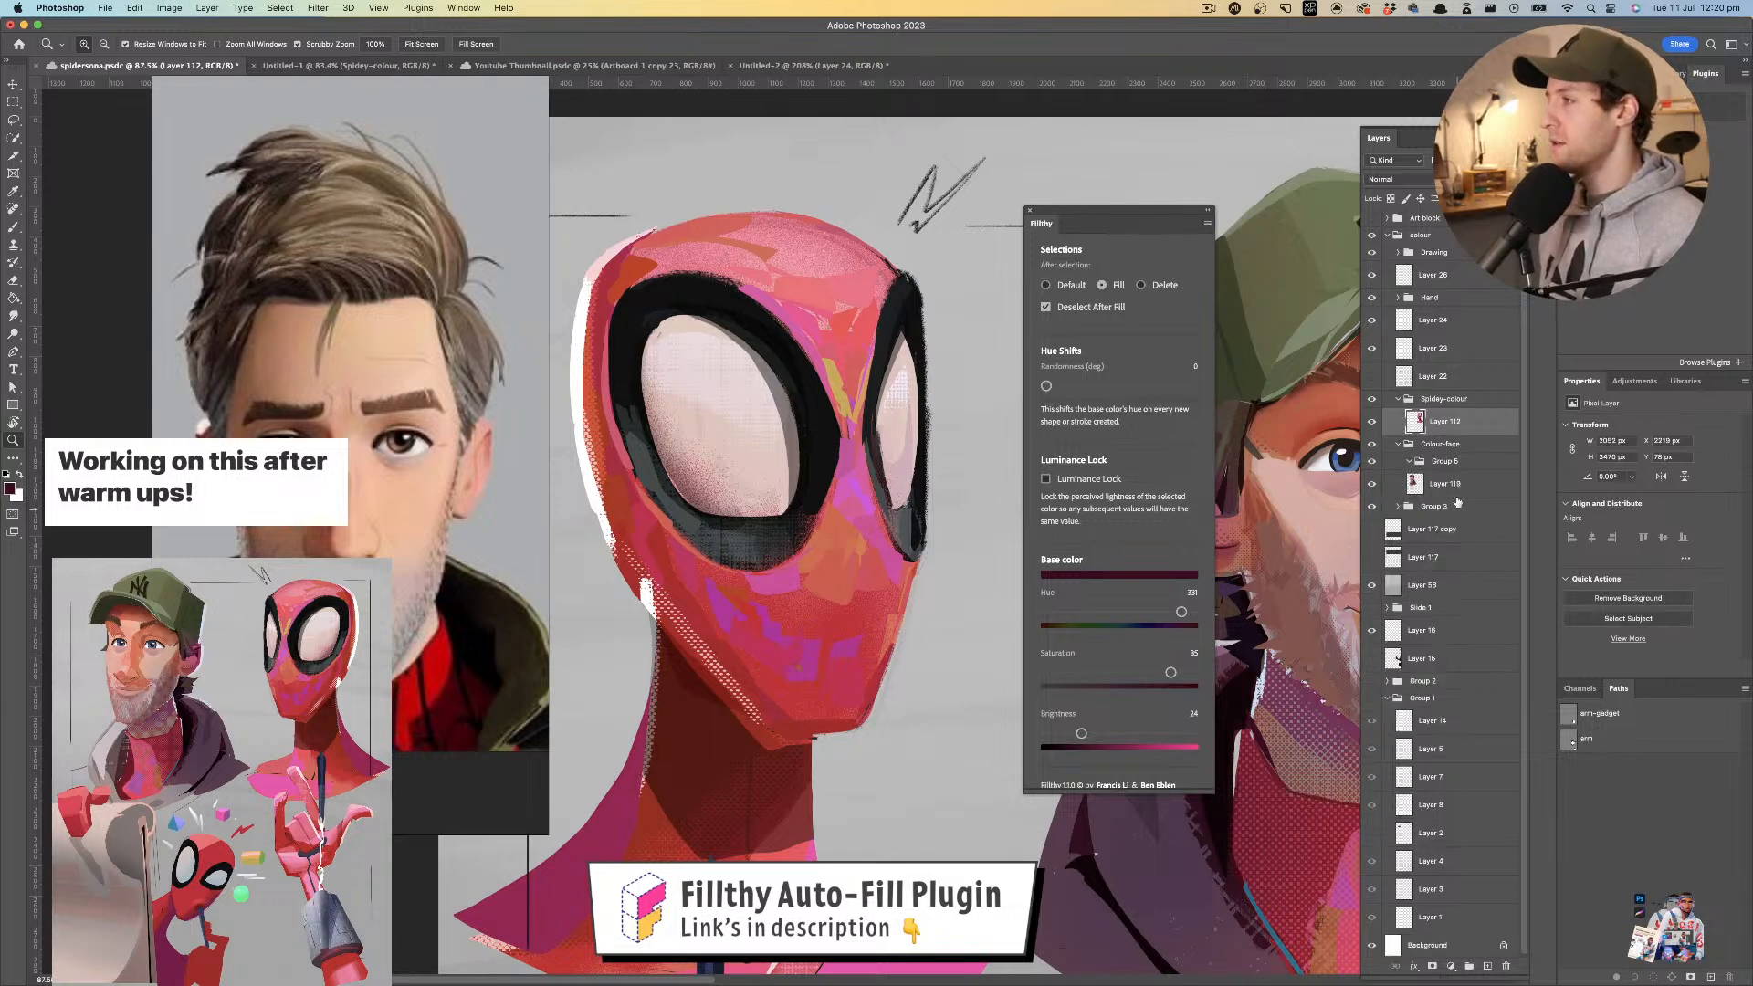
- Add a new layer clipped to the merged Spider-Man head and set its blend mode to Screen
{"action": "left_click", "coordinate": [1487, 967]}
{"action": "key", "text": "l"}
{"action": "left_click", "coordinate": [1406, 182]}
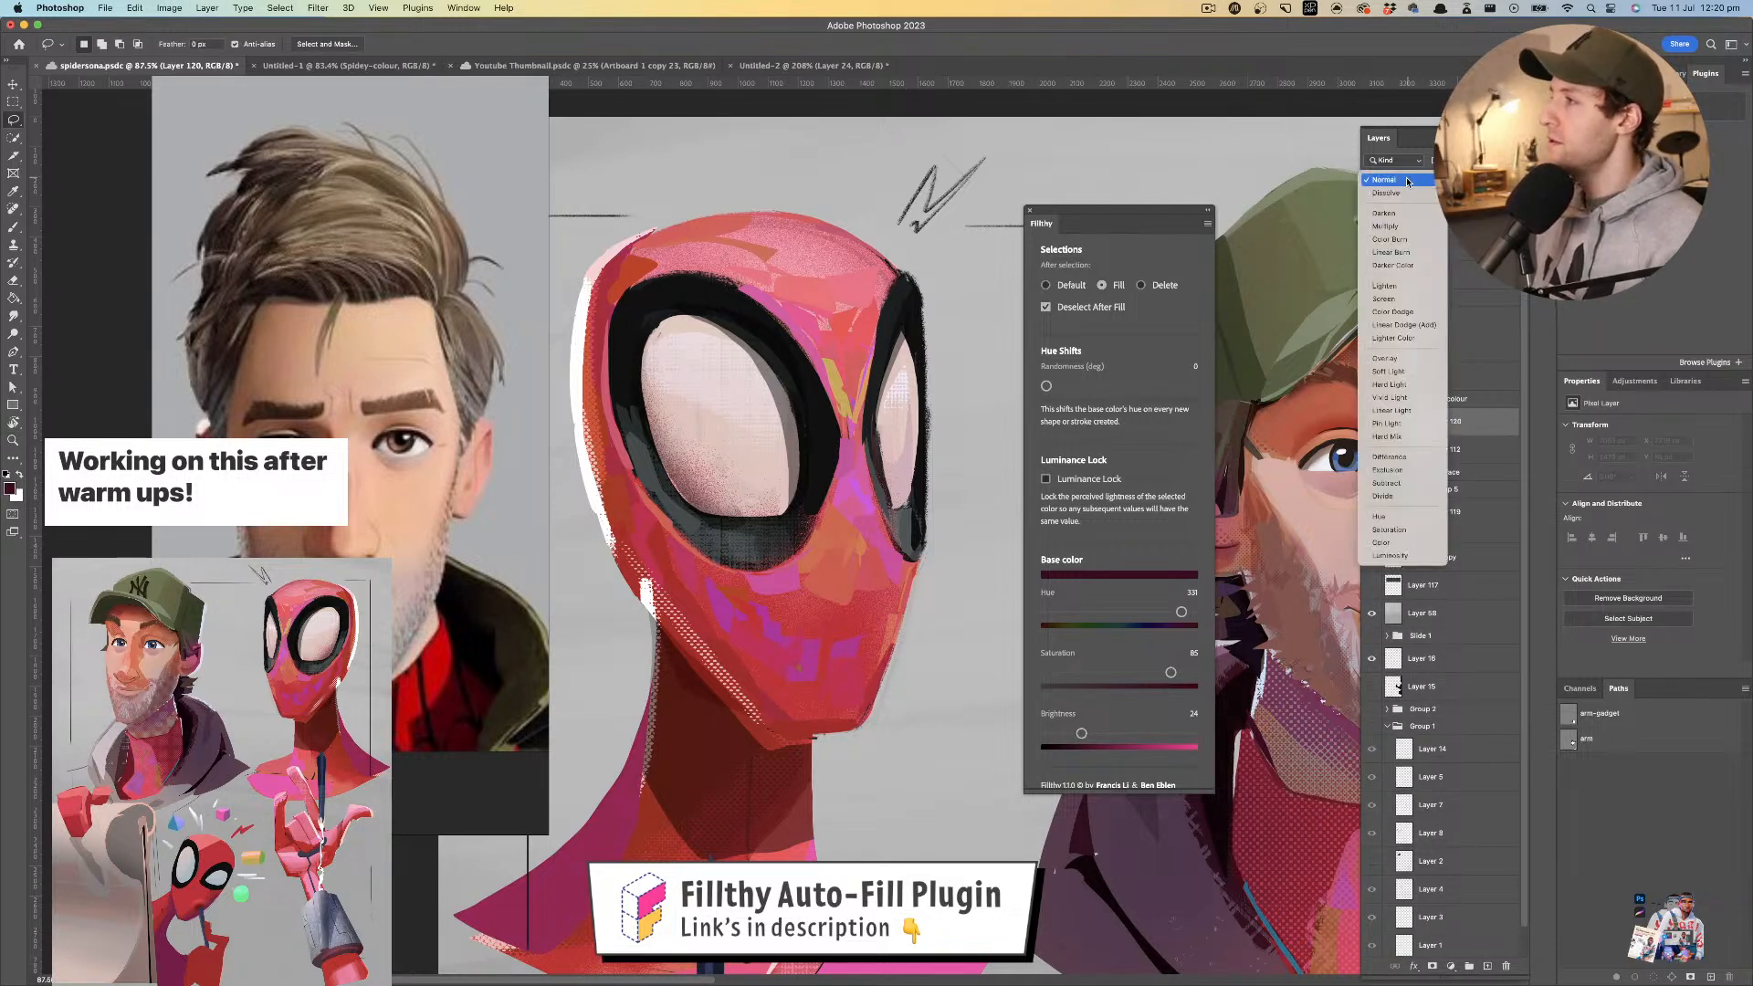
{"action": "left_click", "coordinate": [1400, 301]}
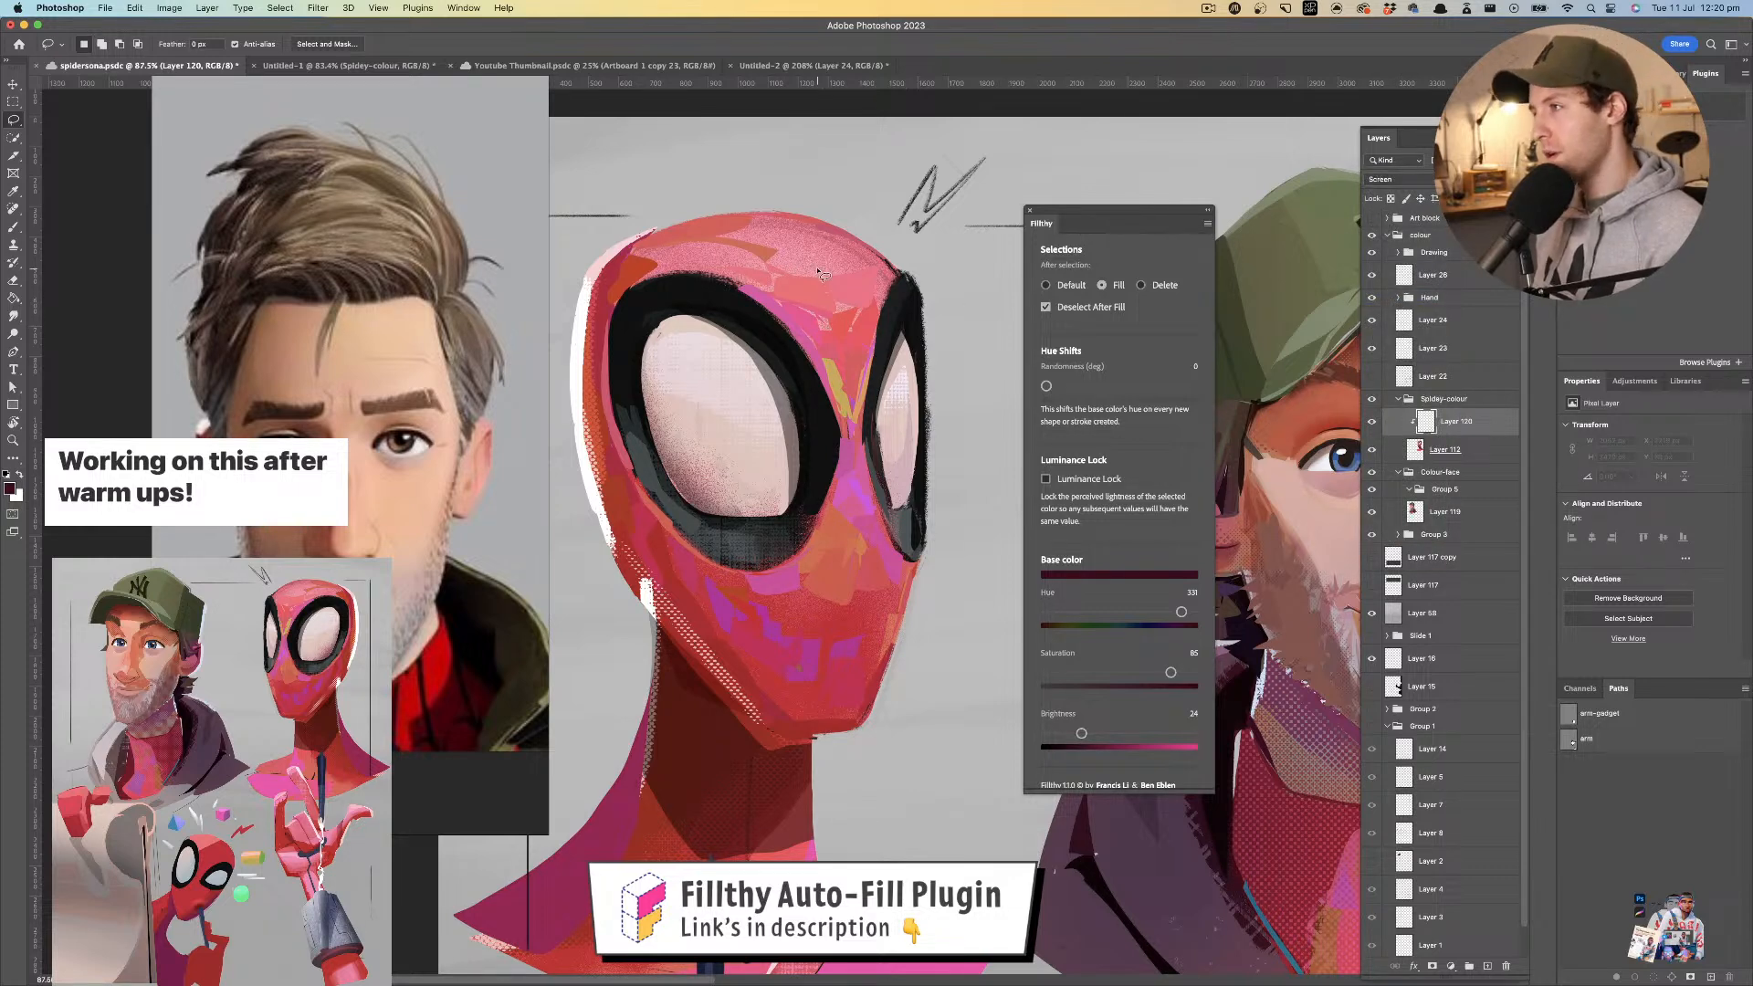
- Lasso a first thin shape on the mask's forehead, and set Fillthy's base colour to saturation 60 and brightness 71
{"action": "left_click_drag", "start_coordinate": [836, 288], "coordinate": [822, 273]}
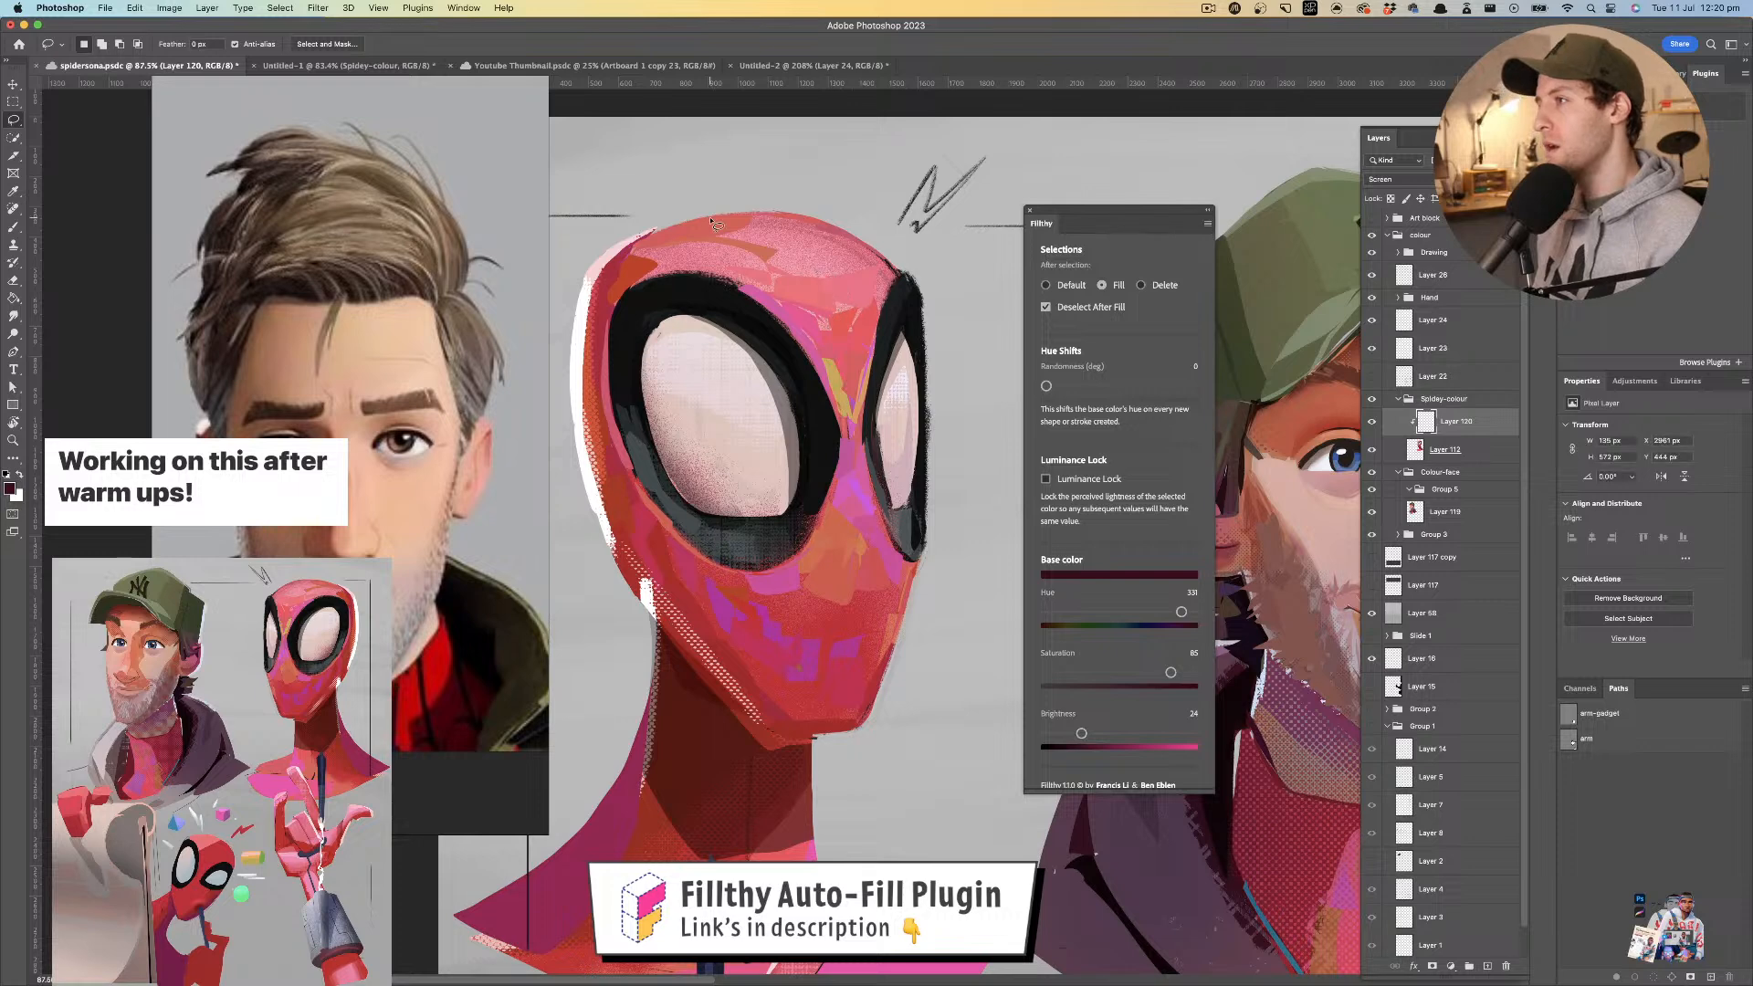
{"action": "left_click_drag", "start_coordinate": [1081, 734], "coordinate": [1150, 733]}
{"action": "left_click_drag", "start_coordinate": [1170, 673], "coordinate": [1134, 673]}
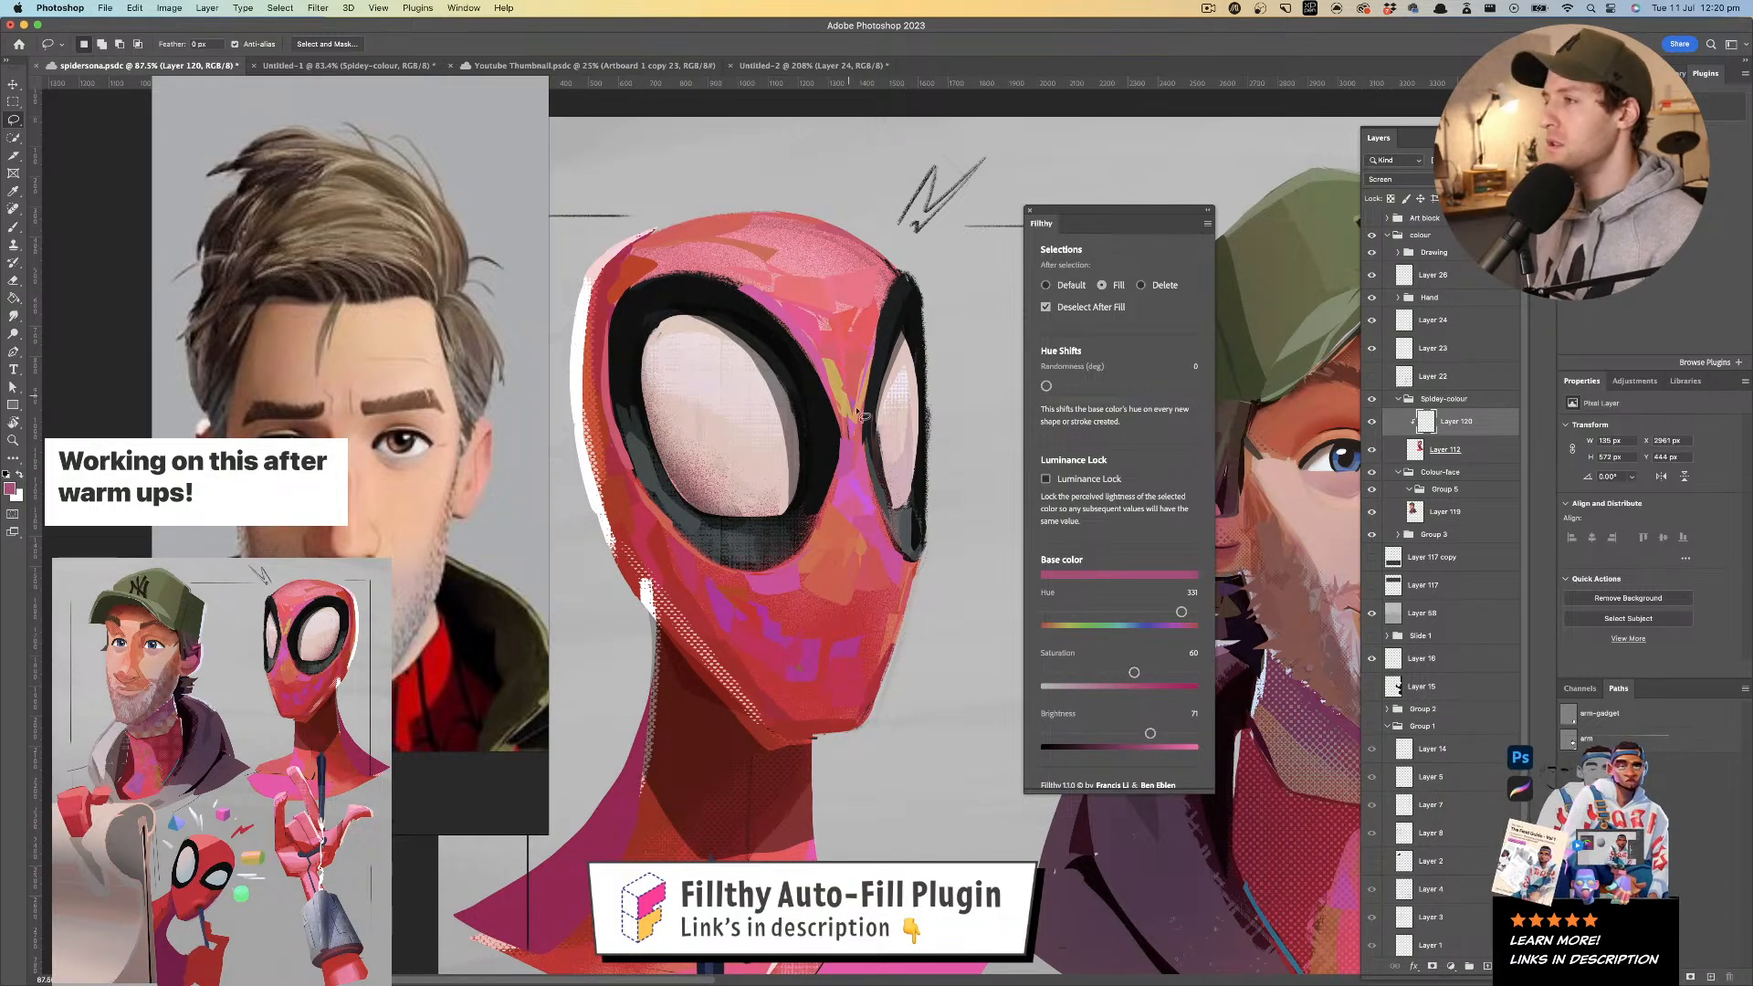
- Lasso-fill thin pink web lines from the mask's brow across the forehead, undoing one misplaced line
{"action": "mouse_move", "coordinate": [851, 447]}
{"action": "left_mouse_down"}
{"action": "mouse_move", "coordinate": [817, 264]}
{"action": "mouse_move", "coordinate": [749, 220]}
{"action": "mouse_move", "coordinate": [808, 247]}
{"action": "mouse_move", "coordinate": [849, 397]}
{"action": "mouse_move", "coordinate": [845, 463]}
{"action": "mouse_move", "coordinate": [819, 471]}
{"action": "mouse_move", "coordinate": [881, 468]}
{"action": "left_mouse_up"}
{"action": "key", "text": "z"}
{"action": "key", "text": "l"}
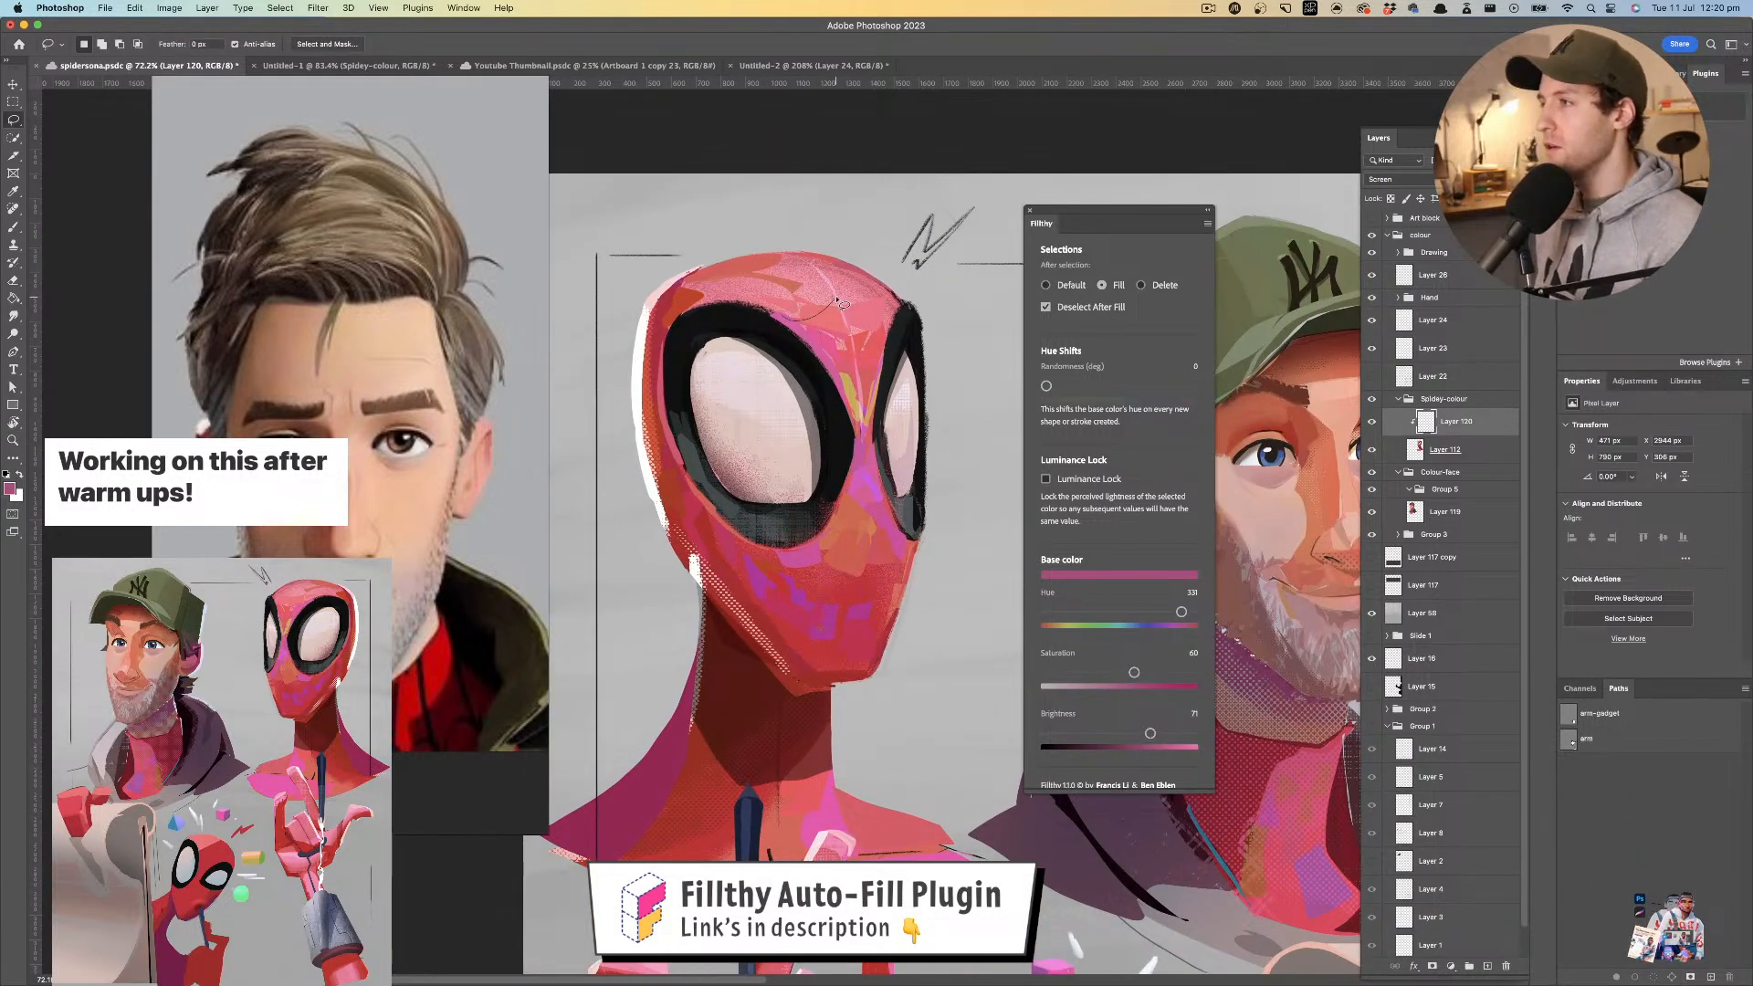
{"action": "mouse_move", "coordinate": [896, 321]}
{"action": "left_mouse_down"}
{"action": "mouse_move", "coordinate": [826, 283]}
{"action": "mouse_move", "coordinate": [774, 312]}
{"action": "mouse_move", "coordinate": [839, 355]}
{"action": "left_mouse_up"}
{"action": "key", "text": "super+z"}
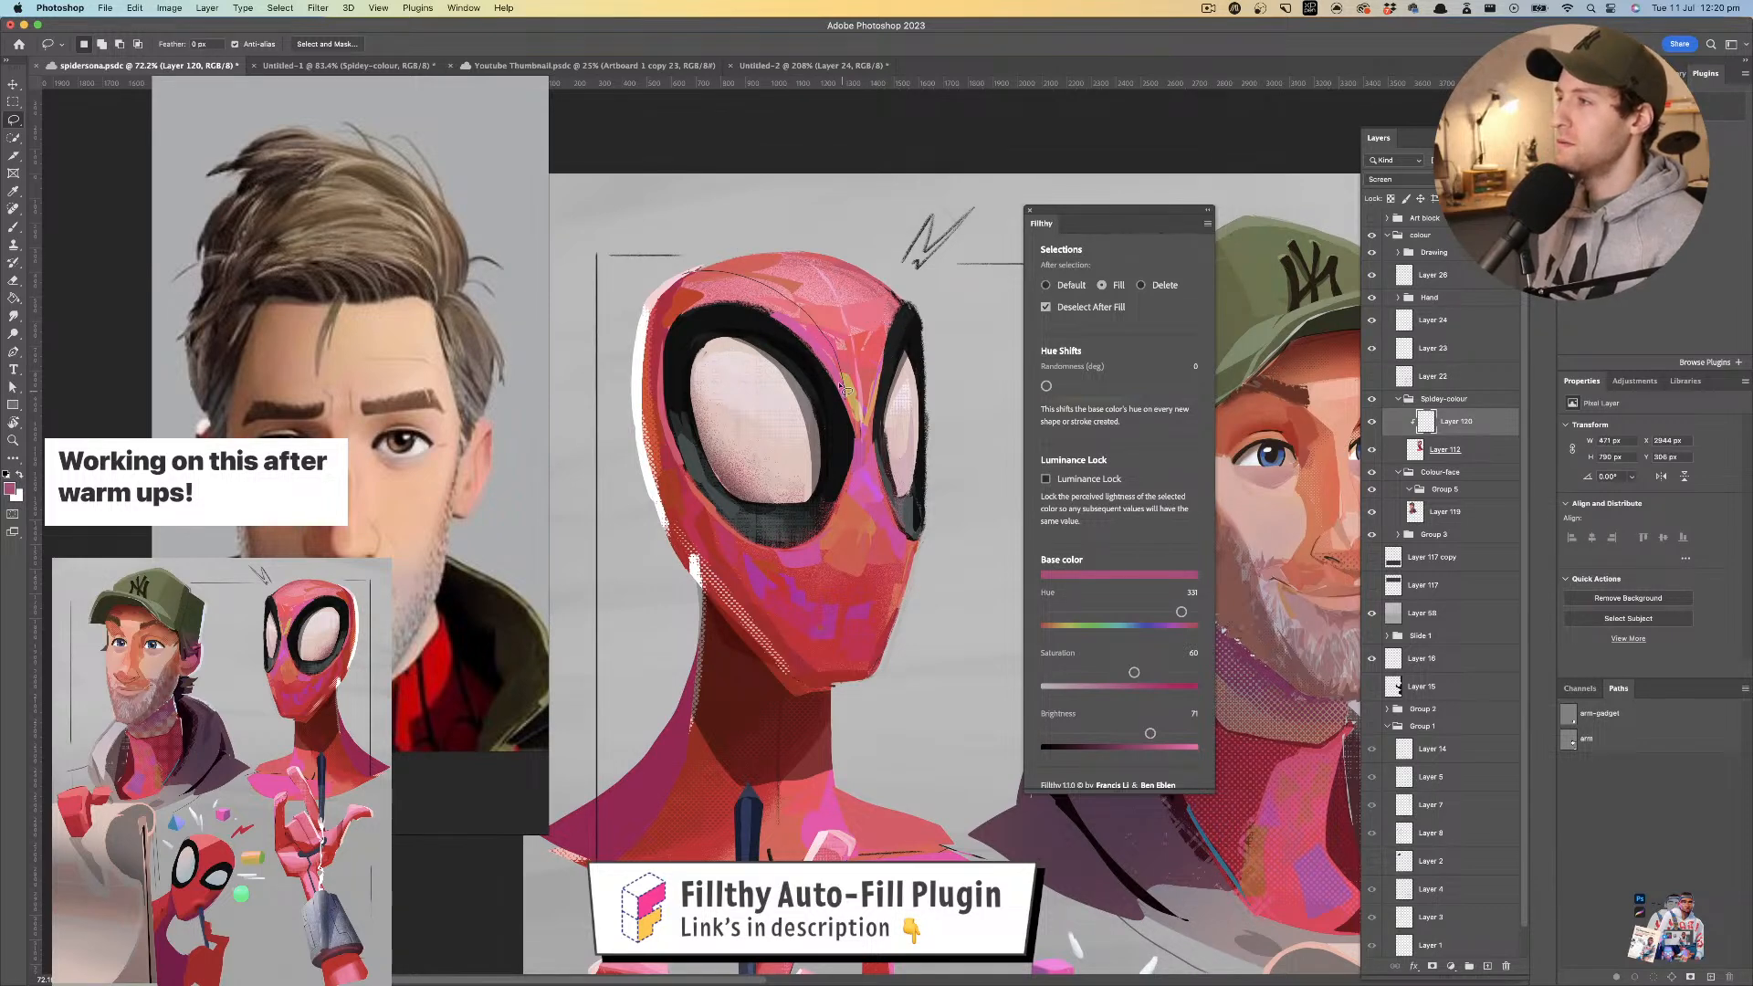
{"action": "left_click_drag", "start_coordinate": [769, 293], "coordinate": [708, 272]}
- Lasso-fill thin web lines down the mask's centre from between the eyes to the chin, undoing one stray line
{"action": "mouse_move", "coordinate": [850, 482]}
{"action": "left_mouse_down"}
{"action": "mouse_move", "coordinate": [848, 554]}
{"action": "mouse_move", "coordinate": [820, 659]}
{"action": "mouse_move", "coordinate": [853, 589]}
{"action": "left_mouse_up"}
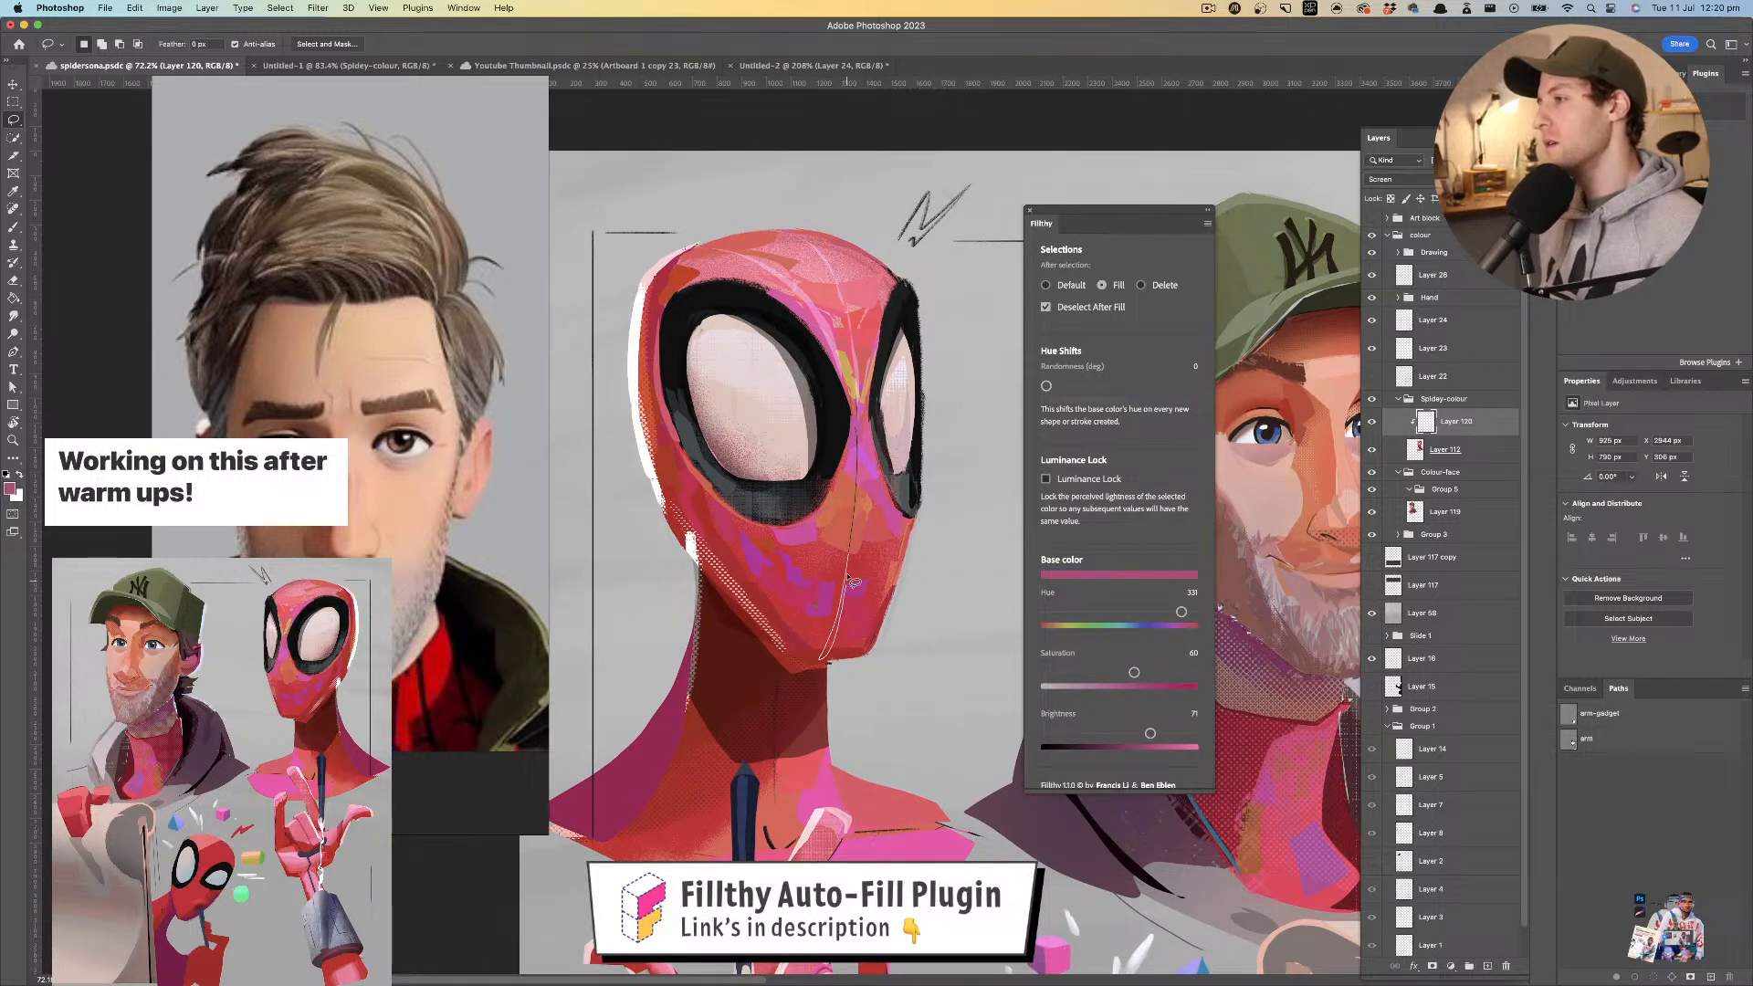
{"action": "left_click_drag", "start_coordinate": [862, 482], "coordinate": [870, 439]}
{"action": "mouse_move", "coordinate": [869, 510]}
{"action": "left_mouse_down"}
{"action": "mouse_move", "coordinate": [847, 647]}
{"action": "mouse_move", "coordinate": [881, 533]}
{"action": "left_mouse_up"}
{"action": "key", "text": "super+z"}
{"action": "mouse_move", "coordinate": [864, 436]}
{"action": "left_mouse_down"}
{"action": "mouse_move", "coordinate": [834, 393]}
{"action": "mouse_move", "coordinate": [892, 401]}
{"action": "left_mouse_up"}
{"action": "key", "text": "z"}
{"action": "key", "text": "l"}
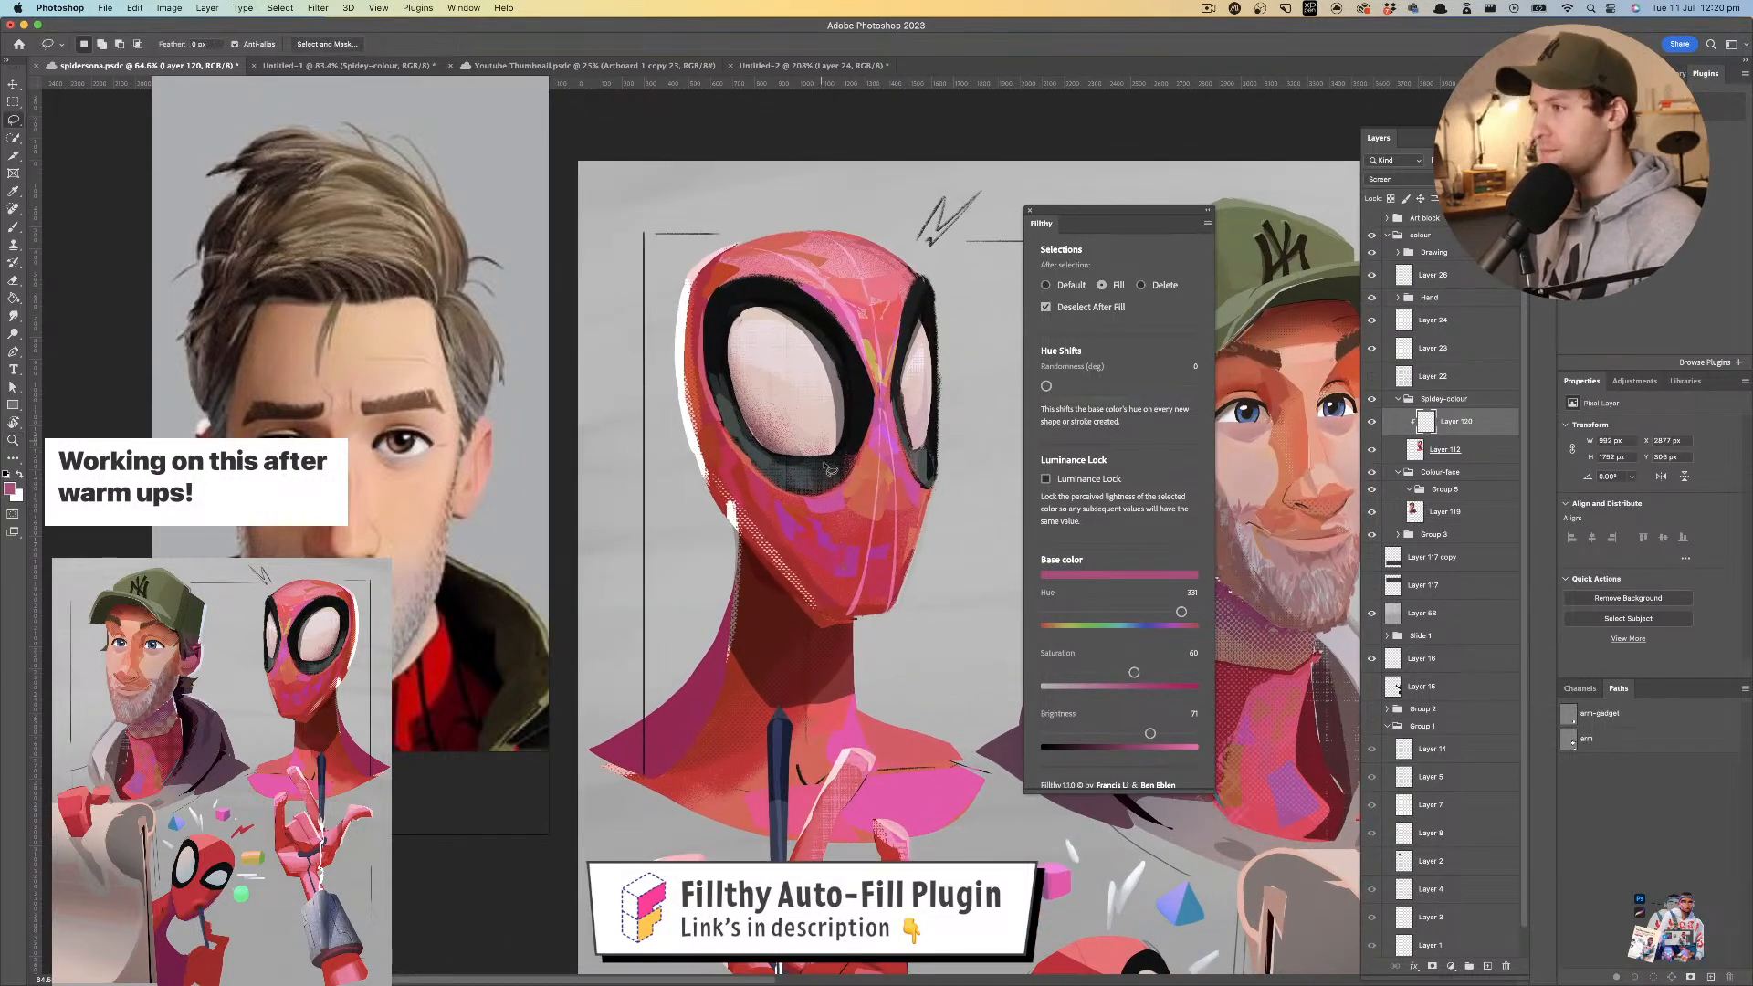
- Lasso-fill curved web lines radiating from the mask's nose bridge across the lower cheek to the jaw
{"action": "left_click_drag", "start_coordinate": [783, 586], "coordinate": [861, 447]}
{"action": "key", "text": "z"}
{"action": "mouse_move", "coordinate": [796, 527]}
{"action": "left_mouse_down"}
{"action": "mouse_move", "coordinate": [749, 520]}
{"action": "mouse_move", "coordinate": [806, 510]}
{"action": "left_mouse_up"}
{"action": "left_click_drag", "start_coordinate": [809, 510], "coordinate": [737, 509]}
{"action": "key", "text": "l"}
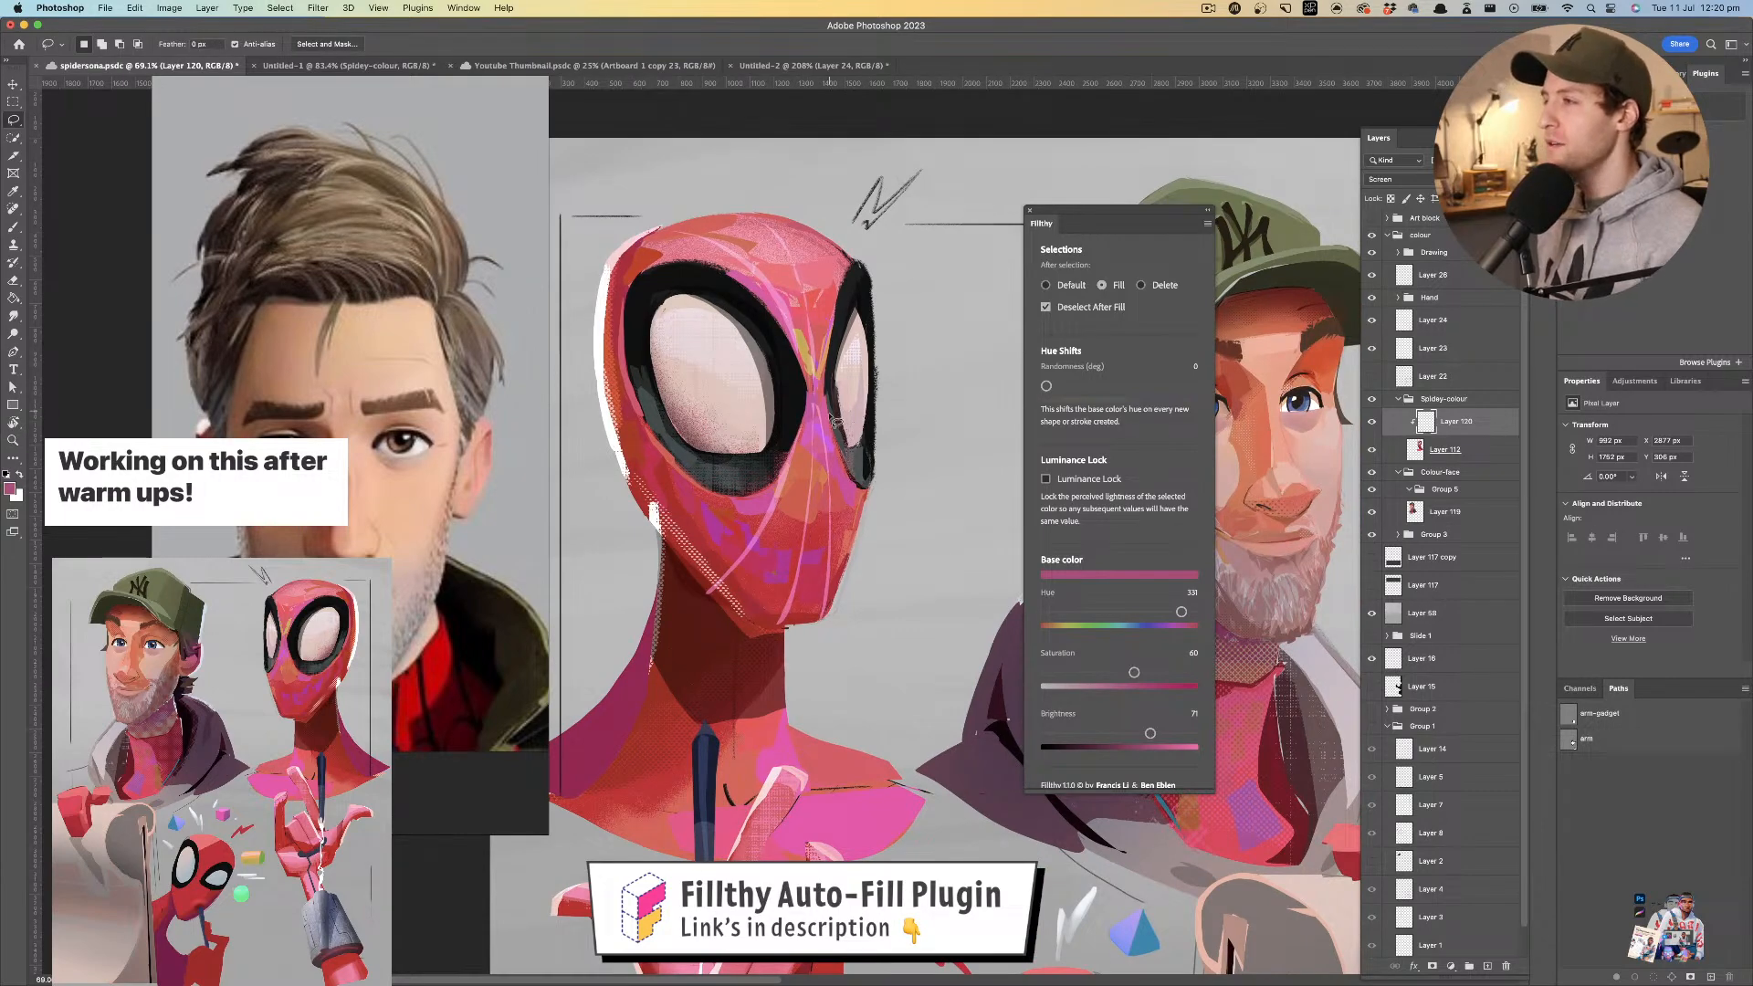
{"action": "key", "text": "z"}
{"action": "mouse_move", "coordinate": [822, 464]}
{"action": "left_mouse_down"}
{"action": "mouse_move", "coordinate": [779, 466]}
{"action": "mouse_move", "coordinate": [826, 467]}
{"action": "left_mouse_up"}
{"action": "key", "text": "l"}
{"action": "left_click_drag", "start_coordinate": [674, 537], "coordinate": [726, 488]}
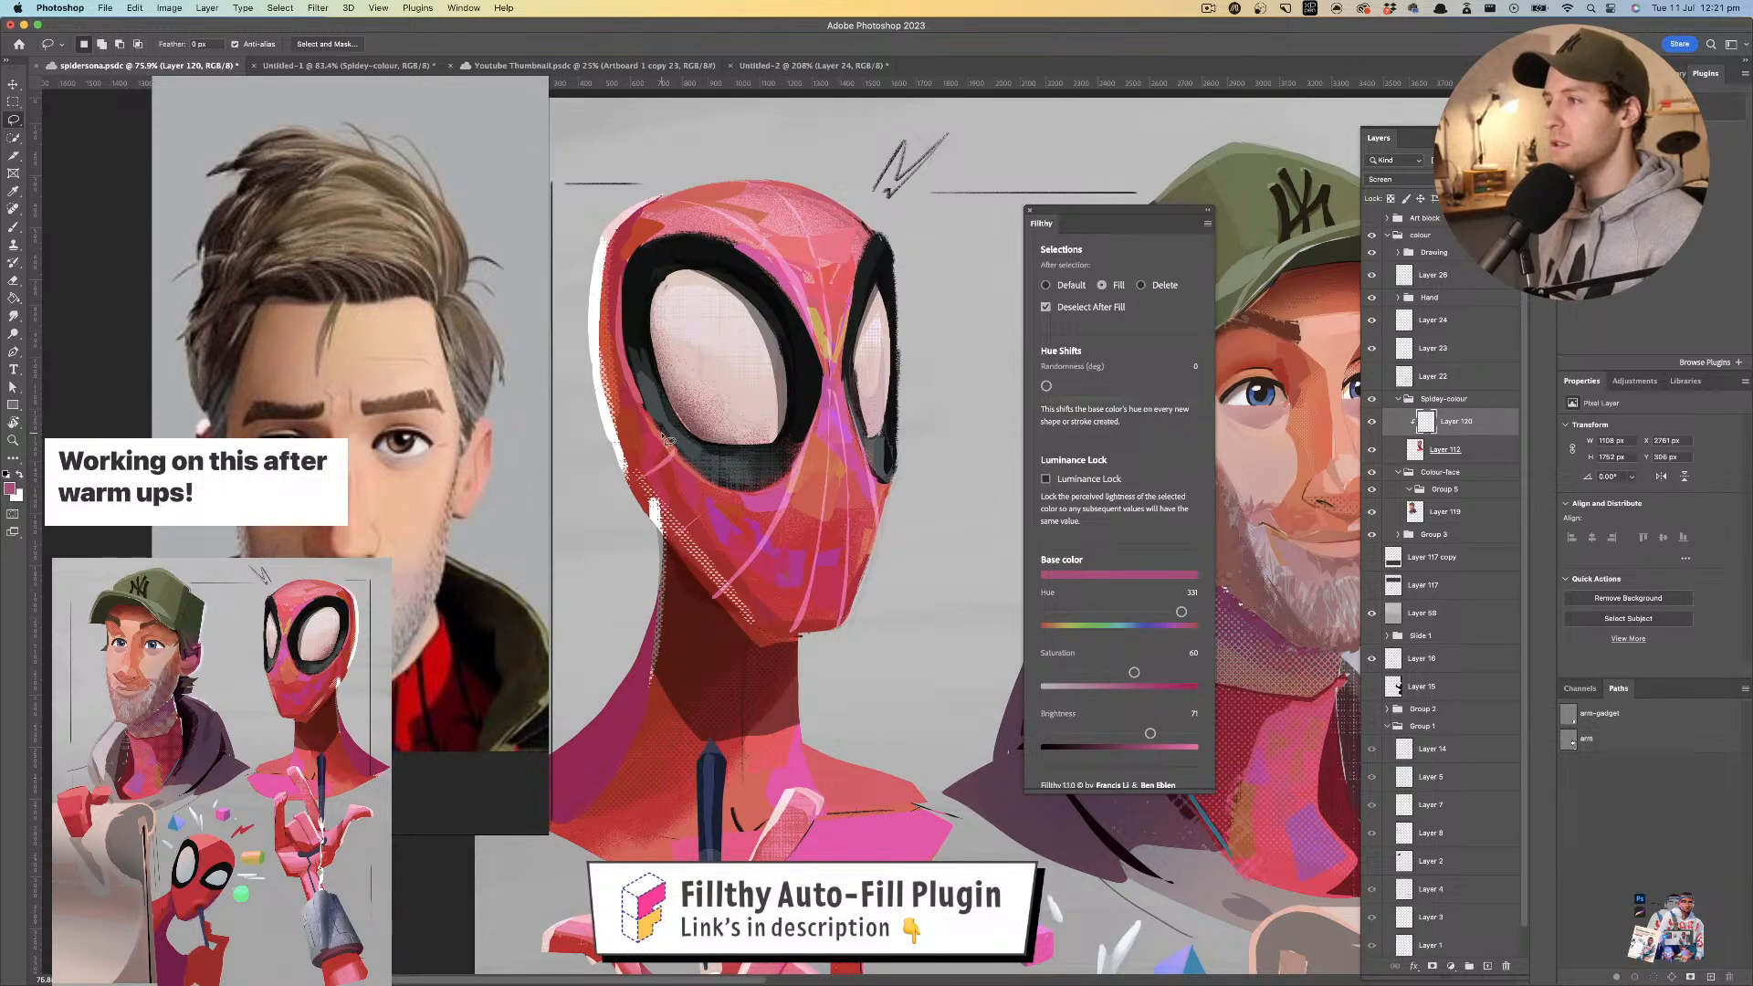
- Try another lasso-filled web line on the mask's lower cheek, and undo the last six changes
{"action": "key", "text": "z"}
{"action": "left_click_drag", "start_coordinate": [736, 332], "coordinate": [702, 348]}
{"action": "key", "text": "l"}
{"action": "mouse_move", "coordinate": [734, 517]}
{"action": "left_mouse_down"}
{"action": "mouse_move", "coordinate": [773, 629]}
{"action": "mouse_move", "coordinate": [740, 602]}
{"action": "mouse_move", "coordinate": [738, 454]}
{"action": "mouse_move", "coordinate": [629, 625]}
{"action": "mouse_move", "coordinate": [731, 411]}
{"action": "mouse_move", "coordinate": [724, 446]}
{"action": "mouse_move", "coordinate": [749, 442]}
{"action": "mouse_move", "coordinate": [678, 580]}
{"action": "mouse_move", "coordinate": [689, 627]}
{"action": "mouse_move", "coordinate": [677, 577]}
{"action": "mouse_move", "coordinate": [703, 437]}
{"action": "mouse_move", "coordinate": [644, 611]}
{"action": "mouse_move", "coordinate": [669, 548]}
{"action": "mouse_move", "coordinate": [661, 591]}
{"action": "left_mouse_up"}
{"action": "key", "text": "super+z"}
{"action": "key", "text": "super+z"}
{"action": "key", "text": "super+z"}
{"action": "key", "text": "super+z"}
{"action": "key", "text": "super+z"}
{"action": "key", "text": "super+z"}
- Lasso-fill further web lines across the mask's lower face and down the neck and shoulders
{"action": "mouse_move", "coordinate": [677, 530]}
{"action": "left_mouse_down"}
{"action": "mouse_move", "coordinate": [693, 431]}
{"action": "mouse_move", "coordinate": [742, 457]}
{"action": "mouse_move", "coordinate": [747, 643]}
{"action": "mouse_move", "coordinate": [751, 481]}
{"action": "left_mouse_up"}
{"action": "mouse_move", "coordinate": [756, 564]}
{"action": "left_mouse_down"}
{"action": "mouse_move", "coordinate": [818, 622]}
{"action": "mouse_move", "coordinate": [764, 579]}
{"action": "mouse_move", "coordinate": [755, 468]}
{"action": "left_mouse_up"}
{"action": "mouse_move", "coordinate": [785, 538]}
{"action": "left_mouse_down"}
{"action": "mouse_move", "coordinate": [857, 584]}
{"action": "mouse_move", "coordinate": [844, 598]}
{"action": "mouse_move", "coordinate": [787, 546]}
{"action": "left_mouse_up"}
{"action": "mouse_move", "coordinate": [824, 489]}
{"action": "left_mouse_down"}
{"action": "mouse_move", "coordinate": [720, 491]}
{"action": "mouse_move", "coordinate": [744, 491]}
{"action": "left_mouse_up"}
{"action": "mouse_move", "coordinate": [624, 475]}
{"action": "left_mouse_down"}
{"action": "mouse_move", "coordinate": [606, 537]}
{"action": "mouse_move", "coordinate": [554, 545]}
{"action": "mouse_move", "coordinate": [630, 467]}
{"action": "left_mouse_up"}
{"action": "left_click_drag", "start_coordinate": [756, 469], "coordinate": [813, 470]}
{"action": "mouse_move", "coordinate": [812, 469]}
{"action": "left_mouse_down"}
{"action": "mouse_move", "coordinate": [767, 473]}
{"action": "mouse_move", "coordinate": [835, 475]}
{"action": "mouse_move", "coordinate": [815, 491]}
{"action": "mouse_move", "coordinate": [800, 476]}
{"action": "mouse_move", "coordinate": [835, 419]}
{"action": "left_mouse_up"}
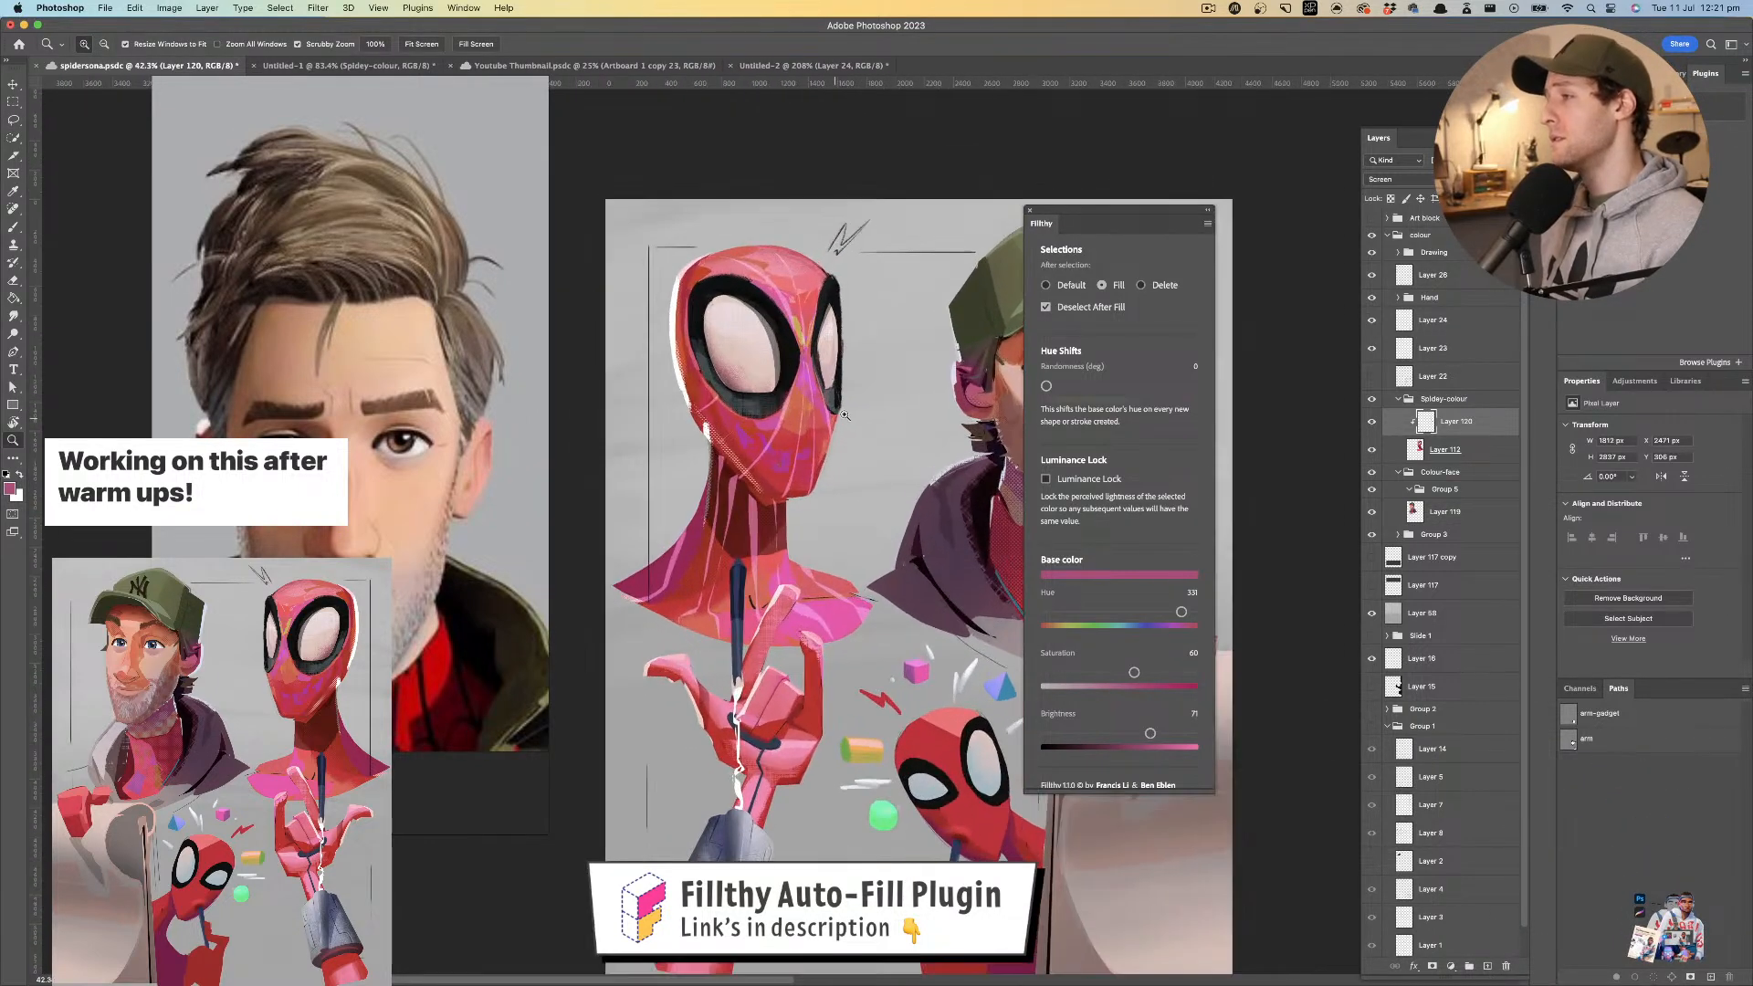
- Save the illustration document
{"action": "key", "text": "e"}
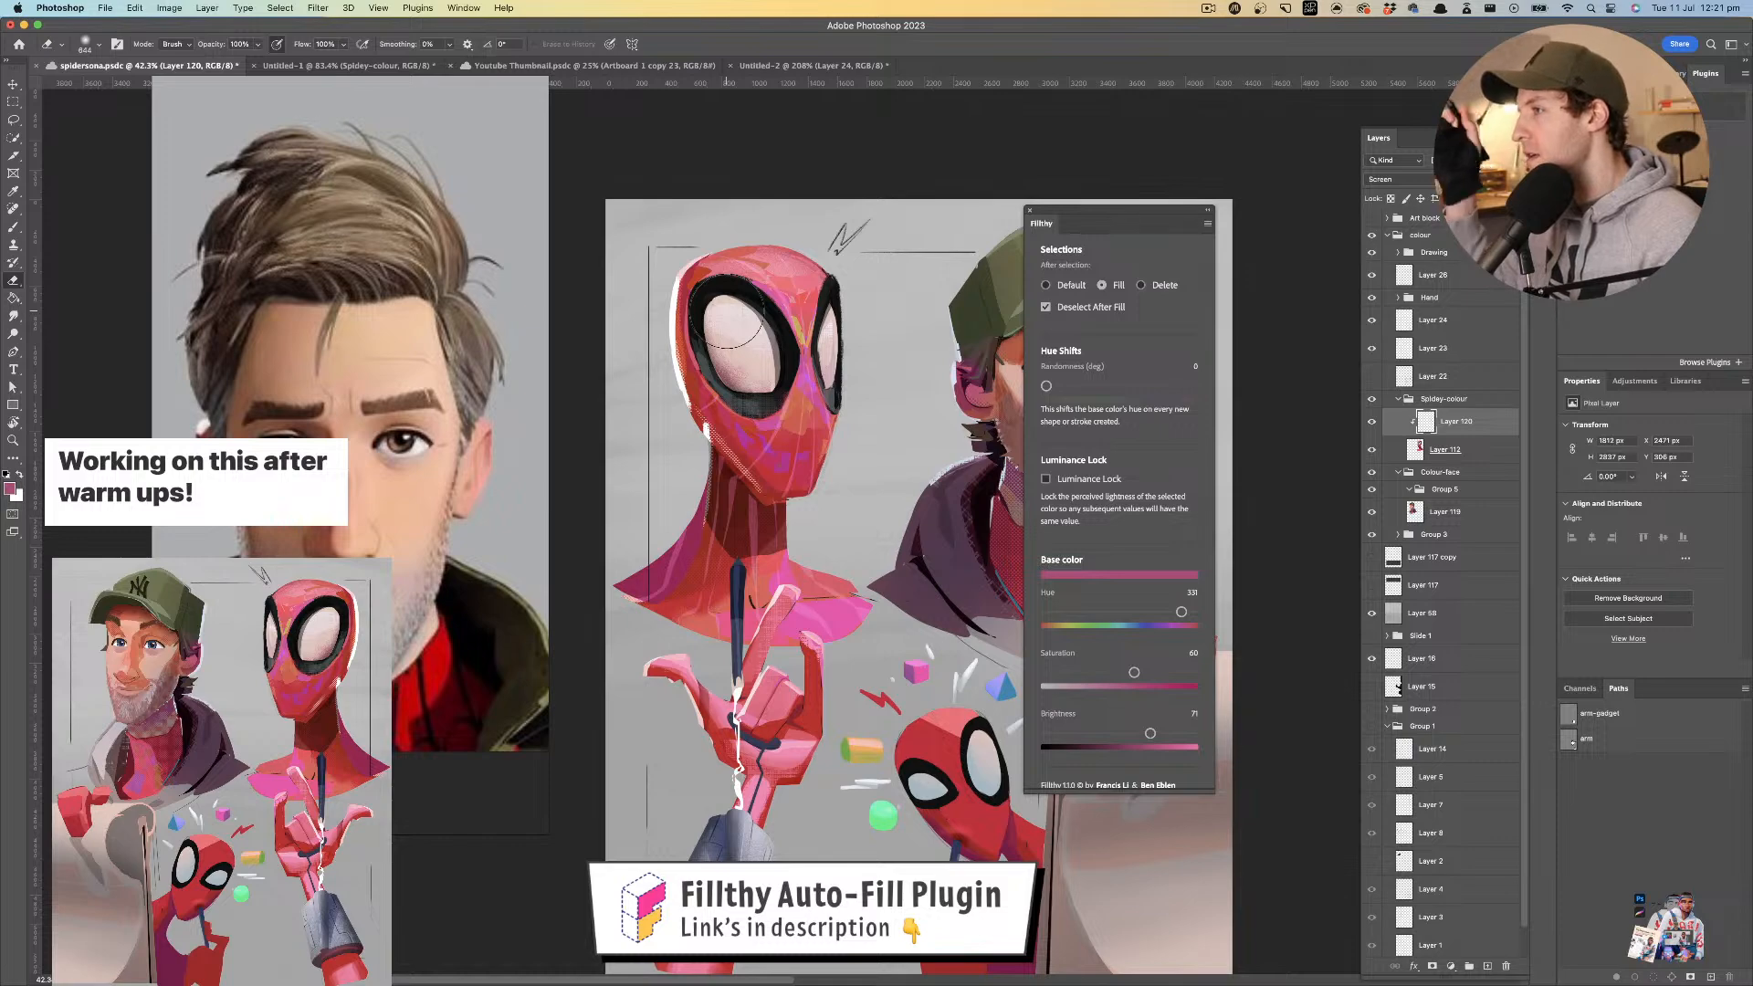
{"action": "key", "text": "z"}
{"action": "left_click_drag", "start_coordinate": [797, 494], "coordinate": [751, 479]}
{"action": "key", "text": "super+s"}
- Add a new clipped layer directly above the merged Spider-Man head layer, beneath the Screen web-line layer
{"action": "left_click_drag", "start_coordinate": [744, 419], "coordinate": [1334, 373]}
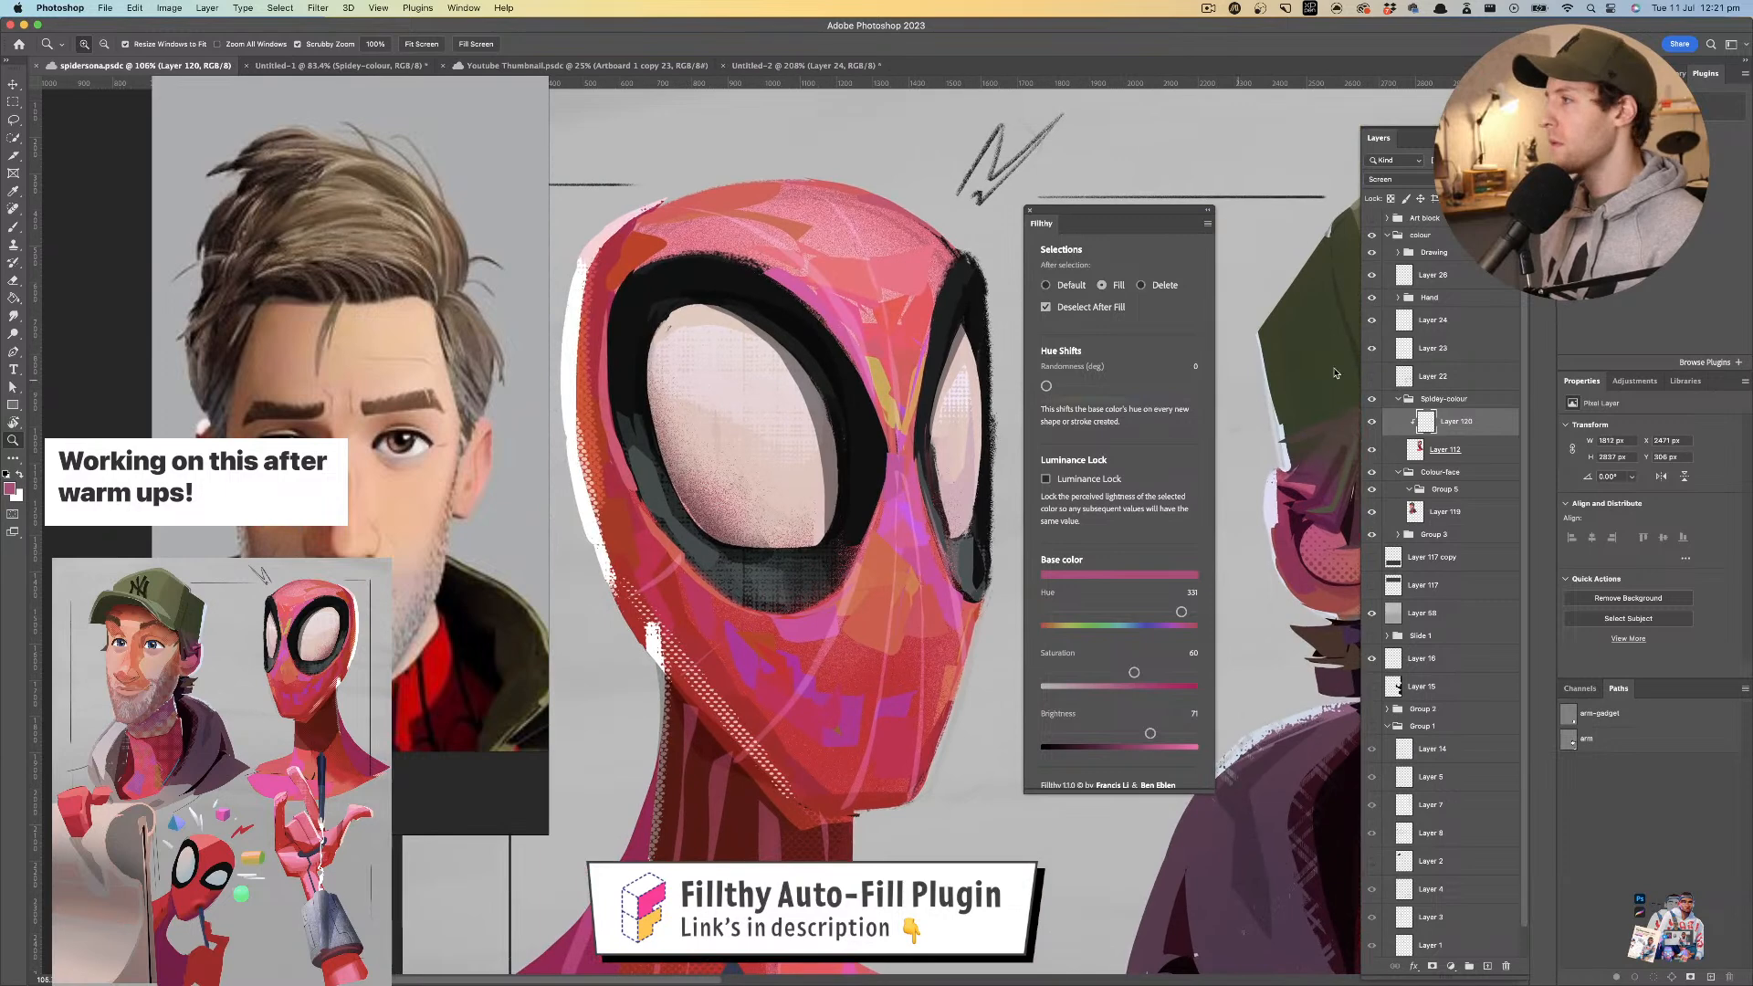
{"action": "left_click", "coordinate": [1475, 453]}
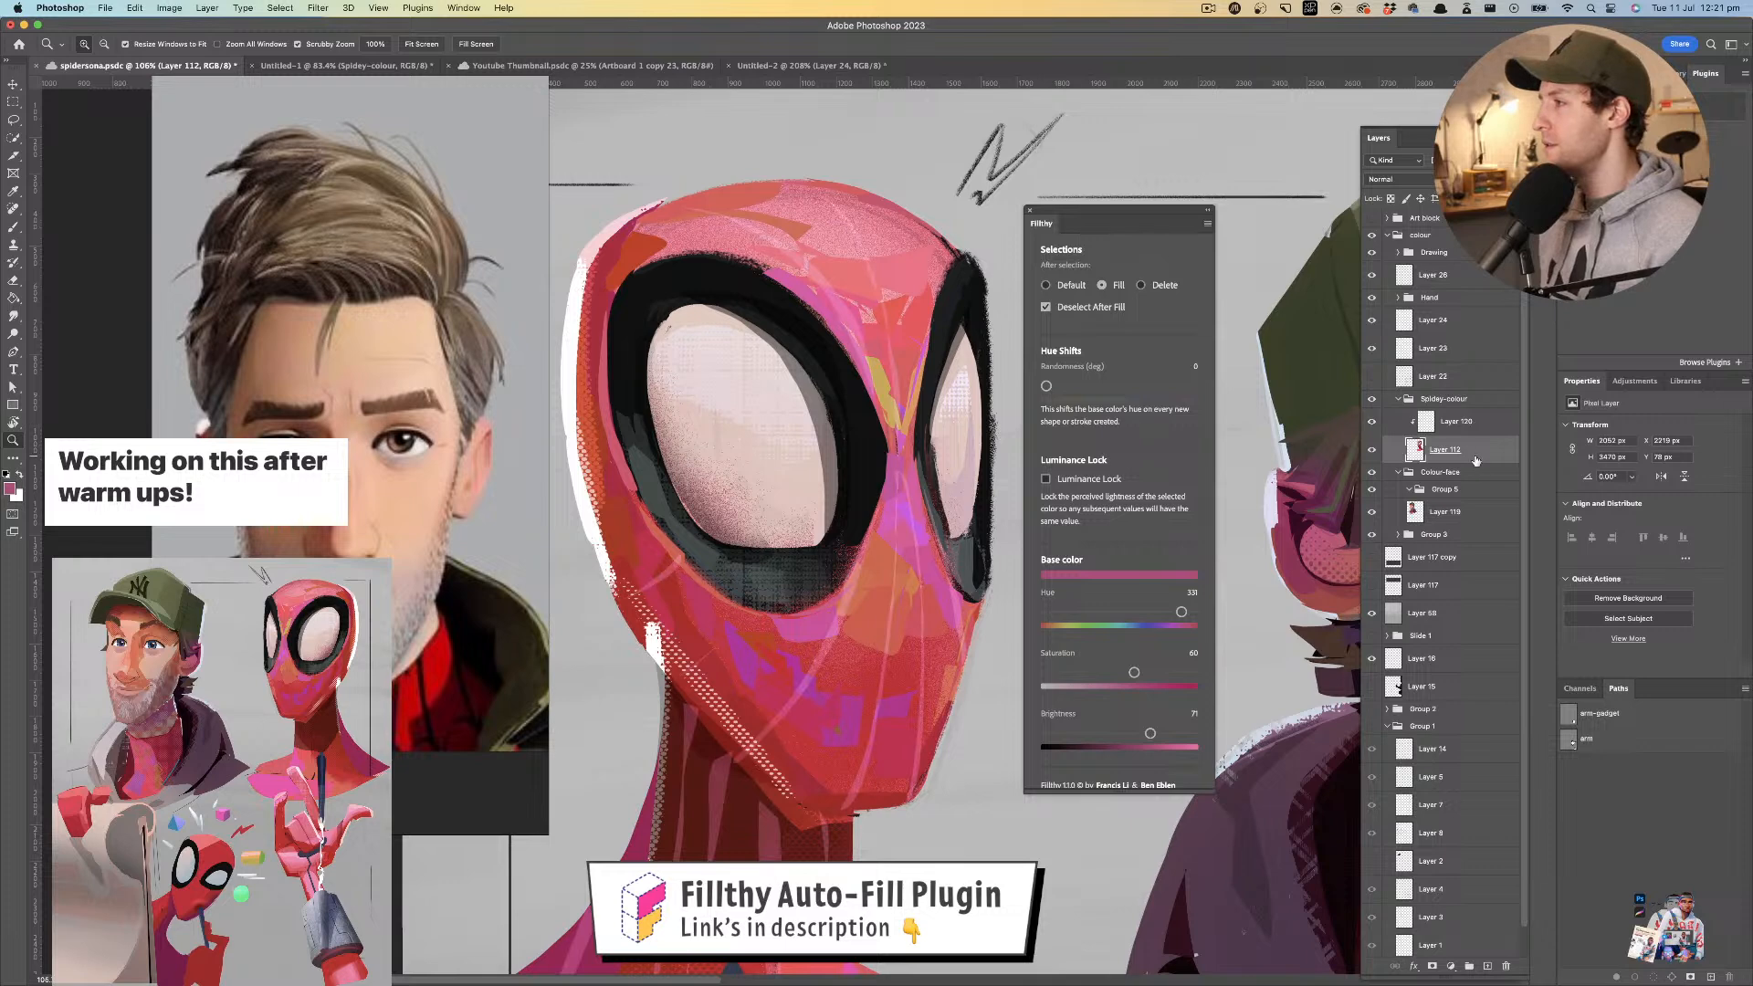
{"action": "left_click", "coordinate": [1488, 965]}
{"action": "key", "text": "l"}
{"action": "left_click_drag", "start_coordinate": [711, 351], "coordinate": [719, 362]}
- Sample reds beside the back of the mask and lasso-fill over the lower part of the white rim
{"action": "key", "text": "i"}
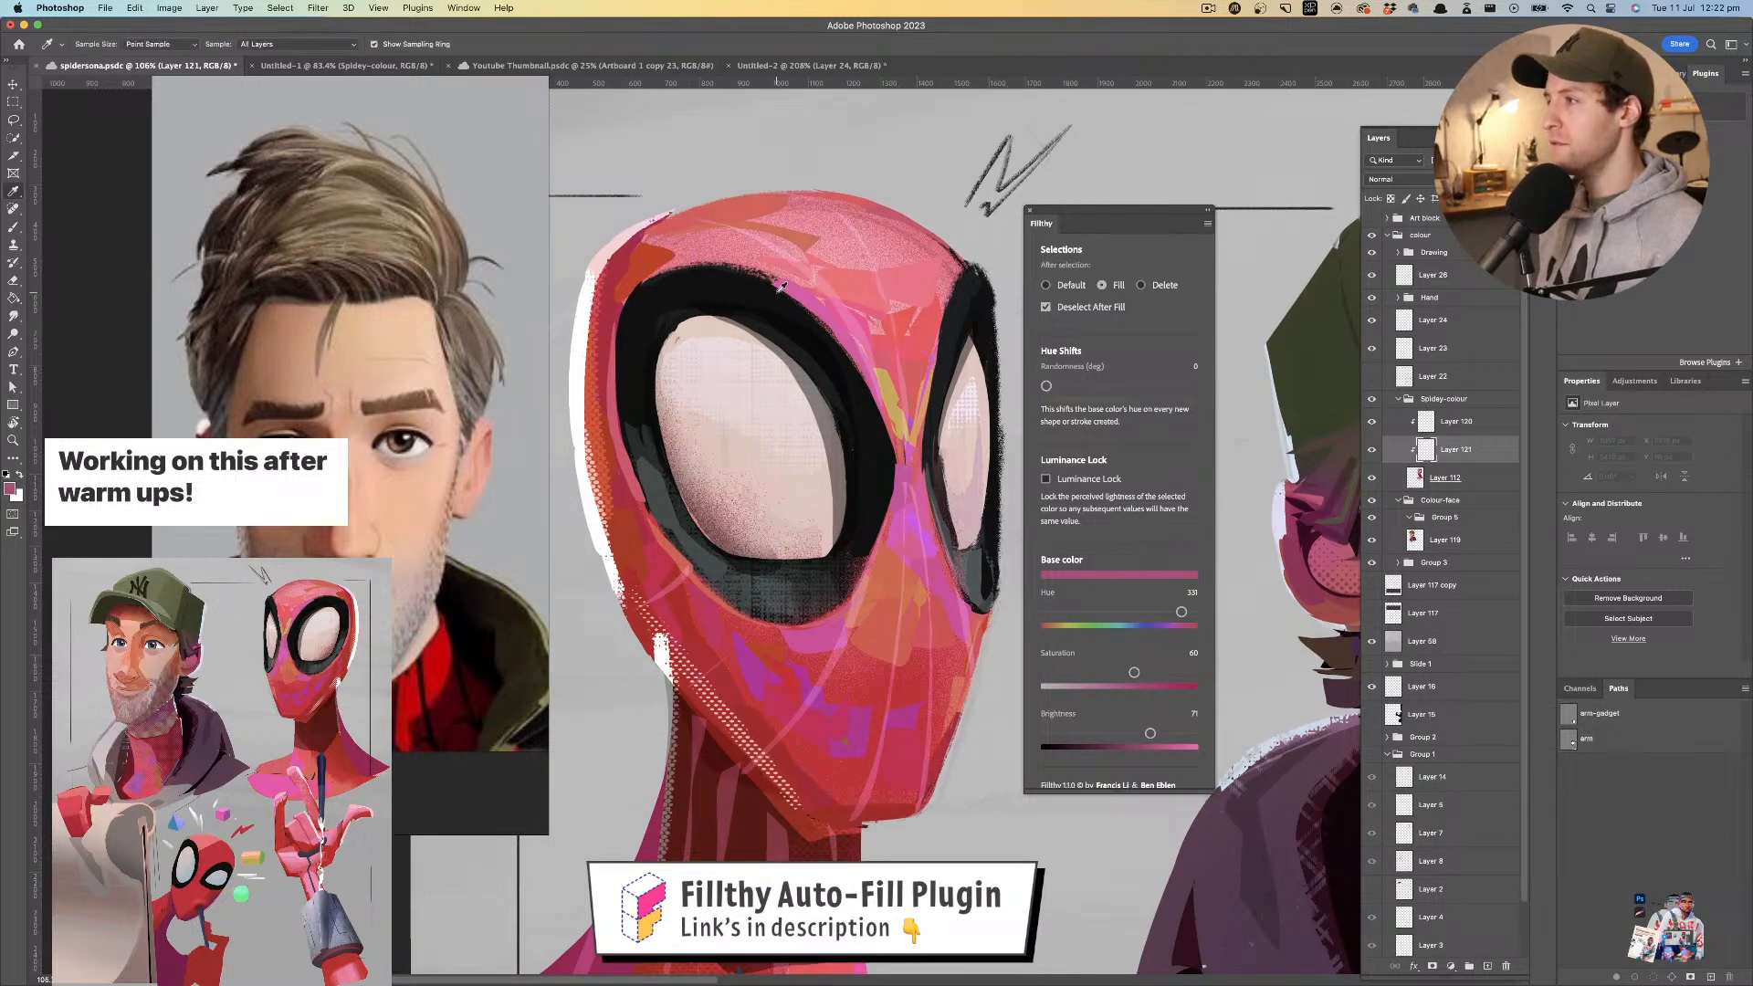
{"action": "key", "text": "l"}
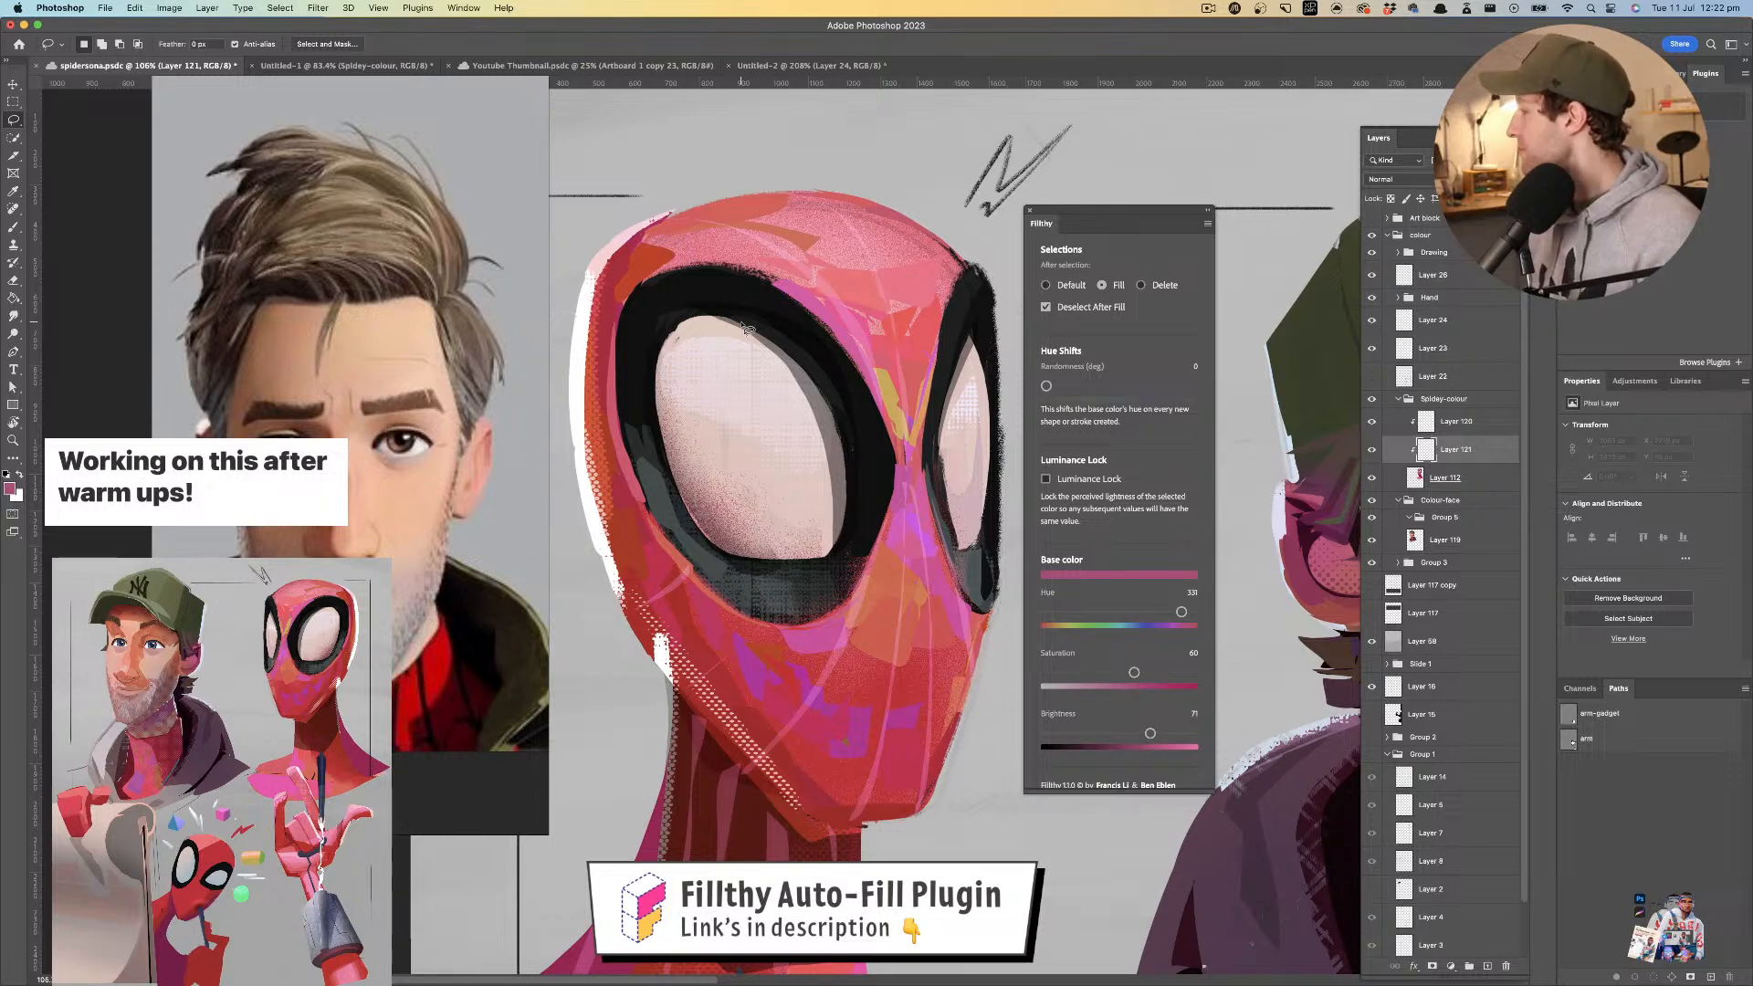
{"action": "left_click_drag", "start_coordinate": [697, 363], "coordinate": [723, 340]}
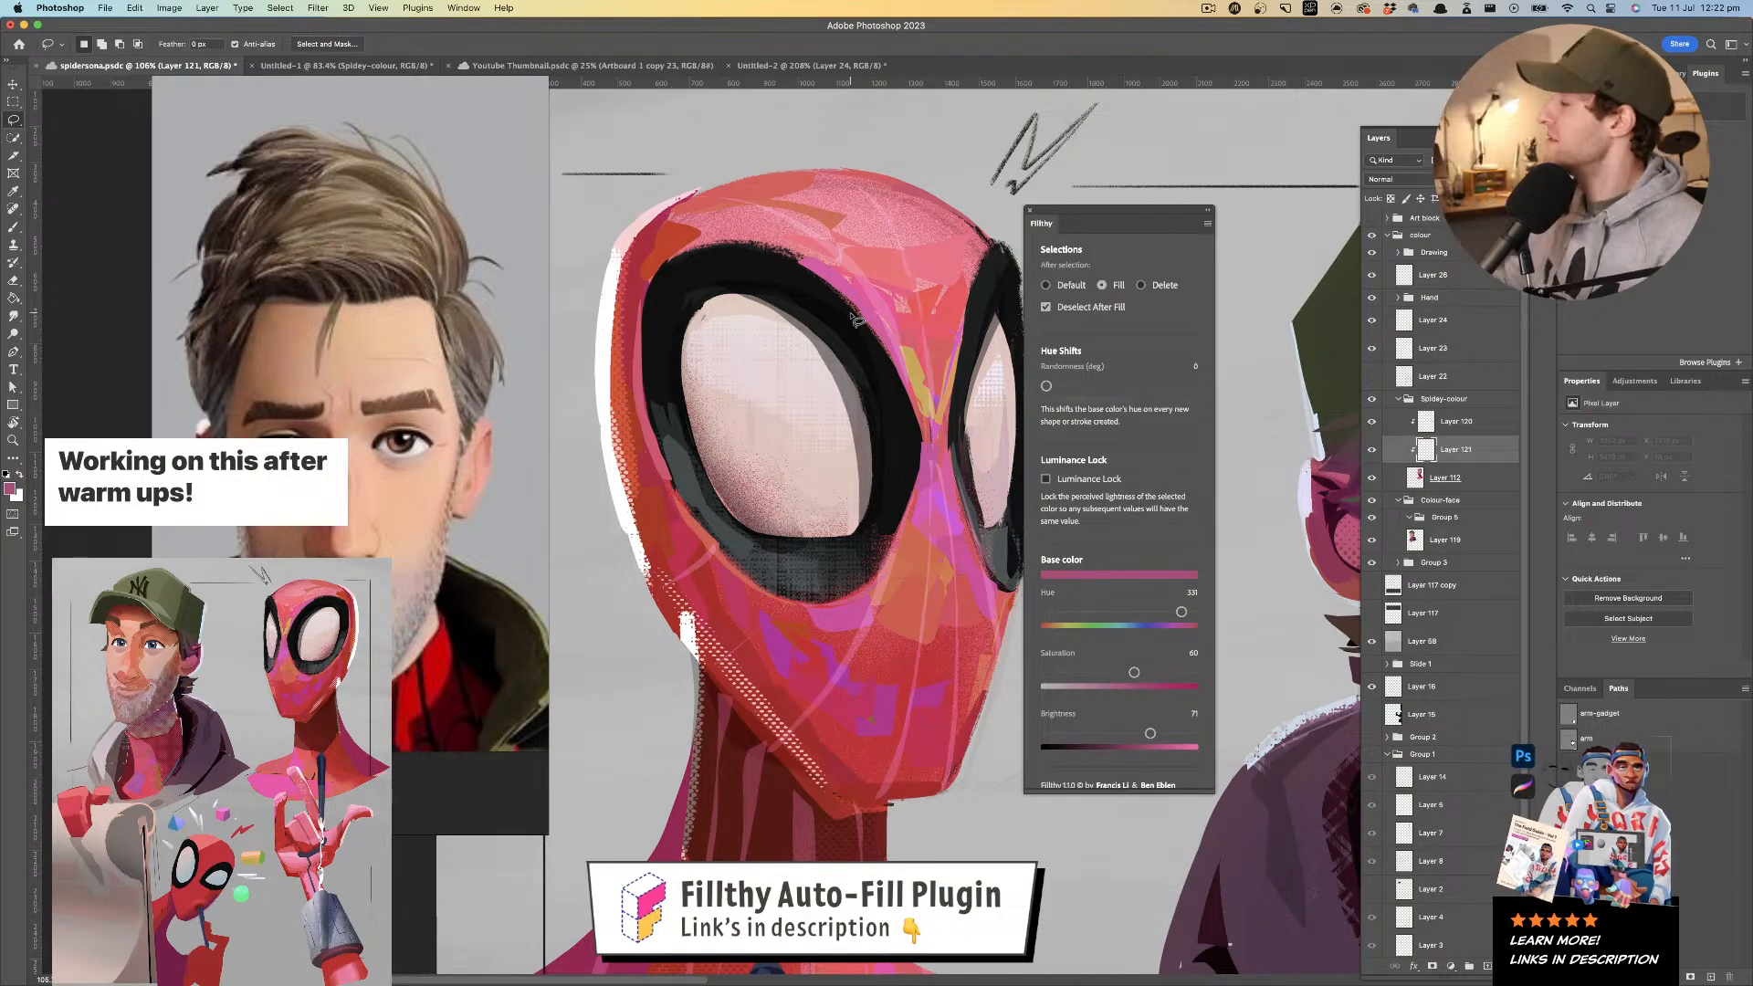
{"action": "left_click_drag", "start_coordinate": [756, 444], "coordinate": [732, 401]}
{"action": "key", "text": "i"}
{"action": "left_click", "coordinate": [619, 476]}
{"action": "key", "text": "l"}
{"action": "mouse_move", "coordinate": [584, 440]}
{"action": "left_mouse_down"}
{"action": "mouse_move", "coordinate": [630, 537]}
{"action": "mouse_move", "coordinate": [599, 418]}
{"action": "mouse_move", "coordinate": [602, 456]}
{"action": "mouse_move", "coordinate": [622, 406]}
{"action": "left_mouse_up"}
{"action": "key", "text": "i"}
{"action": "left_click", "coordinate": [610, 384]}
{"action": "key", "text": "l"}
- Sample reds near the mask's jaw and lasso-fill over the white and dotted edge where the jaw meets the neck
{"action": "key", "text": "i"}
{"action": "left_click", "coordinate": [651, 535]}
{"action": "key", "text": "l"}
{"action": "key", "text": "i"}
{"action": "left_click", "coordinate": [671, 582]}
{"action": "key", "text": "l"}
{"action": "mouse_move", "coordinate": [649, 552]}
{"action": "left_mouse_down"}
{"action": "mouse_move", "coordinate": [683, 586]}
{"action": "mouse_move", "coordinate": [679, 560]}
{"action": "left_mouse_up"}
{"action": "mouse_move", "coordinate": [679, 561]}
{"action": "left_mouse_down"}
{"action": "mouse_move", "coordinate": [660, 501]}
{"action": "mouse_move", "coordinate": [721, 524]}
{"action": "left_mouse_up"}
- Lasso-fill shapes along the mask's rear cheek, sample a light red there, and undo the last change
{"action": "key", "text": "l"}
{"action": "left_click_drag", "start_coordinate": [632, 468], "coordinate": [626, 447]}
{"action": "mouse_move", "coordinate": [630, 457]}
{"action": "left_mouse_down"}
{"action": "mouse_move", "coordinate": [686, 527]}
{"action": "mouse_move", "coordinate": [701, 519]}
{"action": "mouse_move", "coordinate": [681, 479]}
{"action": "mouse_move", "coordinate": [663, 476]}
{"action": "mouse_move", "coordinate": [692, 535]}
{"action": "mouse_move", "coordinate": [676, 503]}
{"action": "left_mouse_up"}
{"action": "key", "text": "i"}
{"action": "left_click", "coordinate": [677, 484]}
{"action": "key", "text": "l"}
{"action": "key", "text": "i"}
{"action": "key", "text": "super+z"}
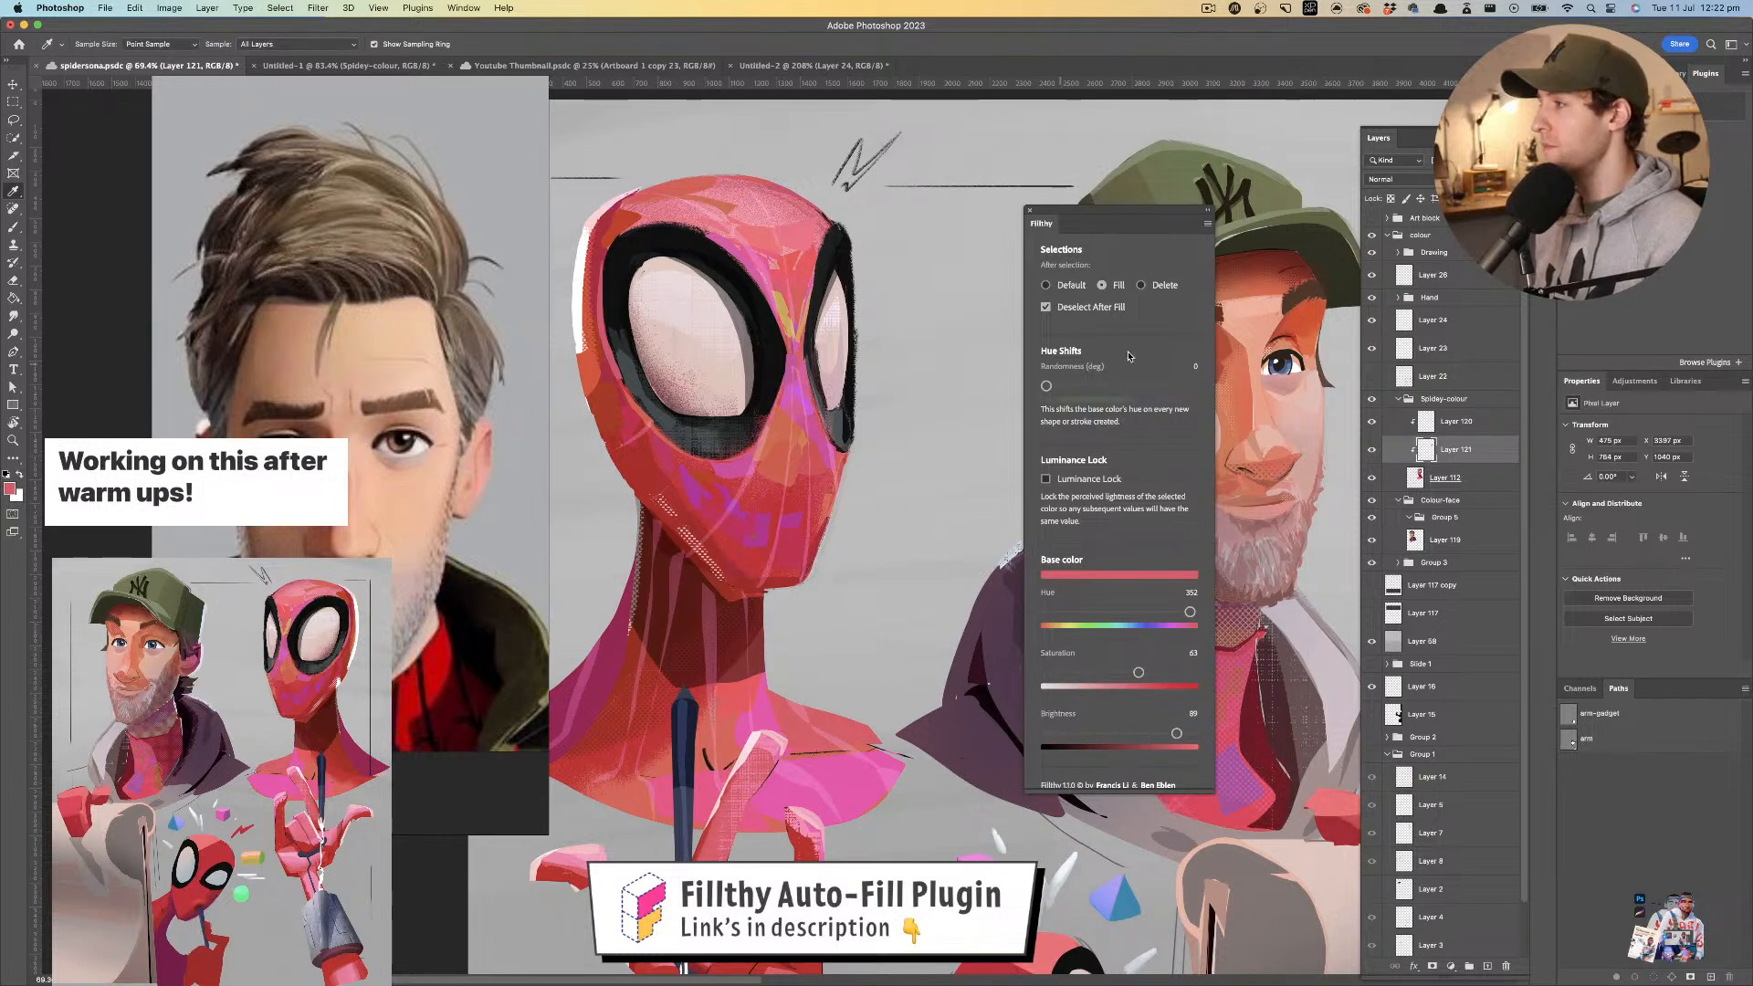
- Sample colours from the mask's lower cheek and try light red lasso fills beside the jaw, undoing them
{"action": "left_click", "coordinate": [705, 497]}
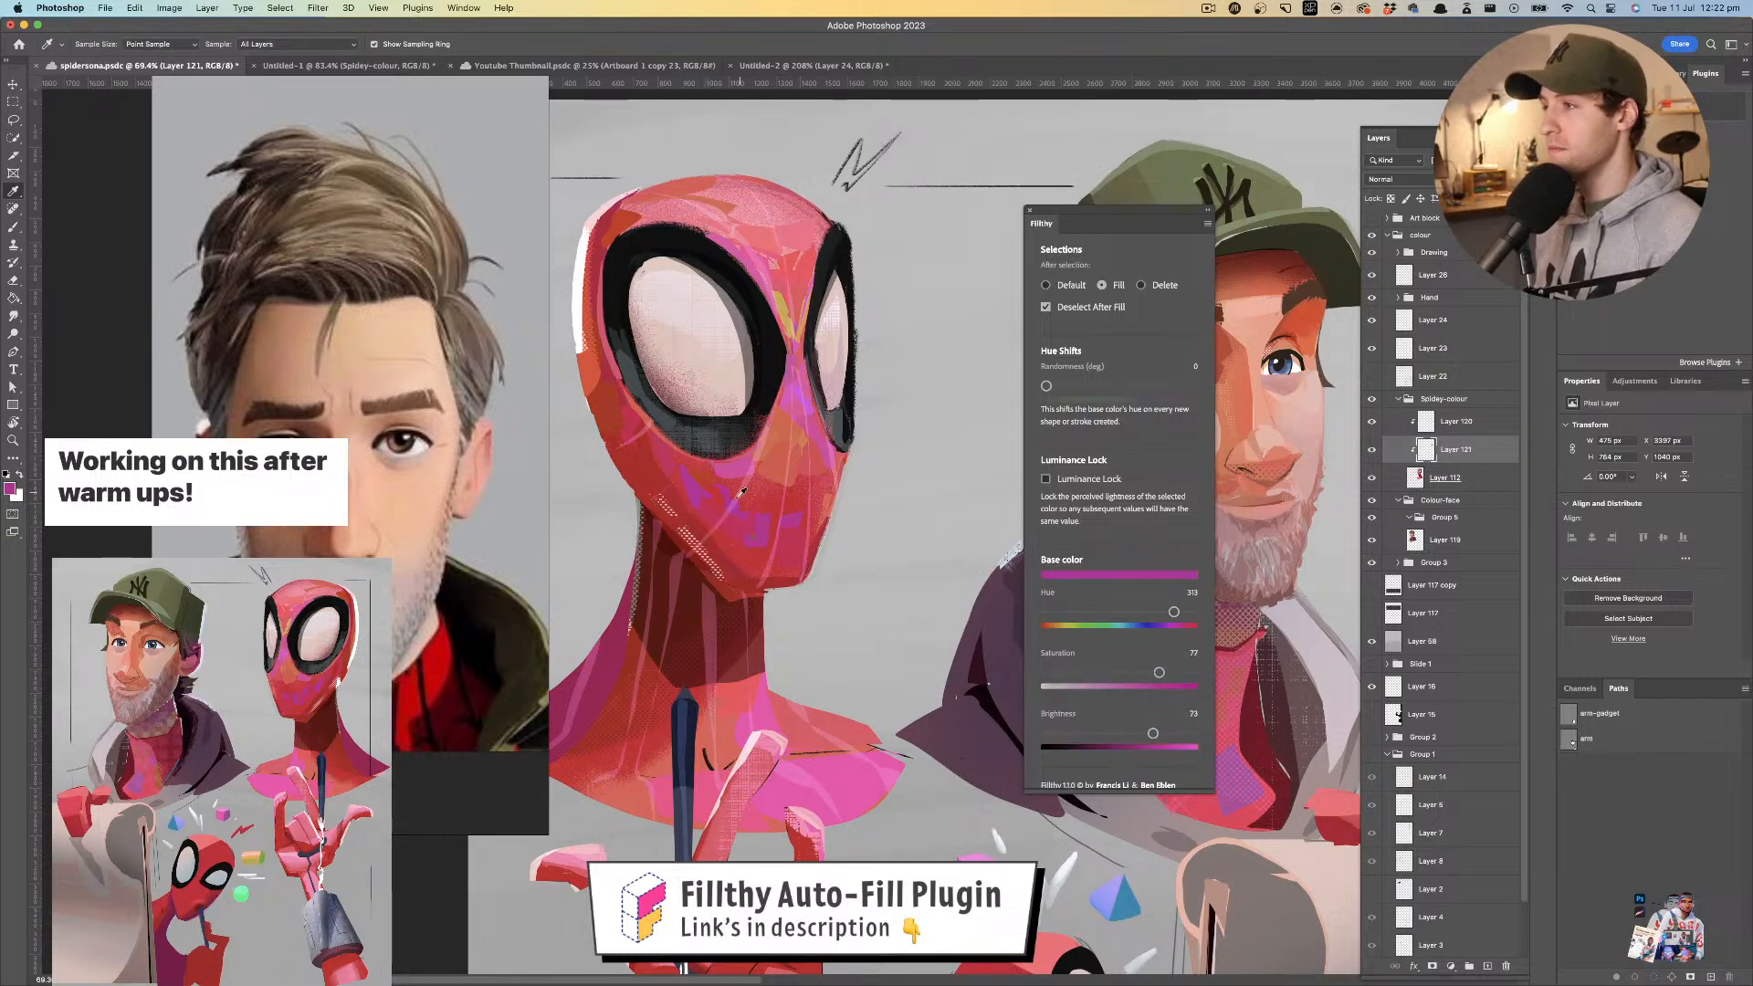
{"action": "left_click", "coordinate": [707, 513]}
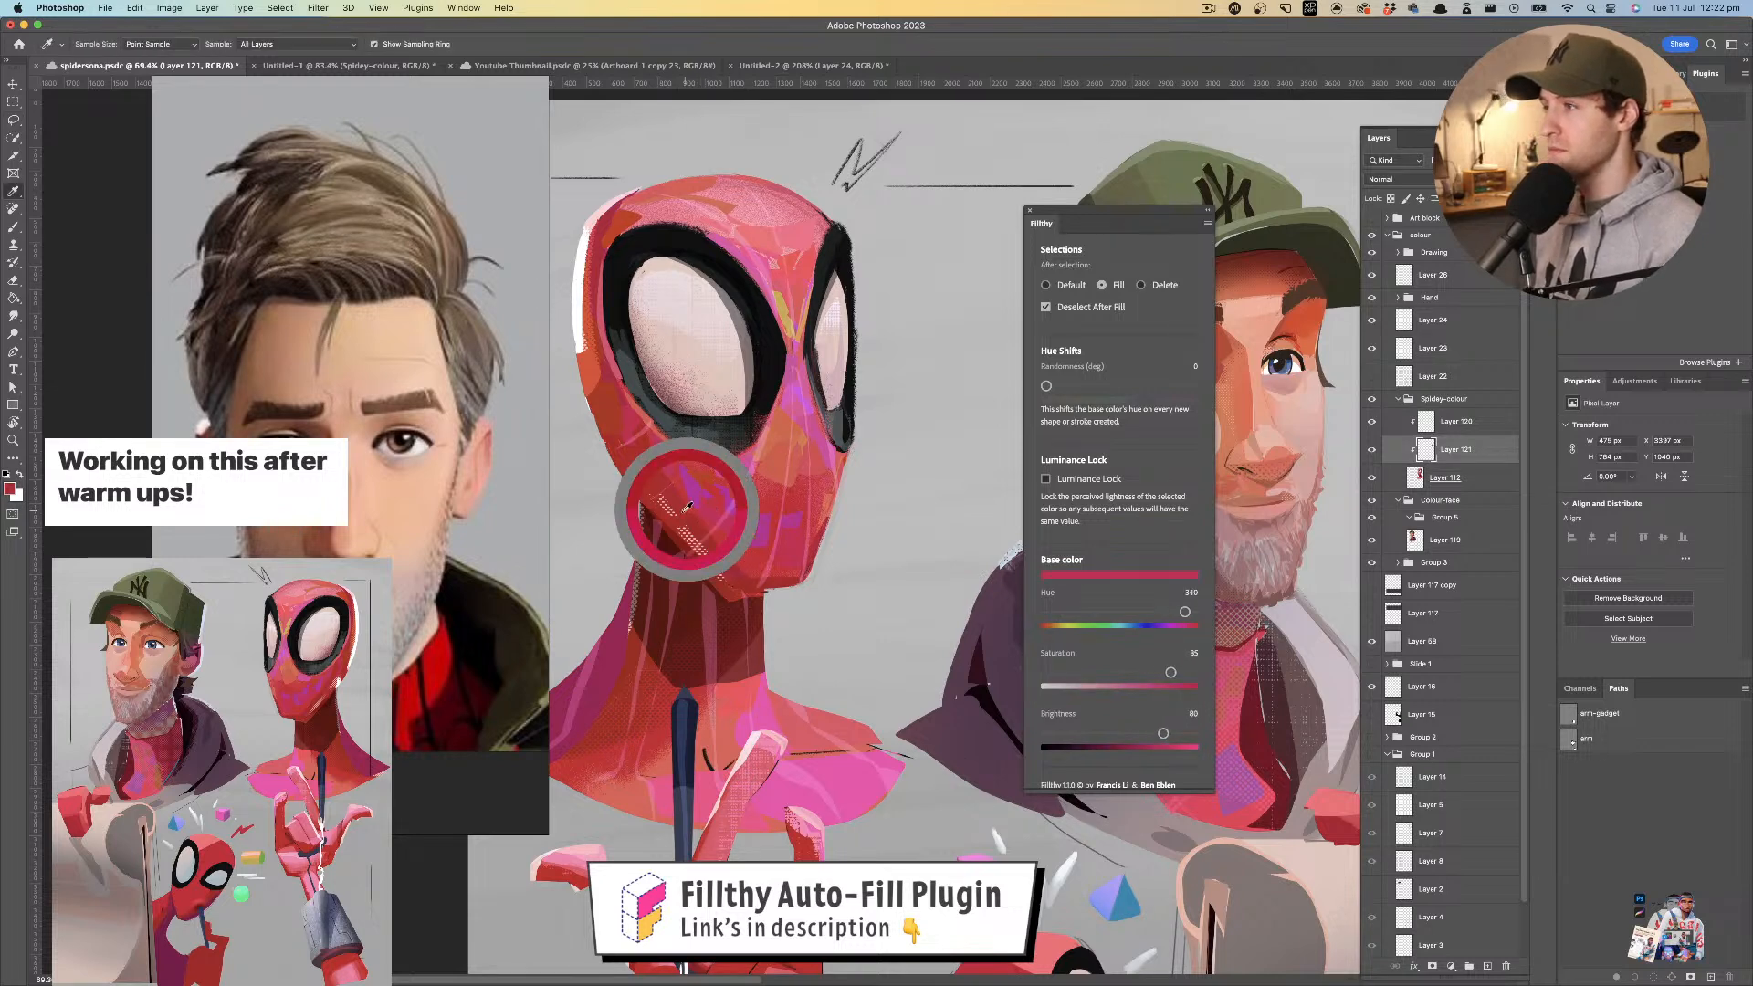
{"action": "left_click", "coordinate": [710, 514]}
{"action": "key", "text": "l"}
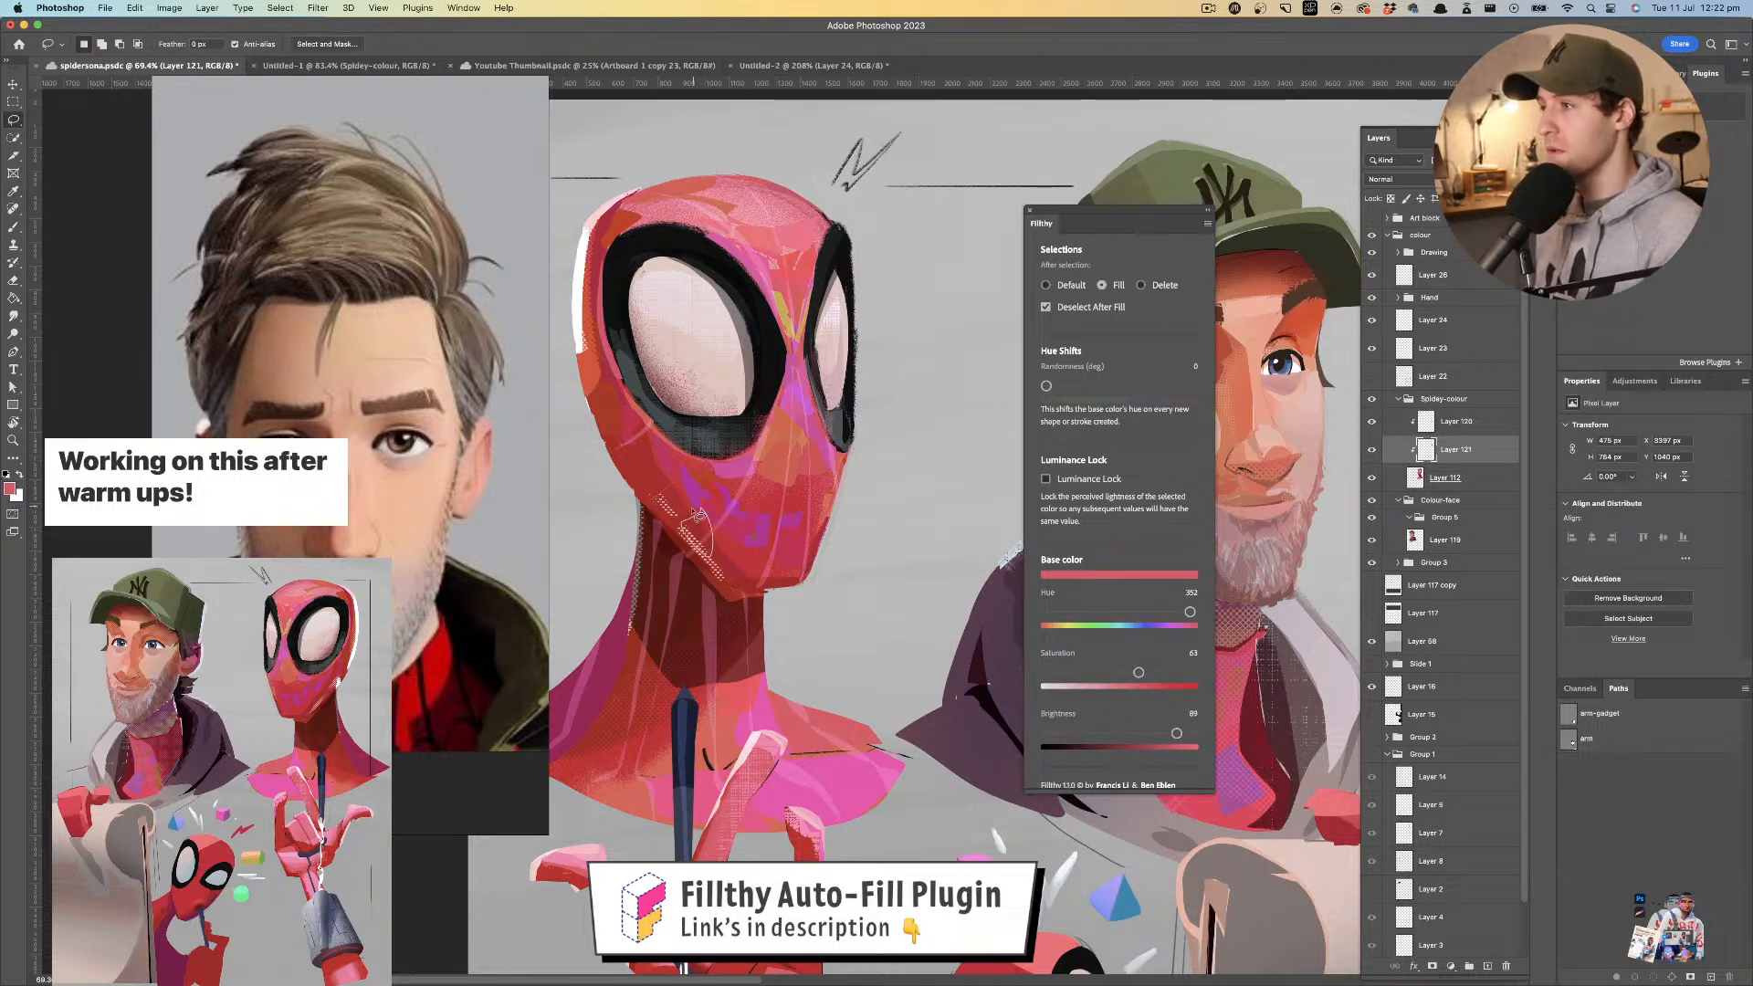
{"action": "key", "text": "super+z"}
{"action": "key", "text": "super+z"}
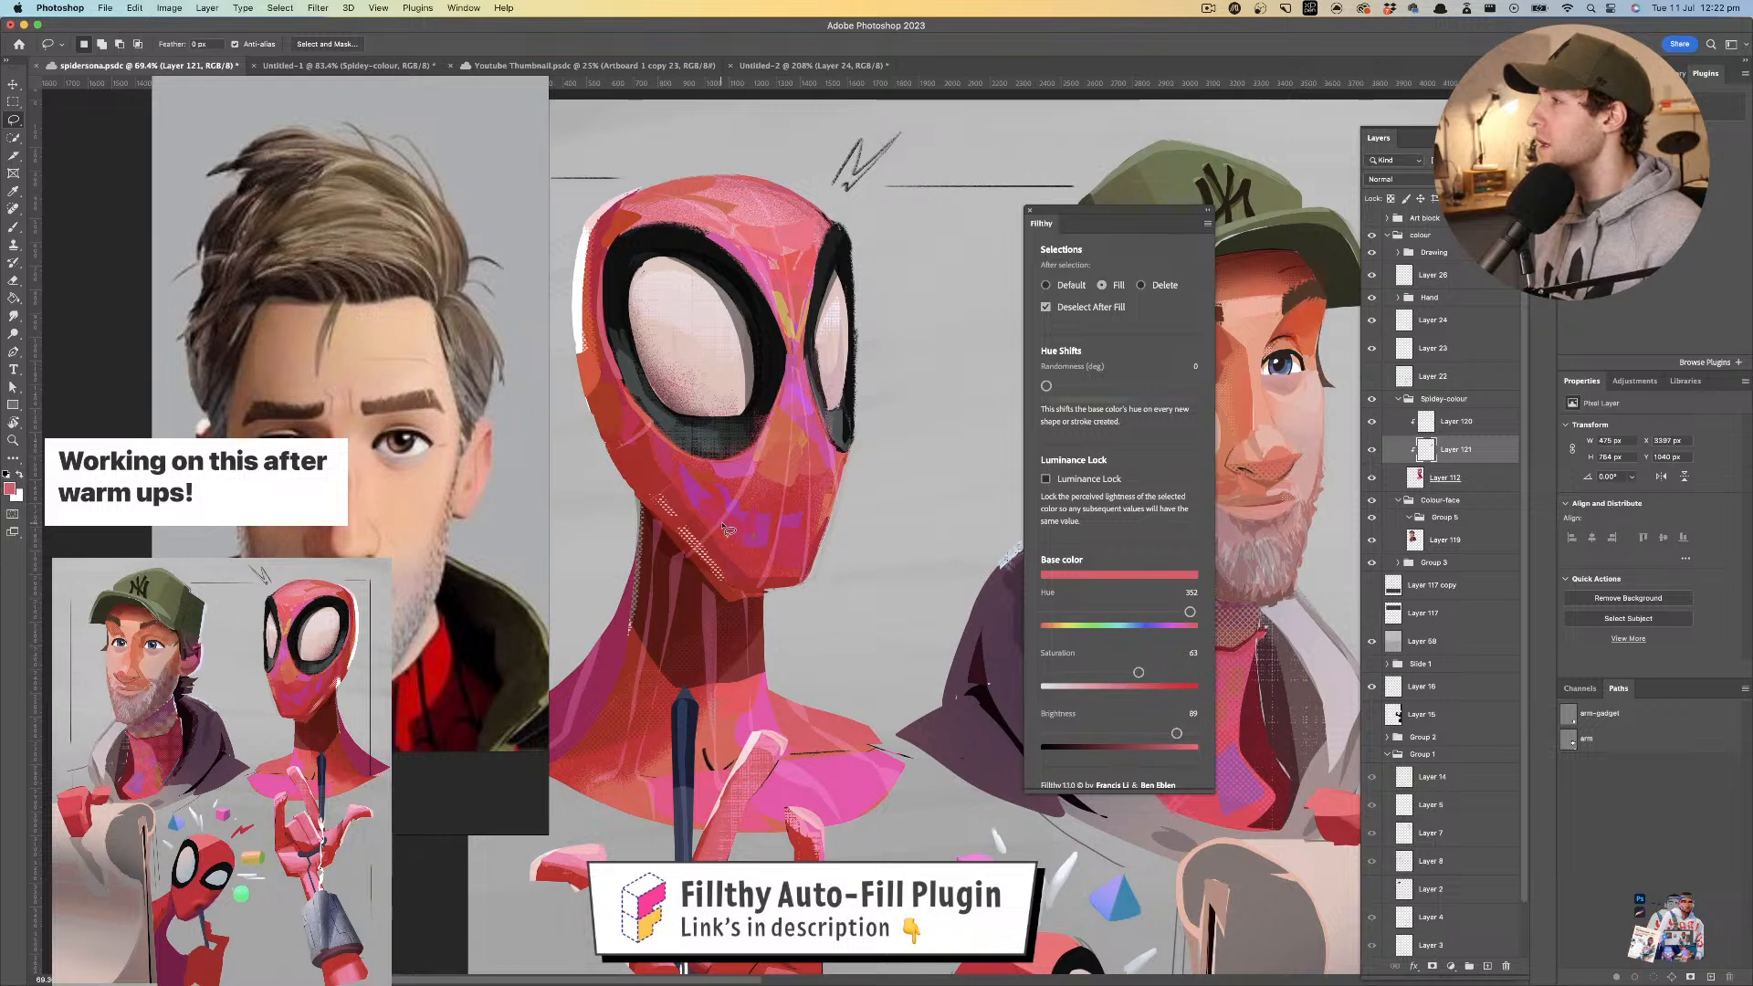
{"action": "left_click_drag", "start_coordinate": [703, 542], "coordinate": [721, 484]}
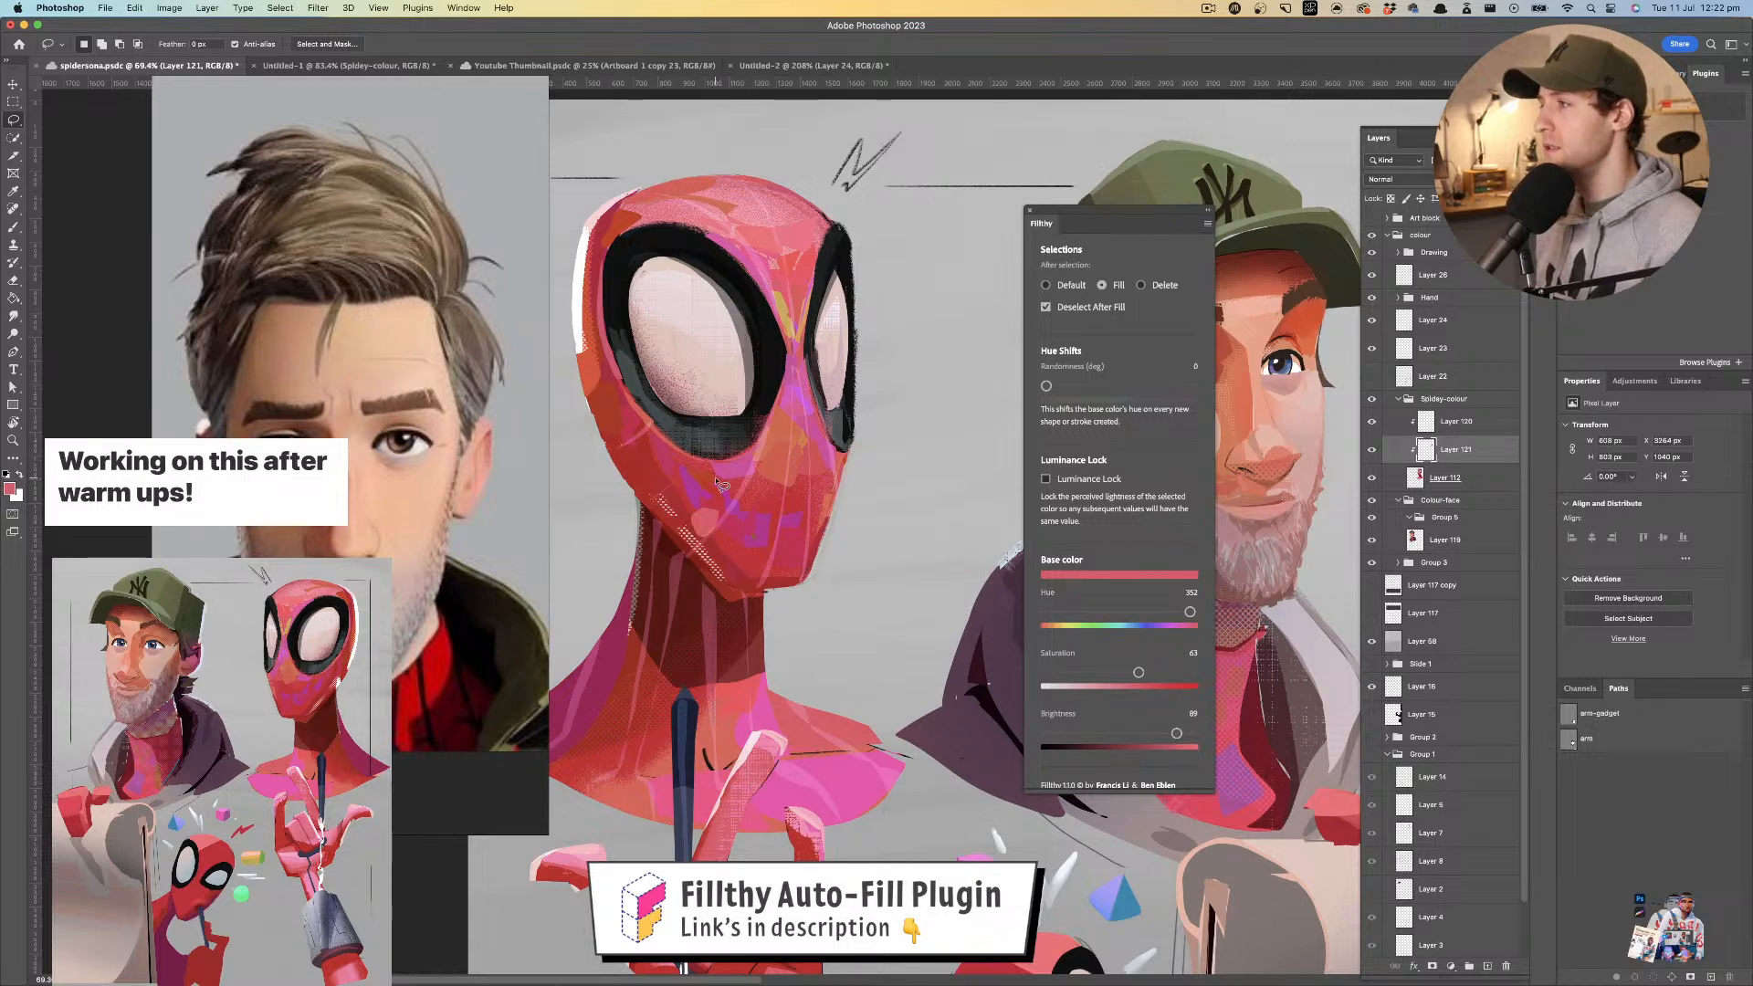
{"action": "key", "text": "super+z"}
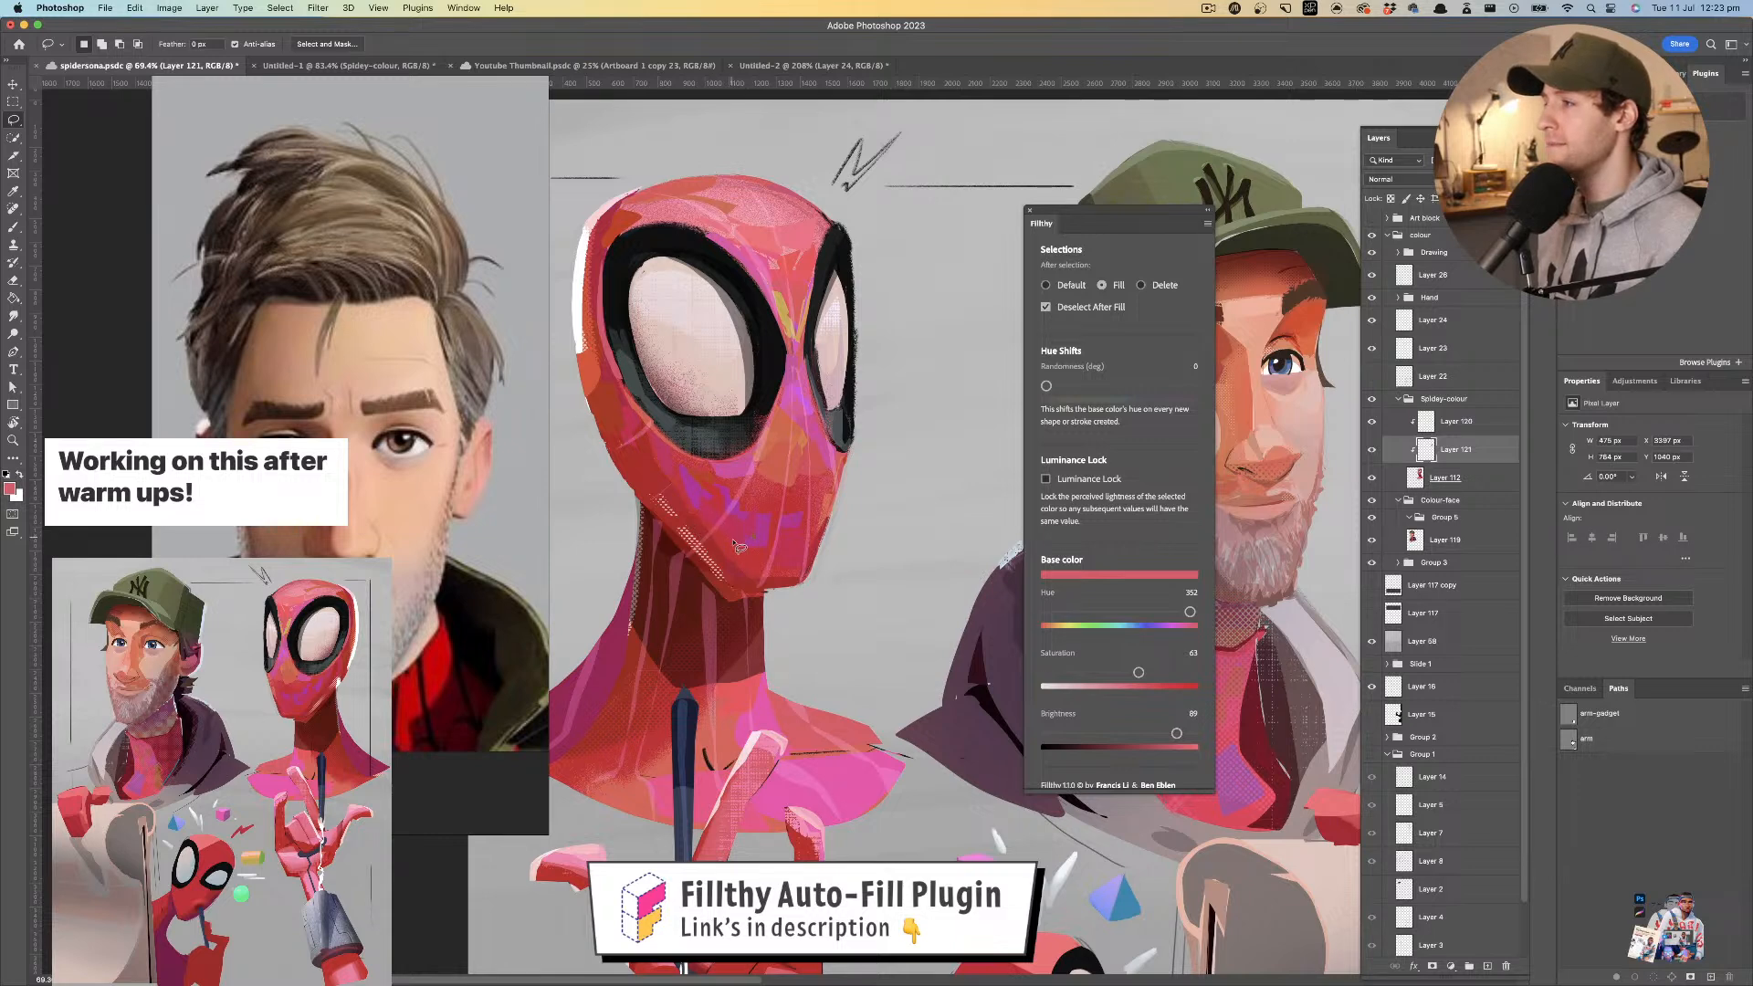
- Lasso-fill a small shape on the mask's lower cheek, try a fill in the orange sampled beside the nose bridge, and undo that fill
{"action": "left_click_drag", "start_coordinate": [731, 537], "coordinate": [749, 535]}
{"action": "key", "text": "i"}
{"action": "left_click", "coordinate": [785, 438]}
{"action": "key", "text": "l"}
{"action": "left_click_drag", "start_coordinate": [792, 457], "coordinate": [798, 429]}
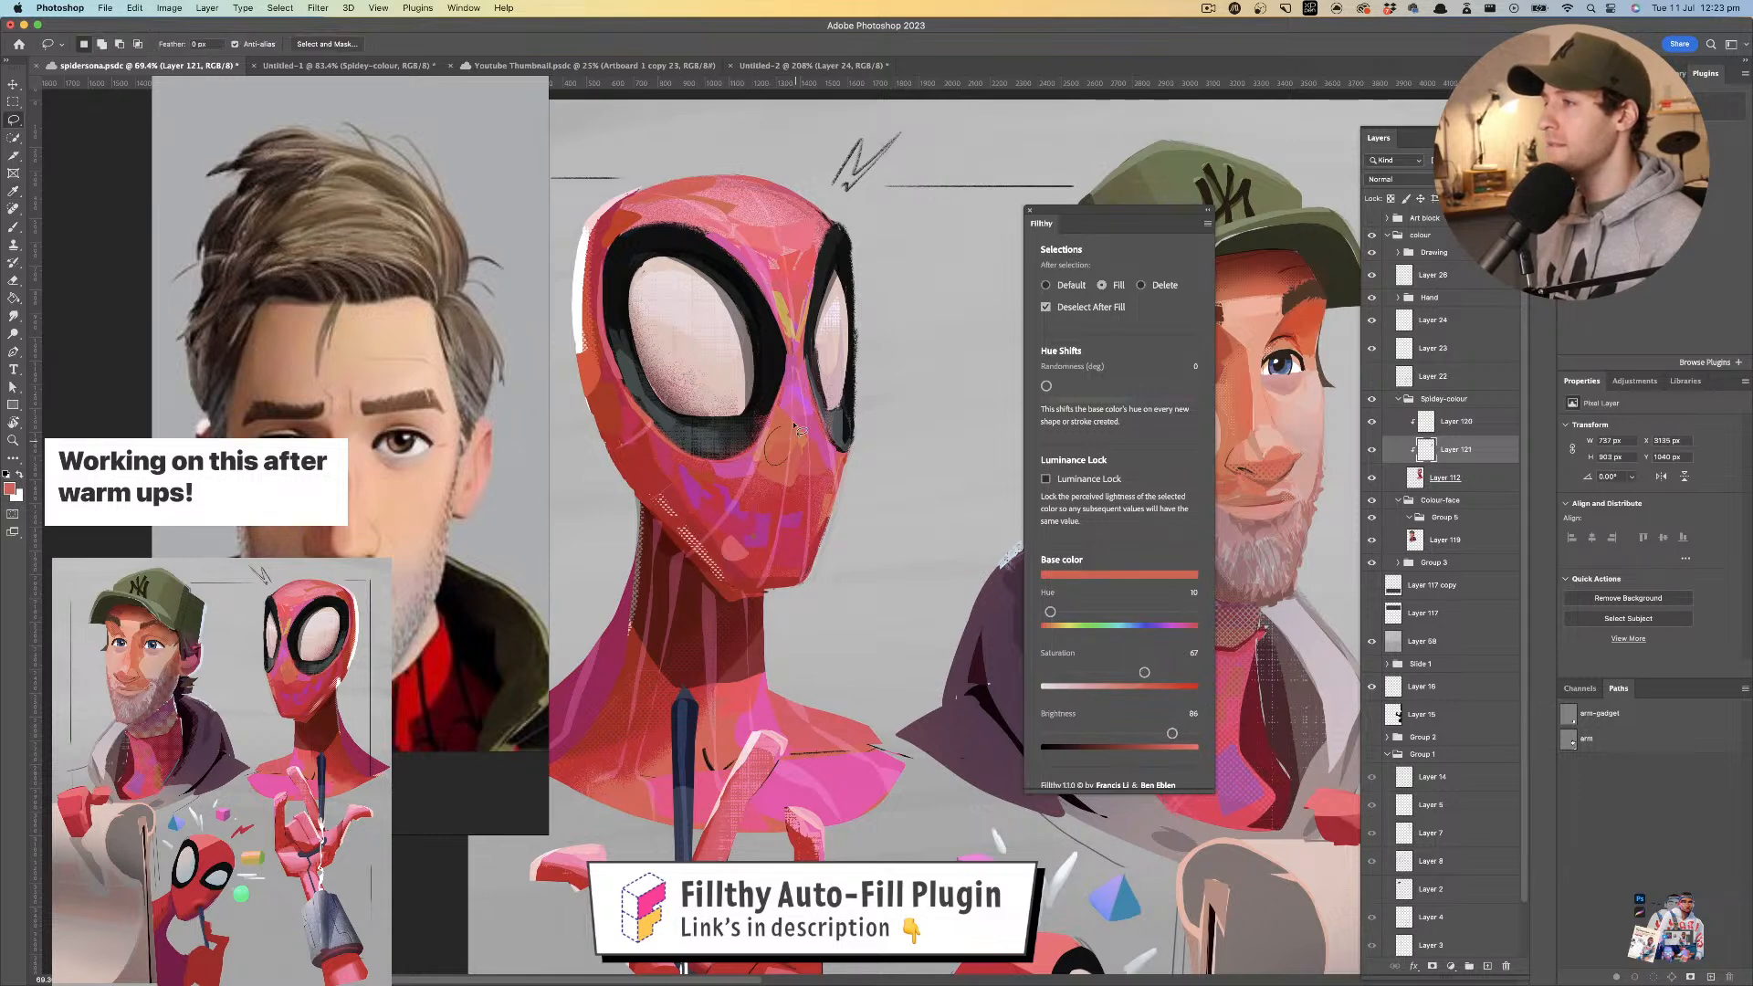
{"action": "key", "text": "super+z"}
- Sample the pinkish red near the mask's mouth area and lasso-fill shapes across the chin and front cheek
{"action": "key", "text": "i"}
{"action": "left_click", "coordinate": [744, 555]}
{"action": "key", "text": "l"}
{"action": "mouse_move", "coordinate": [738, 531]}
{"action": "left_mouse_down"}
{"action": "mouse_move", "coordinate": [747, 568]}
{"action": "mouse_move", "coordinate": [787, 541]}
{"action": "mouse_move", "coordinate": [751, 579]}
{"action": "mouse_move", "coordinate": [796, 542]}
{"action": "mouse_move", "coordinate": [792, 587]}
{"action": "mouse_move", "coordinate": [837, 487]}
{"action": "mouse_move", "coordinate": [804, 568]}
{"action": "left_mouse_up"}
{"action": "mouse_move", "coordinate": [815, 497]}
{"action": "left_mouse_down"}
{"action": "mouse_move", "coordinate": [838, 451]}
{"action": "mouse_move", "coordinate": [819, 502]}
{"action": "left_mouse_up"}
{"action": "key", "text": "z"}
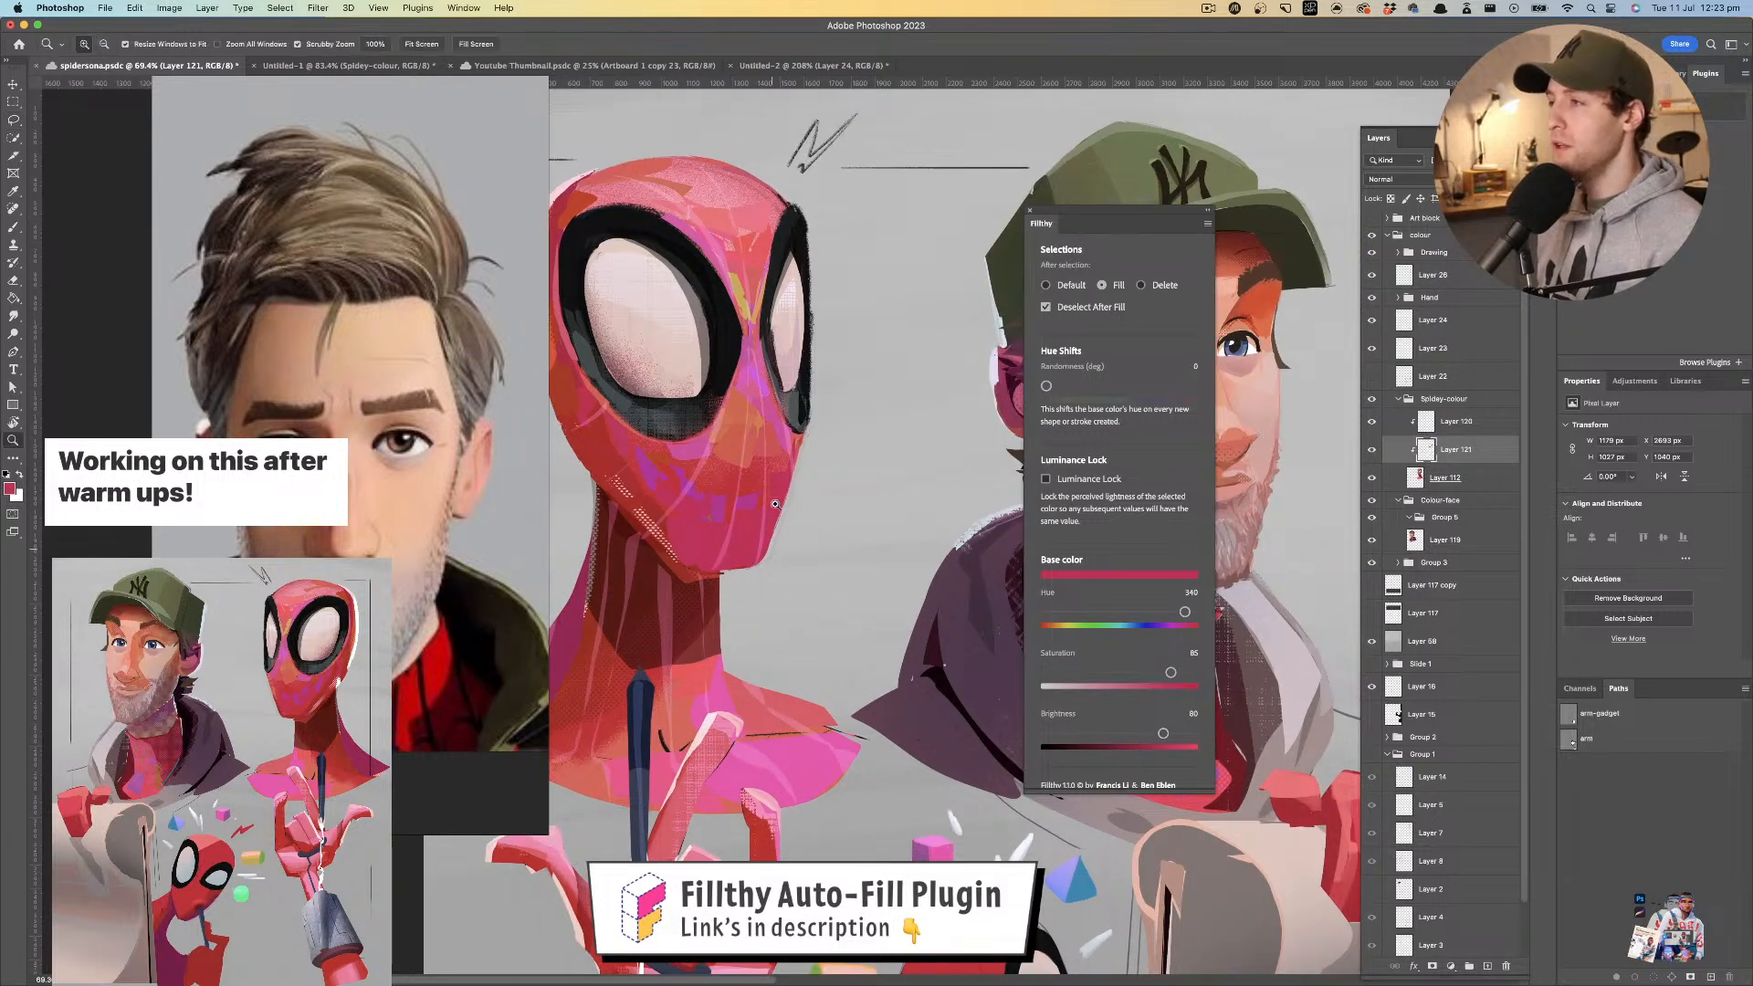
- Select Layer 112, try a lasso fill along the mask's front jaw edge, undo it and clear the selection
{"action": "left_click", "coordinate": [1494, 476]}
{"action": "key", "text": "l"}
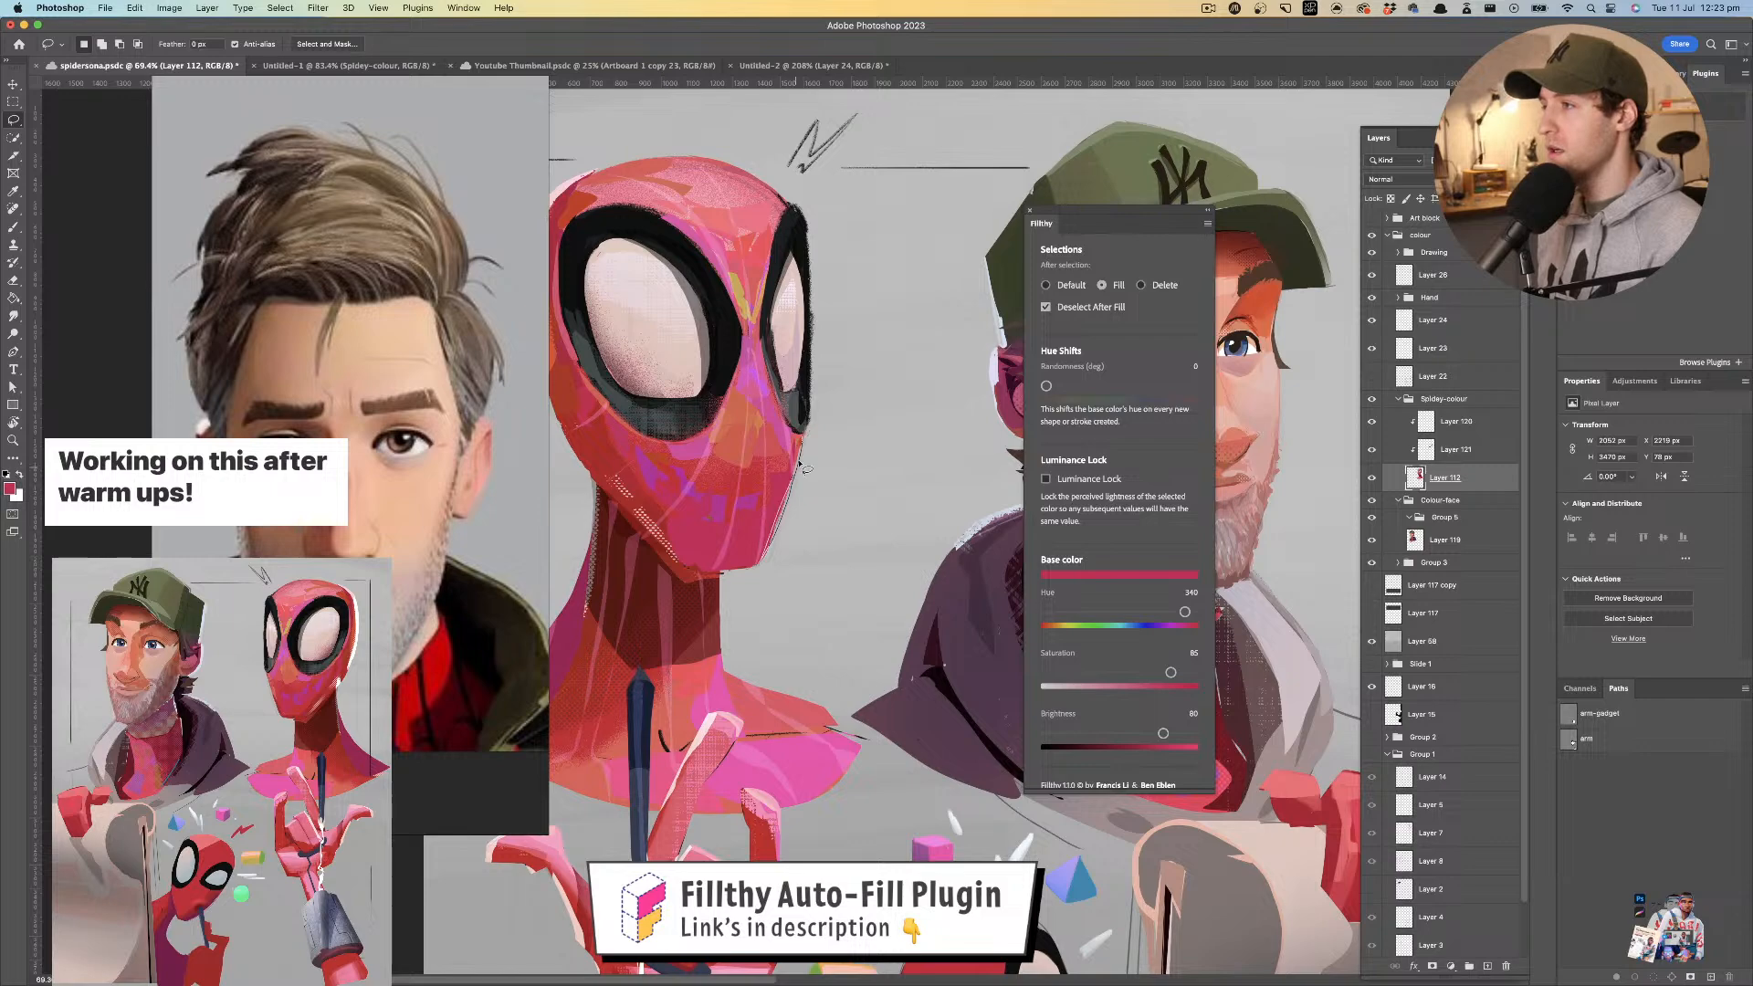
{"action": "left_click_drag", "start_coordinate": [751, 568], "coordinate": [798, 442]}
{"action": "key", "text": "super+space"}
{"action": "mouse_move", "coordinate": [778, 504]}
{"action": "left_mouse_down"}
{"action": "mouse_move", "coordinate": [683, 502]}
{"action": "mouse_move", "coordinate": [858, 473]}
{"action": "left_mouse_up"}
{"action": "key", "text": "super+z"}
{"action": "key", "text": "super+d"}
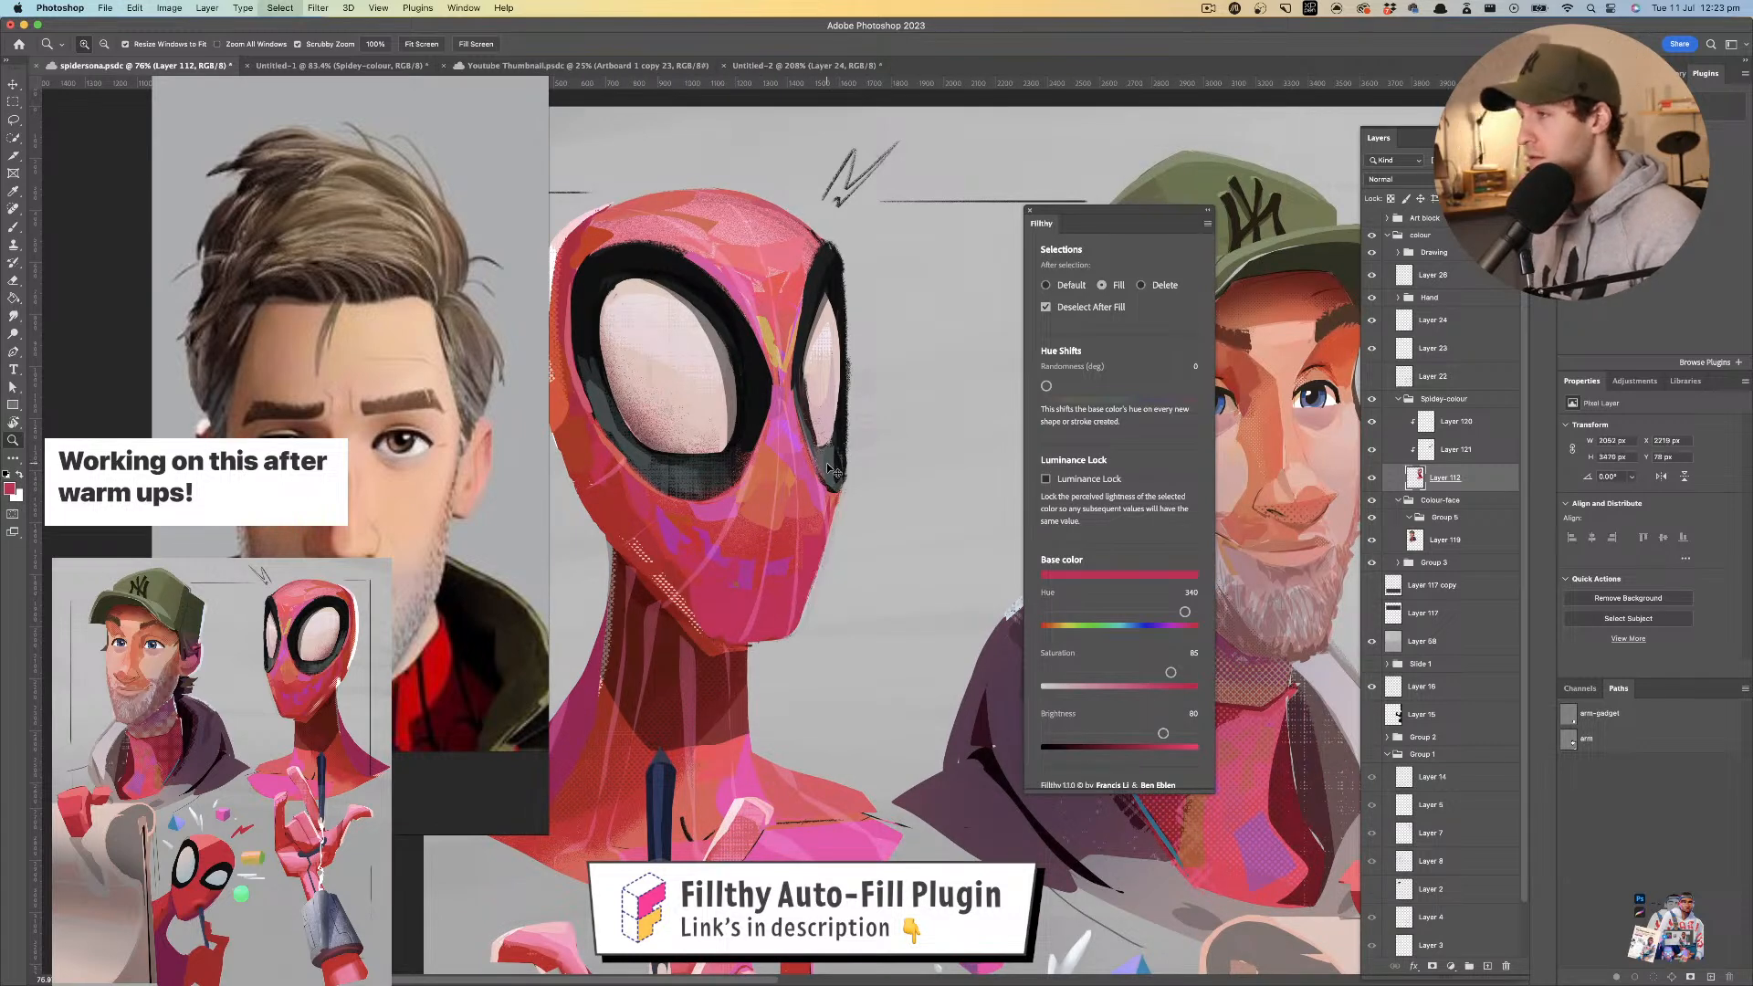
- Lasso-fill the front jaw edge from the far eye down to the chin in pinkish red and mirror the canvas view
{"action": "key", "text": "l"}
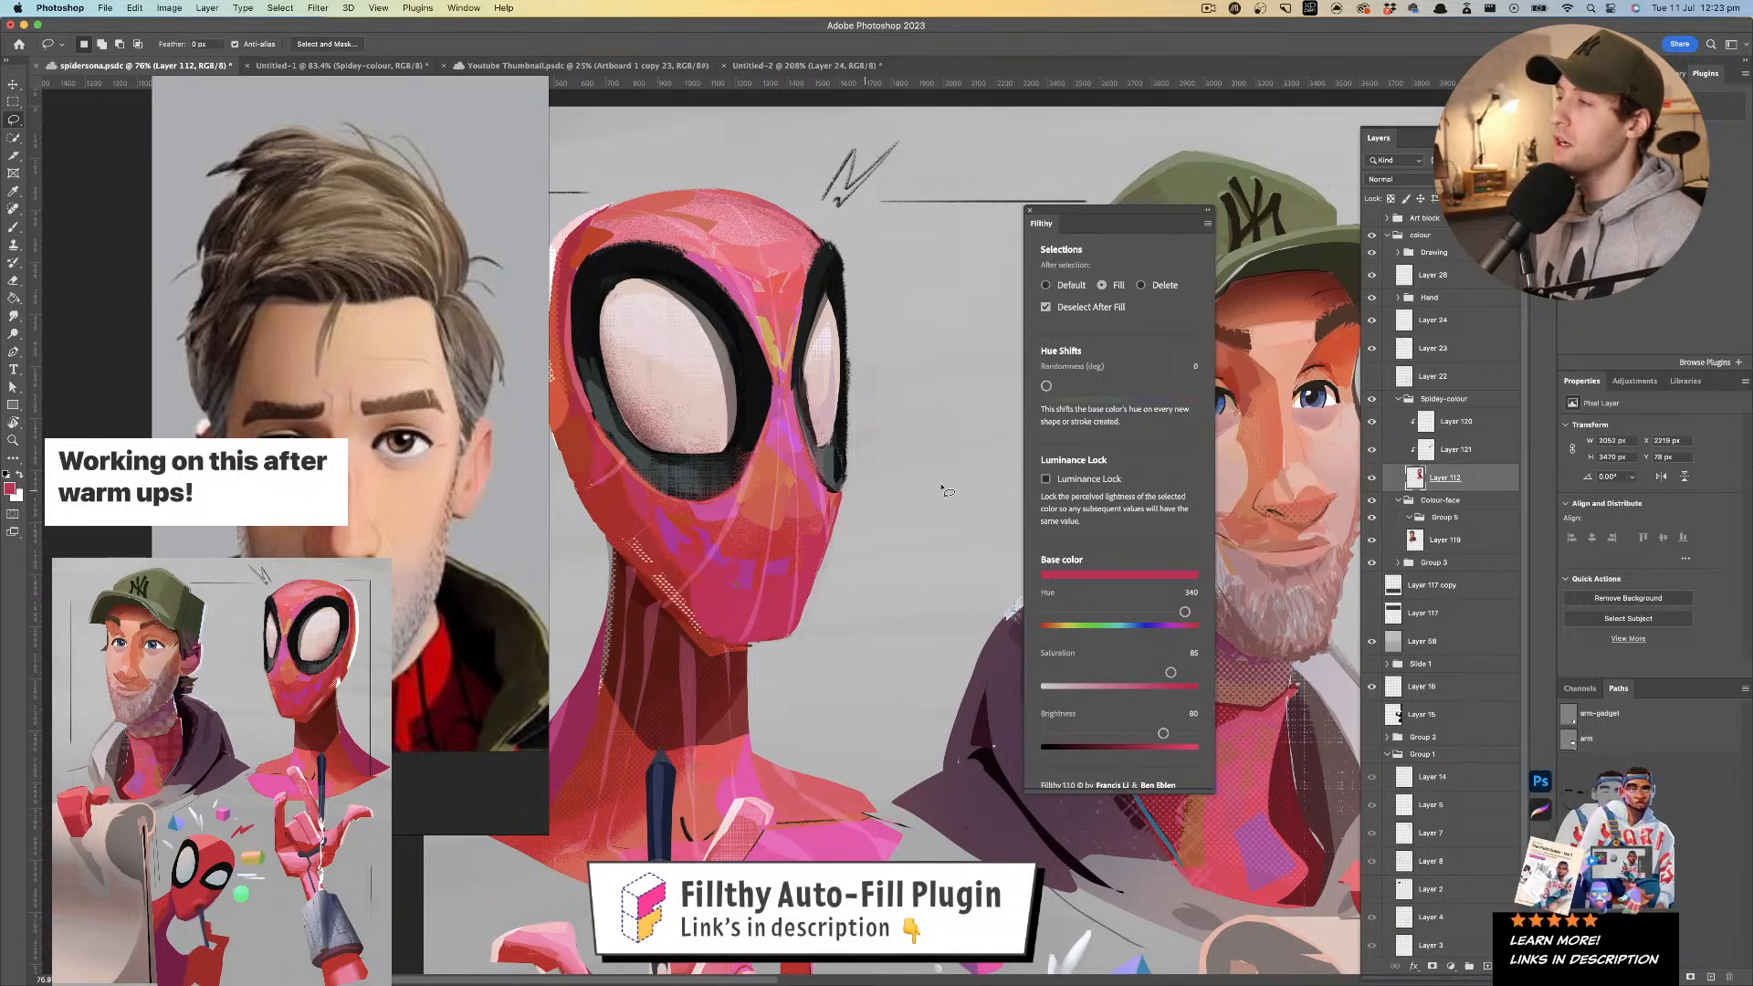
{"action": "key", "text": "z"}
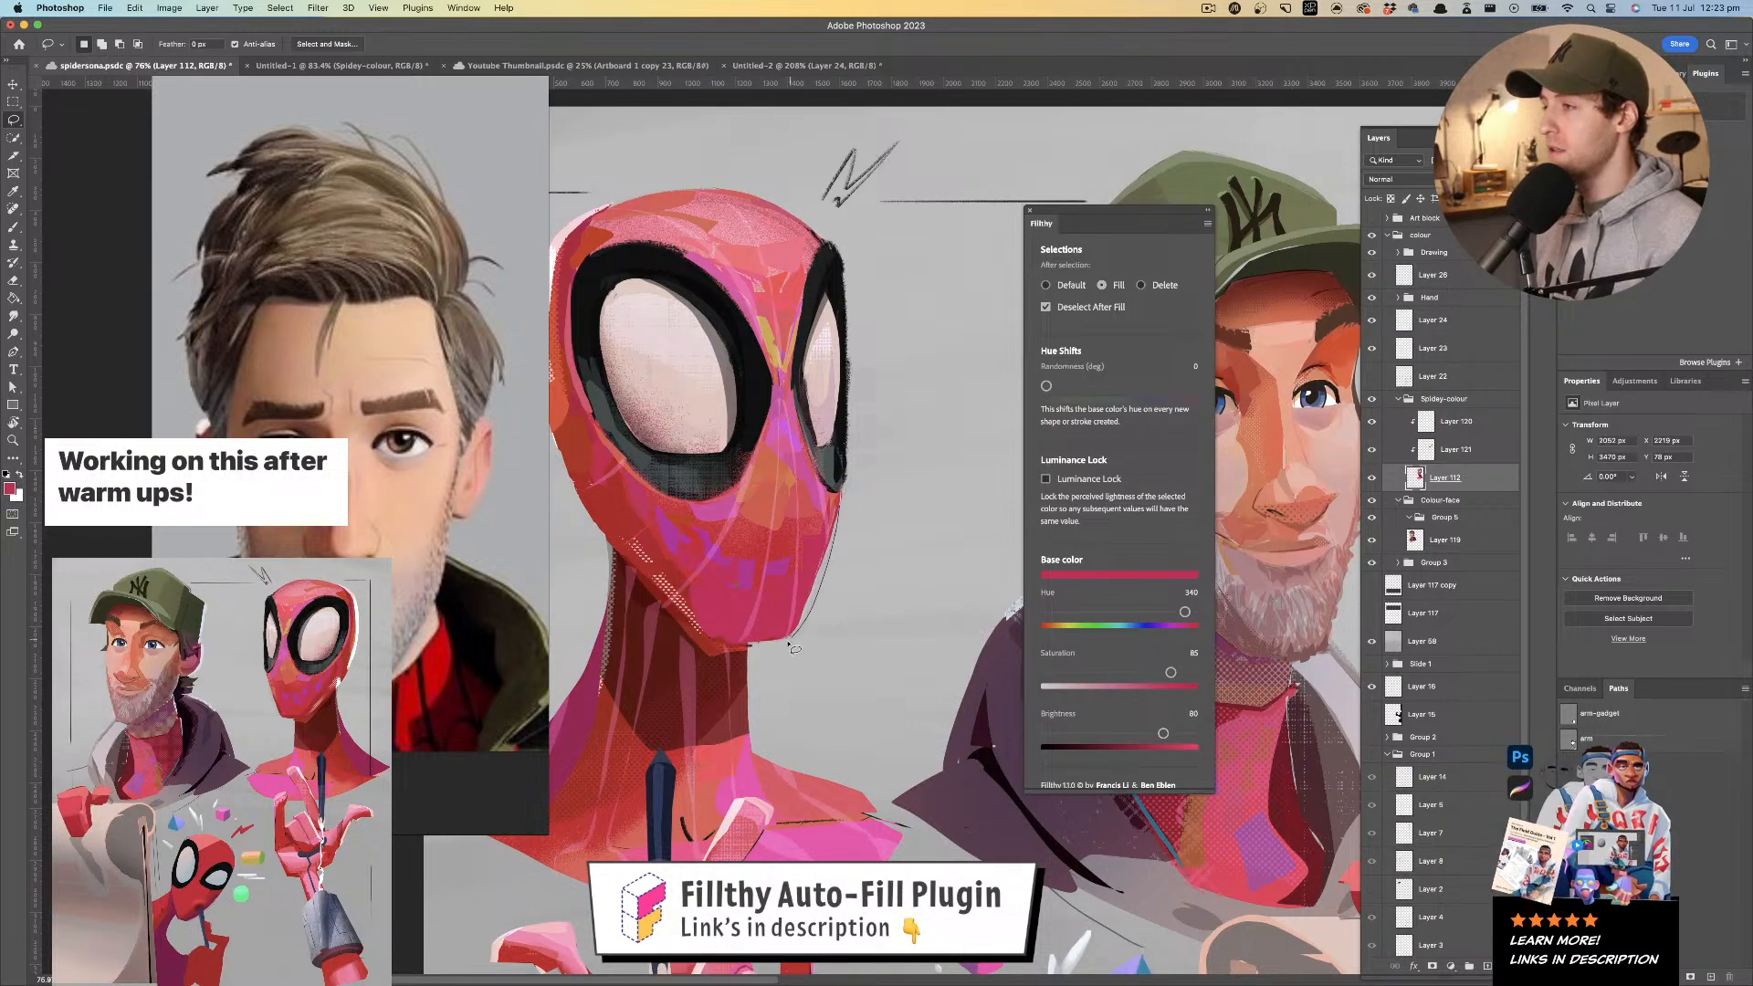
{"action": "mouse_move", "coordinate": [830, 581]}
{"action": "left_mouse_down"}
{"action": "mouse_move", "coordinate": [721, 582]}
{"action": "mouse_move", "coordinate": [823, 580]}
{"action": "left_mouse_up"}
{"action": "key", "text": "l"}
{"action": "left_click_drag", "start_coordinate": [822, 519], "coordinate": [830, 463]}
{"action": "key", "text": "super+shift+h"}
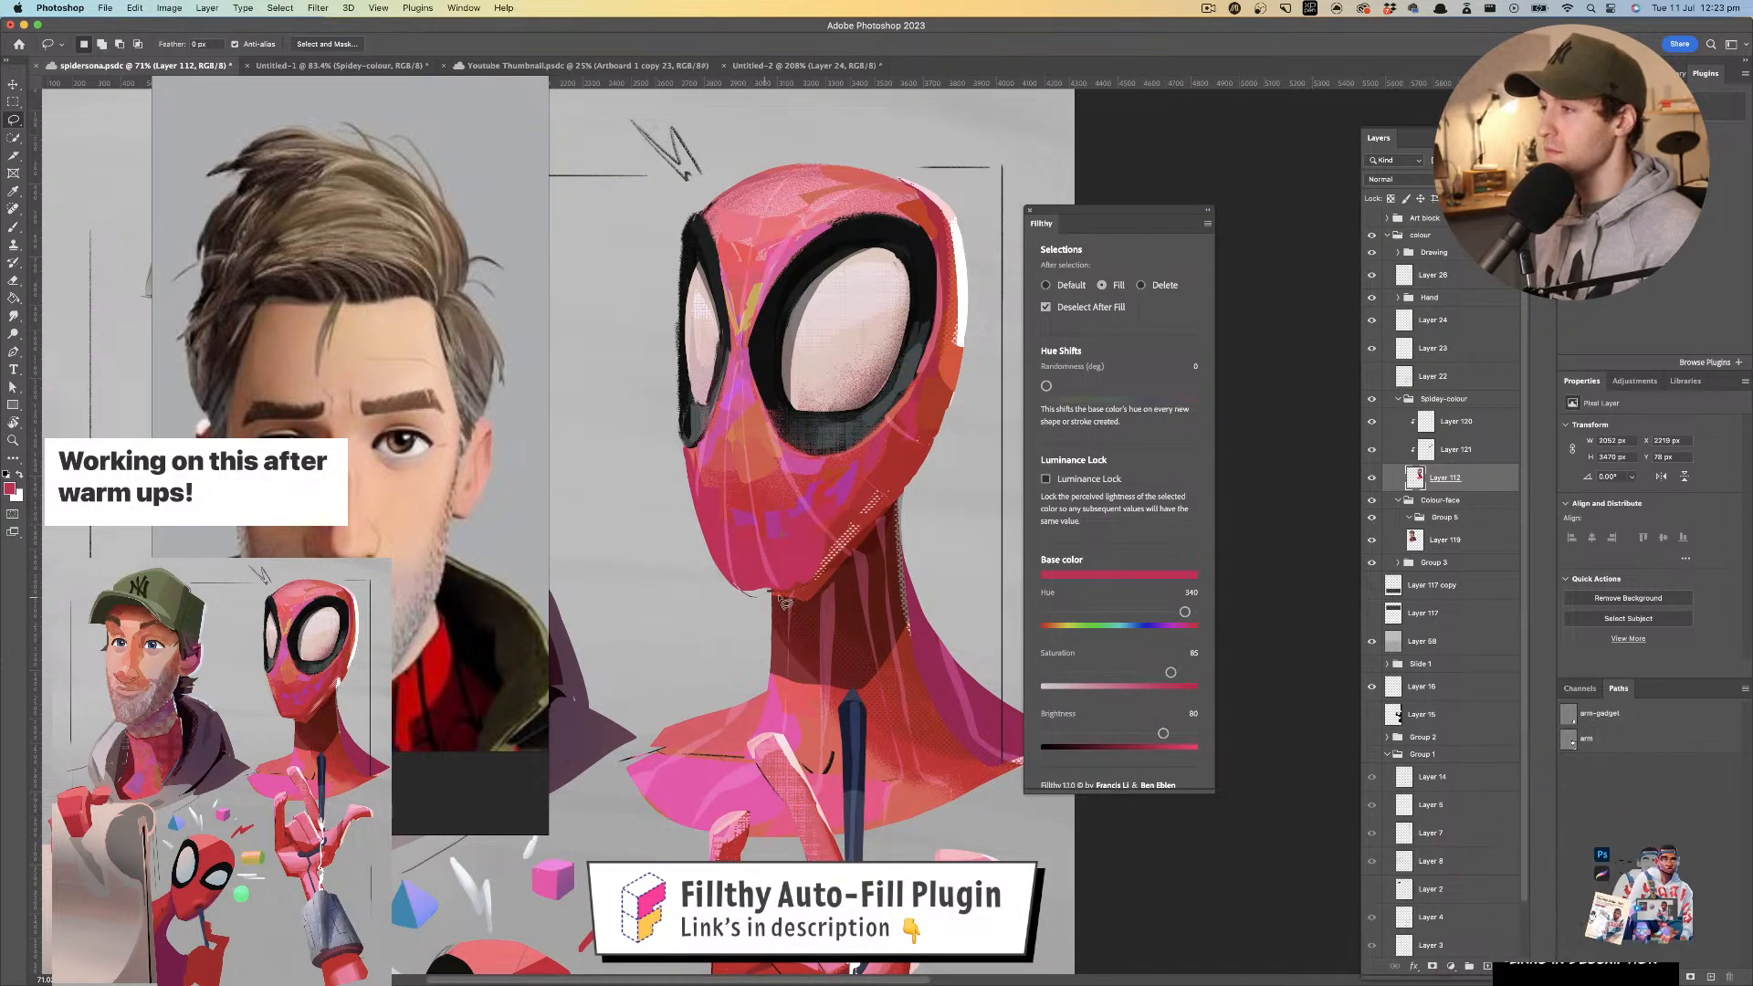
- Sample a colour beneath the chin and lasso-fill a shape to clean up the mask's lower chin edge
{"action": "key", "text": "z"}
{"action": "mouse_move", "coordinate": [855, 552]}
{"action": "left_mouse_down"}
{"action": "mouse_move", "coordinate": [821, 532]}
{"action": "mouse_move", "coordinate": [889, 515]}
{"action": "mouse_move", "coordinate": [868, 526]}
{"action": "left_mouse_up"}
{"action": "key", "text": "l"}
{"action": "key", "text": "i"}
{"action": "left_click", "coordinate": [775, 619]}
{"action": "key", "text": "l"}
{"action": "mouse_move", "coordinate": [782, 622]}
{"action": "left_mouse_down"}
{"action": "mouse_move", "coordinate": [740, 630]}
{"action": "mouse_move", "coordinate": [754, 639]}
{"action": "left_mouse_up"}
- Sample the neck's dark red for the underside of the jaw, and lasso-fill the rear jaw with a sampled brighter red
{"action": "key", "text": "i"}
{"action": "left_click", "coordinate": [787, 624]}
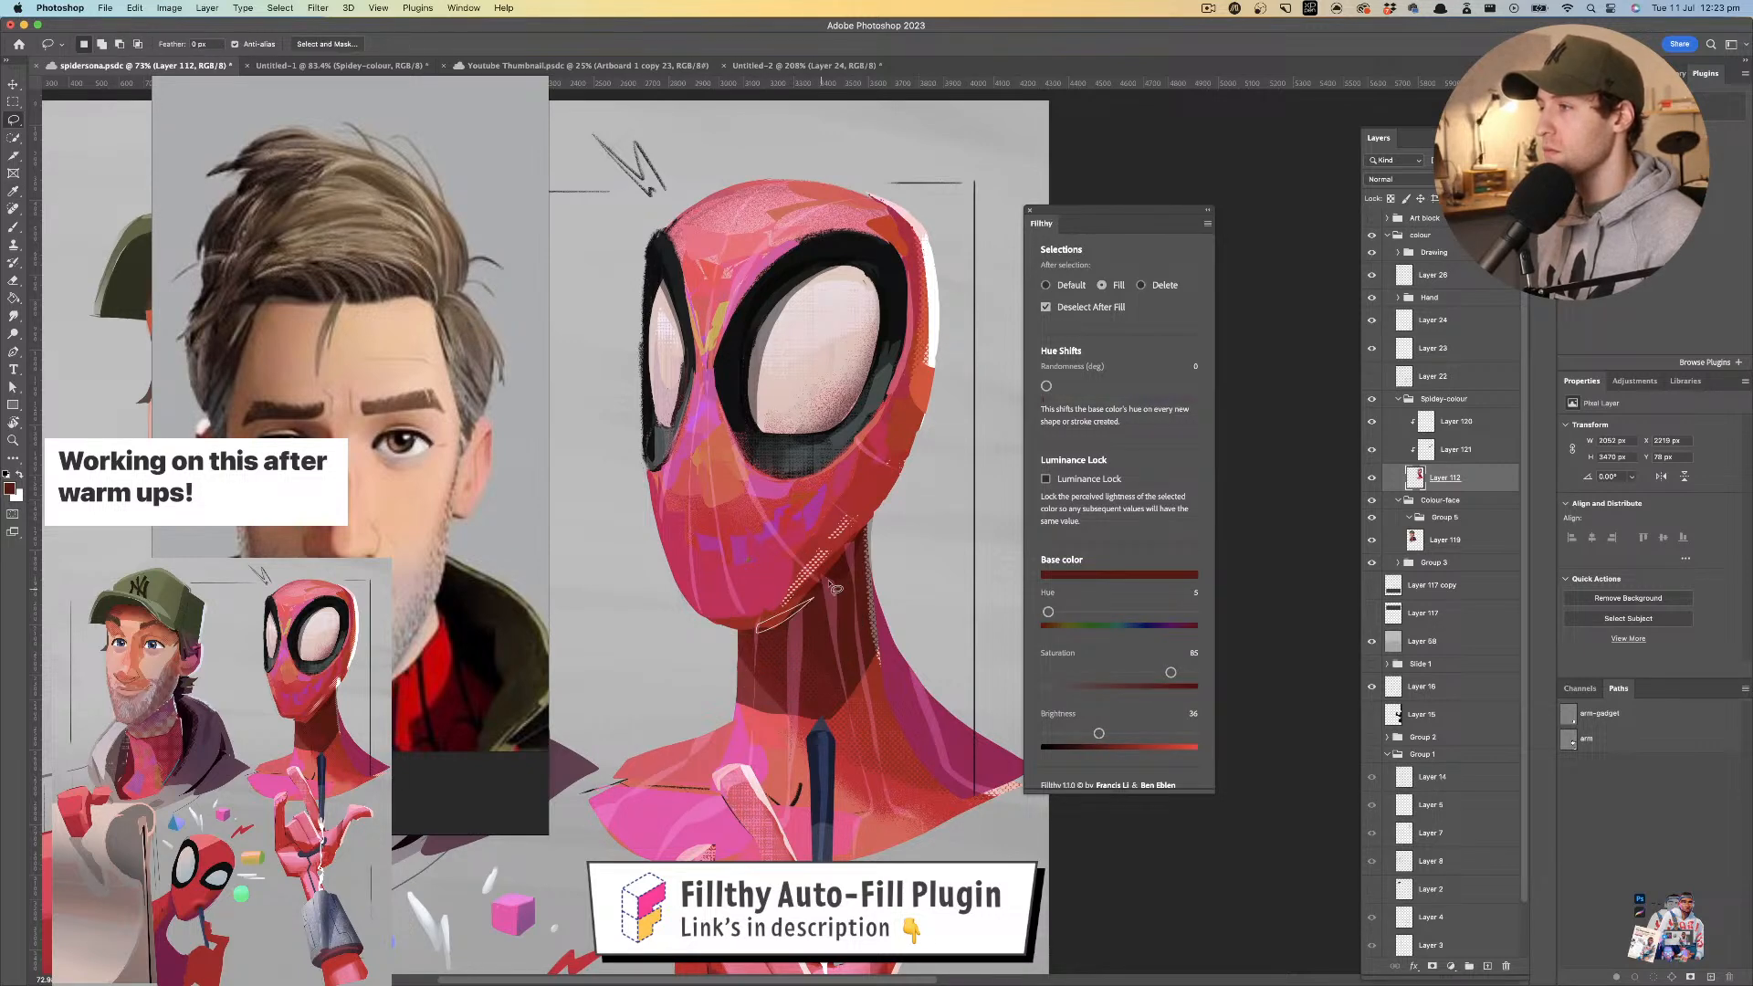
{"action": "left_click", "coordinate": [832, 530]}
{"action": "key", "text": "l"}
{"action": "mouse_move", "coordinate": [875, 502]}
{"action": "left_mouse_down"}
{"action": "mouse_move", "coordinate": [772, 622]}
{"action": "mouse_move", "coordinate": [874, 489]}
{"action": "left_mouse_up"}
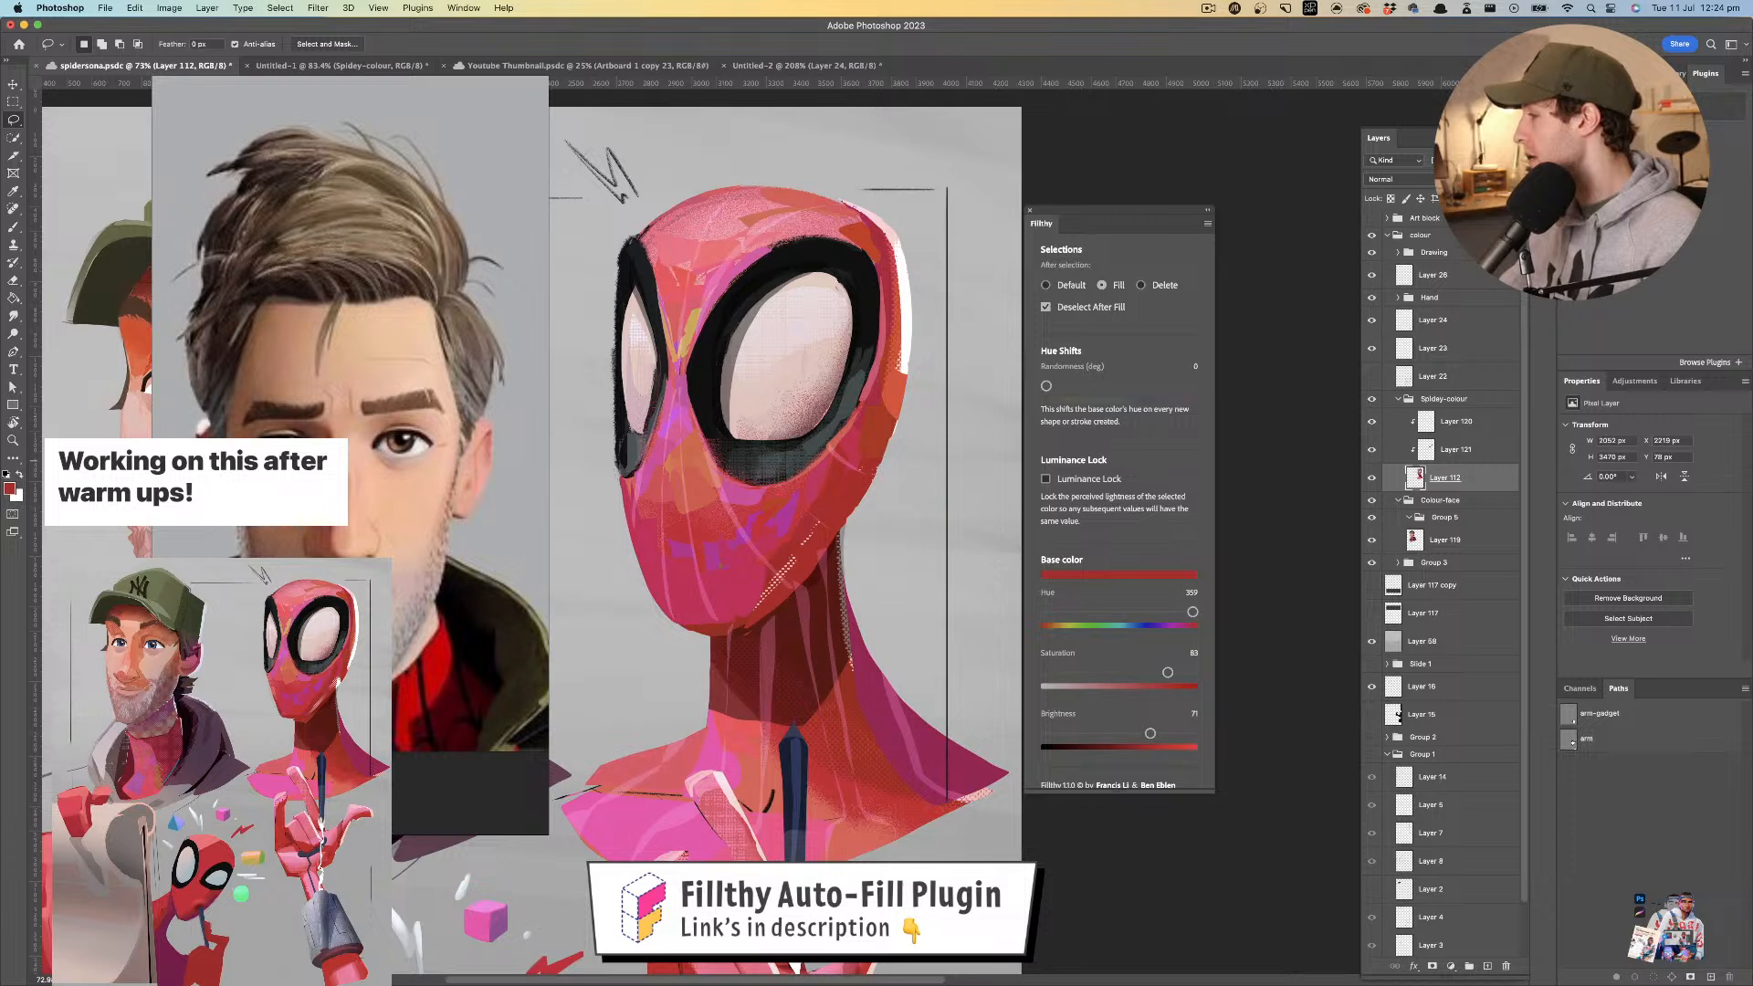
{"action": "key", "text": "super+Tab"}
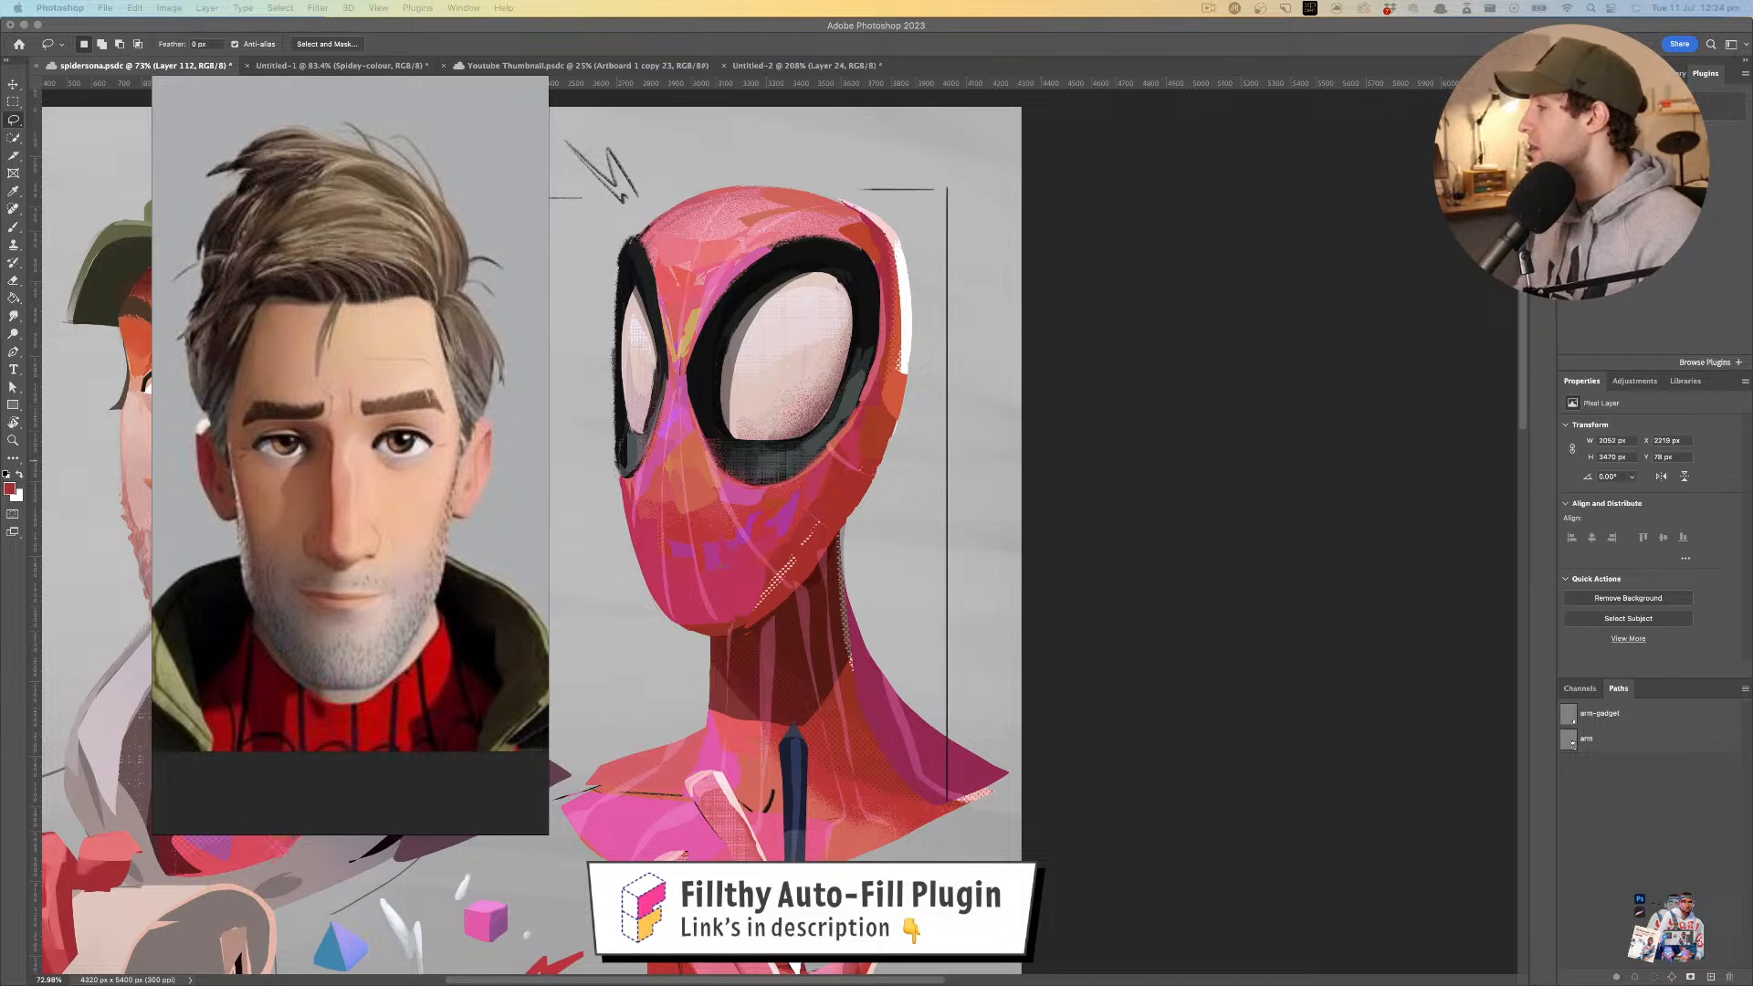
{"action": "left_click", "coordinate": [818, 408]}
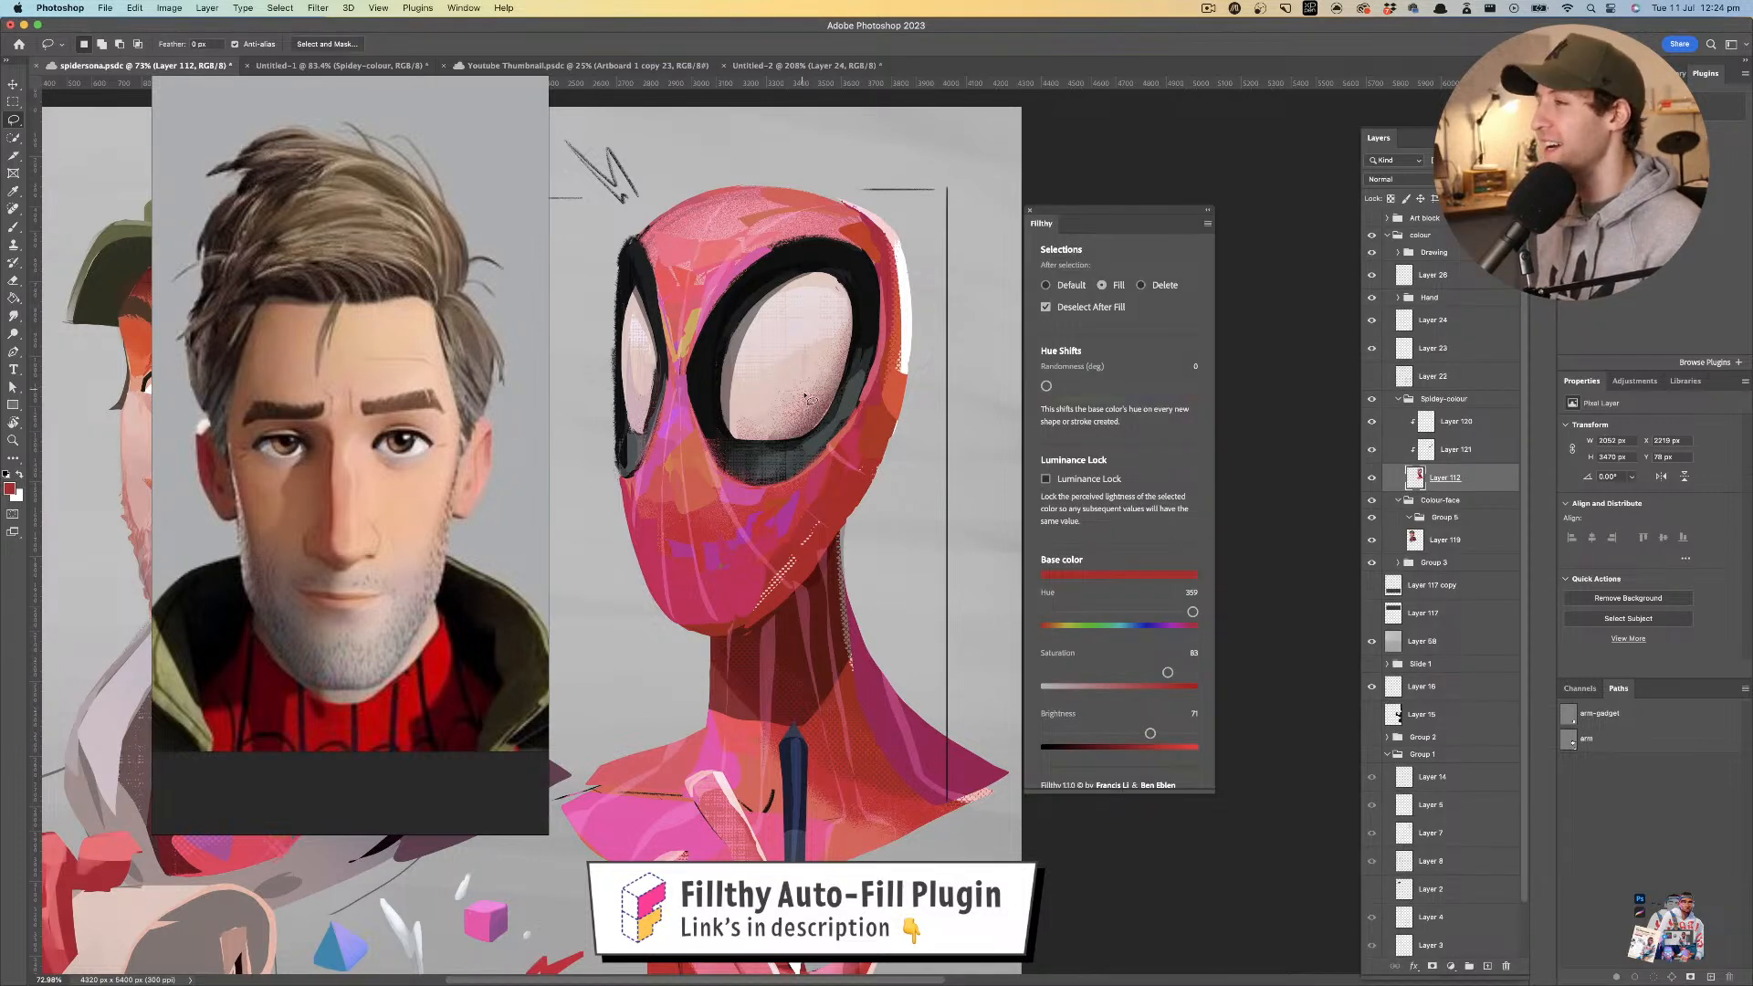
{"action": "left_click_drag", "start_coordinate": [813, 418], "coordinate": [852, 421]}
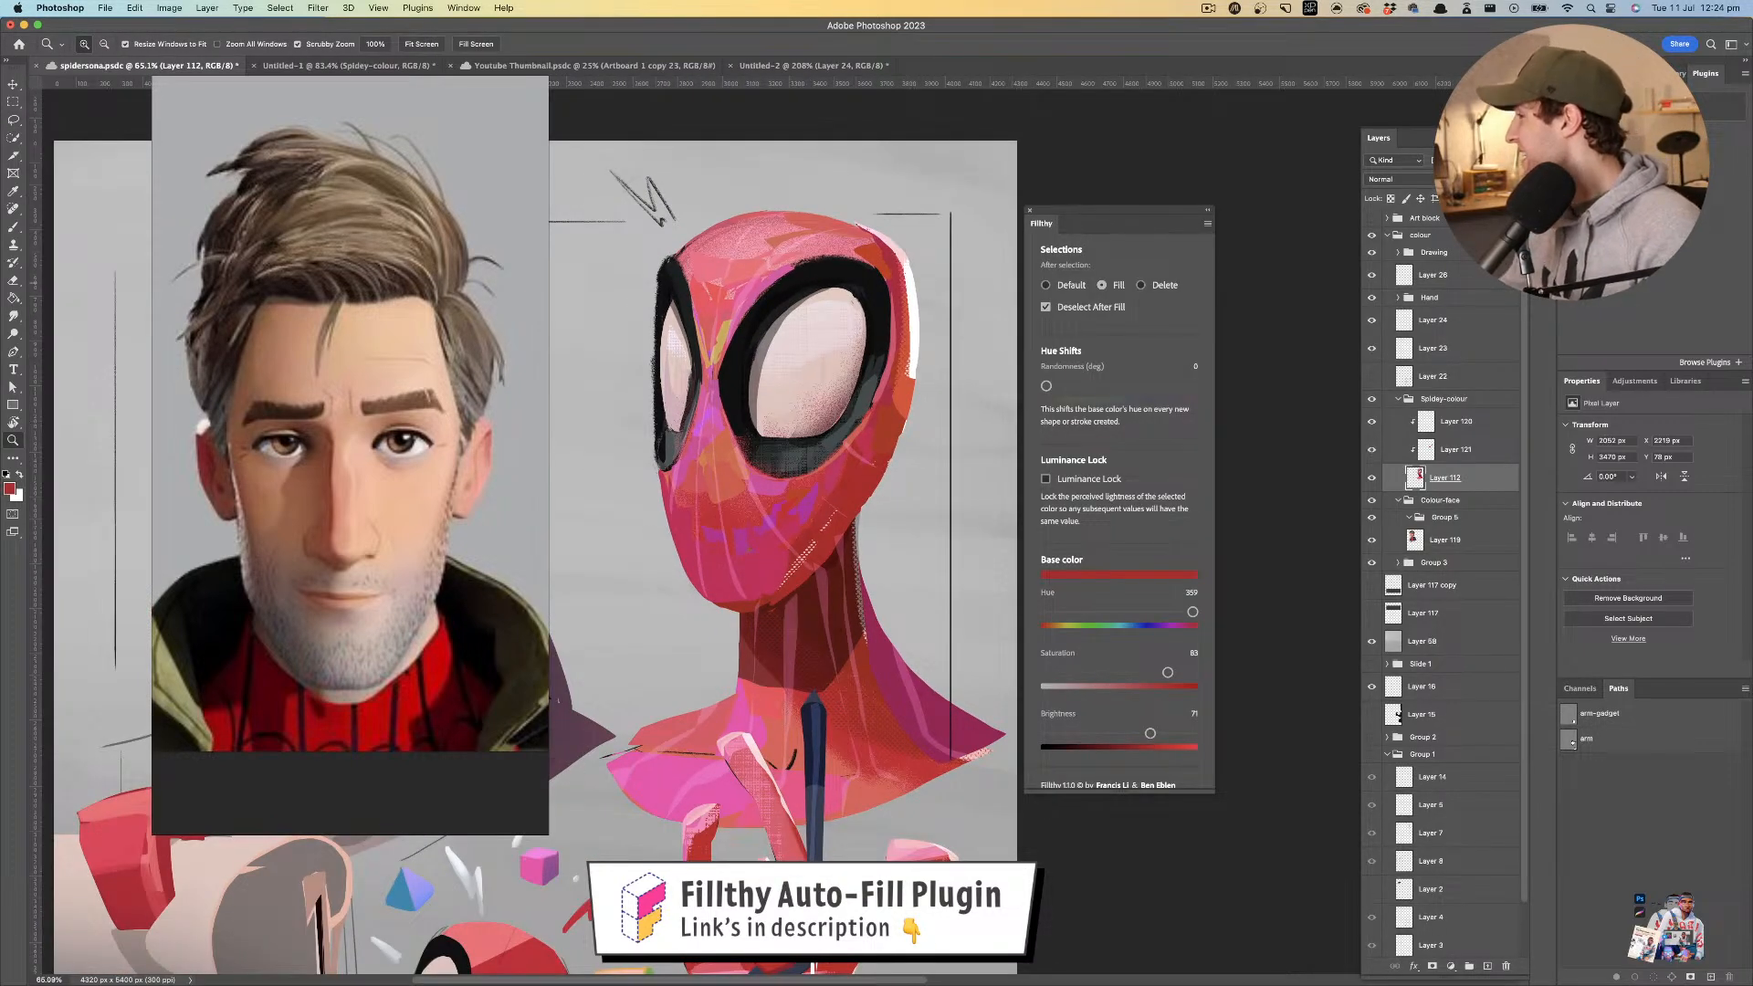
{"action": "key", "text": "super+Tab"}
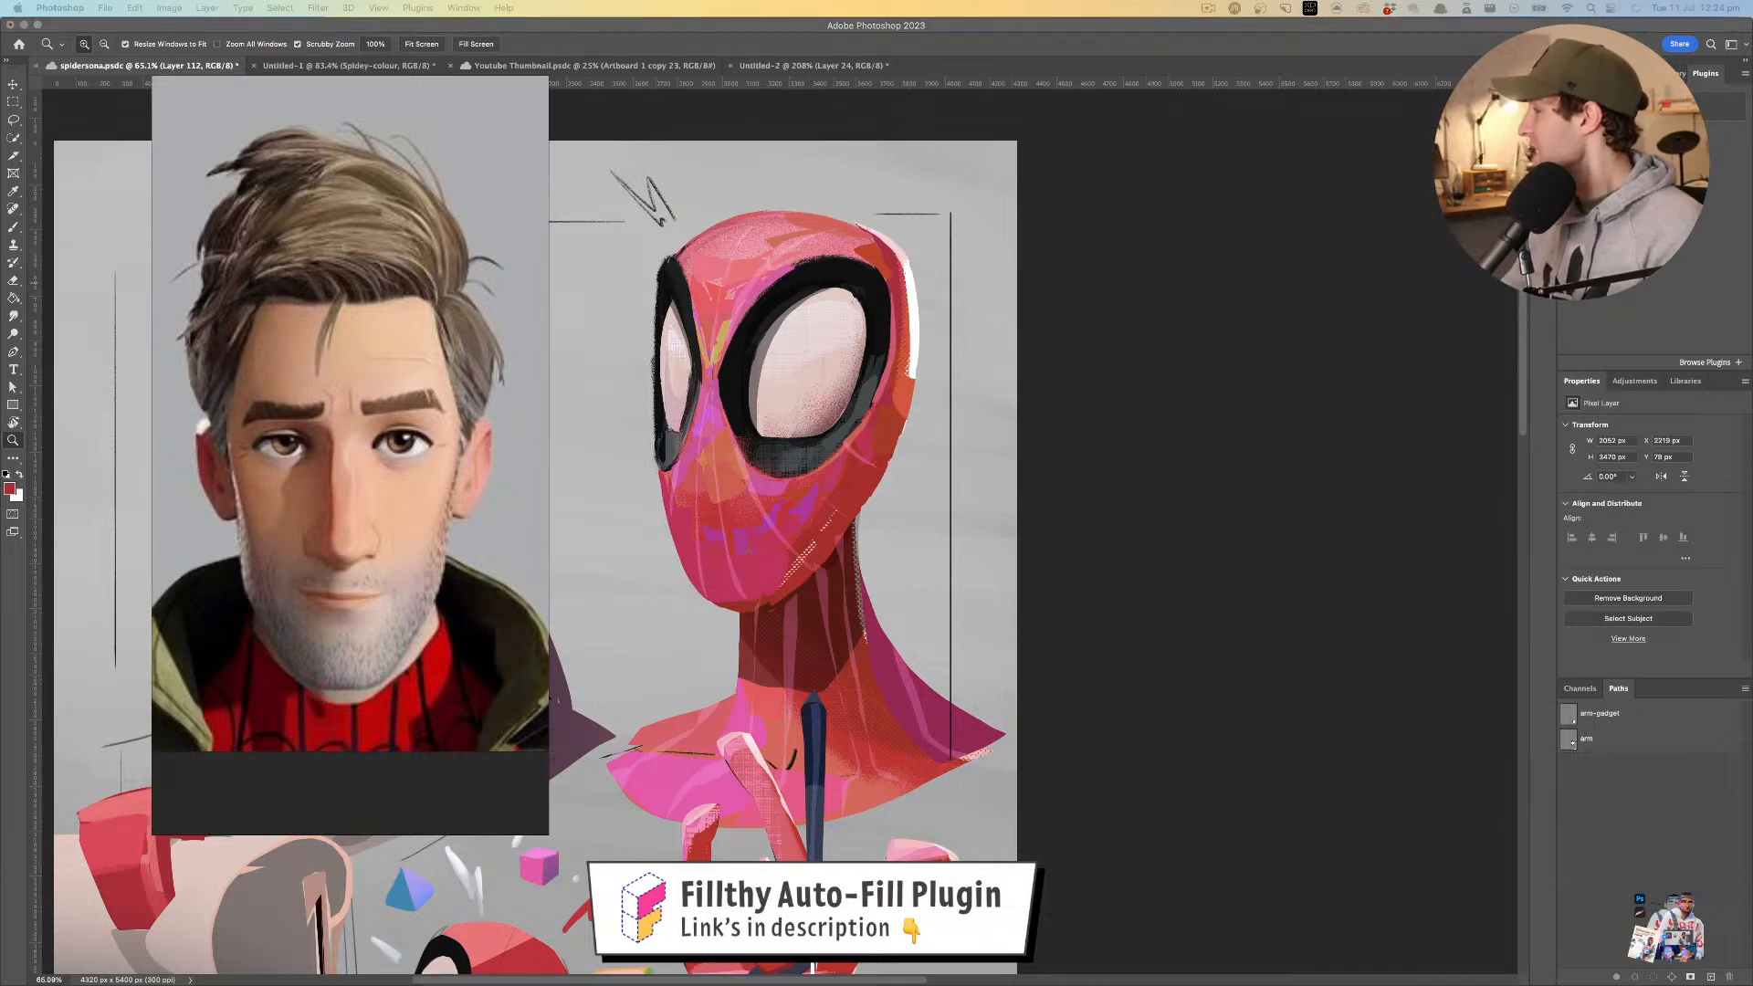
{"action": "left_click", "coordinate": [856, 428]}
{"action": "mouse_move", "coordinate": [853, 464]}
{"action": "left_mouse_down"}
{"action": "mouse_move", "coordinate": [872, 448]}
{"action": "mouse_move", "coordinate": [879, 463]}
{"action": "mouse_move", "coordinate": [842, 434]}
{"action": "left_mouse_up"}
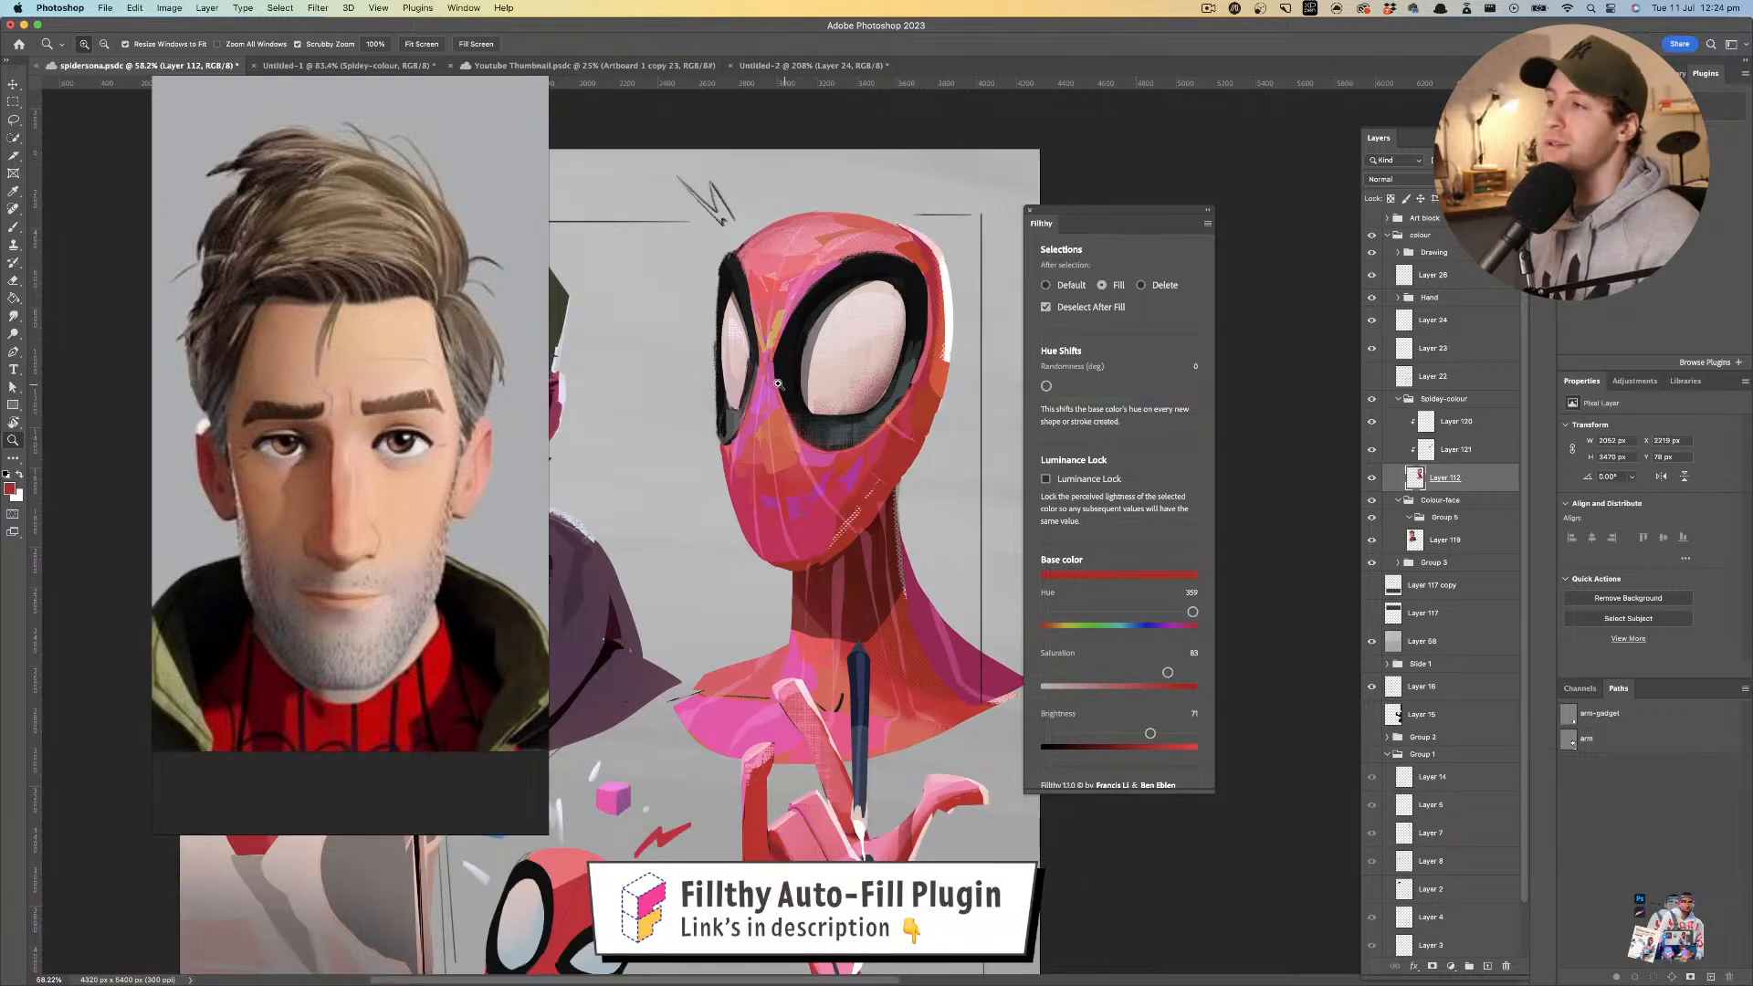
- Set the after-selection action to Delete and lasso away the rough outer edge of the far eye's black rim
{"action": "left_click_drag", "start_coordinate": [765, 324], "coordinate": [783, 317]}
{"action": "key", "text": "l"}
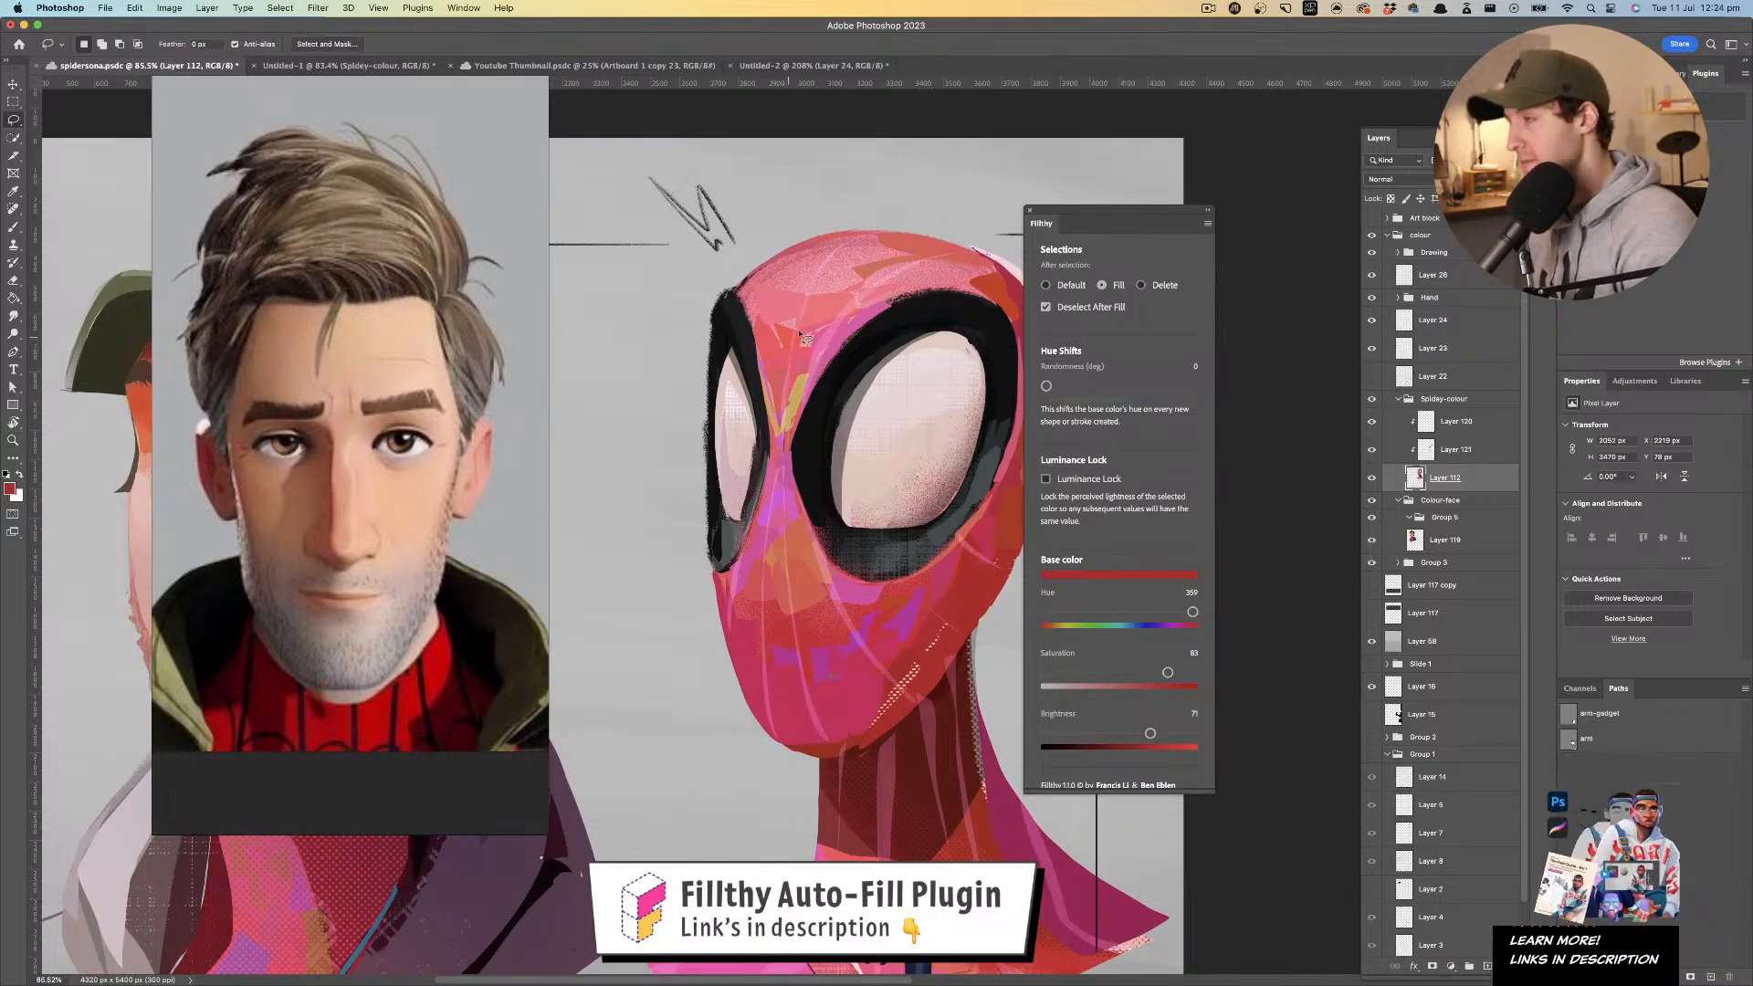
{"action": "left_click", "coordinate": [1140, 285]}
{"action": "mouse_move", "coordinate": [728, 336]}
{"action": "left_mouse_down"}
{"action": "mouse_move", "coordinate": [728, 292]}
{"action": "mouse_move", "coordinate": [711, 411]}
{"action": "mouse_move", "coordinate": [724, 307]}
{"action": "left_mouse_up"}
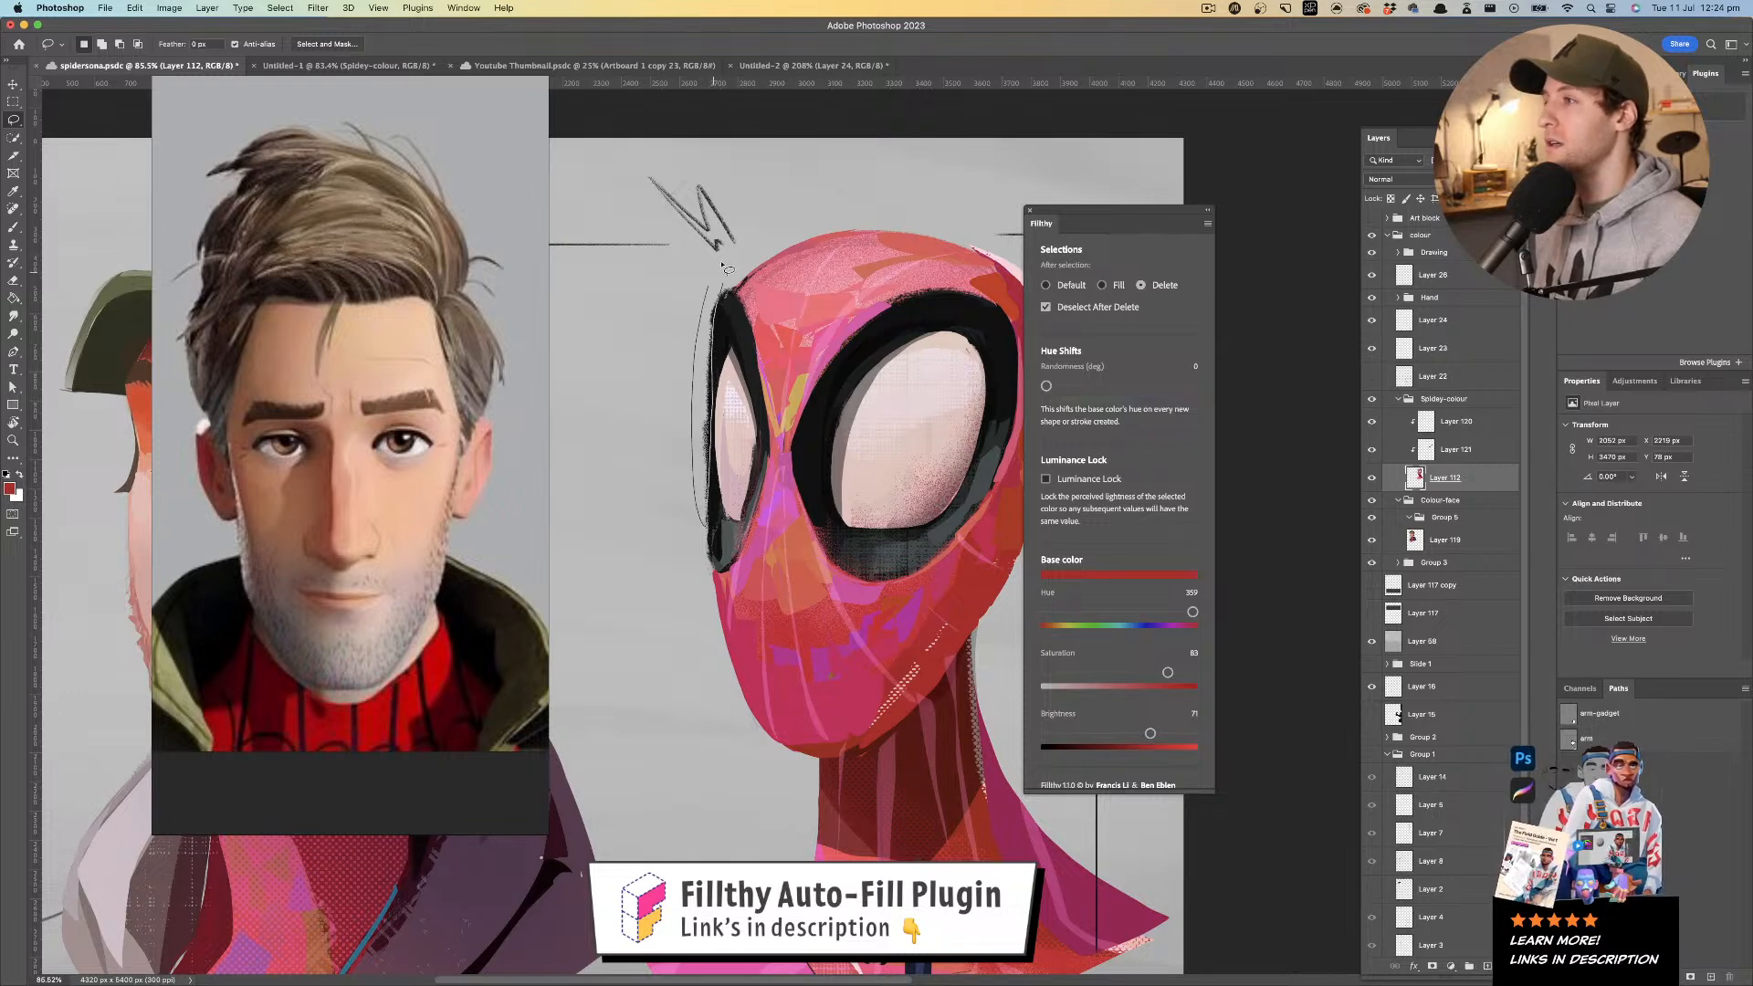
- Try further lasso deletions along the lower outer edge of the far eye and undo the last two changes
{"action": "mouse_move", "coordinate": [715, 495]}
{"action": "left_mouse_down"}
{"action": "mouse_move", "coordinate": [703, 560]}
{"action": "mouse_move", "coordinate": [711, 461]}
{"action": "mouse_move", "coordinate": [714, 574]}
{"action": "mouse_move", "coordinate": [711, 456]}
{"action": "left_mouse_up"}
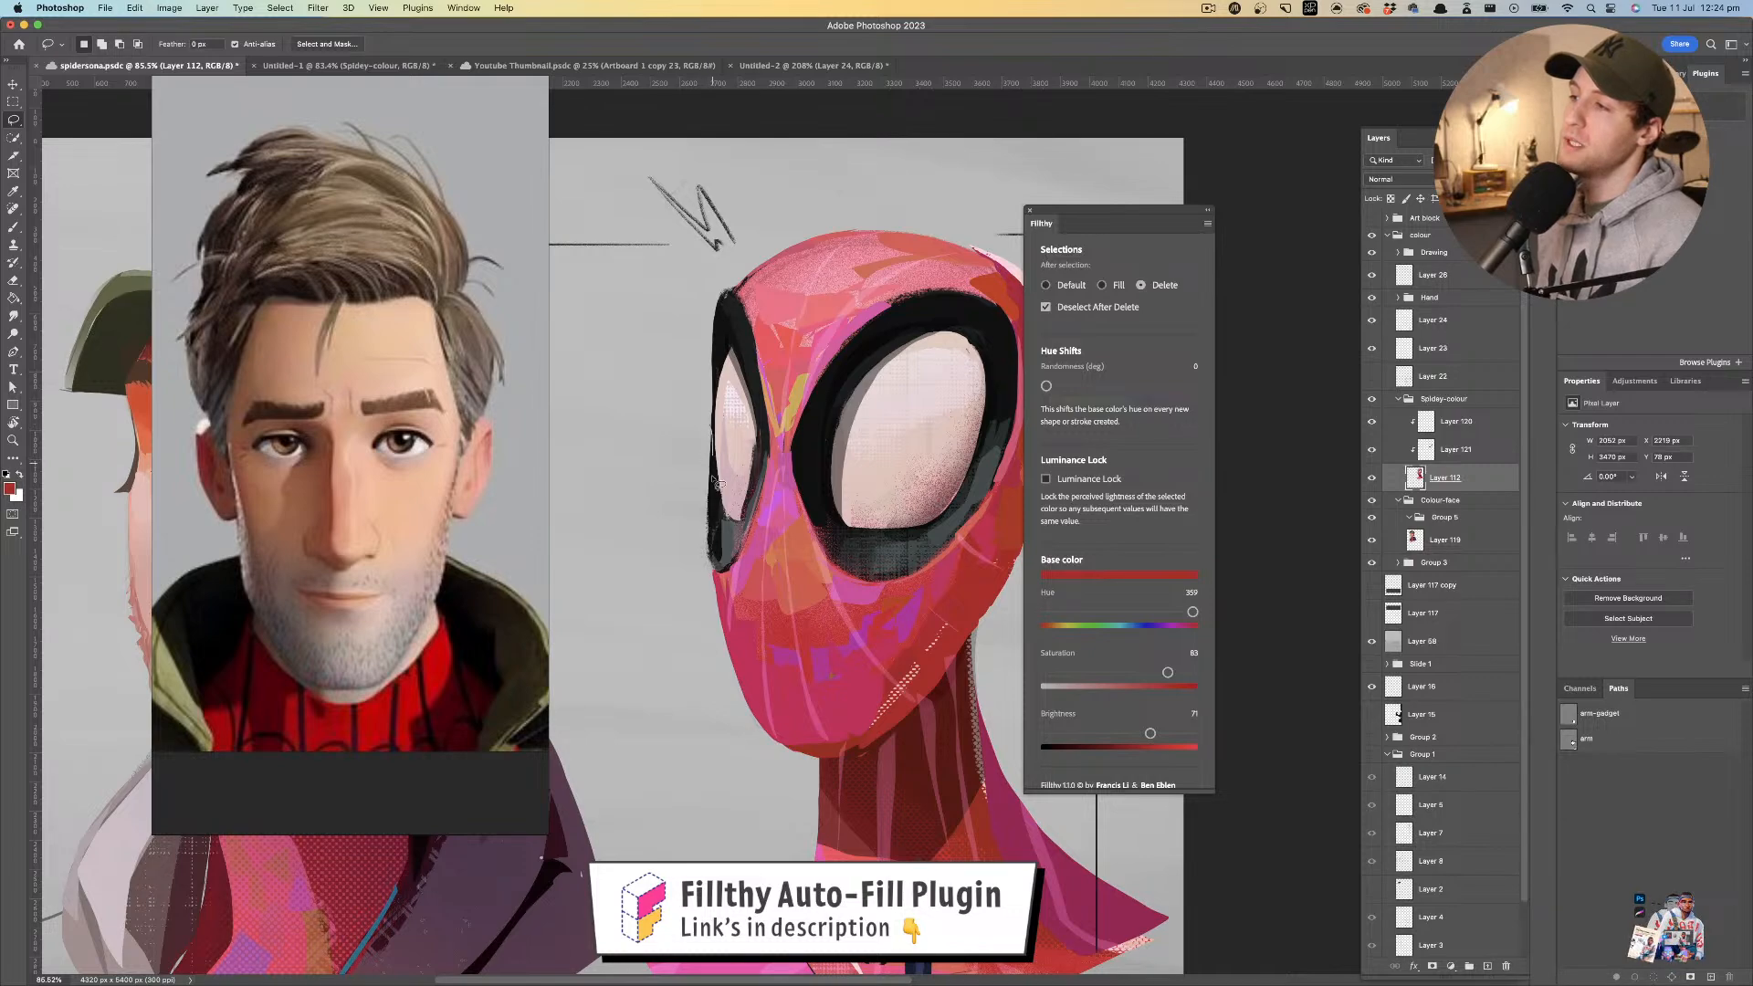
{"action": "left_click_drag", "start_coordinate": [706, 565], "coordinate": [709, 447]}
{"action": "key", "text": "super+space"}
{"action": "mouse_move", "coordinate": [729, 380]}
{"action": "left_mouse_down"}
{"action": "mouse_move", "coordinate": [660, 385]}
{"action": "mouse_move", "coordinate": [786, 384]}
{"action": "left_mouse_up"}
{"action": "key", "text": "super+z"}
{"action": "key", "text": "super+z"}
{"action": "key", "text": "l"}
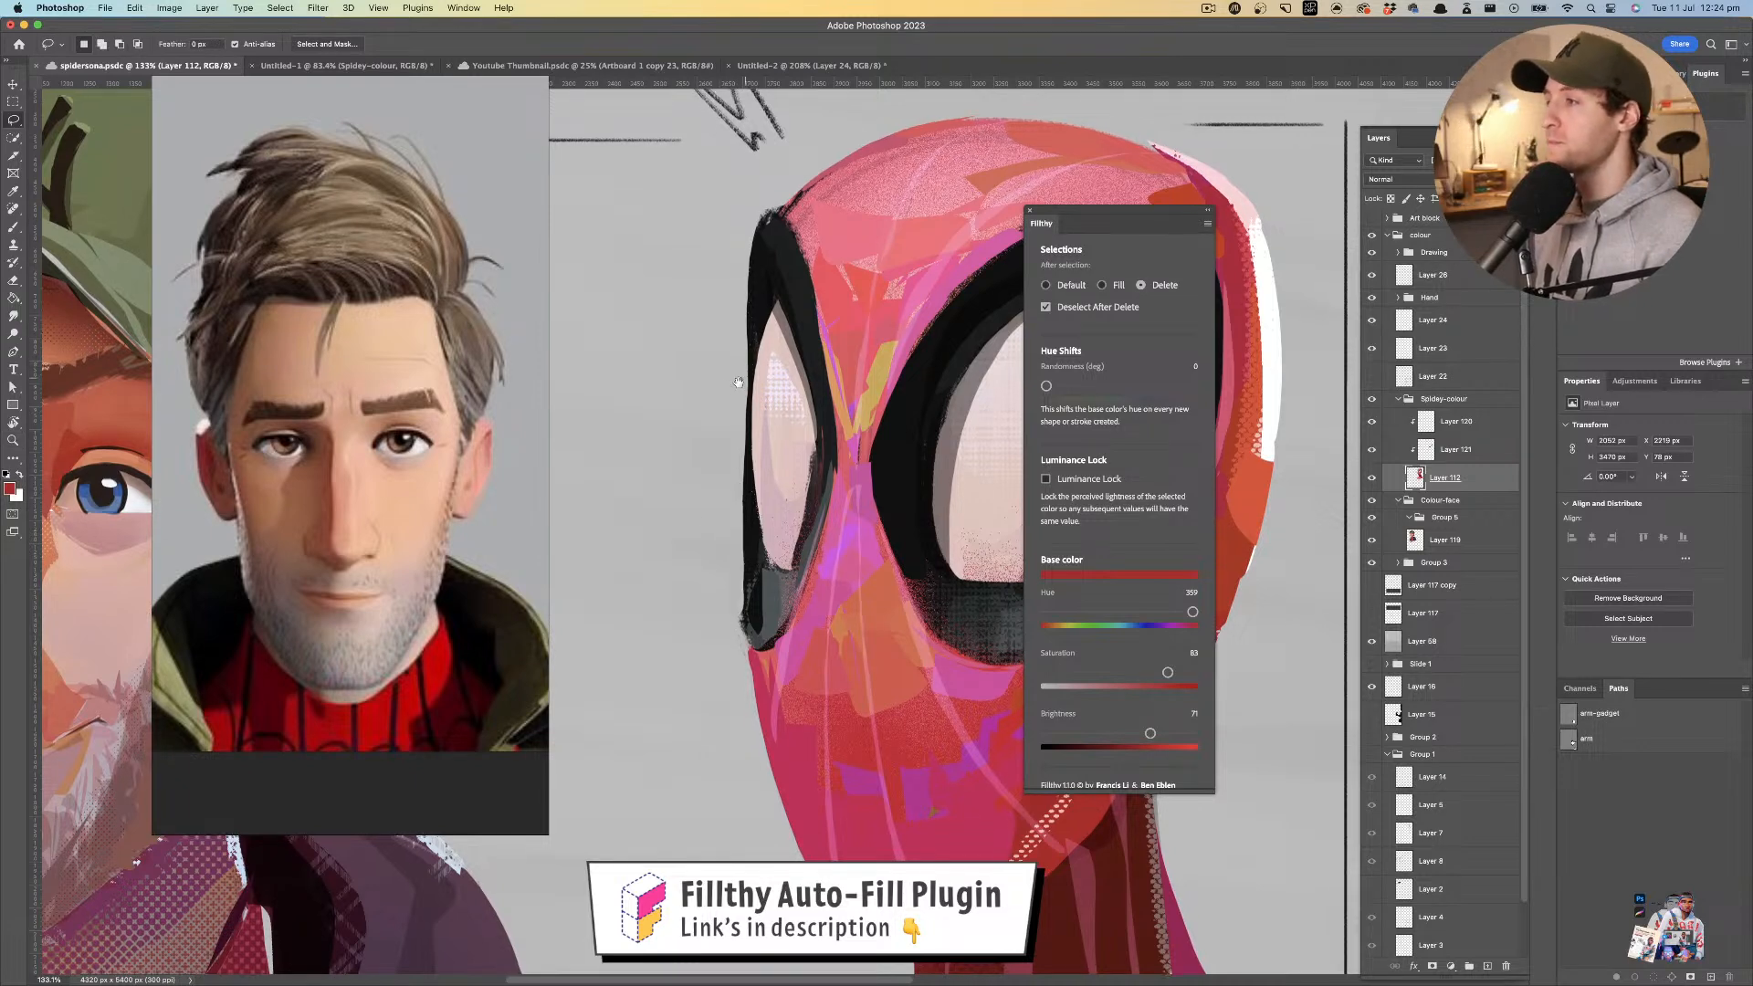
- Lasso-delete the remaining rough bits along the far eye's outer rim and mirror the canvas view
{"action": "scroll", "coordinate": [726, 411], "scroll_direction": "right", "scroll_amount": 3}
{"action": "scroll", "coordinate": [726, 411], "scroll_direction": "up", "scroll_amount": 1}
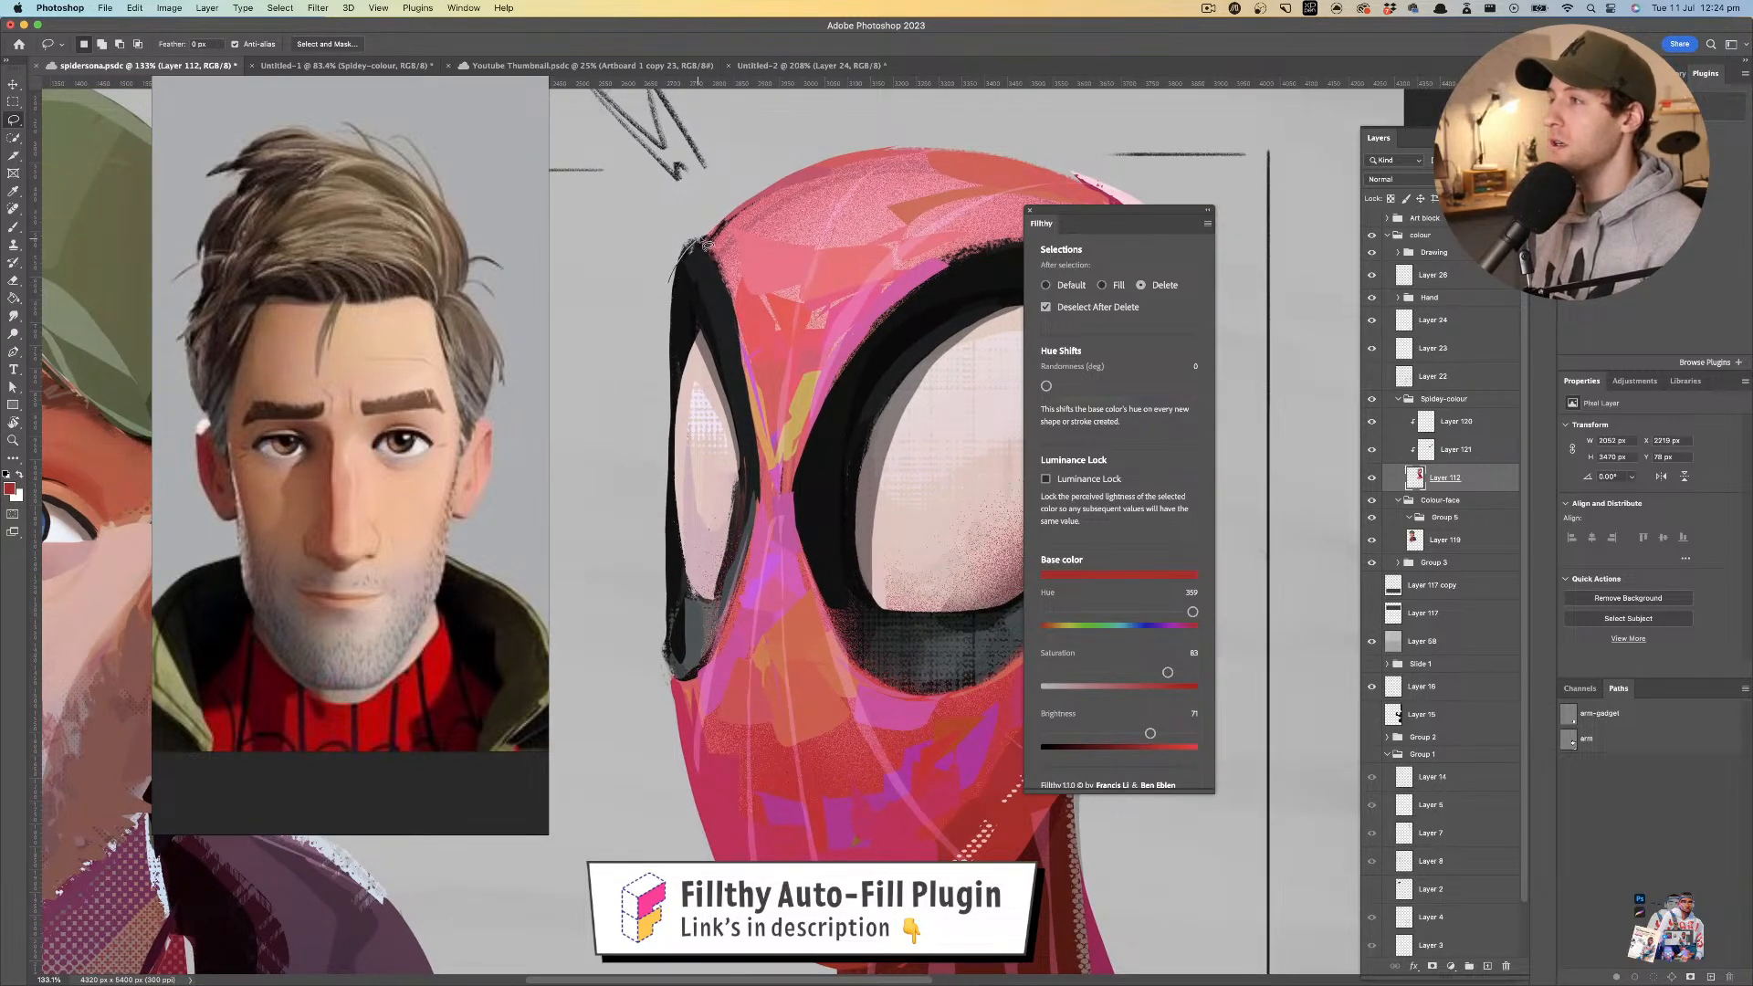
{"action": "scroll", "coordinate": [645, 305], "scroll_direction": "down", "scroll_amount": 3}
{"action": "scroll", "coordinate": [646, 305], "scroll_direction": "right", "scroll_amount": 1}
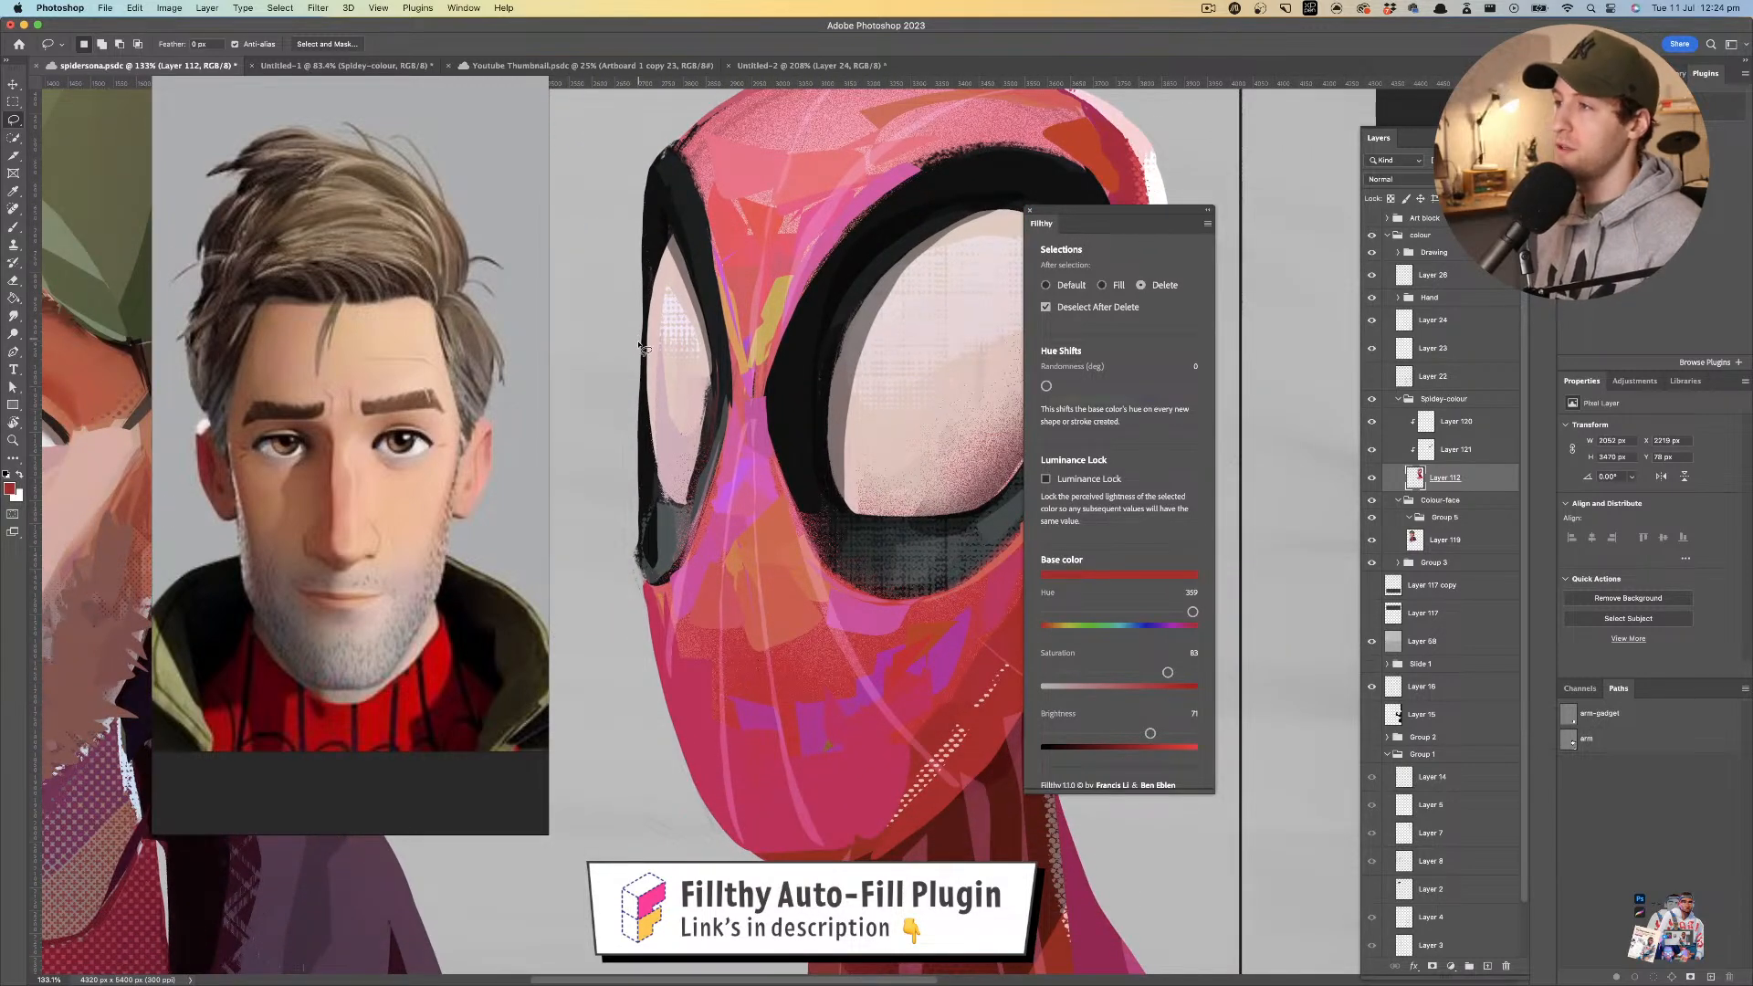
{"action": "left_click_drag", "start_coordinate": [638, 300], "coordinate": [639, 294]}
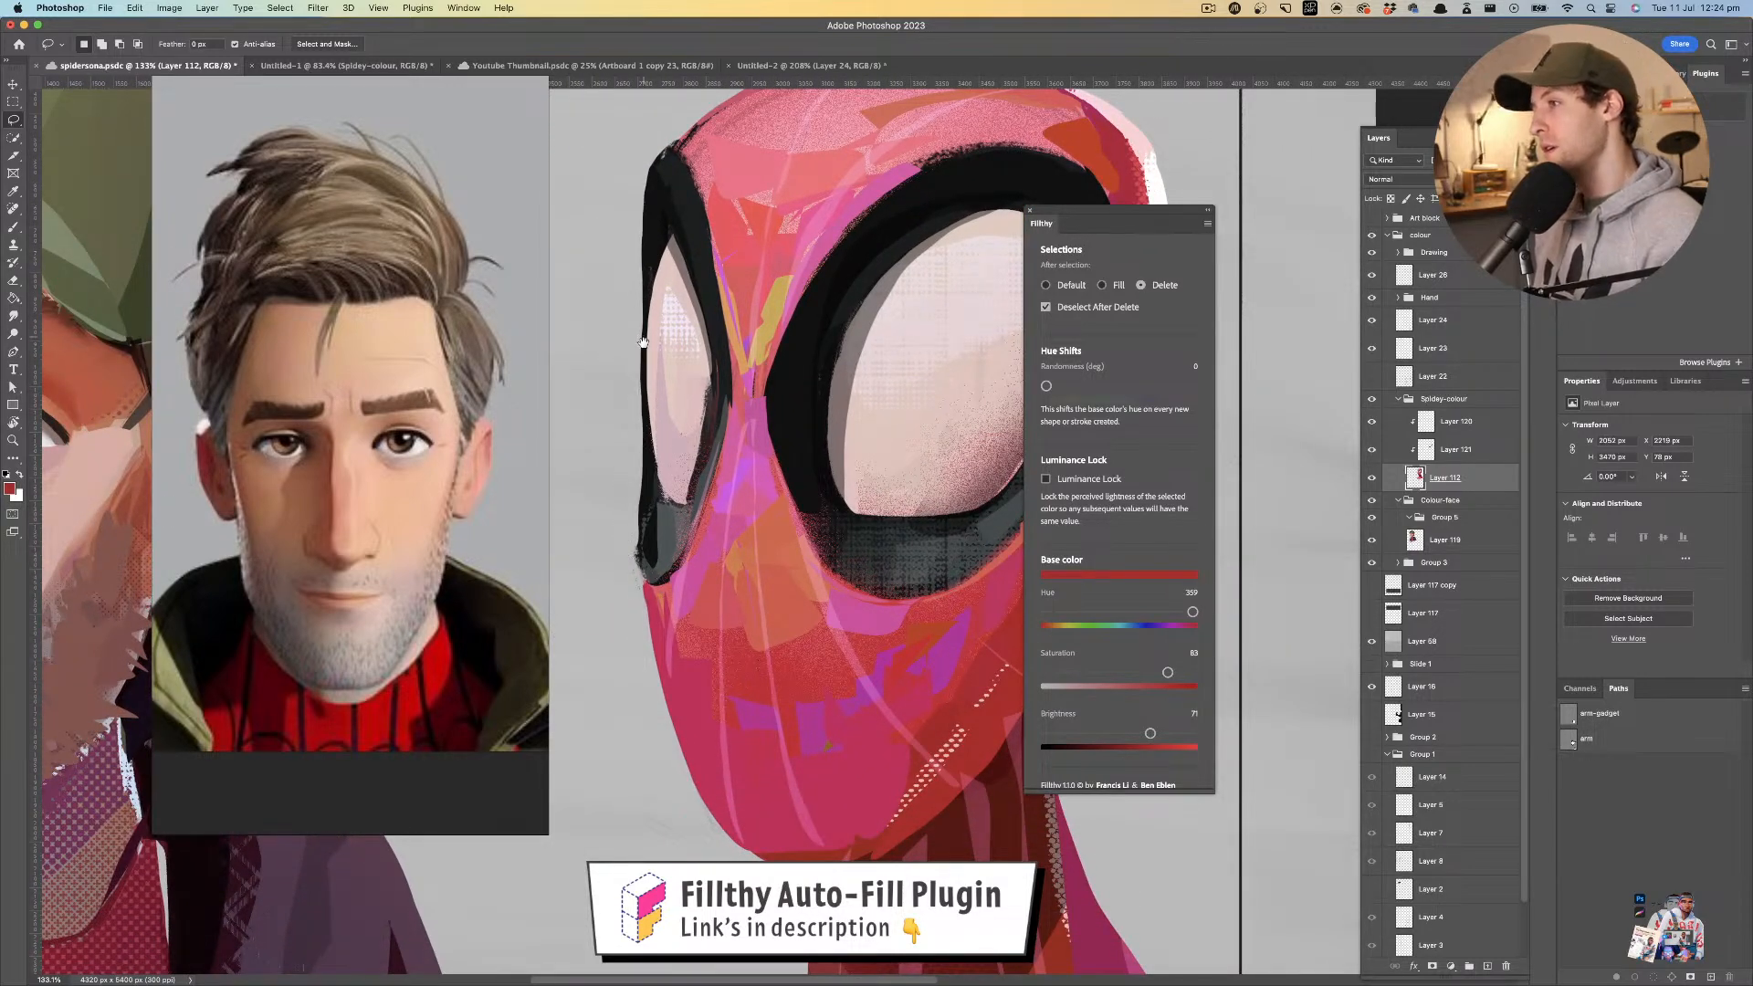
{"action": "scroll", "coordinate": [644, 341], "scroll_direction": "up", "scroll_amount": 4}
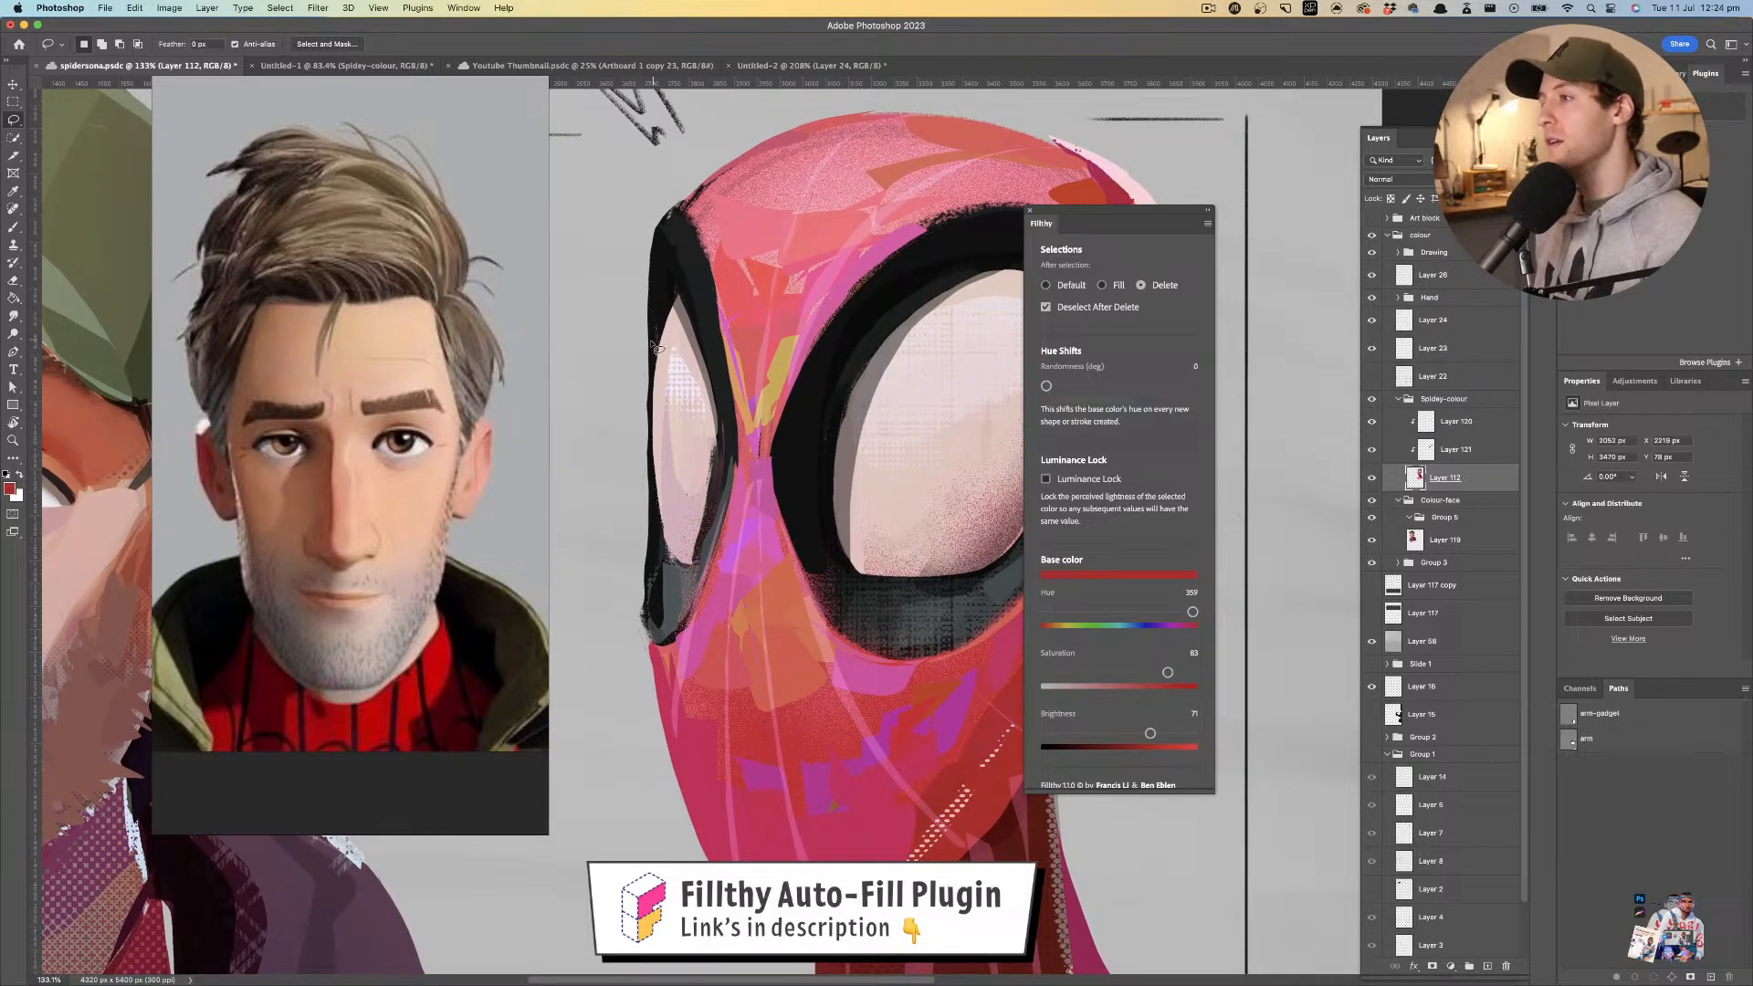
{"action": "left_click_drag", "start_coordinate": [672, 384], "coordinate": [621, 414]}
{"action": "key", "text": "super+shift+h"}
{"action": "mouse_move", "coordinate": [898, 387]}
{"action": "left_mouse_down"}
{"action": "mouse_move", "coordinate": [801, 397]}
{"action": "mouse_move", "coordinate": [861, 433]}
{"action": "mouse_move", "coordinate": [855, 399]}
{"action": "mouse_move", "coordinate": [889, 403]}
{"action": "mouse_move", "coordinate": [950, 554]}
{"action": "mouse_move", "coordinate": [993, 555]}
{"action": "left_mouse_up"}
{"action": "left_click_drag", "start_coordinate": [926, 360], "coordinate": [872, 358]}
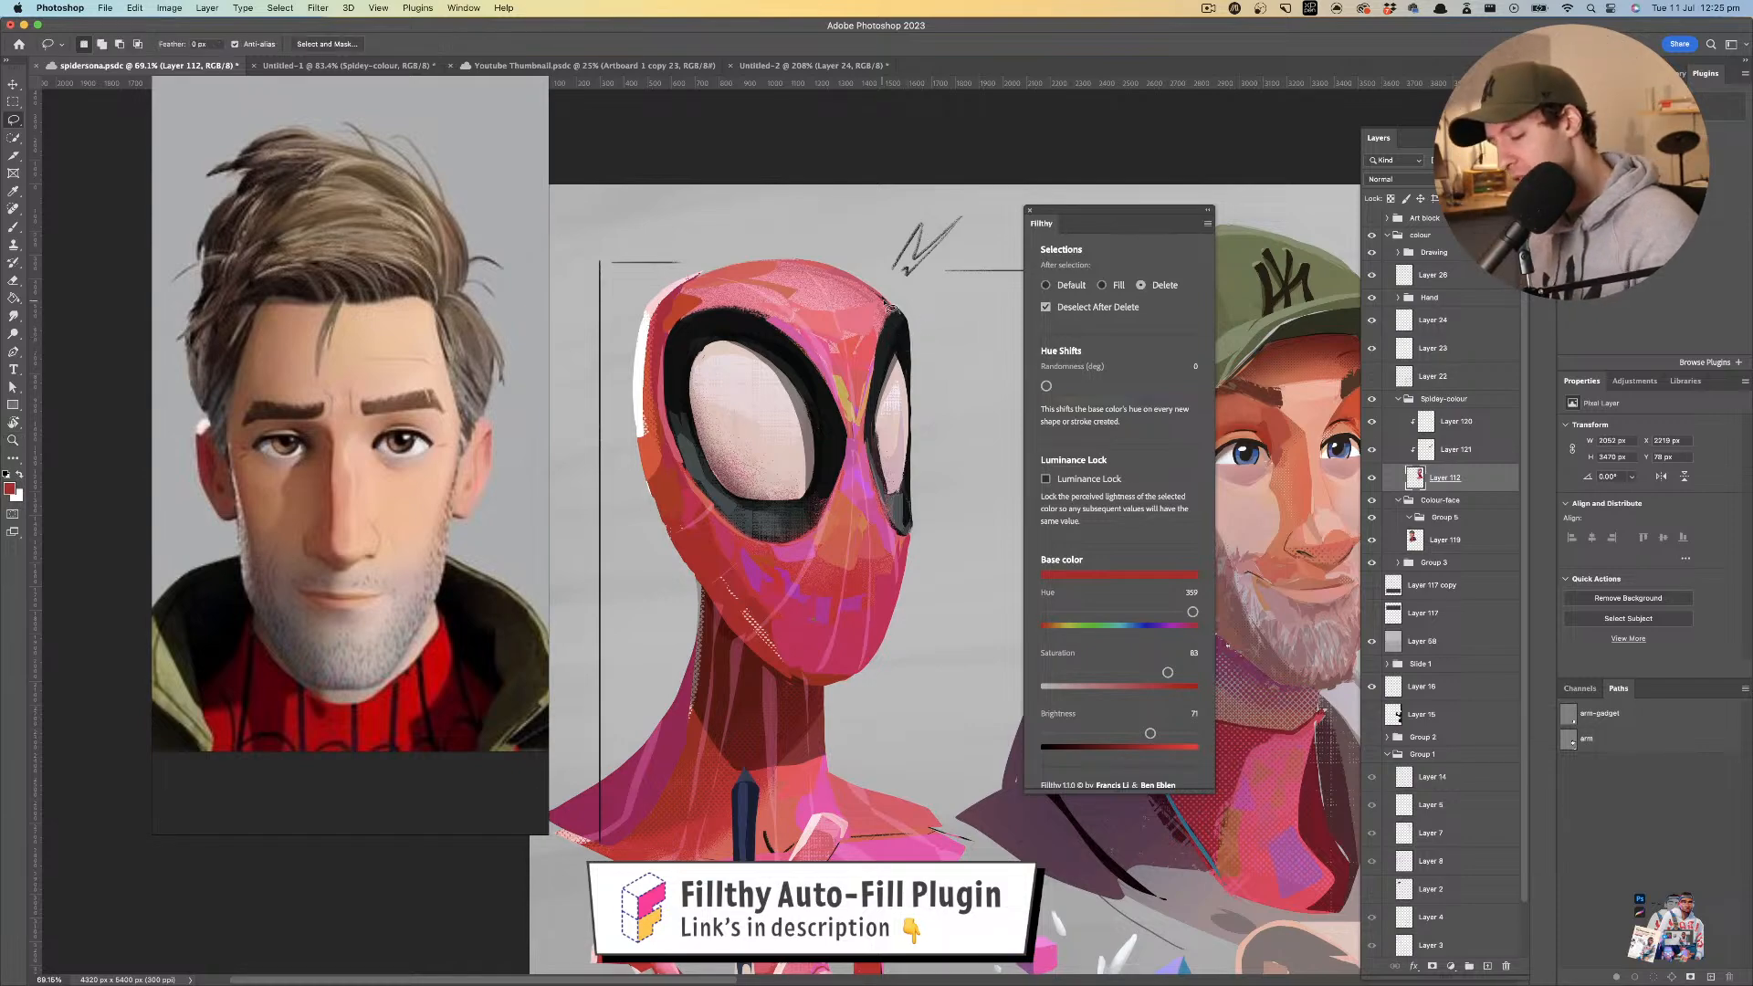
- Sample the black at the top of the far eye, try a lasso shape over its rim, and undo it
{"action": "left_click_drag", "start_coordinate": [917, 320], "coordinate": [863, 335]}
{"action": "key", "text": "l"}
{"action": "key", "text": "i"}
{"action": "left_click", "coordinate": [886, 334]}
{"action": "key", "text": "l"}
{"action": "mouse_move", "coordinate": [838, 467]}
{"action": "left_mouse_down"}
{"action": "mouse_move", "coordinate": [943, 310]}
{"action": "mouse_move", "coordinate": [911, 356]}
{"action": "left_mouse_up"}
{"action": "key", "text": "super+z"}
- Set the after-selection action to Fill and lasso-fill the upper rim of the far eye in near-black
{"action": "left_click", "coordinate": [1103, 286]}
{"action": "key", "text": "i"}
{"action": "key", "text": "l"}
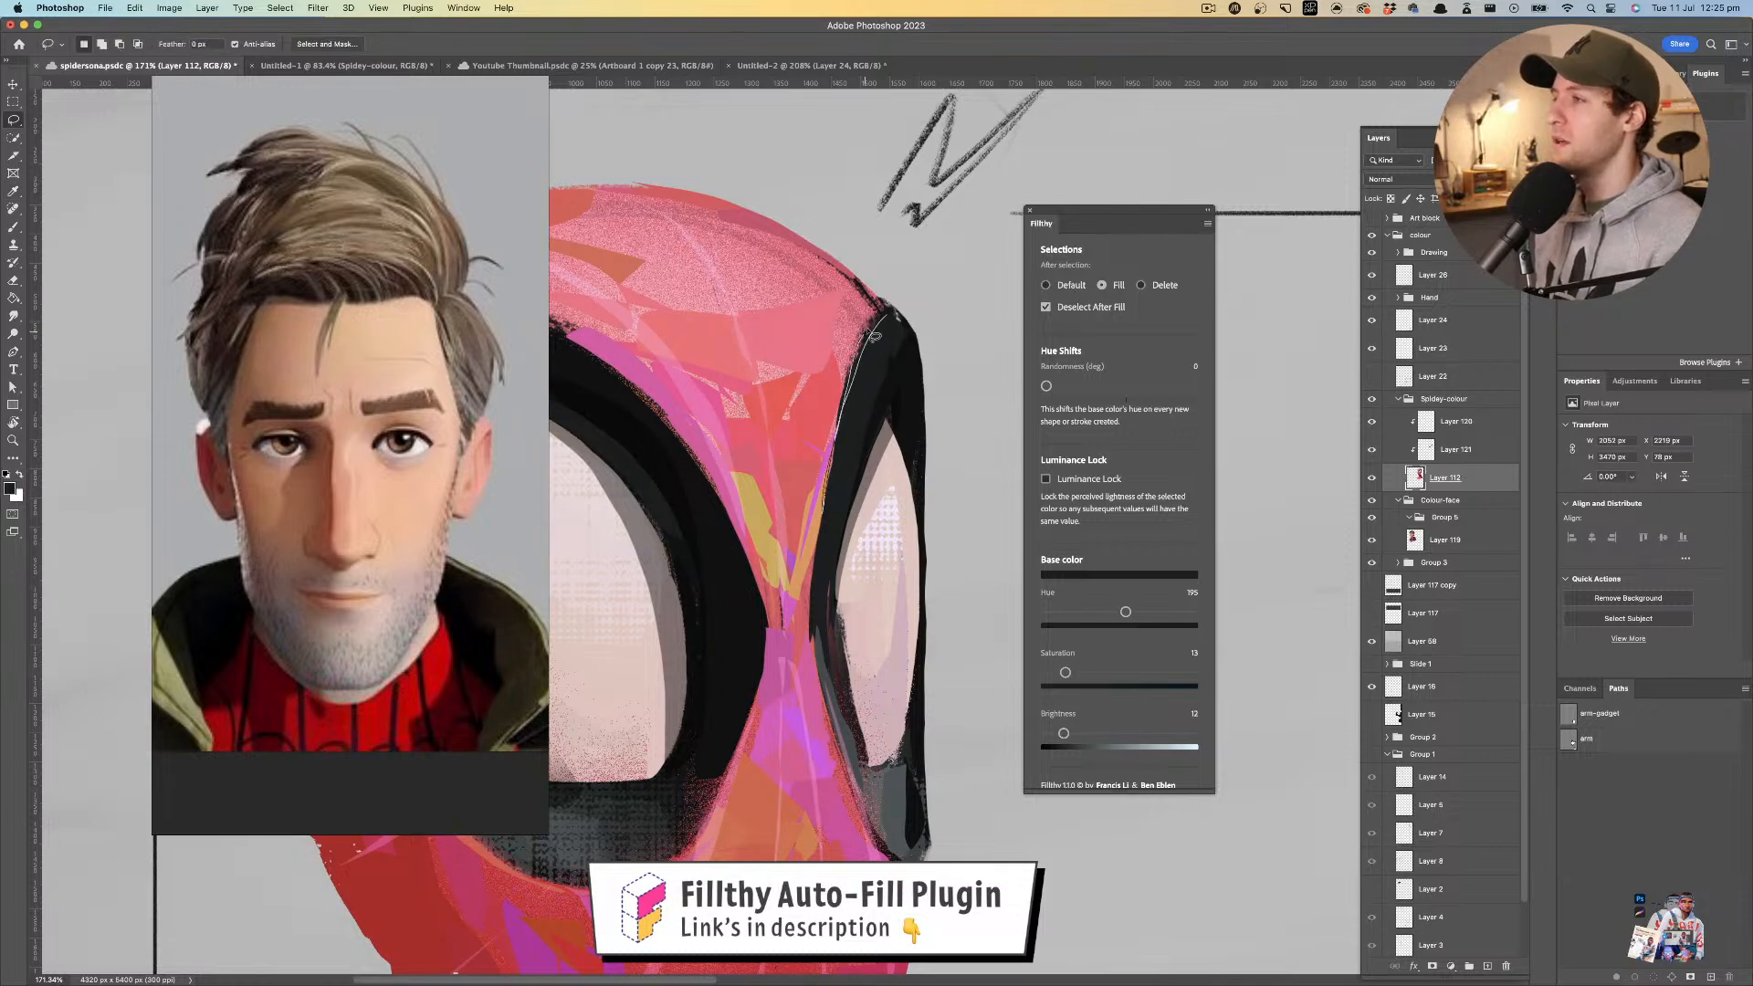
{"action": "key", "text": "z"}
{"action": "mouse_move", "coordinate": [898, 311]}
{"action": "left_mouse_down"}
{"action": "mouse_move", "coordinate": [904, 354]}
{"action": "mouse_move", "coordinate": [826, 393]}
{"action": "mouse_move", "coordinate": [881, 394]}
{"action": "mouse_move", "coordinate": [848, 341]}
{"action": "left_mouse_up"}
{"action": "key", "text": "l"}
- Sample the pinkish red just below the far eye and lasso-fill the edge where its lower rim meets the cheek
{"action": "key", "text": "i"}
{"action": "left_click", "coordinate": [956, 646]}
{"action": "key", "text": "l"}
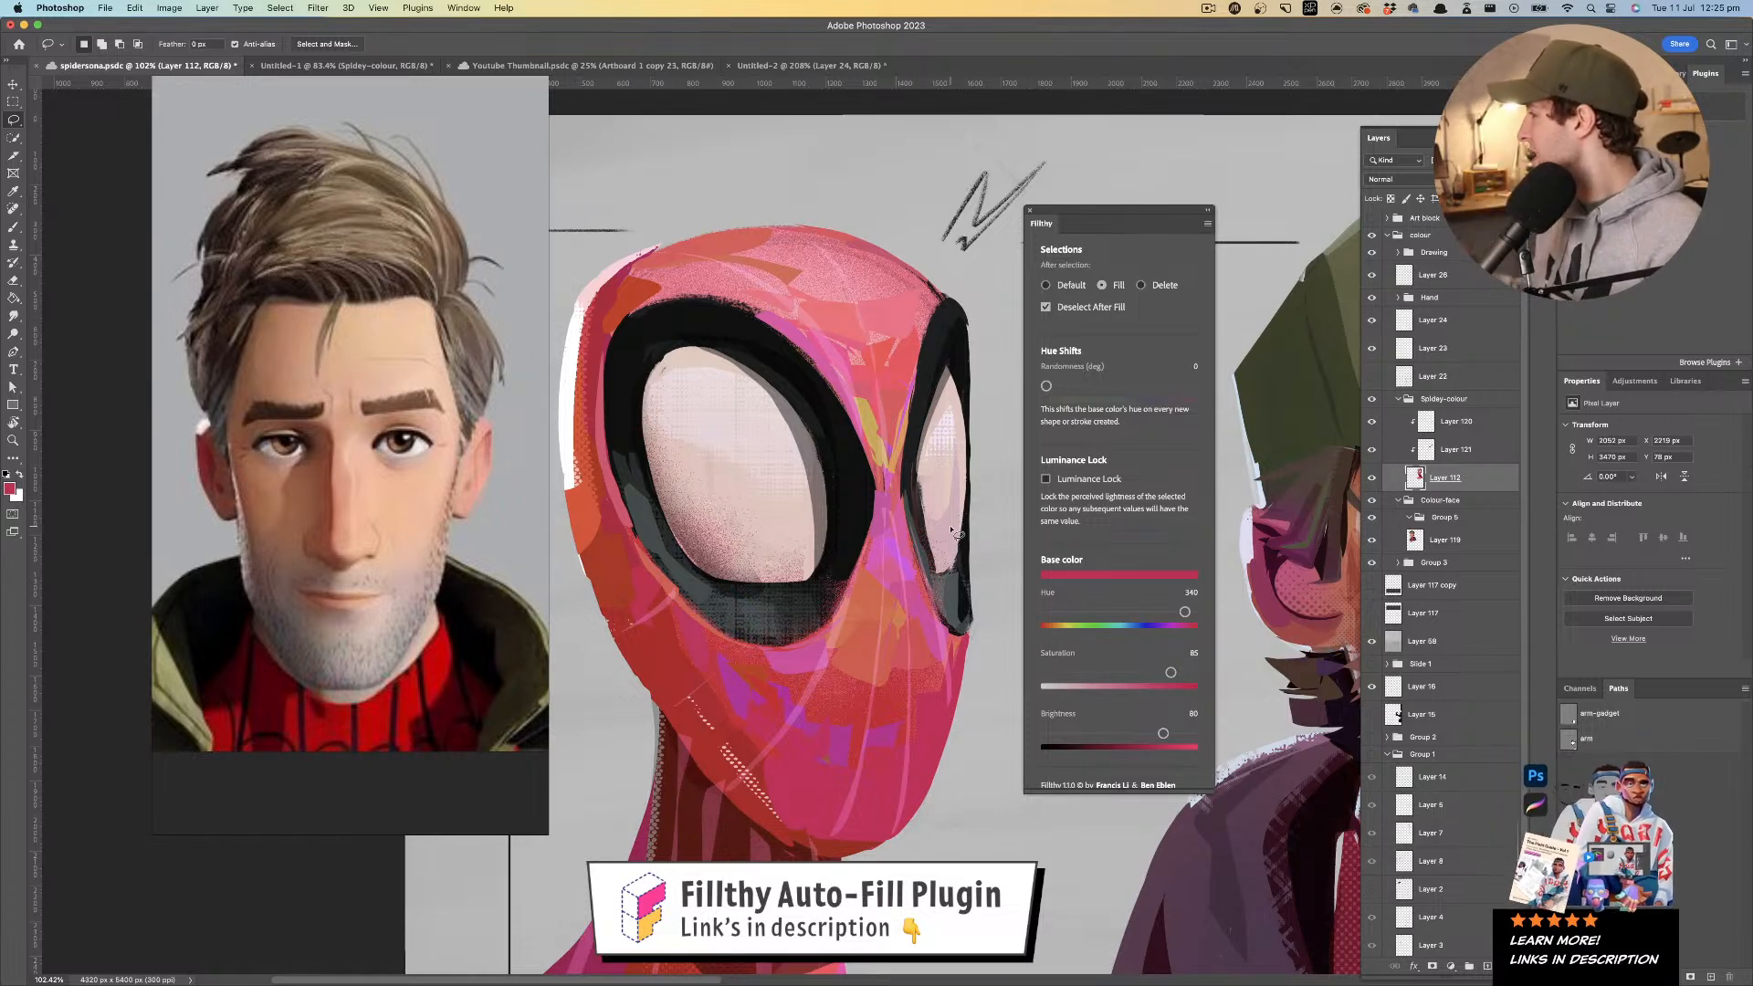
{"action": "left_click", "coordinate": [966, 632]}
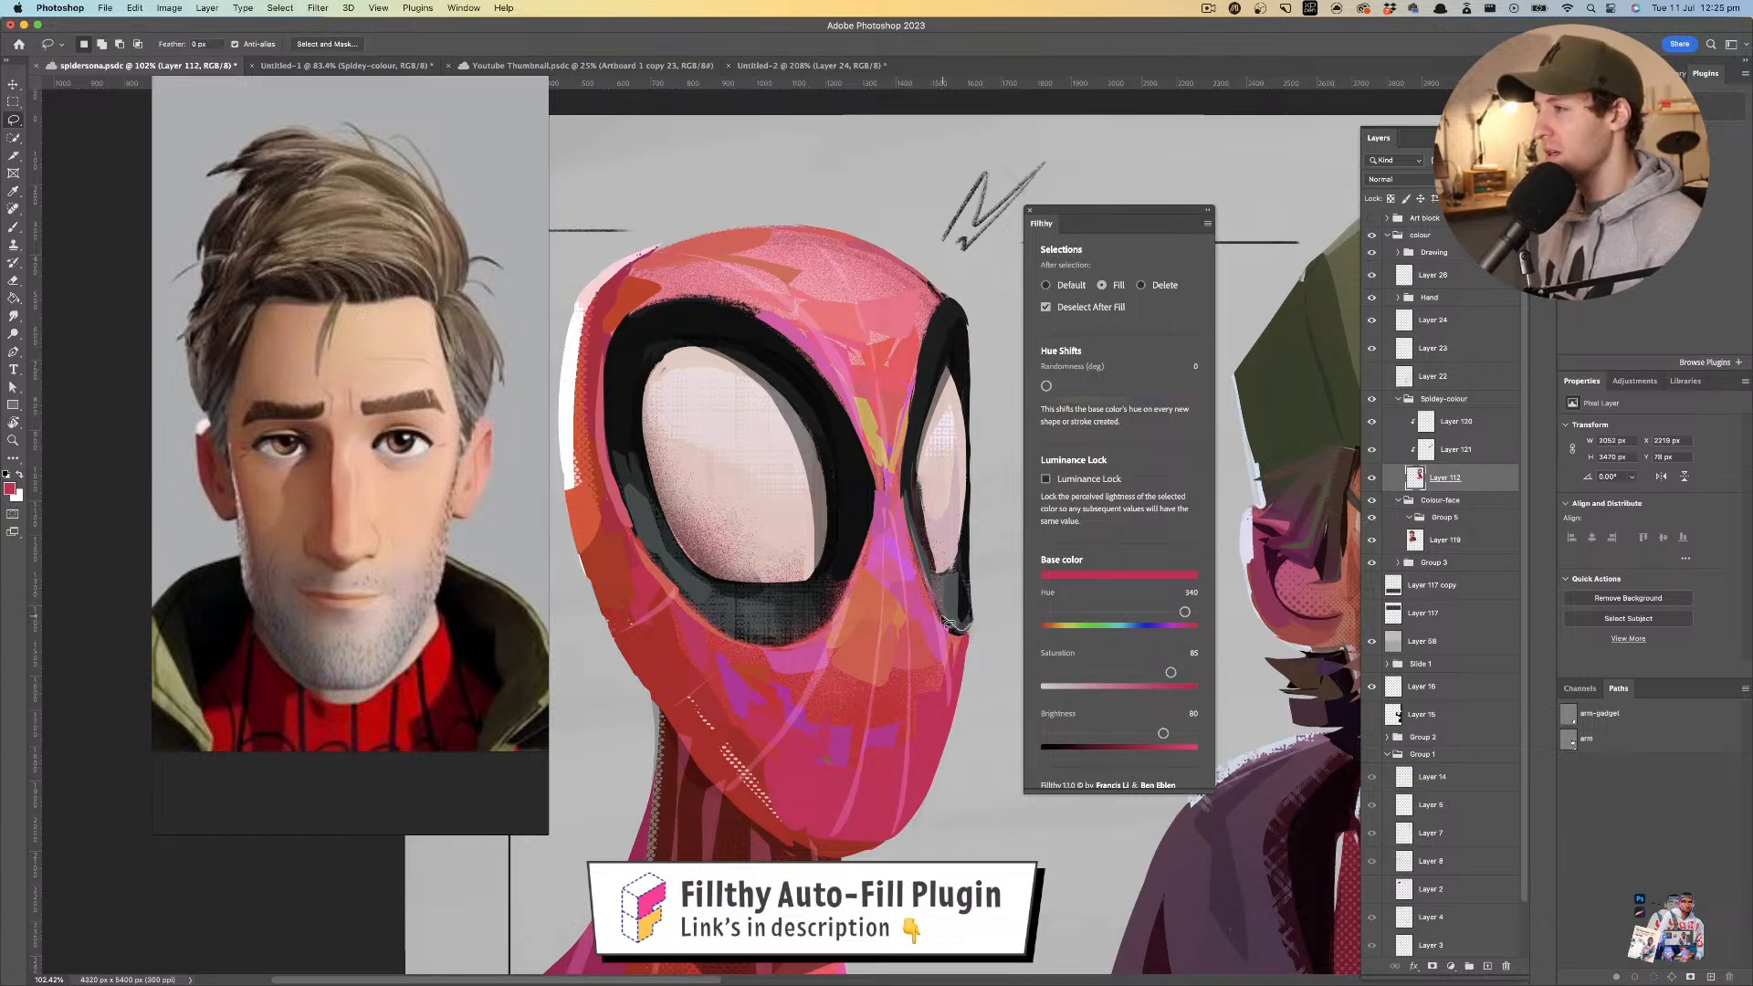
{"action": "key", "text": "z"}
{"action": "left_click_drag", "start_coordinate": [959, 479], "coordinate": [996, 527]}
{"action": "key", "text": "l"}
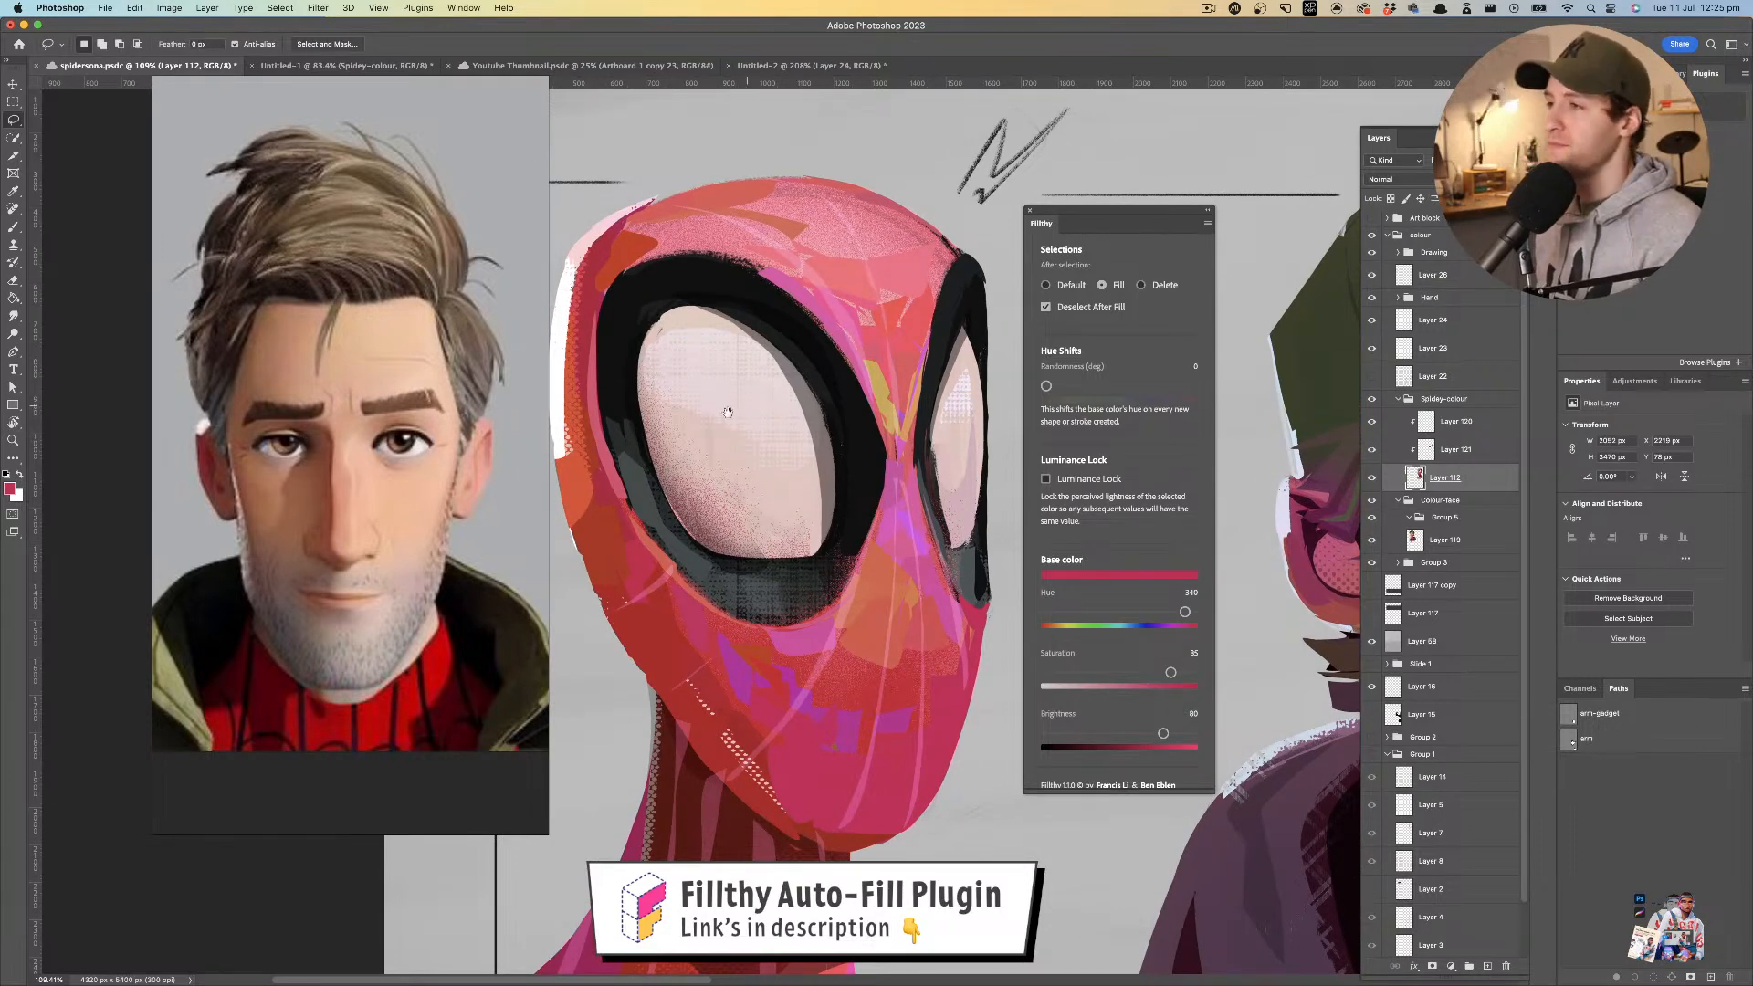
- Switch to black and lasso-fill along the rear side of the large eye's rim to smooth its outline
{"action": "left_click_drag", "start_coordinate": [746, 406], "coordinate": [770, 409]}
{"action": "key", "text": "d"}
{"action": "left_click_drag", "start_coordinate": [645, 399], "coordinate": [631, 312]}
{"action": "left_click_drag", "start_coordinate": [630, 439], "coordinate": [633, 436]}
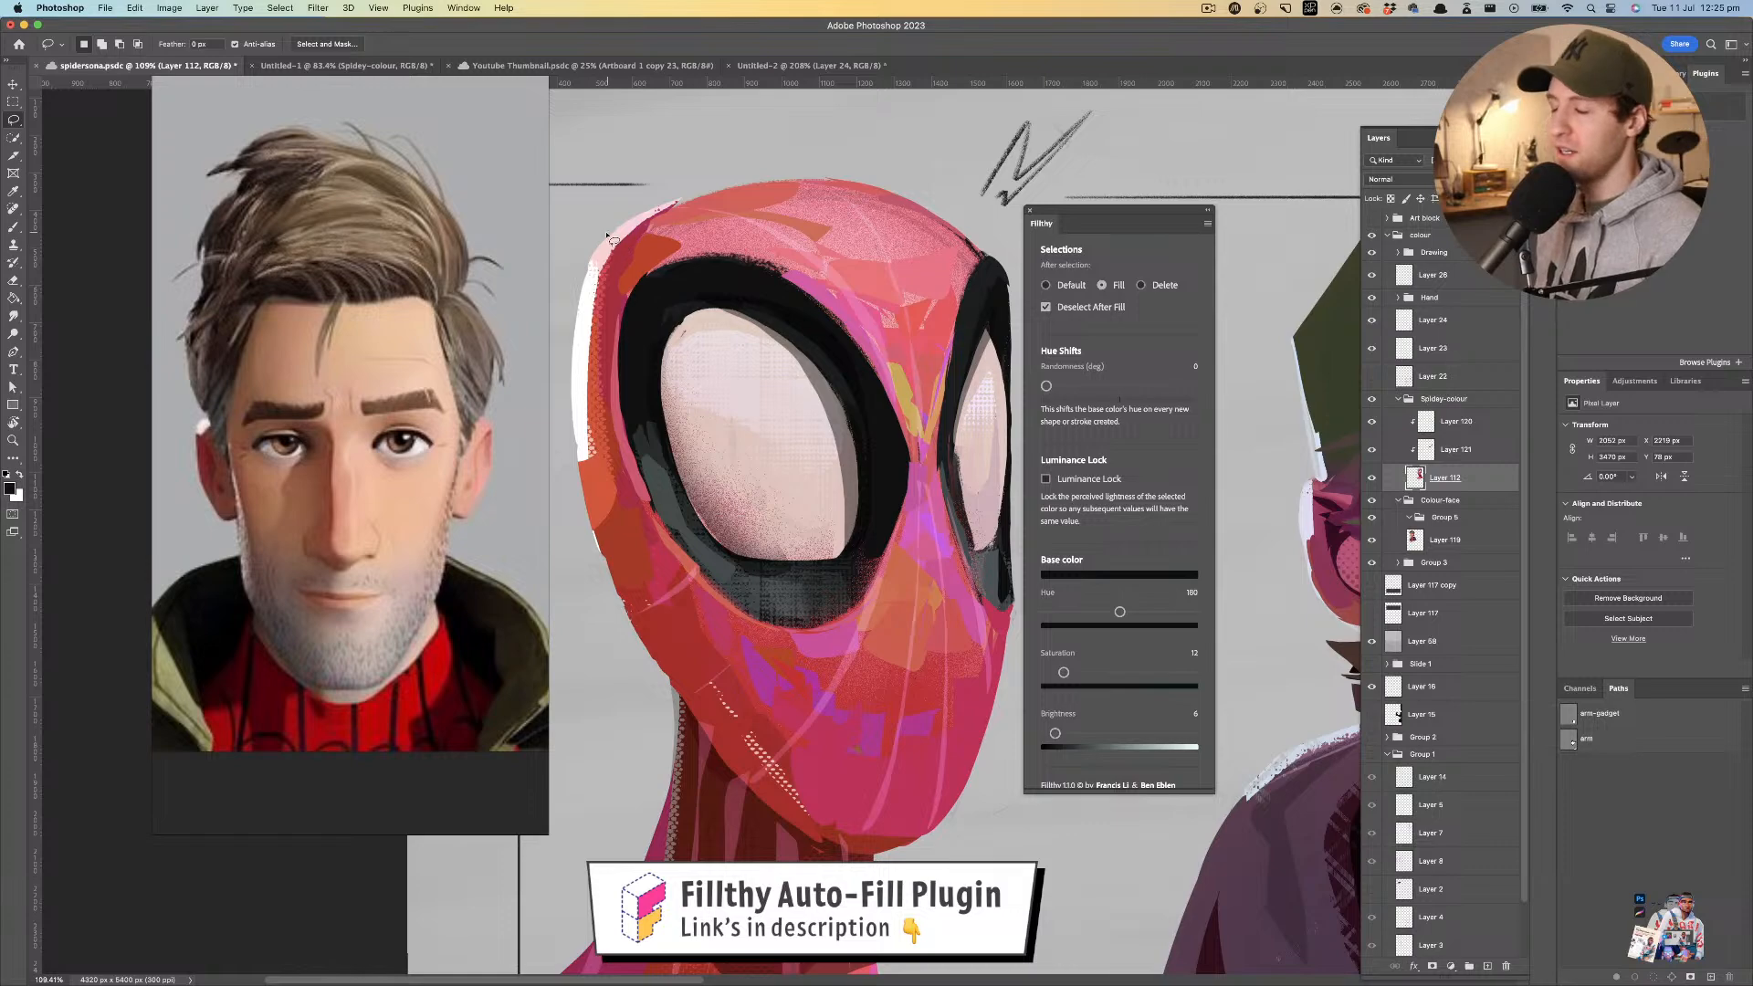
{"action": "key", "text": "z"}
{"action": "mouse_move", "coordinate": [683, 373]}
{"action": "left_mouse_down"}
{"action": "mouse_move", "coordinate": [609, 379]}
{"action": "mouse_move", "coordinate": [664, 388]}
{"action": "left_mouse_up"}
{"action": "key", "text": "l"}
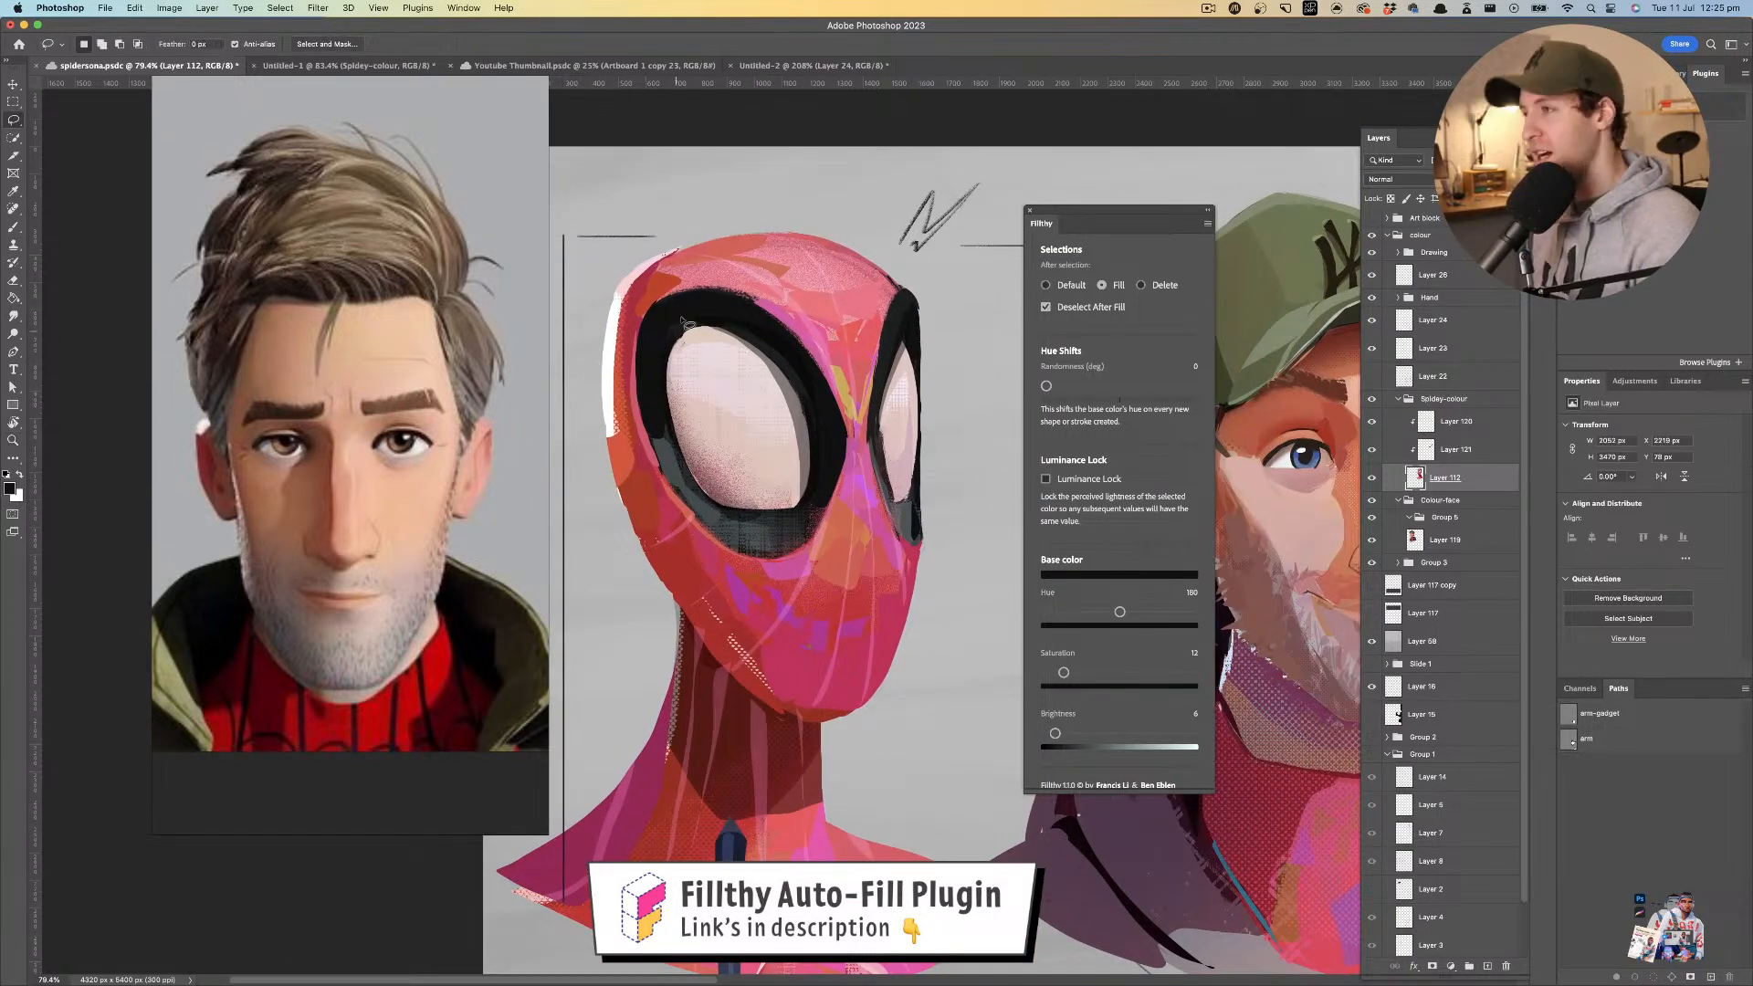
- Sample the black of the large eye's rim and lasso-fill its upper rear curve
{"action": "key", "text": "i"}
{"action": "left_click", "coordinate": [685, 301]}
{"action": "key", "text": "l"}
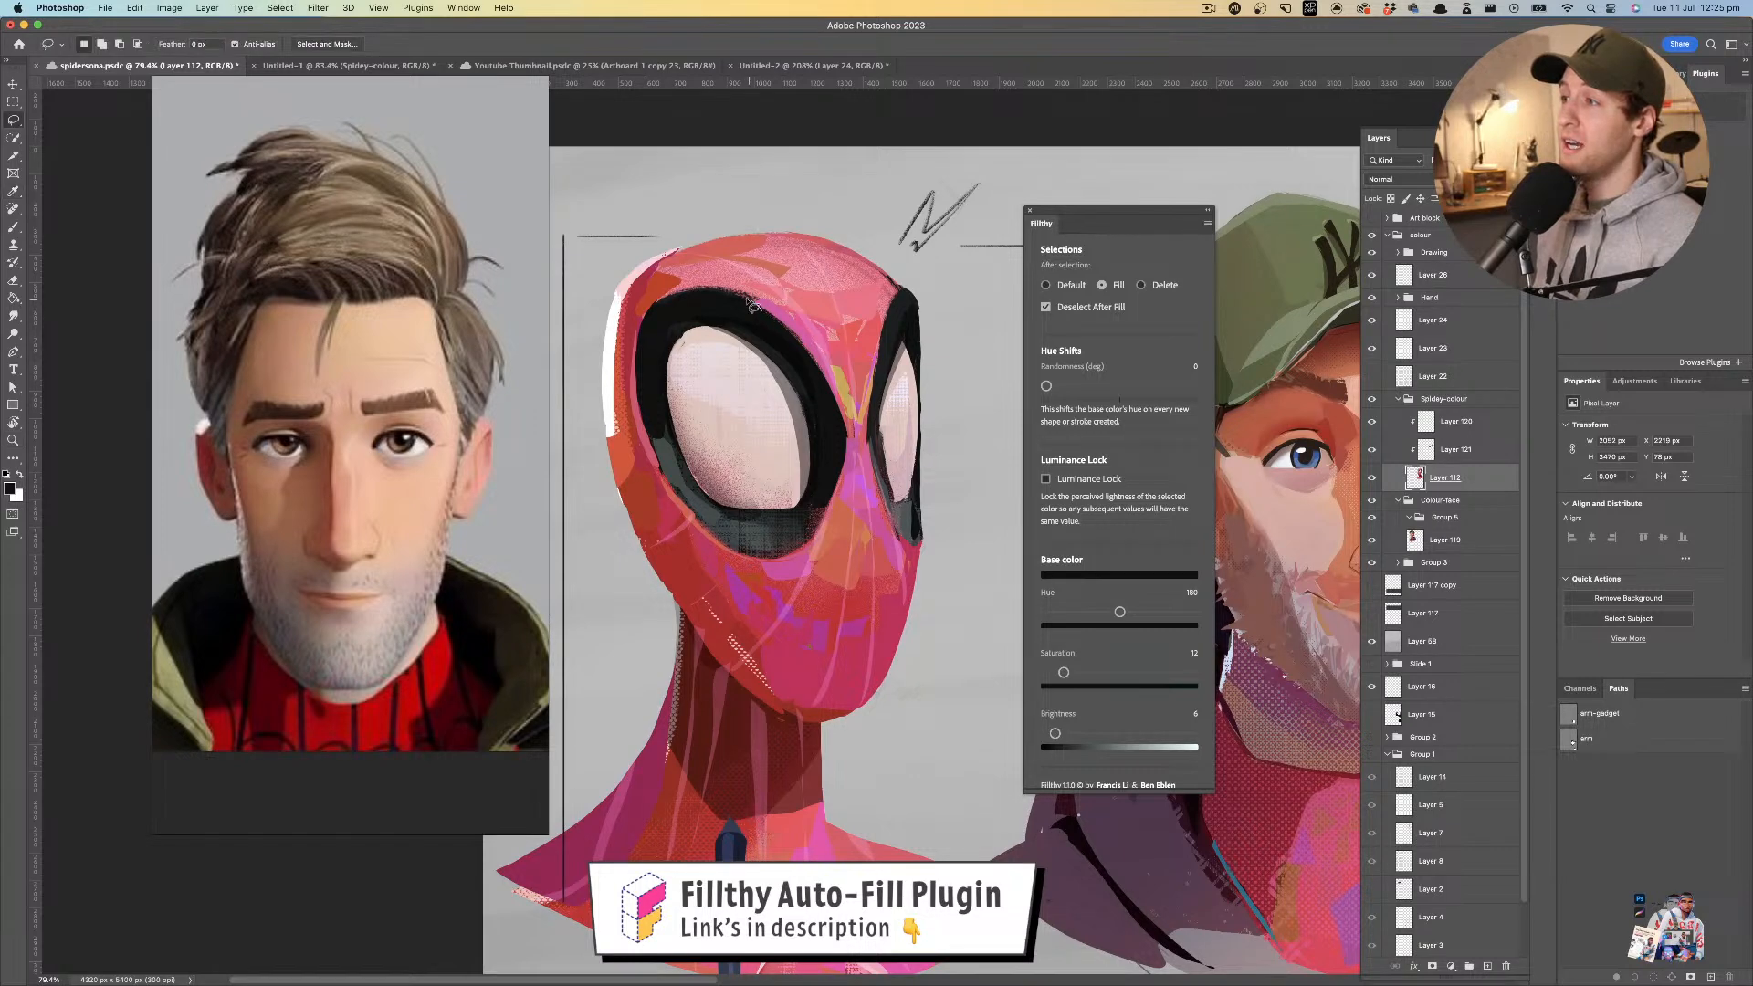
{"action": "left_click_drag", "start_coordinate": [655, 329], "coordinate": [709, 270]}
- Sample the dark grey on the large eye's rim and lasso-fill the rim's lower section with it
{"action": "key", "text": "z"}
{"action": "mouse_move", "coordinate": [774, 392]}
{"action": "left_mouse_down"}
{"action": "mouse_move", "coordinate": [726, 397]}
{"action": "mouse_move", "coordinate": [805, 410]}
{"action": "left_mouse_up"}
{"action": "key", "text": "i"}
{"action": "left_click", "coordinate": [730, 482]}
{"action": "key", "text": "l"}
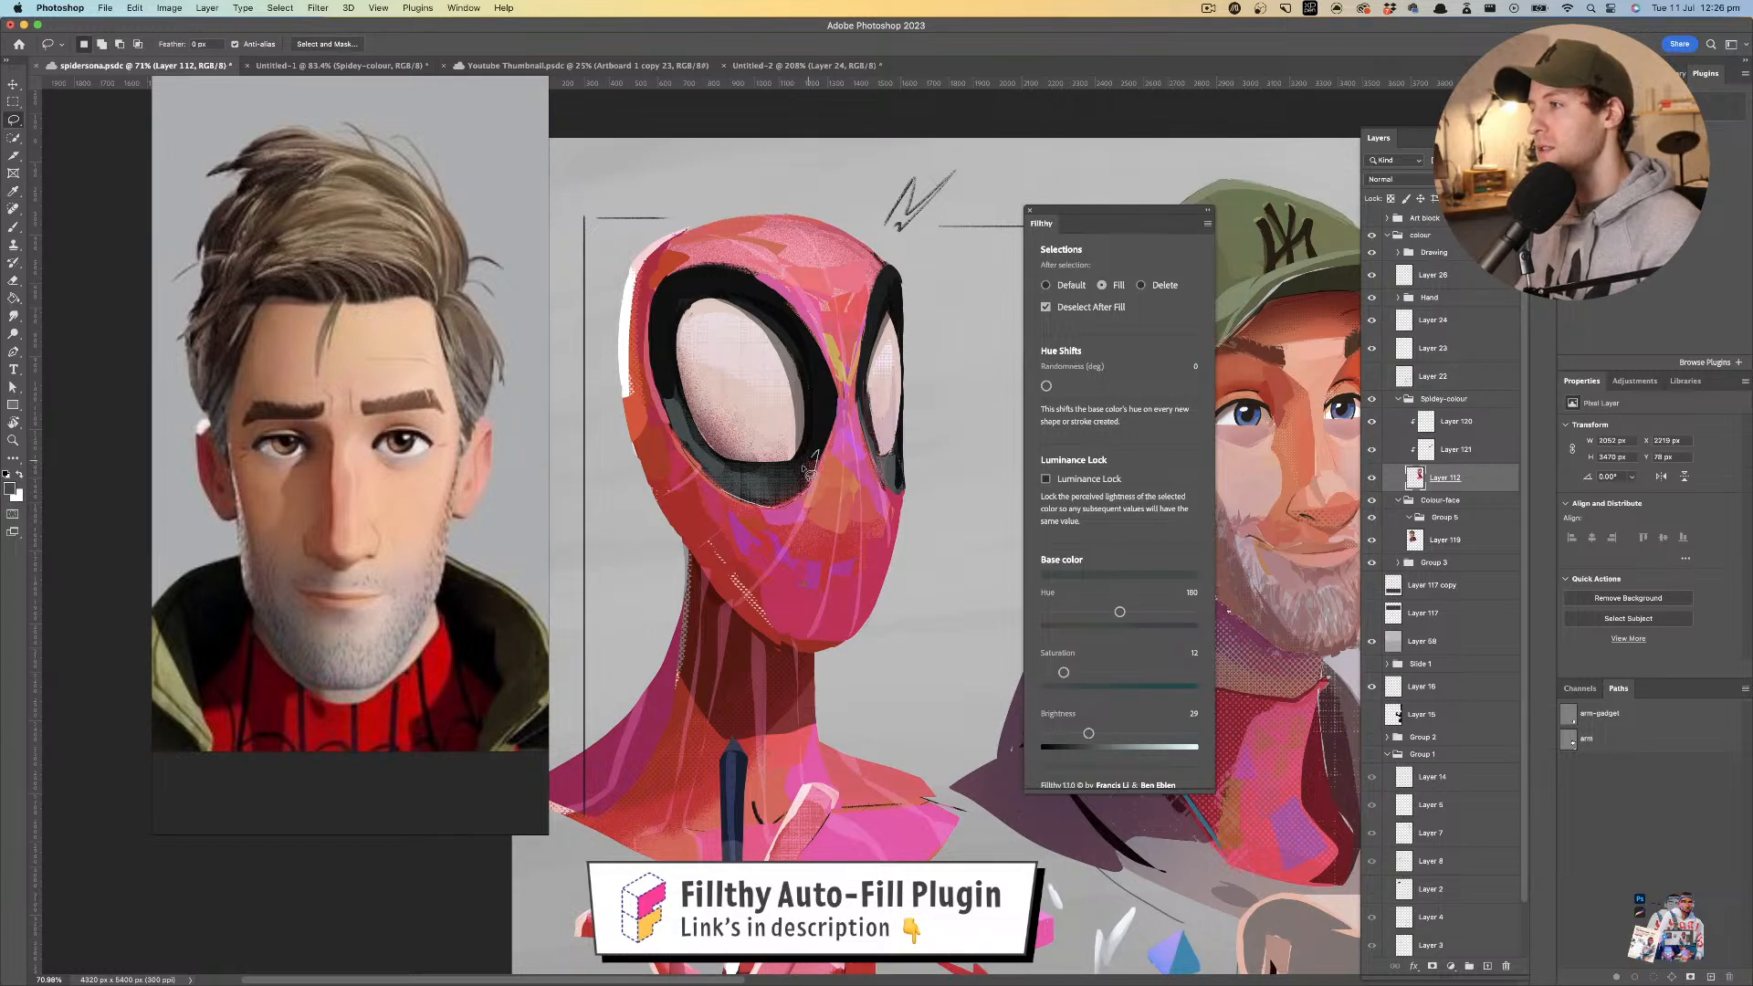
- Set the after-selection action to Delete and lasso-trim the front edge of the mask's chin
{"action": "key", "text": "z"}
{"action": "mouse_move", "coordinate": [814, 467]}
{"action": "left_mouse_down"}
{"action": "mouse_move", "coordinate": [772, 436]}
{"action": "mouse_move", "coordinate": [803, 436]}
{"action": "left_mouse_up"}
{"action": "key", "text": "l"}
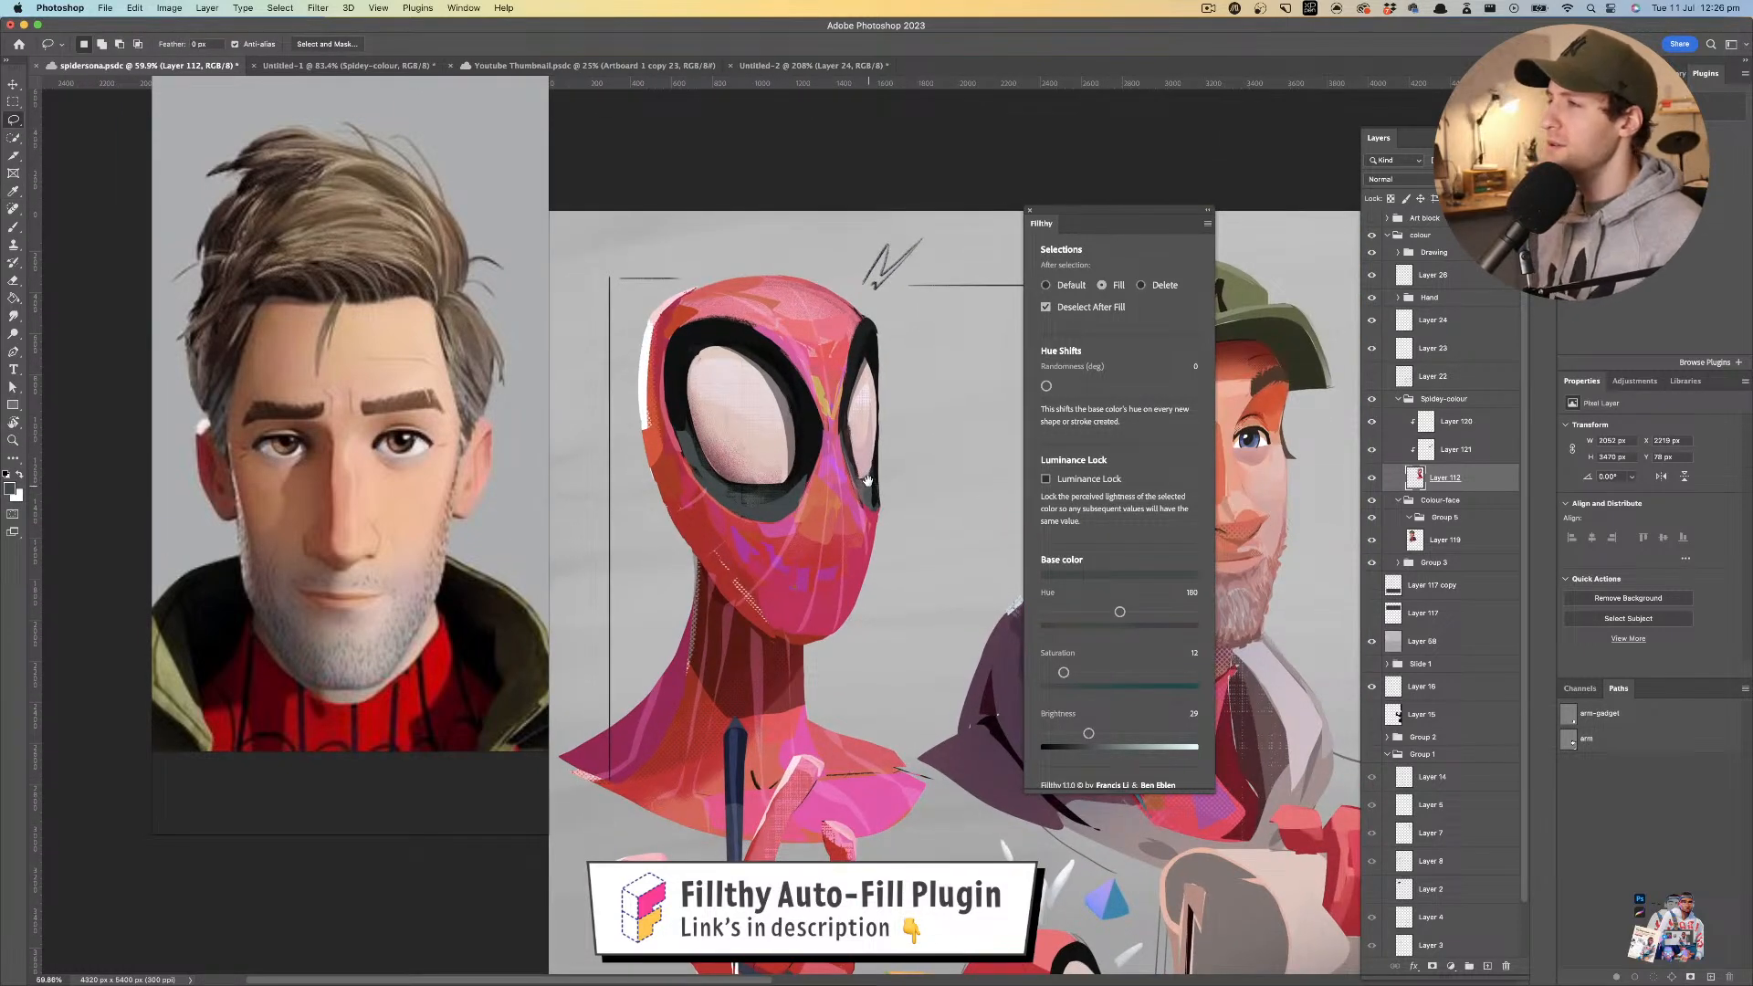
{"action": "scroll", "coordinate": [867, 481], "scroll_direction": "down", "scroll_amount": 2}
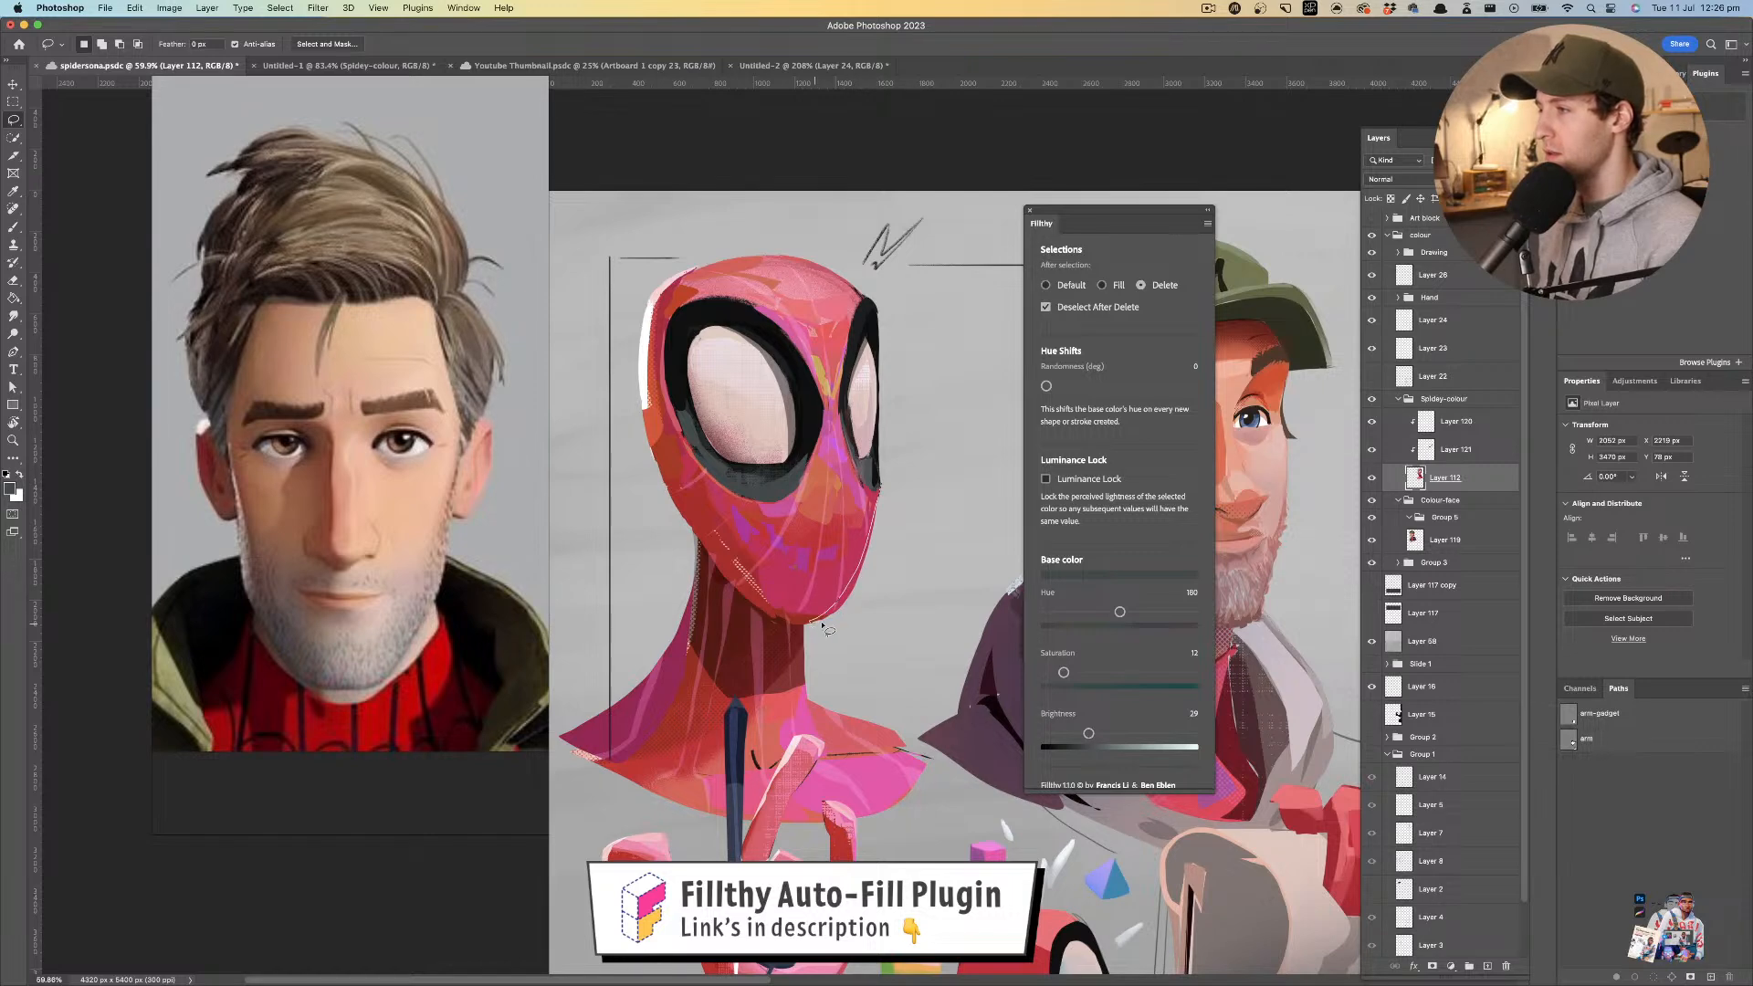
- Set the after-selection action to Fill, sample the mask's red and lasso-fill the large head's rear jaw edge
{"action": "key", "text": "z"}
{"action": "mouse_move", "coordinate": [923, 438]}
{"action": "left_mouse_down"}
{"action": "mouse_move", "coordinate": [764, 485]}
{"action": "mouse_move", "coordinate": [980, 462]}
{"action": "left_mouse_up"}
{"action": "key", "text": "l"}
{"action": "key", "text": "i"}
{"action": "left_click", "coordinate": [690, 518]}
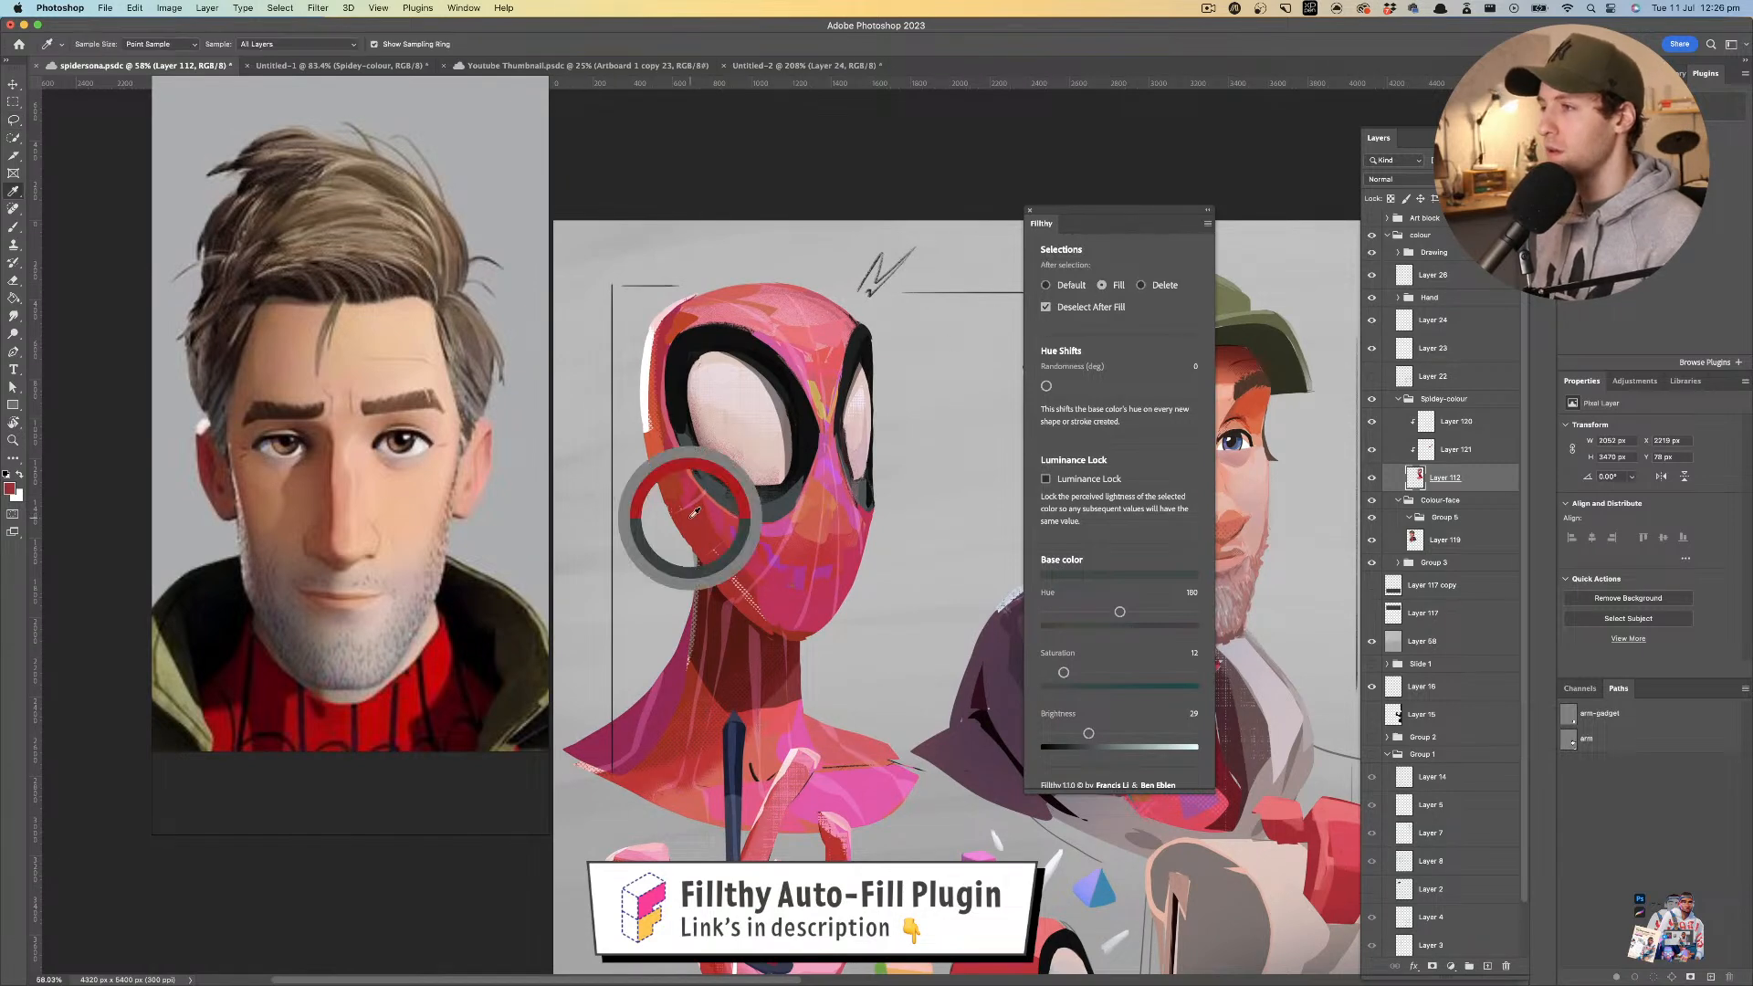
{"action": "key", "text": "l"}
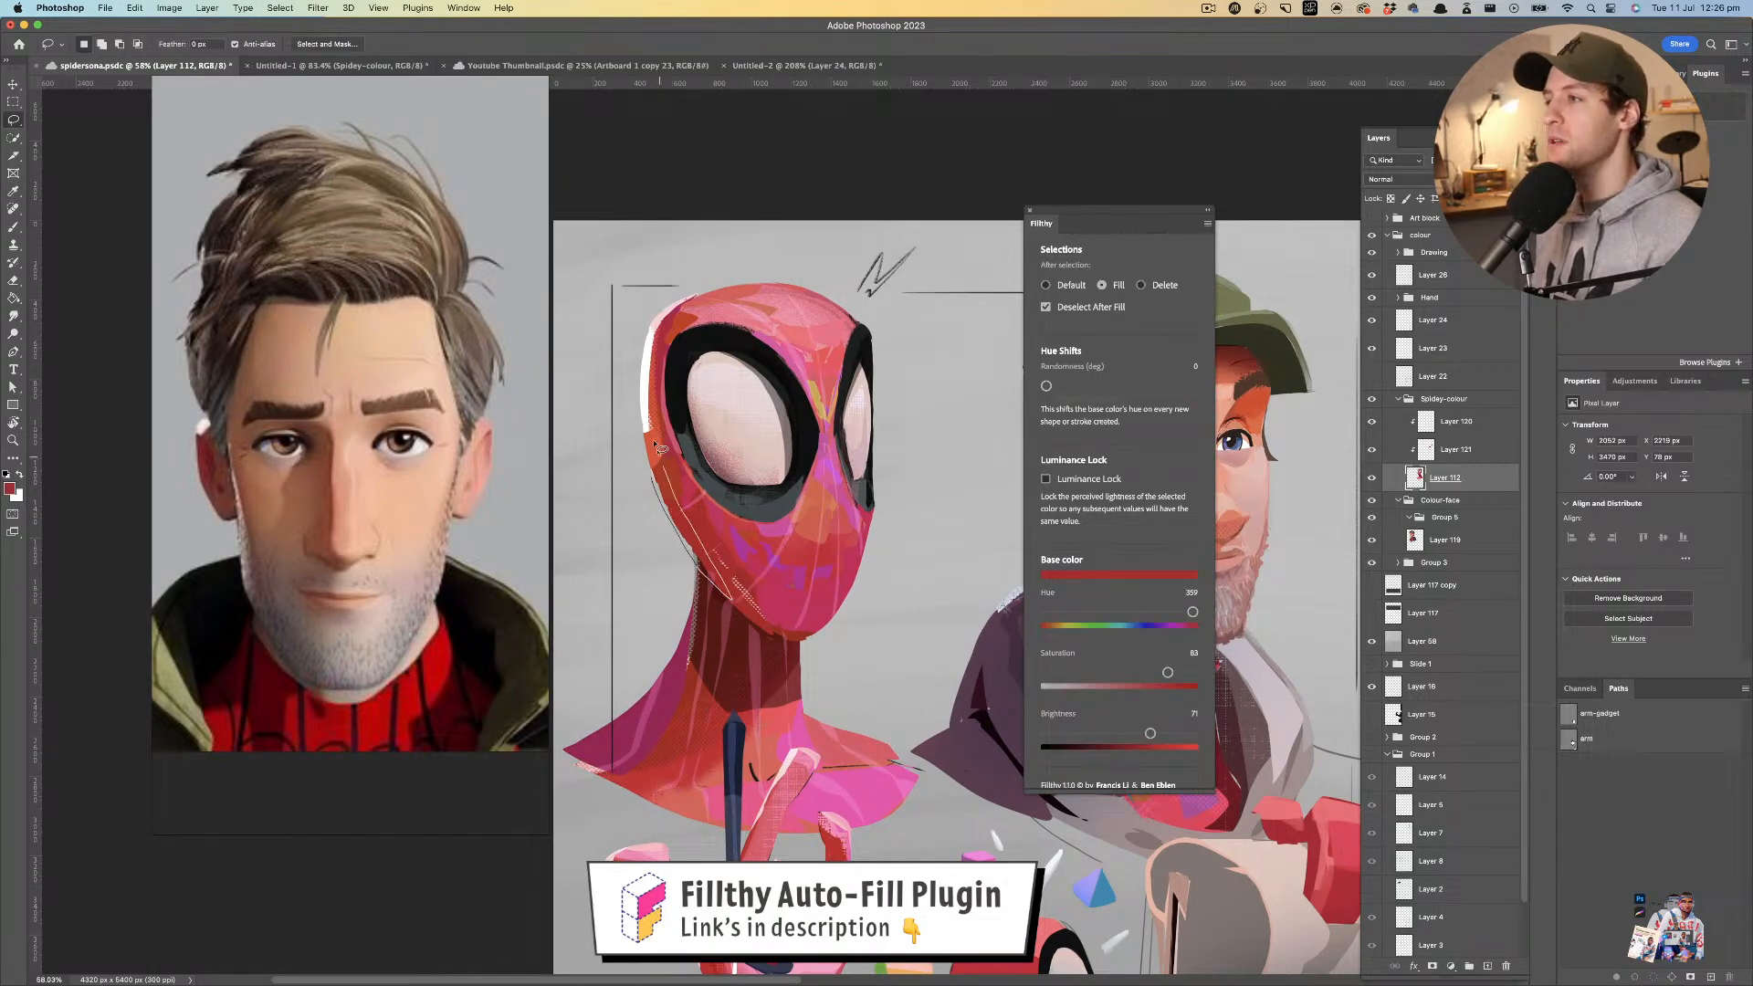
{"action": "key", "text": "i"}
{"action": "key", "text": "l"}
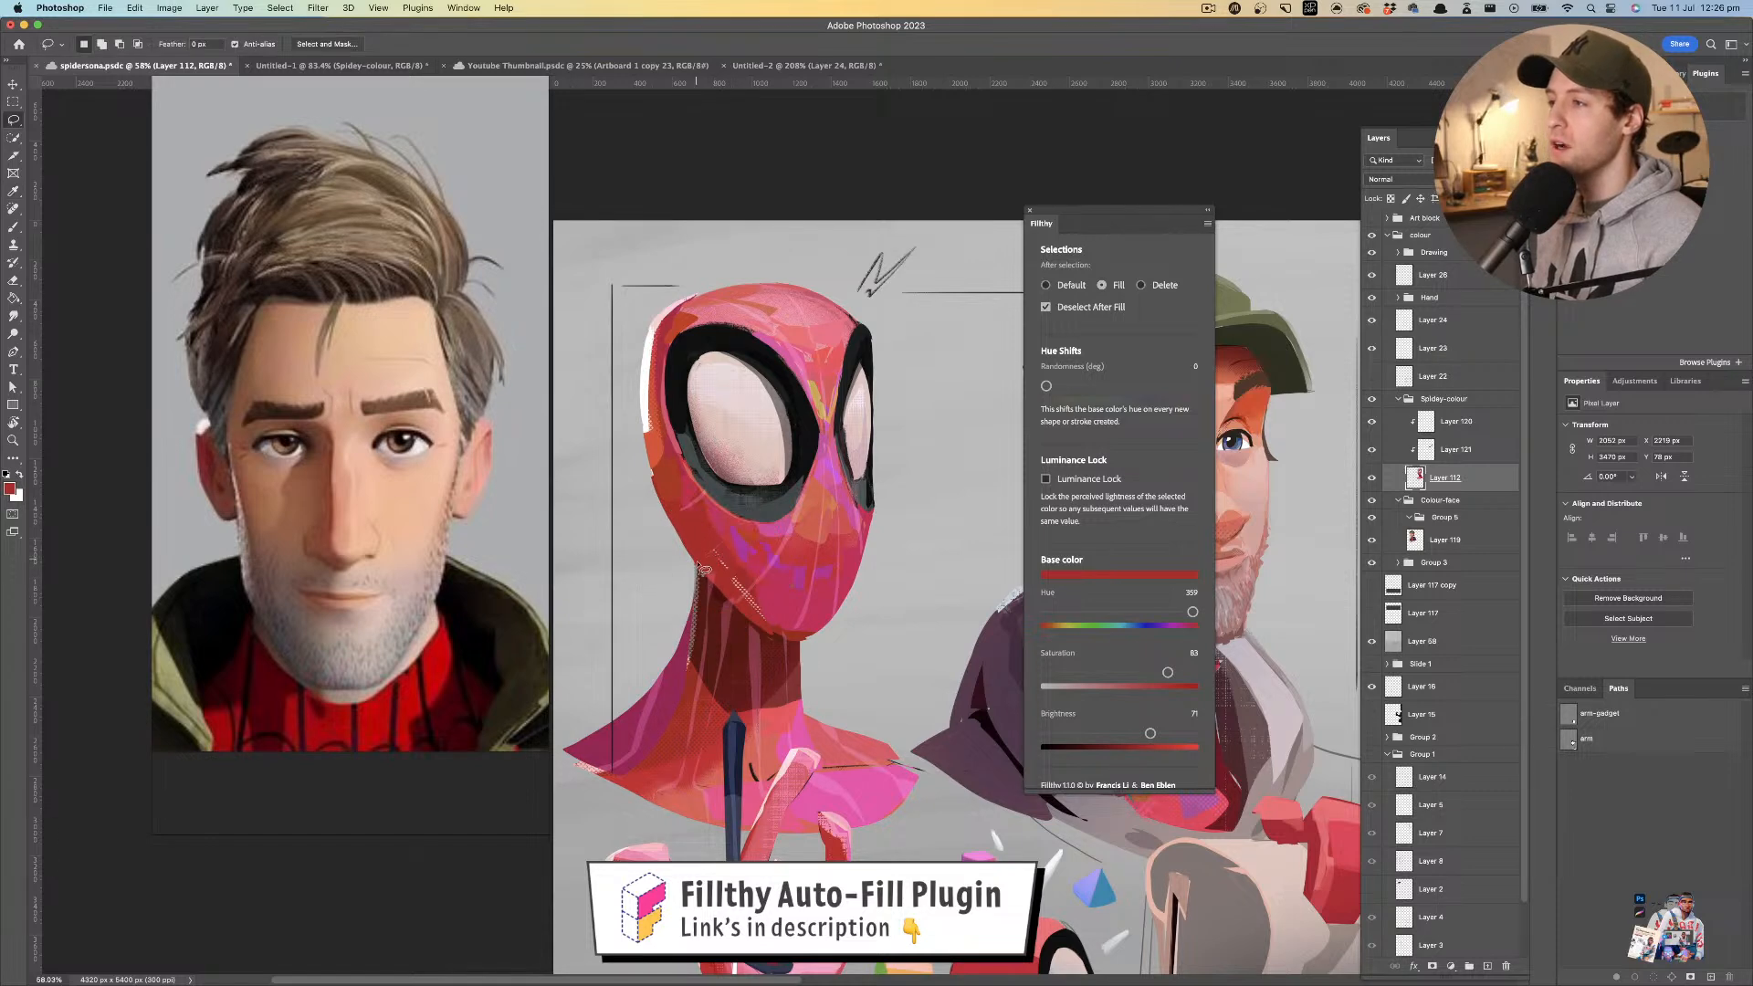
{"action": "mouse_move", "coordinate": [733, 609]}
{"action": "left_mouse_down"}
{"action": "mouse_move", "coordinate": [776, 638]}
{"action": "mouse_move", "coordinate": [701, 559]}
{"action": "left_mouse_up"}
- Sample the crimson at the rear of the large mask and lasso-fill the white gap along its upper back edge
{"action": "key", "text": "z"}
{"action": "mouse_move", "coordinate": [789, 470]}
{"action": "left_mouse_down"}
{"action": "mouse_move", "coordinate": [738, 481]}
{"action": "mouse_move", "coordinate": [805, 462]}
{"action": "mouse_move", "coordinate": [733, 315]}
{"action": "mouse_move", "coordinate": [715, 391]}
{"action": "mouse_move", "coordinate": [747, 301]}
{"action": "mouse_move", "coordinate": [717, 363]}
{"action": "mouse_move", "coordinate": [784, 271]}
{"action": "mouse_move", "coordinate": [741, 296]}
{"action": "mouse_move", "coordinate": [813, 270]}
{"action": "left_mouse_up"}
{"action": "key", "text": "i"}
{"action": "left_click", "coordinate": [726, 455]}
{"action": "key", "text": "l"}
{"action": "key", "text": "super+z"}
{"action": "key", "text": "i"}
{"action": "left_click", "coordinate": [736, 356]}
{"action": "key", "text": "l"}
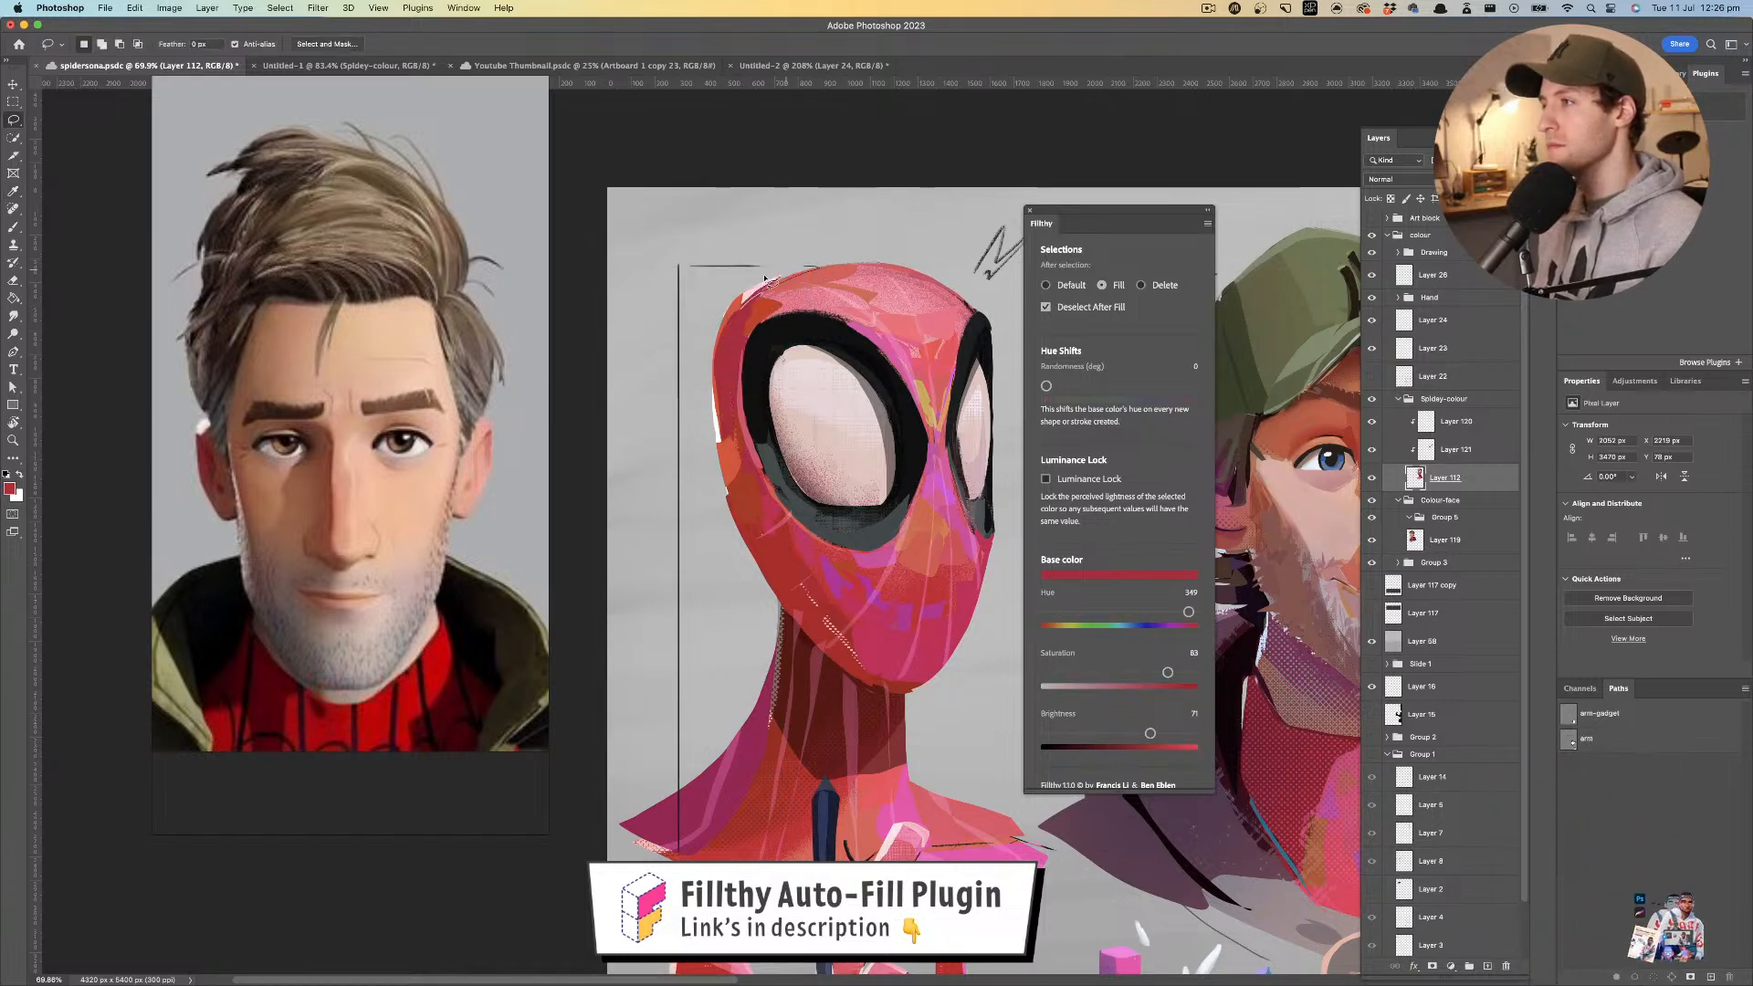
- Try a sampled lighter red lasso fill along the top of the large mask's crown
{"action": "key", "text": "i"}
{"action": "left_click", "coordinate": [820, 271]}
{"action": "key", "text": "l"}
{"action": "mouse_move", "coordinate": [789, 279]}
{"action": "left_mouse_down"}
{"action": "mouse_move", "coordinate": [739, 299]}
{"action": "mouse_move", "coordinate": [871, 261]}
{"action": "left_mouse_up"}
{"action": "key", "text": "super+z"}
{"action": "key", "text": "super+z"}
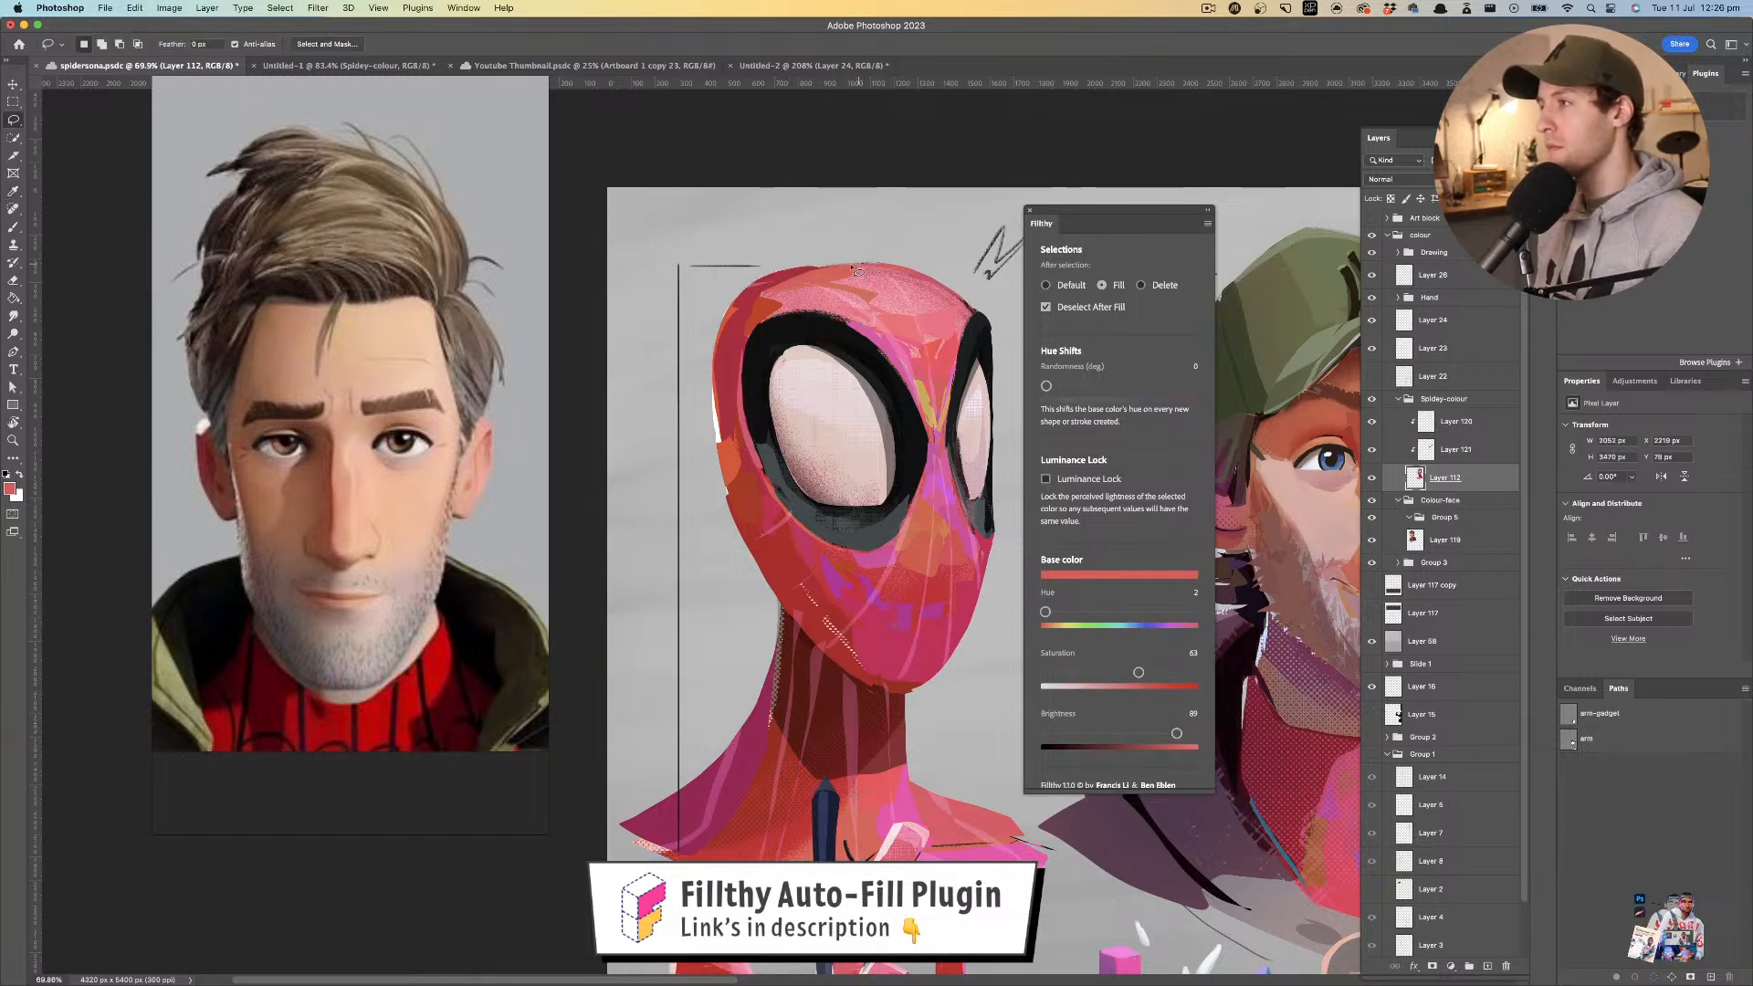
- Lasso-fill the remaining white gap at the rear of the large mask with crimson
{"action": "key", "text": "z"}
{"action": "mouse_move", "coordinate": [838, 272]}
{"action": "left_mouse_down"}
{"action": "mouse_move", "coordinate": [822, 303]}
{"action": "mouse_move", "coordinate": [845, 306]}
{"action": "left_mouse_up"}
{"action": "key", "text": "l"}
{"action": "mouse_move", "coordinate": [671, 416]}
{"action": "left_mouse_down"}
{"action": "mouse_move", "coordinate": [684, 367]}
{"action": "mouse_move", "coordinate": [669, 320]}
{"action": "left_mouse_up"}
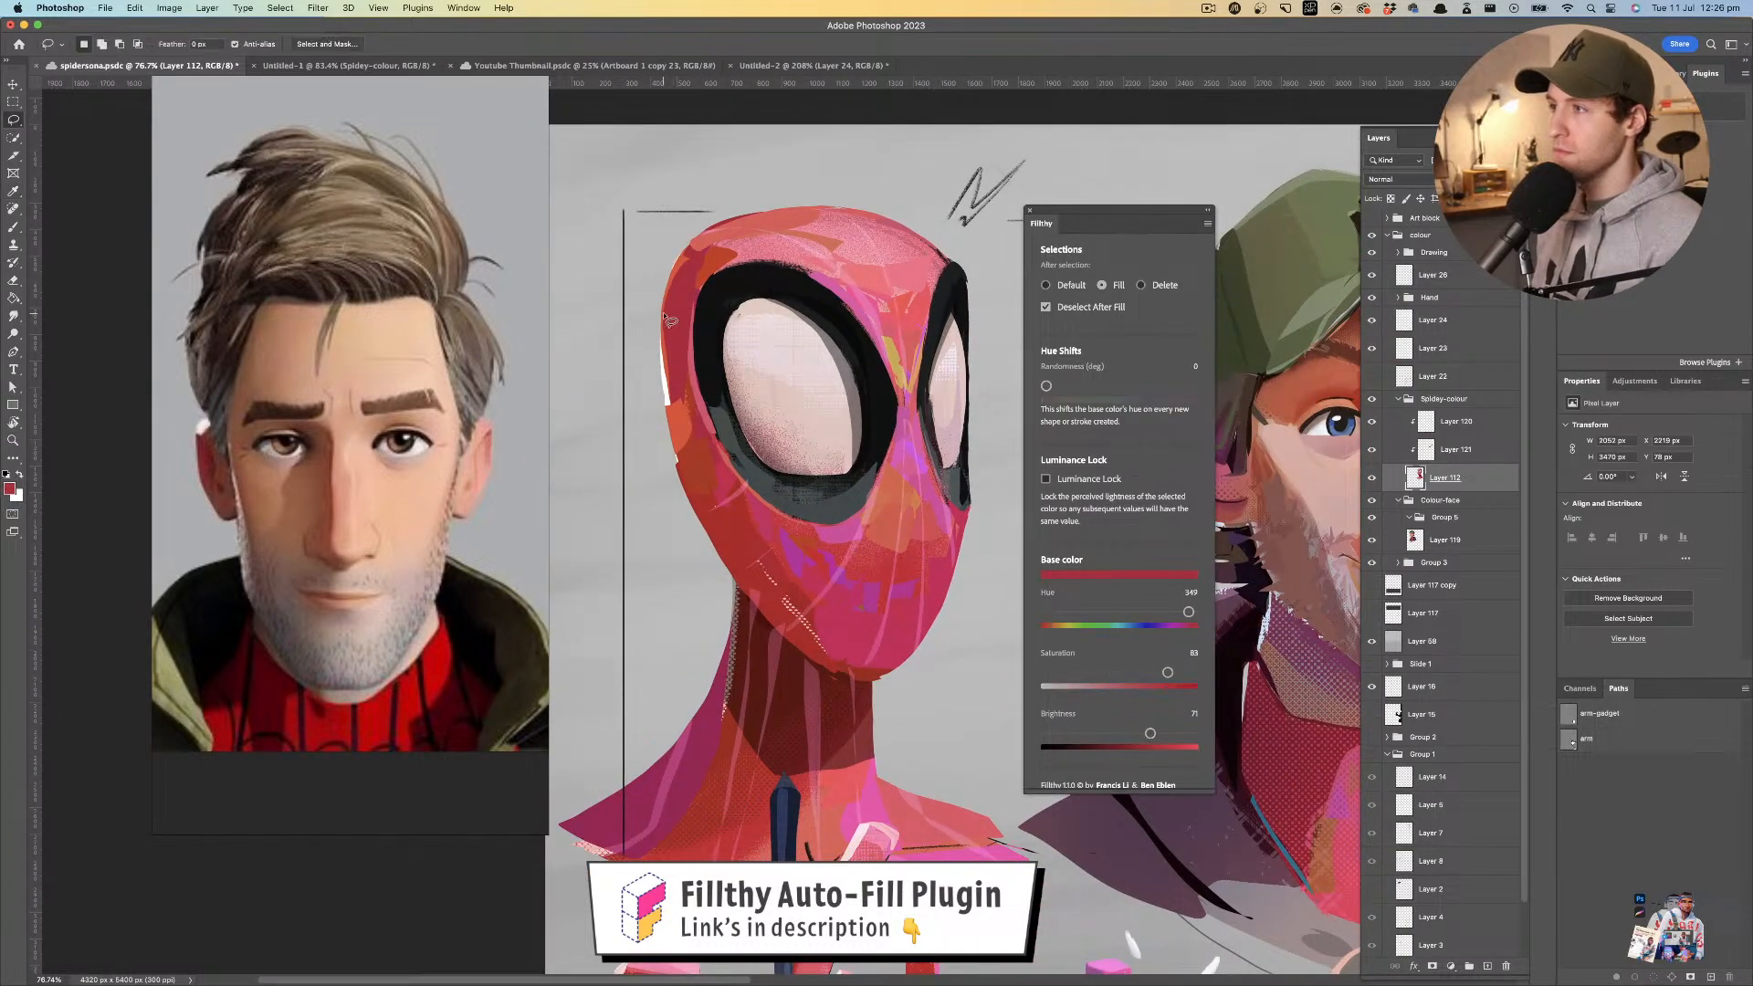
{"action": "mouse_move", "coordinate": [675, 427]}
{"action": "left_mouse_down"}
{"action": "mouse_move", "coordinate": [669, 284]}
{"action": "mouse_move", "coordinate": [674, 448]}
{"action": "mouse_move", "coordinate": [692, 252]}
{"action": "mouse_move", "coordinate": [674, 402]}
{"action": "mouse_move", "coordinate": [690, 464]}
{"action": "mouse_move", "coordinate": [670, 290]}
{"action": "mouse_move", "coordinate": [667, 423]}
{"action": "mouse_move", "coordinate": [687, 487]}
{"action": "left_mouse_up"}
{"action": "left_click", "coordinate": [669, 327]}
- Save the illustration after checking the whole composition
{"action": "key", "text": "z"}
{"action": "left_click_drag", "start_coordinate": [680, 331], "coordinate": [630, 334]}
{"action": "mouse_move", "coordinate": [773, 466]}
{"action": "left_mouse_down"}
{"action": "mouse_move", "coordinate": [732, 478]}
{"action": "mouse_move", "coordinate": [838, 447]}
{"action": "mouse_move", "coordinate": [763, 461]}
{"action": "mouse_move", "coordinate": [787, 448]}
{"action": "left_mouse_up"}
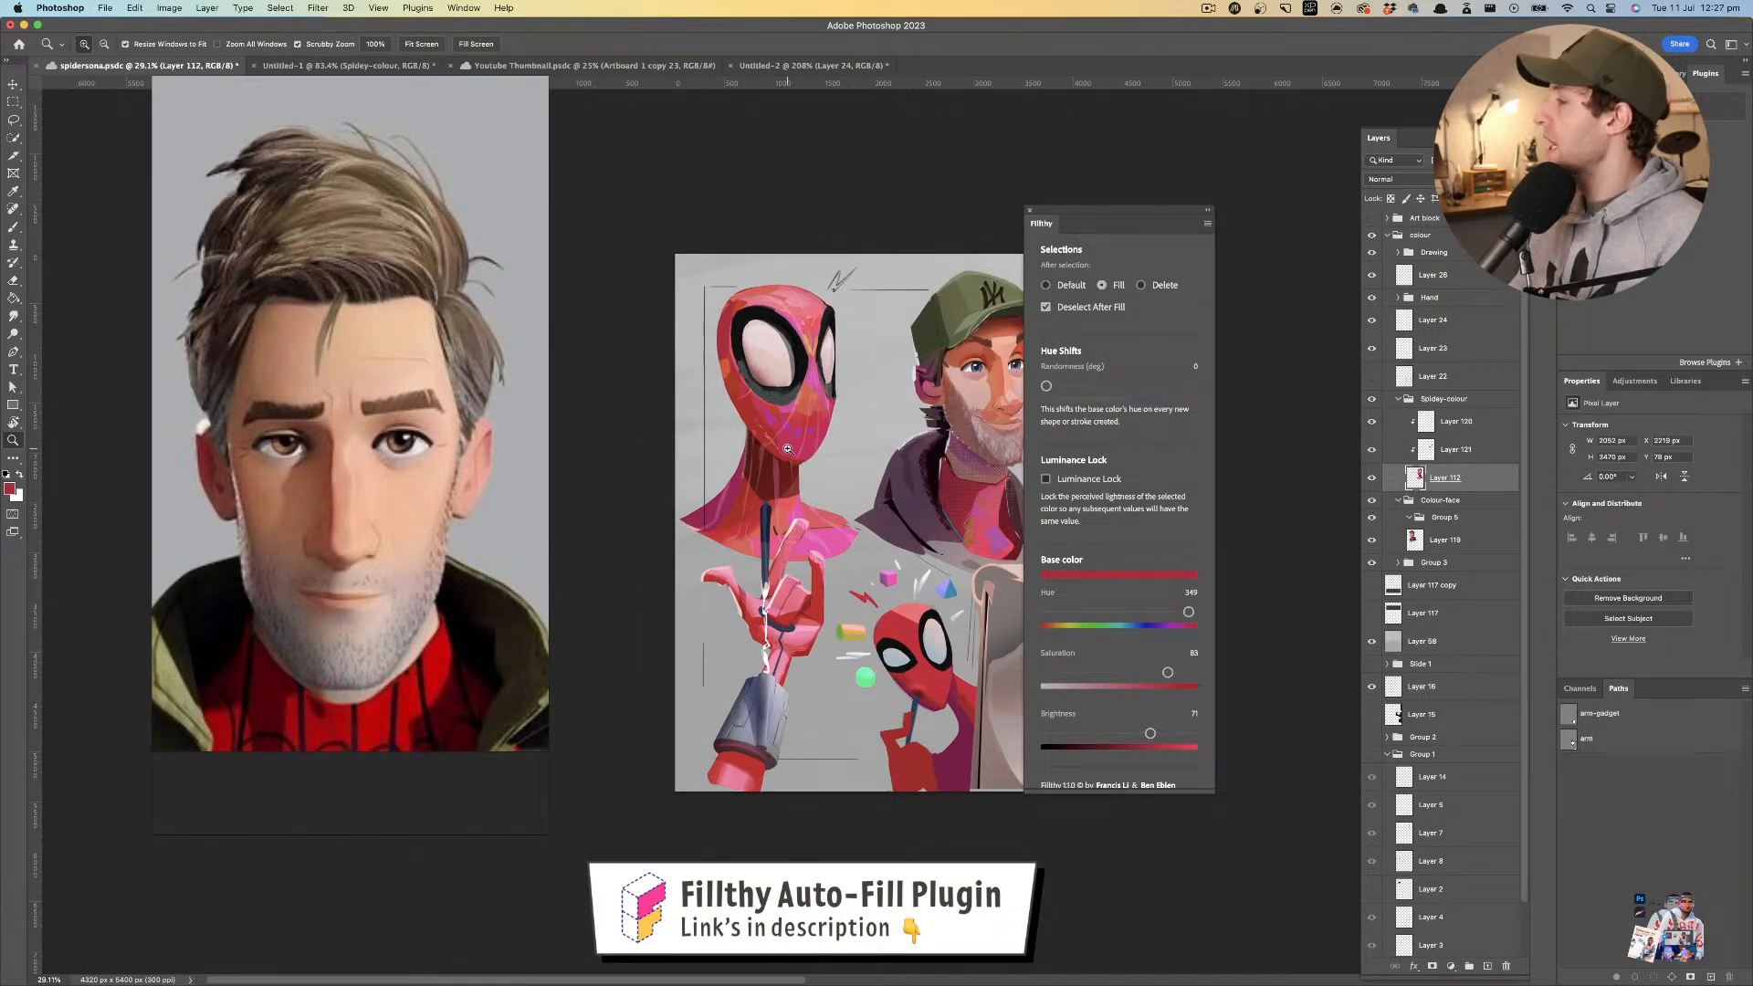
{"action": "key", "text": "super+s"}
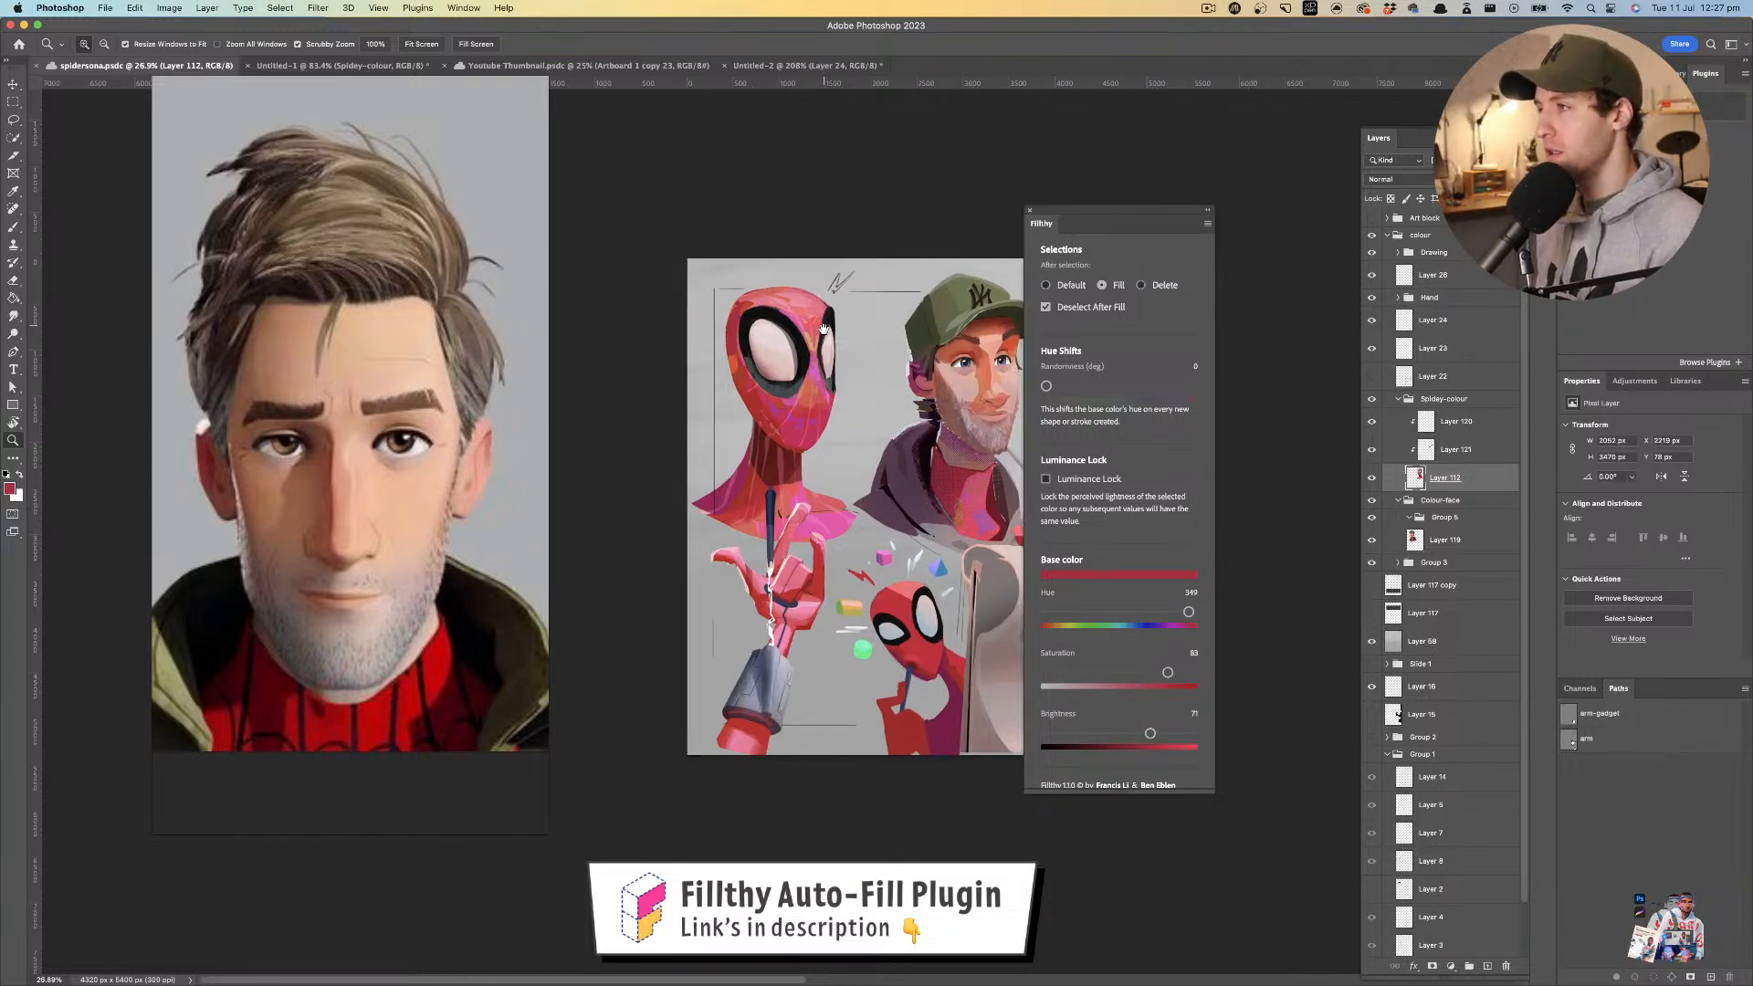
- Sample the light pink on the large mask's crown and lasso-fill its upper front edge above the far eye
{"action": "left_click_drag", "start_coordinate": [773, 247], "coordinate": [872, 301]}
{"action": "key", "text": "l"}
{"action": "key", "text": "i"}
{"action": "left_click", "coordinate": [828, 287]}
{"action": "key", "text": "l"}
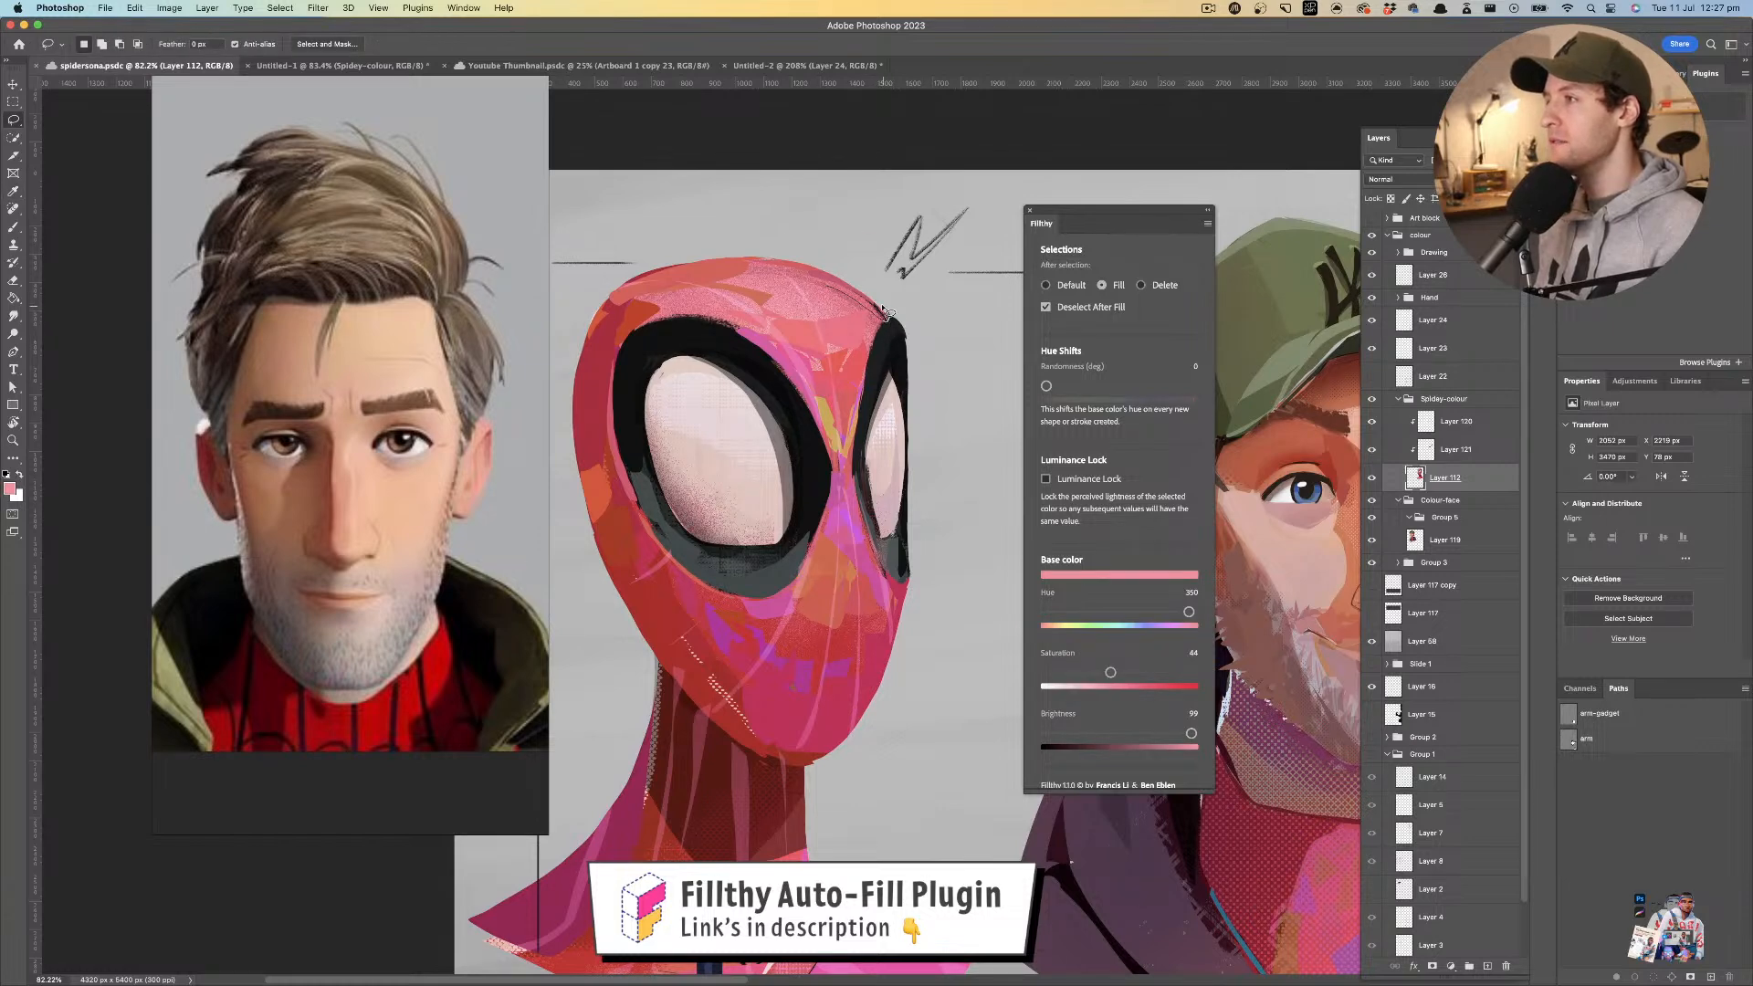
{"action": "left_click_drag", "start_coordinate": [822, 264], "coordinate": [758, 252]}
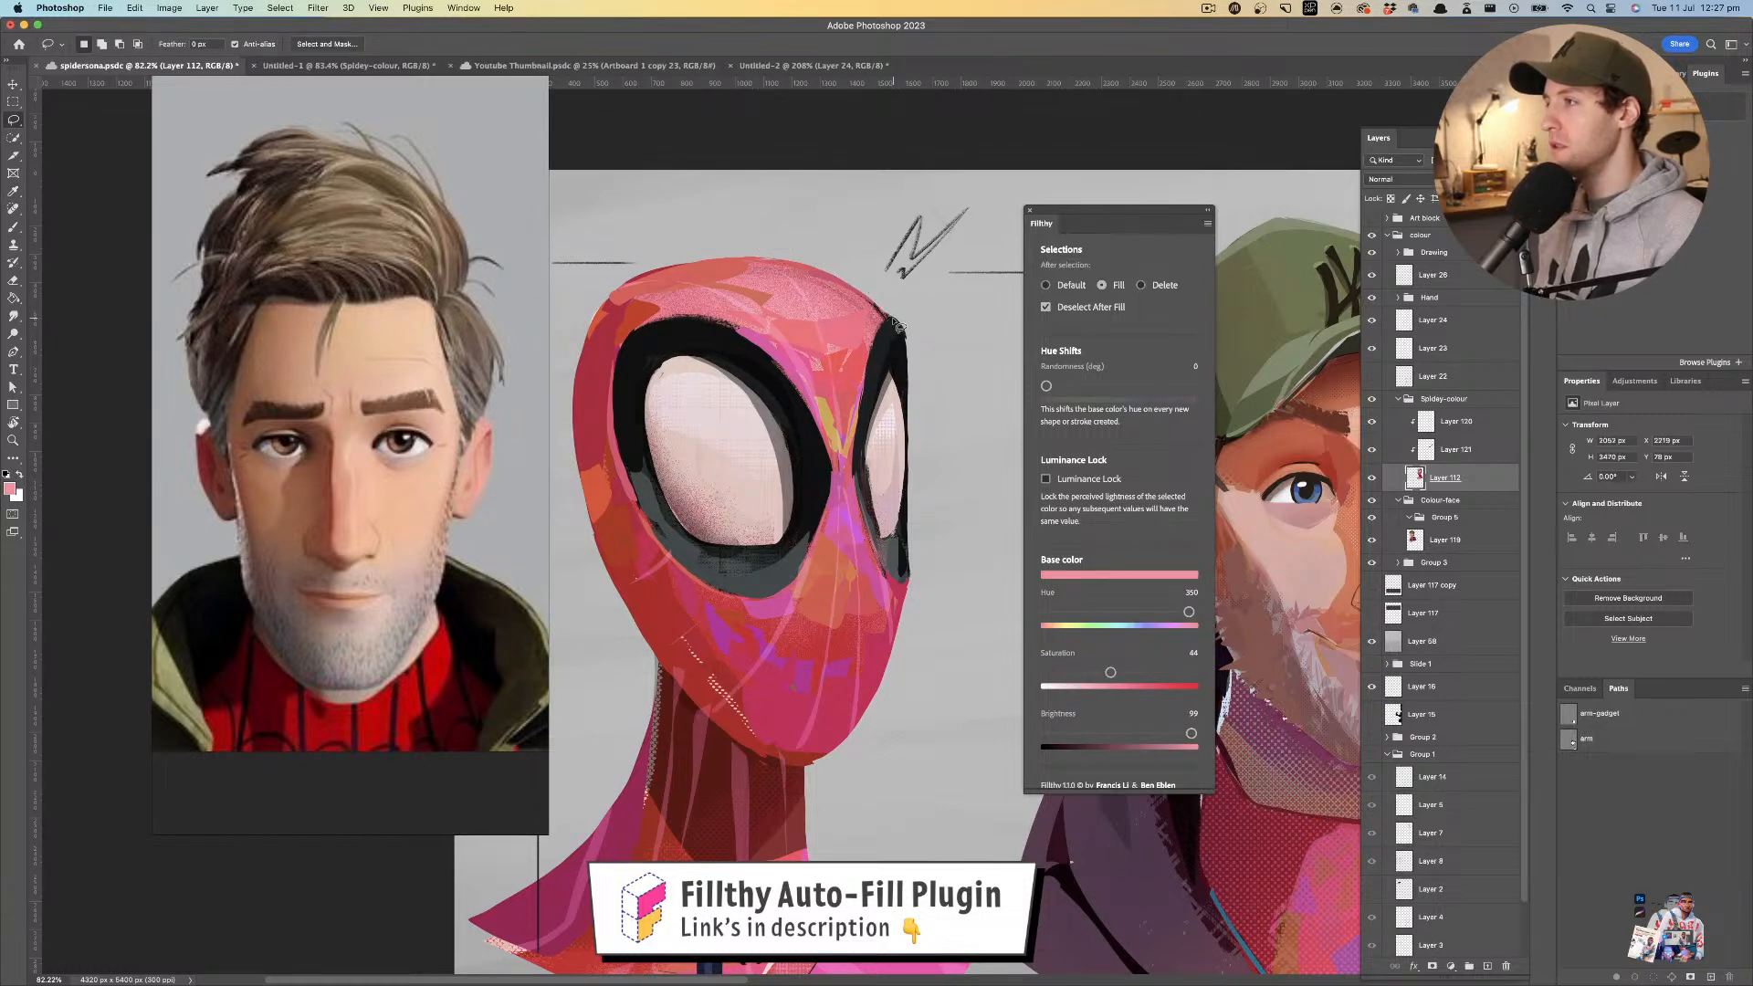
{"action": "mouse_move", "coordinate": [840, 308]}
{"action": "left_mouse_down"}
{"action": "mouse_move", "coordinate": [883, 335]}
{"action": "mouse_move", "coordinate": [763, 347]}
{"action": "left_mouse_up"}
- Sample the neck's dark red and lasso-fill the shadow beneath the large mask's jaw
{"action": "key", "text": "z"}
{"action": "mouse_move", "coordinate": [854, 356]}
{"action": "left_mouse_down"}
{"action": "mouse_move", "coordinate": [796, 388]}
{"action": "mouse_move", "coordinate": [827, 406]}
{"action": "mouse_move", "coordinate": [779, 413]}
{"action": "left_mouse_up"}
{"action": "key", "text": "l"}
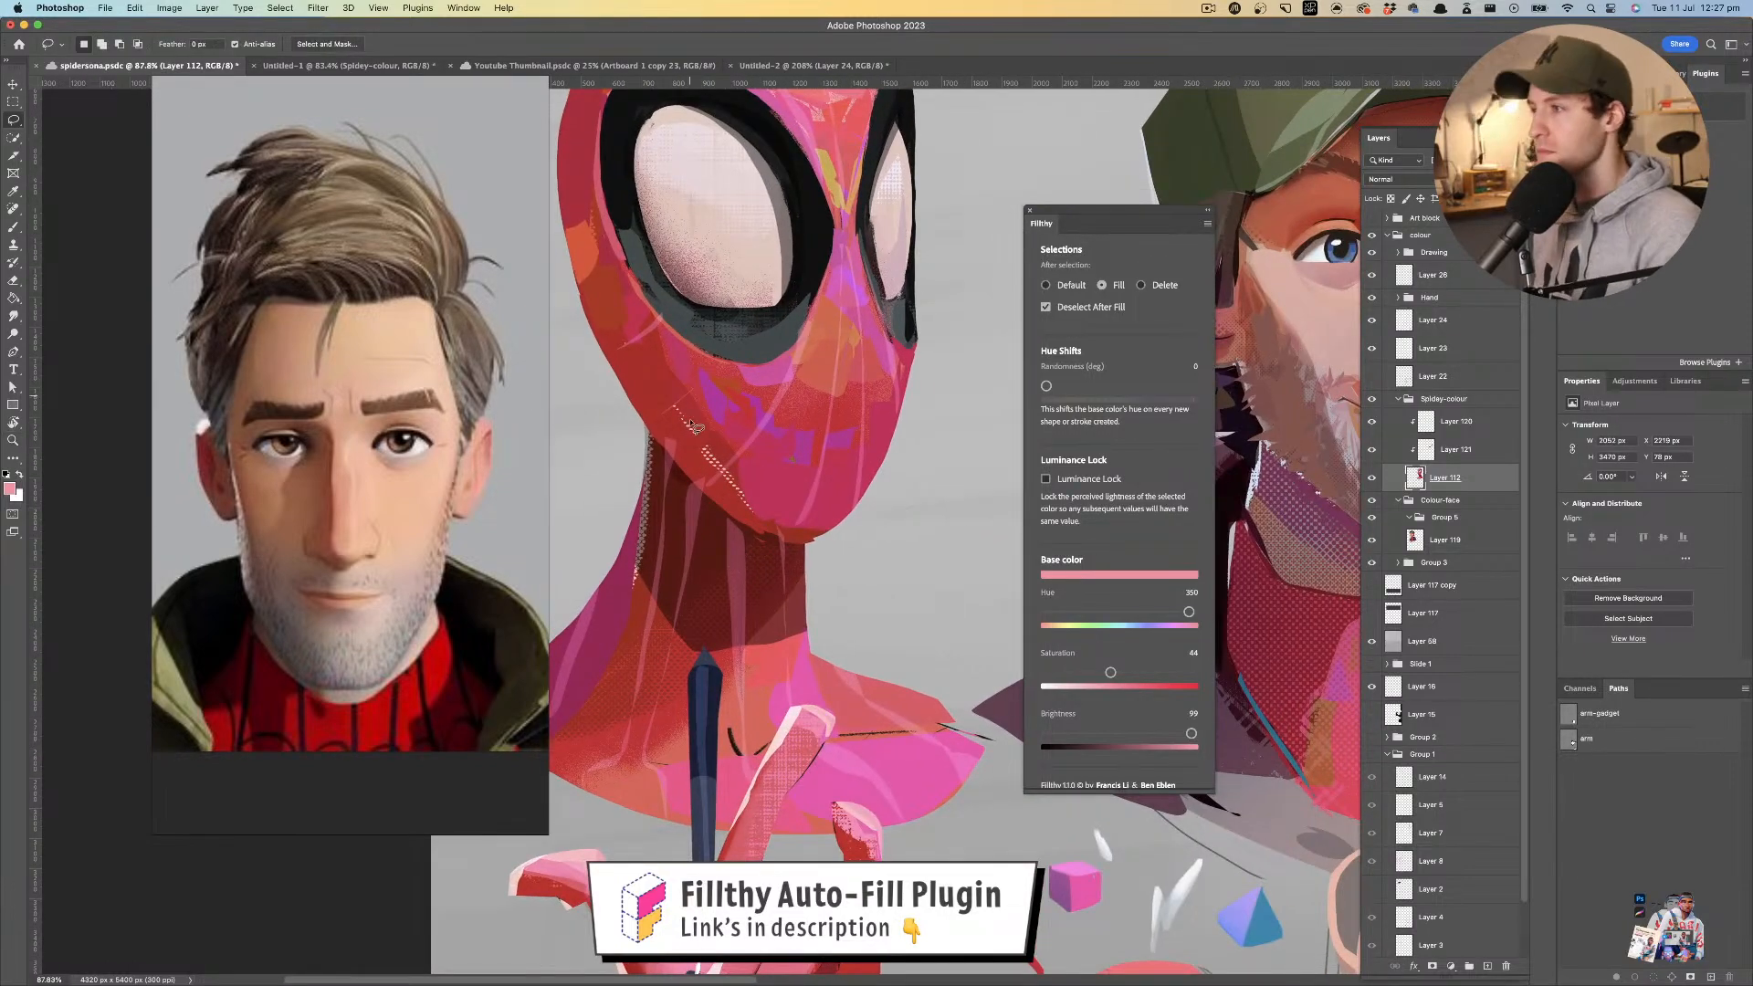
{"action": "key", "text": "i"}
{"action": "left_click", "coordinate": [682, 477]}
{"action": "key", "text": "l"}
{"action": "left_click_drag", "start_coordinate": [696, 486], "coordinate": [678, 466]}
{"action": "left_click_drag", "start_coordinate": [712, 405], "coordinate": [768, 345]}
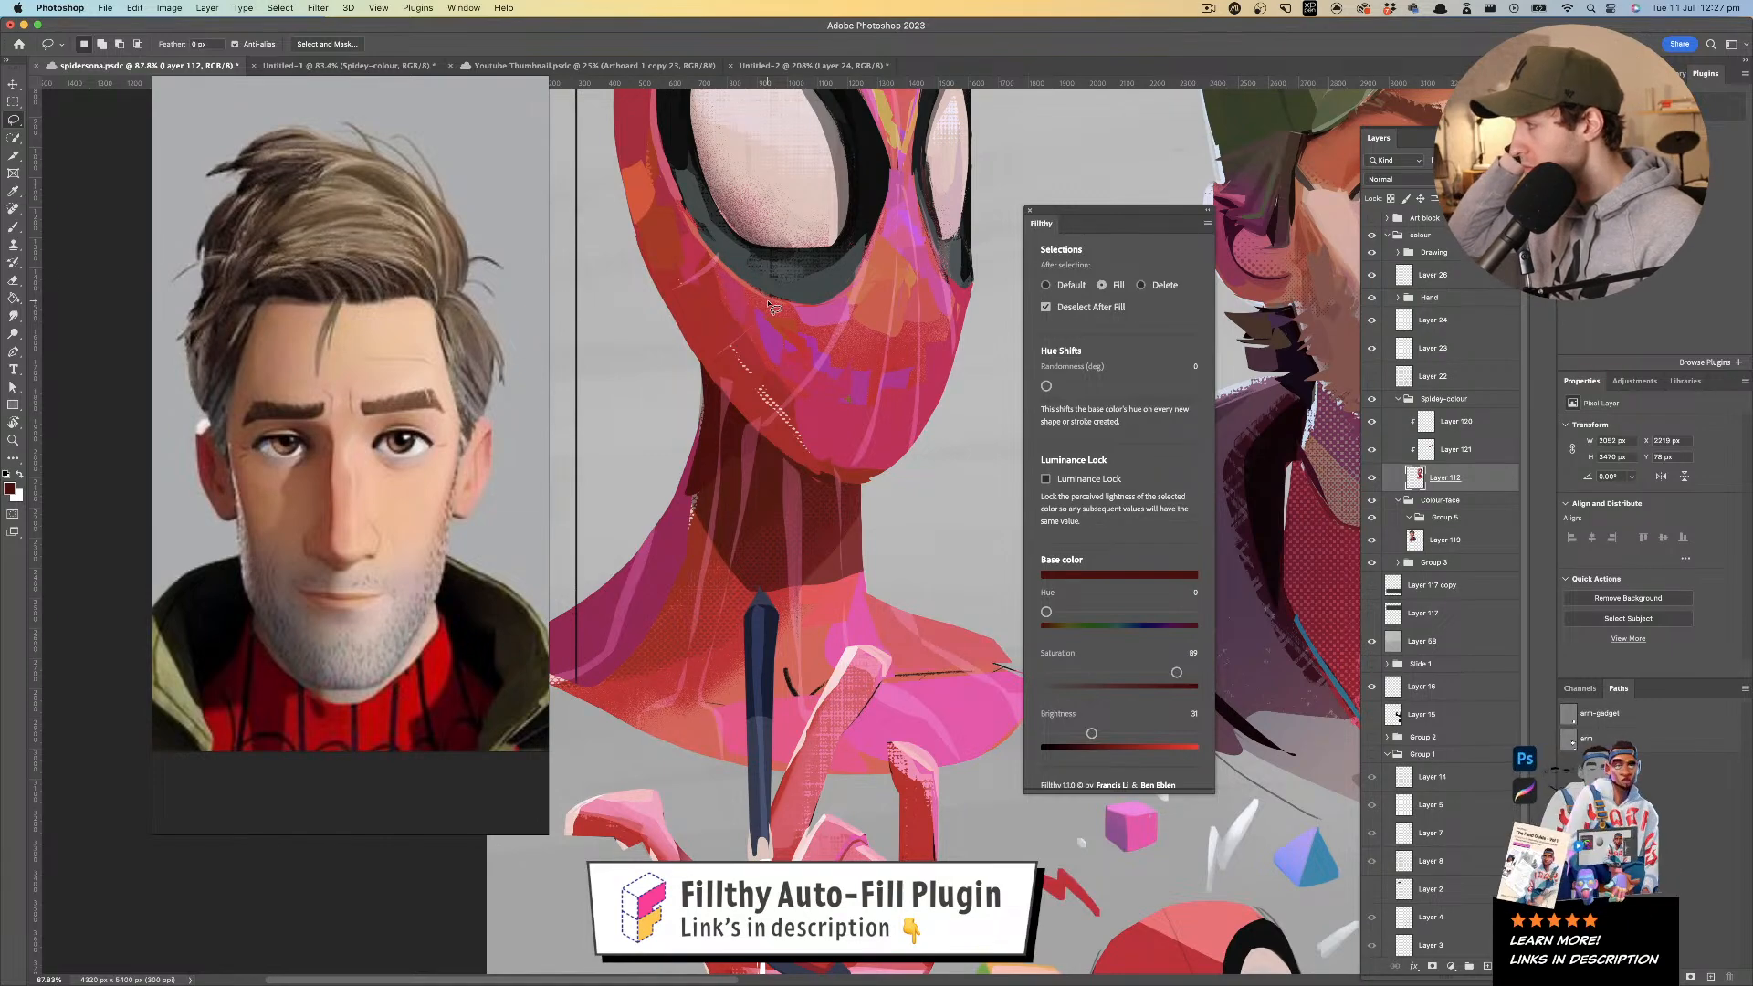
- Try sampled dark red touch-ups where the large mask's jaw meets the neck
{"action": "key", "text": "z"}
{"action": "left_click_drag", "start_coordinate": [715, 413], "coordinate": [621, 424]}
{"action": "mouse_move", "coordinate": [737, 442]}
{"action": "left_mouse_down"}
{"action": "mouse_move", "coordinate": [757, 443]}
{"action": "mouse_move", "coordinate": [738, 511]}
{"action": "mouse_move", "coordinate": [807, 502]}
{"action": "mouse_move", "coordinate": [710, 455]}
{"action": "mouse_move", "coordinate": [749, 437]}
{"action": "mouse_move", "coordinate": [699, 438]}
{"action": "mouse_move", "coordinate": [823, 457]}
{"action": "mouse_move", "coordinate": [742, 440]}
{"action": "left_mouse_up"}
{"action": "key", "text": "l"}
{"action": "key", "text": "z"}
{"action": "key", "text": "super+z"}
{"action": "key", "text": "l"}
{"action": "key", "text": "i"}
{"action": "left_click", "coordinate": [757, 449]}
{"action": "key", "text": "l"}
{"action": "key", "text": "z"}
{"action": "mouse_move", "coordinate": [803, 446]}
{"action": "left_mouse_down"}
{"action": "mouse_move", "coordinate": [714, 447]}
{"action": "mouse_move", "coordinate": [842, 446]}
{"action": "left_mouse_up"}
{"action": "key", "text": "super+z"}
{"action": "key", "text": "i"}
{"action": "mouse_move", "coordinate": [738, 407]}
{"action": "left_mouse_down"}
{"action": "mouse_move", "coordinate": [763, 480]}
{"action": "mouse_move", "coordinate": [788, 488]}
{"action": "mouse_move", "coordinate": [836, 446]}
{"action": "mouse_move", "coordinate": [727, 419]}
{"action": "mouse_move", "coordinate": [743, 467]}
{"action": "mouse_move", "coordinate": [793, 487]}
{"action": "mouse_move", "coordinate": [829, 400]}
{"action": "left_mouse_up"}
{"action": "key", "text": "super+z"}
{"action": "mouse_move", "coordinate": [761, 454]}
{"action": "left_mouse_down"}
{"action": "mouse_move", "coordinate": [767, 423]}
{"action": "mouse_move", "coordinate": [810, 409]}
{"action": "mouse_move", "coordinate": [753, 432]}
{"action": "mouse_move", "coordinate": [798, 433]}
{"action": "mouse_move", "coordinate": [782, 434]}
{"action": "left_mouse_up"}
{"action": "left_click_drag", "start_coordinate": [783, 432], "coordinate": [823, 395]}
- Select the layer holding the small Spider-Man at the lower part of the illustration
{"action": "left_click_drag", "start_coordinate": [845, 520], "coordinate": [678, 237]}
{"action": "left_click_drag", "start_coordinate": [805, 515], "coordinate": [823, 511]}
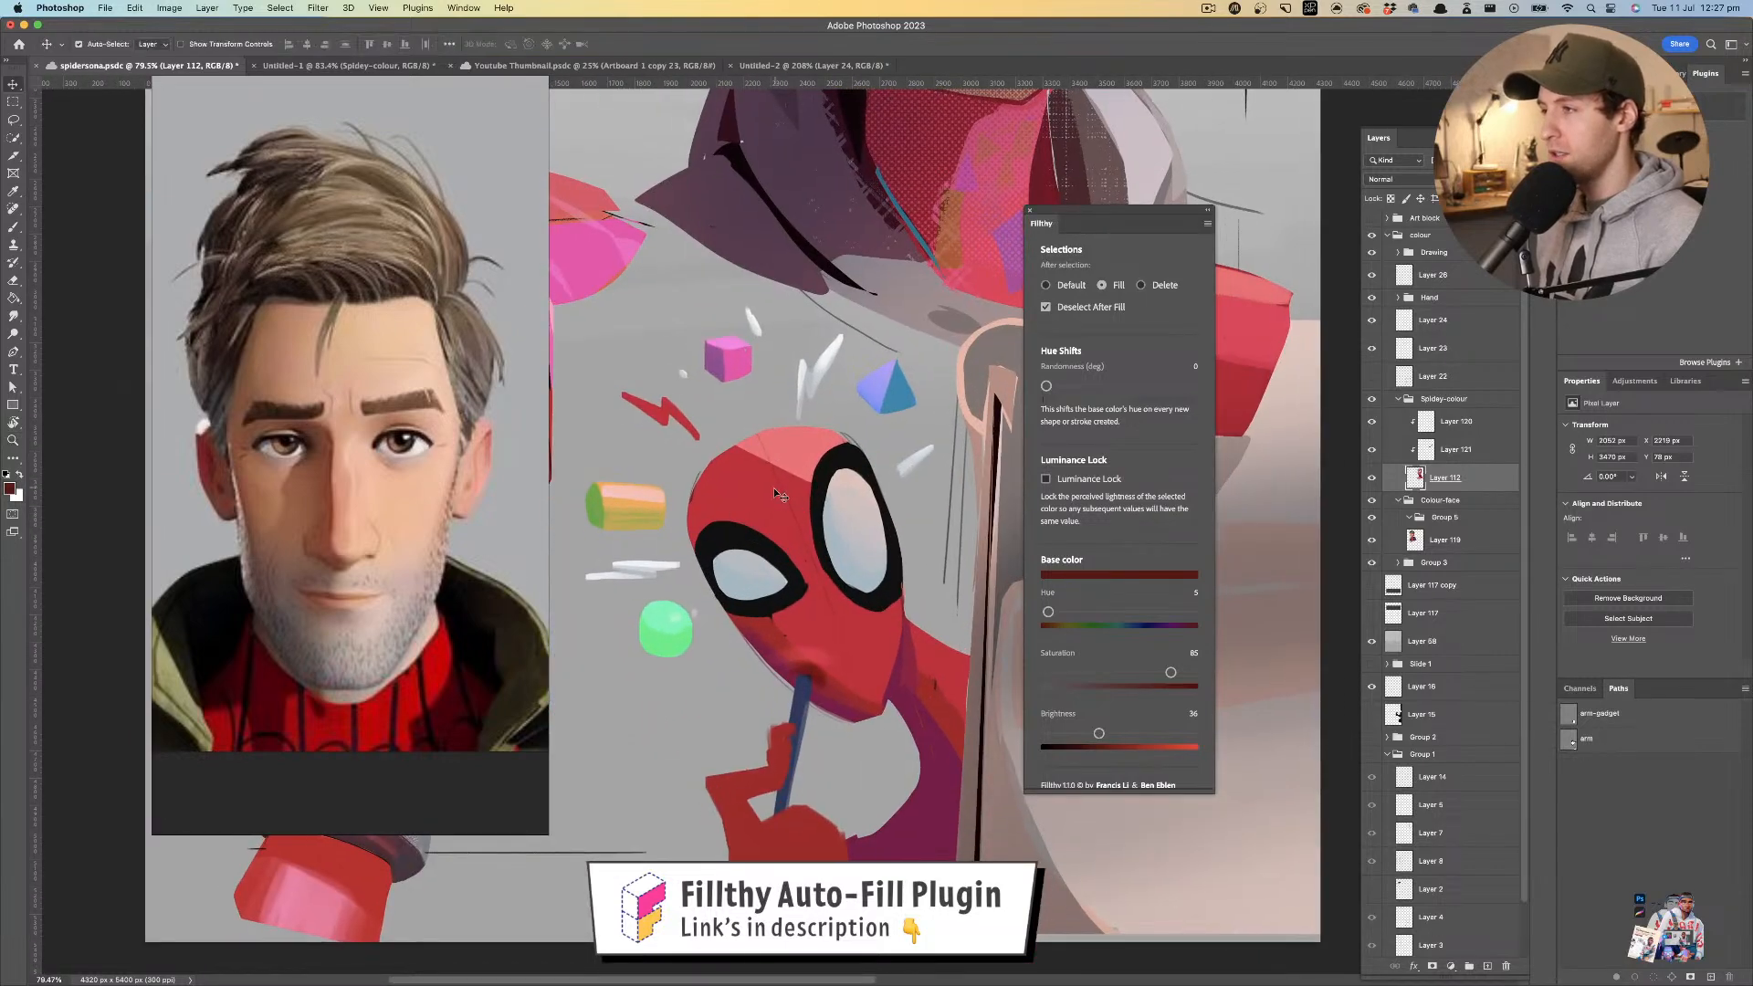
{"action": "left_click", "coordinate": [773, 488]}
{"action": "mouse_move", "coordinate": [593, 256]}
{"action": "left_mouse_down"}
{"action": "mouse_move", "coordinate": [871, 378]}
{"action": "mouse_move", "coordinate": [858, 630]}
{"action": "mouse_move", "coordinate": [794, 630]}
{"action": "left_mouse_up"}
{"action": "left_click_drag", "start_coordinate": [876, 699], "coordinate": [812, 516]}
{"action": "left_click_drag", "start_coordinate": [627, 480], "coordinate": [638, 430]}
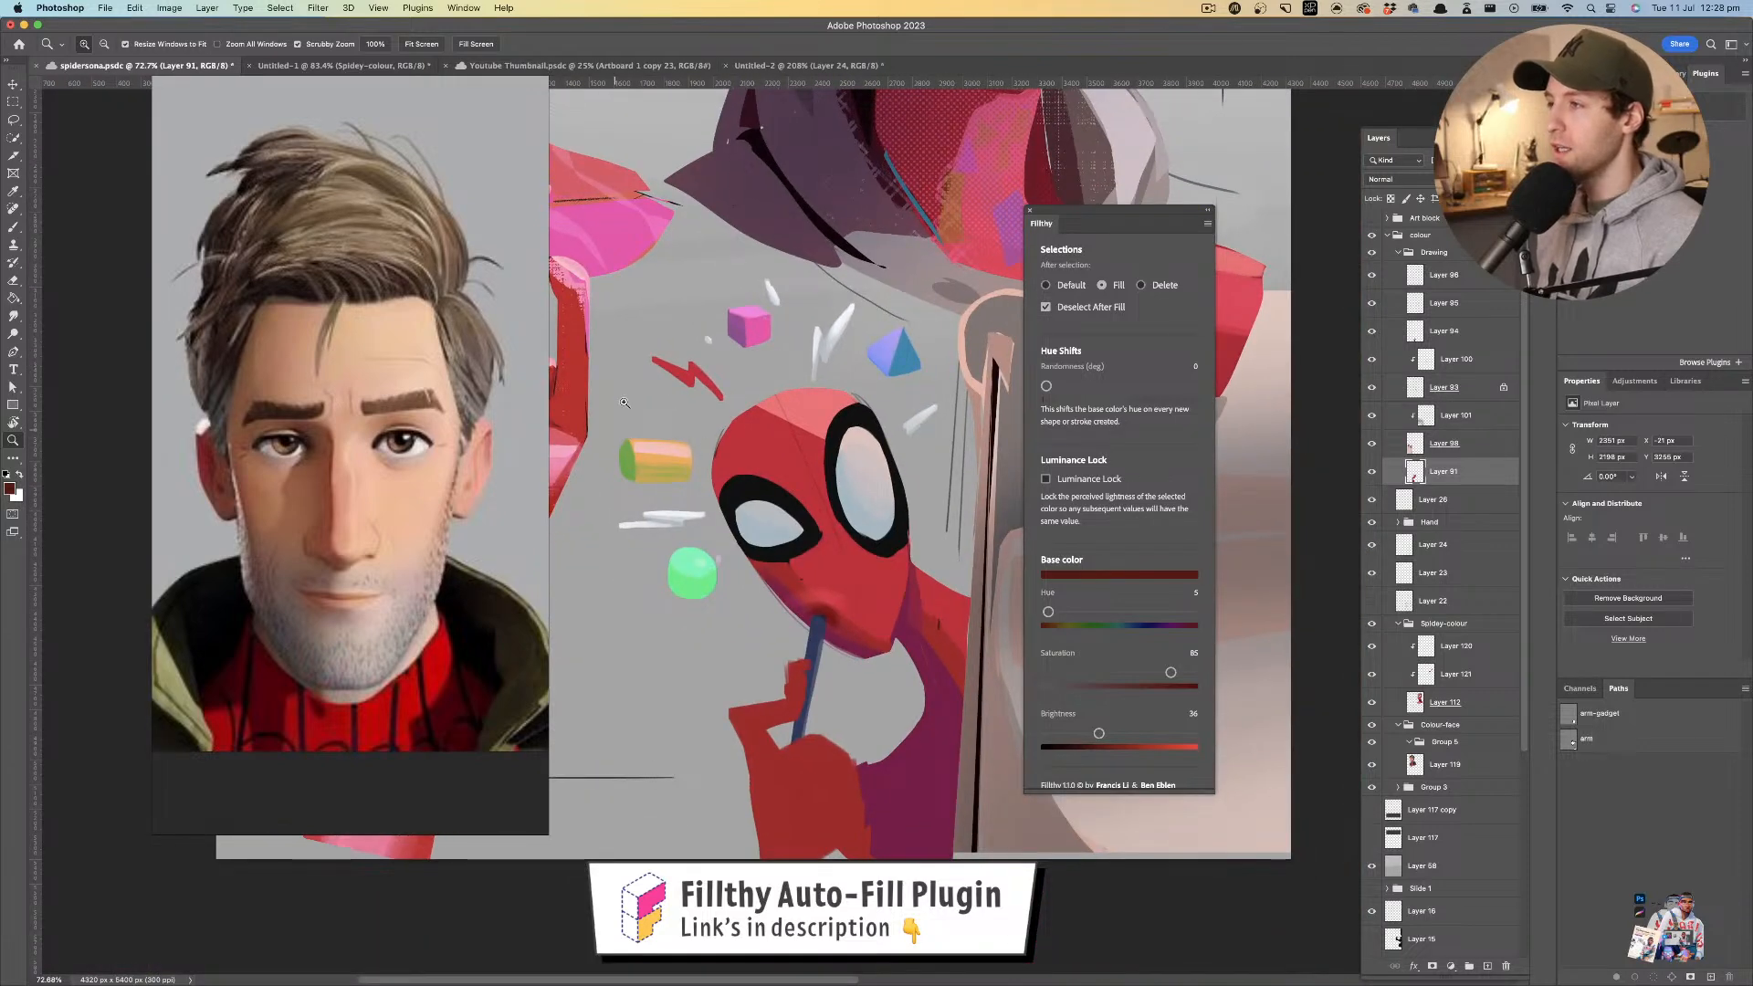
{"action": "left_click_drag", "start_coordinate": [756, 380], "coordinate": [724, 556]}
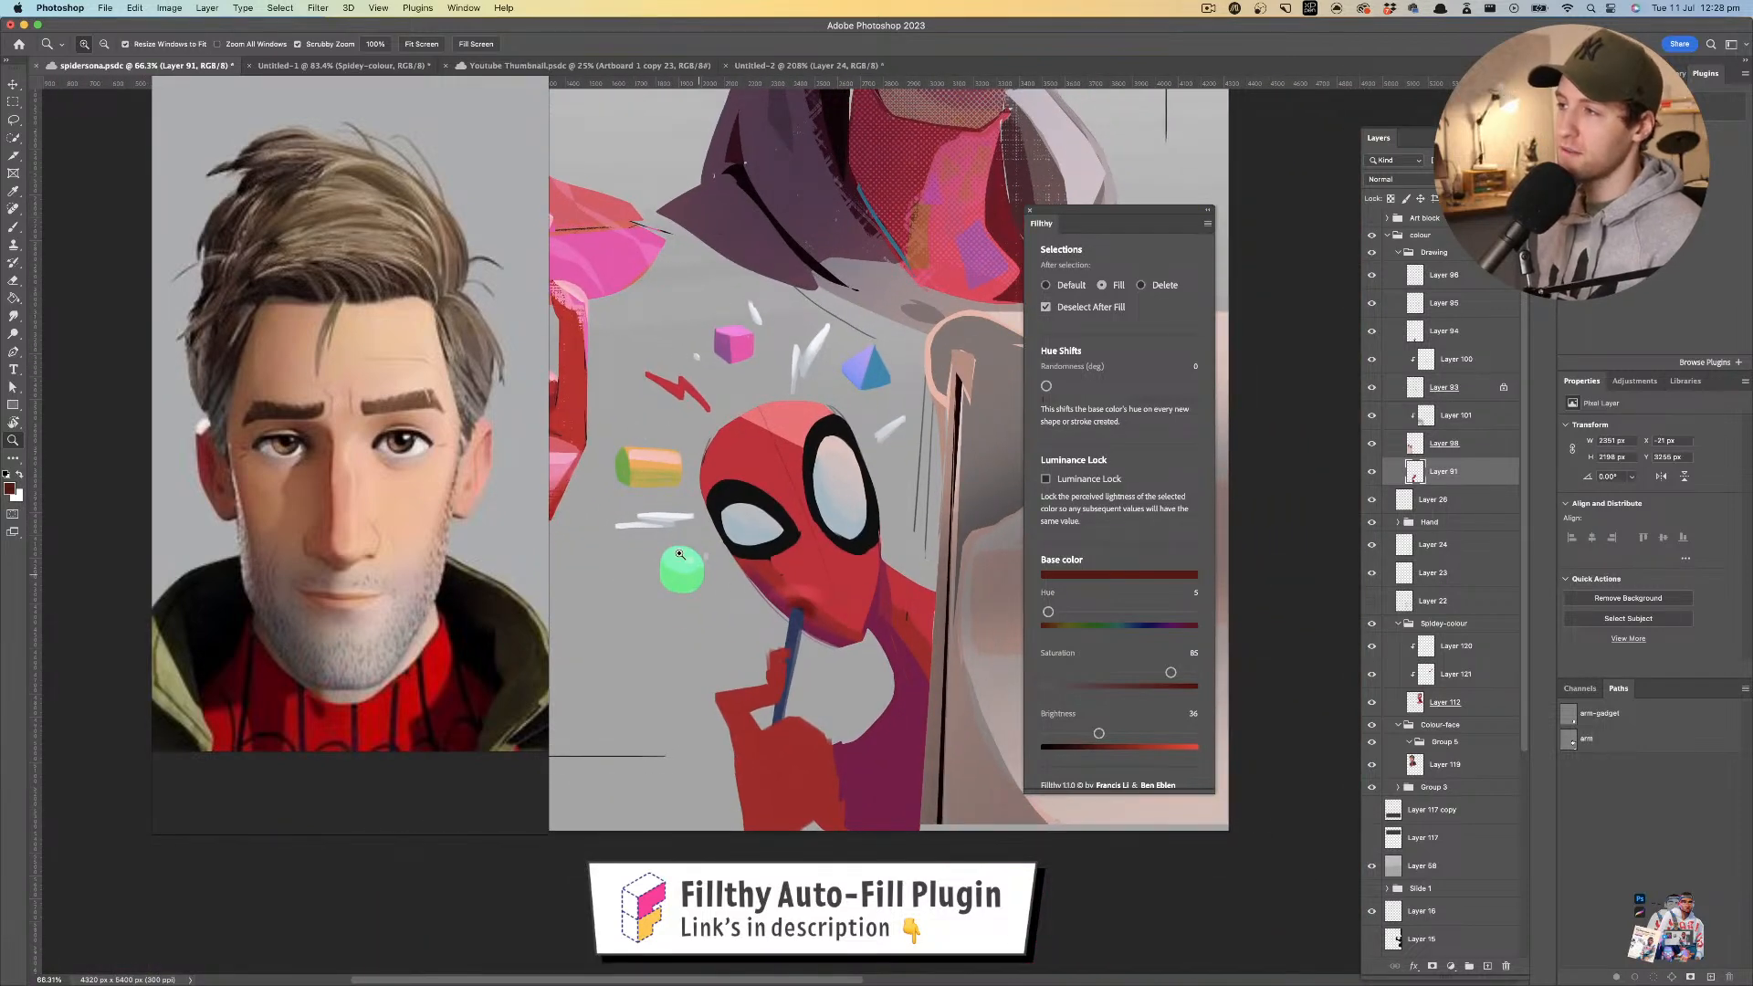
{"action": "mouse_move", "coordinate": [851, 364]}
{"action": "left_mouse_down"}
{"action": "mouse_move", "coordinate": [901, 372]}
{"action": "mouse_move", "coordinate": [840, 393]}
{"action": "left_mouse_up"}
{"action": "key", "text": "v"}
{"action": "left_click_drag", "start_coordinate": [852, 466], "coordinate": [874, 507]}
{"action": "key", "text": "z"}
{"action": "left_click_drag", "start_coordinate": [822, 433], "coordinate": [753, 439]}
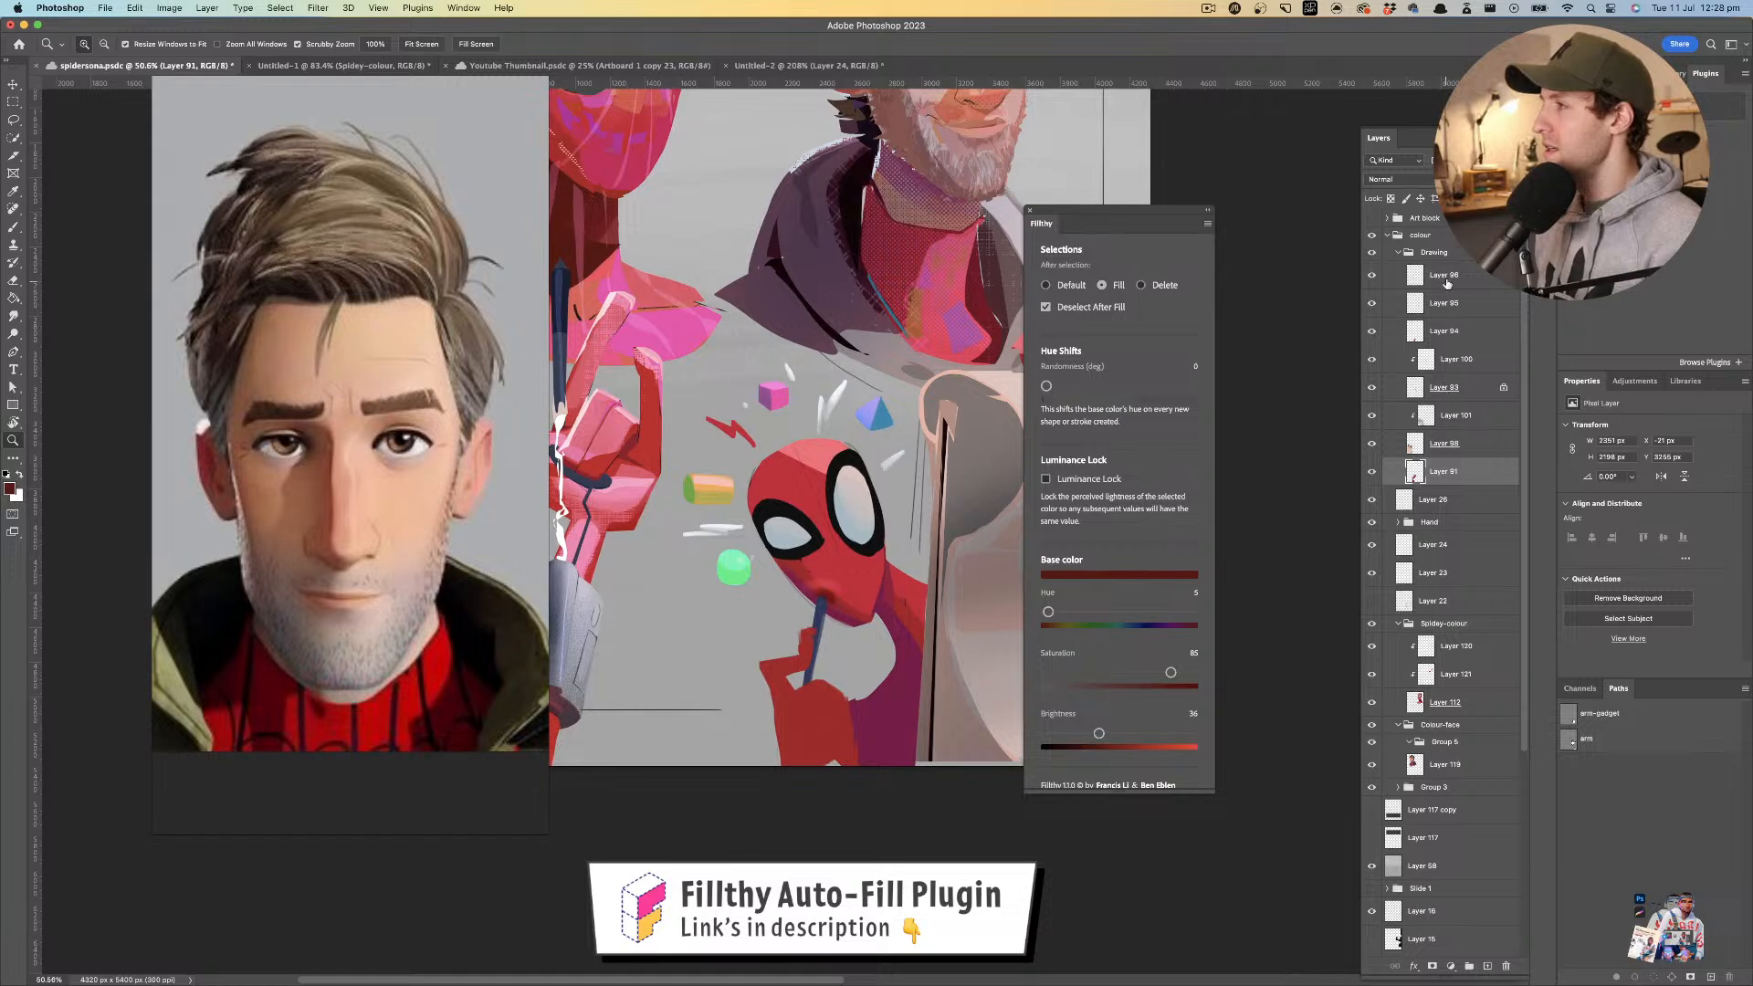
- Delete the clipped shading layer, Layer 101, from the easel artwork in the Drawing group
{"action": "left_click", "coordinate": [1447, 286]}
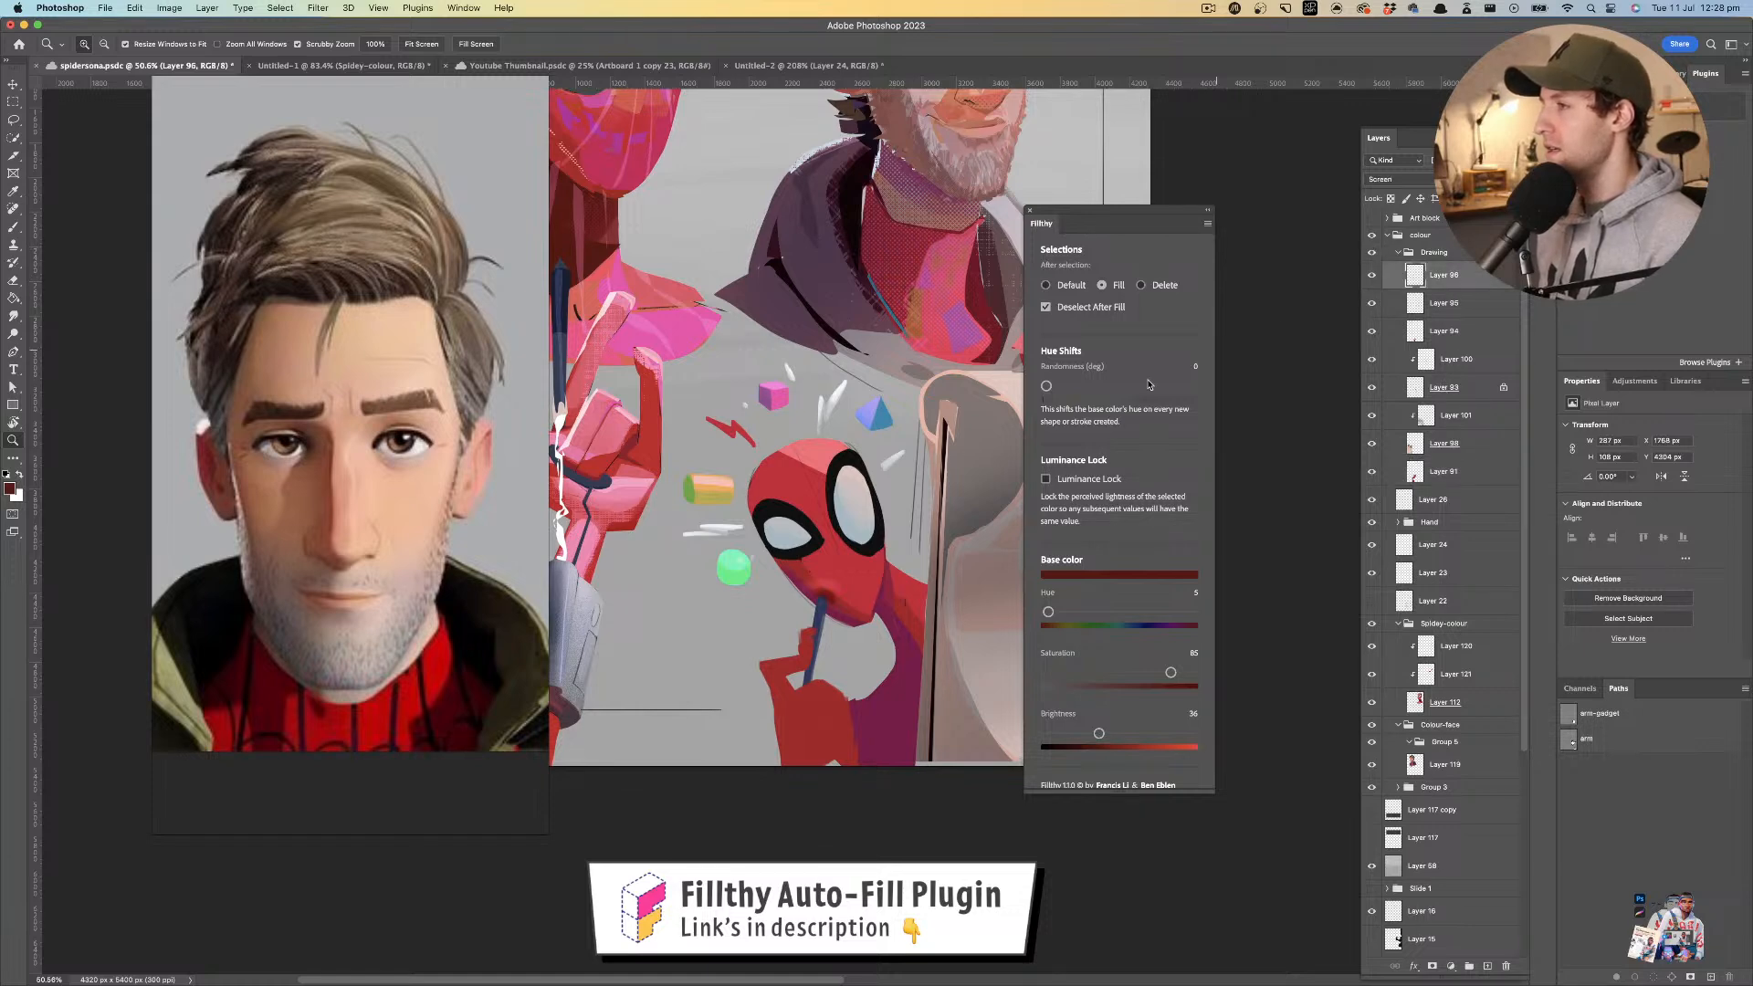
{"action": "left_click_drag", "start_coordinate": [858, 557], "coordinate": [785, 557]}
{"action": "left_click_drag", "start_coordinate": [877, 520], "coordinate": [813, 557]}
{"action": "key", "text": "v"}
{"action": "mouse_move", "coordinate": [973, 481]}
{"action": "left_mouse_down"}
{"action": "mouse_move", "coordinate": [928, 595]}
{"action": "mouse_move", "coordinate": [939, 557]}
{"action": "mouse_move", "coordinate": [935, 578]}
{"action": "mouse_move", "coordinate": [1050, 602]}
{"action": "mouse_move", "coordinate": [890, 553]}
{"action": "mouse_move", "coordinate": [922, 554]}
{"action": "left_mouse_up"}
{"action": "key", "text": "BackSpace"}
{"action": "key", "text": "super+z"}
{"action": "key", "text": "z"}
{"action": "key", "text": "l"}
- Set the after-selection action to Delete and lasso-delete the easel board and stand beside the small Spider-Man
{"action": "left_click", "coordinate": [1141, 285]}
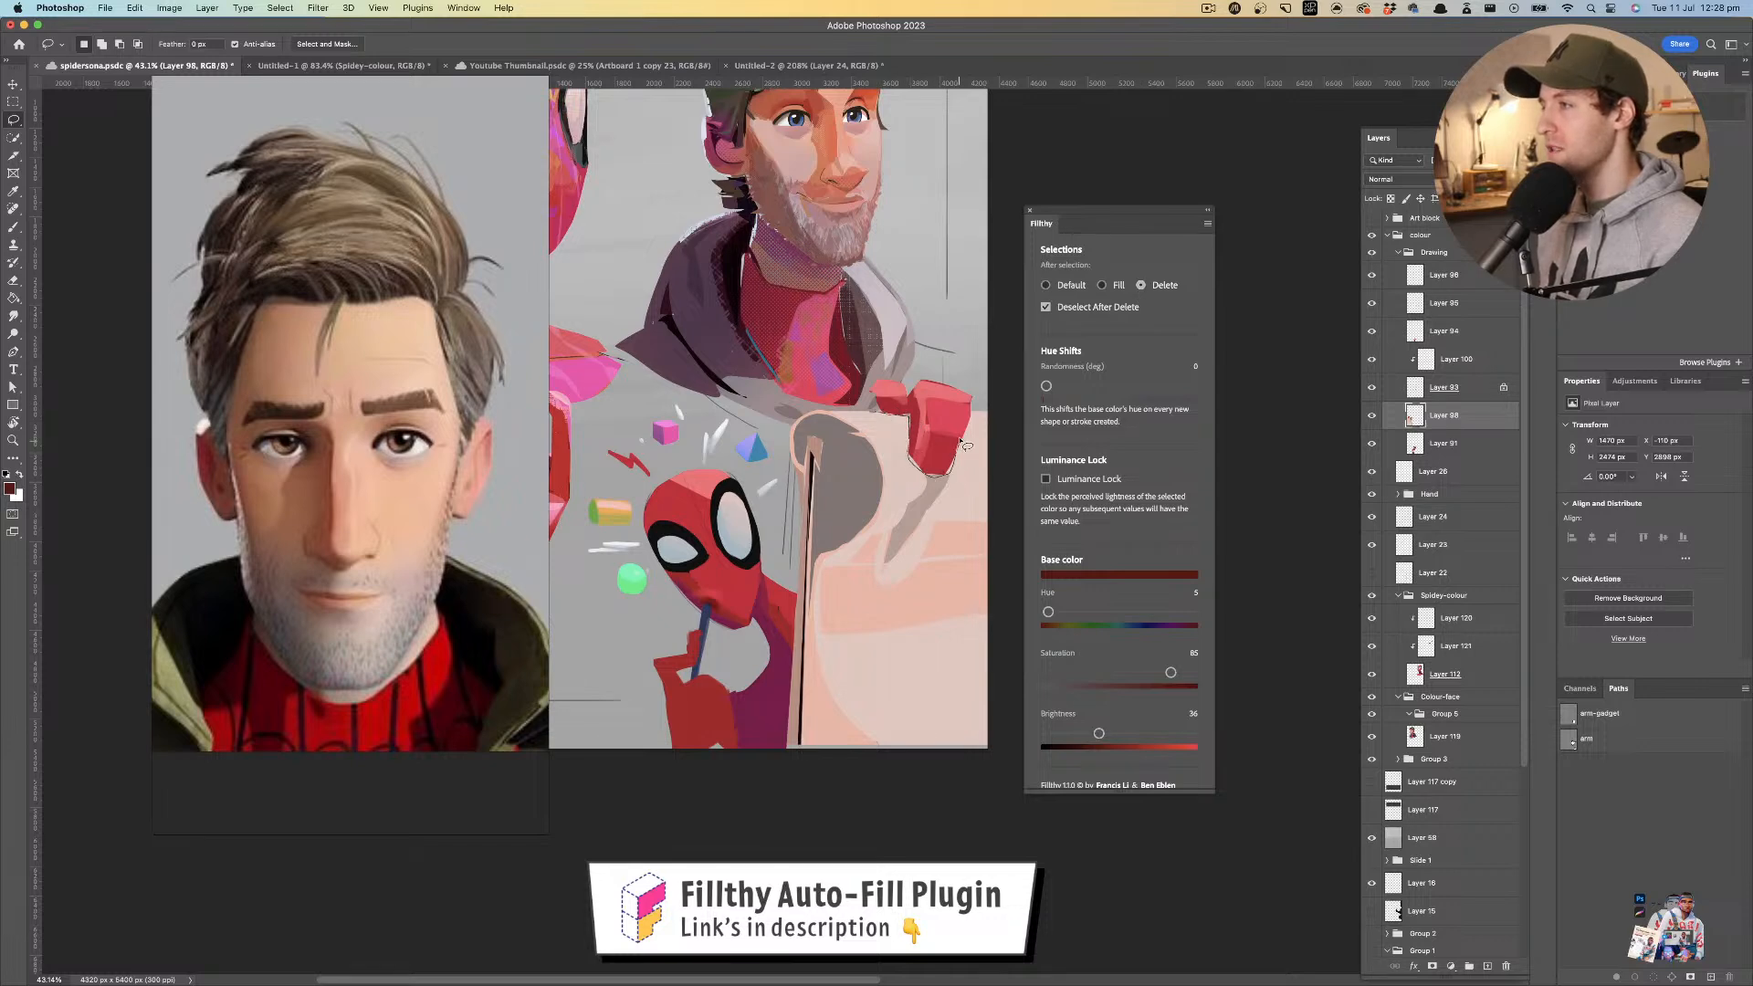
{"action": "mouse_move", "coordinate": [1015, 722]}
{"action": "left_mouse_down"}
{"action": "mouse_move", "coordinate": [967, 803]}
{"action": "mouse_move", "coordinate": [794, 755]}
{"action": "mouse_move", "coordinate": [786, 474]}
{"action": "left_mouse_up"}
{"action": "left_click_drag", "start_coordinate": [818, 397], "coordinate": [1004, 411]}
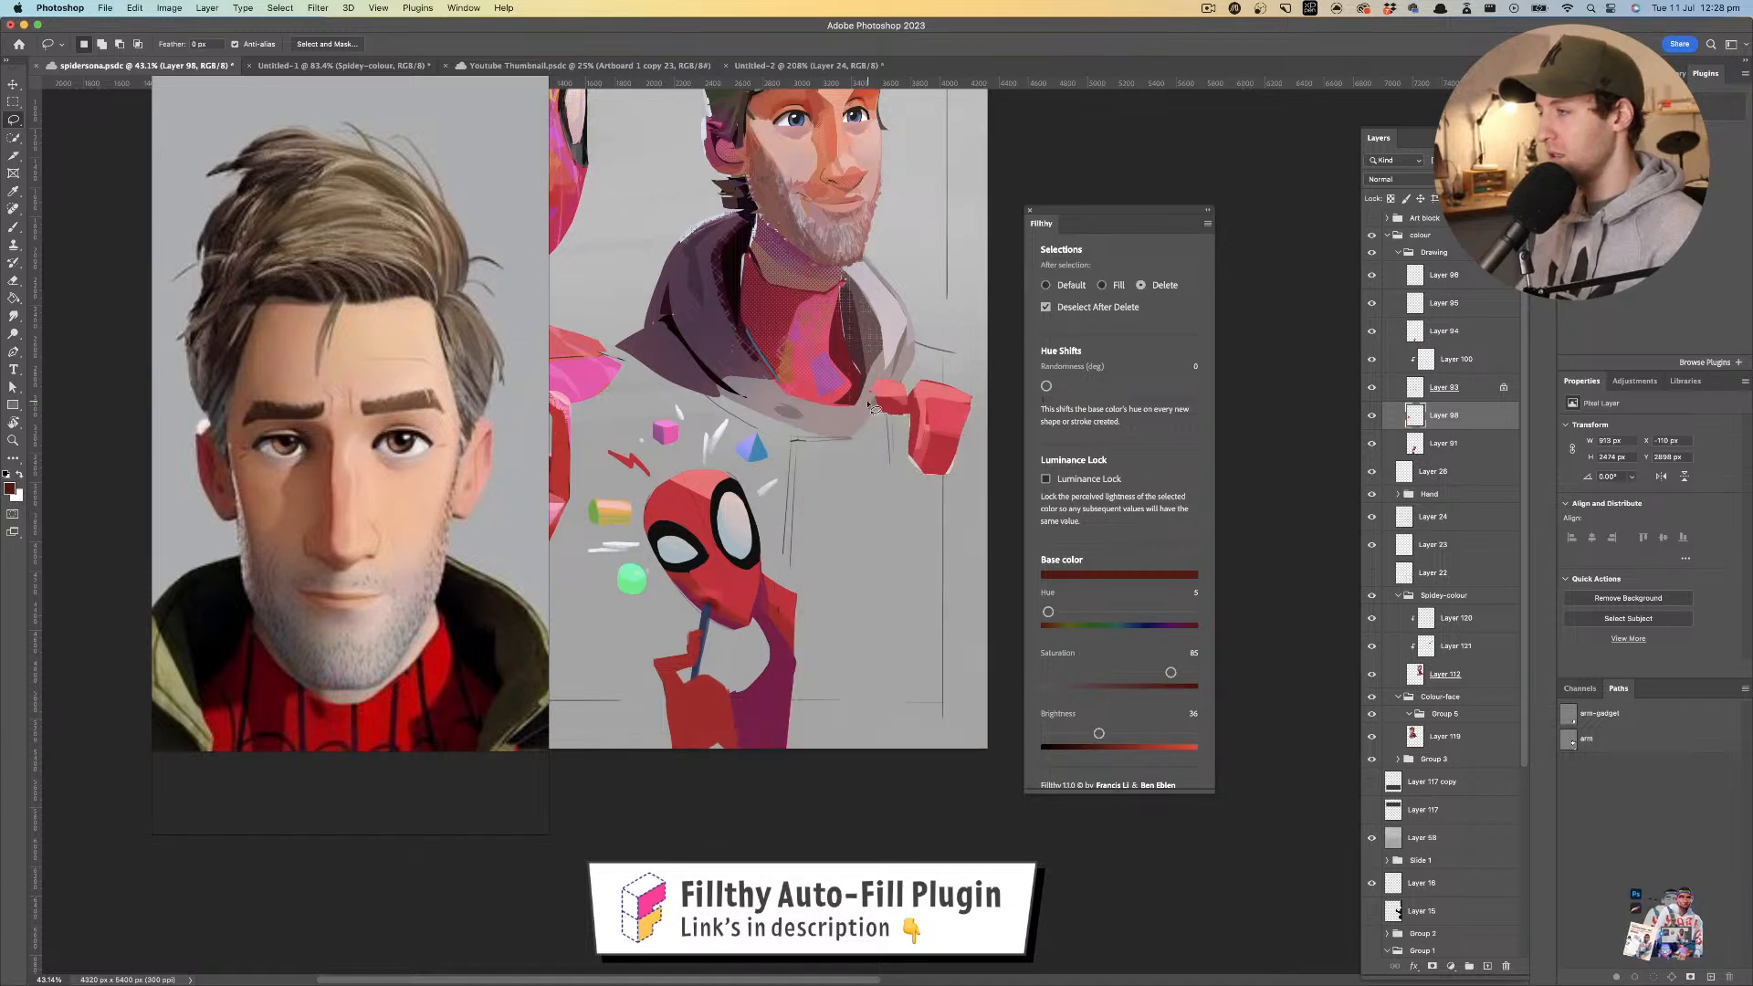
- Merge the small Spider-Man's layers, from Layer 91 to the top of the Drawing group, into one layer
{"action": "key", "text": "super+space"}
{"action": "mouse_move", "coordinate": [849, 505]}
{"action": "left_mouse_down"}
{"action": "mouse_move", "coordinate": [830, 502]}
{"action": "mouse_move", "coordinate": [851, 497]}
{"action": "left_mouse_up"}
{"action": "left_click_drag", "start_coordinate": [848, 494], "coordinate": [824, 457]}
{"action": "left_click", "coordinate": [816, 479]}
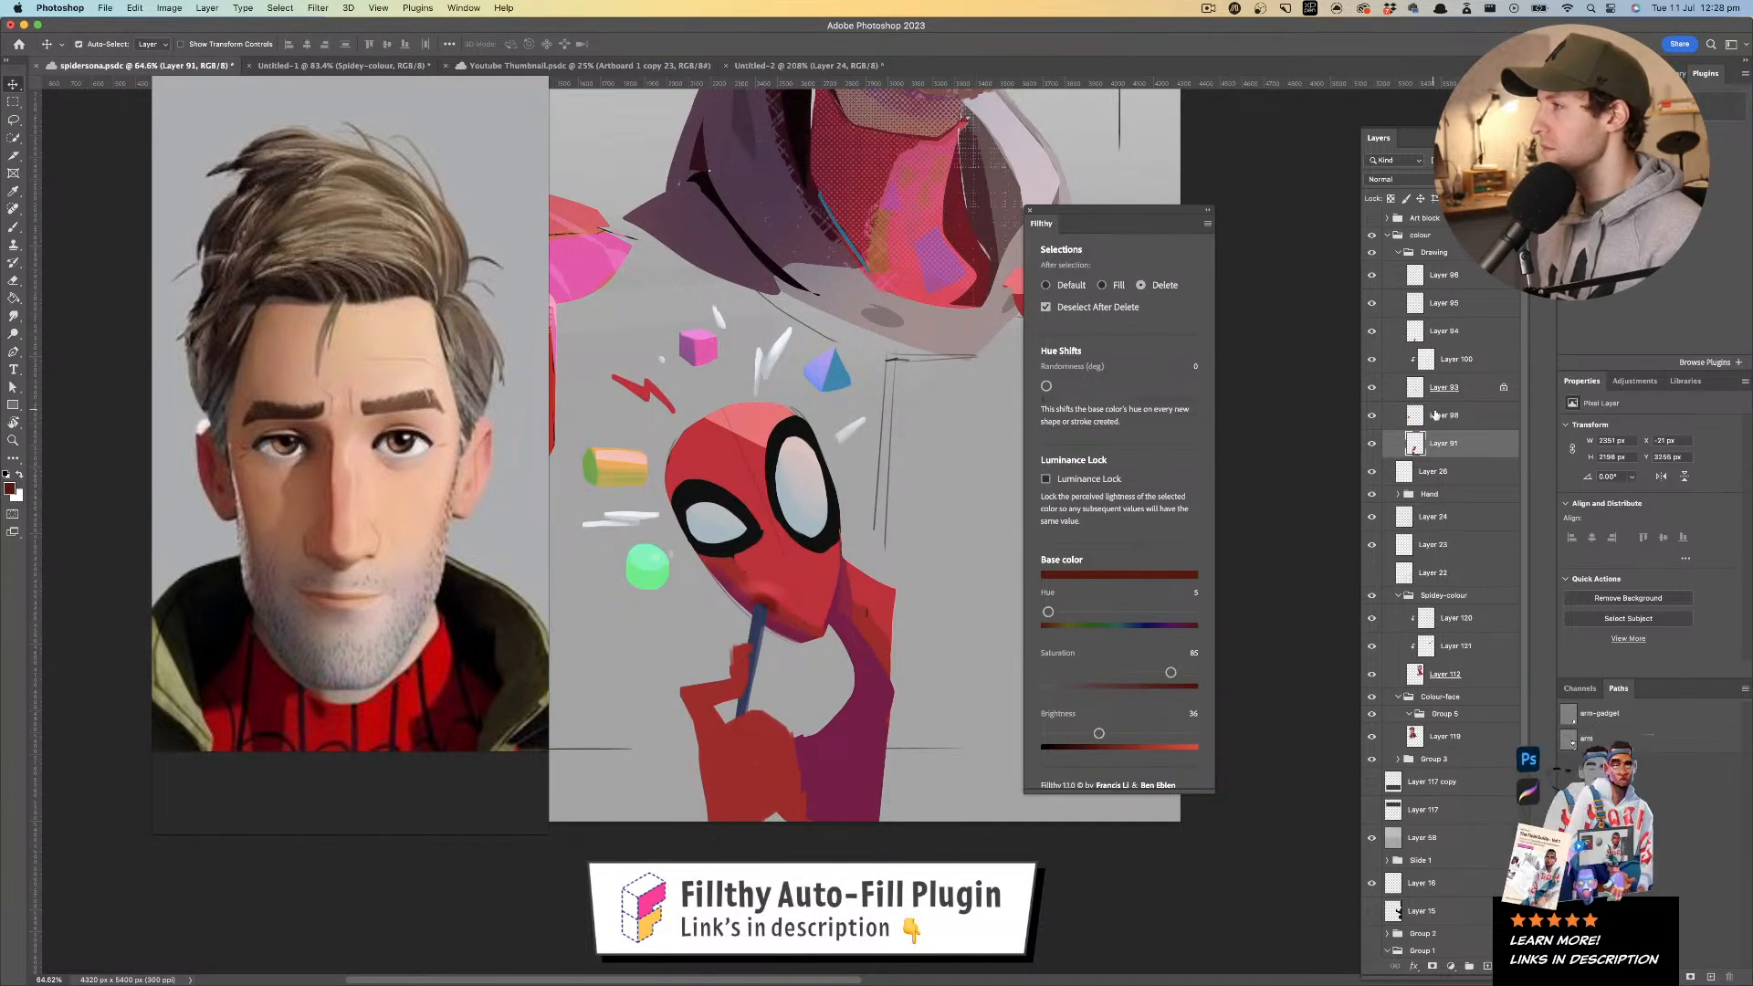
{"action": "left_click", "coordinate": [1372, 444]}
{"action": "left_click", "coordinate": [1373, 444]}
{"action": "left_click", "coordinate": [1373, 444]}
{"action": "left_click", "coordinate": [1372, 443]}
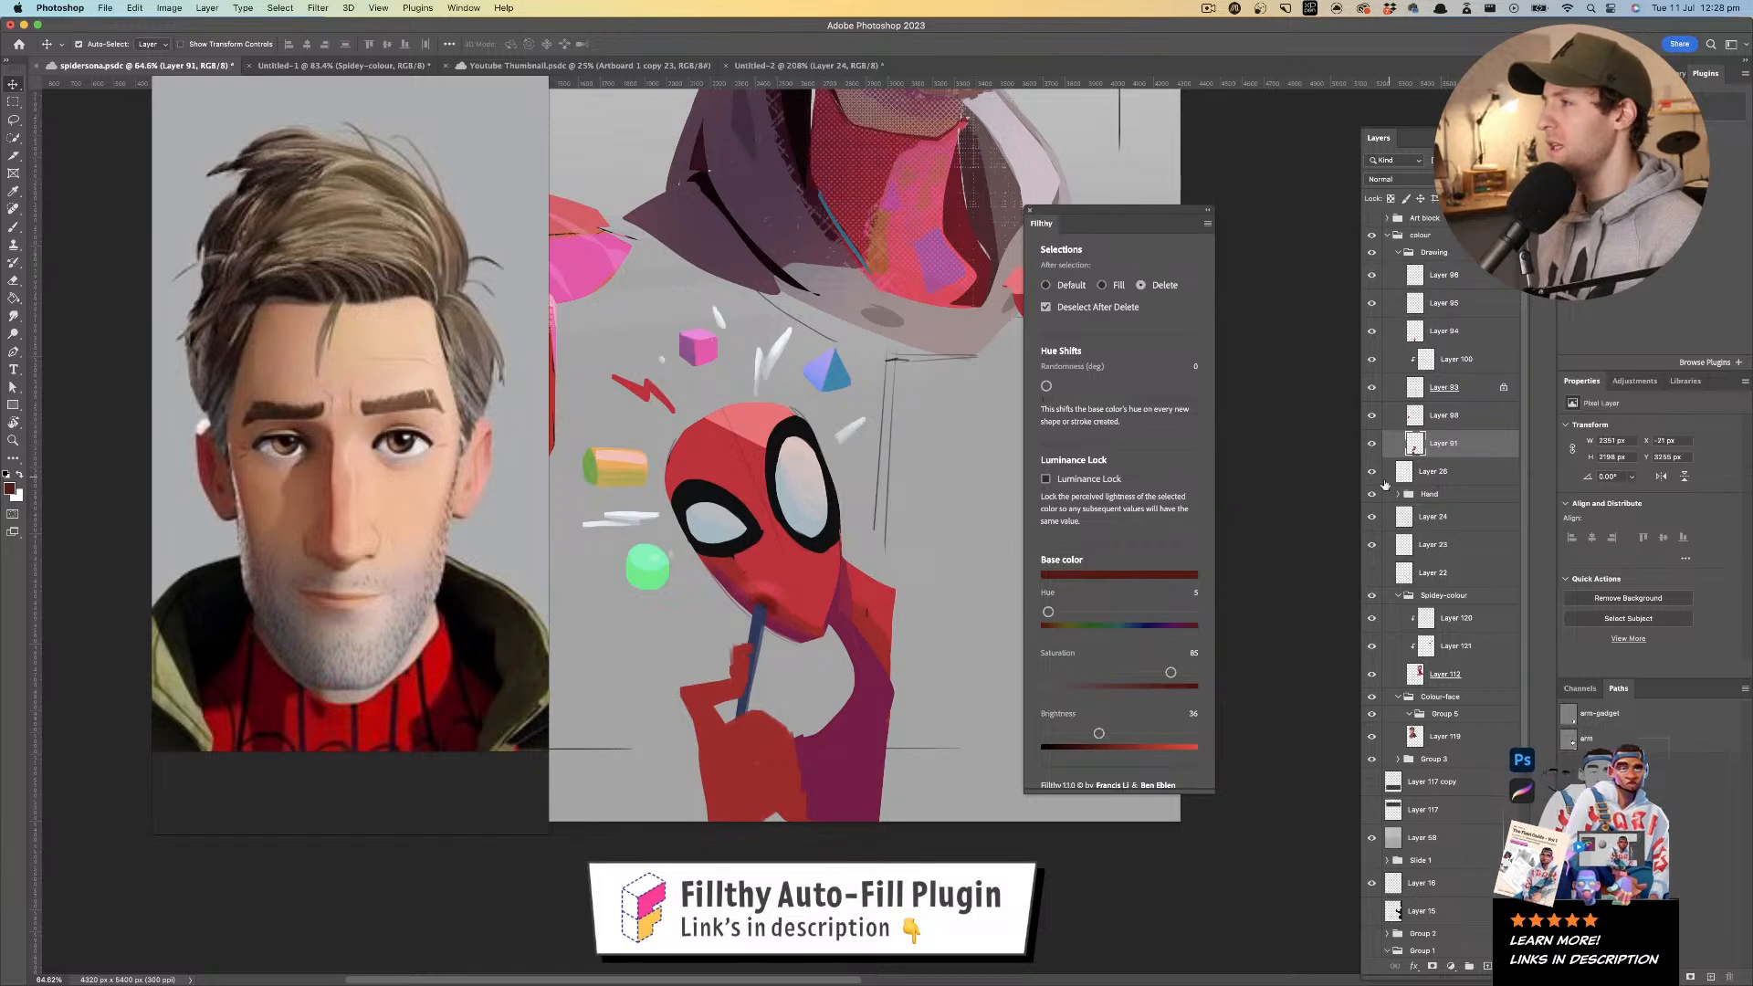
{"action": "left_click", "coordinate": [1466, 277], "text": "shift"}
{"action": "key", "text": "super+e"}
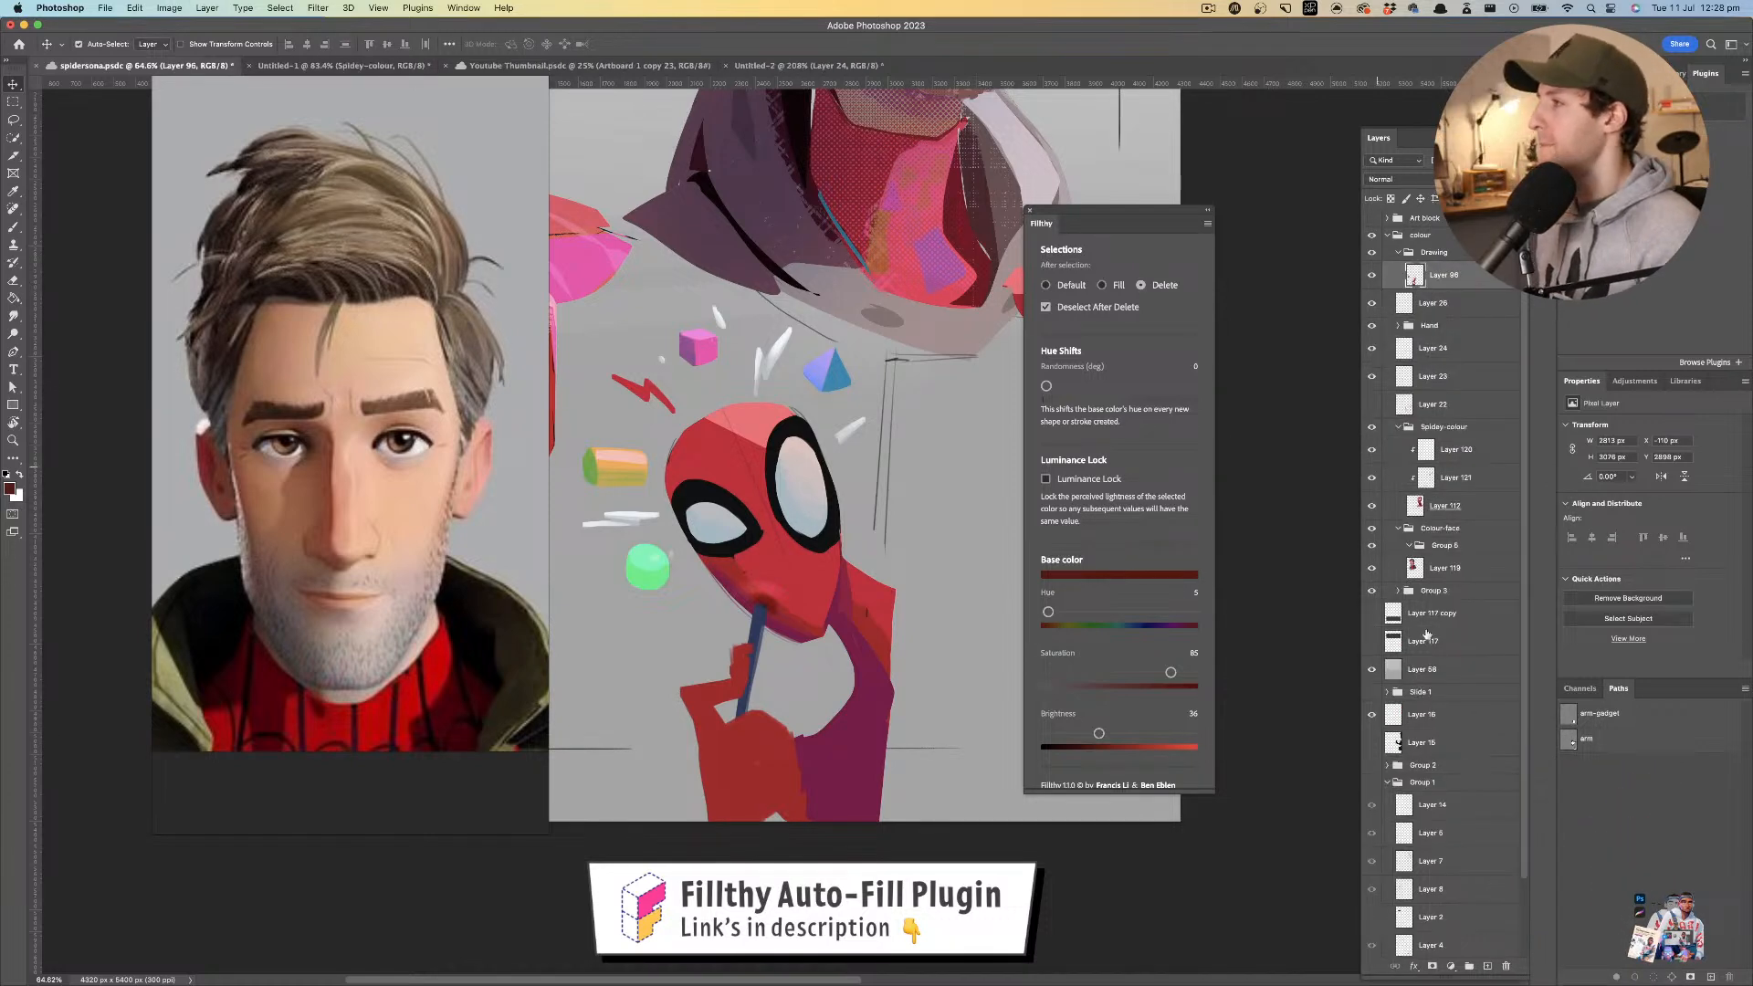
- Add a new layer above the merged small Spider-Man layer and clip it to that artwork
{"action": "left_click", "coordinate": [1487, 966]}
{"action": "key", "text": "z"}
{"action": "left_click_drag", "start_coordinate": [1306, 429], "coordinate": [1196, 420]}
{"action": "left_click", "coordinate": [1371, 305]}
{"action": "left_click", "coordinate": [1370, 305]}
{"action": "left_click_drag", "start_coordinate": [923, 464], "coordinate": [859, 466]}
{"action": "left_click_drag", "start_coordinate": [858, 470], "coordinate": [975, 461]}
{"action": "left_click", "coordinate": [1481, 289], "text": "alt"}
- Examine the coloured patches on the large mask's face as reference for the small Spider-Man
{"action": "key", "text": "l"}
{"action": "left_click_drag", "start_coordinate": [807, 368], "coordinate": [835, 517]}
{"action": "key", "text": "z"}
{"action": "left_click_drag", "start_coordinate": [858, 539], "coordinate": [726, 534]}
{"action": "left_click_drag", "start_coordinate": [649, 219], "coordinate": [687, 280]}
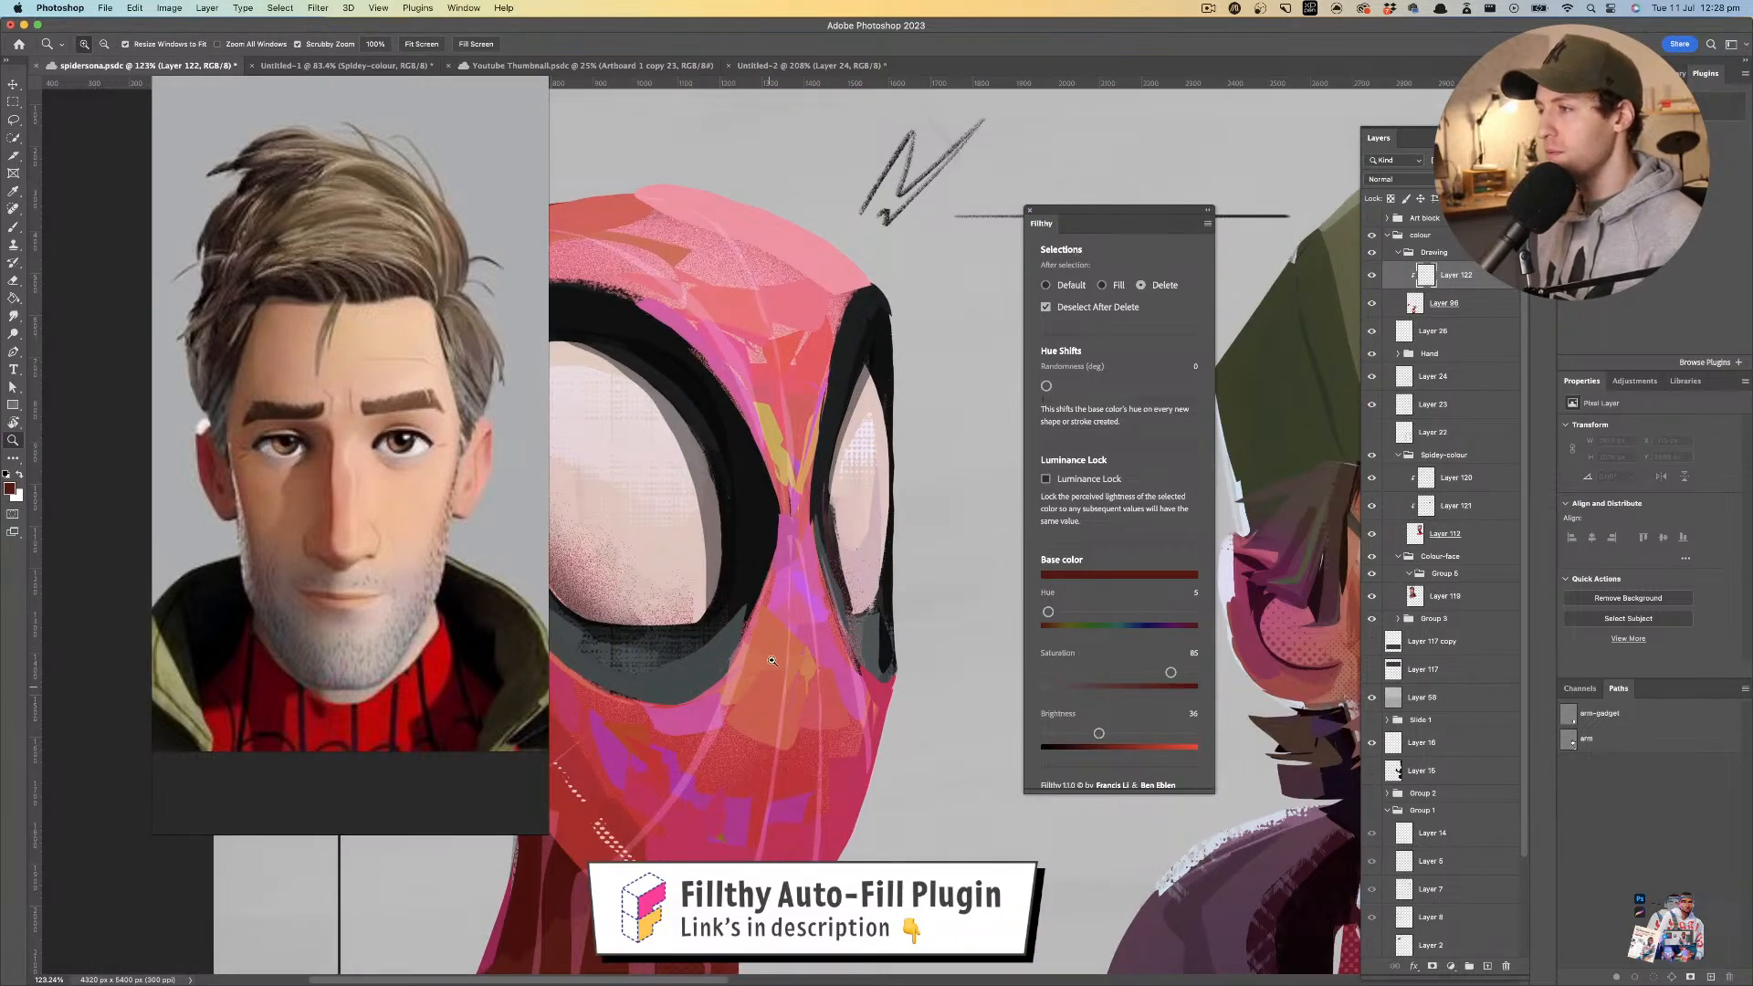
{"action": "left_click_drag", "start_coordinate": [835, 619], "coordinate": [751, 619]}
{"action": "left_click_drag", "start_coordinate": [858, 730], "coordinate": [672, 296]}
{"action": "left_click_drag", "start_coordinate": [850, 657], "coordinate": [837, 521]}
{"action": "key", "text": "l"}
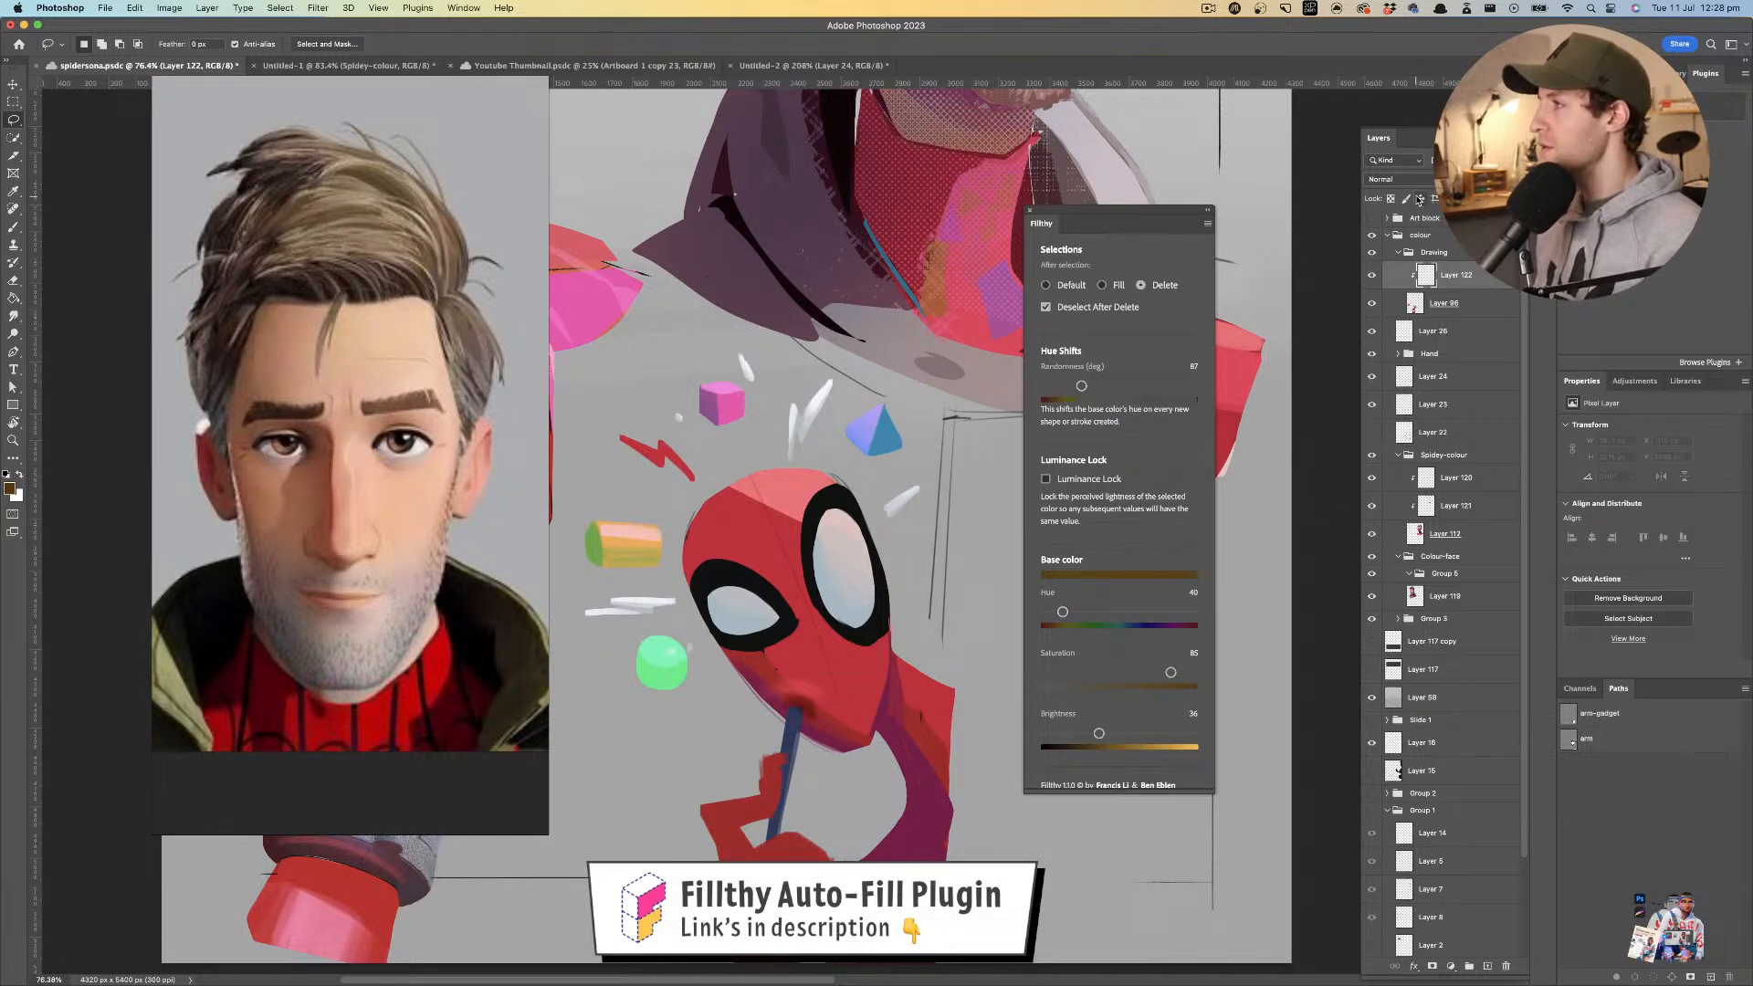
- Set the clipped layer's blend mode to Color and the after-selection action to Fill
{"action": "left_click", "coordinate": [1416, 180]}
{"action": "left_click", "coordinate": [1397, 540]}
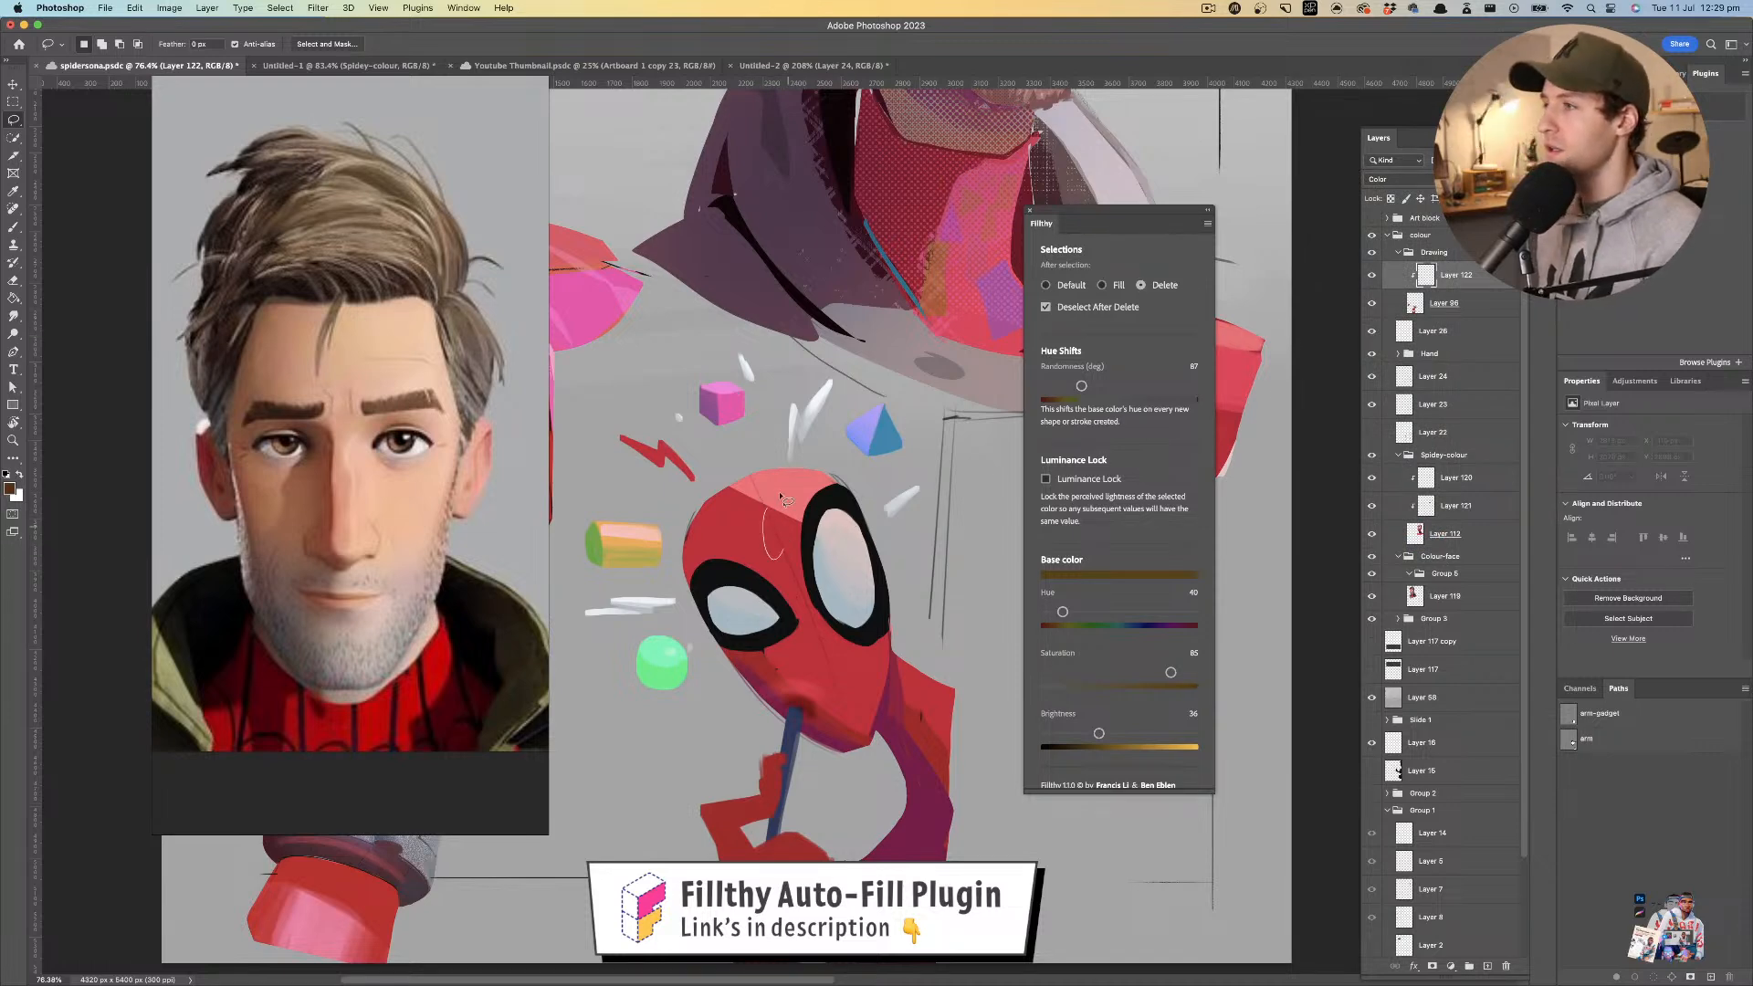
{"action": "left_click", "coordinate": [1103, 285]}
- Try a hue-shifted lasso patch on the small mask's forehead and reduce the hue randomness to 64
{"action": "left_click_drag", "start_coordinate": [772, 553], "coordinate": [770, 550]}
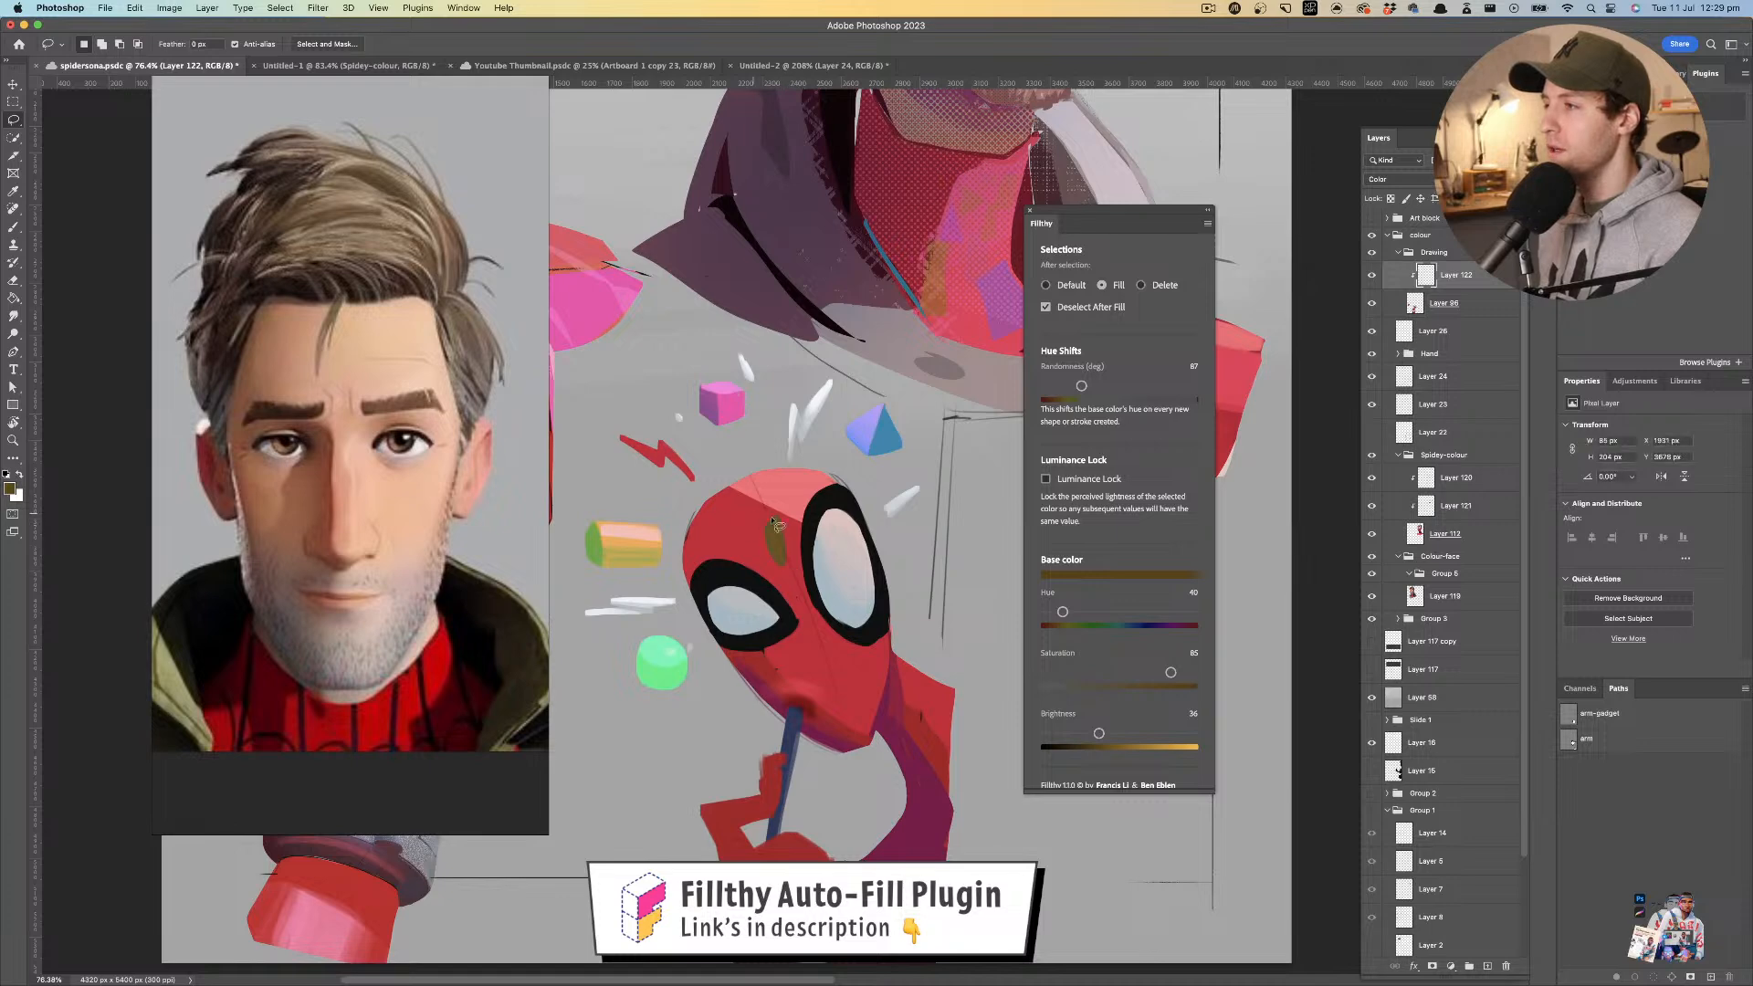
{"action": "left_click_drag", "start_coordinate": [1077, 386], "coordinate": [1072, 386]}
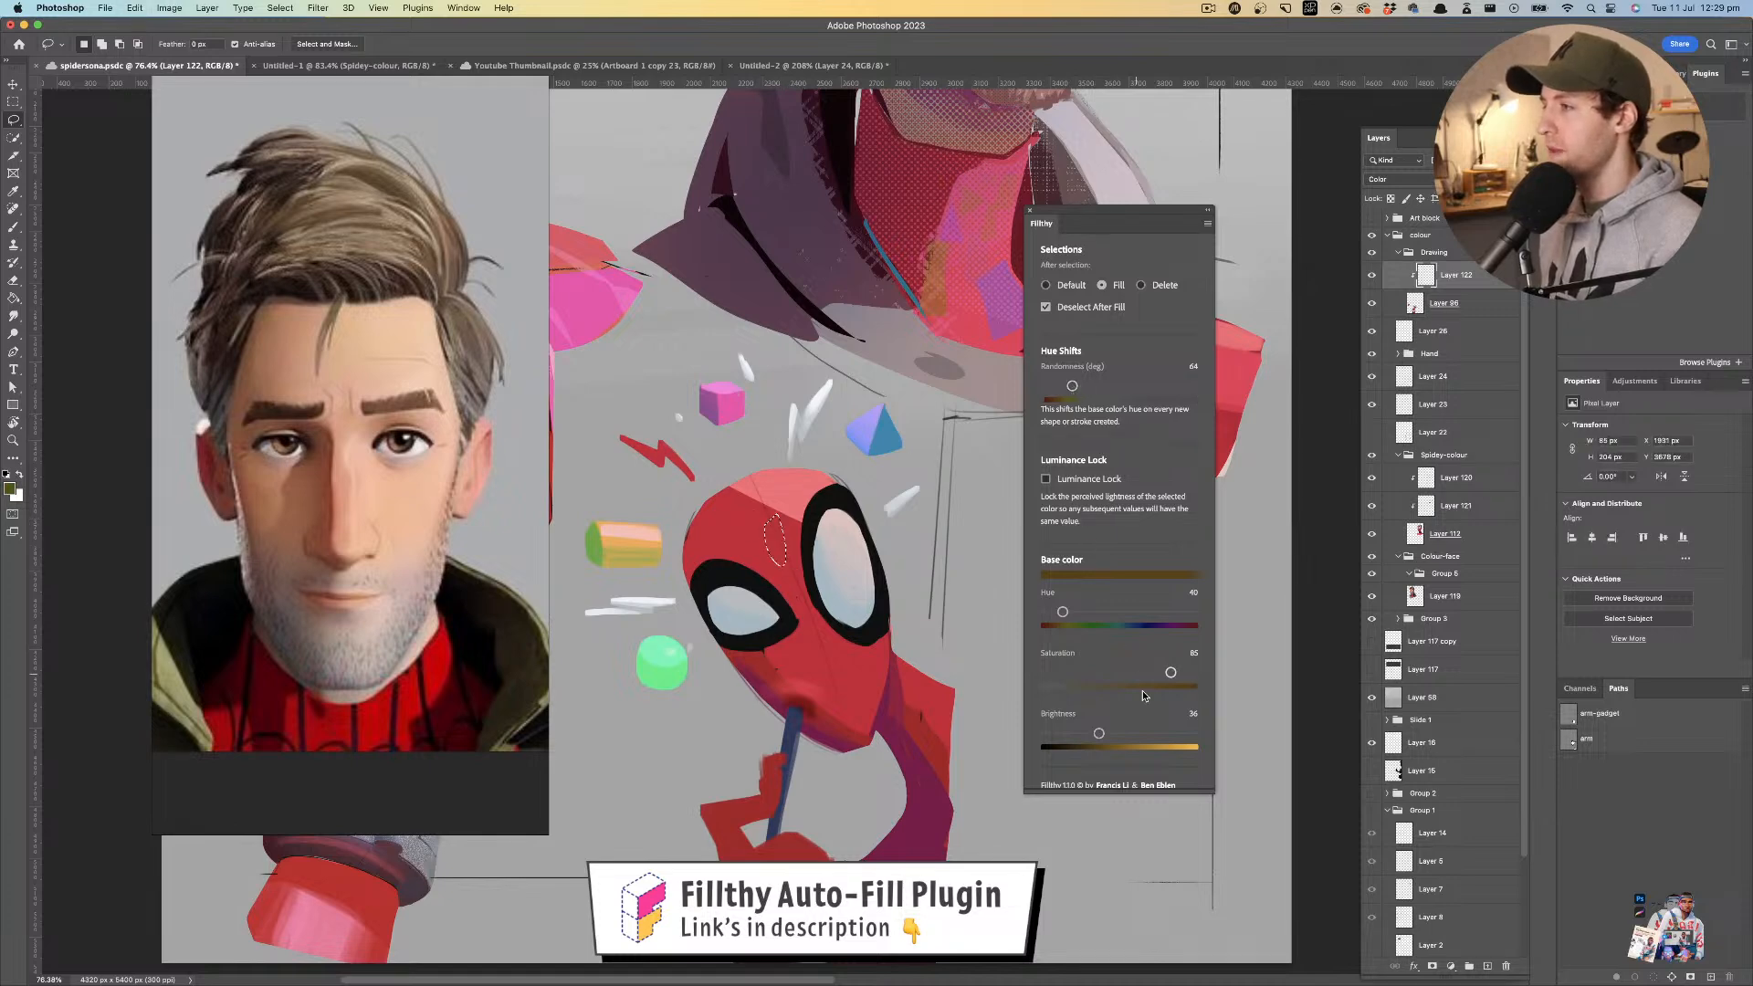
{"action": "left_click_drag", "start_coordinate": [1128, 729], "coordinate": [1131, 729]}
{"action": "left_click_drag", "start_coordinate": [789, 521], "coordinate": [787, 519]}
- Sample the small mask's red as the base colour and set the hue randomness to 44
{"action": "key", "text": "i"}
{"action": "left_click", "coordinate": [784, 514]}
{"action": "key", "text": "l"}
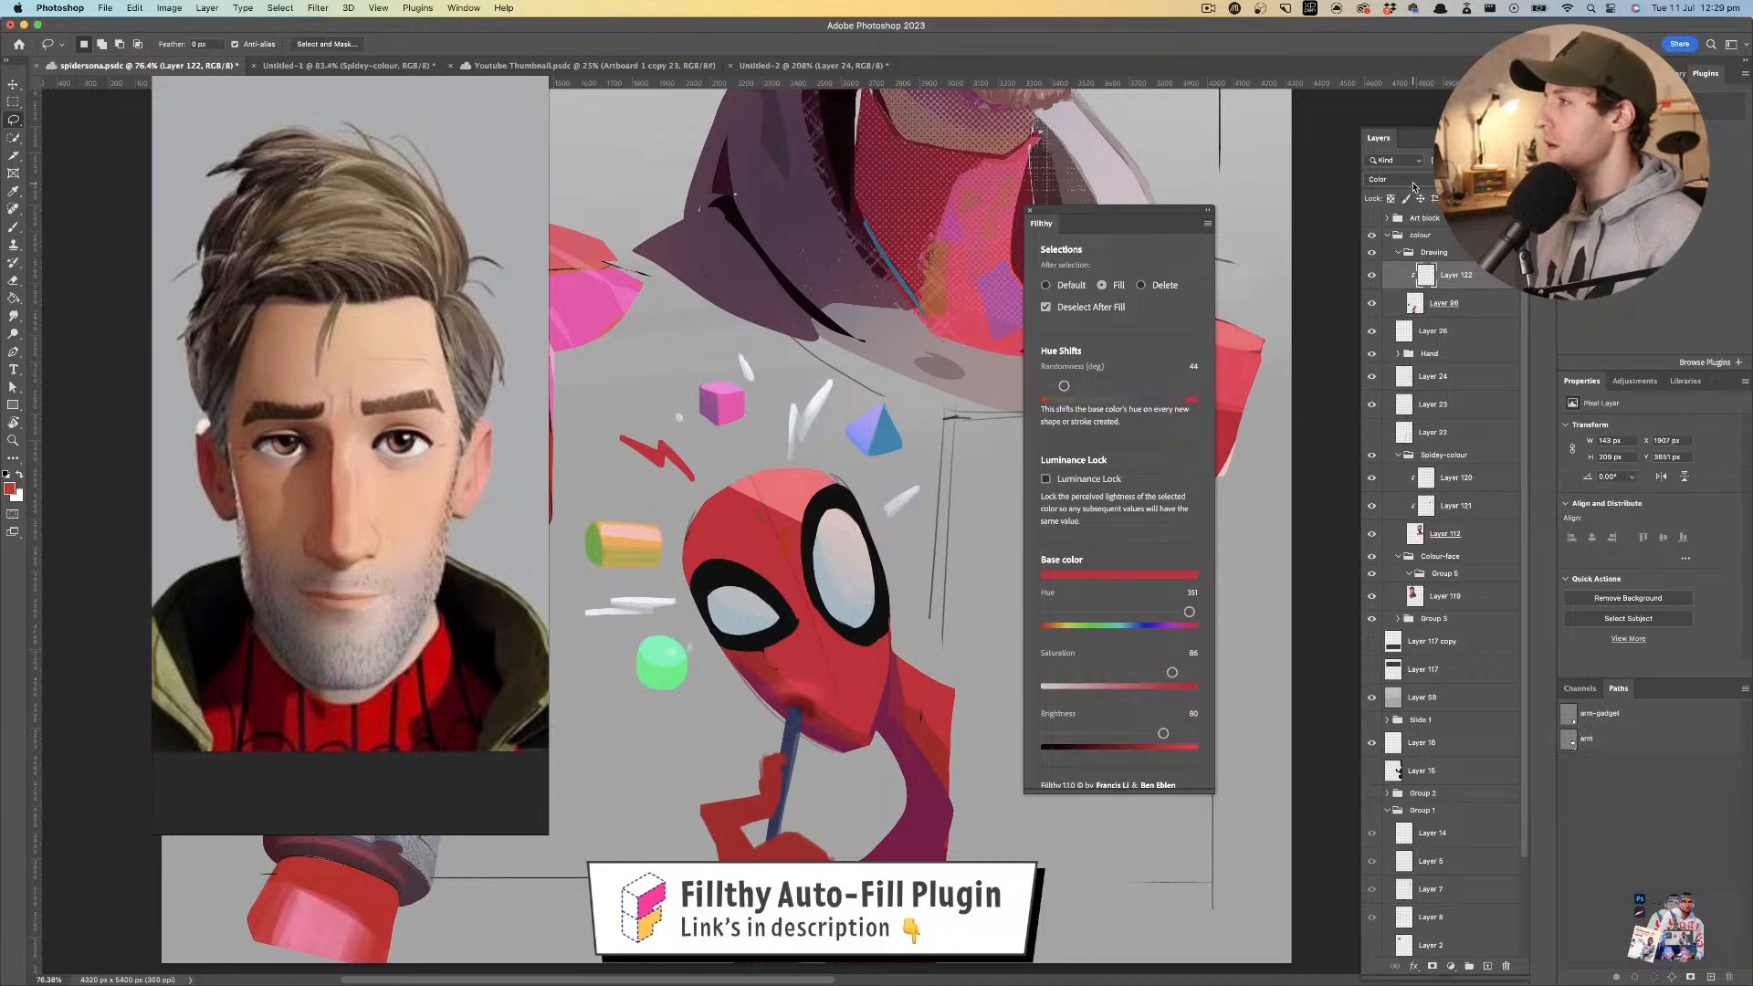
{"action": "left_click", "coordinate": [1412, 184]}
{"action": "left_click", "coordinate": [1402, 181]}
- Lasso-fill hue-shifted magenta and orange patches across the small mask's forehead and crown
{"action": "mouse_move", "coordinate": [756, 515]}
{"action": "left_mouse_down"}
{"action": "mouse_move", "coordinate": [764, 562]}
{"action": "mouse_move", "coordinate": [808, 610]}
{"action": "mouse_move", "coordinate": [776, 589]}
{"action": "mouse_move", "coordinate": [775, 509]}
{"action": "mouse_move", "coordinate": [793, 564]}
{"action": "mouse_move", "coordinate": [758, 523]}
{"action": "mouse_move", "coordinate": [786, 472]}
{"action": "left_mouse_up"}
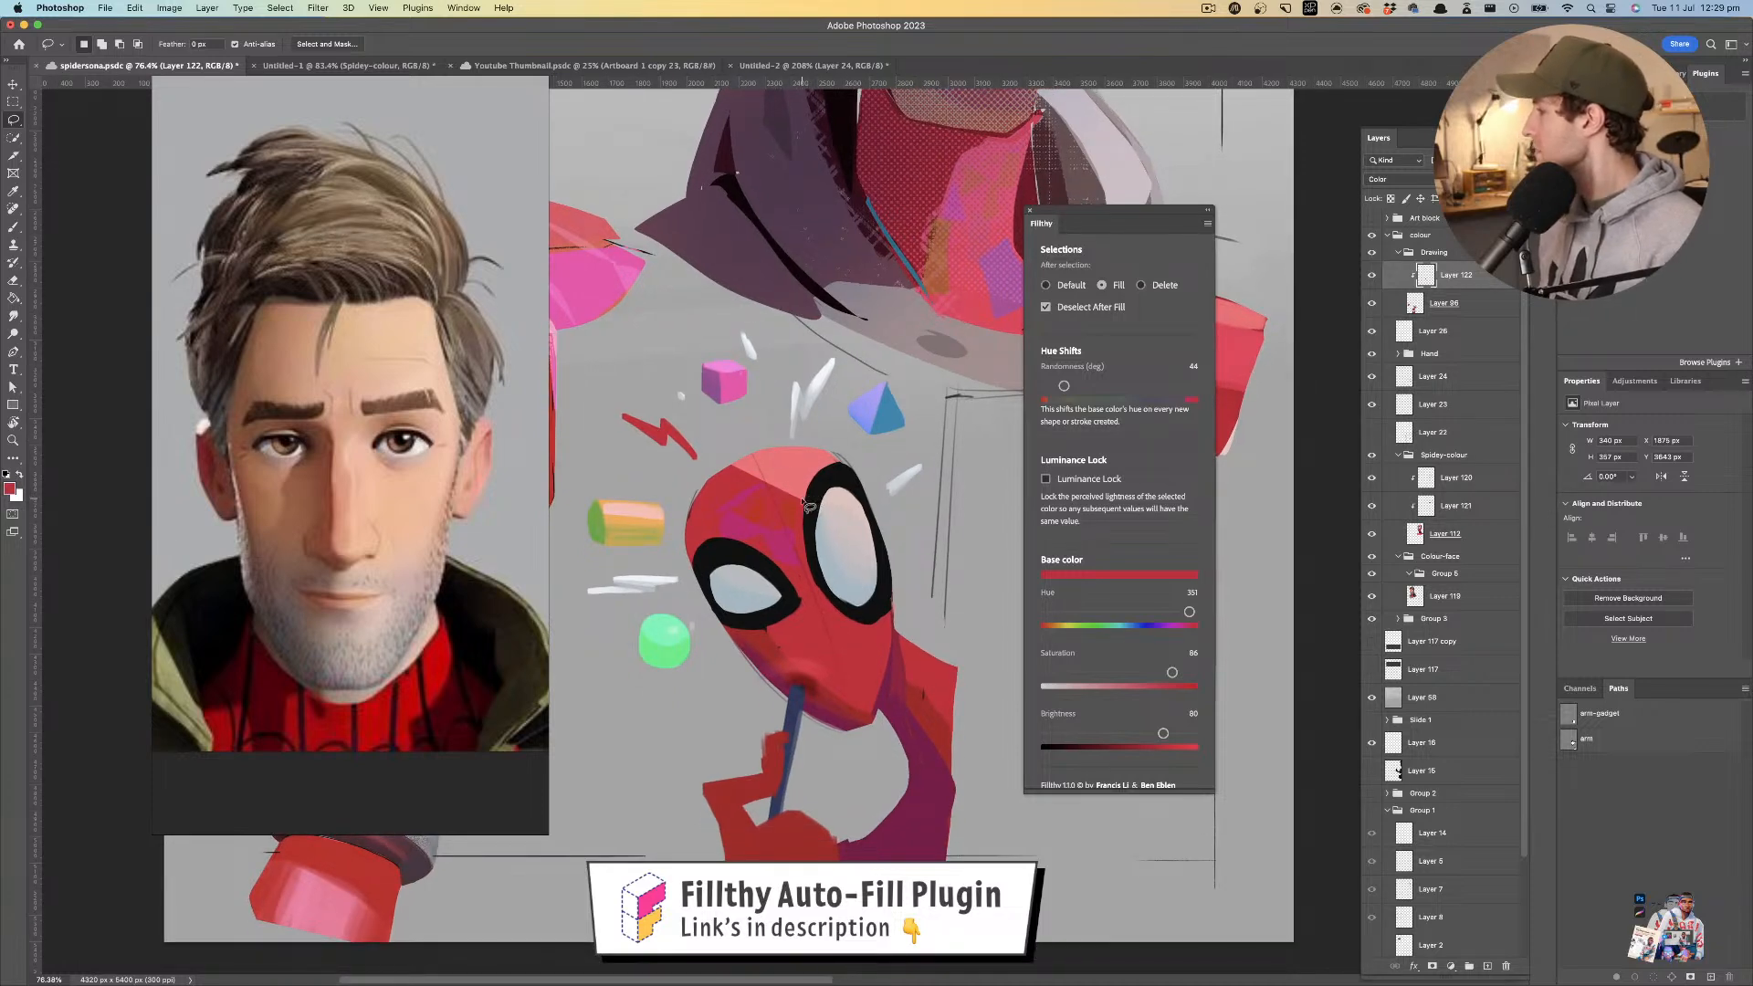
{"action": "left_click_drag", "start_coordinate": [781, 490], "coordinate": [792, 512]}
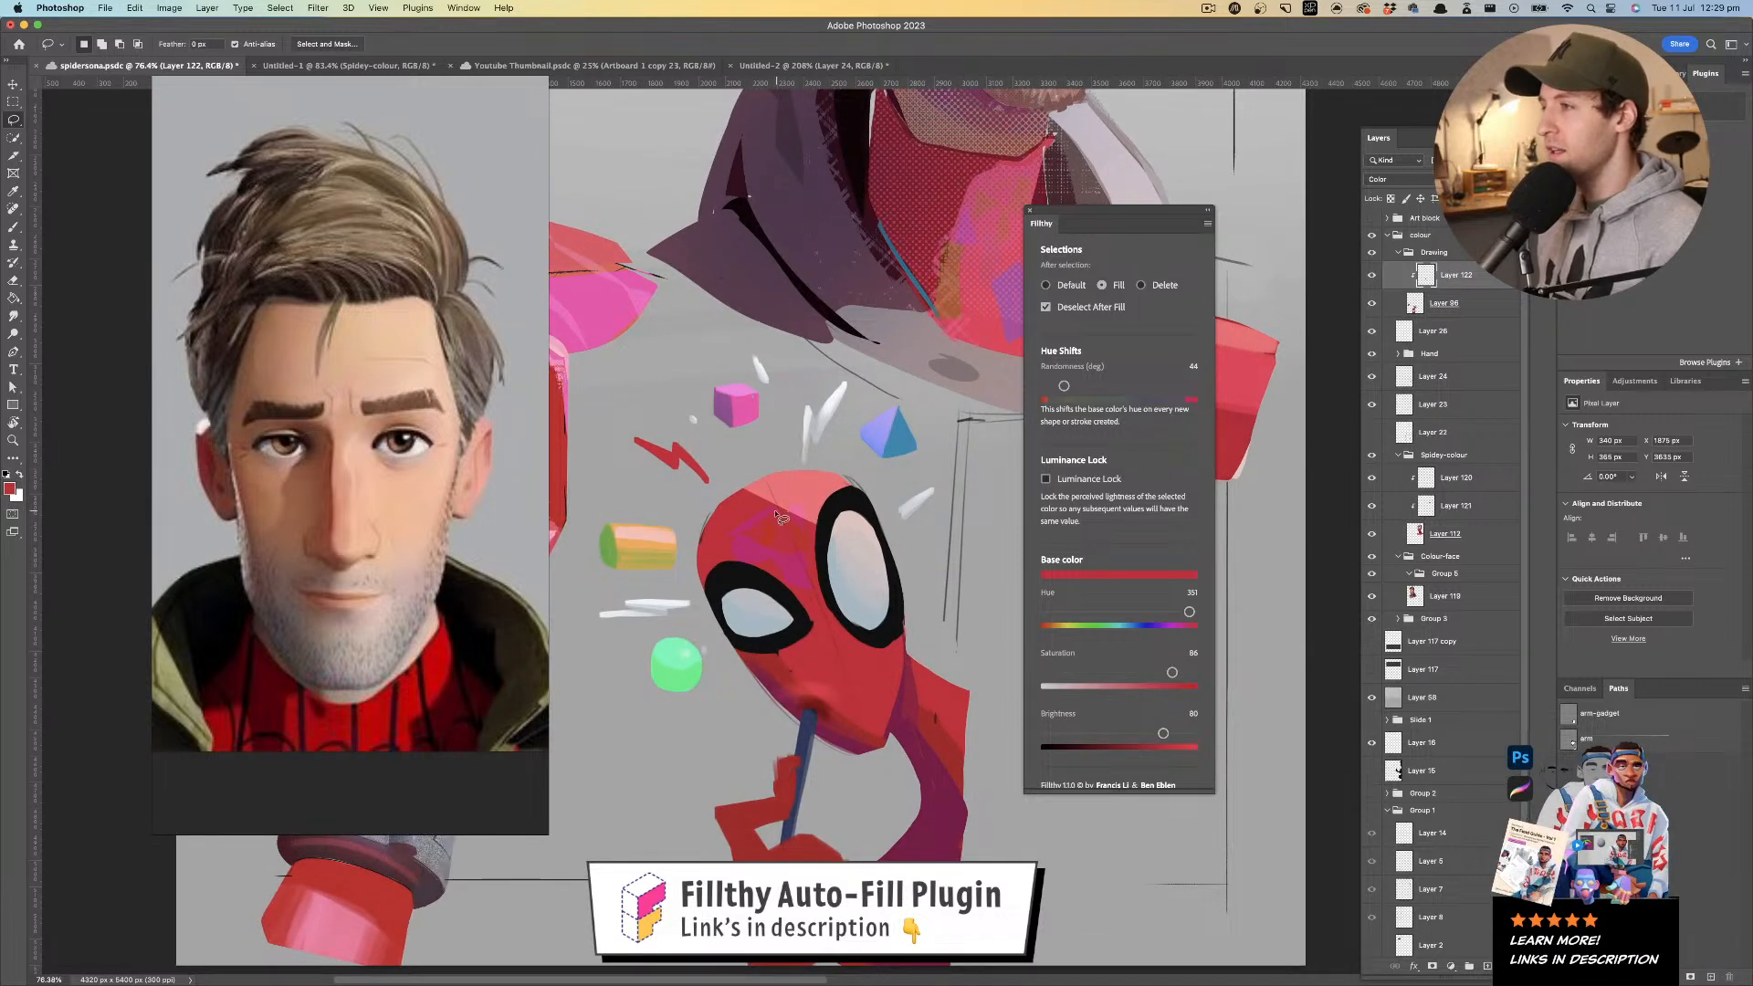
{"action": "mouse_move", "coordinate": [791, 513]}
{"action": "left_mouse_down"}
{"action": "mouse_move", "coordinate": [774, 500]}
{"action": "mouse_move", "coordinate": [827, 508]}
{"action": "mouse_move", "coordinate": [812, 535]}
{"action": "mouse_move", "coordinate": [741, 532]}
{"action": "mouse_move", "coordinate": [762, 500]}
{"action": "mouse_move", "coordinate": [731, 524]}
{"action": "mouse_move", "coordinate": [807, 481]}
{"action": "mouse_move", "coordinate": [800, 454]}
{"action": "mouse_move", "coordinate": [792, 577]}
{"action": "mouse_move", "coordinate": [773, 505]}
{"action": "mouse_move", "coordinate": [819, 546]}
{"action": "mouse_move", "coordinate": [909, 498]}
{"action": "left_mouse_up"}
{"action": "key", "text": "l"}
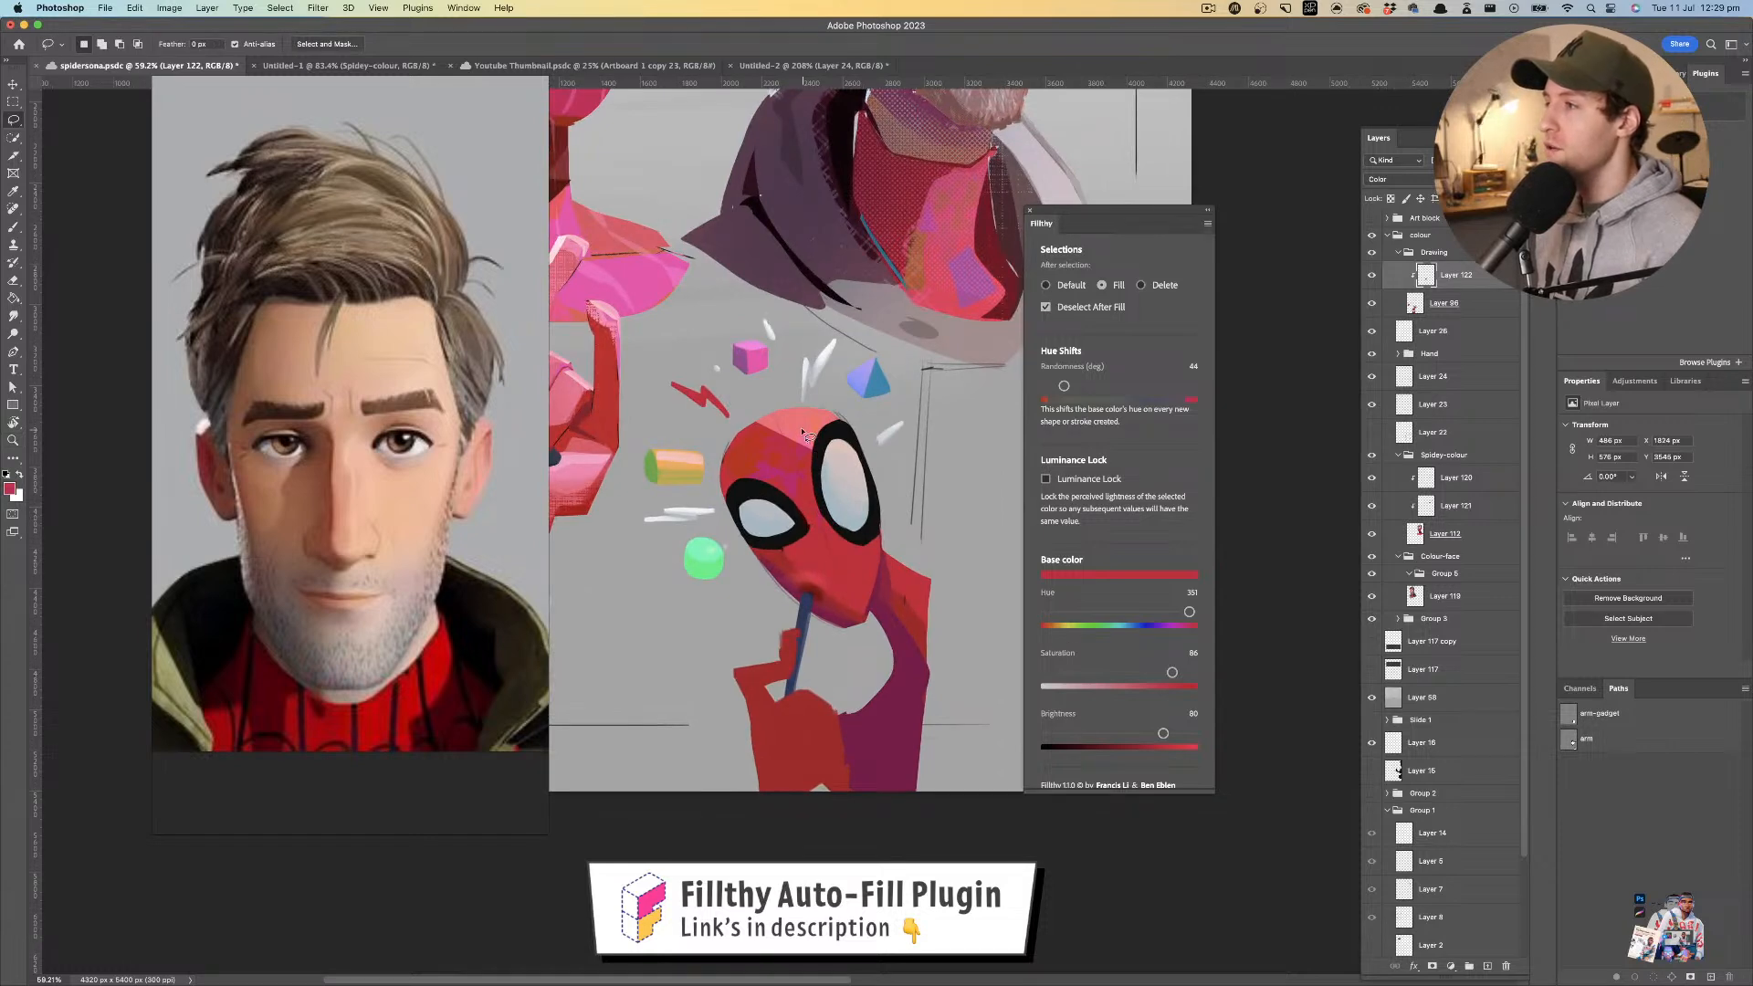
- Flip the canvas view horizontally and frame the small Spider-Man's head
{"action": "key", "text": "z"}
{"action": "mouse_move", "coordinate": [800, 464]}
{"action": "left_mouse_down"}
{"action": "mouse_move", "coordinate": [772, 470]}
{"action": "mouse_move", "coordinate": [853, 437]}
{"action": "mouse_move", "coordinate": [833, 411]}
{"action": "mouse_move", "coordinate": [912, 437]}
{"action": "left_mouse_up"}
{"action": "key", "text": "super+shift+h"}
{"action": "key", "text": "l"}
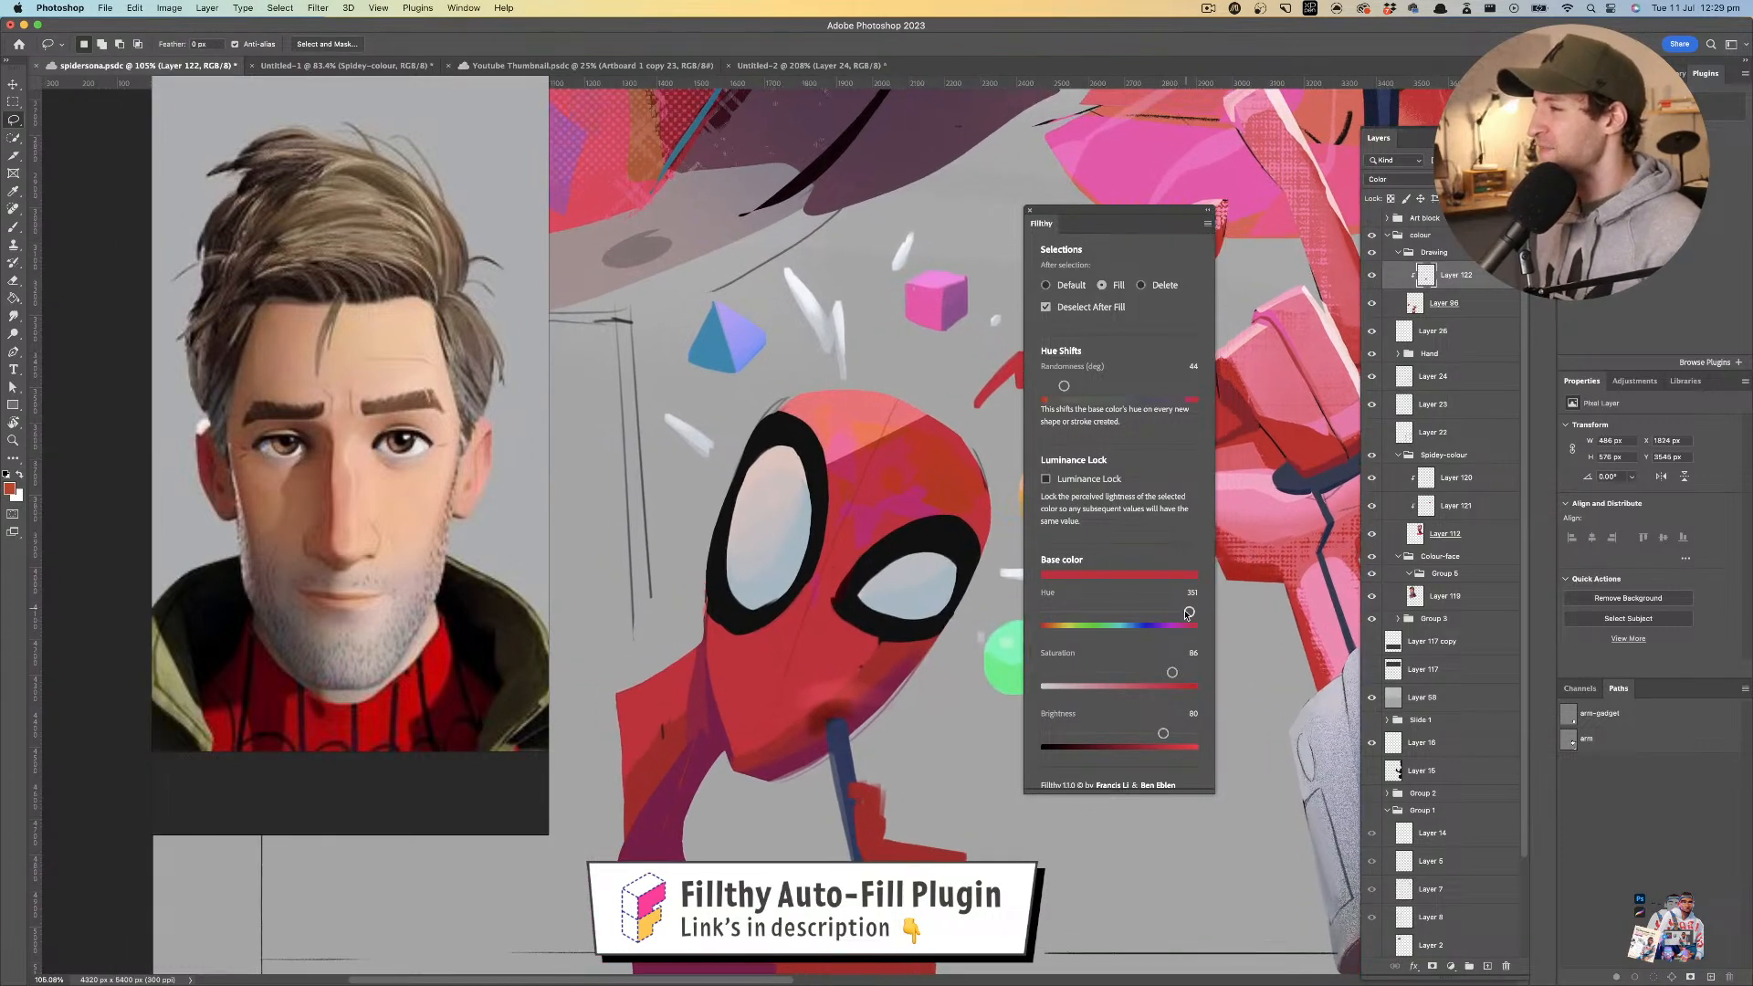
- Try a cyan lasso patch with base hue 184 on the small mask's forehead
{"action": "left_click_drag", "start_coordinate": [1099, 619], "coordinate": [1102, 607]}
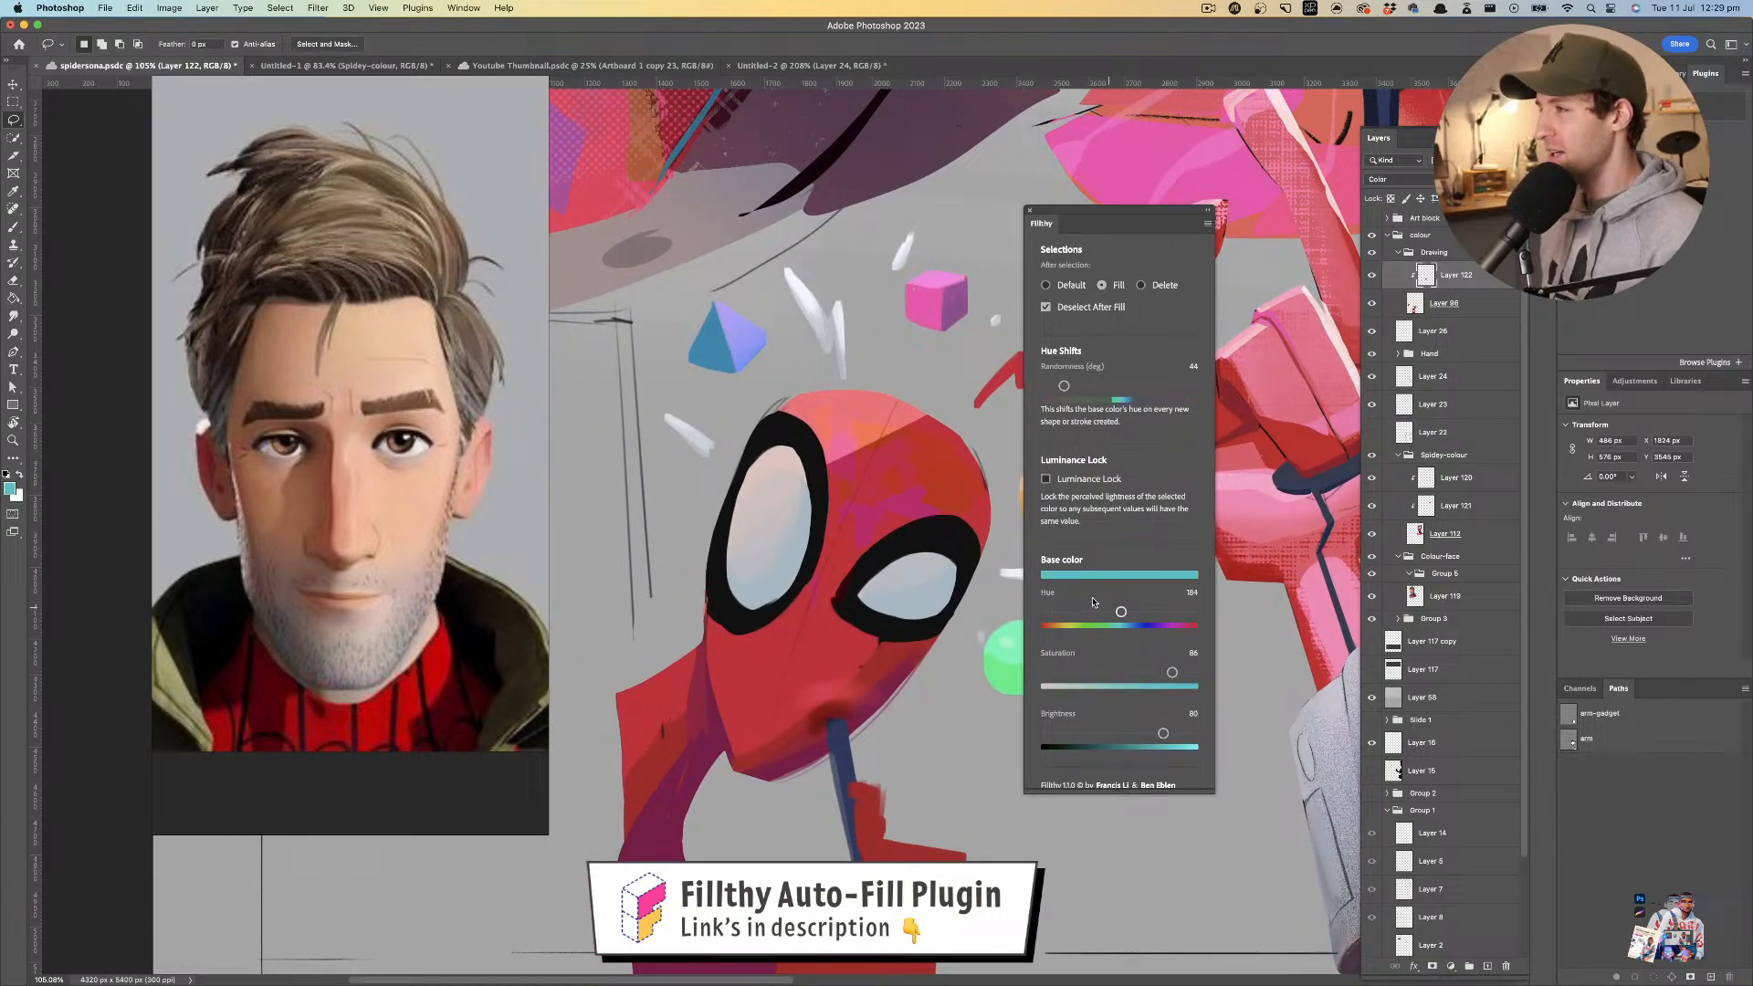
{"action": "left_click_drag", "start_coordinate": [857, 428], "coordinate": [899, 458]}
{"action": "key", "text": "super+z"}
{"action": "key", "text": "super+z"}
{"action": "key", "text": "super+z"}
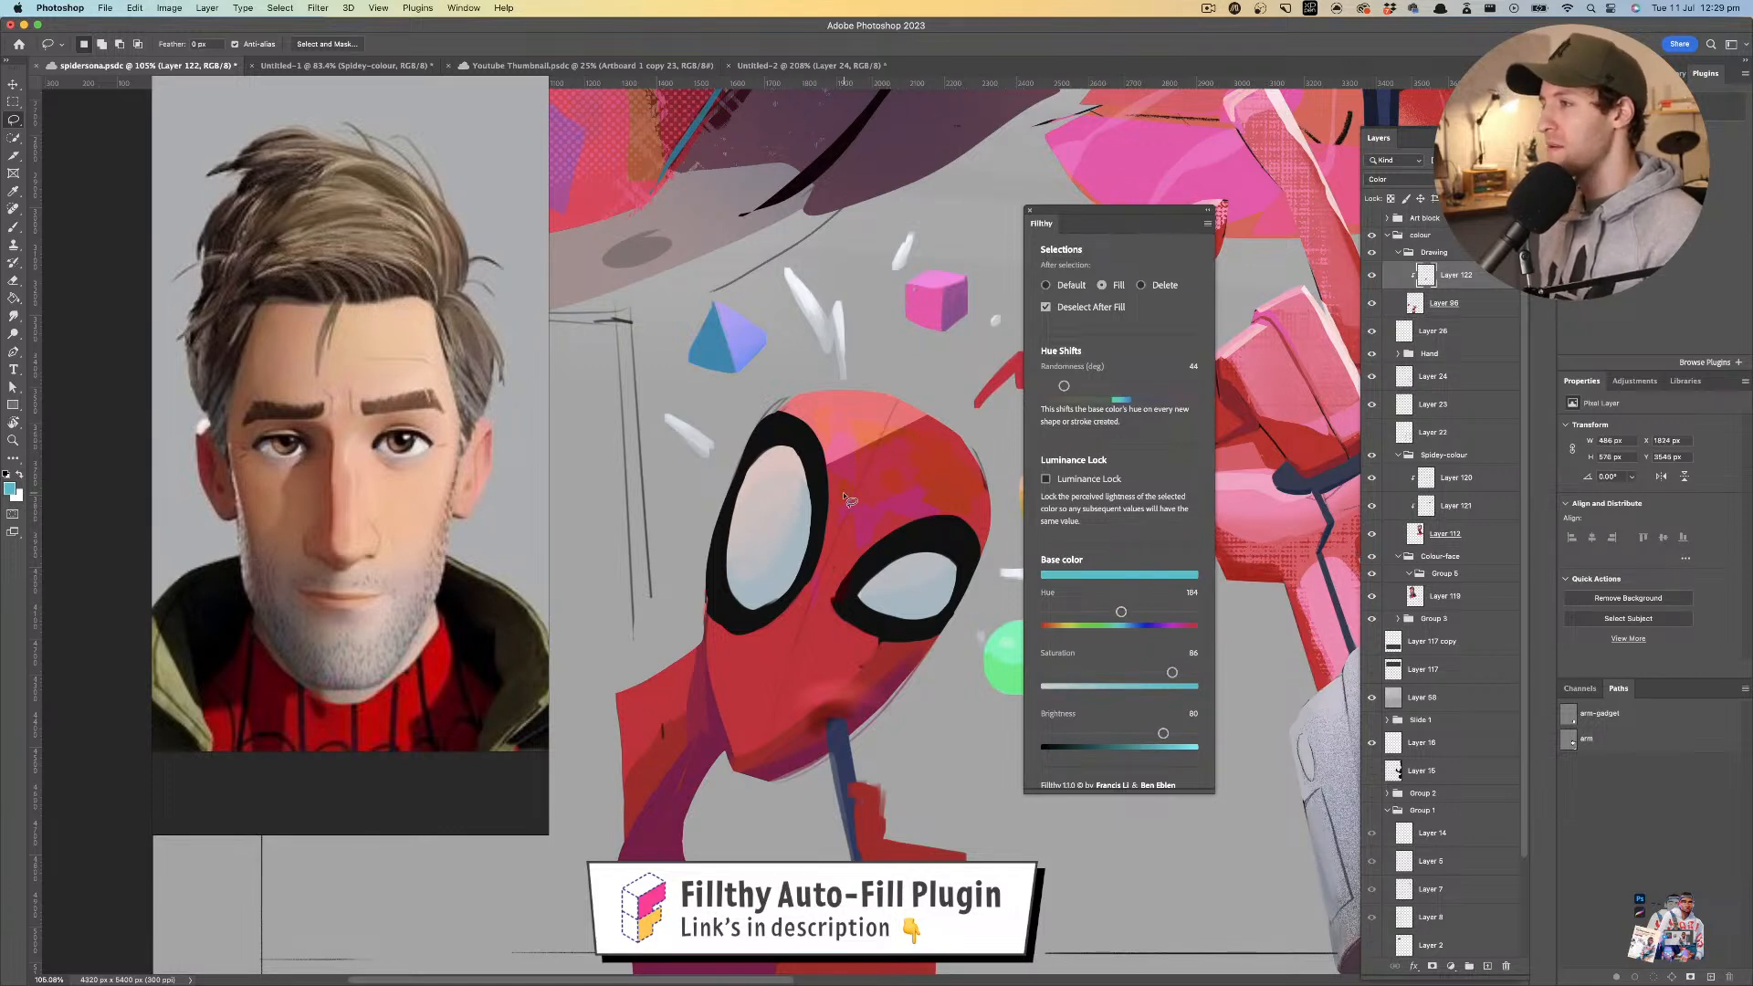
- Set the base hue to 317 and lasso-fill purple and magenta patches around the small mask's eyes and cheeks
{"action": "left_click_drag", "start_coordinate": [1121, 612], "coordinate": [1176, 611]}
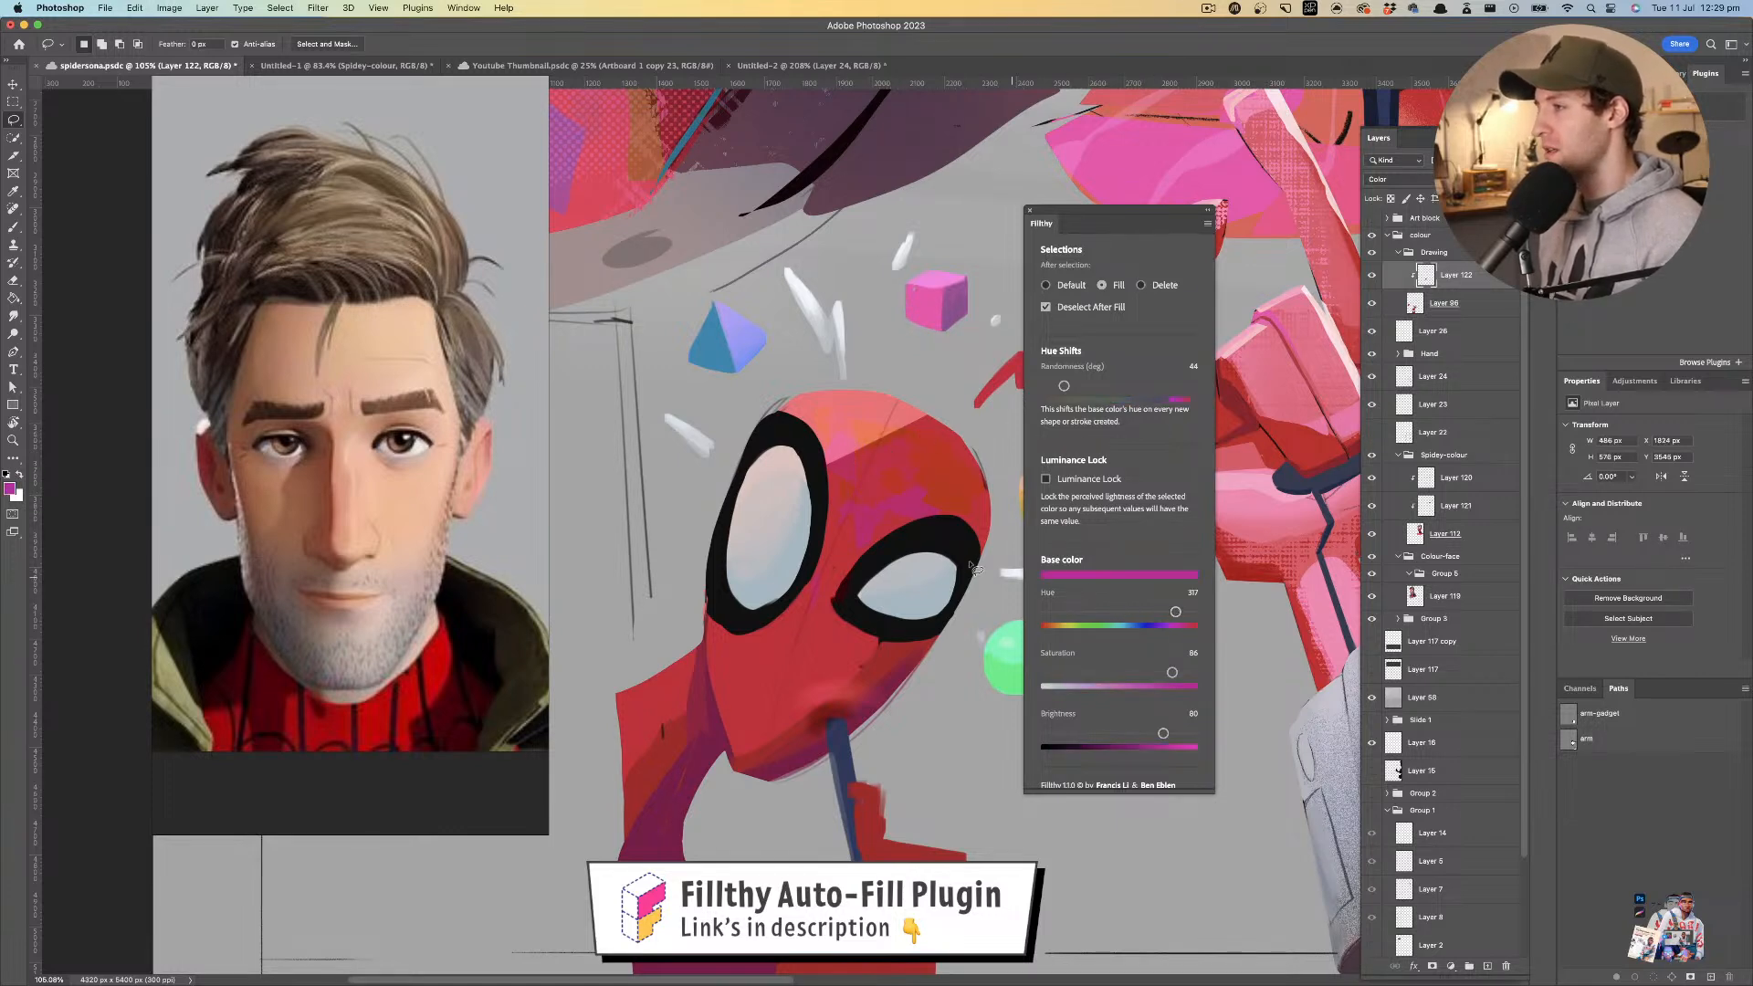
{"action": "mouse_move", "coordinate": [851, 522]}
{"action": "left_mouse_down"}
{"action": "mouse_move", "coordinate": [852, 568]}
{"action": "mouse_move", "coordinate": [807, 608]}
{"action": "mouse_move", "coordinate": [829, 650]}
{"action": "mouse_move", "coordinate": [919, 638]}
{"action": "left_mouse_up"}
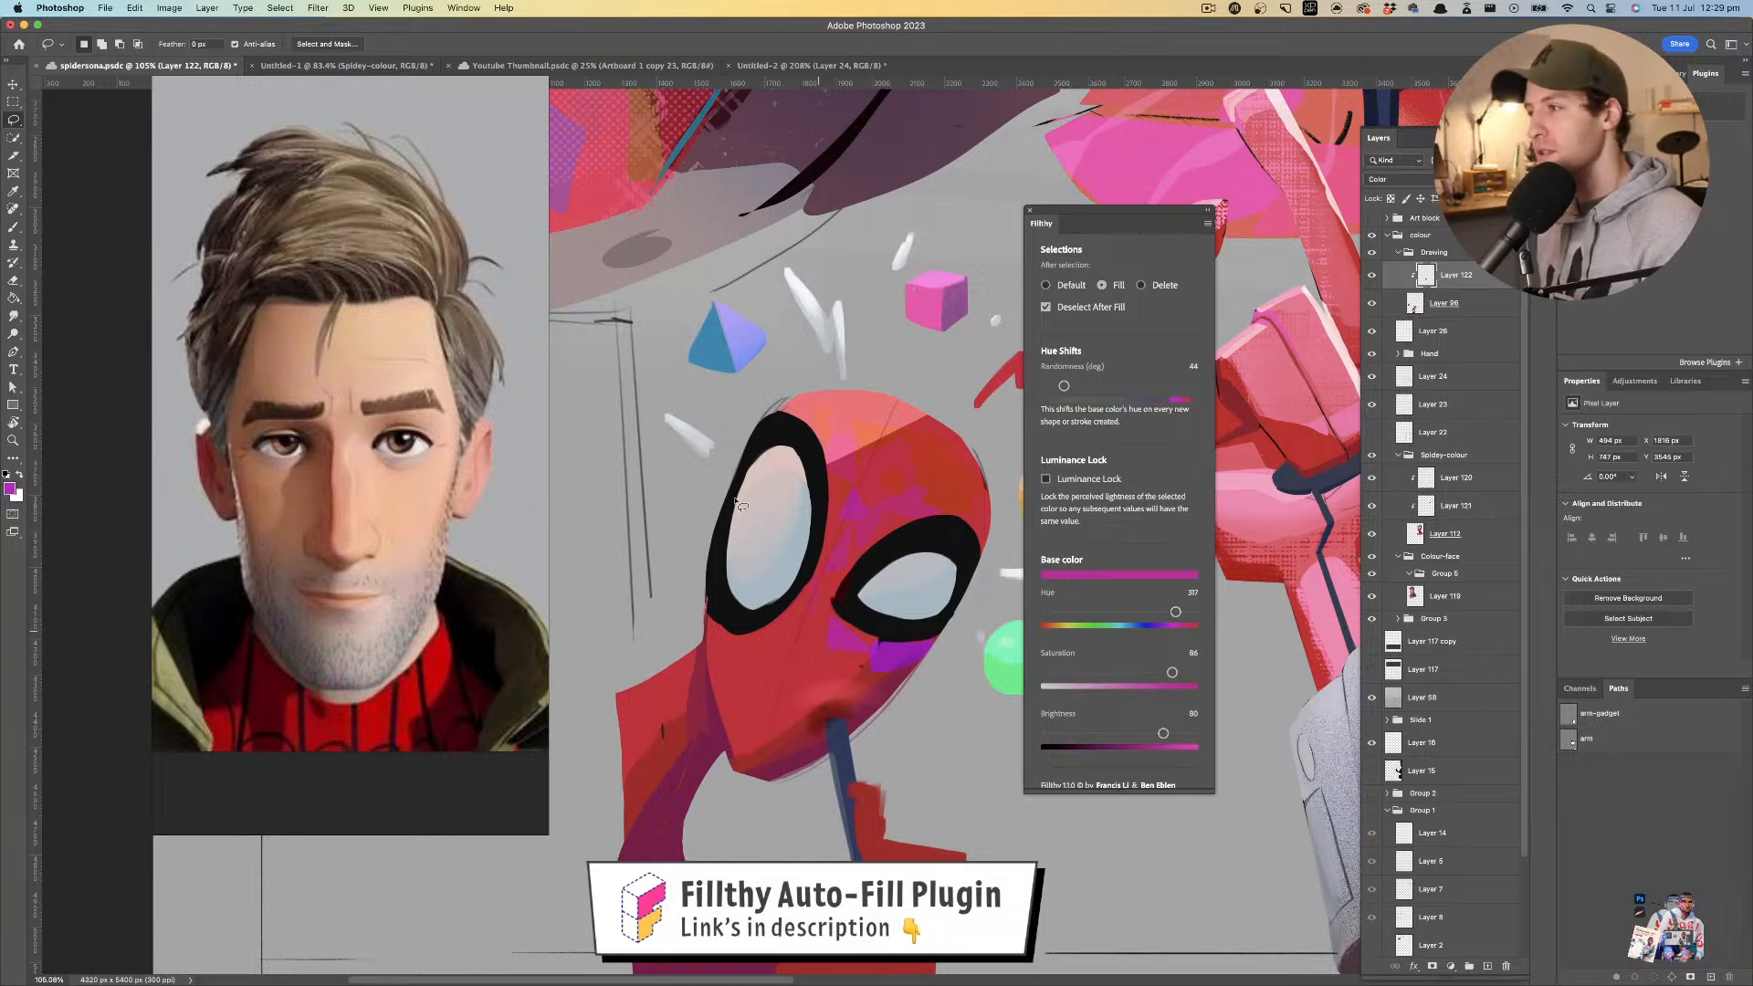
{"action": "left_click_drag", "start_coordinate": [787, 617], "coordinate": [709, 645]}
{"action": "mouse_move", "coordinate": [807, 599]}
{"action": "left_mouse_down"}
{"action": "mouse_move", "coordinate": [815, 615]}
{"action": "mouse_move", "coordinate": [835, 571]}
{"action": "mouse_move", "coordinate": [845, 589]}
{"action": "mouse_move", "coordinate": [796, 601]}
{"action": "mouse_move", "coordinate": [860, 582]}
{"action": "mouse_move", "coordinate": [854, 552]}
{"action": "mouse_move", "coordinate": [890, 584]}
{"action": "left_mouse_up"}
{"action": "key", "text": "z"}
{"action": "key", "text": "l"}
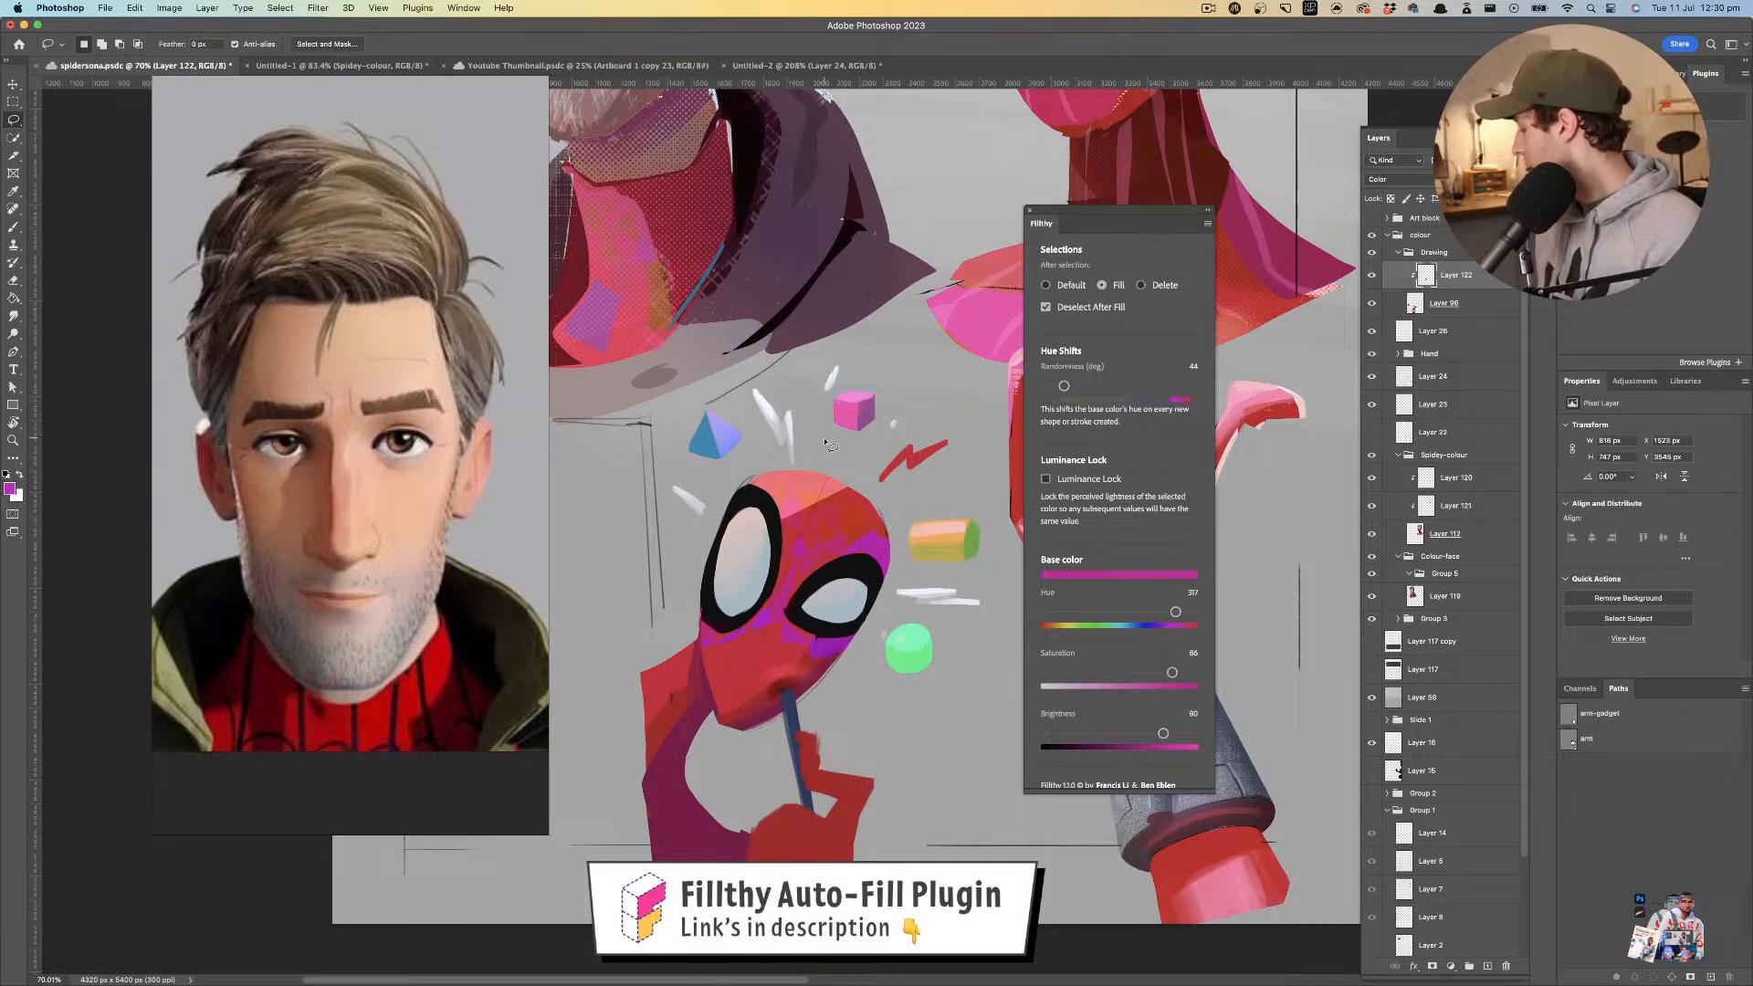
{"action": "left_click_drag", "start_coordinate": [841, 515], "coordinate": [840, 508]}
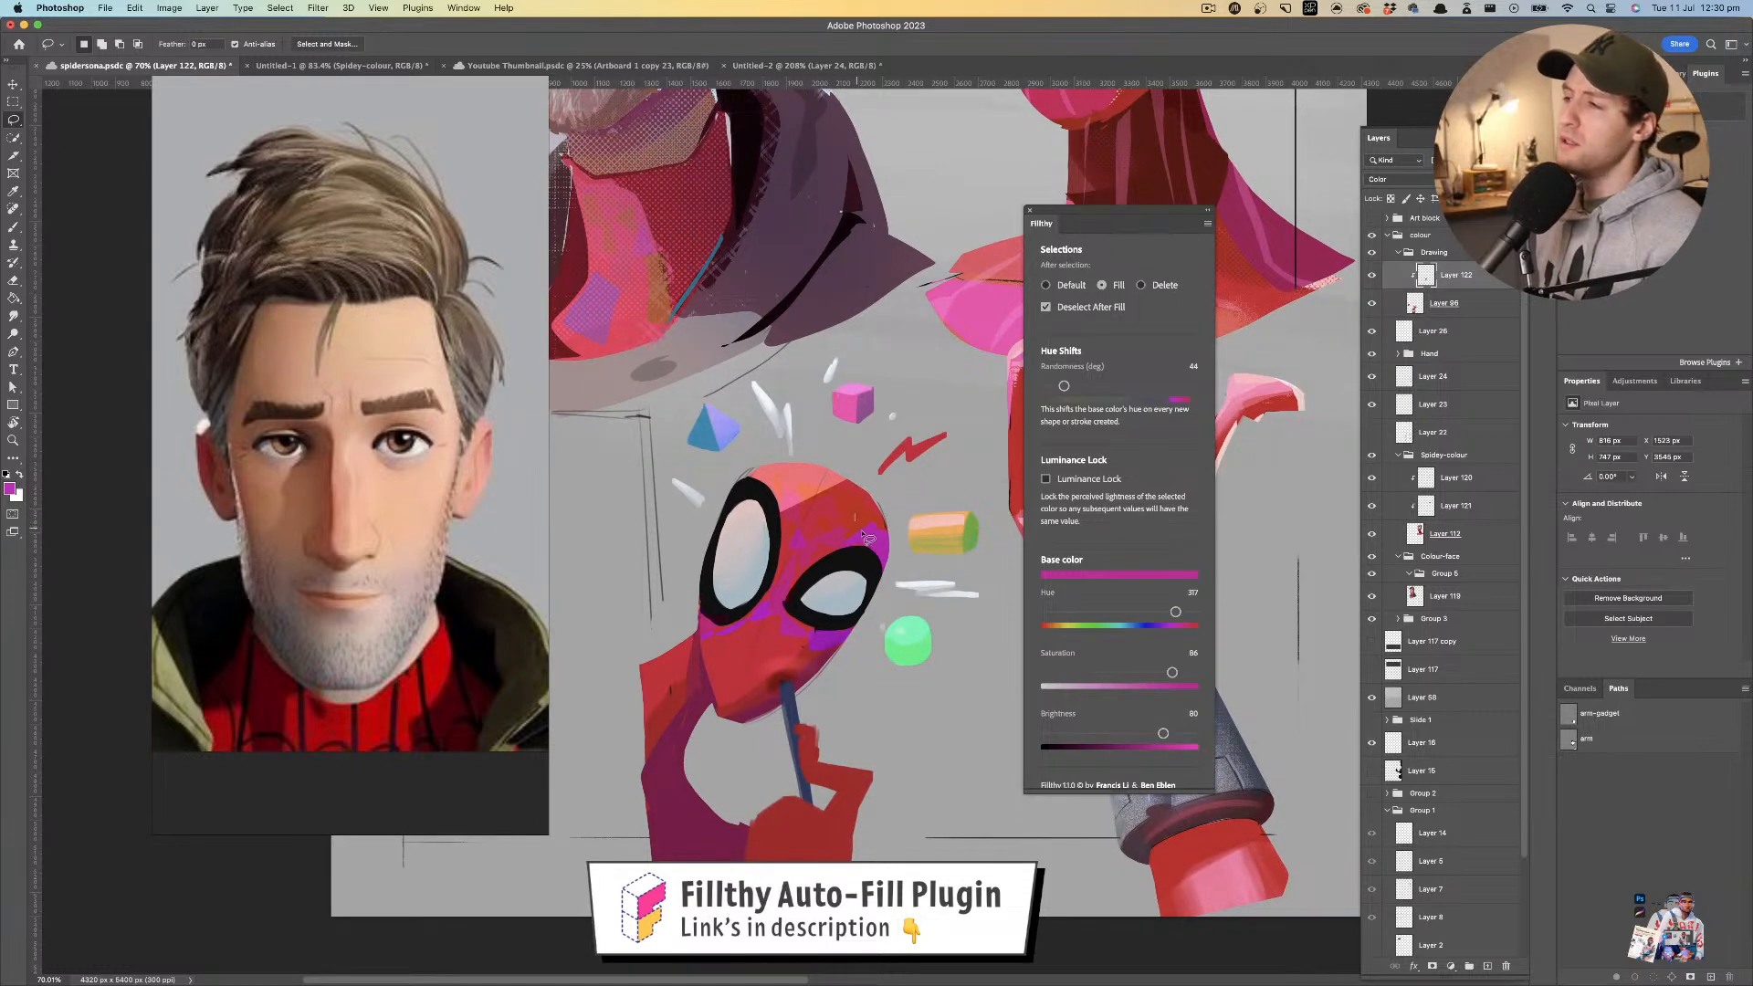
- Try a green lasso patch with base hue 76 below the small mask's eyes
{"action": "left_click_drag", "start_coordinate": [1174, 611], "coordinate": [1074, 611]}
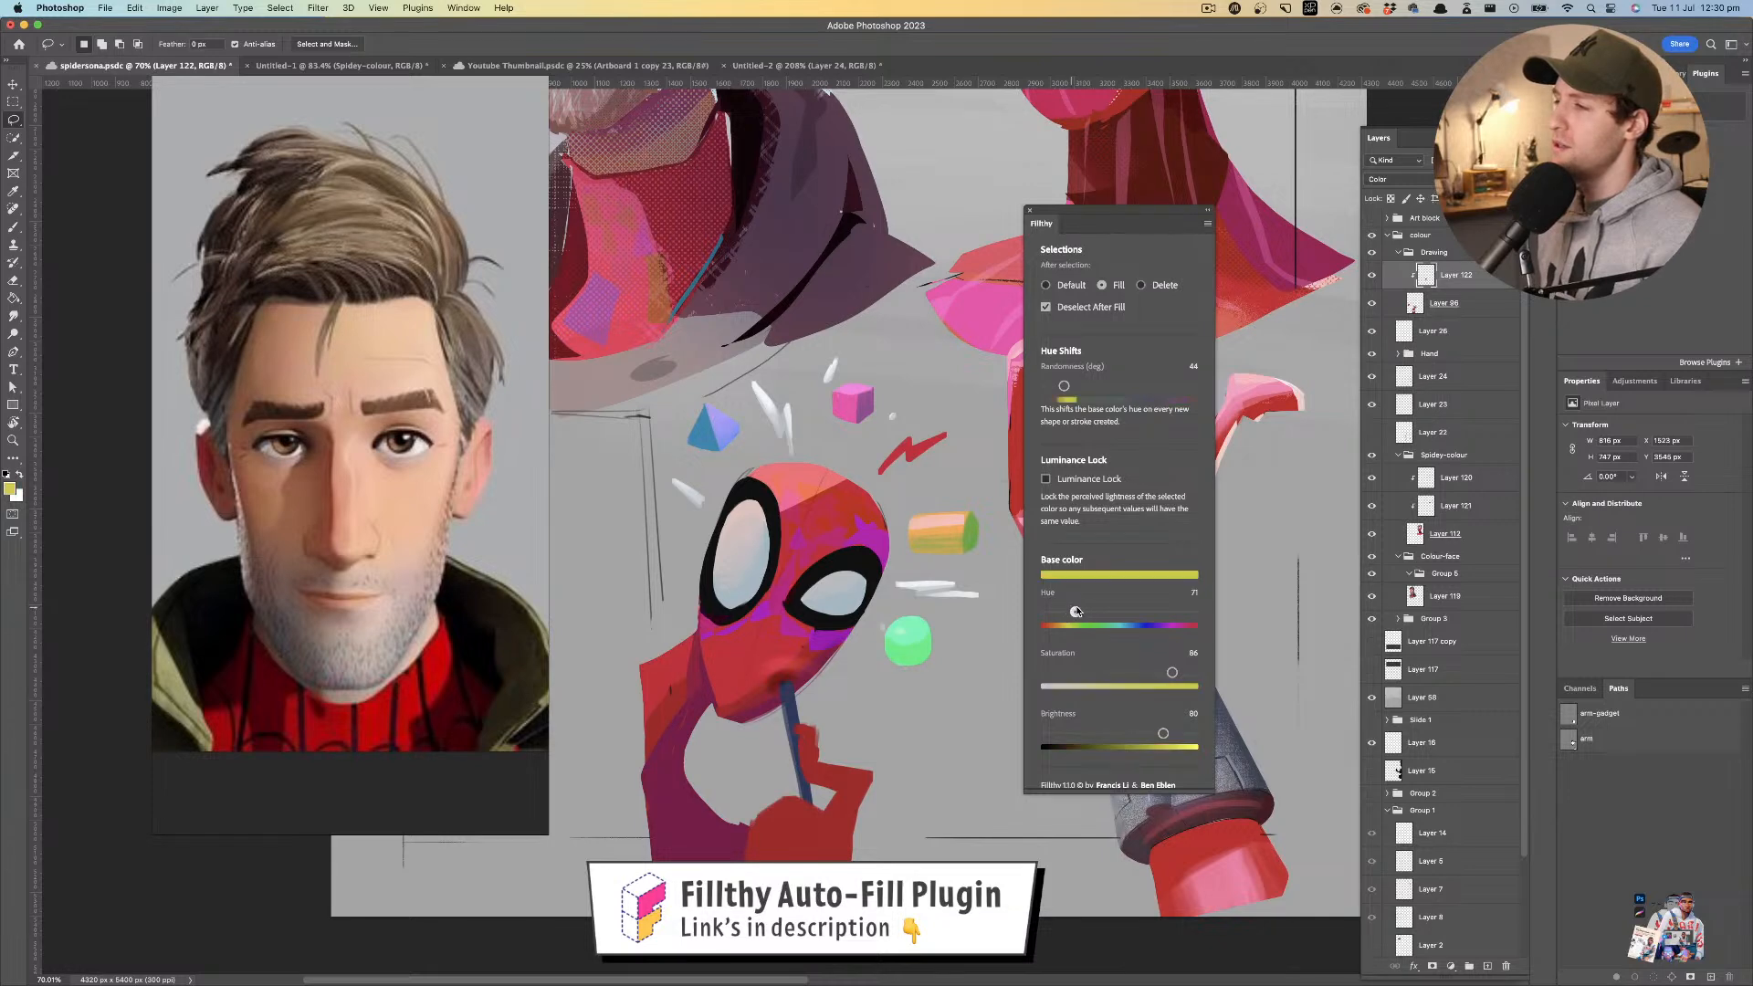
{"action": "key", "text": "z"}
{"action": "left_click_drag", "start_coordinate": [892, 504], "coordinate": [844, 527]}
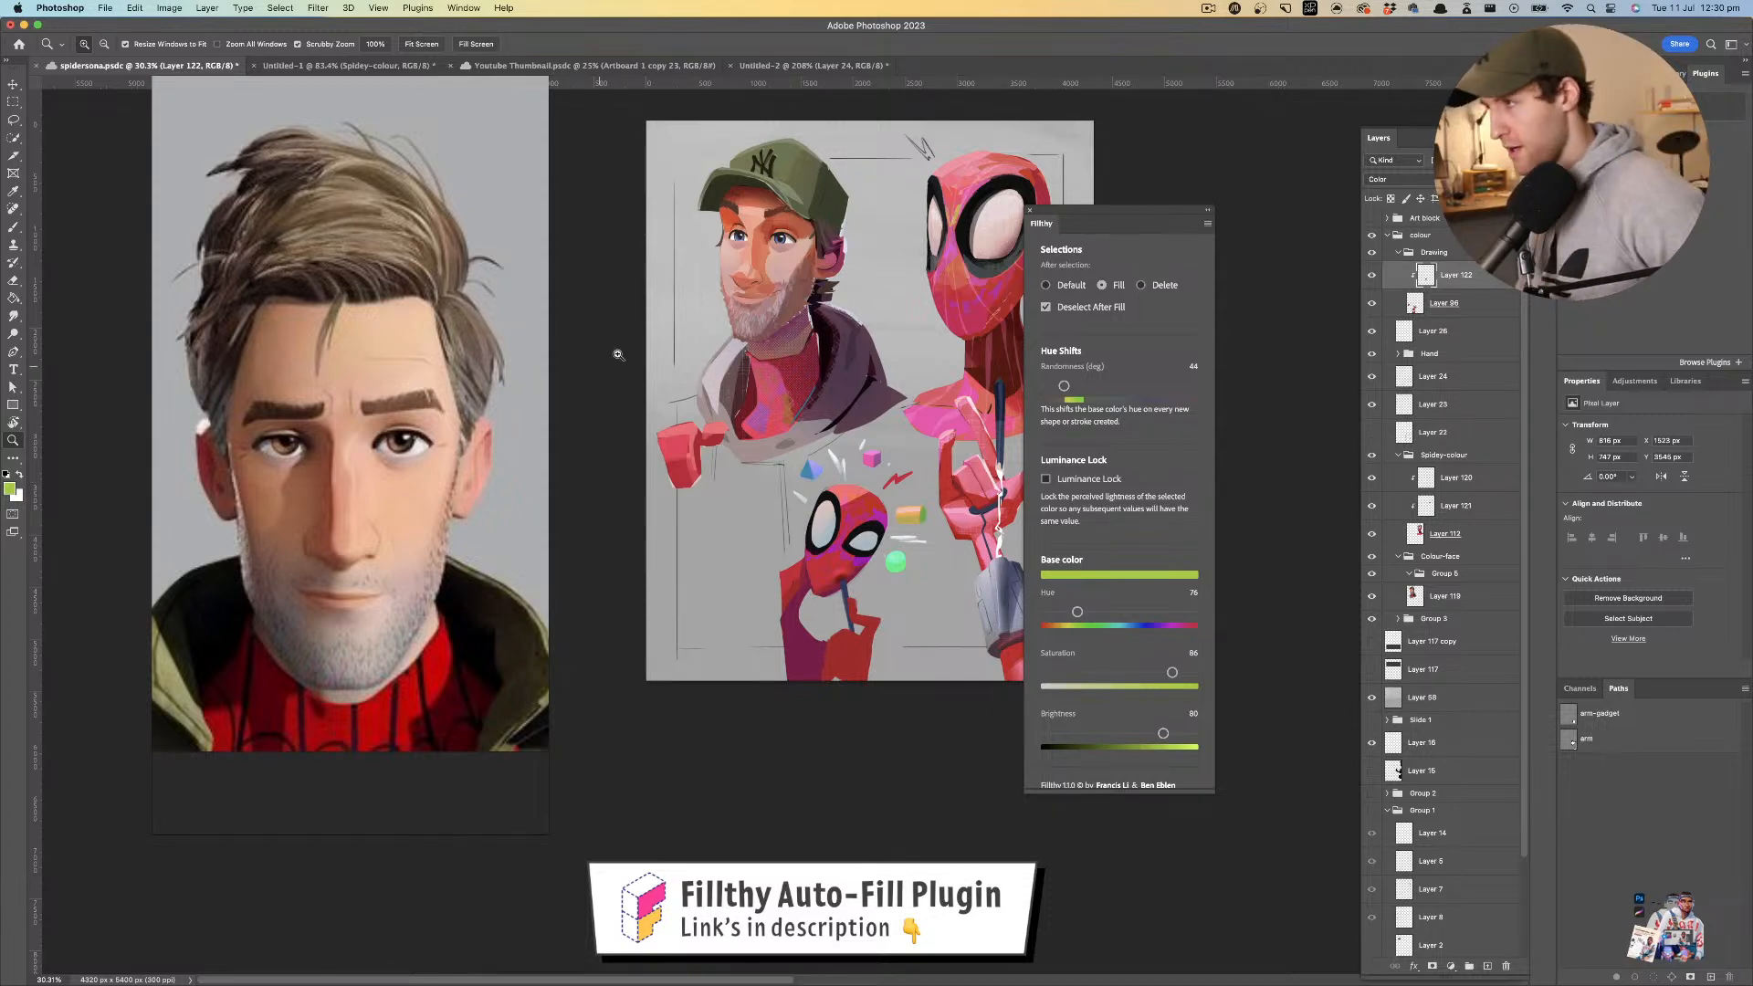
{"action": "left_click_drag", "start_coordinate": [850, 522], "coordinate": [872, 527]}
{"action": "key", "text": "l"}
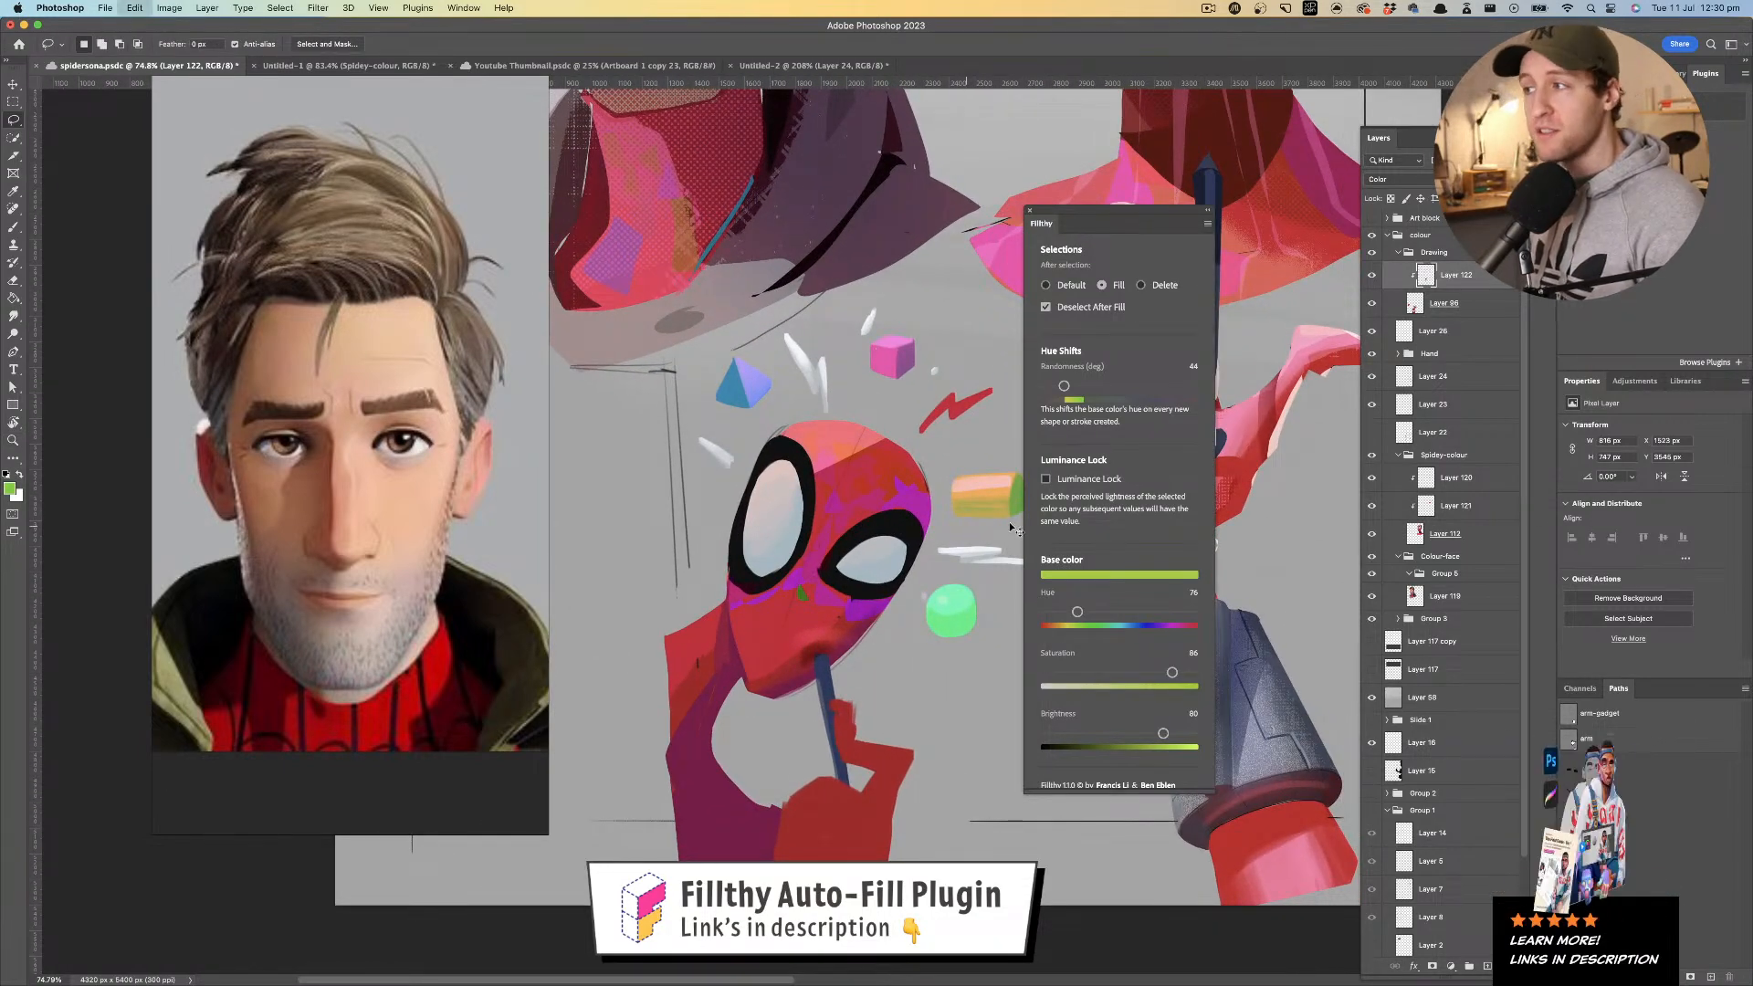
- Set the base hue to 290 and lasso-fill purple on the small mask's chin, undoing stray fills
{"action": "left_click_drag", "start_coordinate": [1078, 612], "coordinate": [1166, 612]}
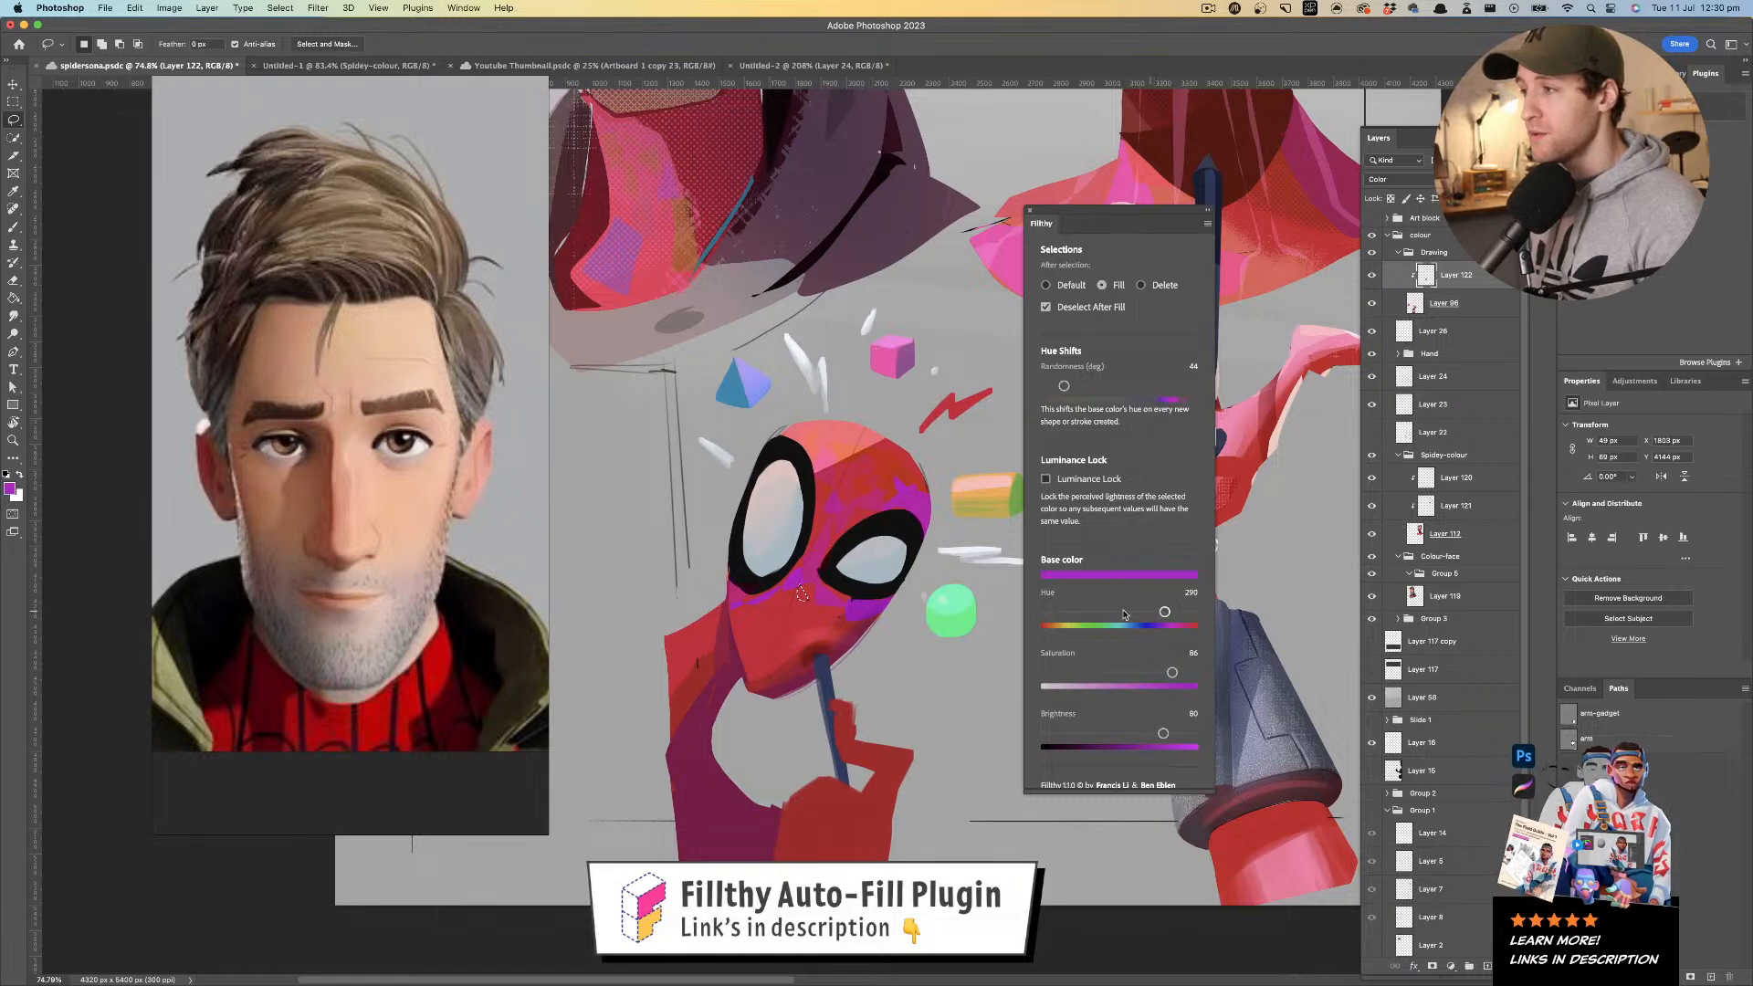
{"action": "mouse_move", "coordinate": [849, 618]}
{"action": "left_mouse_down"}
{"action": "mouse_move", "coordinate": [840, 630]}
{"action": "mouse_move", "coordinate": [886, 605]}
{"action": "mouse_move", "coordinate": [863, 559]}
{"action": "mouse_move", "coordinate": [877, 511]}
{"action": "mouse_move", "coordinate": [763, 637]}
{"action": "mouse_move", "coordinate": [810, 606]}
{"action": "left_mouse_up"}
{"action": "key", "text": "super+z"}
{"action": "key", "text": "super+z"}
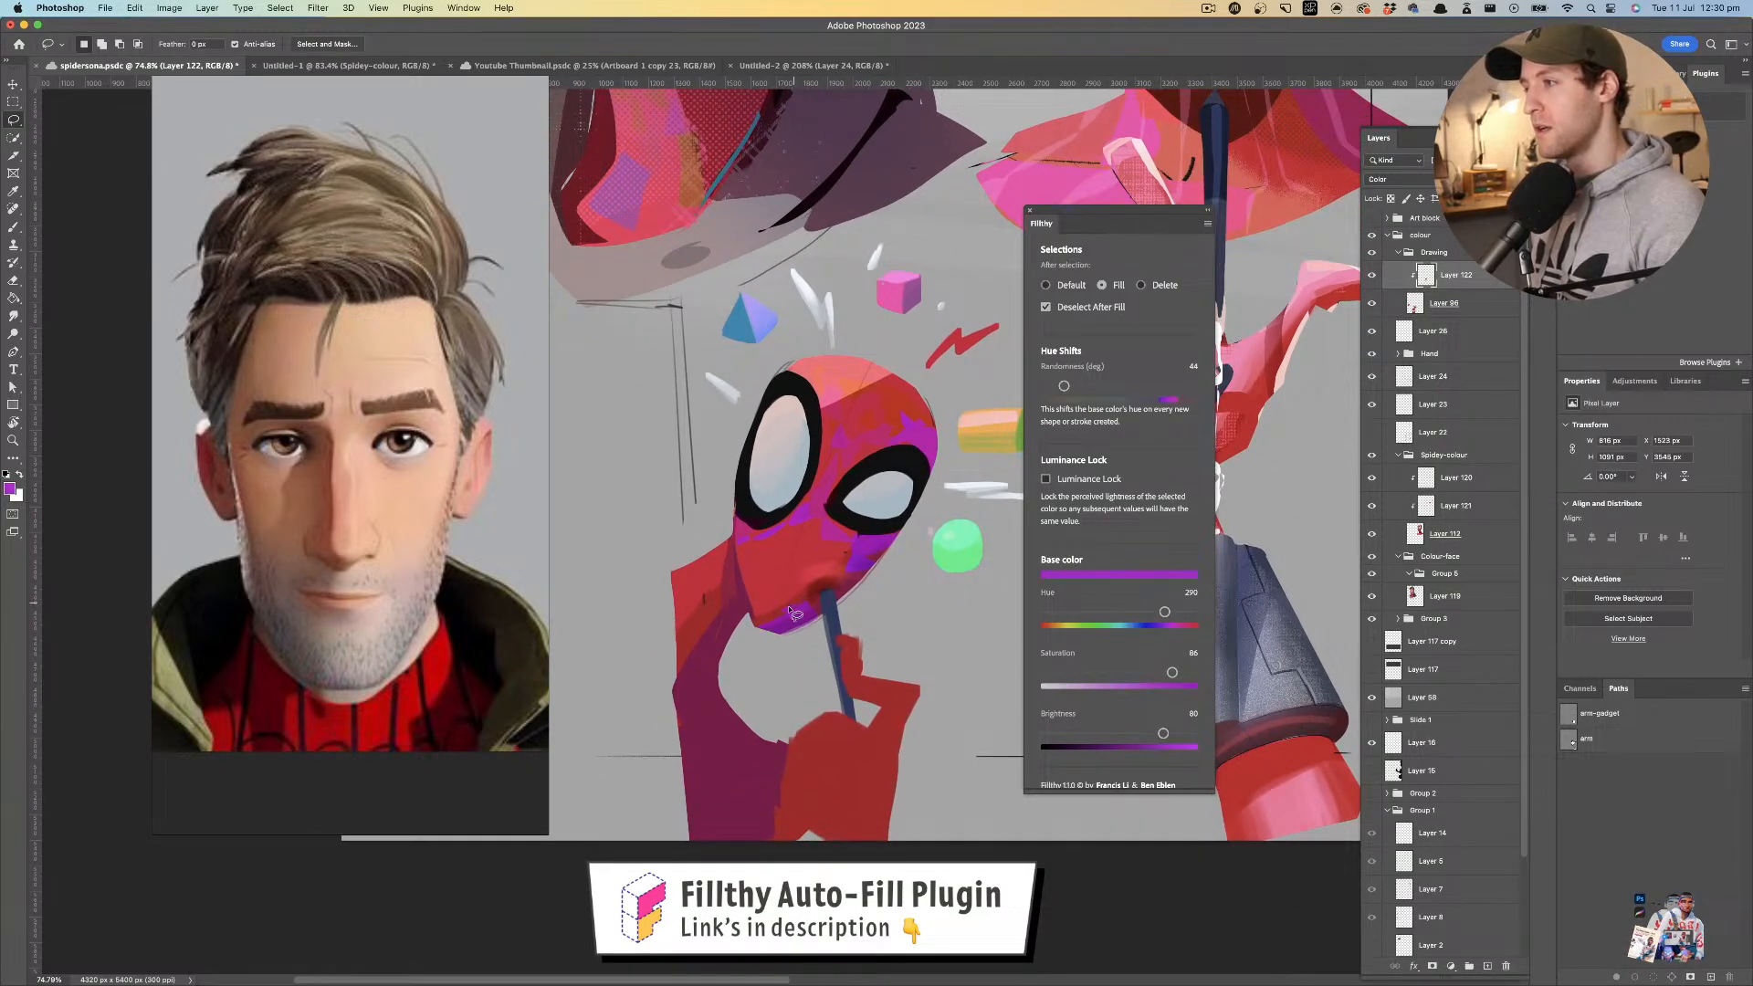
- Raise the hue randomness to 128 and try hue-shifted lasso fills on the small mask's chin
{"action": "left_click_drag", "start_coordinate": [1065, 385], "coordinate": [1098, 386]}
{"action": "left_click_drag", "start_coordinate": [792, 630], "coordinate": [760, 632]}
{"action": "key", "text": "super+z"}
{"action": "key", "text": "super+z"}
{"action": "key", "text": "z"}
{"action": "mouse_move", "coordinate": [869, 517]}
{"action": "left_mouse_down"}
{"action": "mouse_move", "coordinate": [840, 518]}
{"action": "mouse_move", "coordinate": [863, 518]}
{"action": "left_mouse_up"}
{"action": "key", "text": "l"}
- Rework the small mask's chin with blue and purple lasso patches, undoing the unwanted fills
{"action": "left_click_drag", "start_coordinate": [825, 591], "coordinate": [867, 570]}
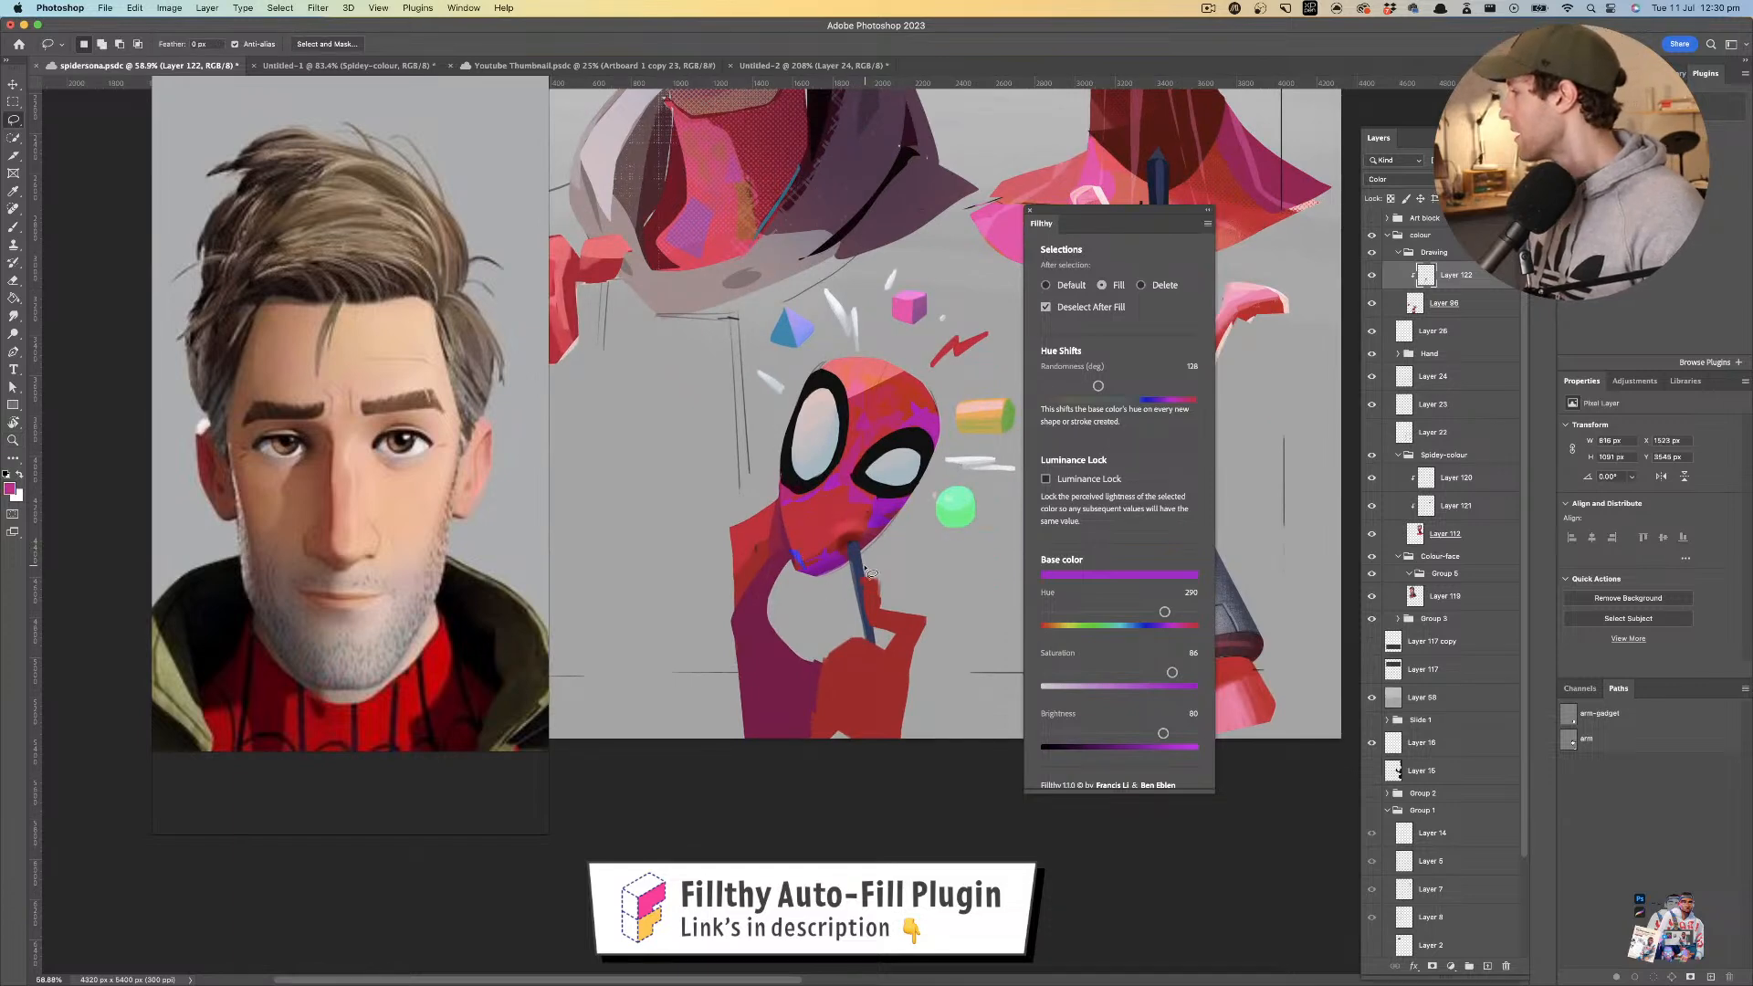
{"action": "scroll", "coordinate": [803, 511], "scroll_direction": "right", "scroll_amount": 2}
{"action": "key", "text": "super+z"}
{"action": "key", "text": "super+z"}
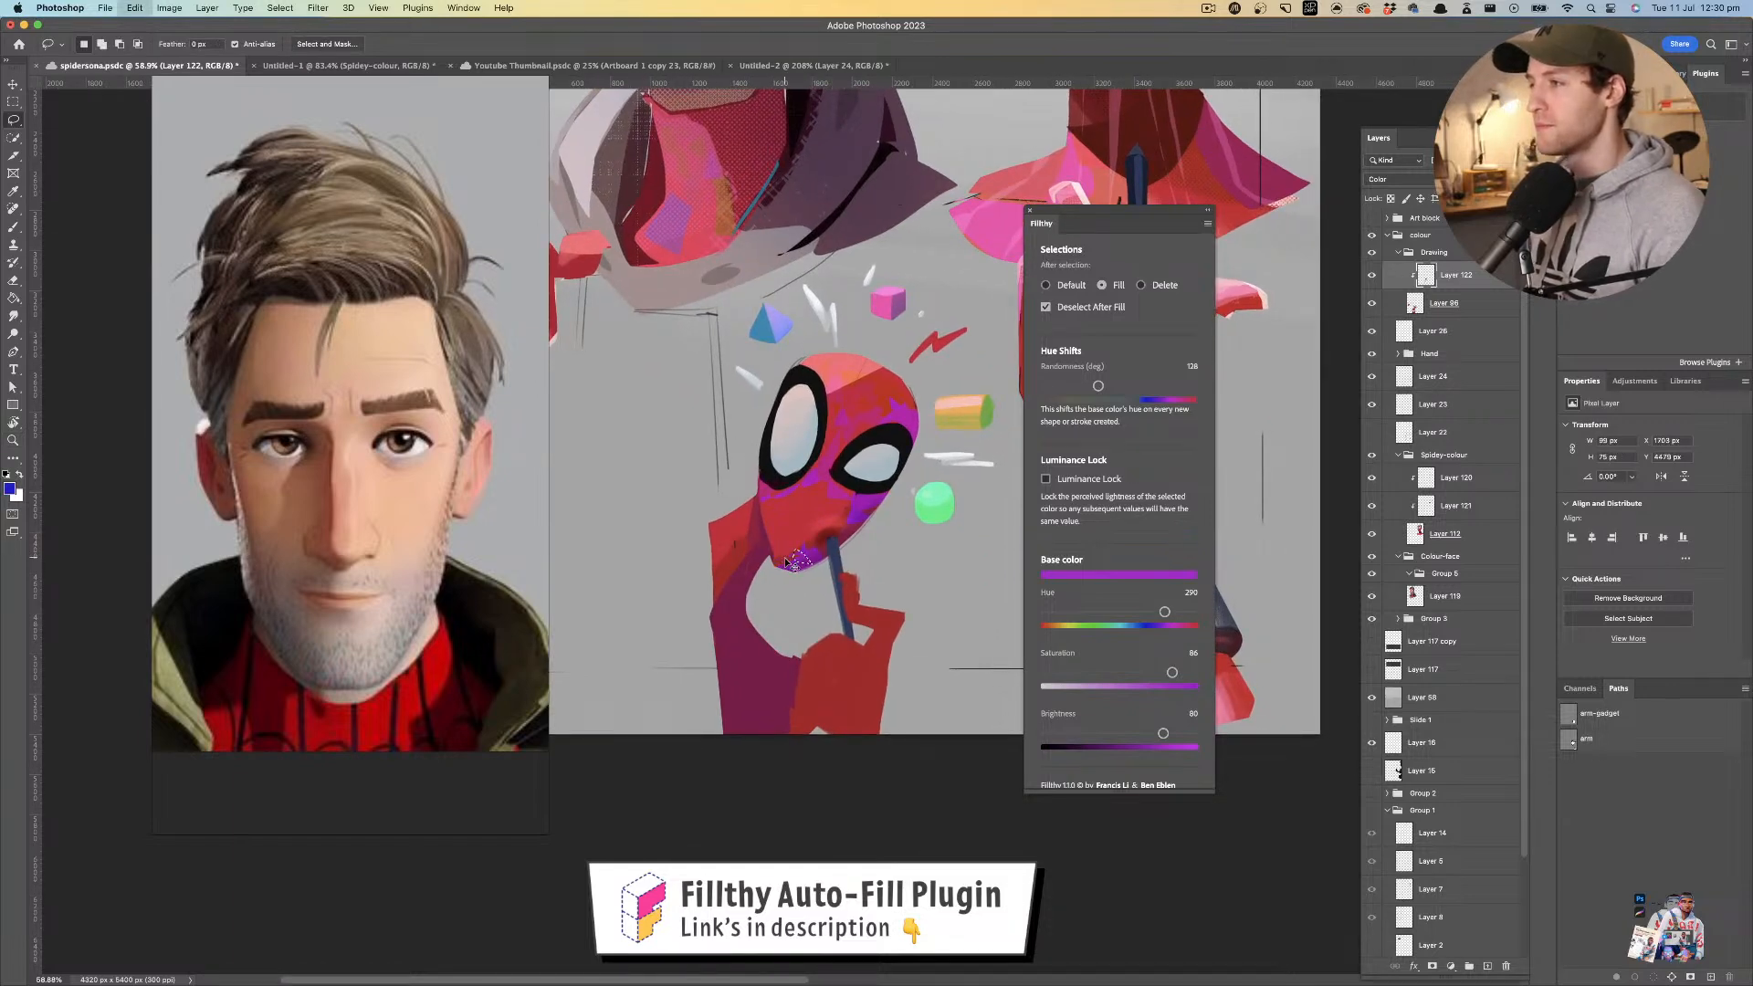
{"action": "mouse_move", "coordinate": [773, 548]}
{"action": "left_mouse_down"}
{"action": "mouse_move", "coordinate": [817, 564]}
{"action": "mouse_move", "coordinate": [799, 561]}
{"action": "mouse_move", "coordinate": [796, 505]}
{"action": "mouse_move", "coordinate": [813, 524]}
{"action": "left_mouse_up"}
{"action": "key", "text": "super+z"}
- Lasso-fill more purple and magenta patches over the small mask's lower face, jaw and cheek
{"action": "key", "text": "z"}
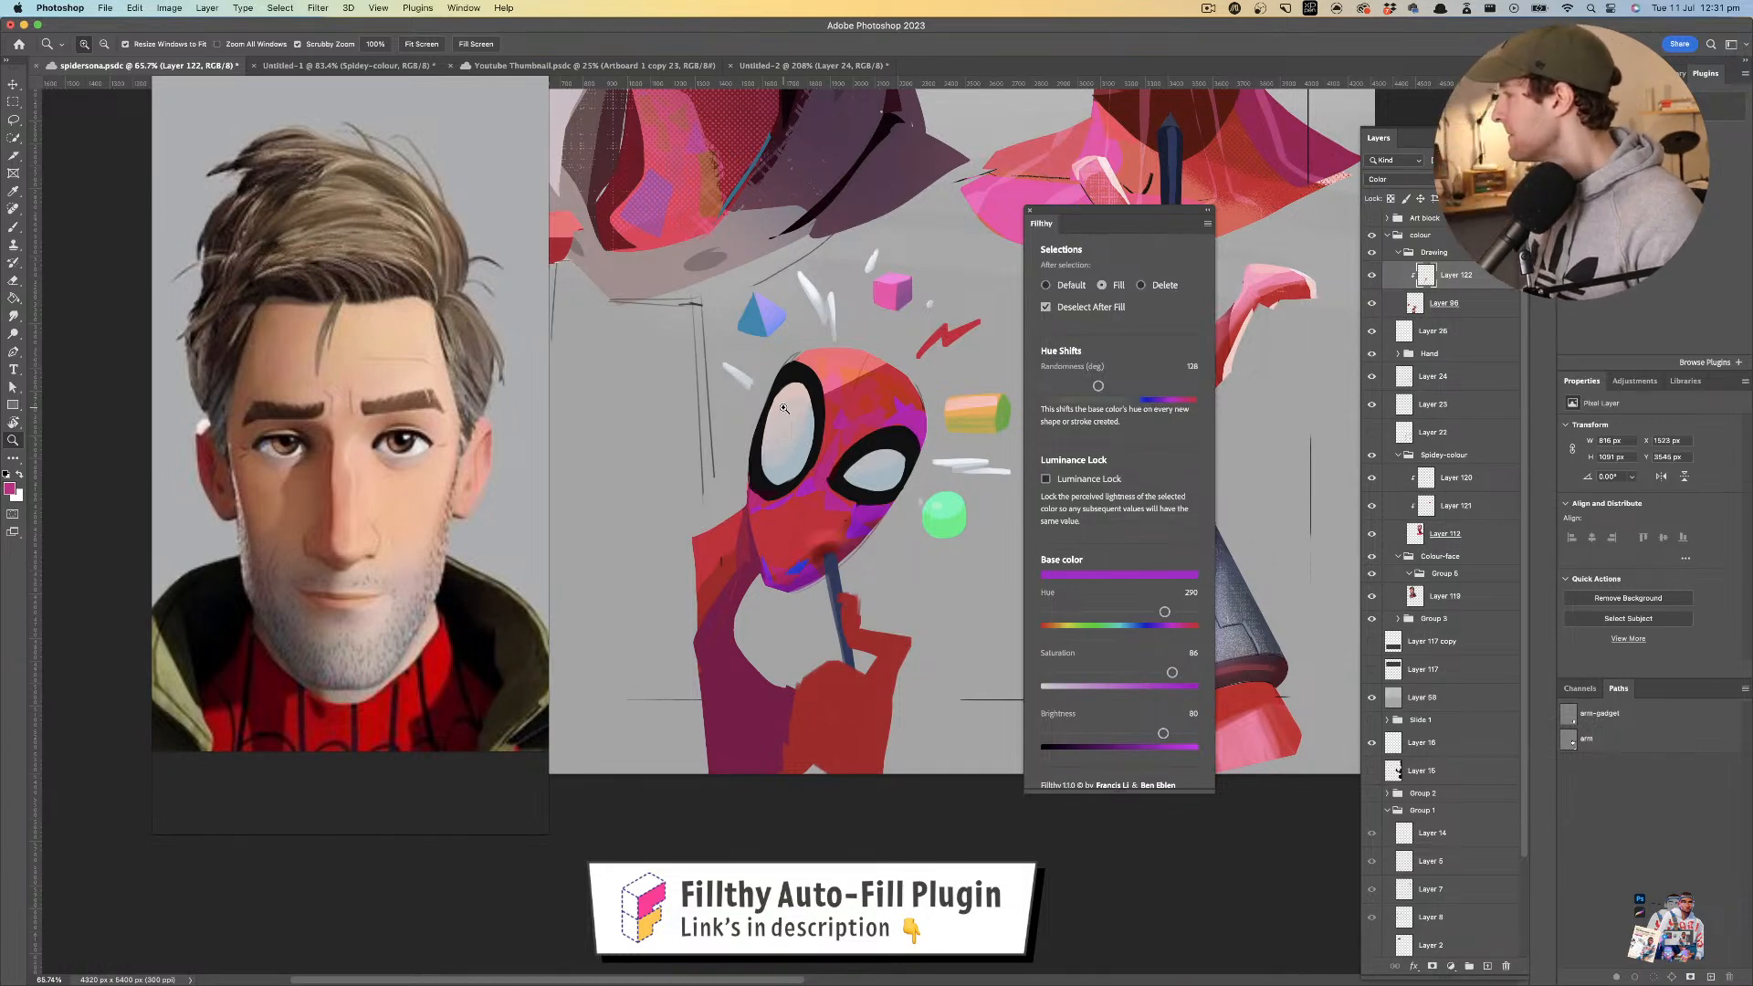
{"action": "left_click_drag", "start_coordinate": [855, 490], "coordinate": [872, 484]}
{"action": "mouse_move", "coordinate": [771, 502]}
{"action": "left_mouse_down"}
{"action": "mouse_move", "coordinate": [826, 496]}
{"action": "mouse_move", "coordinate": [844, 442]}
{"action": "left_mouse_up"}
{"action": "mouse_move", "coordinate": [865, 538]}
{"action": "left_mouse_down"}
{"action": "mouse_move", "coordinate": [853, 572]}
{"action": "mouse_move", "coordinate": [871, 548]}
{"action": "left_mouse_up"}
{"action": "left_click_drag", "start_coordinate": [857, 630], "coordinate": [787, 630]}
{"action": "left_click_drag", "start_coordinate": [862, 541], "coordinate": [929, 495]}
- Set the base hue to 85 and hue randomness to 83, then rework a green lasso patch on the small mask's cheek edge
{"action": "left_click_drag", "start_coordinate": [1164, 611], "coordinate": [1084, 614]}
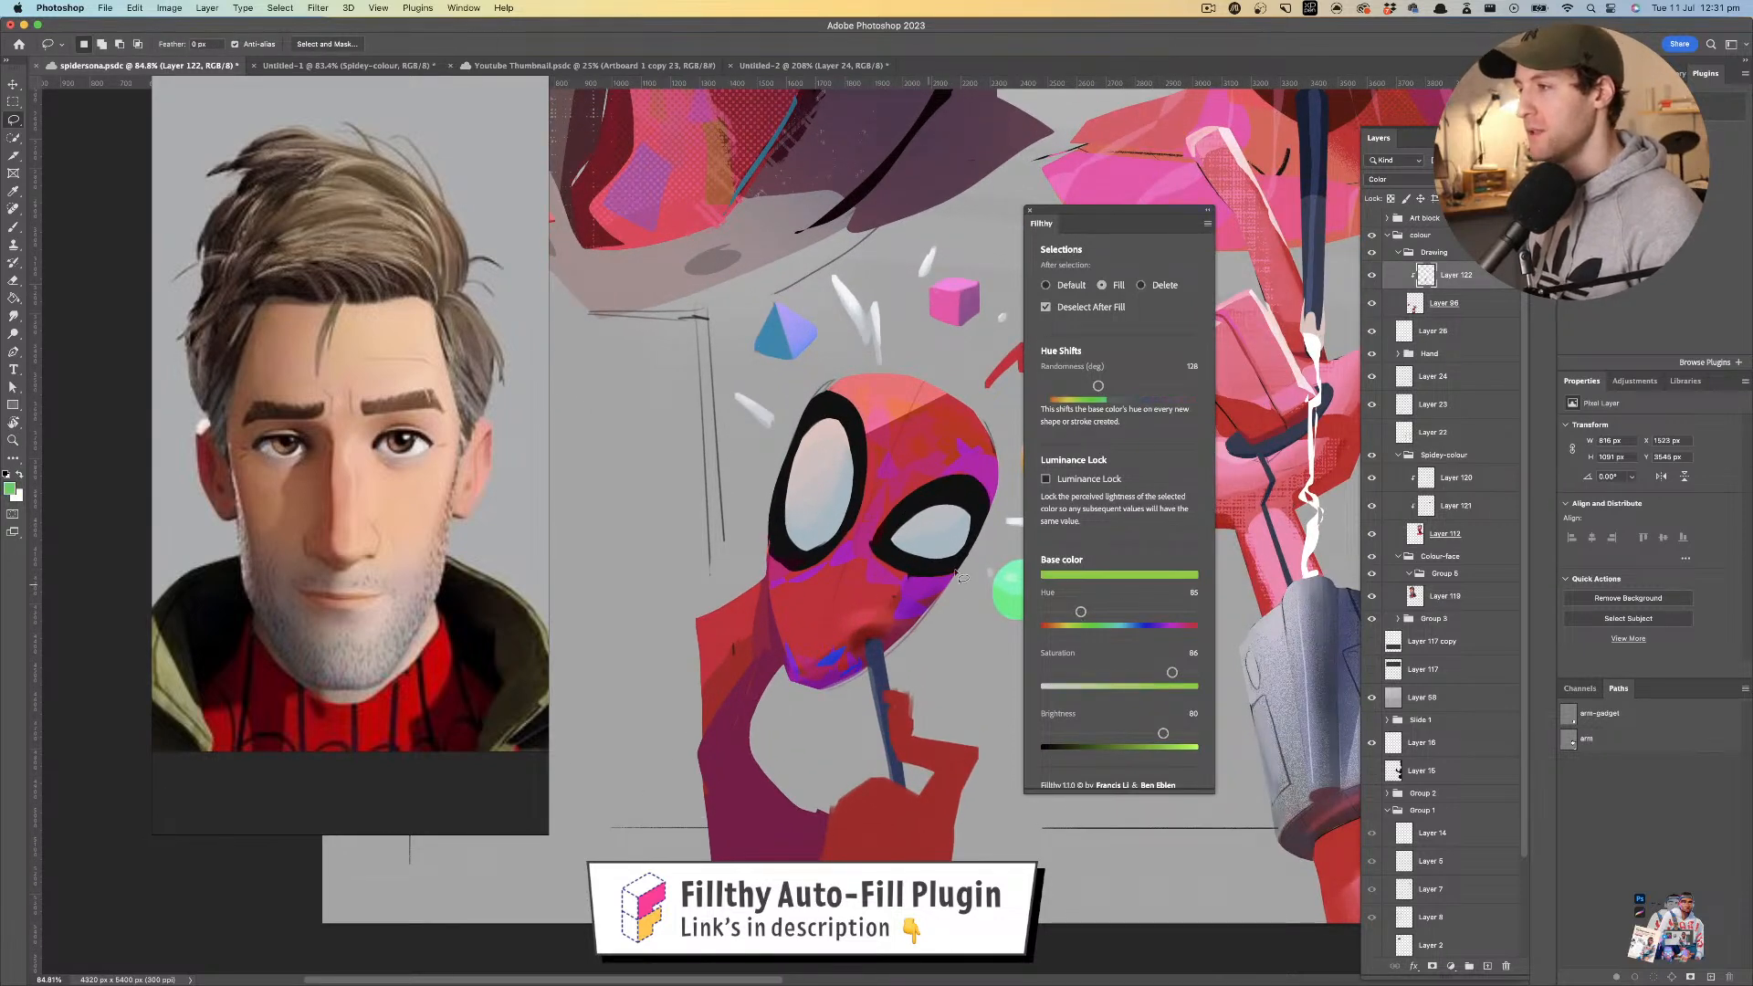
{"action": "left_click_drag", "start_coordinate": [1098, 385], "coordinate": [1078, 387]}
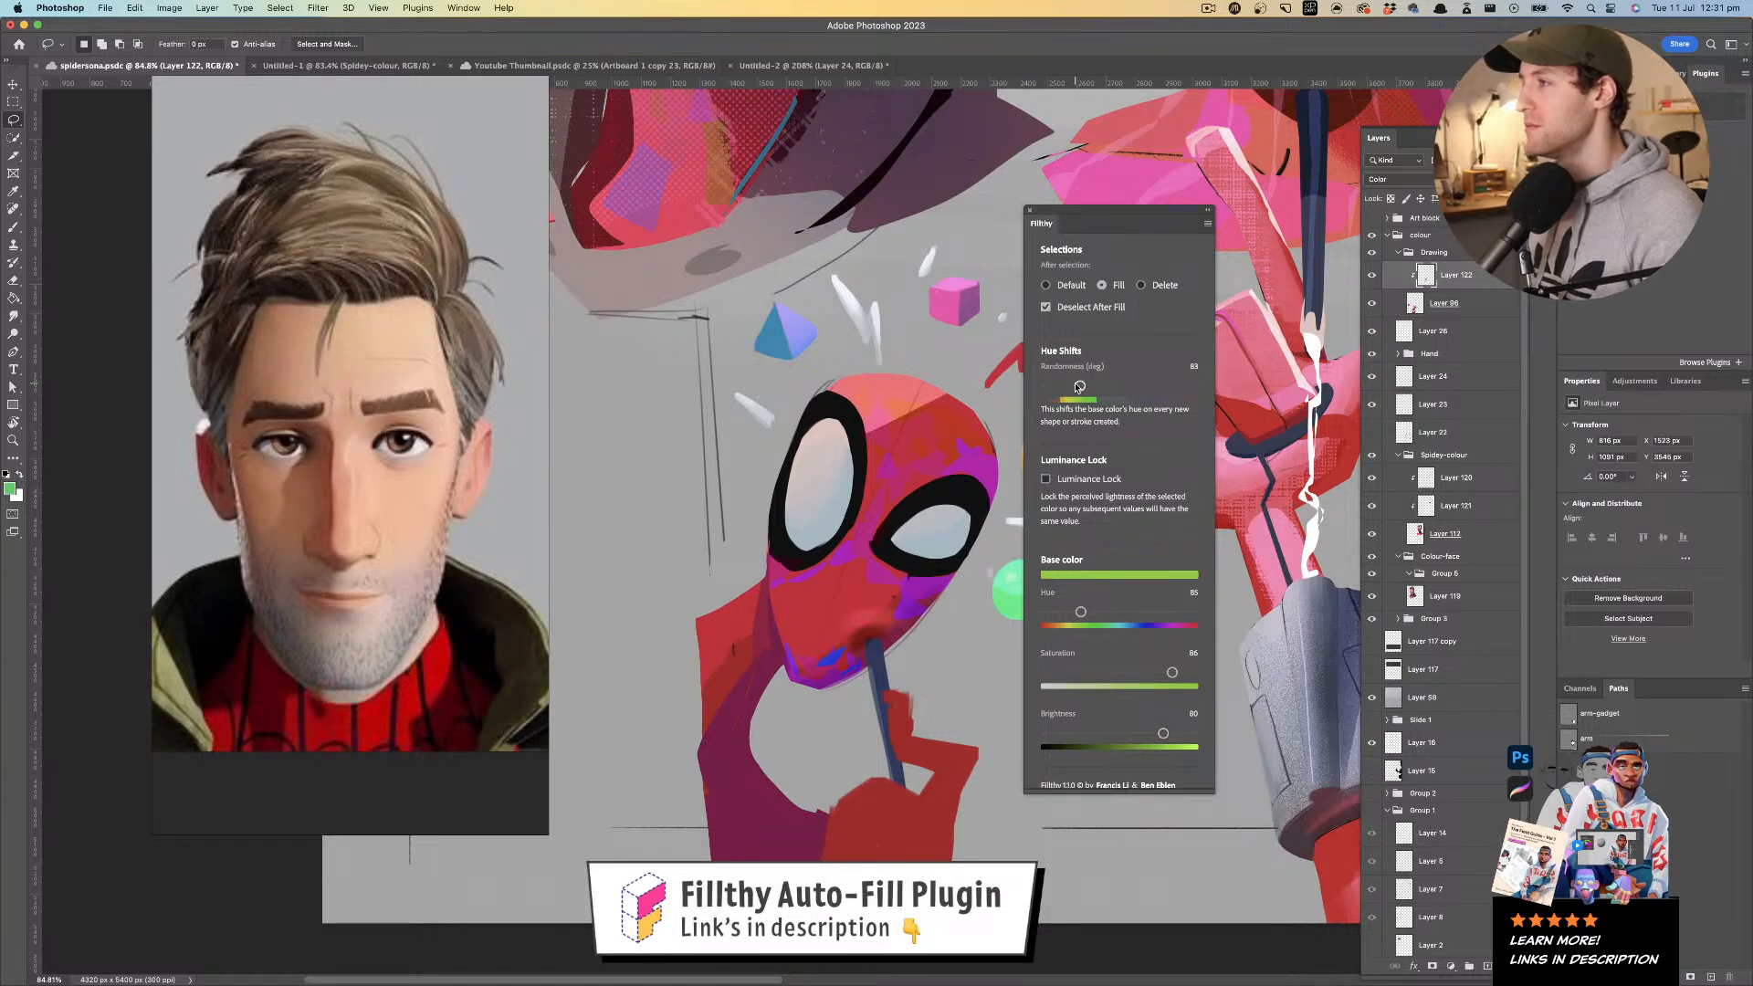
{"action": "left_click_drag", "start_coordinate": [892, 597], "coordinate": [928, 600]}
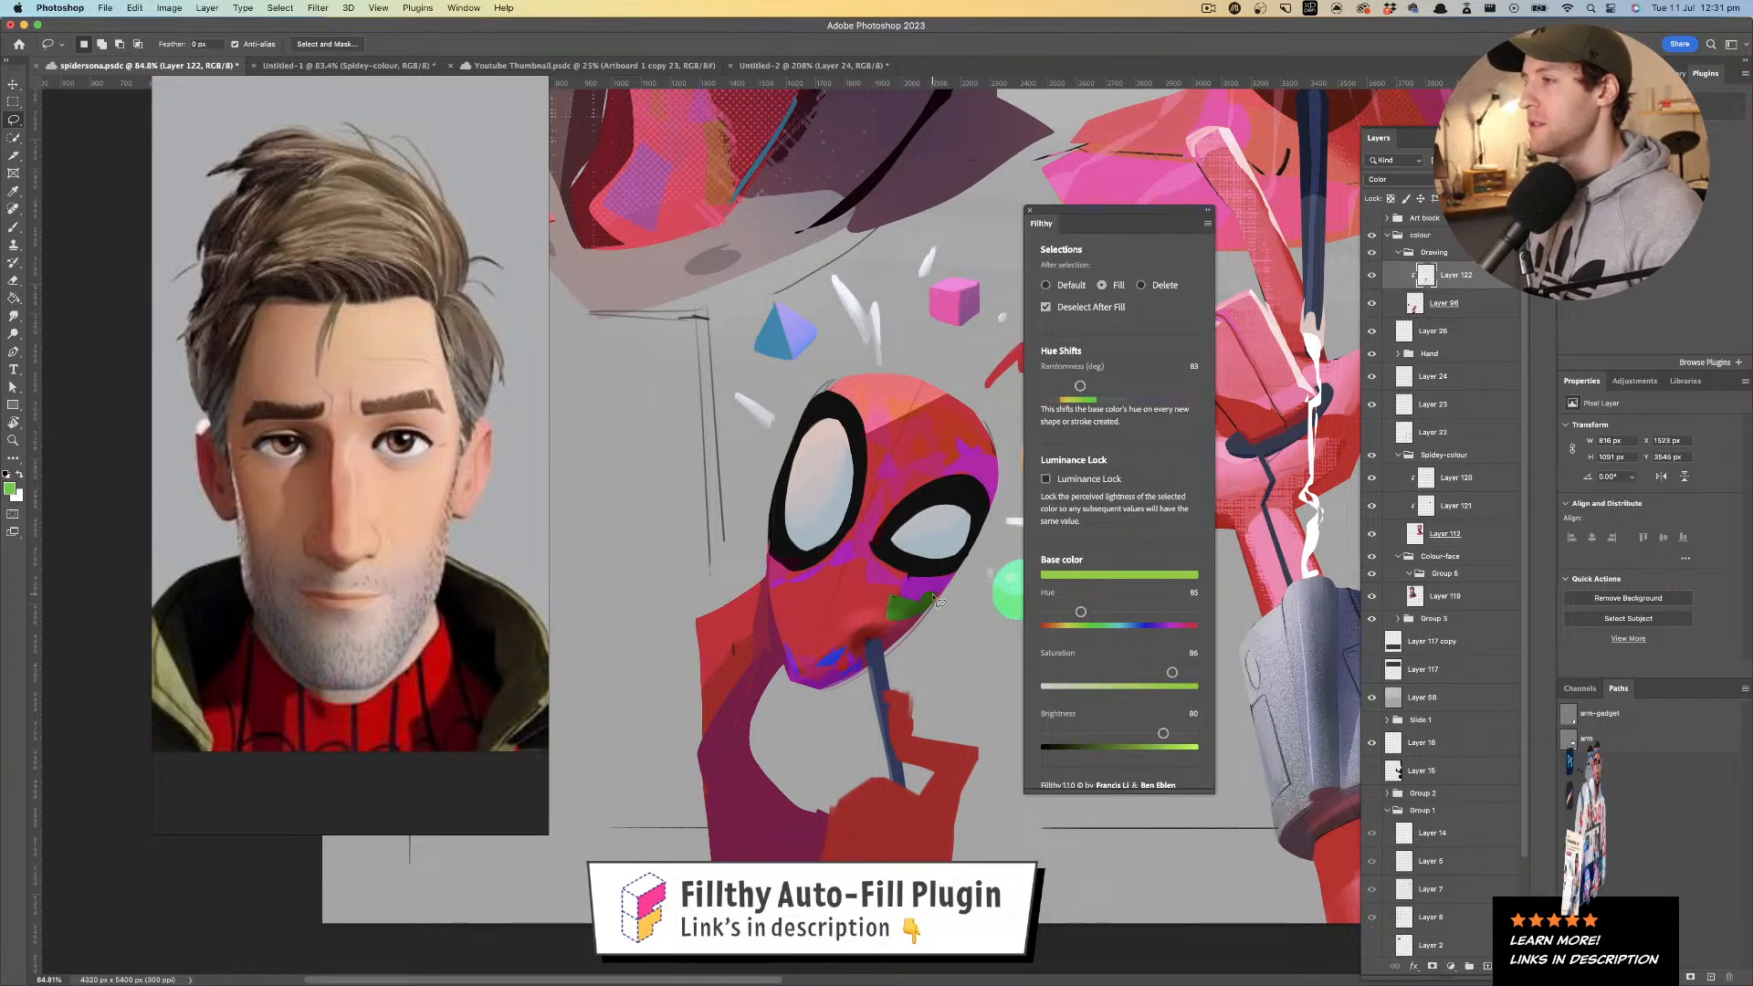
{"action": "key", "text": "super+z"}
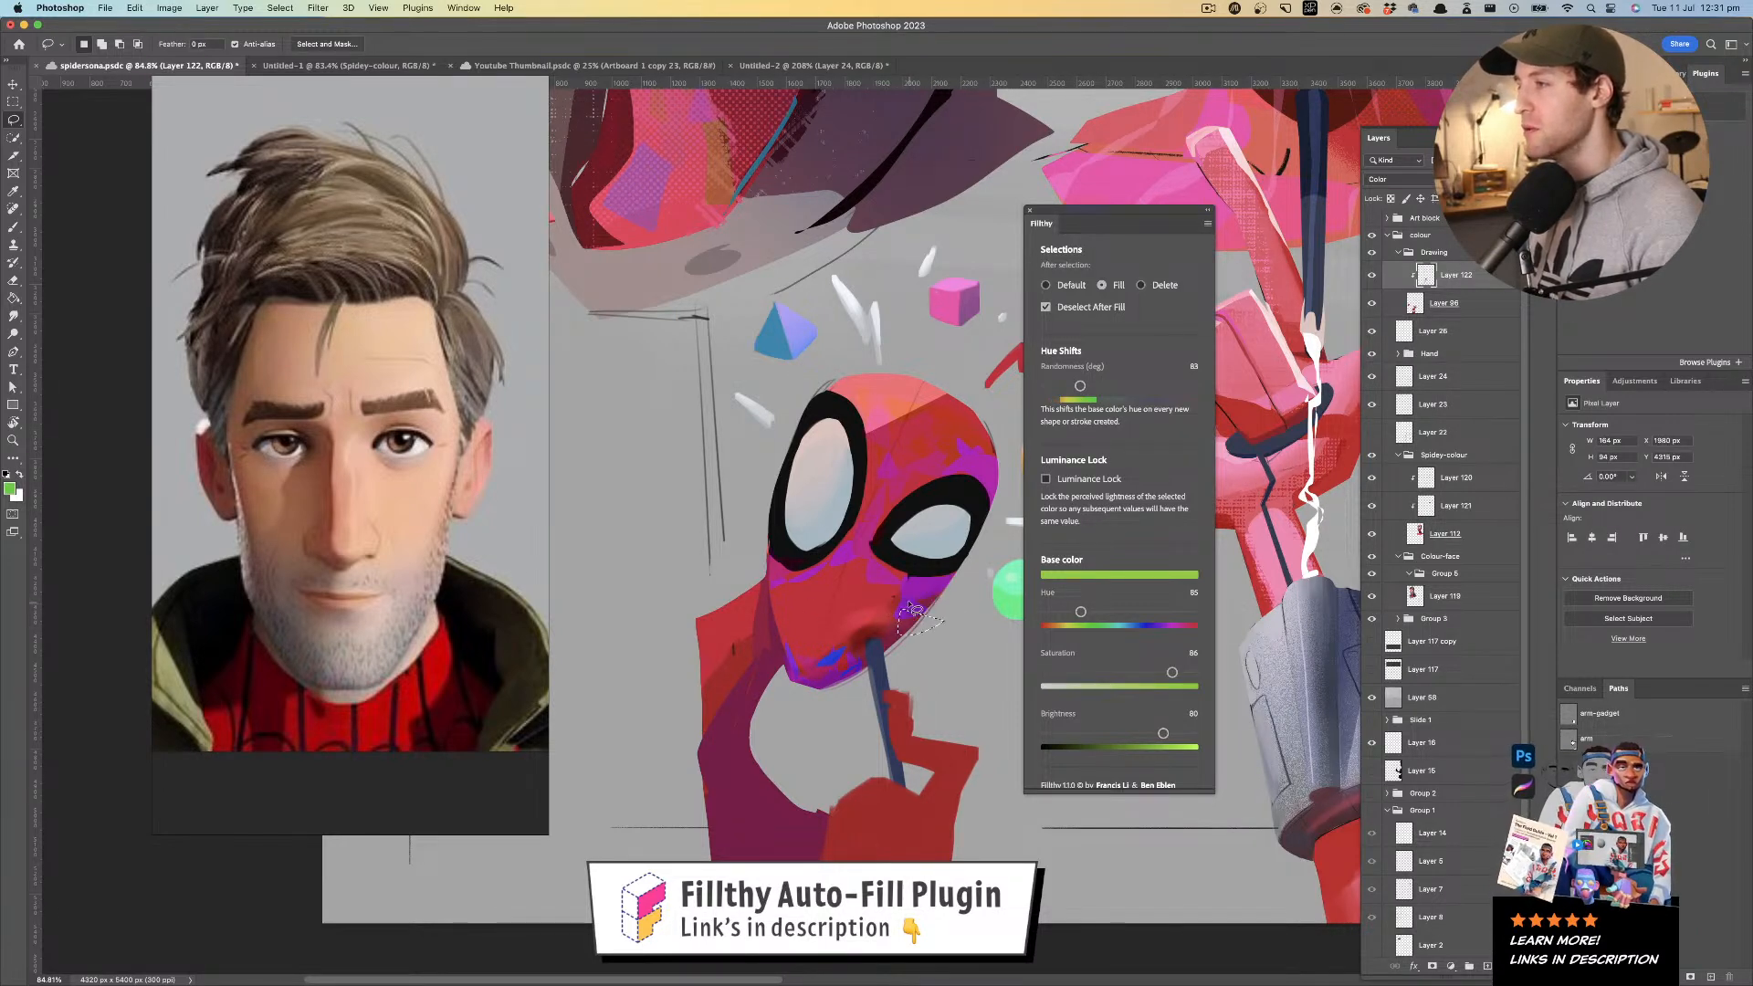
{"action": "key", "text": "z"}
{"action": "mouse_move", "coordinate": [944, 575]}
{"action": "left_mouse_down"}
{"action": "mouse_move", "coordinate": [893, 546]}
{"action": "mouse_move", "coordinate": [968, 539]}
{"action": "left_mouse_up"}
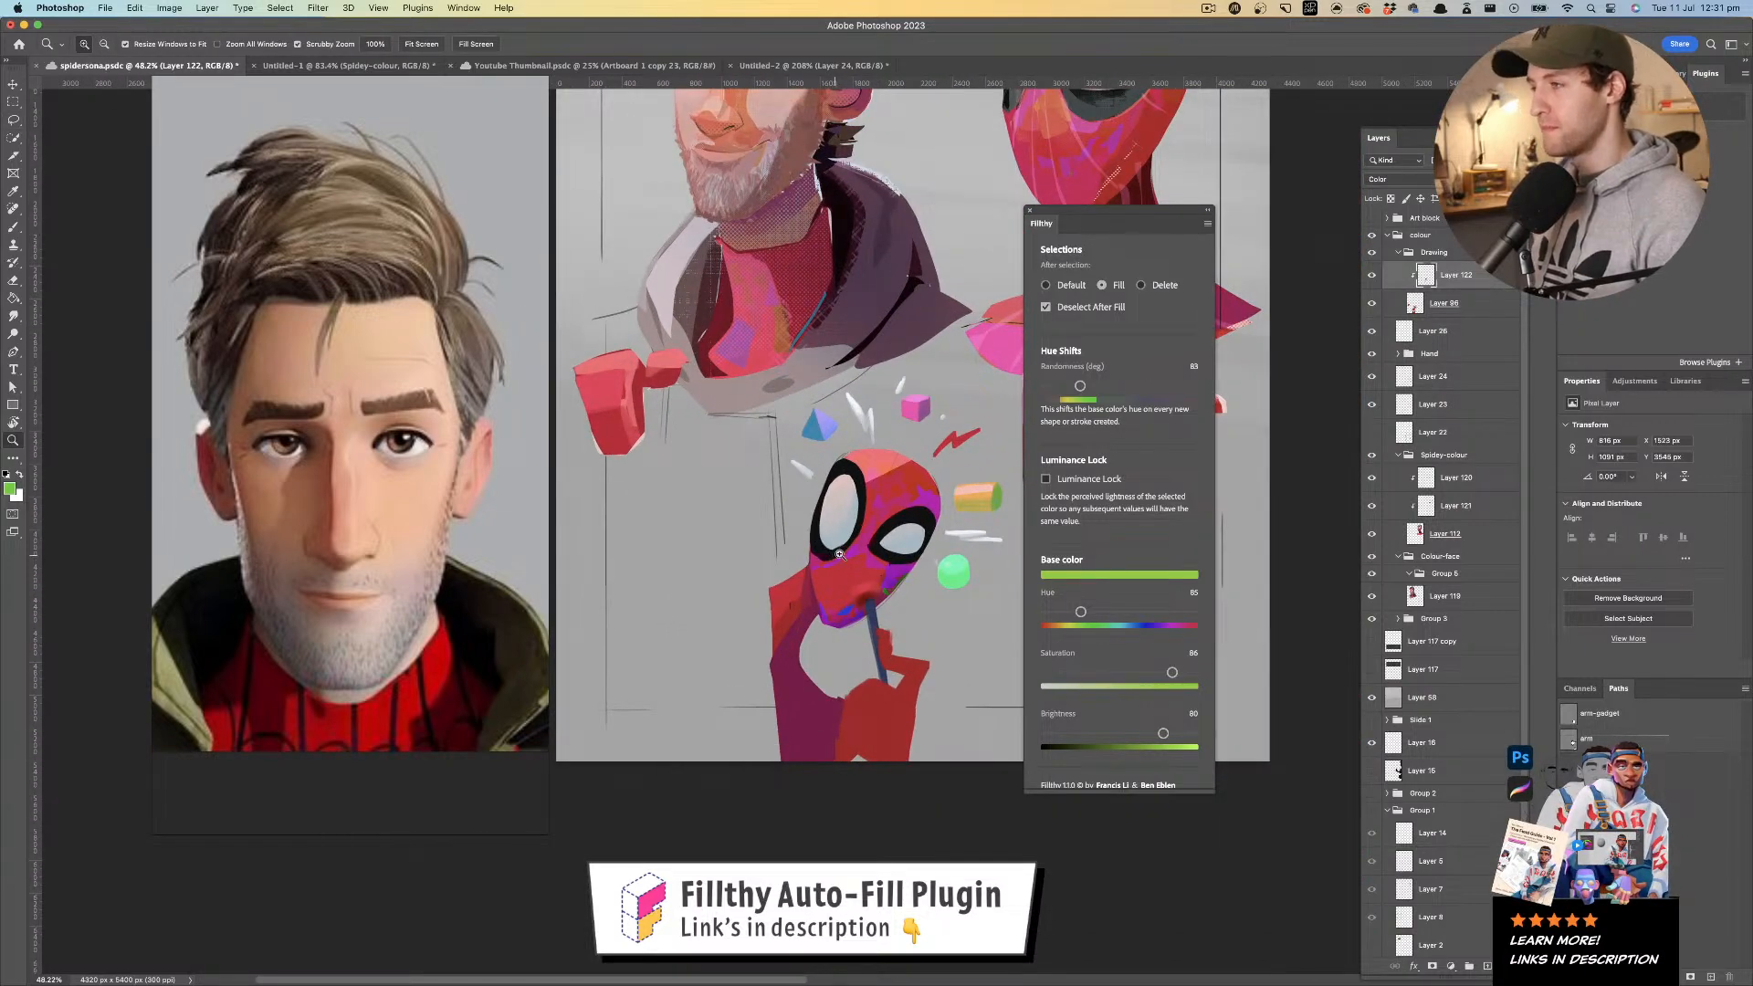
{"action": "left_click_drag", "start_coordinate": [833, 554], "coordinate": [904, 548]}
- Add a clipped layer in Color blend mode and lasso-fill patches with base hue 46 between the small mask's eyes
{"action": "left_click", "coordinate": [1488, 966]}
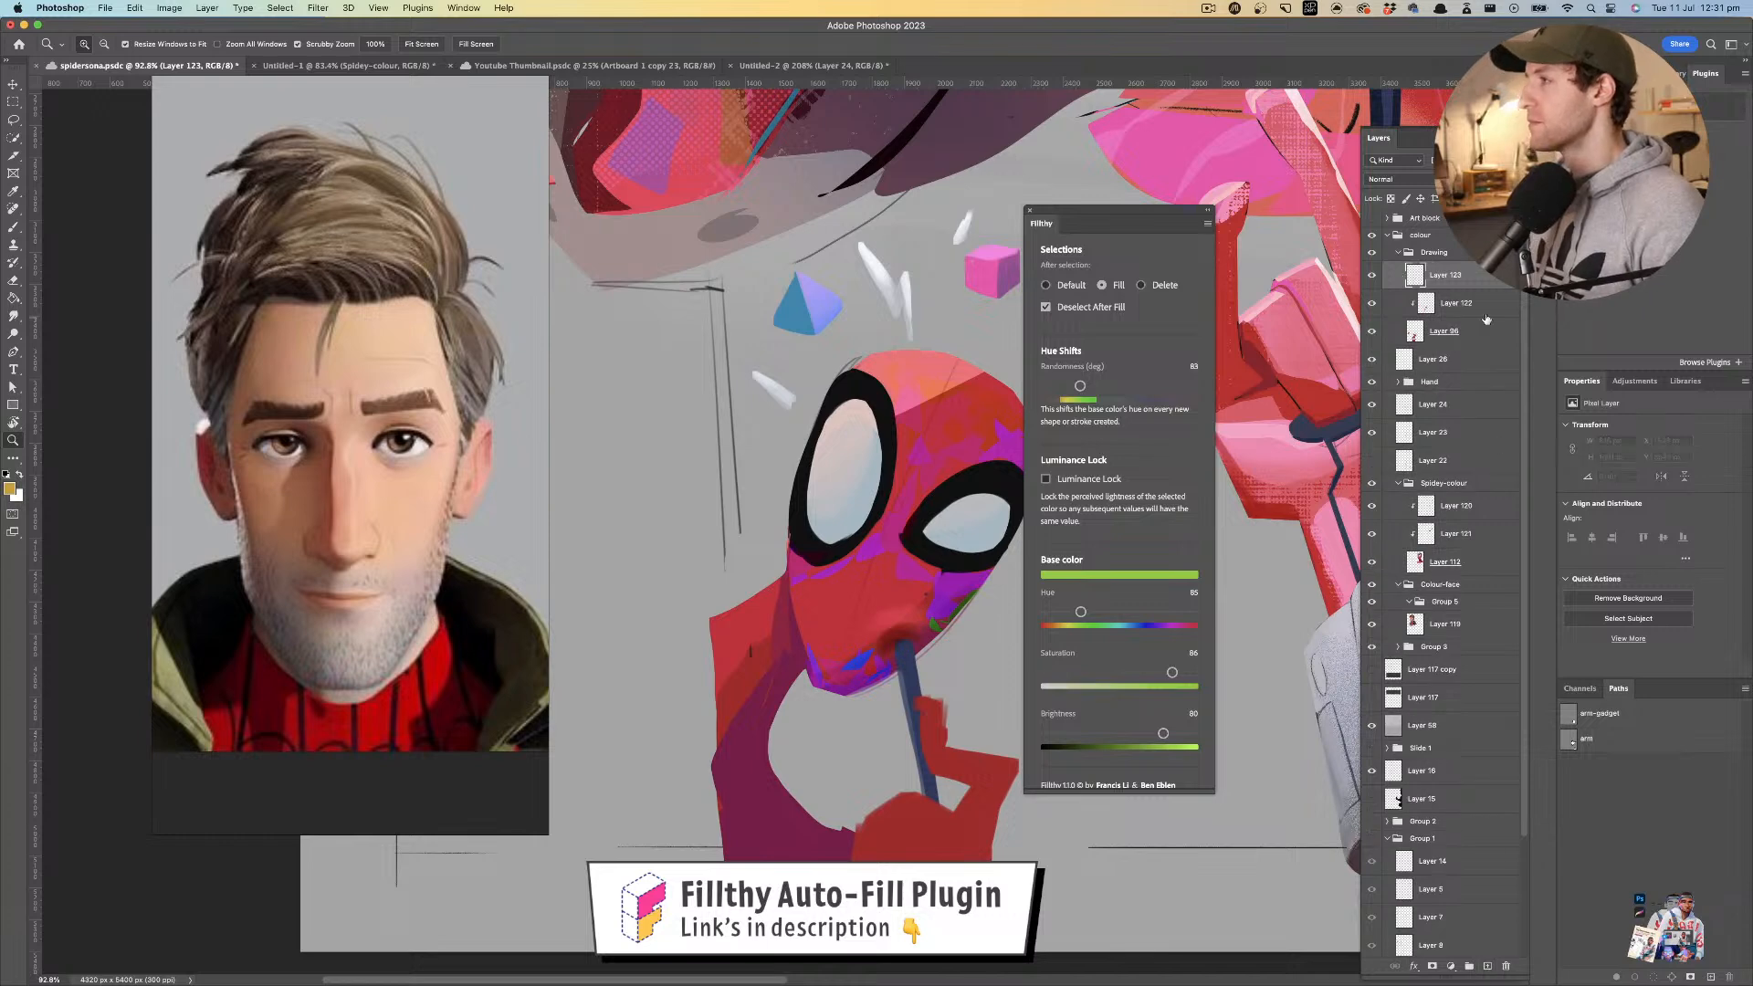
{"action": "left_click", "coordinate": [1393, 179]}
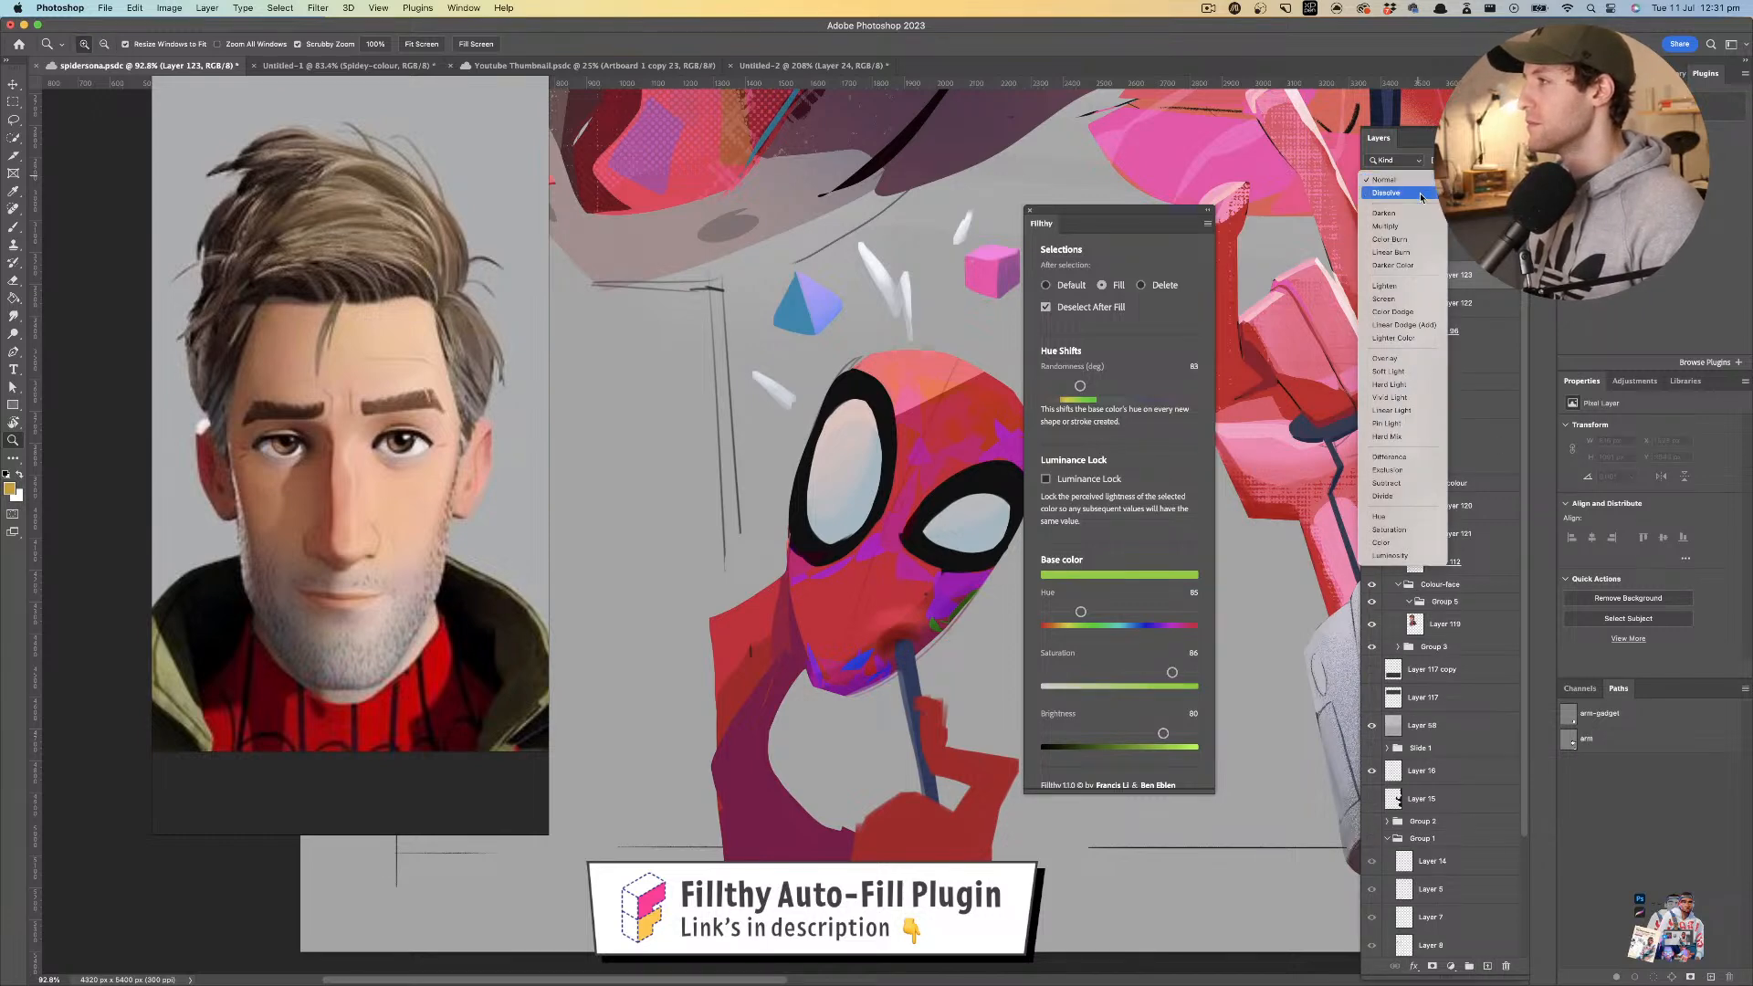
{"action": "left_click", "coordinate": [1382, 542]}
{"action": "key", "text": "l"}
{"action": "left_click_drag", "start_coordinate": [1080, 613], "coordinate": [1065, 613]}
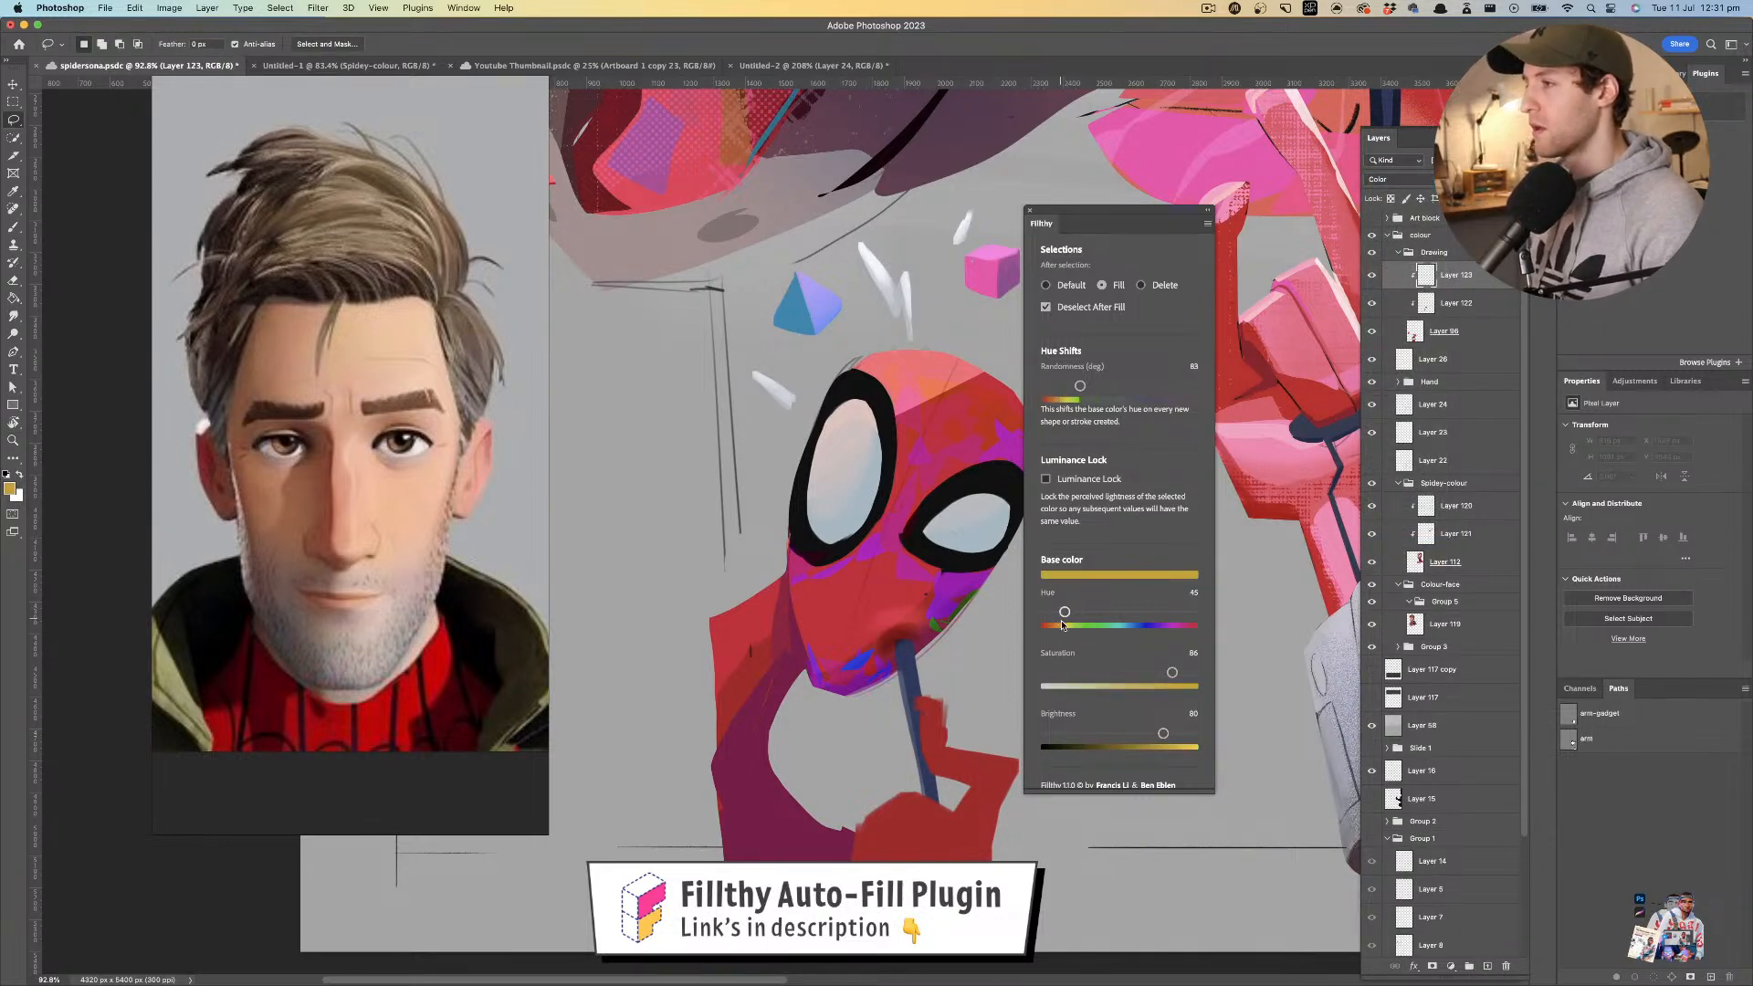
{"action": "mouse_move", "coordinate": [861, 546]}
{"action": "left_mouse_down"}
{"action": "mouse_move", "coordinate": [876, 588]}
{"action": "mouse_move", "coordinate": [904, 551]}
{"action": "left_mouse_up"}
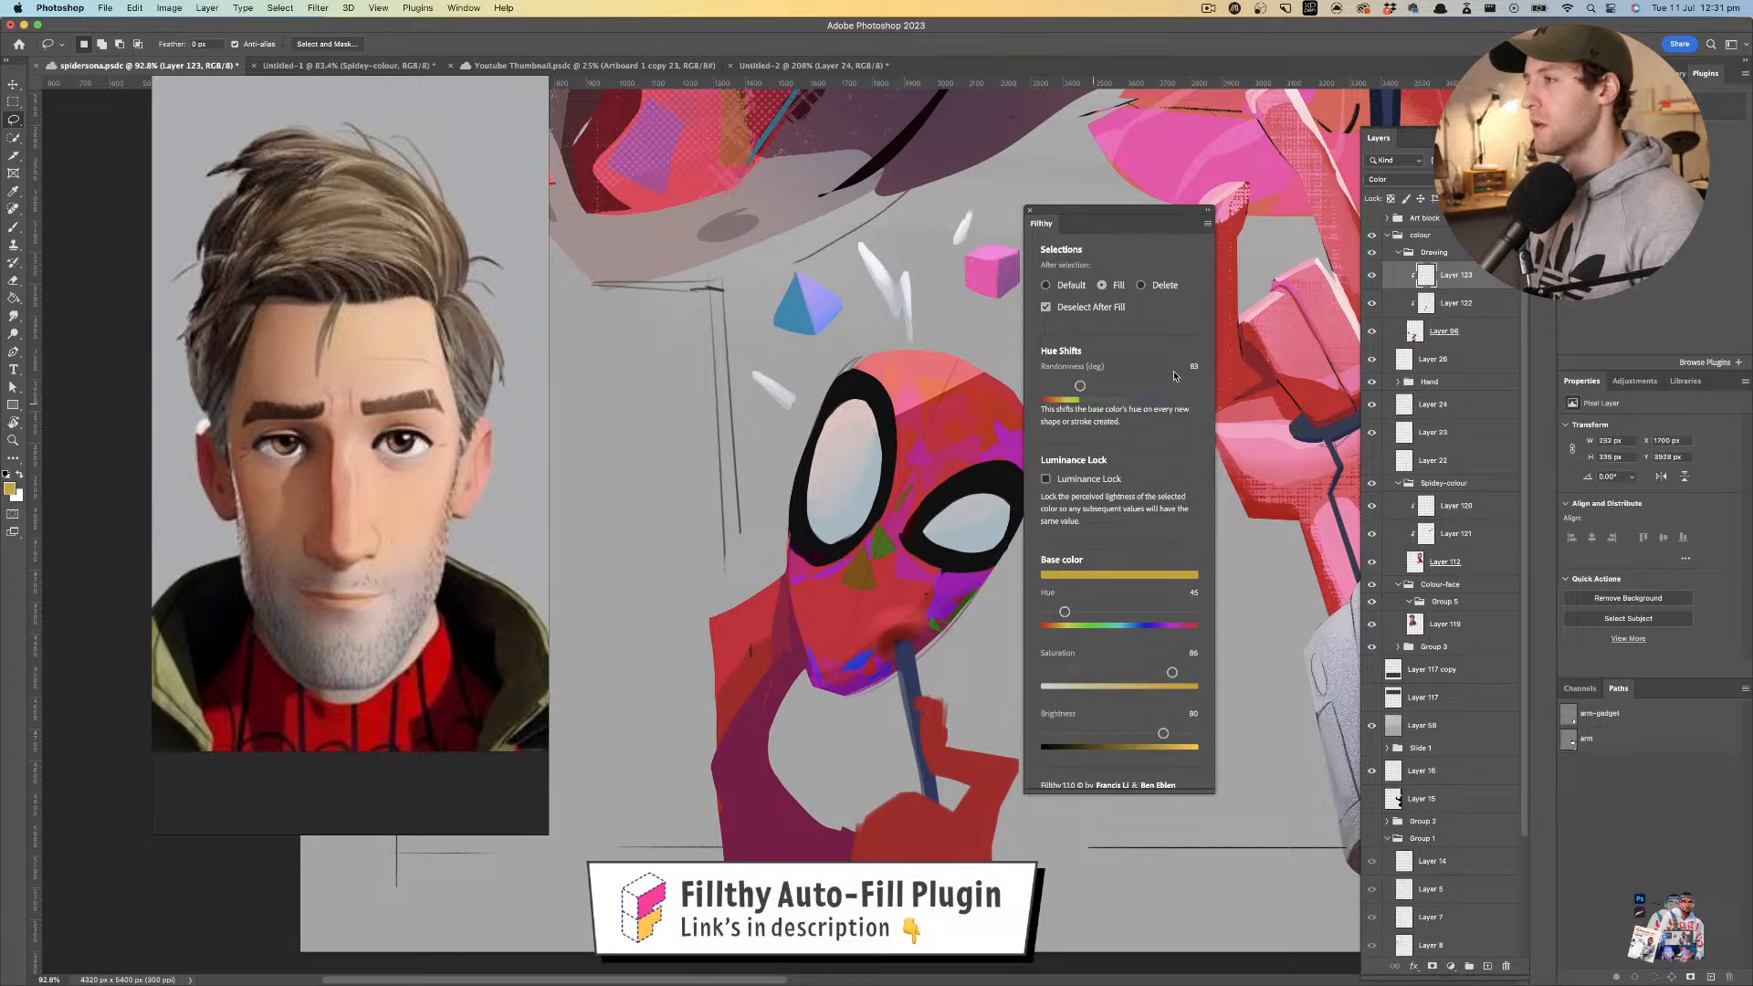
- Sample the small mask's red, lower the base saturation to 38 and lasso-fill patches on its forehead
{"action": "key", "text": "z"}
{"action": "left_click_drag", "start_coordinate": [904, 455], "coordinate": [884, 411]}
{"action": "key", "text": "i"}
{"action": "left_click", "coordinate": [884, 410]}
{"action": "key", "text": "l"}
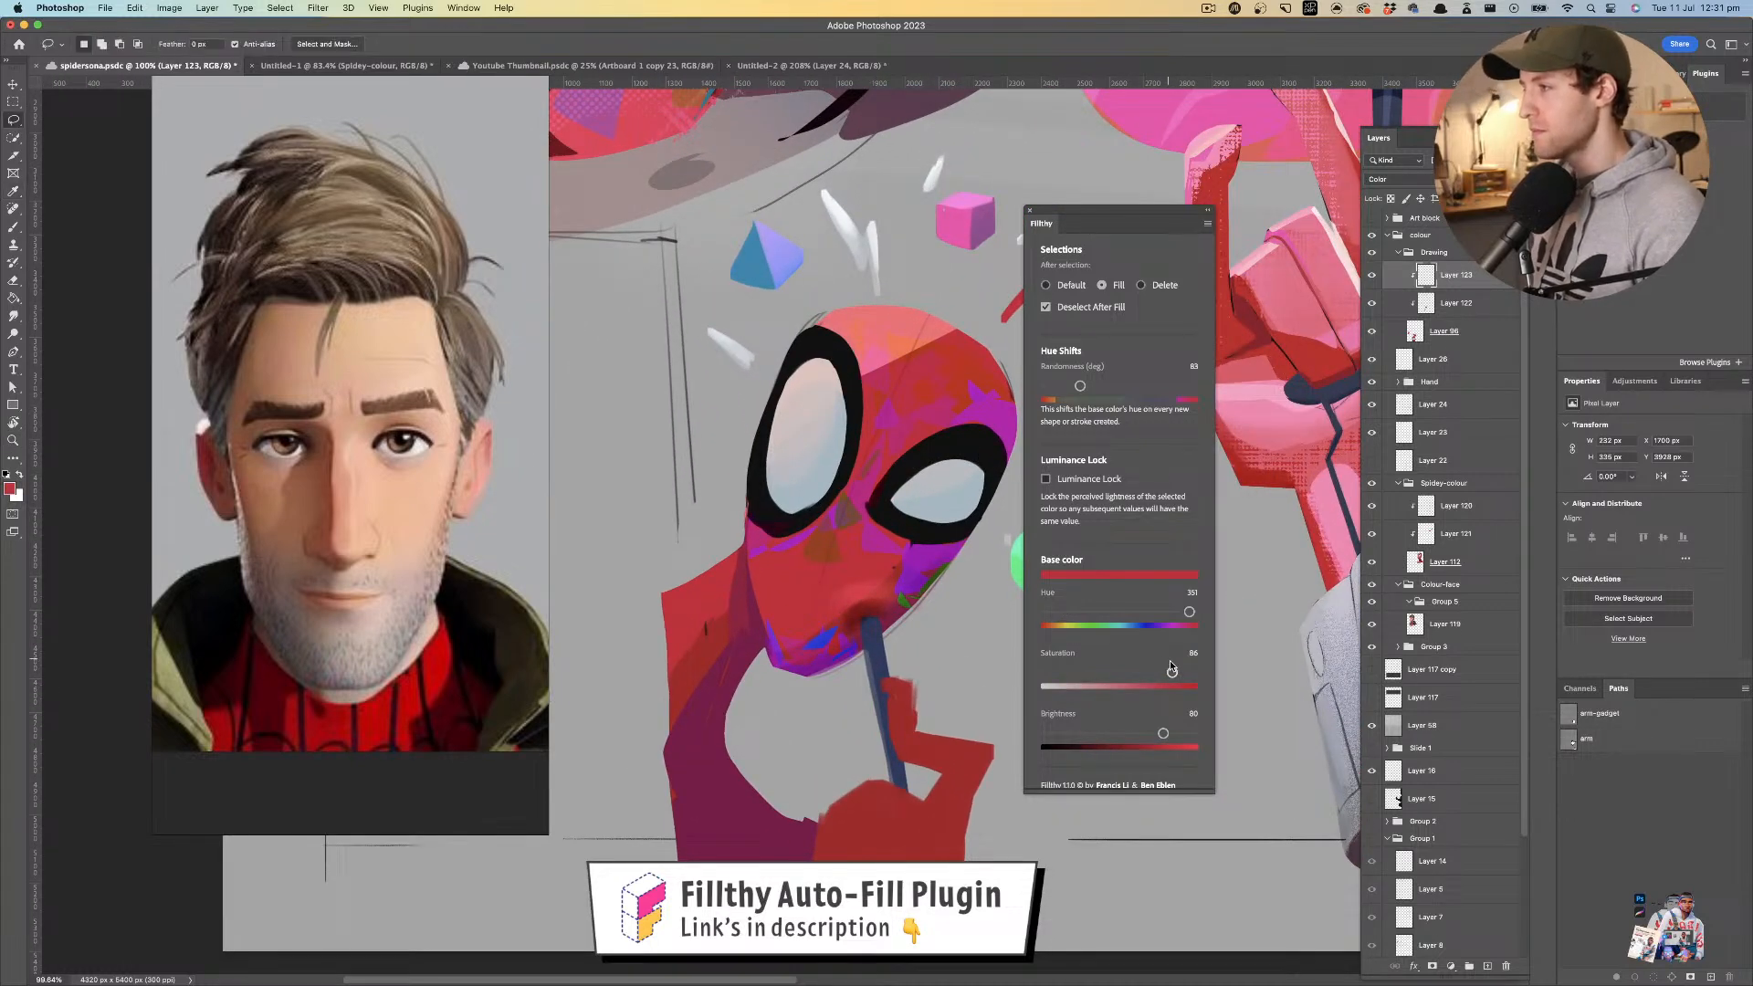
{"action": "mouse_move", "coordinate": [869, 466]}
{"action": "left_mouse_down"}
{"action": "mouse_move", "coordinate": [911, 407]}
{"action": "mouse_move", "coordinate": [978, 461]}
{"action": "left_mouse_up"}
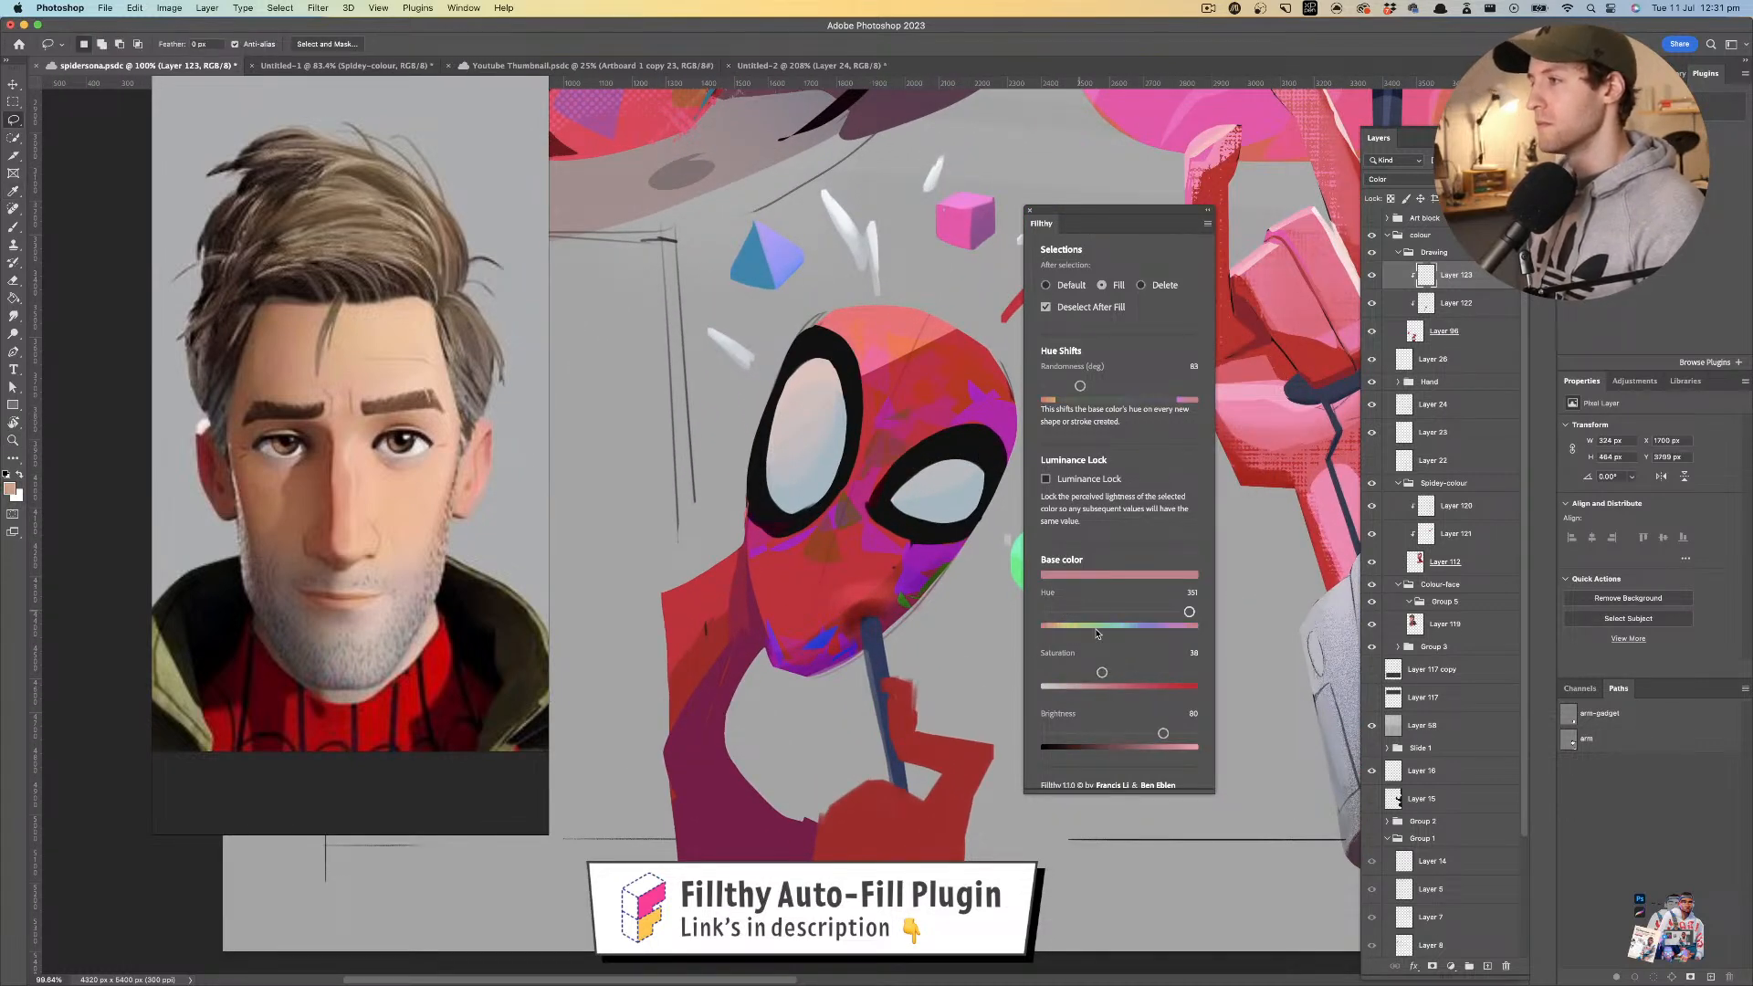
{"action": "mouse_move", "coordinate": [913, 402]}
{"action": "left_mouse_down"}
{"action": "mouse_move", "coordinate": [895, 454]}
{"action": "mouse_move", "coordinate": [903, 383]}
{"action": "mouse_move", "coordinate": [904, 398]}
{"action": "mouse_move", "coordinate": [959, 356]}
{"action": "mouse_move", "coordinate": [918, 365]}
{"action": "mouse_move", "coordinate": [916, 445]}
{"action": "left_mouse_up"}
- Sample a colour from the small mask's crown and lasso-fill hue-shifted patches down its forehead and nose bridge
{"action": "key", "text": "i"}
{"action": "left_click", "coordinate": [938, 341]}
{"action": "key", "text": "l"}
{"action": "mouse_move", "coordinate": [876, 377]}
{"action": "left_mouse_down"}
{"action": "mouse_move", "coordinate": [861, 415]}
{"action": "mouse_move", "coordinate": [877, 457]}
{"action": "mouse_move", "coordinate": [801, 551]}
{"action": "mouse_move", "coordinate": [851, 512]}
{"action": "left_mouse_up"}
{"action": "mouse_move", "coordinate": [850, 500]}
{"action": "left_mouse_down"}
{"action": "mouse_move", "coordinate": [800, 570]}
{"action": "mouse_move", "coordinate": [879, 516]}
{"action": "left_mouse_up"}
- Set the base hue to 62 and lasso-fill orange and olive patches across the small mask's crown
{"action": "key", "text": "z"}
{"action": "key", "text": "l"}
{"action": "mouse_move", "coordinate": [860, 397]}
{"action": "left_mouse_down"}
{"action": "mouse_move", "coordinate": [895, 381]}
{"action": "mouse_move", "coordinate": [844, 415]}
{"action": "mouse_move", "coordinate": [912, 387]}
{"action": "mouse_move", "coordinate": [861, 393]}
{"action": "mouse_move", "coordinate": [894, 383]}
{"action": "mouse_move", "coordinate": [851, 440]}
{"action": "mouse_move", "coordinate": [840, 397]}
{"action": "left_mouse_up"}
{"action": "left_click", "coordinate": [1070, 612]}
{"action": "key", "text": "z"}
{"action": "mouse_move", "coordinate": [880, 475]}
{"action": "left_mouse_down"}
{"action": "mouse_move", "coordinate": [833, 464]}
{"action": "mouse_move", "coordinate": [850, 459]}
{"action": "mouse_move", "coordinate": [845, 484]}
{"action": "mouse_move", "coordinate": [845, 439]}
{"action": "mouse_move", "coordinate": [864, 443]}
{"action": "left_mouse_up"}
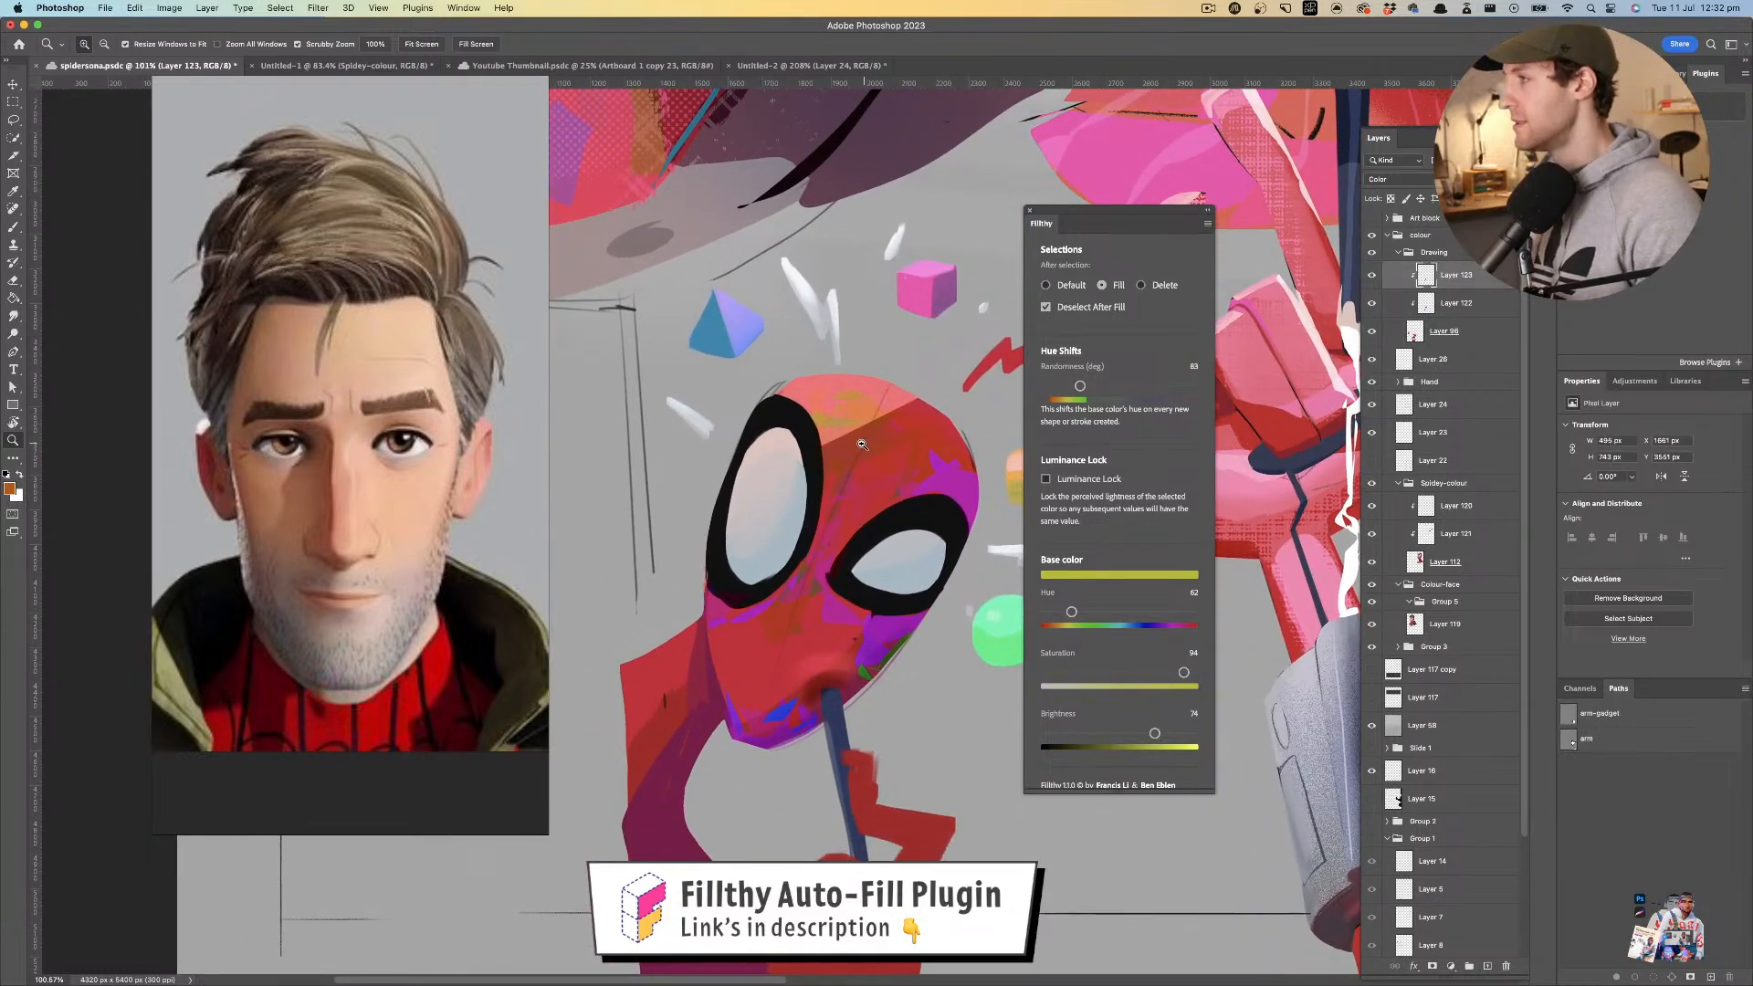
{"action": "key", "text": "l"}
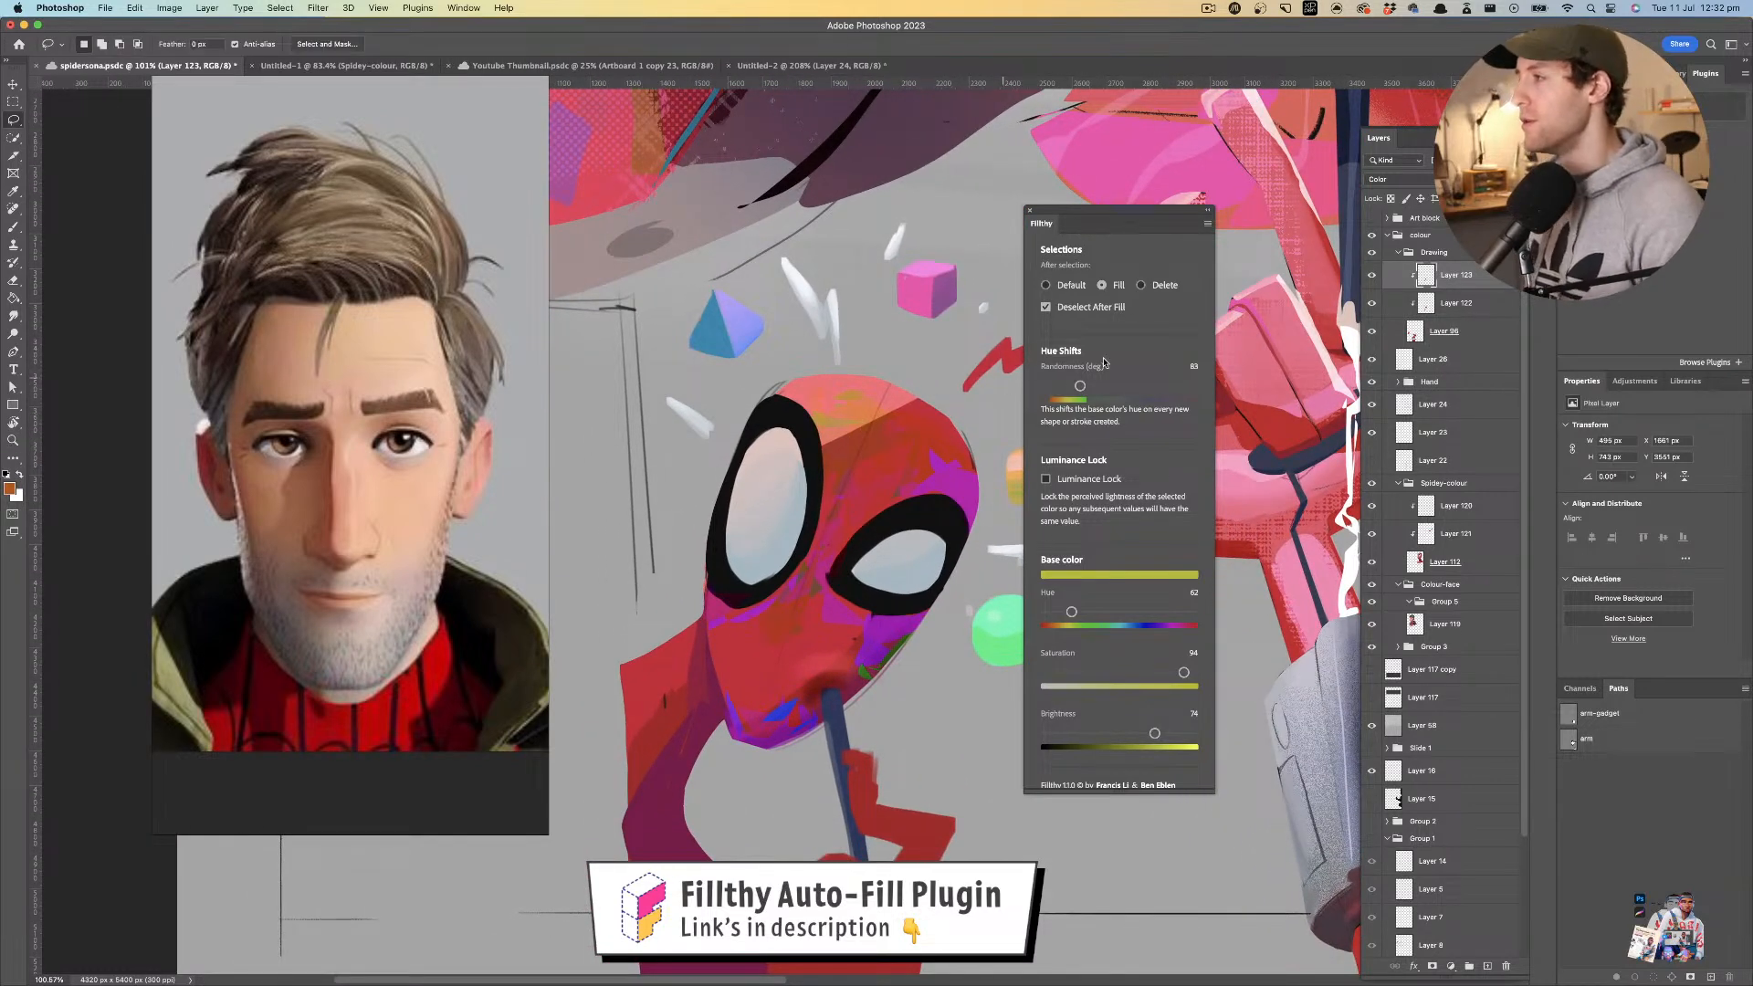
- Merge the clipped colour layers down into the small Spider-Man's base layer
{"action": "left_click", "coordinate": [1475, 337]}
{"action": "left_click", "coordinate": [1472, 277], "text": "shift"}
{"action": "key", "text": "super+e"}
- Sample a bright tone from the small mask's crown and lasso-fill pink patches along the crown's edge
{"action": "key", "text": "i"}
{"action": "left_click", "coordinate": [891, 399]}
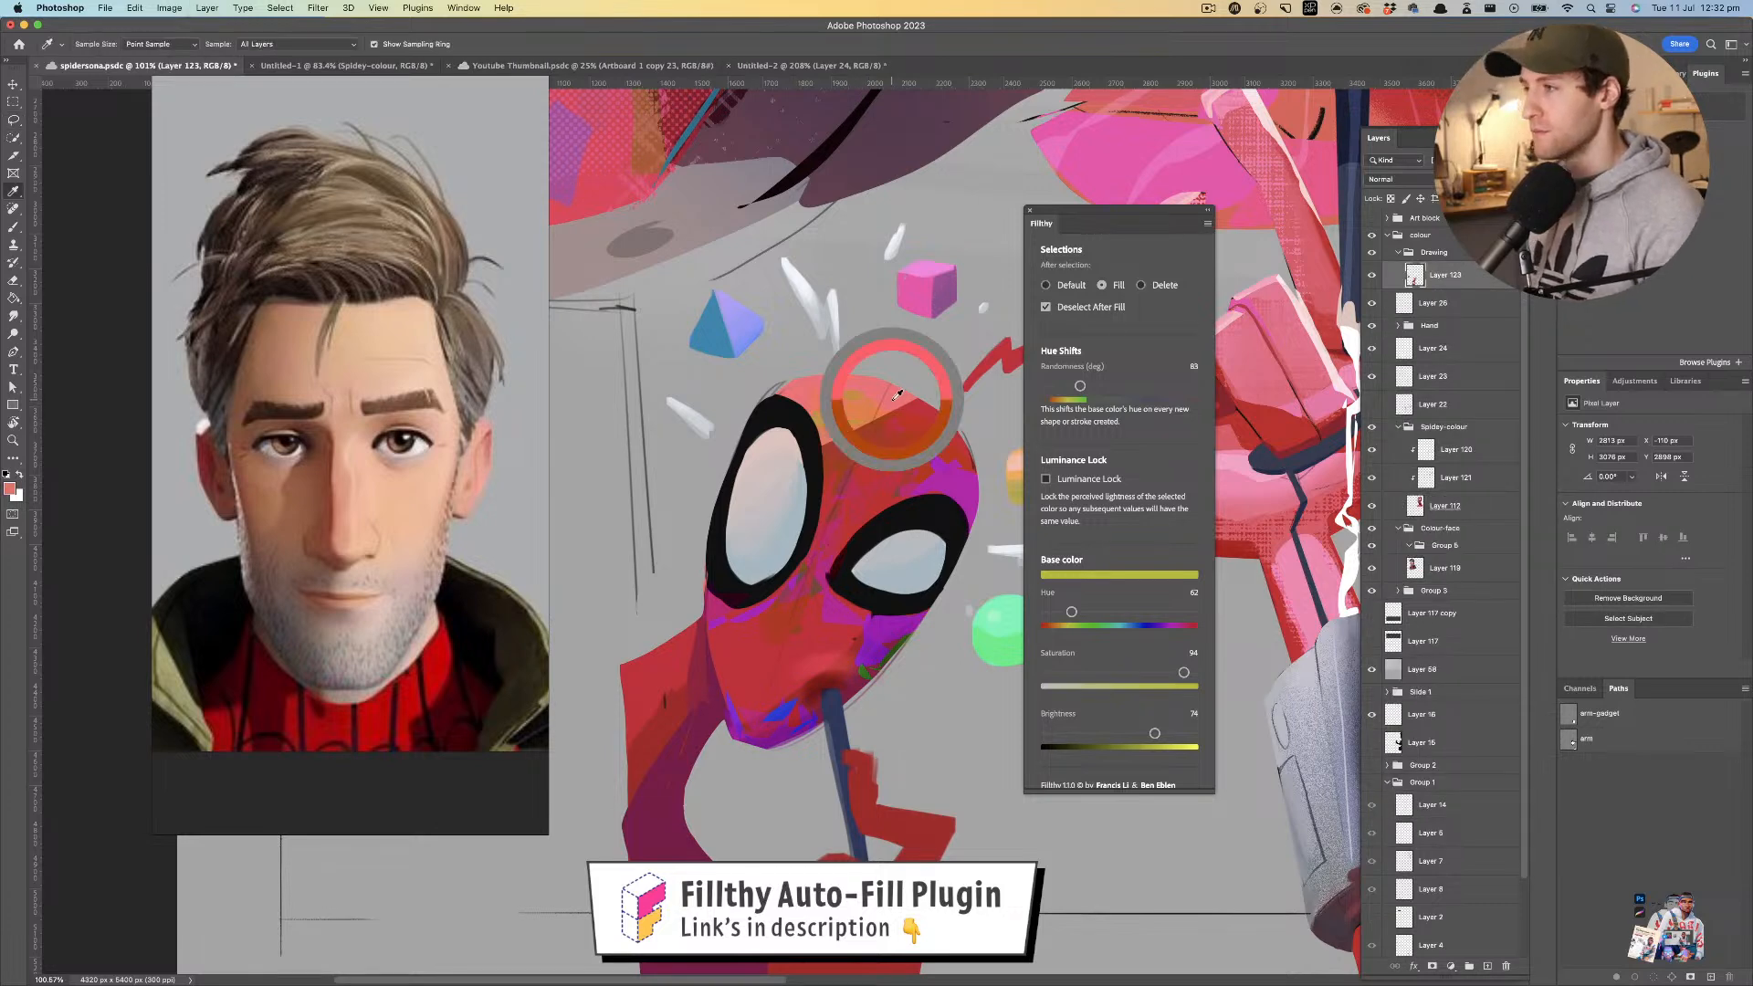
{"action": "left_click", "coordinate": [911, 400]}
{"action": "key", "text": "l"}
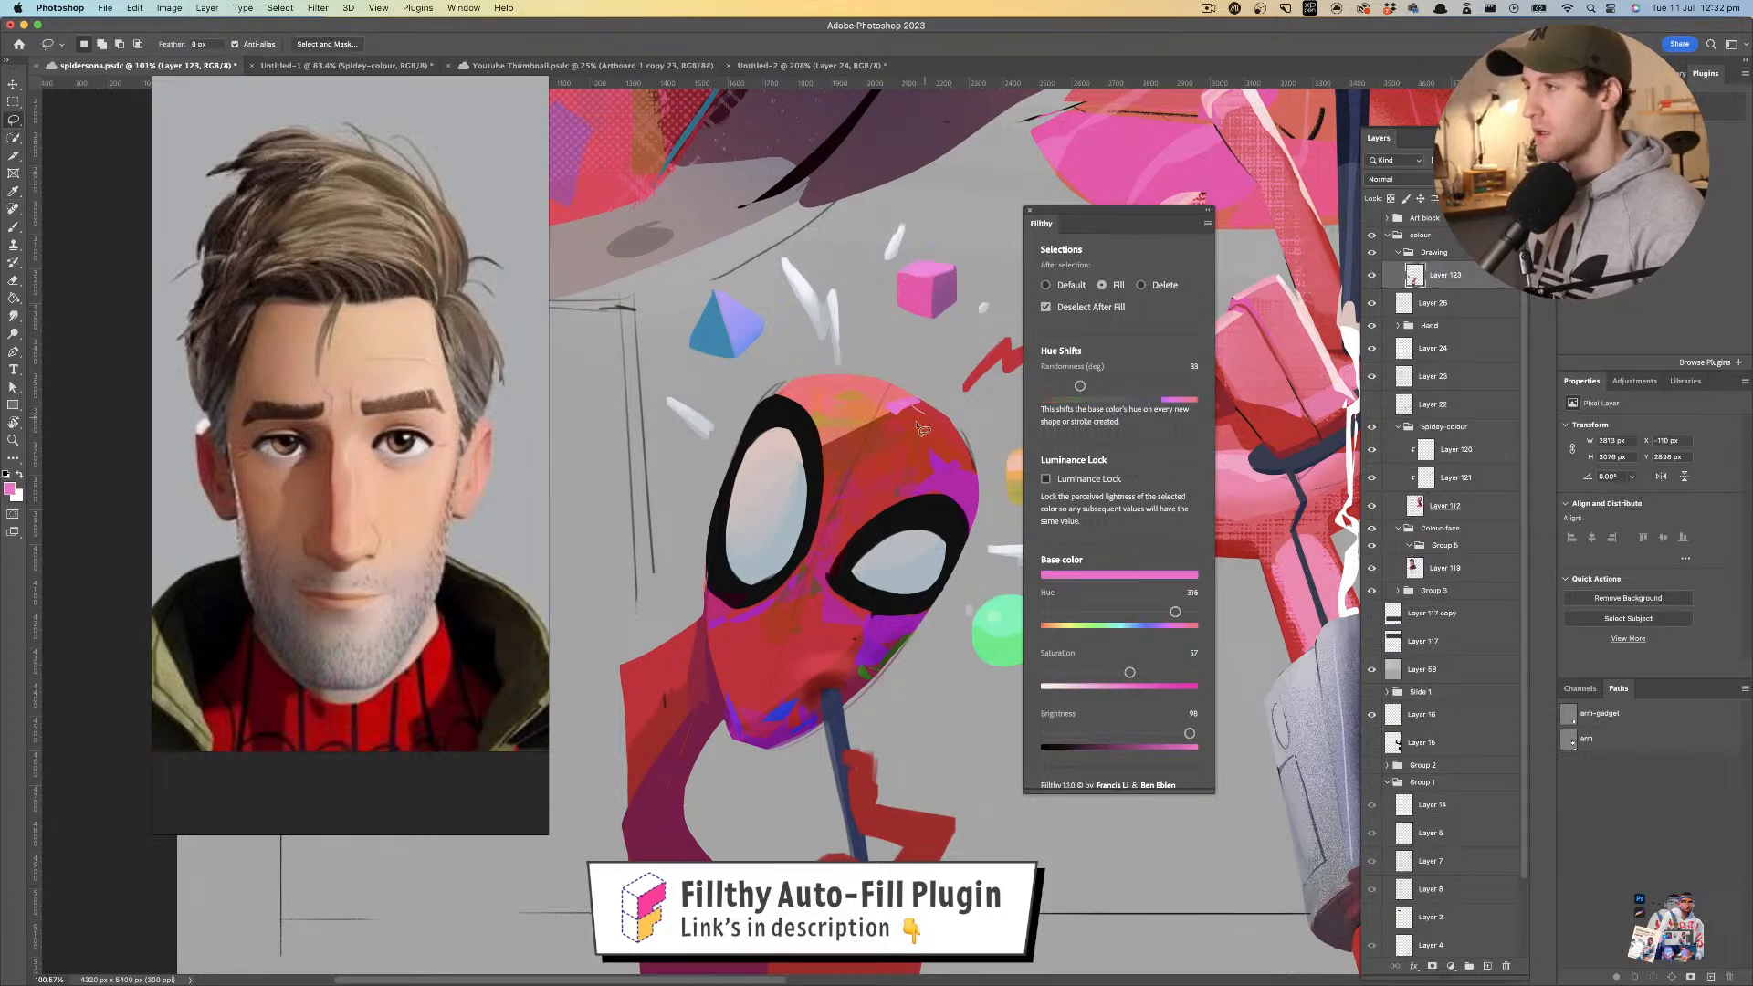
{"action": "left_click_drag", "start_coordinate": [934, 416], "coordinate": [935, 417]}
- Sample the crown's salmon tone and lasso-fill yellow and magenta patches across the small mask's forehead
{"action": "key", "text": "z"}
{"action": "mouse_move", "coordinate": [827, 452]}
{"action": "left_mouse_down"}
{"action": "mouse_move", "coordinate": [763, 456]}
{"action": "mouse_move", "coordinate": [904, 449]}
{"action": "left_mouse_up"}
{"action": "mouse_move", "coordinate": [786, 464]}
{"action": "left_mouse_down"}
{"action": "mouse_move", "coordinate": [871, 420]}
{"action": "mouse_move", "coordinate": [851, 436]}
{"action": "mouse_move", "coordinate": [853, 415]}
{"action": "mouse_move", "coordinate": [829, 442]}
{"action": "left_mouse_up"}
{"action": "key", "text": "l"}
{"action": "key", "text": "i"}
{"action": "left_click", "coordinate": [803, 429]}
{"action": "key", "text": "l"}
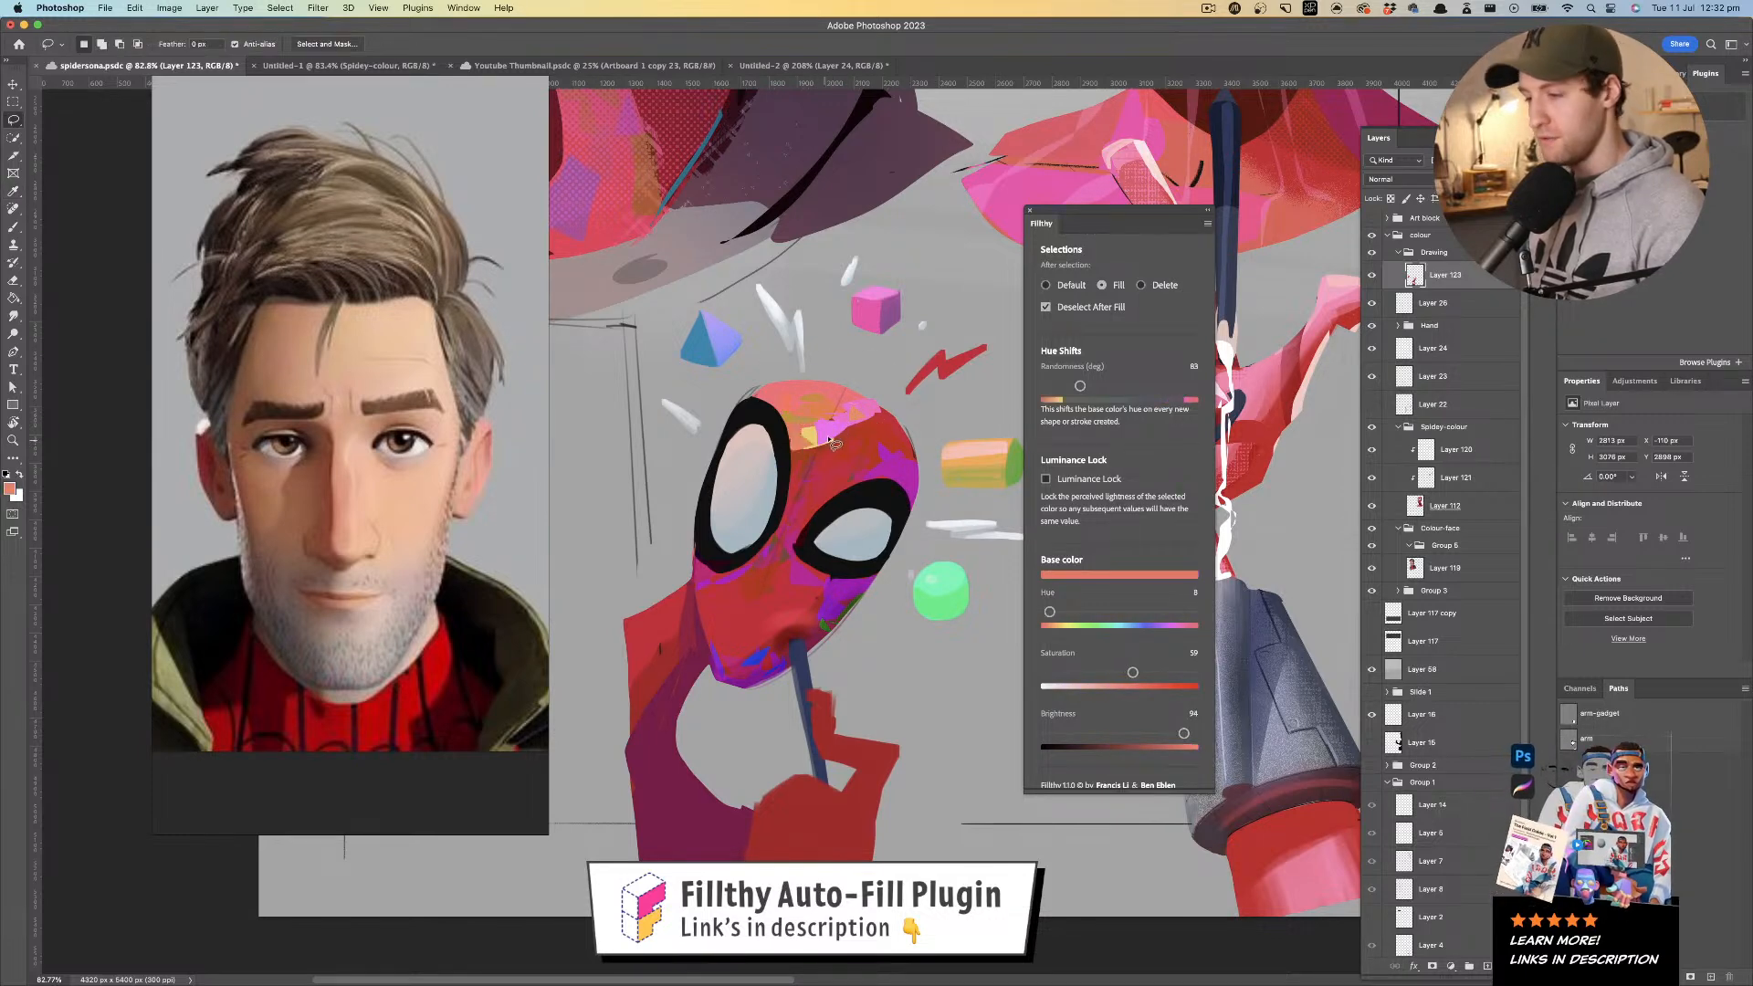
- Switch on the greyscale colour proof and sample the pink forehead patch as the base colour
{"action": "key", "text": "i"}
{"action": "key", "text": "ctrl+y"}
{"action": "left_click", "coordinate": [835, 428]}
{"action": "key", "text": "l"}
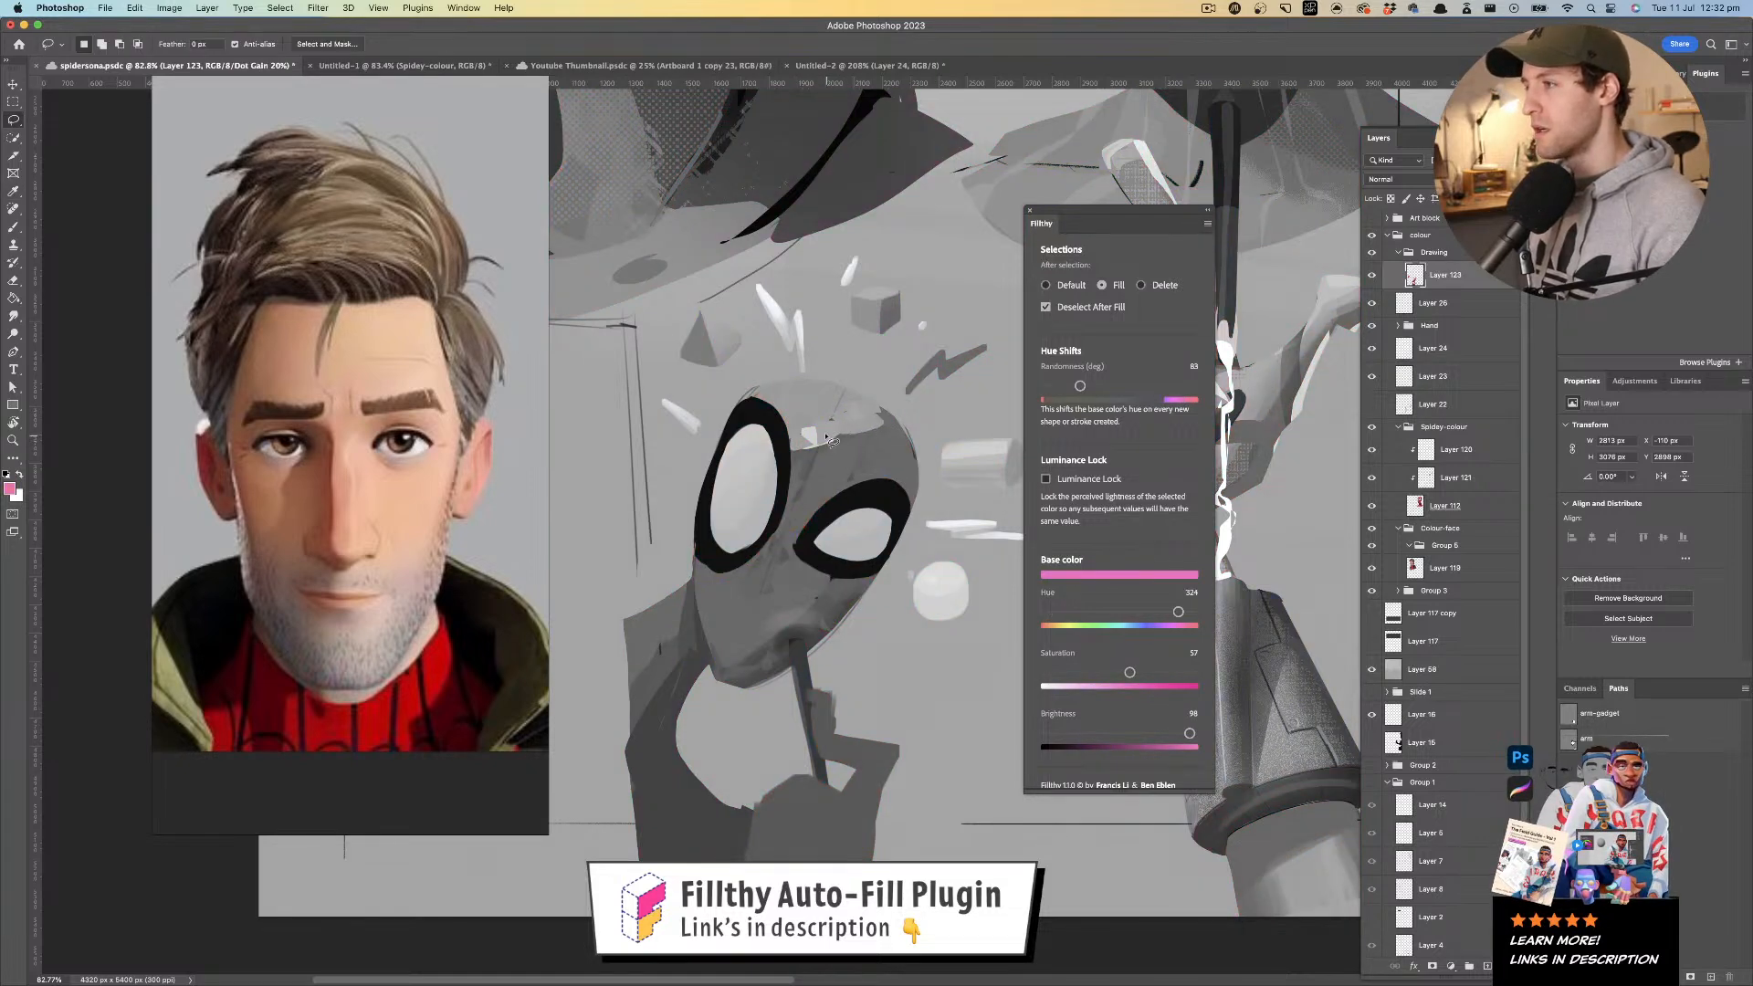
- Sample the light forehead patch and lasso-fill pink patches along the crown's lower edge with hue randomness 31
{"action": "key", "text": "i"}
{"action": "left_click", "coordinate": [823, 436]}
{"action": "key", "text": "l"}
{"action": "mouse_move", "coordinate": [811, 452]}
{"action": "left_mouse_down"}
{"action": "mouse_move", "coordinate": [859, 431]}
{"action": "mouse_move", "coordinate": [901, 442]}
{"action": "mouse_move", "coordinate": [890, 427]}
{"action": "mouse_move", "coordinate": [849, 446]}
{"action": "mouse_move", "coordinate": [872, 415]}
{"action": "mouse_move", "coordinate": [881, 464]}
{"action": "mouse_move", "coordinate": [891, 438]}
{"action": "mouse_move", "coordinate": [877, 460]}
{"action": "left_mouse_up"}
{"action": "left_click", "coordinate": [892, 349]}
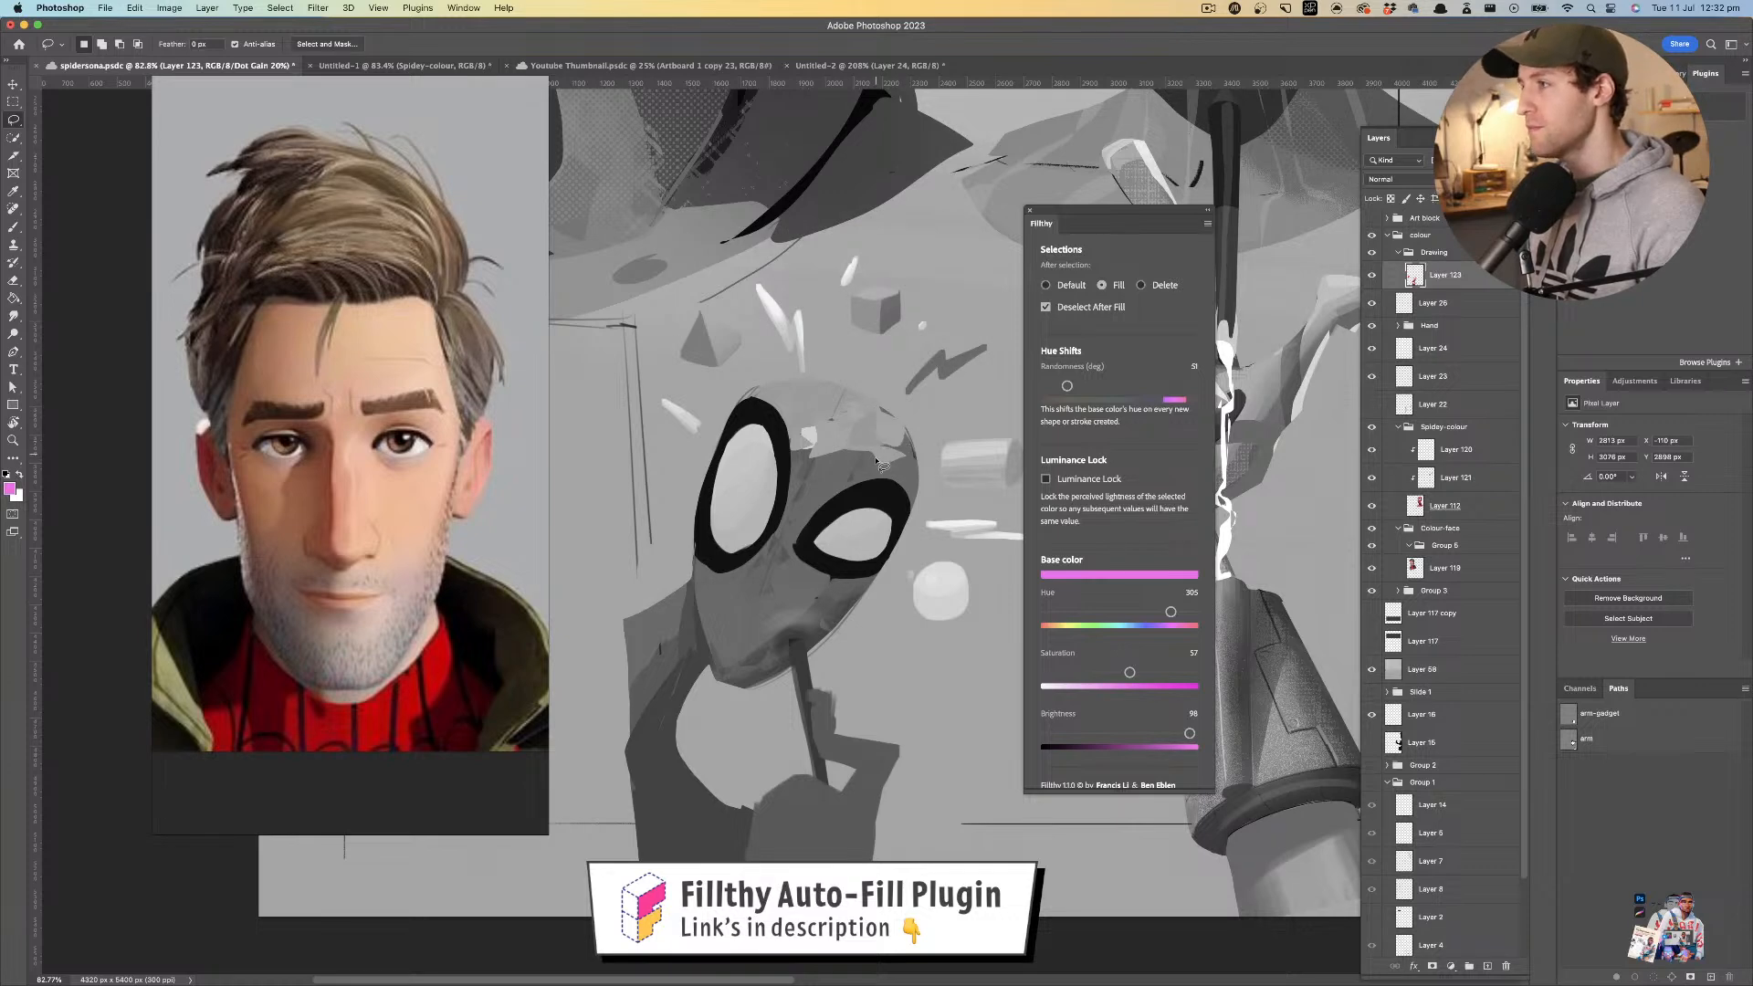
- Add a new clipped layer and lasso-fill a light pink patch on the far side of the small mask's crown
{"action": "left_click", "coordinate": [1488, 967]}
{"action": "left_click", "coordinate": [1473, 287], "text": "alt"}
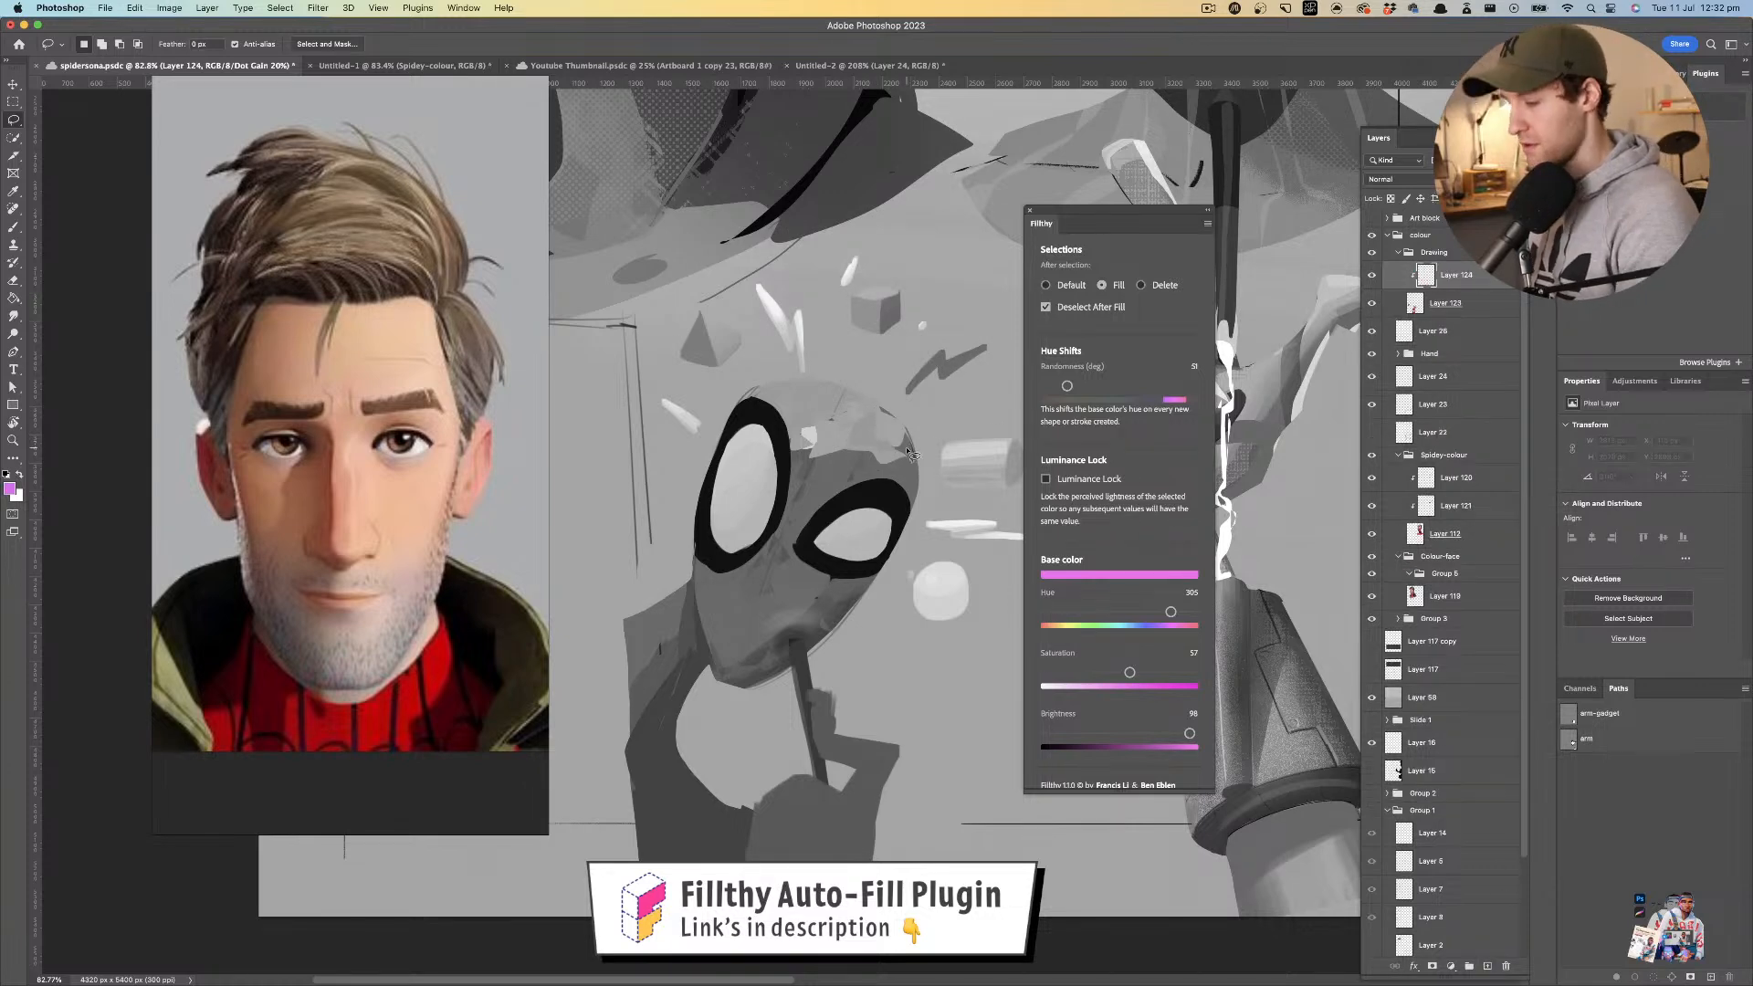
{"action": "mouse_move", "coordinate": [876, 408]}
{"action": "left_mouse_down"}
{"action": "mouse_move", "coordinate": [922, 468]}
{"action": "mouse_move", "coordinate": [900, 440]}
{"action": "mouse_move", "coordinate": [918, 461]}
{"action": "mouse_move", "coordinate": [863, 458]}
{"action": "mouse_move", "coordinate": [906, 464]}
{"action": "left_mouse_up"}
- Sample the crown, set saturation to 48 and brightness to 100, and lasso-fill highlights over the top of the small mask
{"action": "key", "text": "i"}
{"action": "left_click", "coordinate": [804, 394]}
{"action": "key", "text": "l"}
{"action": "left_click_drag", "start_coordinate": [1130, 673], "coordinate": [1117, 673]}
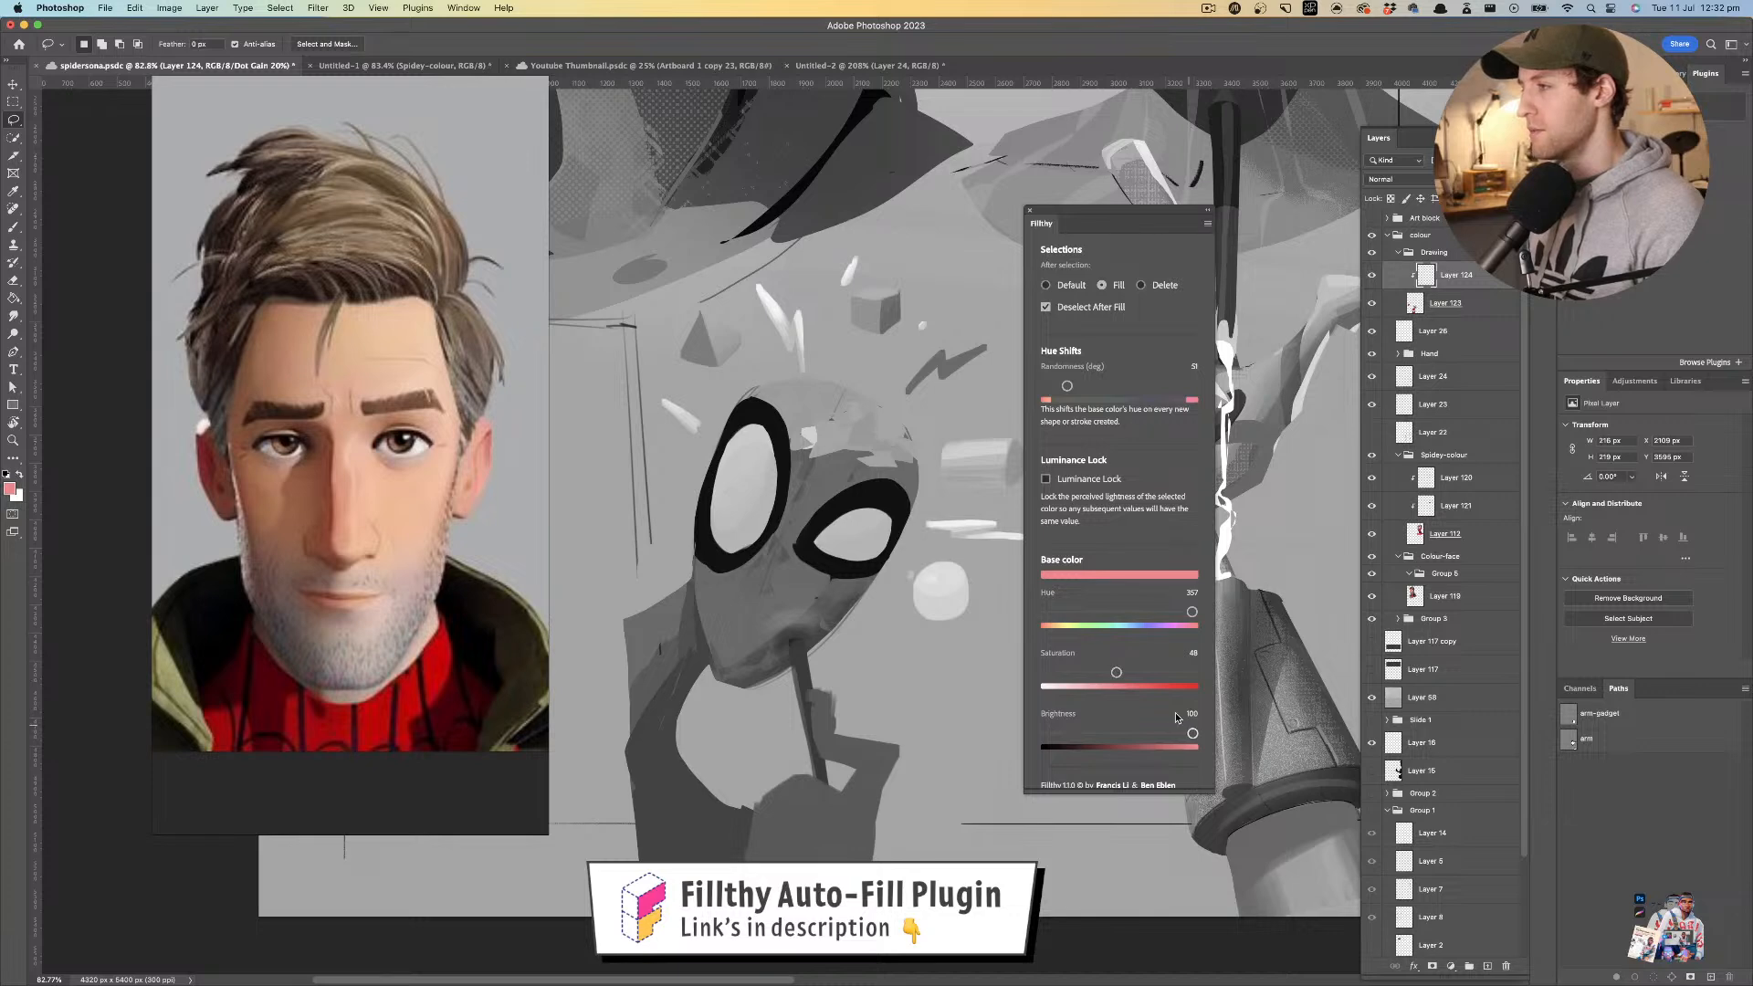
{"action": "mouse_move", "coordinate": [778, 398]}
{"action": "left_mouse_down"}
{"action": "mouse_move", "coordinate": [865, 397]}
{"action": "mouse_move", "coordinate": [804, 391]}
{"action": "mouse_move", "coordinate": [851, 405]}
{"action": "mouse_move", "coordinate": [796, 418]}
{"action": "mouse_move", "coordinate": [859, 411]}
{"action": "mouse_move", "coordinate": [802, 394]}
{"action": "left_mouse_up"}
{"action": "mouse_move", "coordinate": [793, 384]}
{"action": "left_mouse_down"}
{"action": "mouse_move", "coordinate": [788, 406]}
{"action": "mouse_move", "coordinate": [846, 400]}
{"action": "mouse_move", "coordinate": [863, 428]}
{"action": "left_mouse_up"}
{"action": "key", "text": "Return"}
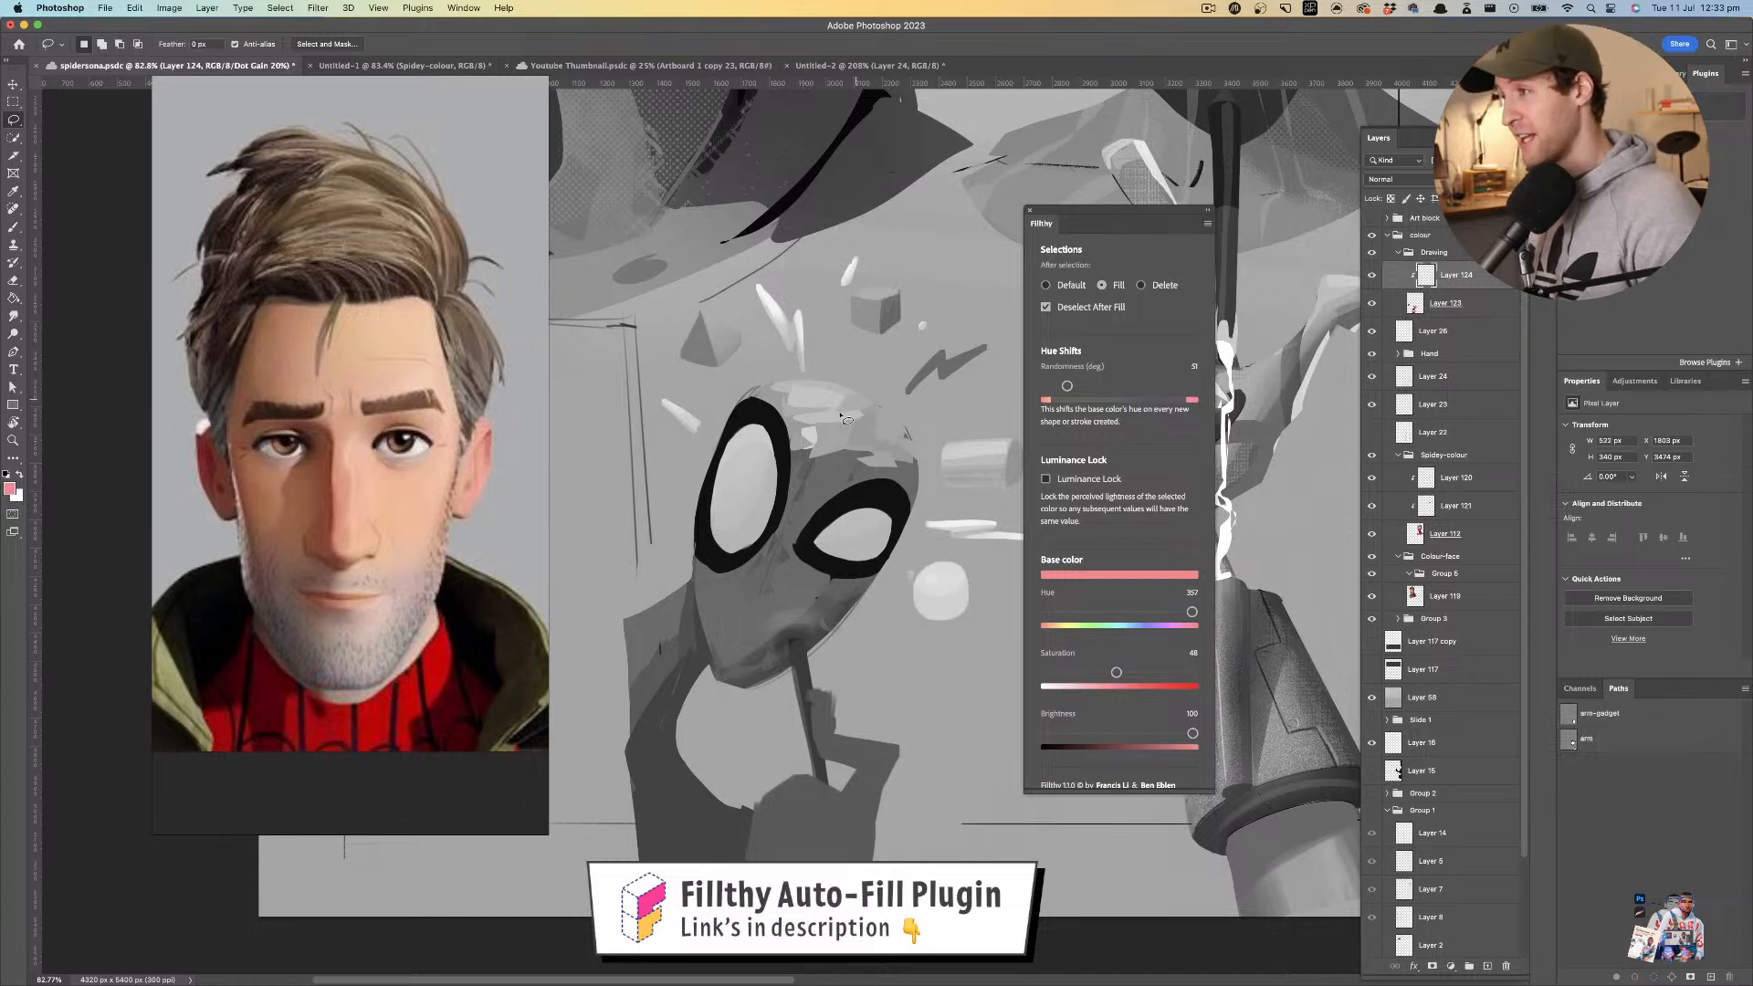
- Lasso-fill a patch on the small mask's forehead and sample neighbouring tones to blend the highlight's edge
{"action": "mouse_move", "coordinate": [784, 414]}
{"action": "left_mouse_down"}
{"action": "mouse_move", "coordinate": [830, 418]}
{"action": "mouse_move", "coordinate": [840, 399]}
{"action": "mouse_move", "coordinate": [839, 435]}
{"action": "mouse_move", "coordinate": [791, 441]}
{"action": "mouse_move", "coordinate": [829, 436]}
{"action": "left_mouse_up"}
{"action": "key", "text": "i"}
{"action": "left_click", "coordinate": [808, 438]}
{"action": "key", "text": "l"}
{"action": "key", "text": "i"}
{"action": "left_click", "coordinate": [787, 433]}
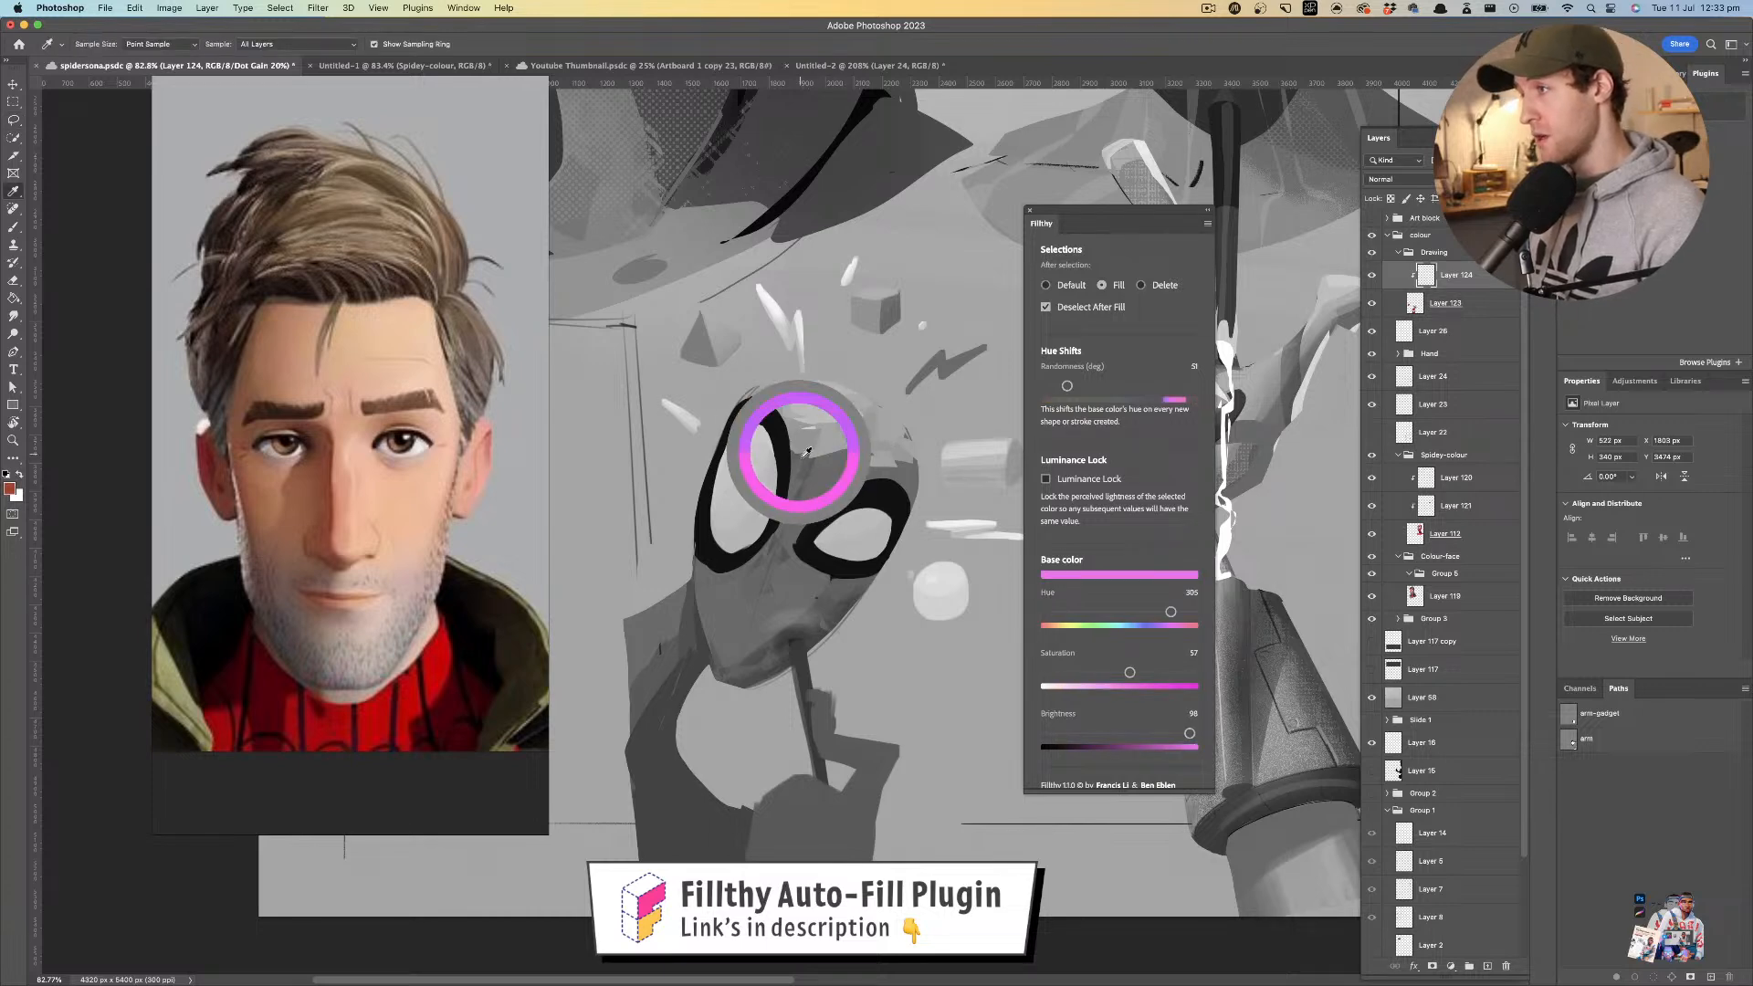
{"action": "key", "text": "l"}
- Sample tones from the small mask's forehead and lasso-fill a small patch along the highlight's lower edge
{"action": "key", "text": "i"}
{"action": "key", "text": "i"}
{"action": "left_click", "coordinate": [867, 440]}
{"action": "key", "text": "l"}
{"action": "mouse_move", "coordinate": [866, 469]}
{"action": "left_mouse_down"}
{"action": "mouse_move", "coordinate": [831, 475]}
{"action": "mouse_move", "coordinate": [858, 471]}
{"action": "left_mouse_up"}
{"action": "key", "text": "i"}
{"action": "left_click", "coordinate": [822, 462]}
{"action": "key", "text": "l"}
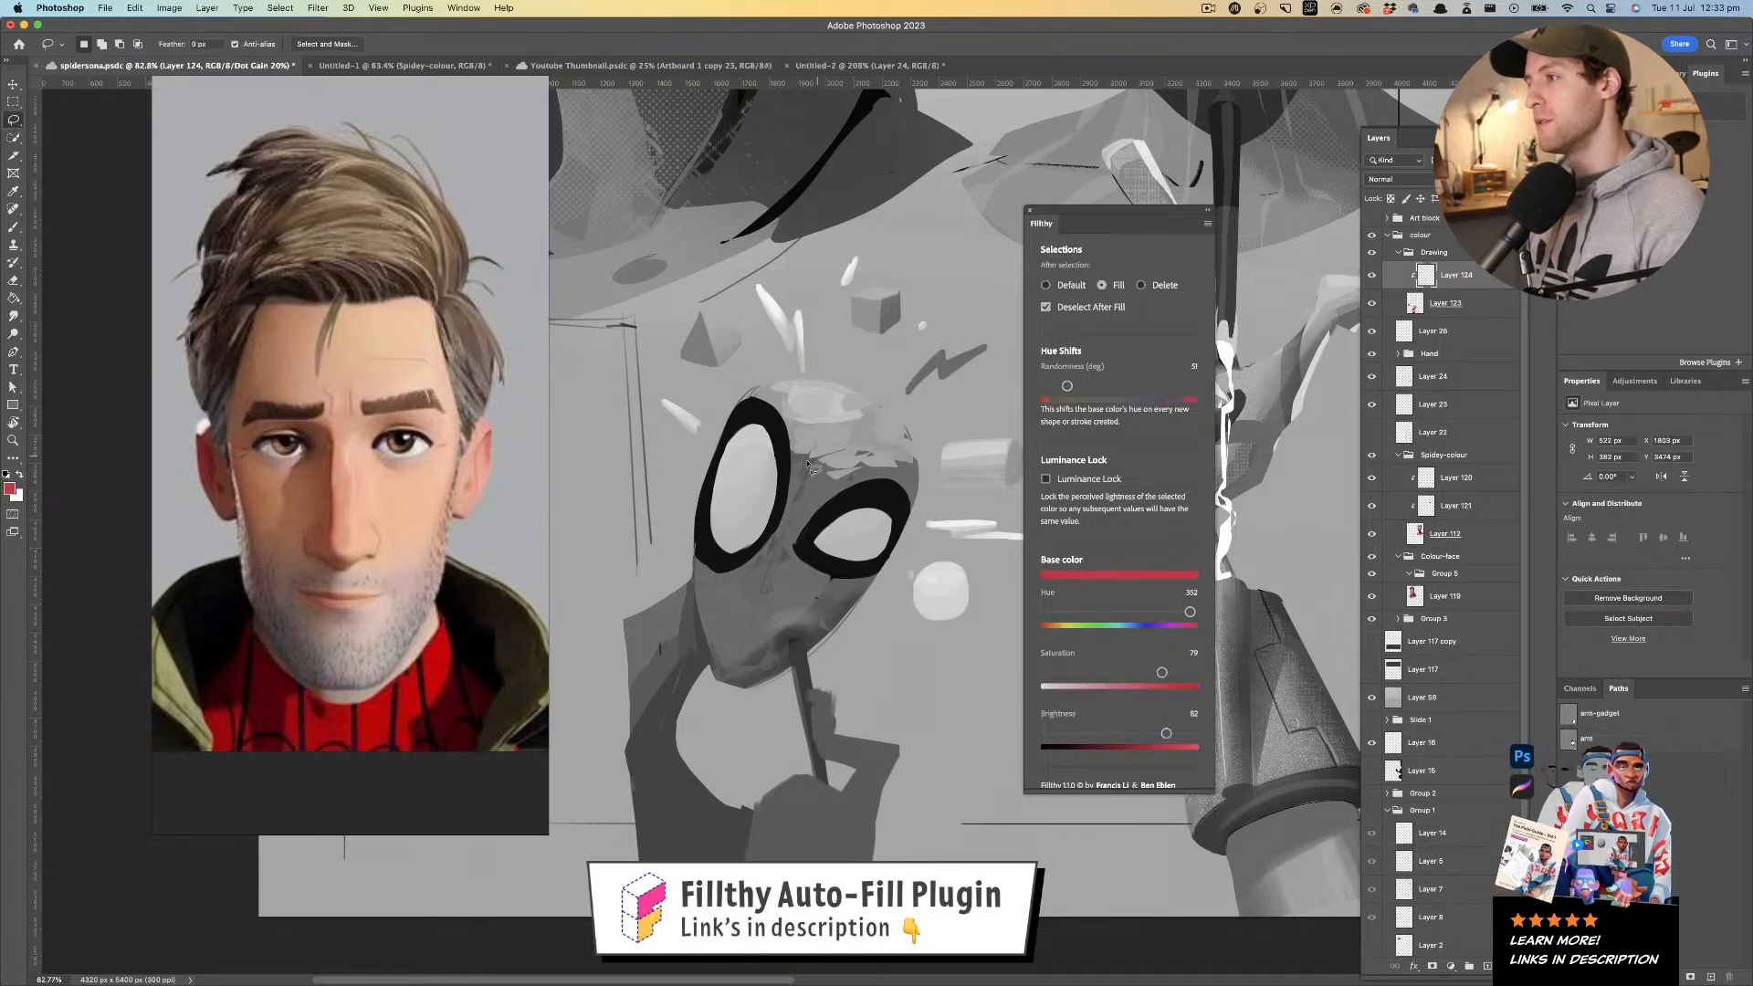
- Sample the forehead pink, lower its brightness to 86, and lasso-fill patches across the lower forehead and far side of the small mask
{"action": "key", "text": "i"}
{"action": "left_click", "coordinate": [862, 451]}
{"action": "key", "text": "l"}
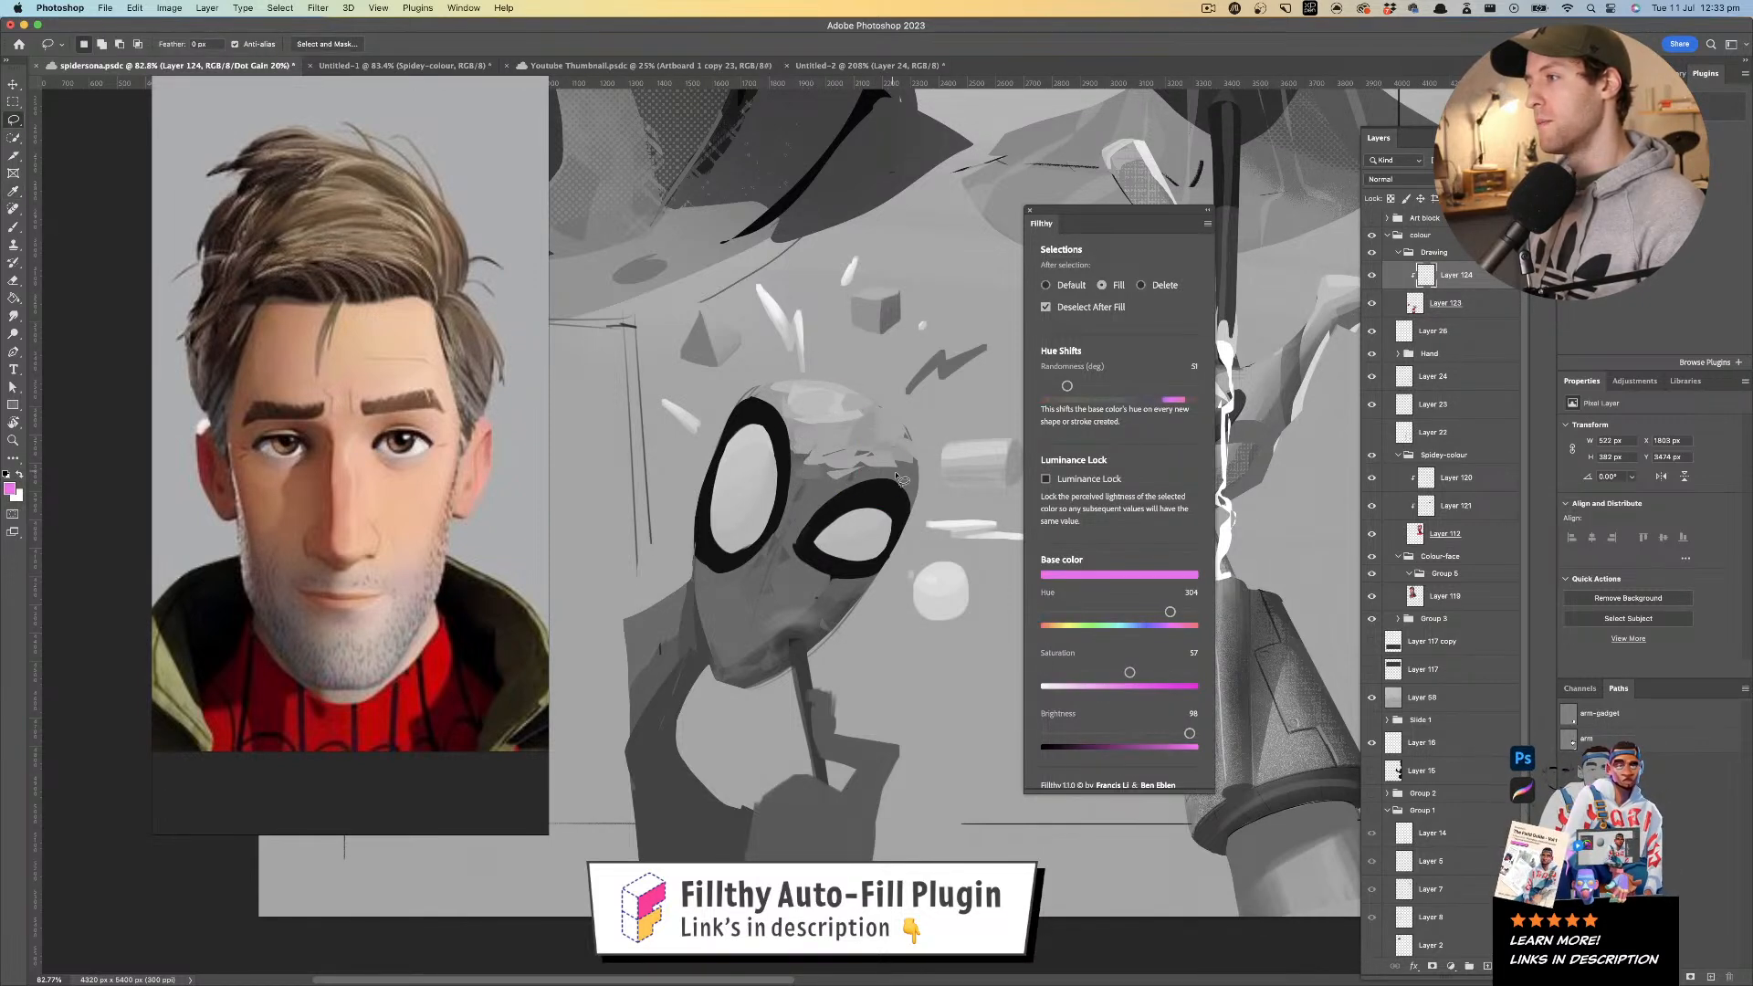
{"action": "left_click_drag", "start_coordinate": [1190, 733], "coordinate": [1173, 734]}
{"action": "mouse_move", "coordinate": [856, 462]}
{"action": "left_mouse_down"}
{"action": "mouse_move", "coordinate": [813, 479]}
{"action": "mouse_move", "coordinate": [872, 461]}
{"action": "mouse_move", "coordinate": [873, 478]}
{"action": "mouse_move", "coordinate": [898, 457]}
{"action": "mouse_move", "coordinate": [851, 467]}
{"action": "left_mouse_up"}
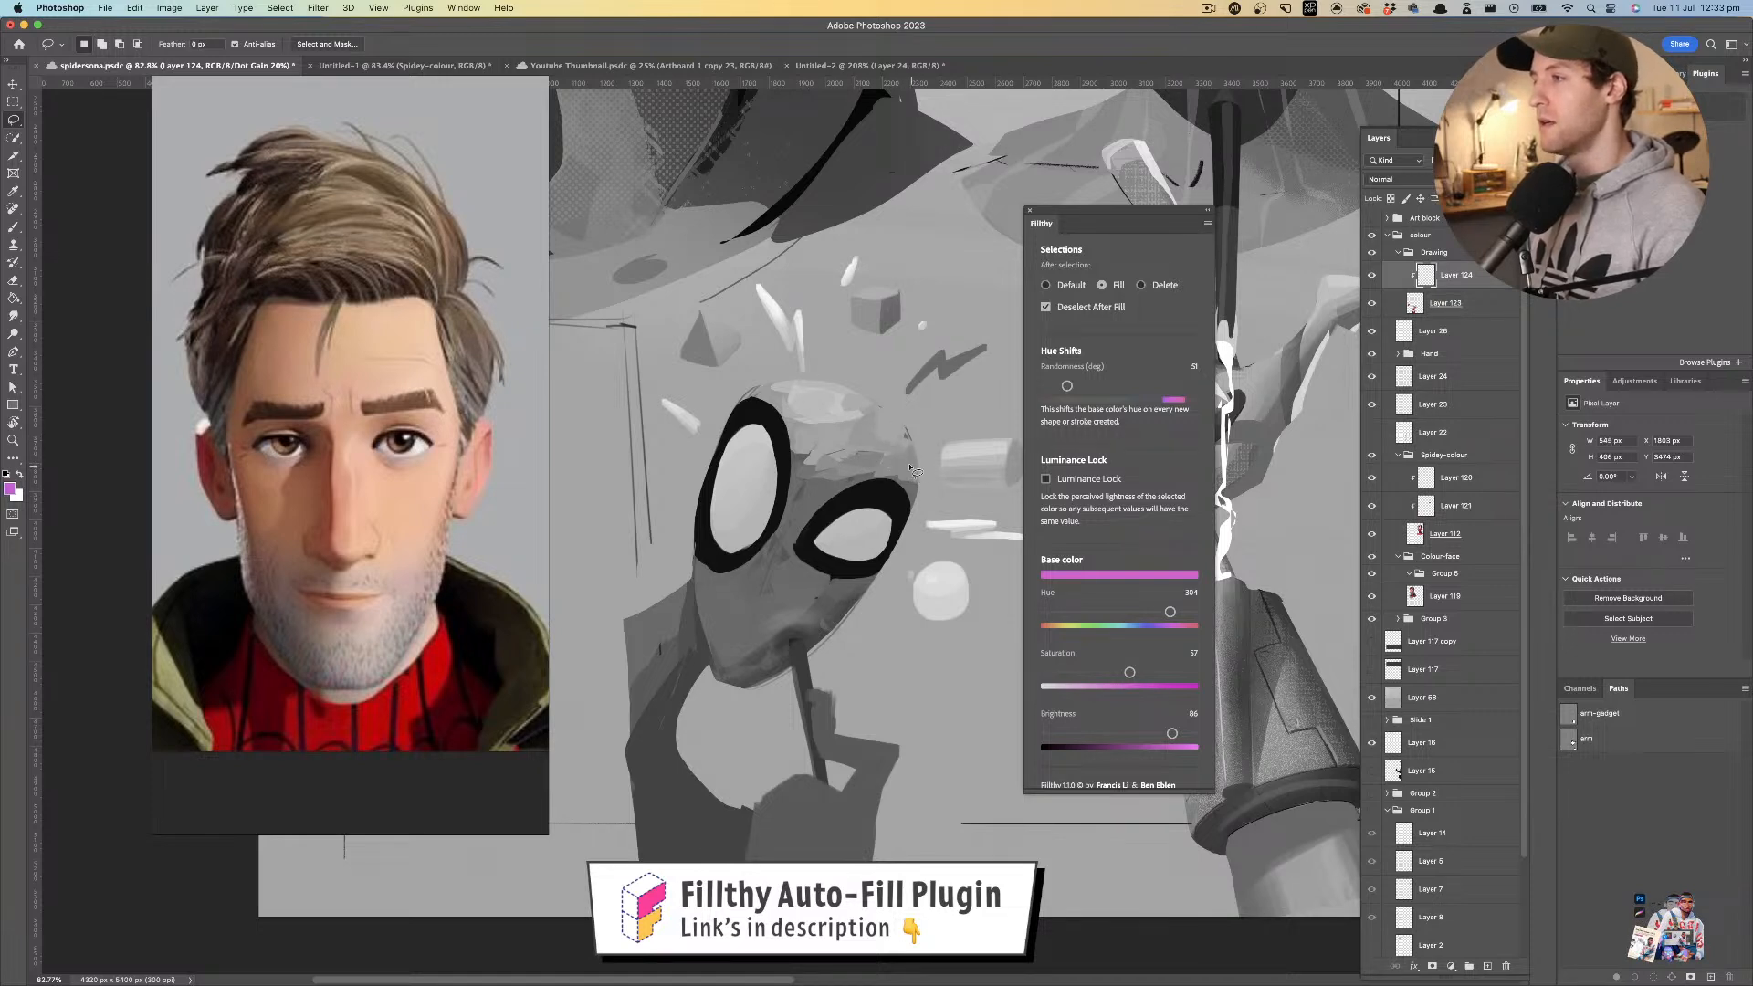
{"action": "mouse_move", "coordinate": [921, 464]}
{"action": "left_mouse_down"}
{"action": "mouse_move", "coordinate": [893, 461]}
{"action": "mouse_move", "coordinate": [893, 477]}
{"action": "left_mouse_up"}
- Turn off the grayscale proof view and check the small mask's colours against the whole illustration
{"action": "key", "text": "z"}
{"action": "scroll", "coordinate": [818, 493], "scroll_direction": "down", "scroll_amount": 5}
{"action": "scroll", "coordinate": [818, 492], "scroll_direction": "up", "scroll_amount": 4}
{"action": "key", "text": "l"}
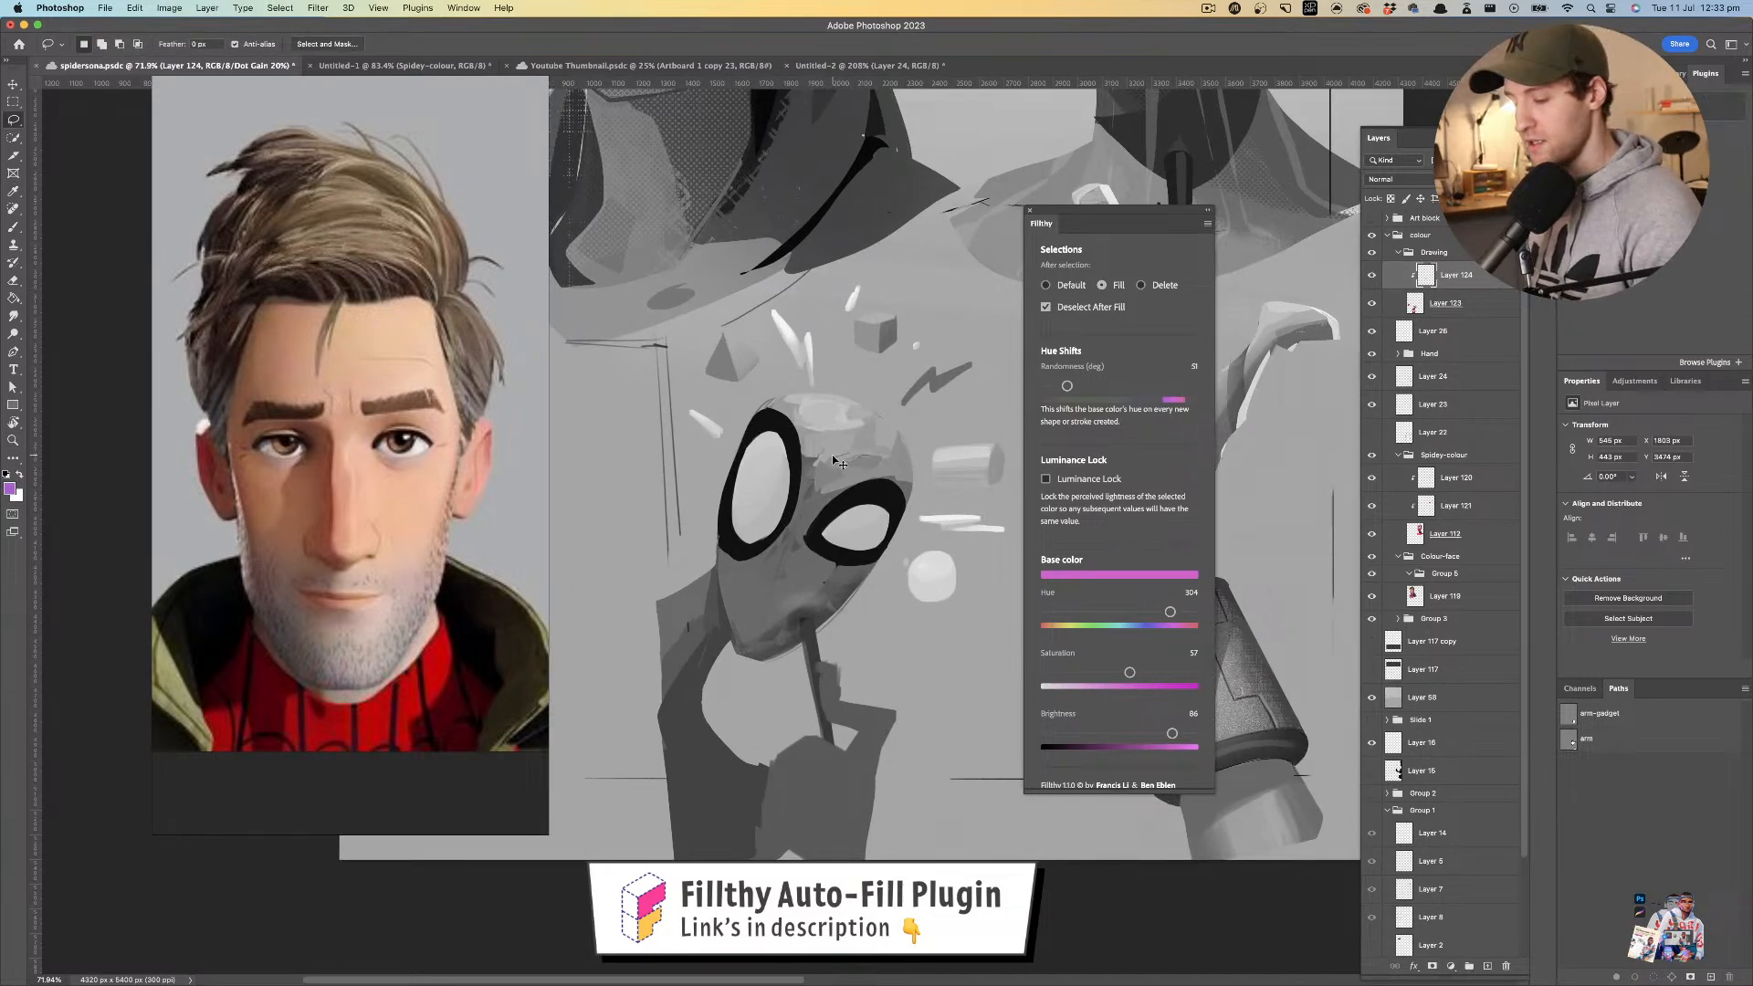
{"action": "key", "text": "ctrl+y"}
{"action": "key", "text": "z"}
{"action": "scroll", "coordinate": [844, 459], "scroll_direction": "down", "scroll_amount": 6}
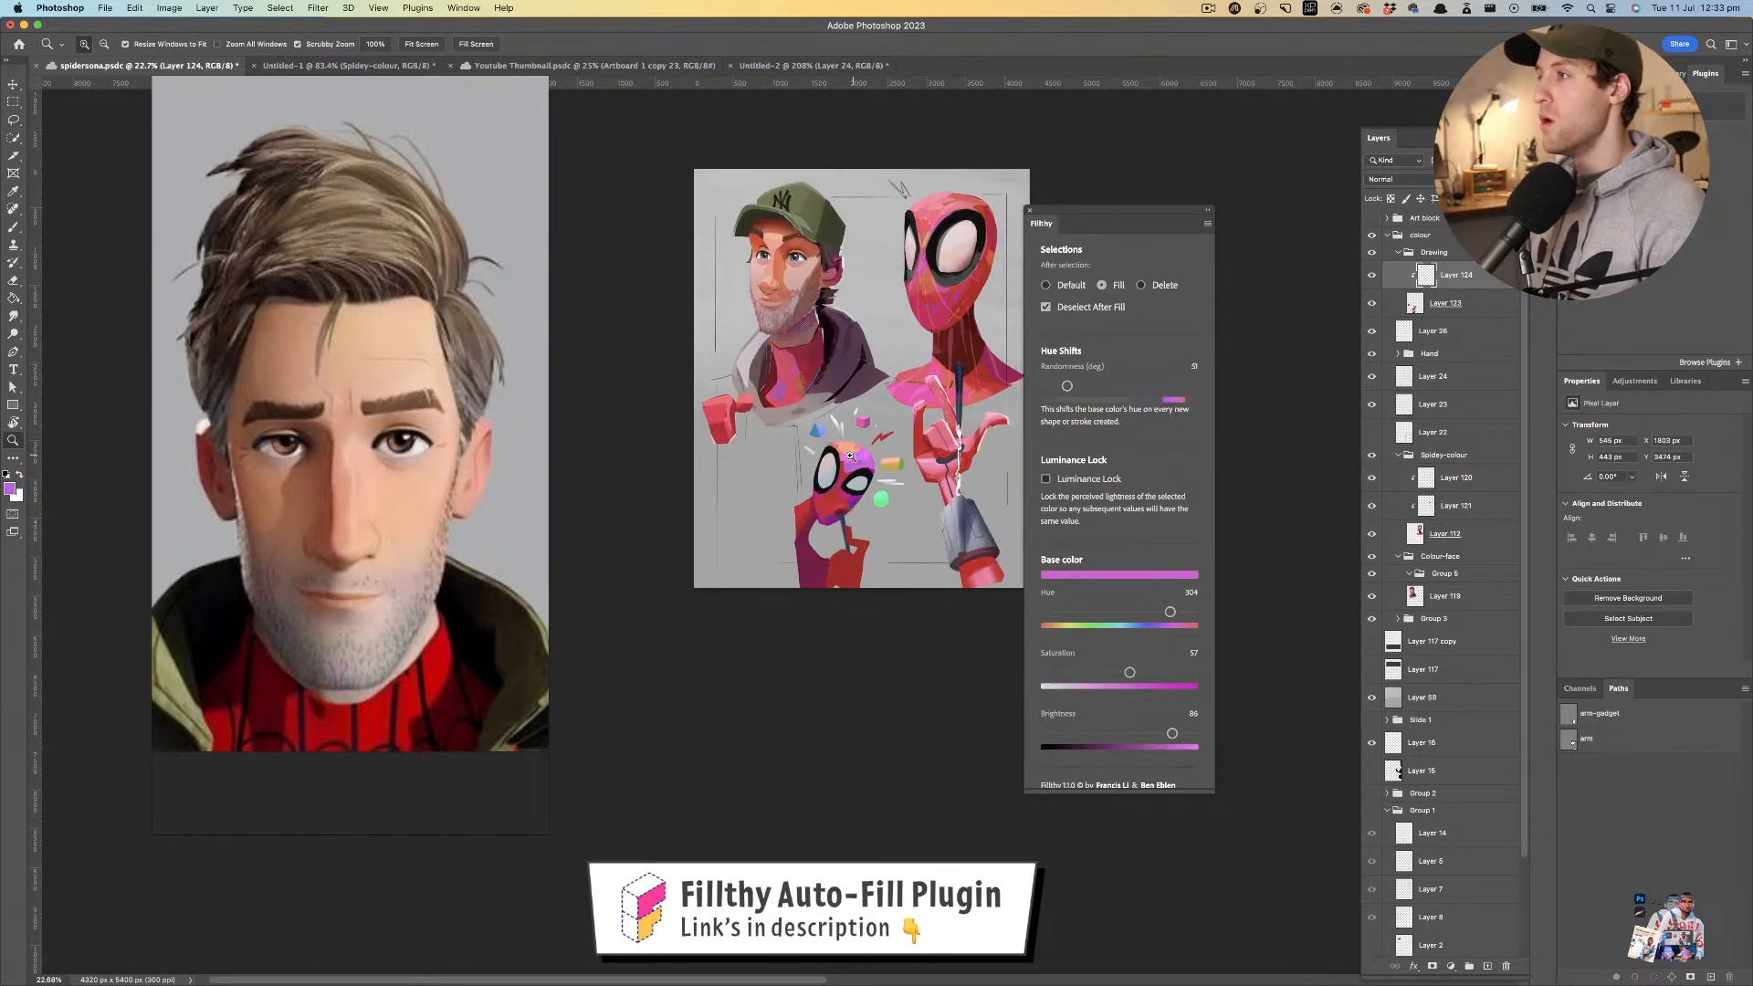
{"action": "scroll", "coordinate": [853, 454], "scroll_direction": "up", "scroll_amount": 6}
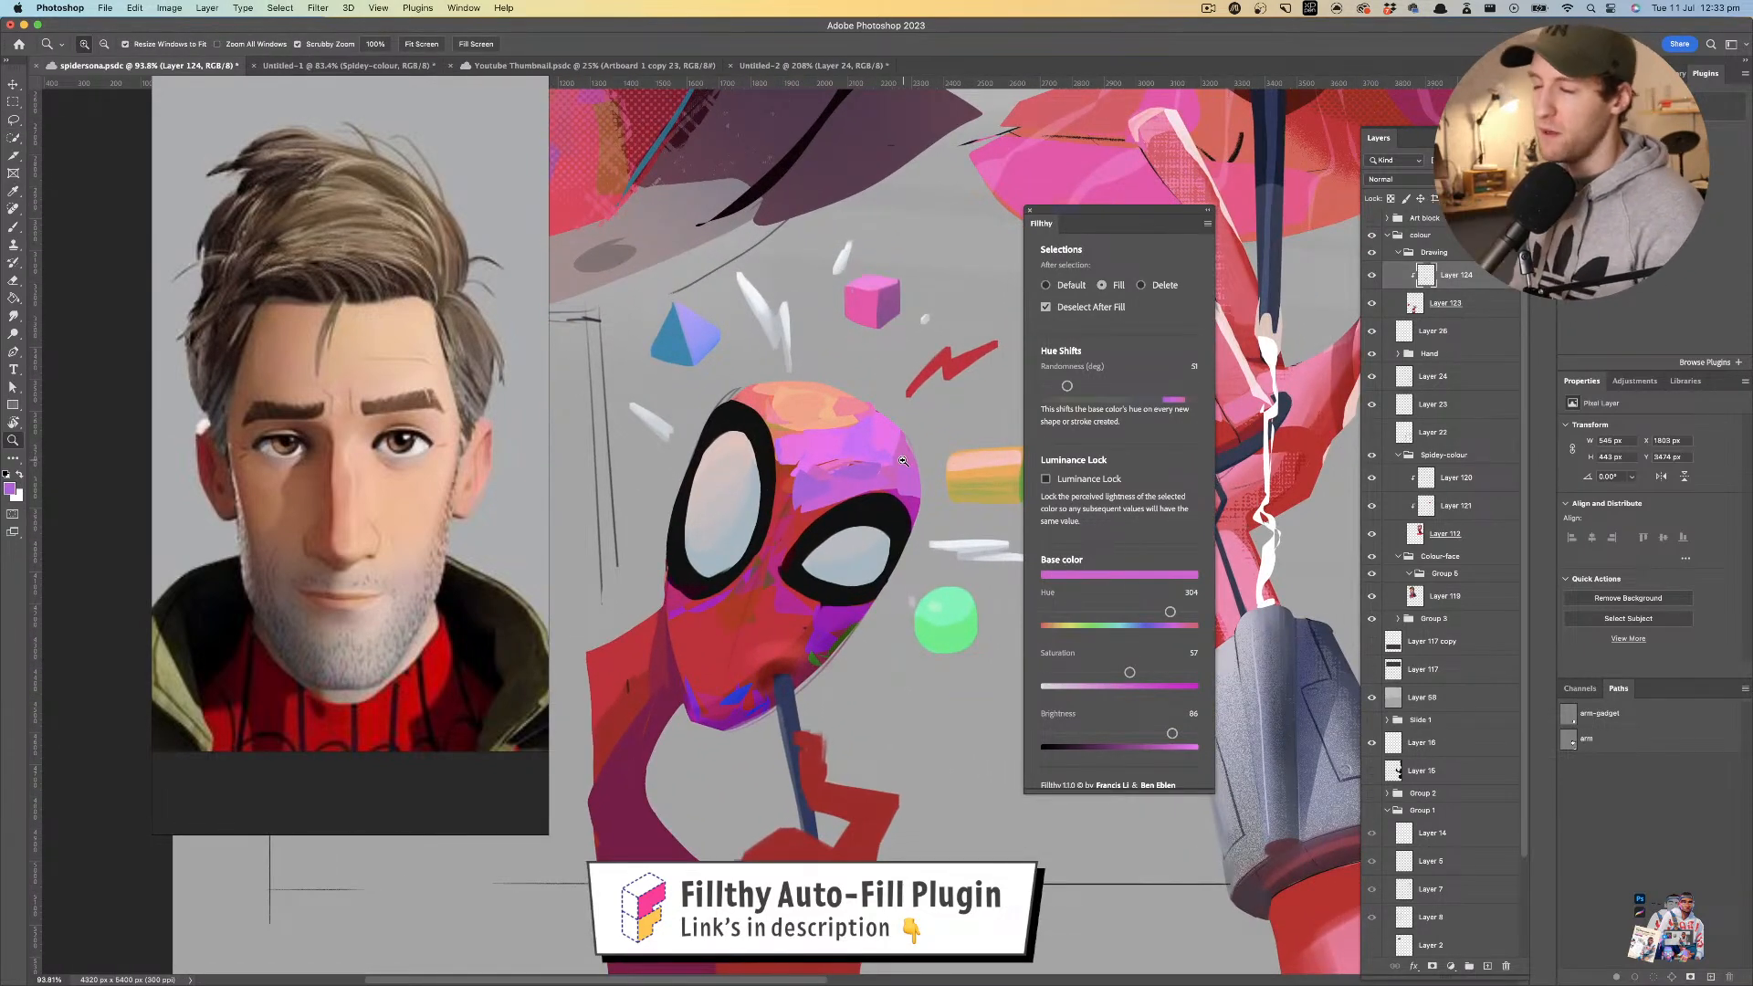
- Sample the forehead's purple and pink tones and lasso-fill a patch across the small mask's forehead above the eyes
{"action": "key", "text": "l"}
{"action": "key", "text": "i"}
{"action": "left_click", "coordinate": [835, 491]}
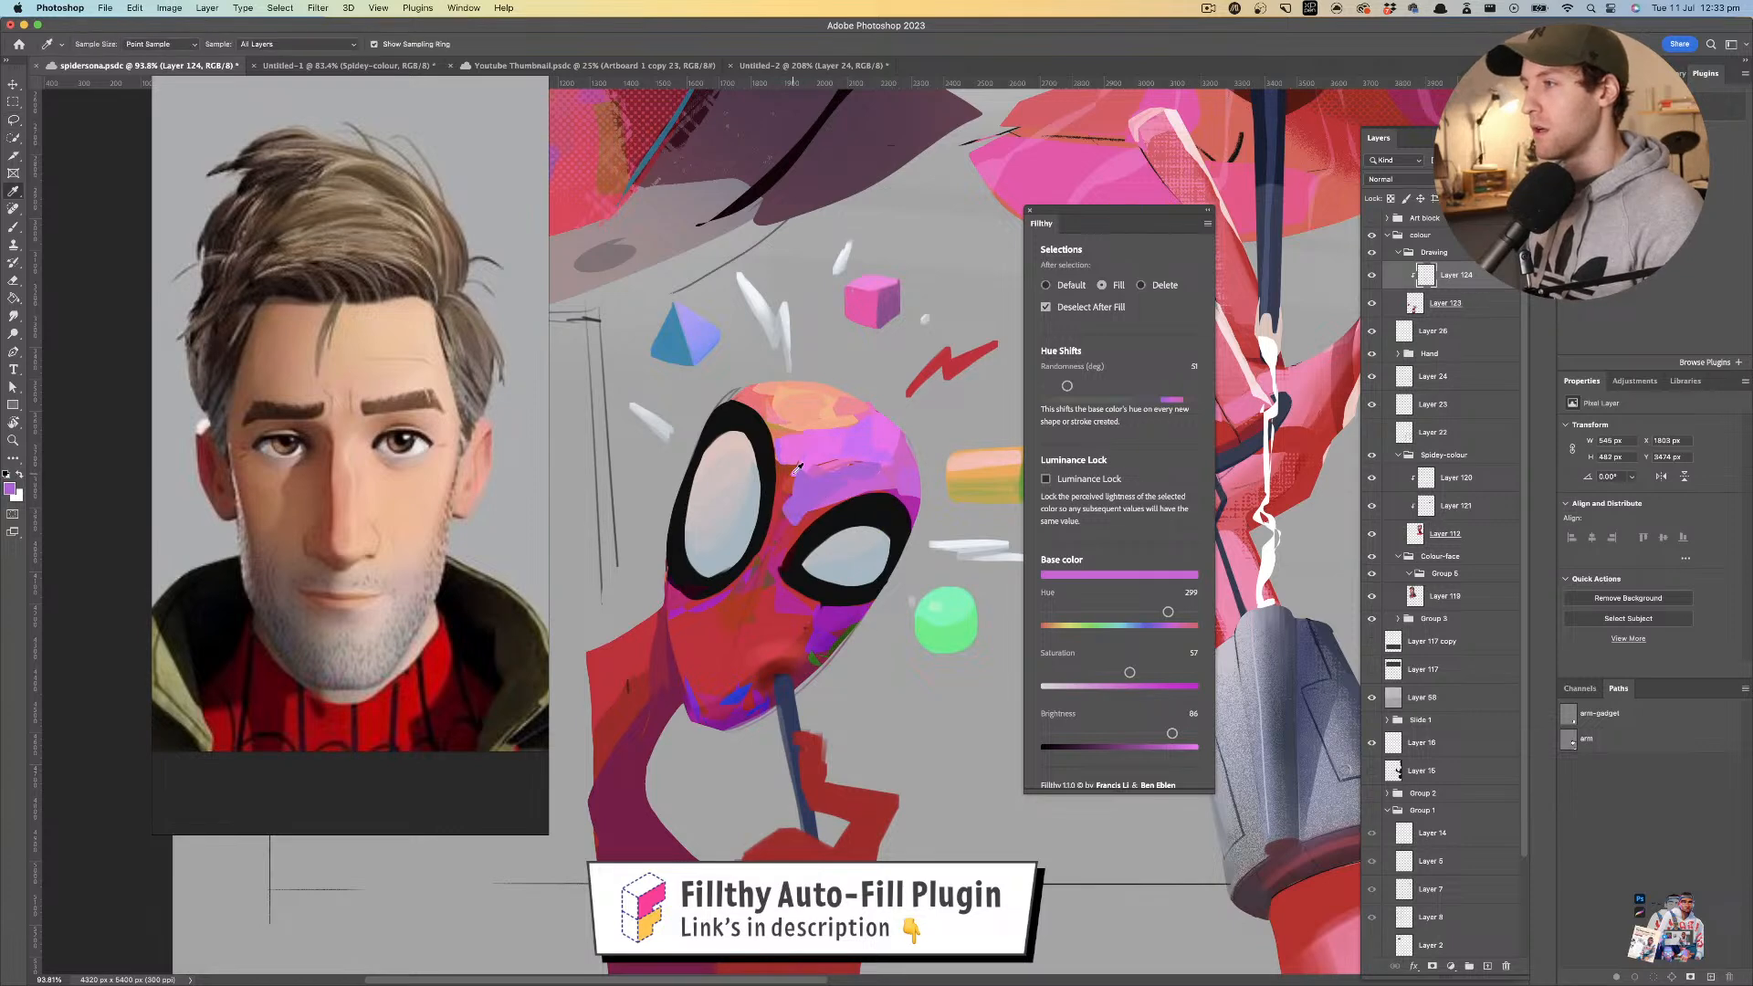
{"action": "left_click", "coordinate": [800, 466]}
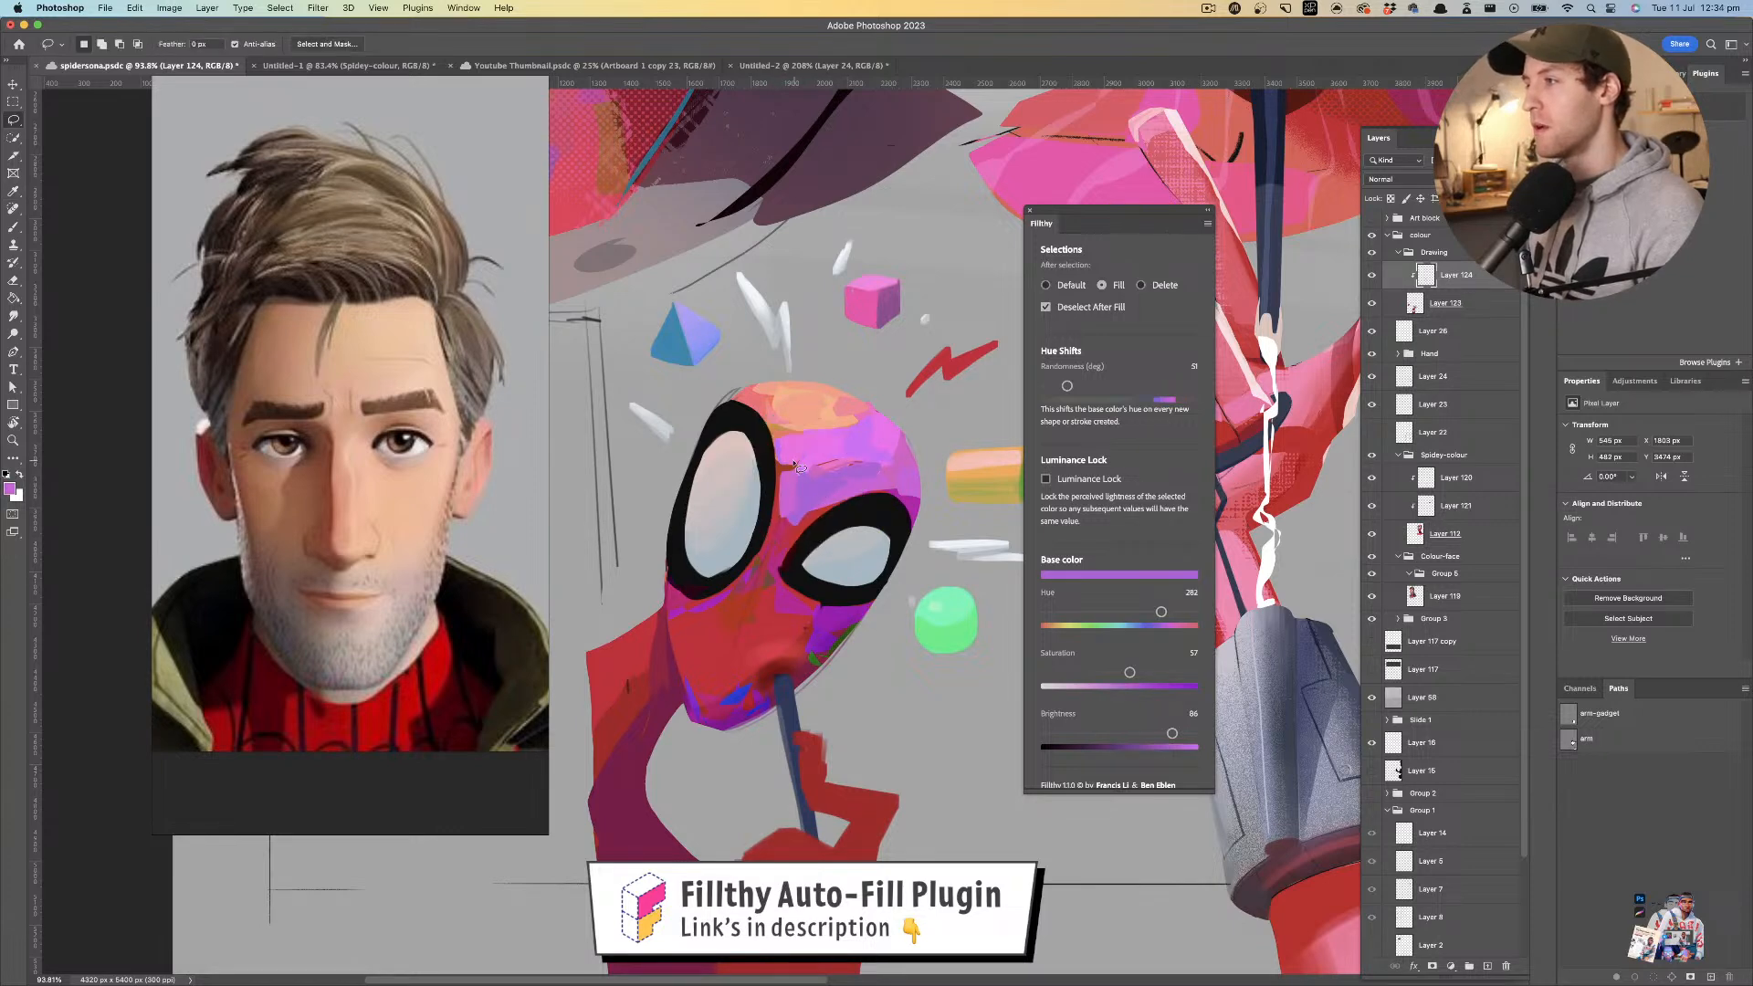
{"action": "left_click", "coordinate": [794, 462]}
{"action": "key", "text": "l"}
{"action": "mouse_move", "coordinate": [787, 484]}
{"action": "left_mouse_down"}
{"action": "mouse_move", "coordinate": [798, 458]}
{"action": "mouse_move", "coordinate": [766, 449]}
{"action": "mouse_move", "coordinate": [909, 444]}
{"action": "left_mouse_up"}
{"action": "key", "text": "z"}
{"action": "key", "text": "i"}
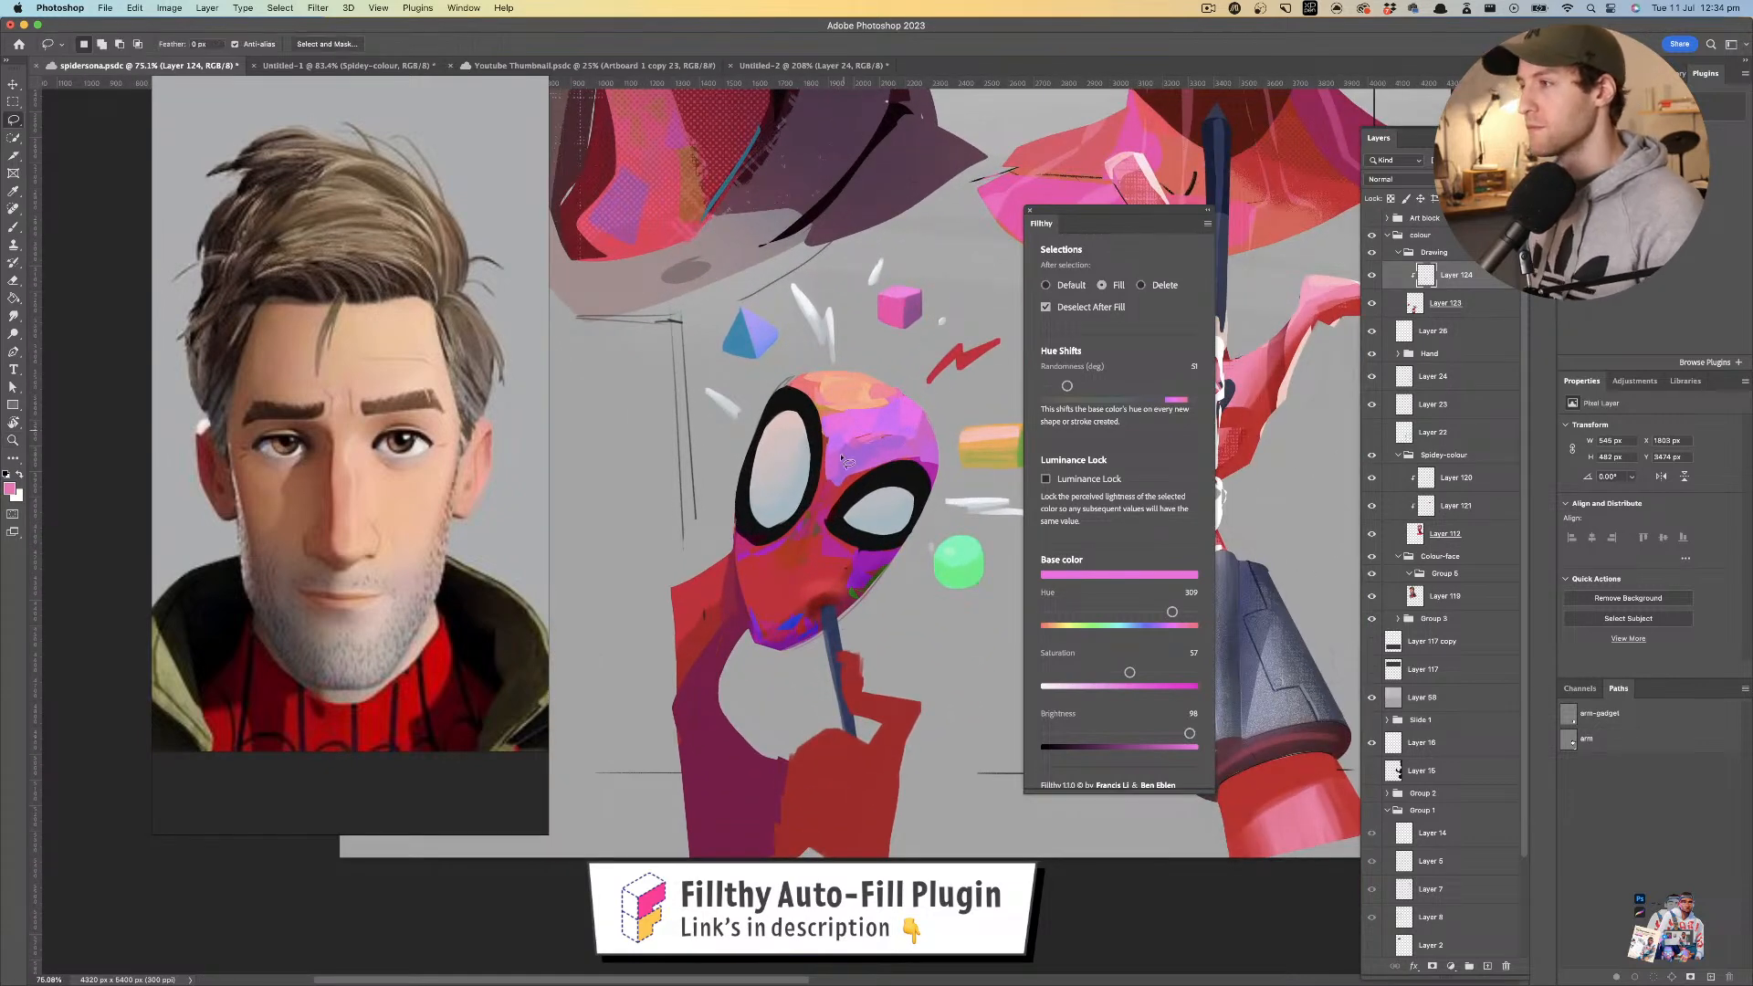
- Sample the light pink, set hue to 329 and saturation to 62, and lasso-fill warmer patches on the small mask's forehead
{"action": "left_click", "coordinate": [863, 420]}
{"action": "key", "text": "l"}
{"action": "left_click_drag", "start_coordinate": [1173, 613], "coordinate": [1183, 613]}
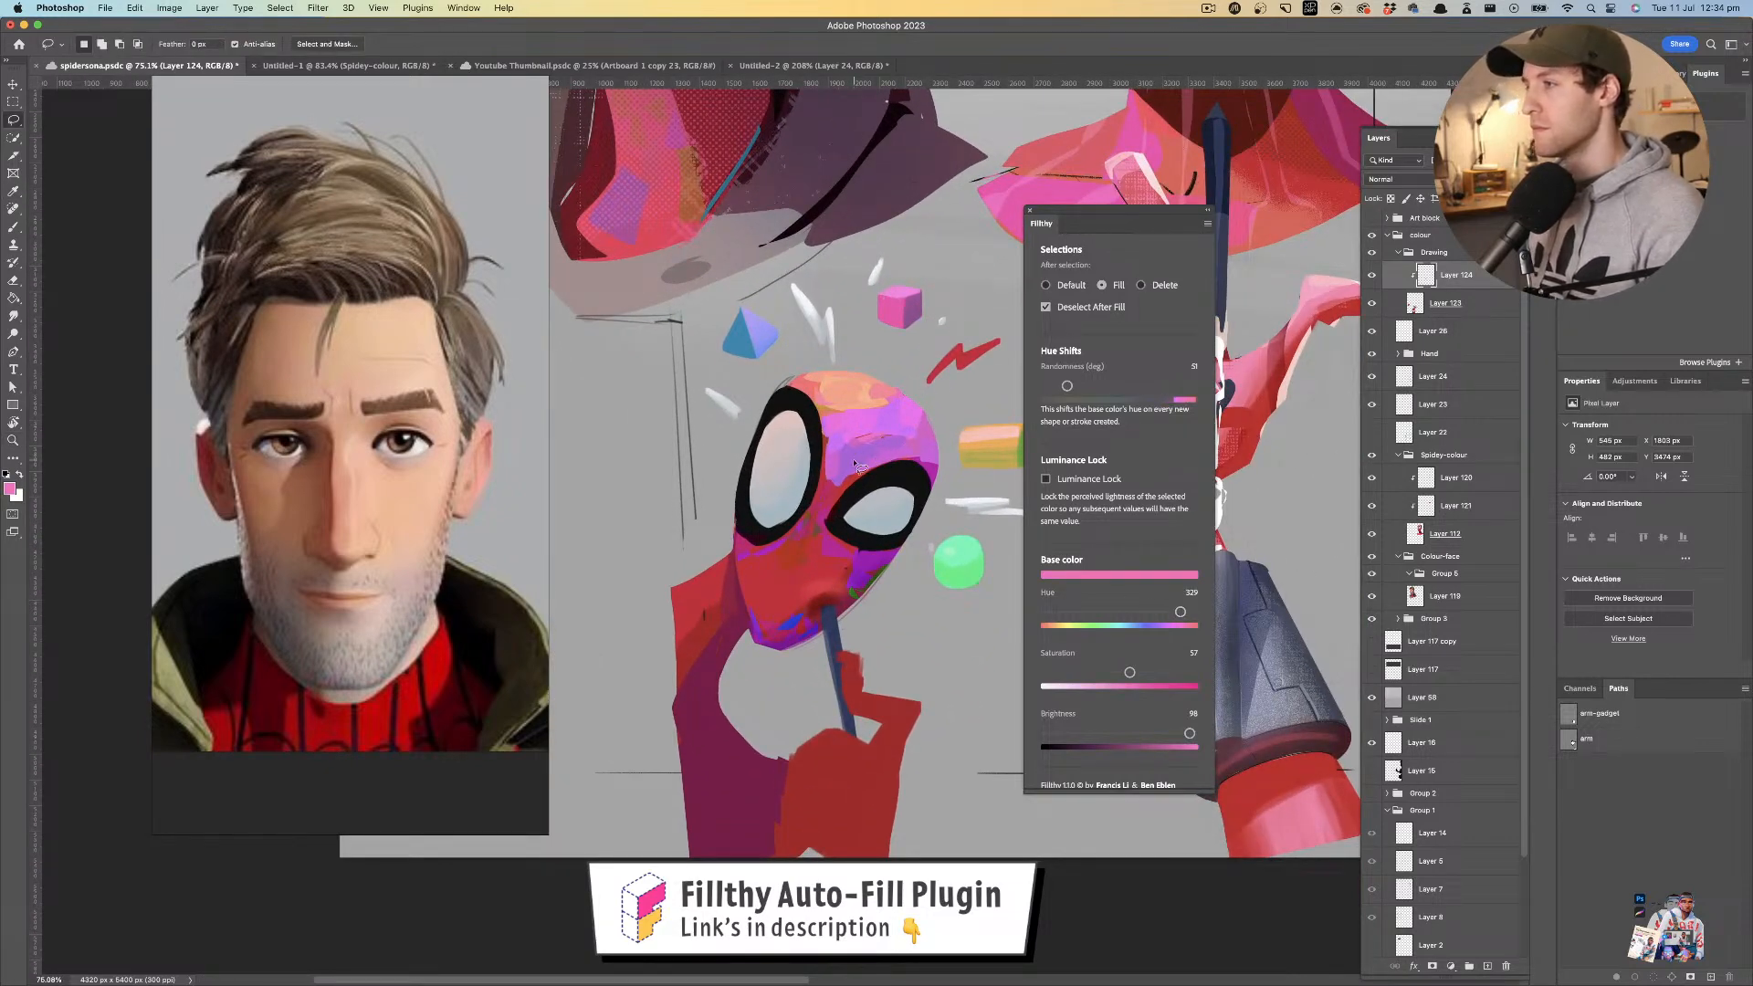
{"action": "left_click_drag", "start_coordinate": [877, 459], "coordinate": [877, 441]}
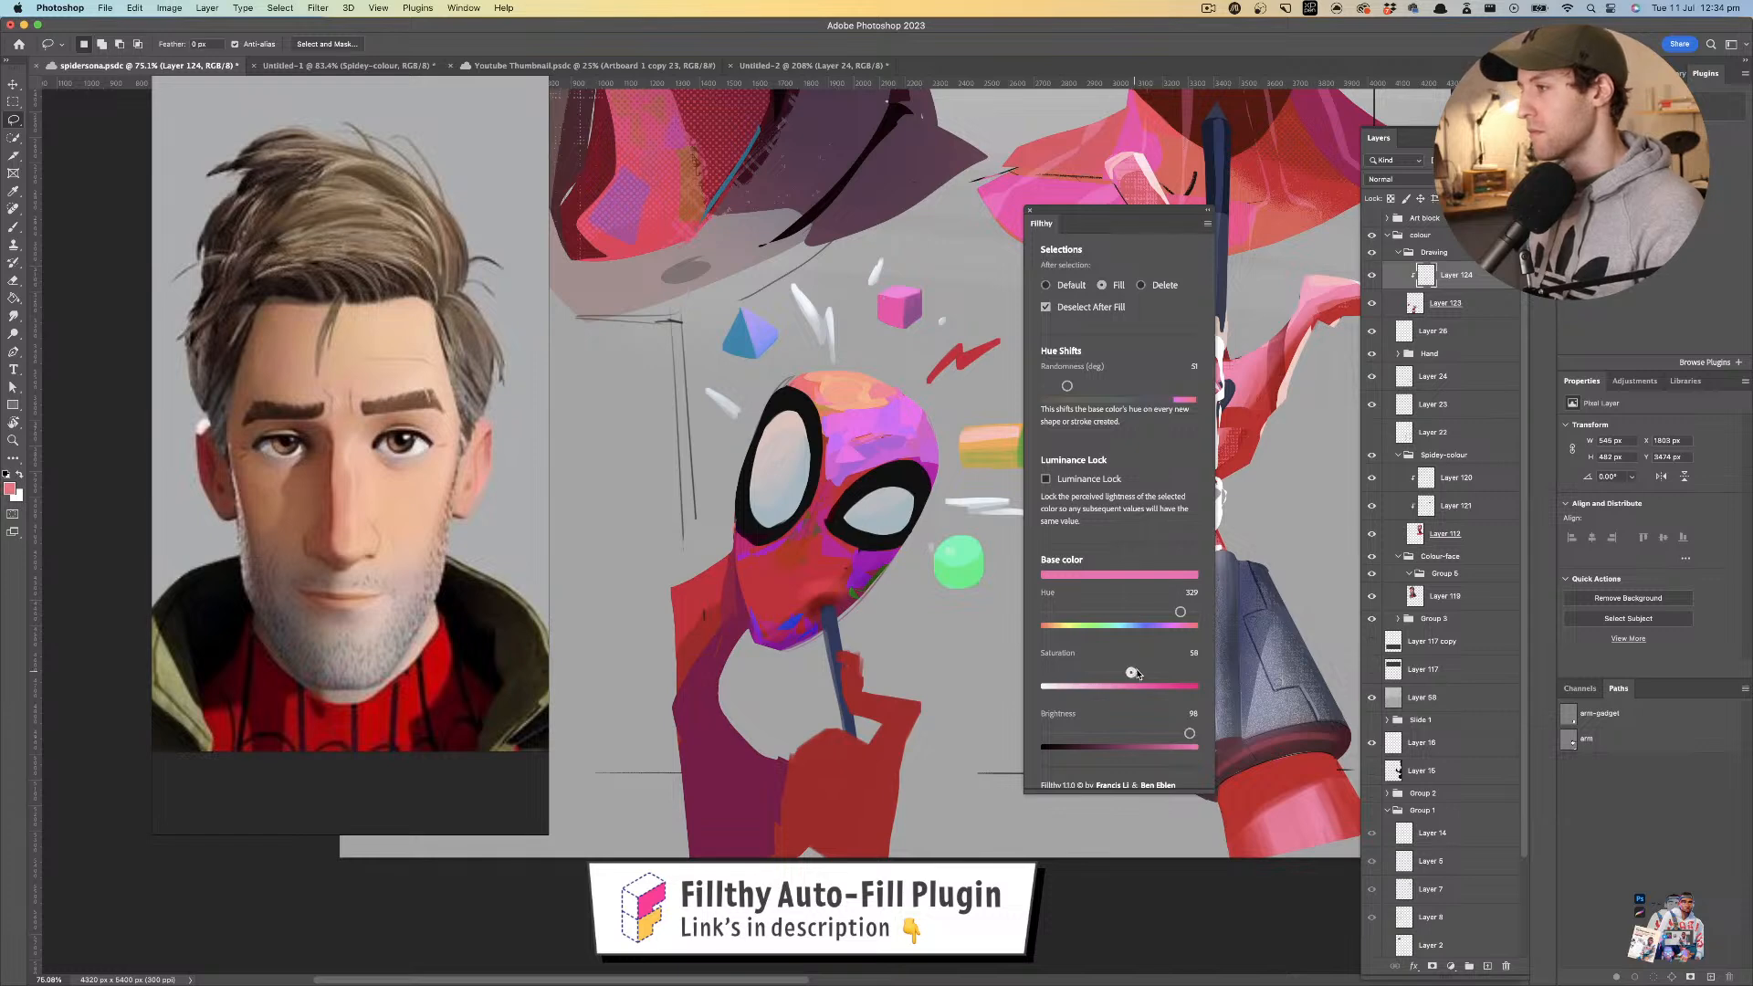
{"action": "left_click_drag", "start_coordinate": [1132, 674], "coordinate": [1138, 673]}
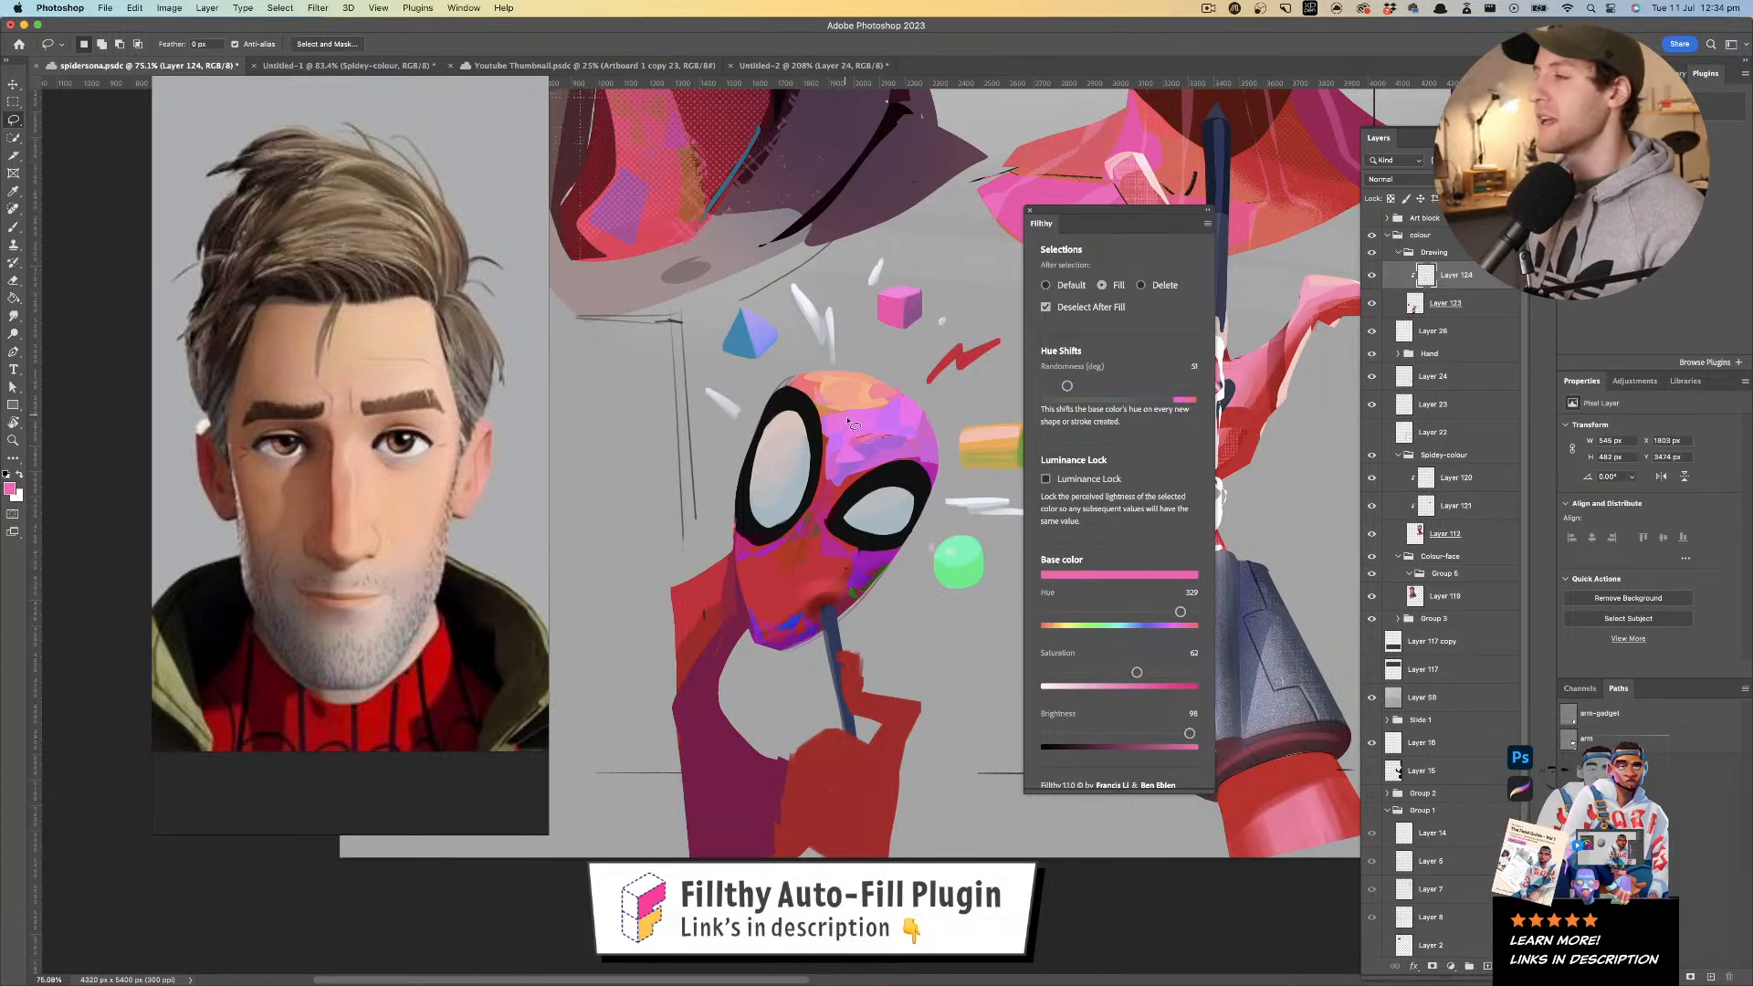
{"action": "mouse_move", "coordinate": [870, 444]}
{"action": "left_mouse_down"}
{"action": "mouse_move", "coordinate": [890, 452]}
{"action": "mouse_move", "coordinate": [860, 454]}
{"action": "mouse_move", "coordinate": [856, 493]}
{"action": "mouse_move", "coordinate": [872, 491]}
{"action": "mouse_move", "coordinate": [821, 539]}
{"action": "mouse_move", "coordinate": [862, 477]}
{"action": "mouse_move", "coordinate": [872, 509]}
{"action": "mouse_move", "coordinate": [853, 539]}
{"action": "left_mouse_up"}
{"action": "key", "text": "i"}
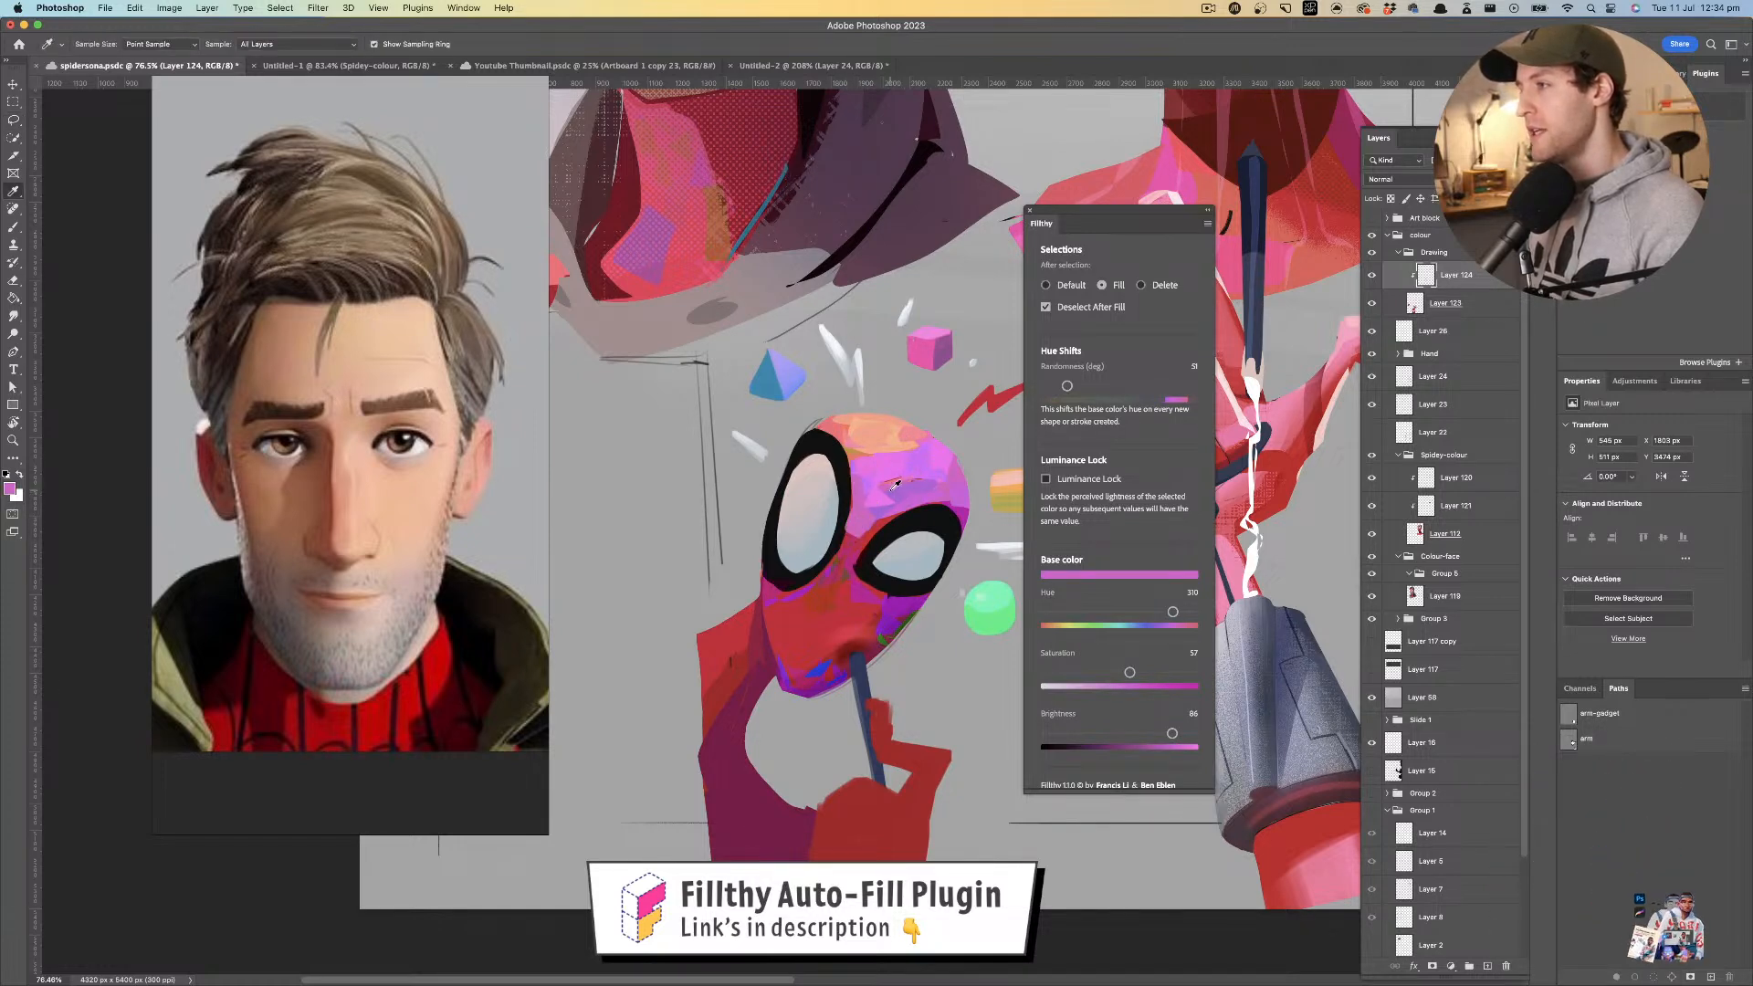
- Sample the forehead pink and lasso-fill a small patch between the small mask's eyes
{"action": "key", "text": "z"}
{"action": "left_click", "coordinate": [887, 480], "text": "alt"}
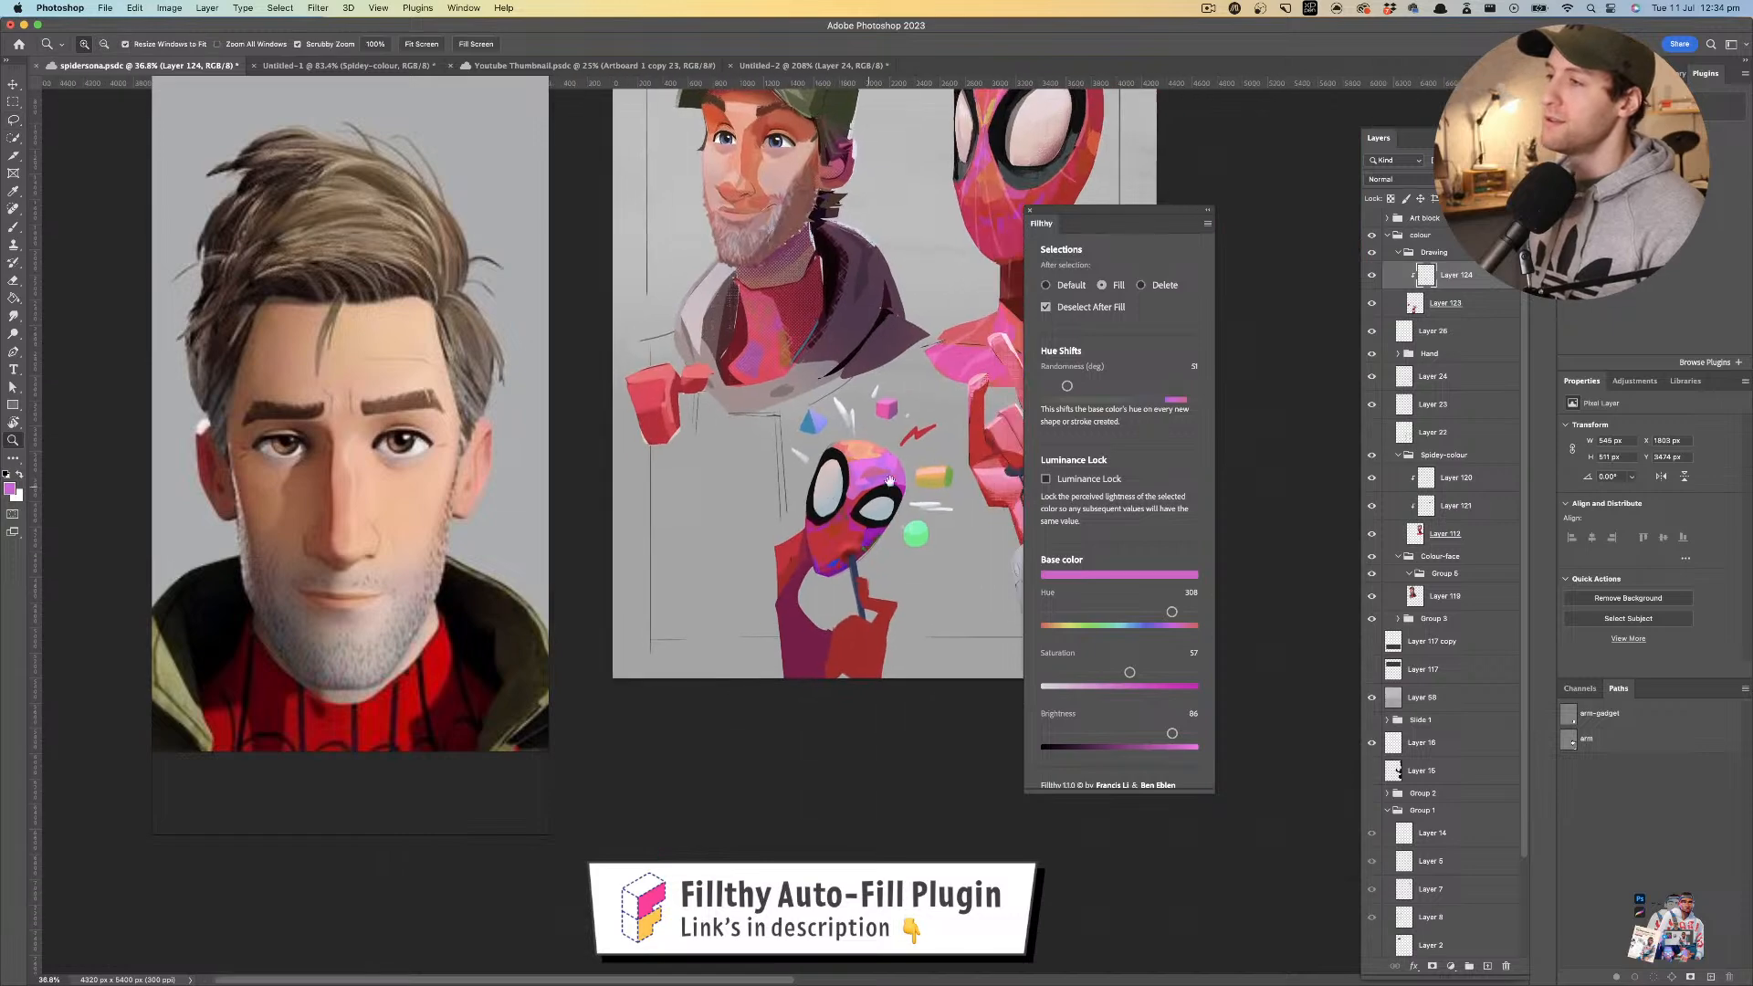
{"action": "left_click", "coordinate": [887, 477]}
{"action": "key", "text": "l"}
{"action": "mouse_move", "coordinate": [869, 522]}
{"action": "left_mouse_down"}
{"action": "mouse_move", "coordinate": [910, 535]}
{"action": "mouse_move", "coordinate": [882, 522]}
{"action": "left_mouse_up"}
{"action": "key", "text": "z"}
{"action": "mouse_move", "coordinate": [959, 474]}
{"action": "left_mouse_down"}
{"action": "mouse_move", "coordinate": [917, 477]}
{"action": "mouse_move", "coordinate": [869, 522]}
{"action": "left_mouse_up"}
{"action": "key", "text": "i"}
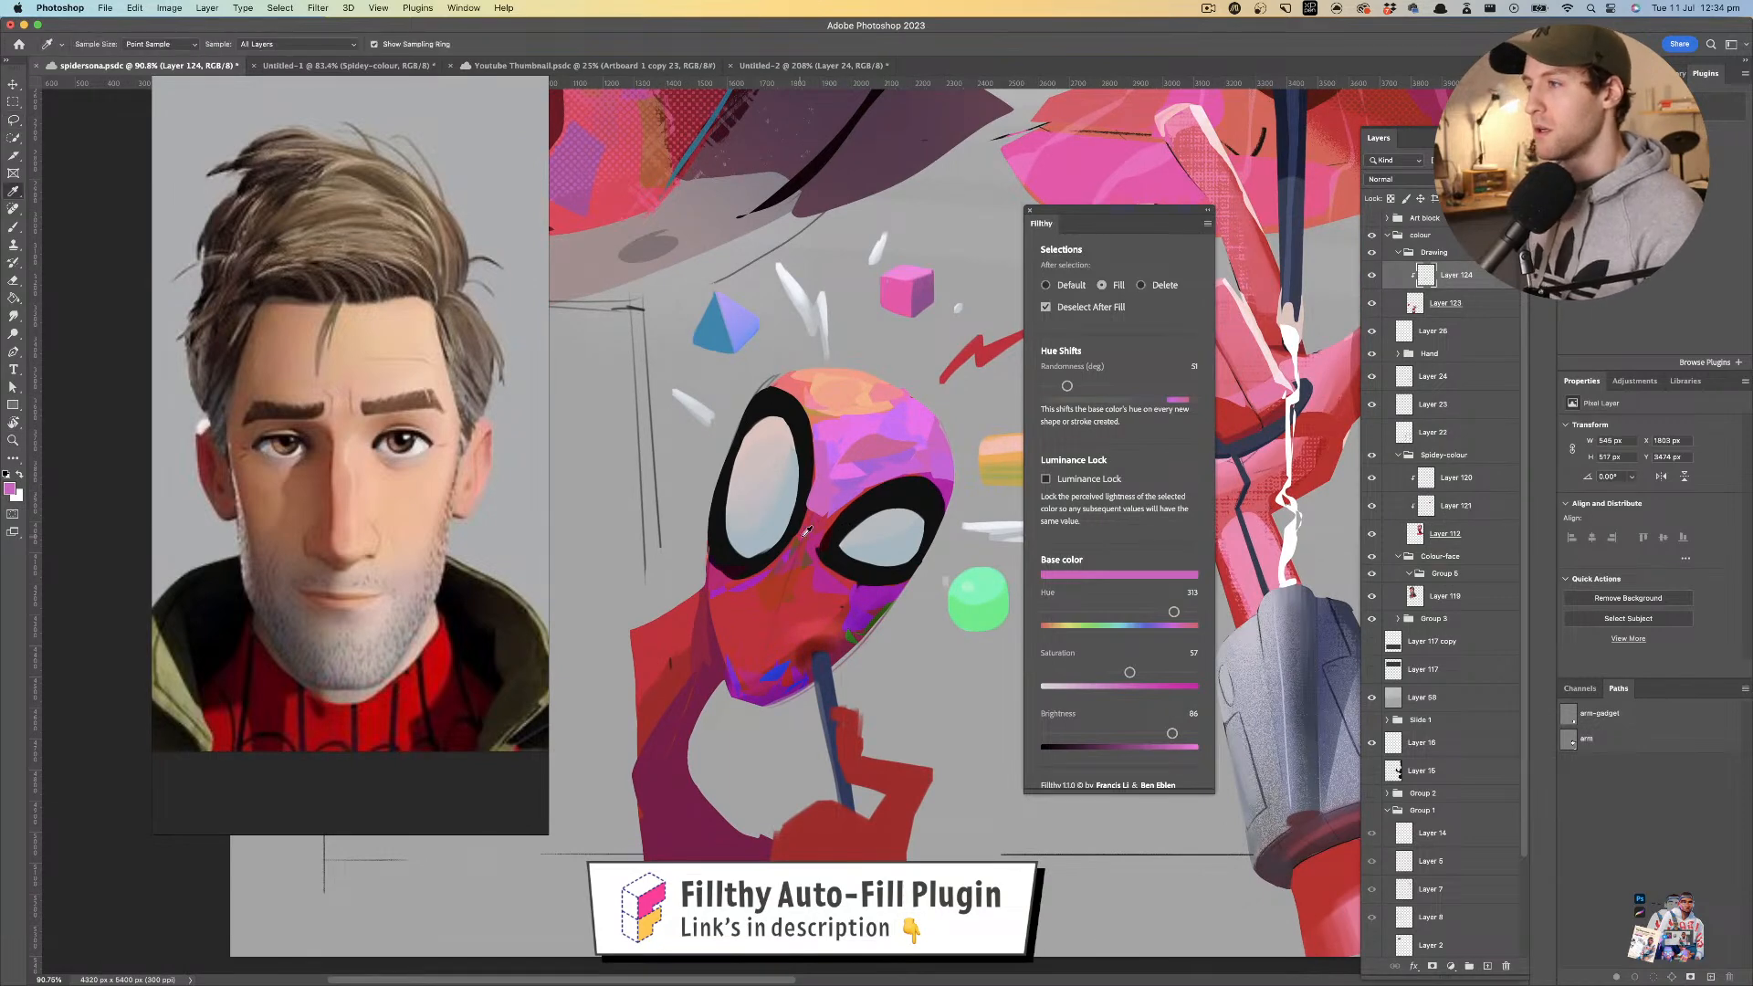
- Sample the red between the eyes and the black eye rim, and lasso-fill a black patch on the rim's lower inner edge
{"action": "left_click", "coordinate": [813, 516]}
{"action": "key", "text": "l"}
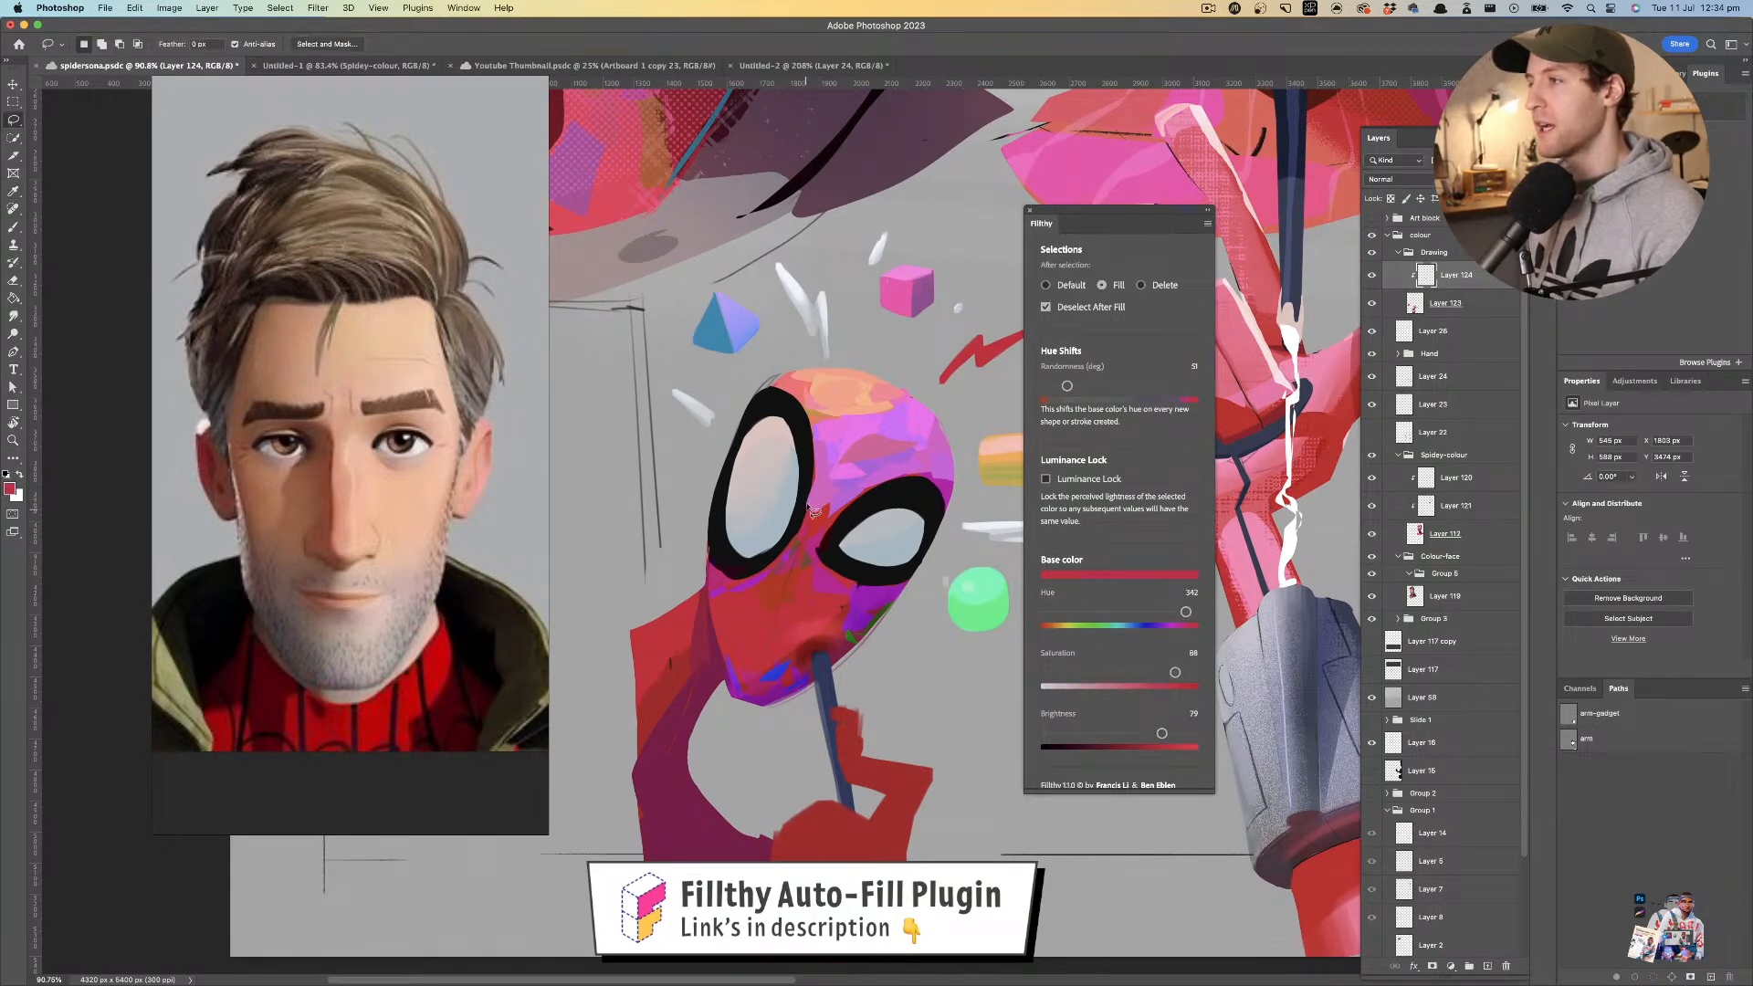
{"action": "key", "text": "i"}
{"action": "left_click", "coordinate": [802, 535]}
{"action": "key", "text": "l"}
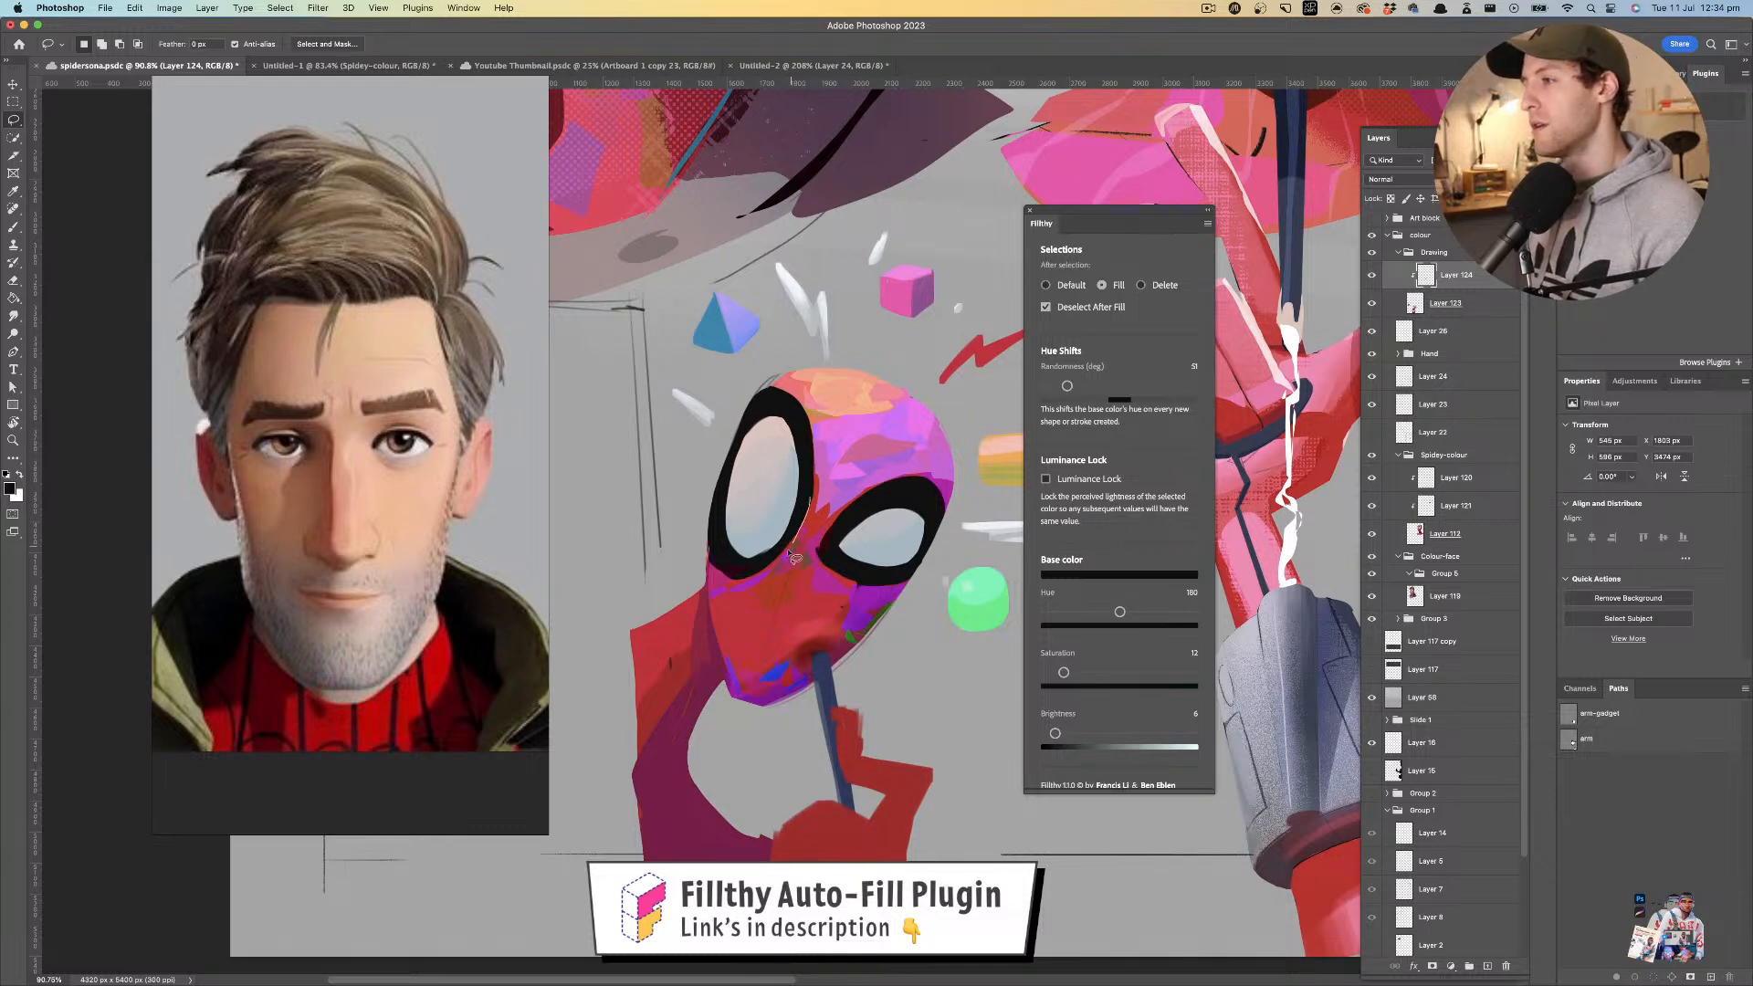
{"action": "mouse_move", "coordinate": [785, 552]}
{"action": "left_mouse_down"}
{"action": "mouse_move", "coordinate": [778, 537]}
{"action": "mouse_move", "coordinate": [825, 499]}
{"action": "mouse_move", "coordinate": [793, 519]}
{"action": "left_mouse_up"}
- Flip the canvas view horizontally and lasso-fill black along the rim of the small mask's larger eye
{"action": "key", "text": "z"}
{"action": "left_click", "coordinate": [810, 500], "text": "alt"}
{"action": "key", "text": "super+shift+h"}
{"action": "mouse_move", "coordinate": [793, 523]}
{"action": "left_mouse_down"}
{"action": "mouse_move", "coordinate": [773, 524]}
{"action": "mouse_move", "coordinate": [859, 493]}
{"action": "mouse_move", "coordinate": [832, 497]}
{"action": "left_mouse_up"}
{"action": "key", "text": "l"}
{"action": "left_click_drag", "start_coordinate": [832, 384], "coordinate": [824, 467]}
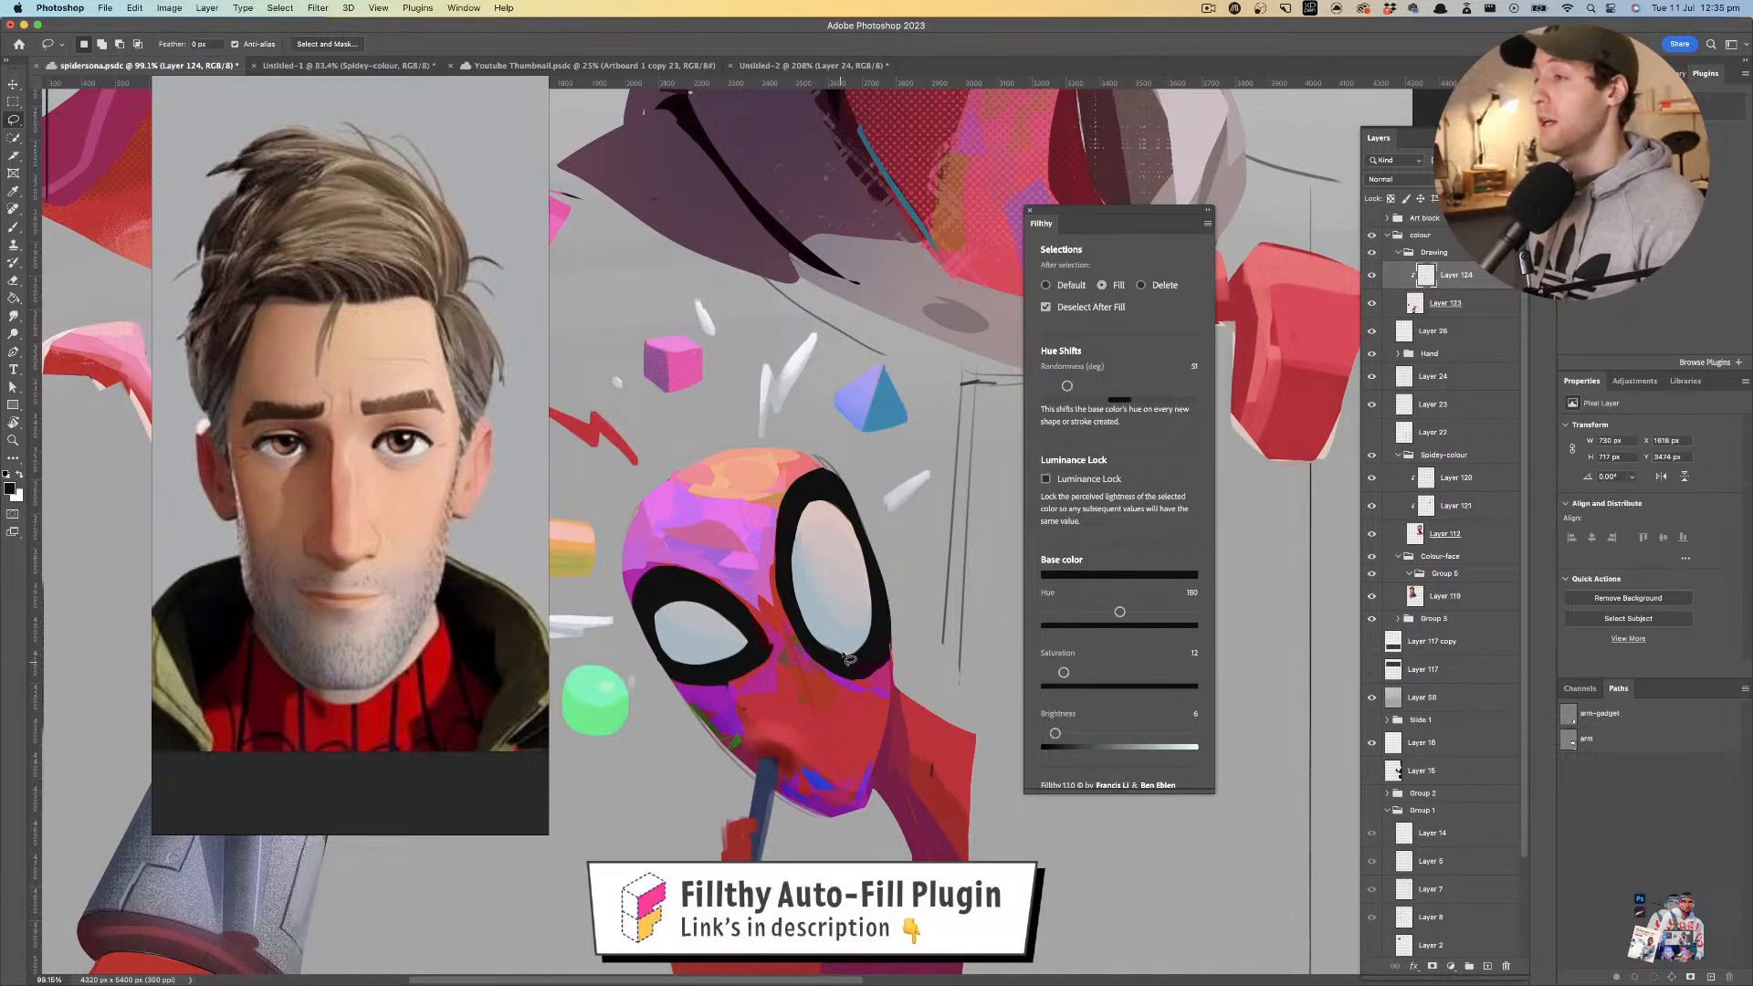
- Examine how the eye rims are shaded on the large Spider-Man mask
{"action": "left_click_drag", "start_coordinate": [761, 497], "coordinate": [876, 767]}
{"action": "left_click_drag", "start_coordinate": [783, 382], "coordinate": [756, 407]}
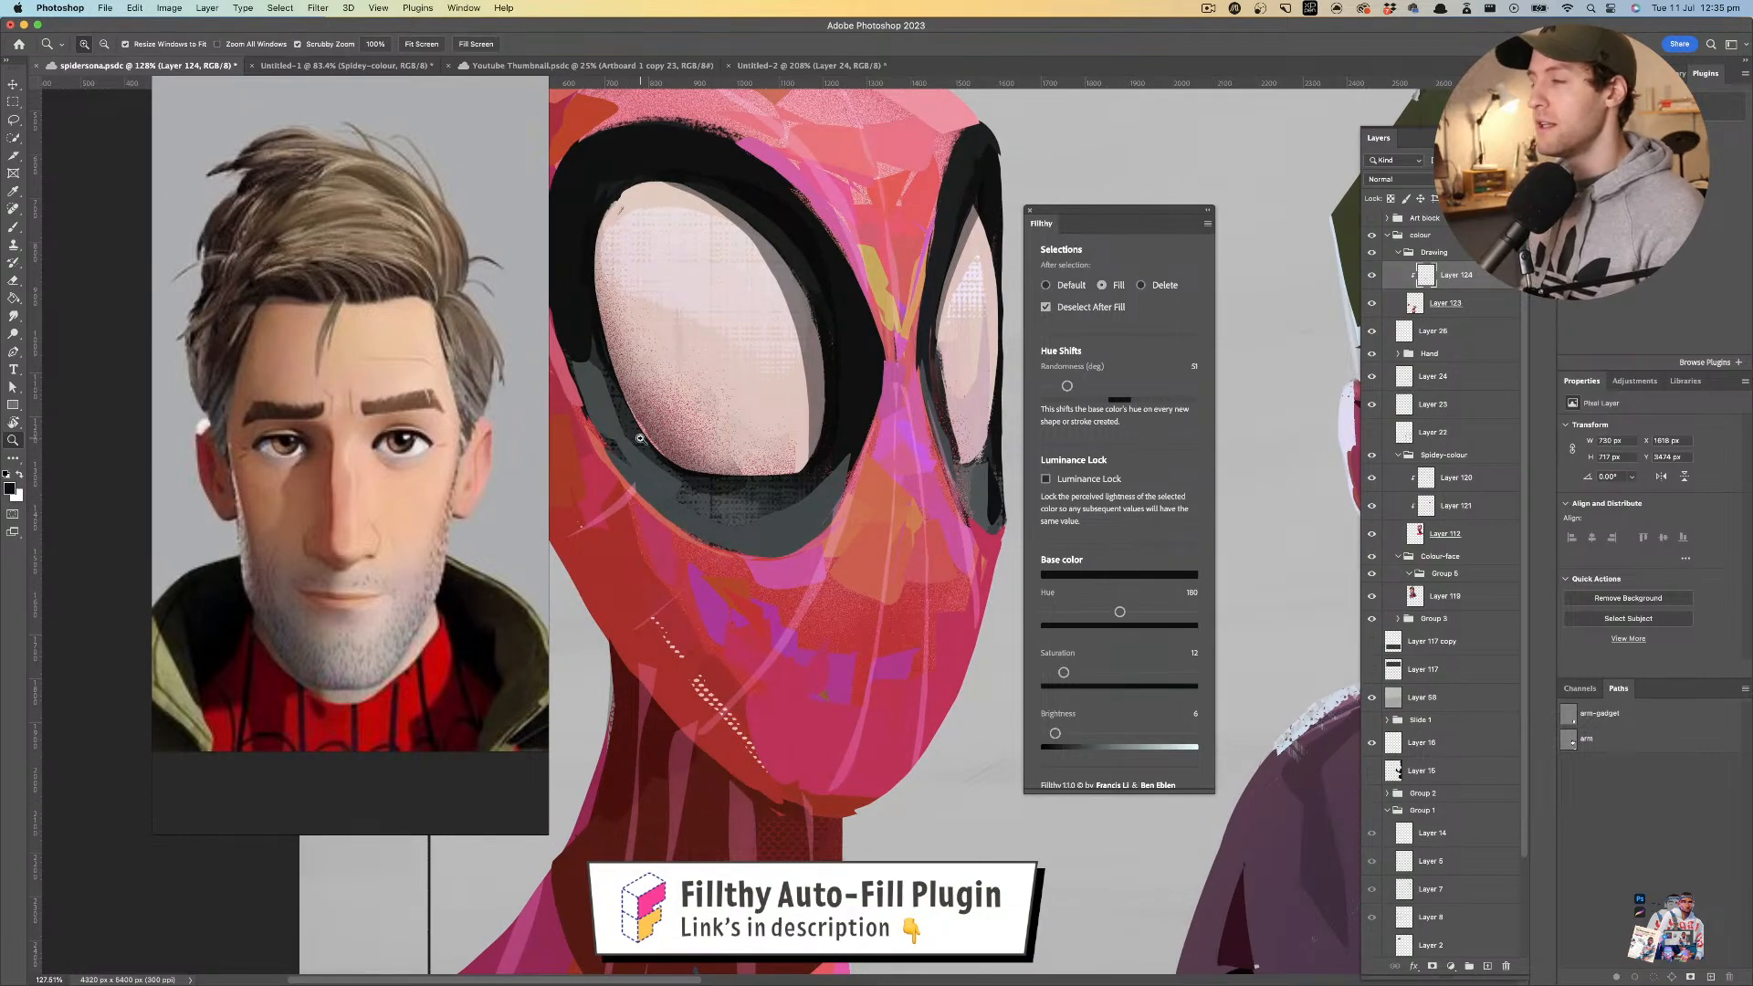
{"action": "scroll", "coordinate": [640, 439], "scroll_direction": "right", "scroll_amount": 3}
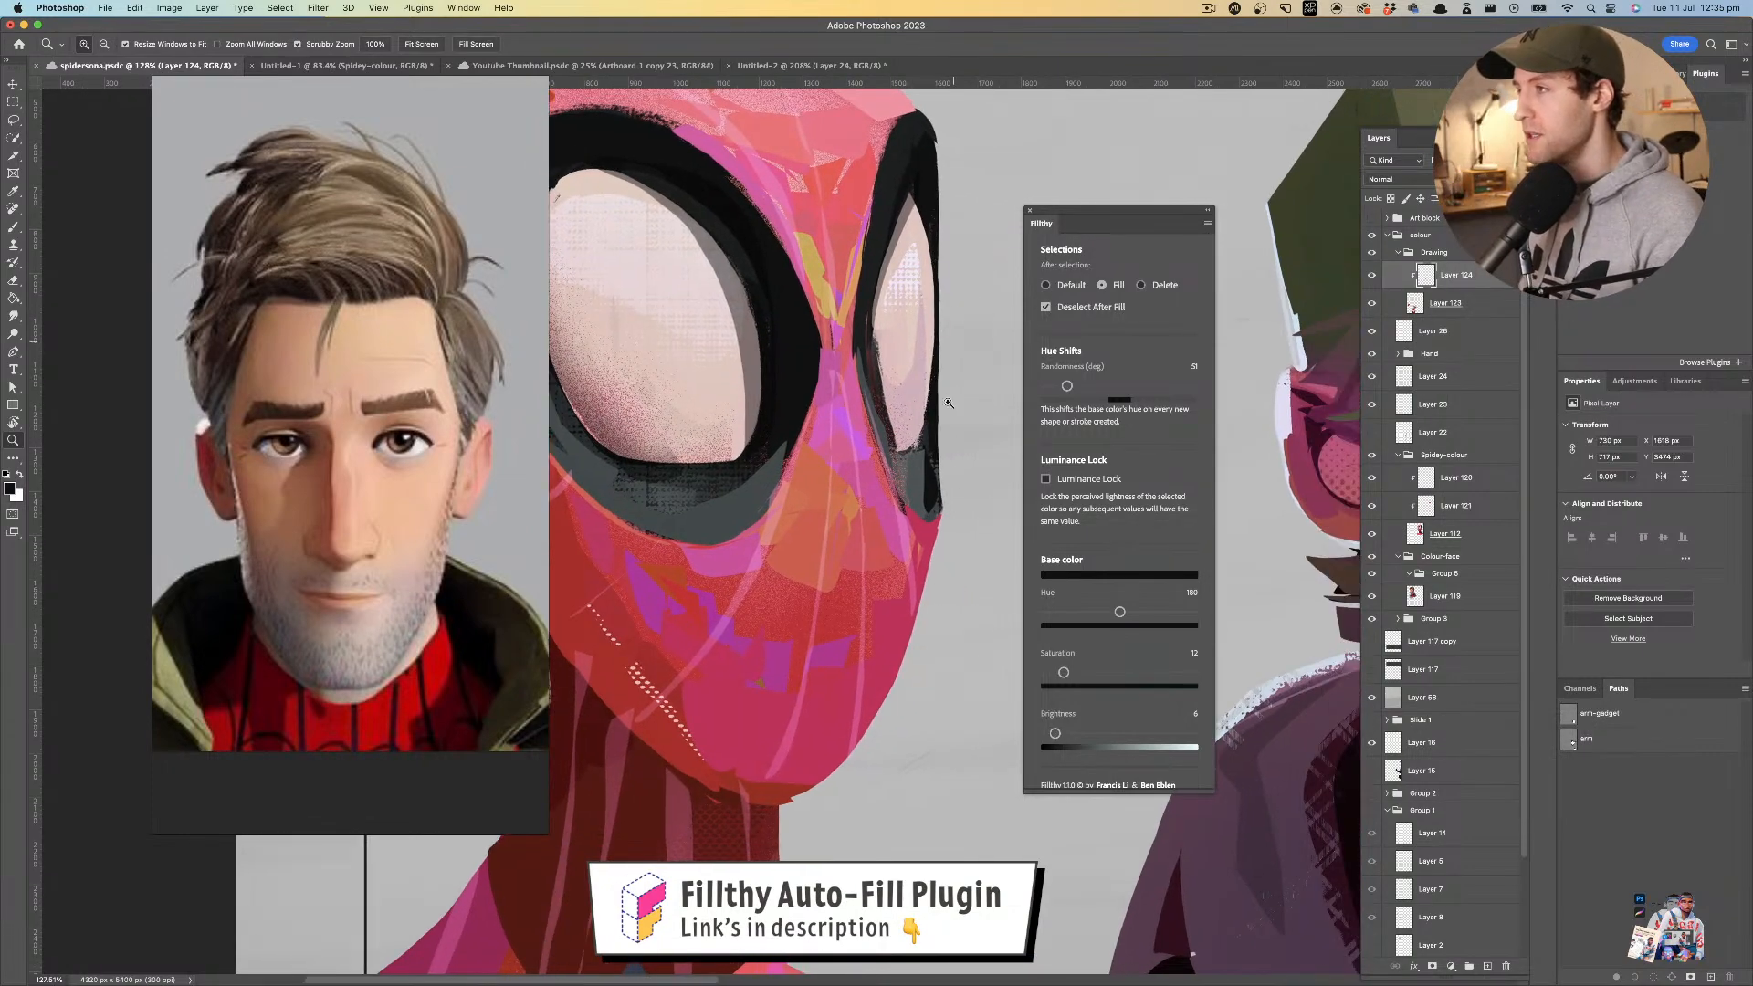
{"action": "left_click_drag", "start_coordinate": [665, 394], "coordinate": [559, 219]}
{"action": "left_click_drag", "start_coordinate": [559, 219], "coordinate": [635, 357]}
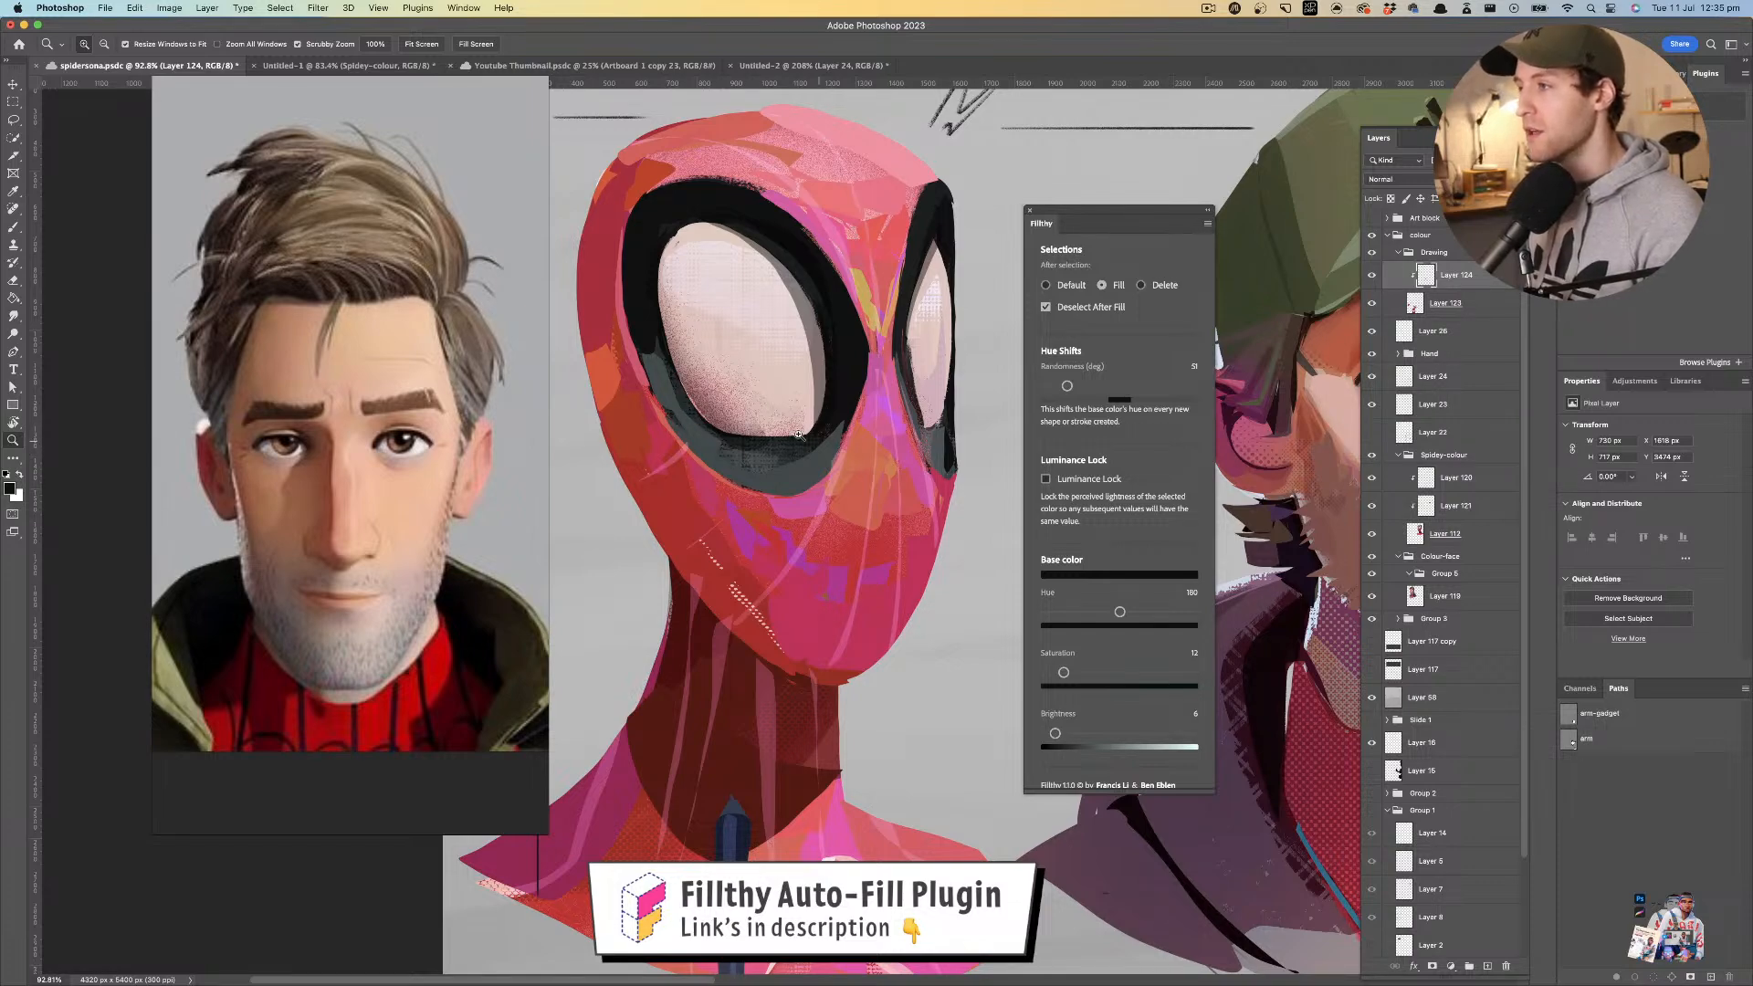
{"action": "left_click_drag", "start_coordinate": [922, 603], "coordinate": [584, 137]}
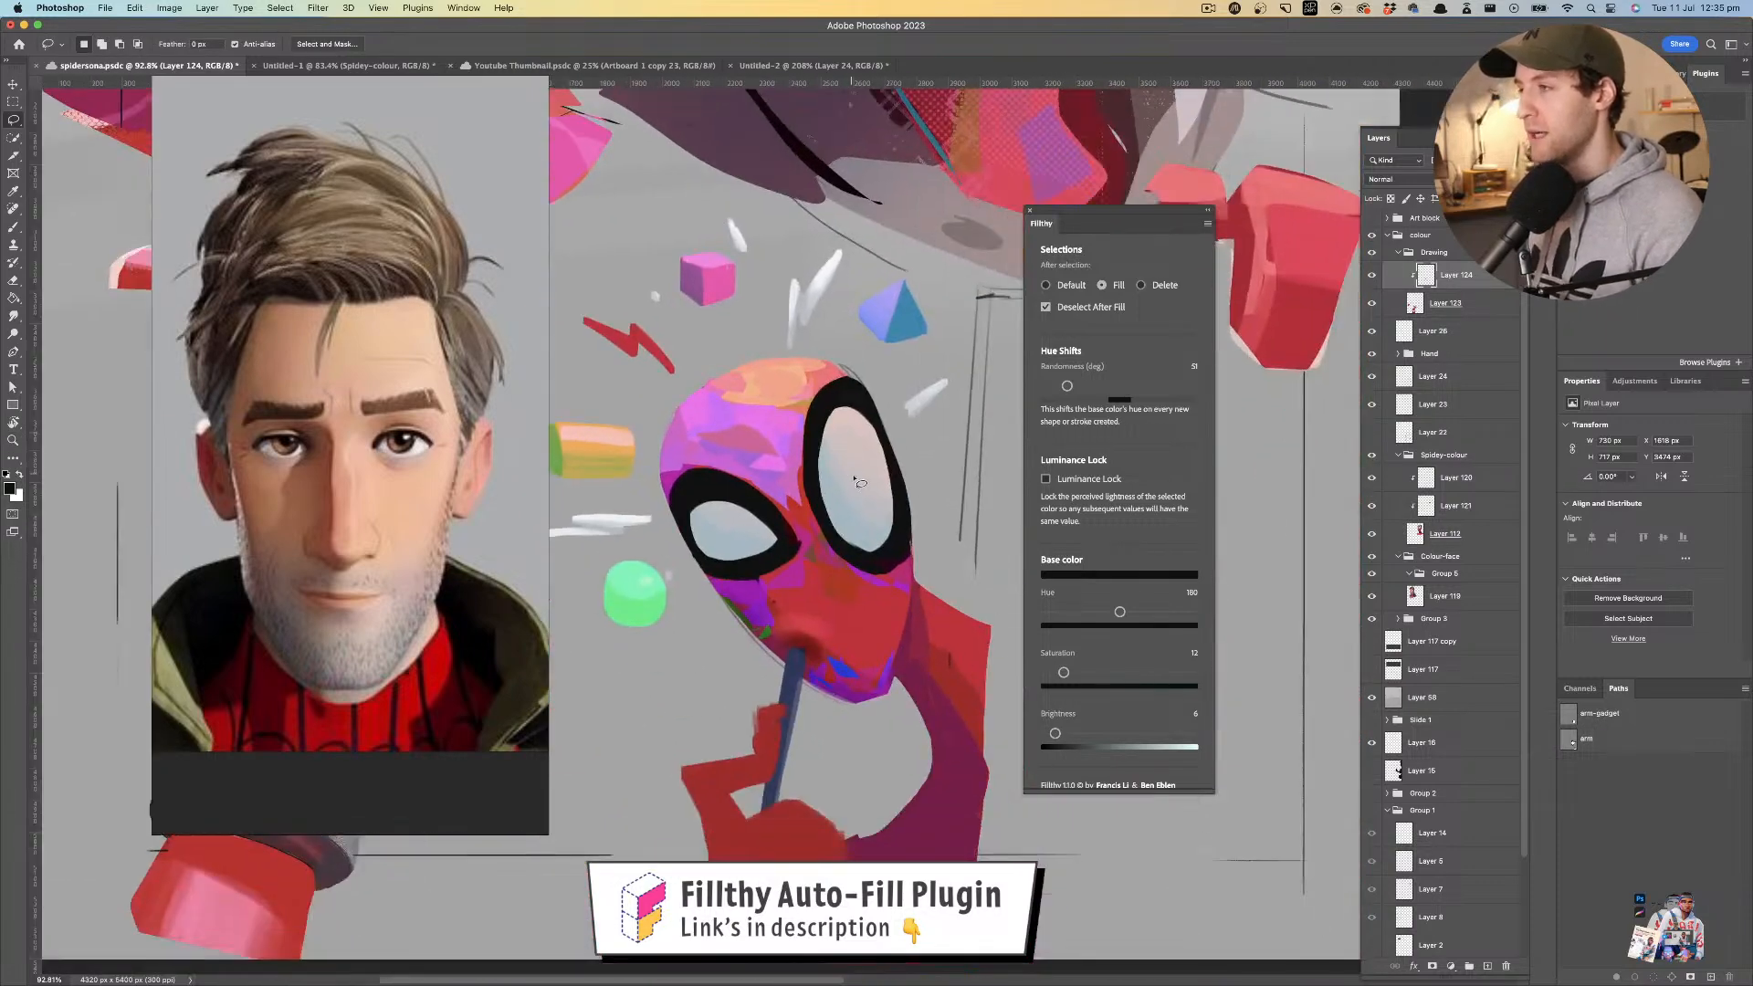
- Select the small mask's base layer, sample the black rim, set brightness to 32, and lasso-fill a grey highlight under the larger eye
{"action": "left_click_drag", "start_coordinate": [845, 546], "coordinate": [910, 558]}
{"action": "key", "text": "v"}
{"action": "left_click", "coordinate": [924, 598]}
{"action": "key", "text": "l"}
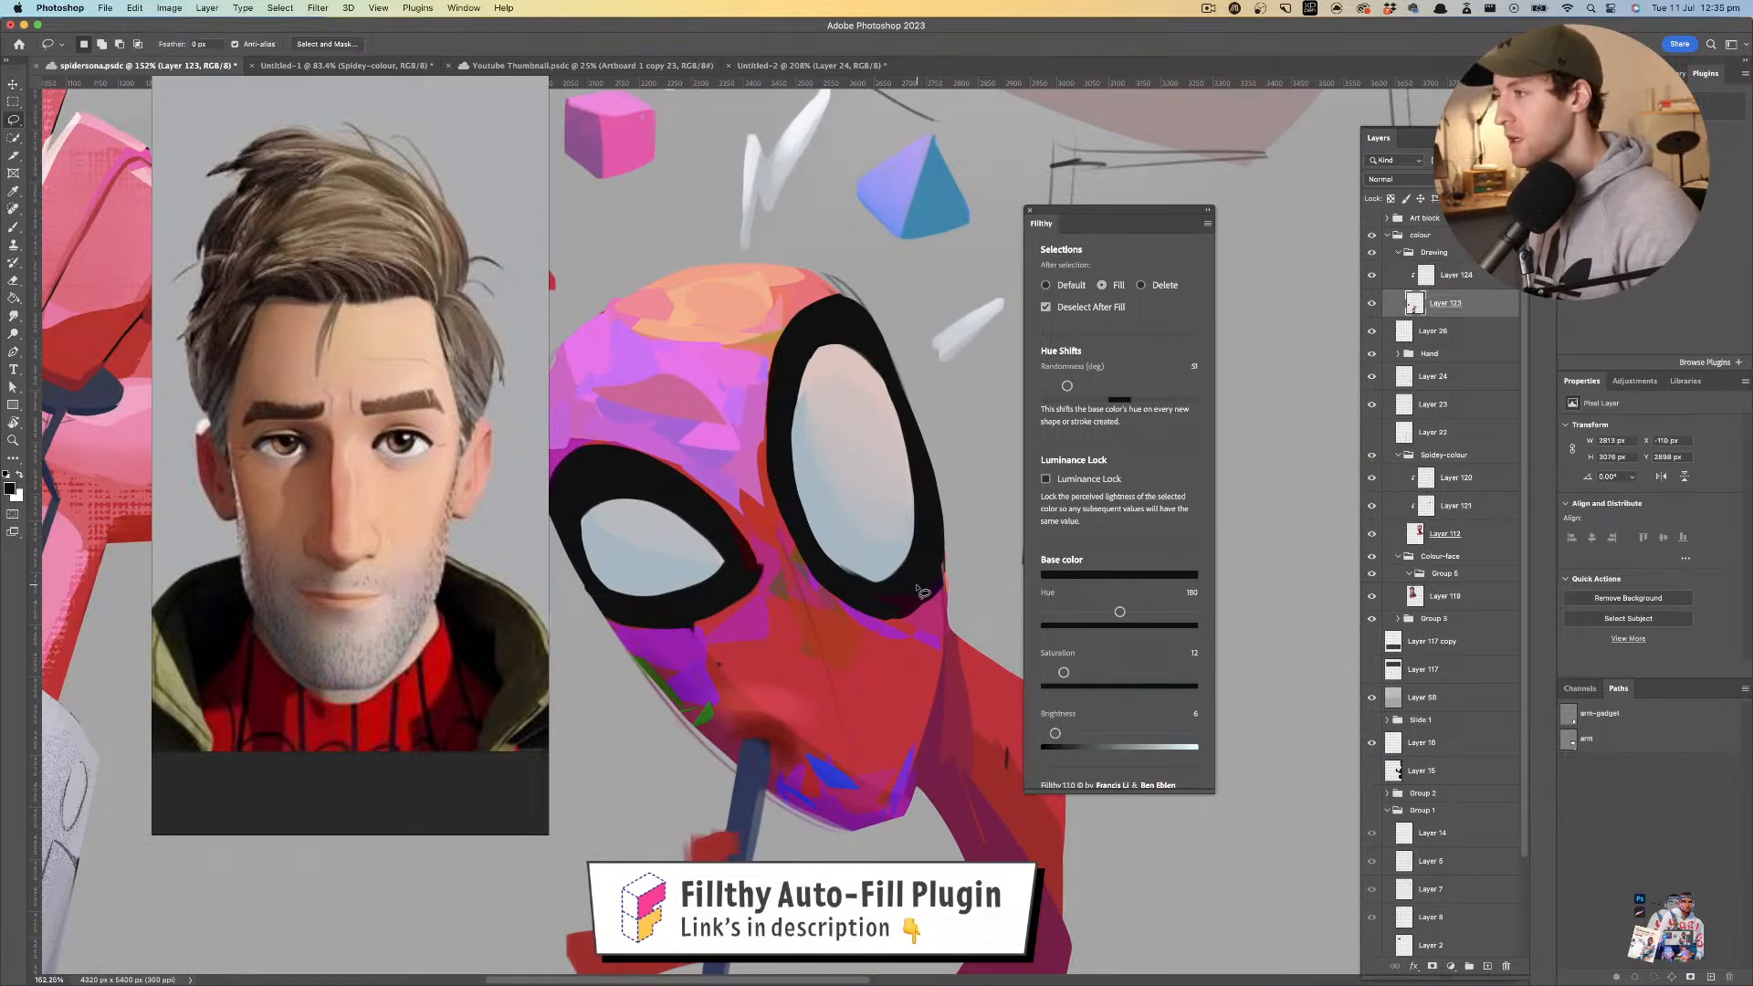
{"action": "key", "text": "i"}
{"action": "left_click", "coordinate": [911, 590]}
{"action": "key", "text": "l"}
{"action": "left_click_drag", "start_coordinate": [1081, 733], "coordinate": [1083, 733]}
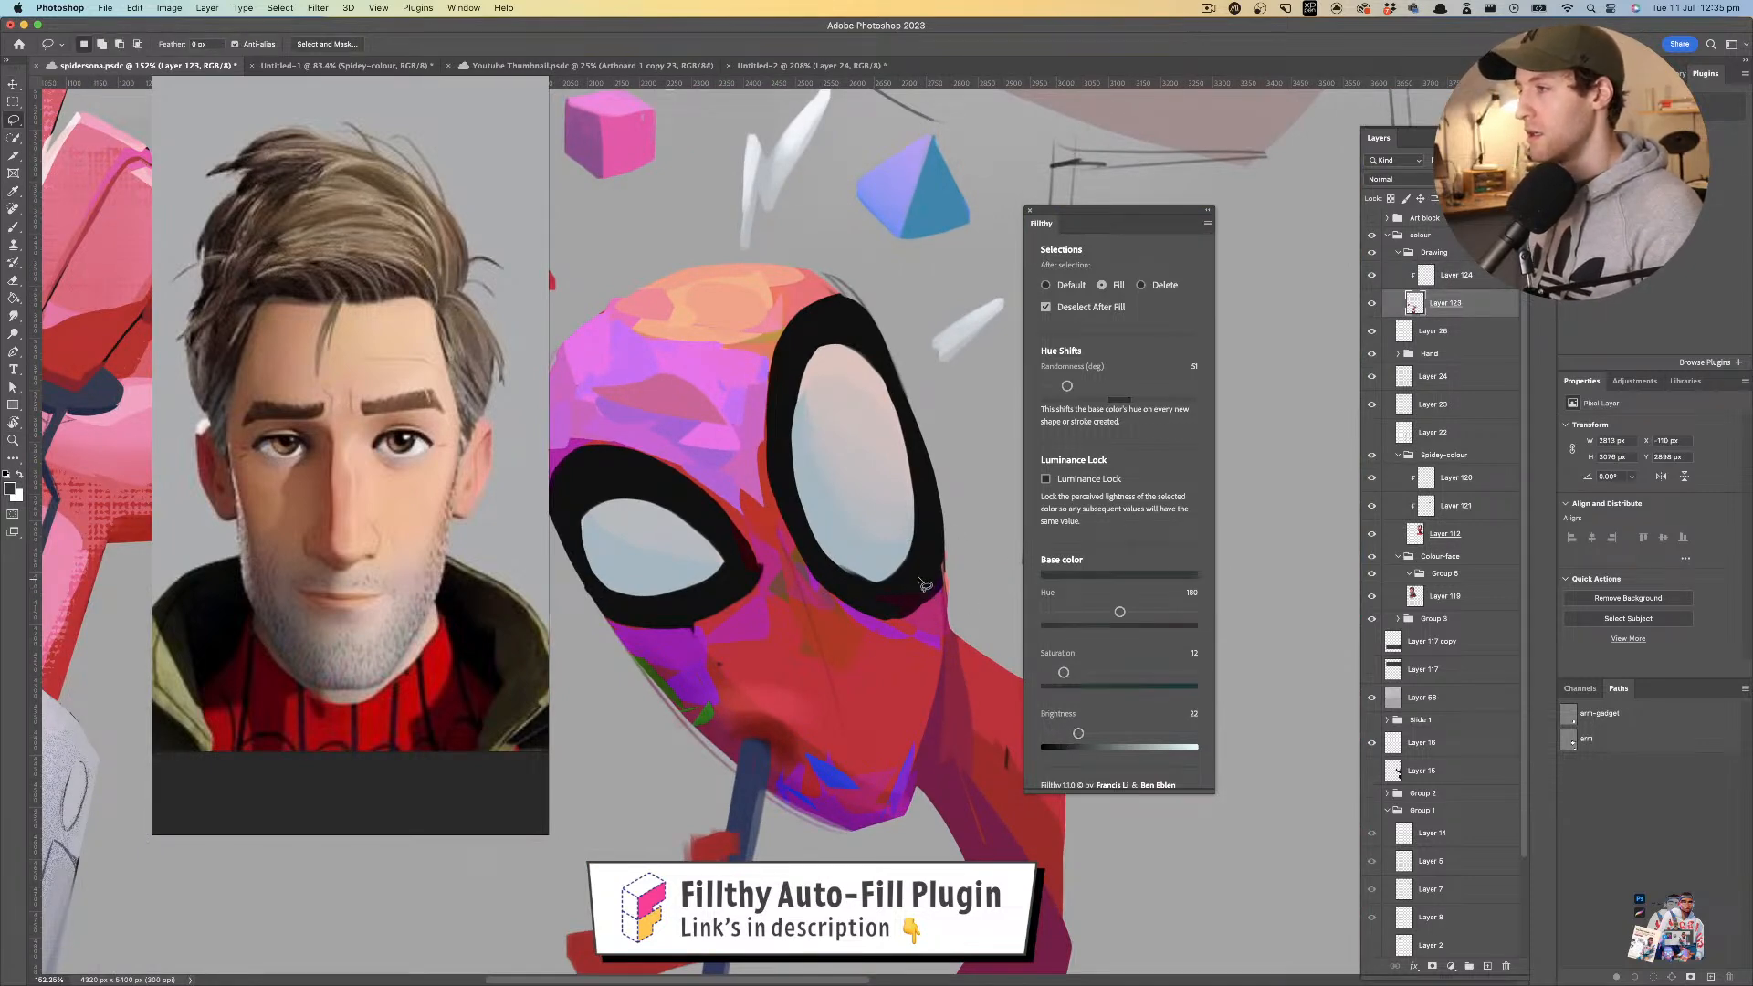
{"action": "mouse_move", "coordinate": [845, 584]}
{"action": "left_mouse_down"}
{"action": "mouse_move", "coordinate": [913, 555]}
{"action": "mouse_move", "coordinate": [891, 562]}
{"action": "mouse_move", "coordinate": [917, 569]}
{"action": "left_mouse_up"}
{"action": "key", "text": "z"}
{"action": "key", "text": "l"}
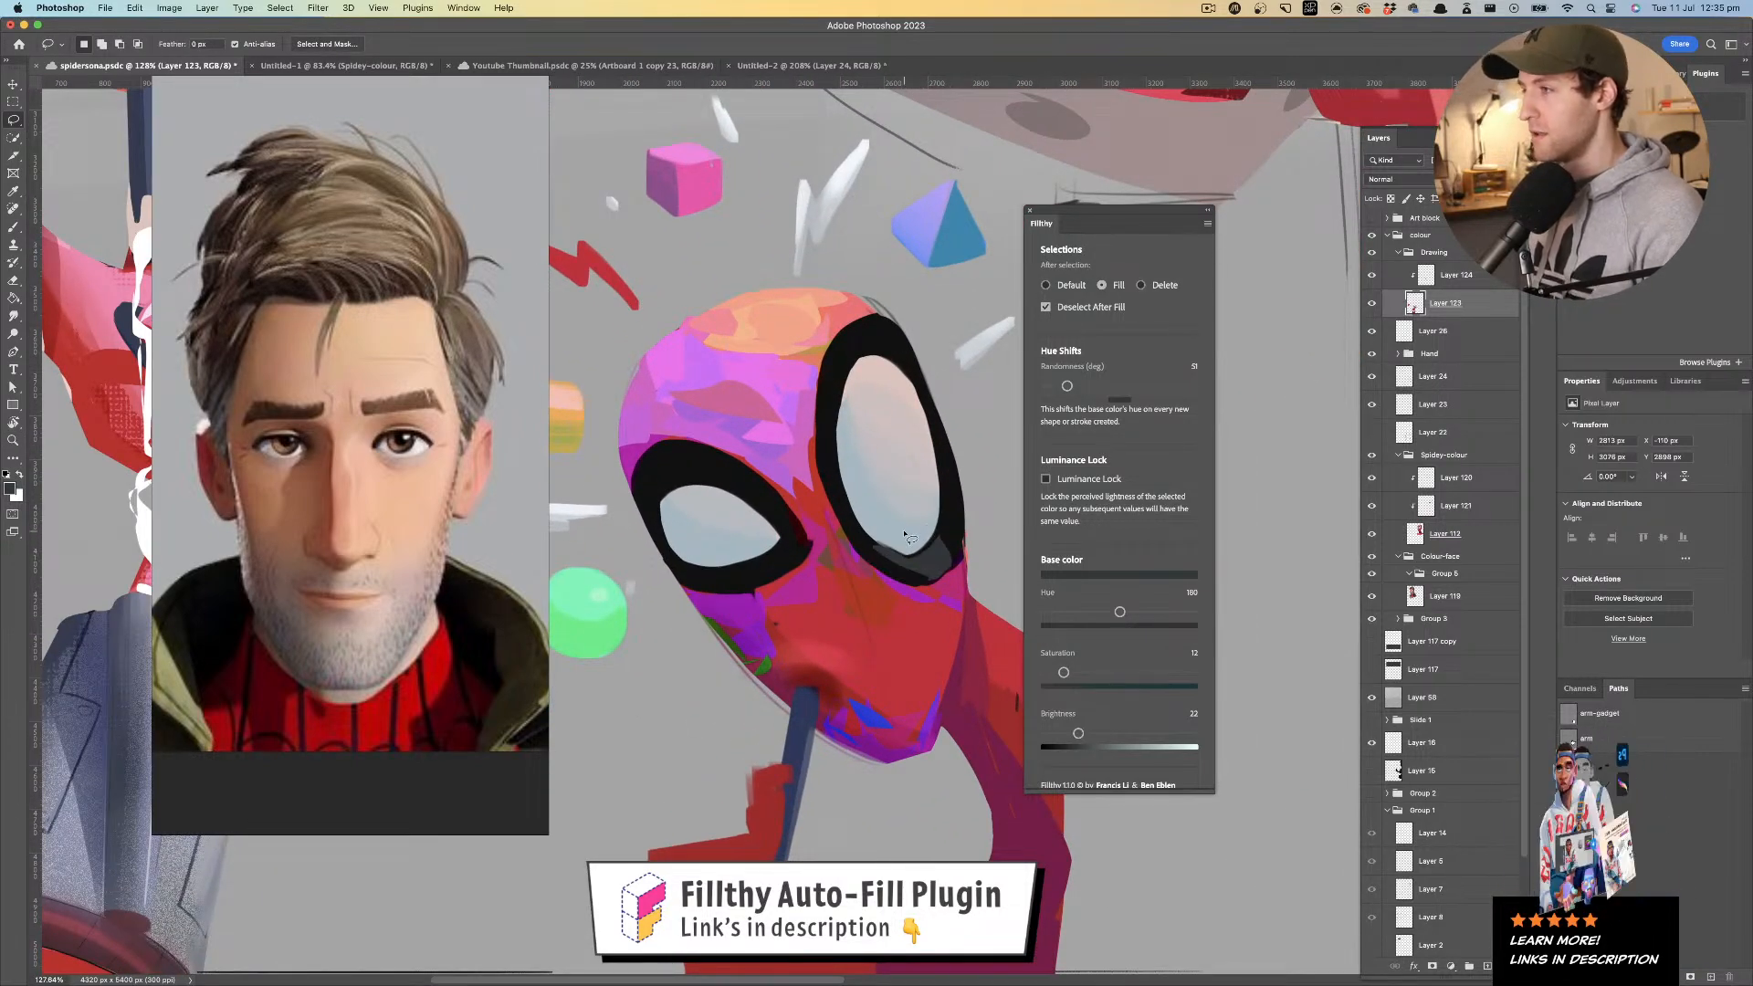
- Select Layer 124, lasso-fill grey highlights on the lower rims of both eyes, and sample the rim's grey
{"action": "key", "text": "alt+bracketright"}
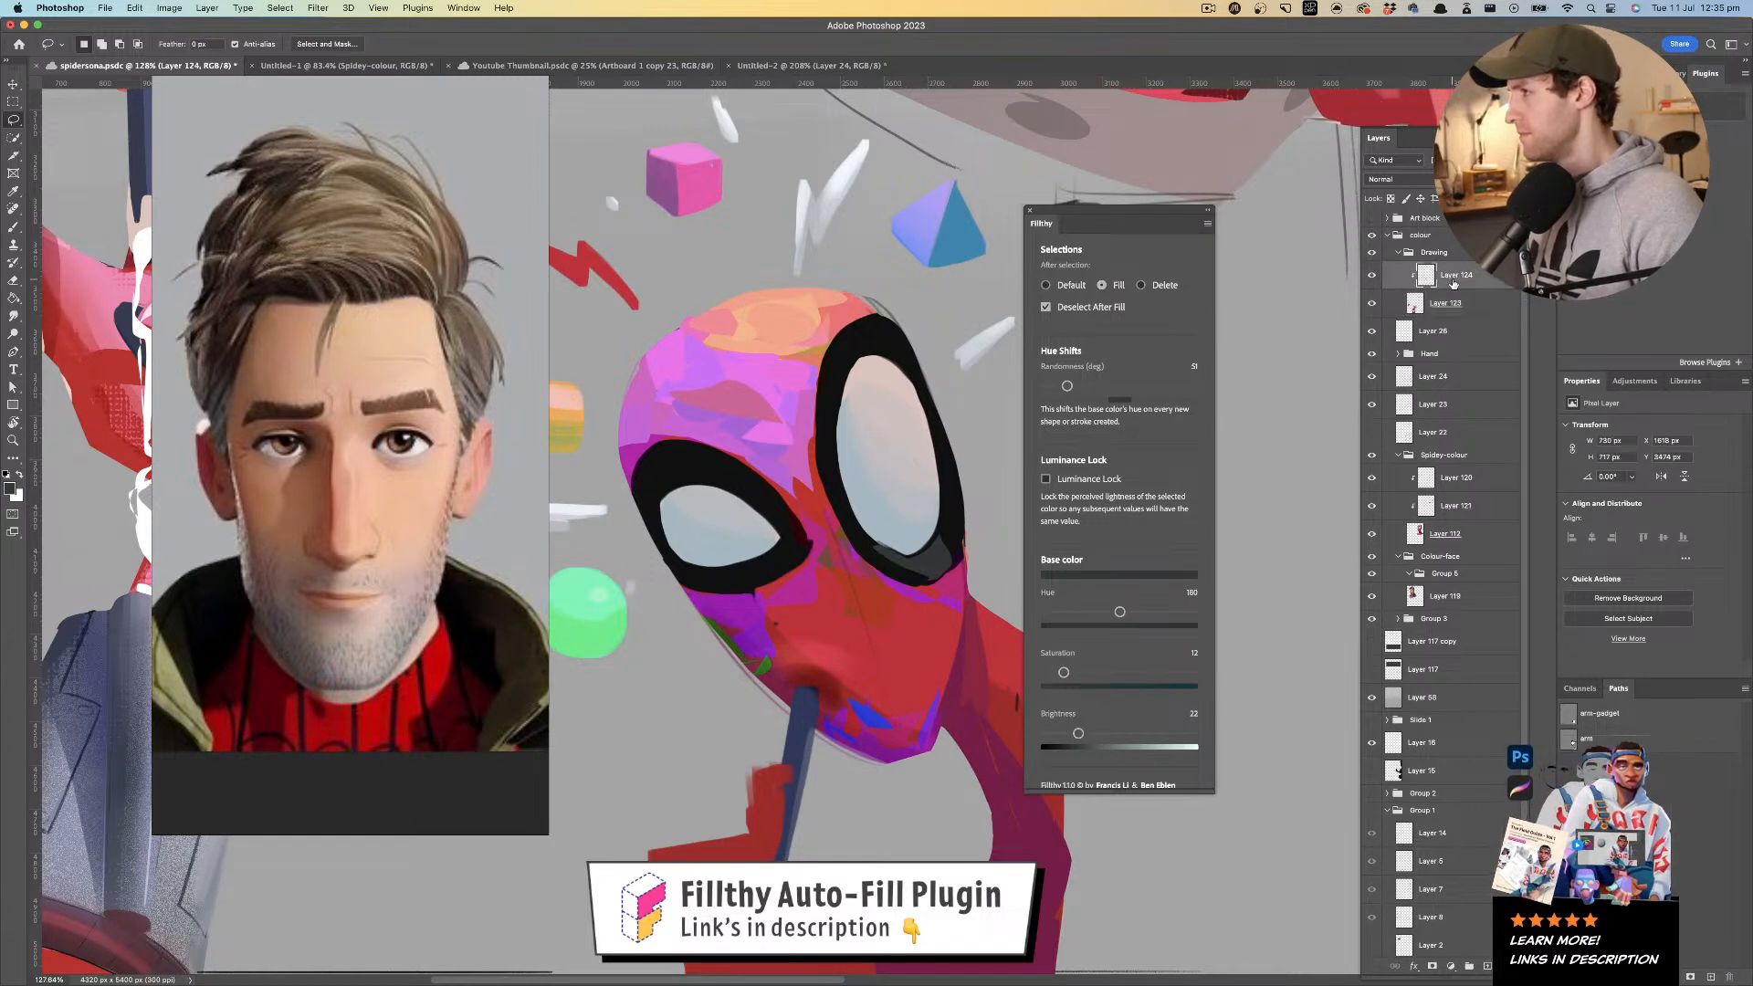
{"action": "mouse_move", "coordinate": [751, 548]}
{"action": "left_mouse_down"}
{"action": "mouse_move", "coordinate": [834, 546]}
{"action": "mouse_move", "coordinate": [778, 571]}
{"action": "mouse_move", "coordinate": [848, 550]}
{"action": "mouse_move", "coordinate": [771, 582]}
{"action": "mouse_move", "coordinate": [708, 565]}
{"action": "left_mouse_up"}
{"action": "mouse_move", "coordinate": [860, 539]}
{"action": "left_mouse_down"}
{"action": "mouse_move", "coordinate": [845, 520]}
{"action": "mouse_move", "coordinate": [859, 526]}
{"action": "left_mouse_up"}
{"action": "key", "text": "i"}
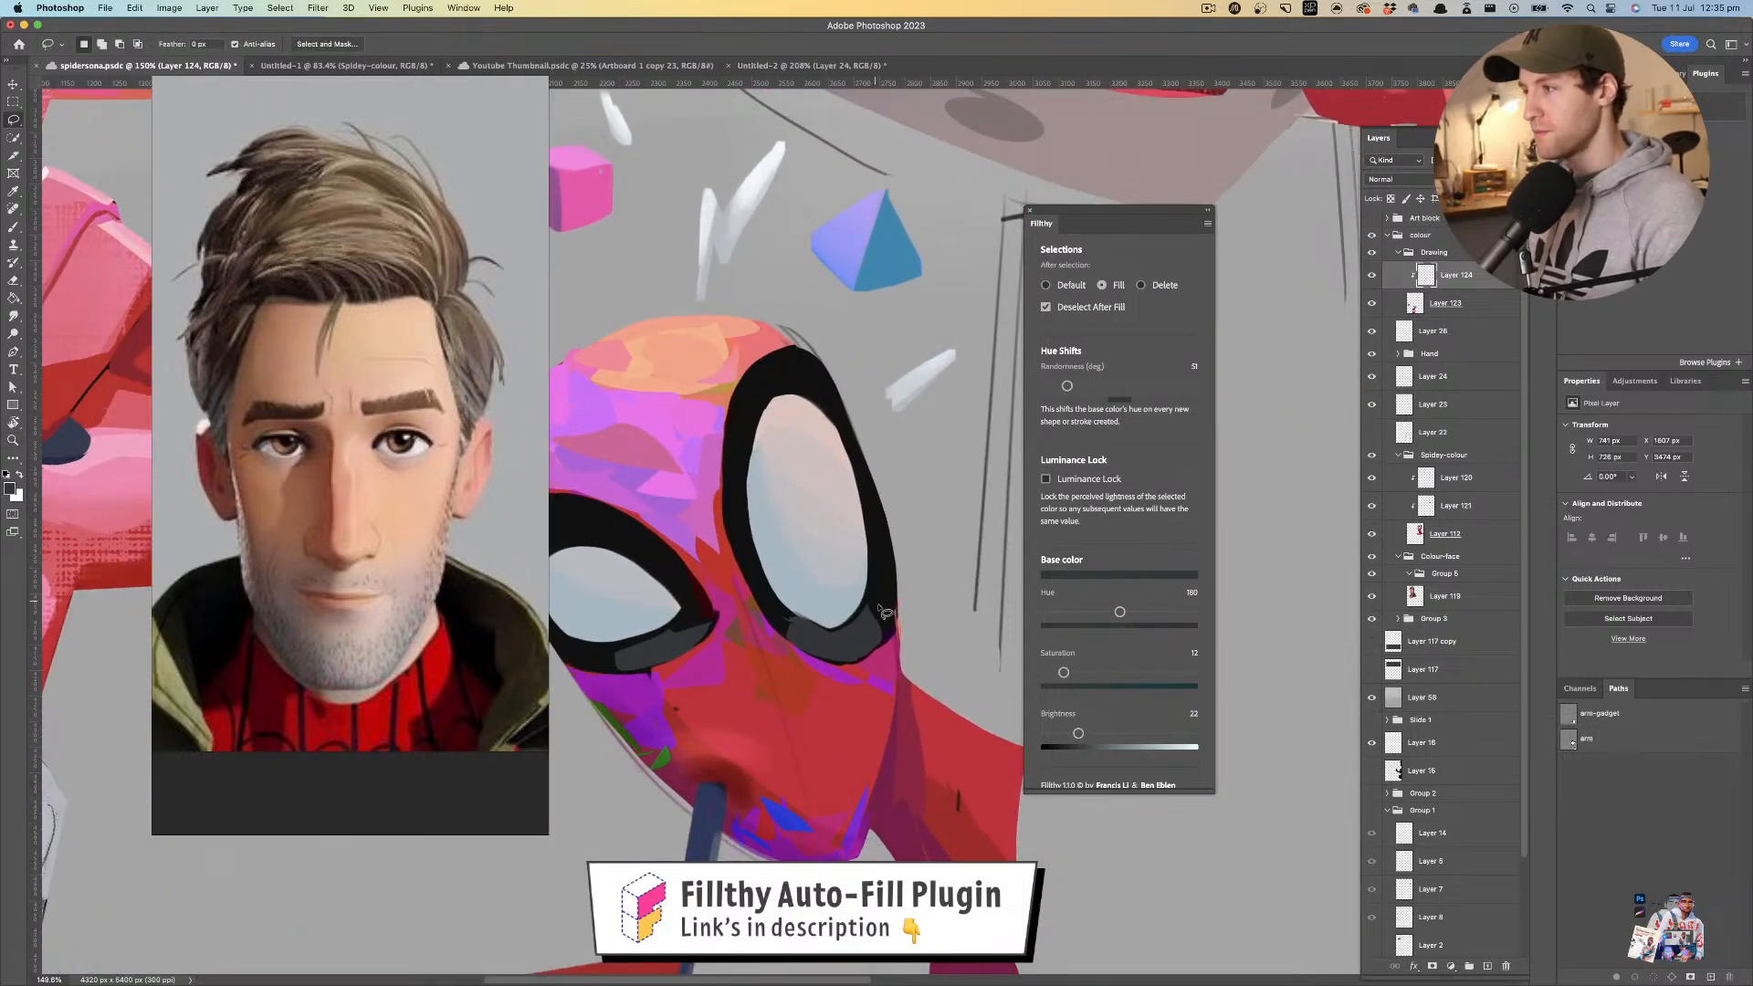
{"action": "left_click", "coordinate": [877, 628]}
{"action": "key", "text": "l"}
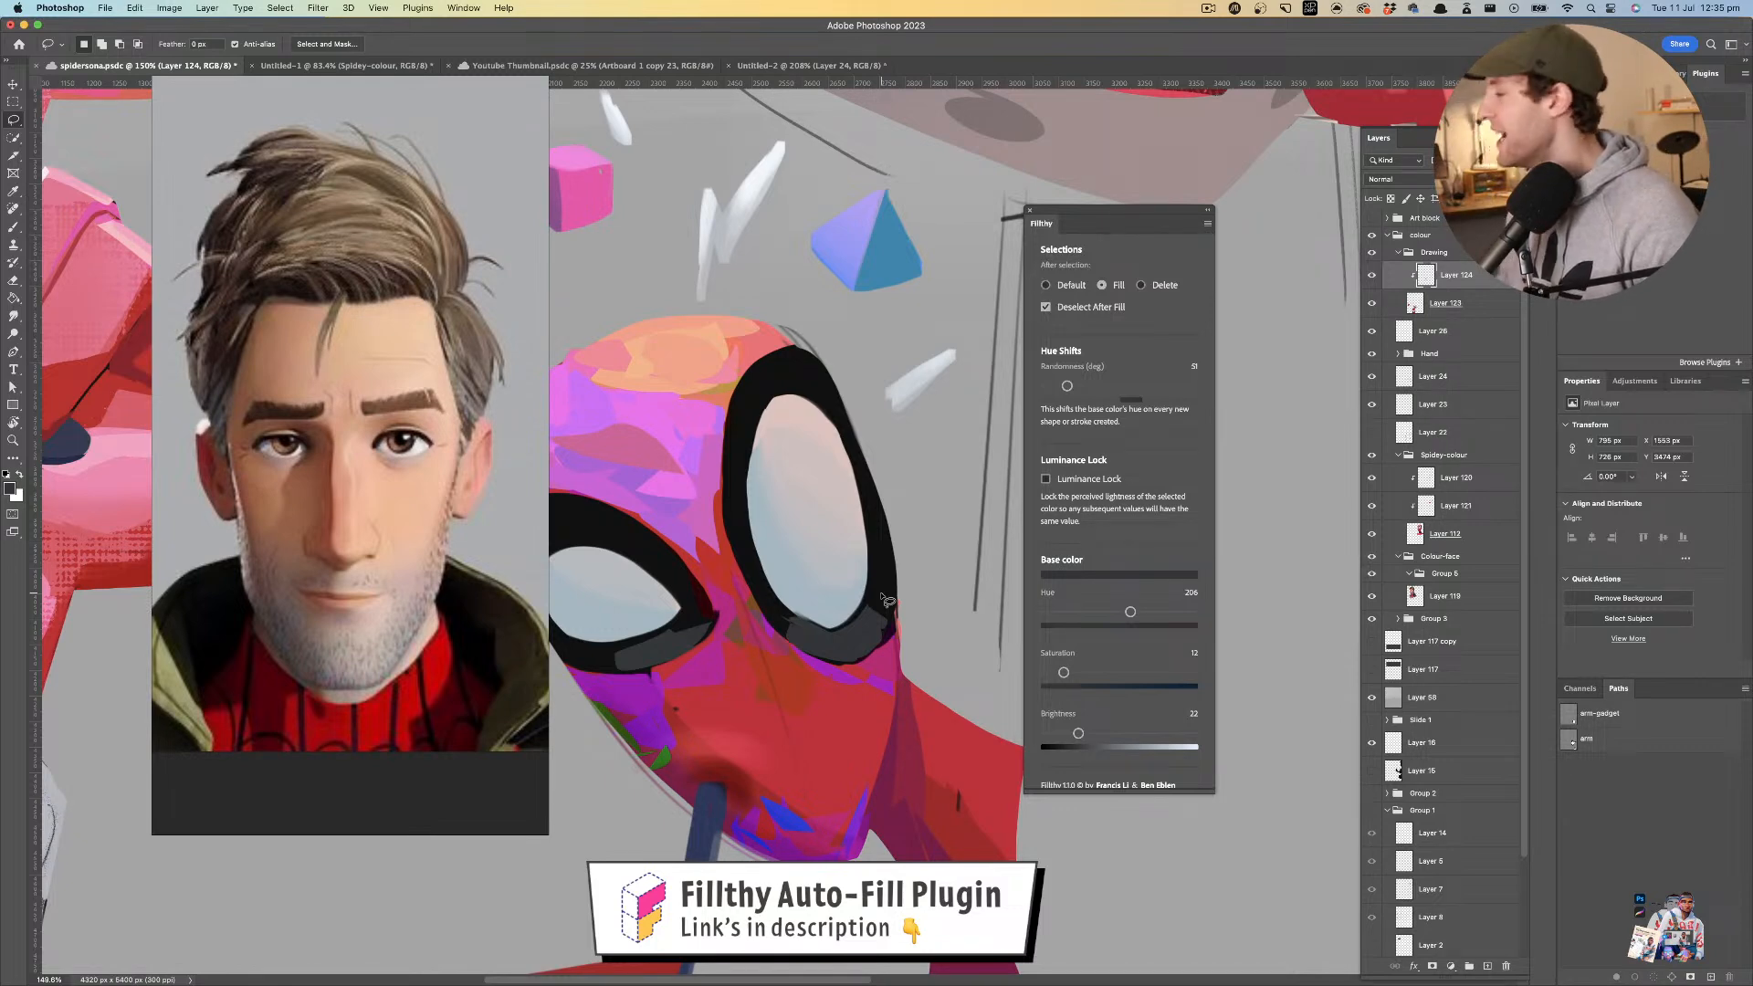
- Sample the light red above the small mask's mouth area and lasso-fill a patch around the bulge where the stick meets the mask
{"action": "scroll", "coordinate": [810, 427], "scroll_direction": "left", "scroll_amount": 2}
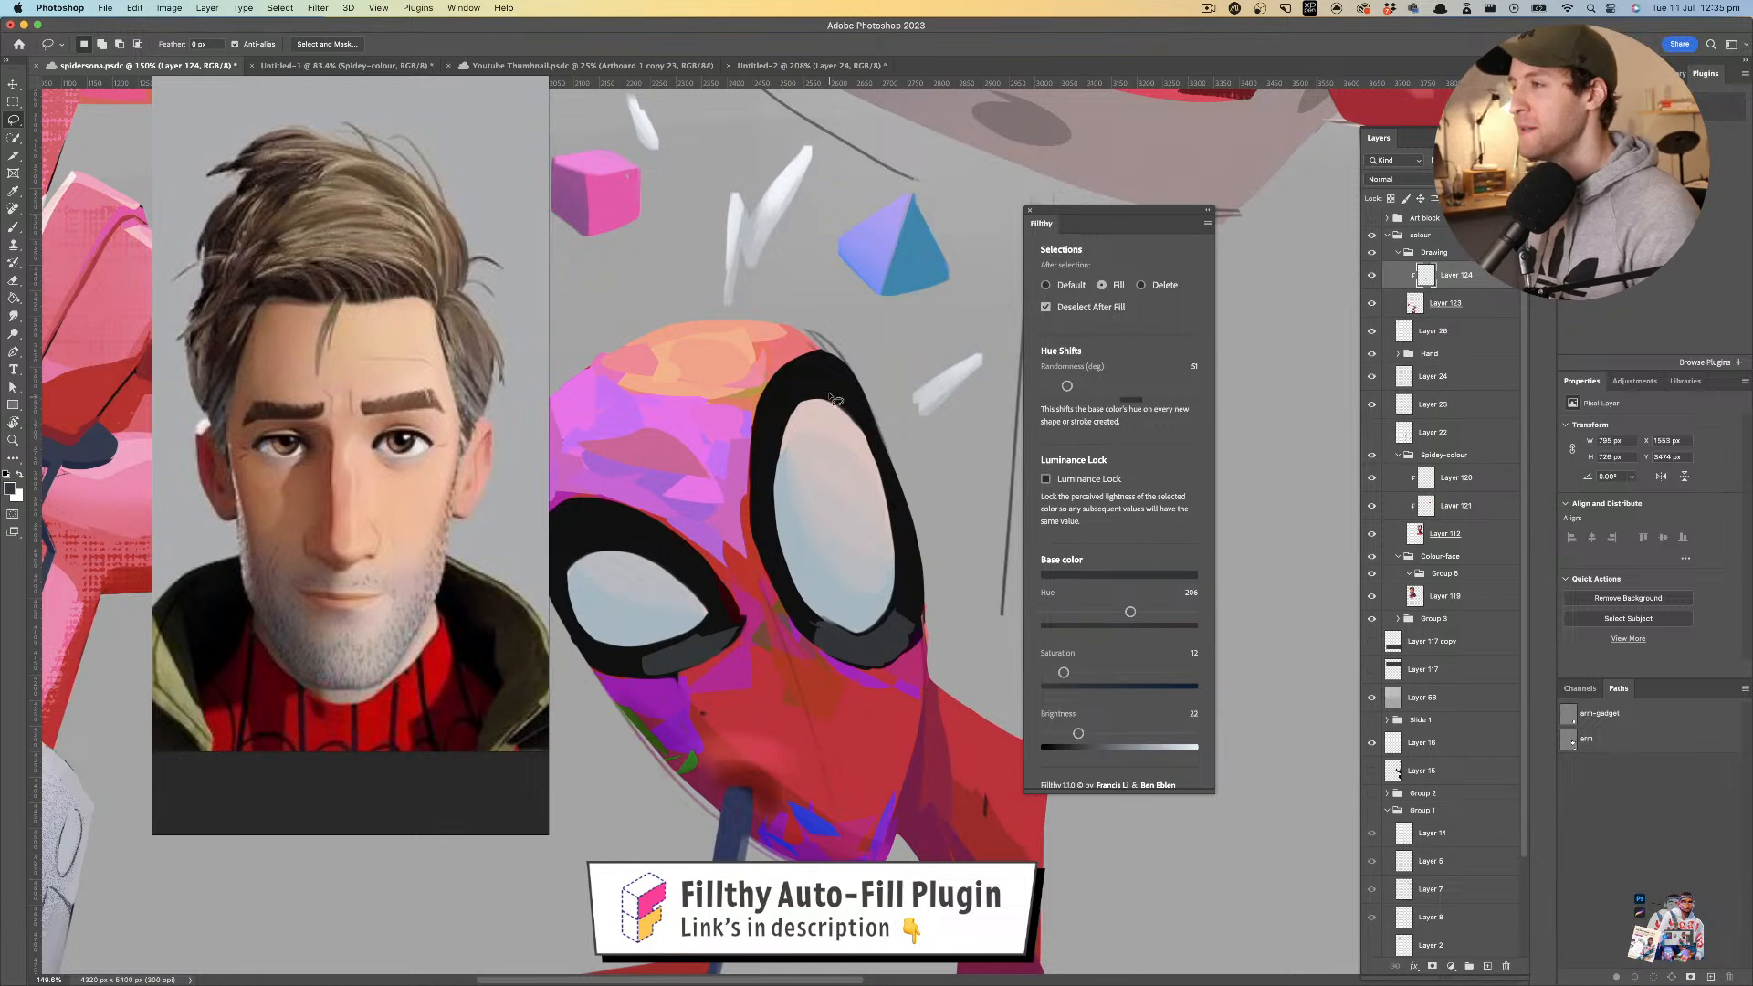
{"action": "scroll", "coordinate": [810, 423], "scroll_direction": "down", "scroll_amount": 5}
{"action": "scroll", "coordinate": [810, 423], "scroll_direction": "left", "scroll_amount": 2}
{"action": "key", "text": "i"}
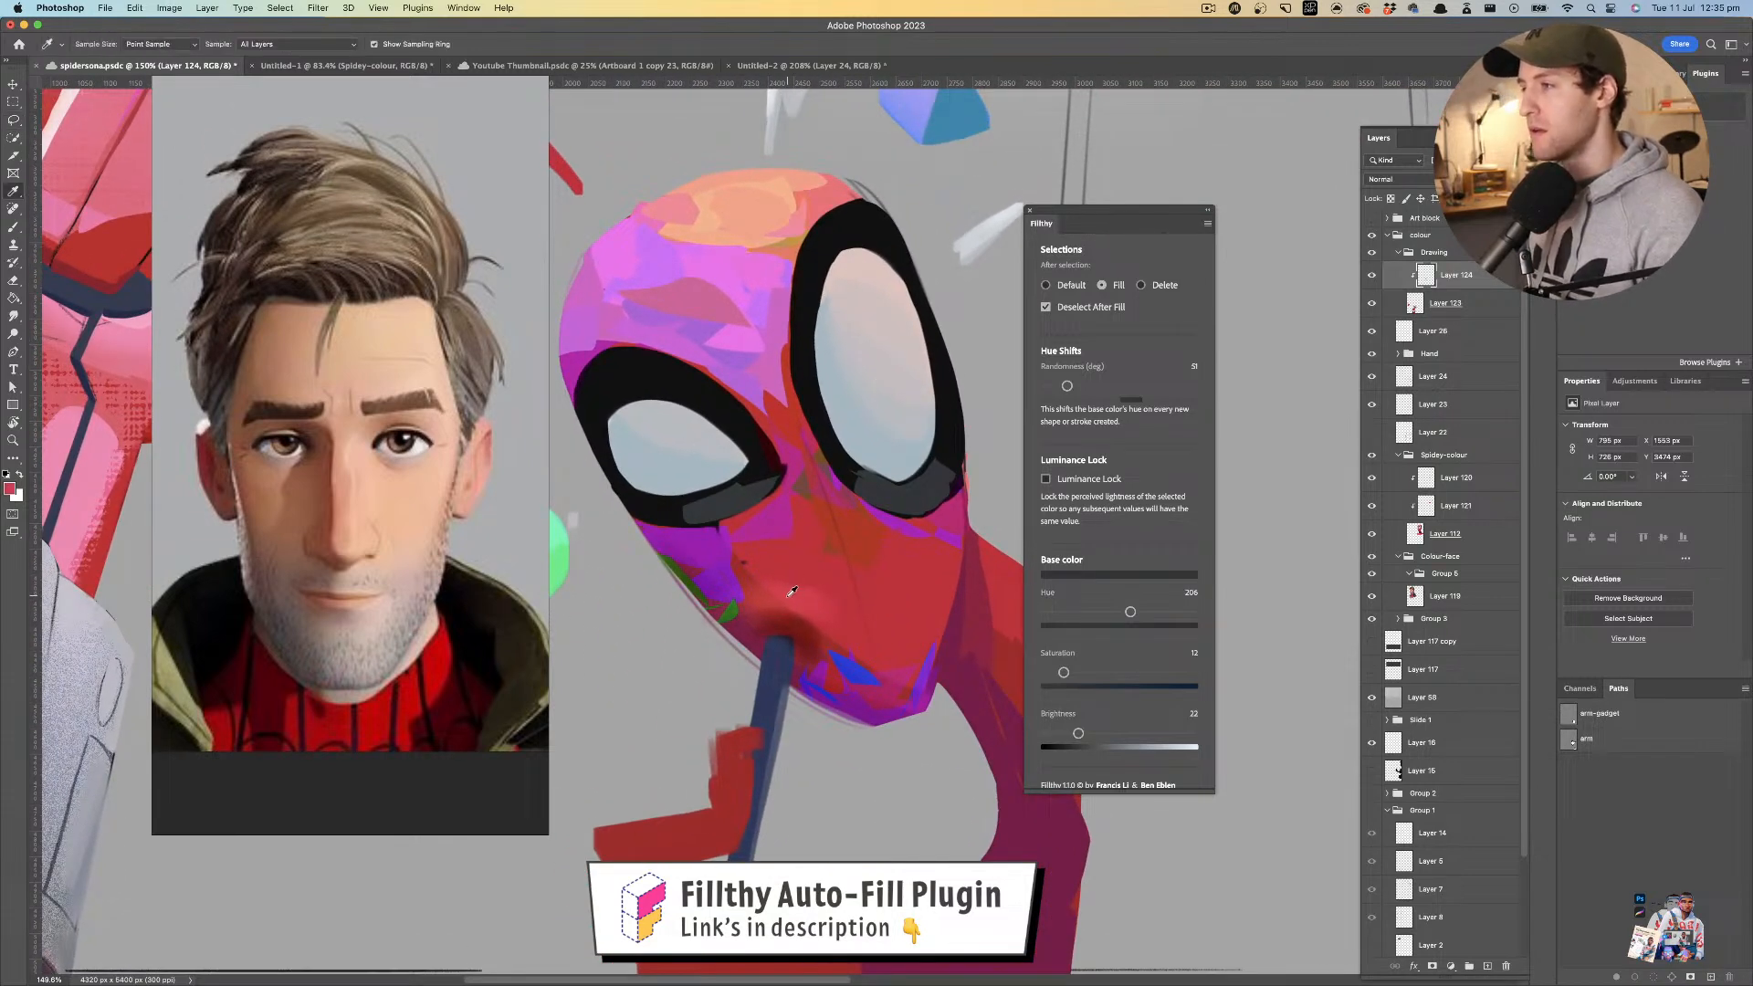
{"action": "left_click", "coordinate": [793, 591]}
{"action": "key", "text": "l"}
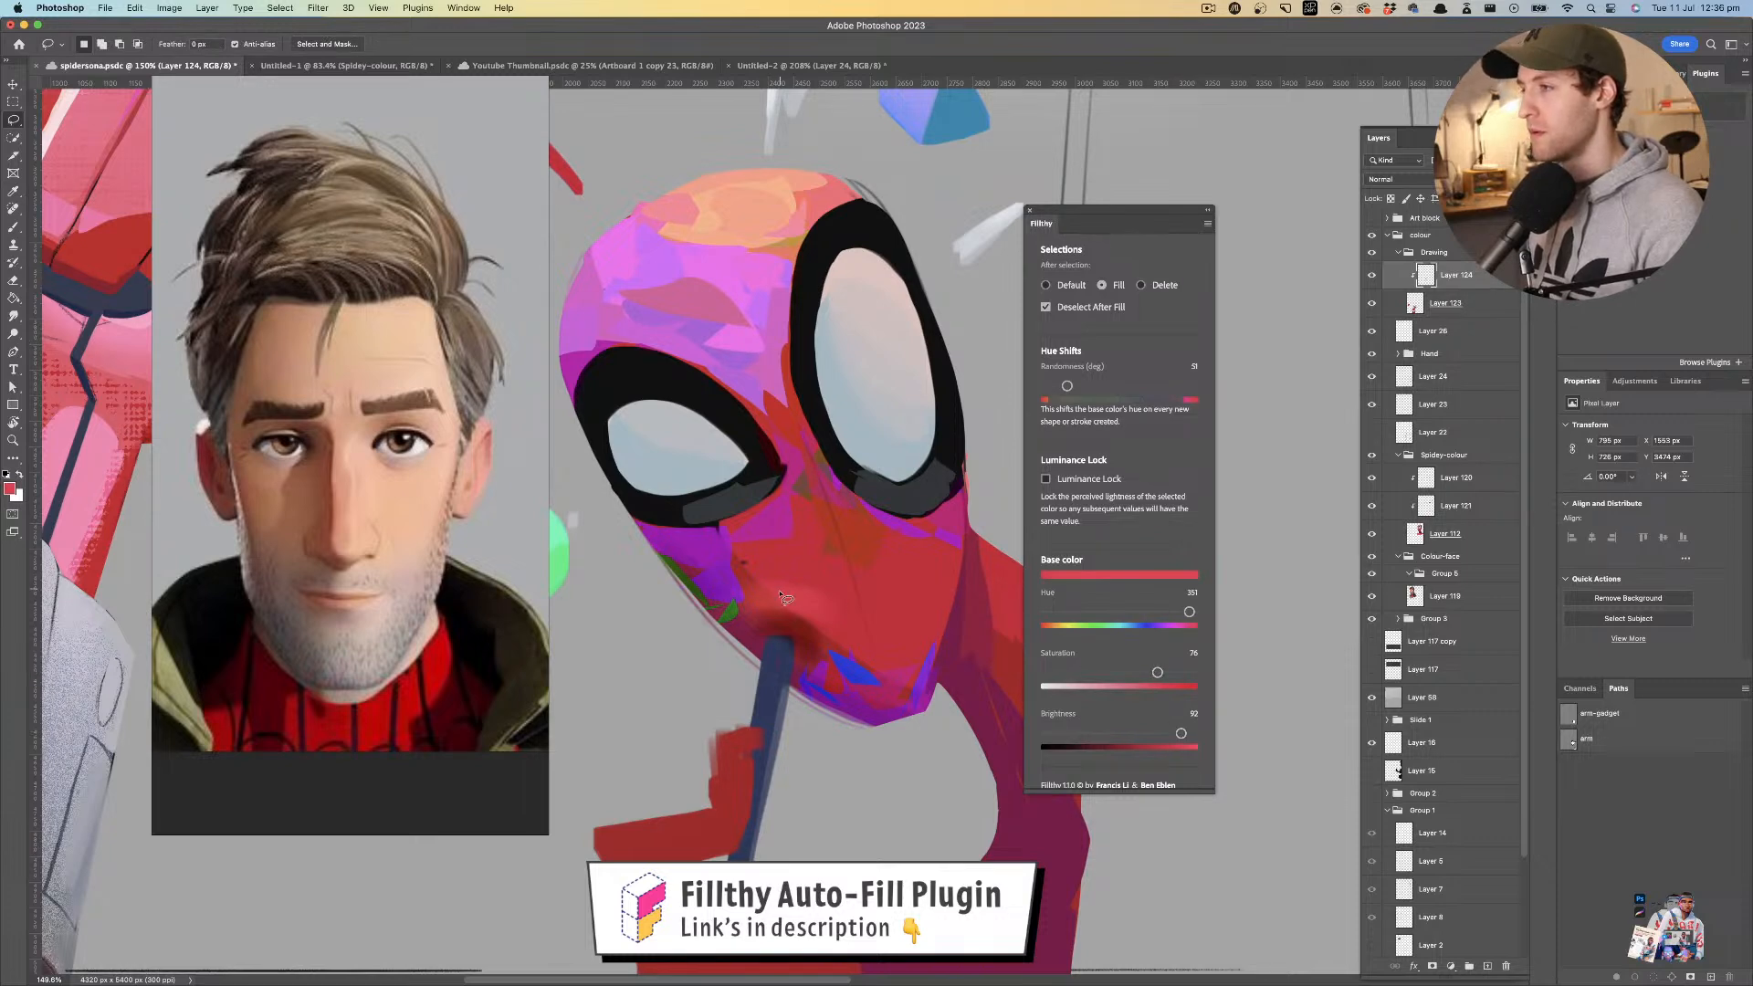
{"action": "mouse_move", "coordinate": [839, 621]}
{"action": "left_mouse_down"}
{"action": "mouse_move", "coordinate": [743, 585]}
{"action": "mouse_move", "coordinate": [803, 594]}
{"action": "mouse_move", "coordinate": [820, 571]}
{"action": "left_mouse_up"}
{"action": "key", "text": "z"}
{"action": "key", "text": "l"}
- Add a new layer clipped above Layer 124 and set its blend mode to Screen
{"action": "left_click", "coordinate": [1487, 966]}
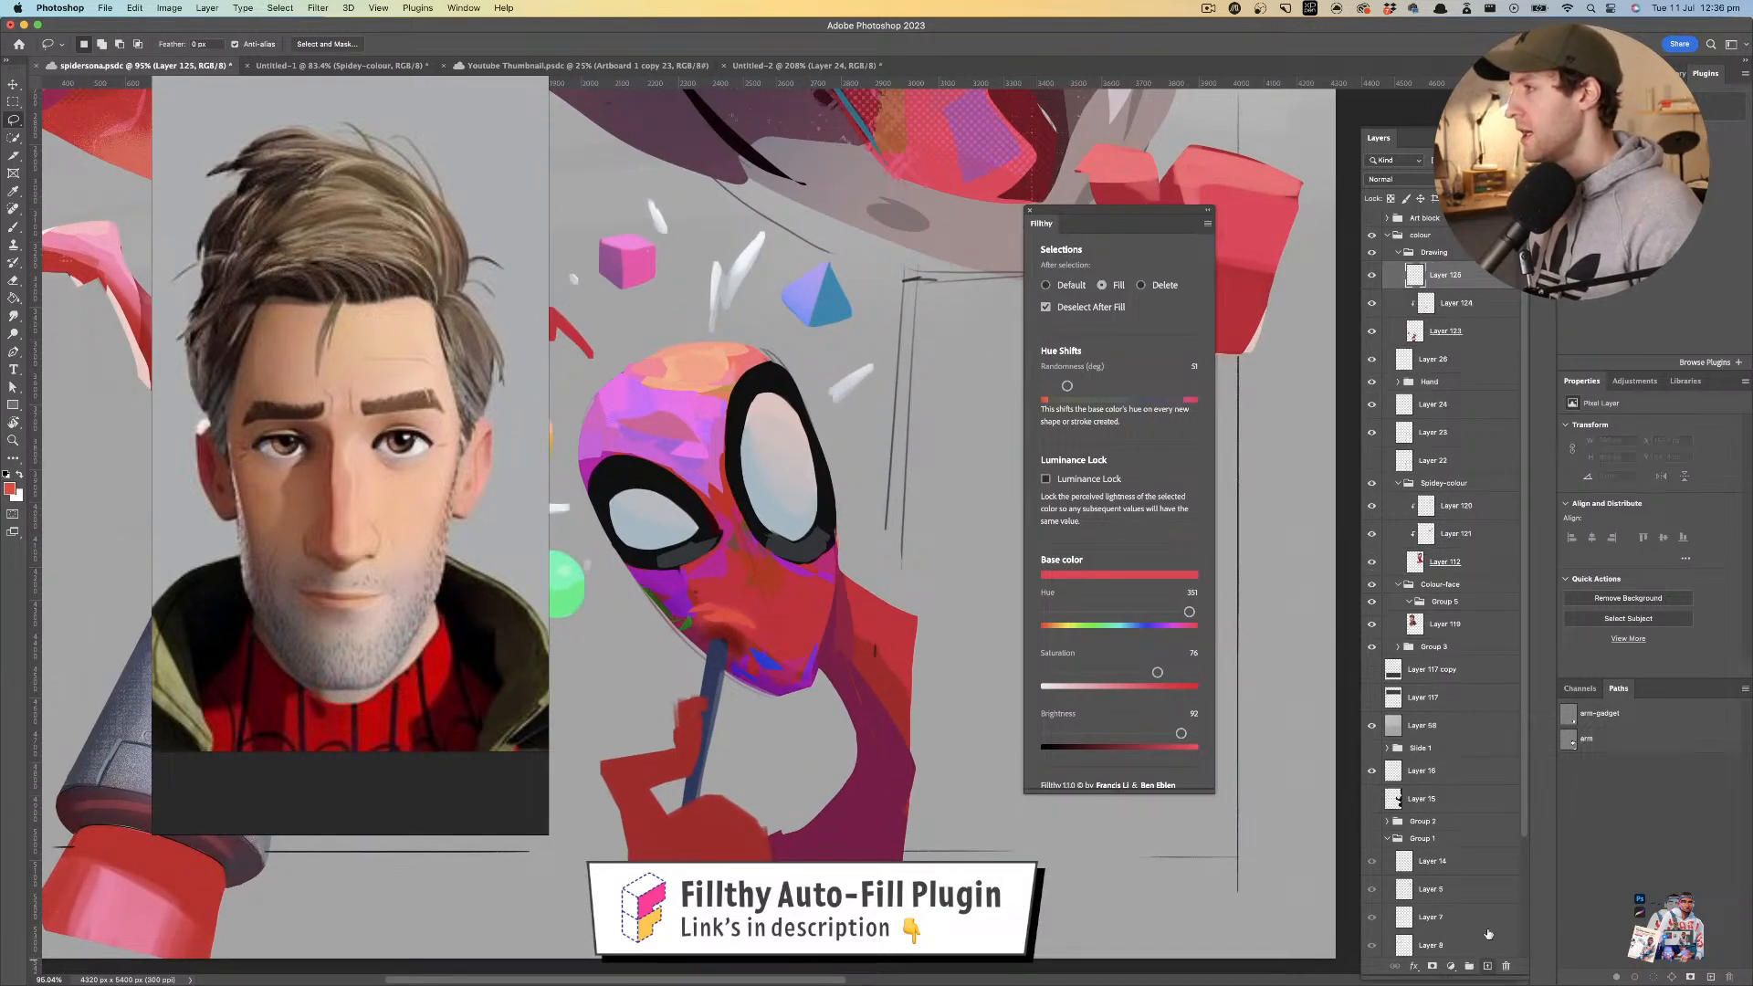
{"action": "left_click", "coordinate": [1476, 288], "text": "alt"}
{"action": "left_click", "coordinate": [1427, 180]}
{"action": "left_click", "coordinate": [1426, 299]}
{"action": "left_click_drag", "start_coordinate": [854, 449], "coordinate": [938, 569]}
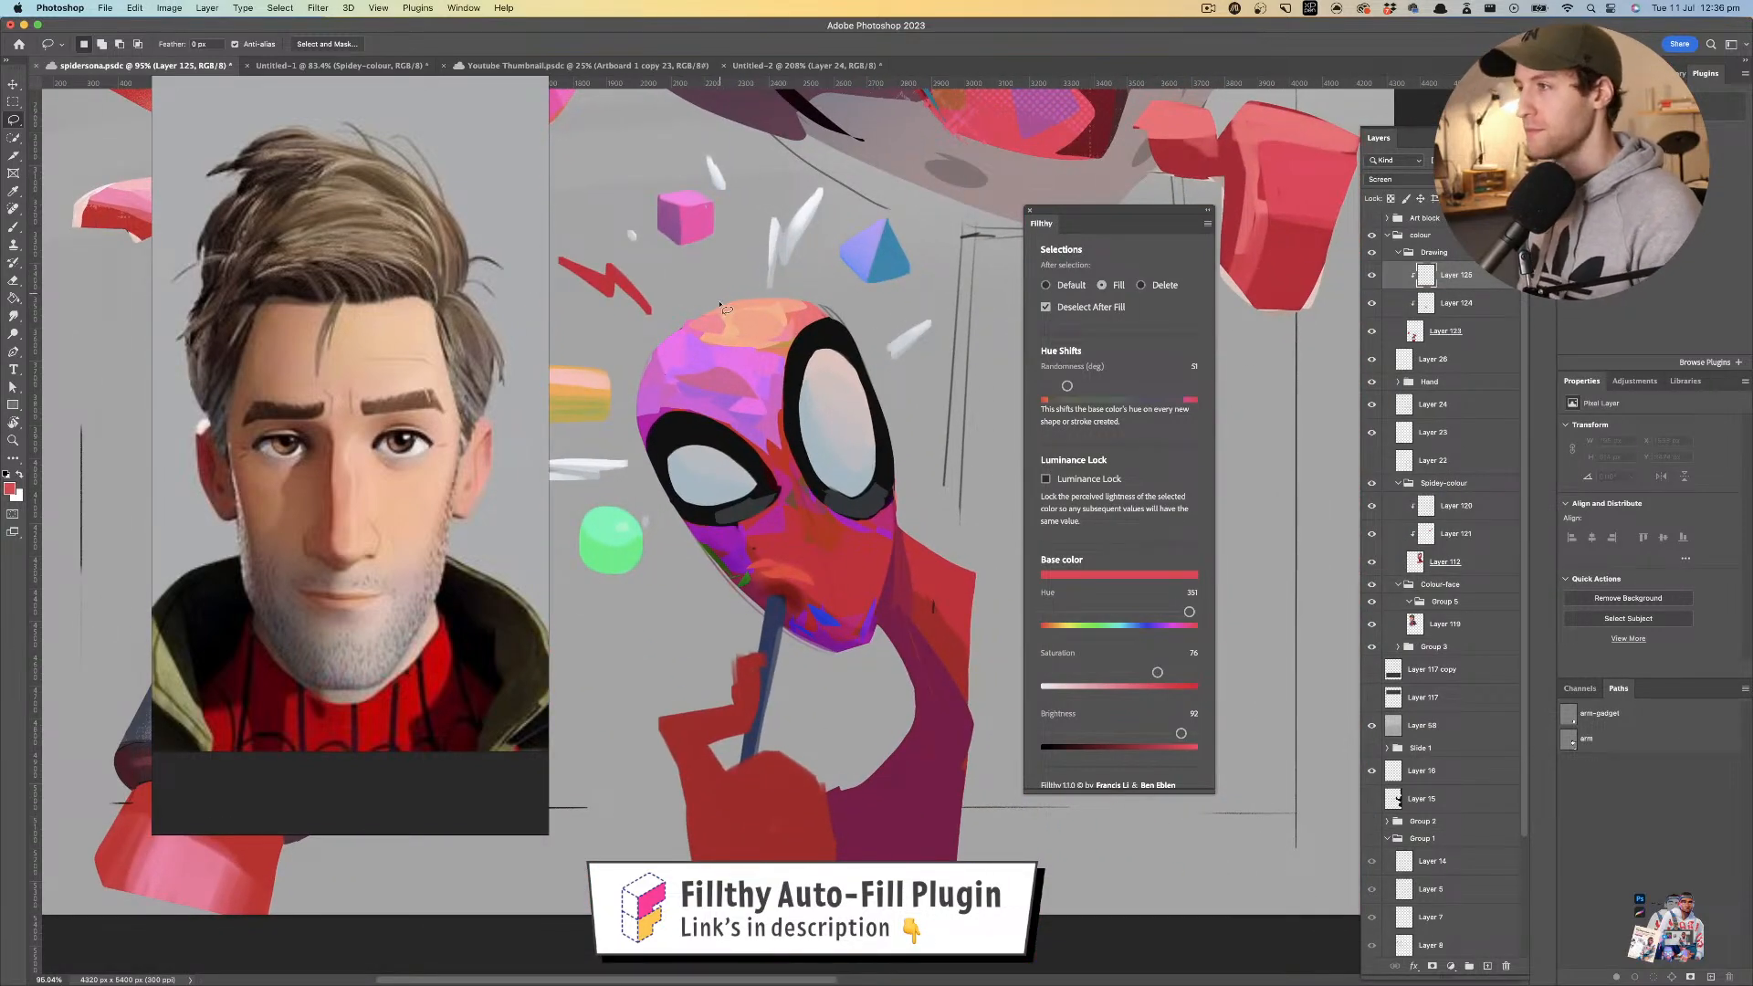
- Lasso-fill a thin web line down the centre of the small mask from crown to chin
{"action": "mouse_move", "coordinate": [770, 327]}
{"action": "left_mouse_down"}
{"action": "mouse_move", "coordinate": [788, 431]}
{"action": "mouse_move", "coordinate": [761, 406]}
{"action": "mouse_move", "coordinate": [794, 488]}
{"action": "left_mouse_up"}
{"action": "left_click_drag", "start_coordinate": [775, 429], "coordinate": [738, 336]}
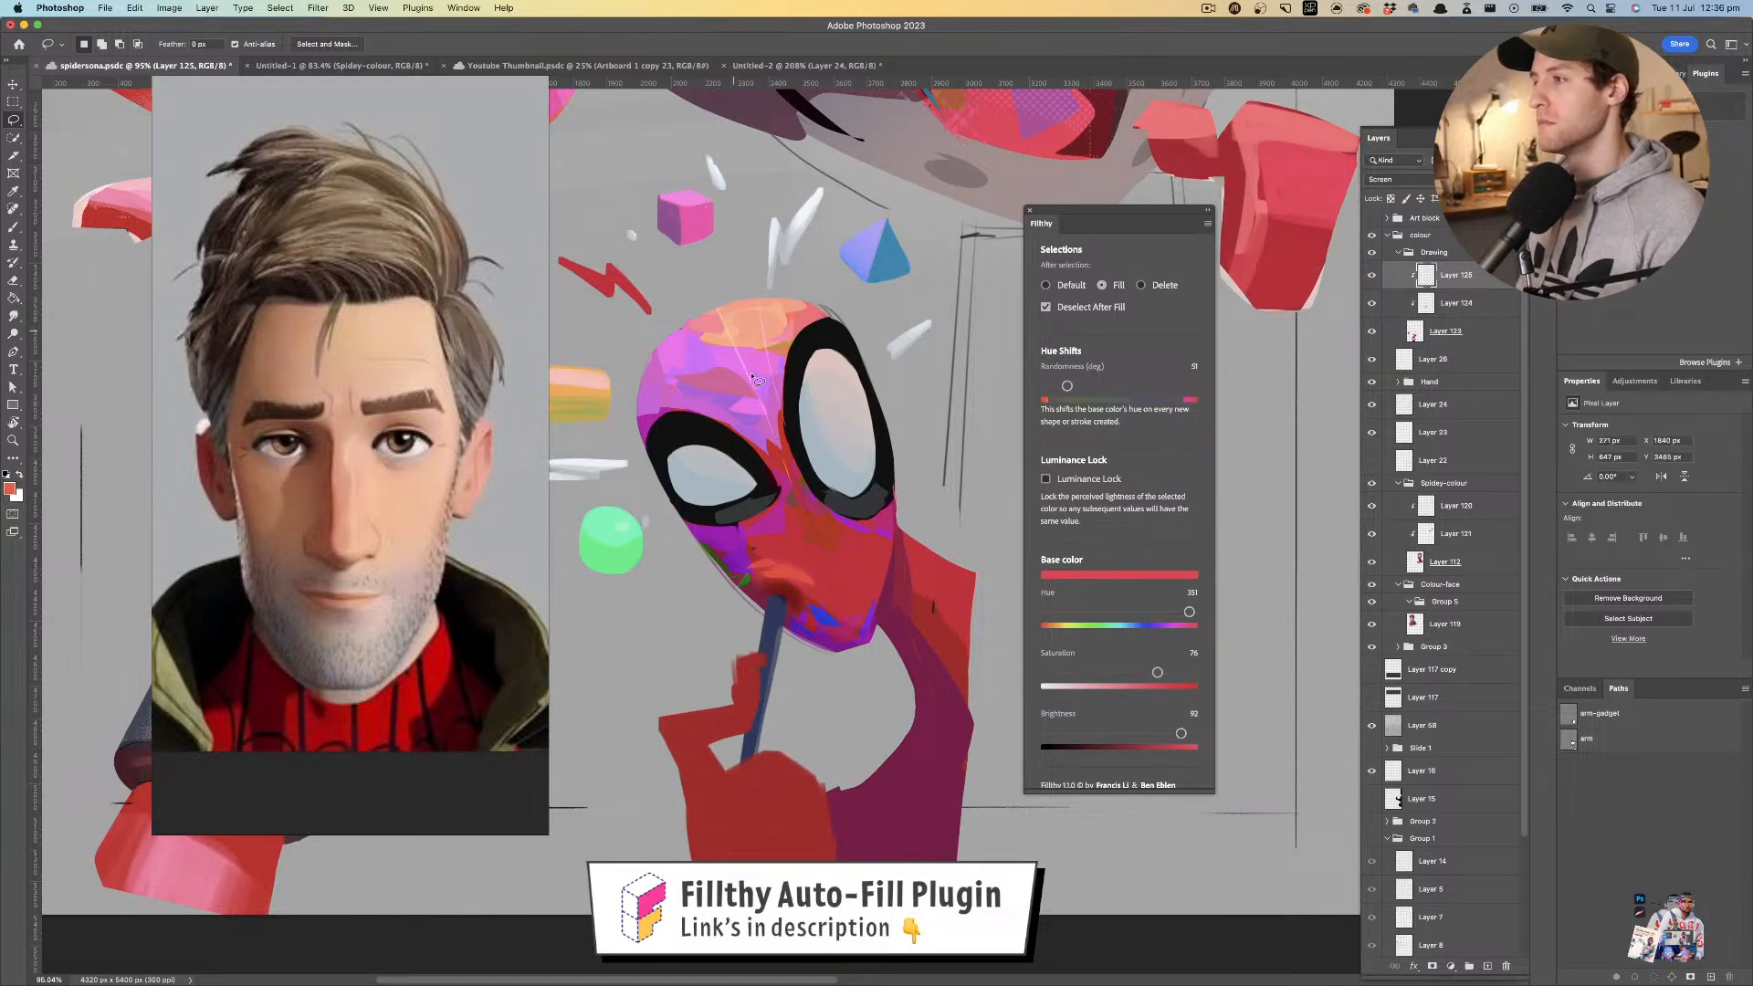
{"action": "left_click_drag", "start_coordinate": [796, 494], "coordinate": [858, 675]}
{"action": "mouse_move", "coordinate": [845, 593]}
{"action": "left_mouse_down"}
{"action": "mouse_move", "coordinate": [793, 474]}
{"action": "mouse_move", "coordinate": [858, 650]}
{"action": "mouse_move", "coordinate": [772, 444]}
{"action": "left_mouse_up"}
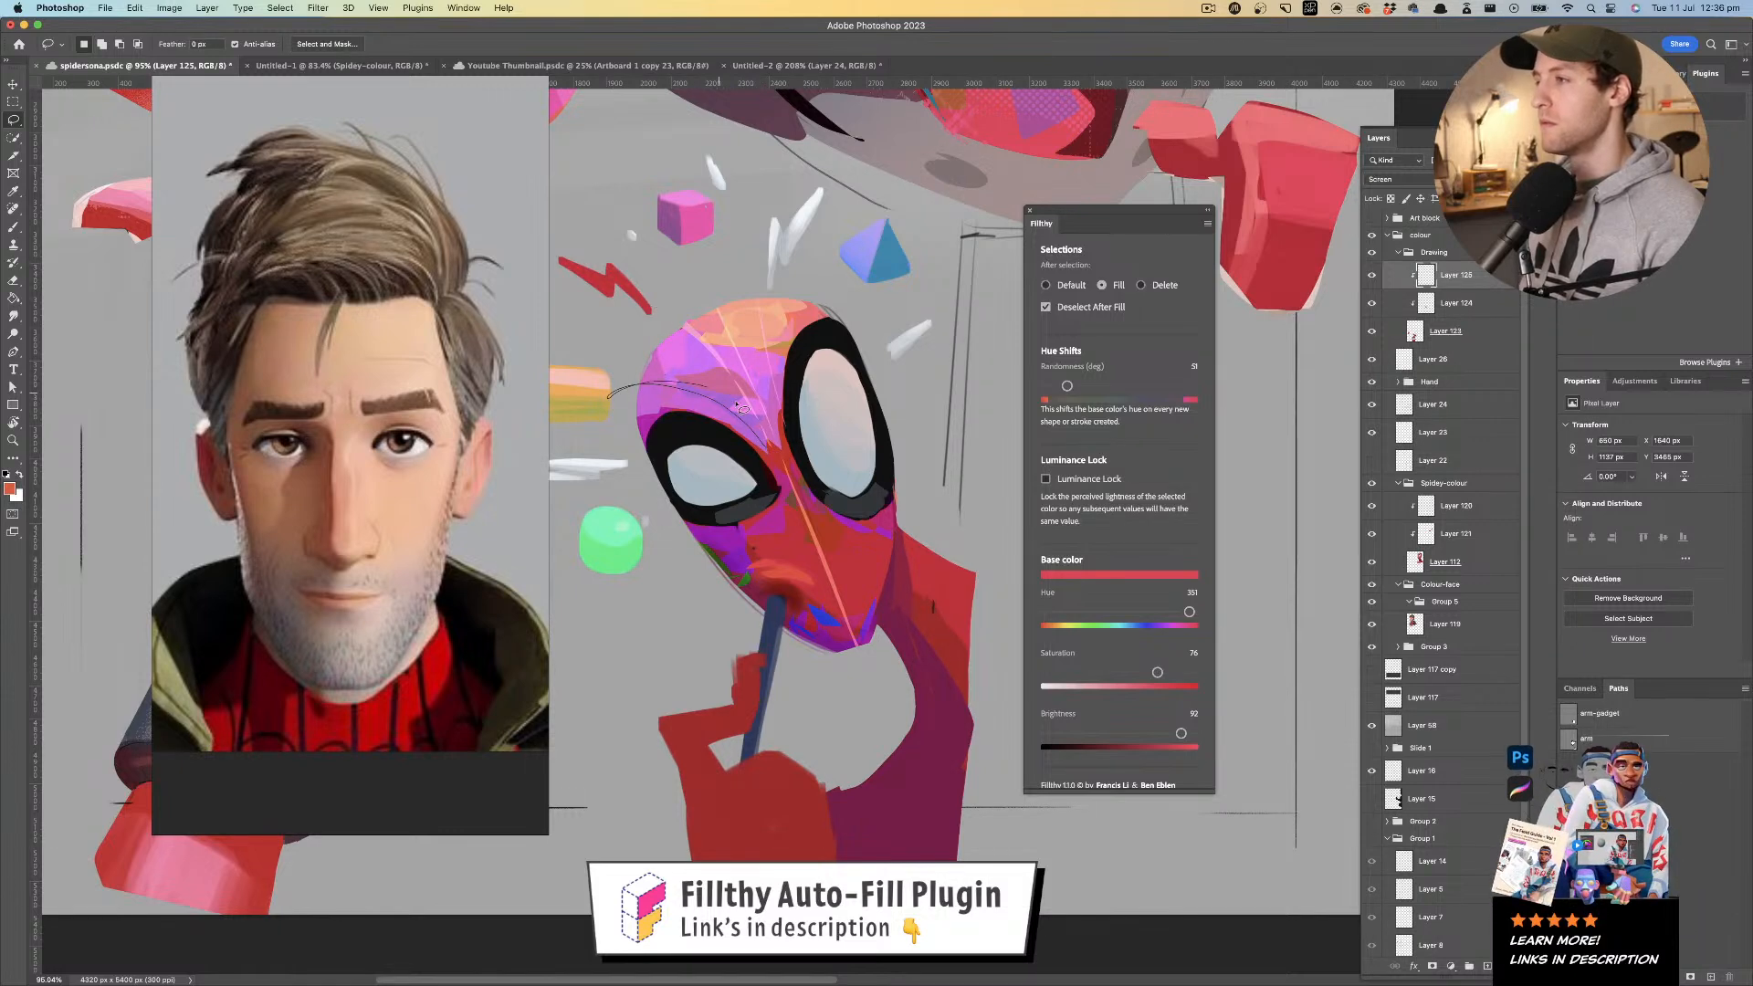
- Lasso-fill thin web lines branching from the small mask's centre line across the forehead and towards the cheeks
{"action": "key", "text": "super+z"}
{"action": "mouse_move", "coordinate": [763, 444]}
{"action": "left_mouse_down"}
{"action": "mouse_move", "coordinate": [672, 388]}
{"action": "mouse_move", "coordinate": [764, 444]}
{"action": "mouse_move", "coordinate": [777, 506]}
{"action": "mouse_move", "coordinate": [757, 540]}
{"action": "left_mouse_up"}
{"action": "key", "text": "z"}
{"action": "left_click_drag", "start_coordinate": [811, 470], "coordinate": [886, 468]}
{"action": "key", "text": "l"}
{"action": "mouse_move", "coordinate": [733, 472]}
{"action": "left_mouse_down"}
{"action": "mouse_move", "coordinate": [845, 523]}
{"action": "mouse_move", "coordinate": [774, 468]}
{"action": "left_mouse_up"}
{"action": "mouse_move", "coordinate": [848, 524]}
{"action": "left_mouse_down"}
{"action": "mouse_move", "coordinate": [768, 457]}
{"action": "mouse_move", "coordinate": [819, 504]}
{"action": "mouse_move", "coordinate": [794, 487]}
{"action": "mouse_move", "coordinate": [858, 499]}
{"action": "left_mouse_up"}
{"action": "key", "text": "super+z"}
{"action": "left_click_drag", "start_coordinate": [730, 485], "coordinate": [728, 478]}
{"action": "mouse_move", "coordinate": [800, 539]}
{"action": "left_mouse_down"}
{"action": "mouse_move", "coordinate": [695, 530]}
{"action": "mouse_move", "coordinate": [818, 540]}
{"action": "left_mouse_up"}
{"action": "key", "text": "l"}
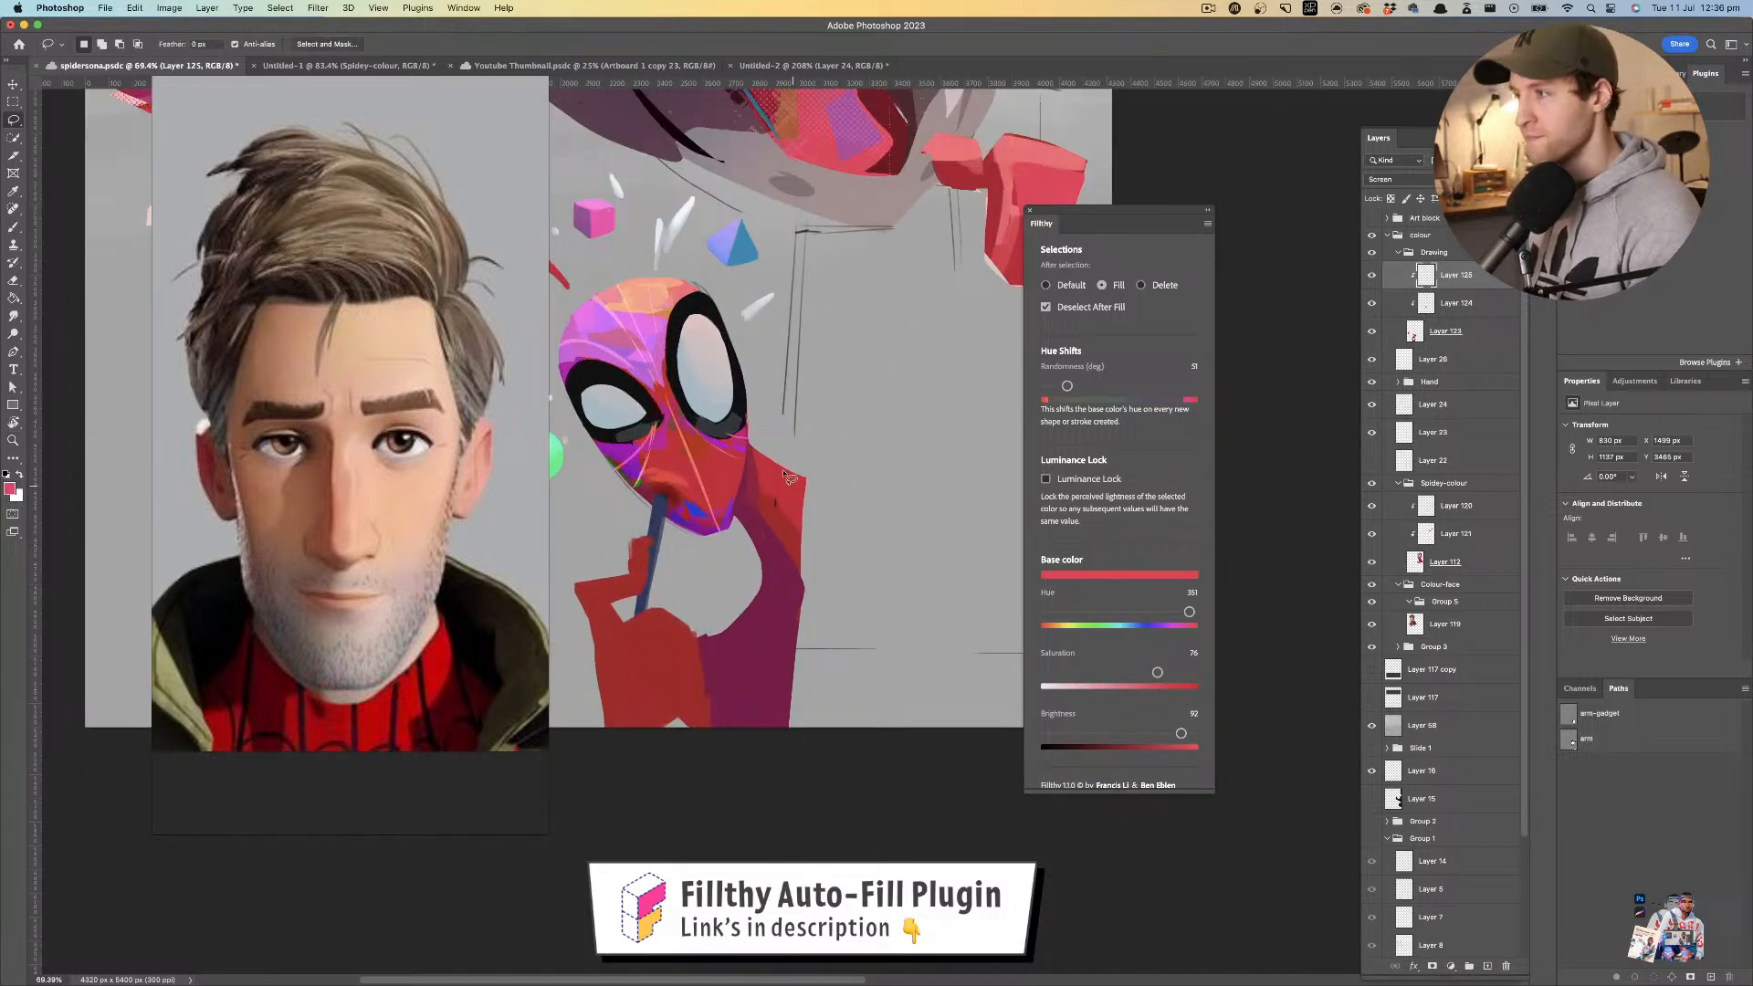
- Lasso-fill thin web lines across the small figure's neck and shoulder
{"action": "mouse_move", "coordinate": [769, 472]}
{"action": "left_mouse_down"}
{"action": "mouse_move", "coordinate": [820, 502]}
{"action": "mouse_move", "coordinate": [743, 468]}
{"action": "mouse_move", "coordinate": [750, 492]}
{"action": "mouse_move", "coordinate": [755, 460]}
{"action": "mouse_move", "coordinate": [818, 500]}
{"action": "mouse_move", "coordinate": [769, 507]}
{"action": "mouse_move", "coordinate": [755, 490]}
{"action": "mouse_move", "coordinate": [762, 510]}
{"action": "mouse_move", "coordinate": [743, 480]}
{"action": "mouse_move", "coordinate": [815, 554]}
{"action": "mouse_move", "coordinate": [745, 499]}
{"action": "left_mouse_up"}
{"action": "key", "text": "super+z"}
{"action": "left_click_drag", "start_coordinate": [805, 596], "coordinate": [737, 502]}
- Examine the shading on the capped portrait's eyes, nose and beard up close
{"action": "mouse_move", "coordinate": [859, 457]}
{"action": "left_mouse_down"}
{"action": "mouse_move", "coordinate": [960, 808]}
{"action": "mouse_move", "coordinate": [841, 531]}
{"action": "mouse_move", "coordinate": [776, 695]}
{"action": "left_mouse_up"}
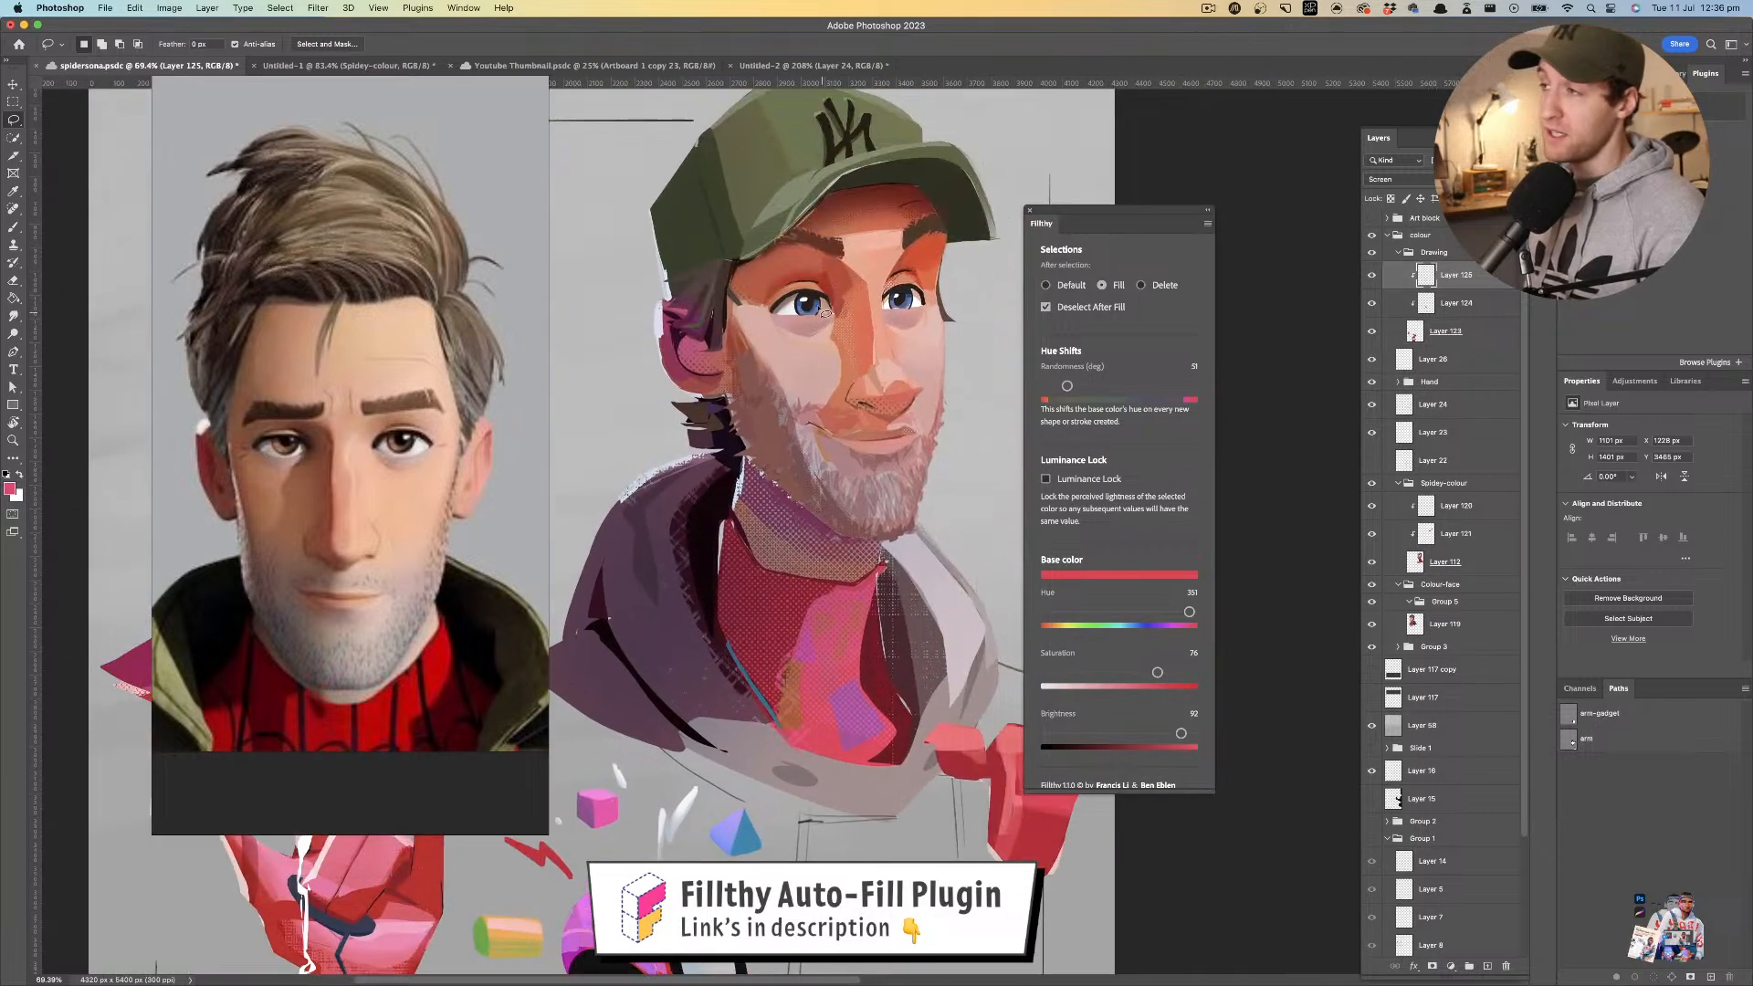
{"action": "left_click_drag", "start_coordinate": [790, 351], "coordinate": [851, 228]}
{"action": "left_click_drag", "start_coordinate": [812, 392], "coordinate": [764, 411]}
{"action": "left_click_drag", "start_coordinate": [763, 411], "coordinate": [853, 355]}
{"action": "left_click_drag", "start_coordinate": [853, 358], "coordinate": [809, 461]}
{"action": "left_click_drag", "start_coordinate": [826, 438], "coordinate": [872, 441]}
{"action": "left_click_drag", "start_coordinate": [687, 404], "coordinate": [660, 406]}
{"action": "left_click_drag", "start_coordinate": [895, 395], "coordinate": [851, 402]}
{"action": "left_click_drag", "start_coordinate": [857, 507], "coordinate": [789, 390]}
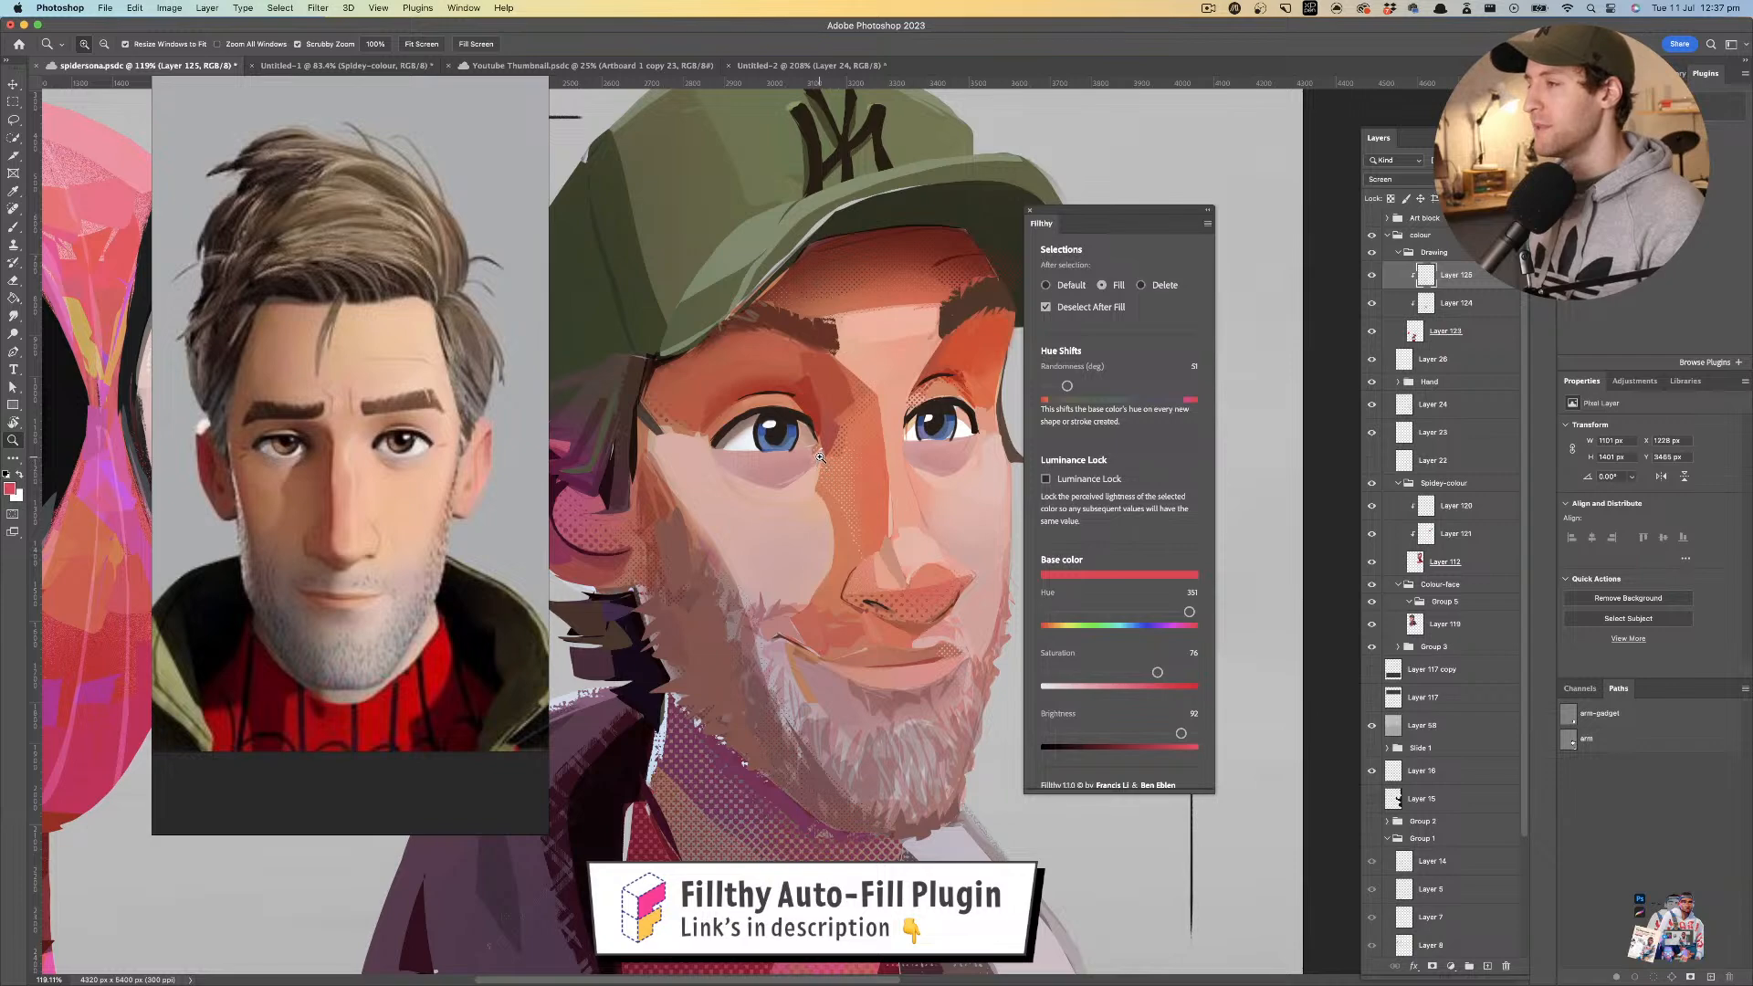
{"action": "left_click_drag", "start_coordinate": [816, 457], "coordinate": [698, 462]}
{"action": "left_click_drag", "start_coordinate": [690, 582], "coordinate": [722, 228]}
{"action": "left_click_drag", "start_coordinate": [809, 479], "coordinate": [890, 484]}
- Lasso-fill more web lines down the small figure's neck and on the cheek beneath the mask's narrower eye
{"action": "key", "text": "l"}
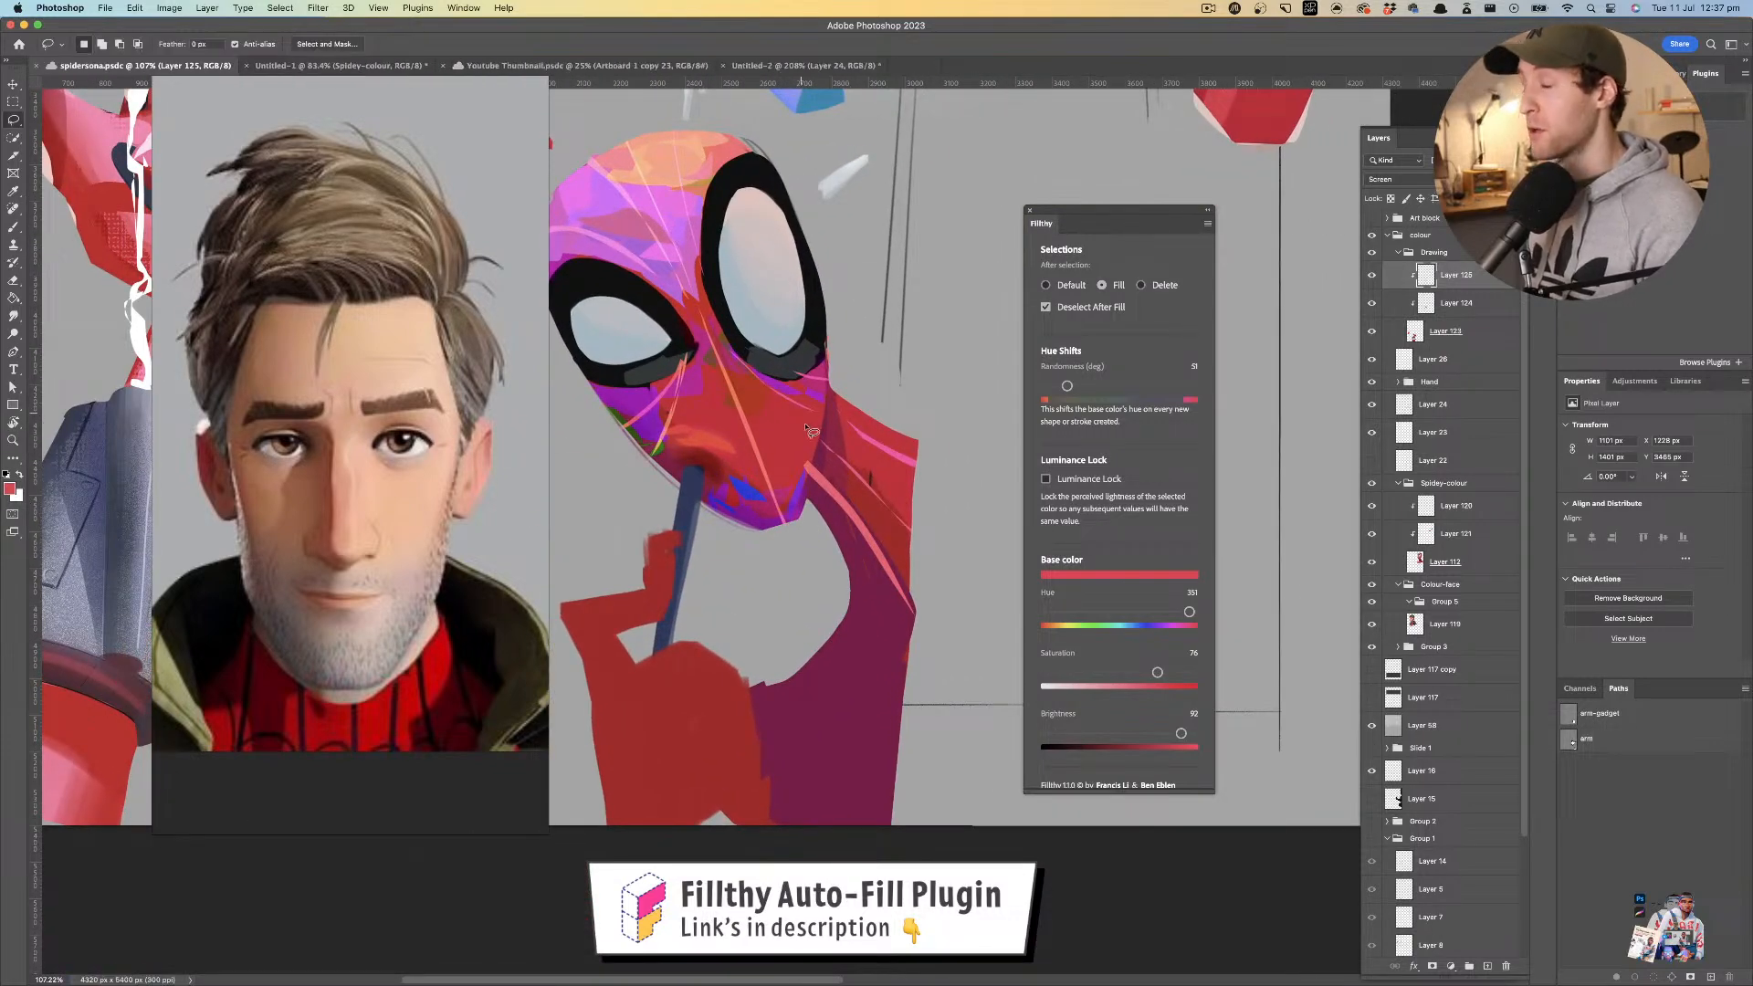
{"action": "left_click_drag", "start_coordinate": [854, 587], "coordinate": [864, 621]}
{"action": "mouse_move", "coordinate": [832, 508]}
{"action": "left_mouse_down"}
{"action": "mouse_move", "coordinate": [878, 602]}
{"action": "mouse_move", "coordinate": [848, 587]}
{"action": "left_mouse_up"}
{"action": "key", "text": "z"}
{"action": "mouse_move", "coordinate": [733, 470]}
{"action": "left_mouse_down"}
{"action": "mouse_move", "coordinate": [722, 535]}
{"action": "mouse_move", "coordinate": [715, 451]}
{"action": "mouse_move", "coordinate": [680, 488]}
{"action": "mouse_move", "coordinate": [838, 502]}
{"action": "left_mouse_up"}
{"action": "key", "text": "l"}
{"action": "key", "text": "z"}
{"action": "mouse_move", "coordinate": [681, 400]}
{"action": "left_mouse_down"}
{"action": "mouse_move", "coordinate": [799, 484]}
{"action": "mouse_move", "coordinate": [763, 469]}
{"action": "left_mouse_up"}
{"action": "key", "text": "super+z"}
{"action": "key", "text": "super+z"}
{"action": "key", "text": "l"}
{"action": "scroll", "coordinate": [754, 315], "scroll_direction": "up", "scroll_amount": 2}
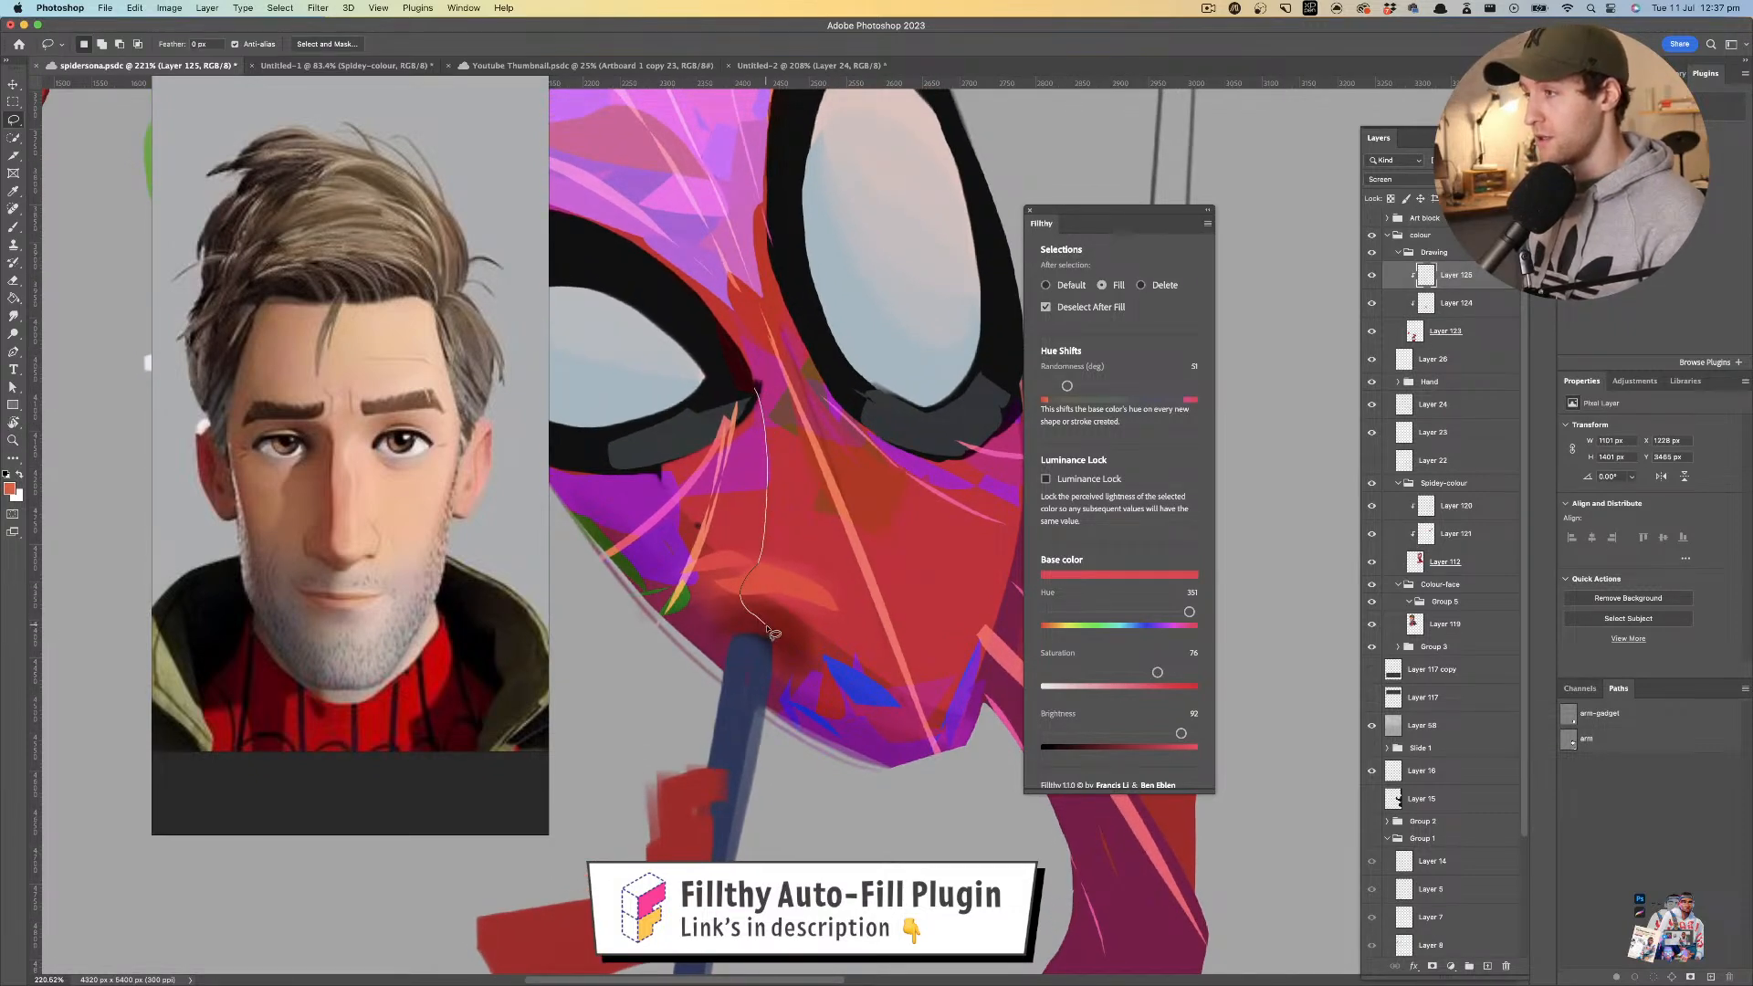
- Lasso-fill web lines curving from the narrower eye's inner corner around the mouth bulge and beneath the larger eye
{"action": "left_click_drag", "start_coordinate": [765, 467], "coordinate": [764, 447]}
{"action": "key", "text": "z"}
{"action": "mouse_move", "coordinate": [848, 555]}
{"action": "left_mouse_down"}
{"action": "mouse_move", "coordinate": [769, 550]}
{"action": "mouse_move", "coordinate": [881, 498]}
{"action": "left_mouse_up"}
{"action": "key", "text": "l"}
{"action": "mouse_move", "coordinate": [844, 425]}
{"action": "left_mouse_down"}
{"action": "mouse_move", "coordinate": [839, 630]}
{"action": "mouse_move", "coordinate": [857, 610]}
{"action": "mouse_move", "coordinate": [827, 630]}
{"action": "mouse_move", "coordinate": [845, 512]}
{"action": "mouse_move", "coordinate": [833, 391]}
{"action": "left_mouse_up"}
{"action": "mouse_move", "coordinate": [826, 512]}
{"action": "left_mouse_down"}
{"action": "mouse_move", "coordinate": [756, 507]}
{"action": "mouse_move", "coordinate": [795, 489]}
{"action": "mouse_move", "coordinate": [849, 500]}
{"action": "mouse_move", "coordinate": [815, 498]}
{"action": "mouse_move", "coordinate": [746, 567]}
{"action": "mouse_move", "coordinate": [714, 500]}
{"action": "left_mouse_up"}
{"action": "key", "text": "super+z"}
{"action": "key", "text": "super+z"}
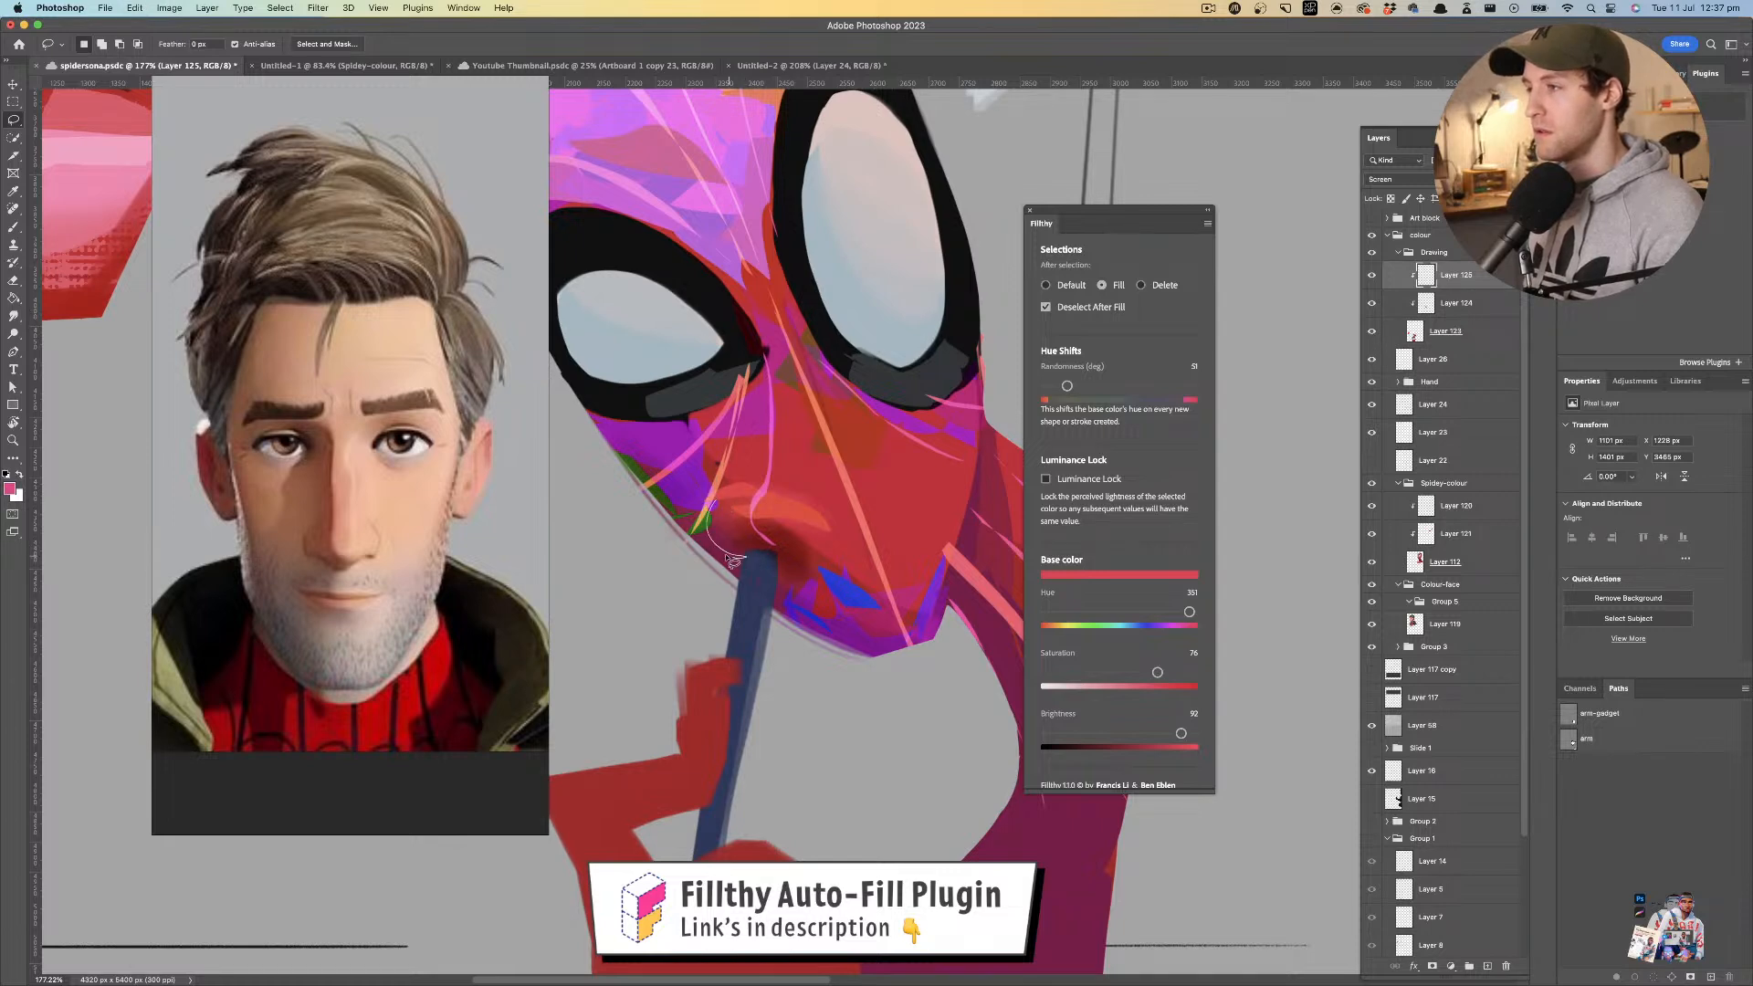
{"action": "left_click_drag", "start_coordinate": [710, 534], "coordinate": [708, 488]}
{"action": "left_click_drag", "start_coordinate": [747, 476], "coordinate": [855, 440]}
{"action": "key", "text": "l"}
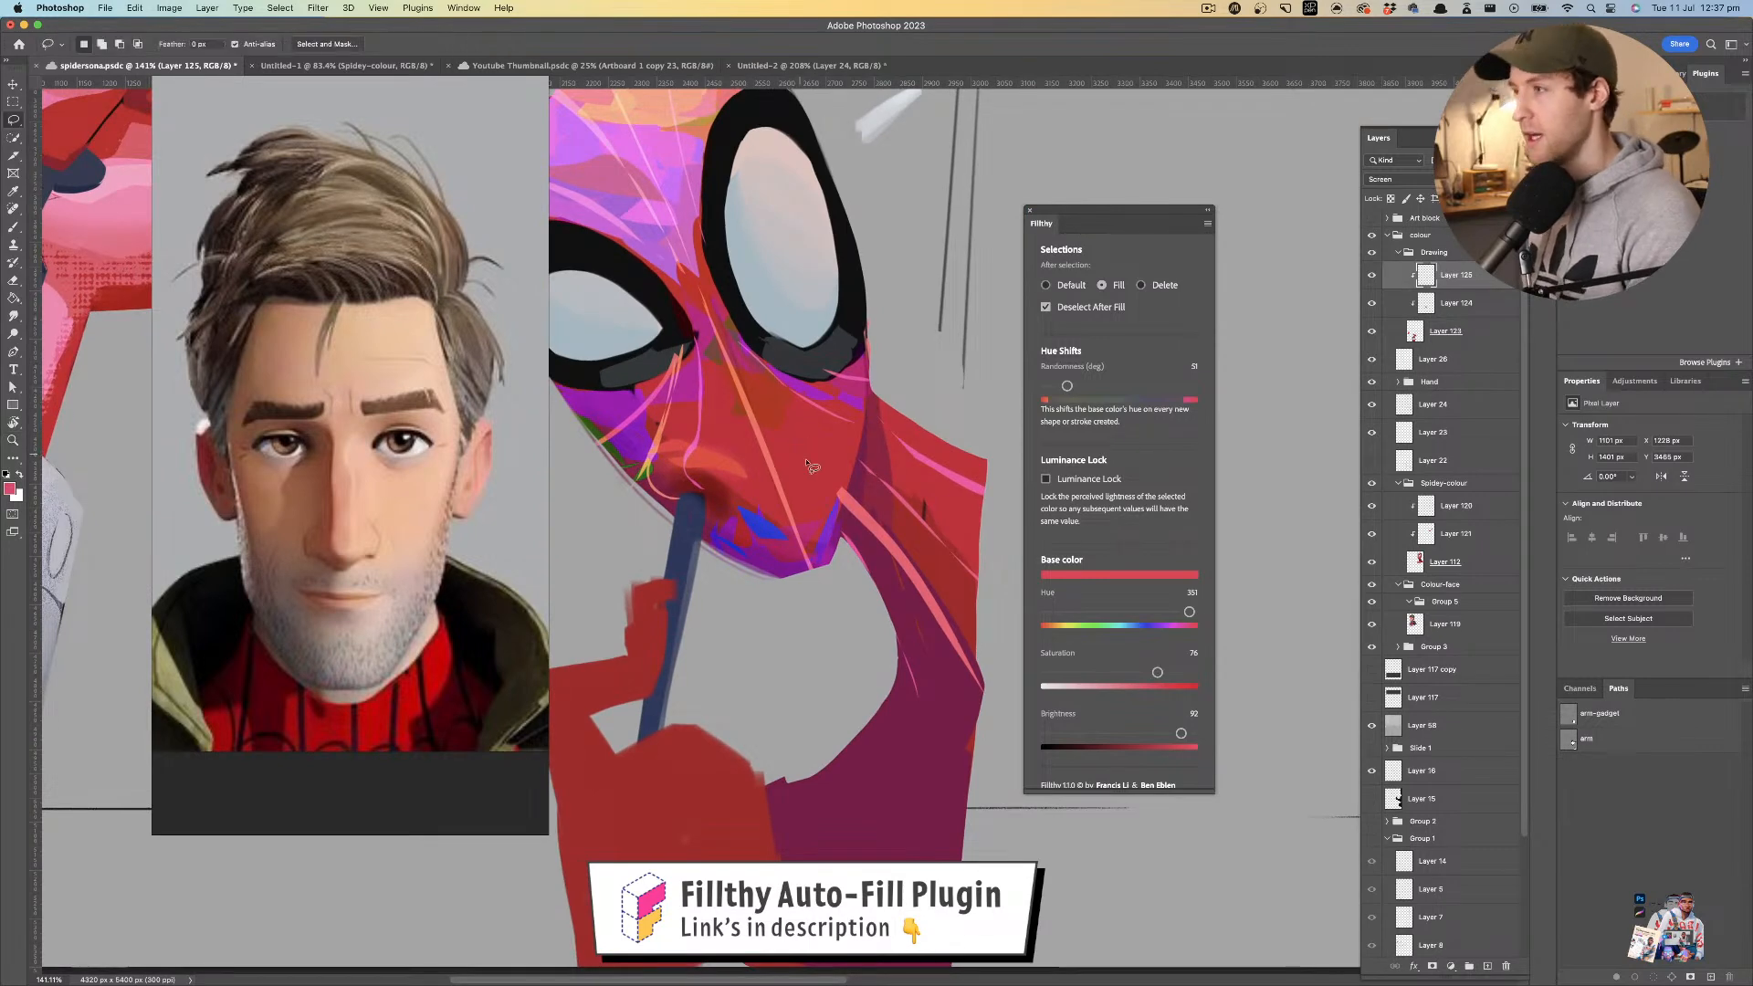
- Select Layer 79, the base layer of the large hand holding the pencil
{"action": "key", "text": "z"}
{"action": "left_click_drag", "start_coordinate": [793, 435], "coordinate": [732, 440]}
{"action": "mouse_move", "coordinate": [813, 521]}
{"action": "left_mouse_down"}
{"action": "mouse_move", "coordinate": [838, 536]}
{"action": "mouse_move", "coordinate": [812, 536]}
{"action": "left_mouse_up"}
{"action": "mouse_move", "coordinate": [848, 477]}
{"action": "left_mouse_down"}
{"action": "mouse_move", "coordinate": [815, 501]}
{"action": "mouse_move", "coordinate": [844, 452]}
{"action": "left_mouse_up"}
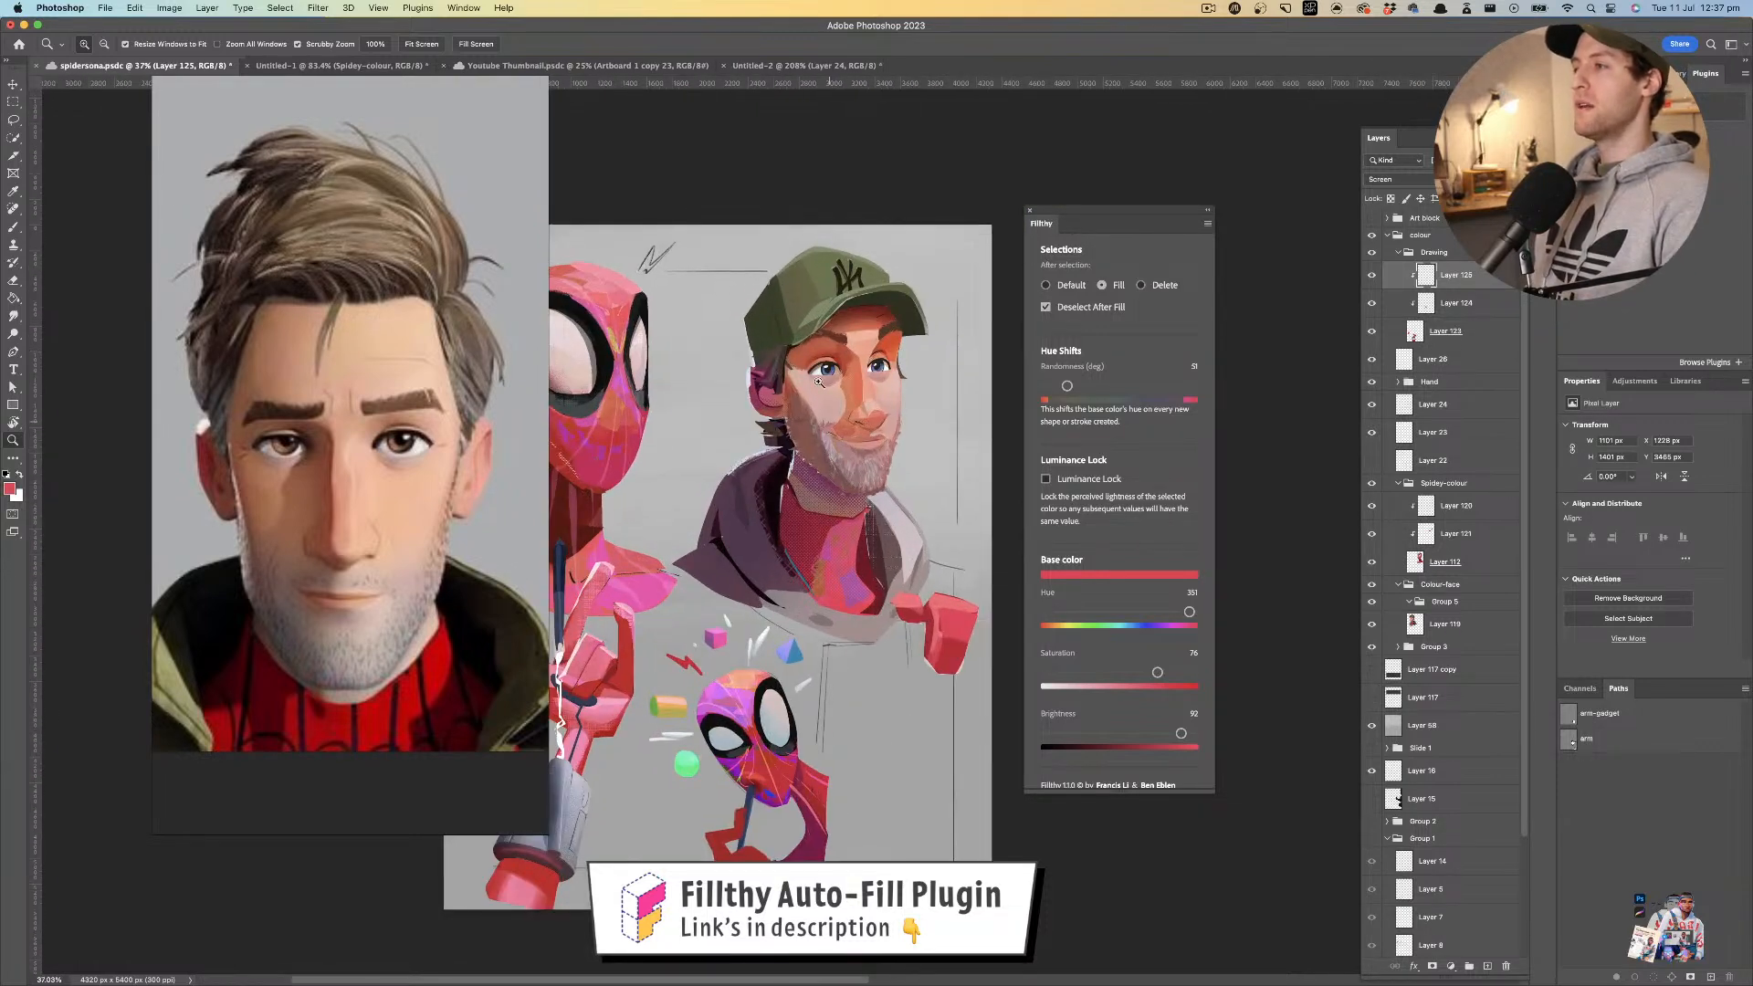
{"action": "left_click_drag", "start_coordinate": [815, 390], "coordinate": [841, 332]}
{"action": "left_click_drag", "start_coordinate": [767, 514], "coordinate": [743, 490]}
{"action": "key", "text": "v"}
{"action": "left_click", "coordinate": [773, 485]}
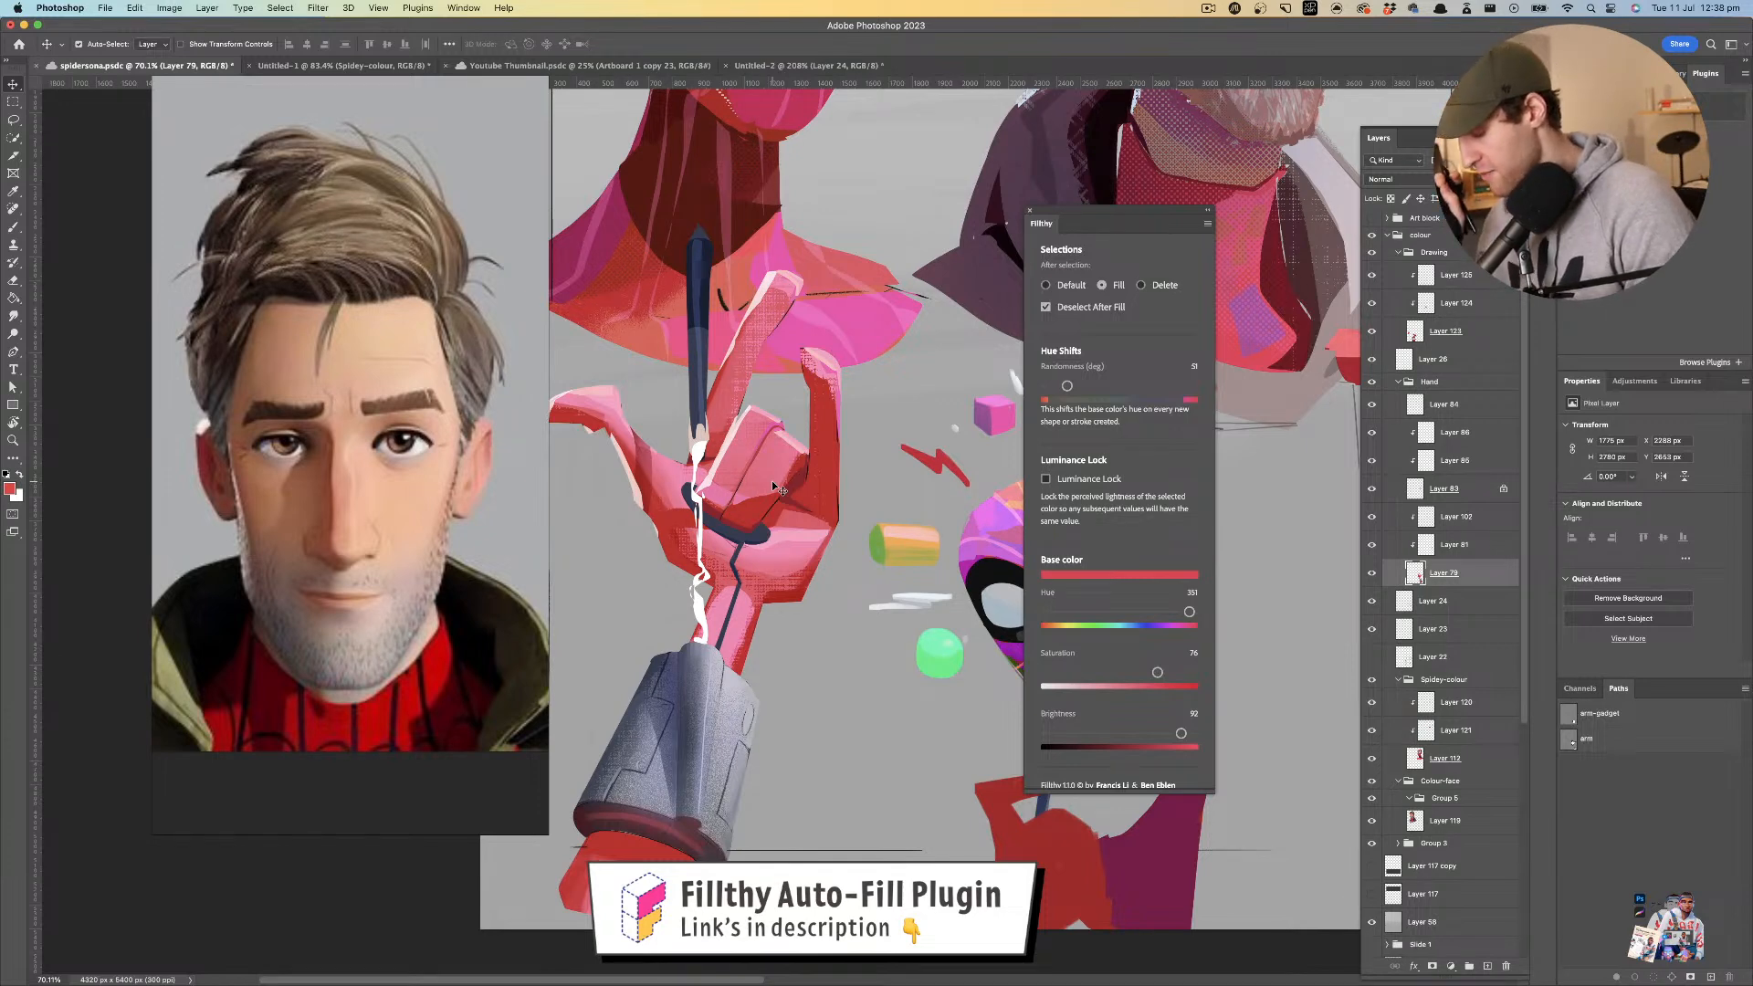
{"action": "left_click_drag", "start_coordinate": [740, 394], "coordinate": [873, 411]}
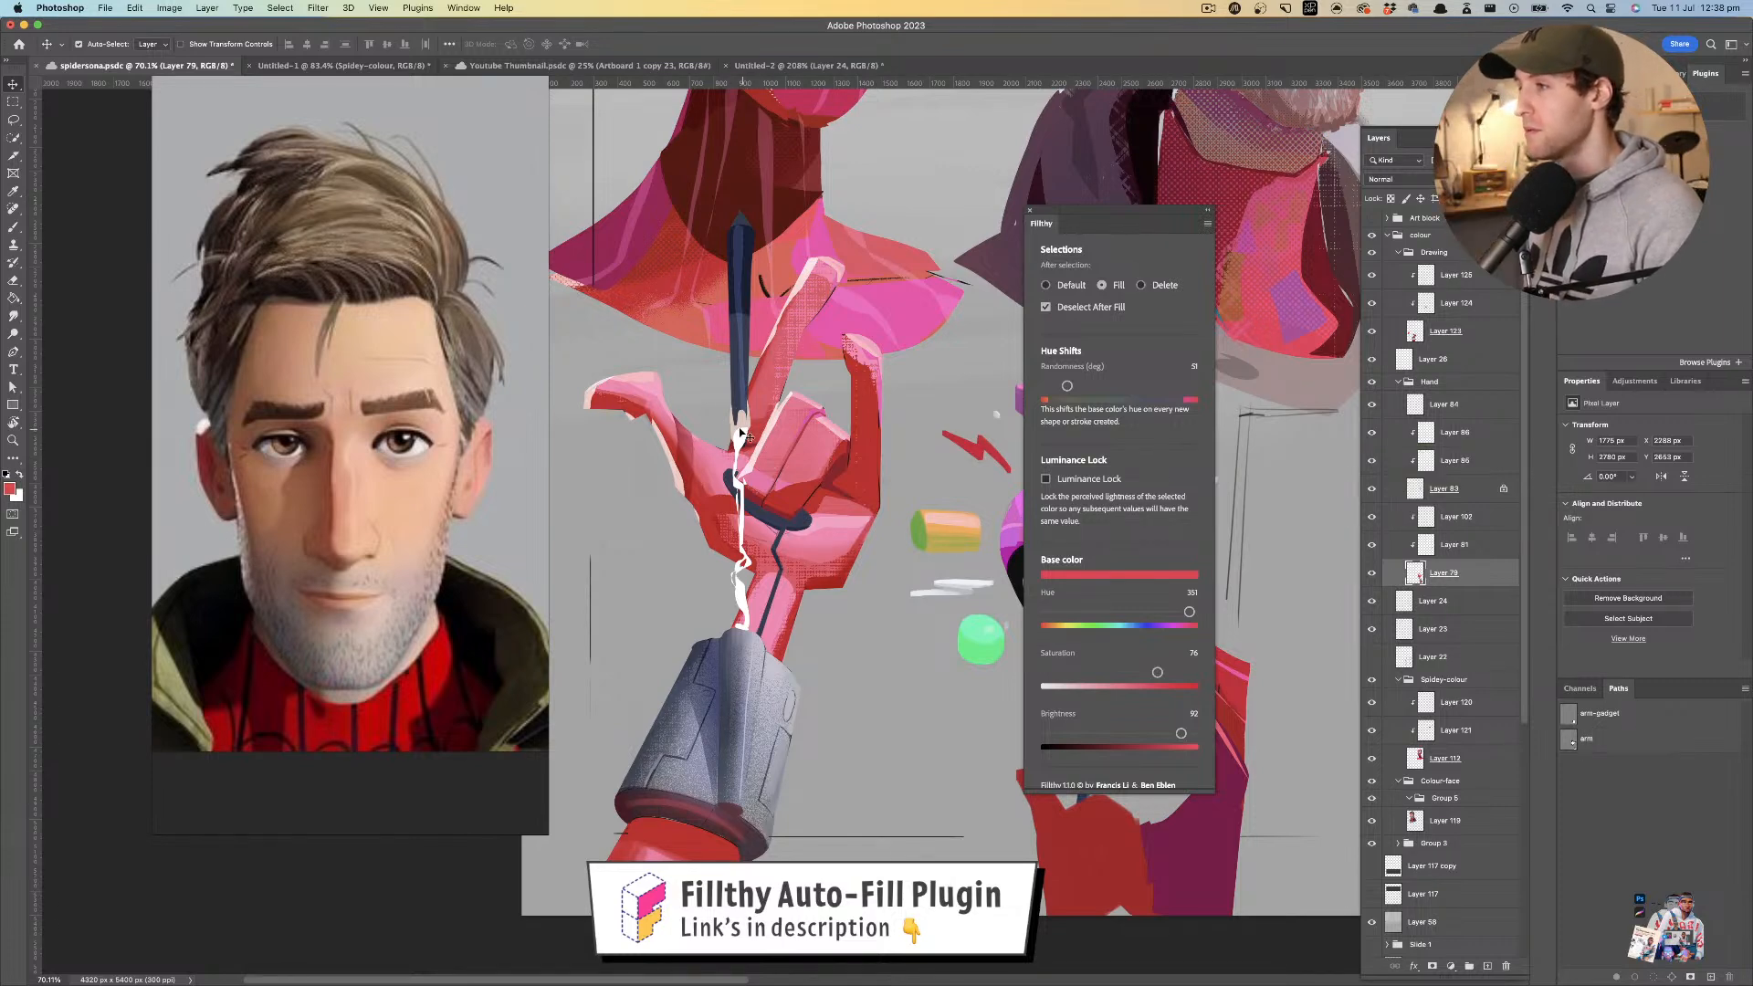
{"action": "left_click_drag", "start_coordinate": [797, 470], "coordinate": [745, 469]}
{"action": "key", "text": "super+z"}
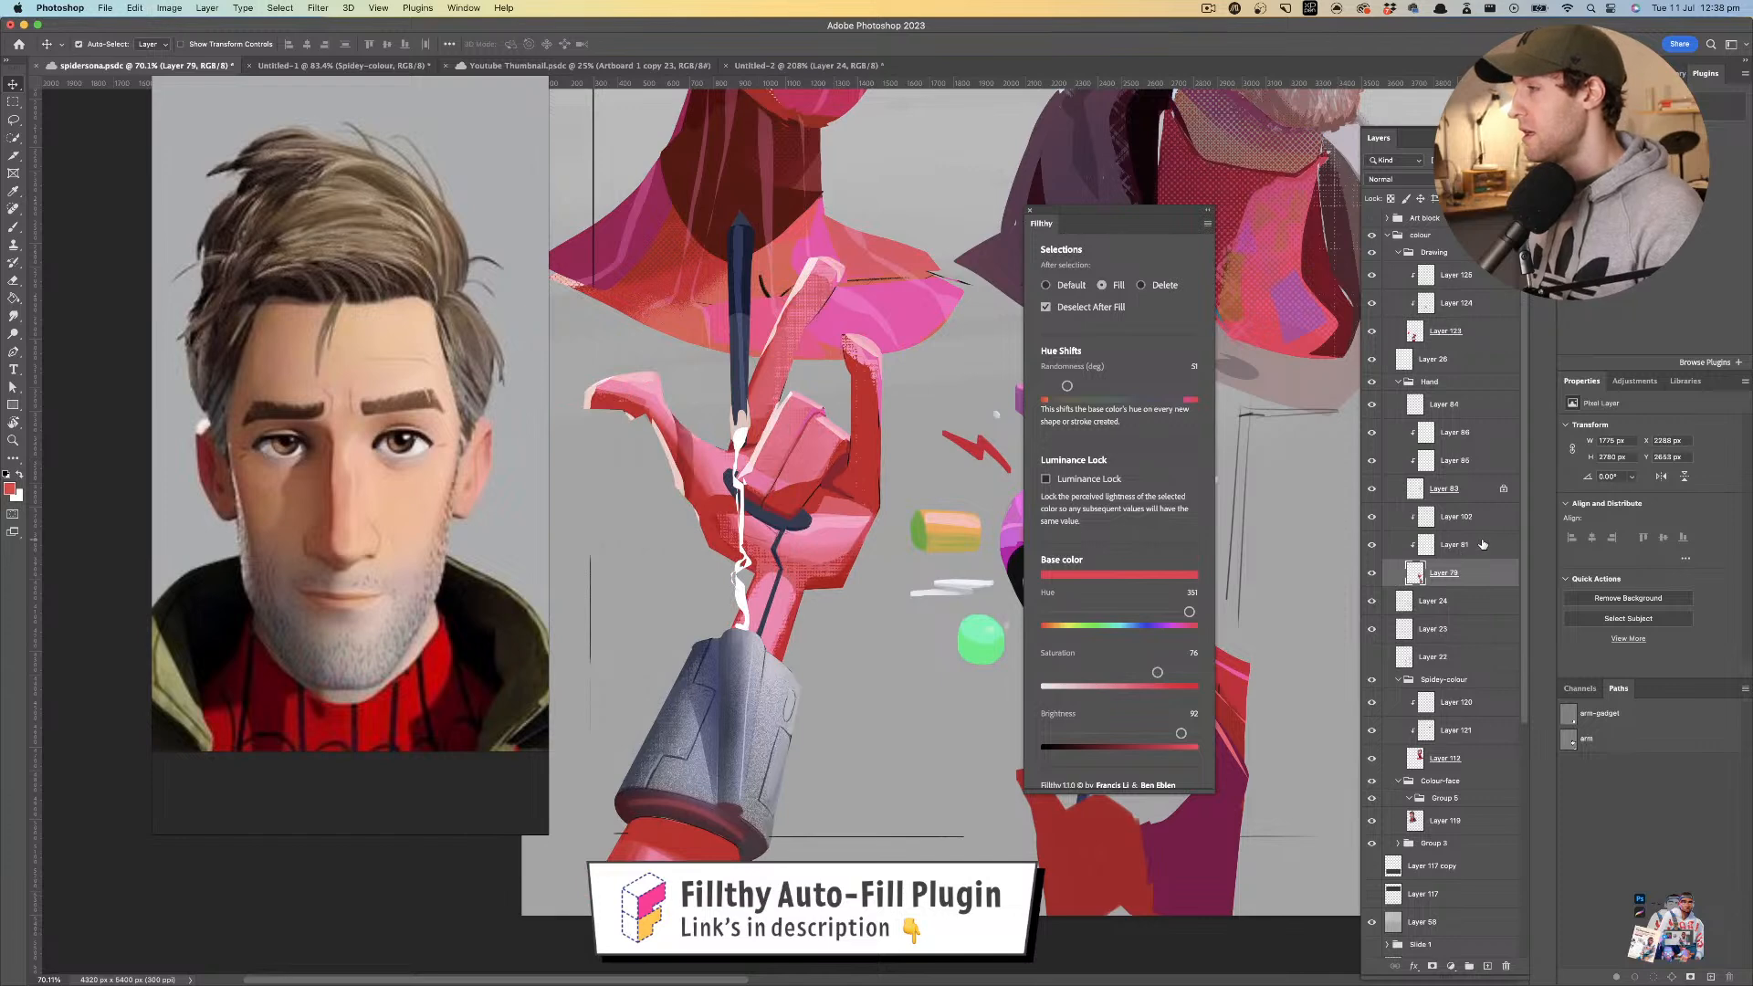
- Delete Layer 102 from the Hand group and check Layer 81 by toggling its visibility
{"action": "left_click", "coordinate": [1459, 518]}
{"action": "left_click", "coordinate": [1372, 517]}
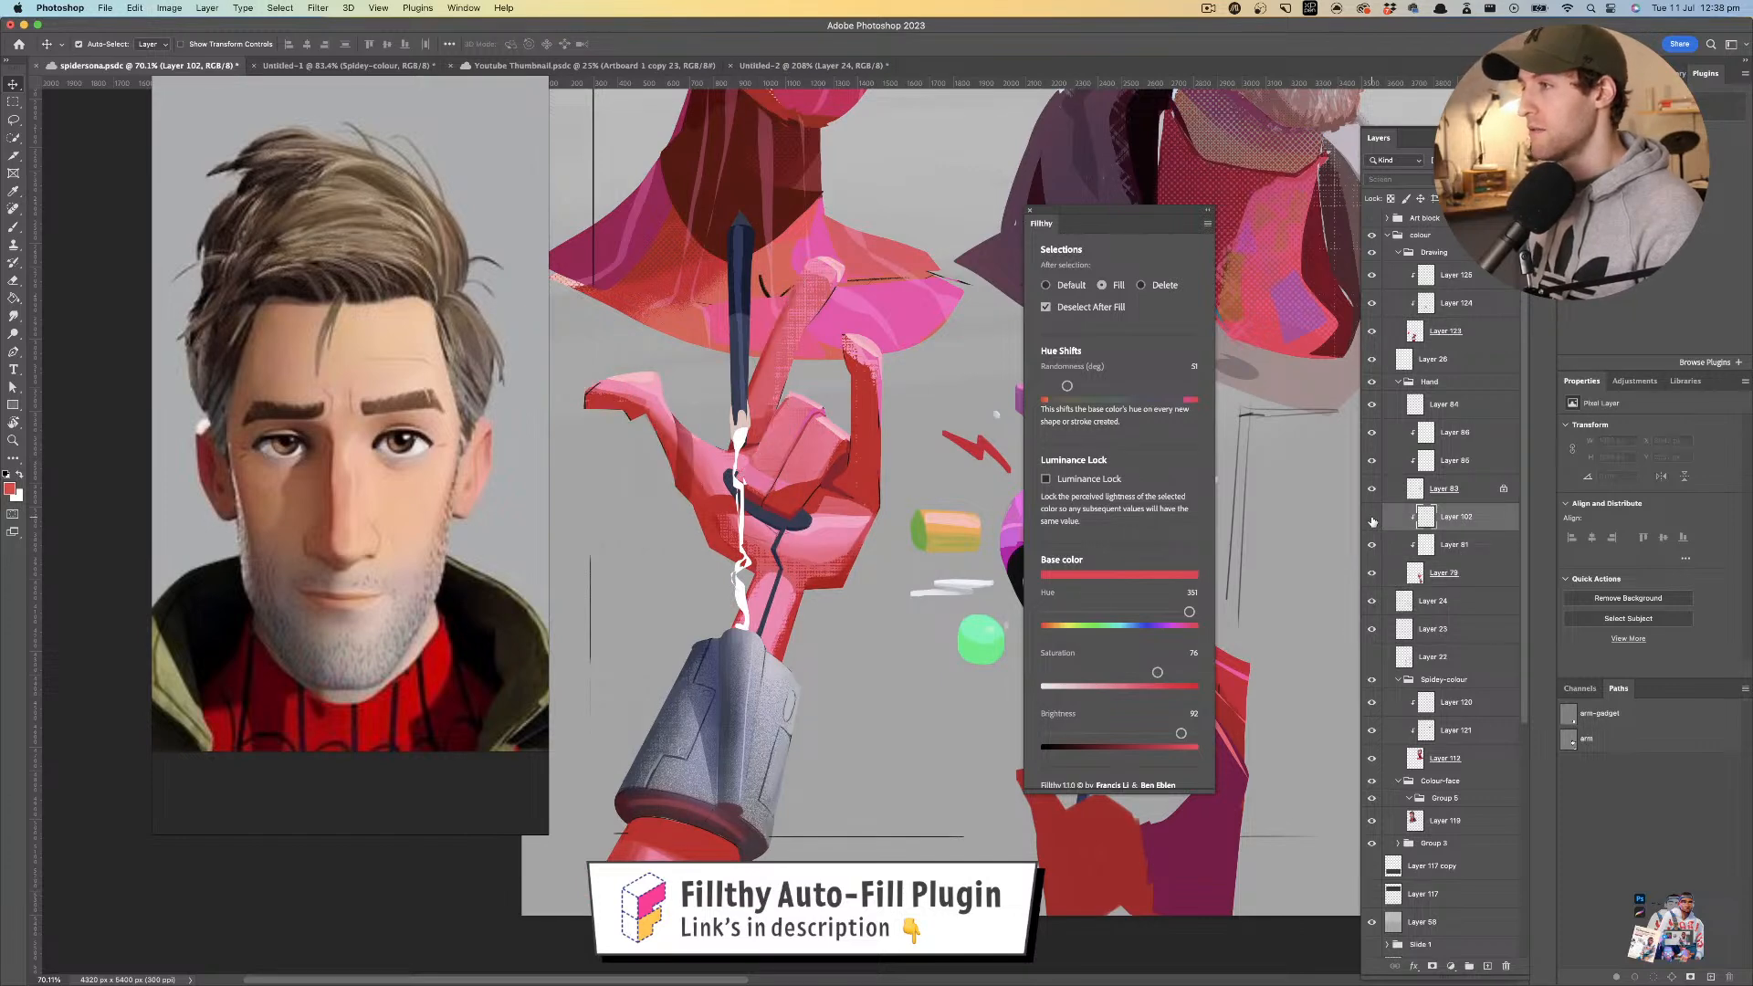
{"action": "key", "text": "Delete"}
{"action": "left_click", "coordinate": [1372, 518]}
{"action": "left_click", "coordinate": [1371, 520]}
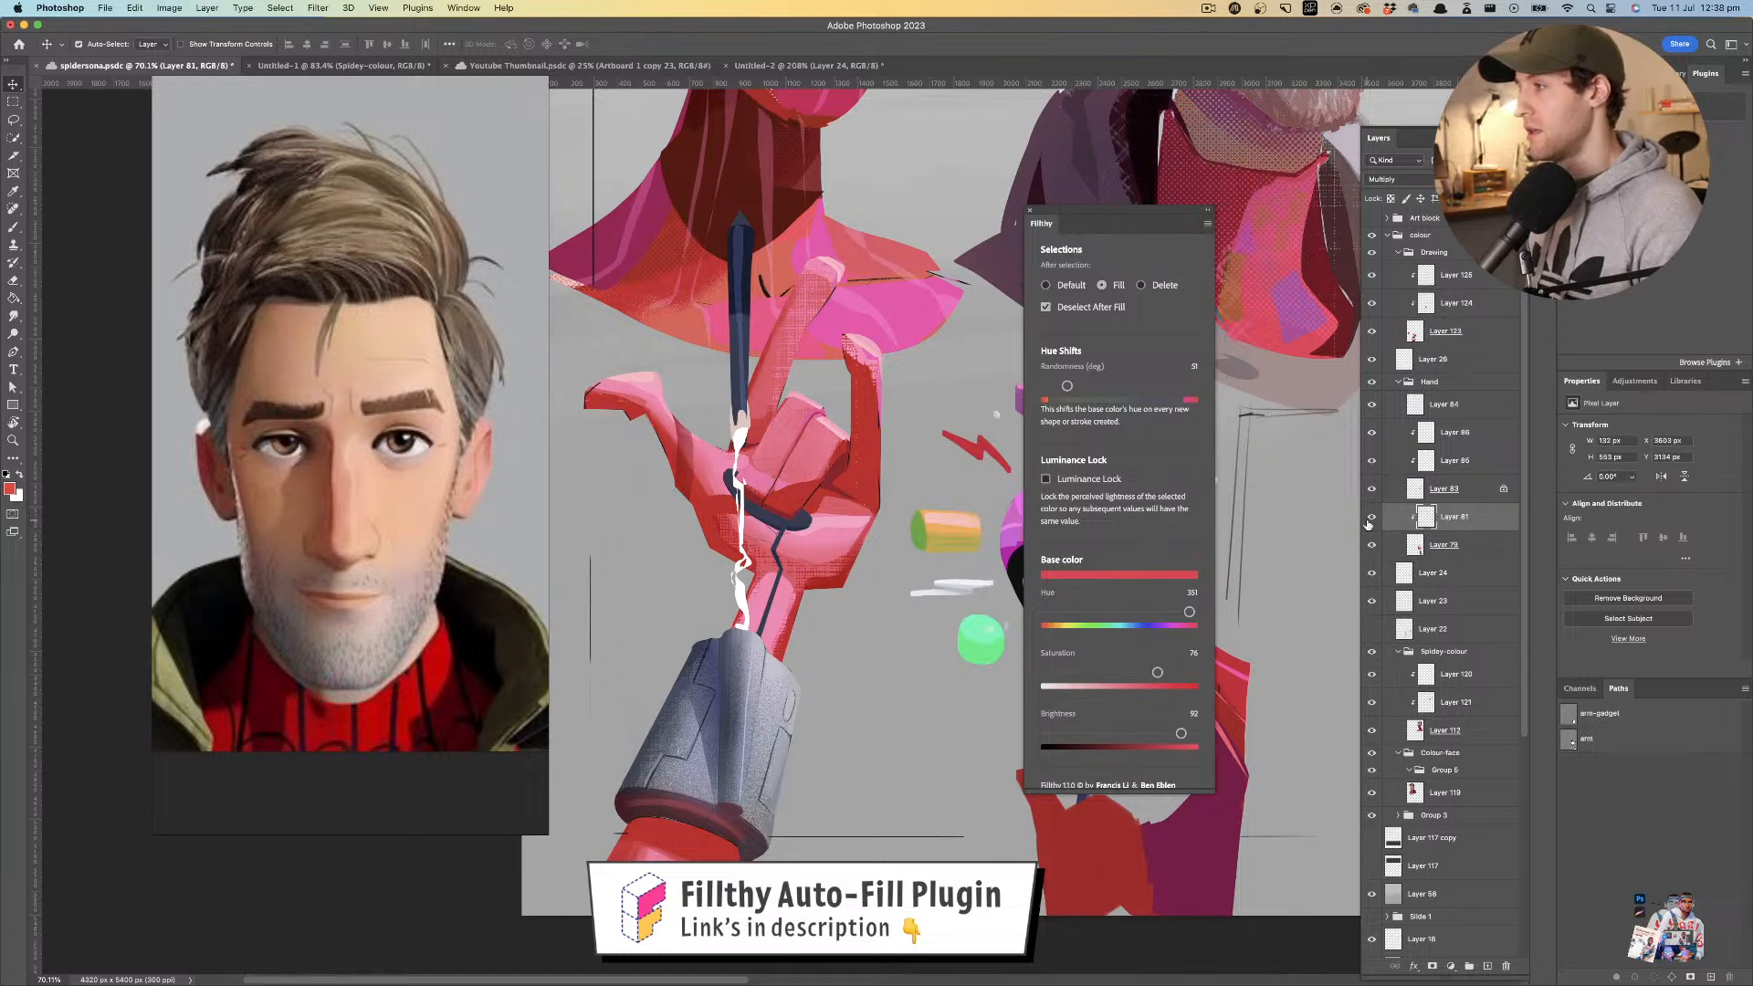
- Add a new layer clipped directly above Layer 79 and switch to the Lasso tool
{"action": "left_click", "coordinate": [1479, 546]}
{"action": "left_click", "coordinate": [1489, 965]}
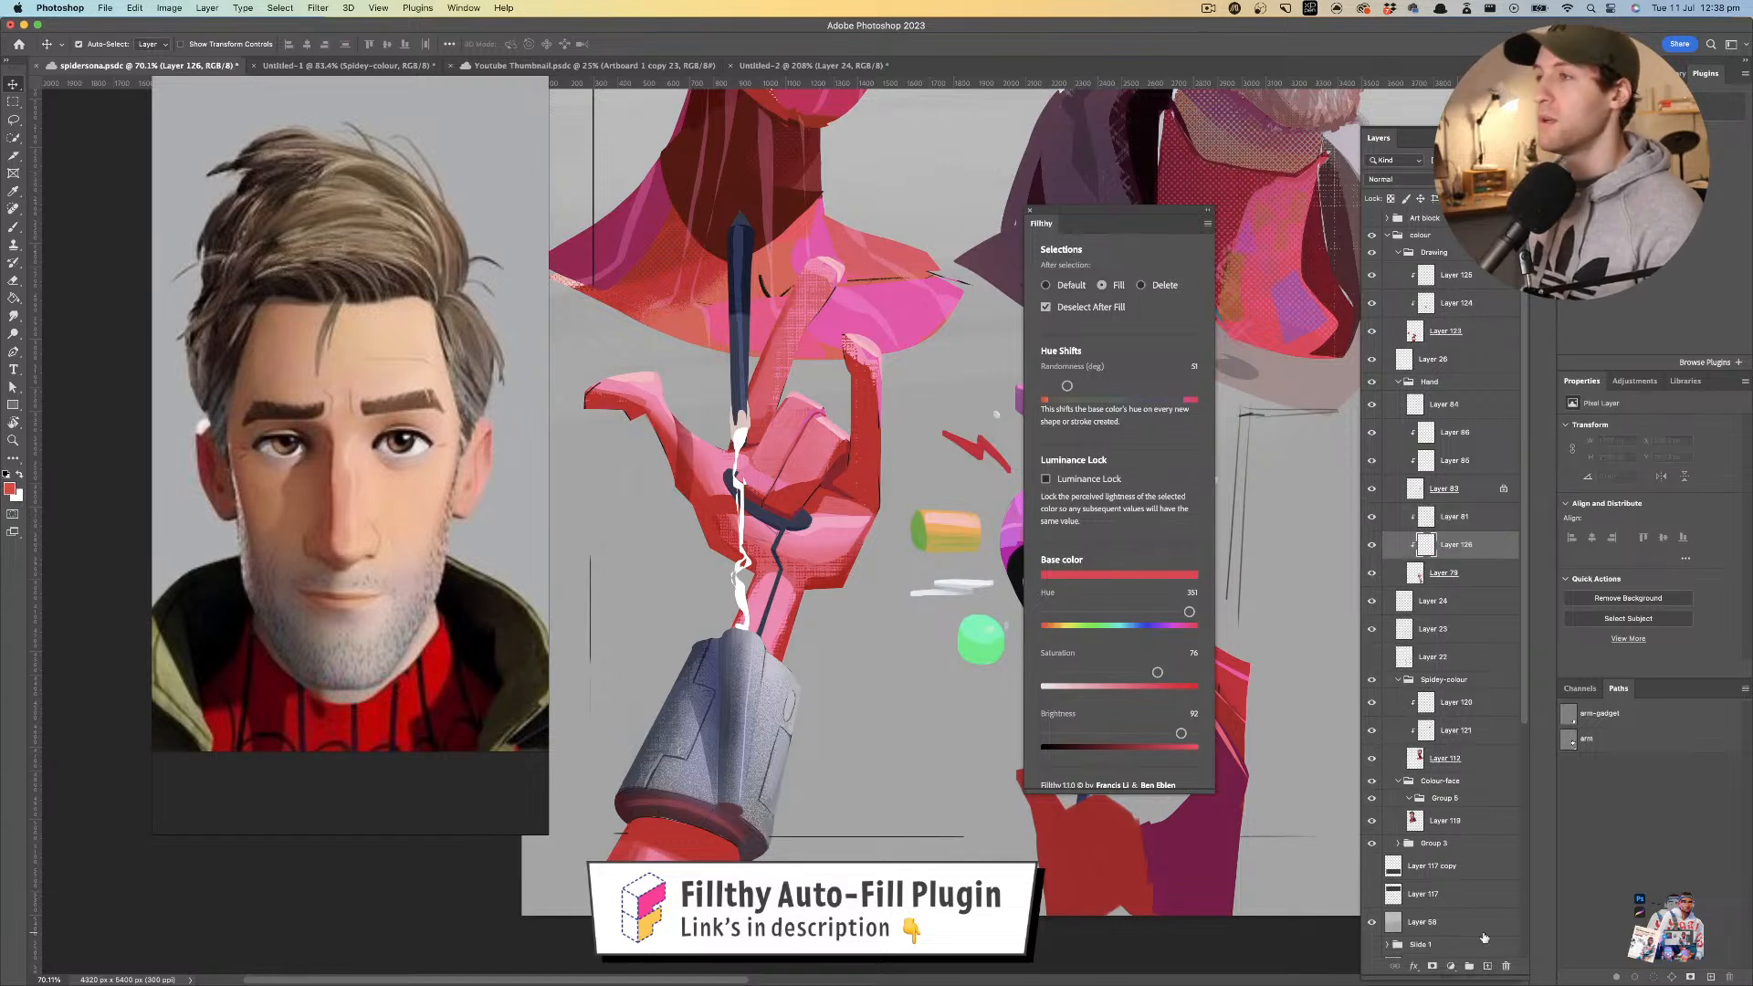
{"action": "left_click", "coordinate": [13, 121]}
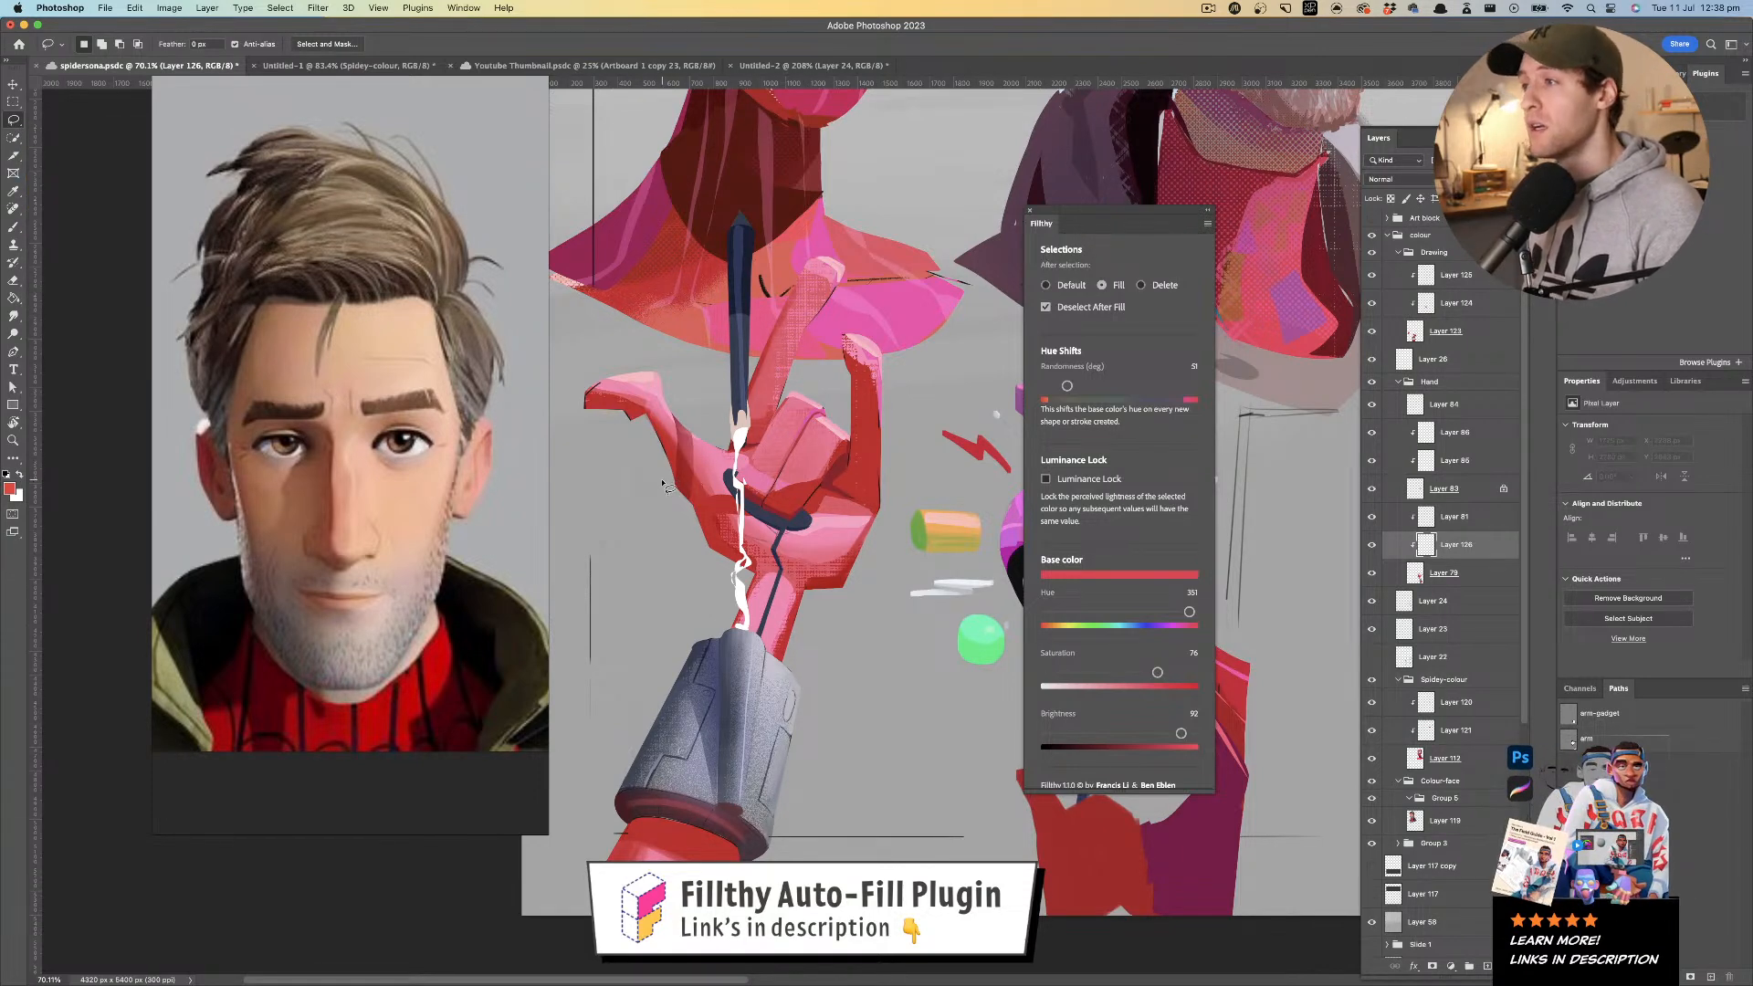
- Try lasso-filling a pink patch over the large hand's palm and an orange patch on the raised finger
{"action": "mouse_move", "coordinate": [665, 485]}
{"action": "left_mouse_down"}
{"action": "mouse_move", "coordinate": [715, 442]}
{"action": "mouse_move", "coordinate": [754, 339]}
{"action": "mouse_move", "coordinate": [811, 347]}
{"action": "mouse_move", "coordinate": [842, 400]}
{"action": "left_mouse_up"}
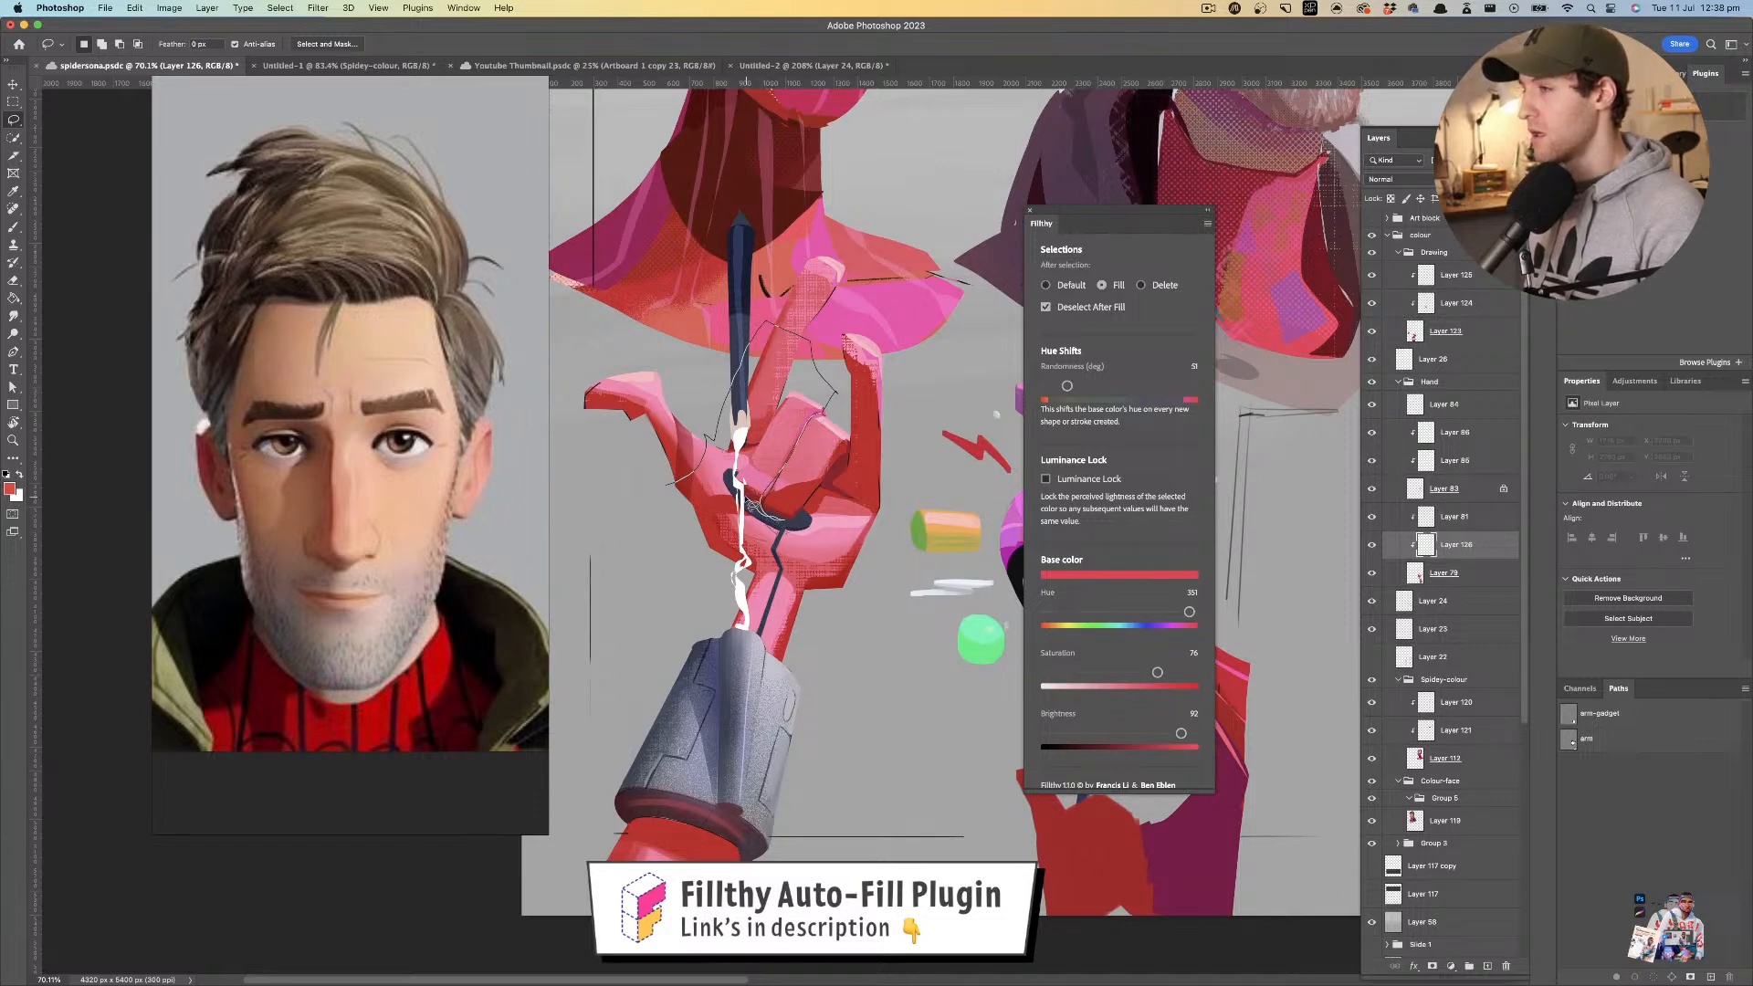
{"action": "mouse_move", "coordinate": [763, 512]}
{"action": "left_mouse_down"}
{"action": "mouse_move", "coordinate": [793, 528]}
{"action": "mouse_move", "coordinate": [689, 548]}
{"action": "mouse_move", "coordinate": [639, 501]}
{"action": "left_mouse_up"}
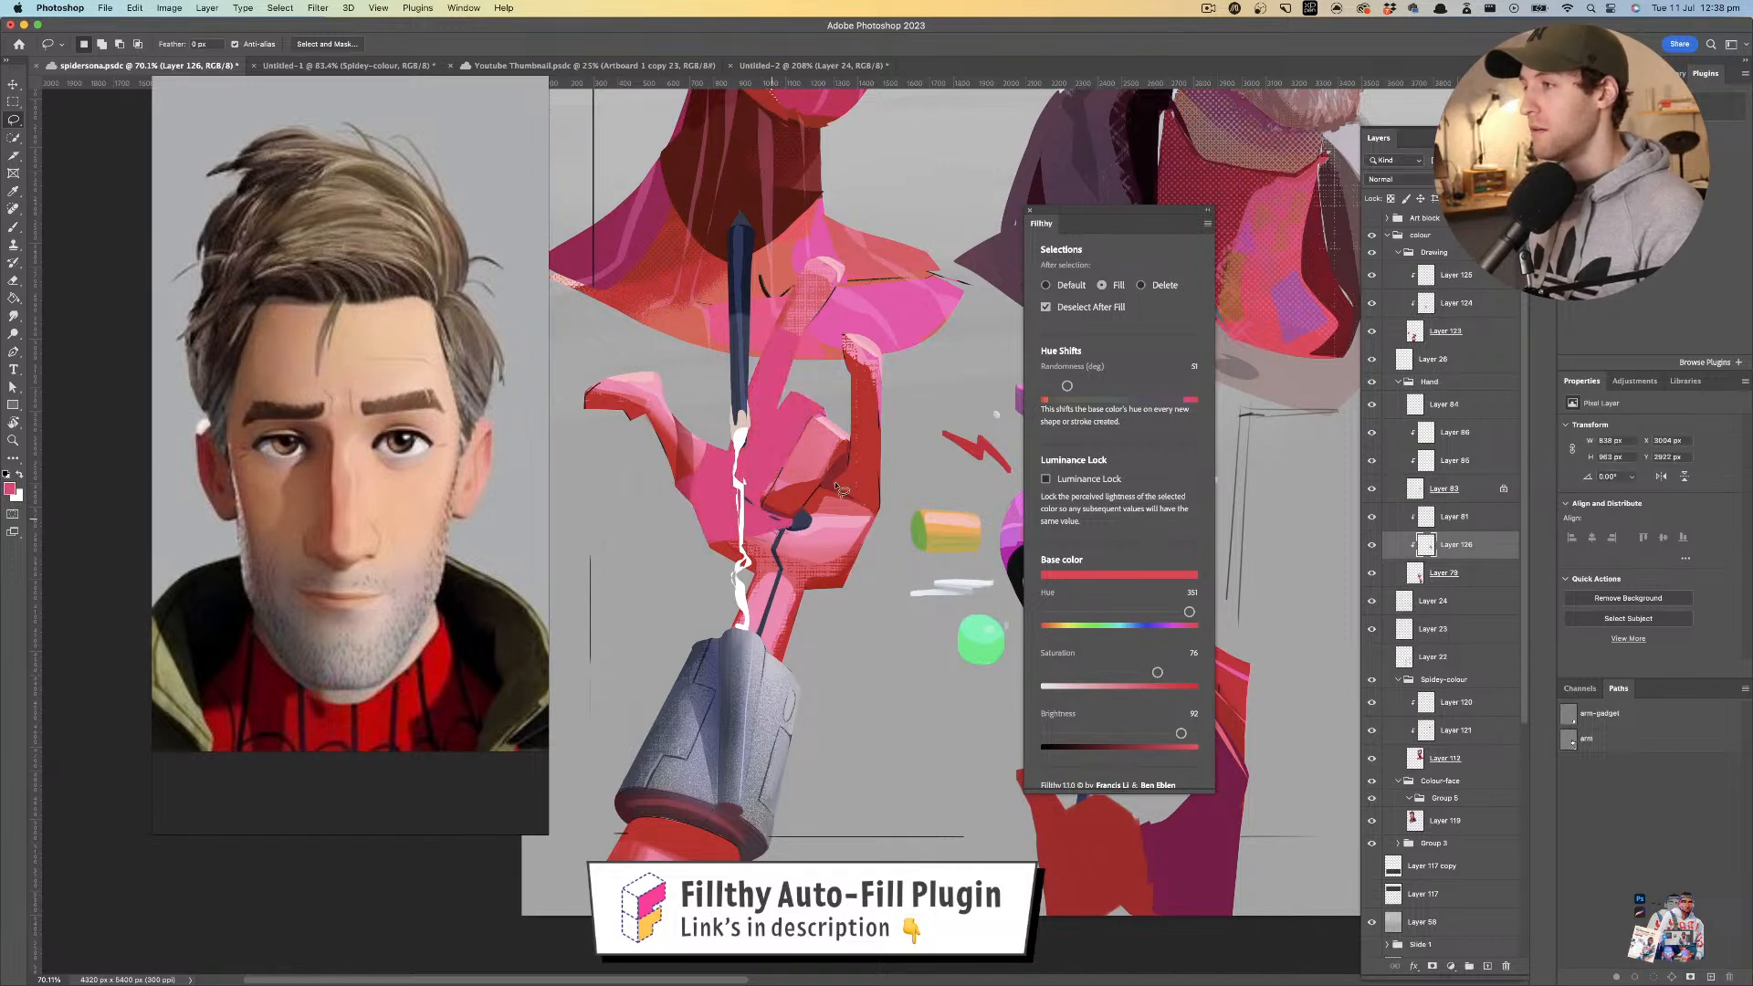
{"action": "mouse_move", "coordinate": [781, 335]}
{"action": "left_mouse_down"}
{"action": "mouse_move", "coordinate": [801, 392]}
{"action": "mouse_move", "coordinate": [735, 449]}
{"action": "left_mouse_up"}
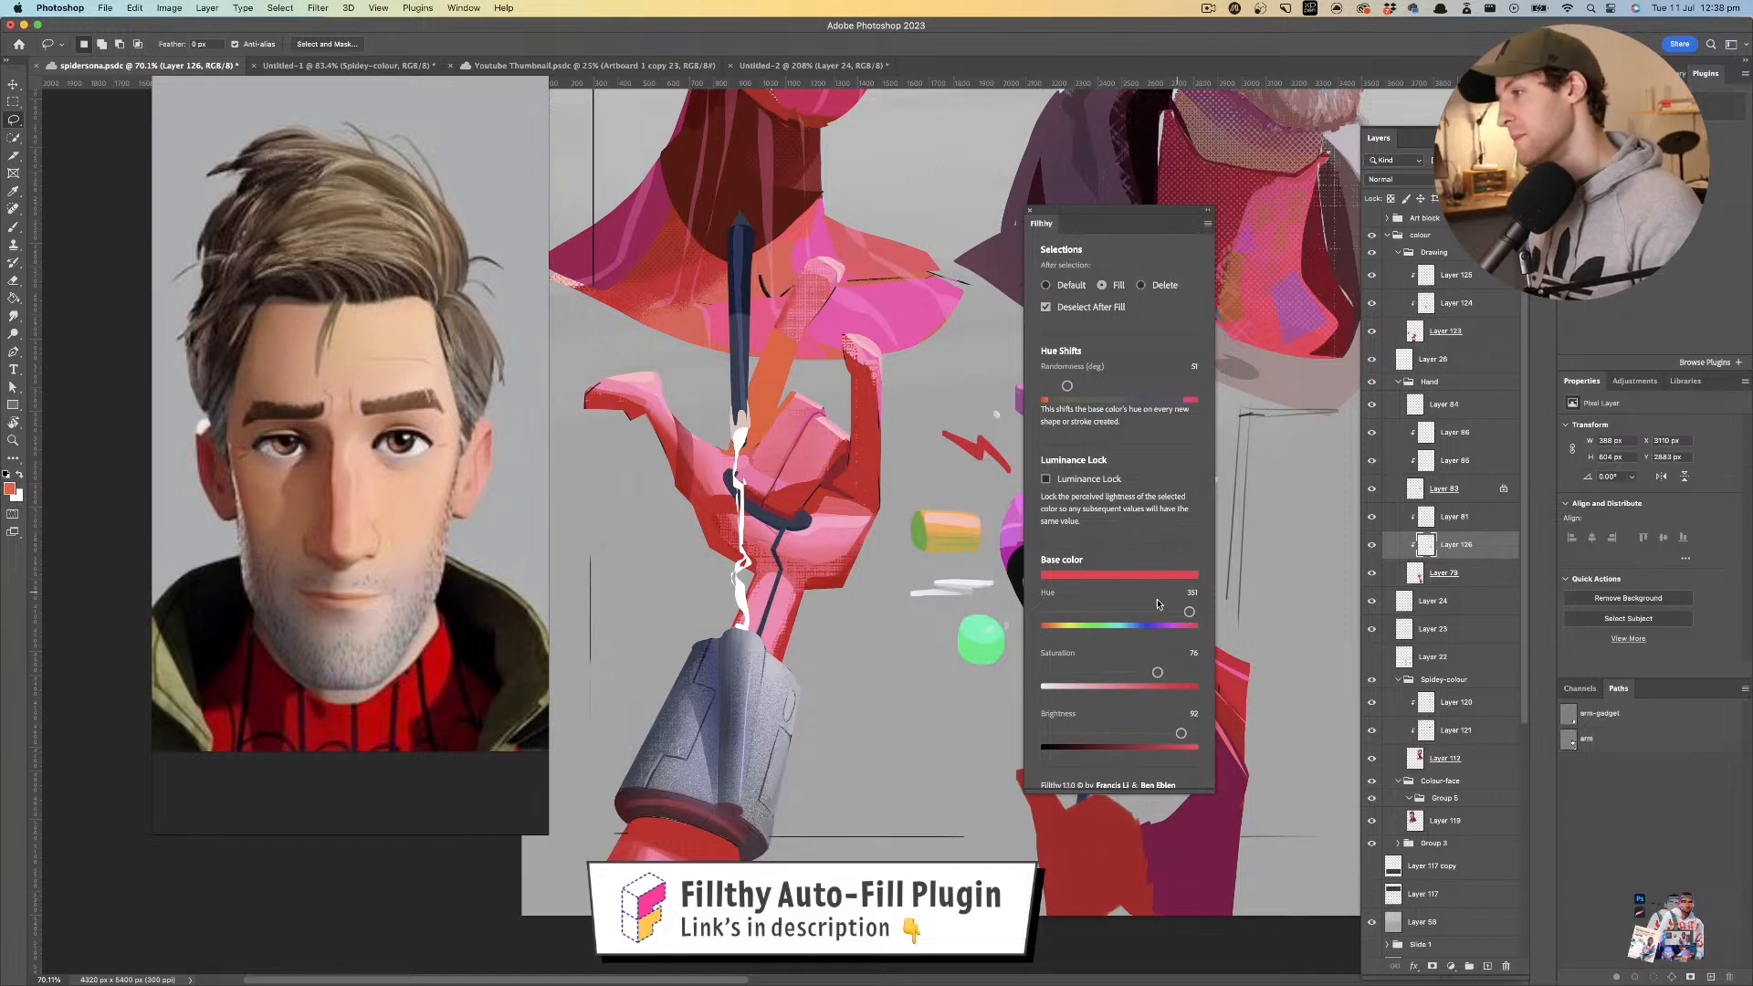
- Lasso-fill the large hand's folded finger with a blue base hue and set the layer's blend mode to Multiply
{"action": "left_click_drag", "start_coordinate": [1189, 611], "coordinate": [1139, 617]}
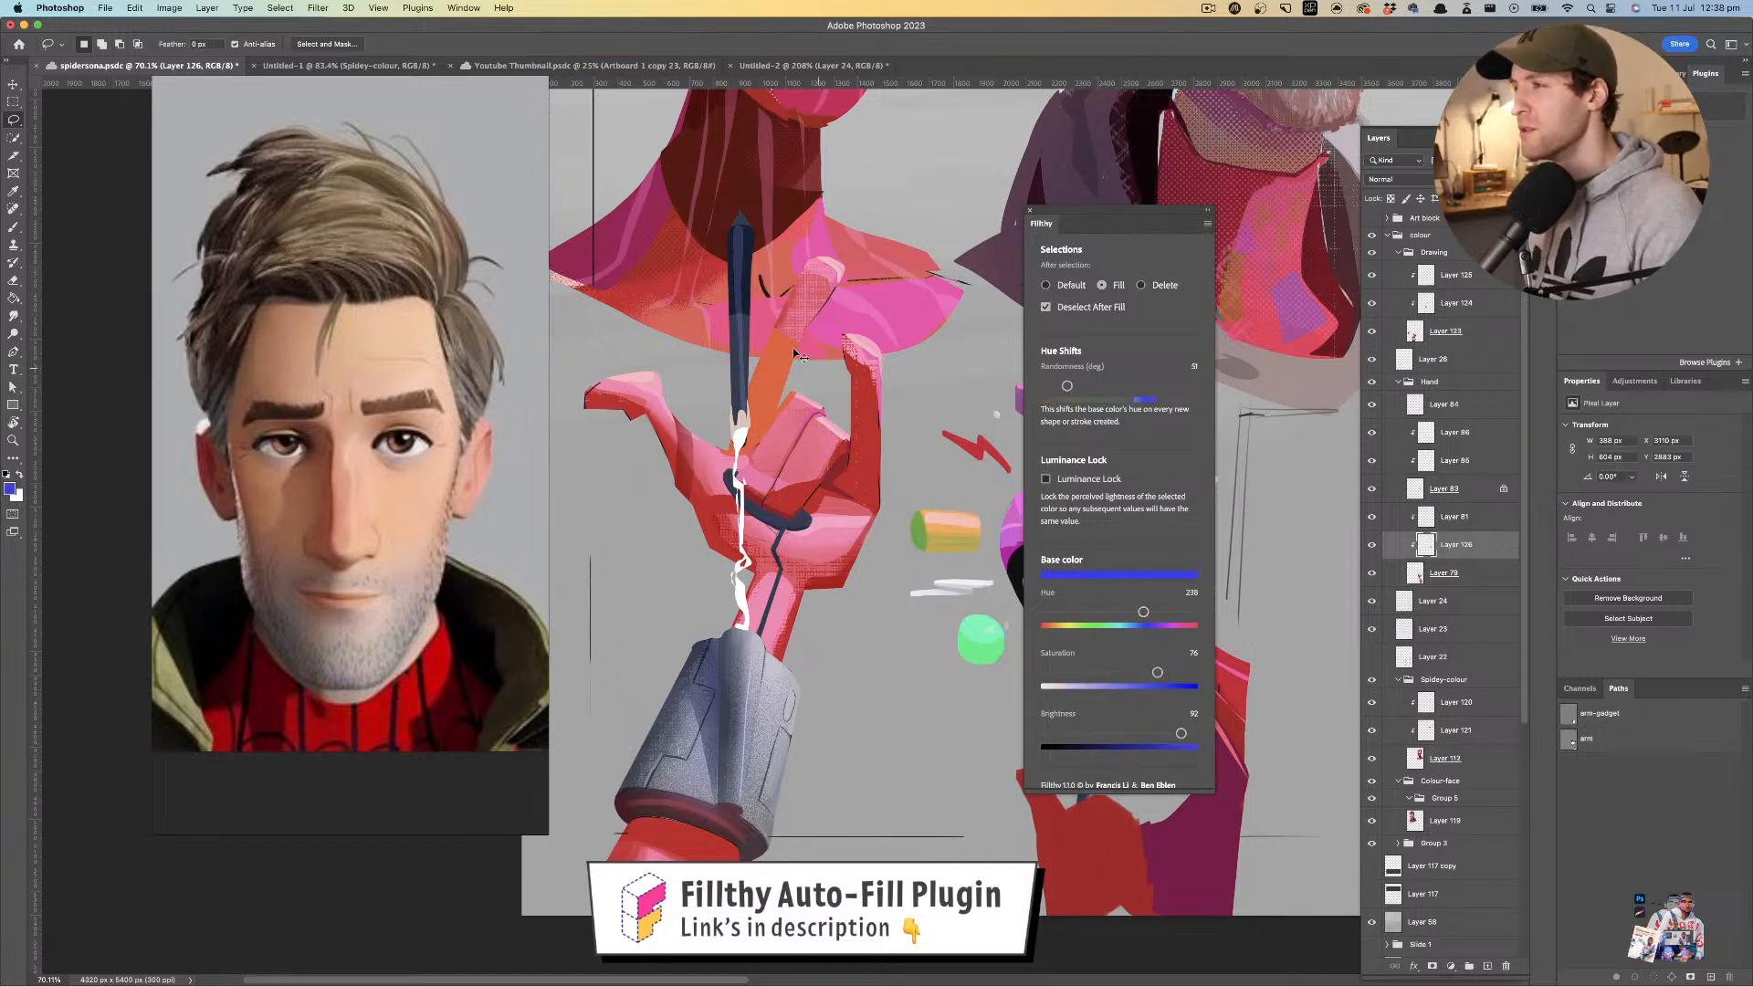
{"action": "key", "text": "ctrl+z"}
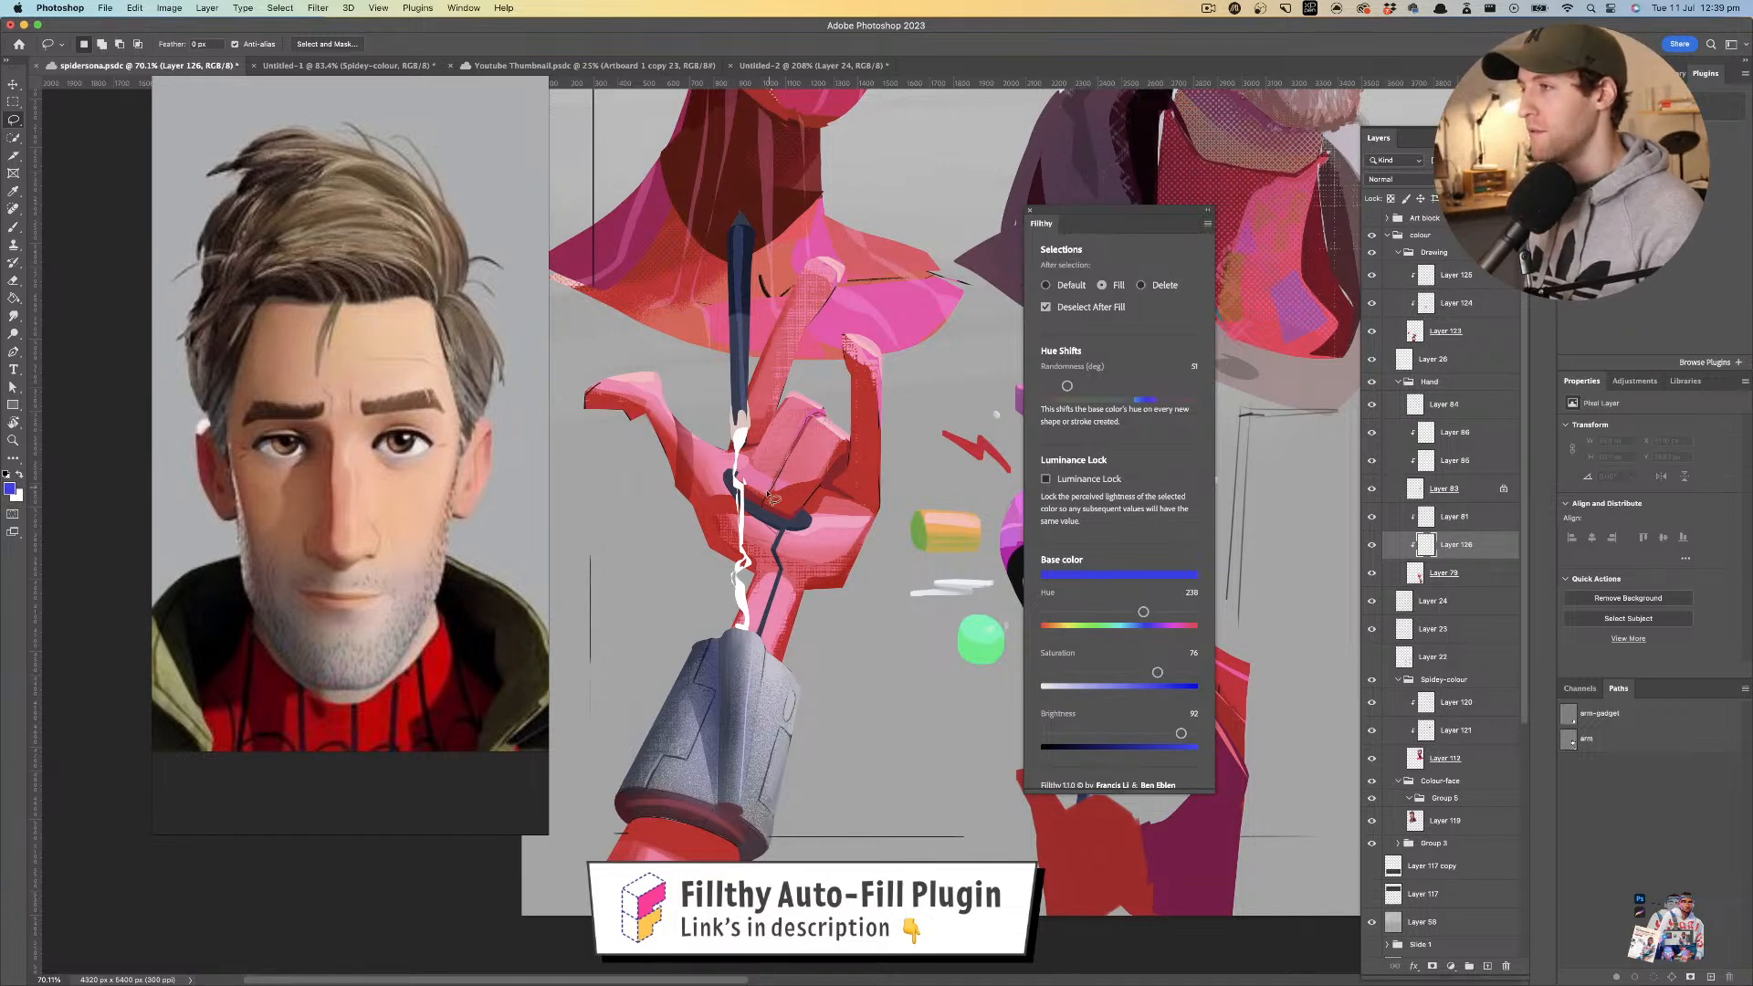
{"action": "mouse_move", "coordinate": [803, 507]}
{"action": "left_mouse_down"}
{"action": "mouse_move", "coordinate": [849, 443]}
{"action": "mouse_move", "coordinate": [815, 417]}
{"action": "left_mouse_up"}
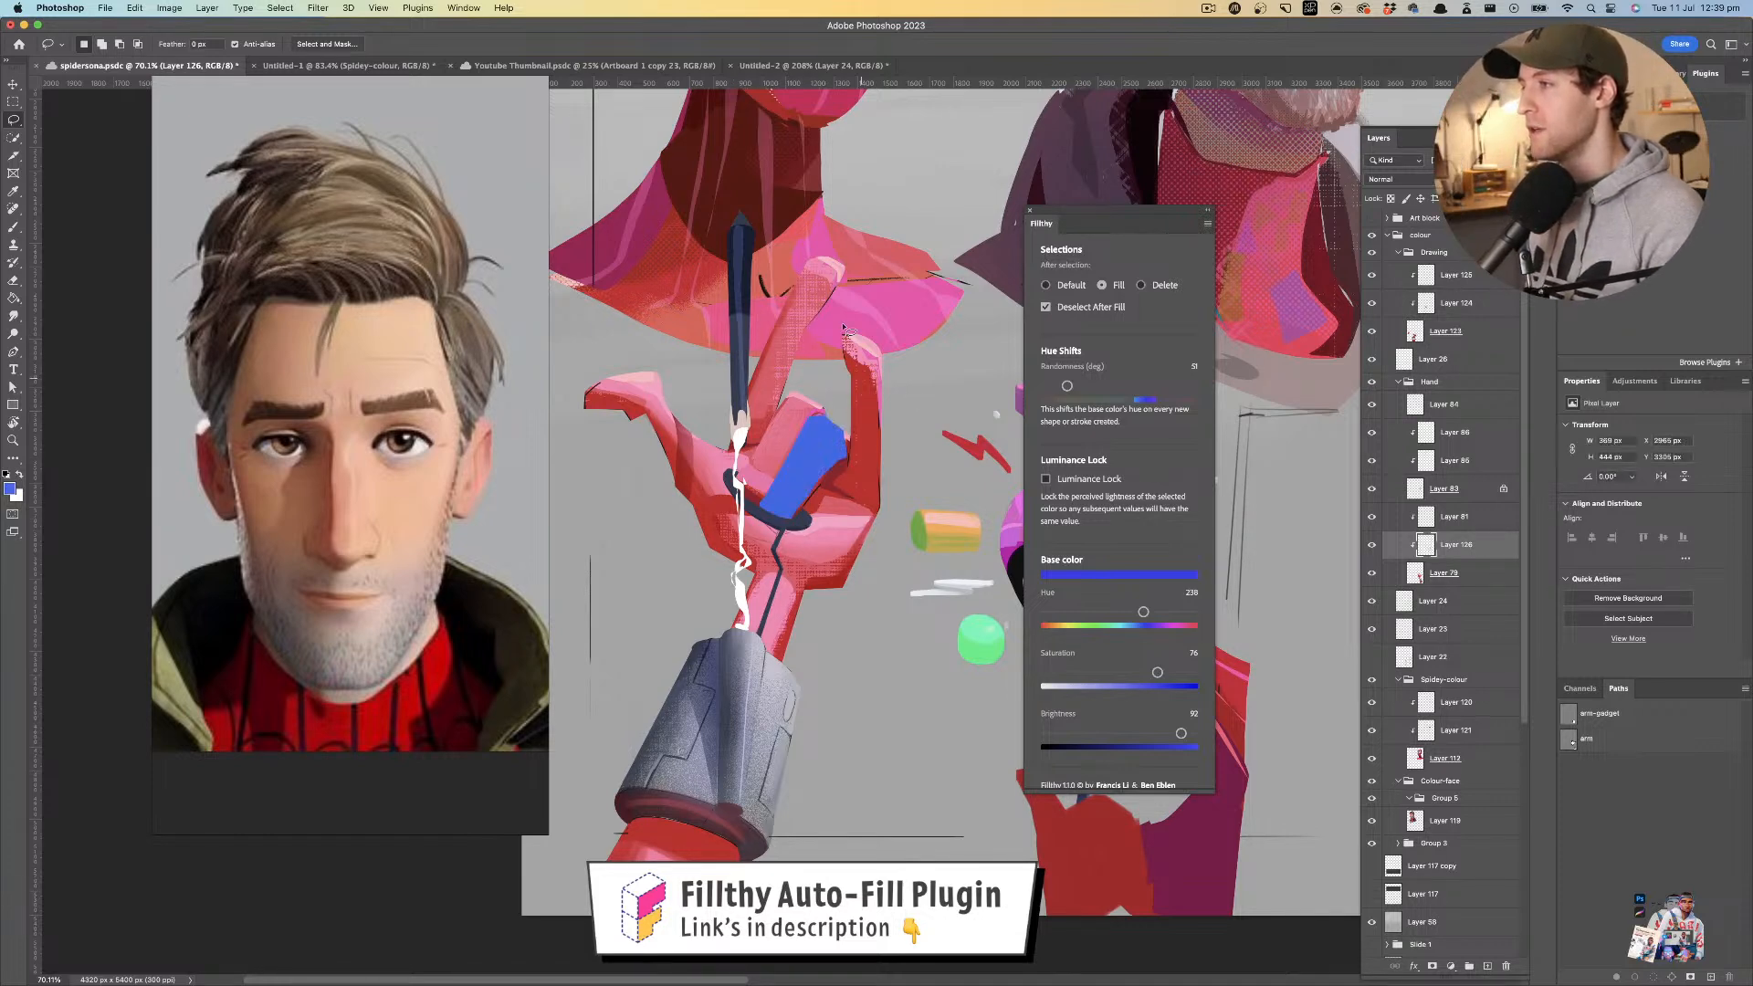
{"action": "left_click", "coordinate": [1392, 179]}
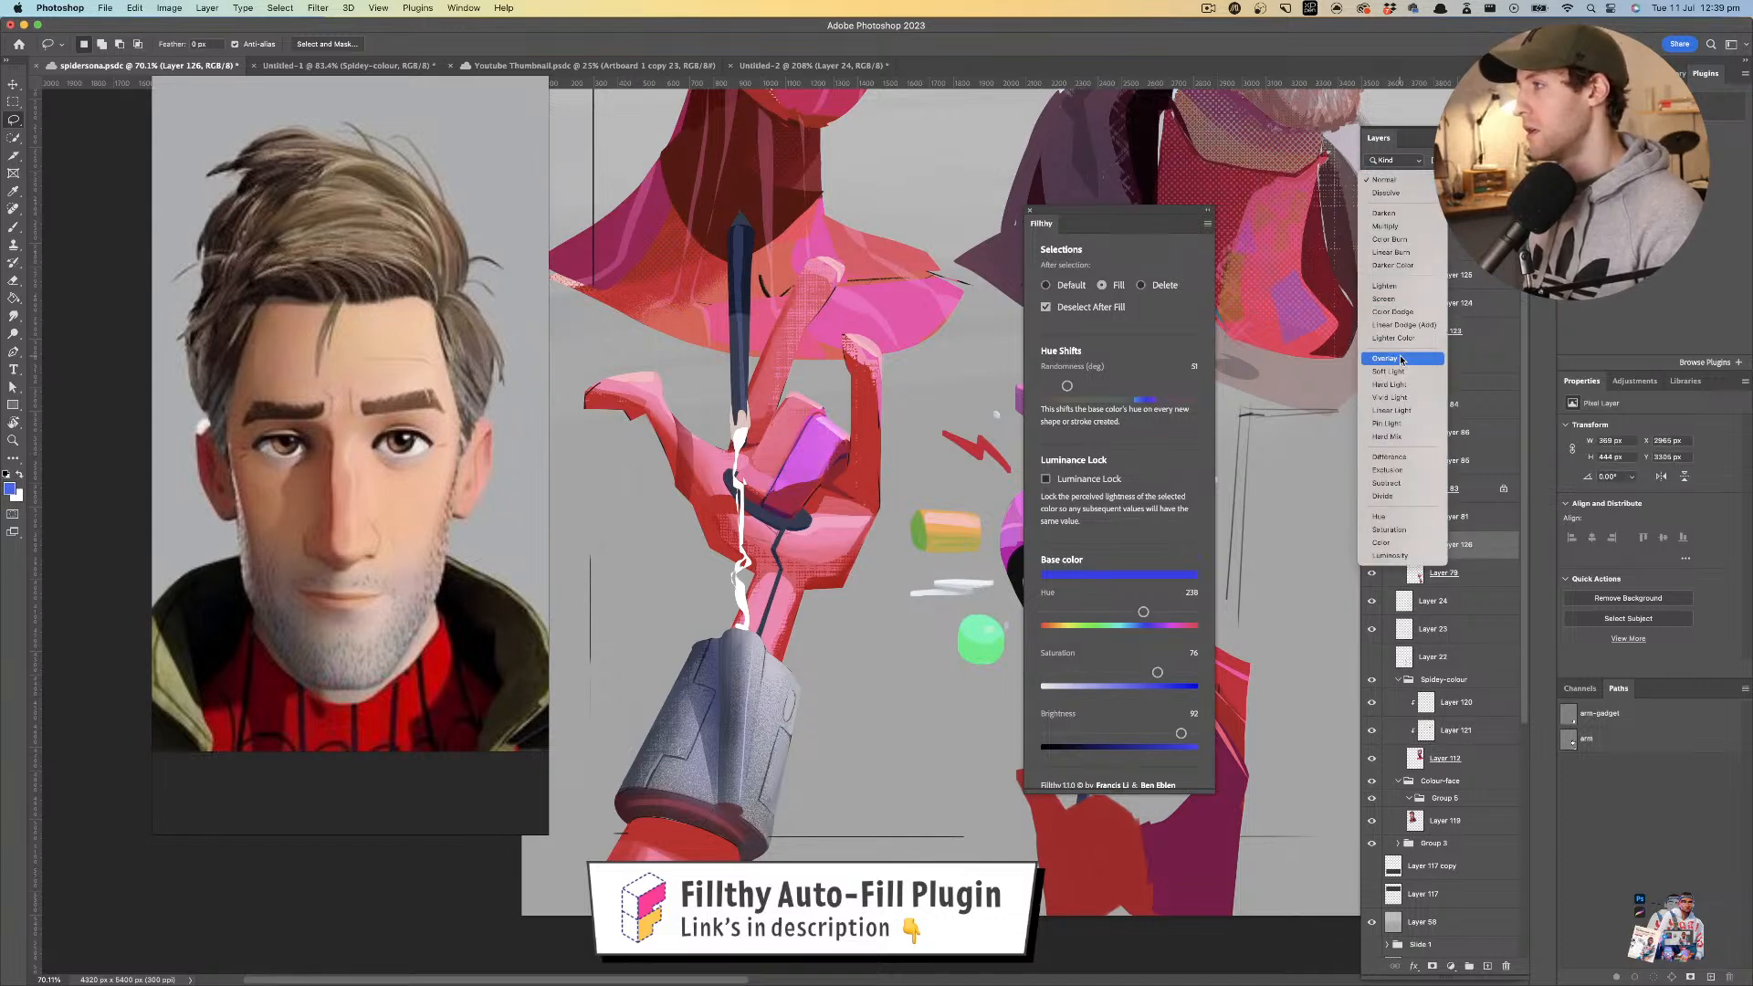
{"action": "left_click", "coordinate": [1413, 228]}
- Lasso-fill blue shadows over the hooked finger, the raised finger's base, the palm and the upper wrist
{"action": "mouse_move", "coordinate": [852, 449]}
{"action": "left_mouse_down"}
{"action": "mouse_move", "coordinate": [795, 525]}
{"action": "mouse_move", "coordinate": [850, 424]}
{"action": "mouse_move", "coordinate": [846, 470]}
{"action": "mouse_move", "coordinate": [888, 476]}
{"action": "mouse_move", "coordinate": [885, 353]}
{"action": "mouse_move", "coordinate": [840, 331]}
{"action": "left_mouse_up"}
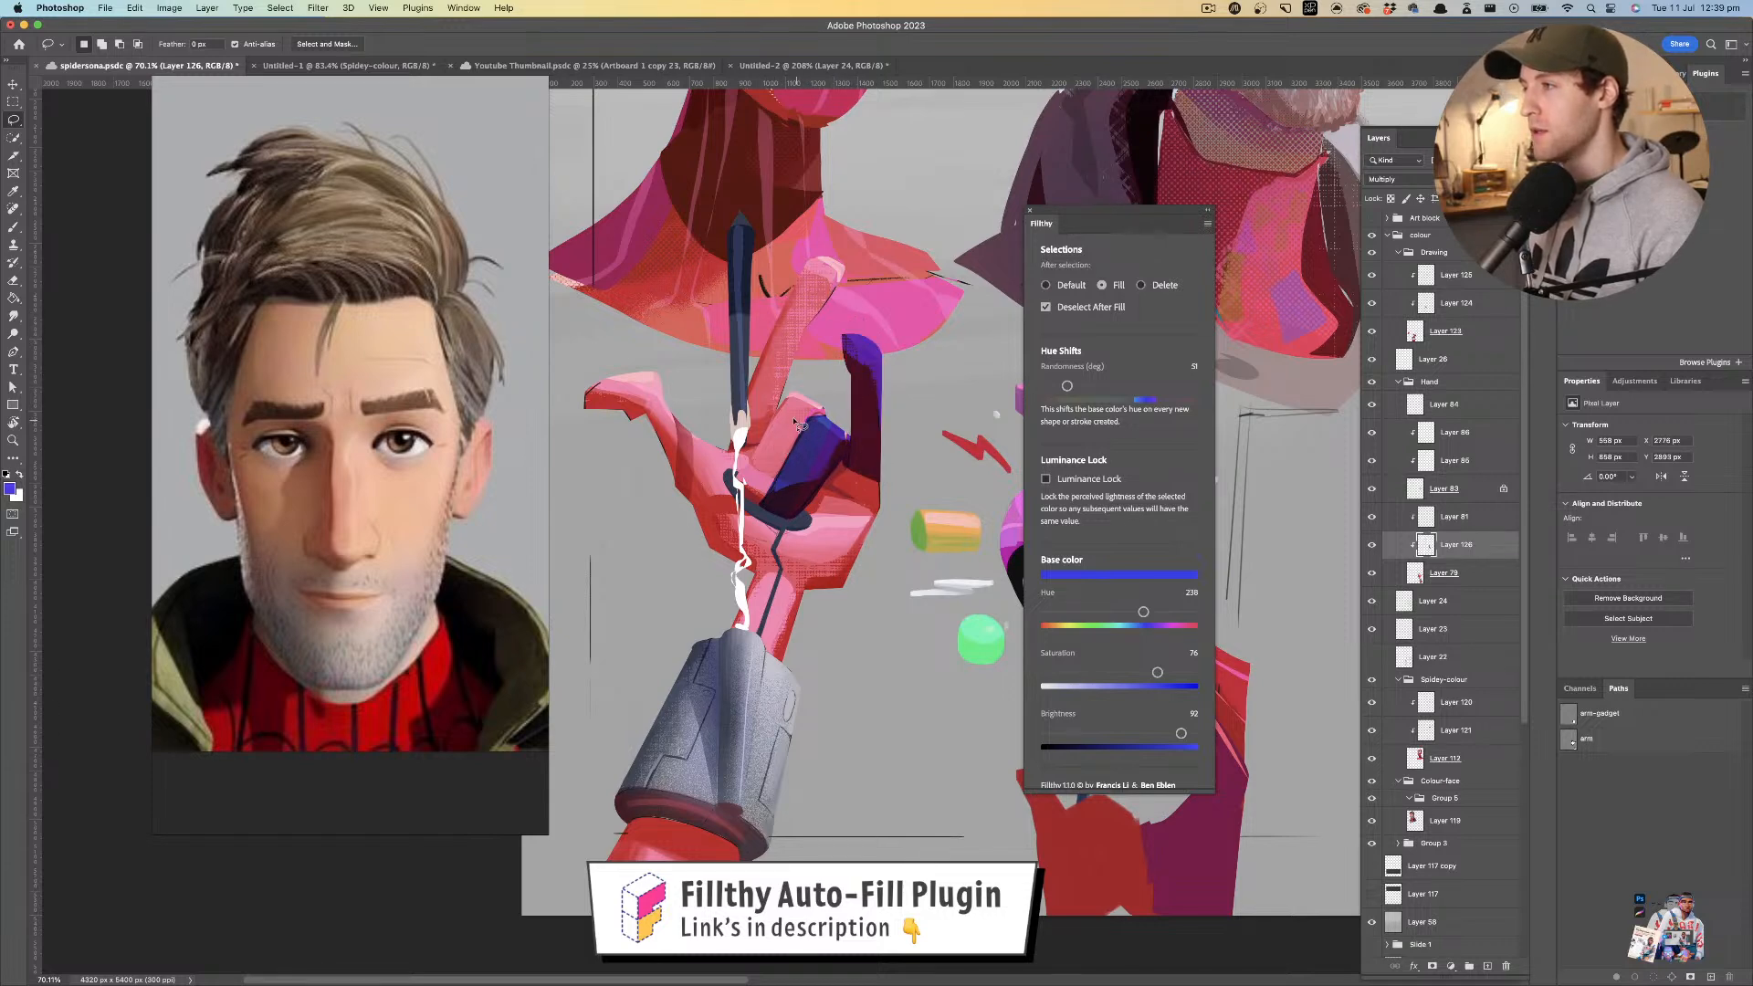
{"action": "mouse_move", "coordinate": [838, 420]}
{"action": "left_mouse_down"}
{"action": "mouse_move", "coordinate": [753, 353]}
{"action": "mouse_move", "coordinate": [725, 437]}
{"action": "mouse_move", "coordinate": [757, 447]}
{"action": "mouse_move", "coordinate": [794, 387]}
{"action": "mouse_move", "coordinate": [922, 309]}
{"action": "mouse_move", "coordinate": [812, 431]}
{"action": "mouse_move", "coordinate": [863, 437]}
{"action": "mouse_move", "coordinate": [840, 451]}
{"action": "mouse_move", "coordinate": [848, 395]}
{"action": "mouse_move", "coordinate": [899, 390]}
{"action": "mouse_move", "coordinate": [918, 408]}
{"action": "mouse_move", "coordinate": [860, 402]}
{"action": "left_mouse_up"}
{"action": "mouse_move", "coordinate": [859, 498]}
{"action": "left_mouse_down"}
{"action": "mouse_move", "coordinate": [787, 584]}
{"action": "mouse_move", "coordinate": [834, 659]}
{"action": "mouse_move", "coordinate": [878, 643]}
{"action": "mouse_move", "coordinate": [914, 552]}
{"action": "mouse_move", "coordinate": [919, 512]}
{"action": "mouse_move", "coordinate": [861, 498]}
{"action": "left_mouse_up"}
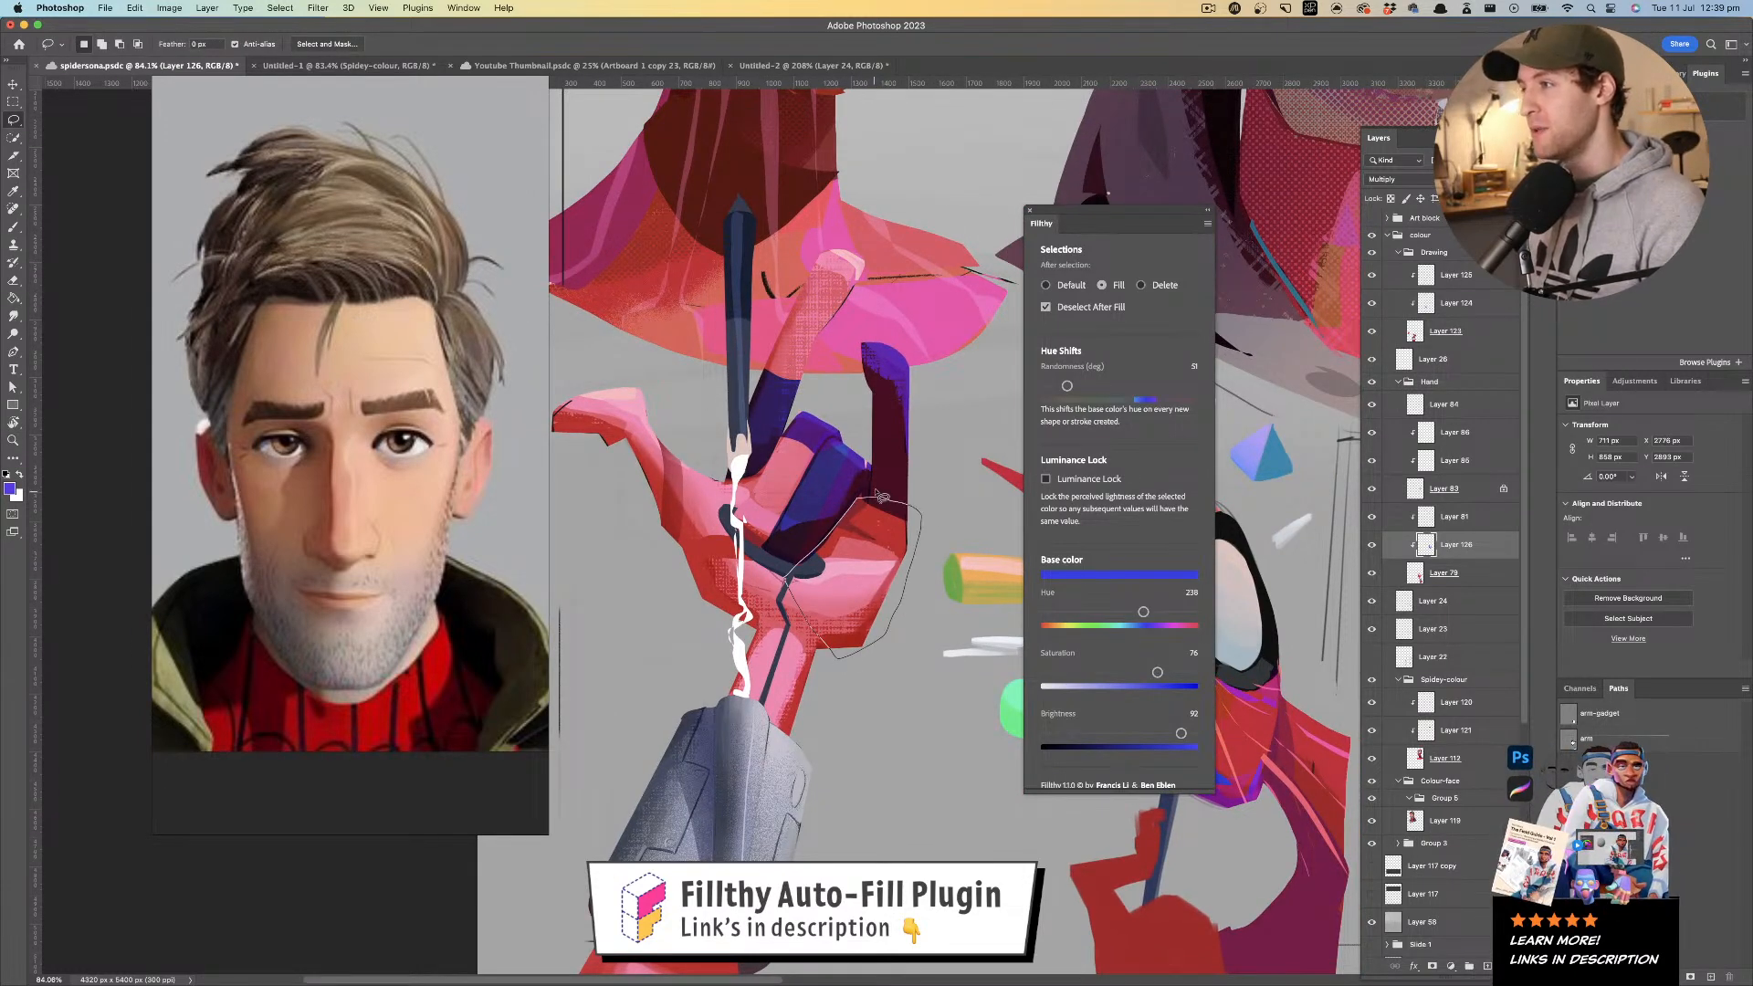
{"action": "mouse_move", "coordinate": [811, 695]}
{"action": "left_mouse_down"}
{"action": "mouse_move", "coordinate": [718, 656]}
{"action": "mouse_move", "coordinate": [669, 529]}
{"action": "mouse_move", "coordinate": [687, 466]}
{"action": "mouse_move", "coordinate": [763, 475]}
{"action": "mouse_move", "coordinate": [738, 517]}
{"action": "mouse_move", "coordinate": [808, 689]}
{"action": "left_mouse_up"}
{"action": "key", "text": "z"}
{"action": "mouse_move", "coordinate": [825, 523]}
{"action": "left_mouse_down"}
{"action": "mouse_move", "coordinate": [754, 548]}
{"action": "mouse_move", "coordinate": [878, 573]}
{"action": "mouse_move", "coordinate": [842, 542]}
{"action": "mouse_move", "coordinate": [826, 577]}
{"action": "mouse_move", "coordinate": [814, 534]}
{"action": "mouse_move", "coordinate": [829, 564]}
{"action": "left_mouse_up"}
{"action": "key", "text": "l"}
{"action": "mouse_move", "coordinate": [855, 559]}
{"action": "left_mouse_down"}
{"action": "mouse_move", "coordinate": [787, 587]}
{"action": "mouse_move", "coordinate": [793, 559]}
{"action": "left_mouse_up"}
{"action": "mouse_move", "coordinate": [793, 531]}
{"action": "left_mouse_down"}
{"action": "mouse_move", "coordinate": [846, 526]}
{"action": "mouse_move", "coordinate": [803, 533]}
{"action": "left_mouse_up"}
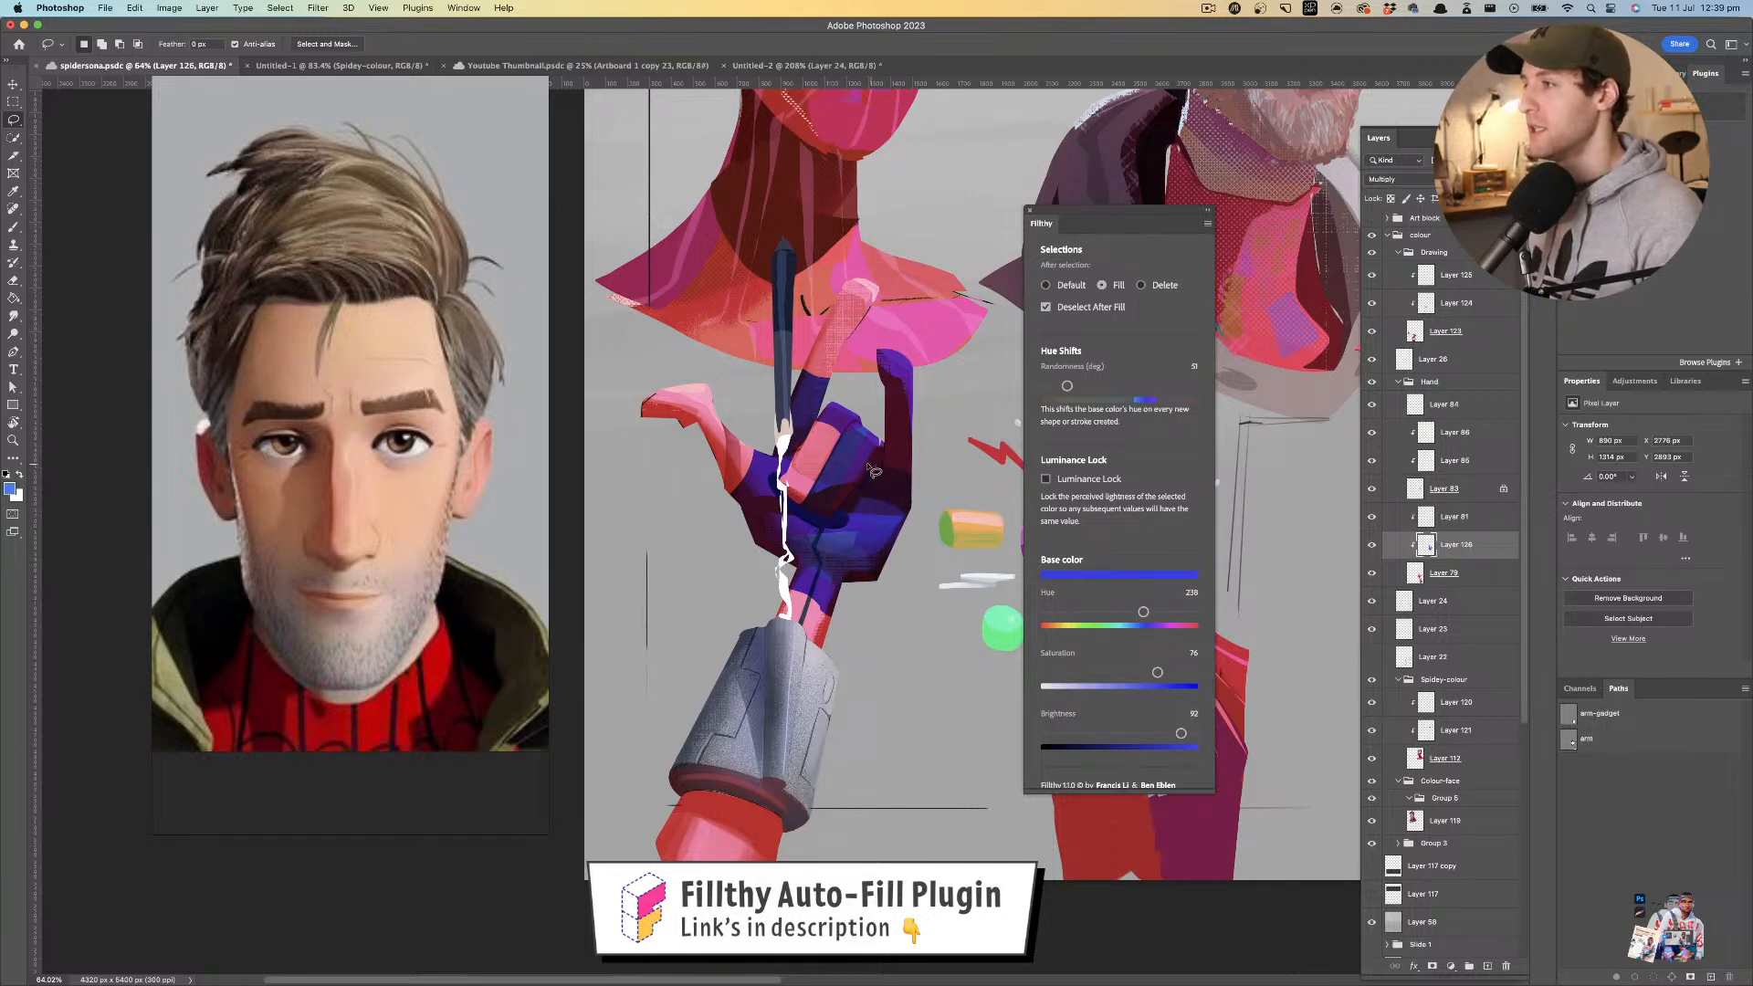
- Add a new clipped layer above the hand's Multiply shadow layer and set its blend mode to Screen
{"action": "key", "text": "z"}
{"action": "left_click_drag", "start_coordinate": [922, 453], "coordinate": [868, 490]}
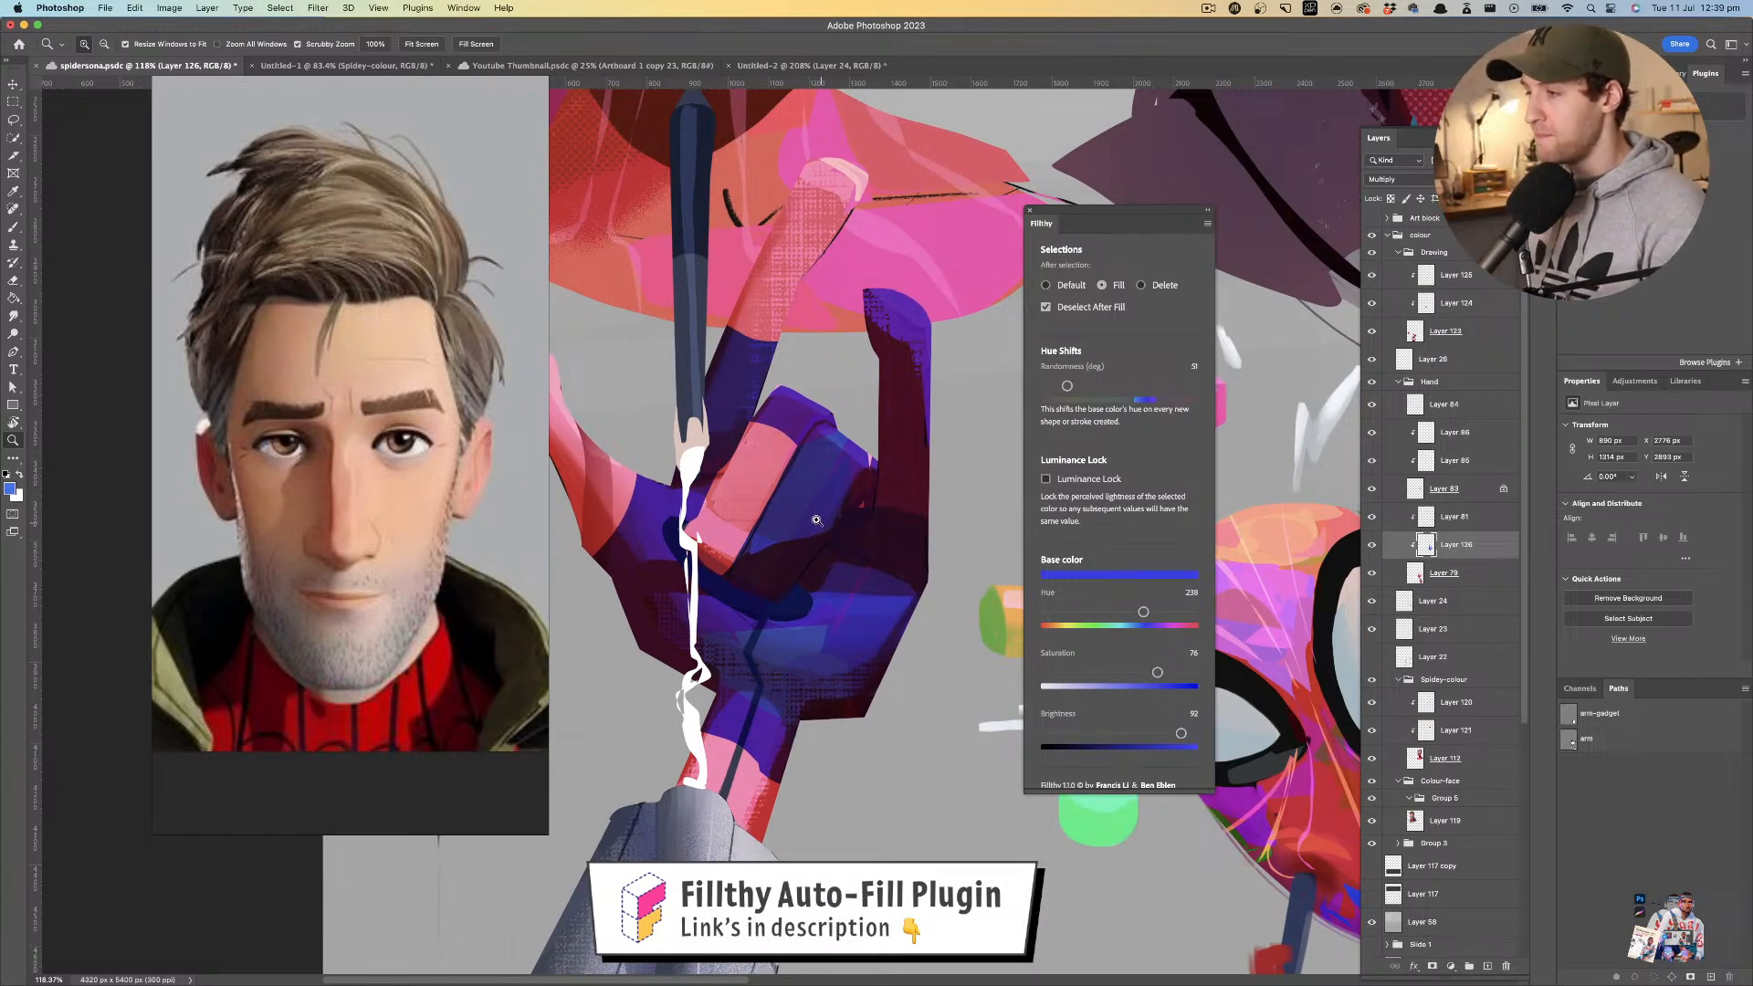
{"action": "key", "text": "l"}
{"action": "scroll", "coordinate": [812, 493], "scroll_direction": "left", "scroll_amount": 3}
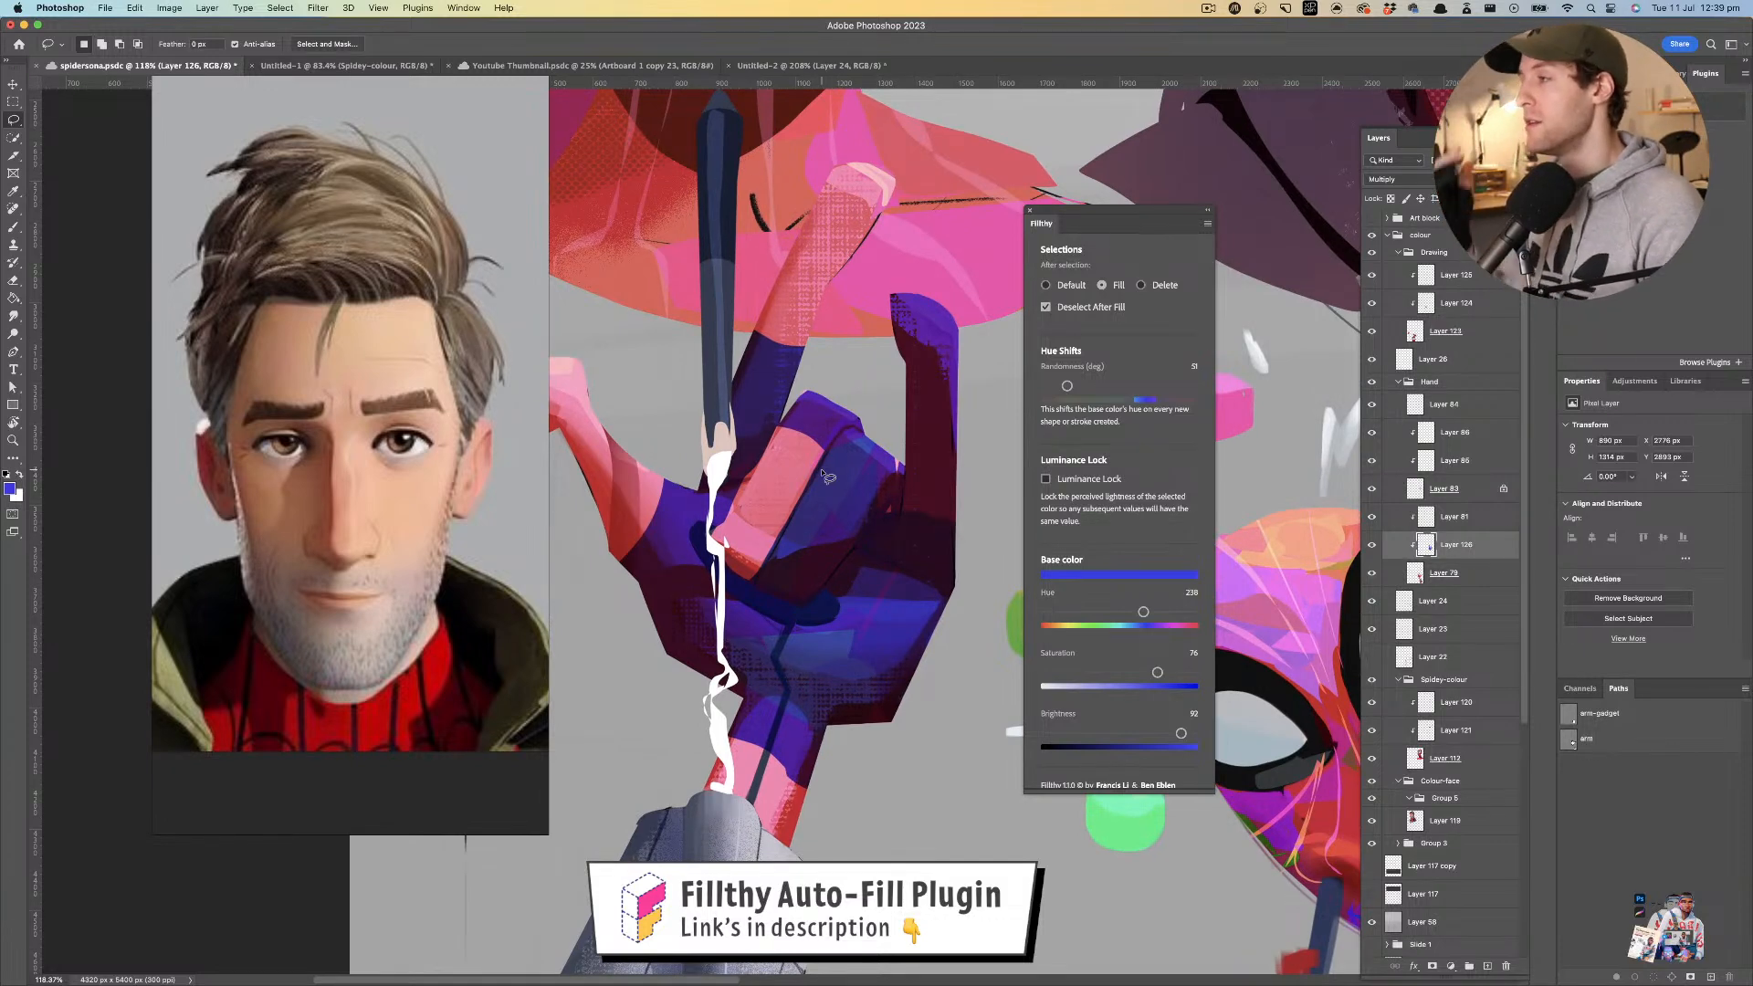
{"action": "left_click", "coordinate": [1487, 966]}
{"action": "left_click", "coordinate": [1397, 179]}
{"action": "left_click", "coordinate": [1397, 179]}
{"action": "left_click", "coordinate": [1397, 179]}
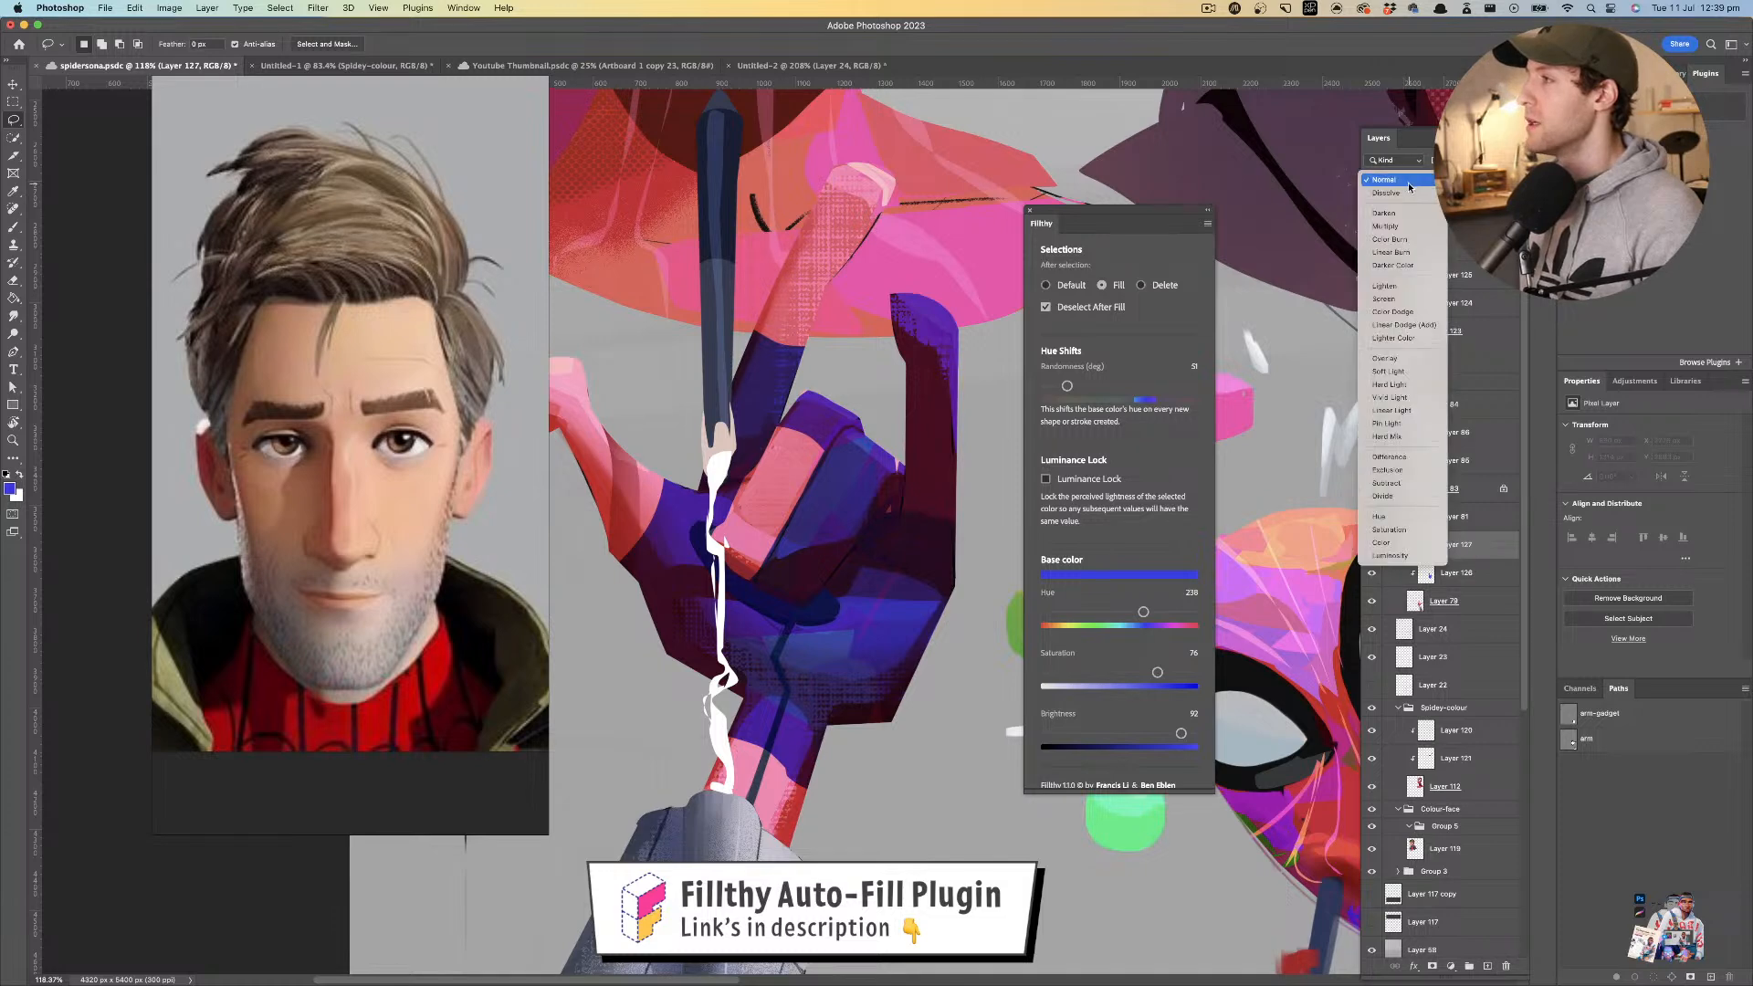
{"action": "left_click", "coordinate": [1402, 301]}
- Sample the blue of the folded finger and lower the base colour's brightness to 19
{"action": "left_click_drag", "start_coordinate": [849, 353], "coordinate": [897, 330]}
{"action": "key", "text": "i"}
{"action": "left_click", "coordinate": [913, 424]}
{"action": "key", "text": "l"}
{"action": "left_click_drag", "start_coordinate": [1148, 737], "coordinate": [1070, 736]}
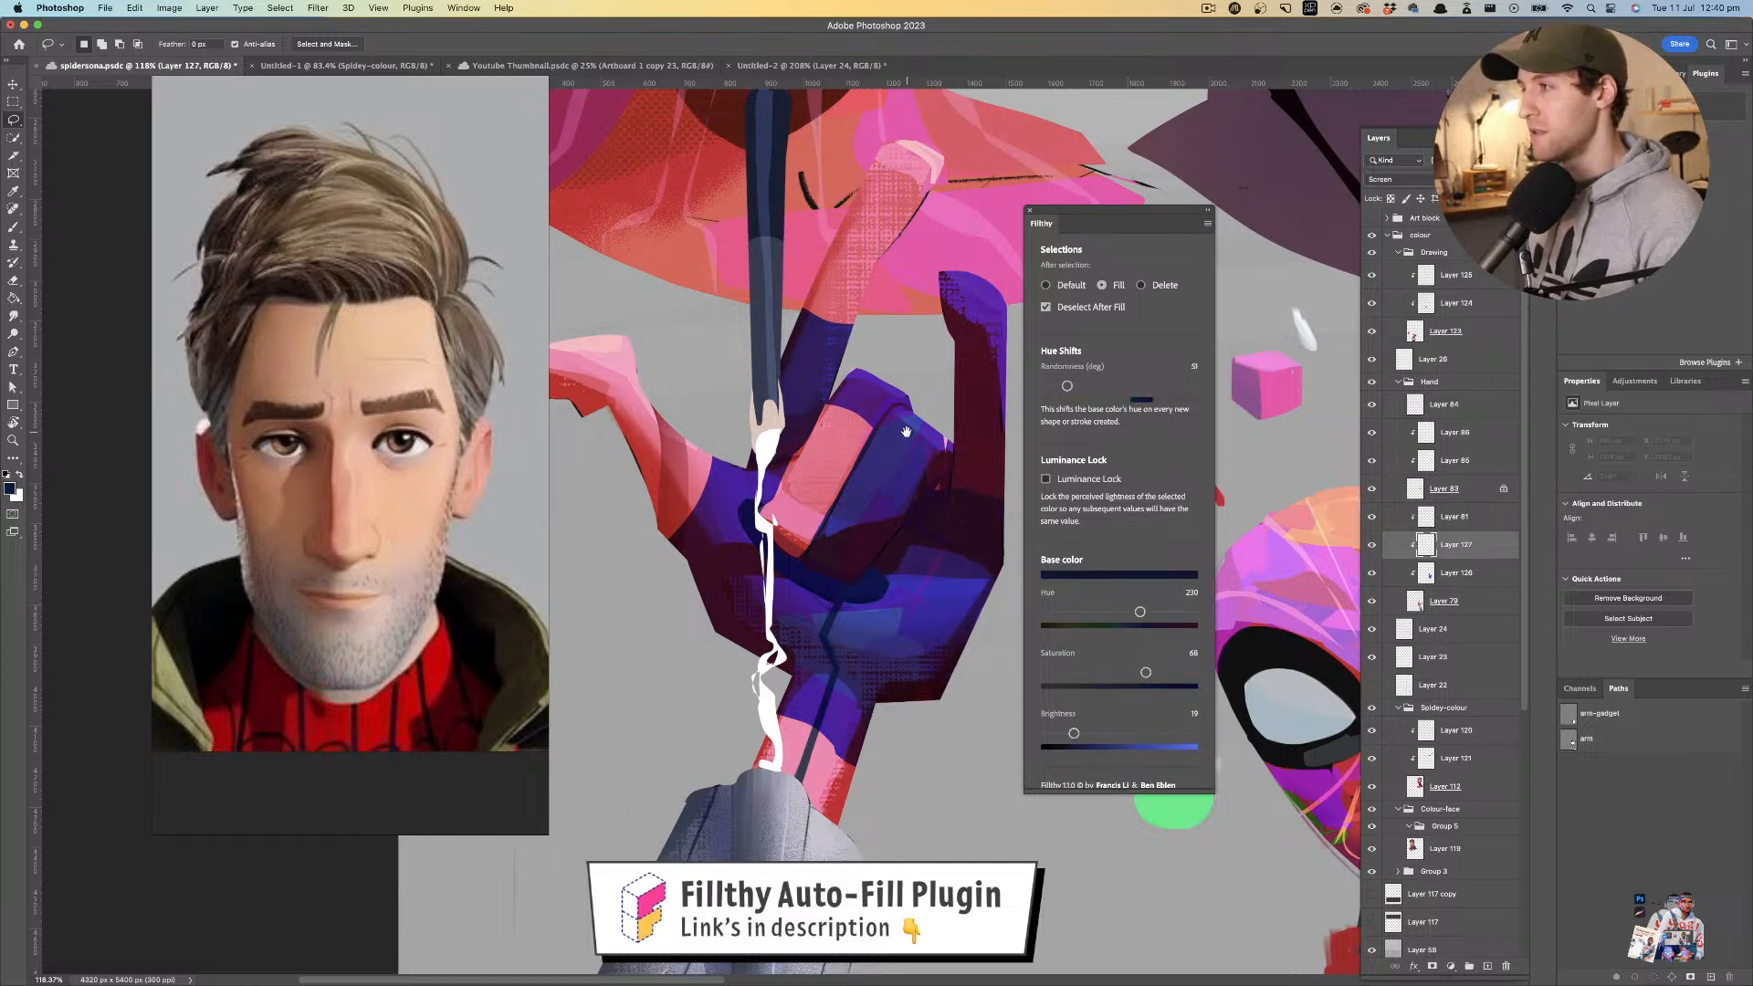
- Lasso-fill subtle dark-blue Screen highlights on the shadowed knuckles, hooked finger and palm, undoing unwanted patches
{"action": "scroll", "coordinate": [916, 434], "scroll_direction": "up", "scroll_amount": 3}
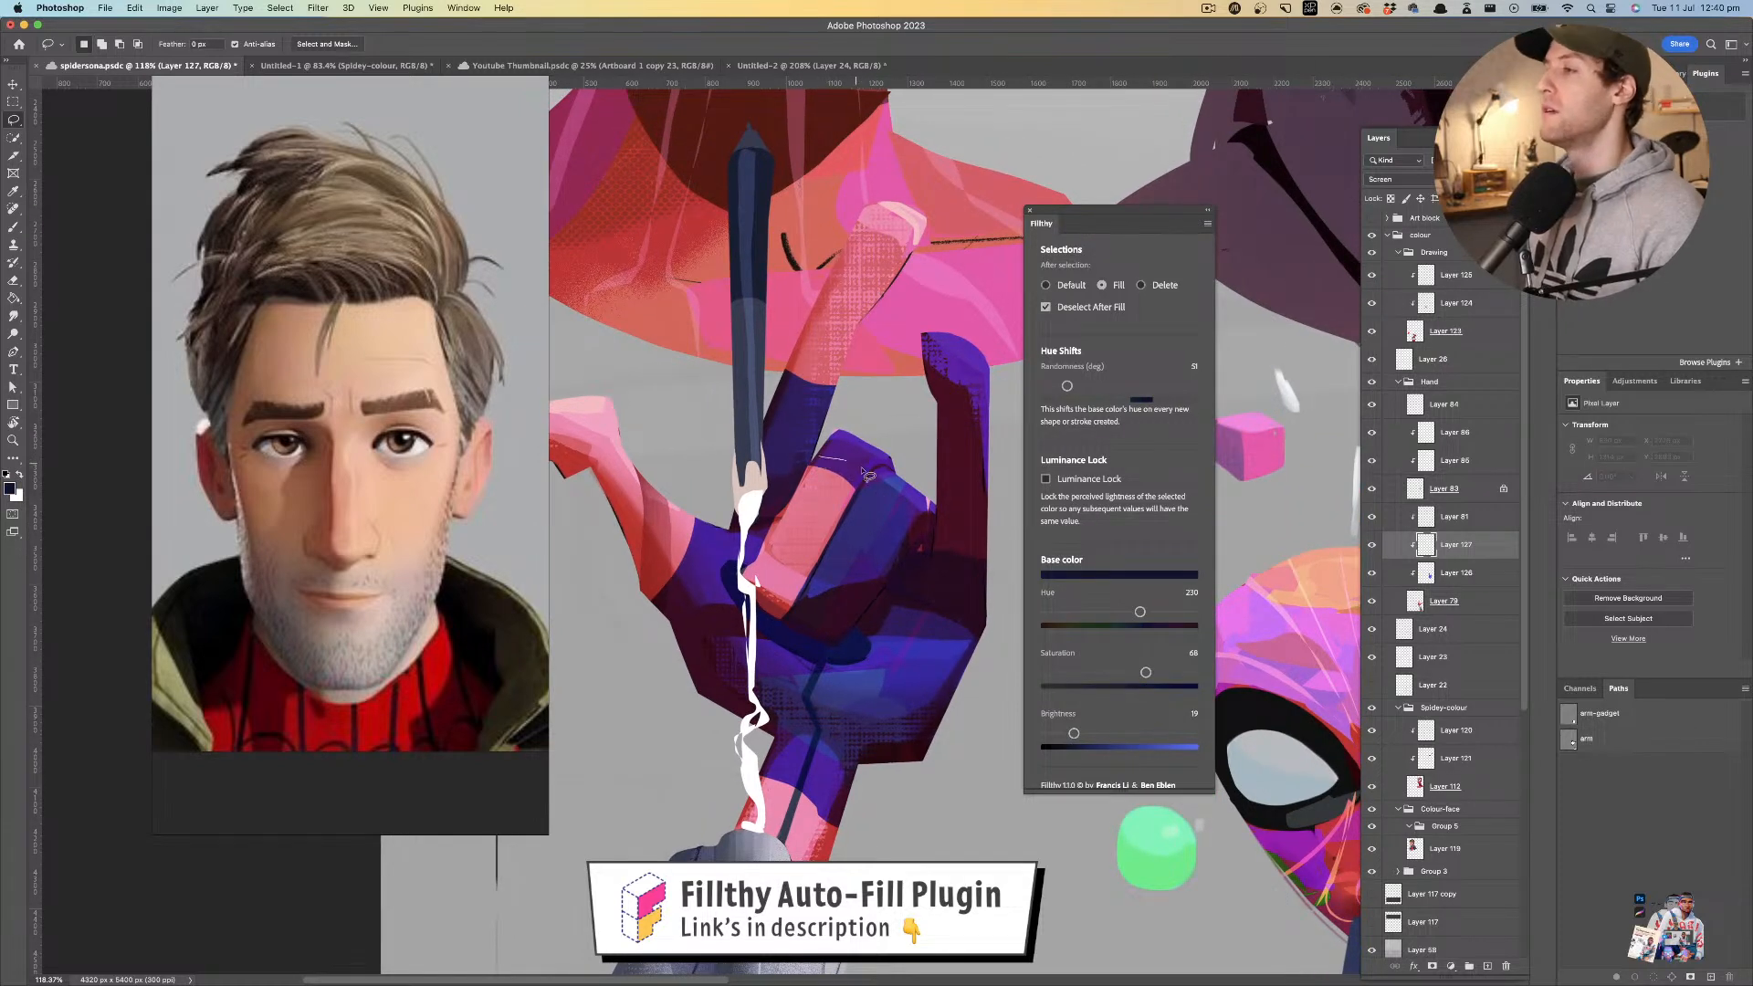
{"action": "scroll", "coordinate": [890, 411], "scroll_direction": "up", "scroll_amount": 1}
{"action": "scroll", "coordinate": [890, 411], "scroll_direction": "right", "scroll_amount": 1}
{"action": "mouse_move", "coordinate": [902, 384]}
{"action": "left_mouse_down"}
{"action": "mouse_move", "coordinate": [973, 376]}
{"action": "mouse_move", "coordinate": [937, 365]}
{"action": "left_mouse_up"}
{"action": "key", "text": "super+z"}
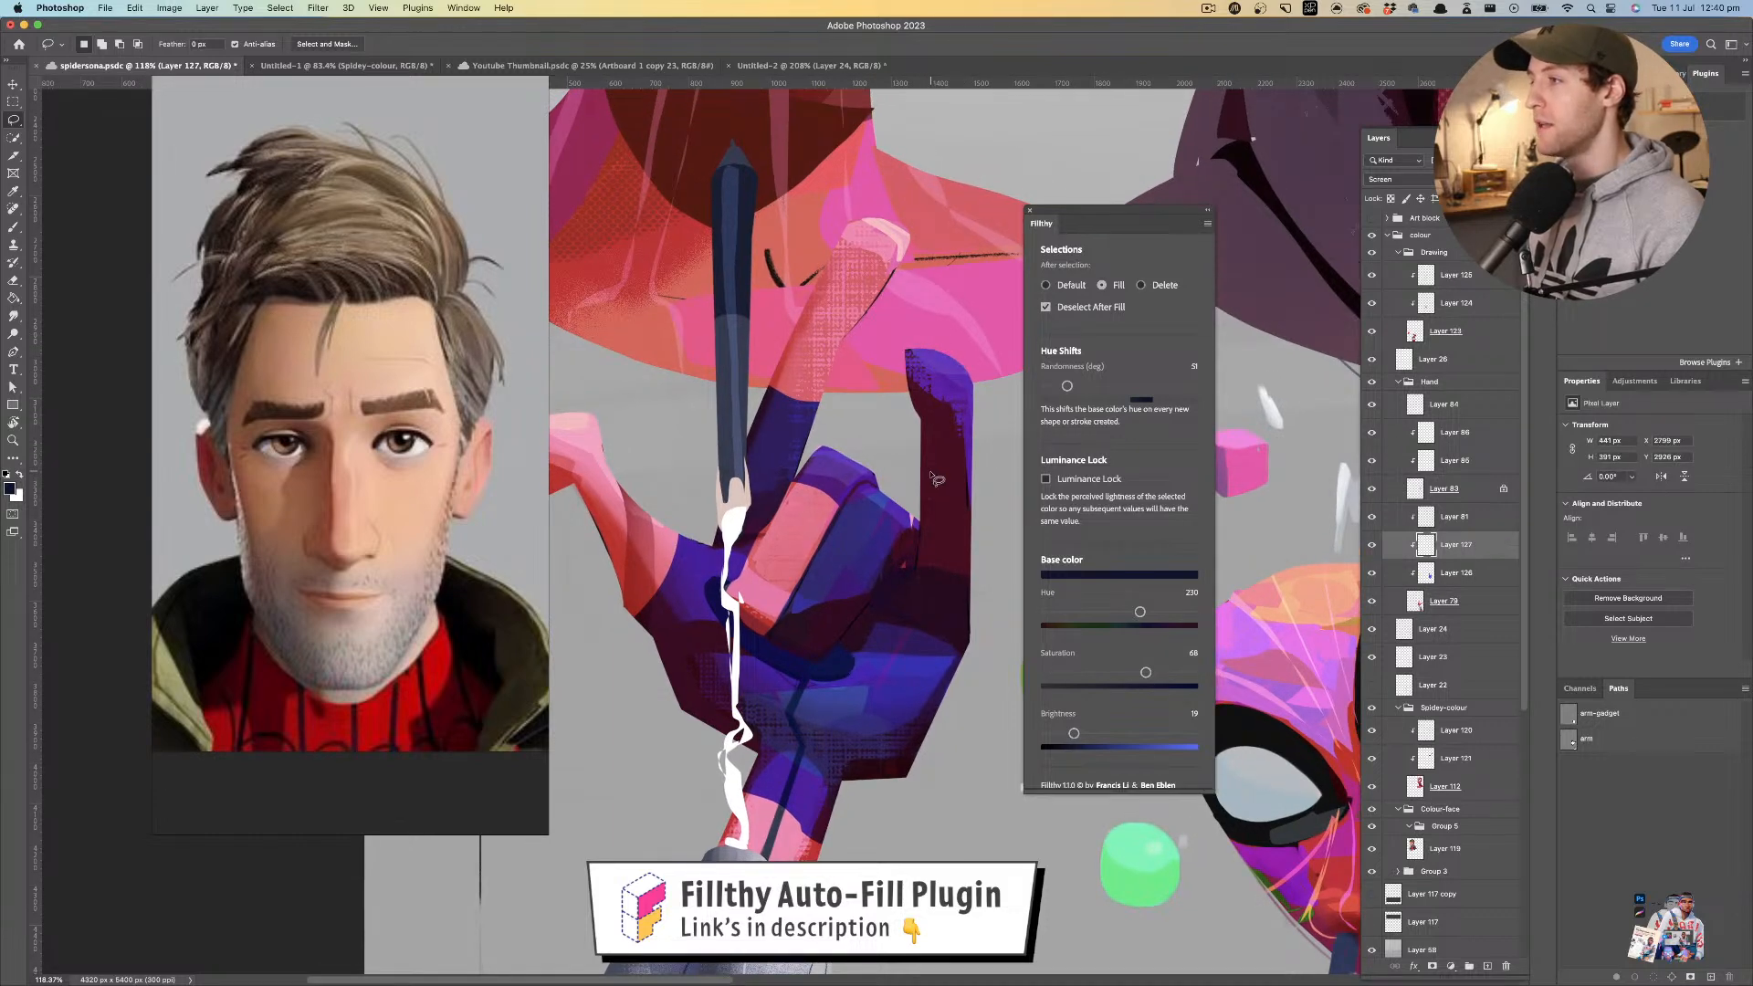
{"action": "mouse_move", "coordinate": [928, 475]}
{"action": "left_mouse_down"}
{"action": "mouse_move", "coordinate": [849, 552]}
{"action": "mouse_move", "coordinate": [911, 521]}
{"action": "mouse_move", "coordinate": [854, 488]}
{"action": "mouse_move", "coordinate": [810, 553]}
{"action": "mouse_move", "coordinate": [890, 509]}
{"action": "left_mouse_up"}
{"action": "key", "text": "super+z"}
{"action": "key", "text": "super+z"}
{"action": "mouse_move", "coordinate": [786, 613]}
{"action": "left_mouse_down"}
{"action": "mouse_move", "coordinate": [823, 624]}
{"action": "mouse_move", "coordinate": [833, 597]}
{"action": "mouse_move", "coordinate": [789, 604]}
{"action": "mouse_move", "coordinate": [810, 624]}
{"action": "mouse_move", "coordinate": [810, 589]}
{"action": "mouse_move", "coordinate": [890, 595]}
{"action": "mouse_move", "coordinate": [795, 598]}
{"action": "mouse_move", "coordinate": [870, 651]}
{"action": "mouse_move", "coordinate": [937, 594]}
{"action": "mouse_move", "coordinate": [859, 598]}
{"action": "left_mouse_up"}
{"action": "left_click_drag", "start_coordinate": [940, 616], "coordinate": [856, 599]}
{"action": "left_click_drag", "start_coordinate": [815, 485], "coordinate": [778, 474]}
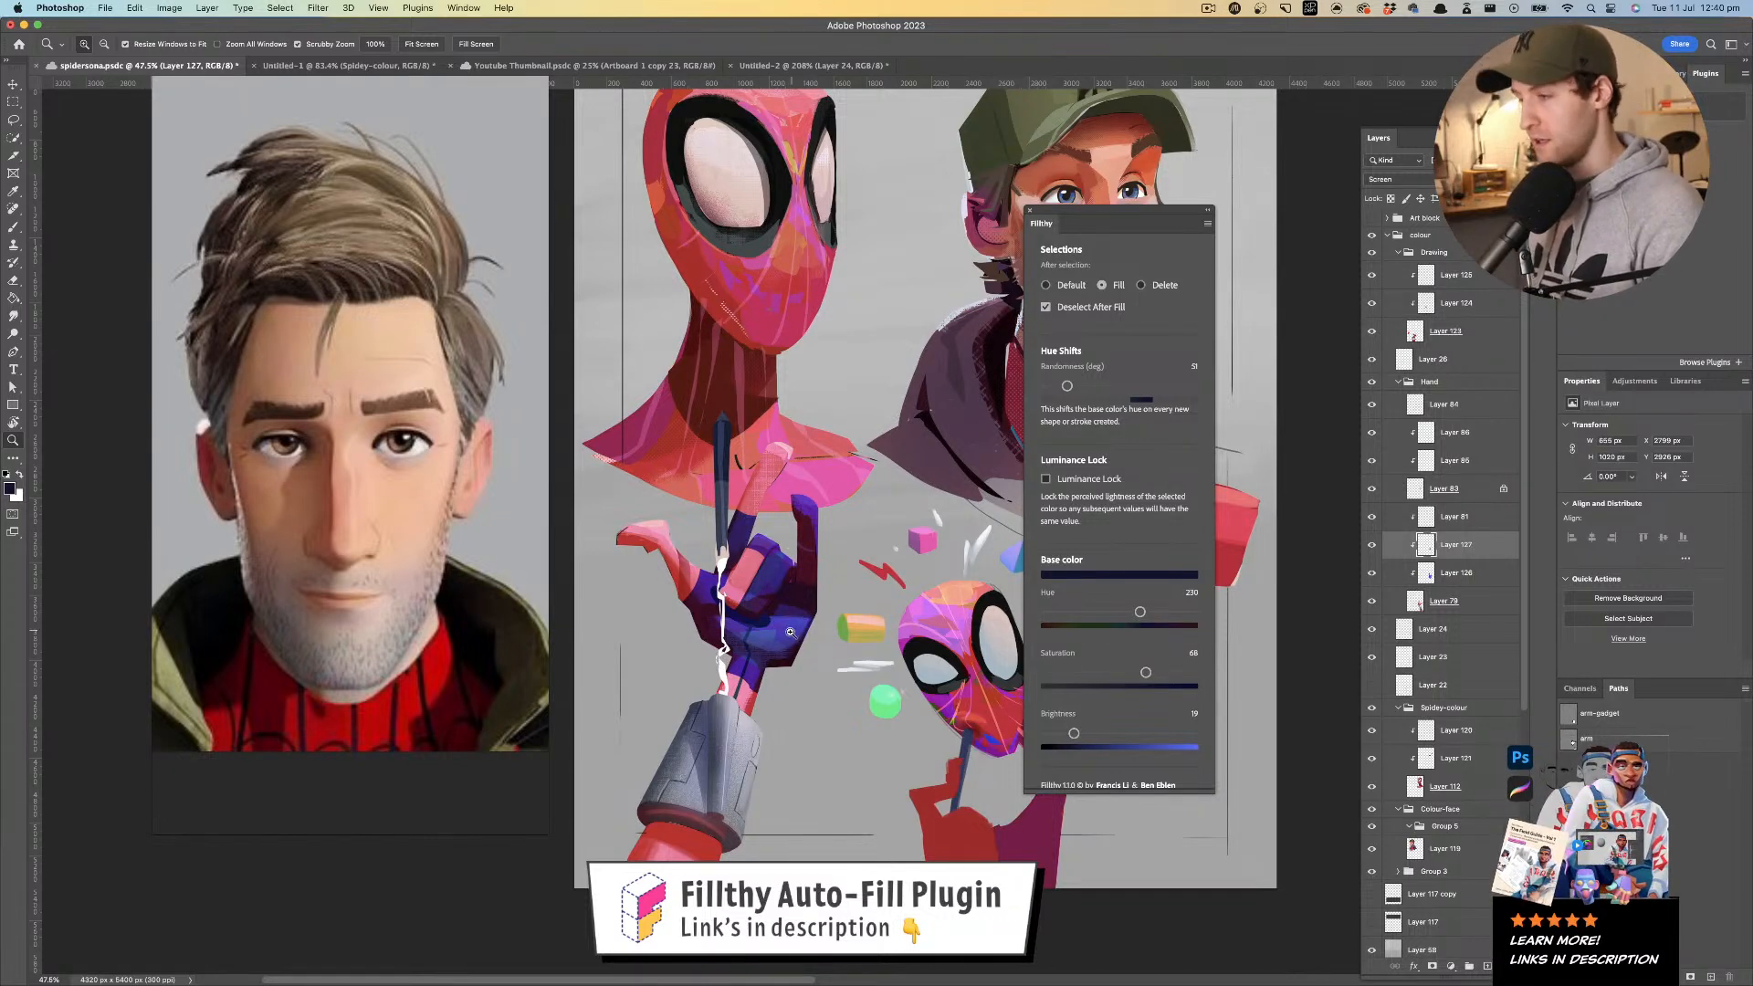
- Select Layer 126, set the base colour's brightness to 72 and lasso-fill a blue shadow on the wrist above the cuff
{"action": "left_click_drag", "start_coordinate": [794, 654], "coordinate": [827, 654]}
{"action": "left_click", "coordinate": [1432, 575]}
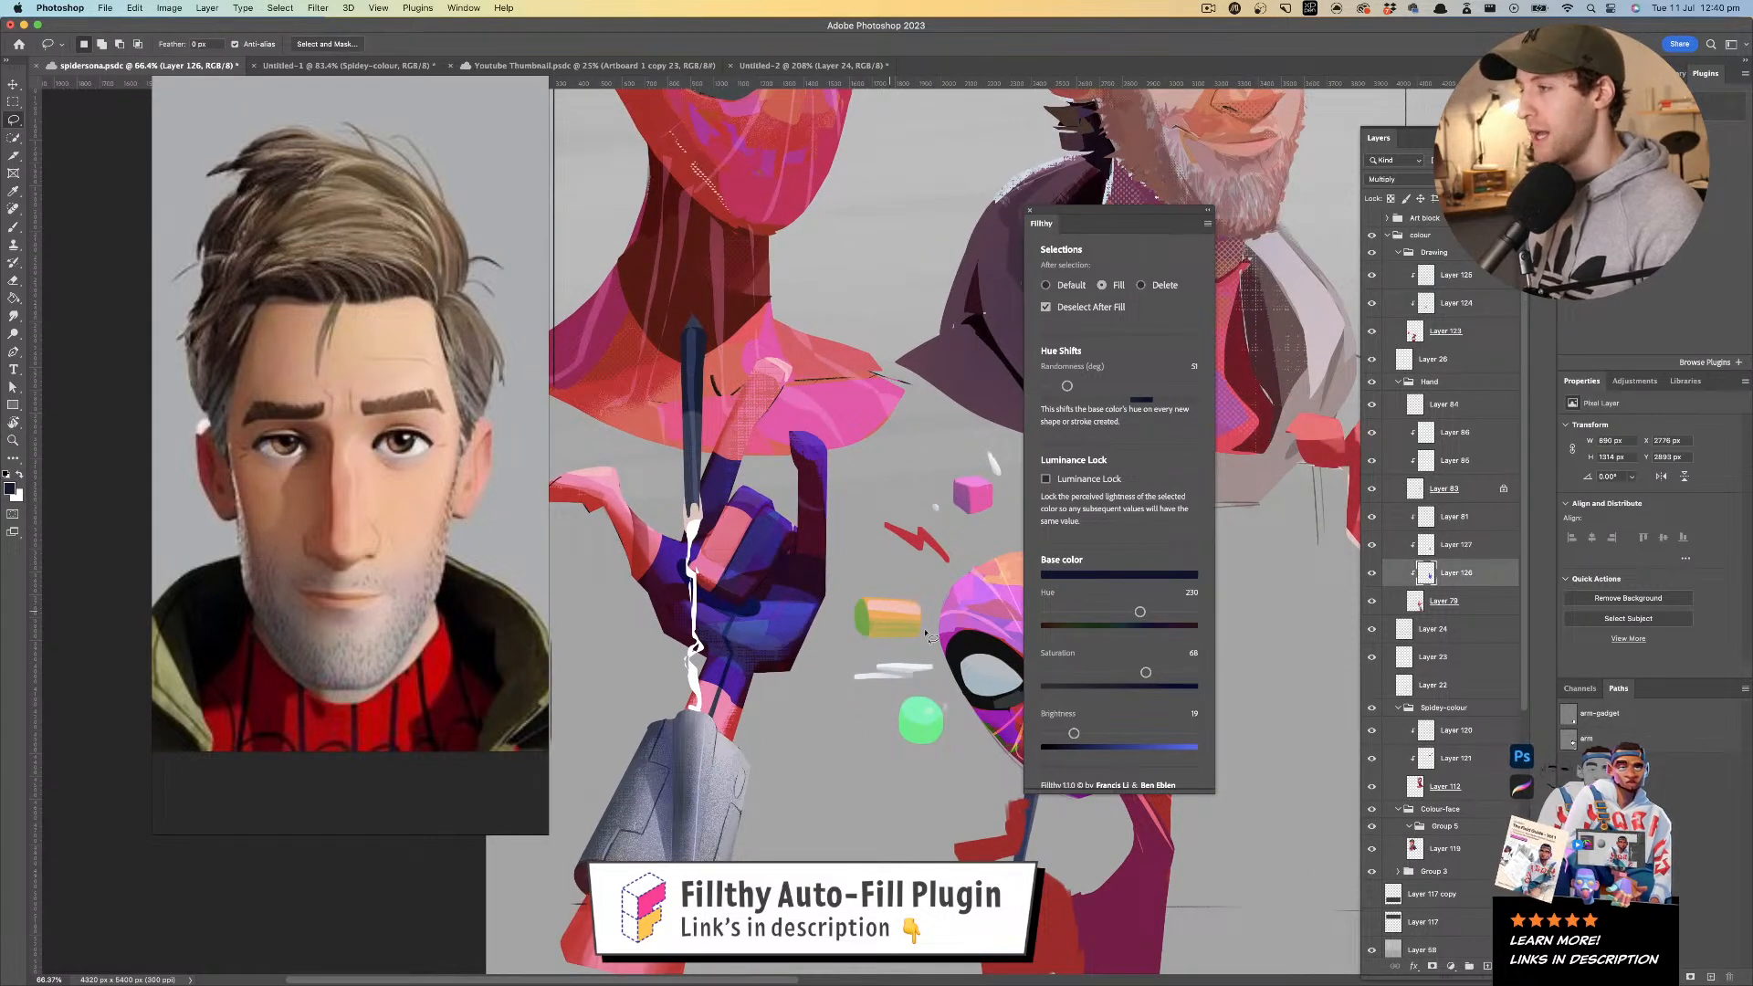
{"action": "left_click_drag", "start_coordinate": [1074, 733], "coordinate": [1152, 733]}
{"action": "mouse_move", "coordinate": [699, 686]}
{"action": "left_mouse_down"}
{"action": "mouse_move", "coordinate": [752, 726]}
{"action": "mouse_move", "coordinate": [751, 697]}
{"action": "mouse_move", "coordinate": [687, 691]}
{"action": "mouse_move", "coordinate": [750, 725]}
{"action": "mouse_move", "coordinate": [718, 674]}
{"action": "mouse_move", "coordinate": [694, 736]}
{"action": "mouse_move", "coordinate": [698, 699]}
{"action": "mouse_move", "coordinate": [677, 698]}
{"action": "mouse_move", "coordinate": [737, 729]}
{"action": "mouse_move", "coordinate": [717, 677]}
{"action": "mouse_move", "coordinate": [692, 726]}
{"action": "mouse_move", "coordinate": [725, 690]}
{"action": "left_mouse_up"}
{"action": "key", "text": "super+space"}
{"action": "left_click_drag", "start_coordinate": [816, 652], "coordinate": [799, 679]}
{"action": "mouse_move", "coordinate": [799, 679]}
{"action": "left_mouse_down"}
{"action": "mouse_move", "coordinate": [748, 658]}
{"action": "mouse_move", "coordinate": [746, 584]}
{"action": "left_mouse_up"}
{"action": "left_click_drag", "start_coordinate": [746, 447], "coordinate": [767, 548]}
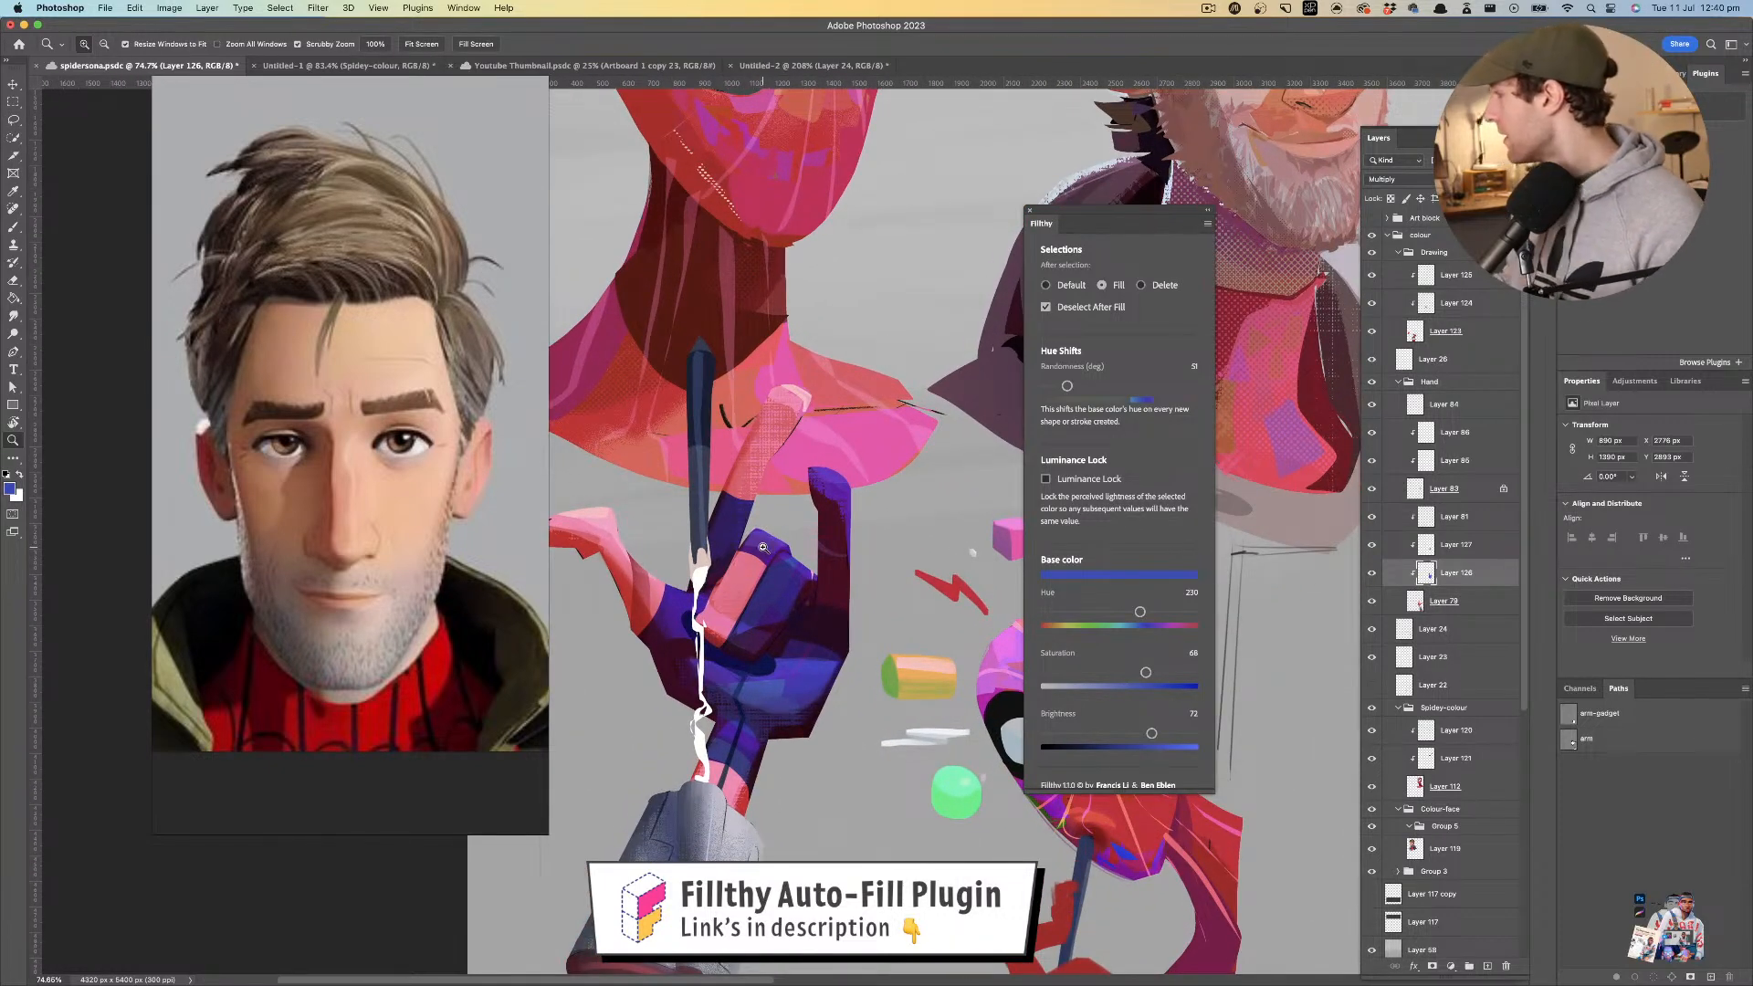
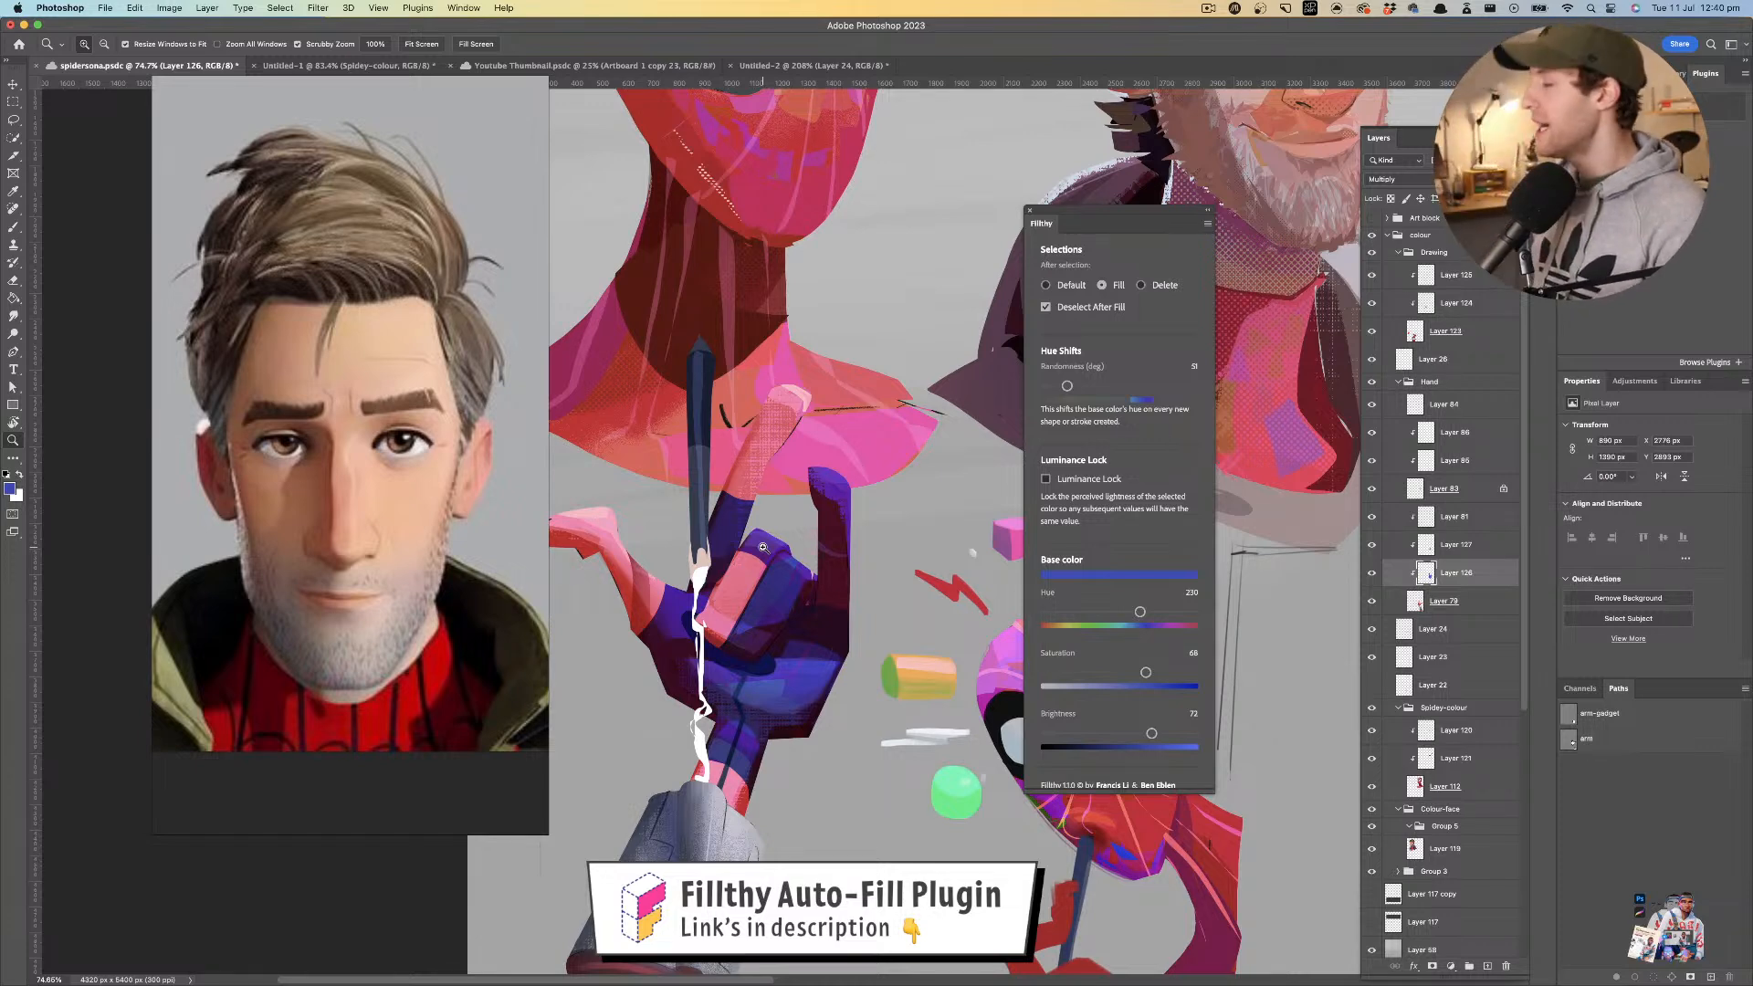
- Switch to the Untitled-2 document to examine the figure with crossed arms, and return to the spidersona document
{"action": "left_click", "coordinate": [793, 66]}
{"action": "mouse_move", "coordinate": [794, 321]}
{"action": "left_mouse_down"}
{"action": "mouse_move", "coordinate": [811, 281]}
{"action": "mouse_move", "coordinate": [777, 305]}
{"action": "mouse_move", "coordinate": [816, 314]}
{"action": "mouse_move", "coordinate": [767, 327]}
{"action": "mouse_move", "coordinate": [771, 309]}
{"action": "mouse_move", "coordinate": [875, 336]}
{"action": "left_mouse_up"}
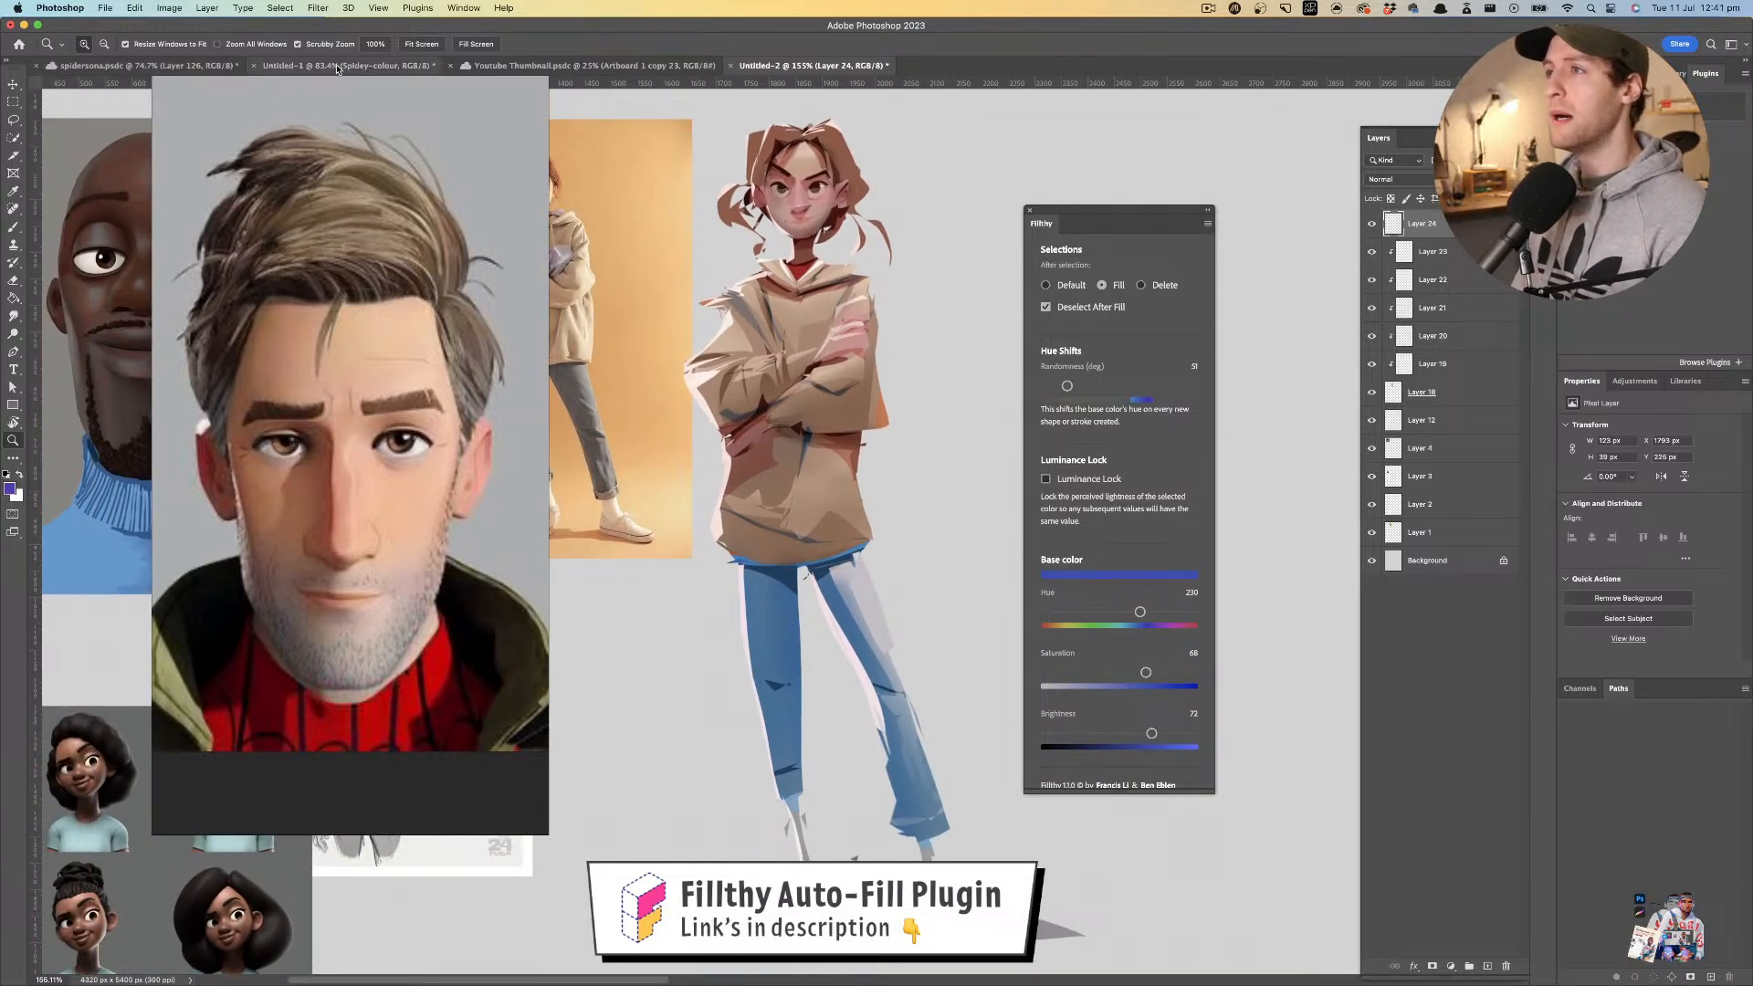
{"action": "left_click", "coordinate": [365, 66]}
{"action": "left_click", "coordinate": [146, 65]}
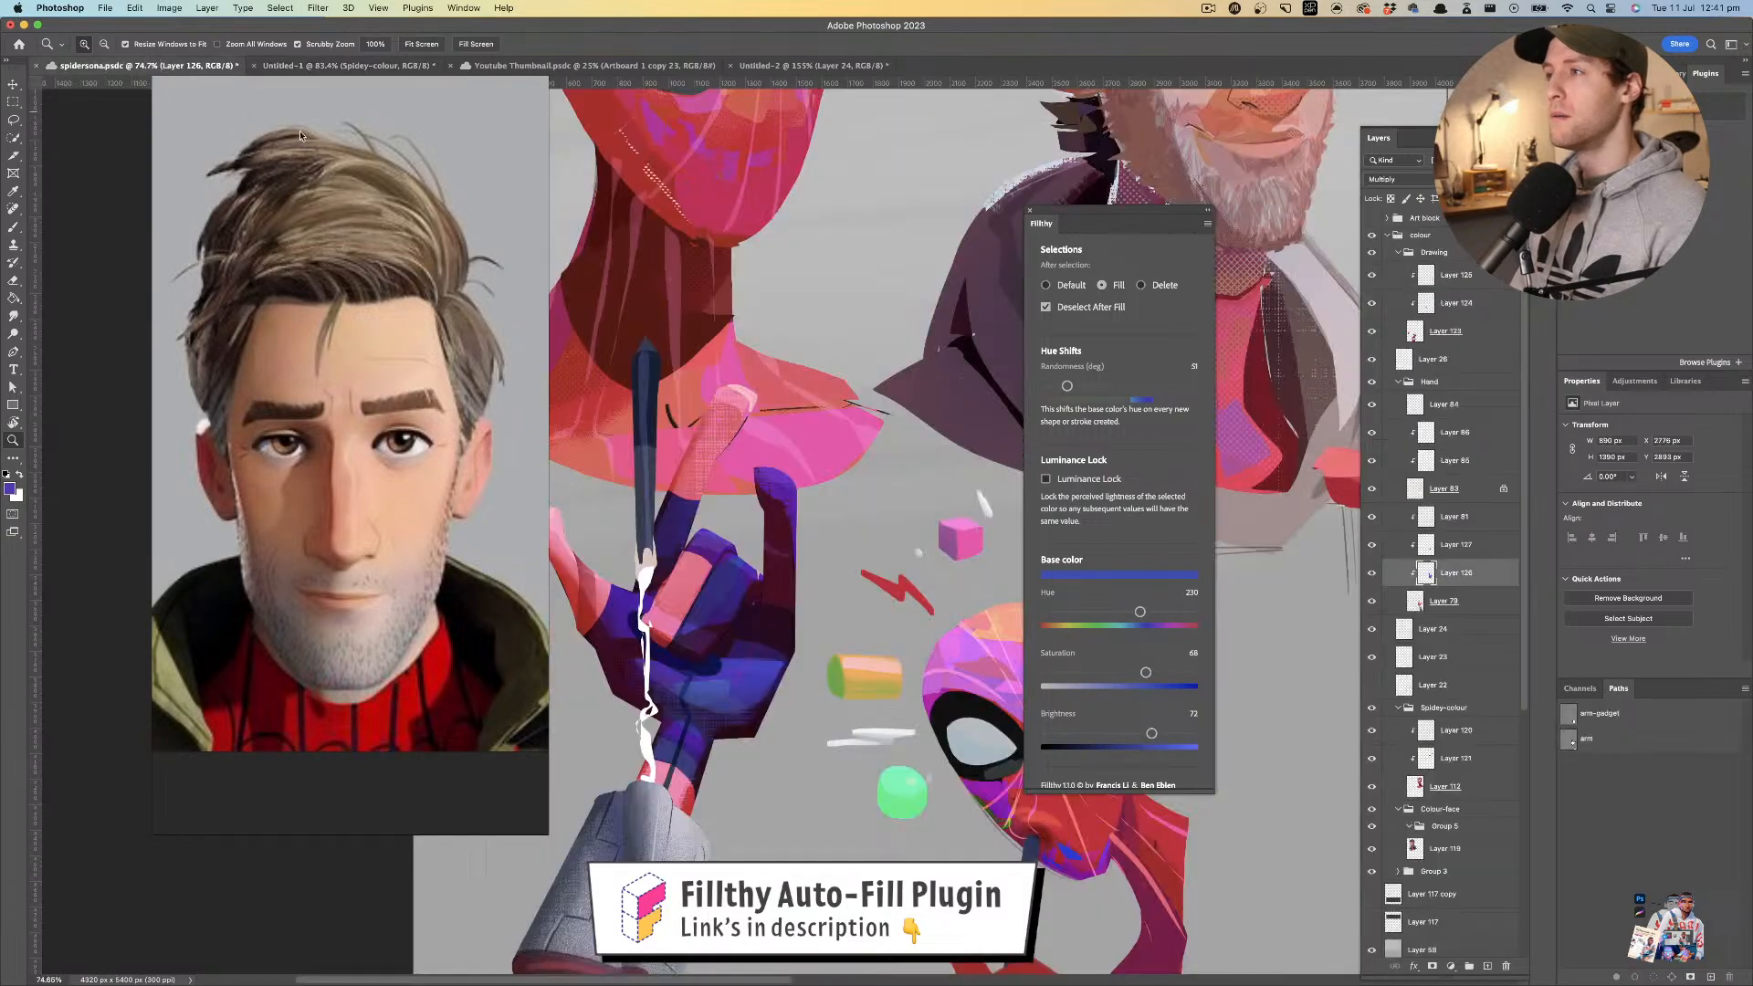
- Add a new clipped layer directly above Layer 126, the hand's Multiply shadow layer
{"action": "scroll", "coordinate": [760, 445], "scroll_direction": "down", "scroll_amount": 6}
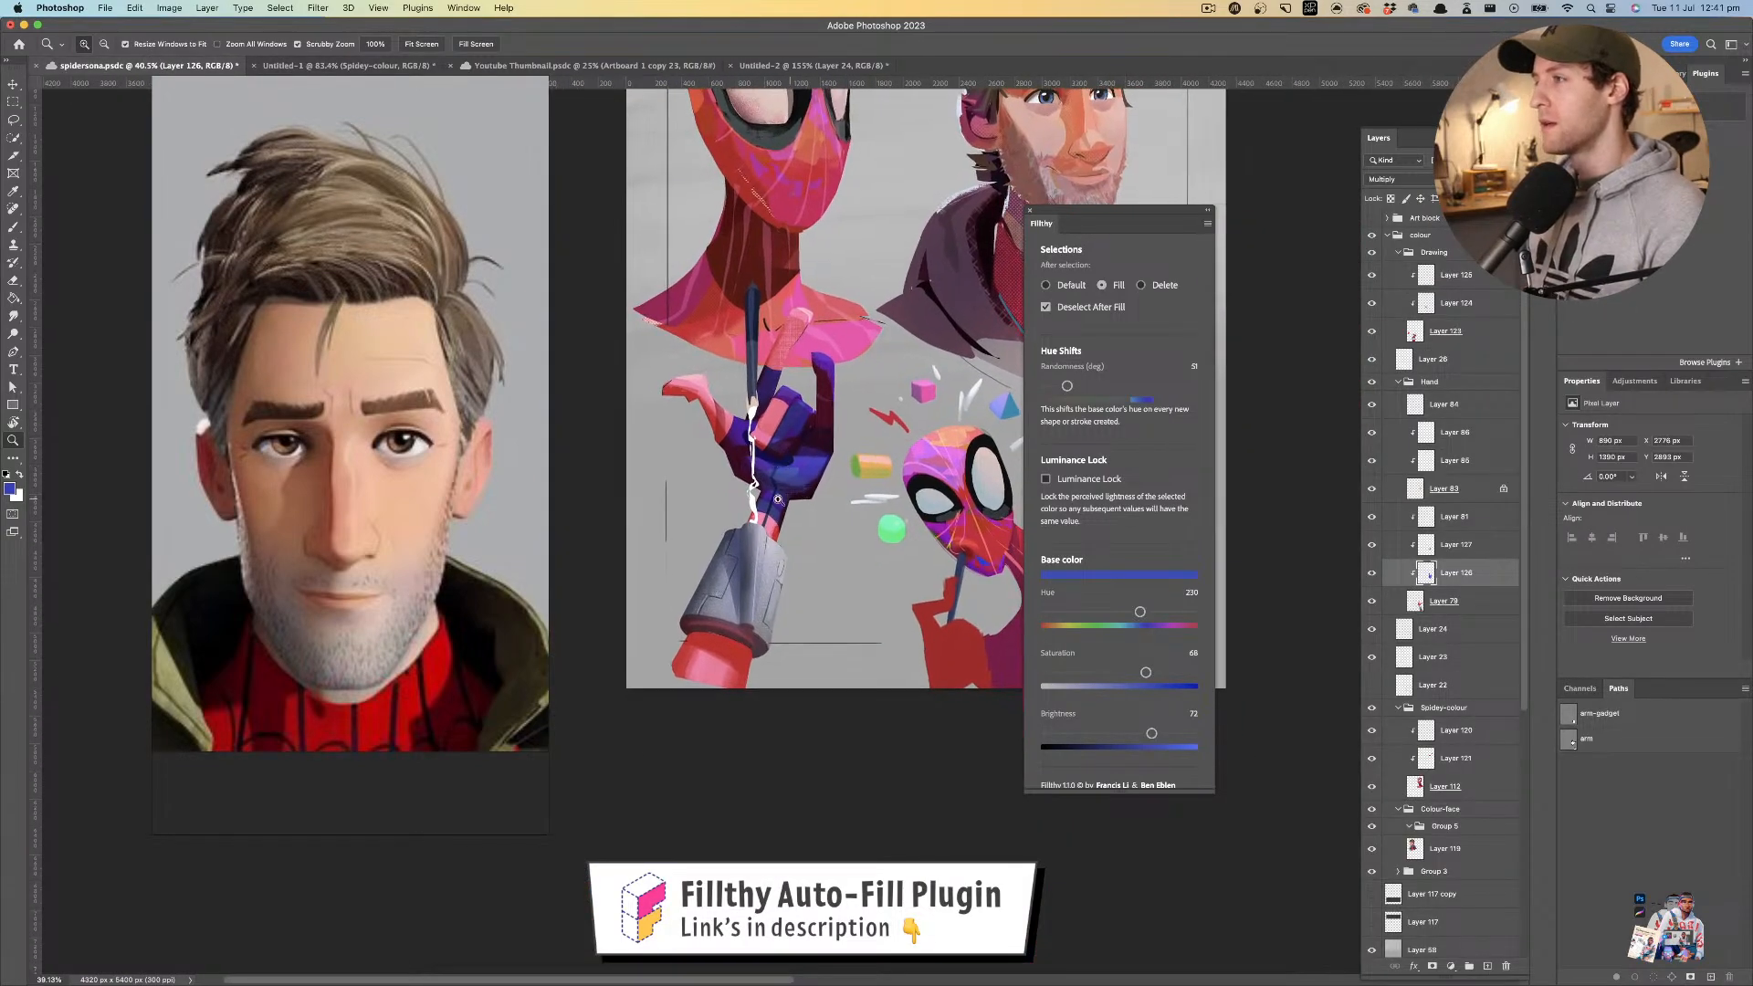
{"action": "scroll", "coordinate": [757, 530], "scroll_direction": "up", "scroll_amount": 8}
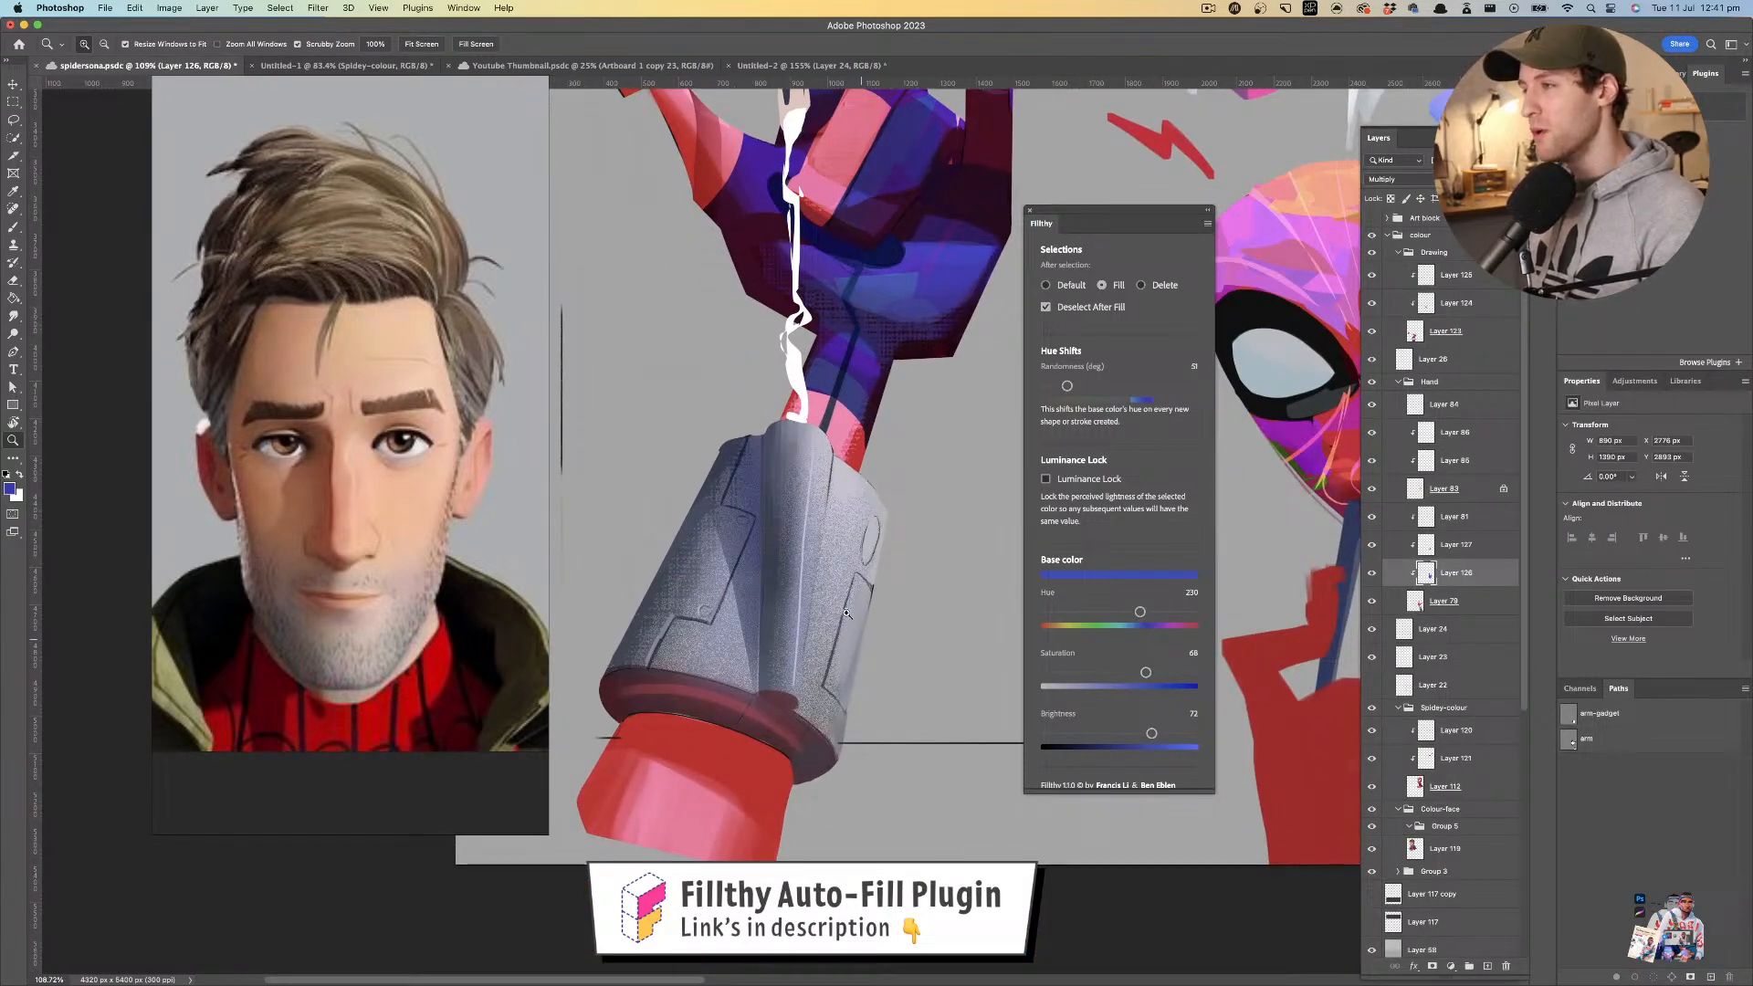
{"action": "key", "text": "l"}
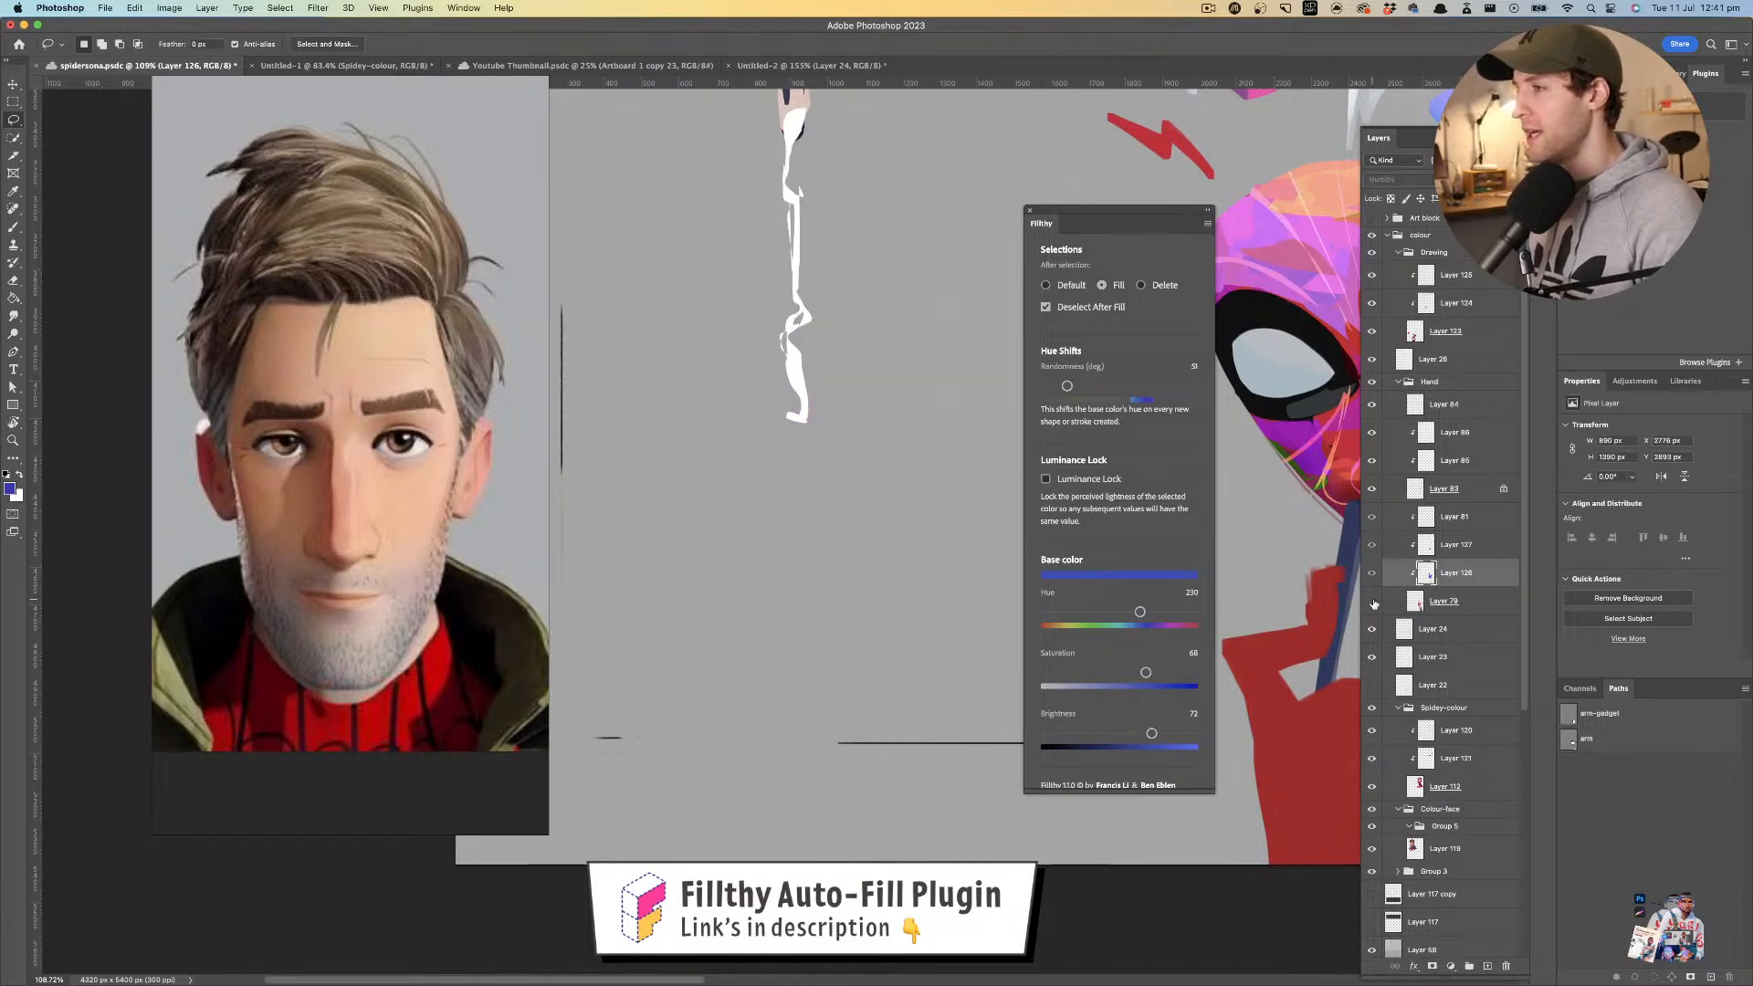
{"action": "left_click", "coordinate": [1487, 965]}
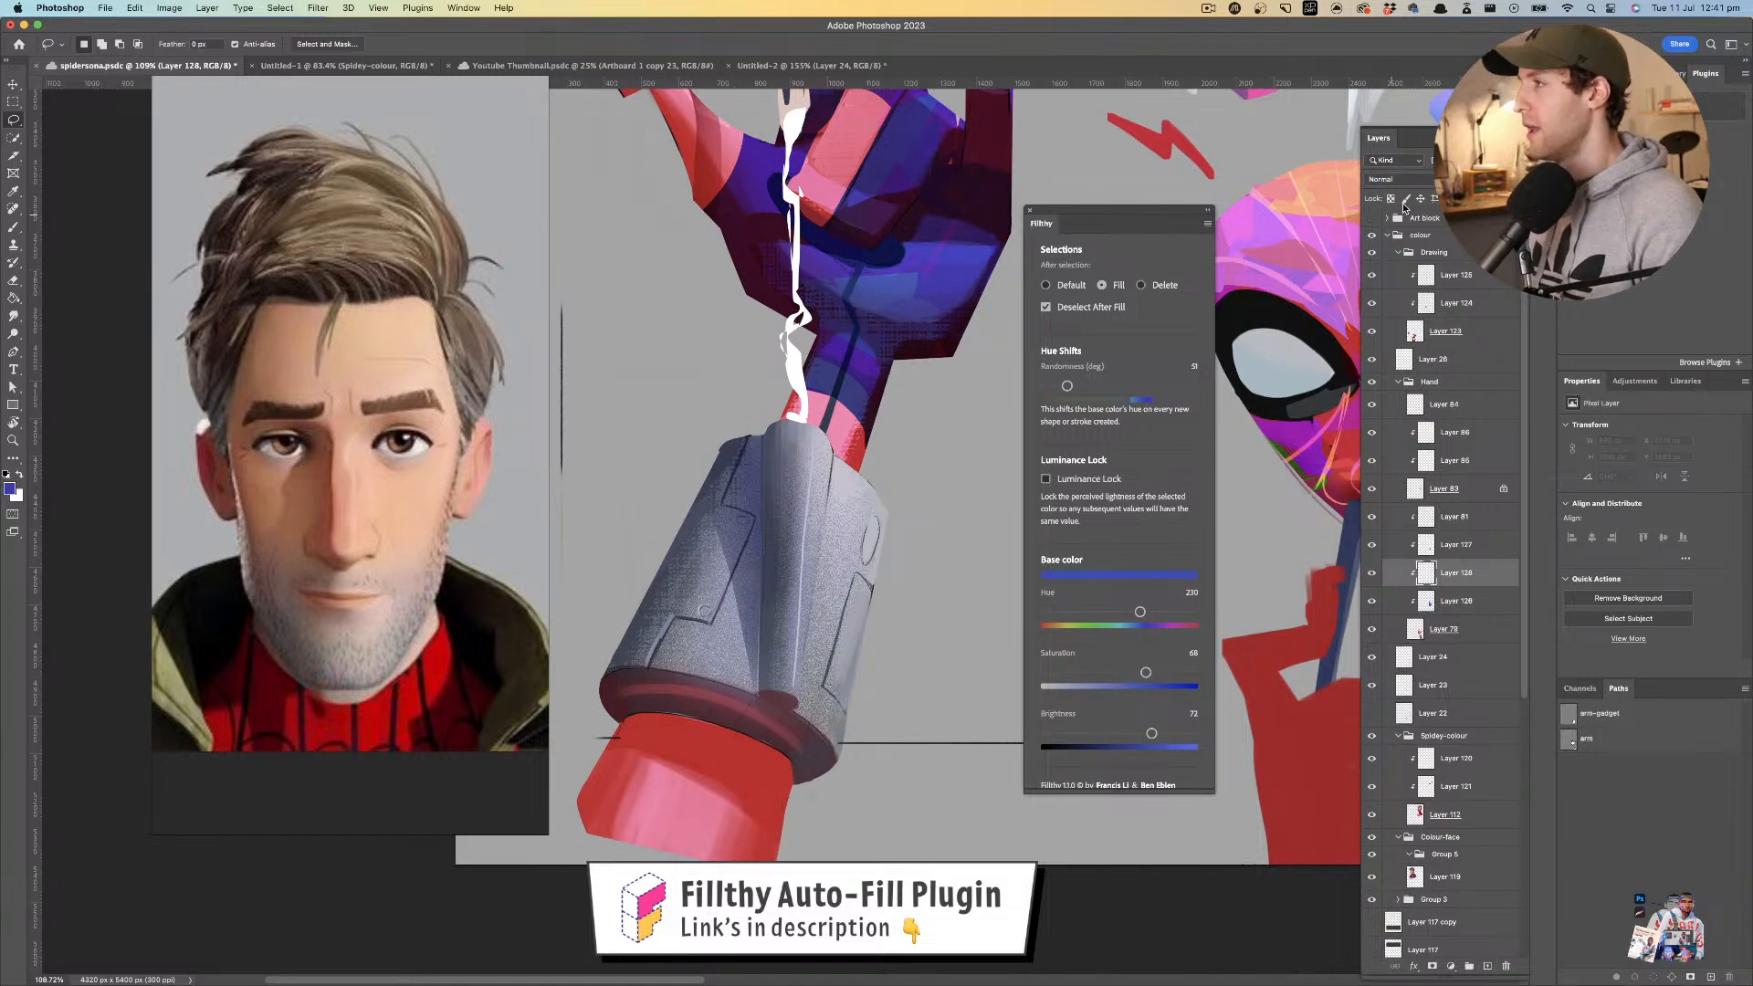
{"action": "left_click", "coordinate": [1422, 182]}
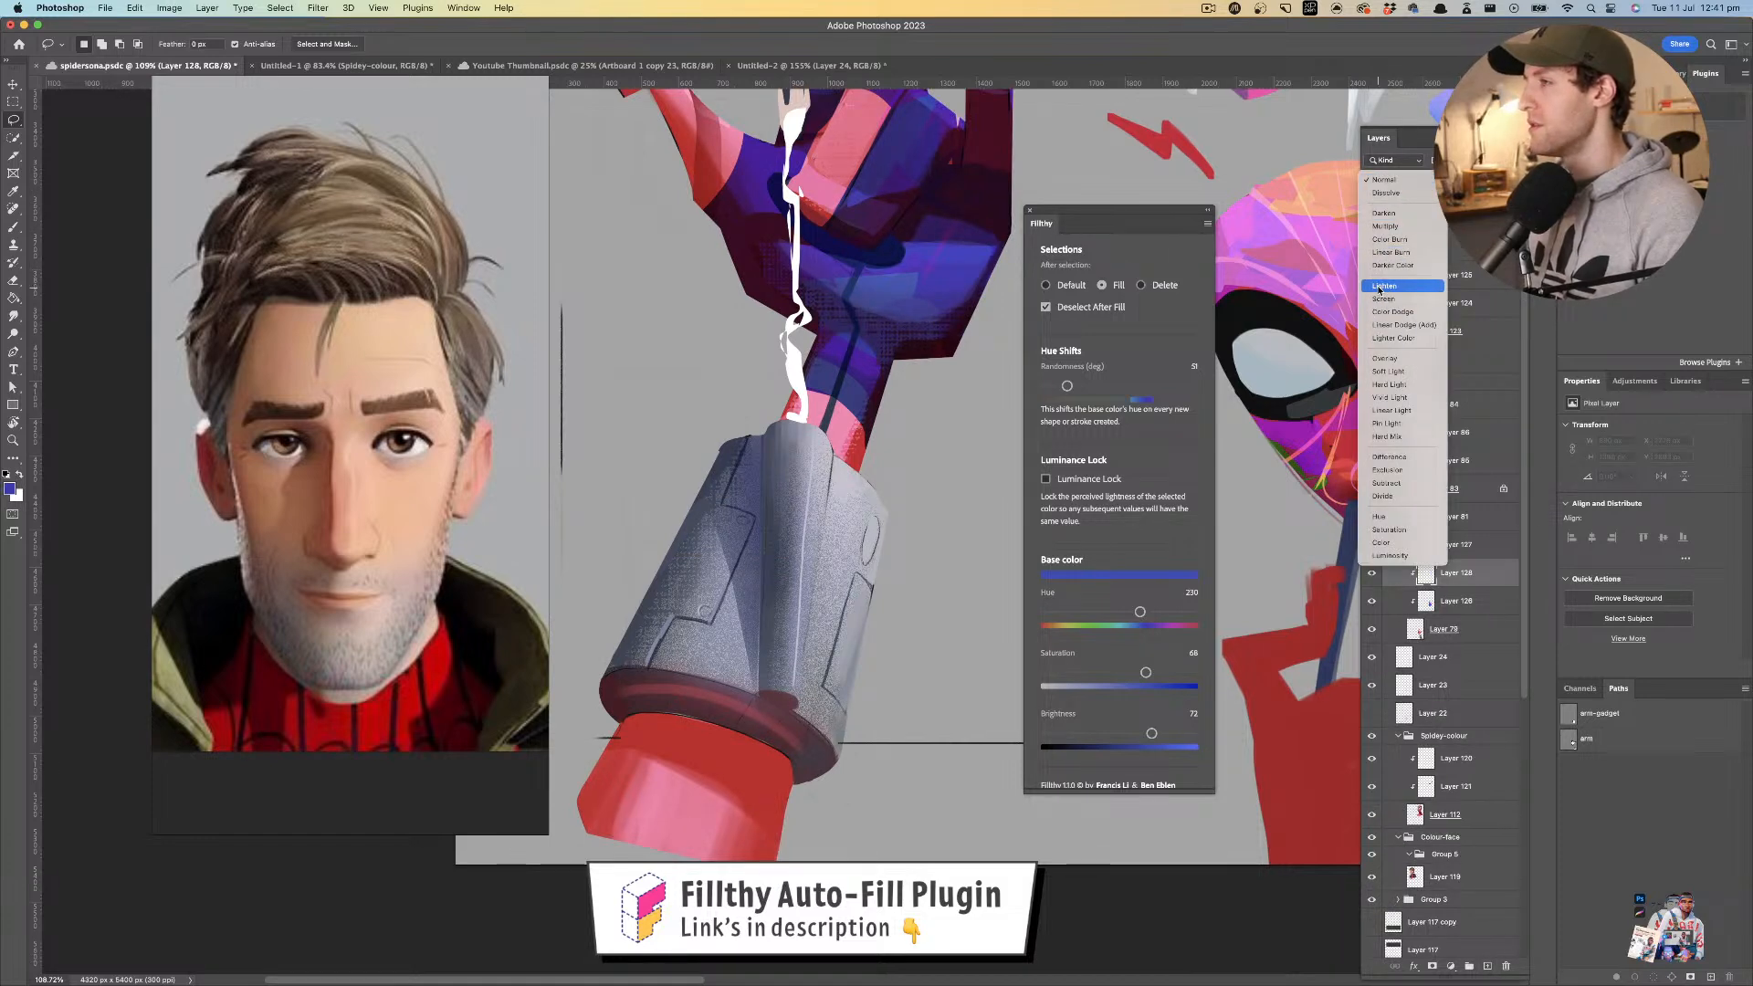
{"action": "left_click", "coordinate": [908, 397]}
- Examine the whole illustration, the small mask and the large hand to judge the colours and shadows
{"action": "key", "text": "z"}
{"action": "left_click_drag", "start_coordinate": [907, 398], "coordinate": [746, 455]}
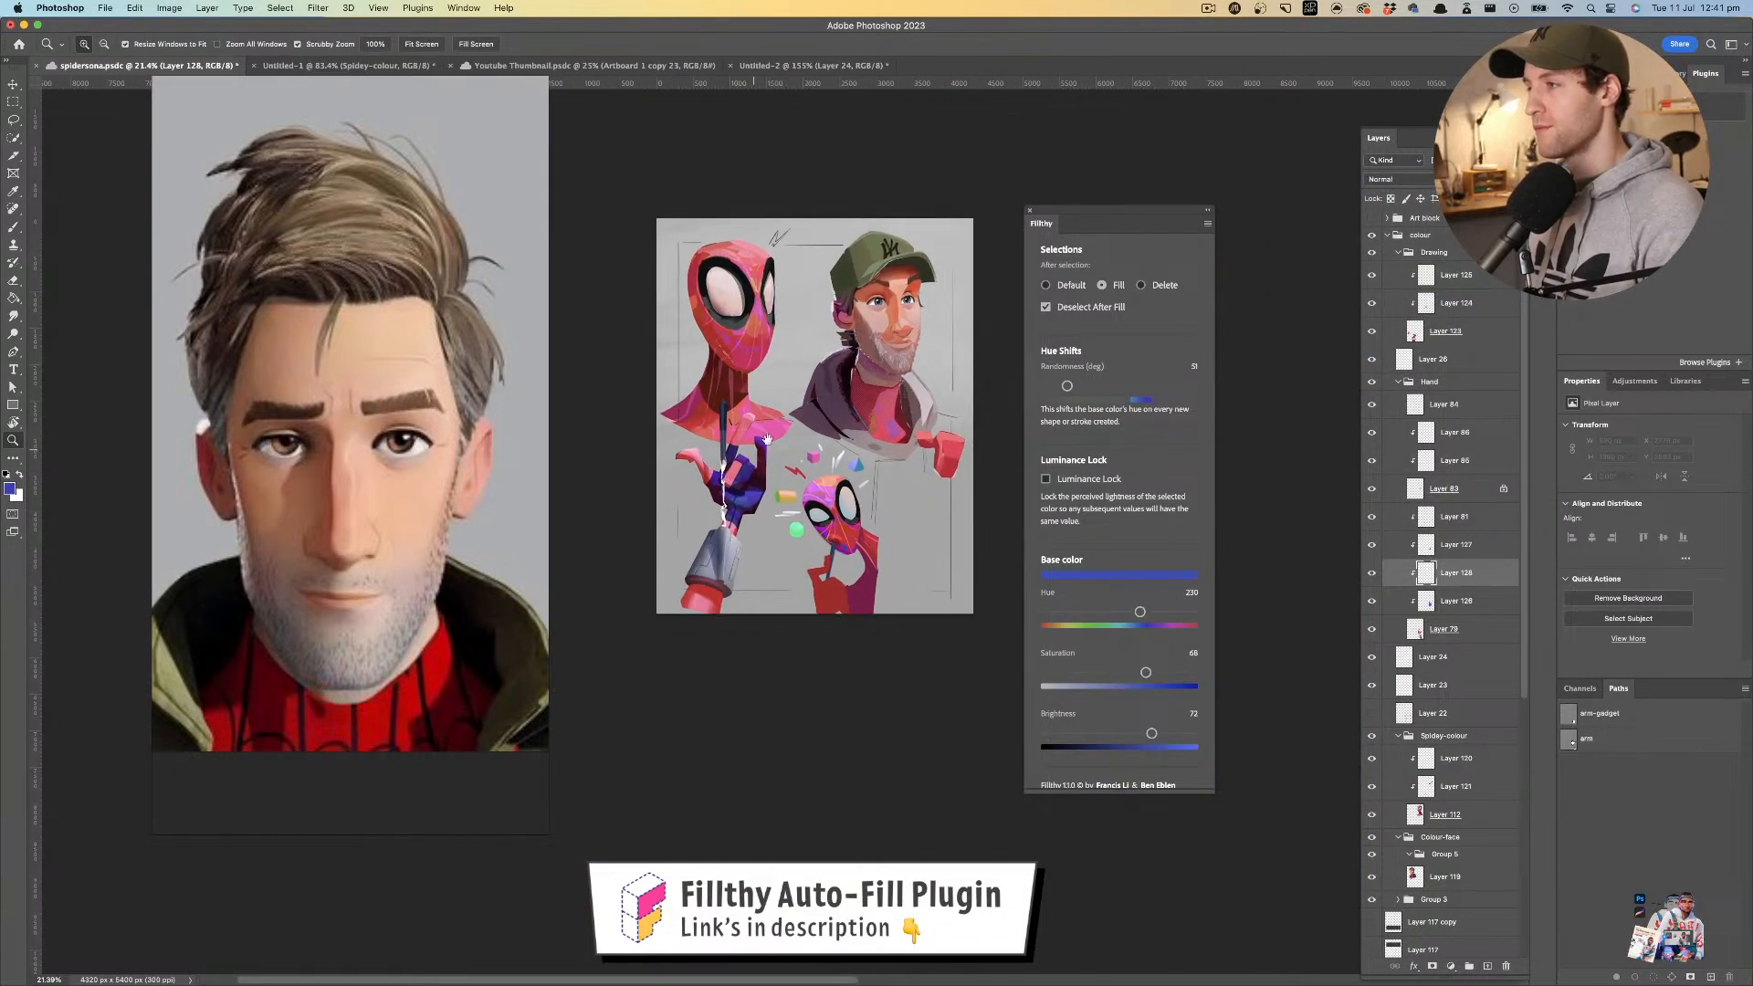
{"action": "mouse_move", "coordinate": [855, 556]}
{"action": "left_mouse_down"}
{"action": "mouse_move", "coordinate": [890, 567]}
{"action": "mouse_move", "coordinate": [849, 543]}
{"action": "left_mouse_up"}
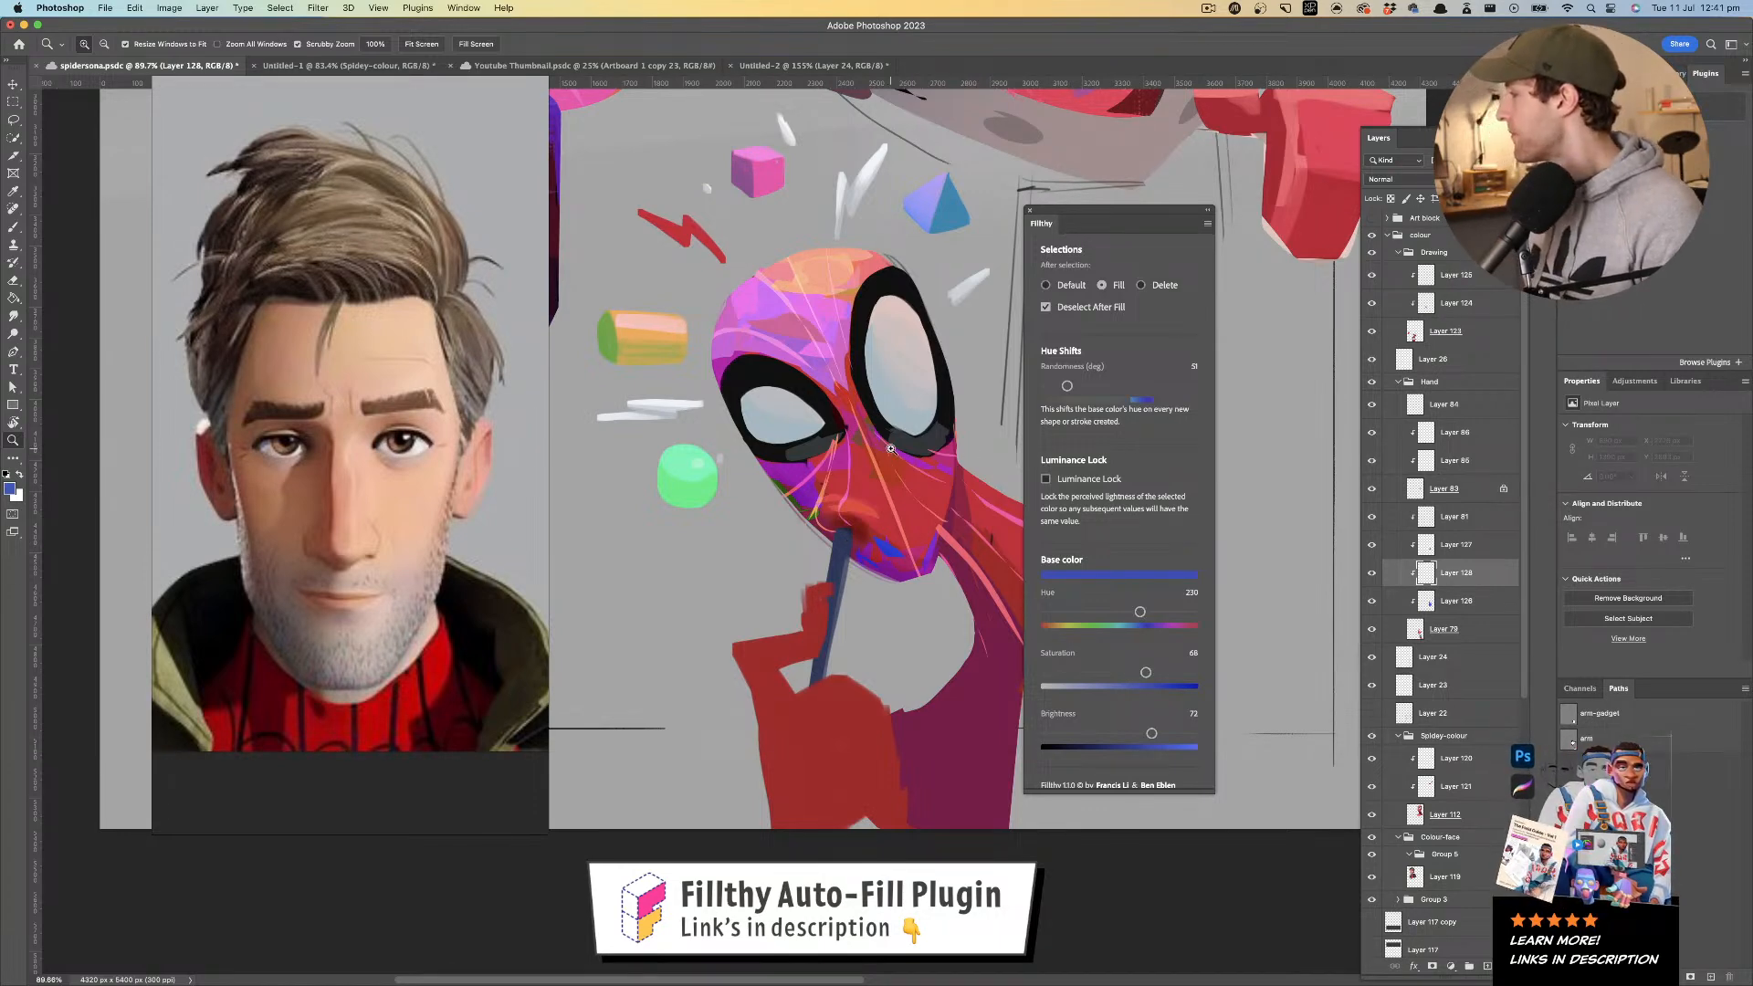
{"action": "left_click_drag", "start_coordinate": [943, 415], "coordinate": [837, 736]}
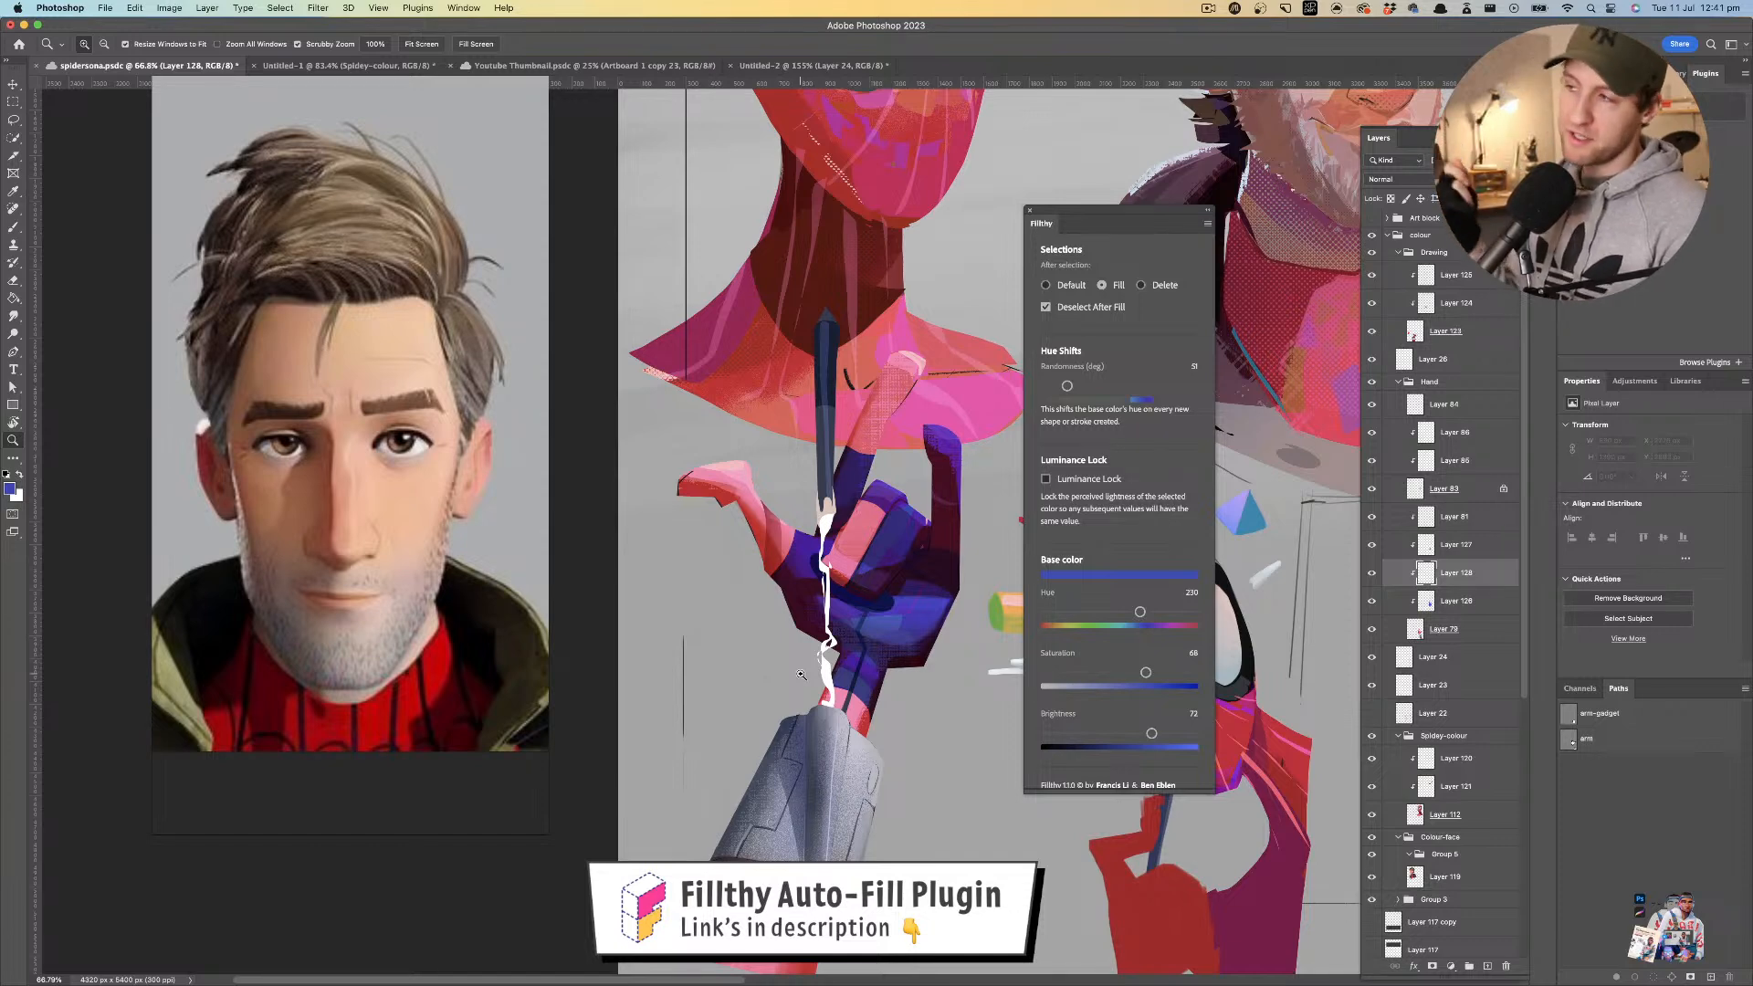
{"action": "left_click_drag", "start_coordinate": [875, 508], "coordinate": [765, 436]}
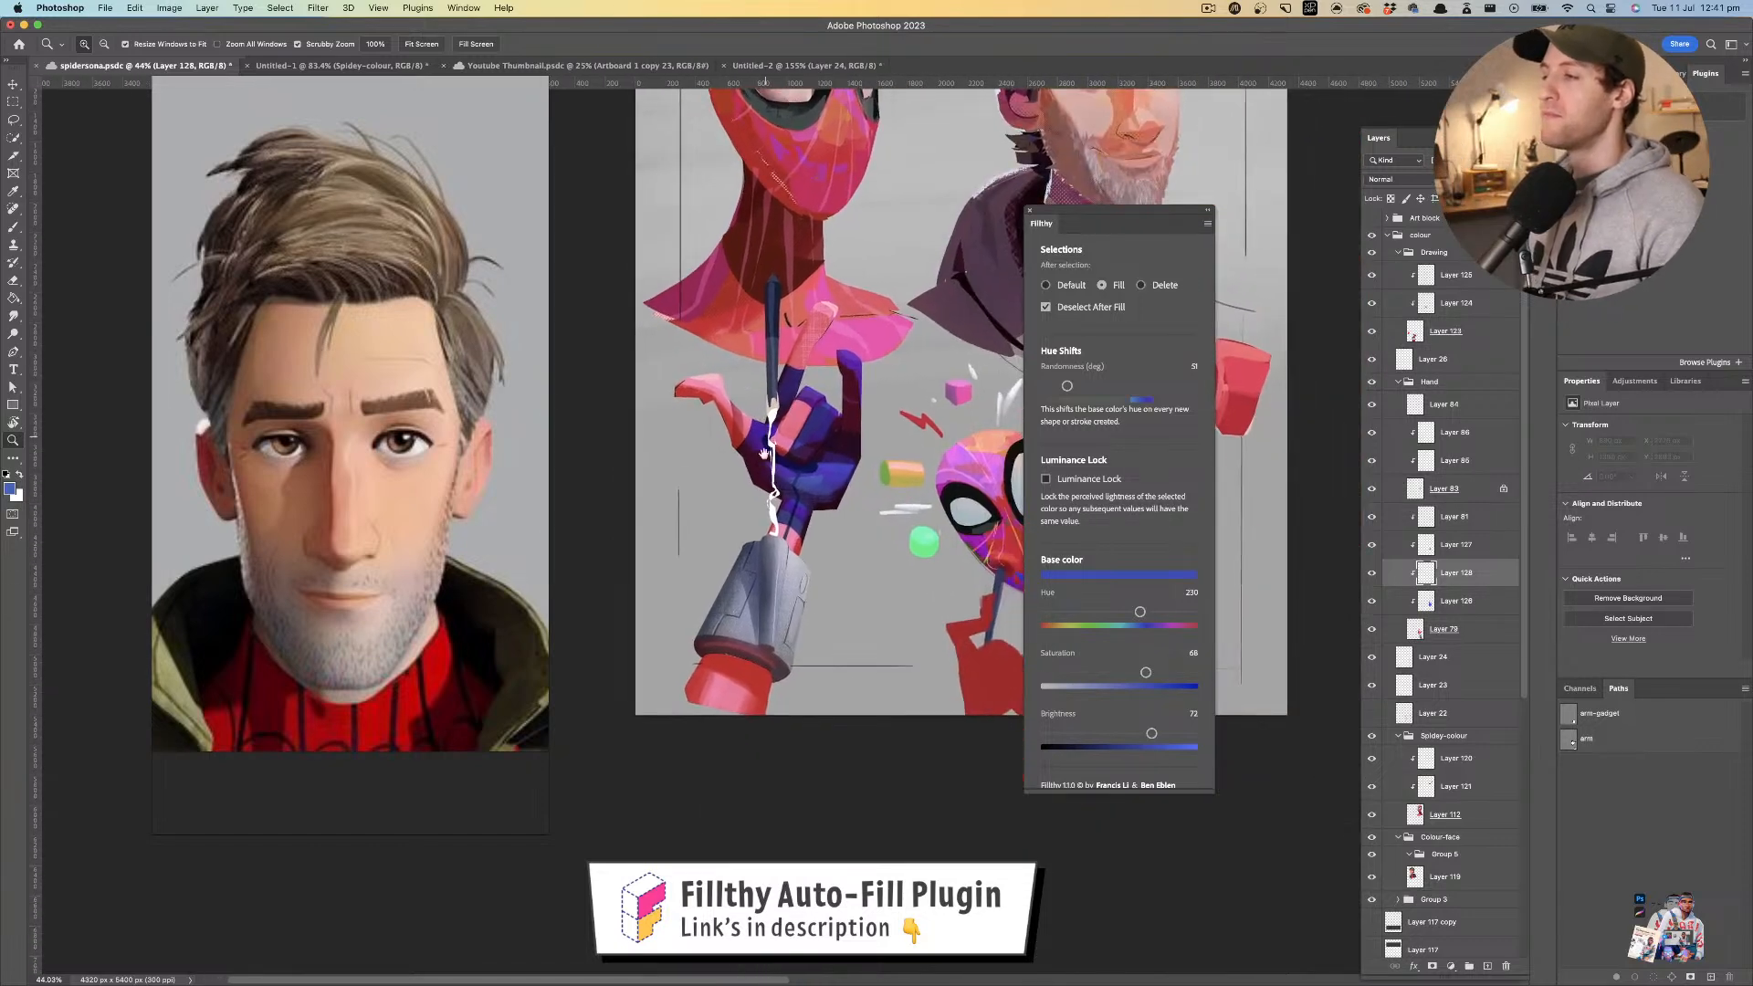
{"action": "left_click_drag", "start_coordinate": [768, 592], "coordinate": [666, 730]}
{"action": "left_click_drag", "start_coordinate": [810, 565], "coordinate": [757, 562]}
{"action": "left_click_drag", "start_coordinate": [749, 517], "coordinate": [712, 410]}
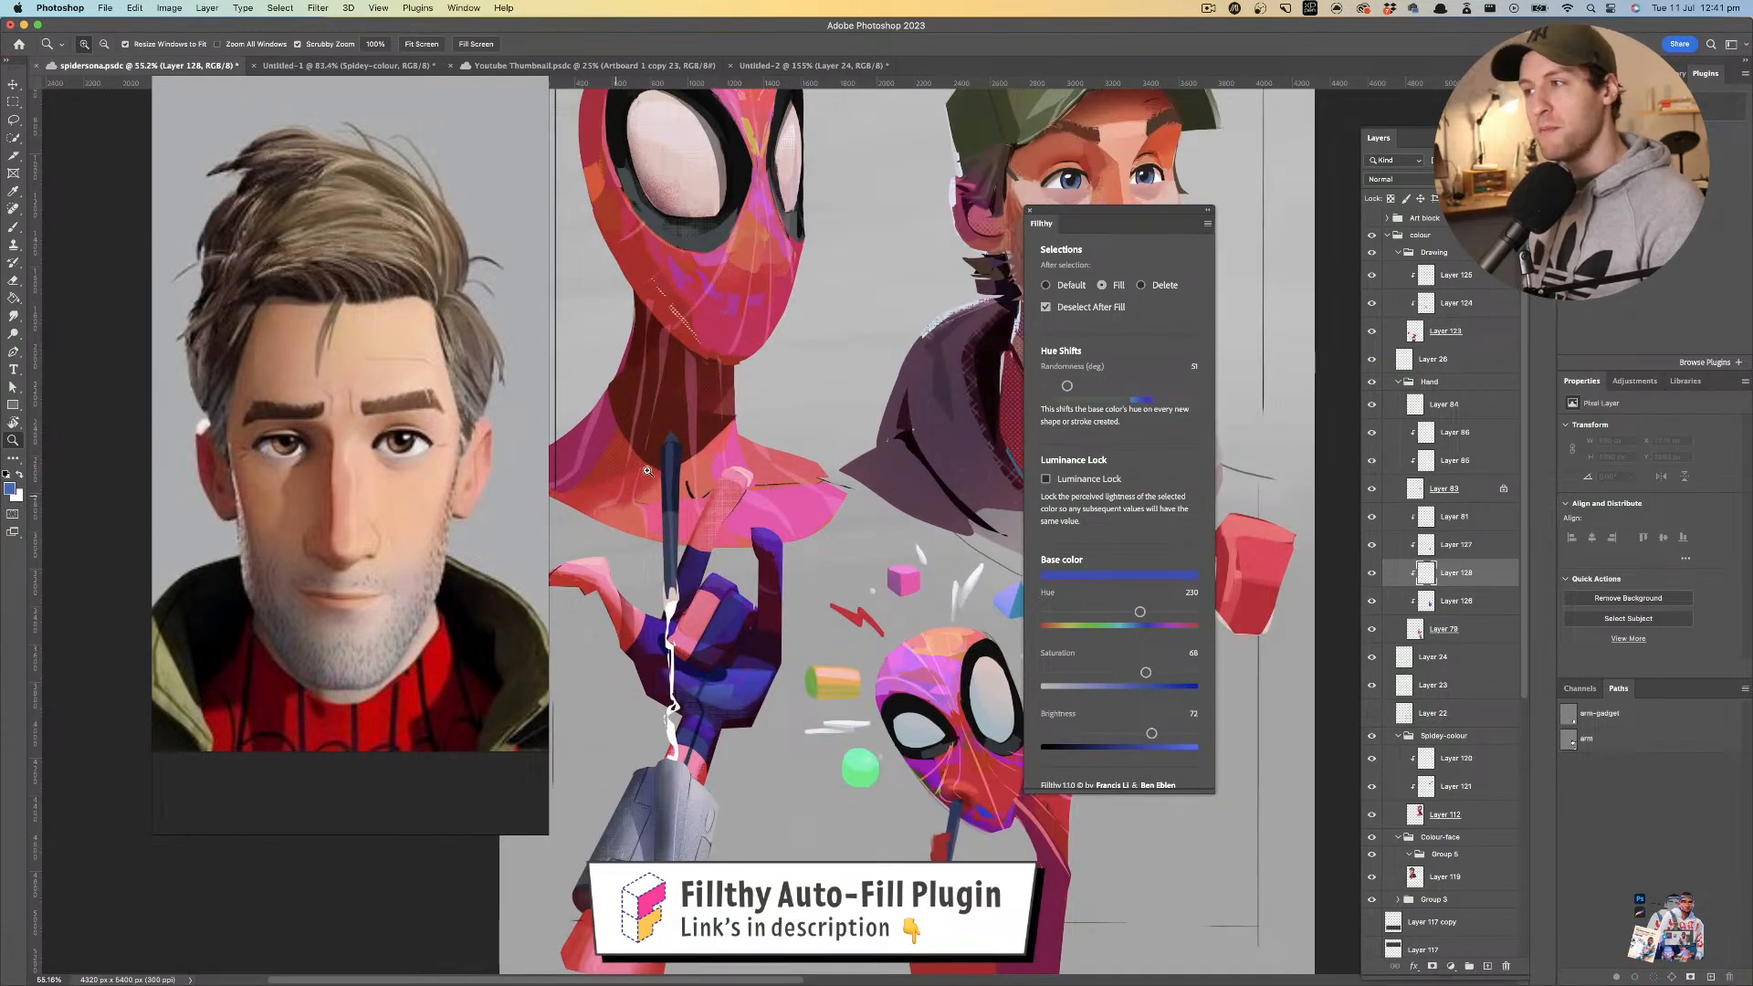
{"action": "left_click_drag", "start_coordinate": [707, 476], "coordinate": [788, 444]}
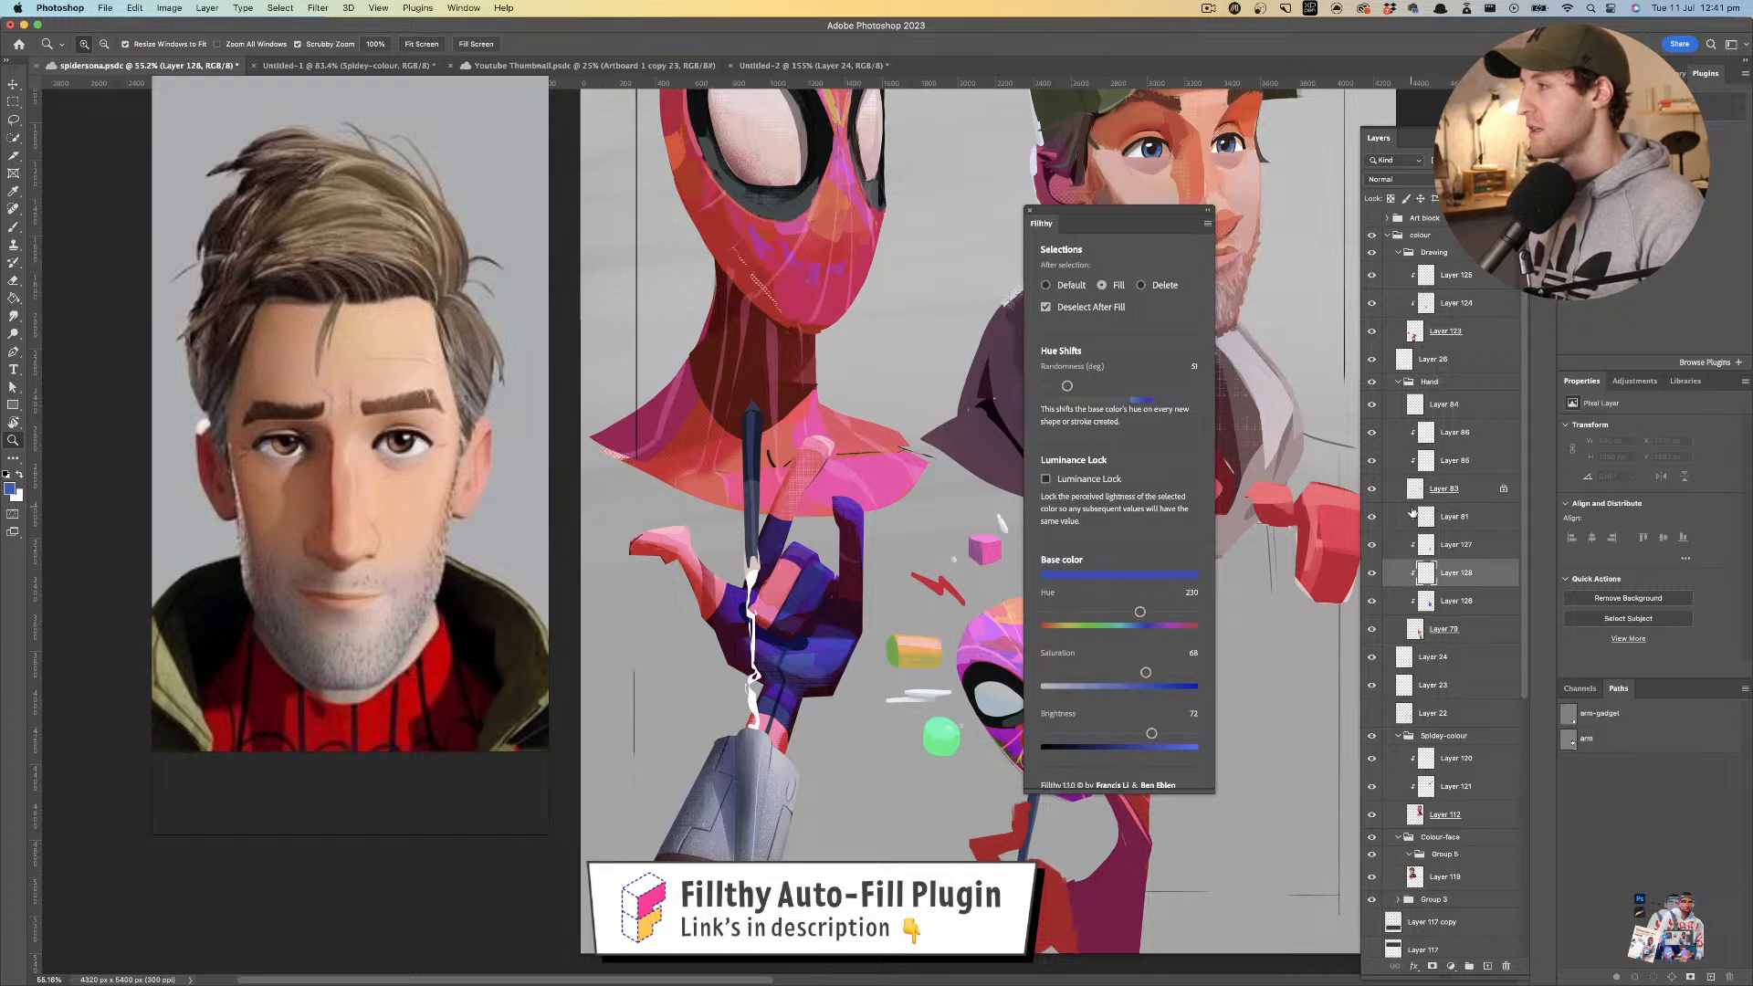
- Add a new clipped layer above Layer 81 in the Hand group and set its blend mode to Screen
{"action": "left_click", "coordinate": [1466, 517]}
{"action": "left_click", "coordinate": [1485, 967]}
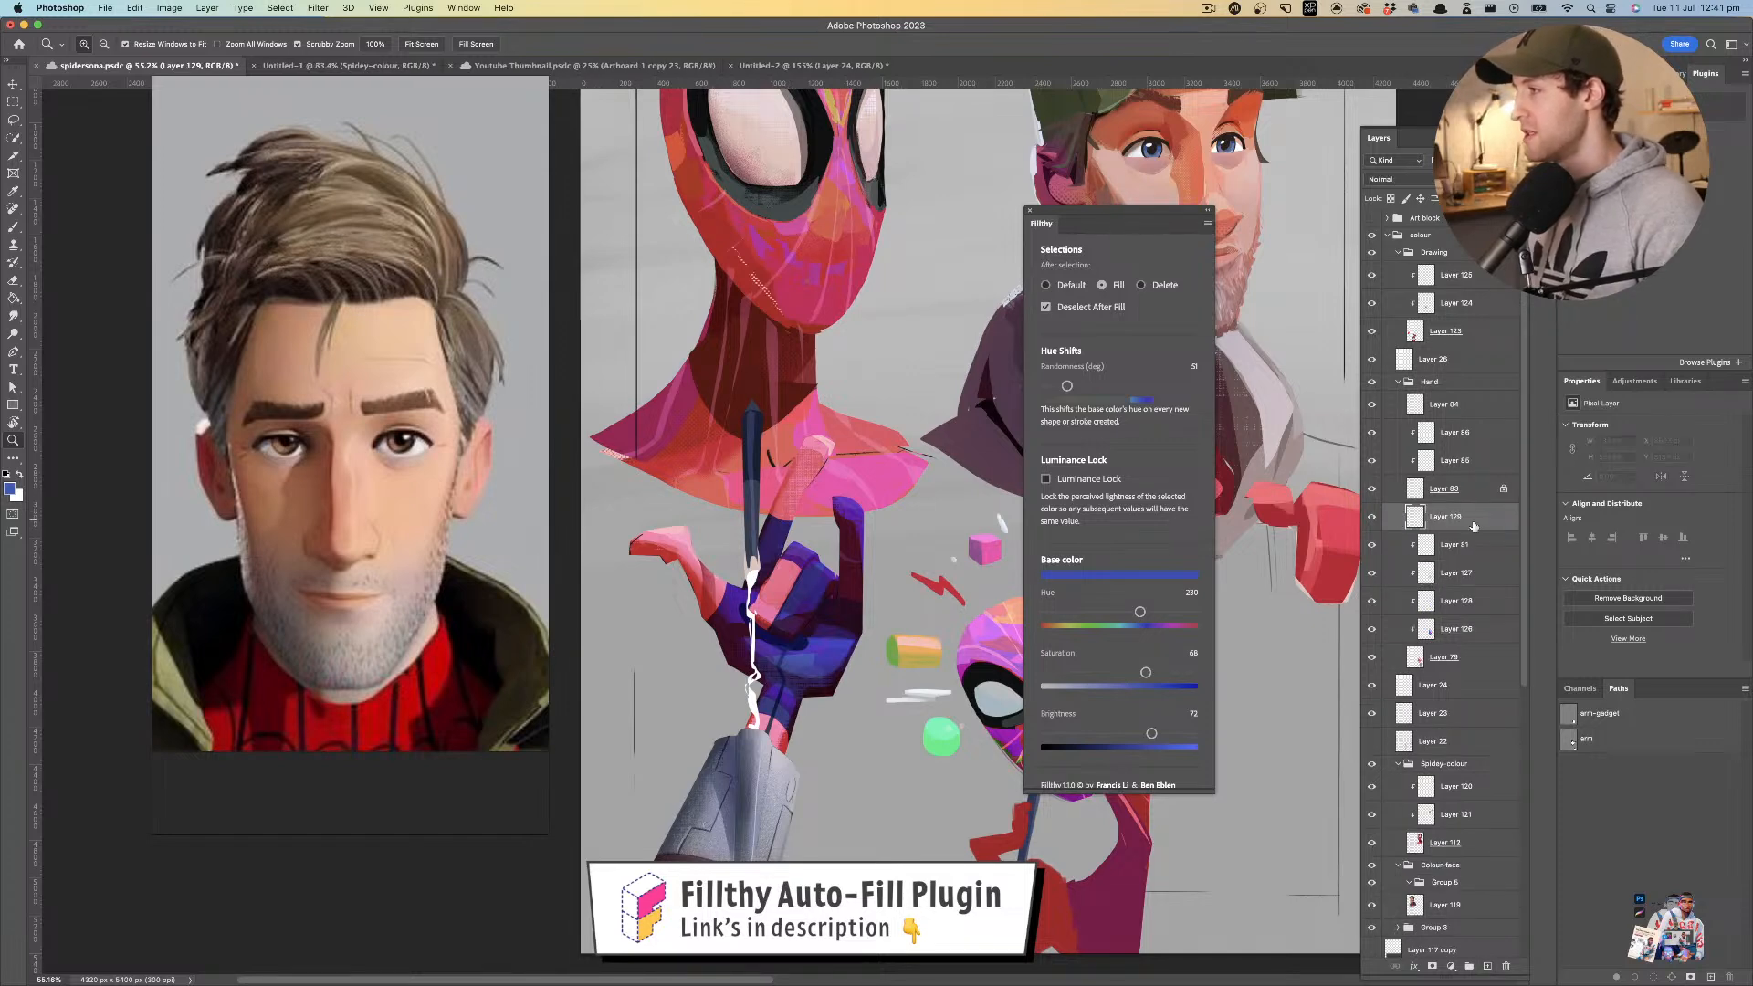
{"action": "left_click", "coordinate": [1484, 528], "text": "alt"}
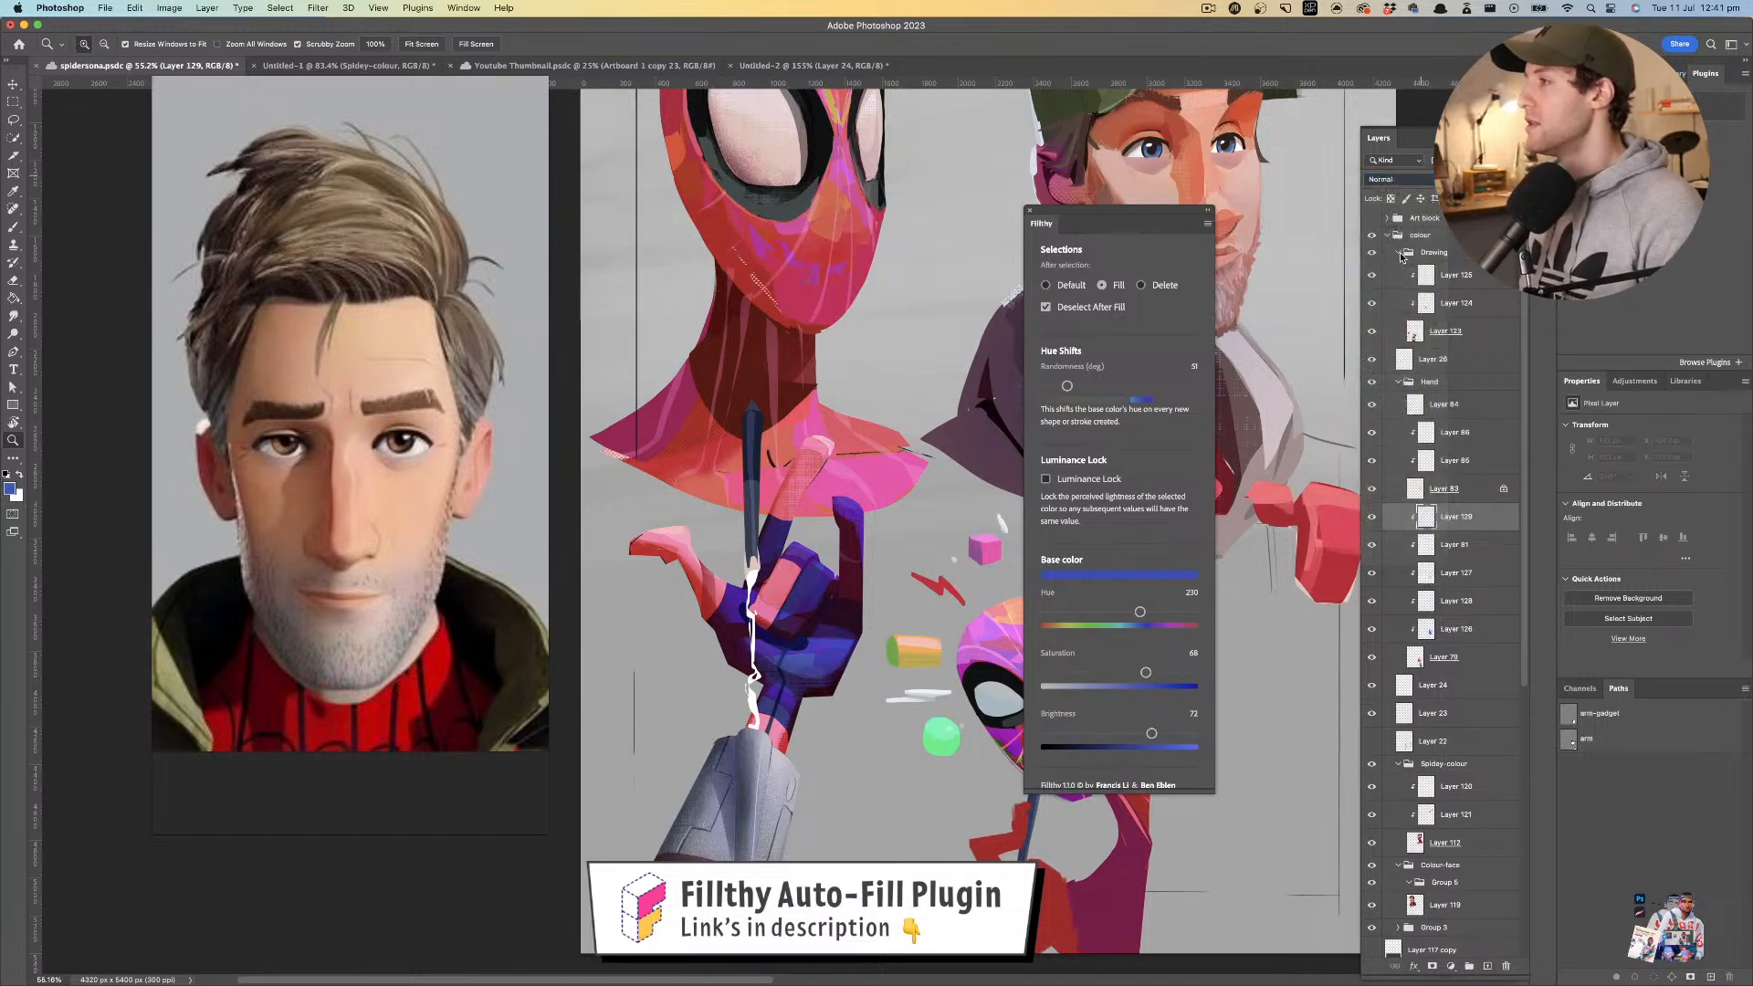
{"action": "left_click", "coordinate": [1424, 178]}
{"action": "left_click", "coordinate": [1397, 299]}
{"action": "left_click_drag", "start_coordinate": [756, 466], "coordinate": [815, 468]}
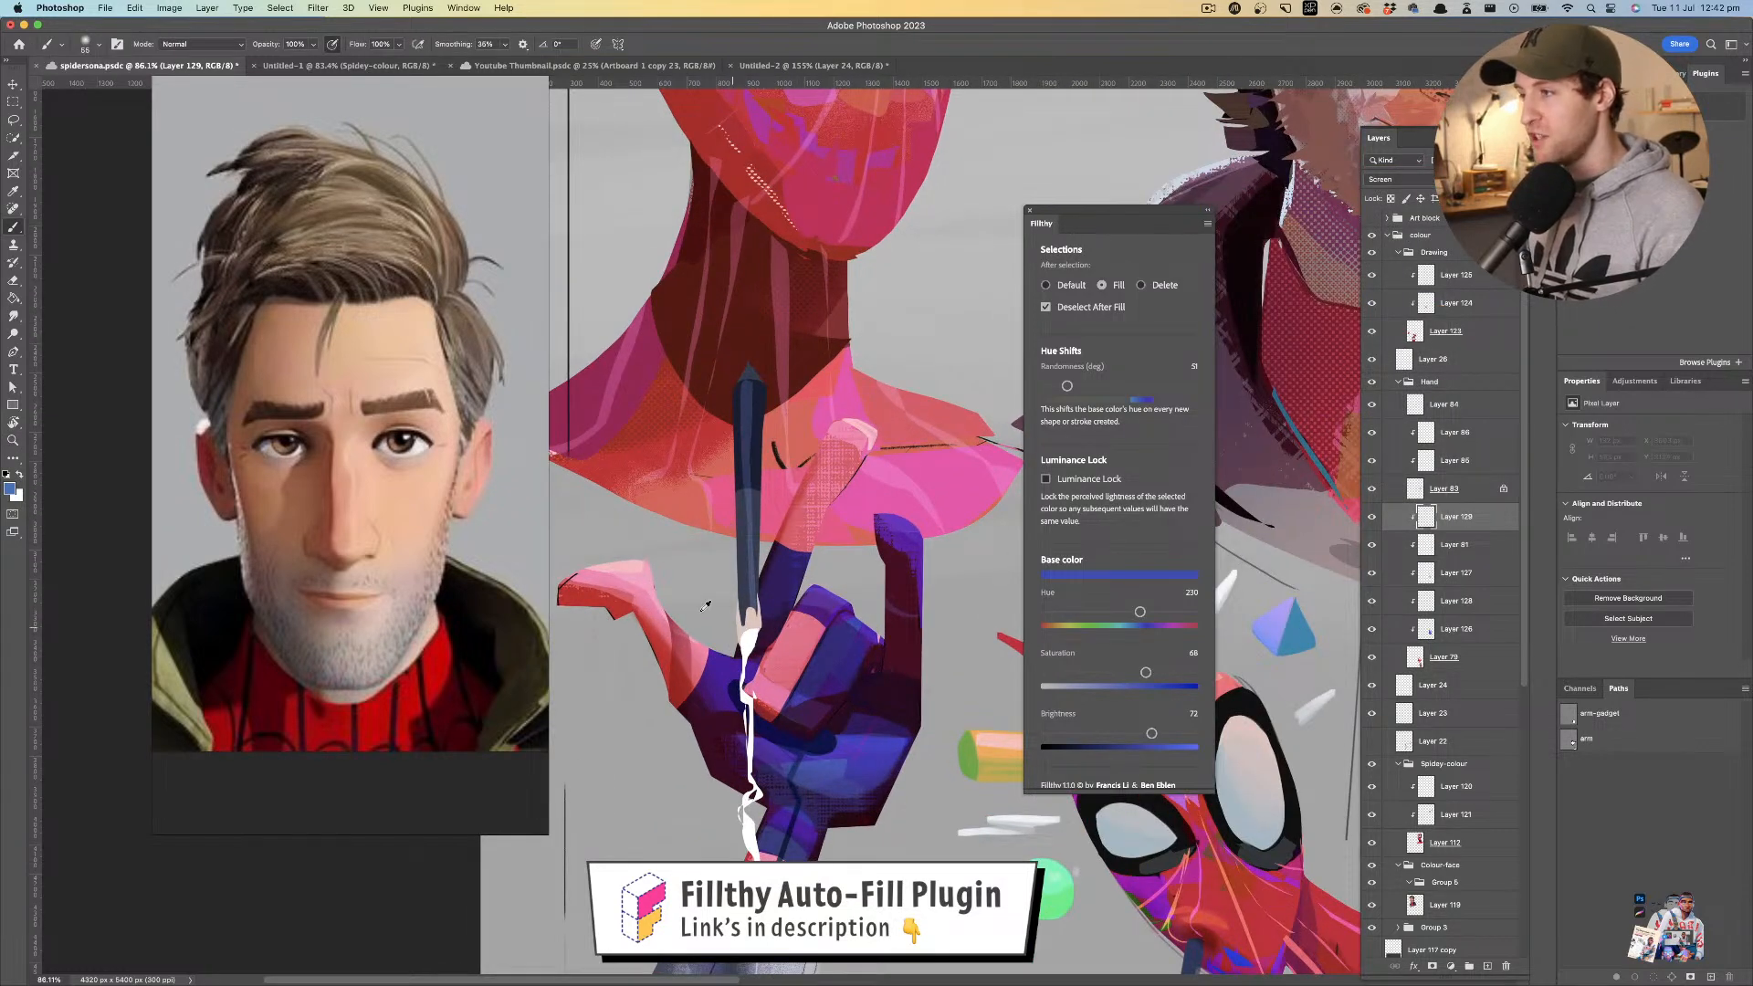
- Sample the dark purple from the hand as the fill colour for the Lasso tool
{"action": "key", "text": "l"}
{"action": "key", "text": "i"}
{"action": "left_click", "coordinate": [779, 591]}
{"action": "key", "text": "l"}
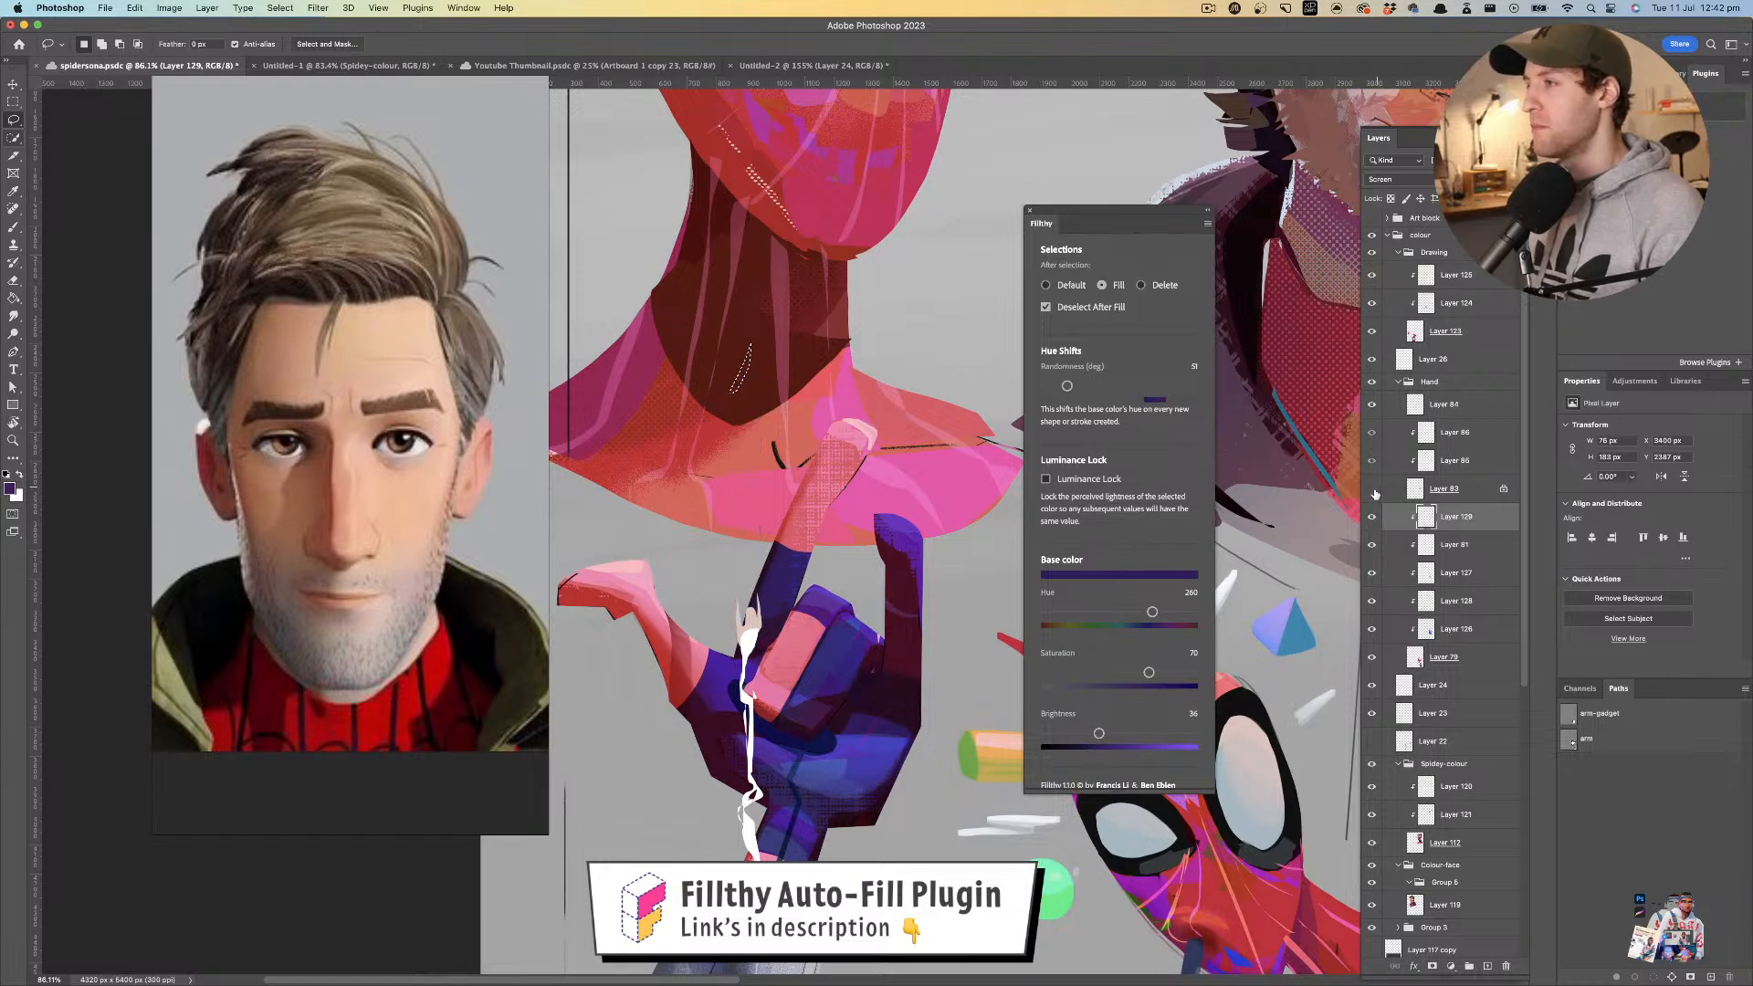
- Add a new layer above the pencil's clipped shading layers and set its blend mode to Screen
{"action": "left_click", "coordinate": [1457, 489]}
{"action": "left_click", "coordinate": [1459, 432]}
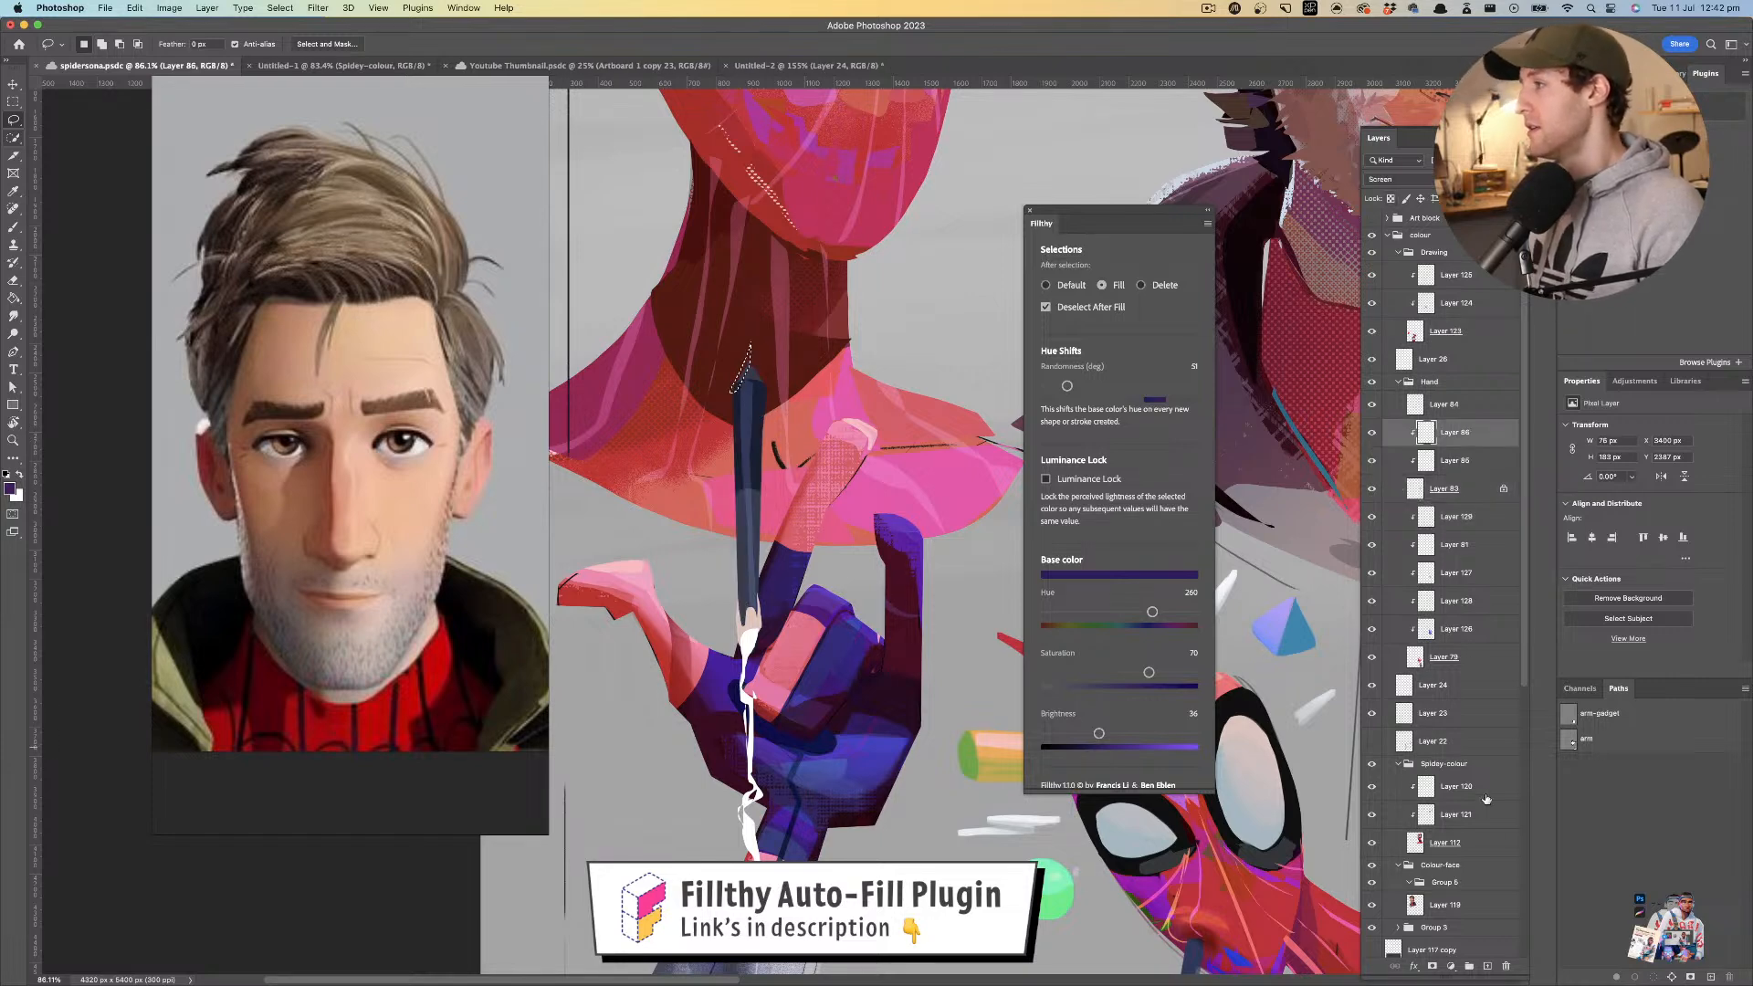
{"action": "left_click", "coordinate": [1485, 965]}
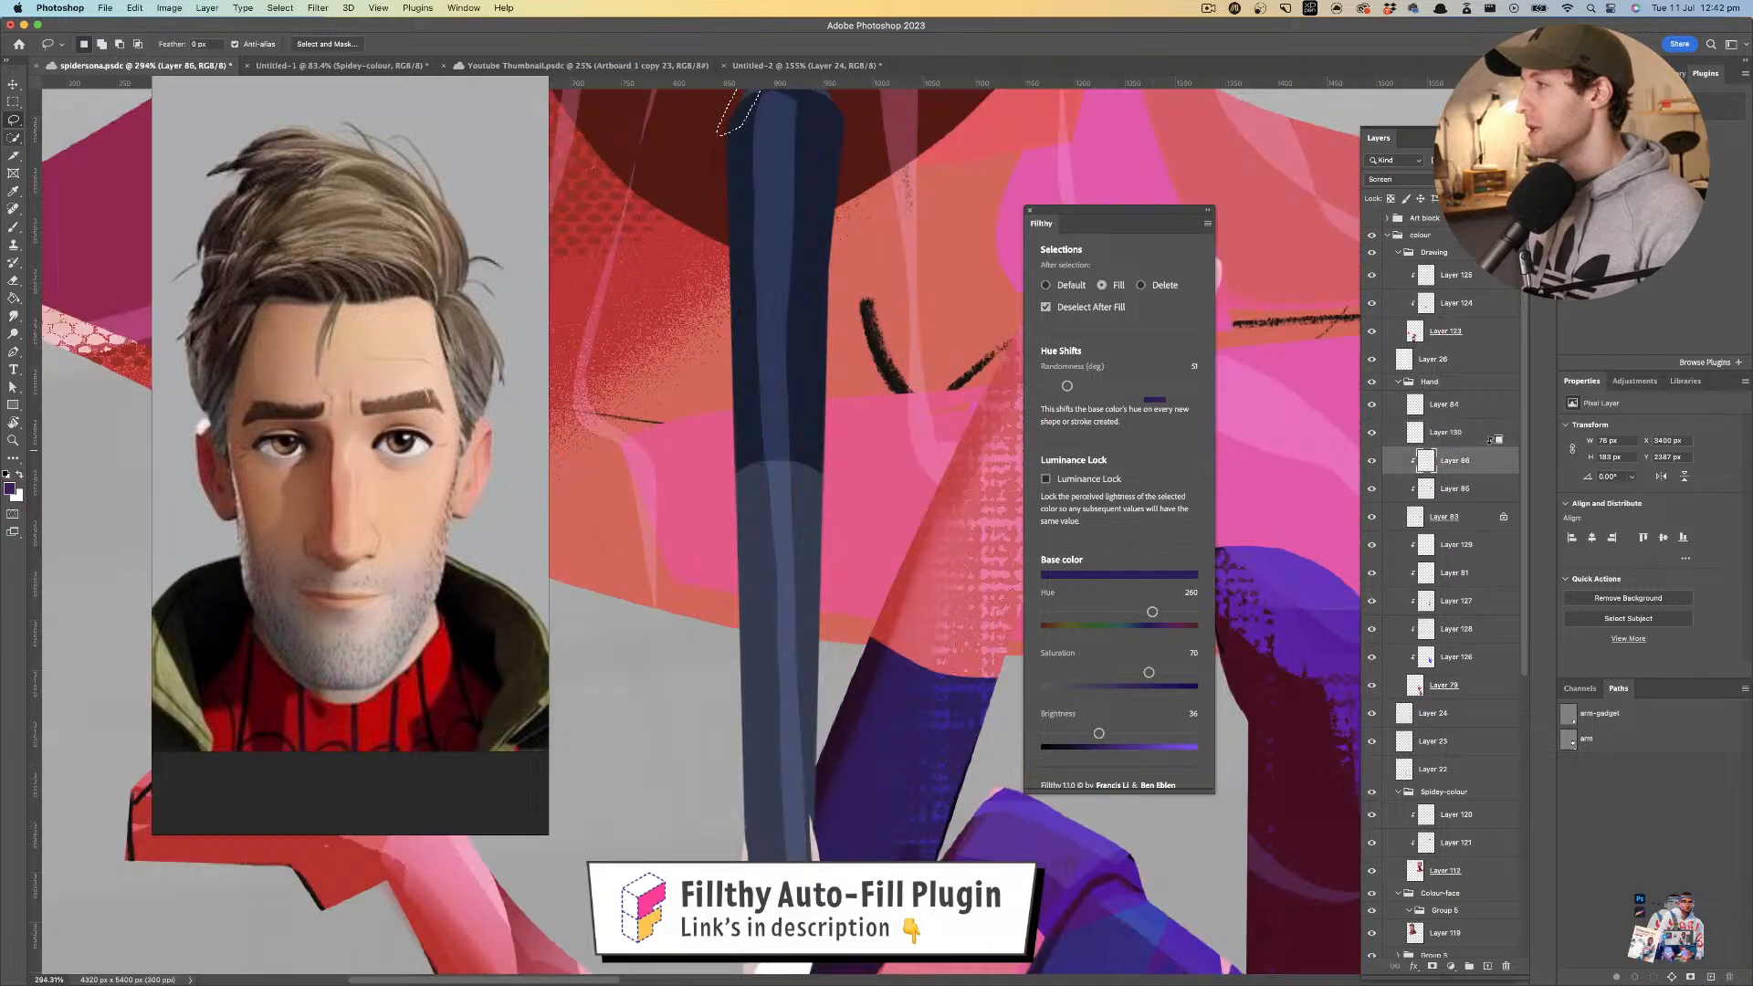
{"action": "left_click", "coordinate": [1462, 432]}
{"action": "left_click", "coordinate": [1395, 179]}
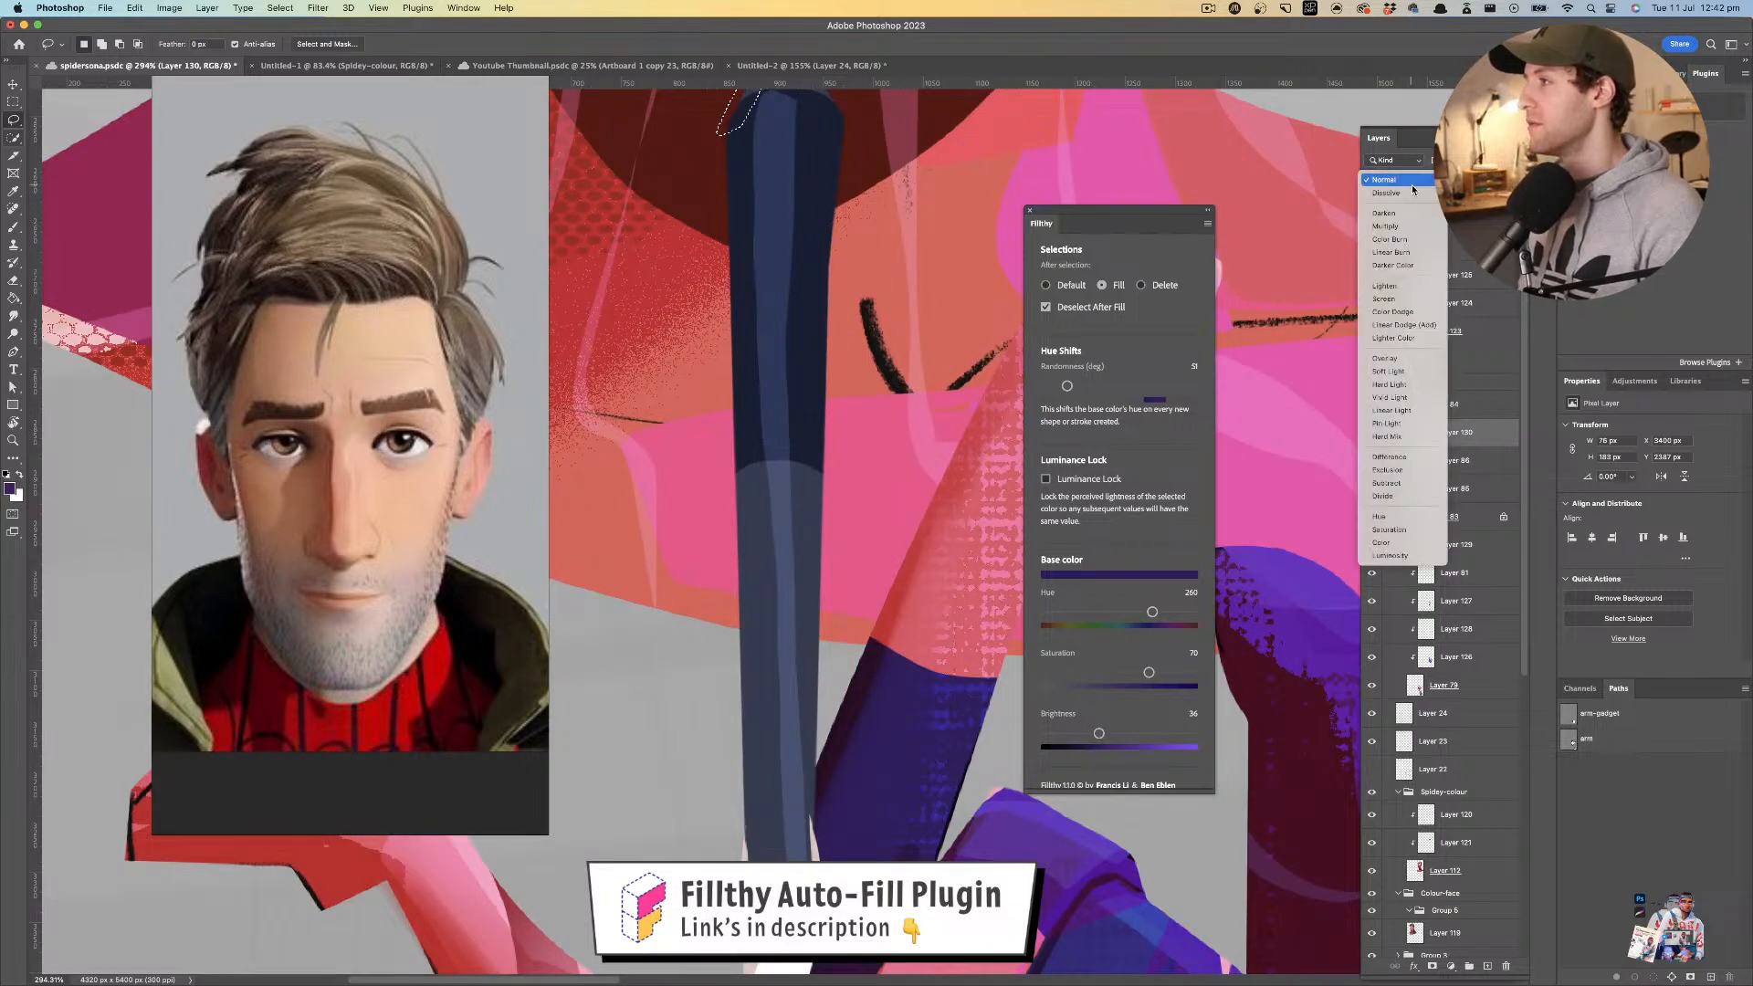
{"action": "left_click", "coordinate": [1414, 300]}
- Lasso-fill dark purple highlight shapes around the upper end of the pencil on the Screen layer
{"action": "left_click_drag", "start_coordinate": [802, 283], "coordinate": [817, 357]}
{"action": "key", "text": "super+d"}
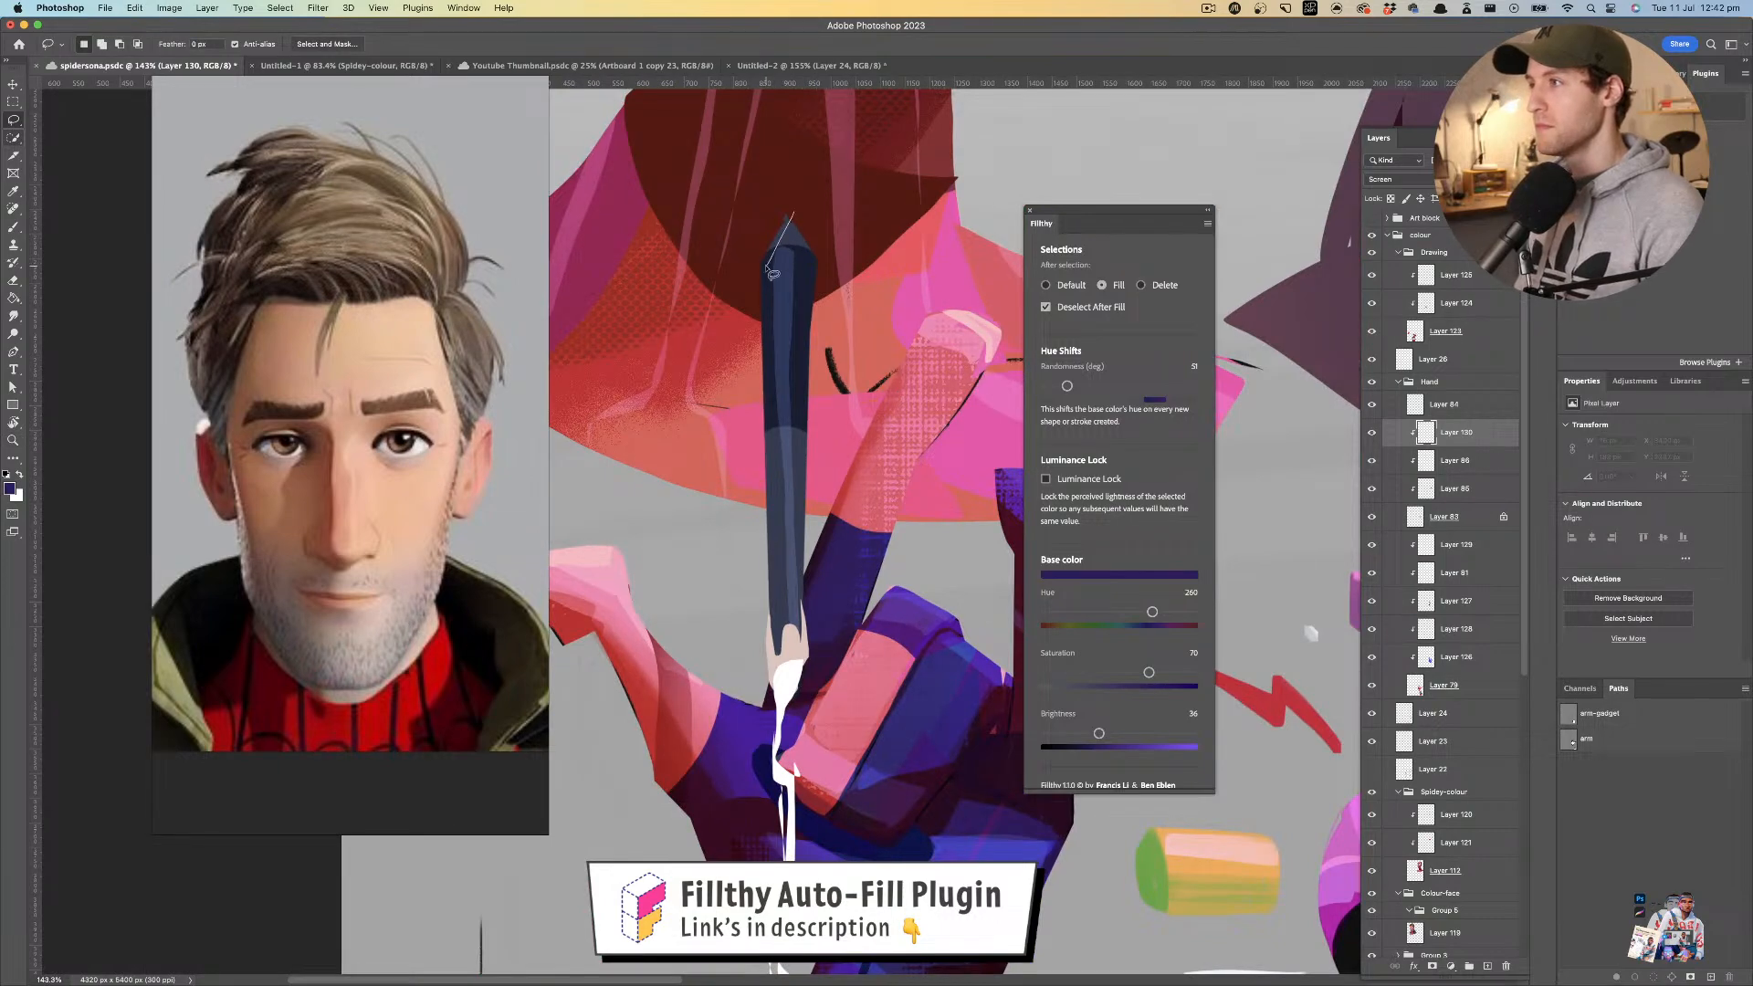
{"action": "left_click_drag", "start_coordinate": [812, 255], "coordinate": [817, 201]}
{"action": "mouse_move", "coordinate": [884, 402]}
{"action": "left_mouse_down"}
{"action": "mouse_move", "coordinate": [829, 422]}
{"action": "mouse_move", "coordinate": [874, 422]}
{"action": "left_mouse_up"}
{"action": "left_click_drag", "start_coordinate": [818, 365], "coordinate": [766, 351]}
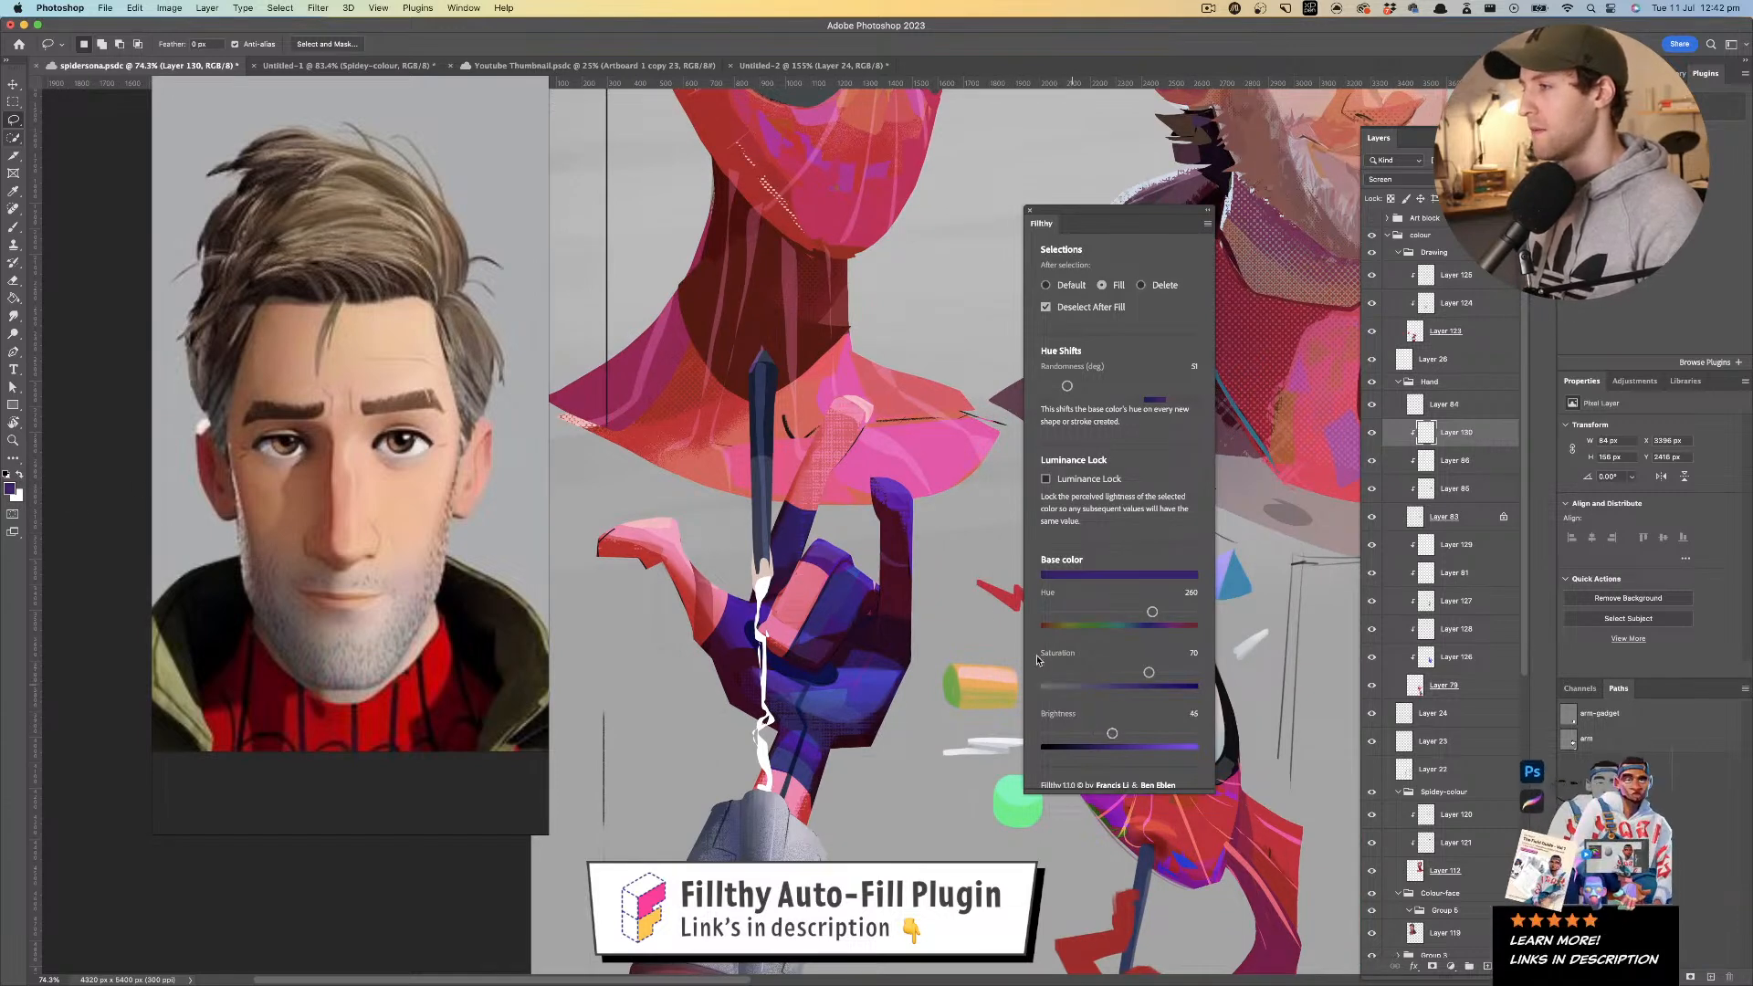
{"action": "mouse_move", "coordinate": [738, 379]}
{"action": "left_mouse_down"}
{"action": "mouse_move", "coordinate": [764, 408]}
{"action": "mouse_move", "coordinate": [757, 473]}
{"action": "mouse_move", "coordinate": [747, 375]}
{"action": "left_mouse_up"}
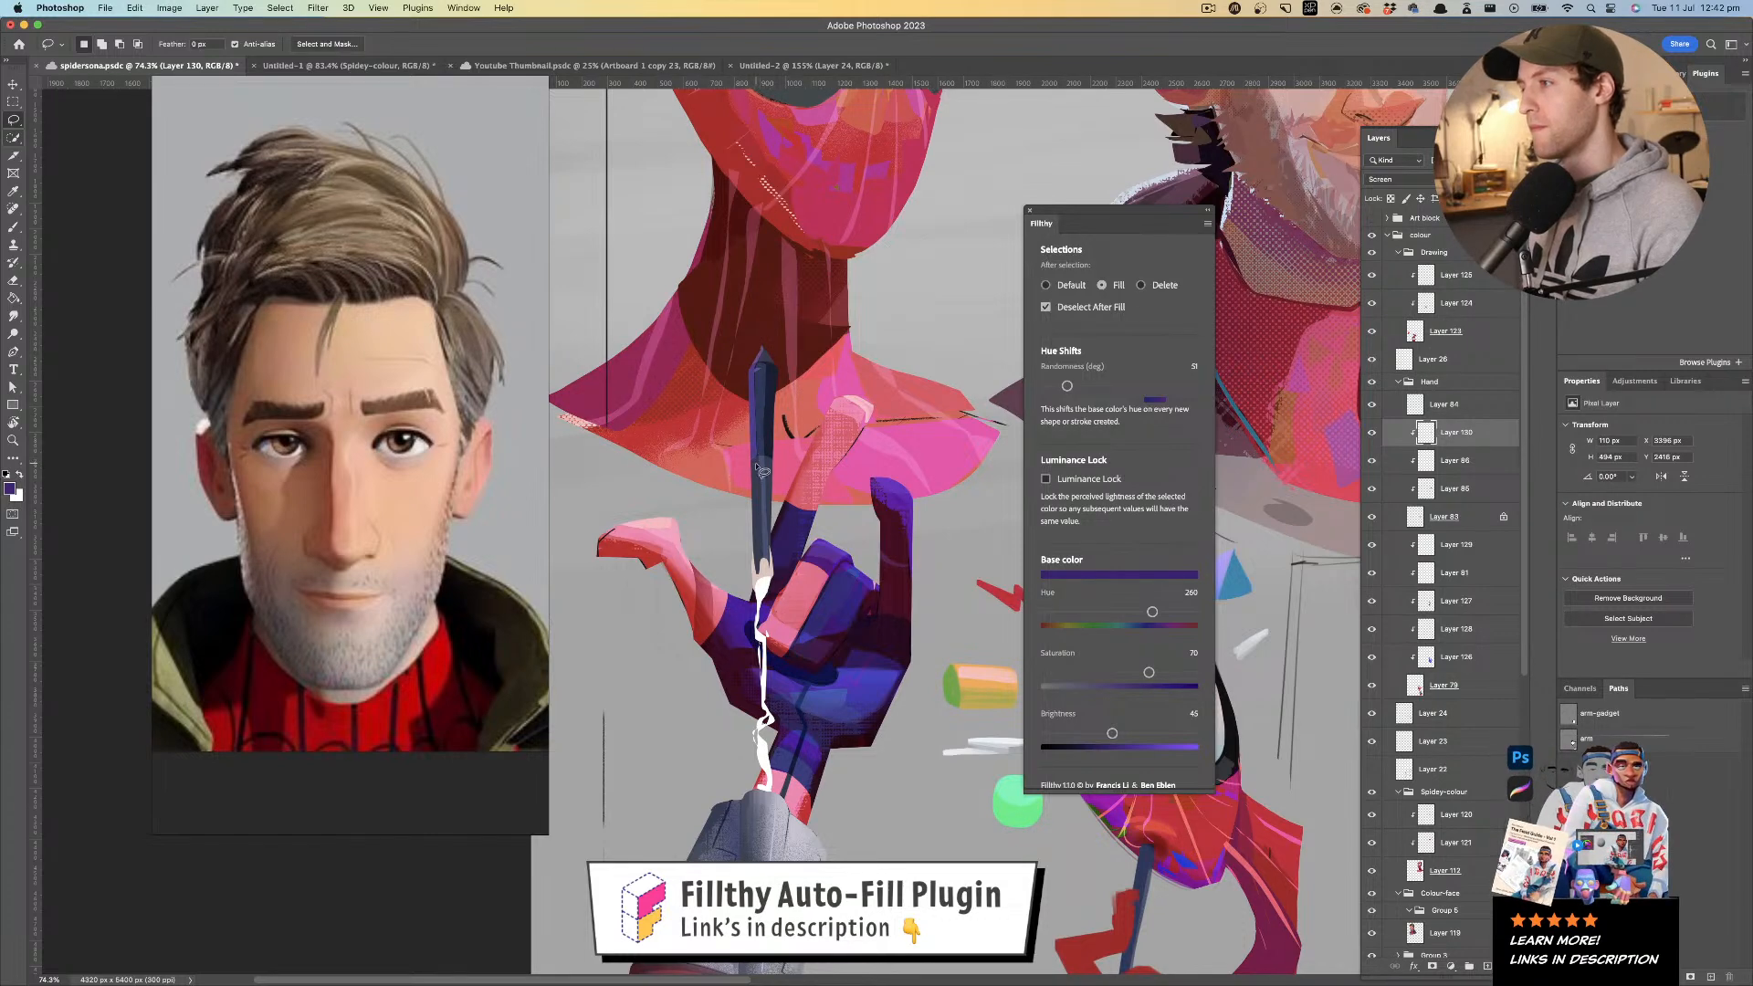
- Change the fill colour to saturation 55 and brightness 92, and lasso-fill a brighter highlight along the pencil's edge
{"action": "left_click_drag", "start_coordinate": [1149, 673], "coordinate": [1126, 673]}
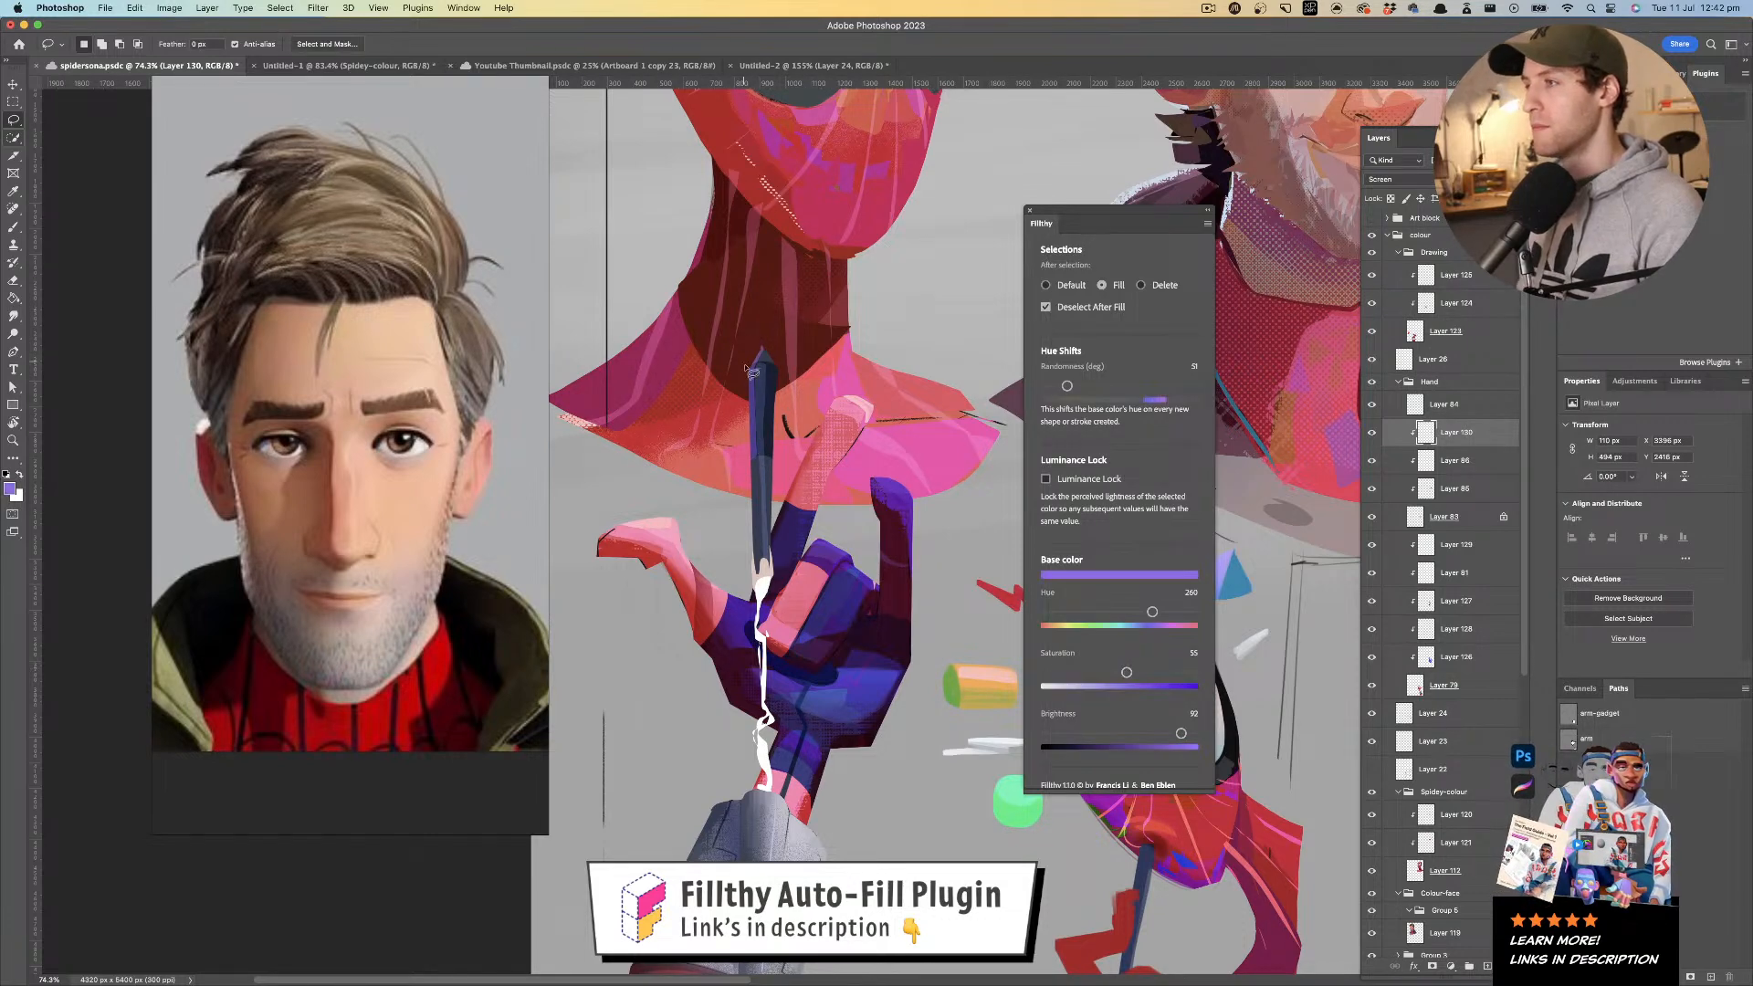
{"action": "left_click_drag", "start_coordinate": [751, 463], "coordinate": [750, 359]}
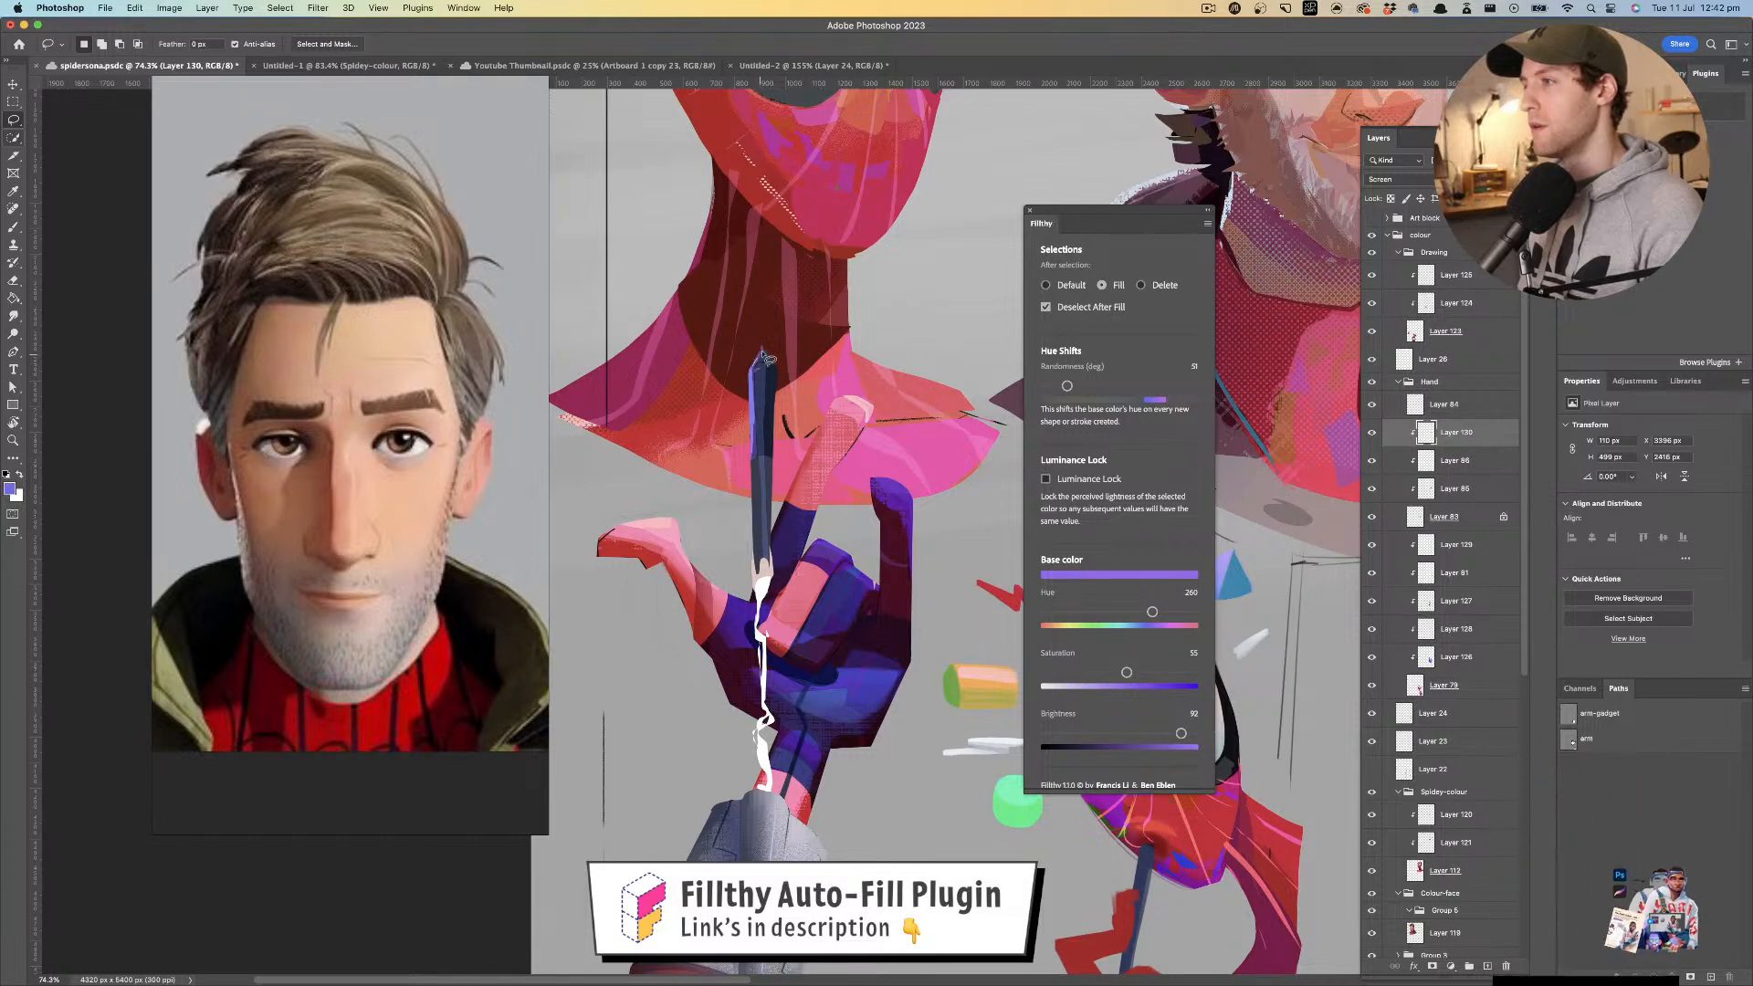
{"action": "key", "text": "z"}
{"action": "mouse_move", "coordinate": [763, 363]}
{"action": "left_mouse_down"}
{"action": "mouse_move", "coordinate": [757, 375]}
{"action": "mouse_move", "coordinate": [686, 330]}
{"action": "mouse_move", "coordinate": [764, 298]}
{"action": "left_mouse_up"}
{"action": "key", "text": "l"}
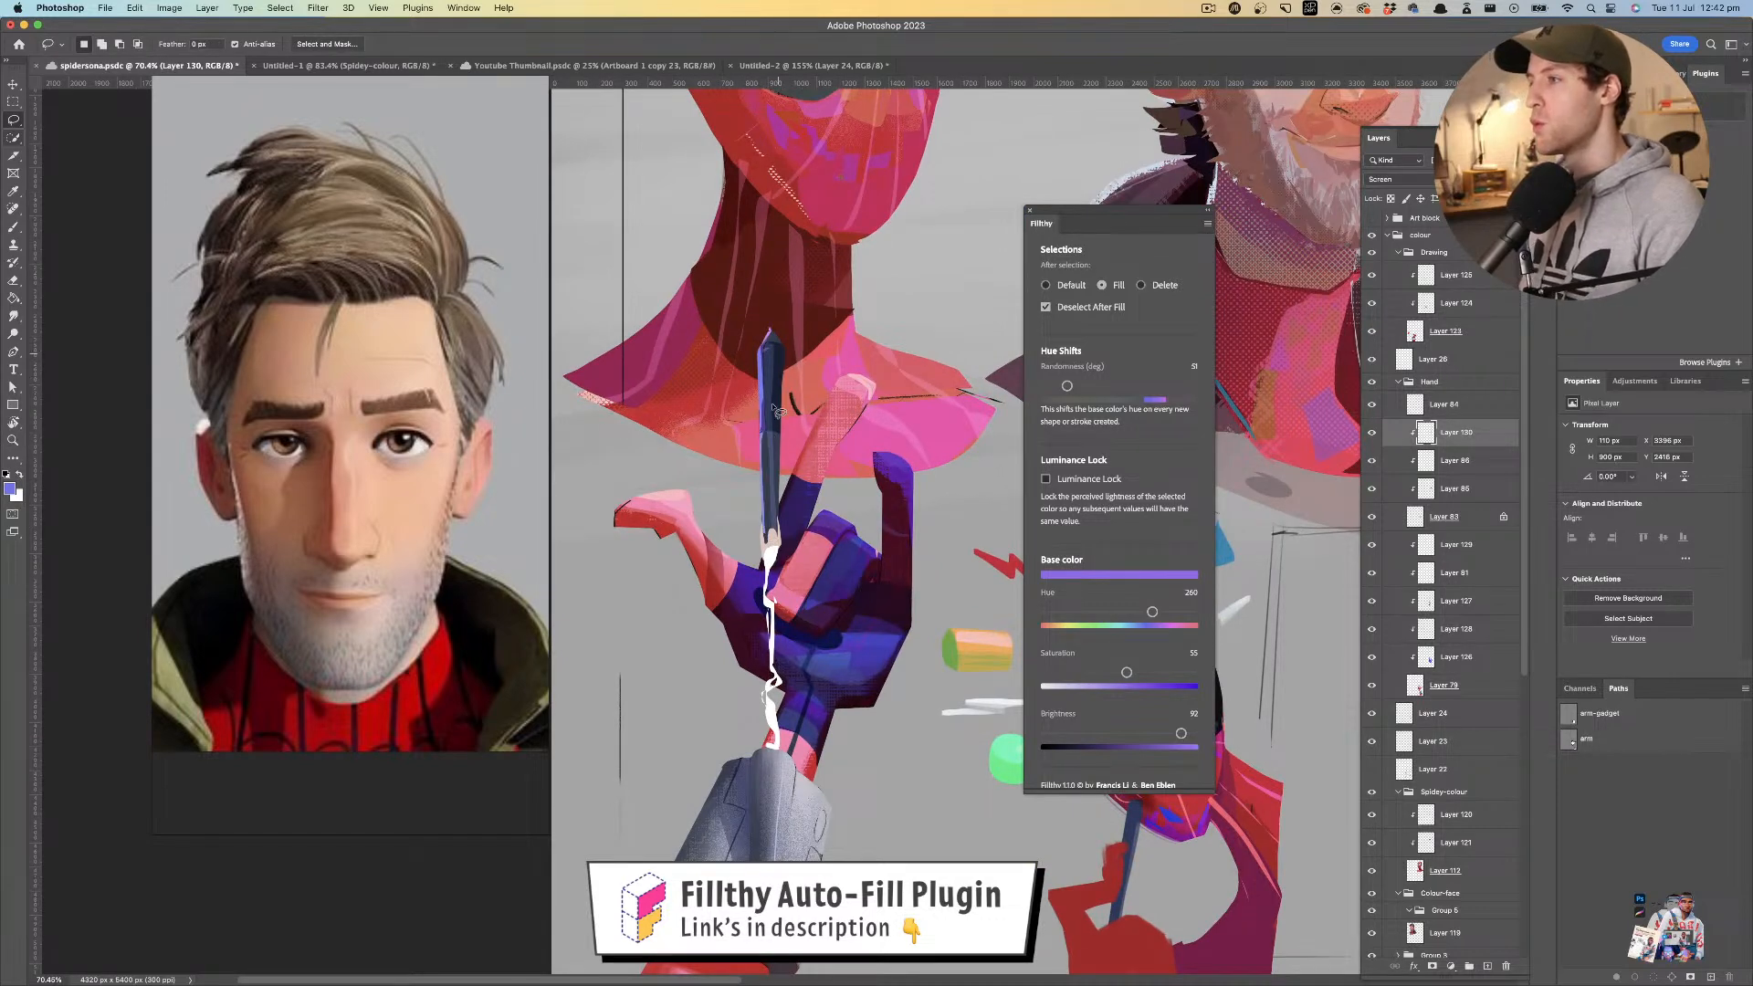
{"action": "key", "text": "z"}
{"action": "mouse_move", "coordinate": [763, 539]}
{"action": "left_mouse_down"}
{"action": "mouse_move", "coordinate": [722, 498]}
{"action": "mouse_move", "coordinate": [781, 444]}
{"action": "mouse_move", "coordinate": [790, 527]}
{"action": "left_mouse_up"}
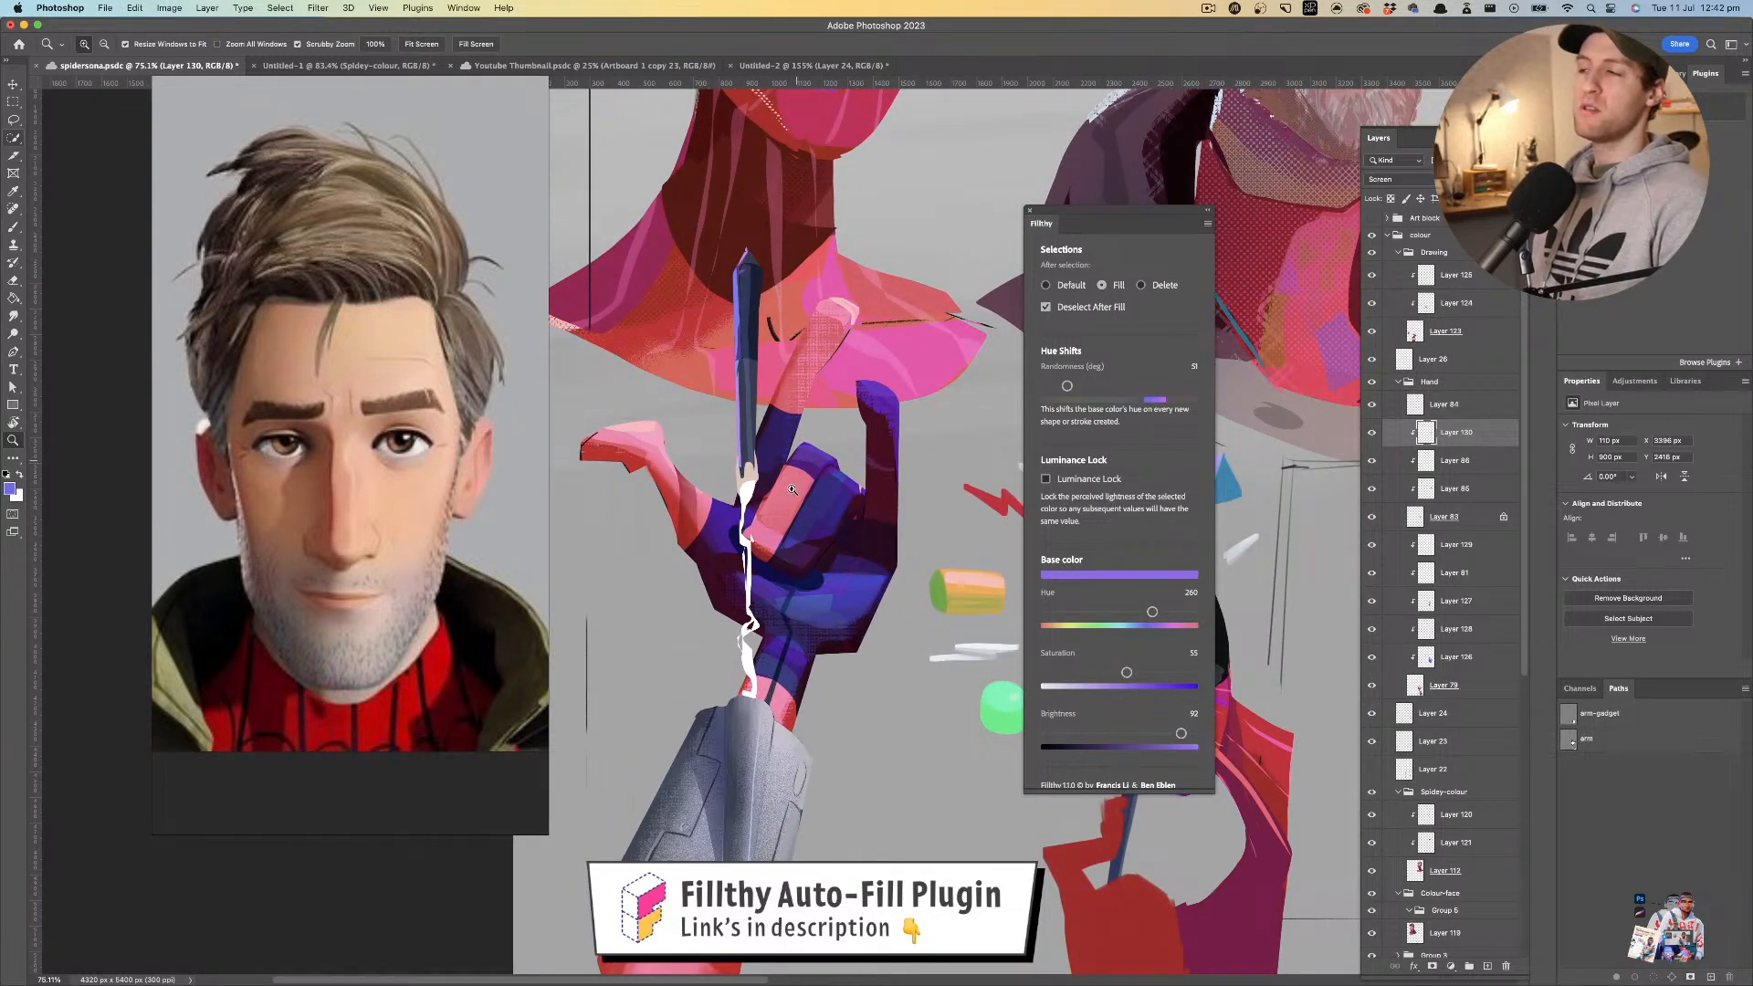
- Merge the pencil's base layer with the three clipped layers above it
{"action": "key", "text": "v"}
{"action": "left_click", "coordinate": [754, 452]}
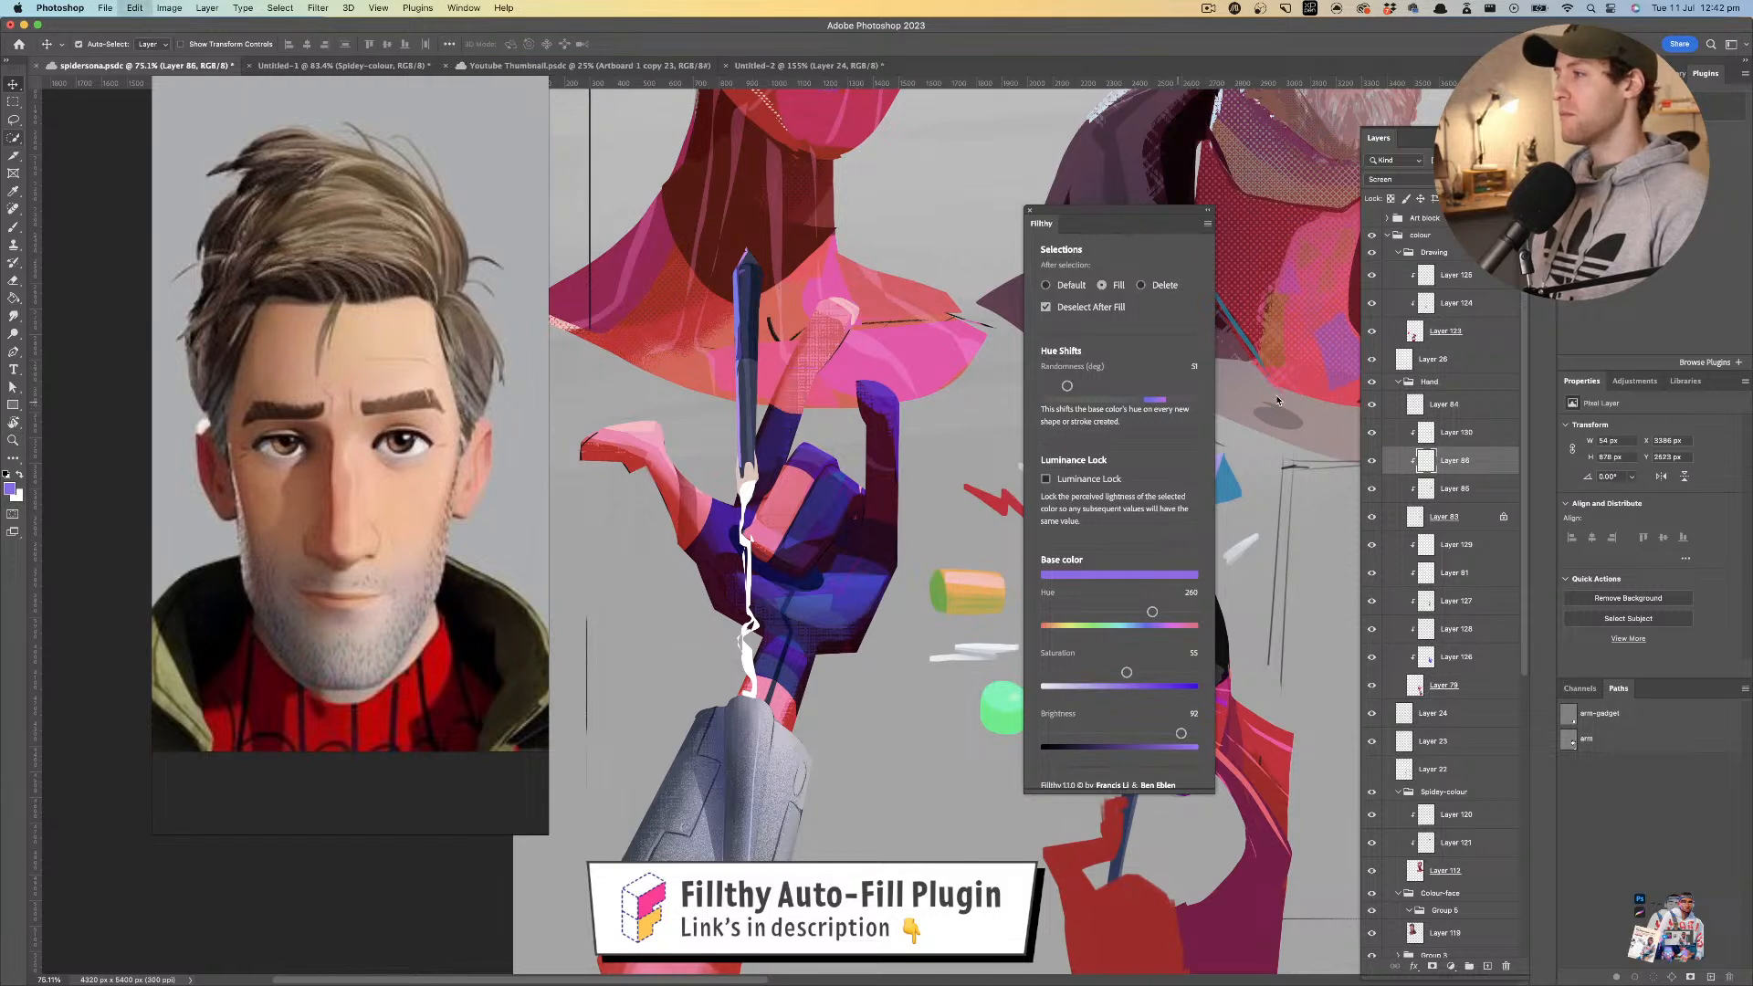
{"action": "left_click", "coordinate": [1476, 525]}
{"action": "left_click", "coordinate": [1468, 435], "text": "shift"}
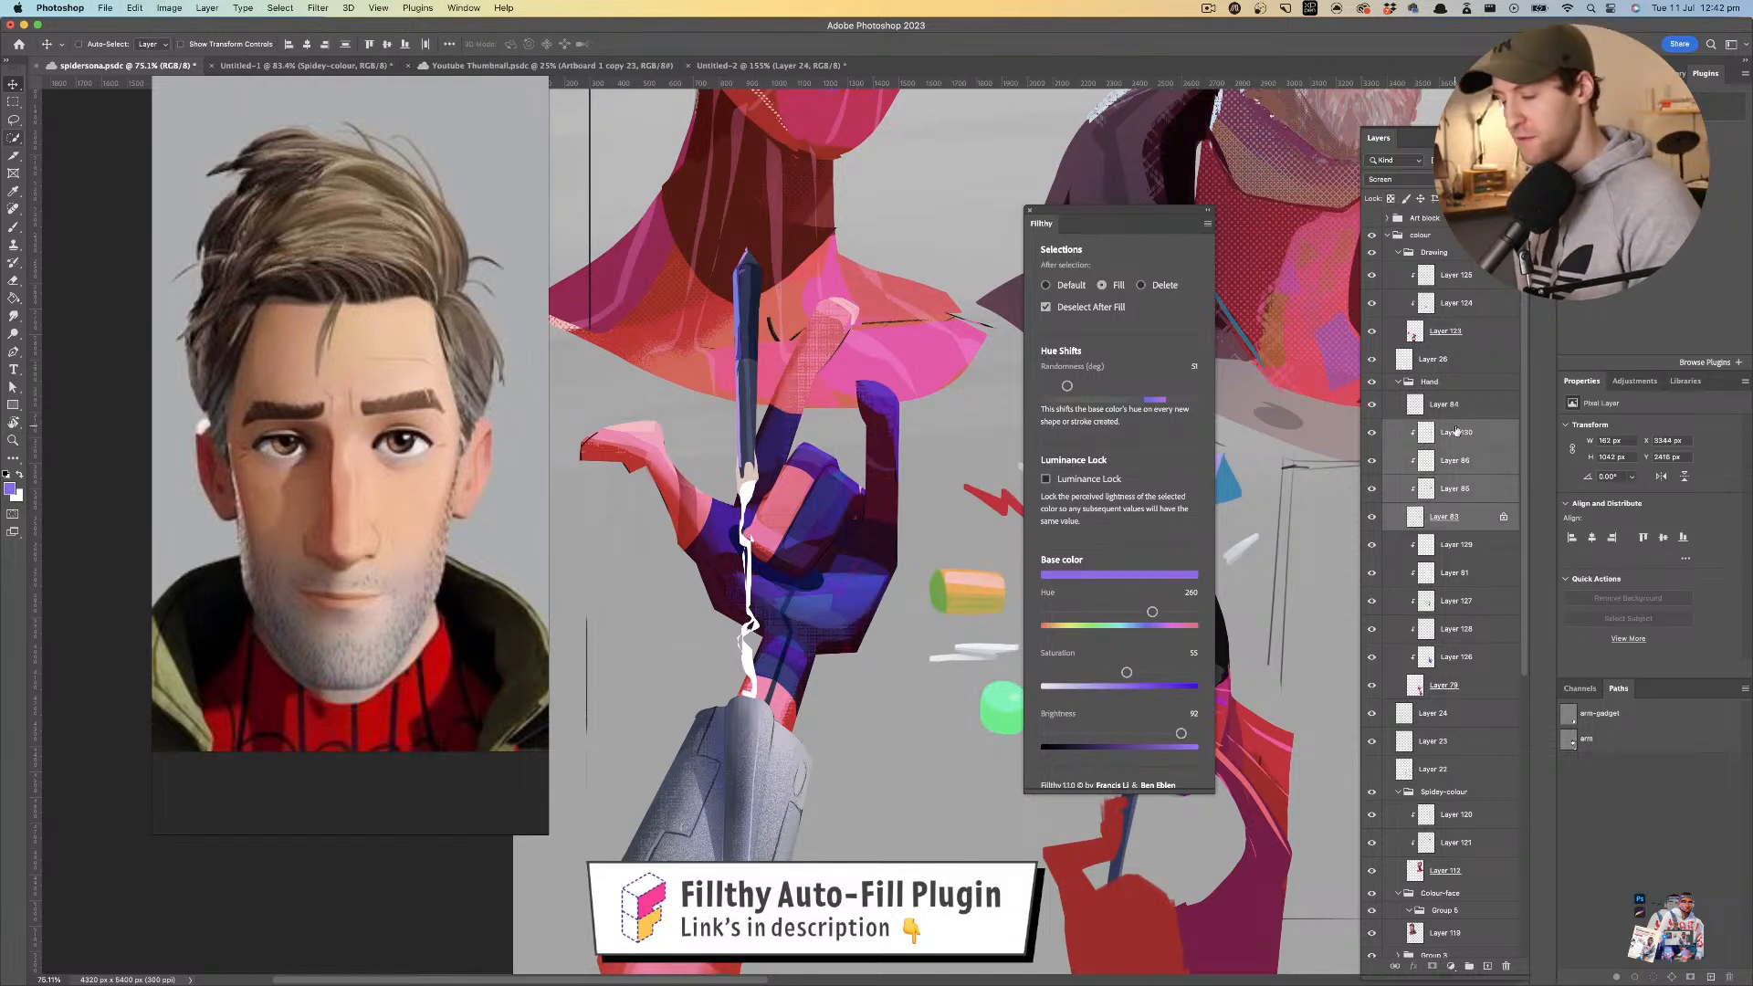
{"action": "key", "text": "super+e"}
- Reposition the merged pencil in the hand and adjust it with Free Transform
{"action": "left_click_drag", "start_coordinate": [751, 373], "coordinate": [737, 374]}
{"action": "key", "text": "super+t"}
{"action": "left_click_drag", "start_coordinate": [877, 335], "coordinate": [732, 361]}
{"action": "left_click_drag", "start_coordinate": [846, 381], "coordinate": [815, 379]}
{"action": "key", "text": "Return"}
- Try lasso-filling a purple shape on the grey wrist gadget using Layer 128, and undo it
{"action": "key", "text": "z"}
{"action": "left_click_drag", "start_coordinate": [681, 493], "coordinate": [1061, 461]}
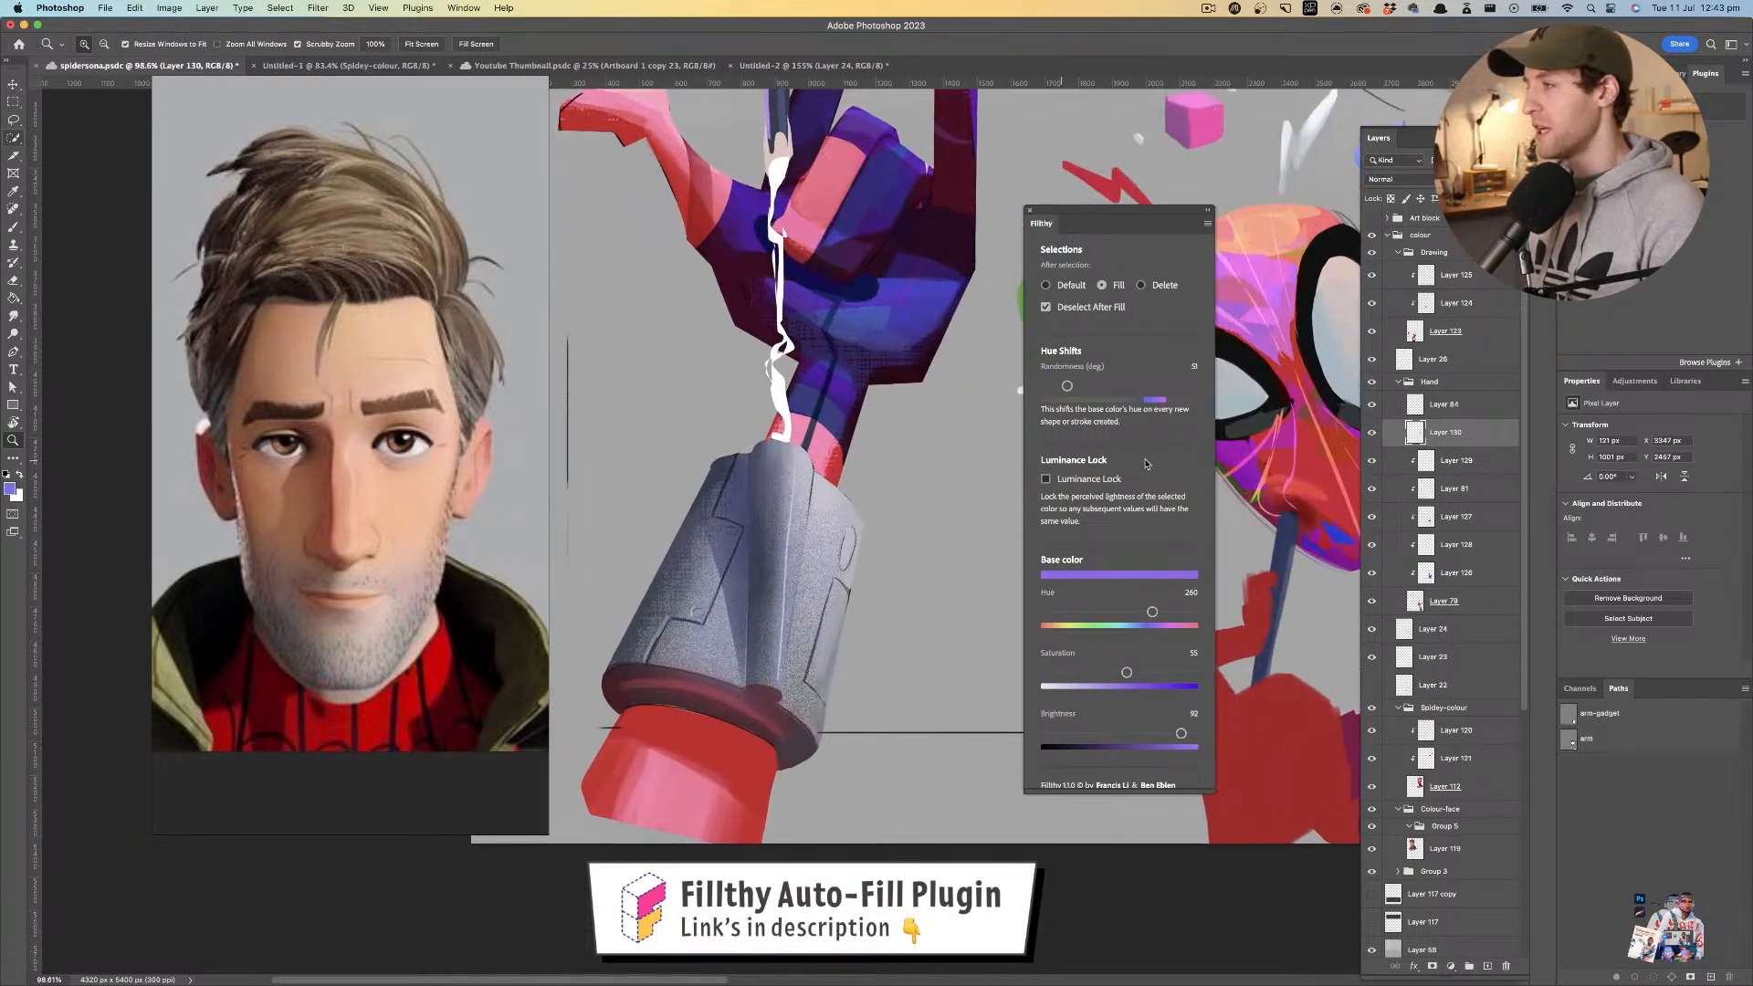
{"action": "left_click", "coordinate": [1469, 471]}
{"action": "left_click", "coordinate": [1437, 553]}
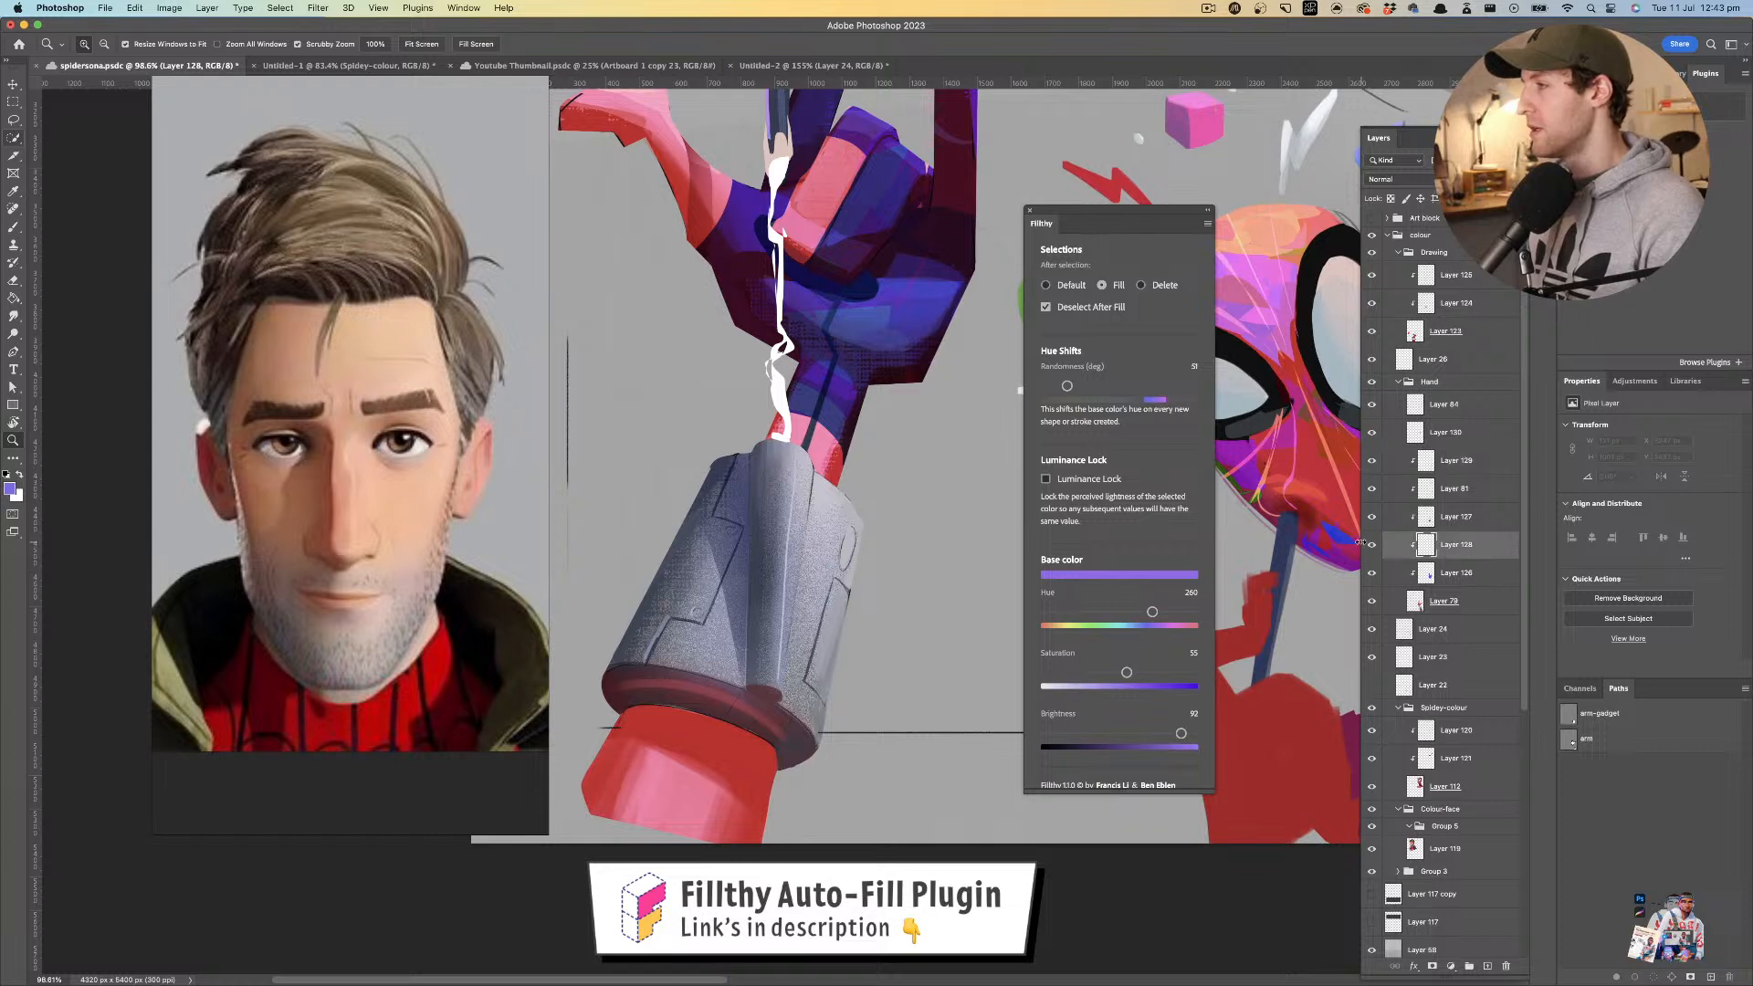
{"action": "key", "text": "l"}
{"action": "scroll", "coordinate": [809, 546], "scroll_direction": "right", "scroll_amount": 1}
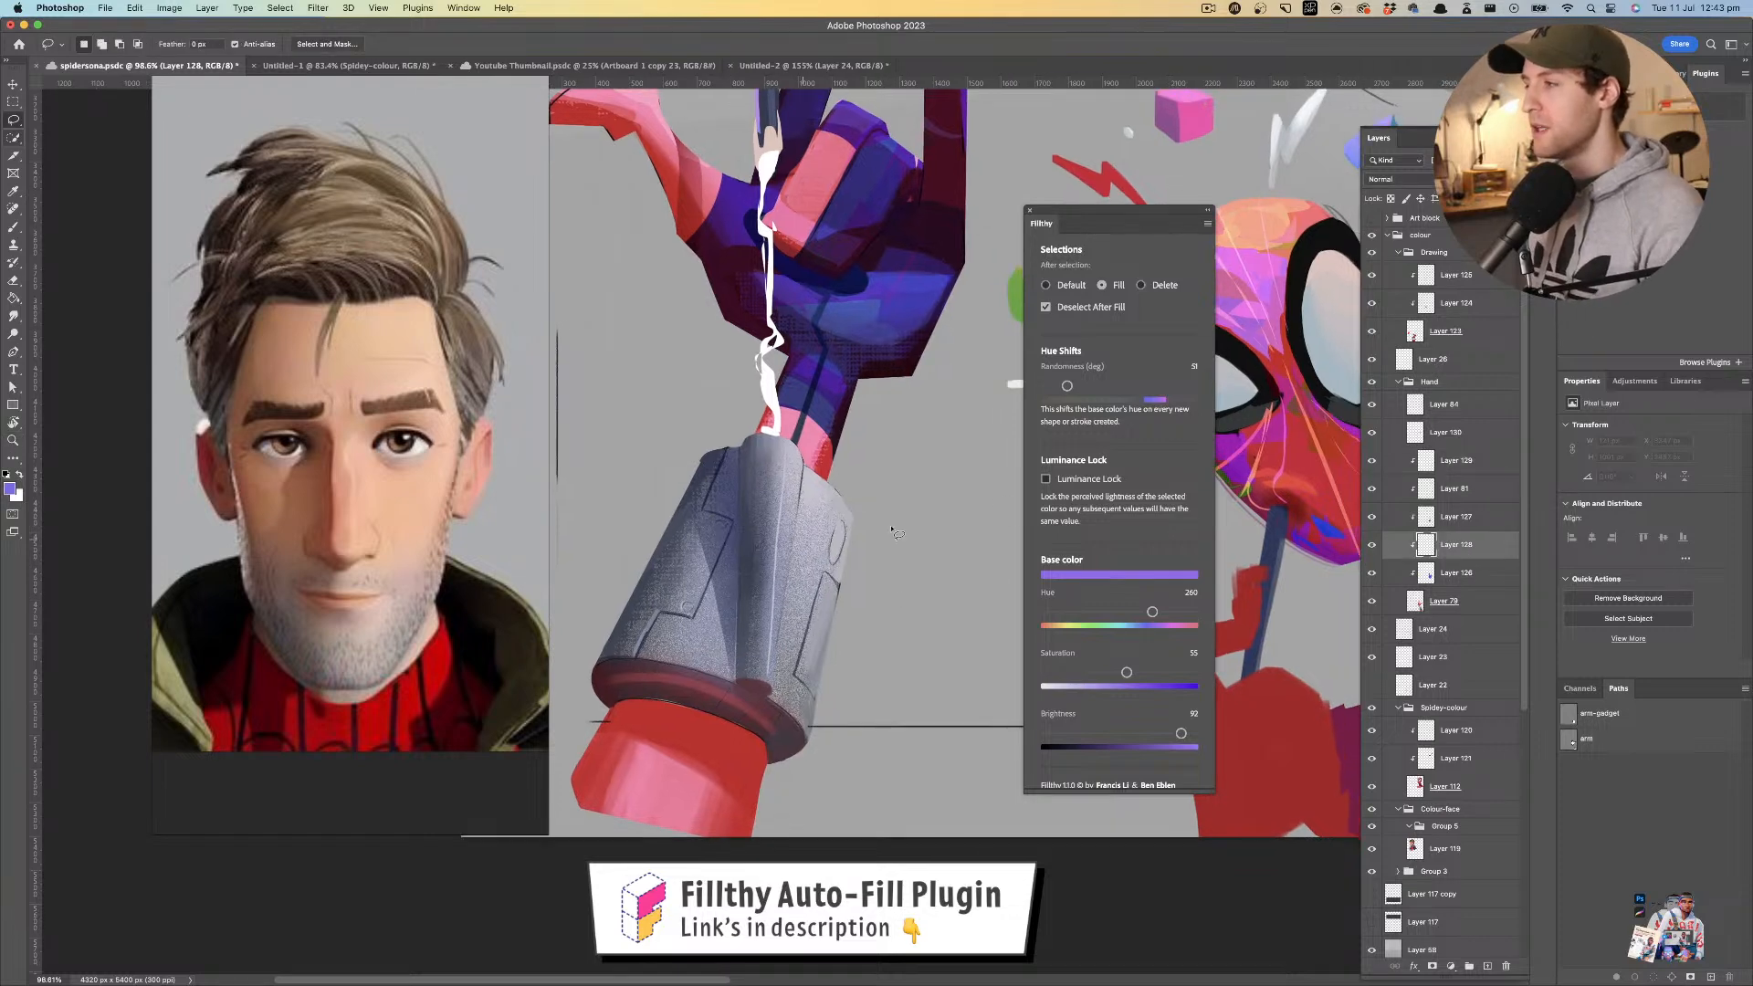
{"action": "scroll", "coordinate": [717, 525], "scroll_direction": "left", "scroll_amount": 1}
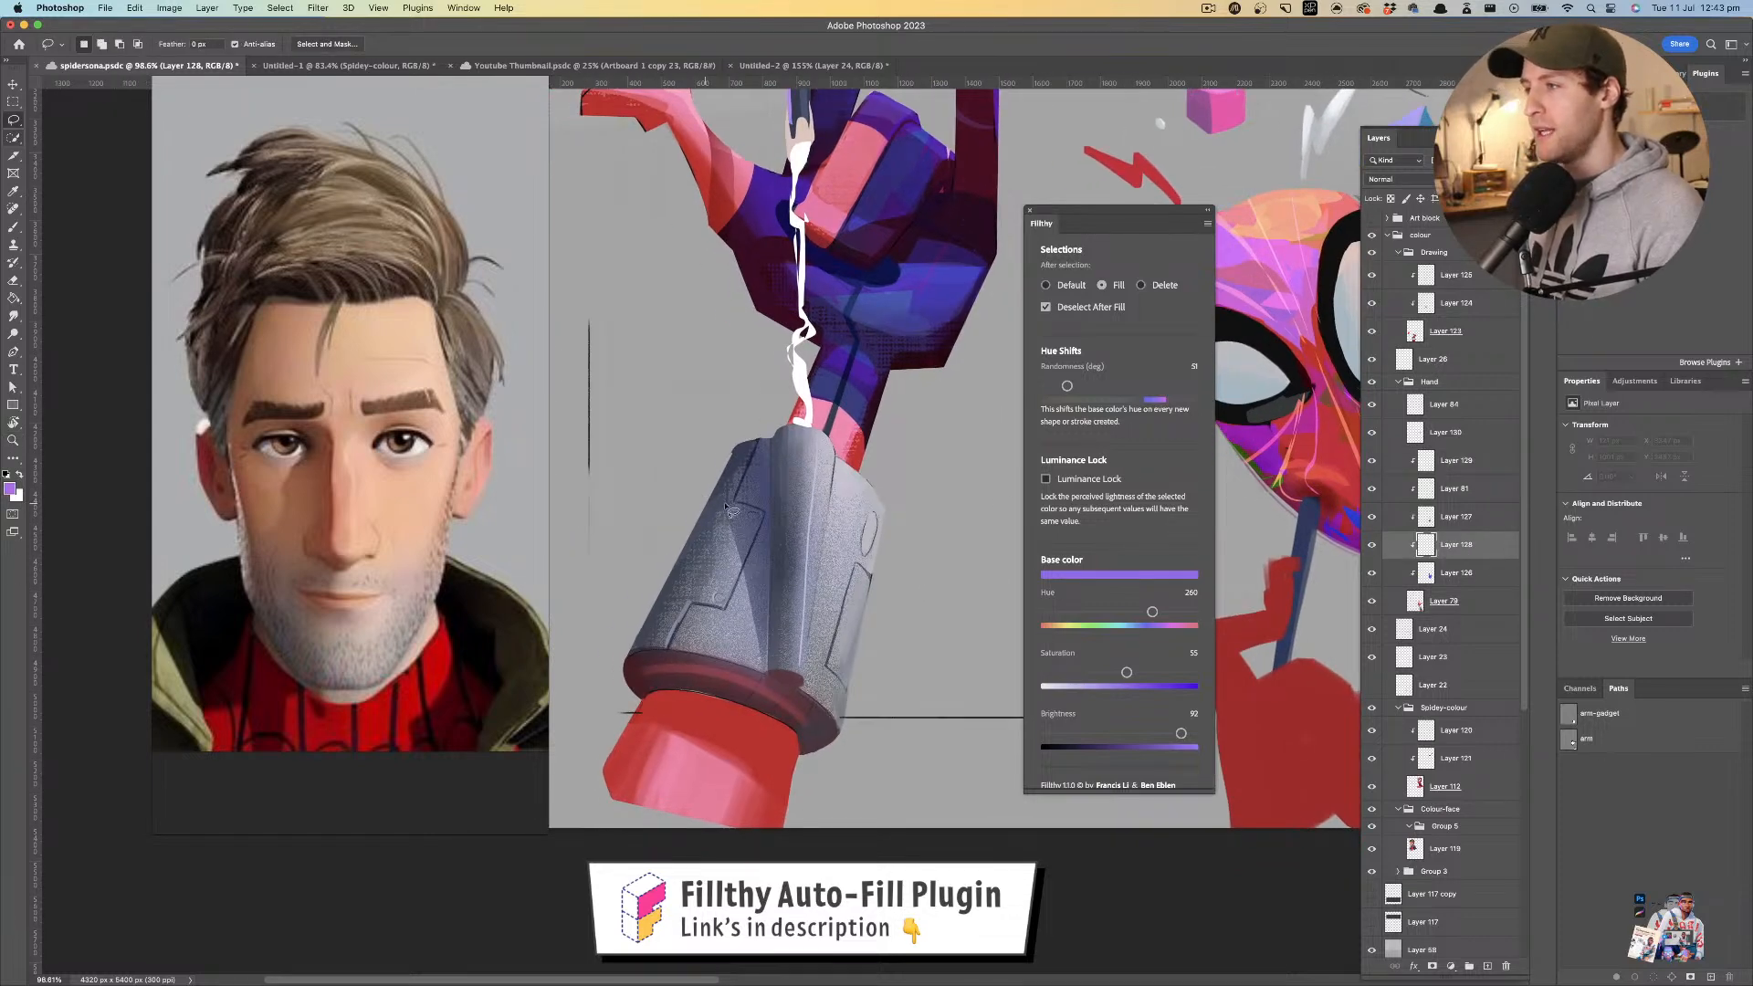
{"action": "left_click_drag", "start_coordinate": [664, 607], "coordinate": [698, 520]}
{"action": "key", "text": "z"}
{"action": "mouse_move", "coordinate": [803, 595]}
{"action": "left_mouse_down"}
{"action": "mouse_move", "coordinate": [748, 634]}
{"action": "mouse_move", "coordinate": [762, 636]}
{"action": "mouse_move", "coordinate": [796, 573]}
{"action": "mouse_move", "coordinate": [702, 598]}
{"action": "mouse_move", "coordinate": [726, 602]}
{"action": "mouse_move", "coordinate": [778, 539]}
{"action": "mouse_move", "coordinate": [761, 525]}
{"action": "left_mouse_up"}
{"action": "key", "text": "super+z"}
{"action": "key", "text": "super+z"}
- Flip the whole canvas horizontally
{"action": "left_click_drag", "start_coordinate": [806, 630], "coordinate": [842, 730]}
{"action": "left_click_drag", "start_coordinate": [859, 657], "coordinate": [799, 644]}
{"action": "left_click_drag", "start_coordinate": [888, 495], "coordinate": [730, 521]}
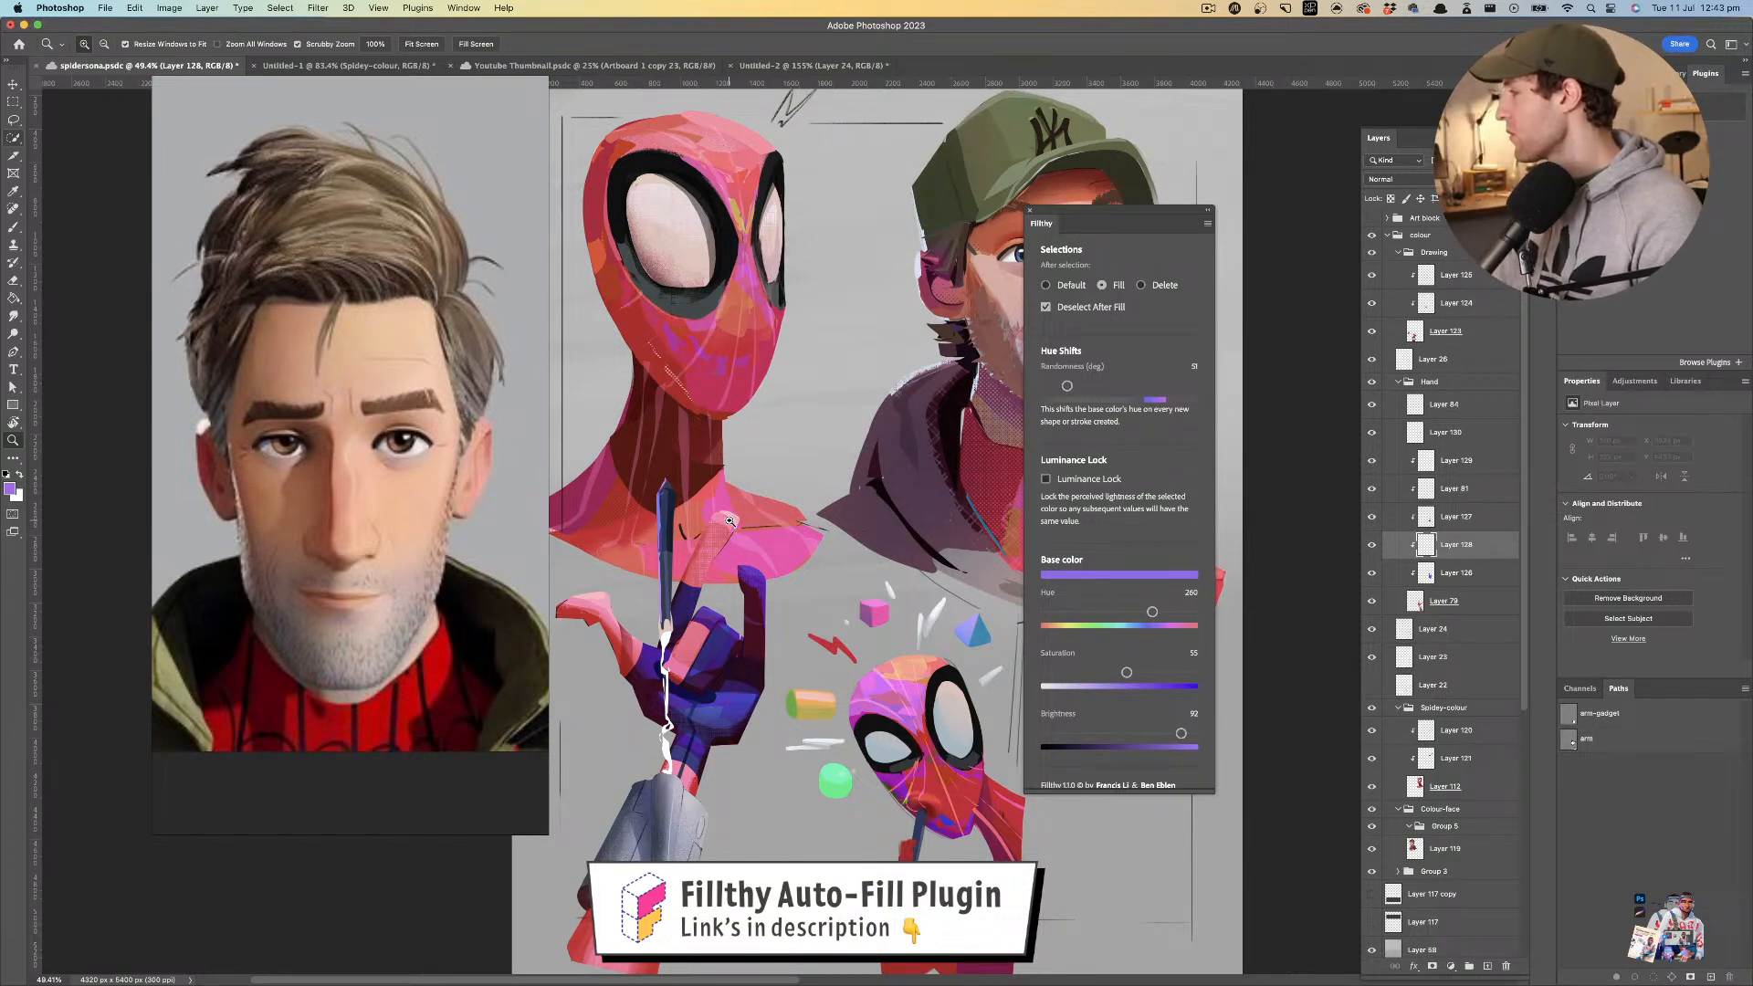
{"action": "key", "text": "super+shift+h"}
{"action": "left_click_drag", "start_coordinate": [824, 515], "coordinate": [866, 559]}
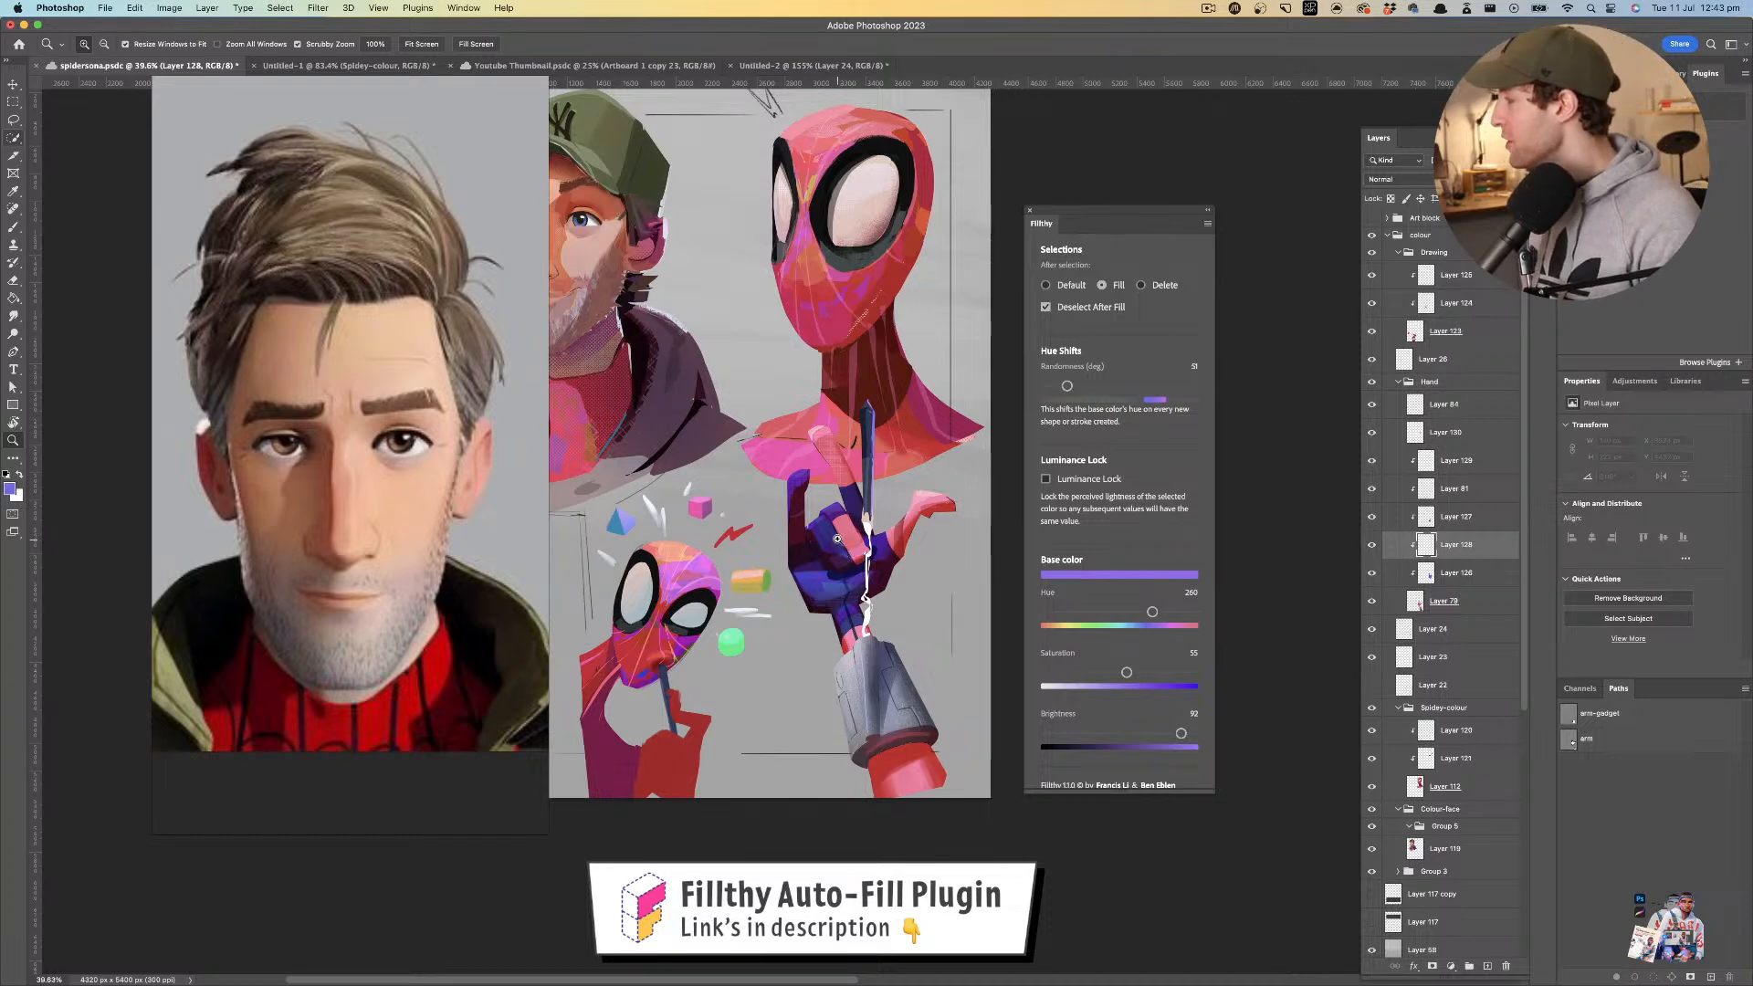
- Add a new clipped layer above Layer 124 for the small mask and set its blend mode to Multiply
{"action": "mouse_move", "coordinate": [819, 439]}
{"action": "left_mouse_down"}
{"action": "mouse_move", "coordinate": [908, 517]}
{"action": "mouse_move", "coordinate": [880, 507]}
{"action": "left_mouse_up"}
{"action": "left_click_drag", "start_coordinate": [773, 589], "coordinate": [805, 528]}
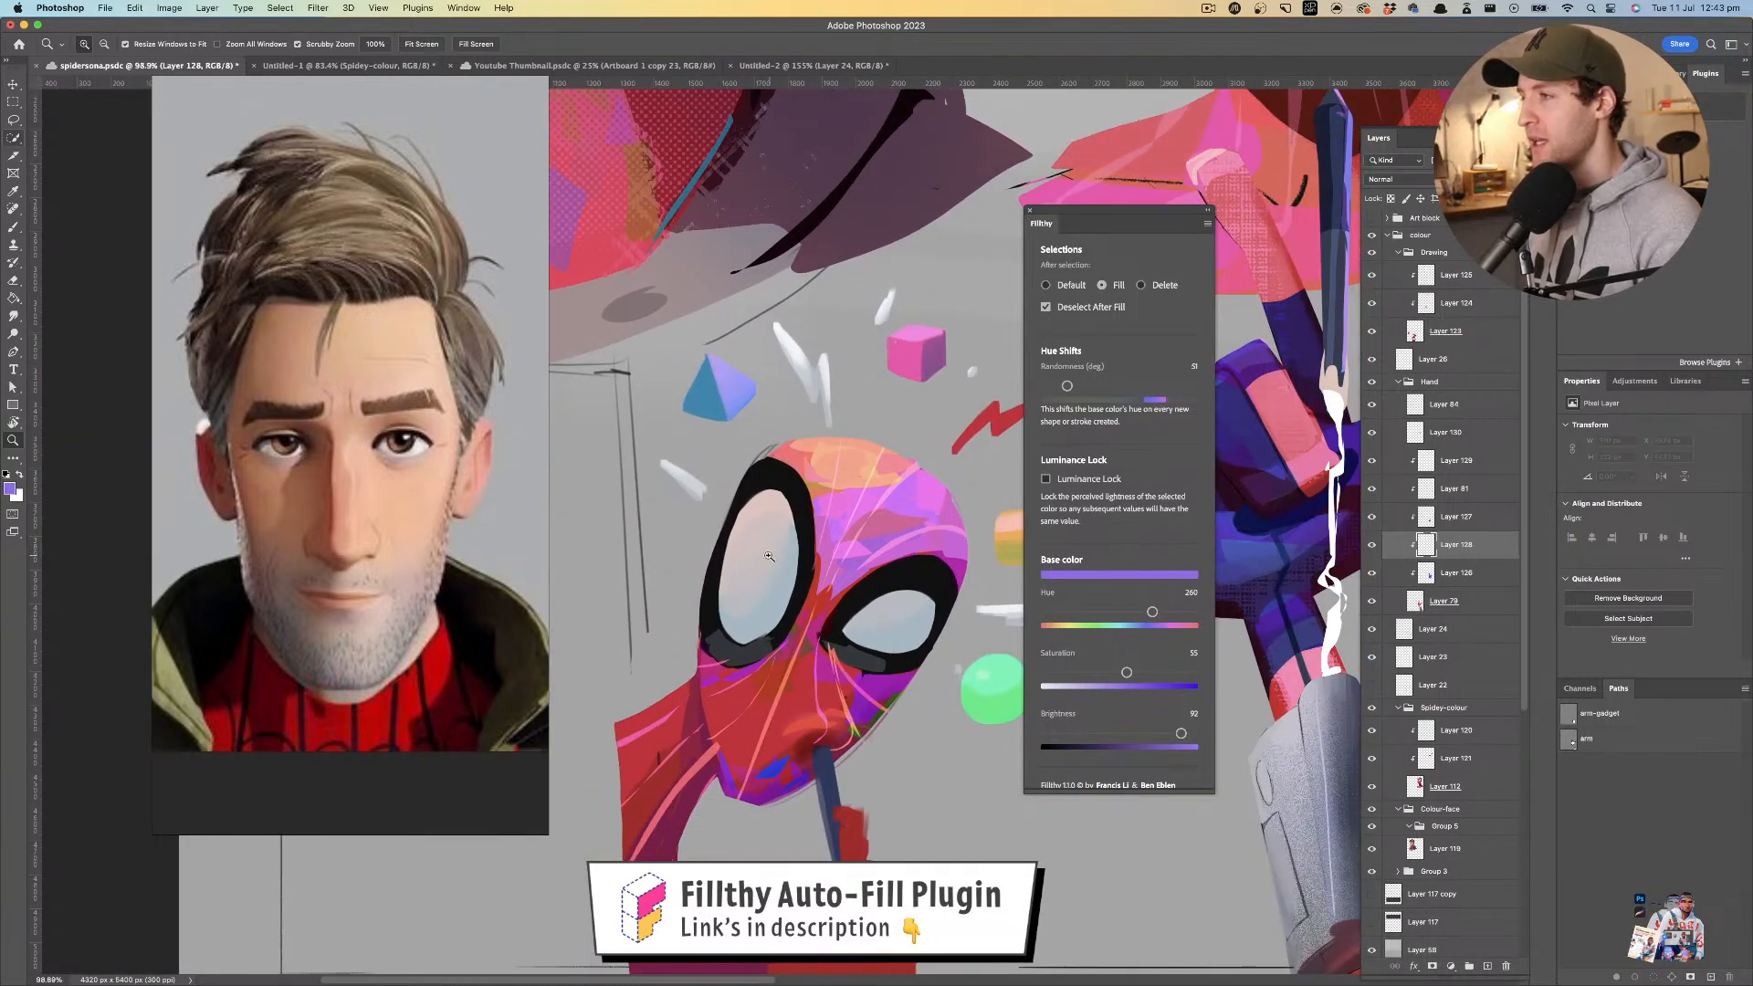
{"action": "left_click", "coordinate": [866, 548], "text": "super"}
{"action": "left_click", "coordinate": [1439, 276]}
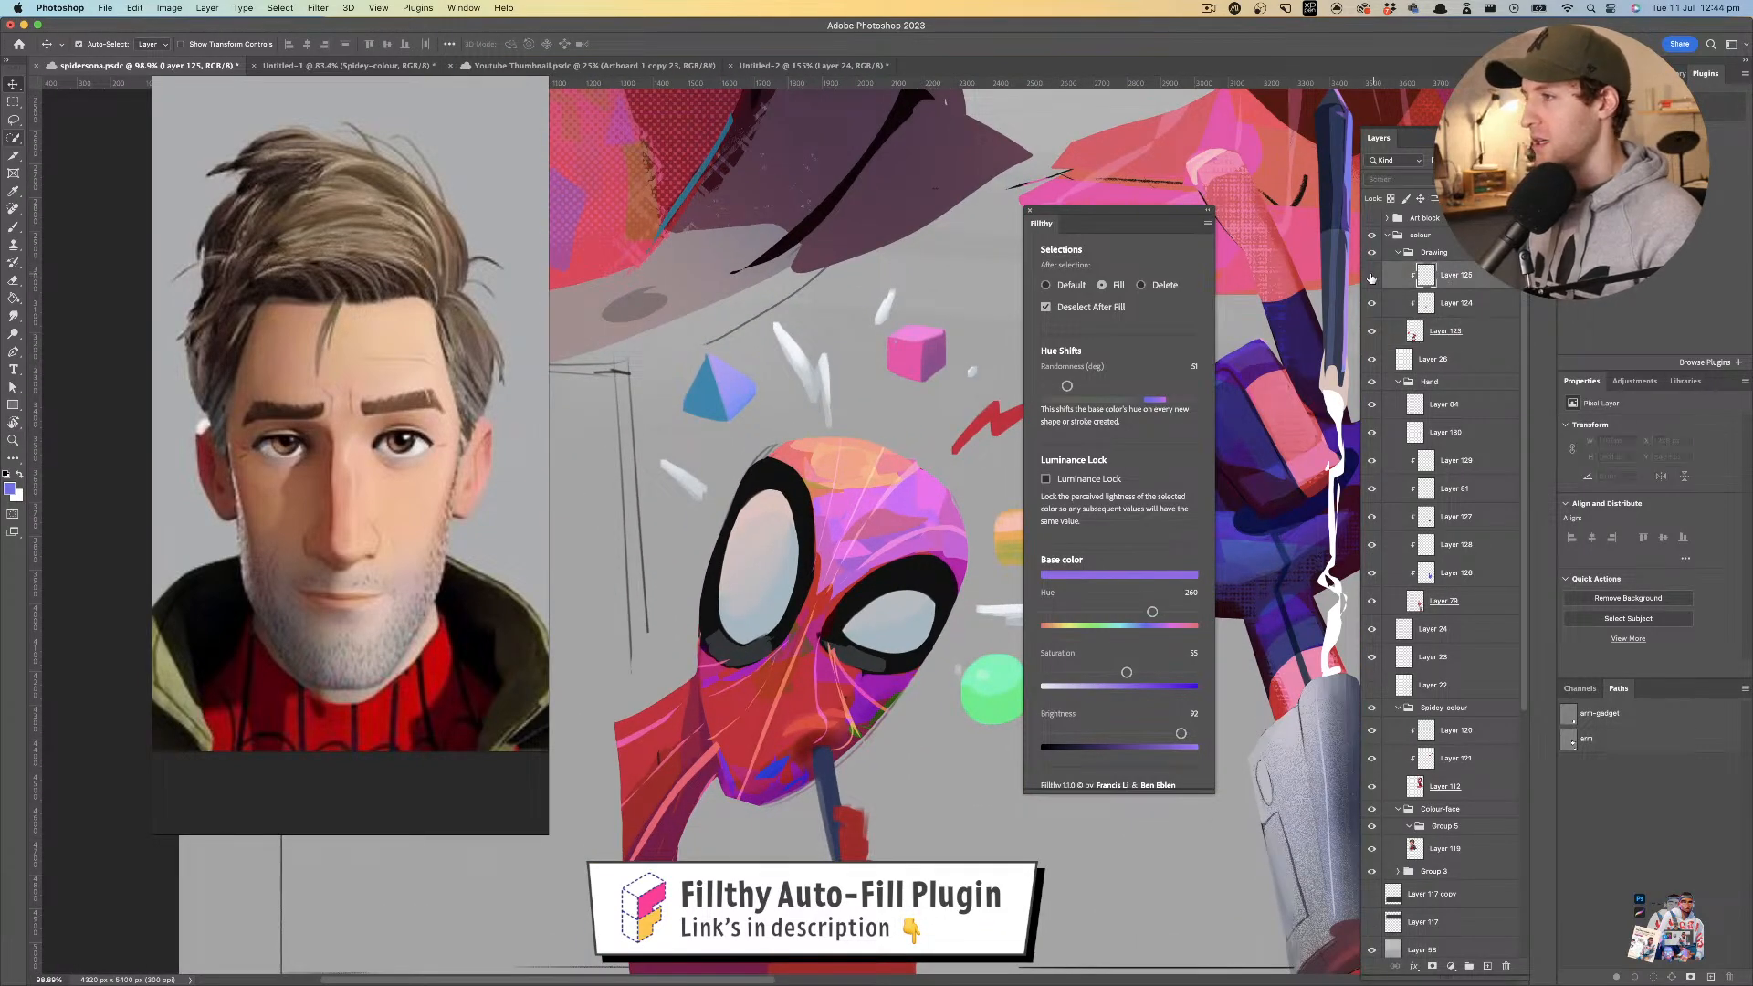
{"action": "left_click", "coordinate": [1378, 304]}
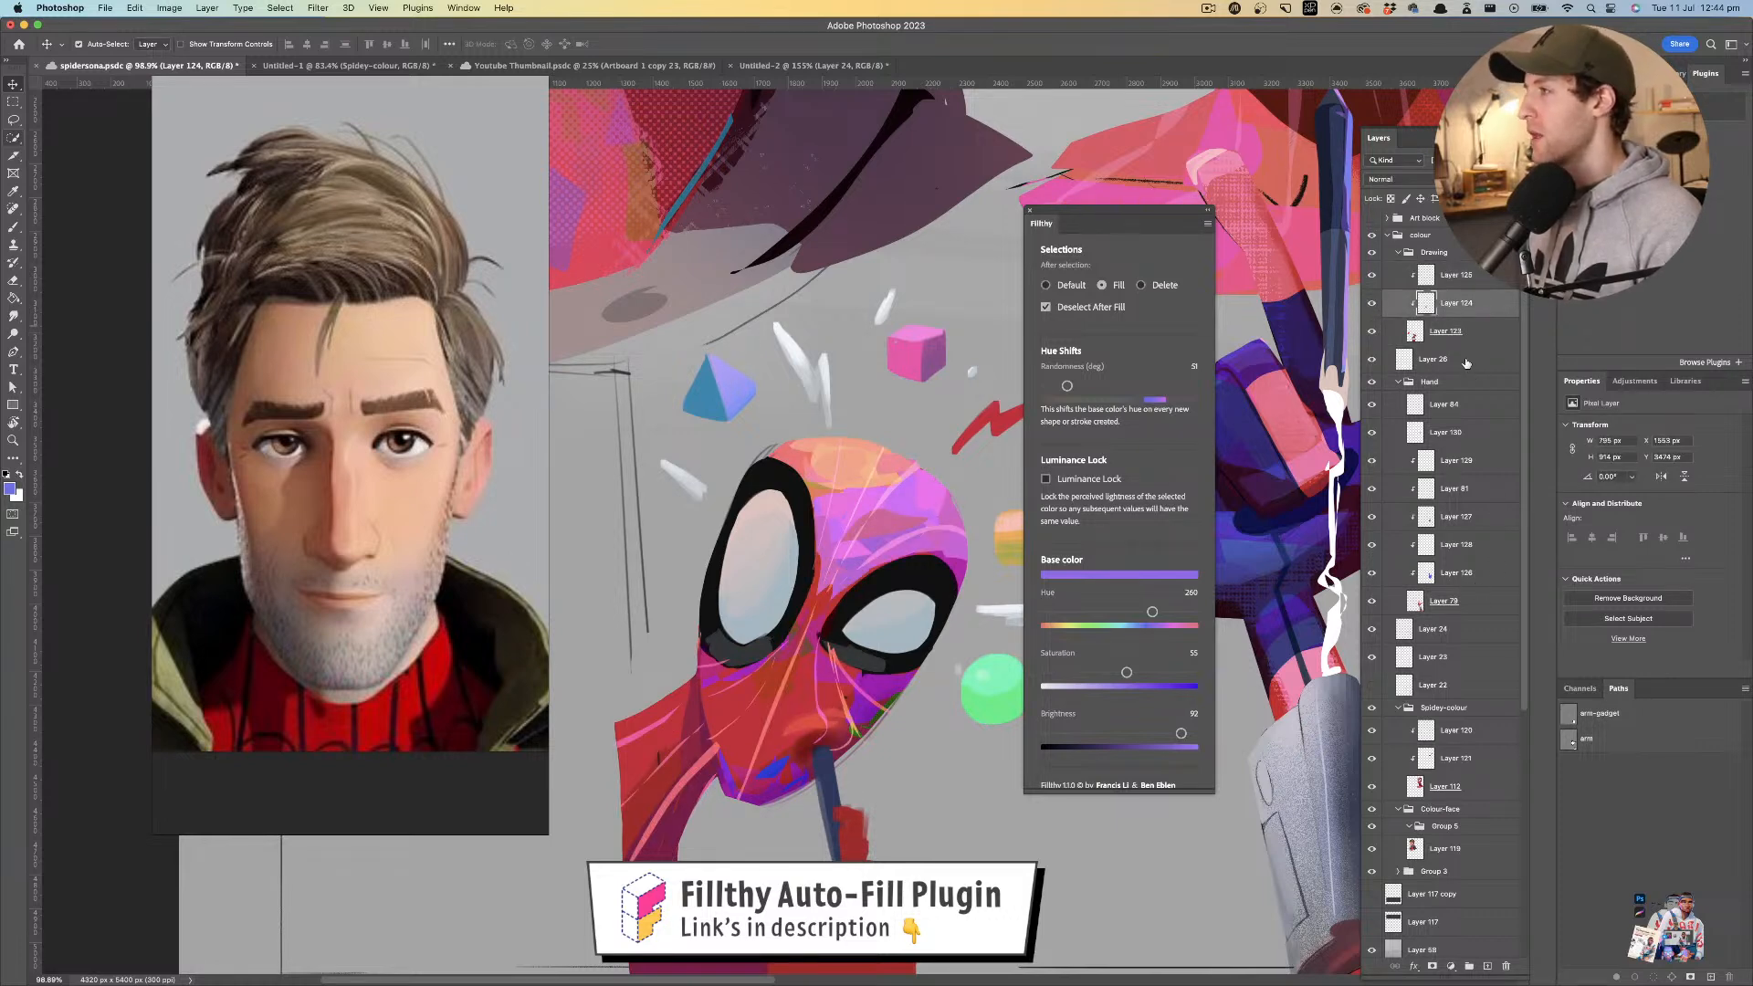
{"action": "left_click_drag", "start_coordinate": [1296, 493], "coordinate": [1256, 463]}
{"action": "left_click", "coordinate": [1257, 463]}
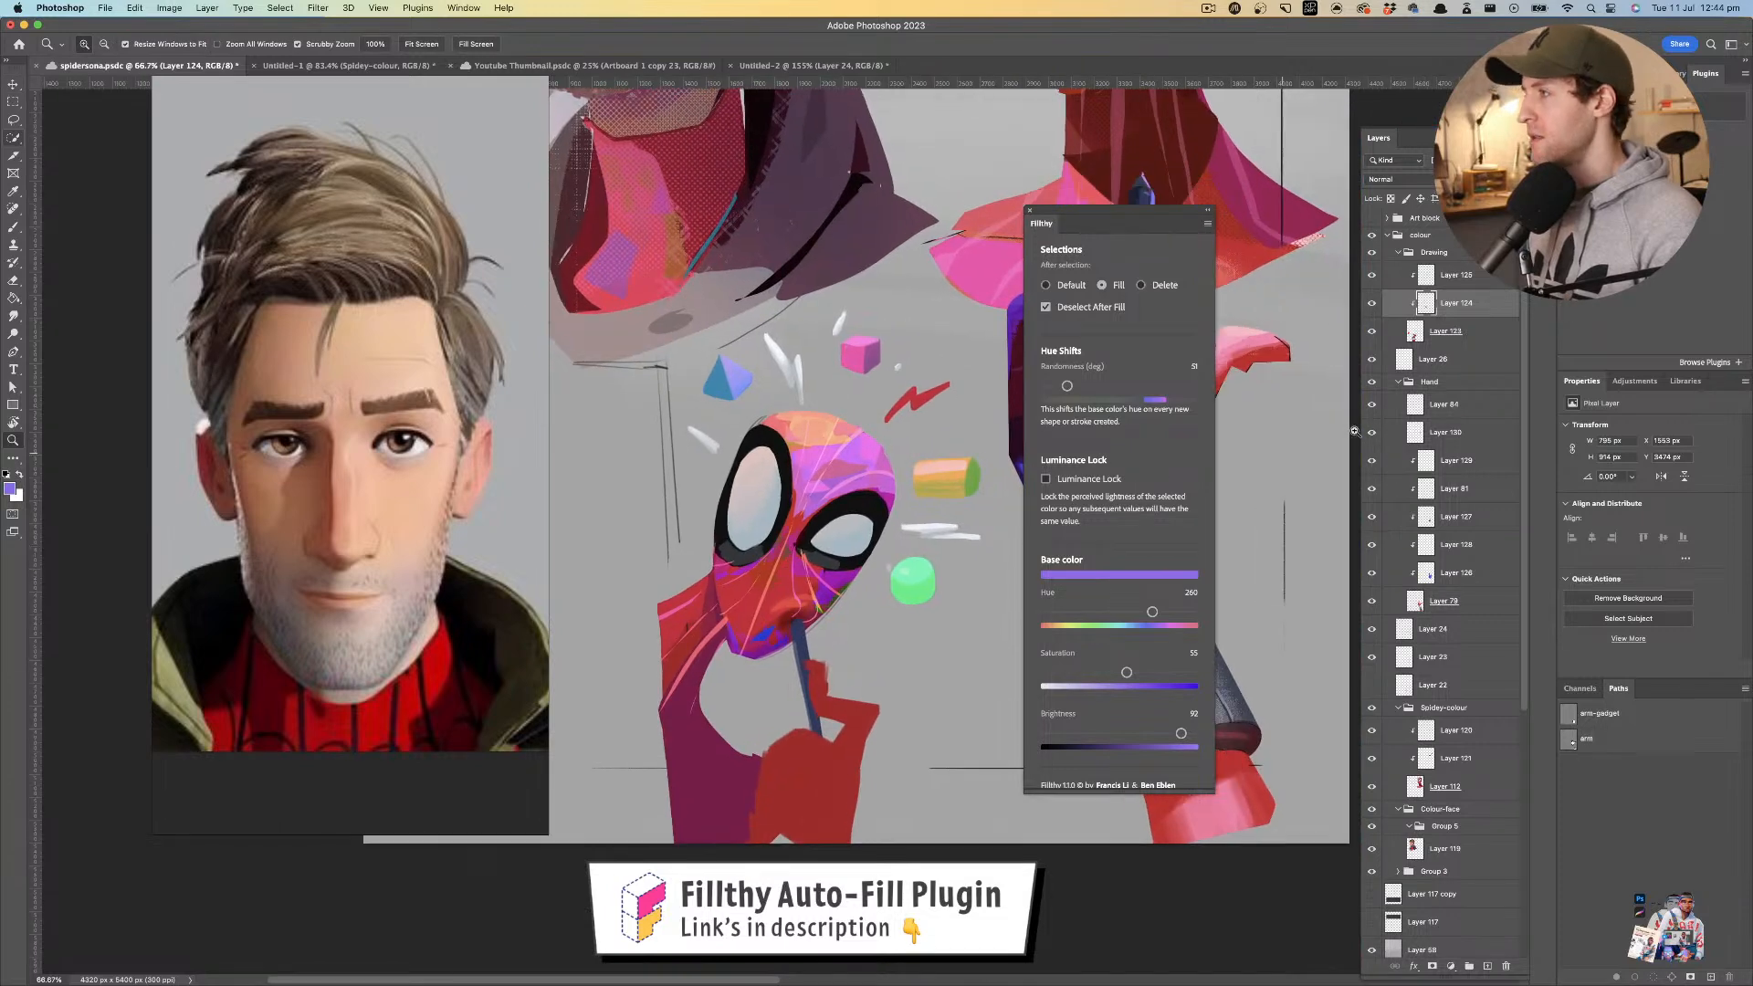
{"action": "left_click", "coordinate": [1488, 969]}
{"action": "left_click", "coordinate": [1395, 179]}
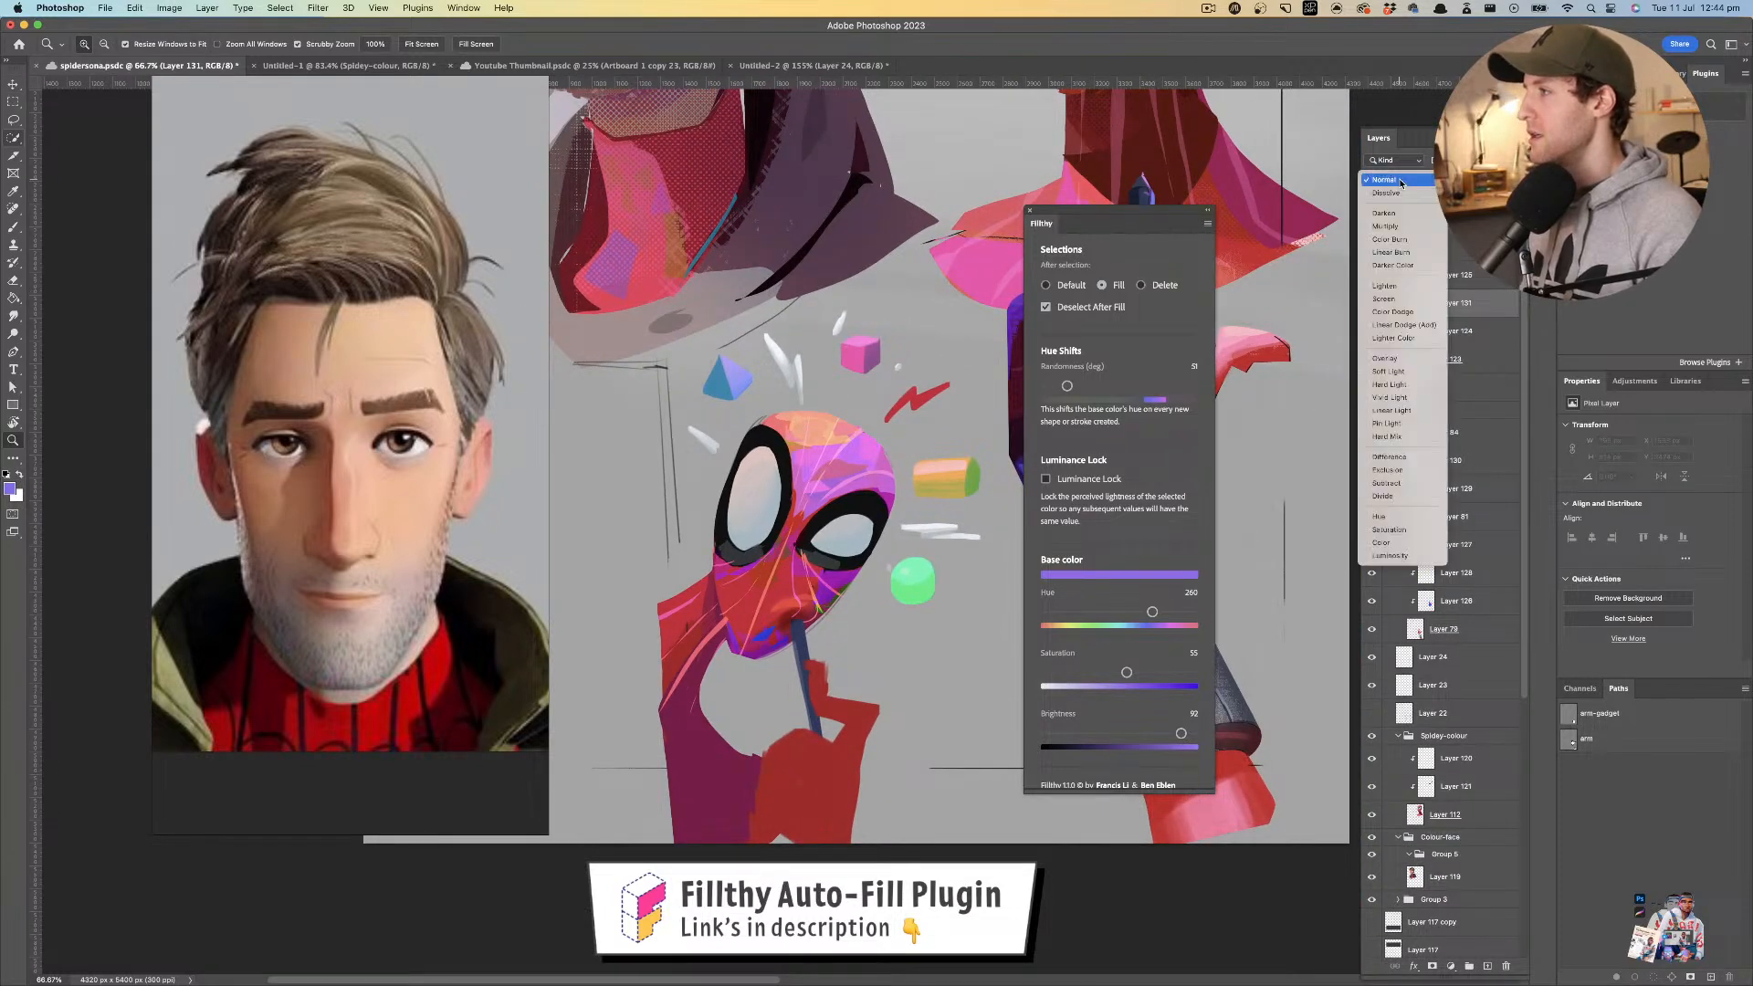
{"action": "left_click", "coordinate": [1385, 225]}
- Check the Untitled-2 document, return to spidersona.psdc, and brush purple shading over the small mask's lower part
{"action": "key", "text": "b"}
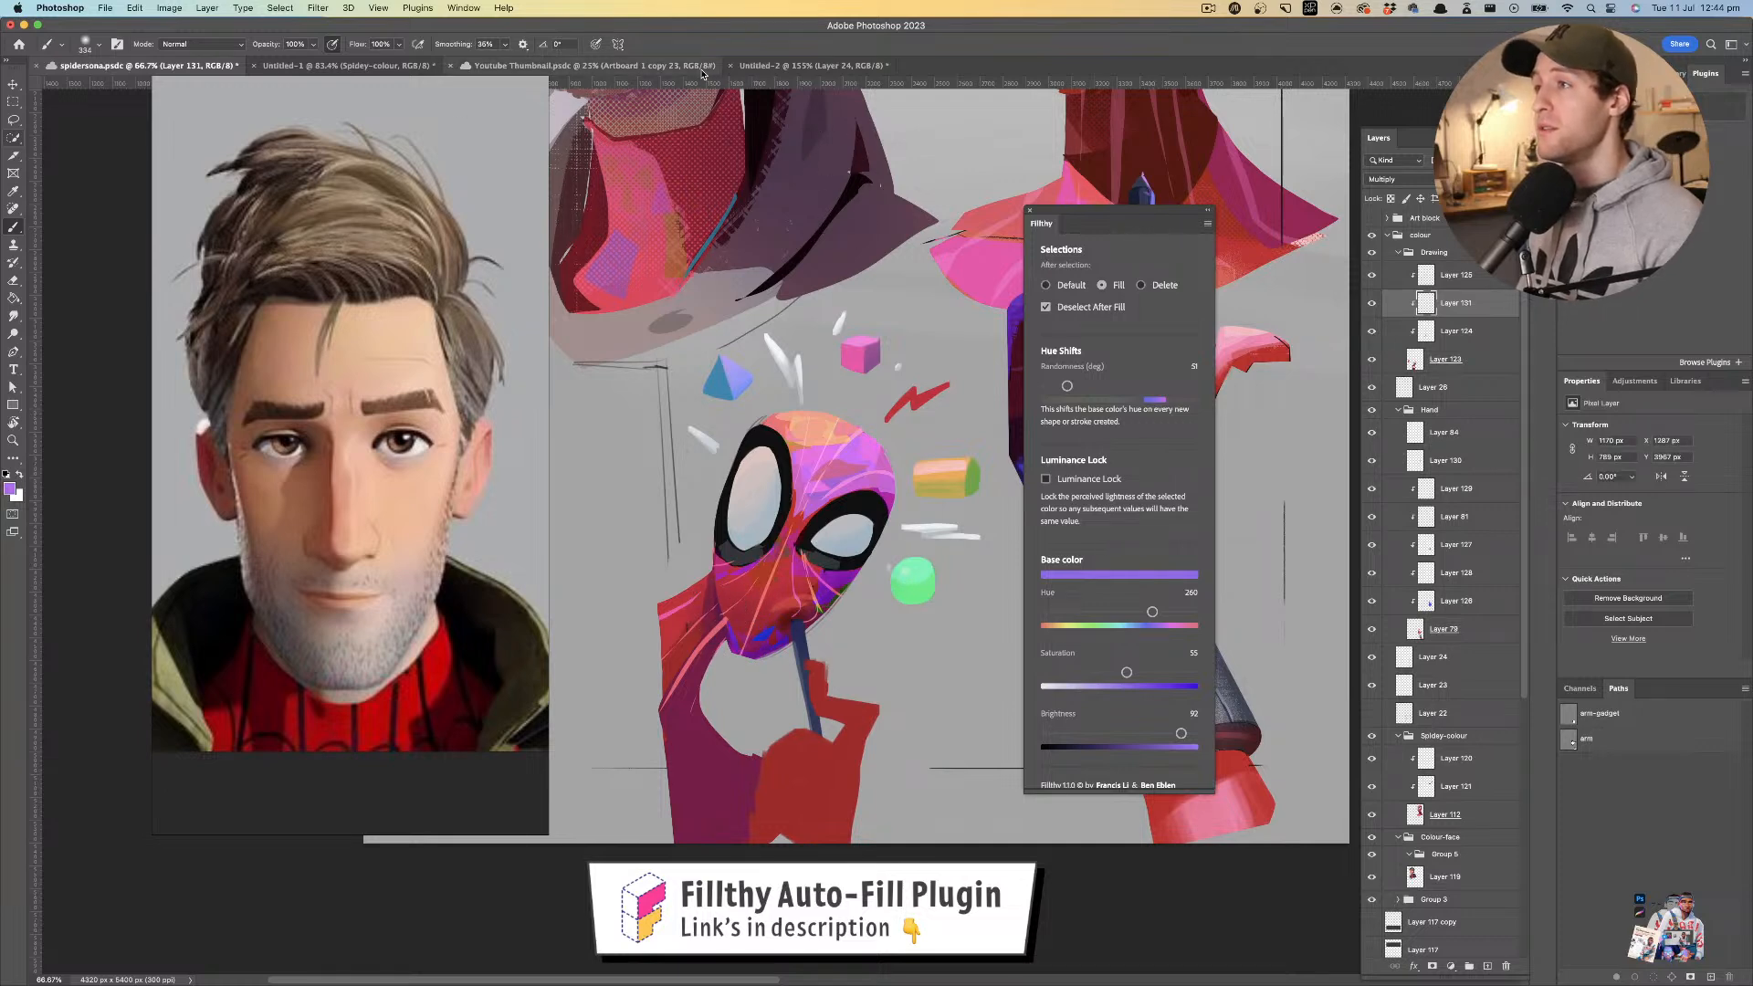
{"action": "left_click", "coordinate": [810, 65]}
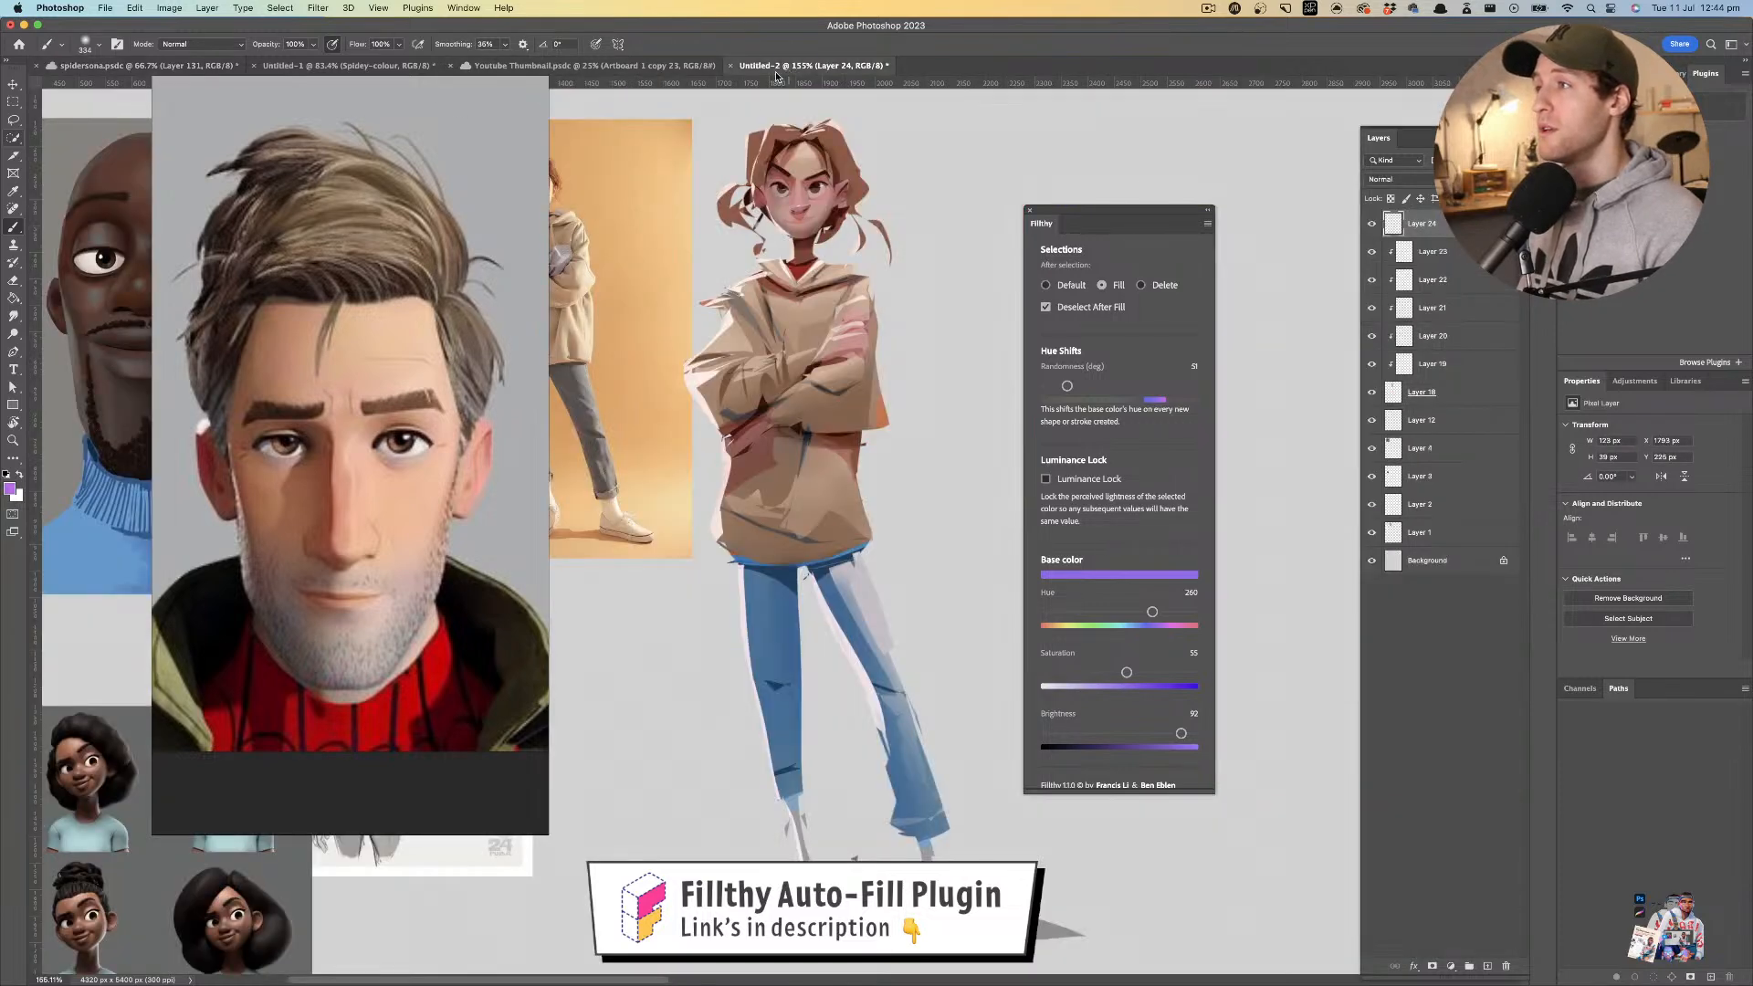
{"action": "left_click", "coordinate": [146, 68]}
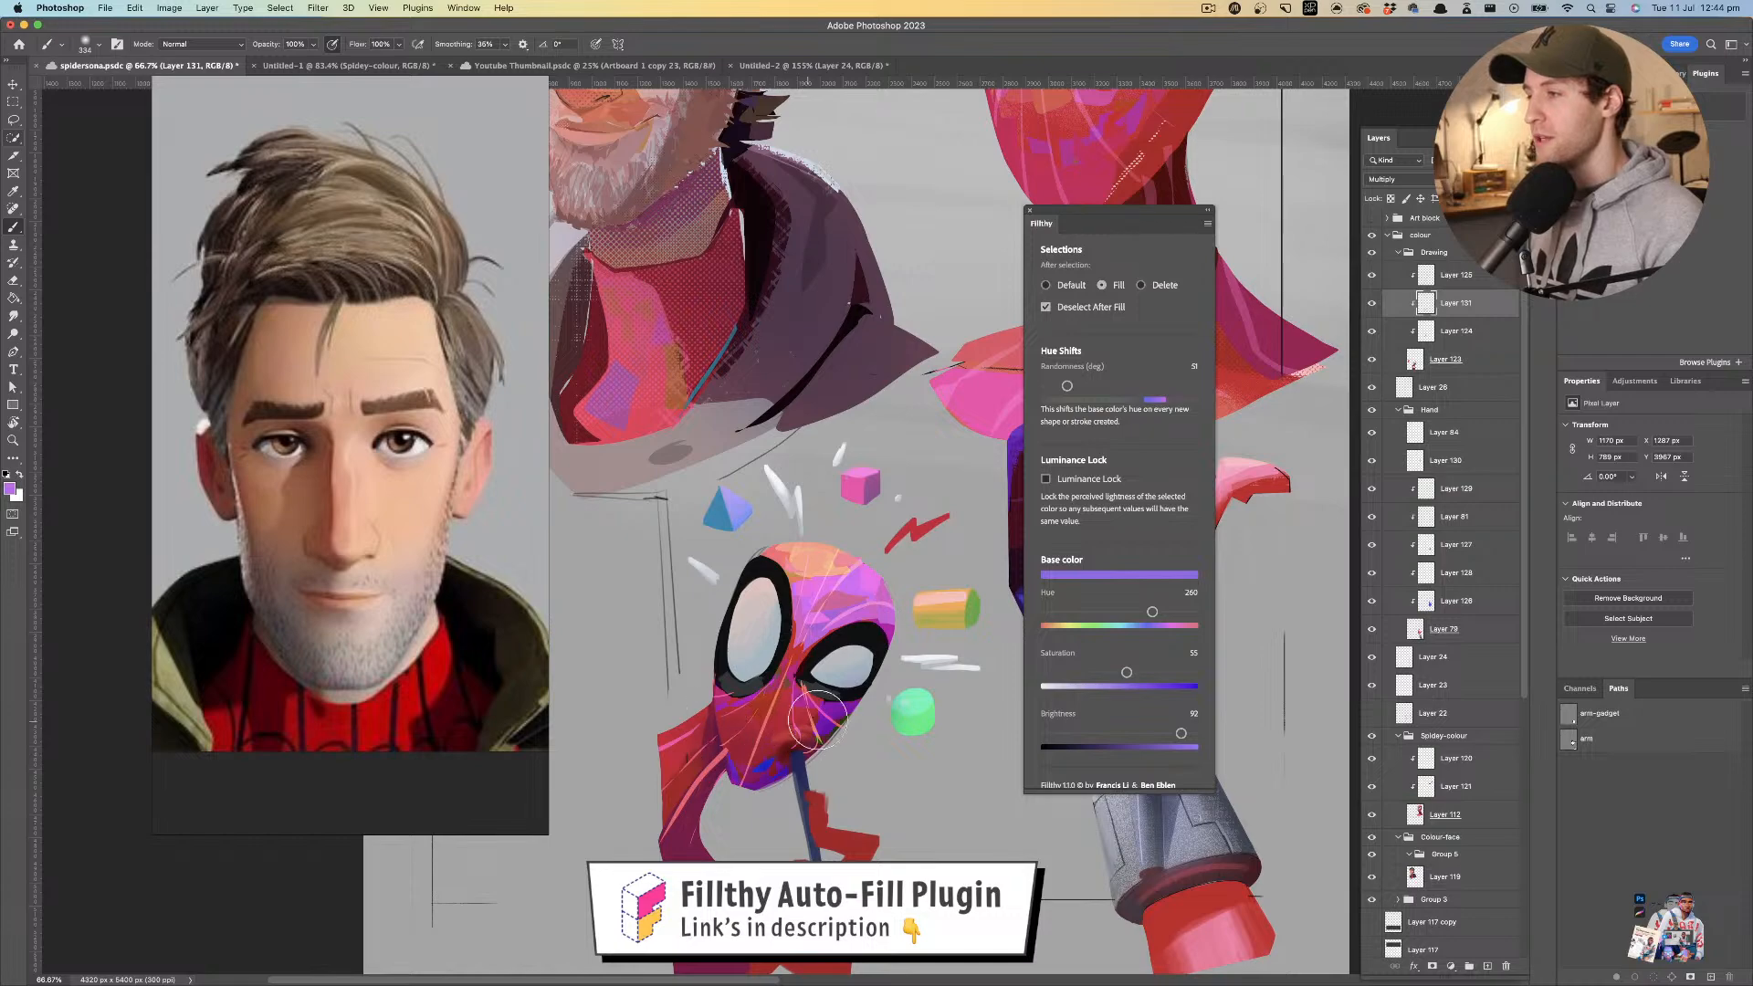
{"action": "scroll", "coordinate": [797, 724], "scroll_direction": "down", "scroll_amount": 5}
{"action": "scroll", "coordinate": [806, 597], "scroll_direction": "up", "scroll_amount": 5}
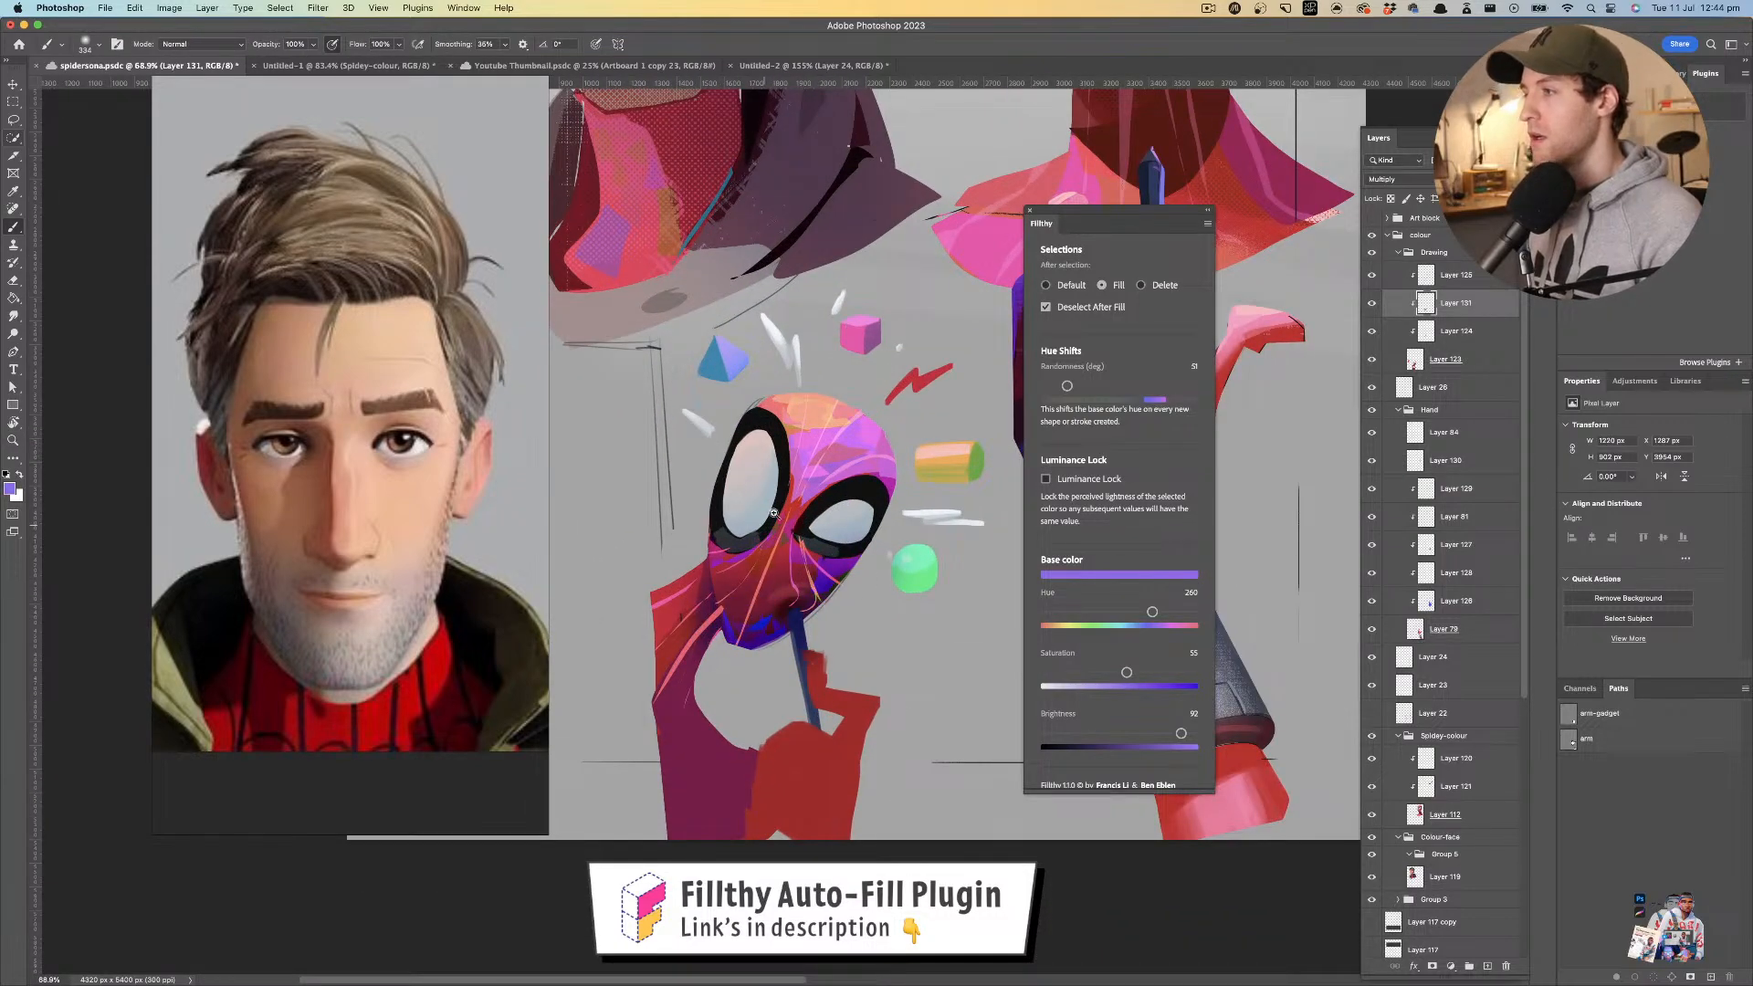
{"action": "scroll", "coordinate": [728, 547], "scroll_direction": "down", "scroll_amount": 5}
{"action": "scroll", "coordinate": [729, 548], "scroll_direction": "up", "scroll_amount": 5}
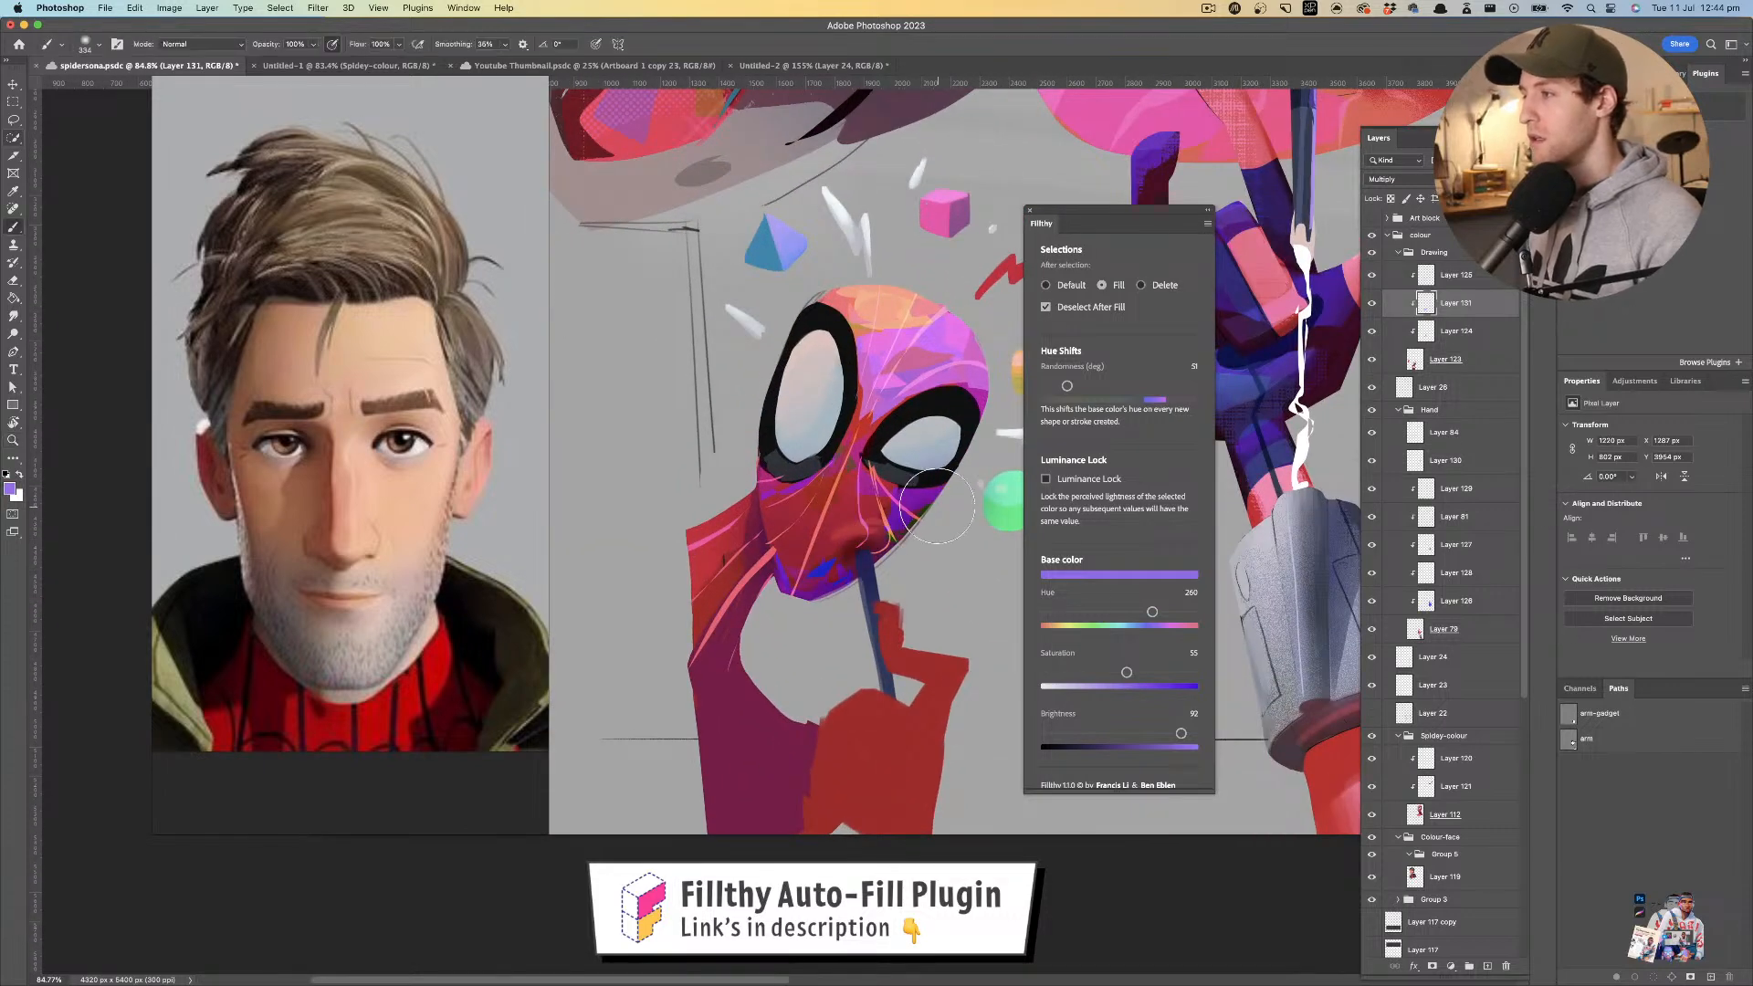
- Move the Multiply layer above Layer 125, brush more soft shading around the mask's nose, and undo the last change
{"action": "left_click_drag", "start_coordinate": [1465, 257], "coordinate": [1465, 263]}
{"action": "scroll", "coordinate": [876, 548], "scroll_direction": "right", "scroll_amount": 2}
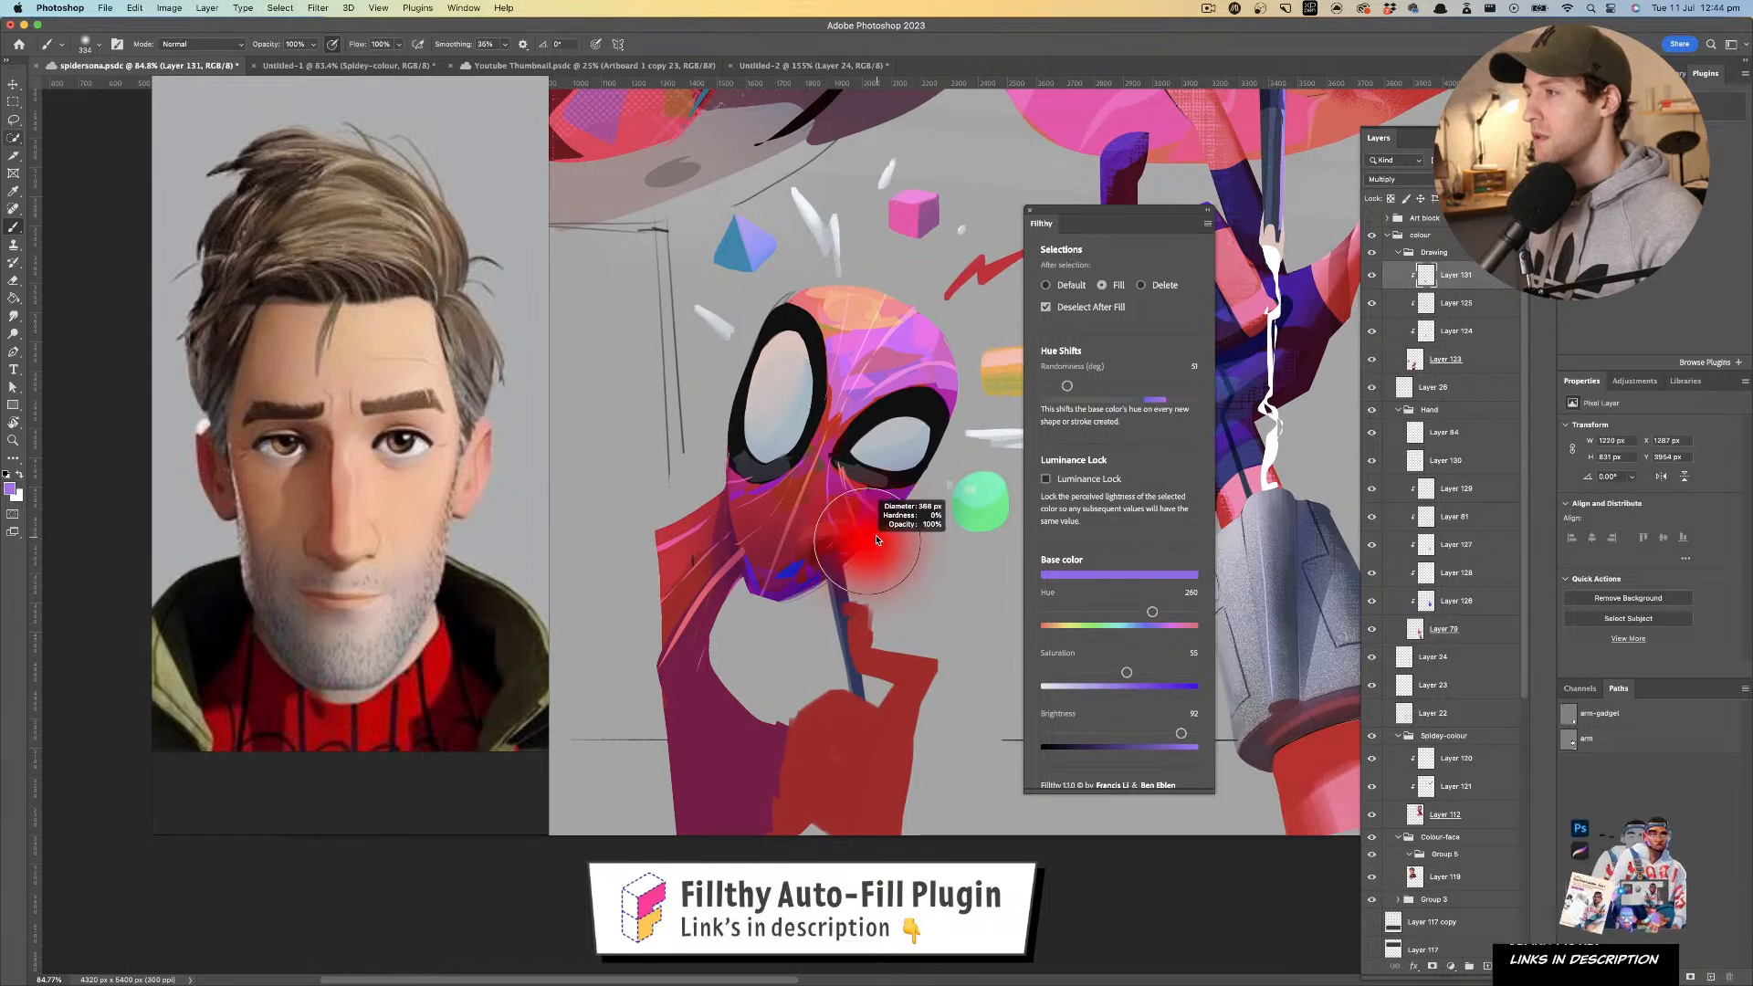
{"action": "left_click_drag", "start_coordinate": [818, 588], "coordinate": [758, 589]}
{"action": "scroll", "coordinate": [870, 537], "scroll_direction": "down", "scroll_amount": 8}
{"action": "scroll", "coordinate": [852, 502], "scroll_direction": "up", "scroll_amount": 7}
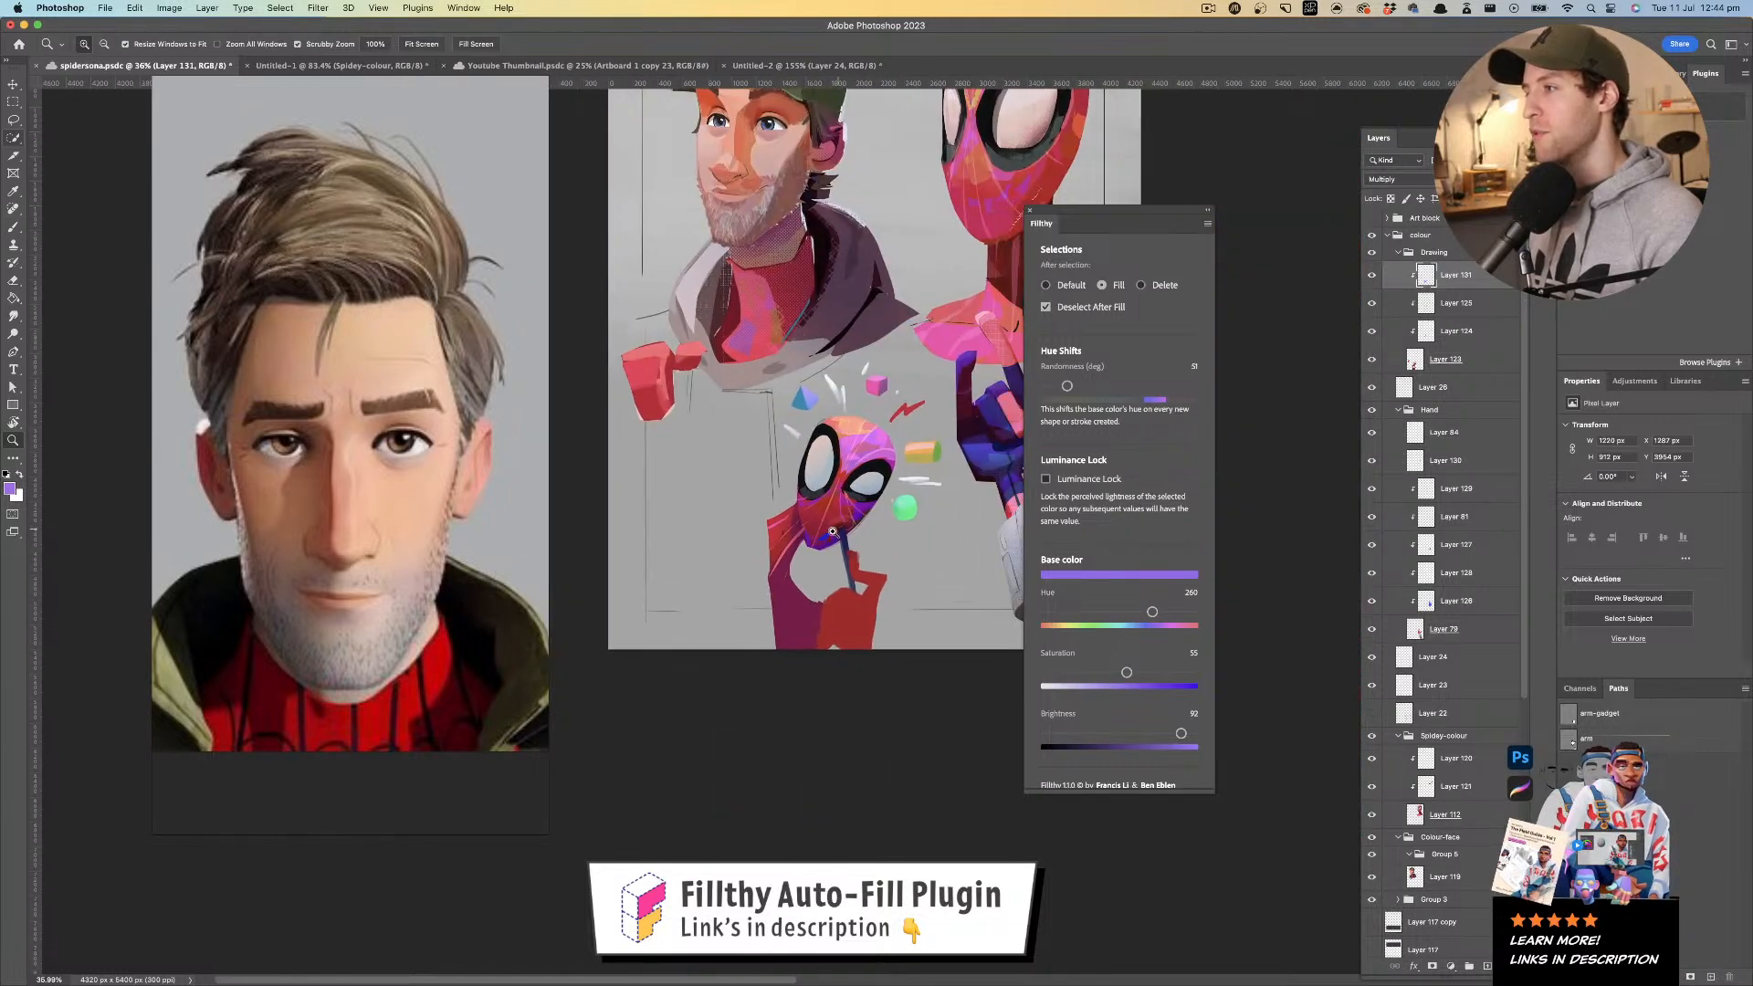
{"action": "mouse_move", "coordinate": [821, 568]}
{"action": "left_mouse_down"}
{"action": "mouse_move", "coordinate": [773, 567]}
{"action": "mouse_move", "coordinate": [776, 548]}
{"action": "mouse_move", "coordinate": [890, 516]}
{"action": "mouse_move", "coordinate": [827, 544]}
{"action": "mouse_move", "coordinate": [890, 539]}
{"action": "left_mouse_up"}
{"action": "key", "text": "super+z"}
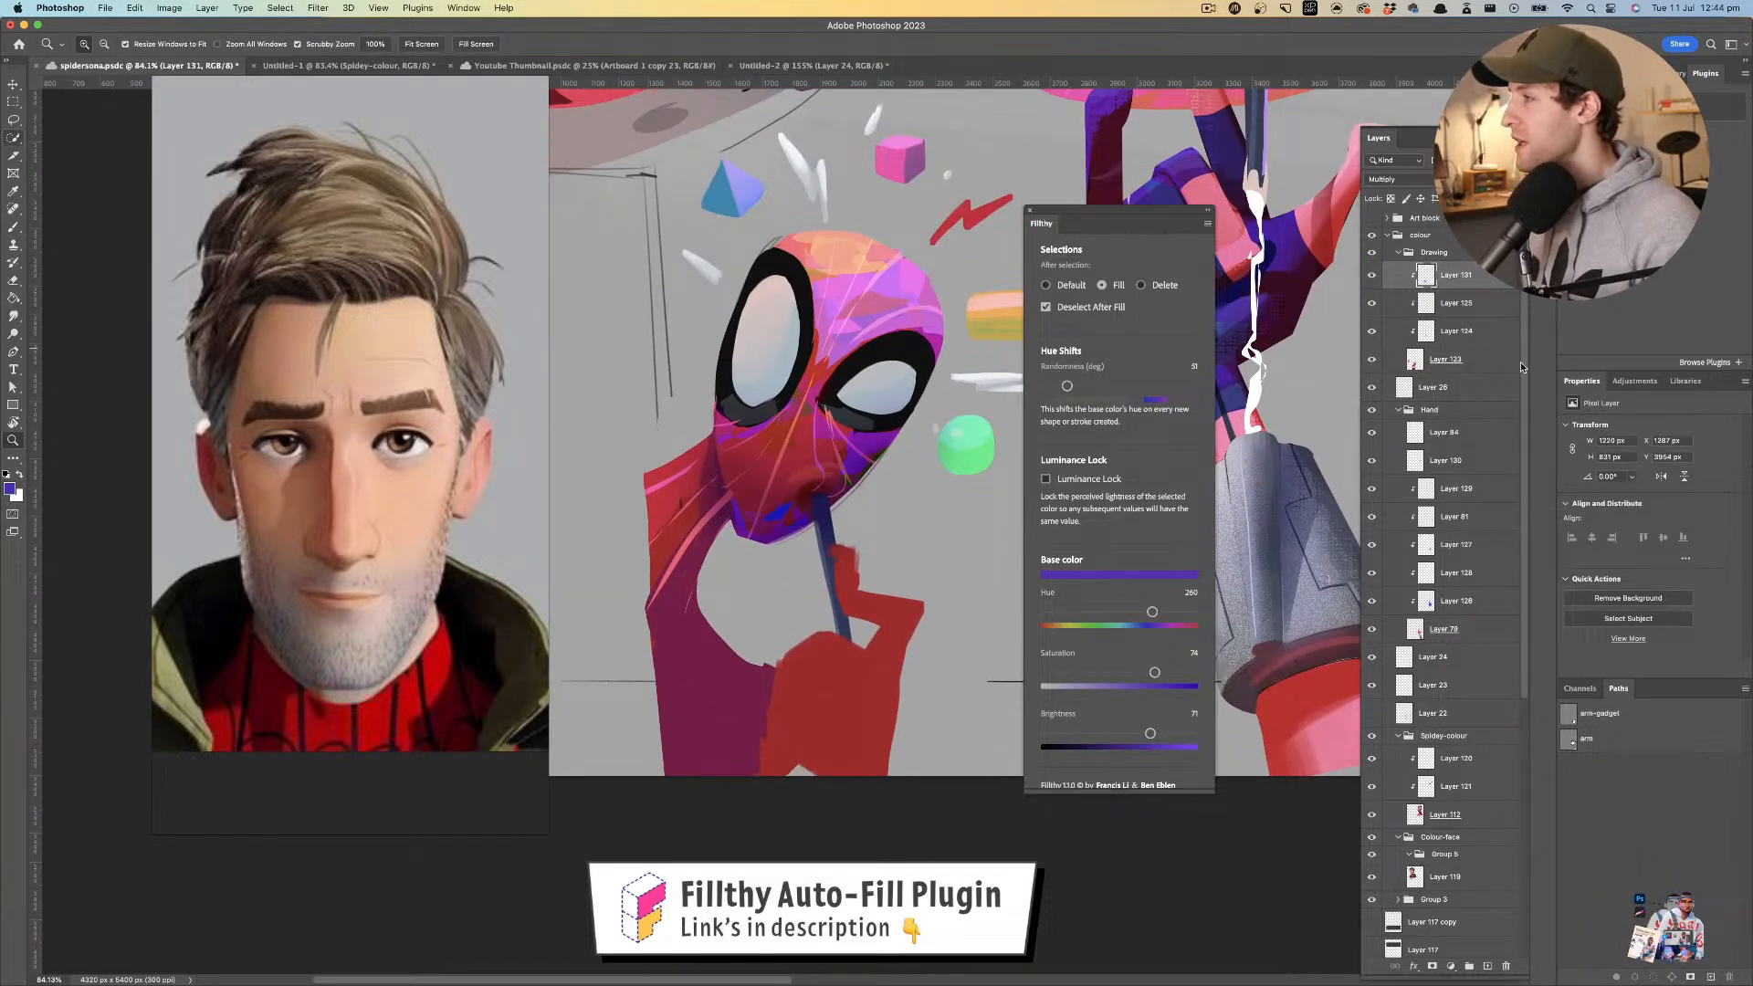
- Sample the small hand's red and lasso-fill its raised finger on base Layer 123 with a hue-shifted colour
{"action": "left_click", "coordinate": [1489, 361]}
{"action": "key", "text": "l"}
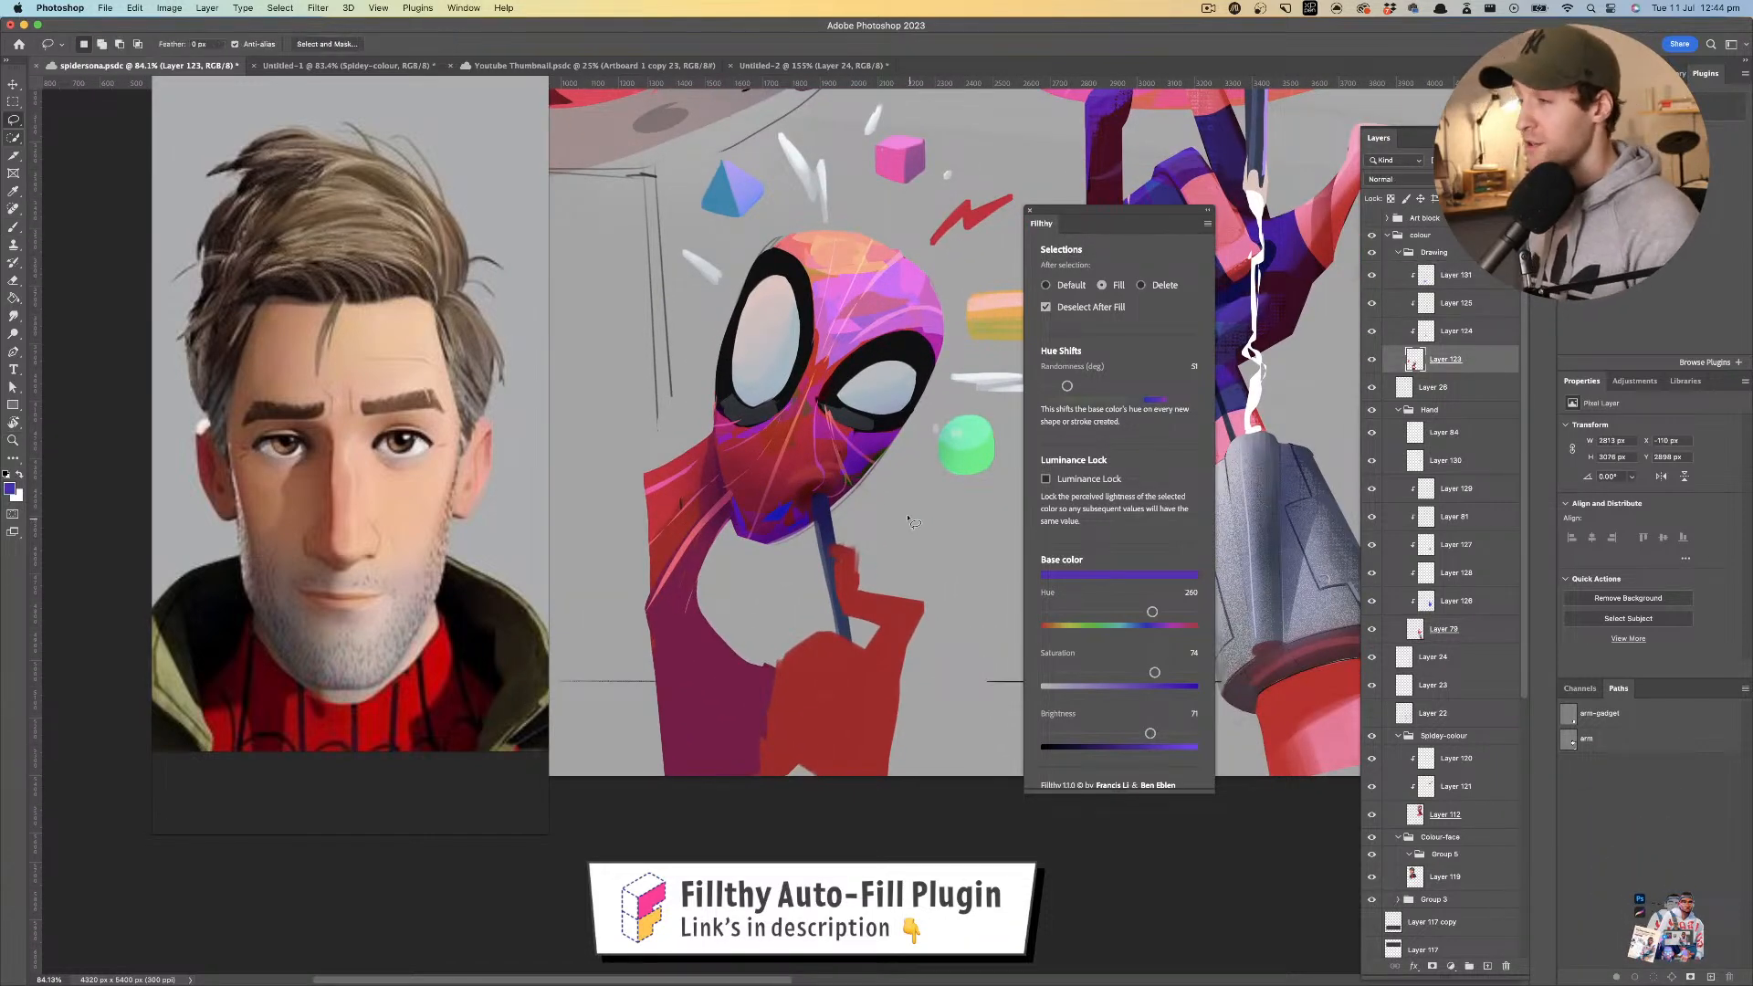
{"action": "left_click", "coordinate": [859, 571]}
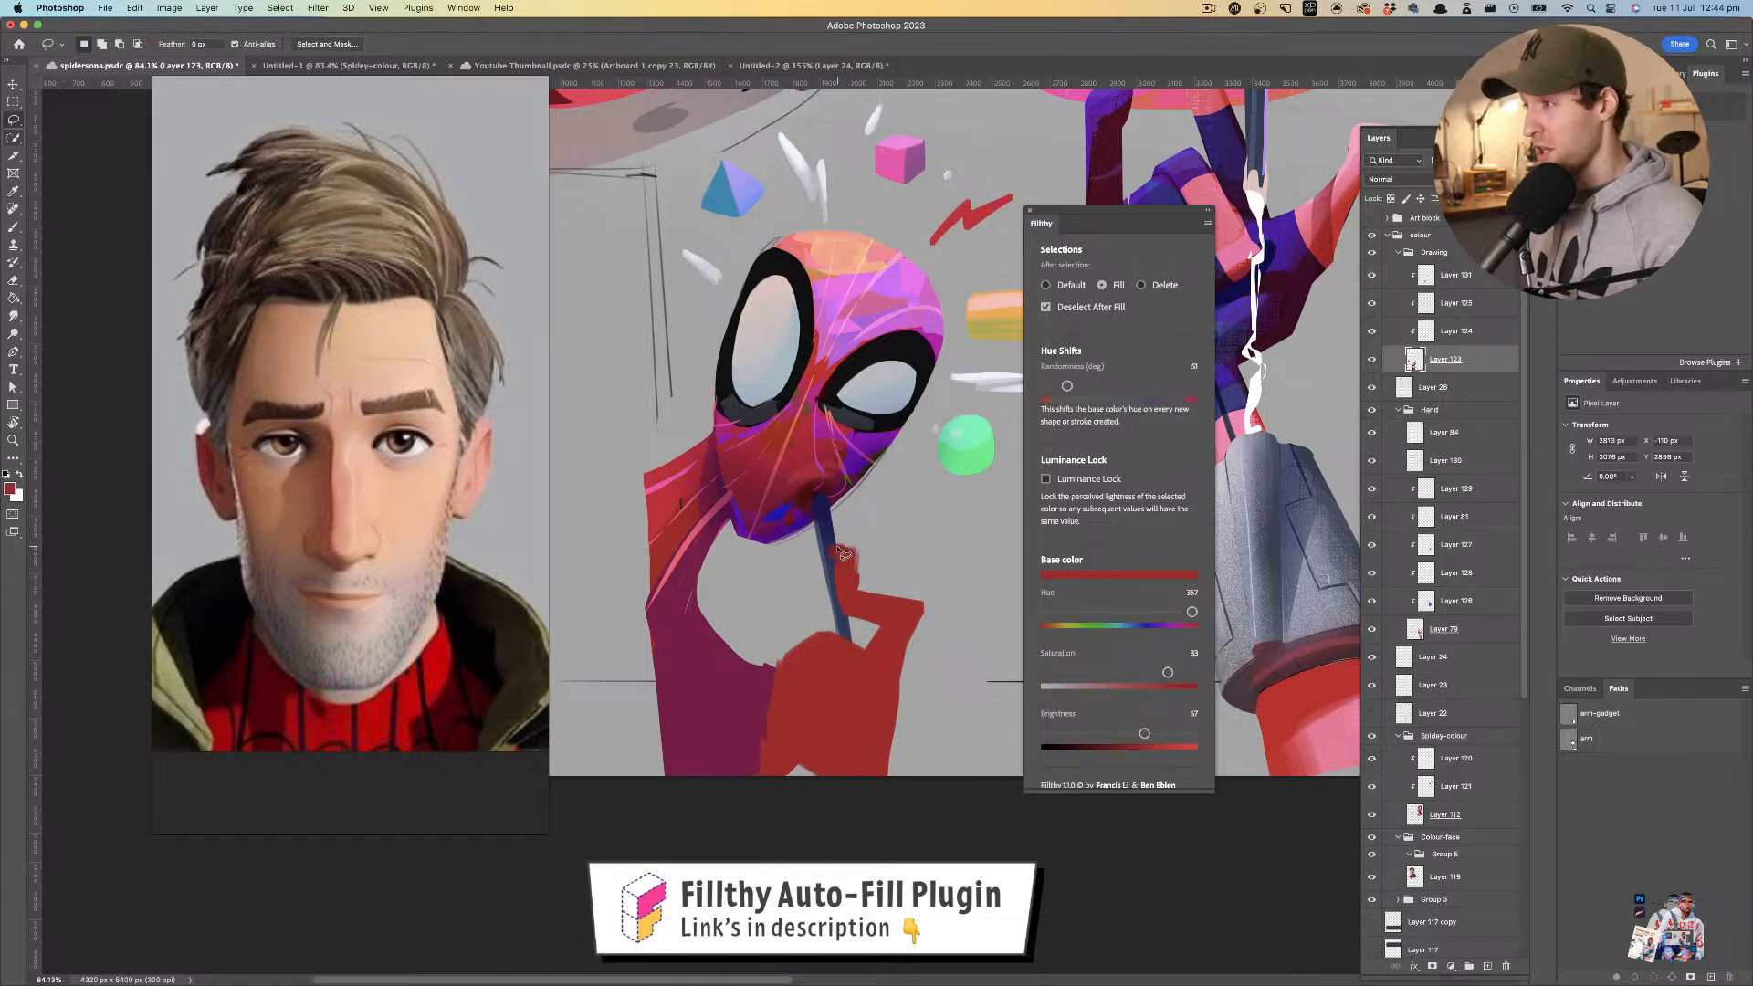
{"action": "left_click_drag", "start_coordinate": [836, 603], "coordinate": [867, 590]}
{"action": "left_click_drag", "start_coordinate": [922, 527], "coordinate": [905, 508]}
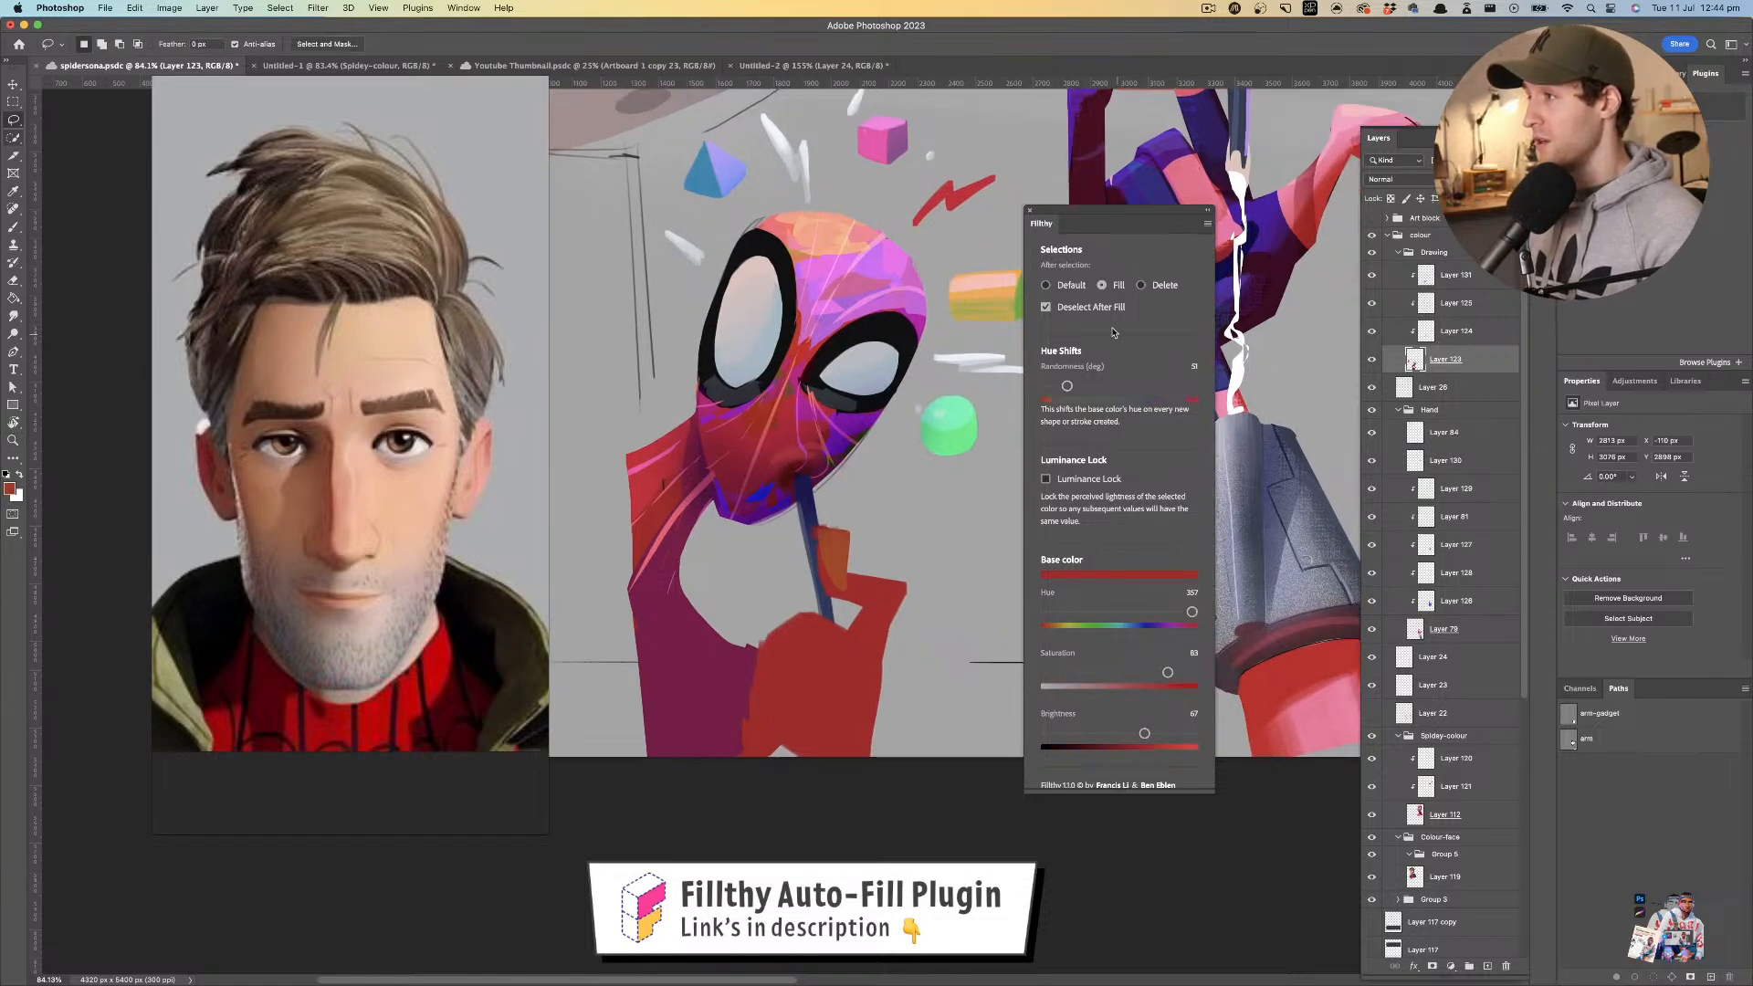
- Set the hue-shift randomness to 33, try a lasso fill beside the small hand's bent finger, and undo it
{"action": "left_click_drag", "start_coordinate": [1067, 386], "coordinate": [1059, 386]}
{"action": "left_click", "coordinate": [836, 579]}
{"action": "mouse_move", "coordinate": [845, 583]}
{"action": "left_mouse_down"}
{"action": "mouse_move", "coordinate": [917, 583]}
{"action": "mouse_move", "coordinate": [870, 644]}
{"action": "mouse_move", "coordinate": [862, 571]}
{"action": "left_mouse_up"}
{"action": "key", "text": "super+z"}
- Sample the small fist's red and lasso-fill hue-shifted patches over its front, lower part and upper edge
{"action": "key", "text": "i"}
{"action": "left_click", "coordinate": [781, 646]}
{"action": "mouse_move", "coordinate": [754, 704]}
{"action": "left_mouse_down"}
{"action": "mouse_move", "coordinate": [813, 774]}
{"action": "mouse_move", "coordinate": [830, 690]}
{"action": "left_mouse_up"}
{"action": "key", "text": "i"}
{"action": "left_click_drag", "start_coordinate": [733, 748], "coordinate": [792, 758]}
{"action": "mouse_move", "coordinate": [793, 617]}
{"action": "left_mouse_down"}
{"action": "mouse_move", "coordinate": [589, 614]}
{"action": "mouse_move", "coordinate": [841, 608]}
{"action": "left_mouse_up"}
- Sample the arm's dark purple, lasso-fill a thin knuckle crease across the fist, and undo the fills tried on the raised finger
{"action": "key", "text": "i"}
{"action": "left_click", "coordinate": [688, 654]}
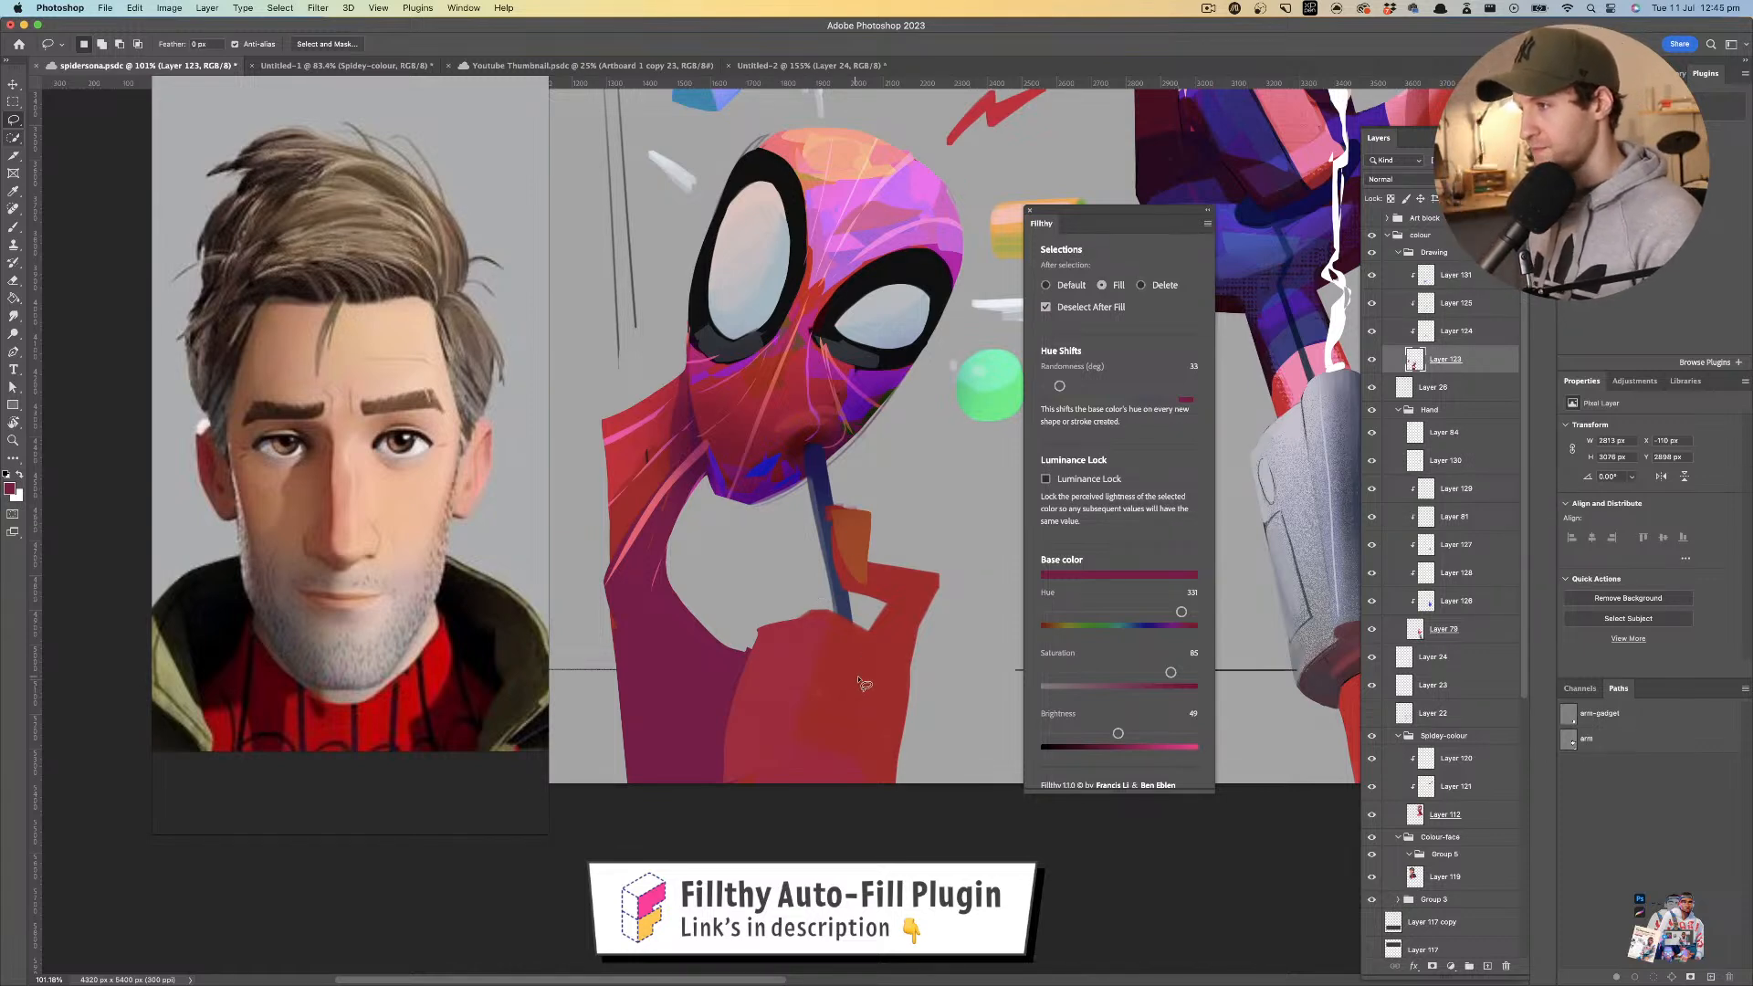
{"action": "key", "text": "super+space"}
{"action": "mouse_move", "coordinate": [858, 679]}
{"action": "left_mouse_down"}
{"action": "mouse_move", "coordinate": [779, 700]}
{"action": "mouse_move", "coordinate": [872, 664]}
{"action": "mouse_move", "coordinate": [858, 643]}
{"action": "left_mouse_up"}
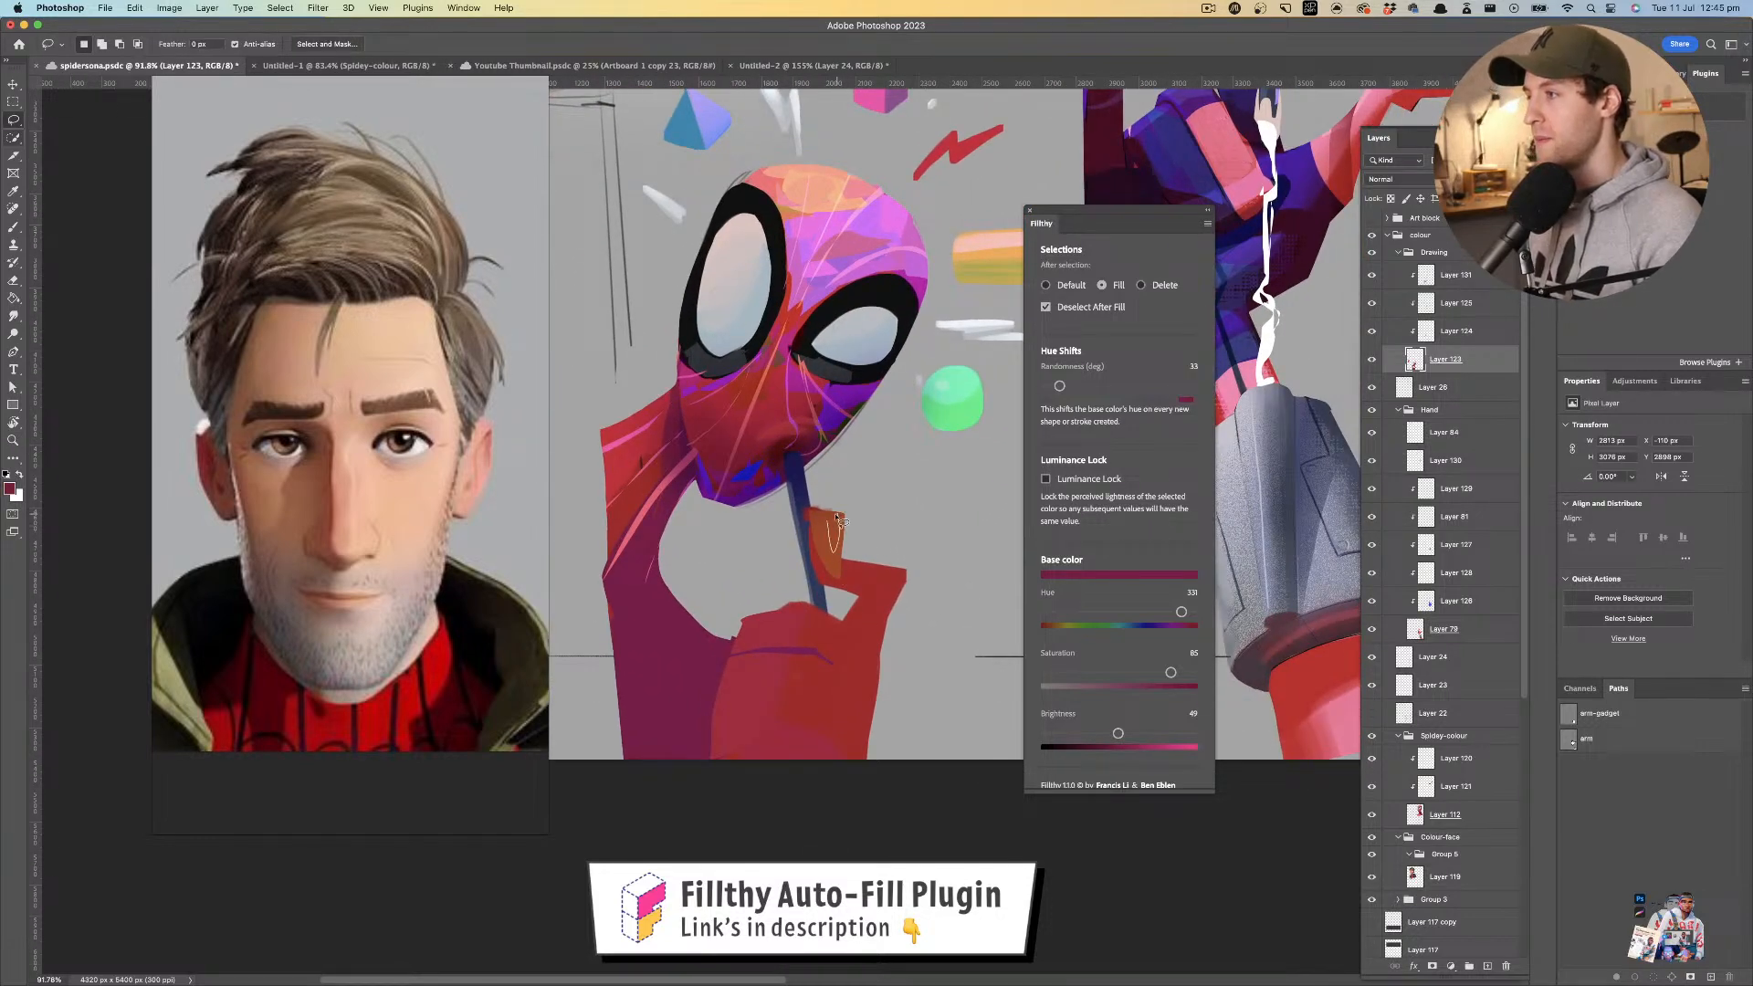
{"action": "key", "text": "super+z"}
{"action": "key", "text": "super+z"}
{"action": "mouse_move", "coordinate": [840, 560]}
{"action": "left_mouse_down"}
{"action": "mouse_move", "coordinate": [858, 495]}
{"action": "mouse_move", "coordinate": [810, 497]}
{"action": "mouse_move", "coordinate": [884, 507]}
{"action": "mouse_move", "coordinate": [863, 520]}
{"action": "left_mouse_up"}
{"action": "key", "text": "super+z"}
- Sample the raised finger's orange, raise the base colour's brightness to 74, and lasso-fill a lighter fingernail shape
{"action": "key", "text": "i"}
{"action": "left_click", "coordinate": [824, 537]}
{"action": "left_click_drag", "start_coordinate": [1146, 734], "coordinate": [1154, 730]}
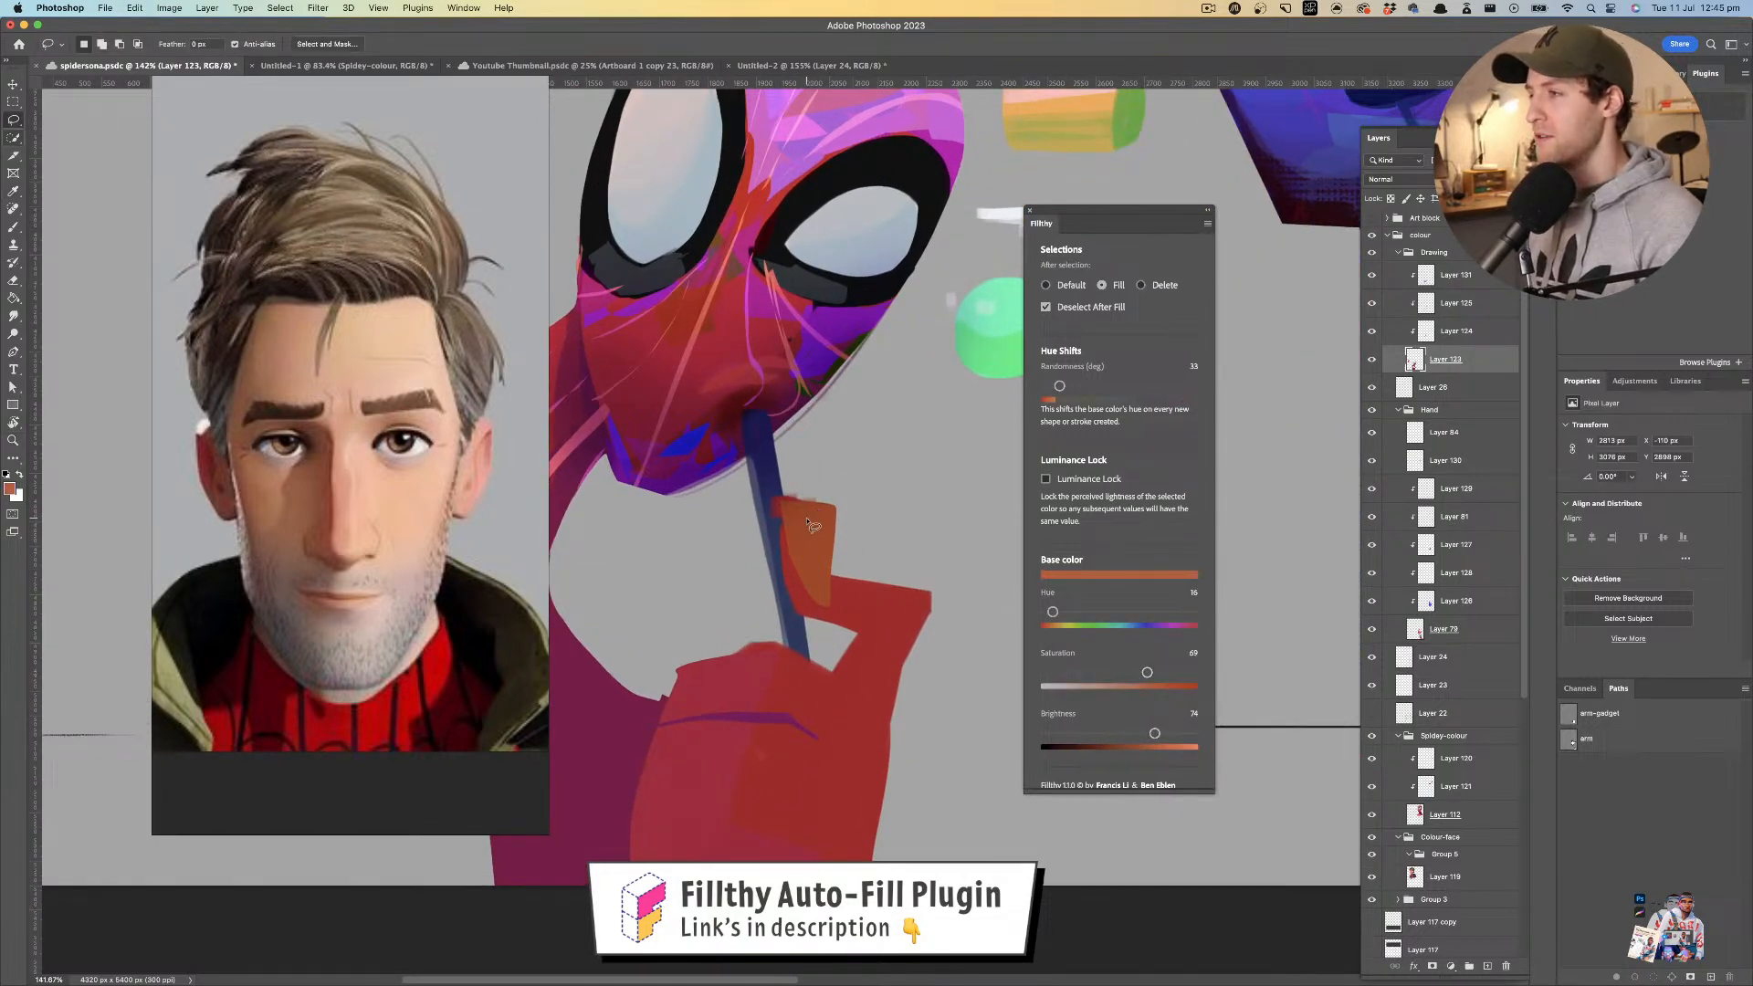
{"action": "mouse_move", "coordinate": [831, 525]}
{"action": "left_mouse_down"}
{"action": "mouse_move", "coordinate": [823, 572]}
{"action": "mouse_move", "coordinate": [832, 517]}
{"action": "mouse_move", "coordinate": [813, 549]}
{"action": "mouse_move", "coordinate": [789, 544]}
{"action": "mouse_move", "coordinate": [826, 536]}
{"action": "left_mouse_up"}
{"action": "key", "text": "z"}
{"action": "key", "text": "l"}
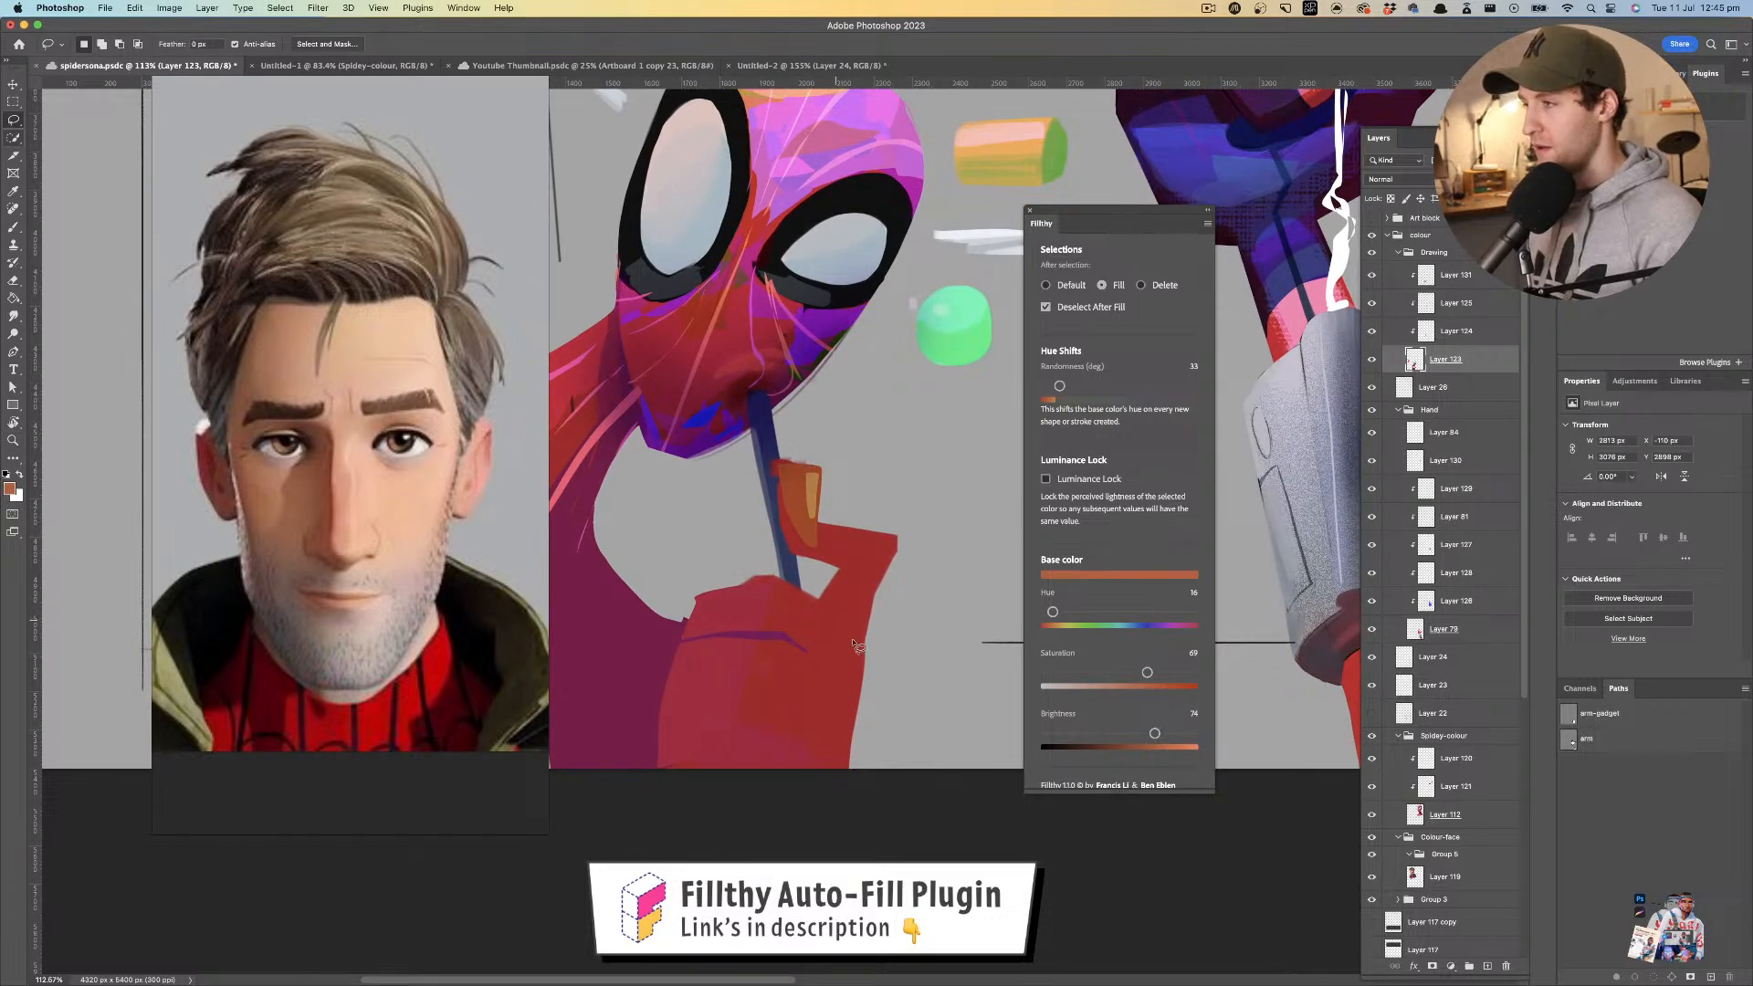
- Lasso-fill further dark purple creases beside the pinched stick and across the lower part of the fist
{"action": "left_click_drag", "start_coordinate": [784, 637], "coordinate": [858, 633]}
{"action": "scroll", "coordinate": [749, 630], "scroll_direction": "down", "scroll_amount": 2}
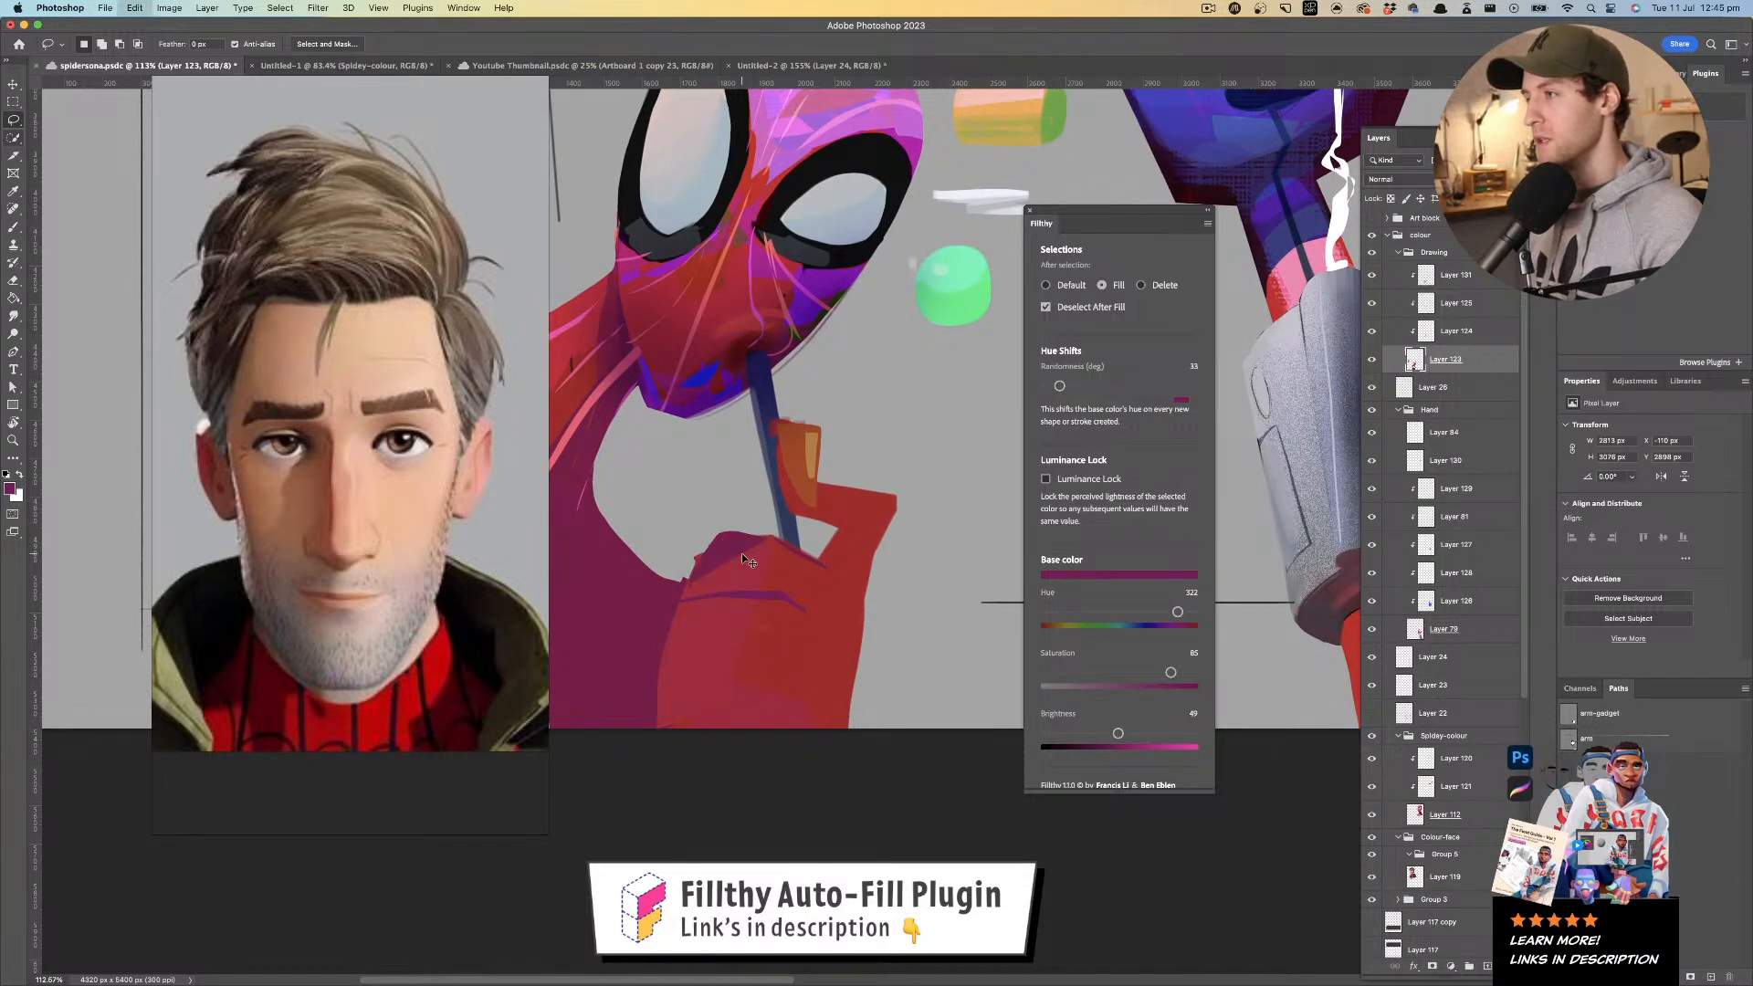
{"action": "mouse_move", "coordinate": [677, 606]}
{"action": "left_mouse_down"}
{"action": "mouse_move", "coordinate": [671, 662]}
{"action": "mouse_move", "coordinate": [693, 654]}
{"action": "mouse_move", "coordinate": [682, 601]}
{"action": "mouse_move", "coordinate": [732, 643]}
{"action": "mouse_move", "coordinate": [796, 657]}
{"action": "left_mouse_up"}
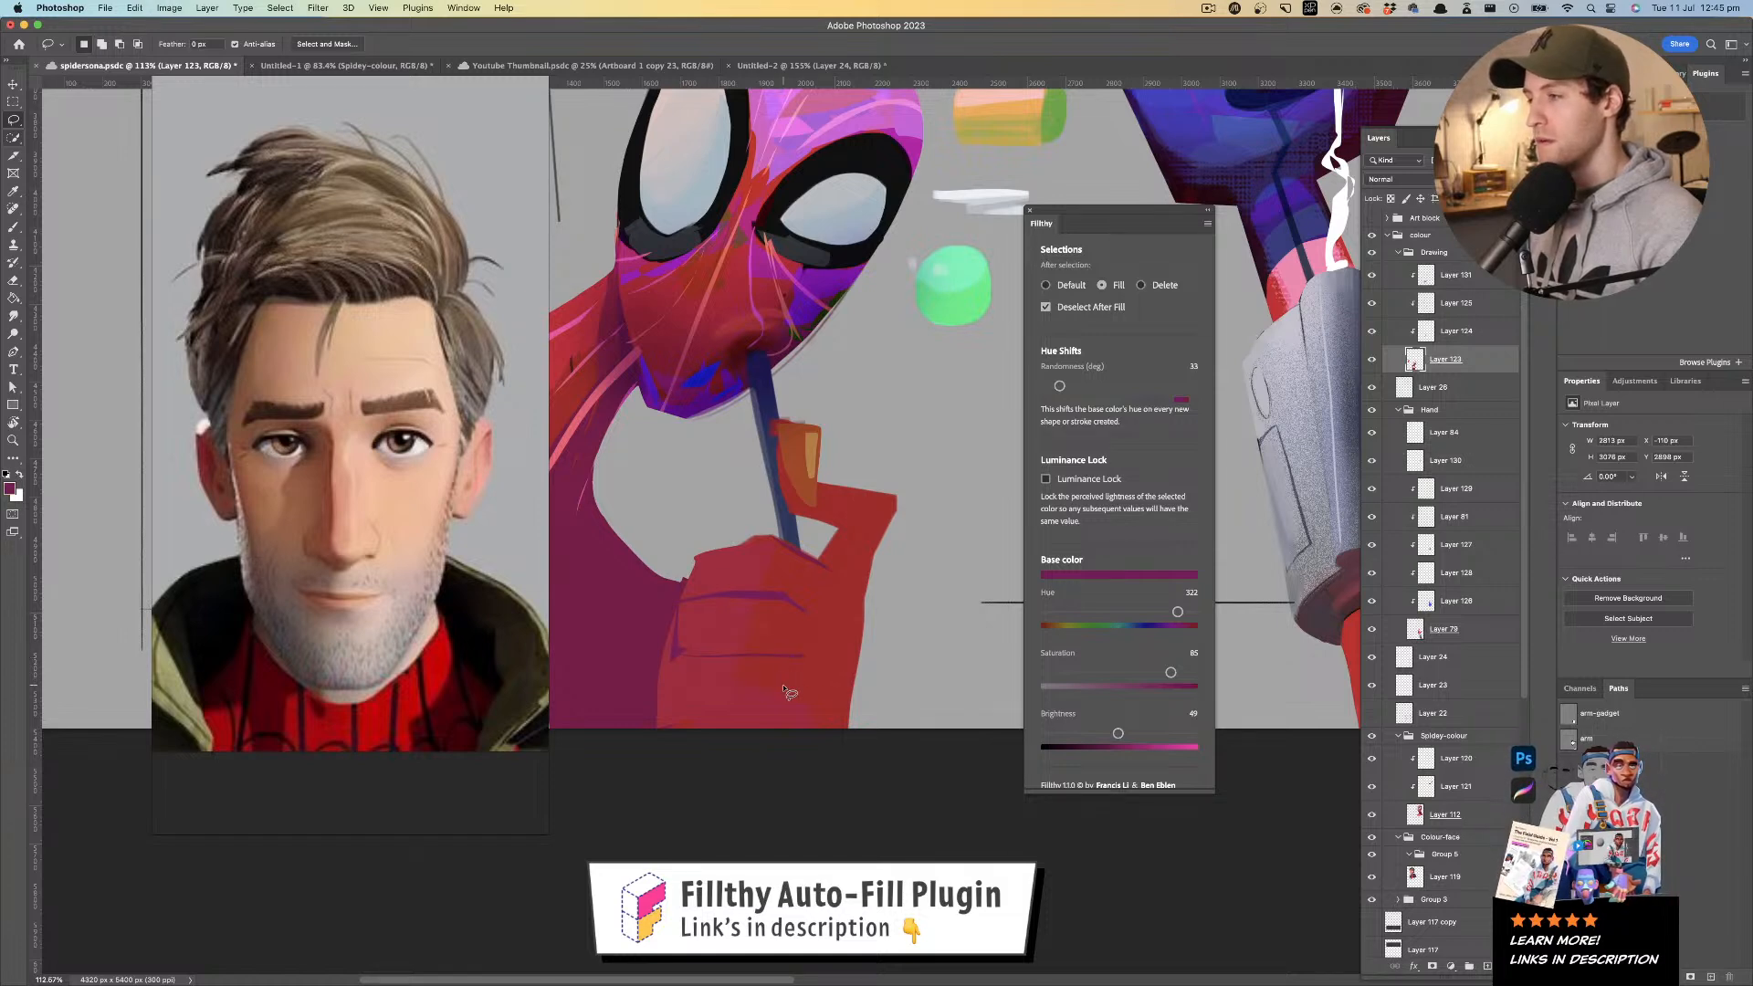
{"action": "scroll", "coordinate": [743, 634], "scroll_direction": "down", "scroll_amount": 5}
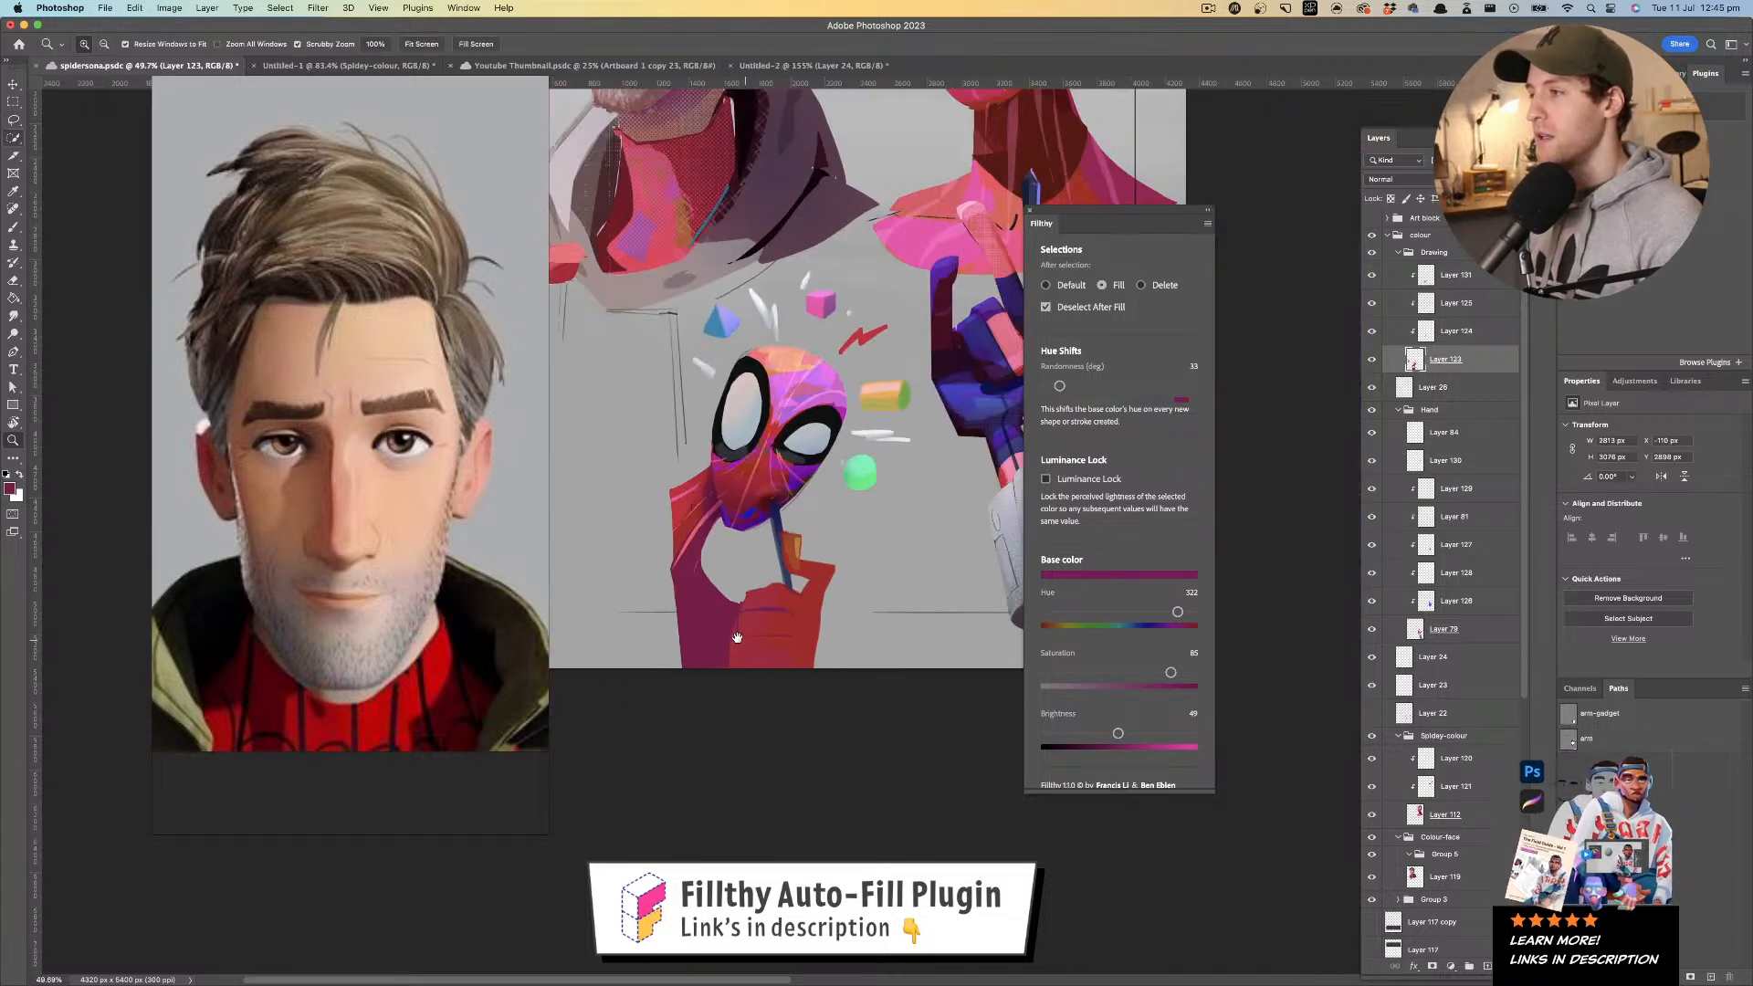
- Sample the arm's purple and lasso-fill shadow shapes where the fist's lower edge meets the arm, undoing a misplaced fill
{"action": "scroll", "coordinate": [748, 621], "scroll_direction": "up", "scroll_amount": 4}
{"action": "key", "text": "i"}
{"action": "left_click", "coordinate": [709, 616]}
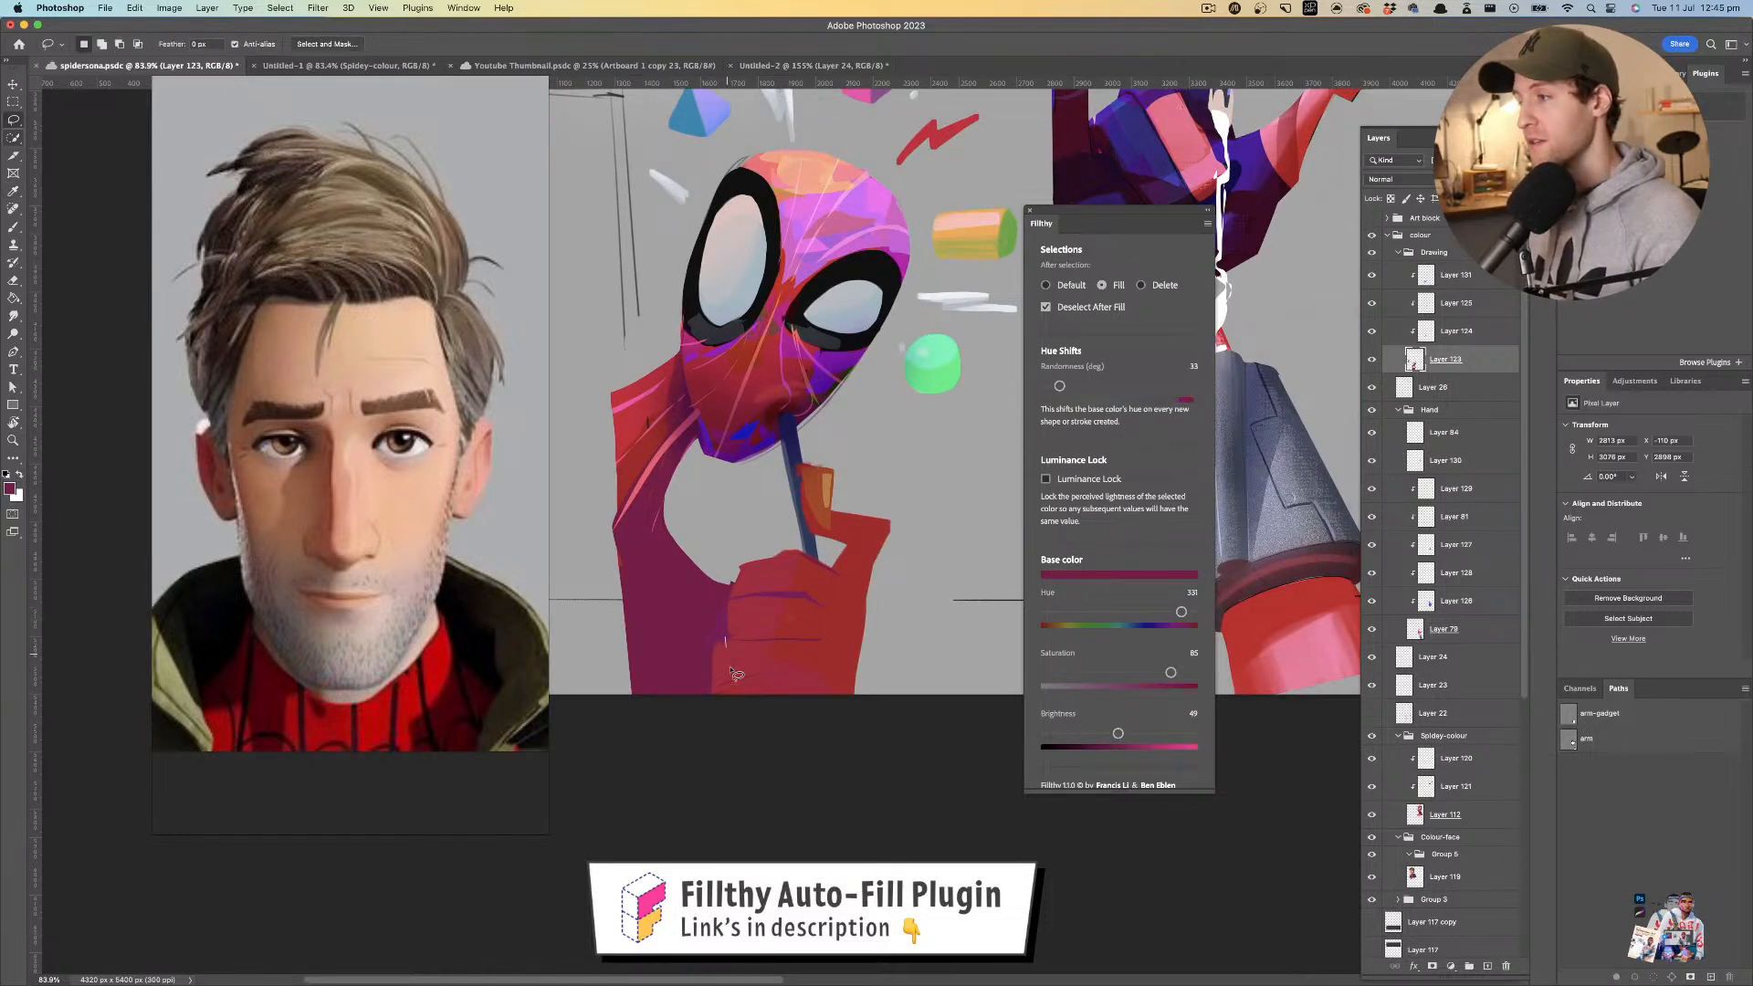
{"action": "left_click_drag", "start_coordinate": [717, 634], "coordinate": [738, 692]}
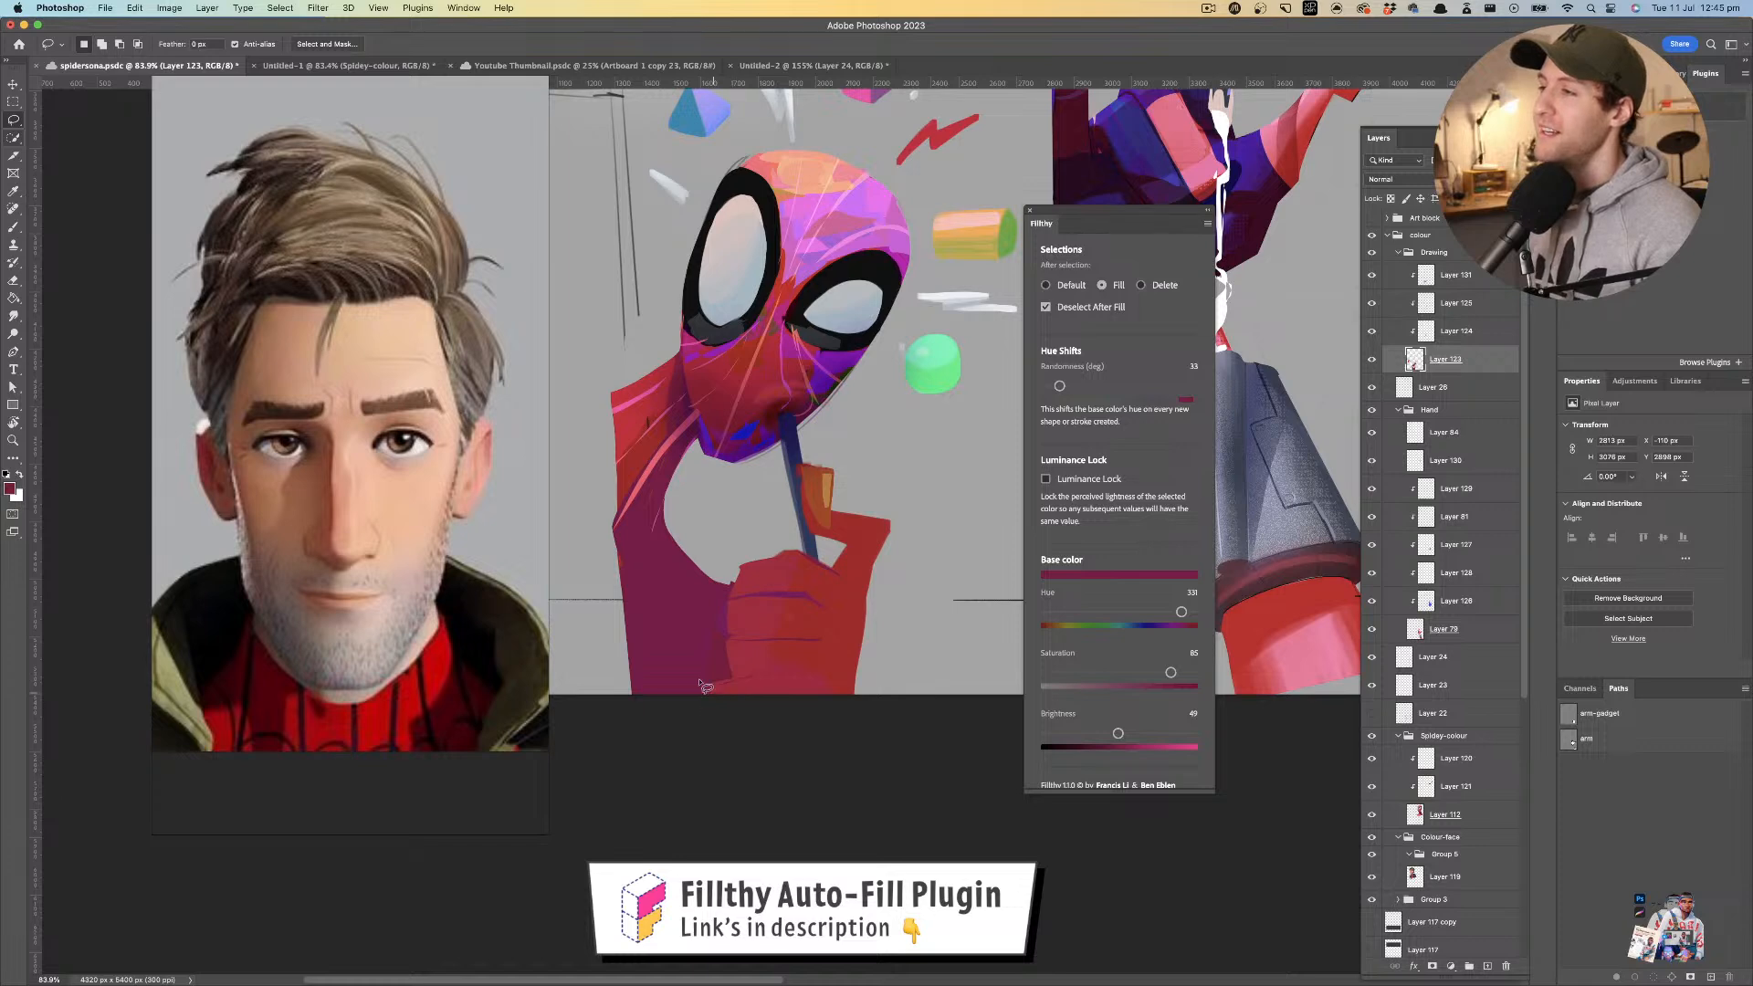
{"action": "left_click", "coordinate": [715, 695]}
{"action": "left_click", "coordinate": [888, 321]}
{"action": "key", "text": "super+z"}
{"action": "left_click_drag", "start_coordinate": [687, 694], "coordinate": [701, 673]}
{"action": "mouse_move", "coordinate": [835, 589]}
{"action": "left_mouse_down"}
{"action": "mouse_move", "coordinate": [751, 588]}
{"action": "mouse_move", "coordinate": [826, 610]}
{"action": "mouse_move", "coordinate": [804, 619]}
{"action": "left_mouse_up"}
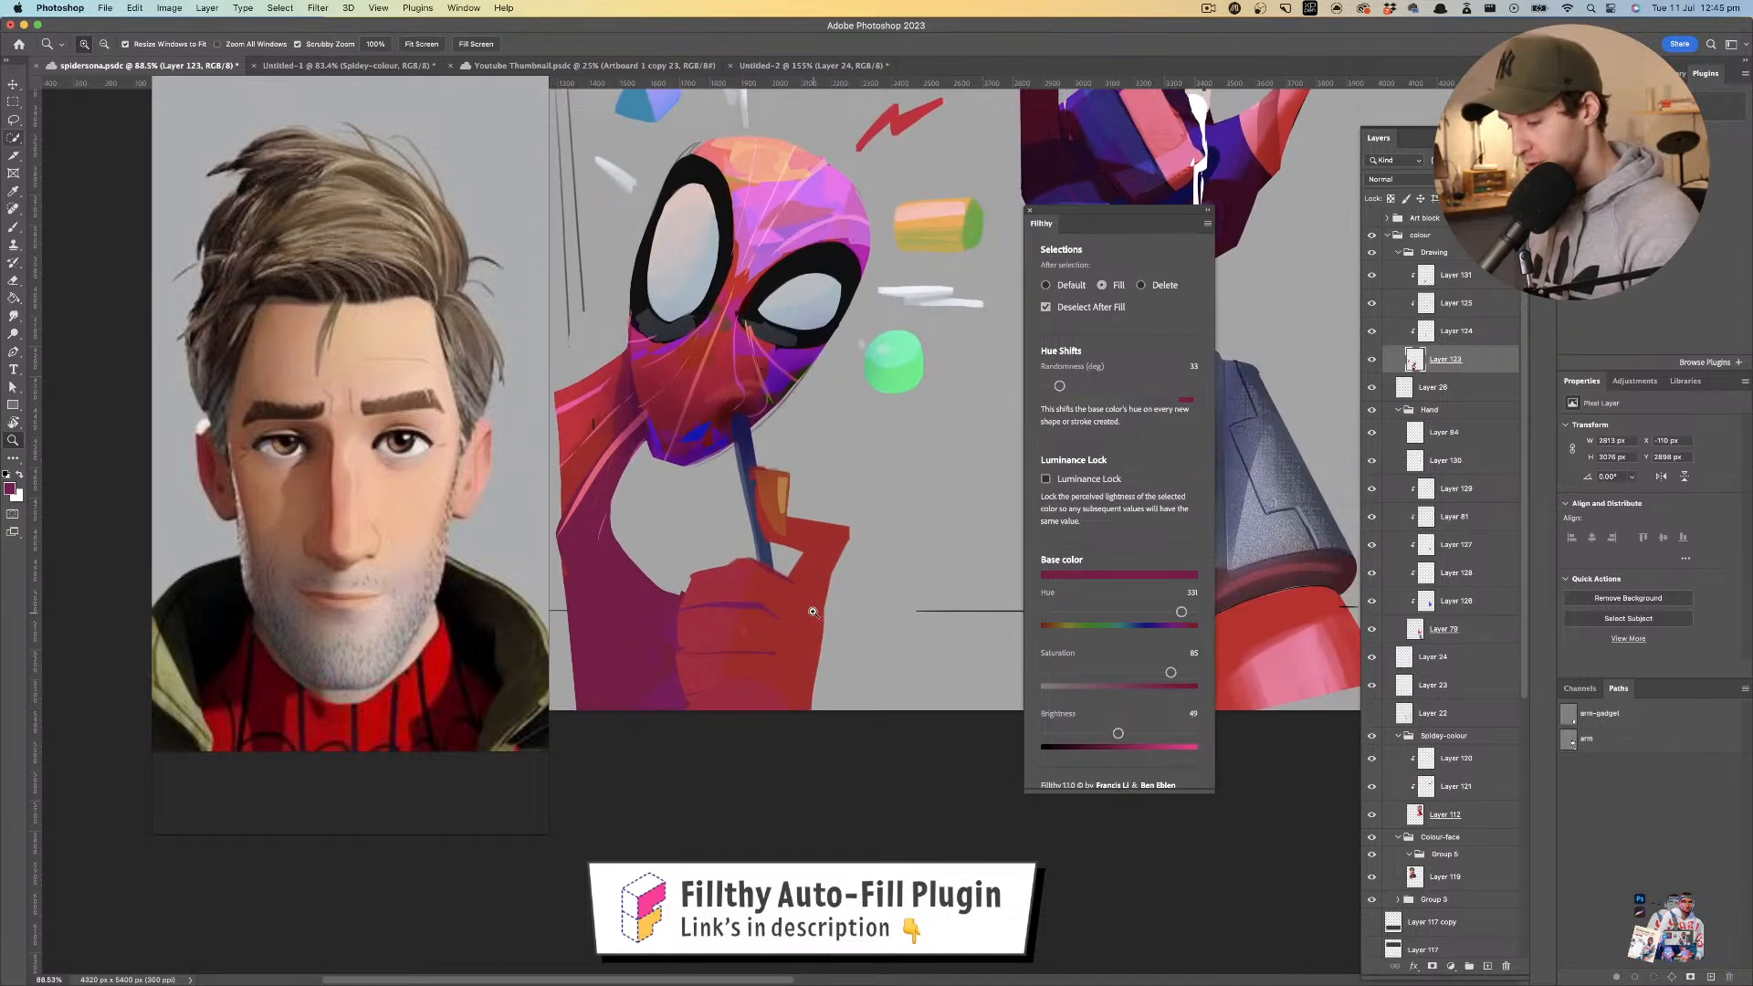
- Add a clipped Multiply layer above Layer 123 and set the pink base colour to saturation 59 and brightness 84
{"action": "left_click", "coordinate": [1488, 965]}
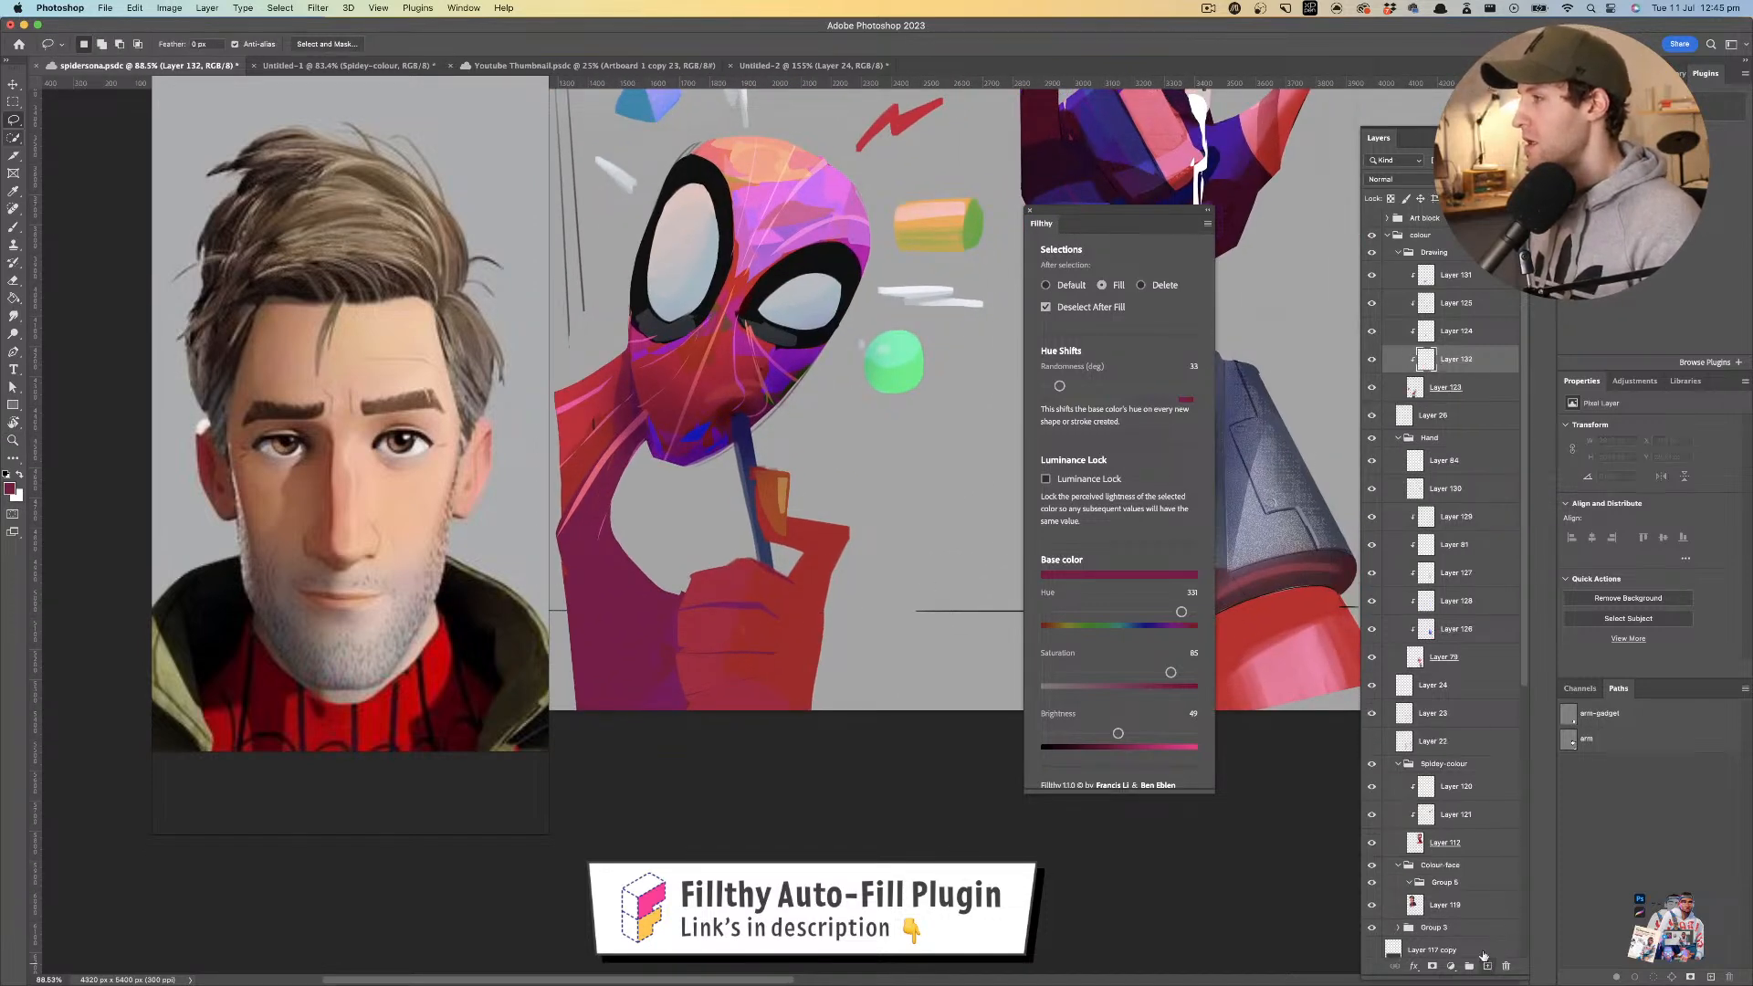
{"action": "left_click", "coordinate": [1395, 179]}
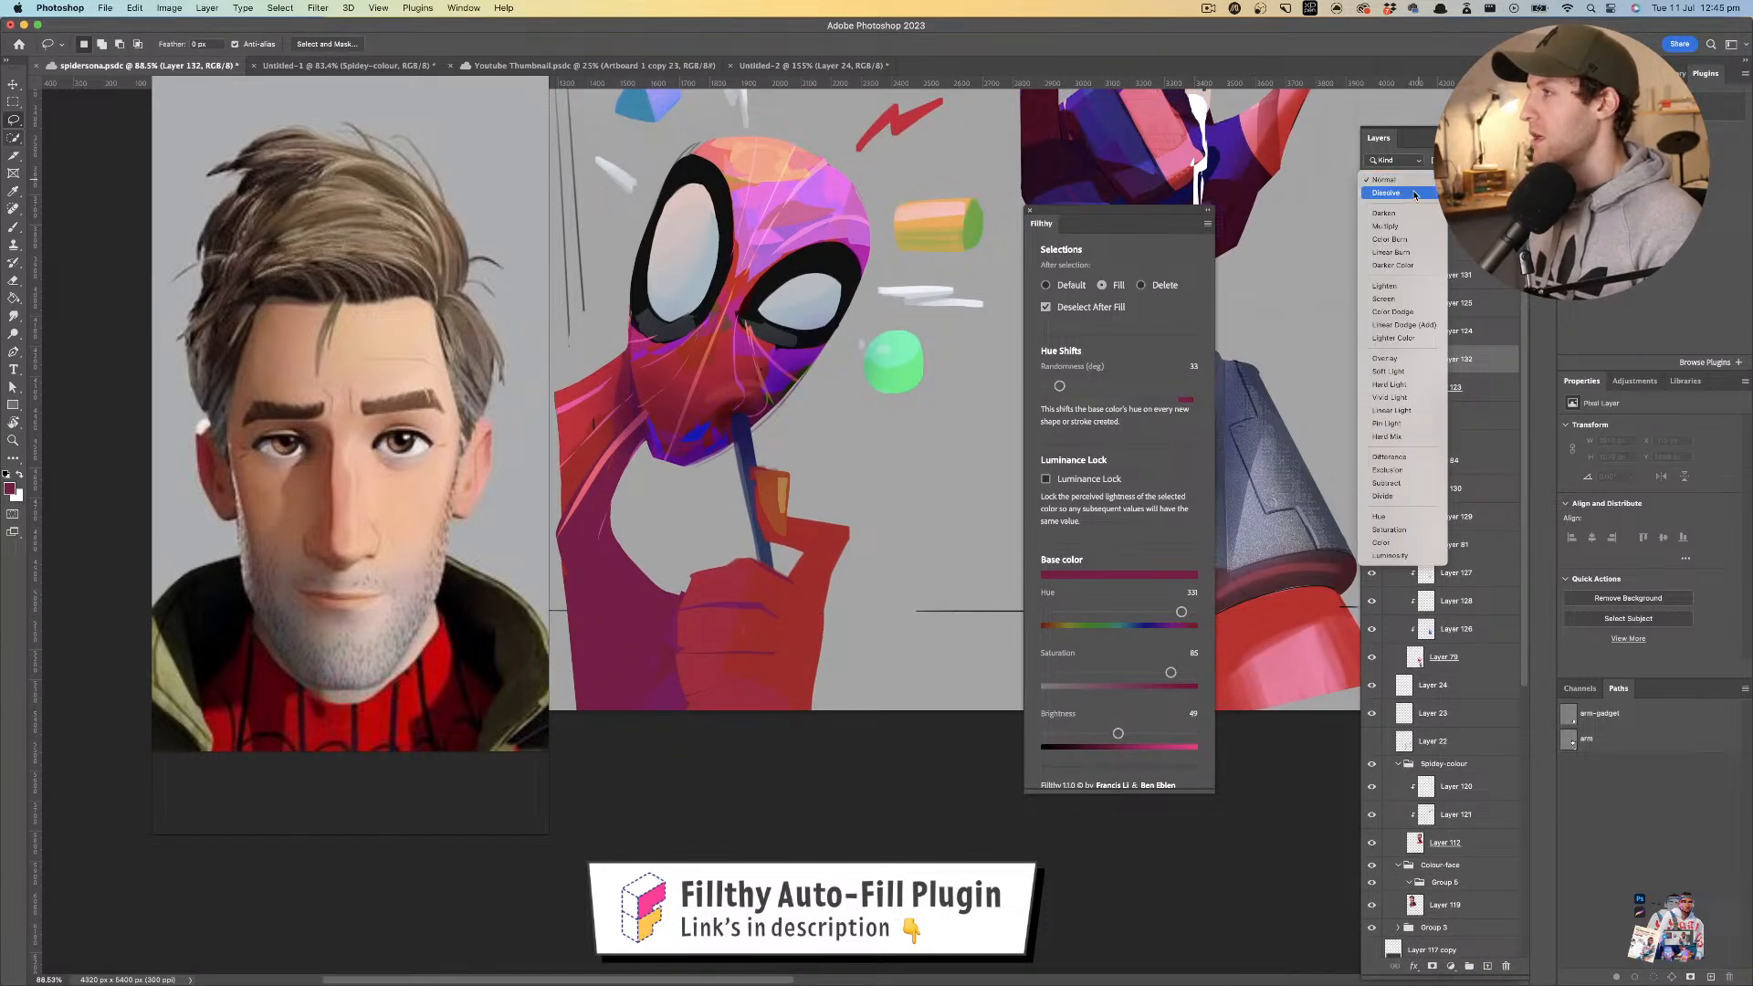
{"action": "left_click", "coordinate": [1402, 239]}
{"action": "left_click_drag", "start_coordinate": [1120, 734], "coordinate": [1171, 734]}
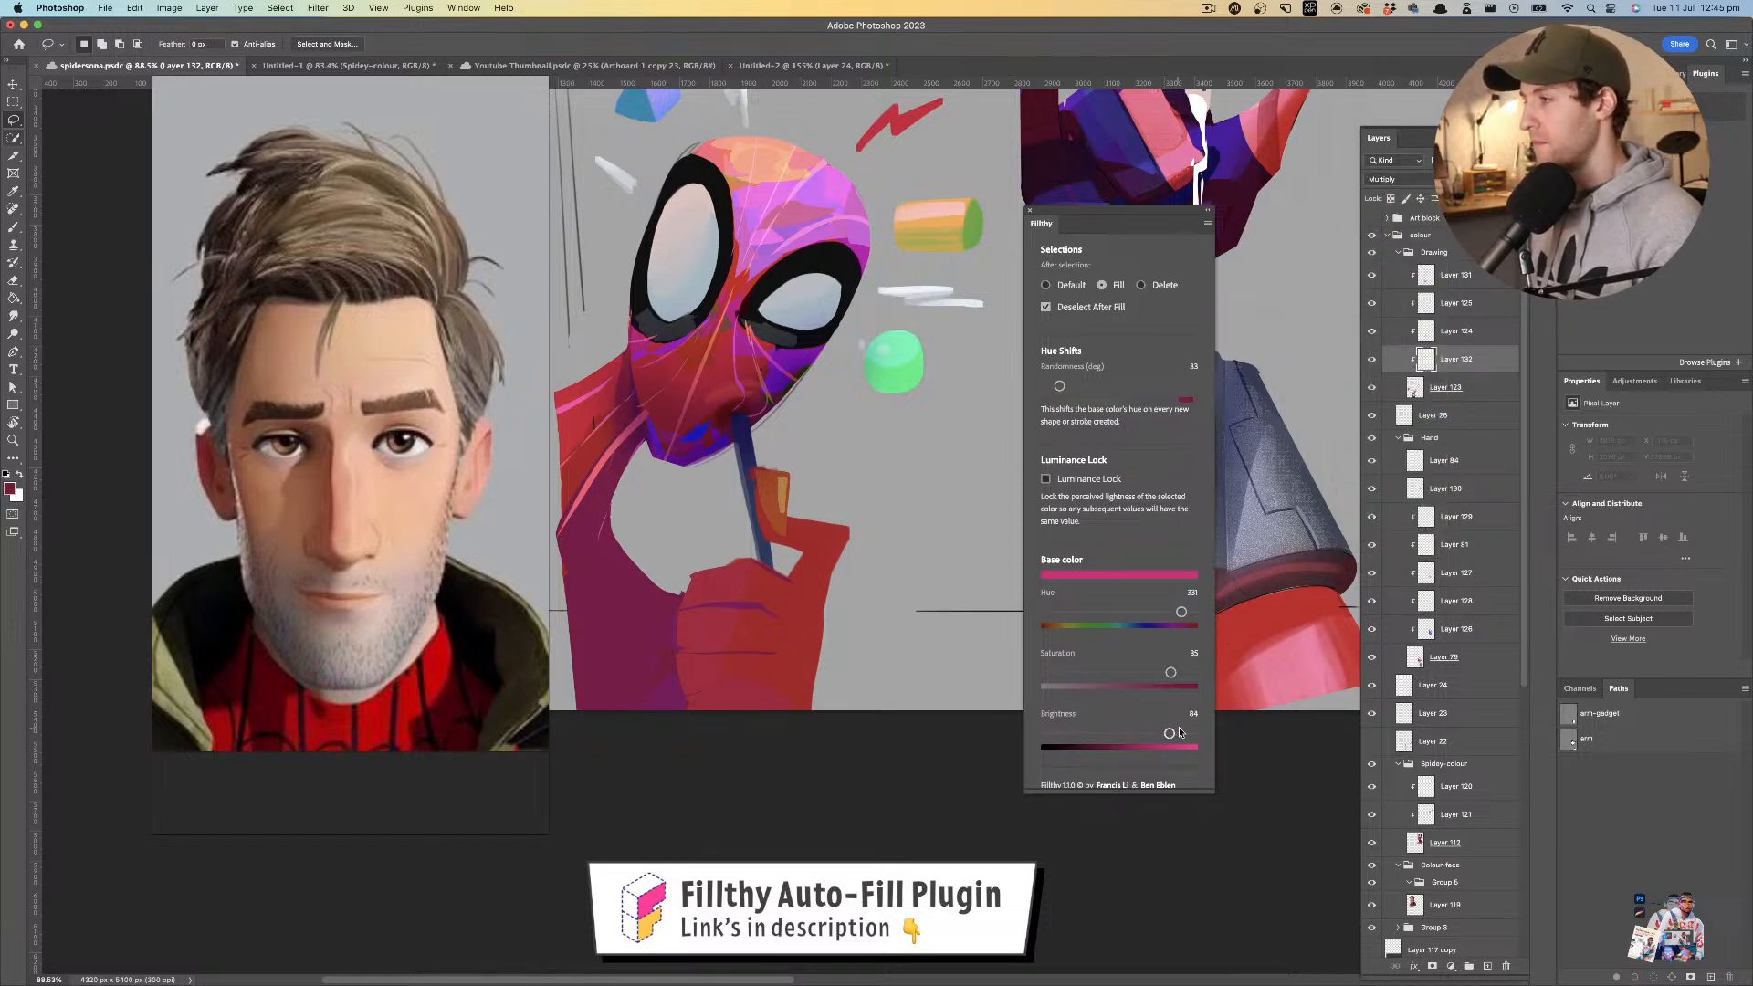
{"action": "left_click_drag", "start_coordinate": [1170, 674], "coordinate": [1134, 674]}
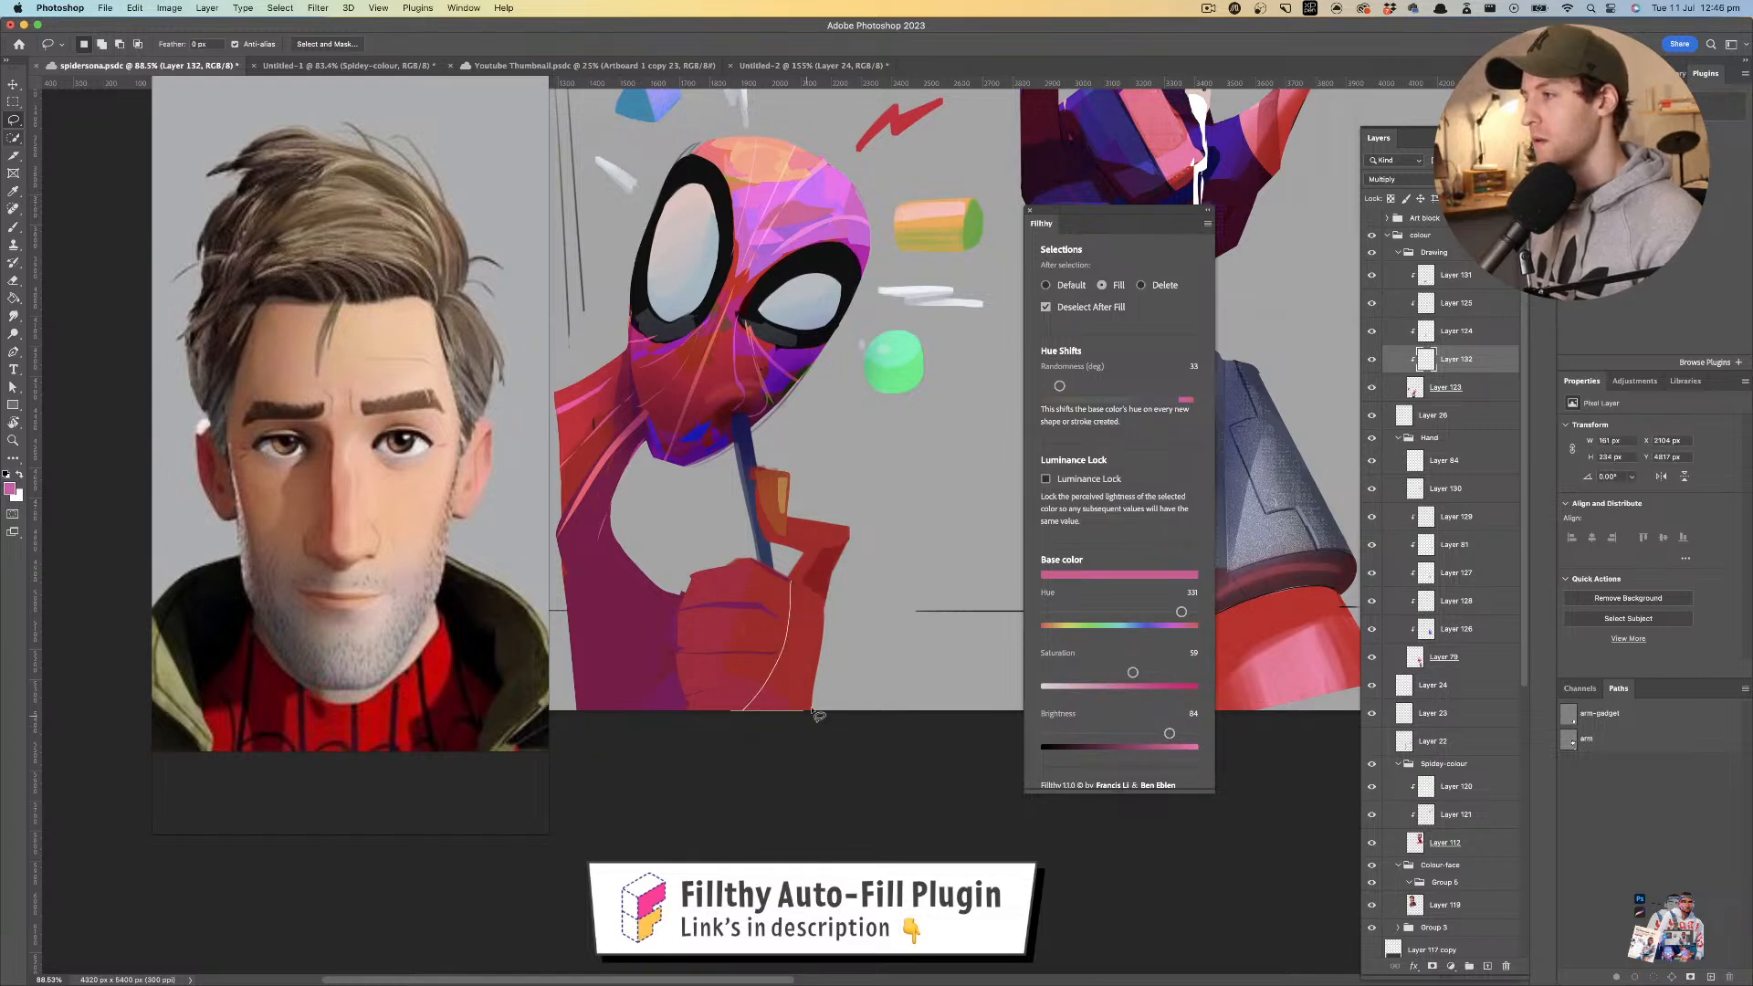
- Lasso-fill Multiply shadows down the outer side of the small hand and under its bent finger
{"action": "mouse_move", "coordinate": [838, 602]}
{"action": "left_mouse_down"}
{"action": "mouse_move", "coordinate": [787, 580]}
{"action": "mouse_move", "coordinate": [724, 627]}
{"action": "mouse_move", "coordinate": [796, 574]}
{"action": "mouse_move", "coordinate": [783, 589]}
{"action": "left_mouse_up"}
{"action": "key", "text": "z"}
{"action": "key", "text": "l"}
{"action": "left_click_drag", "start_coordinate": [804, 517], "coordinate": [783, 552]}
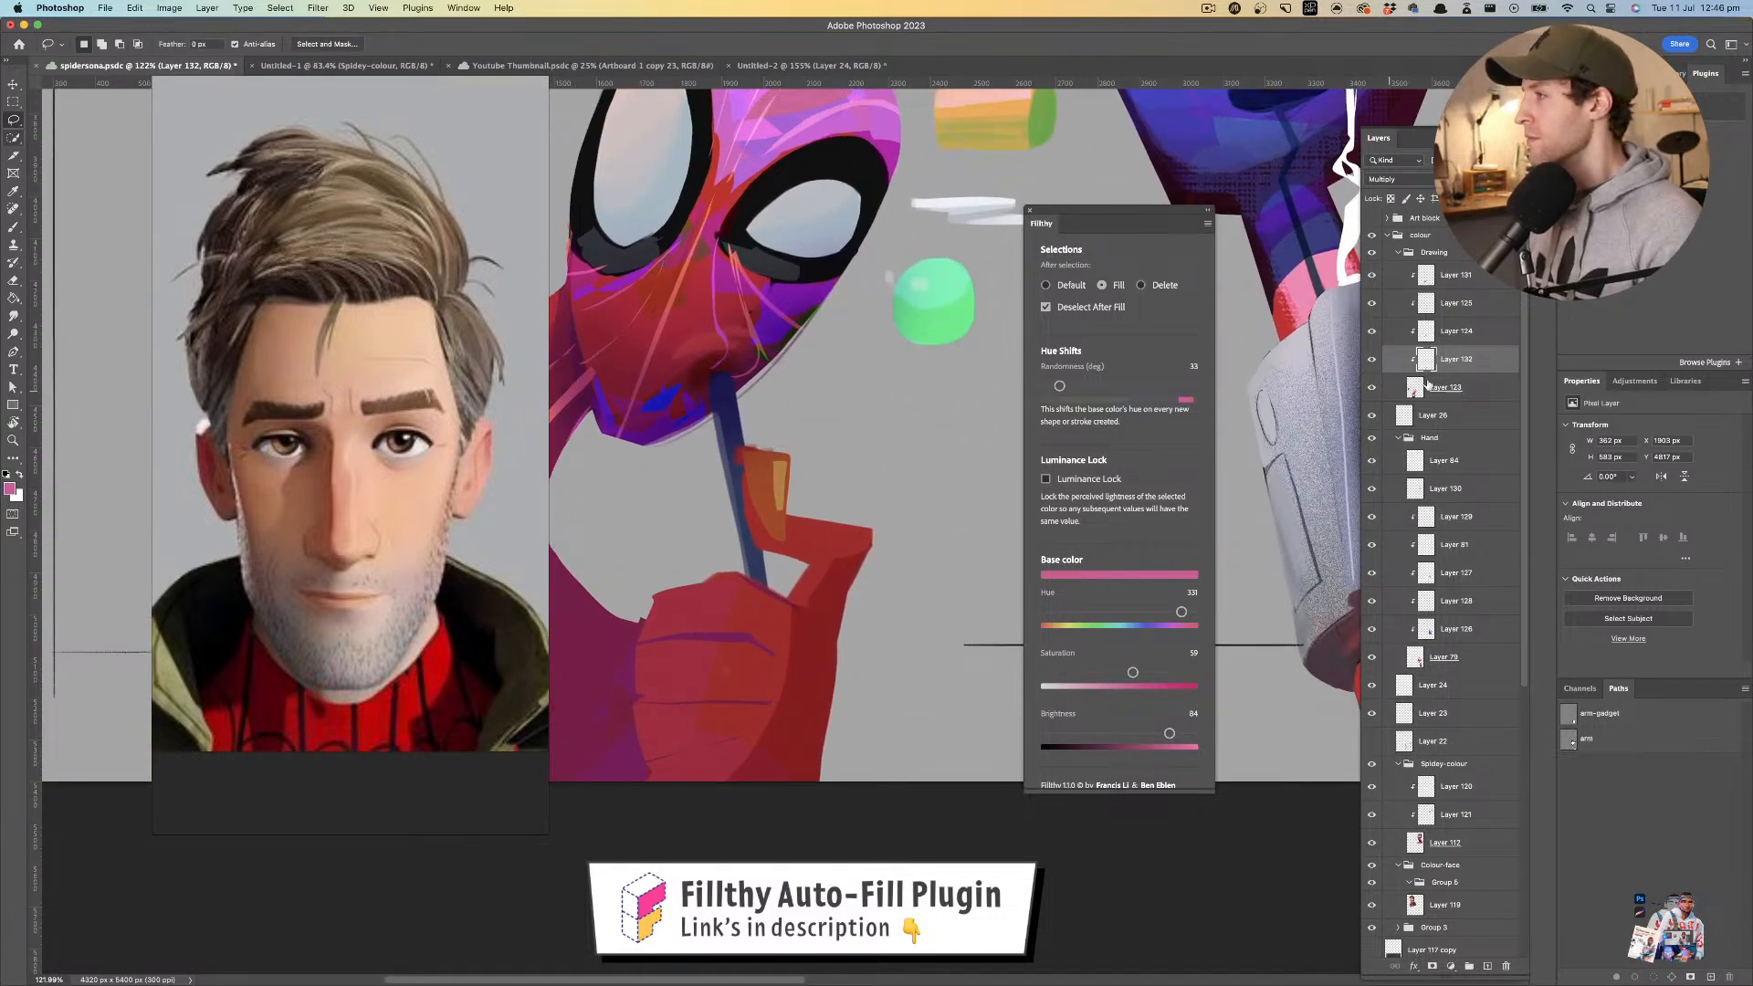
- Sample the small hand's red and add a new clipped layer directly above Layer 123 with the Screen blend mode
{"action": "left_click", "coordinate": [1392, 391]}
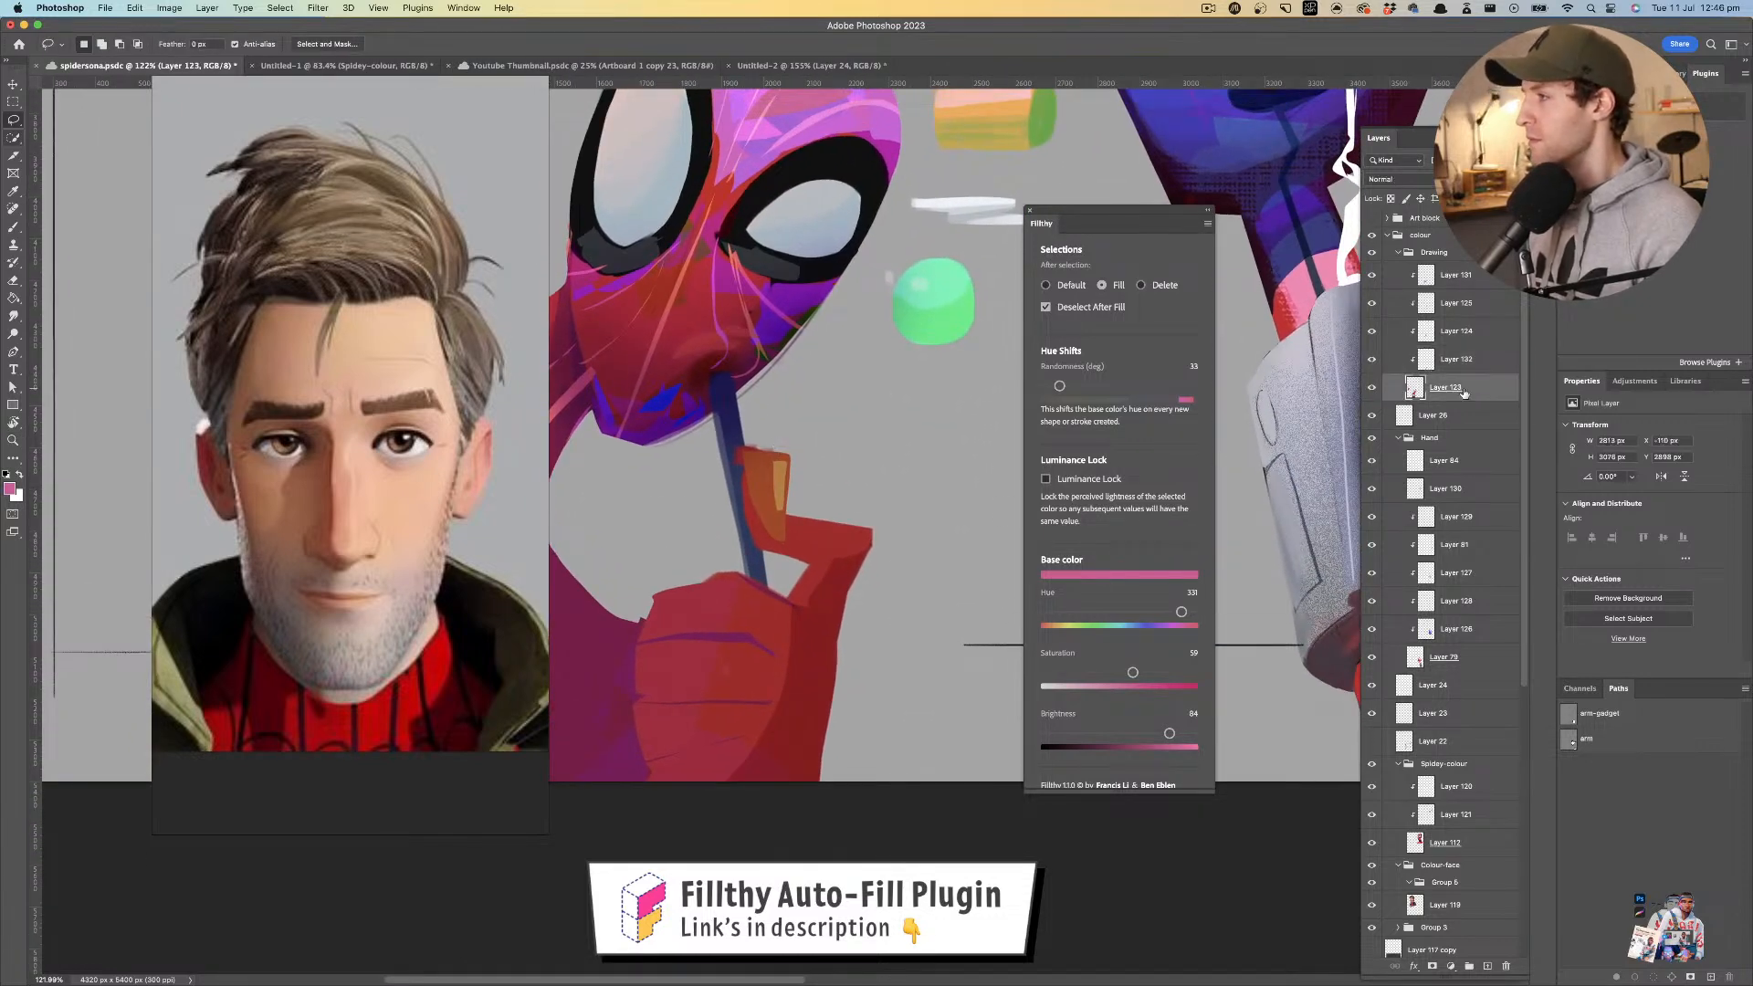
{"action": "mouse_move", "coordinate": [762, 546]}
{"action": "left_mouse_down"}
{"action": "mouse_move", "coordinate": [749, 440]}
{"action": "mouse_move", "coordinate": [754, 501]}
{"action": "mouse_move", "coordinate": [849, 449]}
{"action": "left_mouse_up"}
{"action": "key", "text": "z"}
{"action": "key", "text": "i"}
{"action": "left_click", "coordinate": [739, 475]}
{"action": "key", "text": "l"}
{"action": "key", "text": "alt+shift+super+n"}
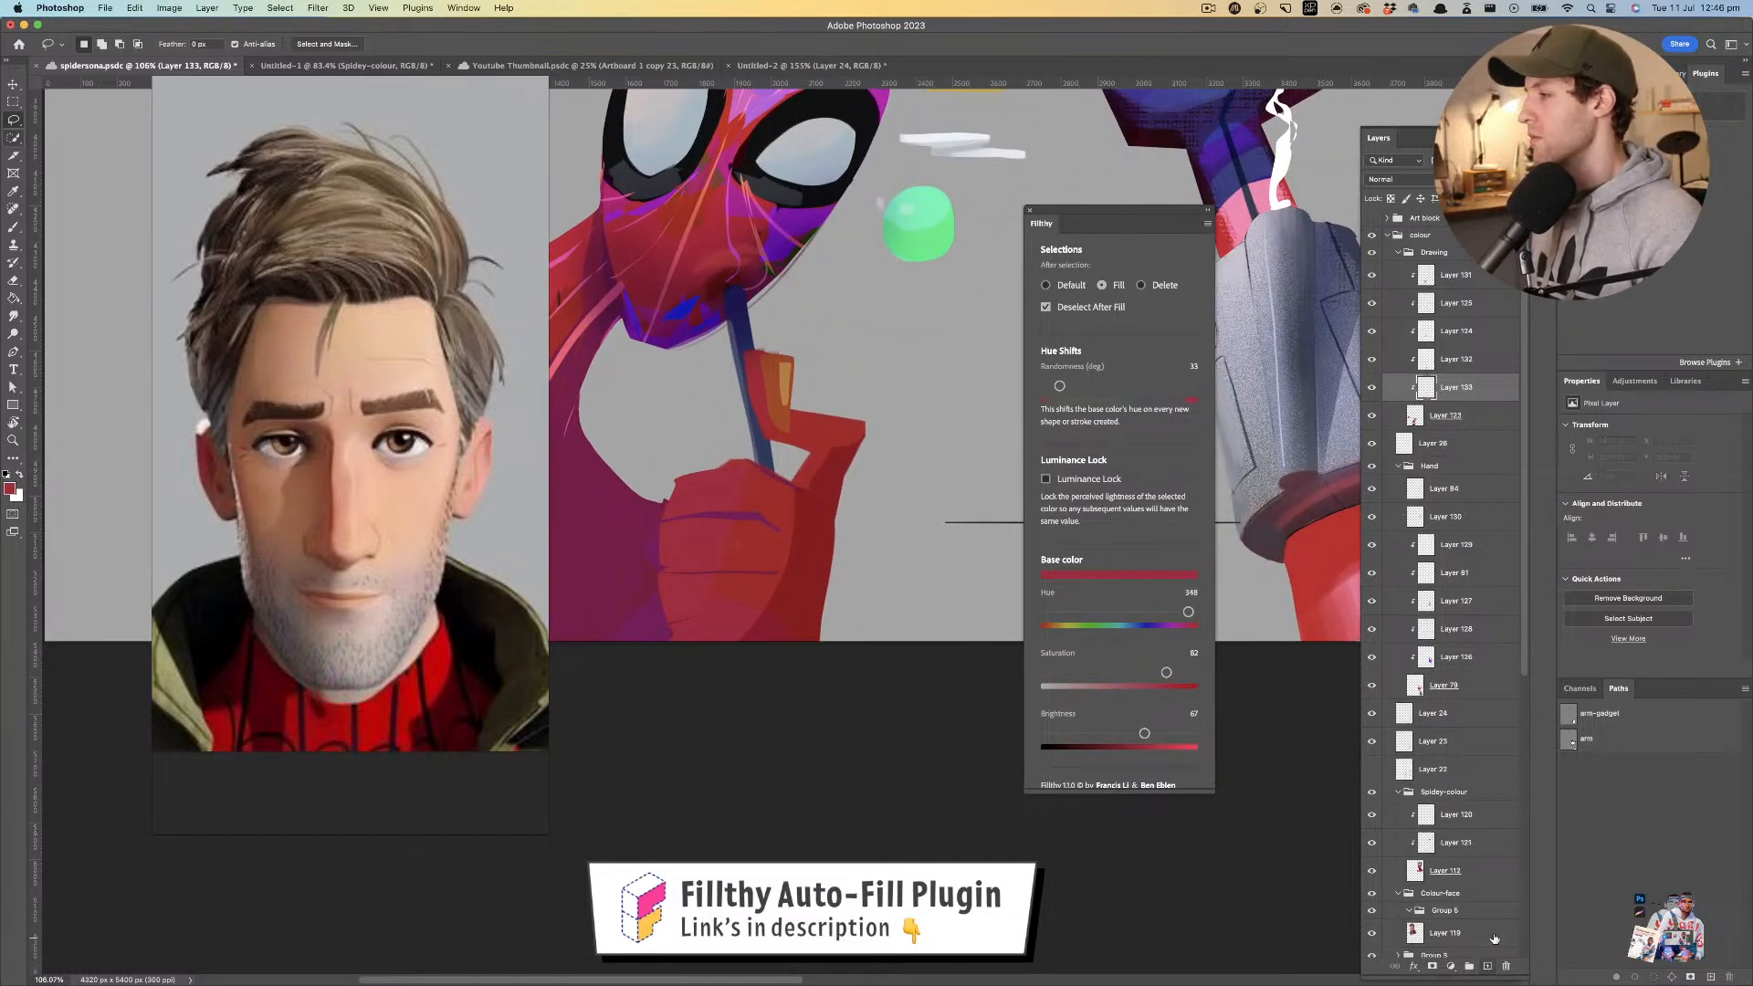
{"action": "left_click", "coordinate": [1396, 179]}
{"action": "left_click", "coordinate": [1397, 298]}
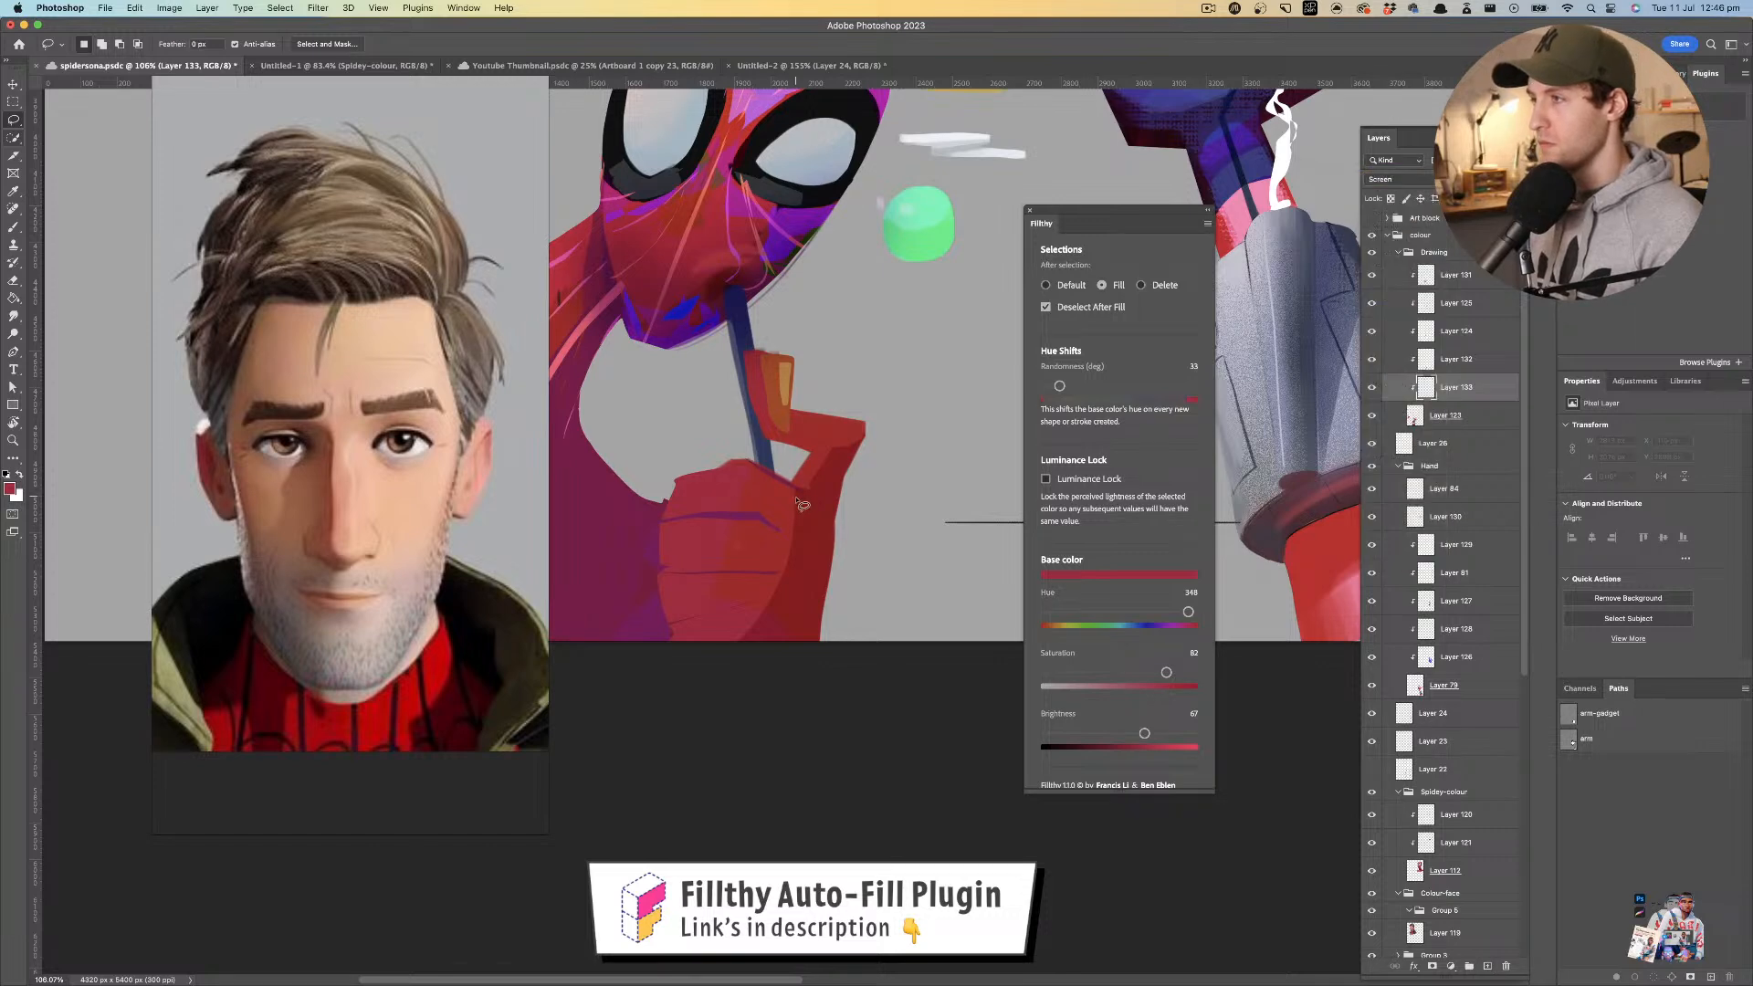
- Lasso-fill a bright highlight along the top of the small hand's bent finger, undoing the misplaced attempts
{"action": "mouse_move", "coordinate": [782, 467]}
{"action": "left_mouse_down"}
{"action": "mouse_move", "coordinate": [793, 493]}
{"action": "mouse_move", "coordinate": [834, 452]}
{"action": "mouse_move", "coordinate": [896, 449]}
{"action": "left_mouse_up"}
{"action": "key", "text": "super+z"}
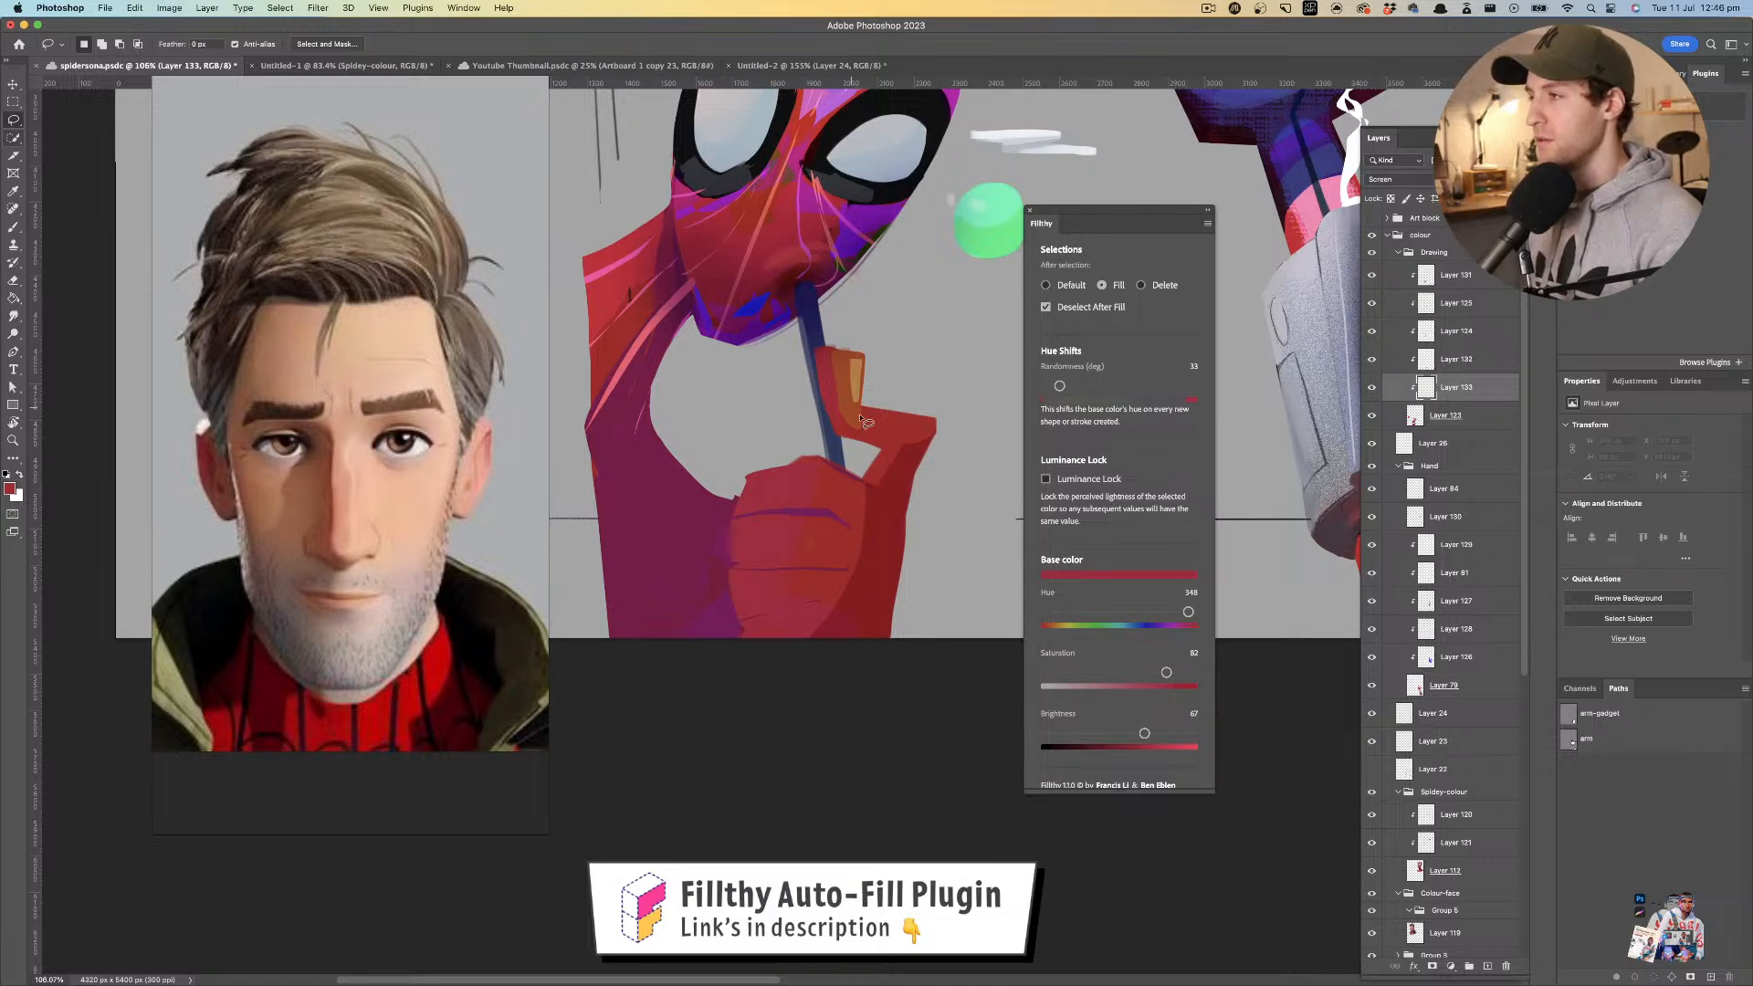
{"action": "left_click_drag", "start_coordinate": [941, 417], "coordinate": [850, 418]}
{"action": "mouse_move", "coordinate": [800, 472]}
{"action": "left_mouse_down"}
{"action": "mouse_move", "coordinate": [751, 488]}
{"action": "mouse_move", "coordinate": [874, 484]}
{"action": "left_mouse_up"}
{"action": "key", "text": "super+z"}
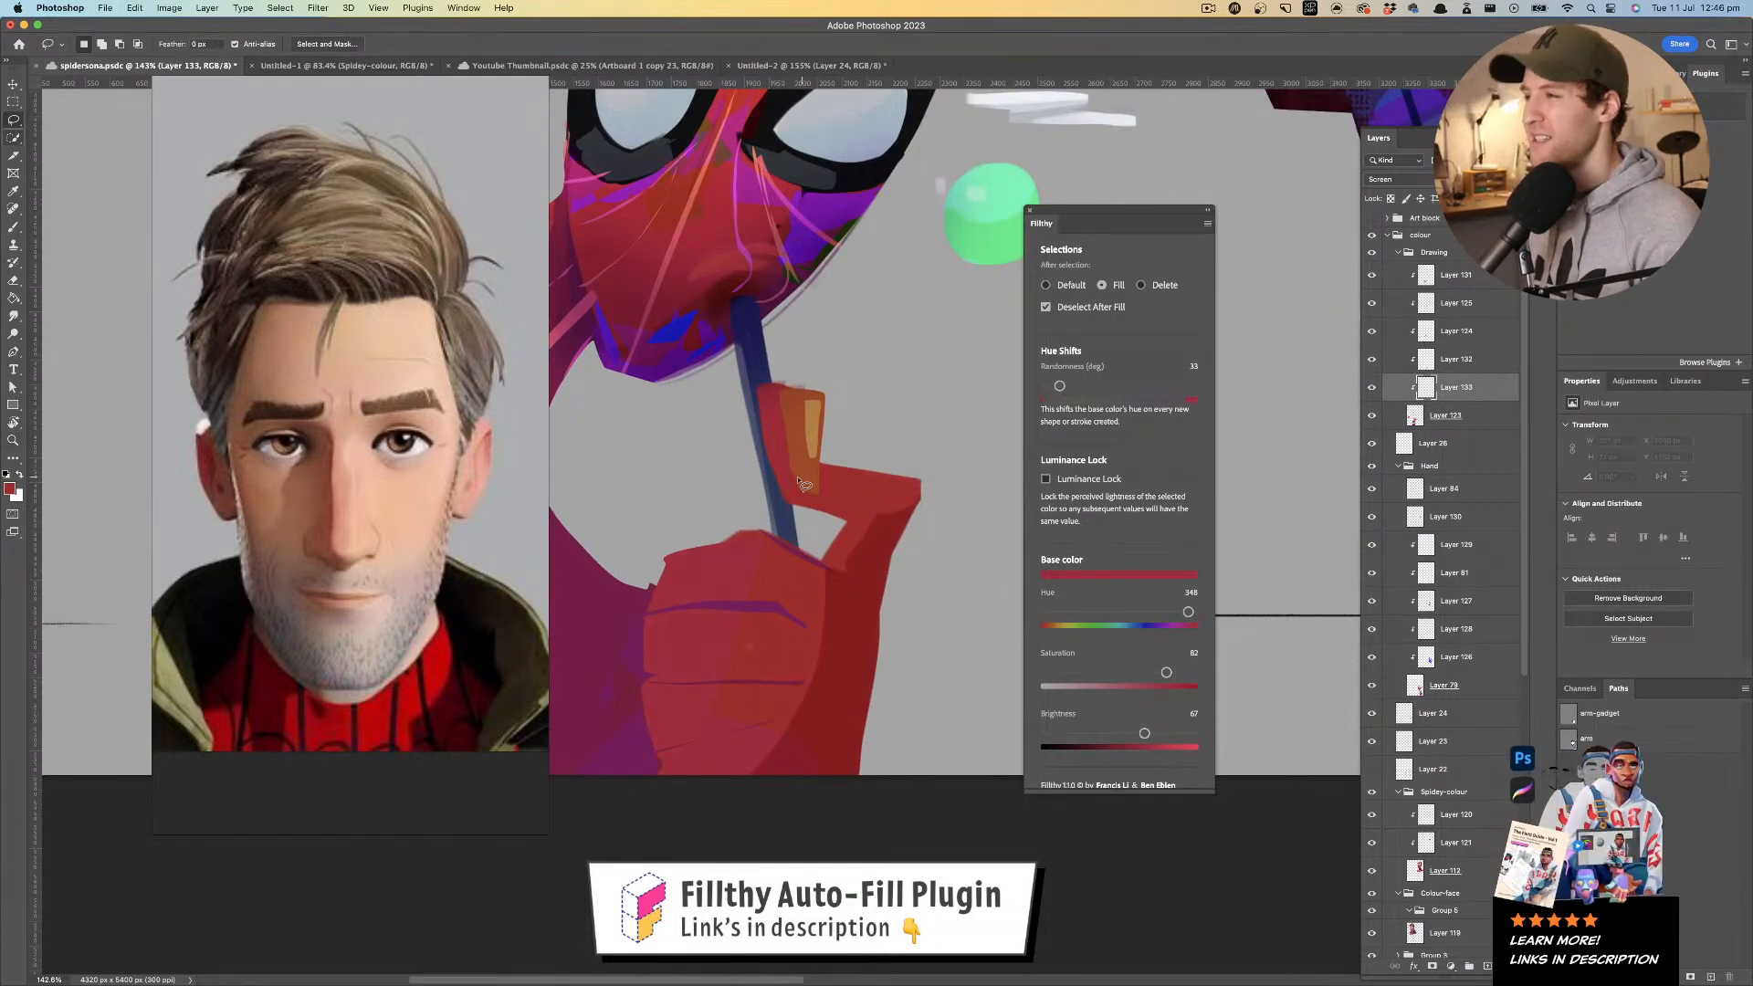
{"action": "mouse_move", "coordinate": [791, 473]}
{"action": "left_mouse_down"}
{"action": "mouse_move", "coordinate": [874, 503]}
{"action": "mouse_move", "coordinate": [940, 484]}
{"action": "mouse_move", "coordinate": [771, 461]}
{"action": "mouse_move", "coordinate": [830, 454]}
{"action": "mouse_move", "coordinate": [851, 469]}
{"action": "mouse_move", "coordinate": [821, 514]}
{"action": "left_mouse_up"}
{"action": "key", "text": "l"}
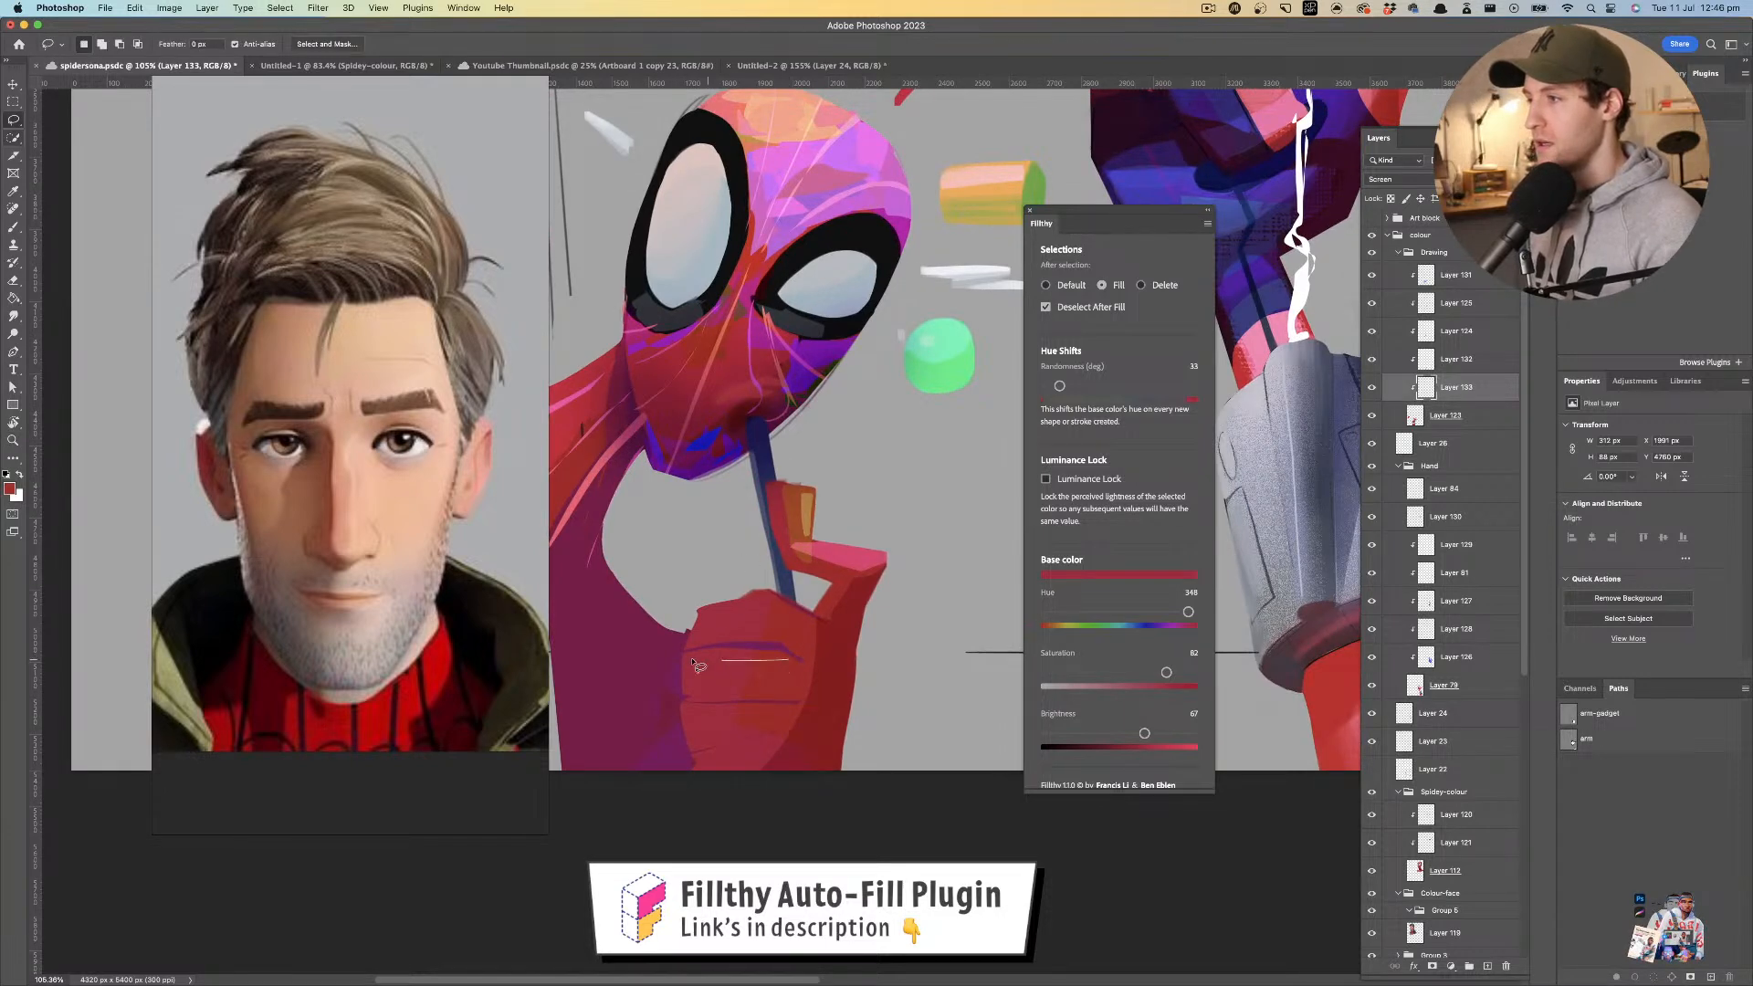
- Lasso-fill Screen highlights below the knuckle creases and along the top edge of the fist
{"action": "left_click_drag", "start_coordinate": [809, 660], "coordinate": [817, 657]}
{"action": "key", "text": "z"}
{"action": "key", "text": "l"}
{"action": "left_click_drag", "start_coordinate": [811, 737], "coordinate": [815, 600]}
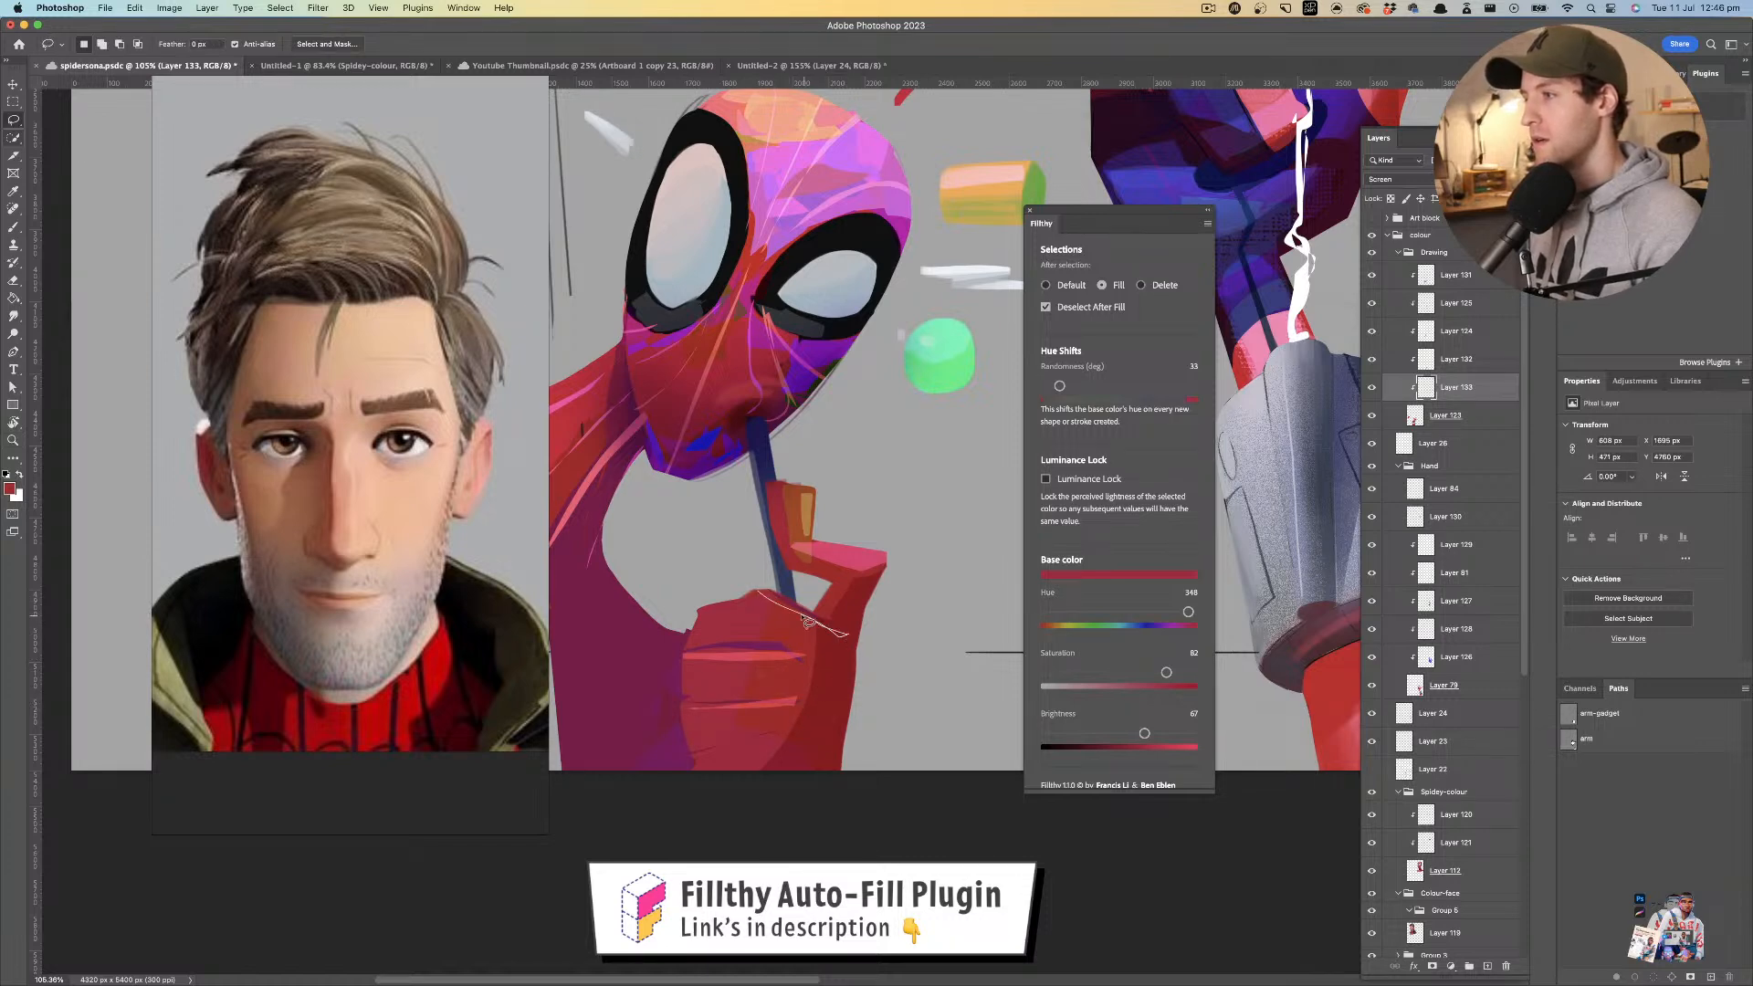
{"action": "mouse_move", "coordinate": [834, 629]}
{"action": "left_mouse_down"}
{"action": "mouse_move", "coordinate": [722, 603]}
{"action": "mouse_move", "coordinate": [768, 595]}
{"action": "mouse_move", "coordinate": [833, 627]}
{"action": "left_mouse_up"}
{"action": "key", "text": "z"}
{"action": "mouse_move", "coordinate": [831, 623]}
{"action": "left_mouse_down"}
{"action": "mouse_move", "coordinate": [740, 634]}
{"action": "mouse_move", "coordinate": [813, 610]}
{"action": "mouse_move", "coordinate": [732, 581]}
{"action": "left_mouse_up"}
{"action": "key", "text": "l"}
- Select Layer 123 and lasso-fill dark red shapes along the hand's outer edge, its fist and the raised finger's side
{"action": "left_click", "coordinate": [1443, 415]}
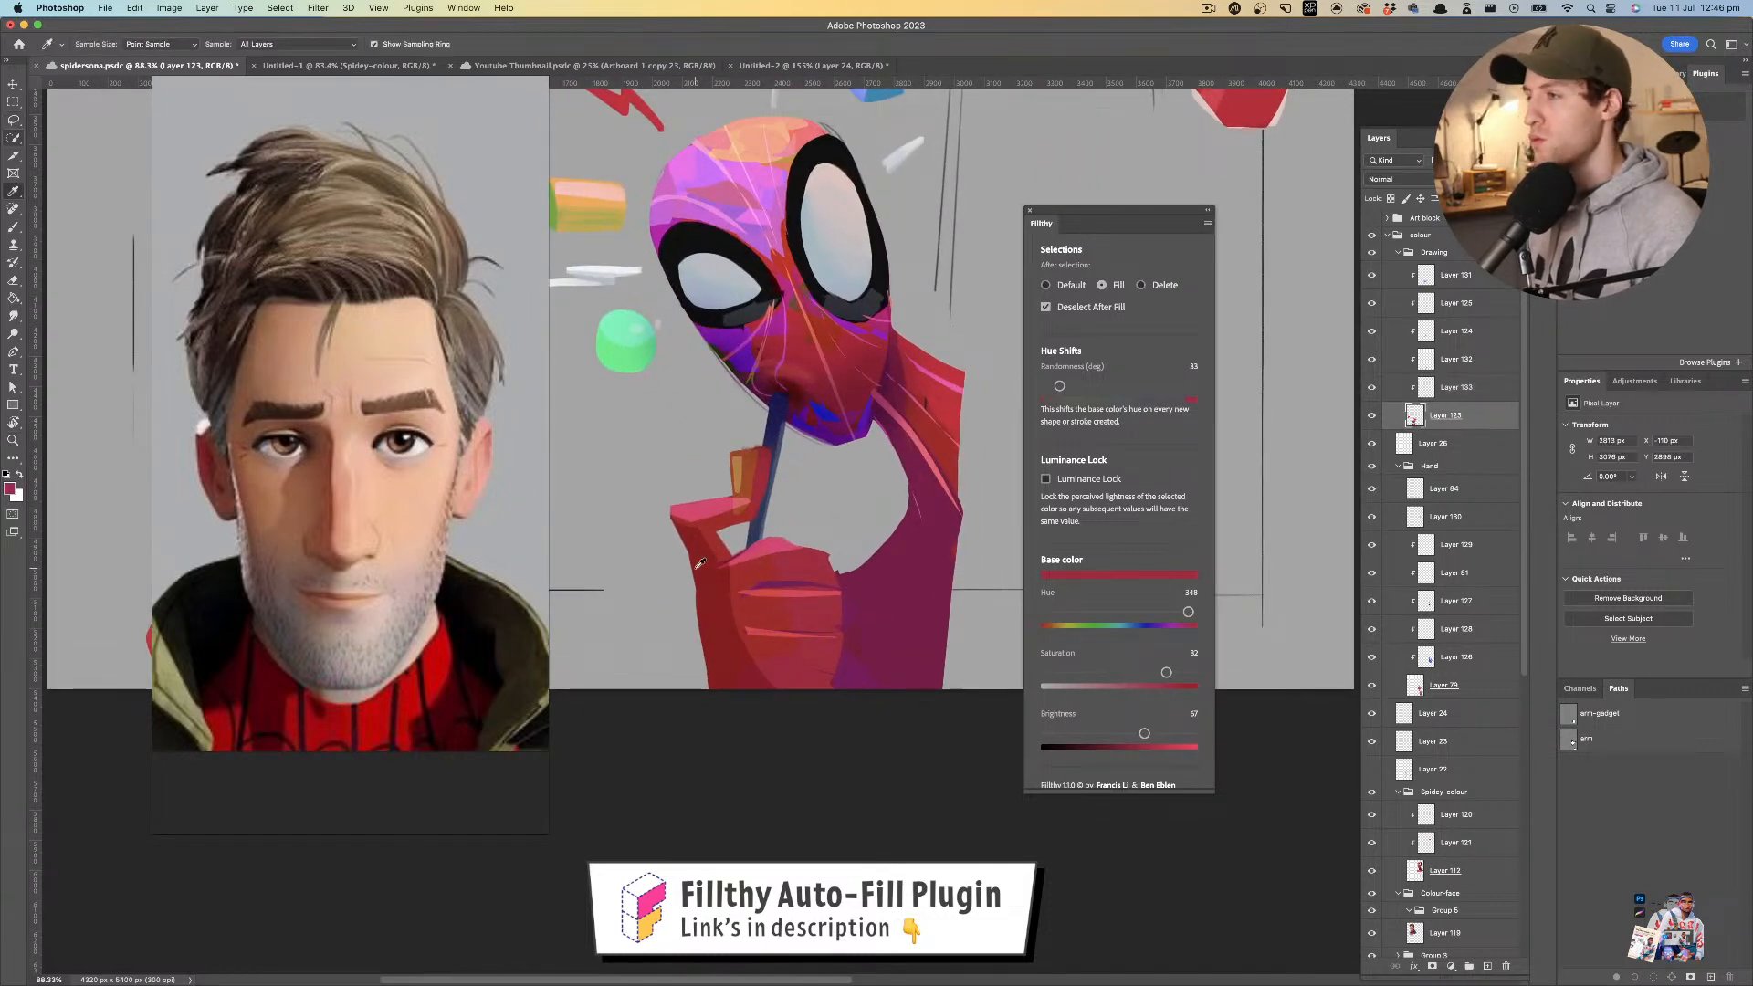
{"action": "left_click_drag", "start_coordinate": [721, 692], "coordinate": [721, 693]}
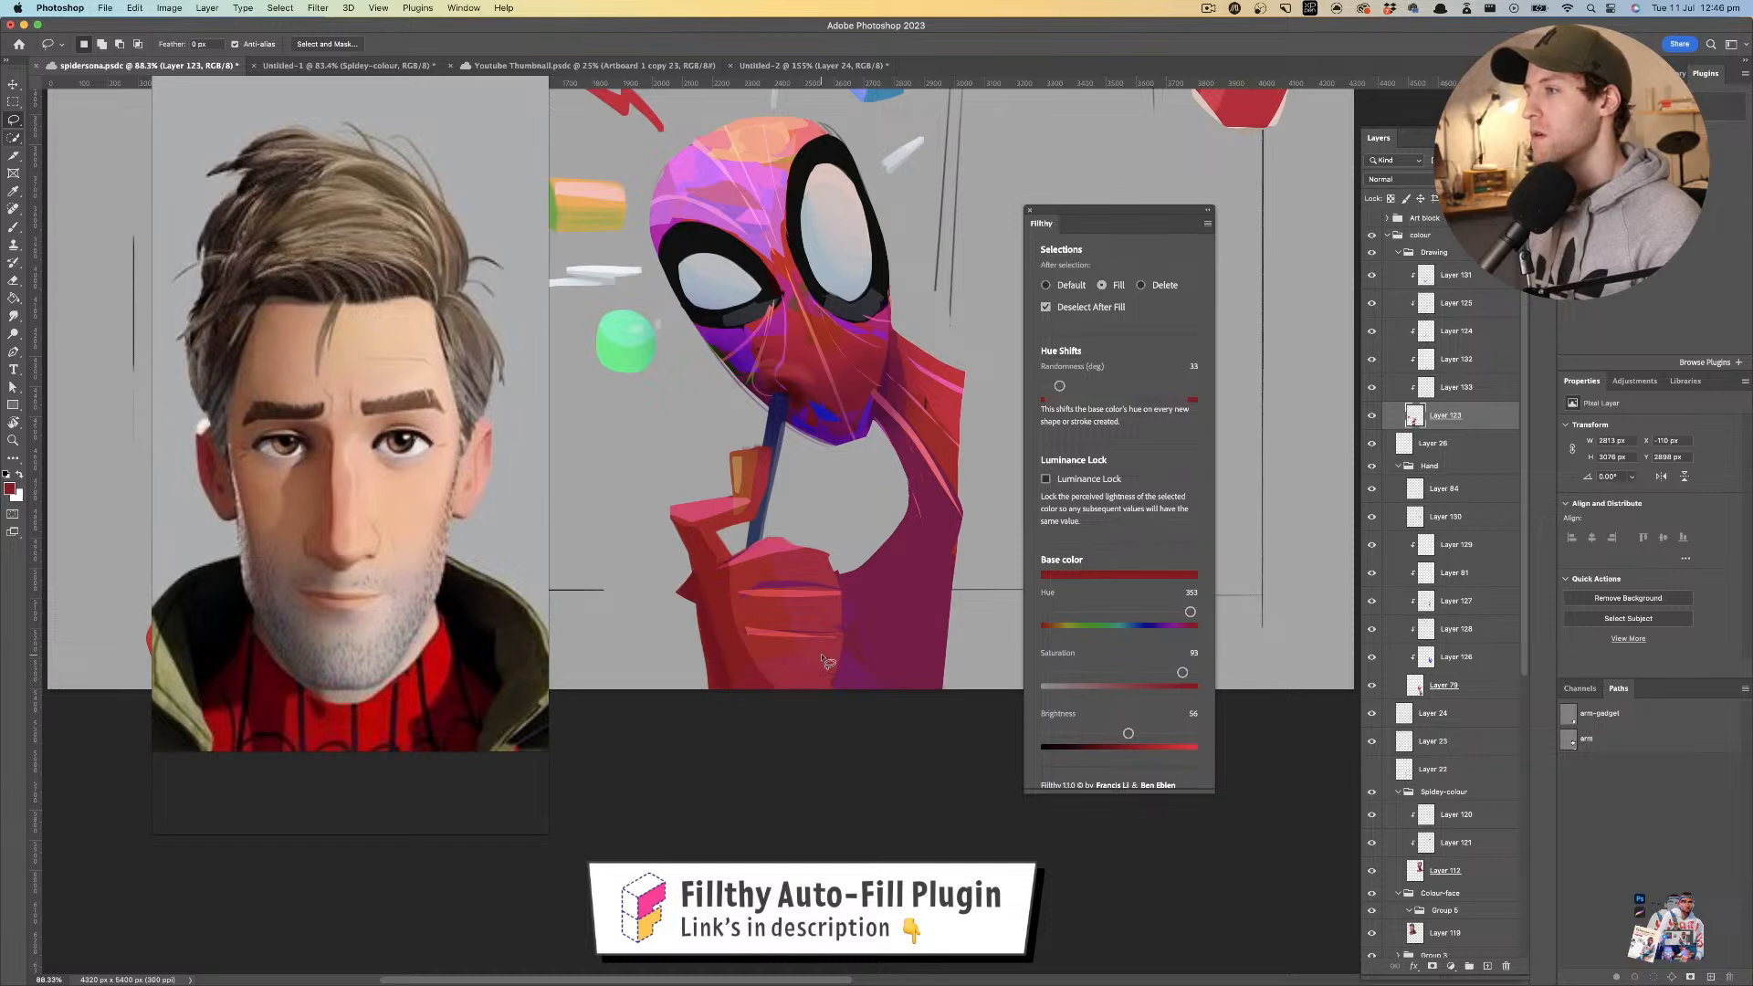
{"action": "left_click_drag", "start_coordinate": [694, 599], "coordinate": [726, 636]}
{"action": "key", "text": "z"}
{"action": "mouse_move", "coordinate": [813, 598]}
{"action": "left_mouse_down"}
{"action": "mouse_move", "coordinate": [770, 537]}
{"action": "mouse_move", "coordinate": [830, 584]}
{"action": "mouse_move", "coordinate": [835, 622]}
{"action": "left_mouse_up"}
{"action": "key", "text": "l"}
{"action": "left_click_drag", "start_coordinate": [810, 547], "coordinate": [835, 580]}
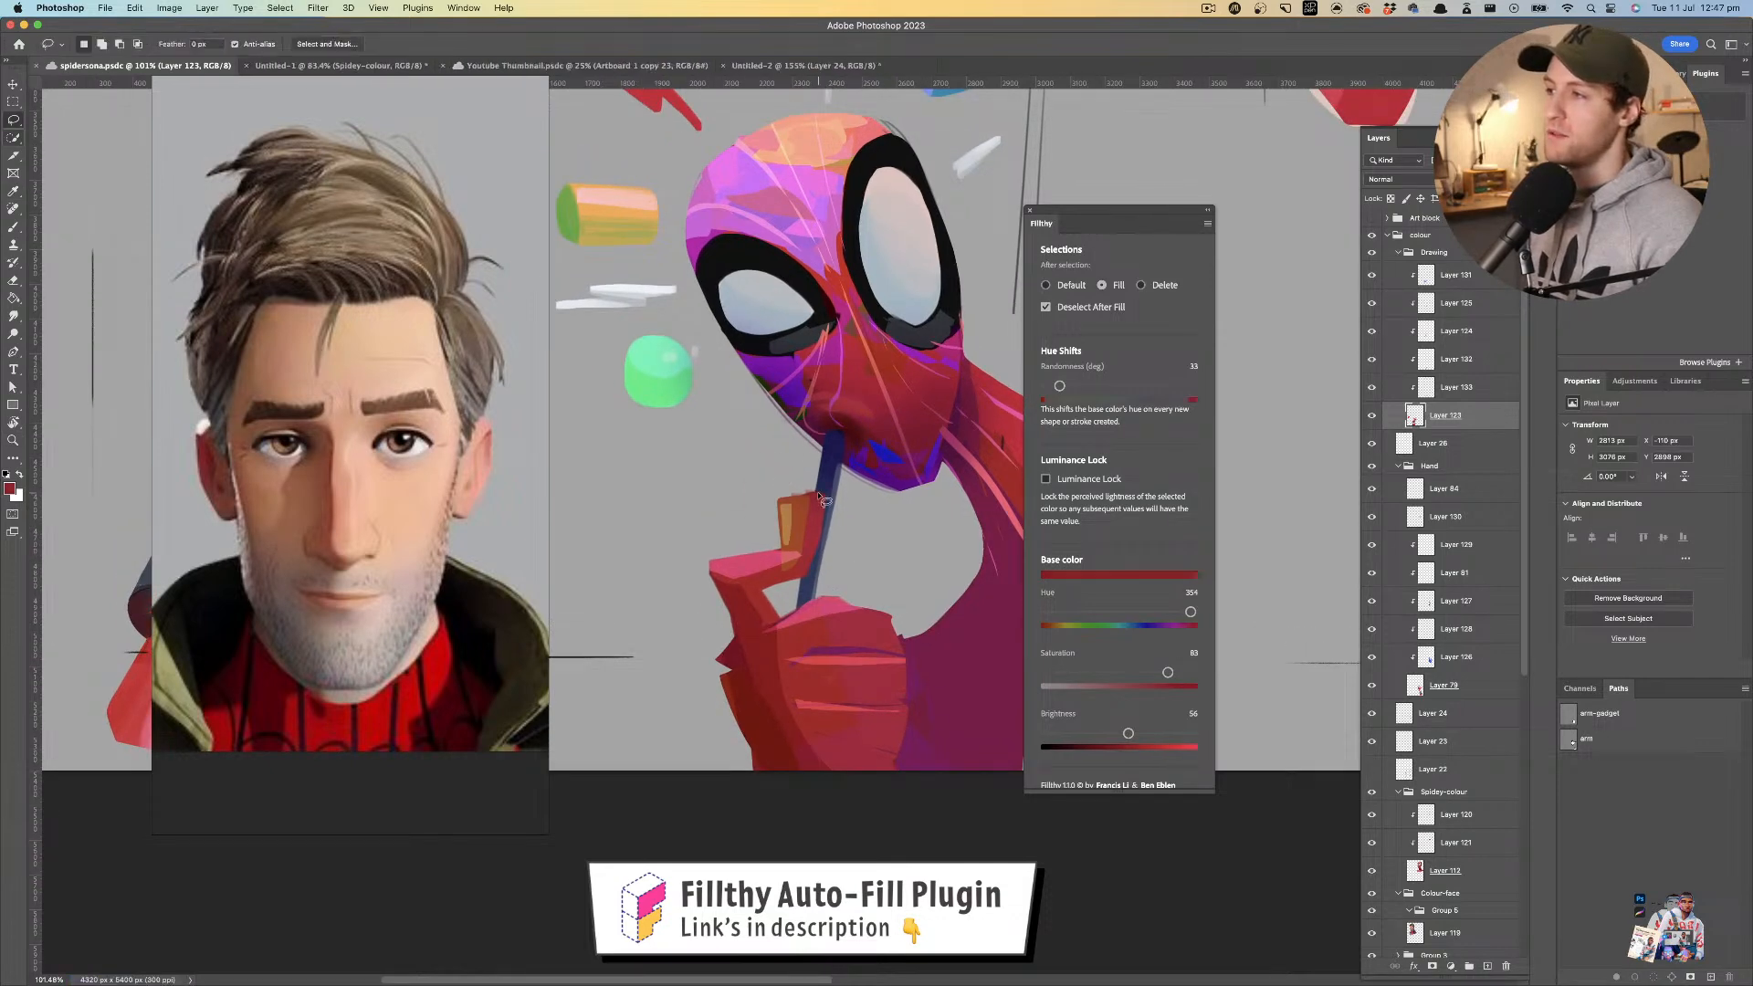
{"action": "mouse_move", "coordinate": [784, 504]}
{"action": "left_mouse_down"}
{"action": "mouse_move", "coordinate": [824, 495]}
{"action": "mouse_move", "coordinate": [813, 529]}
{"action": "mouse_move", "coordinate": [875, 534]}
{"action": "left_mouse_up"}
{"action": "key", "text": "z"}
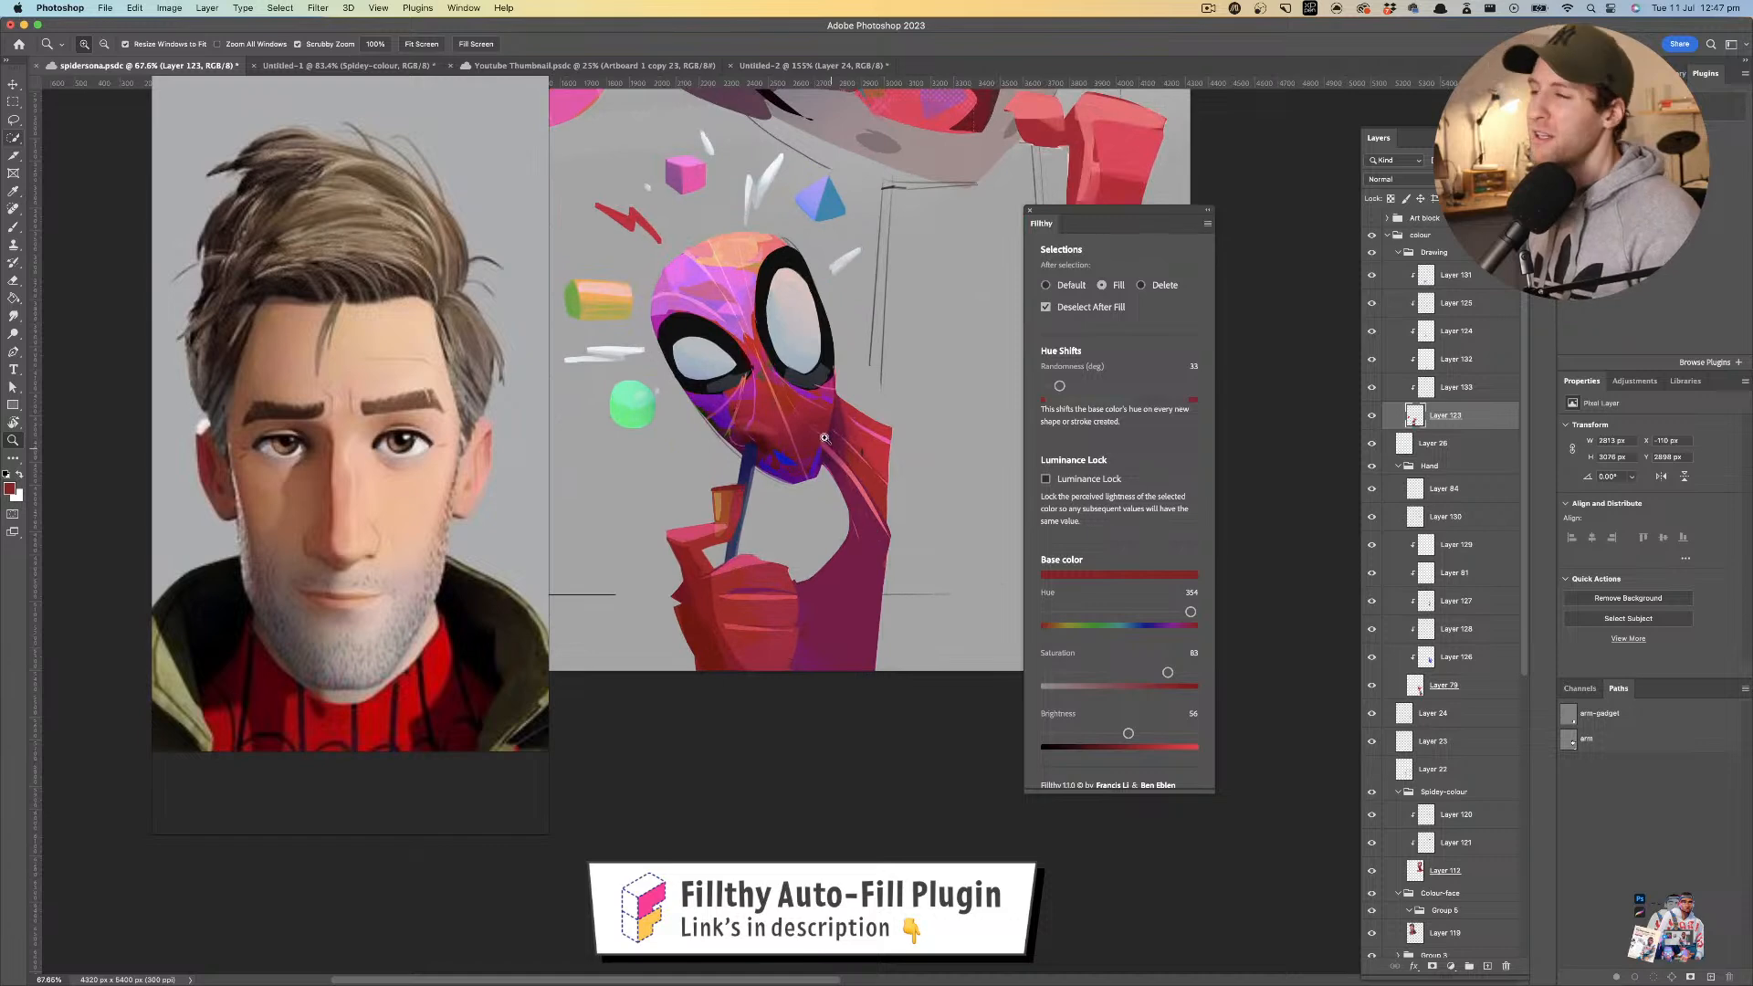
- Sample a dark olive and lasso-fill a narrow strip on the arm behind the mask, using a new clipped layer above Layer 123
{"action": "left_click_drag", "start_coordinate": [832, 445], "coordinate": [873, 445]}
{"action": "key", "text": "l"}
{"action": "key", "text": "i"}
{"action": "left_click", "coordinate": [656, 412]}
{"action": "key", "text": "l"}
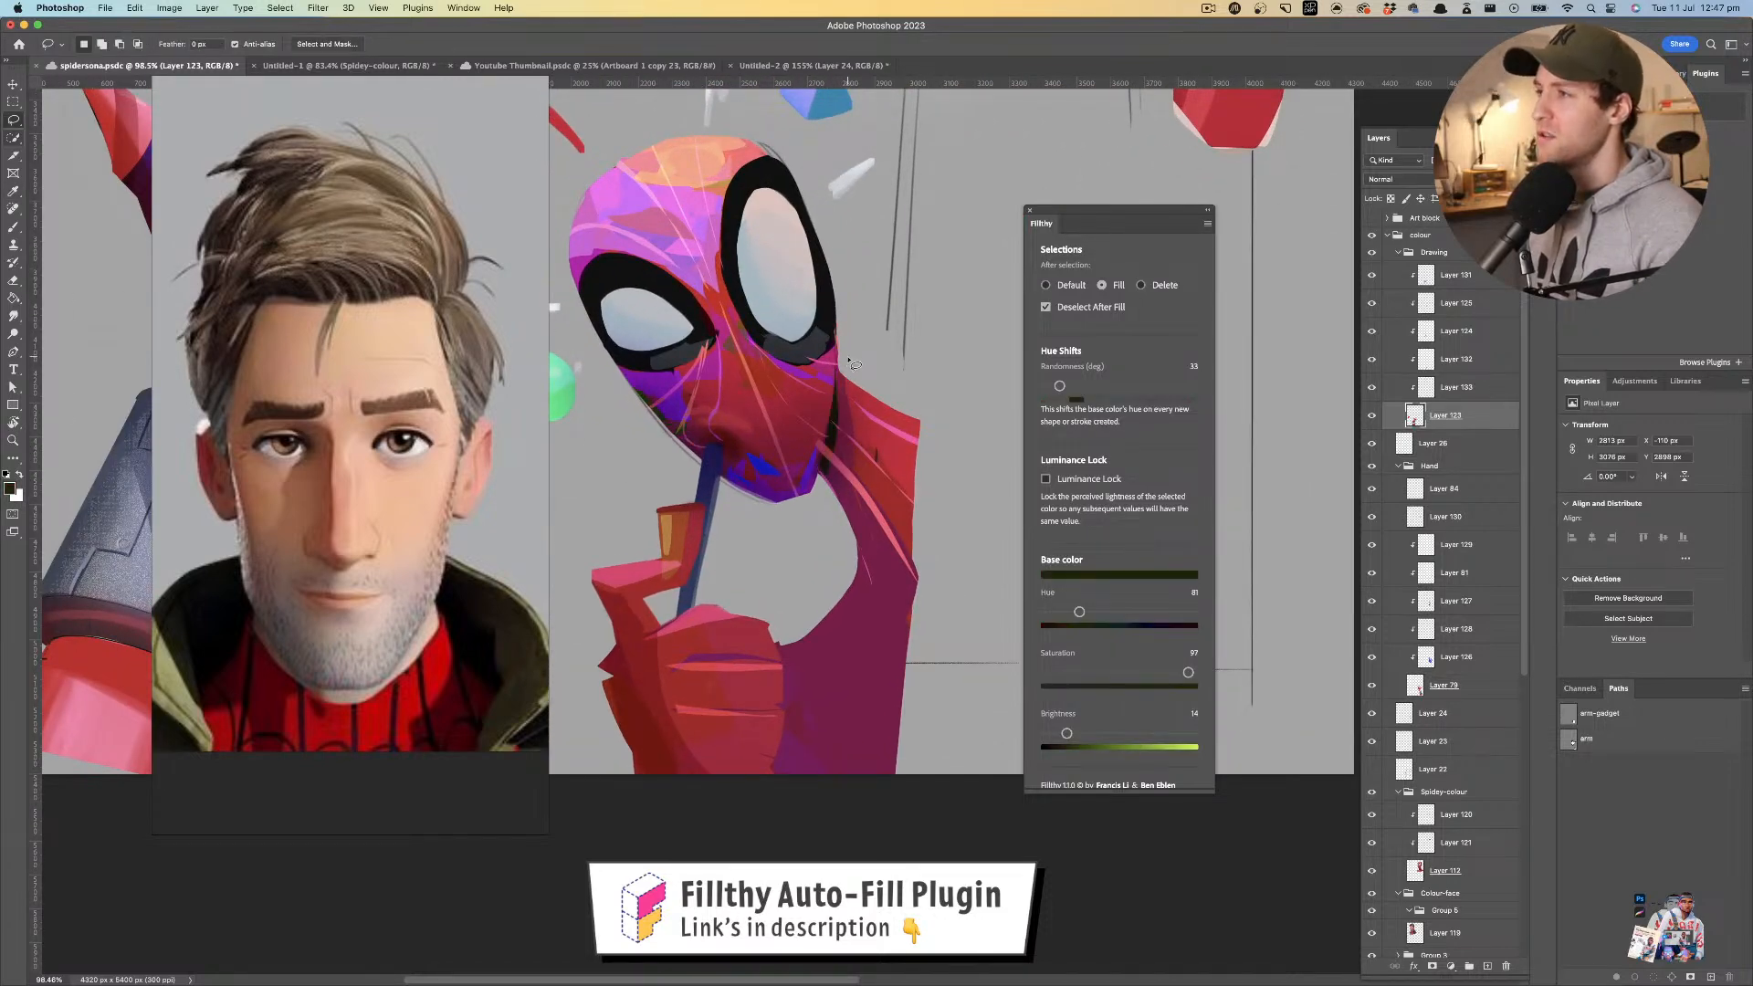
{"action": "left_click_drag", "start_coordinate": [845, 310], "coordinate": [846, 330]}
{"action": "key", "text": "super+z"}
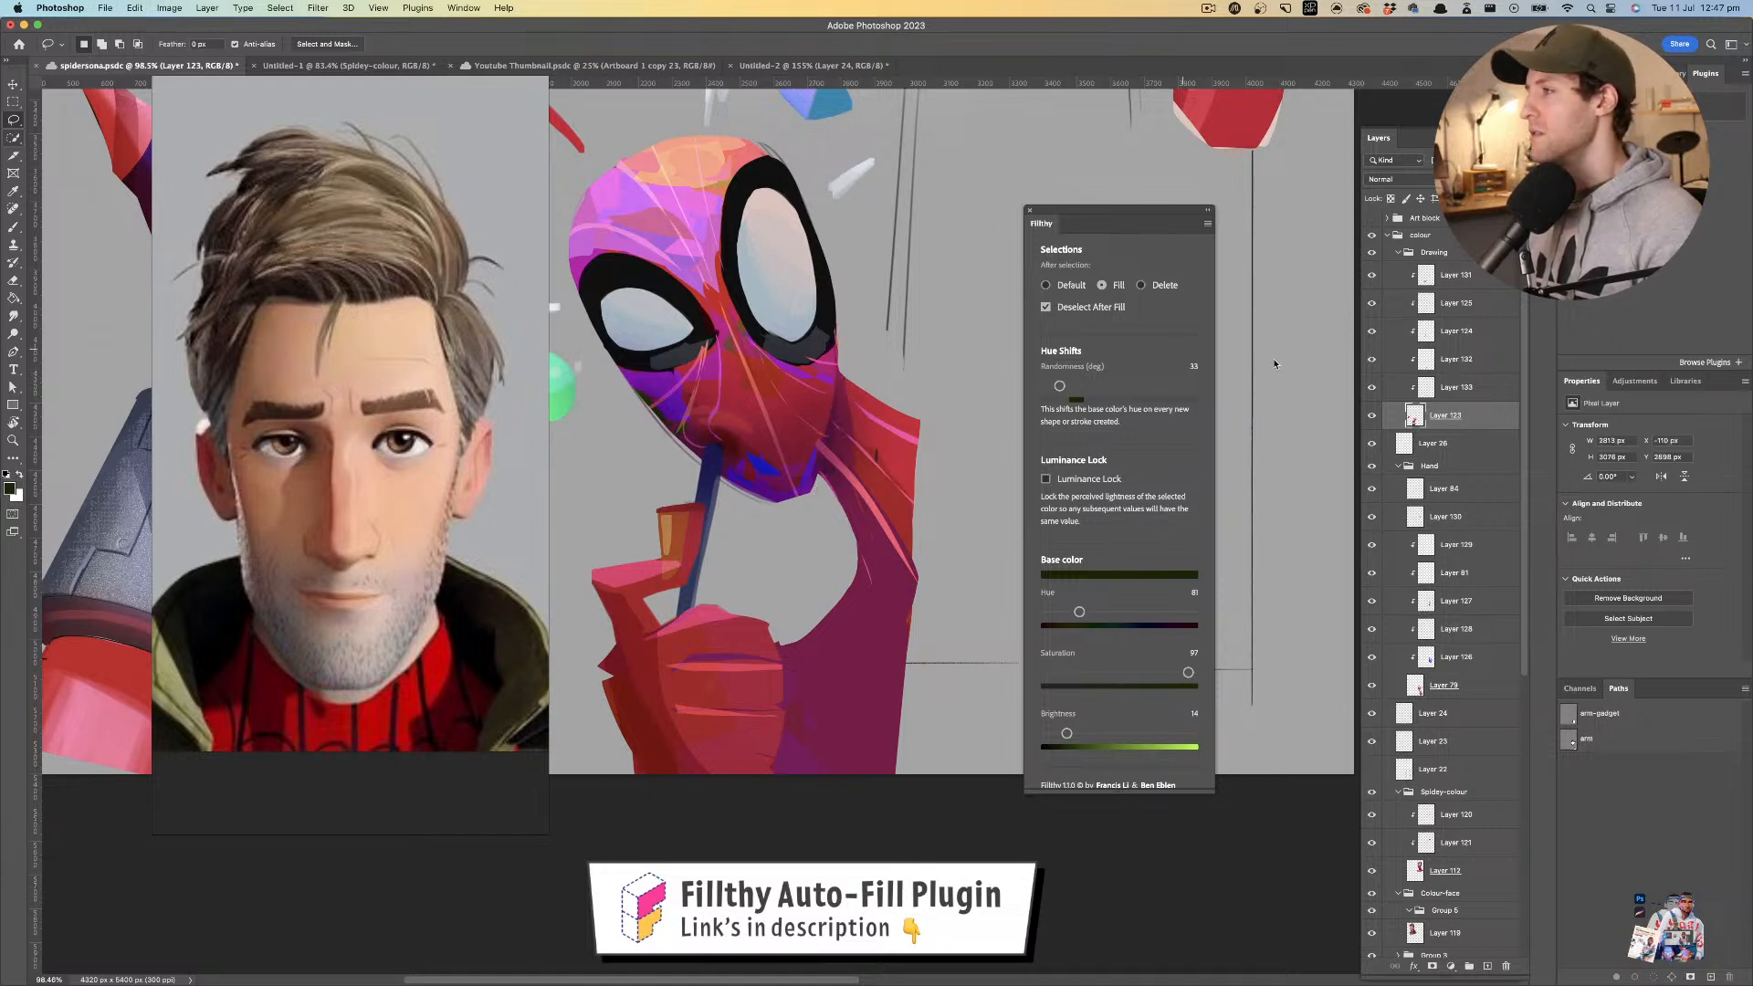
{"action": "left_click", "coordinate": [1489, 965]}
{"action": "mouse_move", "coordinate": [807, 507]}
{"action": "left_mouse_down"}
{"action": "mouse_move", "coordinate": [841, 359]}
{"action": "mouse_move", "coordinate": [746, 484]}
{"action": "mouse_move", "coordinate": [802, 497]}
{"action": "mouse_move", "coordinate": [807, 577]}
{"action": "mouse_move", "coordinate": [791, 562]}
{"action": "mouse_move", "coordinate": [793, 577]}
{"action": "mouse_move", "coordinate": [834, 567]}
{"action": "mouse_move", "coordinate": [844, 543]}
{"action": "mouse_move", "coordinate": [874, 584]}
{"action": "left_mouse_up"}
{"action": "key", "text": "z"}
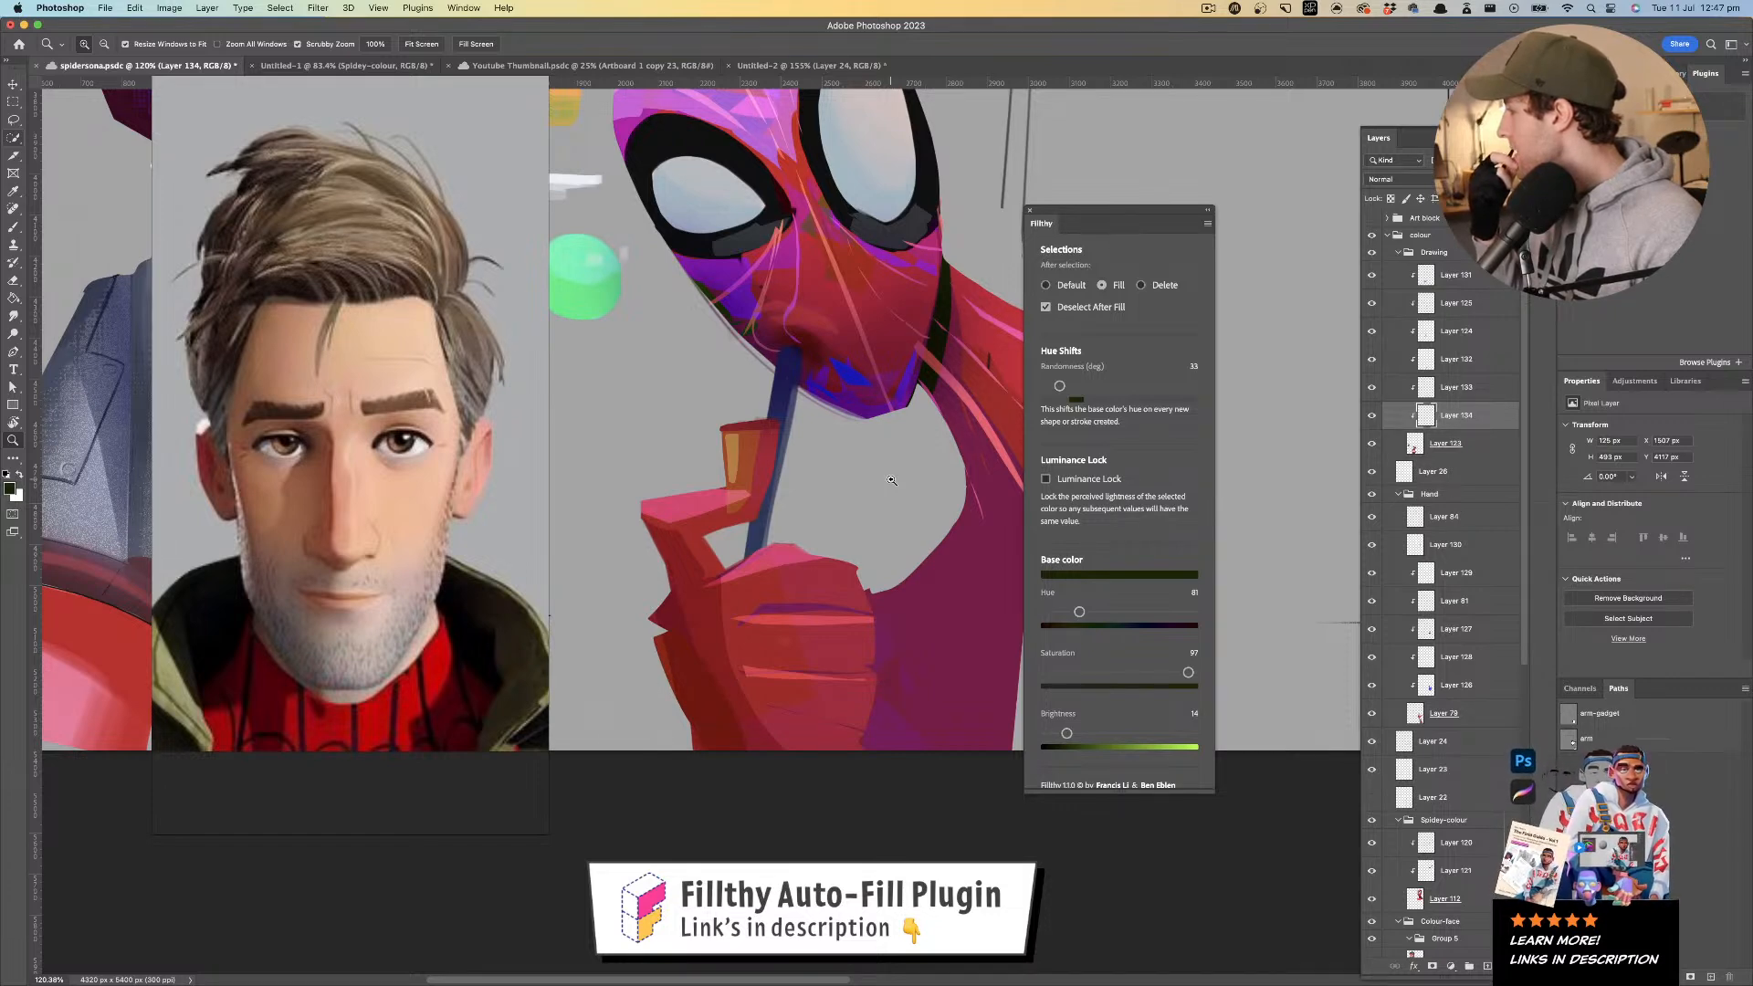
- Lasso-fill another dark olive strip across the lower part of the arm holding the mask
{"action": "mouse_move", "coordinate": [776, 481]}
{"action": "left_mouse_down"}
{"action": "mouse_move", "coordinate": [726, 489]}
{"action": "mouse_move", "coordinate": [857, 497]}
{"action": "mouse_move", "coordinate": [802, 497]}
{"action": "mouse_move", "coordinate": [809, 463]}
{"action": "mouse_move", "coordinate": [742, 494]}
{"action": "mouse_move", "coordinate": [792, 509]}
{"action": "left_mouse_up"}
{"action": "key", "text": "l"}
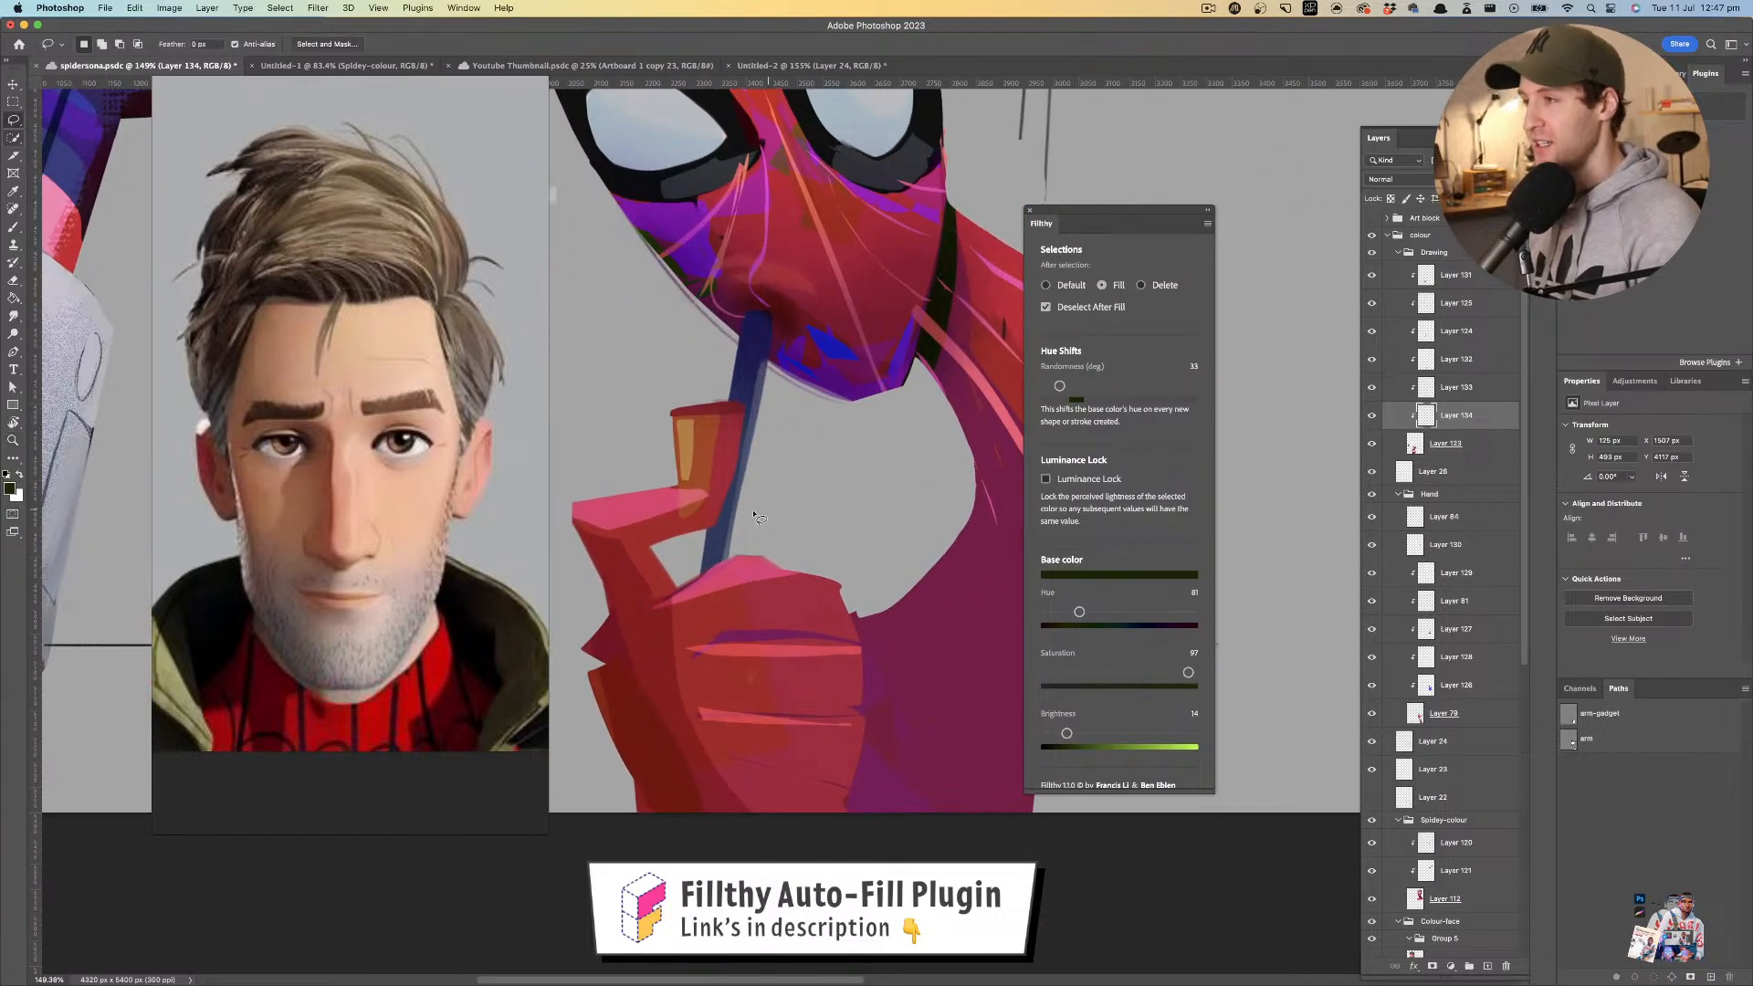
{"action": "scroll", "coordinate": [570, 515], "scroll_direction": "left", "scroll_amount": 10}
{"action": "left_click_drag", "start_coordinate": [815, 596], "coordinate": [722, 575]}
{"action": "mouse_move", "coordinate": [941, 525]}
{"action": "left_mouse_down"}
{"action": "mouse_move", "coordinate": [822, 486]}
{"action": "mouse_move", "coordinate": [853, 522]}
{"action": "mouse_move", "coordinate": [791, 475]}
{"action": "mouse_move", "coordinate": [753, 376]}
{"action": "left_mouse_up"}
{"action": "mouse_move", "coordinate": [837, 474]}
{"action": "left_mouse_down"}
{"action": "mouse_move", "coordinate": [793, 474]}
{"action": "mouse_move", "coordinate": [837, 471]}
{"action": "mouse_move", "coordinate": [840, 447]}
{"action": "left_mouse_up"}
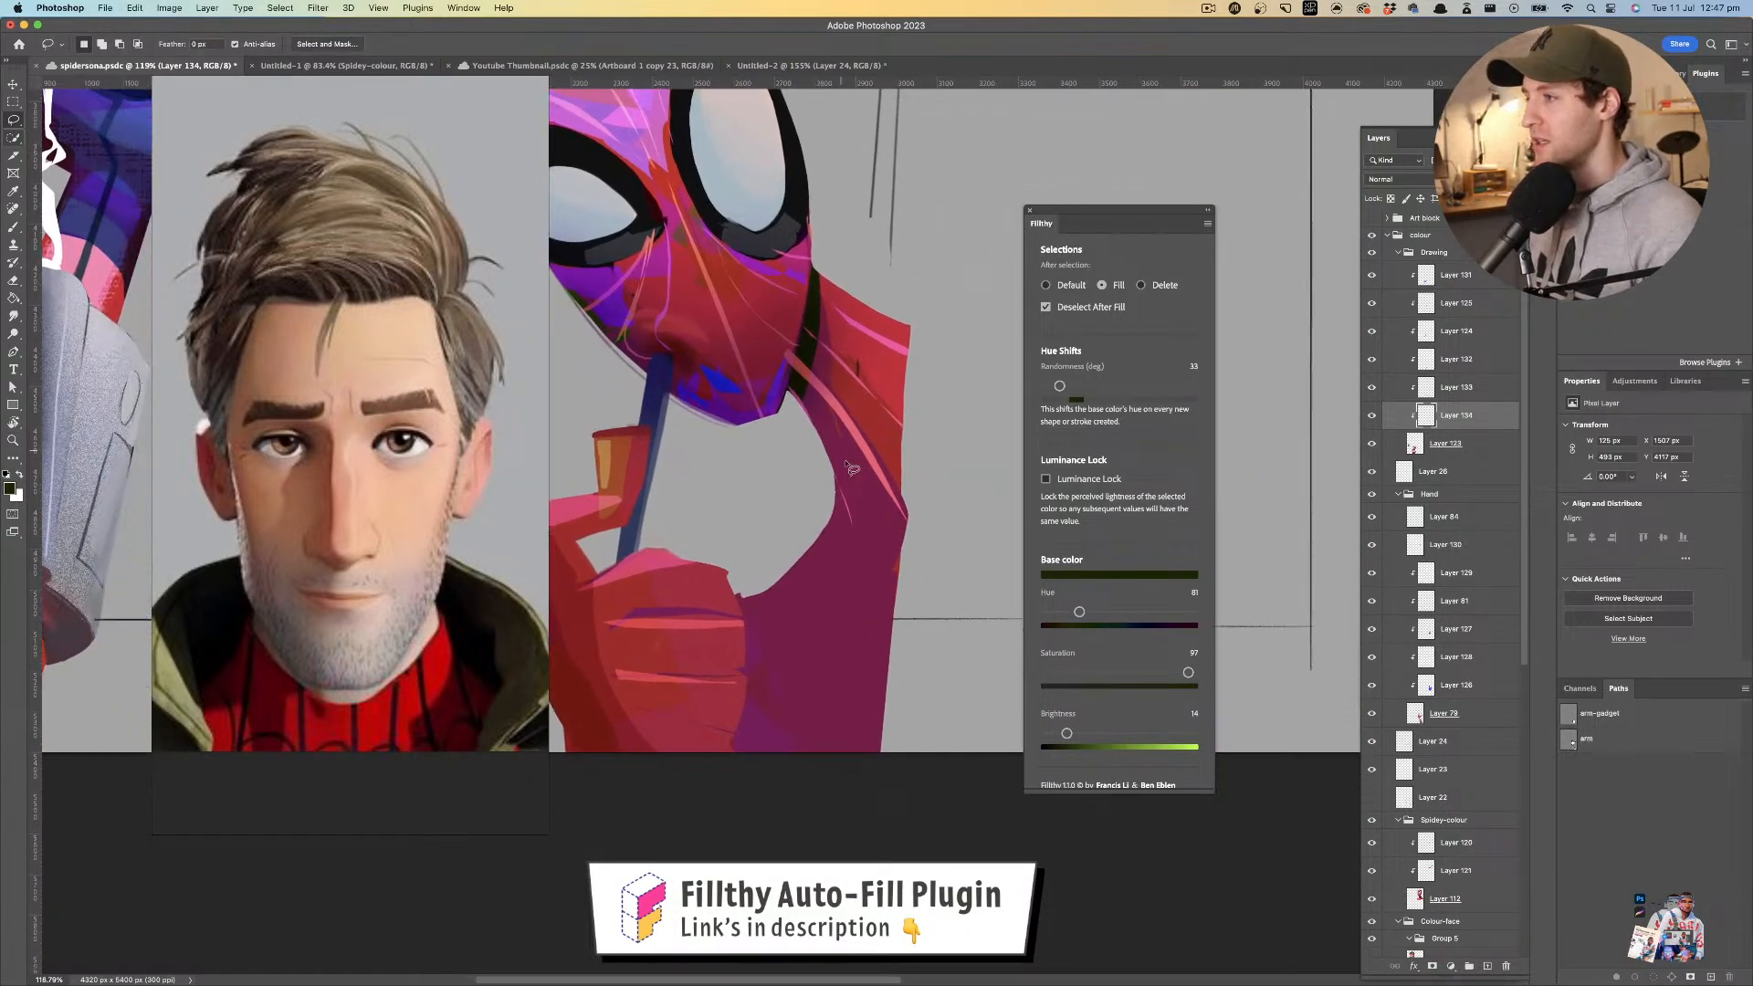
{"action": "mouse_move", "coordinate": [842, 595]}
{"action": "left_mouse_down"}
{"action": "mouse_move", "coordinate": [891, 541]}
{"action": "mouse_move", "coordinate": [791, 606]}
{"action": "mouse_move", "coordinate": [880, 533]}
{"action": "mouse_move", "coordinate": [930, 521]}
{"action": "left_mouse_up"}
{"action": "key", "text": "l"}
{"action": "left_click_drag", "start_coordinate": [874, 542], "coordinate": [907, 507]}
- Sample the arm's dark purple, lasso-fill a thin crease on the capped character's red fist, and undo the extra fill
{"action": "key", "text": "z"}
{"action": "left_click_drag", "start_coordinate": [829, 591], "coordinate": [771, 617]}
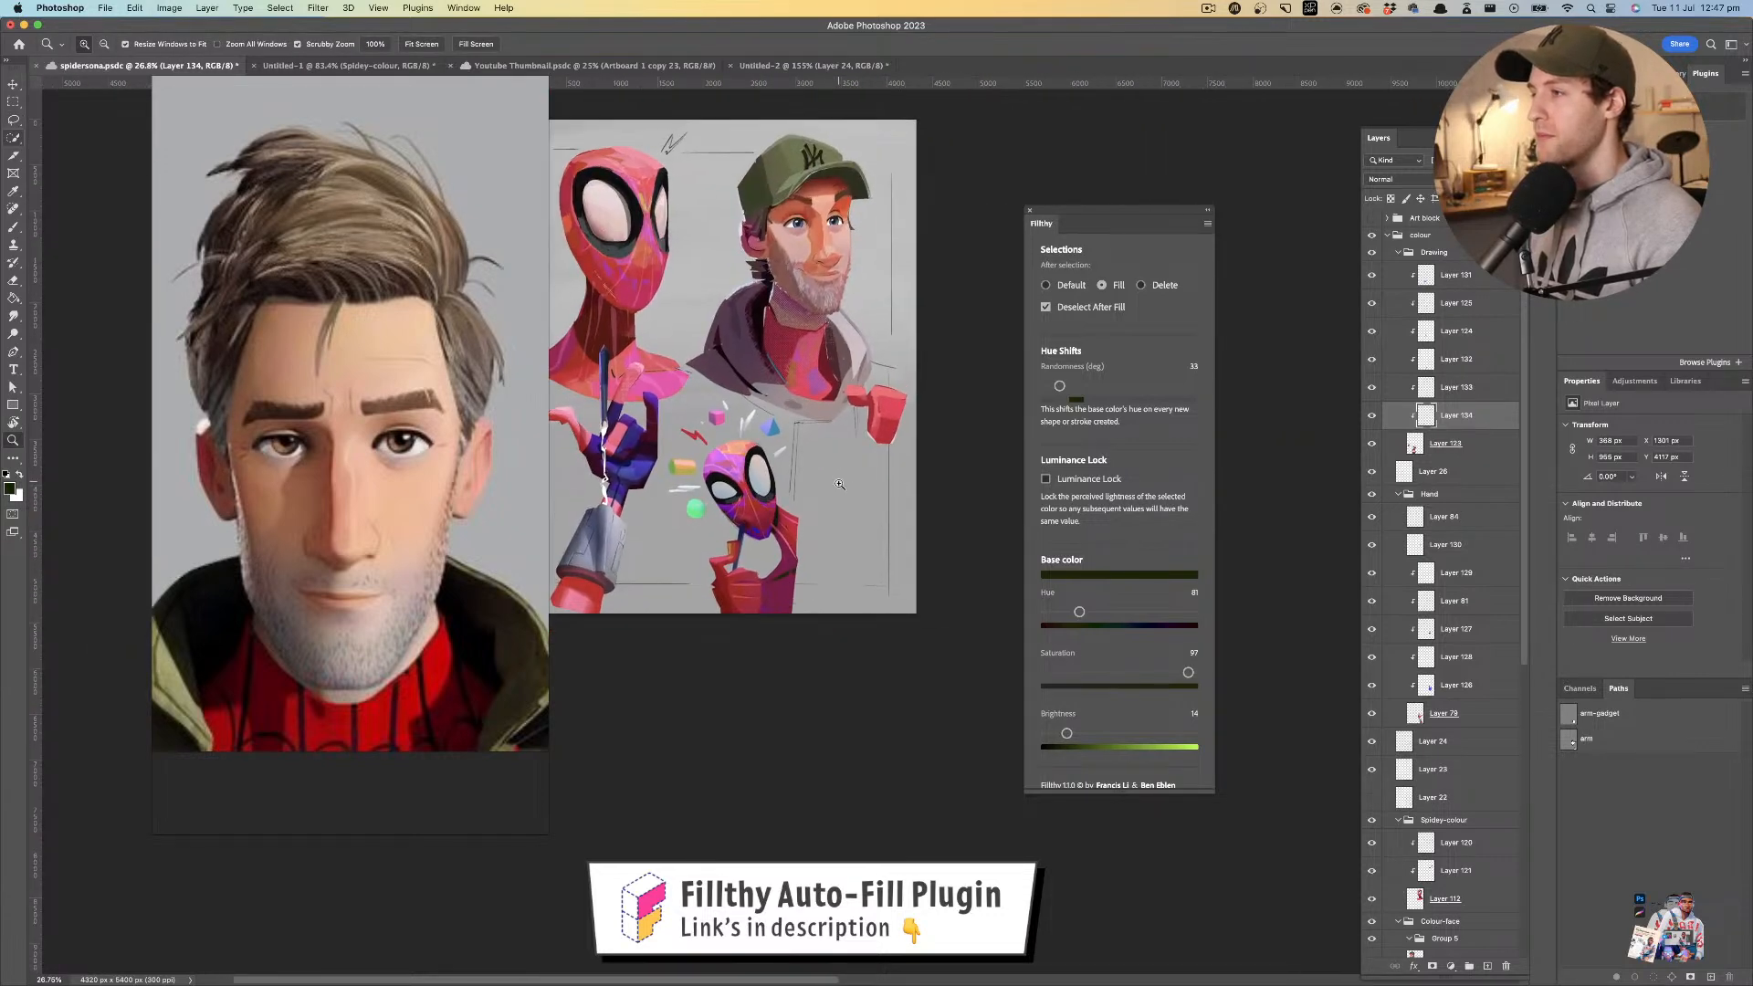
{"action": "left_click_drag", "start_coordinate": [839, 482], "coordinate": [894, 480]}
{"action": "key", "text": "l"}
{"action": "key", "text": "i"}
{"action": "left_click", "coordinate": [674, 685]}
{"action": "key", "text": "l"}
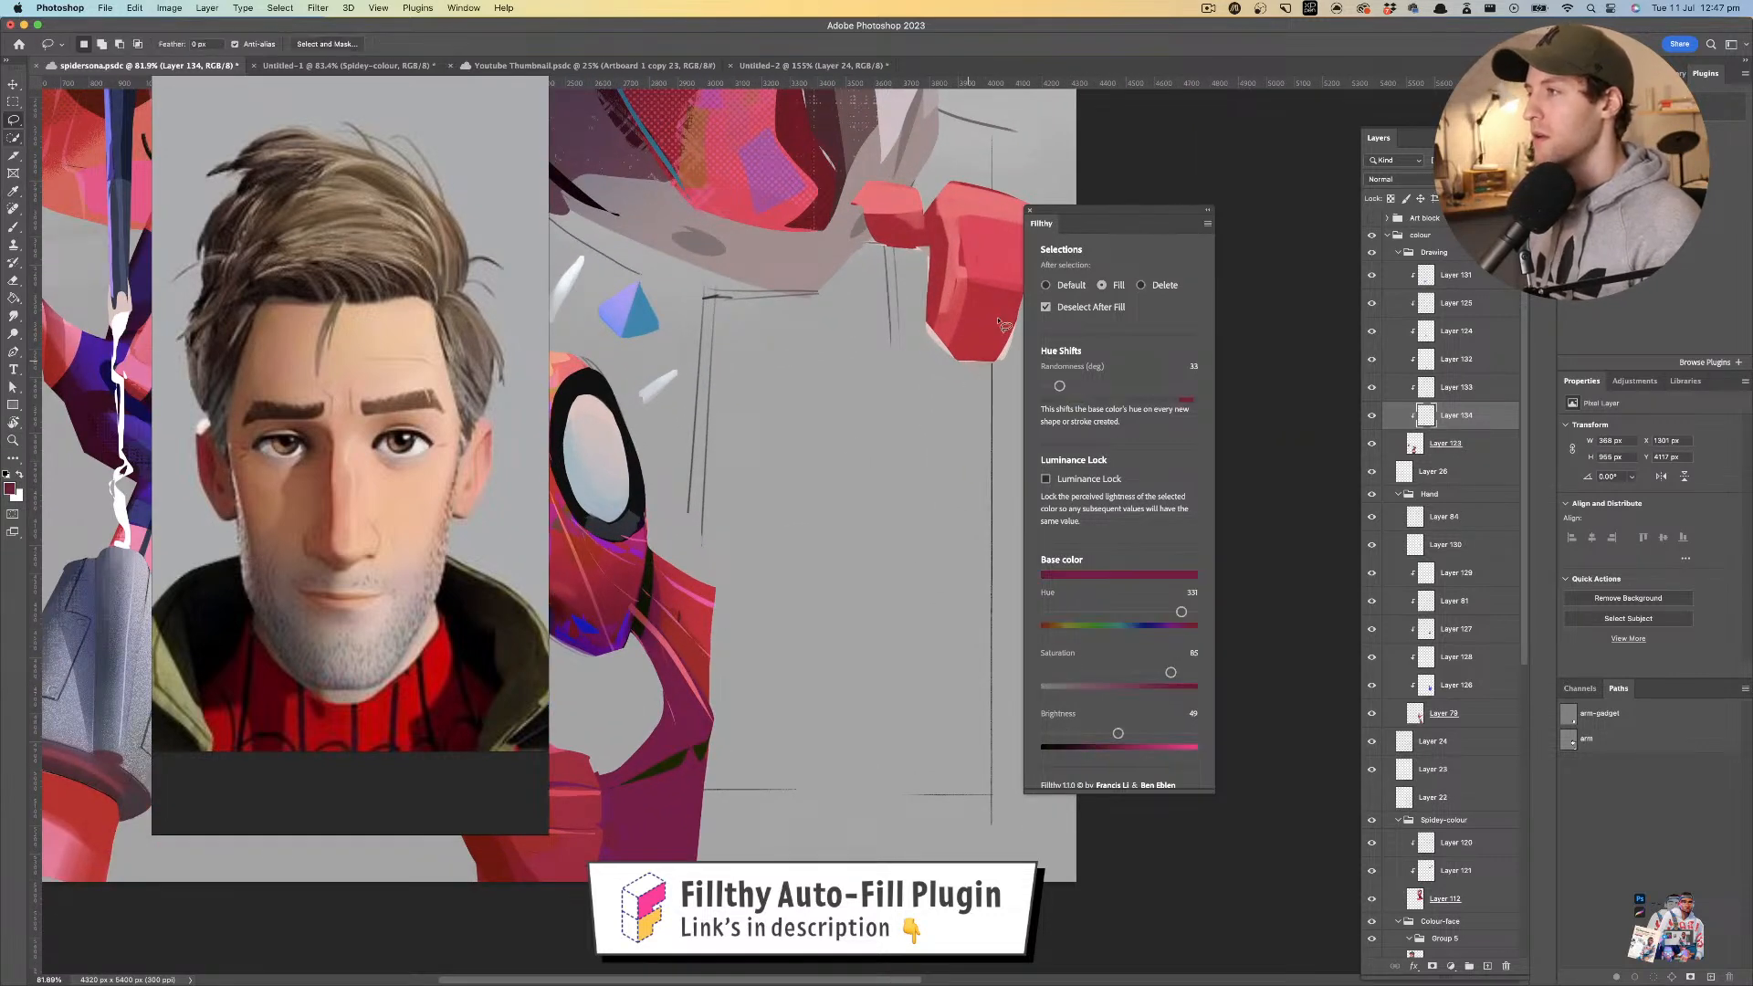
{"action": "left_click_drag", "start_coordinate": [972, 250], "coordinate": [900, 330]}
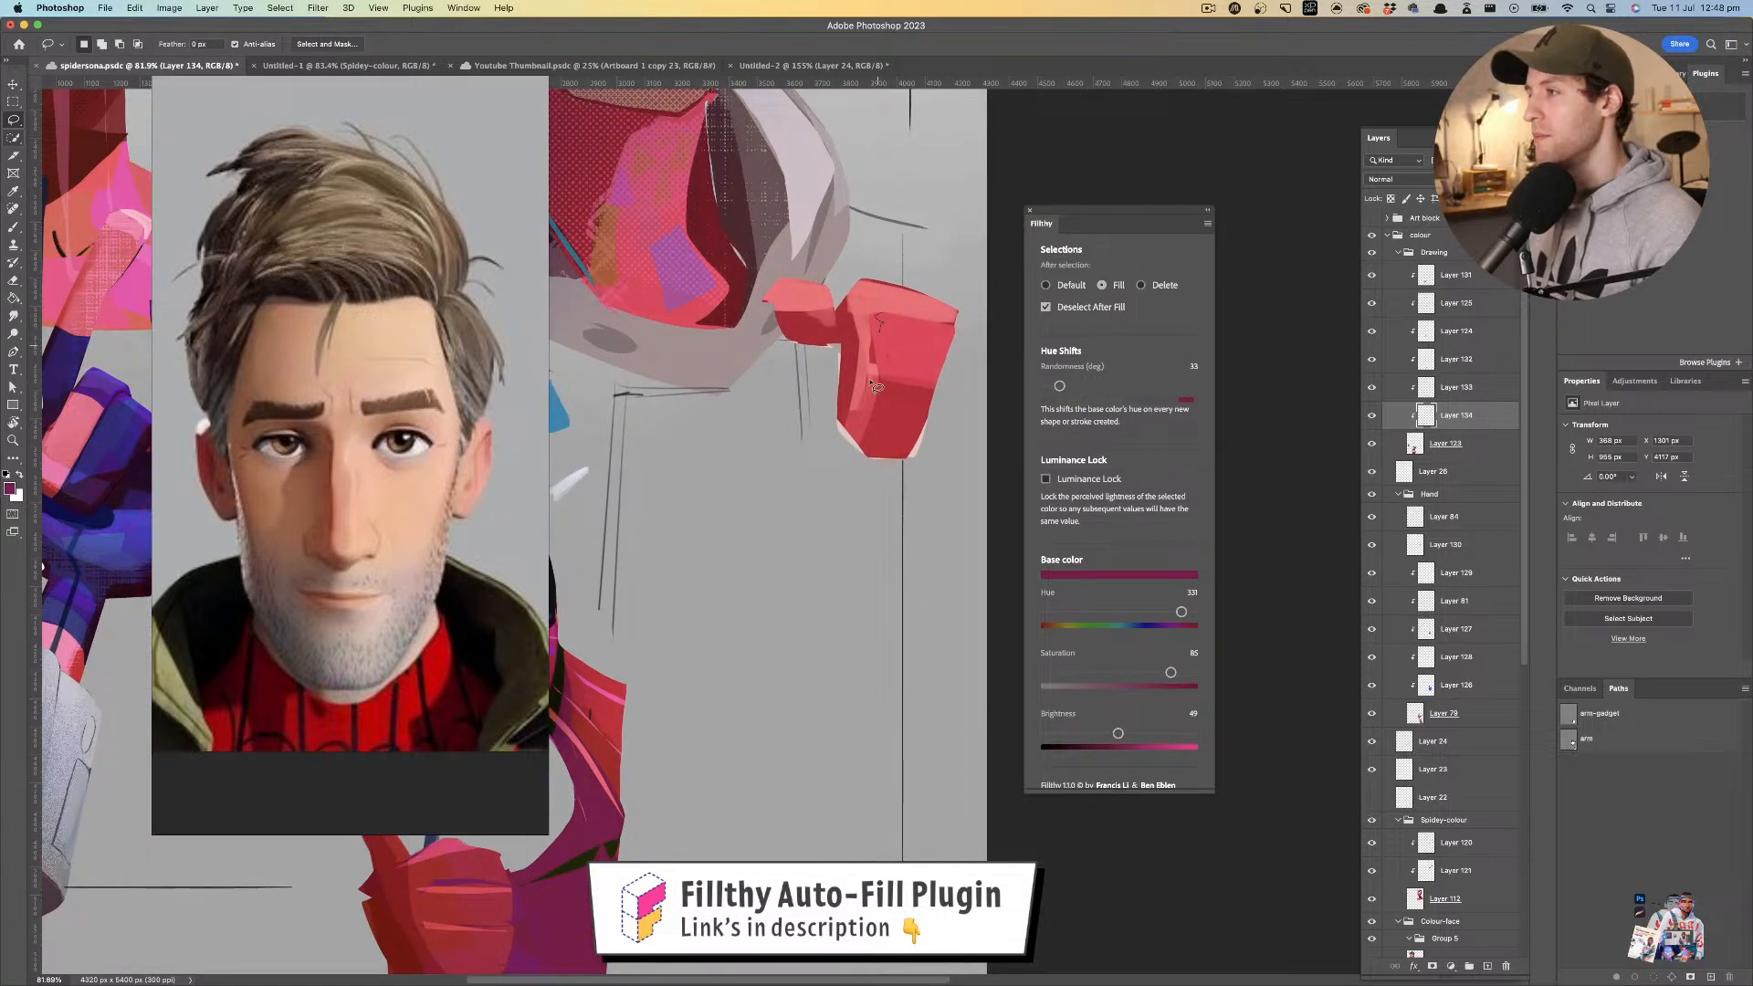
{"action": "left_click_drag", "start_coordinate": [867, 432], "coordinate": [913, 309]}
{"action": "key", "text": "super+z"}
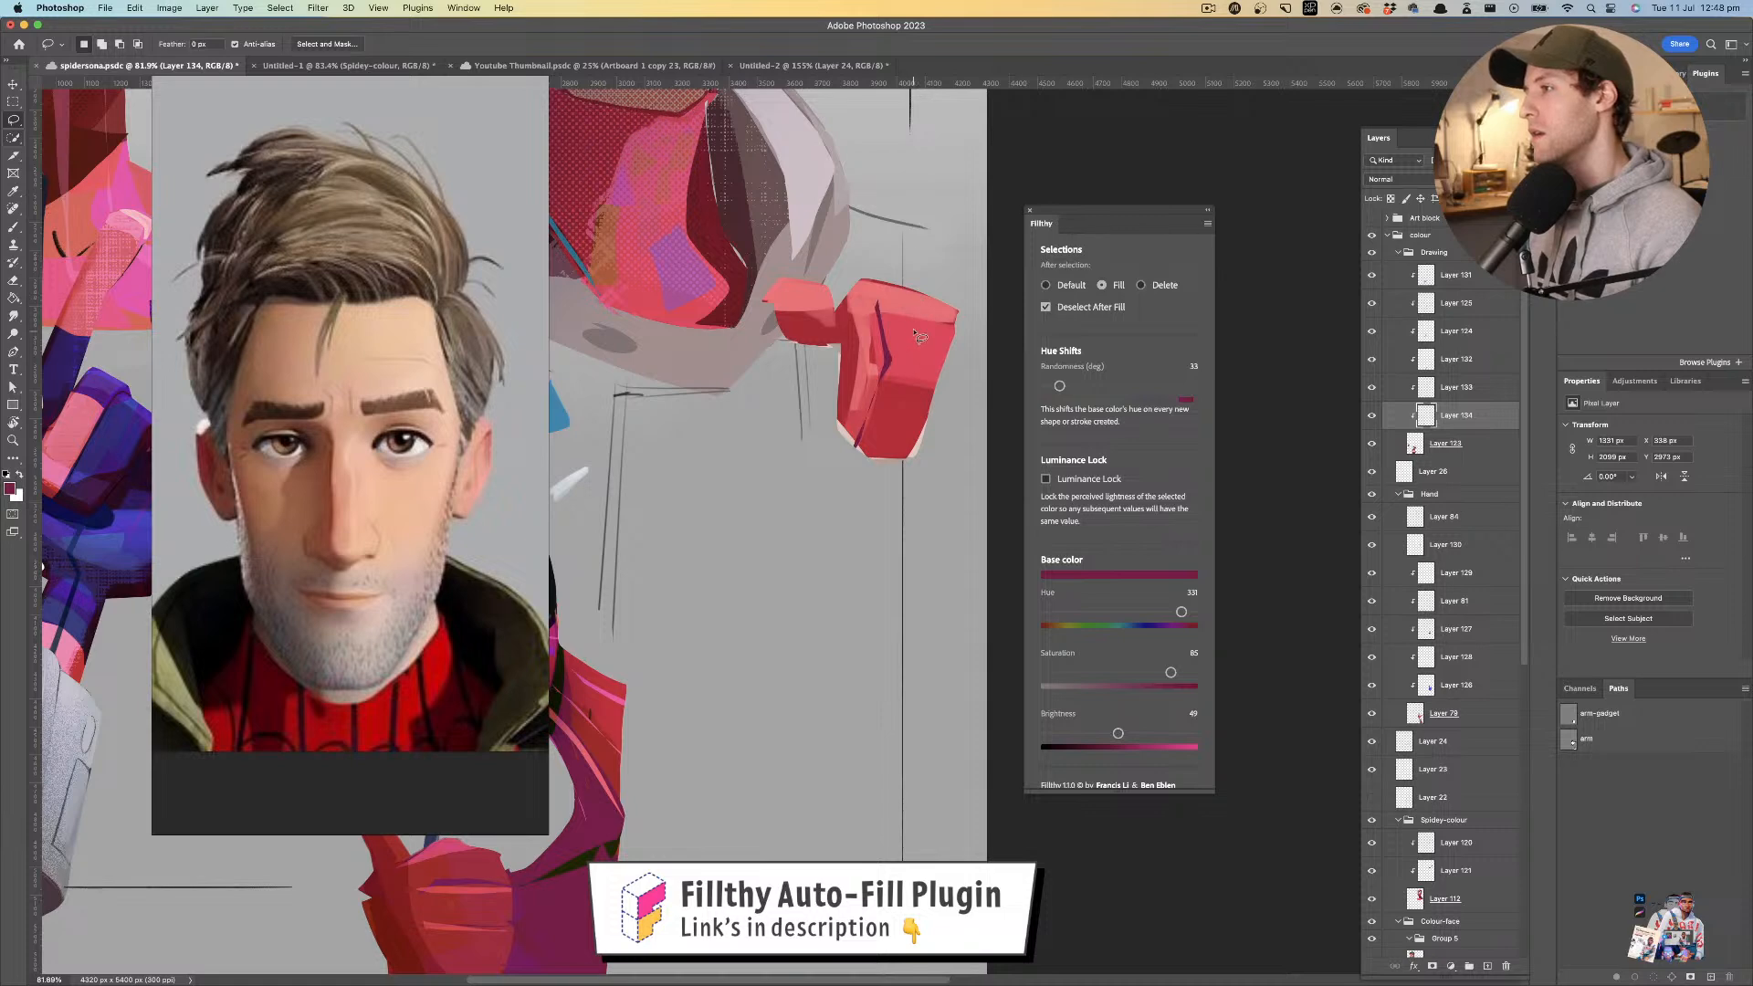
- Lasso-fill another dark purple crease on the lower part of the capped character's fist
{"action": "mouse_move", "coordinate": [926, 369]}
{"action": "left_mouse_down"}
{"action": "mouse_move", "coordinate": [913, 309]}
{"action": "mouse_move", "coordinate": [907, 361]}
{"action": "mouse_move", "coordinate": [868, 398]}
{"action": "mouse_move", "coordinate": [923, 394]}
{"action": "left_mouse_up"}
{"action": "key", "text": "z"}
- Add a new layer directly below Layer 123 and sample the pale pinkish grey from the small mask's eye
{"action": "left_click", "coordinate": [1486, 455]}
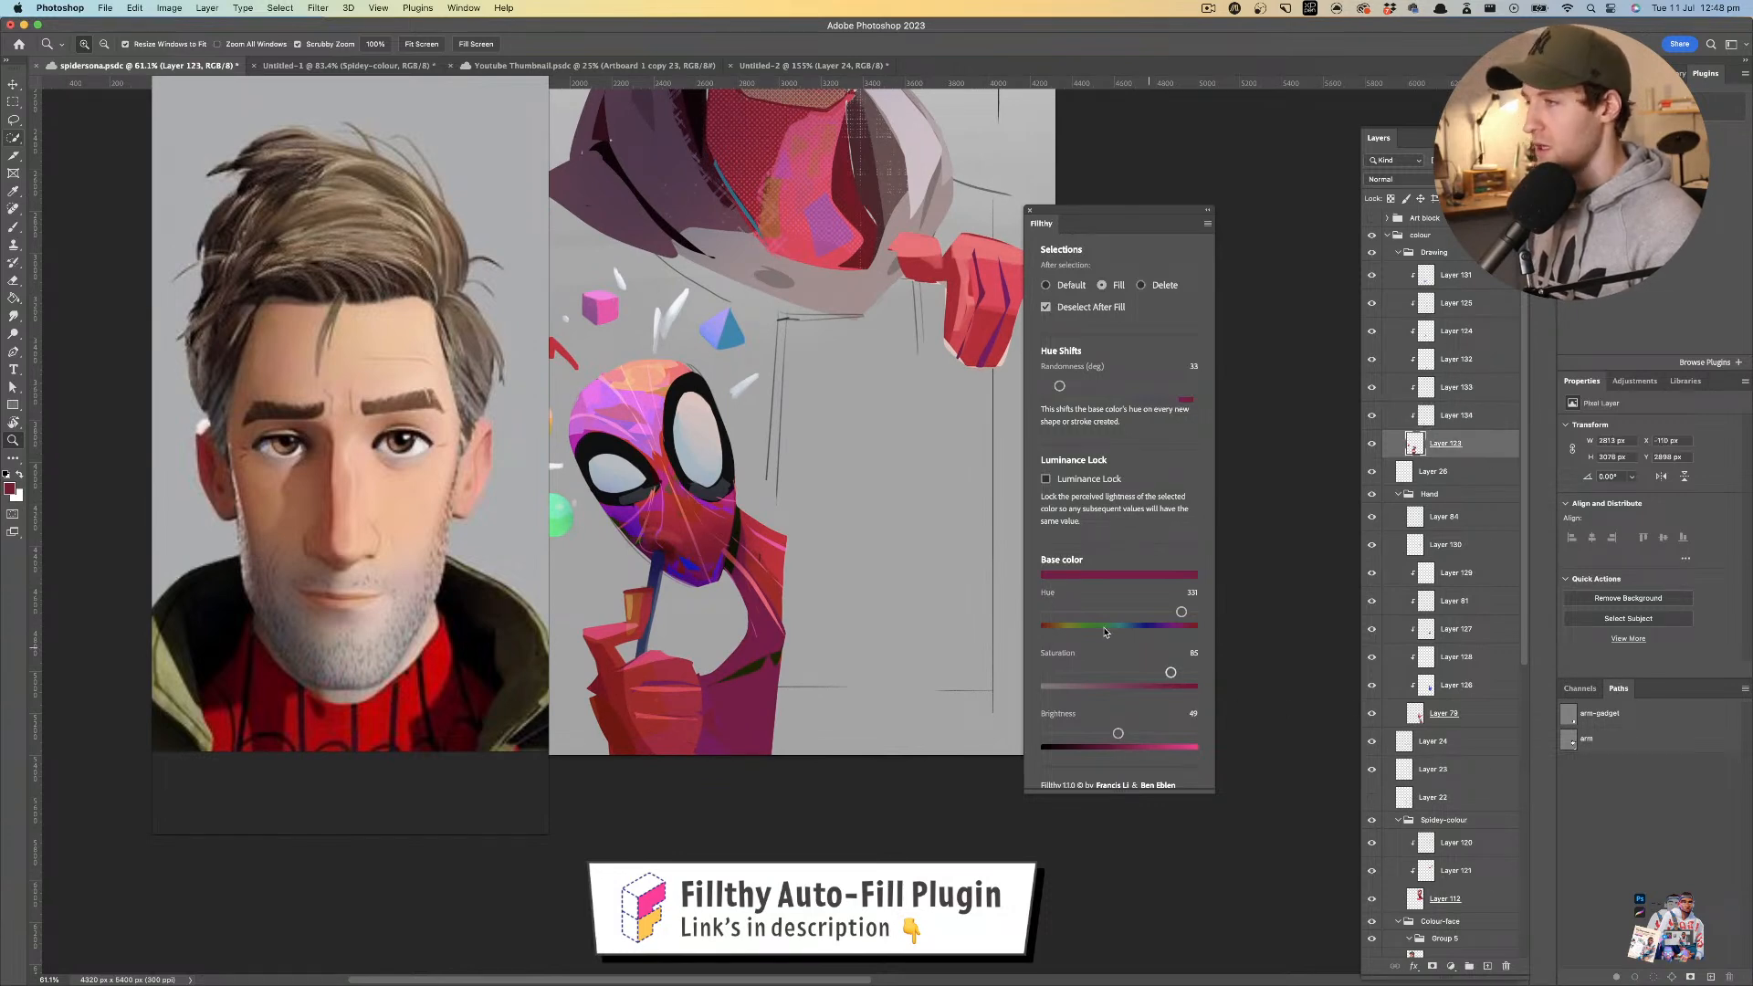
{"action": "key", "text": "l"}
{"action": "key", "text": "i"}
{"action": "left_click", "coordinate": [712, 421]}
{"action": "key", "text": "l"}
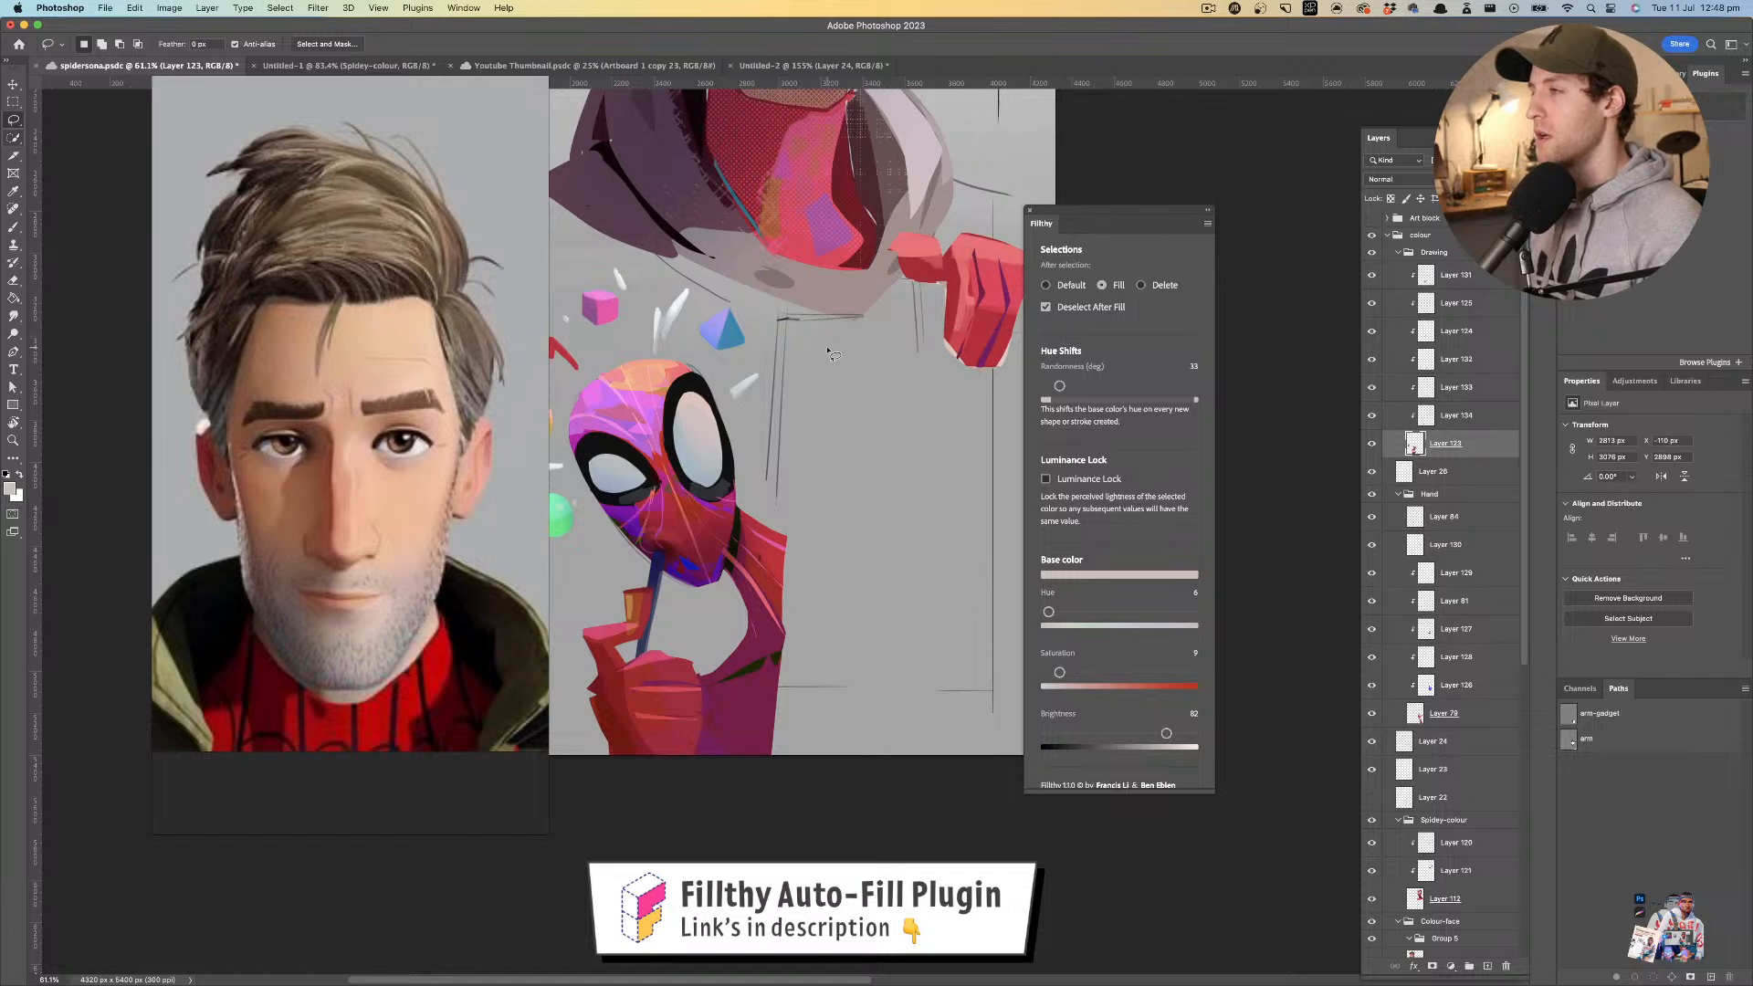
{"action": "left_click_drag", "start_coordinate": [866, 361], "coordinate": [833, 348]}
{"action": "left_click", "coordinate": [1488, 966]}
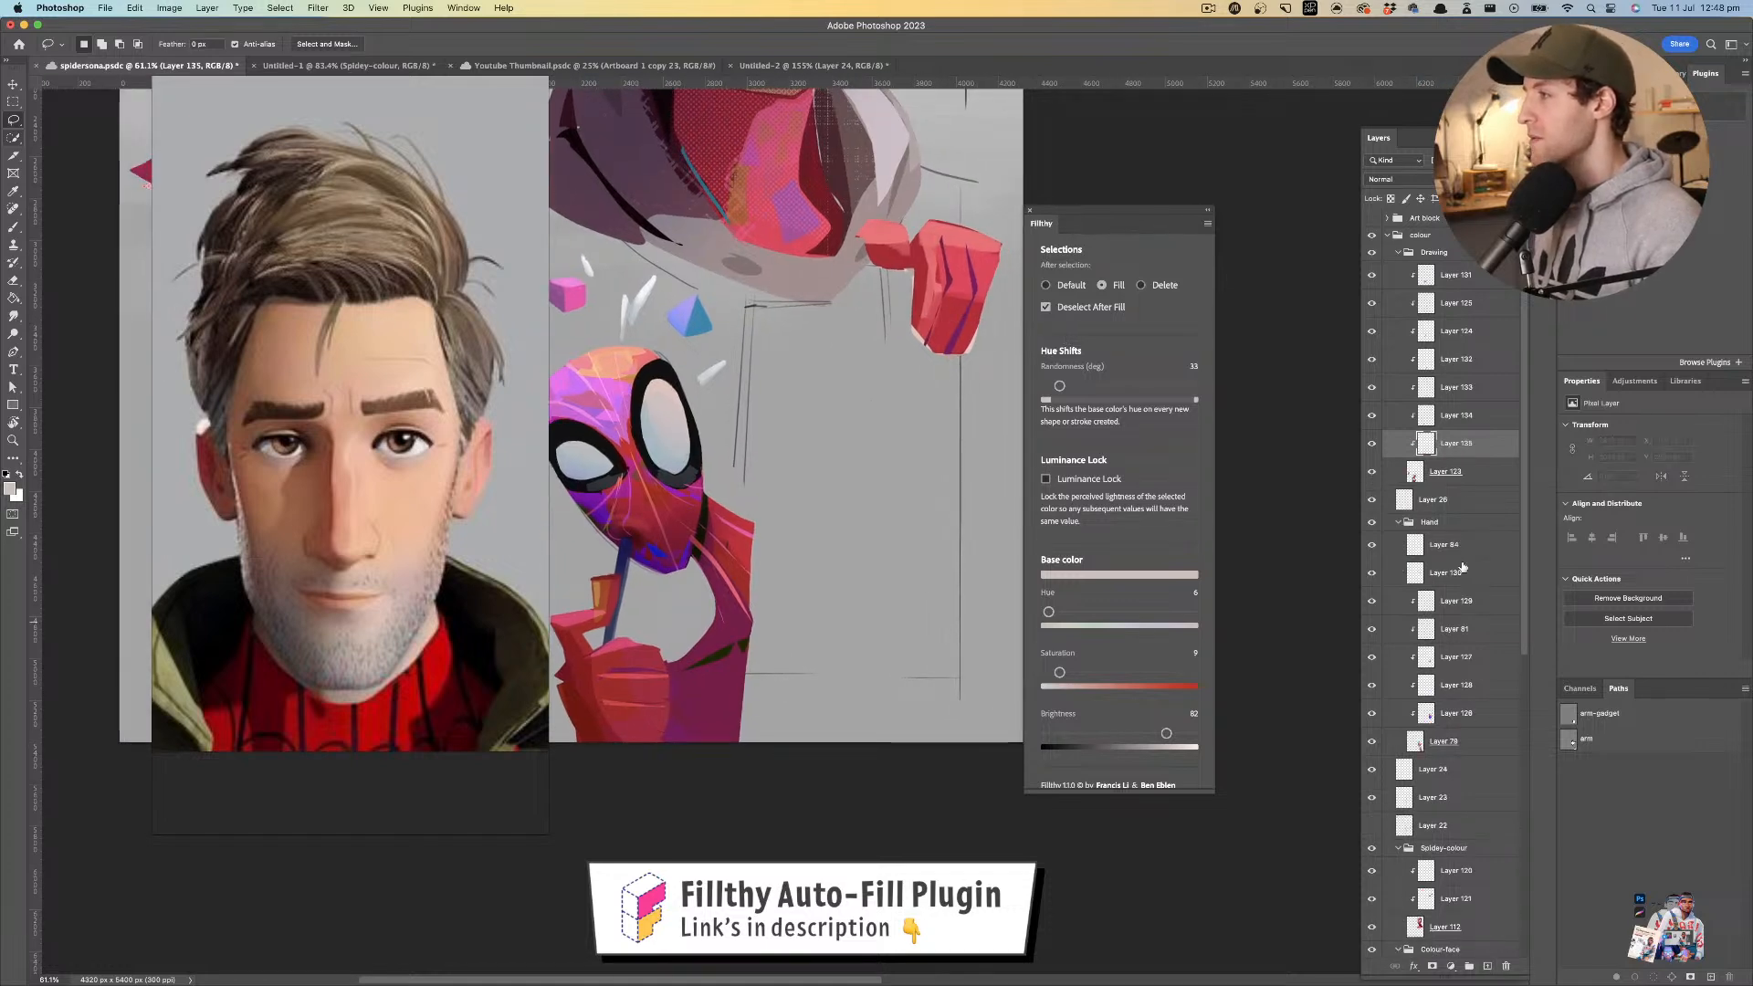
{"action": "left_click_drag", "start_coordinate": [1468, 456], "coordinate": [1409, 511]}
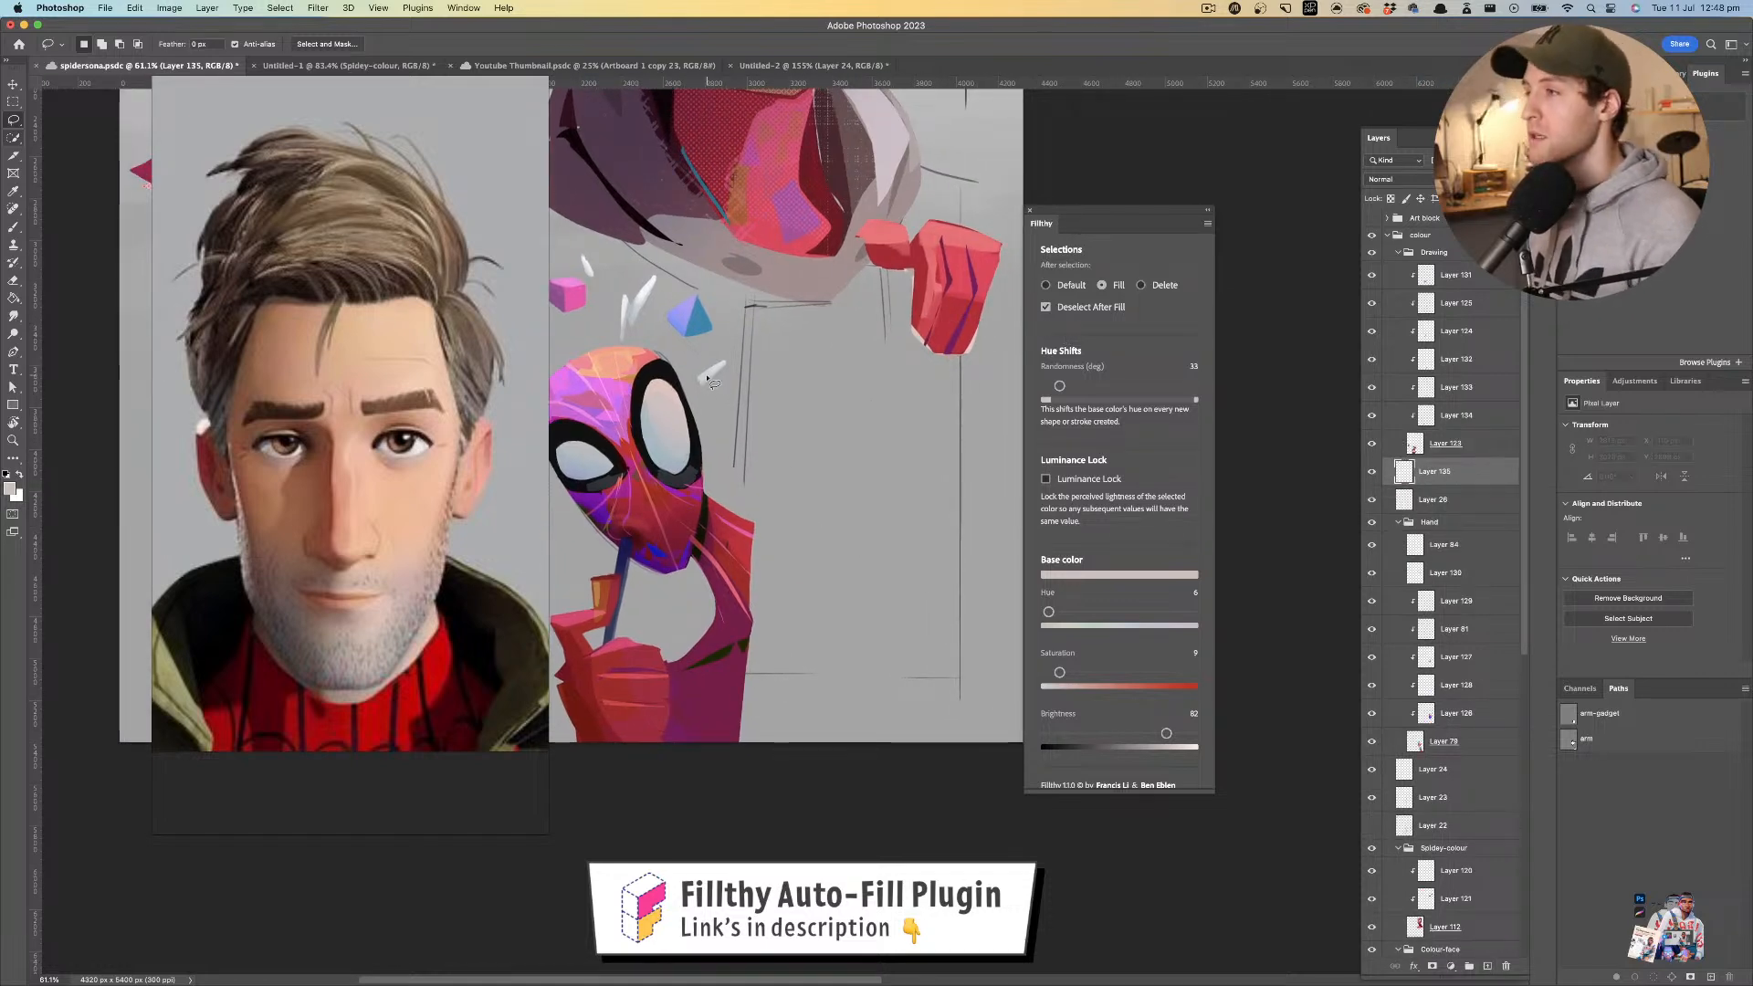
{"action": "left_click_drag", "start_coordinate": [727, 404], "coordinate": [694, 411]}
{"action": "key", "text": "i"}
{"action": "left_click", "coordinate": [632, 419]}
{"action": "key", "text": "l"}
{"action": "mouse_move", "coordinate": [819, 315]}
{"action": "left_mouse_down"}
{"action": "mouse_move", "coordinate": [1004, 316]}
{"action": "mouse_move", "coordinate": [961, 752]}
{"action": "mouse_move", "coordinate": [997, 790]}
{"action": "mouse_move", "coordinate": [758, 769]}
{"action": "mouse_move", "coordinate": [691, 783]}
{"action": "mouse_move", "coordinate": [718, 314]}
{"action": "left_mouse_up"}
{"action": "mouse_move", "coordinate": [803, 542]}
{"action": "left_mouse_down"}
{"action": "mouse_move", "coordinate": [758, 571]}
{"action": "mouse_move", "coordinate": [846, 502]}
{"action": "mouse_move", "coordinate": [854, 530]}
{"action": "left_mouse_up"}
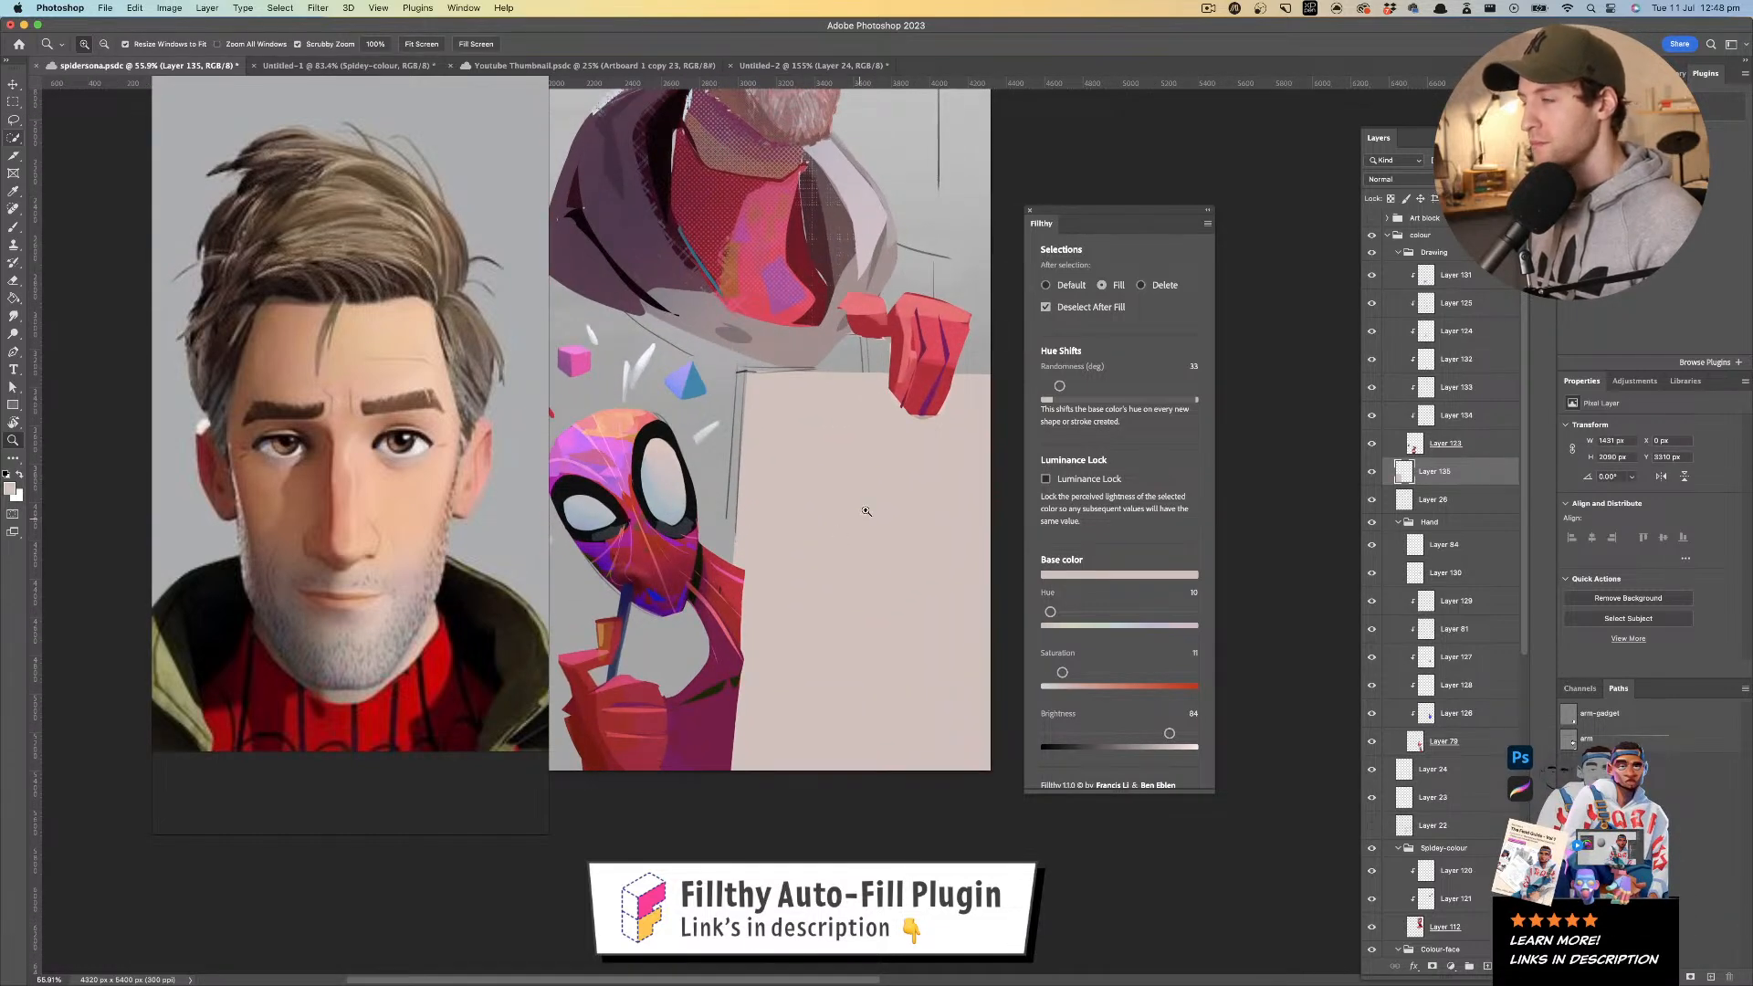
{"action": "key", "text": "super+z"}
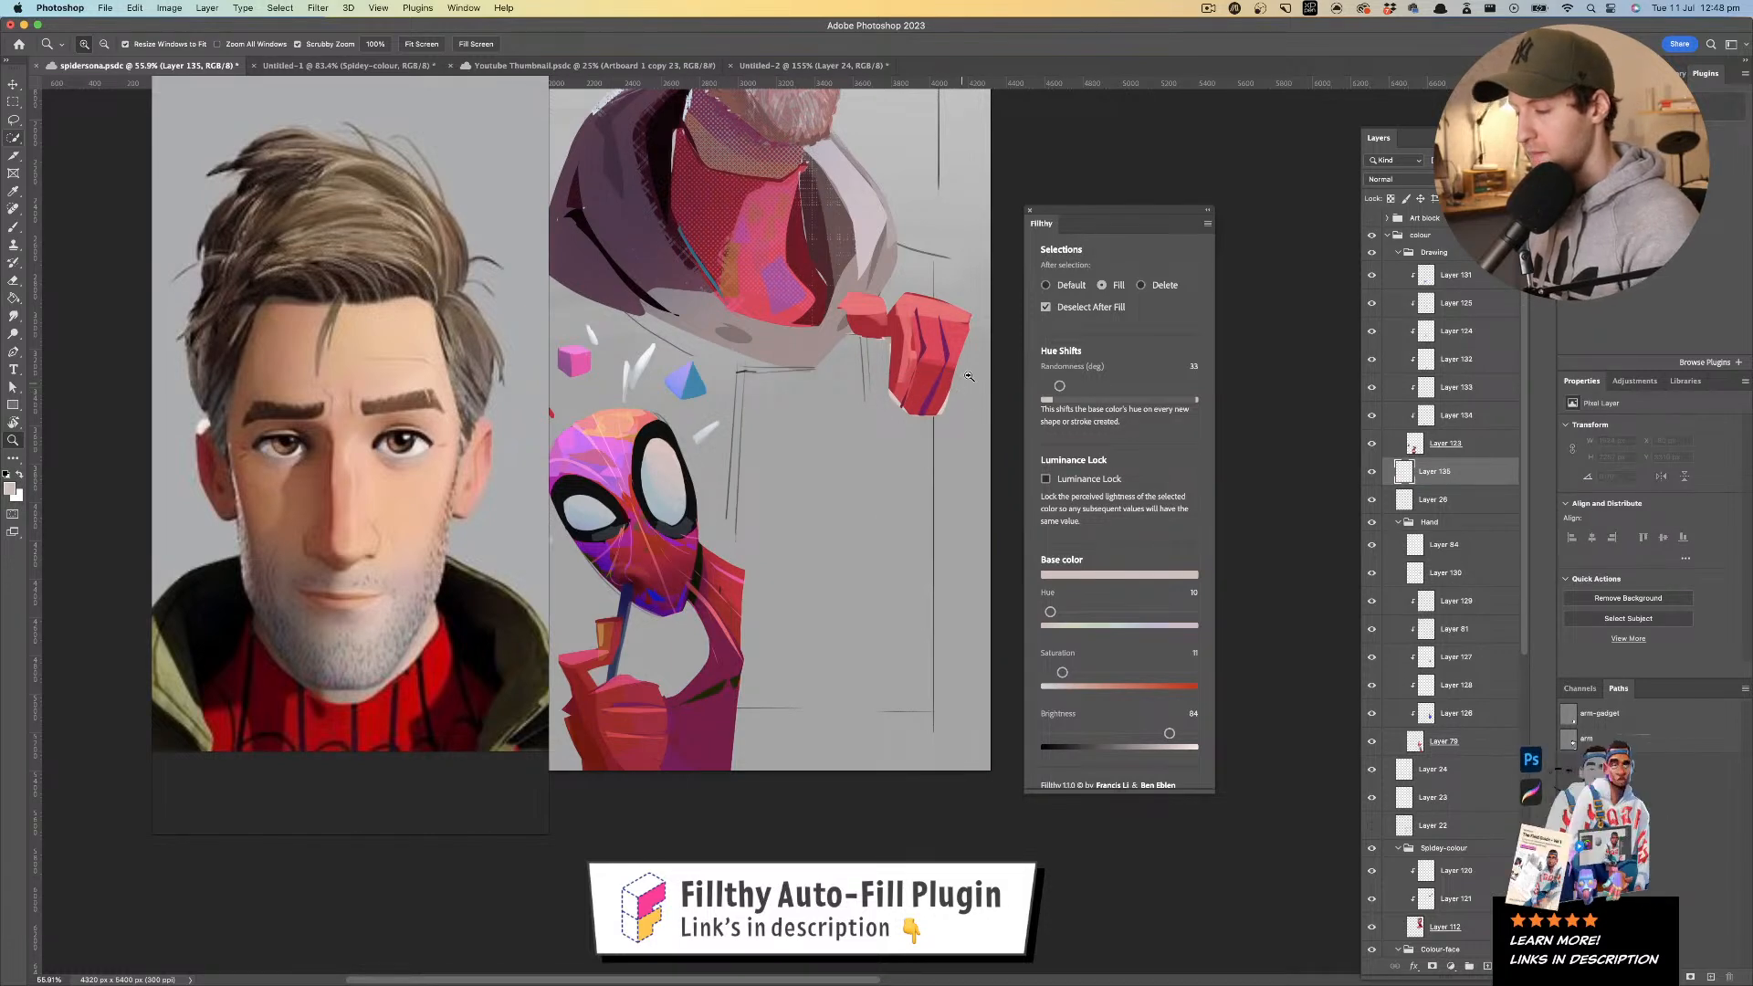
- Lasso-fill a large pale board with straight edges from behind the fist down past the canvas's lower corner
{"action": "key", "text": "l"}
{"action": "left_click", "coordinate": [1009, 345]}
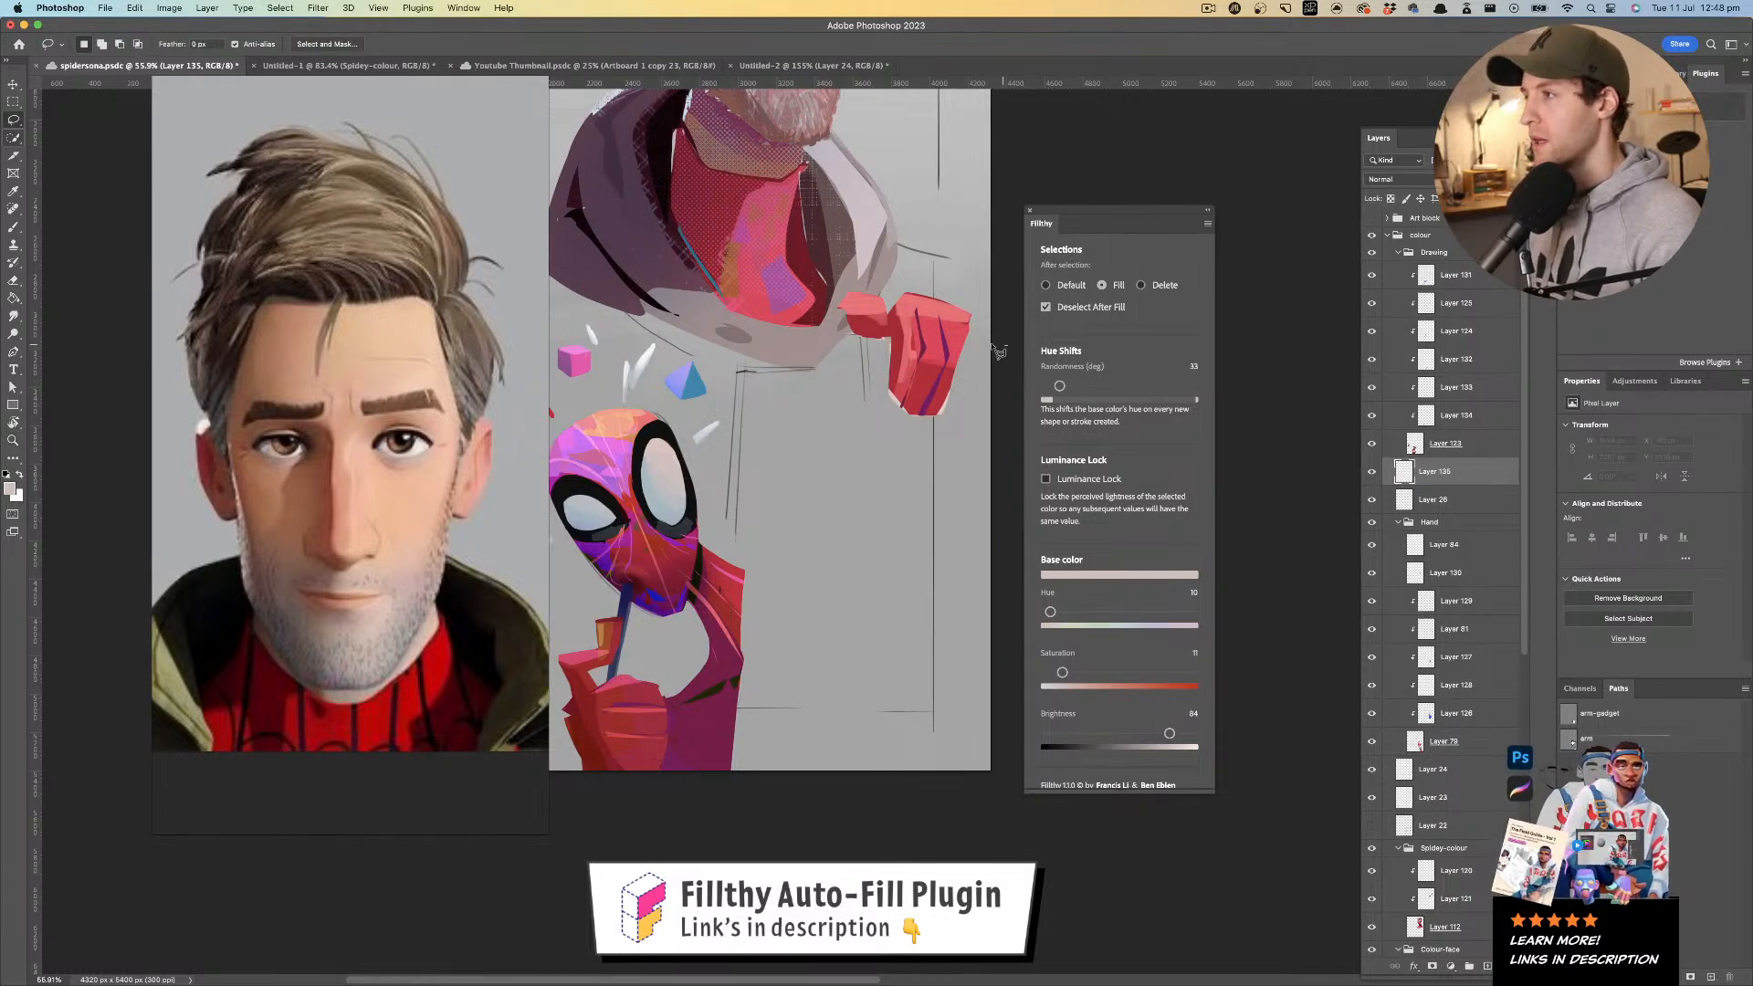
{"action": "left_click", "coordinate": [745, 334]}
{"action": "left_click", "coordinate": [731, 801]}
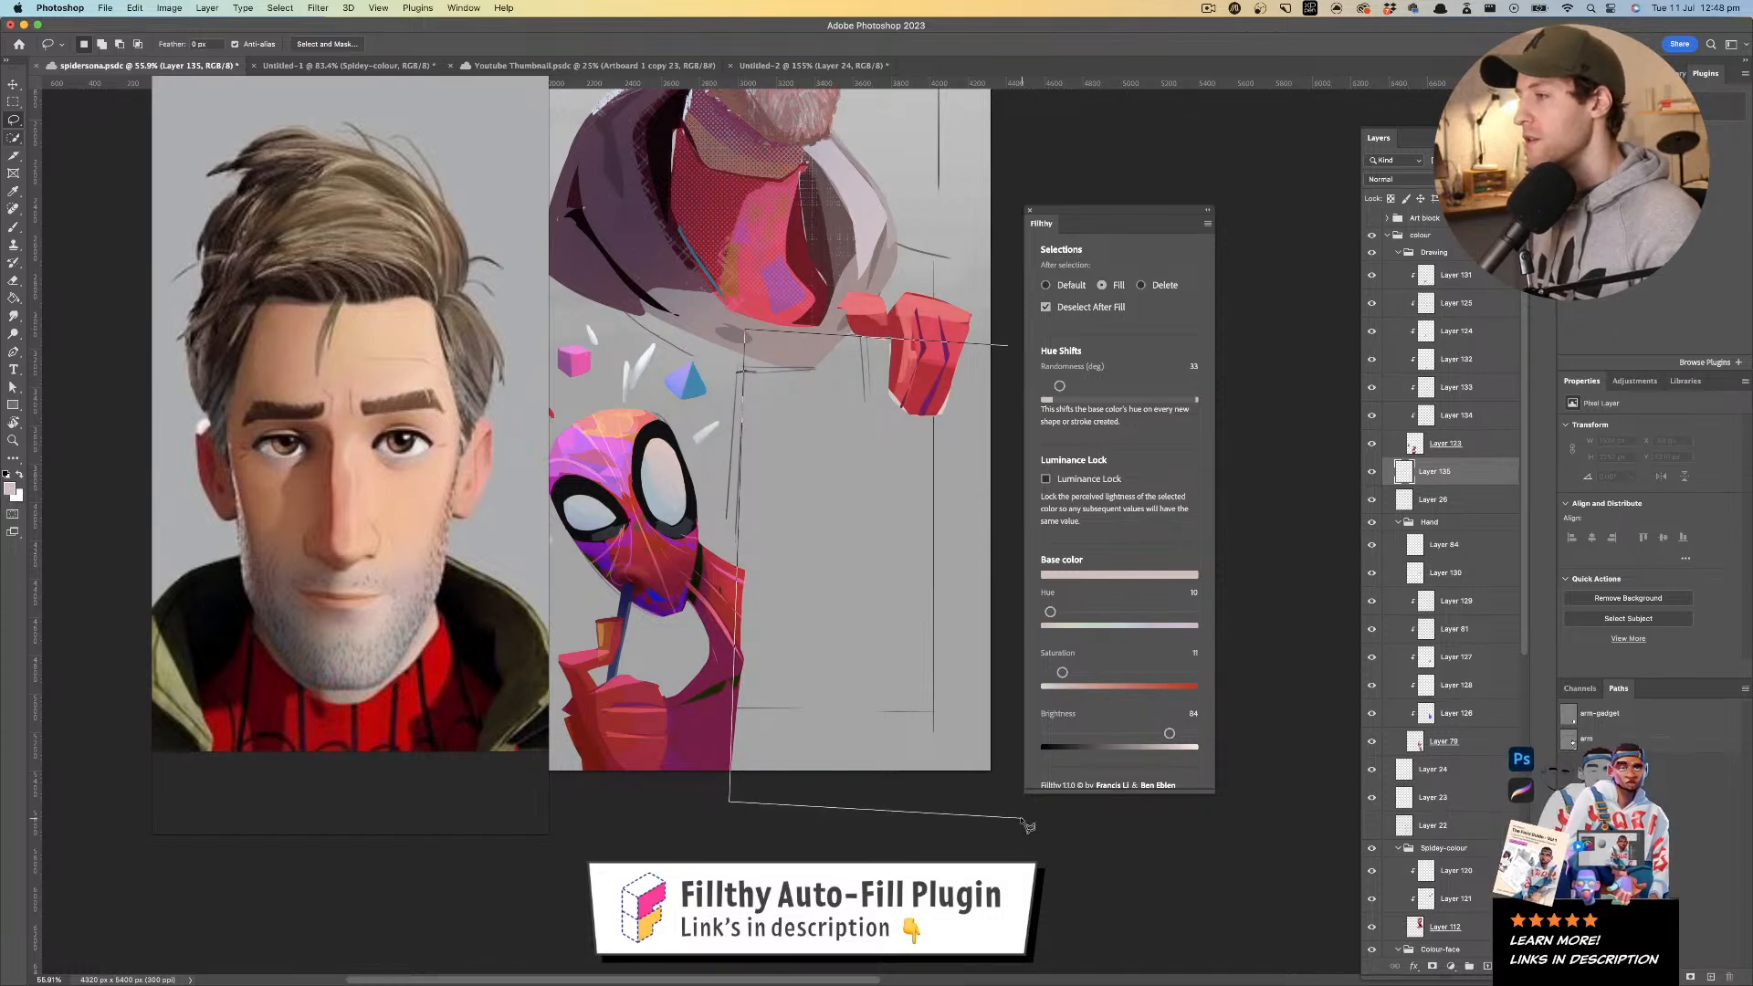
{"action": "left_click", "coordinate": [1024, 820]}
{"action": "left_click", "coordinate": [1010, 346]}
- Erase the leftover sketch lines on Layer 123 around the board's upper corner and edge beside the small mask
{"action": "key", "text": "z"}
{"action": "mouse_move", "coordinate": [951, 319]}
{"action": "left_mouse_down"}
{"action": "mouse_move", "coordinate": [895, 338]}
{"action": "mouse_move", "coordinate": [892, 465]}
{"action": "left_mouse_up"}
{"action": "left_click_drag", "start_coordinate": [893, 464], "coordinate": [959, 408]}
{"action": "mouse_move", "coordinate": [839, 478]}
{"action": "left_mouse_down"}
{"action": "mouse_move", "coordinate": [912, 418]}
{"action": "mouse_move", "coordinate": [794, 390]}
{"action": "left_mouse_up"}
{"action": "key", "text": "v"}
{"action": "key", "text": "e"}
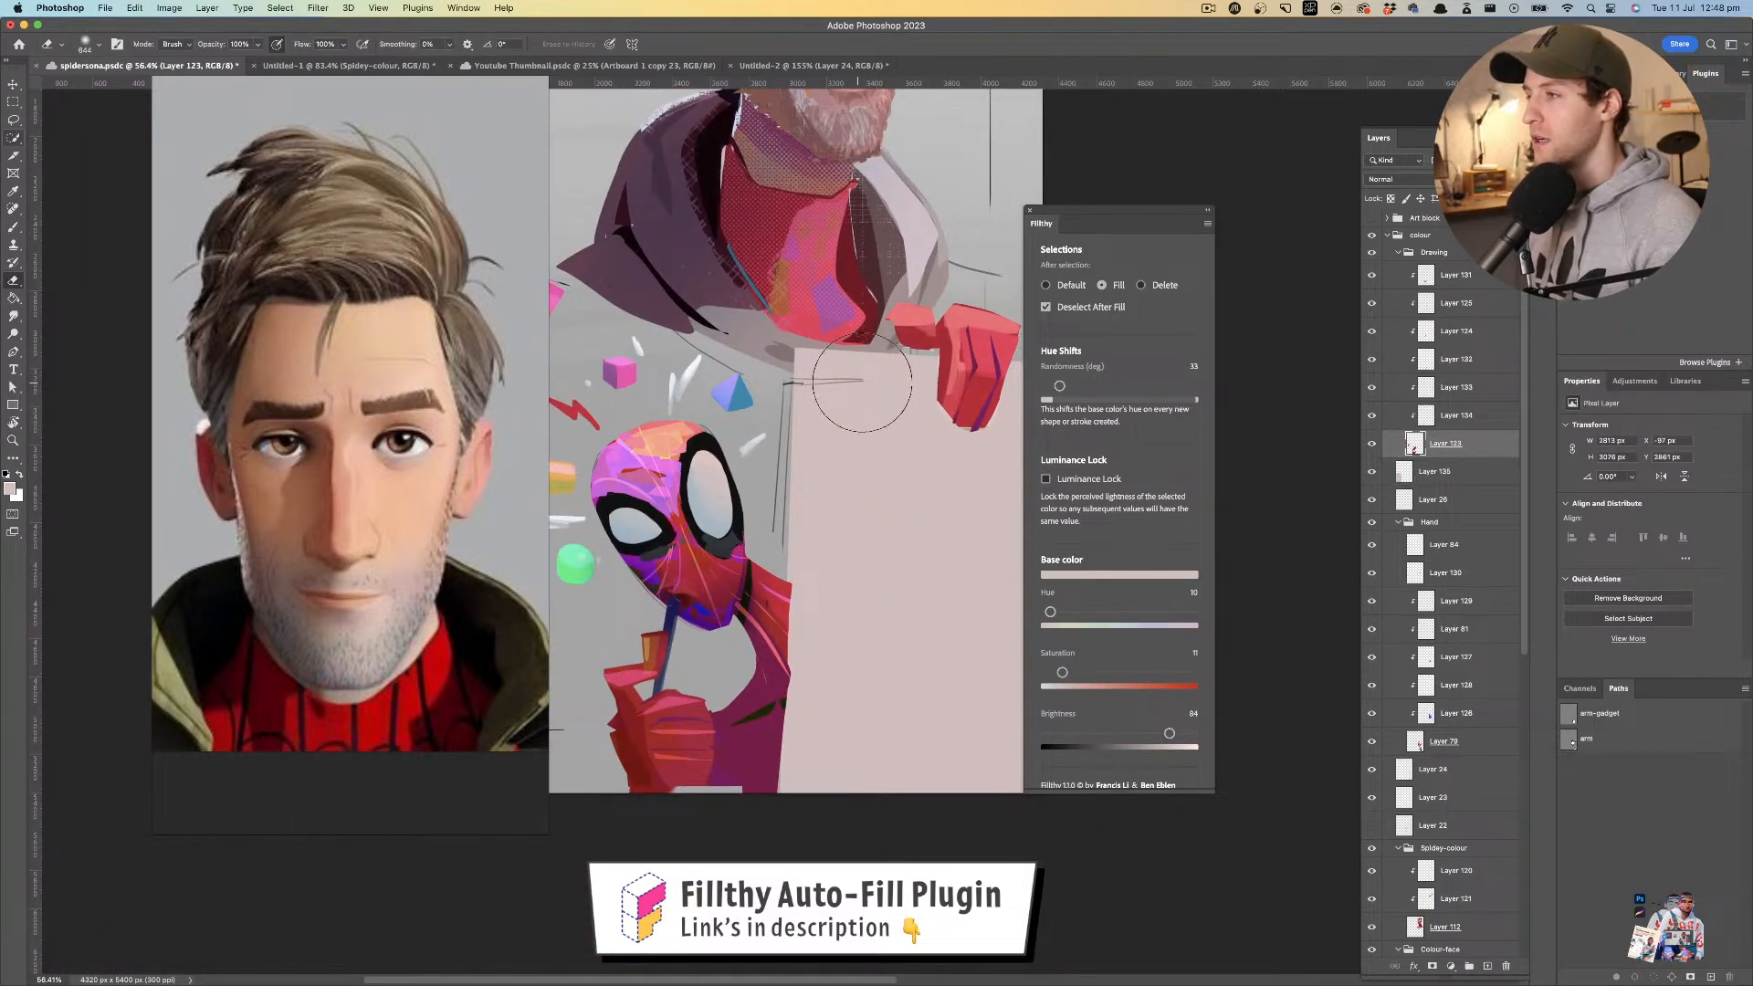
{"action": "left_click", "coordinate": [787, 406], "text": "alt"}
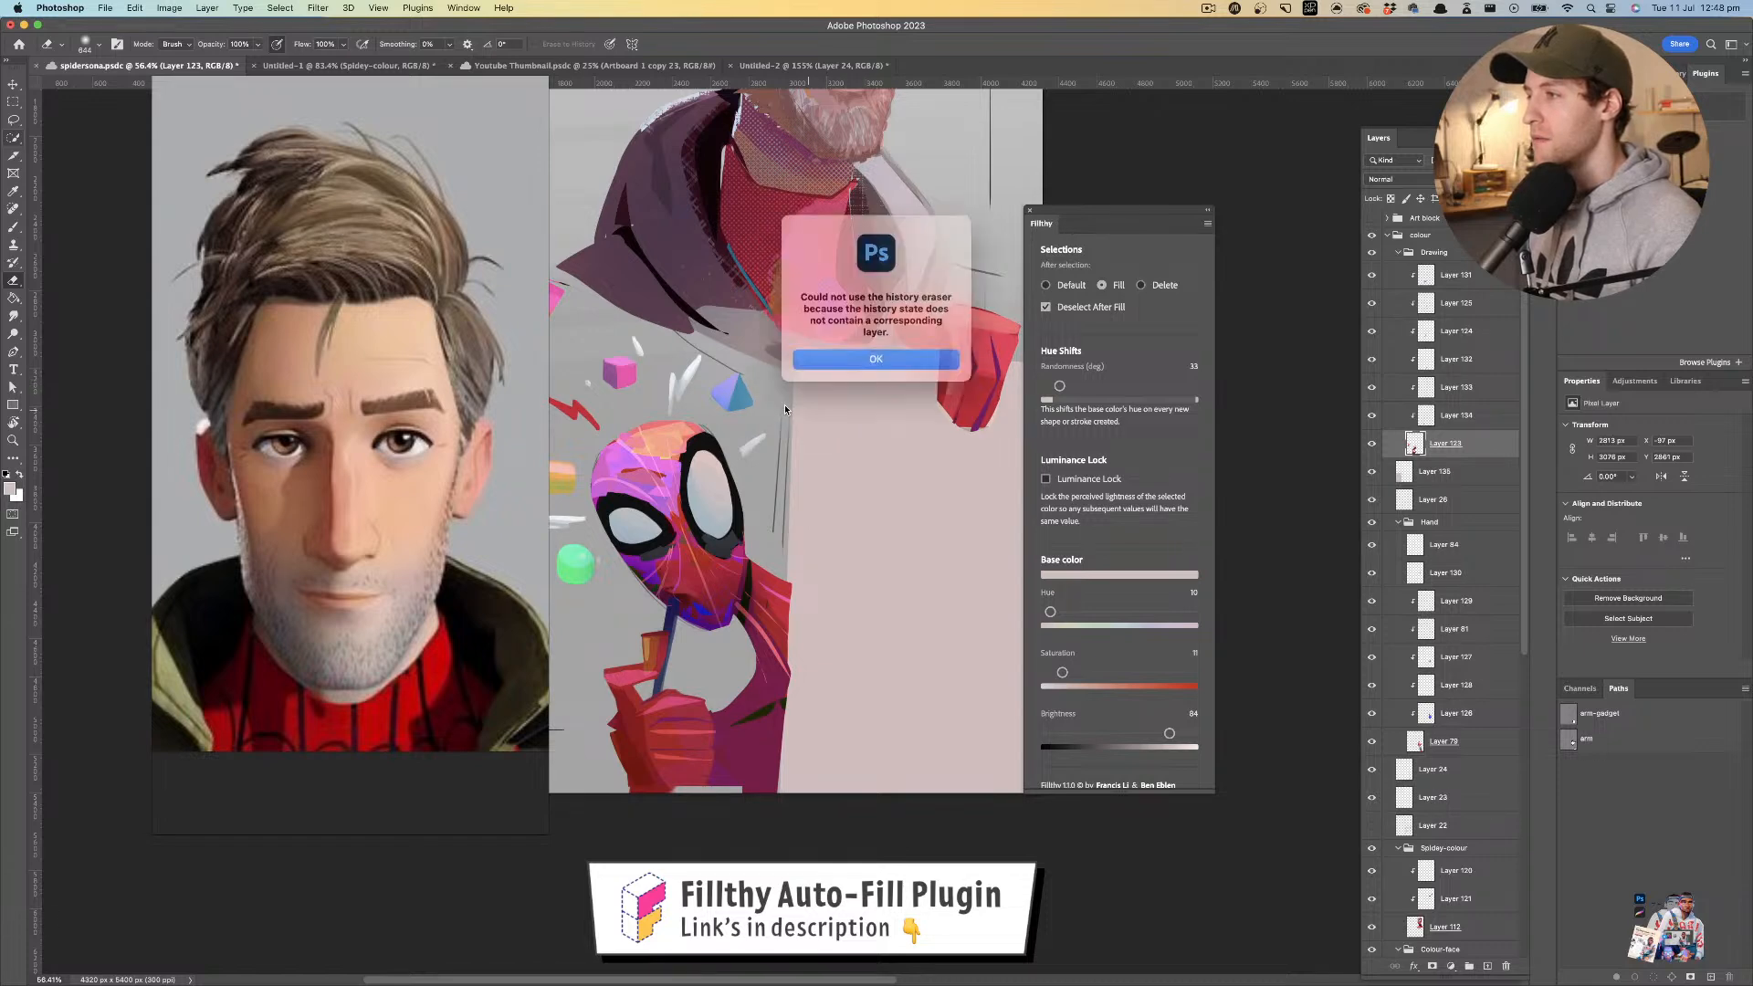
{"action": "left_click", "coordinate": [859, 362]}
{"action": "left_click_drag", "start_coordinate": [827, 387], "coordinate": [789, 400]}
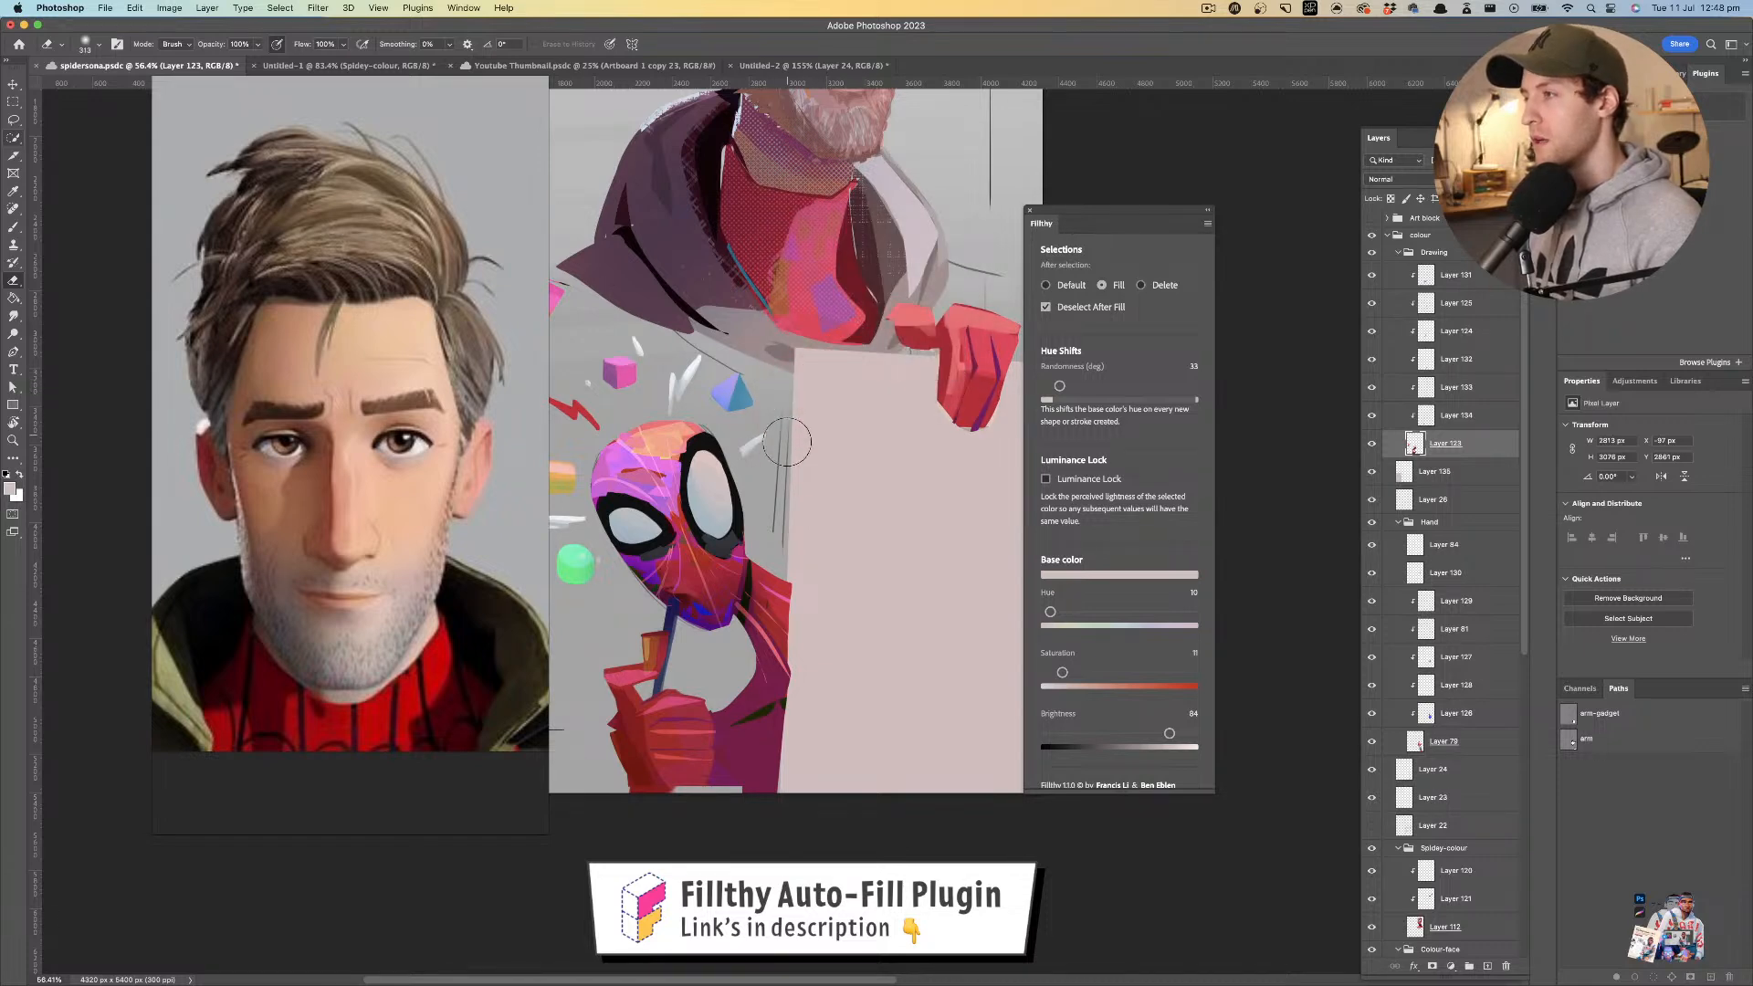
{"action": "mouse_move", "coordinate": [827, 524]}
{"action": "left_mouse_down"}
{"action": "mouse_move", "coordinate": [849, 491]}
{"action": "mouse_move", "coordinate": [849, 525]}
{"action": "left_mouse_up"}
- Free-transform the pale board, adjusting its placement slightly beside the small mask's arm
{"action": "key", "text": "l"}
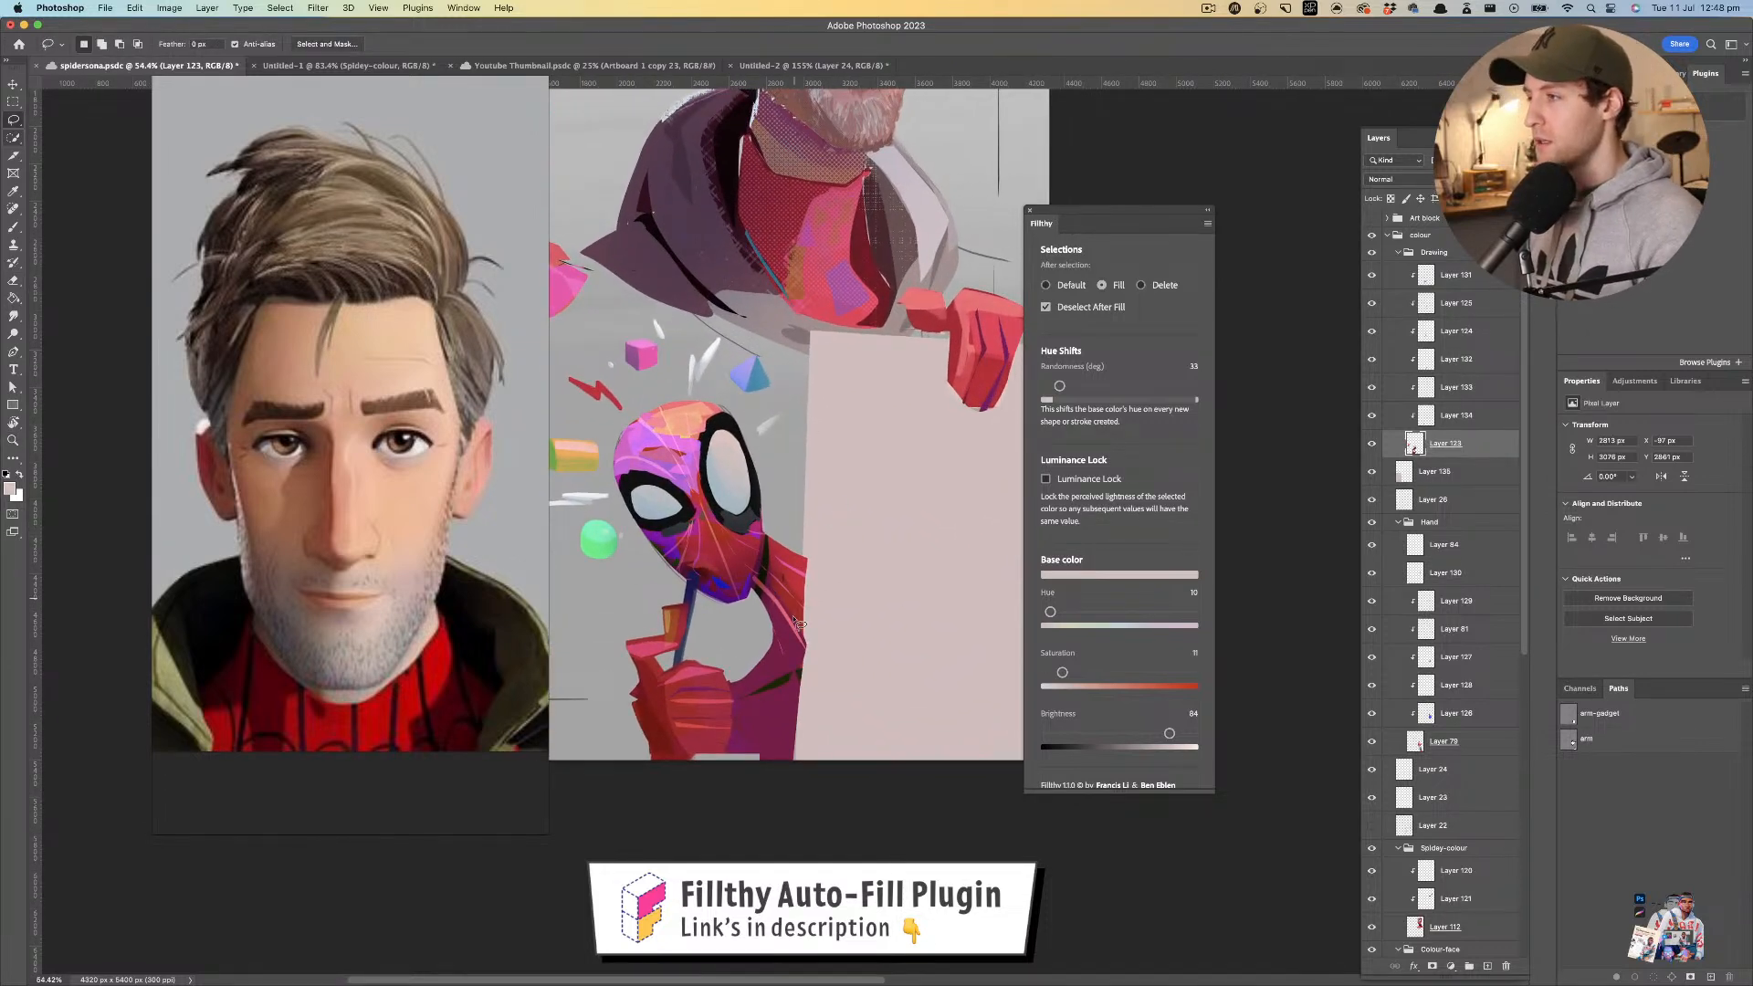
{"action": "key", "text": "v"}
{"action": "mouse_move", "coordinate": [838, 496]}
{"action": "left_mouse_down"}
{"action": "mouse_move", "coordinate": [881, 486]}
{"action": "mouse_move", "coordinate": [786, 525]}
{"action": "mouse_move", "coordinate": [870, 539]}
{"action": "left_mouse_up"}
{"action": "key", "text": "z"}
{"action": "key", "text": "super+t"}
{"action": "left_click_drag", "start_coordinate": [879, 644], "coordinate": [876, 662]}
{"action": "left_click_drag", "start_coordinate": [800, 524], "coordinate": [801, 528]}
{"action": "key", "text": "Return"}
- Add a new layer directly above Layer 26, beneath the board's layer
{"action": "key", "text": "z"}
{"action": "left_click_drag", "start_coordinate": [876, 589], "coordinate": [1291, 499]}
{"action": "left_click", "coordinate": [1479, 511]}
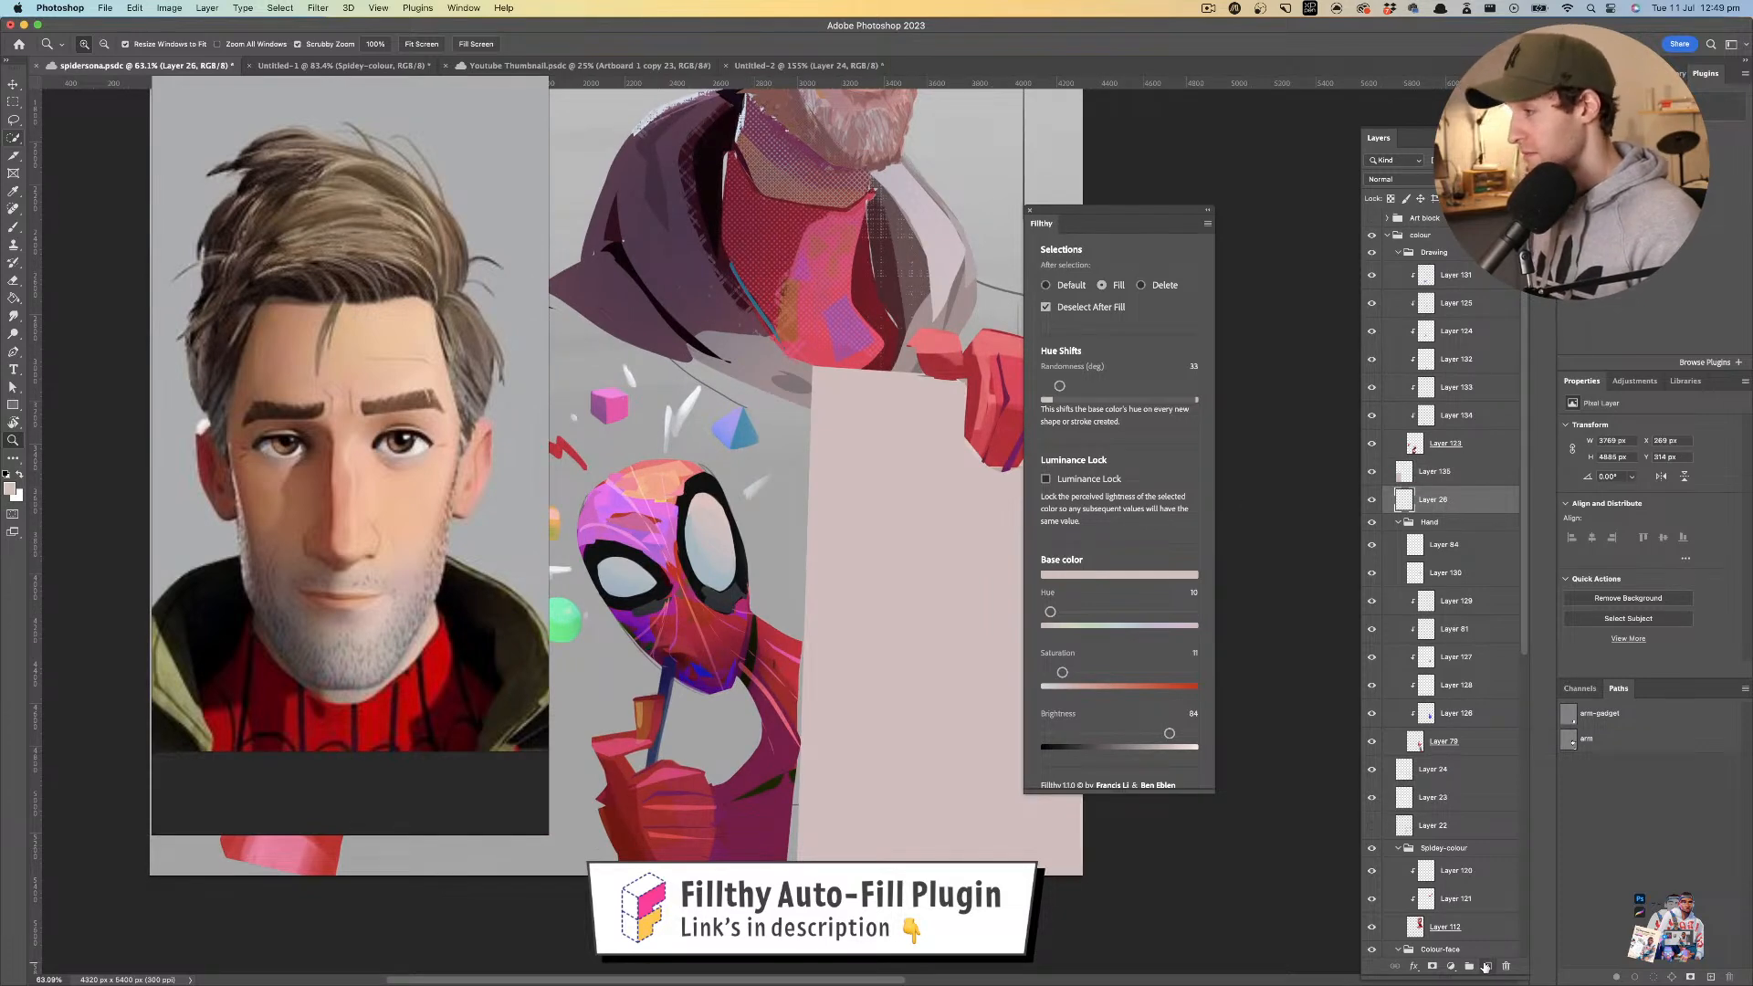
{"action": "left_click", "coordinate": [1488, 966]}
{"action": "left_click_drag", "start_coordinate": [849, 487], "coordinate": [815, 487]}
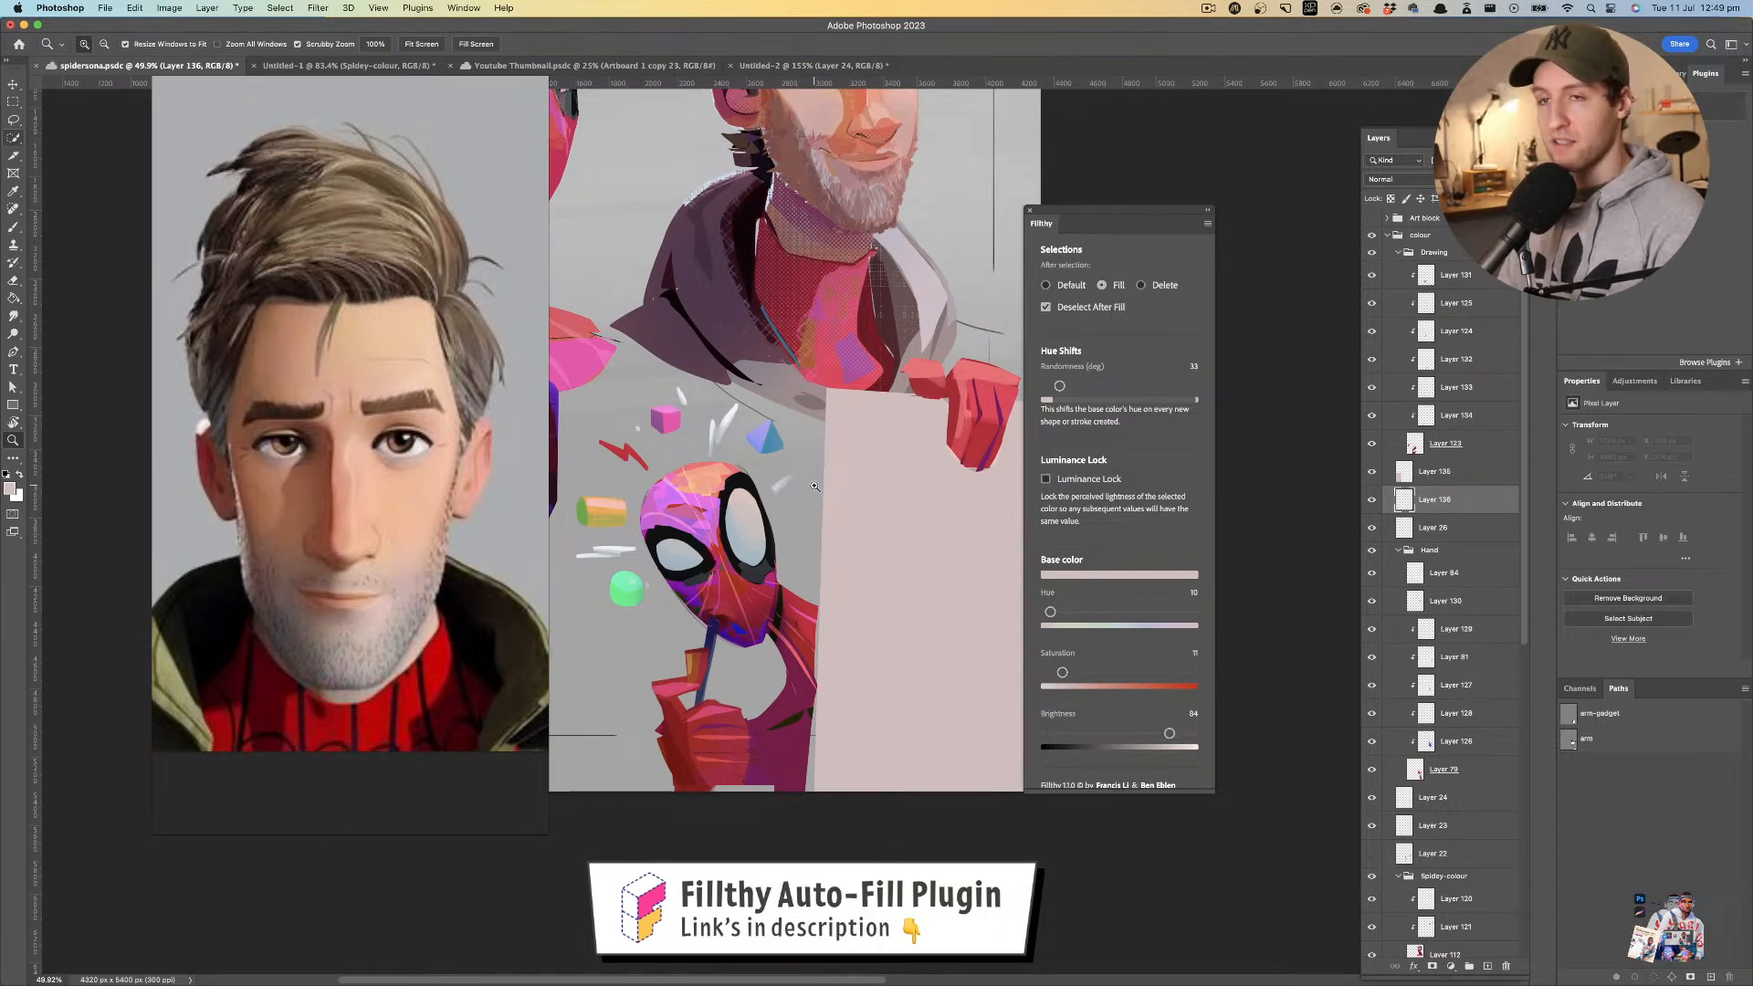
{"action": "key", "text": "l"}
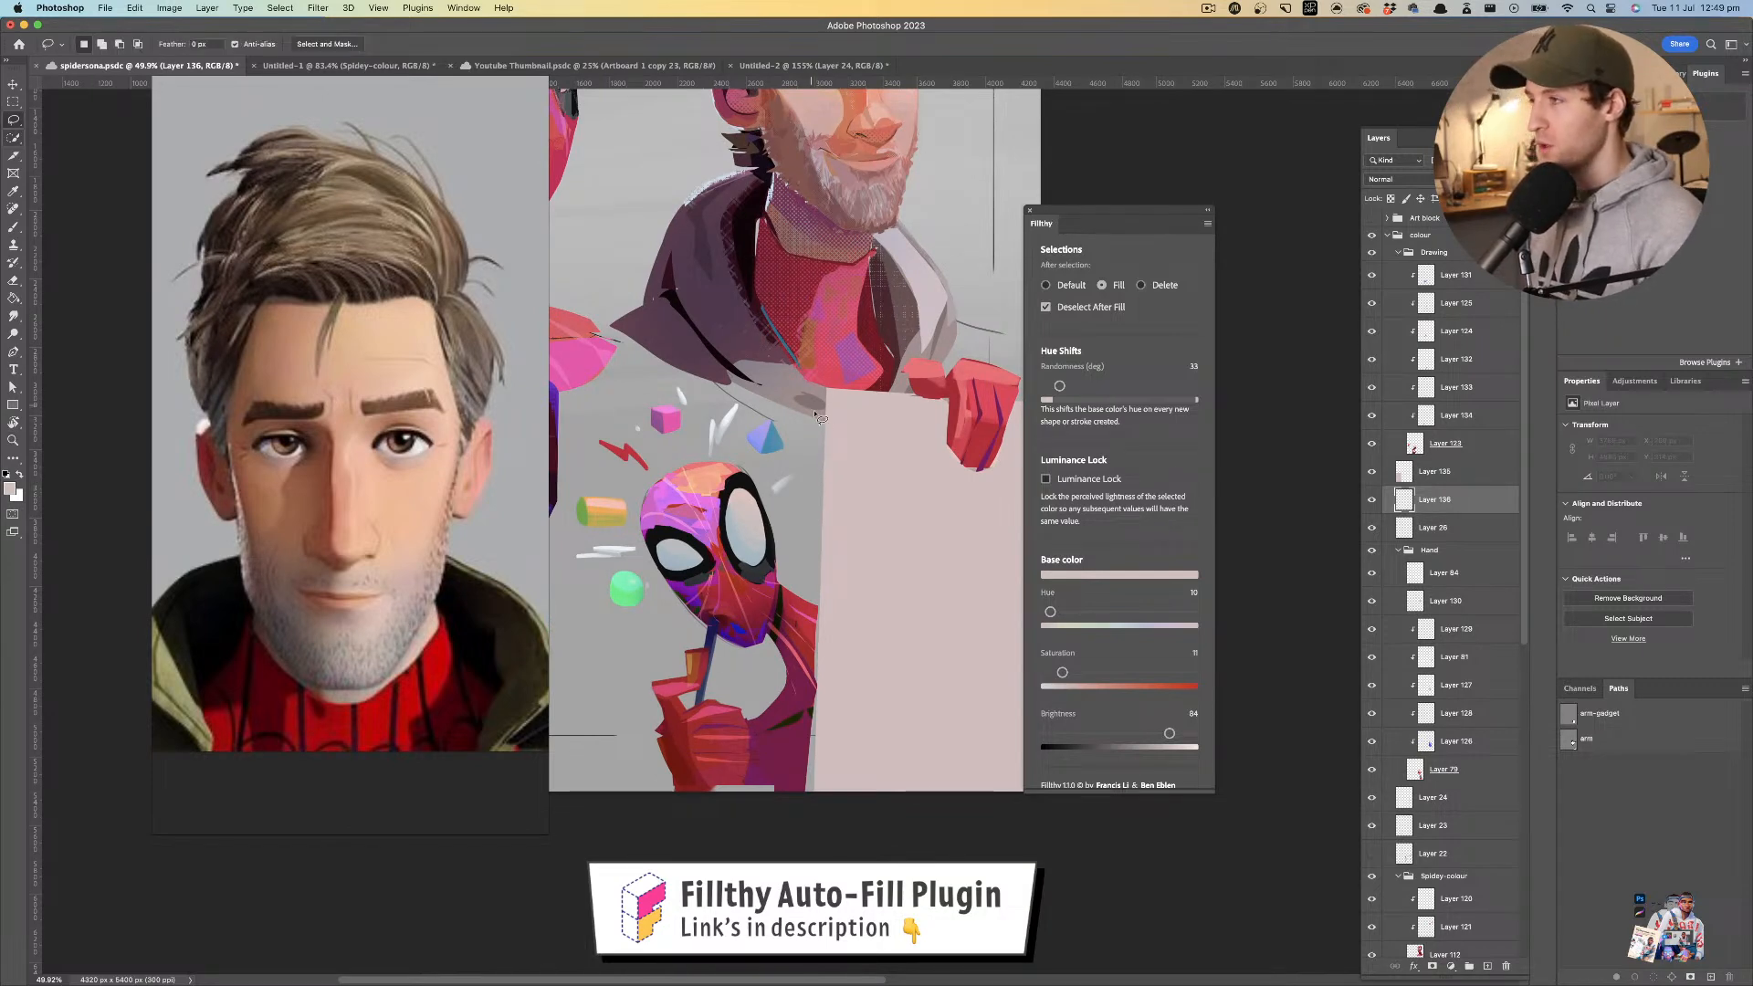
{"action": "mouse_move", "coordinate": [826, 481]}
{"action": "left_mouse_down"}
{"action": "mouse_move", "coordinate": [829, 418]}
{"action": "mouse_move", "coordinate": [791, 448]}
{"action": "mouse_move", "coordinate": [887, 436]}
{"action": "left_mouse_up"}
{"action": "key", "text": "z"}
{"action": "key", "text": "super+z"}
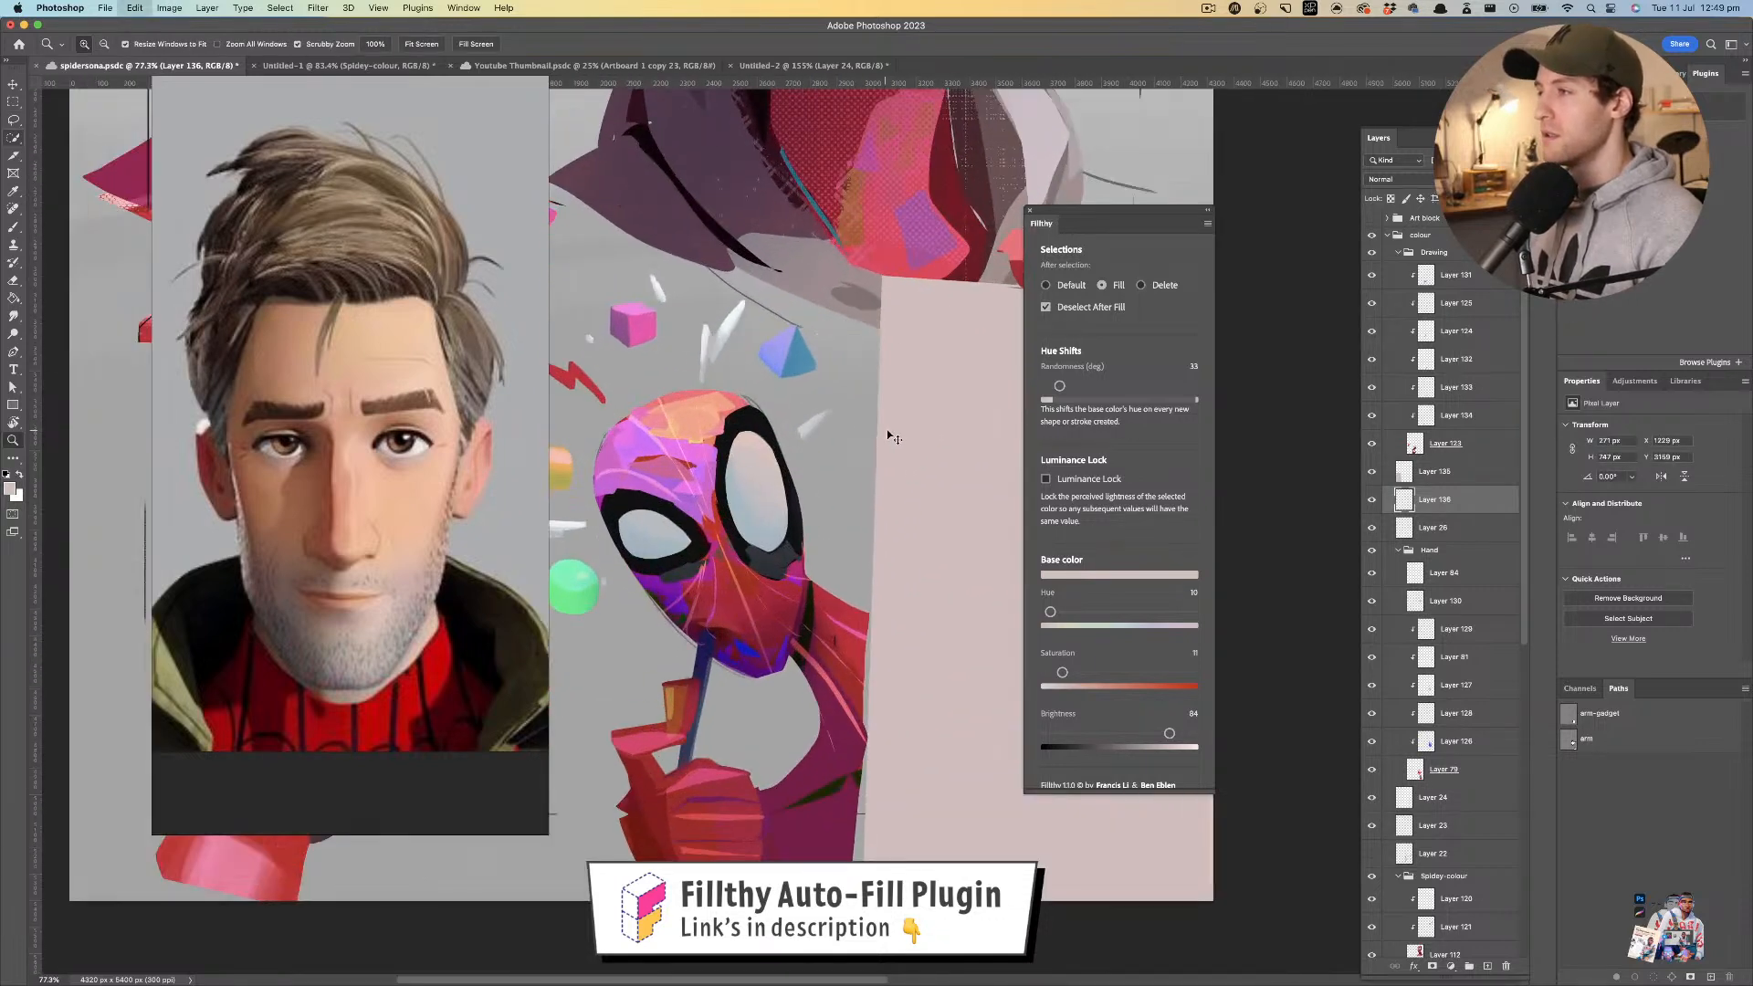
{"action": "key", "text": "l"}
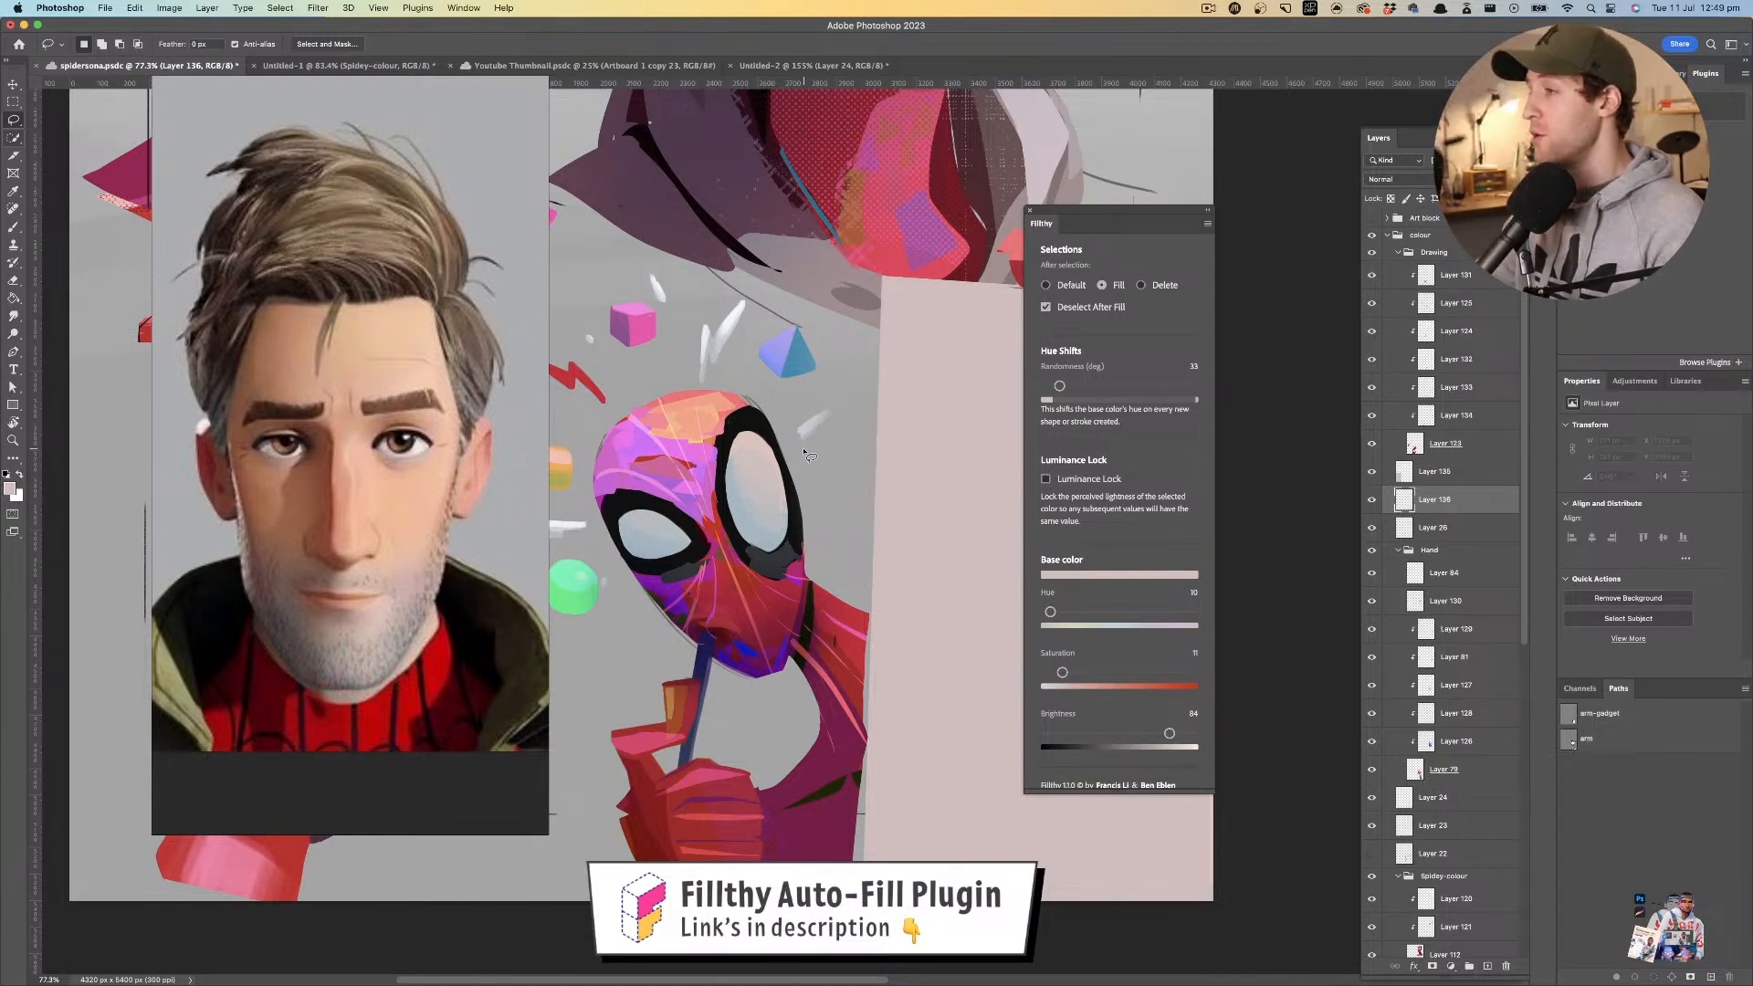
{"action": "mouse_move", "coordinate": [964, 334]}
{"action": "left_mouse_down"}
{"action": "mouse_move", "coordinate": [868, 325]}
{"action": "mouse_move", "coordinate": [824, 364]}
{"action": "mouse_move", "coordinate": [819, 402]}
{"action": "mouse_move", "coordinate": [842, 382]}
{"action": "mouse_move", "coordinate": [883, 398]}
{"action": "left_mouse_up"}
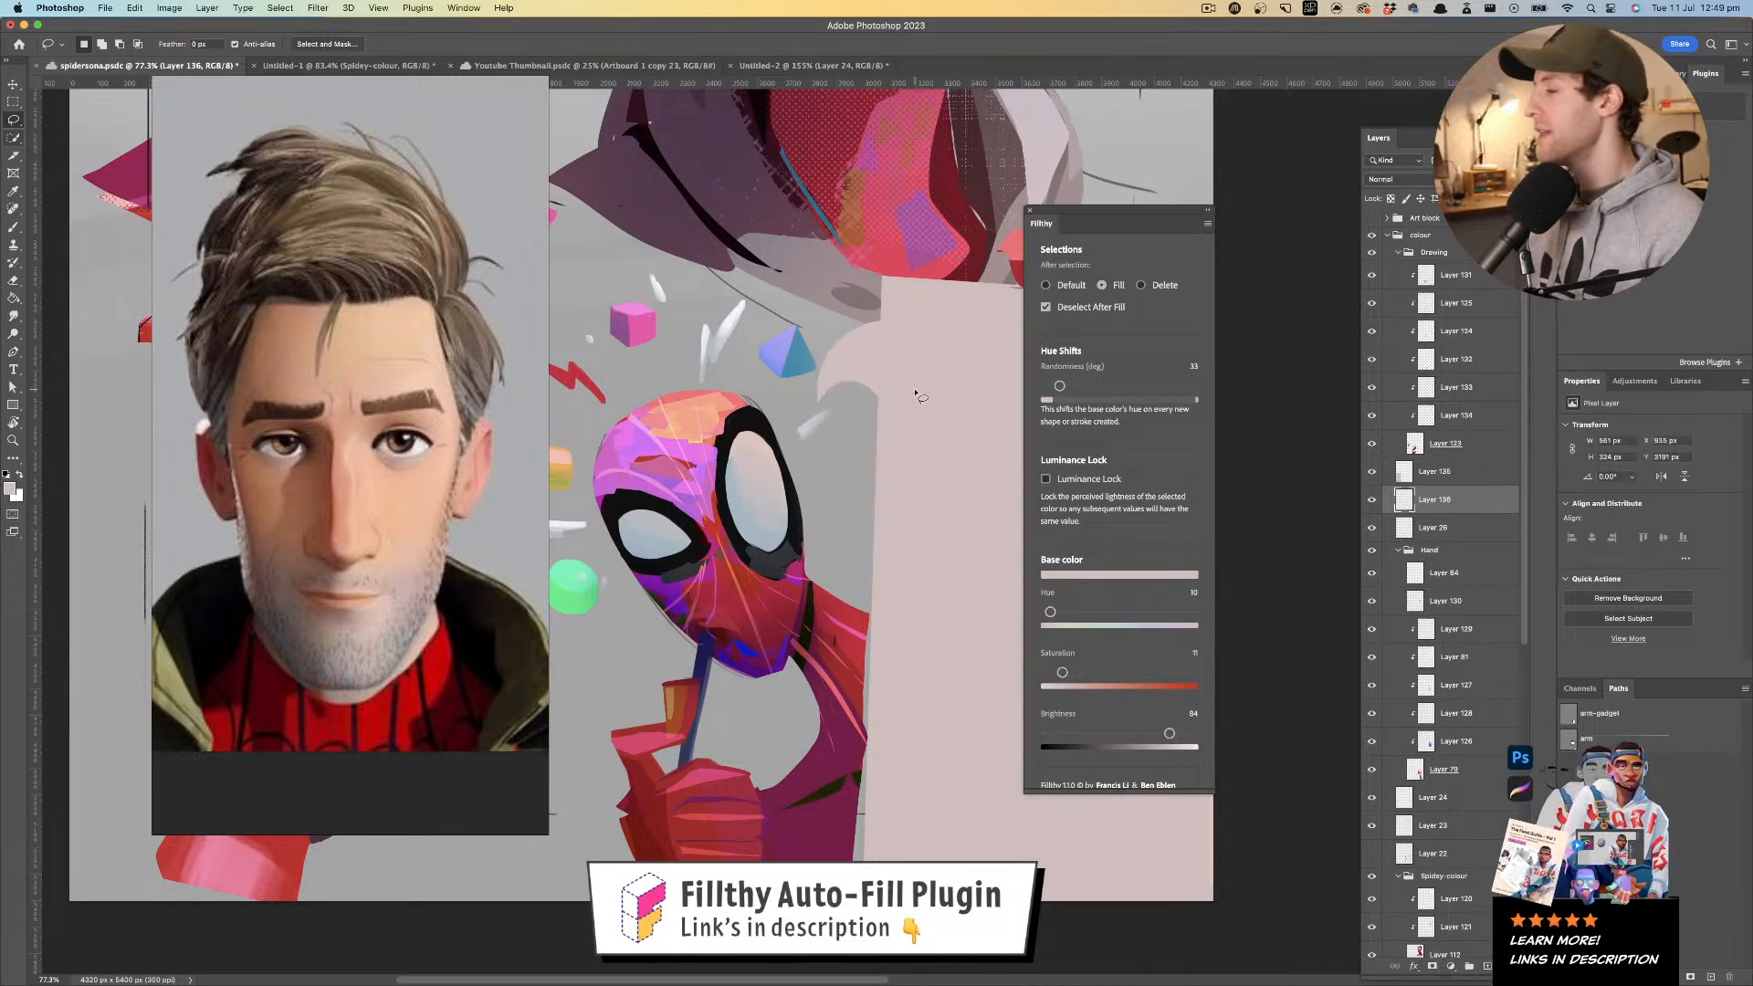
{"action": "mouse_move", "coordinate": [997, 322]}
{"action": "left_mouse_down"}
{"action": "mouse_move", "coordinate": [824, 320]}
{"action": "mouse_move", "coordinate": [806, 393]}
{"action": "left_mouse_up"}
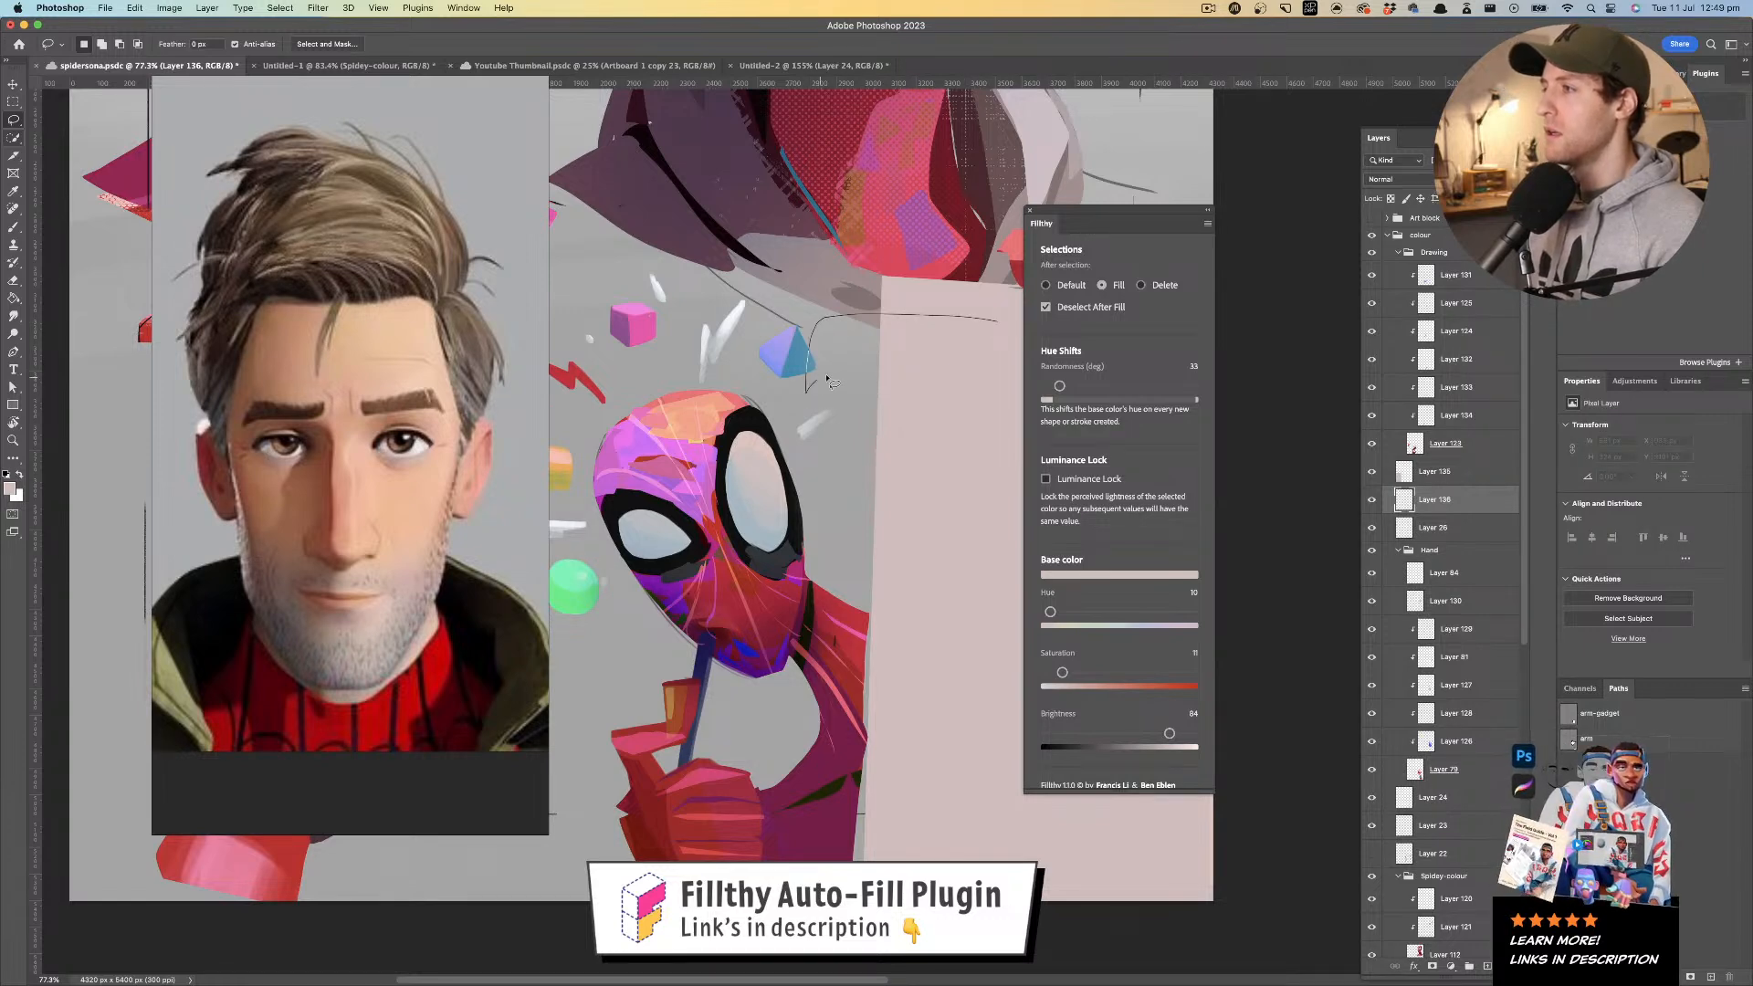
{"action": "mouse_move", "coordinate": [868, 472]}
{"action": "left_mouse_down"}
{"action": "mouse_move", "coordinate": [978, 477]}
{"action": "mouse_move", "coordinate": [1003, 384]}
{"action": "left_mouse_up"}
- Lasso-fill a pale curled shape emerging from behind the board's upper edge near the small mask and extend its underside
{"action": "mouse_move", "coordinate": [802, 390]}
{"action": "left_mouse_down"}
{"action": "mouse_move", "coordinate": [885, 444]}
{"action": "mouse_move", "coordinate": [902, 526]}
{"action": "mouse_move", "coordinate": [987, 485]}
{"action": "mouse_move", "coordinate": [1008, 358]}
{"action": "left_mouse_up"}
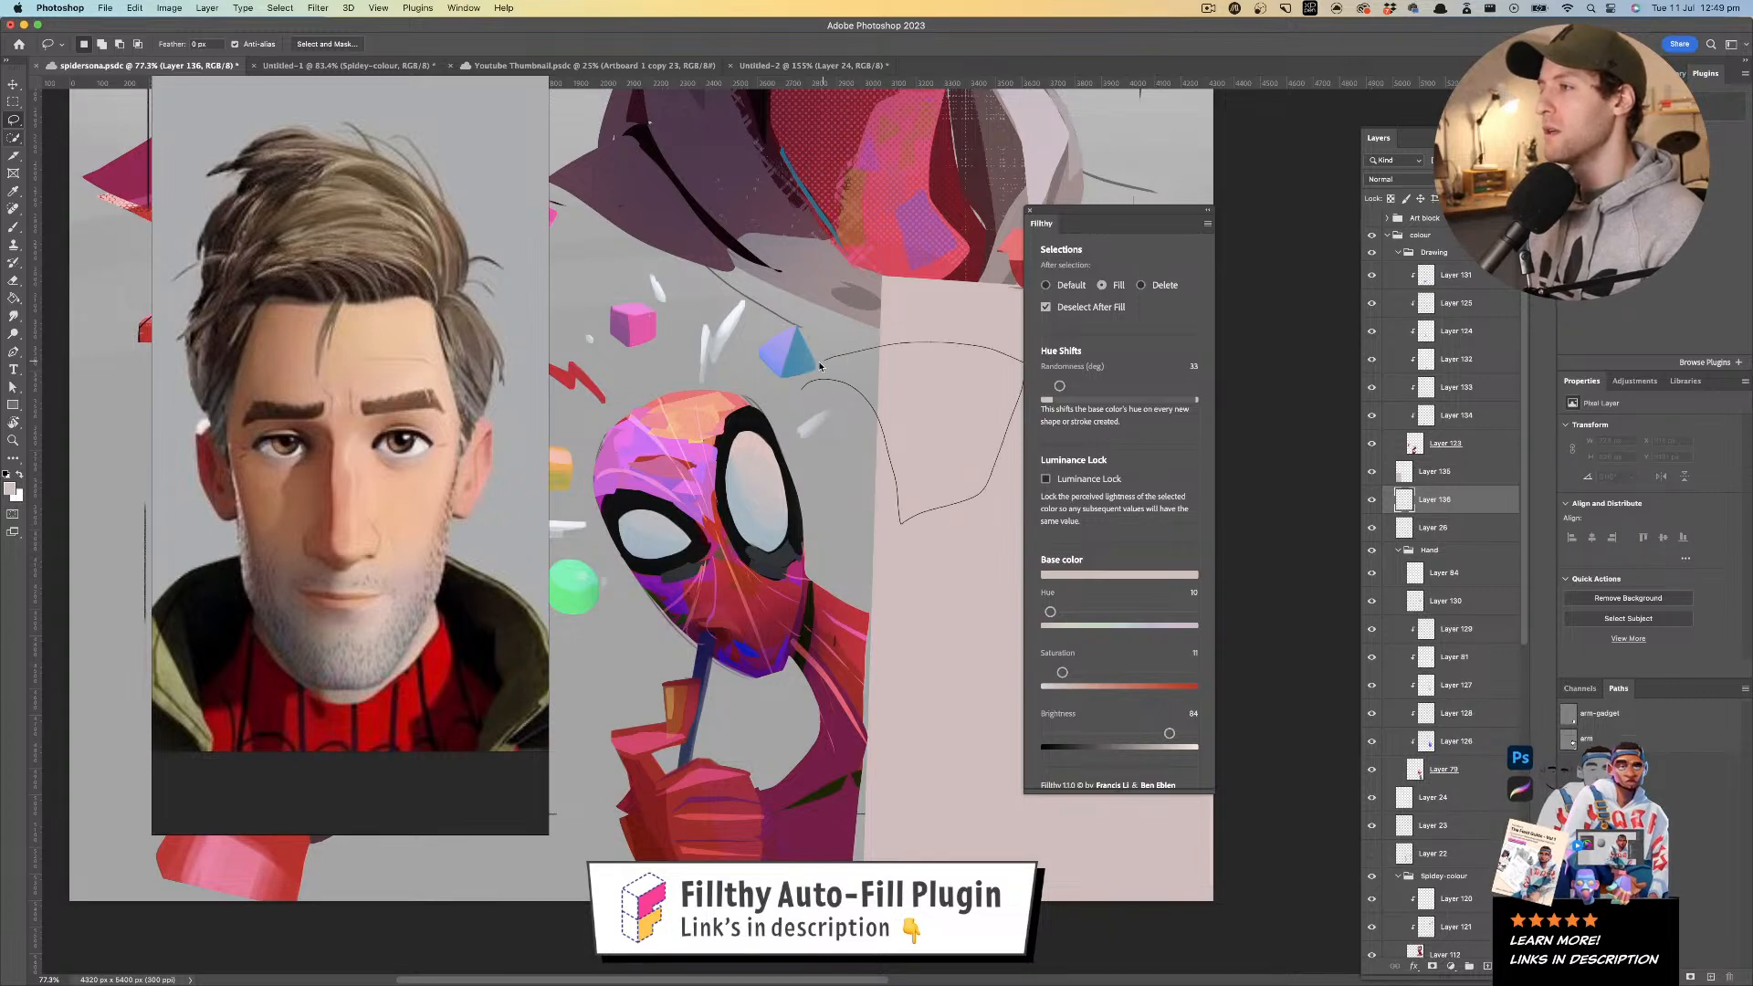
{"action": "left_click_drag", "start_coordinate": [822, 365], "coordinate": [807, 387]}
{"action": "key", "text": "z"}
{"action": "mouse_move", "coordinate": [802, 494]}
{"action": "left_mouse_down"}
{"action": "mouse_move", "coordinate": [837, 491]}
{"action": "mouse_move", "coordinate": [769, 498]}
{"action": "mouse_move", "coordinate": [842, 463]}
{"action": "mouse_move", "coordinate": [857, 407]}
{"action": "left_mouse_up"}
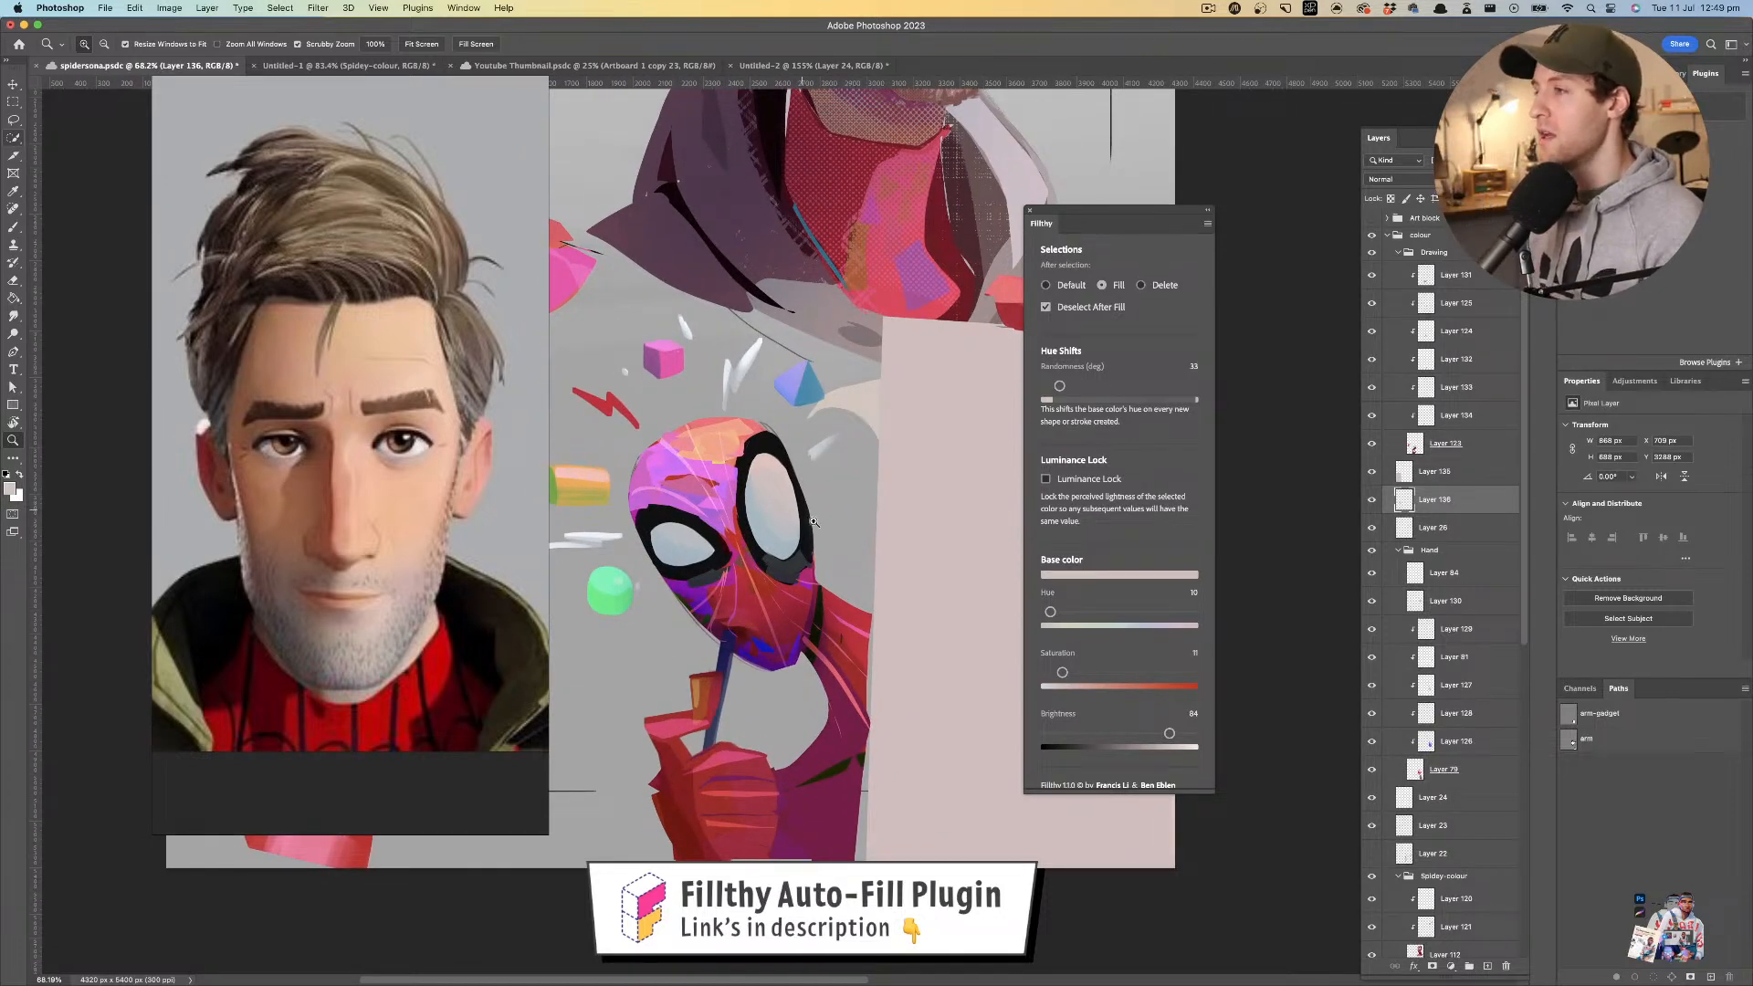
{"action": "key", "text": "l"}
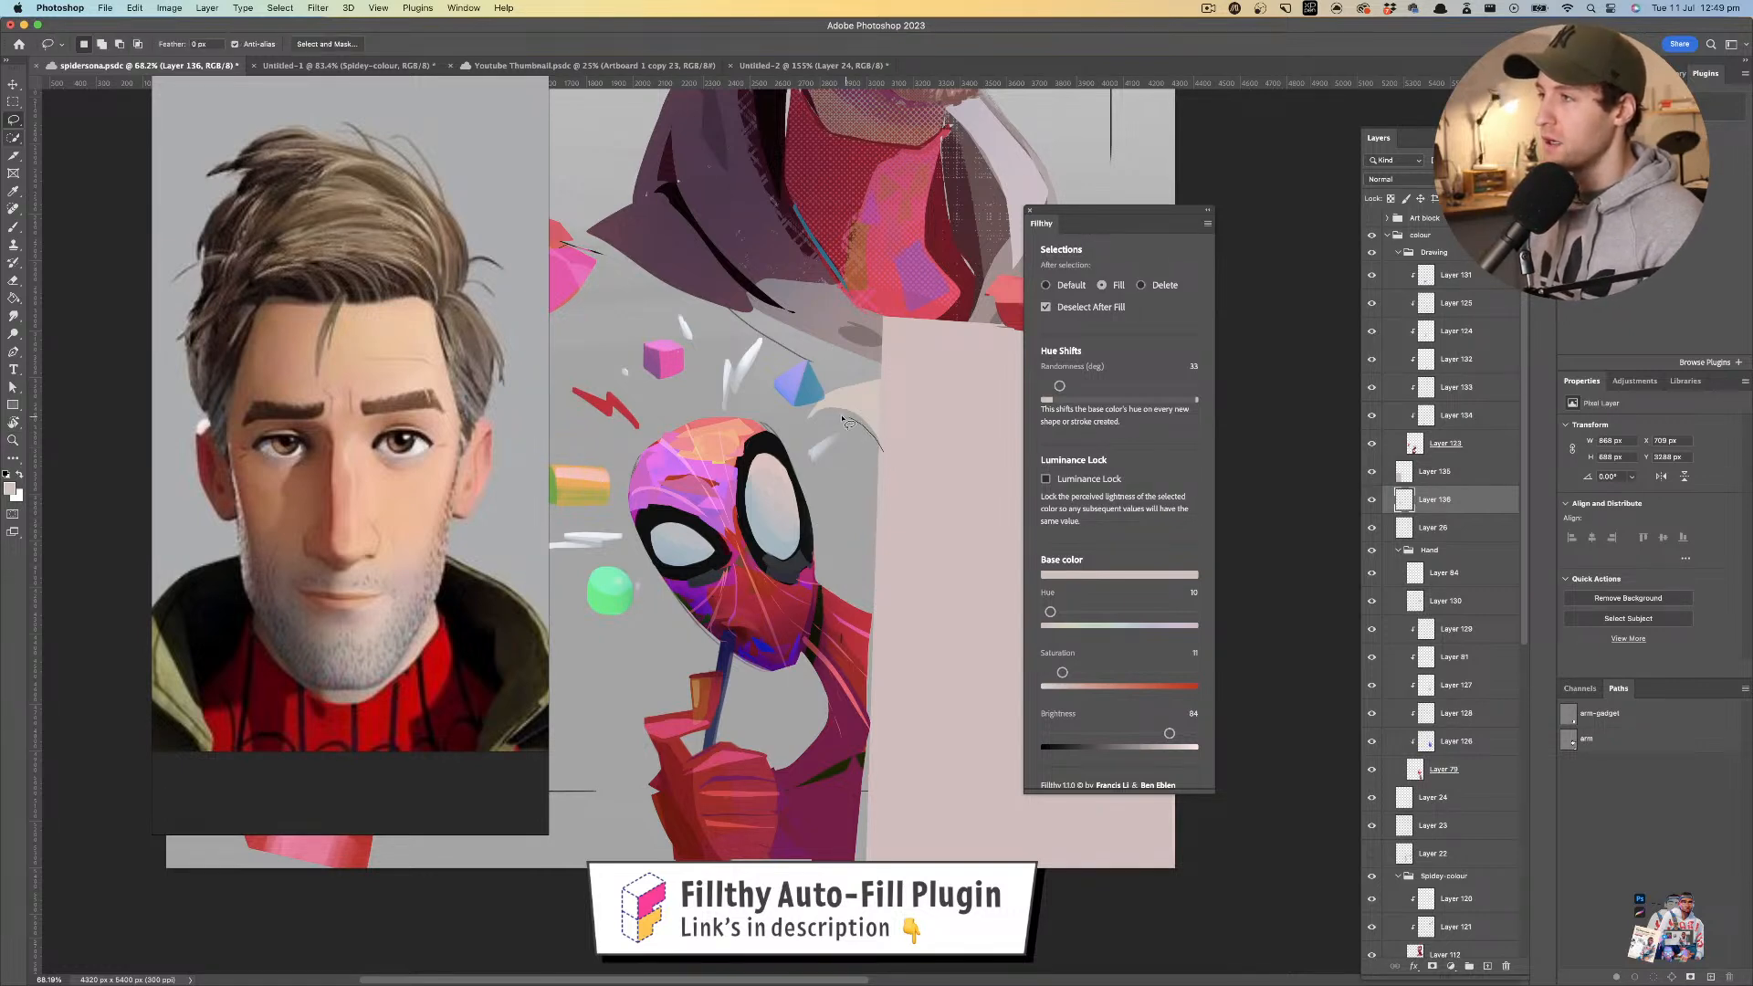
{"action": "mouse_move", "coordinate": [819, 416]}
{"action": "left_mouse_down"}
{"action": "mouse_move", "coordinate": [884, 448]}
{"action": "mouse_move", "coordinate": [842, 494]}
{"action": "mouse_move", "coordinate": [886, 494]}
{"action": "mouse_move", "coordinate": [851, 482]}
{"action": "left_mouse_up"}
{"action": "key", "text": "z"}
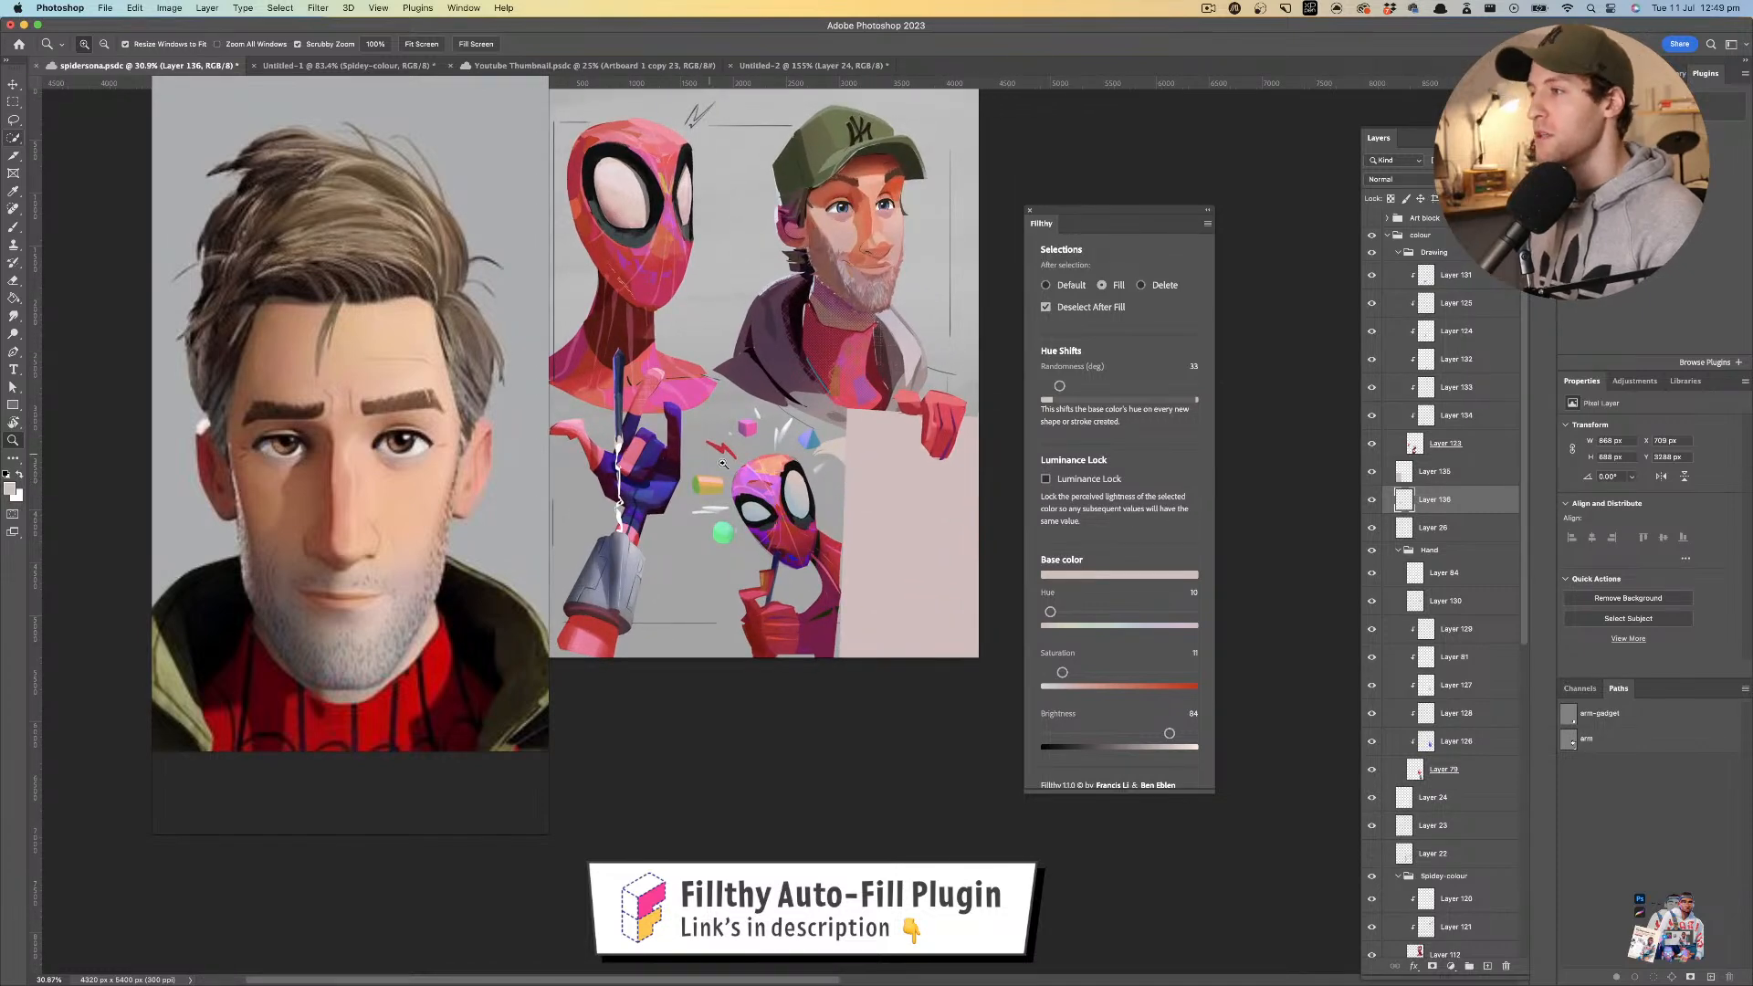
{"action": "left_click_drag", "start_coordinate": [731, 456], "coordinate": [804, 446]}
- Select Layer 123 and lasso-delete the coloured shapes and doodles floating around the small mask with the plugin's Delete mode
{"action": "key", "text": "v"}
{"action": "left_click_drag", "start_coordinate": [916, 420], "coordinate": [872, 397]}
{"action": "key", "text": "super+z"}
{"action": "left_click_drag", "start_coordinate": [640, 392], "coordinate": [581, 393]}
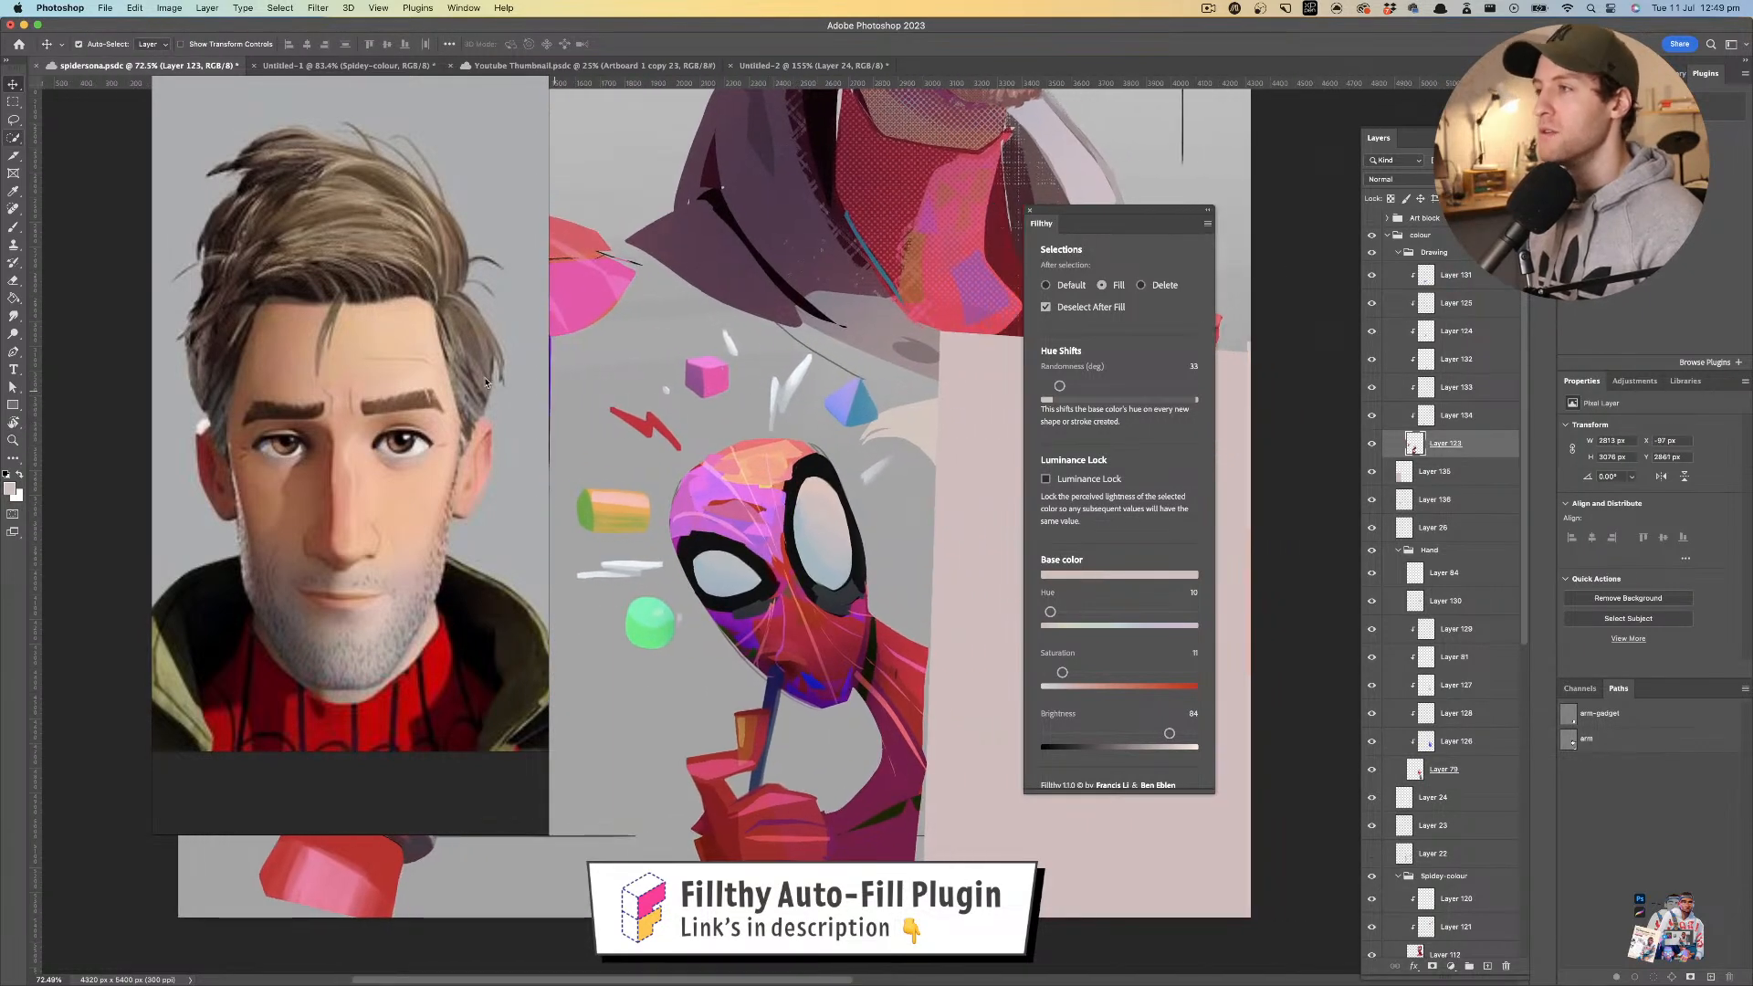
{"action": "left_click", "coordinate": [15, 121]}
{"action": "scroll", "coordinate": [1004, 356], "scroll_direction": "left", "scroll_amount": 2}
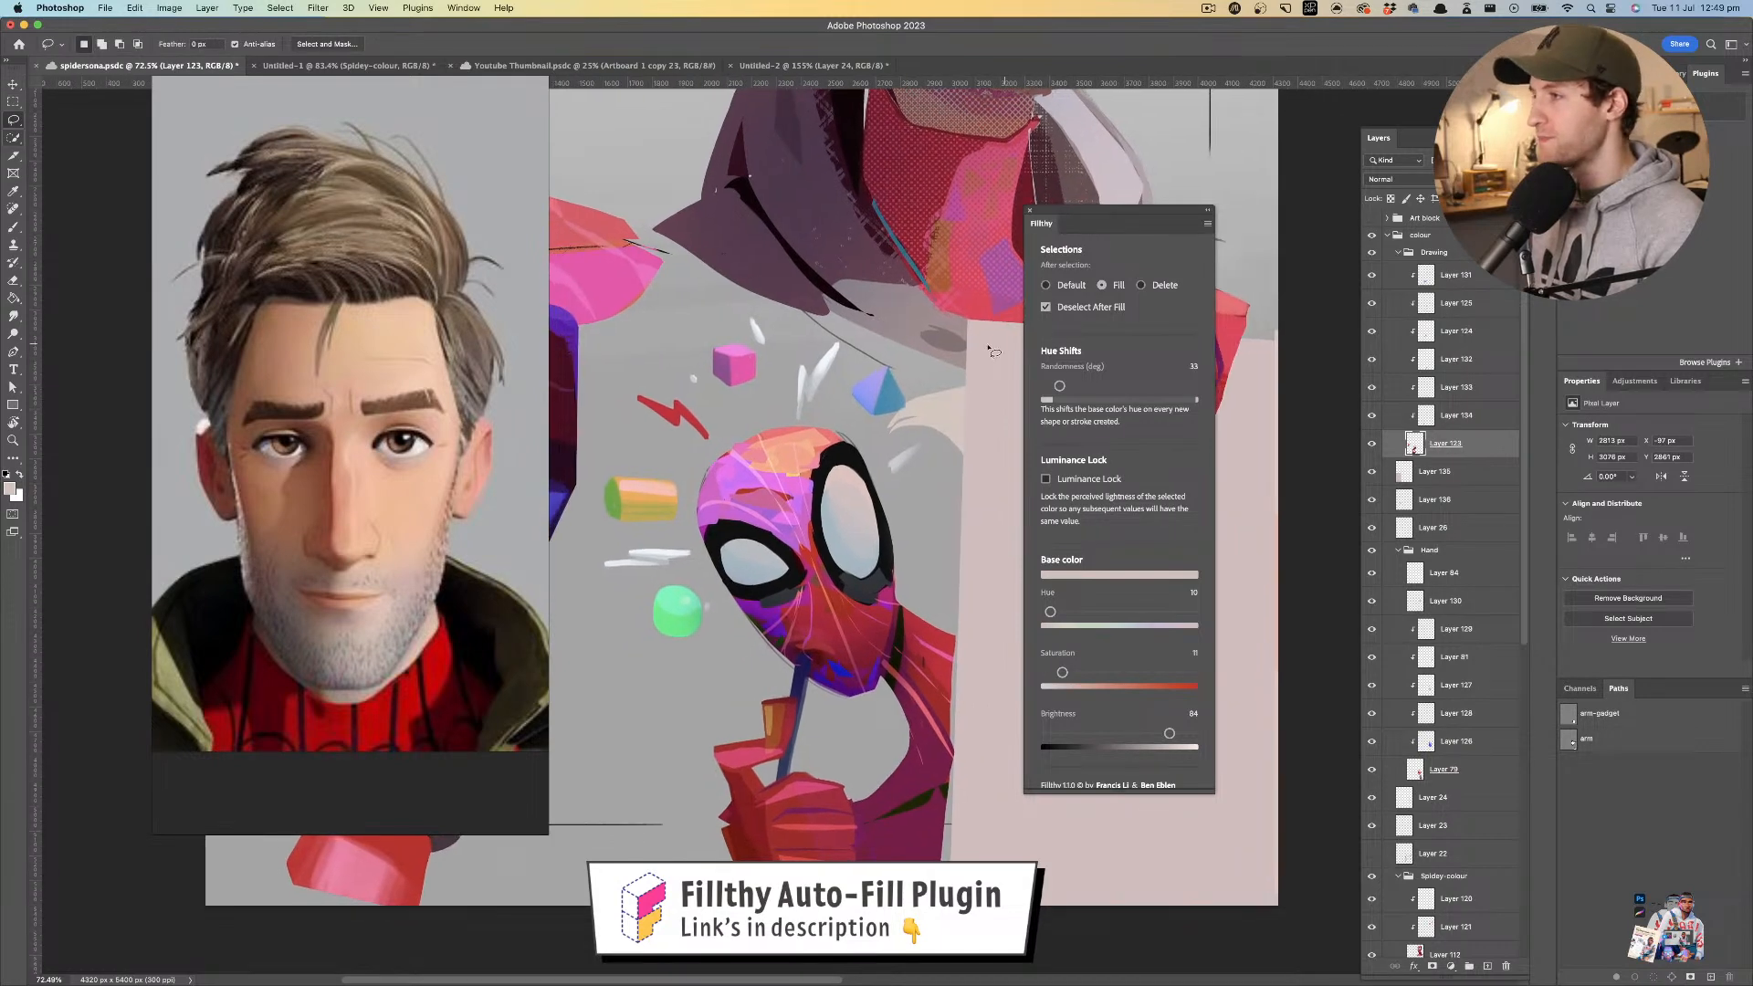
{"action": "left_click", "coordinate": [1142, 286]}
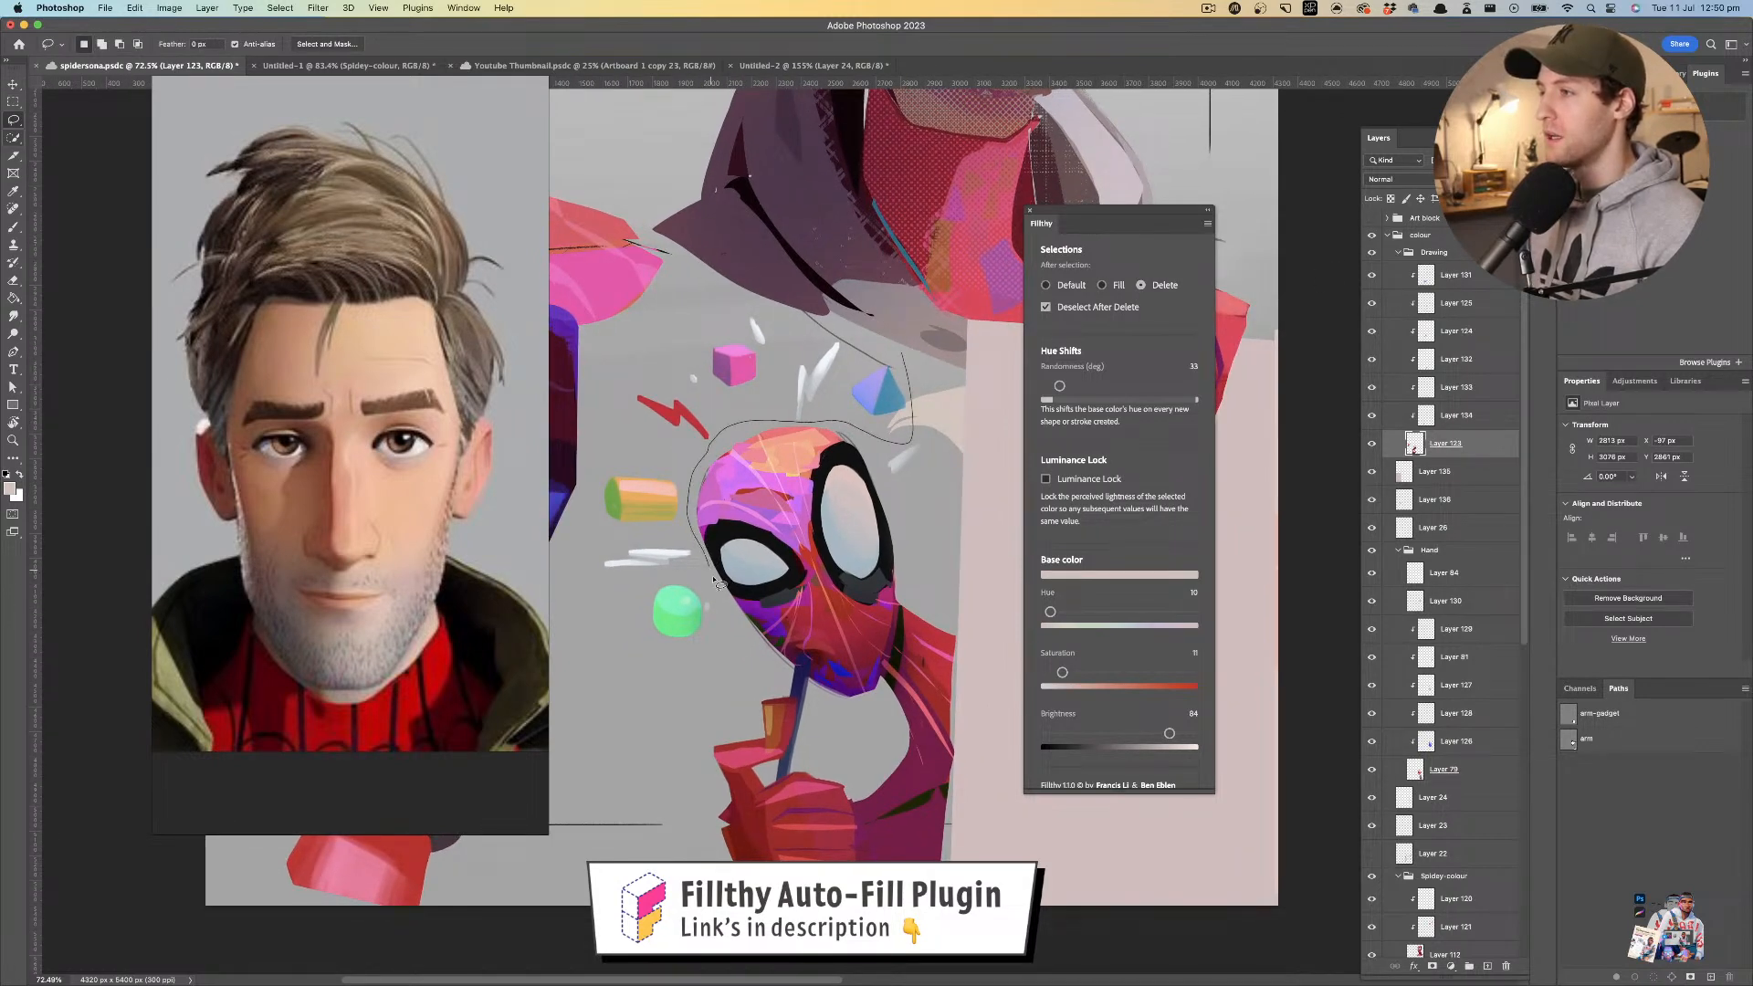
{"action": "mouse_move", "coordinate": [584, 579]}
{"action": "left_mouse_down"}
{"action": "mouse_move", "coordinate": [776, 276]}
{"action": "mouse_move", "coordinate": [900, 351]}
{"action": "left_mouse_up"}
- Return the plugin to Fill mode and lasso-fill a pale lightning bolt above the small mask, overlapping the hoodie's lower edge
{"action": "key", "text": "z"}
{"action": "mouse_move", "coordinate": [854, 435]}
{"action": "left_mouse_down"}
{"action": "mouse_move", "coordinate": [805, 439]}
{"action": "mouse_move", "coordinate": [920, 384]}
{"action": "mouse_move", "coordinate": [885, 422]}
{"action": "mouse_move", "coordinate": [828, 418]}
{"action": "left_mouse_up"}
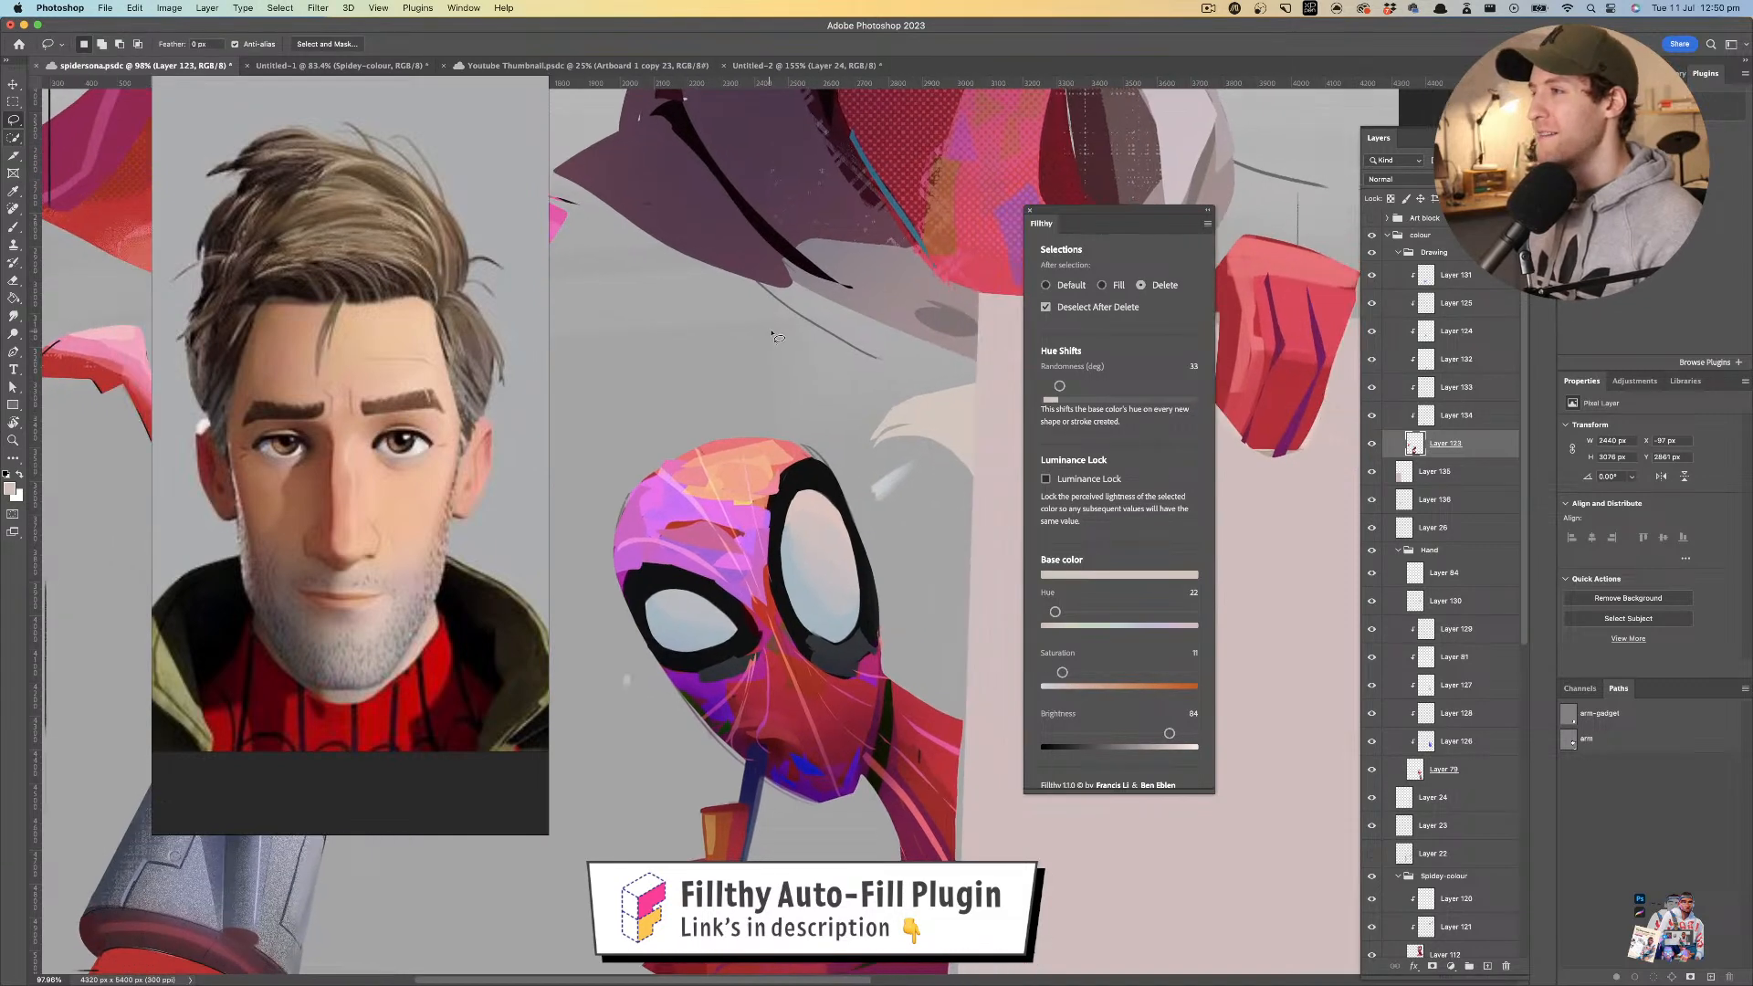
{"action": "left_click_drag", "start_coordinate": [806, 283], "coordinate": [805, 278]}
{"action": "mouse_move", "coordinate": [814, 274]}
{"action": "left_mouse_down"}
{"action": "mouse_move", "coordinate": [804, 264]}
{"action": "mouse_move", "coordinate": [828, 270]}
{"action": "left_mouse_up"}
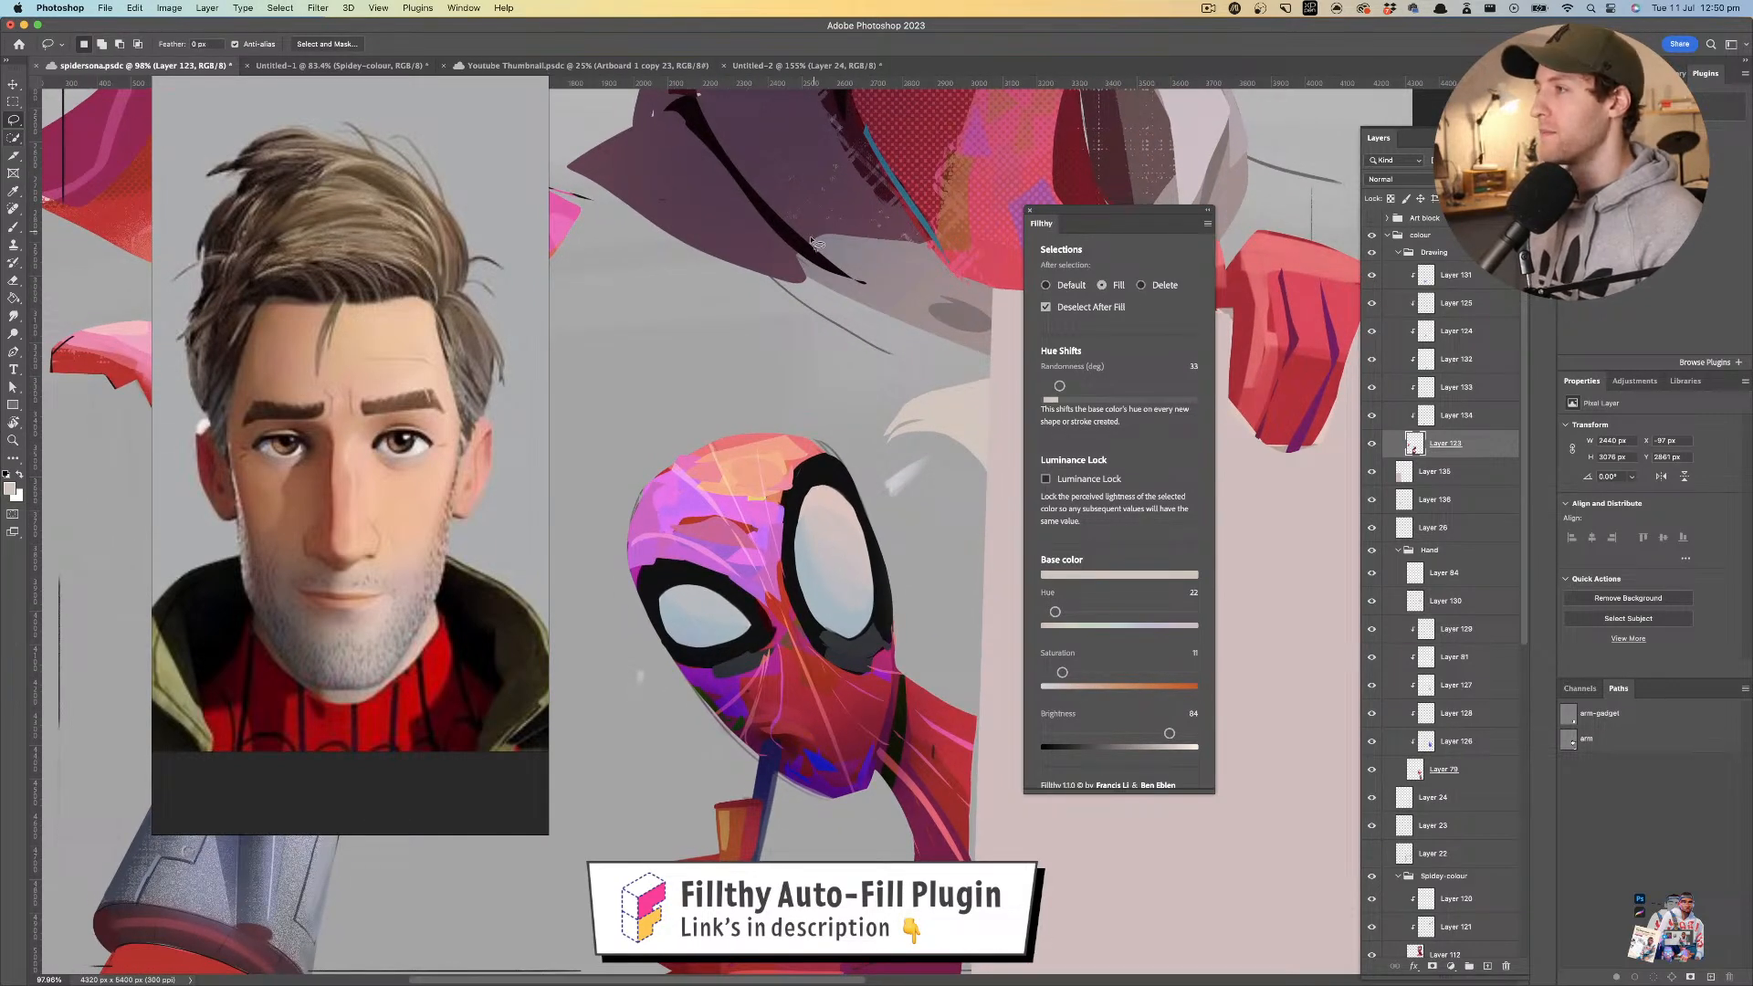
{"action": "left_click_drag", "start_coordinate": [810, 321], "coordinate": [816, 263]}
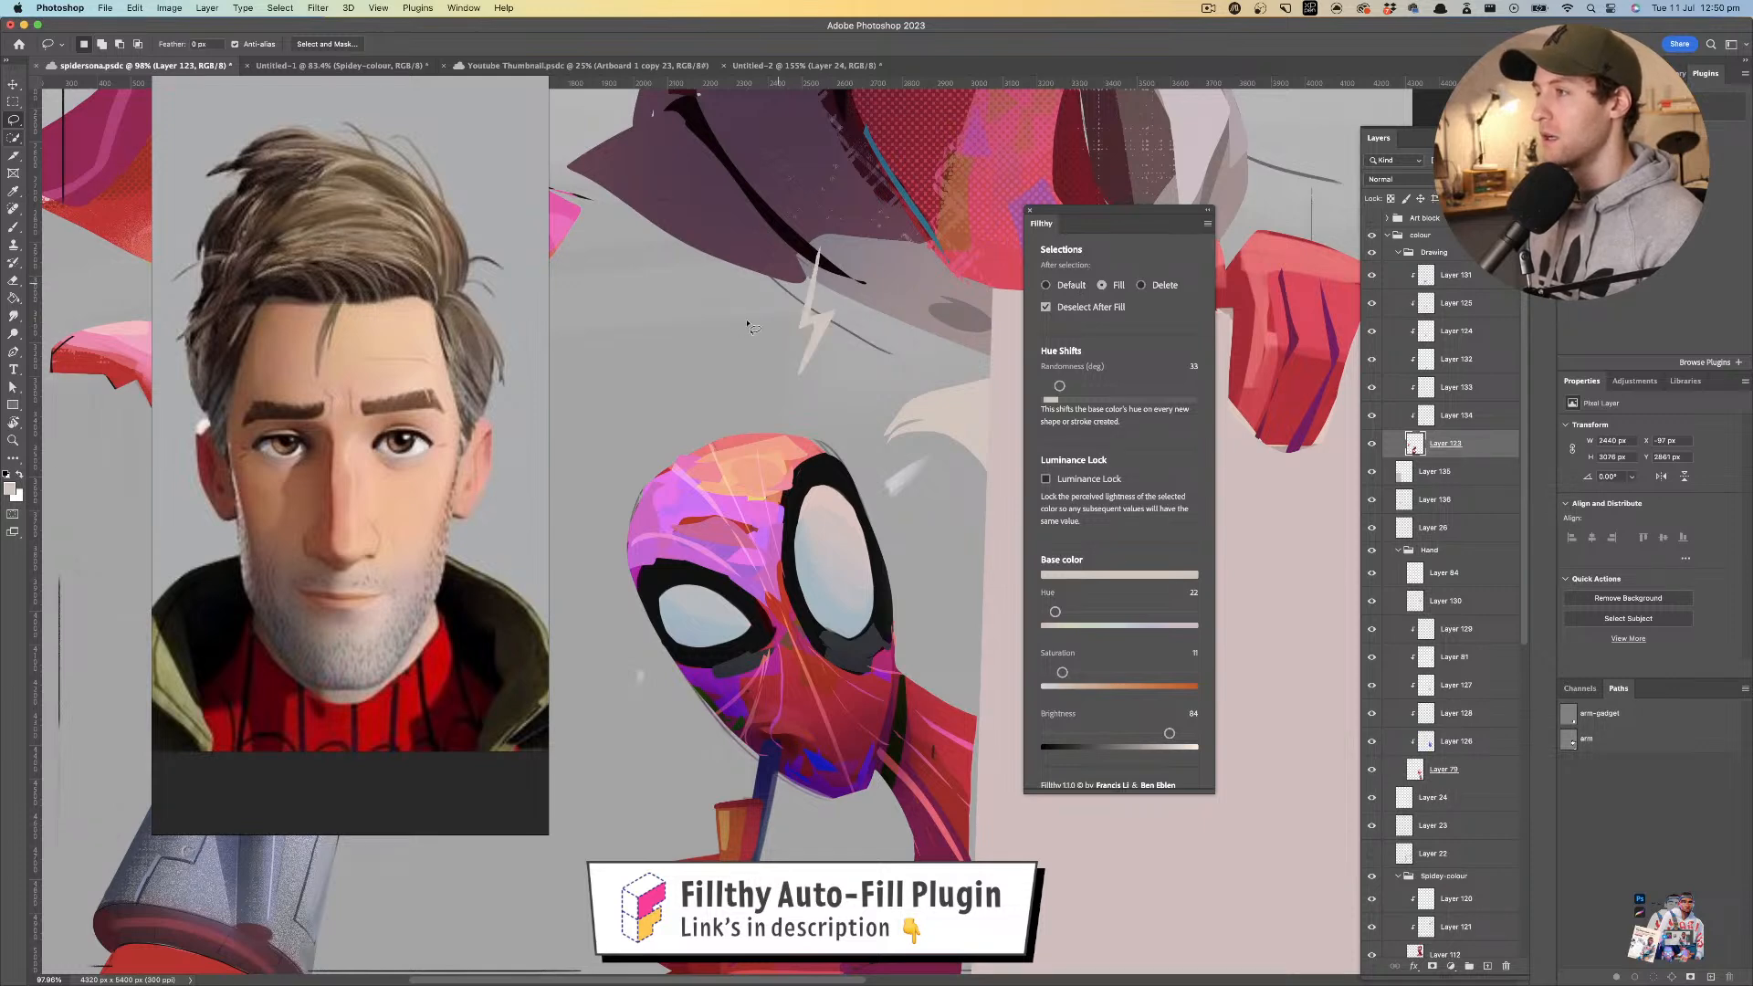
- Lasso-fill two more pale lightning bolts, one above the mask's forehead and one beside the mask near the blue hand
{"action": "left_click_drag", "start_coordinate": [652, 263], "coordinate": [706, 245]}
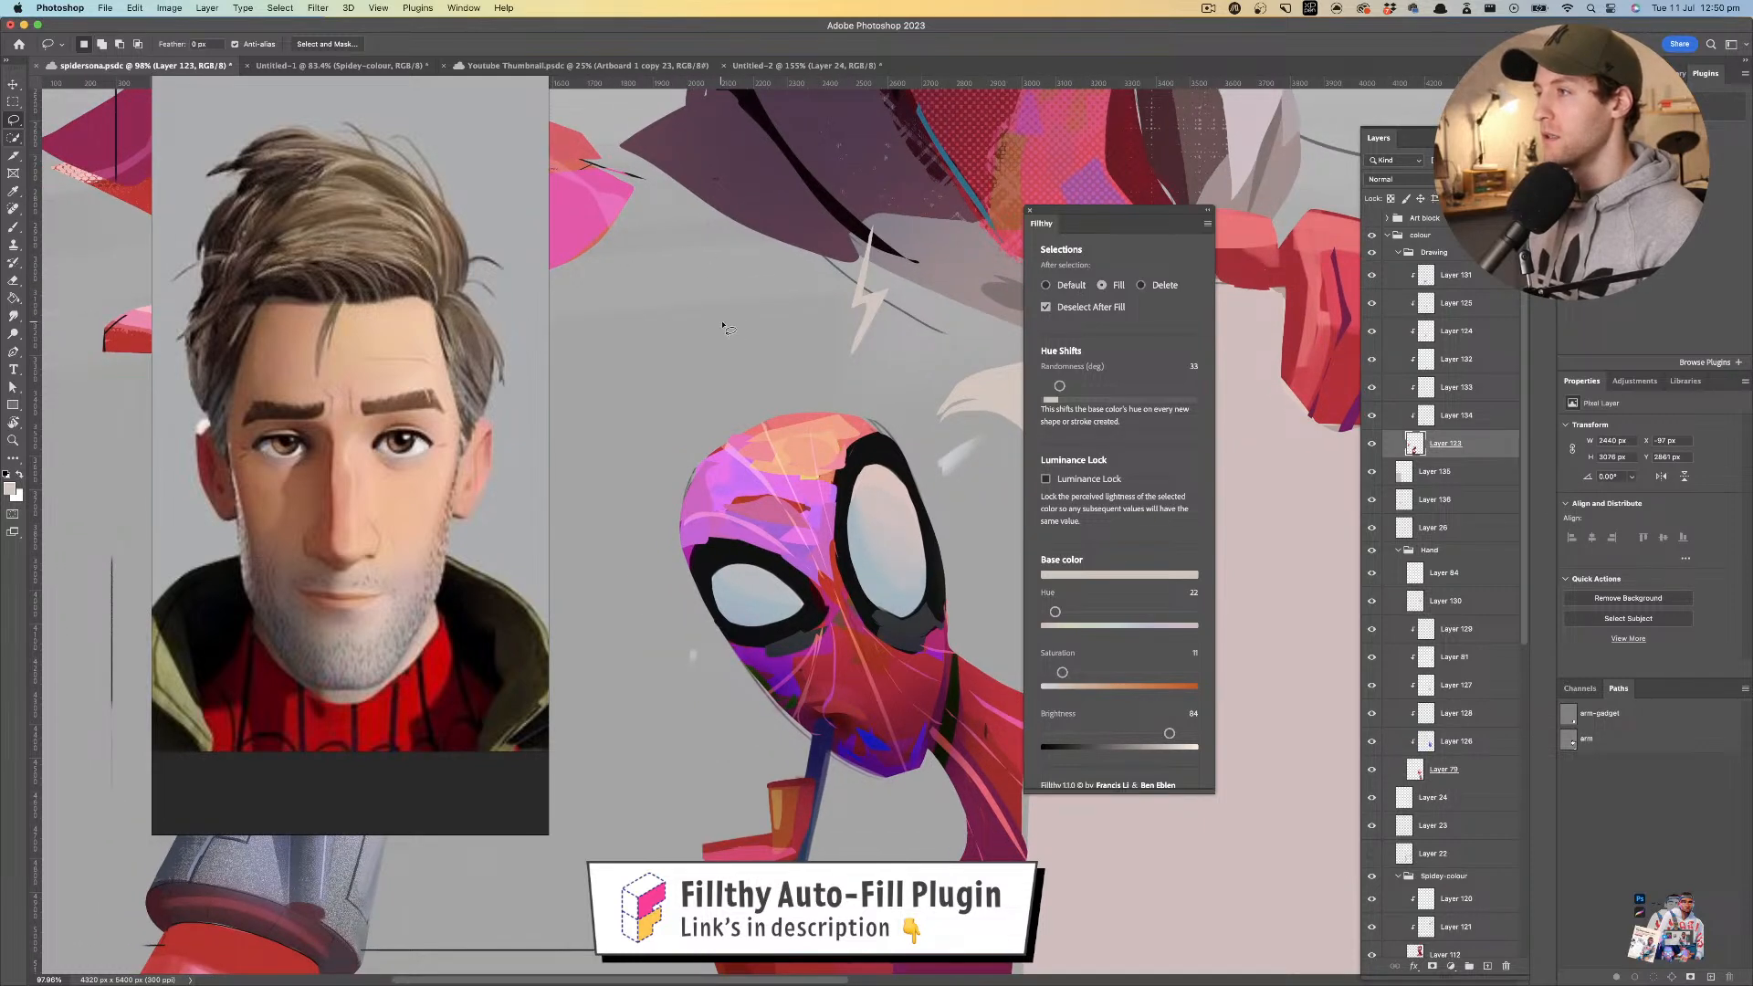
{"action": "left_click_drag", "start_coordinate": [680, 318], "coordinate": [696, 311]}
{"action": "left_click_drag", "start_coordinate": [637, 496], "coordinate": [728, 395]}
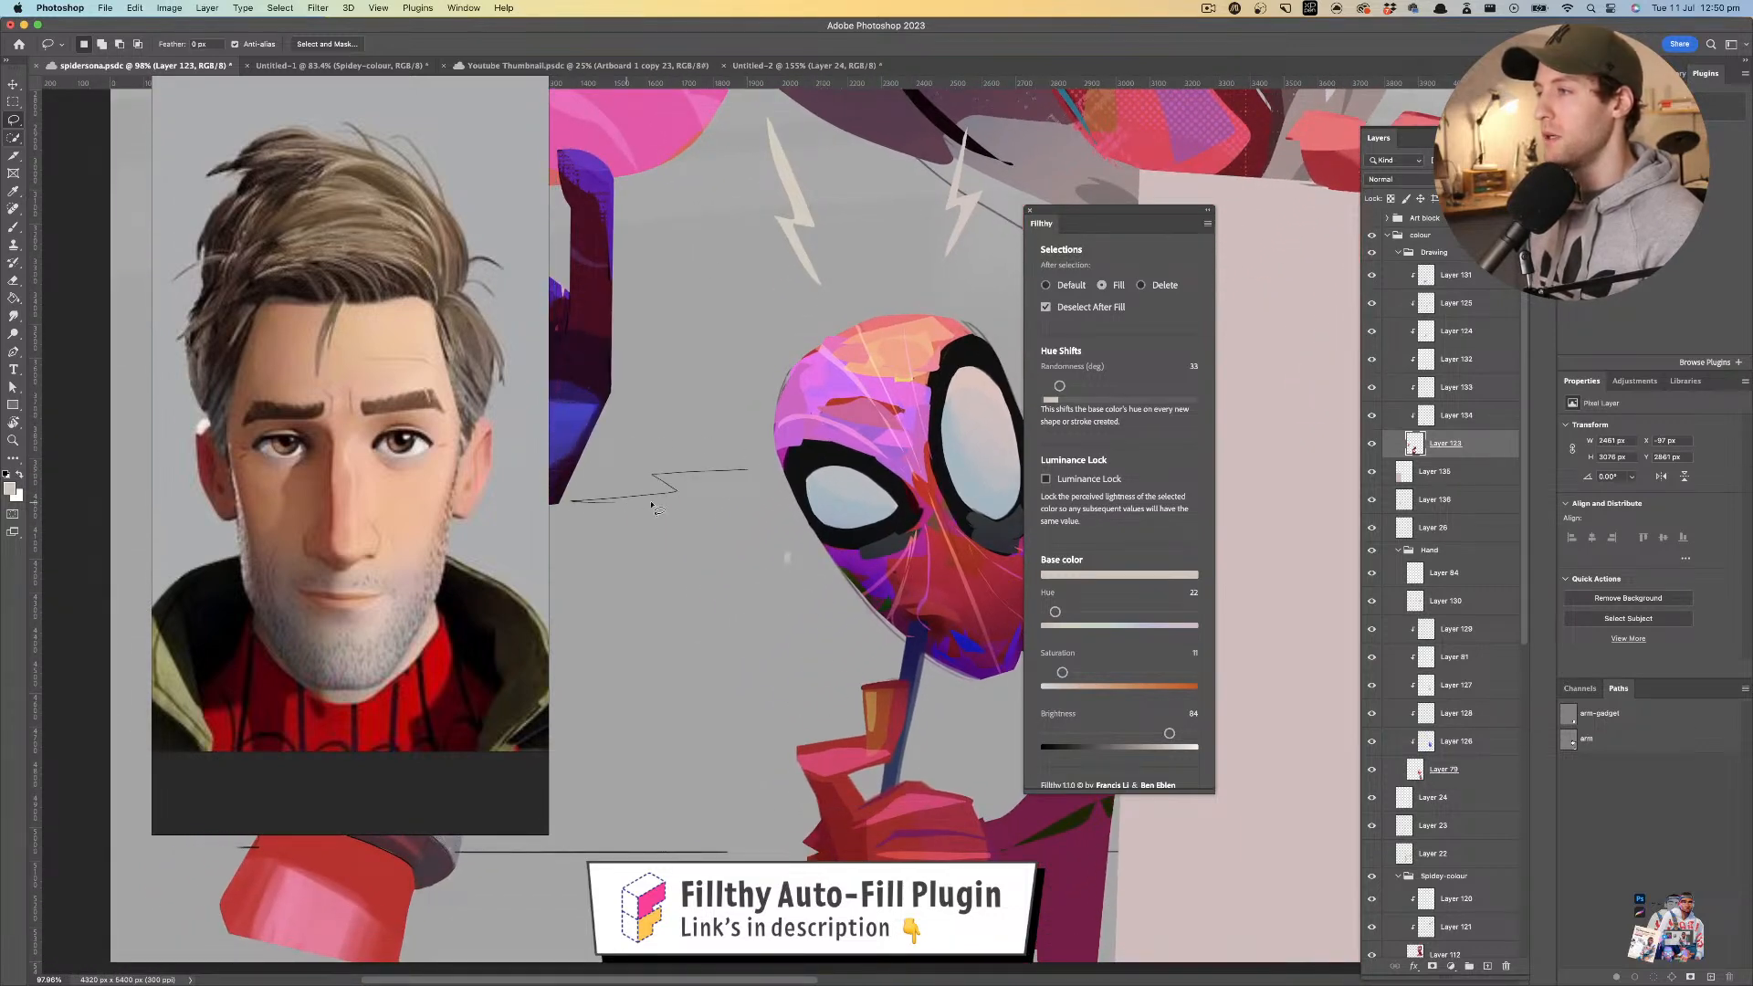
{"action": "key", "text": "z"}
{"action": "mouse_move", "coordinate": [684, 481]}
{"action": "left_mouse_down"}
{"action": "mouse_move", "coordinate": [747, 470]}
{"action": "mouse_move", "coordinate": [600, 502]}
{"action": "left_mouse_up"}
{"action": "mouse_move", "coordinate": [749, 443]}
{"action": "left_mouse_down"}
{"action": "mouse_move", "coordinate": [722, 451]}
{"action": "mouse_move", "coordinate": [856, 466]}
{"action": "left_mouse_up"}
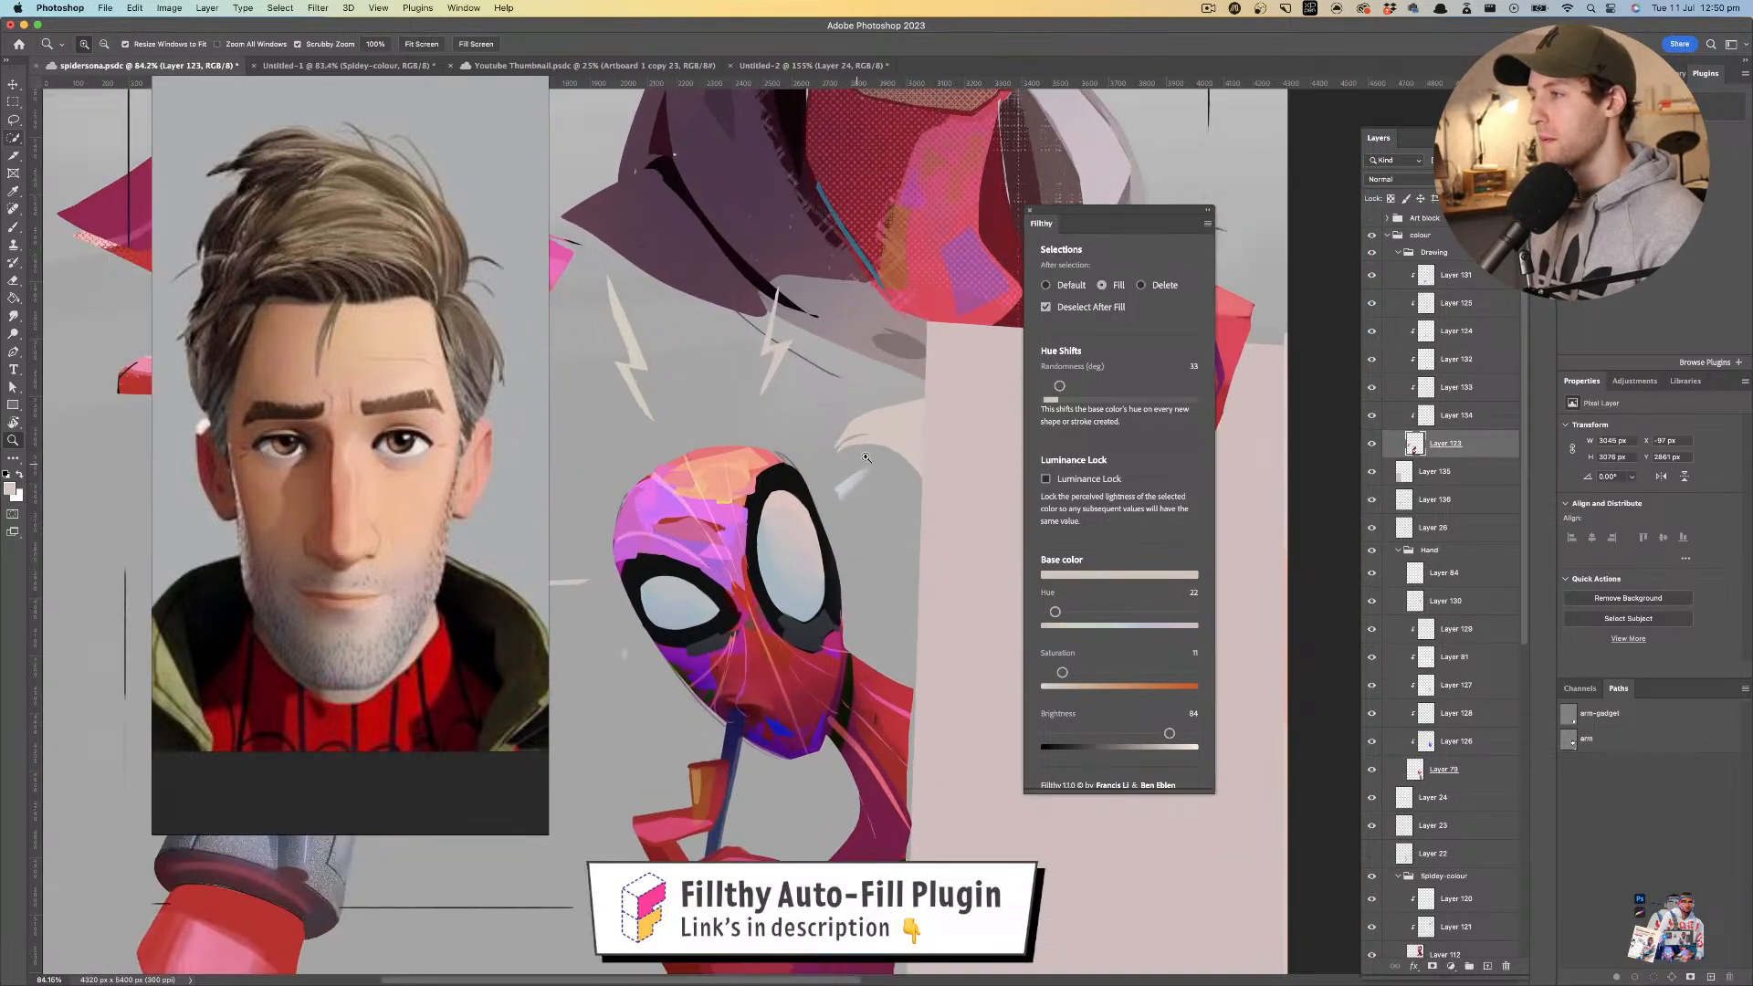
- Lasso-delete the leftover white strokes around the small mask
{"action": "key", "text": "l"}
{"action": "key", "text": "z"}
{"action": "left_click_drag", "start_coordinate": [767, 557], "coordinate": [659, 551]}
{"action": "mouse_move", "coordinate": [817, 476]}
{"action": "left_mouse_down"}
{"action": "mouse_move", "coordinate": [771, 505]}
{"action": "mouse_move", "coordinate": [886, 473]}
{"action": "mouse_move", "coordinate": [841, 485]}
{"action": "mouse_move", "coordinate": [856, 500]}
{"action": "left_mouse_up"}
- Select the pale board's layer, Layer 135, and lasso-delete the board's sharp upper corner near the curled edge to round it off
{"action": "key", "text": "v"}
{"action": "key", "text": "super+z"}
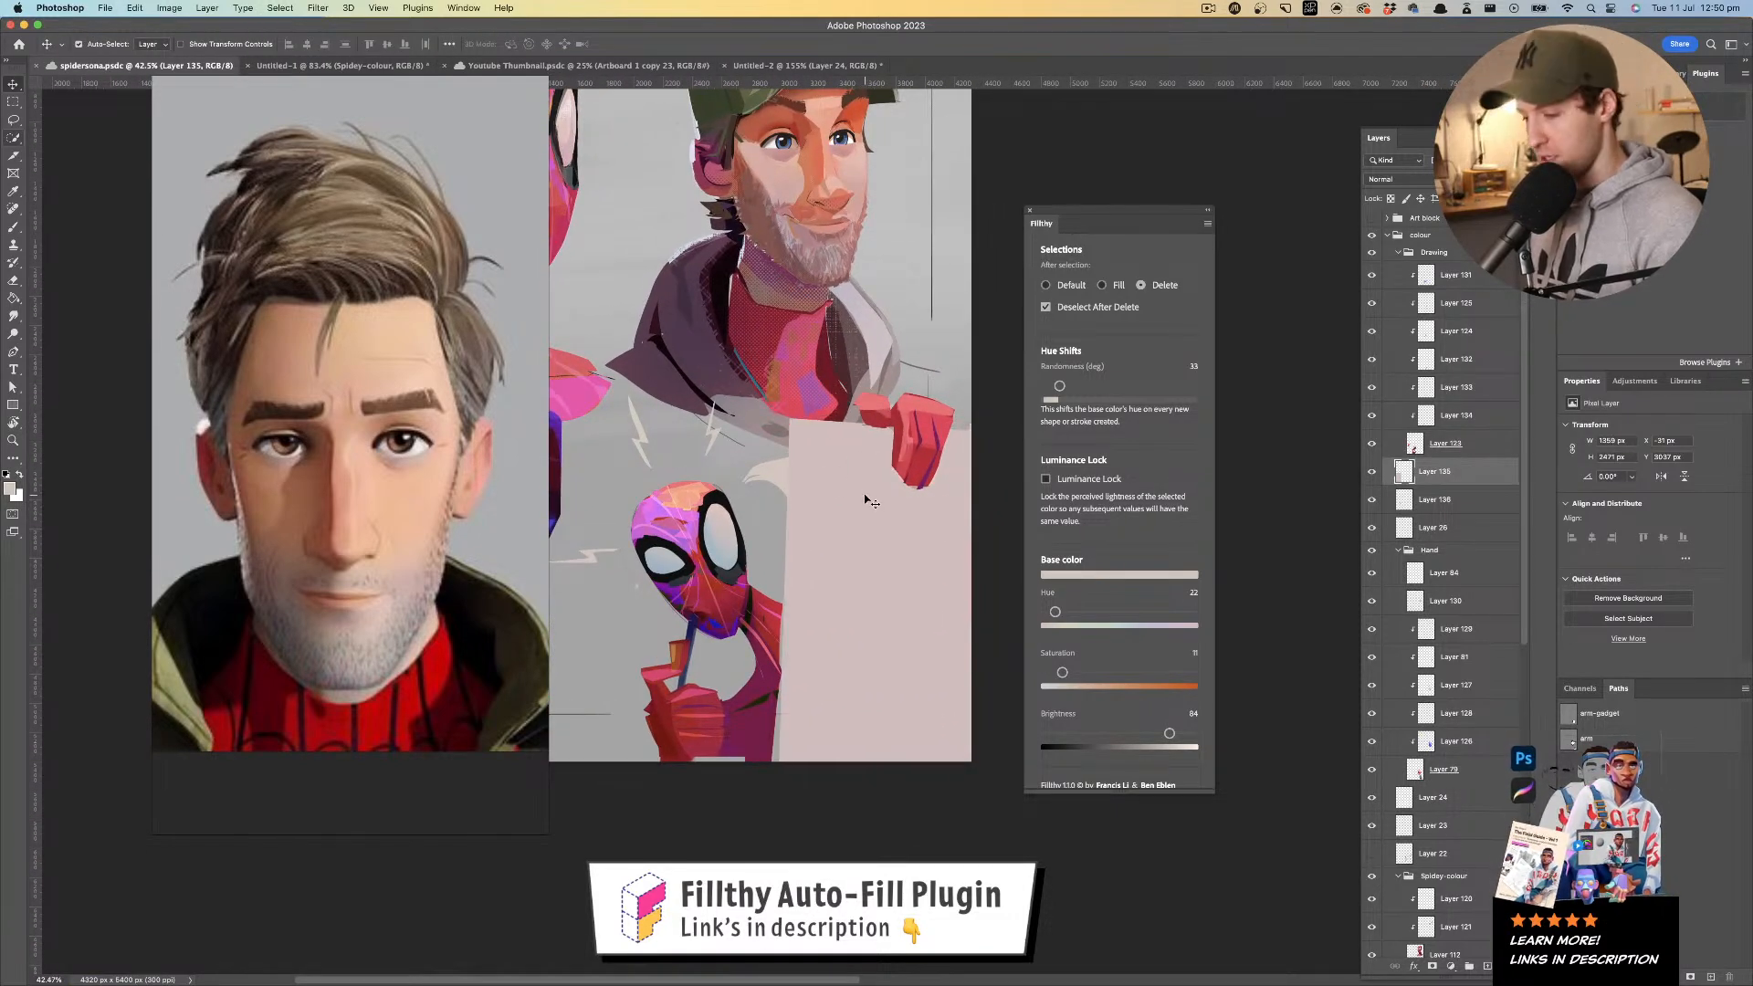
{"action": "key", "text": "super+u"}
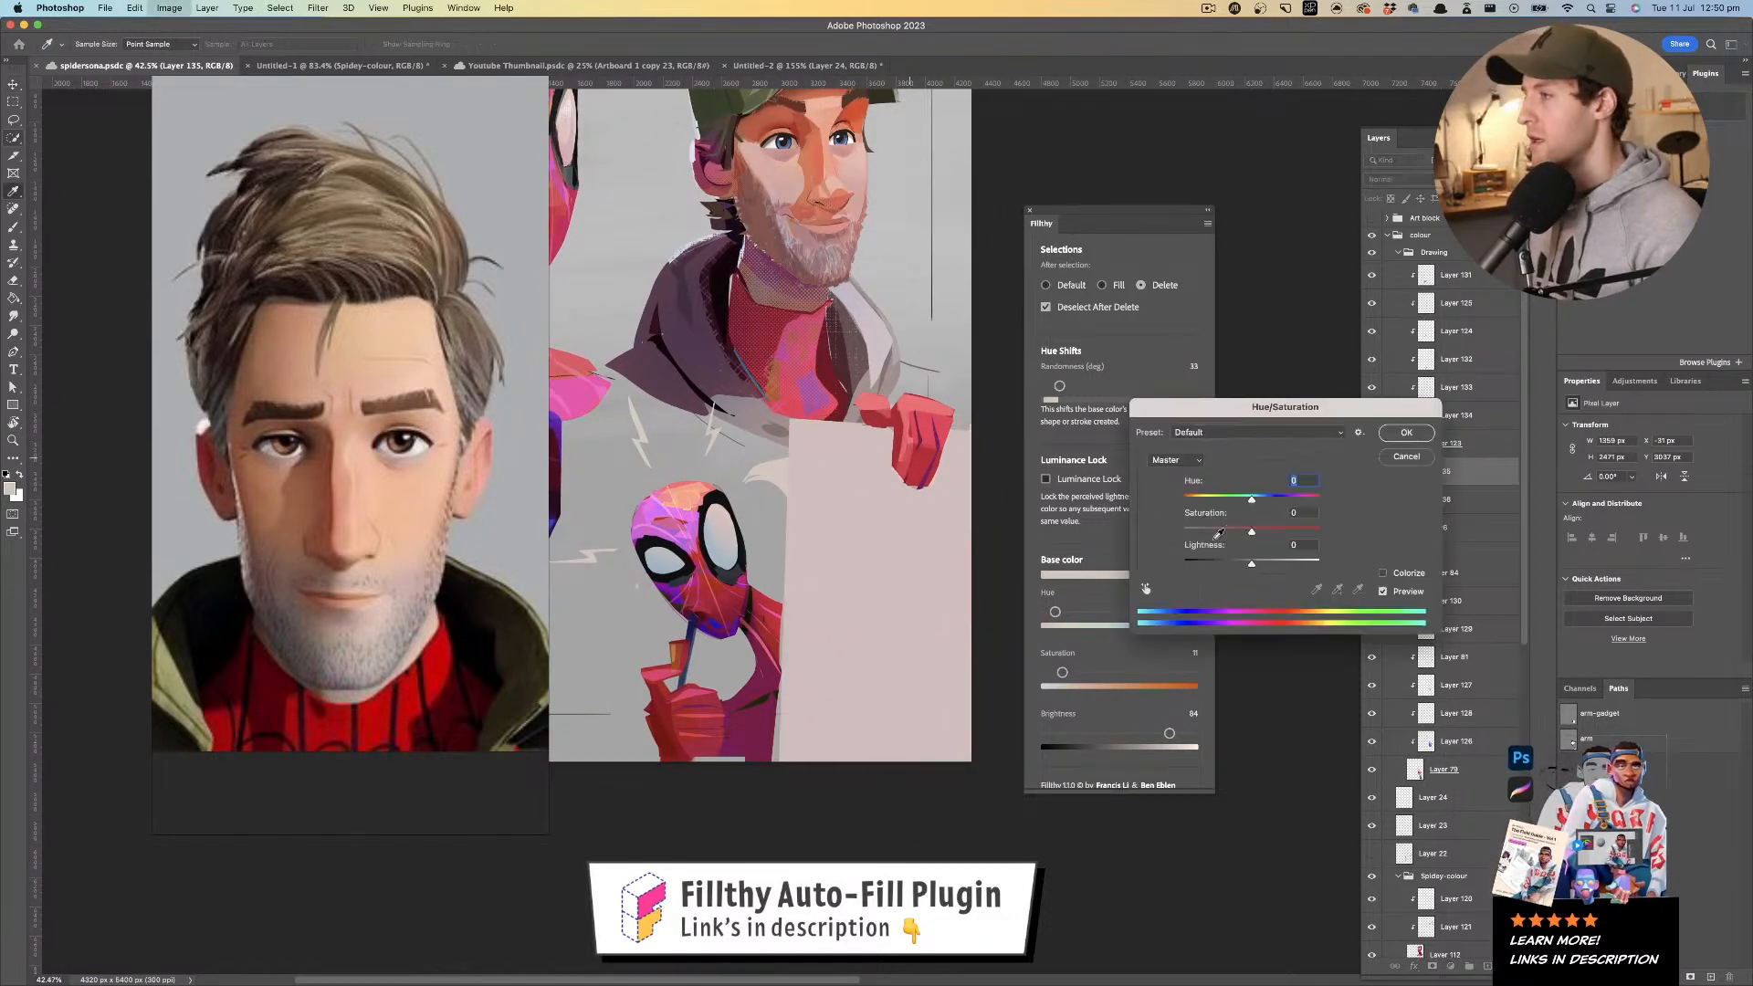
{"action": "left_click", "coordinate": [1406, 456]}
{"action": "scroll", "coordinate": [831, 446], "scroll_direction": "up", "scroll_amount": 5}
{"action": "key", "text": "l"}
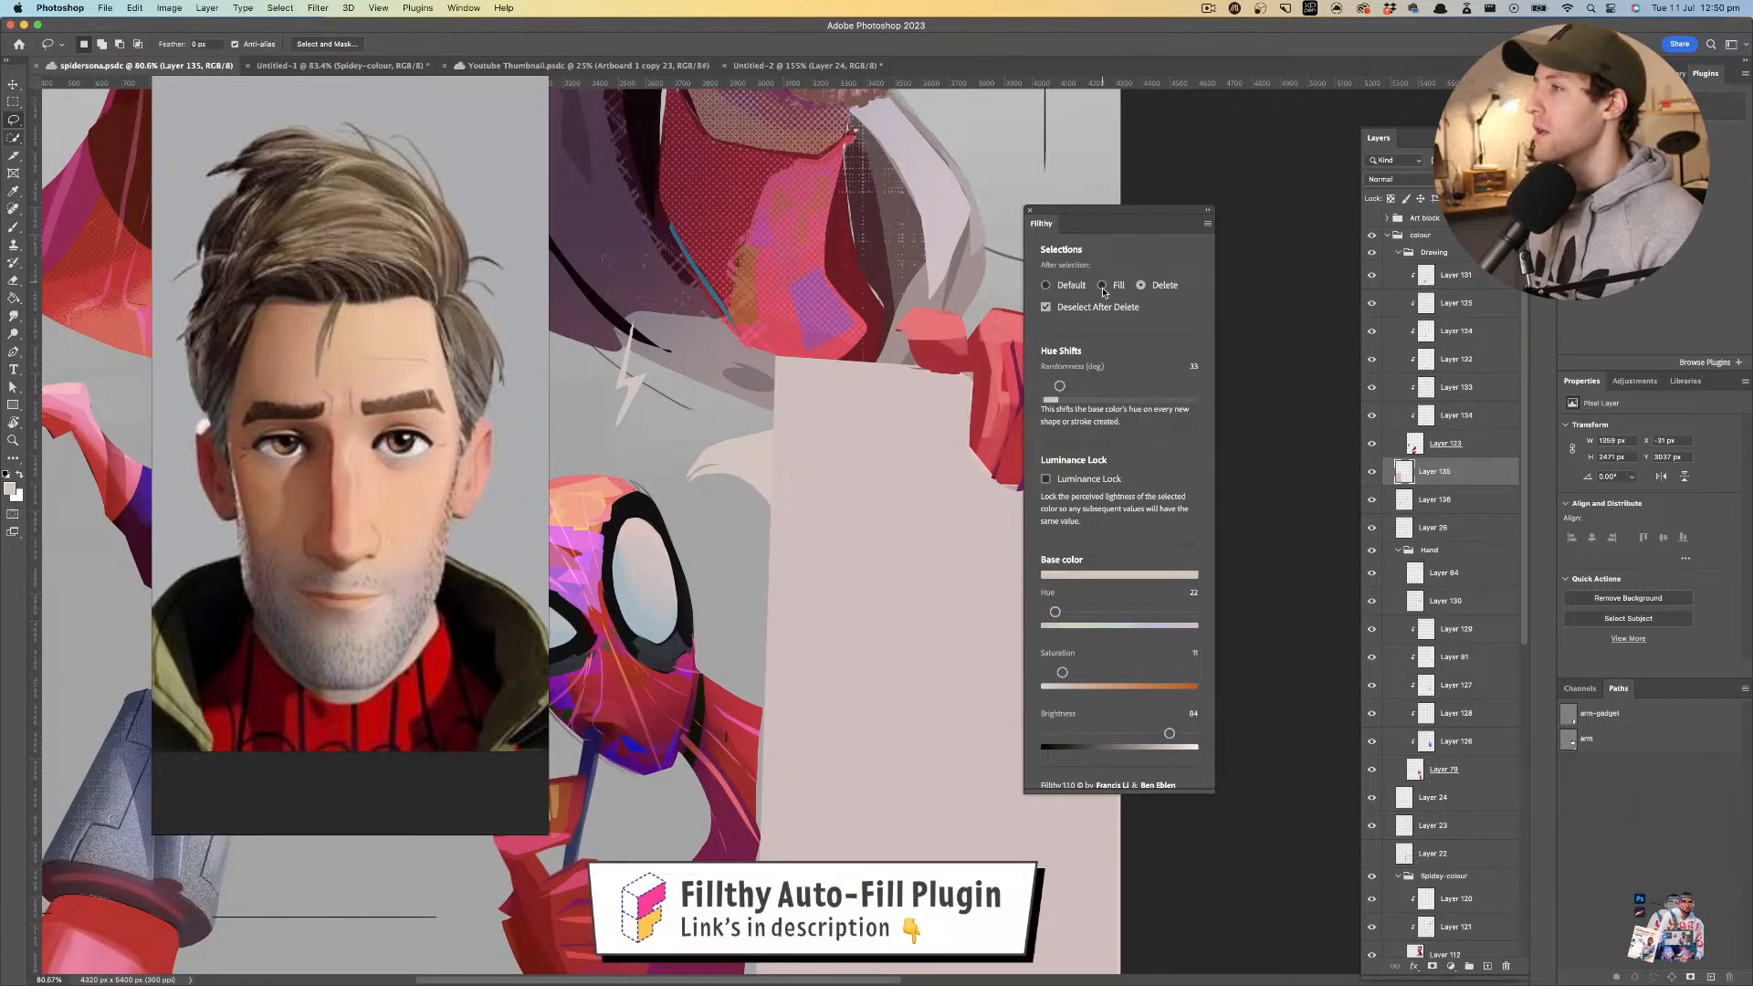
{"action": "left_click_drag", "start_coordinate": [758, 358], "coordinate": [815, 354]}
{"action": "mouse_move", "coordinate": [882, 426]}
{"action": "left_mouse_down"}
{"action": "mouse_move", "coordinate": [811, 410]}
{"action": "mouse_move", "coordinate": [844, 416]}
{"action": "mouse_move", "coordinate": [863, 447]}
{"action": "left_mouse_up"}
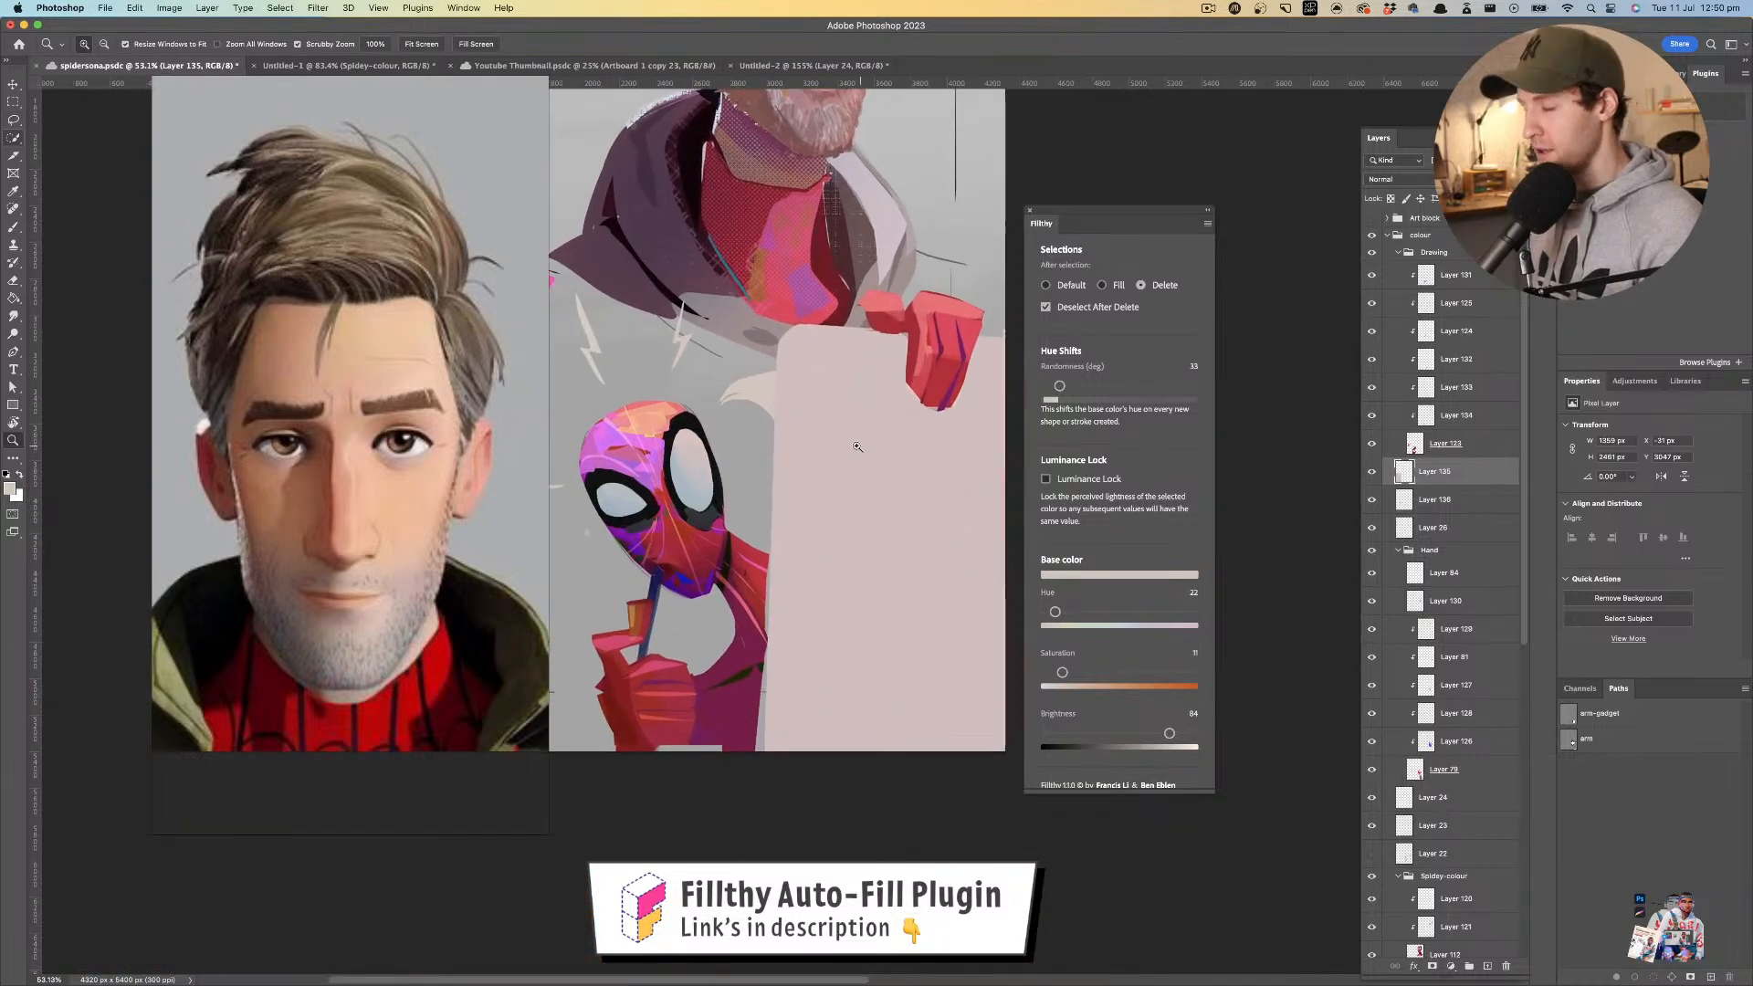
- Recolour the board to a wood brown with Hue/Saturation at hue +17, saturation +80 and lightness -35
{"action": "key", "text": "l"}
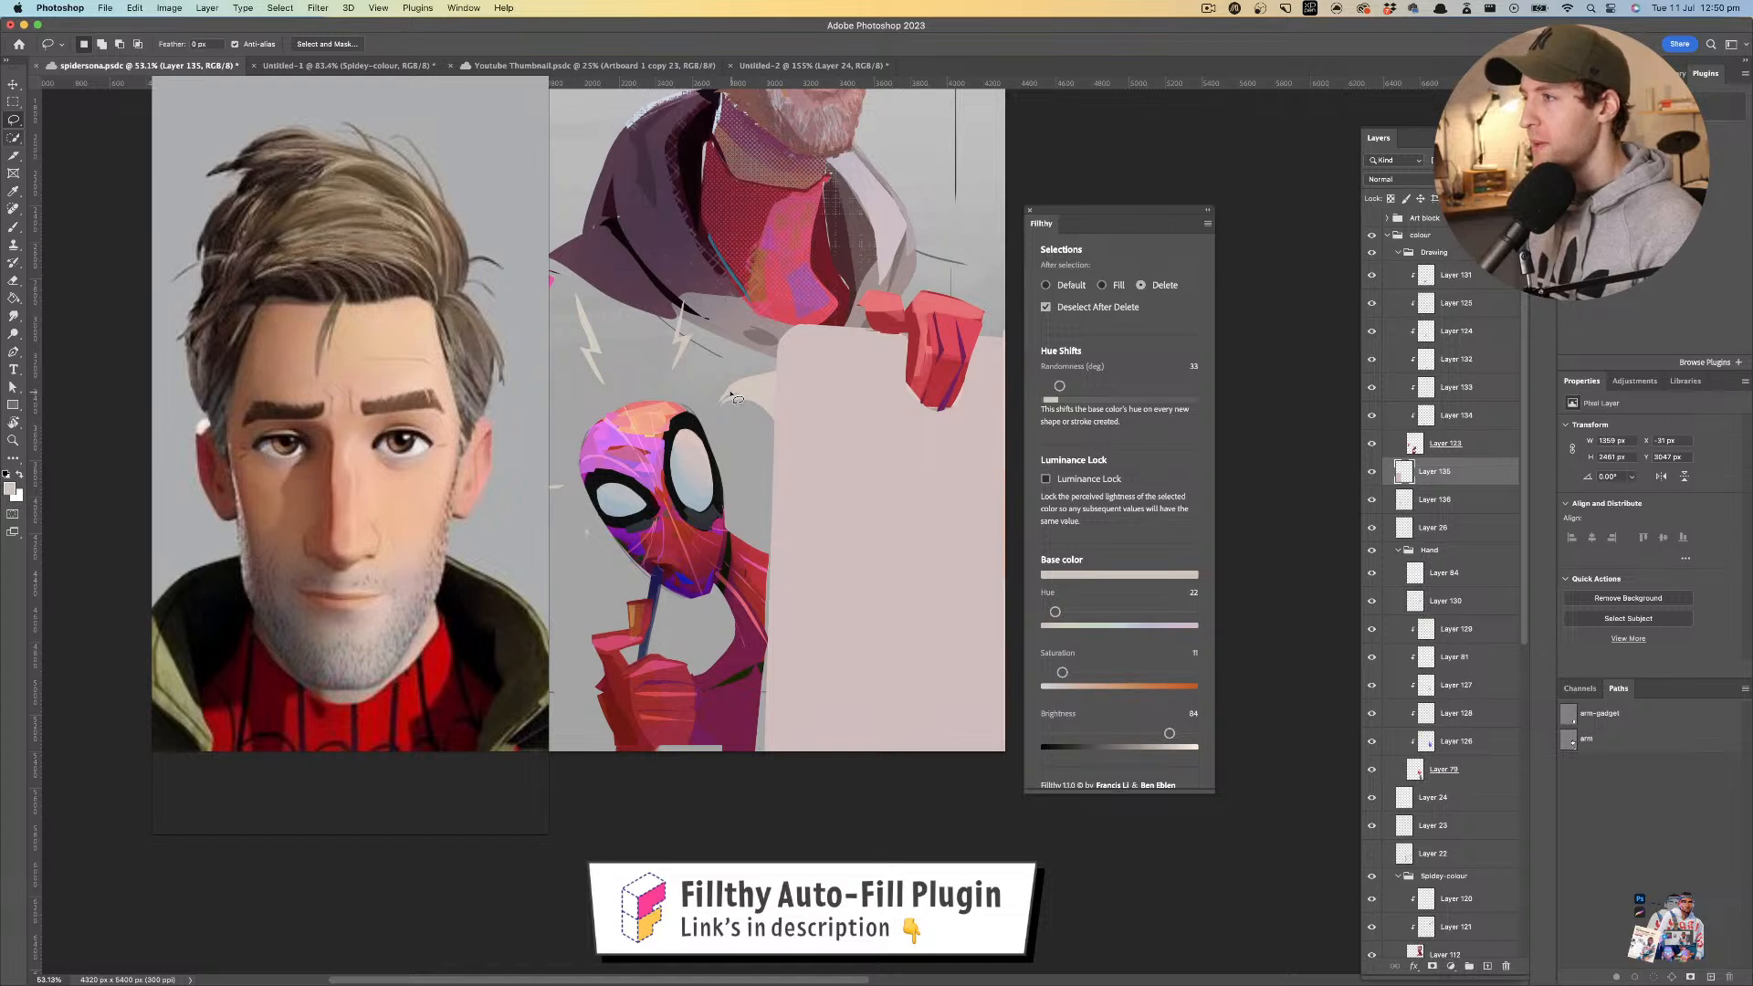
{"action": "scroll", "coordinate": [737, 402], "scroll_direction": "up", "scroll_amount": 2}
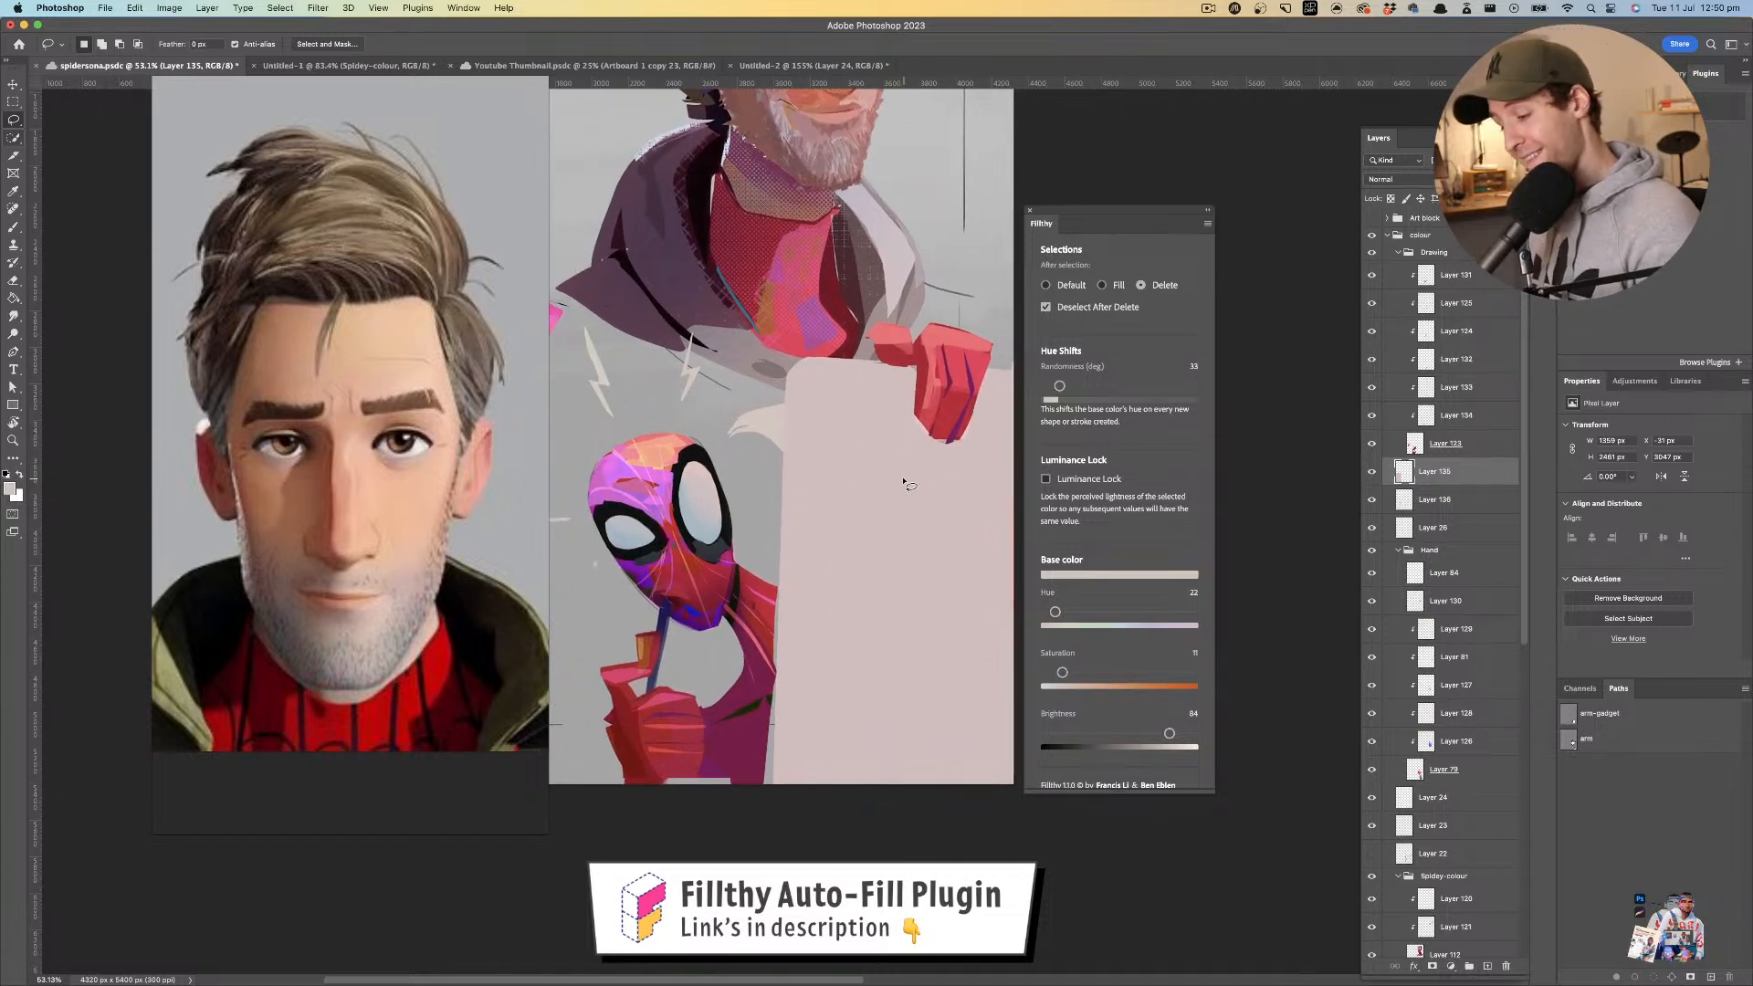
{"action": "key", "text": "super+u"}
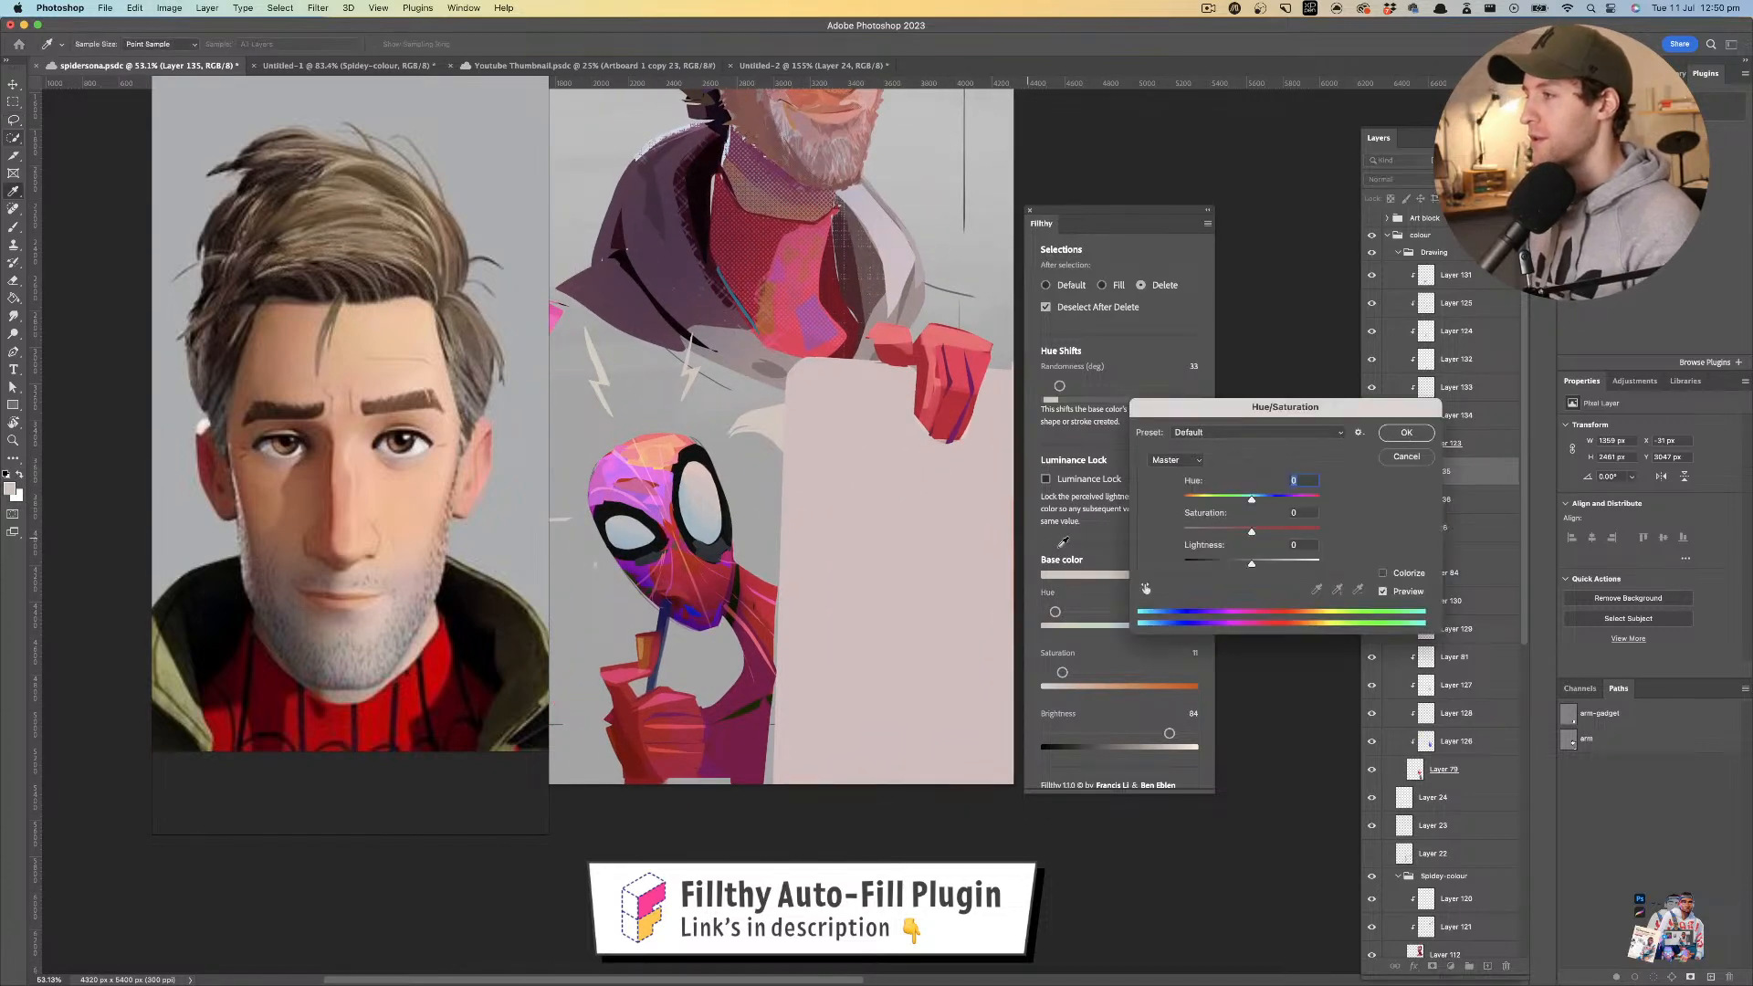
{"action": "left_click_drag", "start_coordinate": [1257, 564], "coordinate": [1240, 566]}
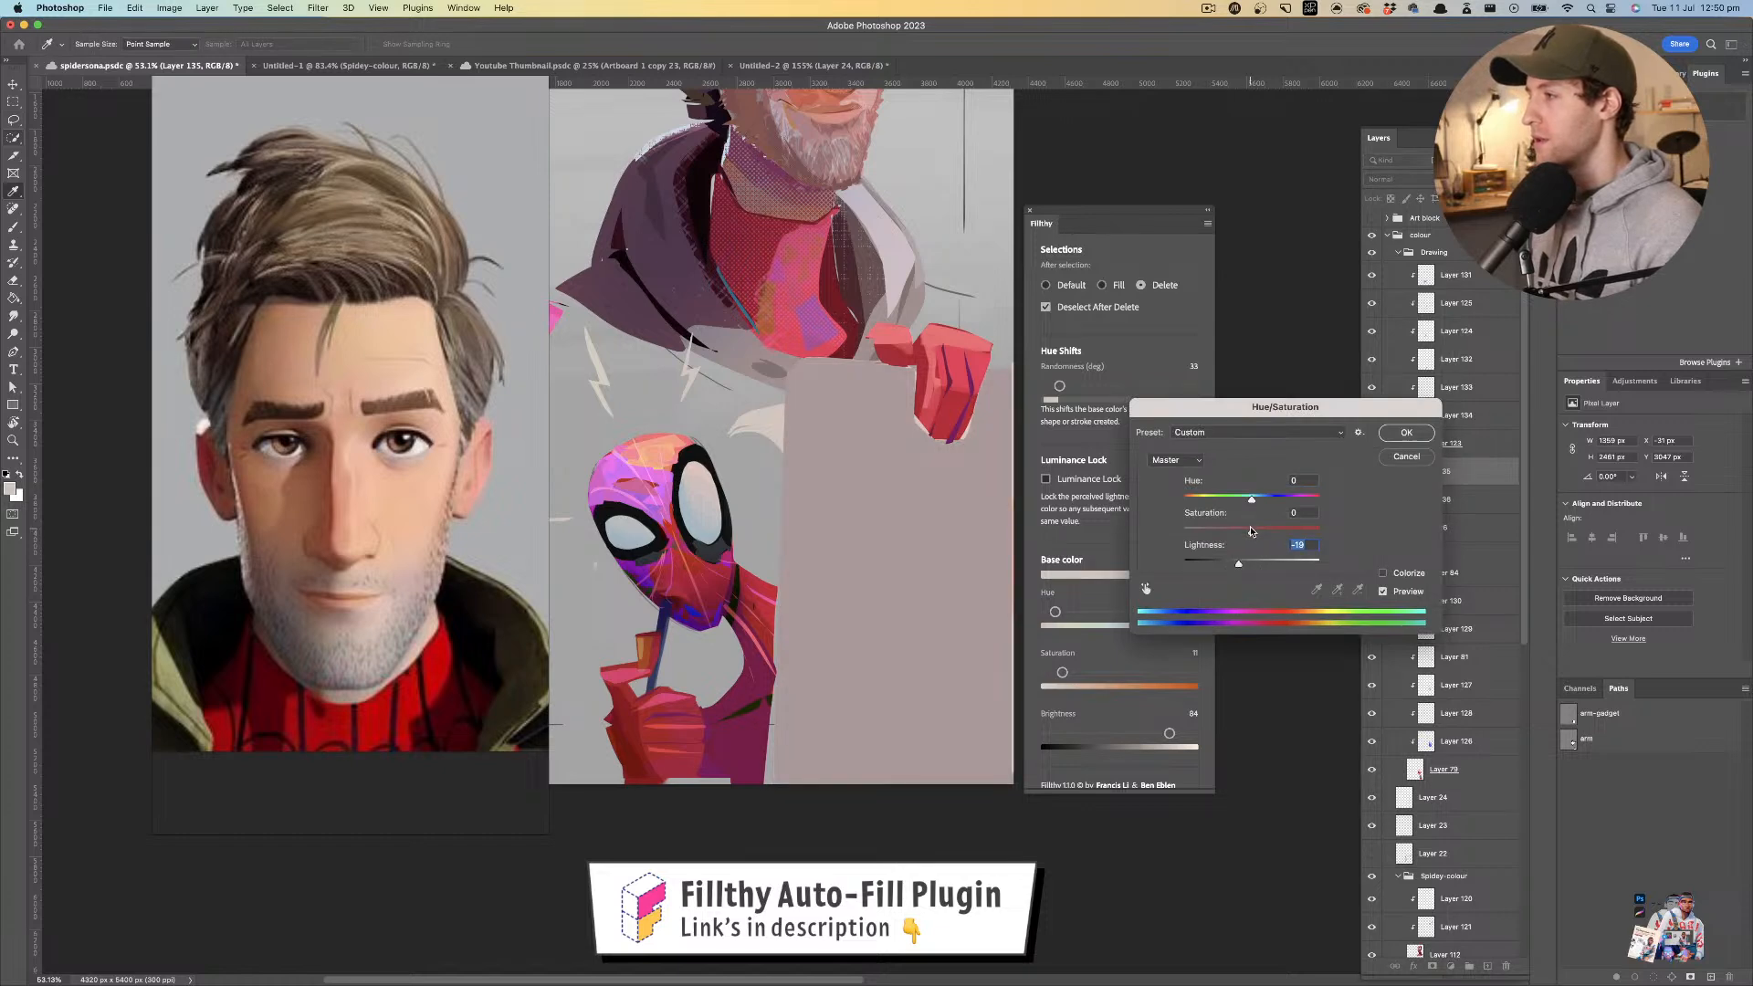
{"action": "left_click_drag", "start_coordinate": [1247, 499], "coordinate": [1228, 565]}
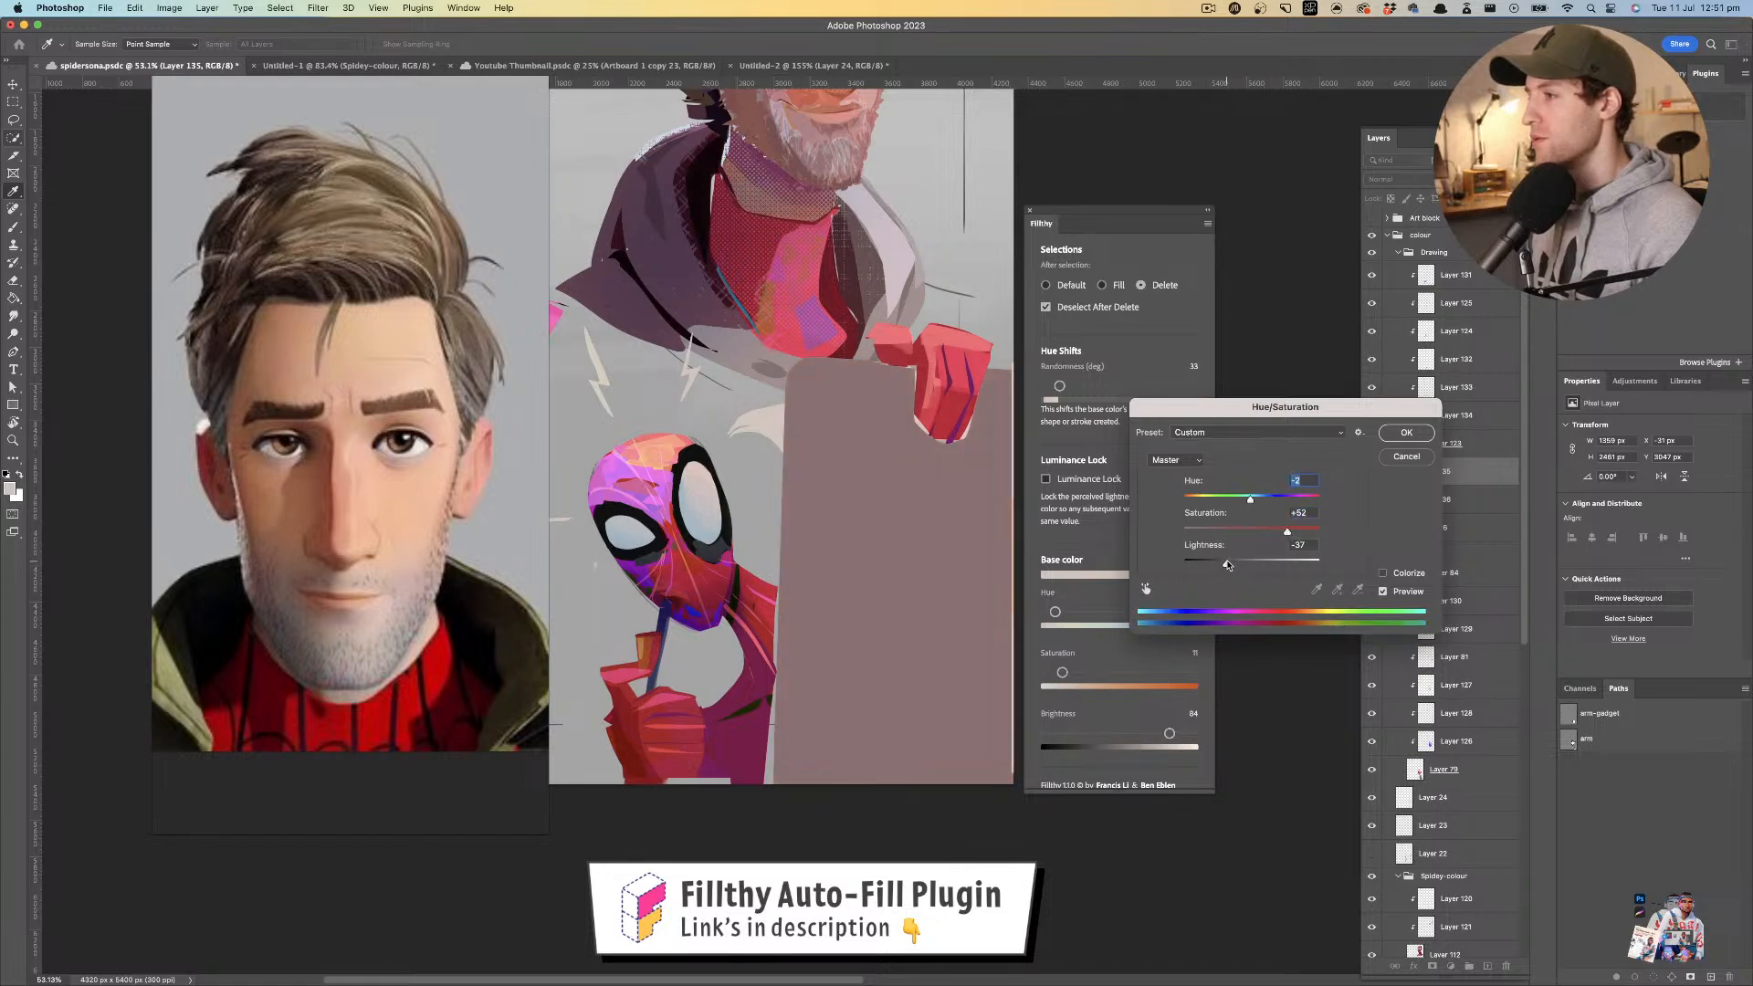
{"action": "left_click_drag", "start_coordinate": [1250, 499], "coordinate": [1266, 501]}
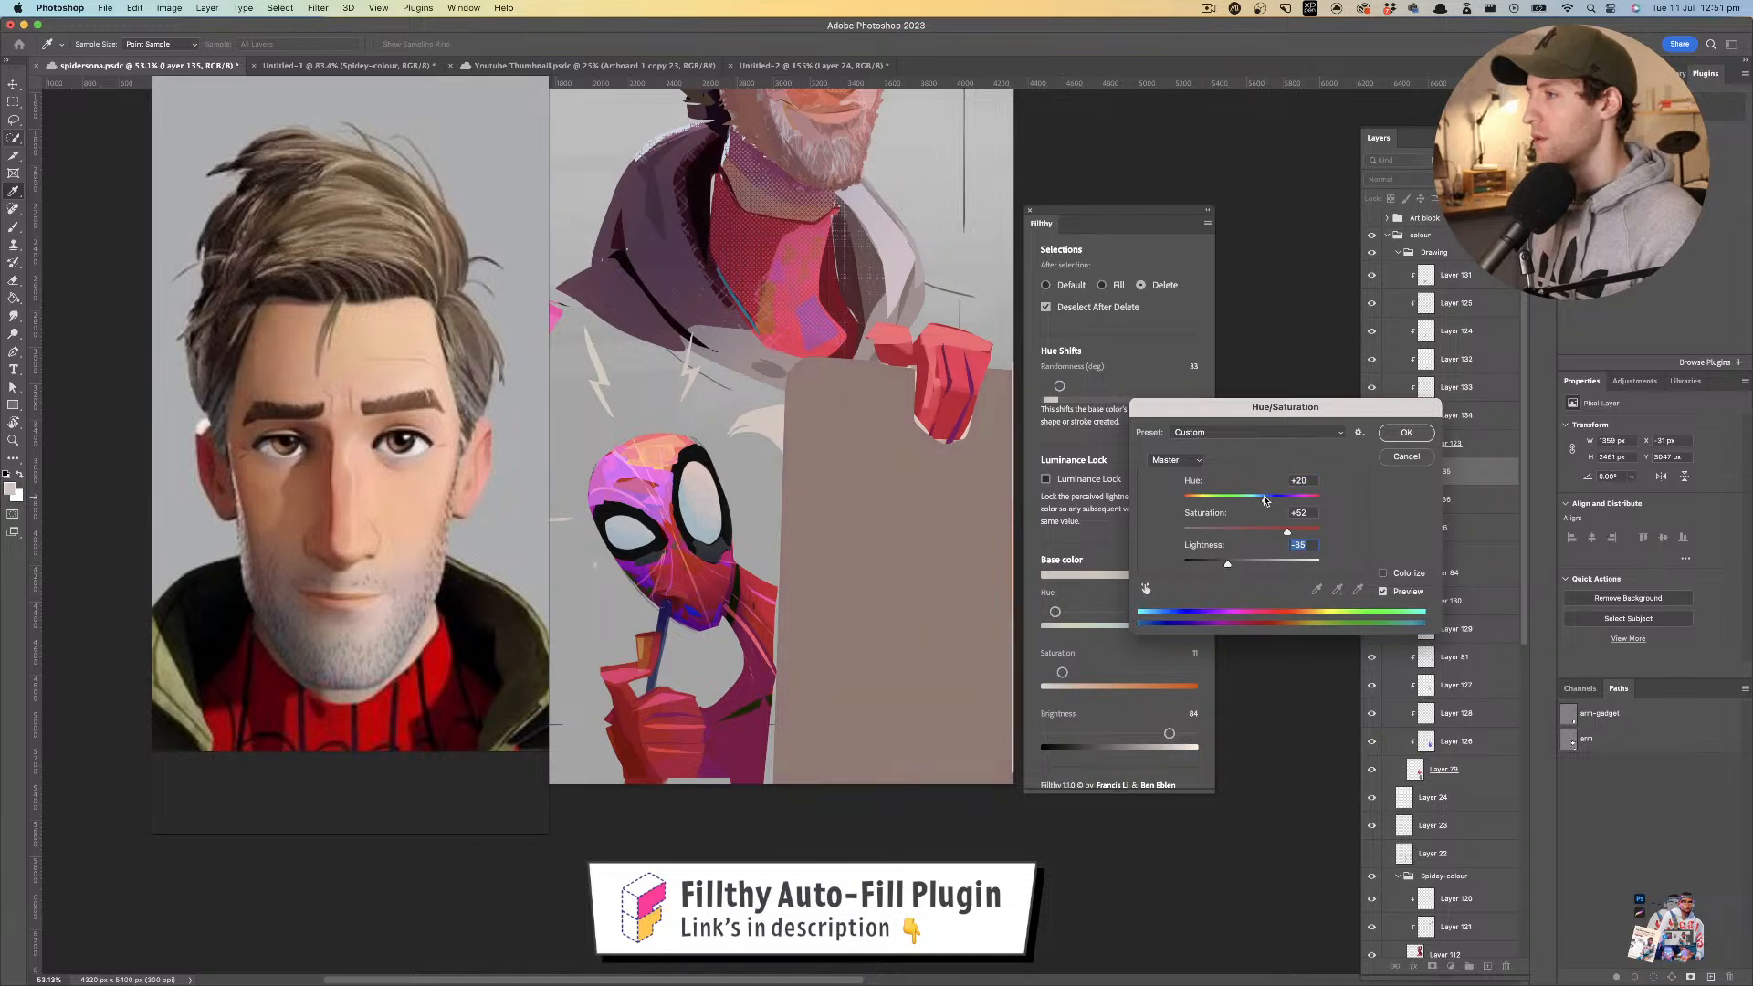
{"action": "left_click_drag", "start_coordinate": [1297, 530], "coordinate": [1306, 531]}
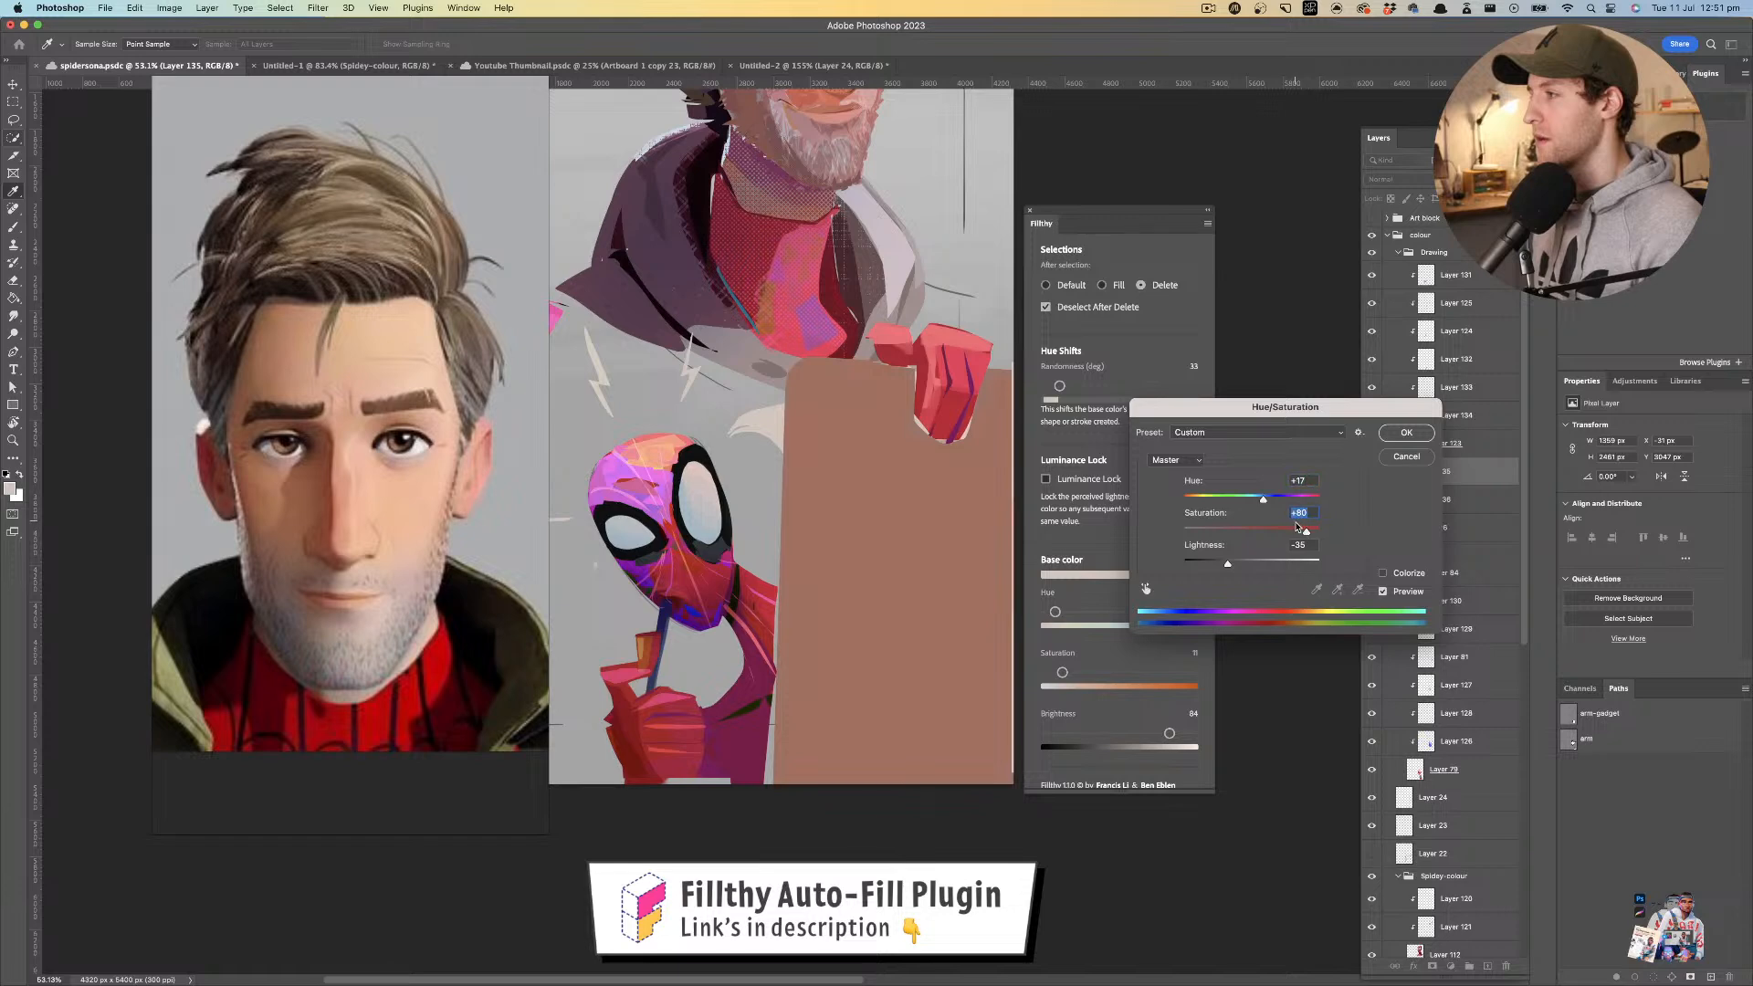
{"action": "left_click", "coordinate": [1402, 433]}
- Add a new layer above the board's layer and clip it to the board
{"action": "left_click", "coordinate": [1489, 966]}
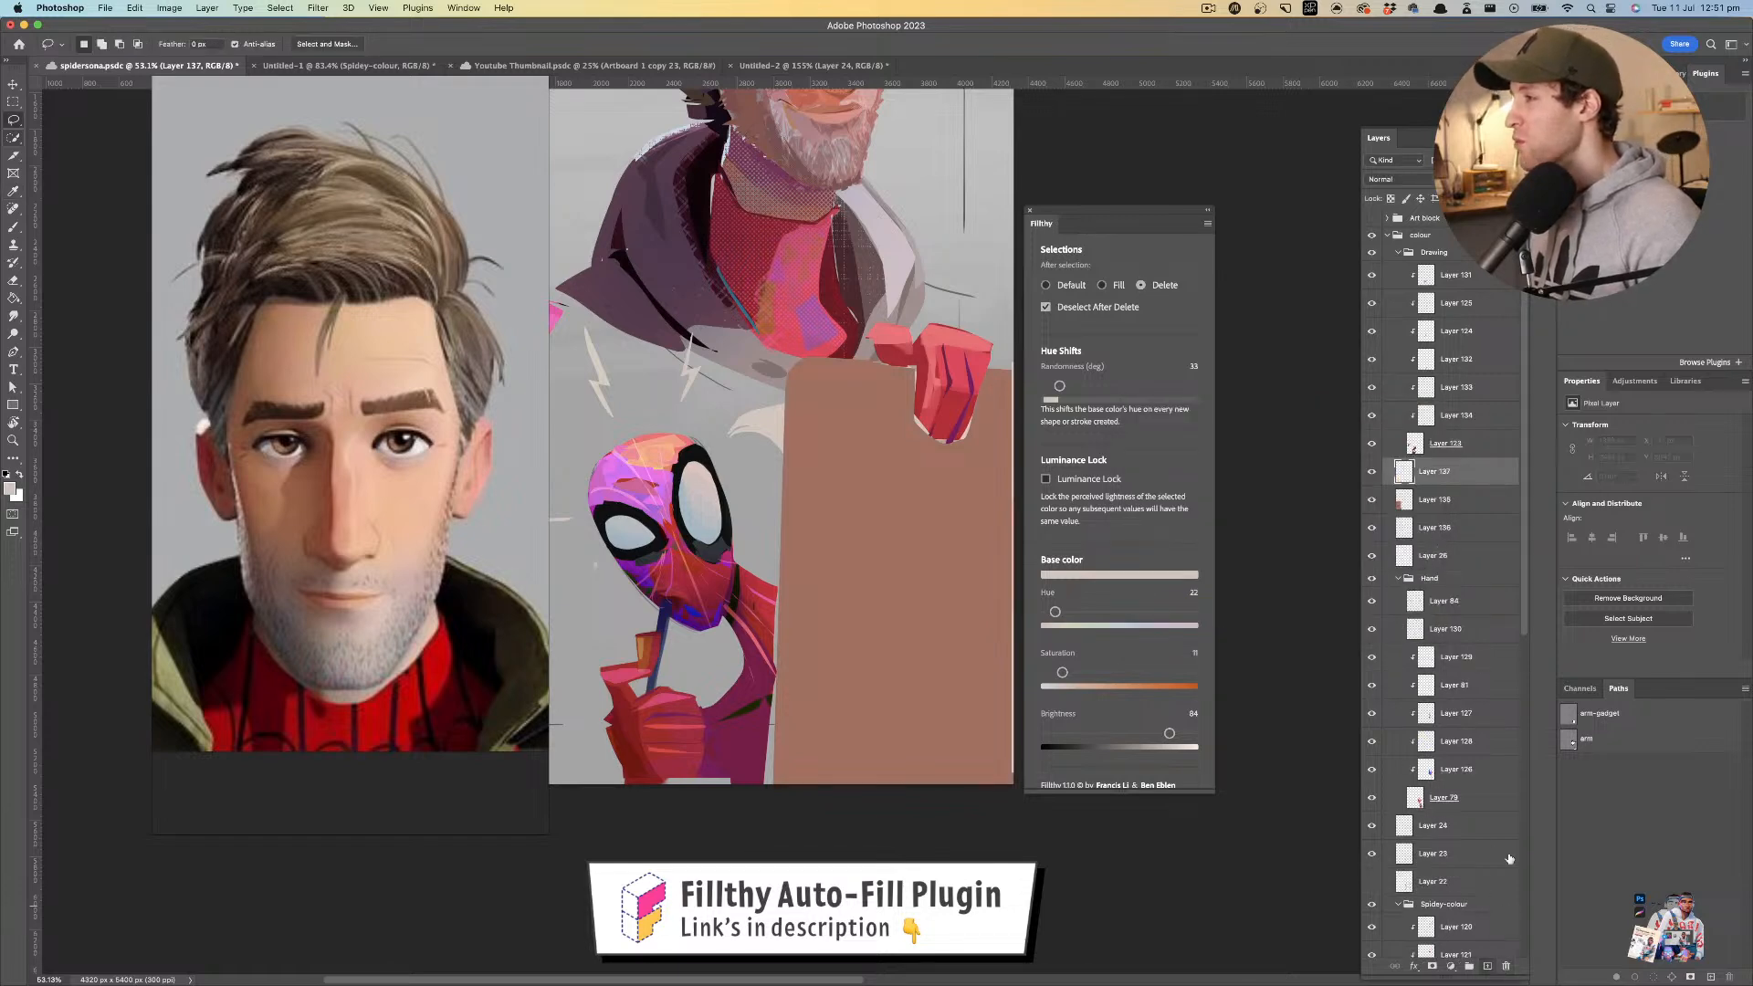
{"action": "key", "text": "super+0"}
{"action": "left_click", "coordinate": [1490, 482], "text": "alt"}
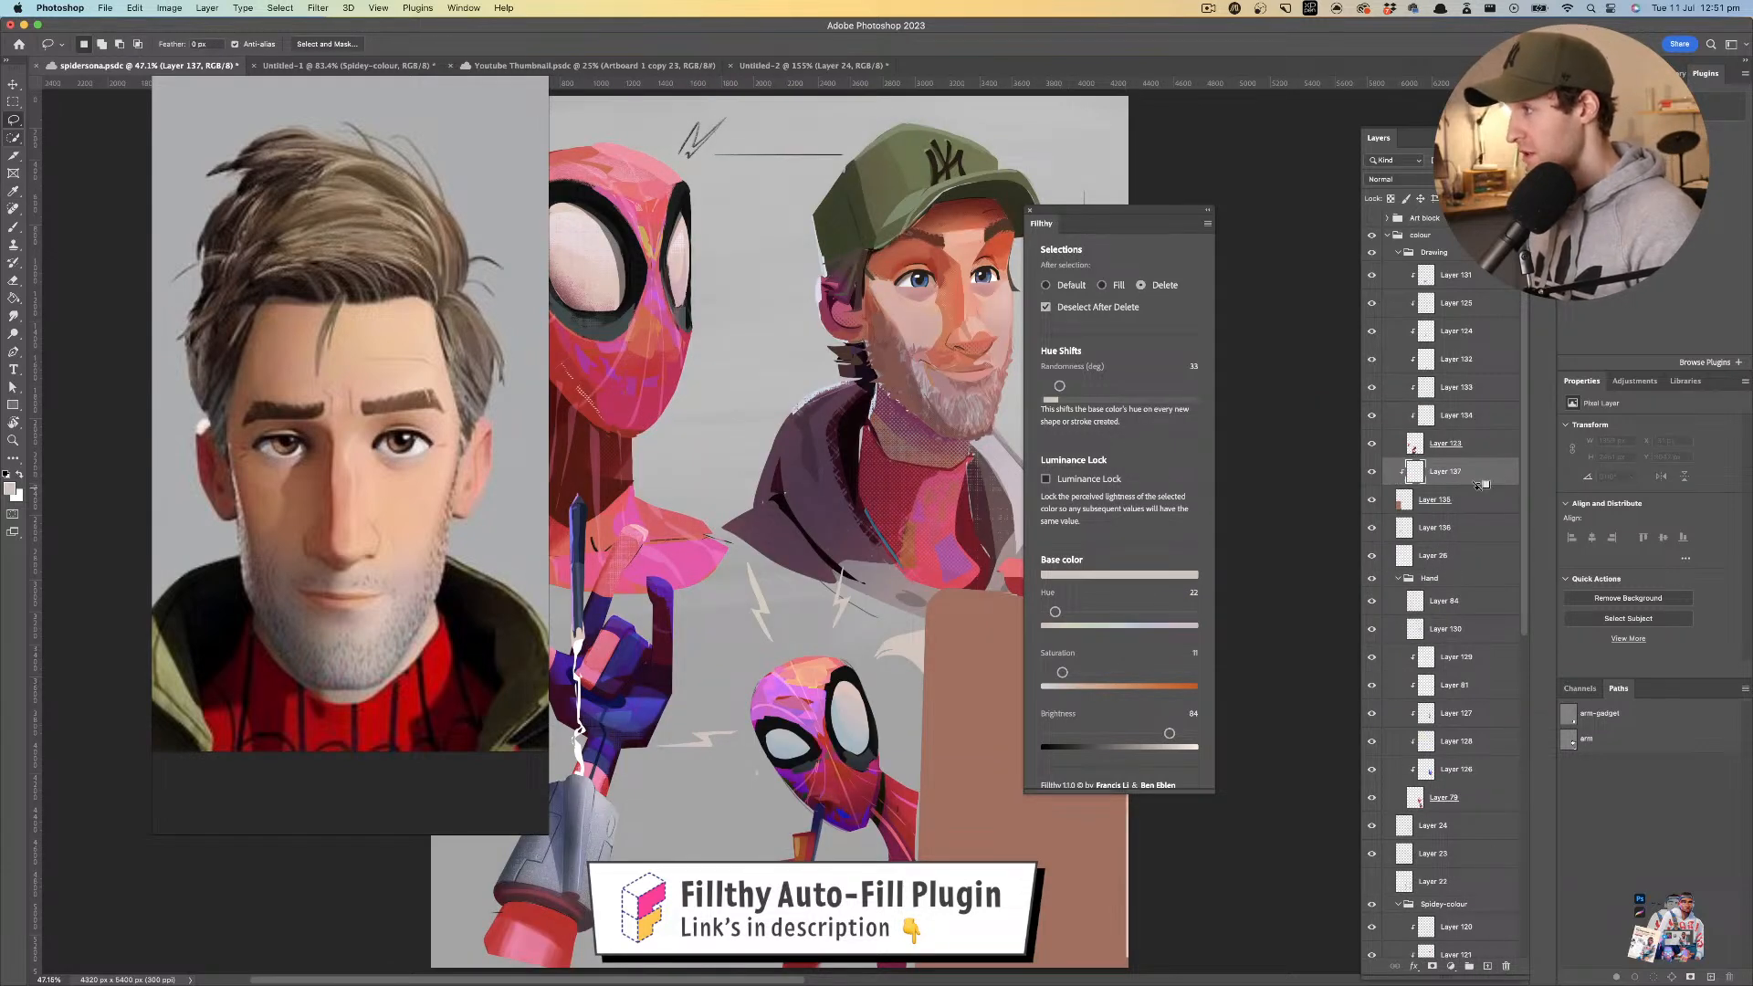
- Sample the board's brown and adjust the plugin's base color to saturation 54 and brightness 55
{"action": "left_click_drag", "start_coordinate": [927, 568], "coordinate": [782, 322]}
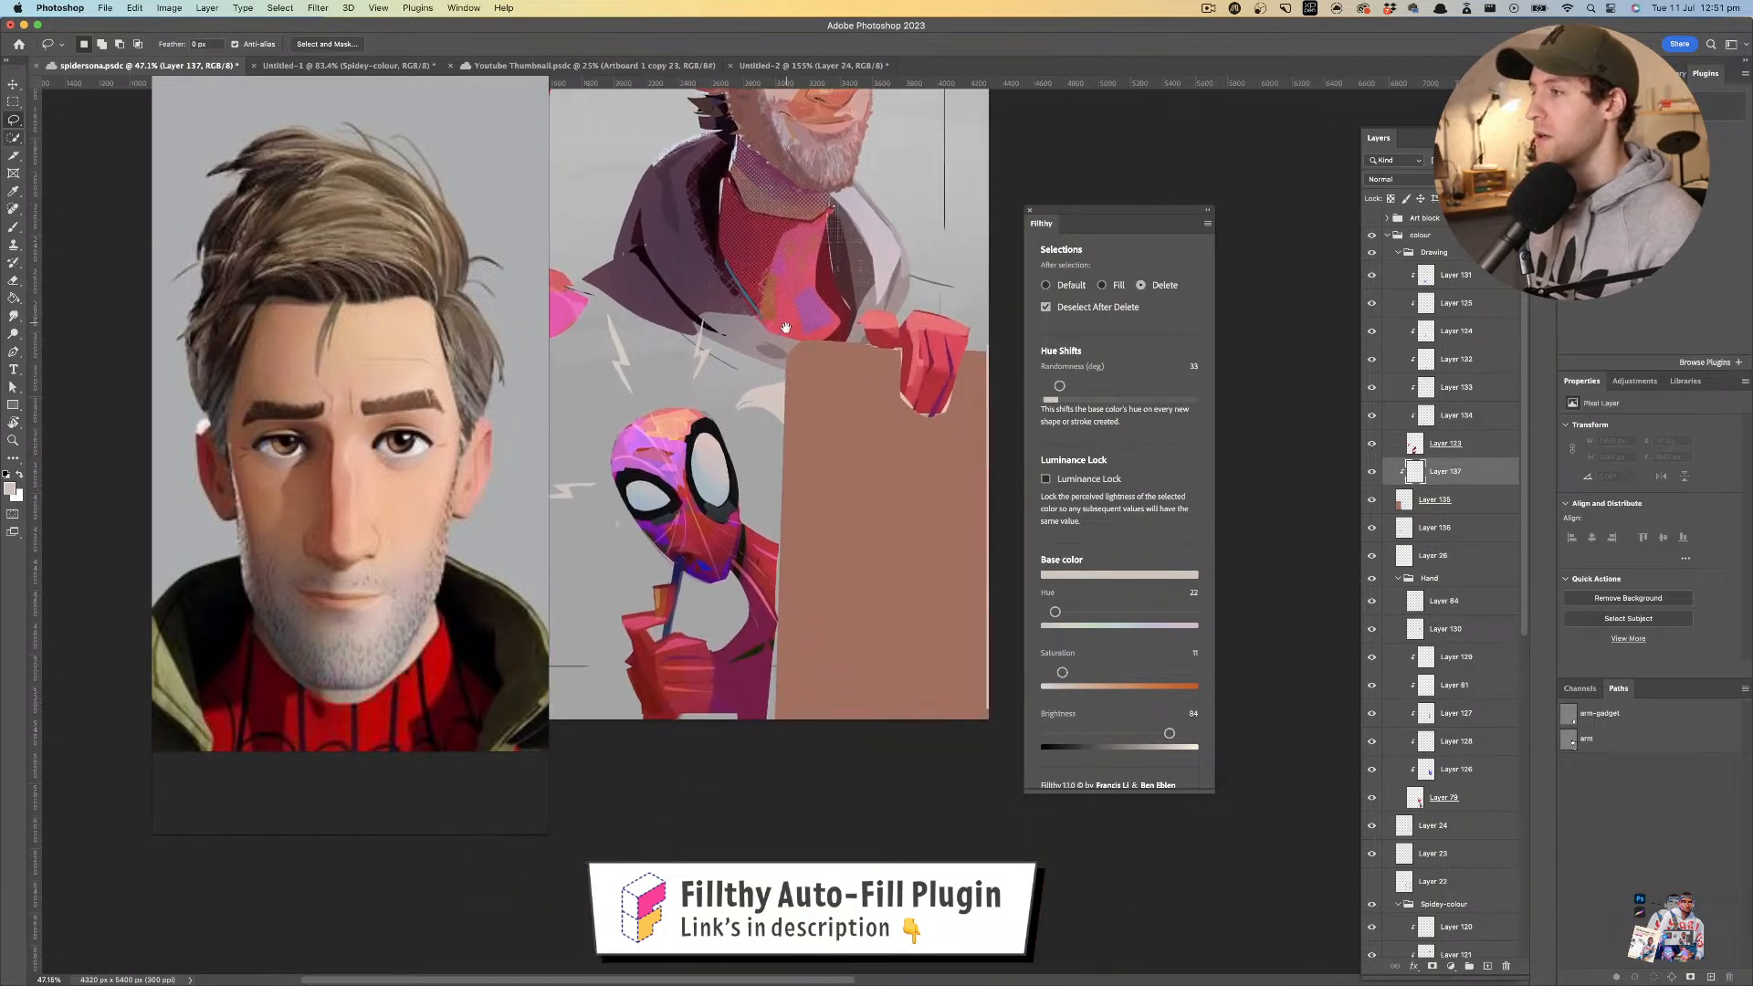
{"action": "key", "text": "z"}
{"action": "left_click_drag", "start_coordinate": [828, 443], "coordinate": [859, 405]}
{"action": "key", "text": "i"}
{"action": "key", "text": "l"}
{"action": "key", "text": "i"}
{"action": "left_click", "coordinate": [896, 494]}
{"action": "key", "text": "l"}
{"action": "left_click_drag", "start_coordinate": [1141, 719], "coordinate": [1134, 704]}
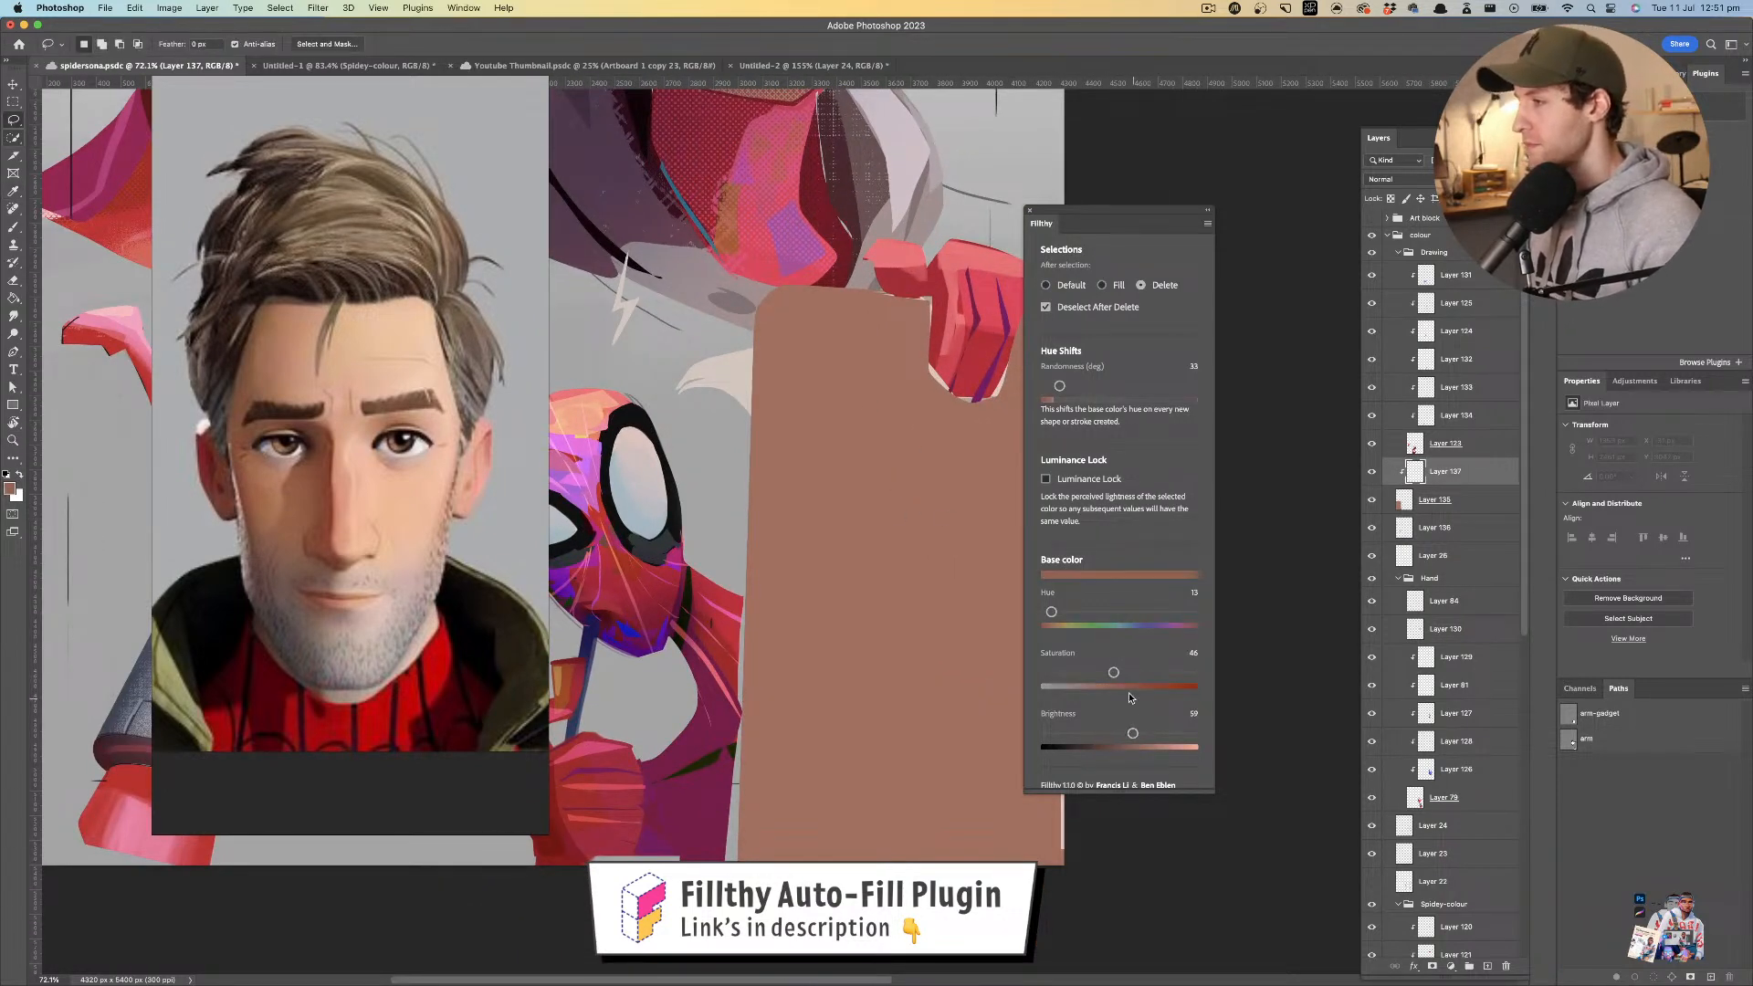
- Switch the plugin to Fill mode and lasso-fill thin vertical wood-grain streaks down the board
{"action": "mouse_move", "coordinate": [858, 481]}
{"action": "left_mouse_down"}
{"action": "mouse_move", "coordinate": [867, 373]}
{"action": "mouse_move", "coordinate": [842, 281]}
{"action": "left_mouse_up"}
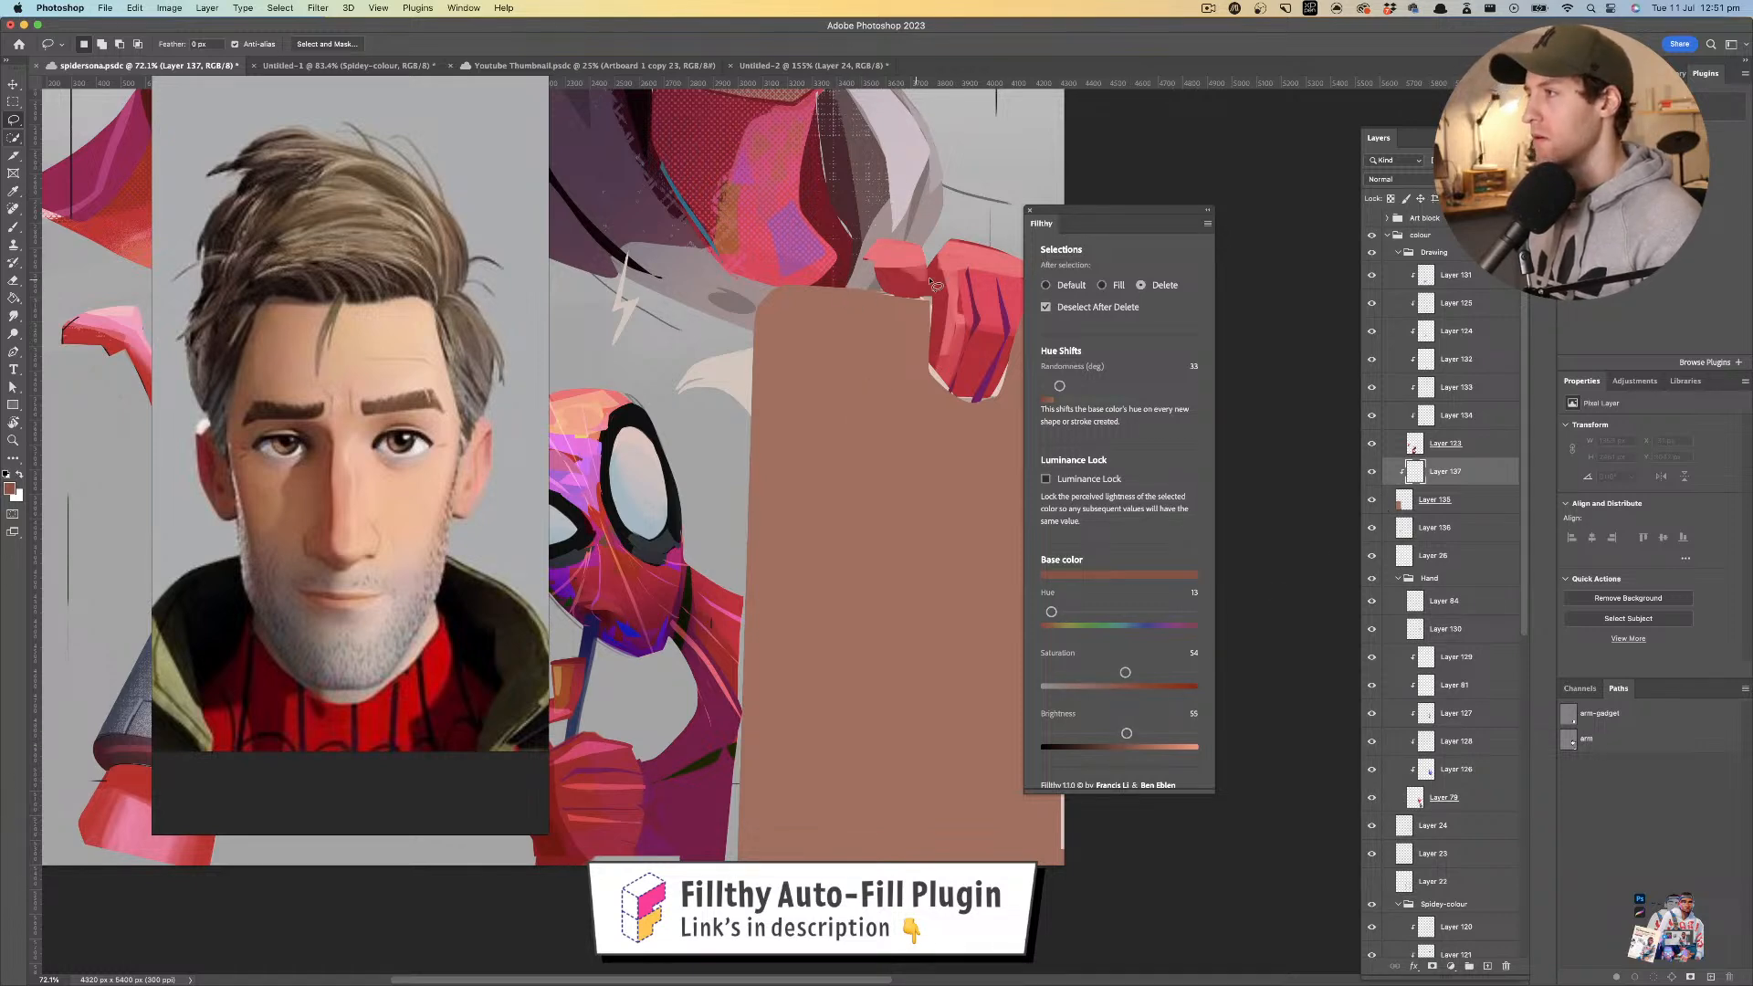
{"action": "left_click_drag", "start_coordinate": [869, 292], "coordinate": [864, 515]}
{"action": "mouse_move", "coordinate": [857, 381]}
{"action": "left_mouse_down"}
{"action": "mouse_move", "coordinate": [809, 551]}
{"action": "mouse_move", "coordinate": [772, 858]}
{"action": "mouse_move", "coordinate": [831, 281]}
{"action": "left_mouse_up"}
{"action": "mouse_move", "coordinate": [855, 529]}
{"action": "left_mouse_down"}
{"action": "mouse_move", "coordinate": [807, 540]}
{"action": "mouse_move", "coordinate": [781, 505]}
{"action": "left_mouse_up"}
{"action": "mouse_move", "coordinate": [783, 506]}
{"action": "left_mouse_down"}
{"action": "mouse_move", "coordinate": [761, 497]}
{"action": "mouse_move", "coordinate": [872, 475]}
{"action": "left_mouse_up"}
{"action": "mouse_move", "coordinate": [842, 336]}
{"action": "left_mouse_down"}
{"action": "mouse_move", "coordinate": [831, 444]}
{"action": "mouse_move", "coordinate": [838, 351]}
{"action": "mouse_move", "coordinate": [850, 486]}
{"action": "mouse_move", "coordinate": [825, 788]}
{"action": "mouse_move", "coordinate": [864, 300]}
{"action": "mouse_move", "coordinate": [816, 795]}
{"action": "mouse_move", "coordinate": [857, 480]}
{"action": "mouse_move", "coordinate": [856, 777]}
{"action": "mouse_move", "coordinate": [874, 728]}
{"action": "left_mouse_up"}
- Undo the last greenish streaks and lasso-fill new grain streaks below the gripping hand and along the board's side edges
{"action": "key", "text": "super+z"}
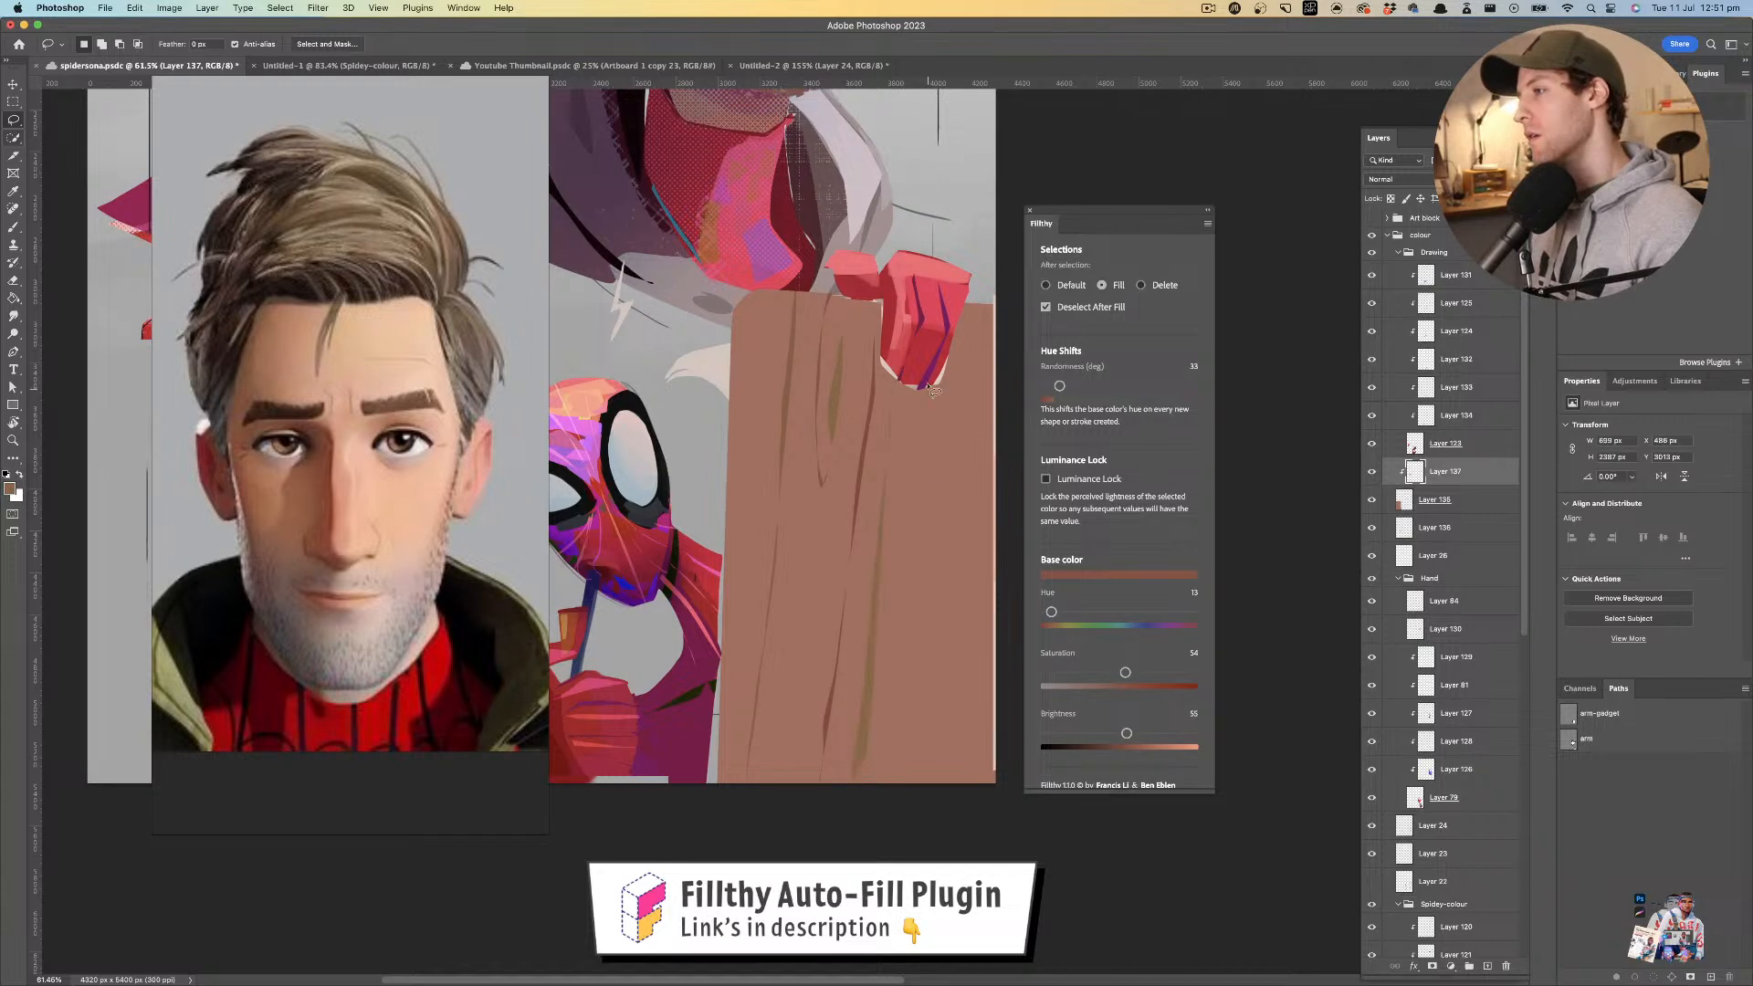
{"action": "key", "text": "super+z"}
{"action": "mouse_move", "coordinate": [900, 401]}
{"action": "left_mouse_down"}
{"action": "mouse_move", "coordinate": [860, 814]}
{"action": "mouse_move", "coordinate": [923, 356]}
{"action": "left_mouse_up"}
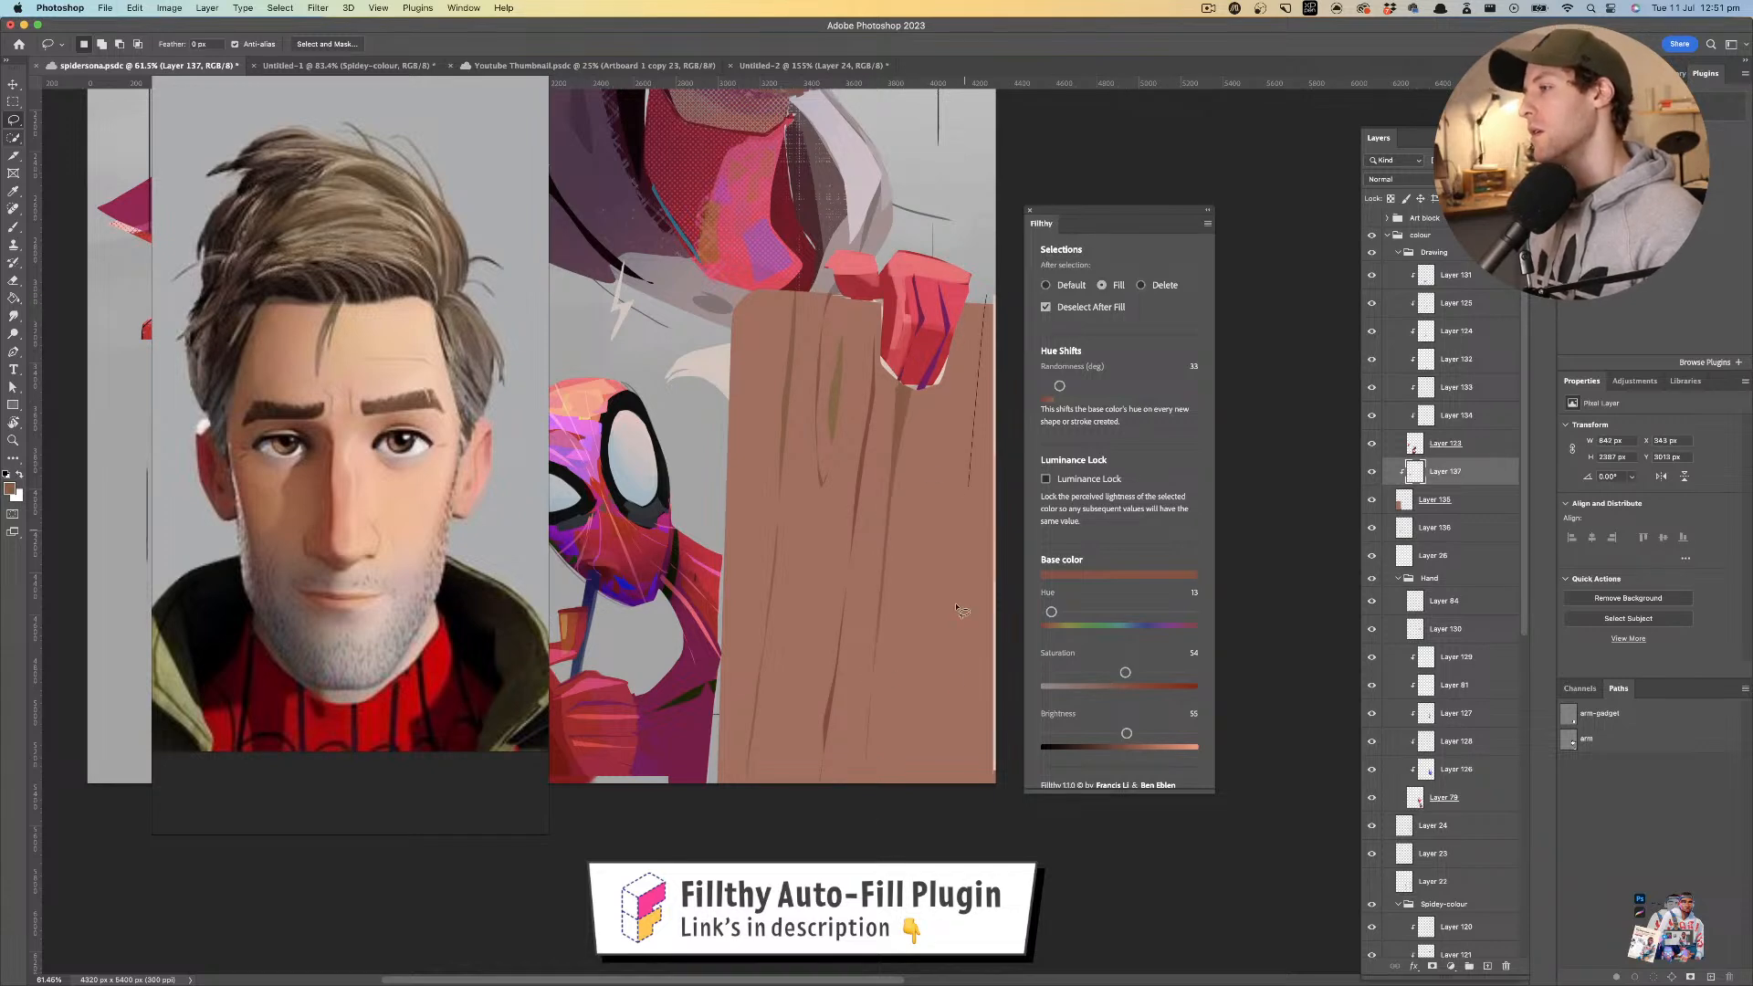
{"action": "left_click_drag", "start_coordinate": [950, 702], "coordinate": [993, 281]}
{"action": "mouse_move", "coordinate": [966, 500]}
{"action": "left_mouse_down"}
{"action": "mouse_move", "coordinate": [960, 553]}
{"action": "mouse_move", "coordinate": [894, 636]}
{"action": "mouse_move", "coordinate": [912, 427]}
{"action": "left_mouse_up"}
{"action": "left_click_drag", "start_coordinate": [747, 715], "coordinate": [736, 778]}
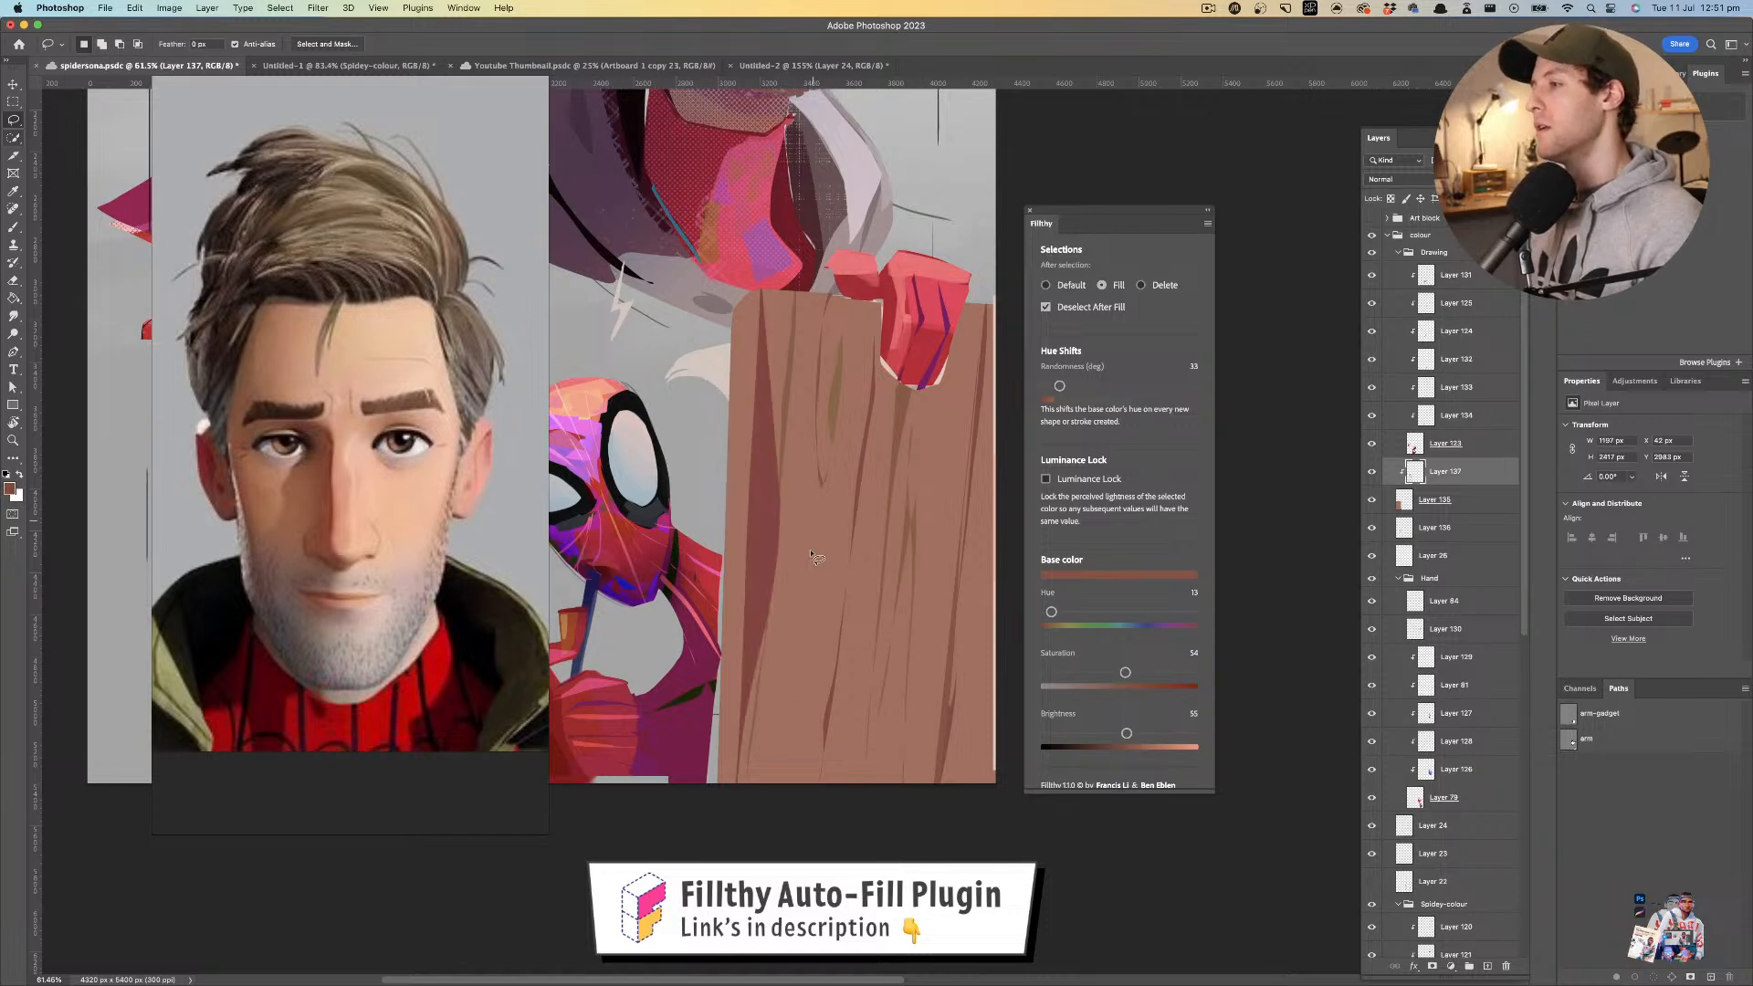
- Lasso-fill more darker grain streaks along the board's inner edge and across its lower part
{"action": "mouse_move", "coordinate": [780, 302]}
{"action": "left_mouse_down"}
{"action": "mouse_move", "coordinate": [808, 510]}
{"action": "mouse_move", "coordinate": [781, 775]}
{"action": "mouse_move", "coordinate": [748, 498]}
{"action": "left_mouse_up"}
{"action": "mouse_move", "coordinate": [886, 740]}
{"action": "left_mouse_down"}
{"action": "mouse_move", "coordinate": [849, 716]}
{"action": "mouse_move", "coordinate": [841, 626]}
{"action": "left_mouse_up"}
{"action": "mouse_move", "coordinate": [879, 630]}
{"action": "left_mouse_down"}
{"action": "mouse_move", "coordinate": [872, 643]}
{"action": "mouse_move", "coordinate": [993, 541]}
{"action": "left_mouse_up"}
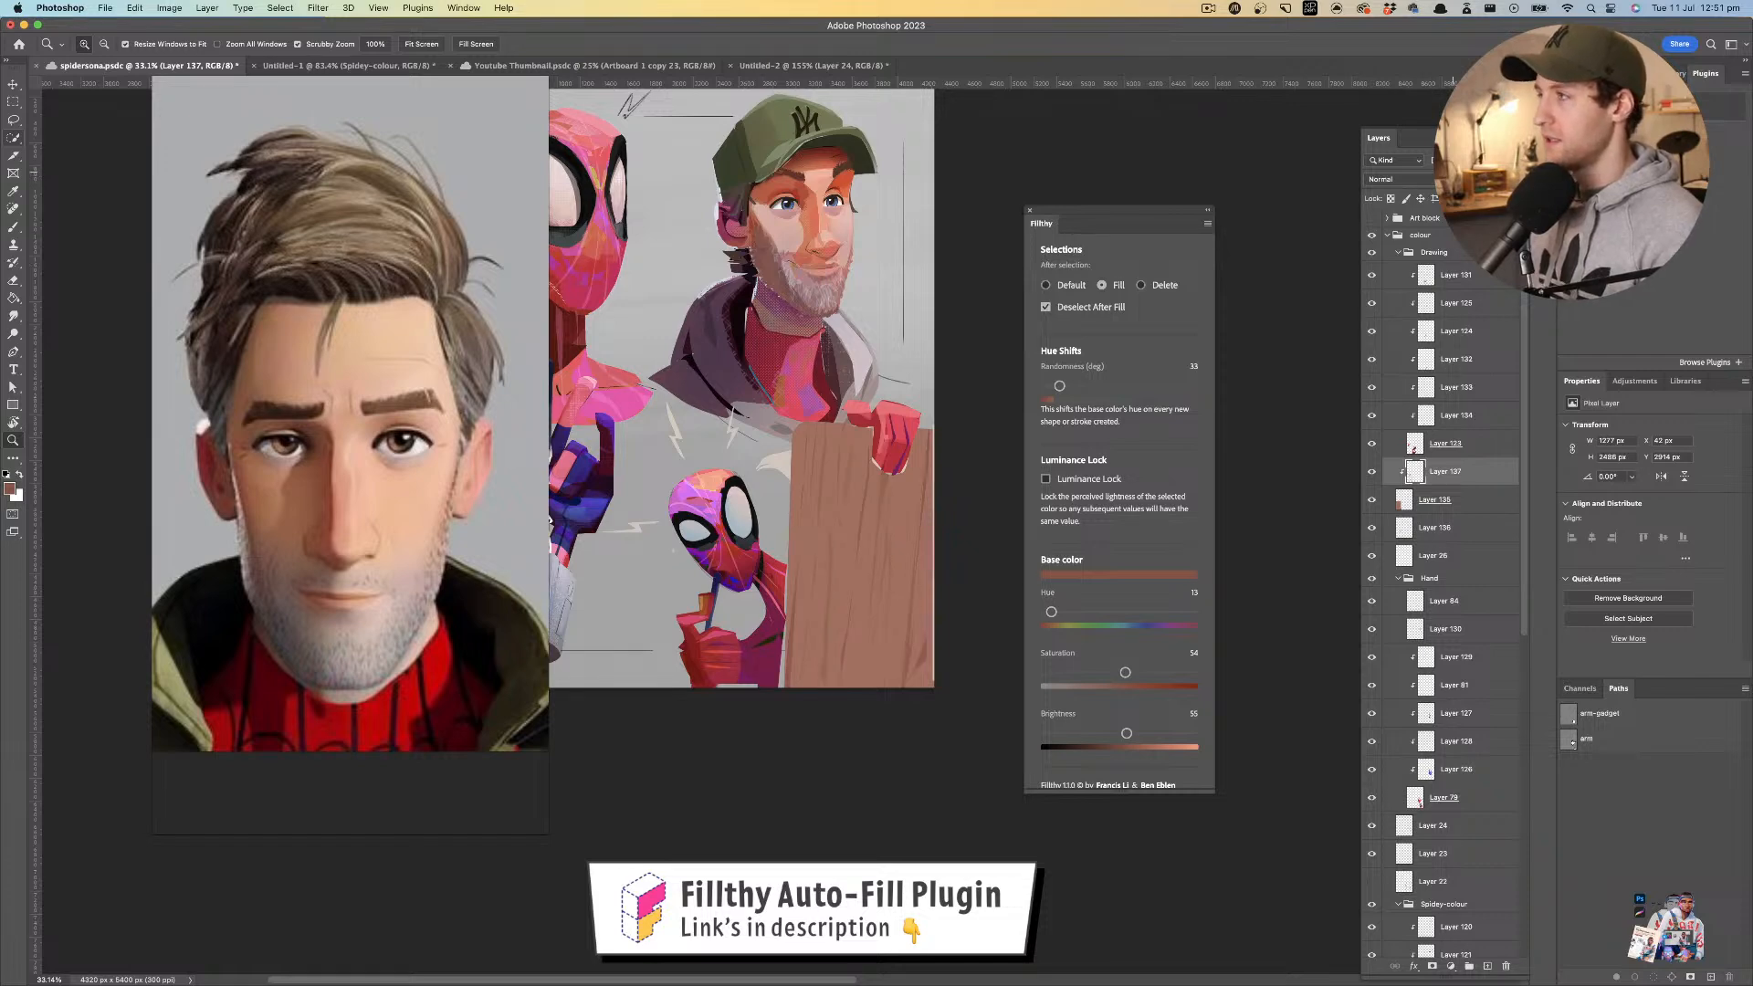
{"action": "mouse_move", "coordinate": [861, 431]}
{"action": "left_mouse_down"}
{"action": "mouse_move", "coordinate": [825, 436]}
{"action": "mouse_move", "coordinate": [861, 439]}
{"action": "left_mouse_up"}
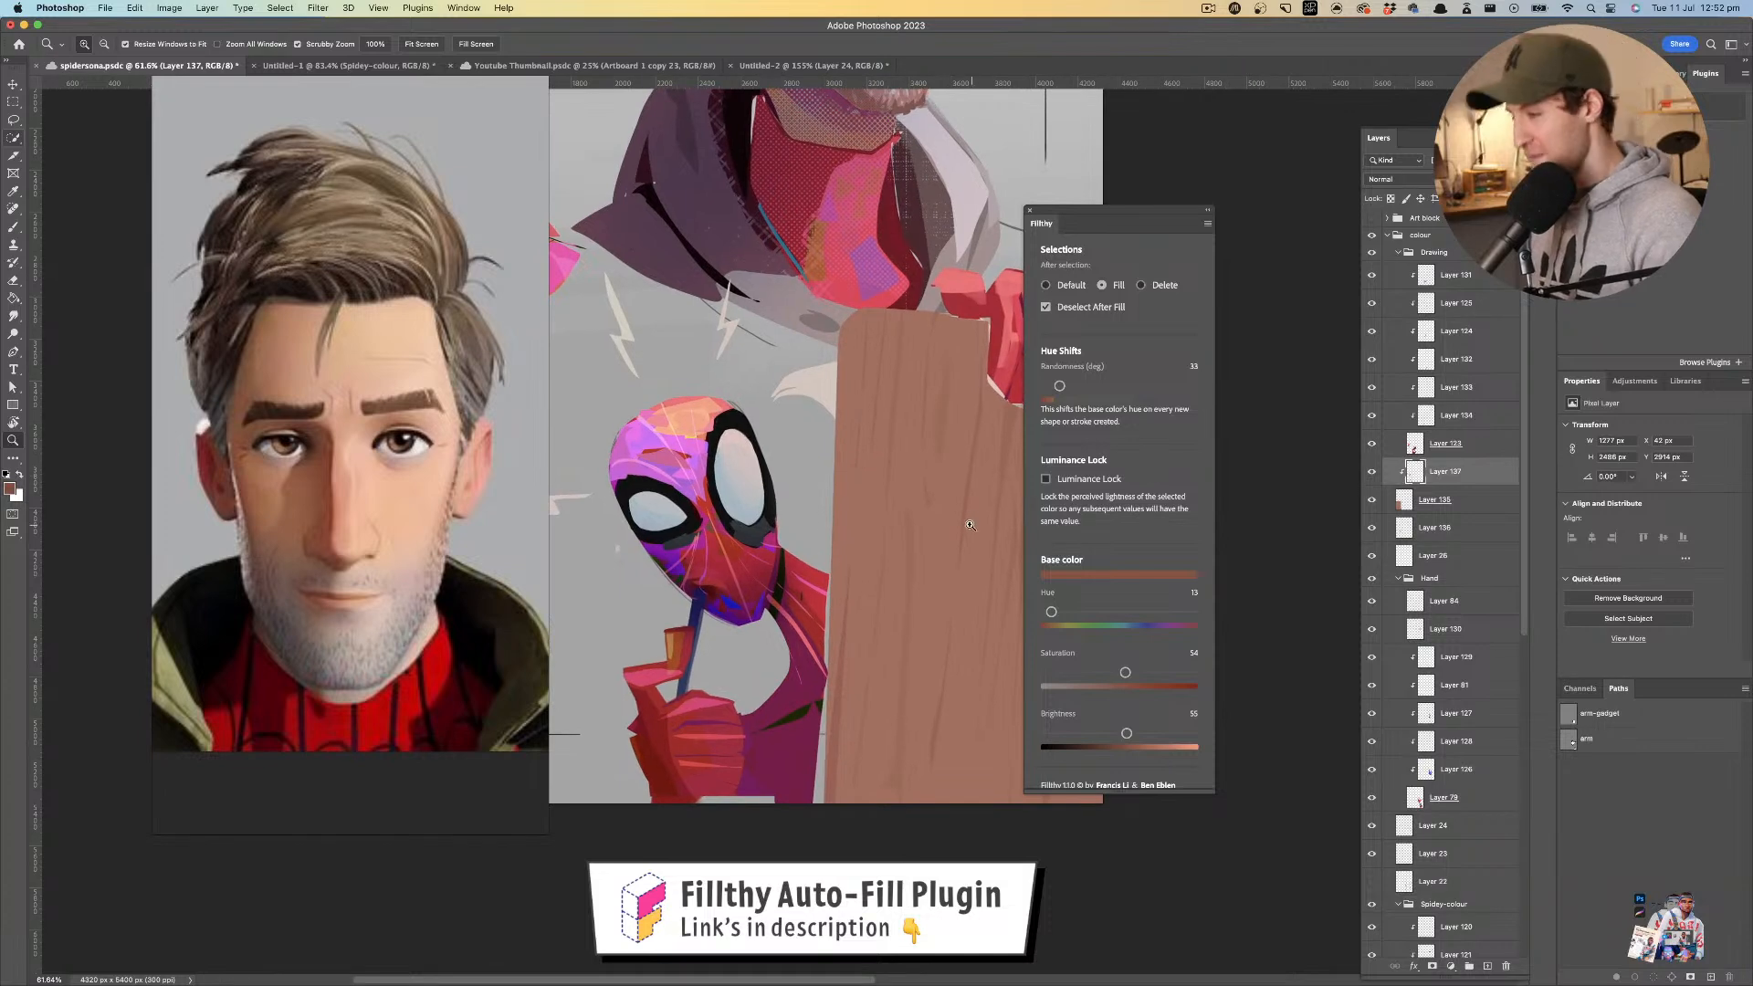
{"action": "key", "text": "l"}
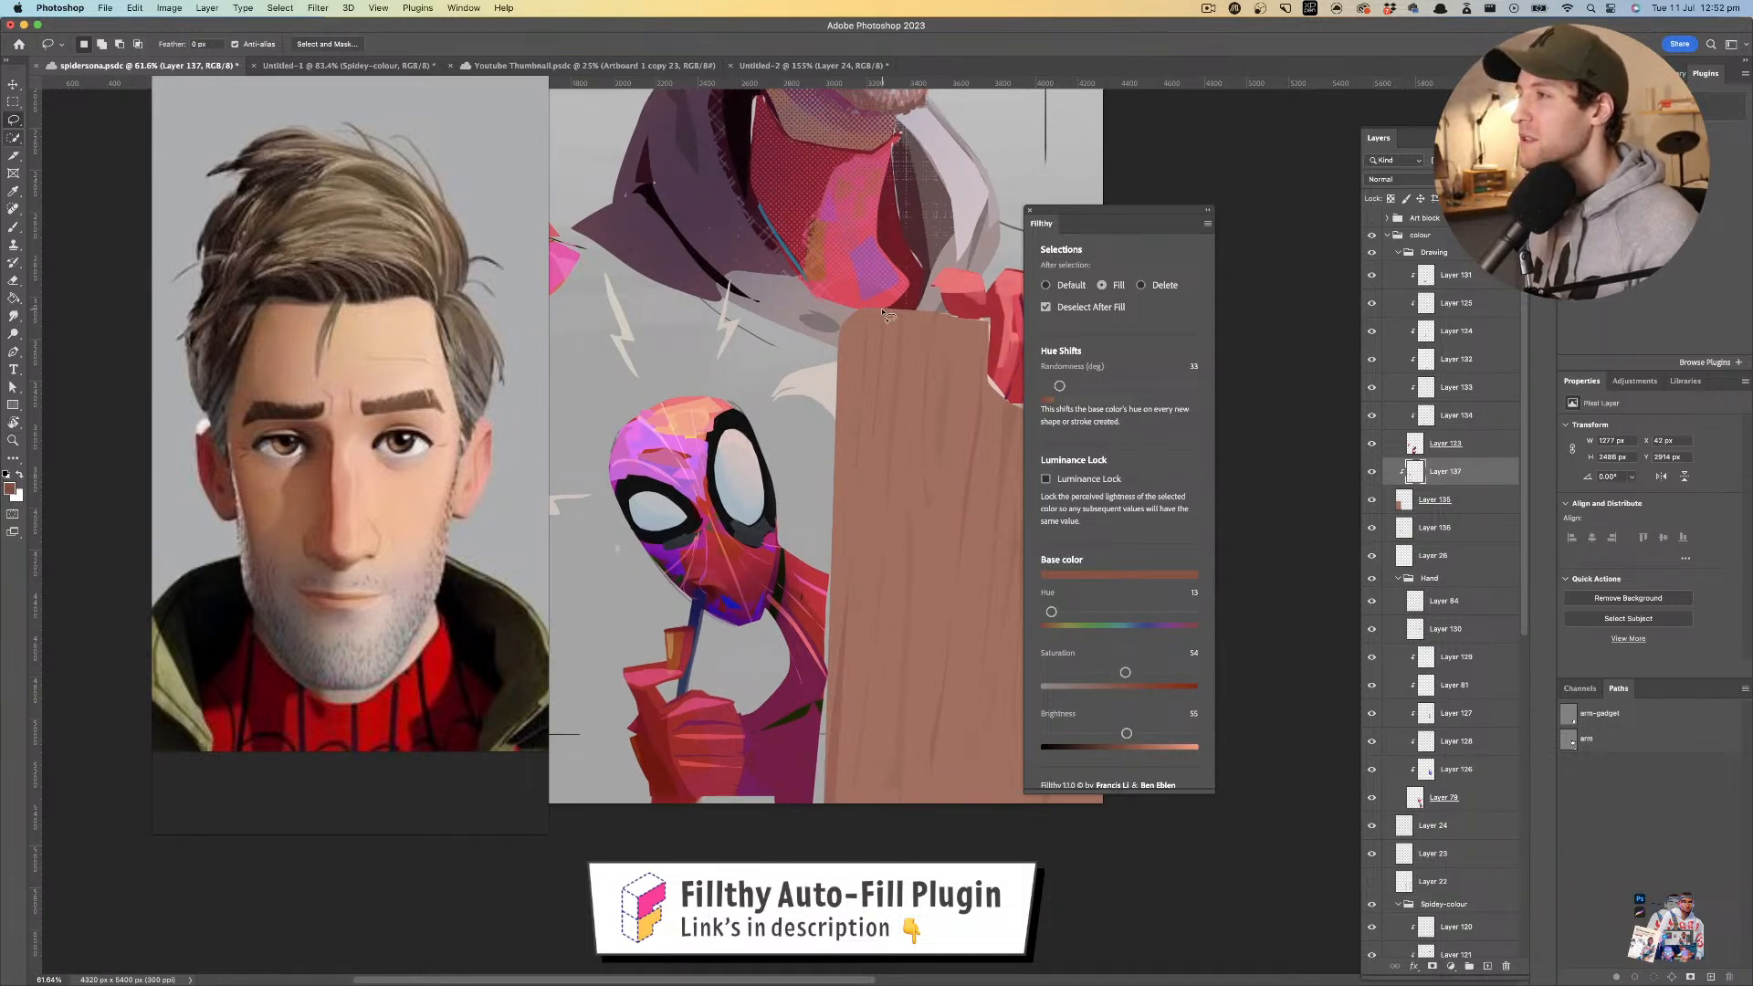
{"action": "left_click_drag", "start_coordinate": [838, 522], "coordinate": [878, 314]}
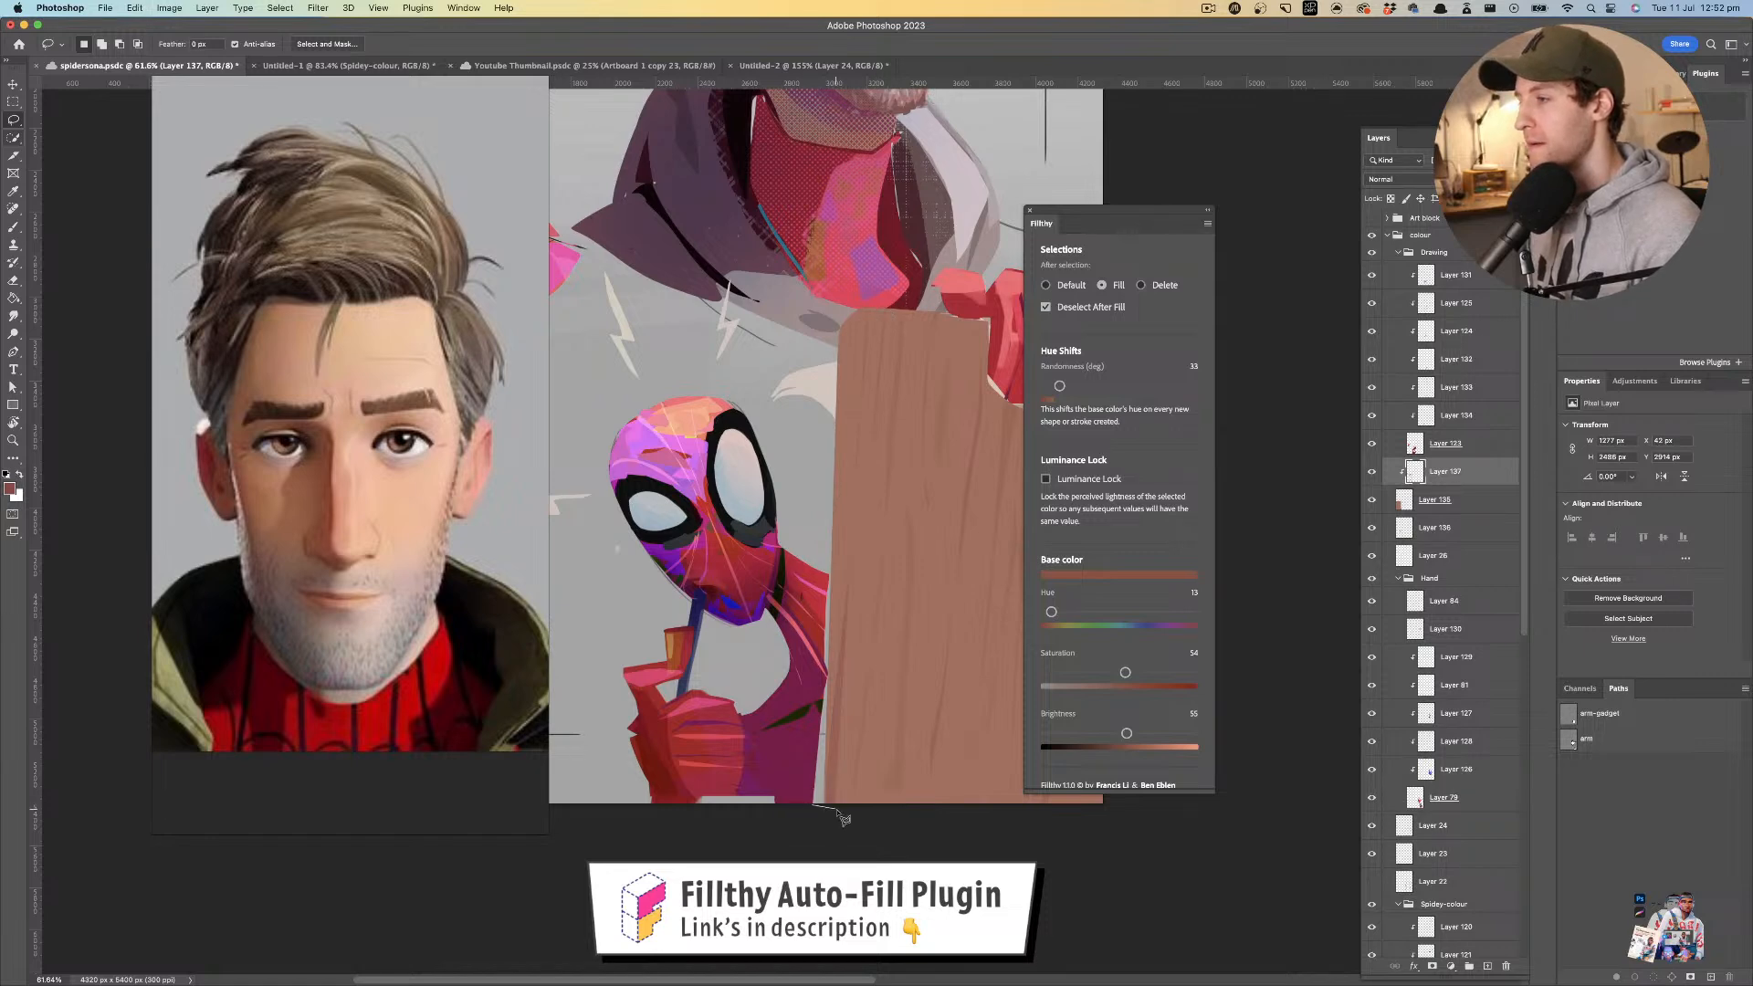
{"action": "mouse_move", "coordinate": [849, 719]}
{"action": "left_mouse_down"}
{"action": "mouse_move", "coordinate": [847, 336]}
{"action": "mouse_move", "coordinate": [896, 310]}
{"action": "mouse_move", "coordinate": [882, 301]}
{"action": "mouse_move", "coordinate": [821, 377]}
{"action": "mouse_move", "coordinate": [839, 753]}
{"action": "left_mouse_up"}
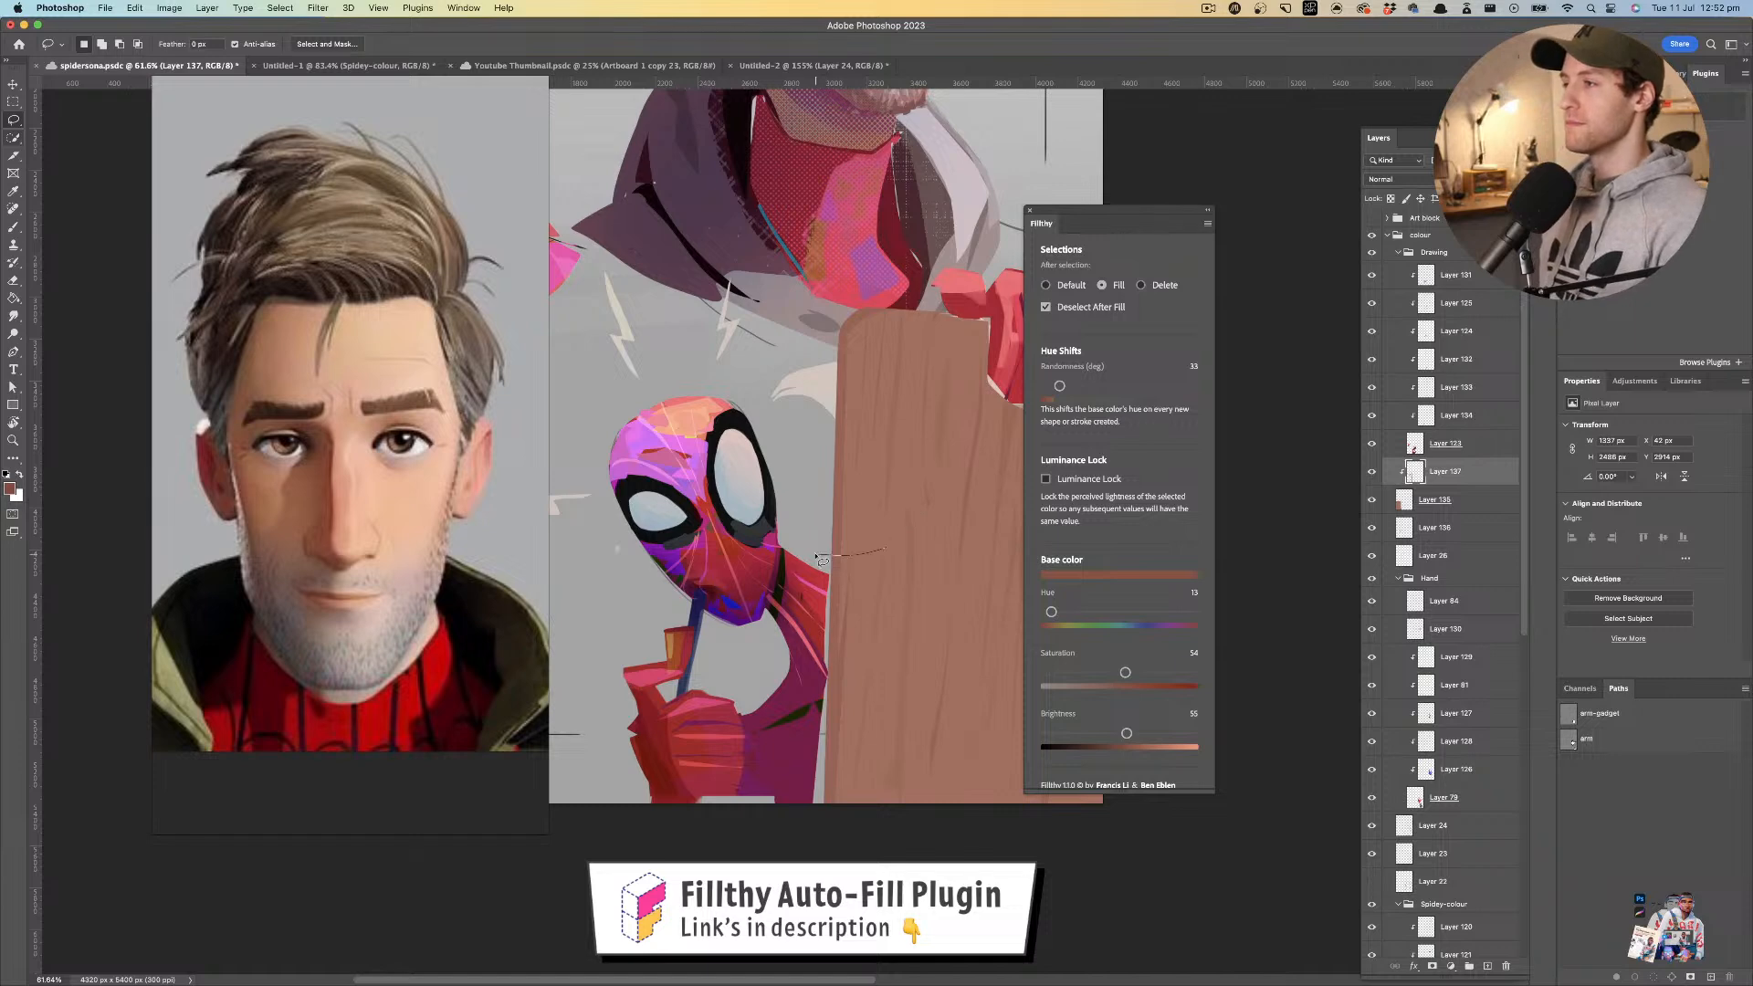
- Examine the wood-grained board together with the small mask and the gripping hand
{"action": "key", "text": "z"}
{"action": "mouse_move", "coordinate": [913, 538]}
{"action": "left_mouse_down"}
{"action": "mouse_move", "coordinate": [792, 497]}
{"action": "mouse_move", "coordinate": [854, 478]}
{"action": "left_mouse_up"}
{"action": "key", "text": "v"}
{"action": "left_click_drag", "start_coordinate": [810, 392], "coordinate": [794, 369]}
{"action": "key", "text": "z"}
{"action": "left_click_drag", "start_coordinate": [784, 466], "coordinate": [689, 520]}
{"action": "left_click_drag", "start_coordinate": [769, 421], "coordinate": [833, 422]}
{"action": "left_click_drag", "start_coordinate": [904, 423], "coordinate": [857, 427]}
{"action": "key", "text": "v"}
- Add a new clipped layer above the wood-grain layer and set its blend mode to Multiply
{"action": "left_click", "coordinate": [1495, 509]}
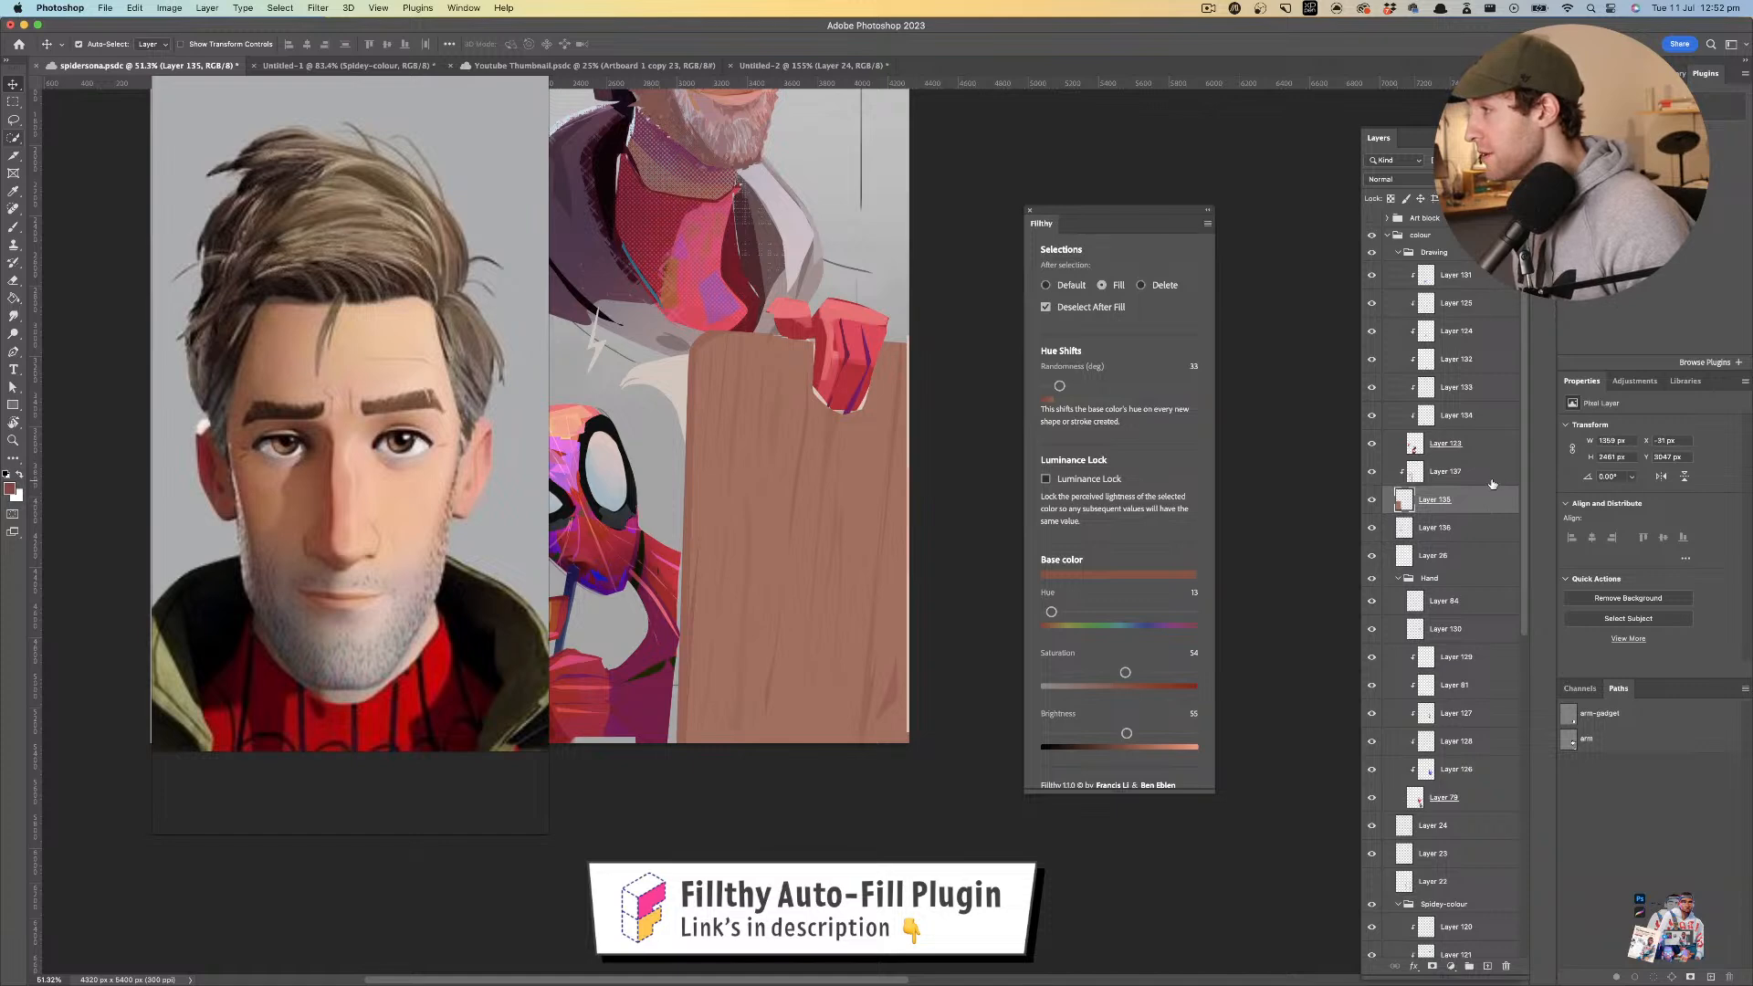
{"action": "left_click", "coordinate": [1492, 480]}
{"action": "left_click", "coordinate": [1490, 966]}
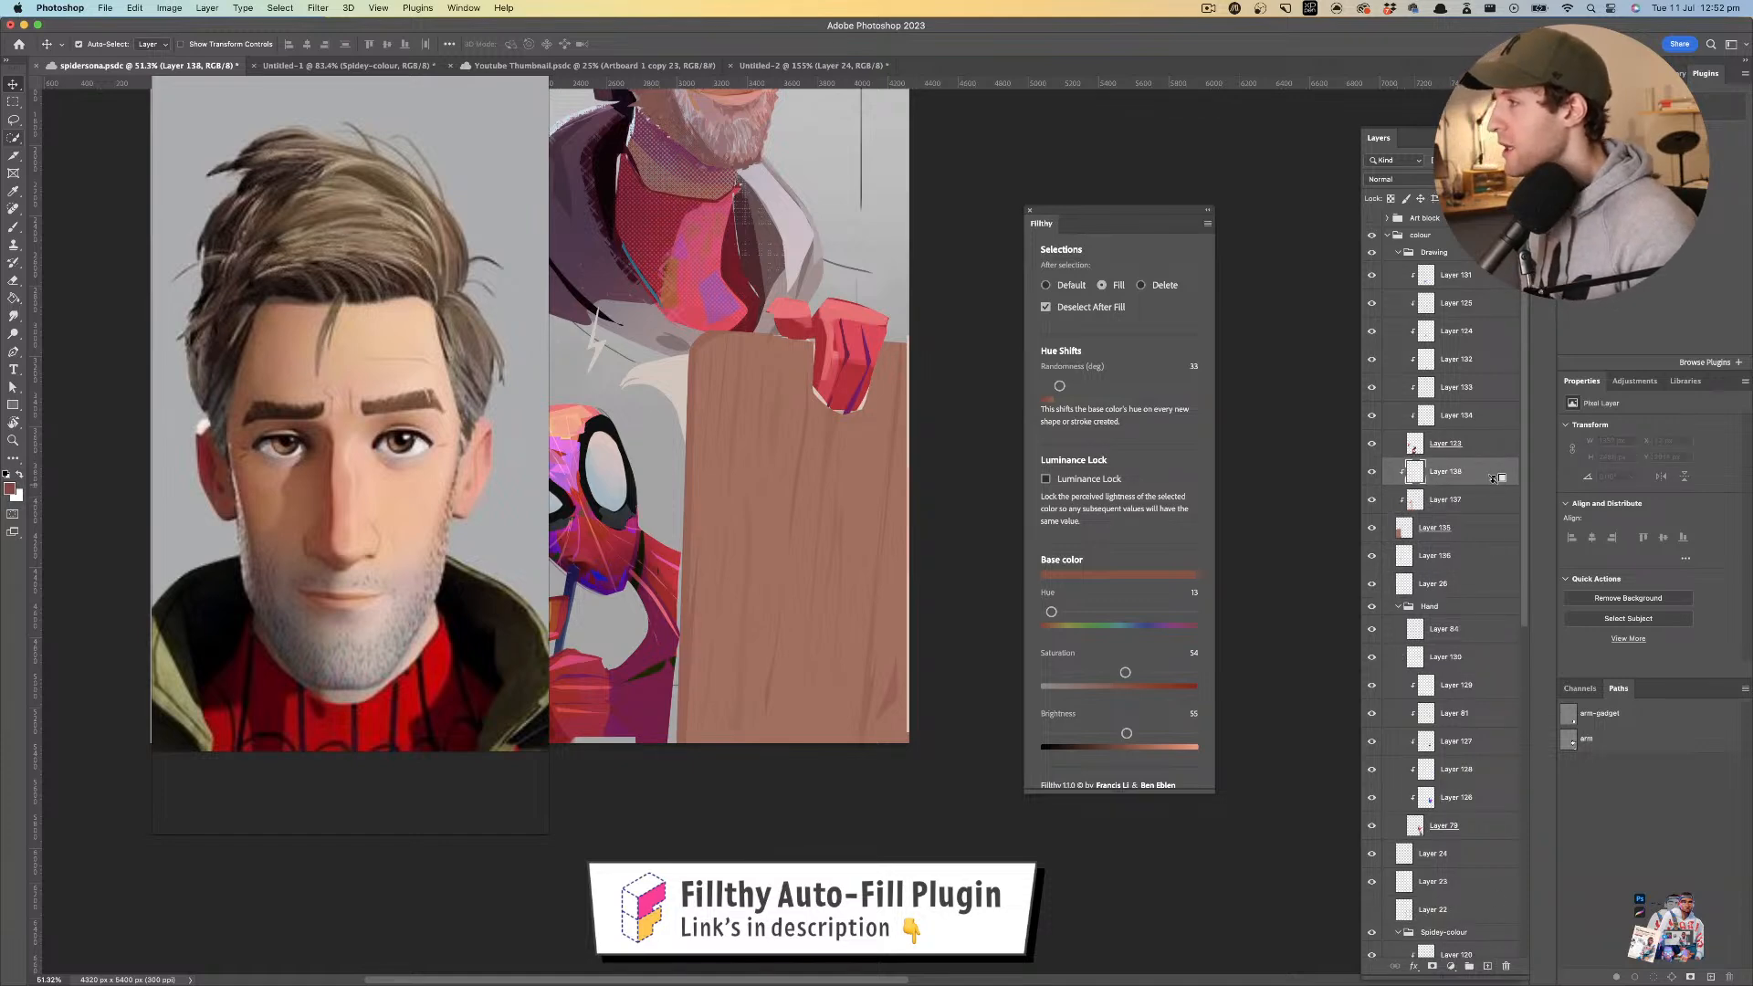
{"action": "left_click", "coordinate": [1421, 187]}
{"action": "left_click", "coordinate": [1411, 230]}
- Sample the board's brown and lasso-fill a cast shadow on the board beneath the gripping hand
{"action": "key", "text": "i"}
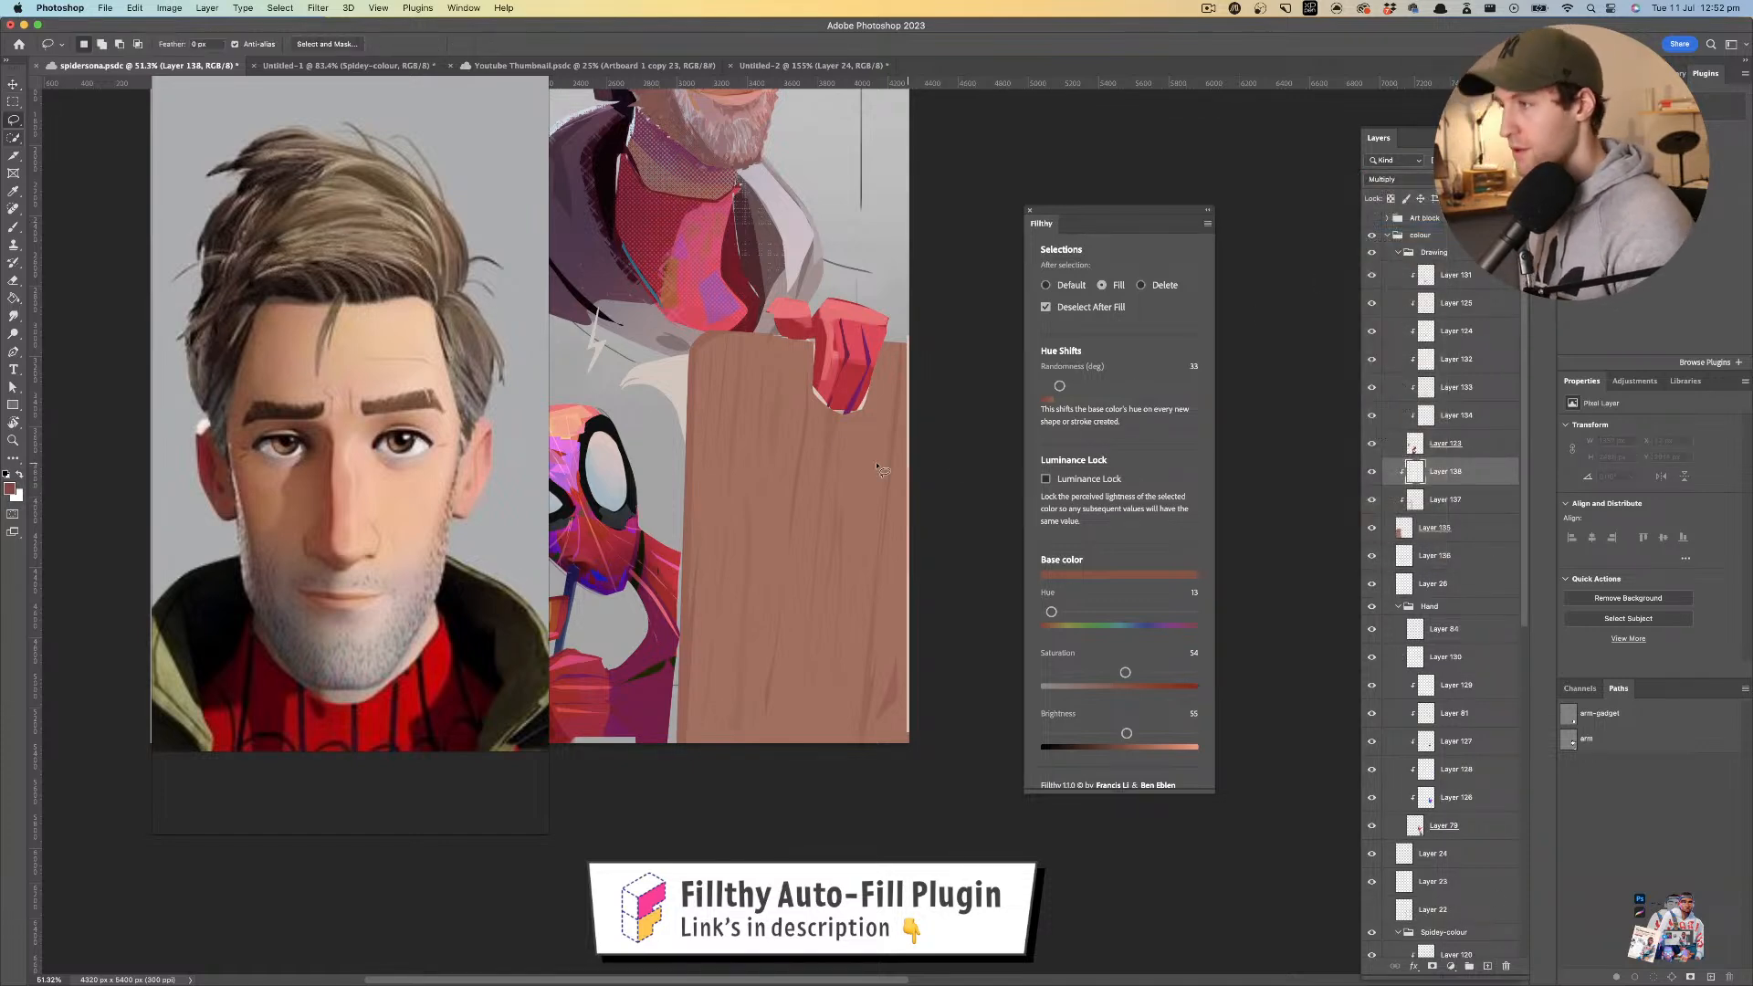
{"action": "left_click", "coordinate": [792, 356]}
{"action": "key", "text": "l"}
{"action": "mouse_move", "coordinate": [825, 357]}
{"action": "left_mouse_down"}
{"action": "mouse_move", "coordinate": [817, 387]}
{"action": "mouse_move", "coordinate": [849, 420]}
{"action": "mouse_move", "coordinate": [816, 298]}
{"action": "mouse_move", "coordinate": [814, 345]}
{"action": "mouse_move", "coordinate": [778, 394]}
{"action": "mouse_move", "coordinate": [896, 396]}
{"action": "left_mouse_up"}
- Select Layer 134 above the hand's base, sample the hand's dark red and lasso-fill shading along the fingers' lower edges
{"action": "key", "text": "z"}
{"action": "key", "text": "v"}
{"action": "left_click", "coordinate": [896, 396]}
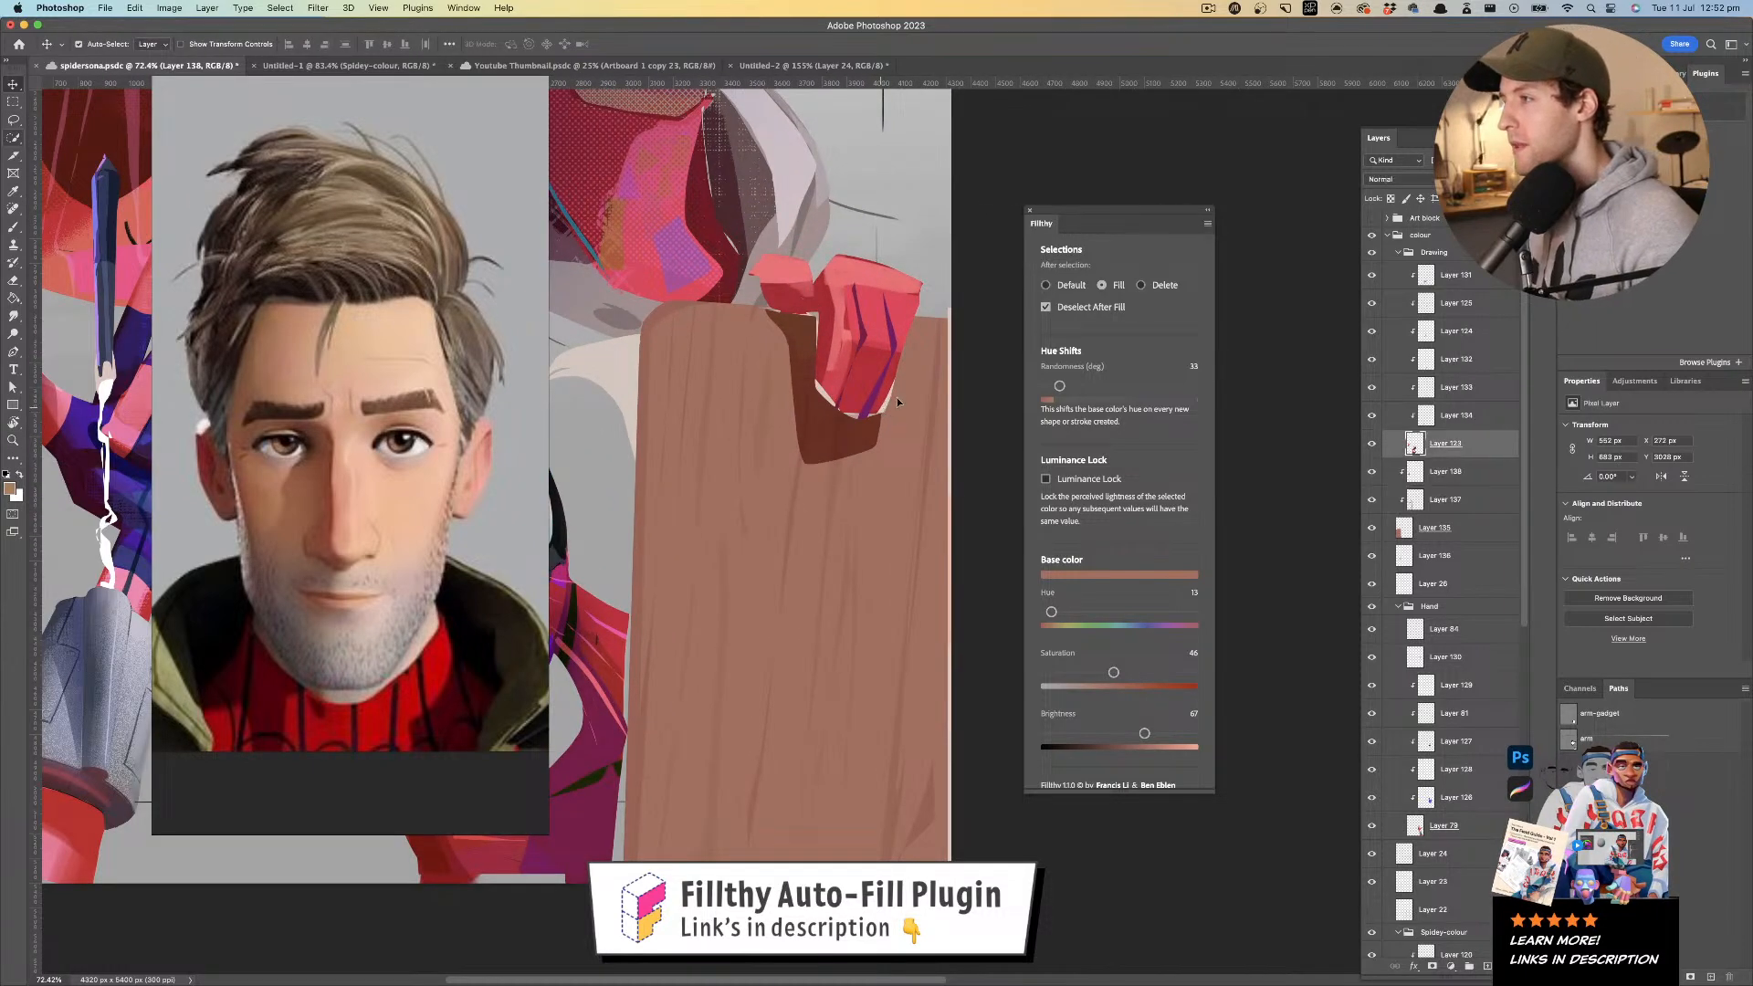
{"action": "key", "text": "l"}
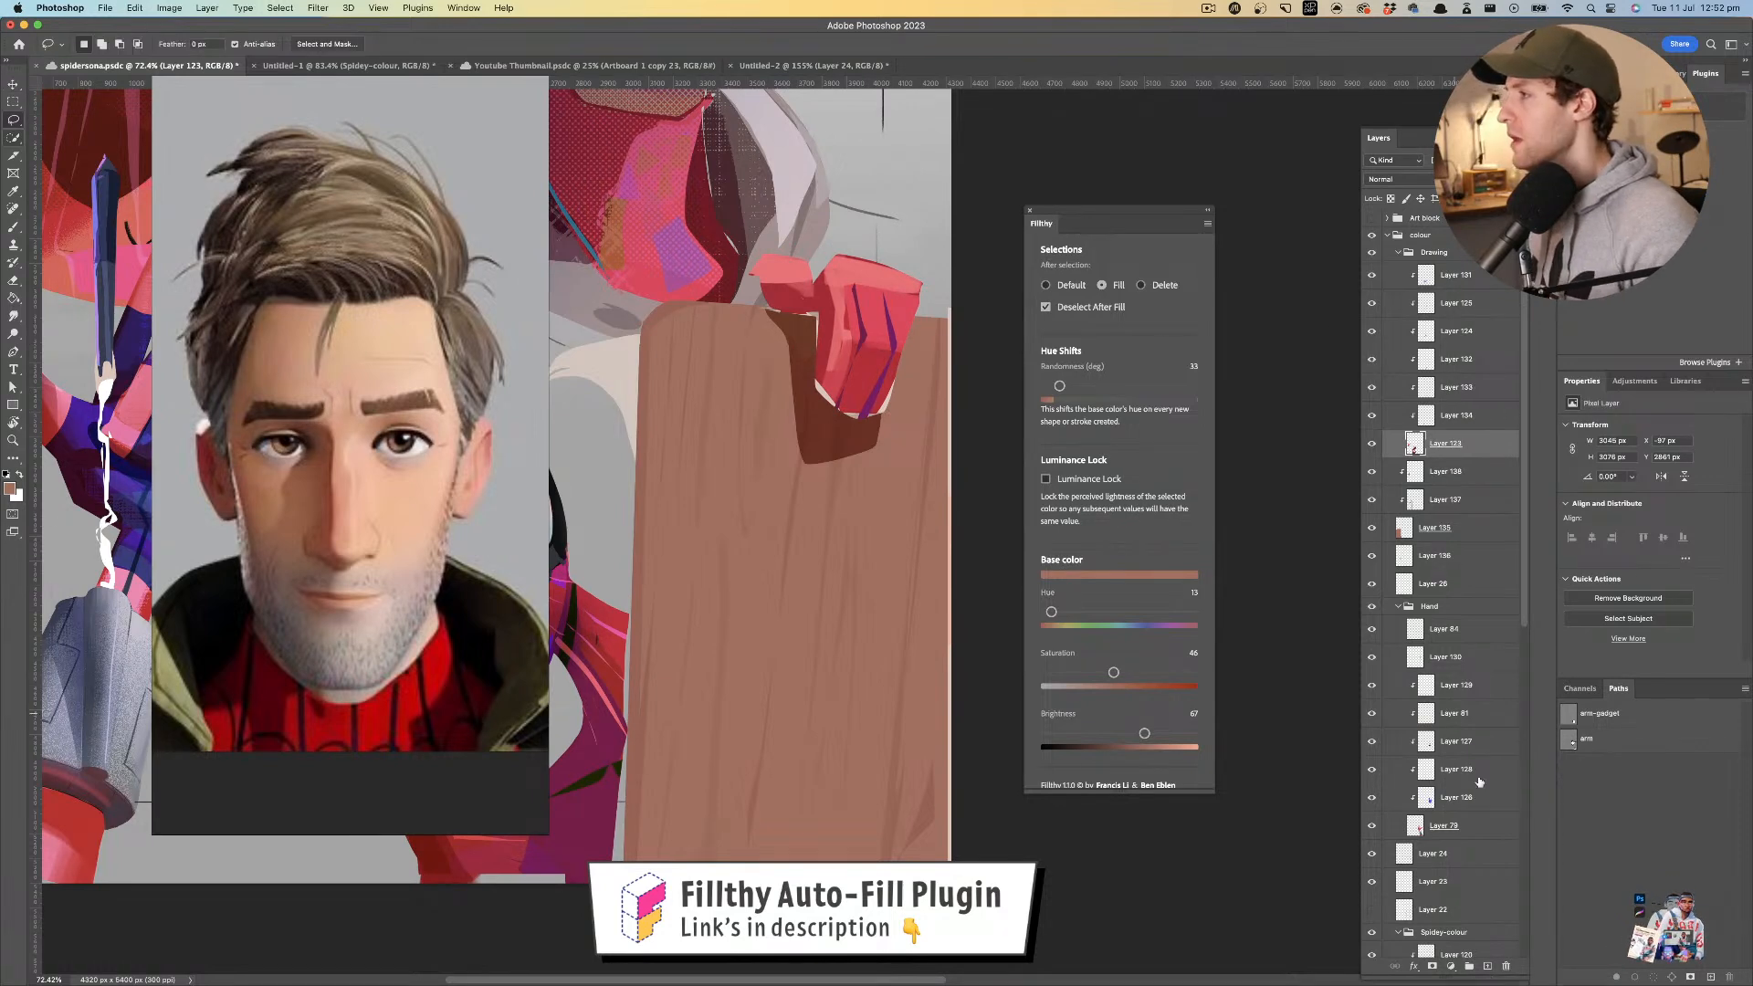
{"action": "left_click", "coordinate": [1472, 419]}
{"action": "key", "text": "i"}
{"action": "left_click", "coordinate": [880, 382]}
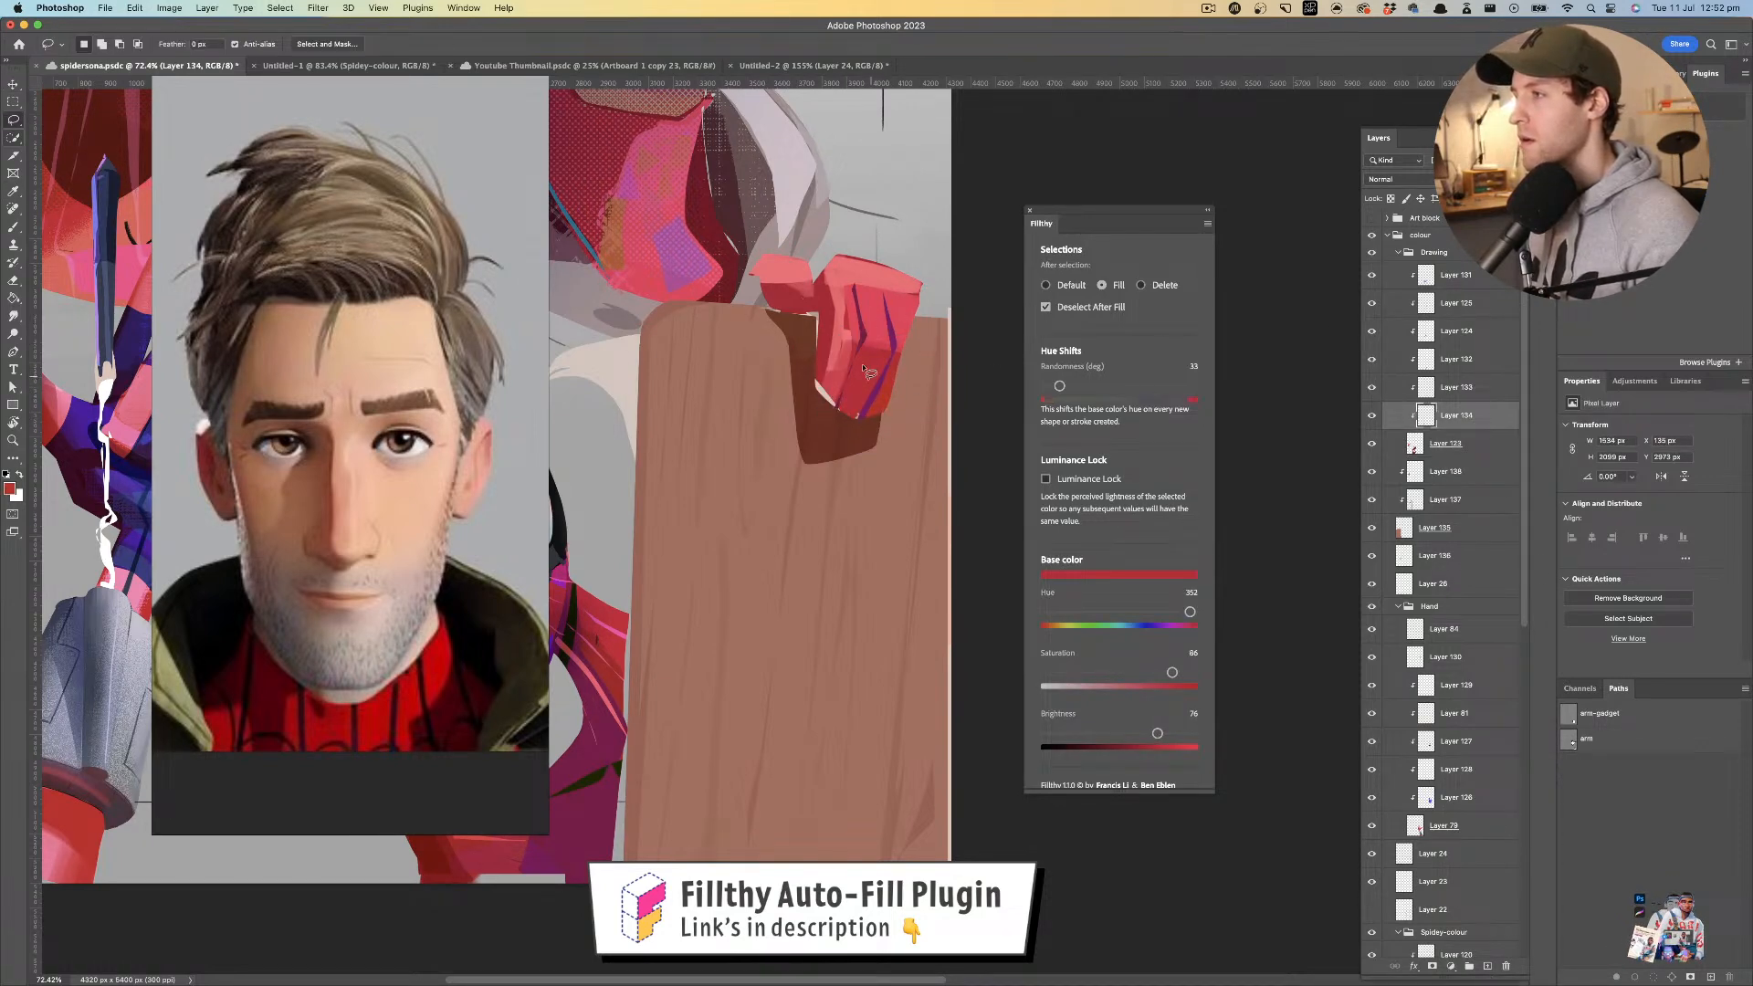
{"action": "left_click_drag", "start_coordinate": [828, 418], "coordinate": [825, 340]}
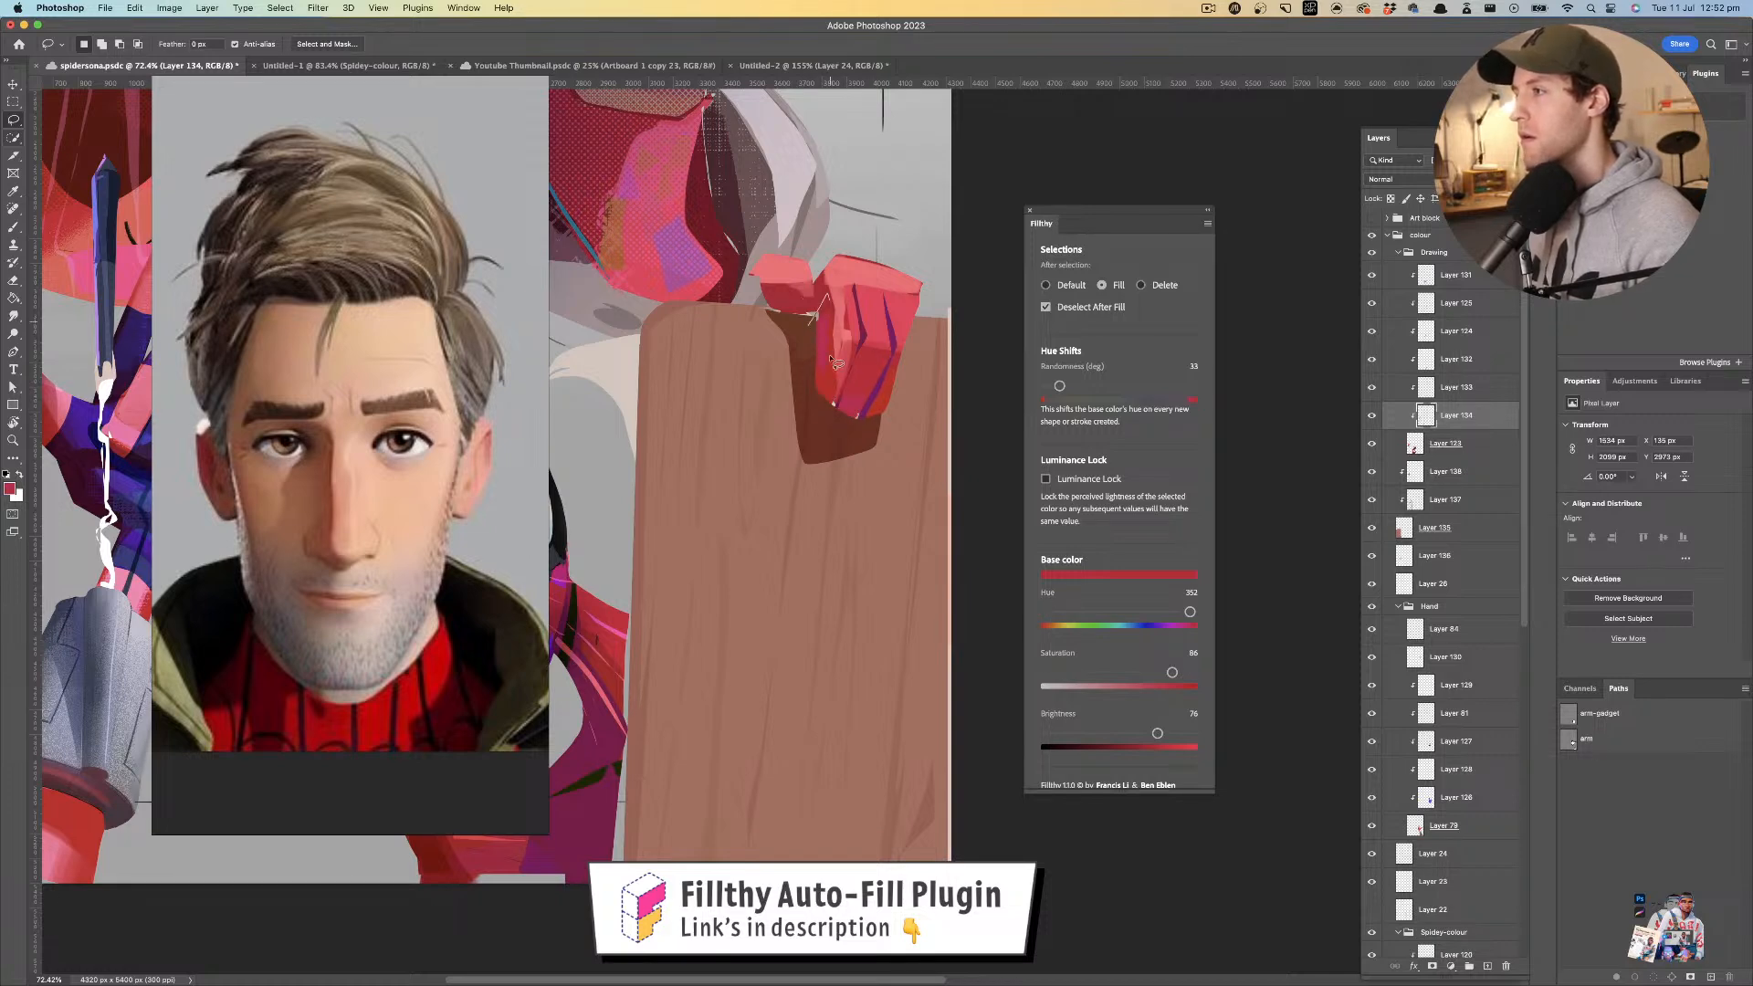
- Select the hand's base layer, Layer 123, and lasso-fill an extension along the gripping hand's outer edge
{"action": "key", "text": "z"}
{"action": "mouse_move", "coordinate": [834, 422]}
{"action": "left_mouse_down"}
{"action": "mouse_move", "coordinate": [881, 364]}
{"action": "mouse_move", "coordinate": [938, 388]}
{"action": "left_mouse_up"}
{"action": "left_click_drag", "start_coordinate": [939, 388], "coordinate": [924, 427]}
{"action": "left_click", "coordinate": [1476, 445]}
{"action": "key", "text": "l"}
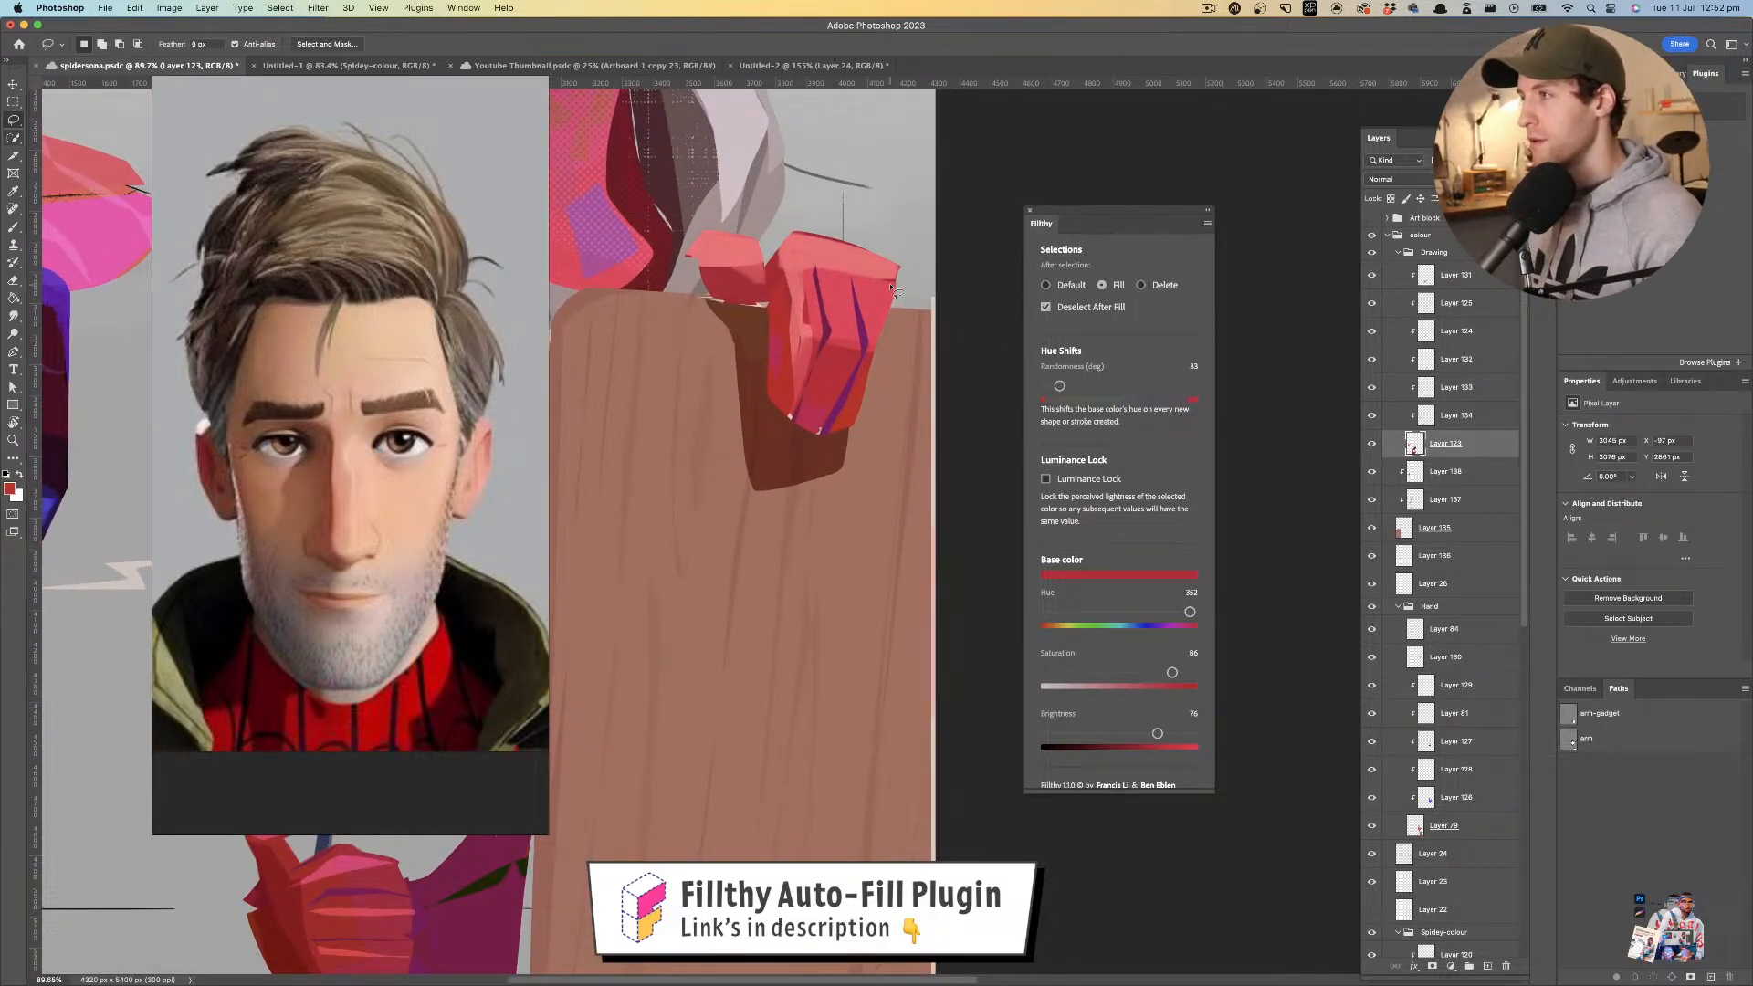
{"action": "mouse_move", "coordinate": [904, 312]}
{"action": "left_mouse_down"}
{"action": "mouse_move", "coordinate": [873, 422]}
{"action": "mouse_move", "coordinate": [850, 428]}
{"action": "mouse_move", "coordinate": [895, 264]}
{"action": "mouse_move", "coordinate": [904, 314]}
{"action": "mouse_move", "coordinate": [877, 357]}
{"action": "mouse_move", "coordinate": [944, 385]}
{"action": "left_mouse_up"}
- Return to the Multiply layer, sample the board's brown and lasso-fill the cast shadow wider beneath the hand's outer side
{"action": "key", "text": "z"}
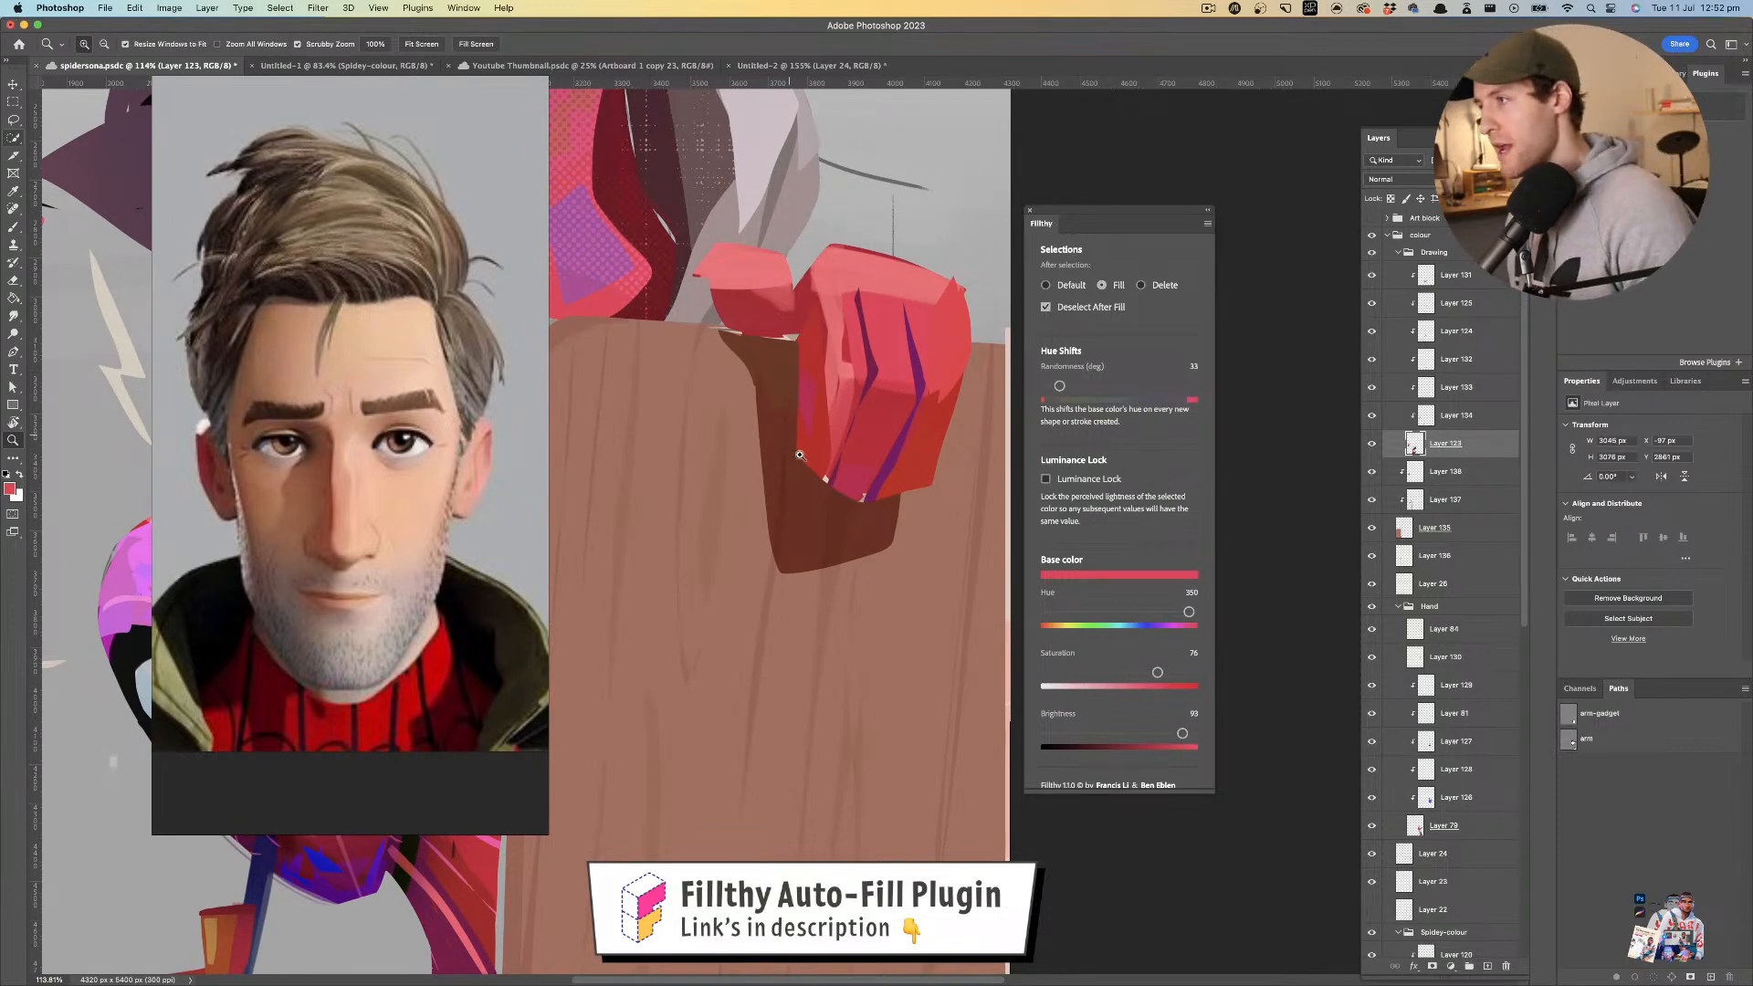
{"action": "left_click", "coordinate": [1477, 473]}
{"action": "key", "text": "l"}
{"action": "key", "text": "i"}
{"action": "left_click", "coordinate": [788, 452]}
{"action": "key", "text": "l"}
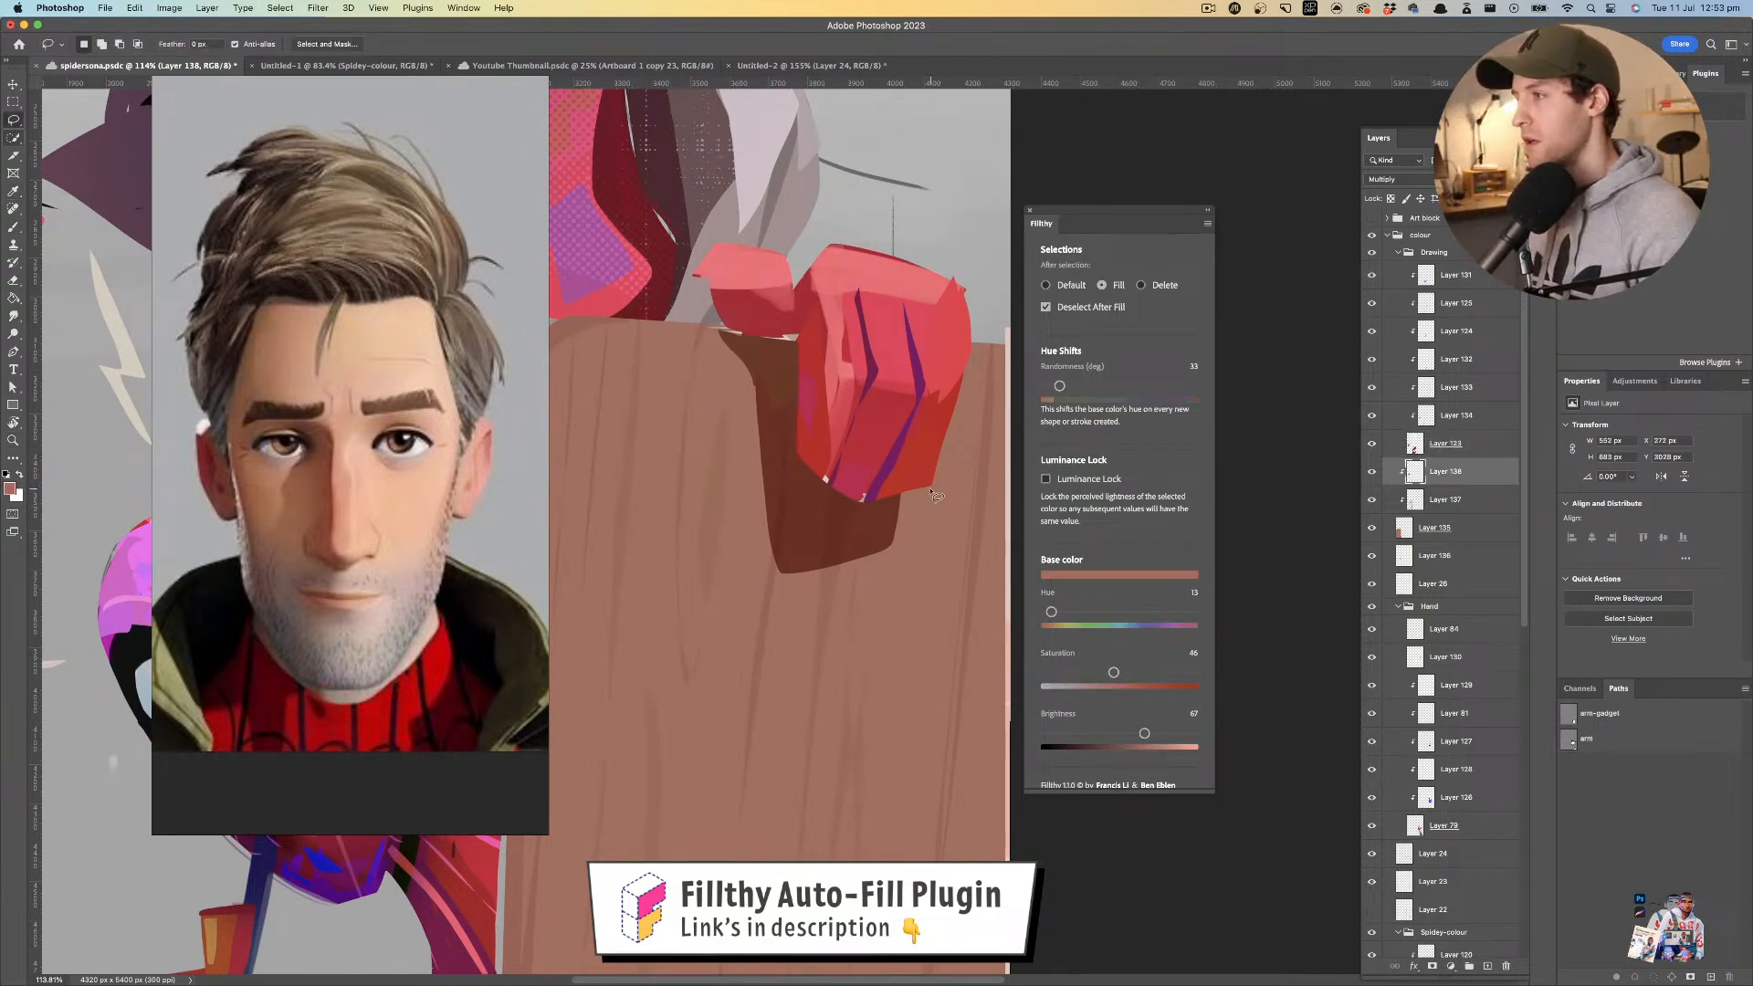
{"action": "mouse_move", "coordinate": [892, 566]}
{"action": "left_mouse_down"}
{"action": "mouse_move", "coordinate": [828, 551]}
{"action": "mouse_move", "coordinate": [858, 474]}
{"action": "mouse_move", "coordinate": [900, 510]}
{"action": "left_mouse_up"}
{"action": "left_click", "coordinate": [884, 349]}
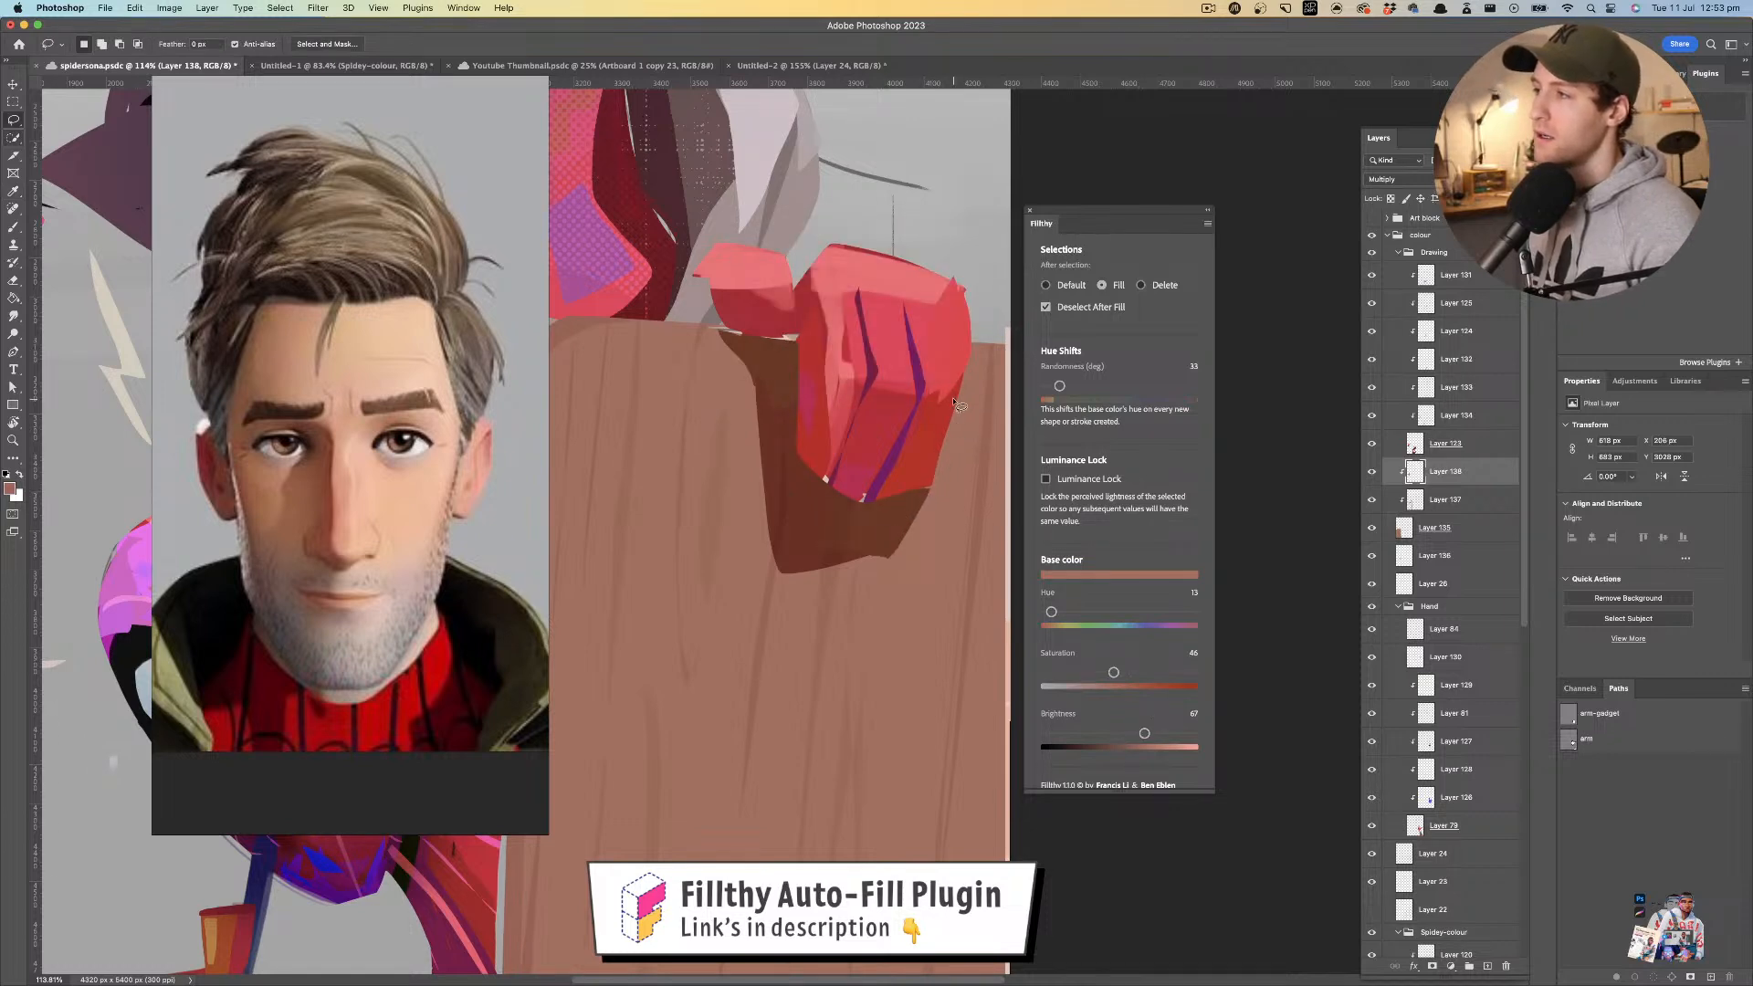
- Sample the dark brown of the cast shadow and lasso-fill a darker contact shadow along the hand's lower edge on the Multiply layer
{"action": "mouse_move", "coordinate": [849, 563]}
{"action": "left_mouse_down"}
{"action": "mouse_move", "coordinate": [852, 512]}
{"action": "mouse_move", "coordinate": [826, 517]}
{"action": "mouse_move", "coordinate": [907, 469]}
{"action": "left_mouse_up"}
{"action": "key", "text": "z"}
{"action": "key", "text": "l"}
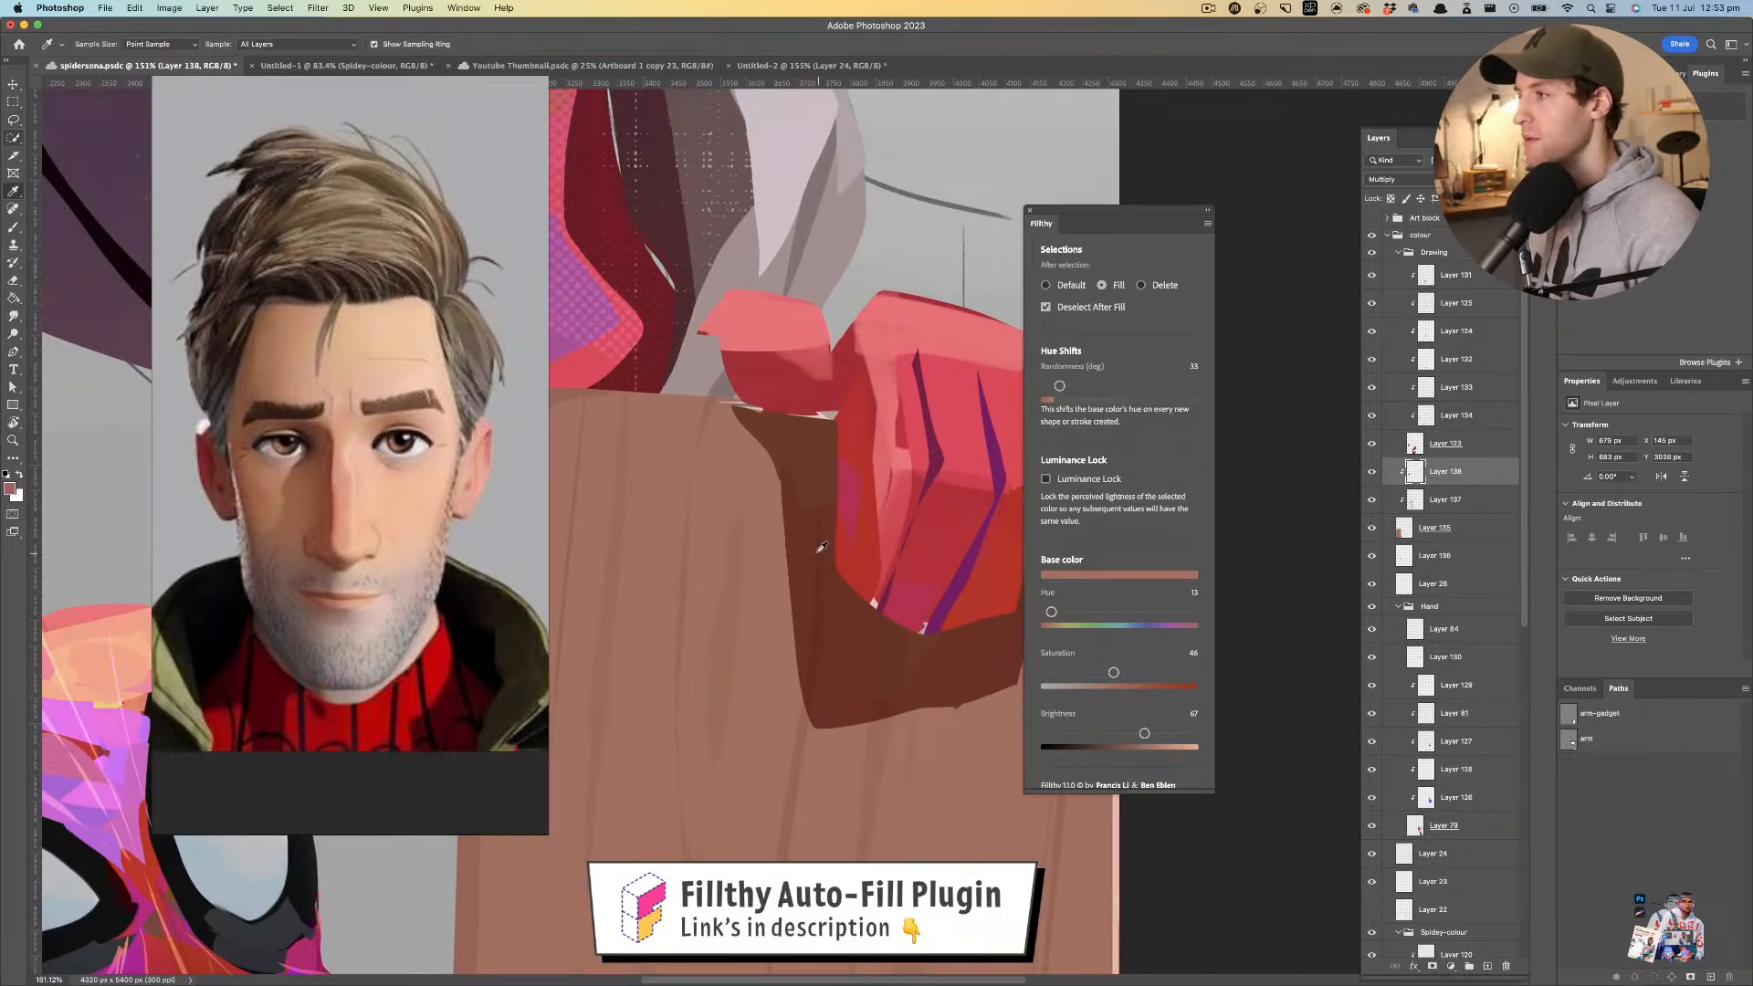
{"action": "mouse_move", "coordinate": [803, 413]}
{"action": "left_mouse_down"}
{"action": "mouse_move", "coordinate": [832, 573]}
{"action": "mouse_move", "coordinate": [842, 346]}
{"action": "left_mouse_up"}
{"action": "key", "text": "super+z"}
{"action": "key", "text": "super+z"}
{"action": "mouse_move", "coordinate": [803, 413]}
{"action": "left_mouse_down"}
{"action": "mouse_move", "coordinate": [837, 576]}
{"action": "mouse_move", "coordinate": [842, 345]}
{"action": "mouse_move", "coordinate": [829, 537]}
{"action": "mouse_move", "coordinate": [845, 603]}
{"action": "mouse_move", "coordinate": [920, 650]}
{"action": "mouse_move", "coordinate": [1007, 613]}
{"action": "mouse_move", "coordinate": [966, 608]}
{"action": "left_mouse_up"}
{"action": "key", "text": "z"}
{"action": "mouse_move", "coordinate": [867, 579]}
{"action": "left_mouse_down"}
{"action": "mouse_move", "coordinate": [820, 552]}
{"action": "mouse_move", "coordinate": [842, 472]}
{"action": "left_mouse_up"}
{"action": "left_click_drag", "start_coordinate": [884, 510], "coordinate": [943, 485]}
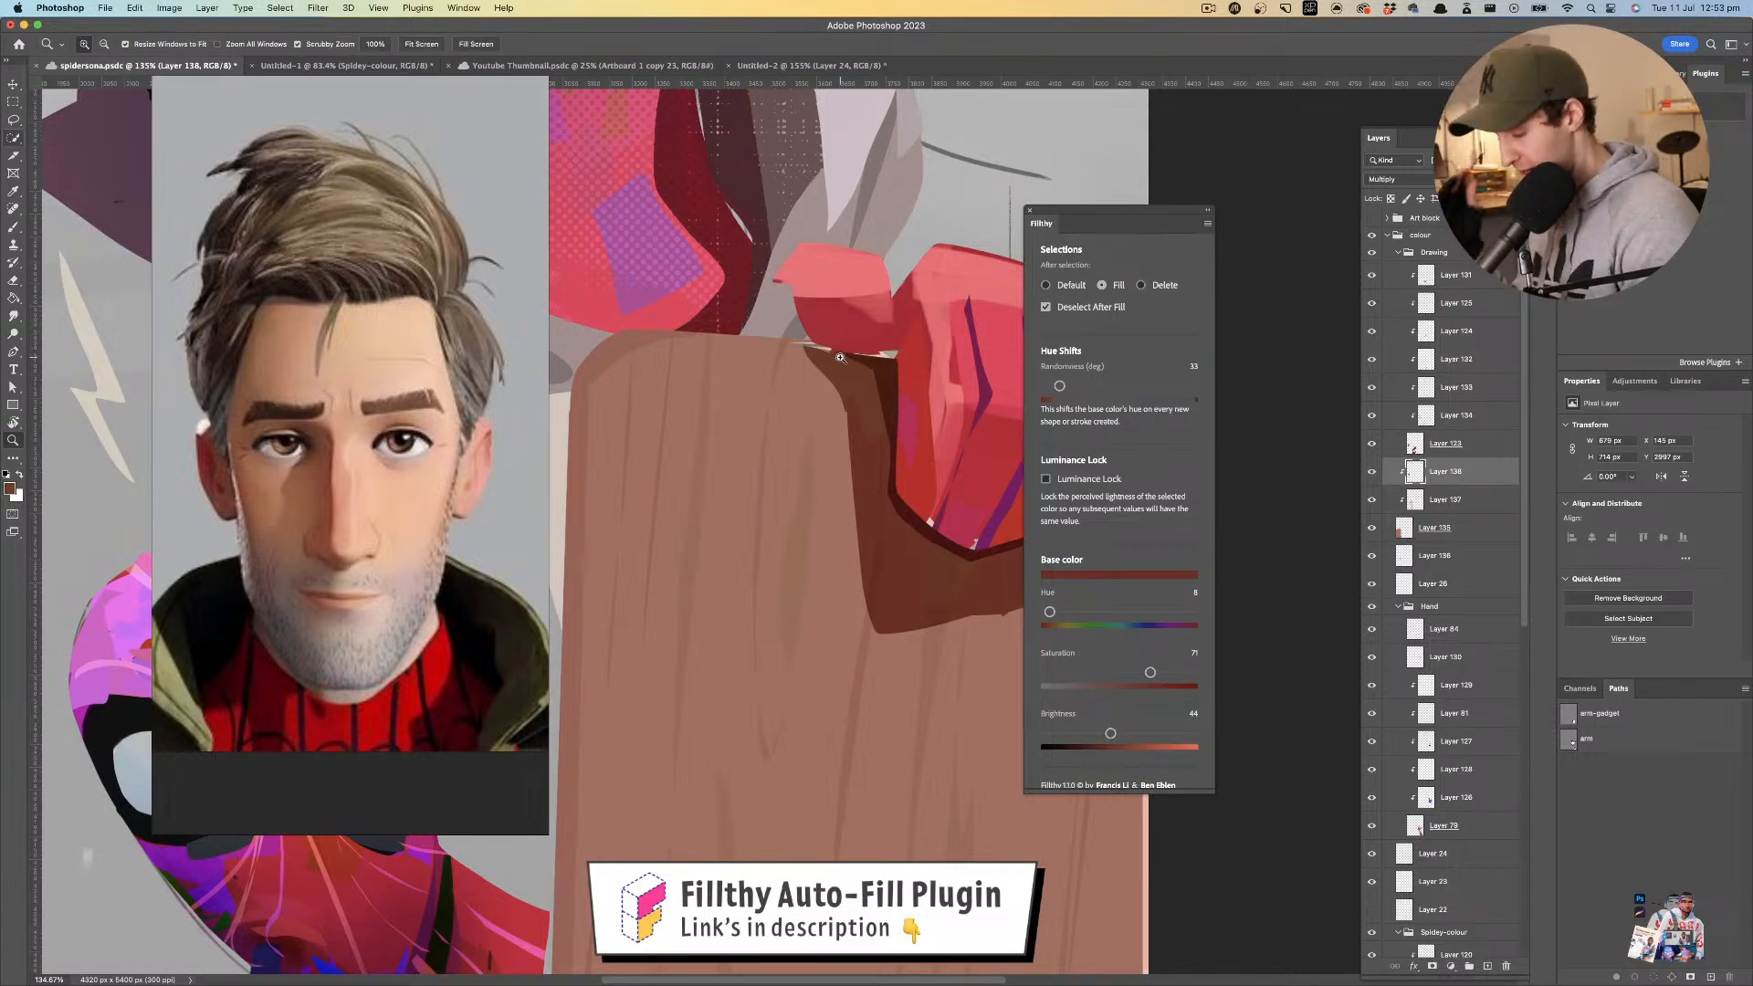
- Select the hand's base layer, Layer 123, sample the thumb's red and lasso-fill an extension of the thumb's underside over the board
{"action": "key", "text": "l"}
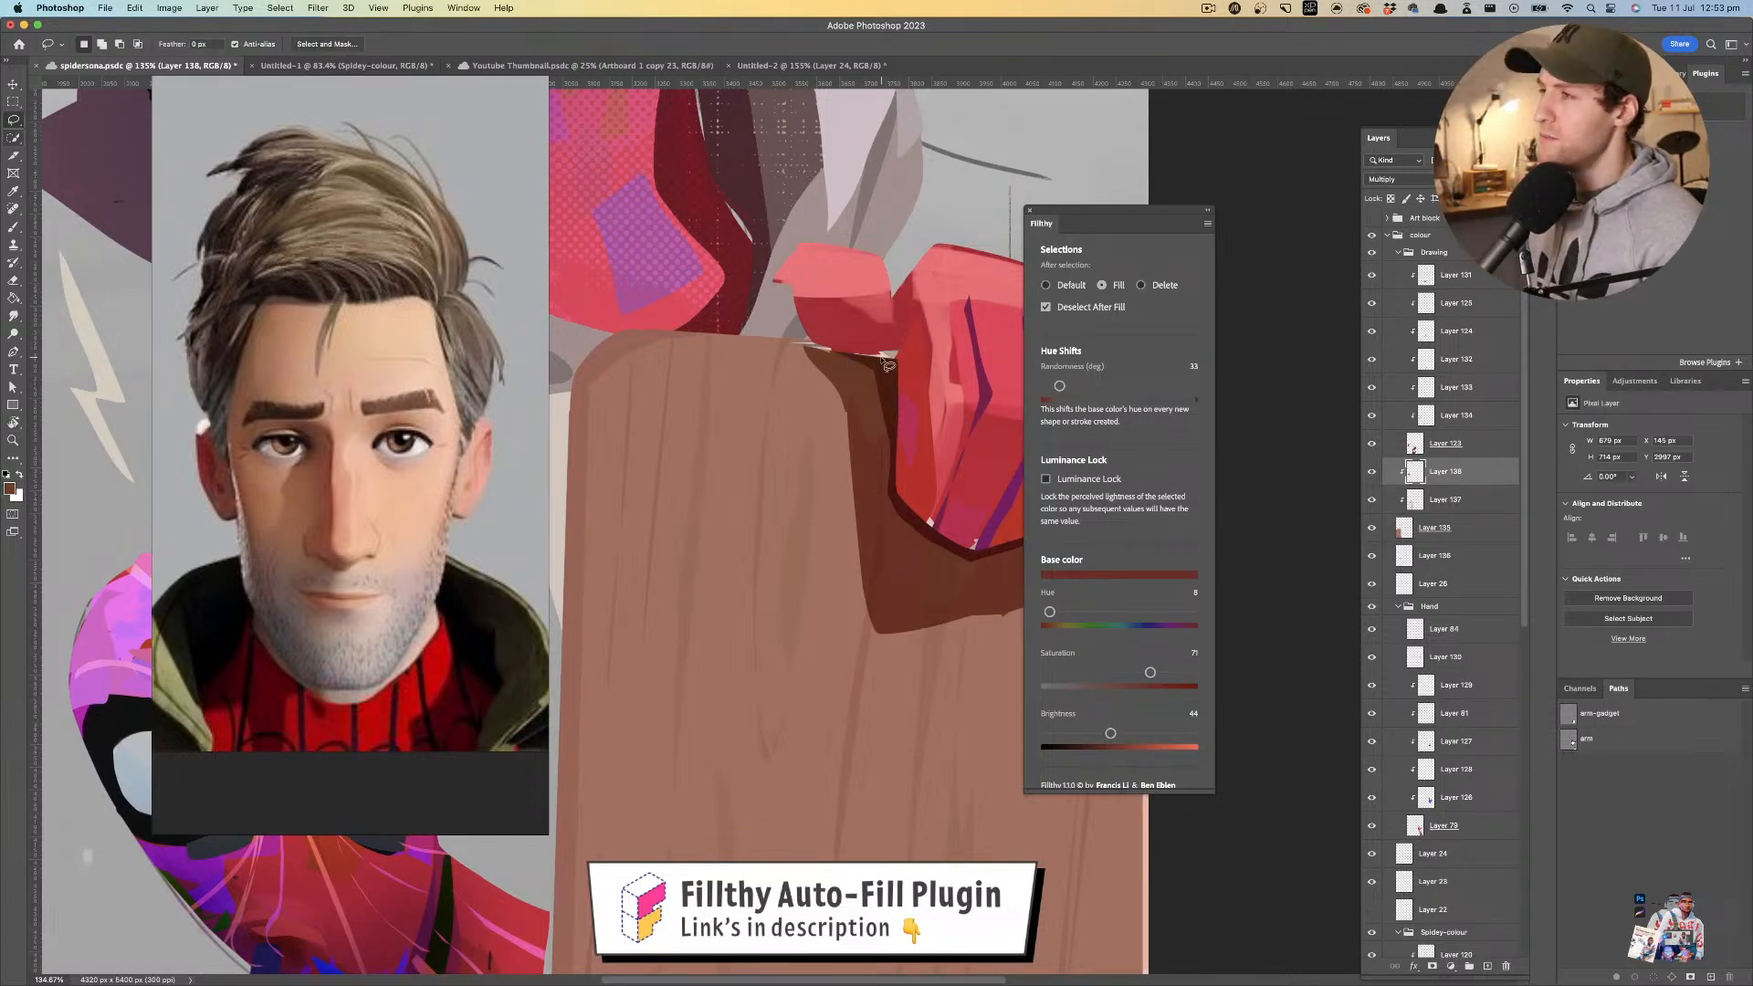
{"action": "left_click", "coordinate": [1478, 449]}
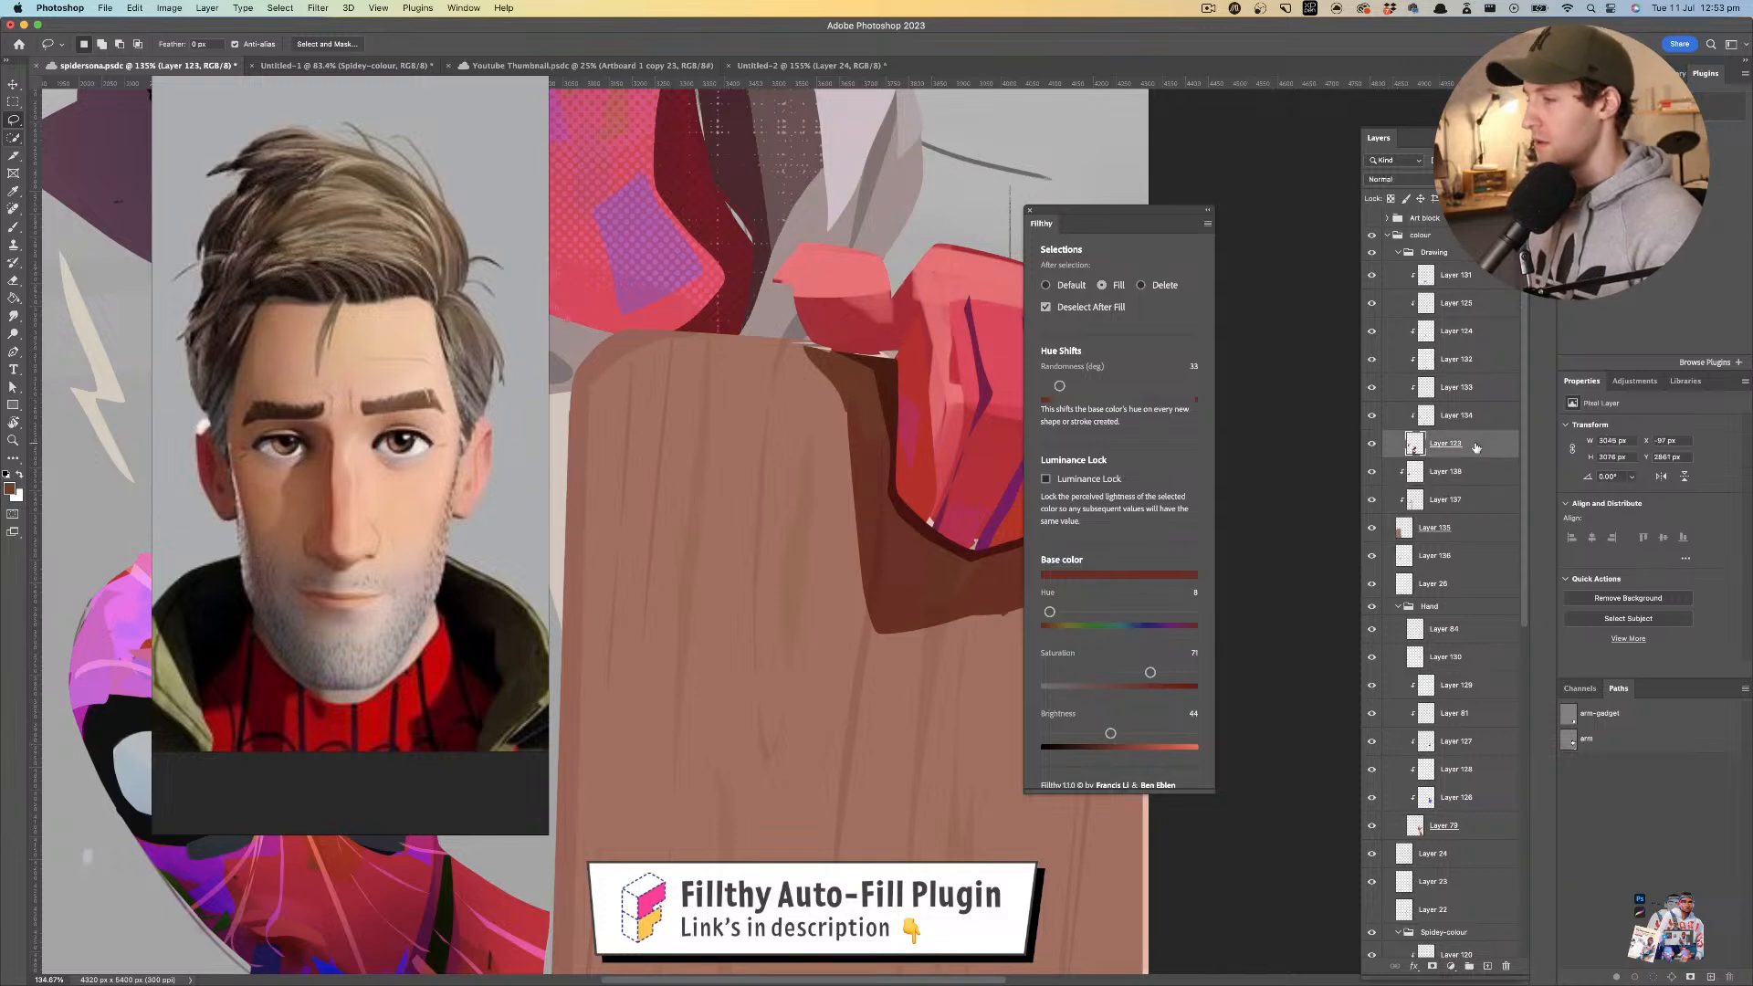
{"action": "left_click_drag", "start_coordinate": [865, 368], "coordinate": [899, 362]}
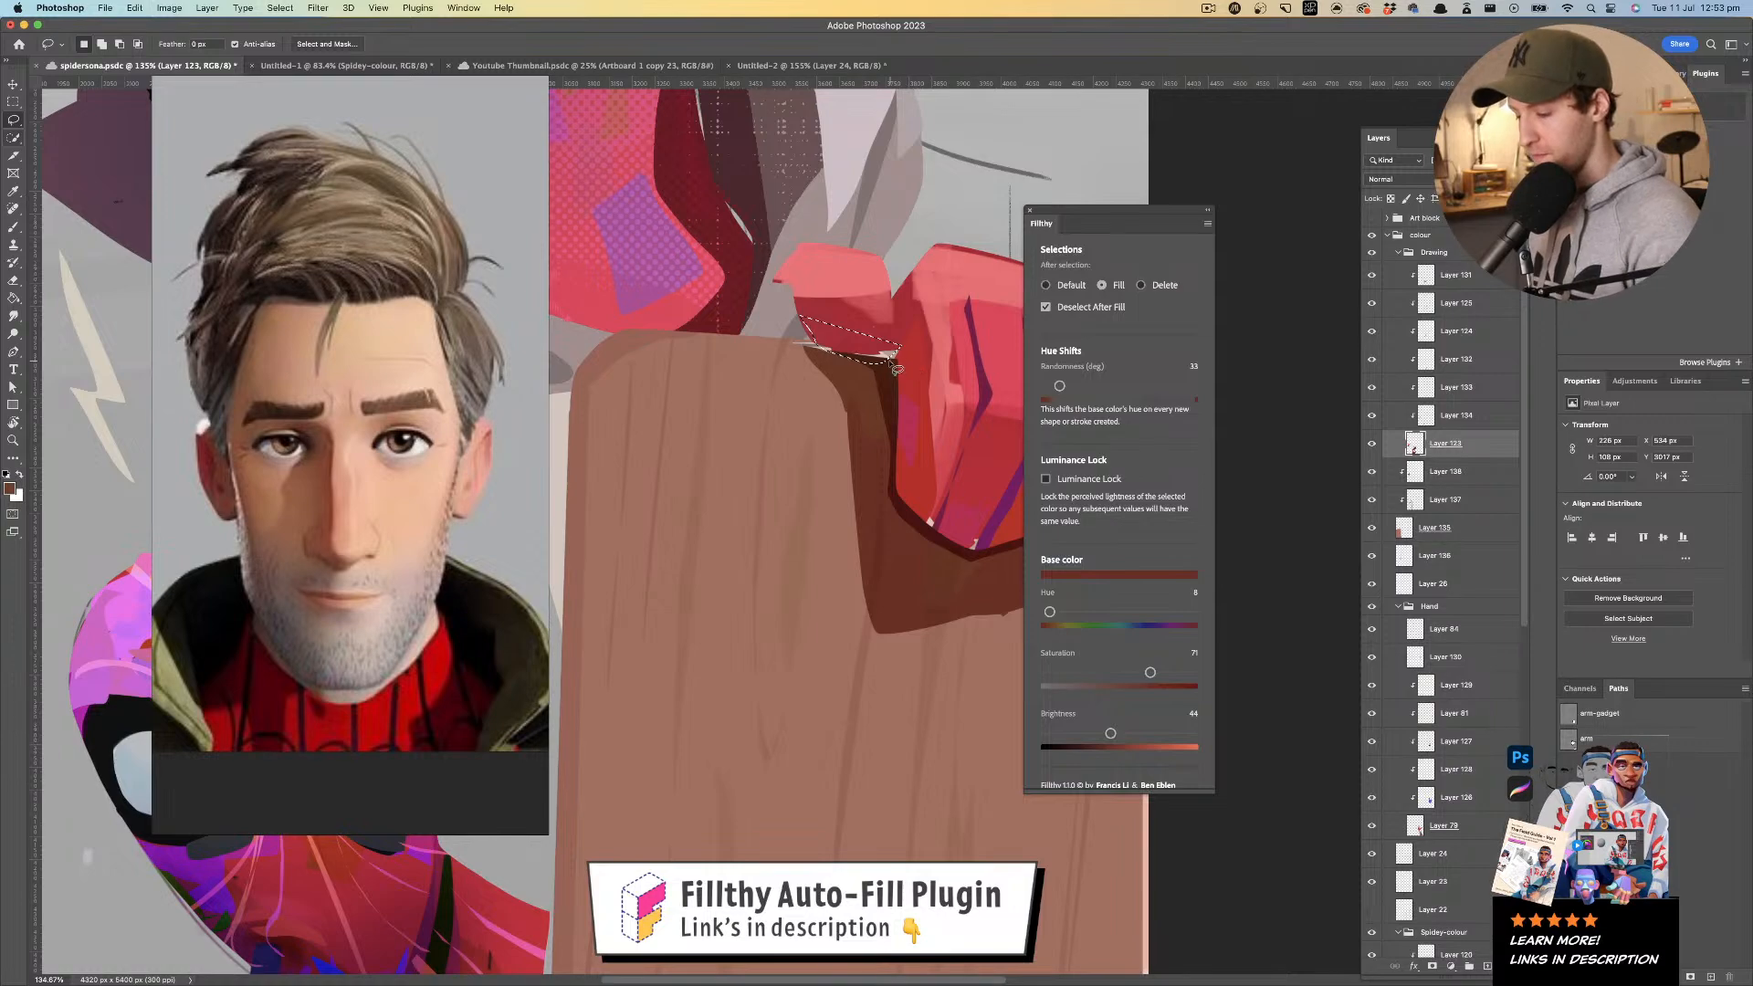
{"action": "key", "text": "super+z"}
{"action": "key", "text": "i"}
{"action": "left_click", "coordinate": [850, 329]}
{"action": "key", "text": "l"}
{"action": "mouse_move", "coordinate": [807, 340]}
{"action": "left_mouse_down"}
{"action": "mouse_move", "coordinate": [846, 370]}
{"action": "mouse_move", "coordinate": [906, 352]}
{"action": "mouse_move", "coordinate": [795, 384]}
{"action": "mouse_move", "coordinate": [806, 438]}
{"action": "mouse_move", "coordinate": [883, 394]}
{"action": "mouse_move", "coordinate": [952, 393]}
{"action": "left_mouse_up"}
{"action": "left_click_drag", "start_coordinate": [783, 322], "coordinate": [851, 349]}
- Set the plugin's lasso selections to delete and trim the upper outline and outer side of the thumb
{"action": "left_click", "coordinate": [1141, 286]}
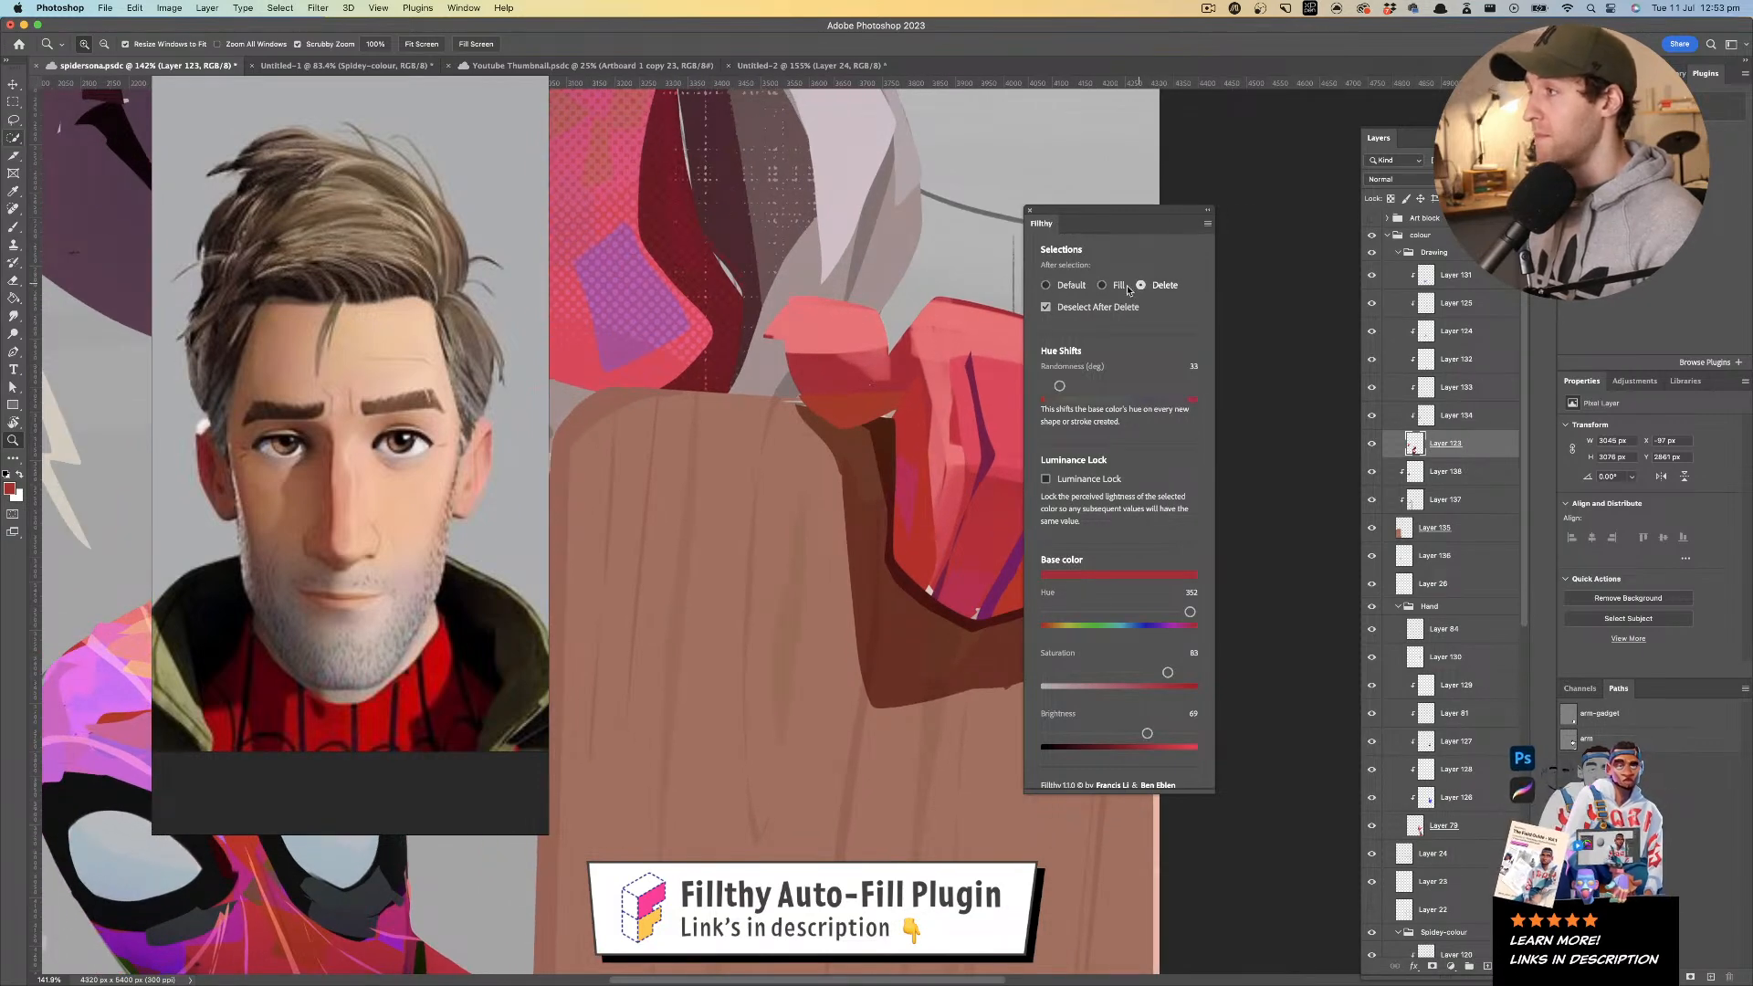
{"action": "key", "text": "l"}
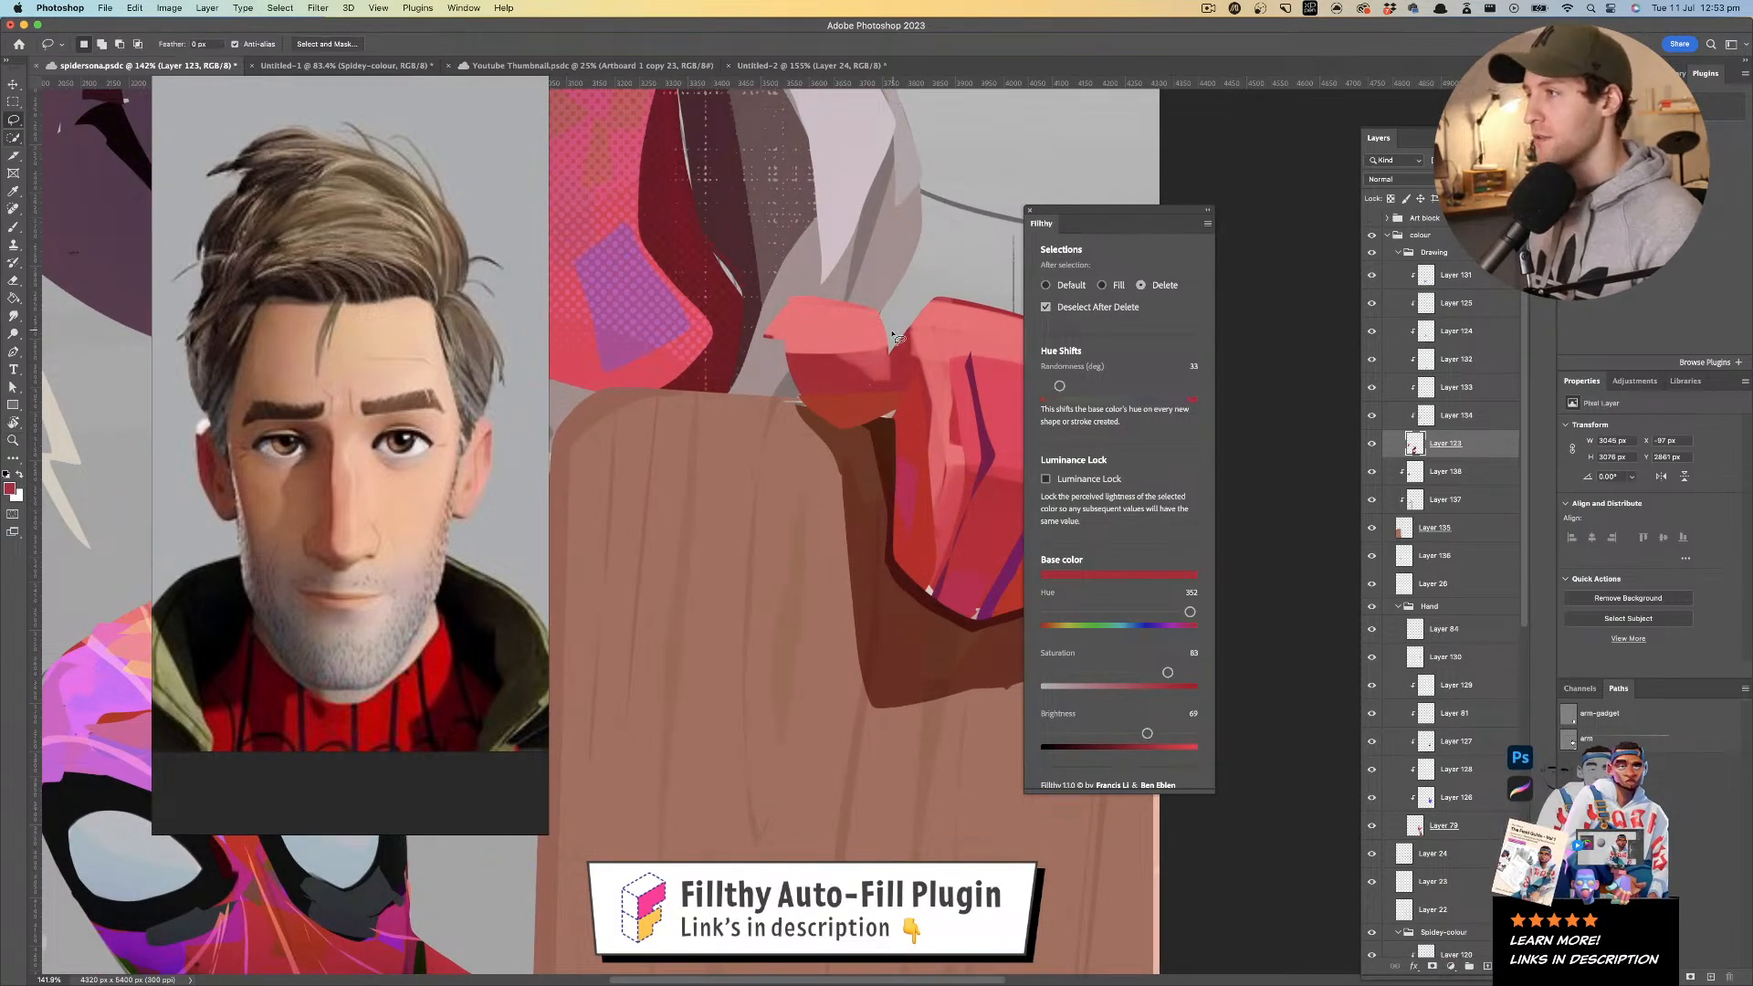
{"action": "mouse_move", "coordinate": [888, 336]}
{"action": "left_mouse_down"}
{"action": "mouse_move", "coordinate": [856, 358]}
{"action": "mouse_move", "coordinate": [807, 311]}
{"action": "mouse_move", "coordinate": [759, 320]}
{"action": "mouse_move", "coordinate": [893, 332]}
{"action": "left_mouse_up"}
{"action": "left_click_drag", "start_coordinate": [781, 383], "coordinate": [750, 327]}
{"action": "key", "text": "z"}
{"action": "left_click_drag", "start_coordinate": [850, 370], "coordinate": [787, 388]}
{"action": "left_click_drag", "start_coordinate": [804, 315], "coordinate": [841, 285]}
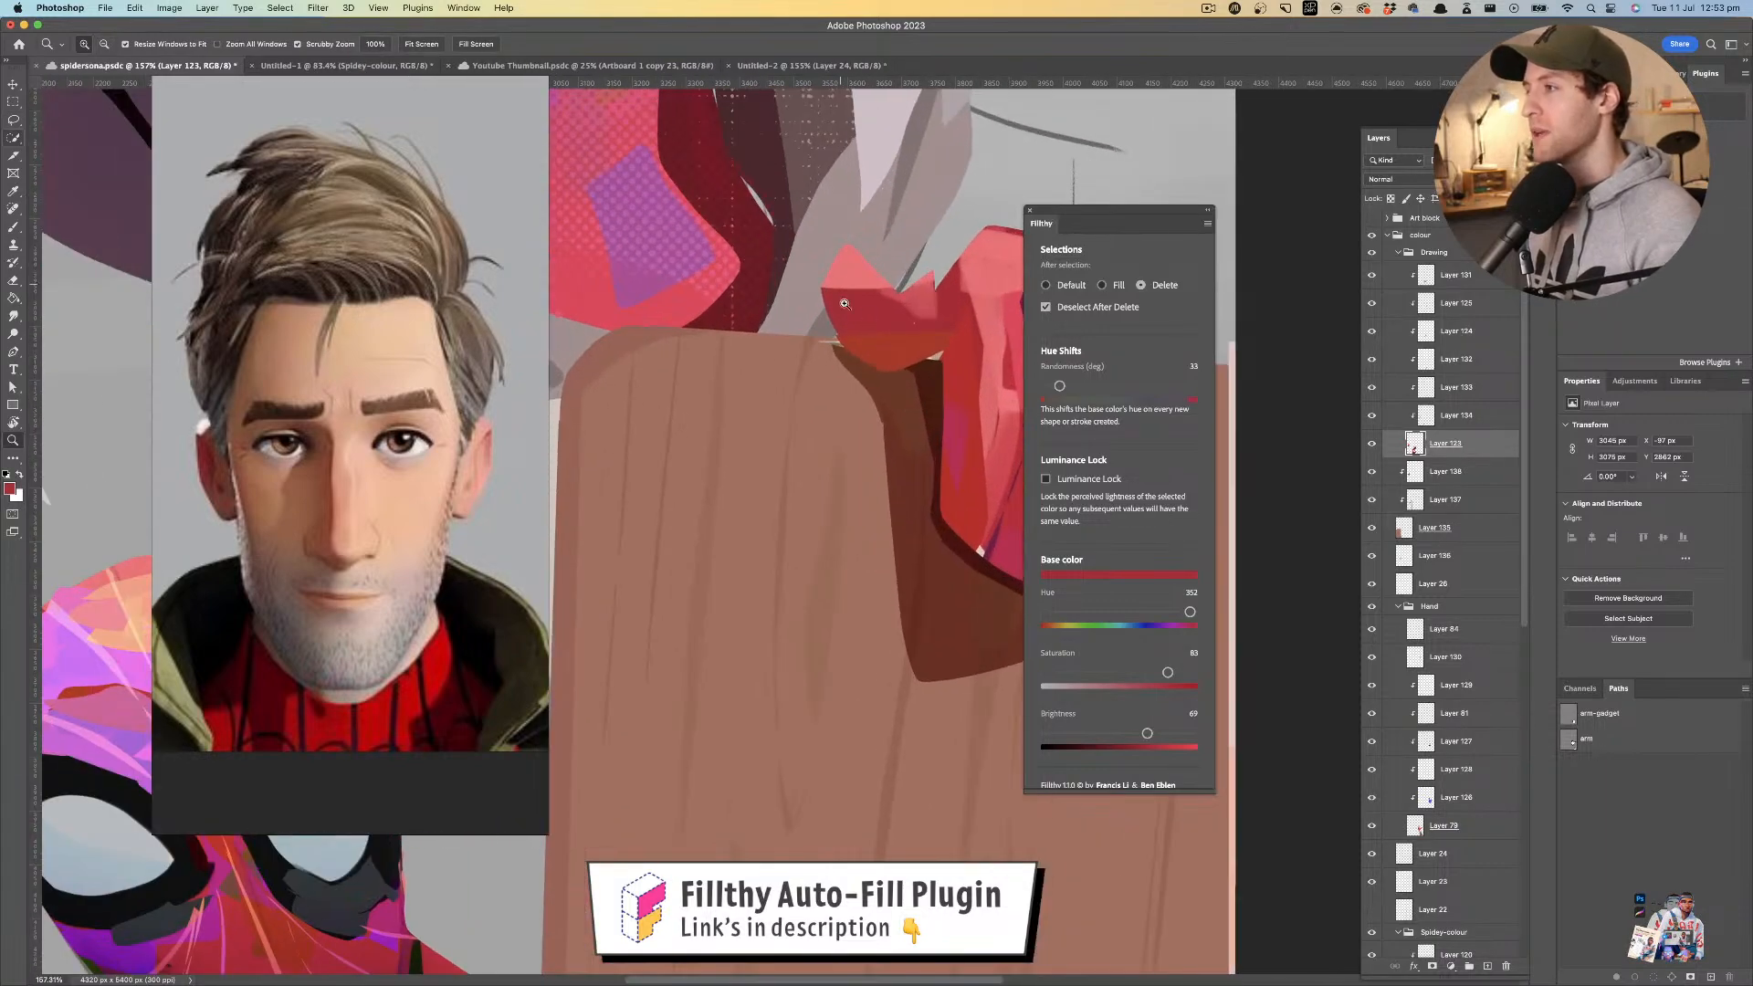
- Switch lasso selections back to filling and reshape the thumb's lower edge with further fills
{"action": "scroll", "coordinate": [841, 285], "scroll_direction": "right", "scroll_amount": 3}
{"action": "key", "text": "l"}
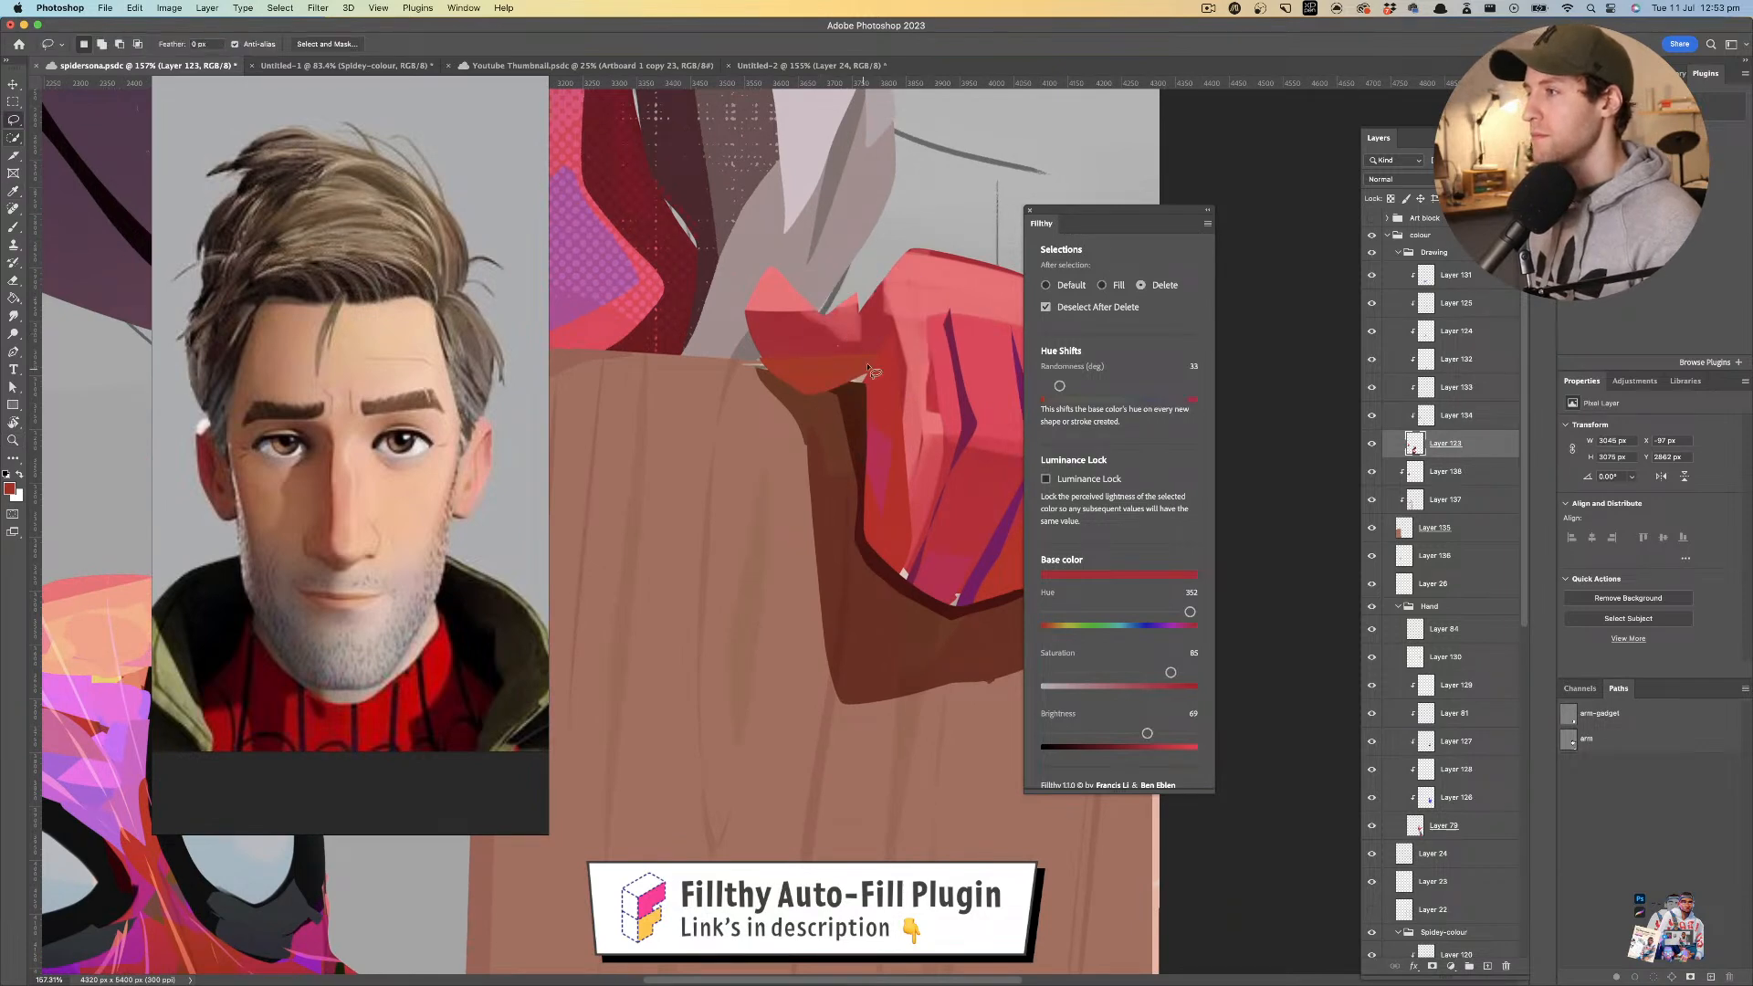
{"action": "left_click_drag", "start_coordinate": [781, 323], "coordinate": [760, 343]}
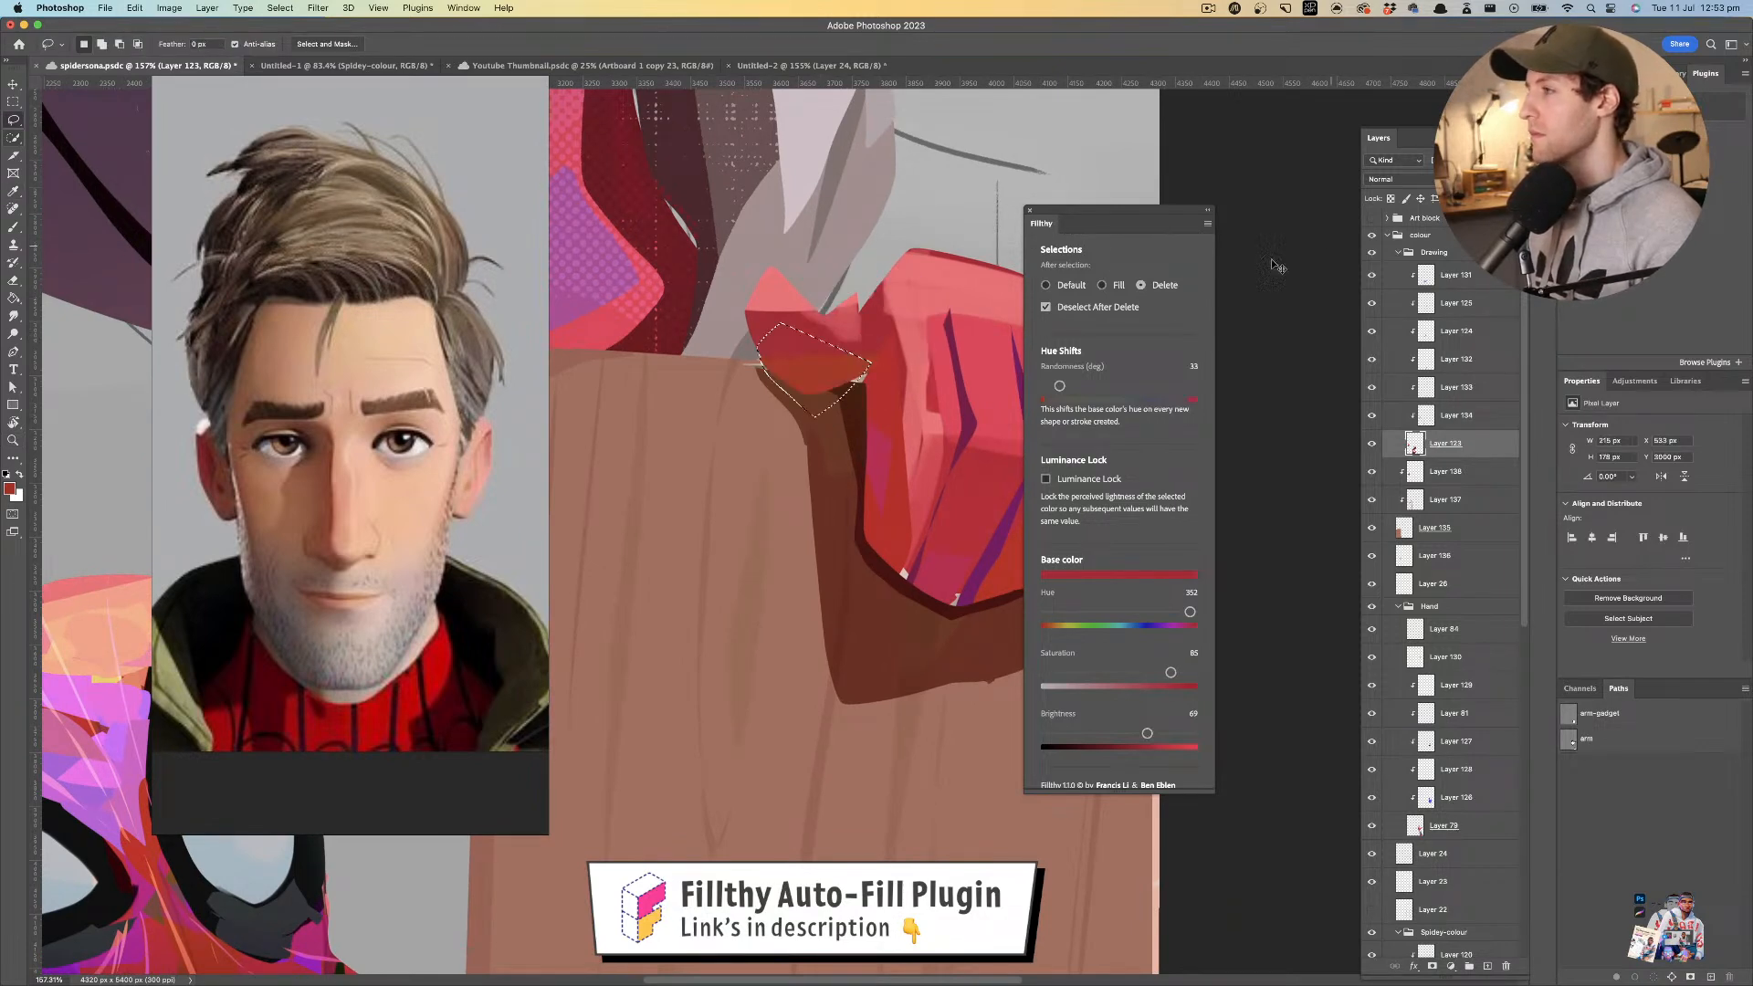
{"action": "left_click", "coordinate": [1108, 284]}
{"action": "key", "text": "super+d"}
{"action": "left_click_drag", "start_coordinate": [876, 359], "coordinate": [841, 395]}
{"action": "left_click_drag", "start_coordinate": [793, 340], "coordinate": [862, 338]}
{"action": "mouse_move", "coordinate": [839, 404]}
{"action": "left_mouse_down"}
{"action": "mouse_move", "coordinate": [771, 406]}
{"action": "mouse_move", "coordinate": [814, 409]}
{"action": "mouse_move", "coordinate": [842, 384]}
{"action": "left_mouse_up"}
- Sample the dark brown beside the thumb and lasso-fill a dark shape between the thumb and the fingers
{"action": "key", "text": "i"}
{"action": "left_click", "coordinate": [882, 349]}
{"action": "key", "text": "l"}
{"action": "left_click_drag", "start_coordinate": [897, 315], "coordinate": [911, 258]}
{"action": "key", "text": "z"}
{"action": "mouse_move", "coordinate": [838, 407]}
{"action": "left_mouse_down"}
{"action": "mouse_move", "coordinate": [735, 433]}
{"action": "mouse_move", "coordinate": [884, 398]}
{"action": "mouse_move", "coordinate": [867, 408]}
{"action": "mouse_move", "coordinate": [869, 497]}
{"action": "mouse_move", "coordinate": [901, 509]}
{"action": "mouse_move", "coordinate": [897, 541]}
{"action": "left_mouse_up"}
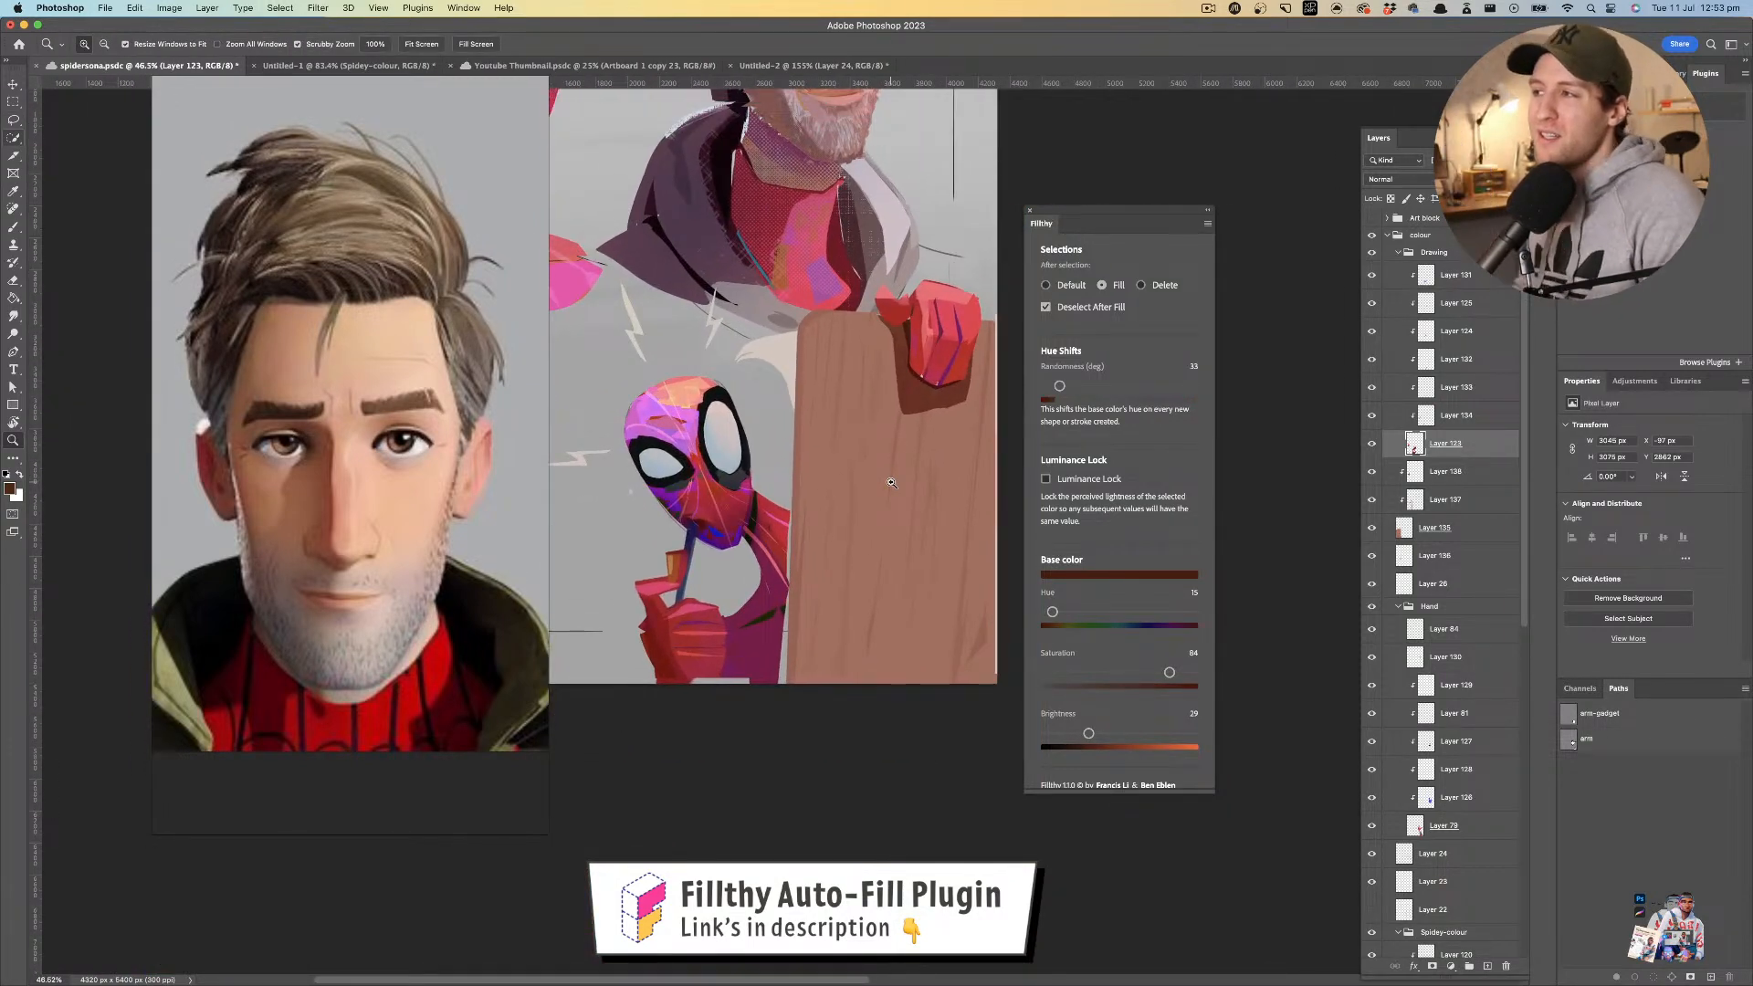
- Sample a colour from the gripping hand and lasso-fill accent shapes where the thumb meets the fingers
{"action": "left_click_drag", "start_coordinate": [951, 354], "coordinate": [997, 364]}
{"action": "key", "text": "l"}
{"action": "key", "text": "i"}
{"action": "left_click", "coordinate": [904, 326]}
{"action": "key", "text": "l"}
{"action": "mouse_move", "coordinate": [892, 292]}
{"action": "left_mouse_down"}
{"action": "mouse_move", "coordinate": [932, 301]}
{"action": "mouse_move", "coordinate": [883, 411]}
{"action": "mouse_move", "coordinate": [890, 294]}
{"action": "mouse_move", "coordinate": [933, 308]}
{"action": "left_mouse_up"}
{"action": "left_click_drag", "start_coordinate": [893, 380], "coordinate": [888, 292]}
{"action": "key", "text": "z"}
{"action": "mouse_move", "coordinate": [926, 355]}
{"action": "left_mouse_down"}
{"action": "mouse_move", "coordinate": [854, 360]}
{"action": "mouse_move", "coordinate": [920, 366]}
{"action": "mouse_move", "coordinate": [851, 416]}
{"action": "left_mouse_up"}
{"action": "key", "text": "l"}
{"action": "left_click_drag", "start_coordinate": [936, 307], "coordinate": [946, 335]}
{"action": "key", "text": "z"}
{"action": "left_click_drag", "start_coordinate": [920, 414], "coordinate": [795, 448]}
{"action": "left_click_drag", "start_coordinate": [801, 447], "coordinate": [891, 439]}
{"action": "left_click_drag", "start_coordinate": [891, 439], "coordinate": [895, 504]}
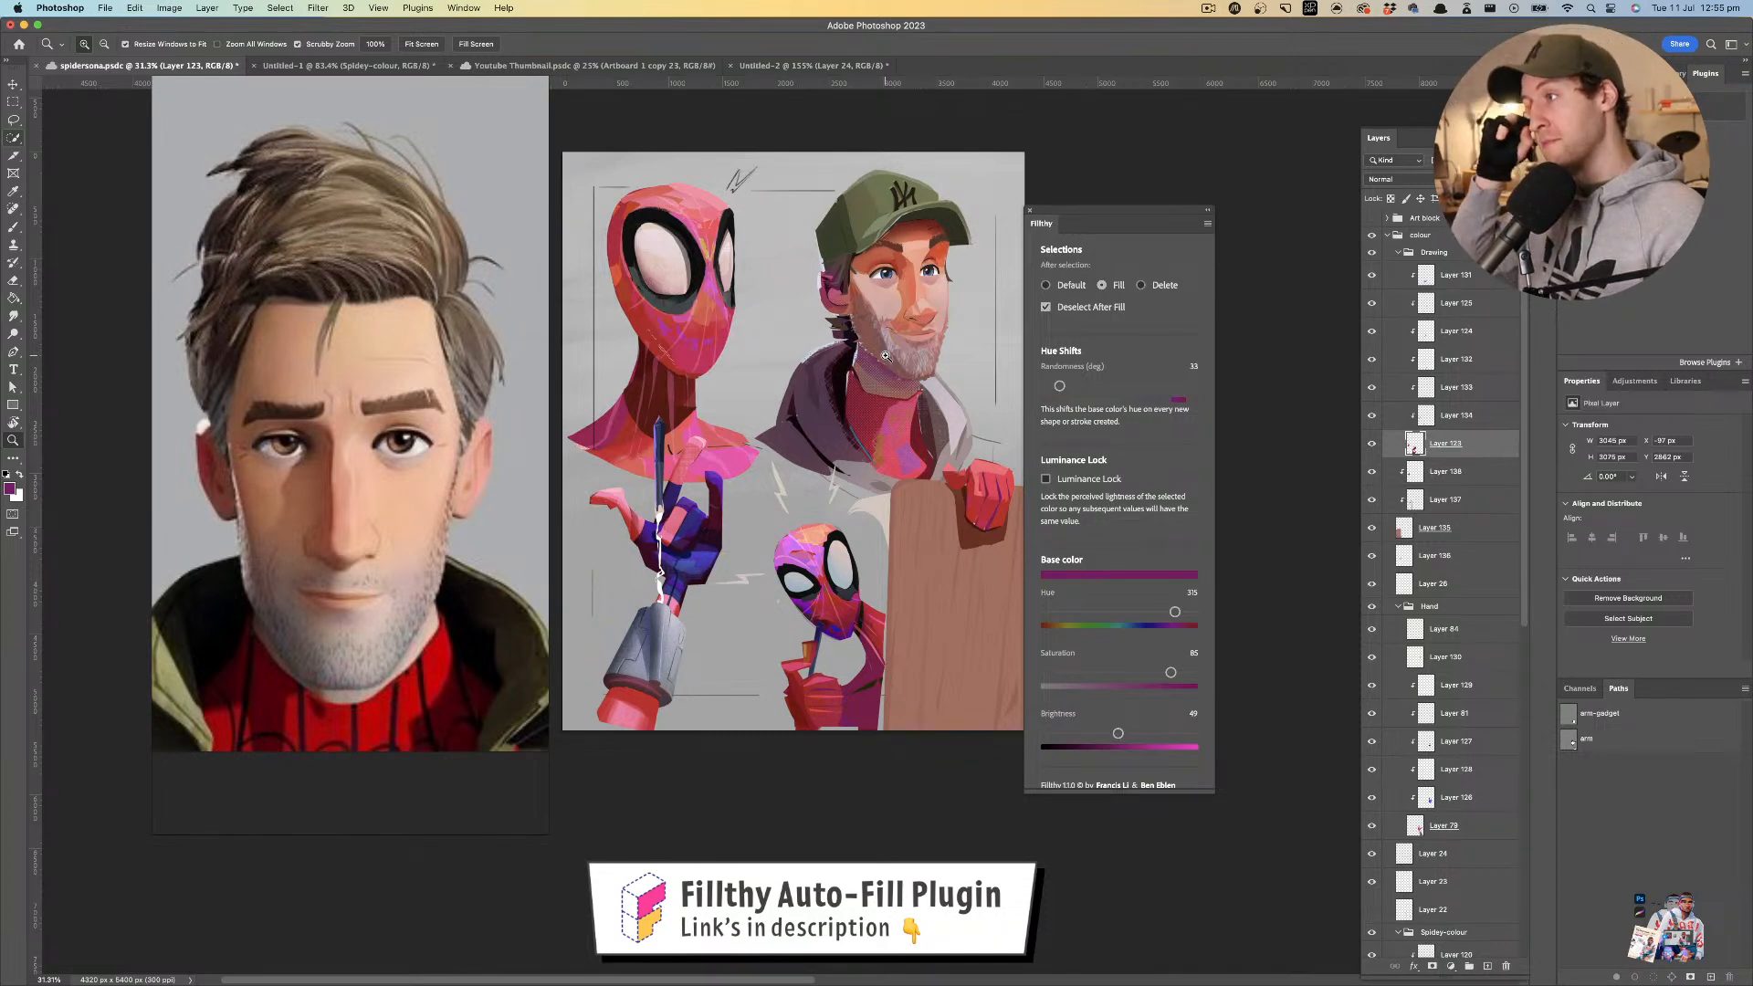
{"action": "key", "text": "i"}
{"action": "key", "text": "z"}
{"action": "left_click_drag", "start_coordinate": [913, 584], "coordinate": [965, 587]}
{"action": "key", "text": "l"}
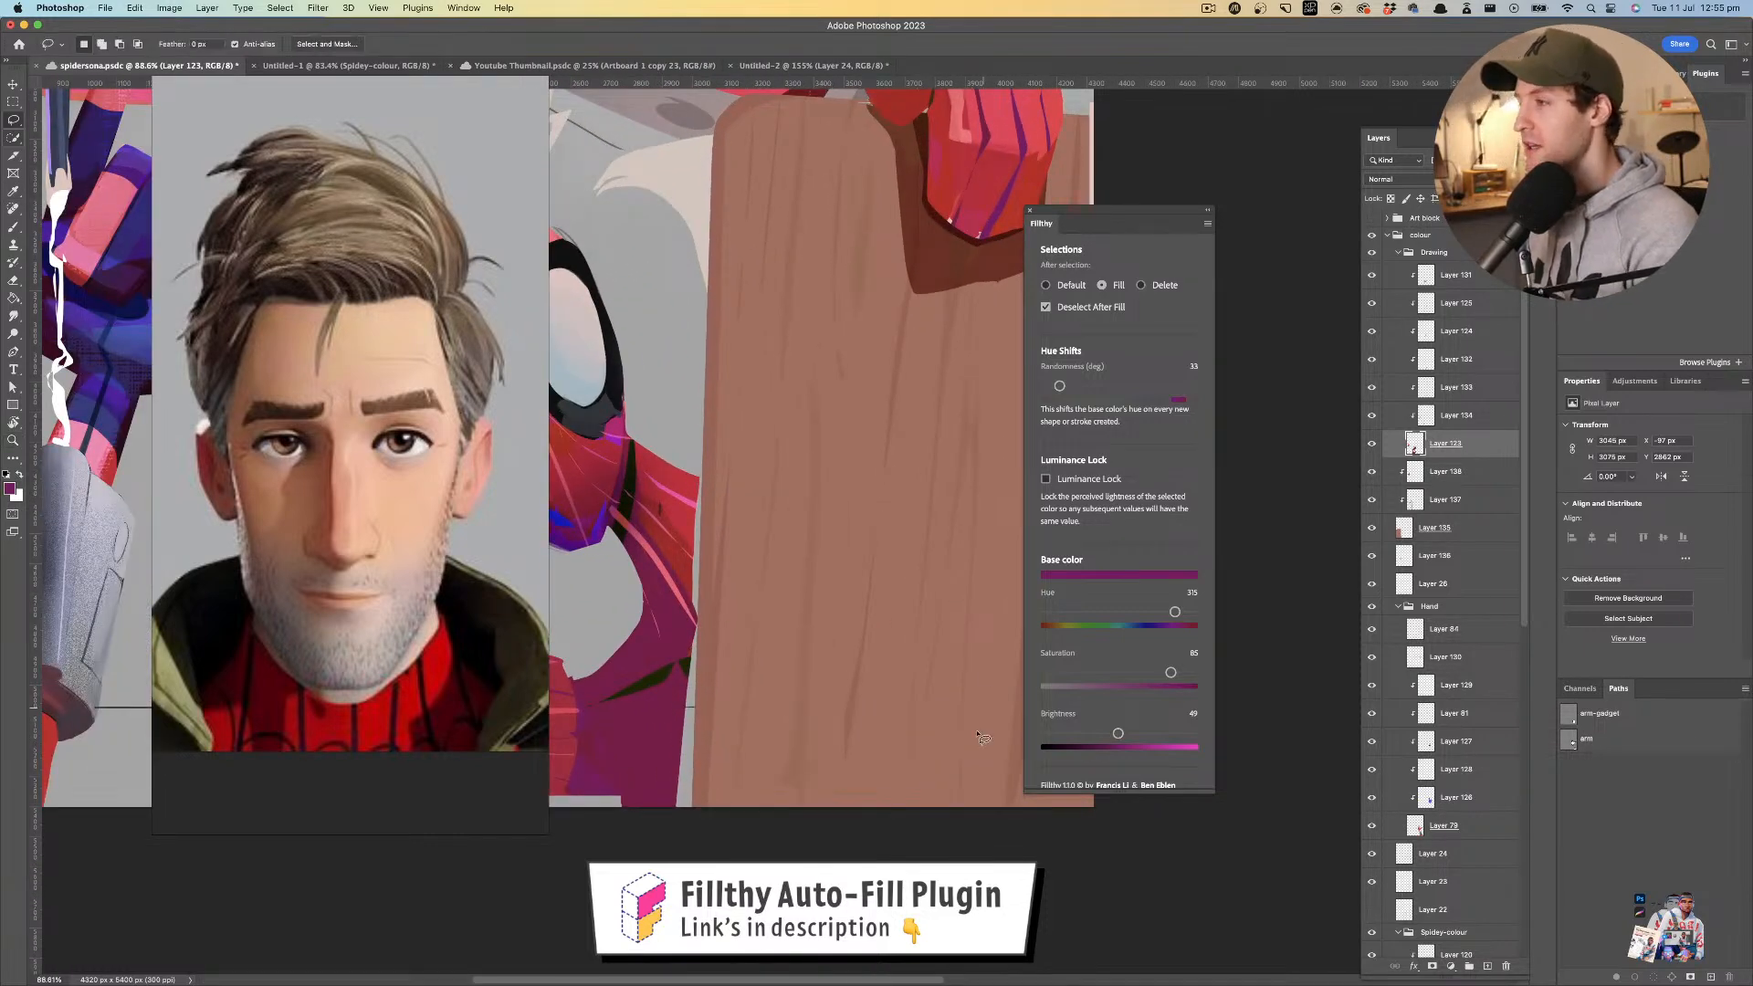
{"action": "mouse_move", "coordinate": [956, 794]}
{"action": "left_mouse_down"}
{"action": "mouse_move", "coordinate": [895, 772]}
{"action": "mouse_move", "coordinate": [923, 799]}
{"action": "mouse_move", "coordinate": [835, 717]}
{"action": "left_mouse_up"}
{"action": "key", "text": "z"}
{"action": "key", "text": "super+z"}
{"action": "key", "text": "super+z"}
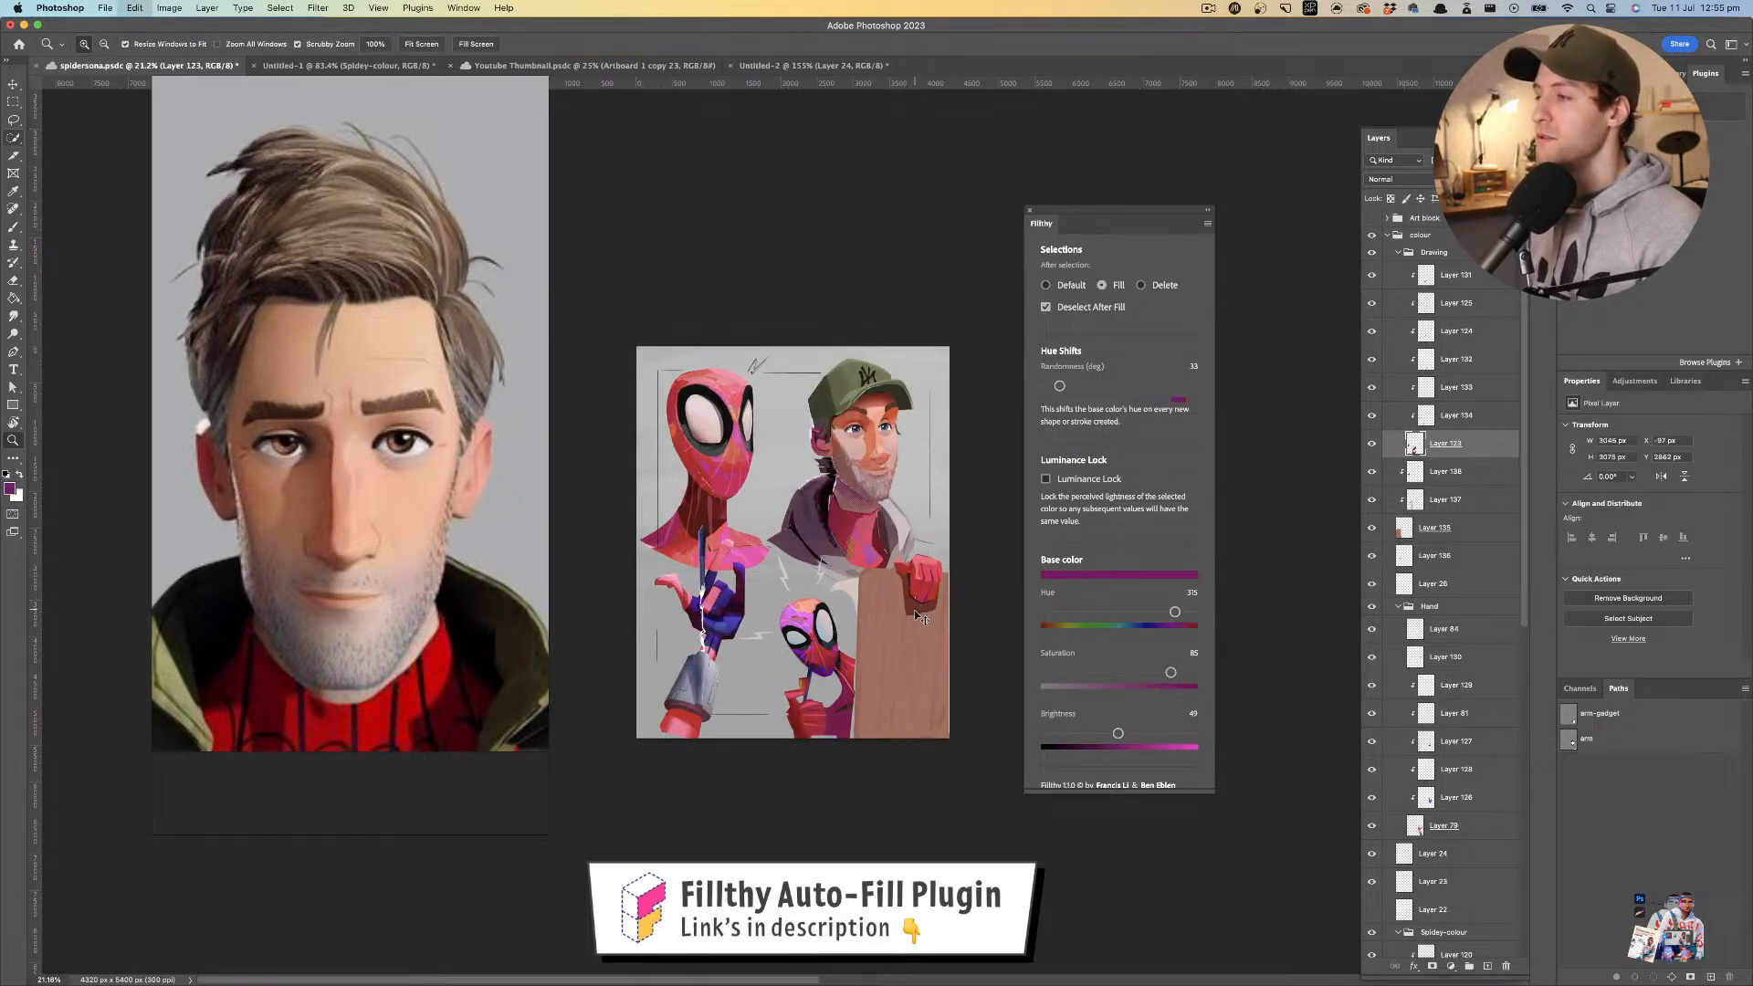
- Select the board's base layer, Layer 135, and add a new clipped layer directly above it
{"action": "left_click_drag", "start_coordinate": [884, 648], "coordinate": [906, 688]}
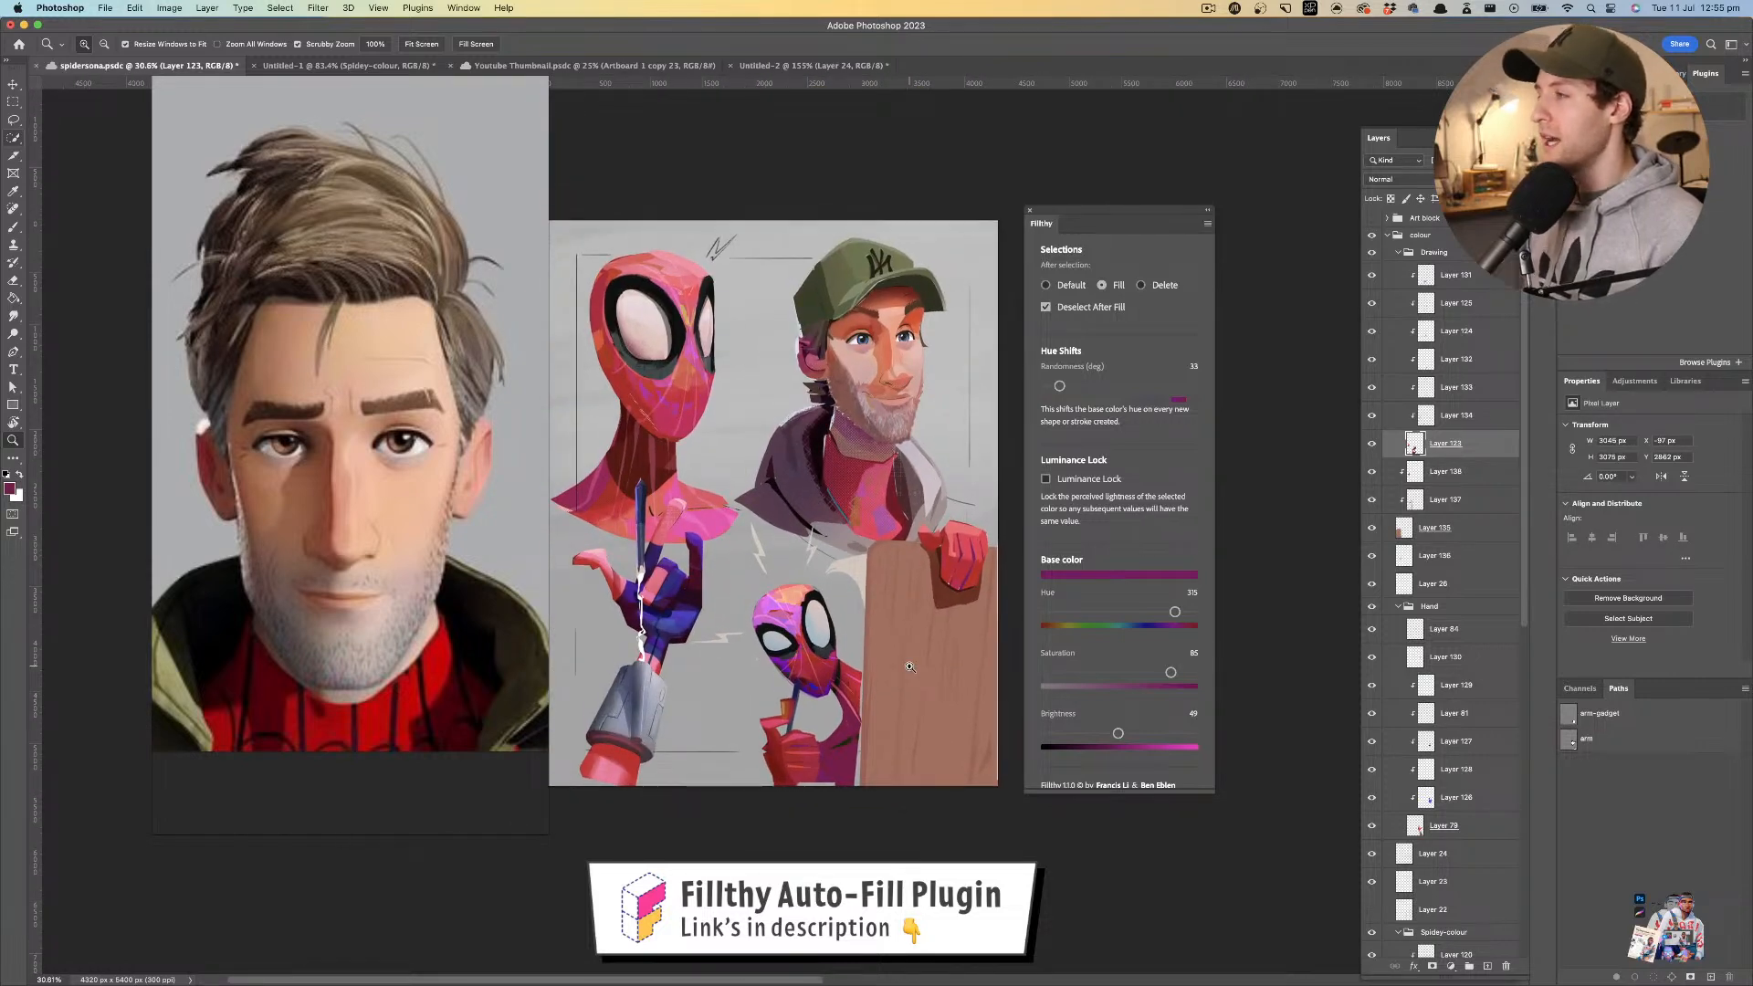
{"action": "left_click_drag", "start_coordinate": [885, 538], "coordinate": [945, 538]}
{"action": "key", "text": "l"}
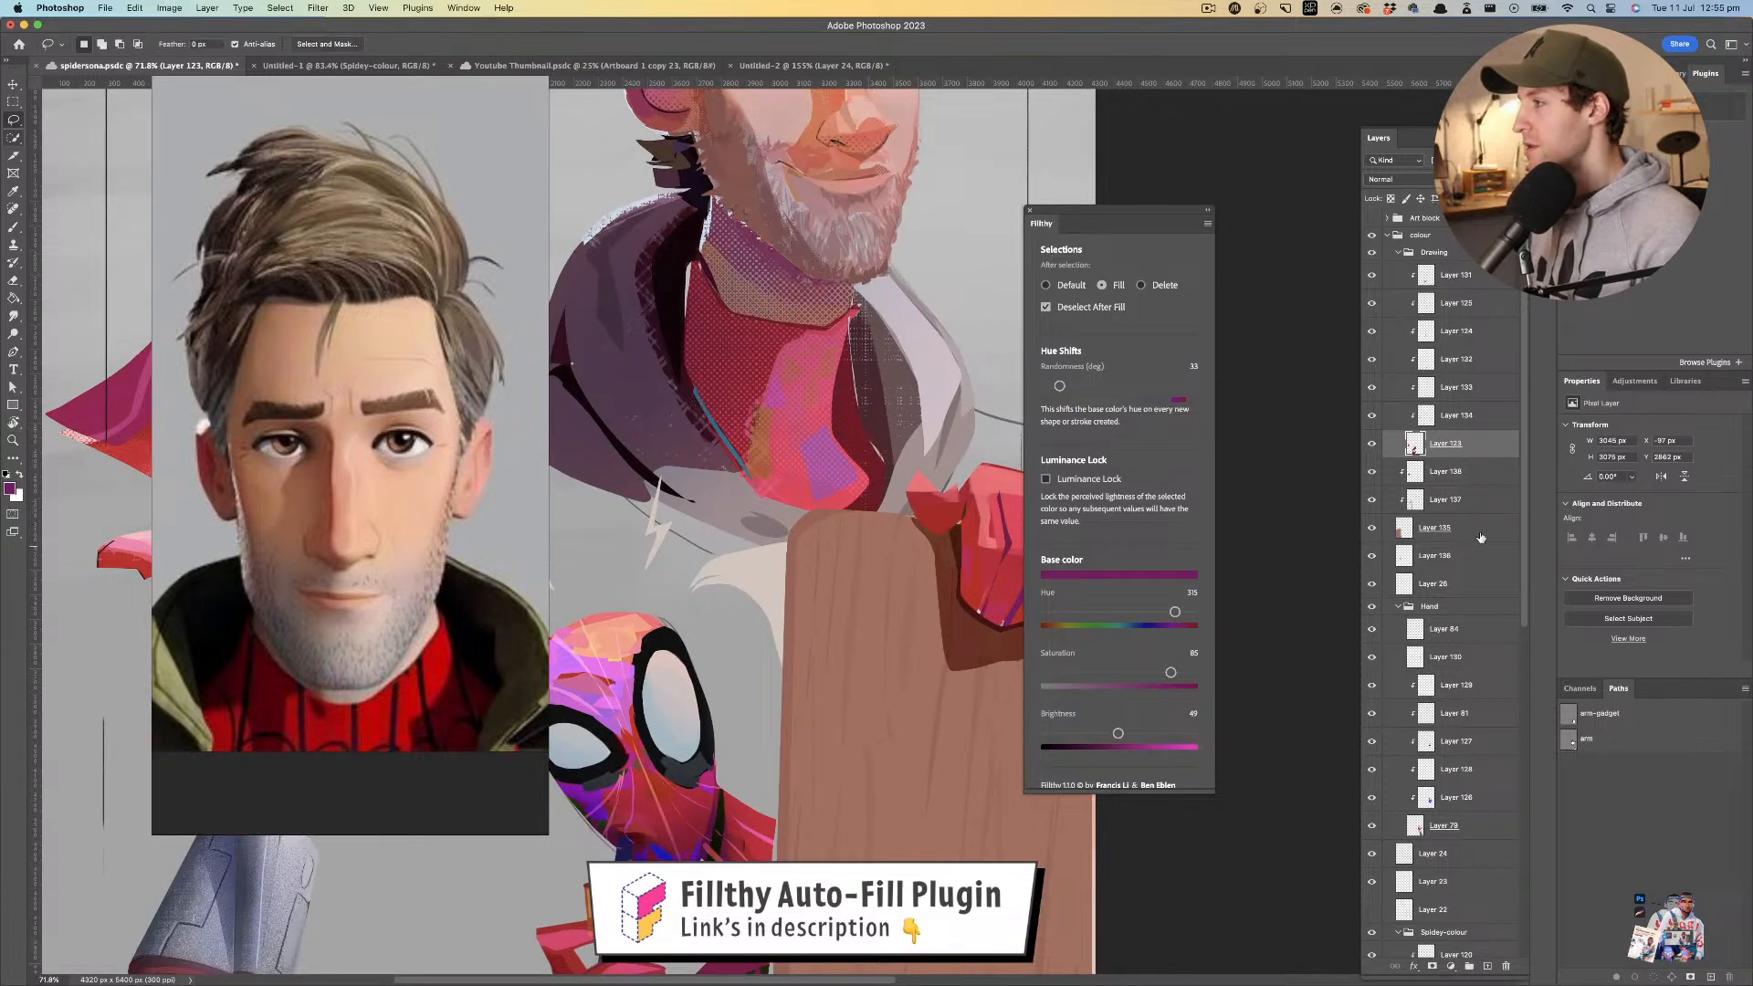
{"action": "left_click", "coordinate": [1452, 500]}
{"action": "left_click", "coordinate": [1501, 534]}
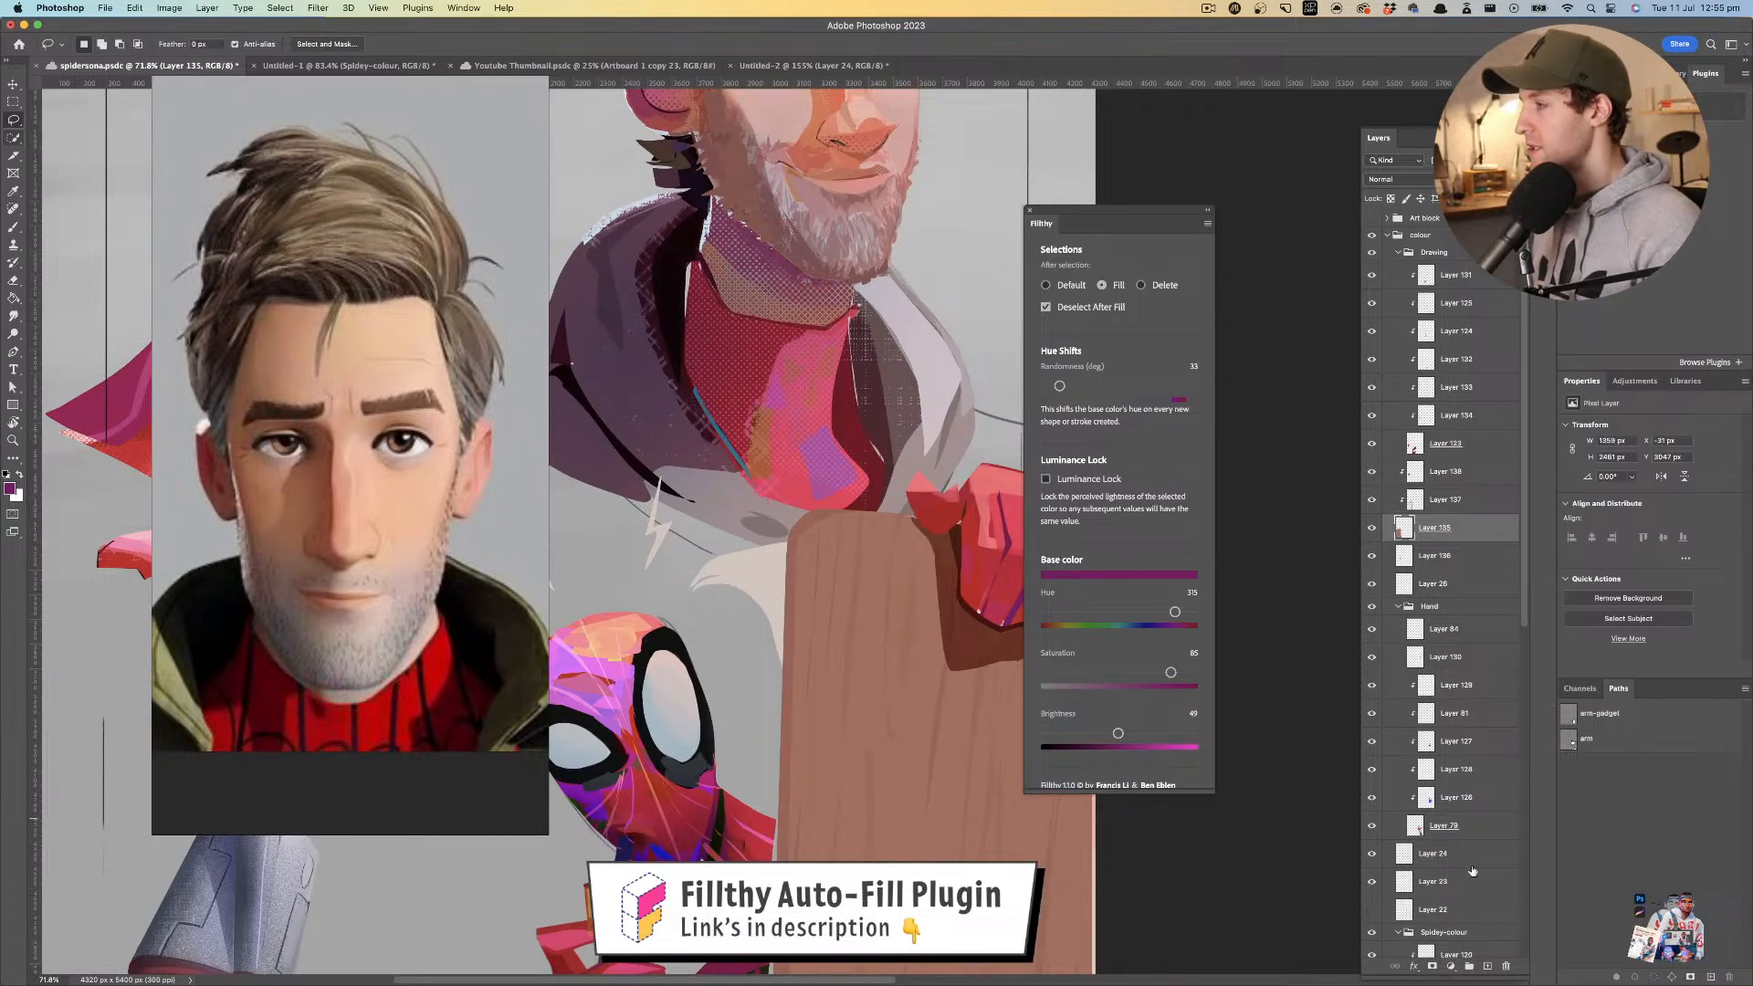
{"action": "left_click", "coordinate": [1489, 966]}
- Lower the base colour's saturation to 36 and lasso-fill a thin horizontal stripe across the upper part of the board
{"action": "mouse_move", "coordinate": [892, 536]}
{"action": "left_mouse_down"}
{"action": "mouse_move", "coordinate": [771, 546]}
{"action": "mouse_move", "coordinate": [924, 570]}
{"action": "mouse_move", "coordinate": [739, 539]}
{"action": "mouse_move", "coordinate": [806, 555]}
{"action": "mouse_move", "coordinate": [877, 557]}
{"action": "left_mouse_up"}
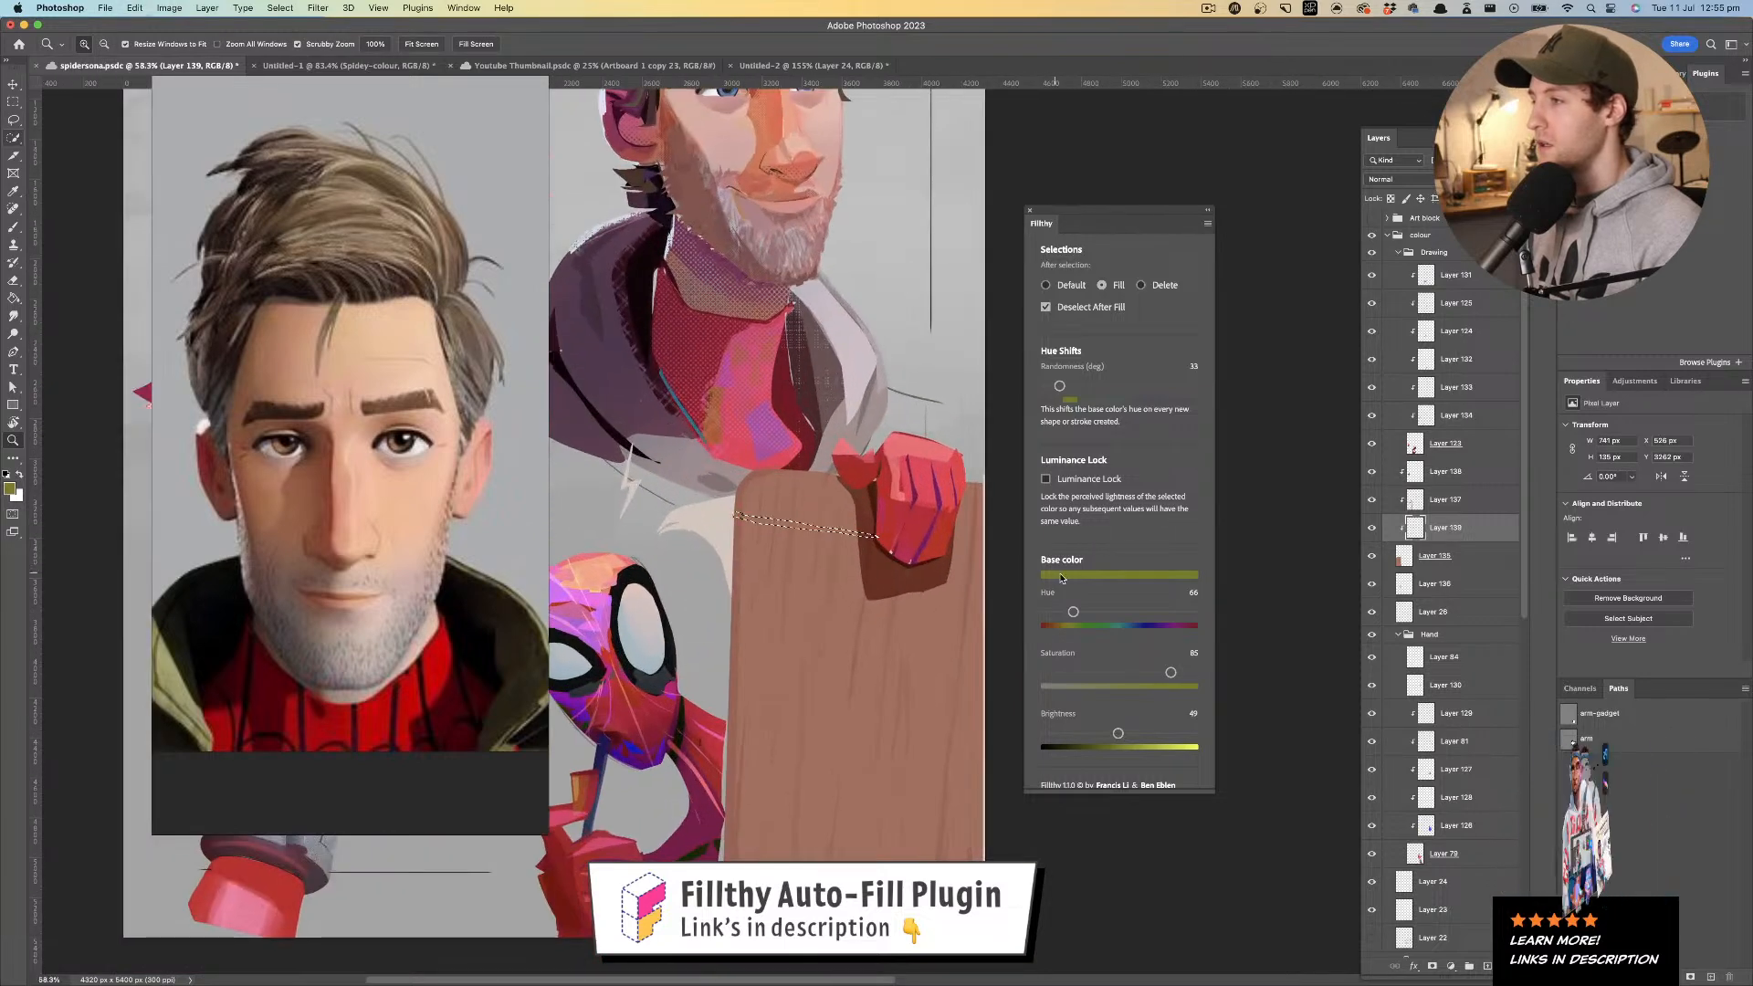
{"action": "left_click_drag", "start_coordinate": [1171, 673], "coordinate": [1098, 673]}
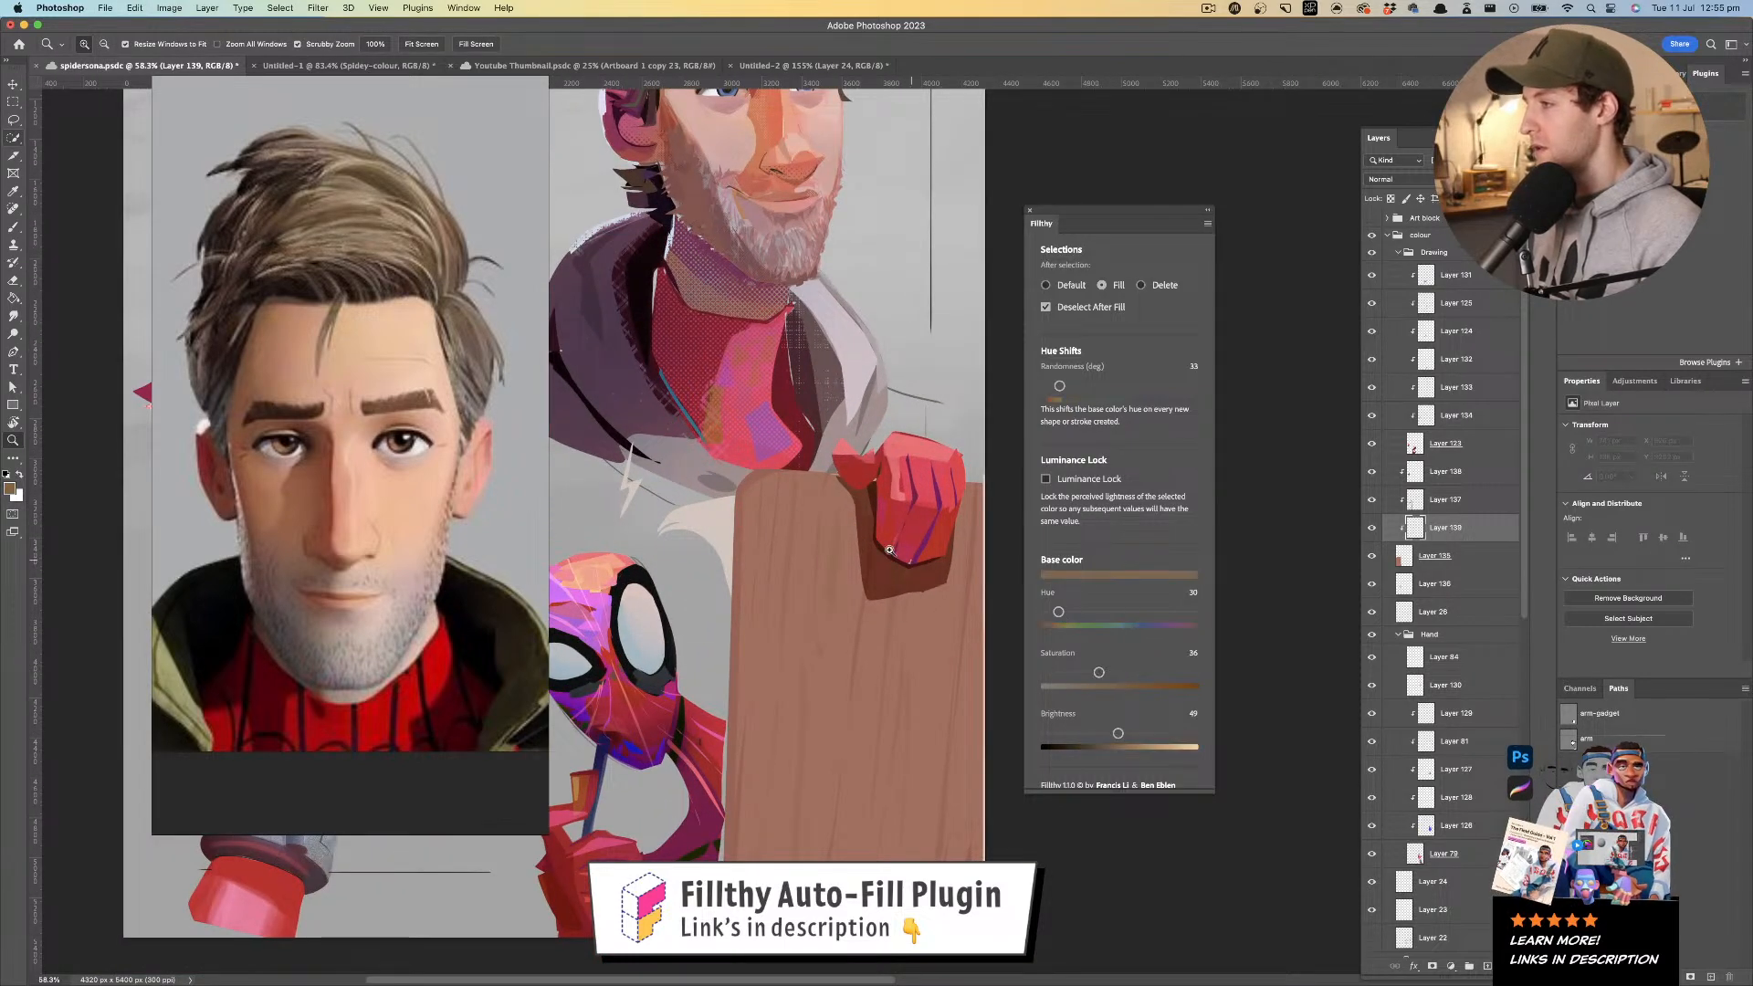
{"action": "key", "text": "l"}
{"action": "left_click_drag", "start_coordinate": [777, 500], "coordinate": [765, 481]}
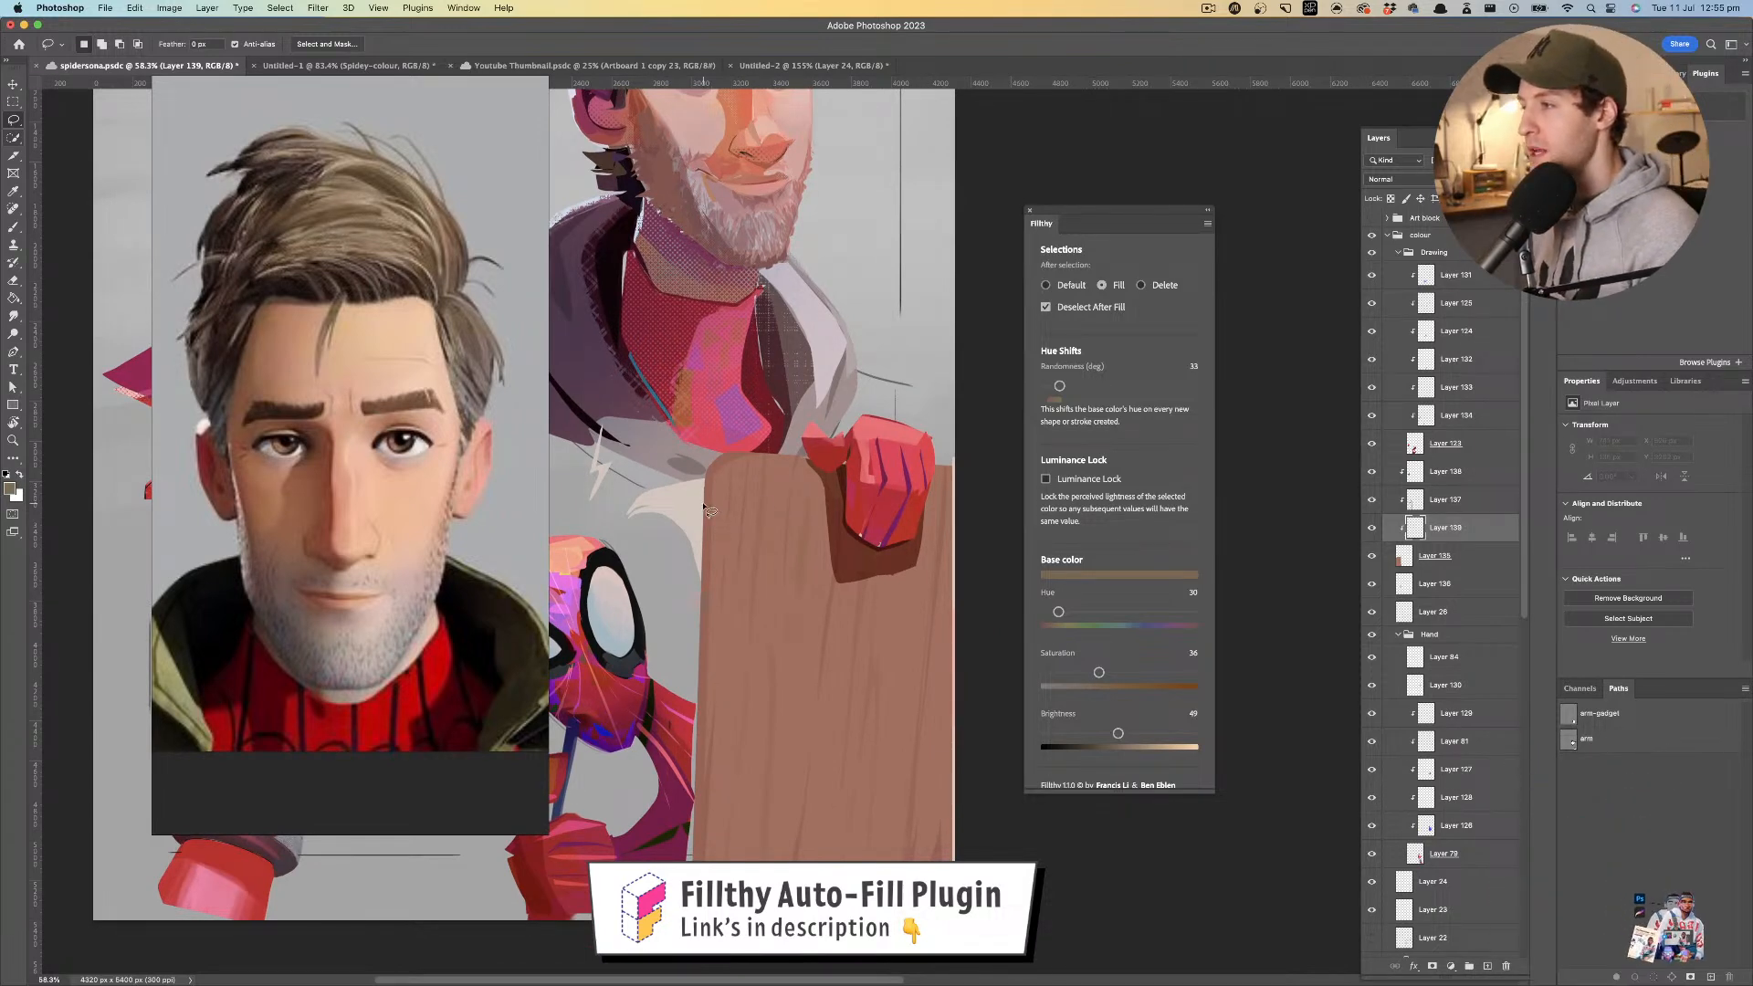
{"action": "mouse_move", "coordinate": [731, 517]}
{"action": "left_mouse_down"}
{"action": "mouse_move", "coordinate": [970, 532]}
{"action": "mouse_move", "coordinate": [704, 512]}
{"action": "mouse_move", "coordinate": [990, 538]}
{"action": "mouse_move", "coordinate": [718, 536]}
{"action": "mouse_move", "coordinate": [704, 509]}
{"action": "left_mouse_up"}
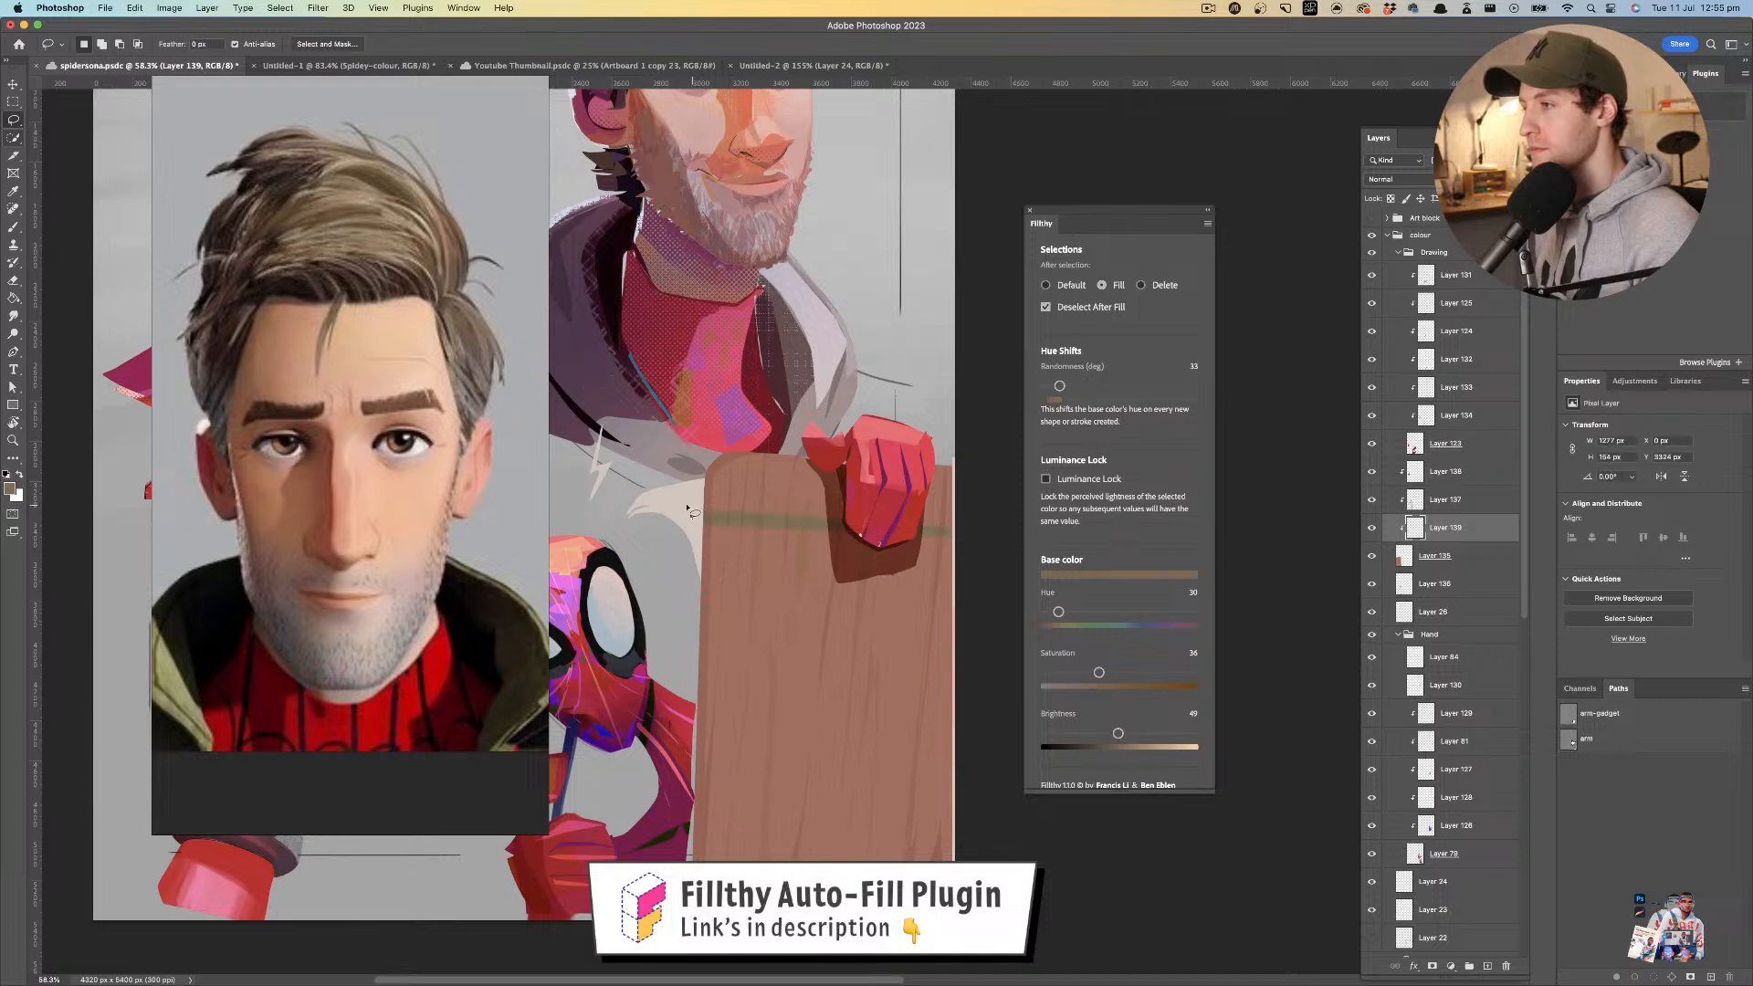
- Shift the board stripe's colour to purple with a Hue/Saturation adjustment
{"action": "key", "text": "super+u"}
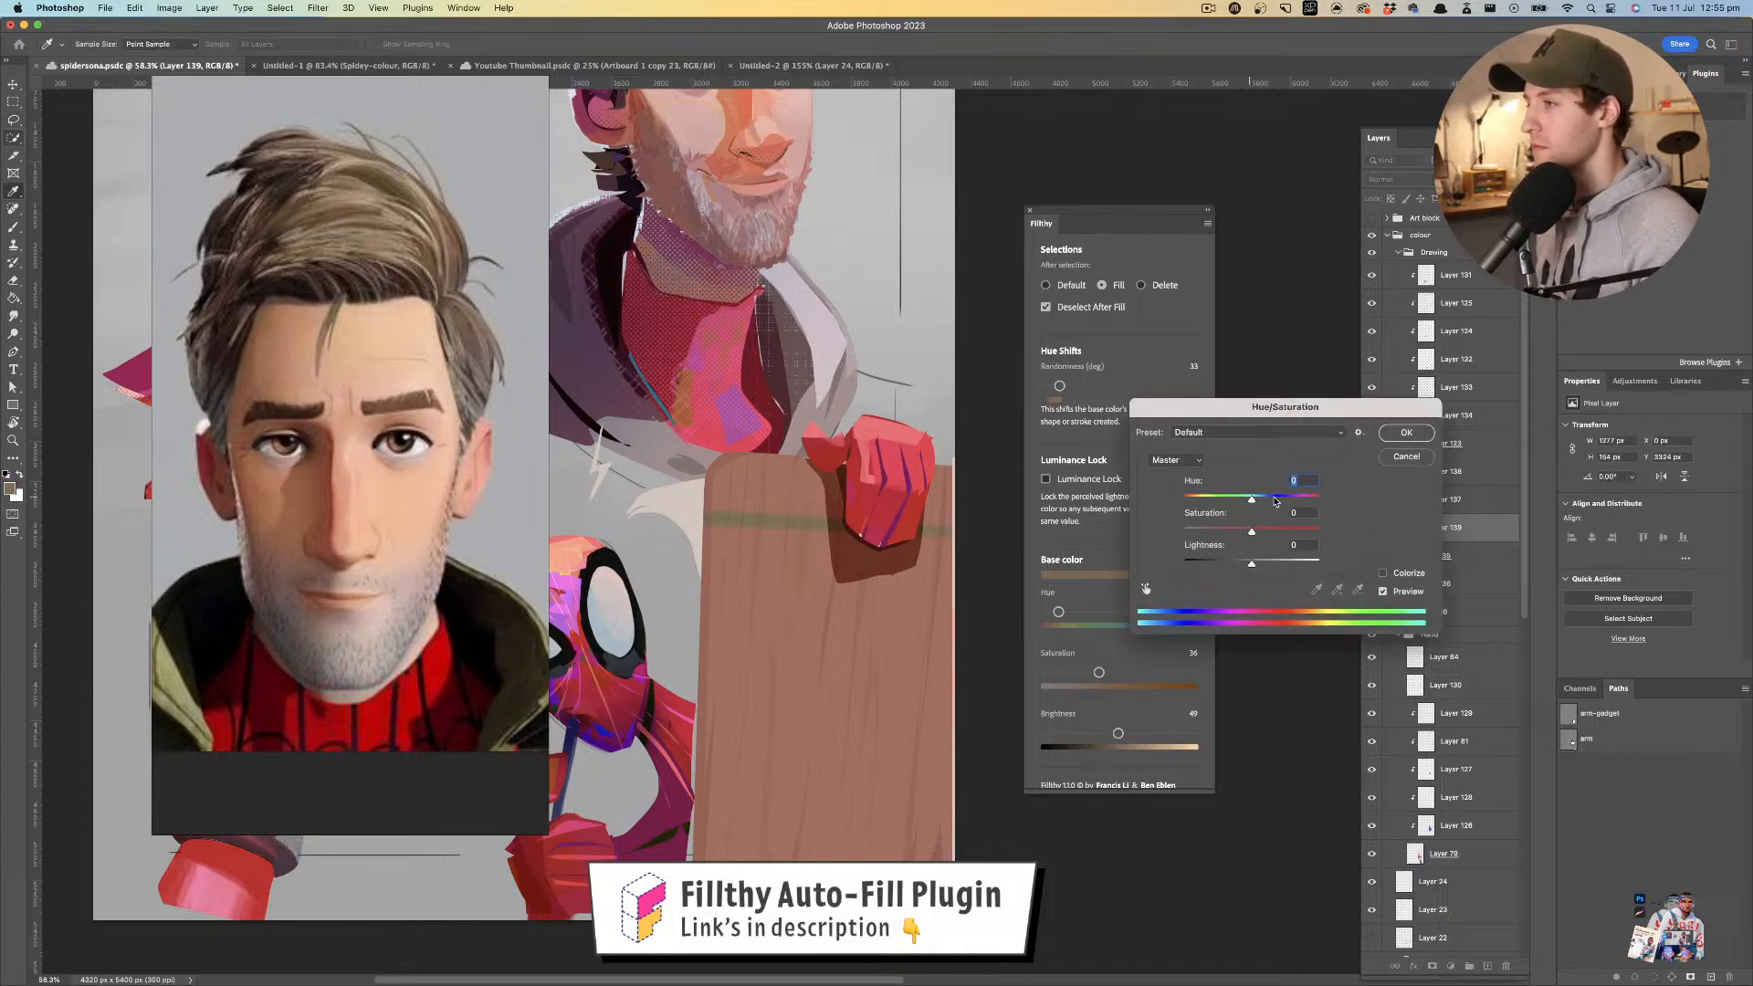
{"action": "mouse_move", "coordinate": [1281, 502]}
{"action": "left_mouse_down"}
{"action": "mouse_move", "coordinate": [1309, 496]}
{"action": "mouse_move", "coordinate": [1181, 496]}
{"action": "mouse_move", "coordinate": [1235, 493]}
{"action": "mouse_move", "coordinate": [1213, 498]}
{"action": "mouse_move", "coordinate": [1268, 532]}
{"action": "mouse_move", "coordinate": [1282, 564]}
{"action": "mouse_move", "coordinate": [1262, 564]}
{"action": "mouse_move", "coordinate": [1303, 535]}
{"action": "mouse_move", "coordinate": [1288, 533]}
{"action": "left_mouse_up"}
{"action": "left_click", "coordinate": [1401, 436]}
{"action": "key", "text": "z"}
{"action": "mouse_move", "coordinate": [992, 483]}
{"action": "left_mouse_down"}
{"action": "mouse_move", "coordinate": [919, 495]}
{"action": "mouse_move", "coordinate": [942, 555]}
{"action": "left_mouse_up"}
- Sample the dark red beside the hand, lasso-fill a thin strip along the purple stripe's lower edge and save the file
{"action": "key", "text": "l"}
{"action": "key", "text": "i"}
{"action": "left_click", "coordinate": [833, 522]}
{"action": "key", "text": "l"}
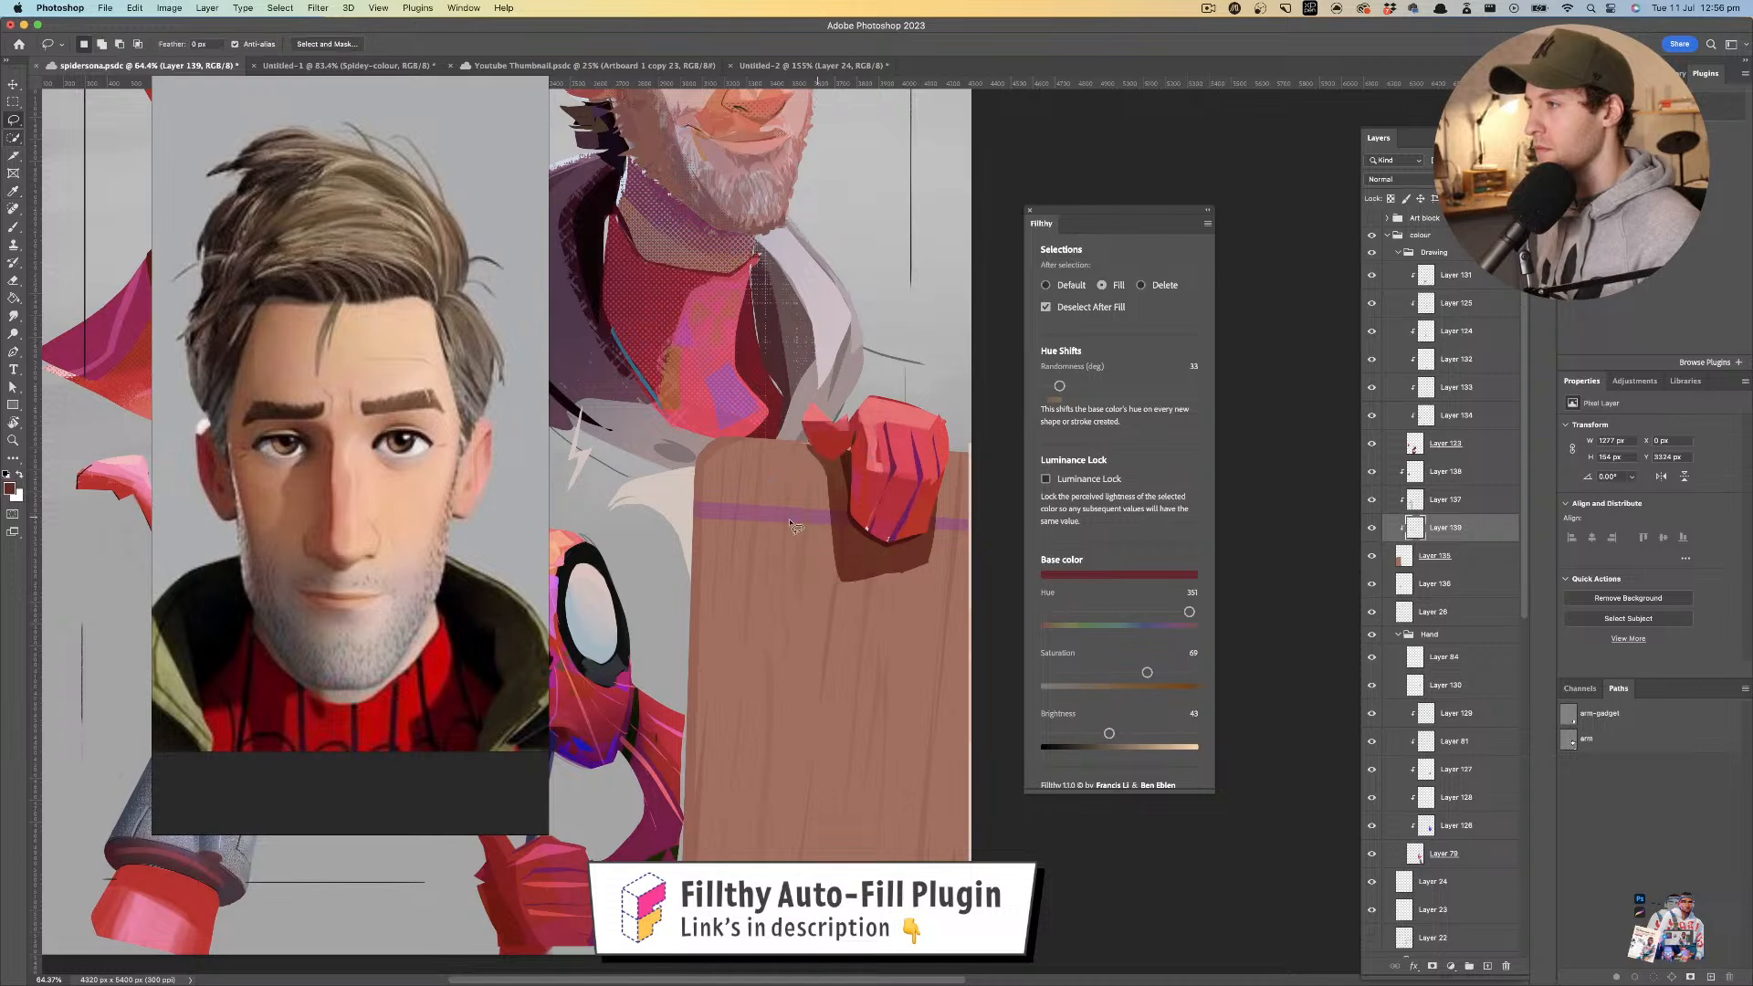
{"action": "left_click", "coordinate": [696, 524]}
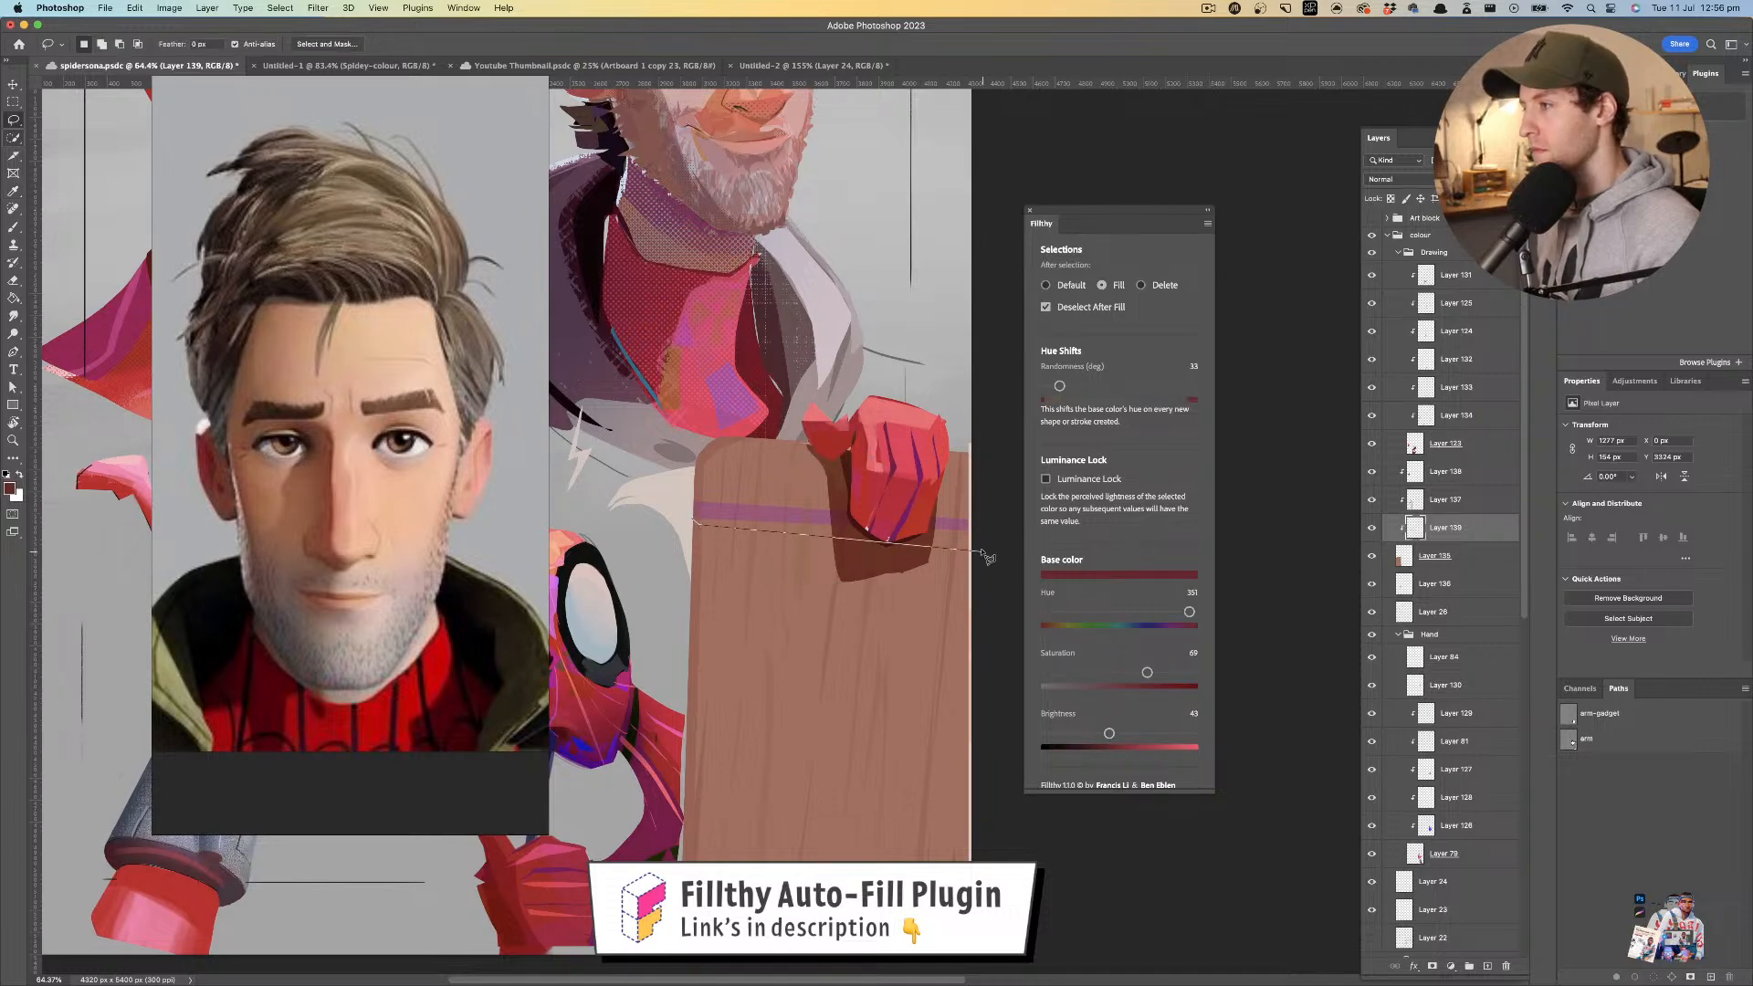
{"action": "left_click", "coordinate": [972, 532]}
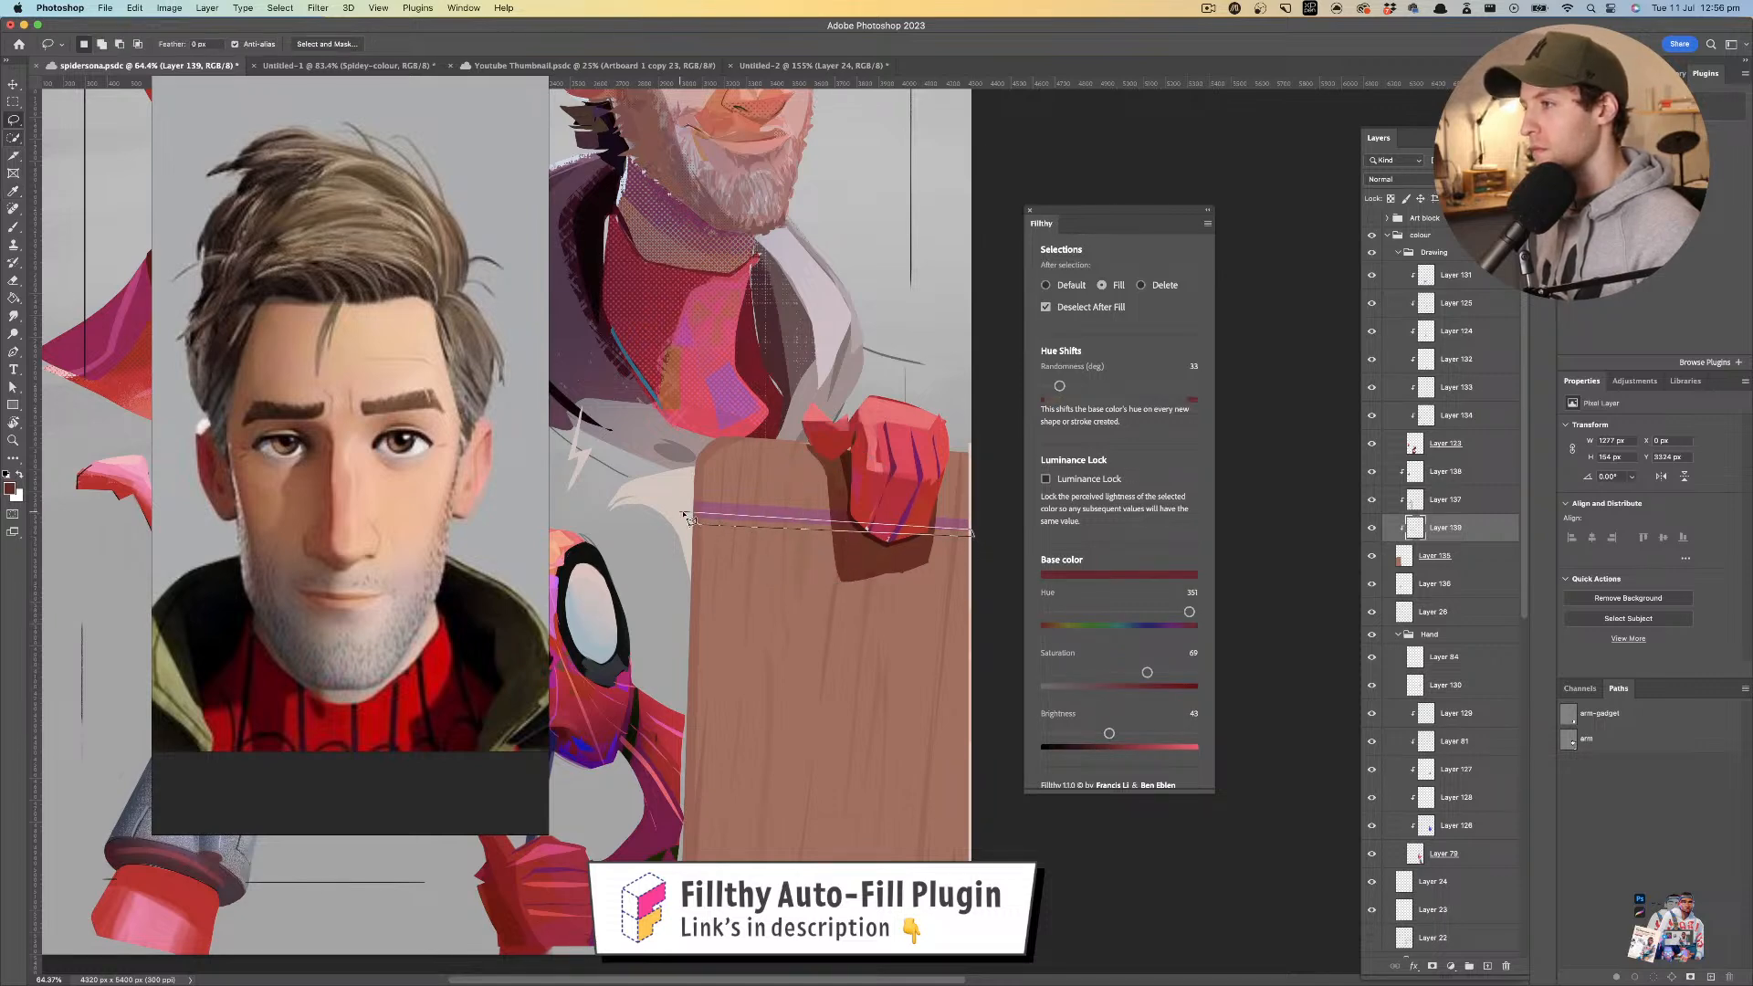
{"action": "left_click", "coordinate": [693, 519]}
{"action": "key", "text": "z"}
{"action": "left_click_drag", "start_coordinate": [781, 526], "coordinate": [872, 512]}
{"action": "key", "text": "super+s"}
- Add a new layer at the top of the Spidey-colour group
{"action": "left_click_drag", "start_coordinate": [819, 575], "coordinate": [990, 593]}
{"action": "left_click_drag", "start_coordinate": [900, 583], "coordinate": [915, 583]}
{"action": "left_click_drag", "start_coordinate": [914, 582], "coordinate": [886, 588]}
{"action": "mouse_move", "coordinate": [886, 585]}
{"action": "left_mouse_down"}
{"action": "mouse_move", "coordinate": [882, 601]}
{"action": "mouse_move", "coordinate": [862, 584]}
{"action": "mouse_move", "coordinate": [874, 571]}
{"action": "left_mouse_up"}
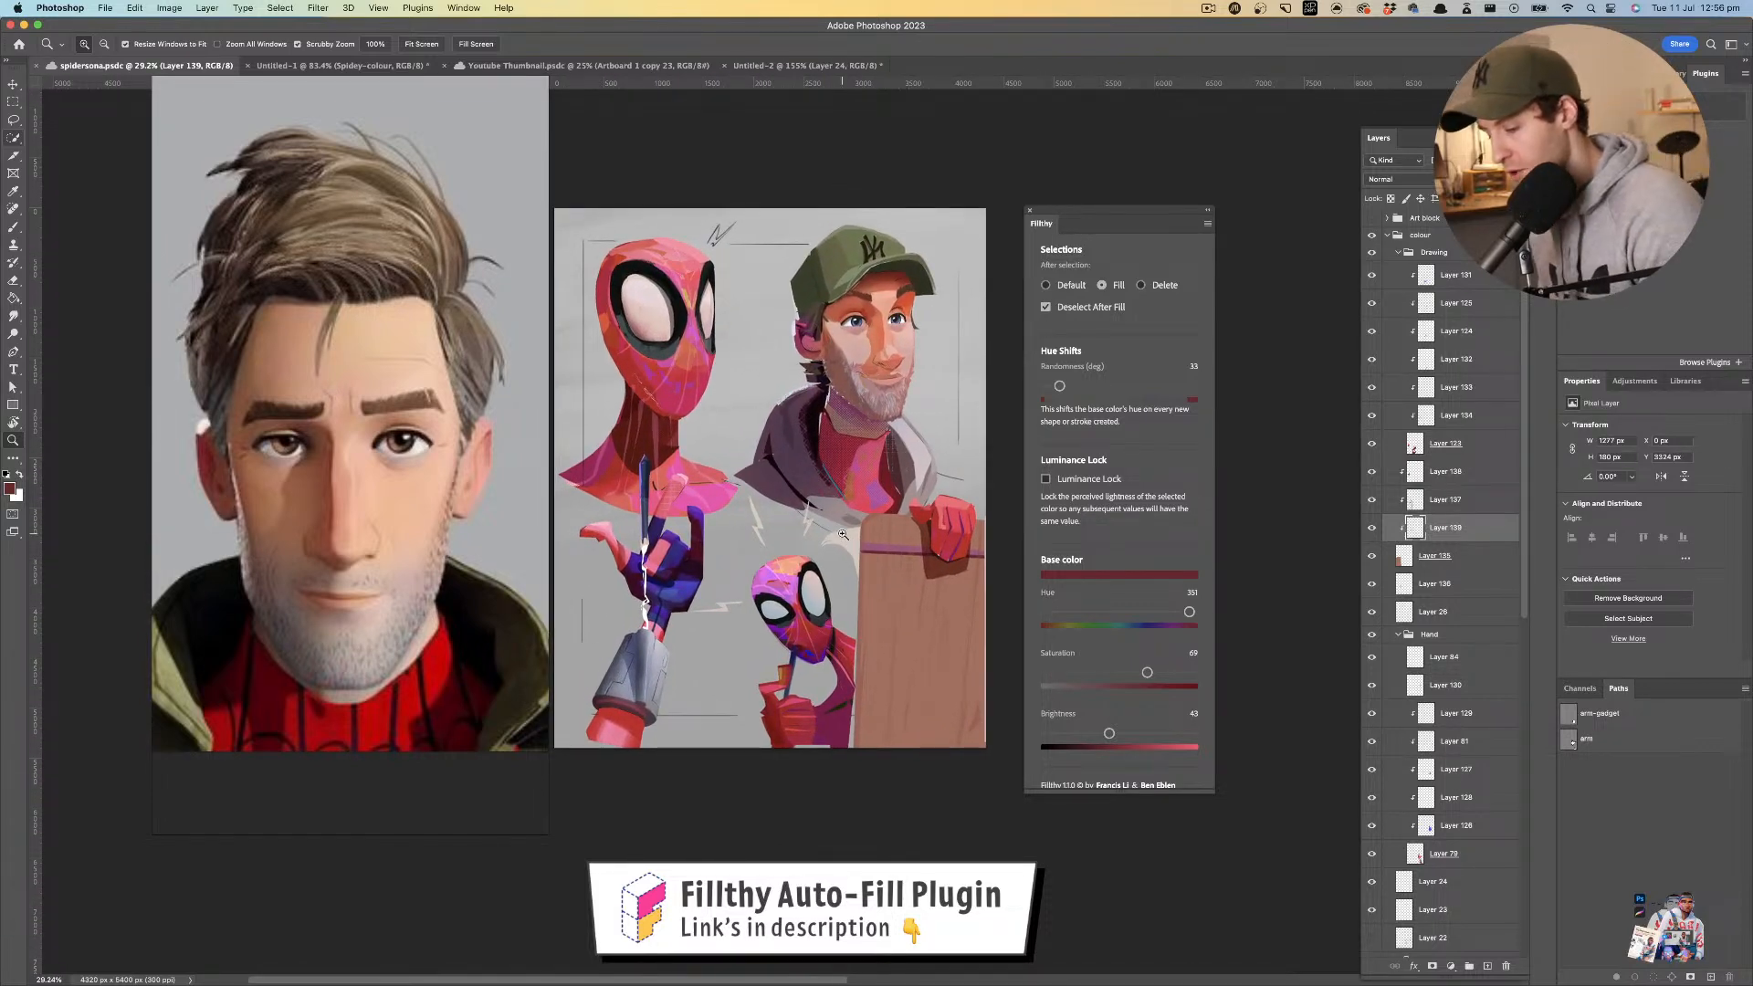
{"action": "left_click_drag", "start_coordinate": [727, 406], "coordinate": [759, 466]}
{"action": "key", "text": "v"}
{"action": "scroll", "coordinate": [803, 423], "scroll_direction": "right", "scroll_amount": 2}
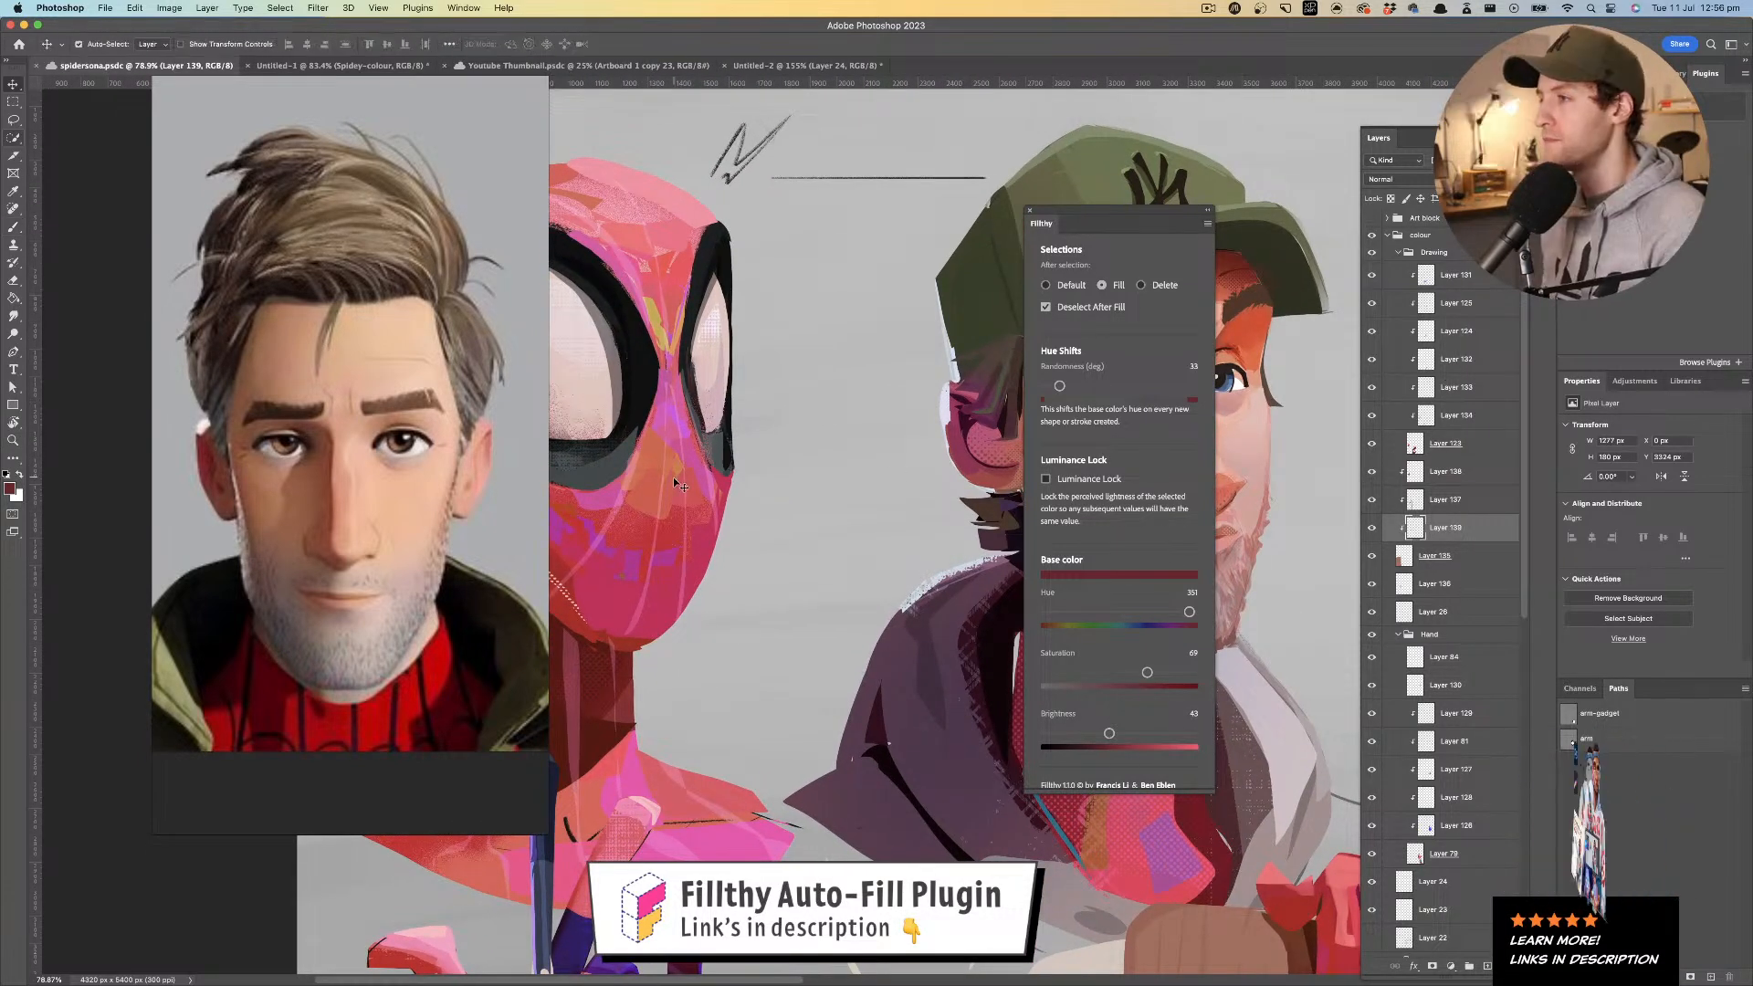
{"action": "left_click", "coordinate": [1486, 967]}
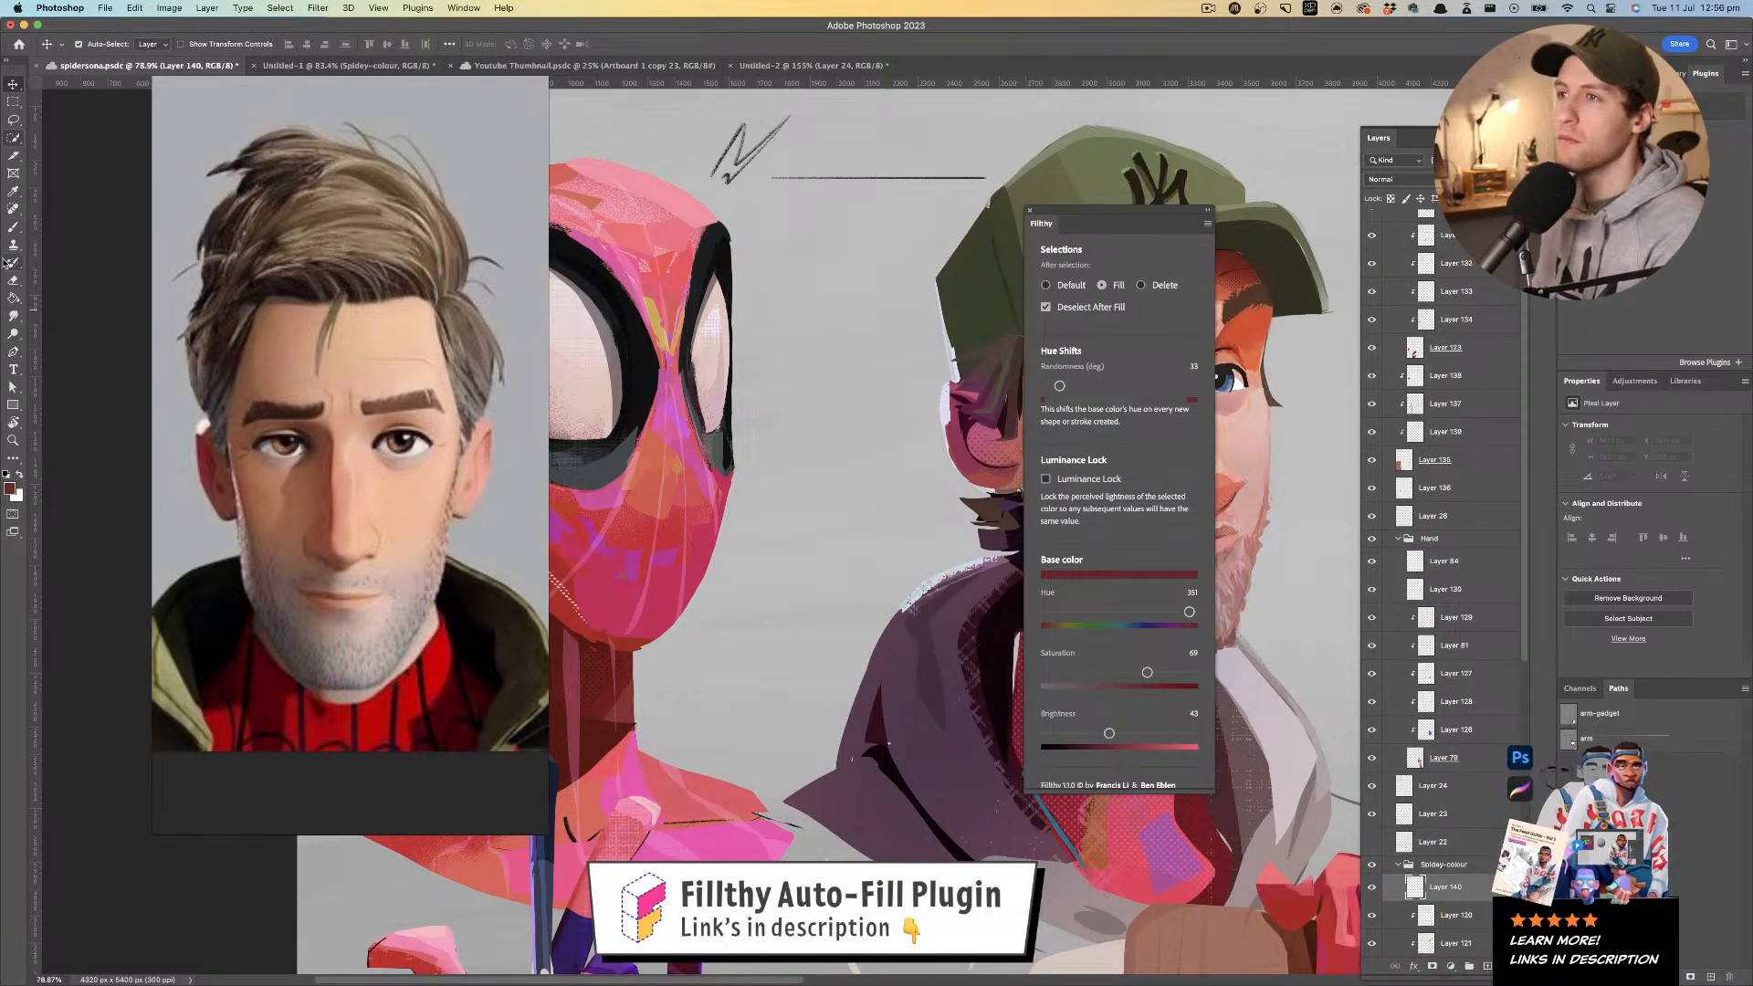
- Choose a brush preset and handwrite "BACK IN 5 MINS" in dark red between the large mask and the capped man
{"action": "left_click", "coordinate": [13, 227]}
{"action": "left_click", "coordinate": [62, 44]}
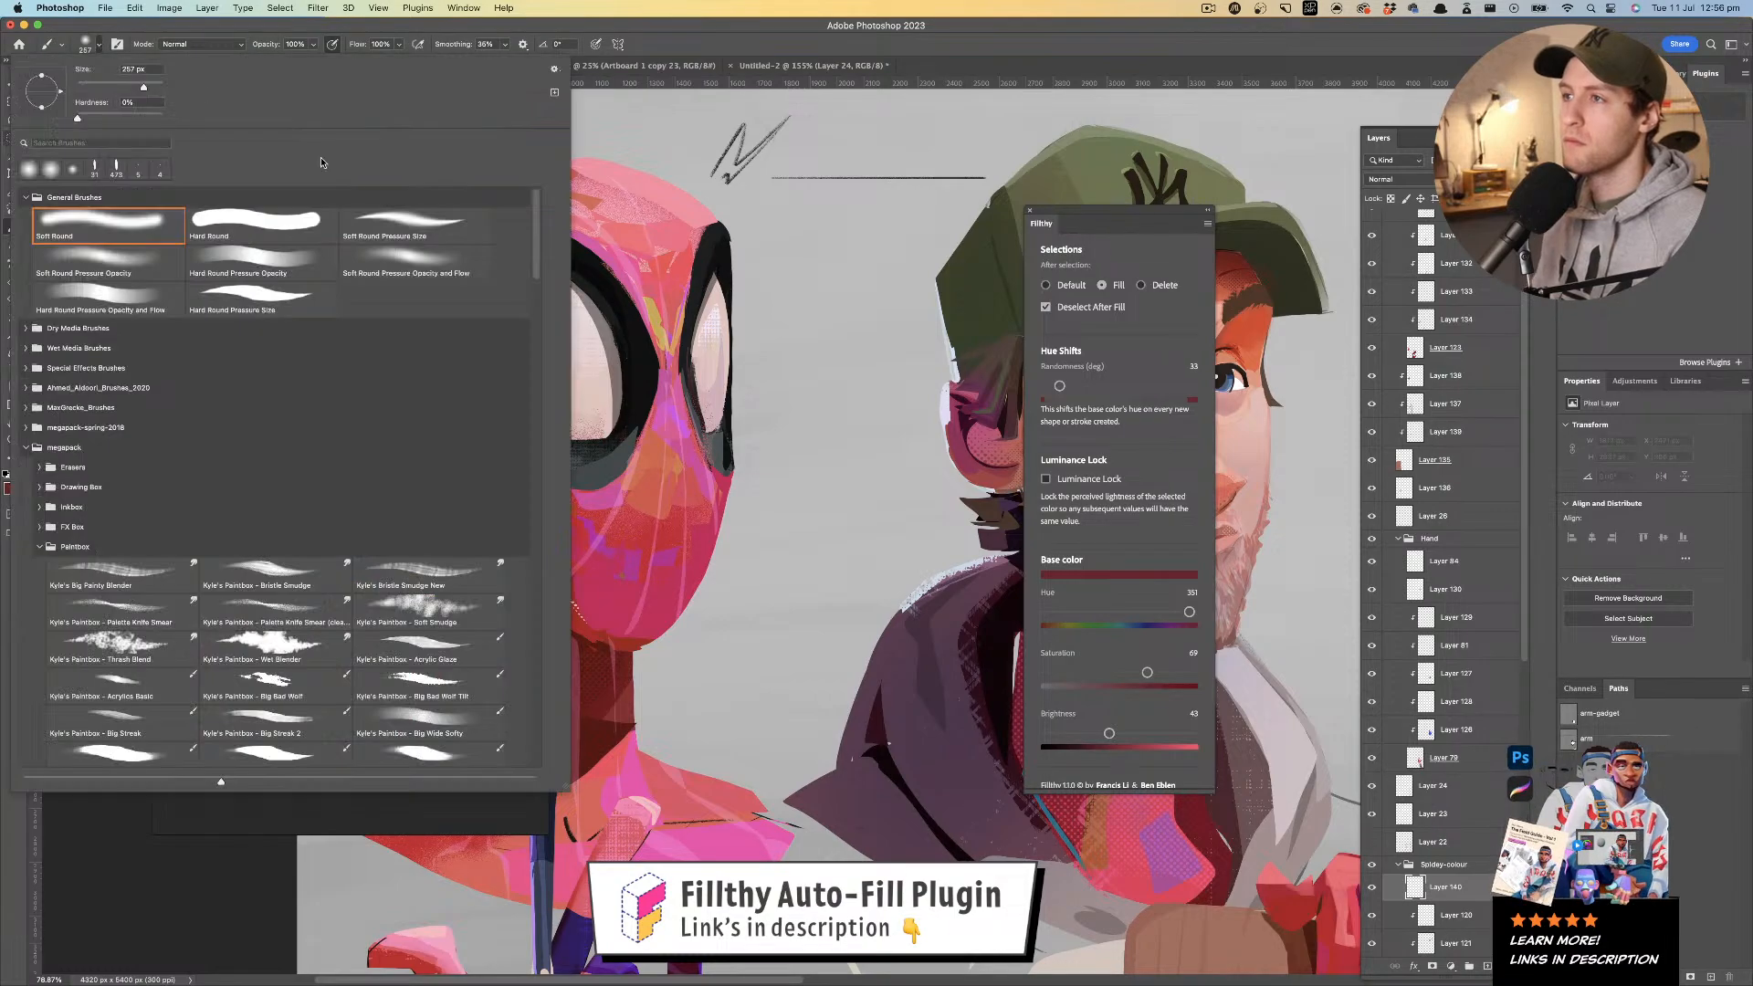
{"action": "mouse_move", "coordinate": [532, 266]}
{"action": "left_mouse_down"}
{"action": "mouse_move", "coordinate": [545, 730]}
{"action": "mouse_move", "coordinate": [536, 506]}
{"action": "left_mouse_up"}
{"action": "left_click", "coordinate": [416, 479]}
{"action": "left_click_drag", "start_coordinate": [869, 467], "coordinate": [857, 535]}
{"action": "key", "text": "super+z"}
{"action": "left_click_drag", "start_coordinate": [802, 409], "coordinate": [674, 394]}
{"action": "mouse_move", "coordinate": [786, 449]}
{"action": "left_mouse_down"}
{"action": "mouse_move", "coordinate": [775, 463]}
{"action": "mouse_move", "coordinate": [893, 457]}
{"action": "left_mouse_up"}
{"action": "key", "text": "super+z"}
{"action": "left_click_drag", "start_coordinate": [898, 430], "coordinate": [898, 457]}
{"action": "mouse_move", "coordinate": [772, 486]}
{"action": "left_mouse_down"}
{"action": "mouse_move", "coordinate": [761, 518]}
{"action": "mouse_move", "coordinate": [868, 516]}
{"action": "left_mouse_up"}
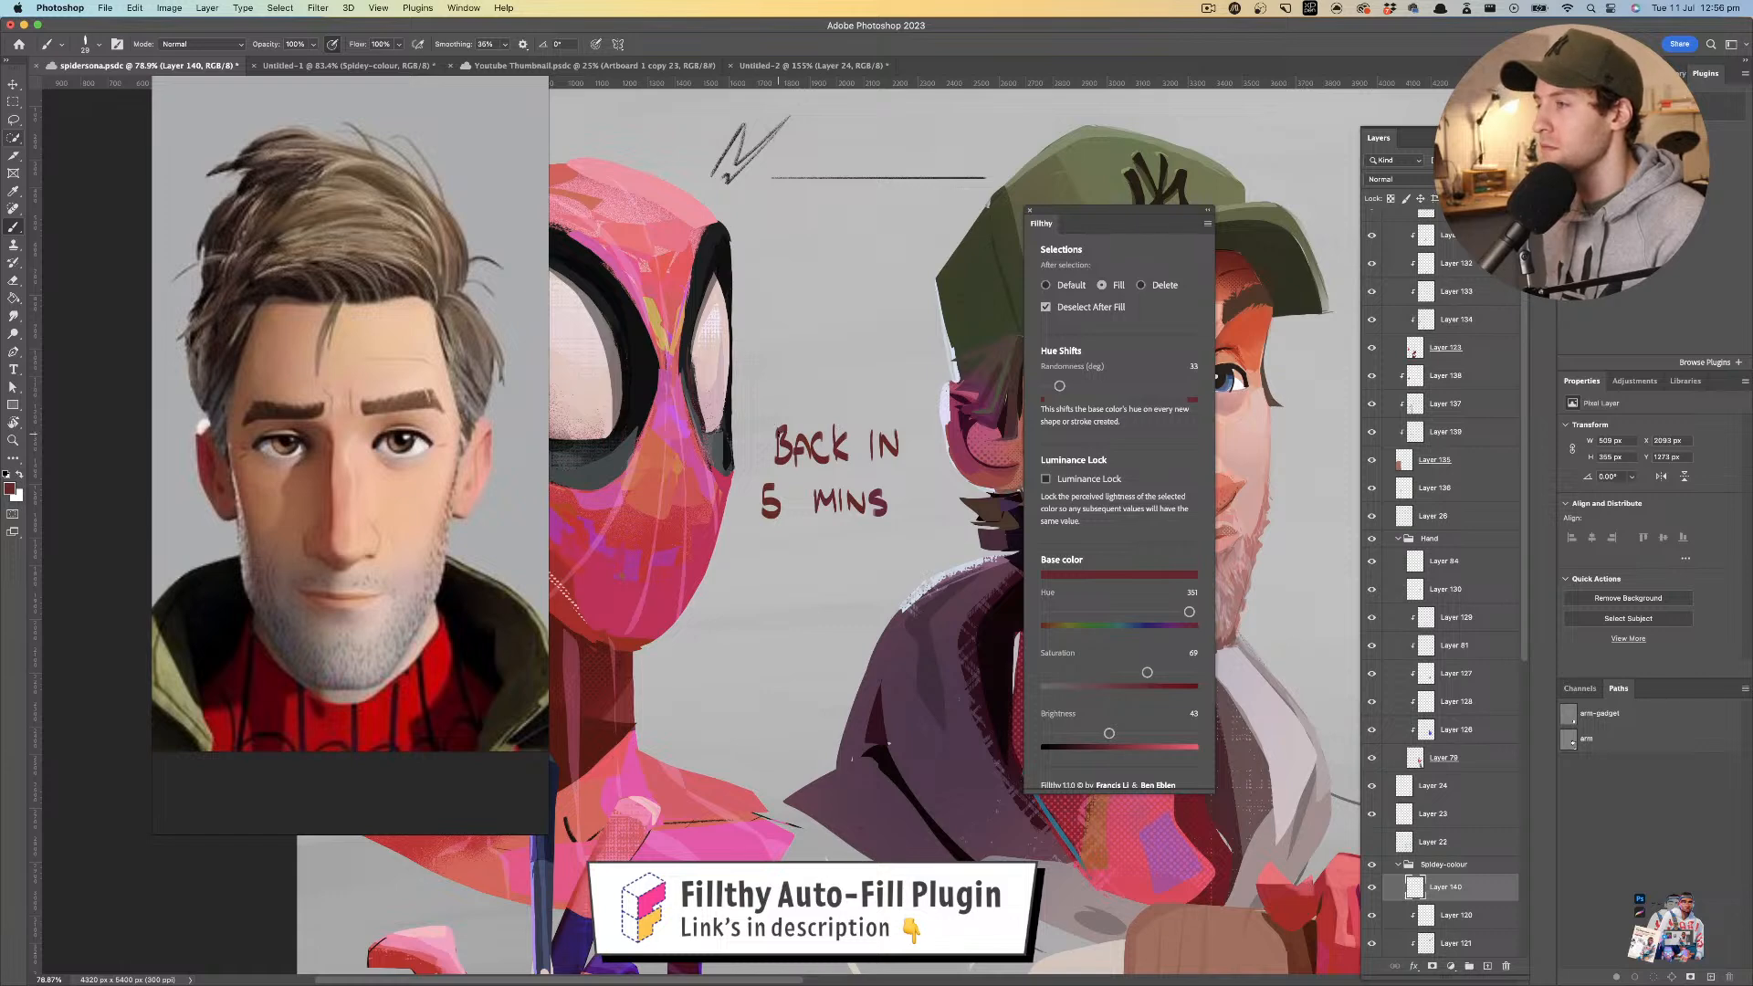
- Paint a rectangular frame around the handwritten message with a speech tail pointing to the large mask
{"action": "mouse_move", "coordinate": [765, 411]}
{"action": "left_mouse_down"}
{"action": "mouse_move", "coordinate": [925, 413]}
{"action": "mouse_move", "coordinate": [904, 536]}
{"action": "mouse_move", "coordinate": [920, 538]}
{"action": "mouse_move", "coordinate": [744, 535]}
{"action": "left_mouse_up"}
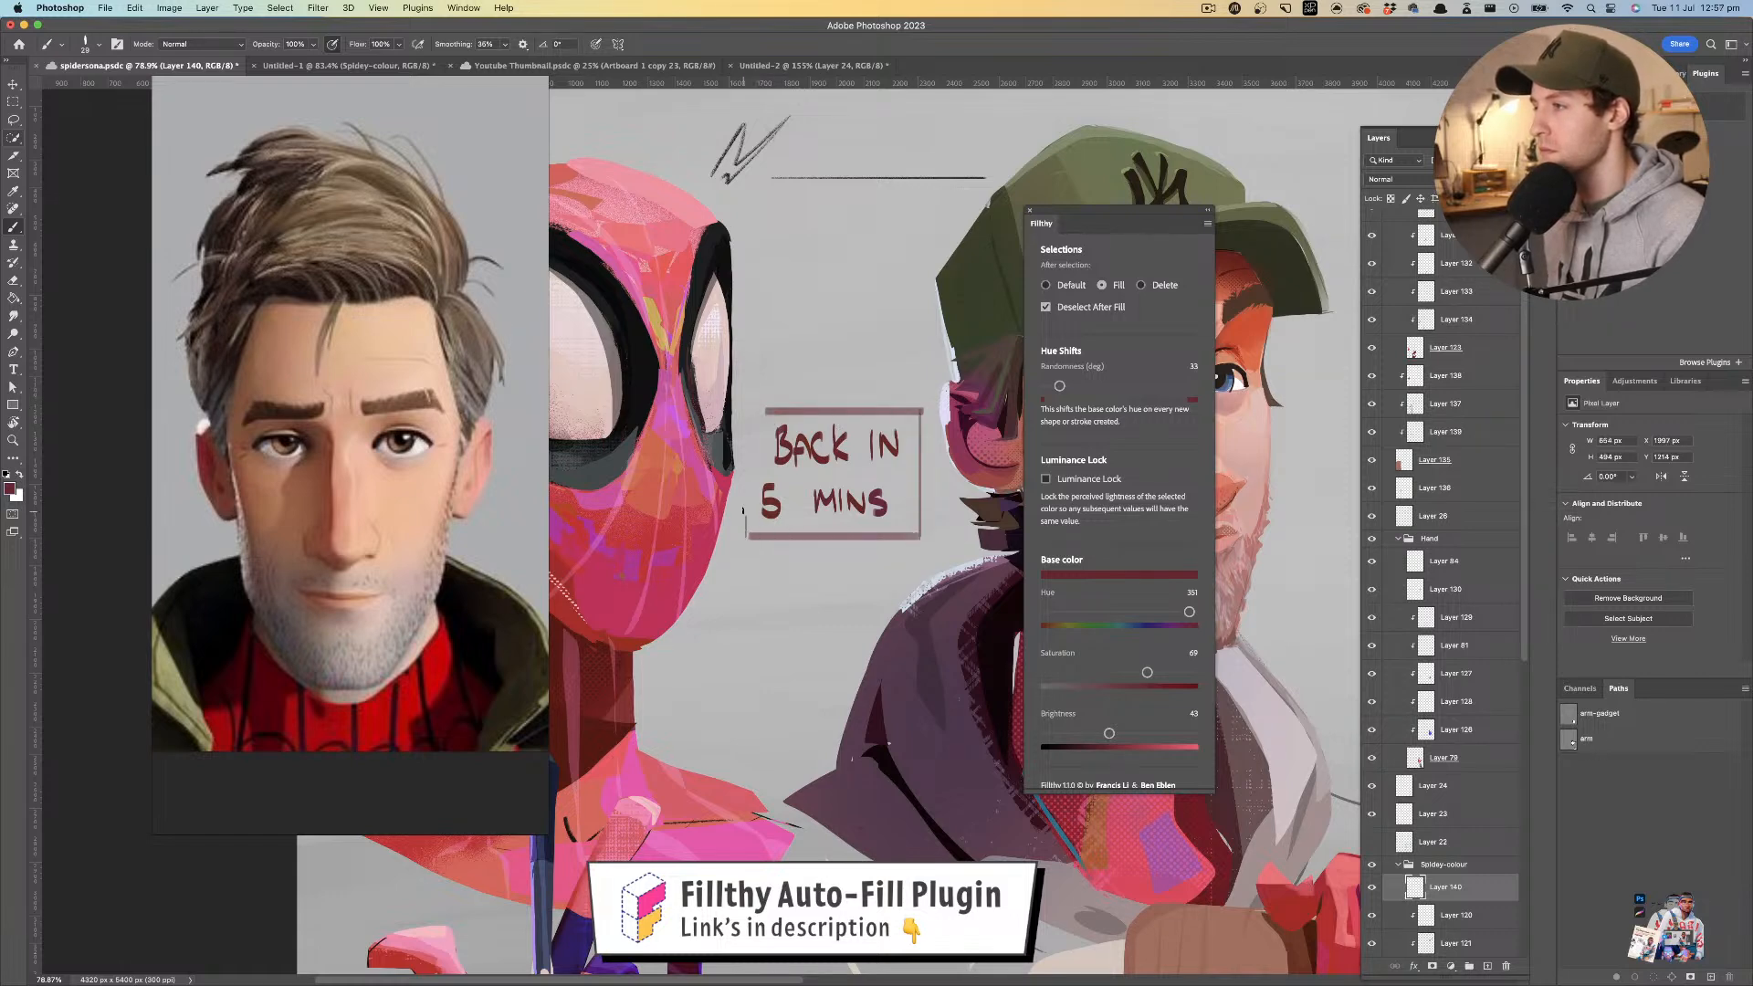
{"action": "mouse_move", "coordinate": [758, 408]}
{"action": "left_mouse_down"}
{"action": "mouse_move", "coordinate": [746, 512]}
{"action": "mouse_move", "coordinate": [722, 544]}
{"action": "mouse_move", "coordinate": [745, 513]}
{"action": "left_mouse_up"}
{"action": "left_click_drag", "start_coordinate": [749, 409], "coordinate": [769, 411]}
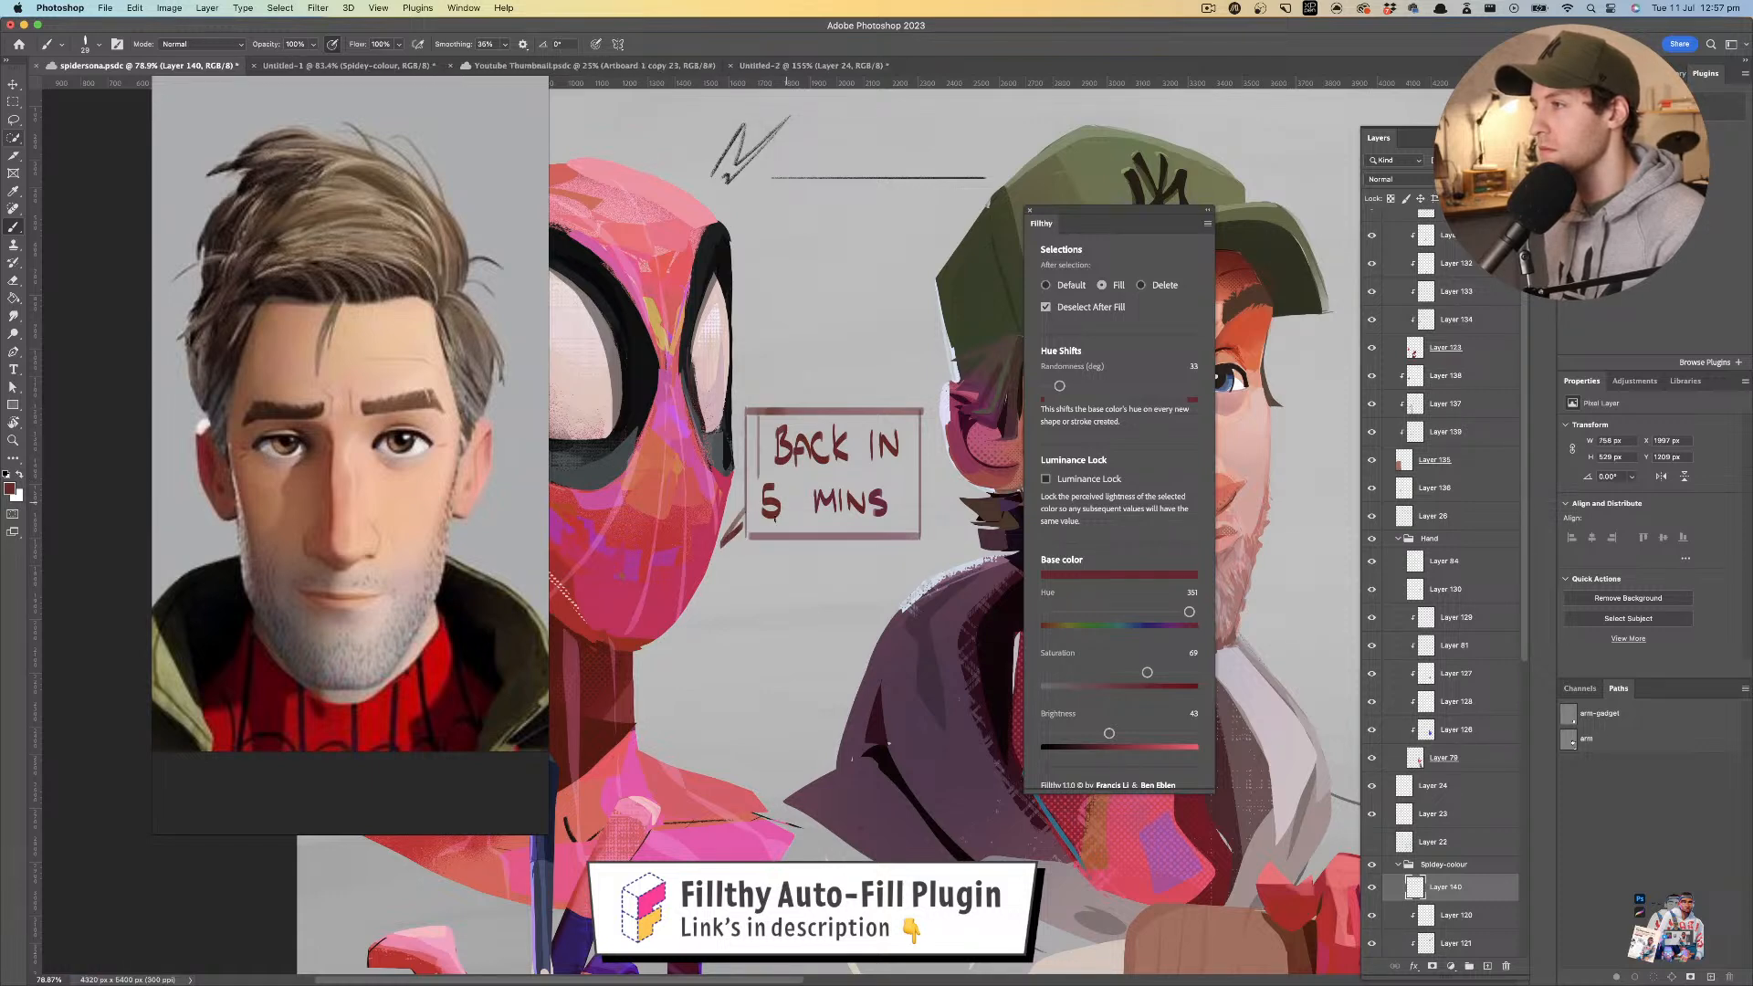
{"action": "mouse_move", "coordinate": [750, 537]}
{"action": "left_mouse_down"}
{"action": "mouse_move", "coordinate": [924, 541]}
{"action": "mouse_move", "coordinate": [735, 553]}
{"action": "mouse_move", "coordinate": [854, 554]}
{"action": "mouse_move", "coordinate": [909, 579]}
{"action": "mouse_move", "coordinate": [842, 554]}
{"action": "left_mouse_up"}
{"action": "key", "text": "super+z"}
- Move the Fillthy panel clear of the capped man's portrait
{"action": "key", "text": "z"}
{"action": "left_click_drag", "start_coordinate": [1175, 211], "coordinate": [1469, 205]}
{"action": "mouse_move", "coordinate": [1025, 354]}
{"action": "left_mouse_down"}
{"action": "mouse_move", "coordinate": [944, 350]}
{"action": "mouse_move", "coordinate": [1045, 349]}
{"action": "left_mouse_up"}
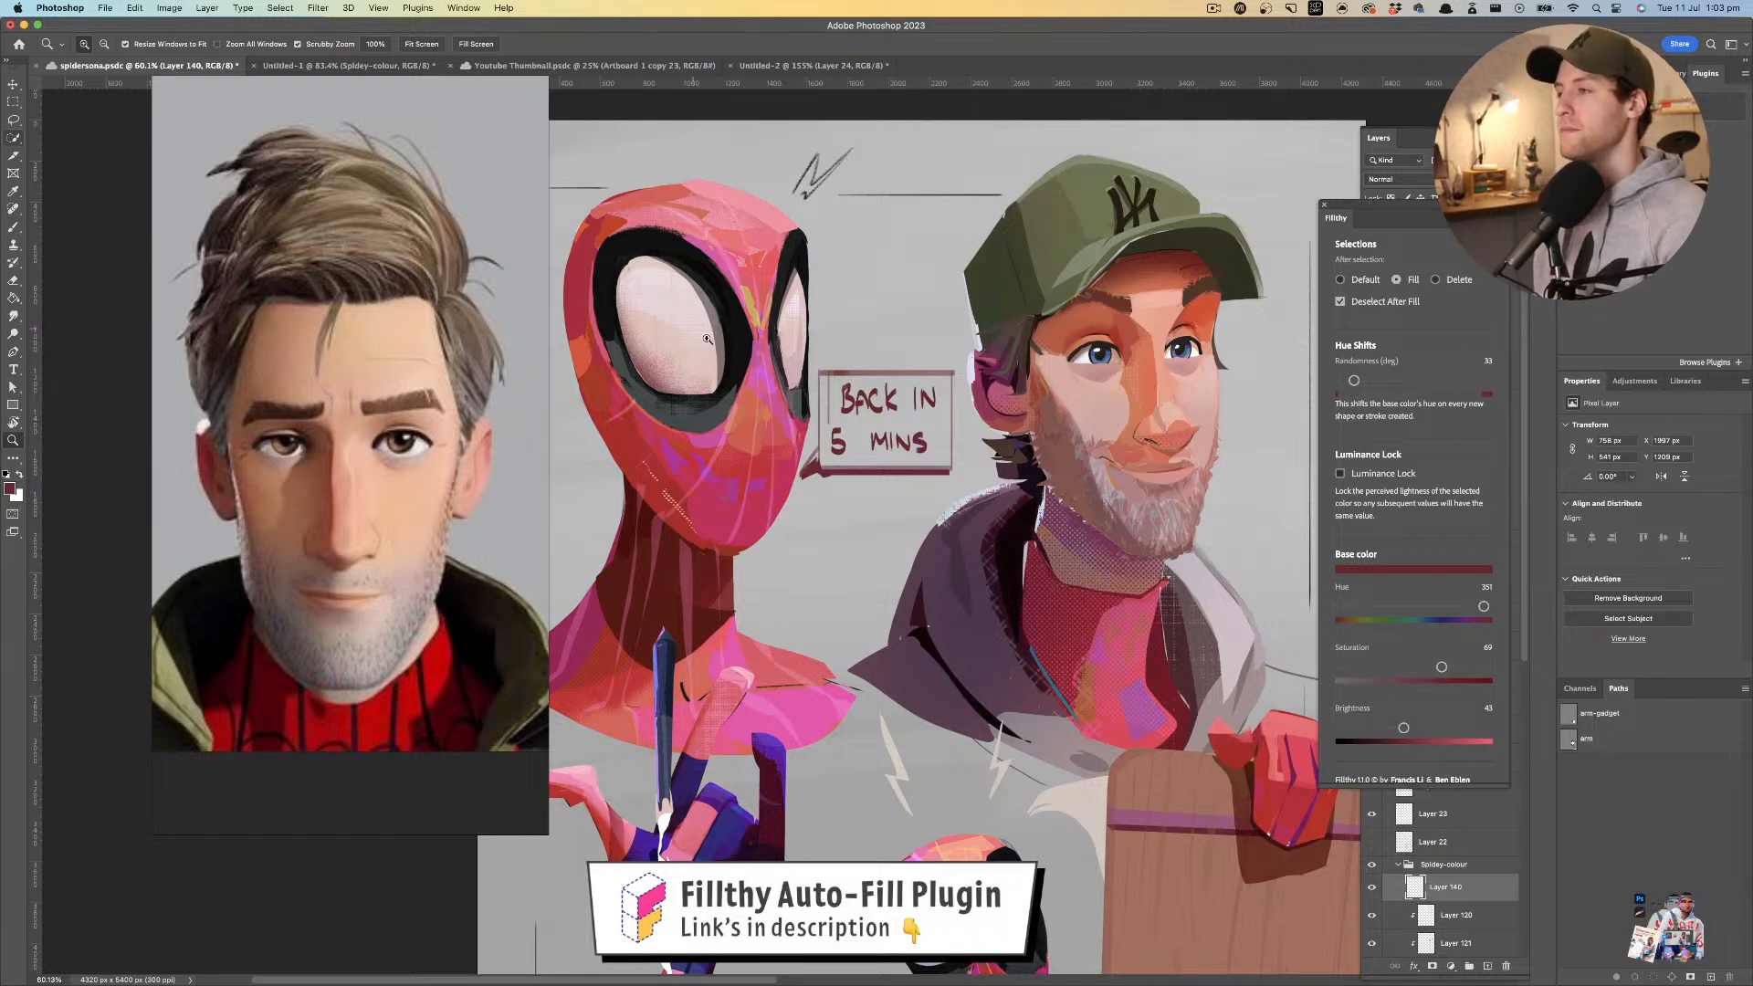
{"action": "left_click_drag", "start_coordinate": [850, 333], "coordinate": [778, 378]}
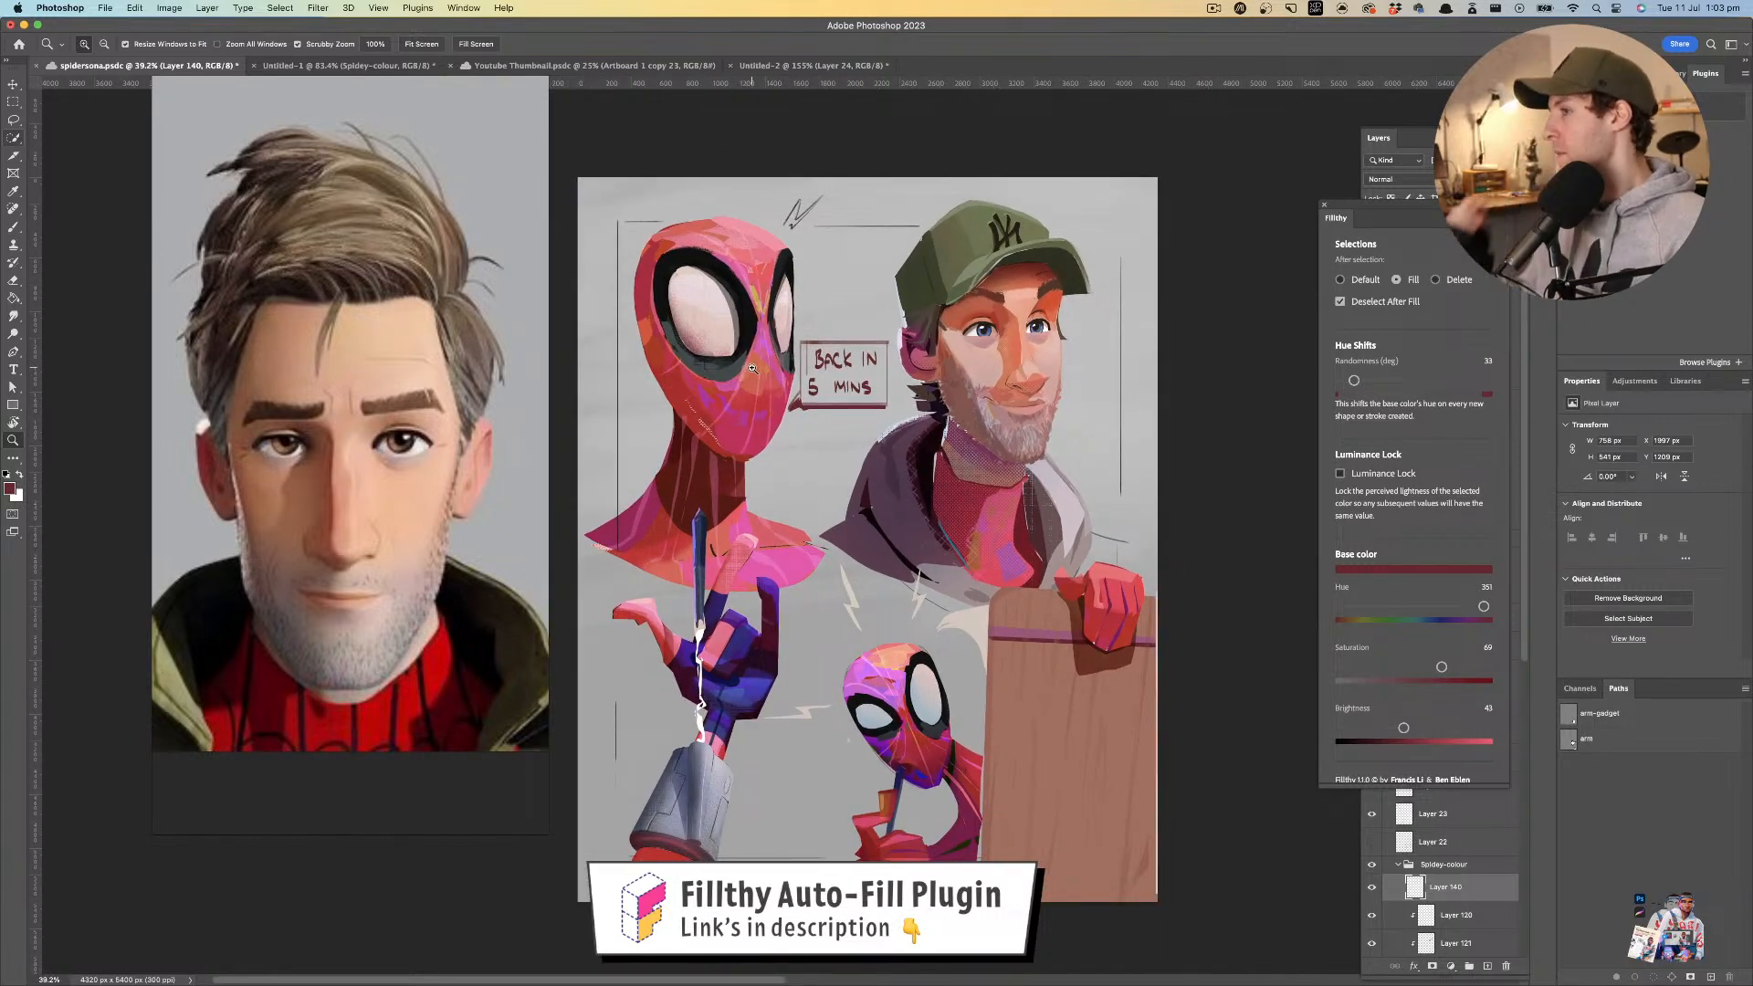
{"action": "left_click", "coordinate": [755, 351]}
{"action": "left_click_drag", "start_coordinate": [755, 351], "coordinate": [760, 351]}
{"action": "left_click_drag", "start_coordinate": [762, 348], "coordinate": [852, 339]}
- Move the Fillthy panel up beside the artwork and delete the layer containing the "BACK IN 5 MINS" box
{"action": "left_click", "coordinate": [855, 319], "text": "super"}
{"action": "left_click_drag", "start_coordinate": [1370, 217], "coordinate": [1209, 121]}
{"action": "left_click", "coordinate": [1057, 573], "text": "super"}
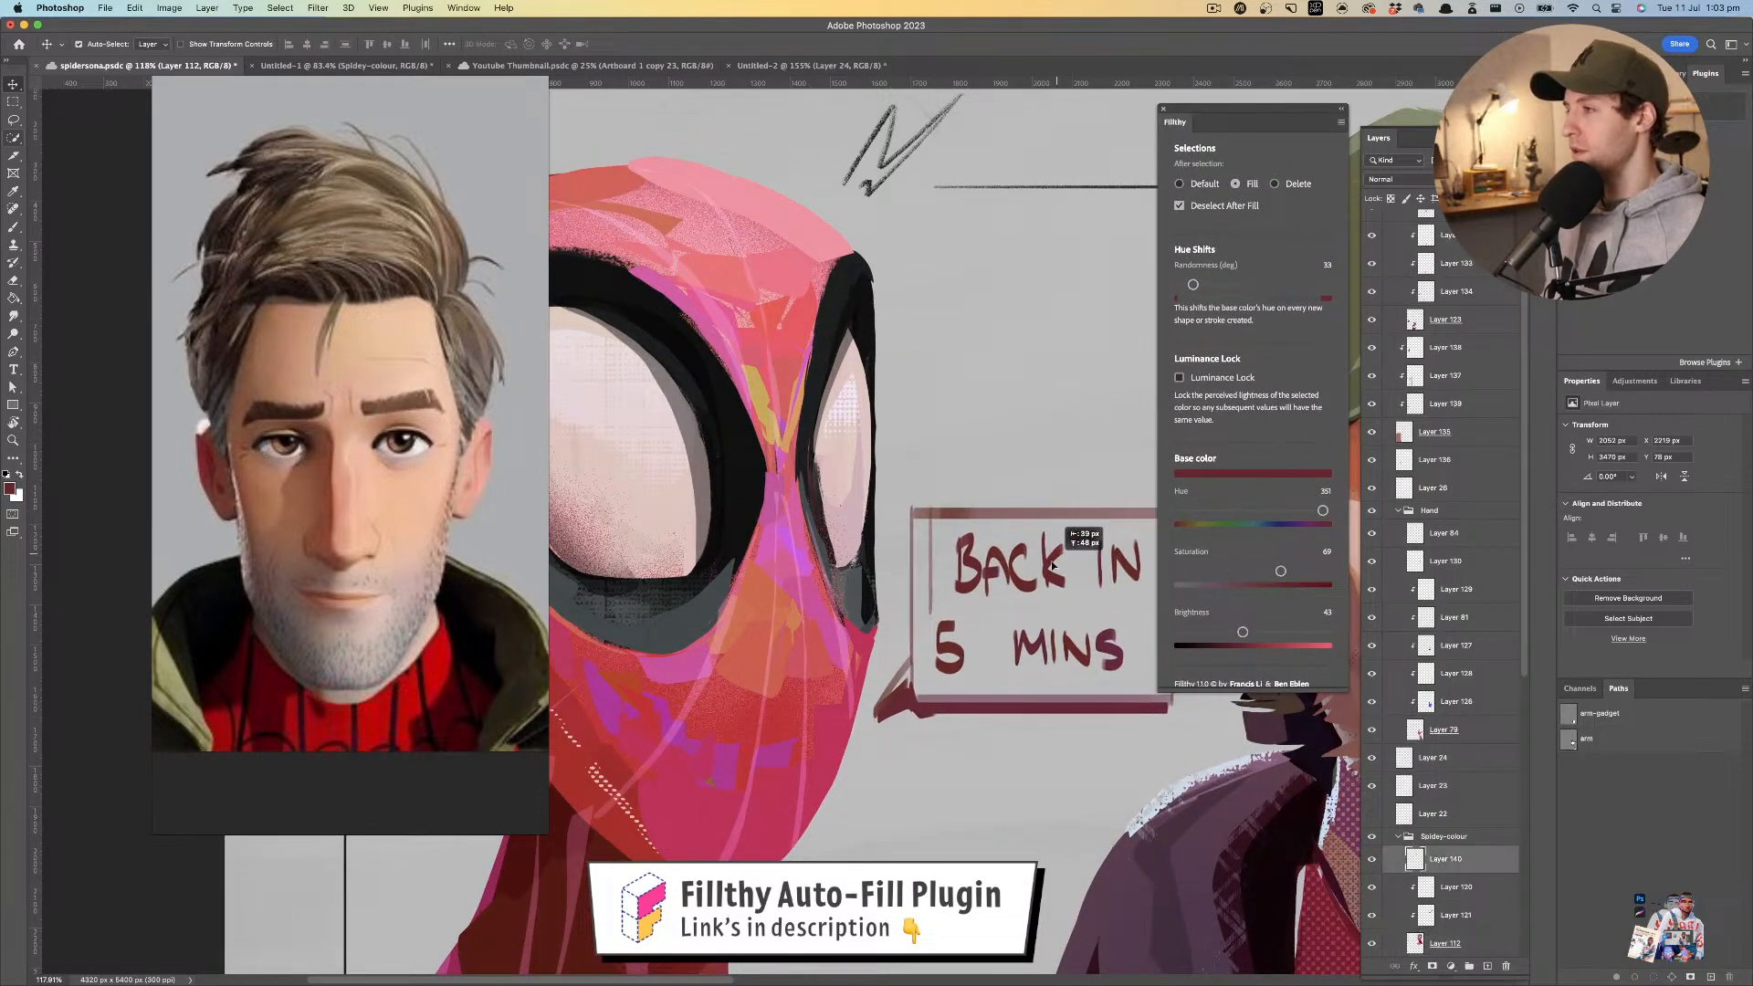
{"action": "key", "text": "BackSpace"}
- On the large mask's layer, sample black and fill lassoed shapes along the outer edge of the far eye's frame
{"action": "left_click", "coordinate": [872, 319], "text": "super"}
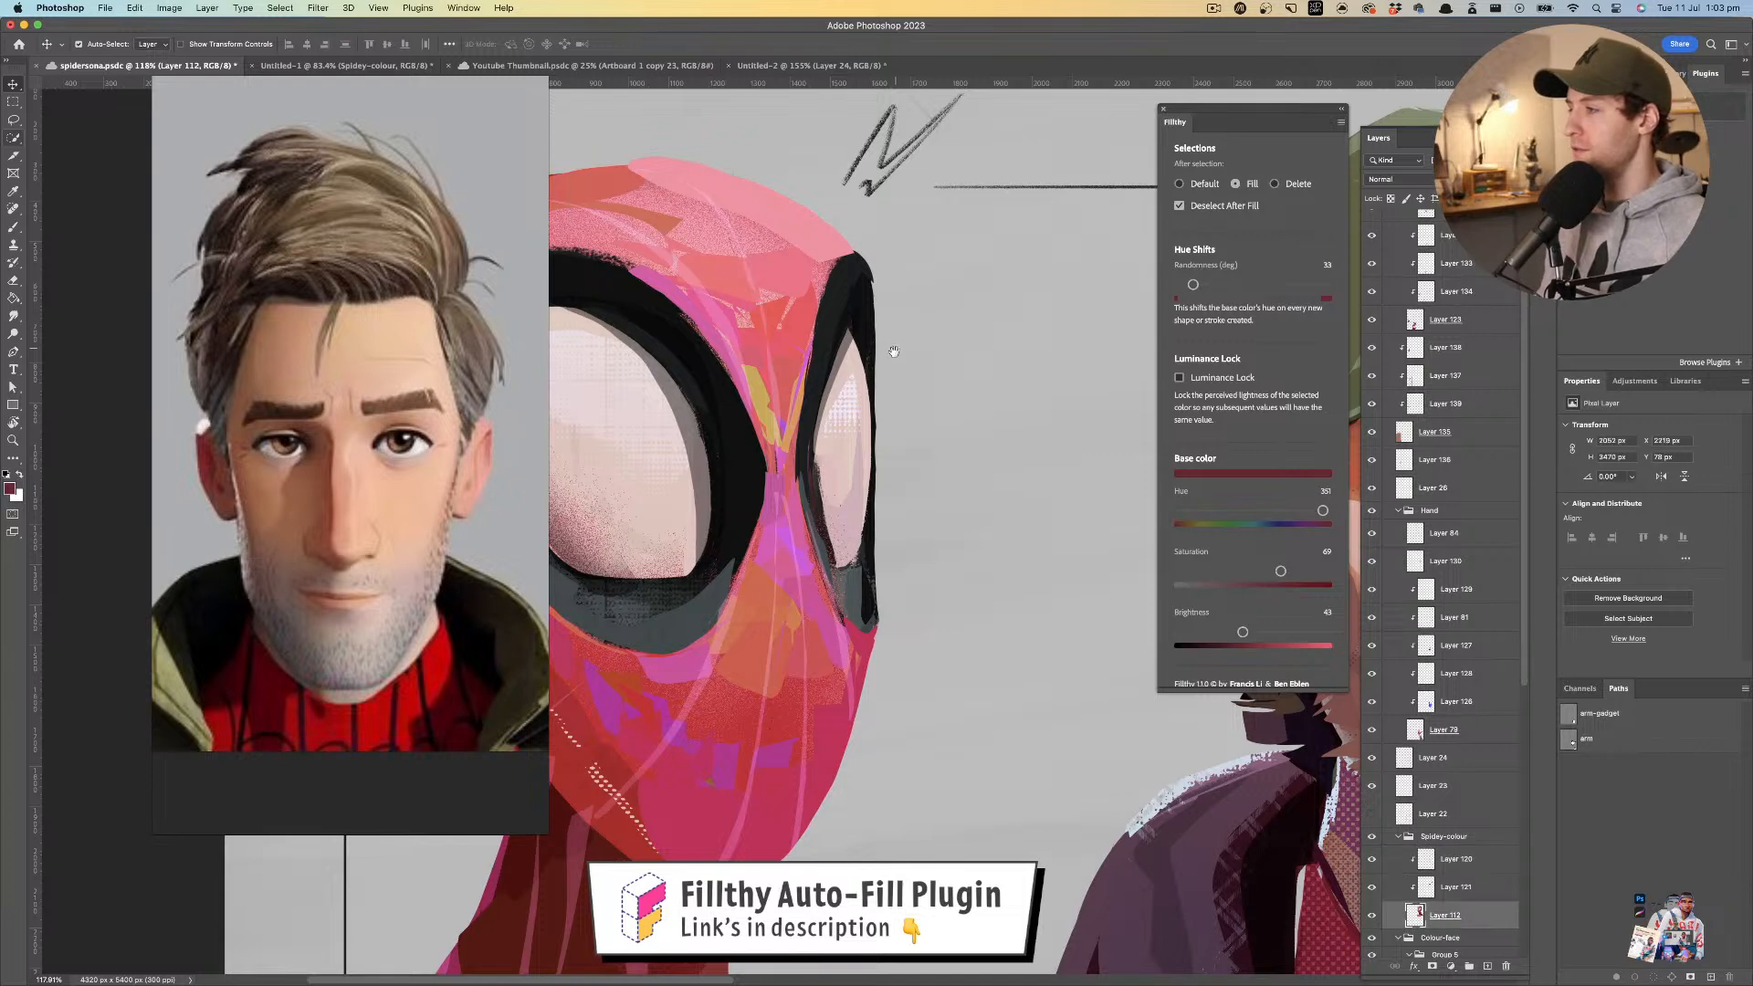
{"action": "left_click_drag", "start_coordinate": [890, 359], "coordinate": [889, 348]}
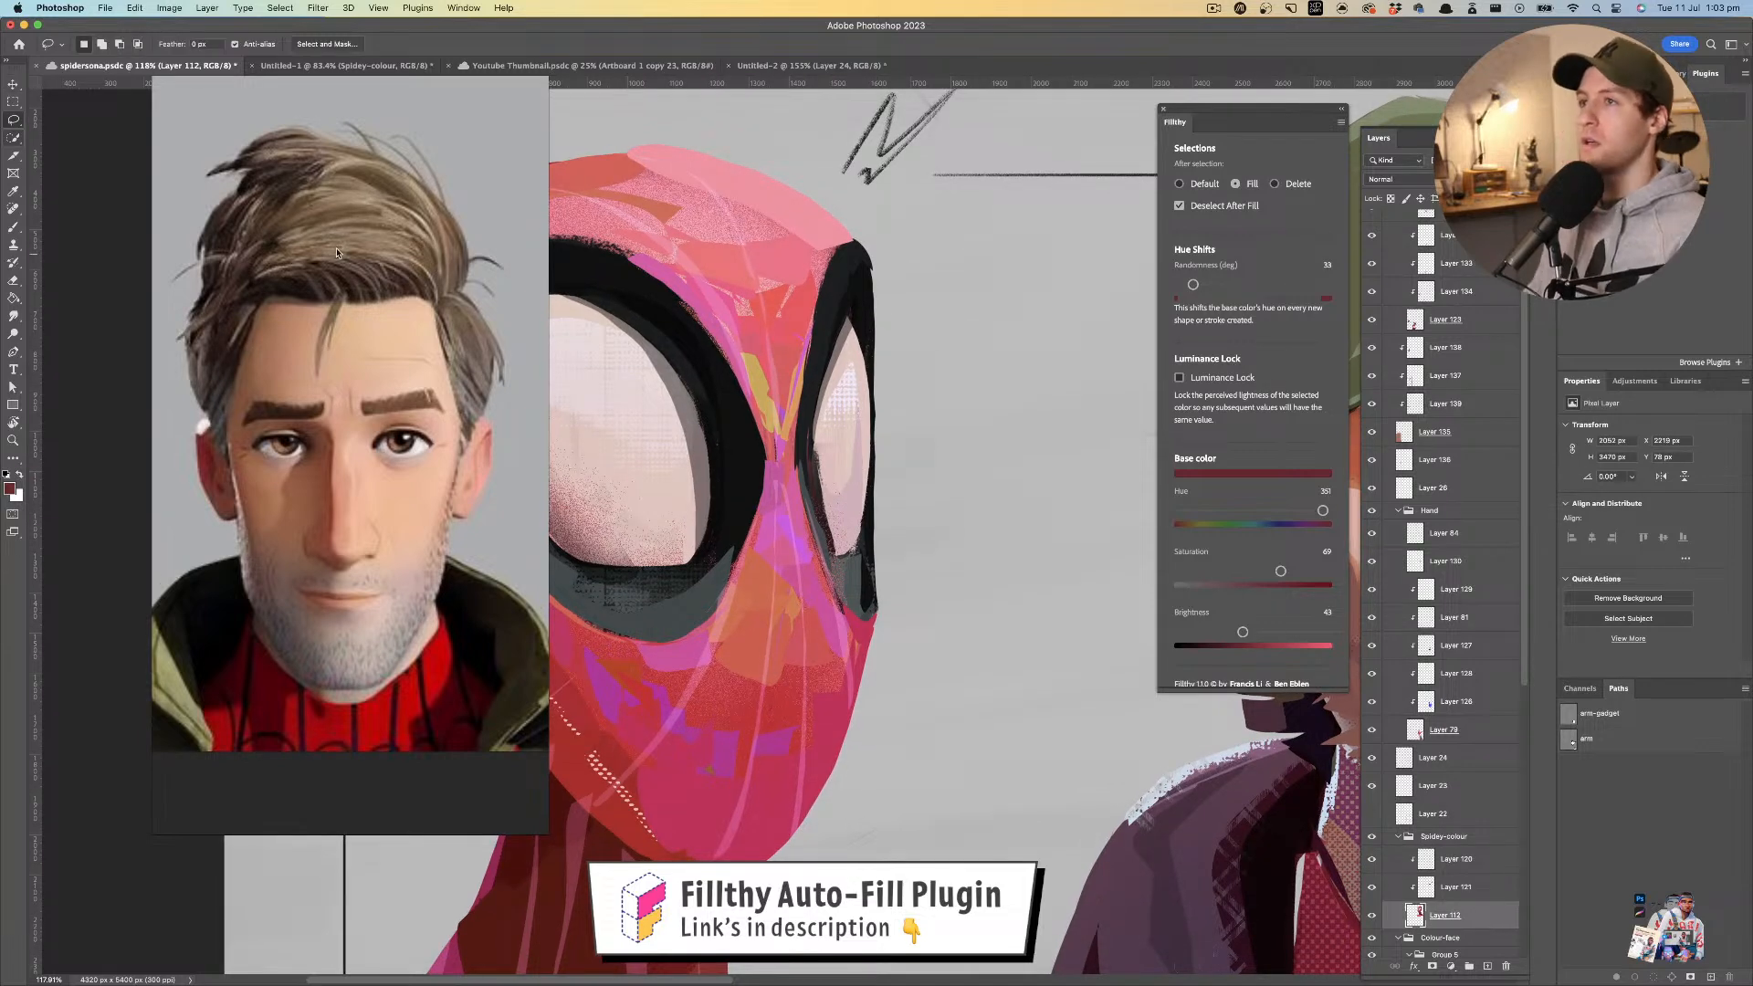
{"action": "key", "text": "i"}
{"action": "left_click", "coordinate": [868, 309]}
{"action": "key", "text": "l"}
{"action": "left_click_drag", "start_coordinate": [871, 271], "coordinate": [886, 602]}
{"action": "key", "text": "z"}
{"action": "mouse_move", "coordinate": [945, 416]}
{"action": "left_mouse_down"}
{"action": "mouse_move", "coordinate": [867, 459]}
{"action": "mouse_move", "coordinate": [927, 459]}
{"action": "left_mouse_up"}
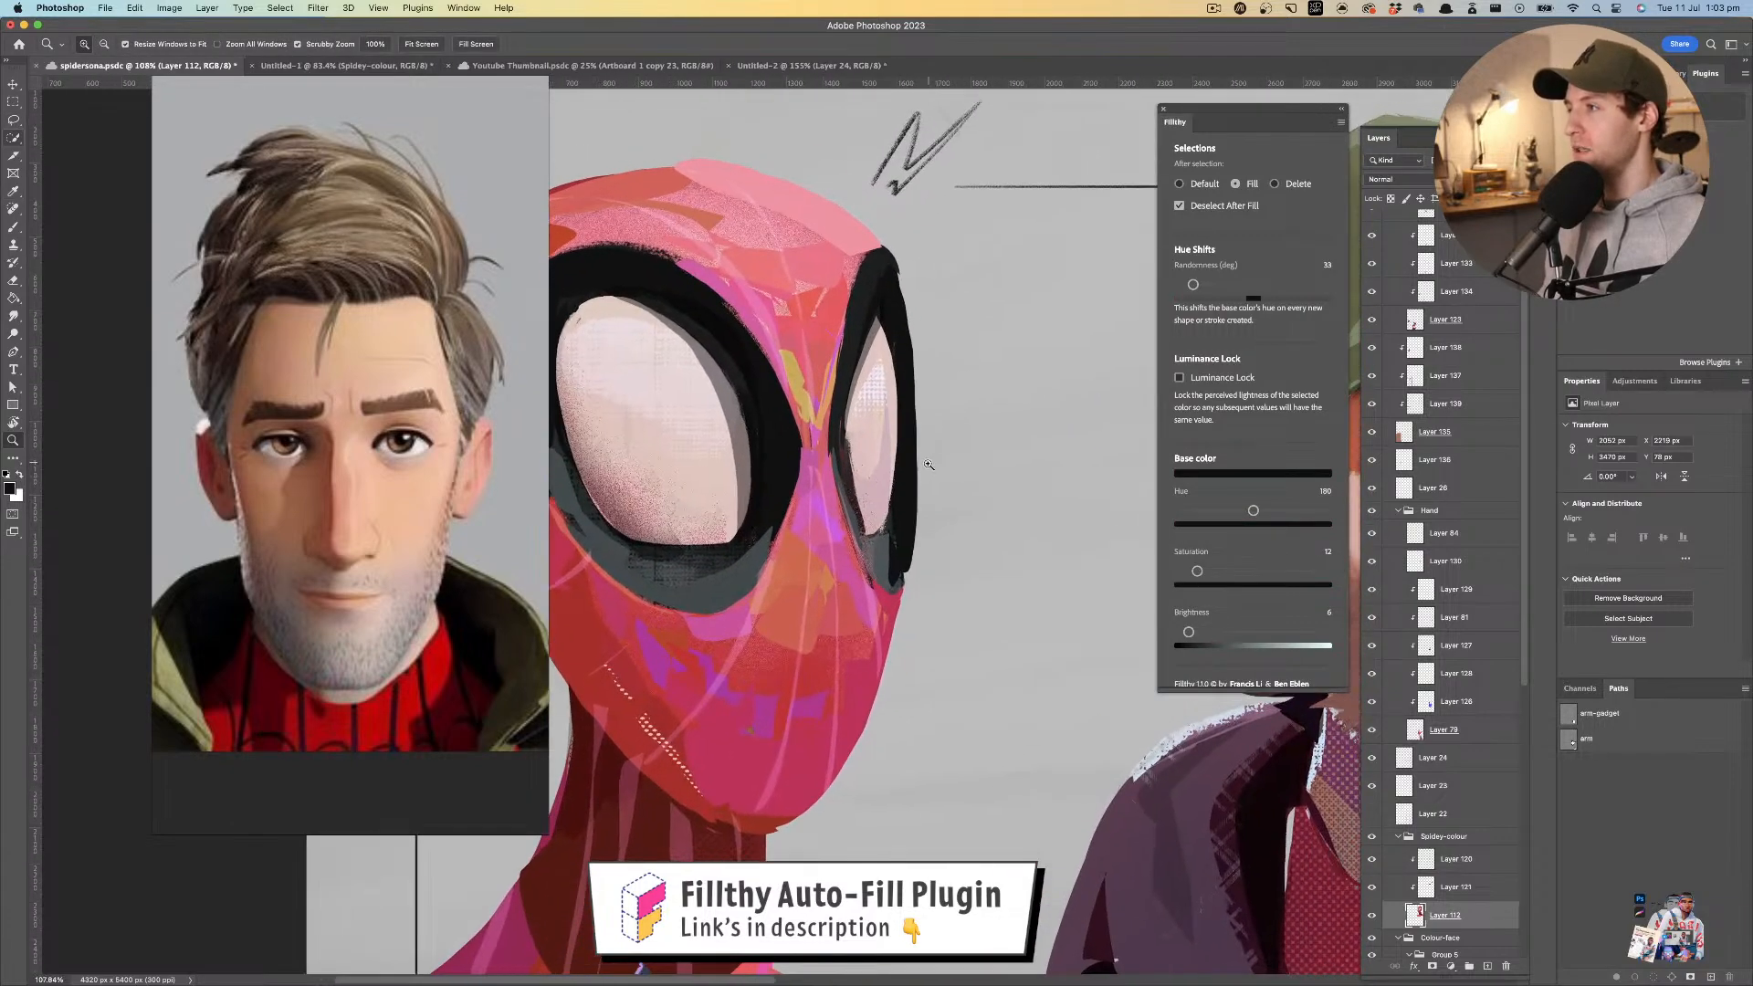
{"action": "key", "text": "l"}
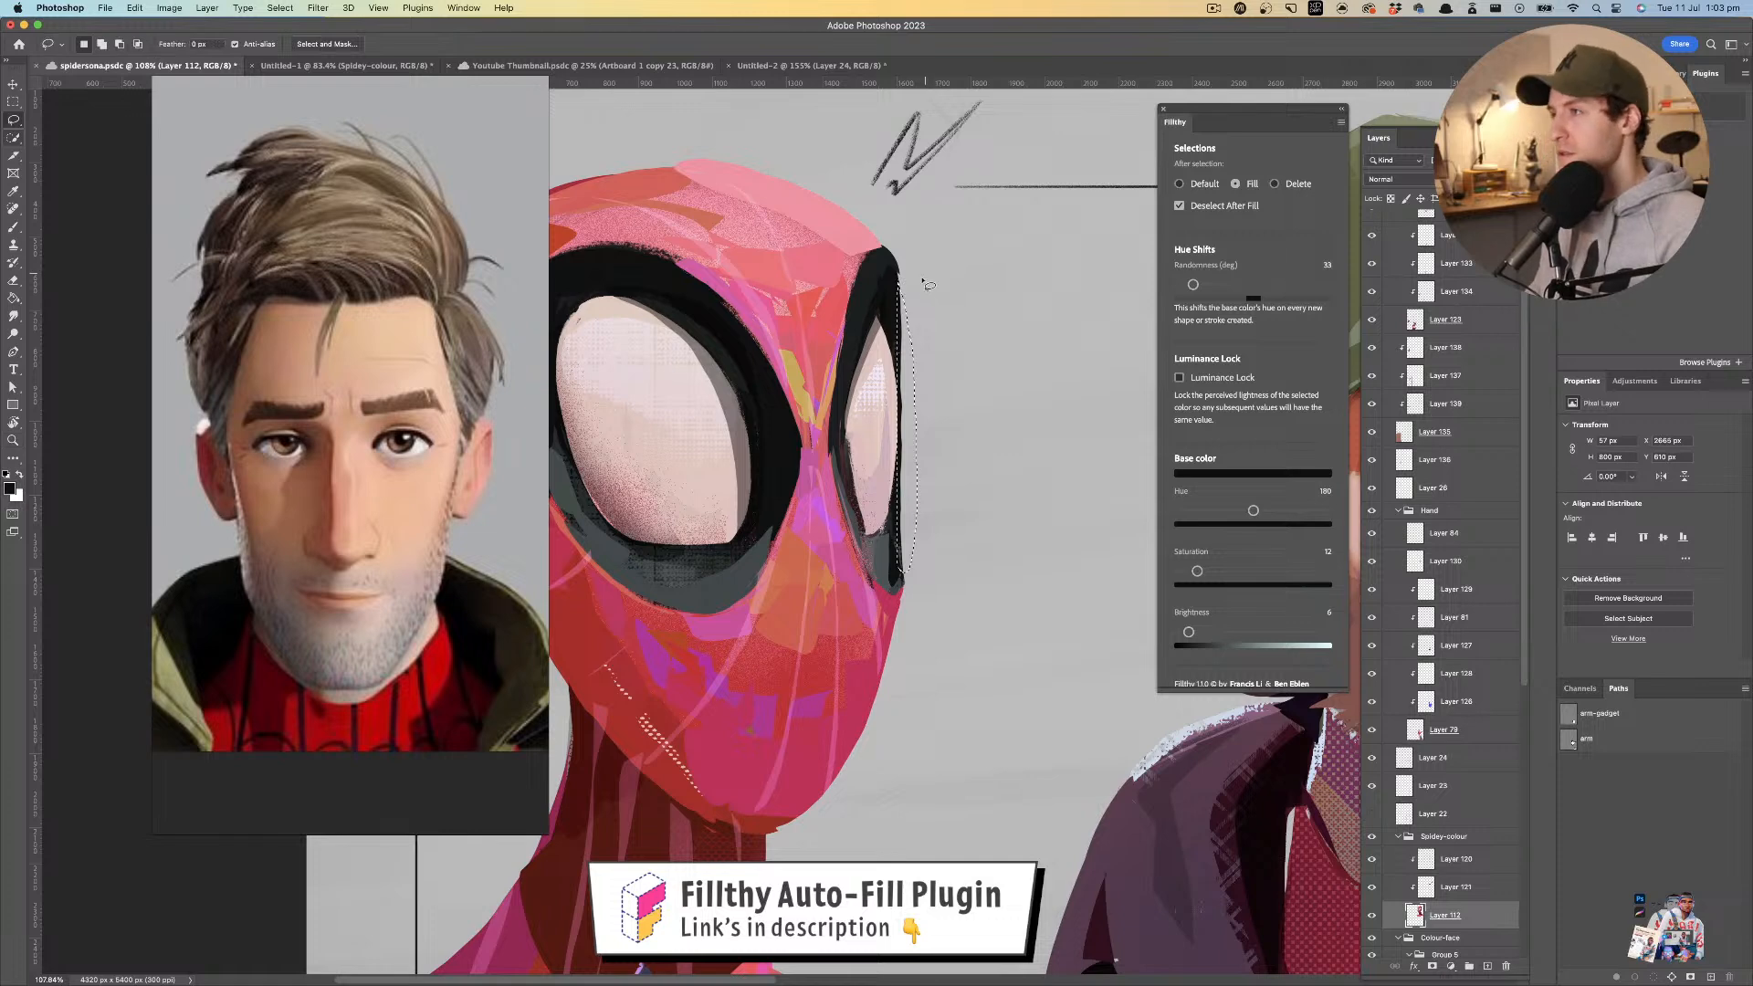
{"action": "key", "text": "super+d"}
{"action": "mouse_move", "coordinate": [897, 270]}
{"action": "left_mouse_down"}
{"action": "mouse_move", "coordinate": [919, 512]}
{"action": "mouse_move", "coordinate": [904, 585]}
{"action": "mouse_move", "coordinate": [898, 272]}
{"action": "left_mouse_up"}
- Flip the canvas horizontally and fill lassoed shapes in a sampled red on the outer finger of the gripping hand
{"action": "key", "text": "z"}
{"action": "mouse_move", "coordinate": [865, 394]}
{"action": "left_mouse_down"}
{"action": "mouse_move", "coordinate": [829, 394]}
{"action": "mouse_move", "coordinate": [910, 390]}
{"action": "mouse_move", "coordinate": [846, 399]}
{"action": "left_mouse_up"}
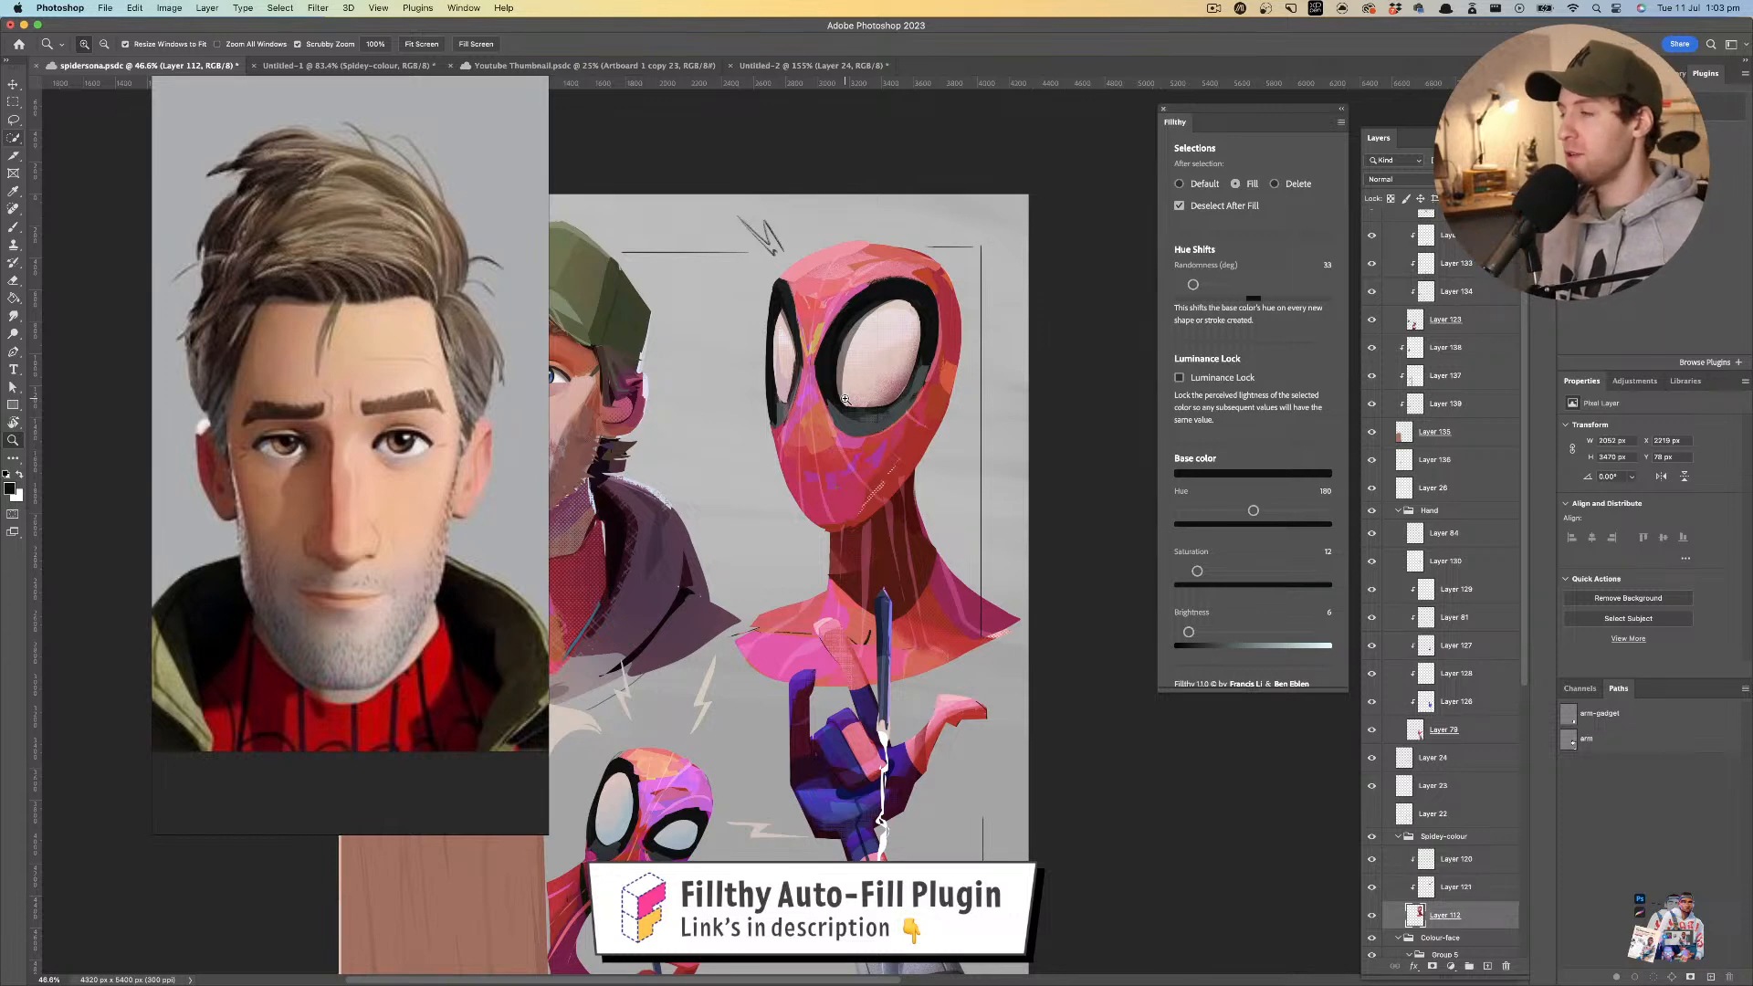
{"action": "mouse_move", "coordinate": [871, 469]}
{"action": "left_mouse_down"}
{"action": "mouse_move", "coordinate": [820, 463]}
{"action": "mouse_move", "coordinate": [852, 479]}
{"action": "left_mouse_up"}
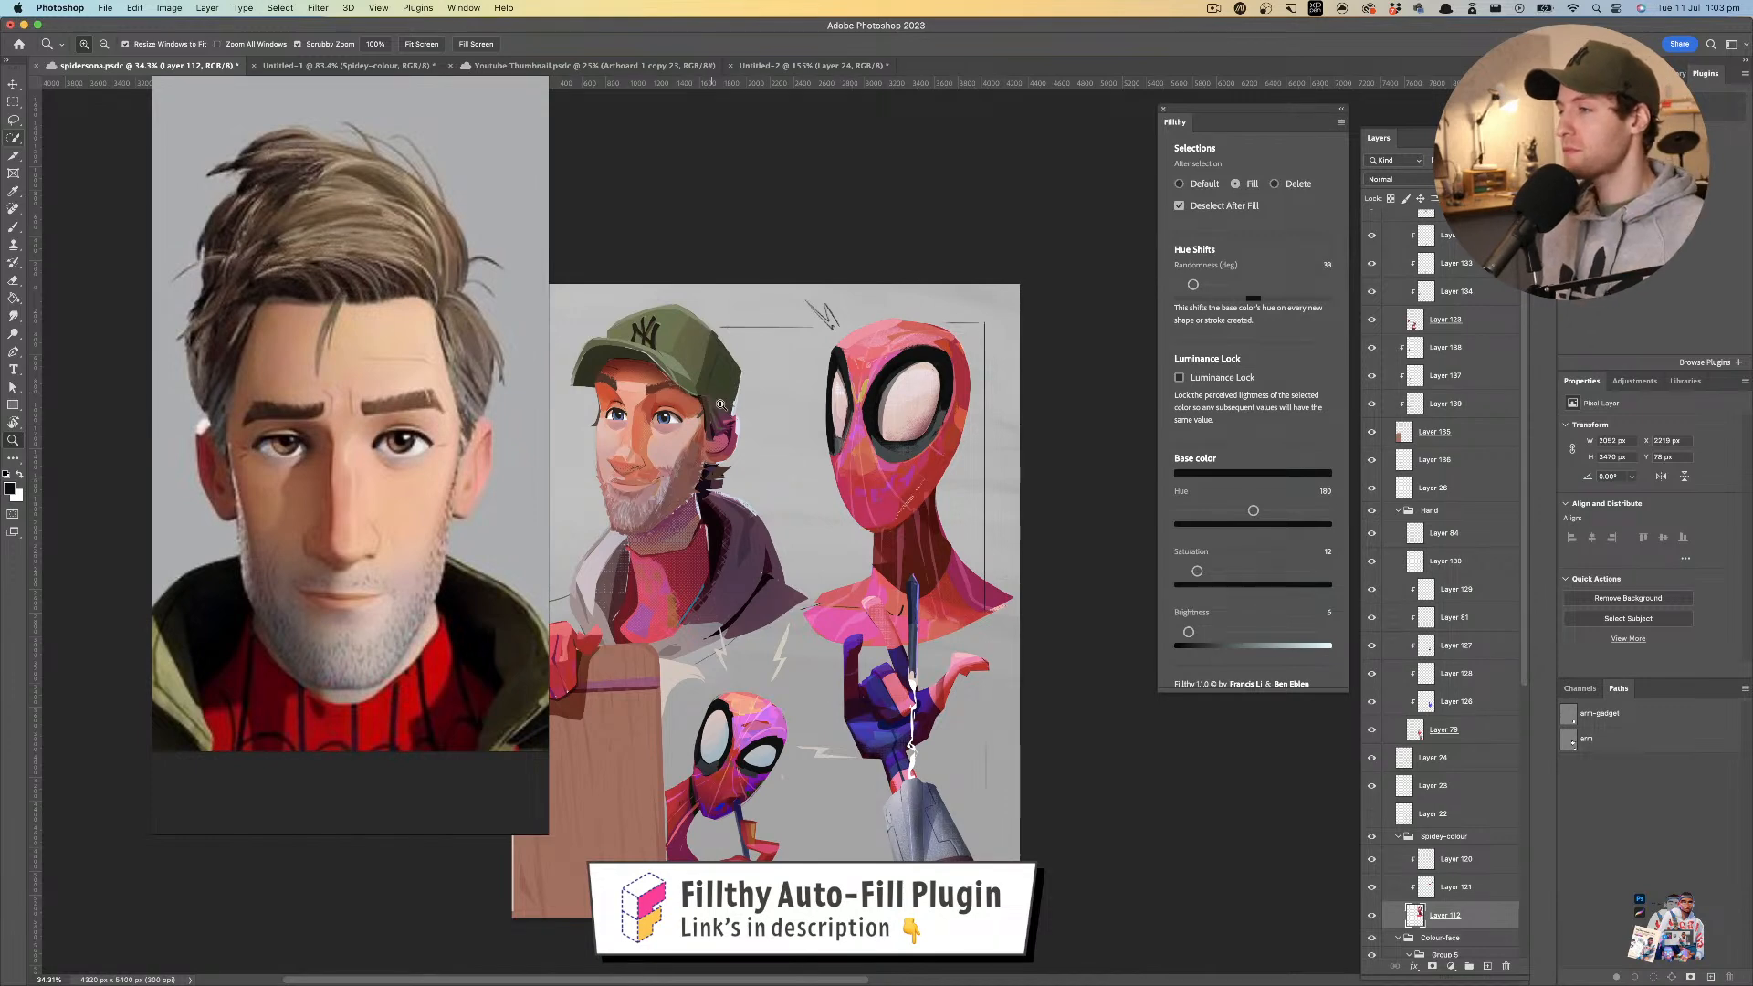
{"action": "mouse_move", "coordinate": [767, 462]}
{"action": "left_mouse_down"}
{"action": "mouse_move", "coordinate": [720, 473]}
{"action": "mouse_move", "coordinate": [744, 443]}
{"action": "left_mouse_up"}
{"action": "mouse_move", "coordinate": [643, 550]}
{"action": "left_mouse_down"}
{"action": "mouse_move", "coordinate": [786, 548]}
{"action": "mouse_move", "coordinate": [724, 477]}
{"action": "mouse_move", "coordinate": [767, 442]}
{"action": "left_mouse_up"}
{"action": "left_click", "coordinate": [690, 484], "text": "super"}
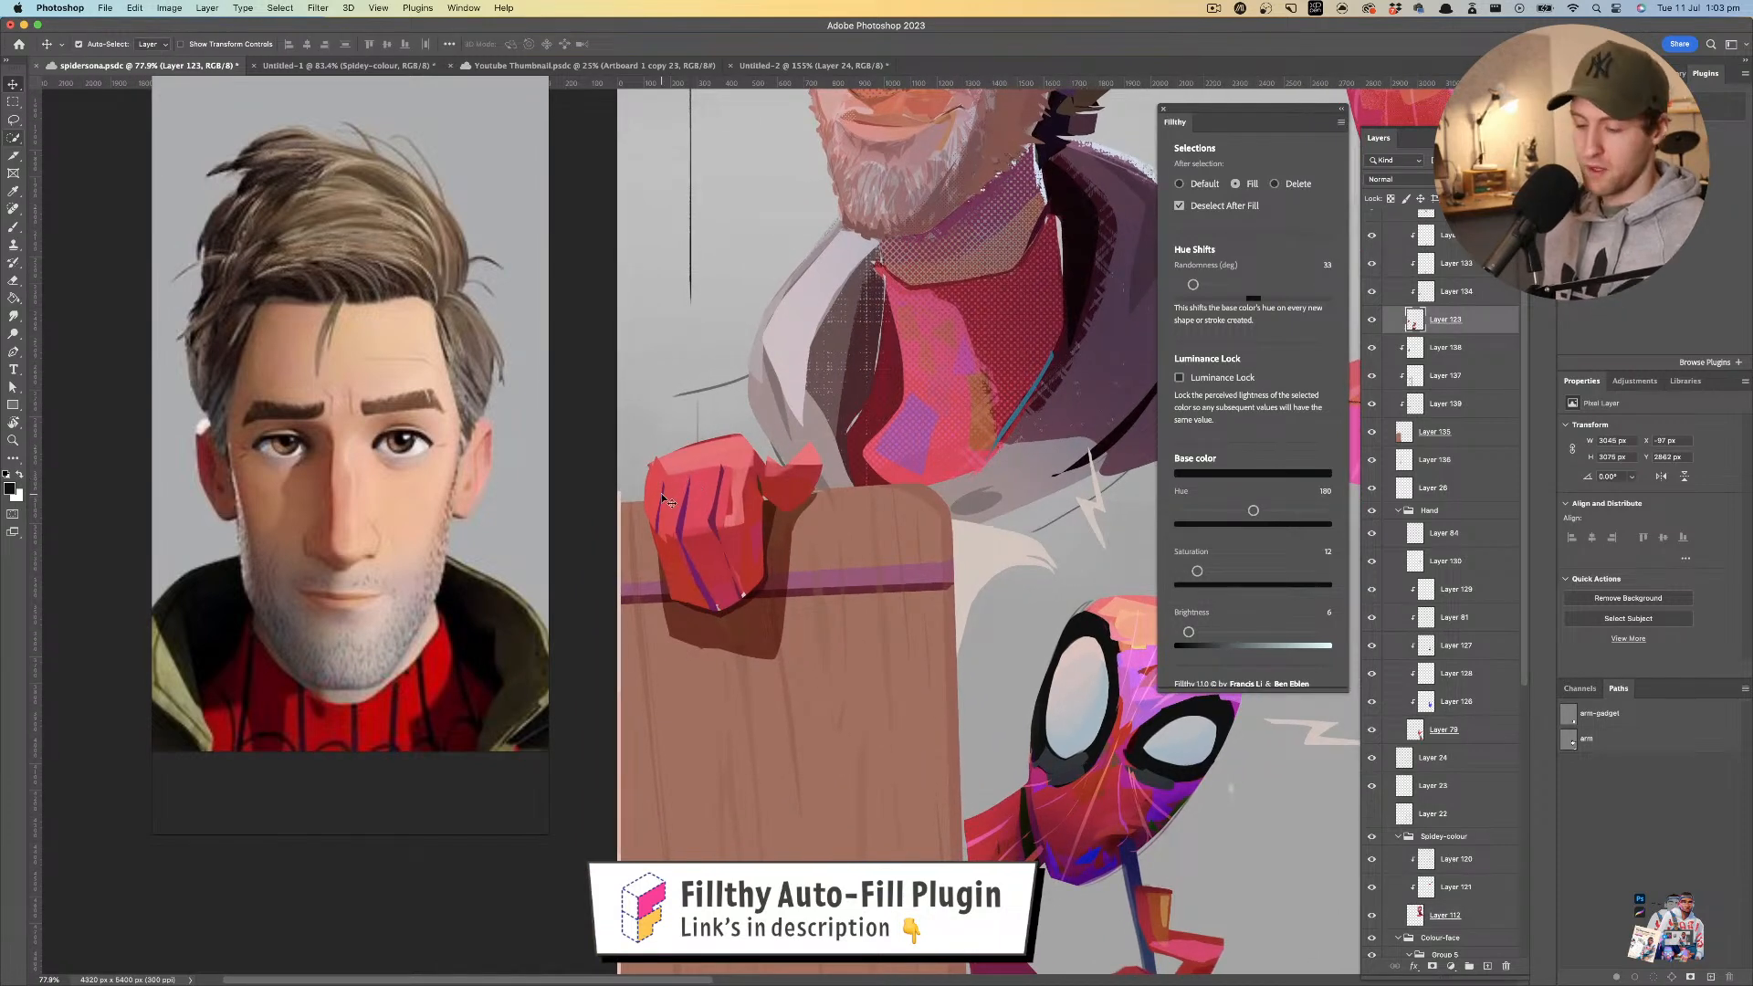
{"action": "key", "text": "i"}
{"action": "left_click", "coordinate": [653, 482]}
{"action": "key", "text": "l"}
{"action": "mouse_move", "coordinate": [656, 460]}
{"action": "left_mouse_down"}
{"action": "mouse_move", "coordinate": [629, 528]}
{"action": "mouse_move", "coordinate": [669, 567]}
{"action": "mouse_move", "coordinate": [650, 521]}
{"action": "mouse_move", "coordinate": [659, 461]}
{"action": "left_mouse_up"}
{"action": "mouse_move", "coordinate": [679, 525]}
{"action": "left_mouse_down"}
{"action": "mouse_move", "coordinate": [614, 529]}
{"action": "mouse_move", "coordinate": [649, 547]}
{"action": "mouse_move", "coordinate": [699, 523]}
{"action": "mouse_move", "coordinate": [640, 538]}
{"action": "mouse_move", "coordinate": [646, 516]}
{"action": "left_mouse_up"}
- Sample a pinkish red from the gripping hand and fill more lassoed shapes across its fingers
{"action": "key", "text": "i"}
{"action": "left_click", "coordinate": [642, 511]}
{"action": "key", "text": "l"}
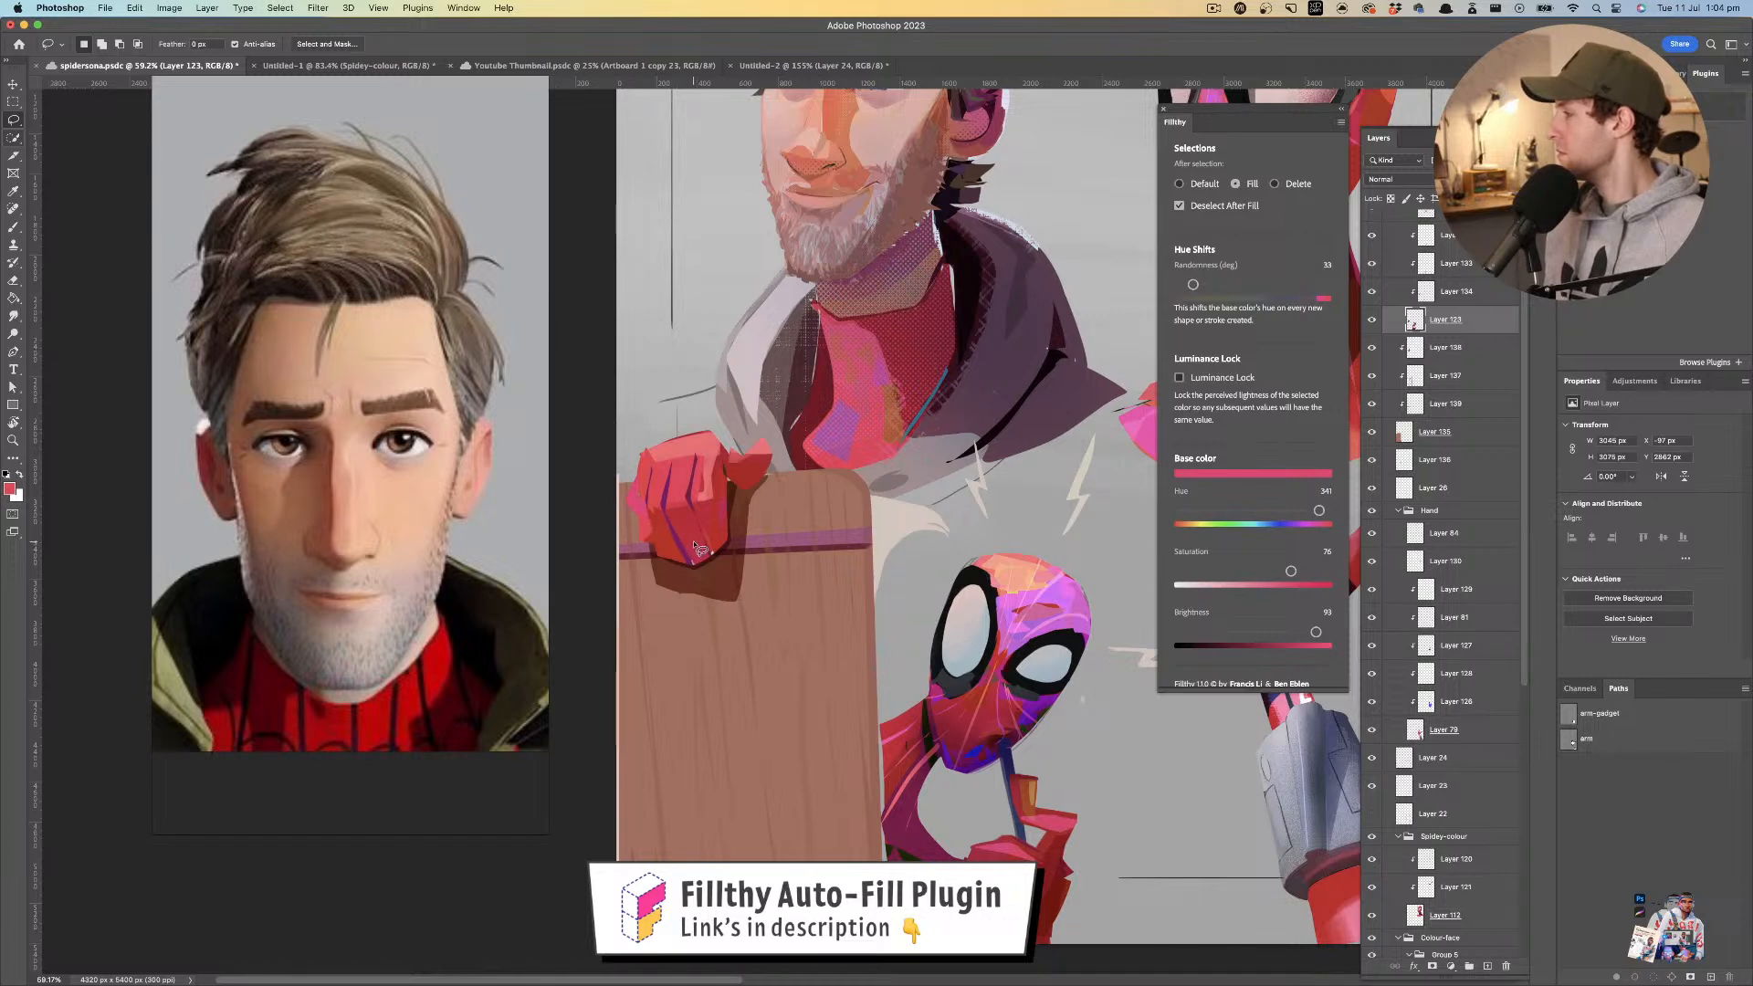
{"action": "mouse_move", "coordinate": [720, 501]}
{"action": "left_mouse_down"}
{"action": "mouse_move", "coordinate": [672, 527]}
{"action": "mouse_move", "coordinate": [709, 535]}
{"action": "left_mouse_up"}
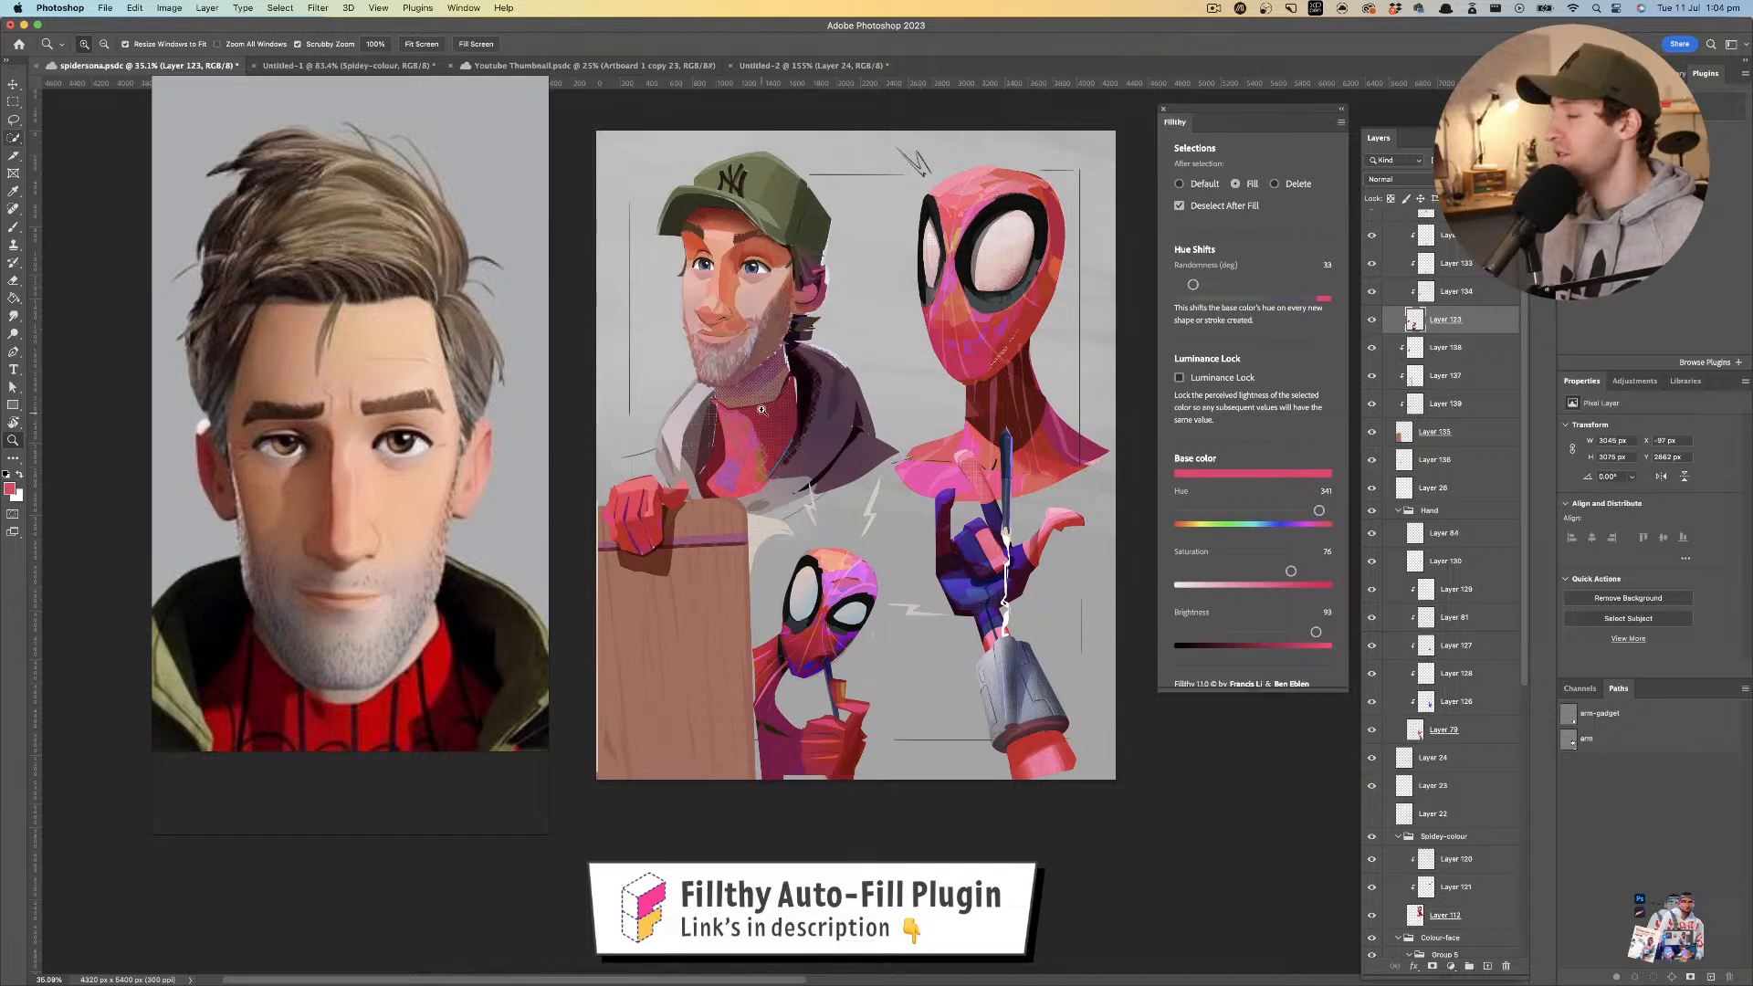
- Sample lighter reds from the gripping hand and refine its knuckles and outer edge with filled lasso shapes
{"action": "left_click_drag", "start_coordinate": [768, 472], "coordinate": [750, 512]}
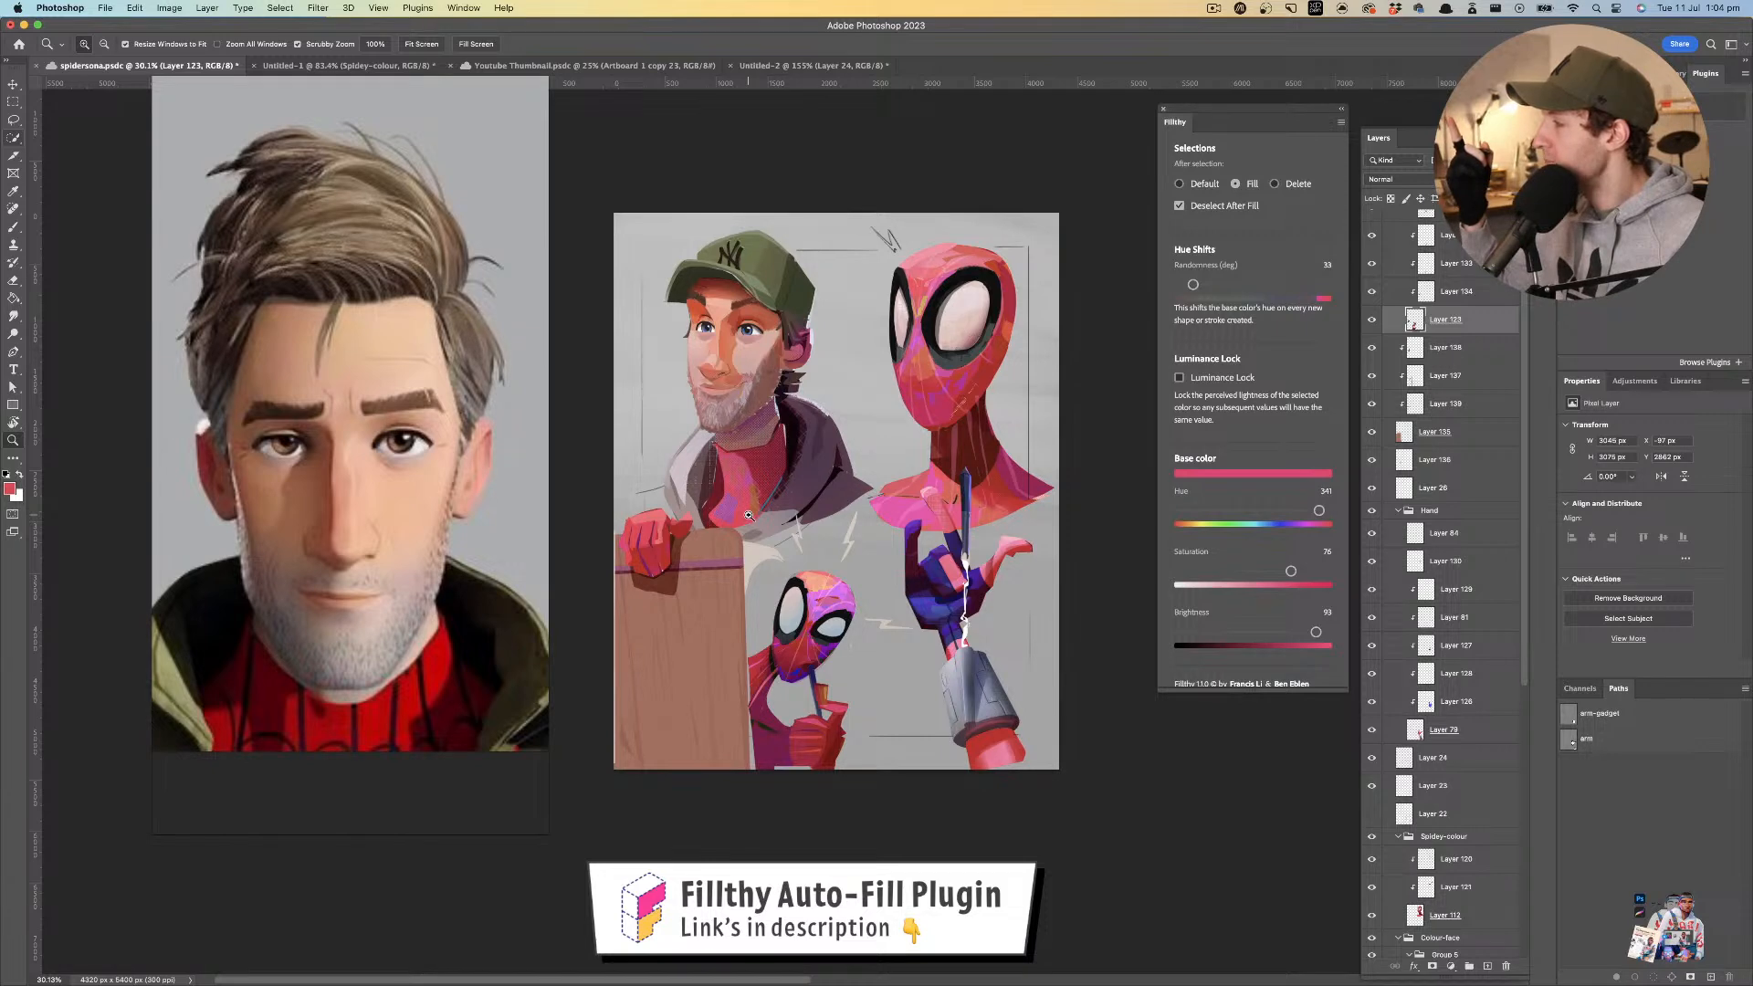
{"action": "left_click_drag", "start_coordinate": [650, 558], "coordinate": [745, 552]}
{"action": "key", "text": "i"}
{"action": "key", "text": "l"}
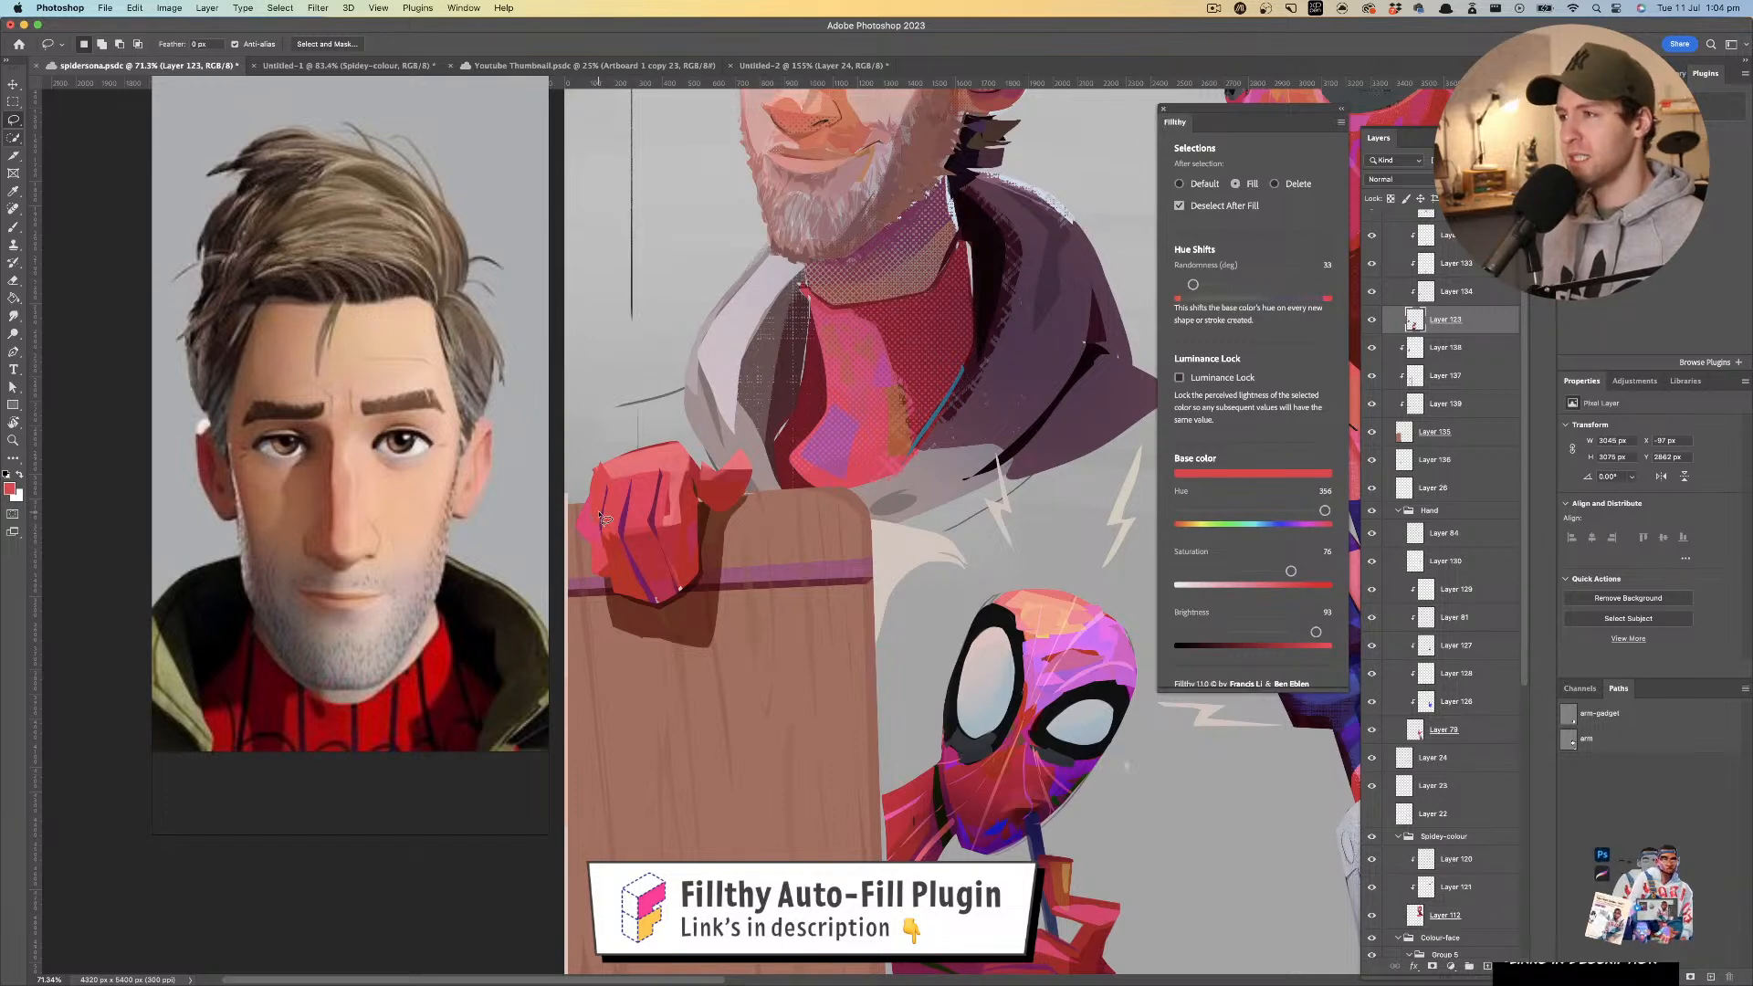
{"action": "mouse_move", "coordinate": [632, 492]}
{"action": "left_mouse_down"}
{"action": "mouse_move", "coordinate": [553, 494]}
{"action": "mouse_move", "coordinate": [636, 489]}
{"action": "mouse_move", "coordinate": [633, 521]}
{"action": "mouse_move", "coordinate": [500, 547]}
{"action": "left_mouse_up"}
{"action": "key", "text": "i"}
{"action": "left_click", "coordinate": [649, 464]}
{"action": "key", "text": "l"}
{"action": "left_click_drag", "start_coordinate": [657, 521], "coordinate": [846, 468]}
- Examine the small masked figure, the overall composition and the capped man's face for areas needing refinement
{"action": "key", "text": "l"}
{"action": "scroll", "coordinate": [822, 484], "scroll_direction": "up", "scroll_amount": 3}
{"action": "scroll", "coordinate": [821, 484], "scroll_direction": "right", "scroll_amount": 1}
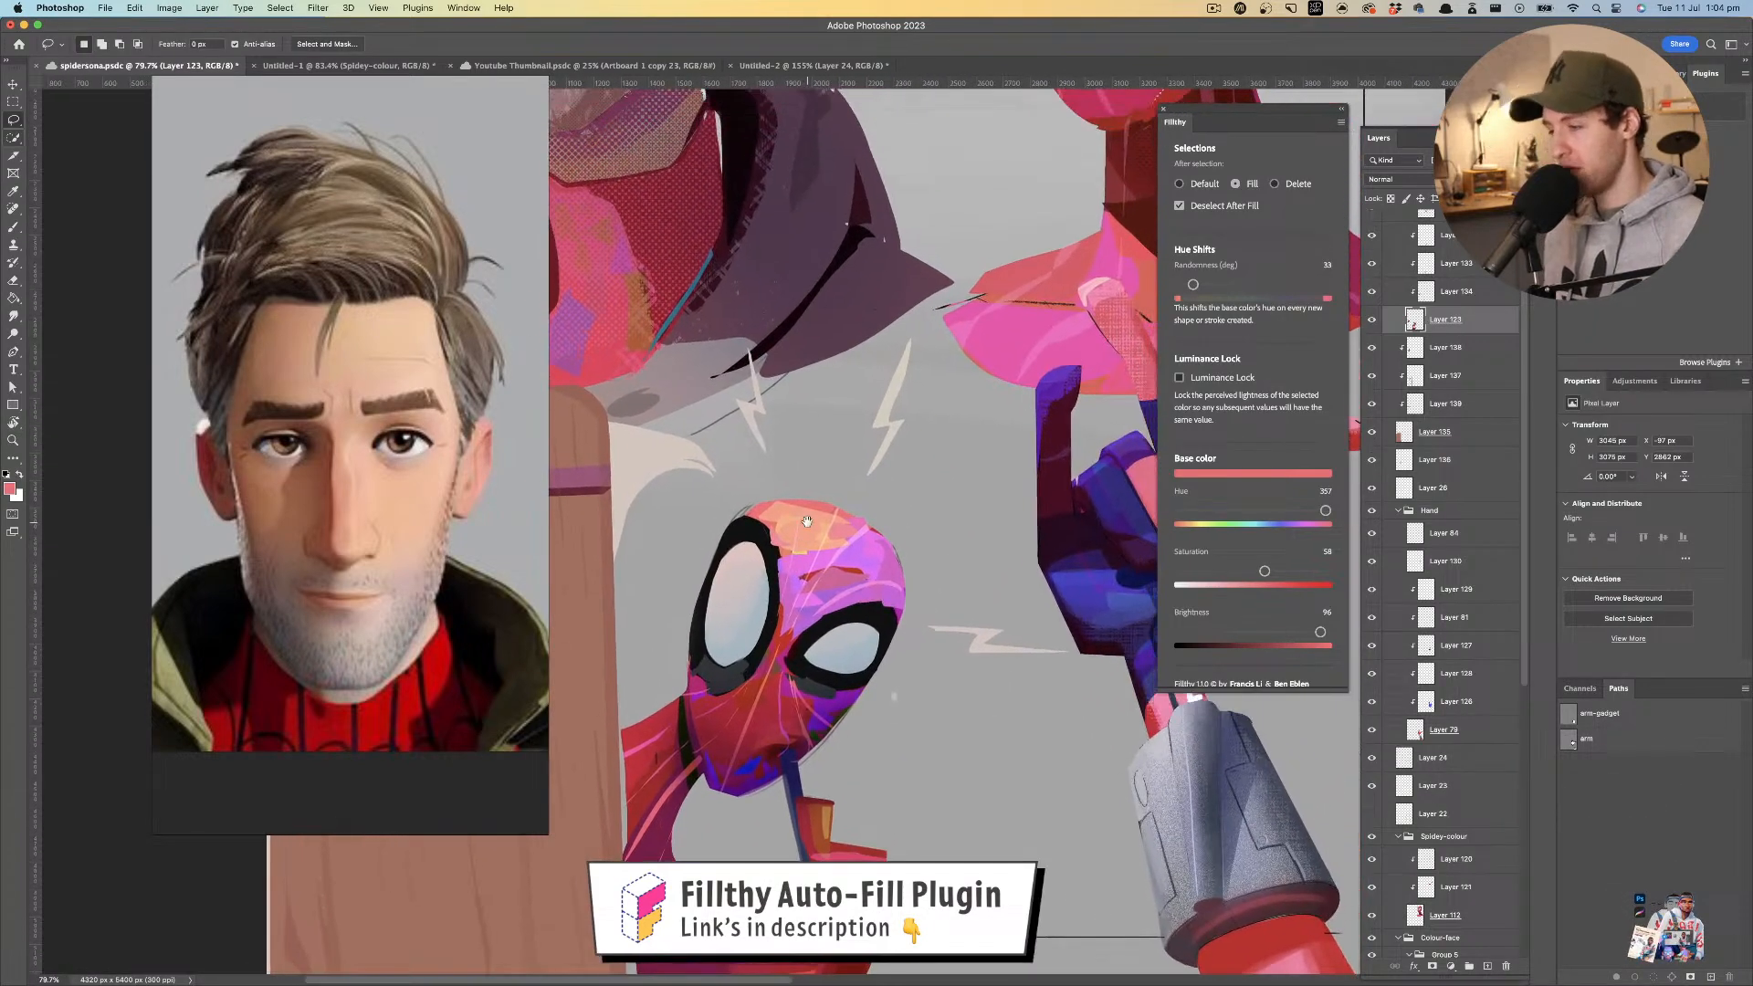
{"action": "key", "text": "d"}
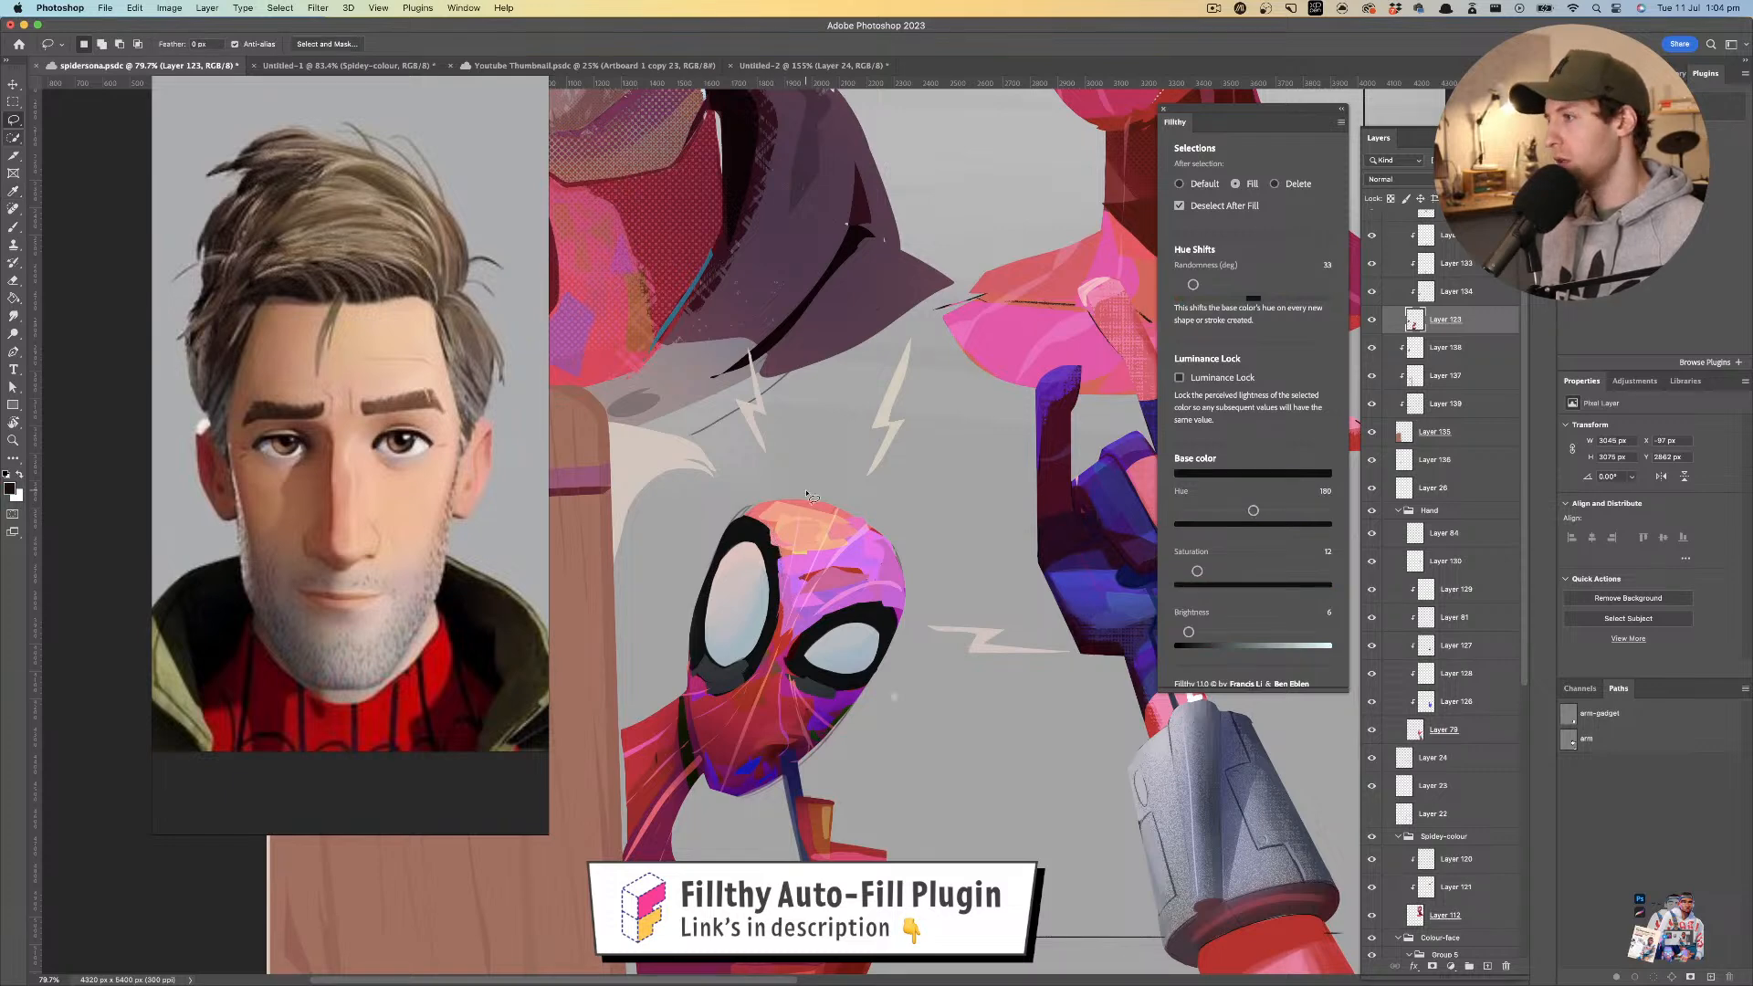
{"action": "key", "text": "z"}
{"action": "scroll", "coordinate": [827, 483], "scroll_direction": "down", "scroll_amount": 5}
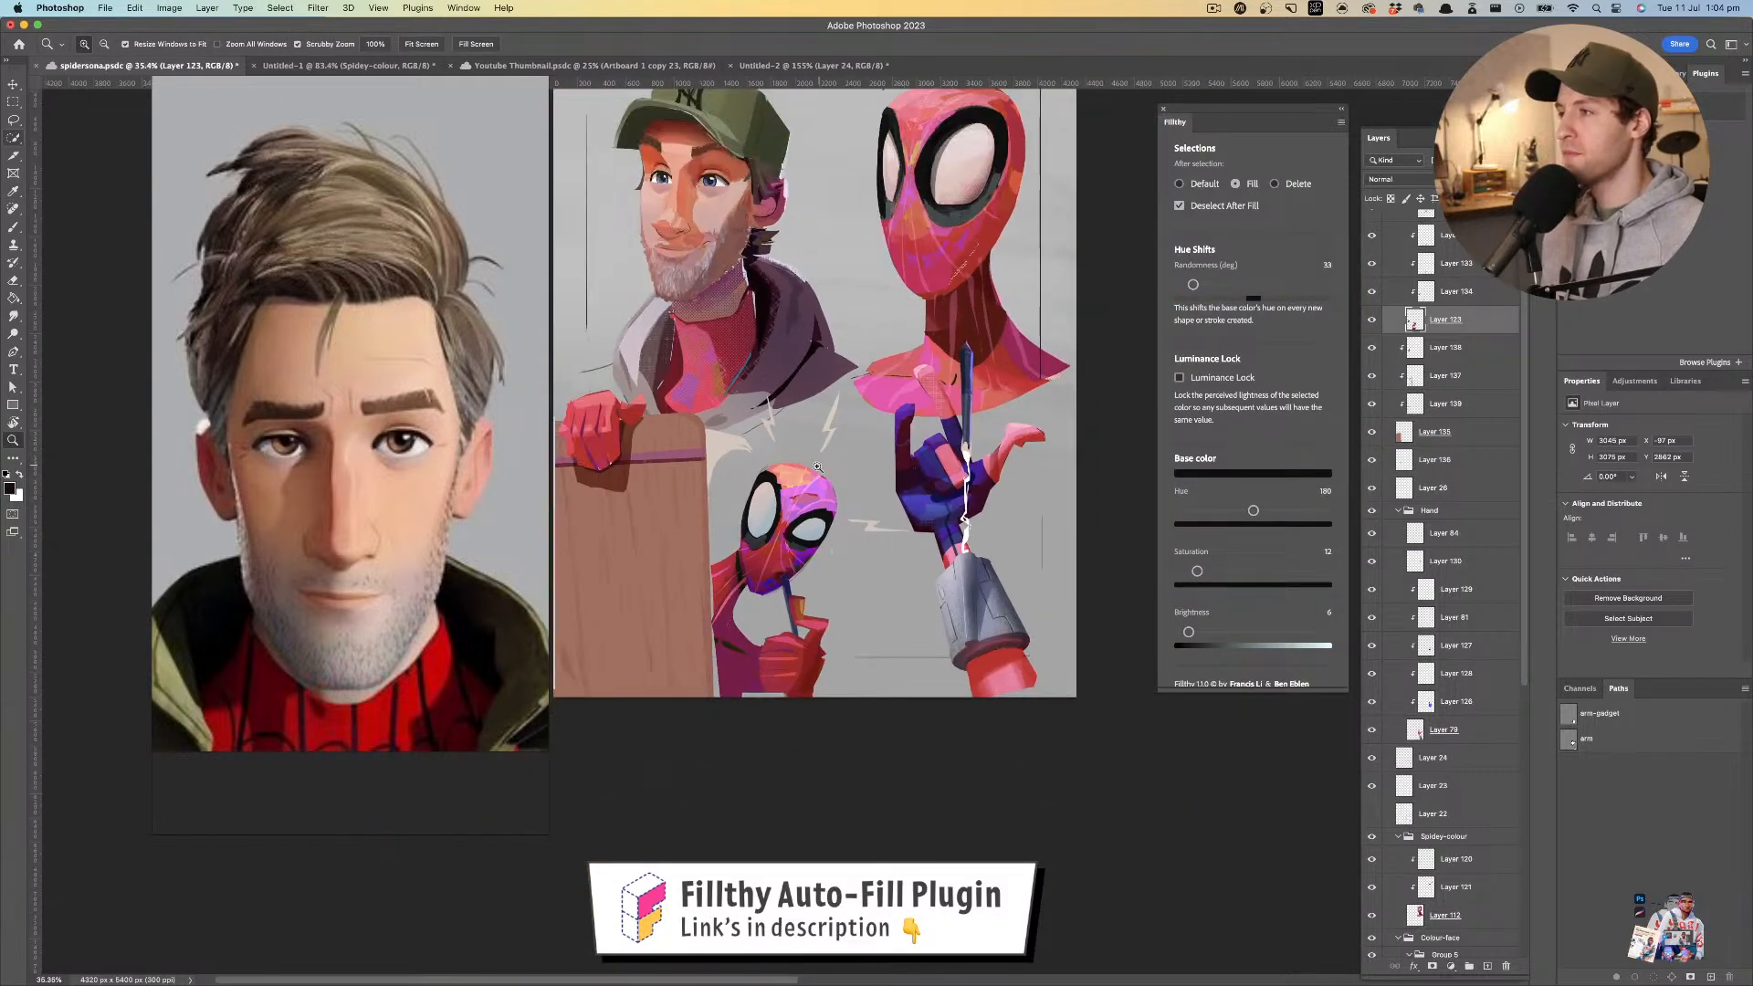
{"action": "scroll", "coordinate": [797, 472], "scroll_direction": "down", "scroll_amount": 3}
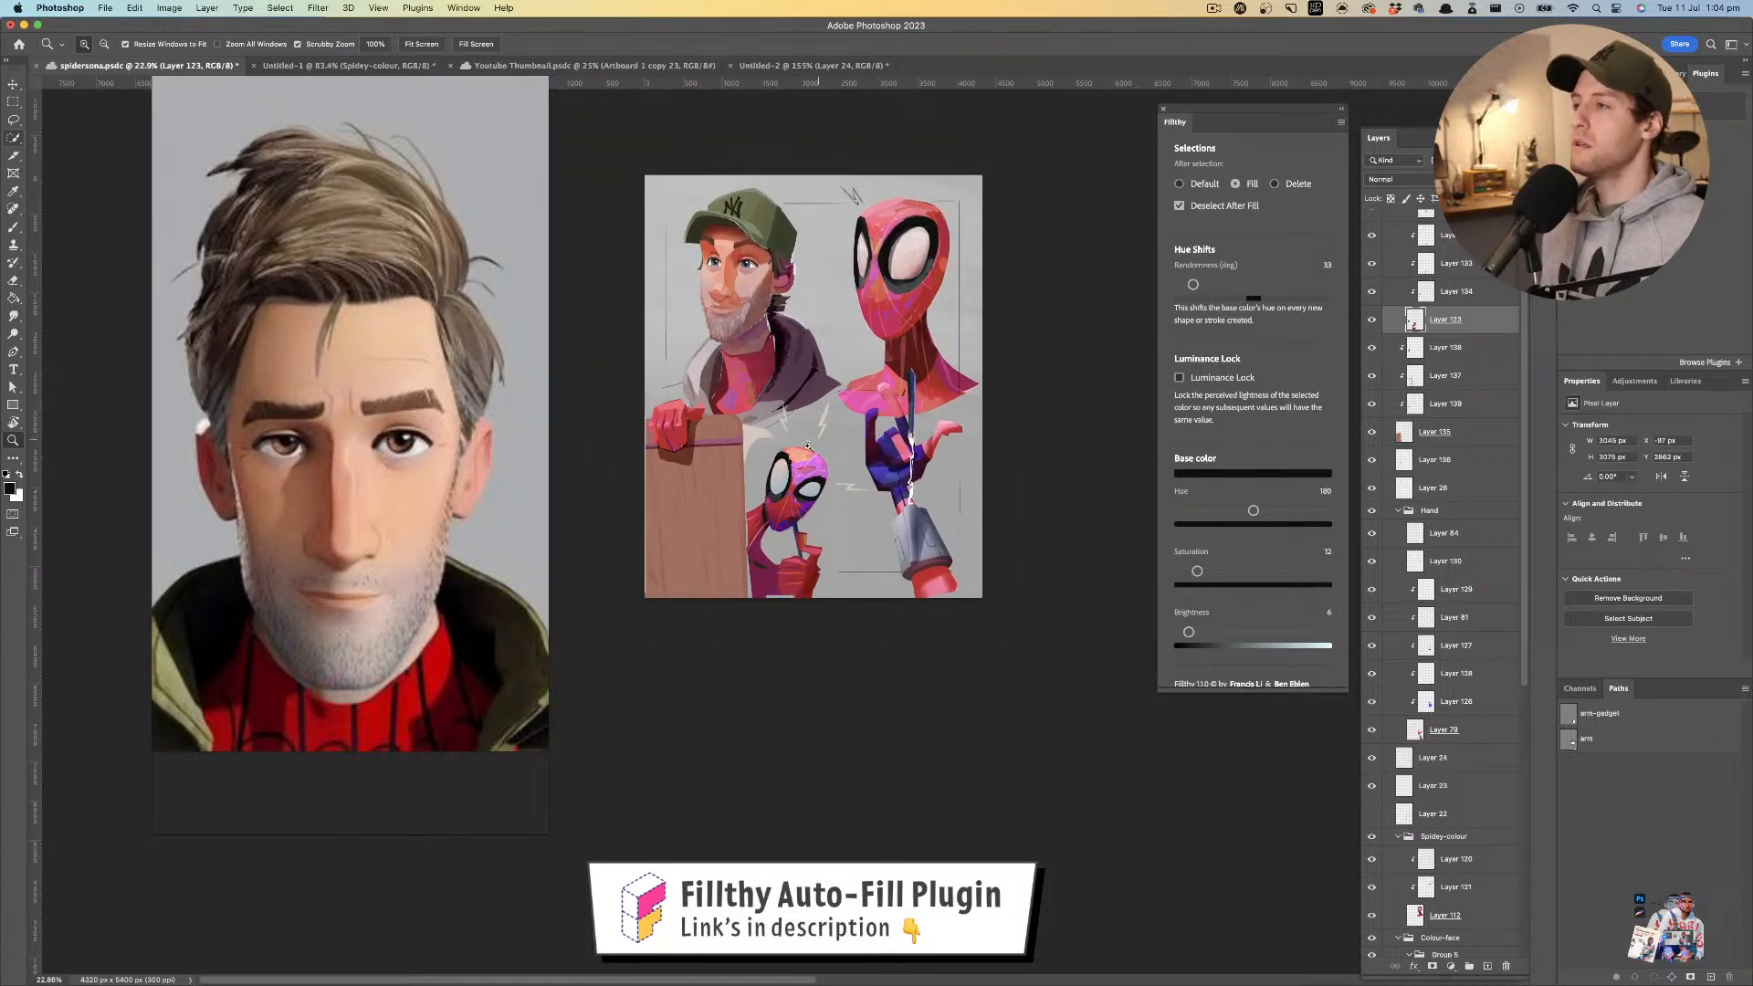
{"action": "scroll", "coordinate": [840, 445], "scroll_direction": "up", "scroll_amount": 6}
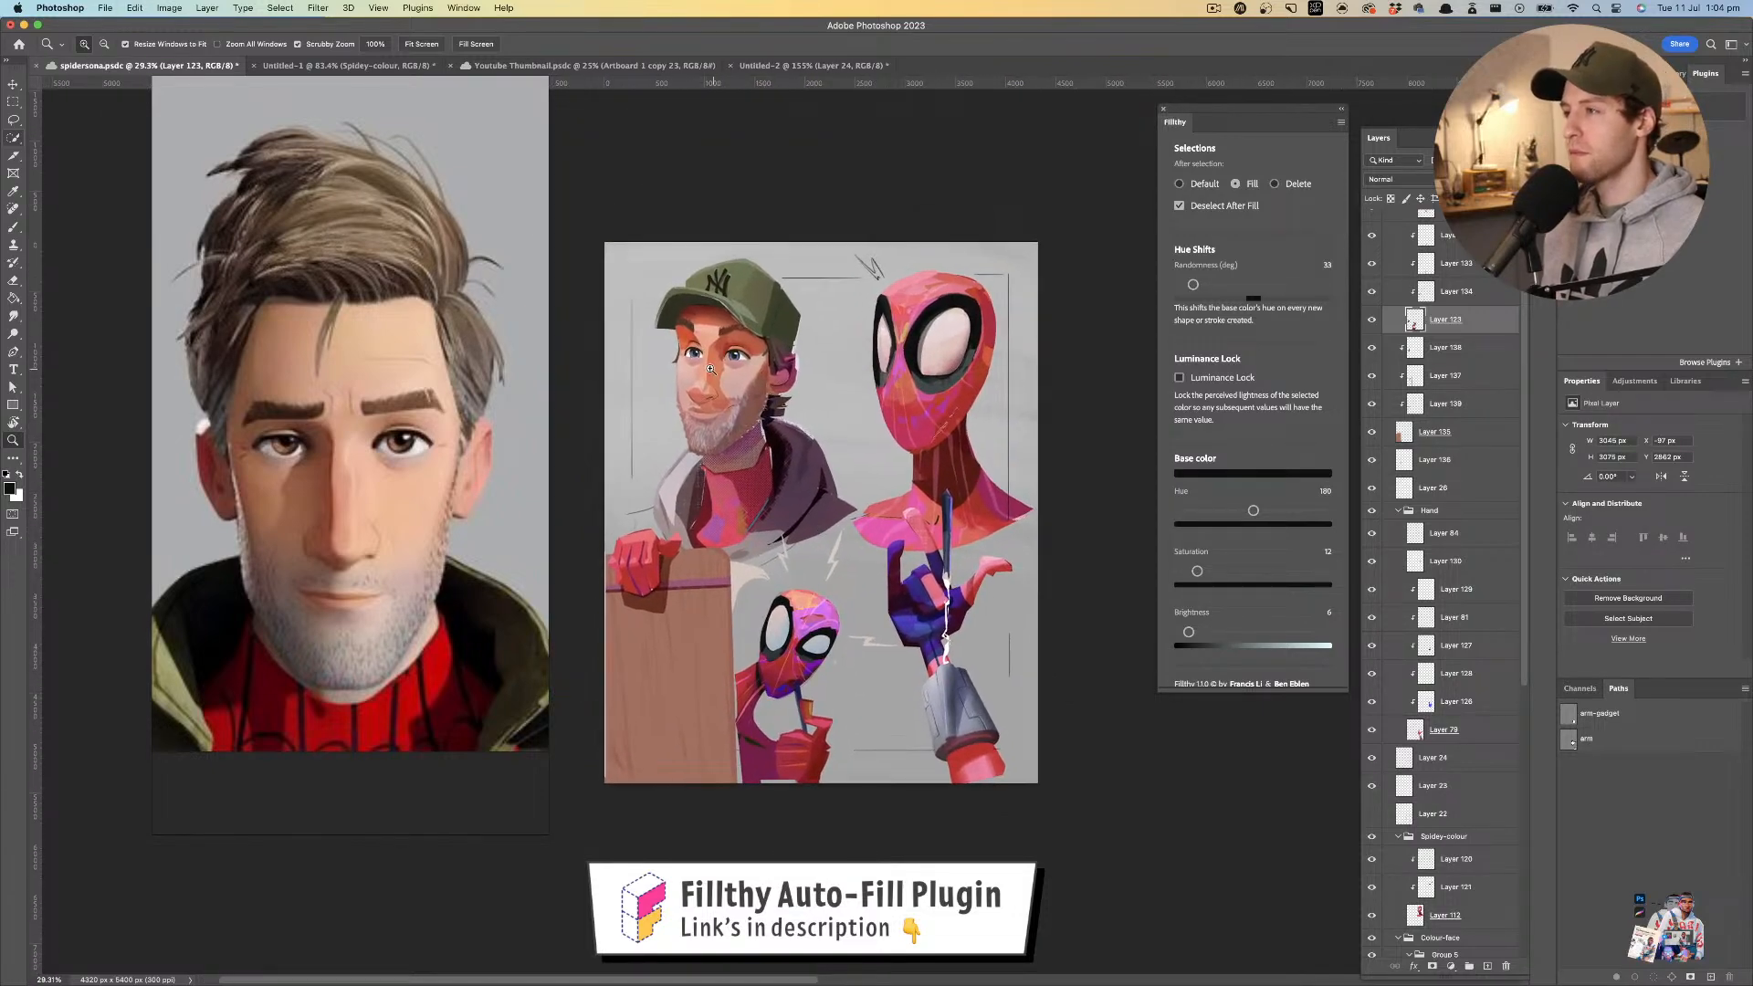
{"action": "scroll", "coordinate": [751, 358], "scroll_direction": "up", "scroll_amount": 4}
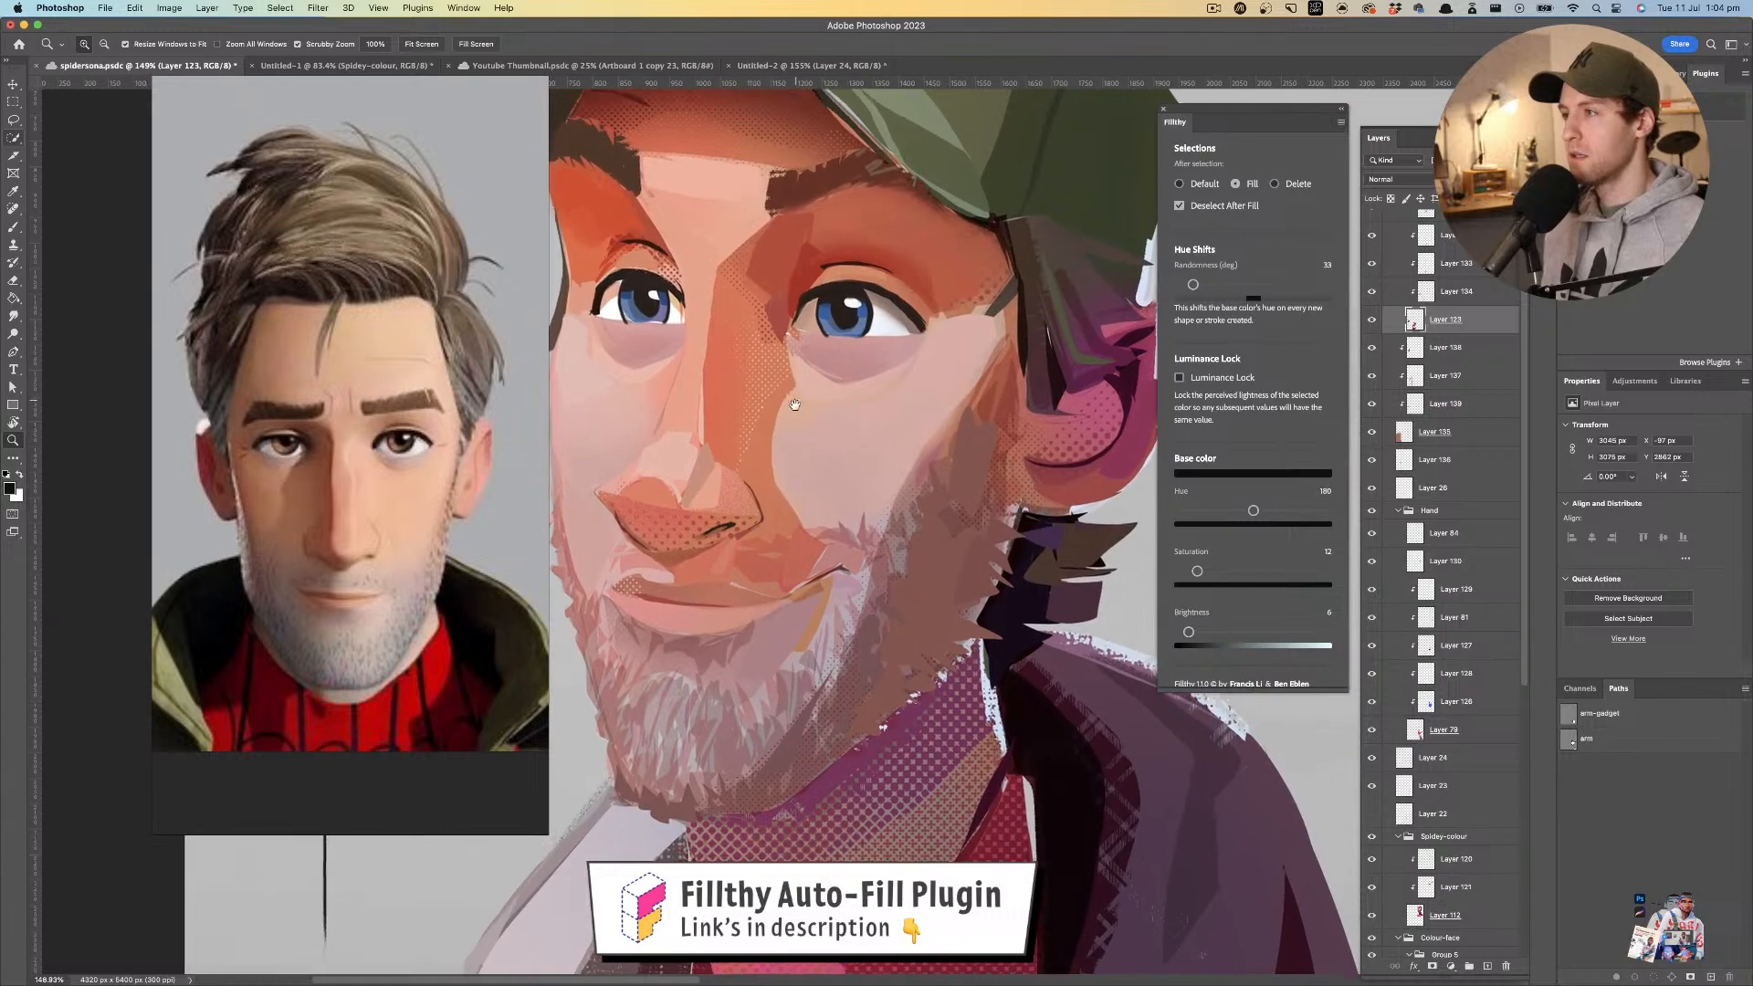
{"action": "scroll", "coordinate": [773, 472], "scroll_direction": "up", "scroll_amount": 2}
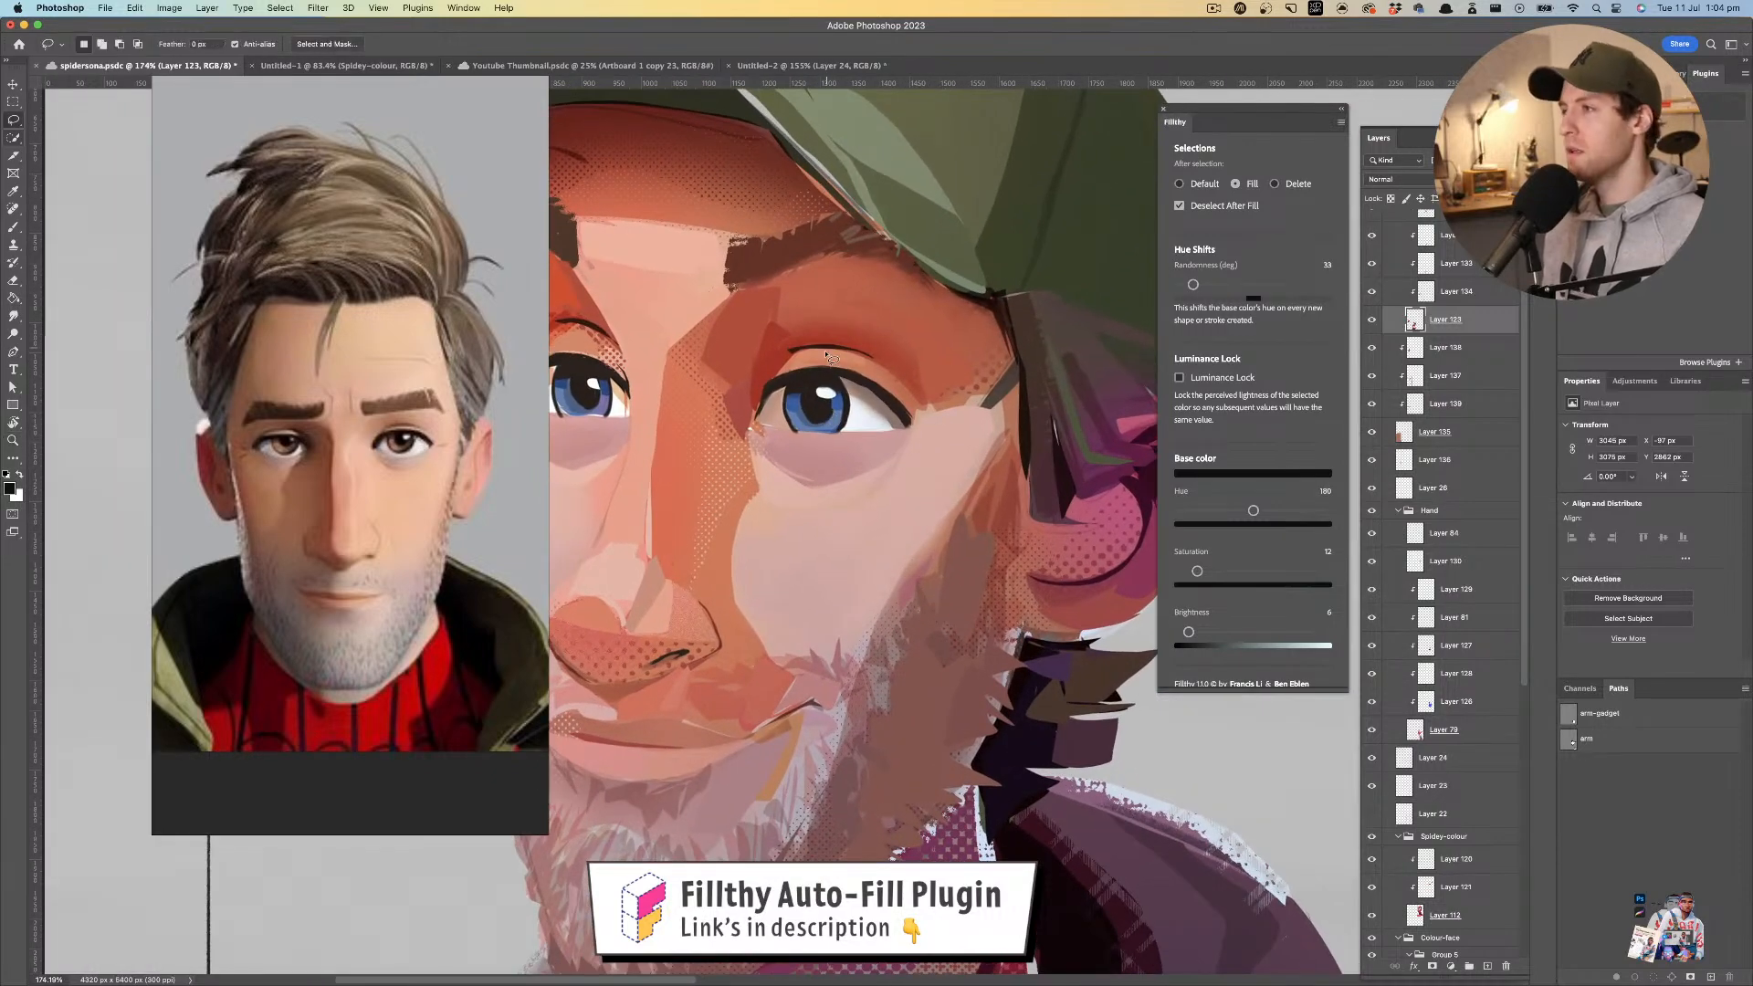
- Select the capped man's face layer and brush a sampled orange skin tone between the nose and the near eye
{"action": "left_click", "coordinate": [820, 396], "text": "super"}
{"action": "left_click_drag", "start_coordinate": [820, 396], "coordinate": [879, 353]}
{"action": "left_click_drag", "start_coordinate": [804, 429], "coordinate": [778, 436]}
{"action": "key", "text": "b"}
{"action": "left_click", "coordinate": [784, 413], "text": "alt"}
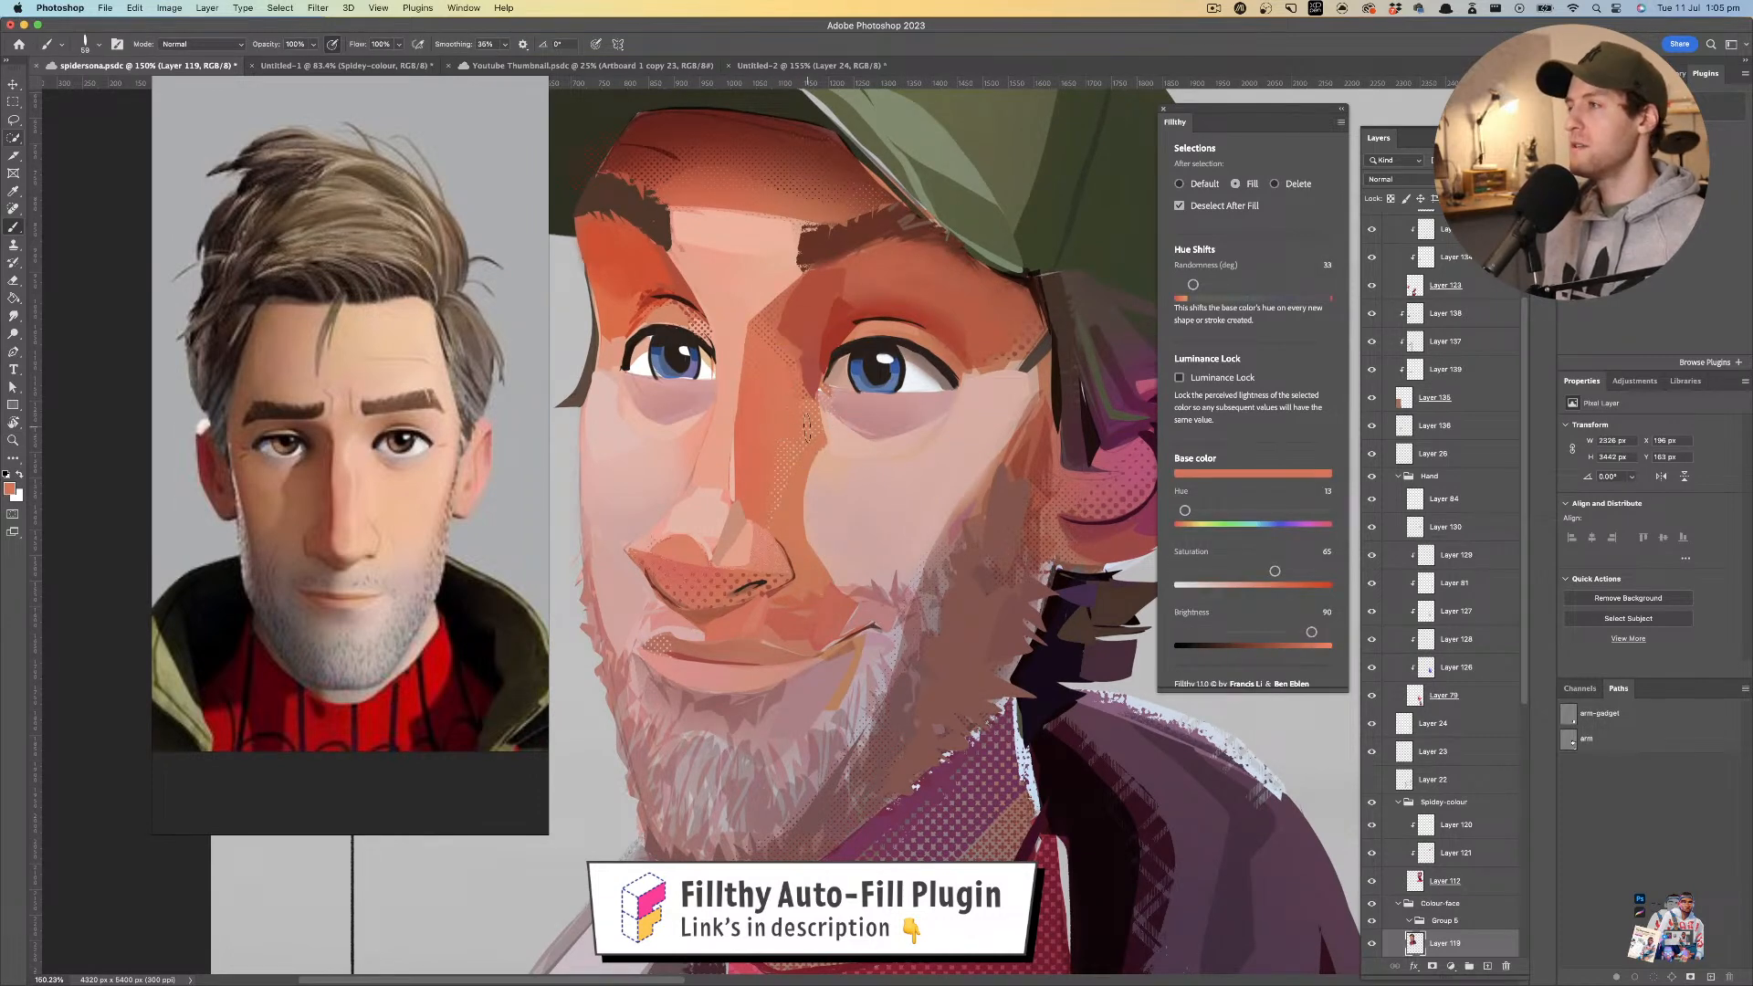
{"action": "left_click_drag", "start_coordinate": [804, 366], "coordinate": [771, 349]}
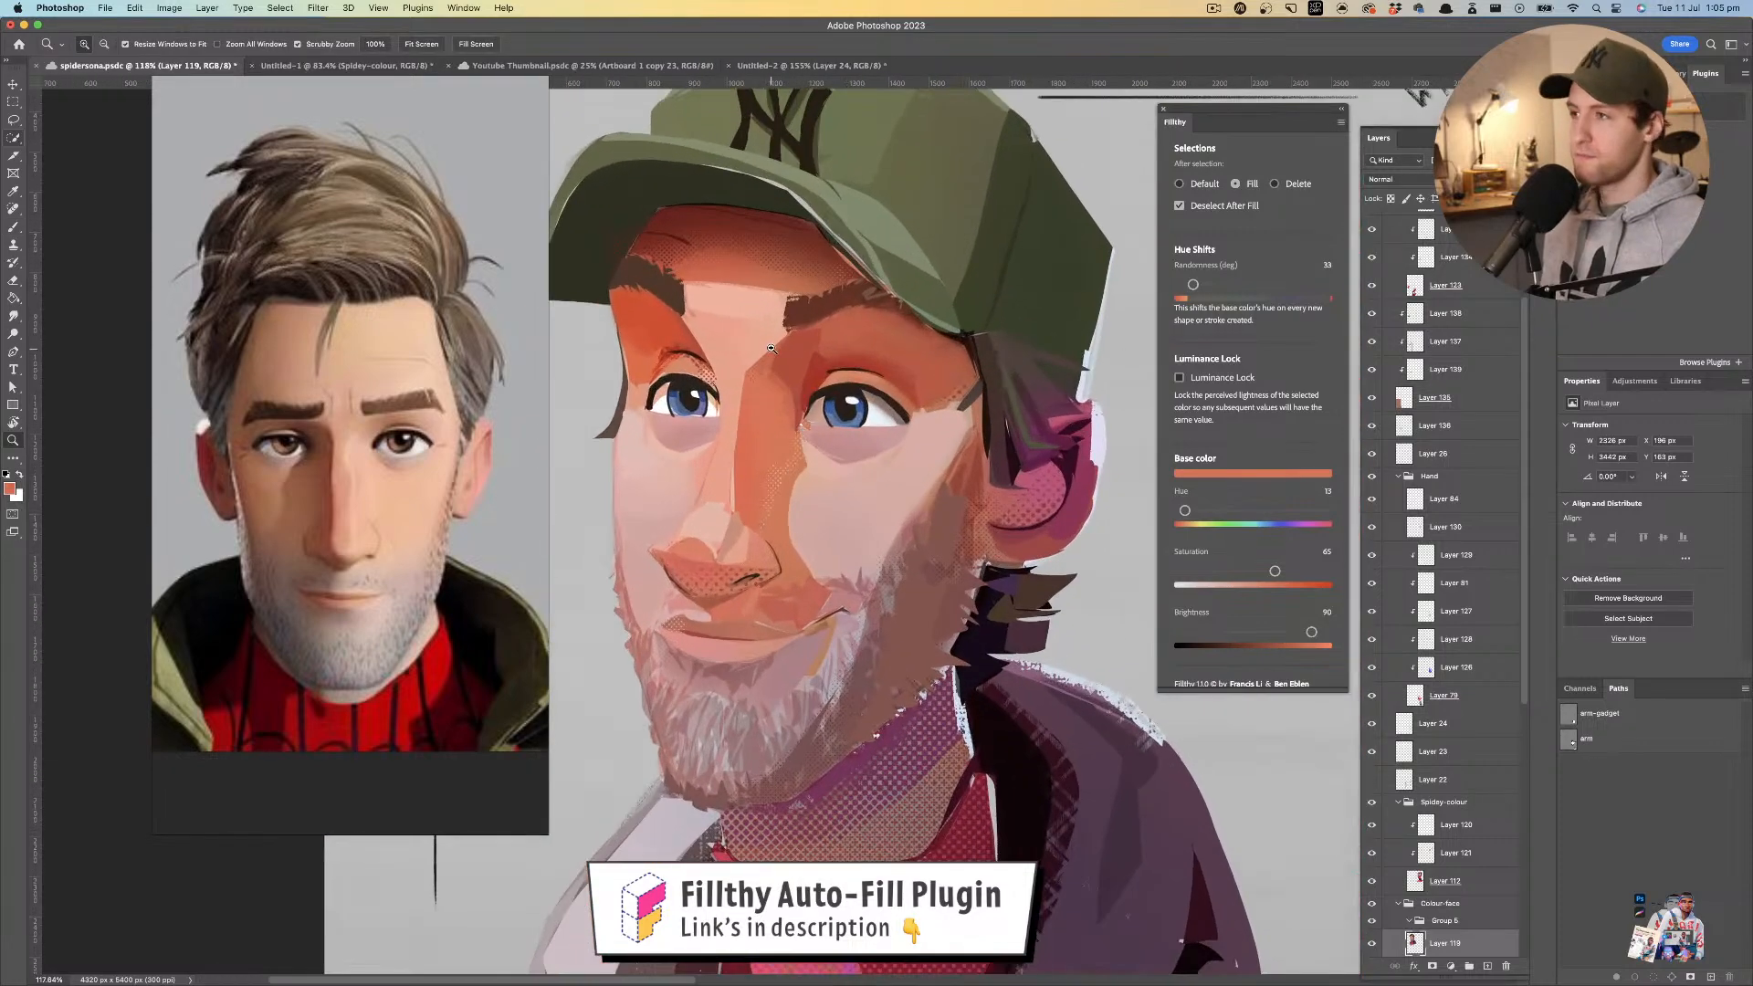
- Sample deeper oranges and blend the shadow from the nose bridge up to the near eyebrow
{"action": "left_click", "coordinate": [790, 411], "text": "alt"}
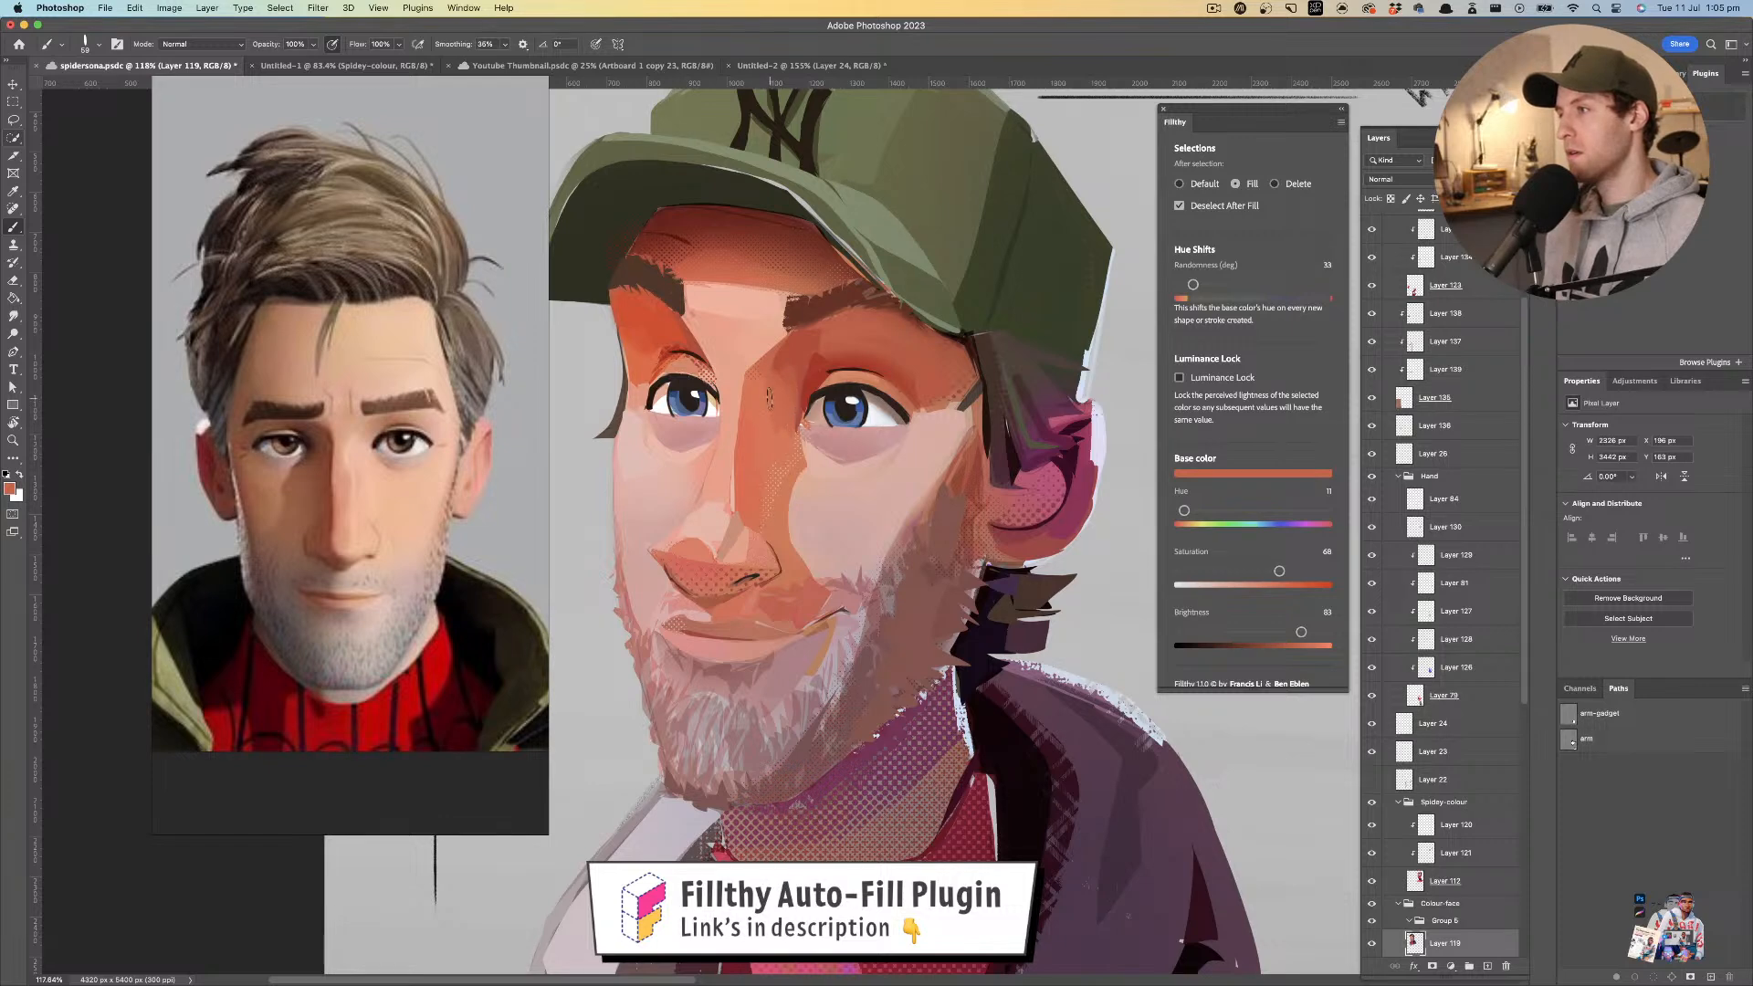
{"action": "left_click_drag", "start_coordinate": [813, 398], "coordinate": [798, 399]}
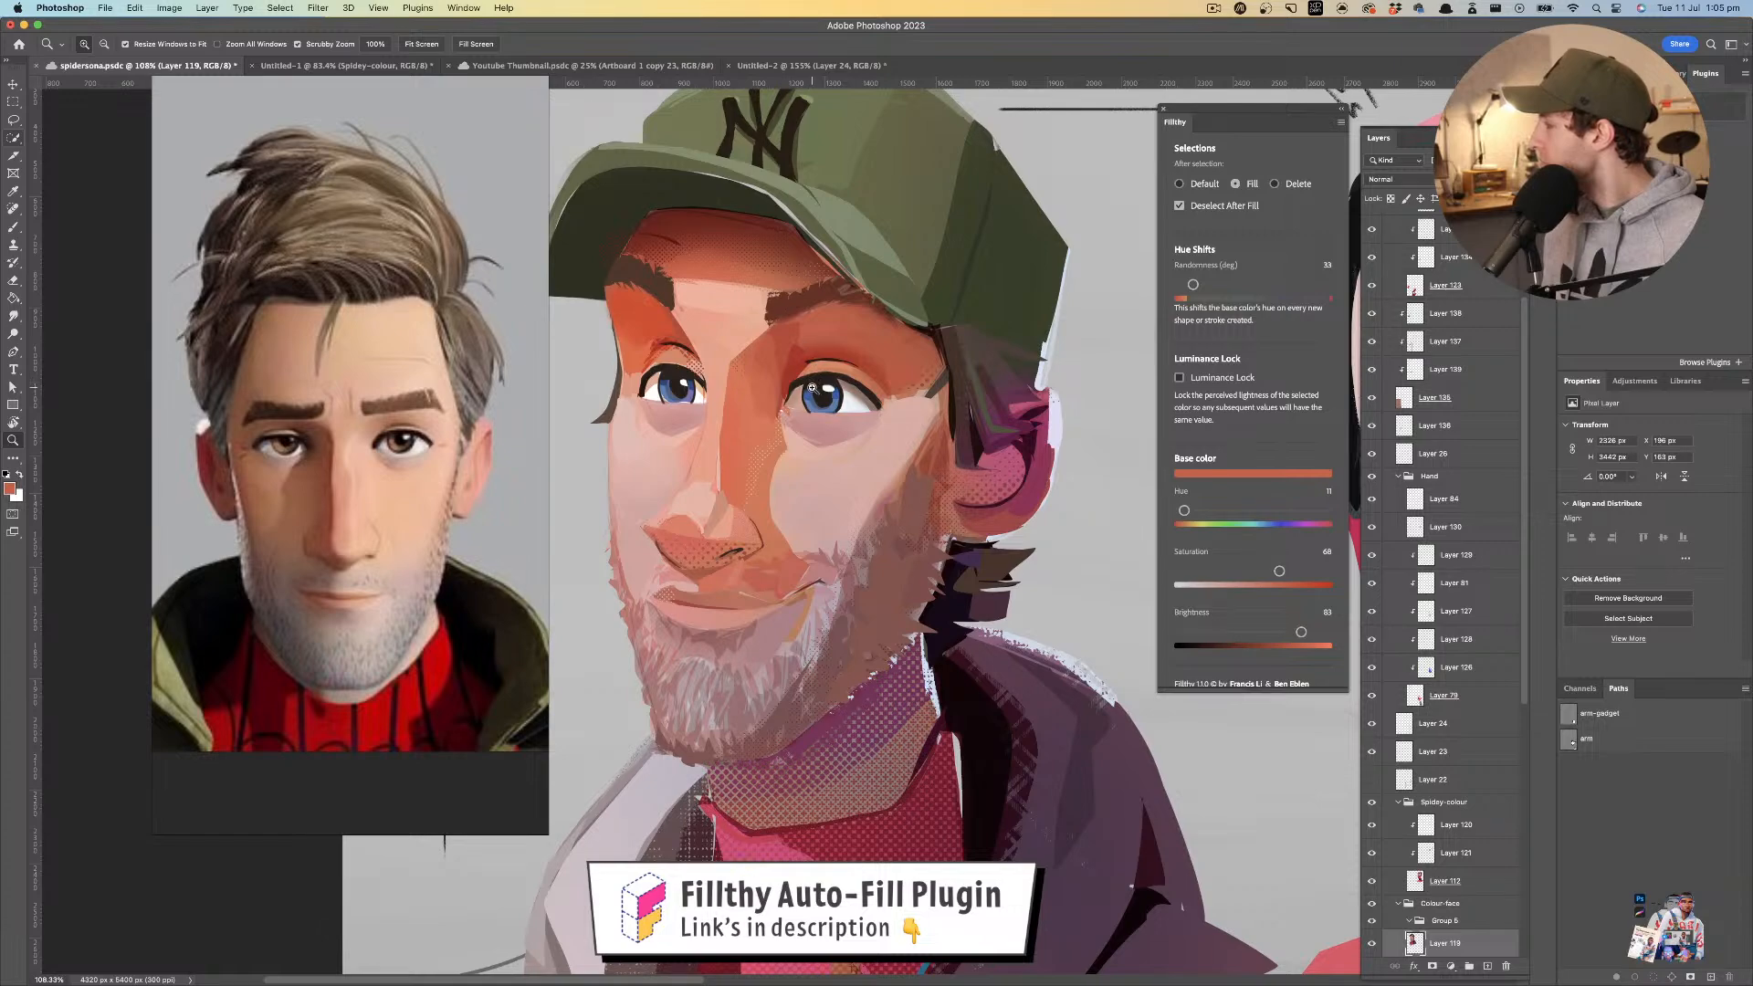
{"action": "mouse_move", "coordinate": [808, 399]}
{"action": "left_mouse_down"}
{"action": "mouse_move", "coordinate": [764, 399]}
{"action": "mouse_move", "coordinate": [805, 399]}
{"action": "left_mouse_up"}
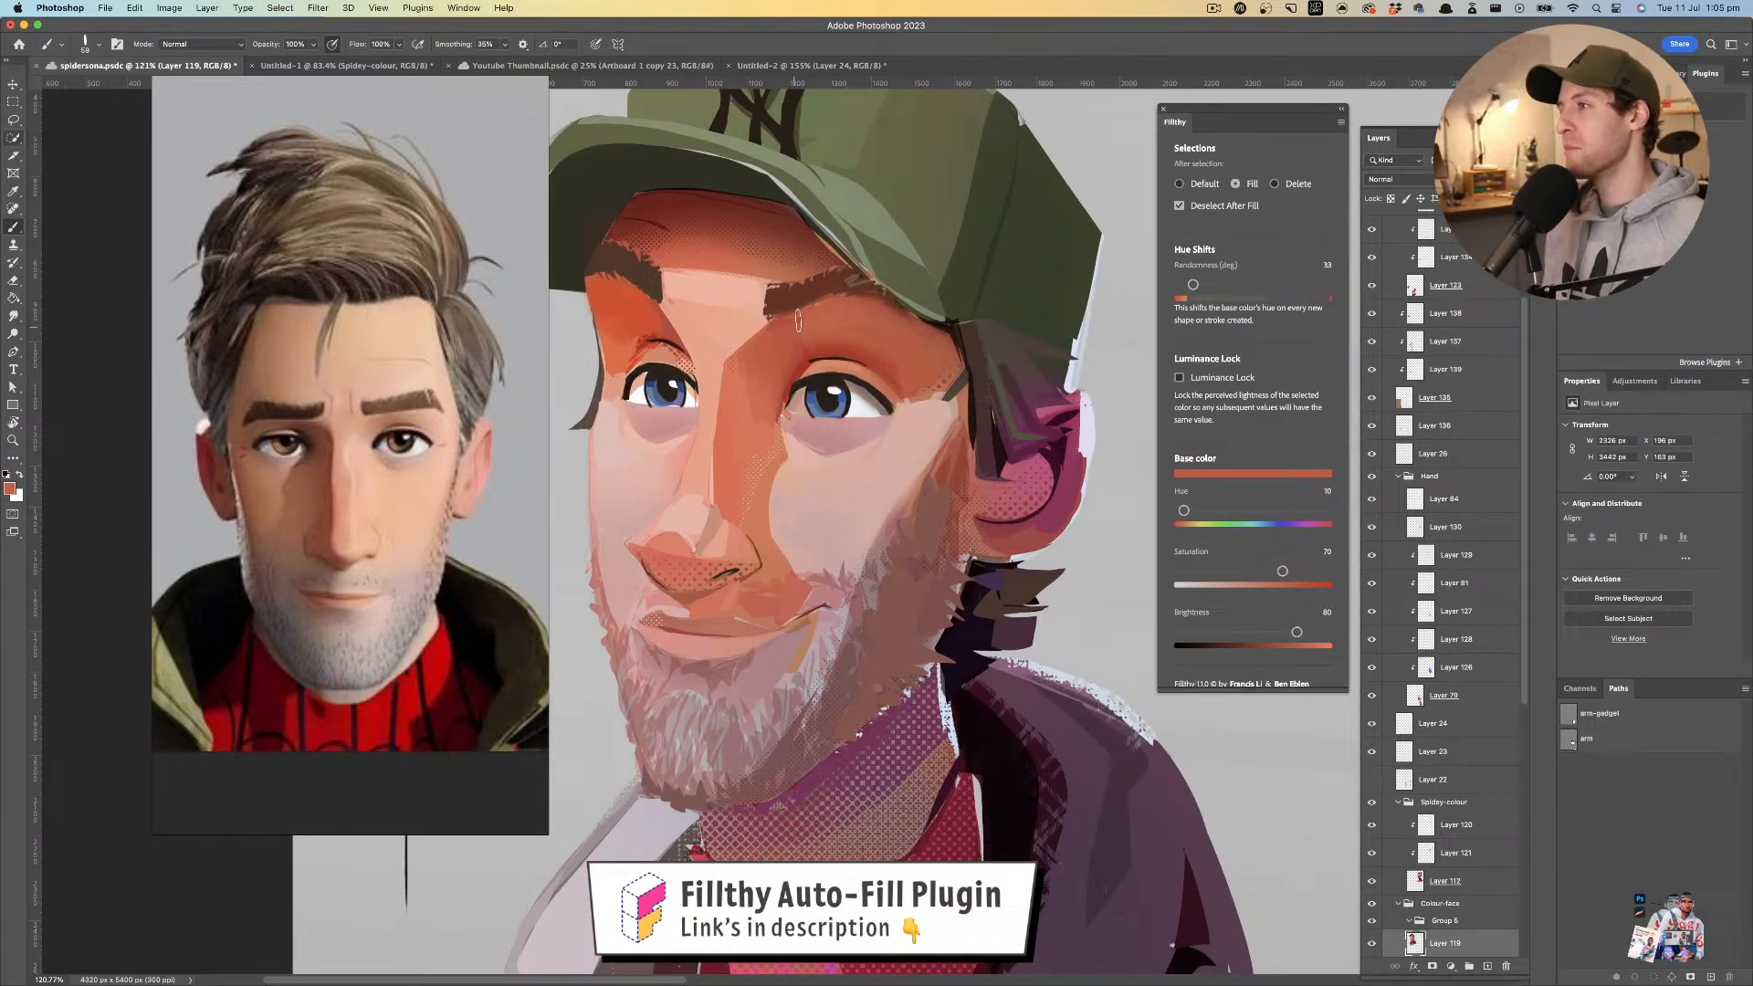
{"action": "mouse_move", "coordinate": [780, 334]}
{"action": "left_mouse_down"}
{"action": "mouse_move", "coordinate": [756, 395]}
{"action": "mouse_move", "coordinate": [771, 376]}
{"action": "left_mouse_up"}
- Flip the canvas horizontally and smooth the orange shadow along the side of the nose and inner brow
{"action": "key", "text": "super+shift+h"}
{"action": "mouse_move", "coordinate": [795, 387]}
{"action": "left_mouse_down"}
{"action": "mouse_move", "coordinate": [760, 388]}
{"action": "mouse_move", "coordinate": [923, 365]}
{"action": "left_mouse_up"}
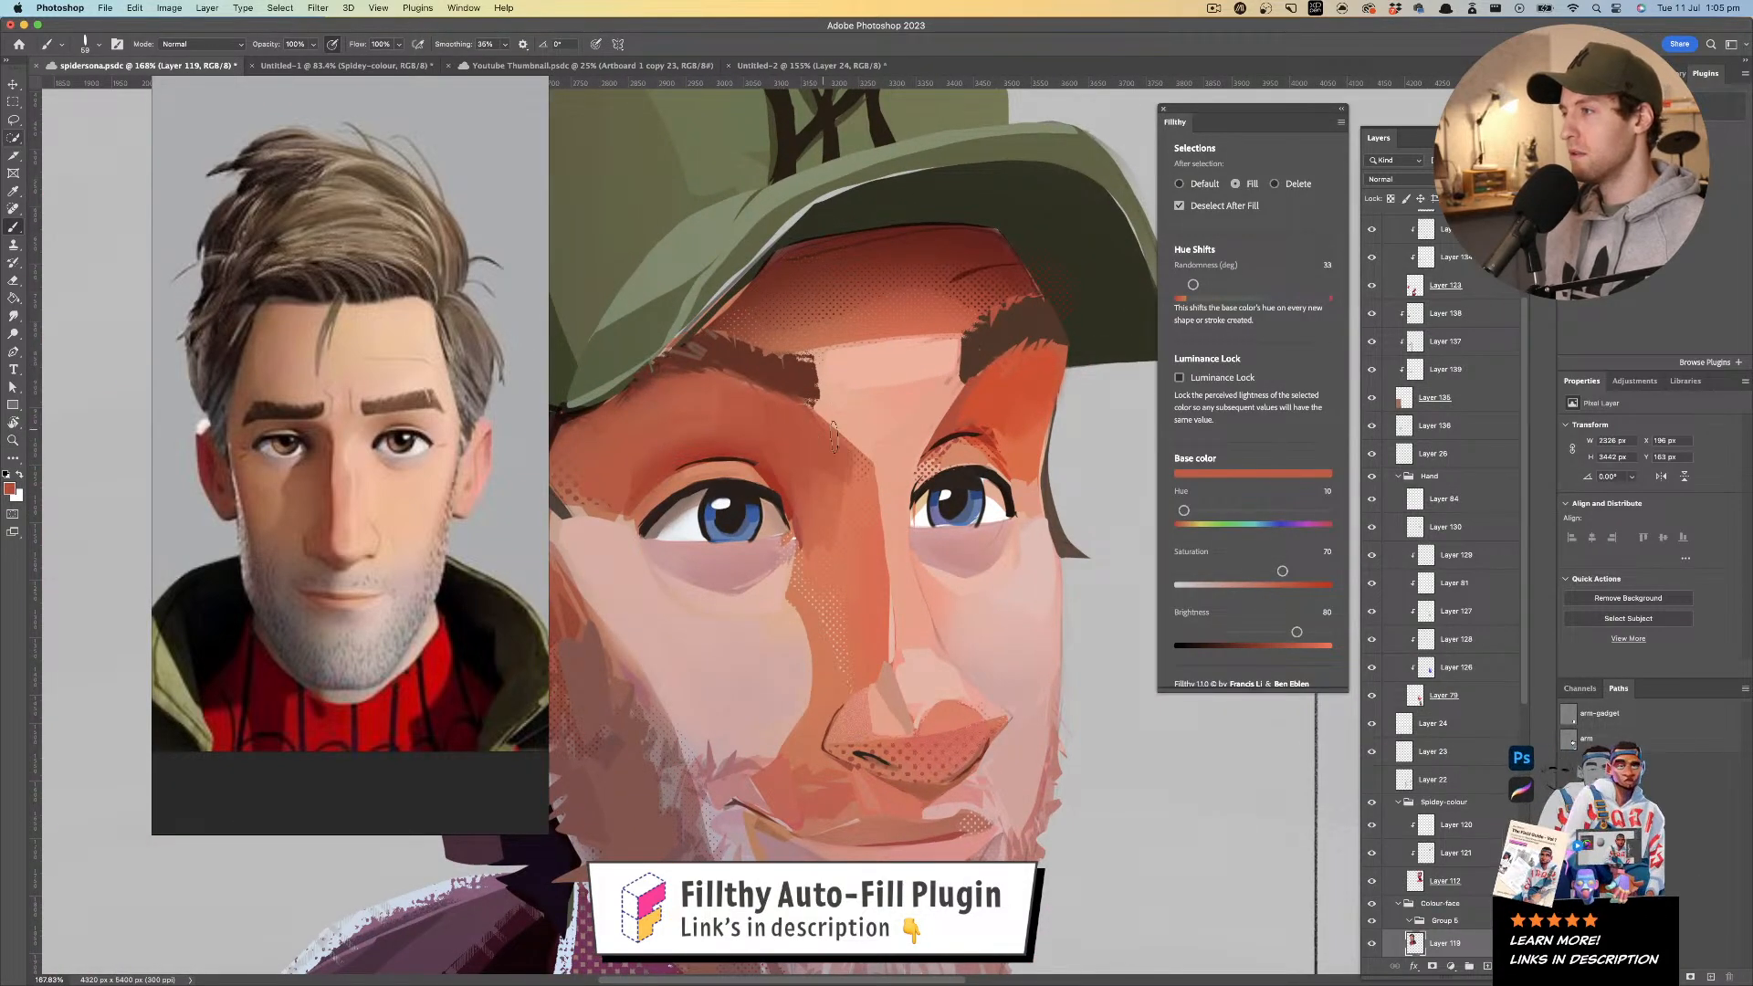
{"action": "mouse_move", "coordinate": [850, 443]}
{"action": "left_mouse_down"}
{"action": "mouse_move", "coordinate": [811, 445]}
{"action": "mouse_move", "coordinate": [840, 433]}
{"action": "left_mouse_up"}
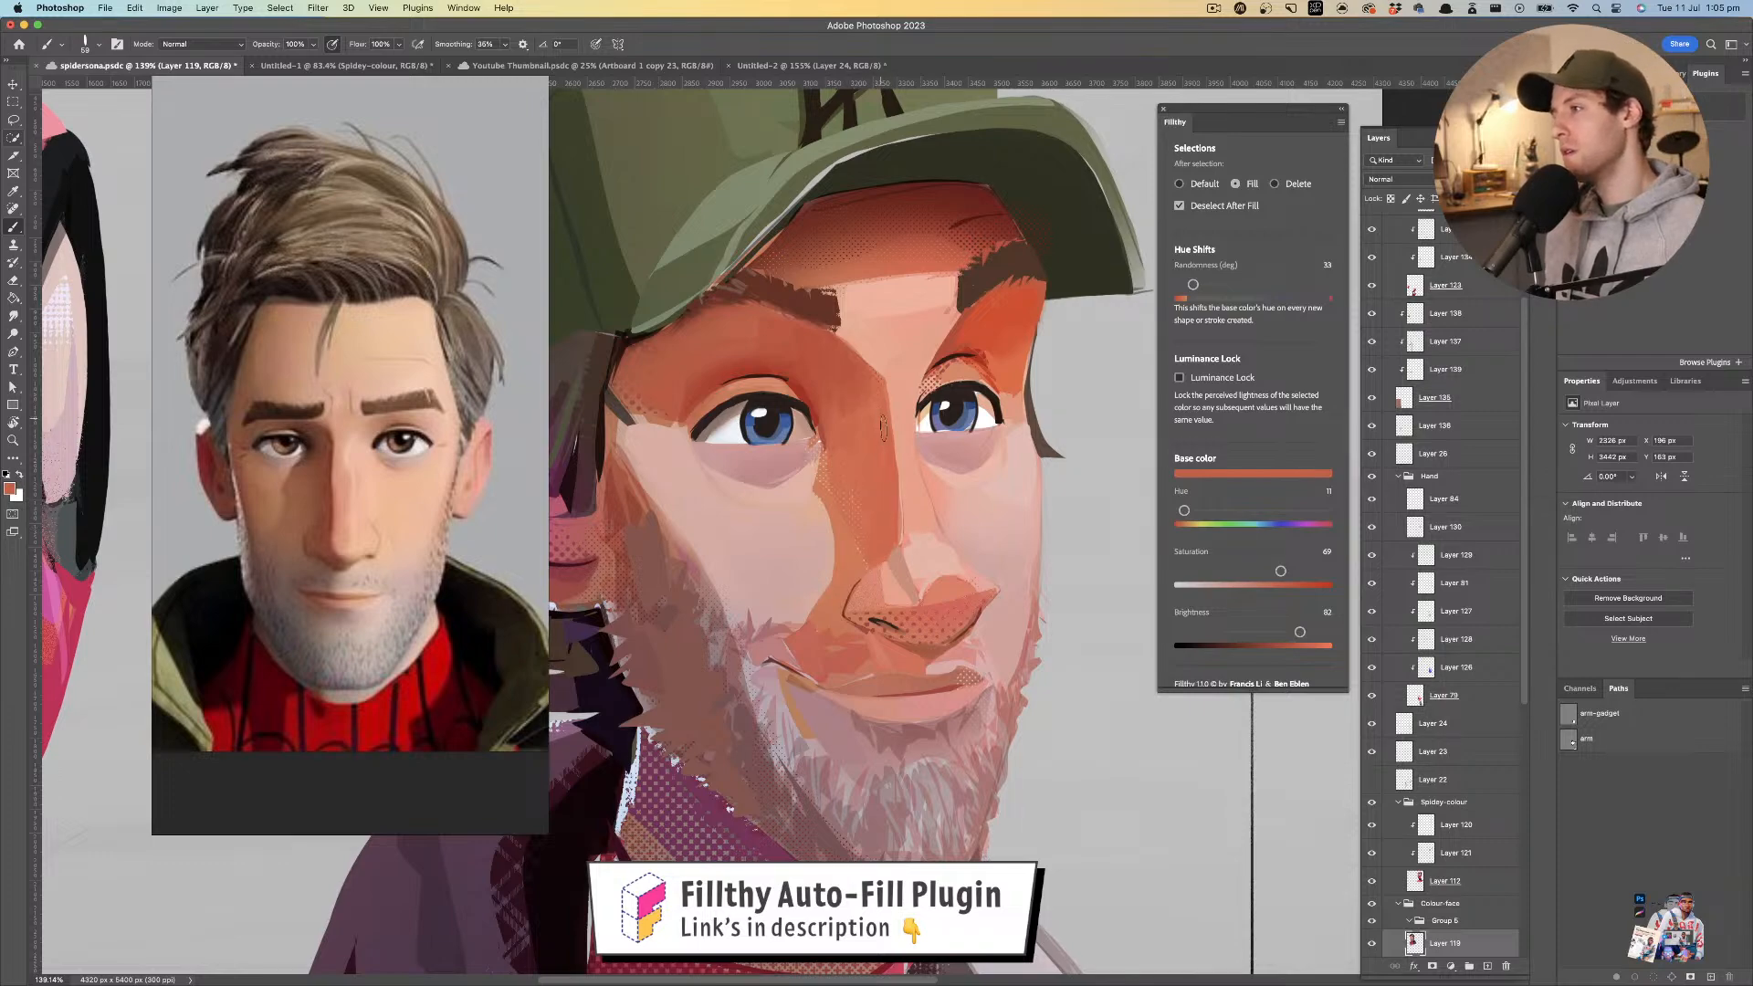
{"action": "mouse_move", "coordinate": [880, 418]}
{"action": "left_mouse_down"}
{"action": "mouse_move", "coordinate": [846, 474]}
{"action": "mouse_move", "coordinate": [865, 490]}
{"action": "left_mouse_up"}
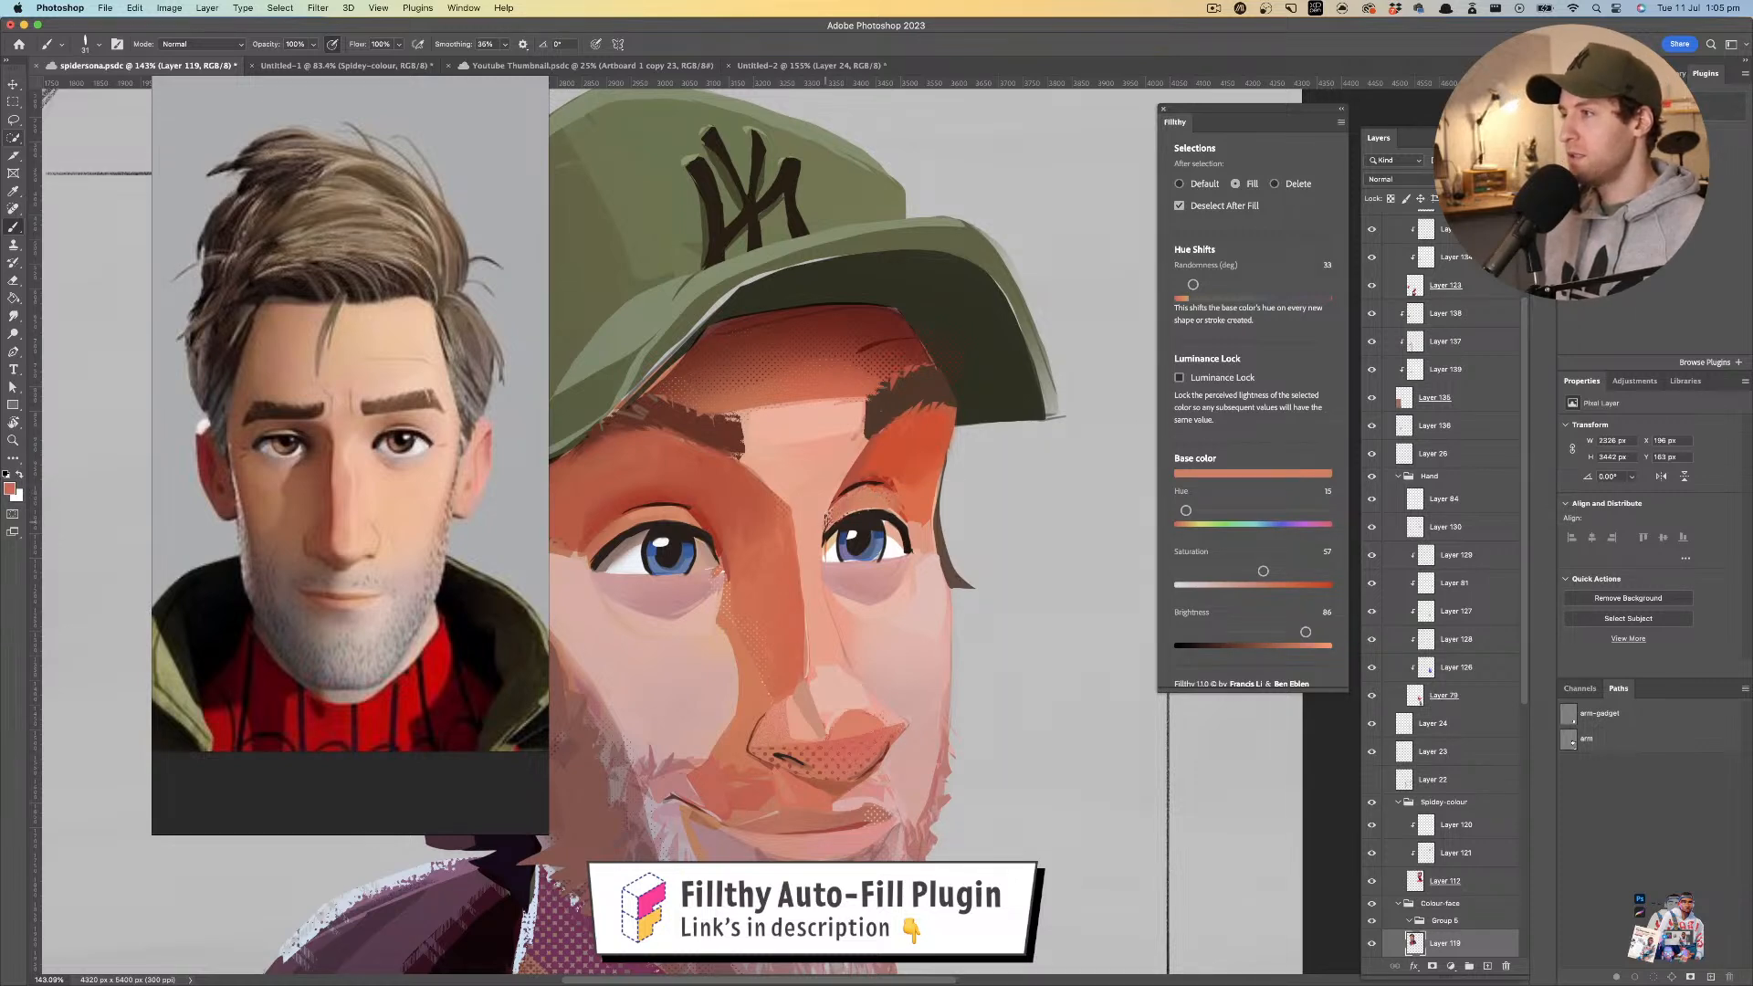
- Sample the surrounding skin tones and paint over the halftone shading around the far eye's socket
{"action": "mouse_move", "coordinate": [892, 426]}
{"action": "left_mouse_down"}
{"action": "mouse_move", "coordinate": [866, 397]}
{"action": "mouse_move", "coordinate": [901, 461]}
{"action": "mouse_move", "coordinate": [929, 442]}
{"action": "left_mouse_up"}
{"action": "left_click", "coordinate": [932, 442], "text": "alt"}
{"action": "left_click", "coordinate": [925, 443], "text": "alt"}
{"action": "left_click", "coordinate": [737, 470], "text": "alt"}
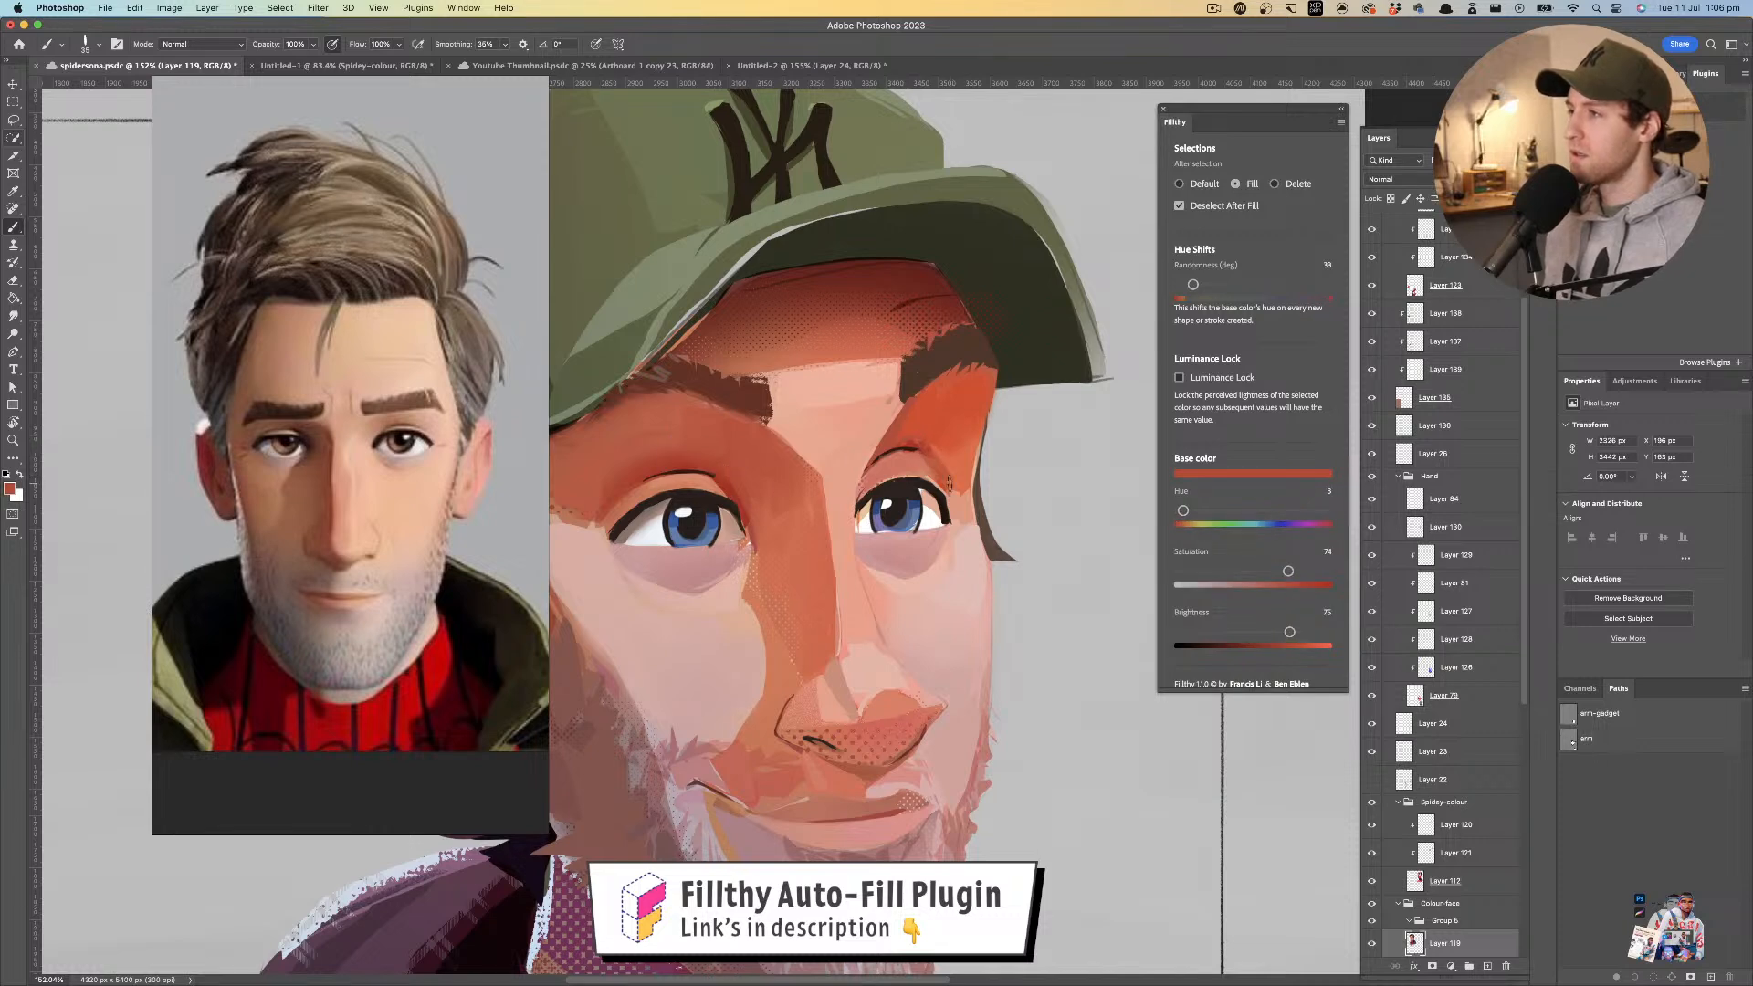
{"action": "mouse_move", "coordinate": [947, 427]}
{"action": "left_mouse_down"}
{"action": "mouse_move", "coordinate": [909, 398]}
{"action": "mouse_move", "coordinate": [970, 399]}
{"action": "mouse_move", "coordinate": [958, 416]}
{"action": "left_mouse_up"}
- Sample a saturated red-orange and repaint the upper lid and socket beneath the far eyebrow
{"action": "left_click", "coordinate": [945, 393], "text": "alt"}
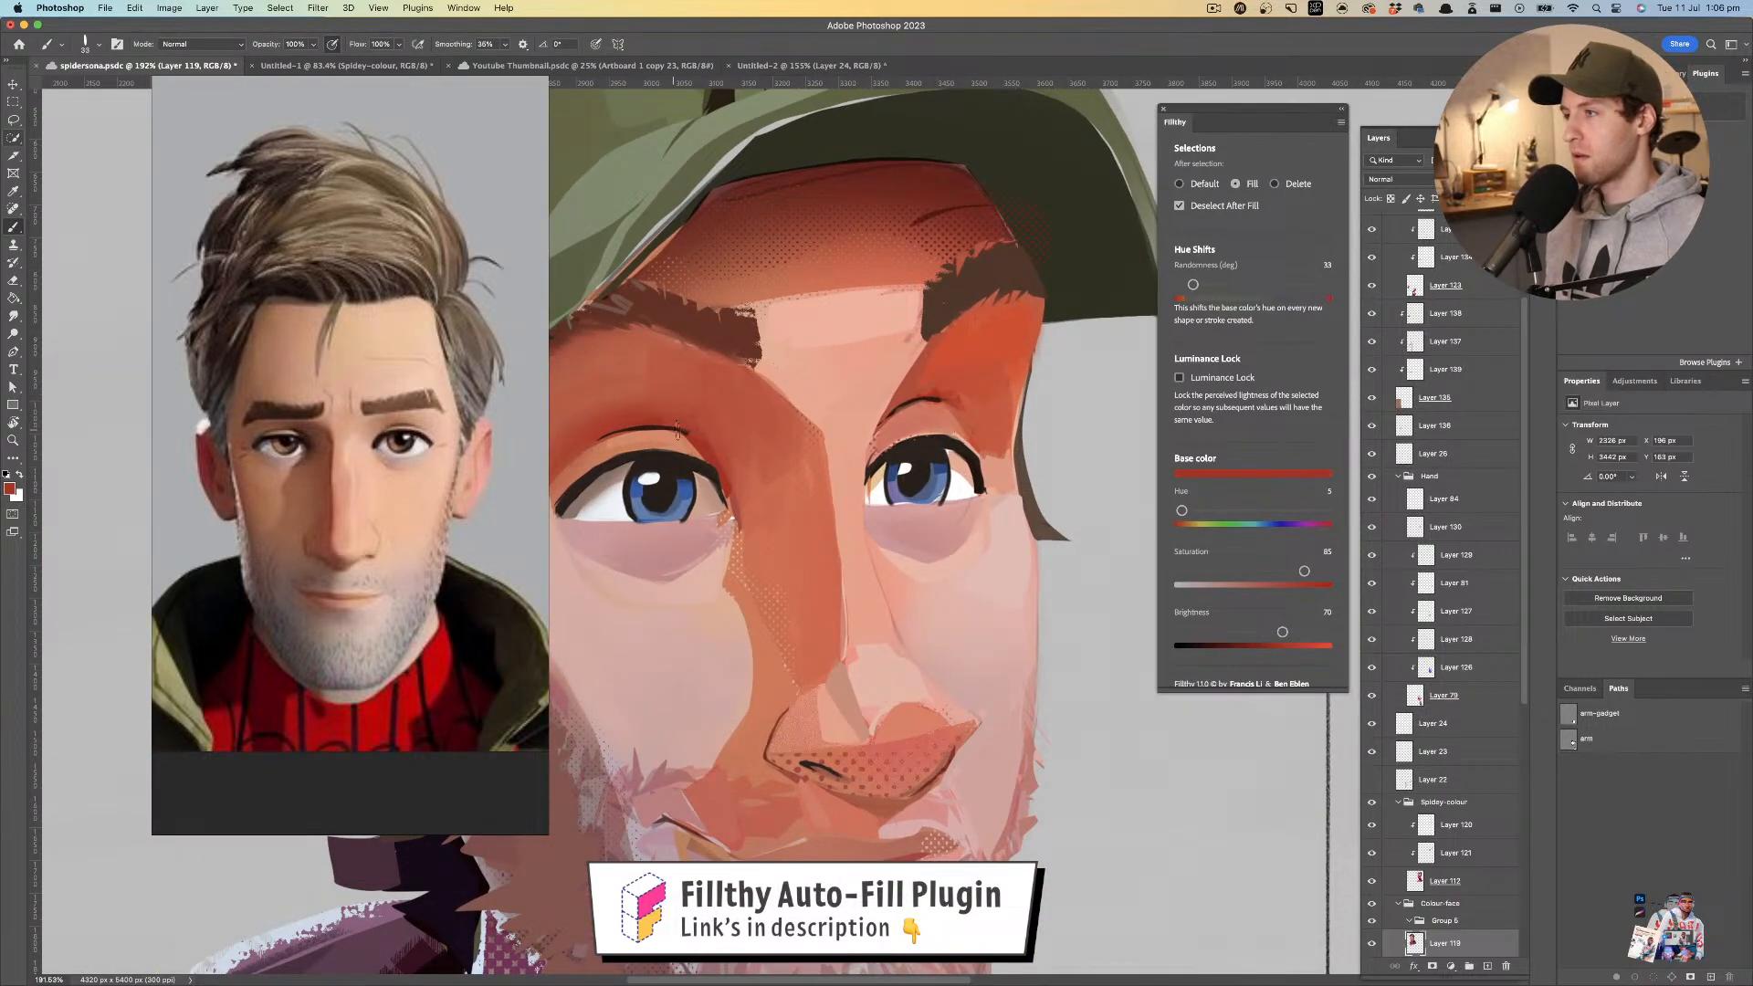
{"action": "left_click", "coordinate": [934, 392], "text": "alt"}
{"action": "mouse_move", "coordinate": [890, 413]}
{"action": "left_mouse_down"}
{"action": "mouse_move", "coordinate": [957, 404]}
{"action": "mouse_move", "coordinate": [978, 444]}
{"action": "left_mouse_up"}
{"action": "key", "text": "super+space"}
{"action": "left_click_drag", "start_coordinate": [971, 497], "coordinate": [911, 505]}
{"action": "left_click_drag", "start_coordinate": [976, 524], "coordinate": [921, 512]}
{"action": "mouse_move", "coordinate": [921, 513]}
{"action": "left_mouse_down"}
{"action": "mouse_move", "coordinate": [899, 520]}
{"action": "mouse_move", "coordinate": [916, 520]}
{"action": "left_mouse_up"}
- Flip the canvas back, sample the dark brown of the near eye's lashes, and draw a thin crease above the far eye
{"action": "key", "text": "shift+super+h"}
{"action": "mouse_move", "coordinate": [674, 460]}
{"action": "left_mouse_down"}
{"action": "mouse_move", "coordinate": [686, 430]}
{"action": "mouse_move", "coordinate": [785, 429]}
{"action": "left_mouse_up"}
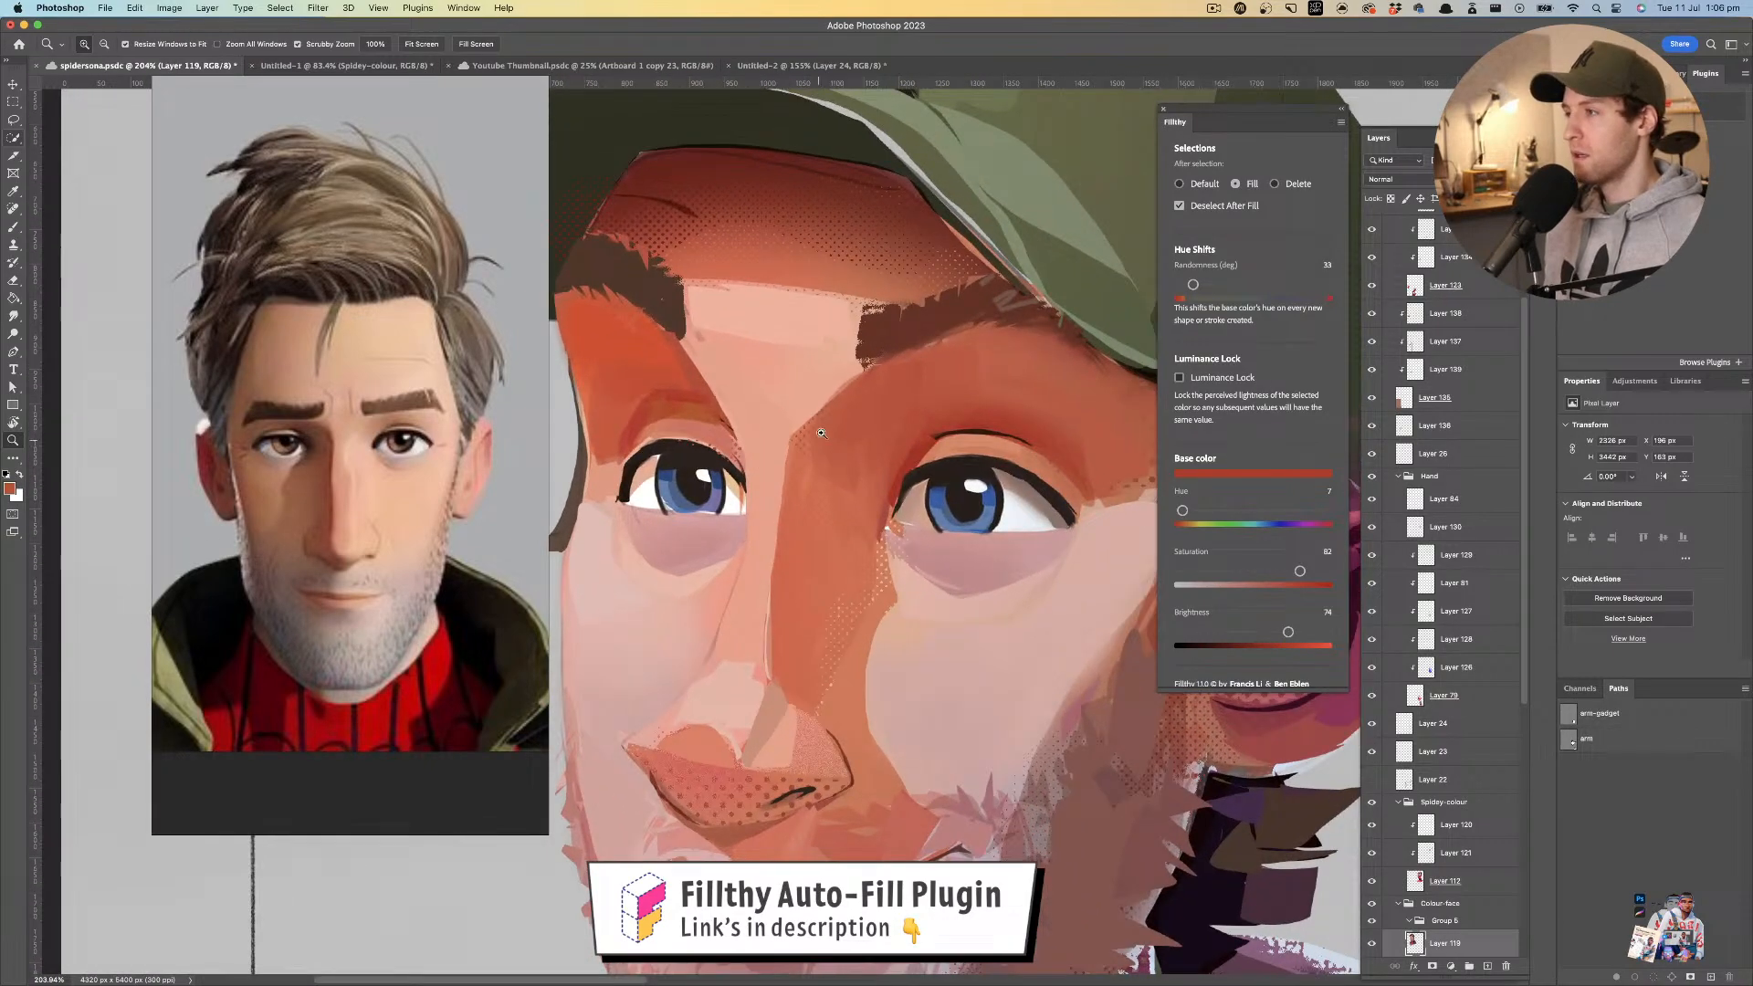
{"action": "left_click", "coordinate": [969, 463], "text": "alt"}
{"action": "left_click_drag", "start_coordinate": [963, 439], "coordinate": [950, 436]}
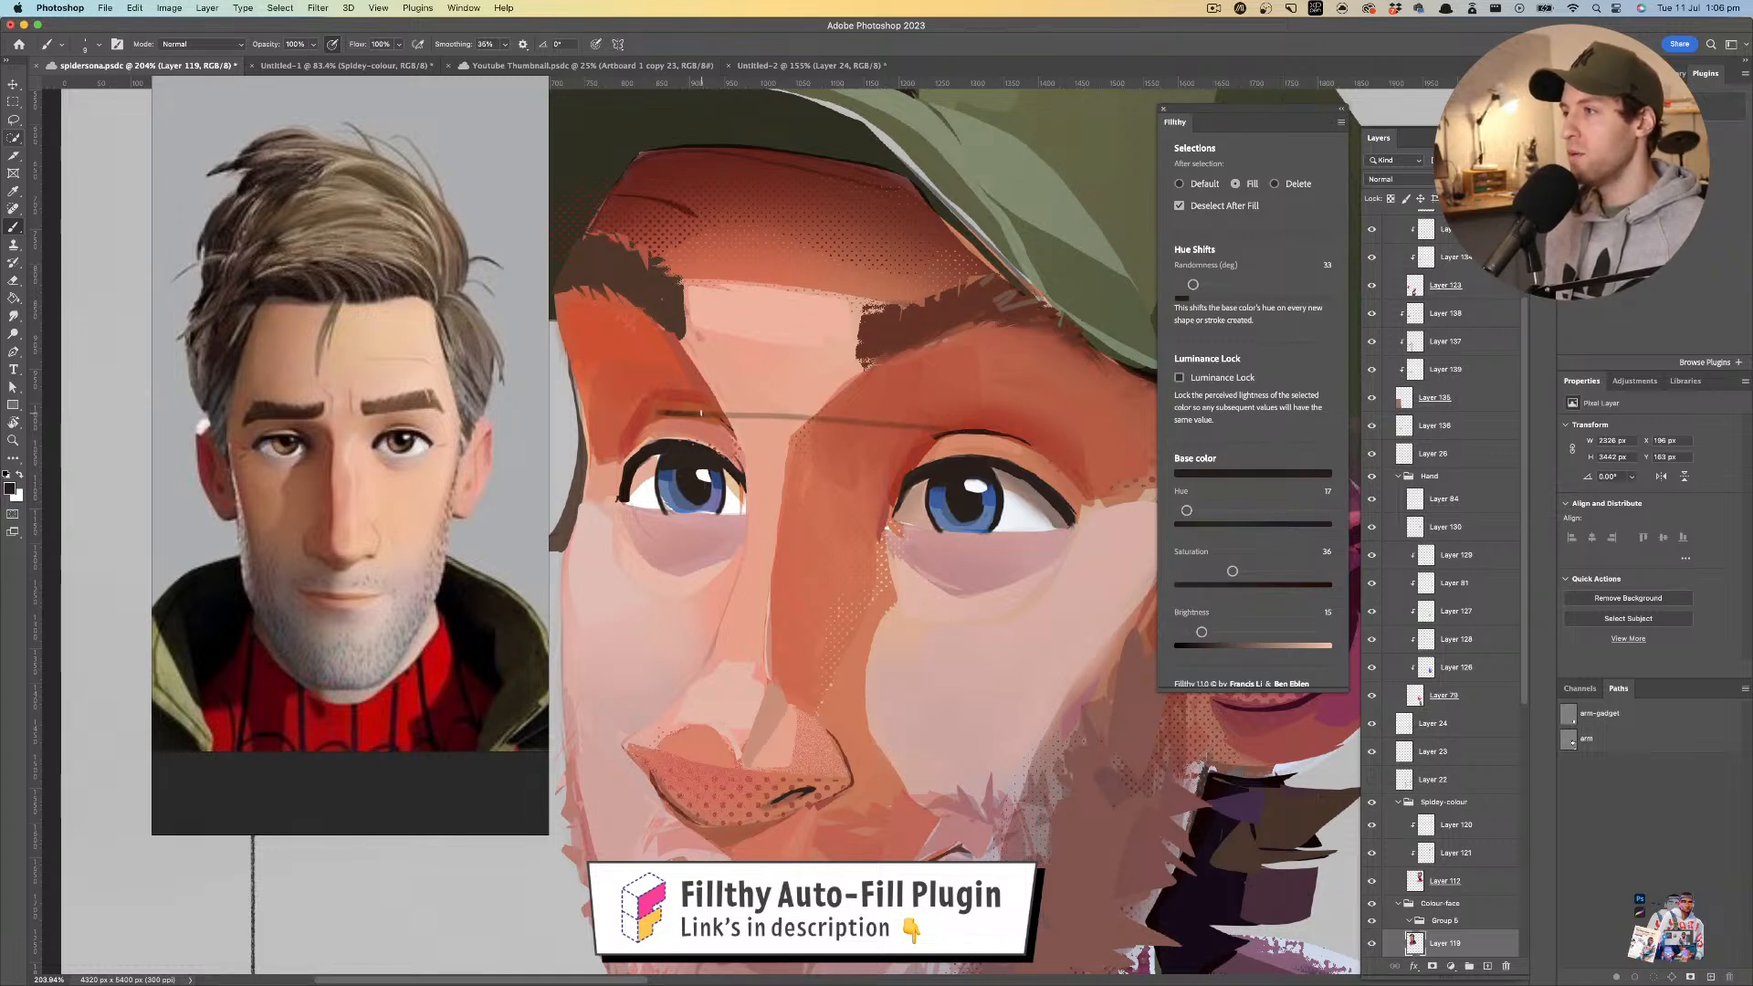
{"action": "mouse_move", "coordinate": [844, 474]}
{"action": "left_mouse_down"}
{"action": "mouse_move", "coordinate": [787, 470]}
{"action": "mouse_move", "coordinate": [879, 474]}
{"action": "left_mouse_up"}
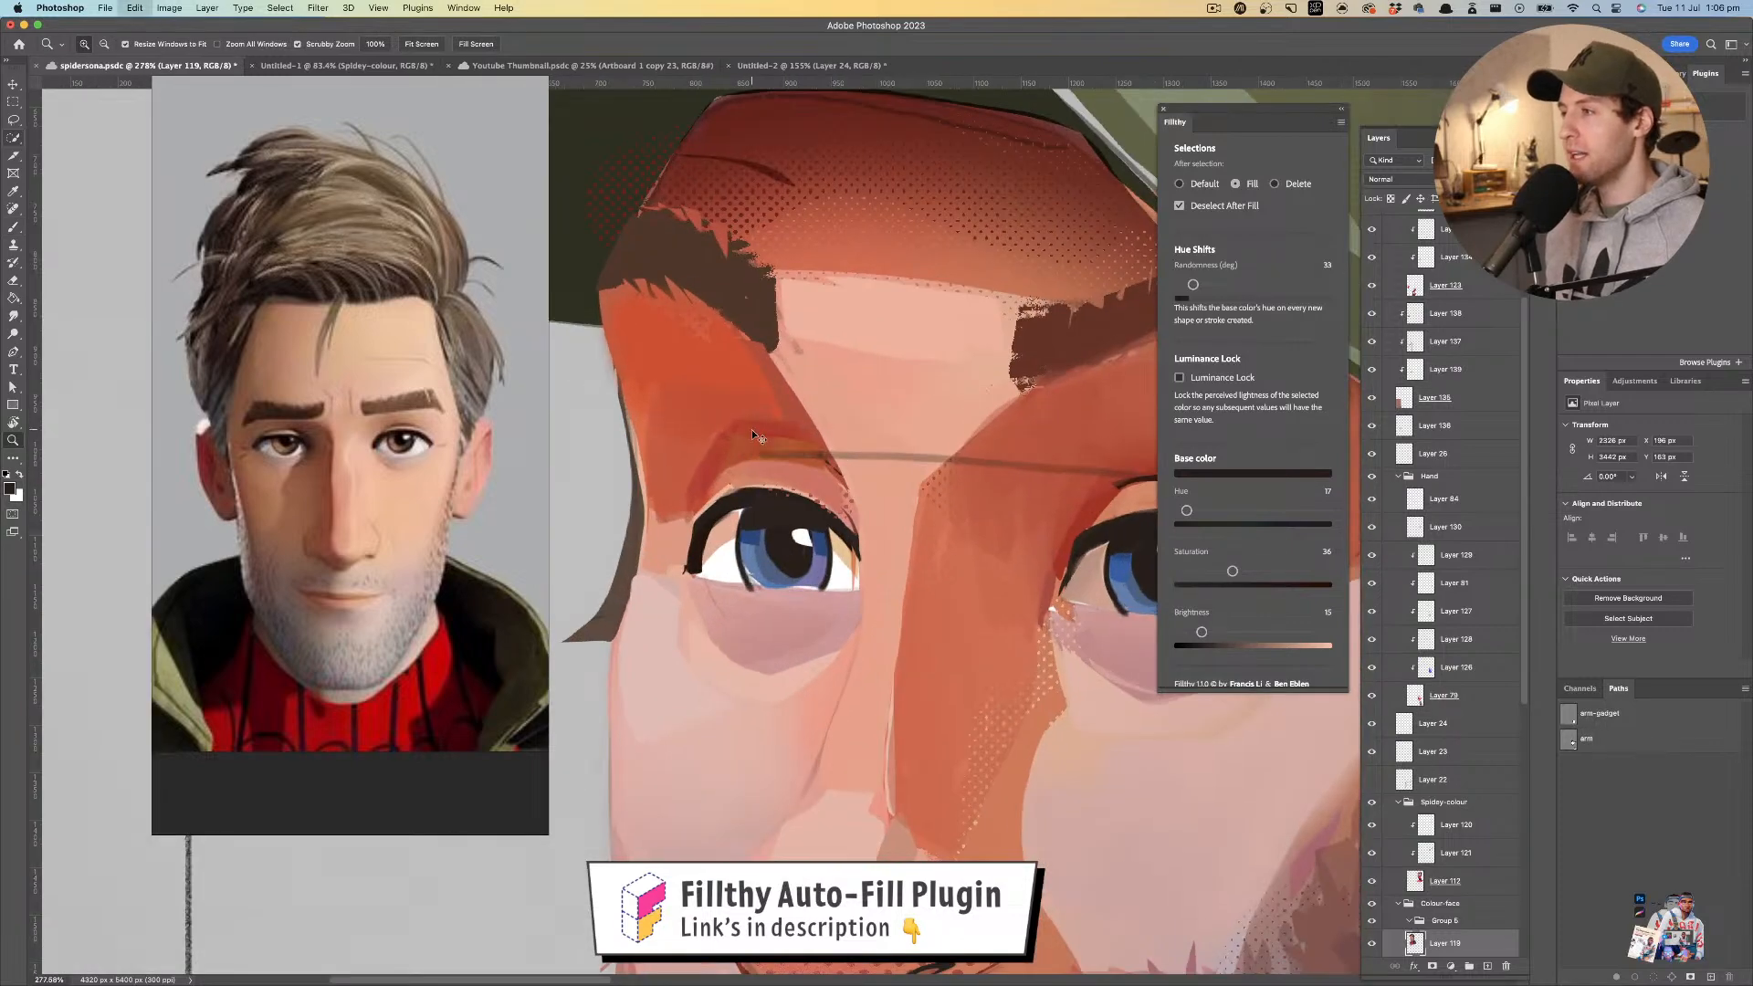
{"action": "mouse_move", "coordinate": [753, 415]}
{"action": "left_mouse_down"}
{"action": "mouse_move", "coordinate": [789, 424]}
{"action": "mouse_move", "coordinate": [708, 480]}
{"action": "mouse_move", "coordinate": [823, 470]}
{"action": "mouse_move", "coordinate": [863, 448]}
{"action": "left_mouse_up"}
{"action": "key", "text": "super+z"}
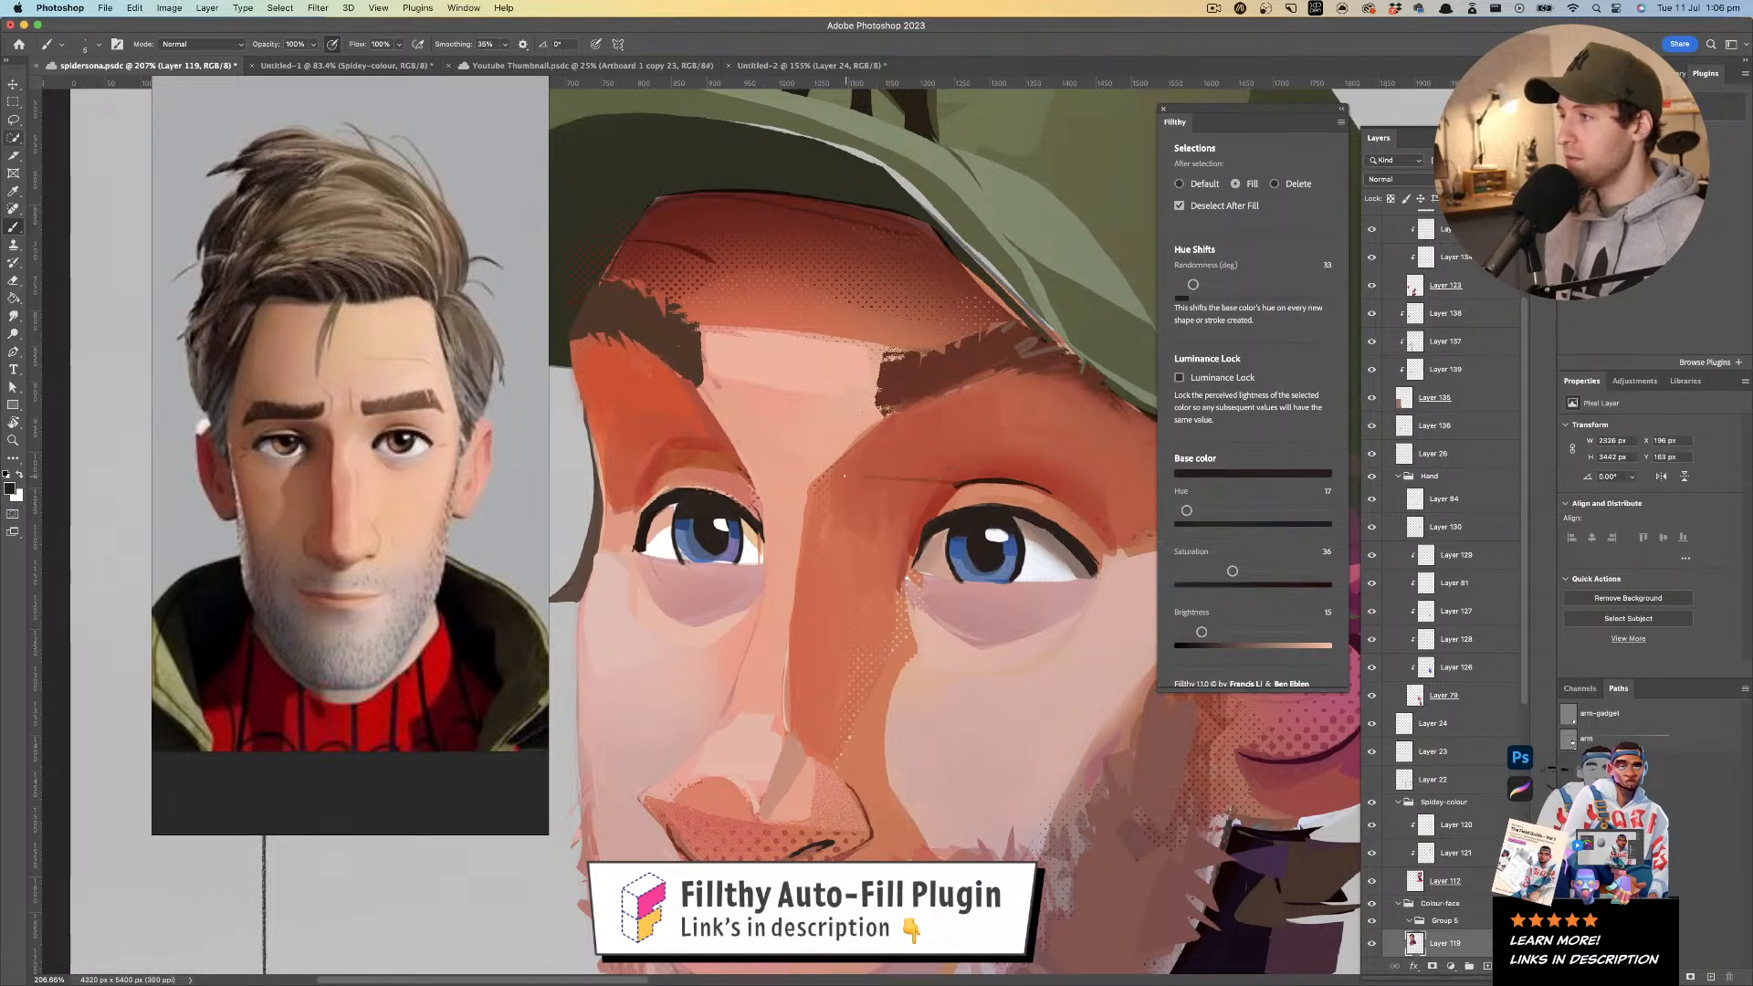
{"action": "left_click_drag", "start_coordinate": [693, 464], "coordinate": [740, 467]}
{"action": "key", "text": "super+z"}
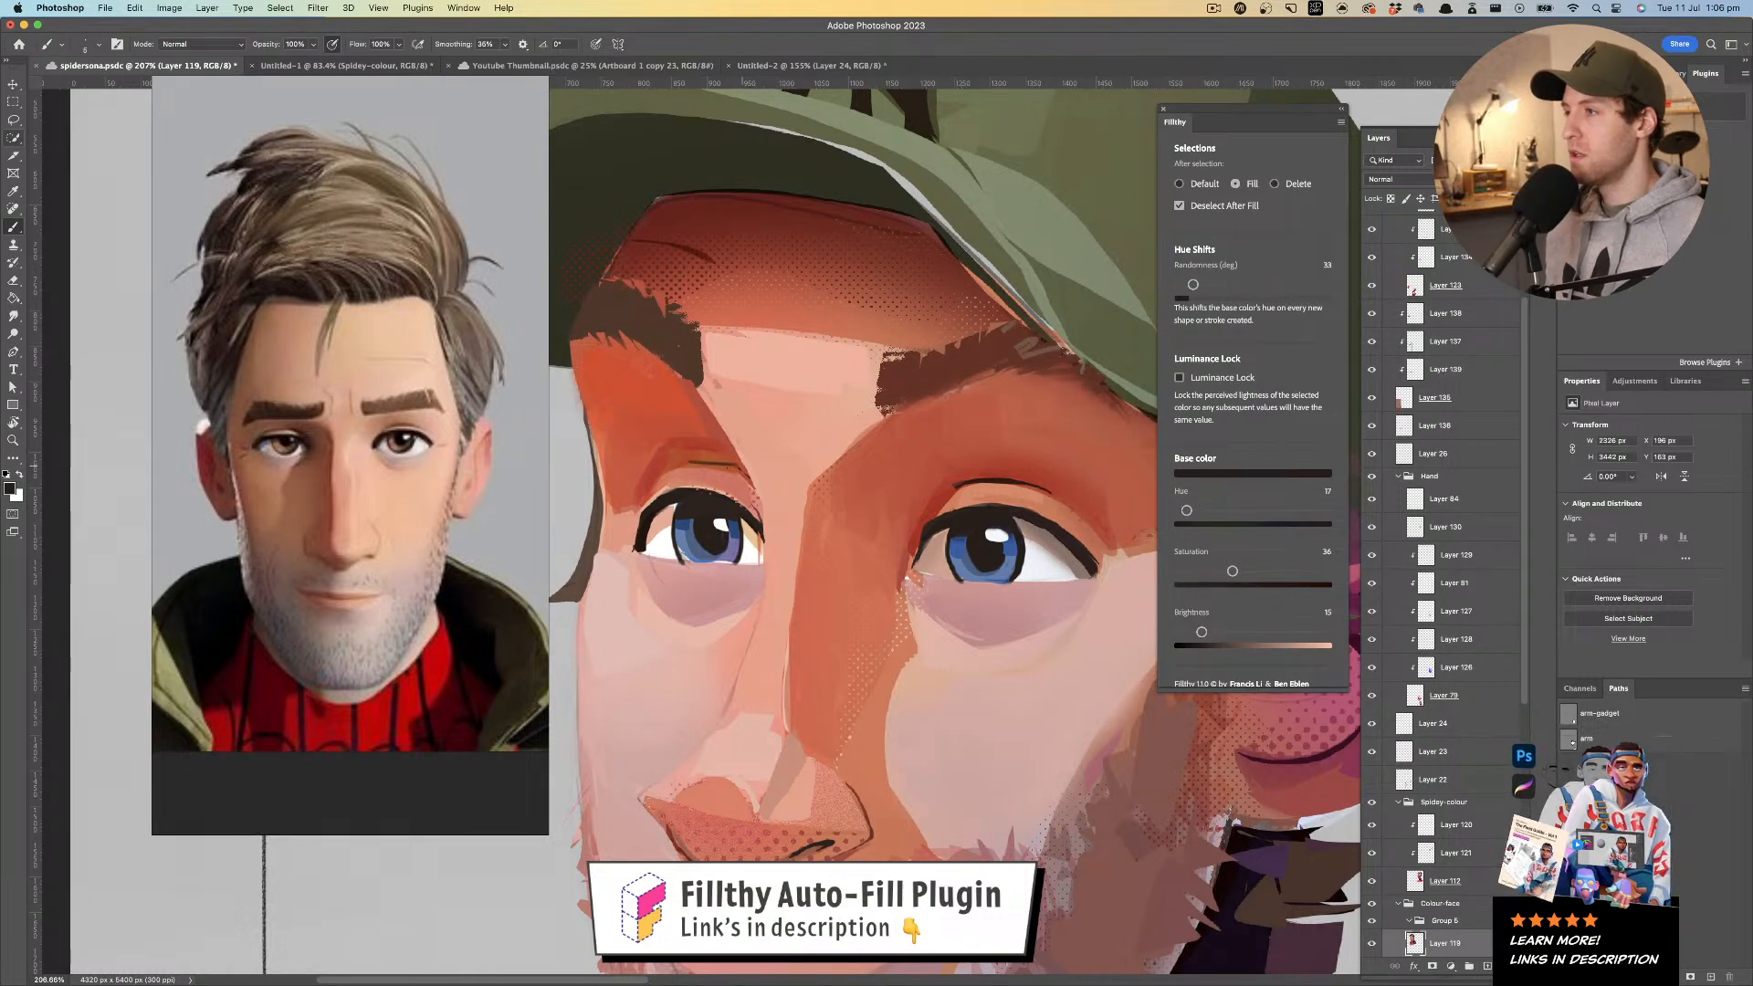
- Sample the salmon and red-orange tones around the far eye and blend the shading of its upper lid and socket
{"action": "key", "text": "z"}
{"action": "mouse_move", "coordinate": [777, 542]}
{"action": "left_mouse_down"}
{"action": "mouse_move", "coordinate": [721, 517]}
{"action": "mouse_move", "coordinate": [736, 497]}
{"action": "left_mouse_up"}
{"action": "key", "text": "b"}
{"action": "left_click", "coordinate": [726, 493], "text": "alt"}
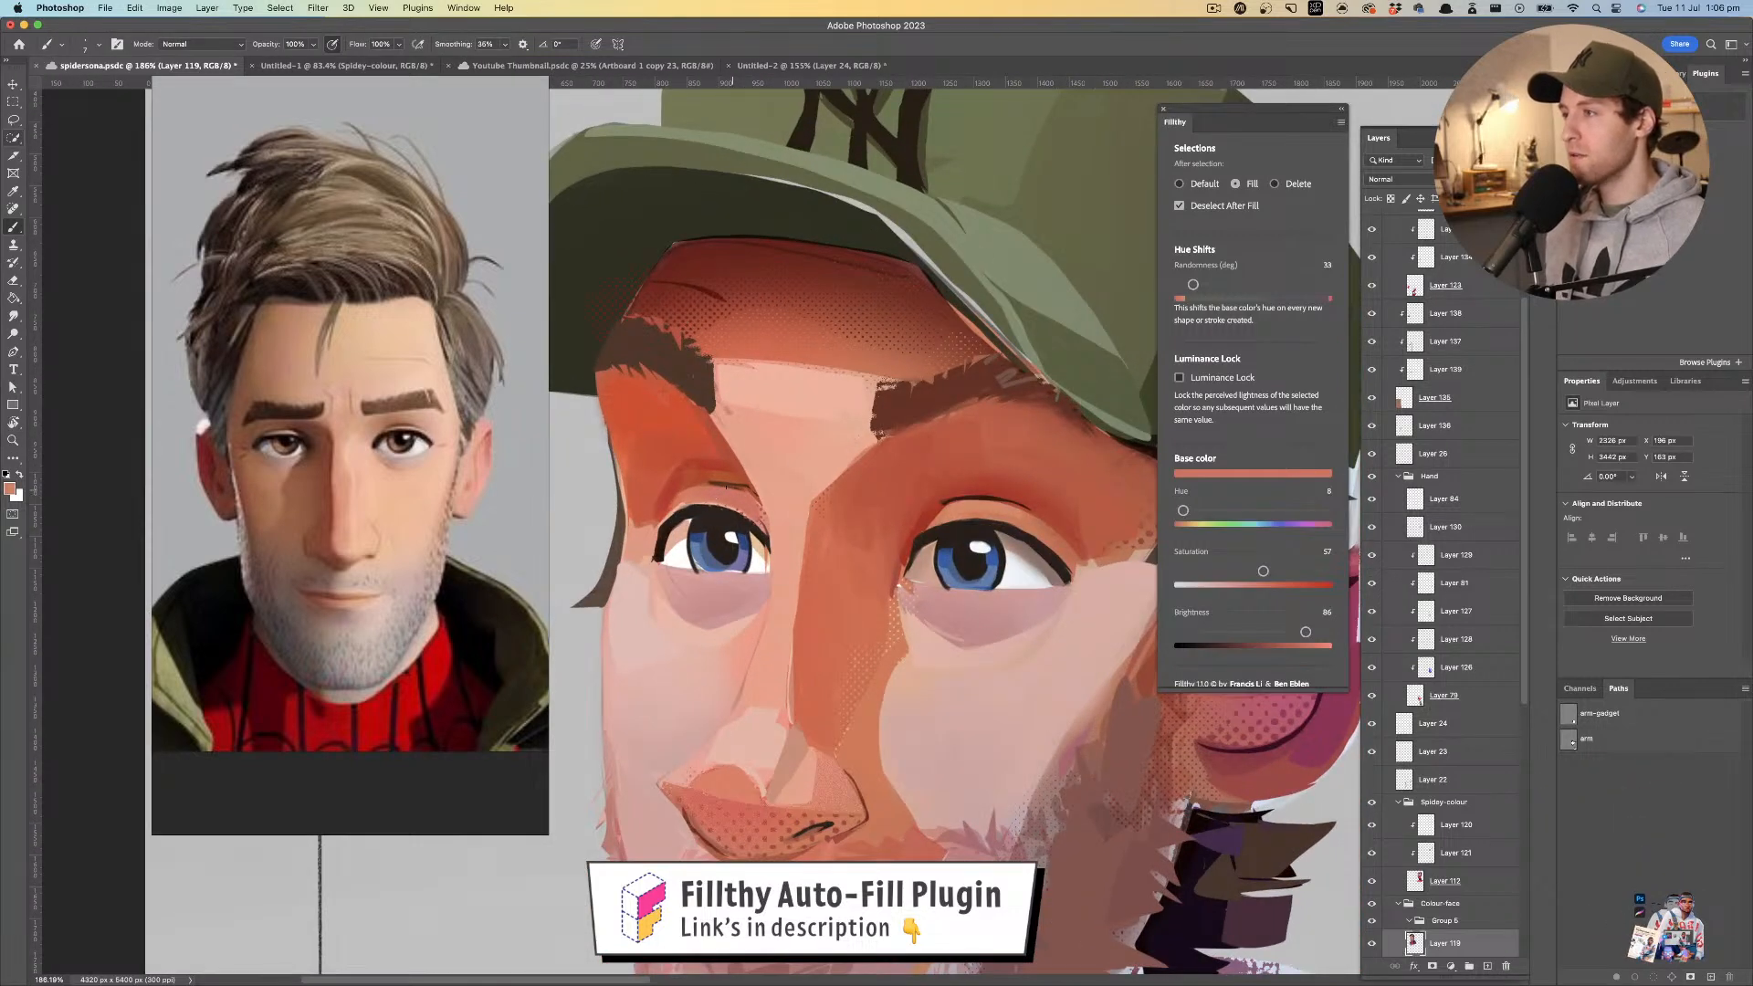
{"action": "left_click", "coordinate": [669, 484], "text": "alt"}
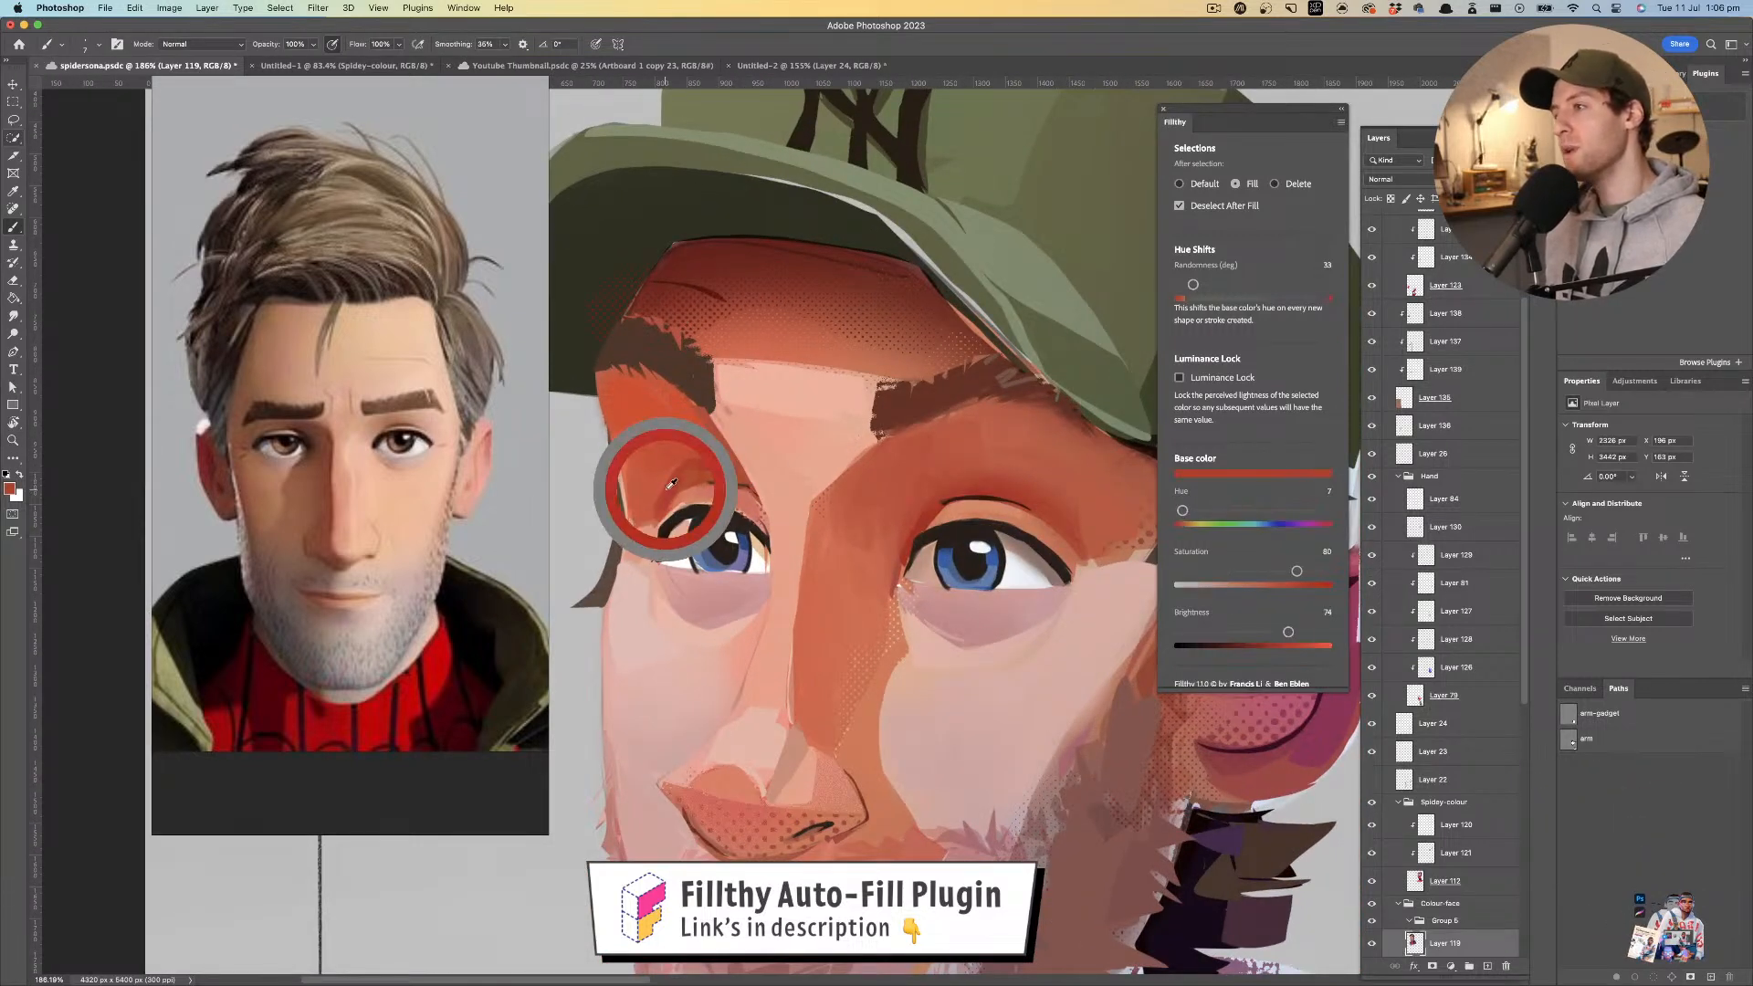
{"action": "left_click", "coordinate": [667, 464], "text": "alt"}
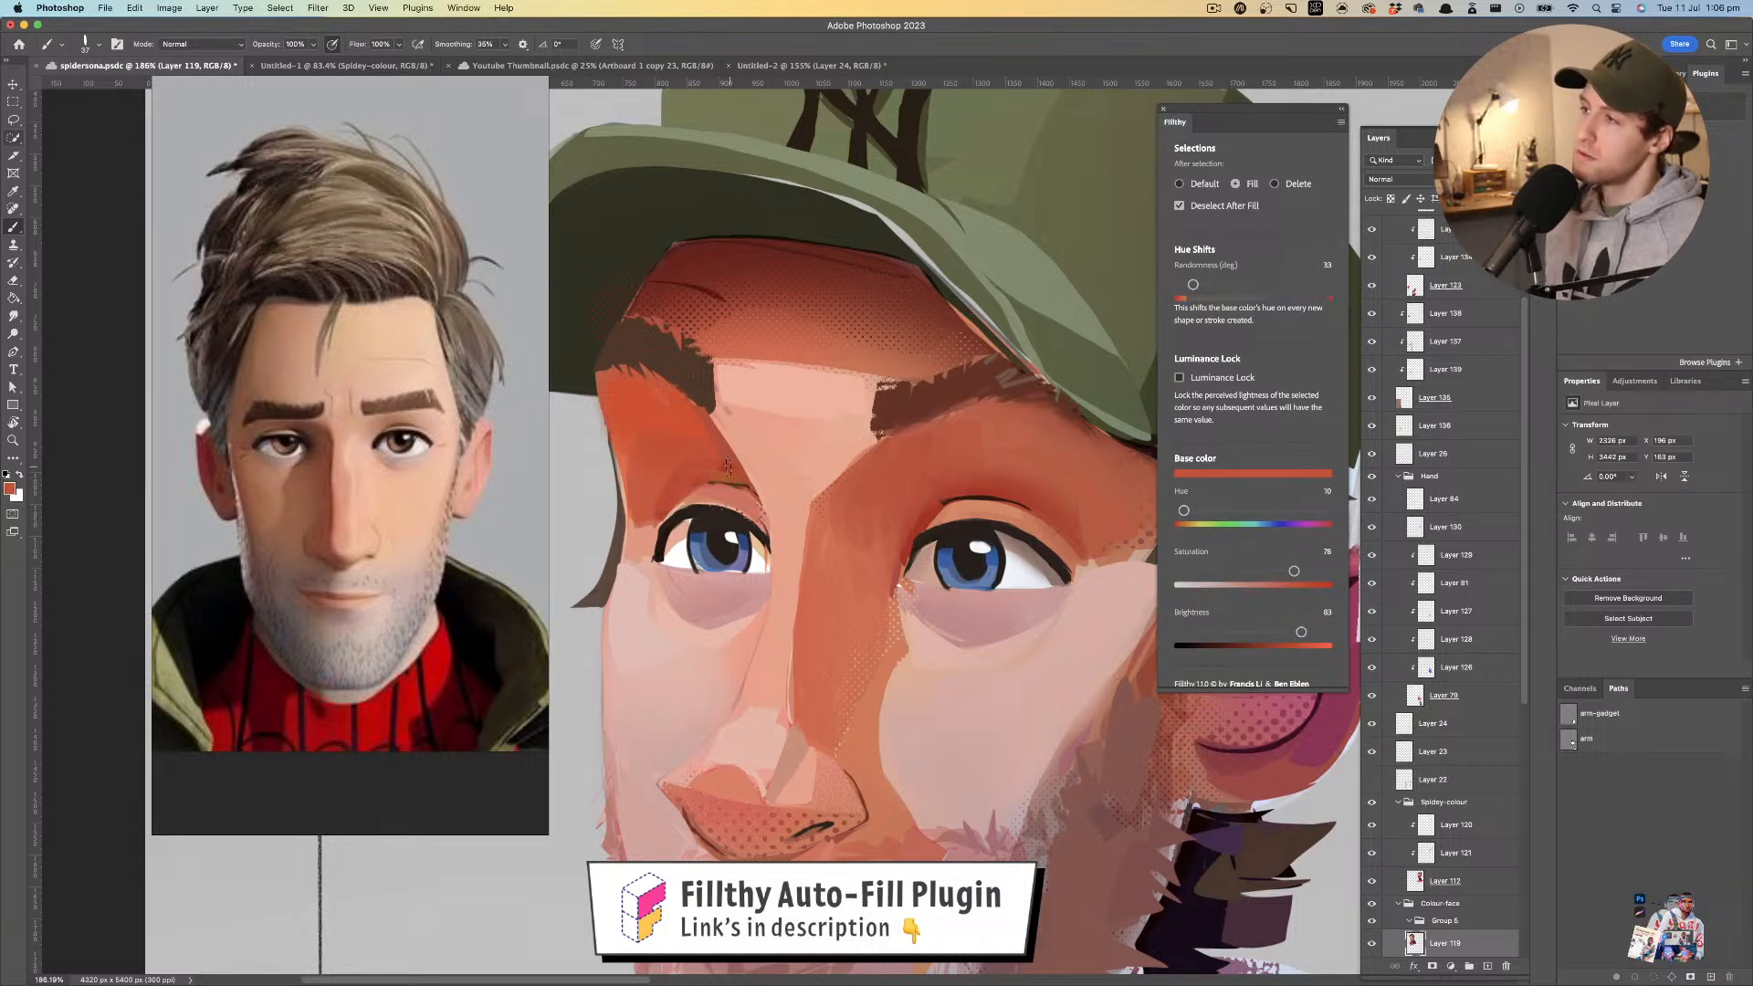
- Sample the deep orange-red shadow tone and refine the shading across the bridge and underside of the nose
{"action": "key", "text": "z"}
{"action": "left_click_drag", "start_coordinate": [716, 470], "coordinate": [644, 495]}
{"action": "mouse_move", "coordinate": [749, 441]}
{"action": "left_mouse_down"}
{"action": "mouse_move", "coordinate": [727, 420]}
{"action": "mouse_move", "coordinate": [840, 438]}
{"action": "left_mouse_up"}
{"action": "key", "text": "b"}
{"action": "left_click", "coordinate": [787, 488], "text": "alt"}
{"action": "left_click_drag", "start_coordinate": [793, 563], "coordinate": [726, 561]}
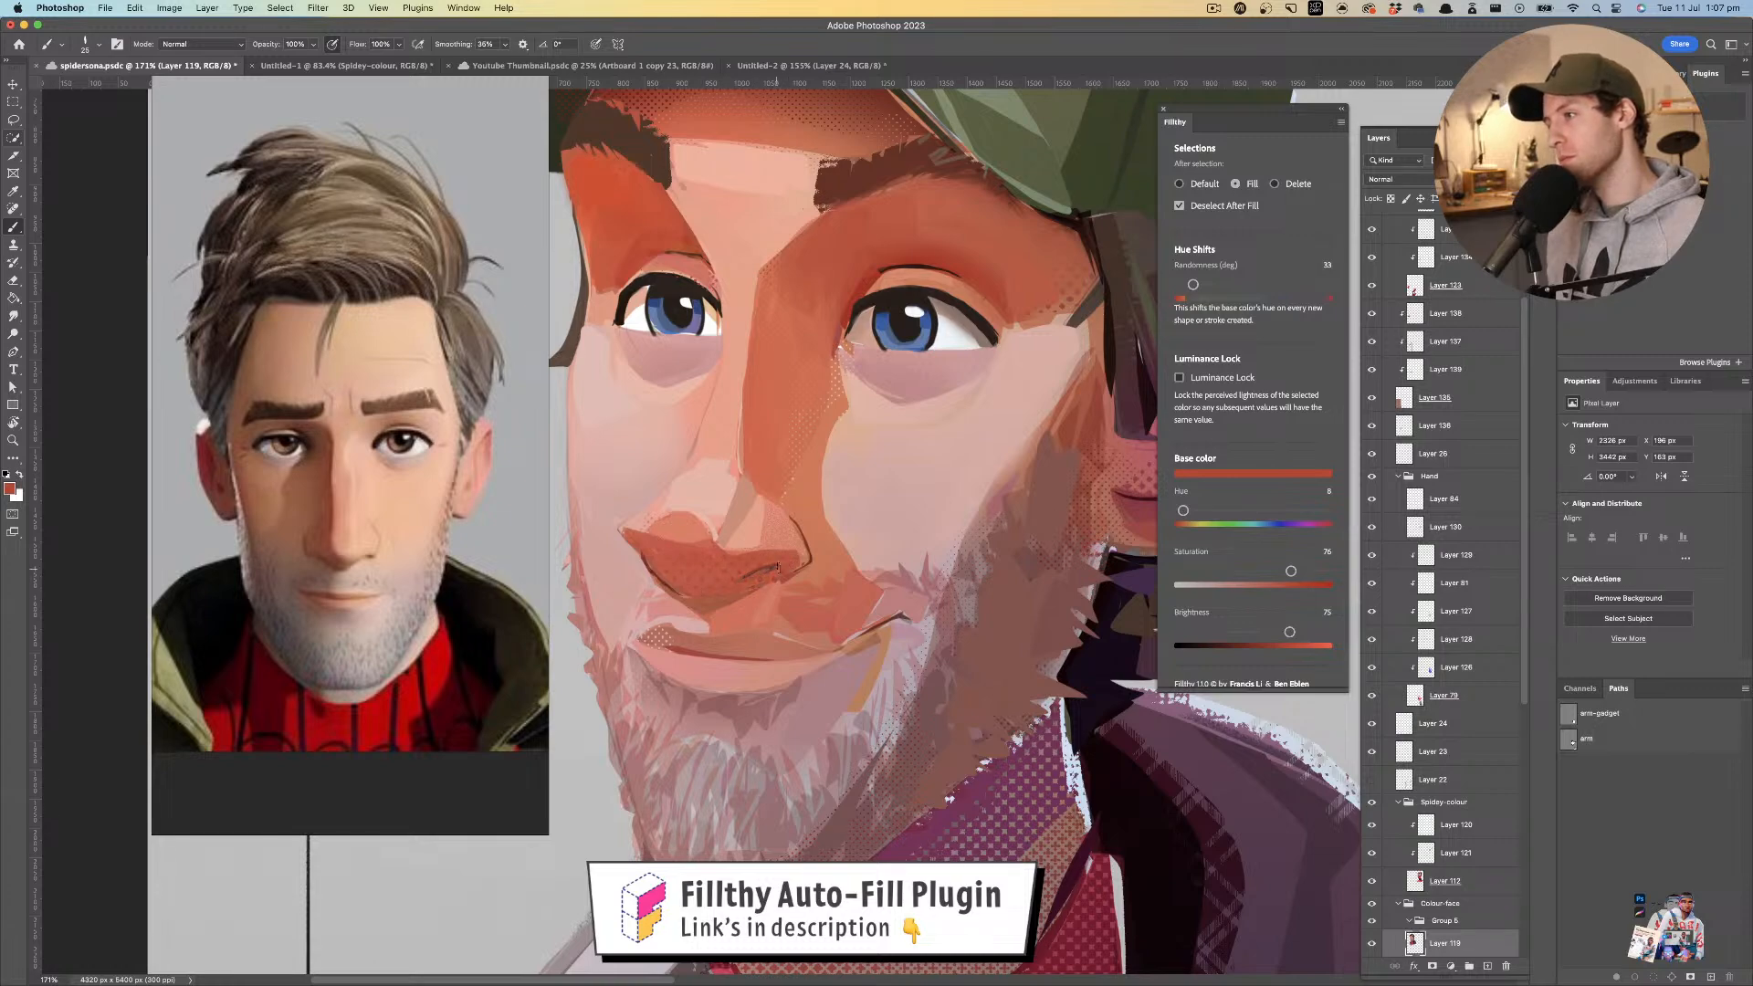
- Sample light pink skin tones and paint over the rough patches beside the nose and on the near cheek
{"action": "key", "text": "z"}
{"action": "left_click_drag", "start_coordinate": [756, 527], "coordinate": [580, 527]}
{"action": "mouse_move", "coordinate": [824, 529]}
{"action": "left_mouse_down"}
{"action": "mouse_move", "coordinate": [727, 506]}
{"action": "mouse_move", "coordinate": [911, 505]}
{"action": "left_mouse_up"}
{"action": "key", "text": "b"}
{"action": "left_click", "coordinate": [699, 605], "text": "alt"}
{"action": "mouse_move", "coordinate": [699, 599]}
{"action": "left_mouse_down"}
{"action": "mouse_move", "coordinate": [736, 600]}
{"action": "mouse_move", "coordinate": [750, 577]}
{"action": "mouse_move", "coordinate": [691, 575]}
{"action": "mouse_move", "coordinate": [781, 527]}
{"action": "left_mouse_up"}
{"action": "key", "text": "z"}
{"action": "mouse_move", "coordinate": [891, 504]}
{"action": "left_mouse_down"}
{"action": "mouse_move", "coordinate": [858, 500]}
{"action": "mouse_move", "coordinate": [901, 502]}
{"action": "mouse_move", "coordinate": [878, 466]}
{"action": "left_mouse_up"}
{"action": "left_click", "coordinate": [886, 473], "text": "alt"}
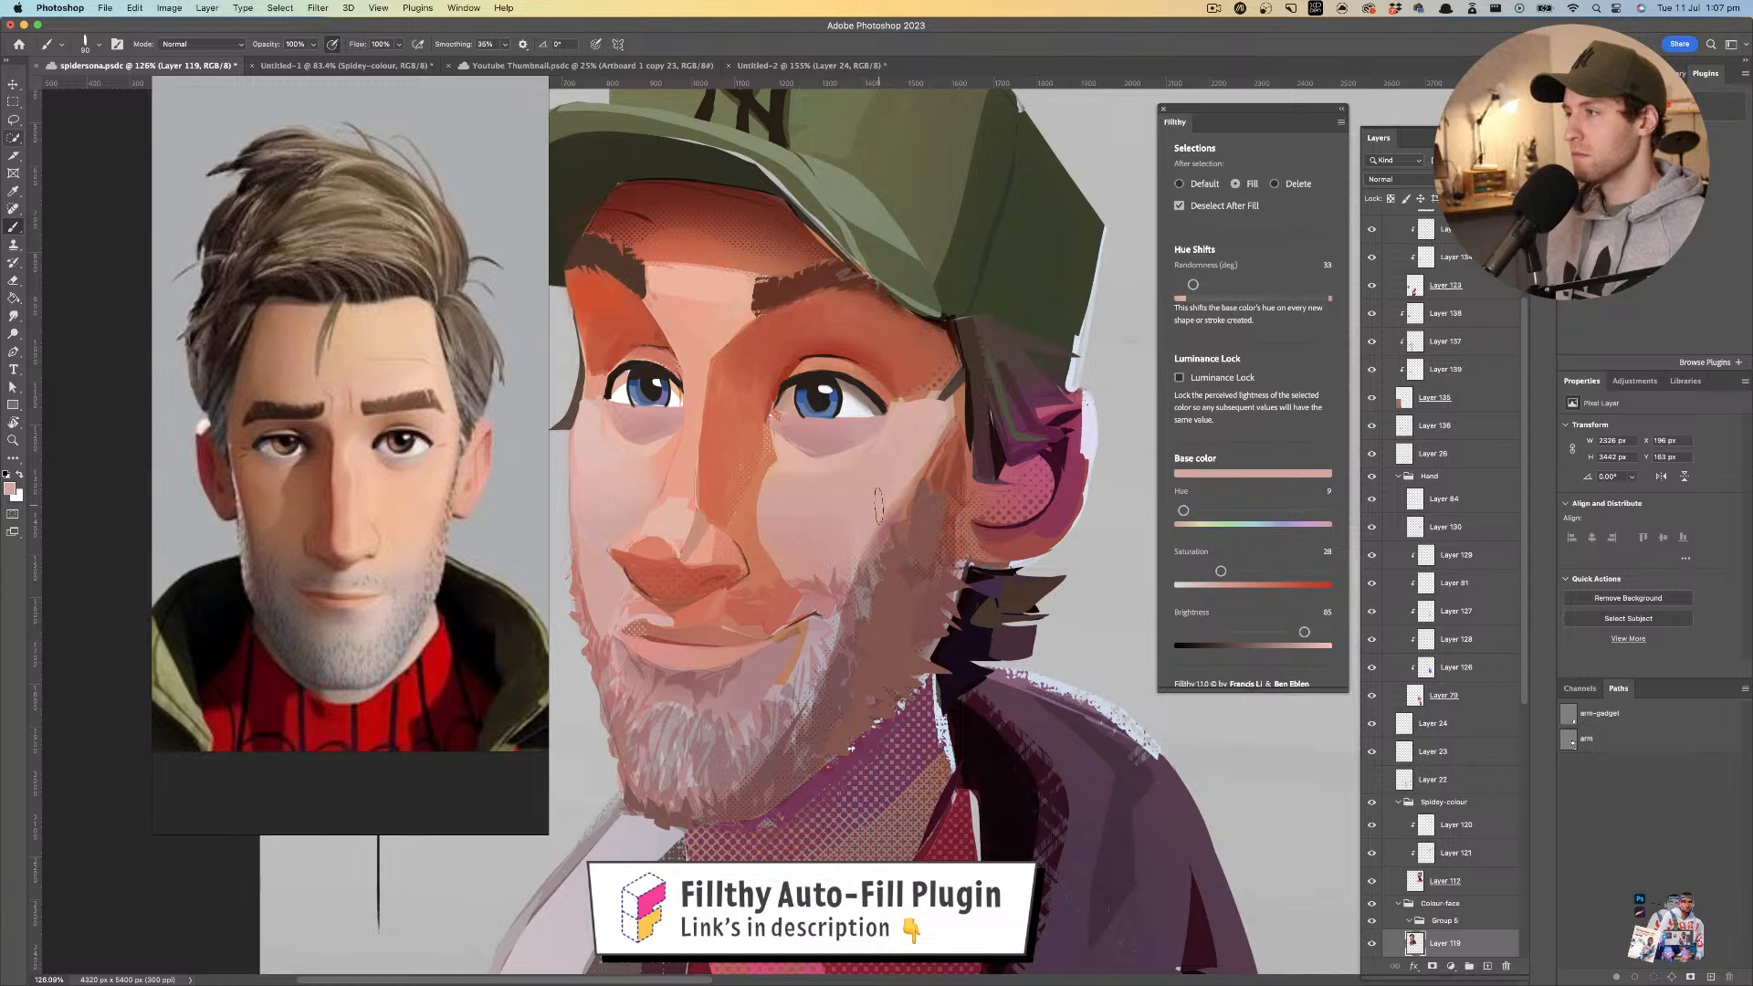
- Sample warmer peach tones near the temple and smooth the near cheek where it meets the beard
{"action": "left_click", "coordinate": [923, 390], "text": "alt"}
{"action": "mouse_move", "coordinate": [924, 392]}
{"action": "left_mouse_down"}
{"action": "mouse_move", "coordinate": [901, 471]}
{"action": "mouse_move", "coordinate": [855, 505]}
{"action": "left_mouse_up"}
{"action": "mouse_move", "coordinate": [791, 523]}
{"action": "left_mouse_down"}
{"action": "mouse_move", "coordinate": [687, 518]}
{"action": "mouse_move", "coordinate": [873, 517]}
{"action": "left_mouse_up"}
{"action": "left_click", "coordinate": [807, 539], "text": "alt"}
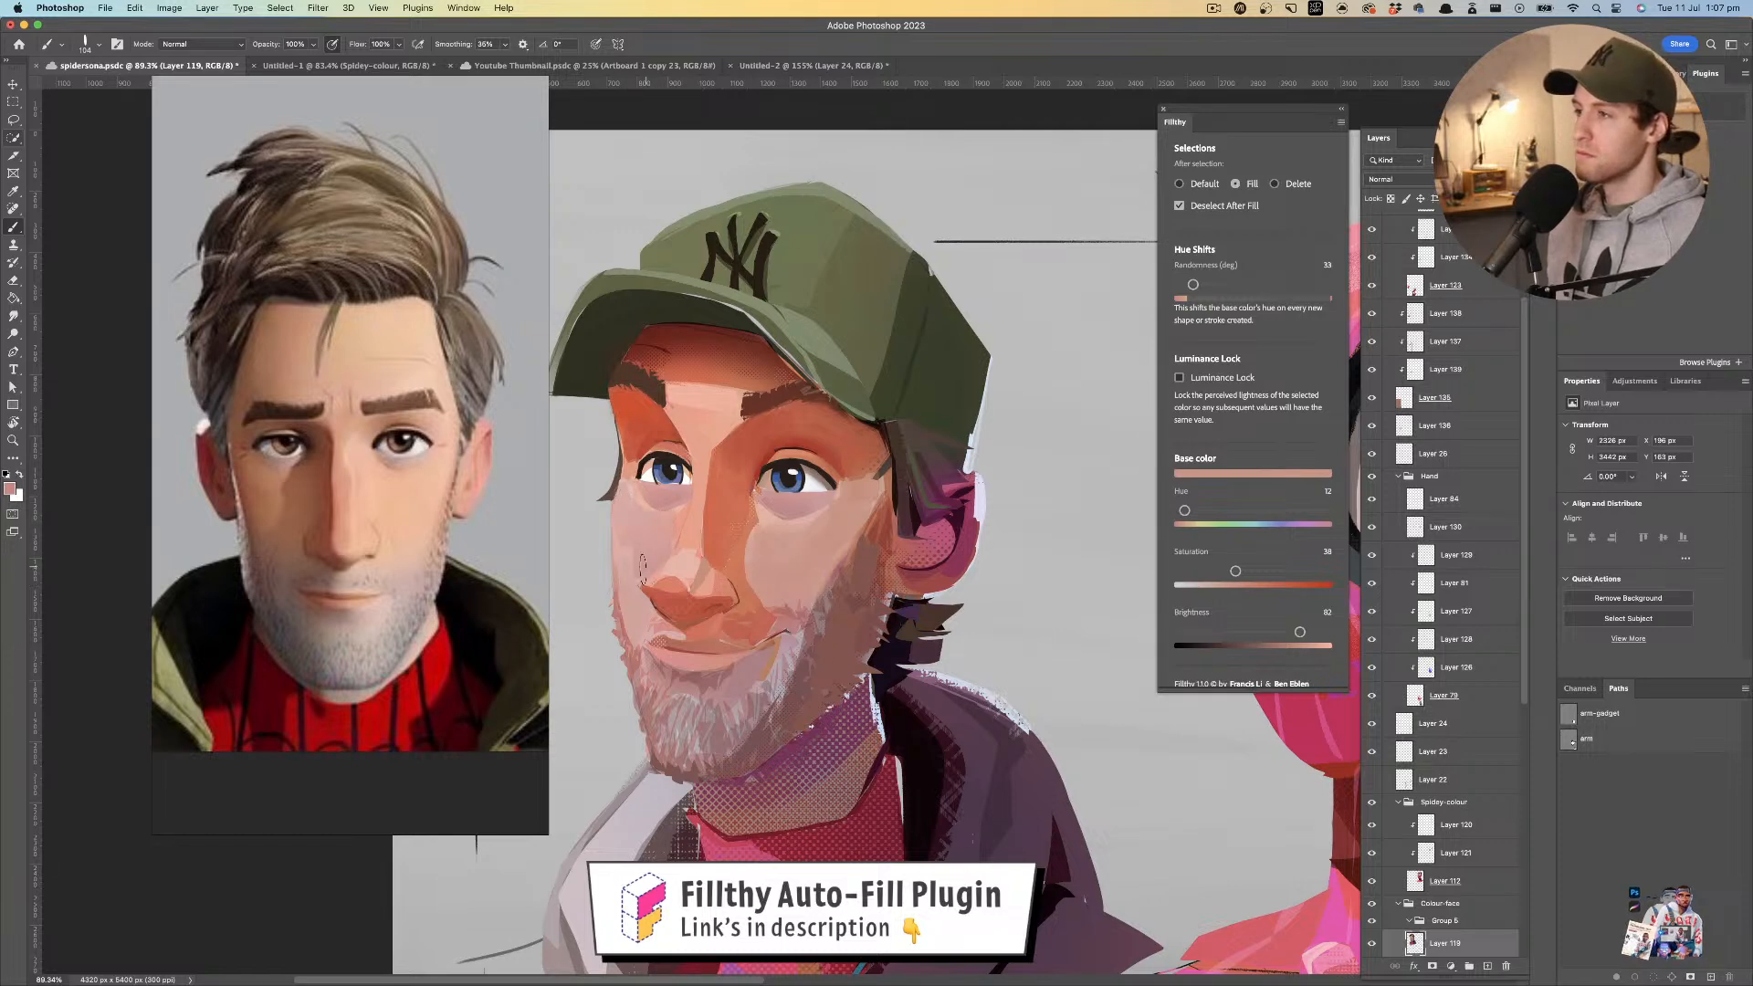
{"action": "mouse_move", "coordinate": [809, 539]}
{"action": "left_mouse_down"}
{"action": "mouse_move", "coordinate": [748, 576]}
{"action": "mouse_move", "coordinate": [735, 565]}
{"action": "mouse_move", "coordinate": [858, 521]}
{"action": "left_mouse_up"}
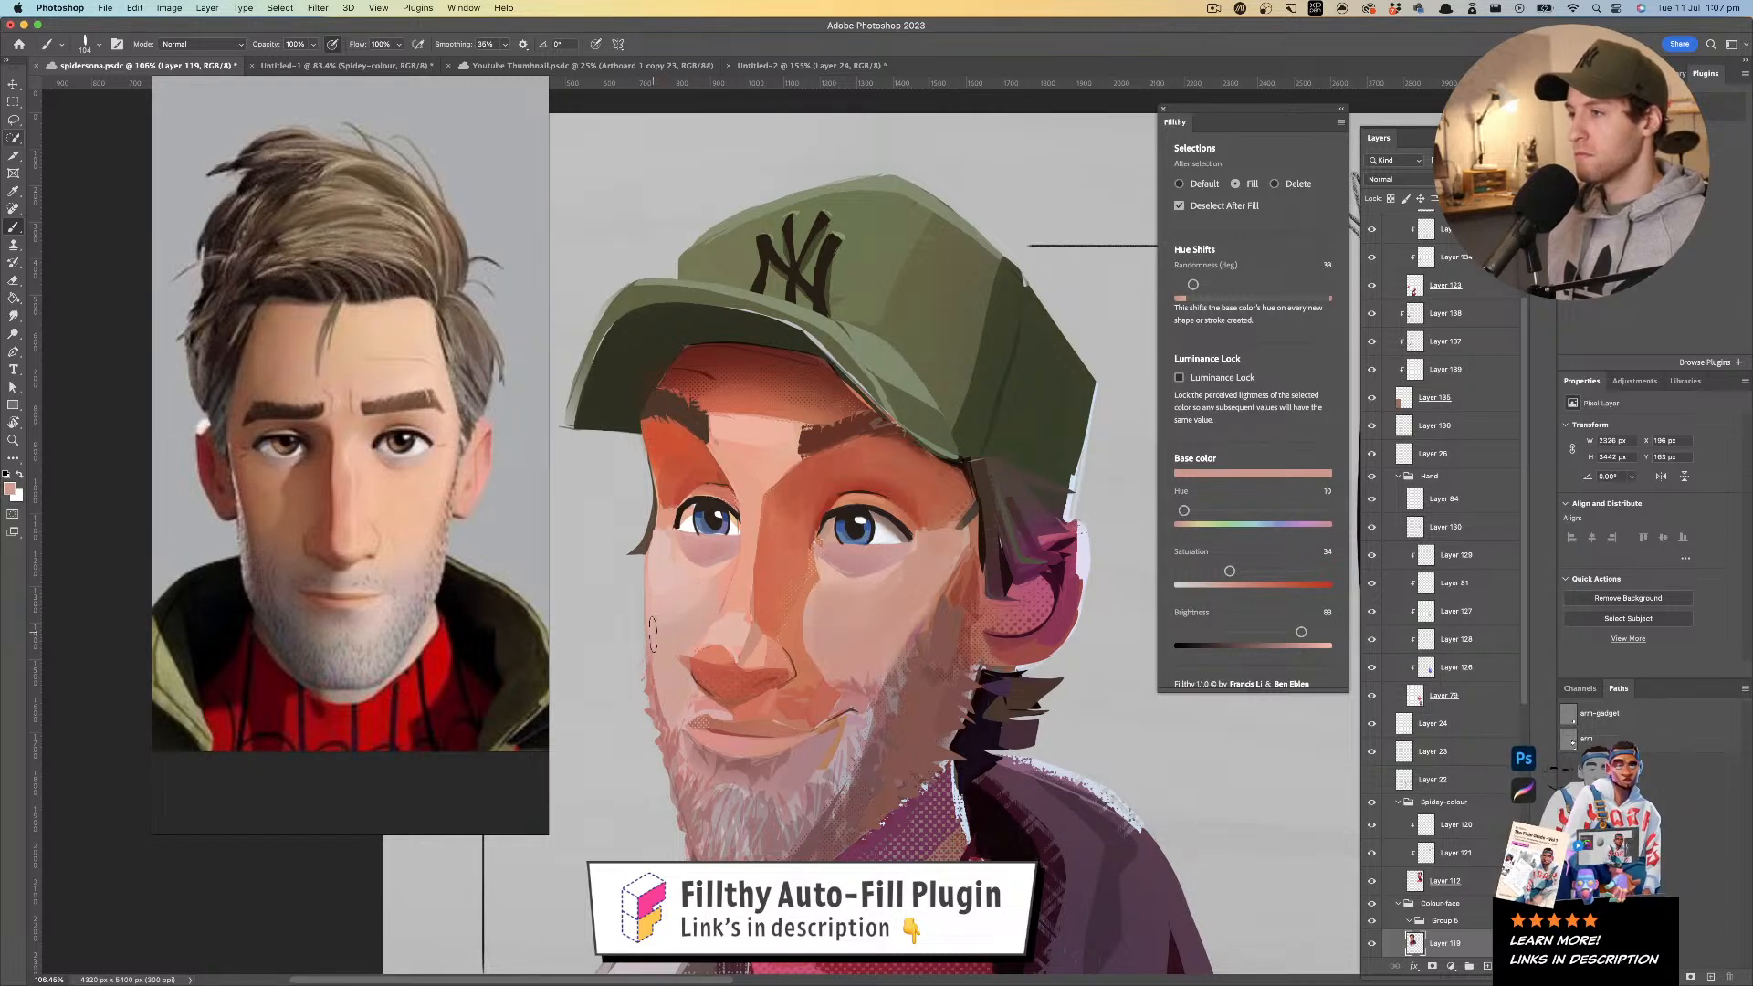
- Sample pale skin tones from the far cheek and even out its outer edge with a smaller brush
{"action": "mouse_move", "coordinate": [805, 530]}
{"action": "left_mouse_down"}
{"action": "mouse_move", "coordinate": [776, 530]}
{"action": "mouse_move", "coordinate": [736, 479]}
{"action": "mouse_move", "coordinate": [802, 508]}
{"action": "left_mouse_up"}
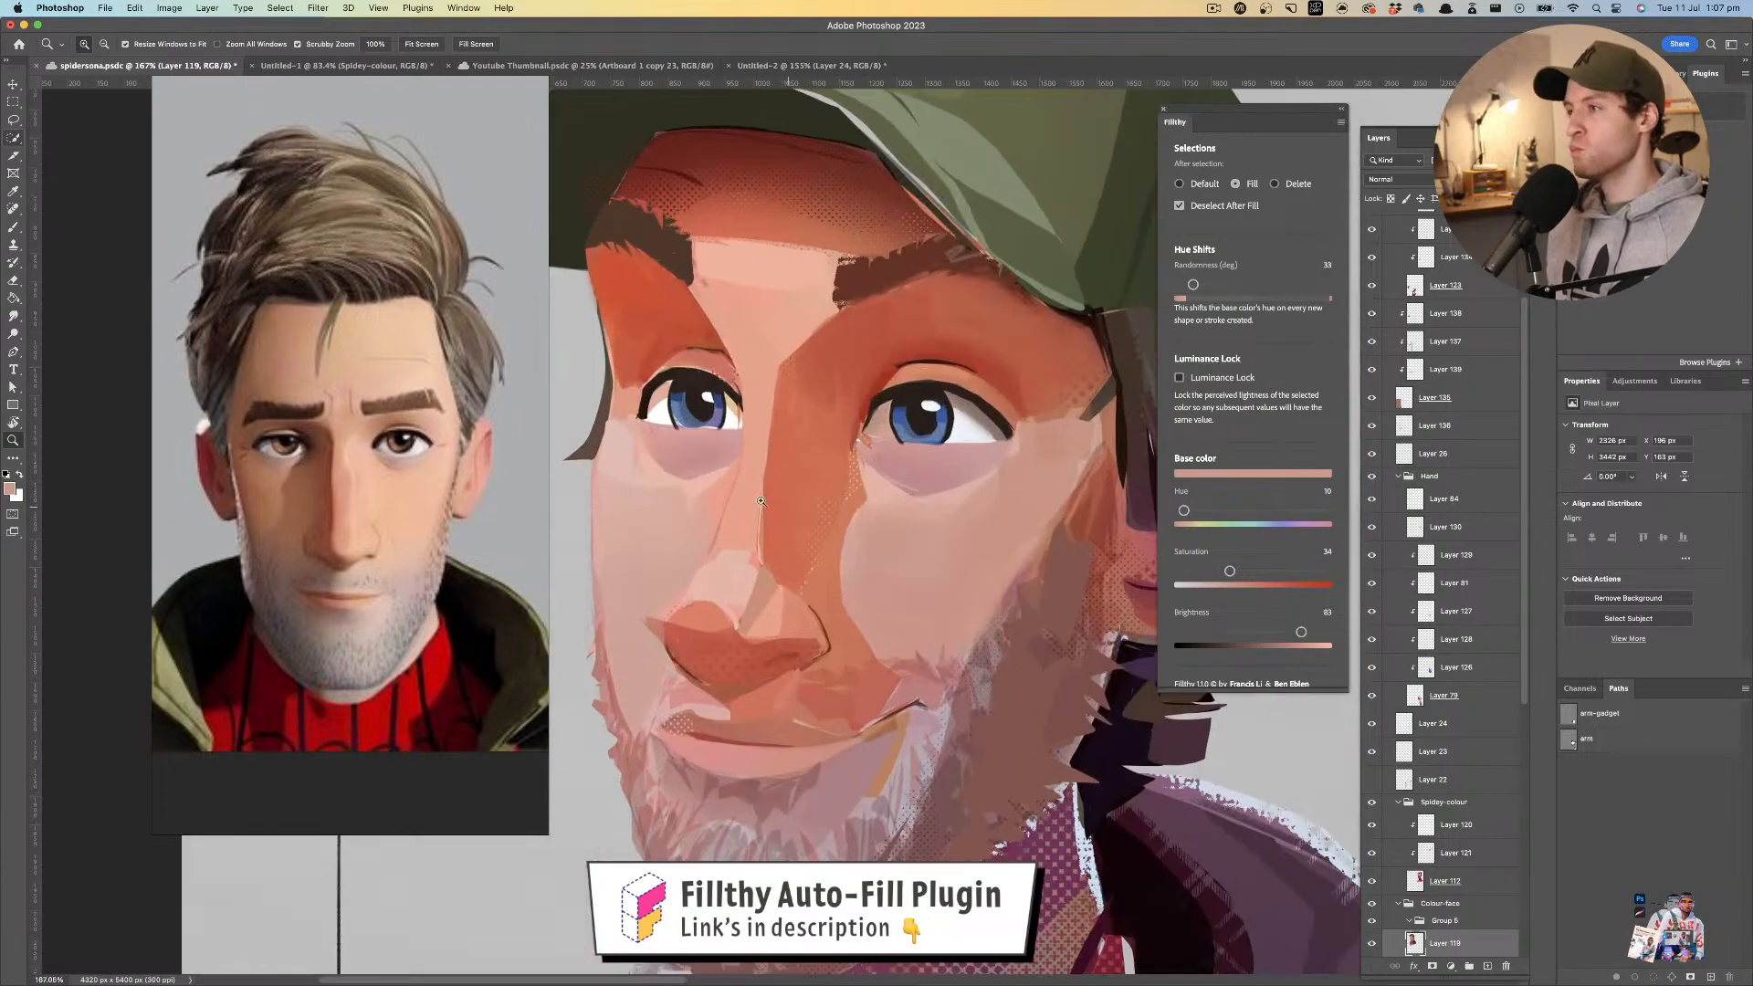
{"action": "left_click", "coordinate": [638, 491], "text": "alt"}
{"action": "right_click", "coordinate": [638, 490]}
{"action": "left_click", "coordinate": [639, 491], "text": "alt"}
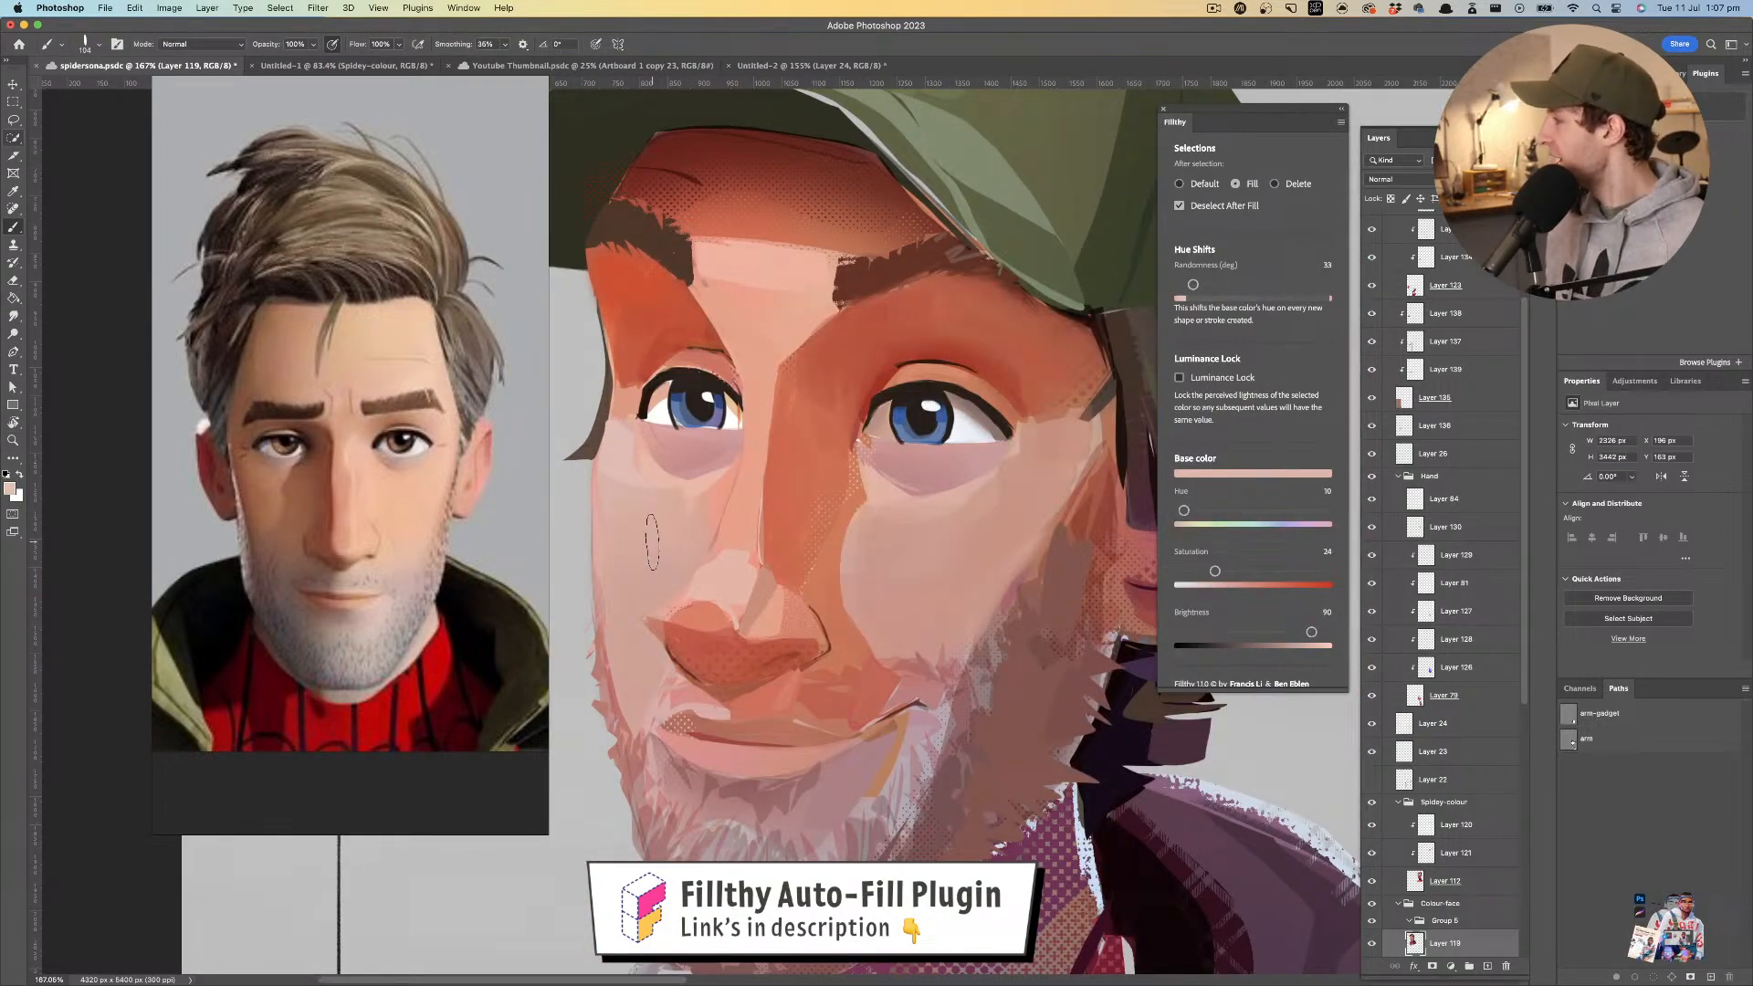
{"action": "left_click", "coordinate": [635, 496], "text": "alt"}
{"action": "key", "text": "bracketleft"}
{"action": "key", "text": "bracketleft"}
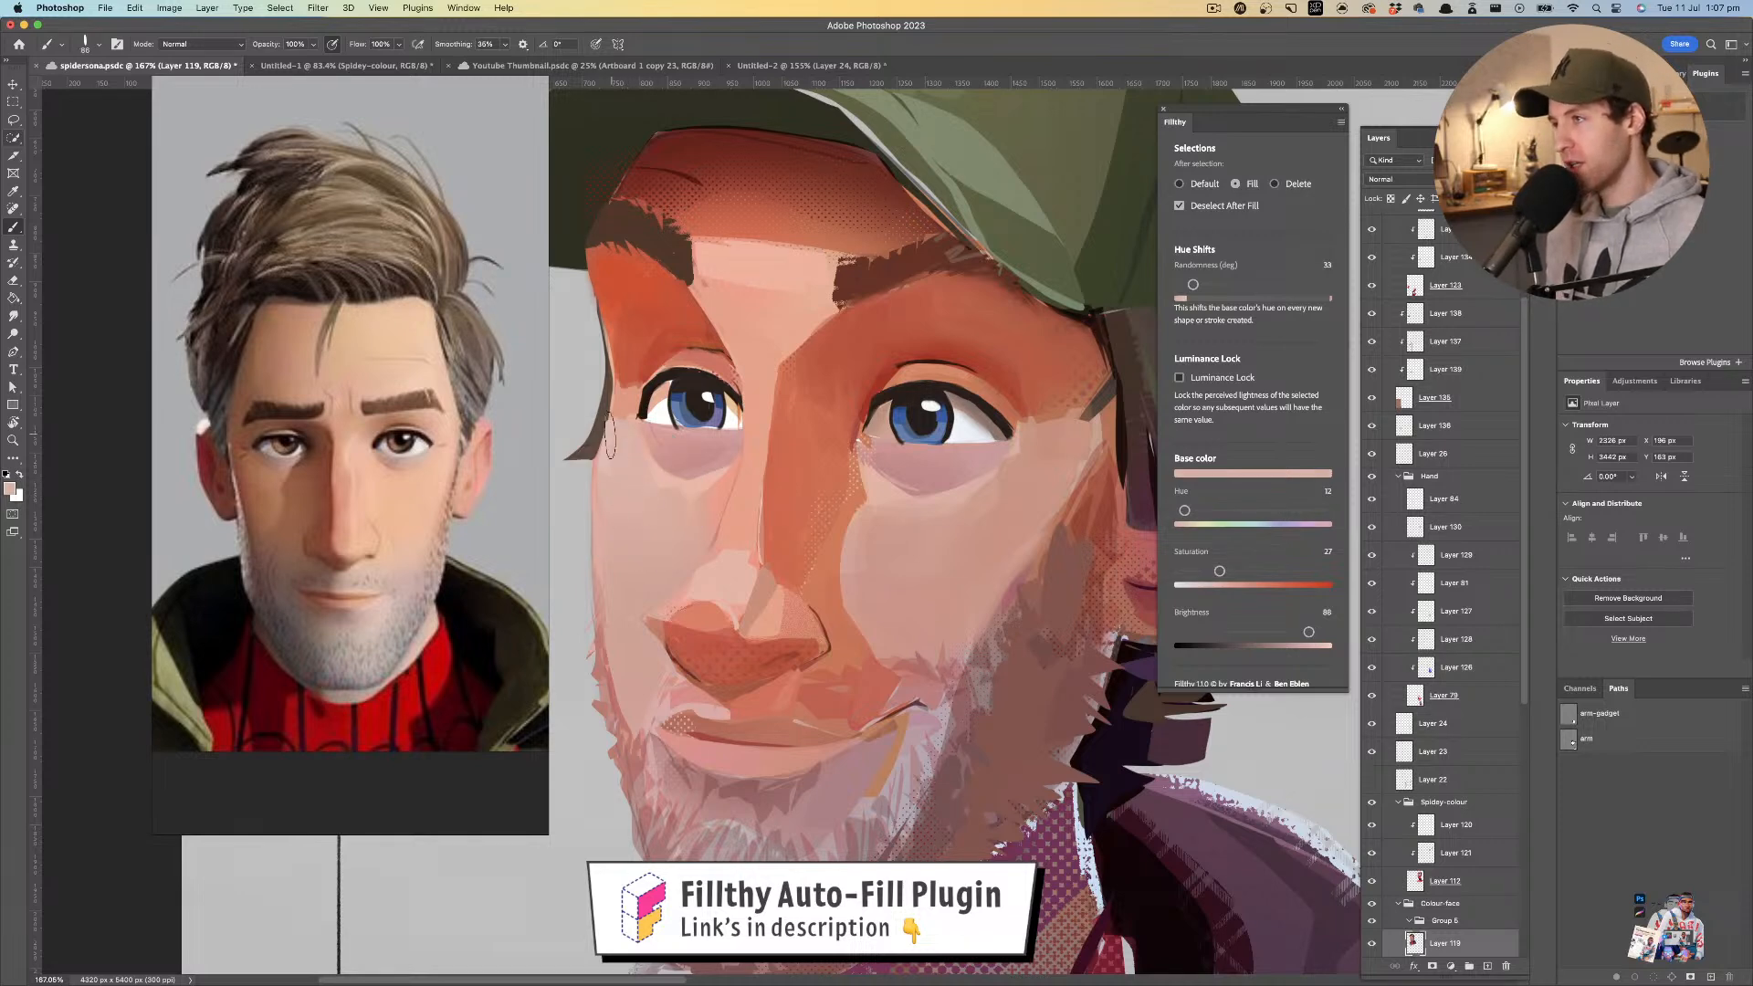
{"action": "left_click_drag", "start_coordinate": [696, 520], "coordinate": [630, 538]}
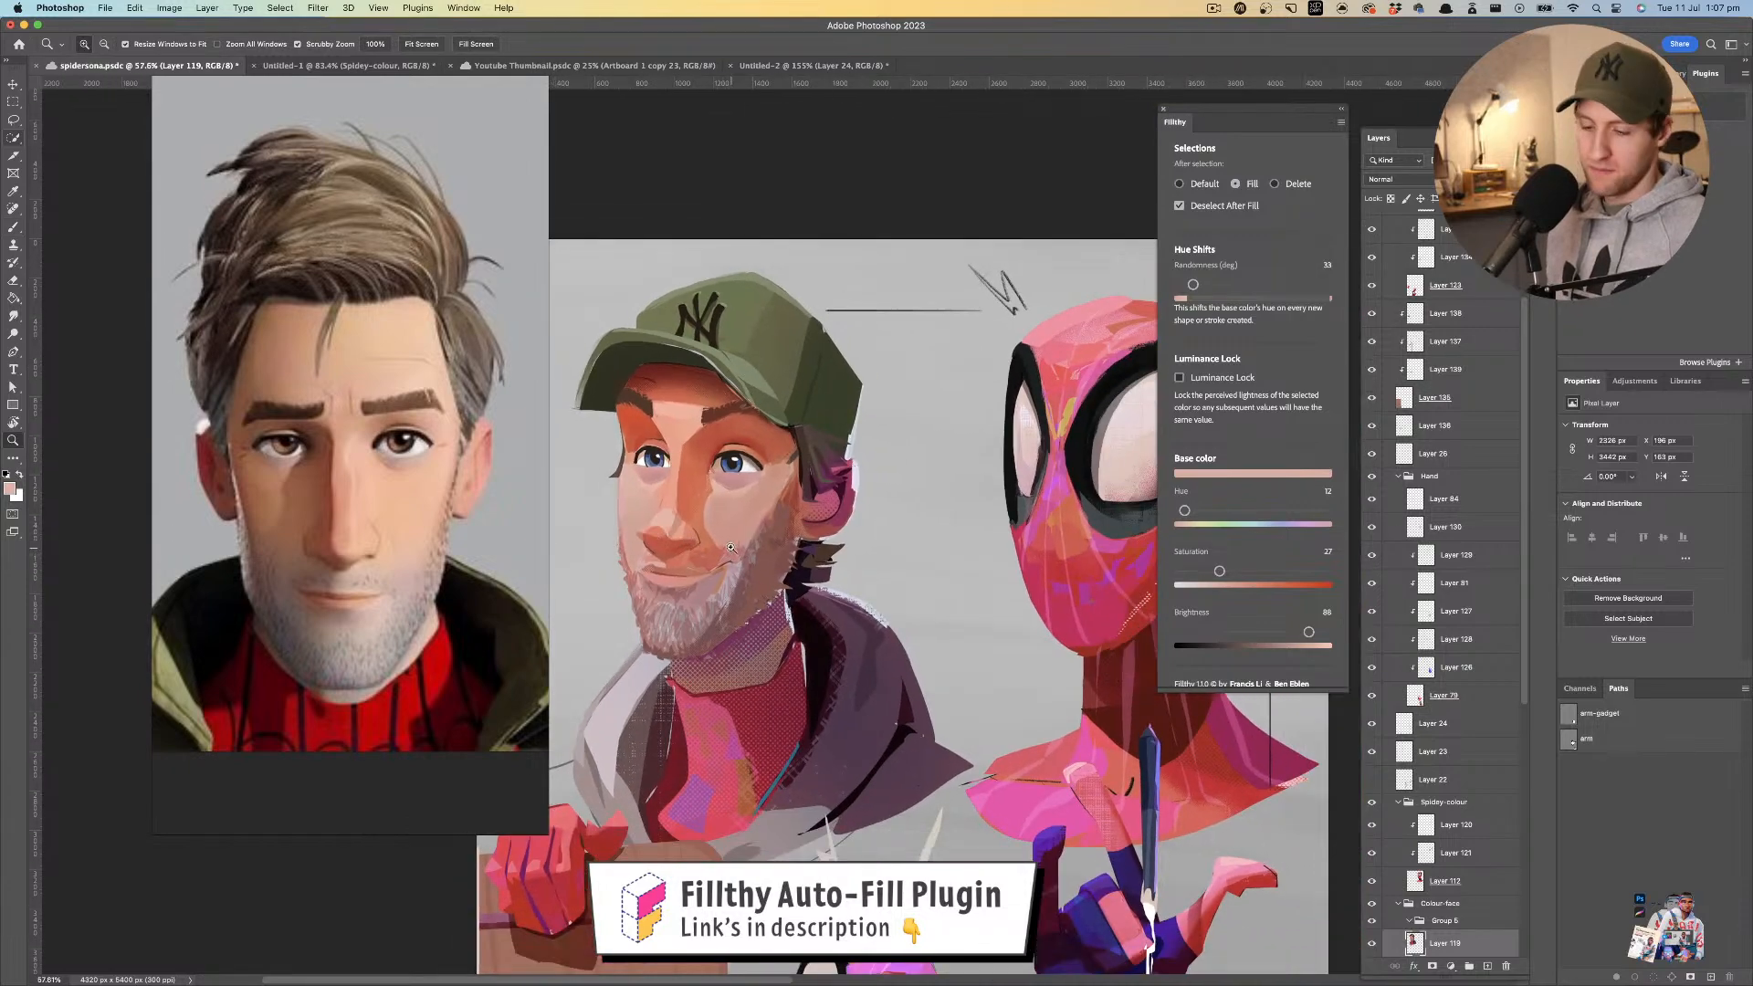
- Flip the canvas horizontally, sample the burnt orange of the near brow ridge, and smooth the shading around the near eye
{"action": "key", "text": "h"}
{"action": "left_click_drag", "start_coordinate": [814, 506], "coordinate": [784, 509]}
{"action": "left_click_drag", "start_coordinate": [848, 580], "coordinate": [905, 454]}
{"action": "mouse_move", "coordinate": [890, 384]}
{"action": "left_mouse_down"}
{"action": "mouse_move", "coordinate": [989, 393]}
{"action": "mouse_move", "coordinate": [807, 410]}
{"action": "left_mouse_up"}
{"action": "left_click_drag", "start_coordinate": [879, 235], "coordinate": [778, 388]}
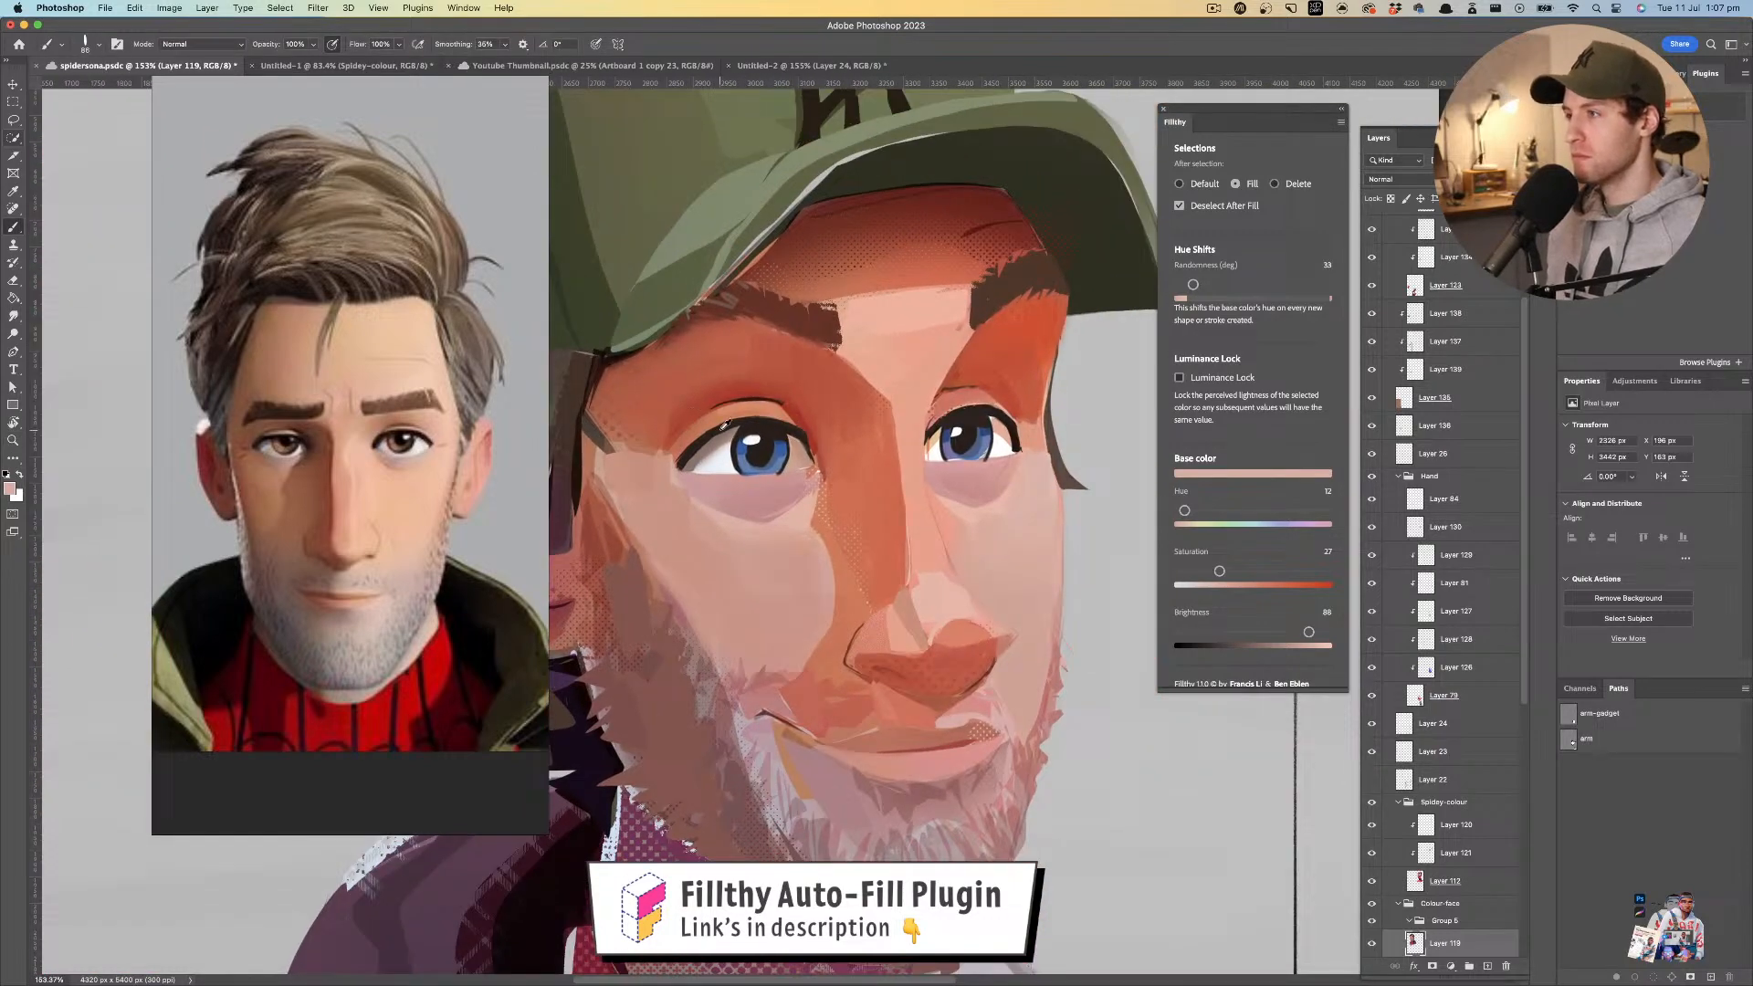
{"action": "left_click", "coordinate": [689, 345], "text": "alt"}
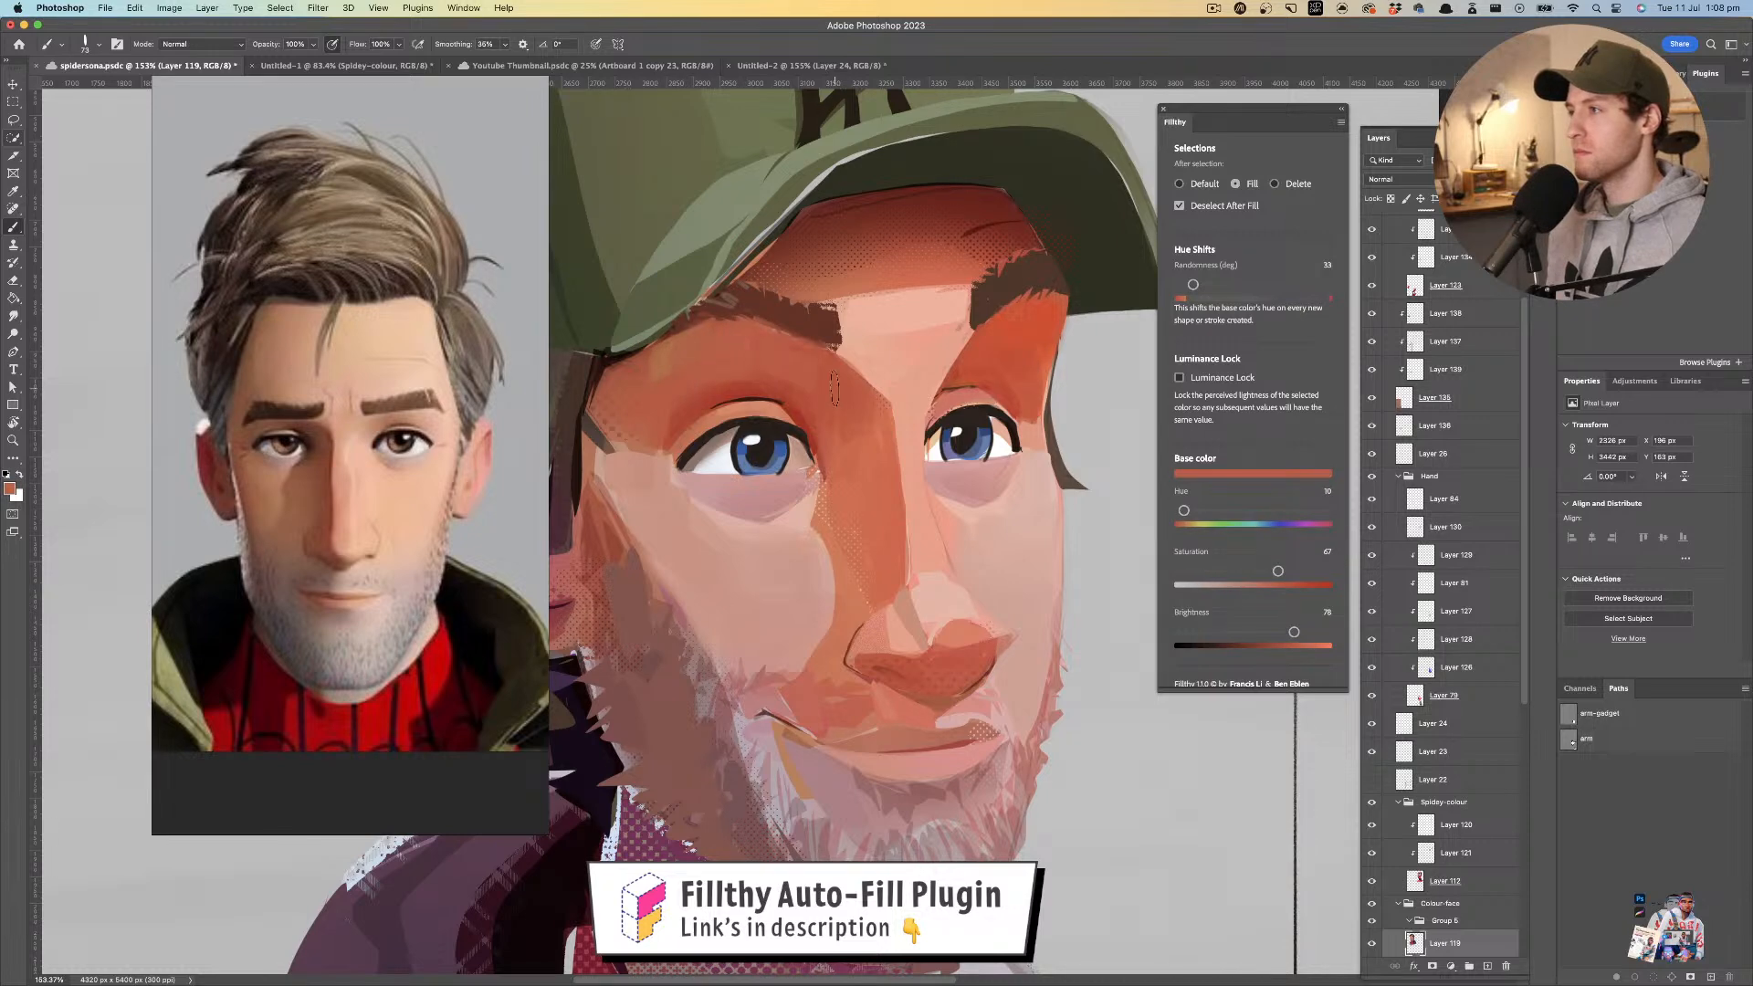
- Sample the saturated red-orange beside the far eye and paint over the halftone dots above its lid
{"action": "left_click", "coordinate": [952, 374], "text": "alt"}
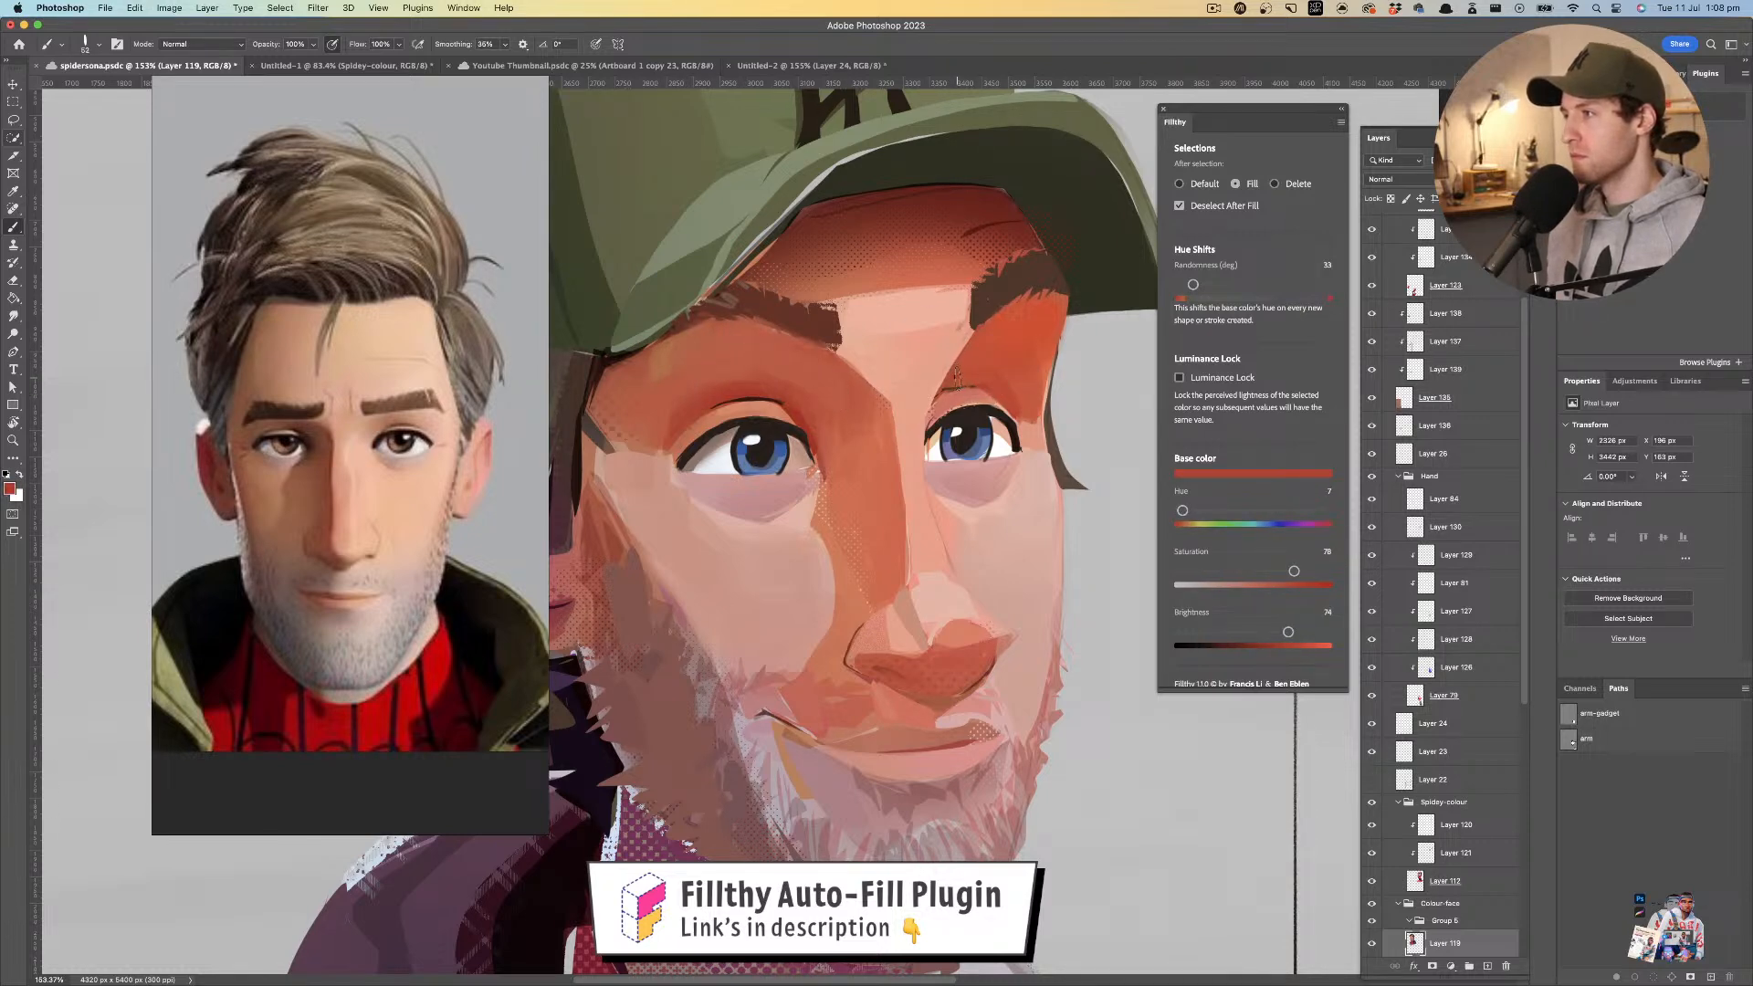
{"action": "mouse_move", "coordinate": [993, 352]}
{"action": "left_mouse_down"}
{"action": "mouse_move", "coordinate": [899, 353]}
{"action": "mouse_move", "coordinate": [933, 351]}
{"action": "left_mouse_up"}
{"action": "key", "text": "z"}
{"action": "key", "text": "b"}
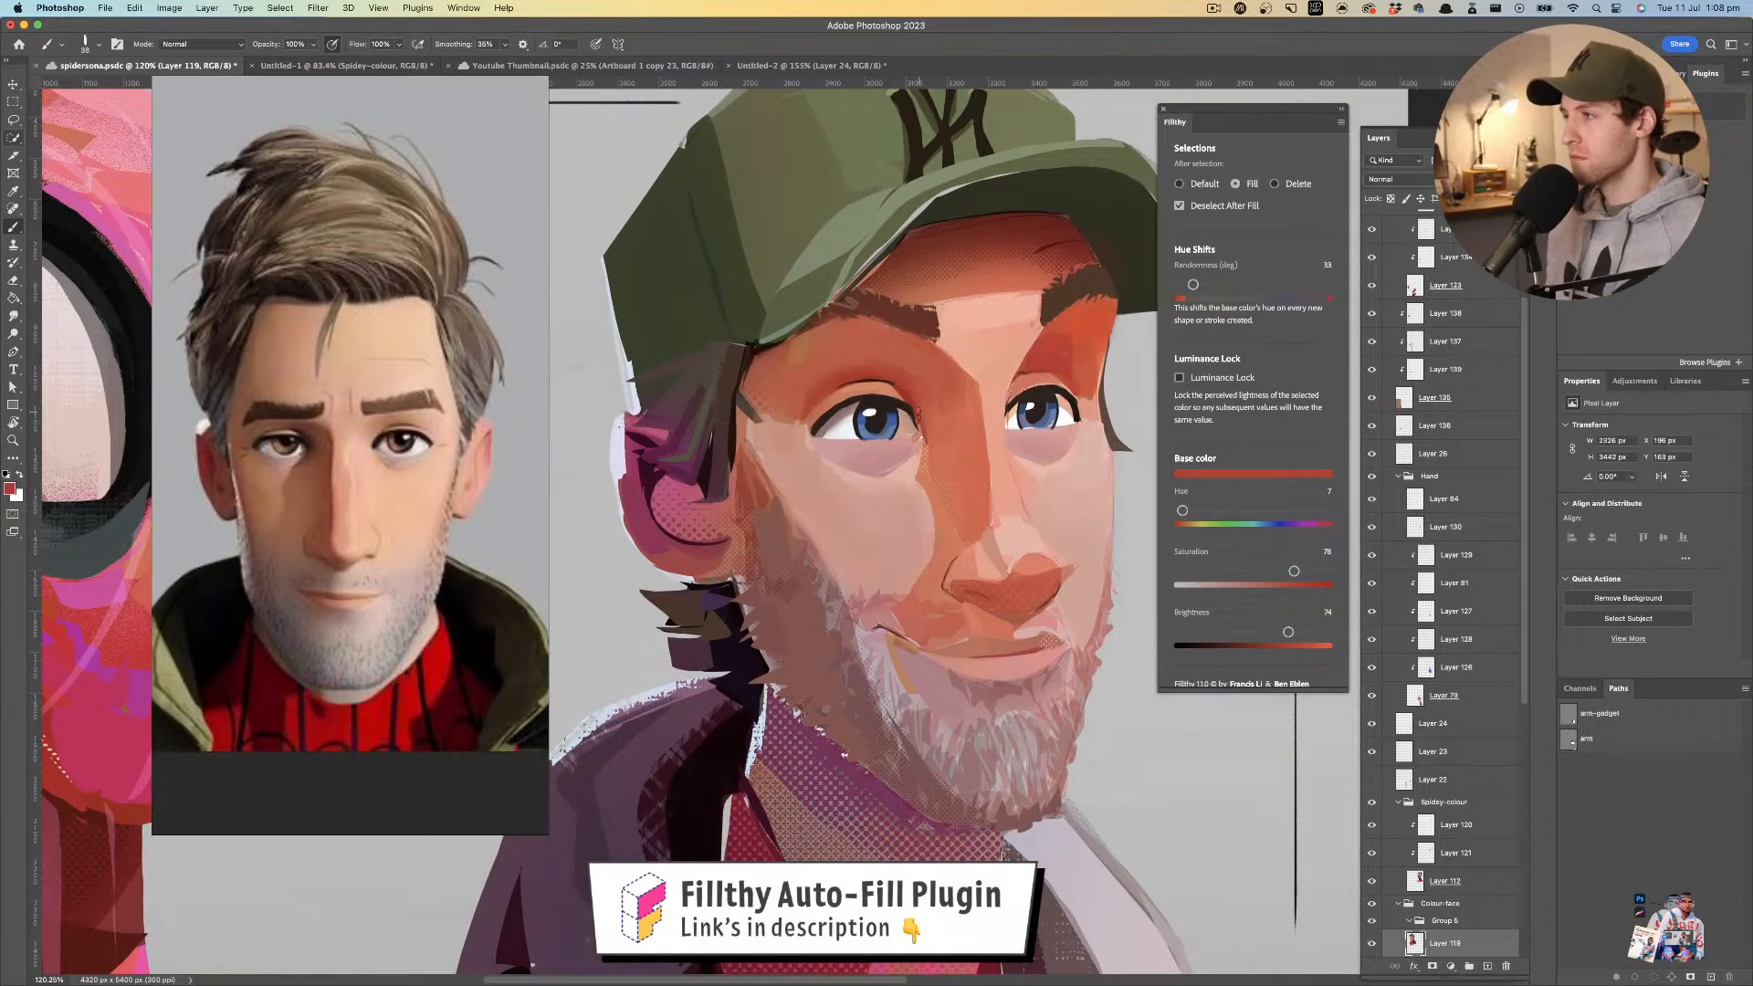
- Sample a deep red and add dark accents around the inner corner of the near eye
{"action": "left_click", "coordinate": [905, 392], "text": "alt"}
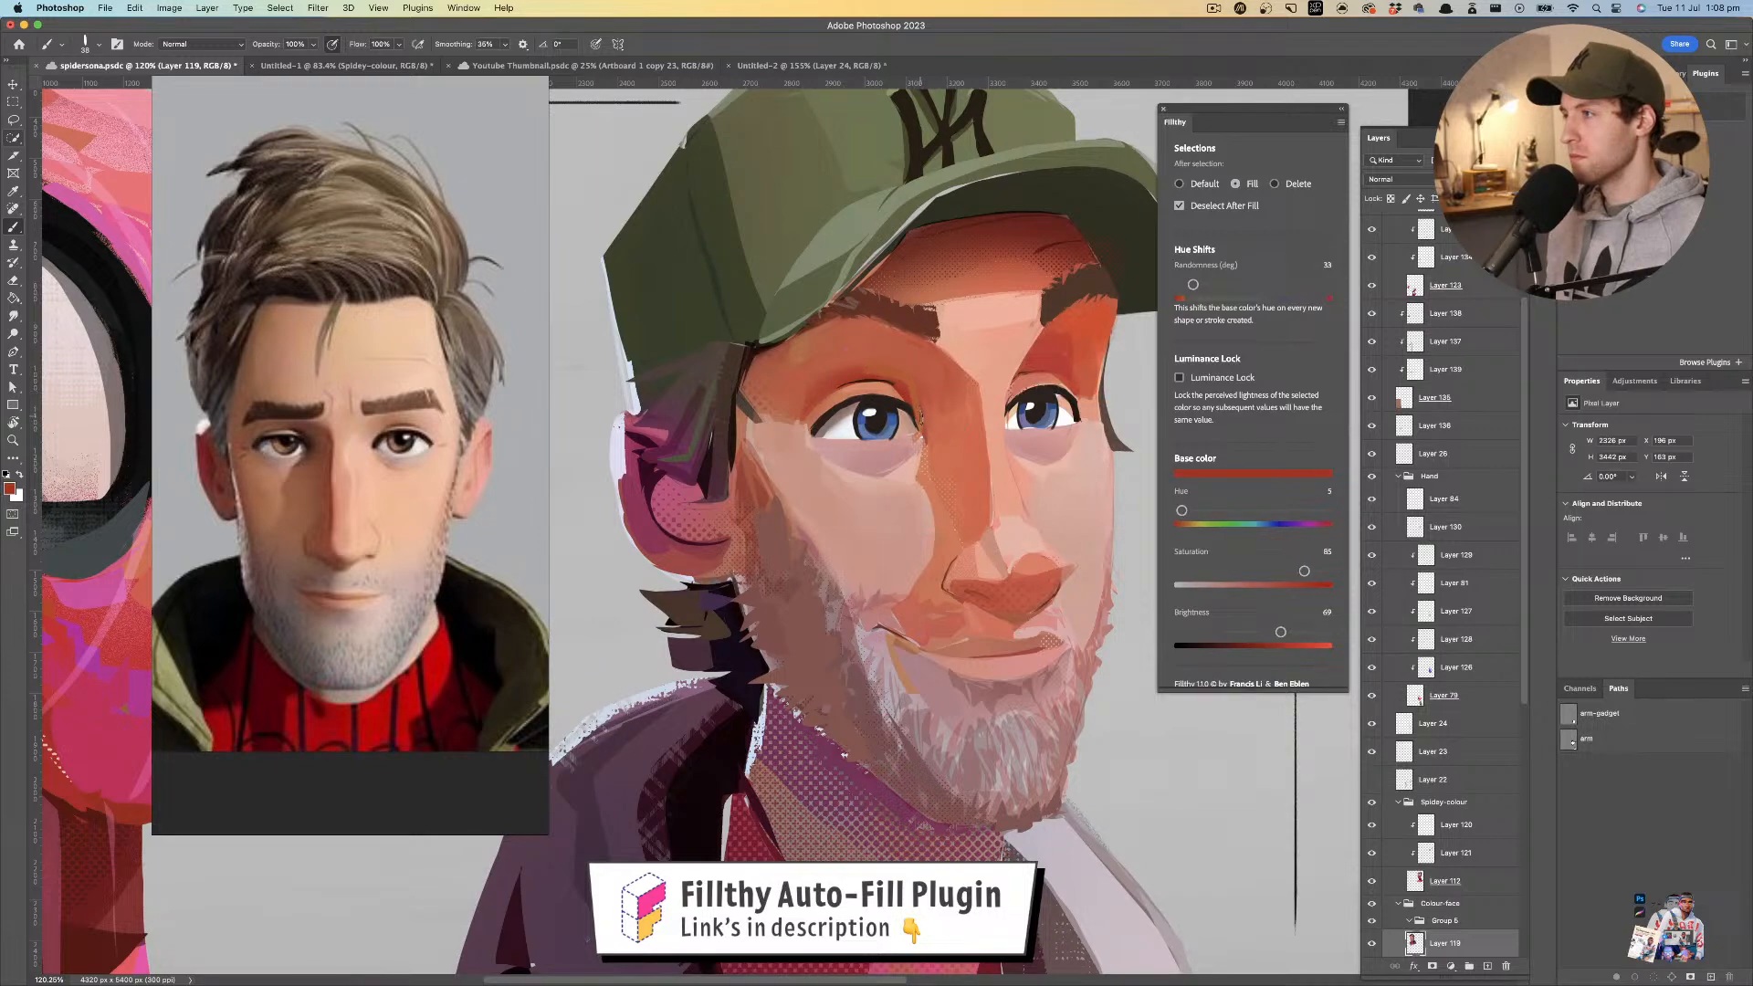
{"action": "key", "text": "z"}
{"action": "left_click_drag", "start_coordinate": [859, 424], "coordinate": [821, 423]}
{"action": "key", "text": "b"}
{"action": "mouse_move", "coordinate": [896, 480]}
{"action": "left_mouse_down"}
{"action": "mouse_move", "coordinate": [934, 481]}
{"action": "mouse_move", "coordinate": [799, 516]}
{"action": "mouse_move", "coordinate": [980, 506]}
{"action": "left_mouse_up"}
{"action": "key", "text": "z"}
{"action": "key", "text": "b"}
{"action": "left_click_drag", "start_coordinate": [848, 585], "coordinate": [845, 585]}
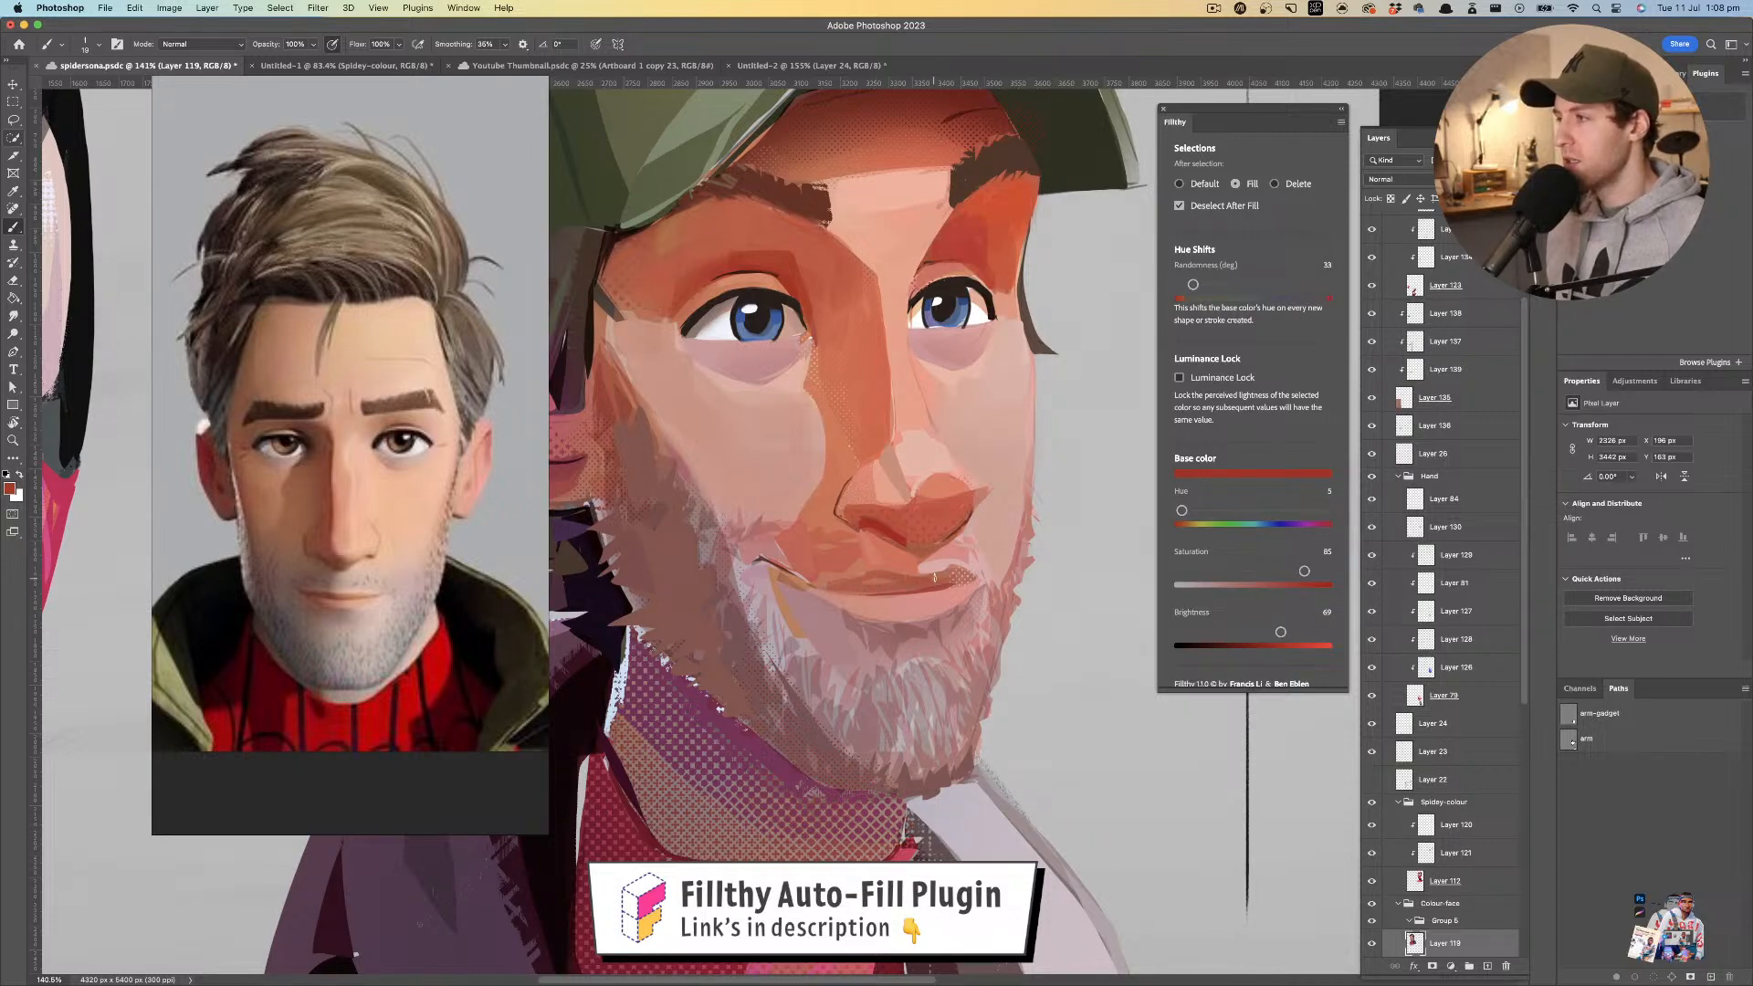
- Sample the skin and lip tones and clean up the halftone patch above the upper lip and the mouth corner
{"action": "key", "text": "z"}
{"action": "mouse_move", "coordinate": [901, 556]}
{"action": "left_mouse_down"}
{"action": "mouse_move", "coordinate": [847, 553]}
{"action": "mouse_move", "coordinate": [955, 559]}
{"action": "left_mouse_up"}
{"action": "key", "text": "b"}
{"action": "left_click", "coordinate": [881, 578], "text": "alt"}
{"action": "key", "text": "z"}
{"action": "mouse_move", "coordinate": [804, 557]}
{"action": "left_mouse_down"}
{"action": "mouse_move", "coordinate": [763, 553]}
{"action": "mouse_move", "coordinate": [817, 550]}
{"action": "left_mouse_up"}
{"action": "key", "text": "b"}
{"action": "left_click", "coordinate": [783, 555], "text": "alt"}
- Sample the magenta of the ear and paint over the rough shading inside it
{"action": "key", "text": "z"}
{"action": "left_click_drag", "start_coordinate": [826, 523], "coordinate": [784, 523]}
{"action": "left_click_drag", "start_coordinate": [721, 445], "coordinate": [744, 442]}
{"action": "key", "text": "b"}
{"action": "left_click", "coordinate": [683, 478], "text": "alt"}
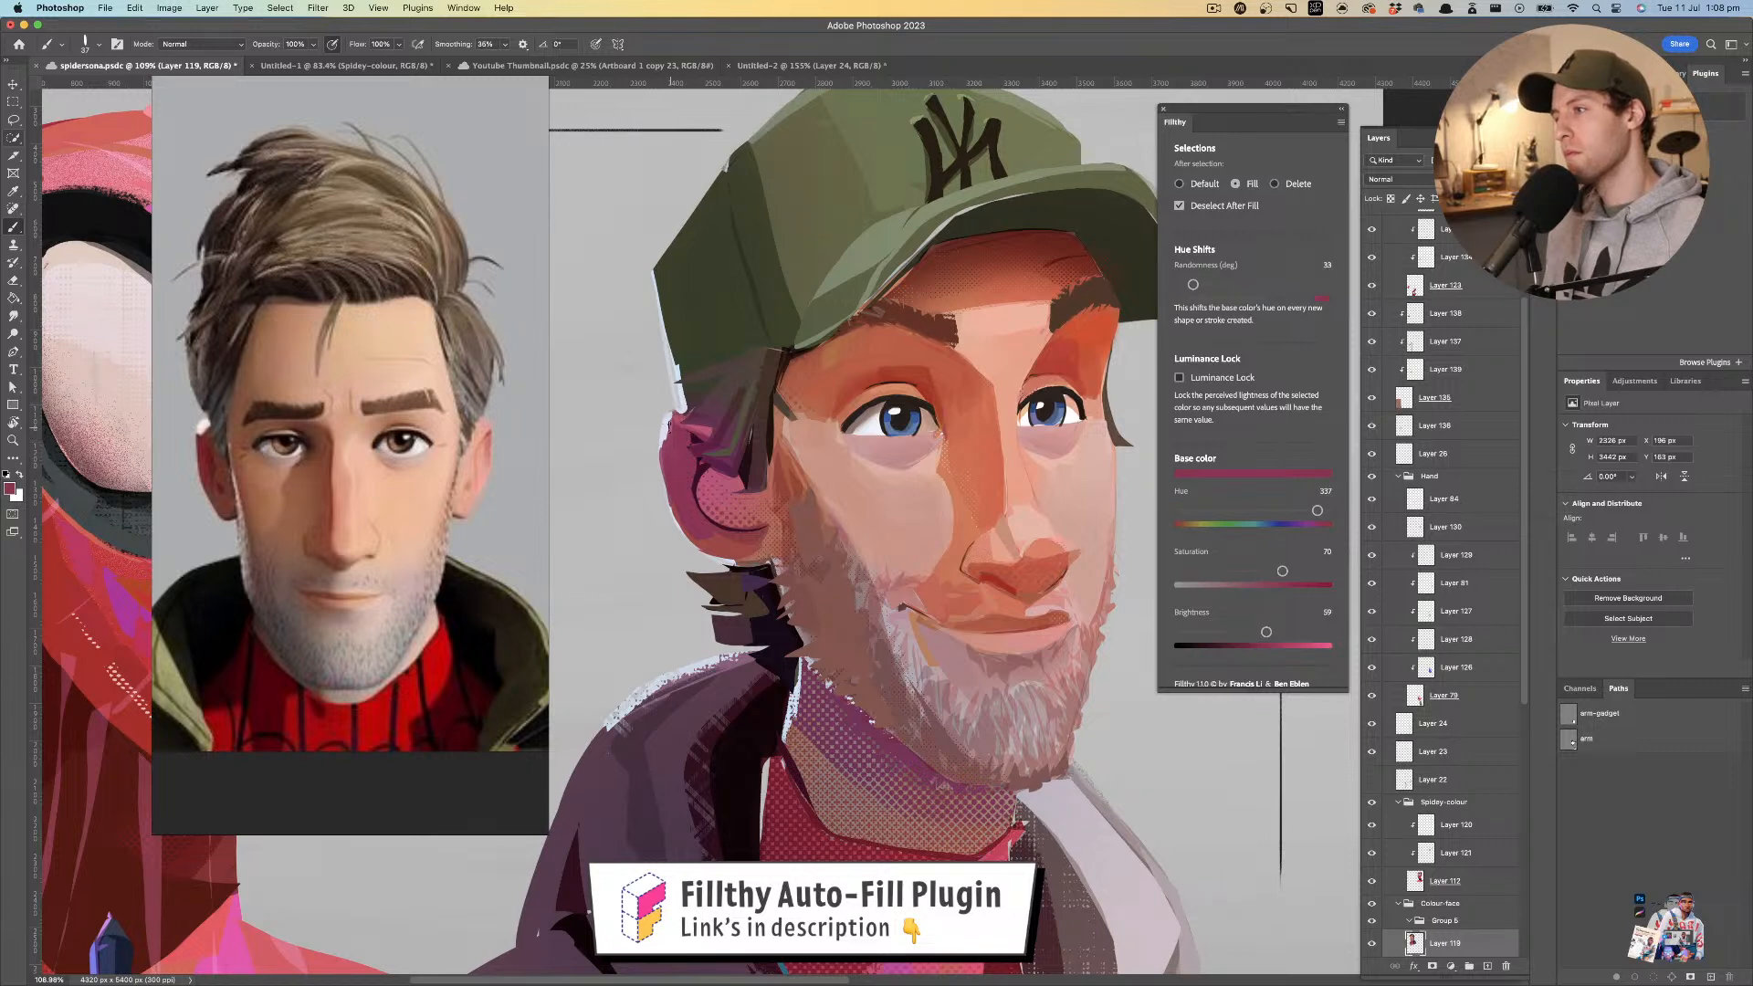
{"action": "key", "text": "z"}
{"action": "left_click_drag", "start_coordinate": [806, 494], "coordinate": [703, 502]}
{"action": "mouse_move", "coordinate": [859, 518]}
{"action": "left_mouse_down"}
{"action": "mouse_move", "coordinate": [840, 490]}
{"action": "mouse_move", "coordinate": [813, 498]}
{"action": "mouse_move", "coordinate": [901, 511]}
{"action": "mouse_move", "coordinate": [887, 515]}
{"action": "left_mouse_up"}
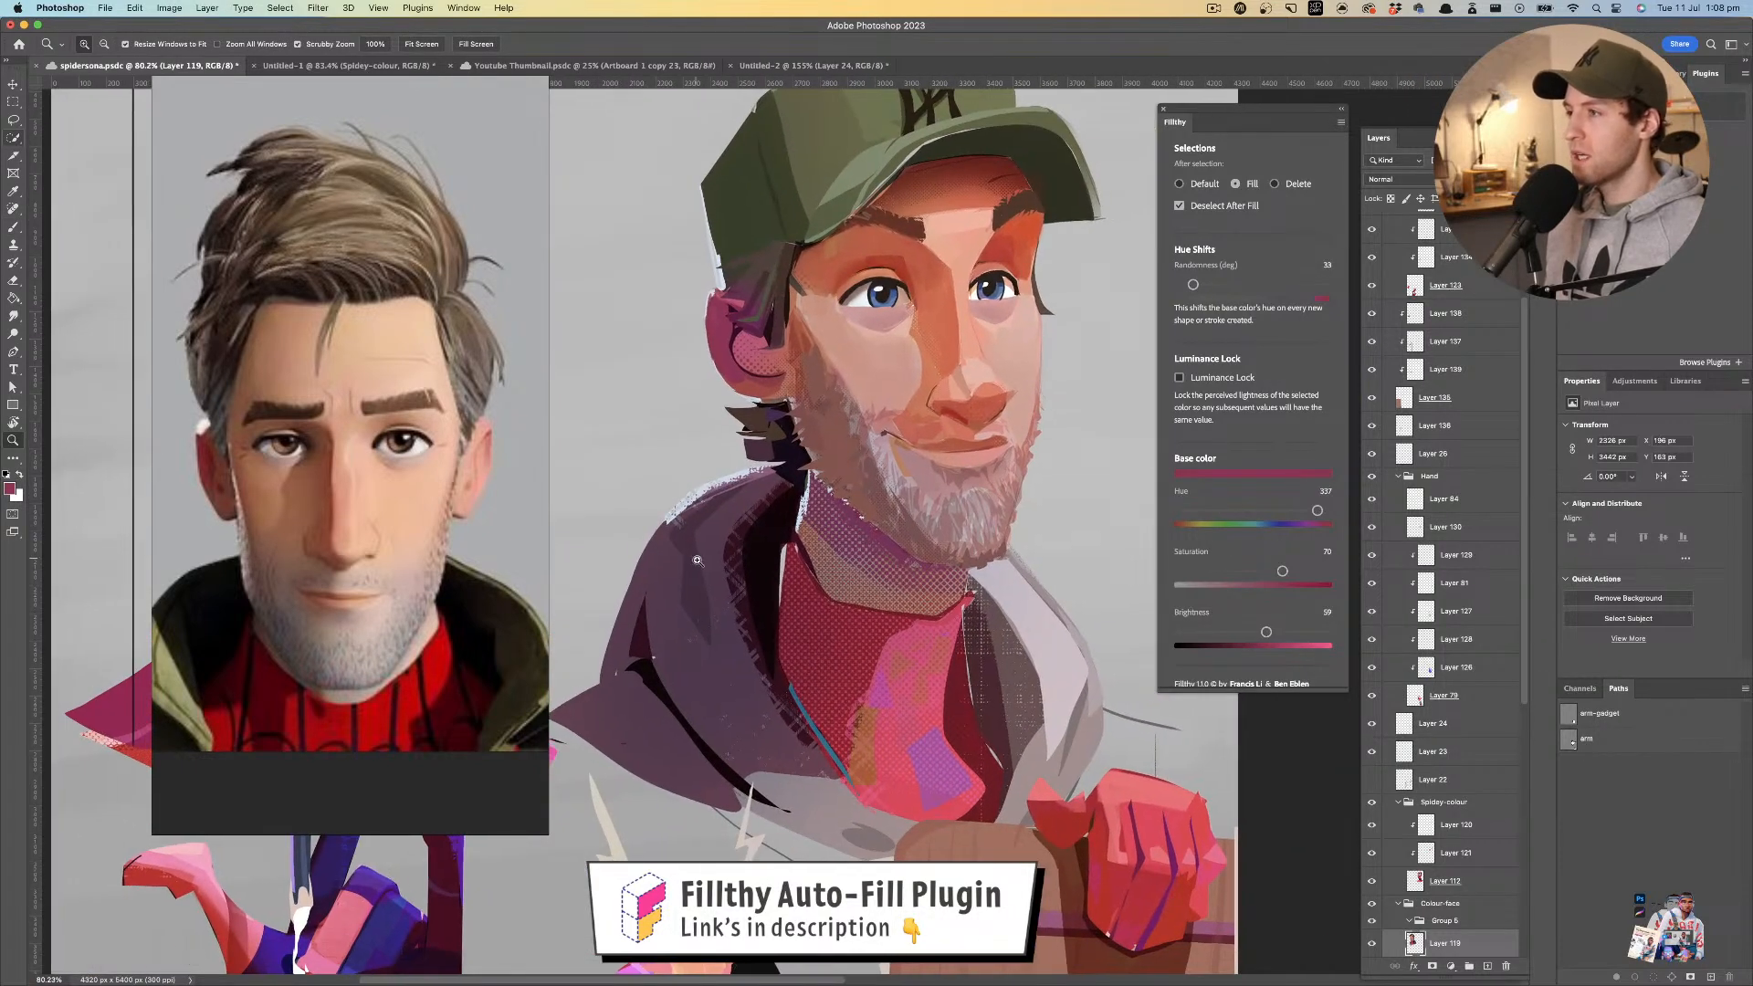
- Duplicate Layer 119, lasso the dark shoulder side of the hoodie, and undo the automatic fill
{"action": "left_click", "coordinate": [14, 122]}
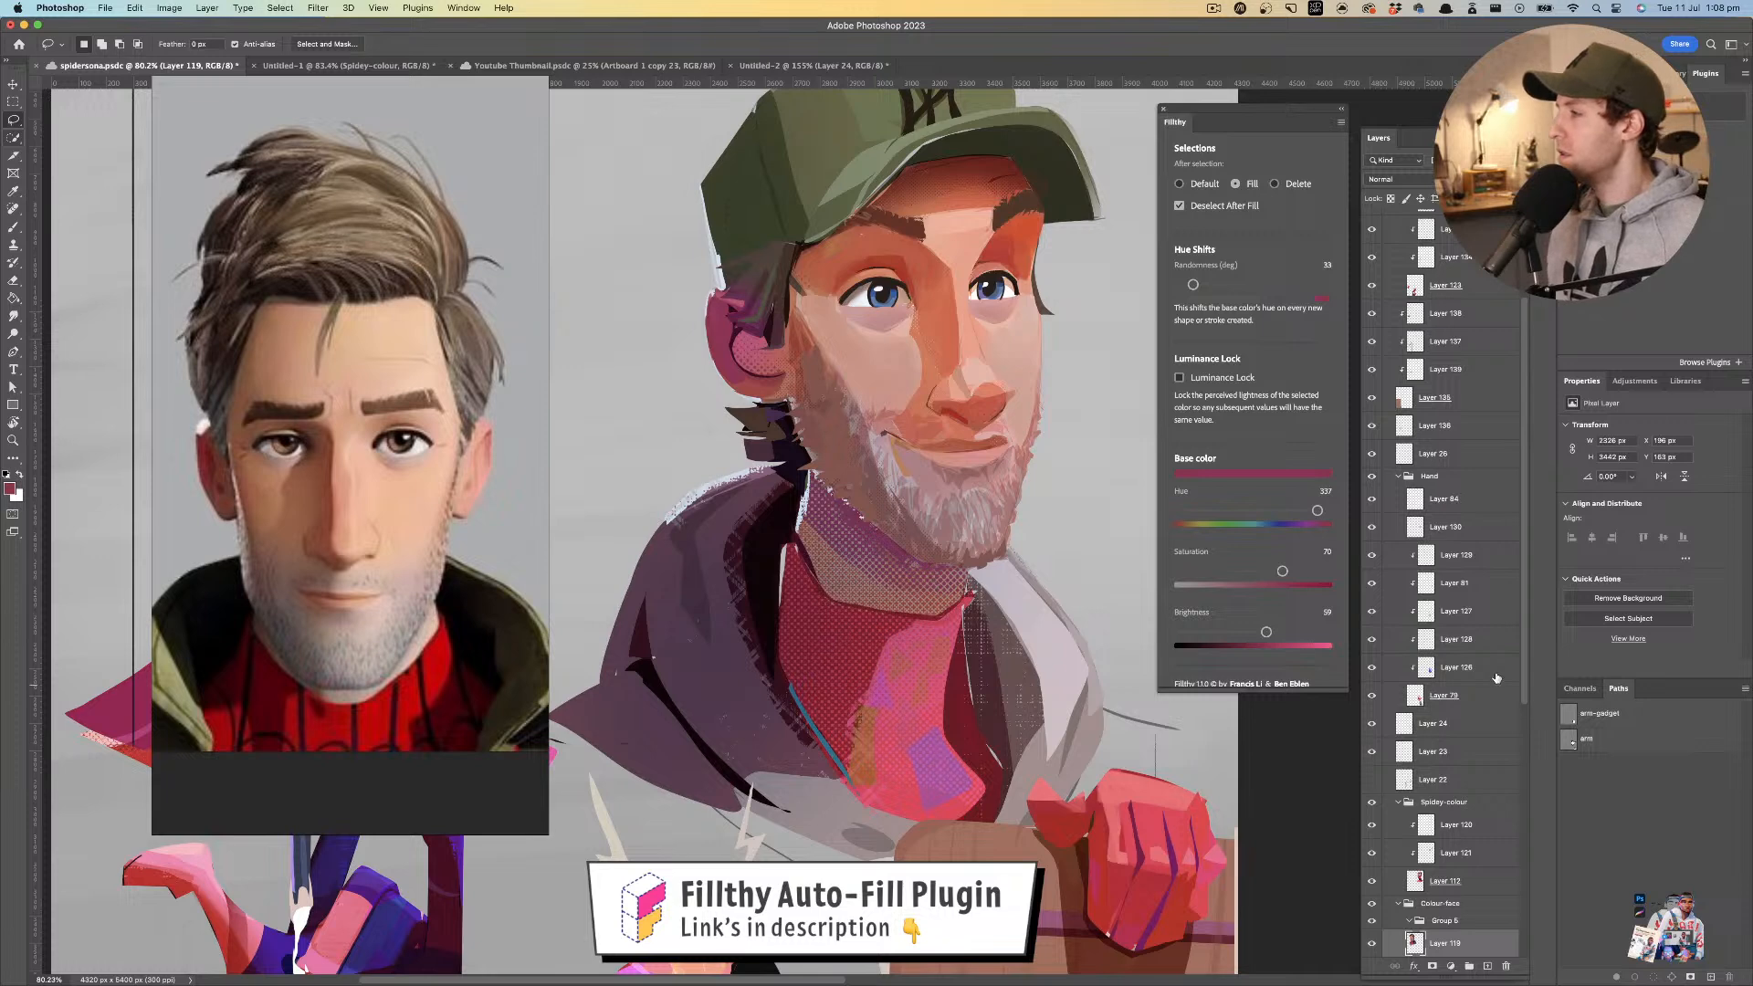
{"action": "scroll", "coordinate": [1487, 913], "scroll_direction": "down", "scroll_amount": 4}
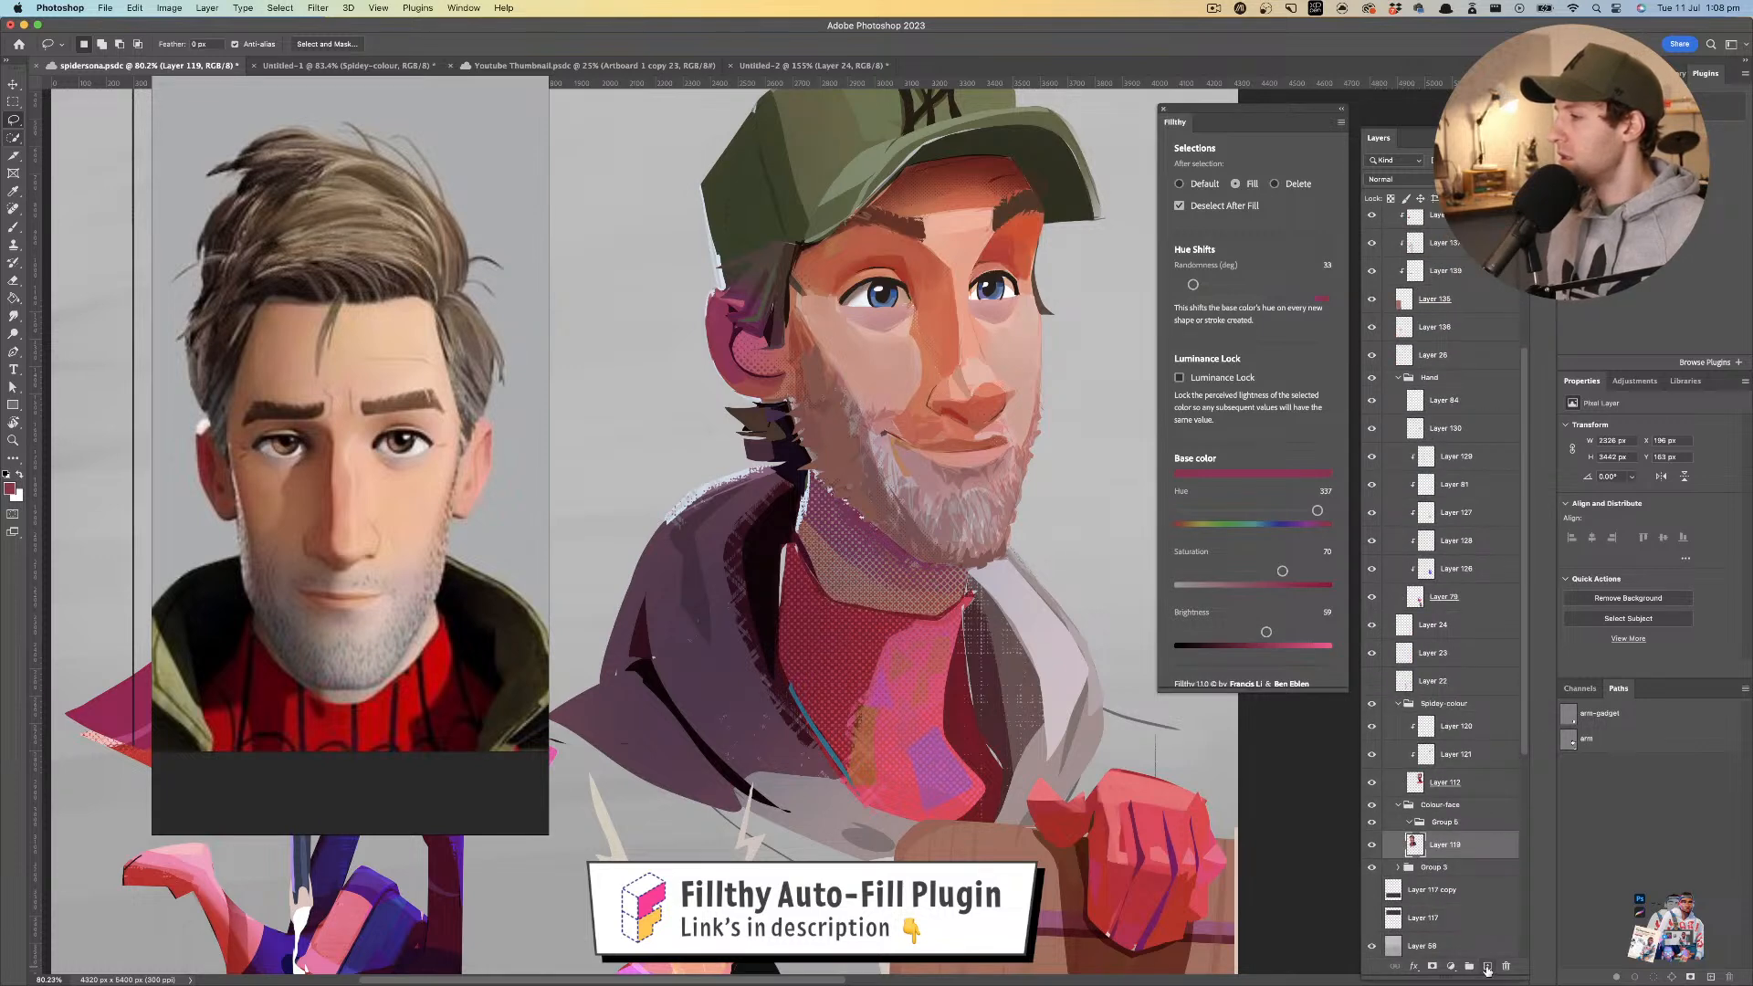
{"action": "key", "text": "super+j"}
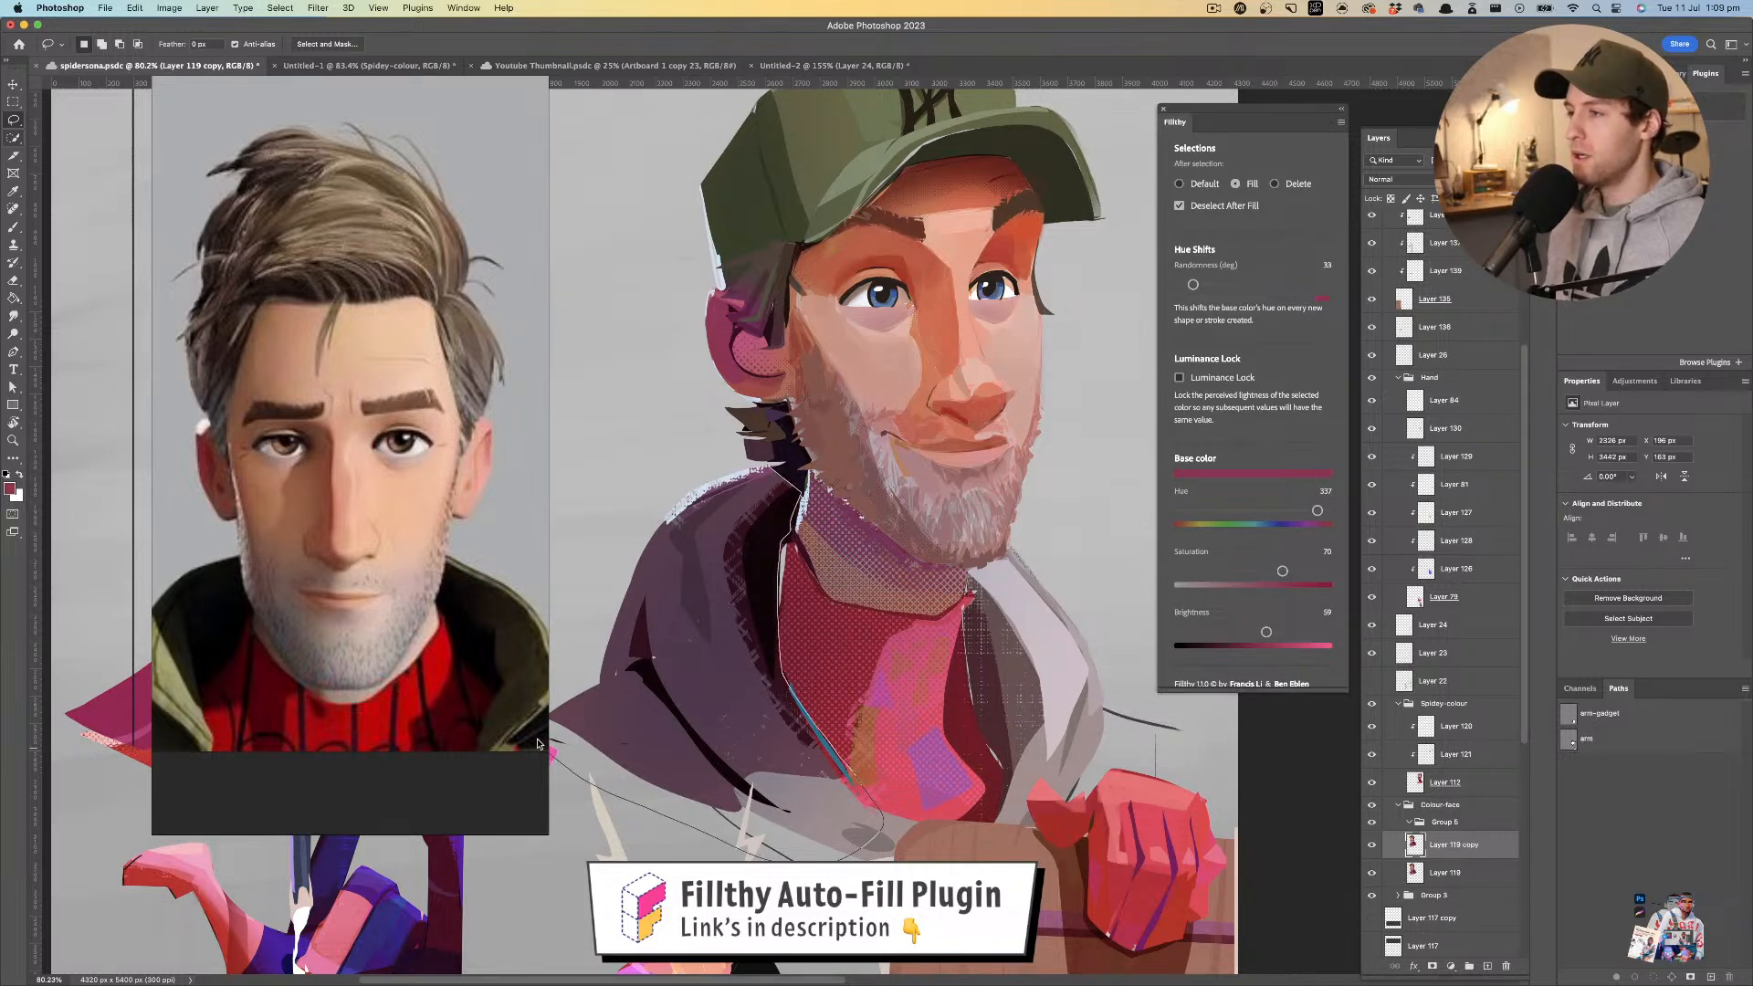
{"action": "left_click_drag", "start_coordinate": [611, 512], "coordinate": [703, 466]}
{"action": "key", "text": "super+z"}
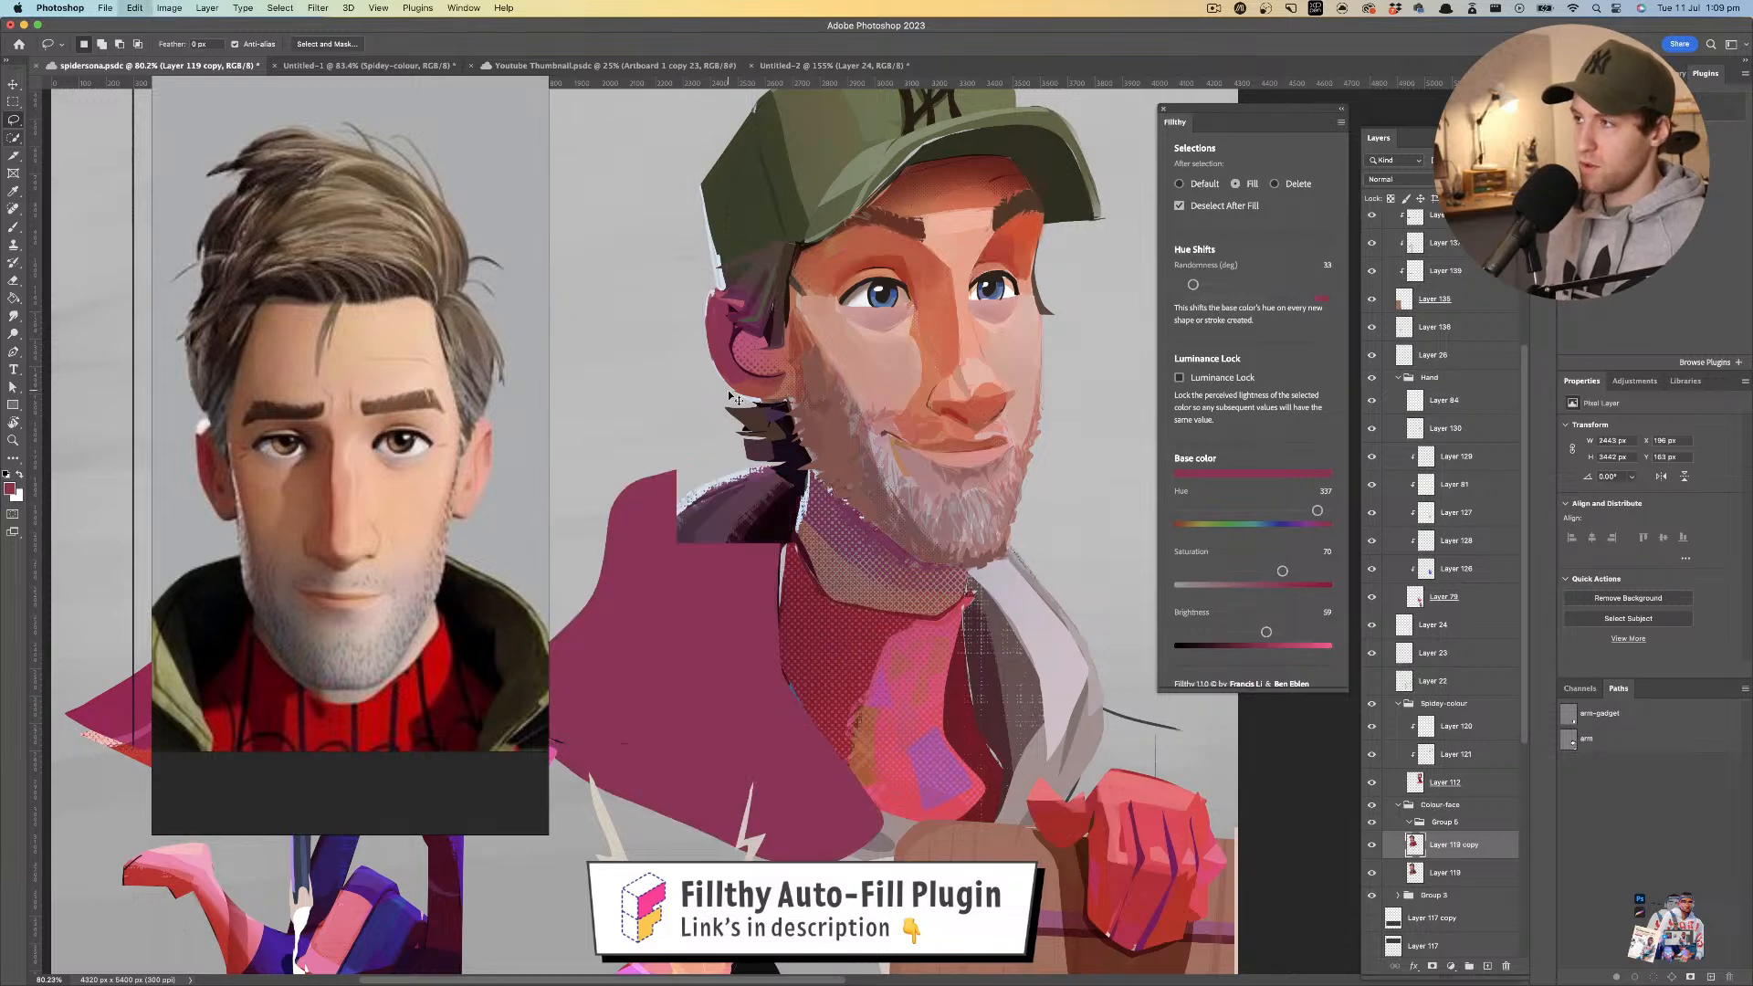
- Lighten the selected part of the hoodie with Levels by raising the black output level to 62
{"action": "key", "text": "super+l"}
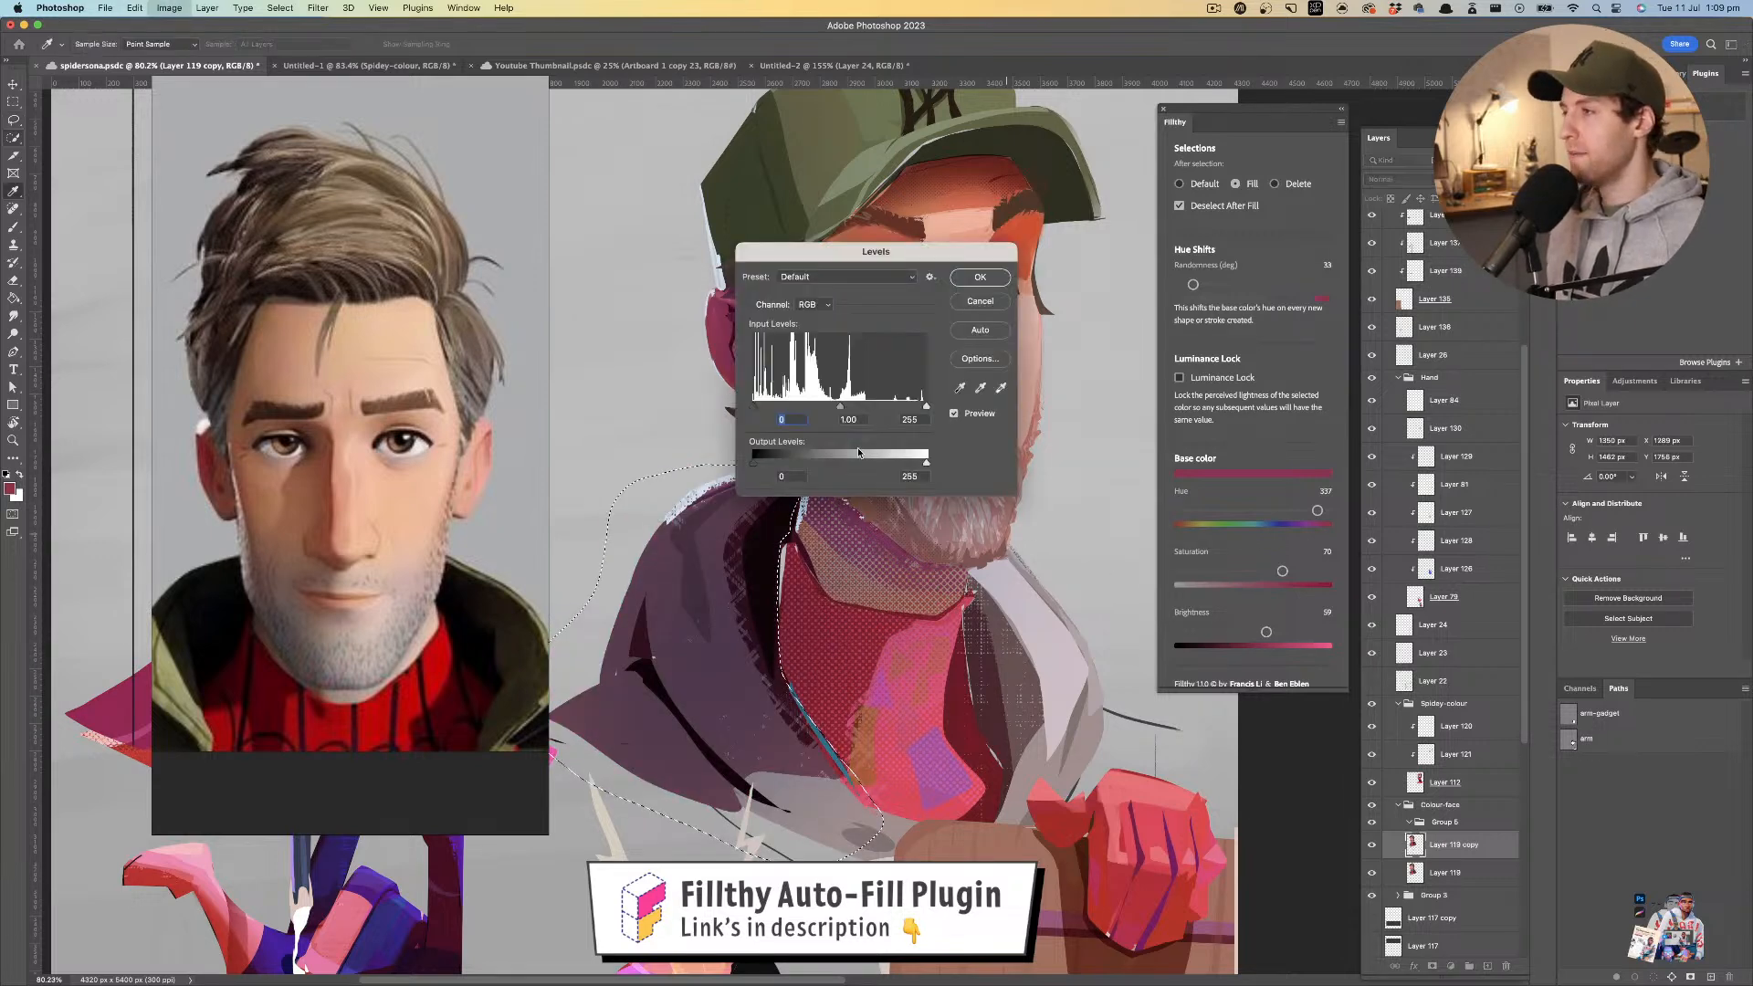
{"action": "left_click_drag", "start_coordinate": [755, 462], "coordinate": [795, 468]}
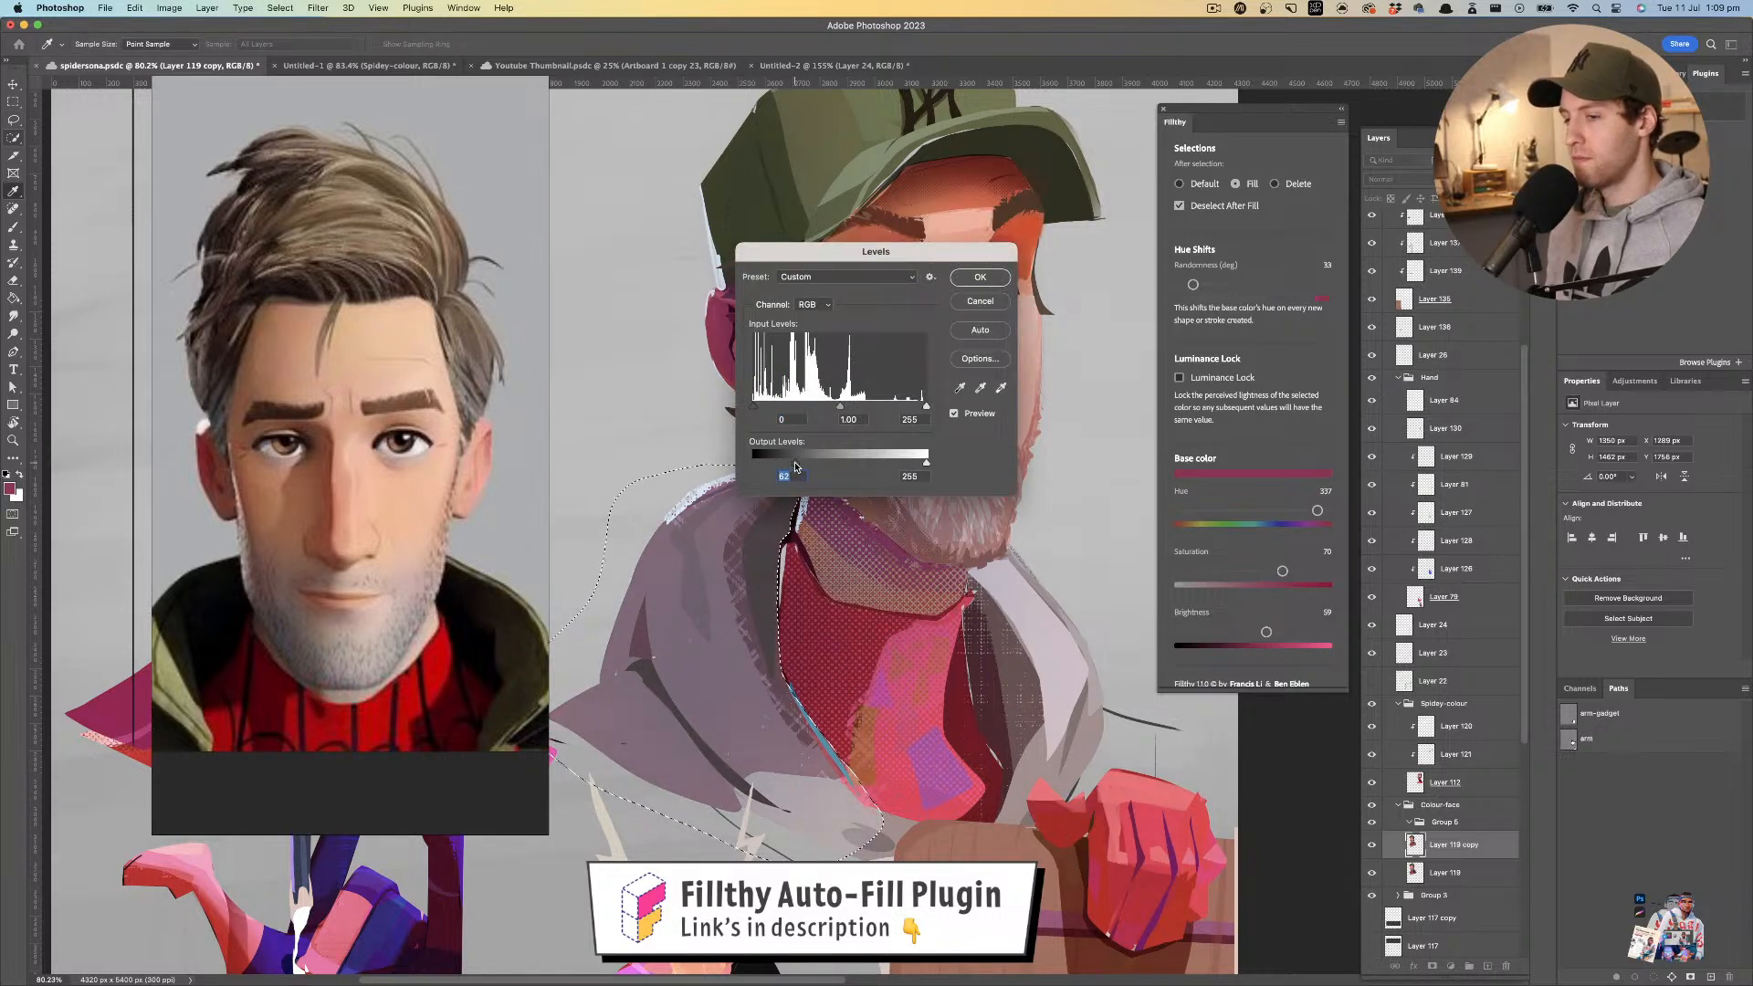
{"action": "left_click", "coordinate": [979, 277]}
- Clear the selection and merge the duplicated layer with the original Layer 119
{"action": "key", "text": "z"}
{"action": "left_click_drag", "start_coordinate": [913, 396], "coordinate": [886, 529]}
{"action": "key", "text": "super+d"}
{"action": "left_click", "coordinate": [1478, 874], "text": "shift"}
{"action": "key", "text": "super+e"}
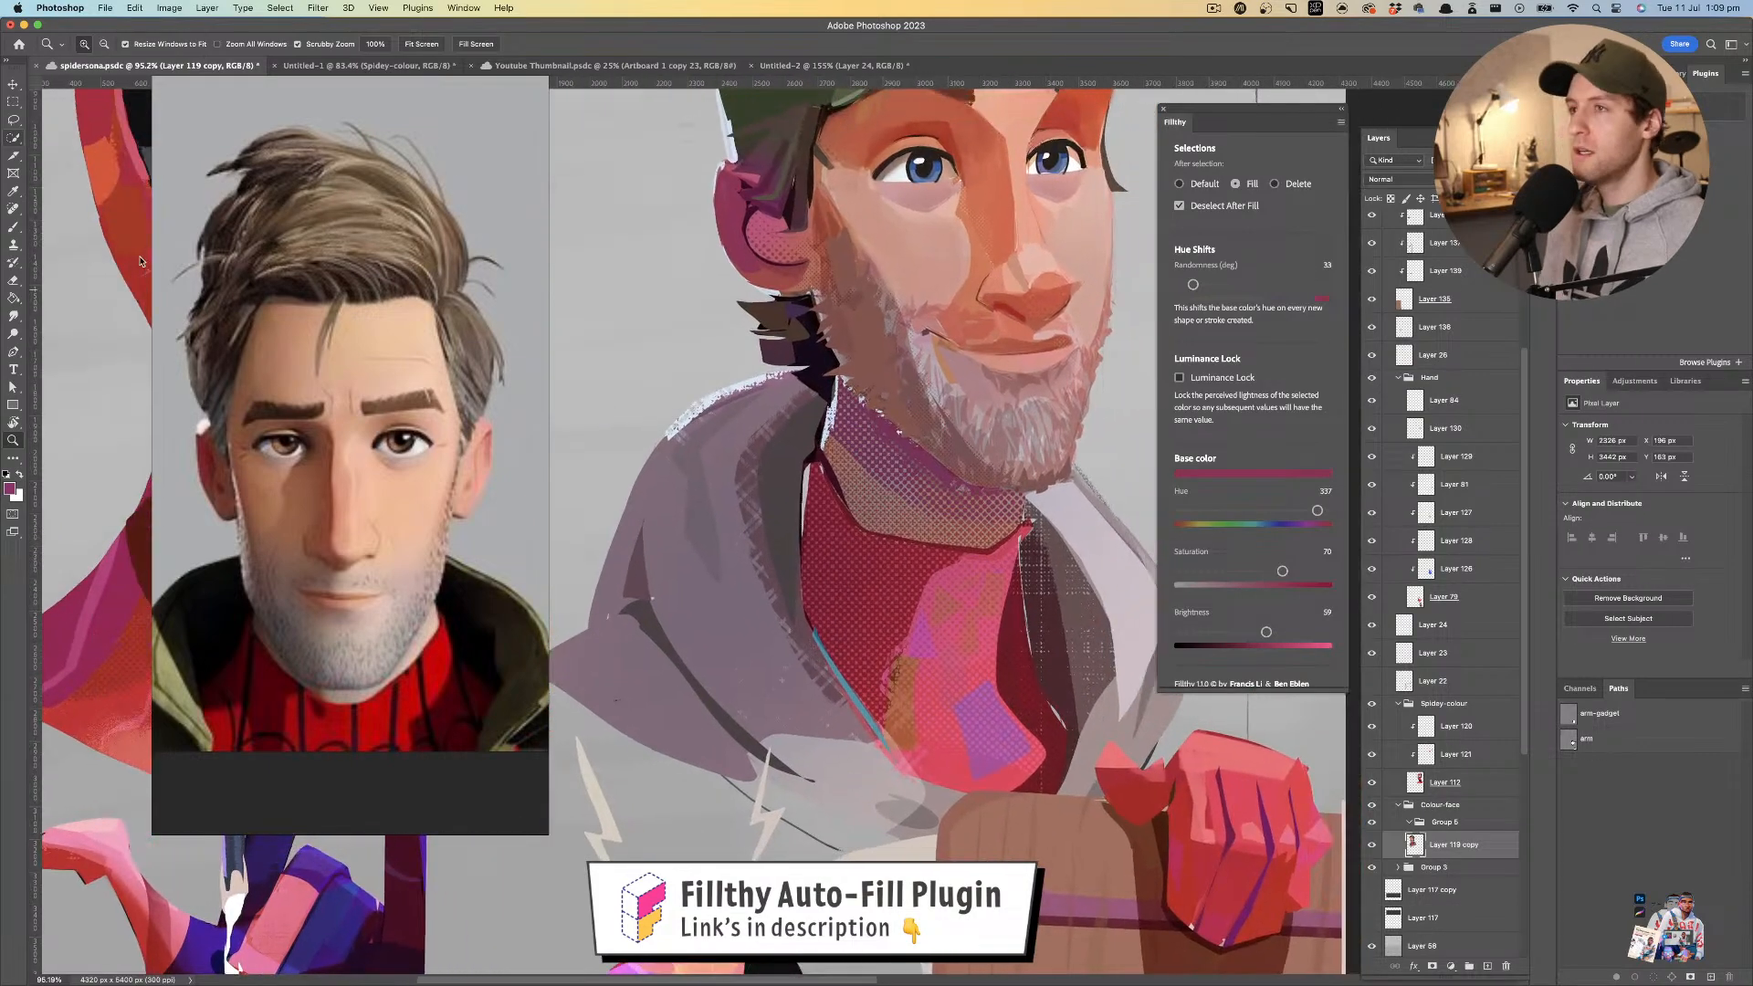
- Sample the near-black tone beside the neck and lasso-fill a dark shadow shape inside the hood's opening
{"action": "left_click", "coordinate": [16, 120]}
{"action": "key", "text": "i"}
{"action": "left_click", "coordinate": [812, 455]}
{"action": "key", "text": "l"}
{"action": "mouse_move", "coordinate": [830, 429]}
{"action": "left_mouse_down"}
{"action": "mouse_move", "coordinate": [787, 463]}
{"action": "mouse_move", "coordinate": [801, 513]}
{"action": "mouse_move", "coordinate": [828, 419]}
{"action": "mouse_move", "coordinate": [798, 459]}
{"action": "left_mouse_up"}
{"action": "key", "text": "z"}
{"action": "mouse_move", "coordinate": [850, 445]}
{"action": "left_mouse_down"}
{"action": "mouse_move", "coordinate": [749, 475]}
{"action": "mouse_move", "coordinate": [758, 502]}
{"action": "mouse_move", "coordinate": [799, 515]}
{"action": "mouse_move", "coordinate": [776, 527]}
{"action": "mouse_move", "coordinate": [813, 451]}
{"action": "mouse_move", "coordinate": [802, 489]}
{"action": "mouse_move", "coordinate": [858, 493]}
{"action": "left_mouse_up"}
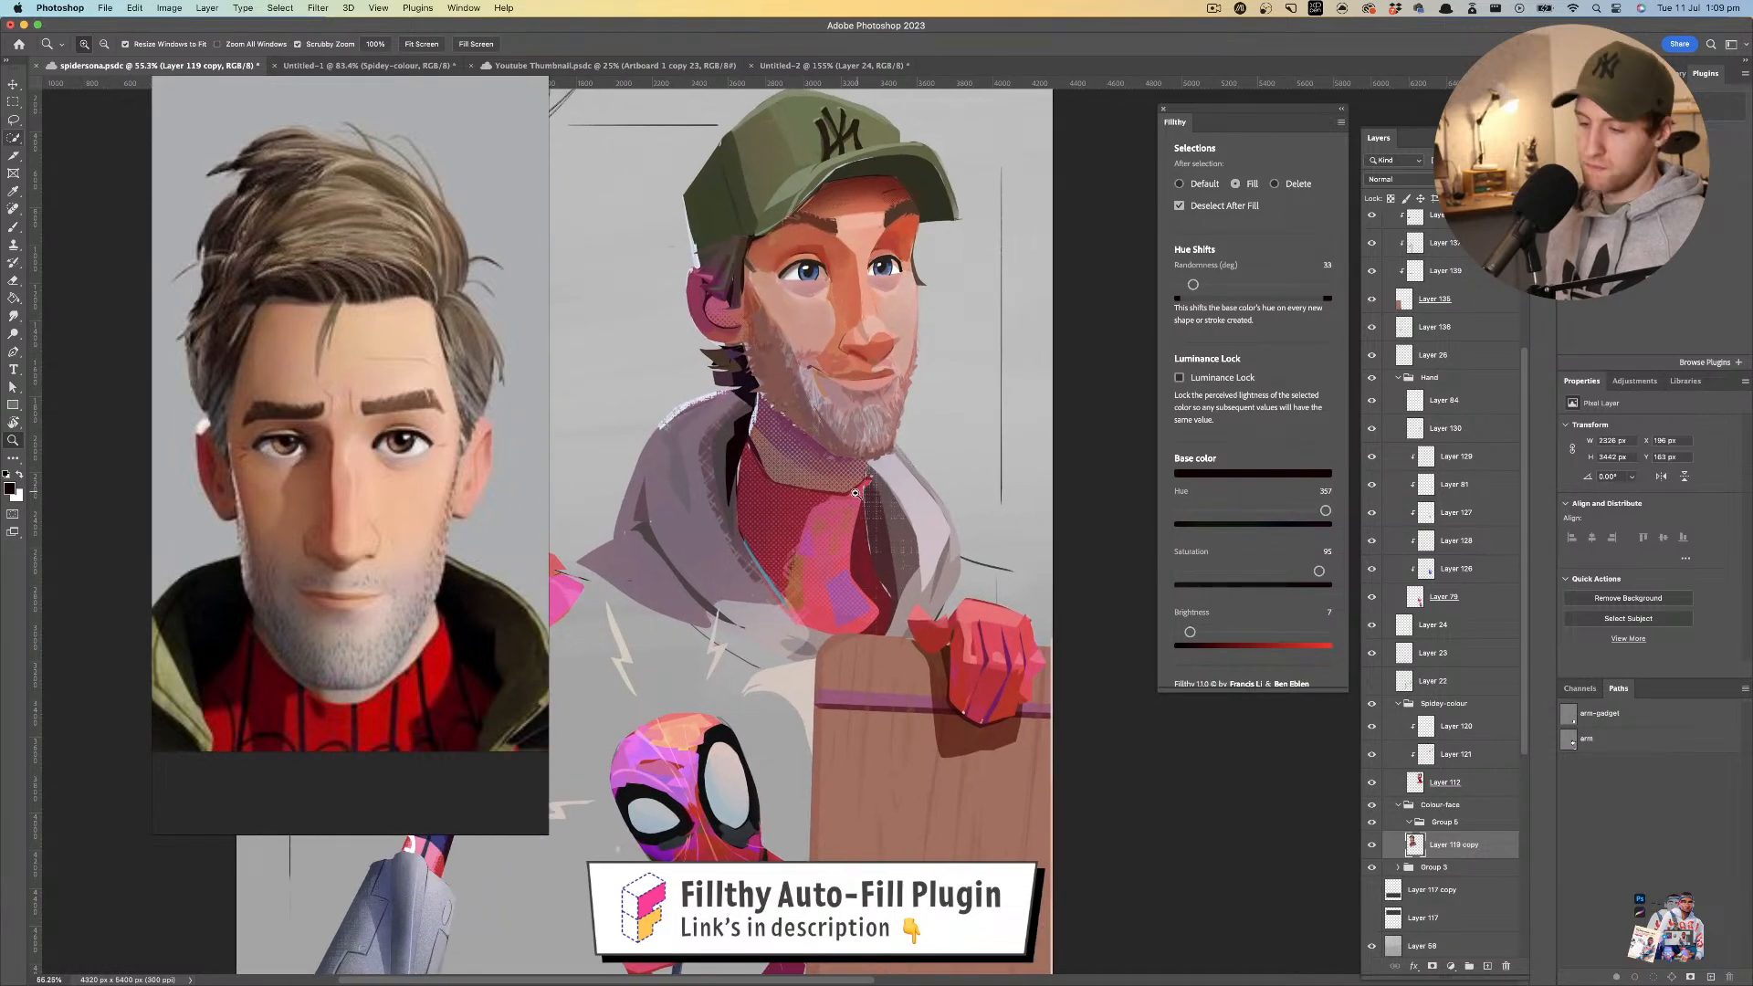
- Sample the light grey and brown tones and reshape the hood's light side below the chin with lasso fills
{"action": "key", "text": "l"}
{"action": "key", "text": "i"}
{"action": "left_click", "coordinate": [890, 470]}
{"action": "key", "text": "l"}
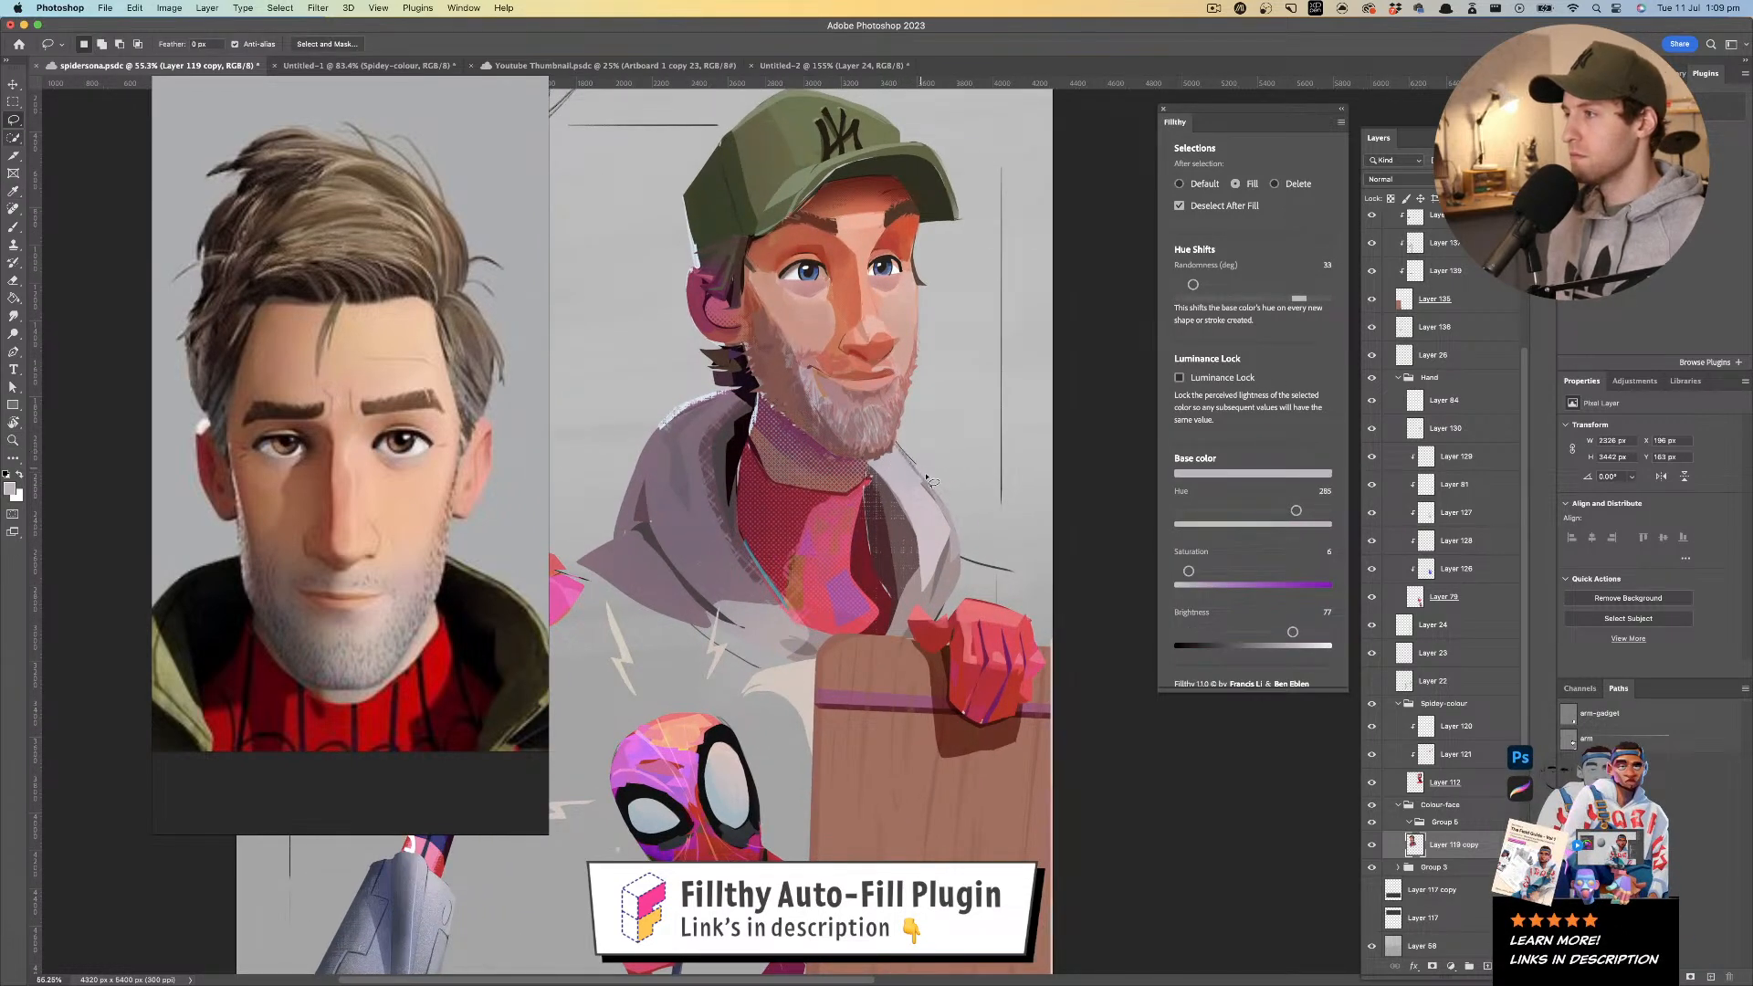
{"action": "key", "text": "i"}
{"action": "left_click", "coordinate": [880, 454]}
{"action": "key", "text": "l"}
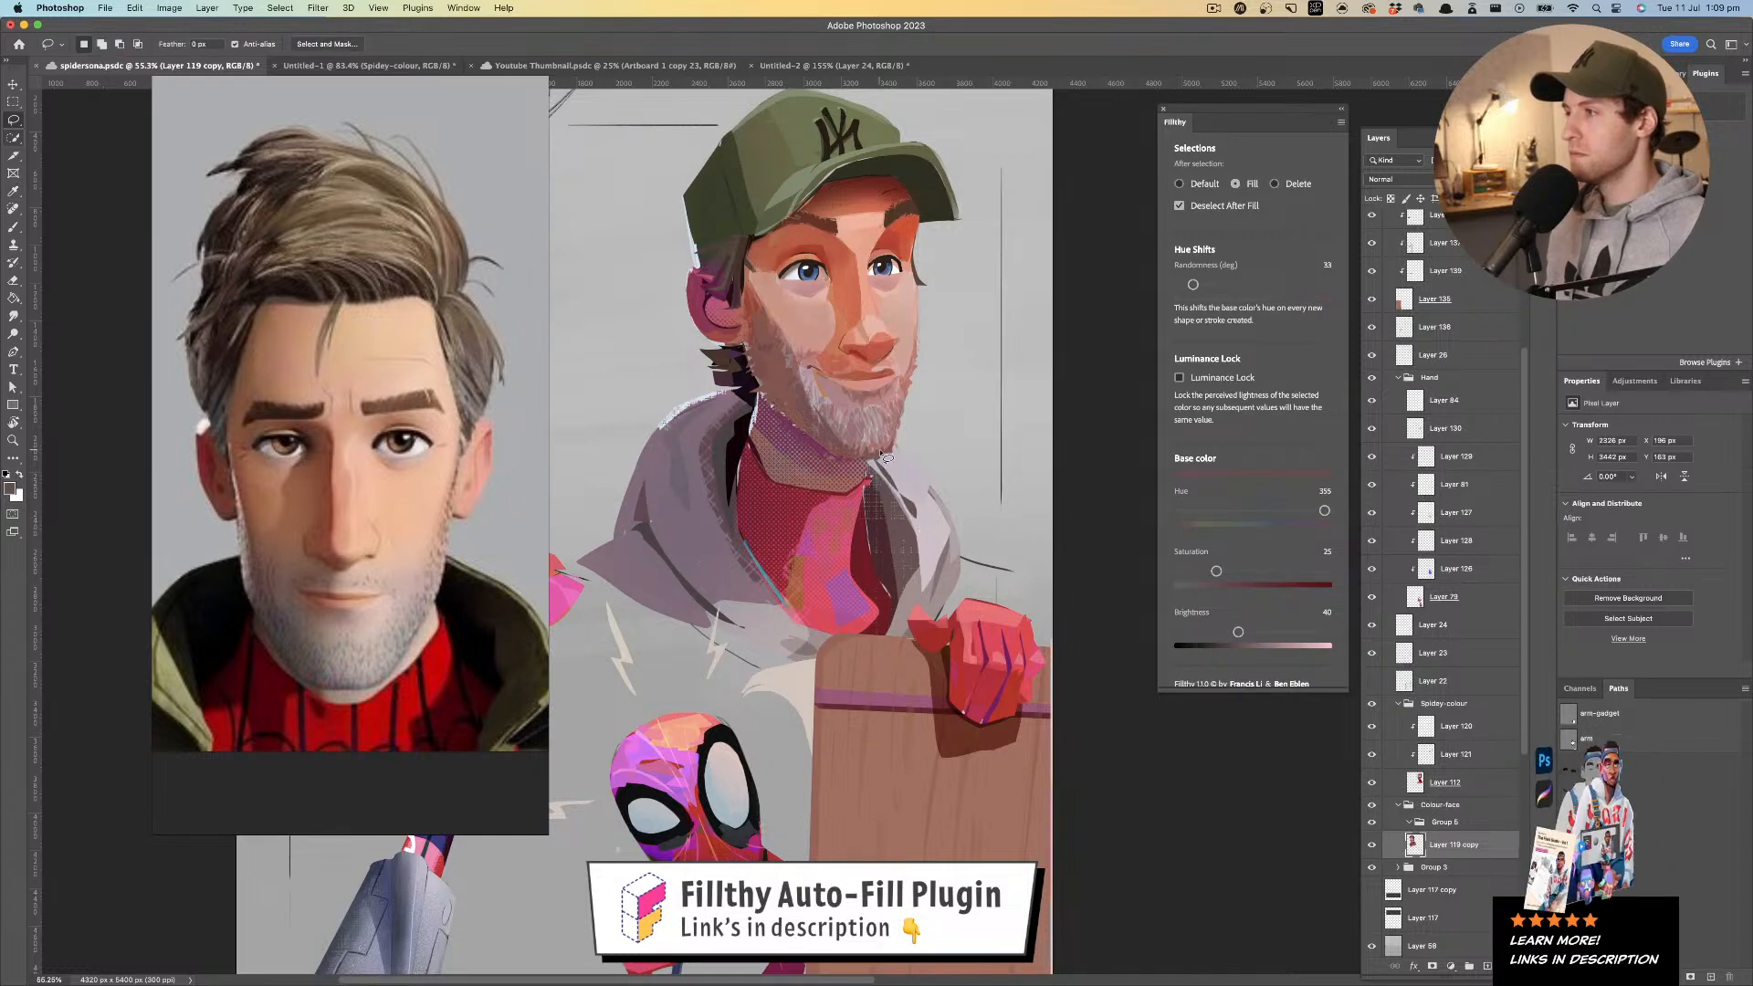
- Sample the hoodie's mauve-greys and brush over its front collar fold and the white speckled edge behind the neck
{"action": "key", "text": "b"}
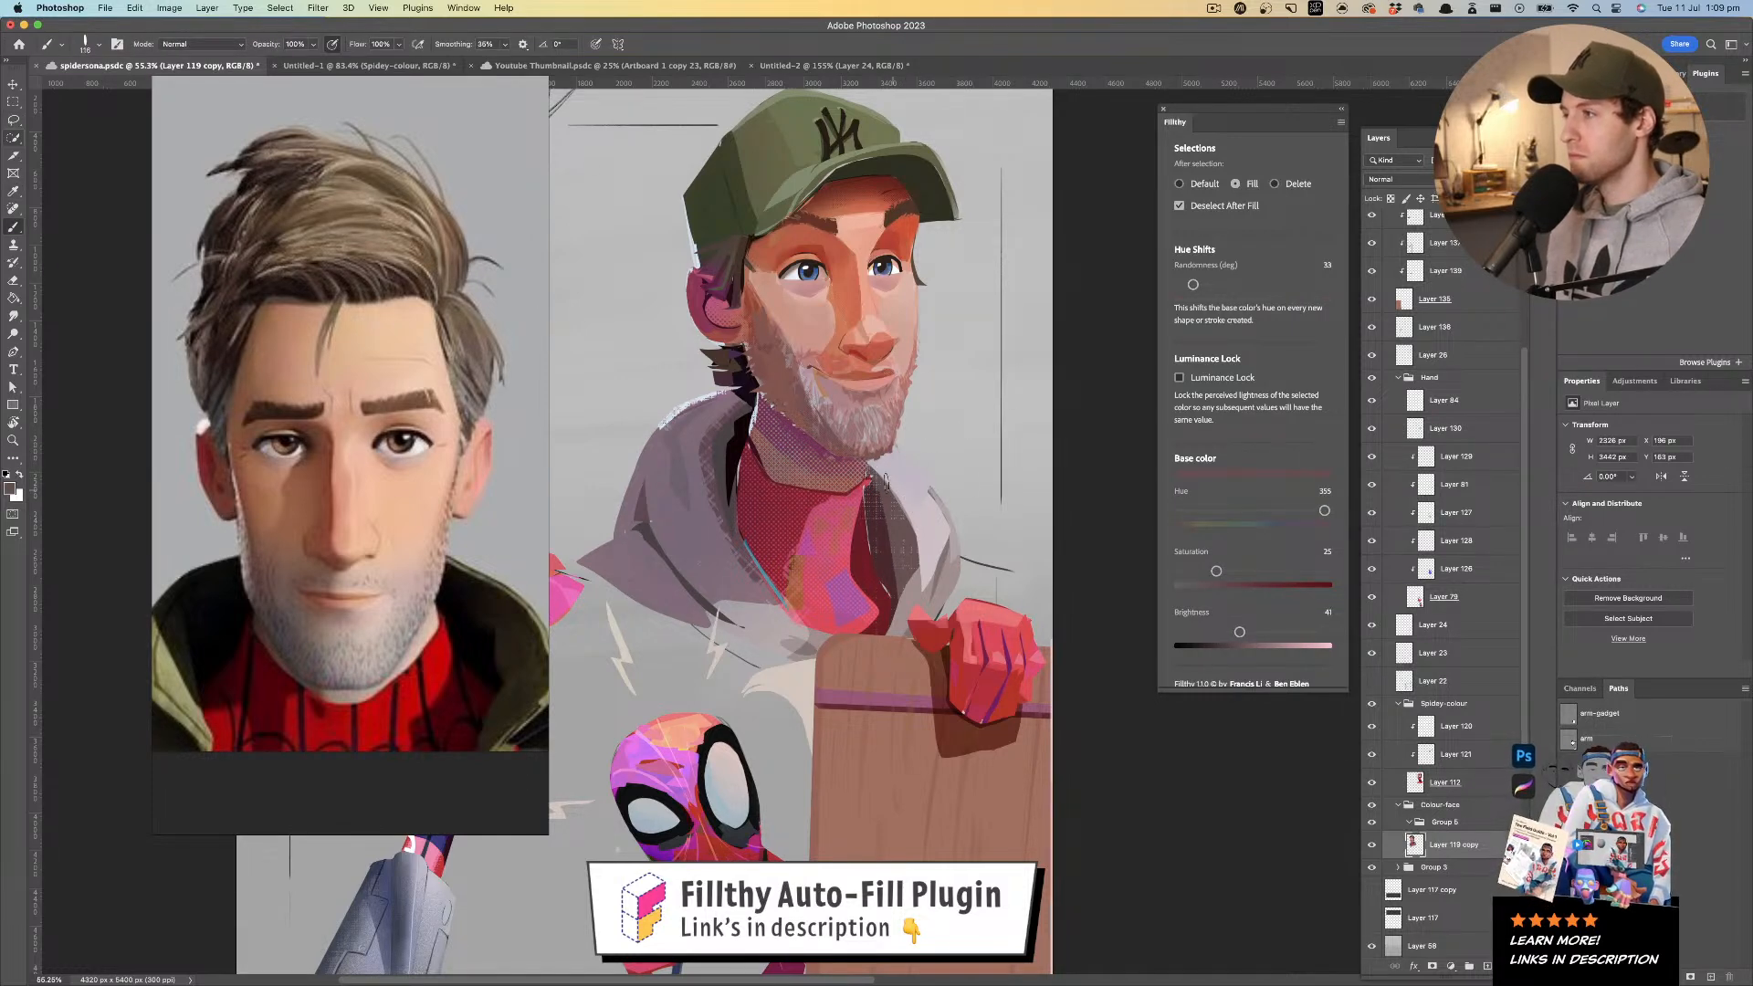
{"action": "left_click", "coordinate": [895, 497], "text": "alt"}
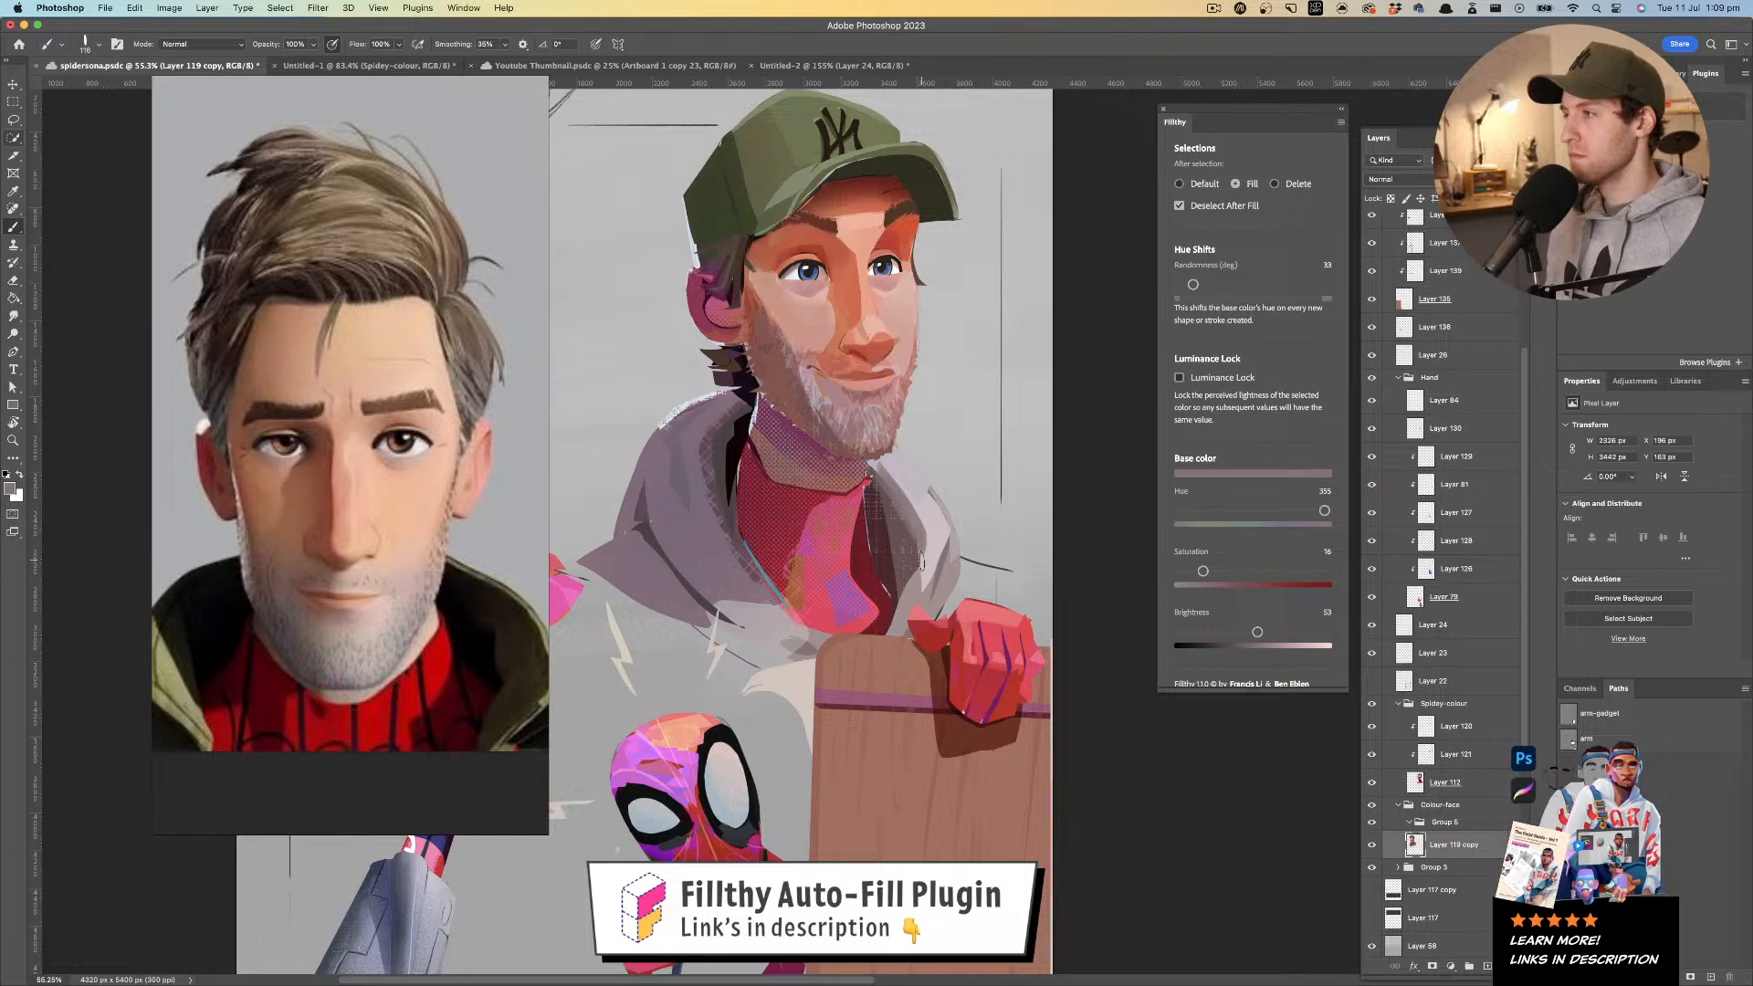
{"action": "left_click_drag", "start_coordinate": [929, 555], "coordinate": [966, 577]}
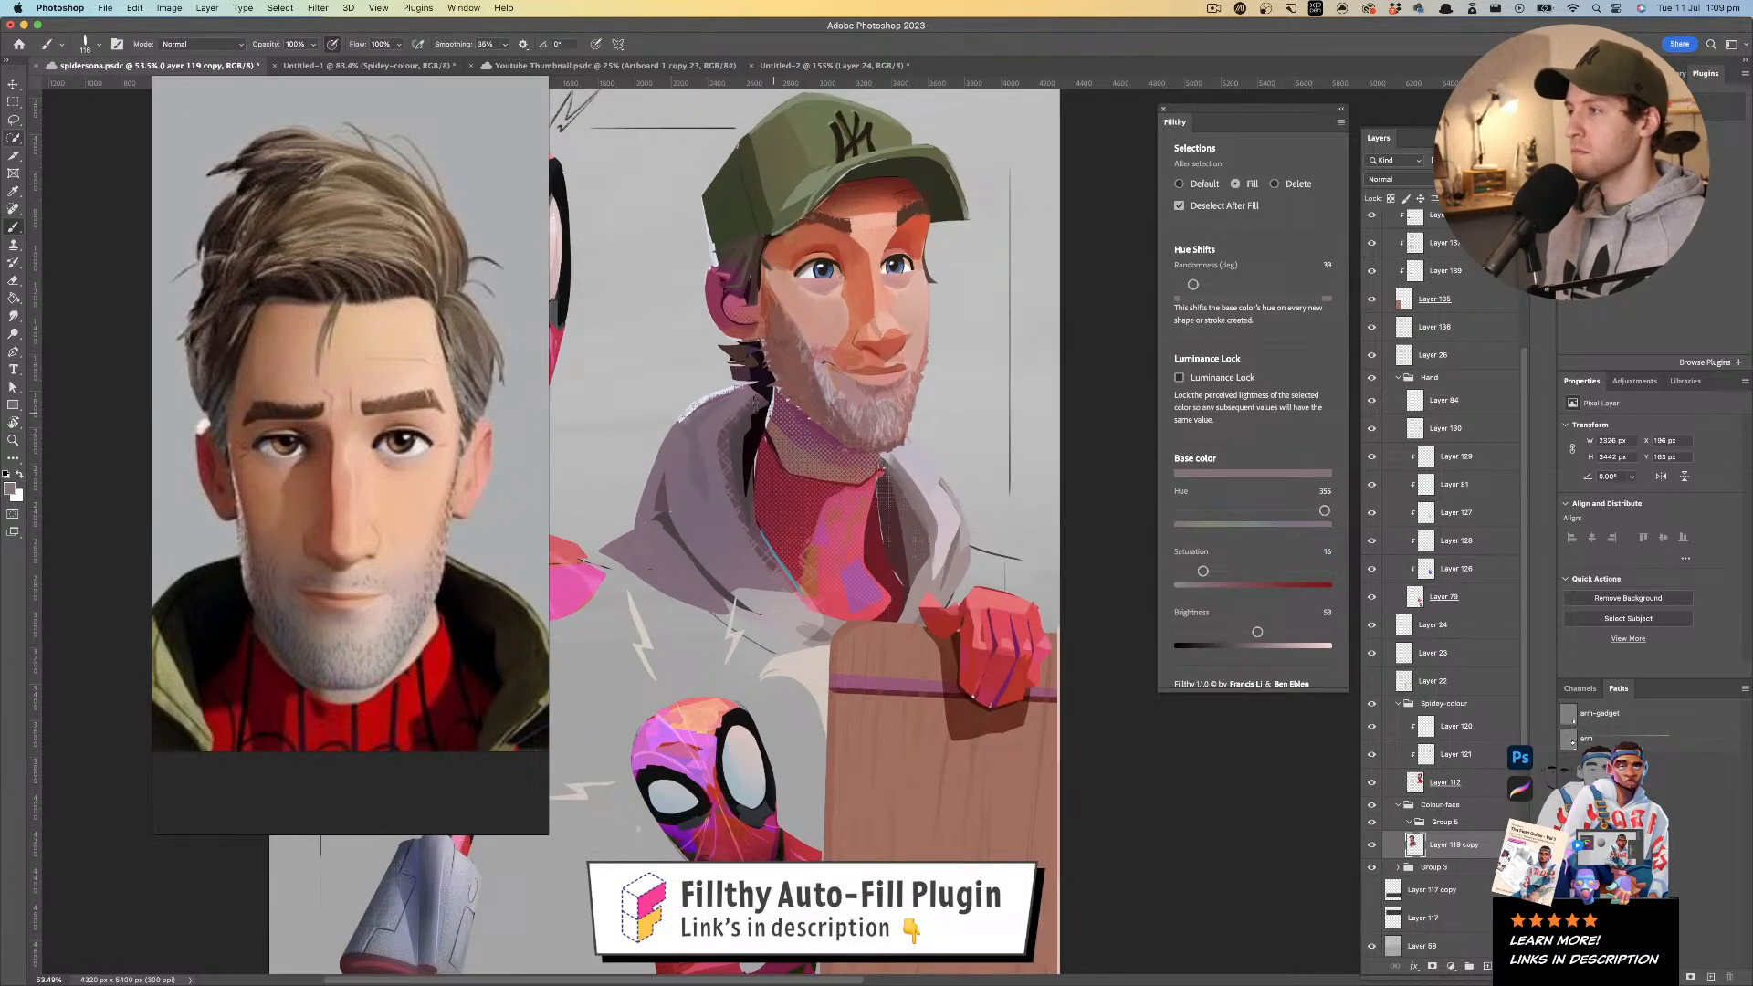
{"action": "left_click", "coordinate": [720, 428], "text": "alt"}
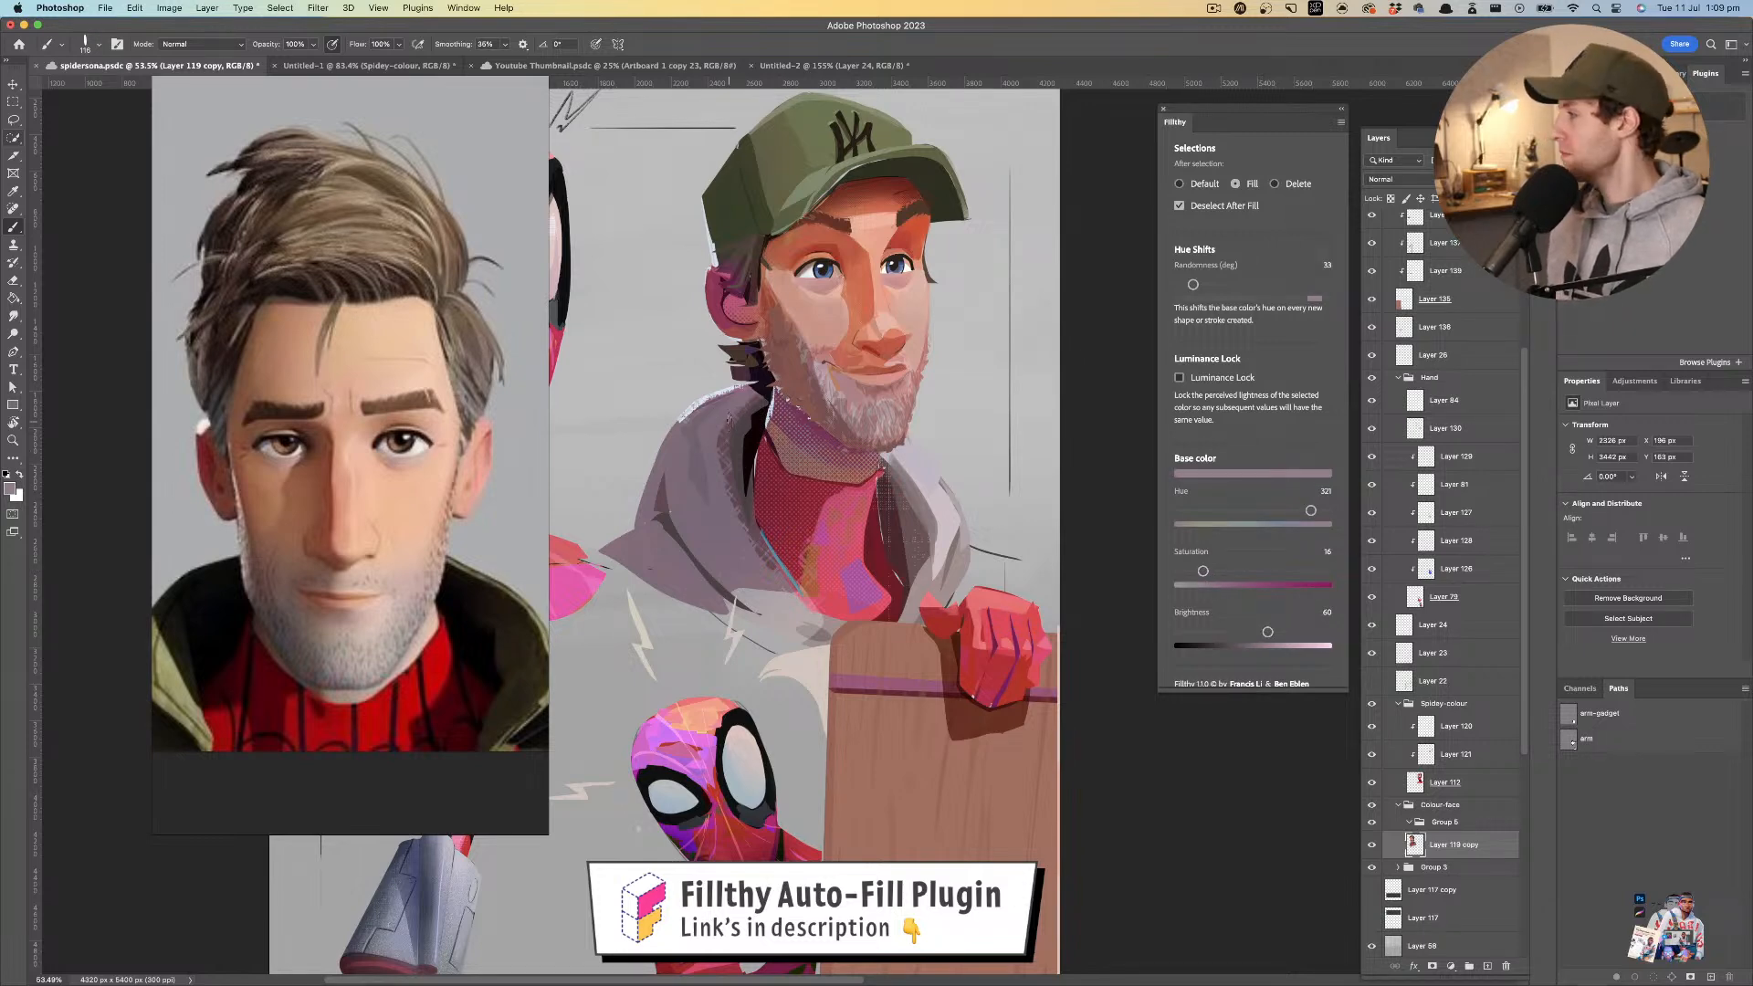
{"action": "left_click_drag", "start_coordinate": [715, 415], "coordinate": [708, 416]}
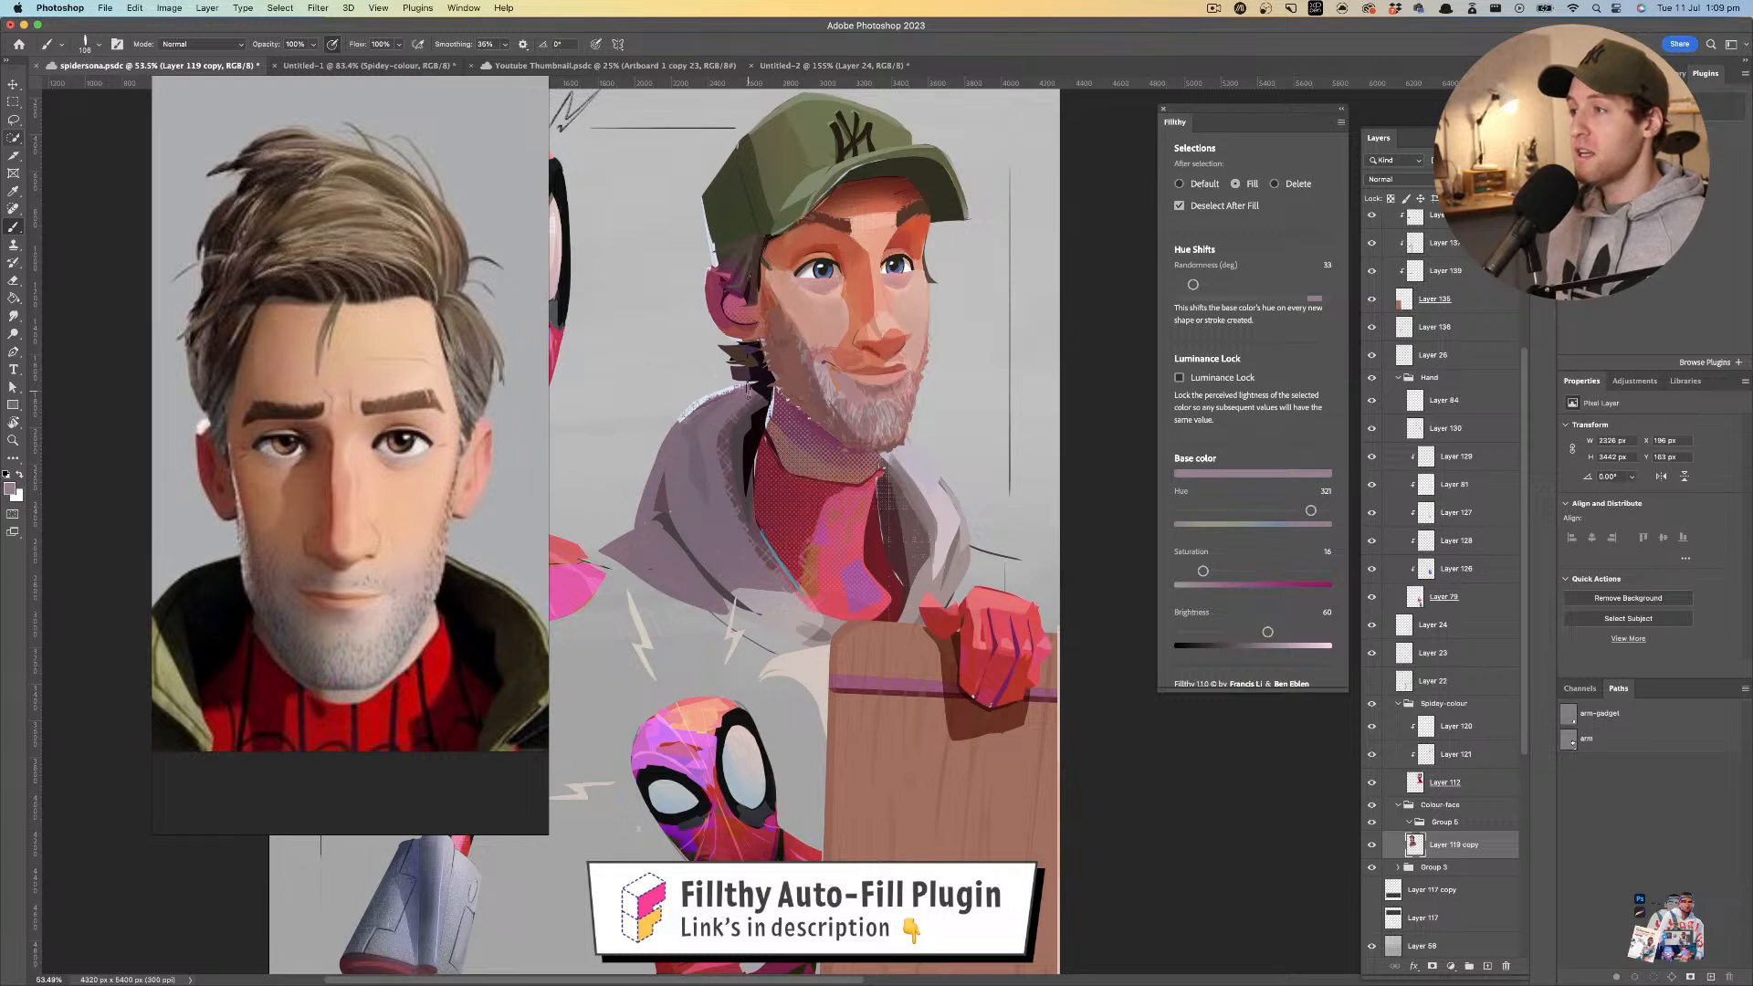
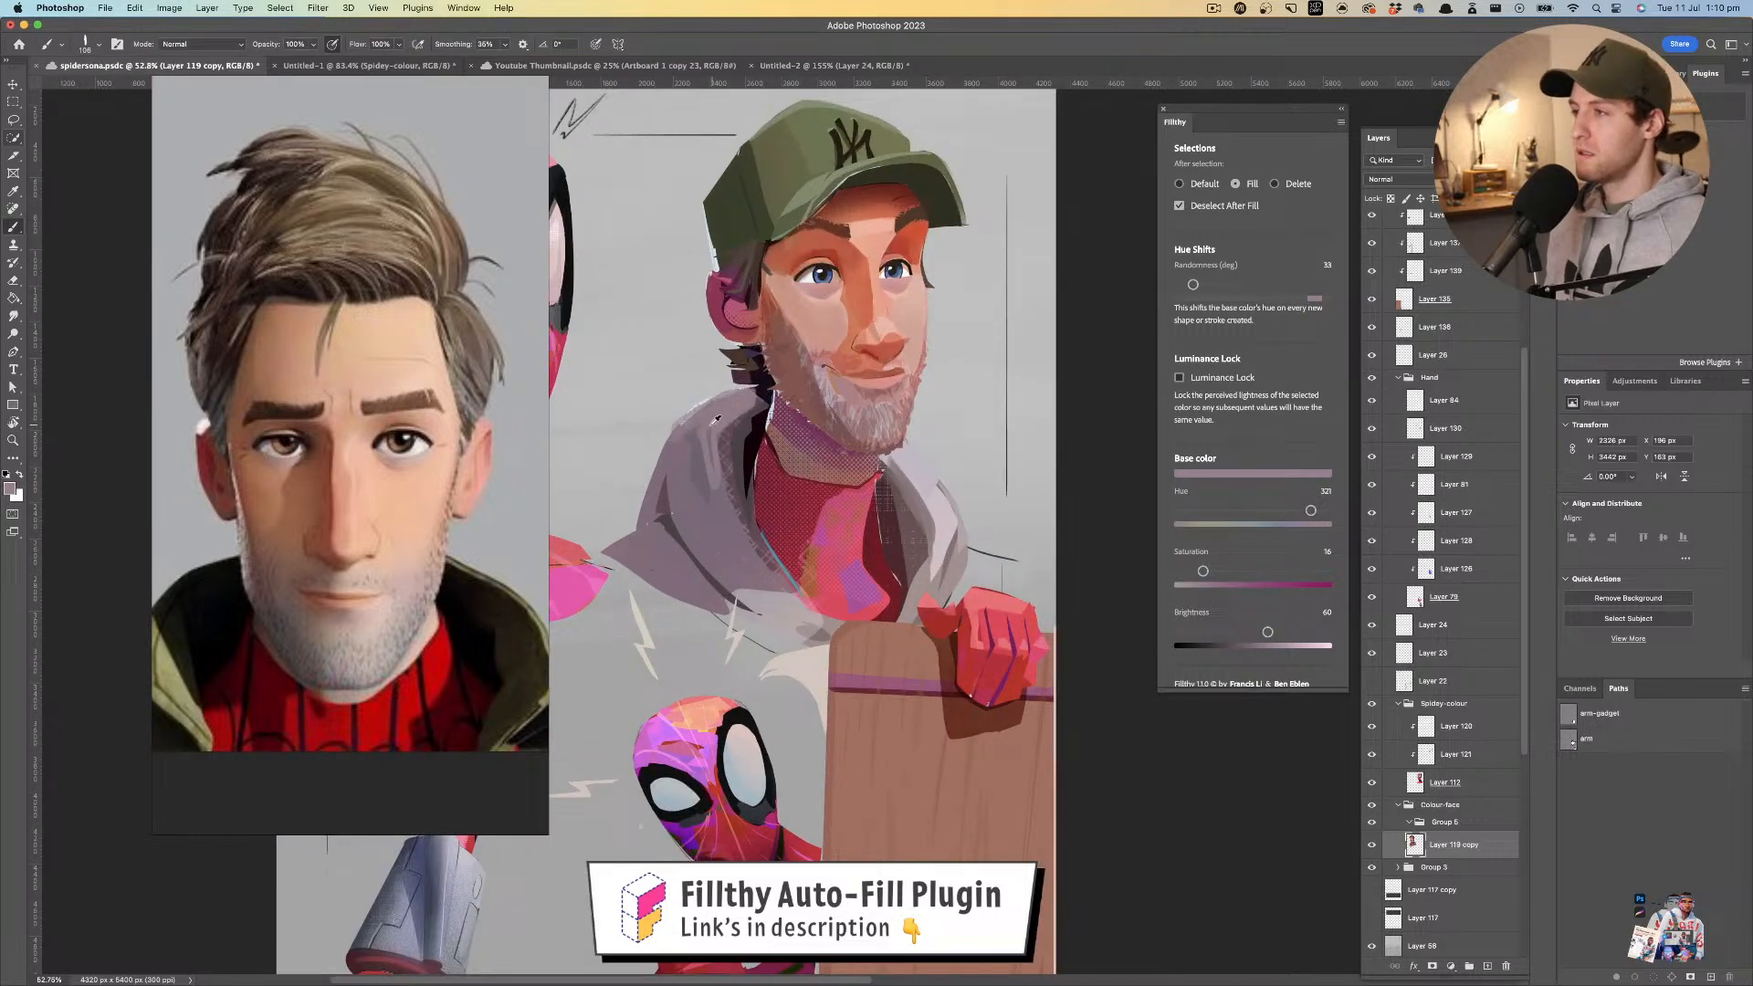
- Touch up the hood's back edge and brush a sampled light grey patch along the hoodie's lower front beneath the red suit
{"action": "left_click_drag", "start_coordinate": [715, 419], "coordinate": [704, 437]}
{"action": "left_click_drag", "start_coordinate": [759, 510], "coordinate": [744, 491]}
{"action": "left_click", "coordinate": [932, 541], "text": "alt"}
{"action": "mouse_move", "coordinate": [781, 582]}
{"action": "left_mouse_down"}
{"action": "mouse_move", "coordinate": [704, 600]}
{"action": "mouse_move", "coordinate": [820, 609]}
{"action": "left_mouse_up"}
{"action": "left_click_drag", "start_coordinate": [923, 581], "coordinate": [799, 549]}
{"action": "mouse_move", "coordinate": [799, 550]}
{"action": "left_mouse_down"}
{"action": "mouse_move", "coordinate": [858, 554]}
{"action": "mouse_move", "coordinate": [851, 457]}
{"action": "left_mouse_up"}
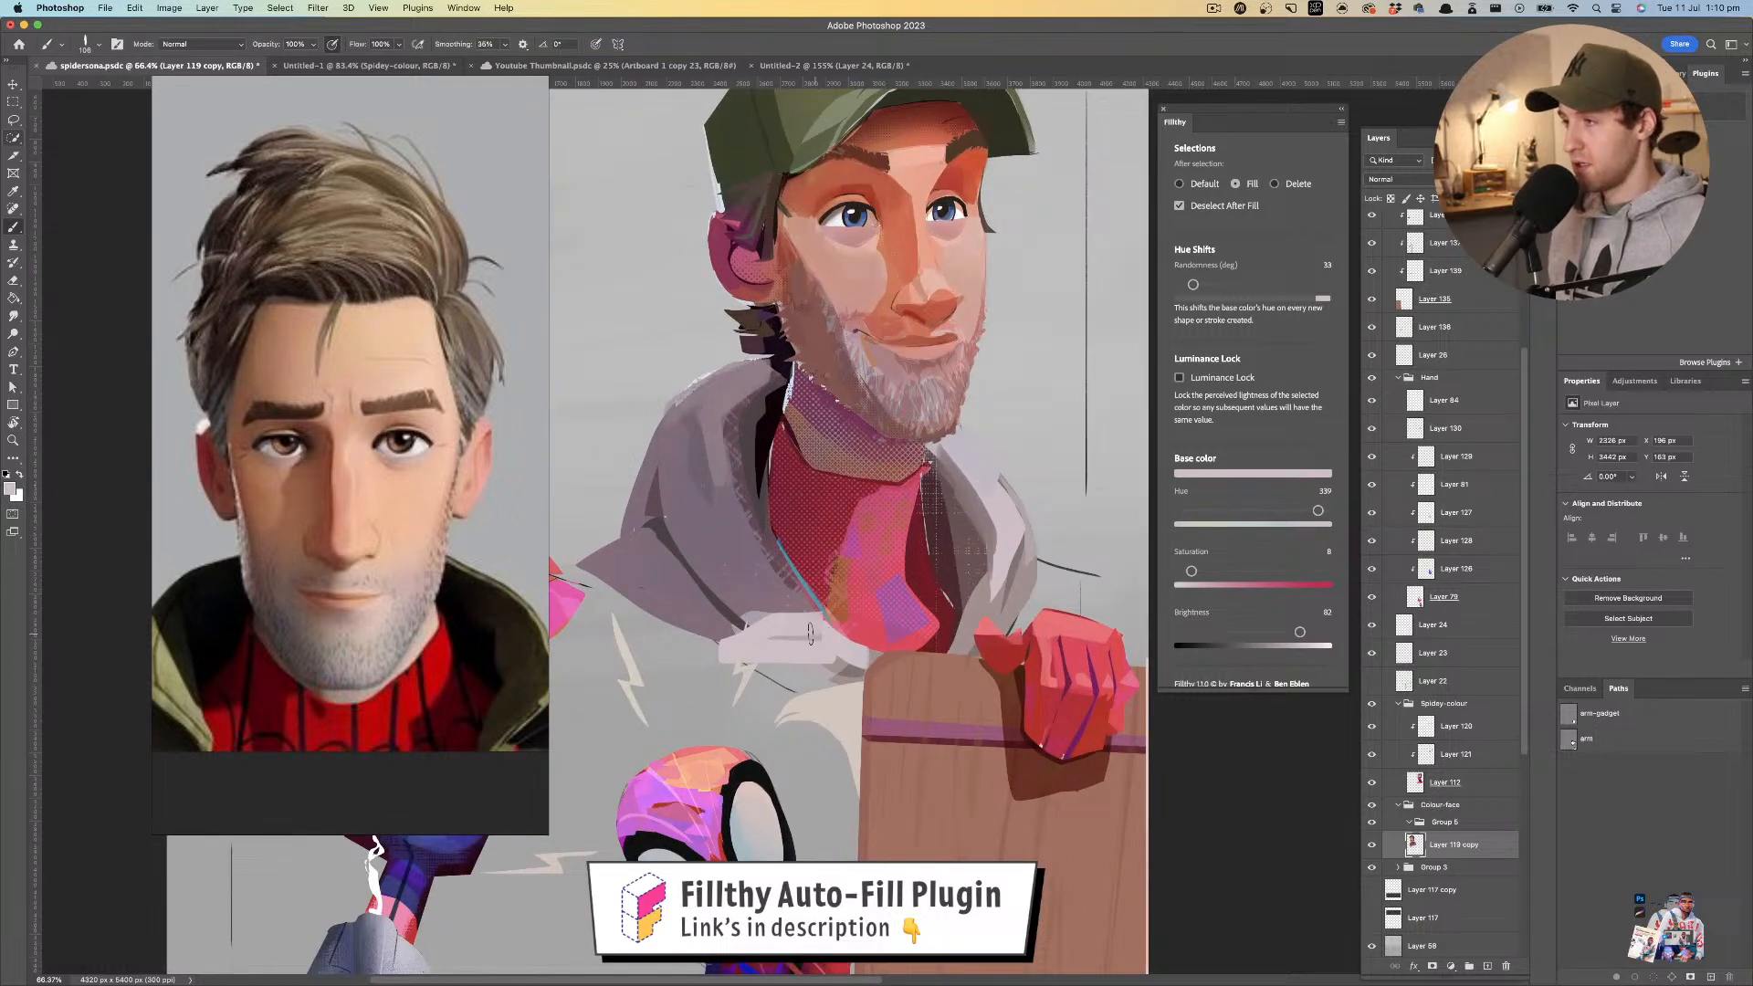
- Sample the hoodie's mauve-greys and shade its lower front edge down toward the wooden board, redoing the first stroke
{"action": "left_click", "coordinate": [745, 627], "text": "alt"}
{"action": "mouse_move", "coordinate": [742, 624]}
{"action": "left_mouse_down"}
{"action": "mouse_move", "coordinate": [810, 654]}
{"action": "mouse_move", "coordinate": [900, 656]}
{"action": "mouse_move", "coordinate": [721, 610]}
{"action": "mouse_move", "coordinate": [834, 670]}
{"action": "left_mouse_up"}
{"action": "key", "text": "super+z"}
{"action": "left_click", "coordinate": [770, 609], "text": "alt"}
{"action": "left_click_drag", "start_coordinate": [738, 597], "coordinate": [752, 597]}
{"action": "left_click_drag", "start_coordinate": [747, 616], "coordinate": [856, 657]}
{"action": "left_click", "coordinate": [812, 640], "text": "alt"}
- Try to brush a sampled dark stroke along the red suit's edge inside the hood opening
{"action": "key", "text": "z"}
{"action": "mouse_move", "coordinate": [800, 579]}
{"action": "left_mouse_down"}
{"action": "mouse_move", "coordinate": [780, 579]}
{"action": "mouse_move", "coordinate": [843, 525]}
{"action": "mouse_move", "coordinate": [754, 498]}
{"action": "left_mouse_up"}
{"action": "key", "text": "b"}
{"action": "left_click", "coordinate": [768, 498], "text": "alt"}
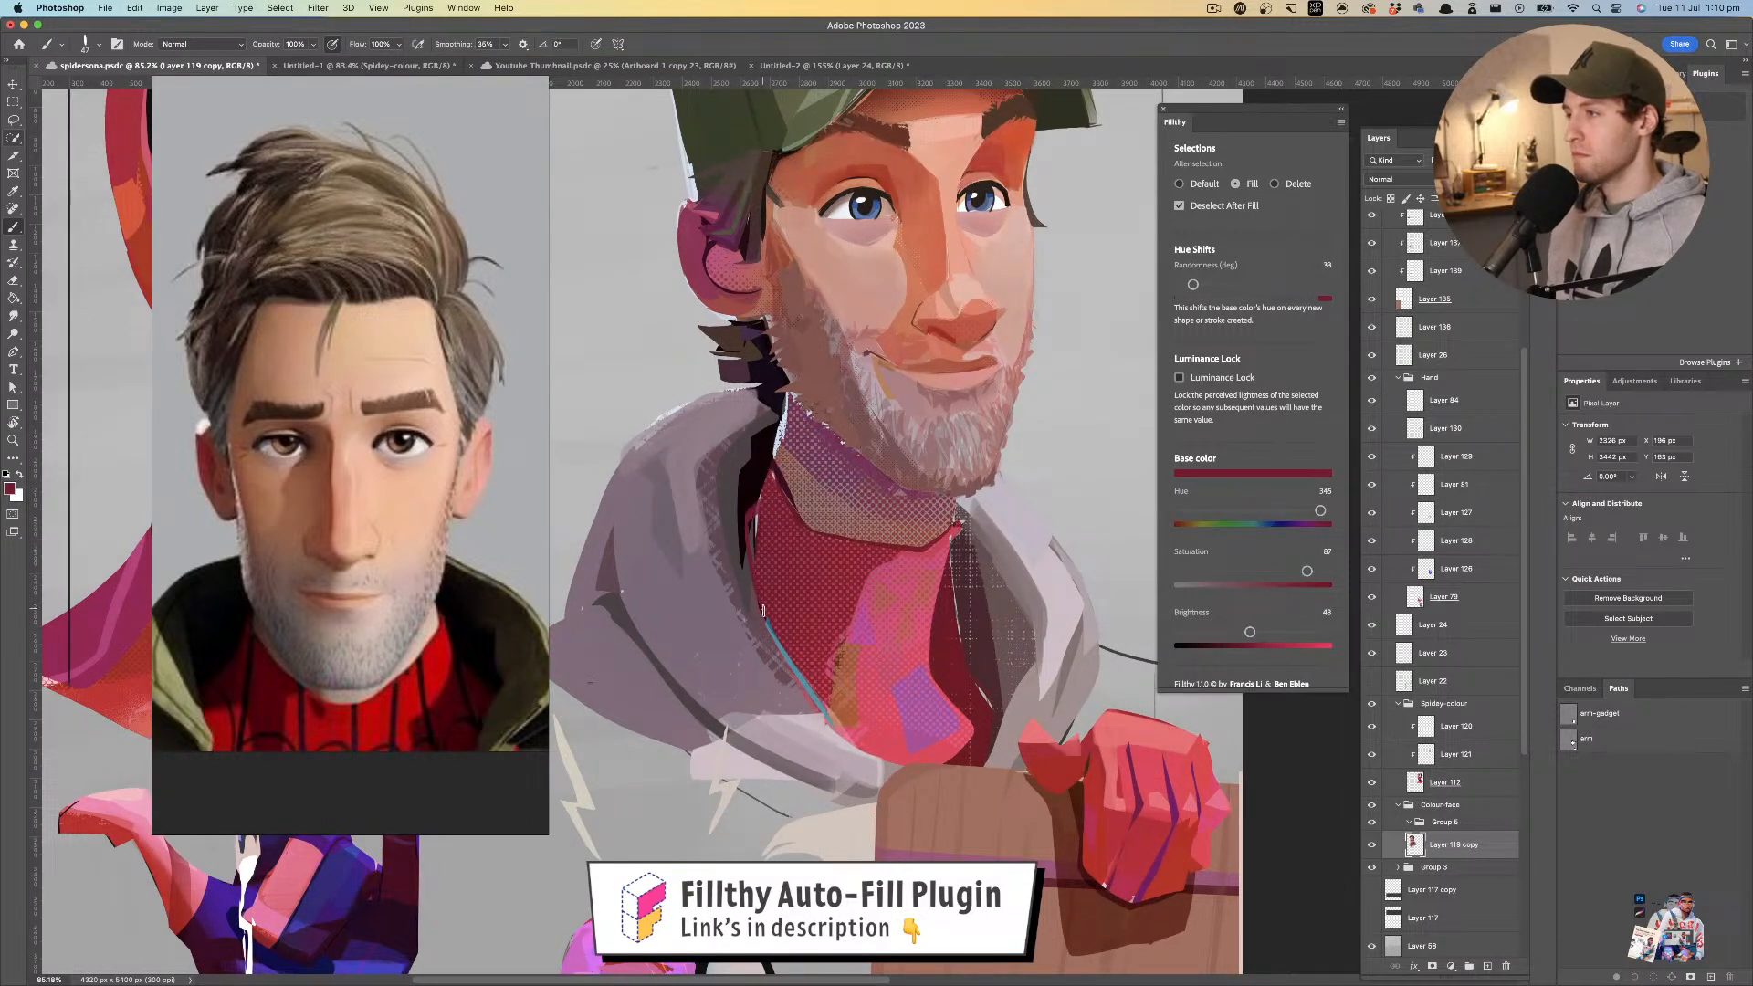
{"action": "left_click", "coordinate": [749, 497], "text": "alt"}
{"action": "mouse_move", "coordinate": [741, 484]}
{"action": "left_mouse_down"}
{"action": "mouse_move", "coordinate": [754, 597]}
{"action": "mouse_move", "coordinate": [842, 726]}
{"action": "left_mouse_up"}
{"action": "left_click", "coordinate": [734, 502], "text": "alt"}
{"action": "key", "text": "super+z"}
- Sample the neighbouring dark and red tones and paint over the cyan outline between the suit and the hood opening
{"action": "left_click", "coordinate": [731, 514], "text": "alt"}
{"action": "left_click_drag", "start_coordinate": [738, 490], "coordinate": [838, 731]}
{"action": "left_click_drag", "start_coordinate": [838, 731], "coordinate": [759, 613]}
{"action": "left_click", "coordinate": [795, 615], "text": "alt"}
{"action": "left_click_drag", "start_coordinate": [760, 549], "coordinate": [836, 727]}
{"action": "left_click", "coordinate": [845, 717], "text": "alt"}
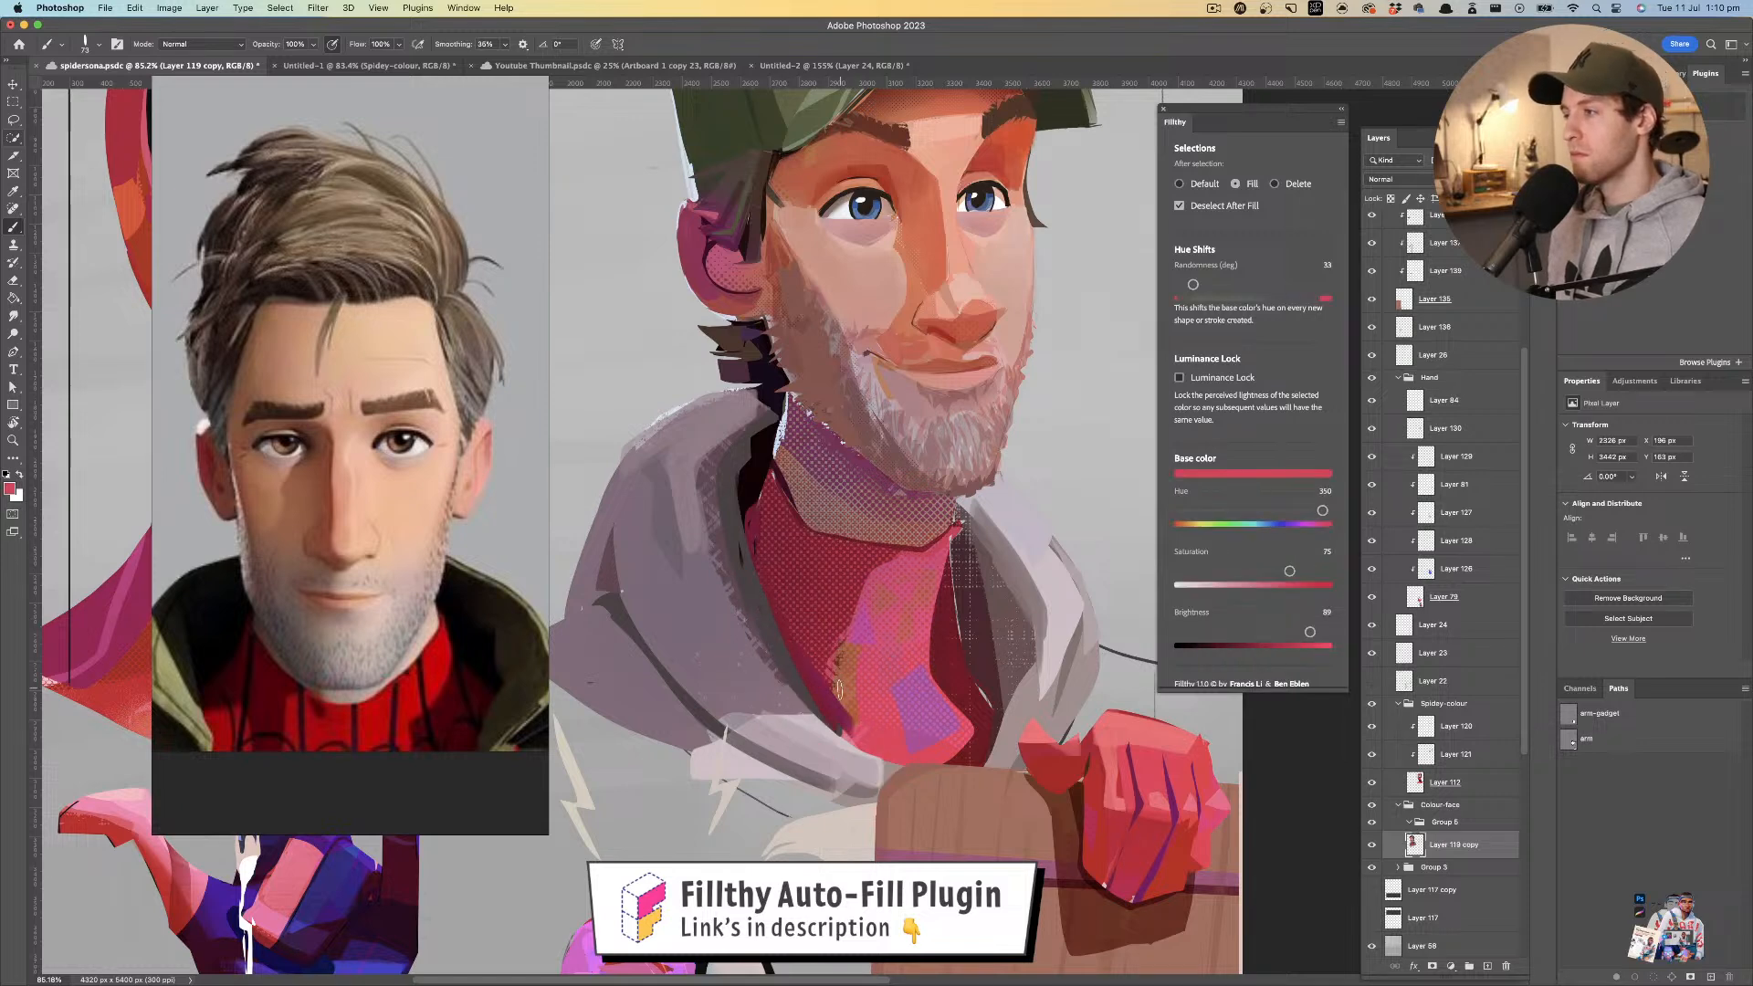
- Select the small Spider-Man's body layer, sample its dark magenta and brush along the body's edge against the wooden board
{"action": "key", "text": "z"}
{"action": "left_click_drag", "start_coordinate": [872, 617], "coordinate": [792, 610]}
{"action": "left_click_drag", "start_coordinate": [865, 595], "coordinate": [821, 583]}
{"action": "left_click_drag", "start_coordinate": [821, 583], "coordinate": [772, 507]}
{"action": "left_click_drag", "start_coordinate": [741, 546], "coordinate": [799, 520]}
{"action": "left_click_drag", "start_coordinate": [800, 407], "coordinate": [760, 351]}
{"action": "left_click_drag", "start_coordinate": [837, 619], "coordinate": [887, 619]}
{"action": "left_click_drag", "start_coordinate": [878, 632], "coordinate": [860, 585]}
{"action": "left_click", "coordinate": [904, 856], "text": "super"}
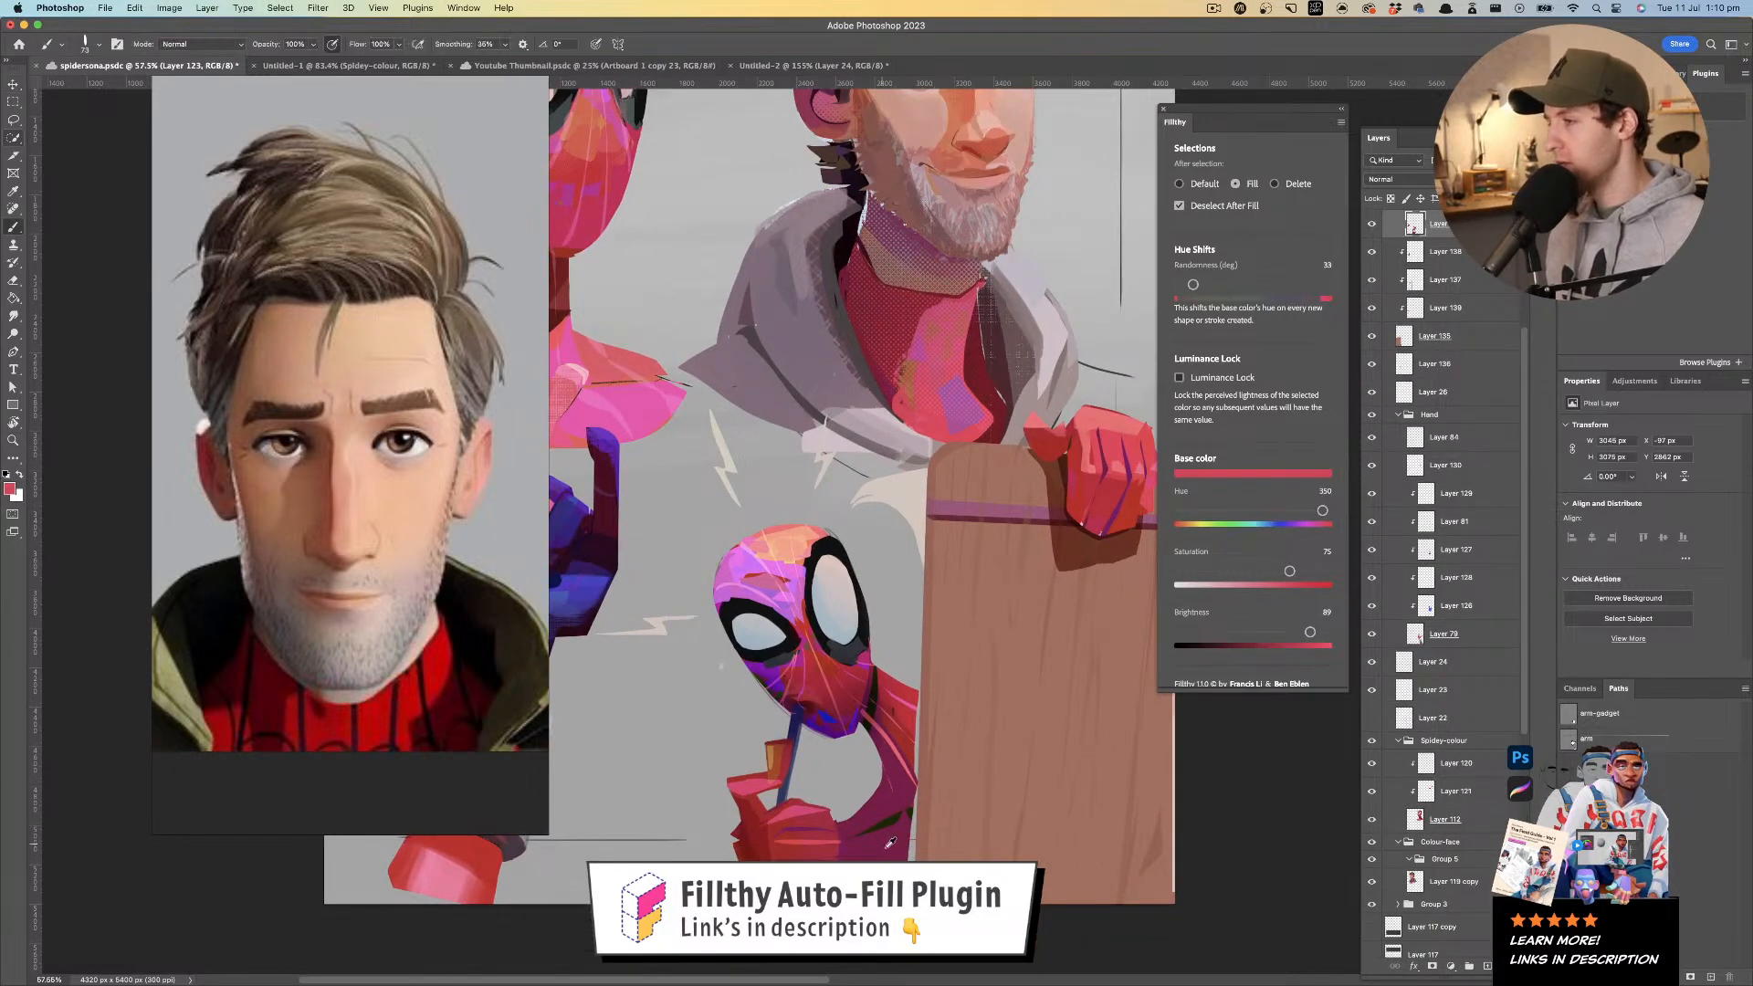
{"action": "left_click", "coordinate": [883, 842], "text": "alt"}
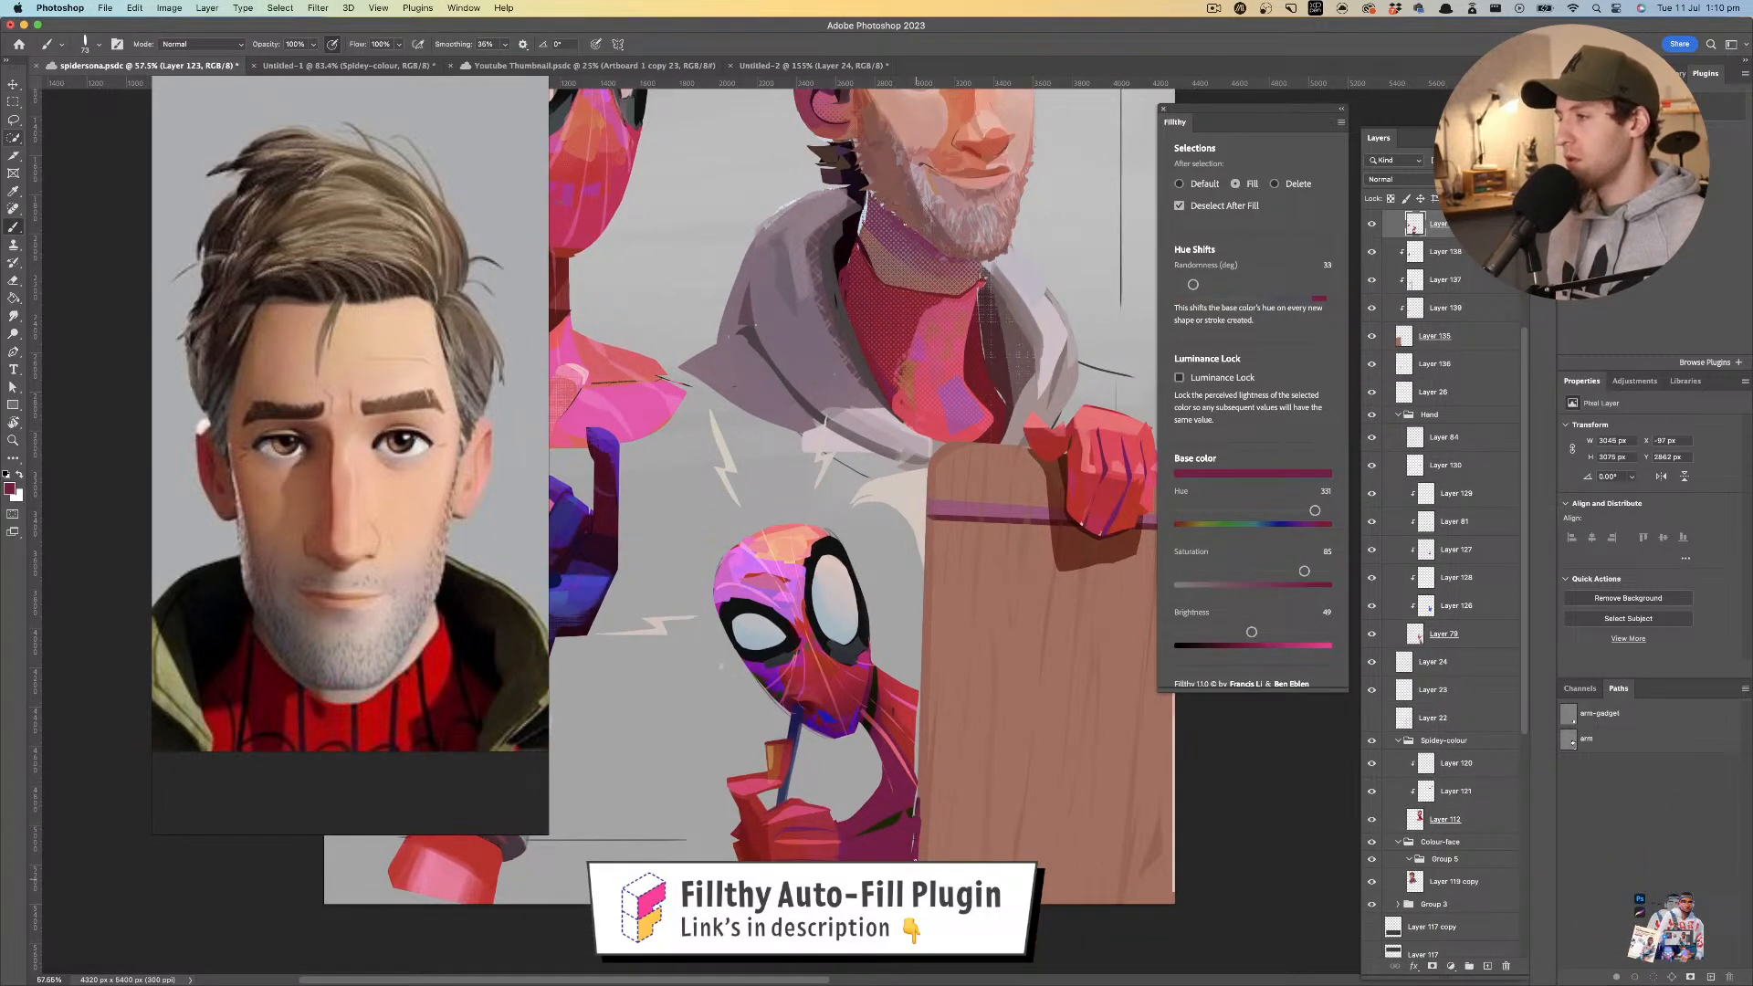
{"action": "left_click_drag", "start_coordinate": [918, 703], "coordinate": [910, 859]}
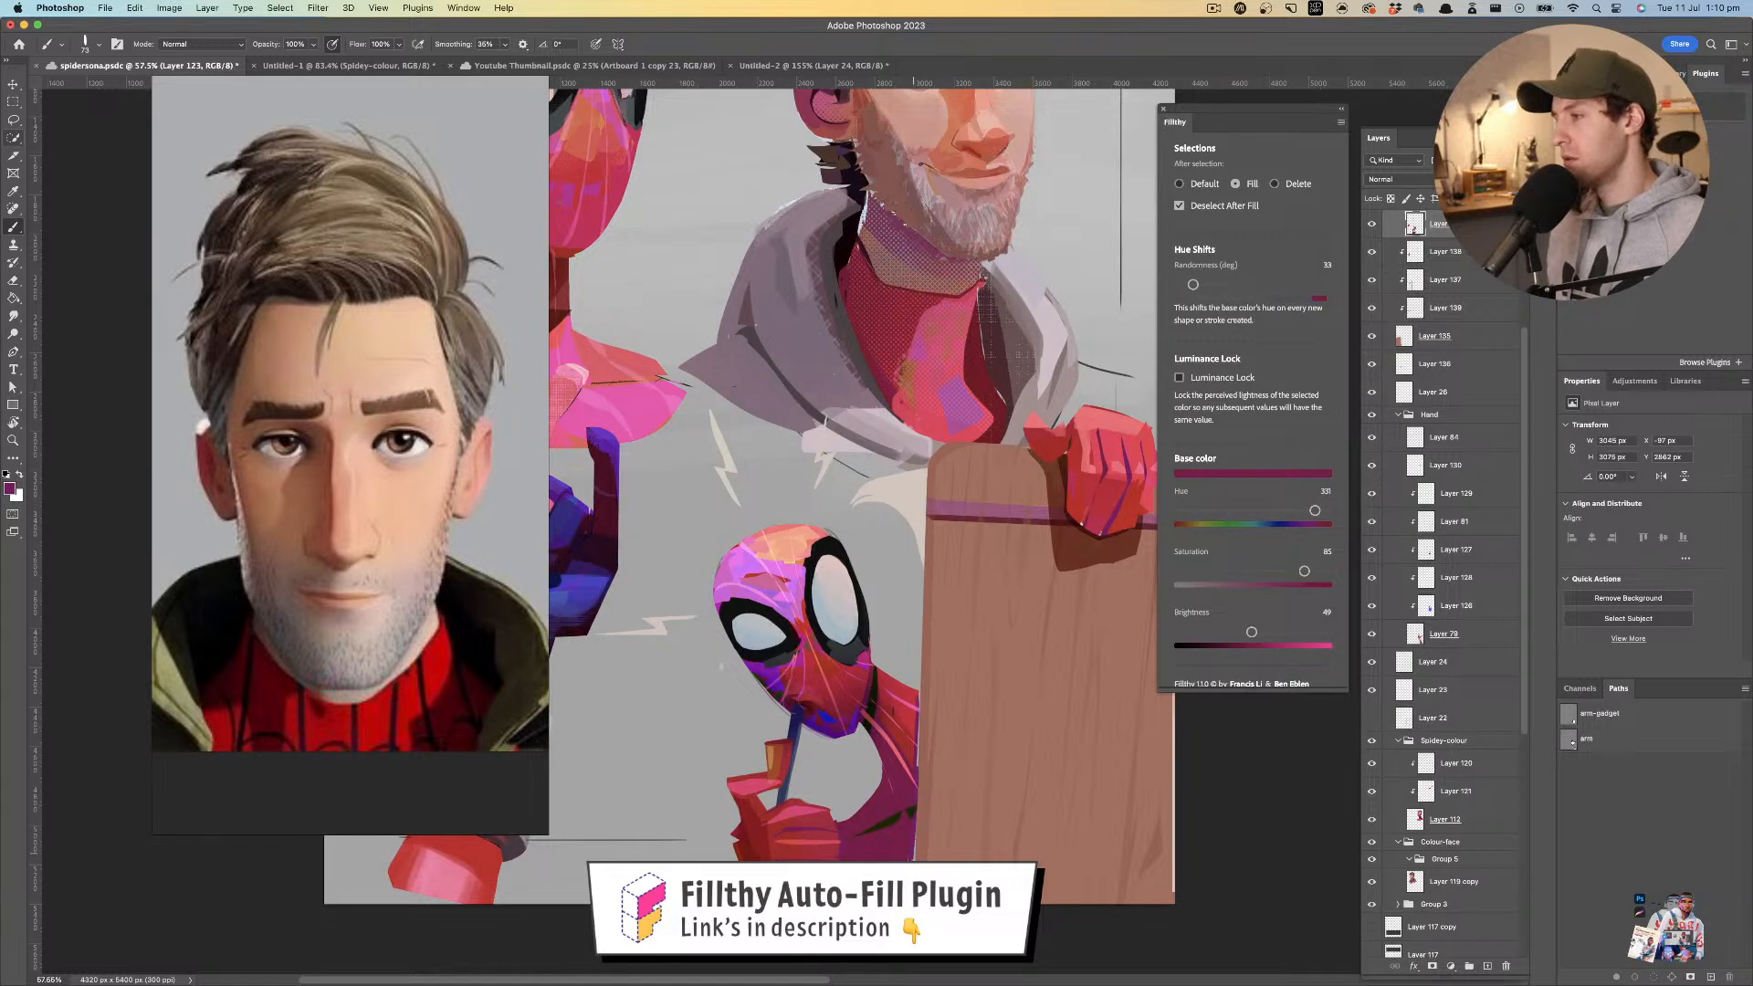
- Select the wooden board's shading layer, add a new clipped layer above it and set its blend mode to Multiply
{"action": "mouse_move", "coordinate": [1002, 698]}
{"action": "left_mouse_down"}
{"action": "mouse_move", "coordinate": [973, 710]}
{"action": "mouse_move", "coordinate": [929, 686]}
{"action": "mouse_move", "coordinate": [986, 711]}
{"action": "left_mouse_up"}
{"action": "left_click", "coordinate": [995, 716], "text": "super"}
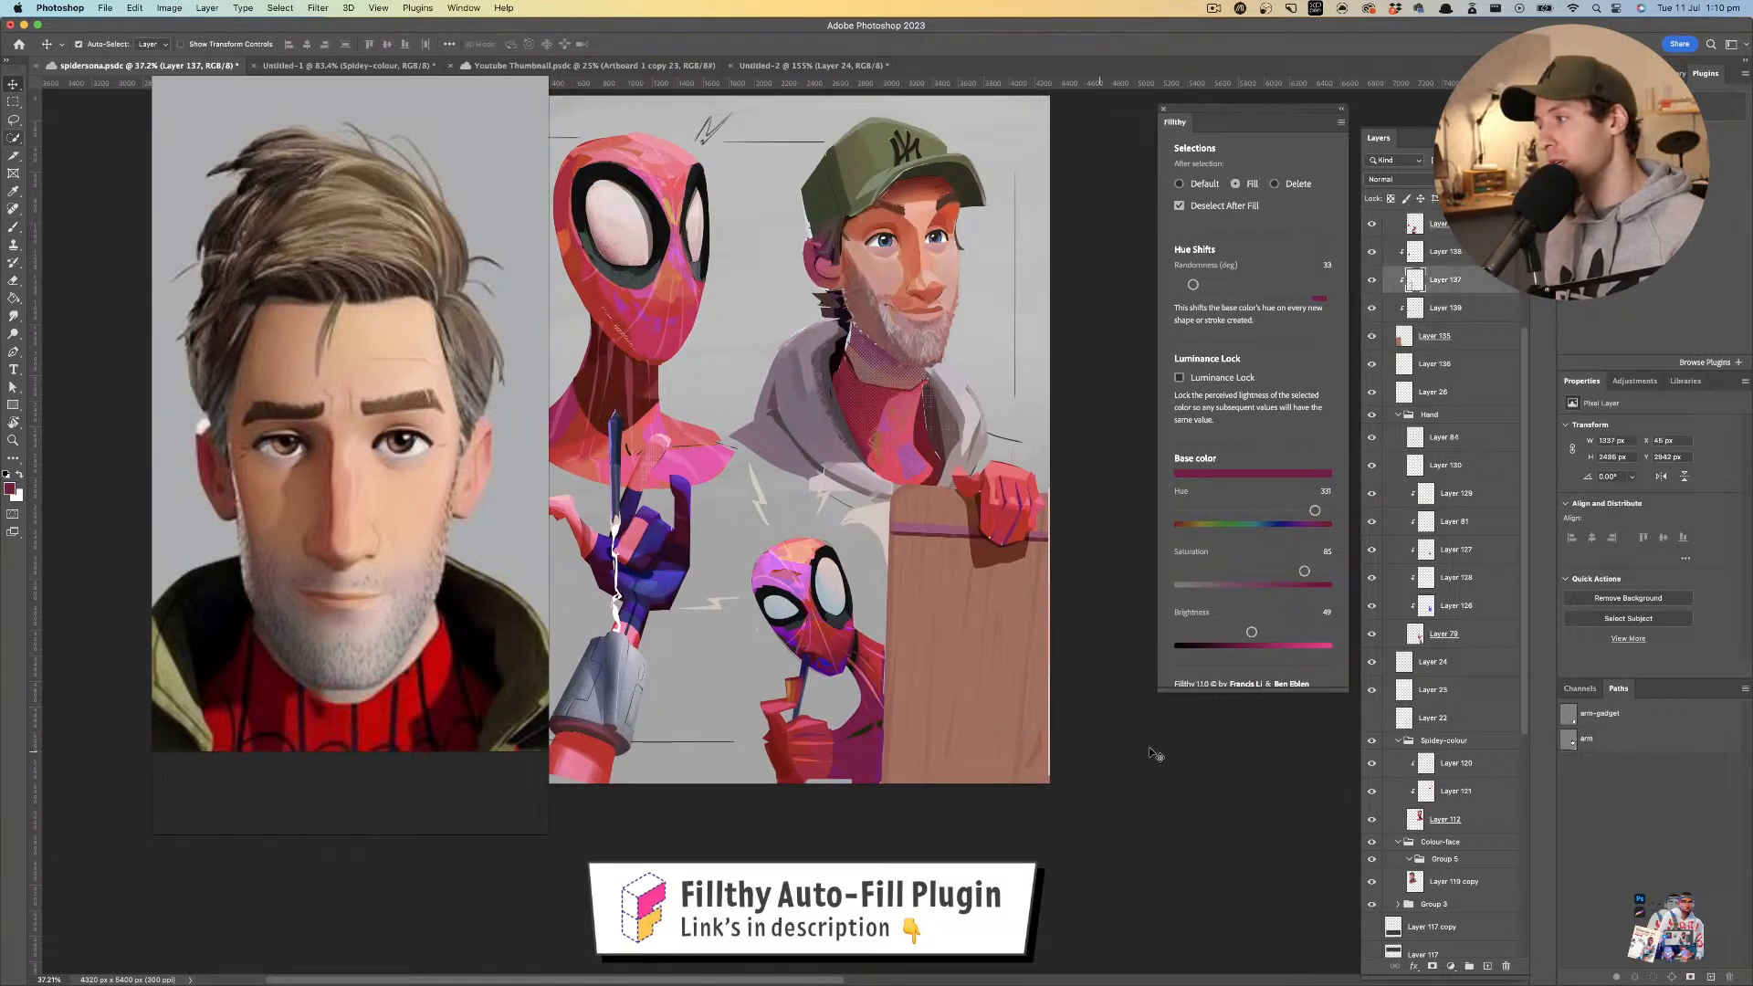
{"action": "left_click_drag", "start_coordinate": [1528, 521], "coordinate": [1529, 364]}
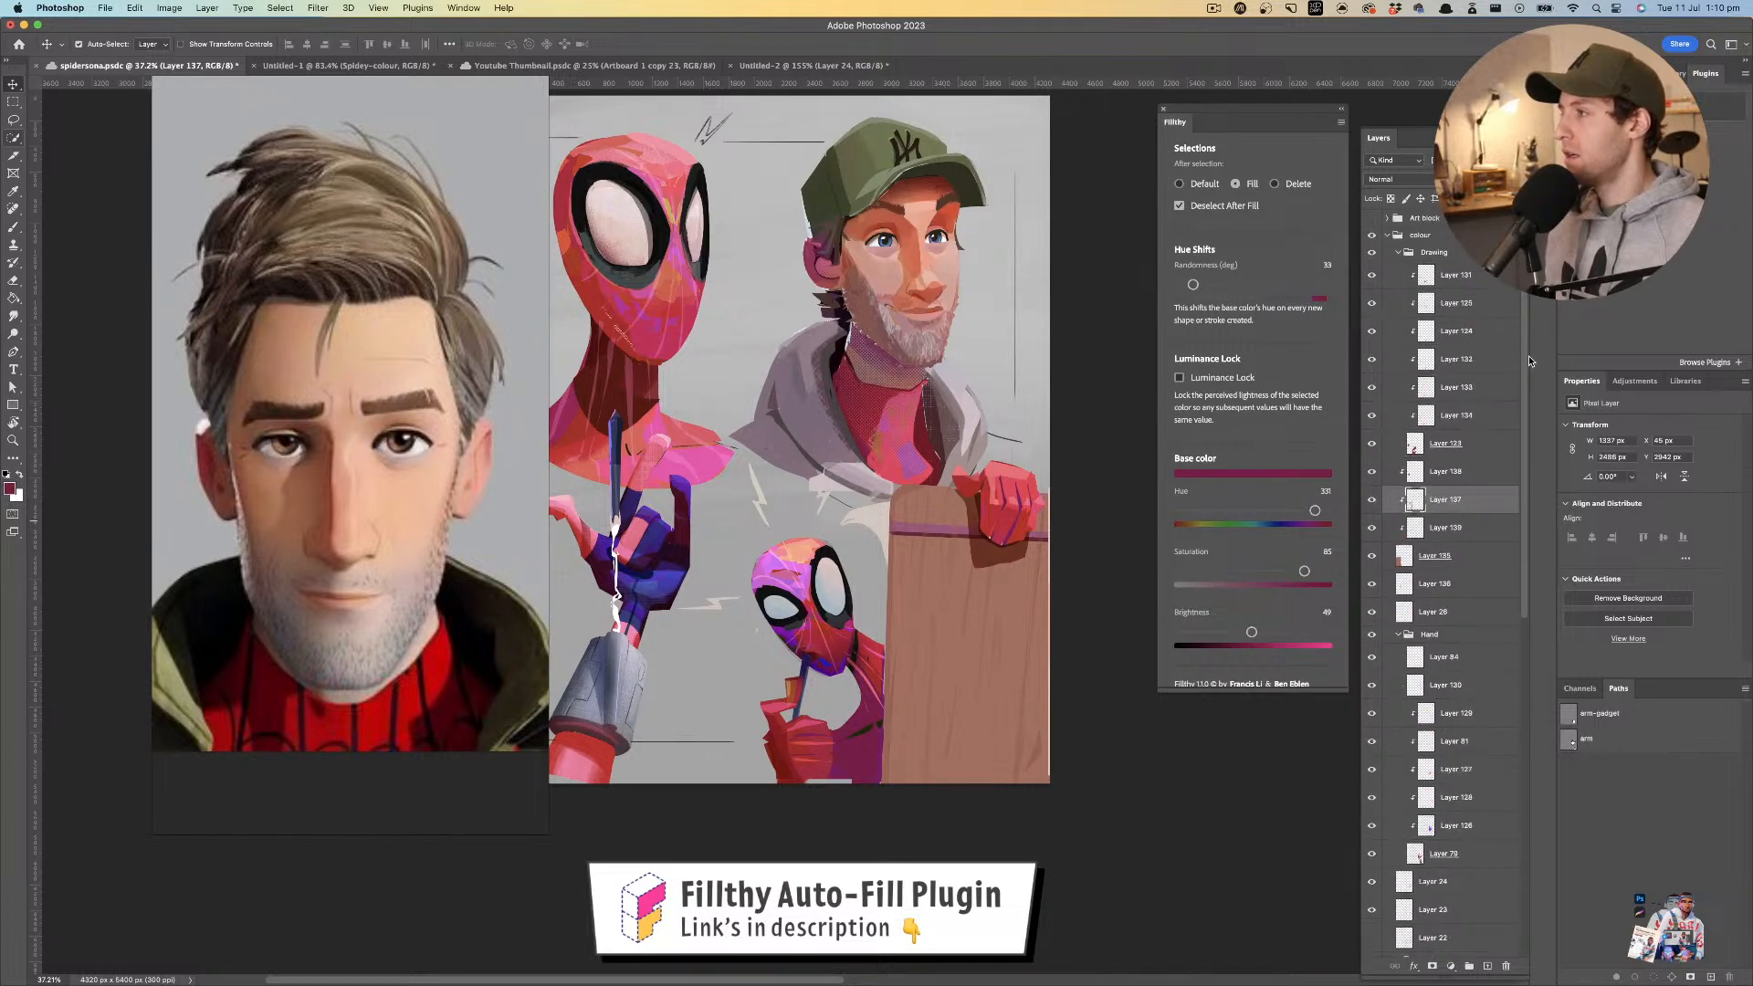
{"action": "left_click", "coordinate": [1487, 967]}
{"action": "key", "text": "b"}
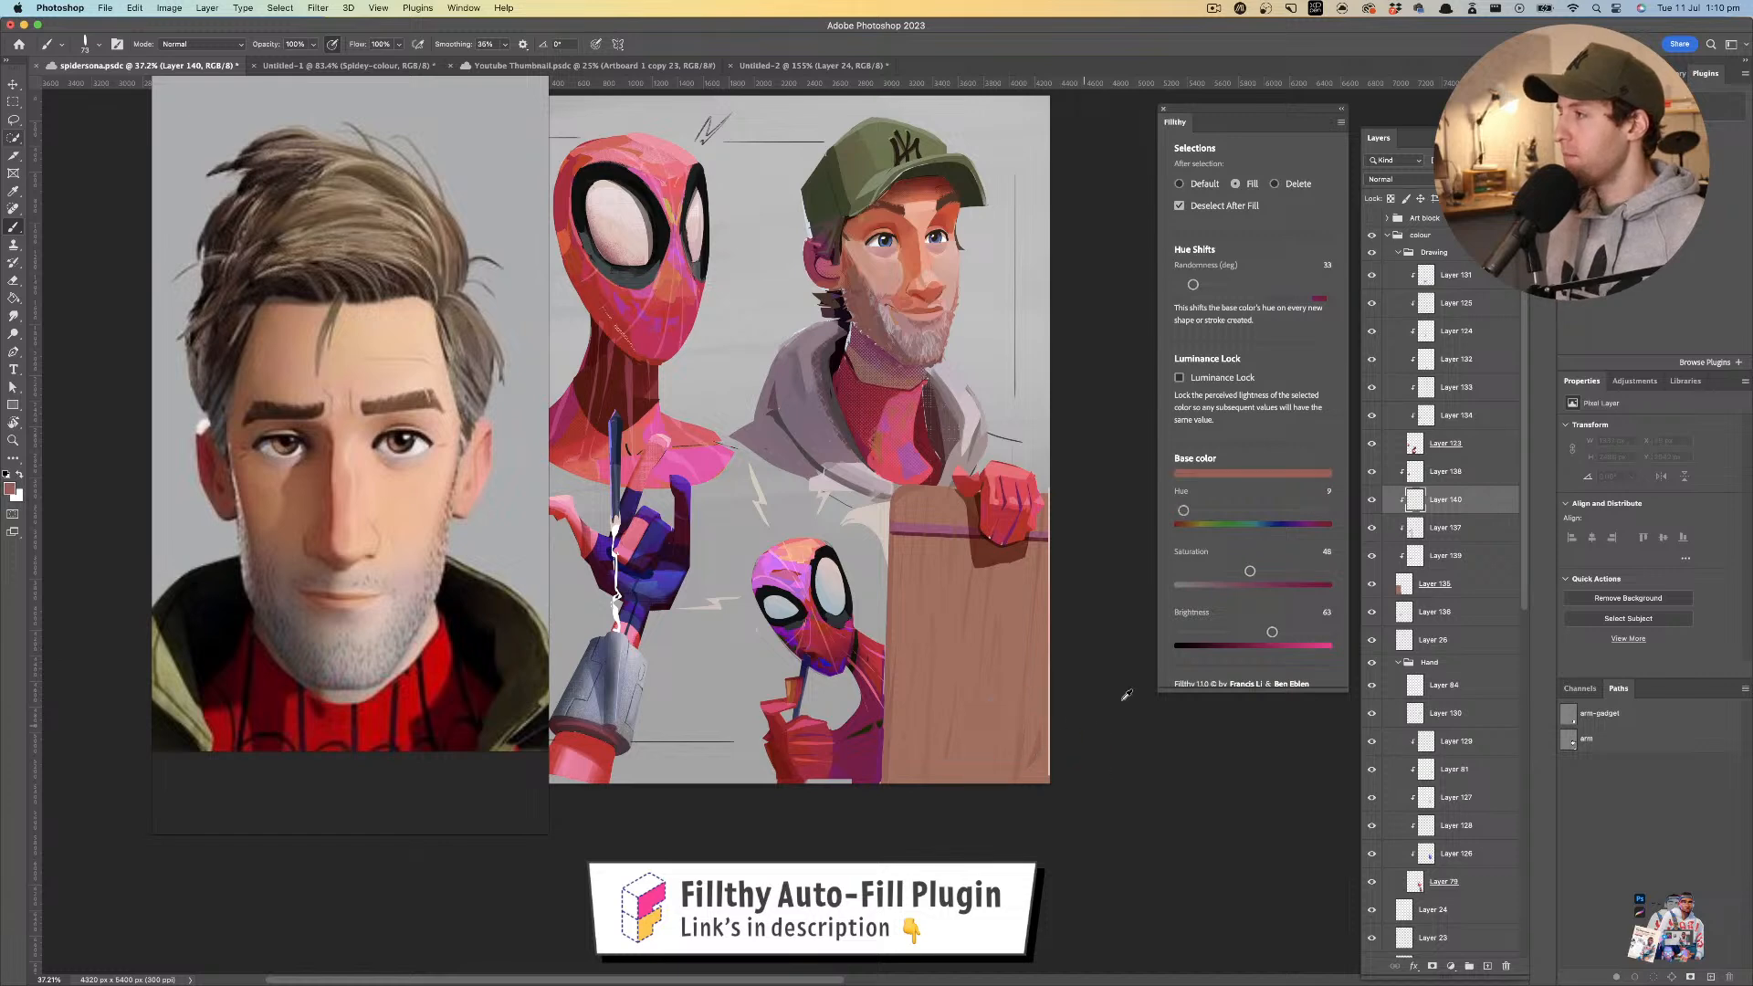
{"action": "left_click", "coordinate": [1409, 180]}
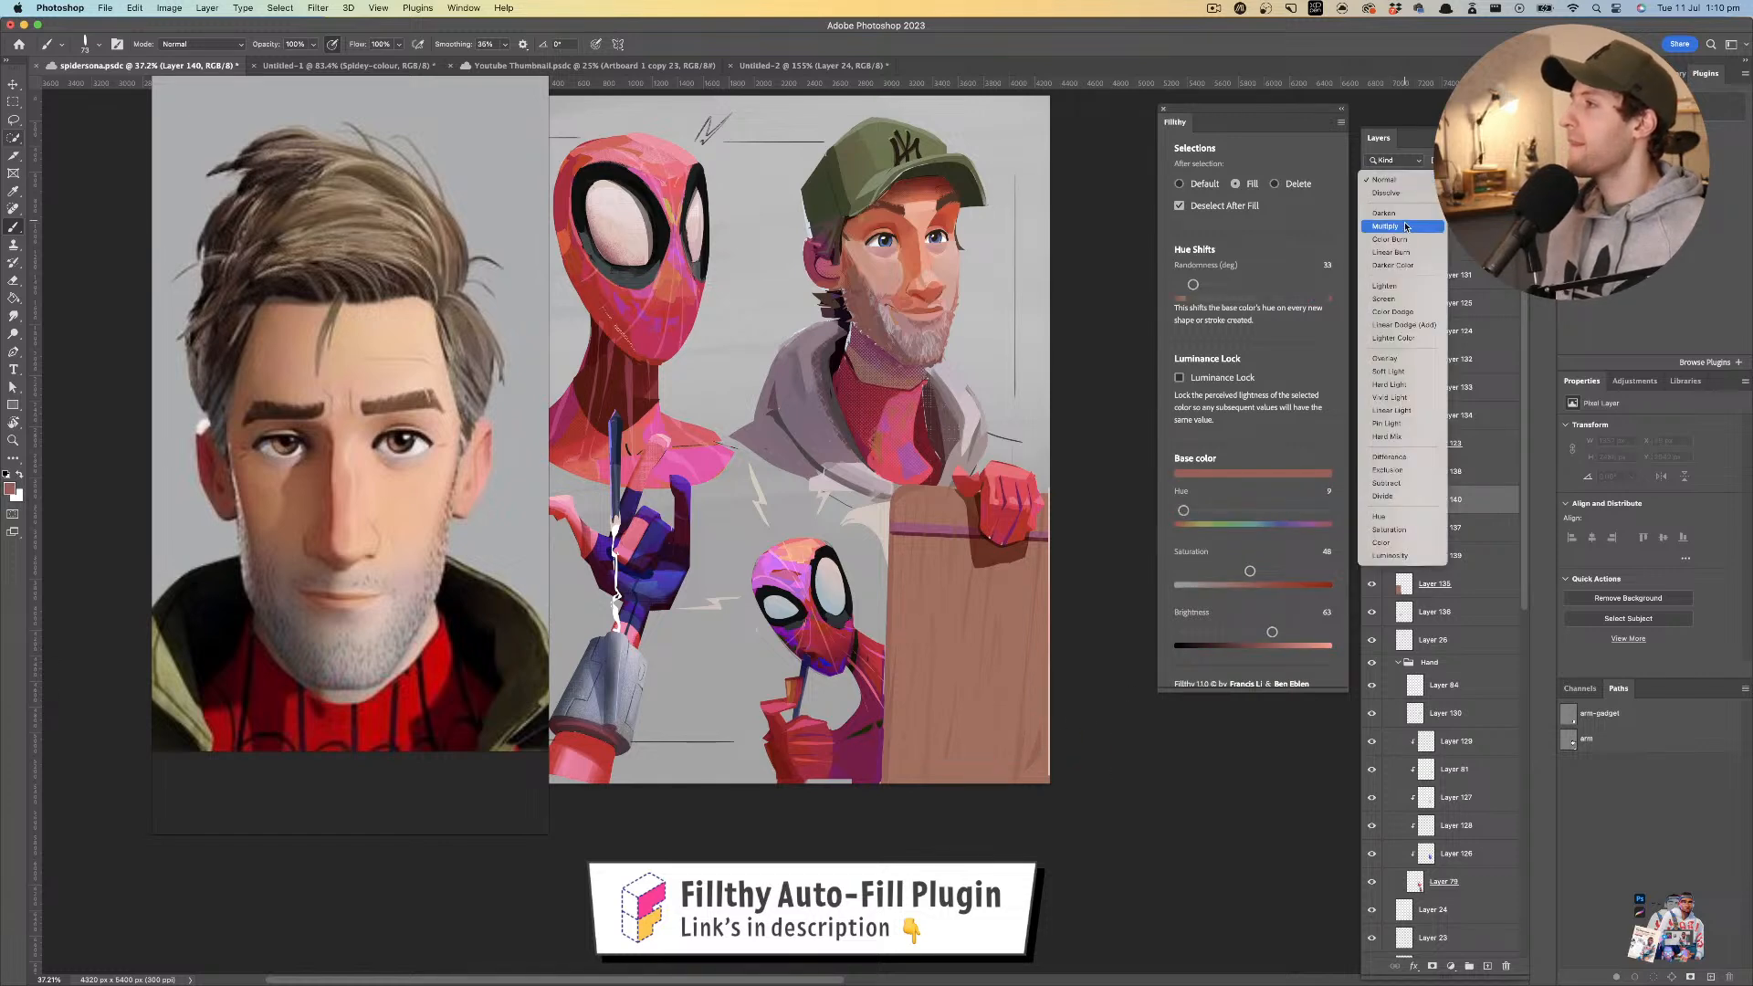
{"action": "left_click", "coordinate": [1407, 224]}
- Brush a brown Multiply shade over the wooden board with a large brush, undoing the uneven first strokes
{"action": "left_click_drag", "start_coordinate": [1091, 676], "coordinate": [1101, 678]}
{"action": "left_click_drag", "start_coordinate": [1059, 752], "coordinate": [889, 762]}
{"action": "left_click_drag", "start_coordinate": [1060, 691], "coordinate": [806, 722]}
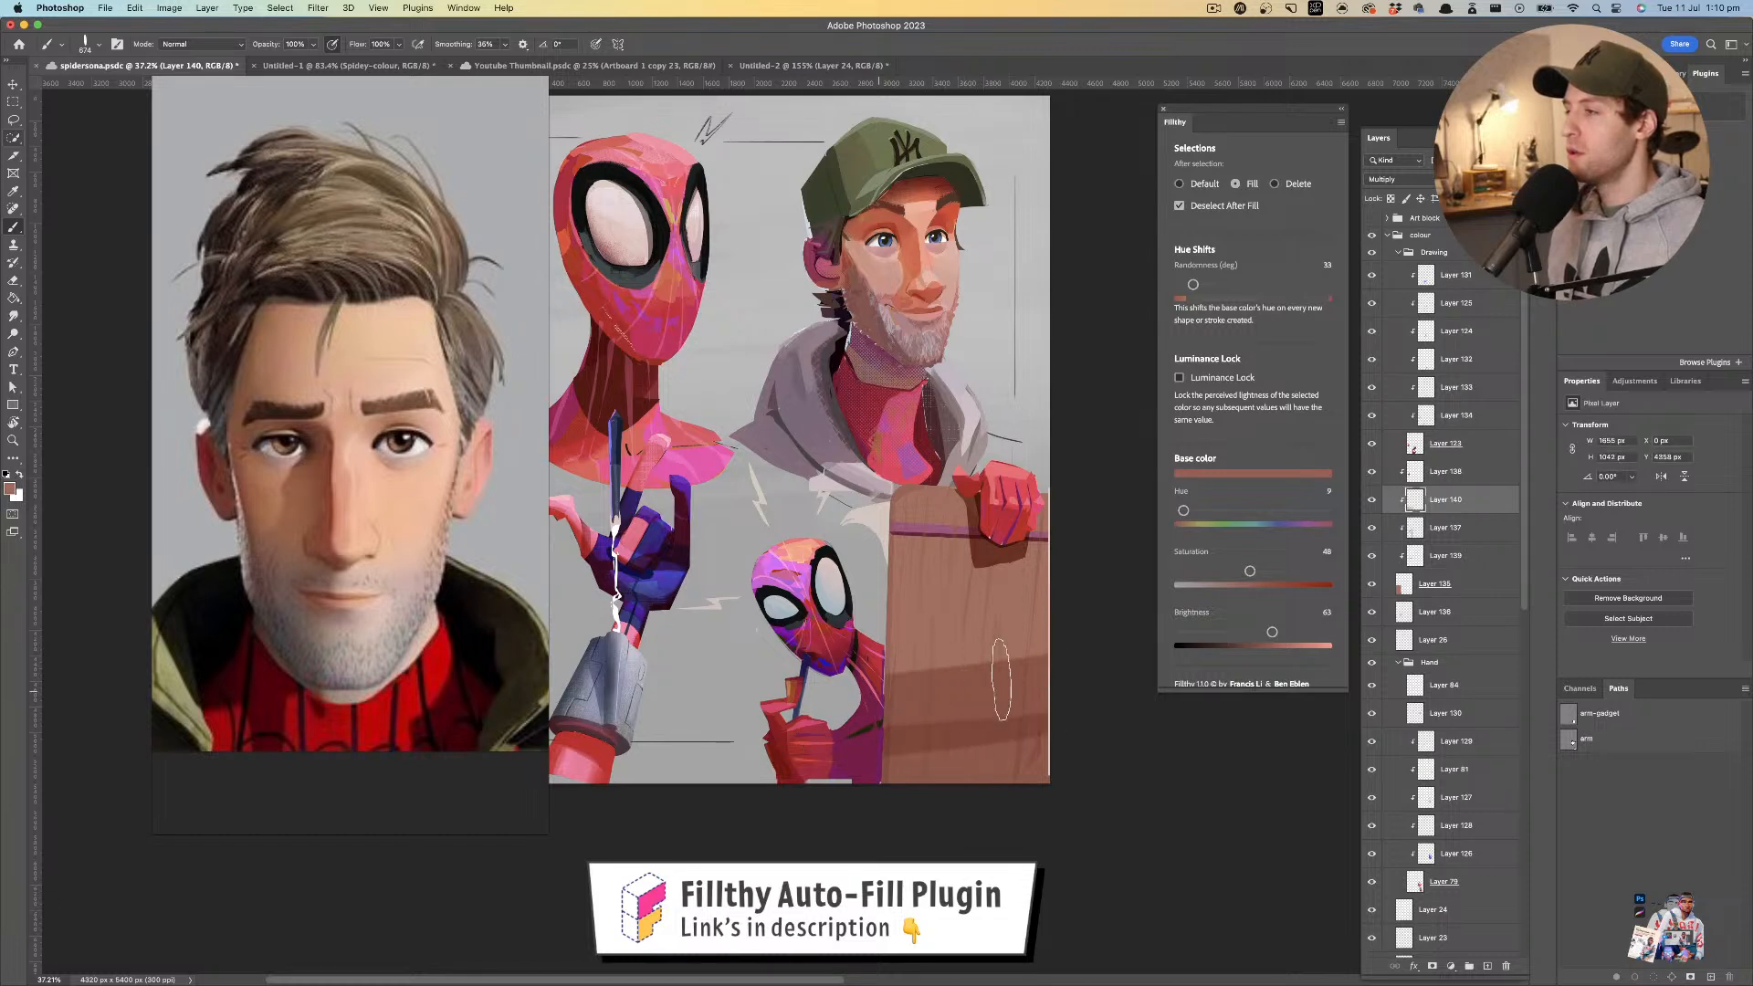
{"action": "key", "text": "super+z"}
{"action": "key", "text": "super+z"}
{"action": "mouse_move", "coordinate": [1068, 770]}
{"action": "left_mouse_down"}
{"action": "mouse_move", "coordinate": [832, 740]}
{"action": "mouse_move", "coordinate": [1158, 703]}
{"action": "mouse_move", "coordinate": [803, 647]}
{"action": "mouse_move", "coordinate": [1029, 624]}
{"action": "mouse_move", "coordinate": [1014, 576]}
{"action": "left_mouse_up"}
- Collapse the colour group and toggle the colour and Art block groups to compare the two artworks
{"action": "key", "text": "z"}
{"action": "left_click_drag", "start_coordinate": [877, 597], "coordinate": [825, 568]}
{"action": "left_click_drag", "start_coordinate": [854, 564], "coordinate": [901, 475]}
{"action": "left_click", "coordinate": [1387, 234]}
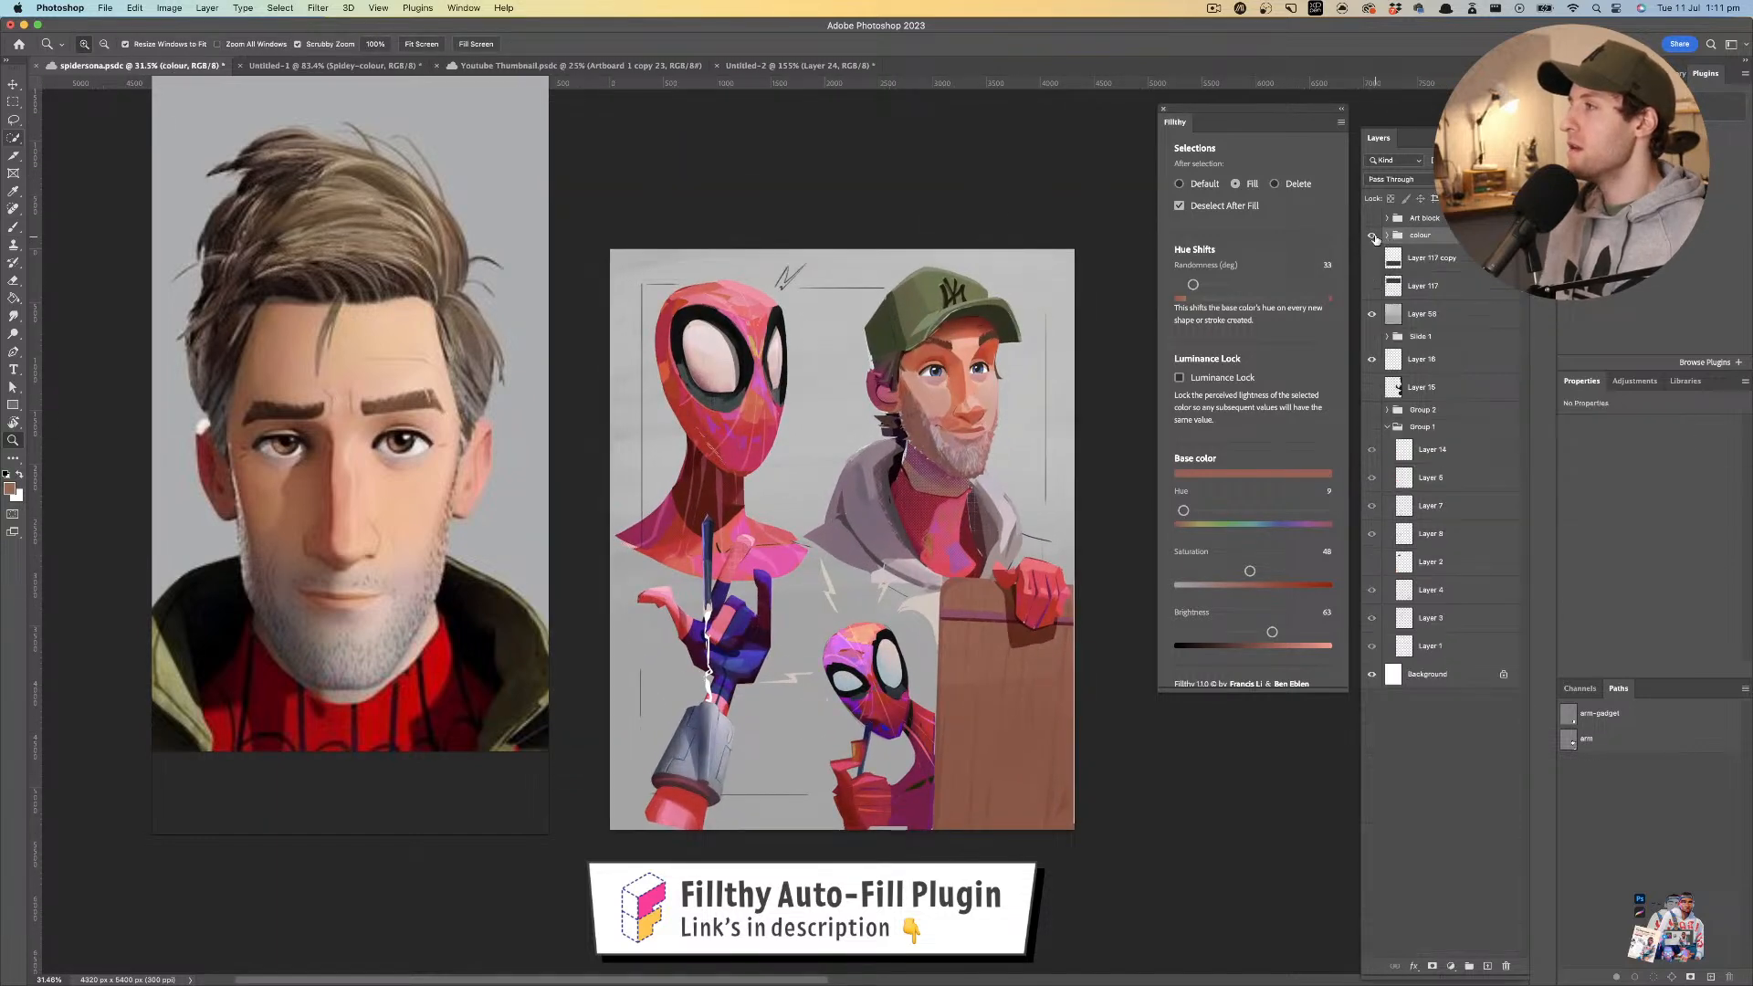
{"action": "left_click", "coordinate": [1372, 219]}
{"action": "left_click", "coordinate": [1372, 218]}
{"action": "left_click", "coordinate": [1372, 235]}
{"action": "left_click", "coordinate": [1372, 218]}
{"action": "left_click", "coordinate": [1371, 235]}
{"action": "left_click", "coordinate": [1371, 218]}
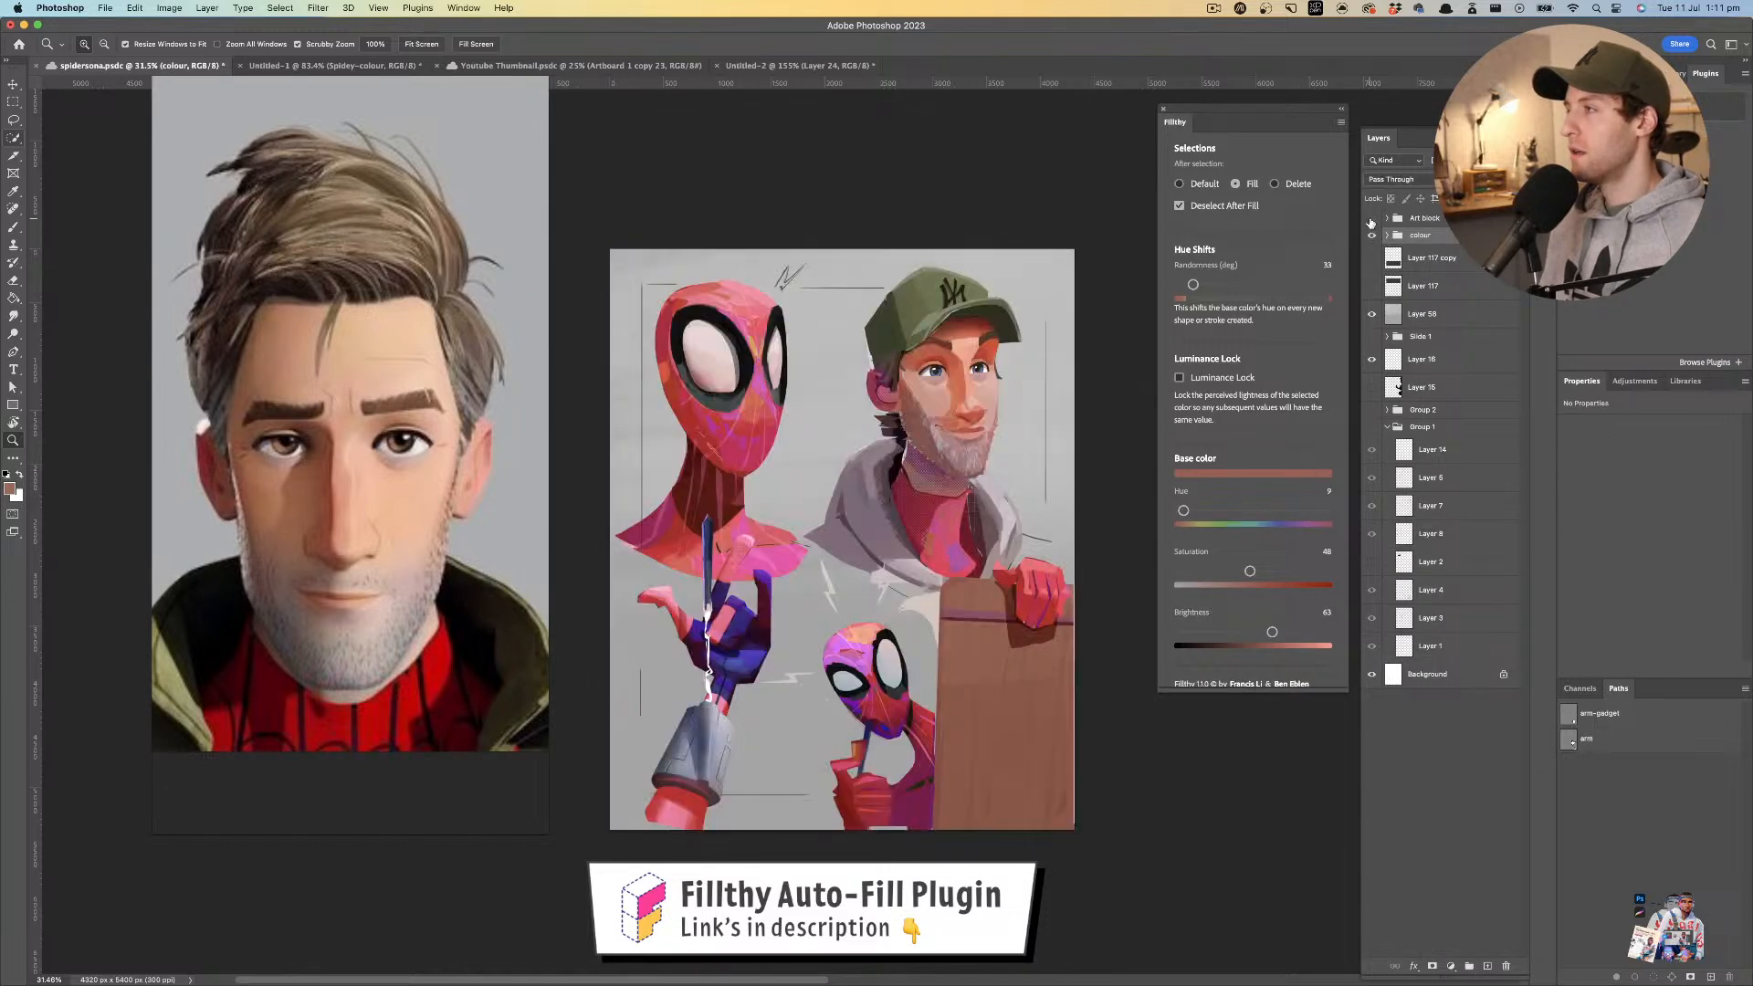
- Darken the grey background layer with Levels, resetting the black output to 0 and lowering the white output to about 205
{"action": "key", "text": "v"}
{"action": "left_click", "coordinate": [1048, 454]}
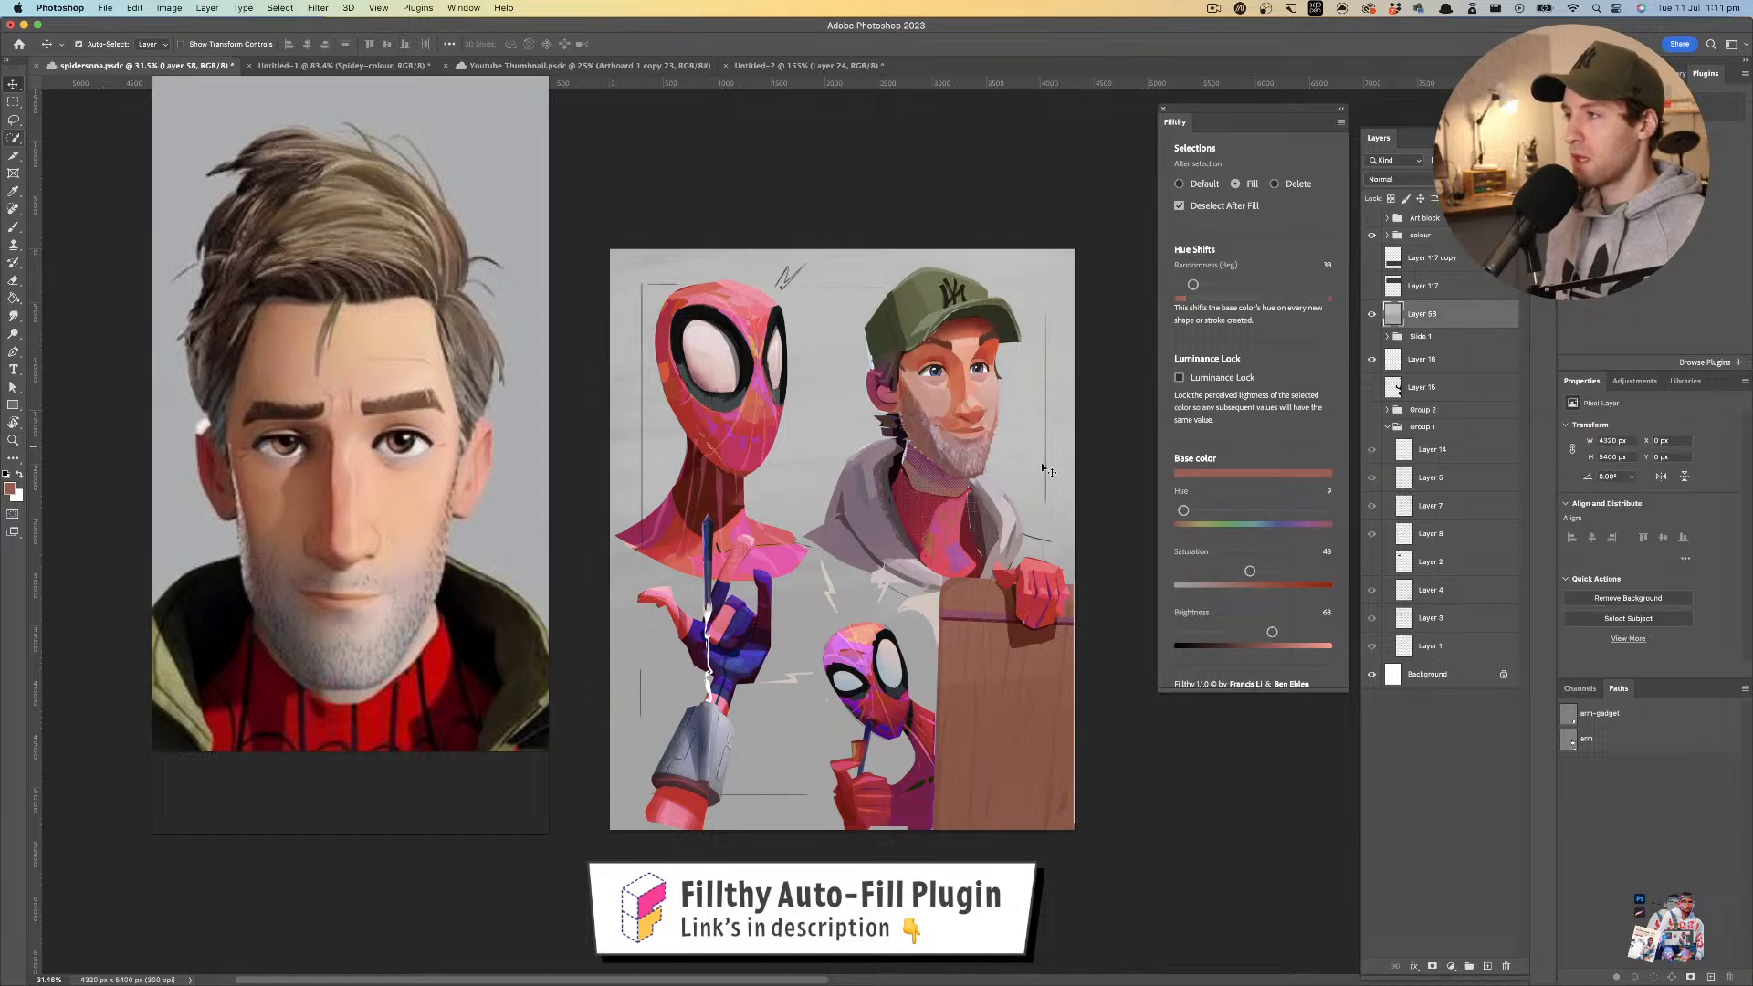
{"action": "key", "text": "super+l"}
{"action": "left_click_drag", "start_coordinate": [756, 464], "coordinate": [846, 462]}
{"action": "left_click_drag", "start_coordinate": [932, 266], "coordinate": [1179, 520]}
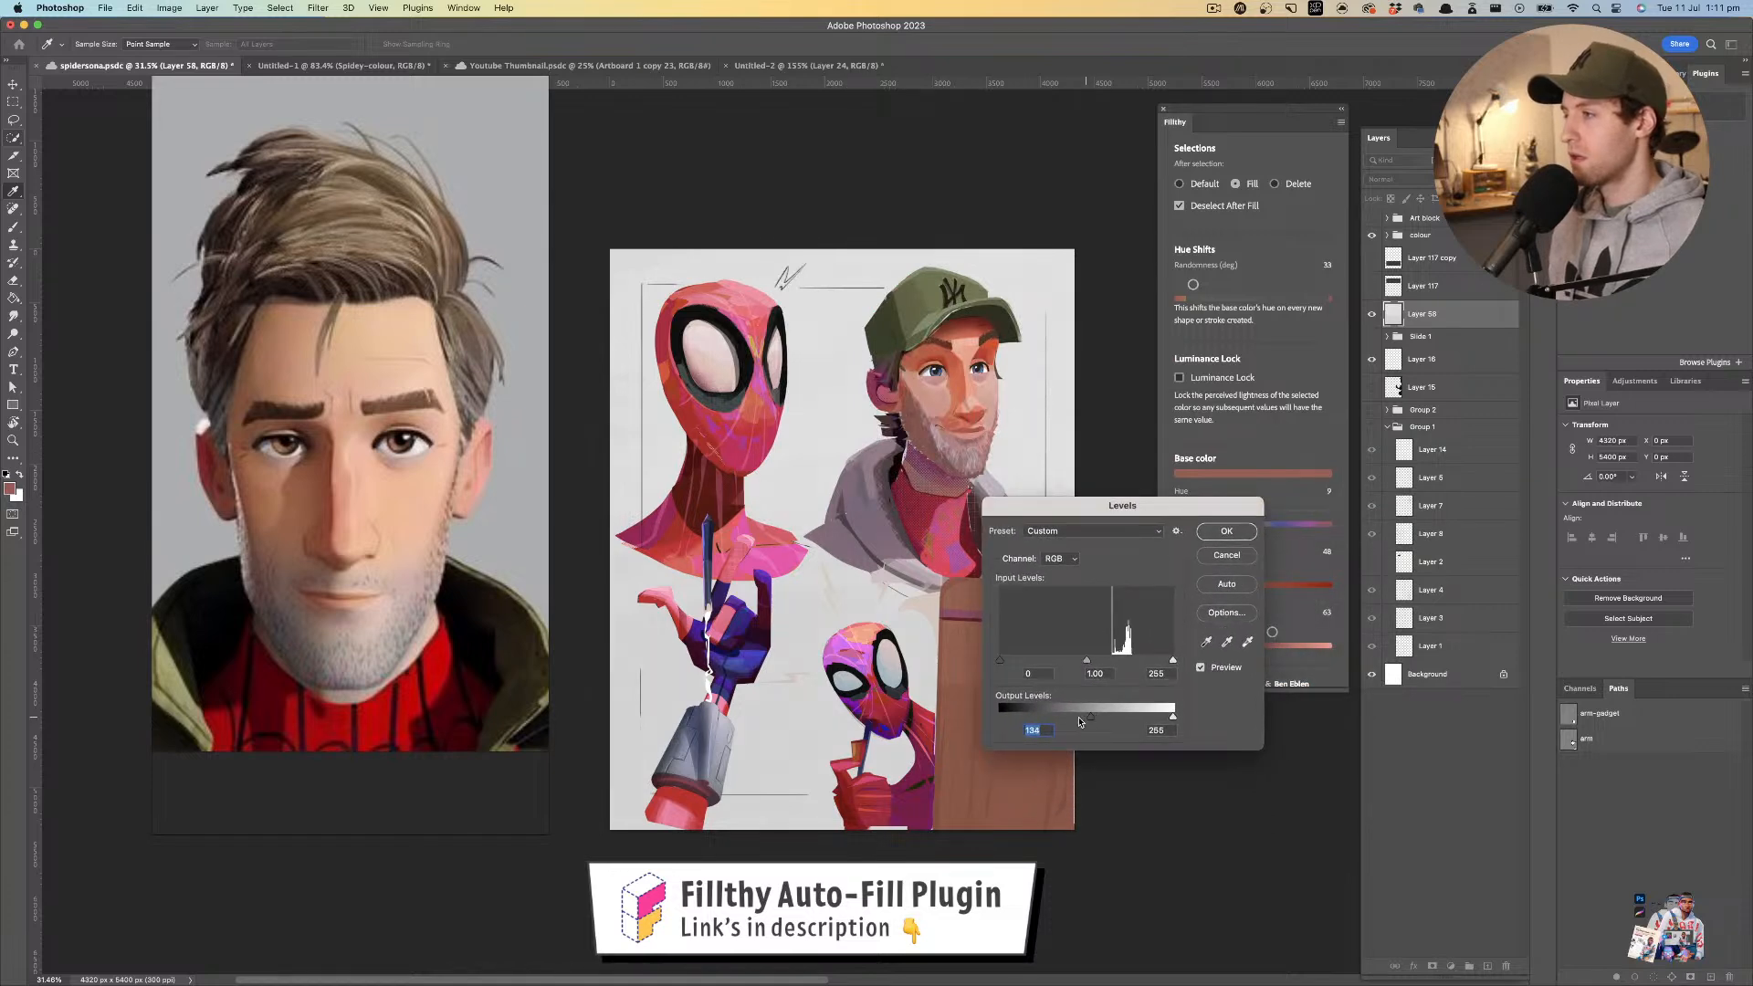
{"action": "left_click_drag", "start_coordinate": [1089, 720], "coordinate": [998, 724]}
{"action": "left_click_drag", "start_coordinate": [1176, 713], "coordinate": [1146, 717]}
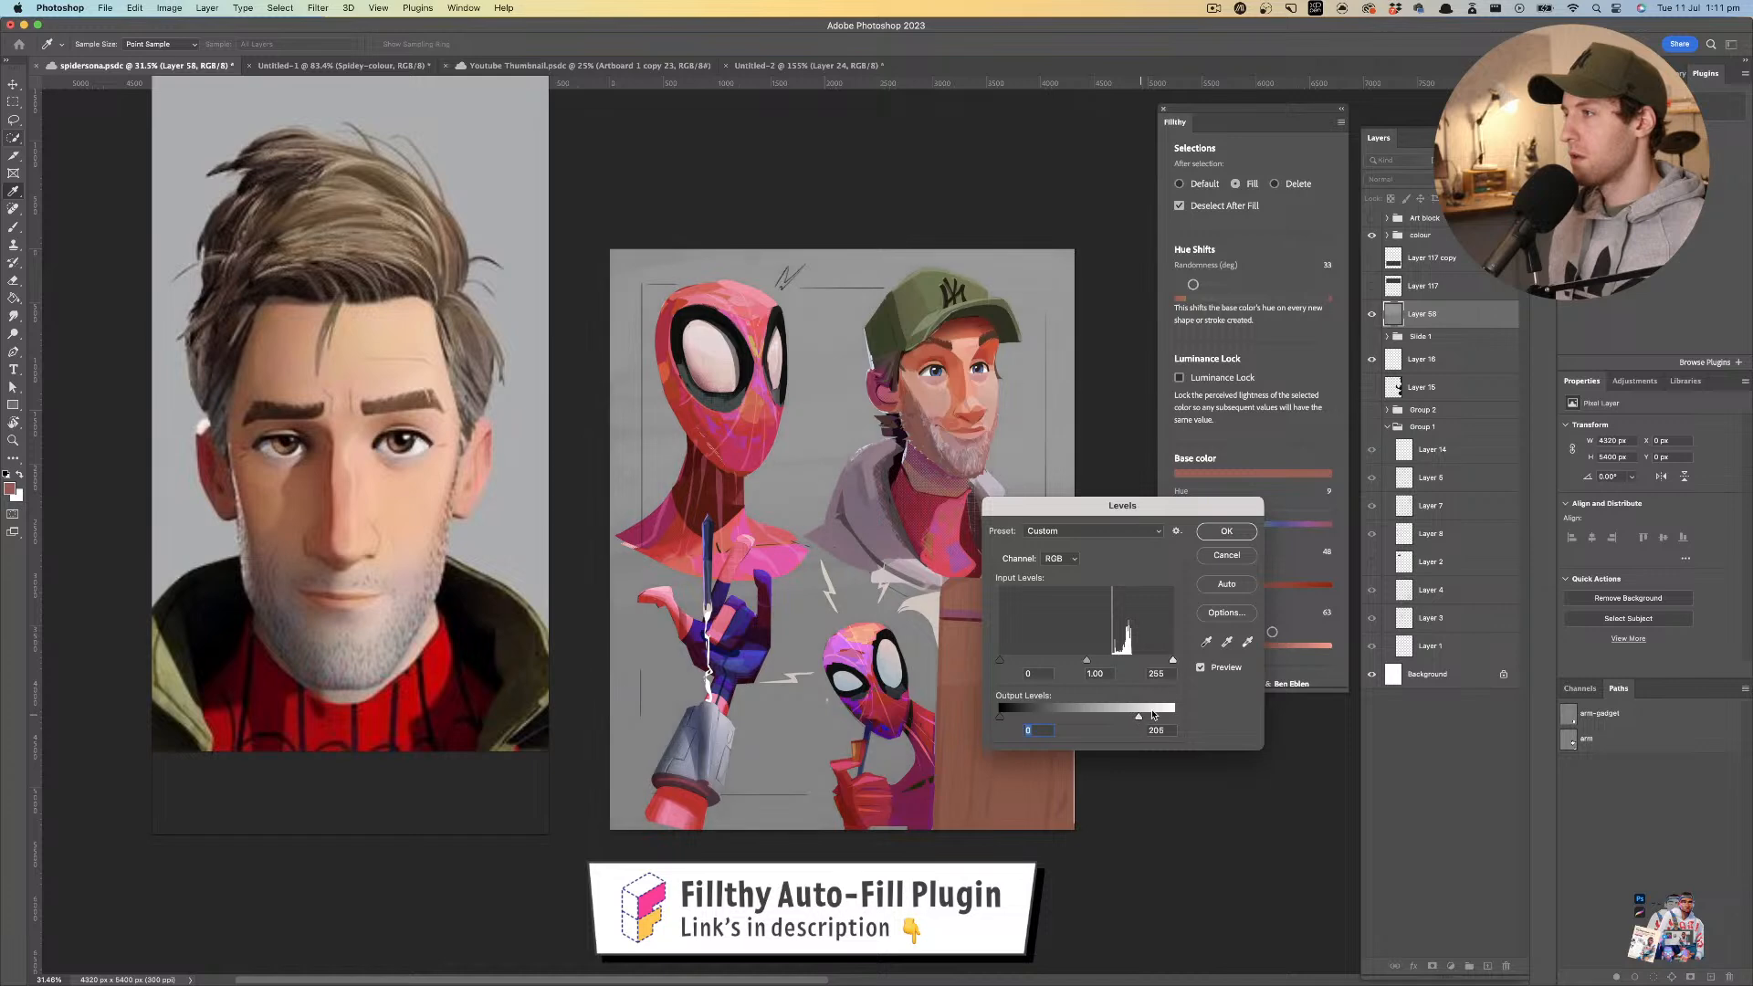
{"action": "left_click", "coordinate": [1238, 530]}
- Show the Art block group in place of the colour group
{"action": "key", "text": "z"}
{"action": "left_click_drag", "start_coordinate": [942, 461], "coordinate": [895, 424]}
{"action": "left_click", "coordinate": [1372, 220]}
{"action": "left_click_drag", "start_coordinate": [896, 423], "coordinate": [966, 455]}
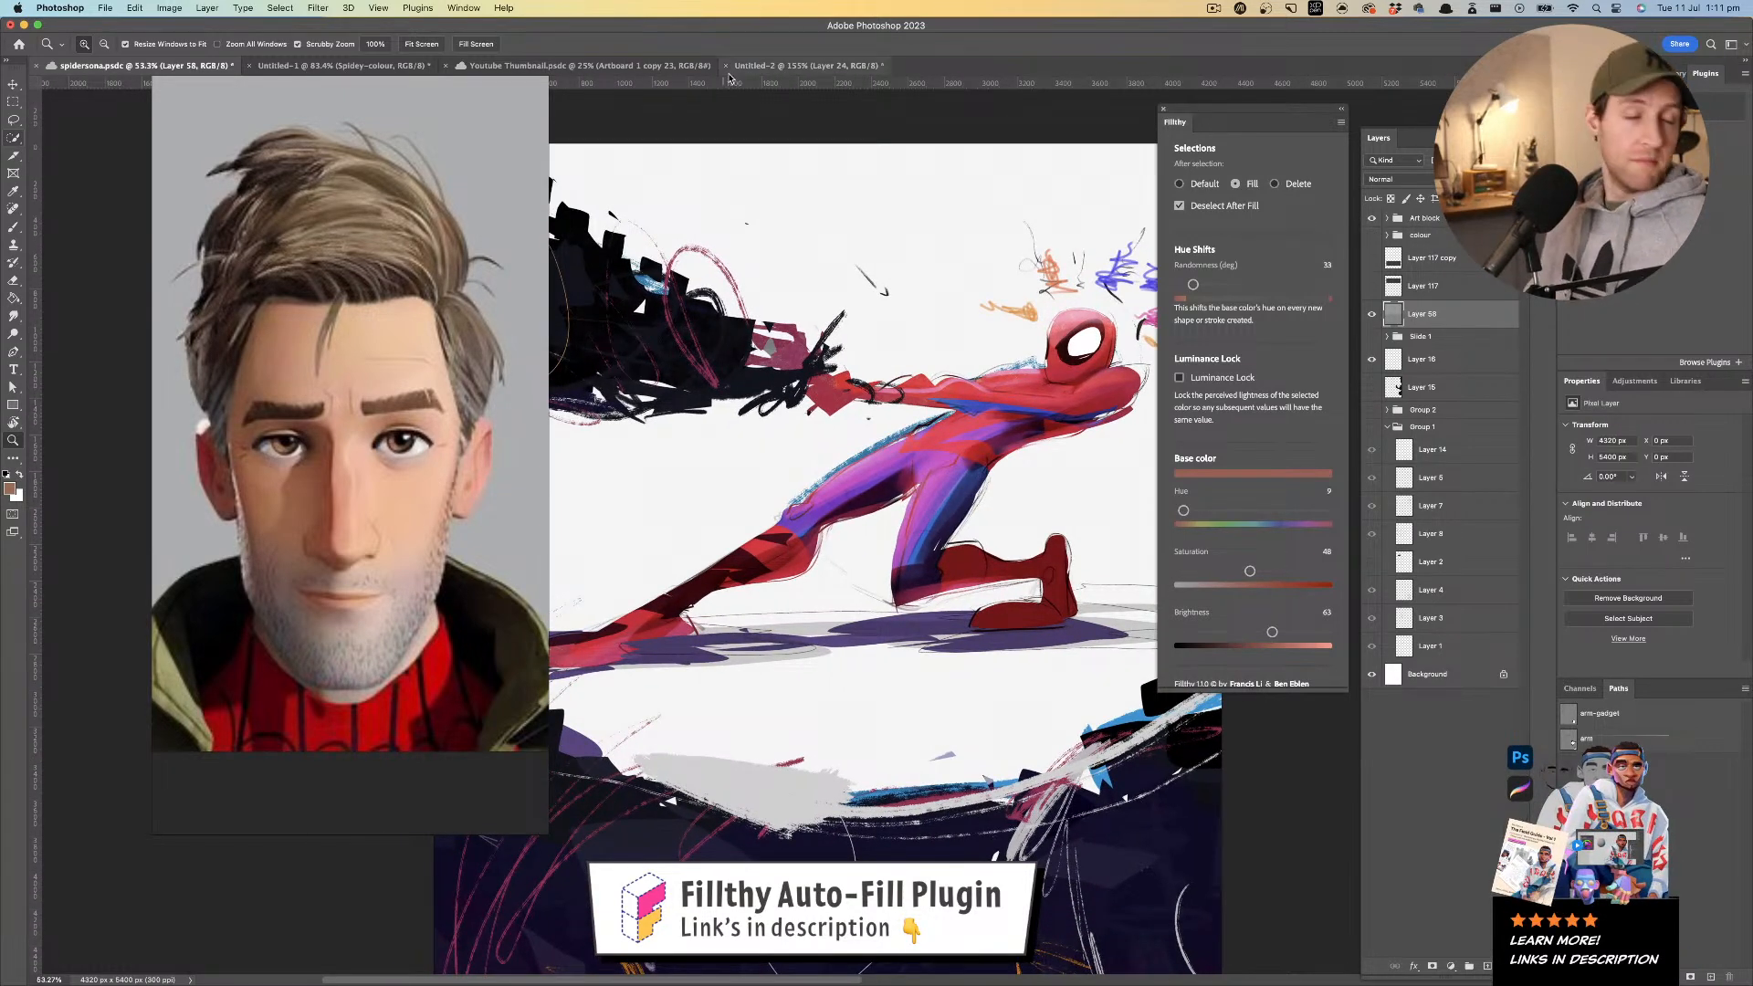
- Look over the artwork in the Untitled-2 and Untitled-1 documents and return to spidersona.psd
{"action": "left_click", "coordinate": [774, 65]}
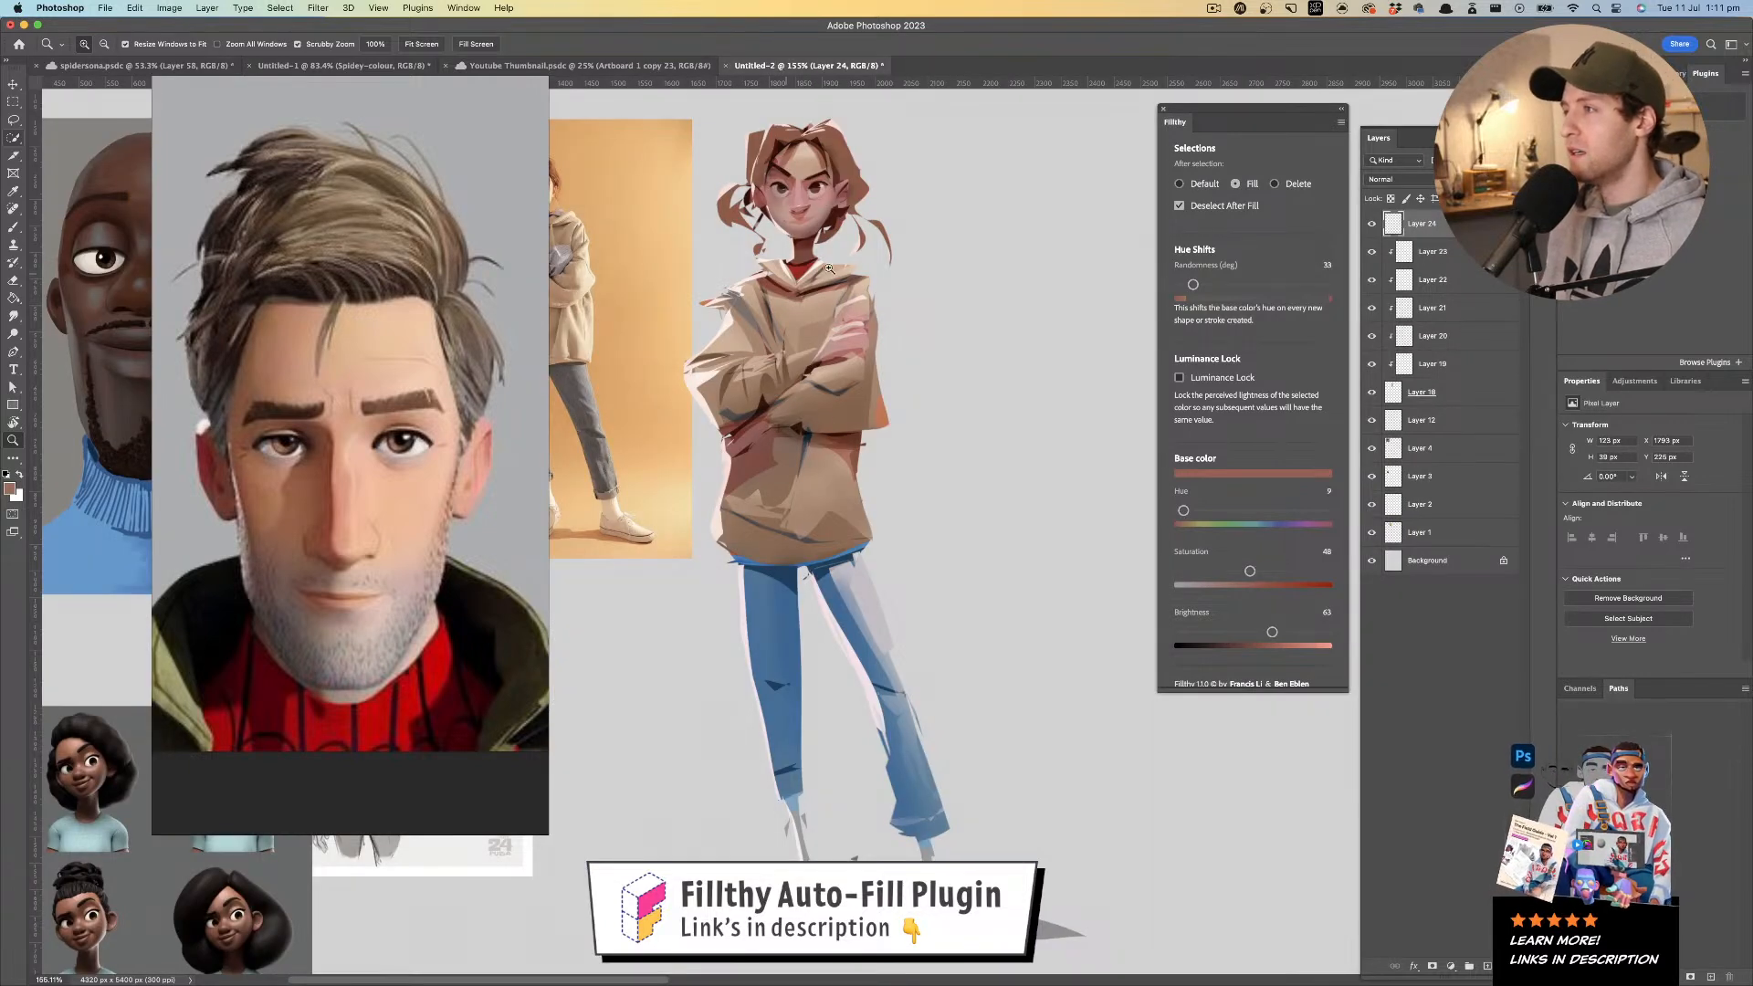
{"action": "left_click_drag", "start_coordinate": [830, 331], "coordinate": [908, 369]}
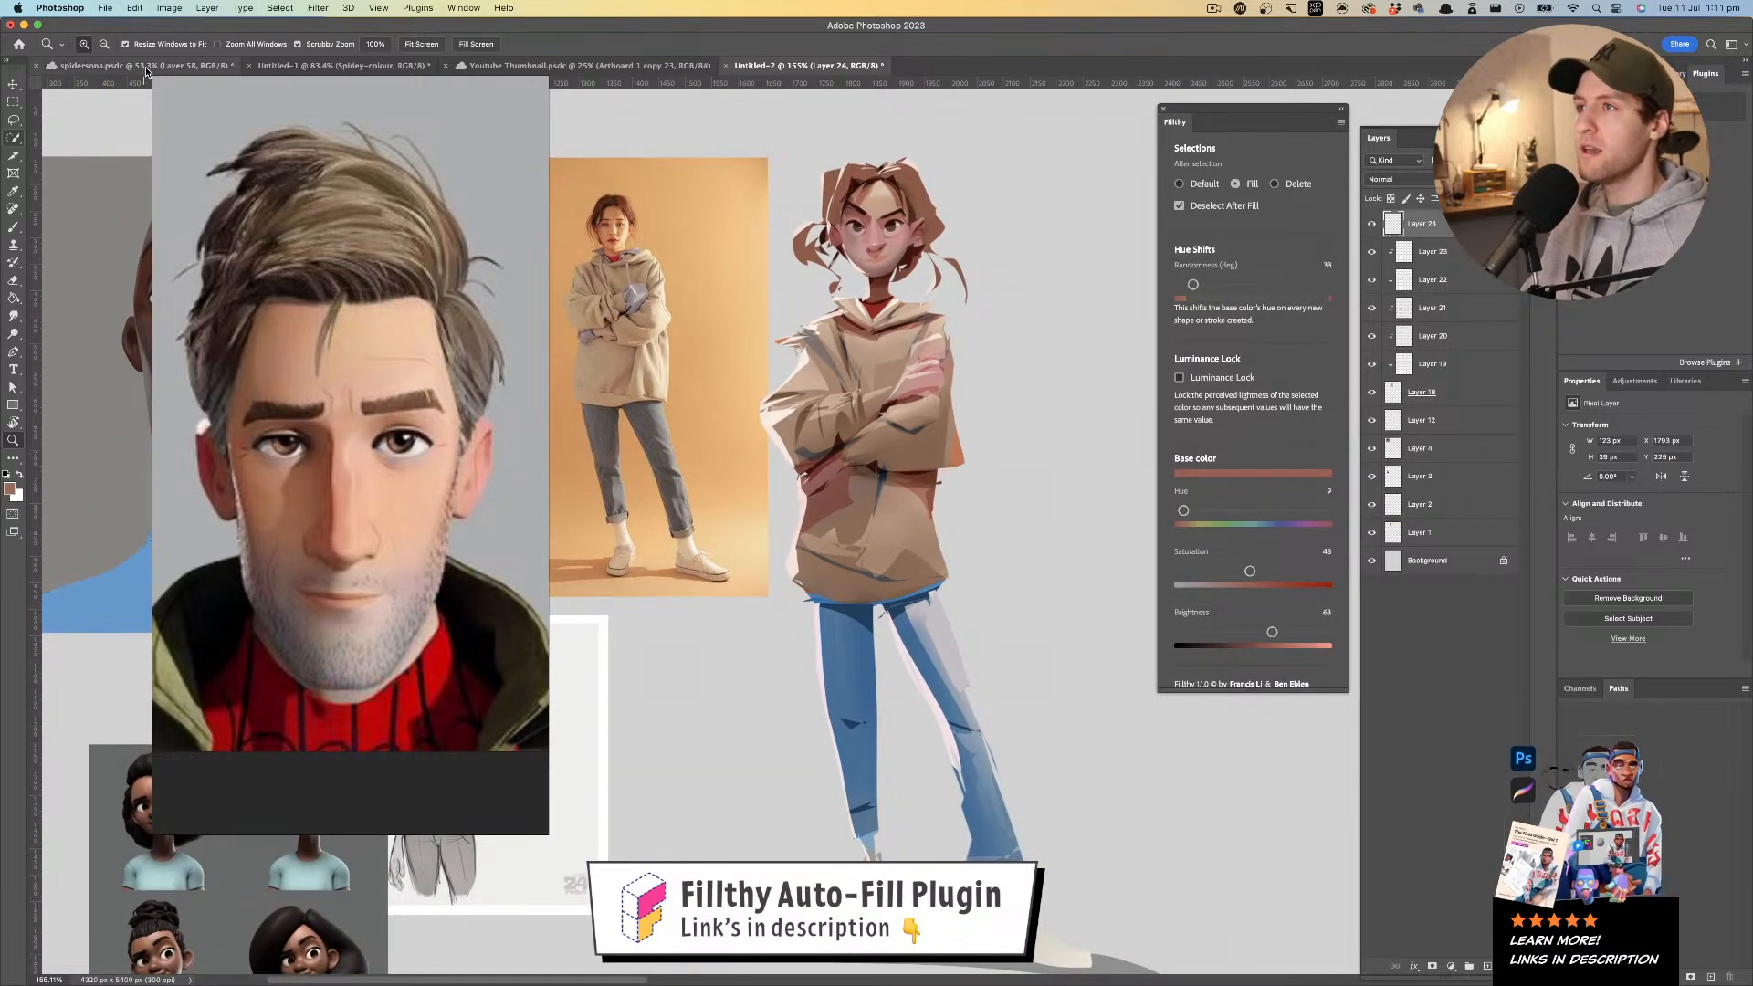
{"action": "left_click", "coordinate": [317, 63]}
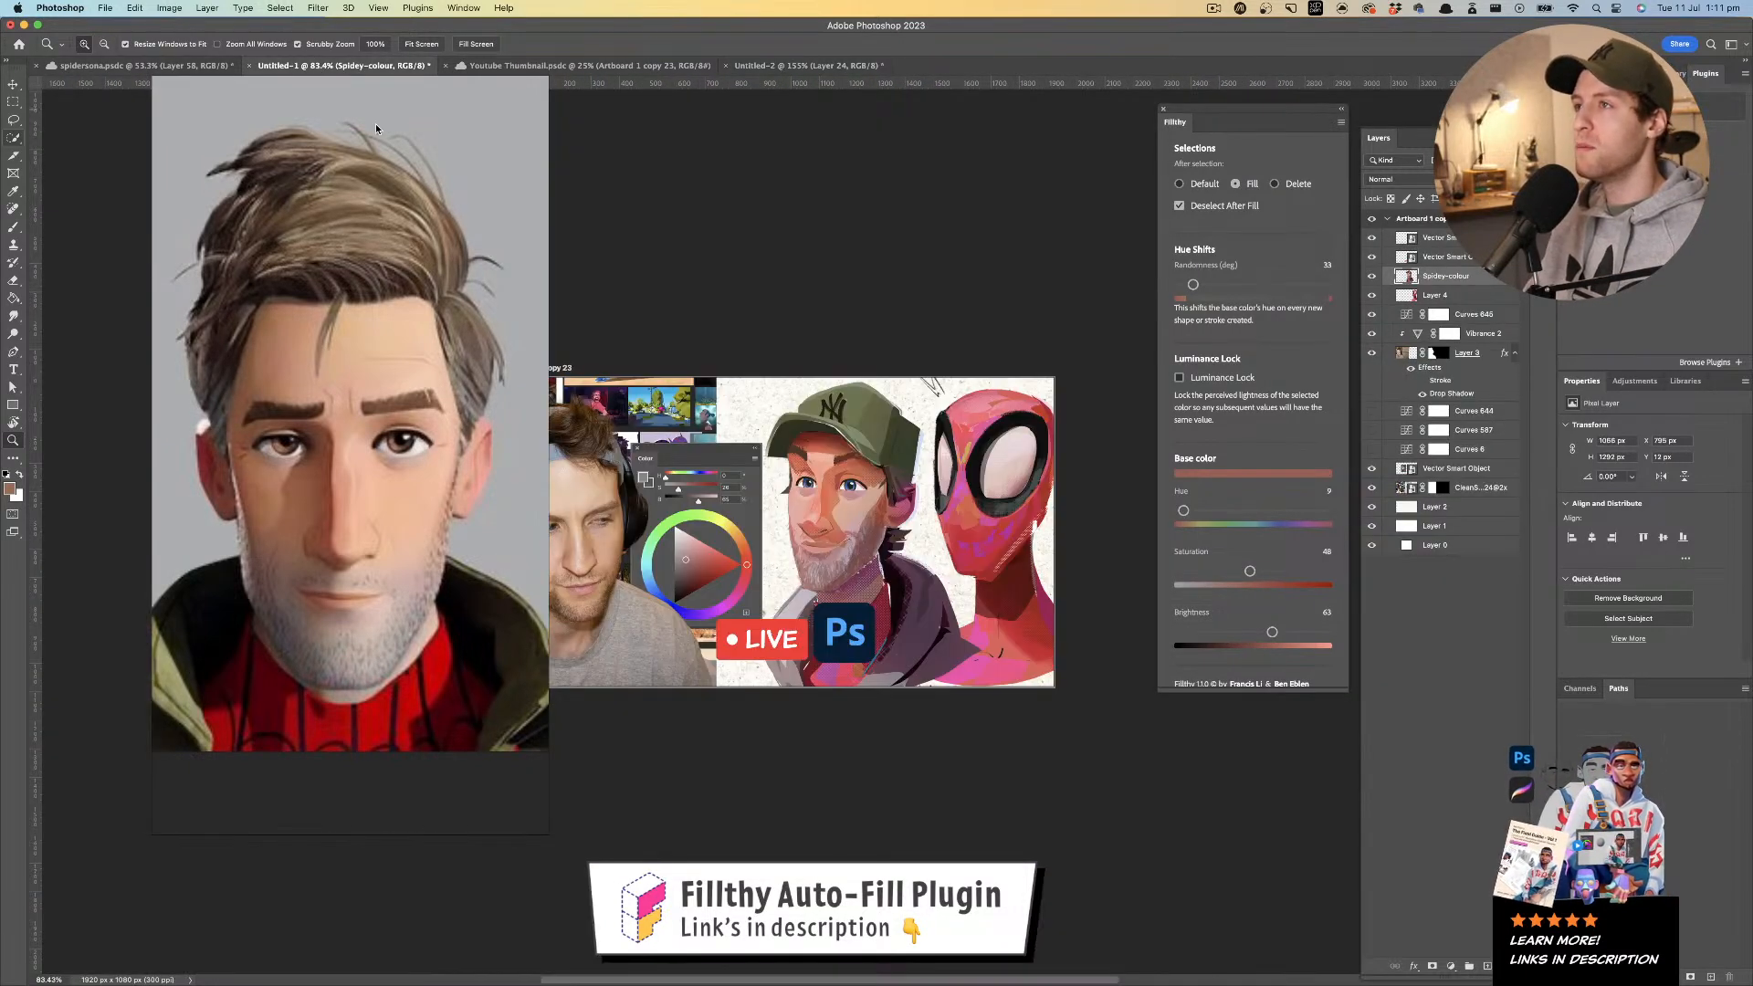
{"action": "left_click", "coordinate": [146, 66]}
- Find the layer group holding the lunging Spider-Man figure, collapse it and toggle its visibility to check its contents
{"action": "mouse_move", "coordinate": [959, 335]}
{"action": "left_mouse_down"}
{"action": "mouse_move", "coordinate": [926, 331]}
{"action": "mouse_move", "coordinate": [903, 360]}
{"action": "left_mouse_up"}
{"action": "key", "text": "l"}
{"action": "key", "text": "v"}
{"action": "left_click", "coordinate": [930, 366]}
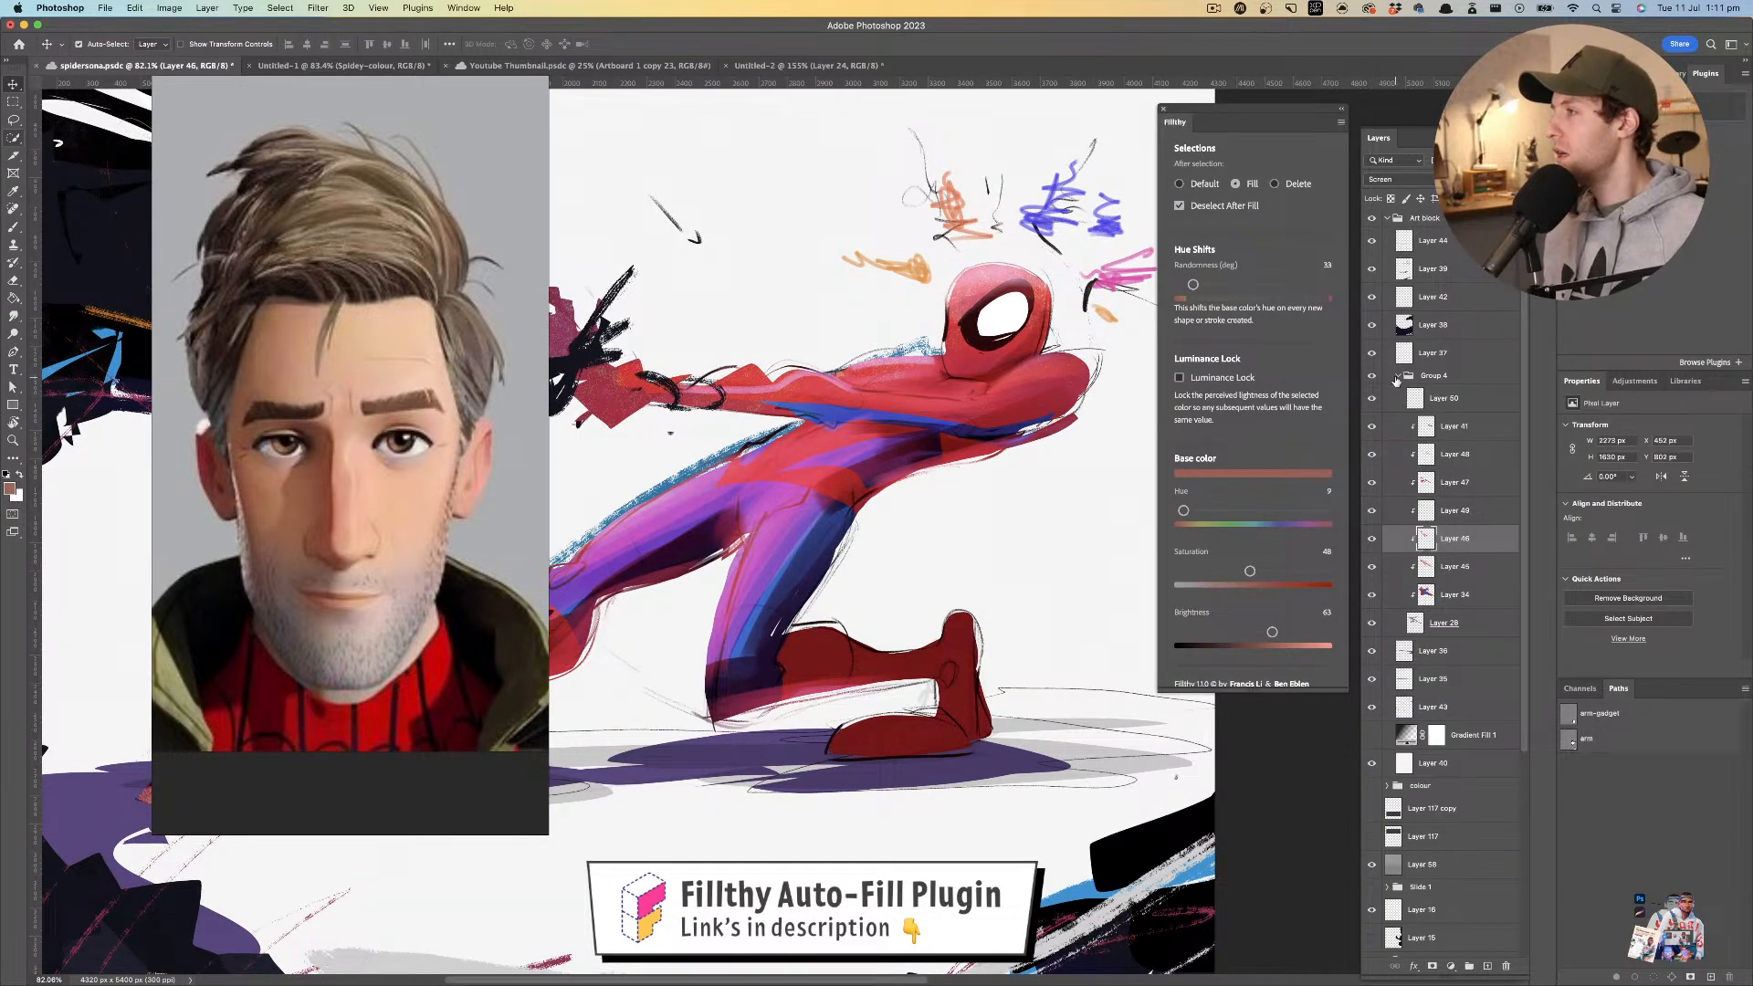
{"action": "left_click", "coordinate": [1396, 377]}
{"action": "left_click", "coordinate": [1400, 377]}
{"action": "left_click", "coordinate": [1373, 377]}
{"action": "left_click", "coordinate": [1373, 377]}
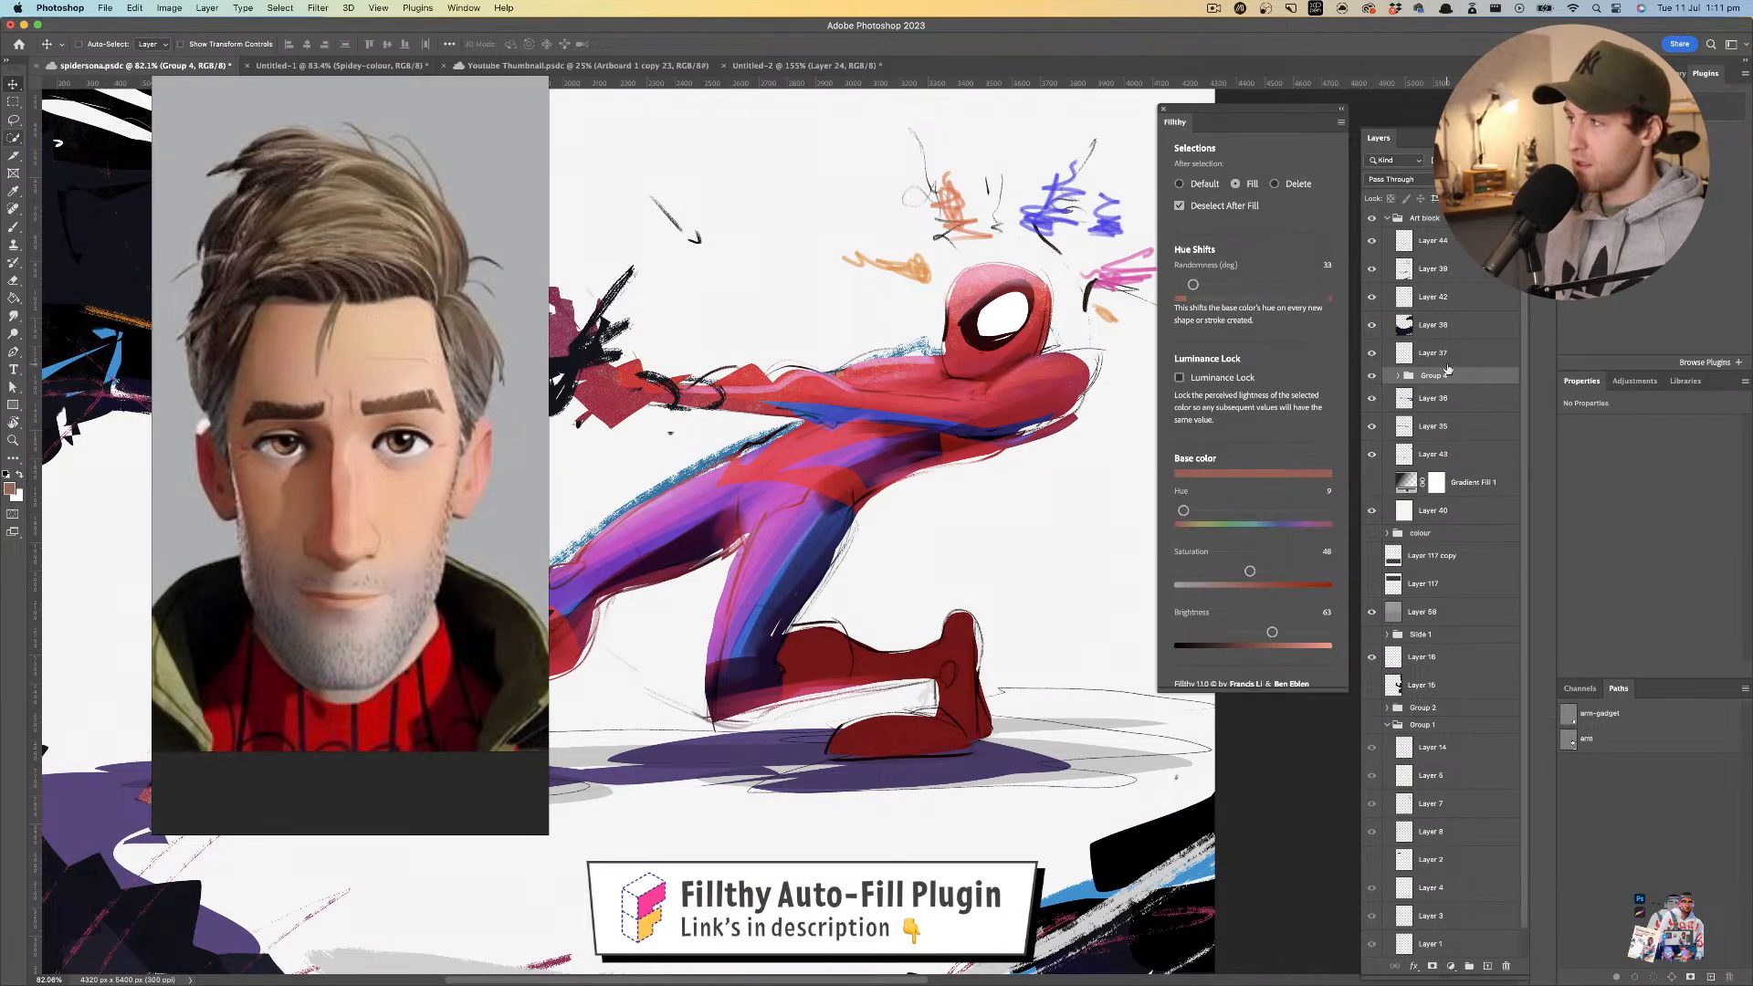
- Duplicate Group 4, merge the copy into a single layer and hide the original group
{"action": "key", "text": "super+j"}
{"action": "key", "text": "super+e"}
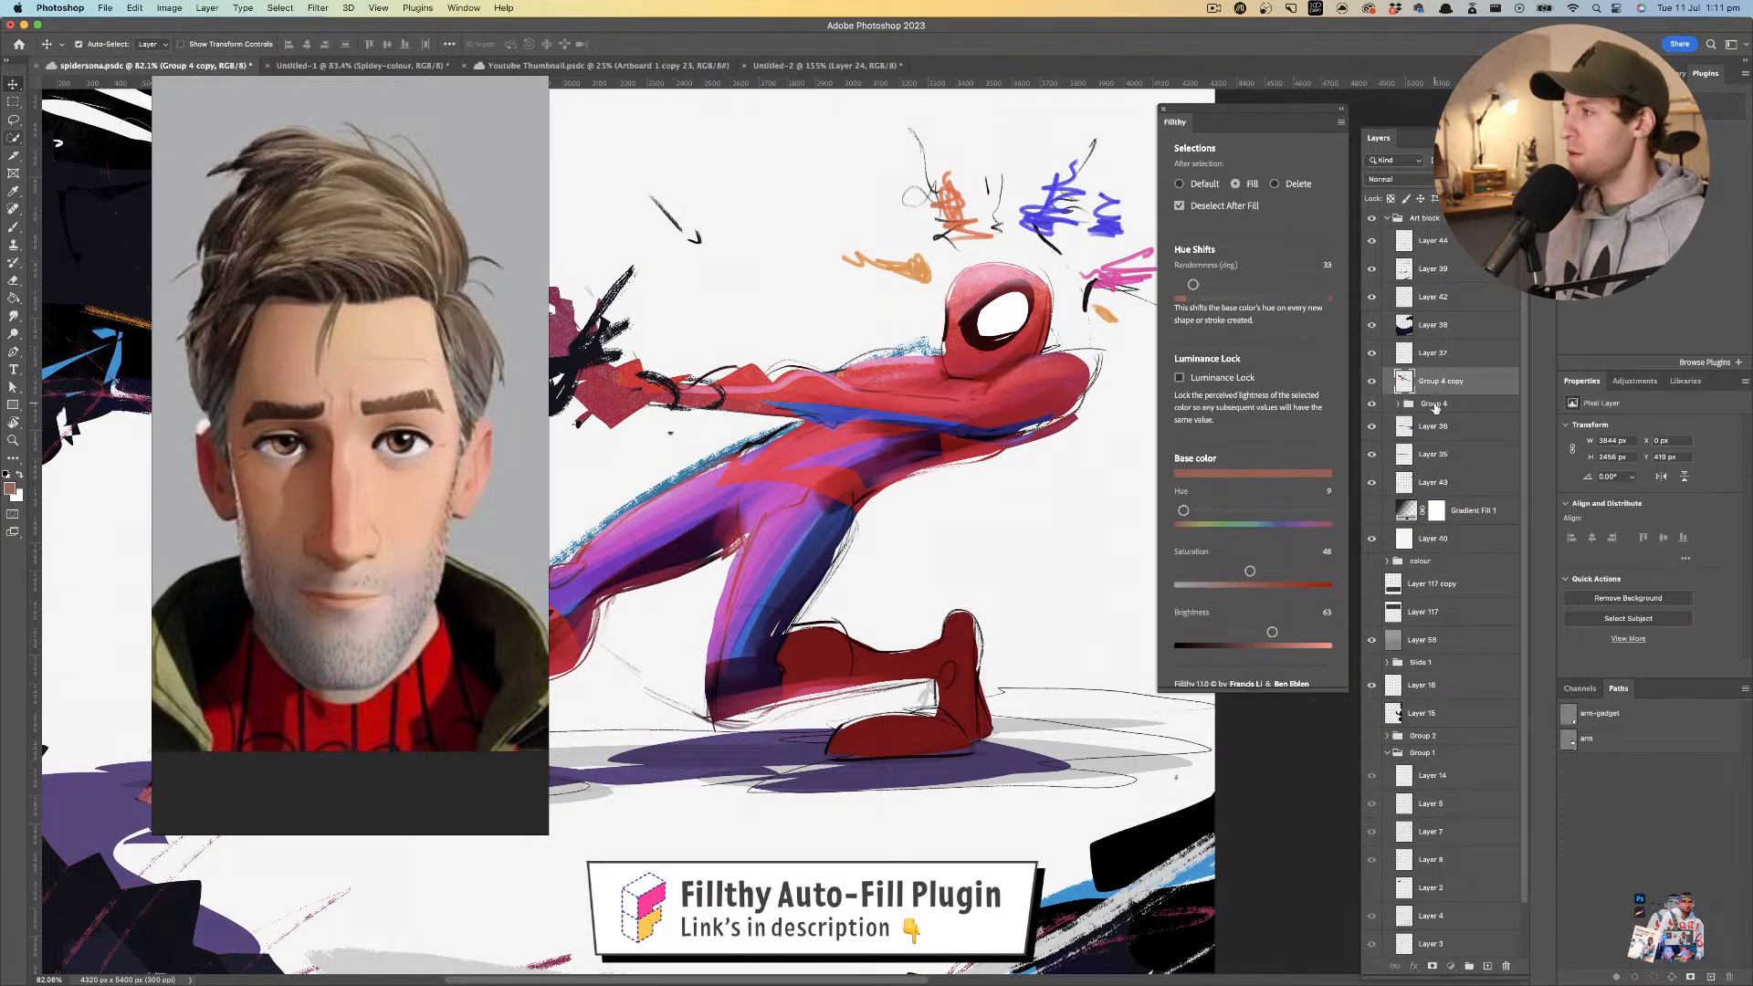
{"action": "left_click", "coordinate": [1435, 407]}
{"action": "left_click", "coordinate": [1373, 404]}
- Browse the reference board for the full-body Spider-Man suit references
{"action": "left_click_drag", "start_coordinate": [1076, 481], "coordinate": [950, 413]}
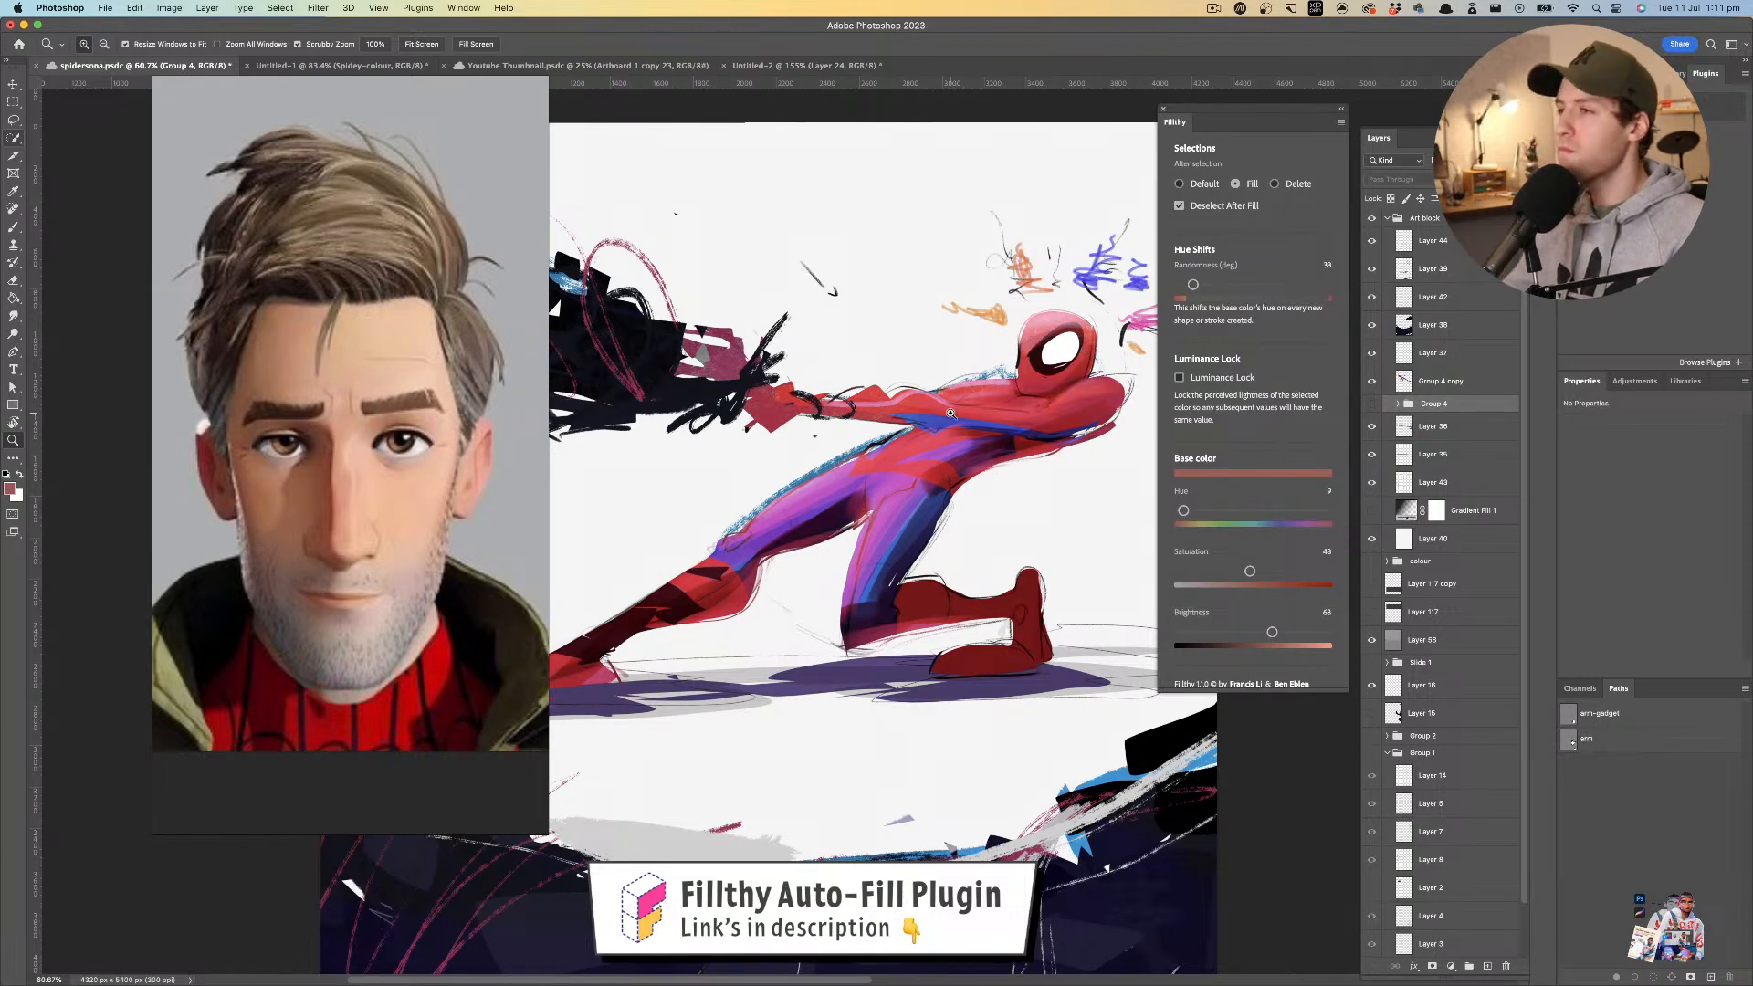
{"action": "scroll", "coordinate": [511, 437], "scroll_direction": "up", "scroll_amount": 5}
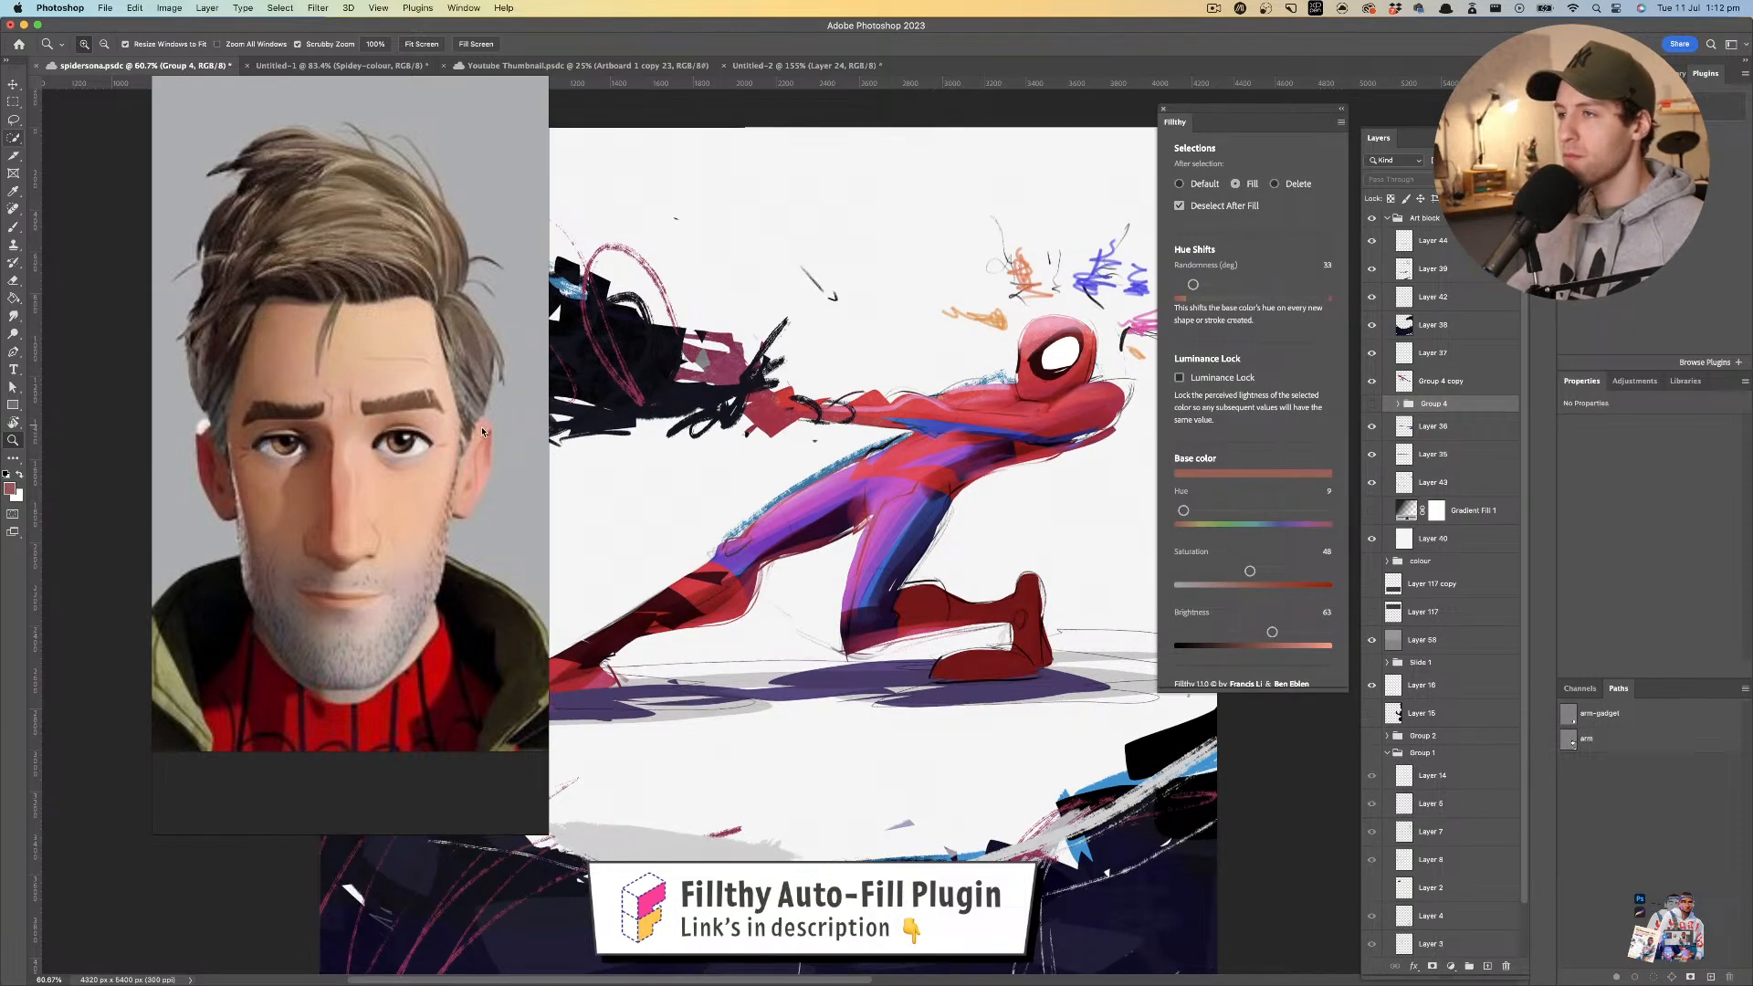
{"action": "scroll", "coordinate": [407, 436], "scroll_direction": "down", "scroll_amount": 10}
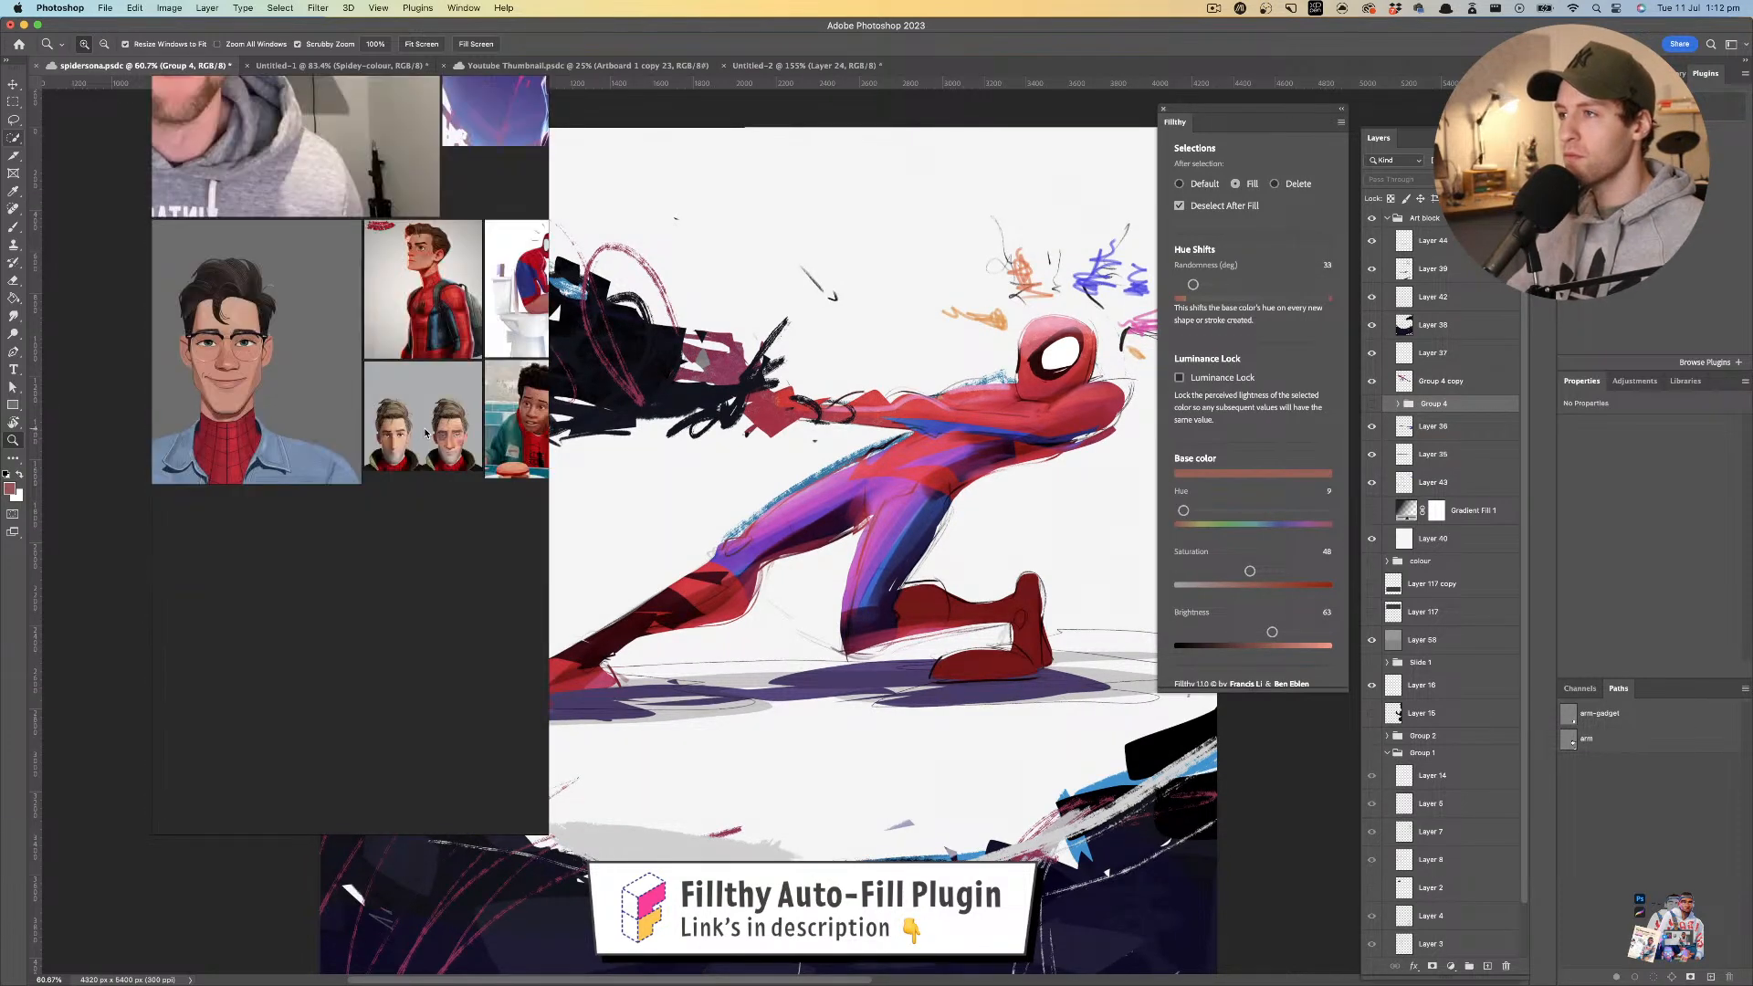
{"action": "scroll", "coordinate": [426, 433], "scroll_direction": "down", "scroll_amount": 3}
{"action": "scroll", "coordinate": [252, 575], "scroll_direction": "up", "scroll_amount": 6}
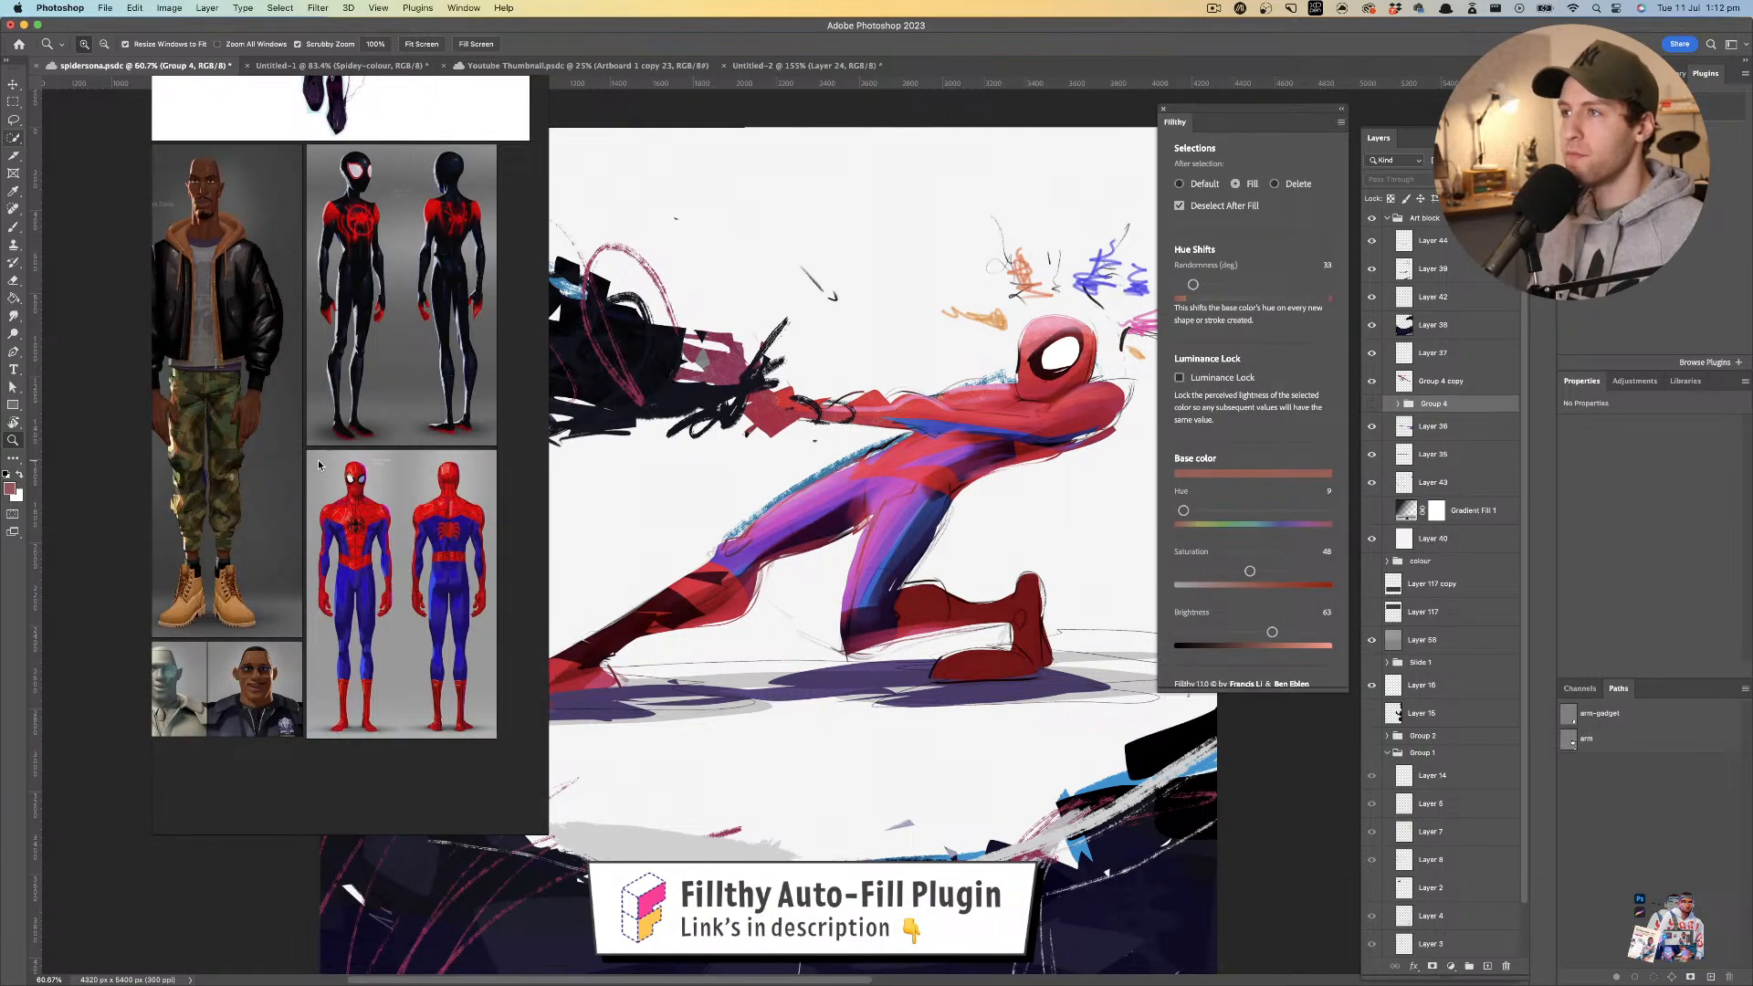
{"action": "scroll", "coordinate": [932, 390], "scroll_direction": "up", "scroll_amount": 5}
{"action": "scroll", "coordinate": [932, 391], "scroll_direction": "up", "scroll_amount": 4}
- Select the merged Group 4 copy layer and toggle its visibility to check the figure
{"action": "left_click", "coordinate": [933, 381]}
{"action": "key", "text": "l"}
{"action": "left_click", "coordinate": [1402, 388]}
{"action": "left_click", "coordinate": [1373, 382]}
{"action": "left_click", "coordinate": [1373, 382]}
- Sample the mask's reds and pale pinks and lasso-fill highlight shapes on top of the Spider-Man's head
{"action": "left_click_drag", "start_coordinate": [961, 343], "coordinate": [889, 418]}
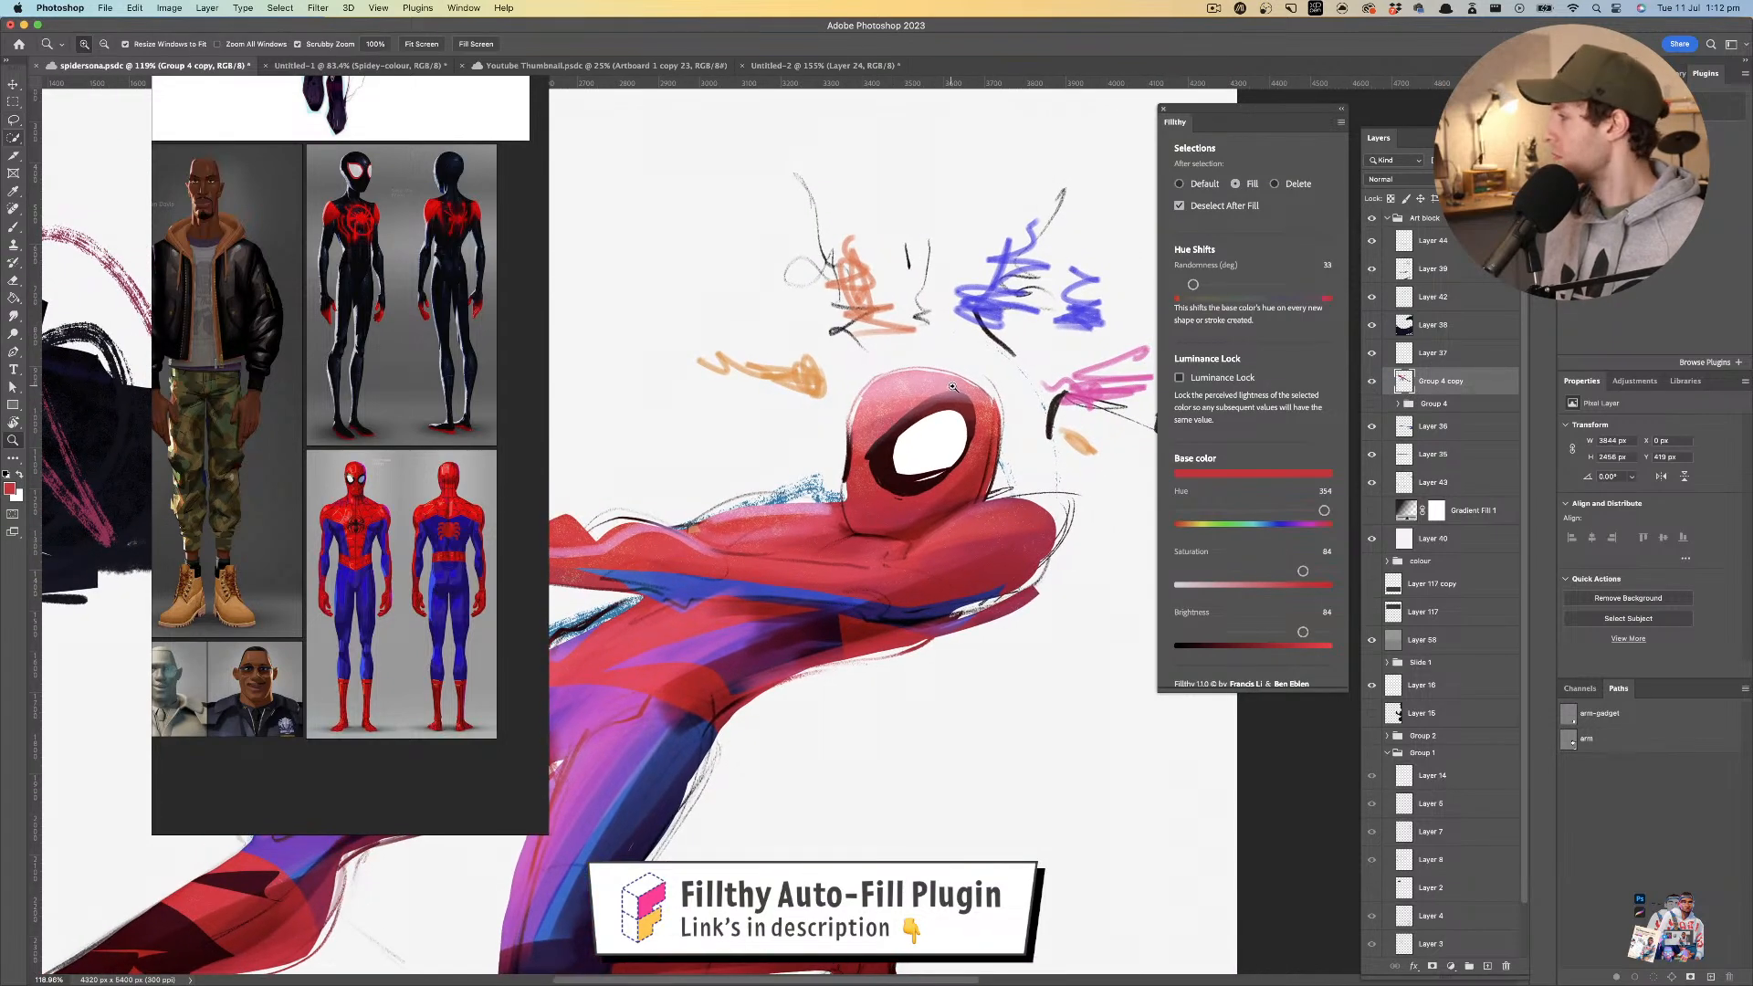
{"action": "scroll", "coordinate": [951, 385], "scroll_direction": "down", "scroll_amount": 5}
{"action": "scroll", "coordinate": [979, 370], "scroll_direction": "down", "scroll_amount": 2}
{"action": "scroll", "coordinate": [960, 375], "scroll_direction": "up", "scroll_amount": 5}
{"action": "key", "text": "l"}
{"action": "key", "text": "i"}
{"action": "left_click", "coordinate": [954, 361]}
{"action": "key", "text": "l"}
{"action": "left_click_drag", "start_coordinate": [918, 386], "coordinate": [949, 361]}
{"action": "key", "text": "i"}
{"action": "left_click", "coordinate": [965, 353]}
{"action": "key", "text": "l"}
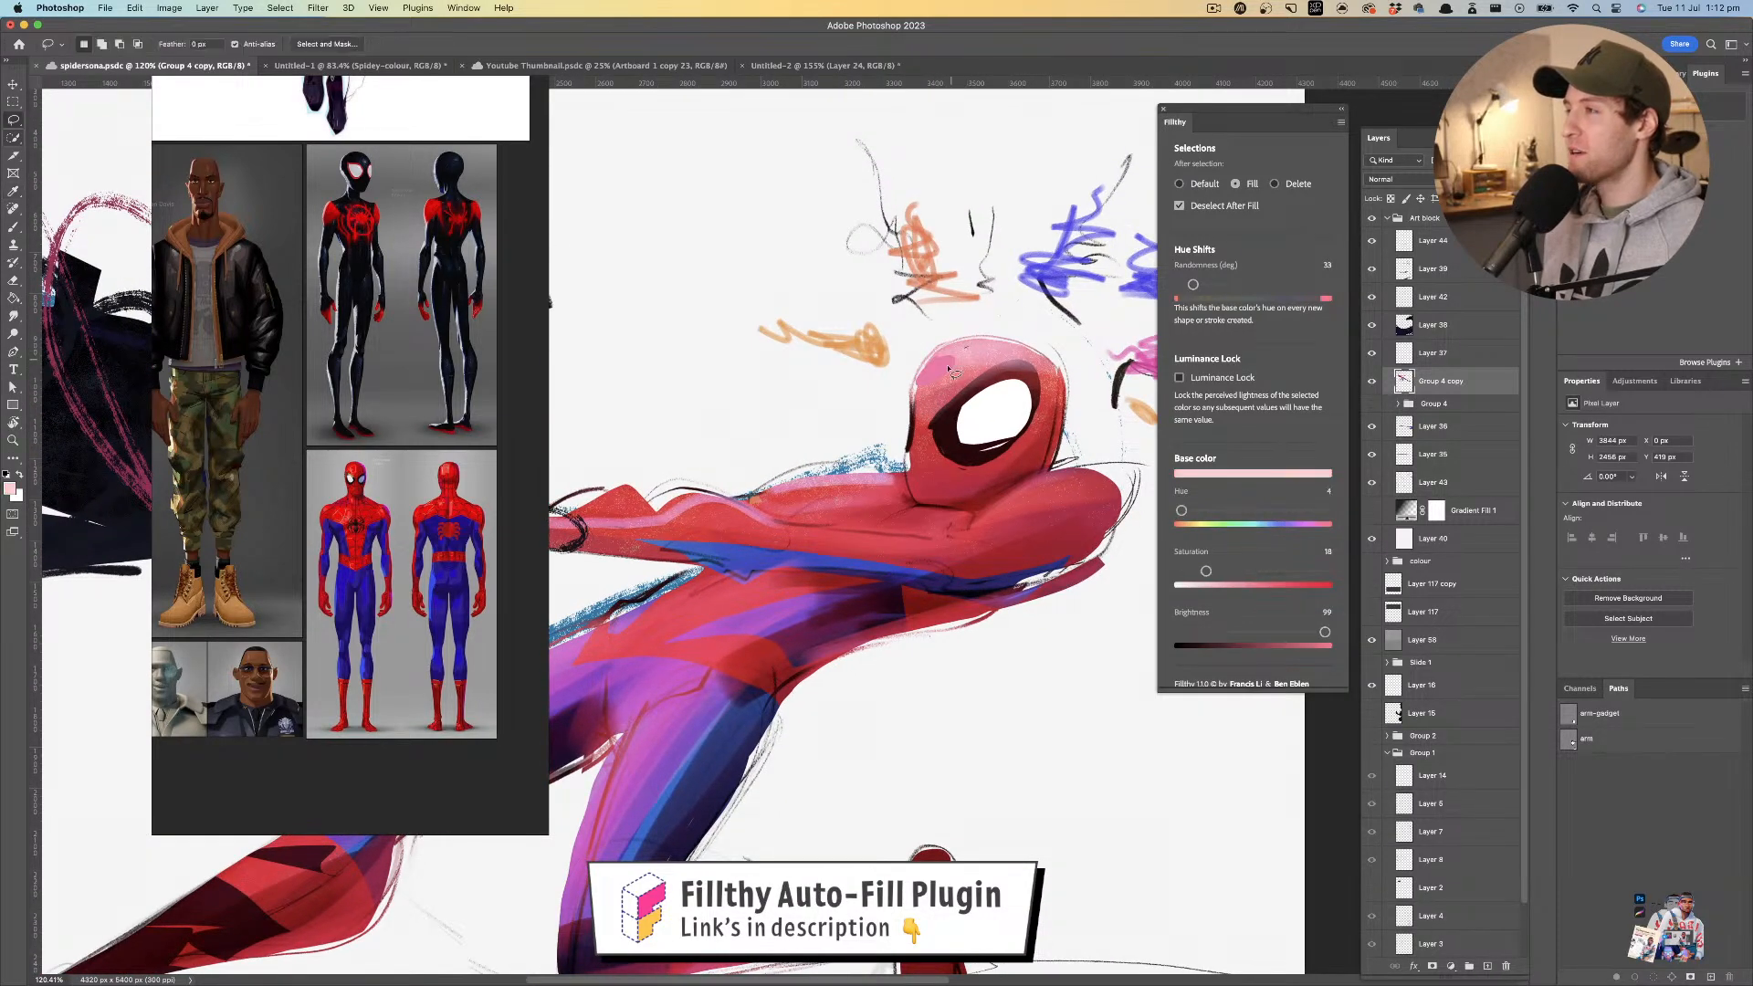
- Sample pinkish and saturated reds, lasso-fill the front side and chin of the mask, and undo the last fill
{"action": "key", "text": "i"}
{"action": "left_click", "coordinate": [920, 410]}
{"action": "key", "text": "l"}
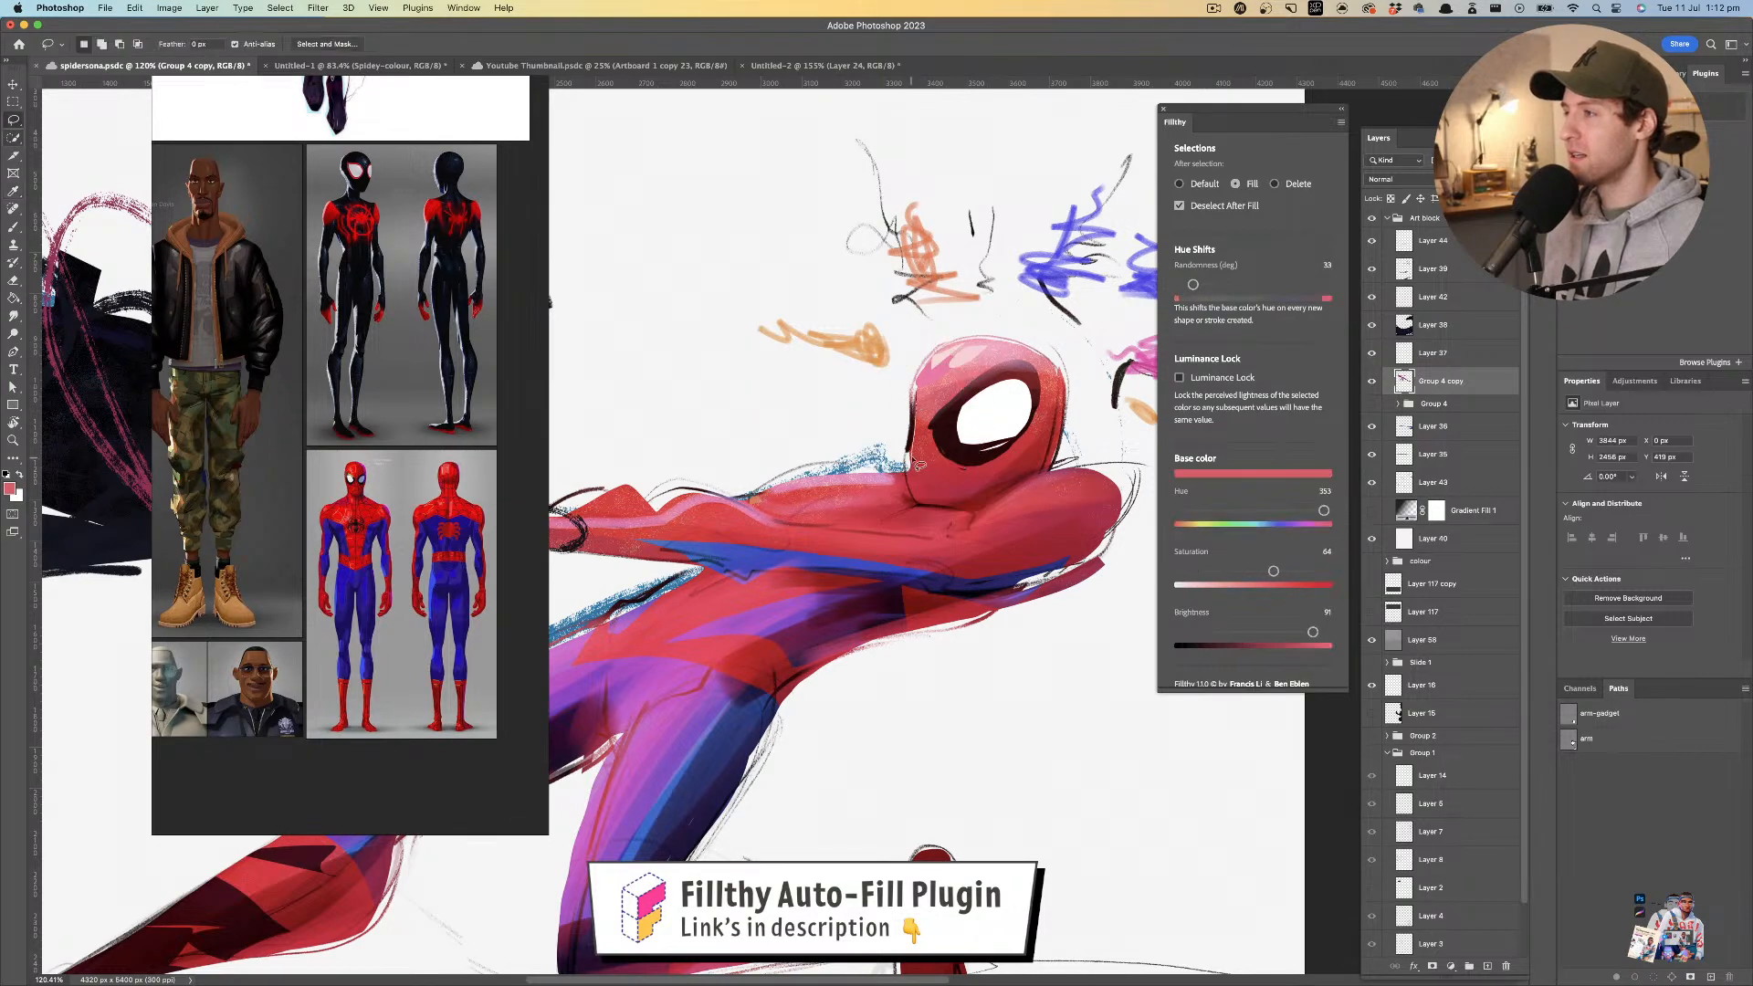
{"action": "key", "text": "i"}
{"action": "left_click", "coordinate": [918, 466]}
{"action": "key", "text": "l"}
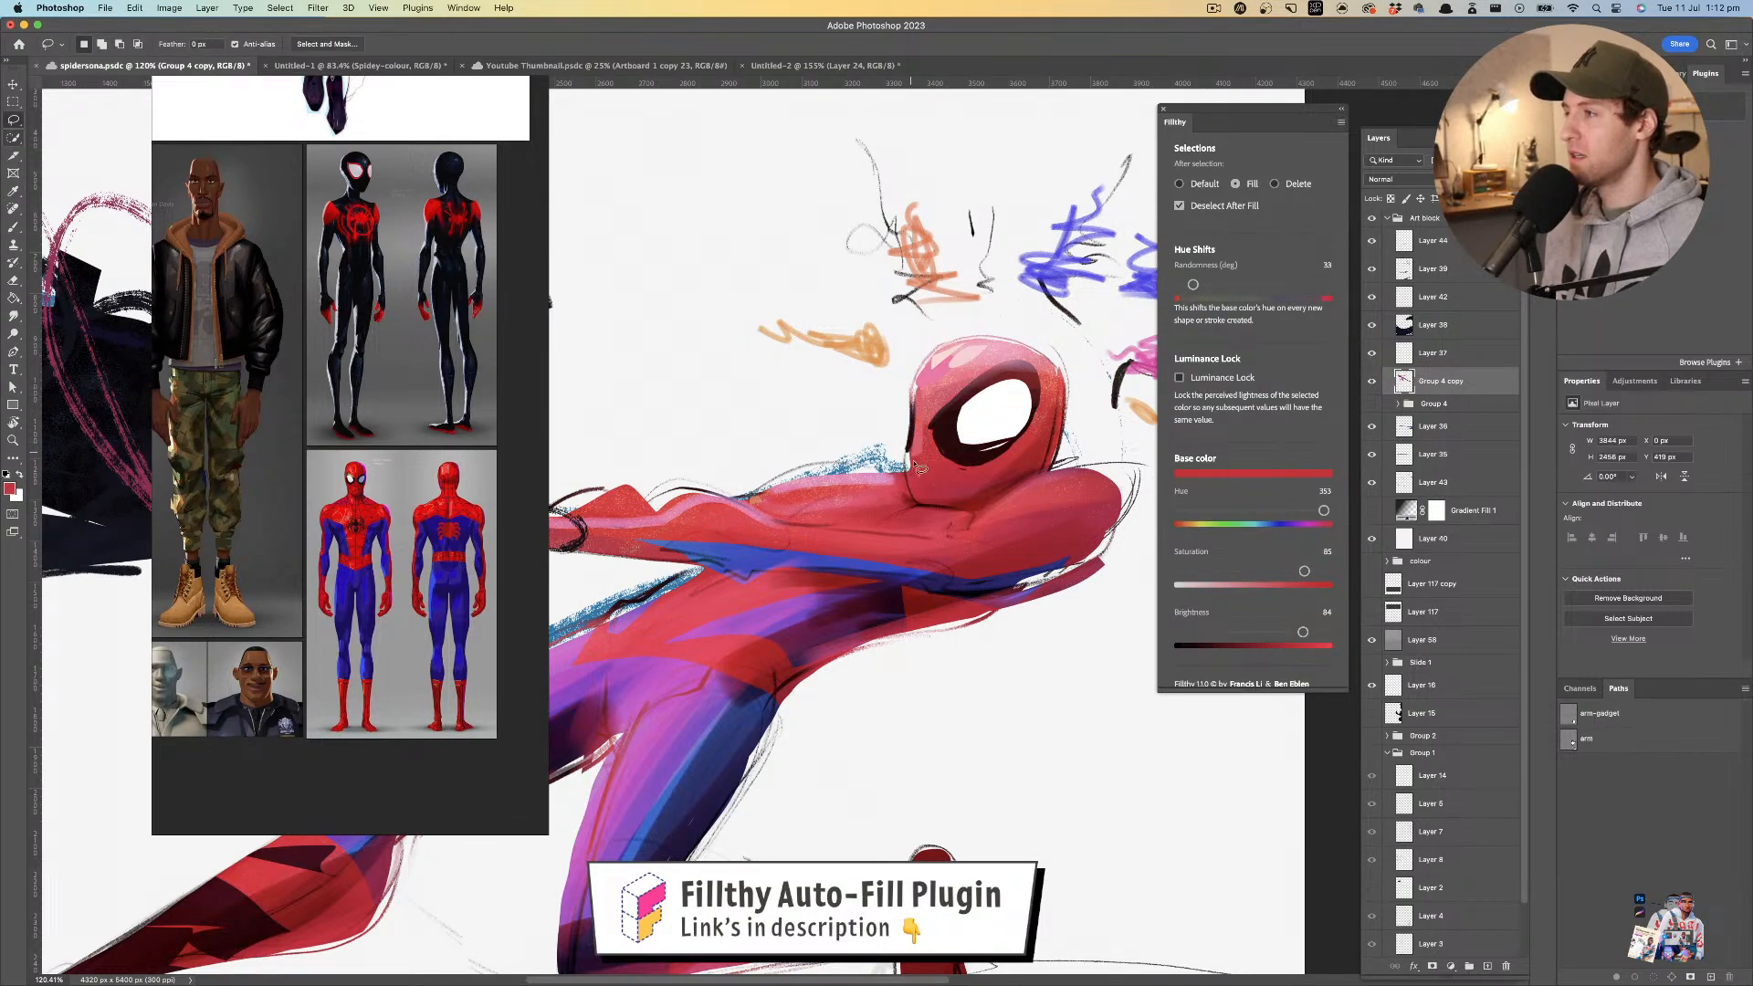
{"action": "key", "text": "z"}
{"action": "mouse_move", "coordinate": [899, 434]}
{"action": "left_mouse_down"}
{"action": "mouse_move", "coordinate": [825, 434]}
{"action": "mouse_move", "coordinate": [994, 429]}
{"action": "left_mouse_up"}
{"action": "key", "text": "super+z"}
{"action": "key", "text": "l"}
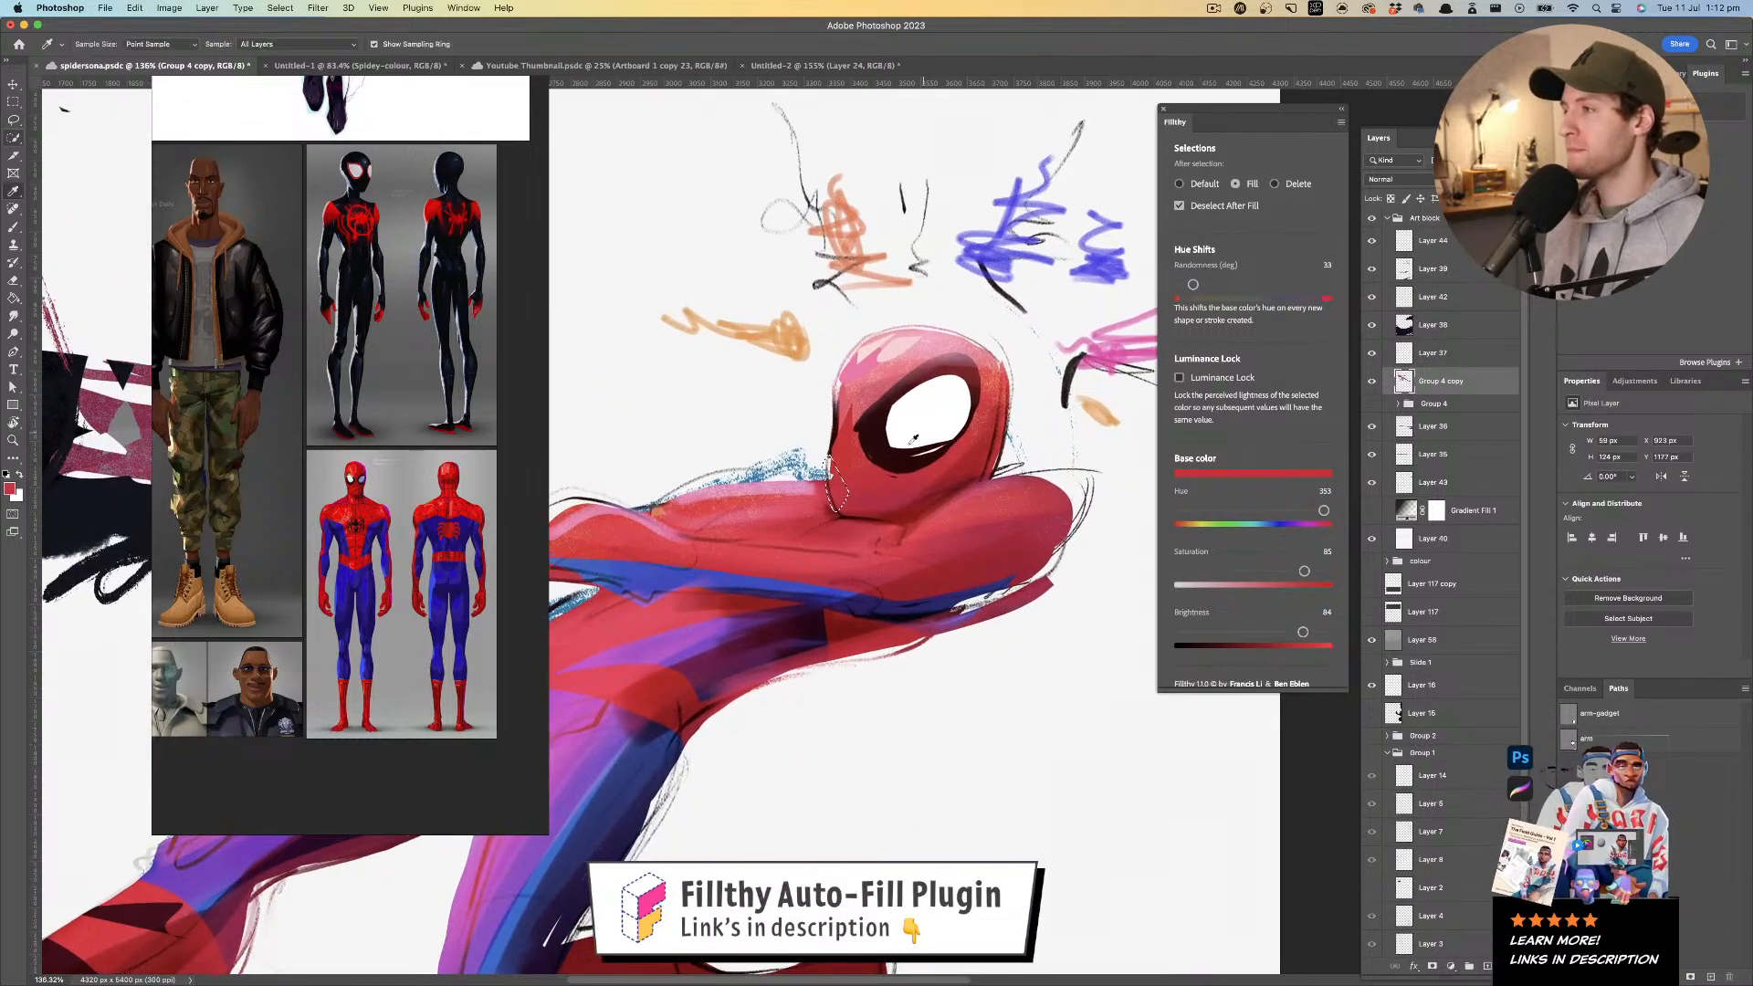
- Sample the eye frame's dark tone, brighten and desaturate it, and lasso a grey shade along the eye's lower rim
{"action": "key", "text": "i"}
{"action": "left_click", "coordinate": [884, 442]}
{"action": "key", "text": "l"}
{"action": "left_click_drag", "start_coordinate": [1205, 632], "coordinate": [1230, 632]}
{"action": "left_click_drag", "start_coordinate": [1312, 572], "coordinate": [1196, 571]}
{"action": "key", "text": "super+d"}
{"action": "mouse_move", "coordinate": [947, 445]}
{"action": "left_mouse_down"}
{"action": "mouse_move", "coordinate": [894, 472]}
{"action": "mouse_move", "coordinate": [917, 465]}
{"action": "mouse_move", "coordinate": [892, 453]}
{"action": "mouse_move", "coordinate": [912, 472]}
{"action": "mouse_move", "coordinate": [960, 445]}
{"action": "mouse_move", "coordinate": [814, 464]}
{"action": "mouse_move", "coordinate": [895, 463]}
{"action": "left_mouse_up"}
{"action": "key", "text": "super+z"}
- Sample the mask's deeper reds and lasso-fill shapes to tidy the chin and the back edge of the head
{"action": "key", "text": "z"}
{"action": "key", "text": "i"}
{"action": "left_click", "coordinate": [830, 463]}
{"action": "key", "text": "l"}
{"action": "key", "text": "i"}
{"action": "left_click", "coordinate": [941, 391]}
{"action": "key", "text": "l"}
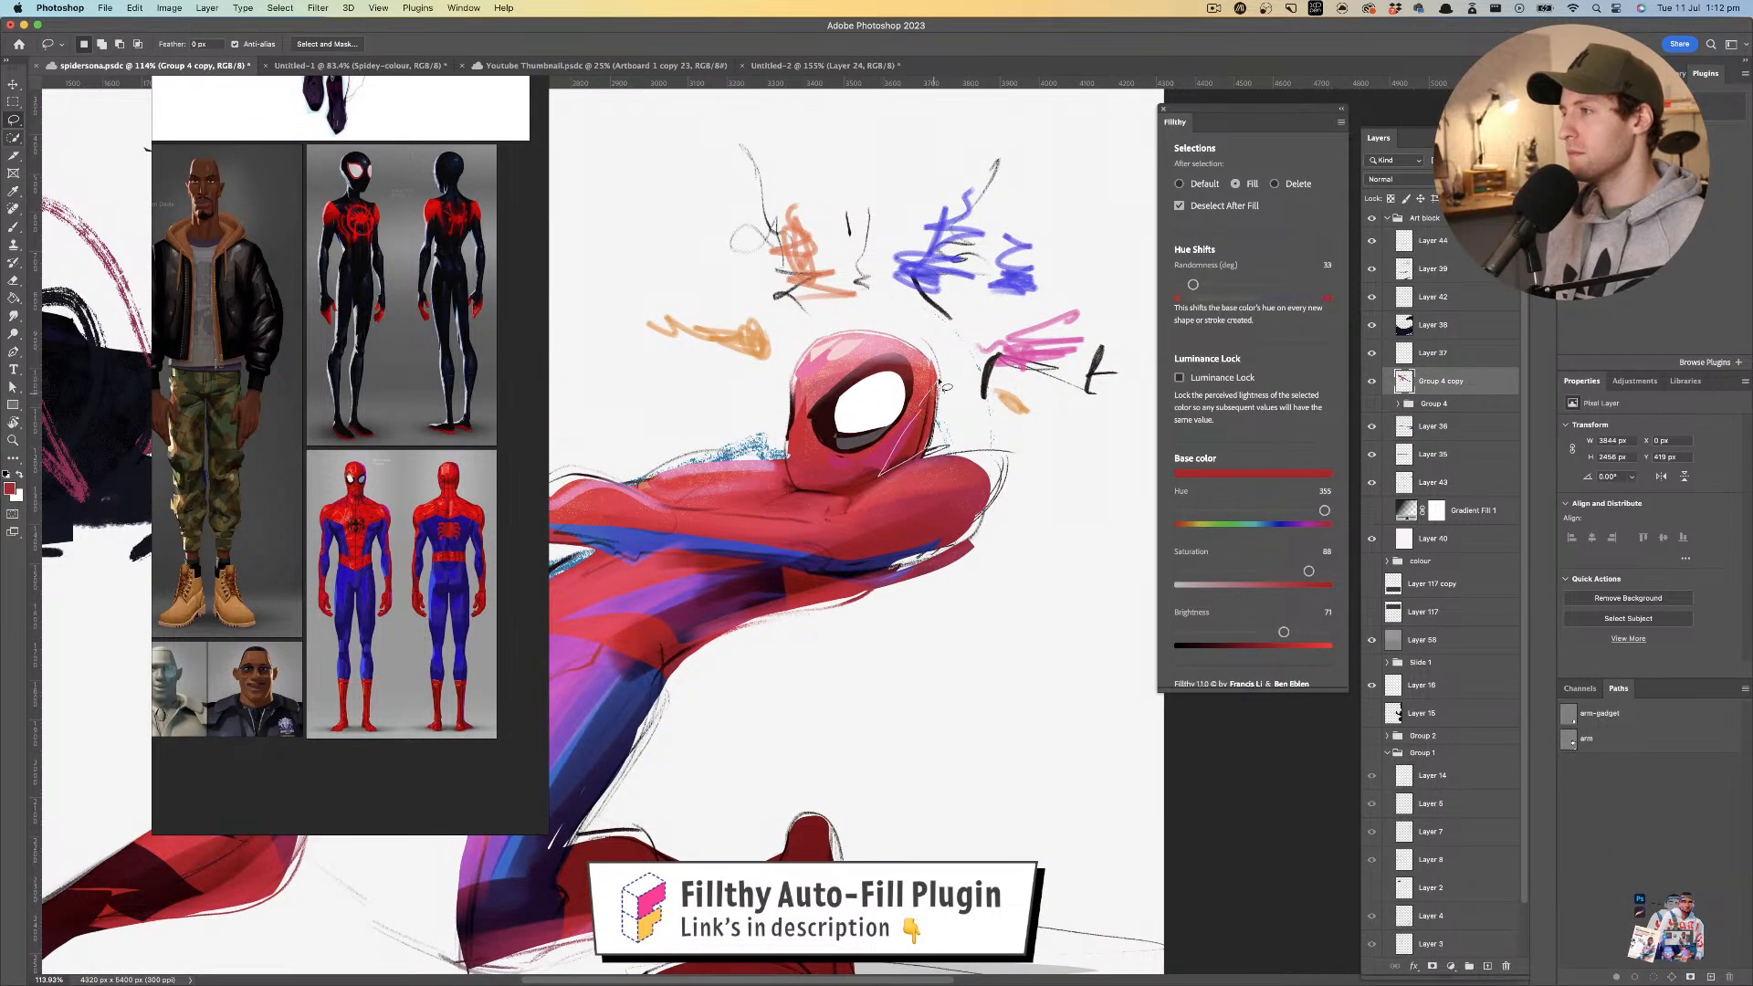
- Sample a lighter red from the mask and lasso-fill the shoulder beside the head
{"action": "key", "text": "z"}
{"action": "mouse_move", "coordinate": [953, 380]}
{"action": "left_mouse_down"}
{"action": "mouse_move", "coordinate": [893, 422]}
{"action": "mouse_move", "coordinate": [982, 410]}
{"action": "left_mouse_up"}
{"action": "key", "text": "l"}
{"action": "key", "text": "i"}
{"action": "left_click", "coordinate": [896, 426]}
{"action": "key", "text": "l"}
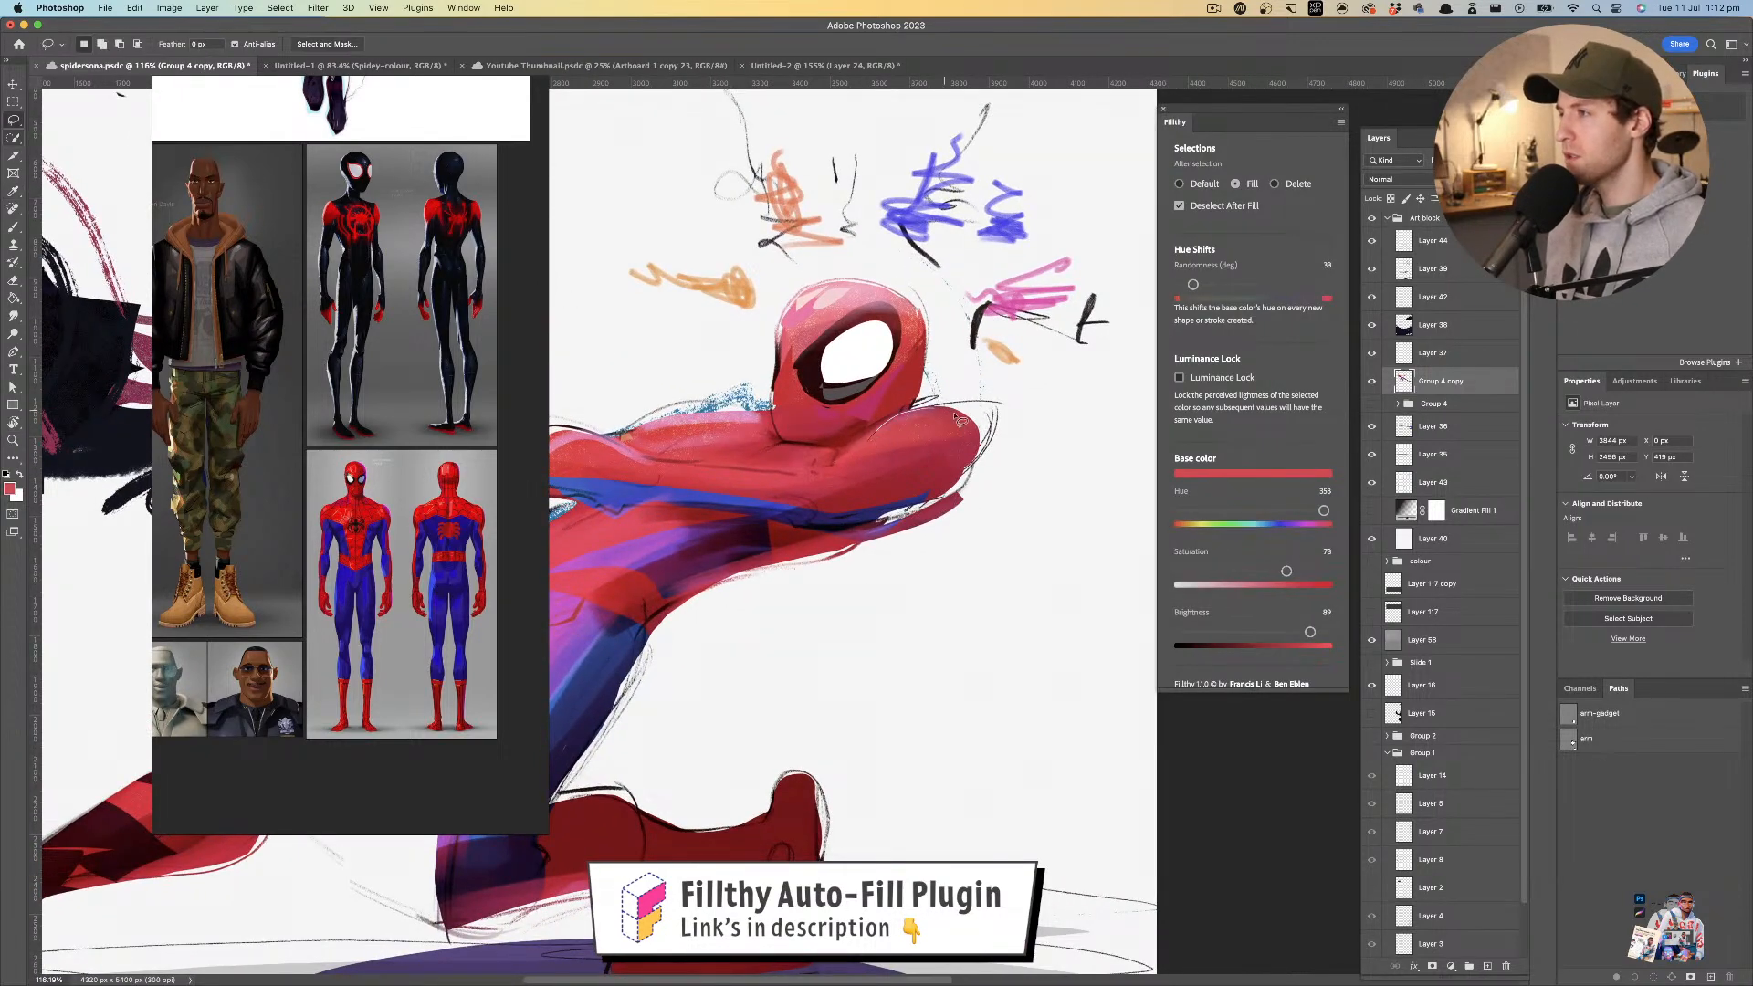
- Sample reds and a light pink, and lasso-fill pink highlights across the chest and along the outstretched arm
{"action": "scroll", "coordinate": [854, 443], "scroll_direction": "left", "scroll_amount": 5}
{"action": "key", "text": "i"}
{"action": "left_click", "coordinate": [842, 421]}
{"action": "key", "text": "l"}
{"action": "mouse_move", "coordinate": [842, 422]}
{"action": "left_mouse_down"}
{"action": "mouse_move", "coordinate": [797, 452]}
{"action": "mouse_move", "coordinate": [846, 440]}
{"action": "mouse_move", "coordinate": [756, 457]}
{"action": "mouse_move", "coordinate": [875, 414]}
{"action": "left_mouse_up"}
{"action": "key", "text": "z"}
{"action": "key", "text": "l"}
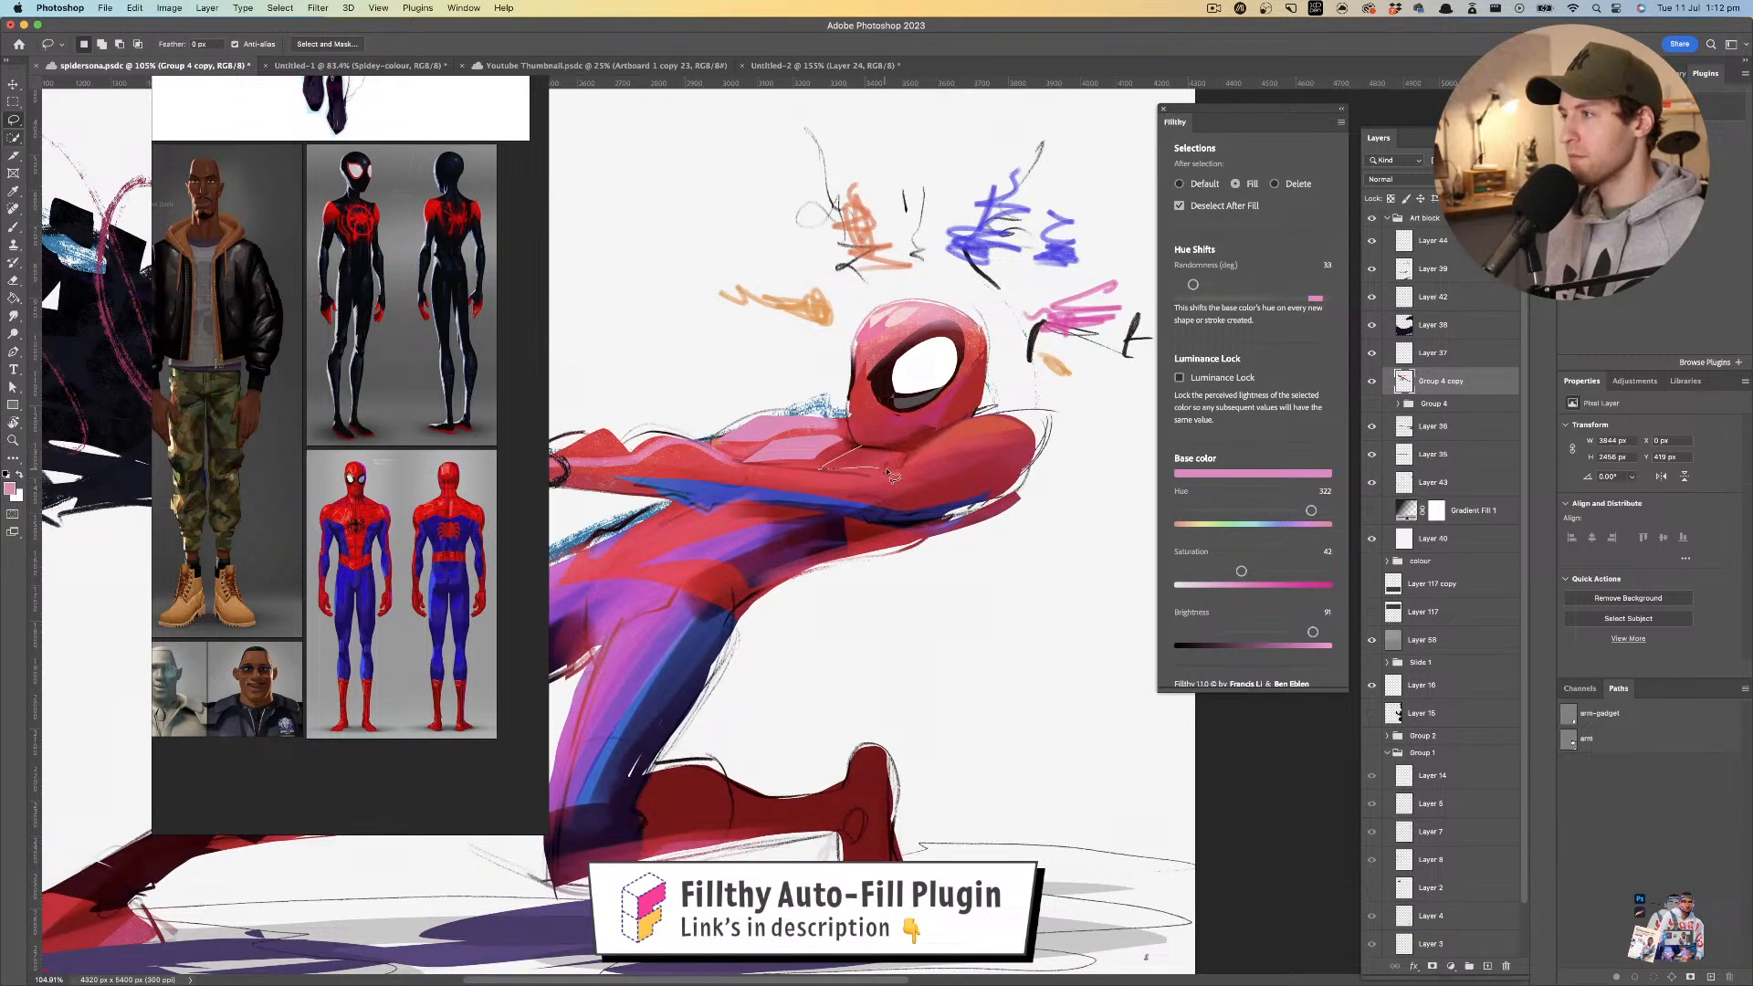
{"action": "scroll", "coordinate": [899, 456], "scroll_direction": "left", "scroll_amount": 5}
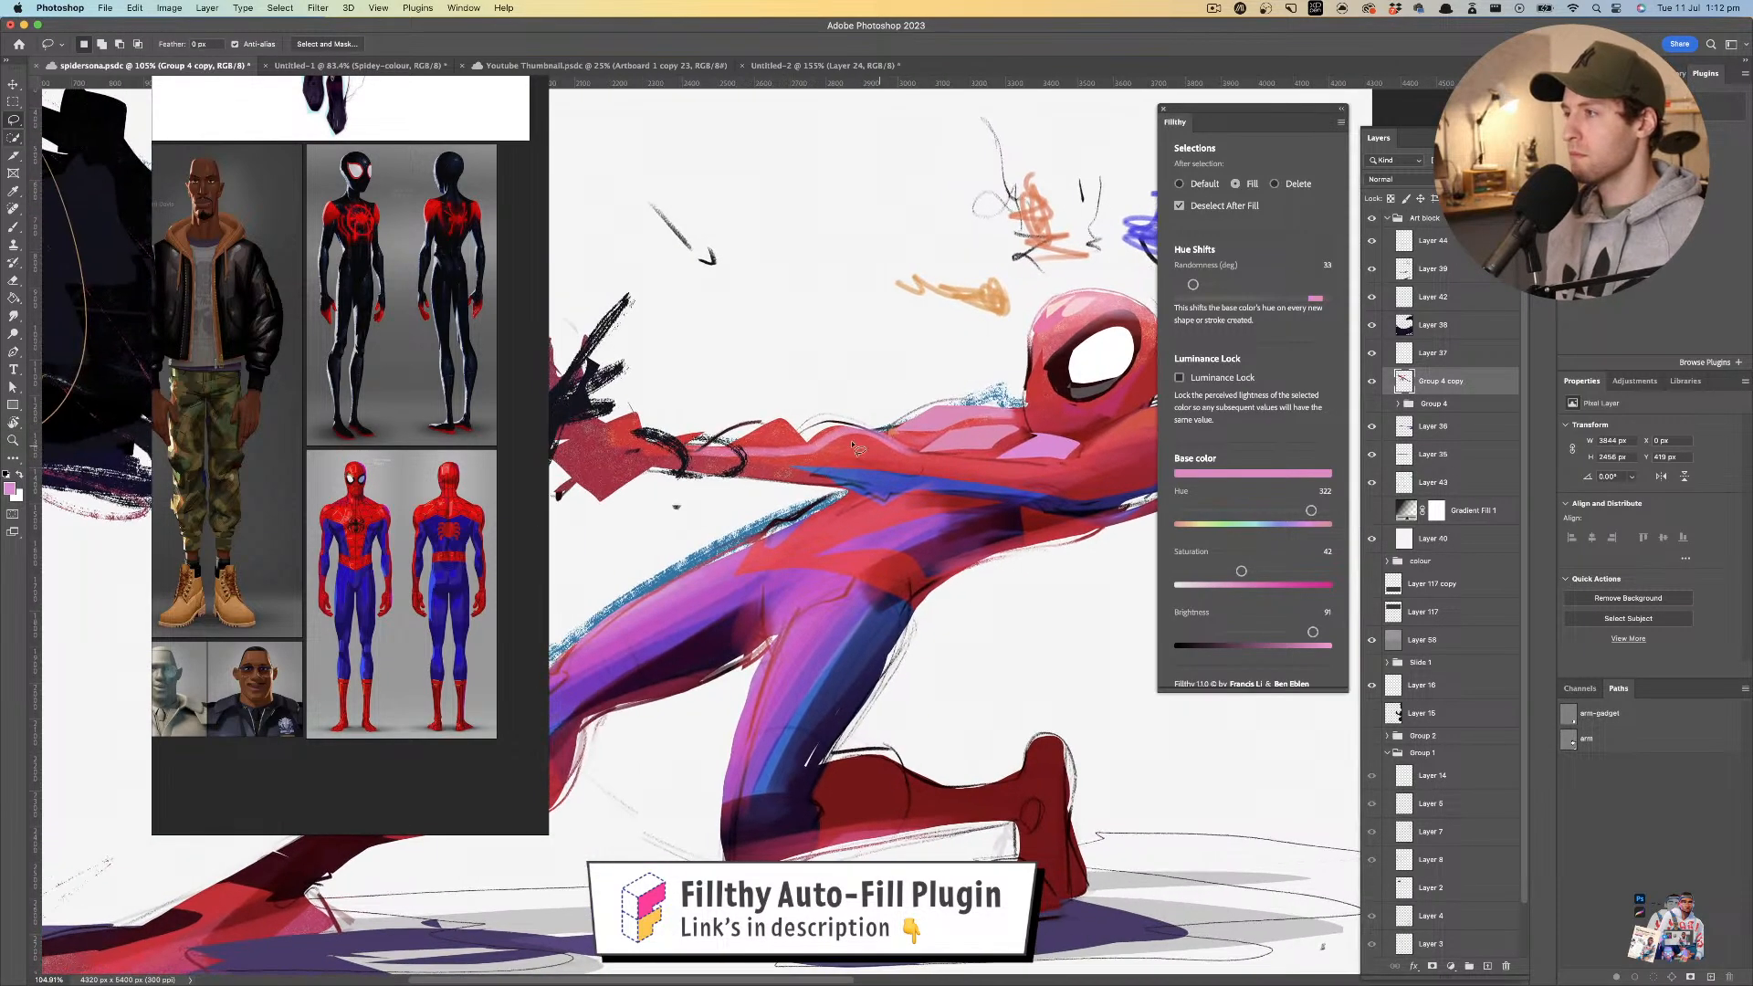
{"action": "scroll", "coordinate": [904, 393], "scroll_direction": "right", "scroll_amount": 4}
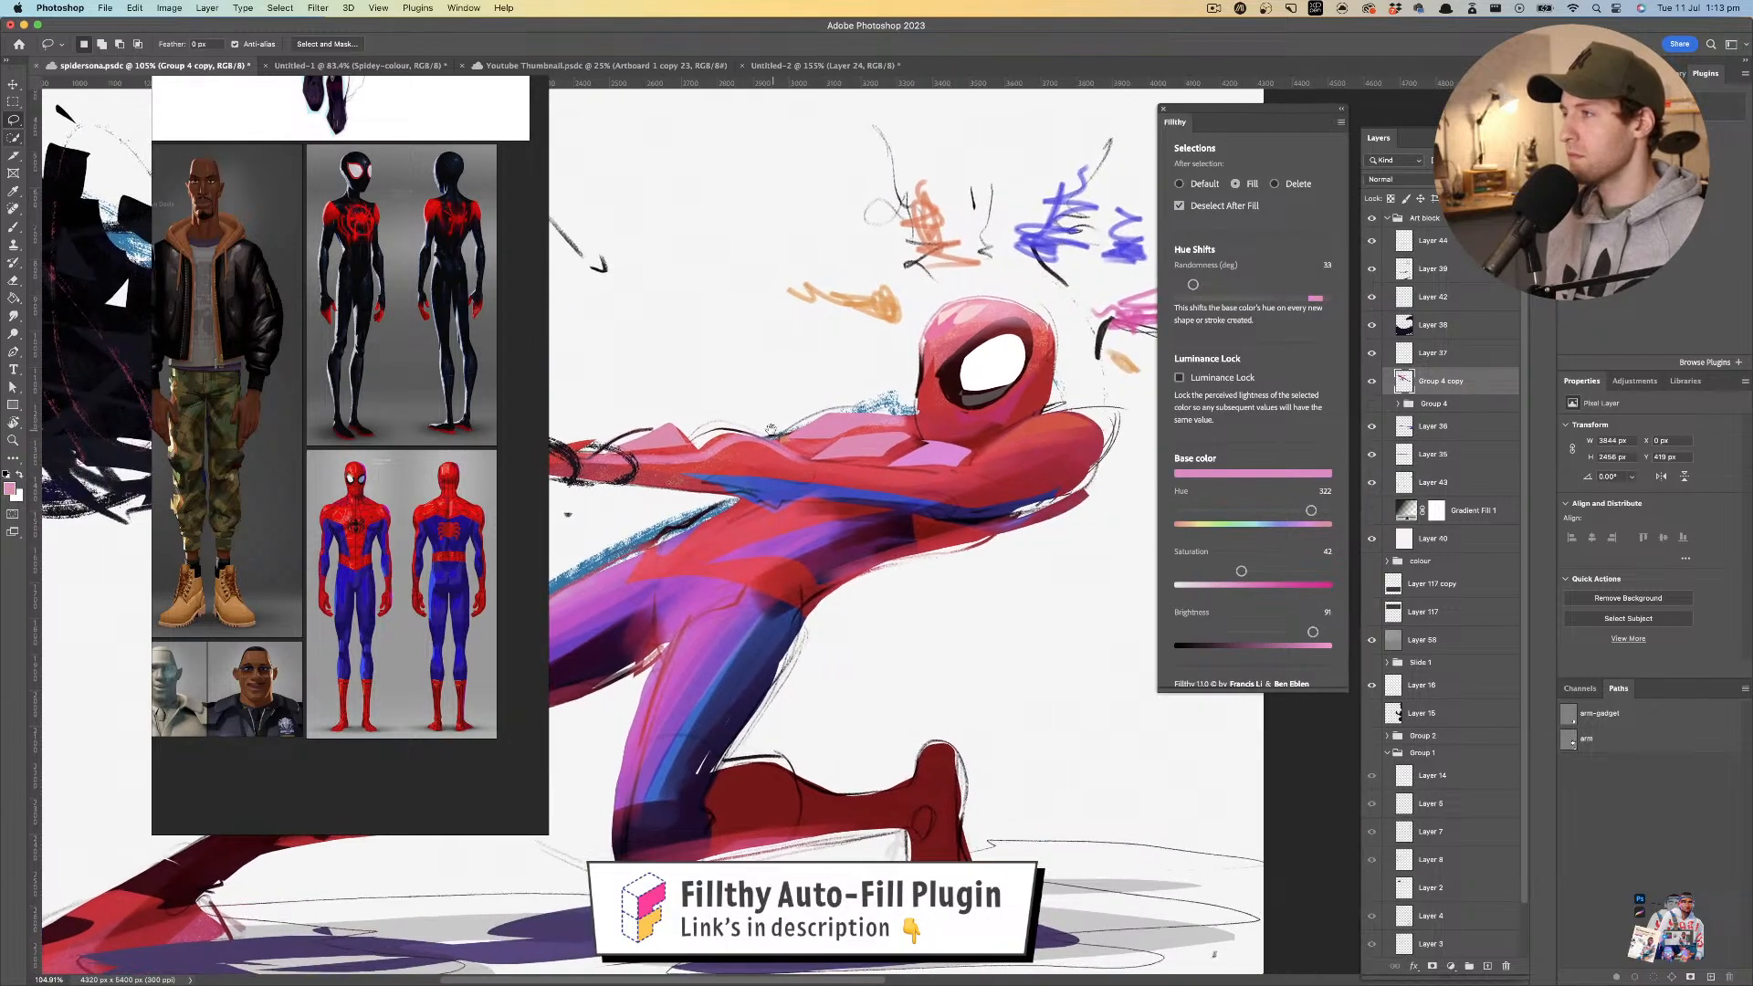
- Sample a rich red and a dark red from the mask and lasso-fill shading around the eye frame
{"action": "mouse_move", "coordinate": [898, 386]}
{"action": "left_mouse_down"}
{"action": "mouse_move", "coordinate": [826, 404]}
{"action": "mouse_move", "coordinate": [937, 382]}
{"action": "left_mouse_up"}
{"action": "key", "text": "i"}
{"action": "left_click", "coordinate": [900, 389]}
{"action": "left_click_drag", "start_coordinate": [937, 381], "coordinate": [874, 402]}
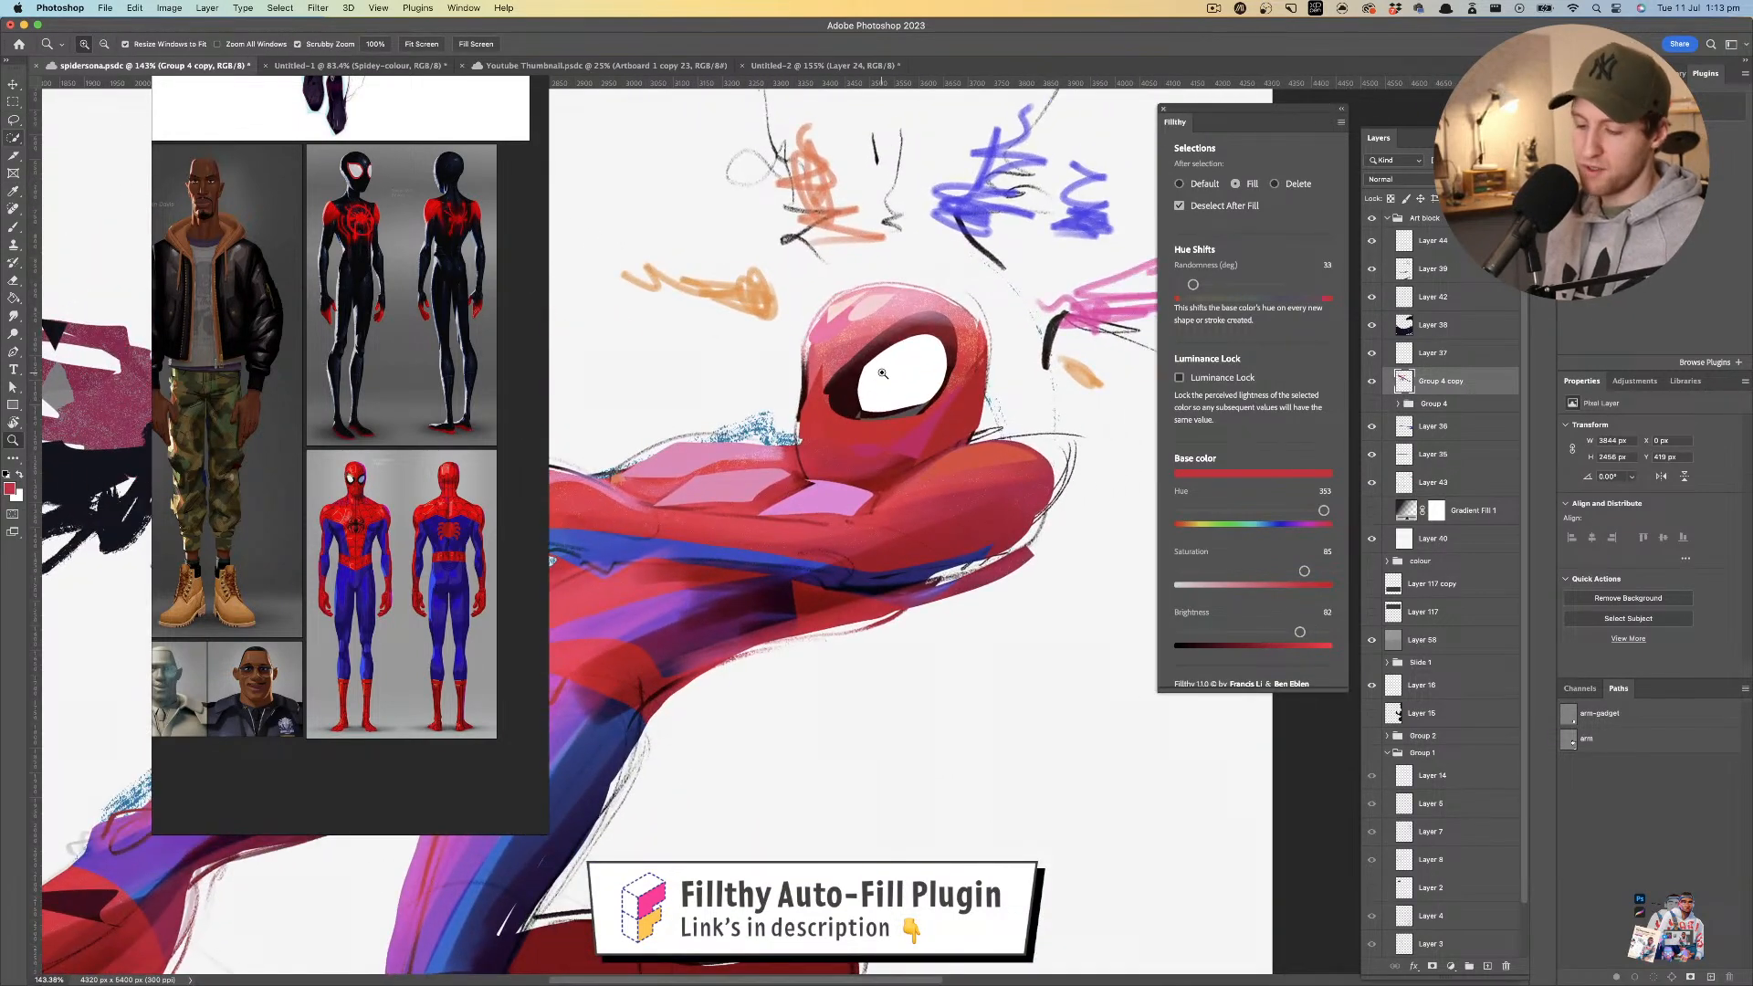
{"action": "key", "text": "i"}
{"action": "left_click", "coordinate": [956, 348]}
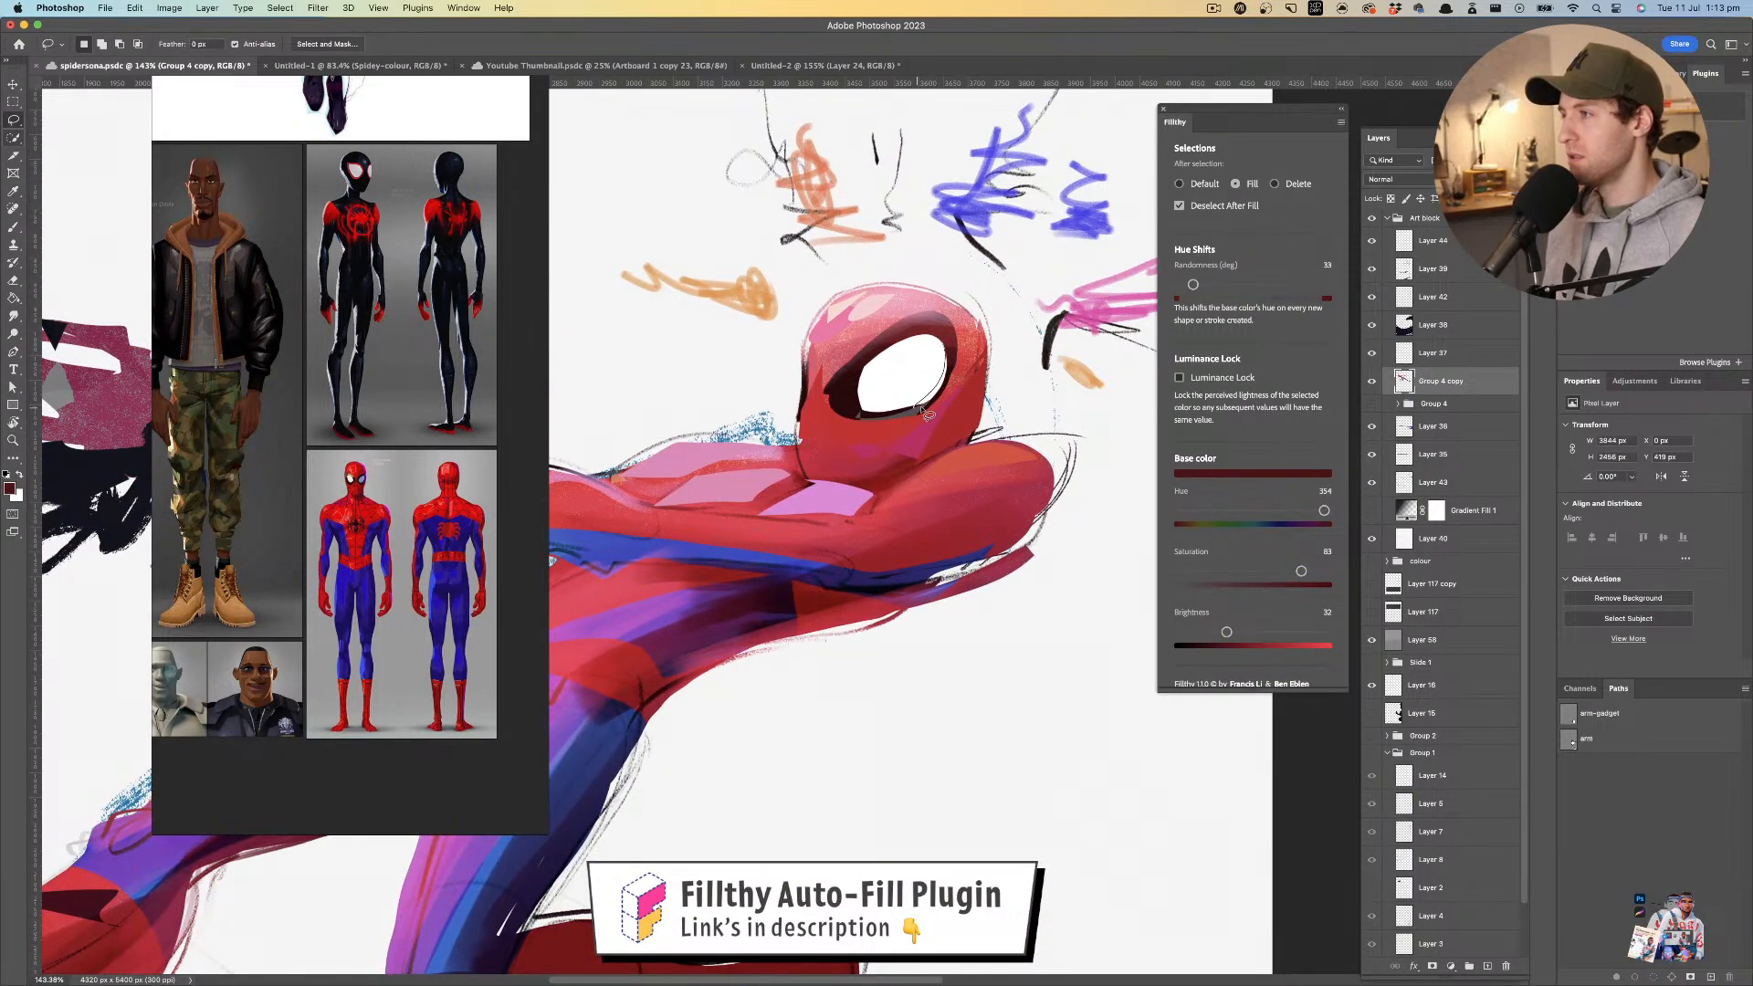
{"action": "mouse_move", "coordinate": [899, 383]}
{"action": "left_mouse_down"}
{"action": "mouse_move", "coordinate": [825, 395]}
{"action": "mouse_move", "coordinate": [881, 377]}
{"action": "left_mouse_up"}
{"action": "key", "text": "i"}
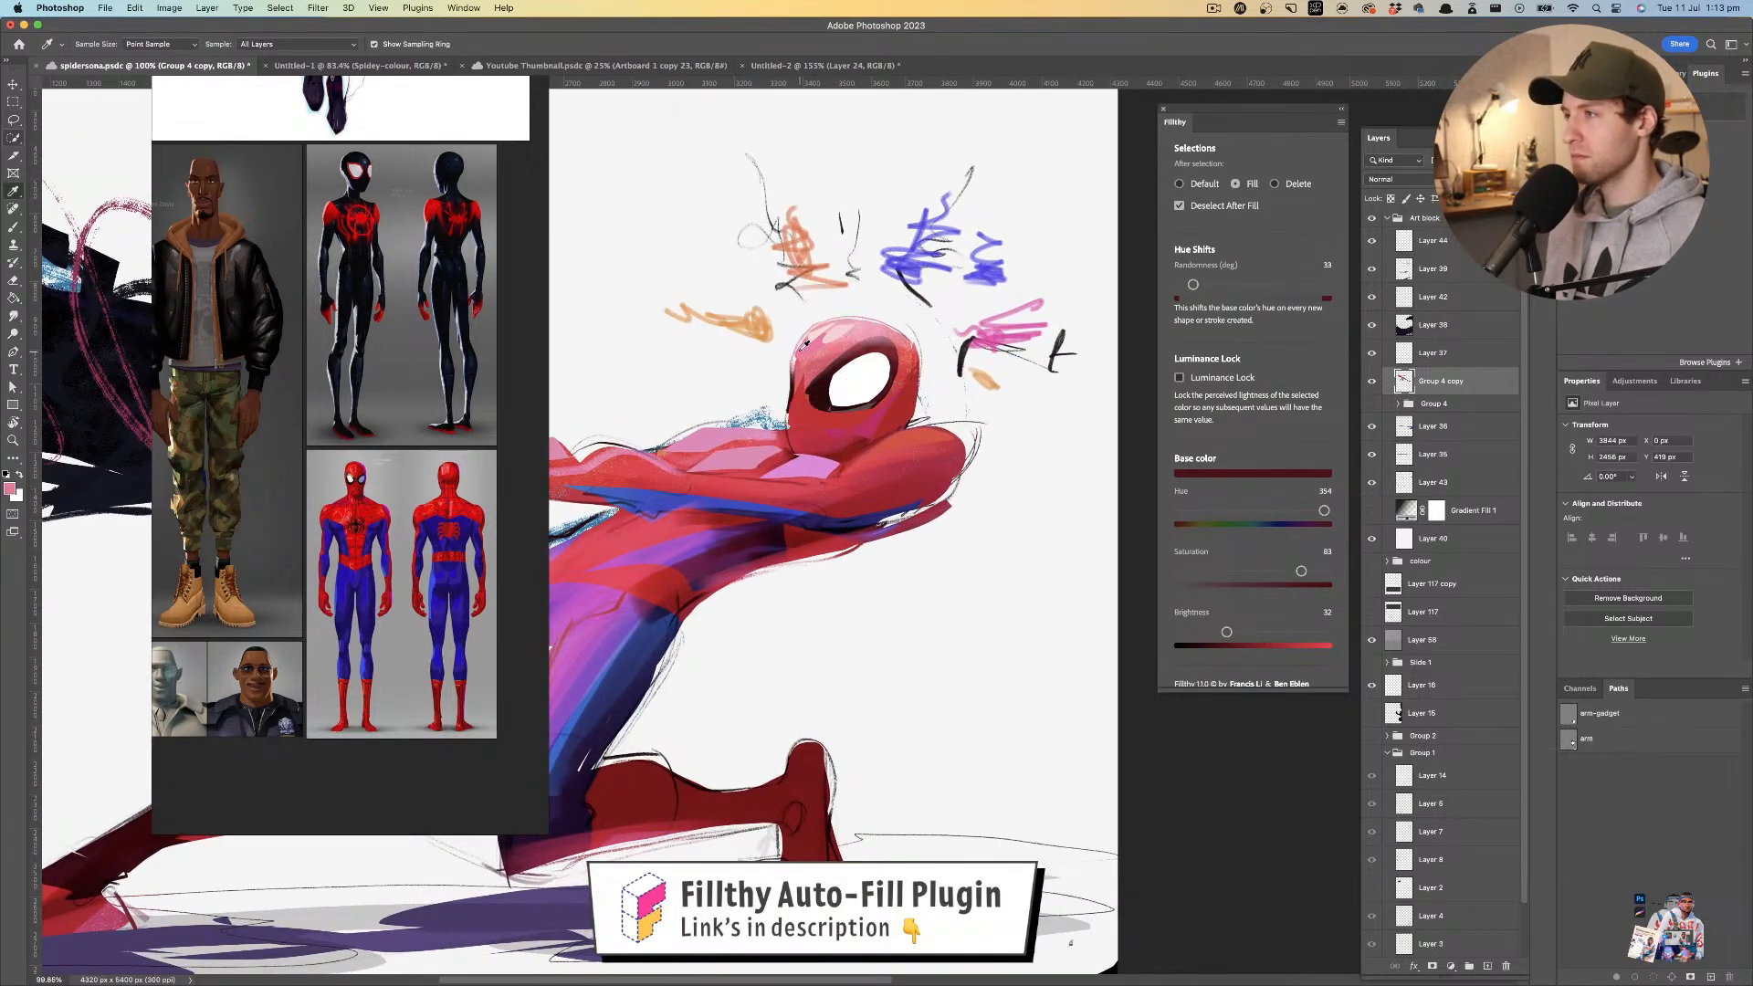
- Sample light pinks and a mid red from the mask and lasso-fill the forehead highlight and the area around the eye
{"action": "left_click", "coordinate": [806, 345]}
{"action": "key", "text": "i"}
{"action": "left_click", "coordinate": [861, 336]}
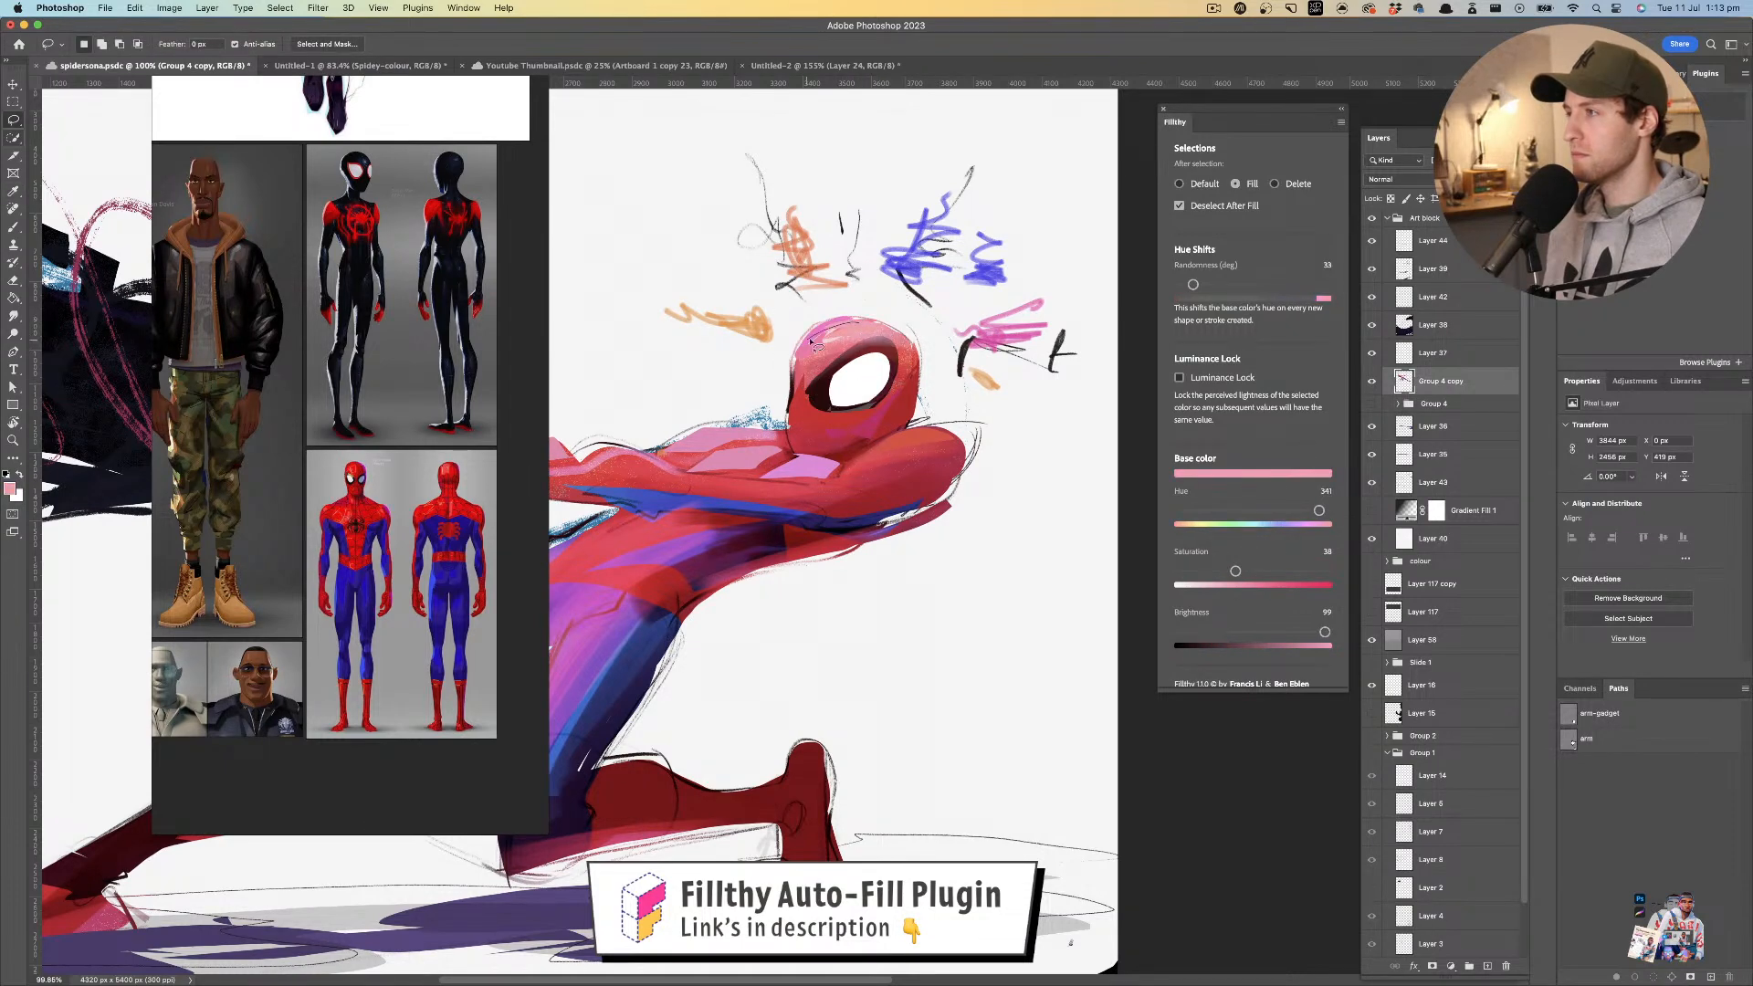
{"action": "key", "text": "i"}
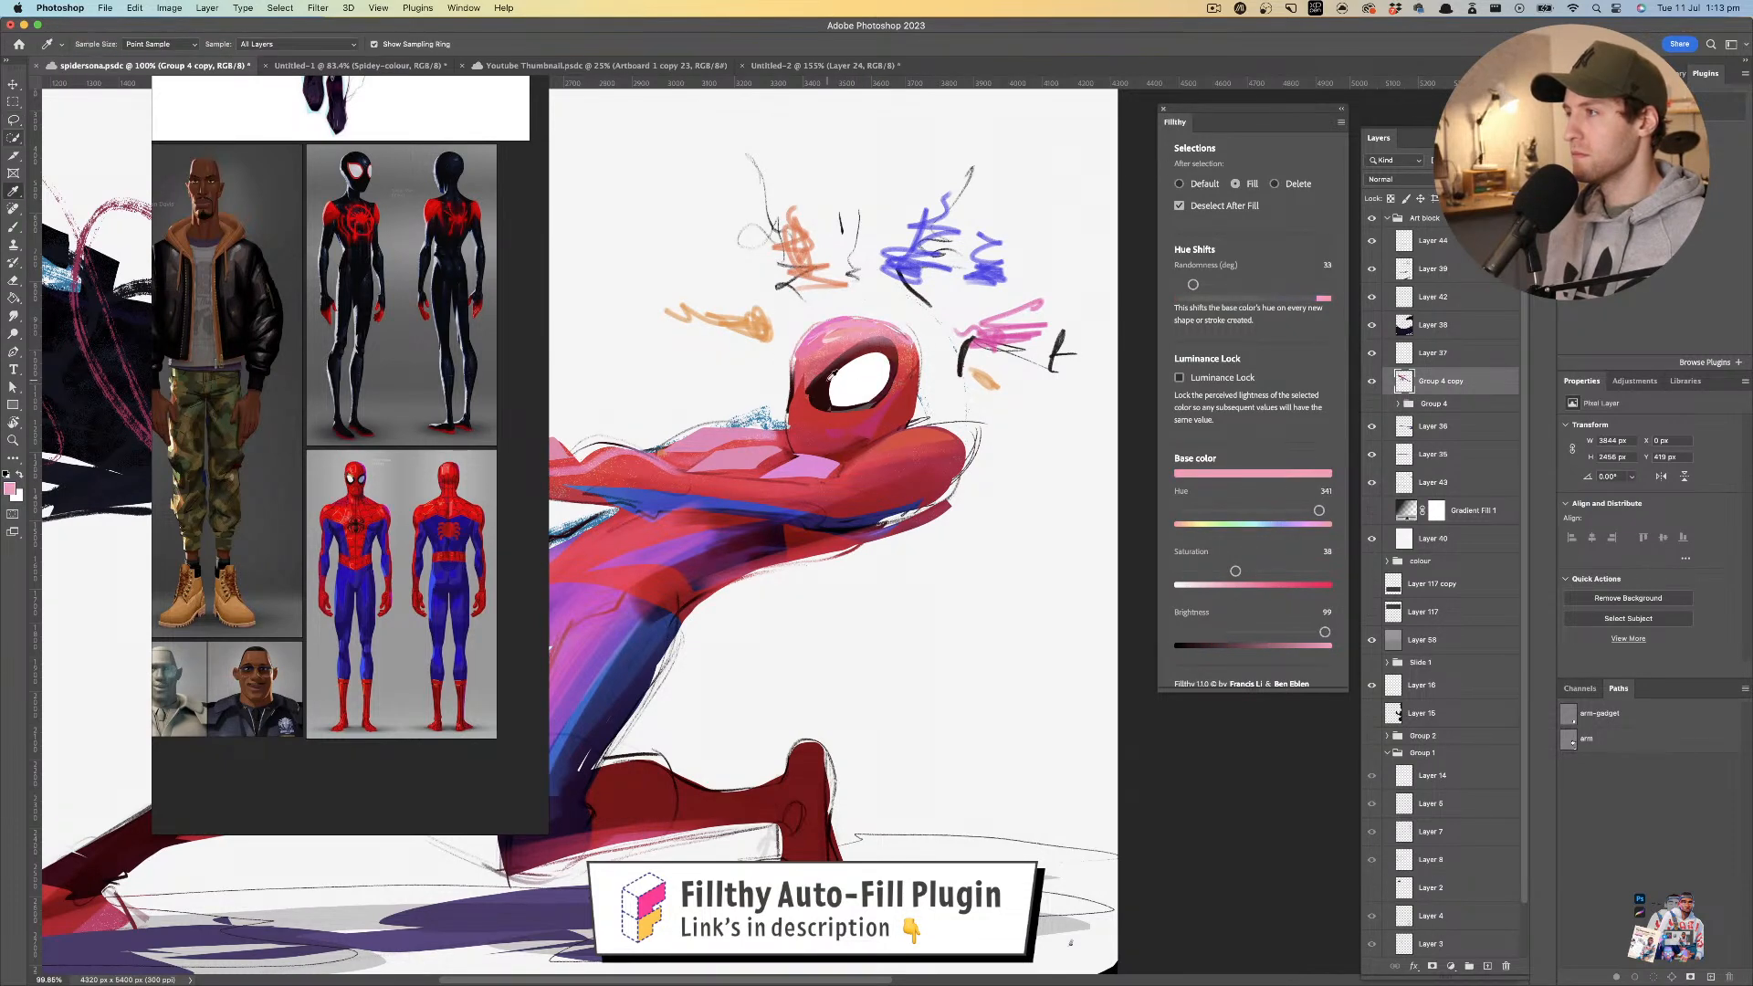
{"action": "left_click", "coordinate": [824, 385]}
{"action": "left_click_drag", "start_coordinate": [830, 382], "coordinate": [873, 347]}
{"action": "key", "text": "i"}
{"action": "left_click", "coordinate": [841, 349]}
{"action": "left_click", "coordinate": [844, 350]}
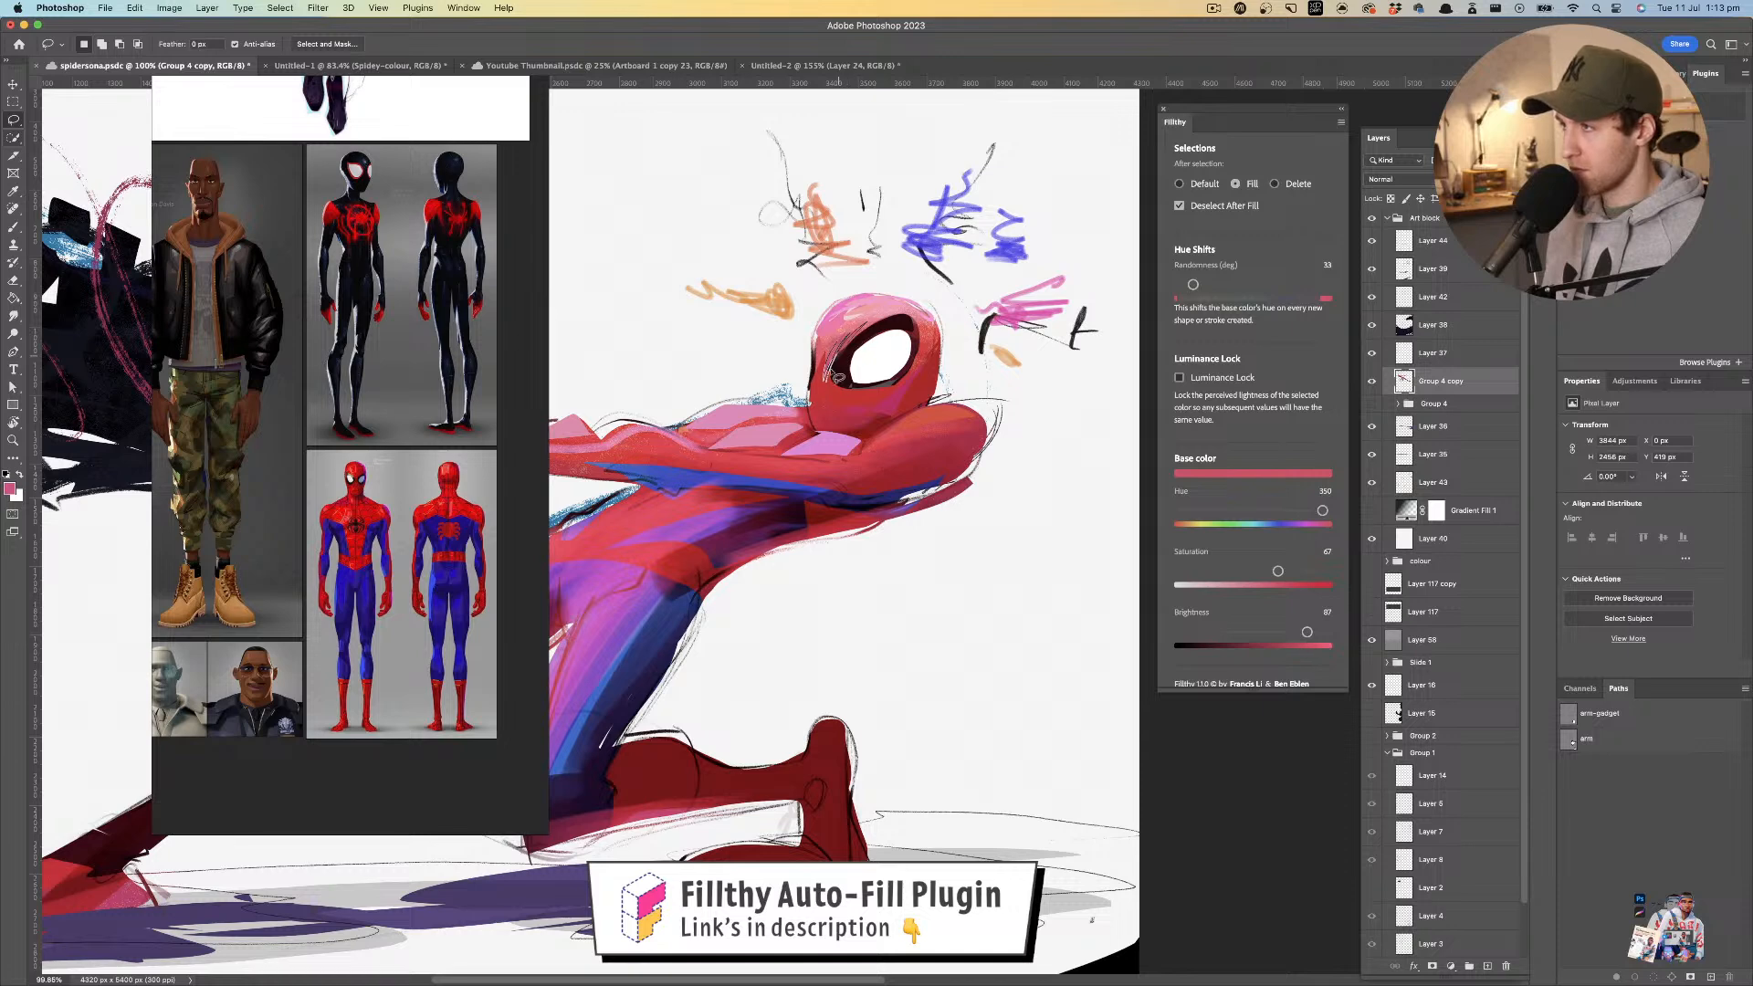
- Sample the eye frame's near-black red to refine the frame, and flip the canvas horizontally
{"action": "key", "text": "i"}
{"action": "left_click", "coordinate": [838, 350]}
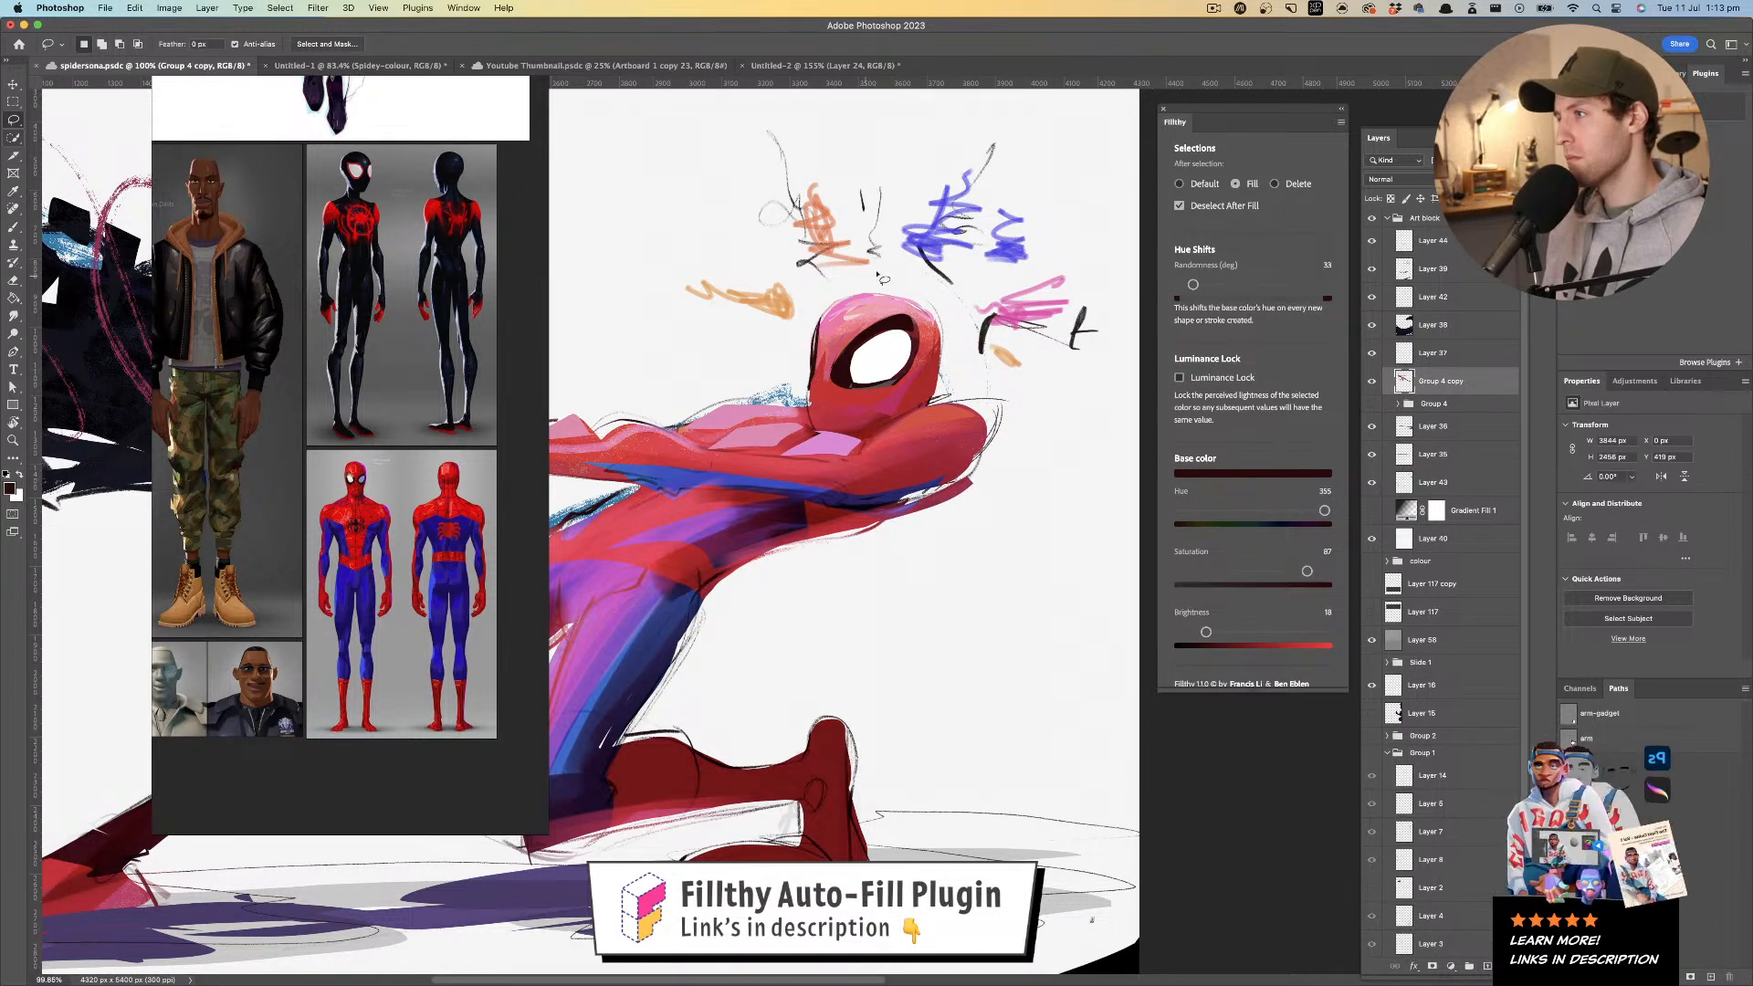
{"action": "key", "text": "z"}
{"action": "left_click_drag", "start_coordinate": [873, 301], "coordinate": [843, 339]}
{"action": "mouse_move", "coordinate": [844, 340]}
{"action": "left_mouse_down"}
{"action": "mouse_move", "coordinate": [872, 333]}
{"action": "mouse_move", "coordinate": [835, 362]}
{"action": "mouse_move", "coordinate": [853, 389]}
{"action": "left_mouse_up"}
{"action": "key", "text": "super+shift+h"}
{"action": "mouse_move", "coordinate": [694, 349]}
{"action": "left_mouse_down"}
{"action": "mouse_move", "coordinate": [787, 367]}
{"action": "mouse_move", "coordinate": [839, 351]}
{"action": "left_mouse_up"}
- Sample colours from the figure and lasso-fill shapes to tidy the front arm and its underside
{"action": "key", "text": "l"}
{"action": "key", "text": "i"}
{"action": "left_click", "coordinate": [735, 480]}
{"action": "key", "text": "l"}
{"action": "mouse_move", "coordinate": [743, 468]}
{"action": "left_mouse_down"}
{"action": "mouse_move", "coordinate": [668, 479]}
{"action": "mouse_move", "coordinate": [806, 475]}
{"action": "mouse_move", "coordinate": [685, 480]}
{"action": "left_mouse_up"}
{"action": "mouse_move", "coordinate": [796, 464]}
{"action": "left_mouse_down"}
{"action": "mouse_move", "coordinate": [647, 439]}
{"action": "mouse_move", "coordinate": [854, 443]}
{"action": "left_mouse_up"}
{"action": "key", "text": "i"}
{"action": "left_click", "coordinate": [875, 438]}
{"action": "key", "text": "l"}
{"action": "mouse_move", "coordinate": [911, 435]}
{"action": "left_mouse_down"}
{"action": "mouse_move", "coordinate": [807, 360]}
{"action": "mouse_move", "coordinate": [776, 371]}
{"action": "left_mouse_up"}
{"action": "key", "text": "i"}
{"action": "left_click", "coordinate": [839, 517]}
{"action": "key", "text": "l"}
{"action": "mouse_move", "coordinate": [883, 593]}
{"action": "left_mouse_down"}
{"action": "mouse_move", "coordinate": [842, 485]}
{"action": "mouse_move", "coordinate": [872, 445]}
{"action": "left_mouse_up"}
- Try filling the torso's underside with sampled dark purple tones, and undo the last two fills
{"action": "key", "text": "i"}
{"action": "left_click", "coordinate": [765, 438]}
{"action": "key", "text": "l"}
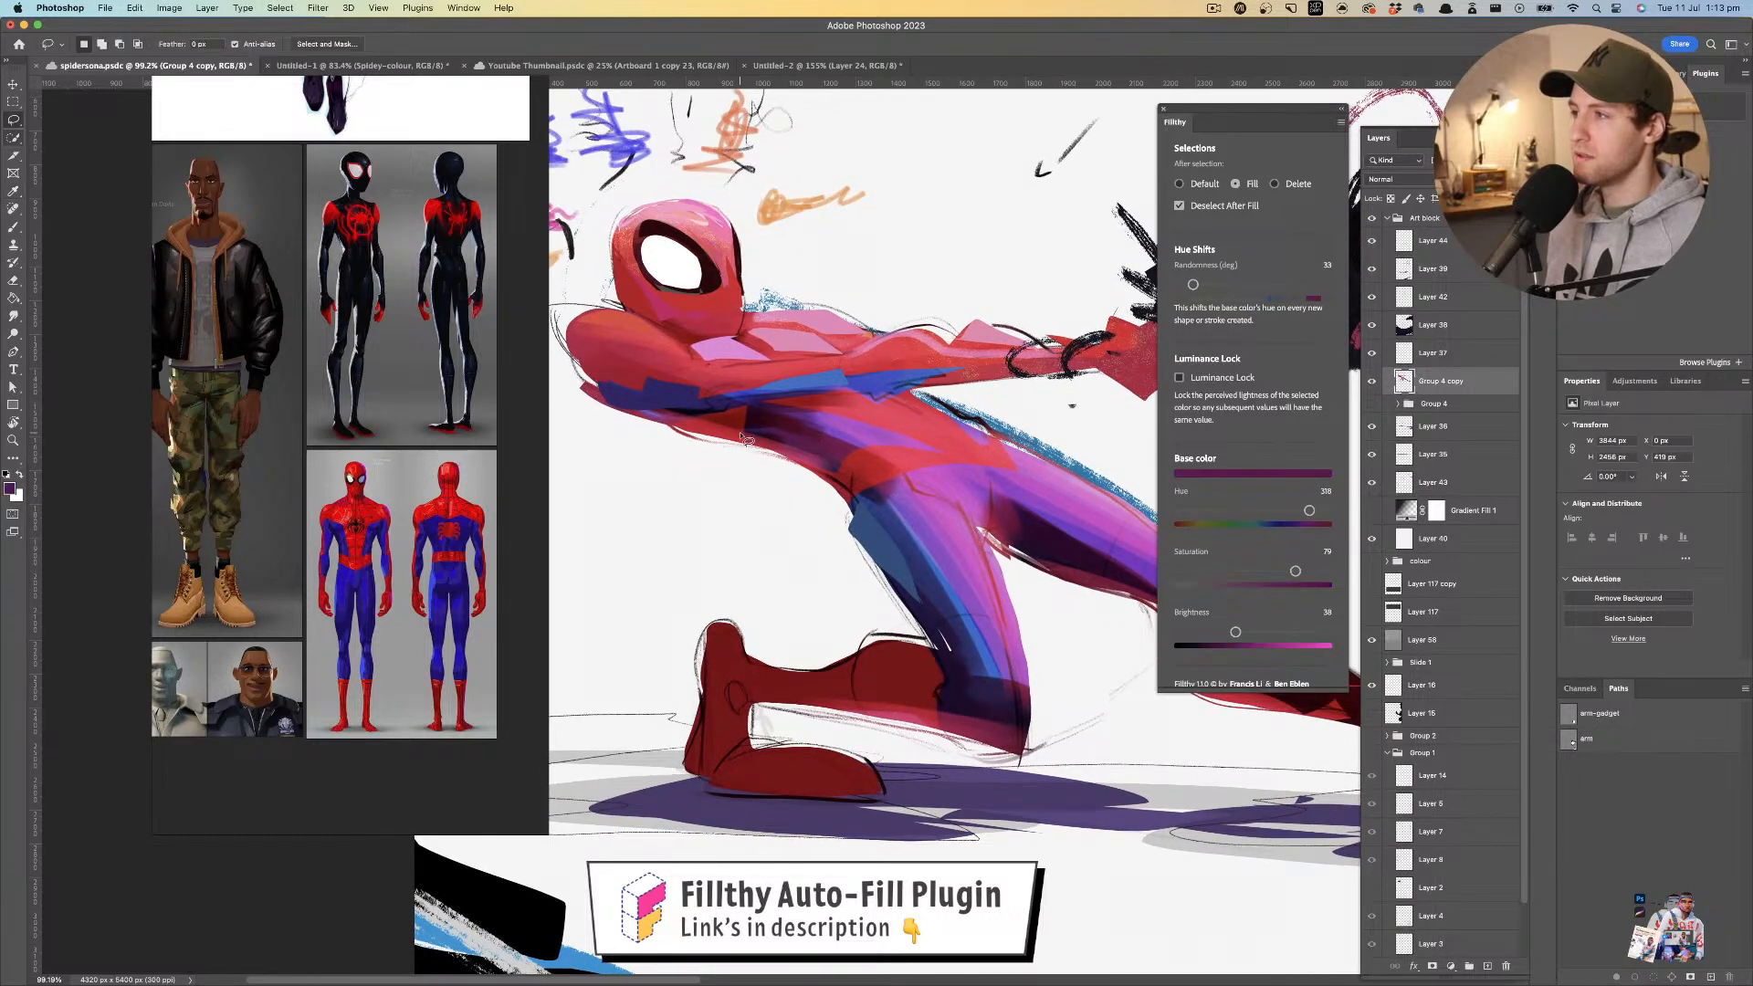
{"action": "key", "text": "i"}
{"action": "left_click", "coordinate": [757, 416]}
{"action": "key", "text": "l"}
{"action": "mouse_move", "coordinate": [746, 413]}
{"action": "left_mouse_down"}
{"action": "mouse_move", "coordinate": [828, 474]}
{"action": "mouse_move", "coordinate": [836, 454]}
{"action": "mouse_move", "coordinate": [747, 413]}
{"action": "left_mouse_up"}
{"action": "key", "text": "z"}
{"action": "mouse_move", "coordinate": [794, 467]}
{"action": "left_mouse_down"}
{"action": "mouse_move", "coordinate": [717, 468]}
{"action": "mouse_move", "coordinate": [834, 436]}
{"action": "left_mouse_up"}
{"action": "key", "text": "super+z"}
{"action": "key", "text": "super+z"}
- Sample a dark magenta-purple and lasso-fill the underside of the torso from the arm to the waist
{"action": "key", "text": "i"}
{"action": "left_click", "coordinate": [784, 427]}
{"action": "key", "text": "l"}
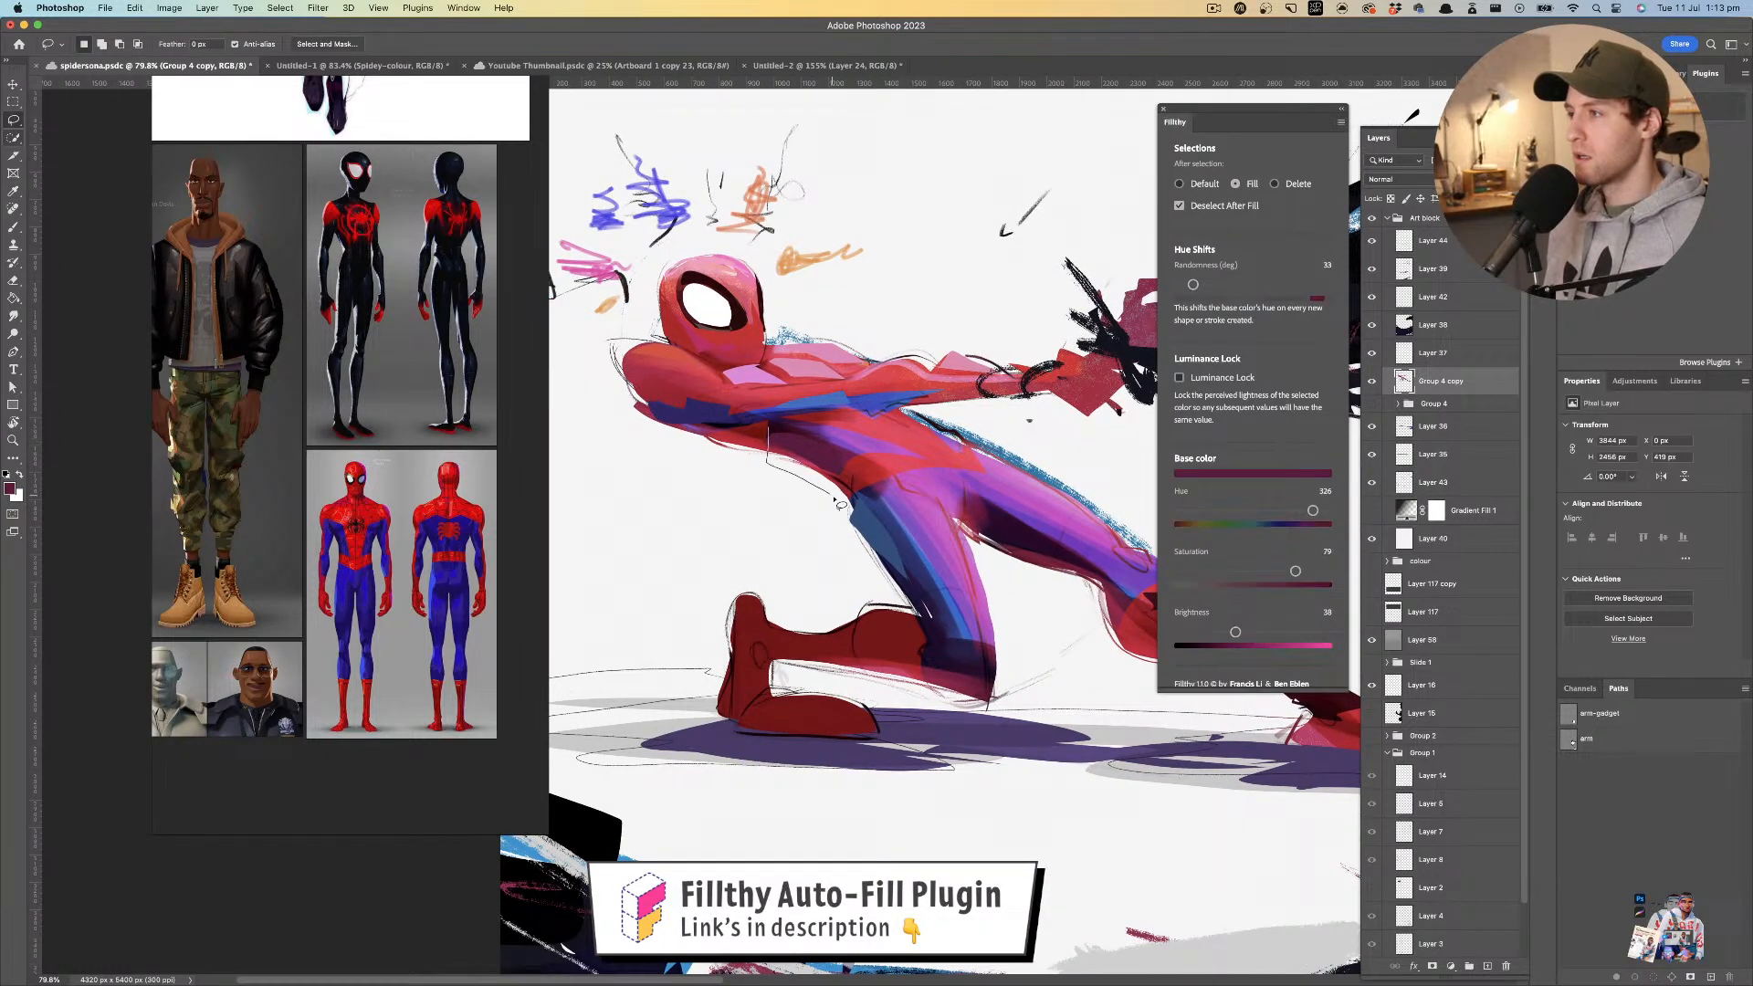
{"action": "left_click_drag", "start_coordinate": [857, 415], "coordinate": [875, 419]}
- Try lasso-filling sampled tones where the arm's underside meets the torso, and undo each fill
{"action": "key", "text": "i"}
{"action": "left_click", "coordinate": [762, 436]}
{"action": "key", "text": "l"}
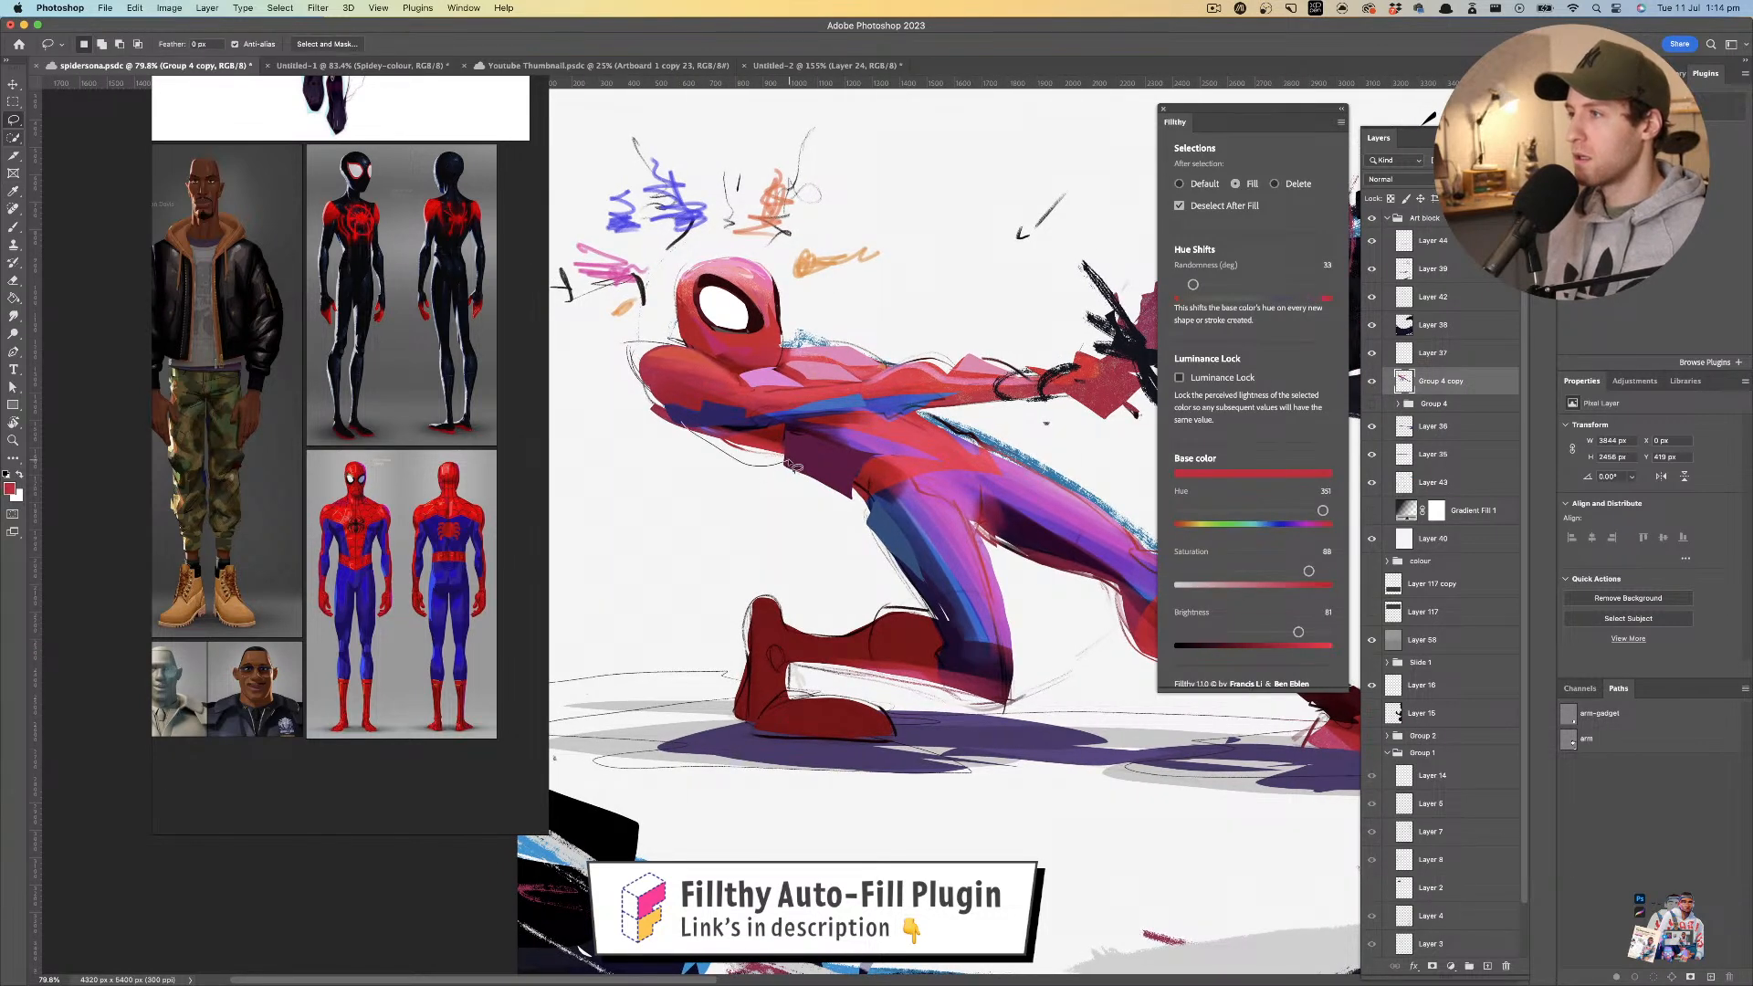
{"action": "mouse_move", "coordinate": [787, 464]}
{"action": "left_mouse_down"}
{"action": "mouse_move", "coordinate": [714, 468]}
{"action": "mouse_move", "coordinate": [667, 424]}
{"action": "mouse_move", "coordinate": [787, 451]}
{"action": "mouse_move", "coordinate": [737, 465]}
{"action": "mouse_move", "coordinate": [782, 458]}
{"action": "mouse_move", "coordinate": [799, 483]}
{"action": "mouse_move", "coordinate": [798, 467]}
{"action": "mouse_move", "coordinate": [688, 487]}
{"action": "mouse_move", "coordinate": [695, 458]}
{"action": "mouse_move", "coordinate": [786, 467]}
{"action": "mouse_move", "coordinate": [805, 489]}
{"action": "mouse_move", "coordinate": [715, 505]}
{"action": "mouse_move", "coordinate": [774, 484]}
{"action": "left_mouse_up"}
{"action": "key", "text": "super+z"}
{"action": "key", "text": "i"}
{"action": "left_click", "coordinate": [776, 461]}
{"action": "key", "text": "l"}
{"action": "left_click_drag", "start_coordinate": [768, 482], "coordinate": [794, 500]}
{"action": "key", "text": "super+z"}
- Sample a fresh tone and lasso-fill shapes along the arm's lower edge beside the torso
{"action": "key", "text": "i"}
{"action": "left_click", "coordinate": [811, 486]}
{"action": "key", "text": "l"}
{"action": "left_click_drag", "start_coordinate": [824, 501], "coordinate": [816, 498]}
{"action": "left_click_drag", "start_coordinate": [804, 491], "coordinate": [749, 490]}
{"action": "mouse_move", "coordinate": [792, 494]}
{"action": "left_mouse_down"}
{"action": "mouse_move", "coordinate": [709, 466]}
{"action": "mouse_move", "coordinate": [792, 488]}
{"action": "mouse_move", "coordinate": [814, 439]}
{"action": "left_mouse_up"}
- Sample tones near the hip and lasso-fill the upper back of the bent leg's thigh
{"action": "key", "text": "i"}
{"action": "left_click", "coordinate": [801, 502]}
{"action": "key", "text": "l"}
{"action": "mouse_move", "coordinate": [813, 532]}
{"action": "left_mouse_down"}
{"action": "mouse_move", "coordinate": [831, 479]}
{"action": "mouse_move", "coordinate": [813, 489]}
{"action": "mouse_move", "coordinate": [900, 570]}
{"action": "left_mouse_up"}
{"action": "key", "text": "i"}
{"action": "left_click", "coordinate": [853, 505]}
{"action": "key", "text": "l"}
- Sample a dark navy from the bent leg and lasso-fill a shadow along the back edge of its thigh
{"action": "key", "text": "i"}
{"action": "left_click", "coordinate": [916, 564]}
{"action": "key", "text": "l"}
{"action": "key", "text": "i"}
{"action": "left_click", "coordinate": [918, 586]}
{"action": "key", "text": "l"}
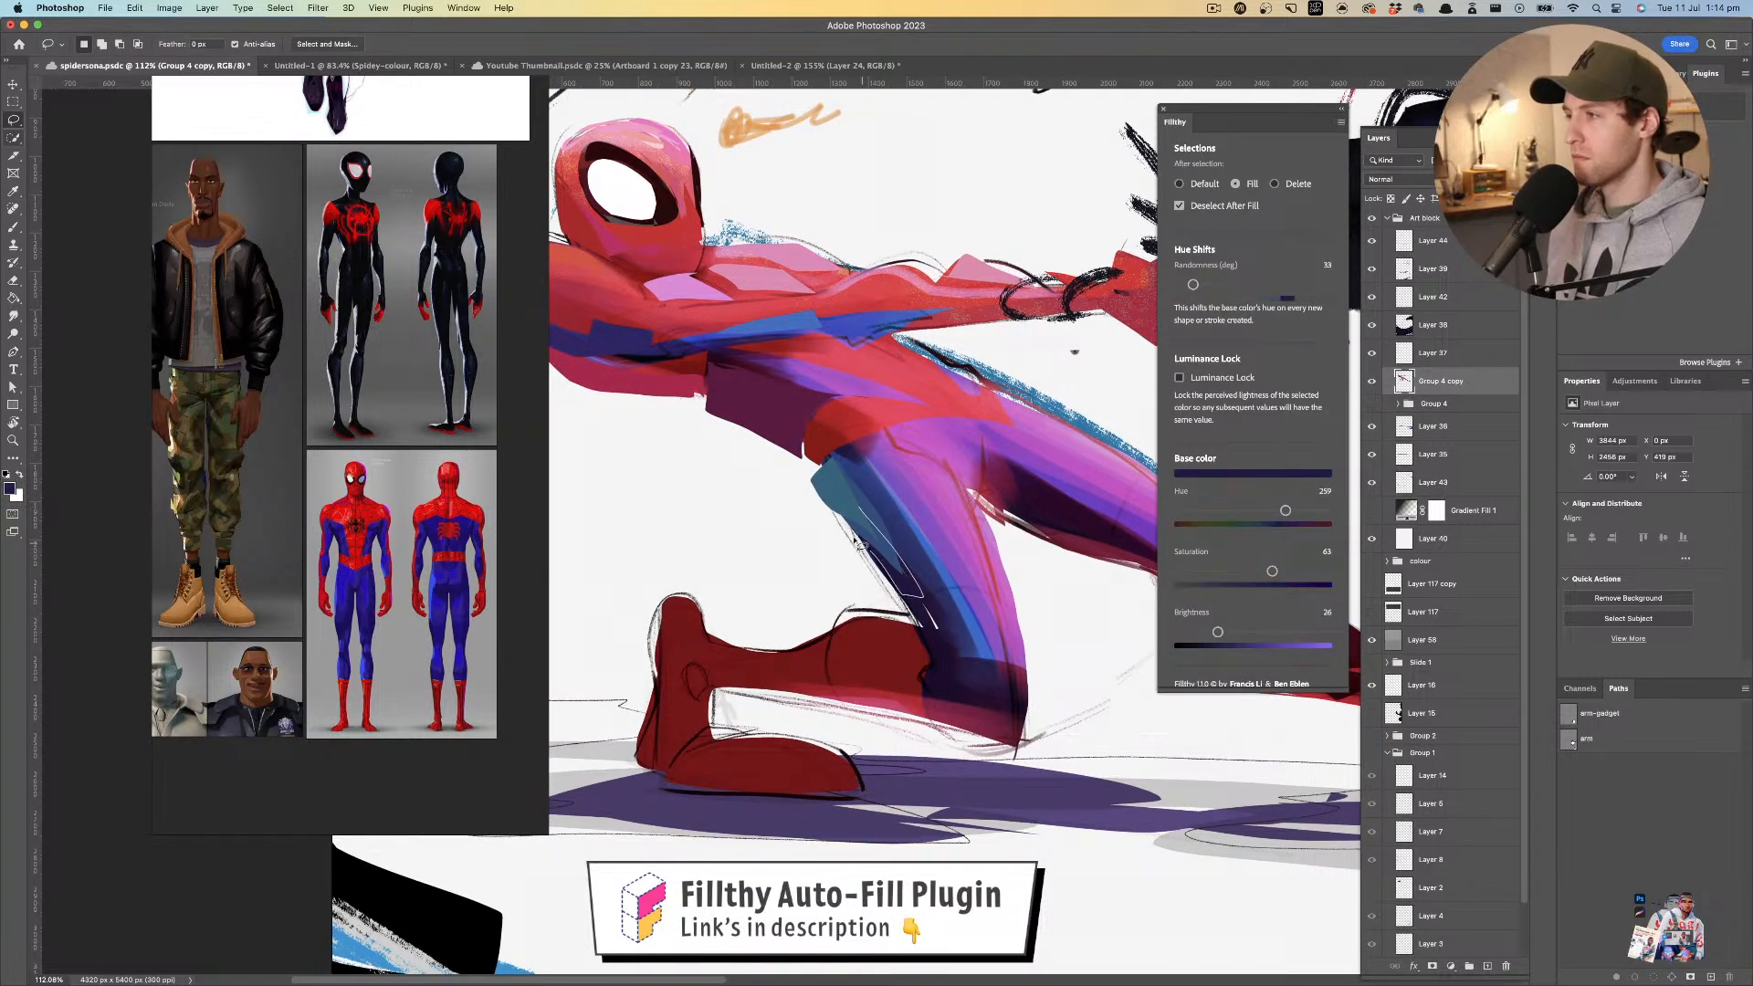
{"action": "mouse_move", "coordinate": [903, 588]}
{"action": "left_mouse_down"}
{"action": "mouse_move", "coordinate": [842, 514]}
{"action": "mouse_move", "coordinate": [915, 510]}
{"action": "mouse_move", "coordinate": [921, 465]}
{"action": "left_mouse_up"}
- Sample the boot's dark red, lasso-fill the calf behind the knee, and undo the last two fills
{"action": "key", "text": "i"}
{"action": "left_click", "coordinate": [918, 557]}
{"action": "key", "text": "l"}
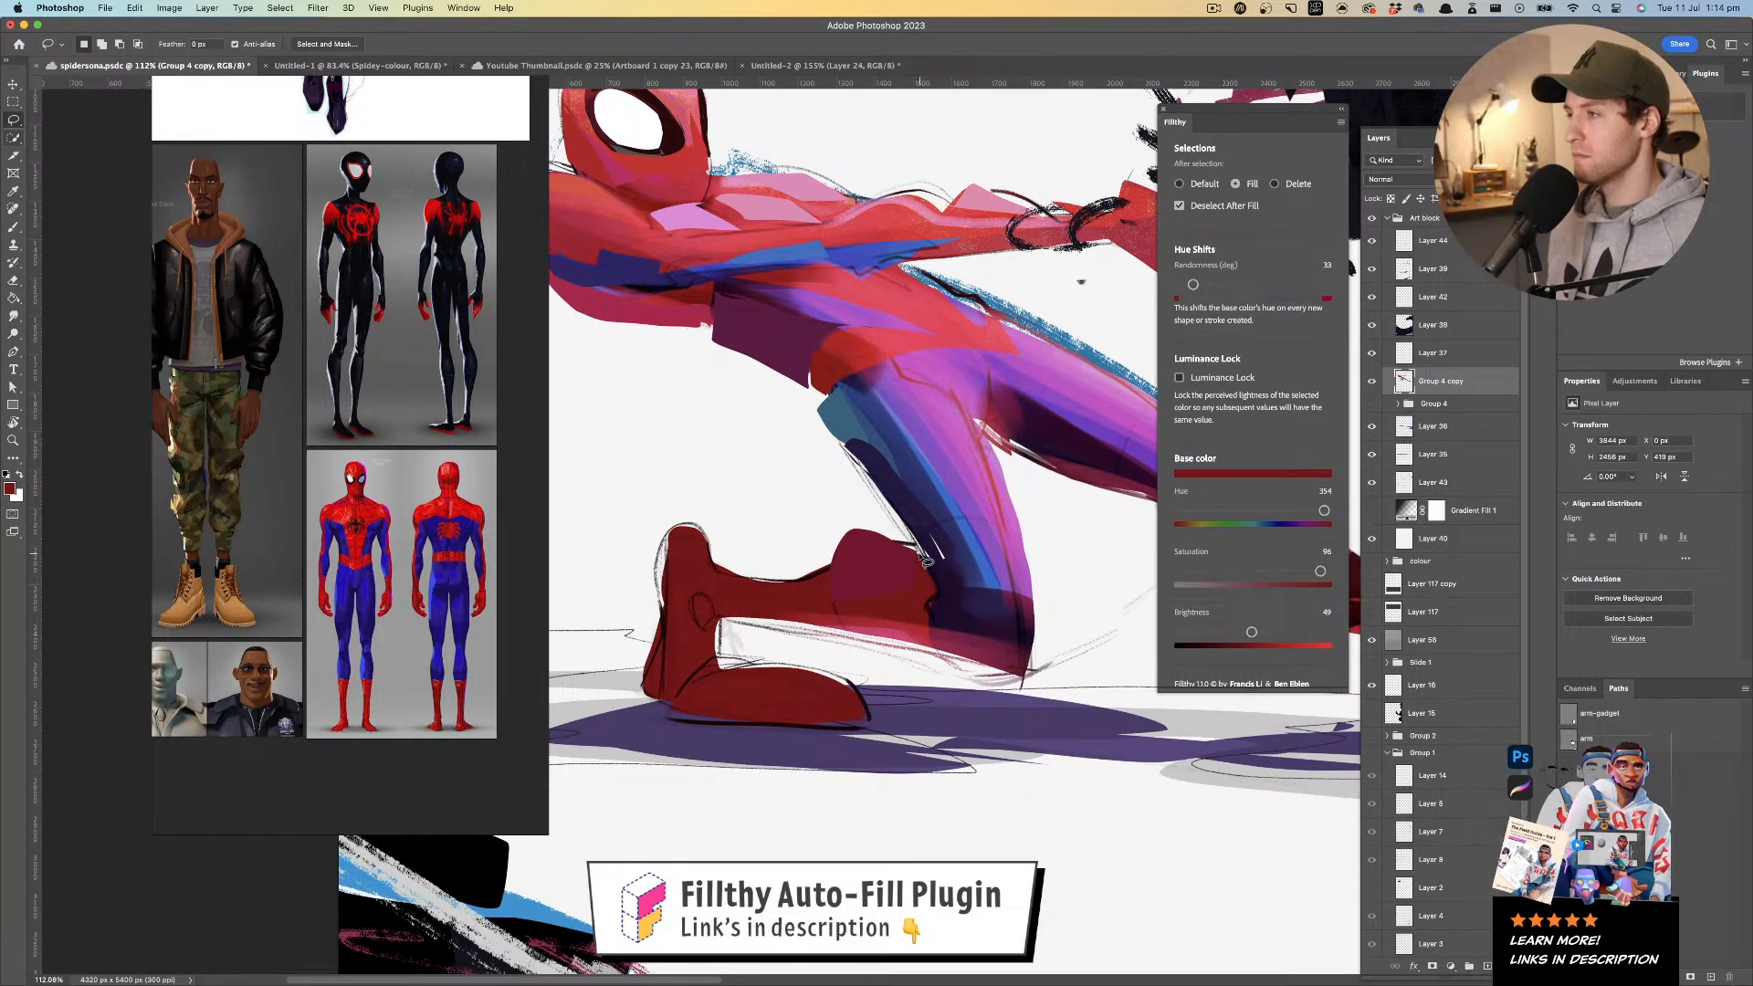
{"action": "mouse_move", "coordinate": [870, 547]}
{"action": "left_mouse_down"}
{"action": "mouse_move", "coordinate": [804, 544]}
{"action": "mouse_move", "coordinate": [904, 533]}
{"action": "mouse_move", "coordinate": [856, 550]}
{"action": "mouse_move", "coordinate": [887, 599]}
{"action": "left_mouse_up"}
{"action": "key", "text": "super+z"}
{"action": "key", "text": "super+z"}
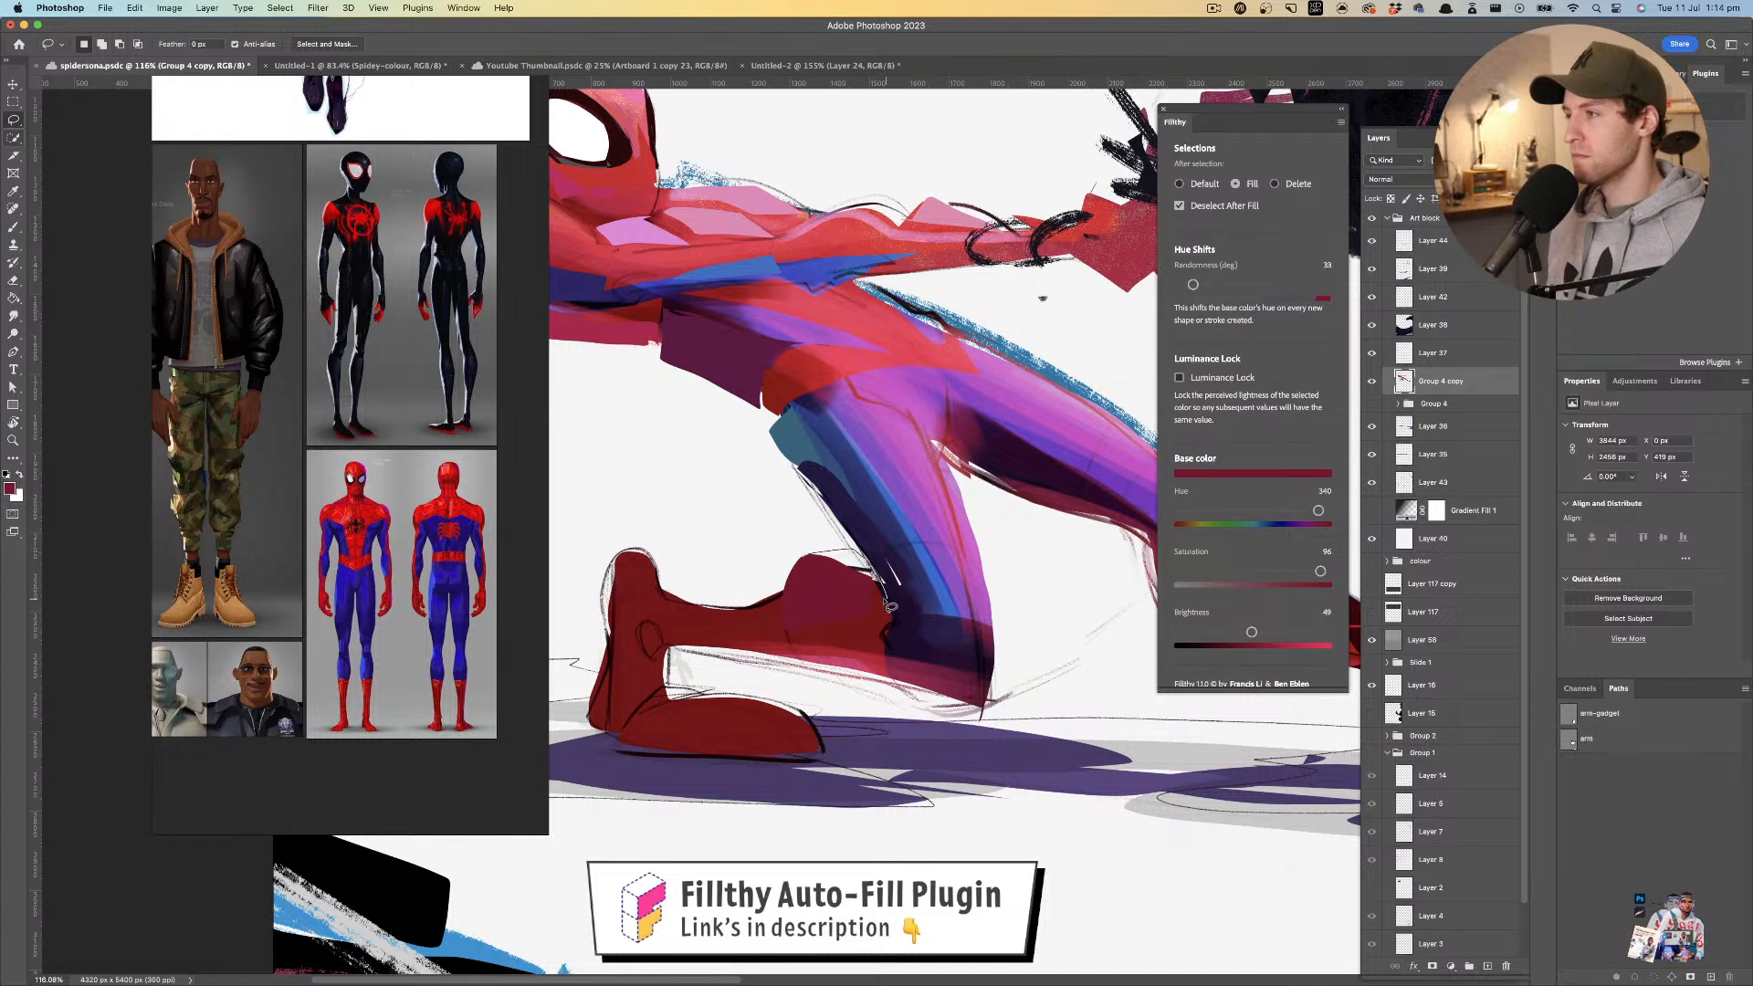
- Sample the boot's dark red and lasso-fill the calf and raised foot to clean up their edges
{"action": "left_click_drag", "start_coordinate": [808, 539], "coordinate": [874, 501]}
{"action": "key", "text": "i"}
{"action": "left_click", "coordinate": [776, 579]}
{"action": "mouse_move", "coordinate": [853, 598]}
{"action": "left_mouse_down"}
{"action": "mouse_move", "coordinate": [806, 561]}
{"action": "mouse_move", "coordinate": [719, 573]}
{"action": "left_mouse_up"}
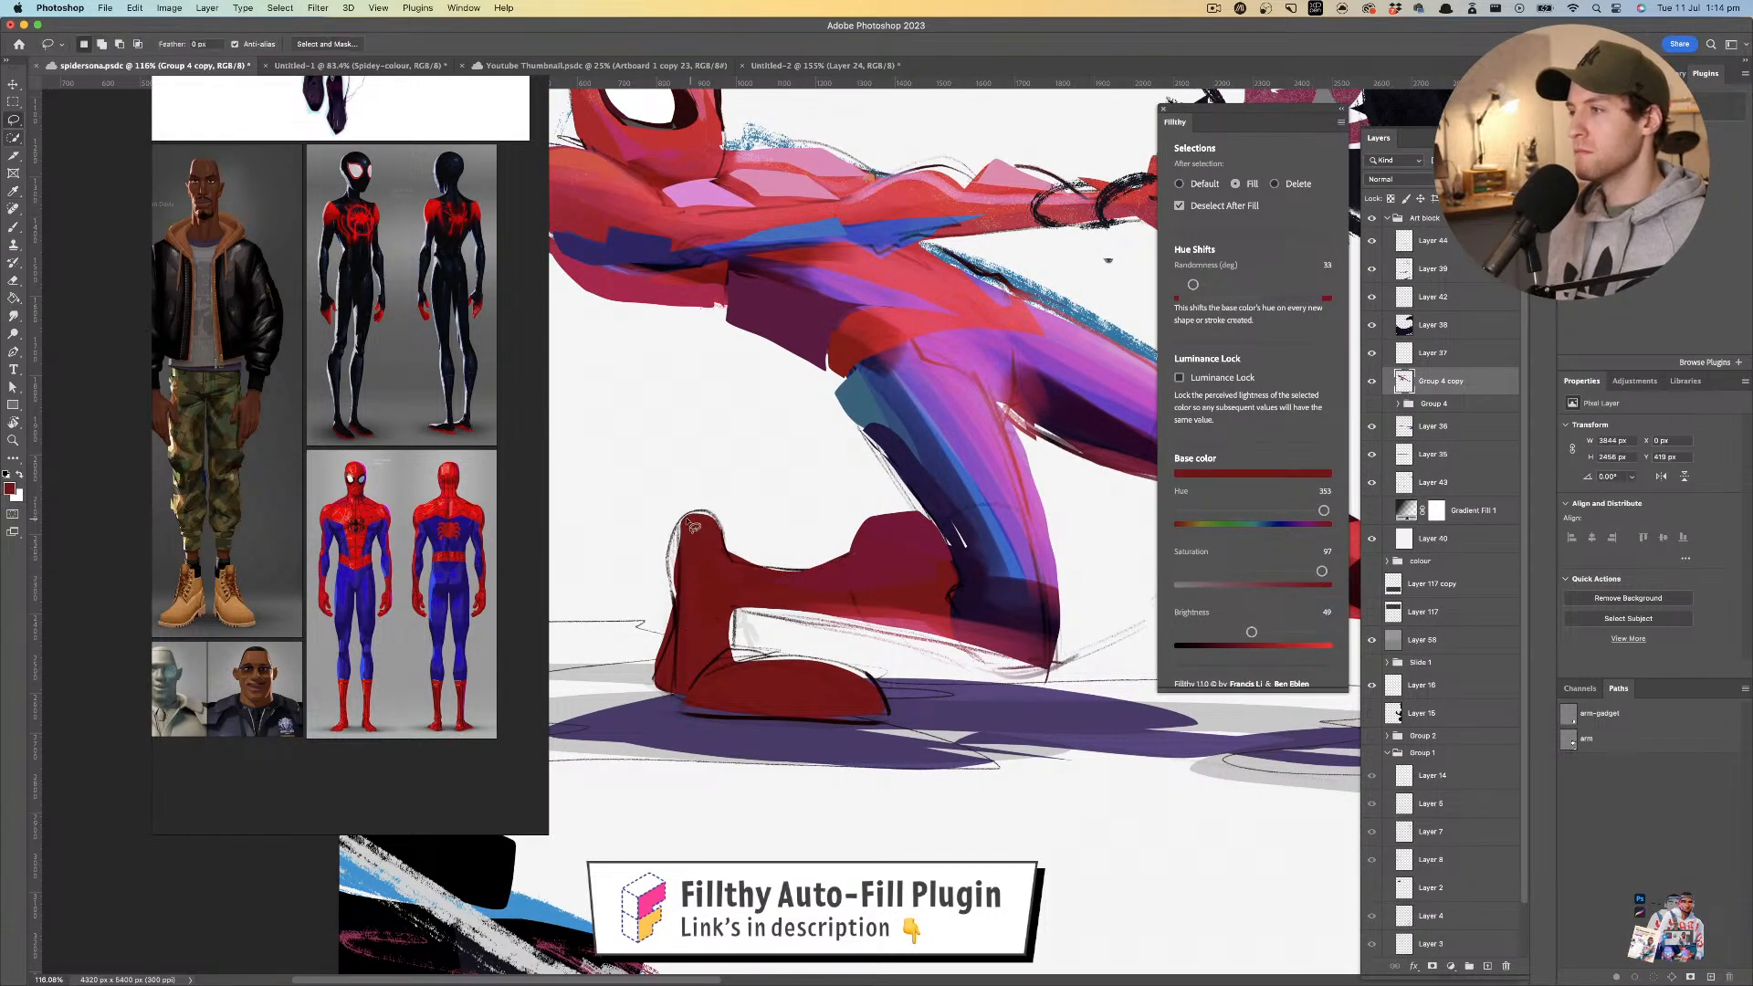
{"action": "left_click_drag", "start_coordinate": [735, 571], "coordinate": [703, 587]}
{"action": "key", "text": "z"}
{"action": "mouse_move", "coordinate": [750, 516]}
{"action": "left_mouse_down"}
{"action": "mouse_move", "coordinate": [694, 535]}
{"action": "mouse_move", "coordinate": [776, 538]}
{"action": "mouse_move", "coordinate": [715, 542]}
{"action": "mouse_move", "coordinate": [690, 497]}
{"action": "left_mouse_up"}
{"action": "key", "text": "l"}
- Sample a pinkish purple from the suit and lasso-fill a highlight across the hip and upper thigh
{"action": "key", "text": "z"}
{"action": "mouse_move", "coordinate": [873, 509]}
{"action": "left_mouse_down"}
{"action": "mouse_move", "coordinate": [769, 513]}
{"action": "mouse_move", "coordinate": [969, 546]}
{"action": "left_mouse_up"}
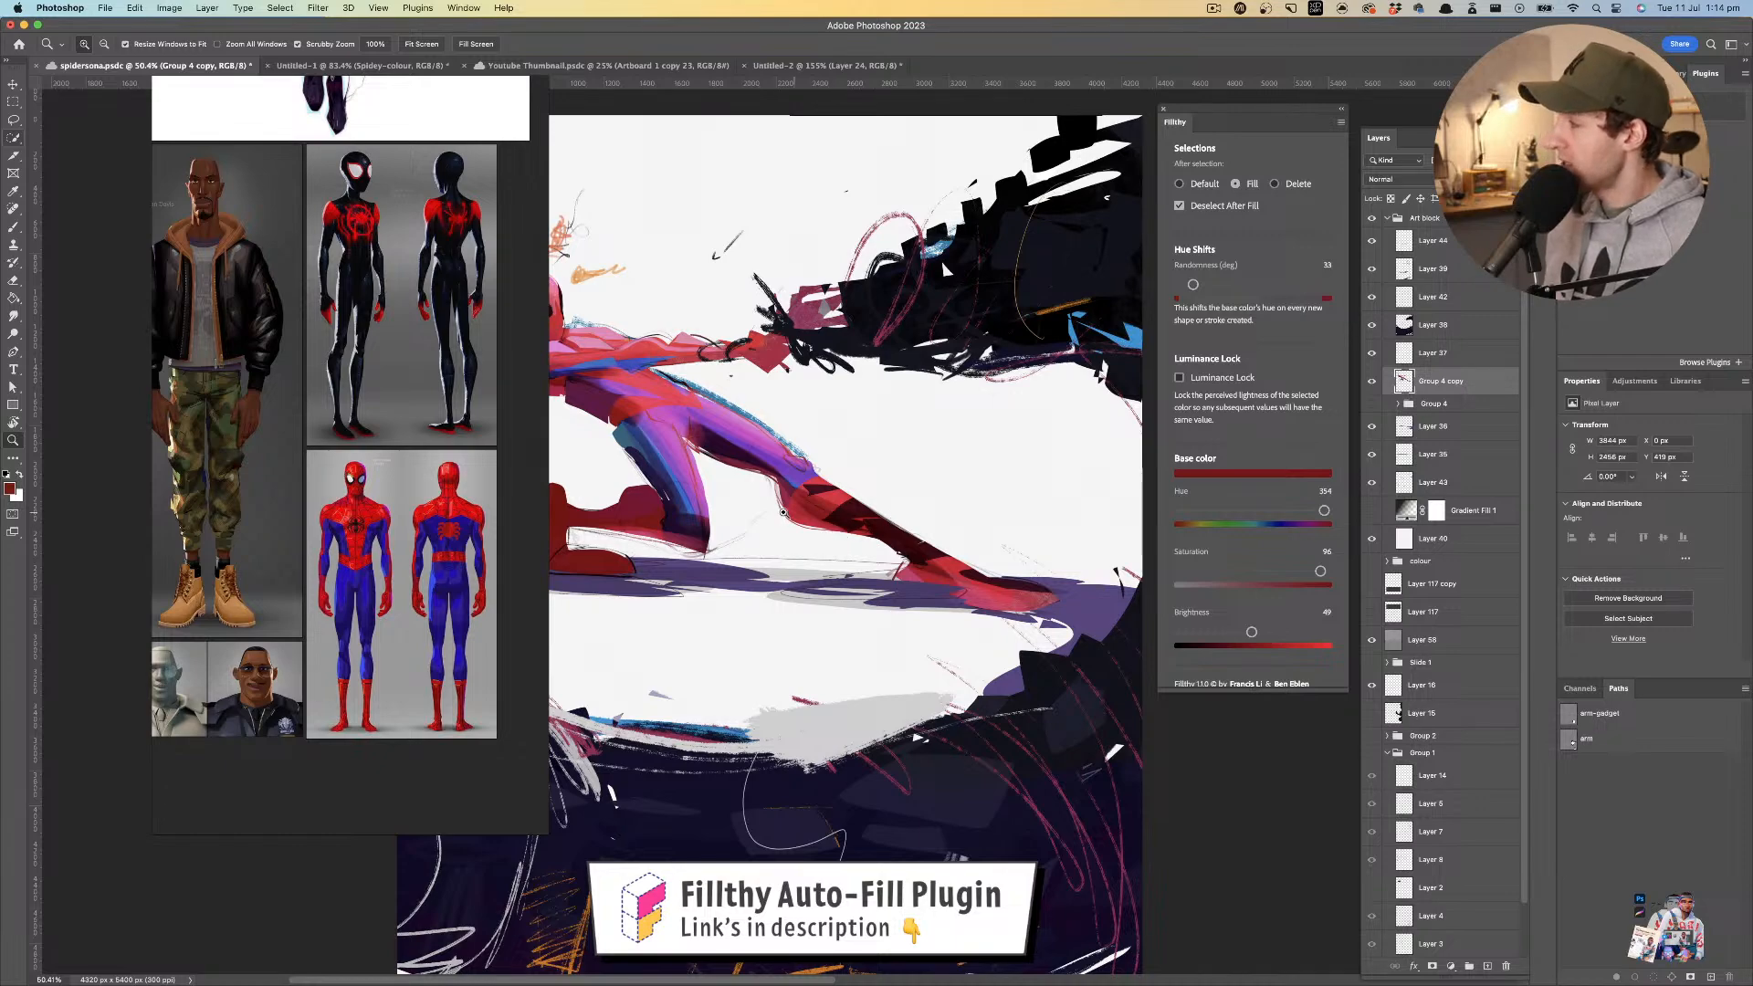
{"action": "left_click_drag", "start_coordinate": [781, 513], "coordinate": [872, 512]}
{"action": "left_click_drag", "start_coordinate": [854, 450], "coordinate": [833, 528]}
{"action": "key", "text": "l"}
{"action": "mouse_move", "coordinate": [800, 467]}
{"action": "left_mouse_down"}
{"action": "mouse_move", "coordinate": [830, 523]}
{"action": "mouse_move", "coordinate": [780, 490]}
{"action": "mouse_move", "coordinate": [872, 521]}
{"action": "mouse_move", "coordinate": [849, 508]}
{"action": "left_mouse_up"}
{"action": "key", "text": "i"}
{"action": "left_click", "coordinate": [825, 502]}
{"action": "key", "text": "l"}
{"action": "key", "text": "i"}
{"action": "key", "text": "l"}
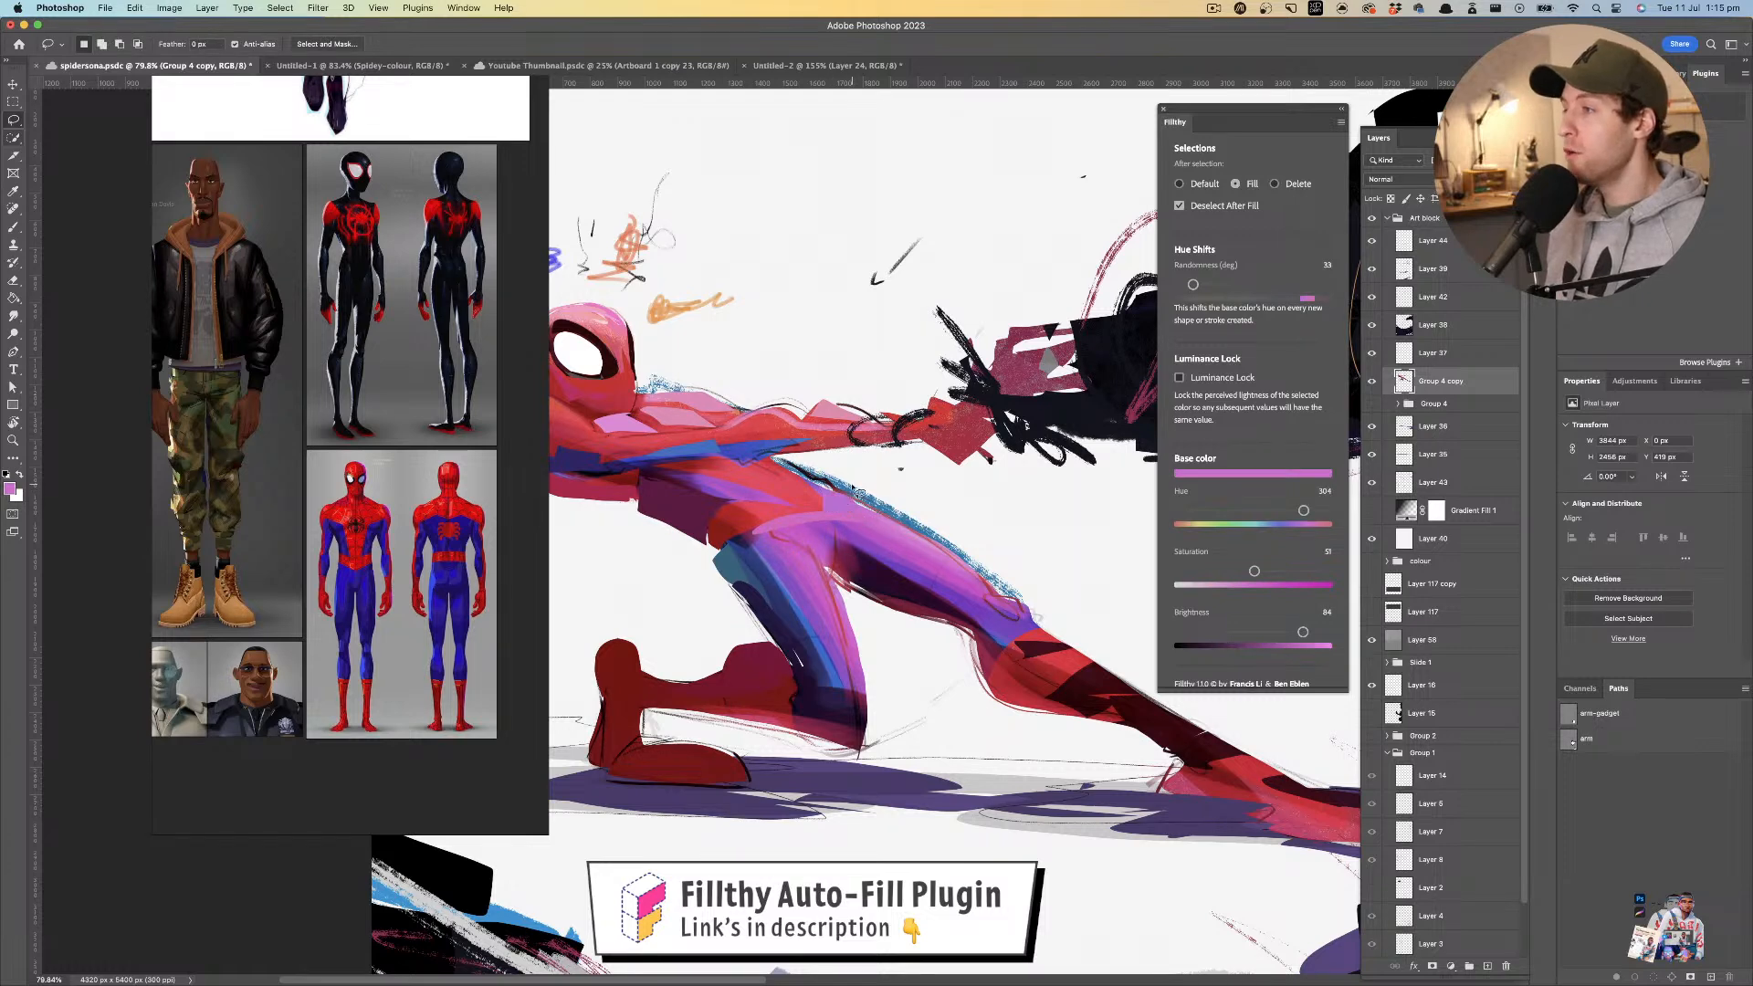
{"action": "left_click_drag", "start_coordinate": [717, 490], "coordinate": [776, 503]}
- Sample two blues from the suit, lasso-fill shapes along the ribs and waist, and undo the last fill
{"action": "key", "text": "i"}
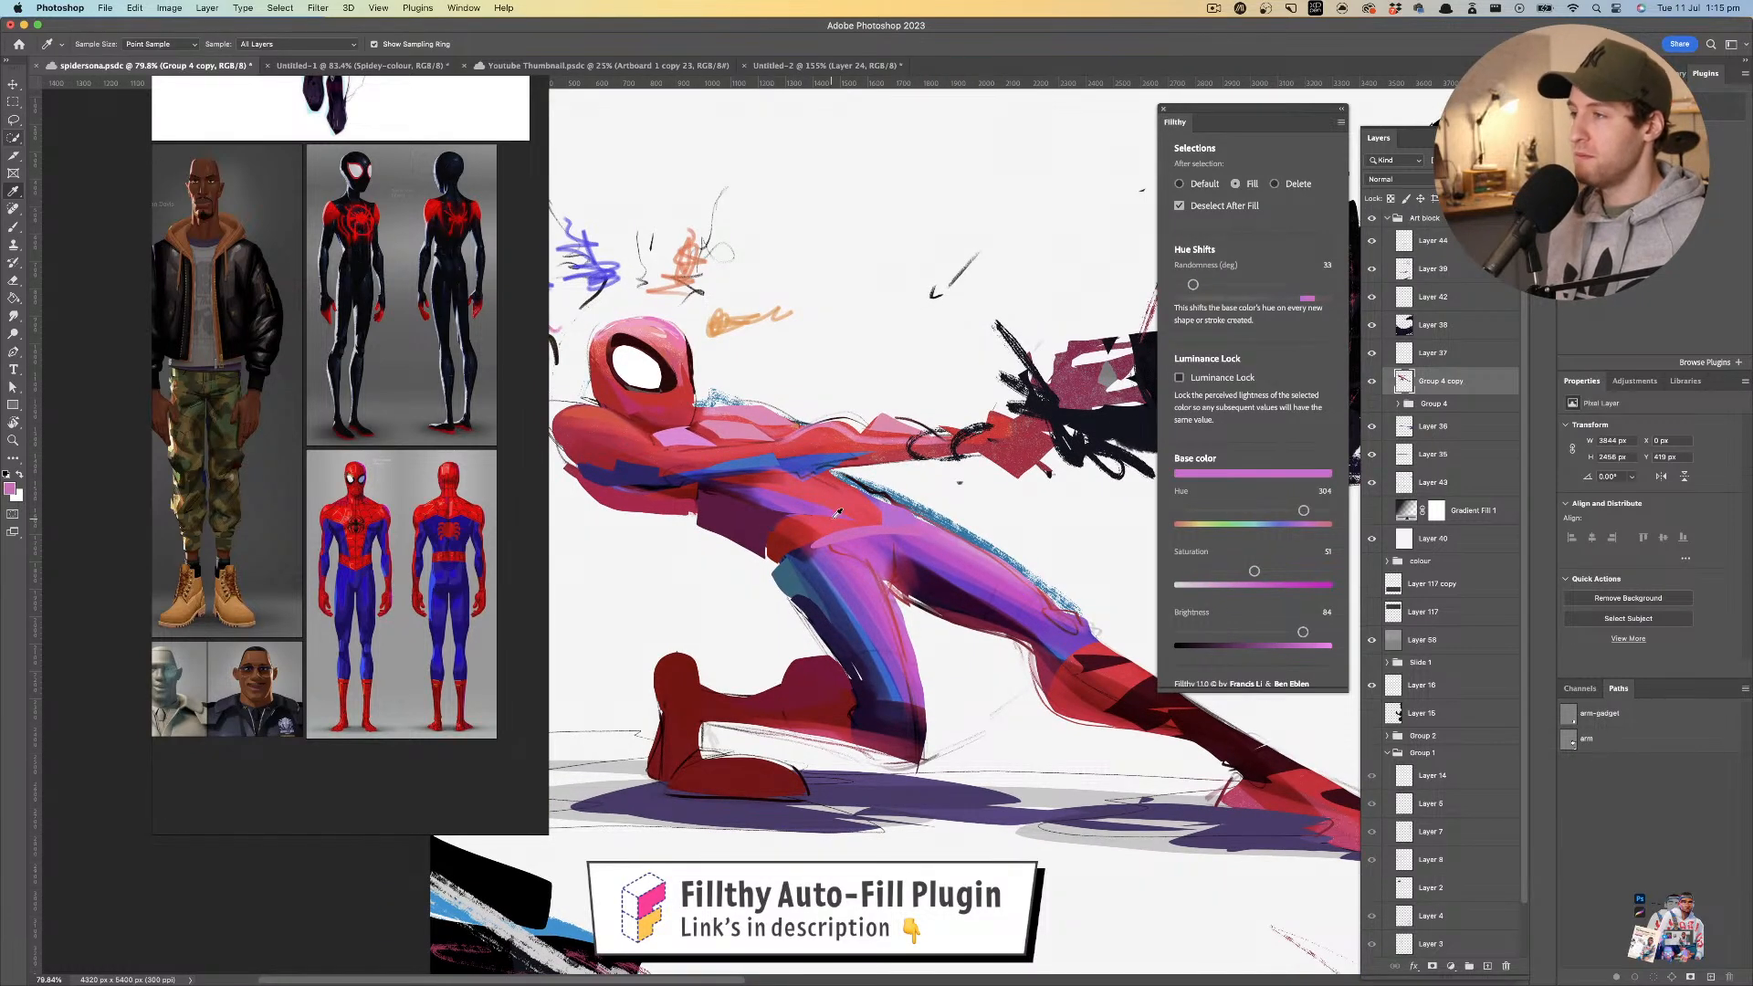
{"action": "left_click", "coordinate": [814, 462]}
{"action": "key", "text": "l"}
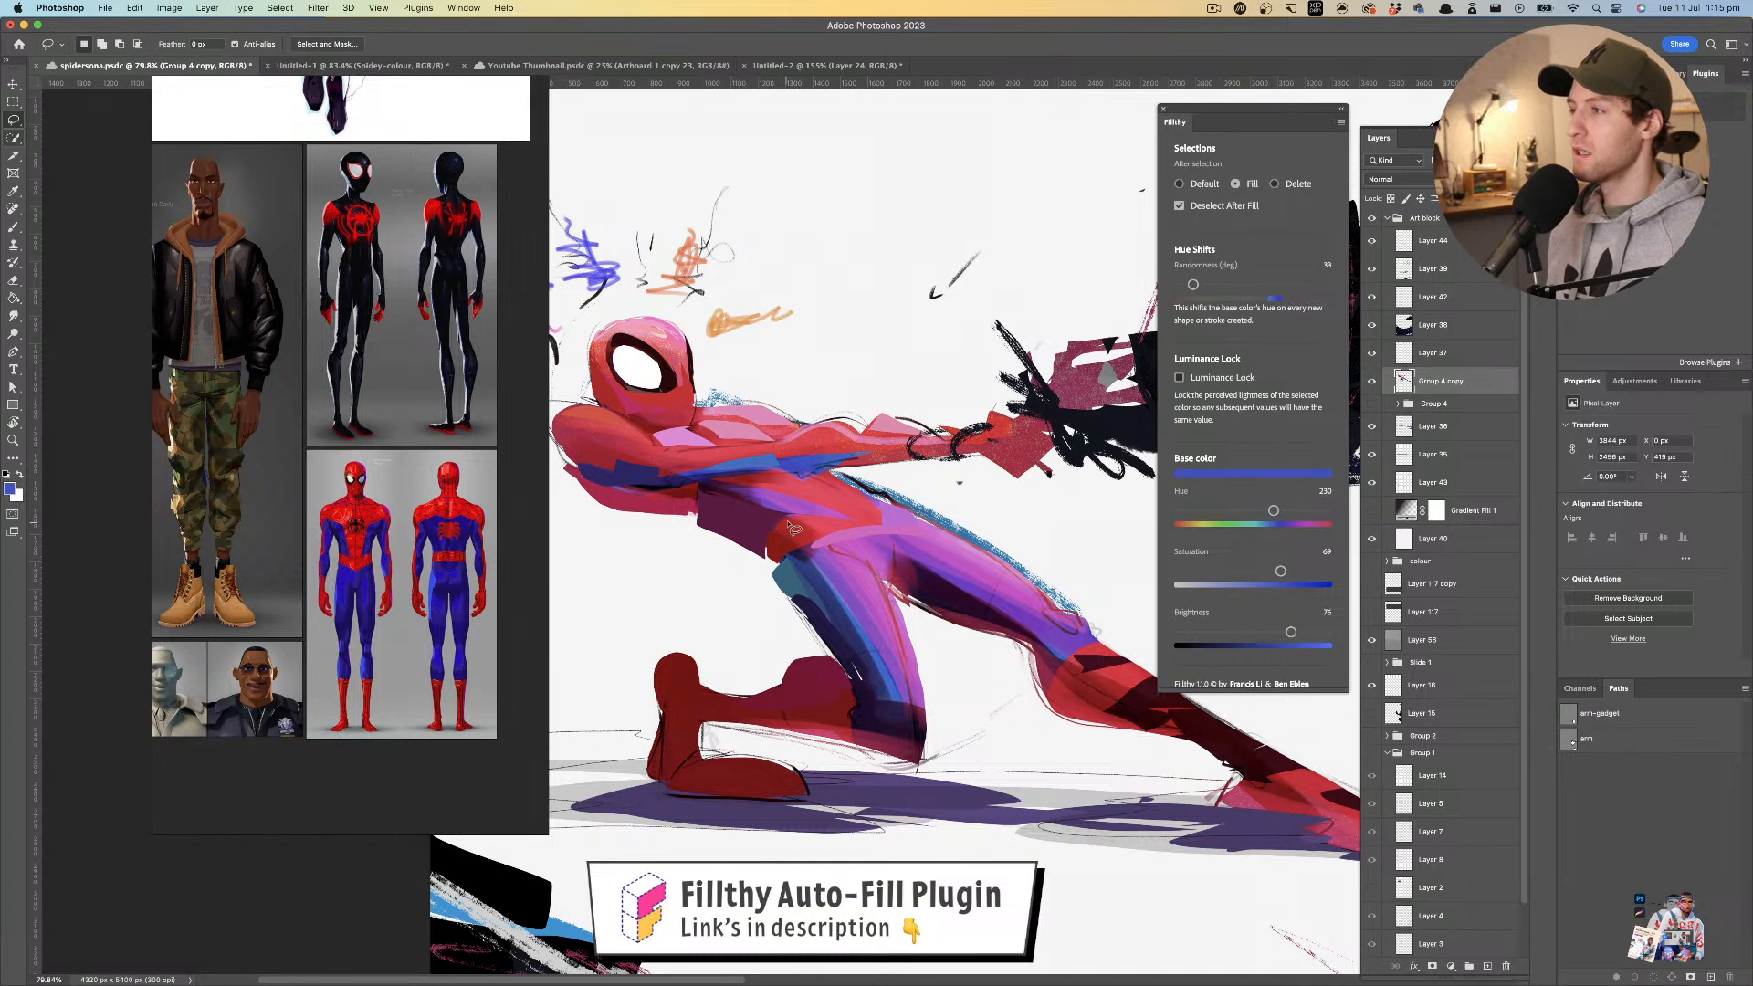
{"action": "key", "text": "i"}
{"action": "left_click", "coordinate": [757, 463]}
{"action": "key", "text": "l"}
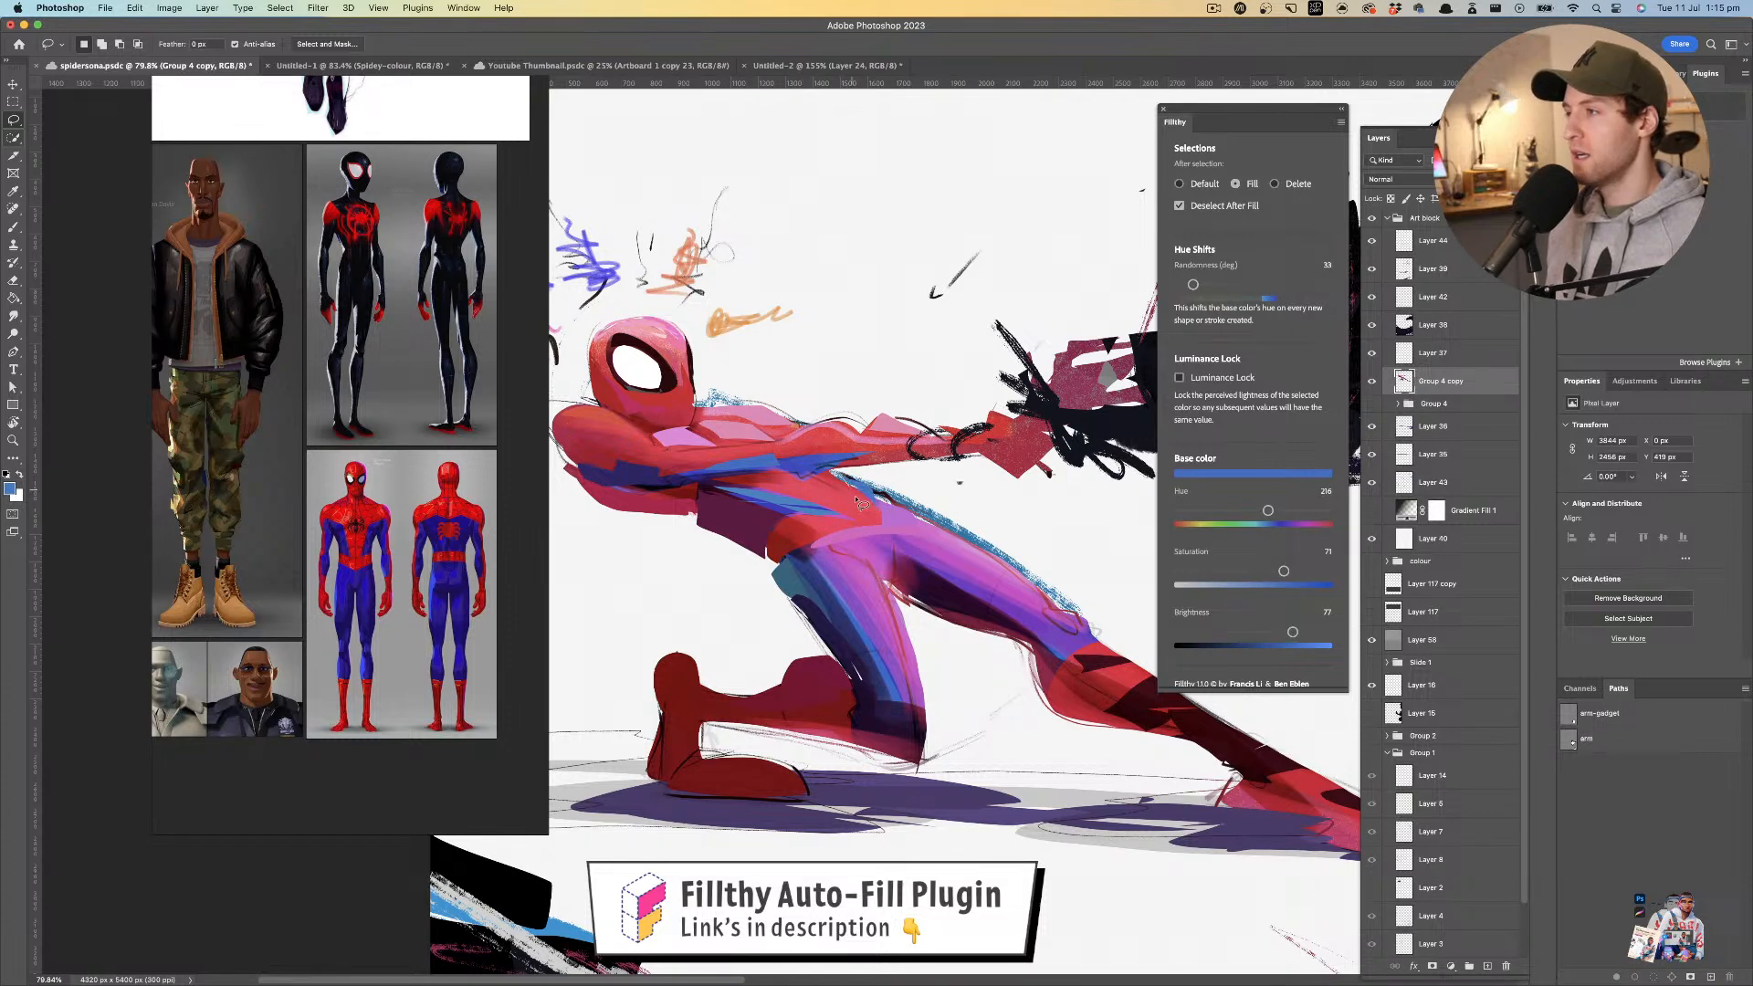
{"action": "key", "text": "z"}
{"action": "key", "text": "super+z"}
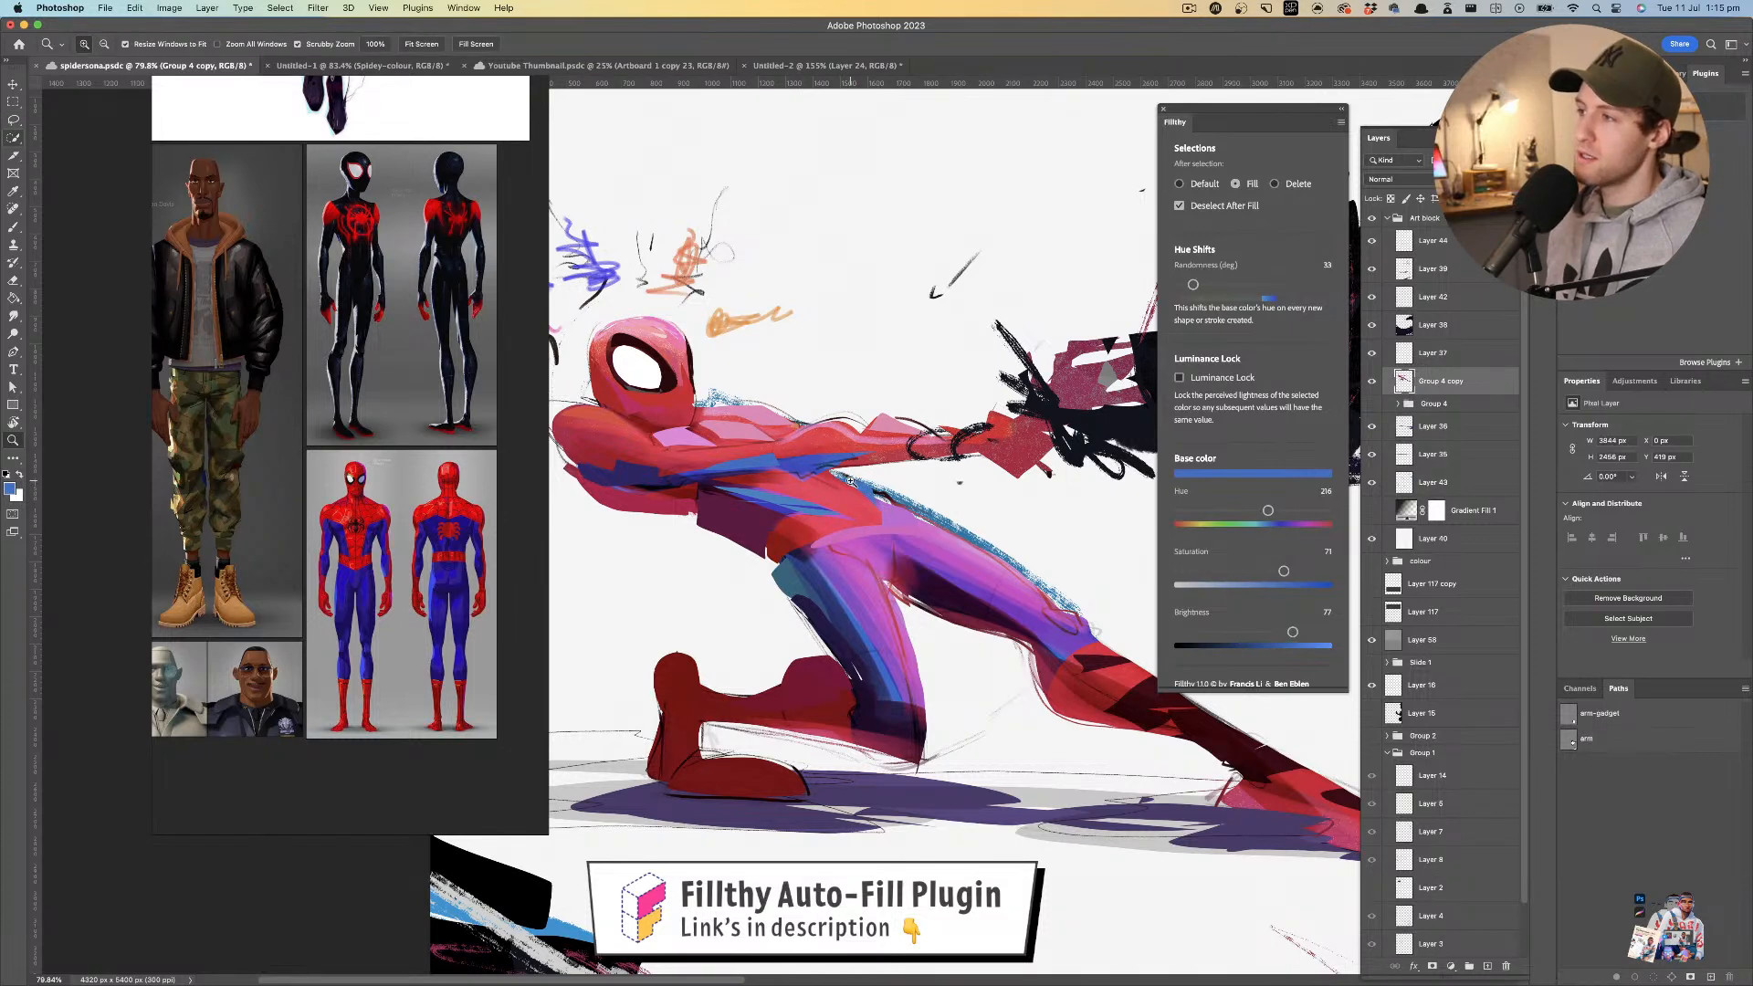
{"action": "key", "text": "l"}
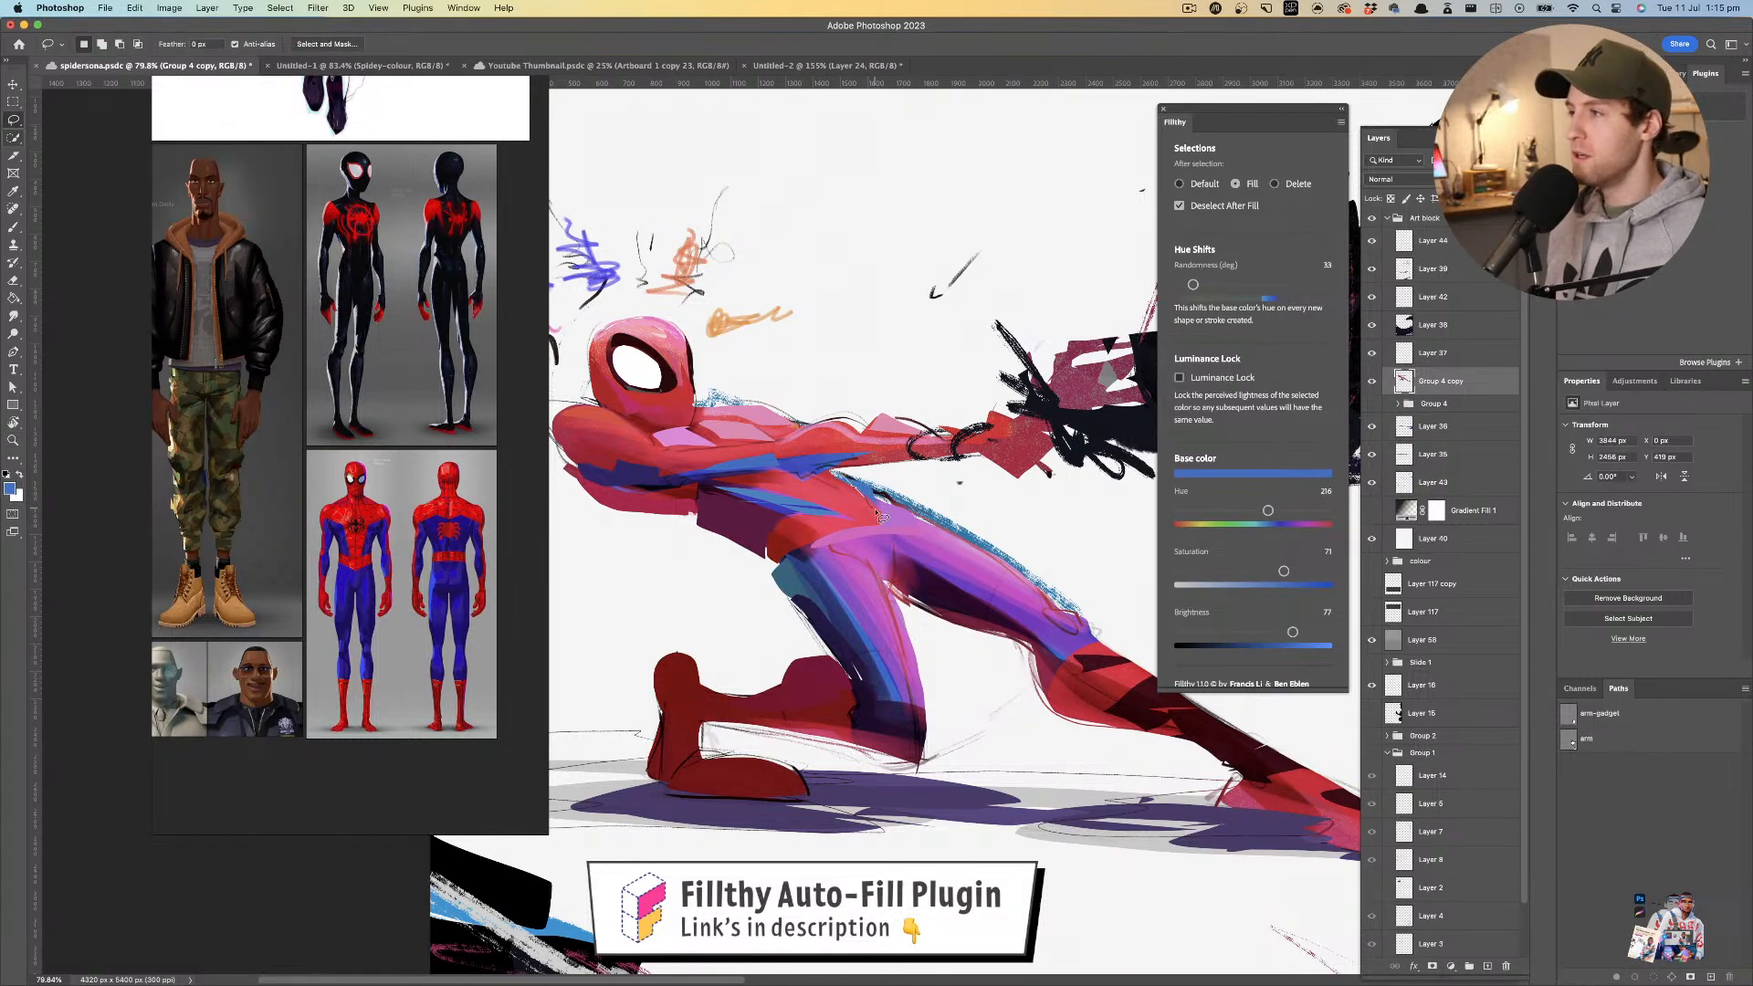
- Flip the canvas horizontally, and hide and show Group 4 copy to compare the painting
{"action": "key", "text": "z"}
{"action": "mouse_move", "coordinate": [863, 502]}
{"action": "left_mouse_down"}
{"action": "mouse_move", "coordinate": [794, 539]}
{"action": "mouse_move", "coordinate": [835, 529]}
{"action": "left_mouse_up"}
{"action": "key", "text": "super+shift+h"}
{"action": "left_click_drag", "start_coordinate": [1181, 431], "coordinate": [1377, 349]}
{"action": "left_click", "coordinate": [1371, 381]}
{"action": "left_click", "coordinate": [1372, 382]}
- Select Layer 43, erase the stray sketch lines around the figure, and reselect Group 4 copy
{"action": "mouse_move", "coordinate": [866, 477]}
{"action": "left_mouse_down"}
{"action": "mouse_move", "coordinate": [835, 491]}
{"action": "mouse_move", "coordinate": [895, 472]}
{"action": "left_mouse_up"}
{"action": "key", "text": "v"}
{"action": "left_click", "coordinate": [834, 490]}
{"action": "key", "text": "e"}
{"action": "mouse_move", "coordinate": [899, 470]}
{"action": "left_mouse_down"}
{"action": "mouse_move", "coordinate": [786, 548]}
{"action": "mouse_move", "coordinate": [909, 477]}
{"action": "left_mouse_up"}
{"action": "left_click_drag", "start_coordinate": [1060, 490], "coordinate": [862, 504]}
{"action": "left_click_drag", "start_coordinate": [865, 505], "coordinate": [882, 501]}
{"action": "key", "text": "e"}
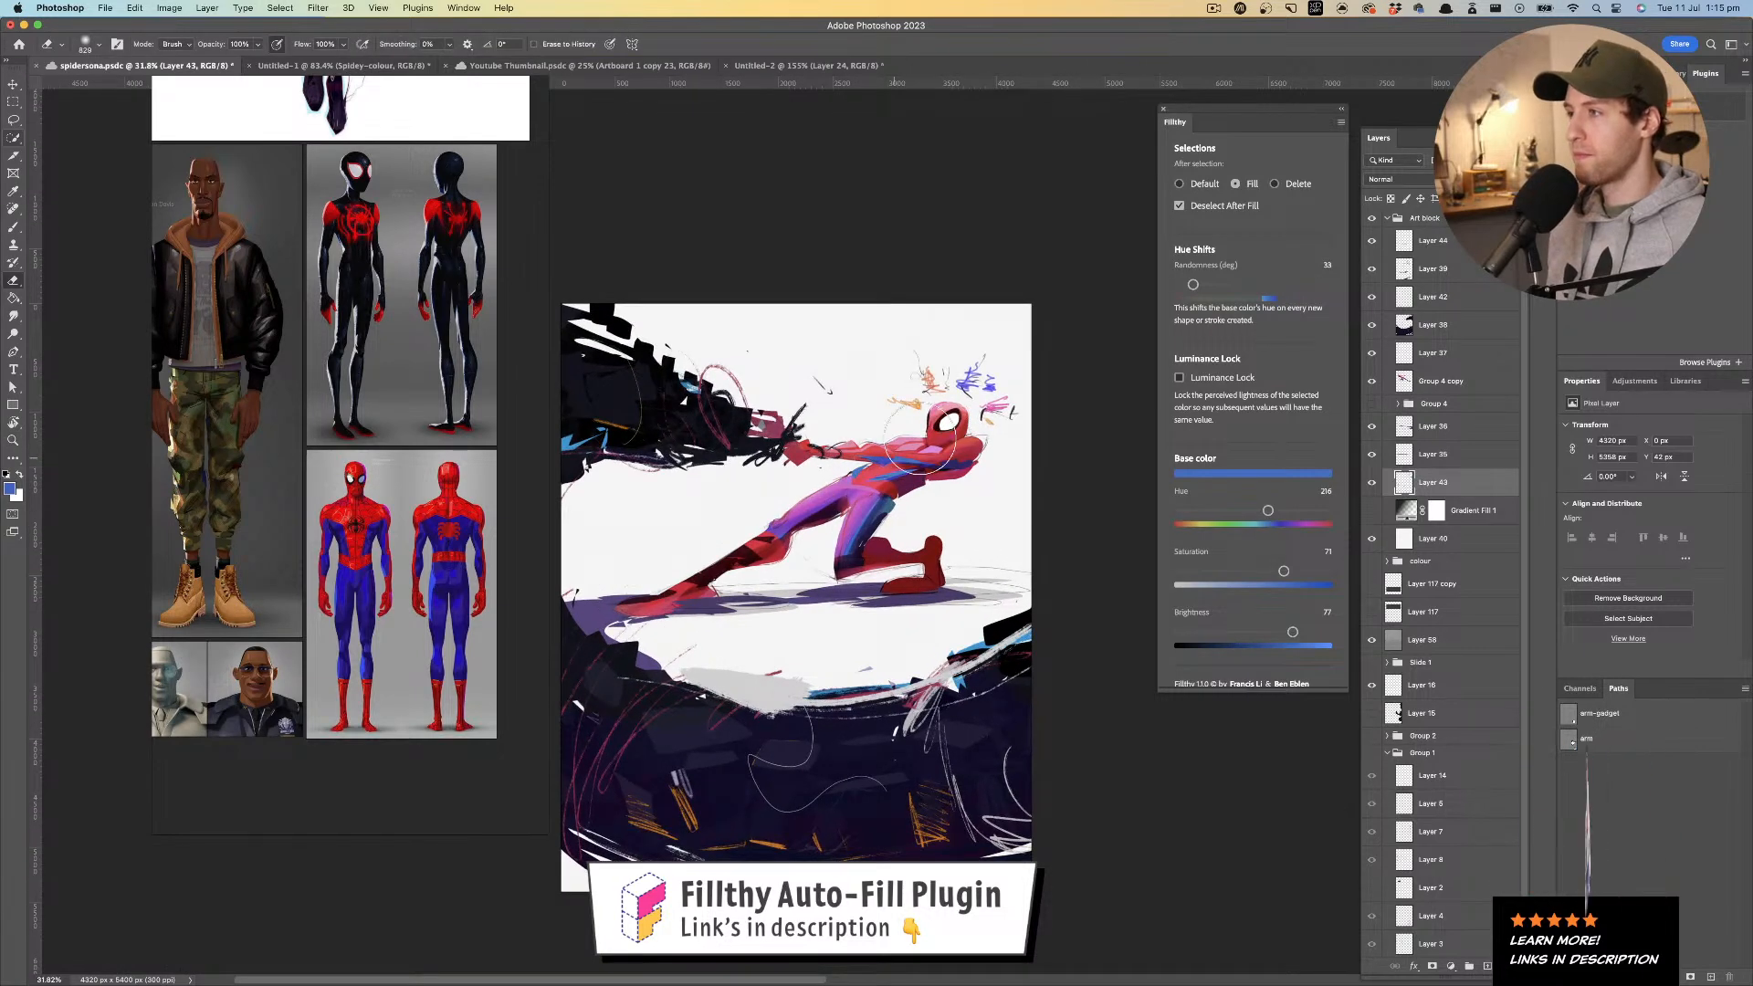
{"action": "left_click_drag", "start_coordinate": [970, 401], "coordinate": [1015, 400]}
{"action": "left_click", "coordinate": [955, 427], "text": "super"}
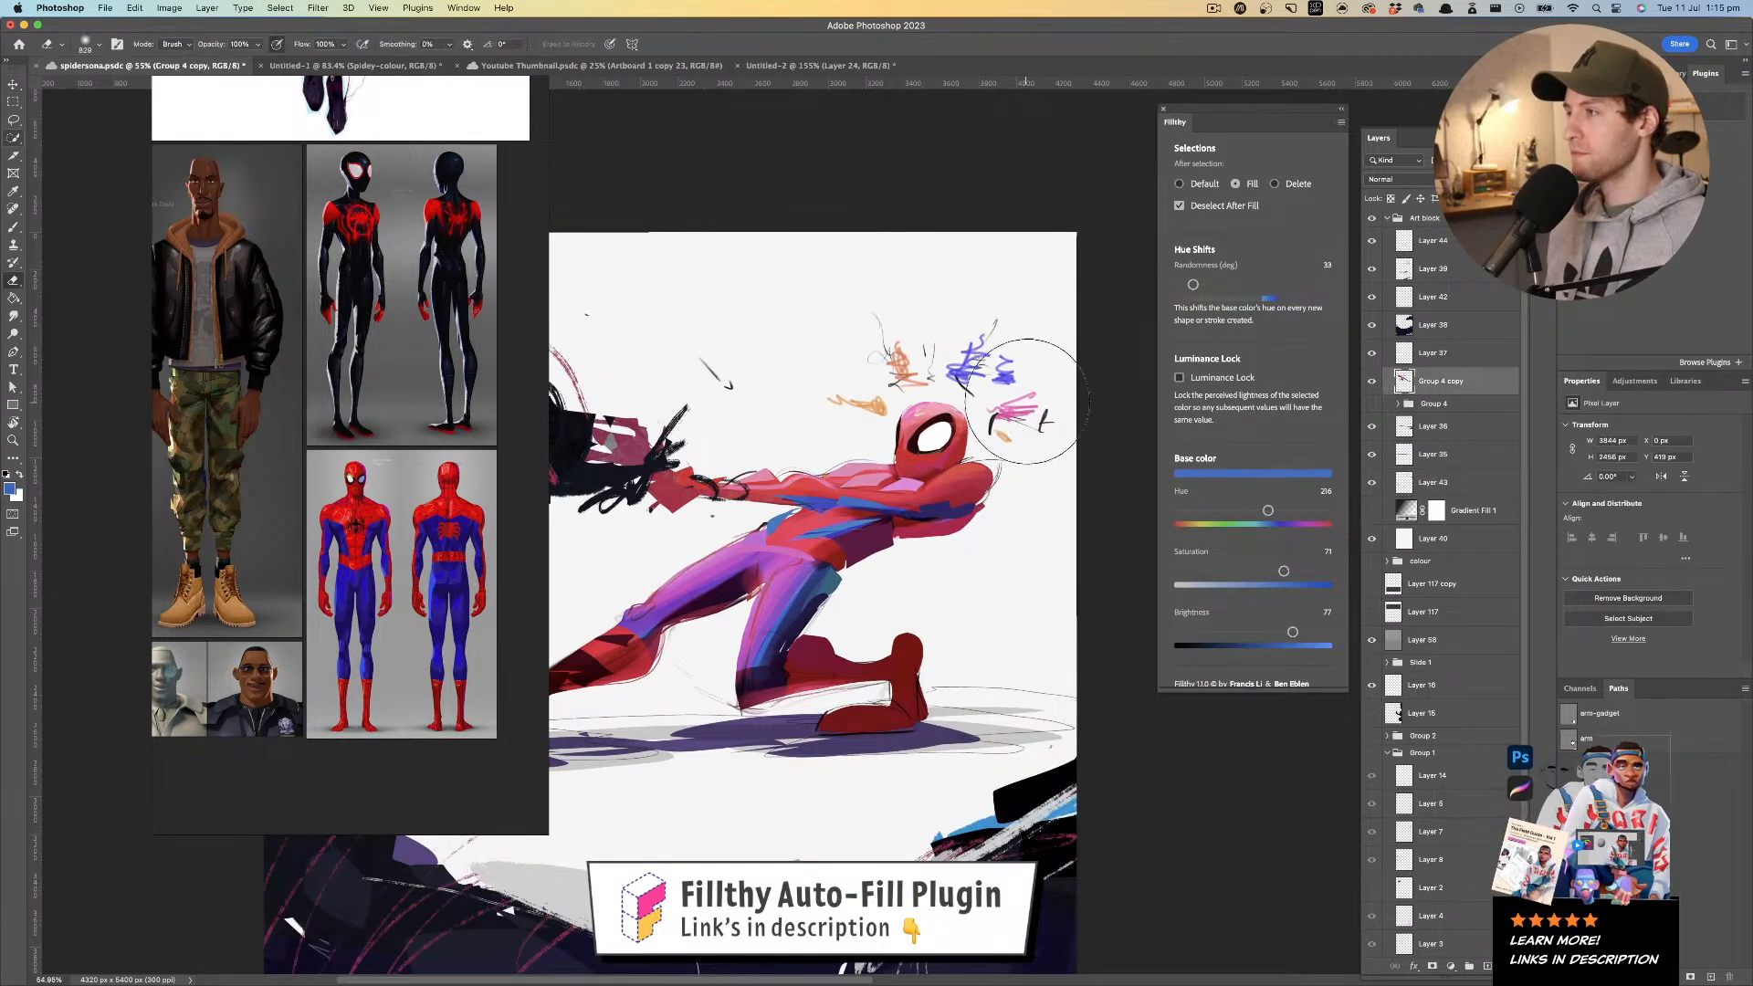
- Erase the orange, blue and pink colour scribbles around Spider-Man's head on Group 4 copy
{"action": "mouse_move", "coordinate": [1025, 399]}
{"action": "left_mouse_down"}
{"action": "mouse_move", "coordinate": [978, 398]}
{"action": "mouse_move", "coordinate": [987, 422]}
{"action": "mouse_move", "coordinate": [1025, 435]}
{"action": "mouse_move", "coordinate": [1034, 412]}
{"action": "mouse_move", "coordinate": [975, 373]}
{"action": "mouse_move", "coordinate": [869, 410]}
{"action": "mouse_move", "coordinate": [825, 375]}
{"action": "left_mouse_up"}
{"action": "key", "text": "z"}
{"action": "mouse_move", "coordinate": [972, 362]}
{"action": "left_mouse_down"}
{"action": "mouse_move", "coordinate": [911, 370]}
{"action": "mouse_move", "coordinate": [962, 398]}
{"action": "mouse_move", "coordinate": [988, 387]}
{"action": "left_mouse_up"}
- Sample colours from the suit and lasso-fill small shapes on the upper torso
{"action": "key", "text": "l"}
{"action": "key", "text": "i"}
{"action": "left_click", "coordinate": [981, 381]}
{"action": "key", "text": "l"}
{"action": "key", "text": "l"}
{"action": "left_click_drag", "start_coordinate": [888, 375], "coordinate": [1025, 309]}
{"action": "key", "text": "i"}
{"action": "left_click", "coordinate": [796, 429]}
{"action": "key", "text": "l"}
- Sample a mid blue from the torso stripes and lasso-fill shapes along the ribs and waist
{"action": "key", "text": "i"}
{"action": "left_click", "coordinate": [833, 404]}
{"action": "key", "text": "l"}
{"action": "left_click_drag", "start_coordinate": [818, 402], "coordinate": [707, 500]}
{"action": "key", "text": "i"}
{"action": "left_click", "coordinate": [873, 385]}
{"action": "key", "text": "l"}
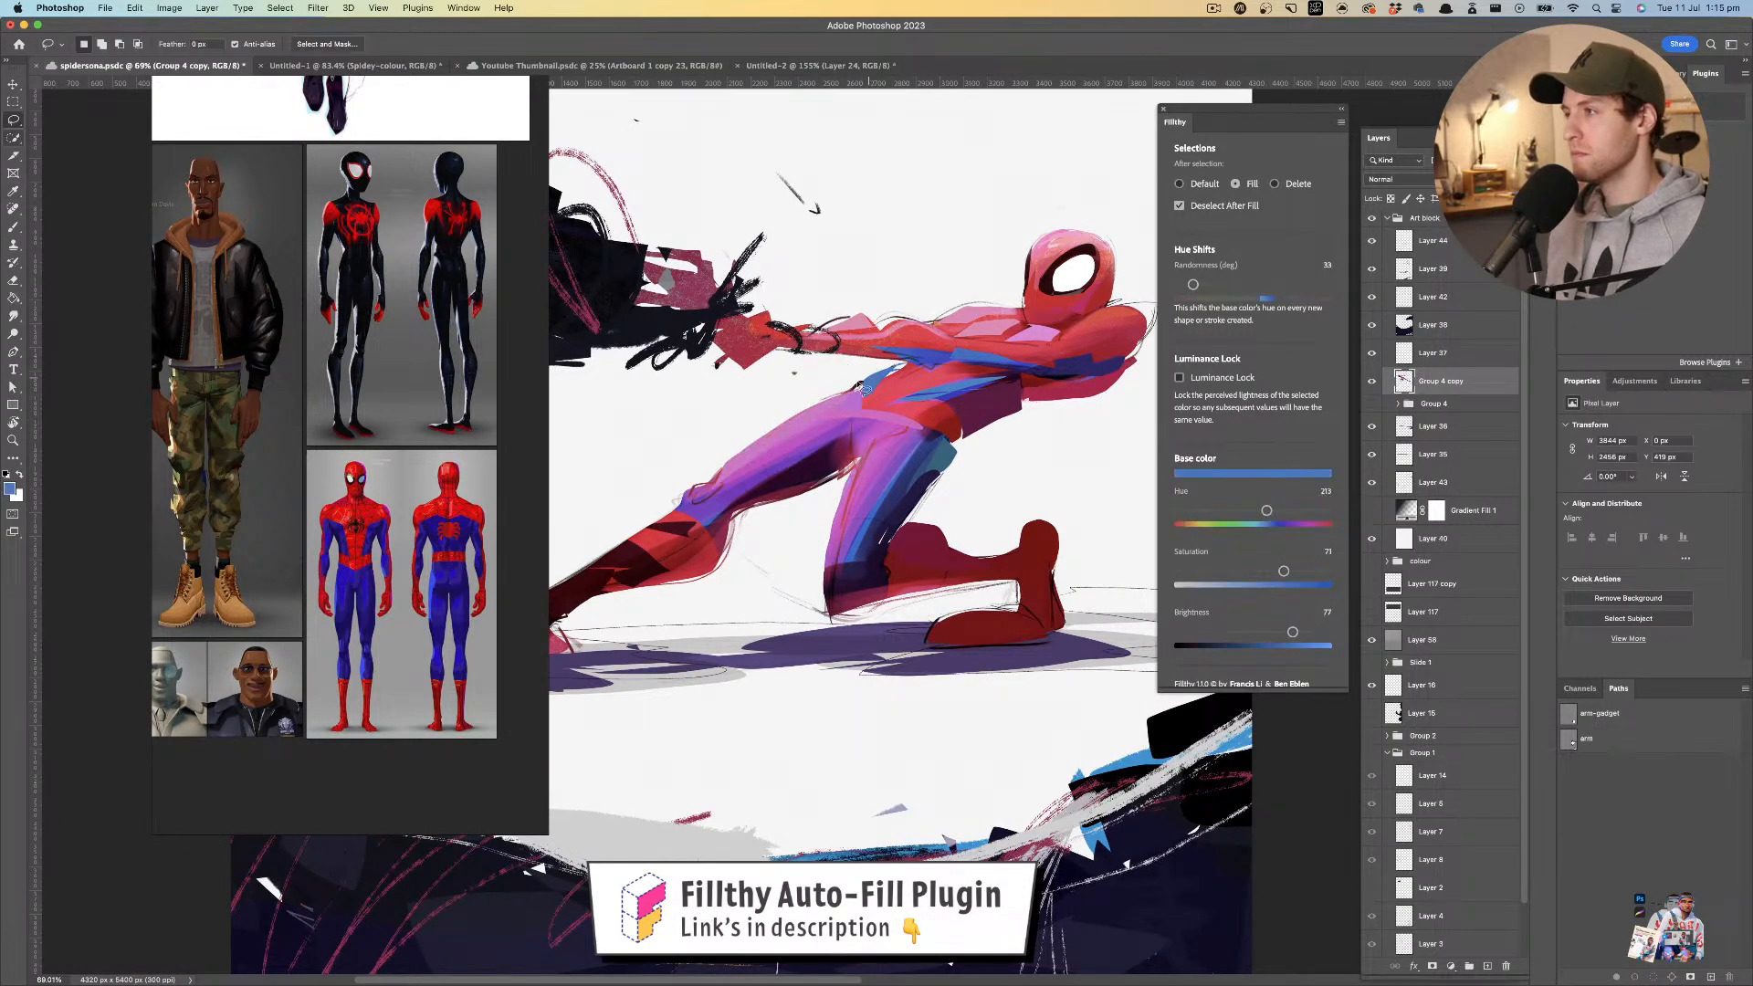
{"action": "left_click_drag", "start_coordinate": [906, 368], "coordinate": [834, 448]}
- Sample two light pinks from the upper torso and lasso-fill highlights on the outstretched arm and mask
{"action": "key", "text": "i"}
{"action": "left_click", "coordinate": [886, 399]}
{"action": "key", "text": "l"}
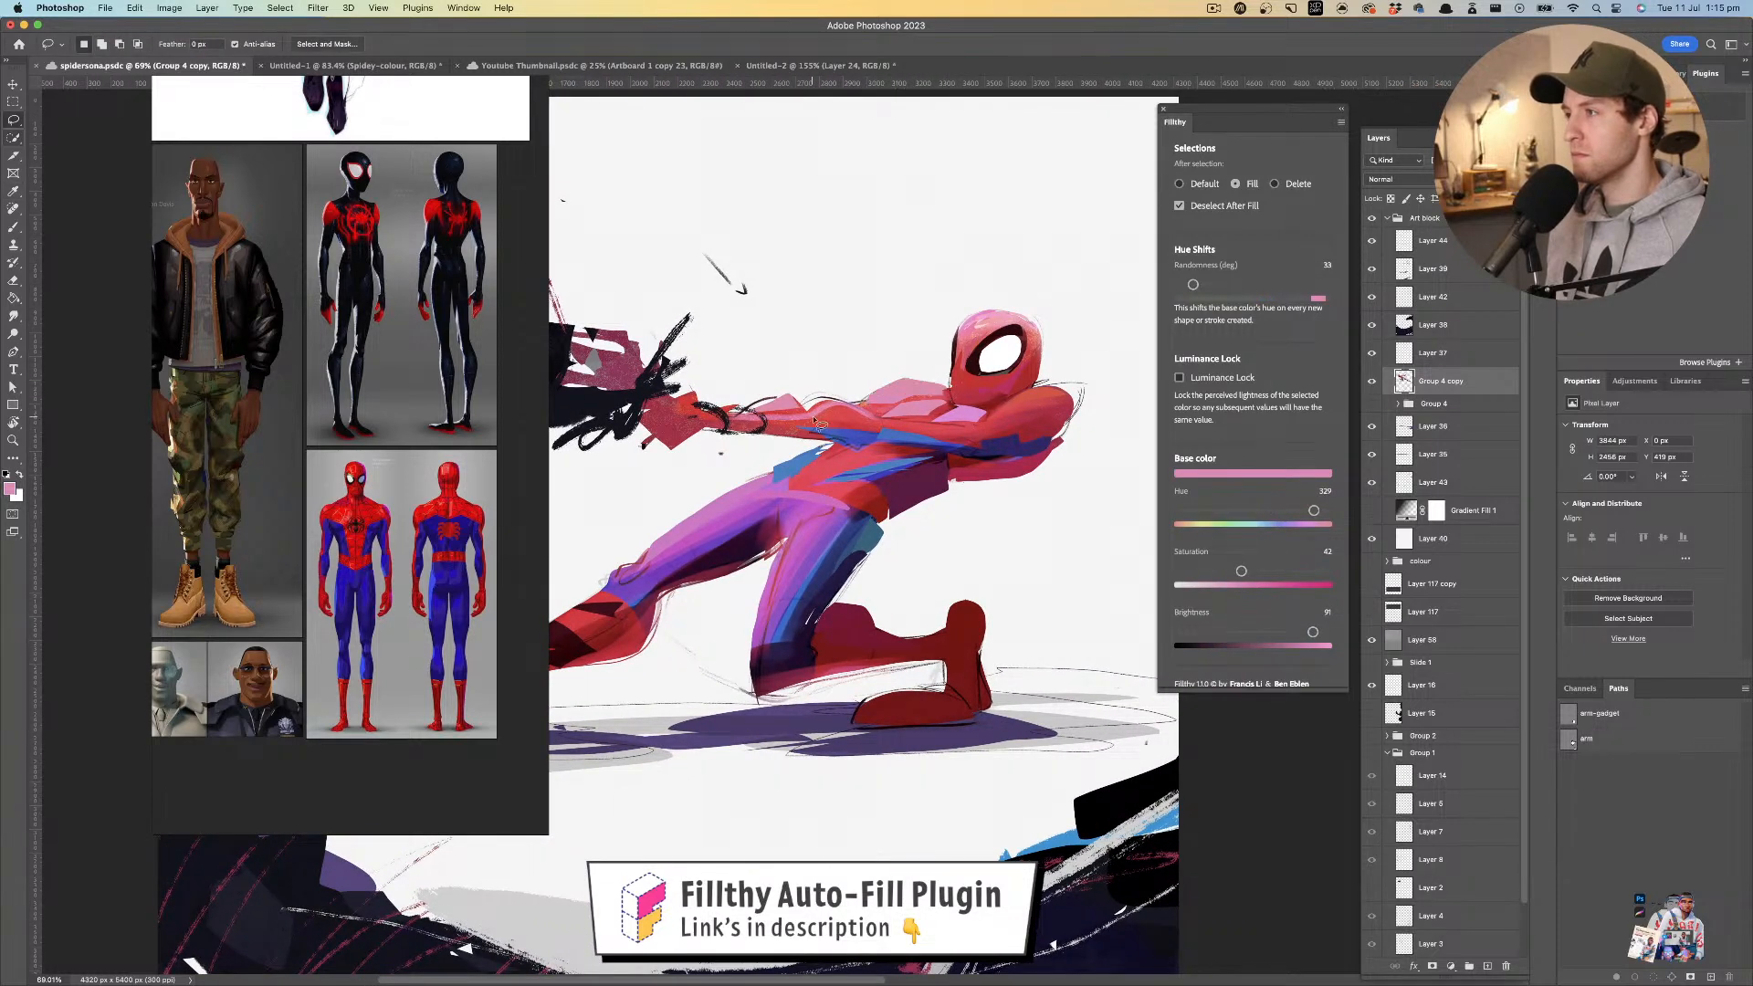
{"action": "mouse_move", "coordinate": [894, 393]}
{"action": "left_mouse_down"}
{"action": "mouse_move", "coordinate": [860, 384]}
{"action": "mouse_move", "coordinate": [911, 373]}
{"action": "left_mouse_up"}
{"action": "key", "text": "i"}
{"action": "left_click", "coordinate": [864, 384]}
{"action": "key", "text": "l"}
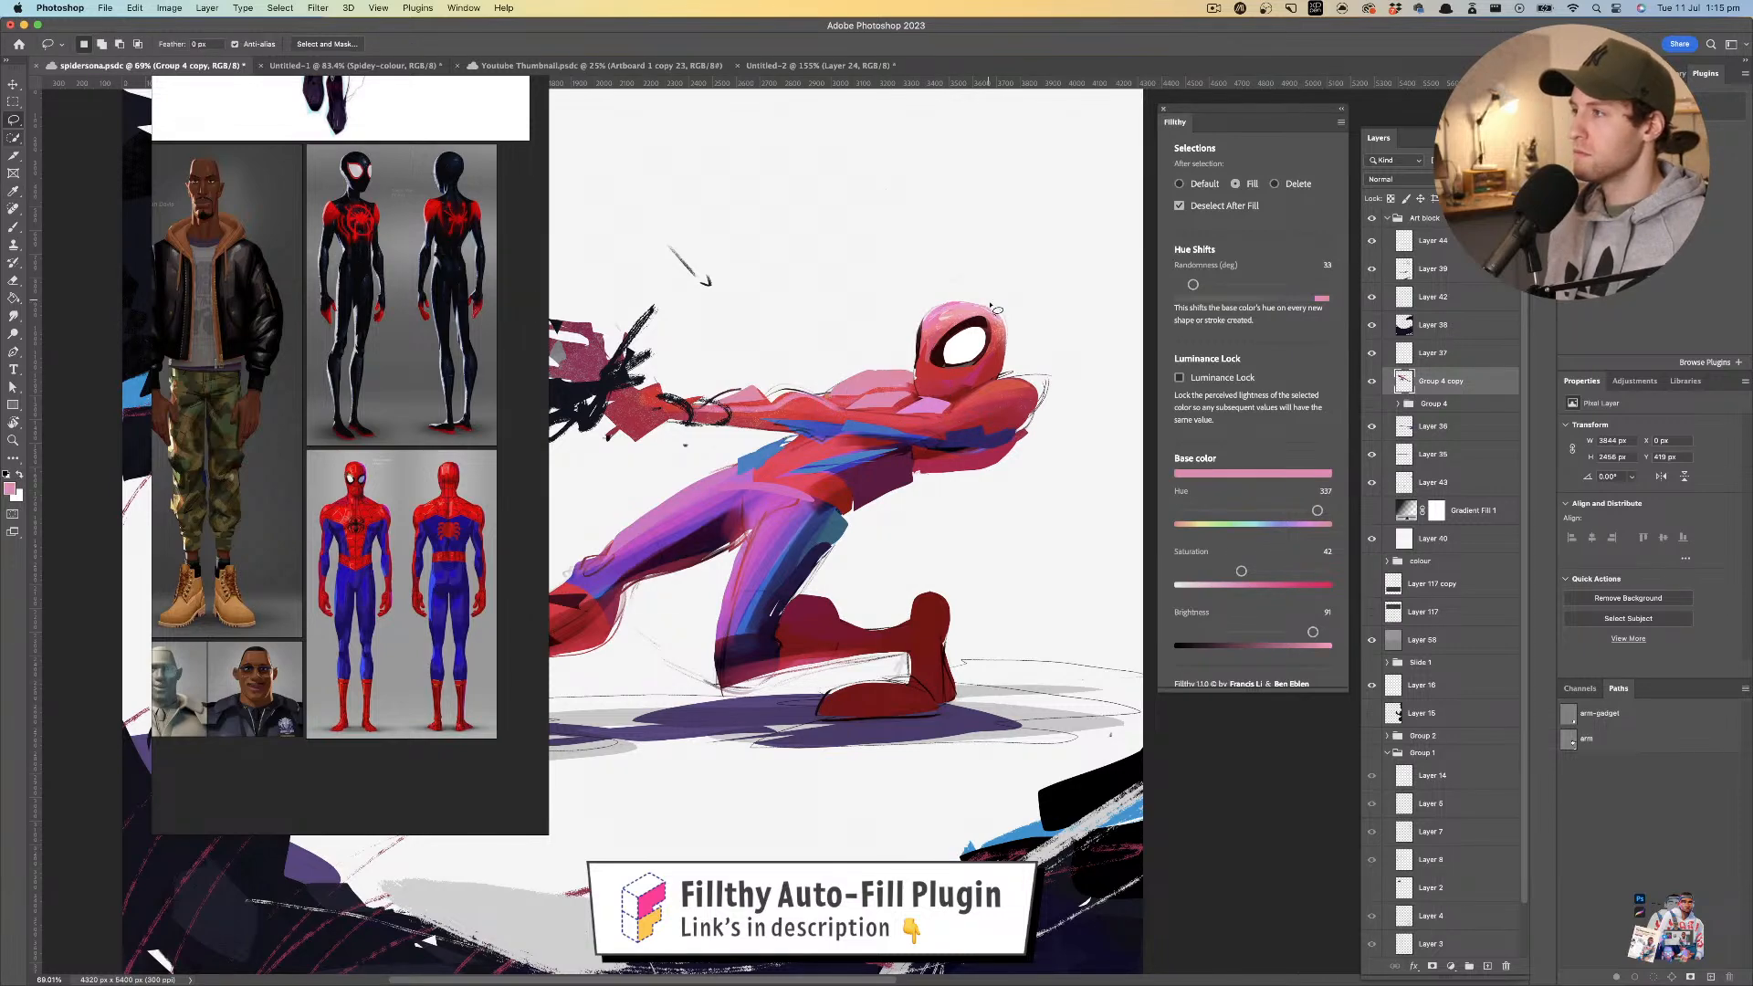
{"action": "key", "text": "z"}
{"action": "left_click_drag", "start_coordinate": [1003, 318], "coordinate": [955, 334]}
{"action": "left_click_drag", "start_coordinate": [864, 375], "coordinate": [928, 377]}
{"action": "key", "text": "l"}
- Sample a magenta and a violet from the extended thigh and lasso-fill shapes toward its knee
{"action": "key", "text": "i"}
{"action": "left_click", "coordinate": [784, 402]}
{"action": "key", "text": "l"}
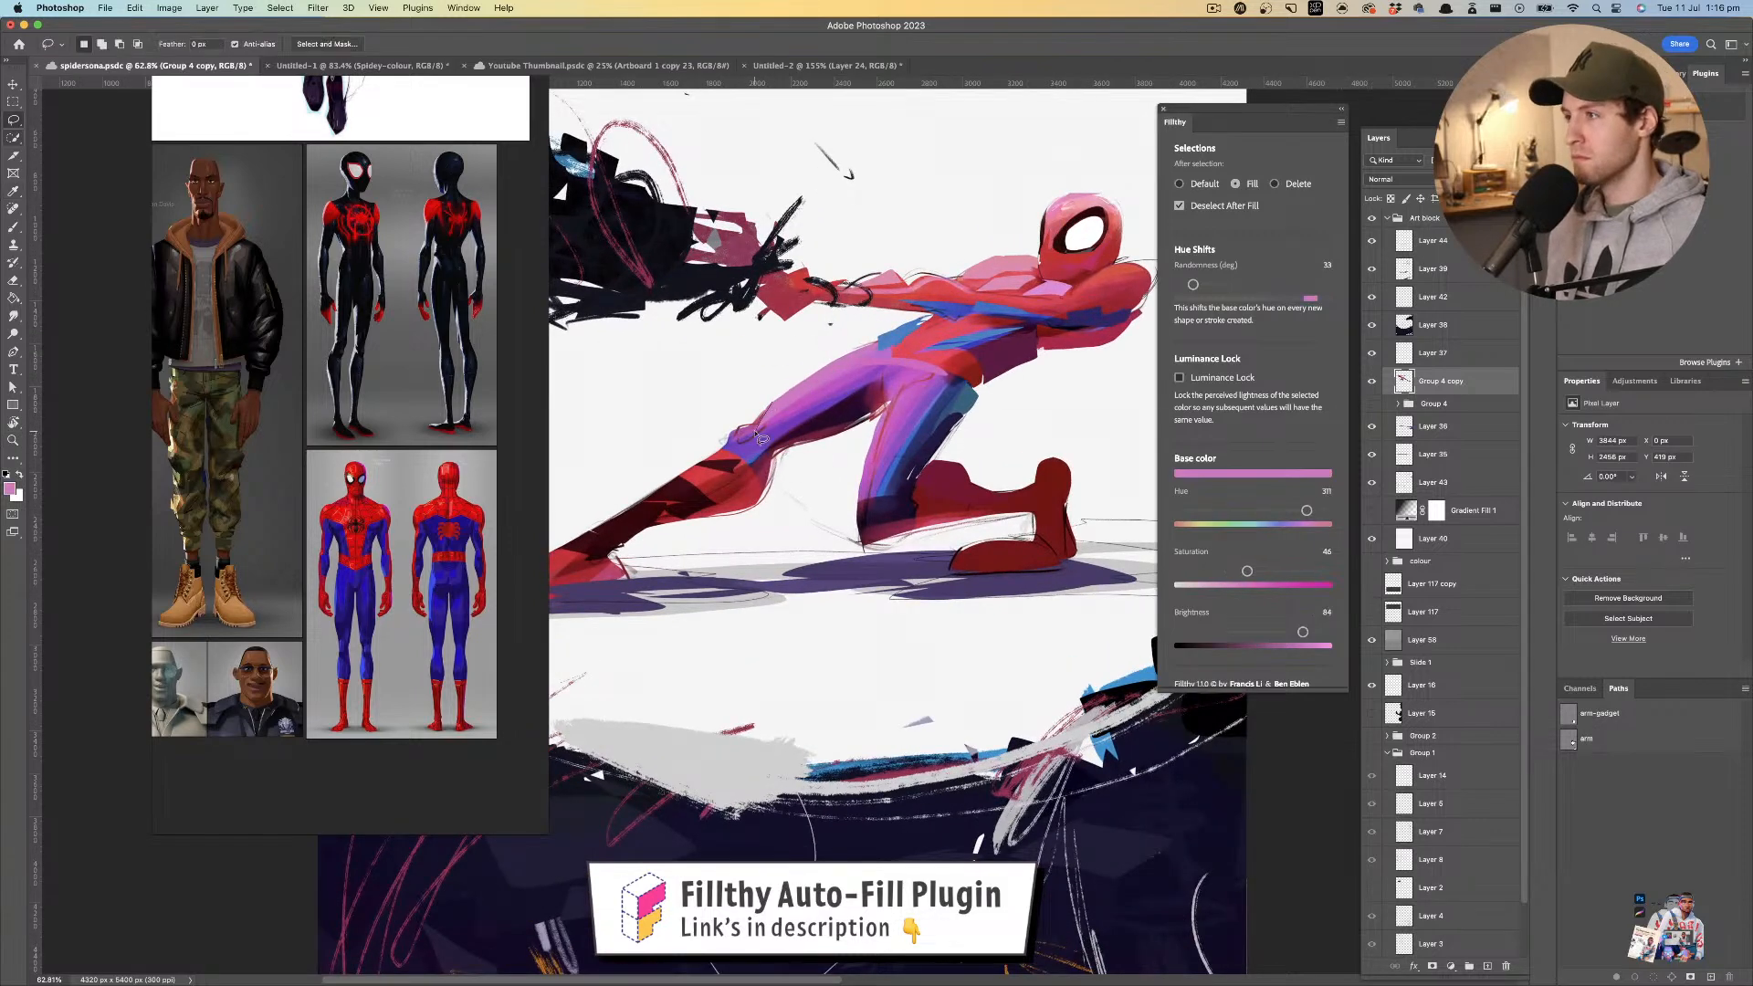
{"action": "key", "text": "i"}
{"action": "left_click", "coordinate": [801, 391]}
{"action": "key", "text": "l"}
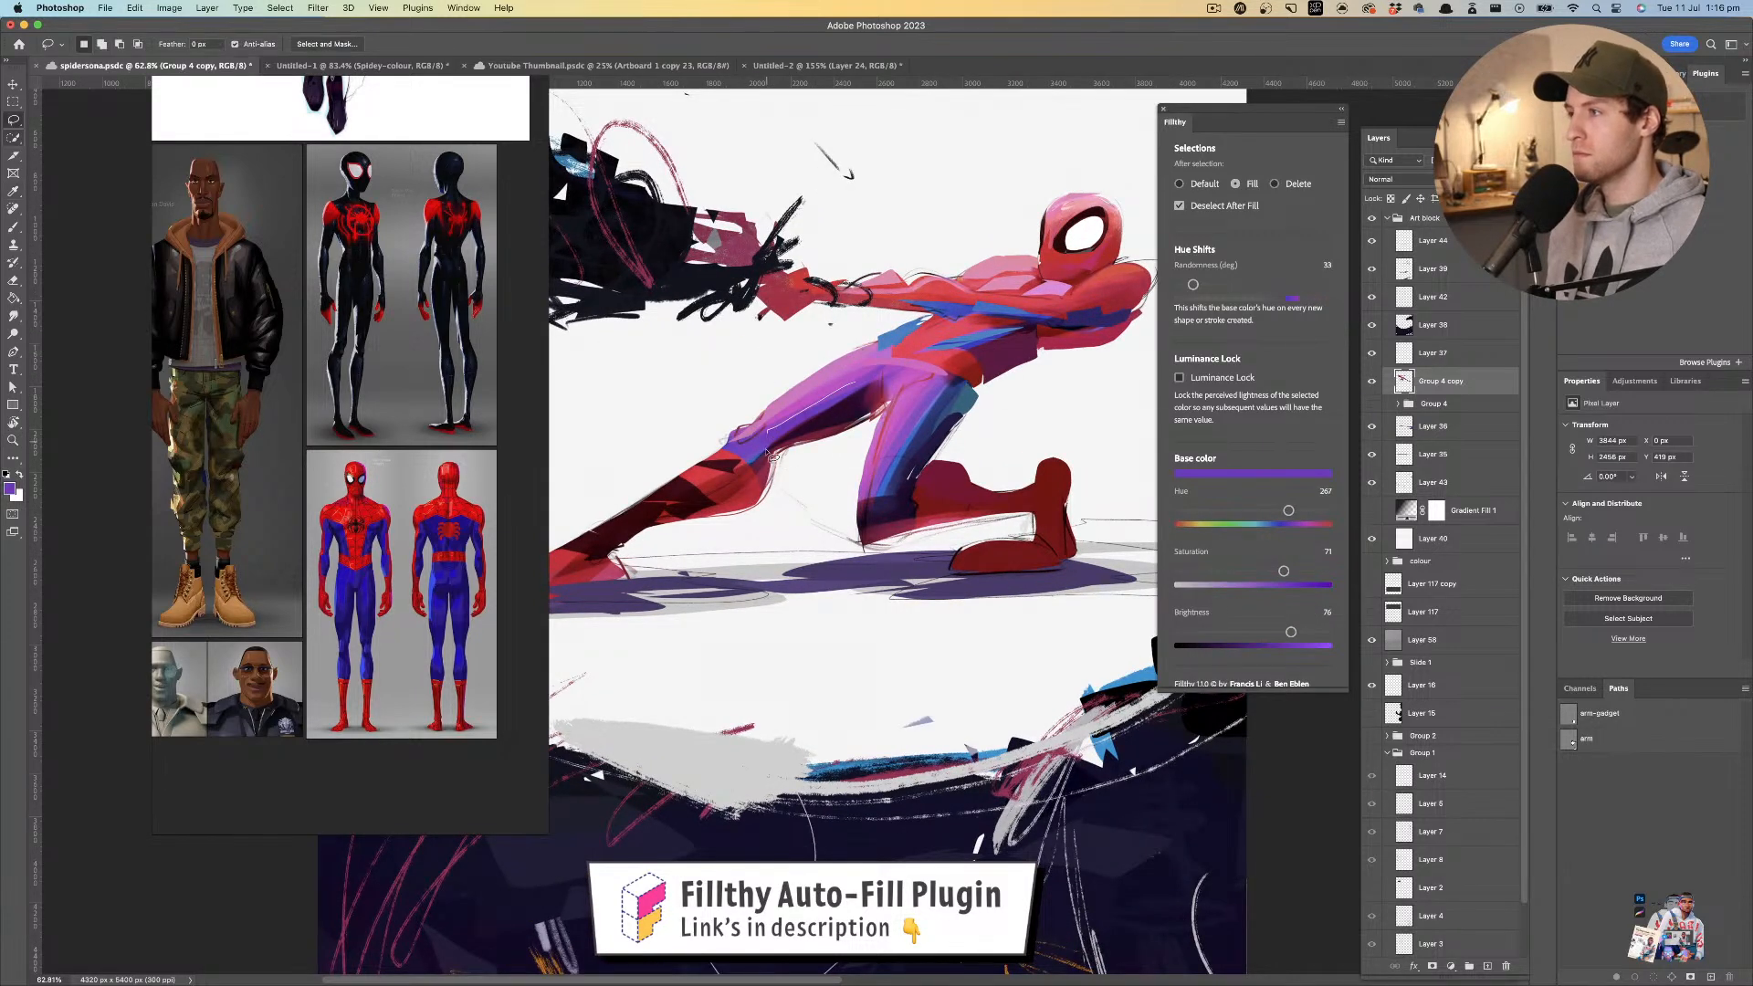
- Sample a very dark plum and lasso-fill a shadow along the underside of the extended thigh
{"action": "key", "text": "i"}
{"action": "left_click", "coordinate": [818, 395]}
{"action": "key", "text": "l"}
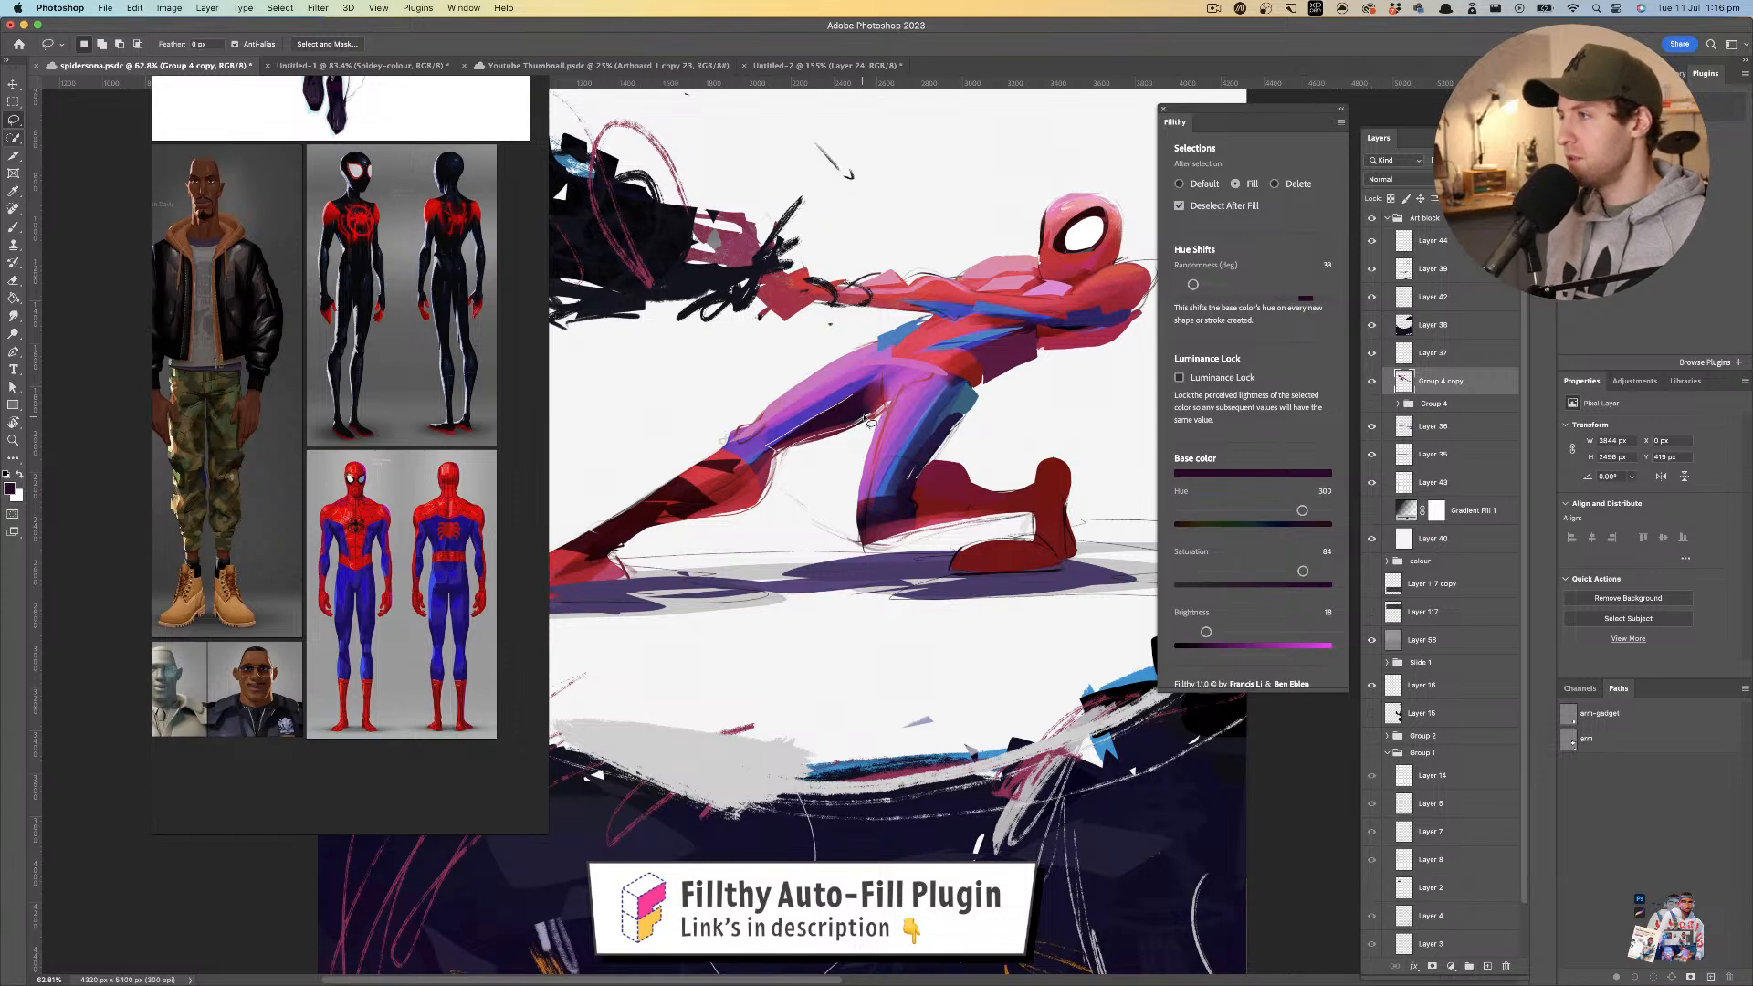
{"action": "left_click_drag", "start_coordinate": [878, 386], "coordinate": [775, 437]}
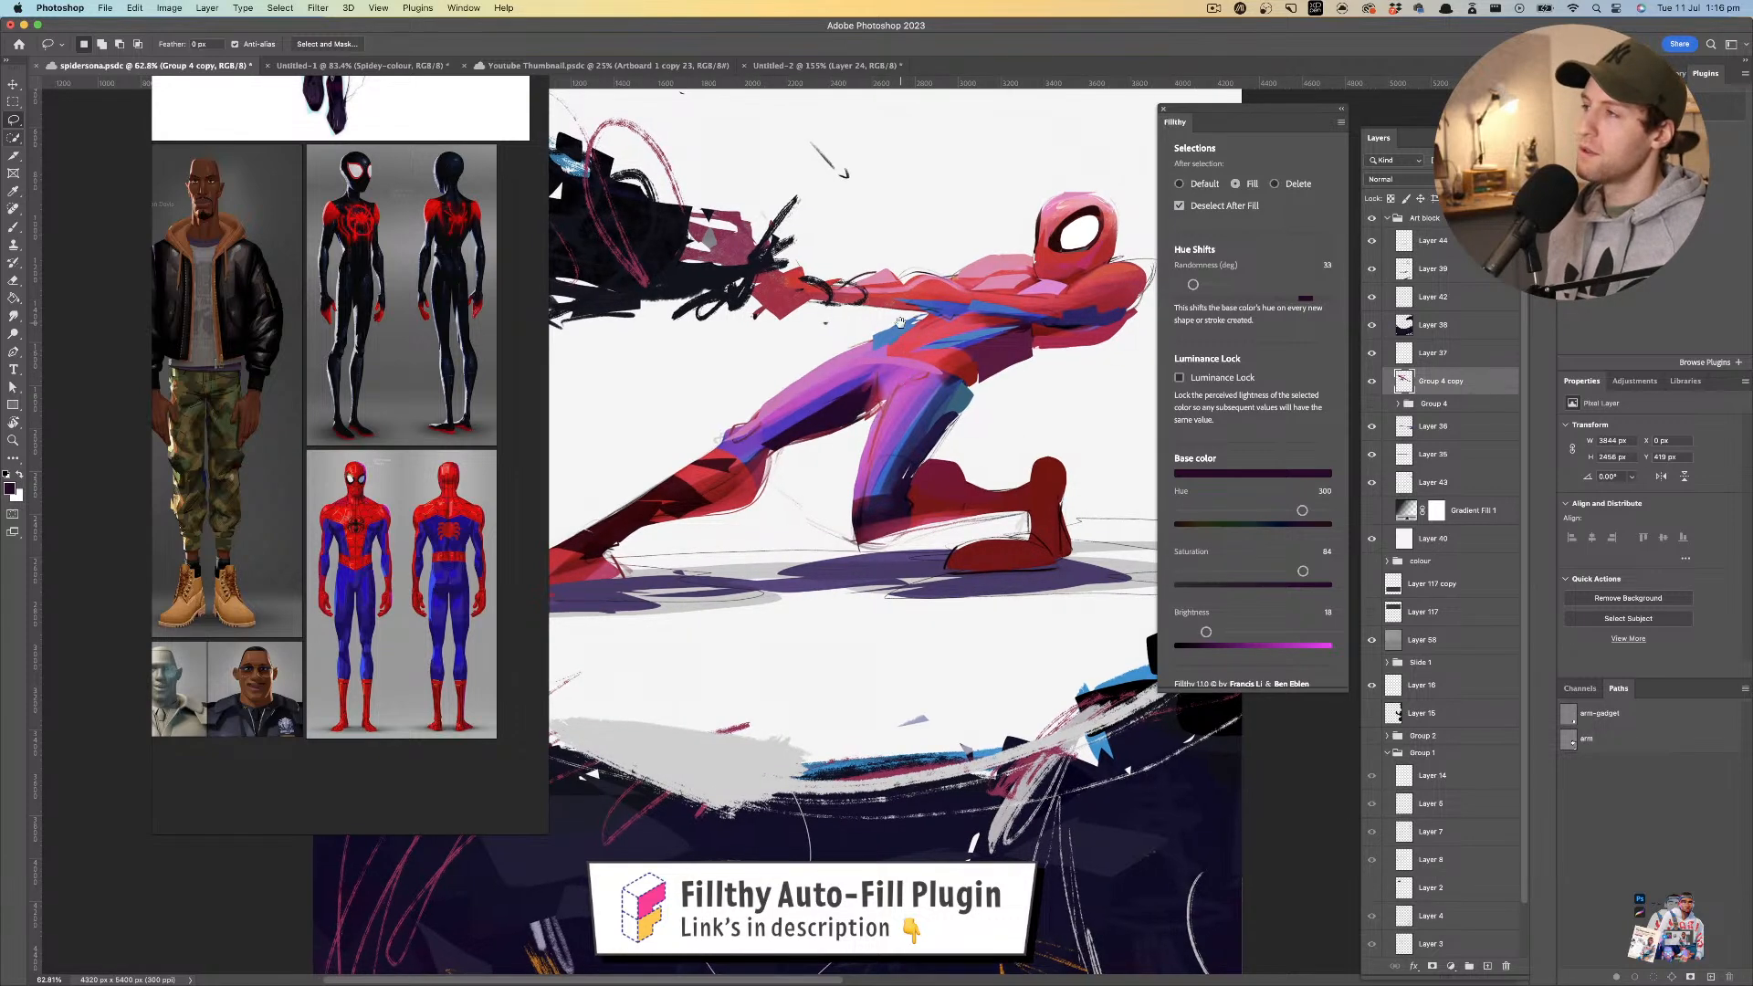
{"action": "left_click_drag", "start_coordinate": [899, 320], "coordinate": [870, 511]}
{"action": "scroll", "coordinate": [890, 470], "scroll_direction": "down", "scroll_amount": 2}
- Sample a strong red from the suit and lasso-fill shapes on the lower legs
{"action": "key", "text": "i"}
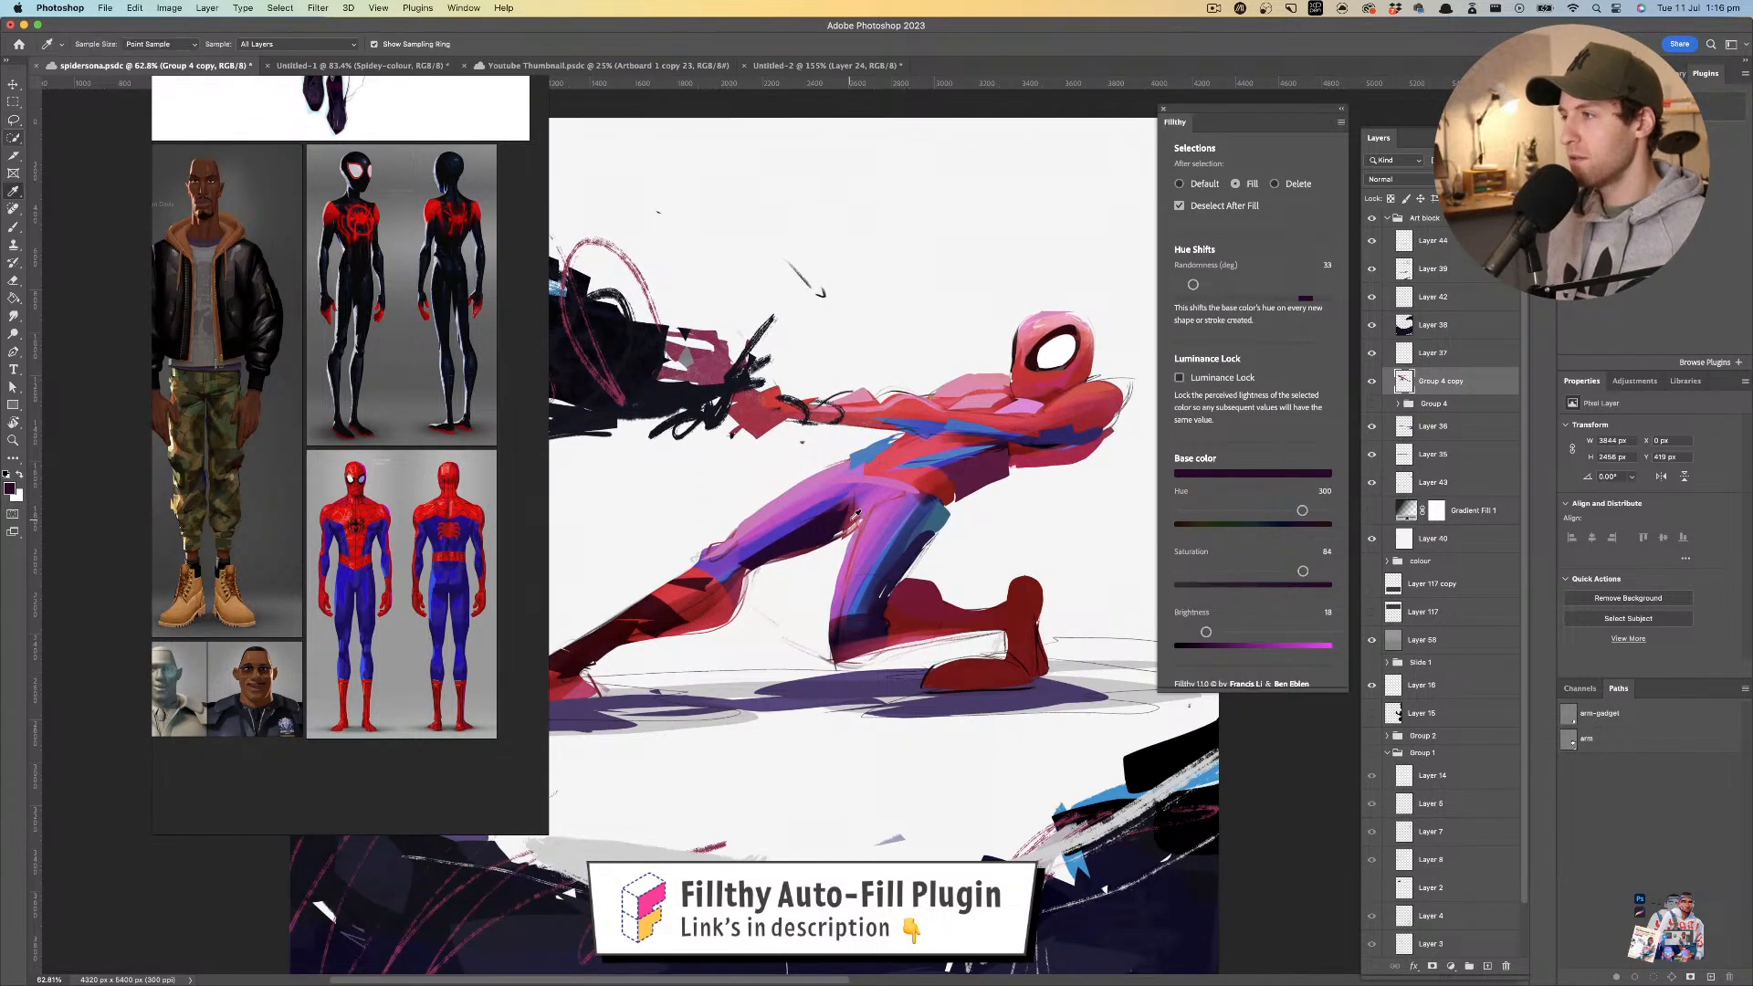
{"action": "left_click", "coordinate": [854, 550]}
{"action": "key", "text": "l"}
{"action": "left_click_drag", "start_coordinate": [892, 447], "coordinate": [1012, 377]}
{"action": "key", "text": "i"}
{"action": "left_click", "coordinate": [886, 450]}
{"action": "key", "text": "l"}
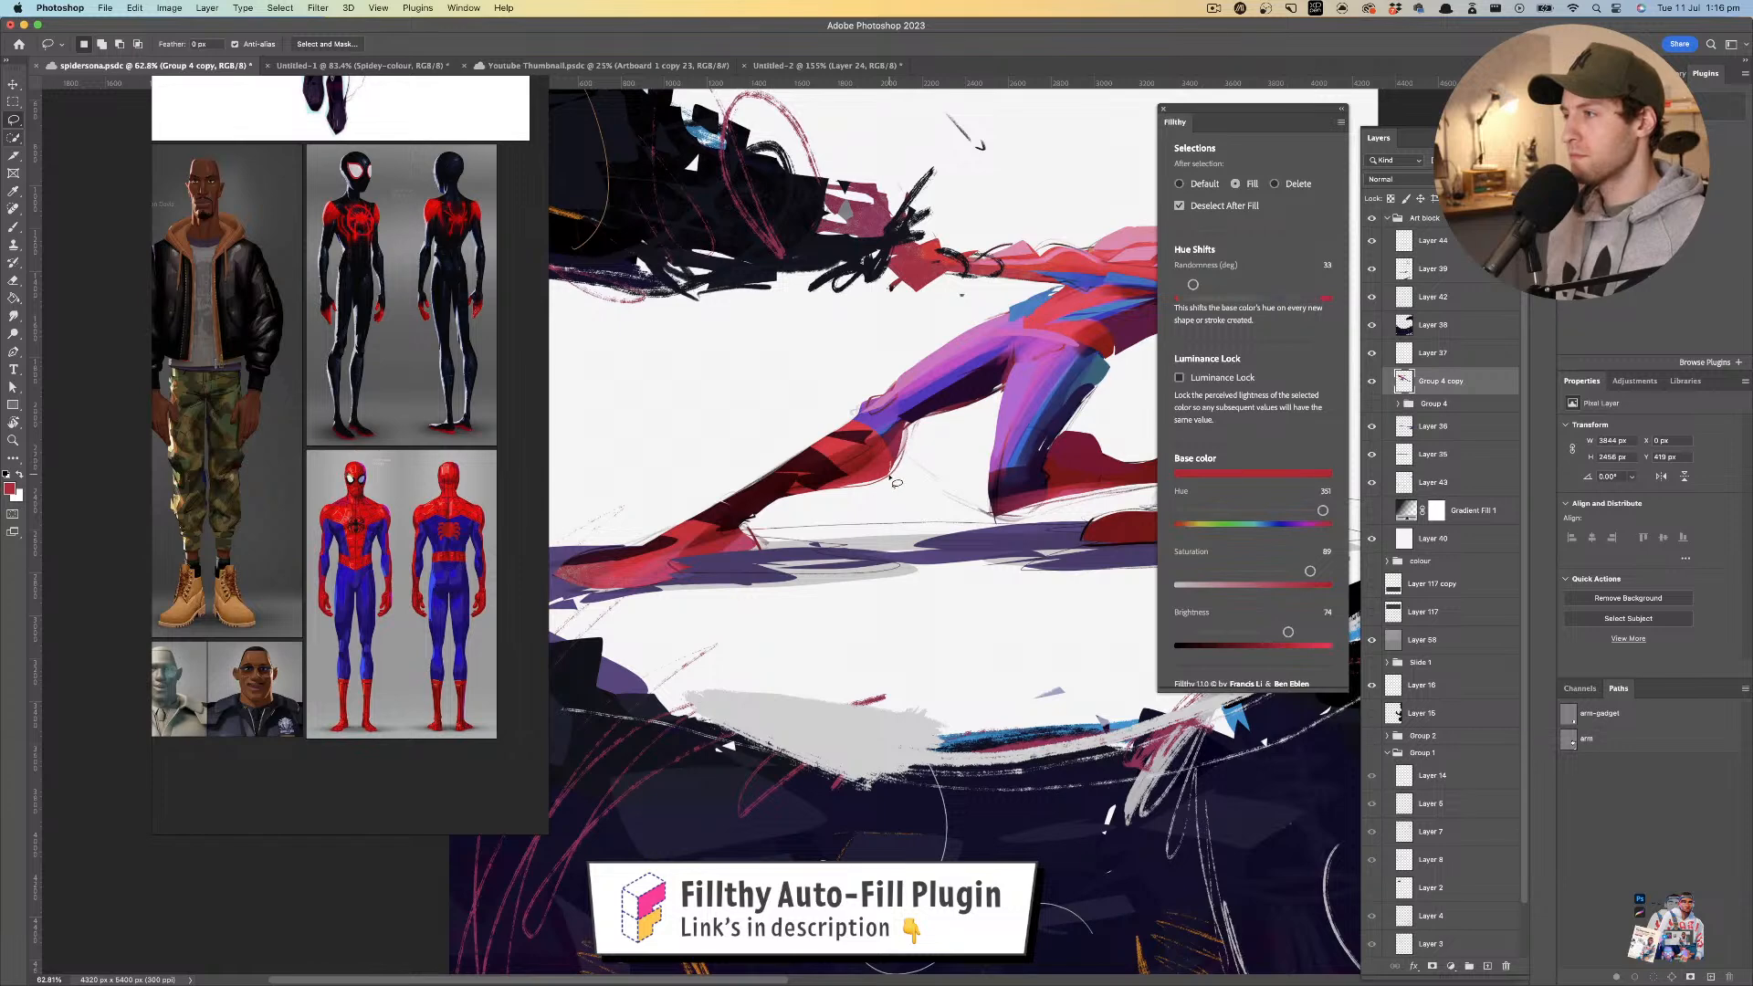
{"action": "left_click_drag", "start_coordinate": [1064, 441], "coordinate": [878, 472]}
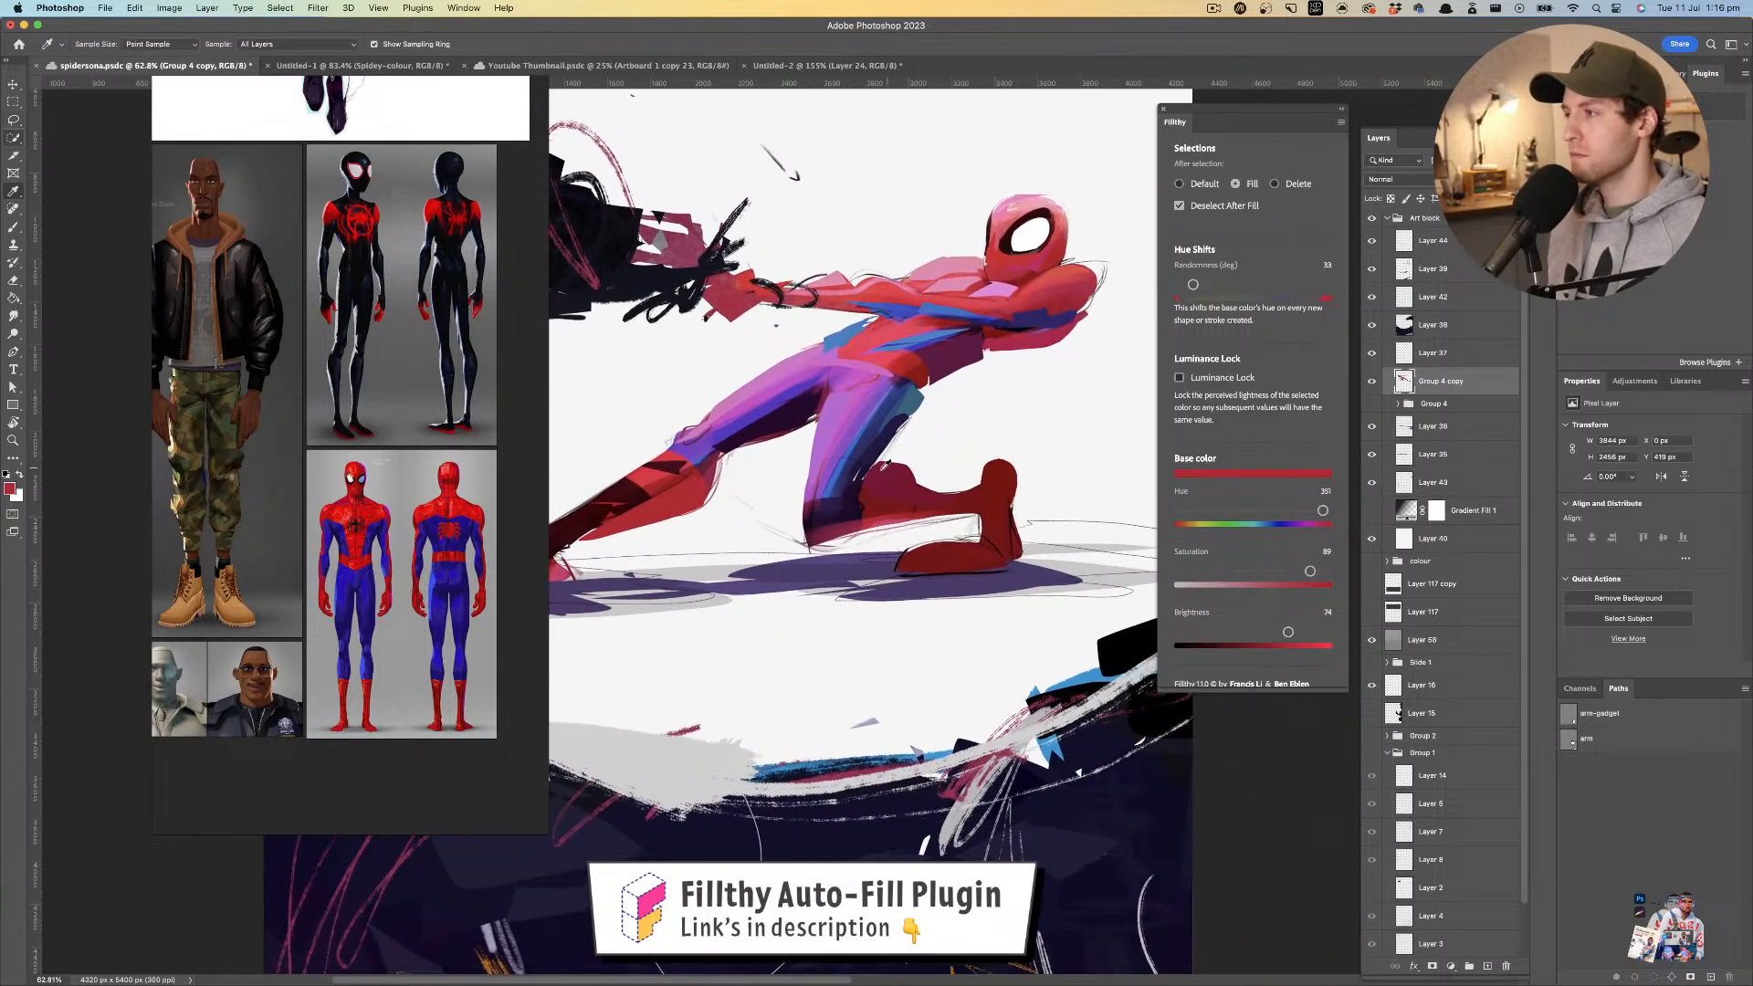
- Sample a dark indigo from the suit and lasso-fill a shadow shape on the bent leg
{"action": "key", "text": "i"}
{"action": "left_click", "coordinate": [876, 473]}
{"action": "left_click", "coordinate": [876, 454]}
{"action": "key", "text": "l"}
{"action": "left_click_drag", "start_coordinate": [932, 350], "coordinate": [910, 435]}
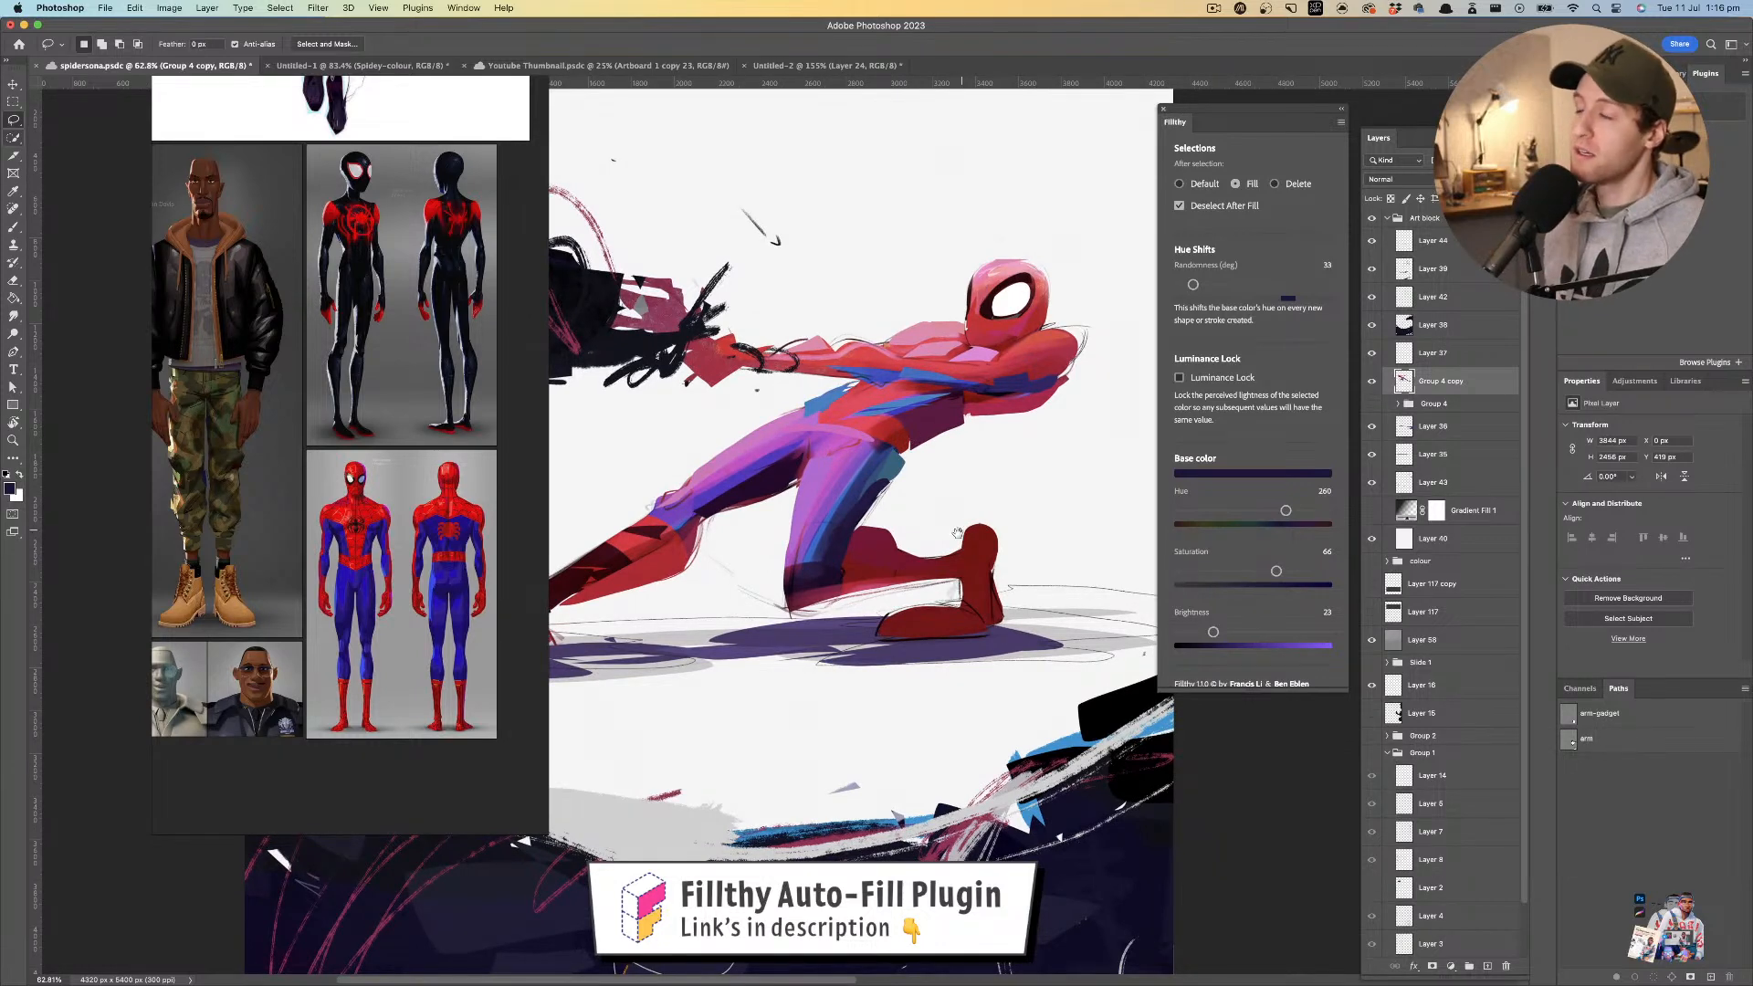
- Sample a dark red from the kneeling boot and lasso-fill shapes over its black outlines
{"action": "key", "text": "i"}
{"action": "left_click", "coordinate": [887, 629]}
{"action": "key", "text": "l"}
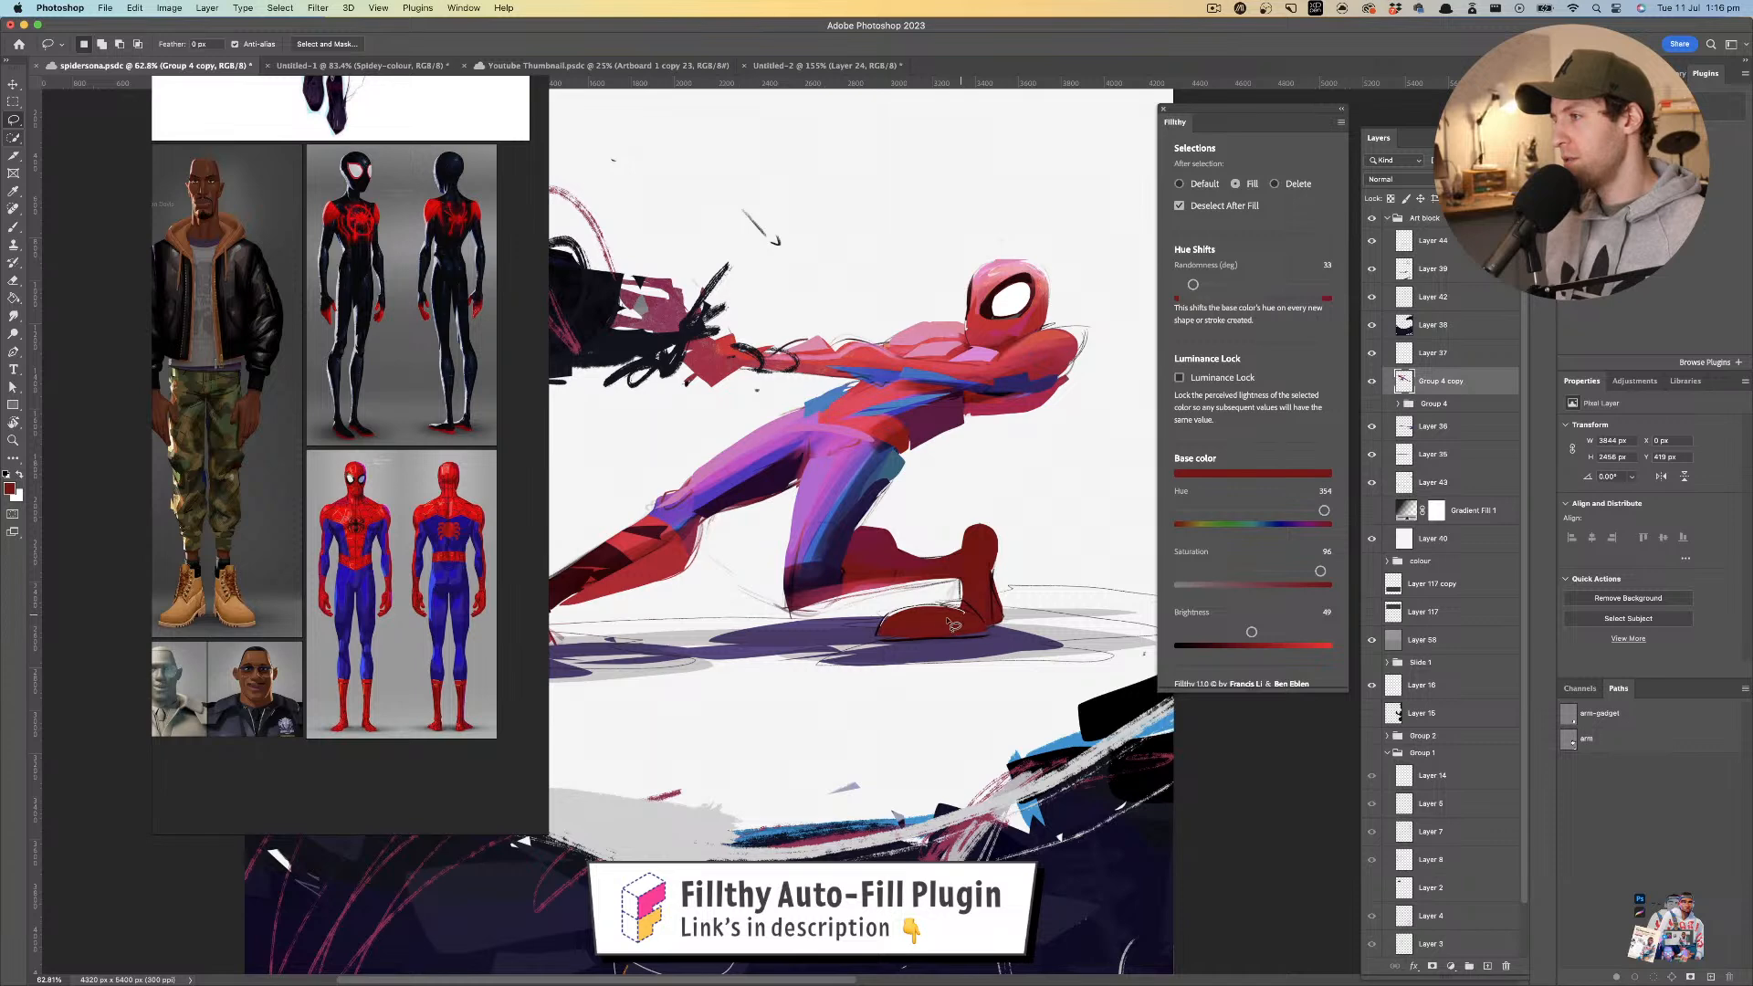
{"action": "mouse_move", "coordinate": [965, 594]}
{"action": "left_mouse_down"}
{"action": "mouse_move", "coordinate": [1031, 532]}
{"action": "mouse_move", "coordinate": [956, 561]}
{"action": "left_mouse_up"}
- Sample a crimson from the arm and lasso-fill lighter planes on the kneeling boot's ankle and toe
{"action": "key", "text": "i"}
{"action": "left_click", "coordinate": [1032, 319]}
{"action": "key", "text": "l"}
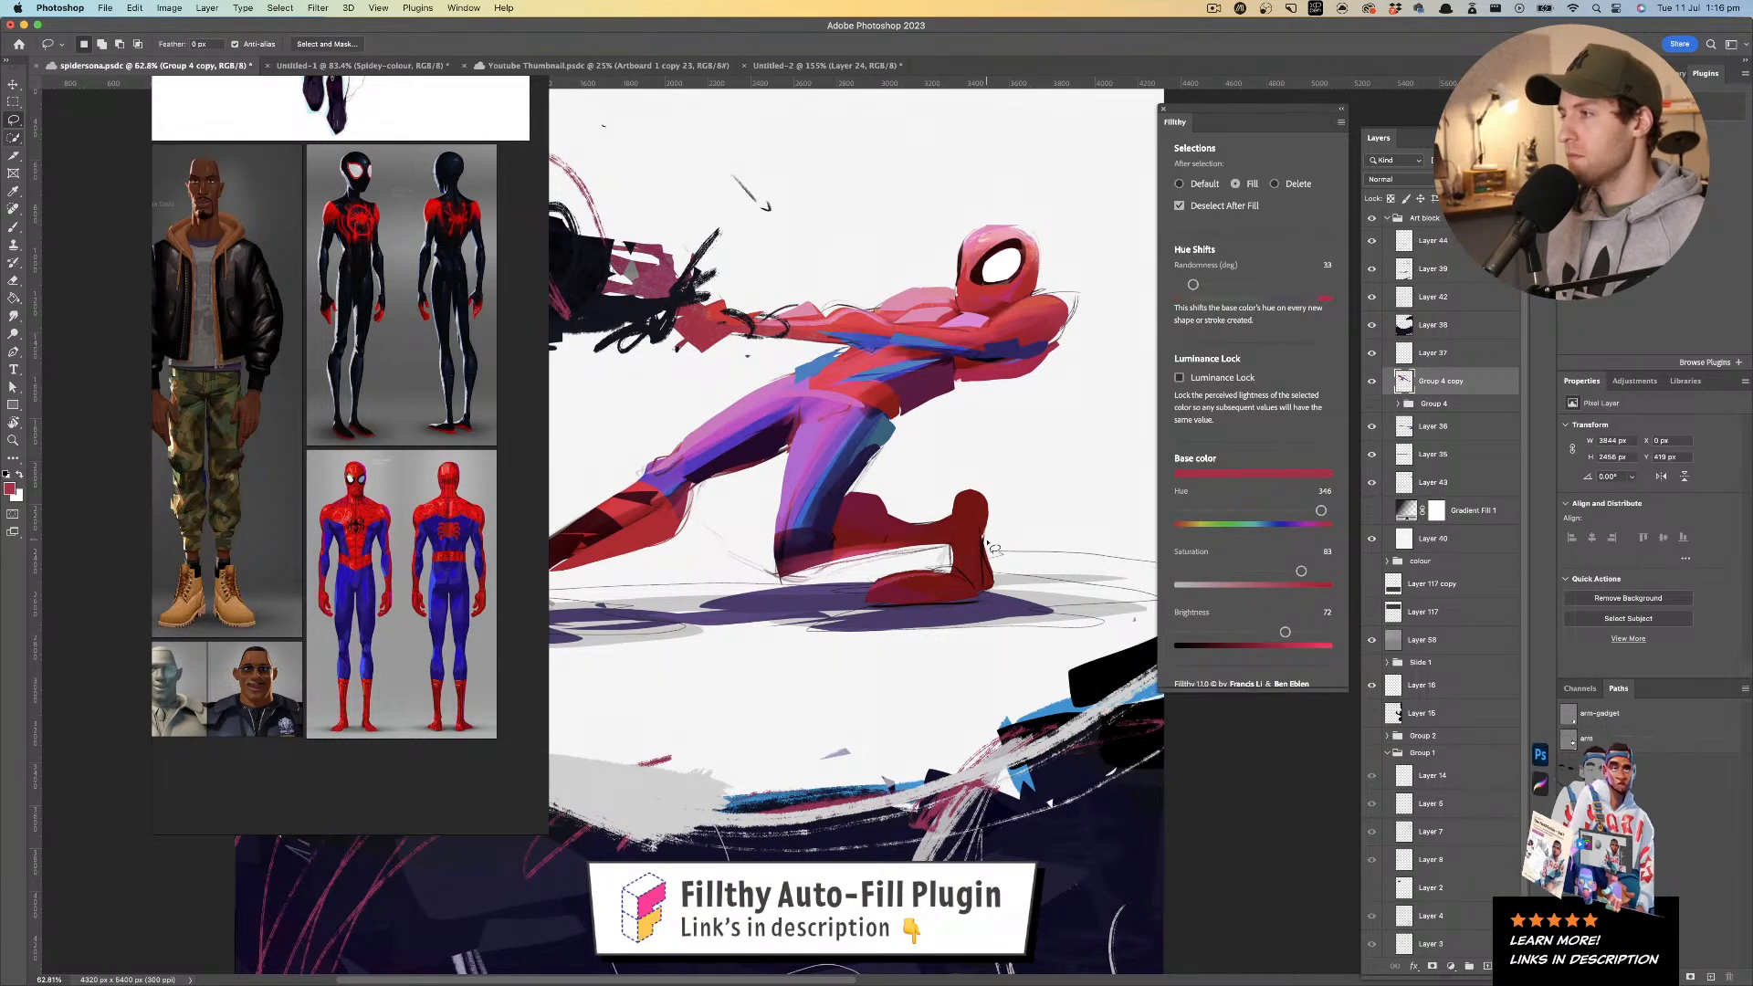
{"action": "scroll", "coordinate": [989, 548], "scroll_direction": "right", "scroll_amount": 2}
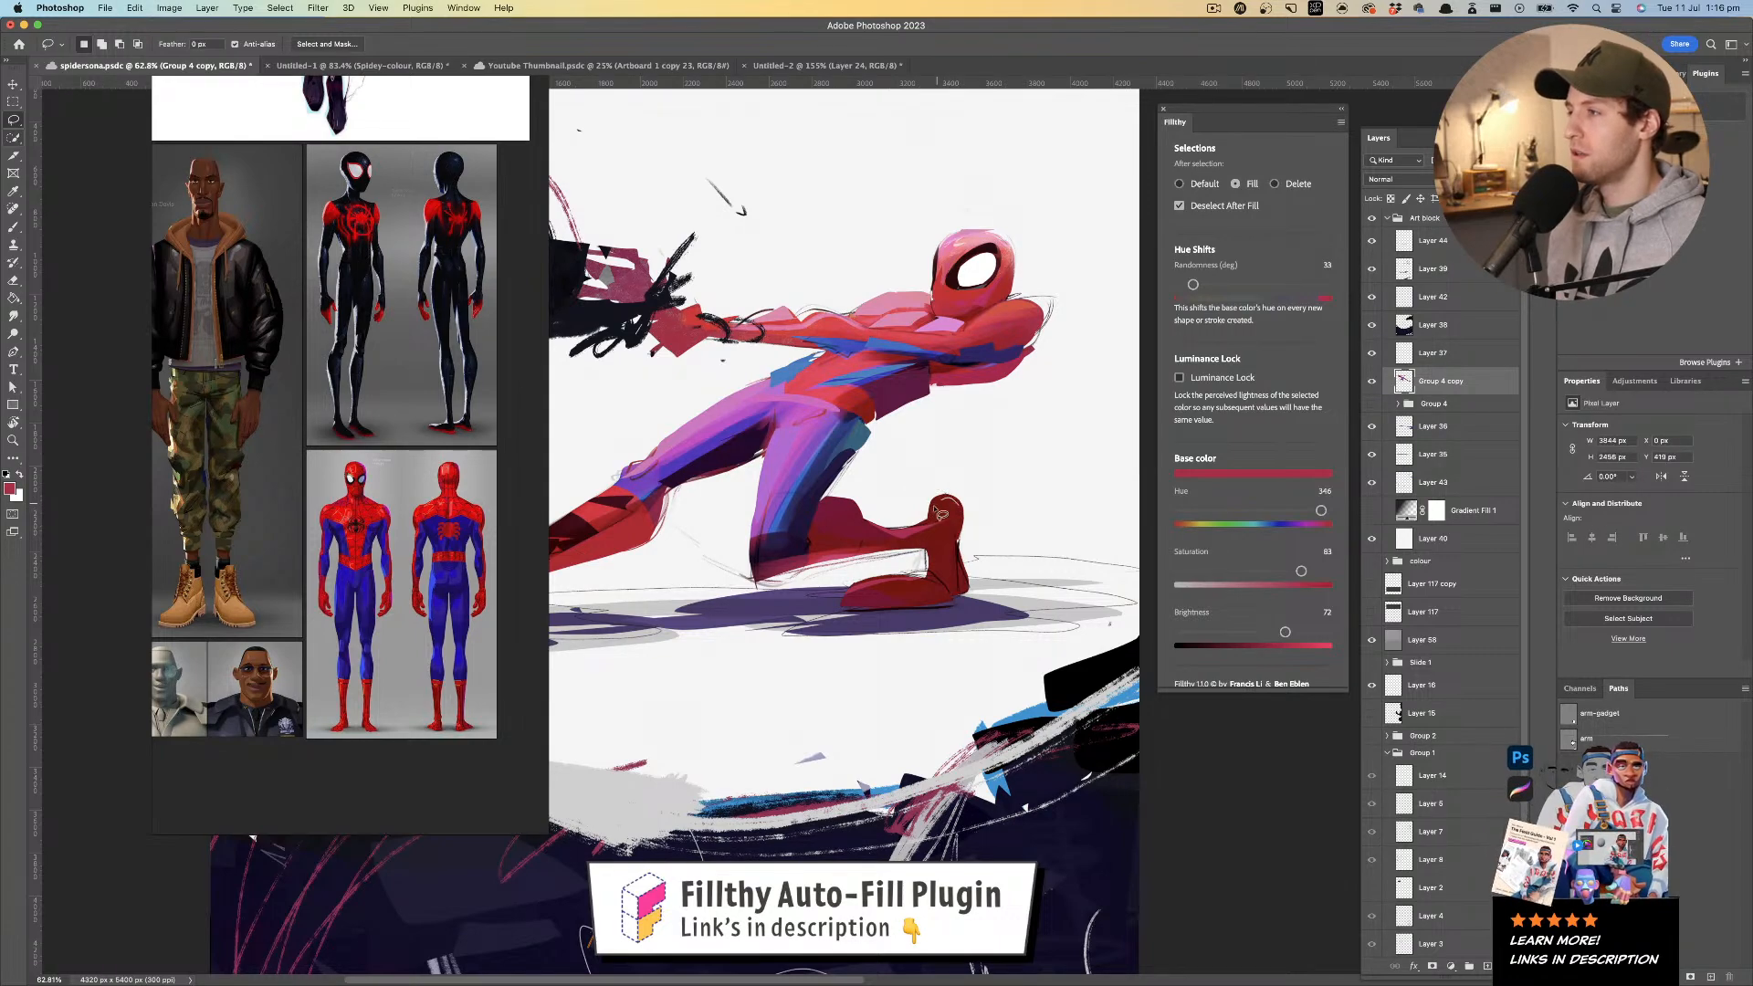
{"action": "mouse_move", "coordinate": [970, 516]}
{"action": "left_mouse_down"}
{"action": "mouse_move", "coordinate": [854, 532]}
{"action": "mouse_move", "coordinate": [904, 536]}
{"action": "mouse_move", "coordinate": [888, 514]}
{"action": "mouse_move", "coordinate": [923, 504]}
{"action": "left_mouse_up"}
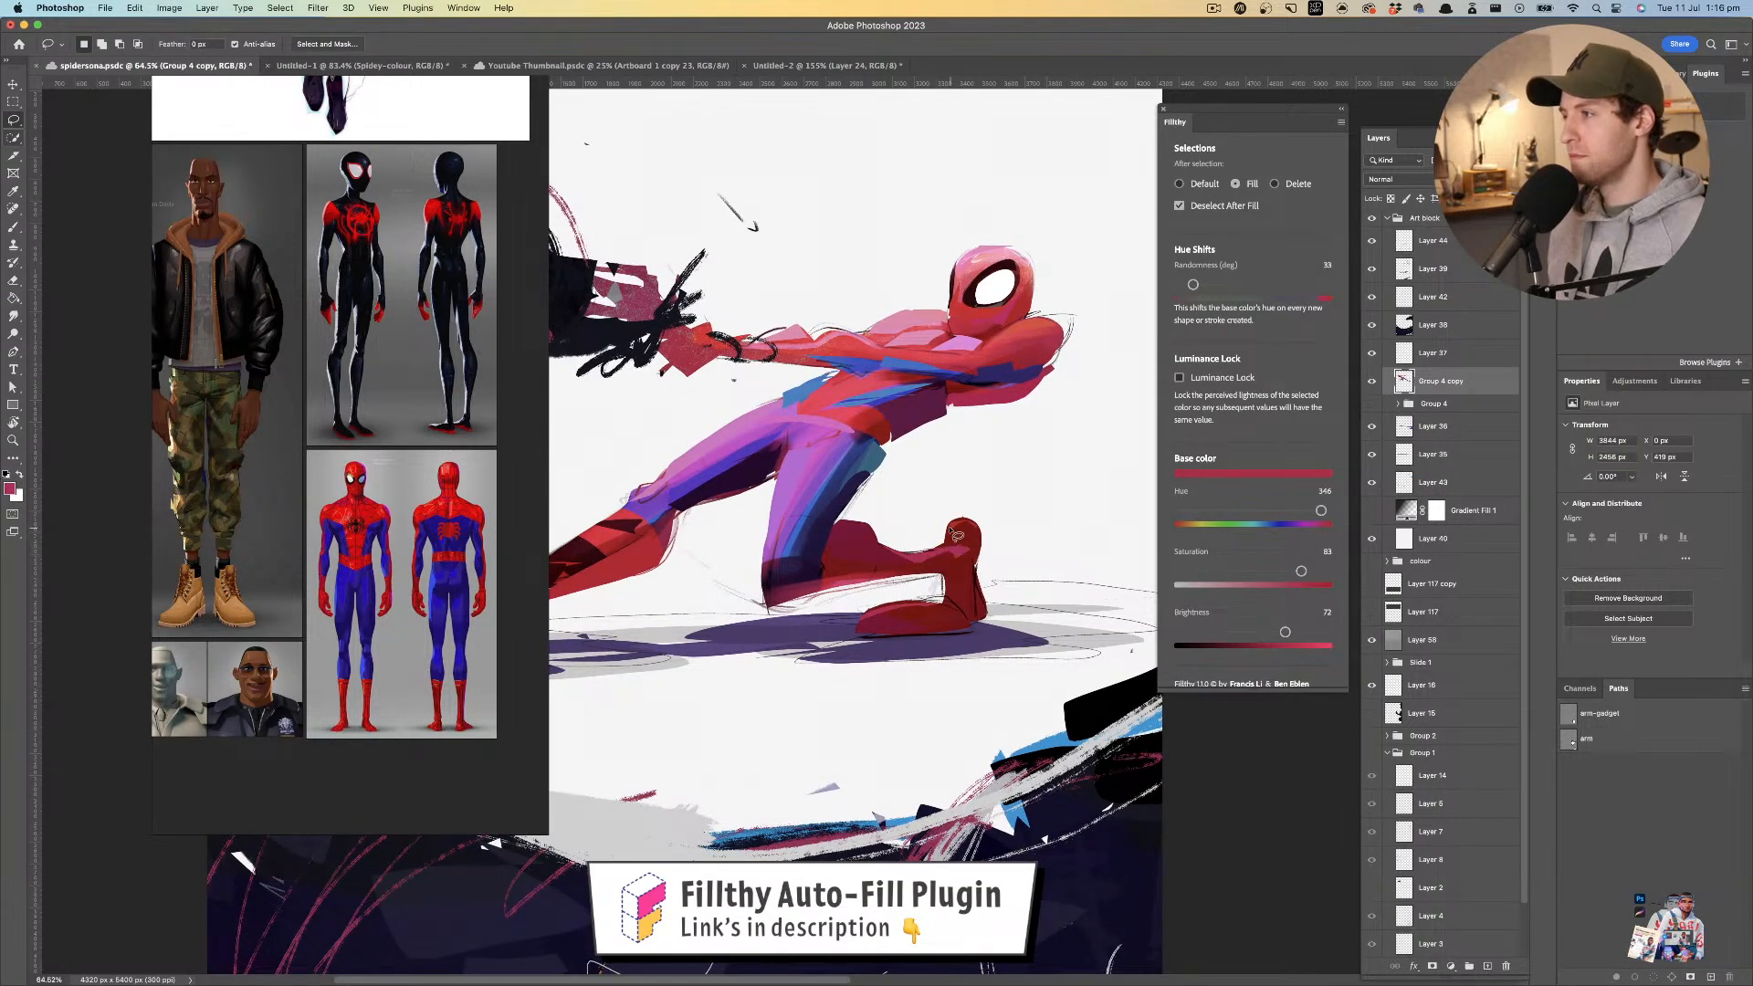
{"action": "left_click_drag", "start_coordinate": [926, 537], "coordinate": [963, 517]}
{"action": "left_click_drag", "start_coordinate": [937, 516], "coordinate": [1027, 489]}
- Lasso-fill bright red shapes over the dark patches along the extended boot's shin
{"action": "left_click_drag", "start_coordinate": [756, 508], "coordinate": [854, 480]}
{"action": "left_click_drag", "start_coordinate": [796, 545], "coordinate": [672, 630]}
{"action": "left_click_drag", "start_coordinate": [864, 494], "coordinate": [833, 516]}
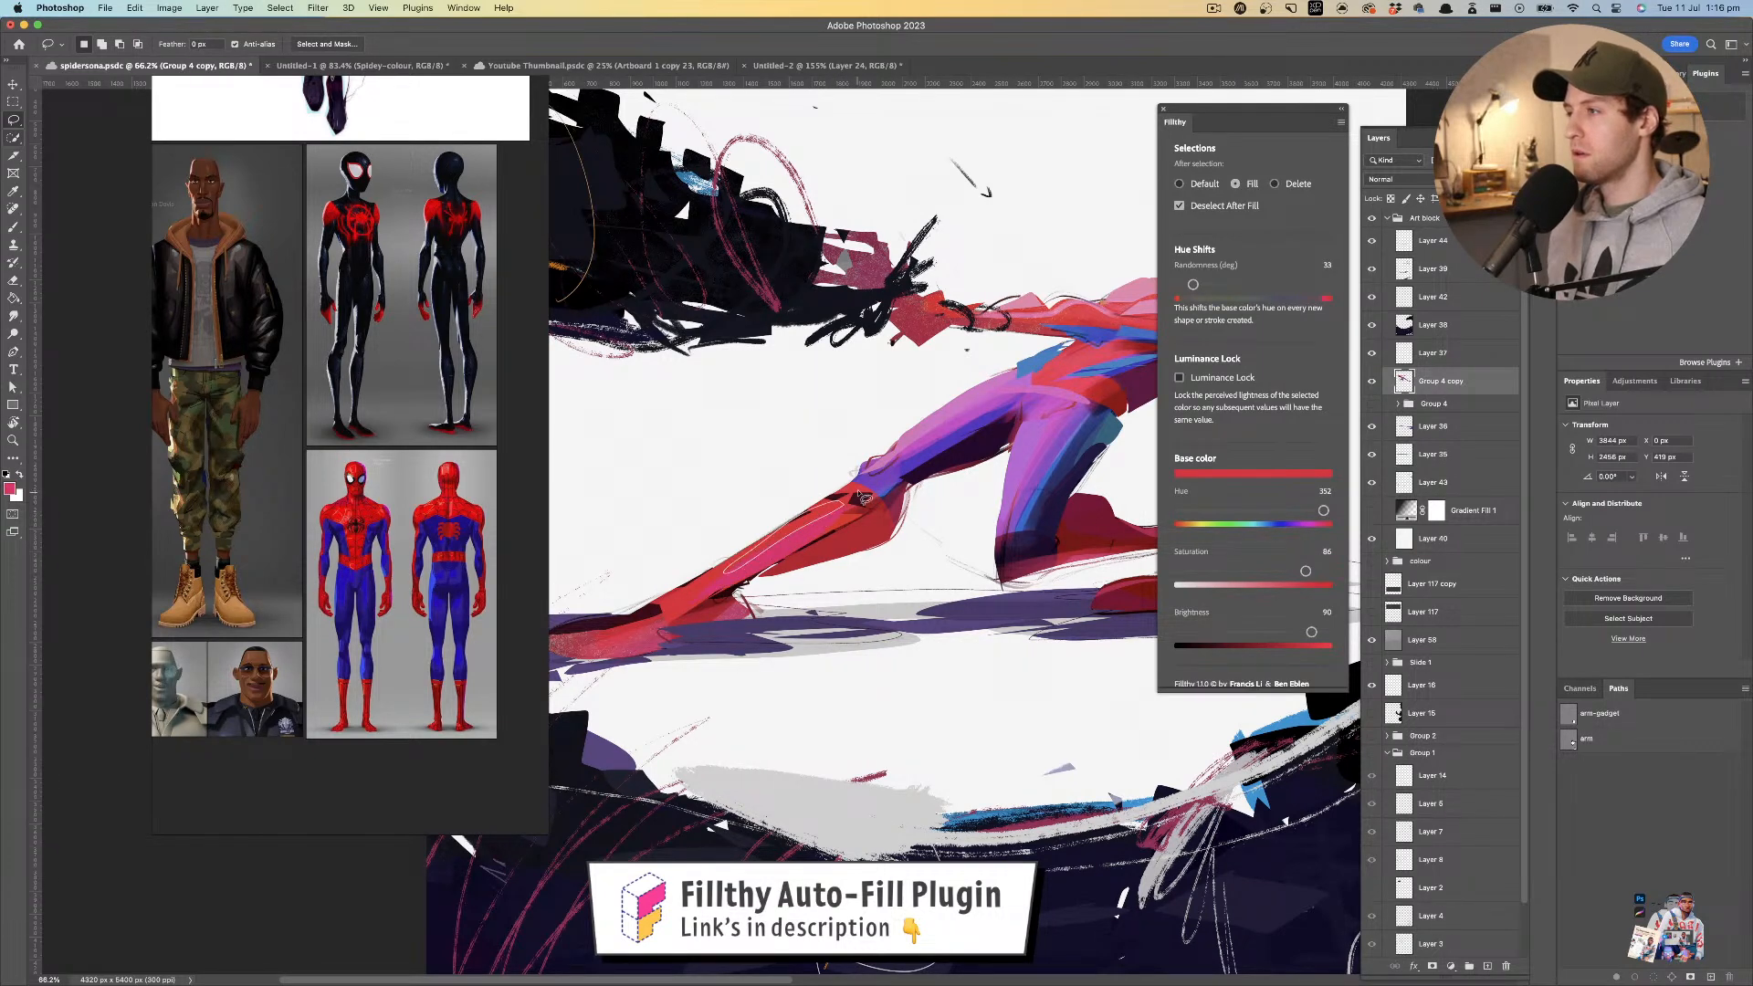
{"action": "left_click_drag", "start_coordinate": [822, 506], "coordinate": [857, 485]}
{"action": "left_click_drag", "start_coordinate": [870, 518], "coordinate": [771, 515]}
{"action": "mouse_move", "coordinate": [922, 499]}
{"action": "left_mouse_down"}
{"action": "mouse_move", "coordinate": [835, 504]}
{"action": "mouse_move", "coordinate": [908, 507]}
{"action": "mouse_move", "coordinate": [824, 533]}
{"action": "left_mouse_up"}
- Sample violets from the extended thigh and lasso-fill a dark band behind its knee above the boot
{"action": "key", "text": "b"}
{"action": "key", "text": "l"}
{"action": "key", "text": "i"}
{"action": "left_click", "coordinate": [803, 508]}
{"action": "key", "text": "l"}
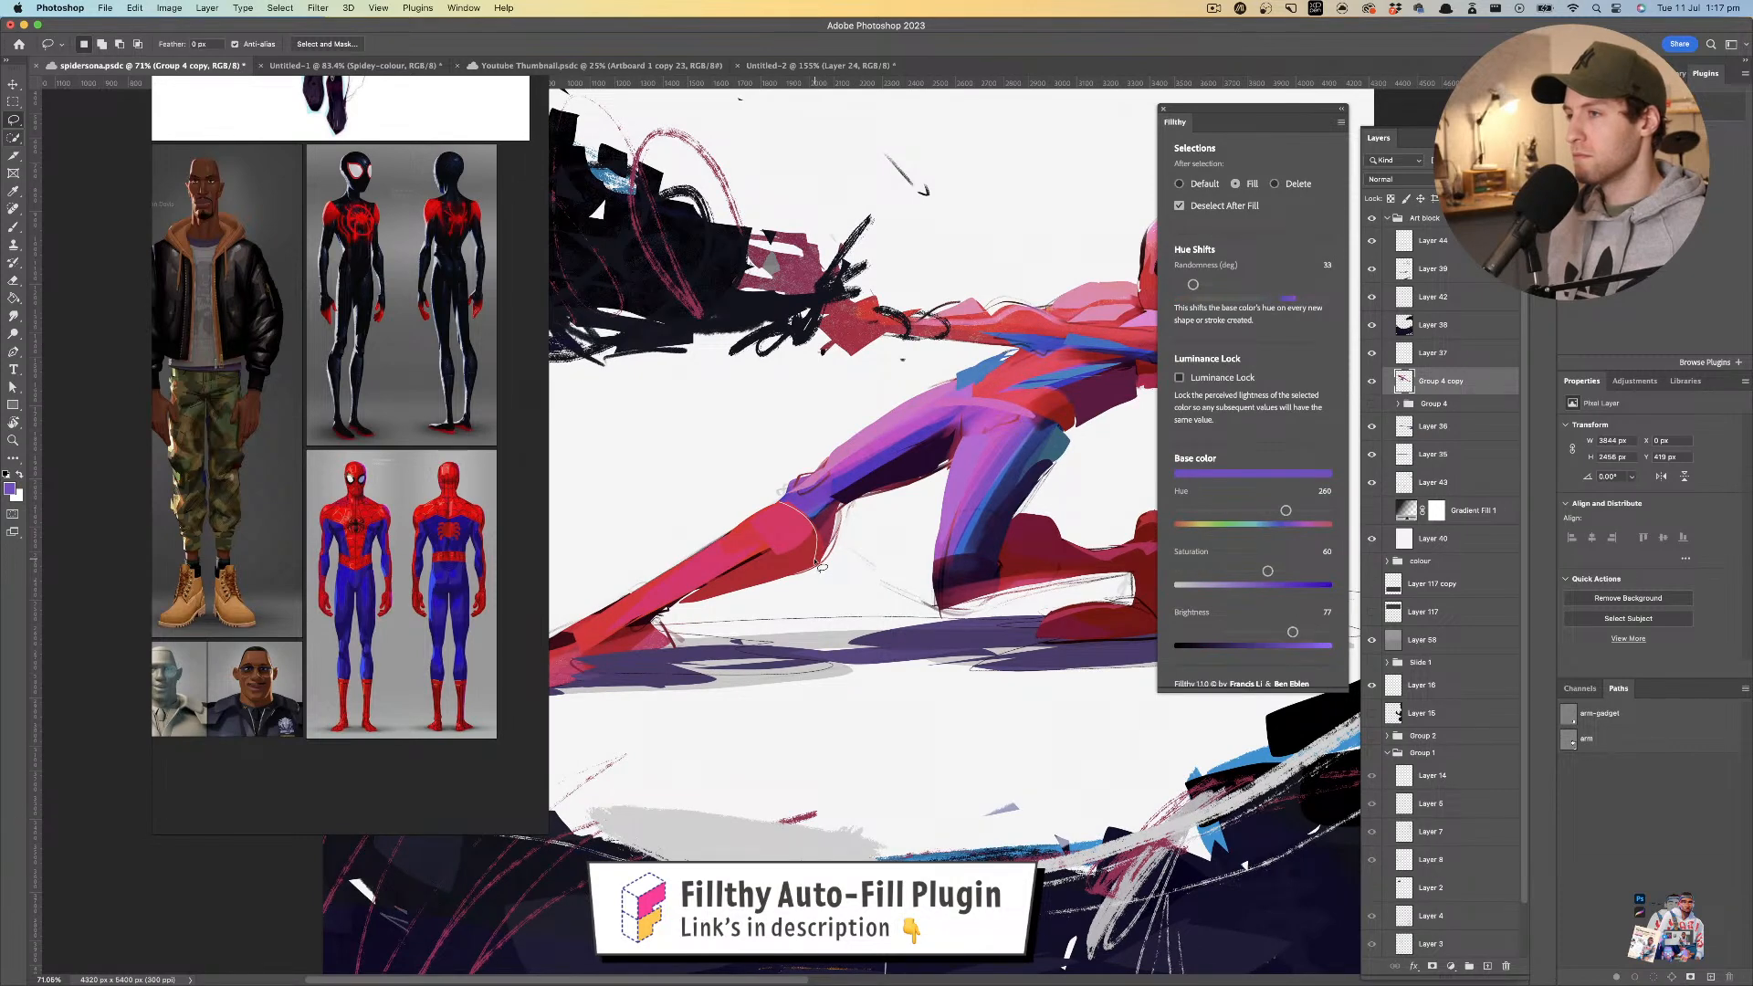
{"action": "key", "text": "i"}
{"action": "left_click", "coordinate": [854, 486]}
{"action": "key", "text": "l"}
{"action": "mouse_move", "coordinate": [787, 499]}
{"action": "left_mouse_down"}
{"action": "mouse_move", "coordinate": [820, 568]}
{"action": "mouse_move", "coordinate": [817, 536]}
{"action": "mouse_move", "coordinate": [748, 556]}
{"action": "mouse_move", "coordinate": [845, 517]}
{"action": "mouse_move", "coordinate": [889, 543]}
{"action": "left_mouse_up"}
- Sample a dark navy and lasso-fill a shadow where the bent calf meets the thigh
{"action": "key", "text": "z"}
{"action": "key", "text": "i"}
{"action": "left_click", "coordinate": [867, 506]}
{"action": "key", "text": "l"}
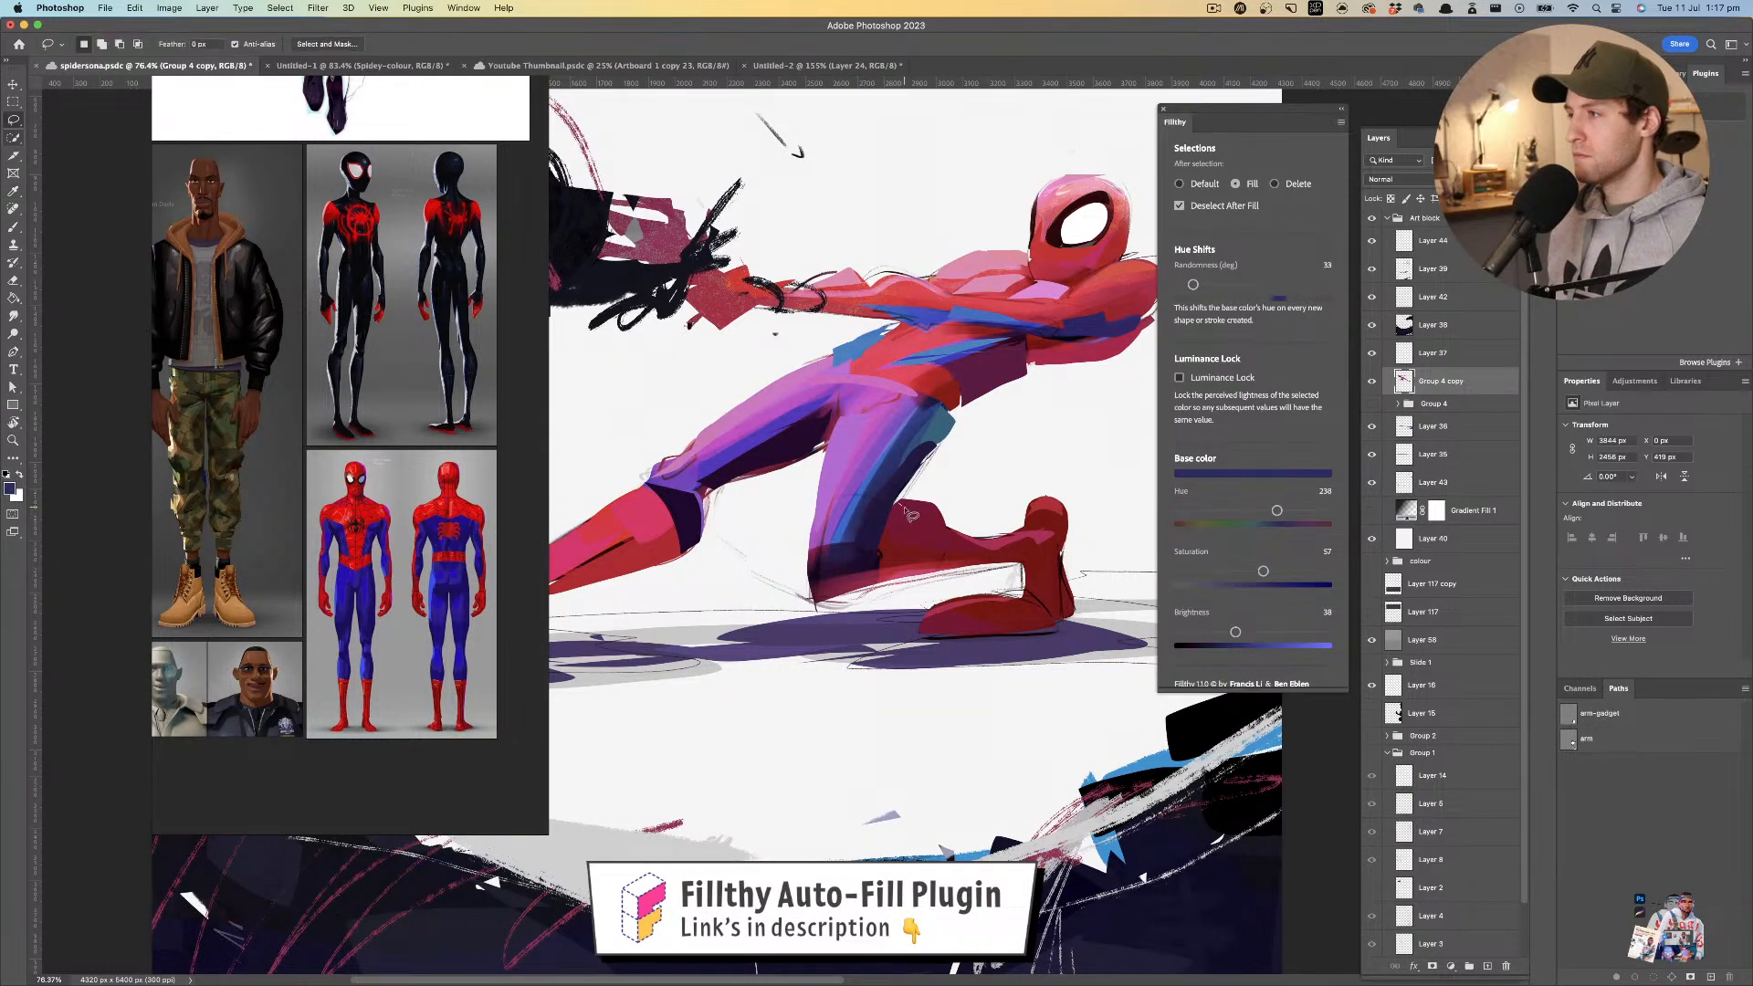
{"action": "left_click_drag", "start_coordinate": [942, 494], "coordinate": [861, 502]}
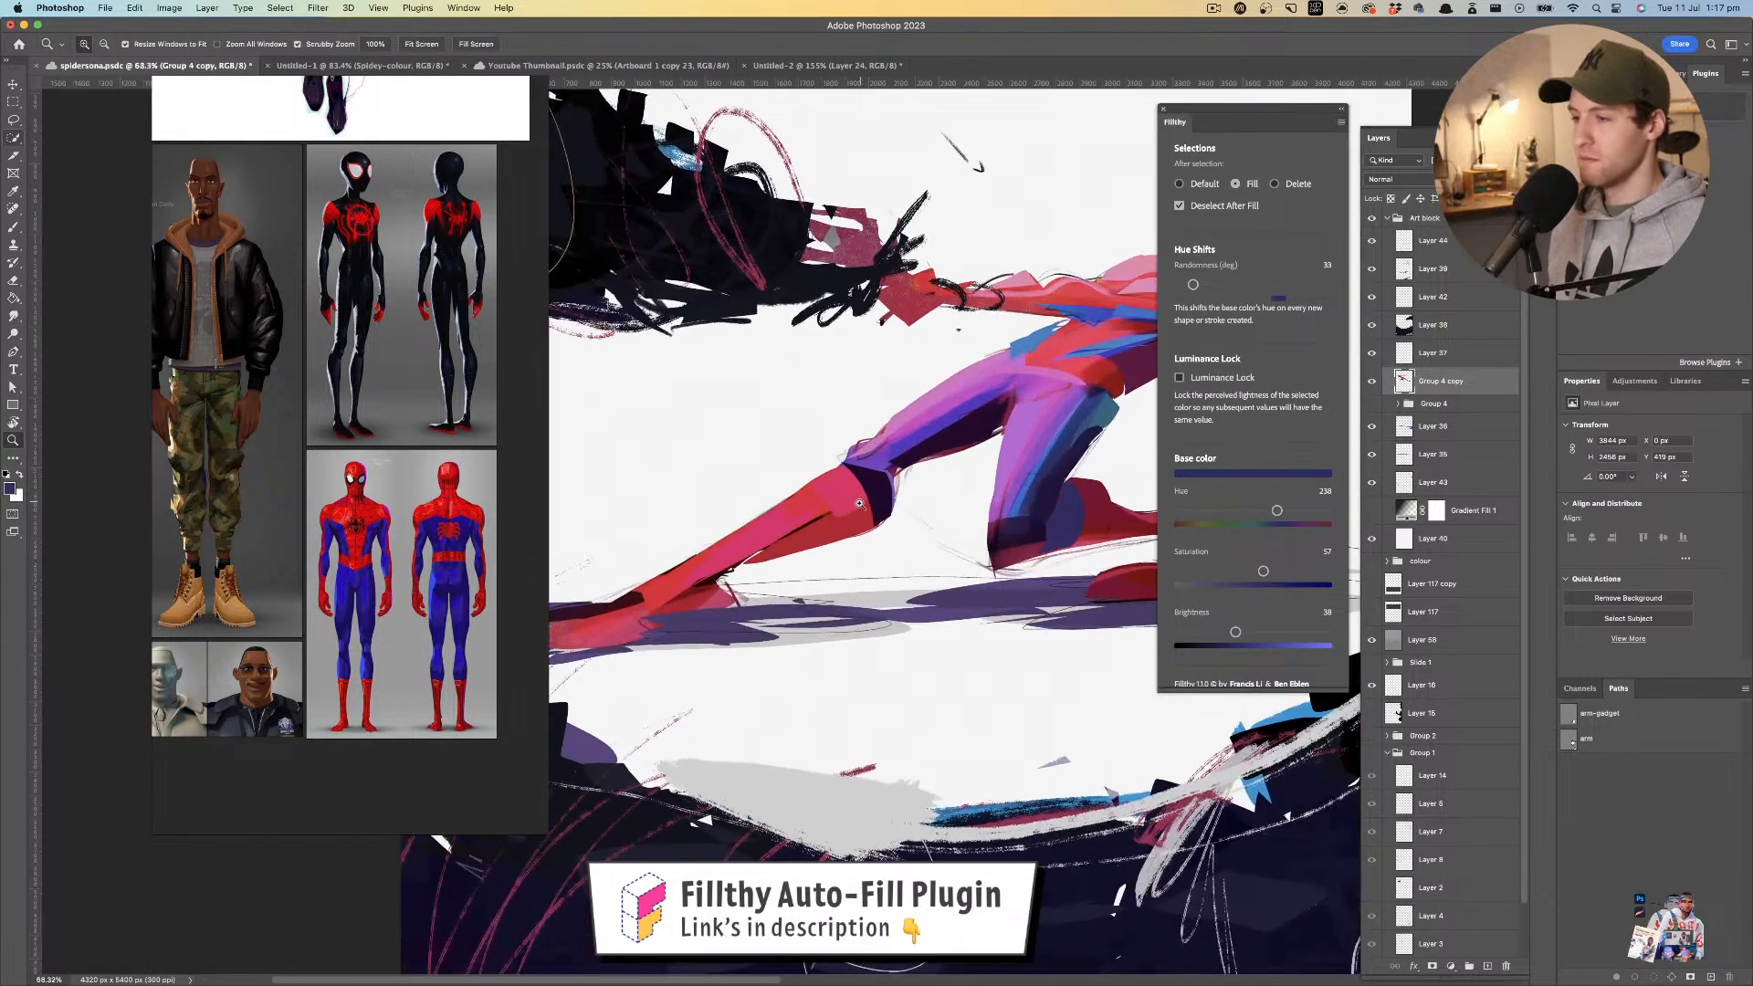
- Sample a deeper red from the extended boot and lasso-fill a shading strip along the shin
{"action": "key", "text": "i"}
{"action": "left_click", "coordinate": [781, 547]}
{"action": "key", "text": "l"}
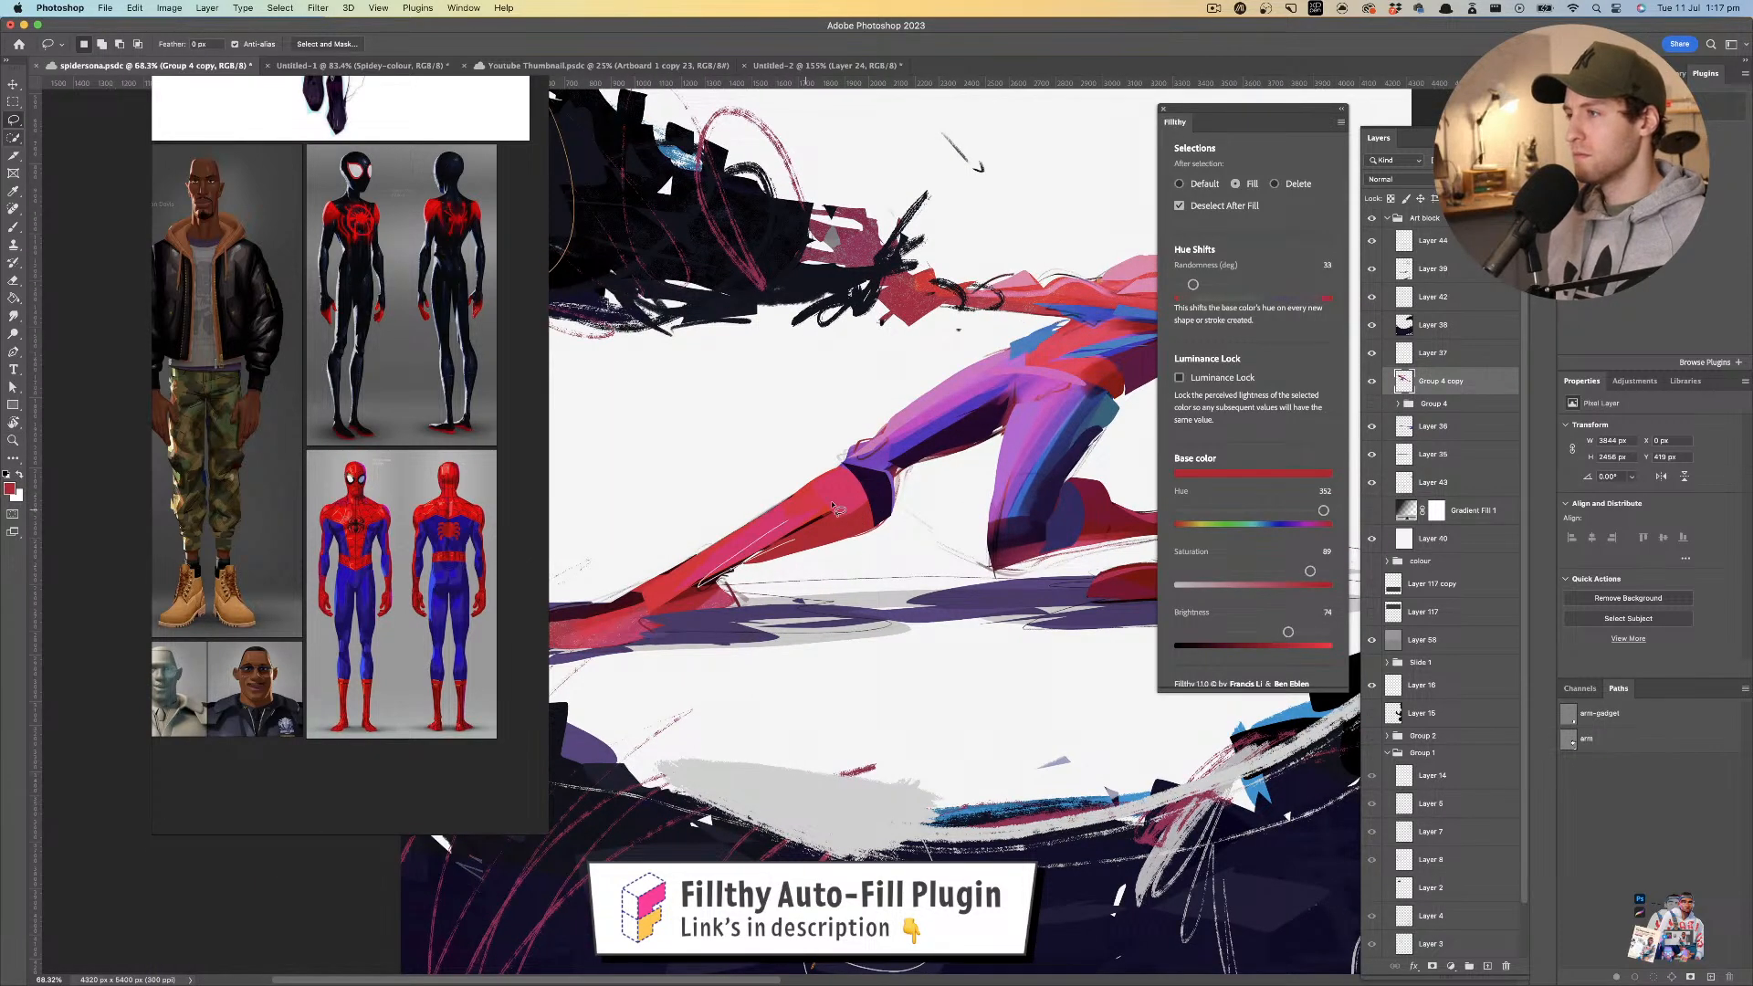
{"action": "left_click_drag", "start_coordinate": [796, 542], "coordinate": [773, 539]}
{"action": "left_click_drag", "start_coordinate": [776, 531], "coordinate": [874, 478]}
- Sample dark reds from the extended boot and lasso-fill shading around its ankle and foot
{"action": "key", "text": "i"}
{"action": "left_click", "coordinate": [809, 538]}
{"action": "key", "text": "l"}
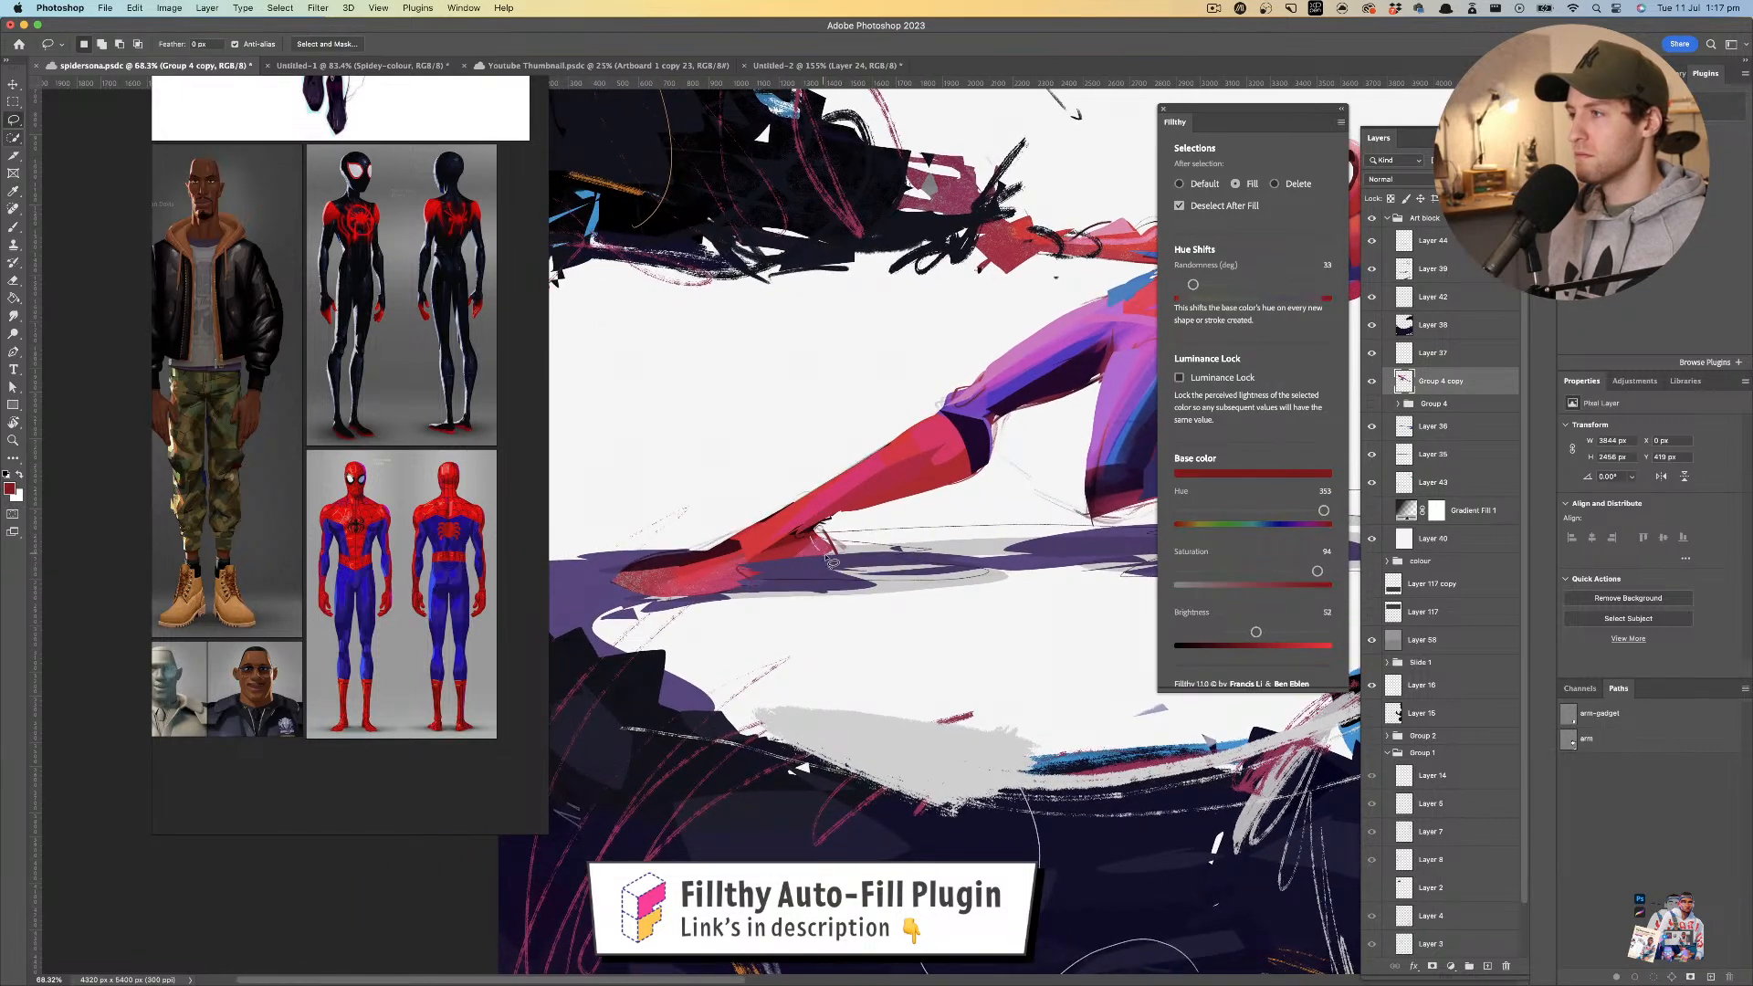
{"action": "key", "text": "i"}
{"action": "left_click", "coordinate": [824, 540]}
{"action": "key", "text": "l"}
{"action": "key", "text": "i"}
{"action": "left_click", "coordinate": [741, 574]}
{"action": "key", "text": "l"}
- Flip the canvas horizontally to check the figure
{"action": "key", "text": "z"}
{"action": "mouse_move", "coordinate": [644, 580]}
{"action": "left_mouse_down"}
{"action": "mouse_move", "coordinate": [822, 545]}
{"action": "mouse_move", "coordinate": [924, 573]}
{"action": "left_mouse_up"}
{"action": "key", "text": "super+shift+h"}
{"action": "mouse_move", "coordinate": [740, 481]}
{"action": "left_mouse_down"}
{"action": "mouse_move", "coordinate": [861, 547]}
{"action": "mouse_move", "coordinate": [833, 507]}
{"action": "mouse_move", "coordinate": [867, 470]}
{"action": "mouse_move", "coordinate": [819, 481]}
{"action": "left_mouse_up"}
- Sample a magenta and a thigh colour and lasso-fill shapes around the hip and upper thighs
{"action": "key", "text": "l"}
{"action": "key", "text": "i"}
{"action": "left_click", "coordinate": [829, 493]}
{"action": "key", "text": "l"}
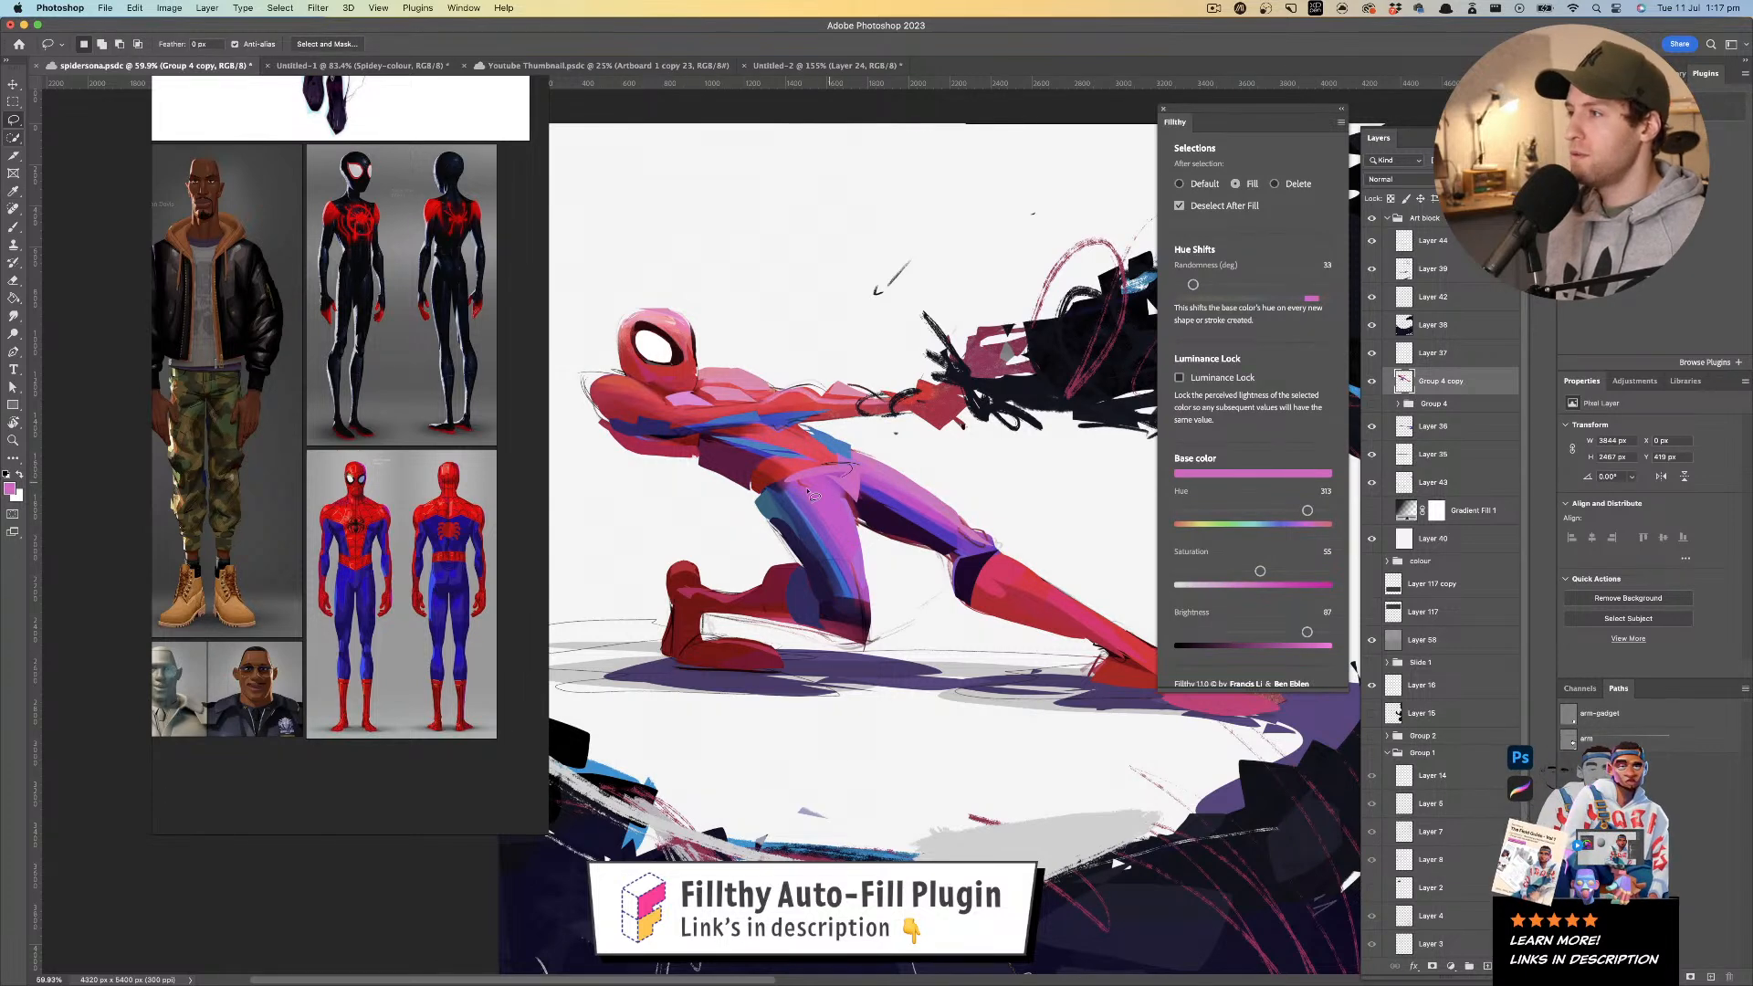
{"action": "key", "text": "i"}
{"action": "left_click", "coordinate": [862, 519]}
{"action": "key", "text": "l"}
{"action": "left_click_drag", "start_coordinate": [866, 501], "coordinate": [902, 496]}
- Sample a crimson from the side of the torso and lasso-fill a shape along the ribs
{"action": "key", "text": "i"}
{"action": "left_click", "coordinate": [715, 450]}
{"action": "key", "text": "l"}
{"action": "left_click_drag", "start_coordinate": [686, 452], "coordinate": [767, 439]}
- Sample an orange-red from the shoulder and lasso-fill its back edge out to the sketch line
{"action": "key", "text": "i"}
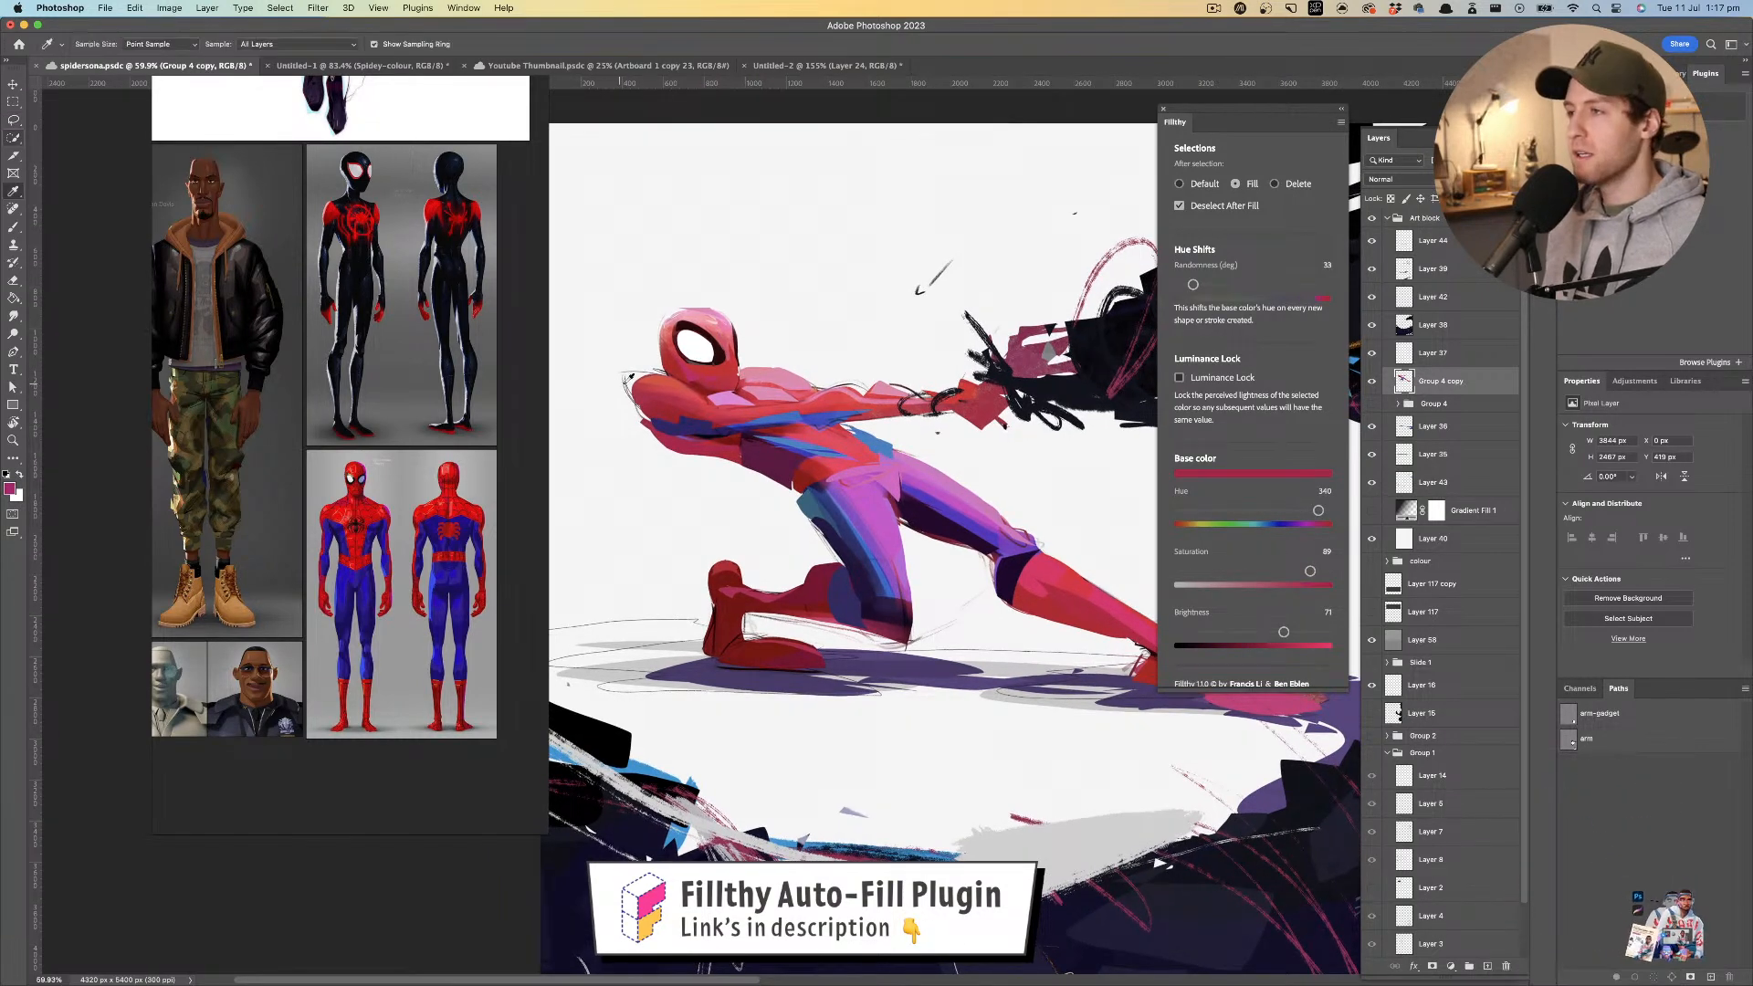
{"action": "left_click", "coordinate": [654, 373]}
{"action": "key", "text": "l"}
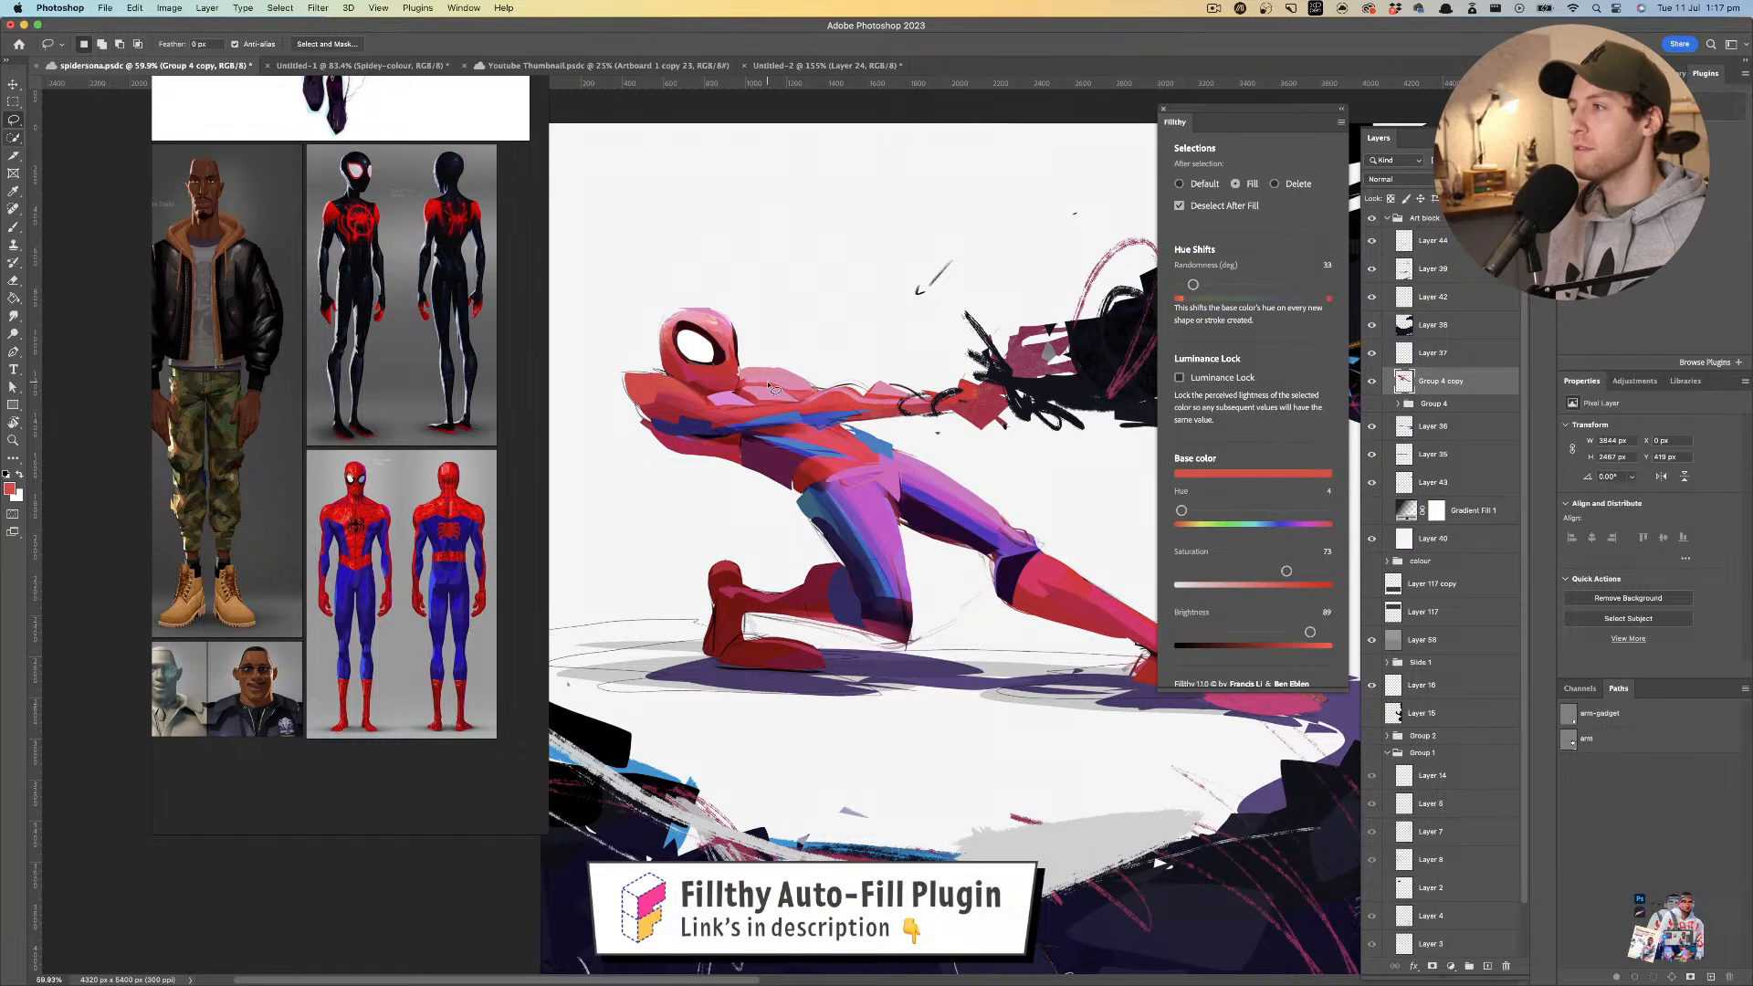
{"action": "key", "text": "i"}
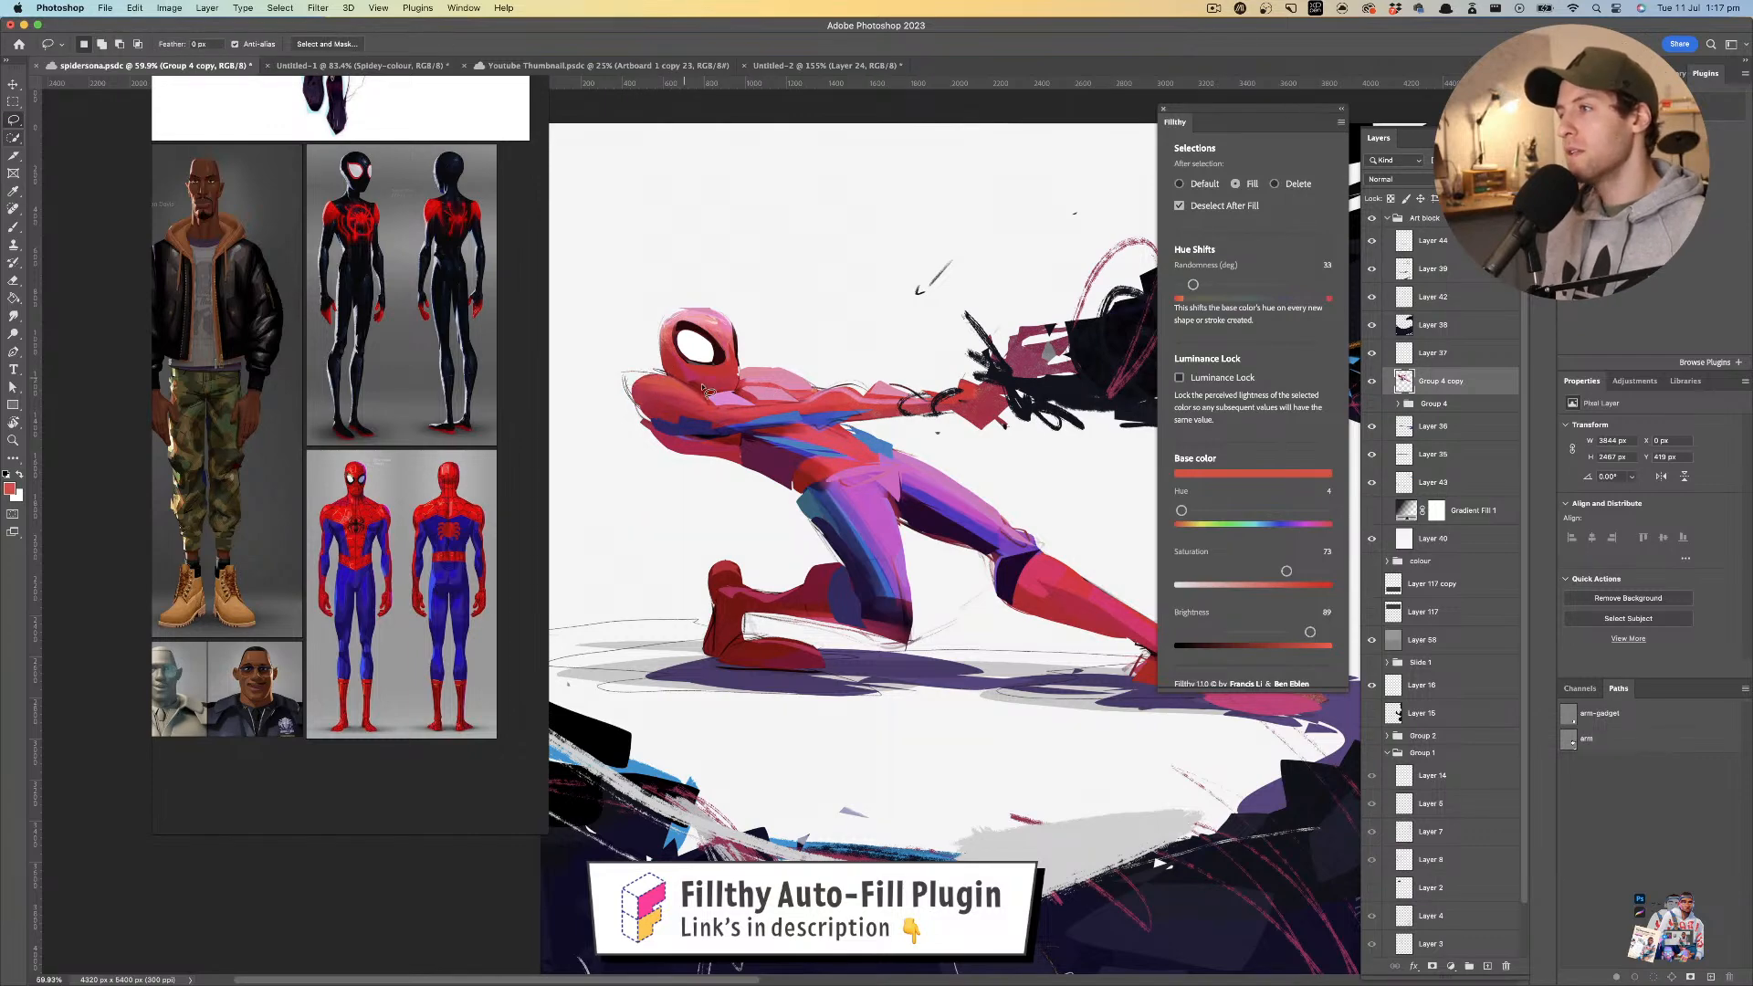
{"action": "left_click_drag", "start_coordinate": [835, 394], "coordinate": [948, 458]}
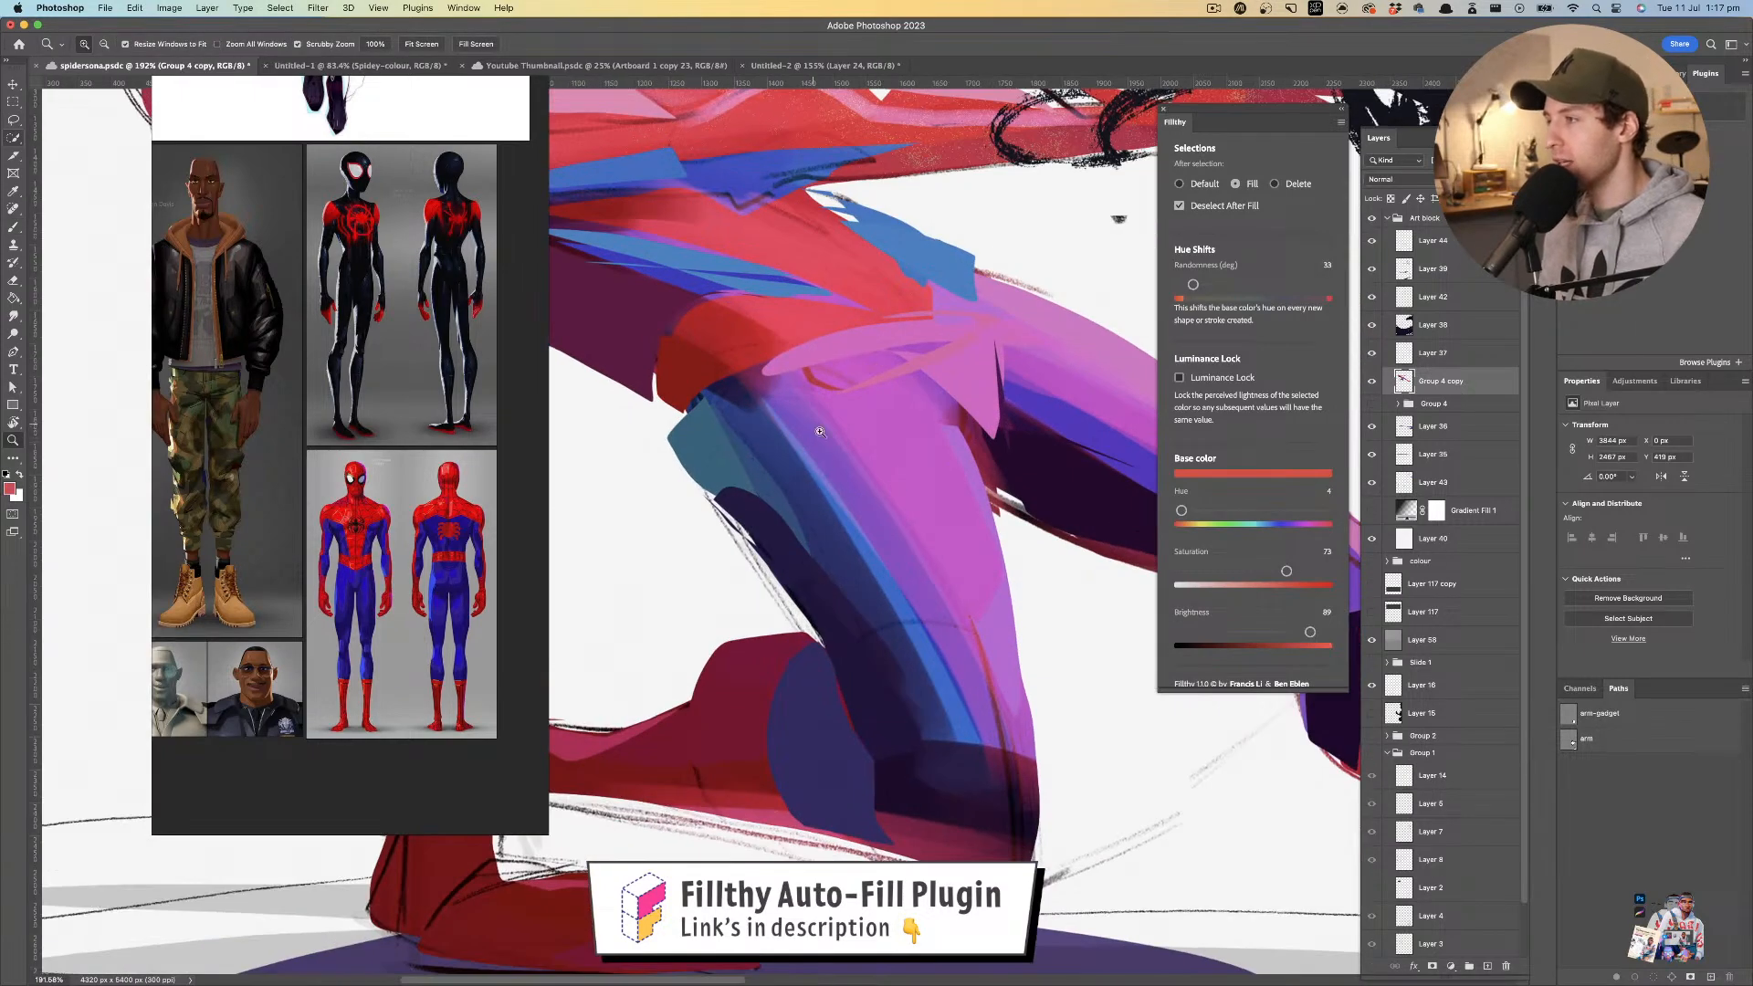
{"action": "mouse_move", "coordinate": [950, 578]}
{"action": "left_mouse_down"}
{"action": "mouse_move", "coordinate": [859, 521]}
{"action": "mouse_move", "coordinate": [758, 511]}
{"action": "left_mouse_up"}
{"action": "key", "text": "l"}
{"action": "scroll", "coordinate": [721, 484], "scroll_direction": "down", "scroll_amount": 2}
- Try lasso-filling dark red shapes on the kneeling boot's heel and sole, and undo them
{"action": "key", "text": "i"}
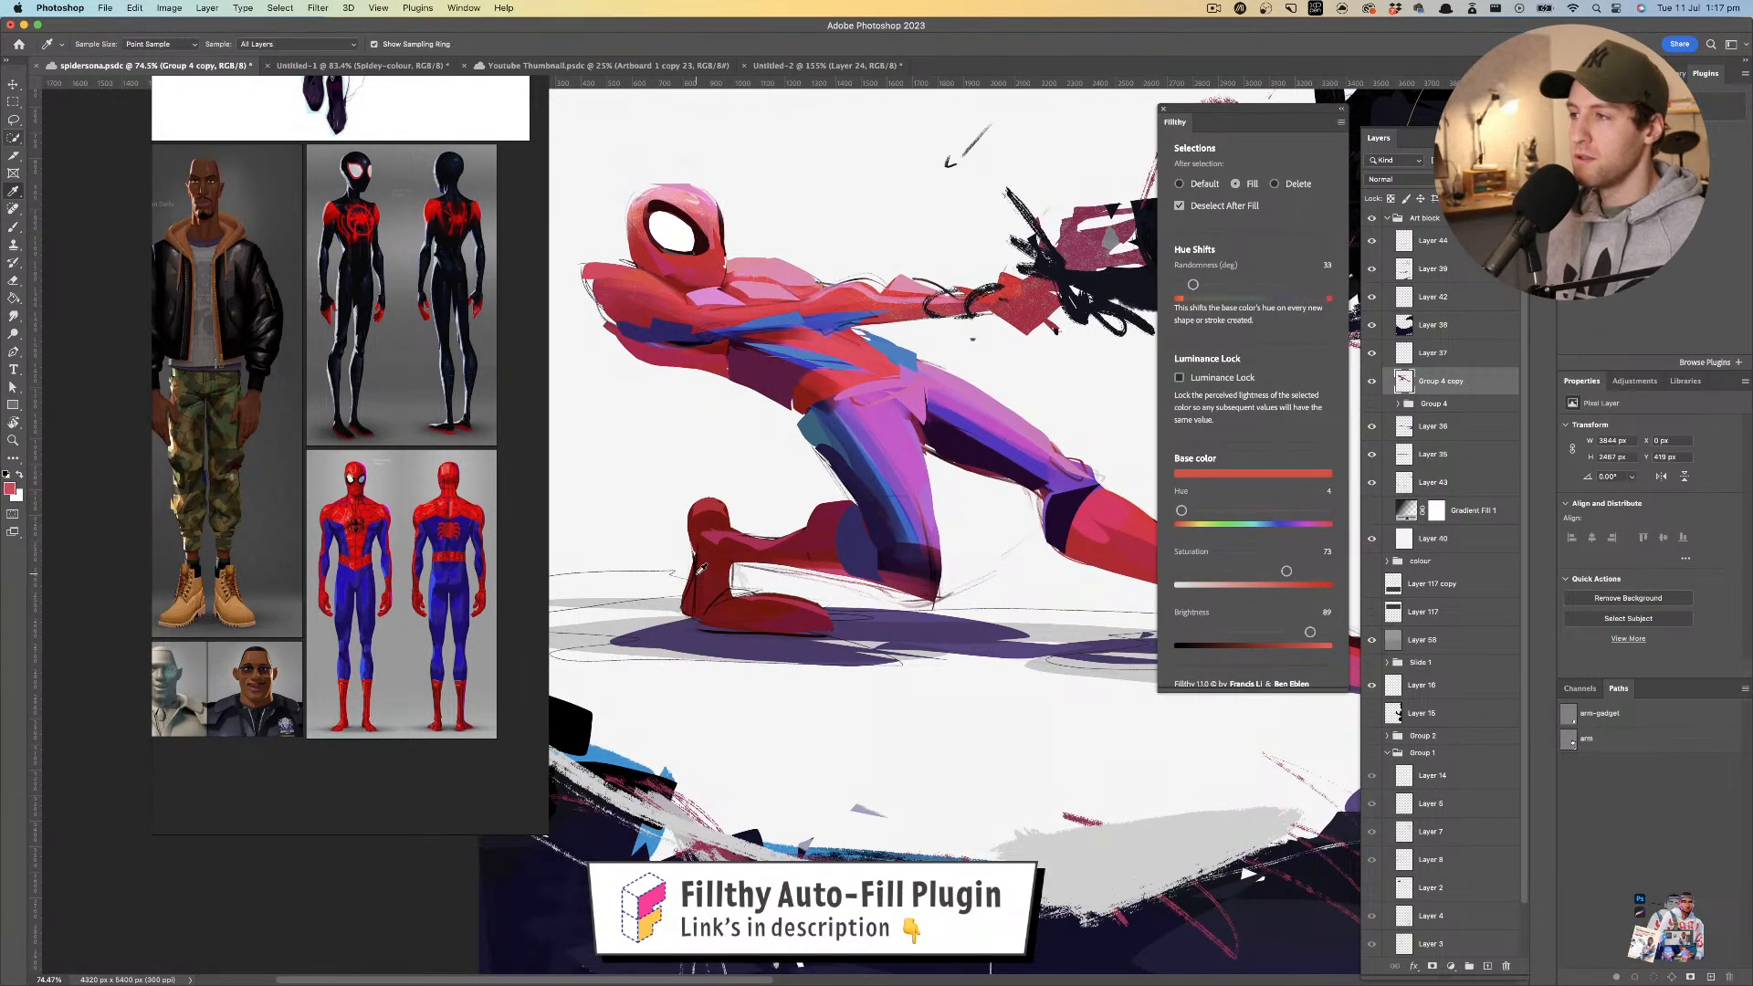
{"action": "left_click", "coordinate": [711, 612]}
{"action": "key", "text": "l"}
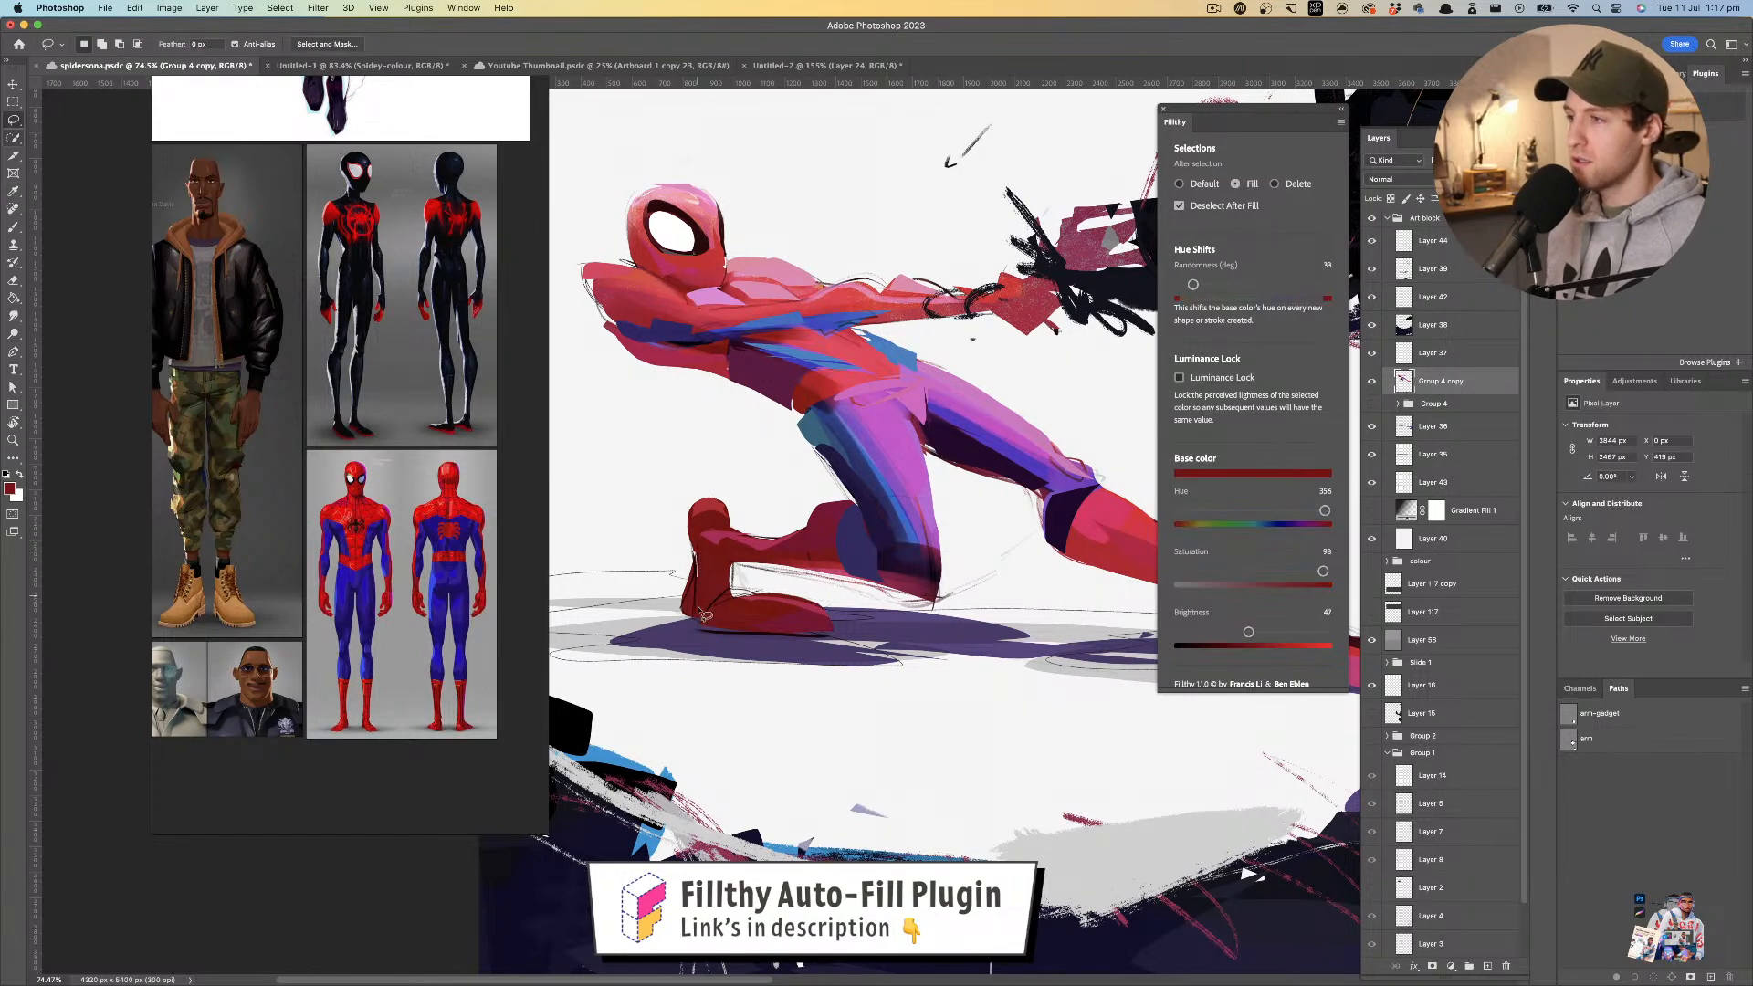
{"action": "mouse_move", "coordinate": [686, 630]}
{"action": "left_mouse_down"}
{"action": "mouse_move", "coordinate": [694, 559]}
{"action": "mouse_move", "coordinate": [745, 543]}
{"action": "left_mouse_up"}
{"action": "left_click_drag", "start_coordinate": [685, 624], "coordinate": [801, 625]}
{"action": "key", "text": "super+z"}
{"action": "key", "text": "super+z"}
{"action": "key", "text": "super+z"}
- Select the ground shadow on Layer 36 and reposition it beneath the figure
{"action": "key", "text": "v"}
{"action": "scroll", "coordinate": [858, 605], "scroll_direction": "down", "scroll_amount": 5}
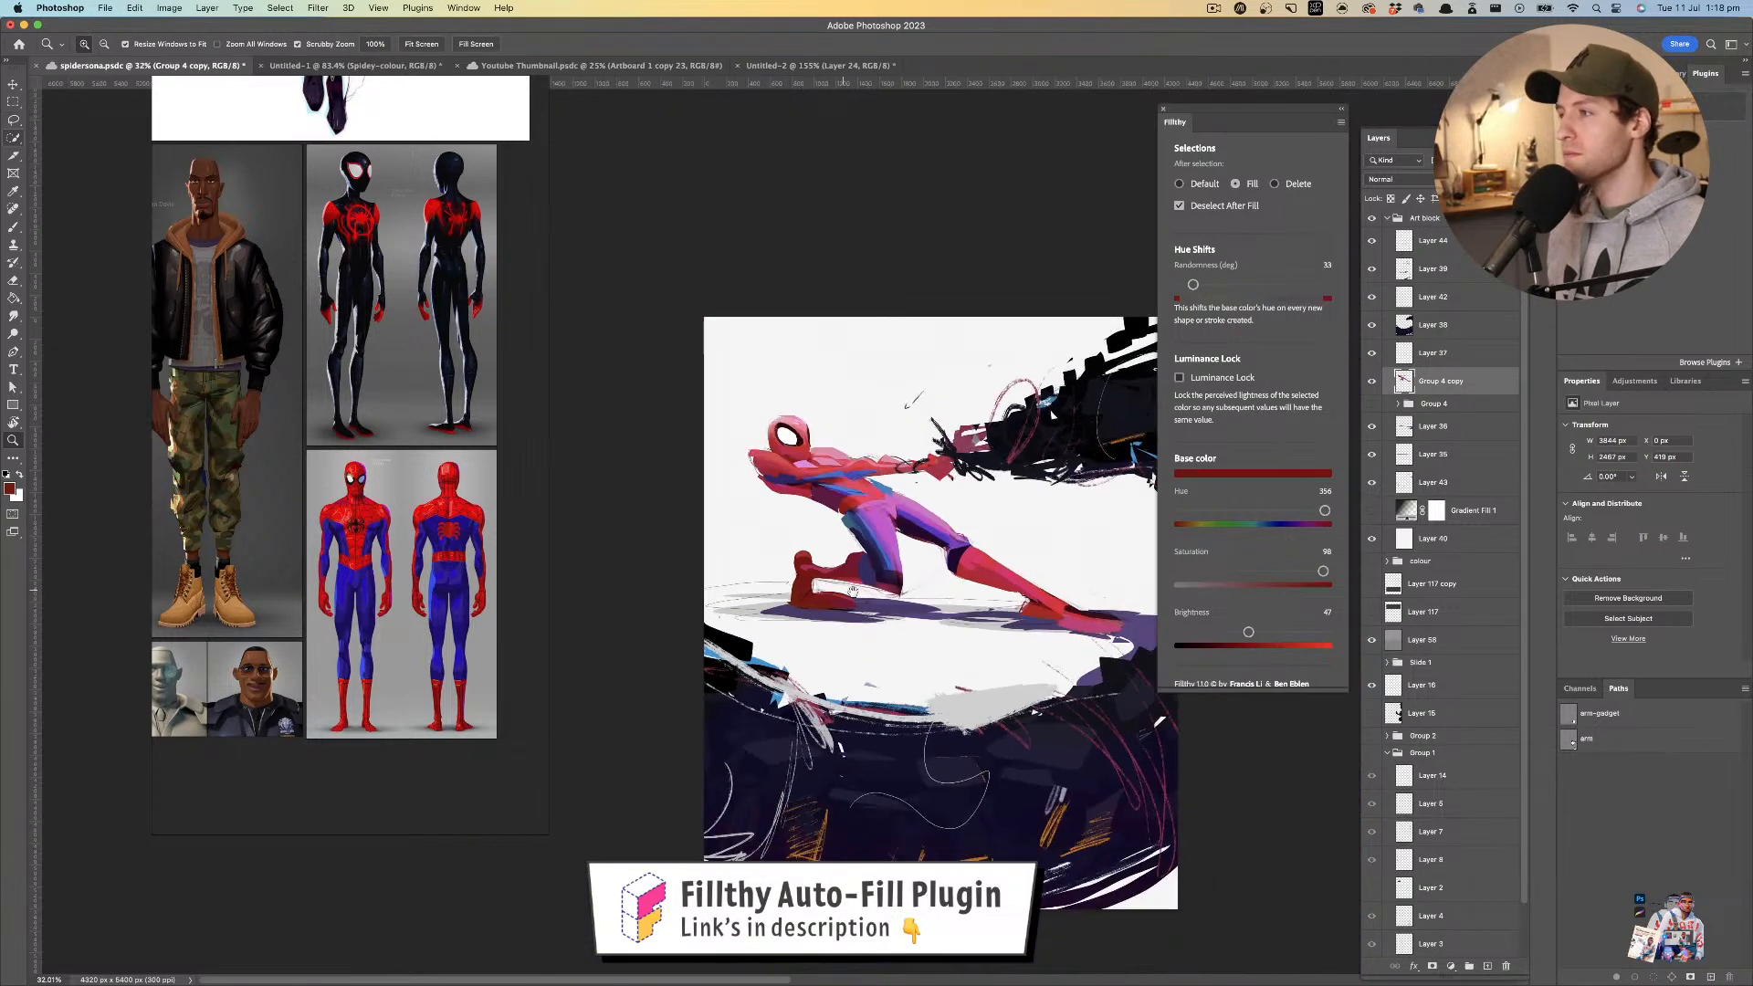
{"action": "left_click", "coordinate": [858, 605]}
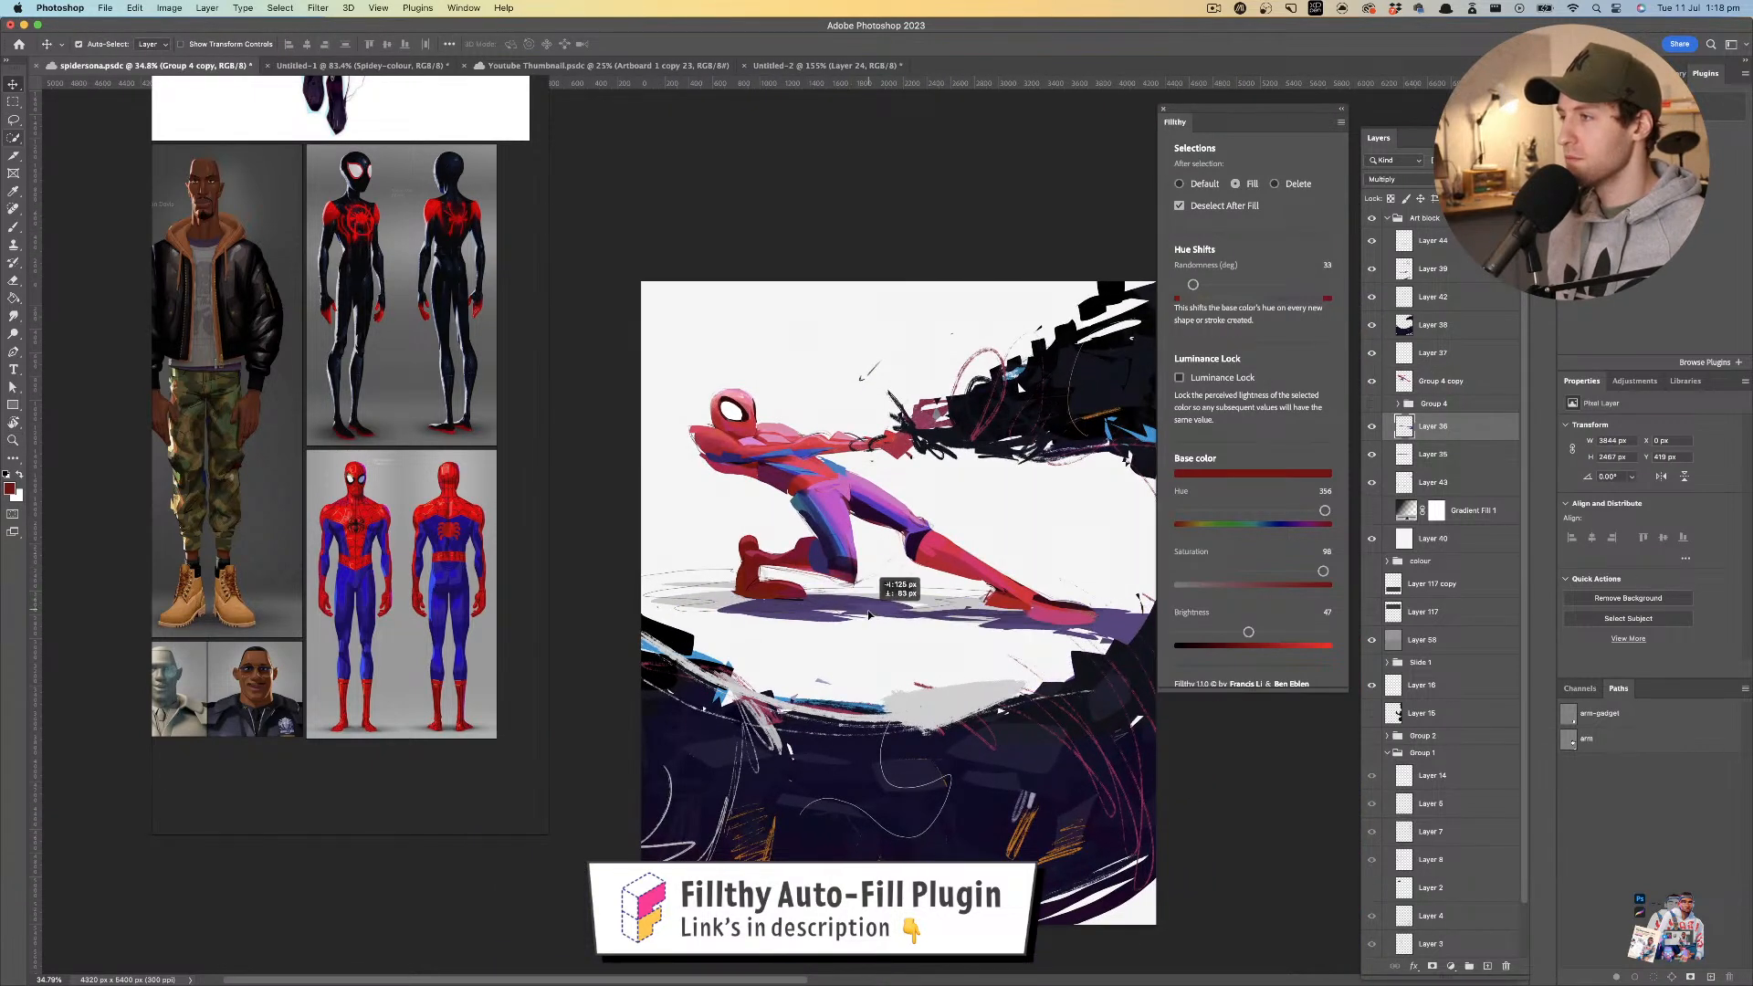
{"action": "left_click_drag", "start_coordinate": [696, 574], "coordinate": [665, 572]}
- Switch the Filthy selection action to Delete and lasso away the stray sketch lines below the figure on Group 4 copy
{"action": "left_click", "coordinate": [1274, 184]}
{"action": "key", "text": "l"}
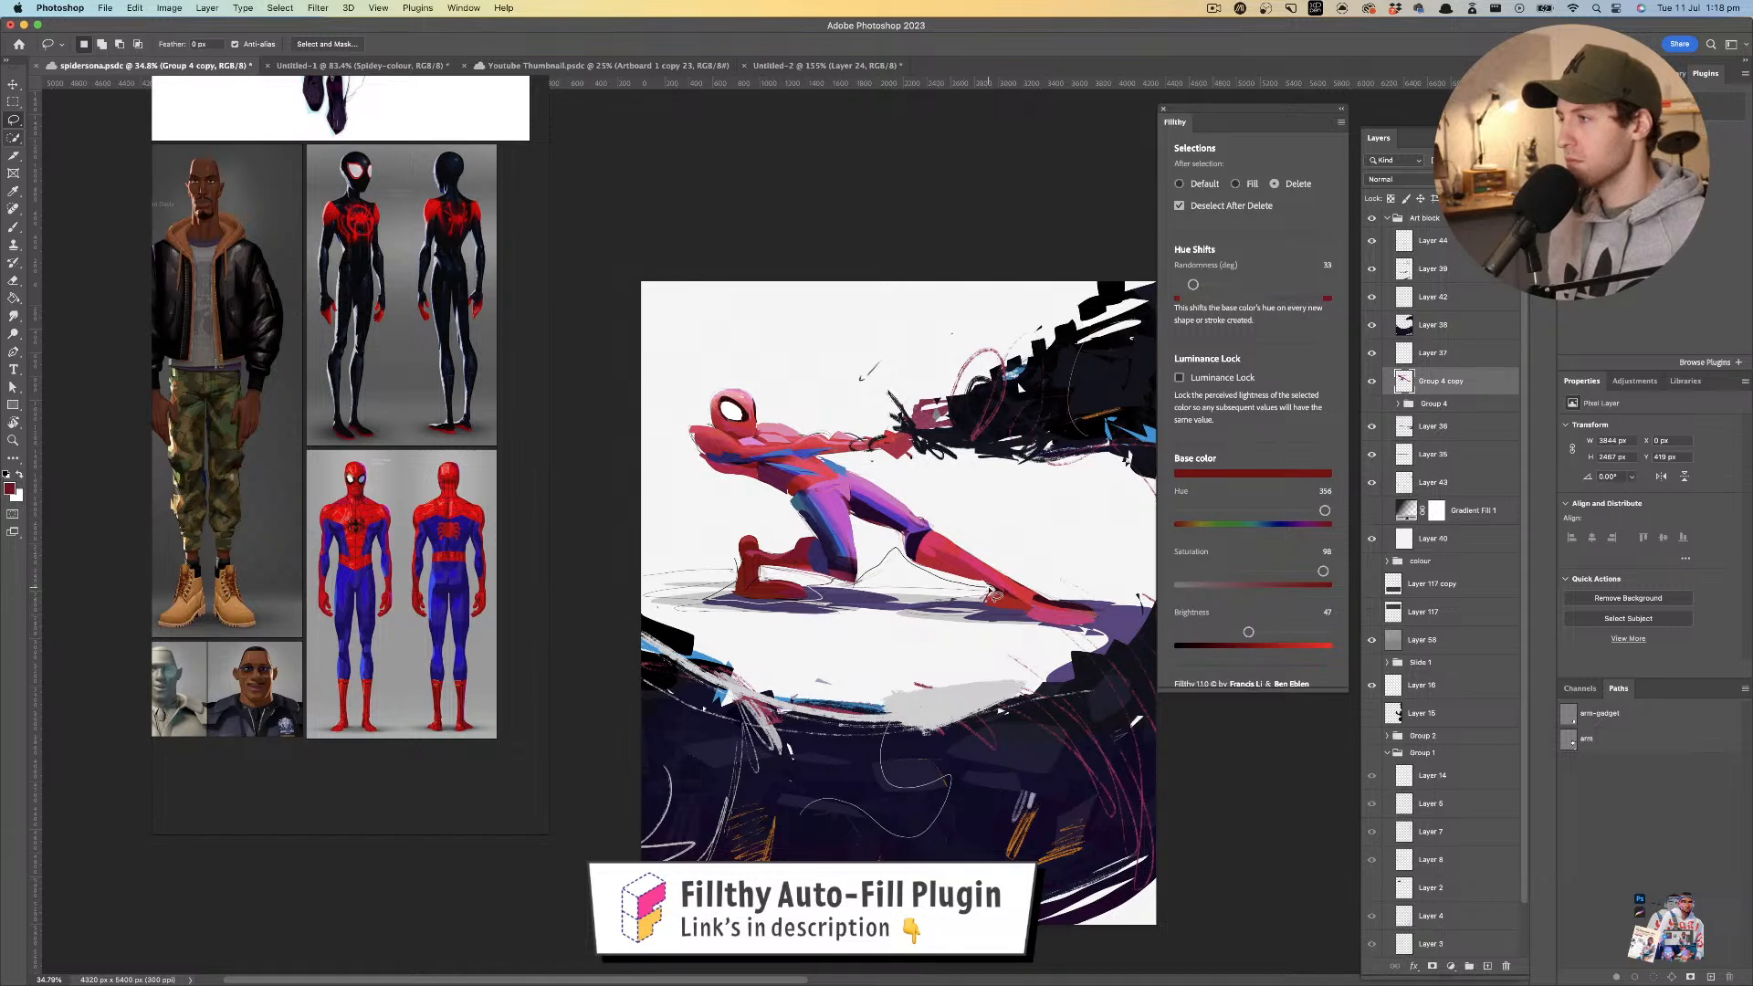
{"action": "mouse_move", "coordinate": [1064, 636]}
{"action": "left_mouse_down"}
{"action": "mouse_move", "coordinate": [906, 678]}
{"action": "mouse_move", "coordinate": [642, 622]}
{"action": "mouse_move", "coordinate": [645, 520]}
{"action": "left_mouse_up"}
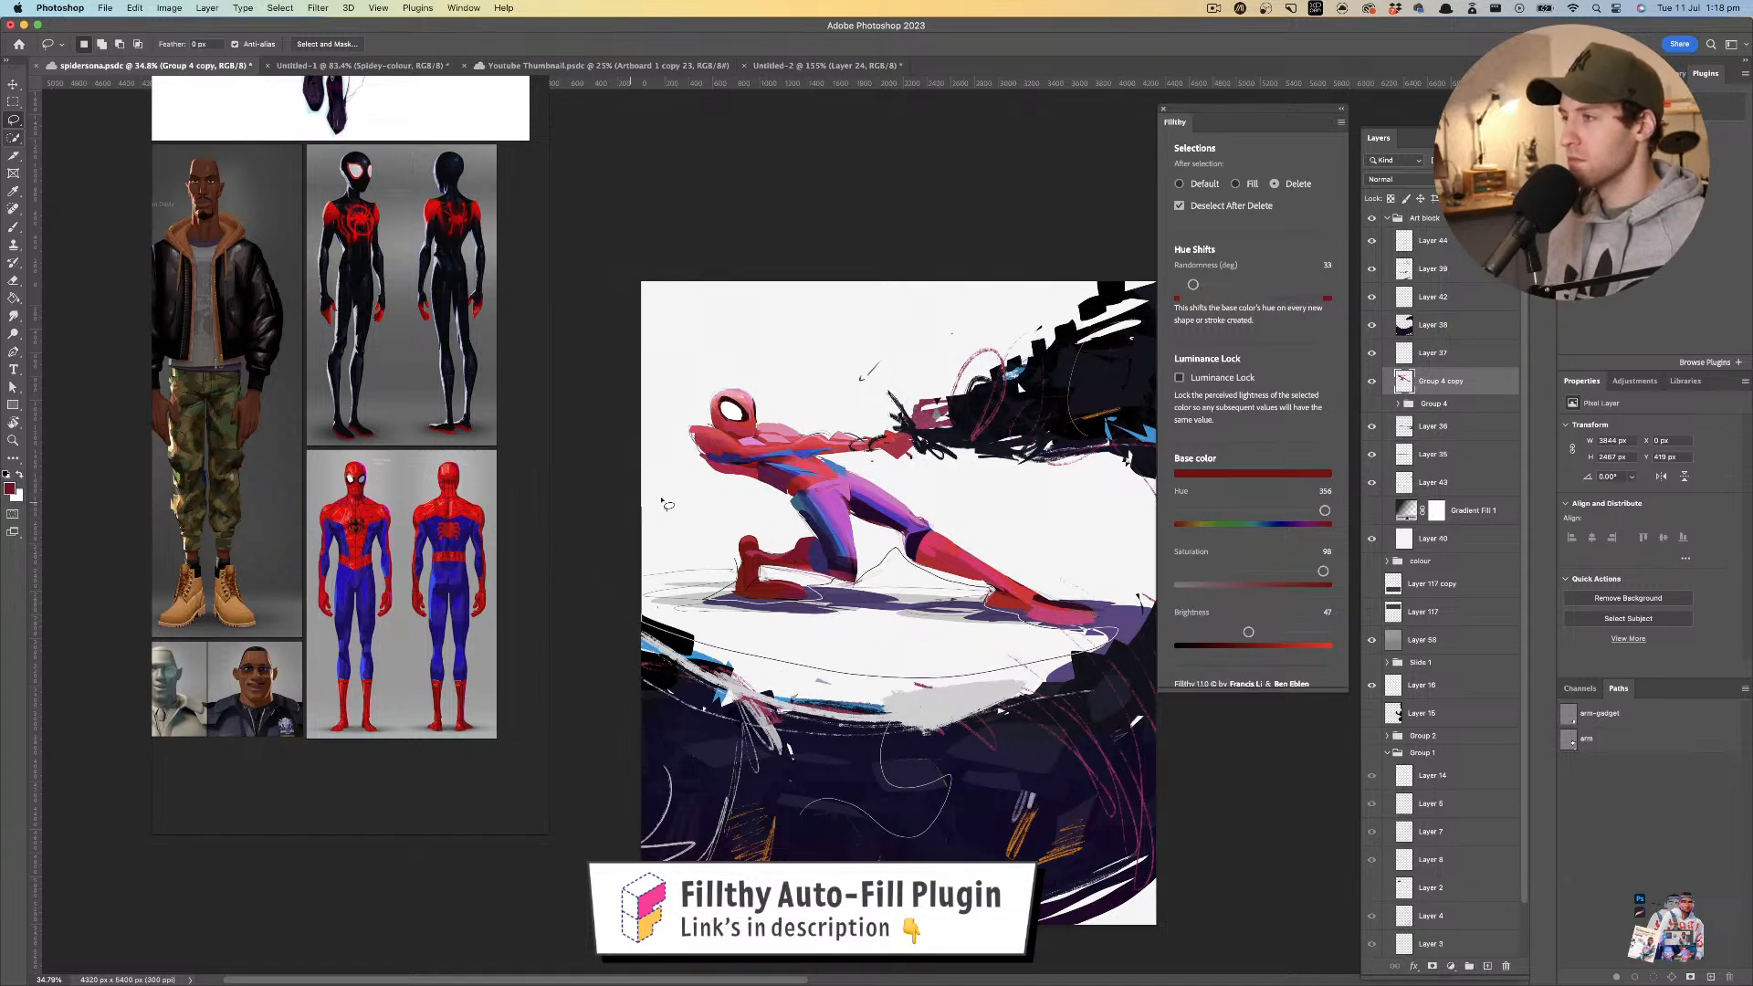
{"action": "left_click_drag", "start_coordinate": [873, 504], "coordinate": [833, 506]}
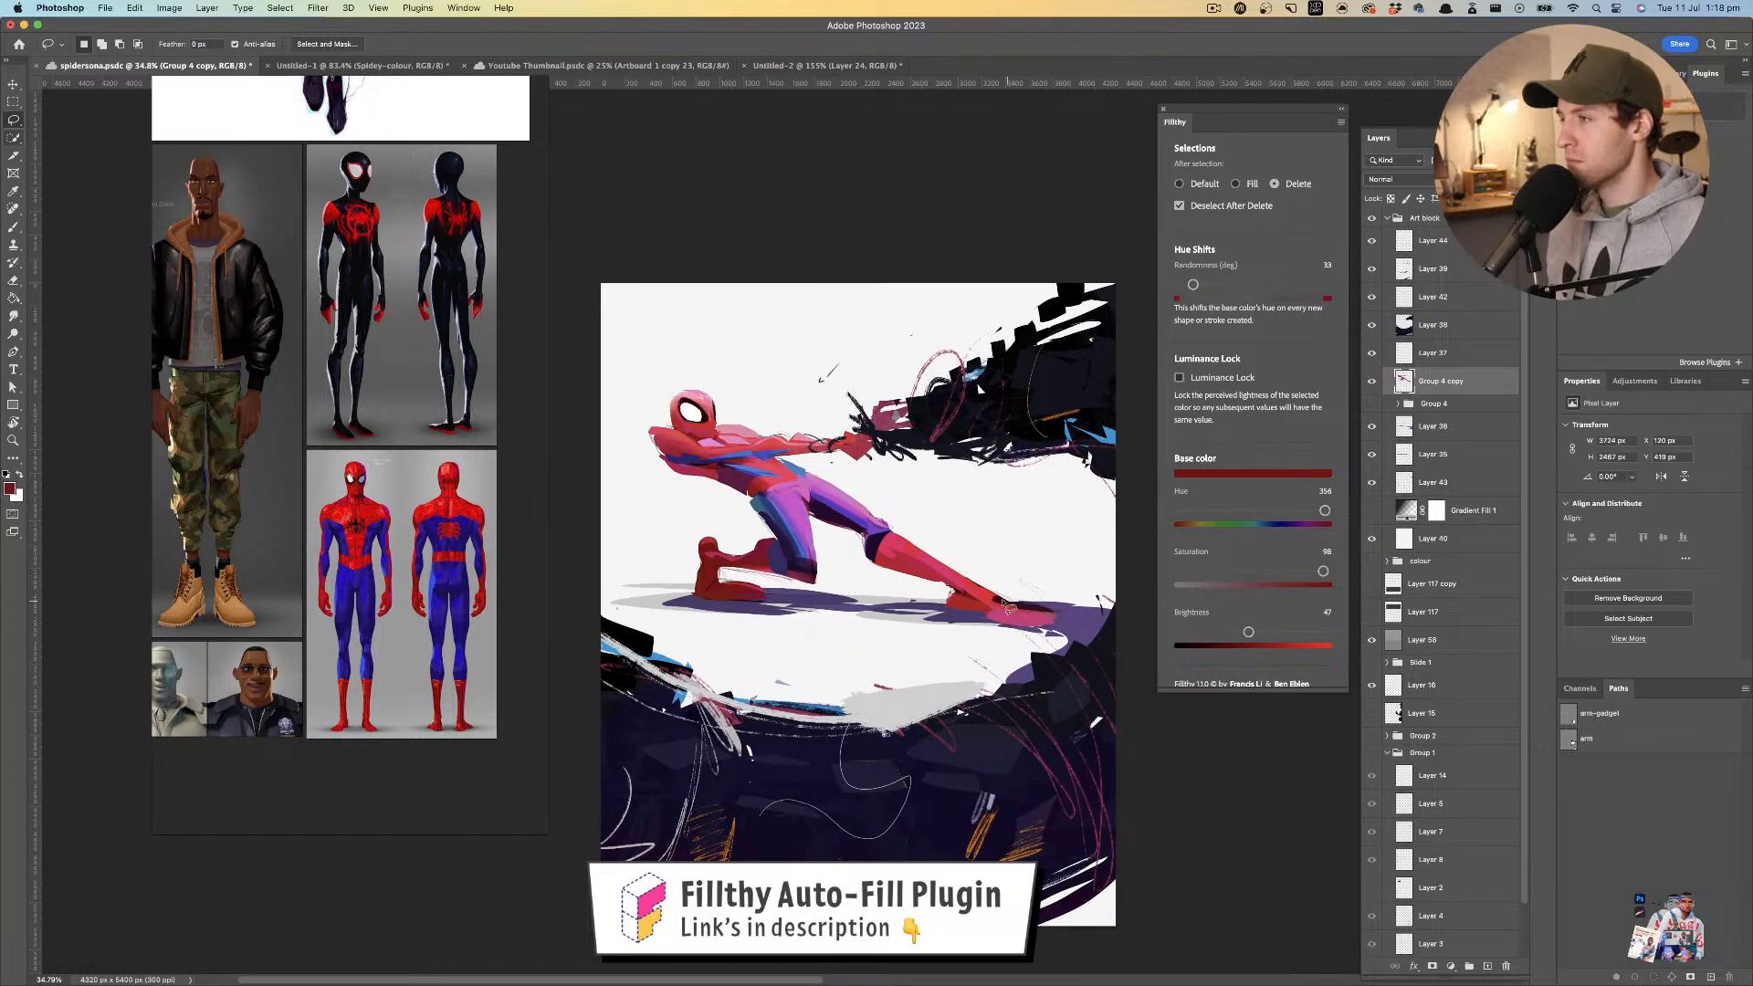
{"action": "left_click_drag", "start_coordinate": [964, 500], "coordinate": [1001, 508]}
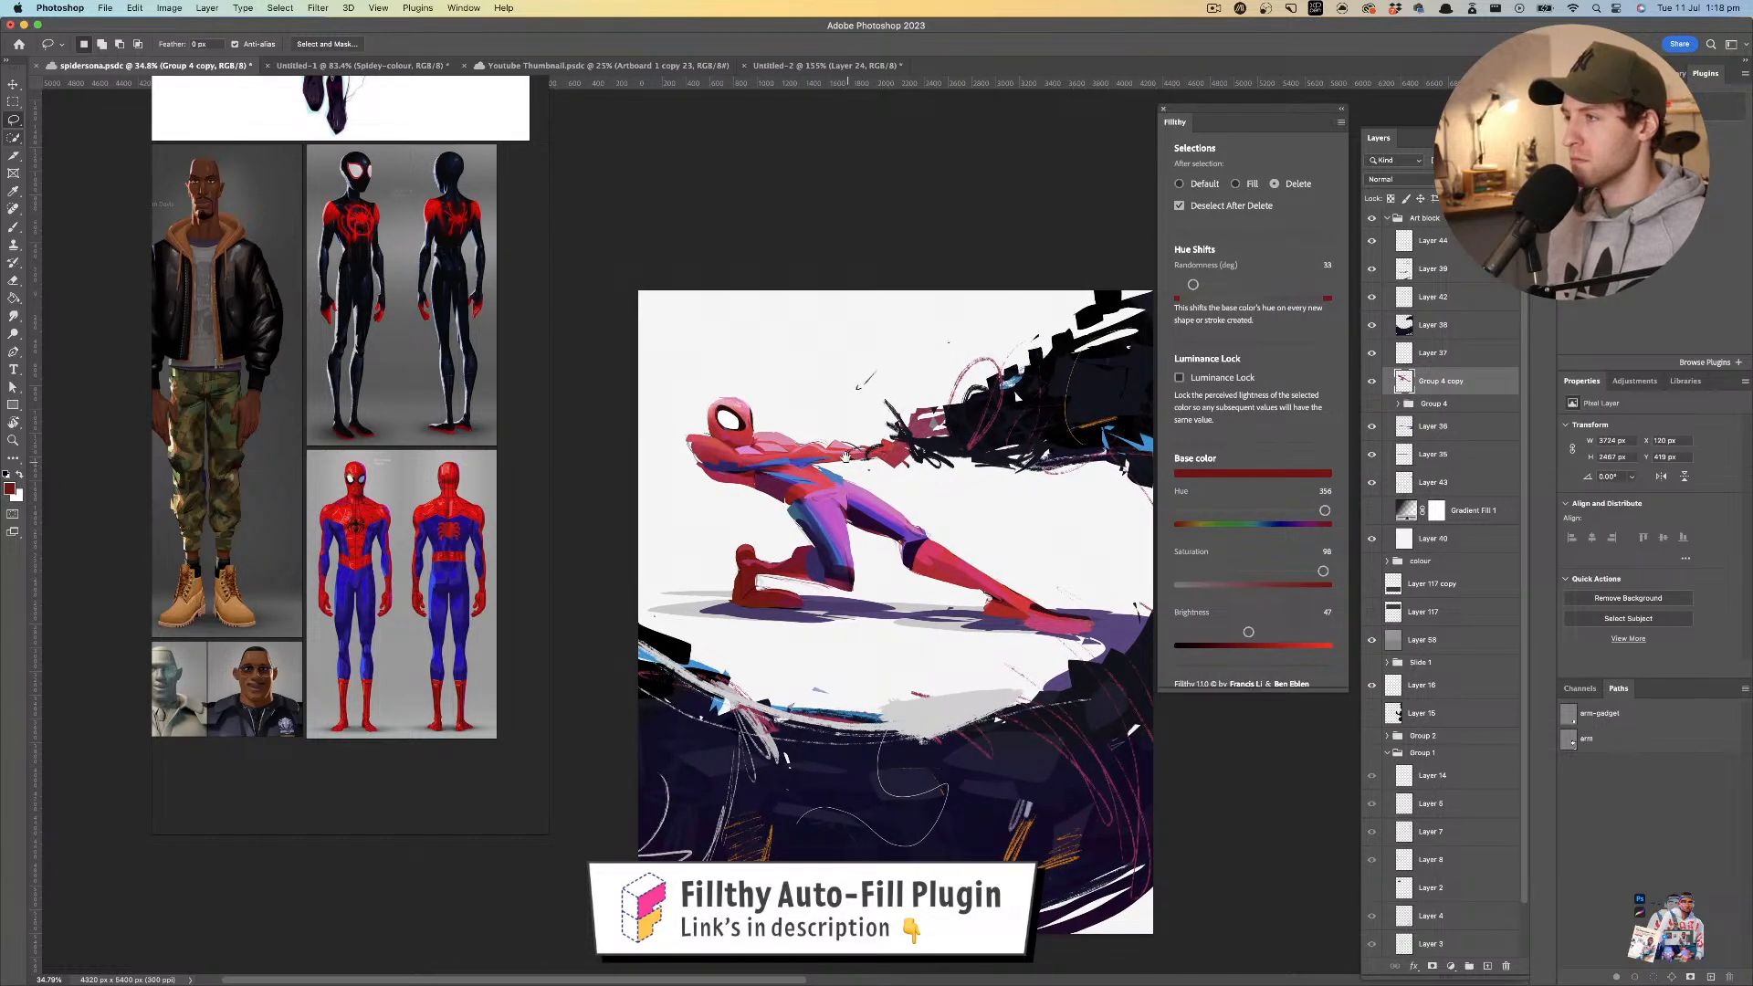
{"action": "left_click_drag", "start_coordinate": [847, 464], "coordinate": [837, 451]}
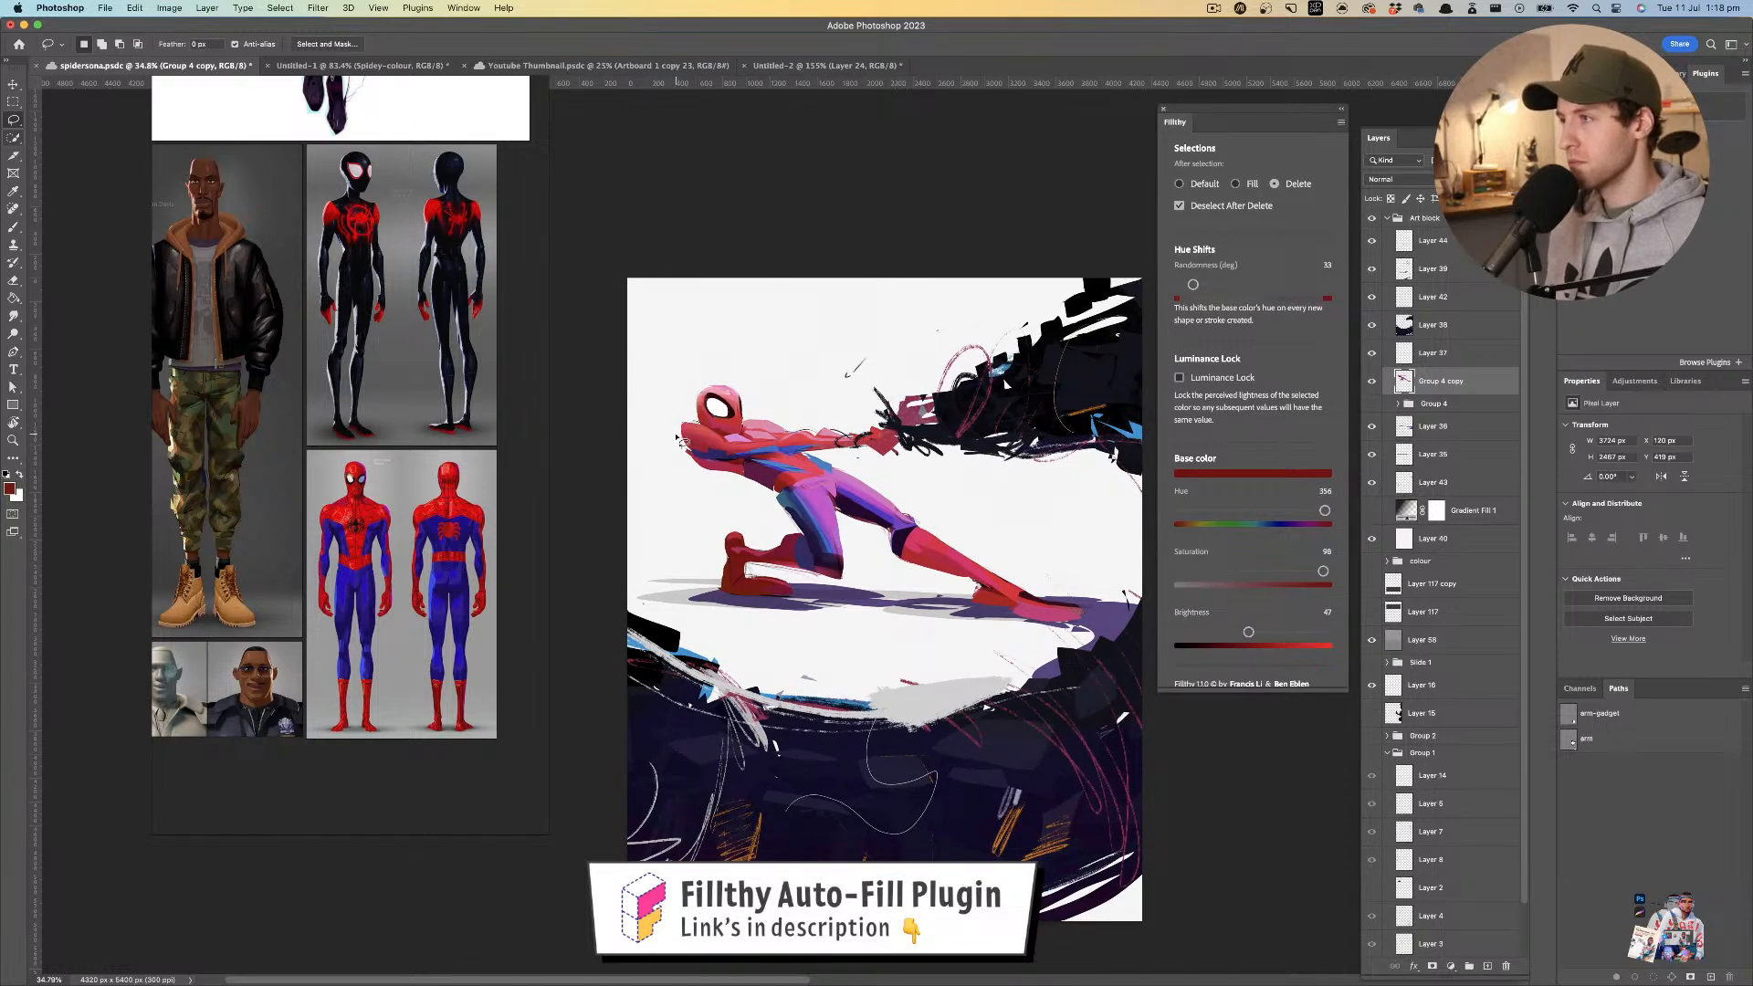
- Try lassoing away stray sketch lines around the figure's torso and thigh, and undo the last deletions
{"action": "mouse_move", "coordinate": [807, 505]}
{"action": "left_mouse_down"}
{"action": "mouse_move", "coordinate": [791, 495]}
{"action": "mouse_move", "coordinate": [810, 513]}
{"action": "left_mouse_up"}
{"action": "left_click_drag", "start_coordinate": [810, 513], "coordinate": [845, 529]}
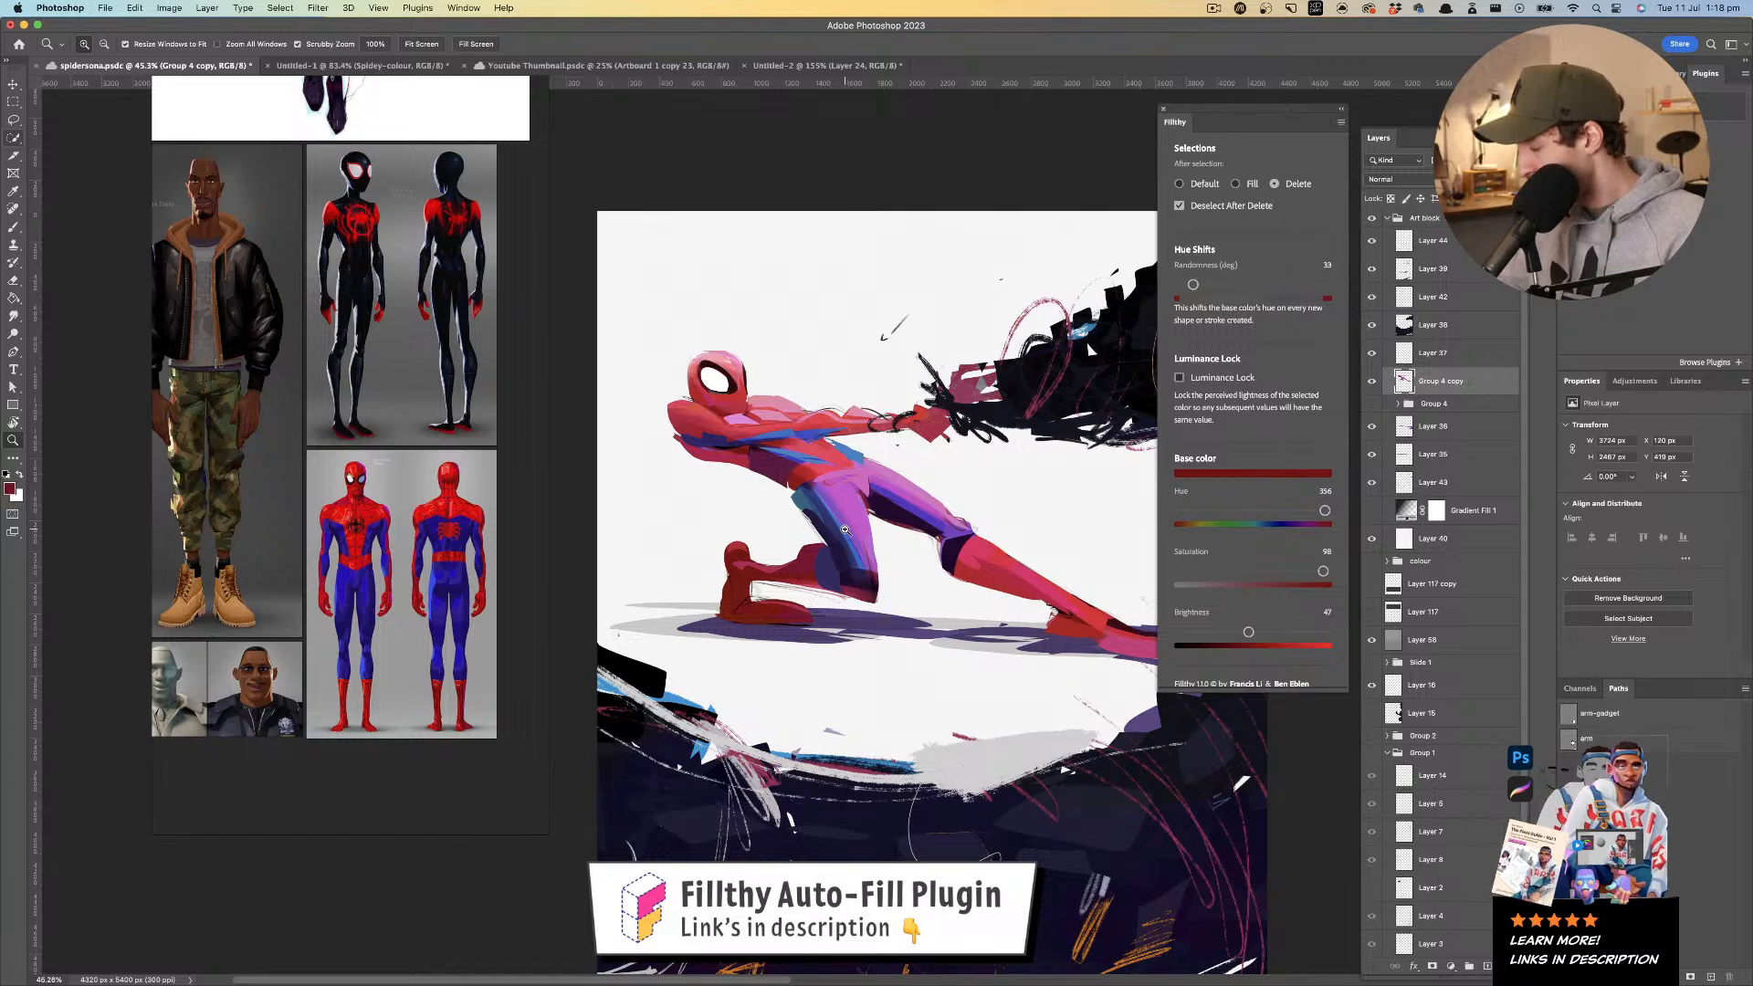
{"action": "left_click_drag", "start_coordinate": [711, 420], "coordinate": [808, 421]}
{"action": "key", "text": "l"}
{"action": "left_click_drag", "start_coordinate": [583, 402], "coordinate": [634, 400]}
{"action": "key", "text": "super+z"}
{"action": "key", "text": "super+z"}
{"action": "key", "text": "z"}
{"action": "left_click_drag", "start_coordinate": [655, 494], "coordinate": [636, 473]}
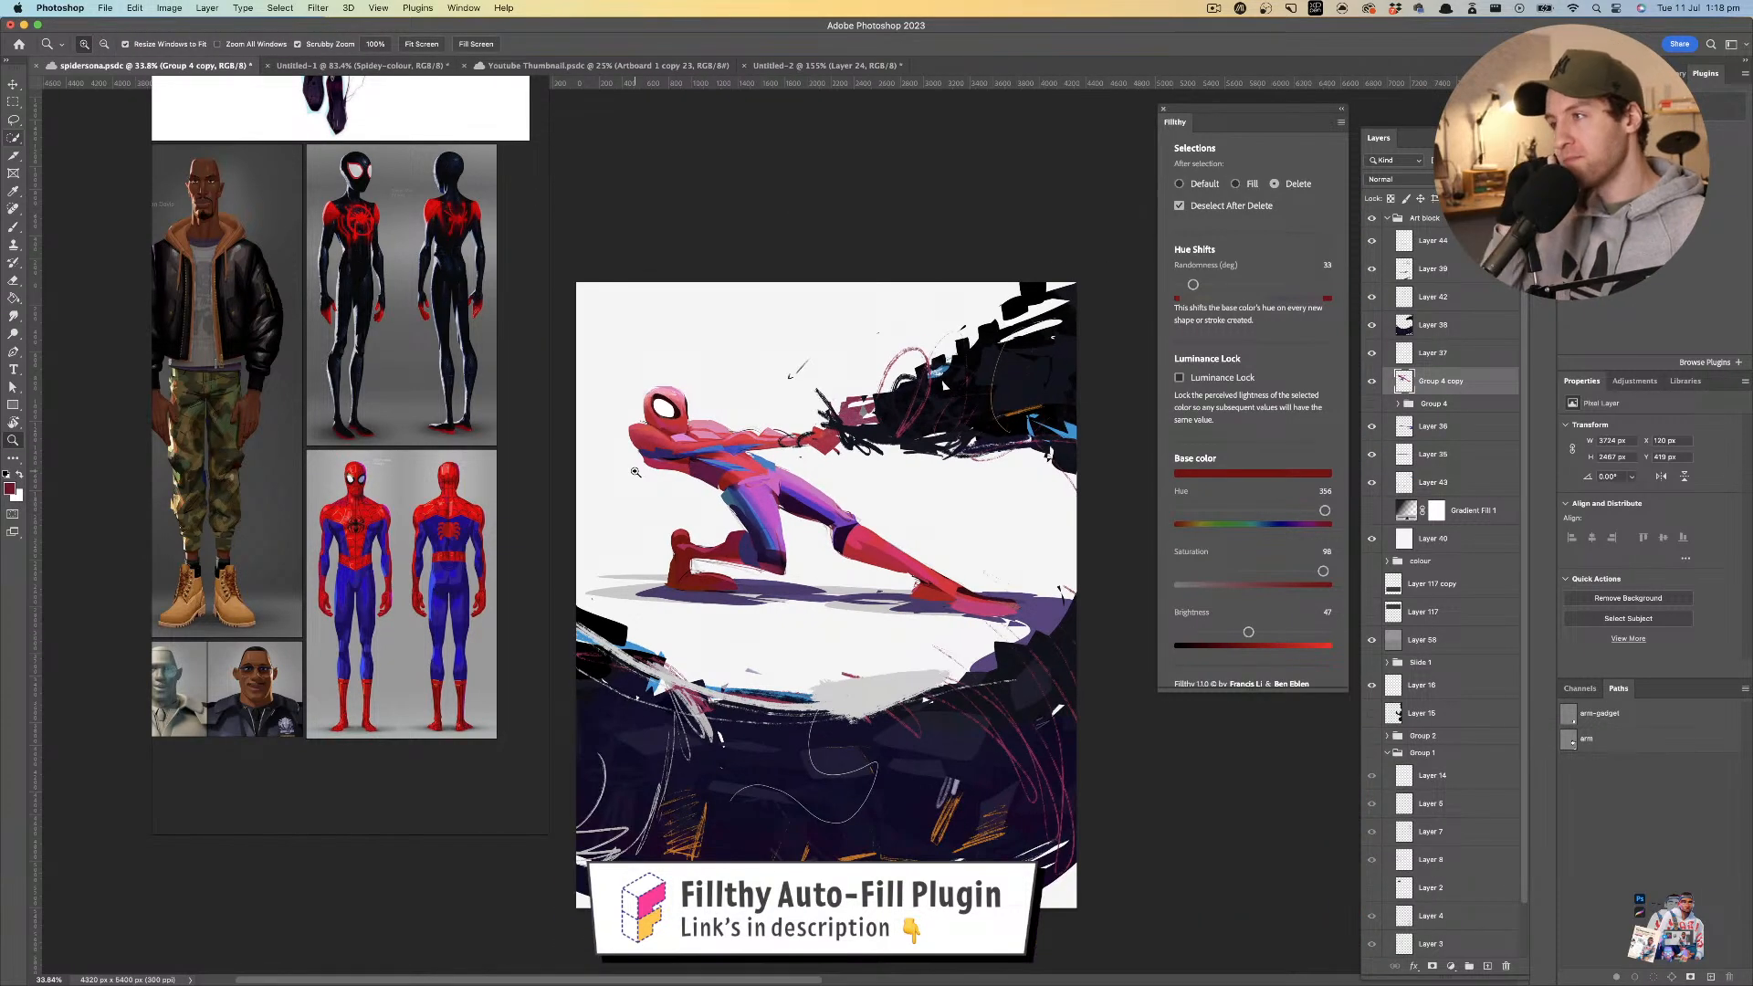
- Flip the canvas view horizontally and lasso away the stray sketch lines around the front leg's thigh and knee
{"action": "key", "text": "super+shift+h"}
{"action": "mouse_move", "coordinate": [810, 463]}
{"action": "left_mouse_down"}
{"action": "mouse_move", "coordinate": [788, 457]}
{"action": "mouse_move", "coordinate": [822, 459]}
{"action": "mouse_move", "coordinate": [815, 427]}
{"action": "mouse_move", "coordinate": [834, 417]}
{"action": "mouse_move", "coordinate": [804, 407]}
{"action": "mouse_move", "coordinate": [853, 415]}
{"action": "left_mouse_up"}
{"action": "key", "text": "l"}
{"action": "mouse_move", "coordinate": [736, 448]}
{"action": "left_mouse_down"}
{"action": "mouse_move", "coordinate": [1003, 376]}
{"action": "mouse_move", "coordinate": [1028, 284]}
{"action": "left_mouse_up"}
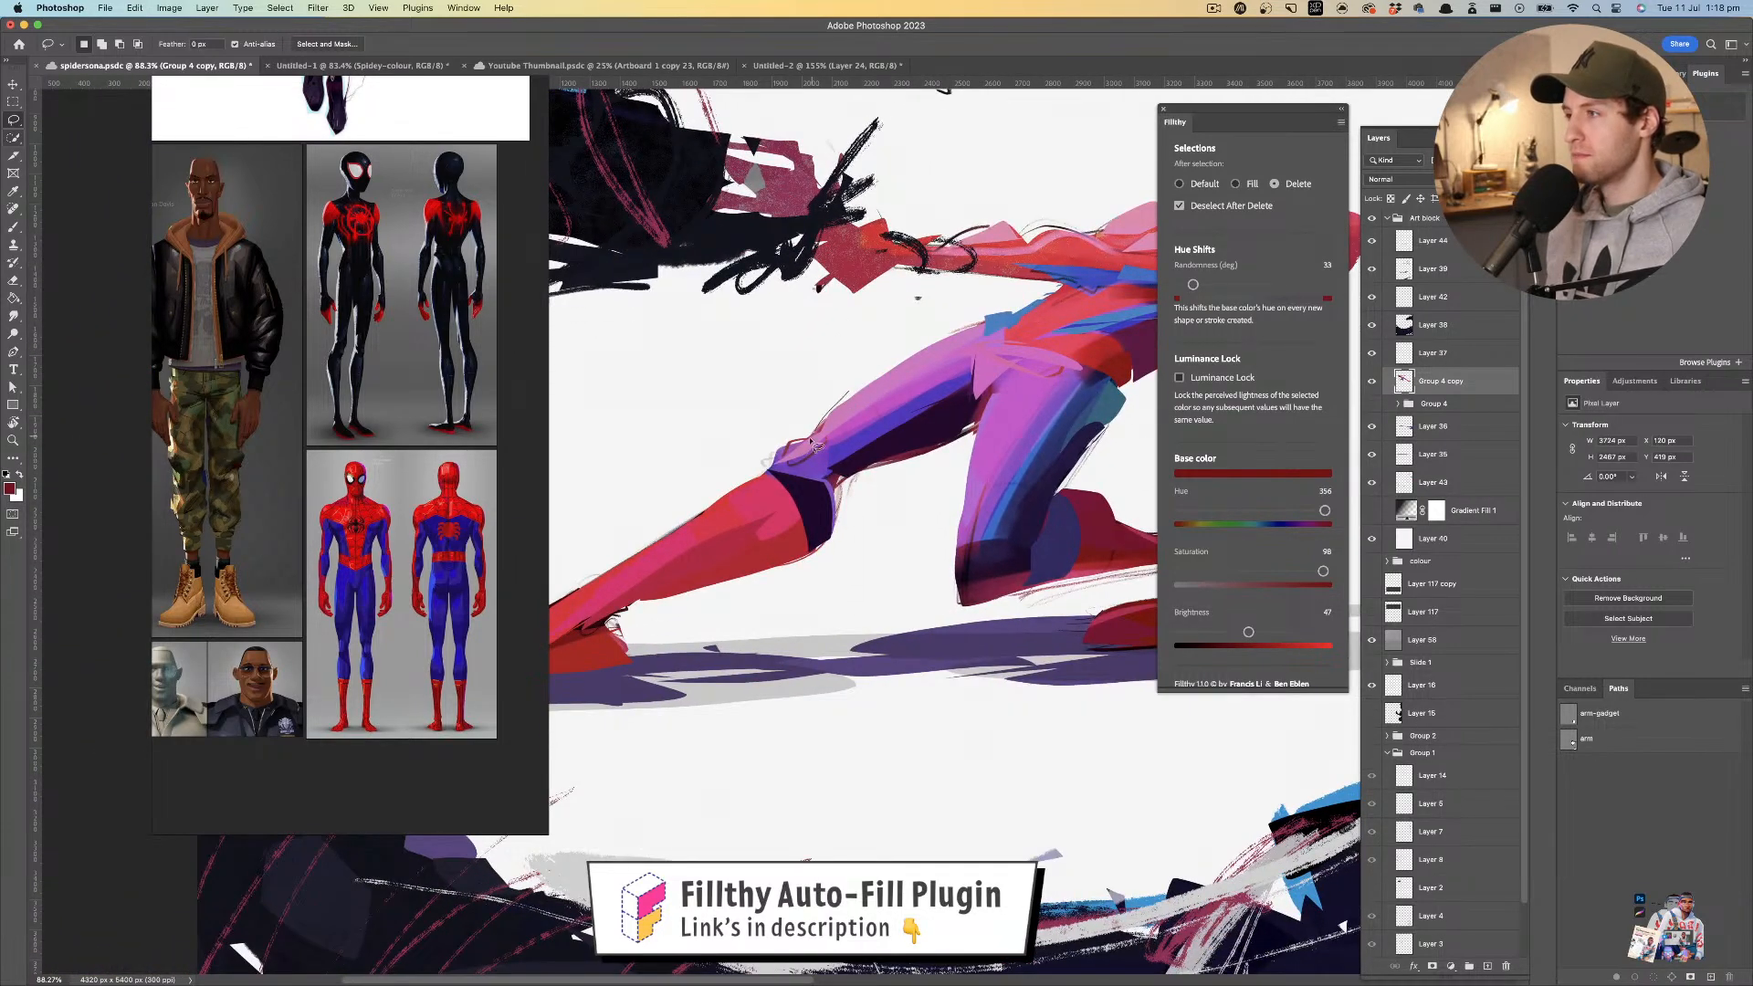
{"action": "left_click_drag", "start_coordinate": [809, 416], "coordinate": [776, 431]}
{"action": "left_click_drag", "start_coordinate": [679, 482], "coordinate": [726, 454]}
{"action": "mouse_move", "coordinate": [570, 534]}
{"action": "left_mouse_down"}
{"action": "mouse_move", "coordinate": [694, 488]}
{"action": "mouse_move", "coordinate": [674, 504]}
{"action": "left_mouse_up"}
{"action": "mouse_move", "coordinate": [817, 411]}
{"action": "left_mouse_down"}
{"action": "mouse_move", "coordinate": [752, 436]}
{"action": "mouse_move", "coordinate": [837, 399]}
{"action": "mouse_move", "coordinate": [710, 480]}
{"action": "mouse_move", "coordinate": [767, 402]}
{"action": "mouse_move", "coordinate": [867, 418]}
{"action": "mouse_move", "coordinate": [882, 393]}
{"action": "mouse_move", "coordinate": [984, 416]}
{"action": "left_mouse_up"}
- Try sampling colours and lassoing shapes beside the outstretched hand, and undo them
{"action": "key", "text": "i"}
{"action": "left_click", "coordinate": [745, 408]}
{"action": "mouse_move", "coordinate": [726, 384]}
{"action": "left_mouse_down"}
{"action": "mouse_move", "coordinate": [771, 481]}
{"action": "mouse_move", "coordinate": [696, 501]}
{"action": "left_mouse_up"}
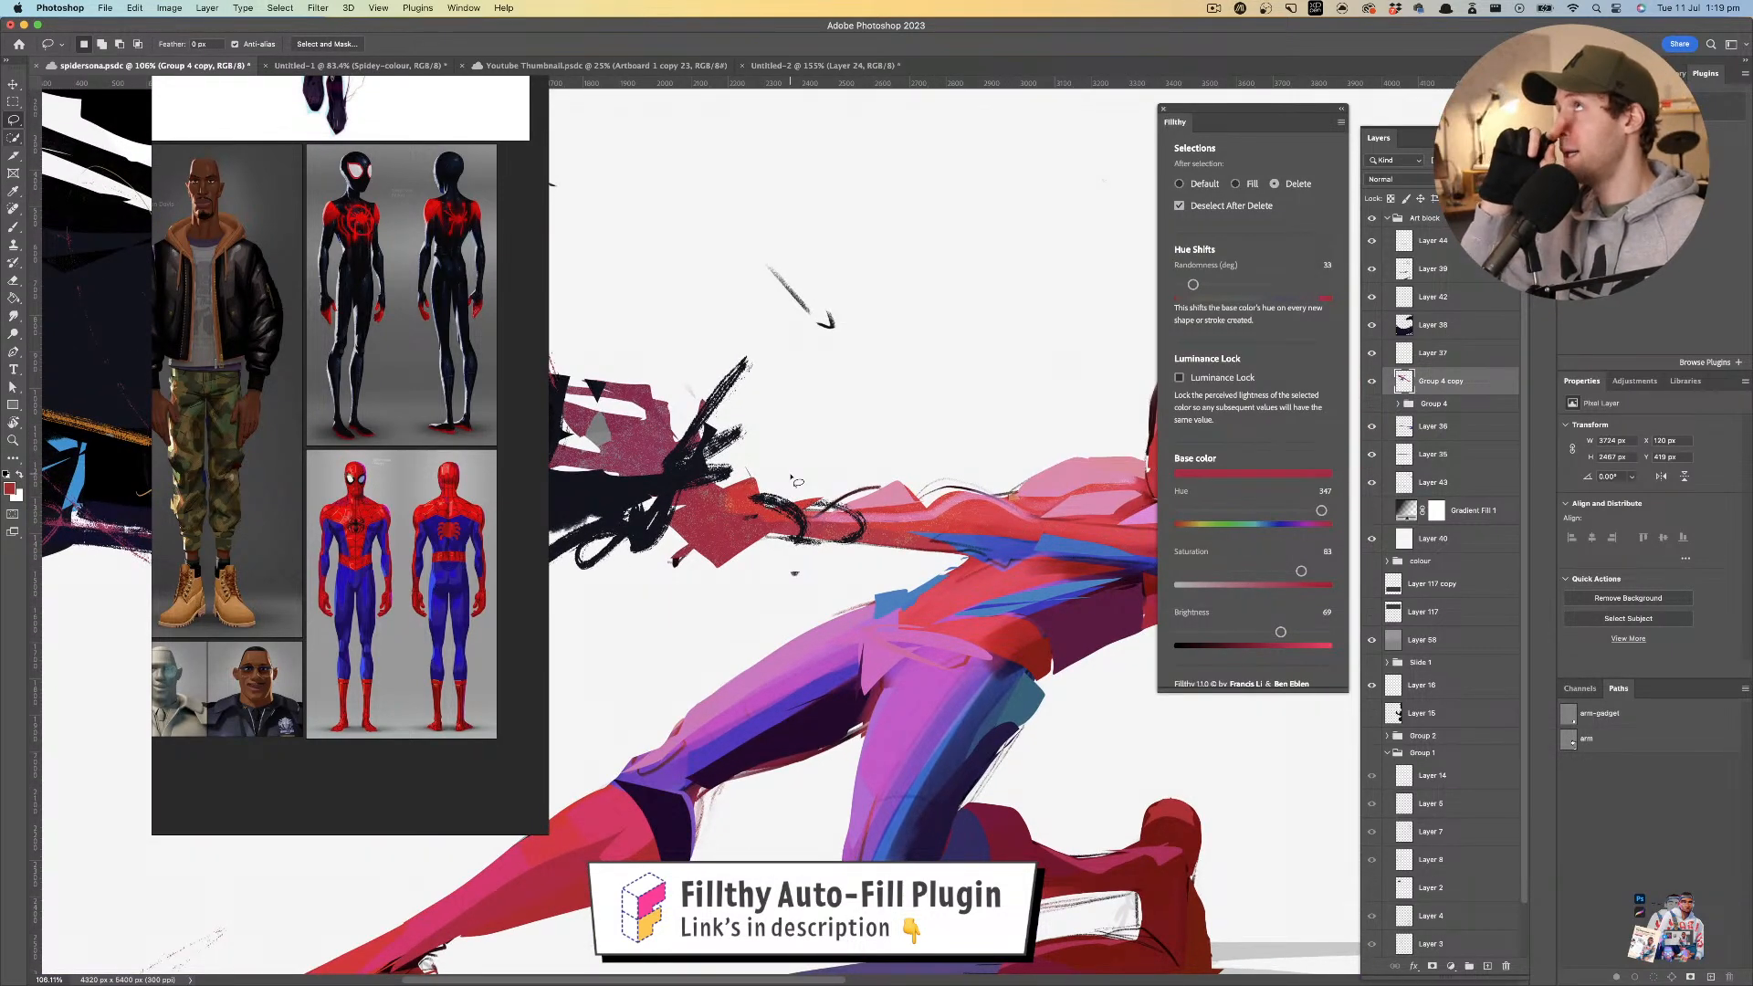
{"action": "key", "text": "i"}
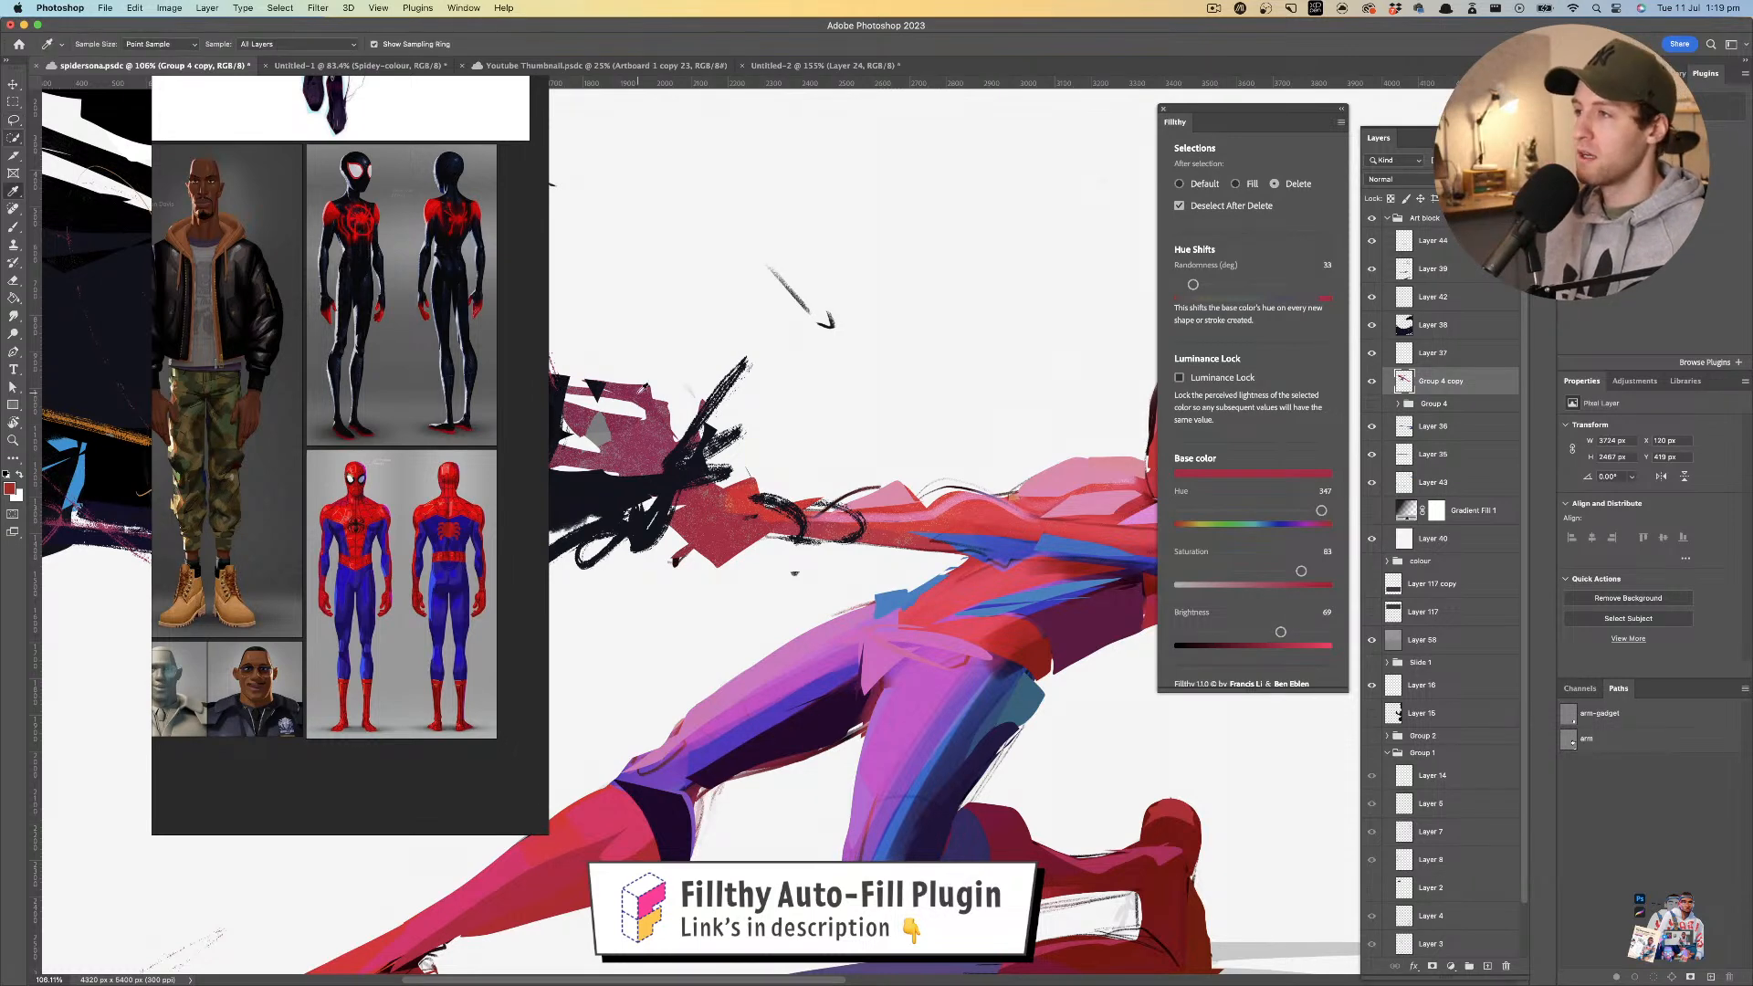
{"action": "left_click", "coordinate": [595, 390]}
{"action": "key", "text": "l"}
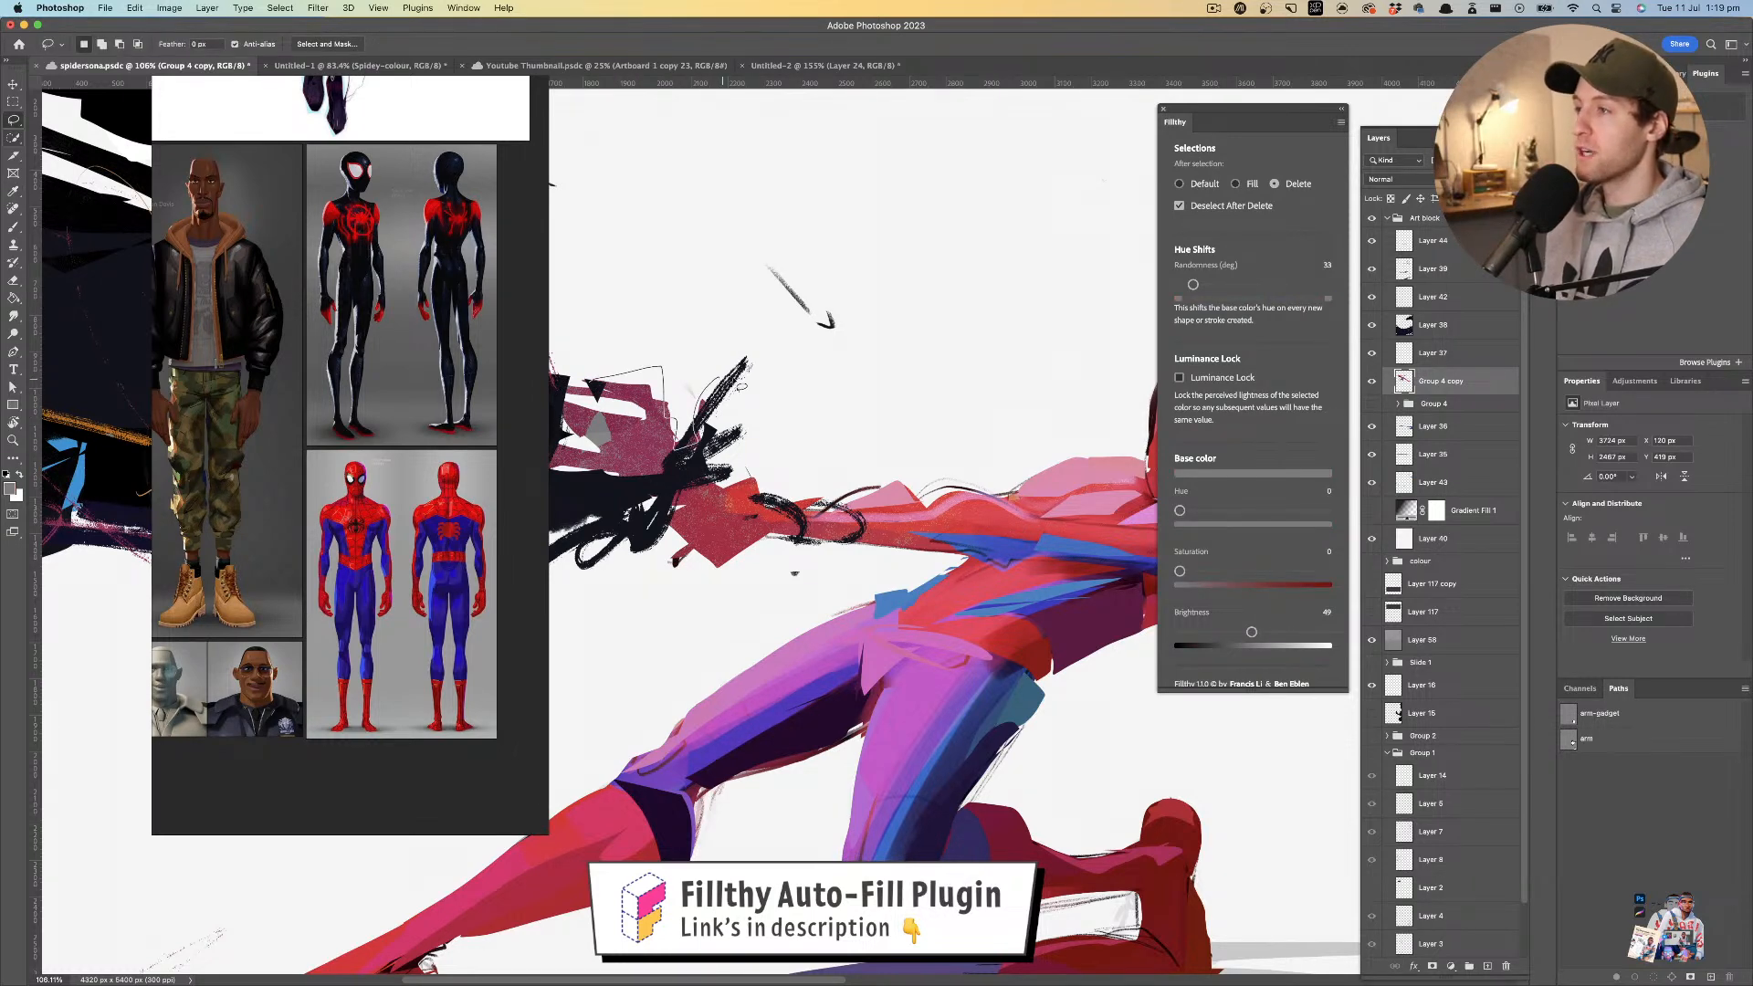
{"action": "left_click_drag", "start_coordinate": [687, 461], "coordinate": [701, 442]}
{"action": "key", "text": "z"}
{"action": "mouse_move", "coordinate": [706, 433]}
{"action": "left_mouse_down"}
{"action": "mouse_move", "coordinate": [637, 425]}
{"action": "mouse_move", "coordinate": [721, 407]}
{"action": "mouse_move", "coordinate": [746, 364]}
{"action": "mouse_move", "coordinate": [648, 365]}
{"action": "left_mouse_up"}
{"action": "key", "text": "super+z"}
{"action": "key", "text": "super+z"}
{"action": "key", "text": "i"}
{"action": "left_click", "coordinate": [728, 409]}
{"action": "key", "text": "z"}
{"action": "key", "text": "l"}
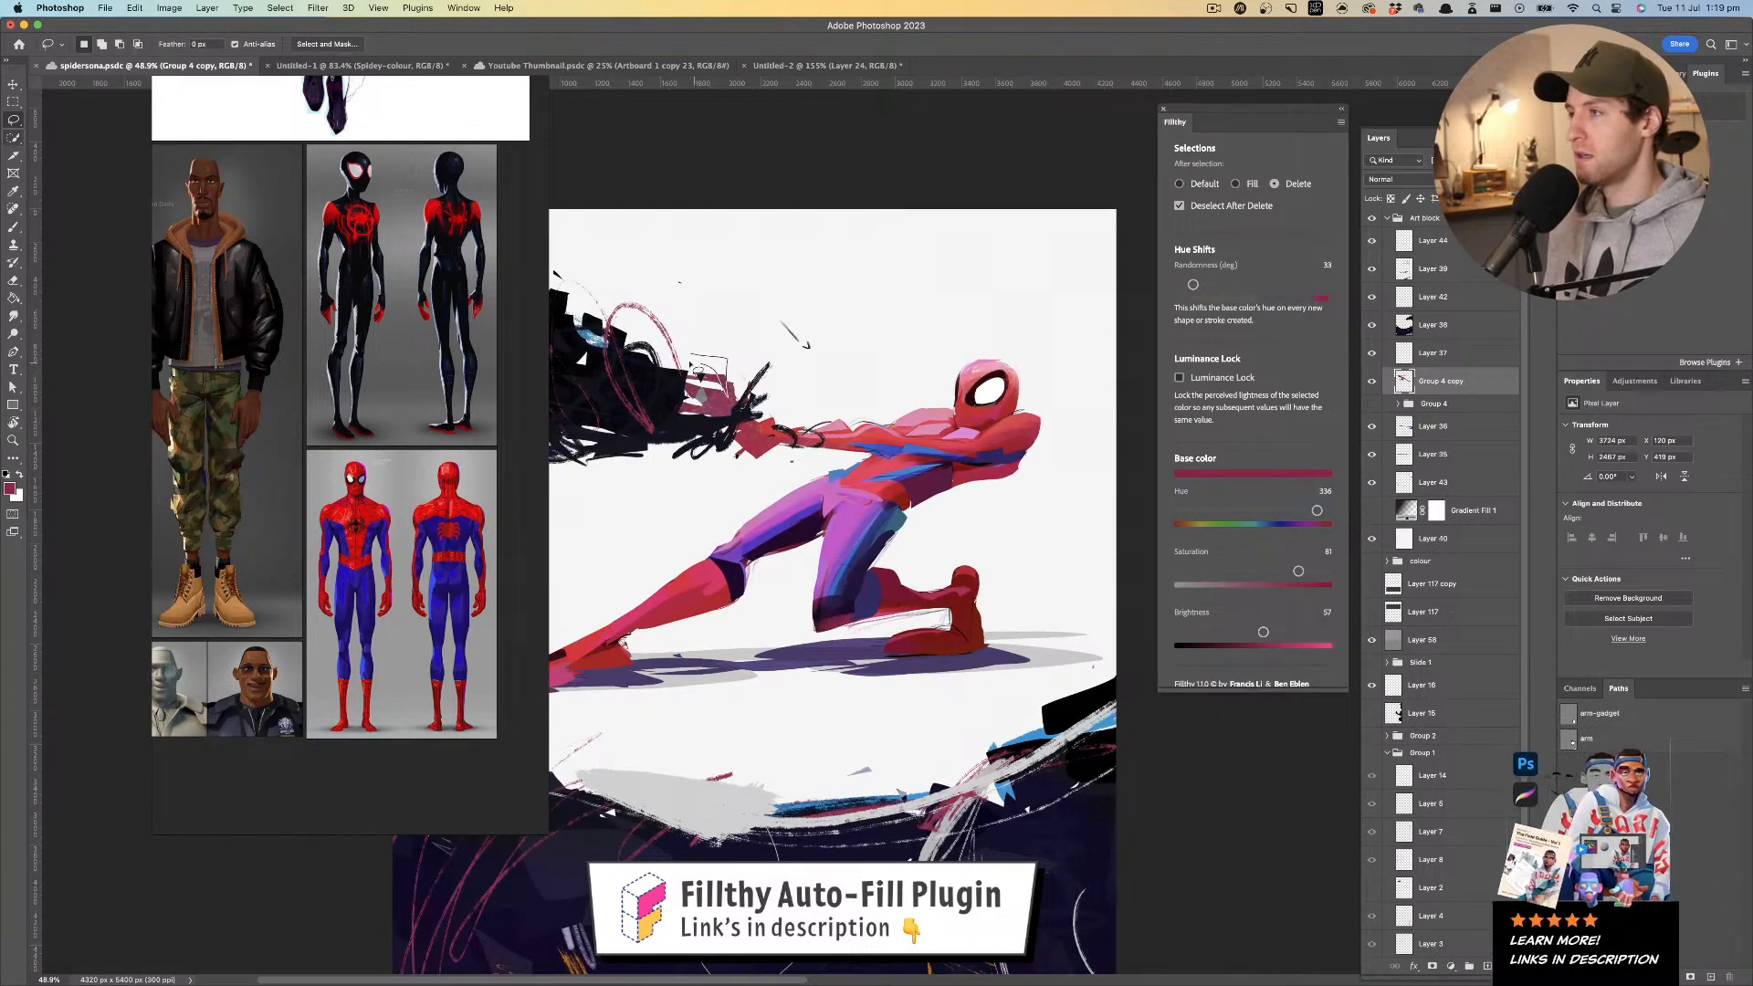
{"action": "key", "text": "super+z"}
- Switch the Filthy selection action to Fill, sample magenta from the outstretched hand and lasso-fill shapes over its gaps
{"action": "left_click", "coordinate": [1235, 184]}
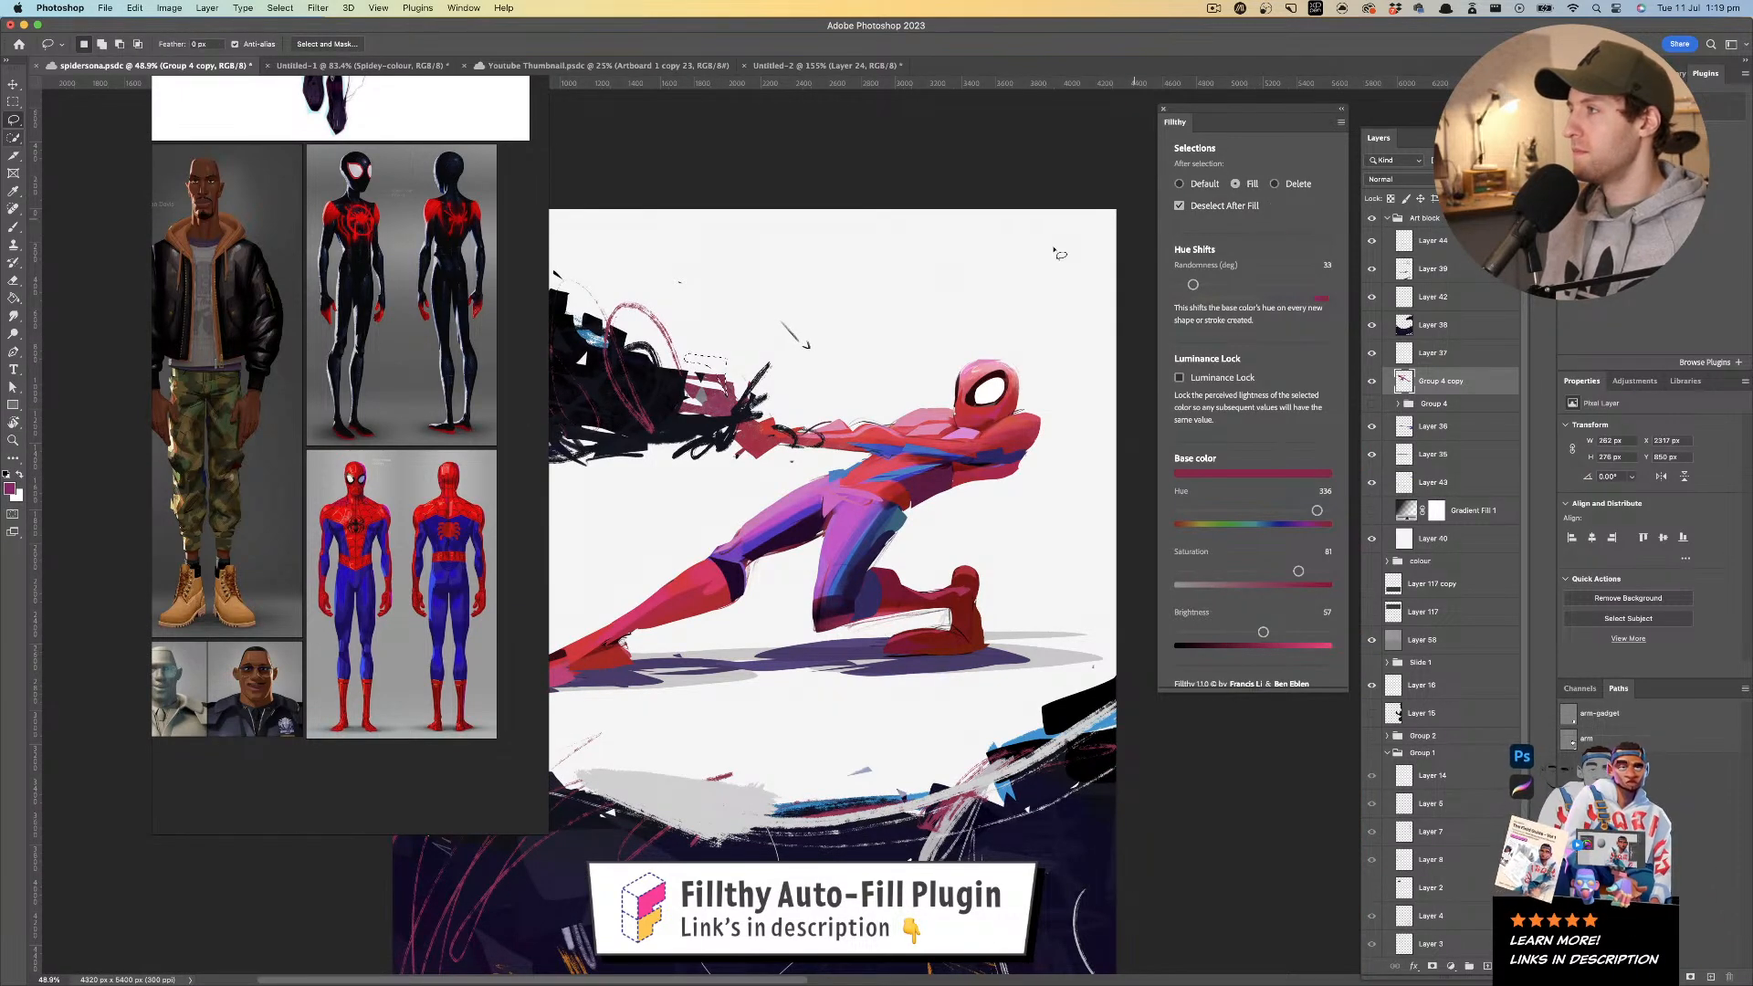
{"action": "key", "text": "i"}
{"action": "left_click", "coordinate": [721, 394]}
{"action": "key", "text": "l"}
{"action": "mouse_move", "coordinate": [686, 365]}
{"action": "left_mouse_down"}
{"action": "mouse_move", "coordinate": [731, 362]}
{"action": "mouse_move", "coordinate": [728, 379]}
{"action": "mouse_move", "coordinate": [696, 360]}
{"action": "mouse_move", "coordinate": [790, 345]}
{"action": "mouse_move", "coordinate": [721, 346]}
{"action": "mouse_move", "coordinate": [765, 347]}
{"action": "left_mouse_up"}
{"action": "key", "text": "super+z"}
{"action": "key", "text": "z"}
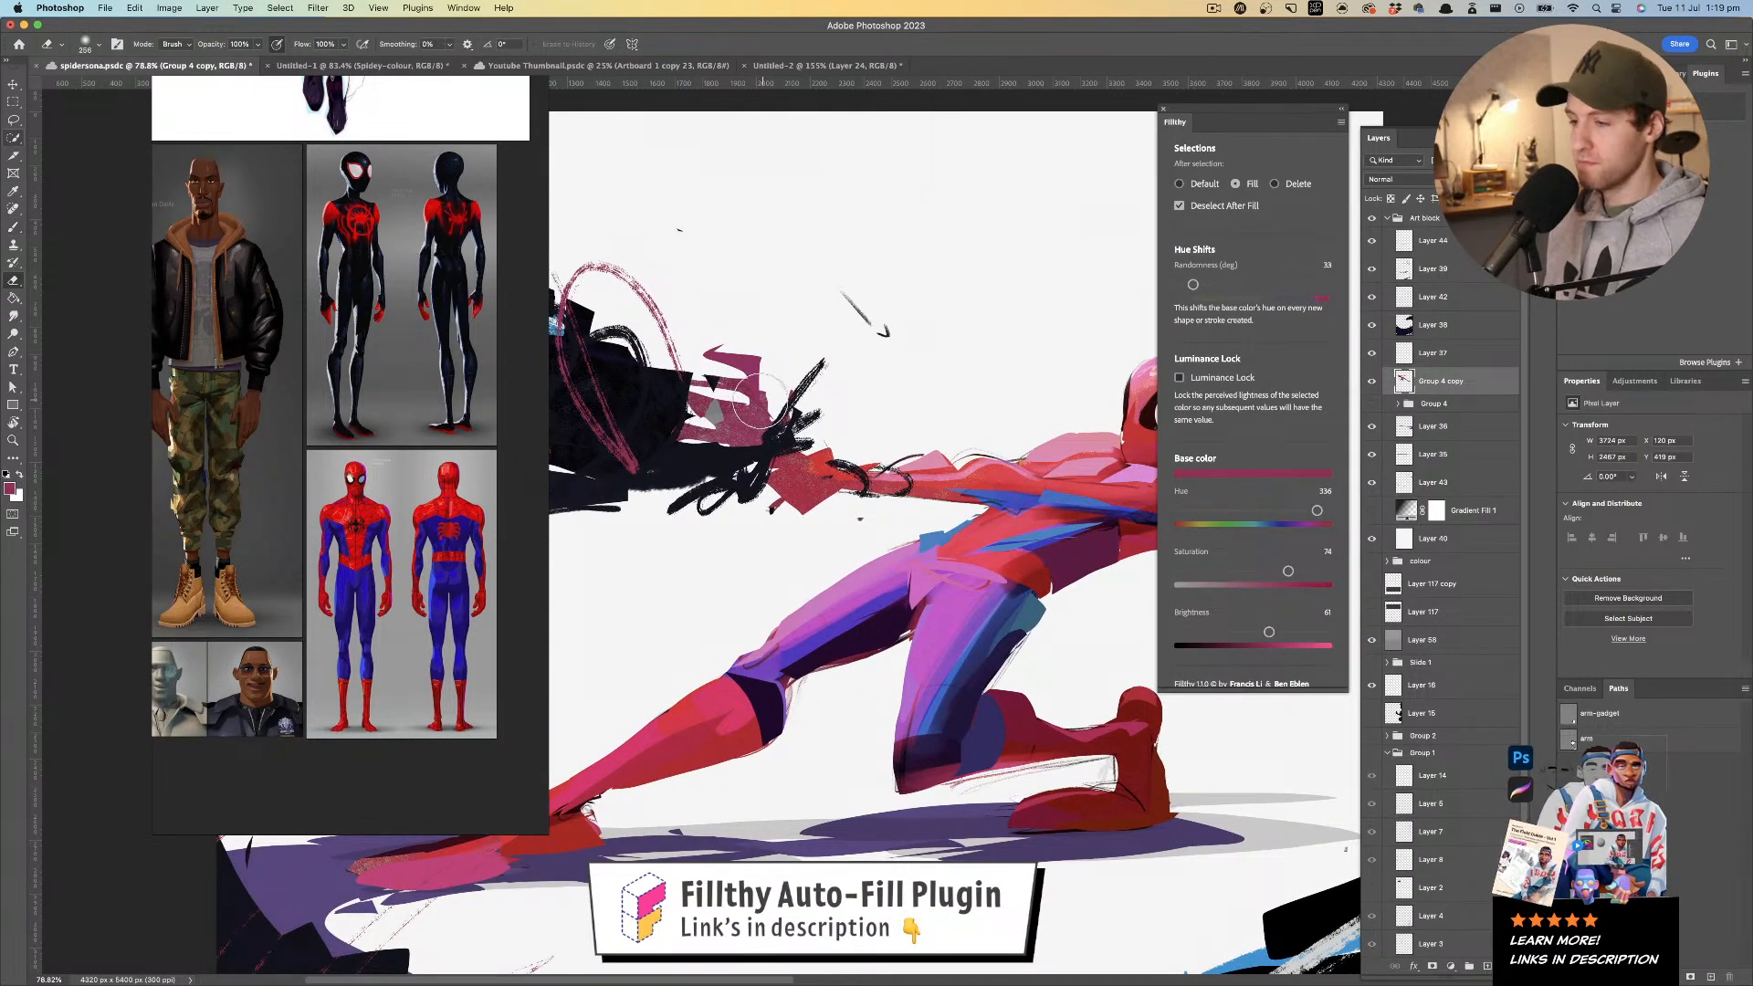
{"action": "key", "text": "l"}
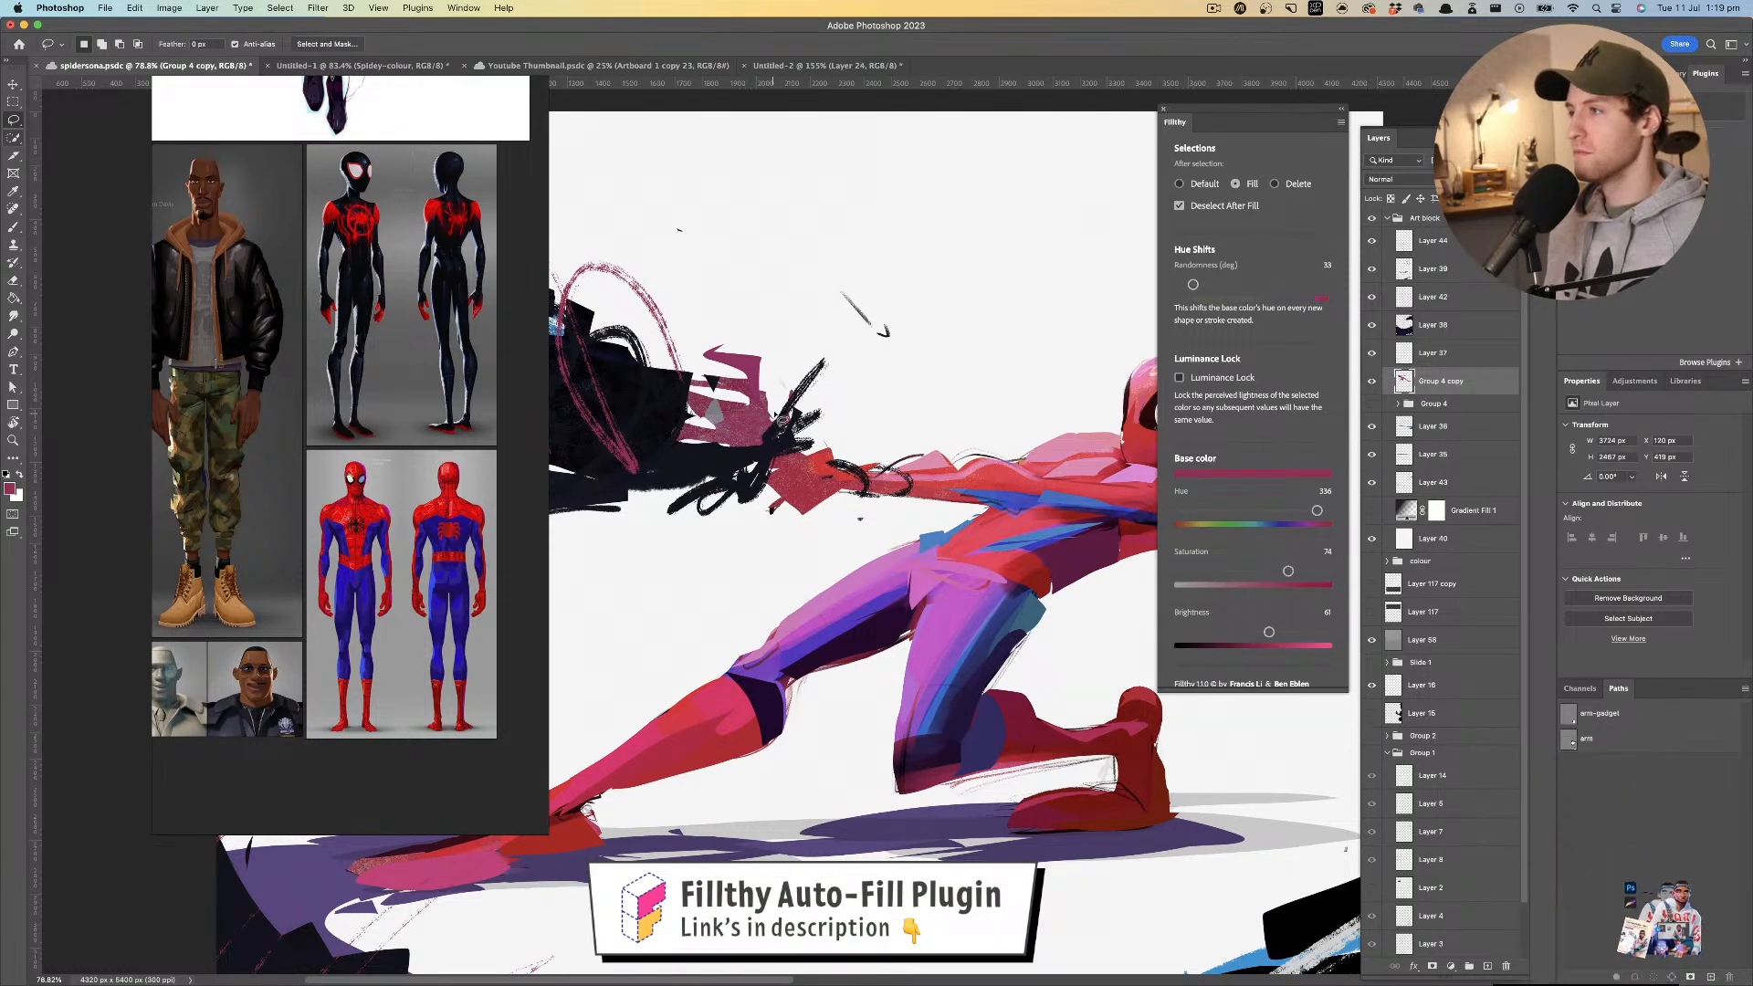
{"action": "mouse_move", "coordinate": [733, 409]}
{"action": "left_mouse_down"}
{"action": "mouse_move", "coordinate": [767, 433]}
{"action": "mouse_move", "coordinate": [727, 418]}
{"action": "mouse_move", "coordinate": [750, 402]}
{"action": "left_mouse_up"}
{"action": "mouse_move", "coordinate": [742, 429]}
{"action": "left_mouse_down"}
{"action": "mouse_move", "coordinate": [691, 424]}
{"action": "mouse_move", "coordinate": [782, 405]}
{"action": "mouse_move", "coordinate": [737, 447]}
{"action": "left_mouse_up"}
{"action": "key", "text": "super+z"}
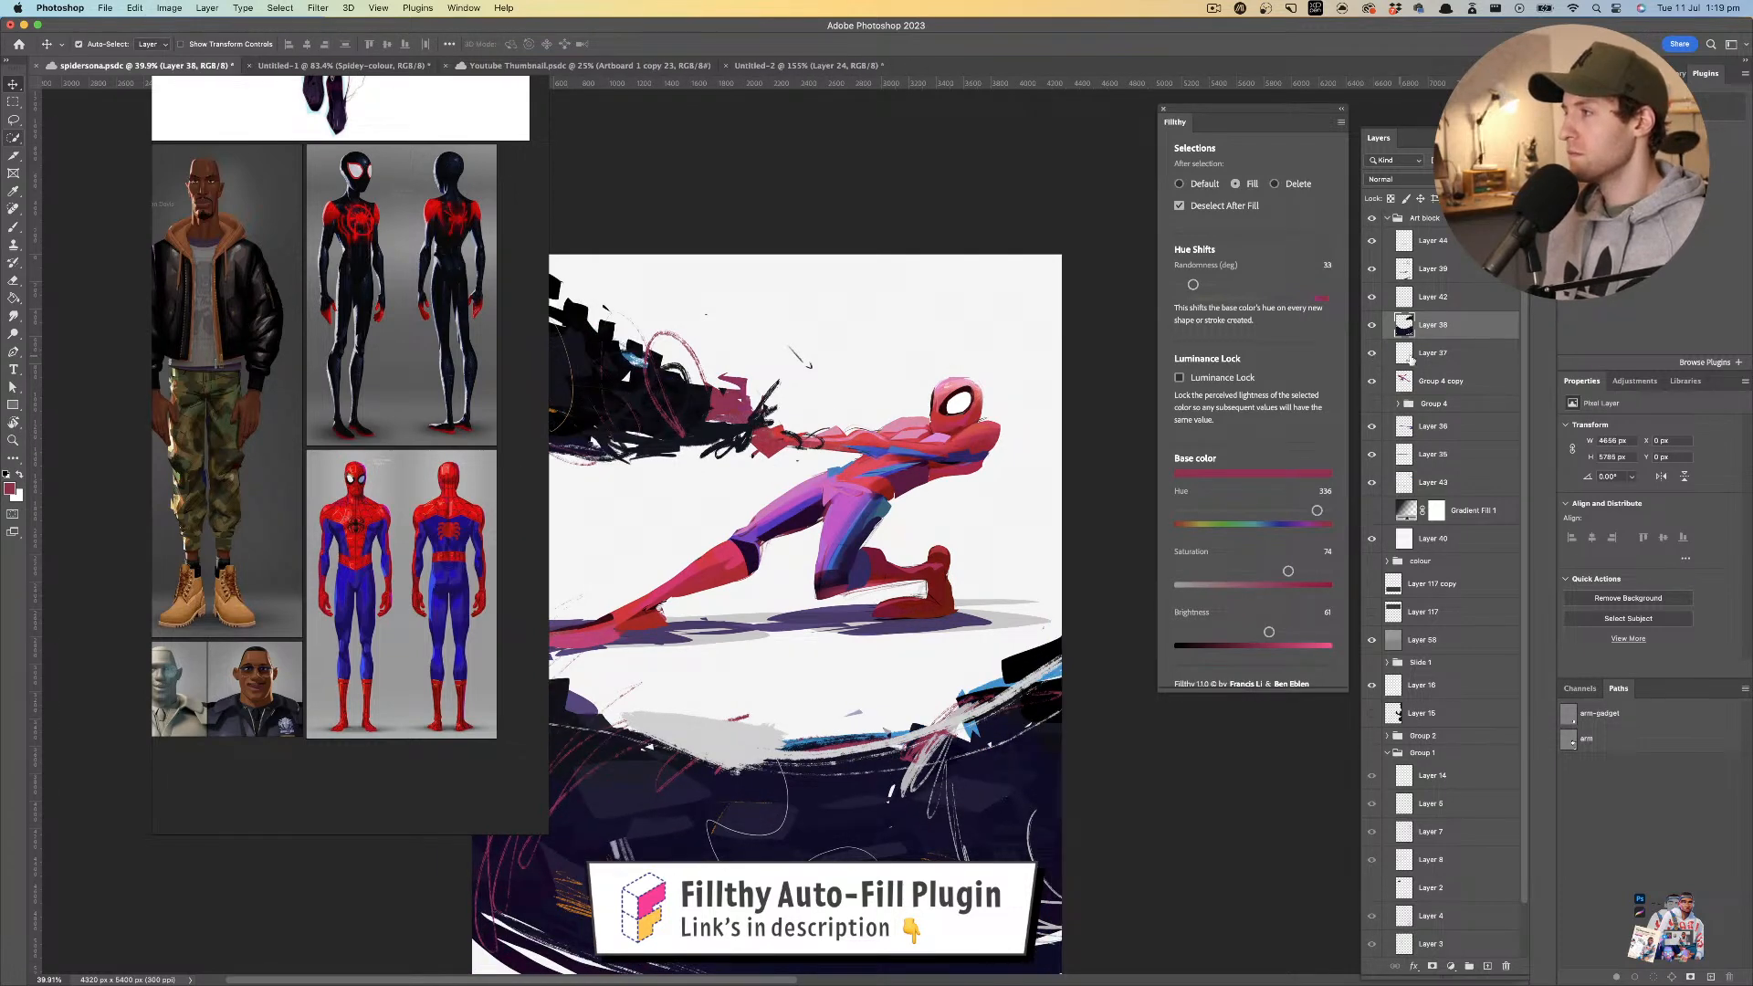
- Delete Layer 37 and group the four layers above Group 4 copy, up to Layer 44
{"action": "left_click", "coordinate": [1431, 358]}
{"action": "key", "text": "Delete"}
{"action": "left_click", "coordinate": [1441, 327]}
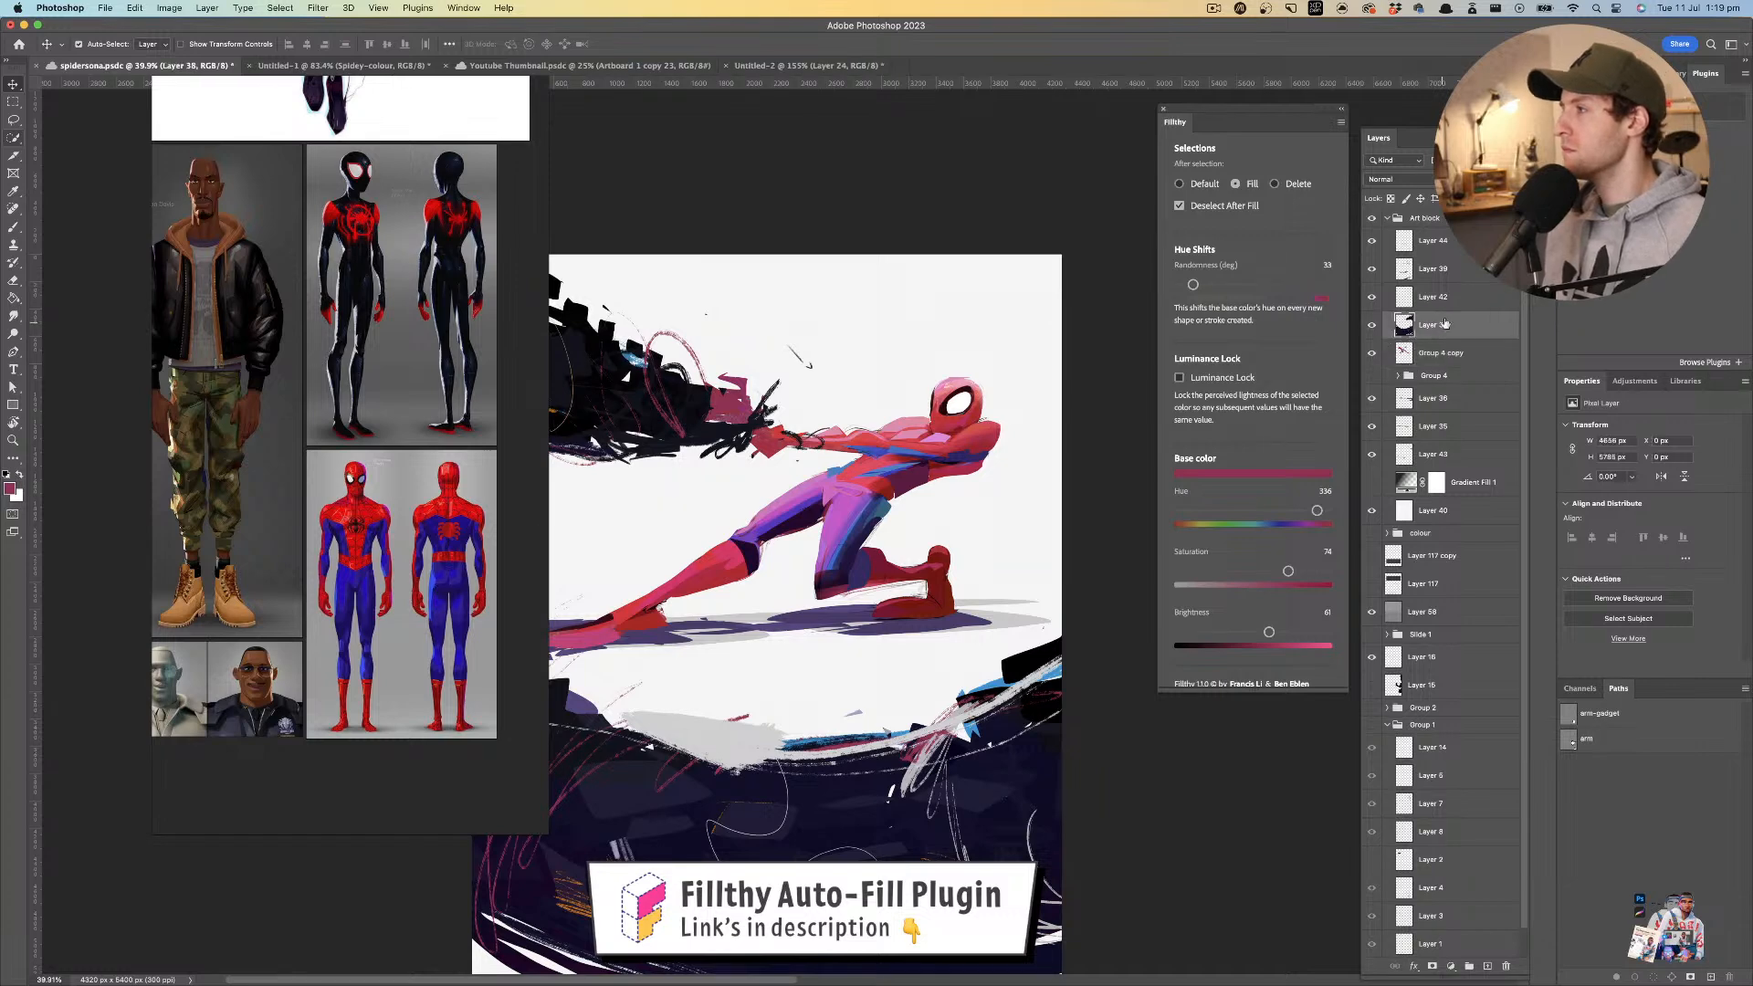
{"action": "left_click", "coordinate": [1447, 246], "text": "shift"}
{"action": "key", "text": "super+g"}
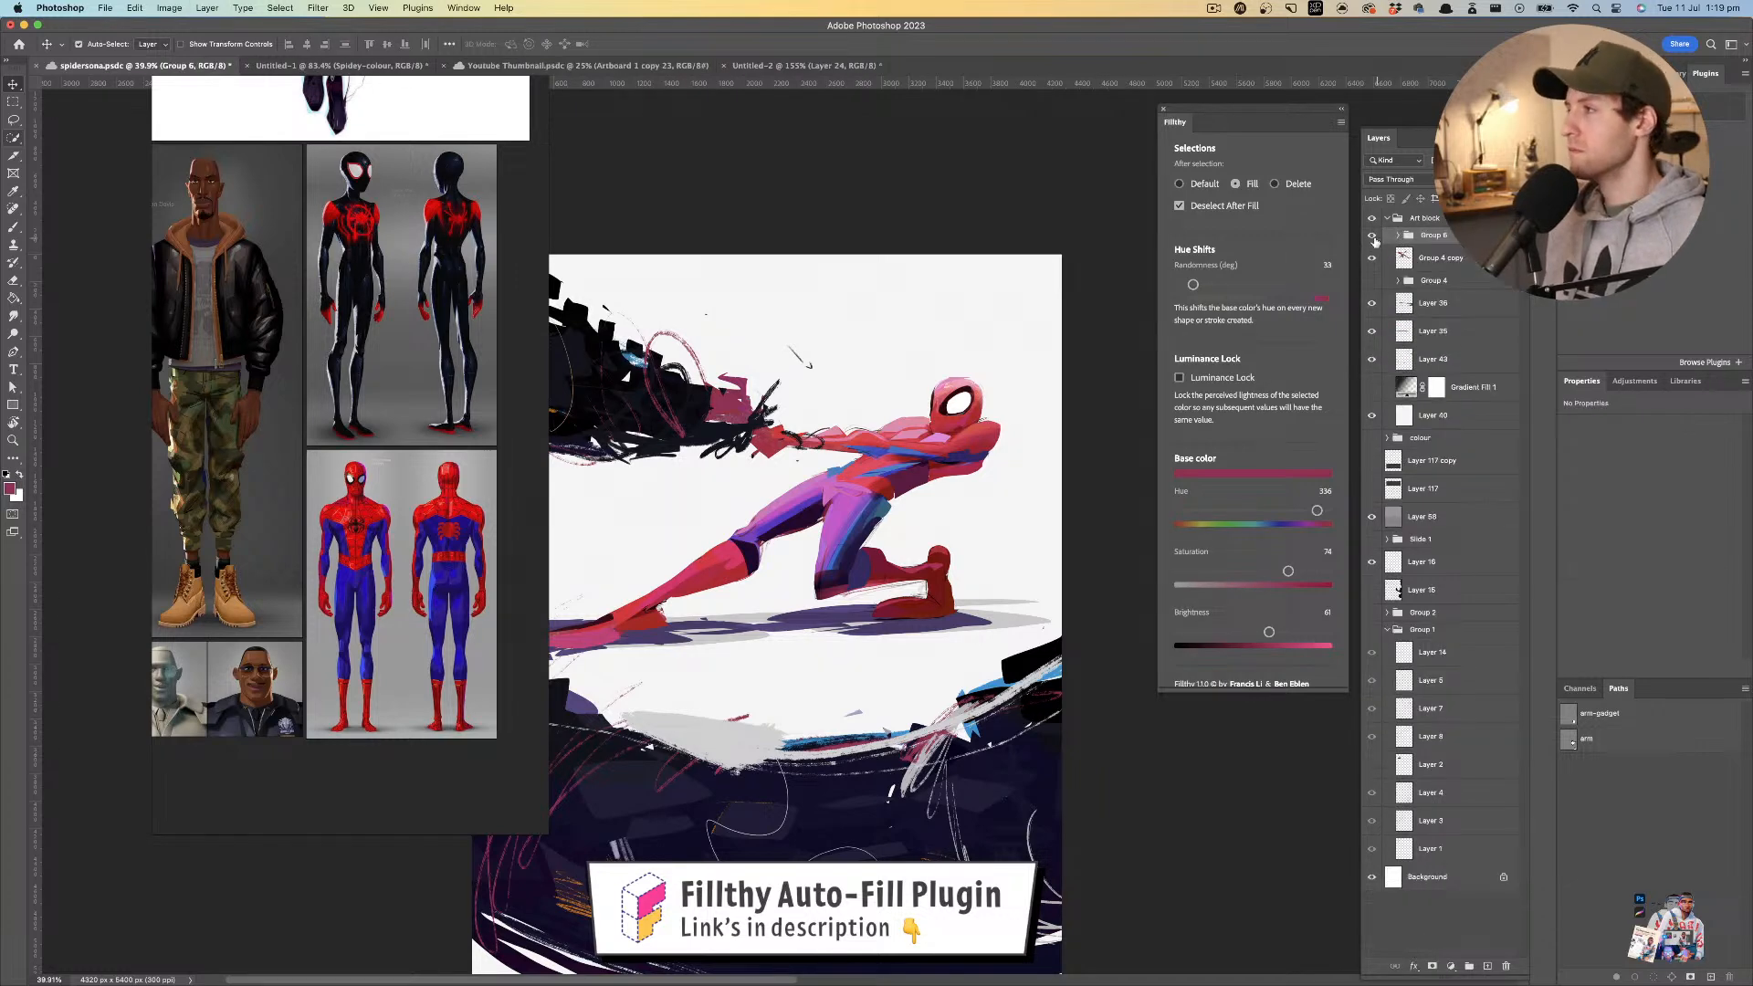
- Hide Group 6 and the blue brush strokes on Layer 43, and move Layer 43 into Group 6
{"action": "left_click", "coordinate": [1371, 237]}
{"action": "left_click_drag", "start_coordinate": [859, 401], "coordinate": [828, 418]}
{"action": "key", "text": "v"}
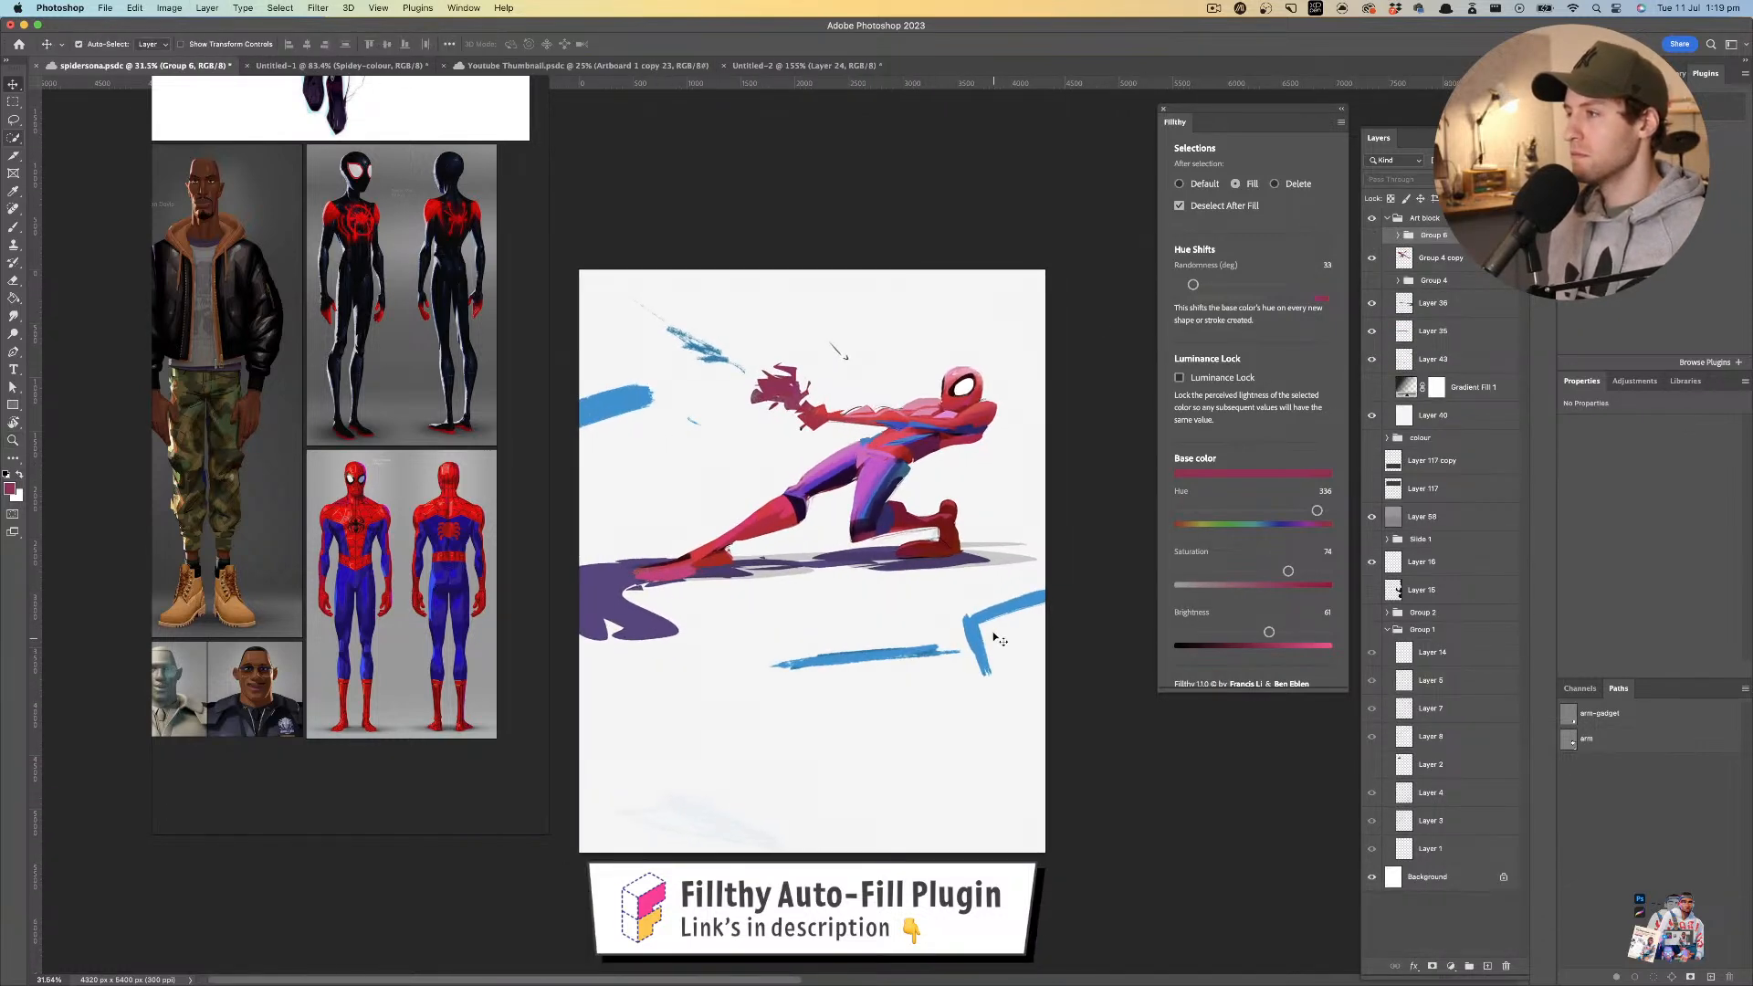
{"action": "left_click", "coordinate": [983, 624]}
{"action": "left_click", "coordinate": [1372, 360]}
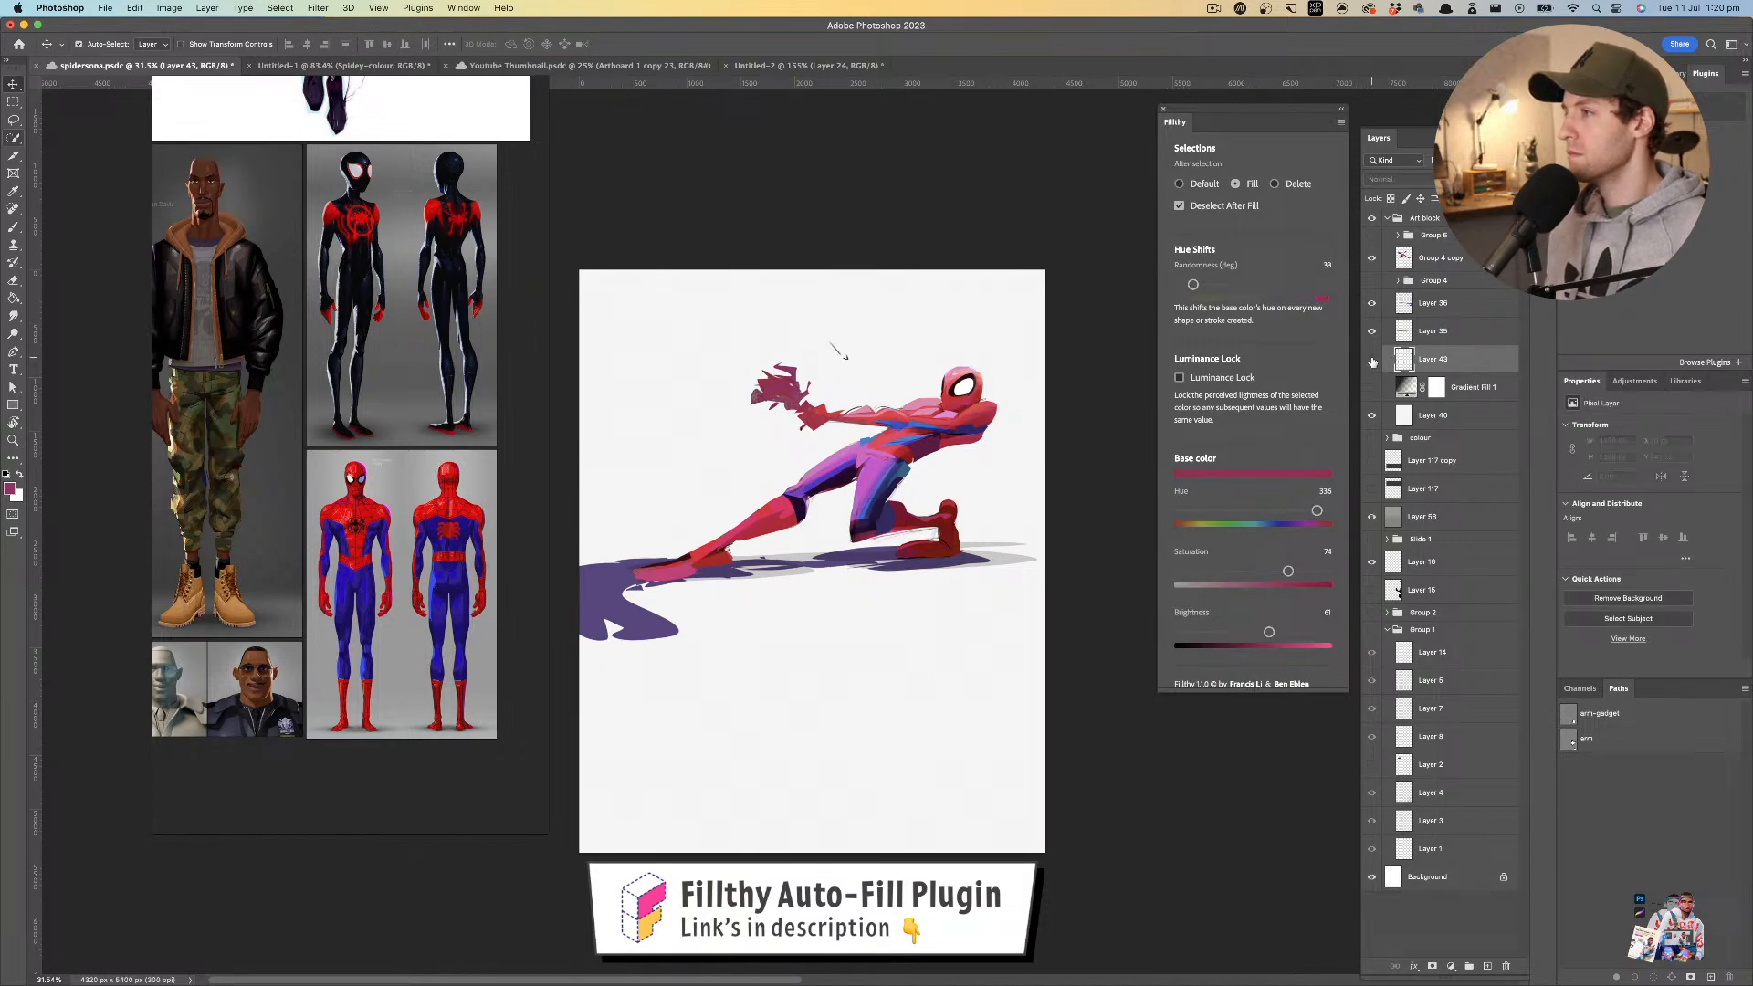
{"action": "left_click_drag", "start_coordinate": [1435, 358], "coordinate": [1431, 235]}
- Select Group 4 copy, sample a light pink from the upper body and lasso-fill a highlight on the shoulder
{"action": "key", "text": "z"}
{"action": "left_click_drag", "start_coordinate": [800, 398], "coordinate": [820, 385]}
{"action": "key", "text": "l"}
{"action": "key", "text": "i"}
{"action": "key", "text": "l"}
{"action": "left_click_drag", "start_coordinate": [925, 497], "coordinate": [868, 476]}
{"action": "left_click", "coordinate": [1441, 258]}
{"action": "mouse_move", "coordinate": [973, 414]}
{"action": "left_mouse_down"}
{"action": "mouse_move", "coordinate": [888, 400]}
{"action": "mouse_move", "coordinate": [888, 365]}
{"action": "mouse_move", "coordinate": [922, 349]}
{"action": "mouse_move", "coordinate": [935, 439]}
{"action": "mouse_move", "coordinate": [865, 428]}
{"action": "left_mouse_up"}
{"action": "key", "text": "i"}
{"action": "key", "text": "l"}
{"action": "key", "text": "i"}
{"action": "left_click", "coordinate": [1008, 427]}
{"action": "key", "text": "l"}
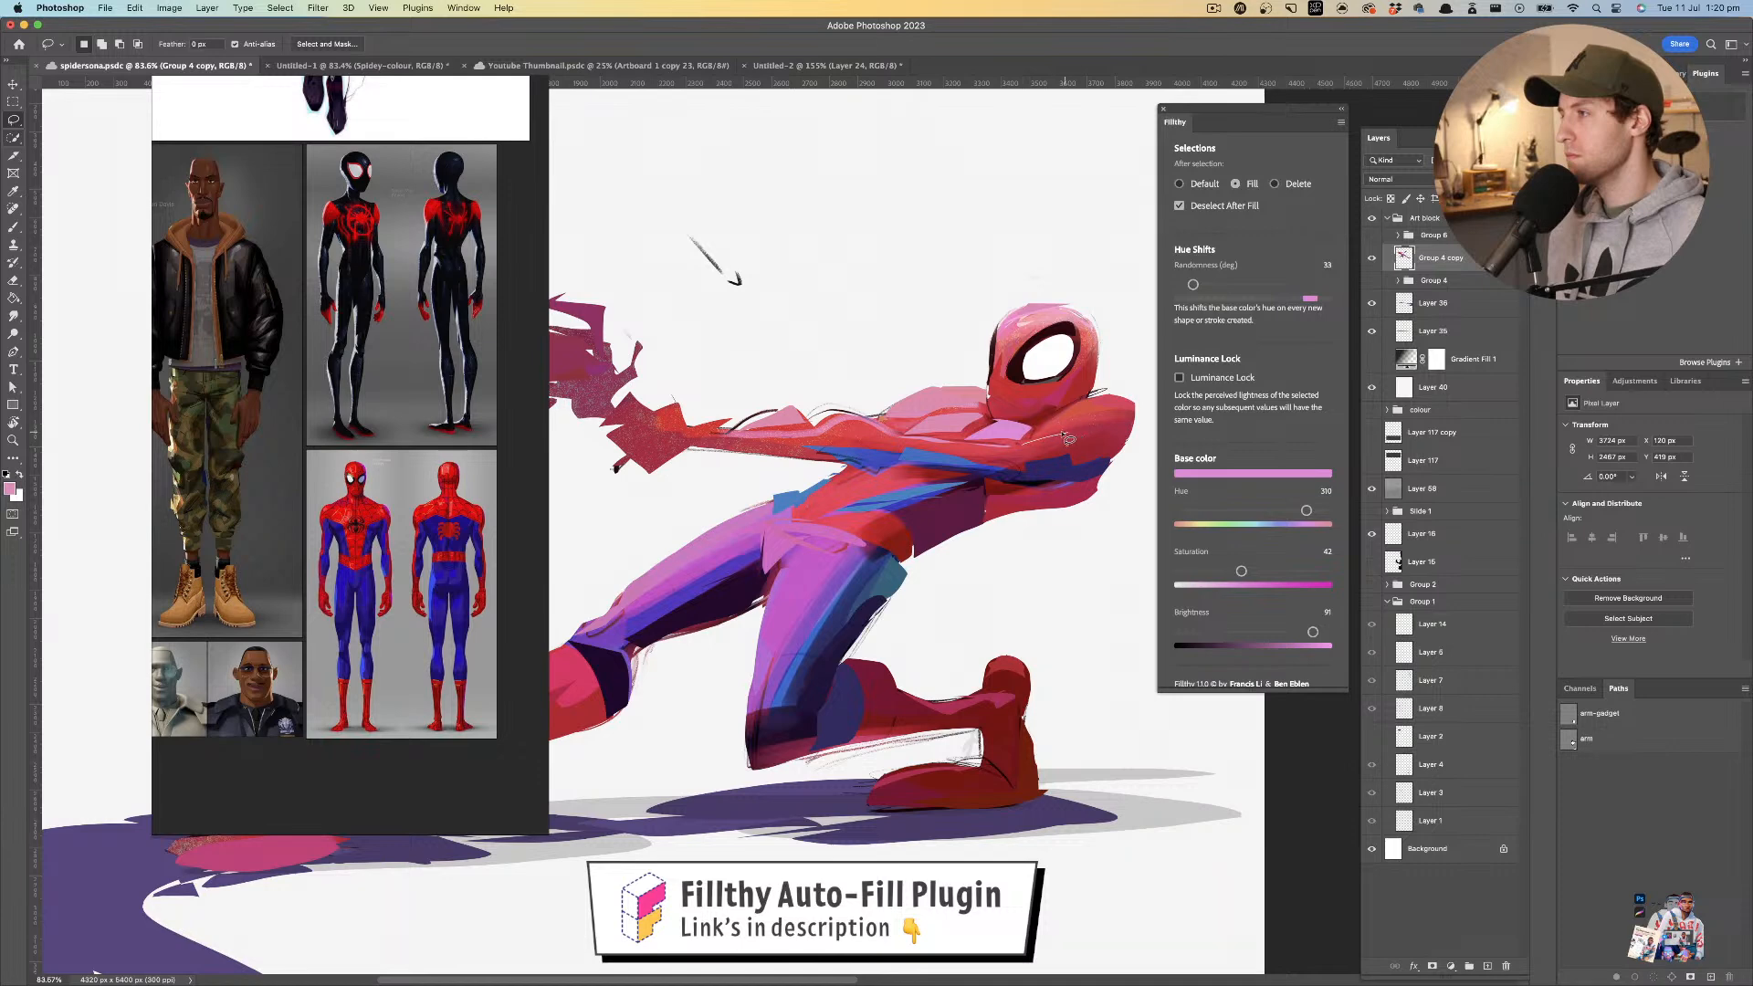
{"action": "left_click_drag", "start_coordinate": [1135, 406], "coordinate": [1063, 422]}
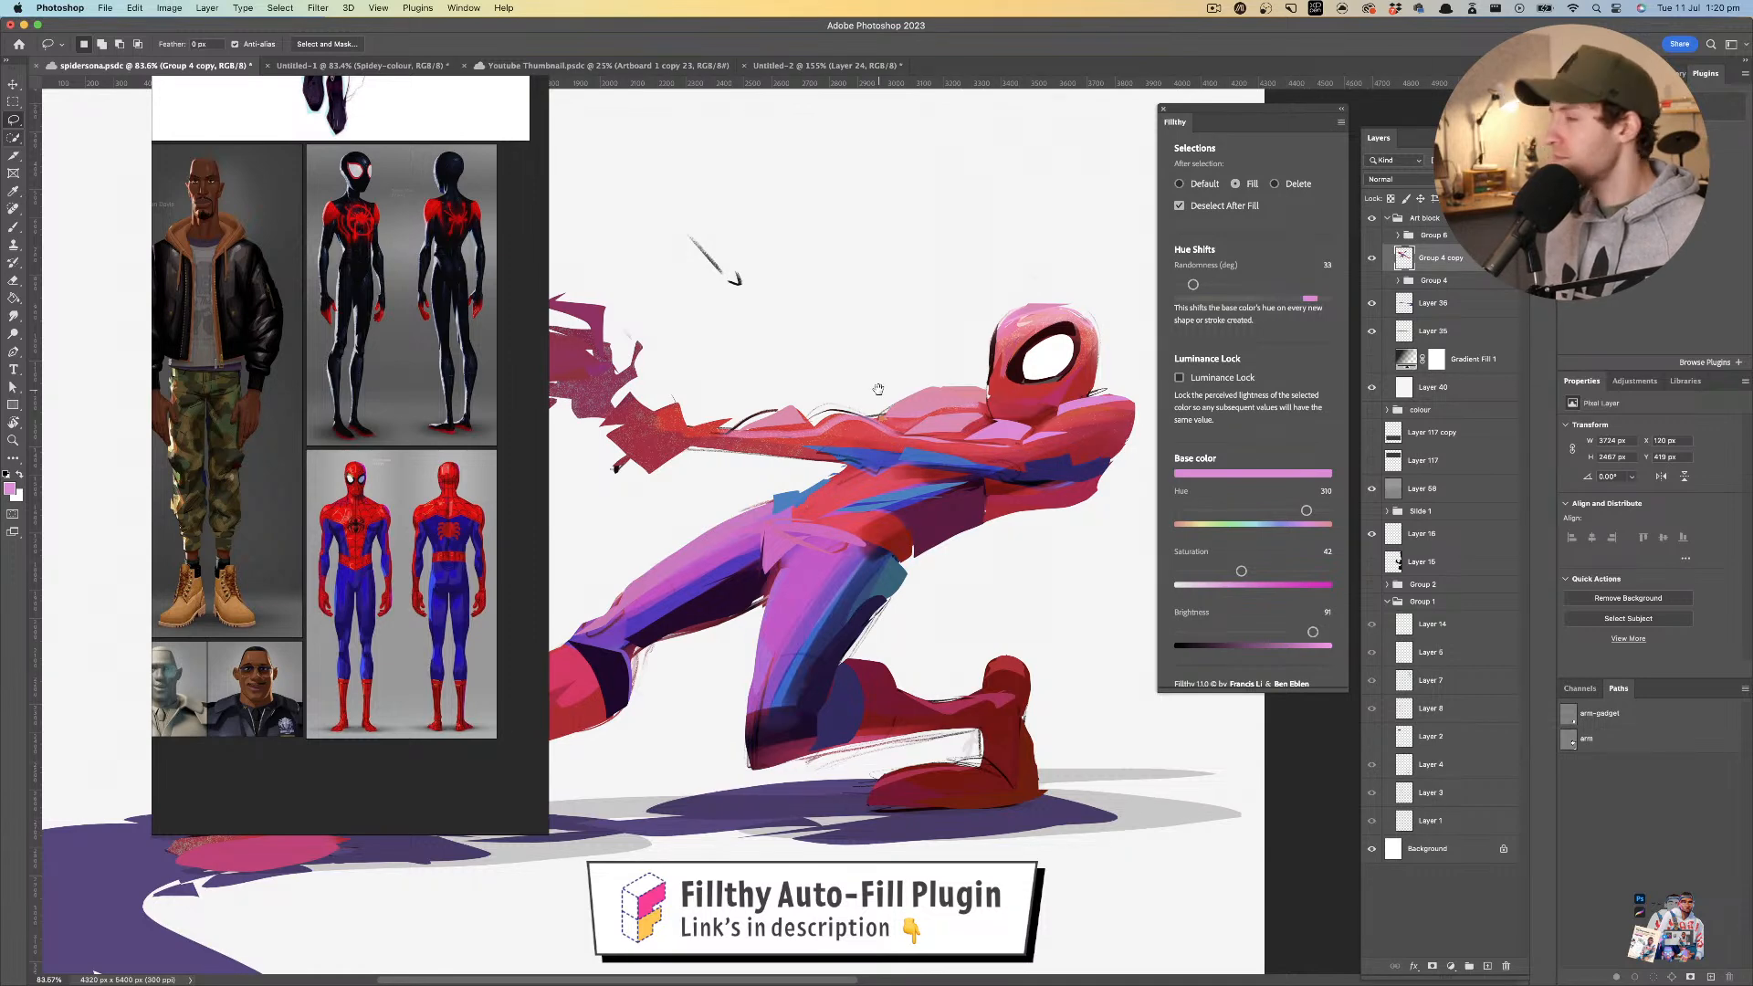
- Sample a crimson from the outstretched hand and lasso-fill shapes along the palm and wrist
{"action": "left_click_drag", "start_coordinate": [879, 389], "coordinate": [937, 384]}
{"action": "key", "text": "i"}
{"action": "left_click", "coordinate": [856, 410]}
{"action": "key", "text": "l"}
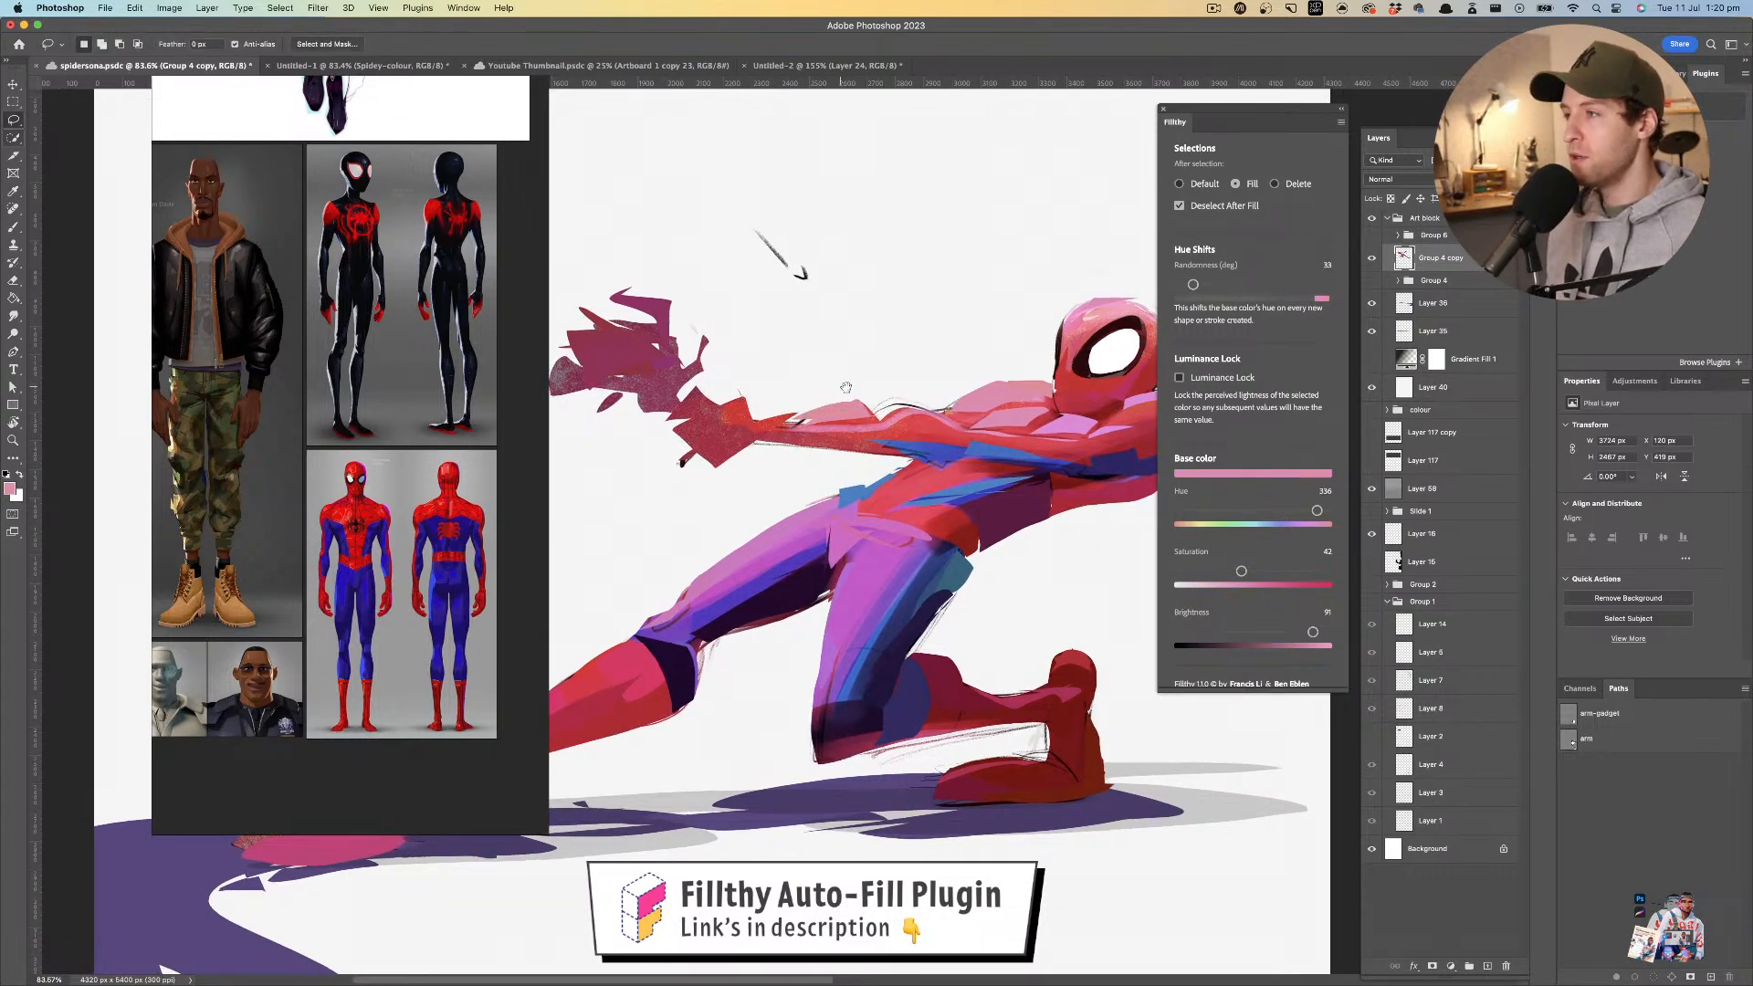
{"action": "scroll", "coordinate": [785, 422], "scroll_direction": "left", "scroll_amount": 3}
{"action": "key", "text": "i"}
{"action": "left_click", "coordinate": [712, 443]}
{"action": "key", "text": "l"}
{"action": "left_click_drag", "start_coordinate": [682, 420], "coordinate": [733, 475]}
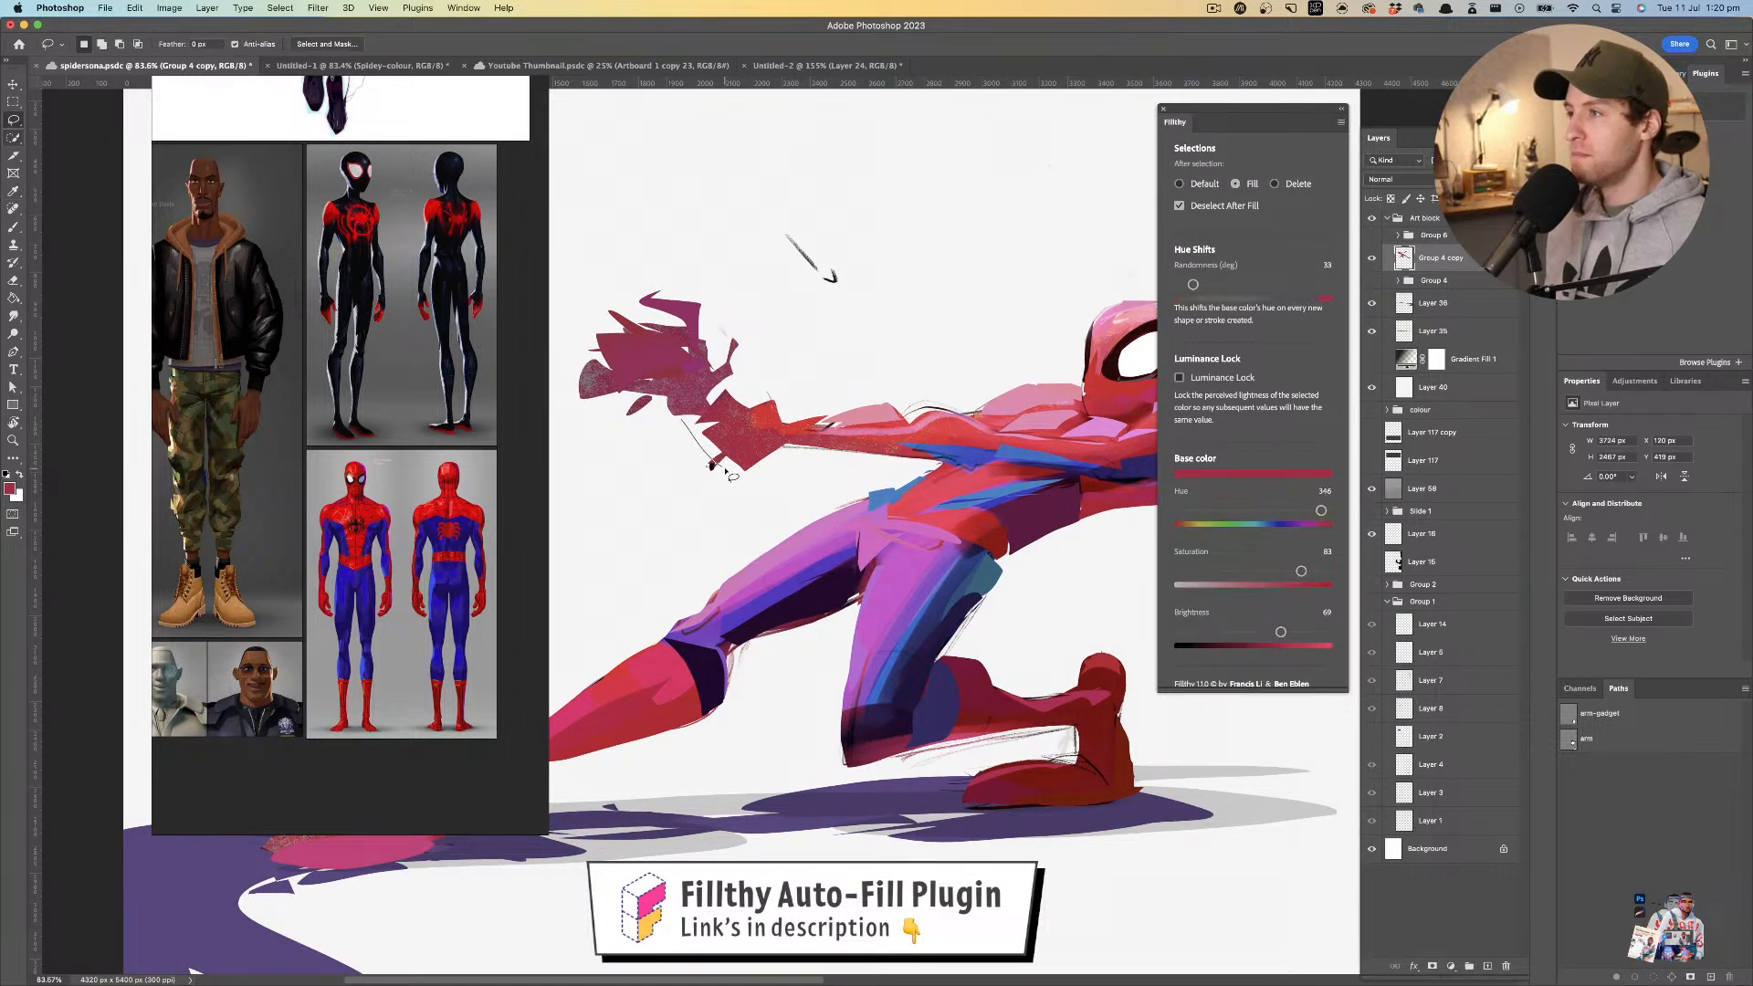
{"action": "mouse_move", "coordinate": [726, 411]}
{"action": "left_mouse_down"}
{"action": "mouse_move", "coordinate": [696, 414]}
{"action": "mouse_move", "coordinate": [687, 389]}
{"action": "mouse_move", "coordinate": [747, 430]}
{"action": "mouse_move", "coordinate": [748, 454]}
{"action": "left_mouse_up"}
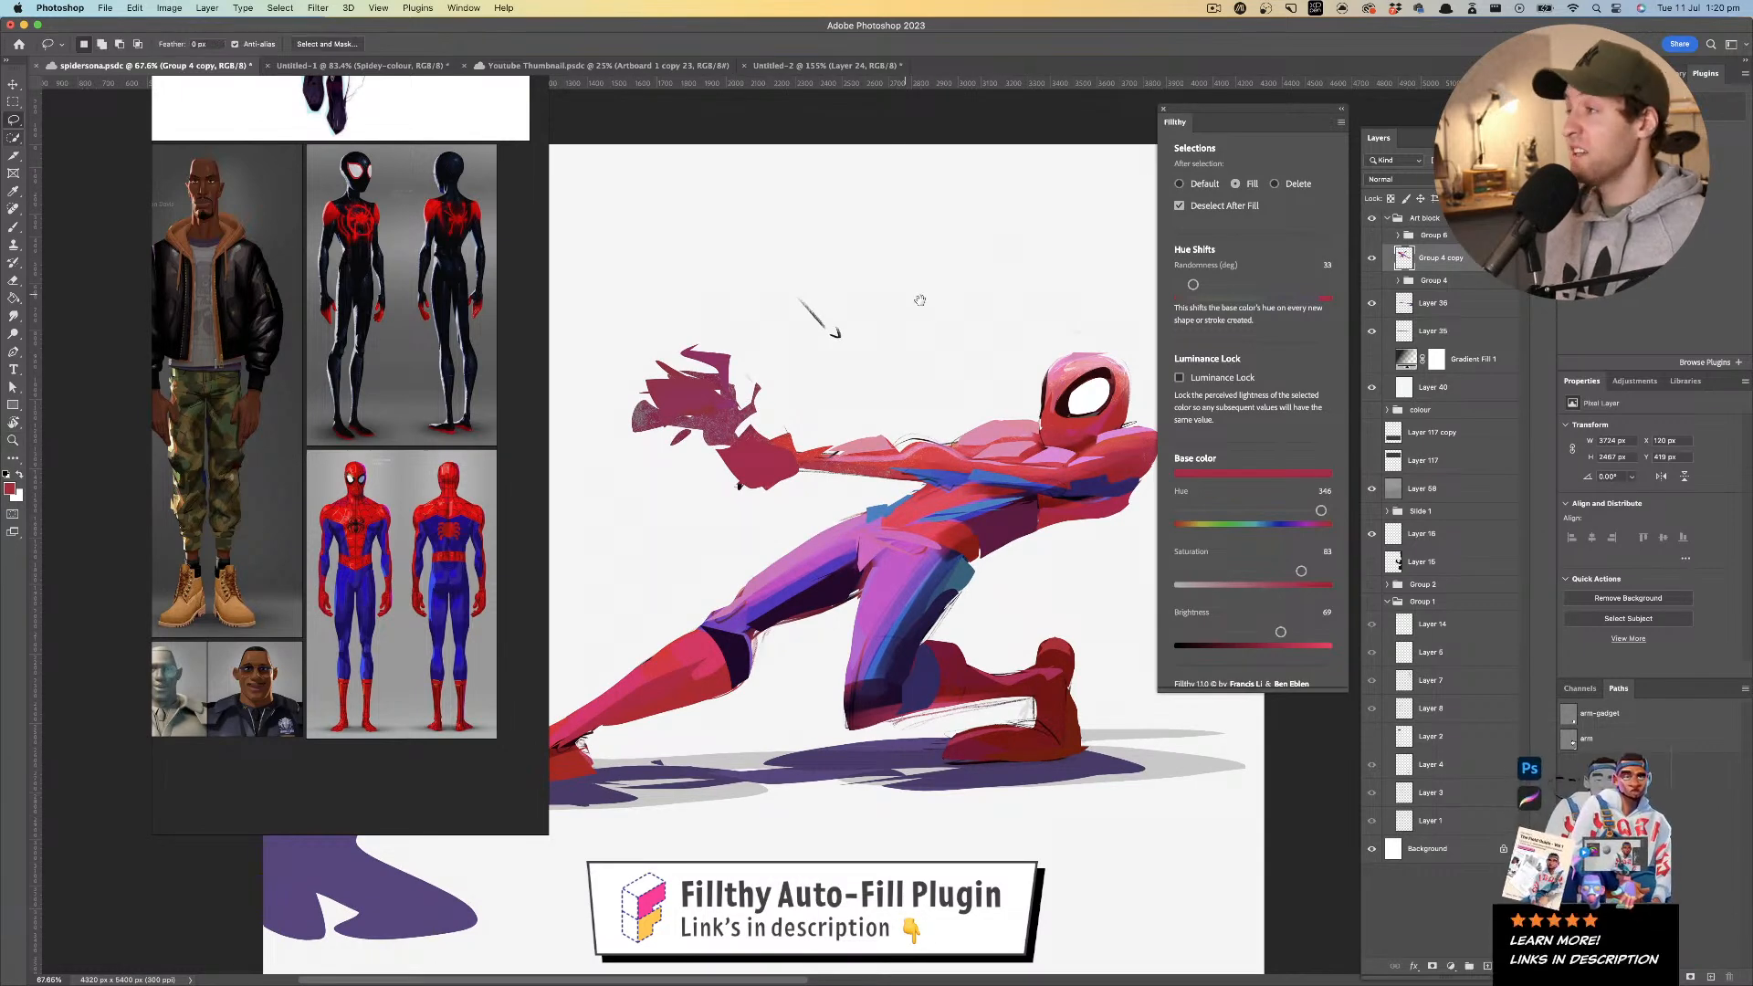
- Switch the Filthy selection action to Delete and lasso away the ragged textured edge of the outstretched hand
{"action": "left_click_drag", "start_coordinate": [904, 293], "coordinate": [964, 280]}
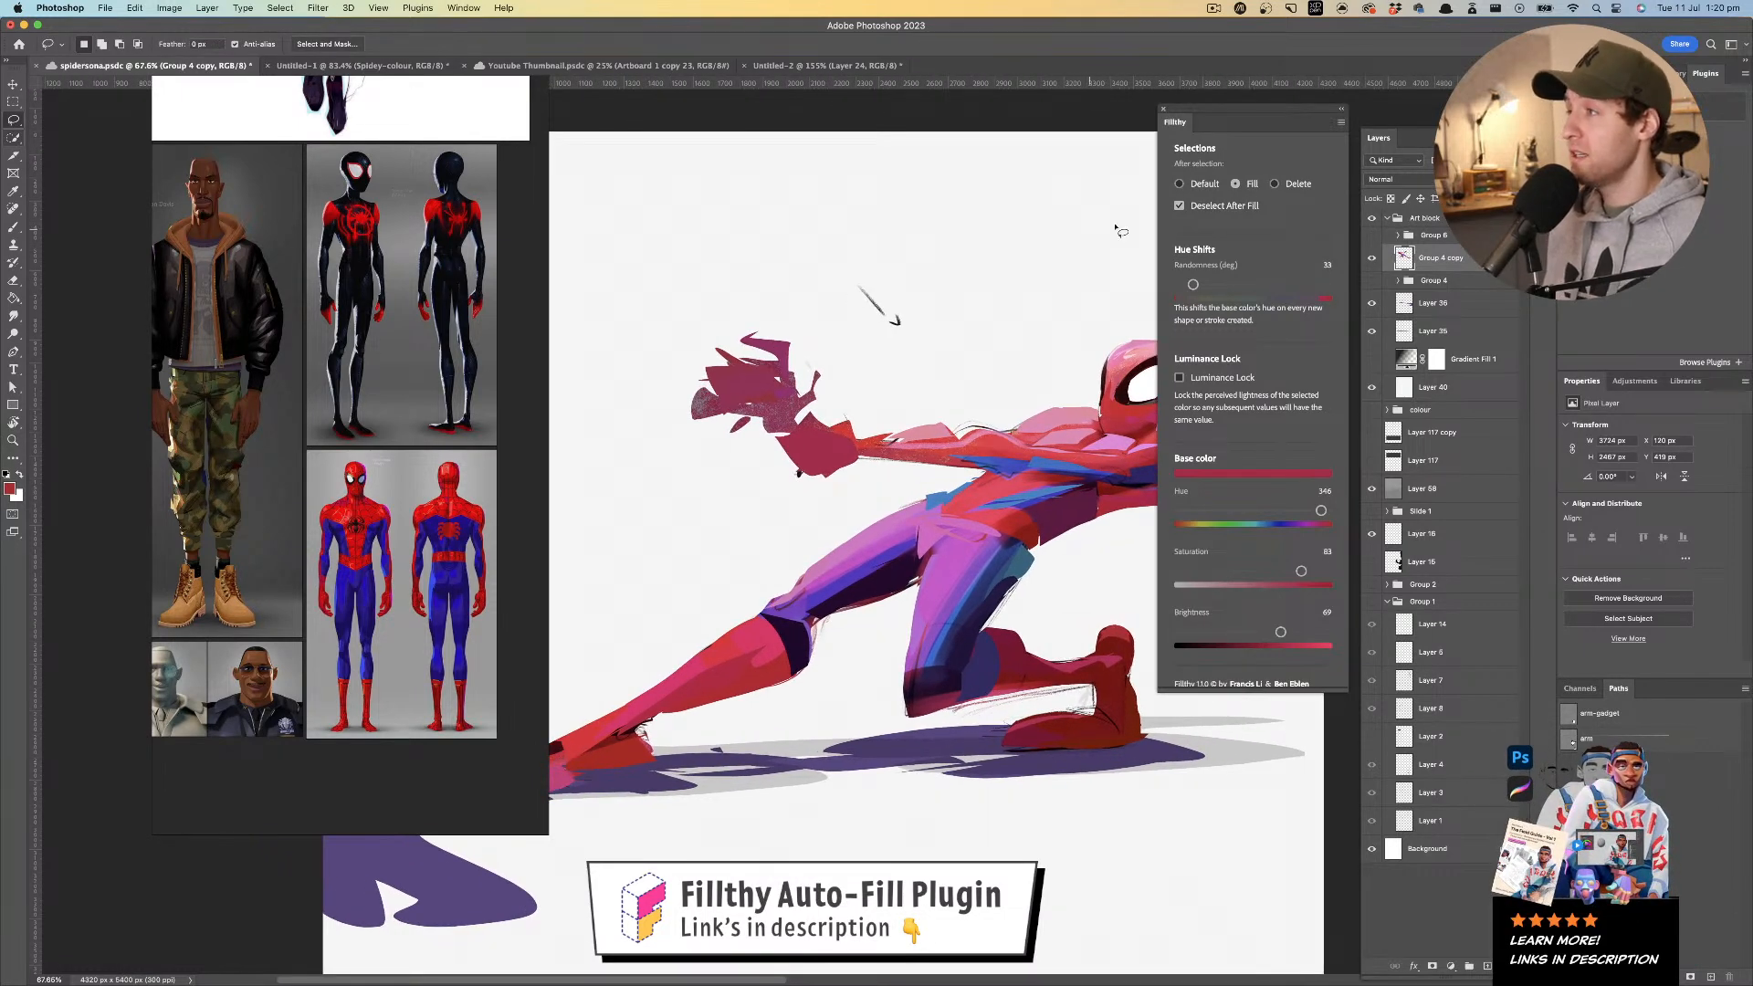
{"action": "left_click", "coordinate": [1274, 184]}
{"action": "mouse_move", "coordinate": [694, 392]}
{"action": "left_mouse_down"}
{"action": "mouse_move", "coordinate": [763, 445]}
{"action": "mouse_move", "coordinate": [691, 398]}
{"action": "left_mouse_up"}
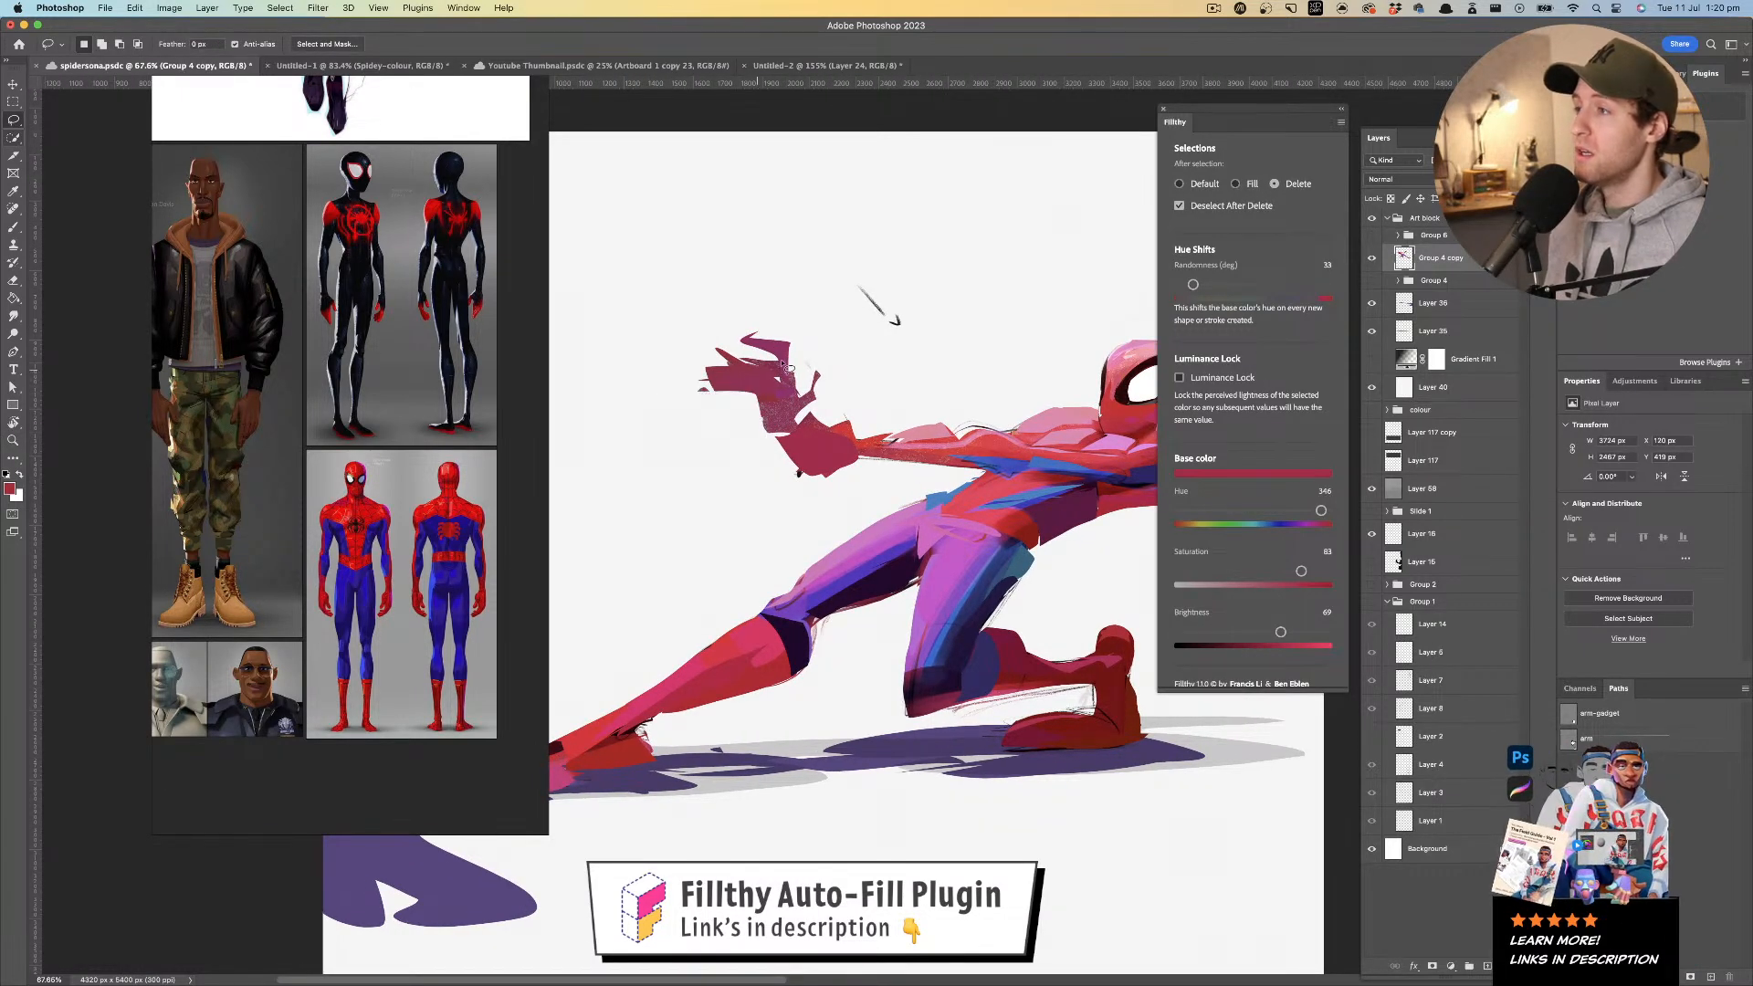
- Cut away lasso-selected areas around the fingers and wrist of the outstretched hand to reshape its silhouette
{"action": "mouse_move", "coordinate": [799, 350]}
{"action": "left_mouse_down"}
{"action": "mouse_move", "coordinate": [727, 401]}
{"action": "mouse_move", "coordinate": [747, 411]}
{"action": "left_mouse_up"}
{"action": "mouse_move", "coordinate": [637, 441]}
{"action": "left_mouse_down"}
{"action": "mouse_move", "coordinate": [671, 459]}
{"action": "mouse_move", "coordinate": [643, 454]}
{"action": "mouse_move", "coordinate": [694, 441]}
{"action": "mouse_move", "coordinate": [708, 481]}
{"action": "left_mouse_up"}
{"action": "left_click_drag", "start_coordinate": [736, 417], "coordinate": [721, 420]}
{"action": "key", "text": "z"}
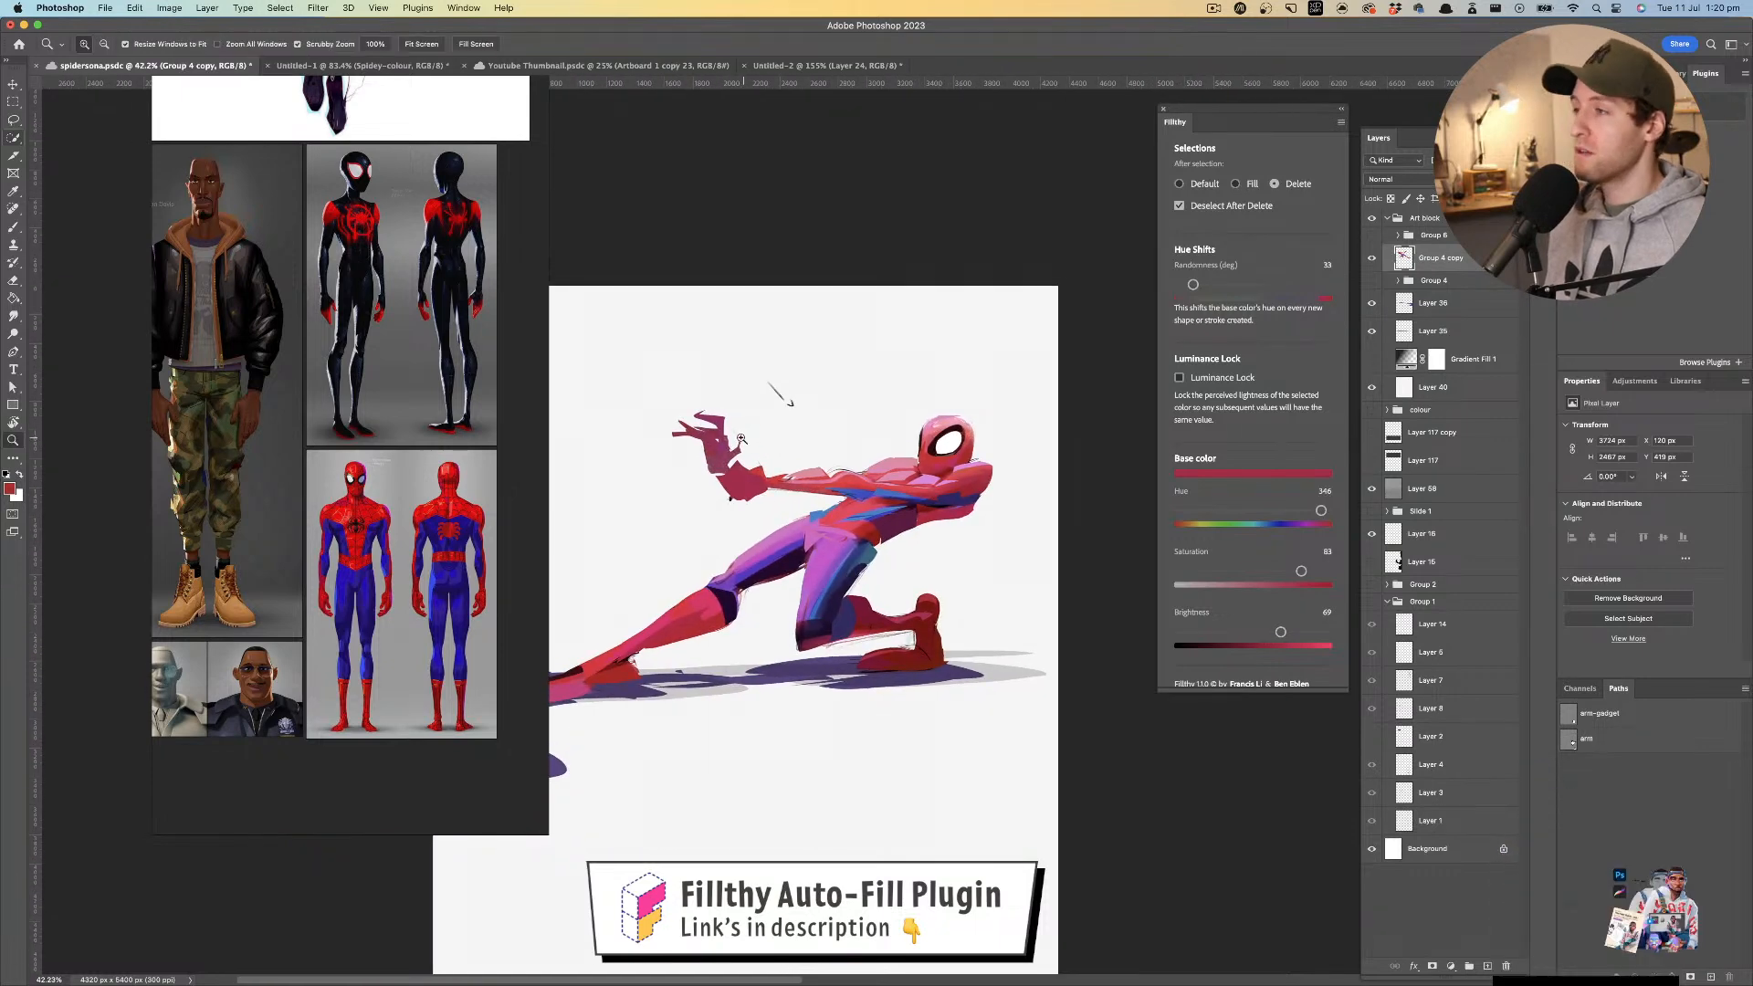
- Mirror the canvas horizontally and sample a magenta from the outstretched hand as the base color
{"action": "mouse_move", "coordinate": [776, 494]}
{"action": "left_mouse_down"}
{"action": "mouse_move", "coordinate": [759, 464]}
{"action": "mouse_move", "coordinate": [863, 453]}
{"action": "mouse_move", "coordinate": [815, 467]}
{"action": "left_mouse_up"}
{"action": "key", "text": "super+shift+h"}
{"action": "key", "text": "l"}
{"action": "key", "text": "i"}
{"action": "left_click", "coordinate": [754, 507]}
{"action": "key", "text": "l"}
- Set the after-selection action to Fill and block in magenta lasso shapes on the hand's thumb and upper finger
{"action": "left_click_drag", "start_coordinate": [786, 559], "coordinate": [709, 496]}
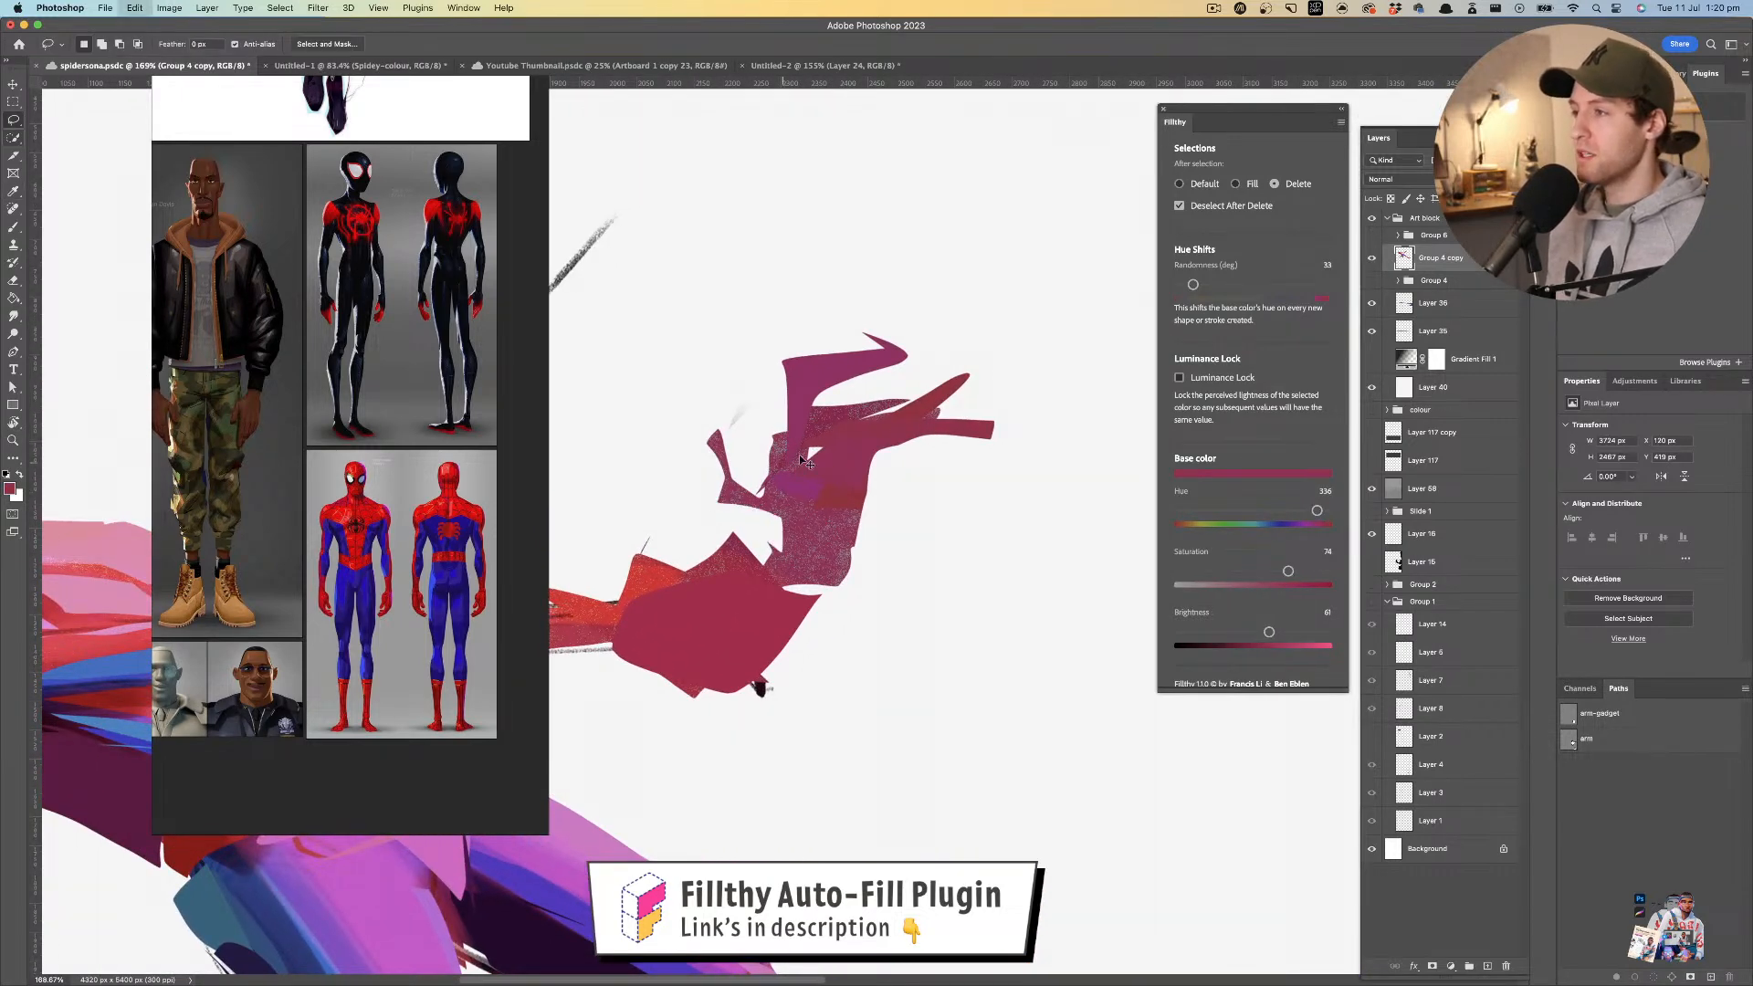
{"action": "key", "text": "super+z"}
{"action": "left_click", "coordinate": [1236, 185]}
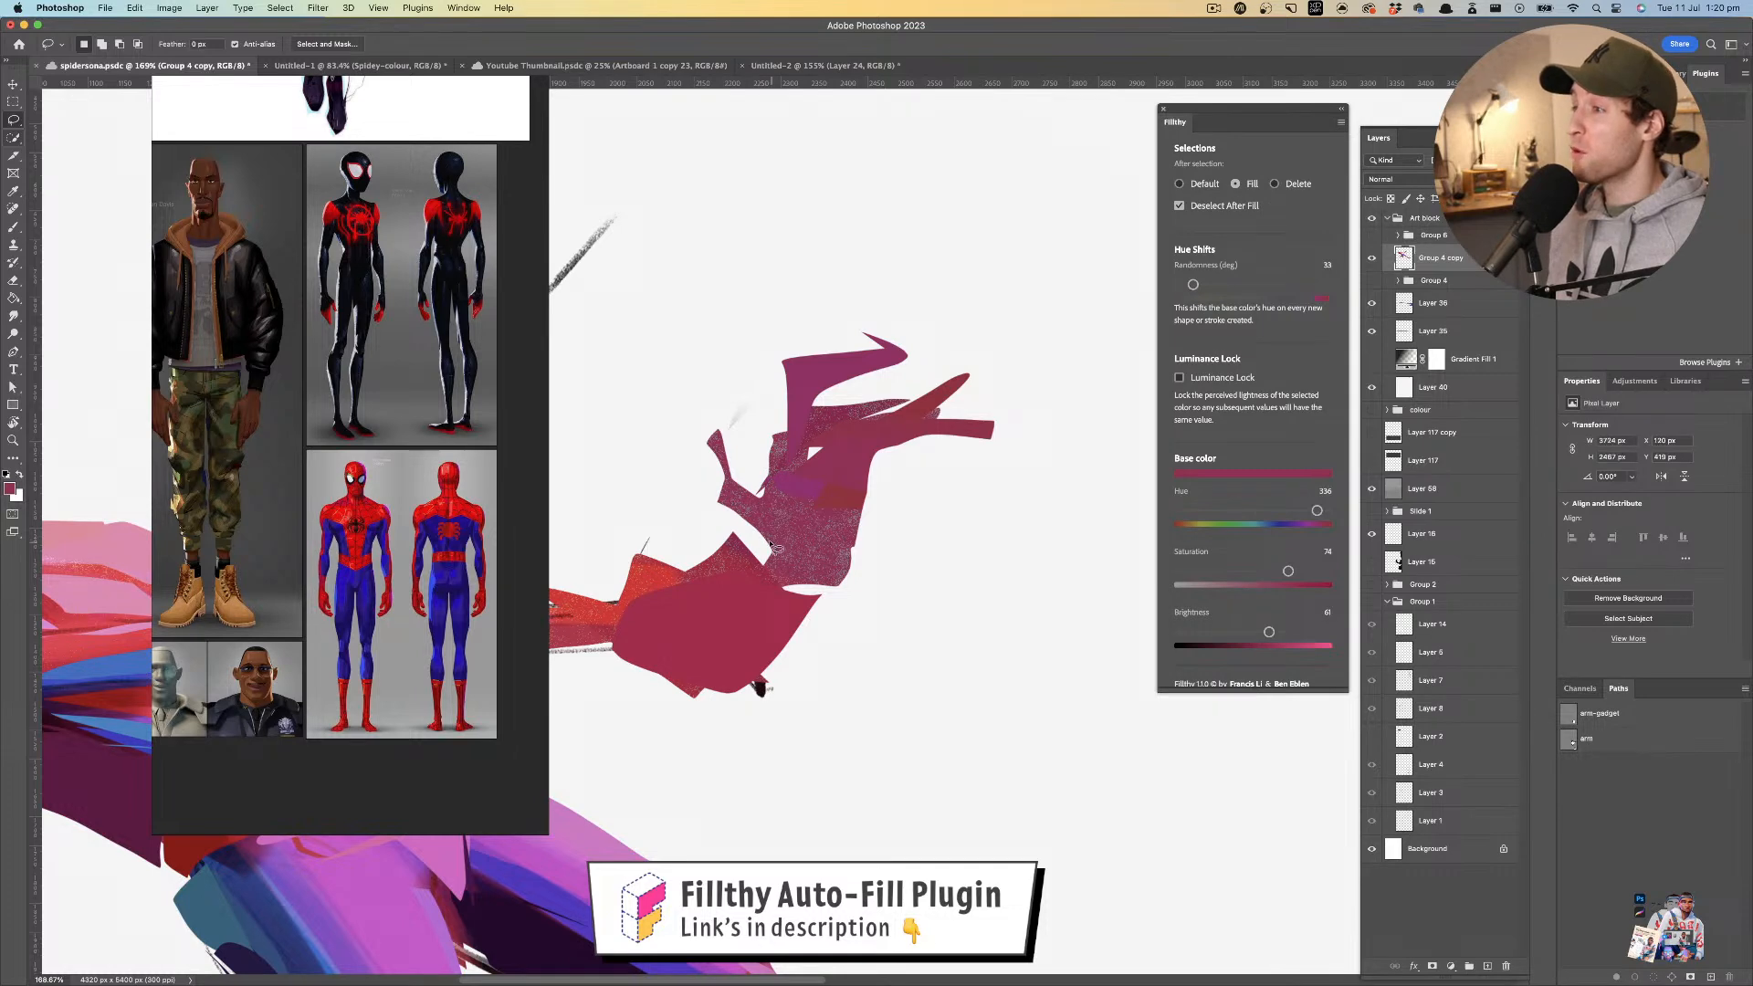
{"action": "mouse_move", "coordinate": [708, 417]}
{"action": "left_mouse_down"}
{"action": "mouse_move", "coordinate": [779, 499]}
{"action": "mouse_move", "coordinate": [731, 471]}
{"action": "mouse_move", "coordinate": [783, 442]}
{"action": "mouse_move", "coordinate": [872, 435]}
{"action": "mouse_move", "coordinate": [872, 470]}
{"action": "left_mouse_up"}
{"action": "scroll", "coordinate": [874, 412], "scroll_direction": "right", "scroll_amount": 2}
{"action": "mouse_move", "coordinate": [862, 397]}
{"action": "left_mouse_down"}
{"action": "mouse_move", "coordinate": [986, 365]}
{"action": "mouse_move", "coordinate": [854, 402]}
{"action": "left_mouse_up"}
{"action": "key", "text": "super+z"}
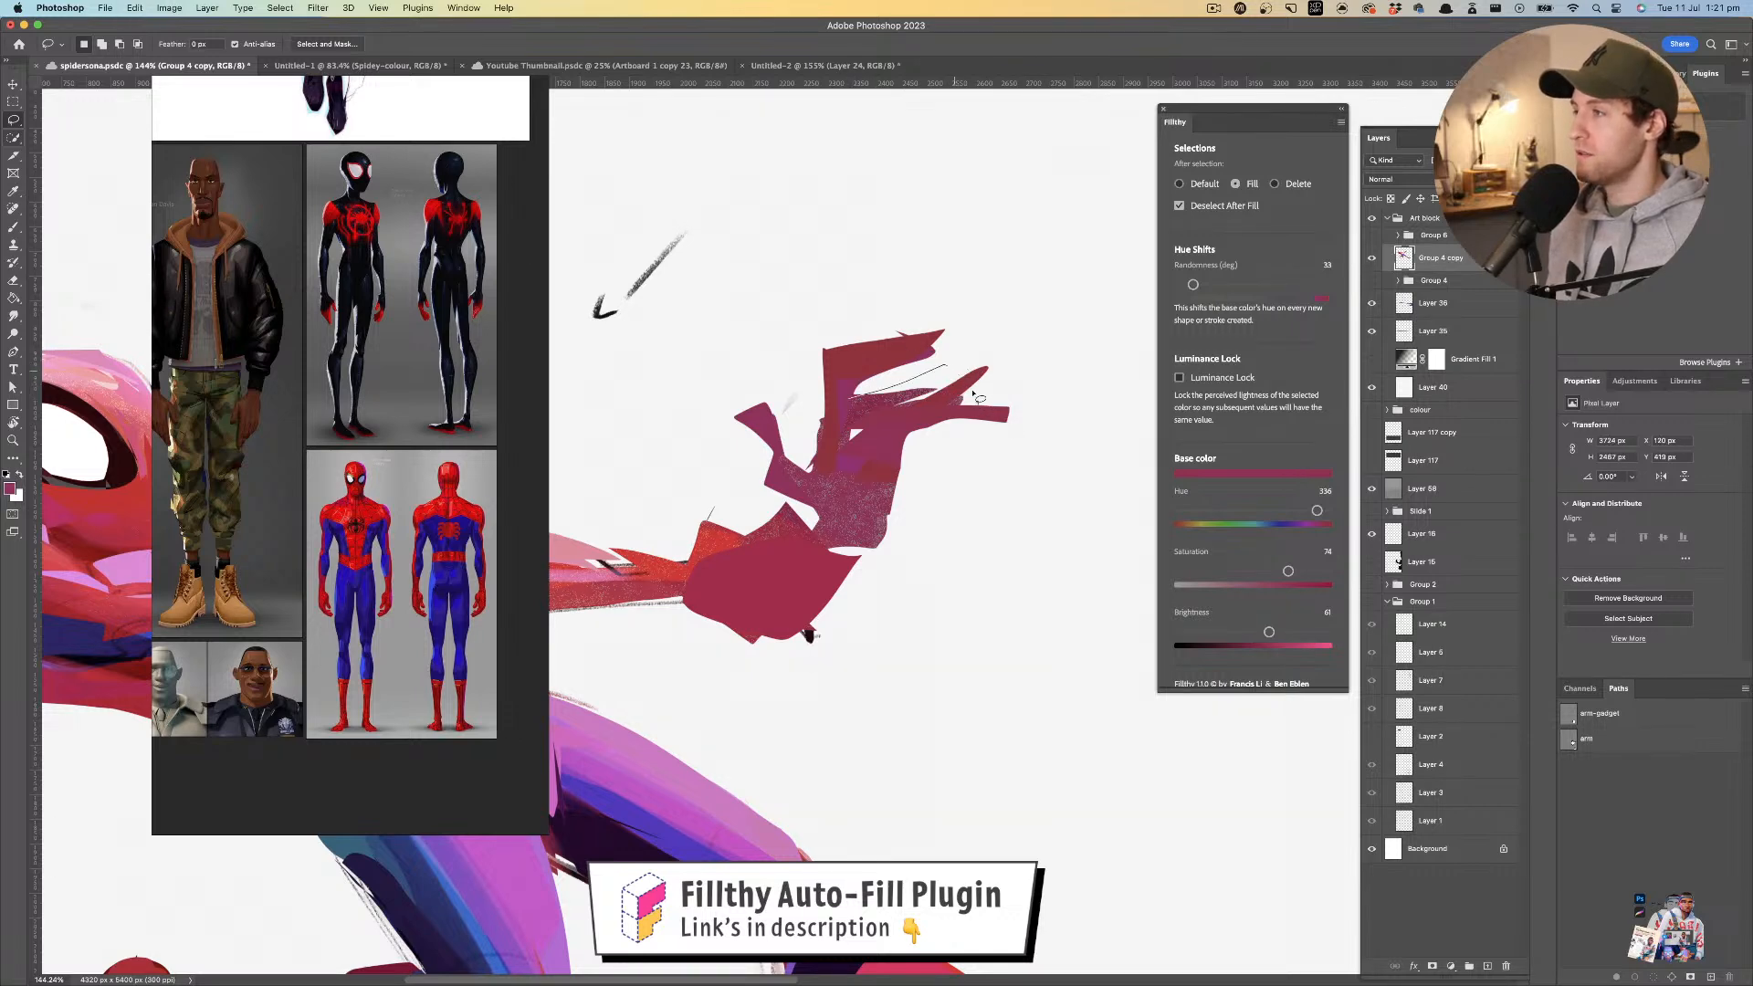
- Fill lasso shapes that extend the hand's outer fingers, undoing the unwanted ones
{"action": "mouse_move", "coordinate": [958, 434]}
{"action": "left_mouse_down"}
{"action": "mouse_move", "coordinate": [995, 446]}
{"action": "mouse_move", "coordinate": [947, 418]}
{"action": "mouse_move", "coordinate": [1004, 475]}
{"action": "mouse_move", "coordinate": [913, 434]}
{"action": "mouse_move", "coordinate": [873, 451]}
{"action": "mouse_move", "coordinate": [849, 416]}
{"action": "left_mouse_up"}
{"action": "key", "text": "z"}
{"action": "key", "text": "l"}
{"action": "left_click_drag", "start_coordinate": [907, 528], "coordinate": [918, 579]}
{"action": "key", "text": "super+z"}
{"action": "left_click", "coordinate": [872, 475]}
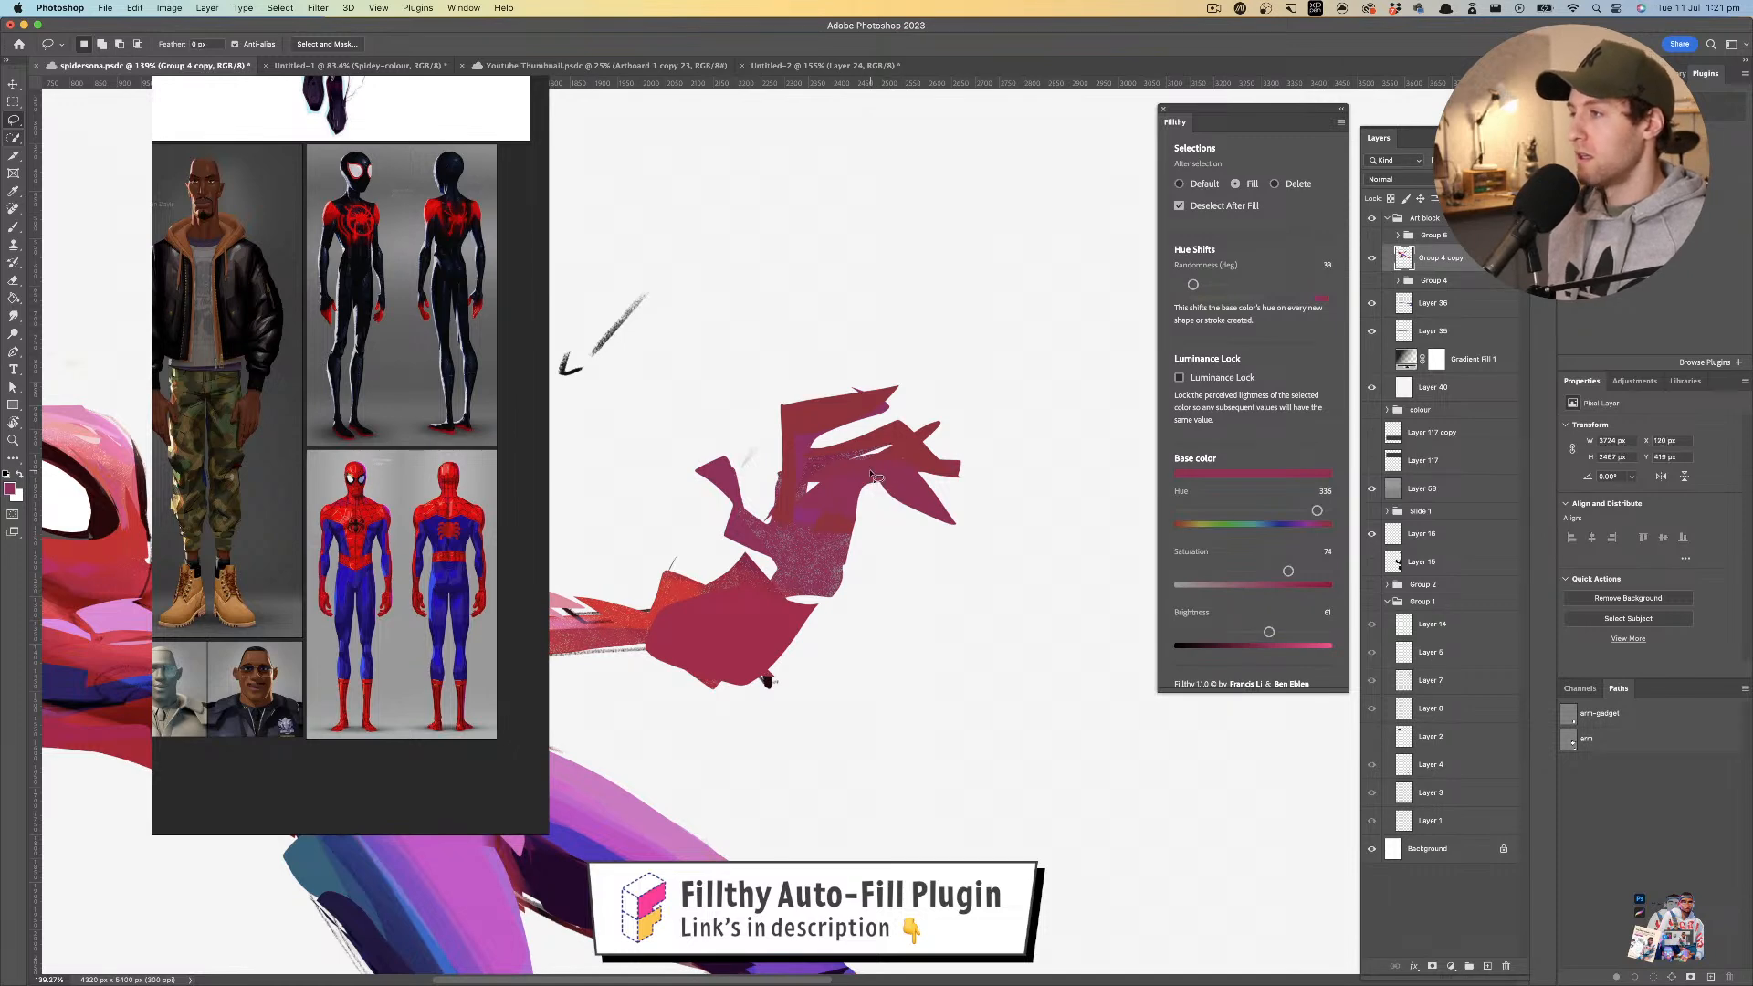
{"action": "mouse_move", "coordinate": [893, 545]}
{"action": "left_mouse_down"}
{"action": "mouse_move", "coordinate": [871, 468]}
{"action": "mouse_move", "coordinate": [808, 512]}
{"action": "mouse_move", "coordinate": [954, 484]}
{"action": "mouse_move", "coordinate": [923, 488]}
{"action": "left_mouse_up"}
{"action": "key", "text": "super+z"}
{"action": "key", "text": "super+z"}
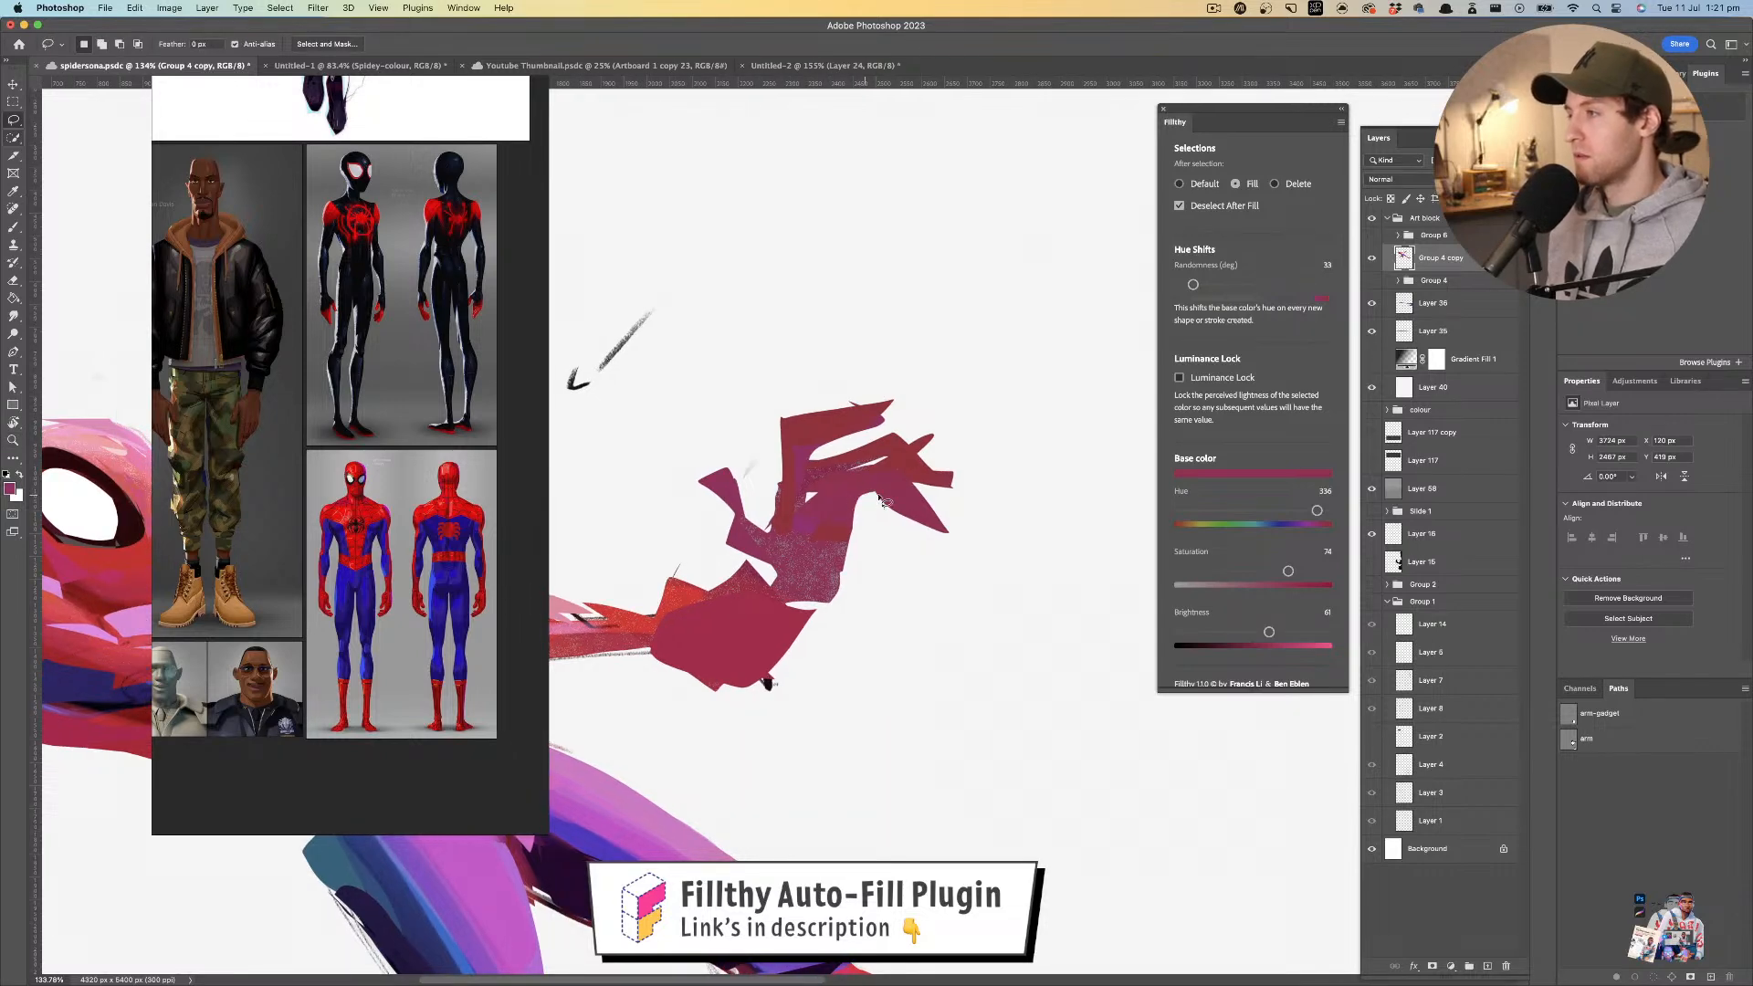
- Switch the after-selection action to Delete and trim the tips and edges of the fingers
{"action": "left_click", "coordinate": [1274, 184]}
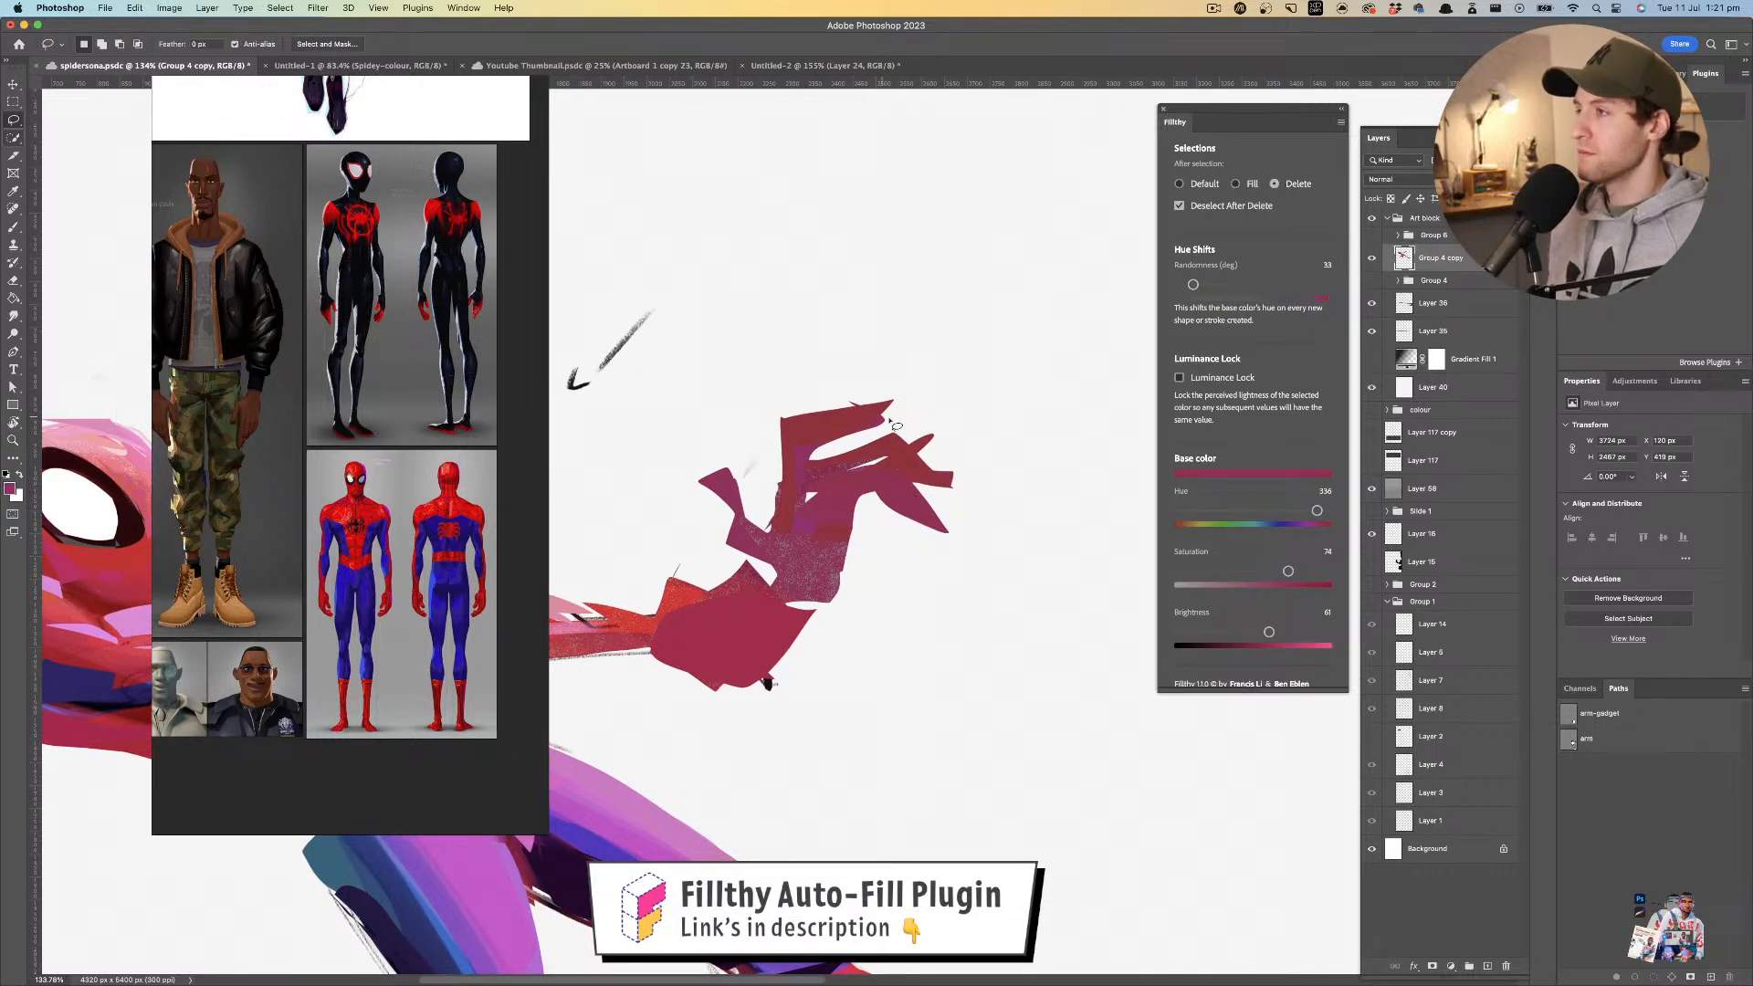
{"action": "left_click_drag", "start_coordinate": [902, 440], "coordinate": [900, 436]}
{"action": "mouse_move", "coordinate": [904, 438]}
{"action": "left_mouse_down"}
{"action": "mouse_move", "coordinate": [1037, 364]}
{"action": "mouse_move", "coordinate": [1020, 357]}
{"action": "left_mouse_up"}
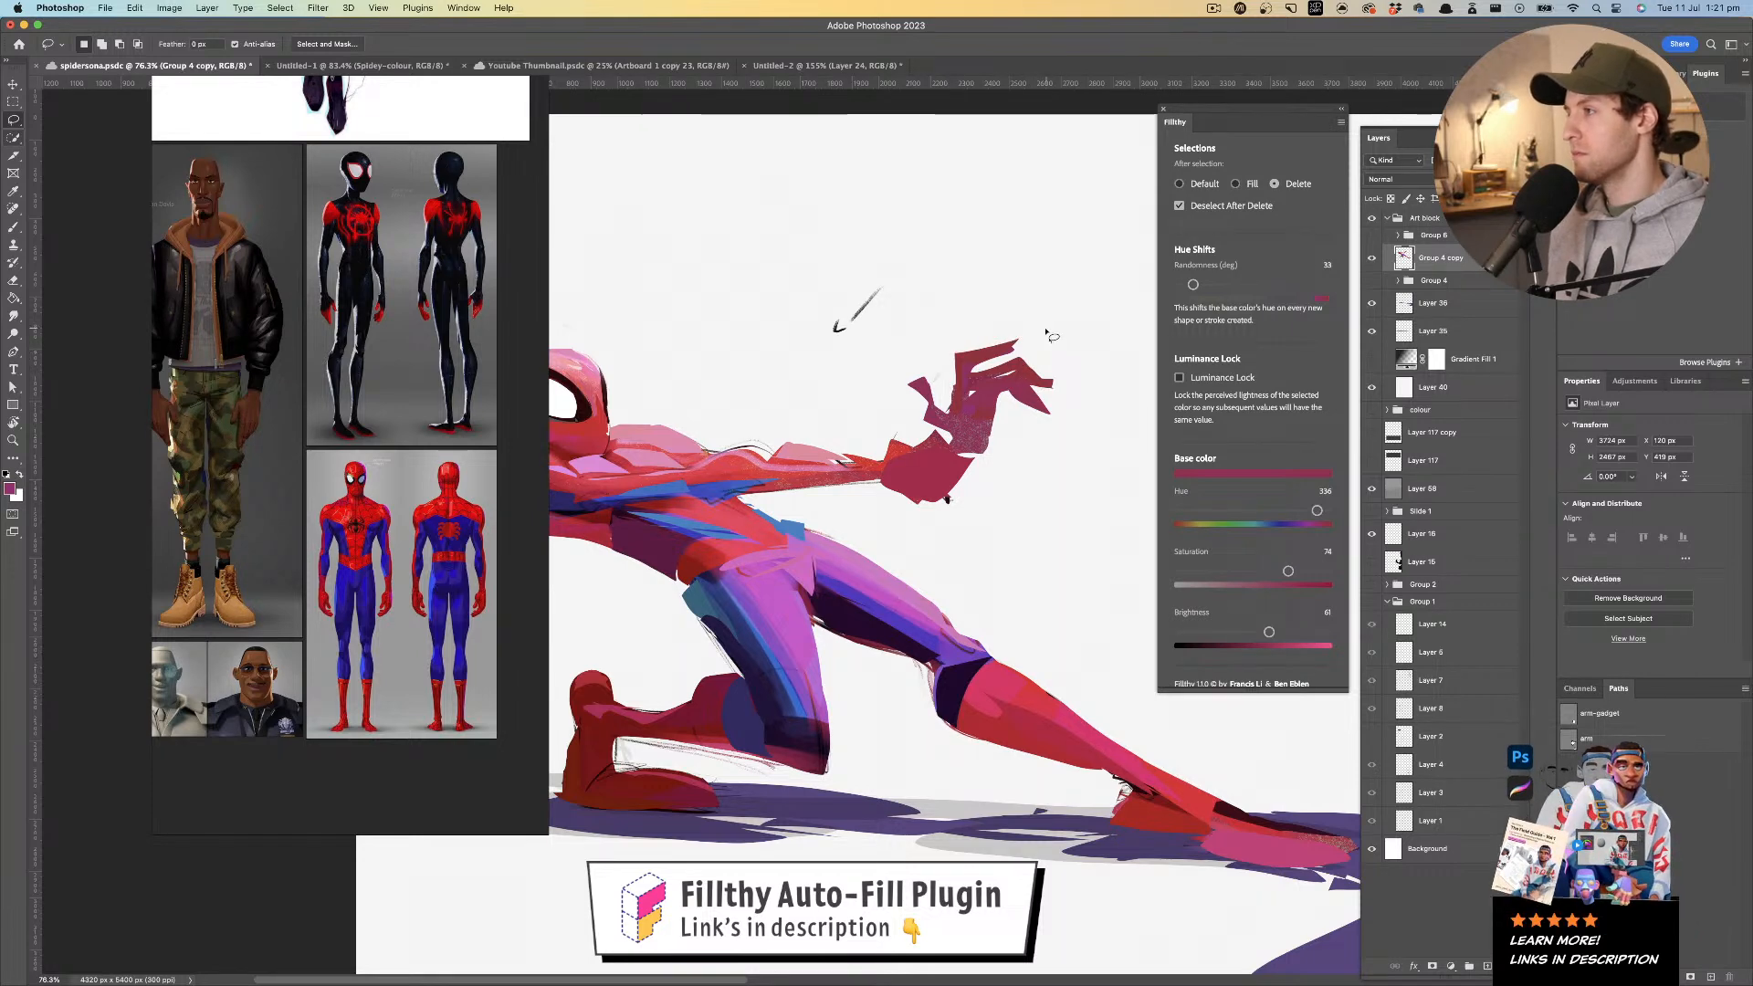
{"action": "scroll", "coordinate": [1004, 356], "scroll_direction": "right", "scroll_amount": 3}
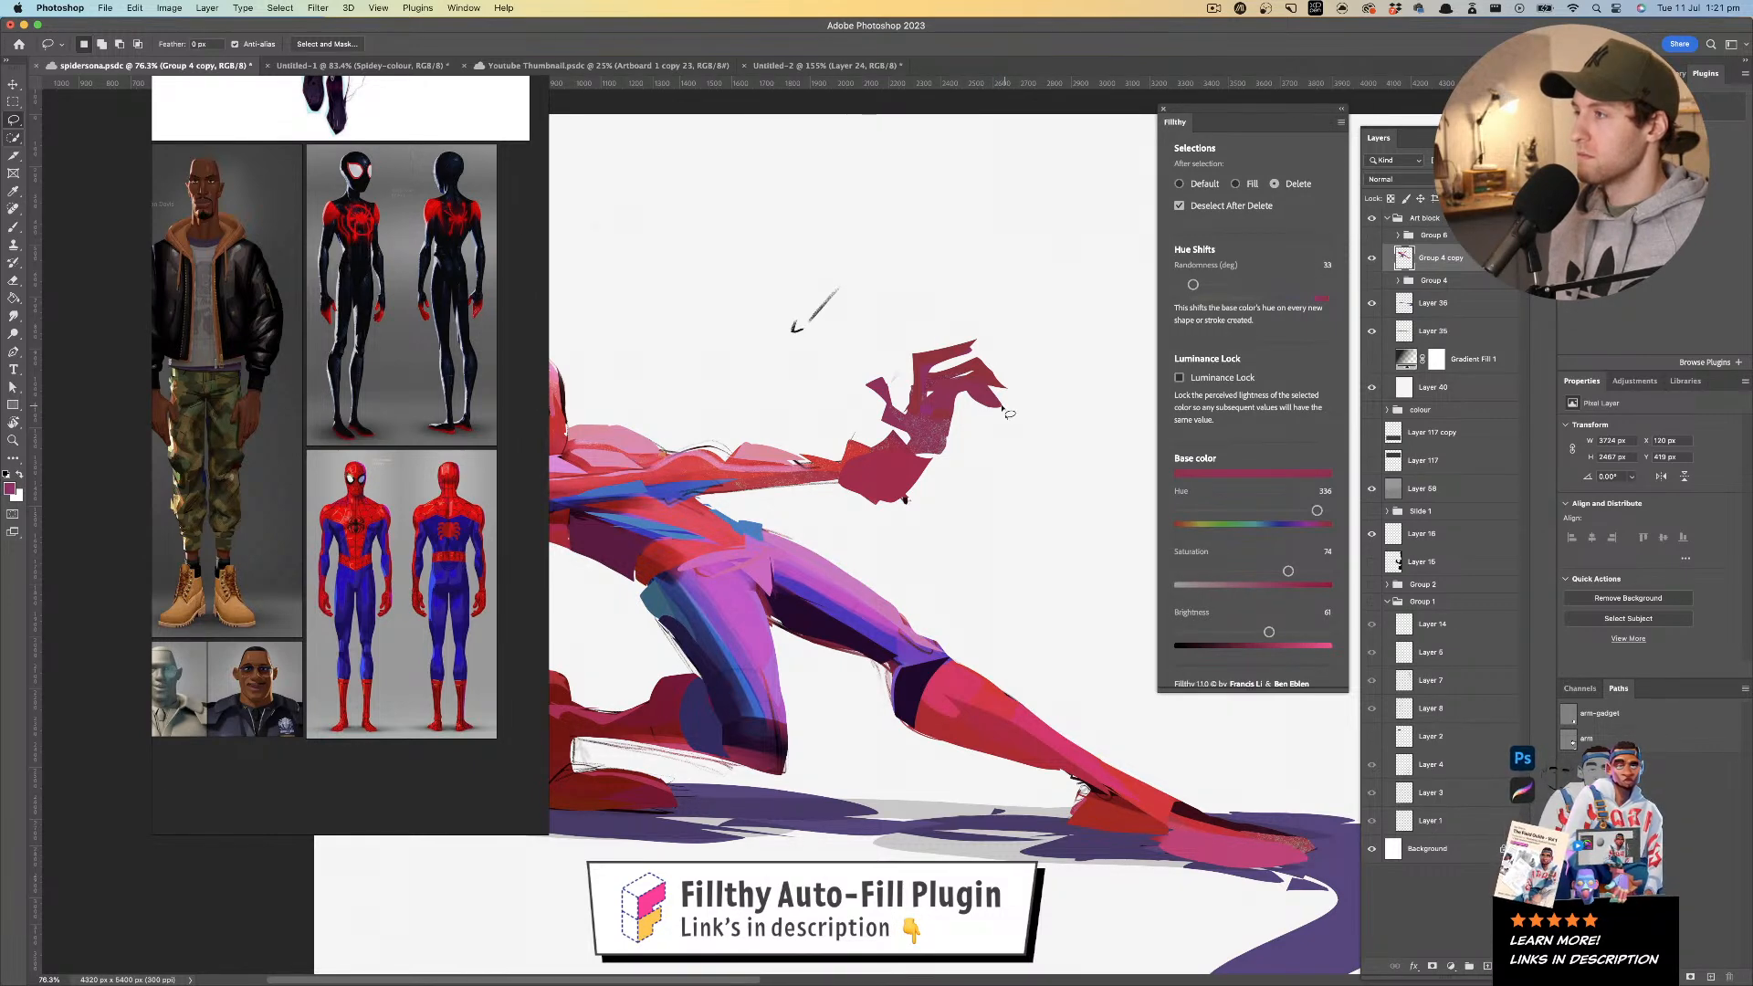
{"action": "left_click_drag", "start_coordinate": [994, 401], "coordinate": [996, 412]}
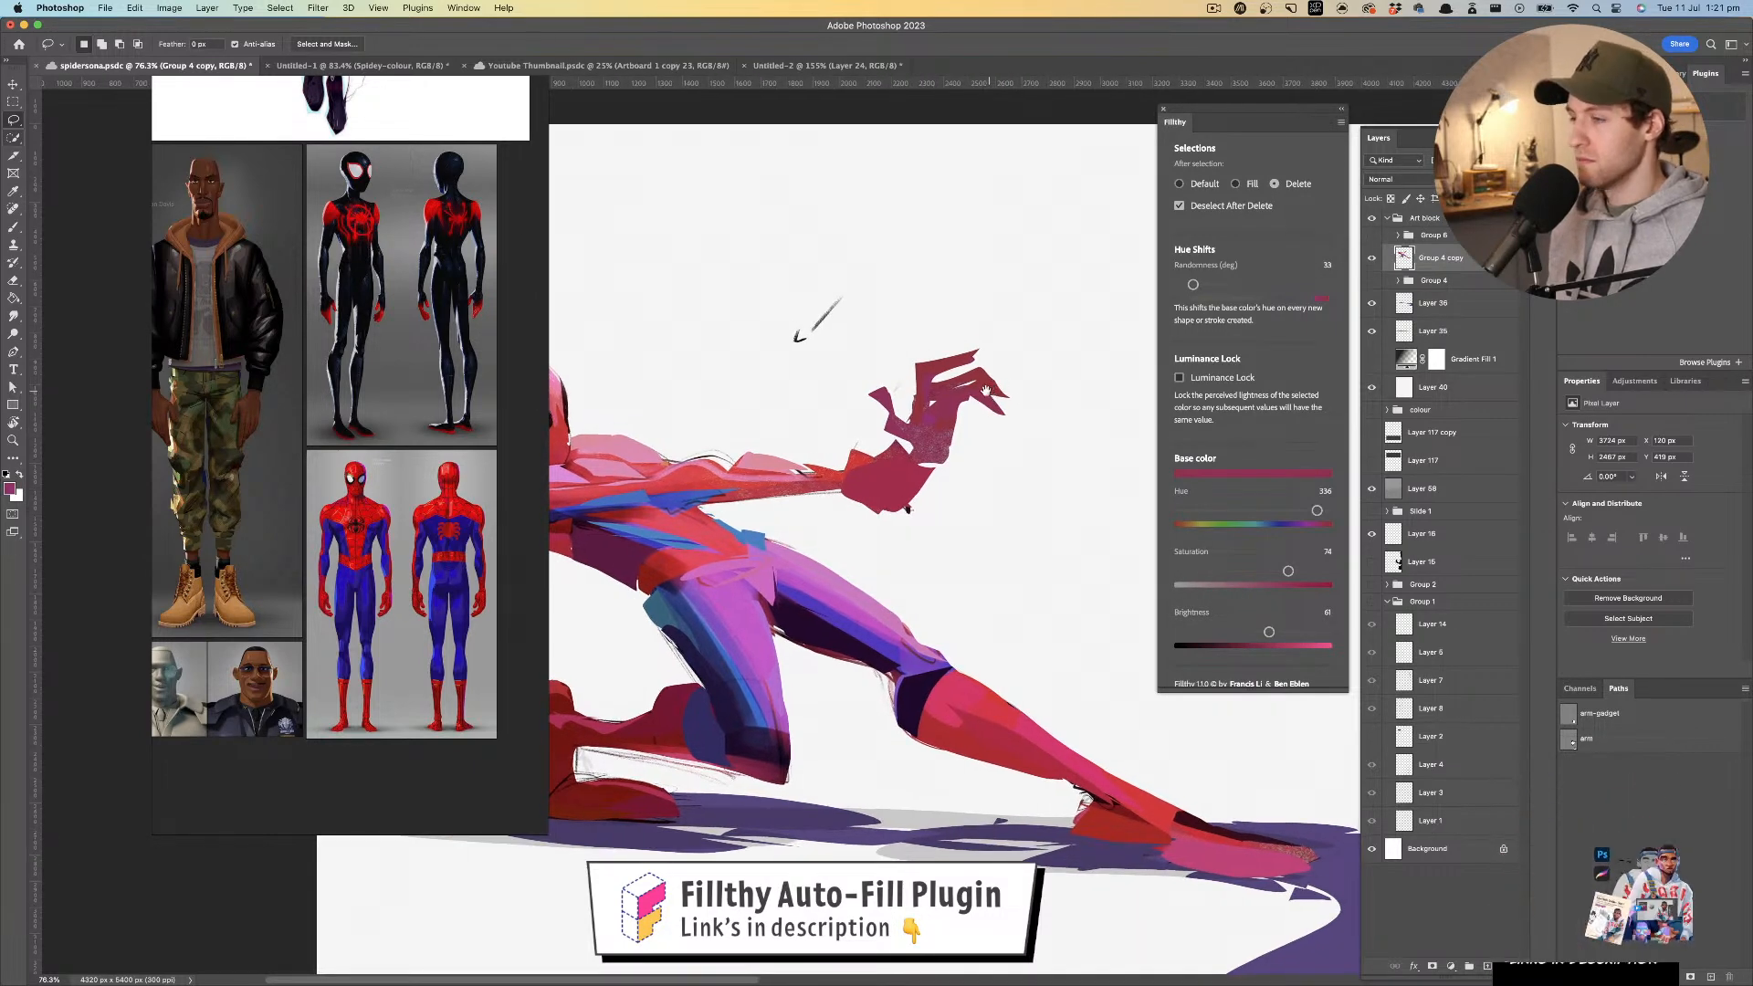
- Sample the hand's magenta, switch back to Fill and add a bent lower finger with lasso shapes
{"action": "key", "text": "i"}
{"action": "left_click", "coordinate": [956, 392]}
{"action": "key", "text": "l"}
{"action": "left_click", "coordinate": [1236, 184]}
{"action": "left_click_drag", "start_coordinate": [996, 427], "coordinate": [966, 405]}
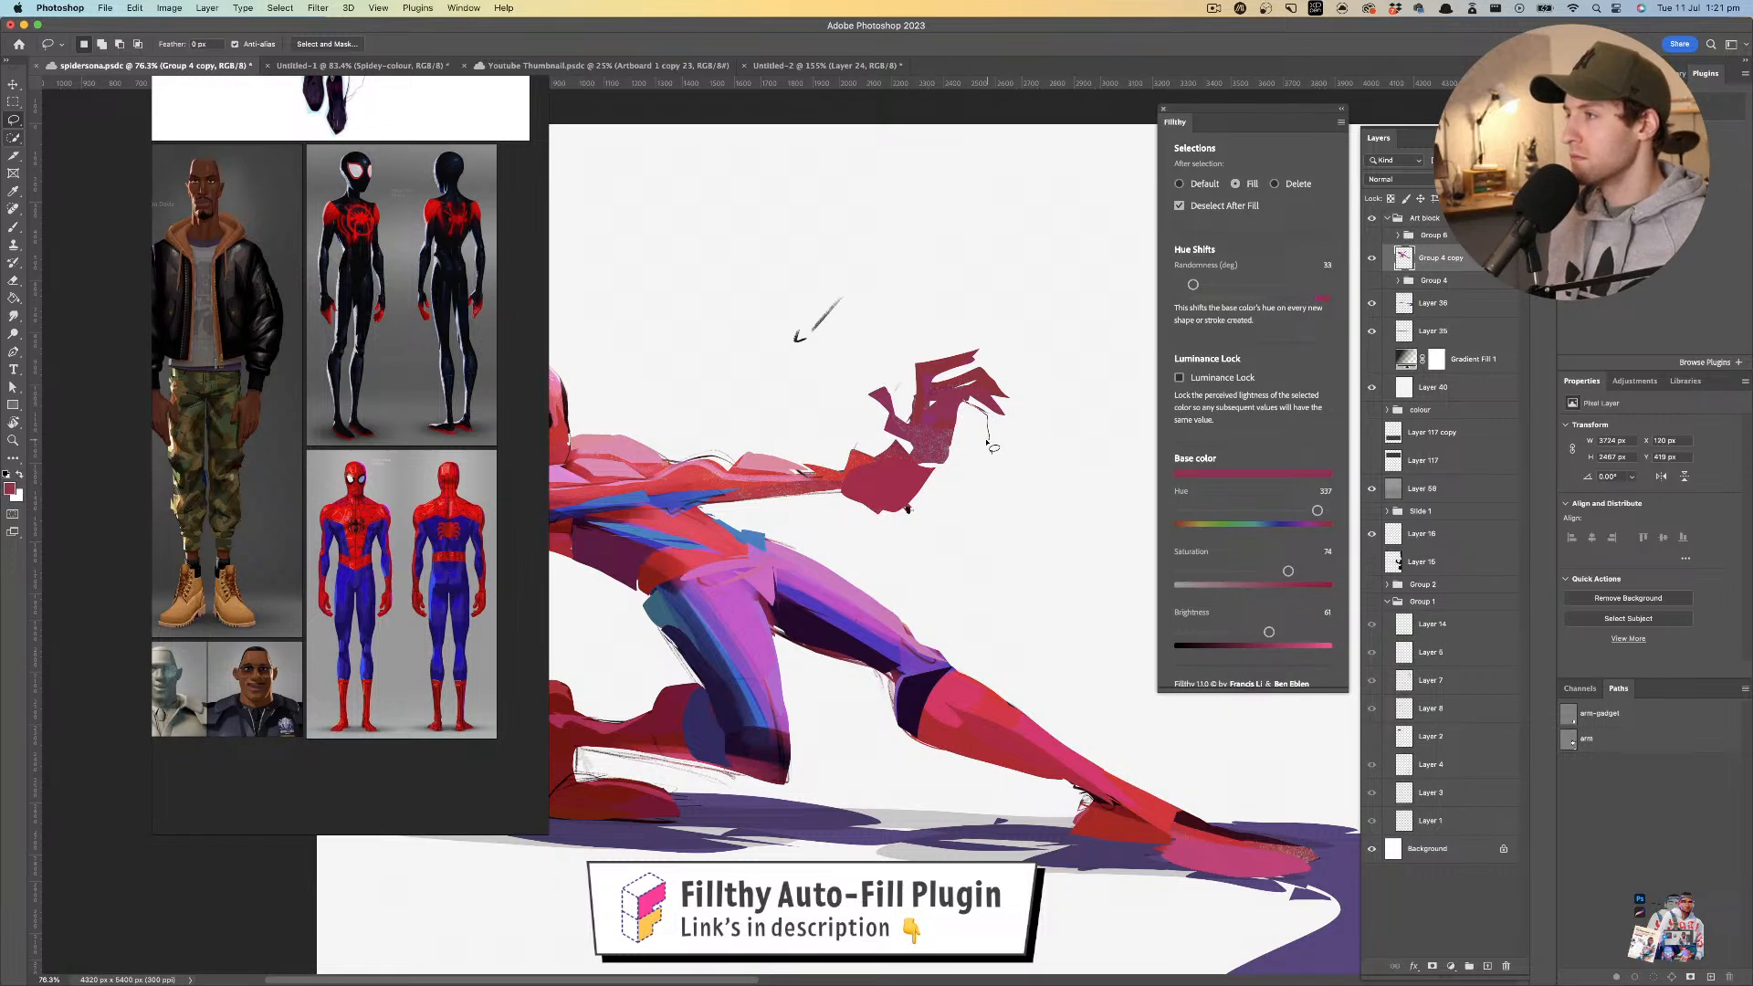
{"action": "mouse_move", "coordinate": [971, 414]}
{"action": "left_mouse_down"}
{"action": "mouse_move", "coordinate": [842, 407]}
{"action": "mouse_move", "coordinate": [1008, 375]}
{"action": "left_mouse_up"}
- Set selections to Delete and trim the edge of the hand's topmost finger
{"action": "key", "text": "z"}
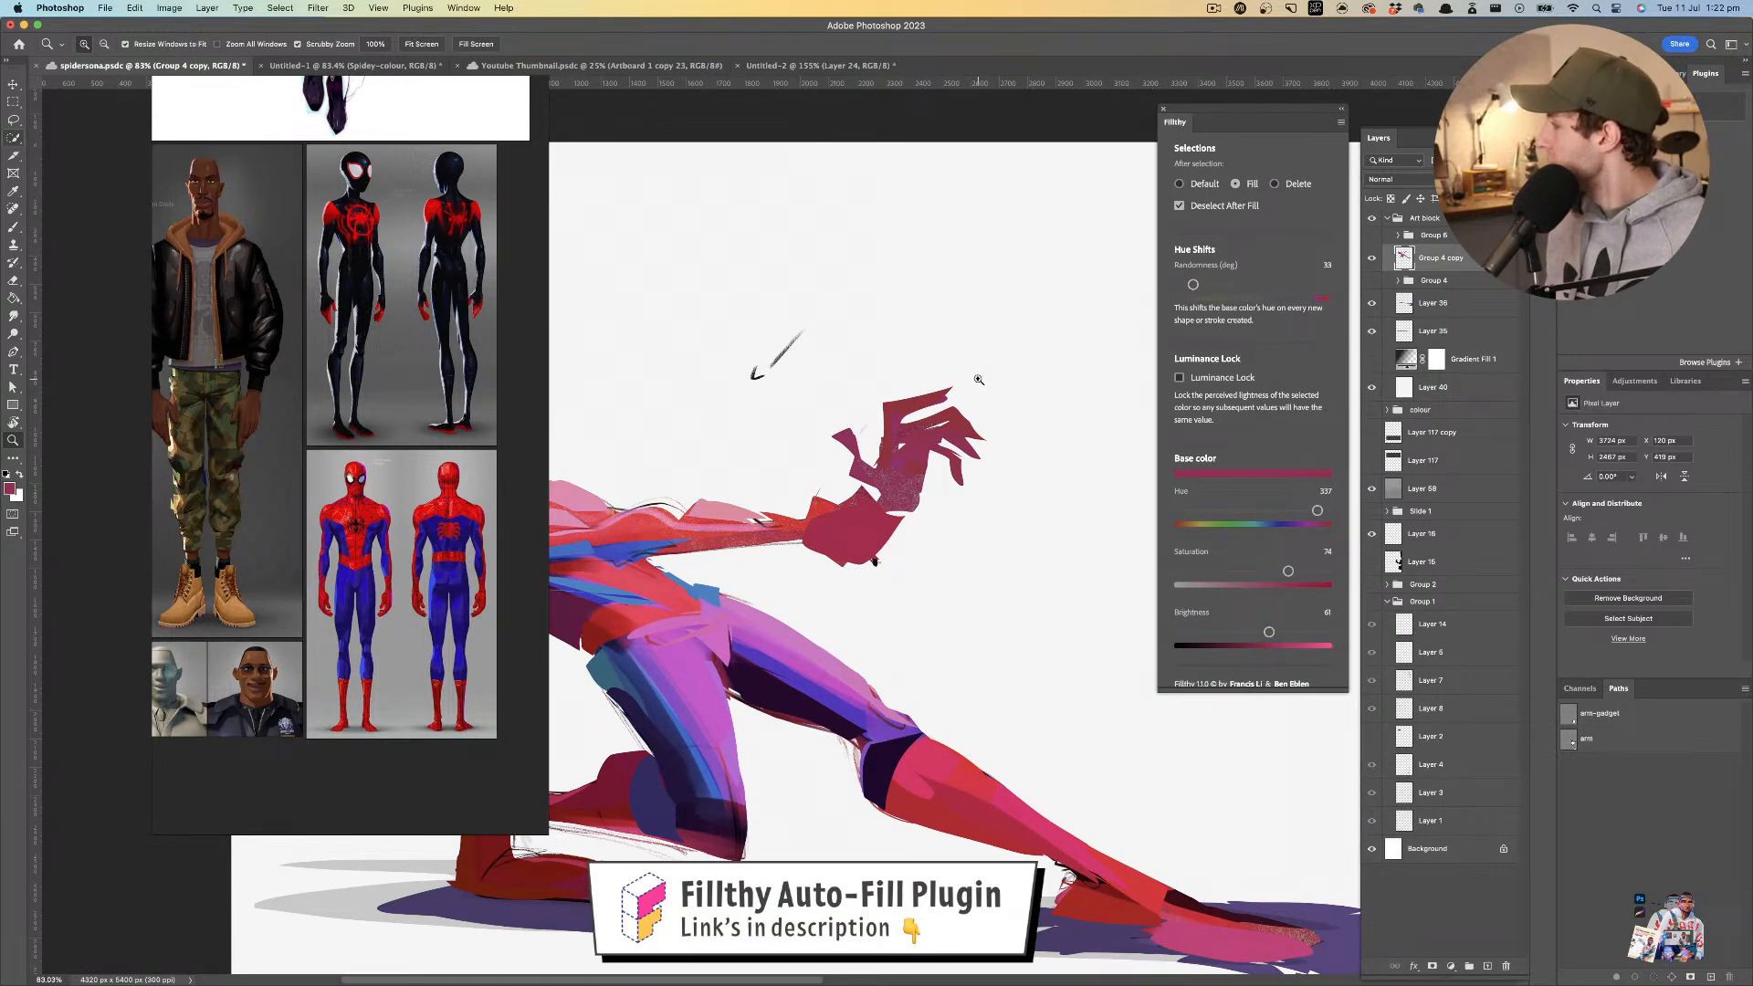
{"action": "left_click_drag", "start_coordinate": [972, 461], "coordinate": [942, 447]}
{"action": "left_click_drag", "start_coordinate": [941, 443], "coordinate": [985, 377]}
{"action": "key", "text": "l"}
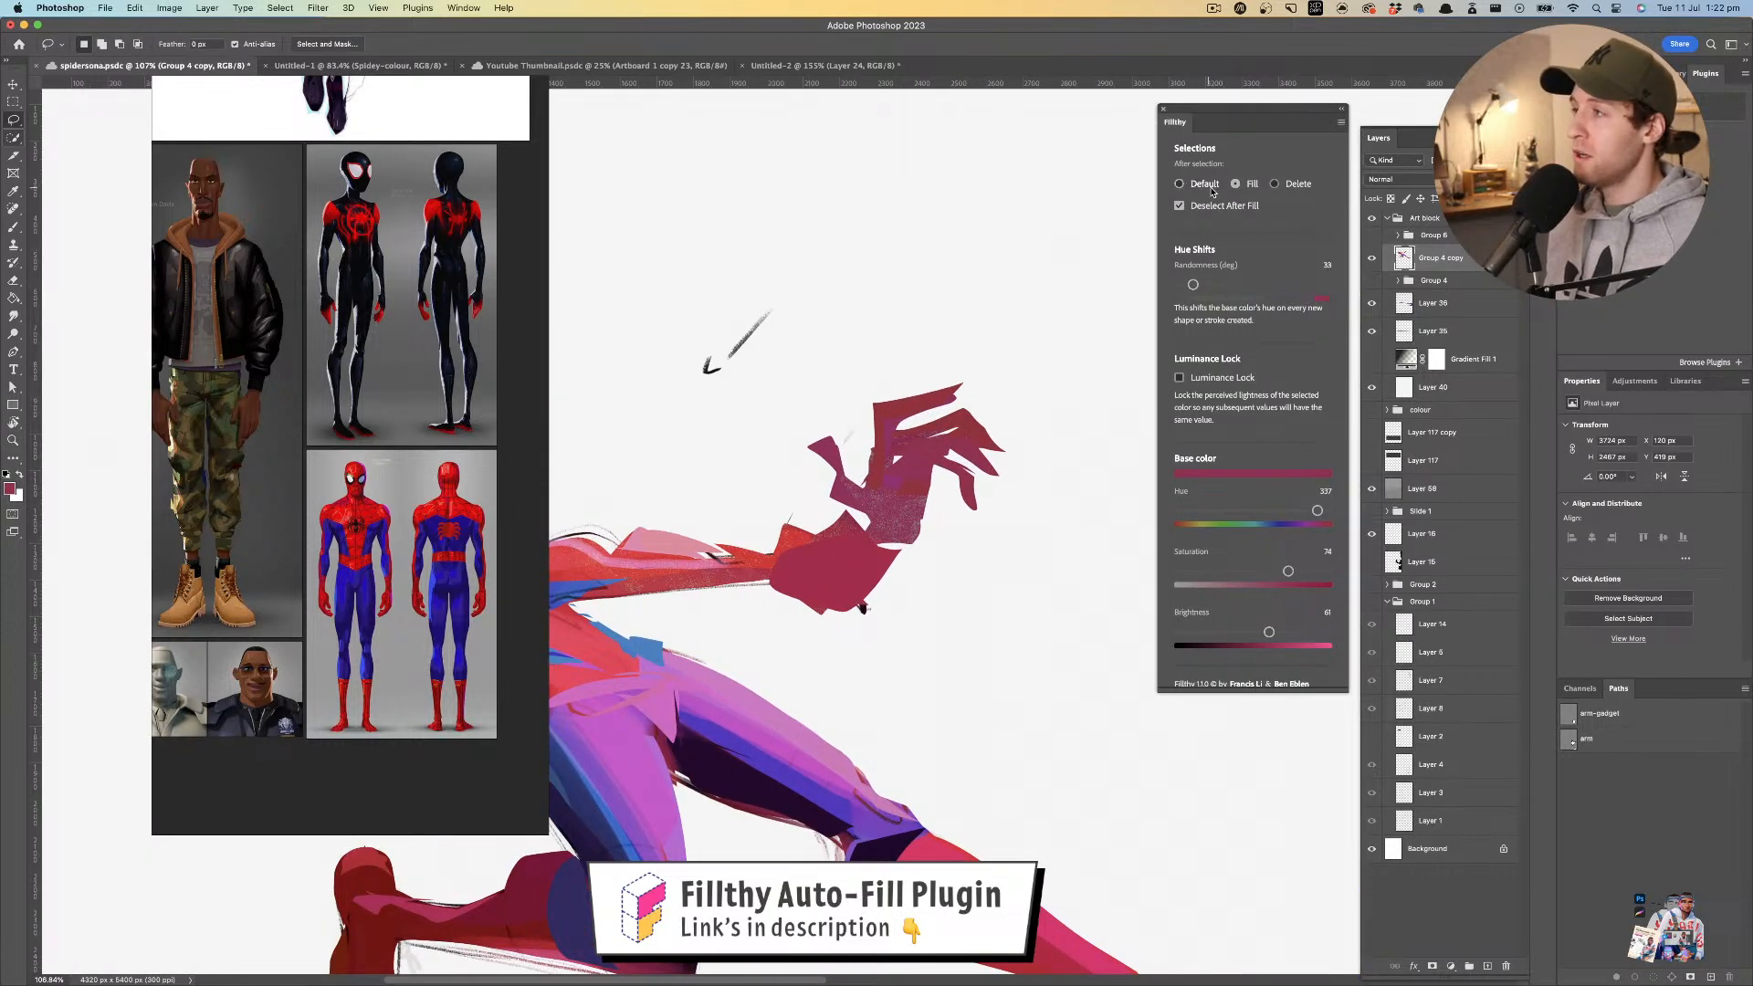
{"action": "left_click", "coordinate": [1275, 185]}
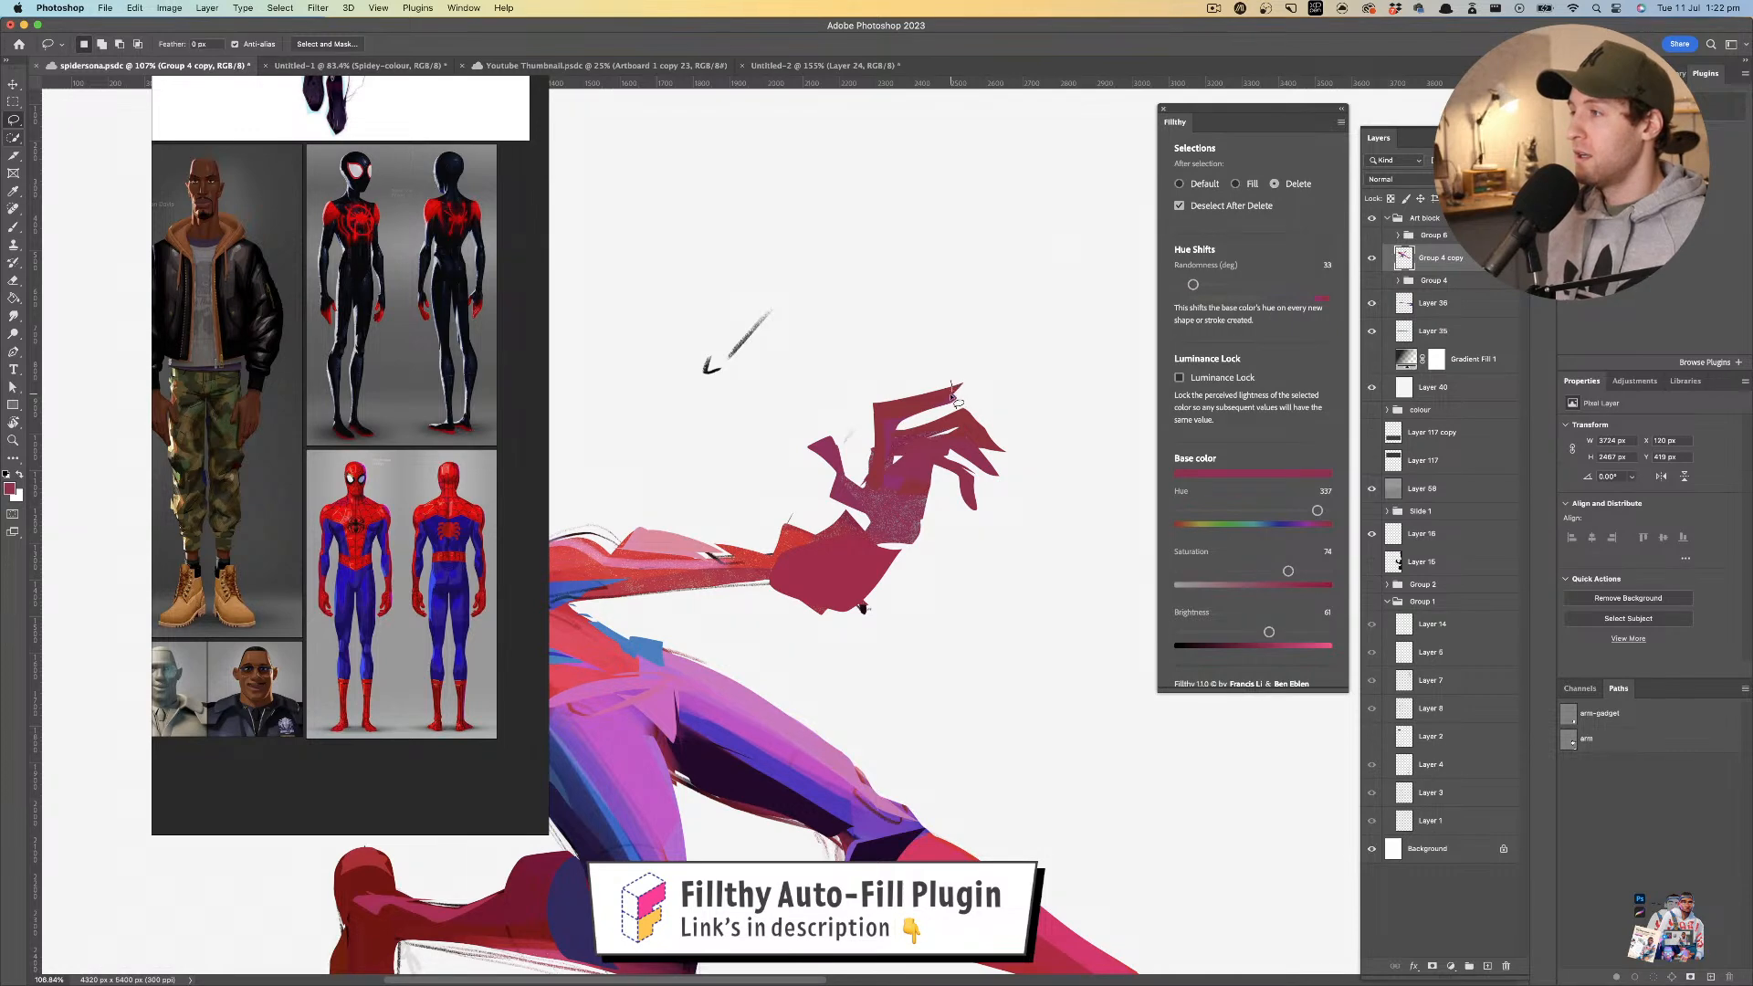
{"action": "mouse_move", "coordinate": [961, 408]}
{"action": "left_mouse_down"}
{"action": "mouse_move", "coordinate": [966, 381]}
{"action": "mouse_move", "coordinate": [838, 380]}
{"action": "mouse_move", "coordinate": [973, 381]}
{"action": "left_mouse_up"}
- Set selections to Fill, sample a red from the fingers and fill a lasso shape over the middle fingers
{"action": "key", "text": "z"}
{"action": "key", "text": "l"}
{"action": "left_click", "coordinate": [1238, 186]}
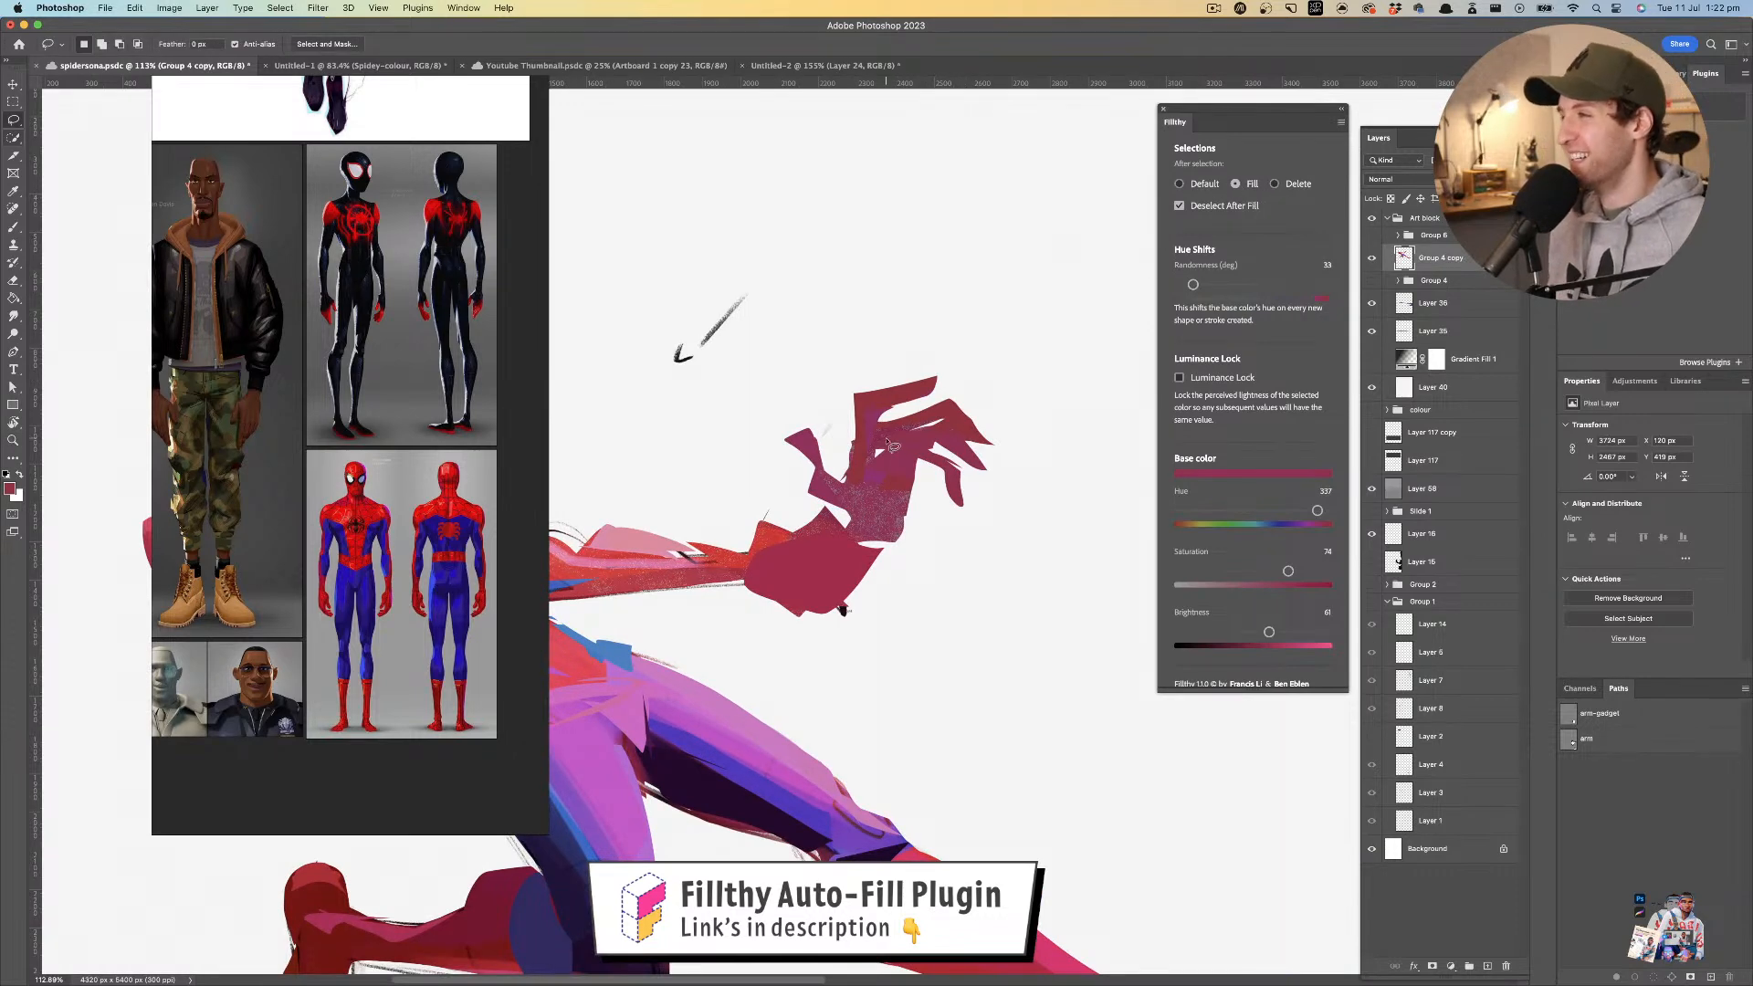
{"action": "key", "text": "i"}
{"action": "left_click", "coordinate": [947, 412]}
{"action": "key", "text": "l"}
{"action": "mouse_move", "coordinate": [947, 413]}
{"action": "left_mouse_down"}
{"action": "mouse_move", "coordinate": [860, 409]}
{"action": "mouse_move", "coordinate": [999, 402]}
{"action": "left_mouse_up"}
- Sample the light pink of the outstretched arm and fill a highlight shape along the arm's upper edge
{"action": "key", "text": "z"}
{"action": "scroll", "coordinate": [967, 409], "scroll_direction": "down", "scroll_amount": 5}
{"action": "scroll", "coordinate": [968, 409], "scroll_direction": "left", "scroll_amount": 4}
{"action": "key", "text": "l"}
{"action": "scroll", "coordinate": [902, 422], "scroll_direction": "right", "scroll_amount": 3}
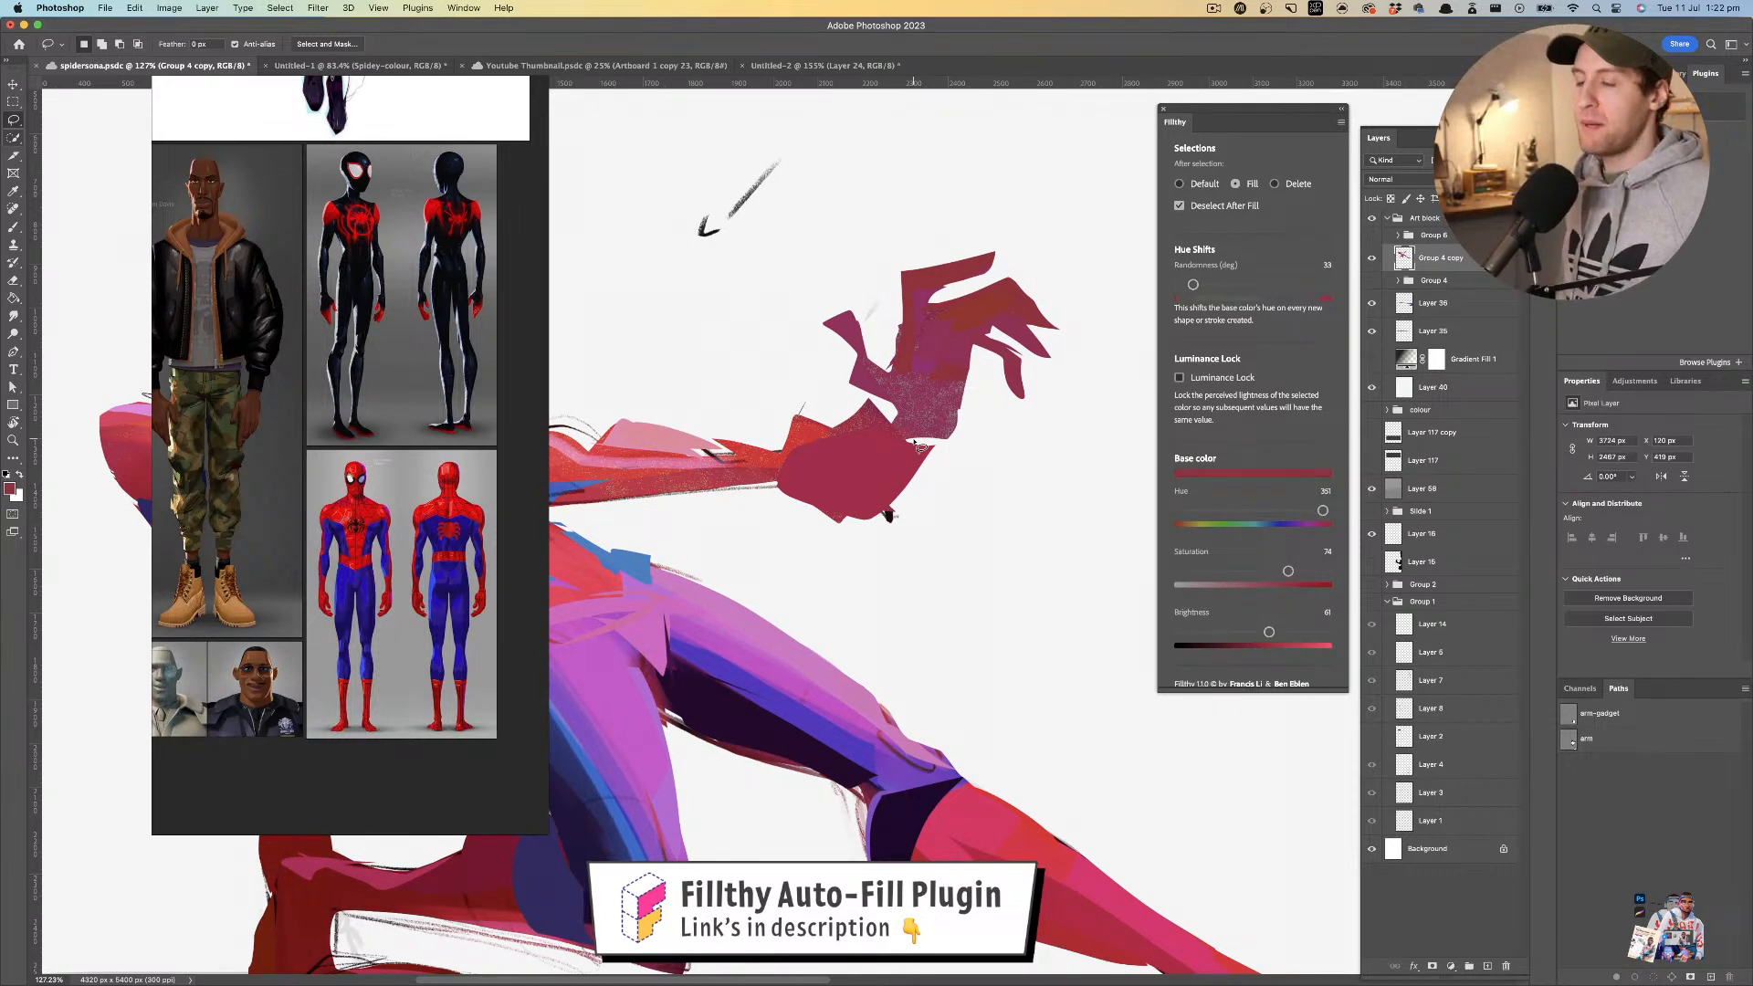
{"action": "scroll", "coordinate": [966, 457], "scroll_direction": "left", "scroll_amount": 6}
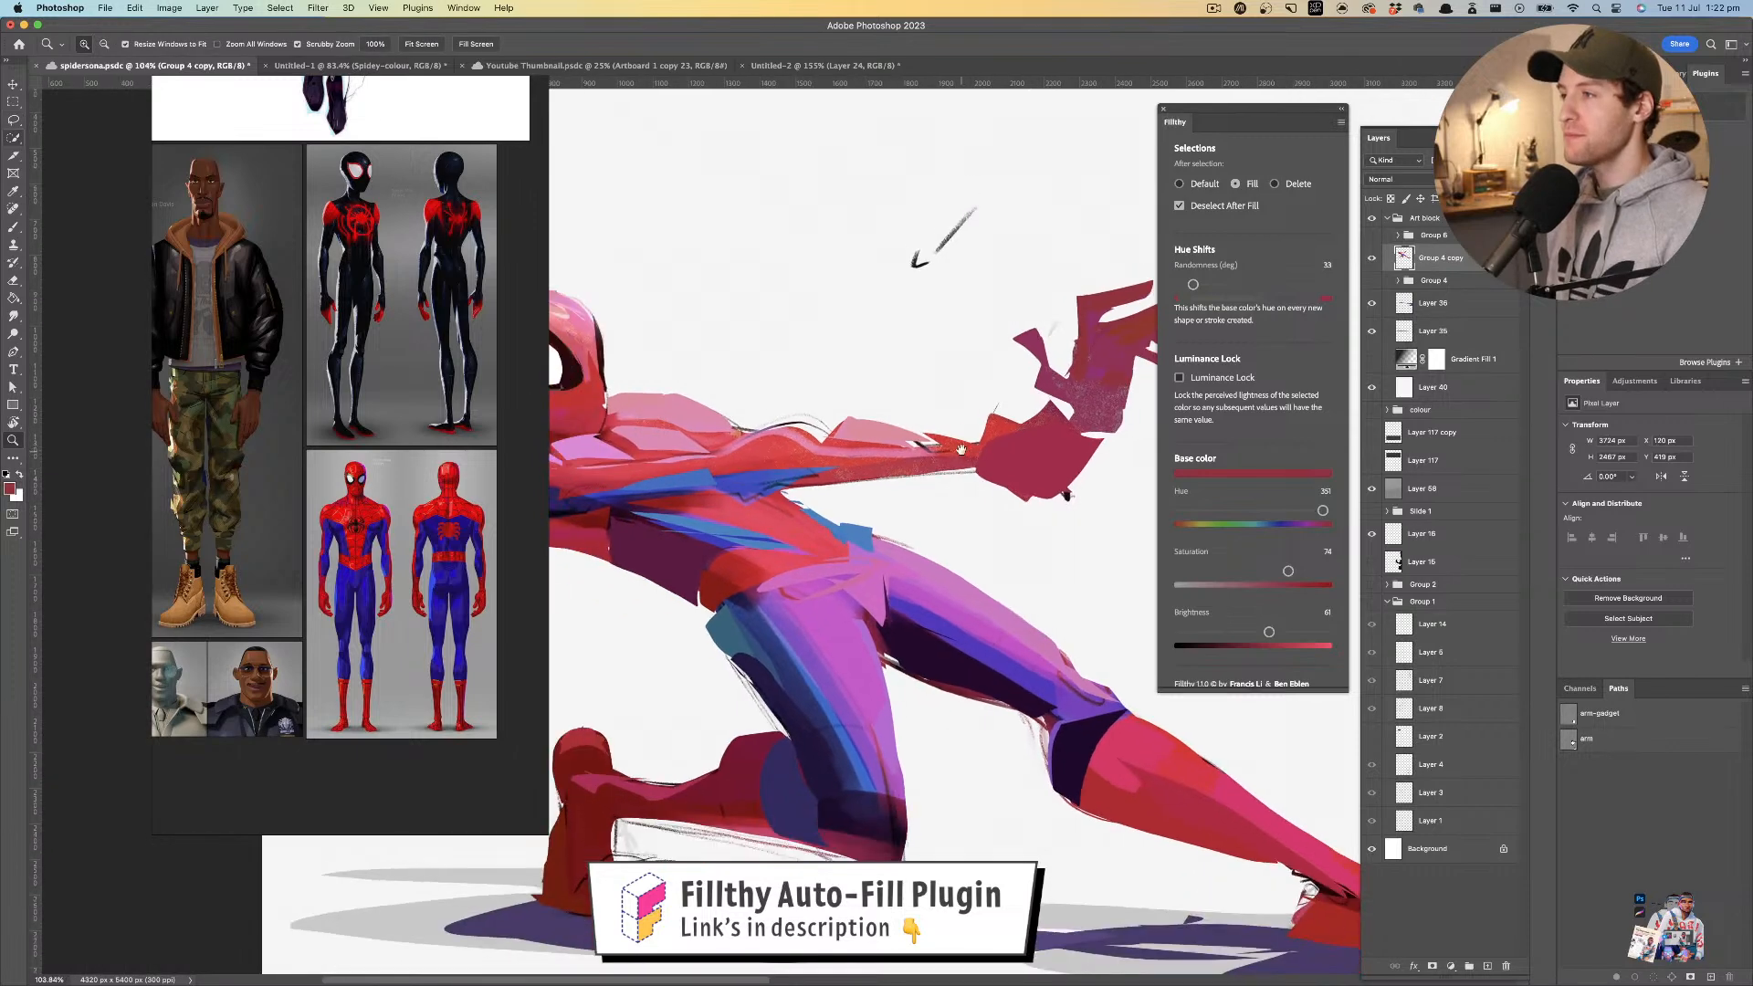
{"action": "key", "text": "i"}
{"action": "left_click", "coordinate": [911, 418]}
{"action": "key", "text": "l"}
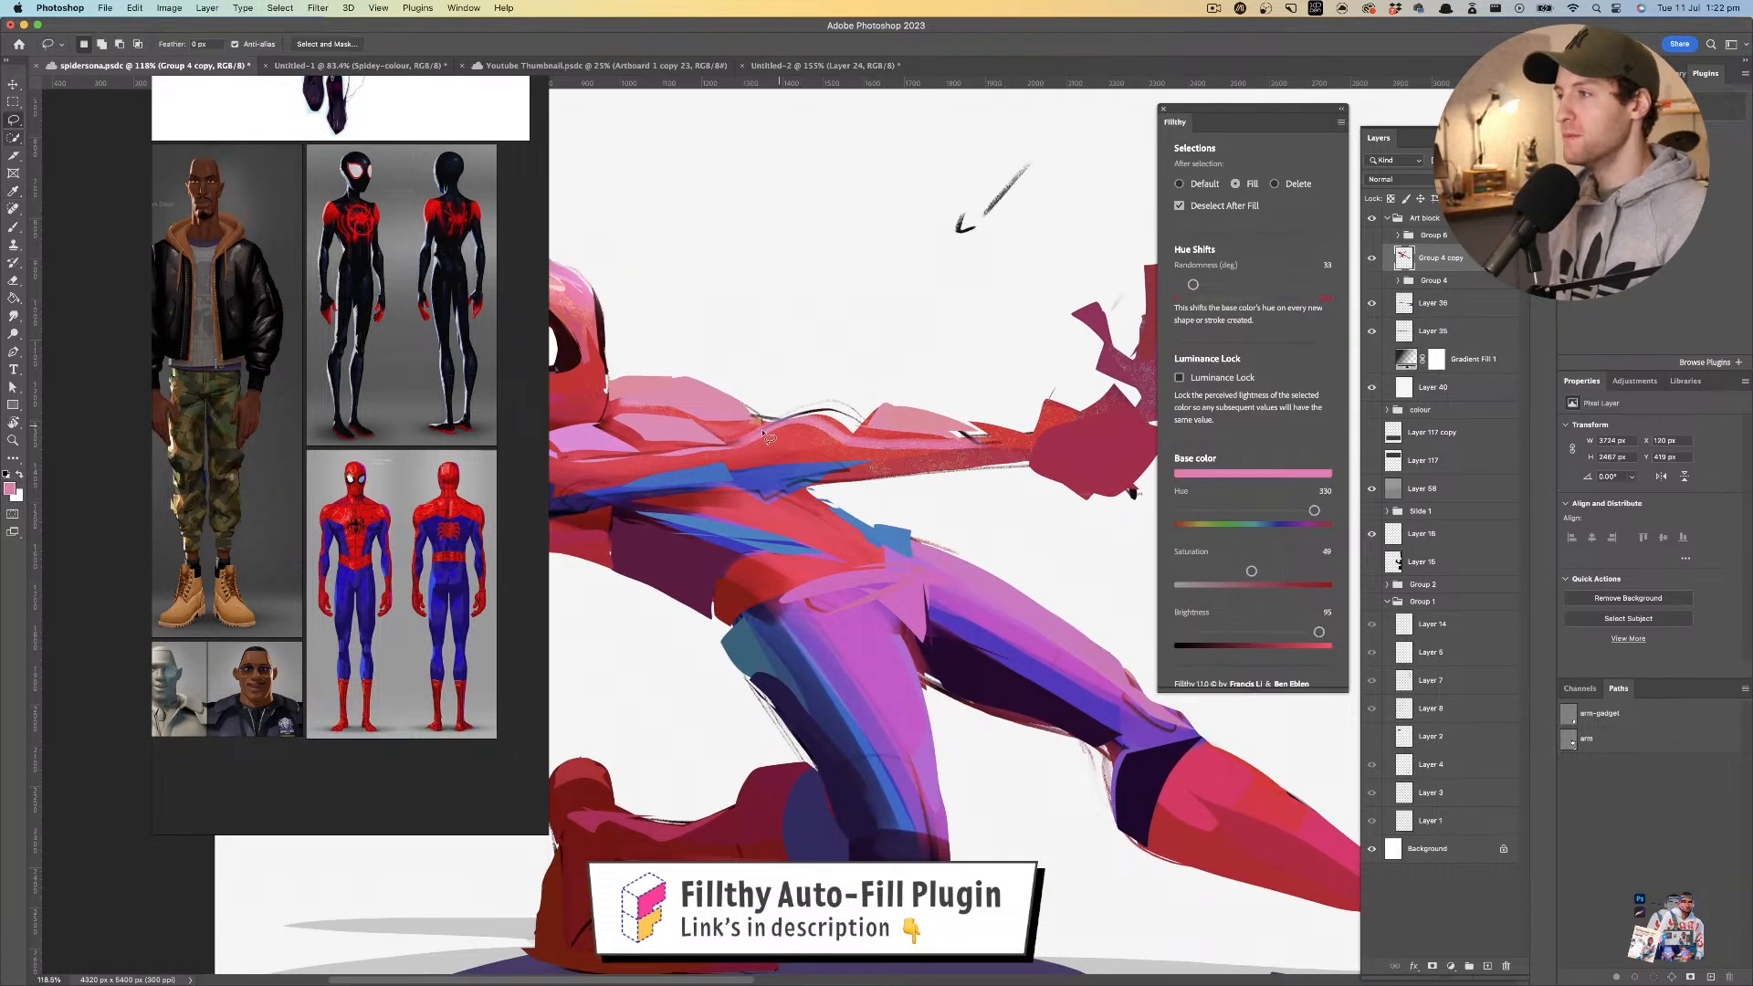
{"action": "mouse_move", "coordinate": [745, 446]}
{"action": "left_mouse_down"}
{"action": "mouse_move", "coordinate": [865, 438]}
{"action": "mouse_move", "coordinate": [814, 420]}
{"action": "mouse_move", "coordinate": [851, 413]}
{"action": "mouse_move", "coordinate": [795, 409]}
{"action": "mouse_move", "coordinate": [889, 420]}
{"action": "left_mouse_up"}
- Sample the bright red of the outstretched arm and fill a lasso shape along the forearm
{"action": "key", "text": "z"}
{"action": "key", "text": "l"}
{"action": "key", "text": "i"}
{"action": "left_click", "coordinate": [883, 414]}
{"action": "key", "text": "l"}
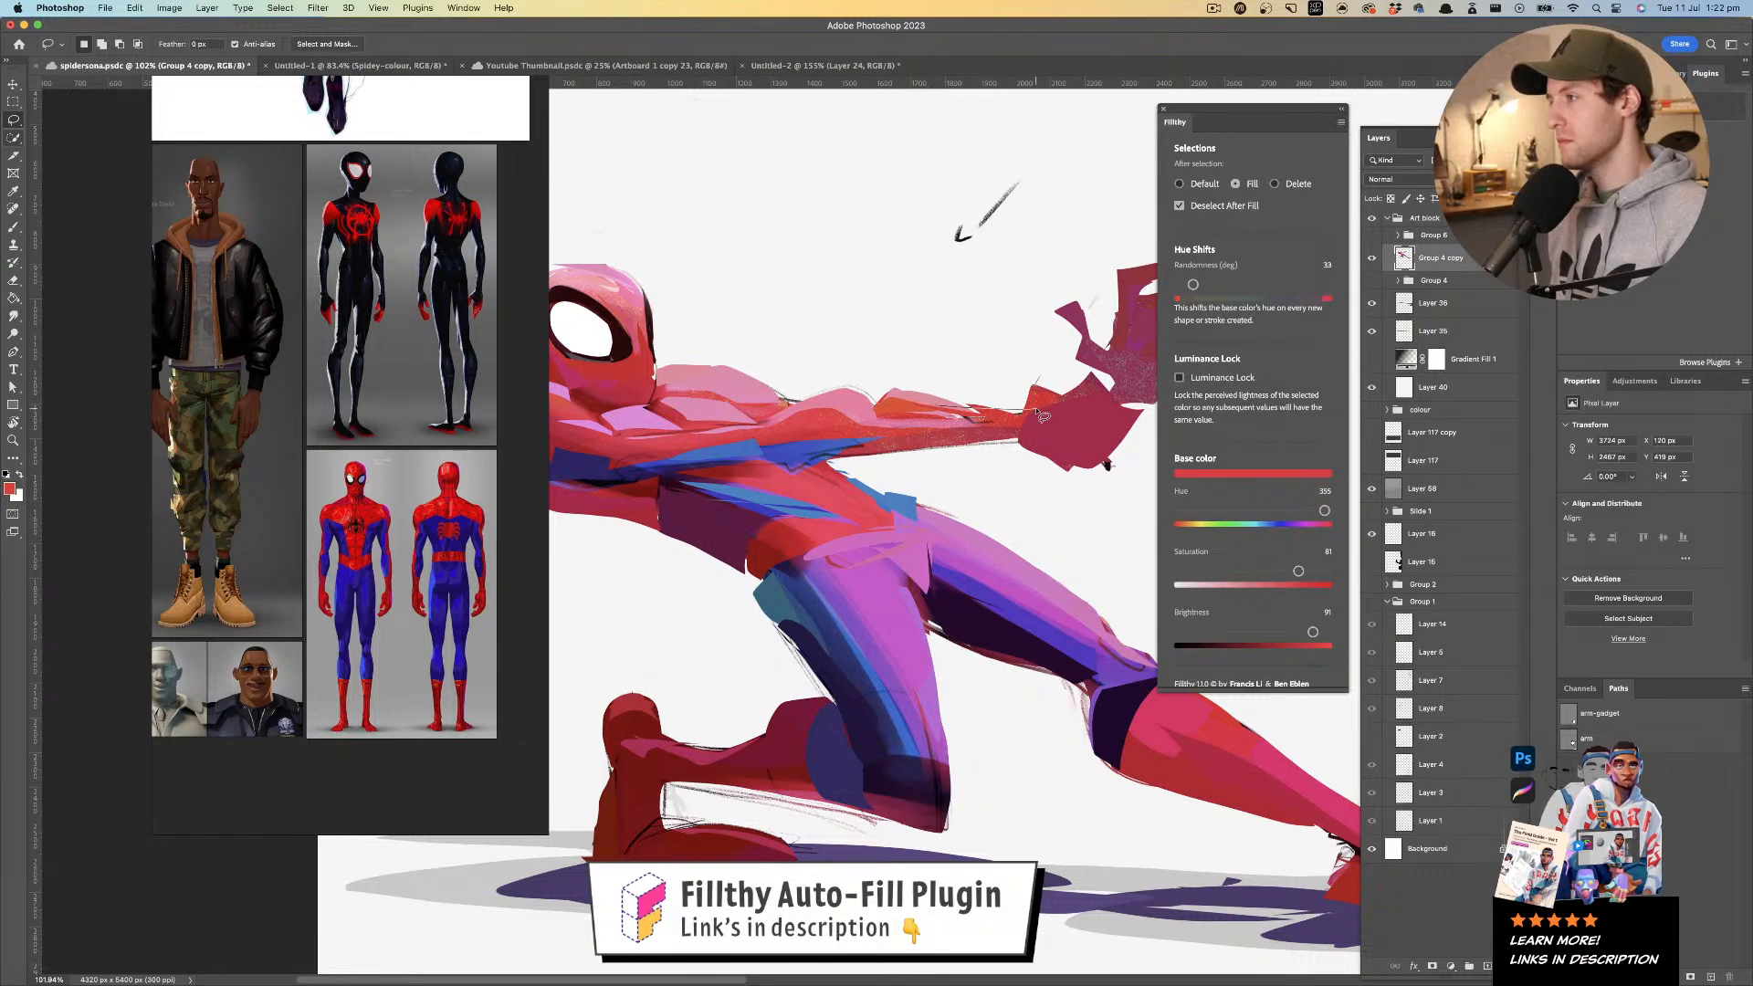
{"action": "left_click_drag", "start_coordinate": [992, 413], "coordinate": [889, 408]}
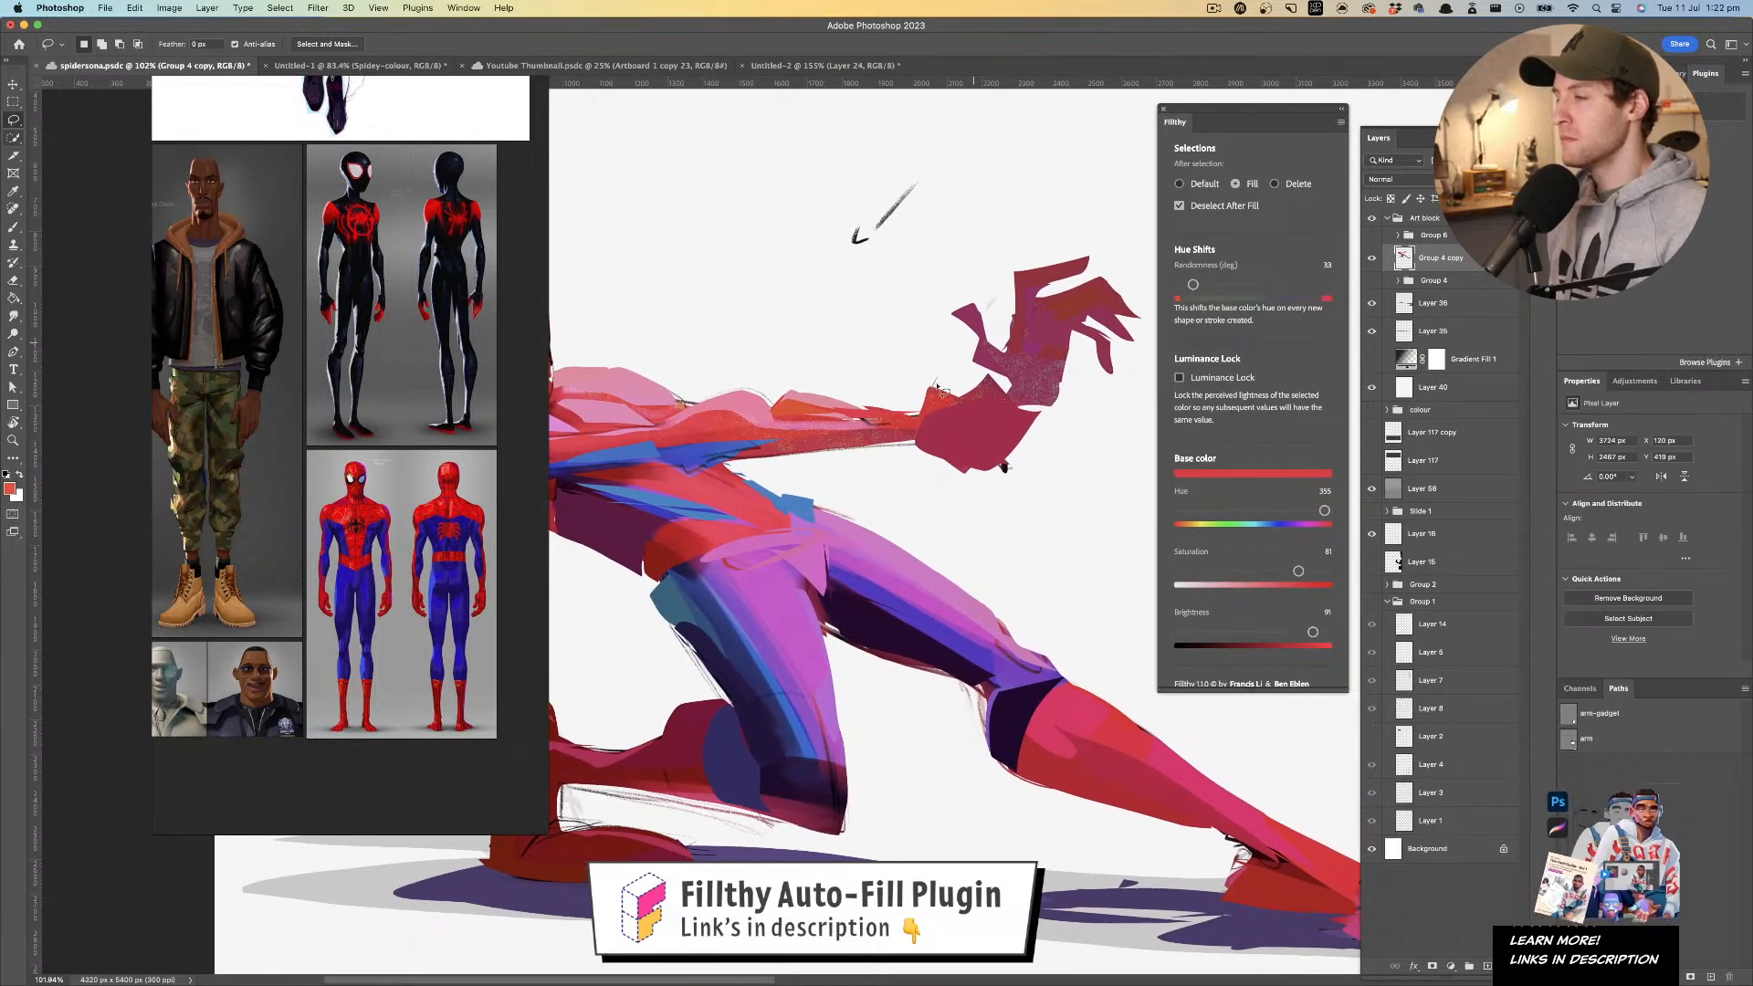
- Lower the base color's saturation to 29 and fill a pale pink highlight along the top of the forearm
{"action": "left_click_drag", "start_coordinate": [1298, 572], "coordinate": [1222, 575]}
{"action": "mouse_move", "coordinate": [864, 402]}
{"action": "left_mouse_down"}
{"action": "mouse_move", "coordinate": [959, 399]}
{"action": "mouse_move", "coordinate": [796, 434]}
{"action": "mouse_move", "coordinate": [926, 421]}
{"action": "mouse_move", "coordinate": [894, 410]}
{"action": "left_mouse_up"}
{"action": "key", "text": "z"}
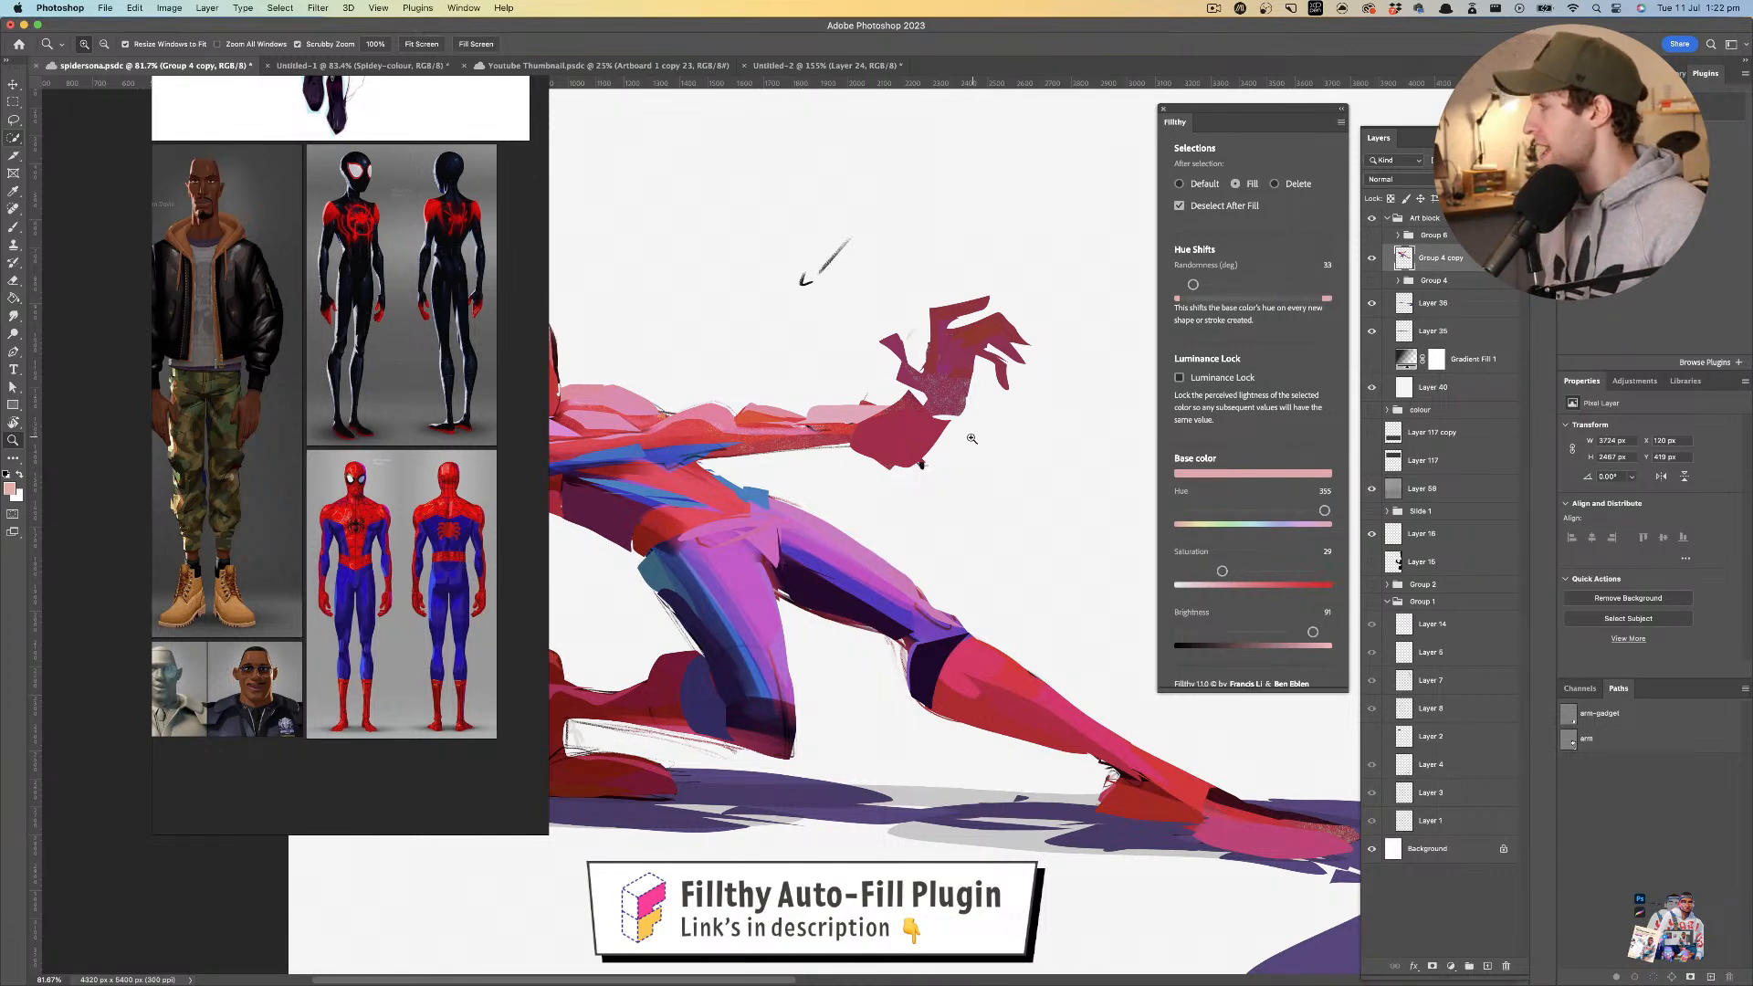
{"action": "mouse_move", "coordinate": [980, 415]}
{"action": "left_mouse_down"}
{"action": "mouse_move", "coordinate": [933, 431]}
{"action": "mouse_move", "coordinate": [1104, 387]}
{"action": "left_mouse_up"}
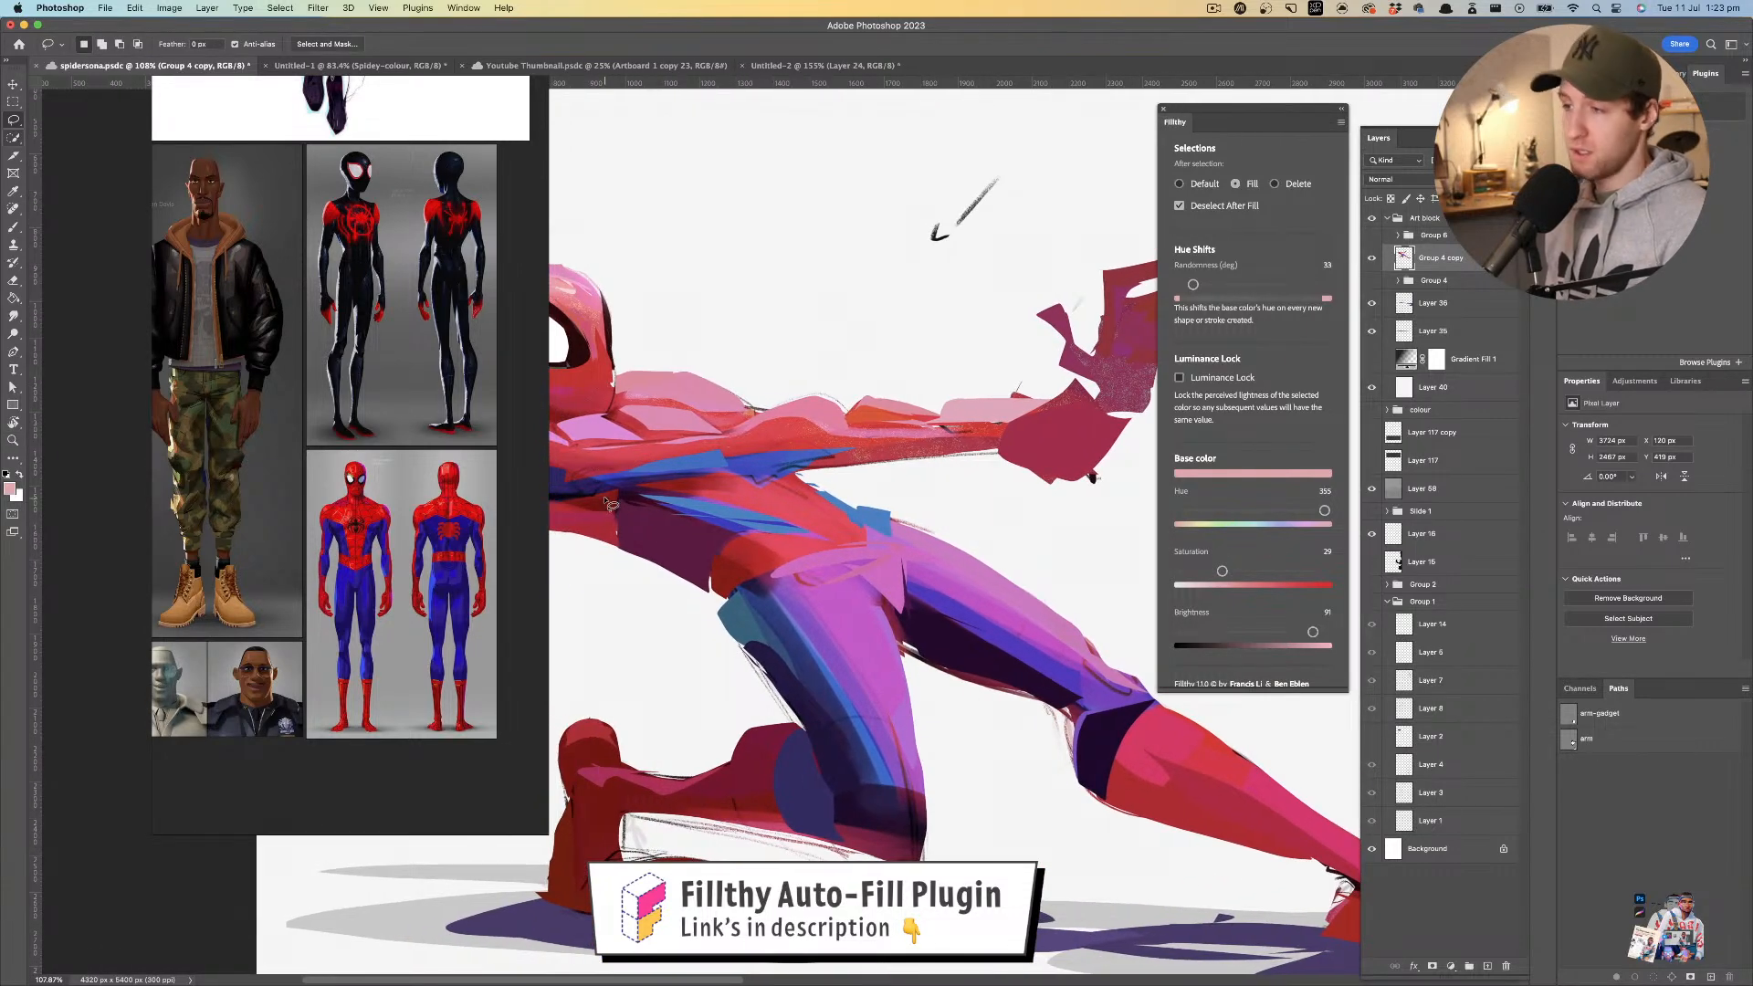
- Sample a dark red from the lower torso and fill a small shadow shape on the outstretched hand
{"action": "key", "text": "i"}
{"action": "left_click", "coordinate": [607, 502]}
{"action": "mouse_move", "coordinate": [1127, 299]}
{"action": "left_mouse_down"}
{"action": "mouse_move", "coordinate": [891, 358]}
{"action": "mouse_move", "coordinate": [916, 382]}
{"action": "mouse_move", "coordinate": [976, 361]}
{"action": "mouse_move", "coordinate": [920, 386]}
{"action": "mouse_move", "coordinate": [946, 391]}
{"action": "mouse_move", "coordinate": [871, 381]}
{"action": "mouse_move", "coordinate": [904, 301]}
{"action": "mouse_move", "coordinate": [1137, 285]}
{"action": "left_mouse_up"}
- Set selections to Delete and trim the stray outline around the head and shoulder, undoing the first cut
{"action": "key", "text": "z"}
{"action": "left_click", "coordinate": [1276, 186]}
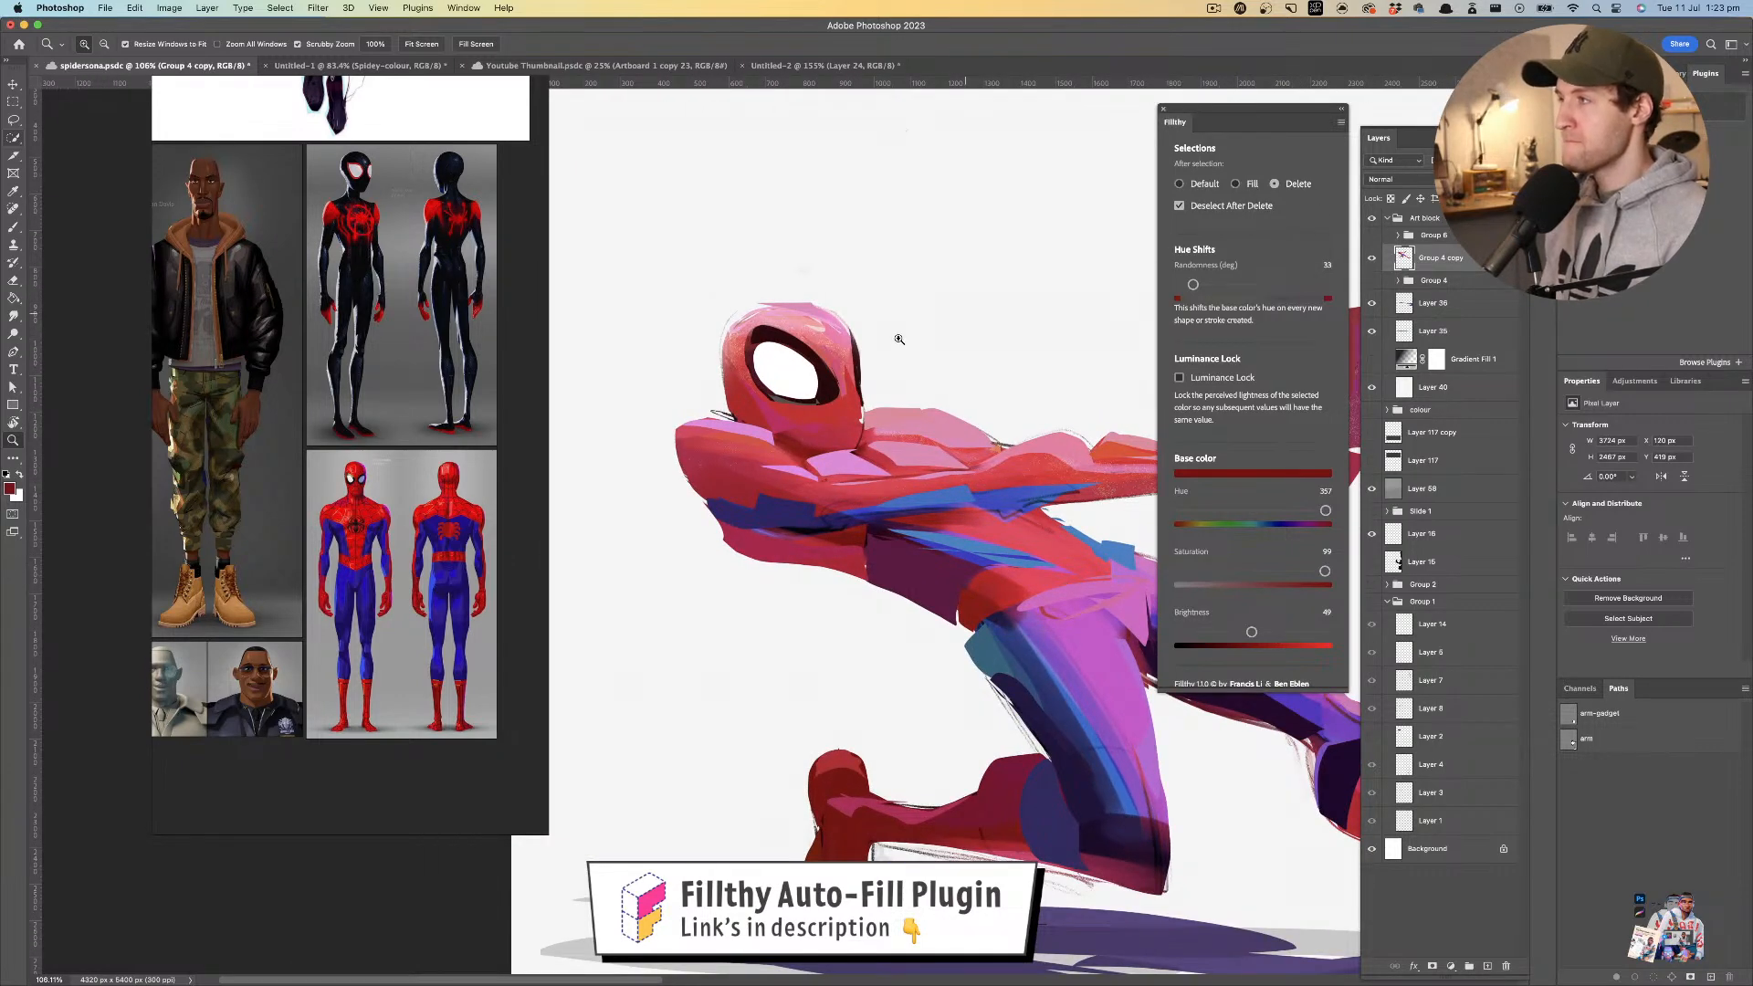
{"action": "key", "text": "l"}
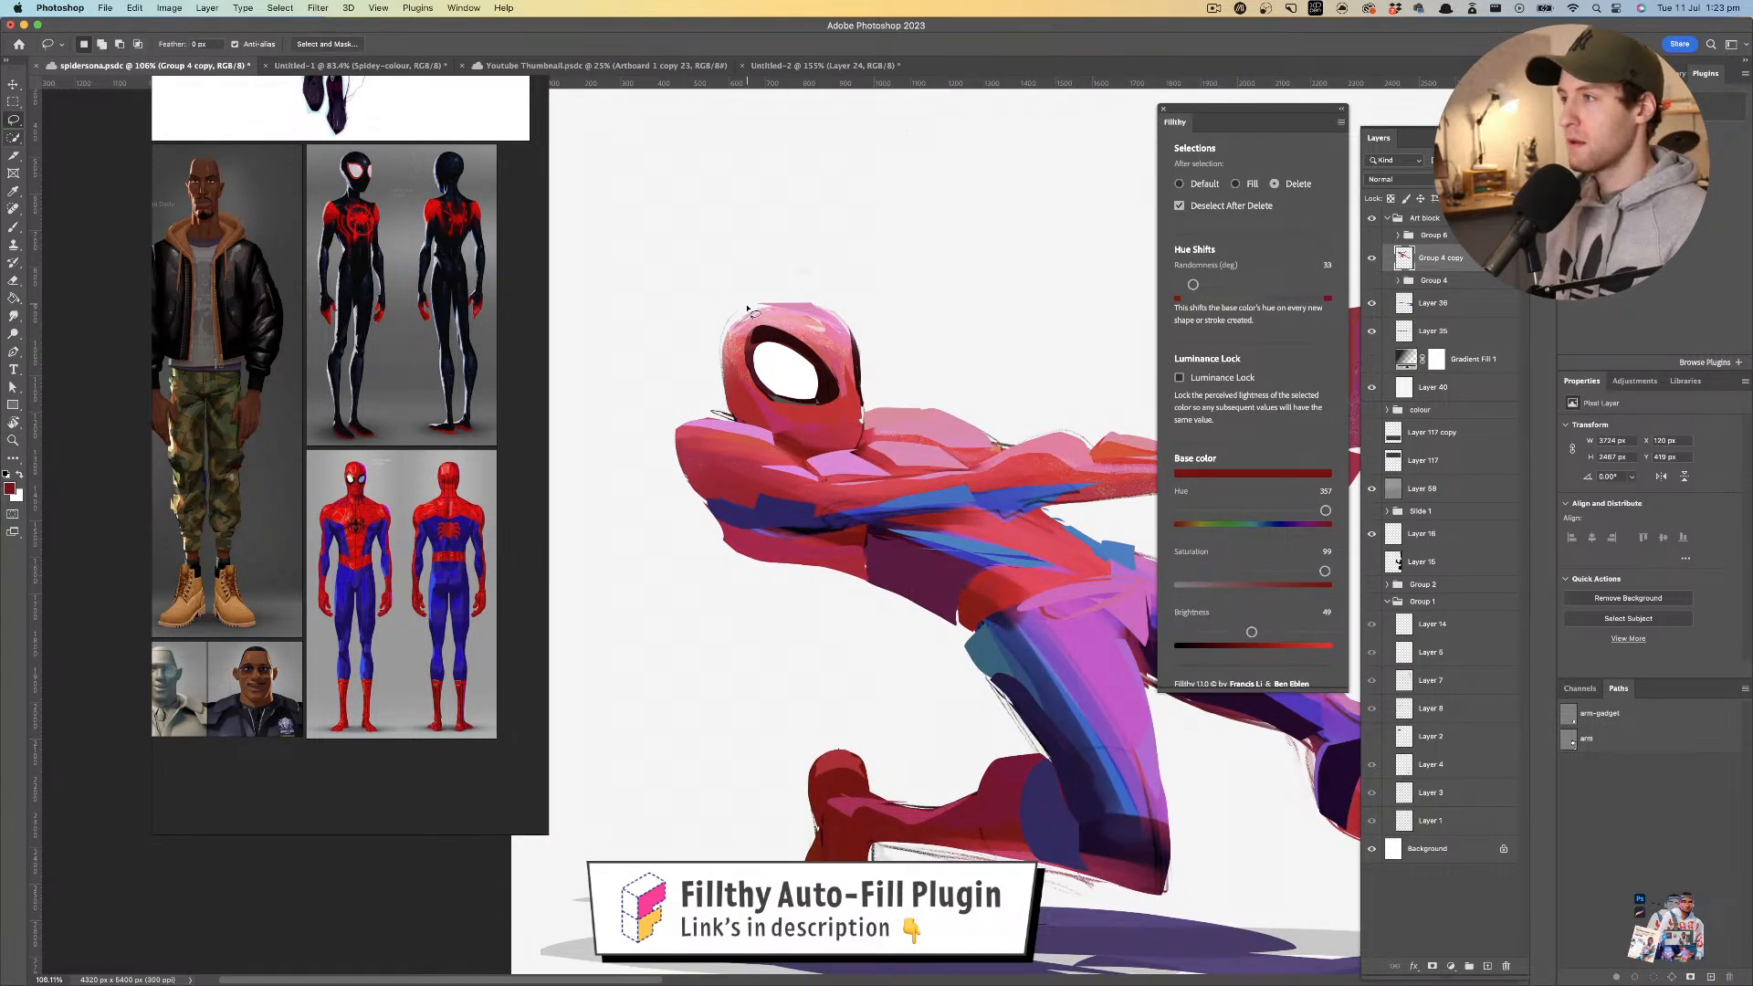
{"action": "left_click_drag", "start_coordinate": [722, 418], "coordinate": [723, 419]}
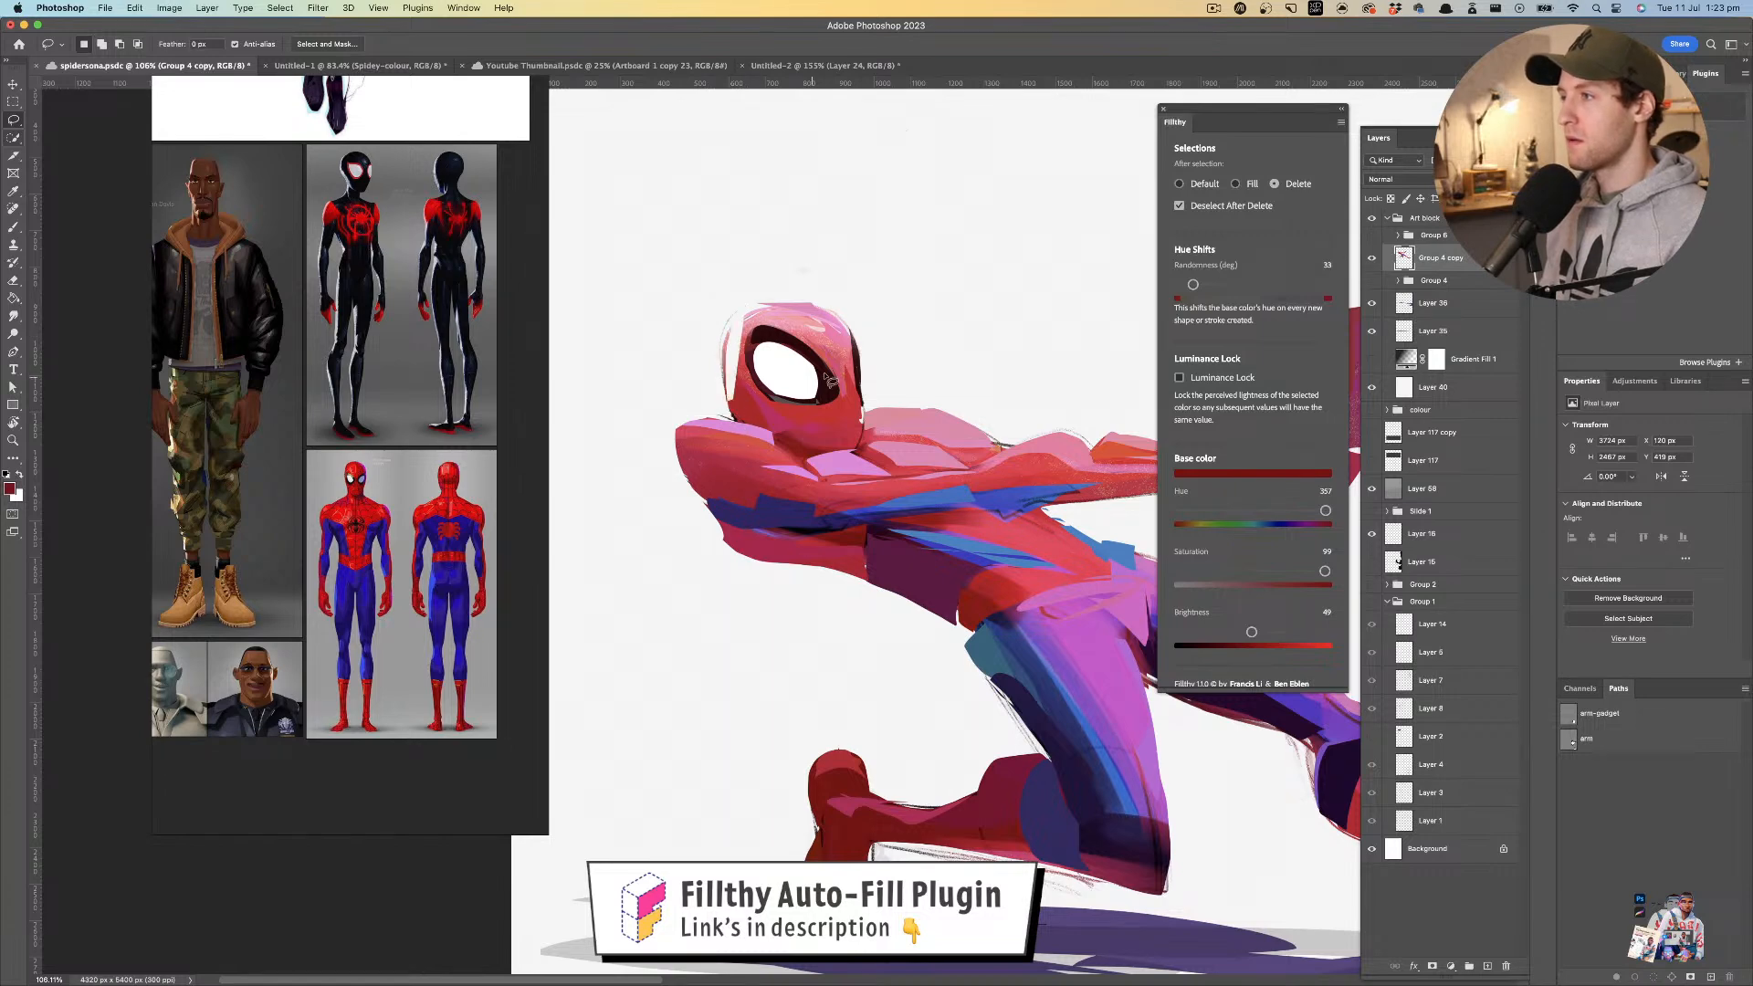
{"action": "key", "text": "super+z"}
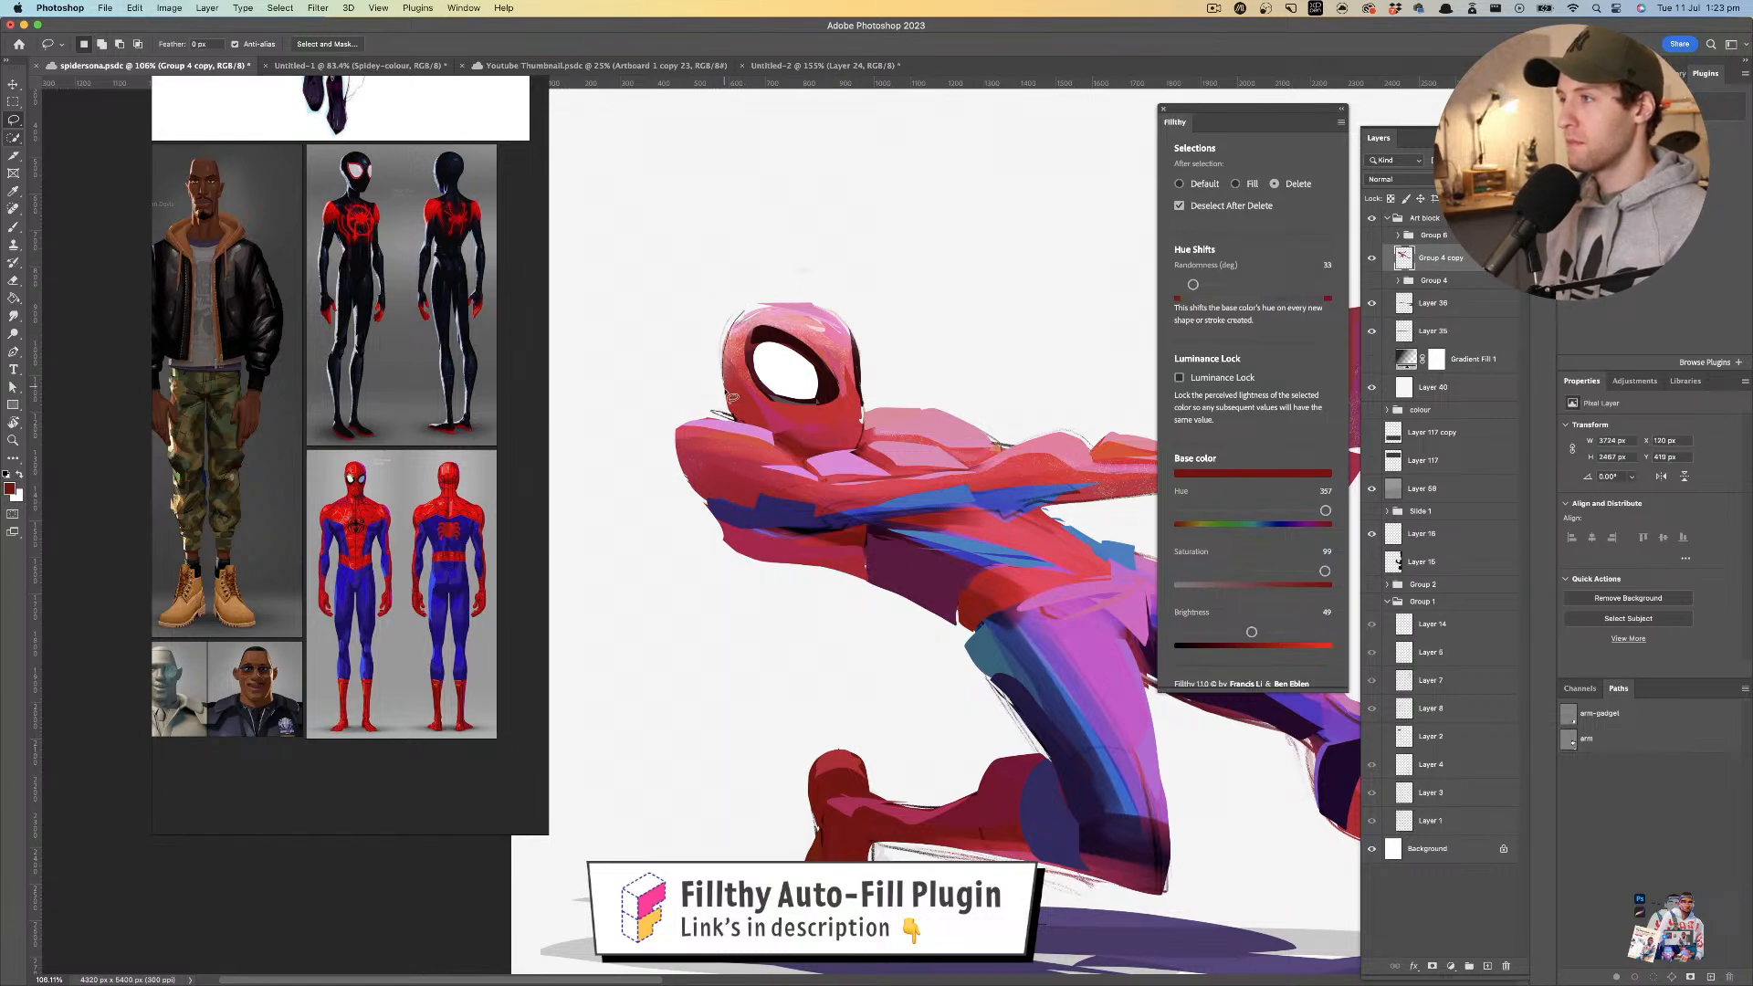
{"action": "mouse_move", "coordinate": [691, 419]}
{"action": "left_mouse_down"}
{"action": "mouse_move", "coordinate": [738, 296]}
{"action": "mouse_move", "coordinate": [876, 329]}
{"action": "mouse_move", "coordinate": [767, 396]}
{"action": "left_mouse_up"}
{"action": "mouse_move", "coordinate": [896, 345]}
{"action": "left_mouse_down"}
{"action": "mouse_move", "coordinate": [840, 267]}
{"action": "mouse_move", "coordinate": [835, 309]}
{"action": "mouse_move", "coordinate": [899, 361]}
{"action": "mouse_move", "coordinate": [940, 360]}
{"action": "left_mouse_up"}
- Set selections to Fill, sample the magenta red below the bent arm and fill shapes along the arm's lower edge
{"action": "left_click", "coordinate": [1235, 183]}
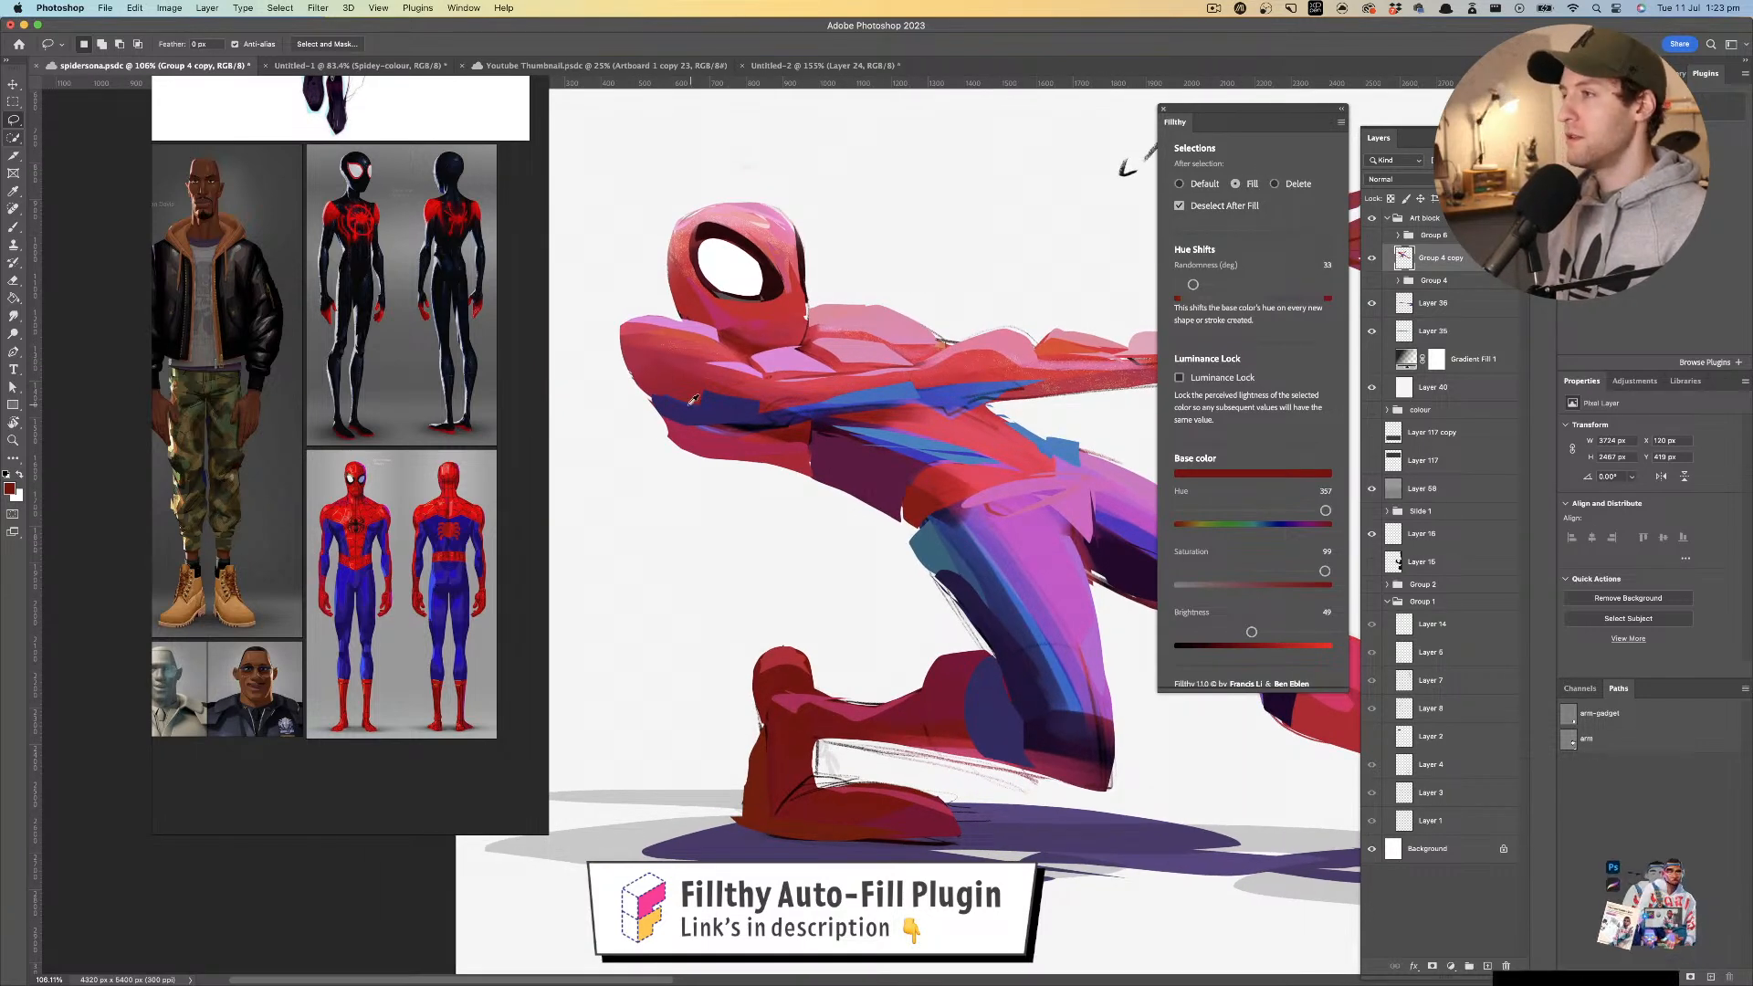
{"action": "key", "text": "i"}
{"action": "left_click", "coordinate": [701, 443]}
{"action": "key", "text": "l"}
{"action": "mouse_move", "coordinate": [641, 397]}
{"action": "left_mouse_down"}
{"action": "mouse_move", "coordinate": [689, 448]}
{"action": "mouse_move", "coordinate": [655, 399]}
{"action": "left_mouse_up"}
{"action": "key", "text": "z"}
{"action": "mouse_move", "coordinate": [732, 339]}
{"action": "left_mouse_down"}
{"action": "mouse_move", "coordinate": [702, 388]}
{"action": "mouse_move", "coordinate": [757, 391]}
{"action": "left_mouse_up"}
{"action": "key", "text": "l"}
{"action": "mouse_move", "coordinate": [635, 384]}
{"action": "left_mouse_down"}
{"action": "mouse_move", "coordinate": [694, 427]}
{"action": "mouse_move", "coordinate": [799, 397]}
{"action": "left_mouse_up"}
- Set selections to Delete, try trimming the lower edge of the bent arm and undo the last two edits
{"action": "key", "text": "z"}
{"action": "left_click", "coordinate": [1276, 184]}
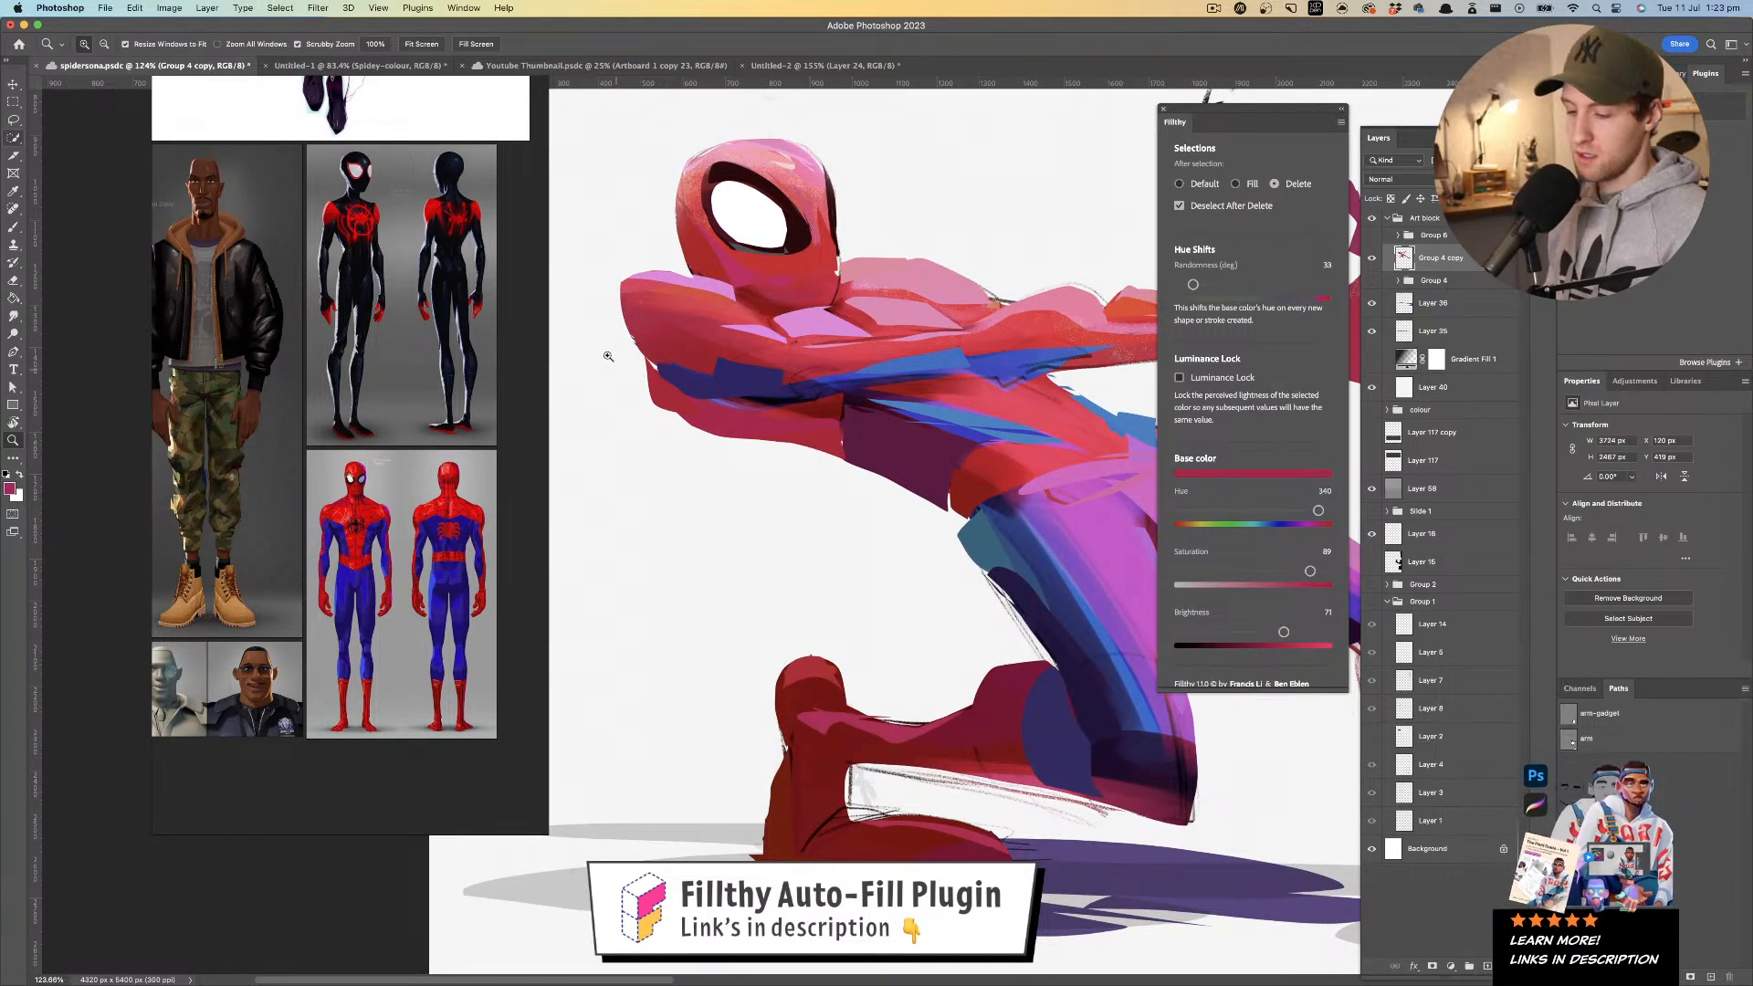
{"action": "key", "text": "l"}
{"action": "mouse_move", "coordinate": [649, 403]}
{"action": "left_mouse_down"}
{"action": "mouse_move", "coordinate": [756, 437]}
{"action": "mouse_move", "coordinate": [769, 467]}
{"action": "mouse_move", "coordinate": [651, 407]}
{"action": "left_mouse_up"}
{"action": "key", "text": "z"}
{"action": "mouse_move", "coordinate": [832, 448]}
{"action": "left_mouse_down"}
{"action": "mouse_move", "coordinate": [739, 473]}
{"action": "mouse_move", "coordinate": [796, 424]}
{"action": "mouse_move", "coordinate": [793, 452]}
{"action": "mouse_move", "coordinate": [764, 446]}
{"action": "left_mouse_up"}
{"action": "key", "text": "super+z"}
{"action": "key", "text": "super+z"}
- Mirror the canvas back and delete the stray sketch lines above the shoulder and outstretched arm
{"action": "key", "text": "super+f"}
{"action": "mouse_move", "coordinate": [649, 446]}
{"action": "left_mouse_down"}
{"action": "mouse_move", "coordinate": [915, 410]}
{"action": "mouse_move", "coordinate": [959, 365]}
{"action": "mouse_move", "coordinate": [977, 374]}
{"action": "mouse_move", "coordinate": [842, 415]}
{"action": "left_mouse_up"}
{"action": "key", "text": "l"}
{"action": "left_click_drag", "start_coordinate": [917, 343], "coordinate": [977, 320]}
{"action": "mouse_move", "coordinate": [1136, 293]}
{"action": "left_mouse_down"}
{"action": "mouse_move", "coordinate": [983, 304]}
{"action": "mouse_move", "coordinate": [819, 373]}
{"action": "mouse_move", "coordinate": [886, 328]}
{"action": "left_mouse_up"}
{"action": "left_click_drag", "start_coordinate": [806, 374], "coordinate": [907, 336]}
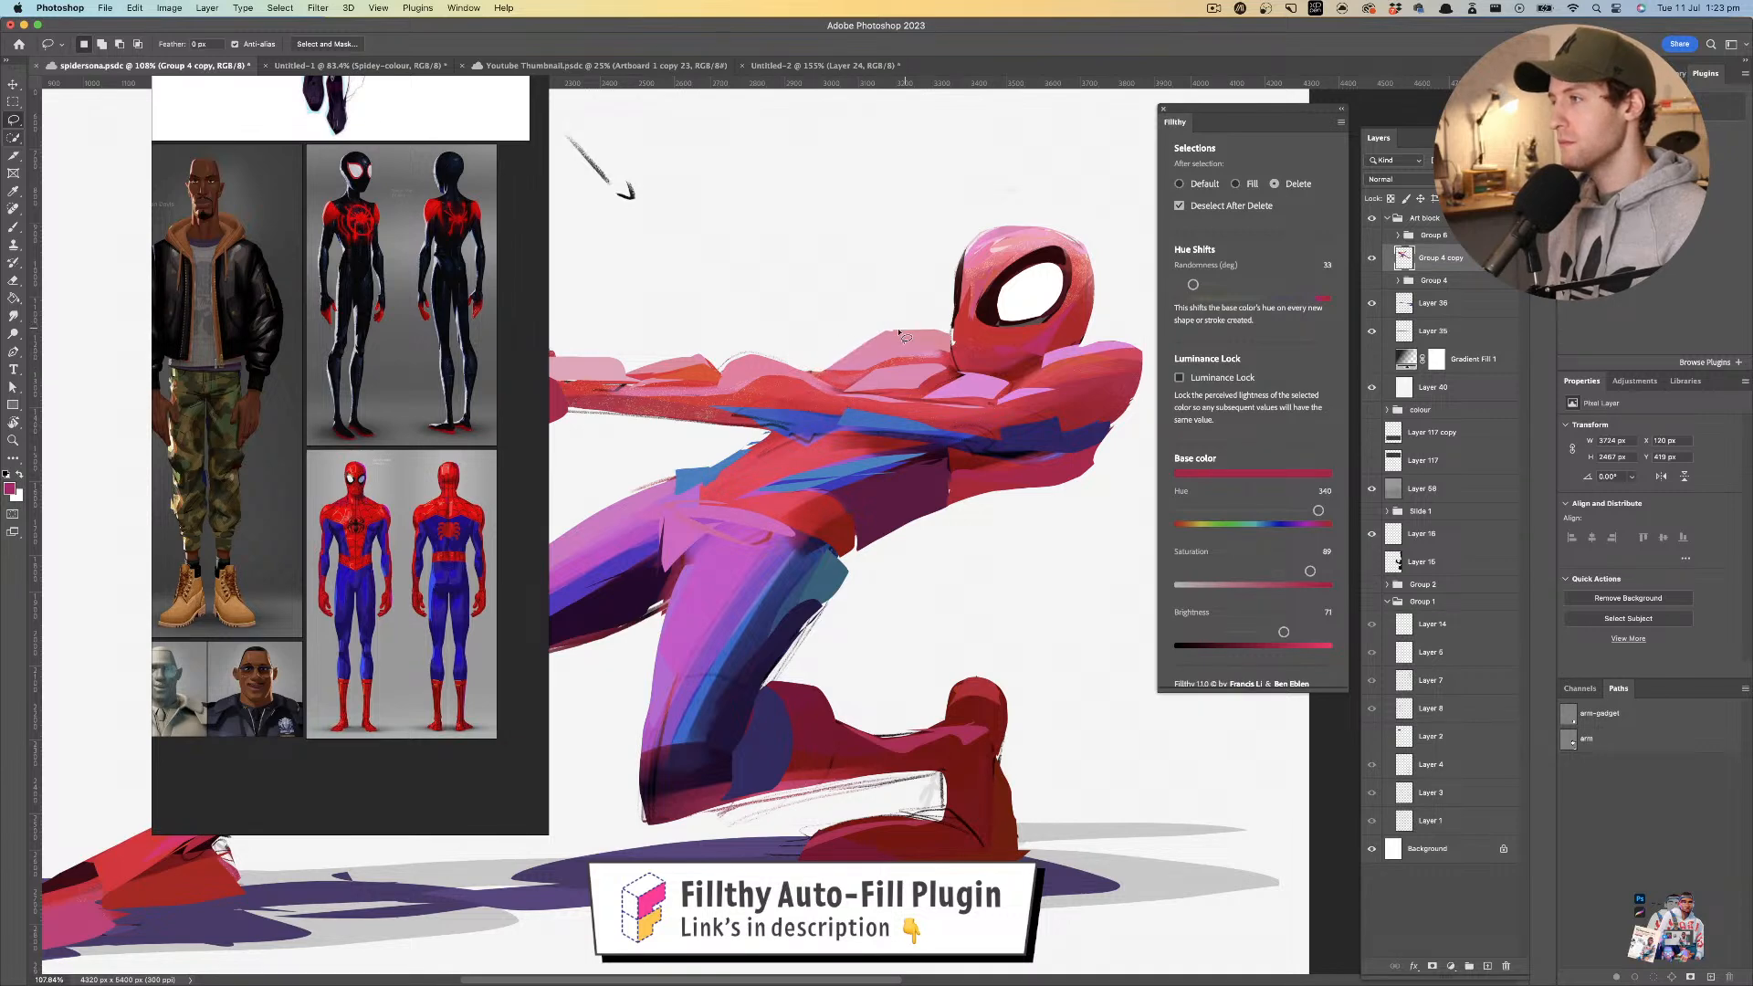
{"action": "left_click_drag", "start_coordinate": [808, 374], "coordinate": [934, 333]}
{"action": "left_click_drag", "start_coordinate": [831, 295], "coordinate": [804, 300]}
- Set selections to Fill, sample a color from the head's lower edge and fill two lasso shapes on the head
{"action": "left_click", "coordinate": [1236, 184]}
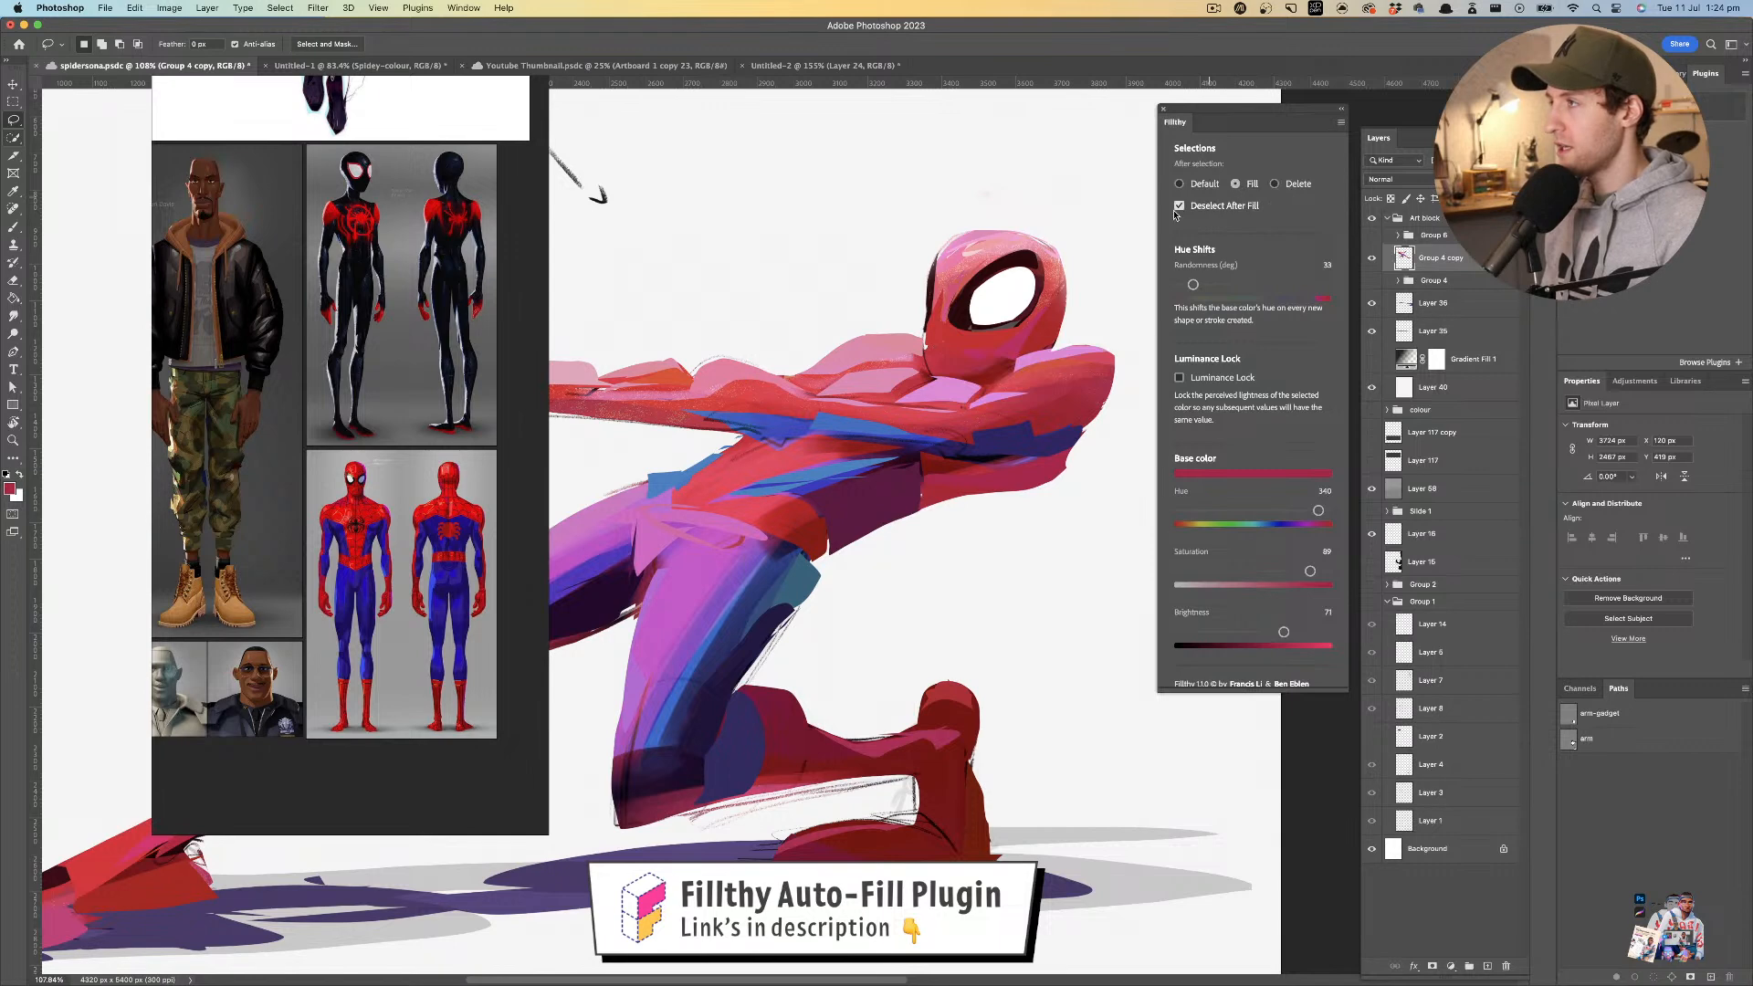
{"action": "left_click", "coordinate": [934, 330], "text": "alt"}
{"action": "mouse_move", "coordinate": [925, 329]}
{"action": "left_mouse_down"}
{"action": "mouse_move", "coordinate": [928, 365]}
{"action": "mouse_move", "coordinate": [933, 324]}
{"action": "mouse_move", "coordinate": [965, 334]}
{"action": "mouse_move", "coordinate": [1000, 300]}
{"action": "mouse_move", "coordinate": [1053, 294]}
{"action": "left_mouse_up"}
{"action": "mouse_move", "coordinate": [1054, 294]}
{"action": "left_mouse_down"}
{"action": "mouse_move", "coordinate": [1007, 306]}
{"action": "mouse_move", "coordinate": [983, 341]}
{"action": "mouse_move", "coordinate": [924, 322]}
{"action": "left_mouse_up"}
- Fill lasso shapes on the forearm and the base of the thumb with sampled red and magenta, undoing the unwanted fill
{"action": "left_click", "coordinate": [1125, 363], "text": "alt"}
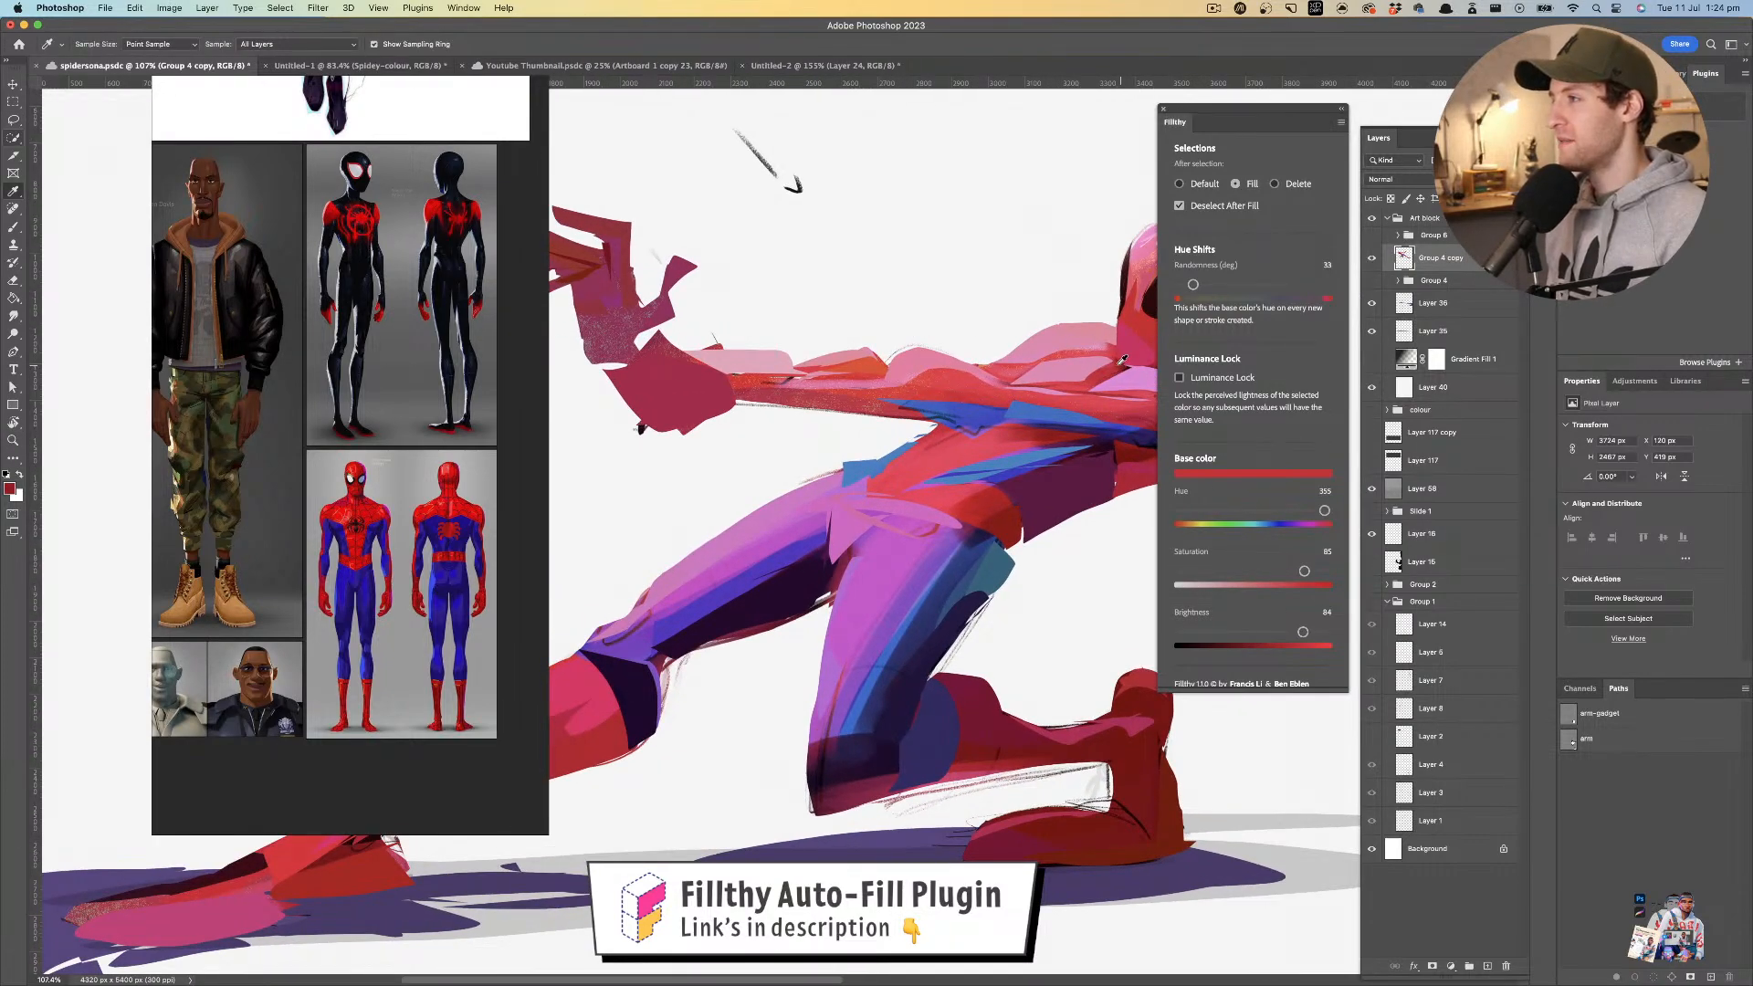
{"action": "mouse_move", "coordinate": [893, 377]}
{"action": "left_mouse_down"}
{"action": "mouse_move", "coordinate": [745, 392]}
{"action": "mouse_move", "coordinate": [791, 345]}
{"action": "mouse_move", "coordinate": [712, 352]}
{"action": "mouse_move", "coordinate": [776, 371]}
{"action": "mouse_move", "coordinate": [741, 408]}
{"action": "mouse_move", "coordinate": [776, 369]}
{"action": "mouse_move", "coordinate": [718, 416]}
{"action": "mouse_move", "coordinate": [770, 367]}
{"action": "mouse_move", "coordinate": [738, 355]}
{"action": "mouse_move", "coordinate": [770, 354]}
{"action": "left_mouse_up"}
{"action": "left_click", "coordinate": [745, 376], "text": "alt"}
{"action": "key", "text": "super+z"}
{"action": "left_click", "coordinate": [785, 345], "text": "alt"}
{"action": "left_click_drag", "start_coordinate": [797, 366], "coordinate": [710, 380]}
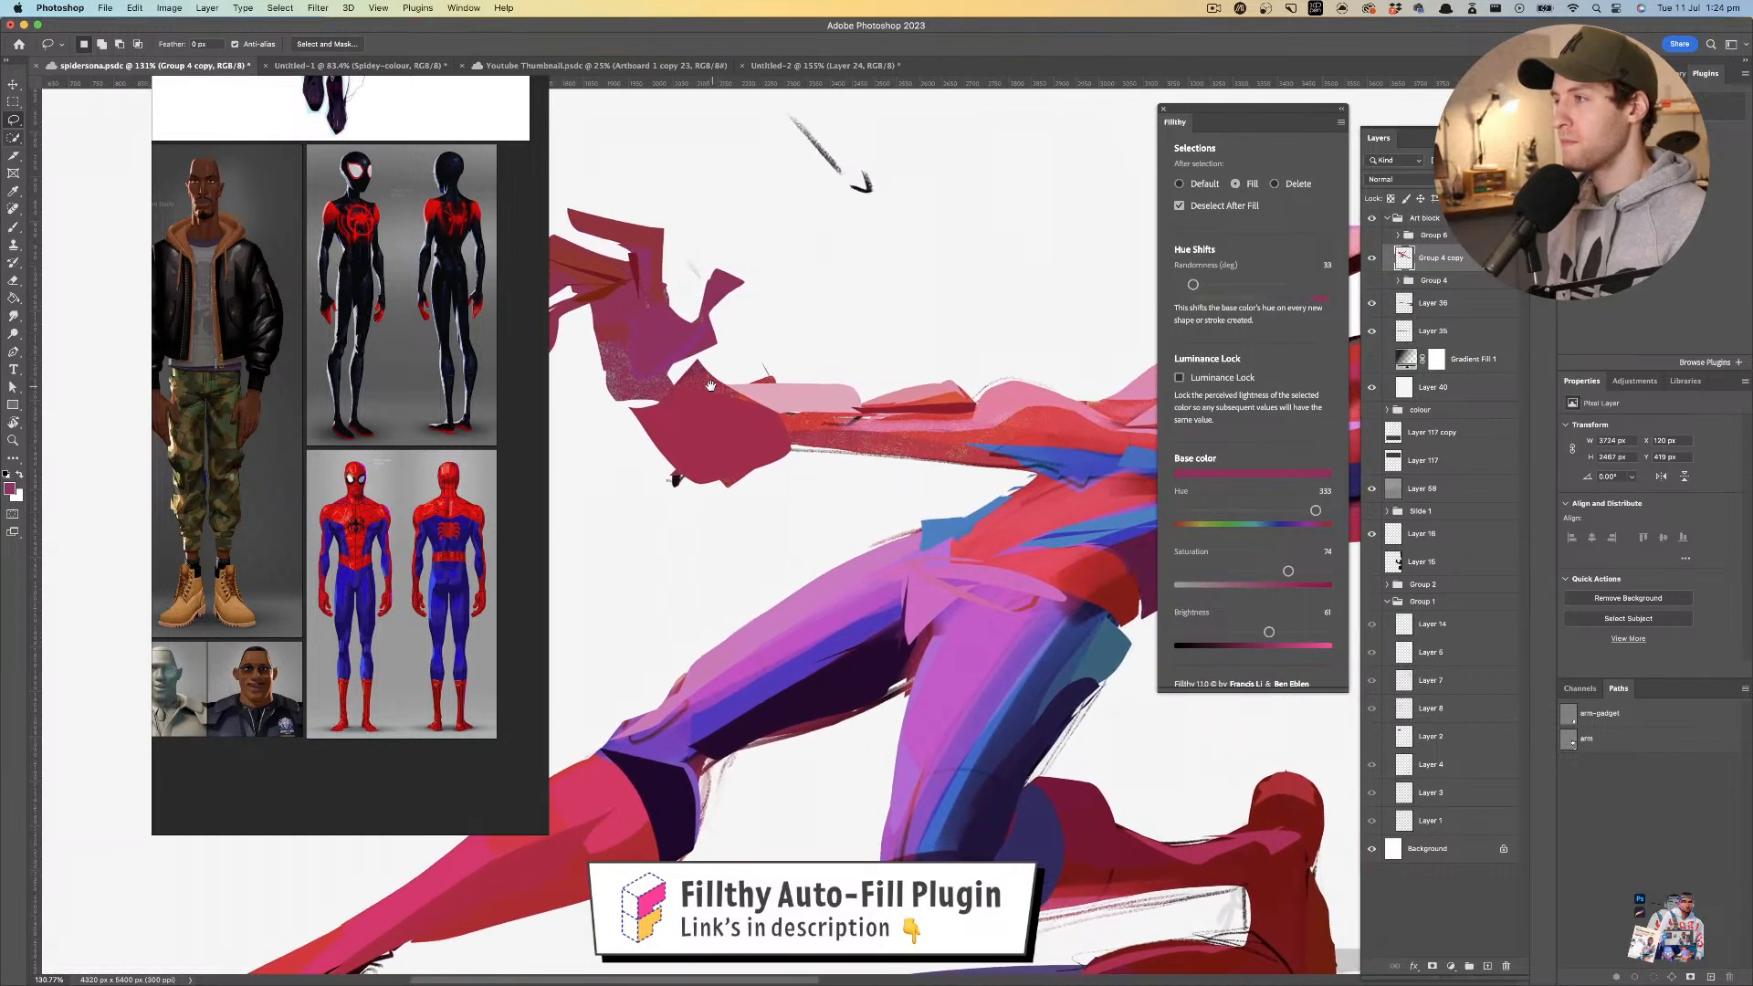
- Set selections to Delete and trim the wrist's corner and upper spike where it meets the hand
{"action": "left_click", "coordinate": [1274, 185]}
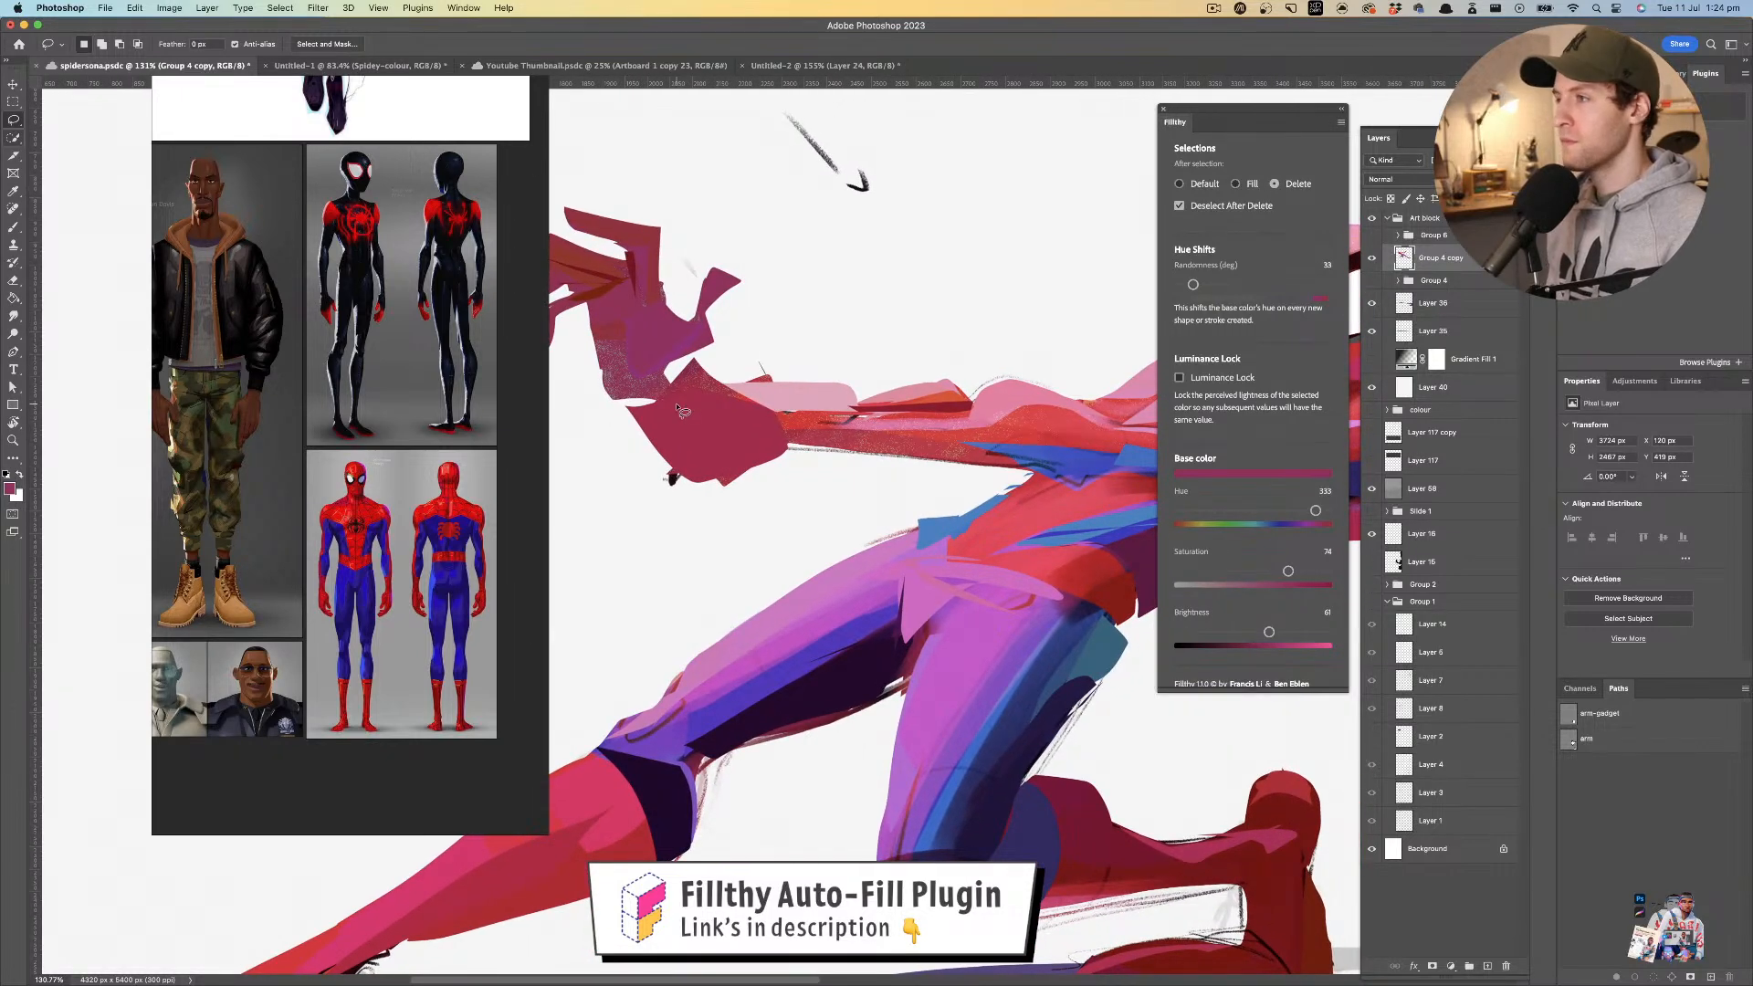
{"action": "left_click_drag", "start_coordinate": [632, 436], "coordinate": [587, 429]}
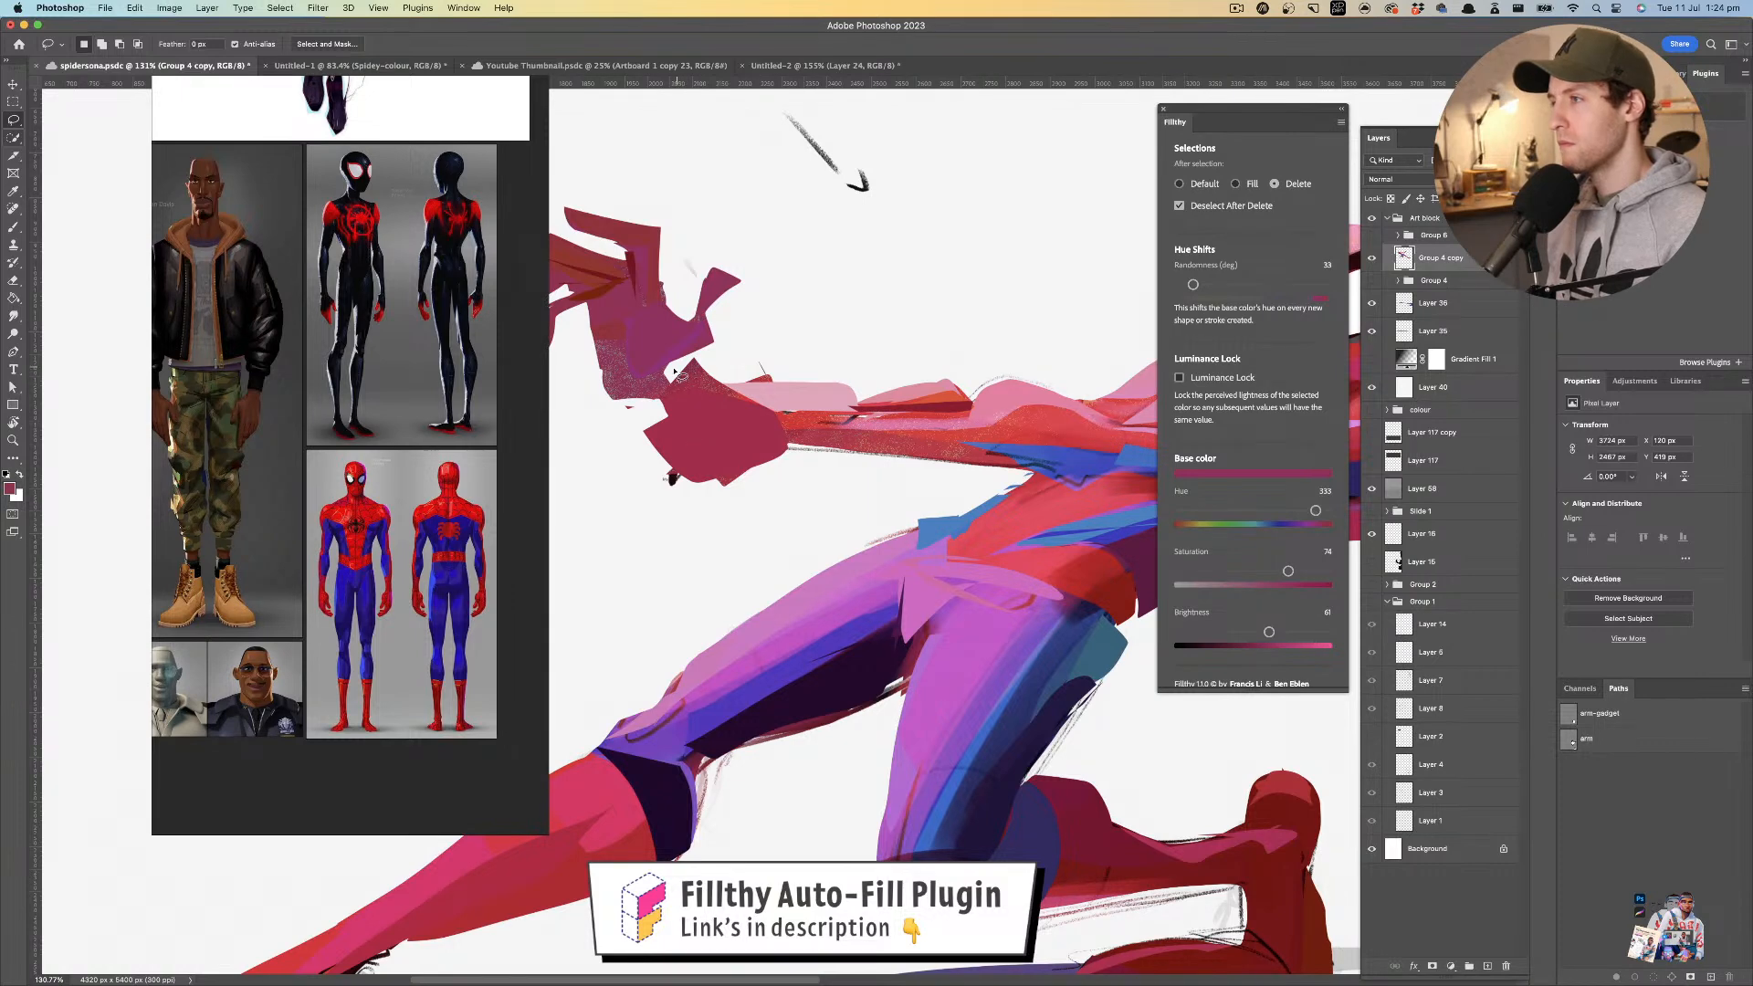
{"action": "left_click_drag", "start_coordinate": [727, 375], "coordinate": [672, 384]}
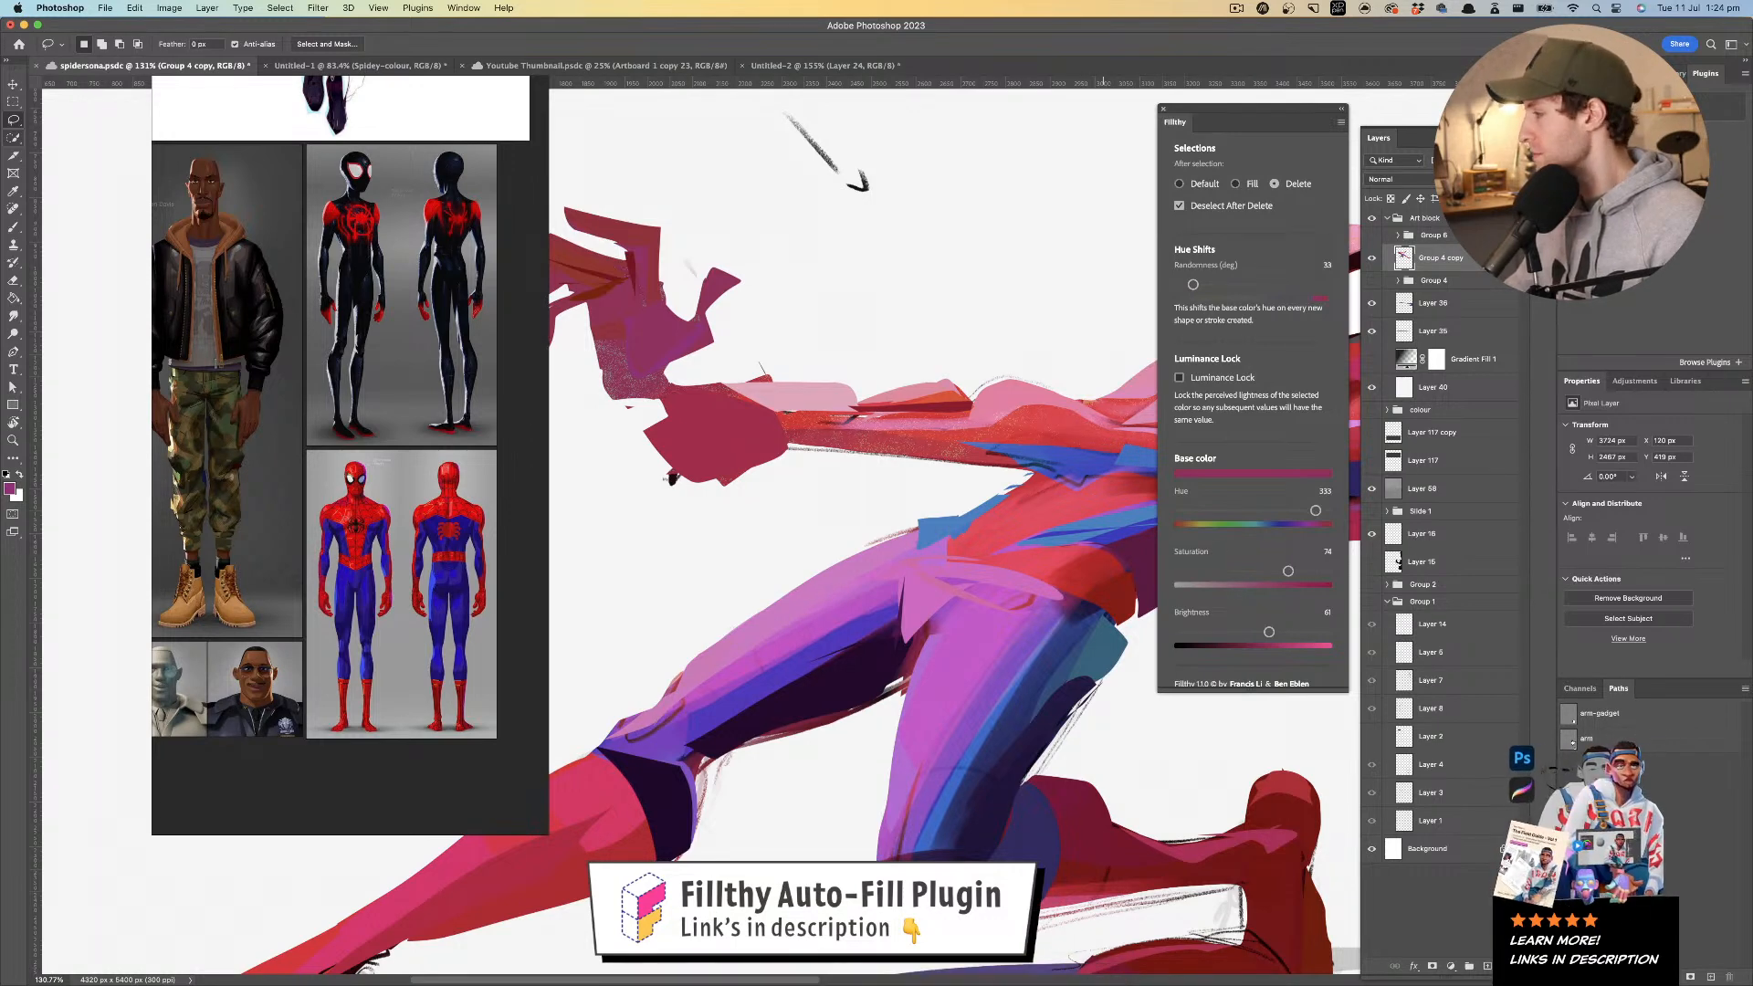
- Undo the last trim, set selections to Fill and fill lasso shapes along the forearm's upper edge with its light pink
{"action": "key", "text": "super+Tab"}
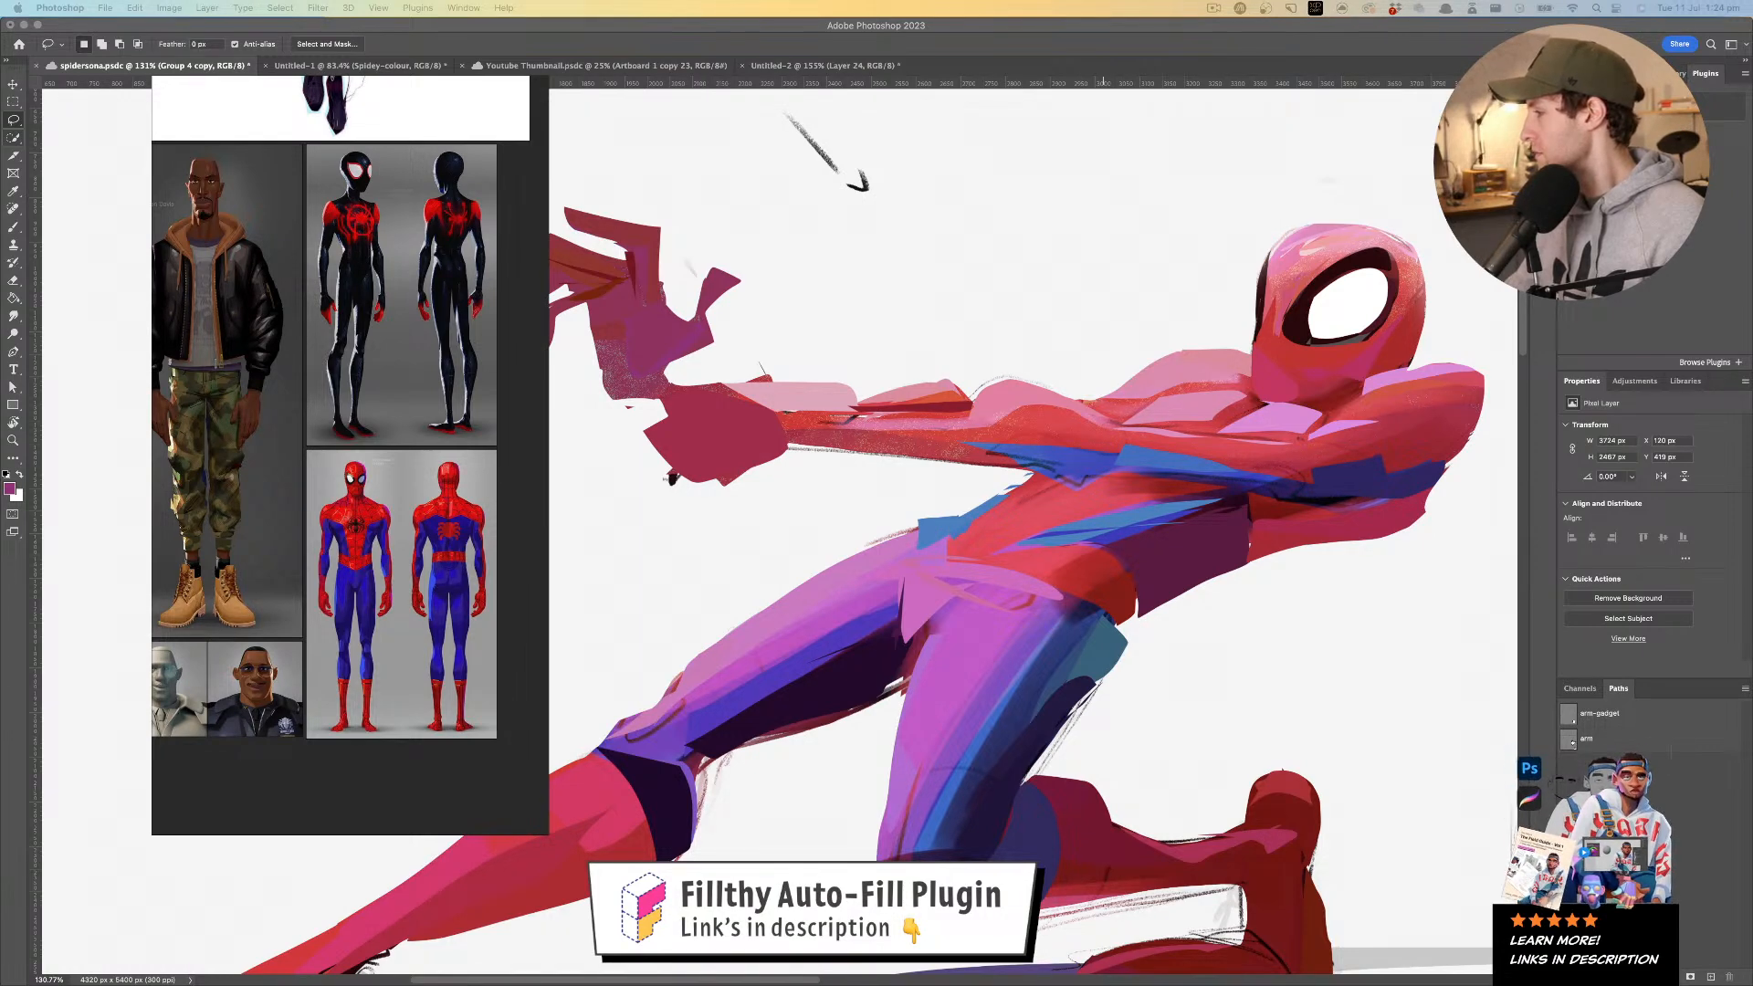
{"action": "left_click", "coordinate": [880, 489]}
{"action": "key", "text": "z"}
{"action": "mouse_move", "coordinate": [884, 488]}
{"action": "left_mouse_down"}
{"action": "mouse_move", "coordinate": [808, 480]}
{"action": "mouse_move", "coordinate": [840, 469]}
{"action": "mouse_move", "coordinate": [838, 486]}
{"action": "mouse_move", "coordinate": [821, 458]}
{"action": "mouse_move", "coordinate": [721, 508]}
{"action": "left_mouse_up"}
{"action": "key", "text": "l"}
{"action": "left_click", "coordinate": [778, 492], "text": "alt"}
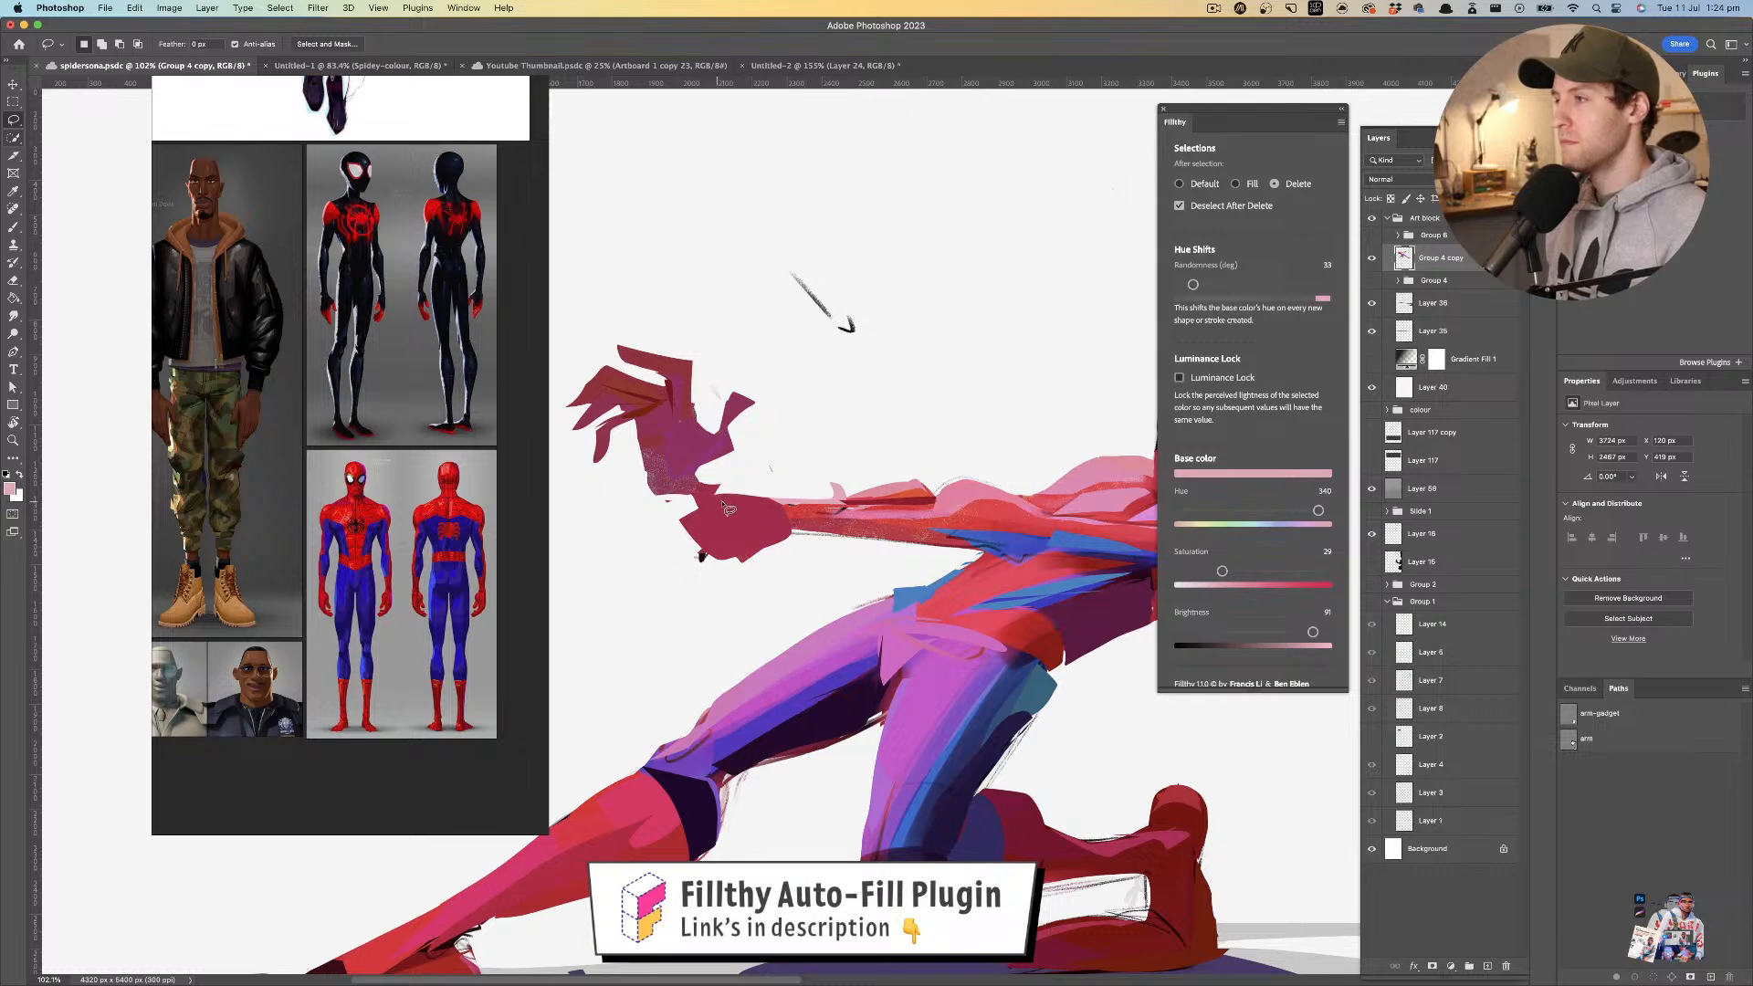
{"action": "key", "text": "super+z"}
{"action": "left_click", "coordinate": [1236, 183]}
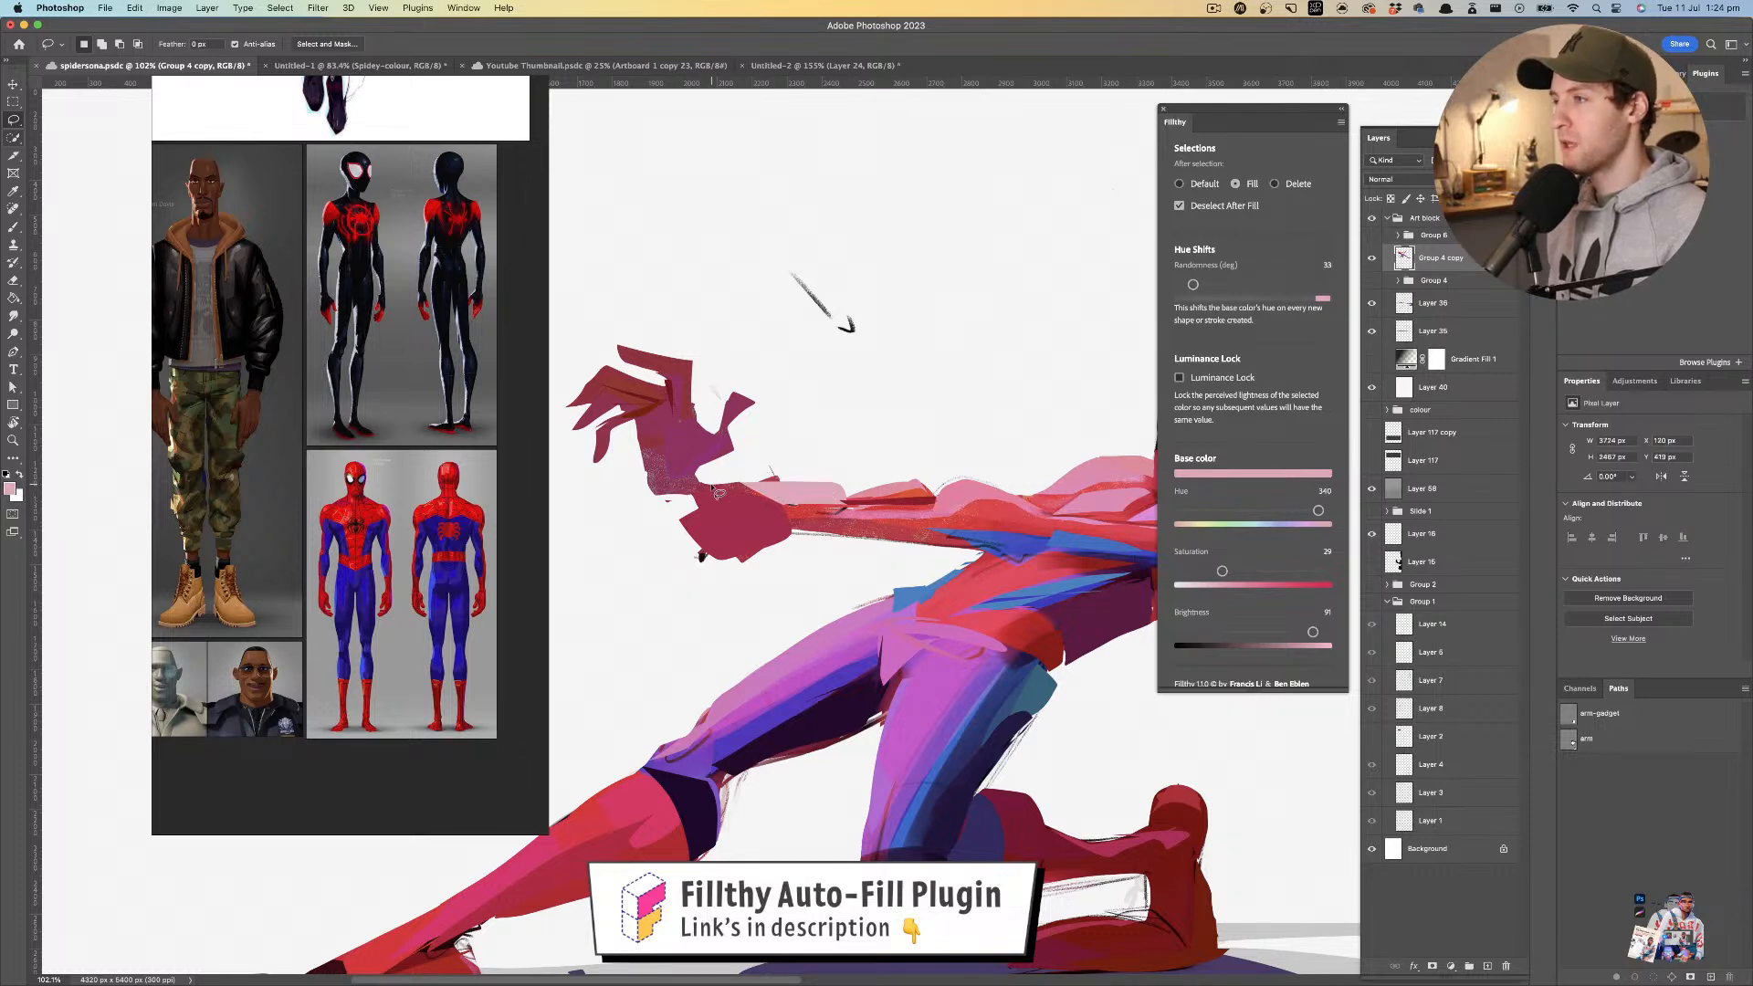
{"action": "mouse_move", "coordinate": [849, 507]}
{"action": "left_mouse_down"}
{"action": "mouse_move", "coordinate": [718, 491]}
{"action": "mouse_move", "coordinate": [730, 514]}
{"action": "mouse_move", "coordinate": [680, 518]}
{"action": "mouse_move", "coordinate": [824, 483]}
{"action": "mouse_move", "coordinate": [809, 495]}
{"action": "mouse_move", "coordinate": [811, 442]}
{"action": "mouse_move", "coordinate": [747, 479]}
{"action": "mouse_move", "coordinate": [779, 497]}
{"action": "left_mouse_up"}
{"action": "left_click_drag", "start_coordinate": [780, 498], "coordinate": [806, 465]}
- Sample colors from the front thigh and fill lasso shapes along its underside toward the knee
{"action": "key", "text": "l"}
{"action": "key", "text": "i"}
{"action": "left_click", "coordinate": [769, 597]}
{"action": "key", "text": "l"}
{"action": "mouse_move", "coordinate": [771, 603]}
{"action": "left_mouse_down"}
{"action": "mouse_move", "coordinate": [688, 637]}
{"action": "mouse_move", "coordinate": [778, 598]}
{"action": "mouse_move", "coordinate": [815, 543]}
{"action": "left_mouse_up"}
{"action": "key", "text": "i"}
{"action": "left_click", "coordinate": [707, 606]}
{"action": "key", "text": "l"}
{"action": "mouse_move", "coordinate": [699, 613]}
{"action": "left_mouse_down"}
{"action": "mouse_move", "coordinate": [620, 650]}
{"action": "mouse_move", "coordinate": [785, 559]}
{"action": "mouse_move", "coordinate": [655, 636]}
{"action": "mouse_move", "coordinate": [569, 651]}
{"action": "mouse_move", "coordinate": [665, 649]}
{"action": "mouse_move", "coordinate": [654, 630]}
{"action": "mouse_move", "coordinate": [593, 650]}
{"action": "mouse_move", "coordinate": [690, 634]}
{"action": "mouse_move", "coordinate": [604, 647]}
{"action": "left_mouse_up"}
- Sample another thigh color, undo the last two fills and fill a new lasso shape on the front thigh
{"action": "key", "text": "i"}
{"action": "left_click", "coordinate": [783, 570]}
{"action": "key", "text": "l"}
{"action": "key", "text": "super+z"}
{"action": "key", "text": "super+z"}
{"action": "left_click_drag", "start_coordinate": [853, 545], "coordinate": [756, 576]}
- Sample pink from the hip and fill a lasso shape over the blue corner and along the belt line
{"action": "key", "text": "z"}
{"action": "left_click_drag", "start_coordinate": [935, 450], "coordinate": [957, 463]}
{"action": "key", "text": "l"}
{"action": "key", "text": "i"}
{"action": "left_click", "coordinate": [849, 494]}
{"action": "key", "text": "l"}
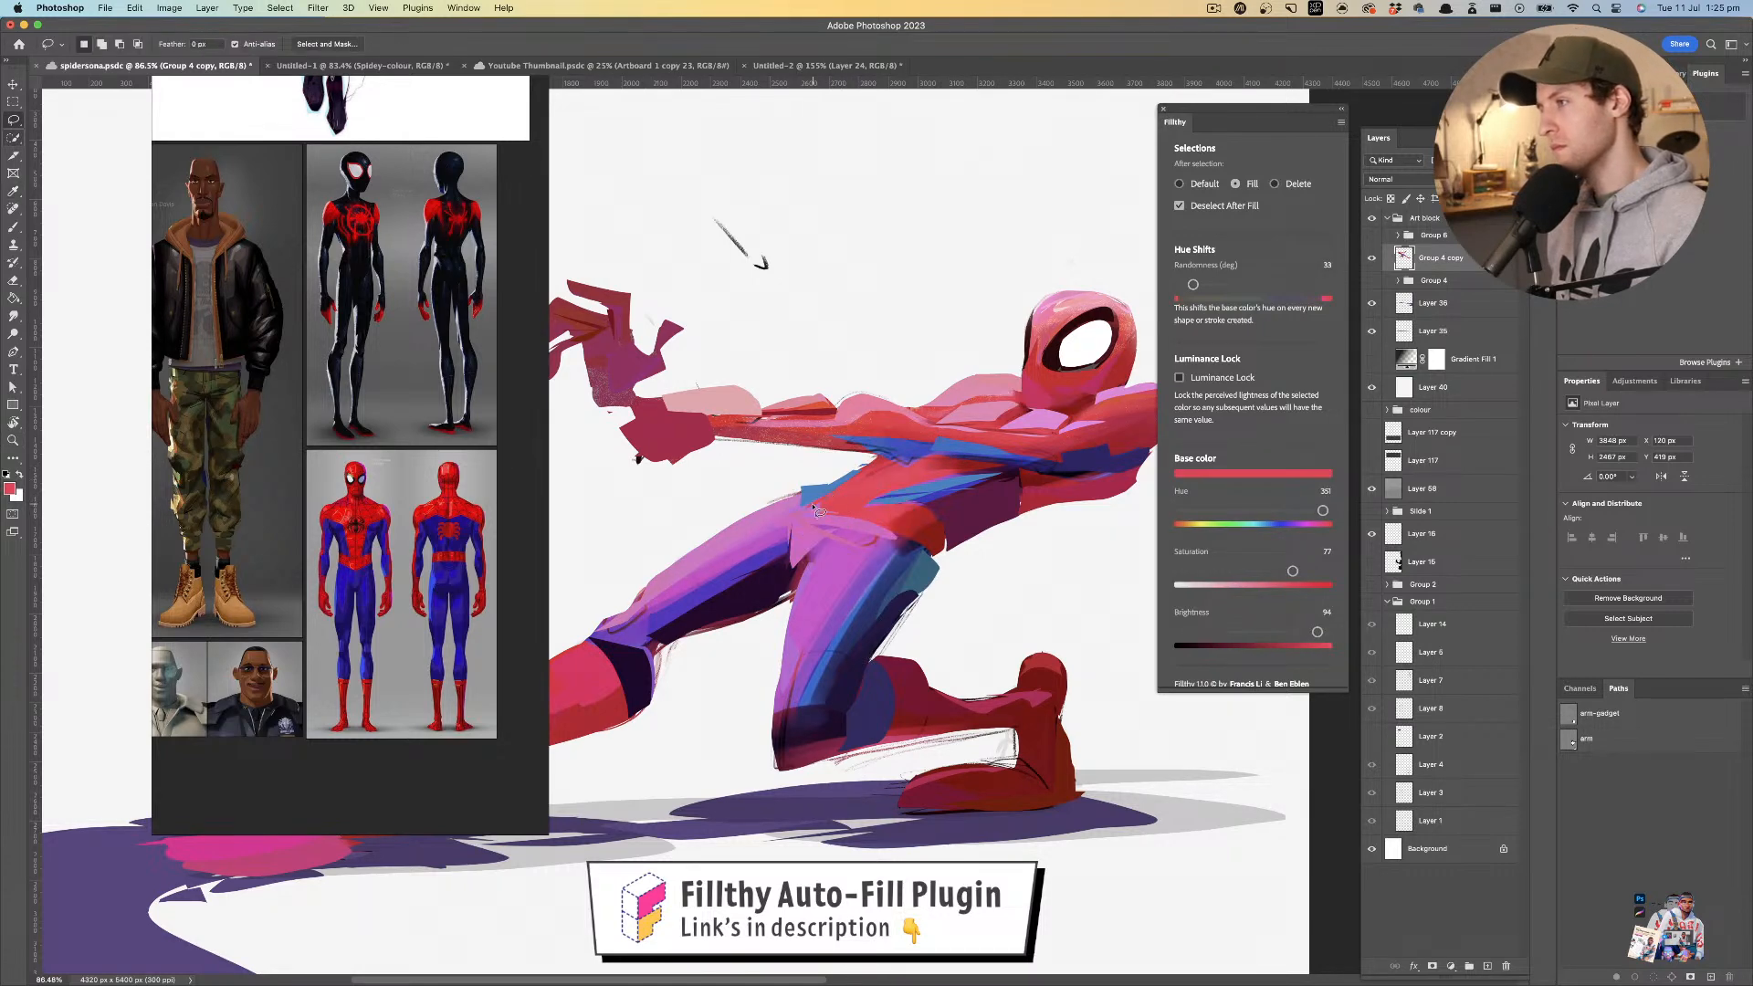
{"action": "key", "text": "i"}
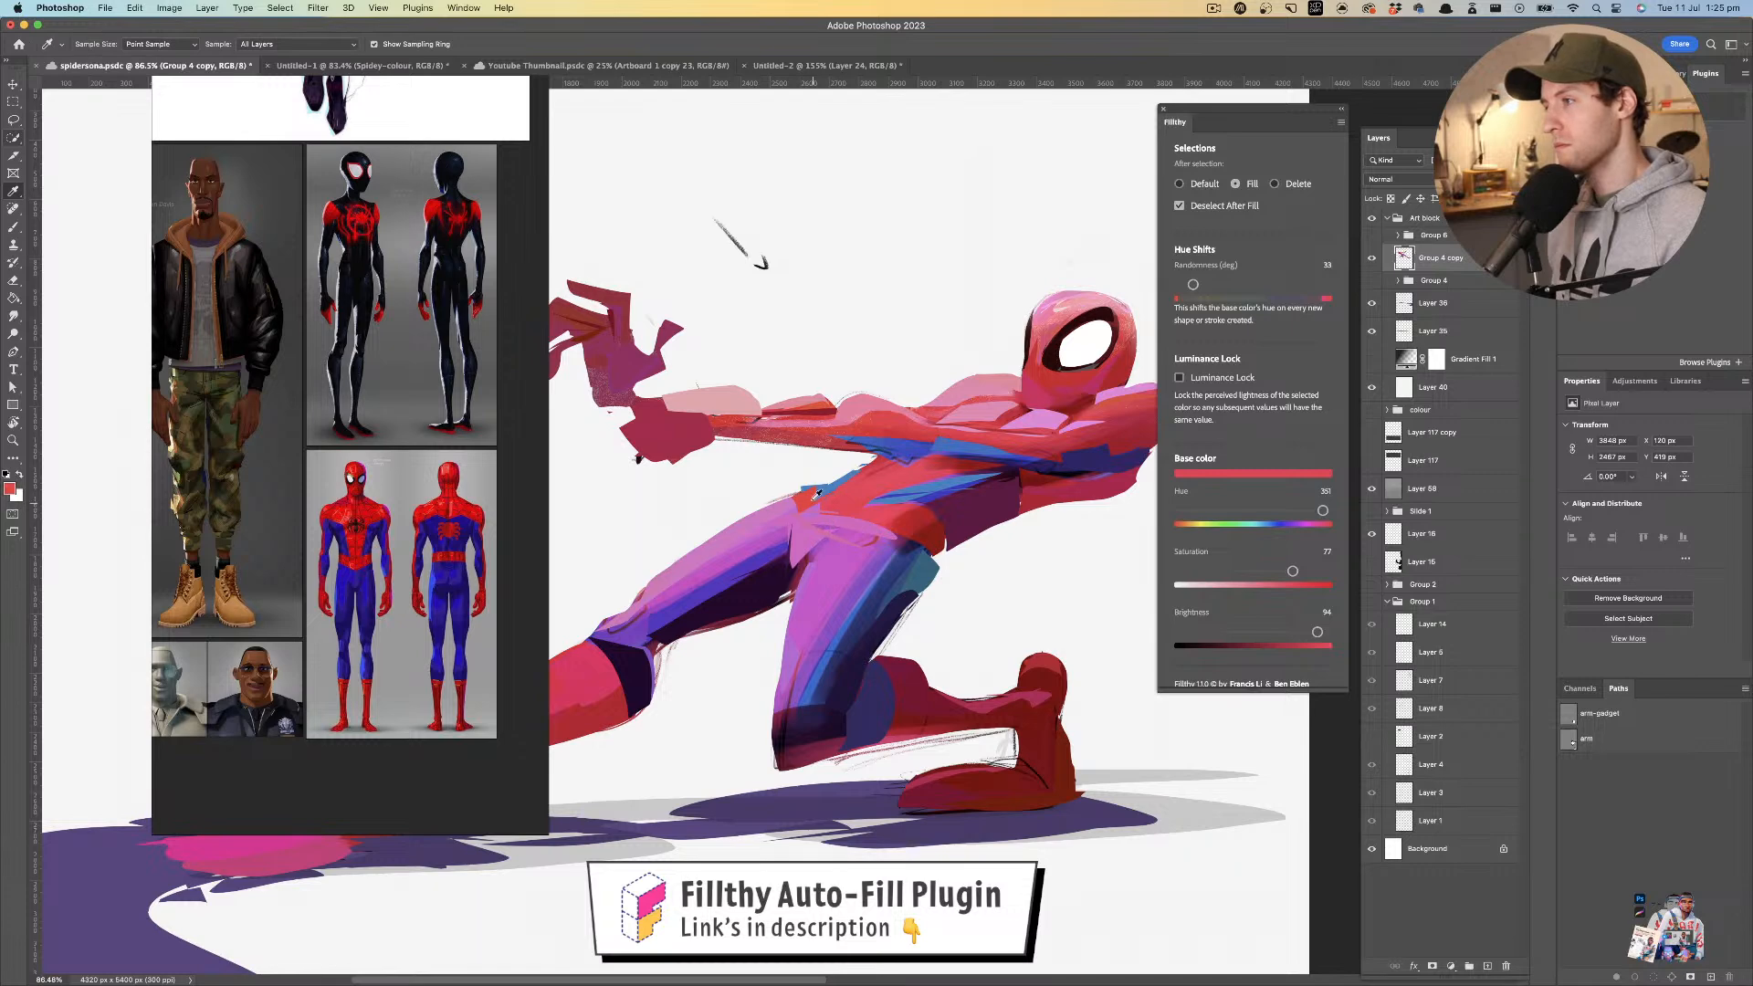
{"action": "left_click", "coordinate": [776, 514]}
{"action": "key", "text": "l"}
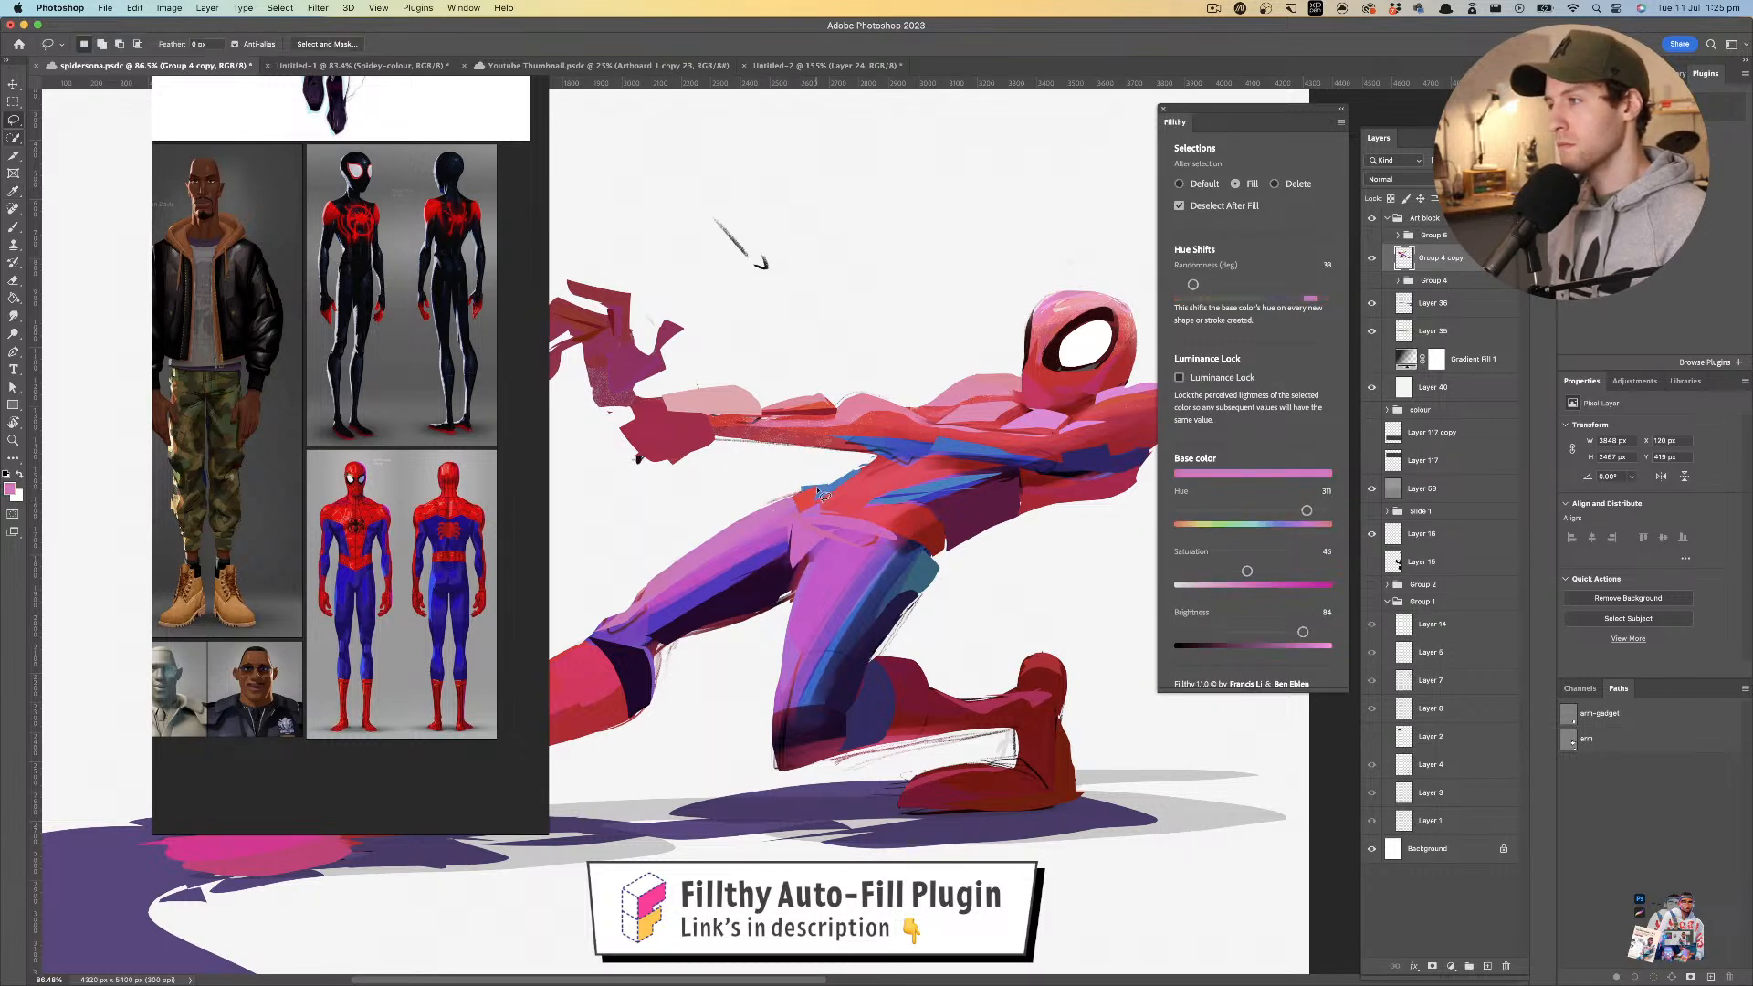
{"action": "key", "text": "i"}
{"action": "left_click", "coordinate": [780, 501]}
{"action": "key", "text": "l"}
{"action": "mouse_move", "coordinate": [820, 489]}
{"action": "left_mouse_down"}
{"action": "mouse_move", "coordinate": [811, 513]}
{"action": "mouse_move", "coordinate": [928, 529]}
{"action": "left_mouse_up"}
- Sample purple and dark violet near the rear hip and fill a lasso shape where the hip meets the waist
{"action": "key", "text": "i"}
{"action": "left_click", "coordinate": [822, 517]}
{"action": "key", "text": "l"}
{"action": "key", "text": "i"}
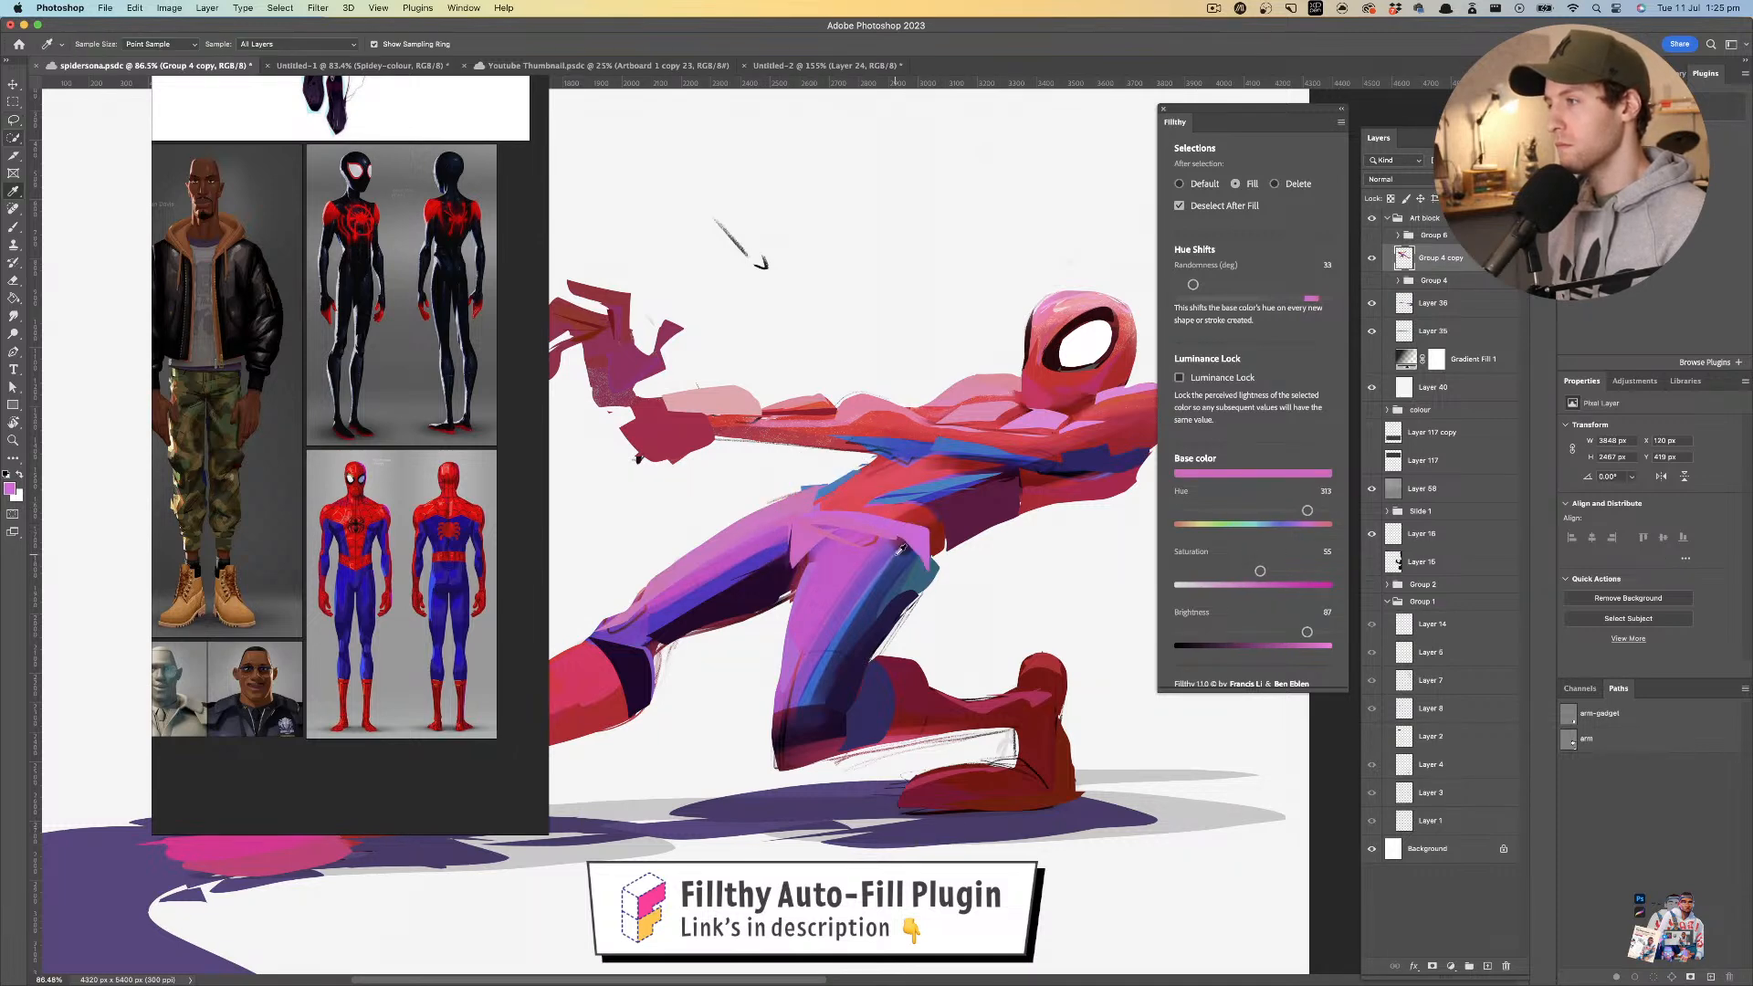
{"action": "left_click", "coordinate": [904, 549]}
{"action": "key", "text": "l"}
{"action": "mouse_move", "coordinate": [933, 546]}
{"action": "left_mouse_down"}
{"action": "mouse_move", "coordinate": [793, 568]}
{"action": "mouse_move", "coordinate": [922, 558]}
{"action": "left_mouse_up"}
{"action": "key", "text": "z"}
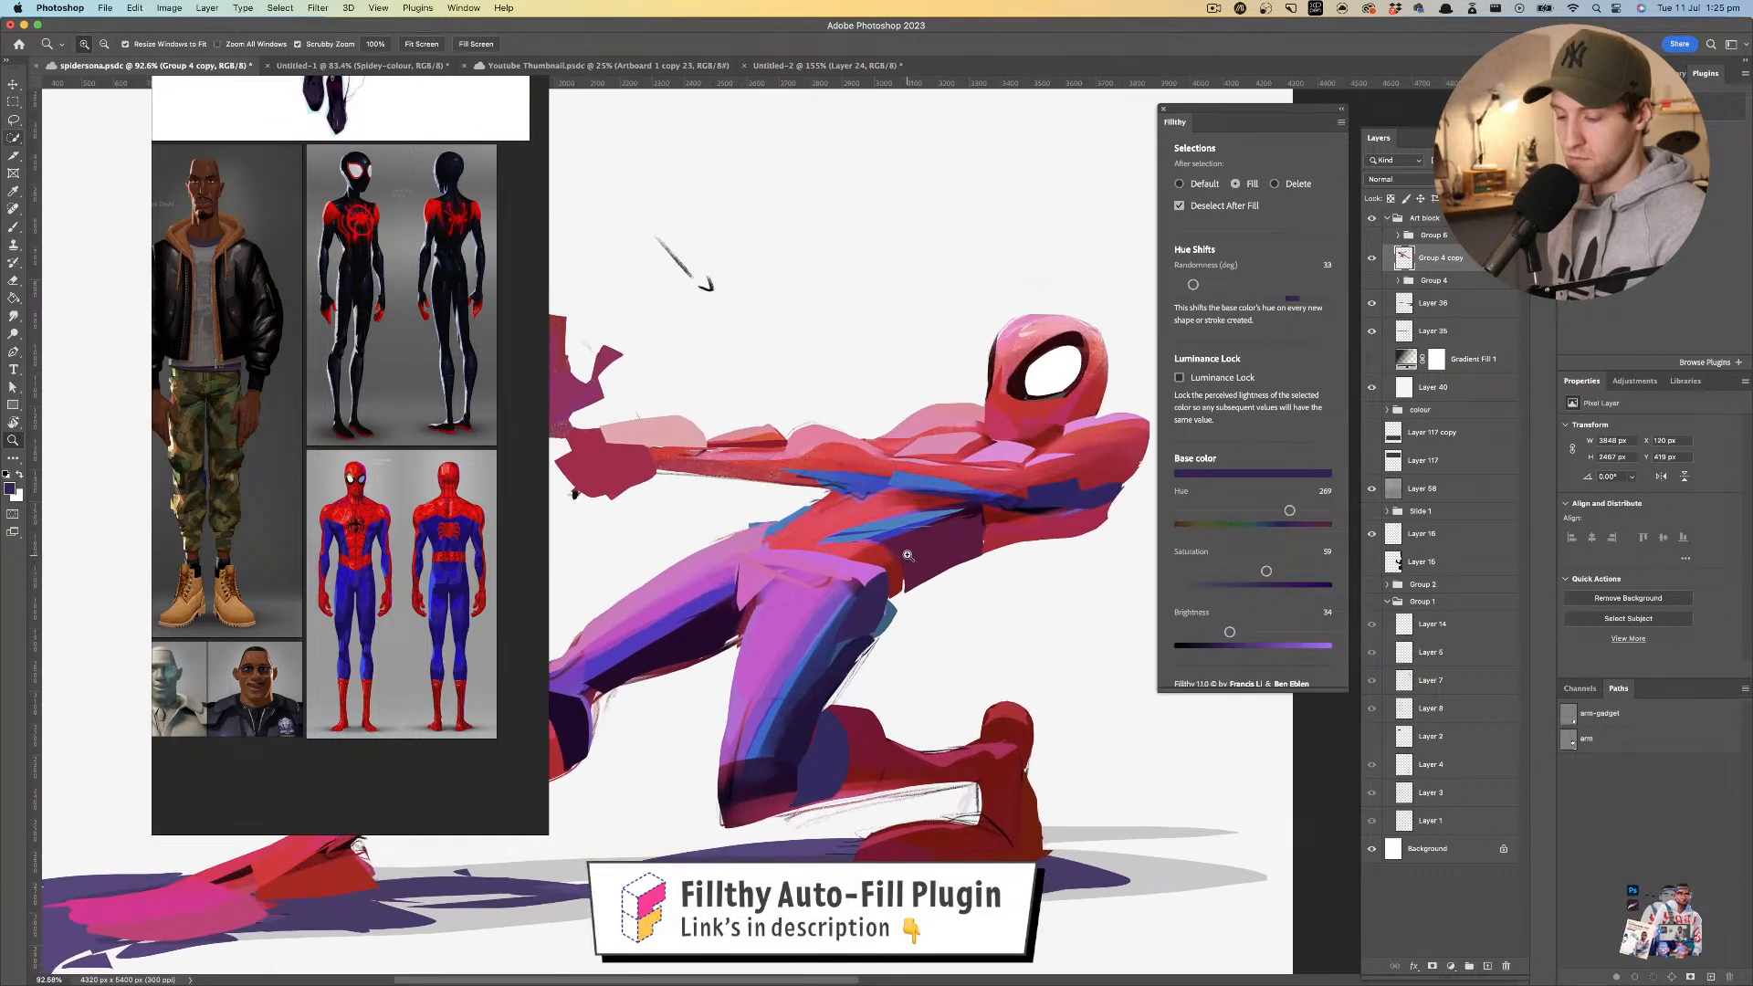
- Sample red from the lower torso and fill a lasso shape along the waistline above the hip
{"action": "key", "text": "i"}
{"action": "left_click", "coordinate": [852, 561]}
{"action": "key", "text": "l"}
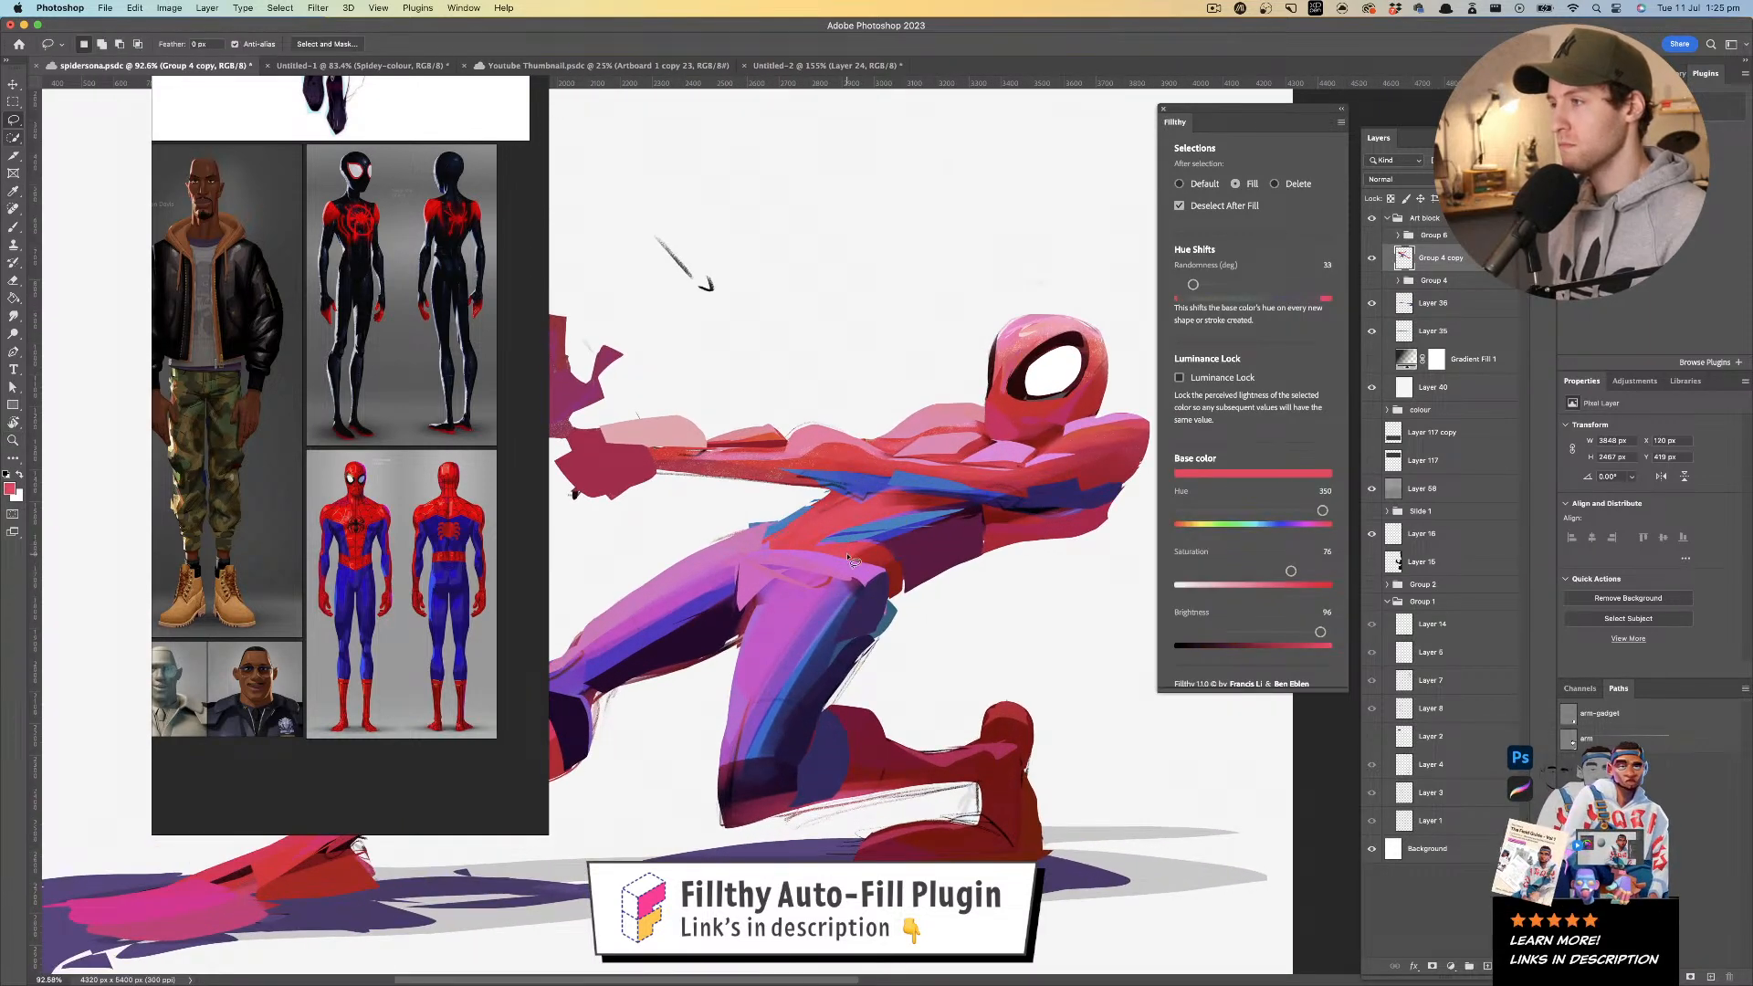
{"action": "key", "text": "i"}
{"action": "left_click", "coordinate": [798, 546]}
{"action": "key", "text": "l"}
{"action": "mouse_move", "coordinate": [801, 538]}
{"action": "left_mouse_down"}
{"action": "mouse_move", "coordinate": [901, 537]}
{"action": "mouse_move", "coordinate": [829, 533]}
{"action": "left_mouse_up"}
- Sample the blue and red of the abdomen and refine the color shapes at the front of the waist
{"action": "key", "text": "i"}
{"action": "left_click", "coordinate": [833, 546]}
{"action": "key", "text": "l"}
{"action": "key", "text": "i"}
{"action": "left_click", "coordinate": [864, 526]}
{"action": "key", "text": "l"}
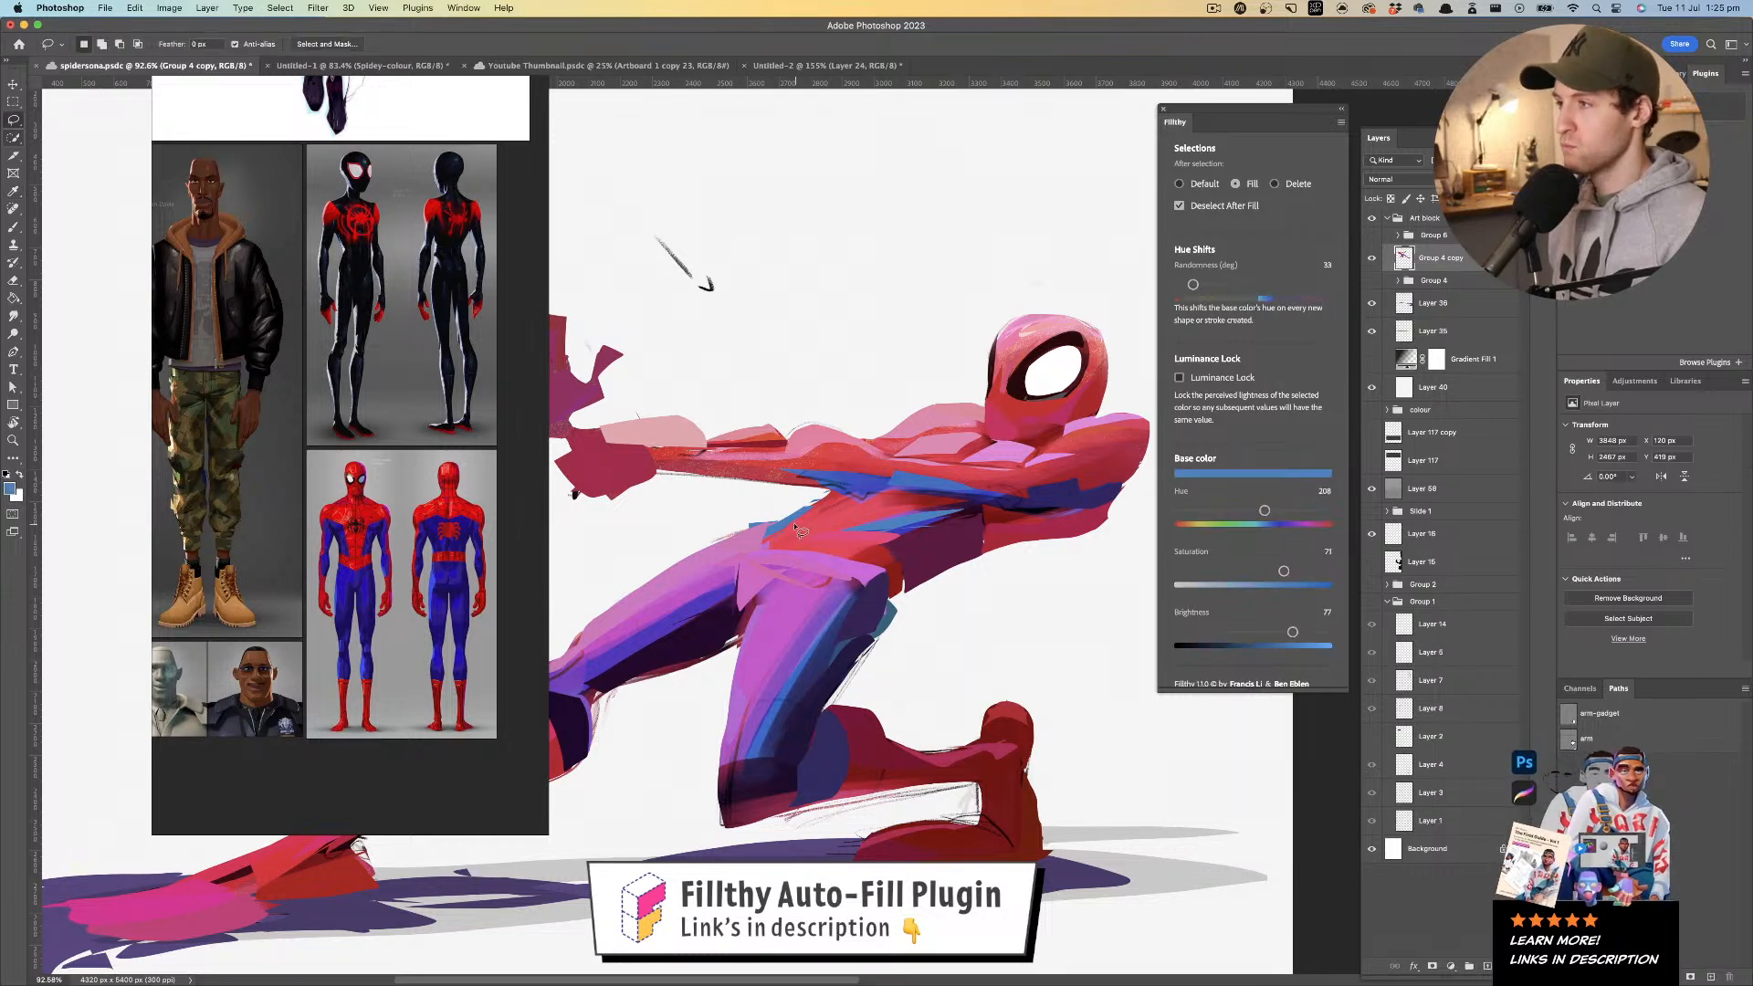
{"action": "key", "text": "i"}
{"action": "left_click", "coordinate": [796, 524]}
{"action": "key", "text": "l"}
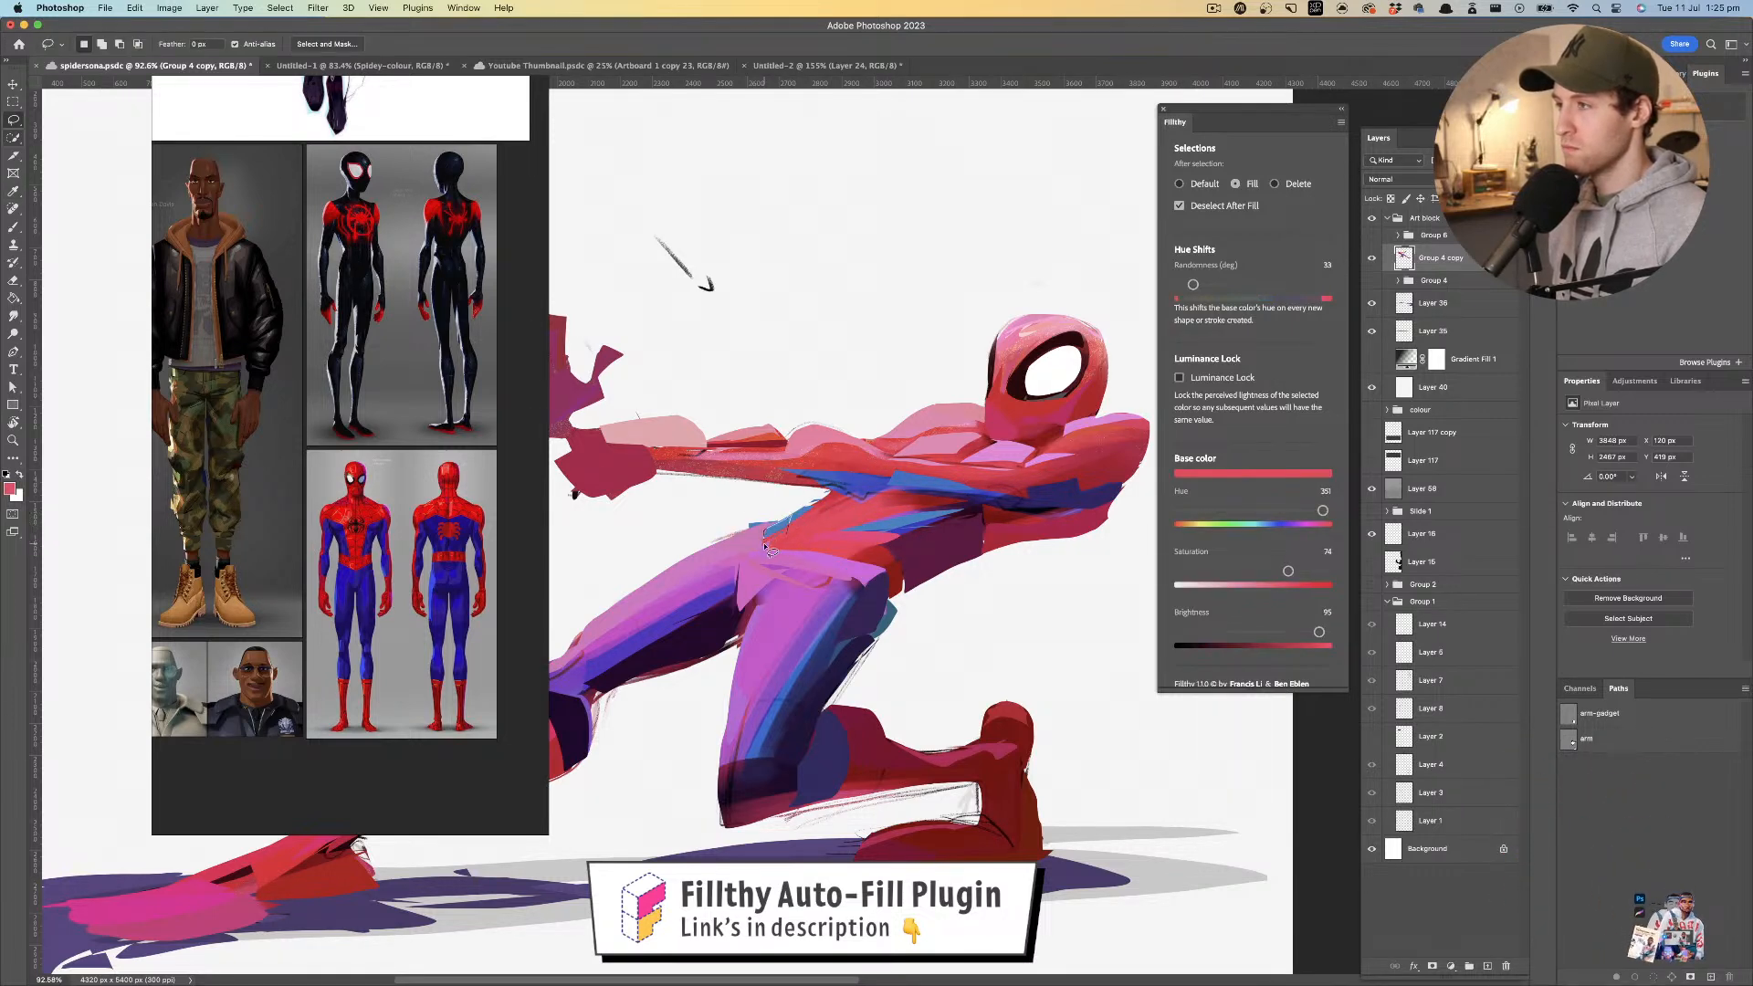
- Fill lasso shapes in magenta where the wrist meets the forearm, undoing the unwanted fill
{"action": "key", "text": "z"}
{"action": "left_click_drag", "start_coordinate": [865, 537], "coordinate": [791, 572]}
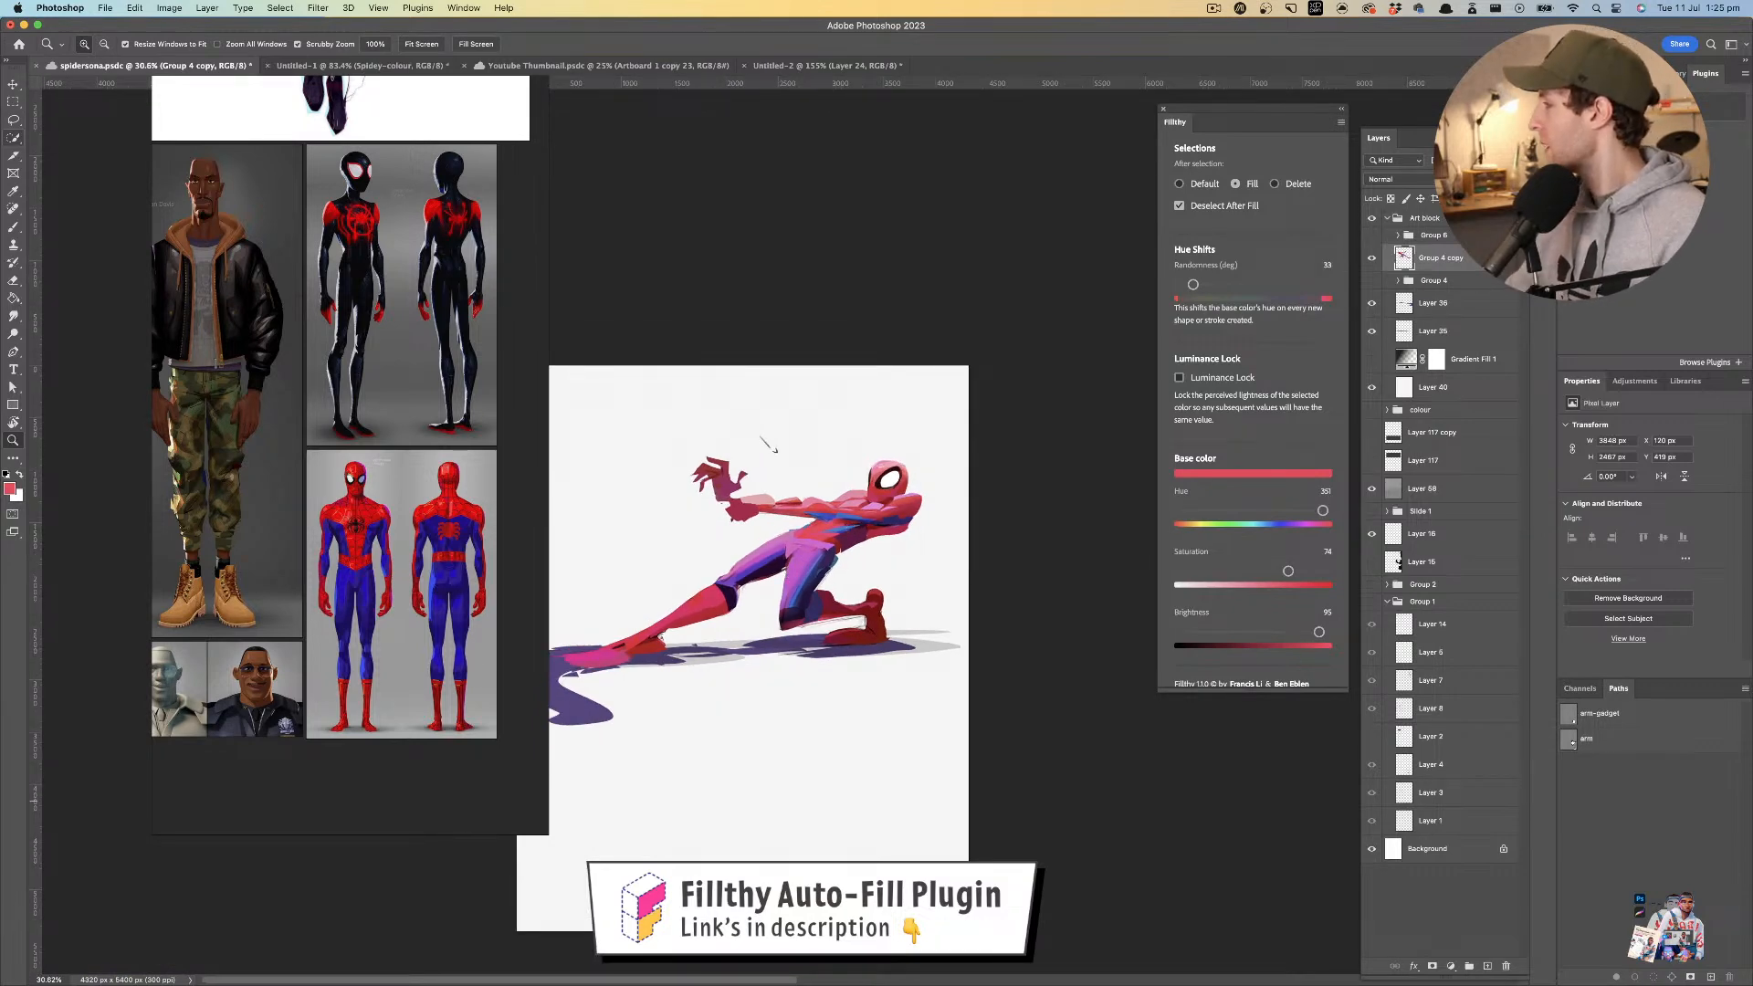
{"action": "key", "text": "super+Tab"}
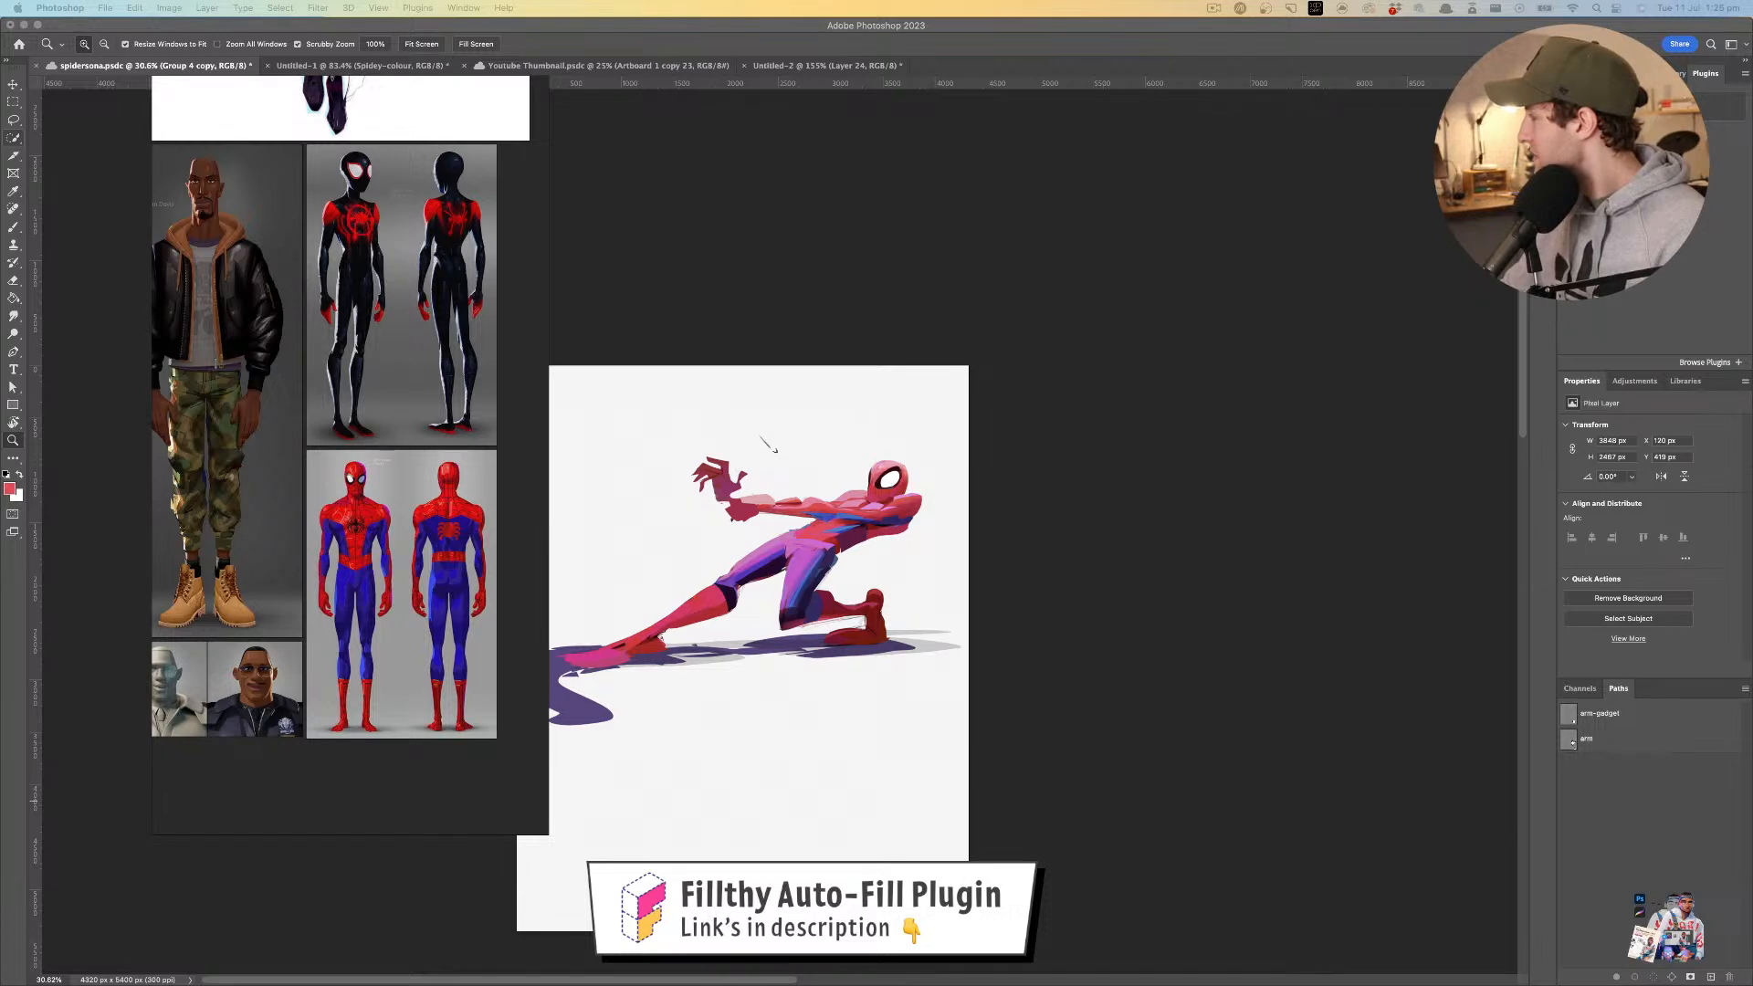
{"action": "left_click", "coordinate": [805, 565]}
{"action": "mouse_move", "coordinate": [771, 550]}
{"action": "left_mouse_down"}
{"action": "mouse_move", "coordinate": [858, 550]}
{"action": "mouse_move", "coordinate": [802, 542]}
{"action": "left_mouse_up"}
{"action": "key", "text": "l"}
{"action": "left_click_drag", "start_coordinate": [968, 448], "coordinate": [1014, 520]}
{"action": "left_click_drag", "start_coordinate": [862, 527], "coordinate": [836, 528]}
{"action": "left_click", "coordinate": [738, 511]}
{"action": "key", "text": "super+z"}
{"action": "left_click_drag", "start_coordinate": [713, 481], "coordinate": [737, 470]}
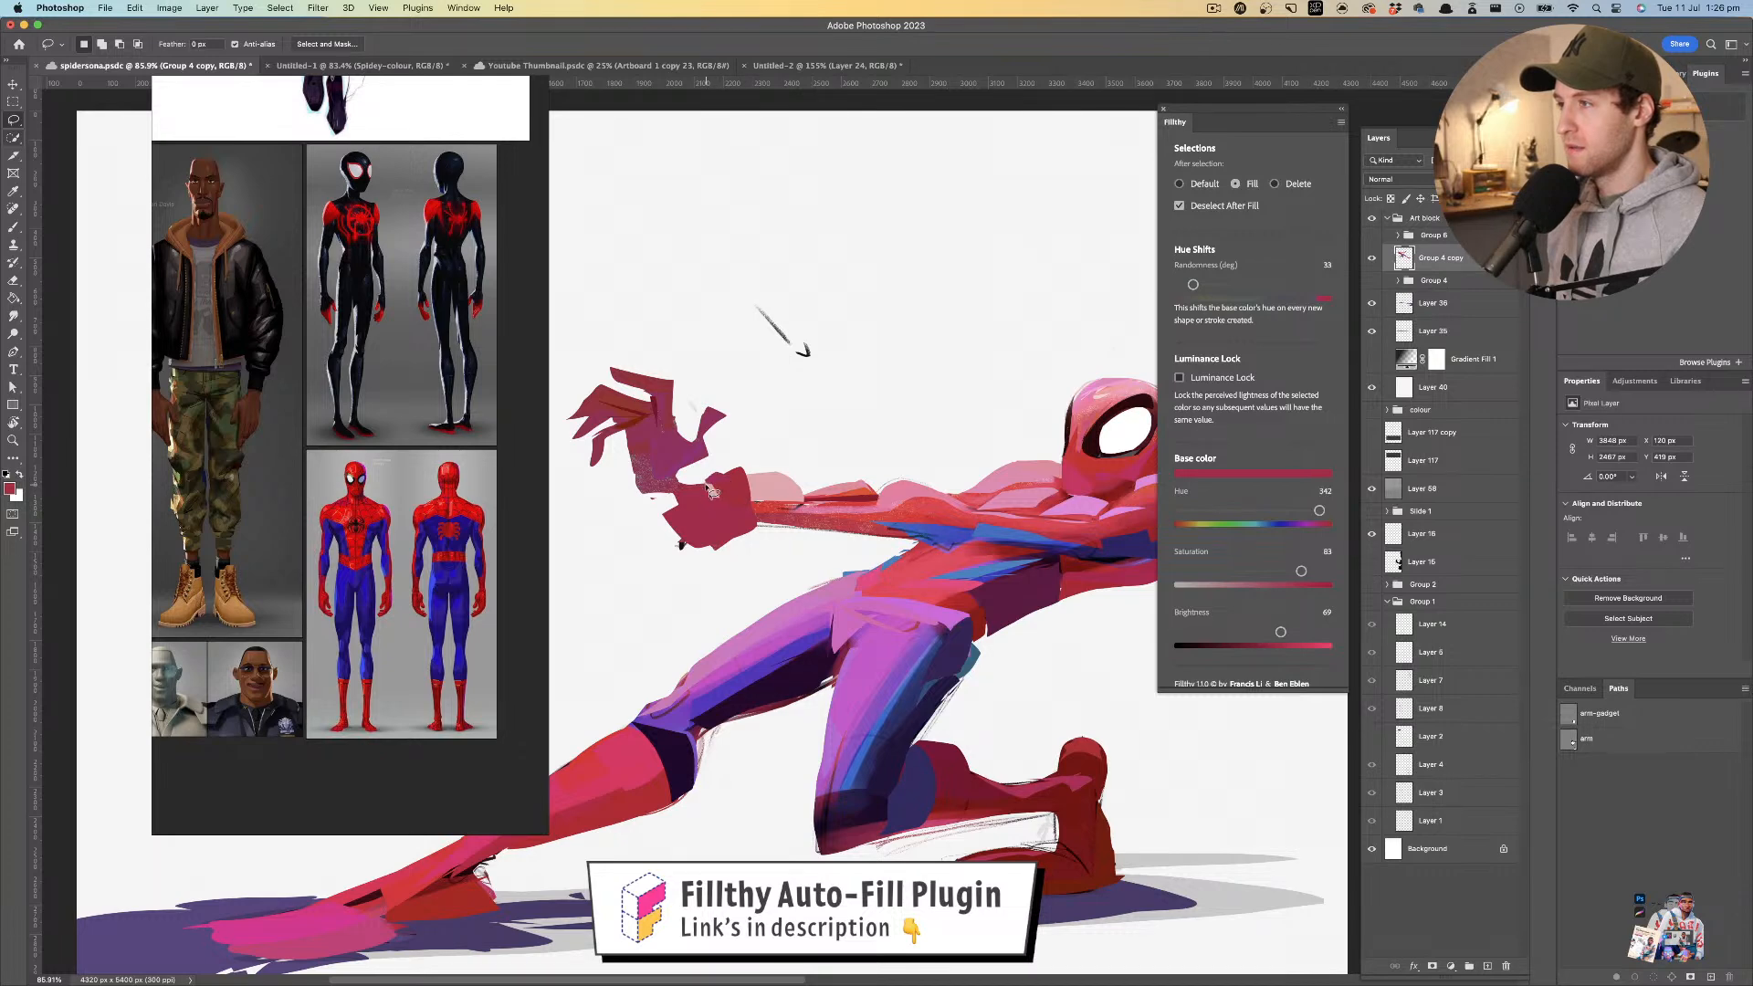
{"action": "left_click_drag", "start_coordinate": [740, 544], "coordinate": [762, 515]}
- Fill a light pink lasso shape between the palm and wrist and sample the wrist's dark red
{"action": "key", "text": "i"}
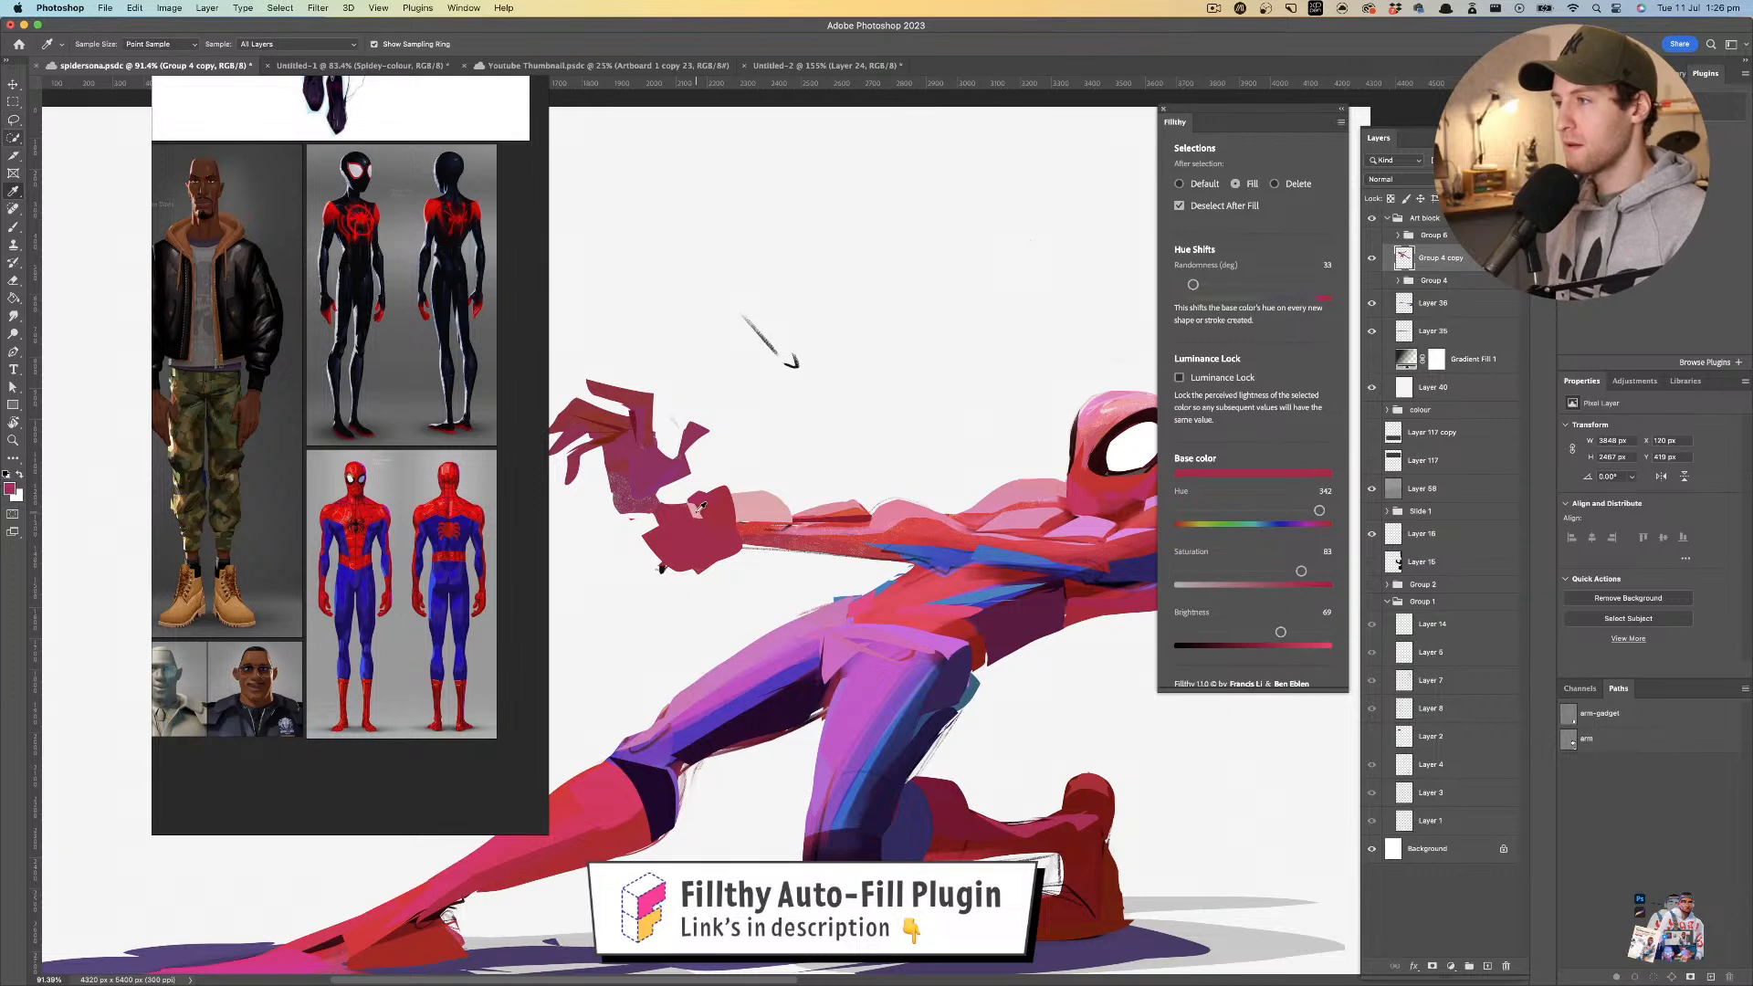
{"action": "left_click", "coordinate": [696, 510]}
{"action": "key", "text": "l"}
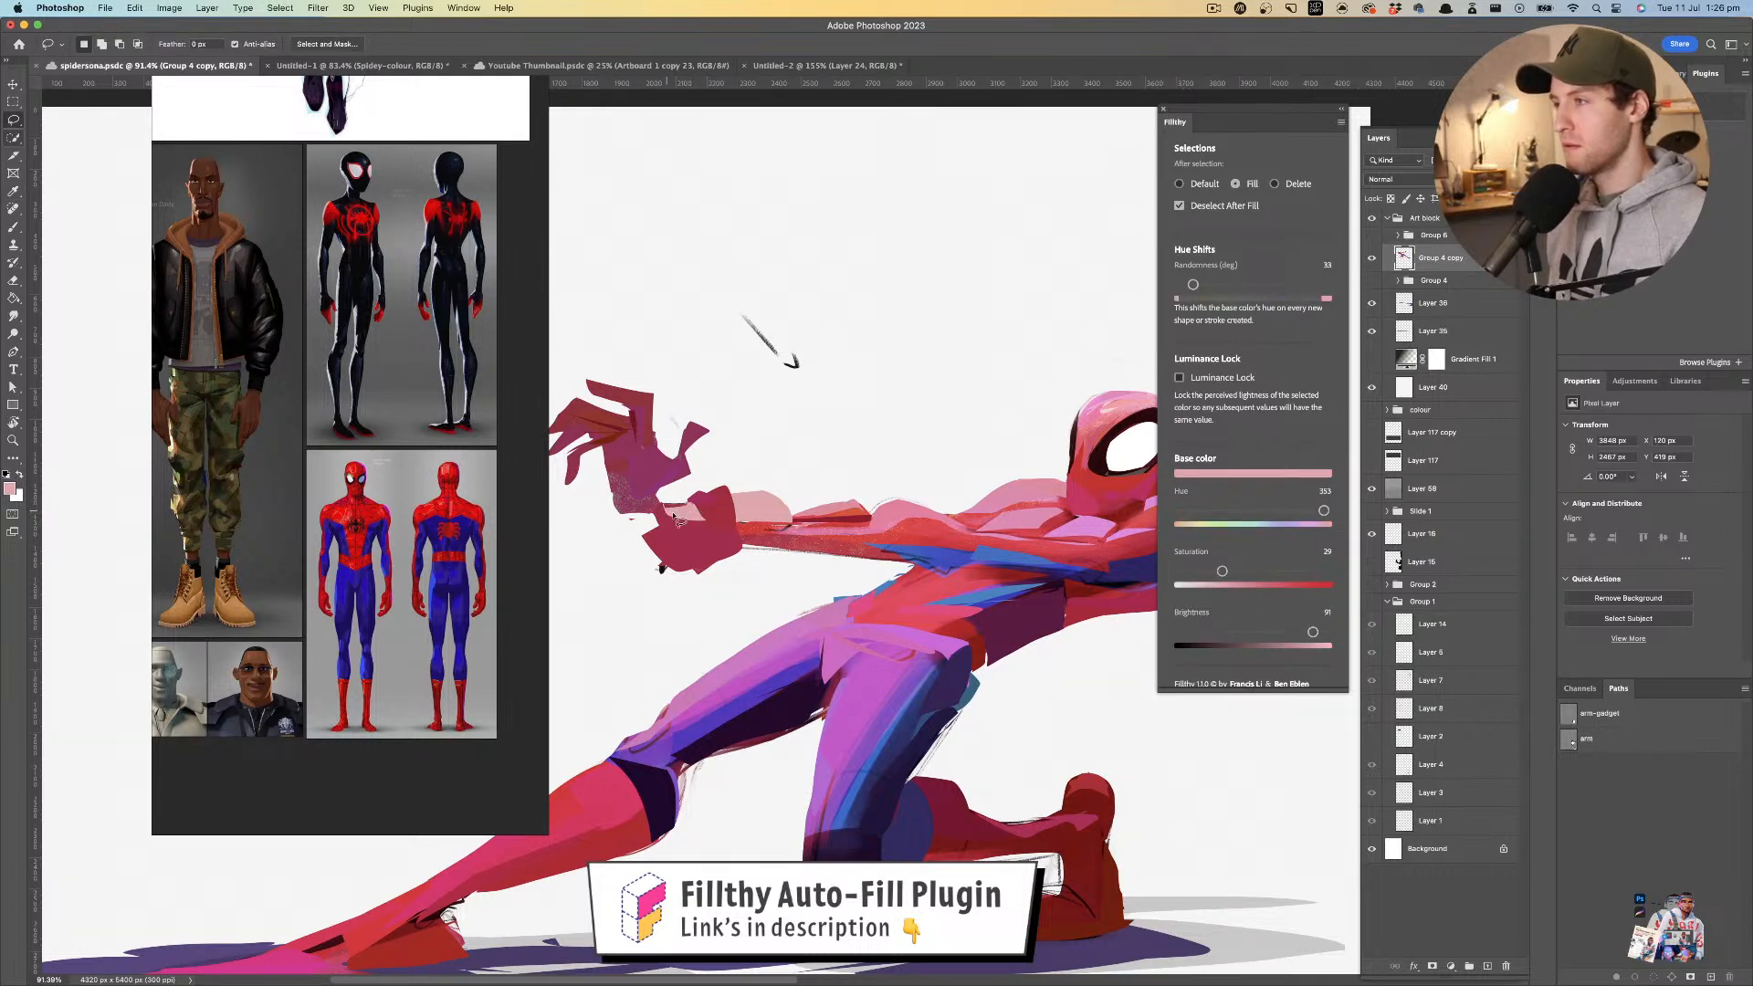
{"action": "key", "text": "i"}
{"action": "left_click", "coordinate": [708, 516]}
{"action": "key", "text": "l"}
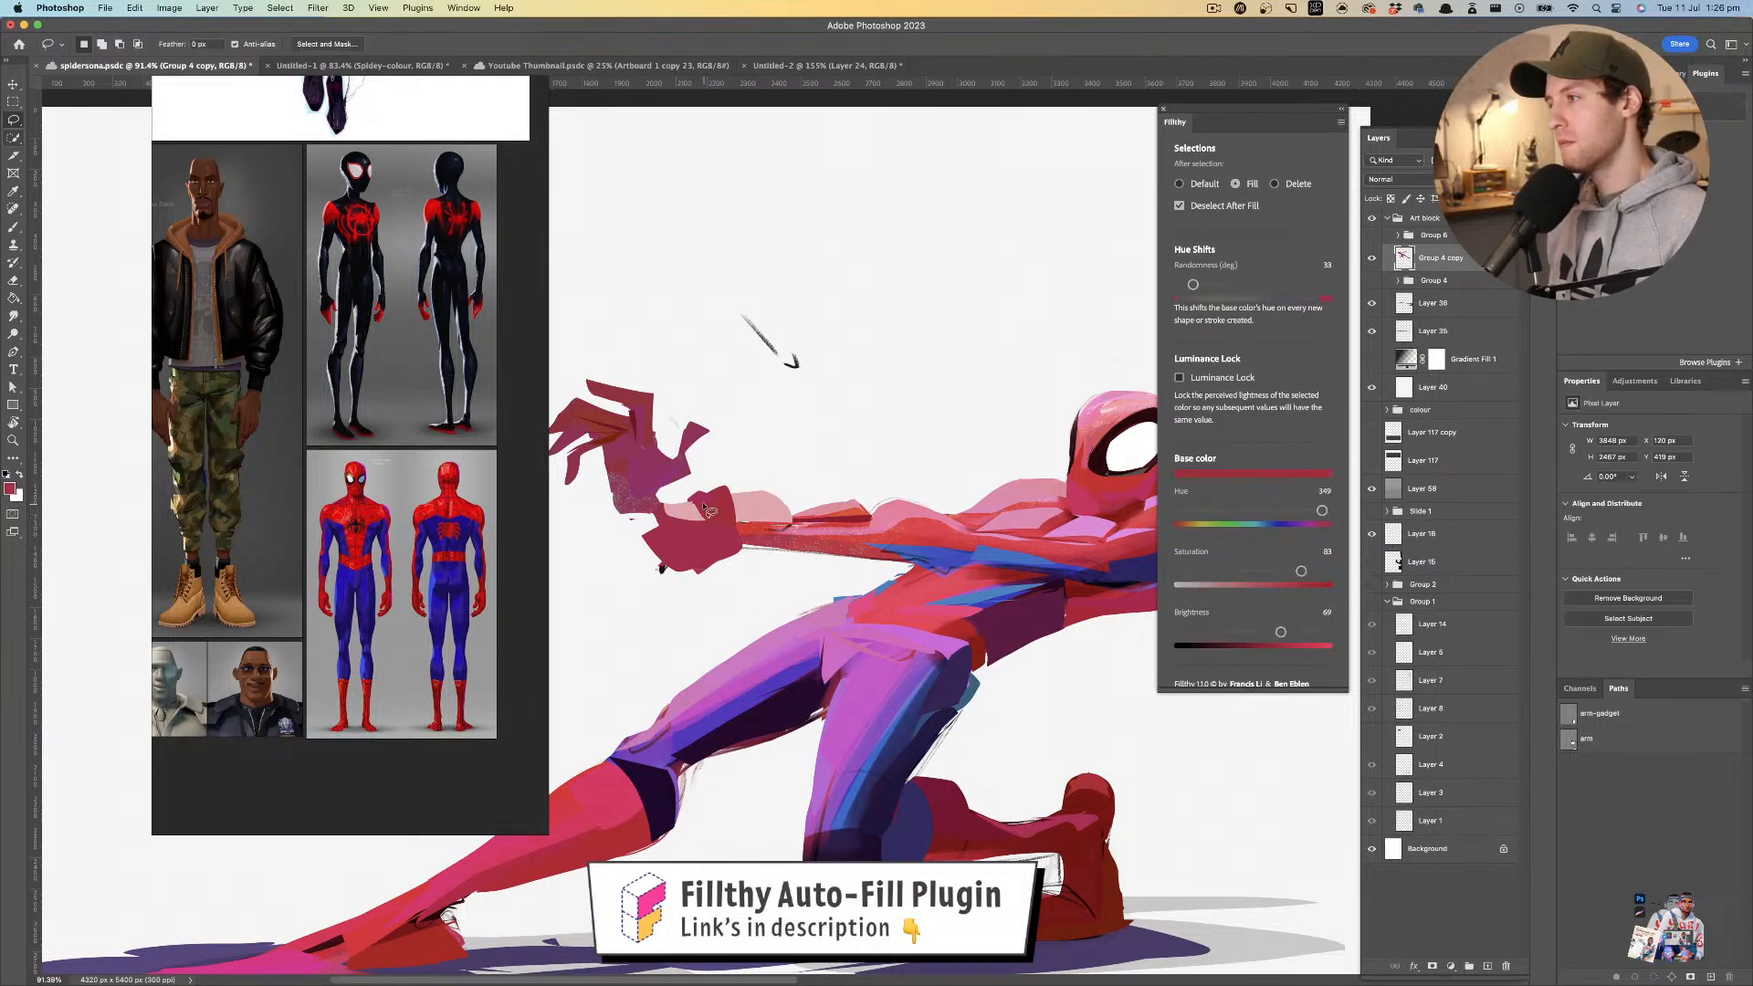
- Show Group 6 to check the figure against the rough background art and hide it again
{"action": "key", "text": "z"}
{"action": "left_click_drag", "start_coordinate": [765, 510], "coordinate": [813, 498]}
{"action": "left_click", "coordinate": [1371, 236]}
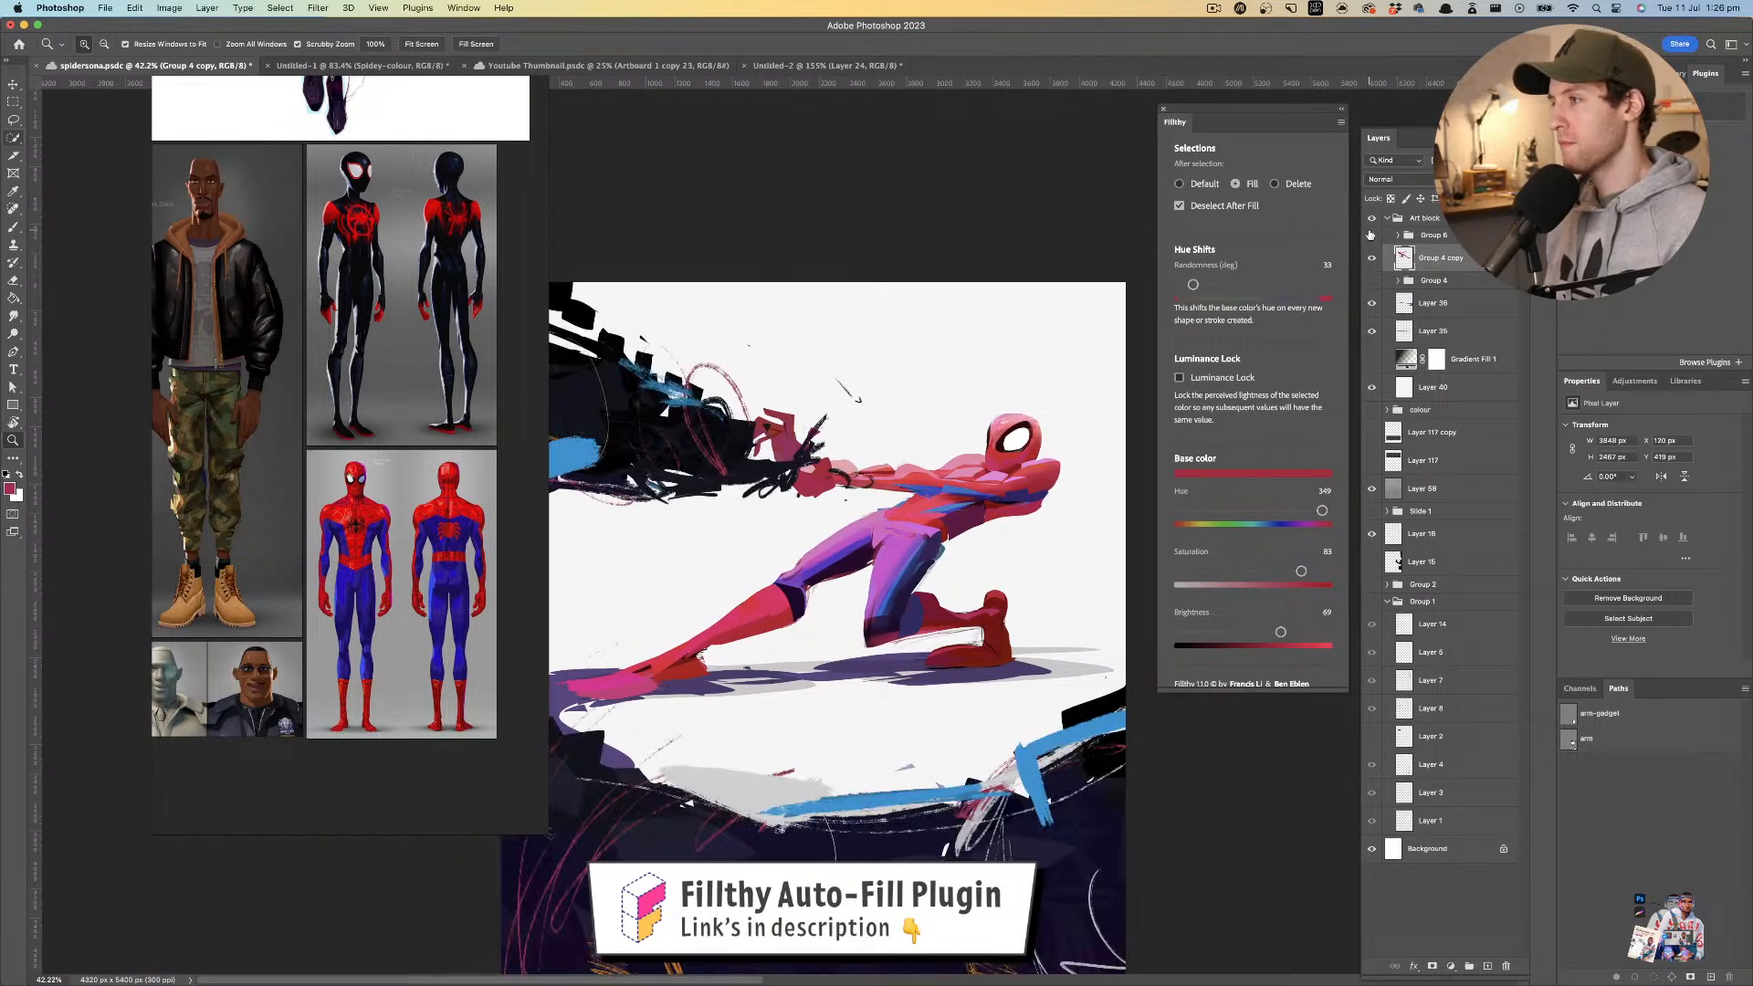
{"action": "left_click", "coordinate": [1371, 236]}
{"action": "left_click_drag", "start_coordinate": [846, 453], "coordinate": [870, 464]}
{"action": "left_click_drag", "start_coordinate": [865, 466], "coordinate": [817, 397]}
- Fill a lasso shape along the front thigh, set selections to Delete and trim the thigh's outline
{"action": "key", "text": "l"}
{"action": "mouse_move", "coordinate": [876, 454]}
{"action": "left_mouse_down"}
{"action": "mouse_move", "coordinate": [822, 466]}
{"action": "mouse_move", "coordinate": [906, 434]}
{"action": "mouse_move", "coordinate": [867, 446]}
{"action": "mouse_move", "coordinate": [859, 427]}
{"action": "mouse_move", "coordinate": [859, 446]}
{"action": "mouse_move", "coordinate": [750, 479]}
{"action": "mouse_move", "coordinate": [794, 484]}
{"action": "left_mouse_up"}
{"action": "left_click", "coordinate": [1275, 184]}
{"action": "key", "text": "i"}
{"action": "left_click", "coordinate": [792, 489]}
{"action": "key", "text": "l"}
{"action": "mouse_move", "coordinate": [788, 482]}
{"action": "left_mouse_down"}
{"action": "mouse_move", "coordinate": [749, 516]}
{"action": "mouse_move", "coordinate": [866, 430]}
{"action": "left_mouse_up"}
- Set selections to Fill and reshape the front knee's dark band with sampled dark purple, trimming the edge with Delete
{"action": "left_click", "coordinate": [1237, 185]}
{"action": "key", "text": "i"}
{"action": "left_click", "coordinate": [791, 498]}
{"action": "key", "text": "l"}
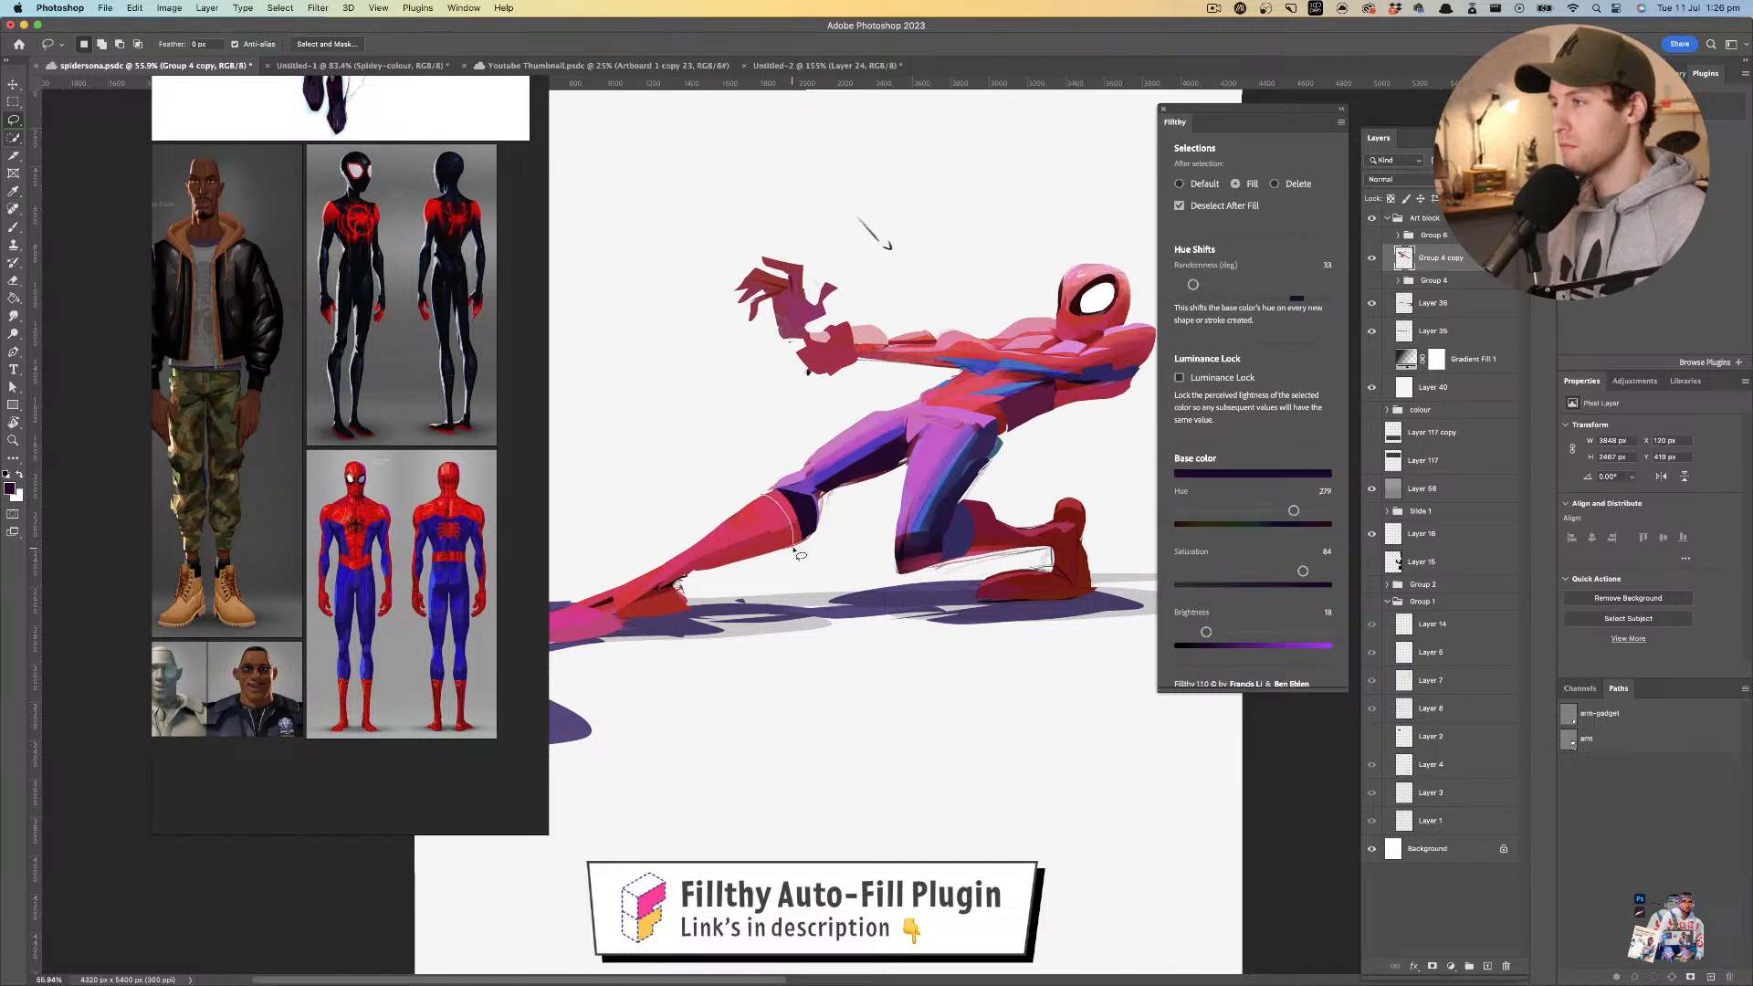
{"action": "left_click_drag", "start_coordinate": [798, 511], "coordinate": [765, 495]}
{"action": "mouse_move", "coordinate": [753, 555]}
{"action": "left_mouse_down"}
{"action": "mouse_move", "coordinate": [699, 553]}
{"action": "mouse_move", "coordinate": [803, 534]}
{"action": "left_mouse_up"}
{"action": "left_click_drag", "start_coordinate": [812, 530], "coordinate": [752, 515]}
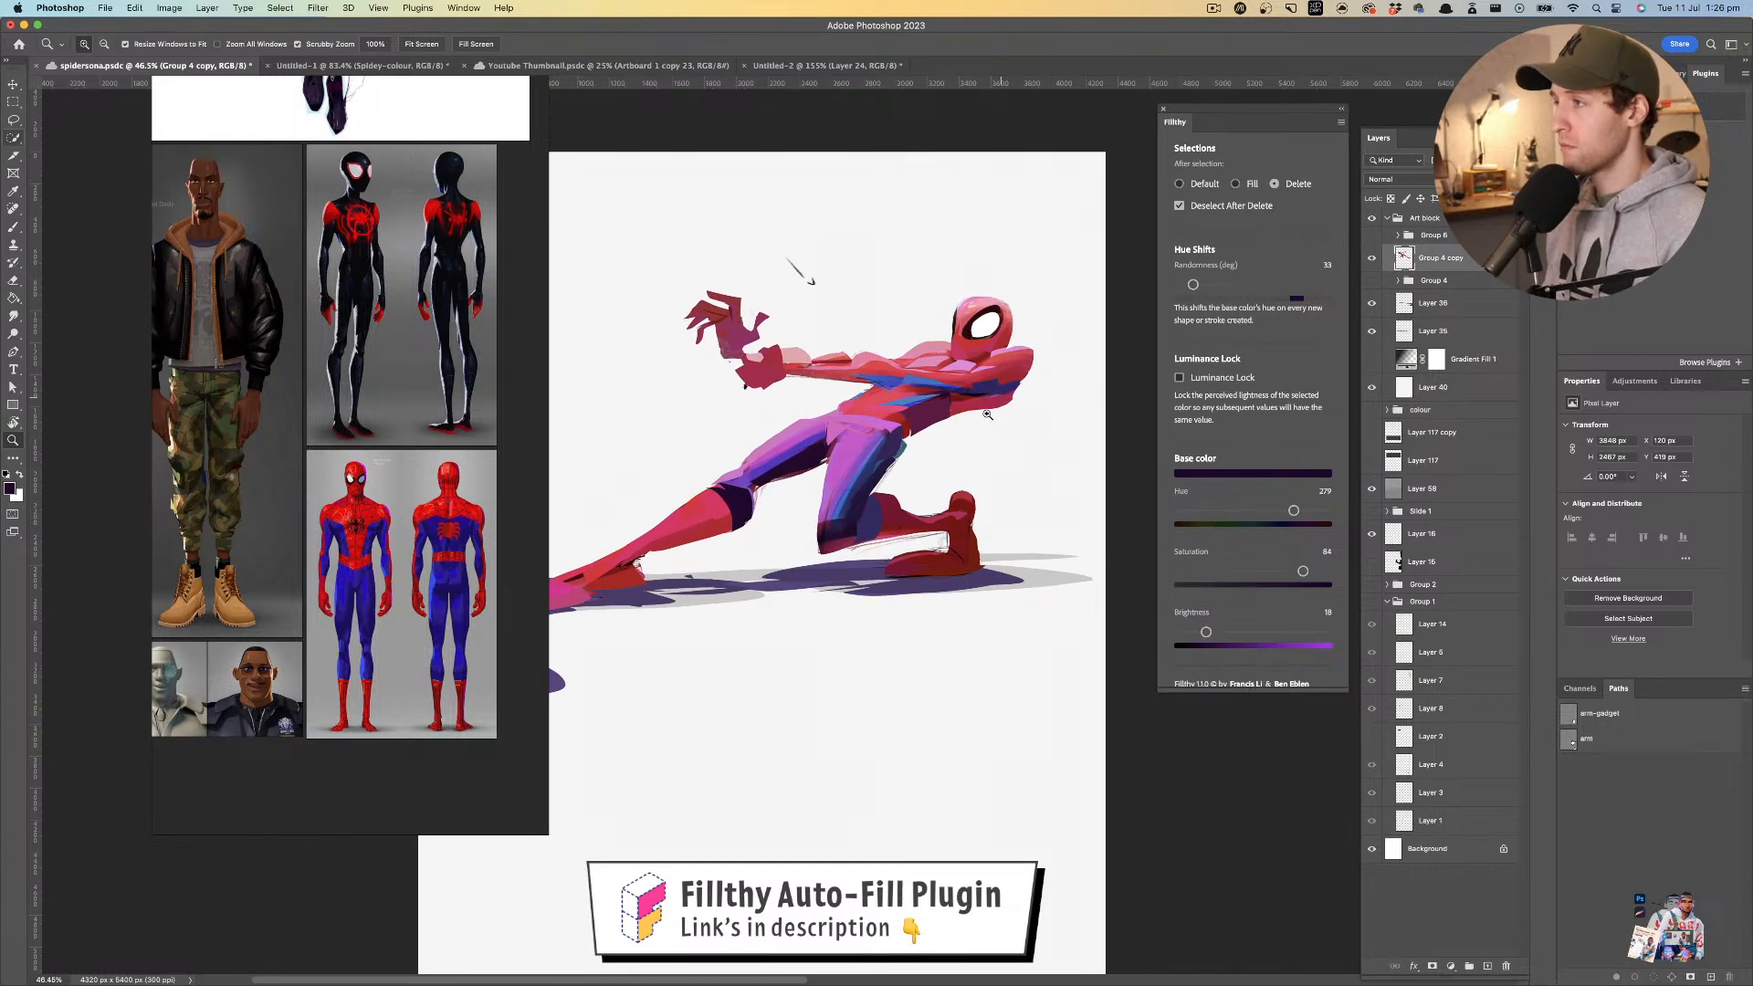
- Trim the torso's edge beneath the rear arm and delete the stray sketch lines between the back shin and foot
{"action": "key", "text": "l"}
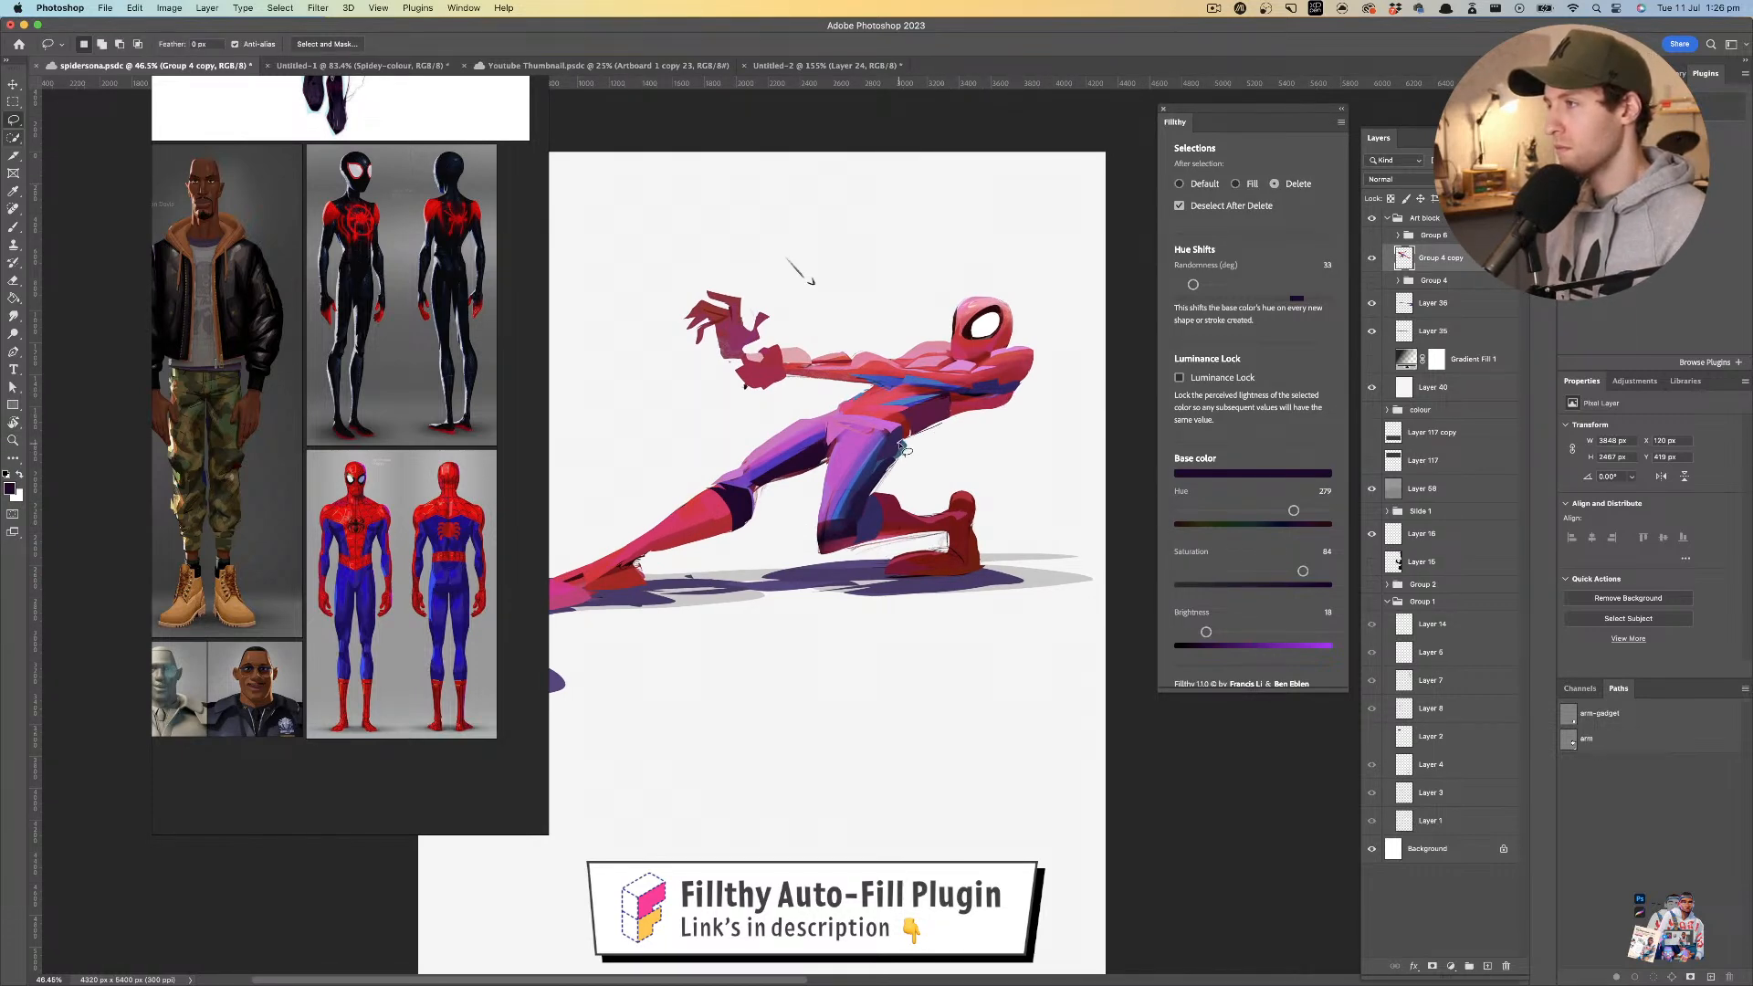
{"action": "mouse_move", "coordinate": [956, 415]}
{"action": "left_mouse_down"}
{"action": "mouse_move", "coordinate": [970, 429]}
{"action": "mouse_move", "coordinate": [943, 421]}
{"action": "left_mouse_up"}
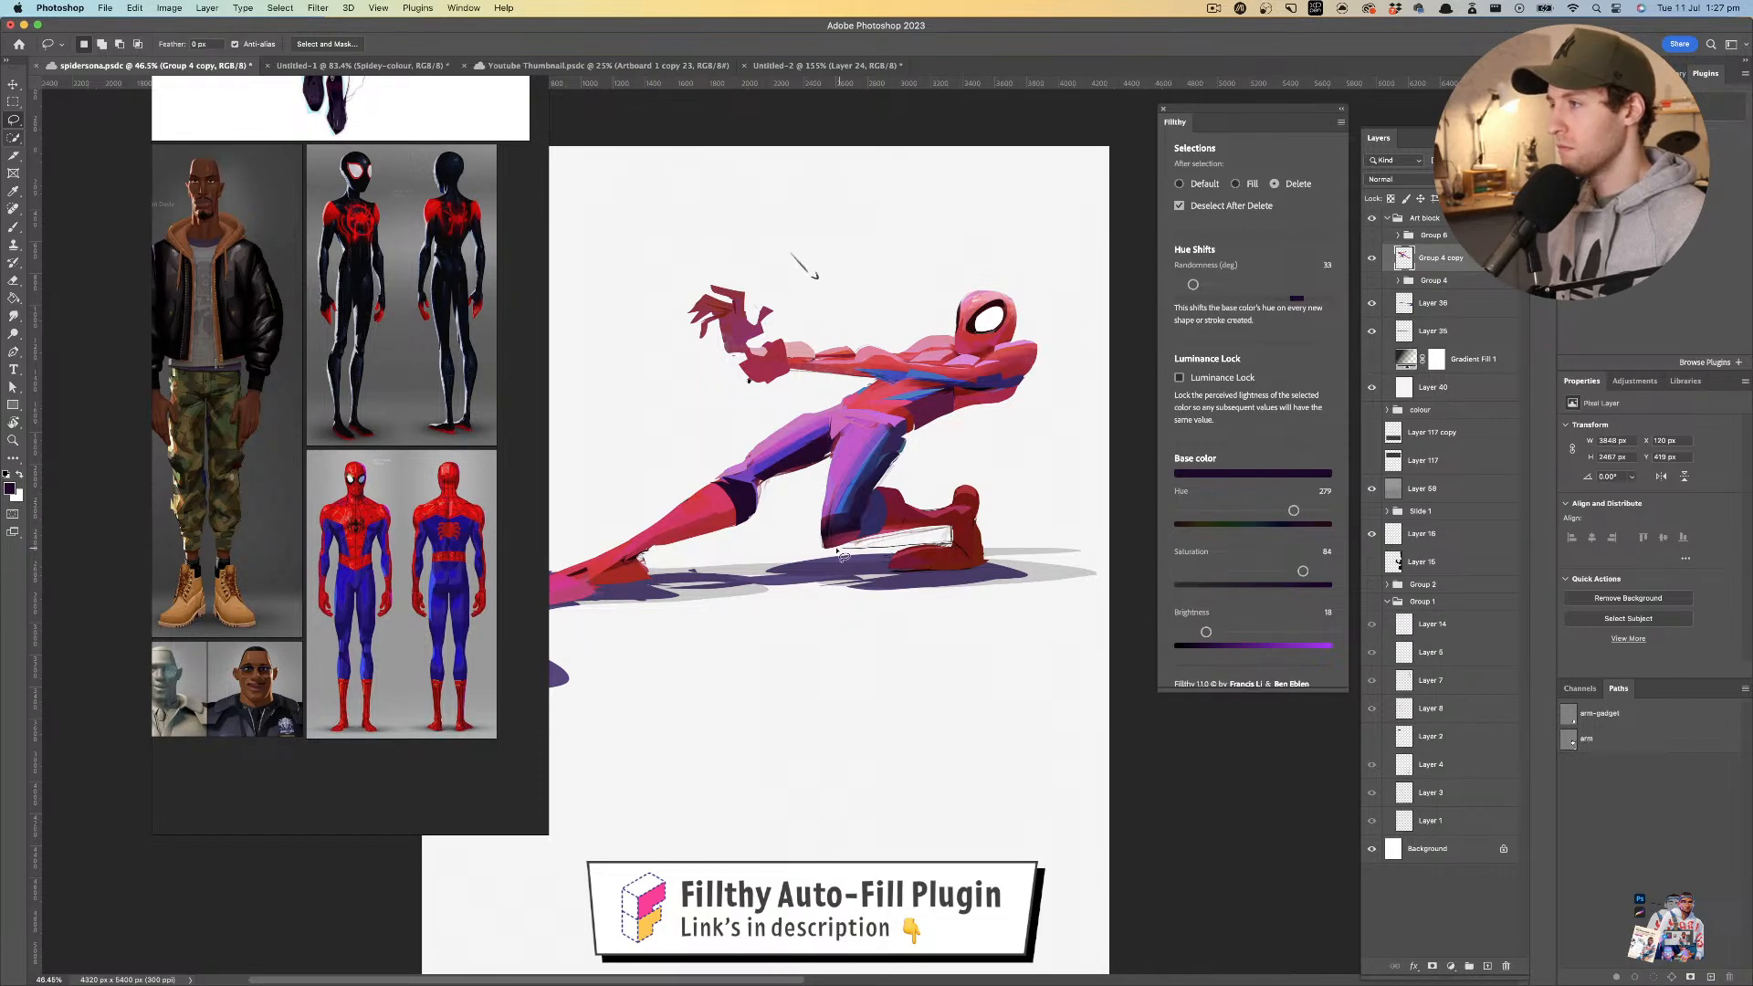
{"action": "mouse_move", "coordinate": [953, 532]}
{"action": "left_mouse_down"}
{"action": "mouse_move", "coordinate": [840, 538]}
{"action": "mouse_move", "coordinate": [897, 538]}
{"action": "mouse_move", "coordinate": [970, 496]}
{"action": "mouse_move", "coordinate": [846, 537]}
{"action": "mouse_move", "coordinate": [942, 527]}
{"action": "mouse_move", "coordinate": [853, 541]}
{"action": "left_mouse_up"}
{"action": "key", "text": "z"}
{"action": "left_click_drag", "start_coordinate": [982, 457], "coordinate": [968, 408]}
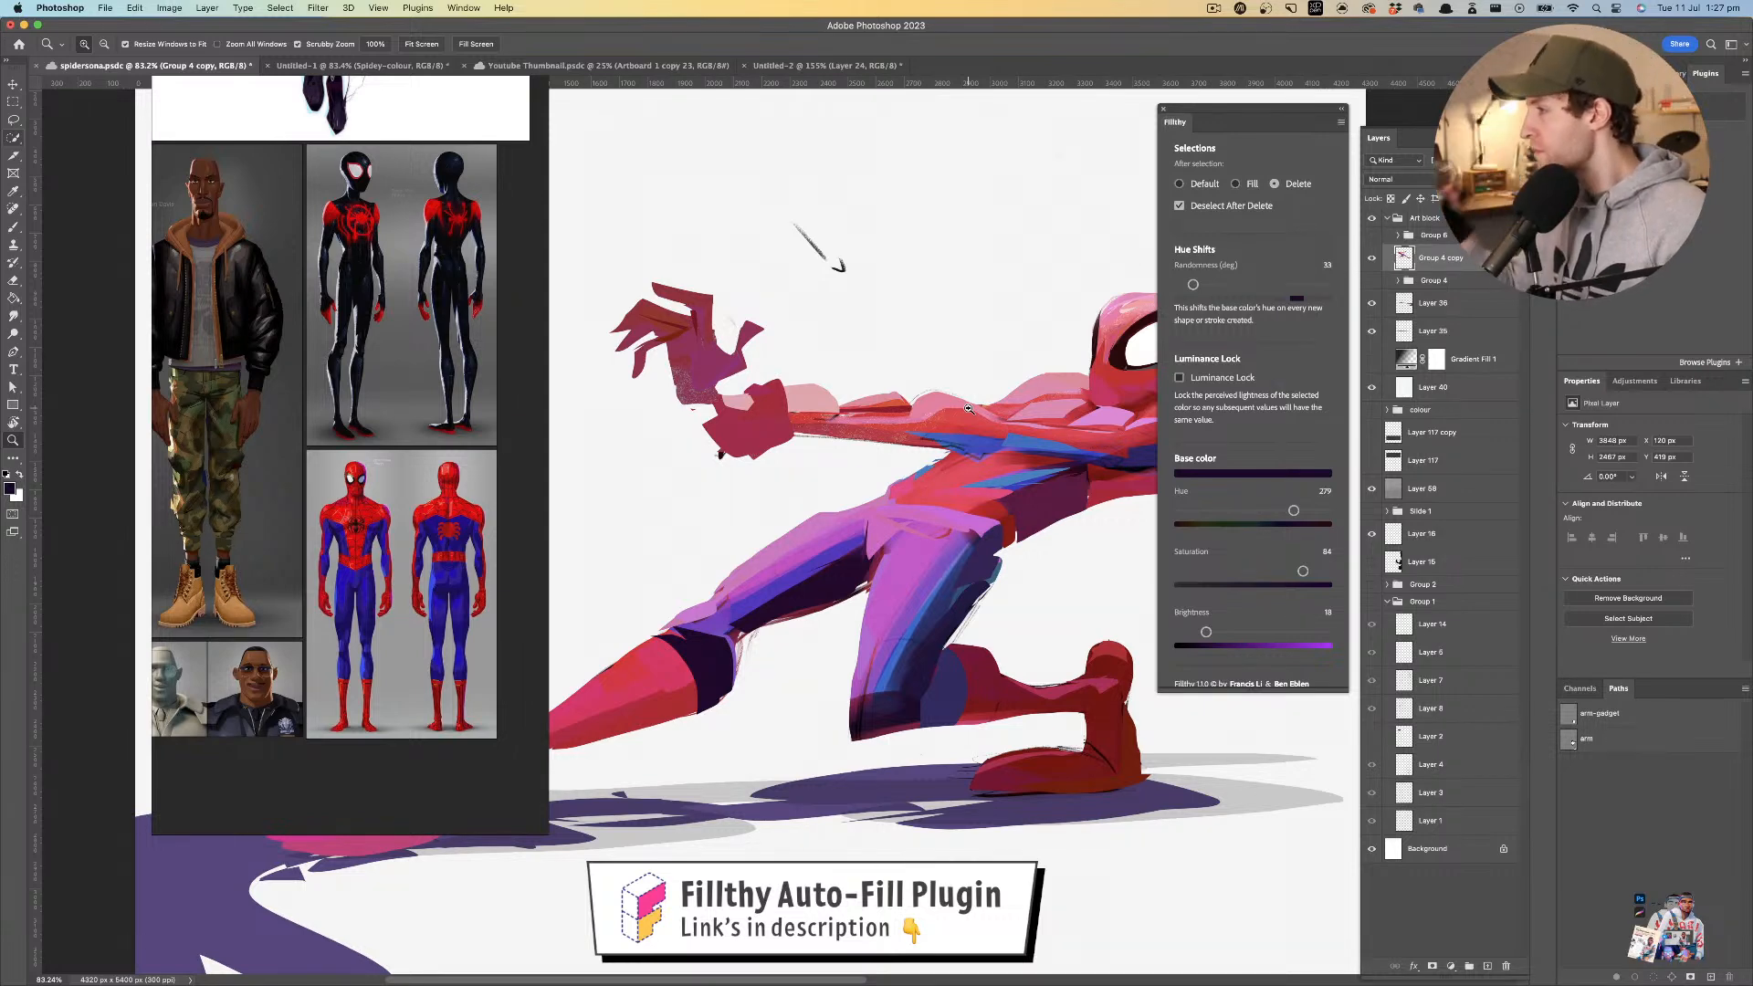
- Sample dark blue from the rear thigh and trim the sole of the back foot with a delete lasso
{"action": "left_click_drag", "start_coordinate": [992, 513], "coordinate": [949, 515]}
{"action": "key", "text": "l"}
{"action": "key", "text": "i"}
{"action": "left_click", "coordinate": [926, 557]}
{"action": "key", "text": "l"}
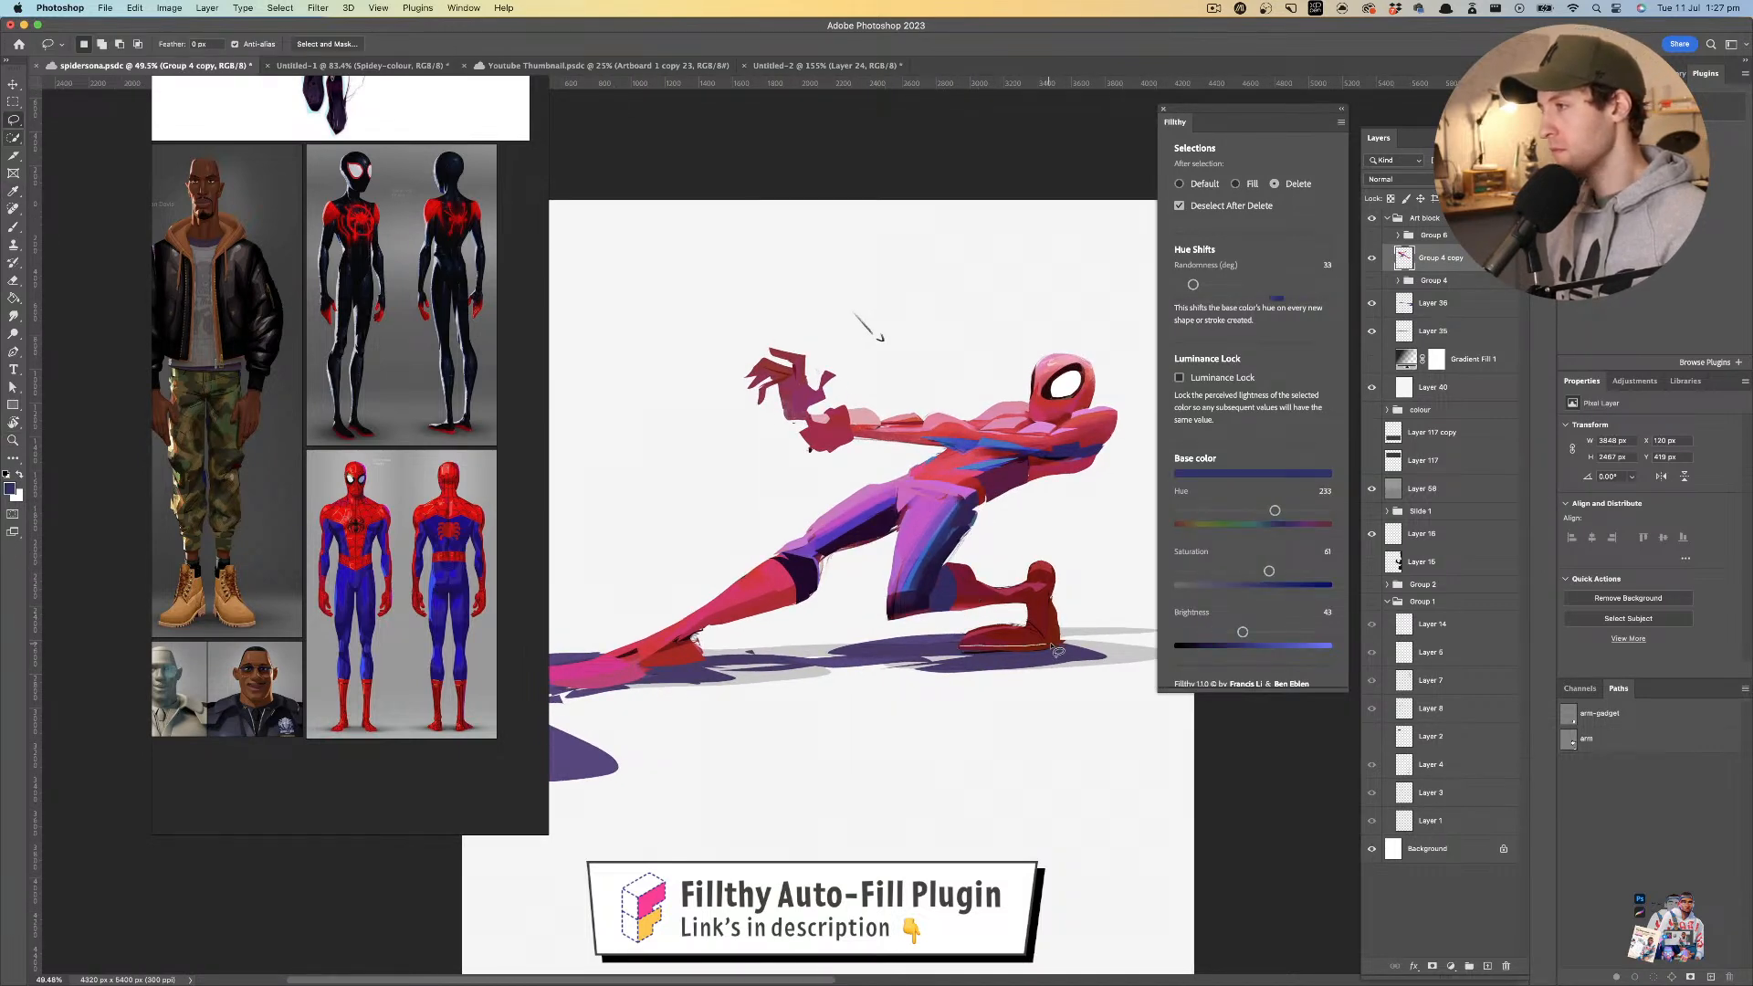
{"action": "mouse_move", "coordinate": [964, 658]}
{"action": "left_mouse_down"}
{"action": "mouse_move", "coordinate": [1058, 648]}
{"action": "mouse_move", "coordinate": [931, 580]}
{"action": "mouse_move", "coordinate": [961, 644]}
{"action": "left_mouse_up"}
- Sample dark navy, set selections to Fill and fill a lasso shape near the bent rear knee
{"action": "key", "text": "i"}
{"action": "left_click", "coordinate": [962, 621]}
{"action": "key", "text": "l"}
{"action": "left_click", "coordinate": [1236, 184]}
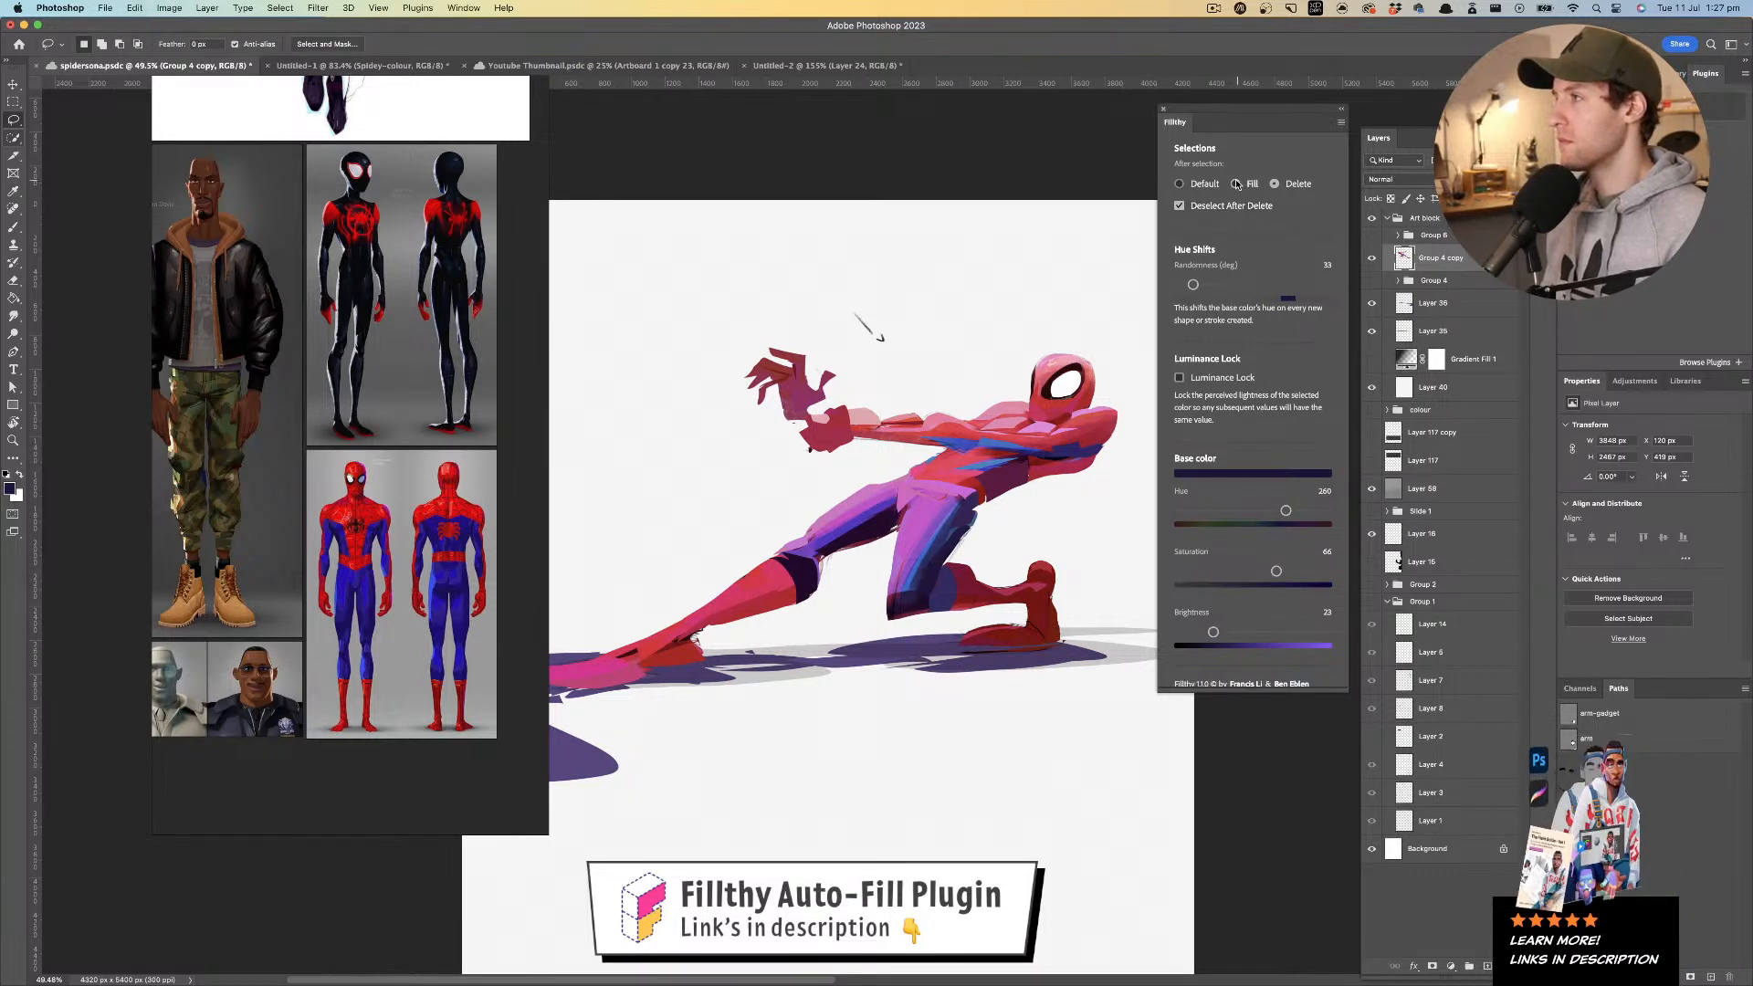
{"action": "mouse_move", "coordinate": [963, 648]}
{"action": "left_mouse_down"}
{"action": "mouse_move", "coordinate": [1065, 642]}
{"action": "mouse_move", "coordinate": [906, 669]}
{"action": "mouse_move", "coordinate": [873, 654]}
{"action": "left_mouse_up"}
- Add a new layer above Group 4 copy, clip it to the figure and switch to the Brush tool
{"action": "key", "text": "z"}
{"action": "mouse_move", "coordinate": [935, 583]}
{"action": "left_mouse_down"}
{"action": "mouse_move", "coordinate": [914, 581]}
{"action": "mouse_move", "coordinate": [939, 574]}
{"action": "left_mouse_up"}
{"action": "left_click_drag", "start_coordinate": [774, 589], "coordinate": [1354, 499]}
{"action": "left_click", "coordinate": [1488, 966]}
{"action": "key", "text": "b"}
{"action": "key", "text": "ctrl+alt+g"}
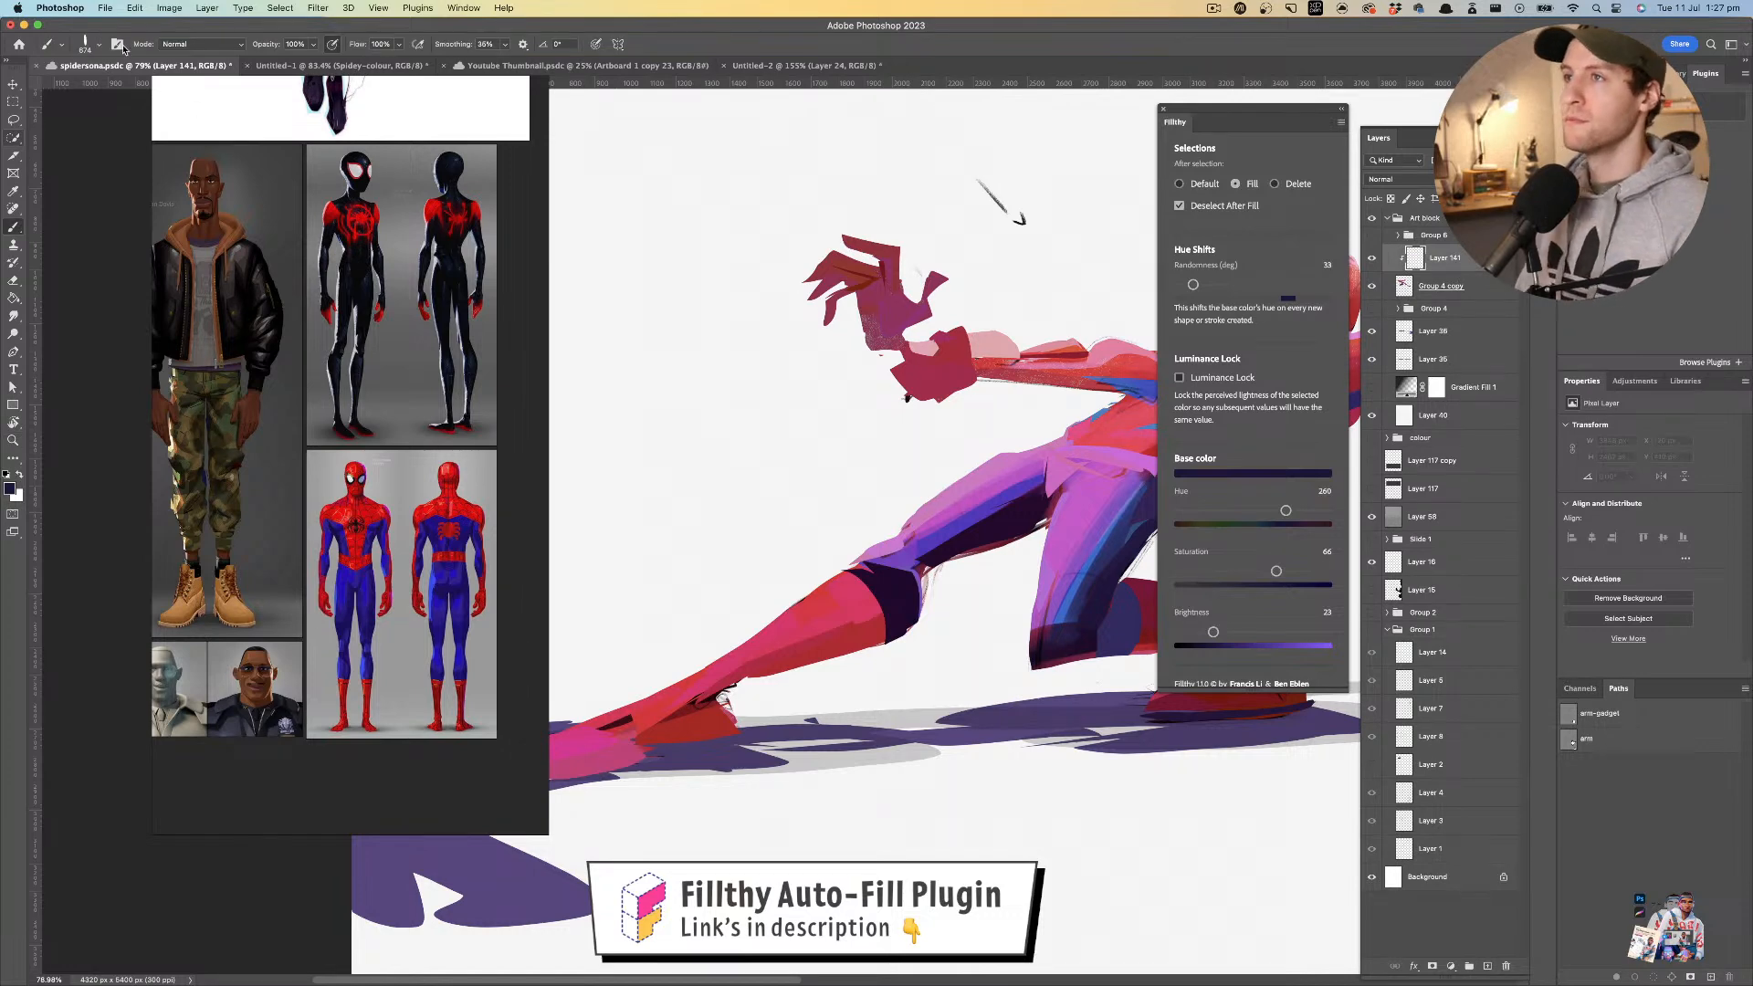
- Choose another brush preset, paint a stroke on the front lower leg and sample its red
{"action": "left_click", "coordinate": [98, 44]}
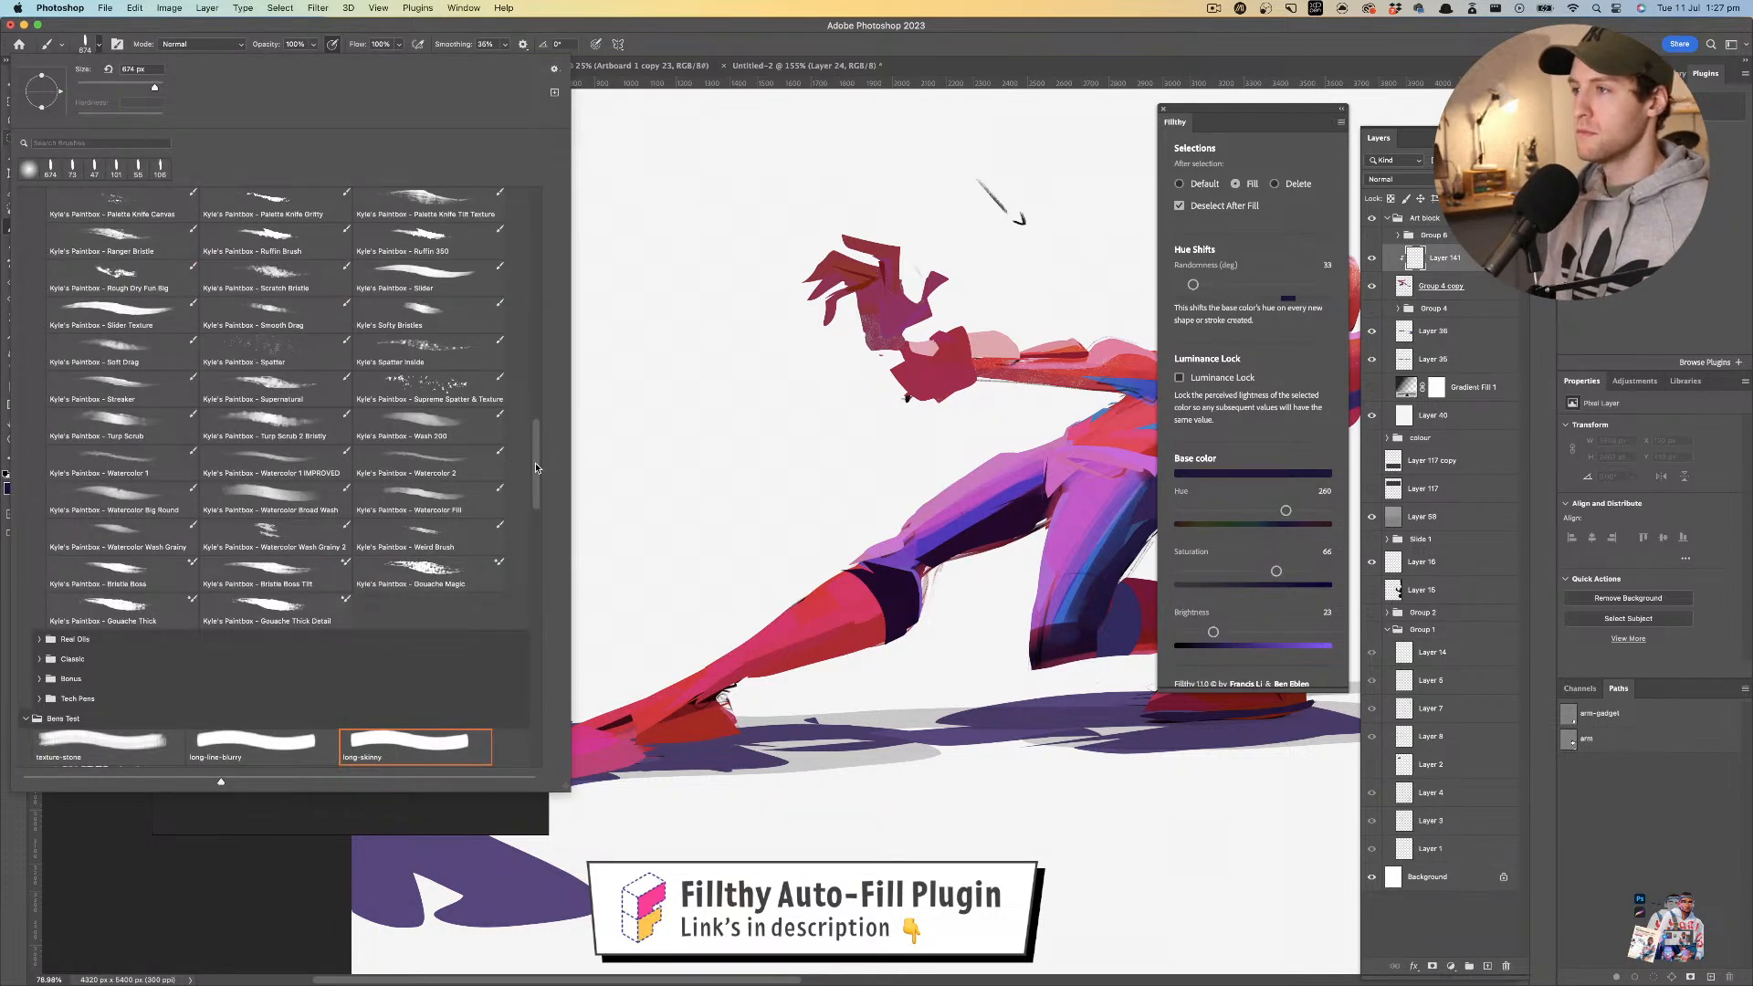
{"action": "left_click_drag", "start_coordinate": [536, 468], "coordinate": [486, 160]}
{"action": "left_click", "coordinate": [120, 222]}
{"action": "left_click", "coordinate": [961, 539]}
{"action": "mouse_move", "coordinate": [833, 621]}
{"action": "left_mouse_down"}
{"action": "mouse_move", "coordinate": [862, 536]}
{"action": "mouse_move", "coordinate": [688, 567]}
{"action": "mouse_move", "coordinate": [874, 538]}
{"action": "left_mouse_up"}
{"action": "left_click", "coordinate": [865, 539], "text": "alt"}
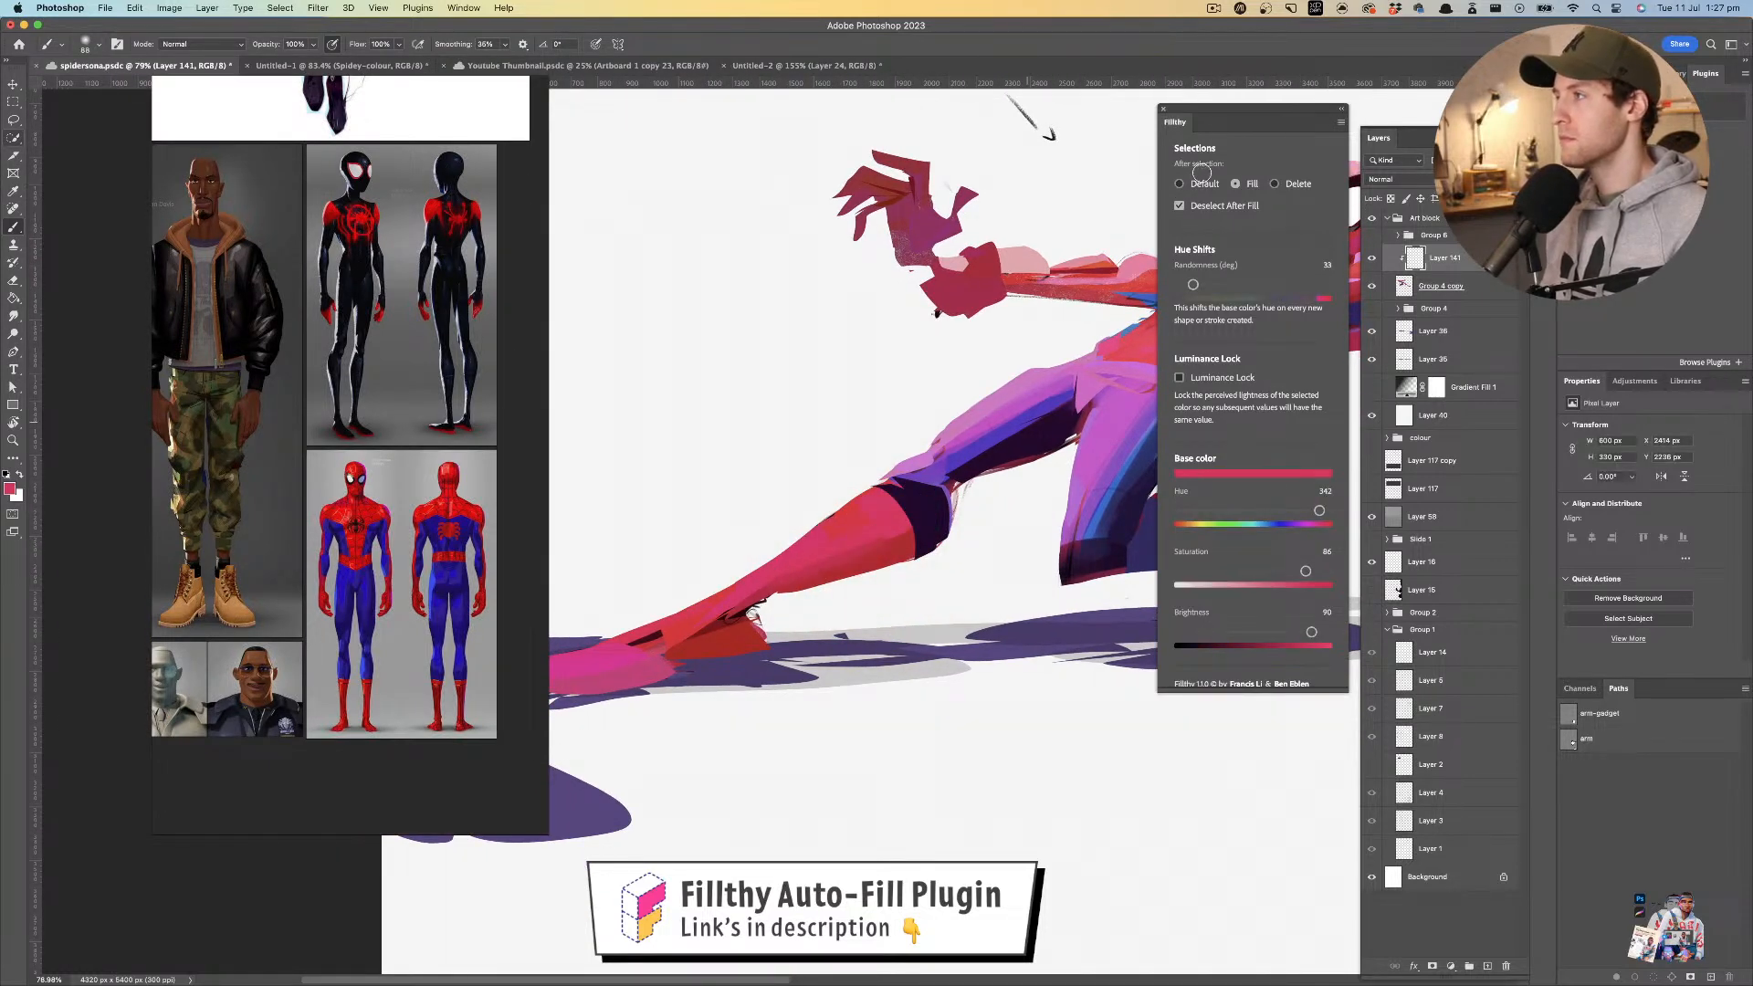
- Set selections to Default, lasso the front lower leg and foot below the knee band and return to the Brush tool
{"action": "left_click", "coordinate": [1180, 185]}
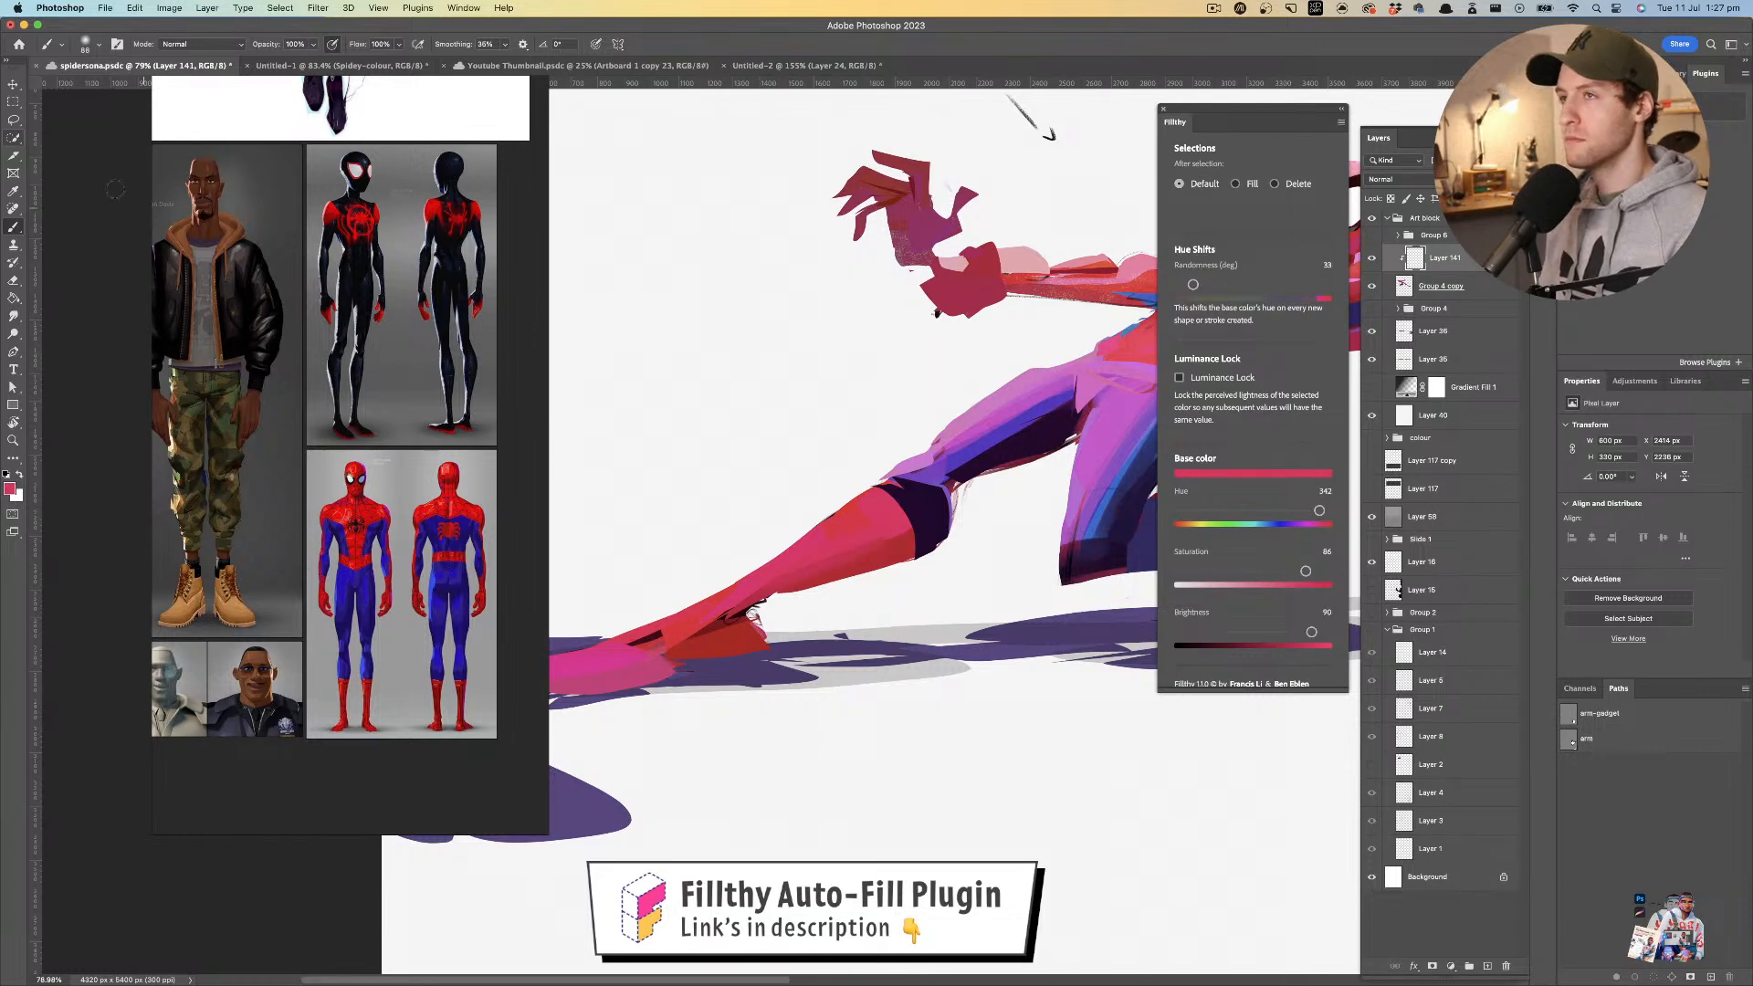
{"action": "key", "text": "l"}
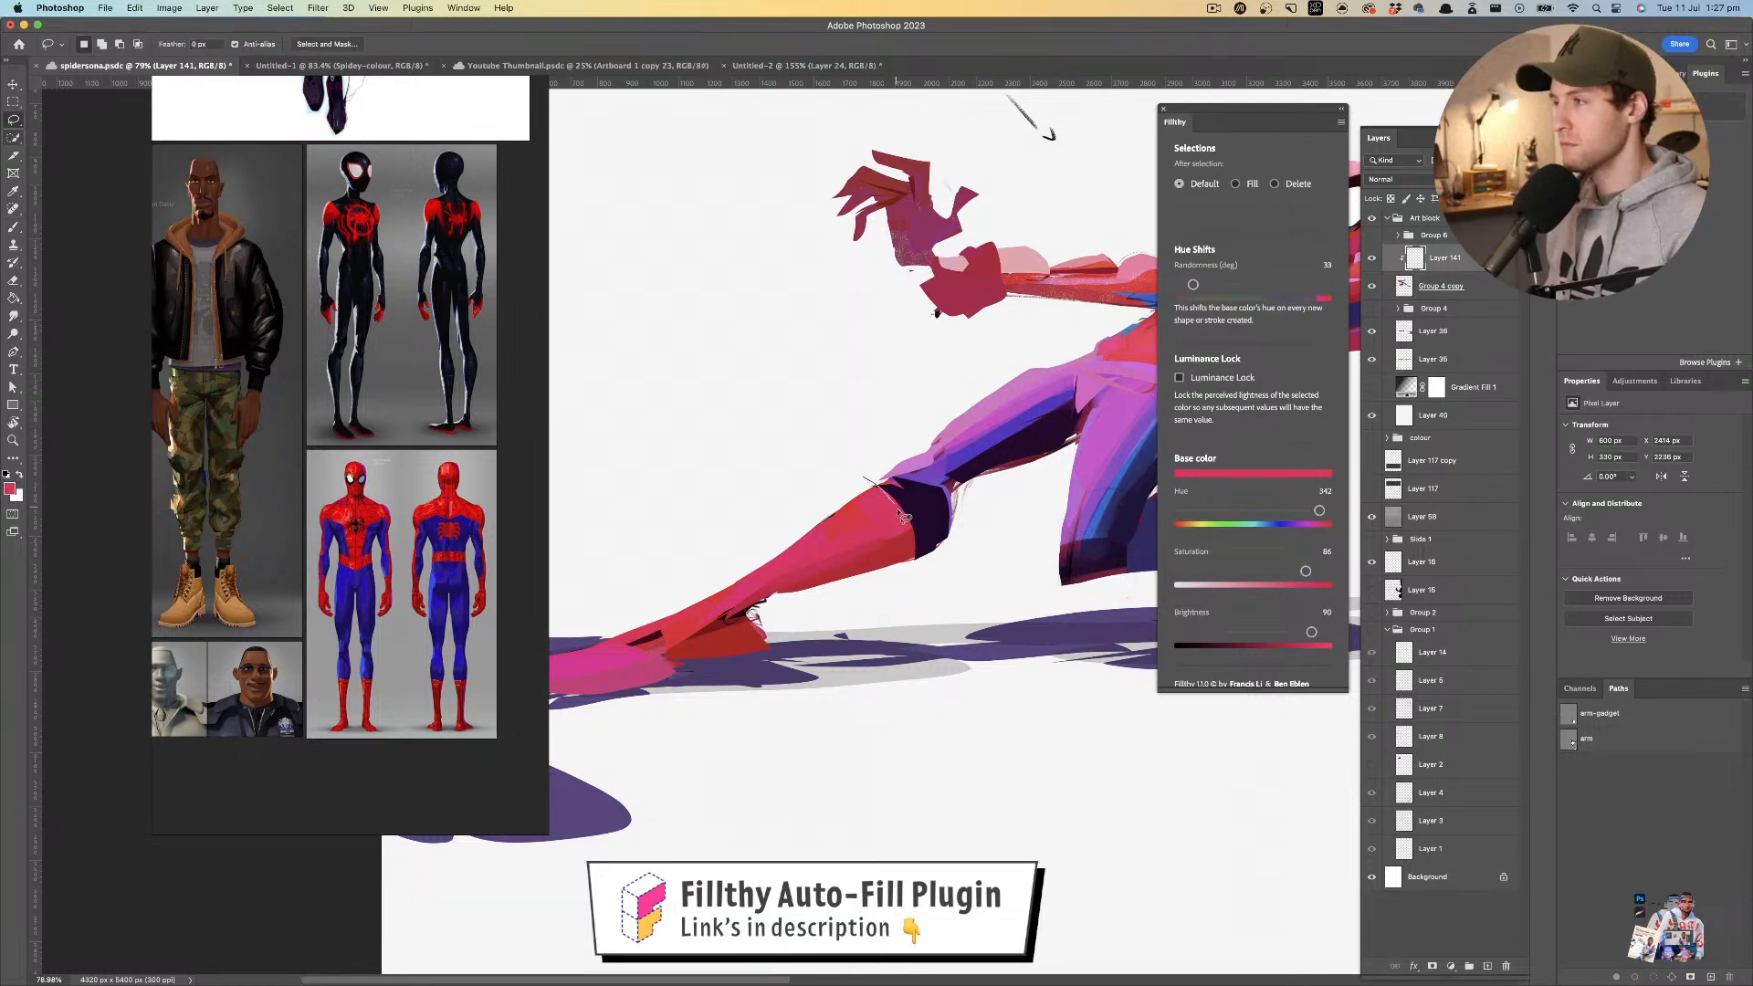
{"action": "mouse_move", "coordinate": [914, 566]}
{"action": "left_mouse_down"}
{"action": "mouse_move", "coordinate": [777, 602]}
{"action": "mouse_move", "coordinate": [786, 645]}
{"action": "mouse_move", "coordinate": [749, 663]}
{"action": "mouse_move", "coordinate": [658, 667]}
{"action": "mouse_move", "coordinate": [700, 624]}
{"action": "mouse_move", "coordinate": [611, 679]}
{"action": "left_mouse_up"}
{"action": "left_click_drag", "start_coordinate": [658, 577], "coordinate": [872, 479]}
{"action": "key", "text": "b"}
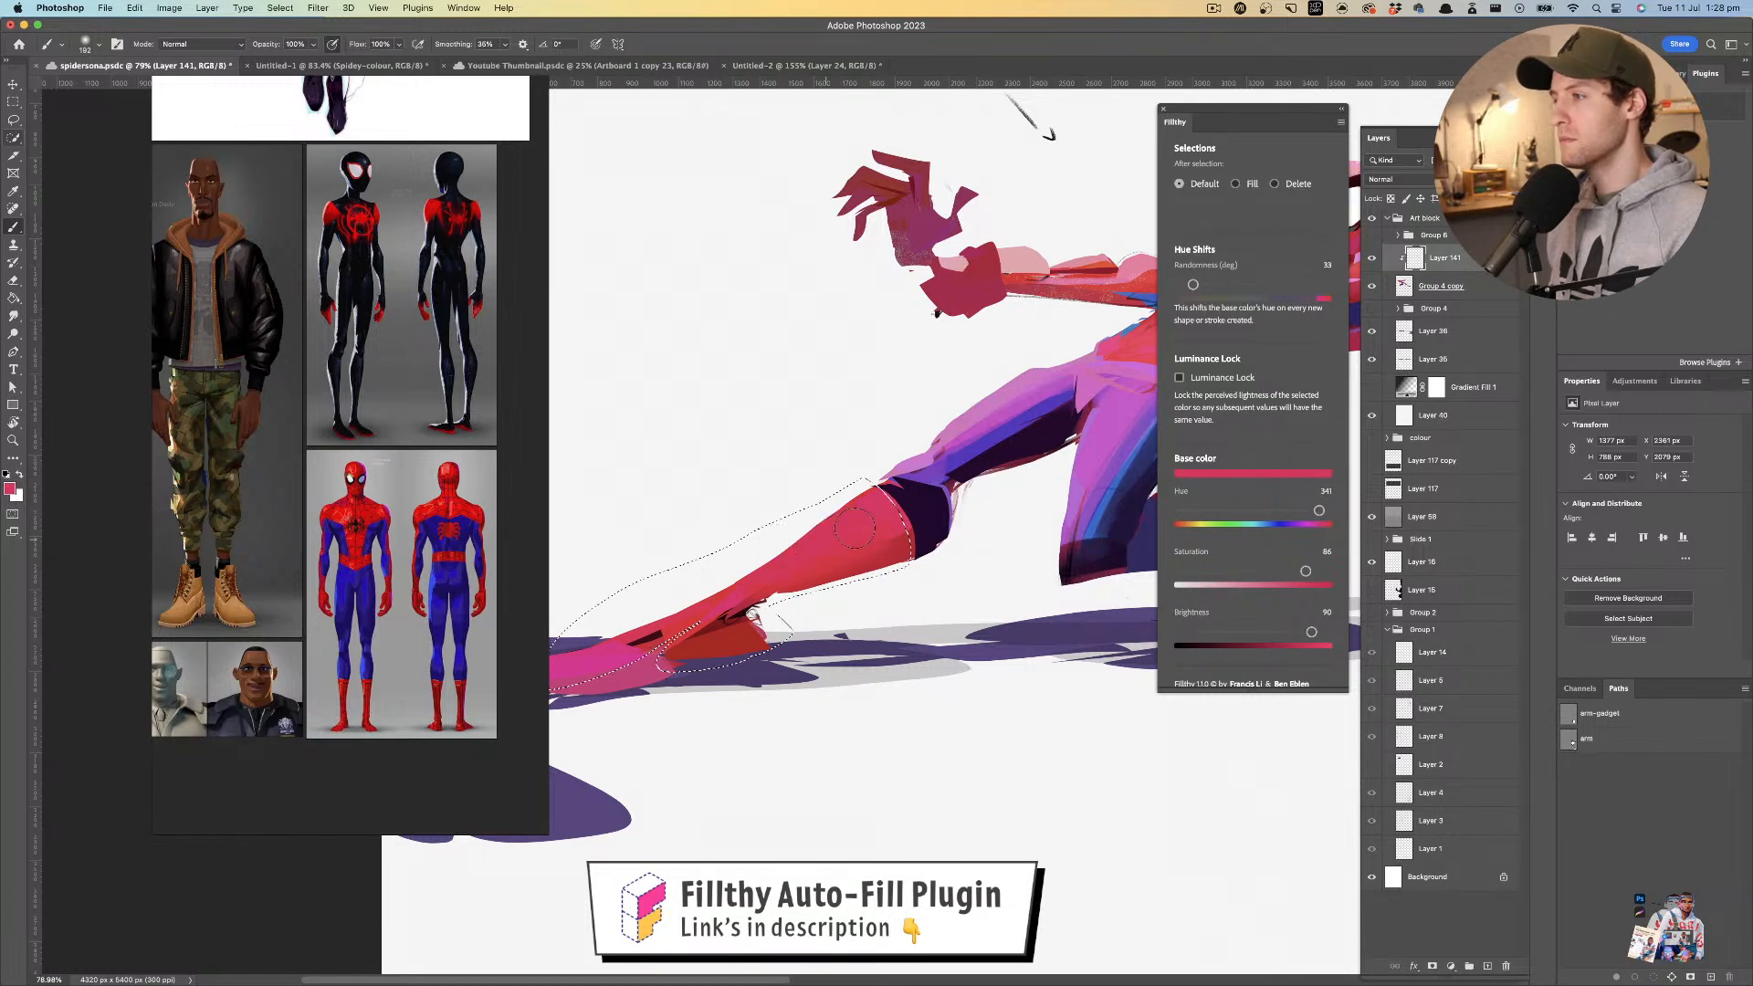
- Brush a lighter pink at saturation 78 along the shin, and shade the rear part of the foot in darker reds down to brightness 52
{"action": "left_click_drag", "start_coordinate": [1308, 572], "coordinate": [1294, 571]}
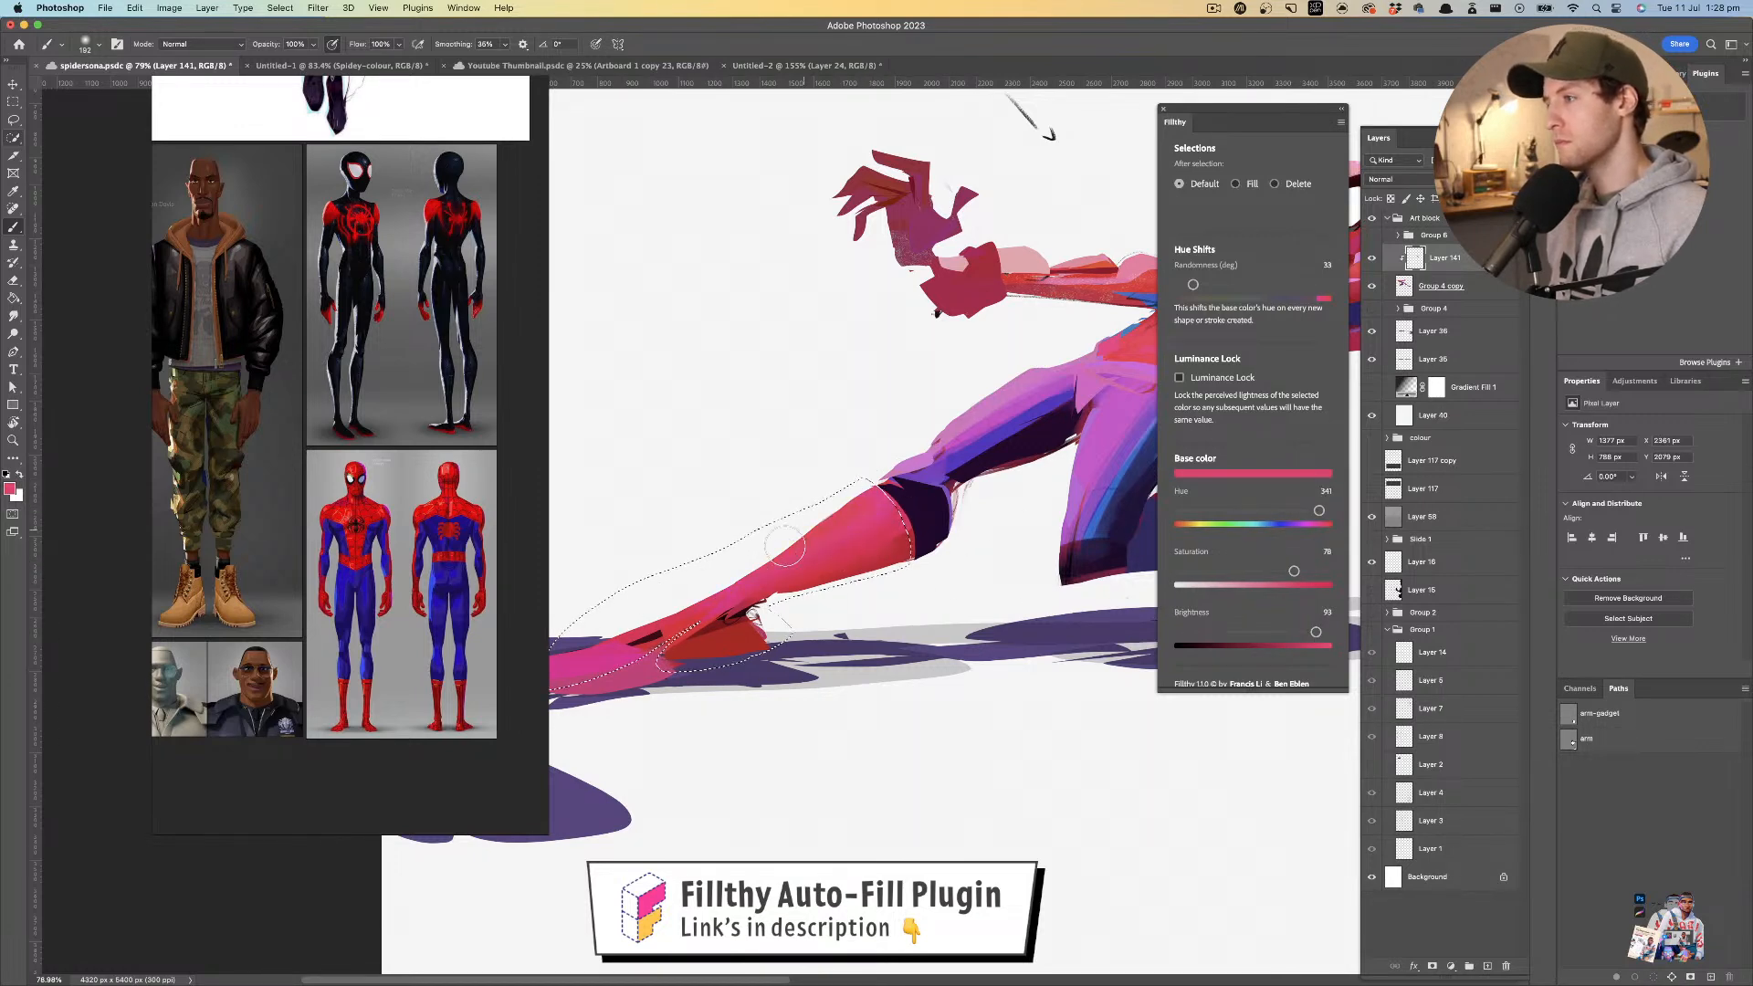
{"action": "left_click_drag", "start_coordinate": [1316, 633], "coordinate": [1274, 632]}
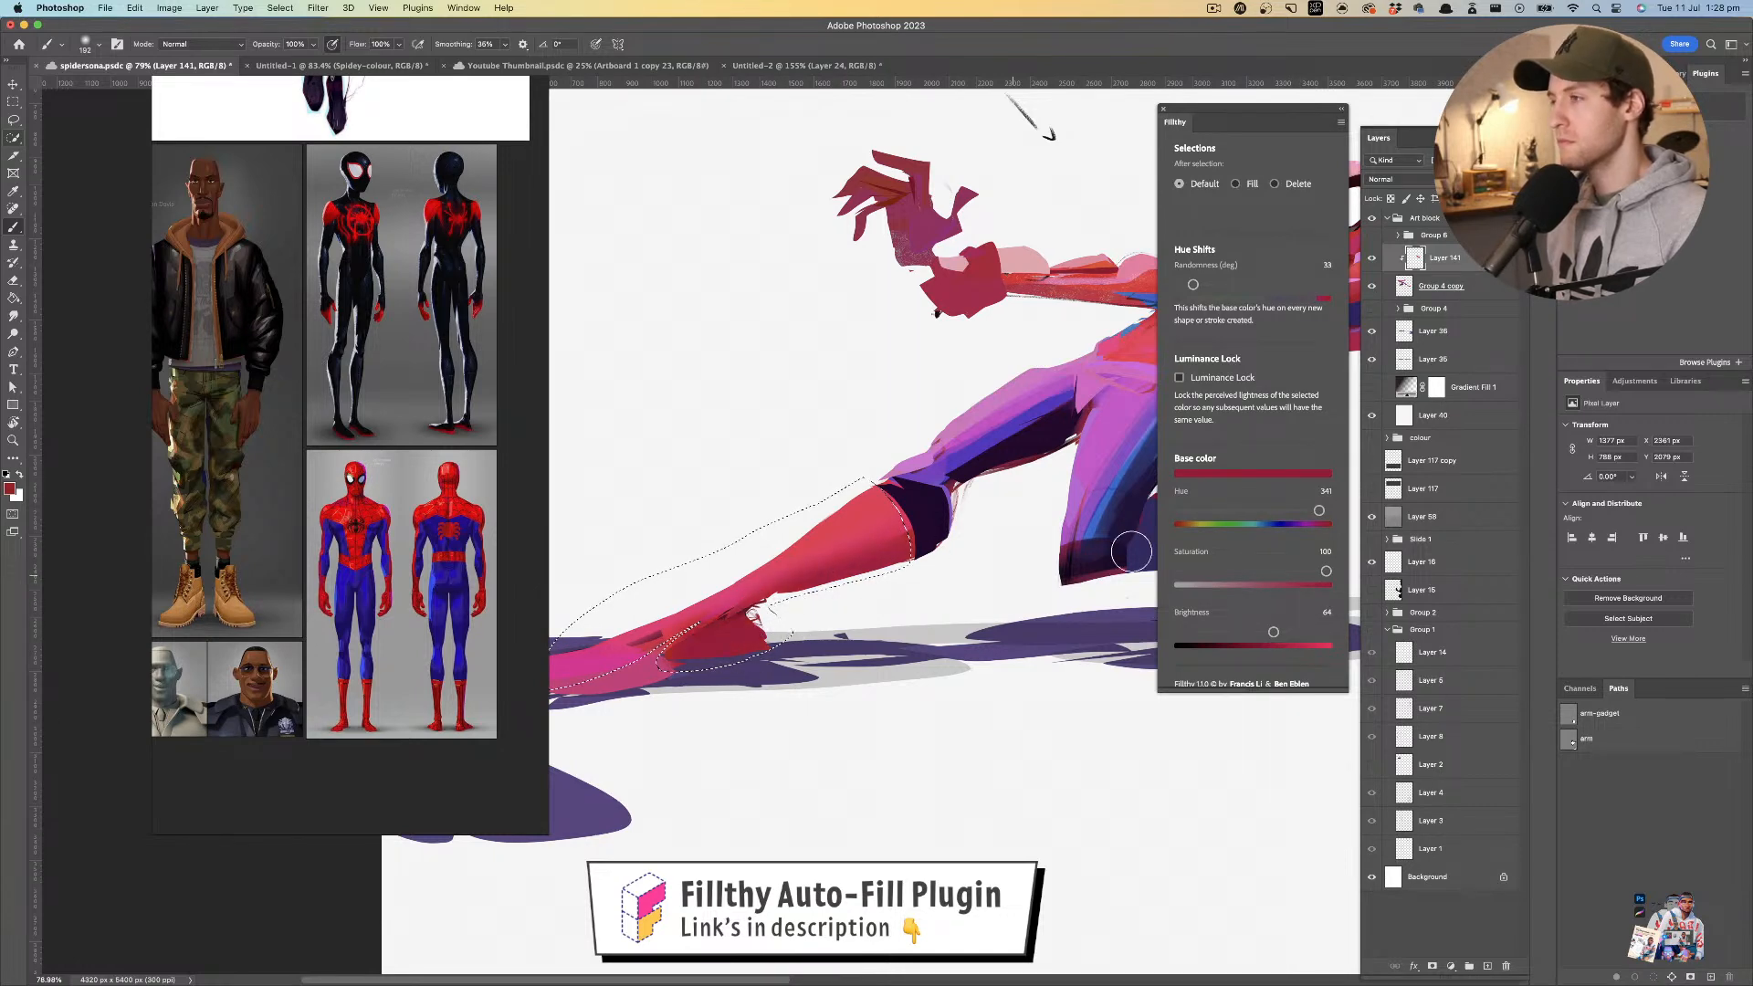
{"action": "left_click_drag", "start_coordinate": [1284, 632], "coordinate": [1266, 632]}
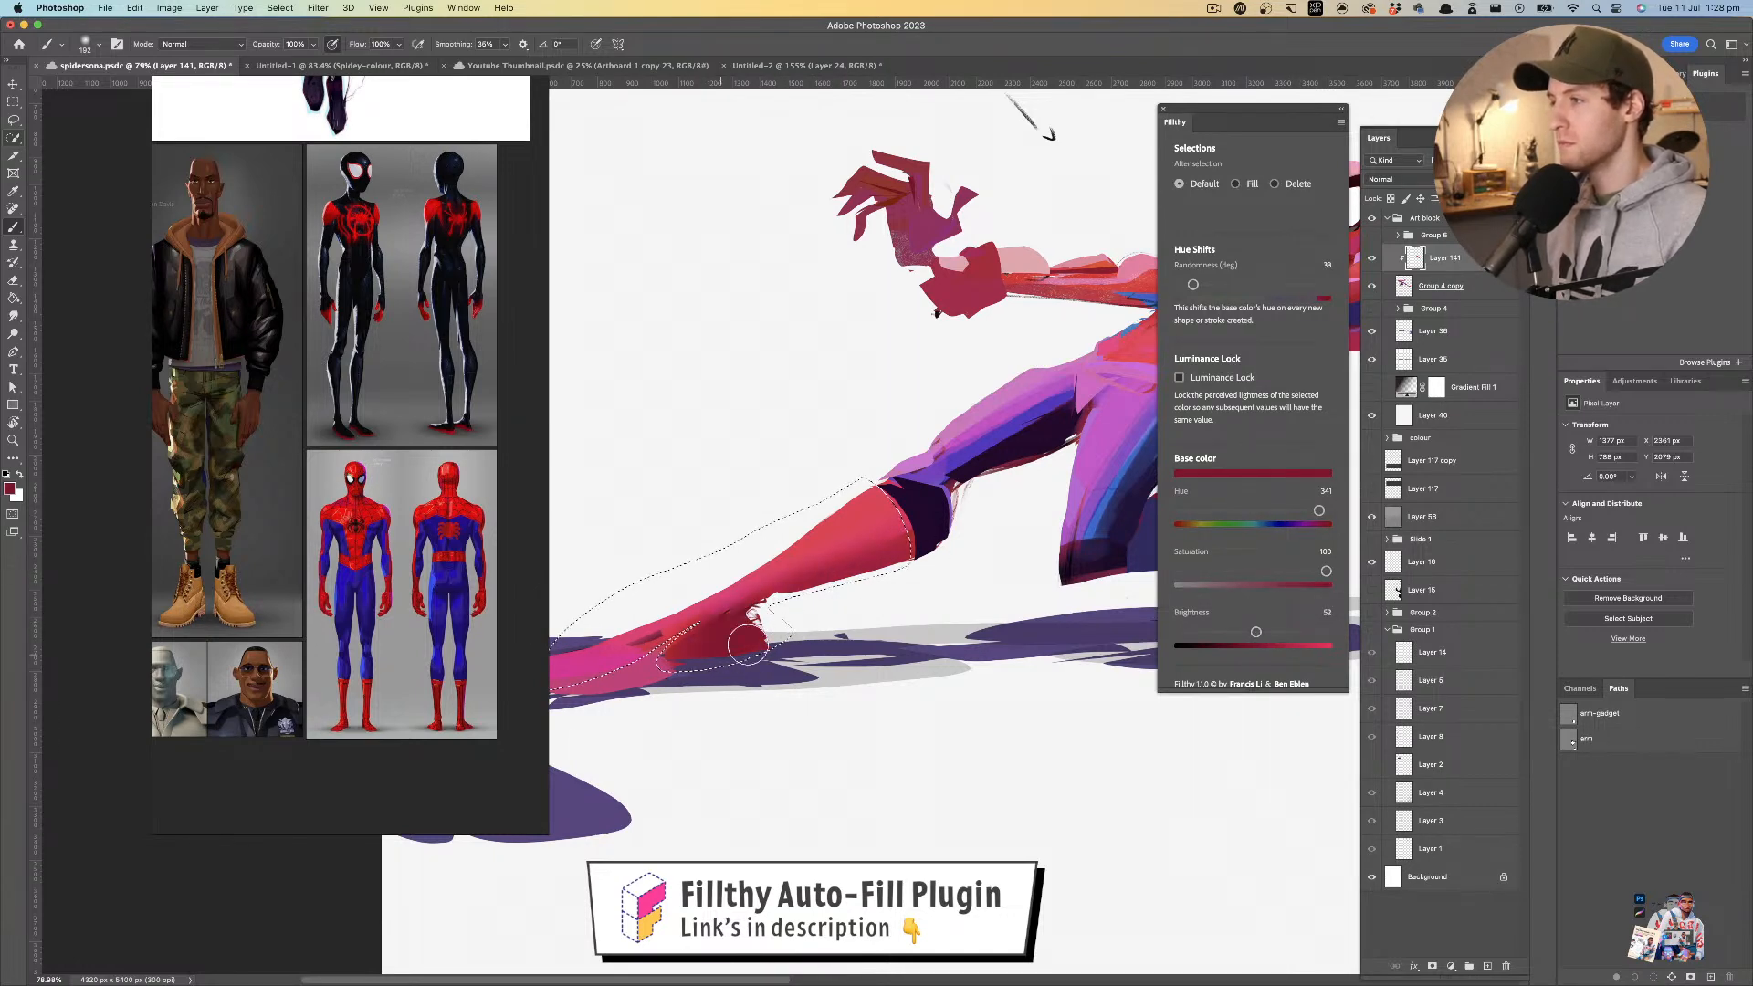
{"action": "mouse_move", "coordinate": [912, 592]}
{"action": "left_mouse_down"}
{"action": "mouse_move", "coordinate": [851, 579]}
{"action": "mouse_move", "coordinate": [893, 570]}
{"action": "left_mouse_up"}
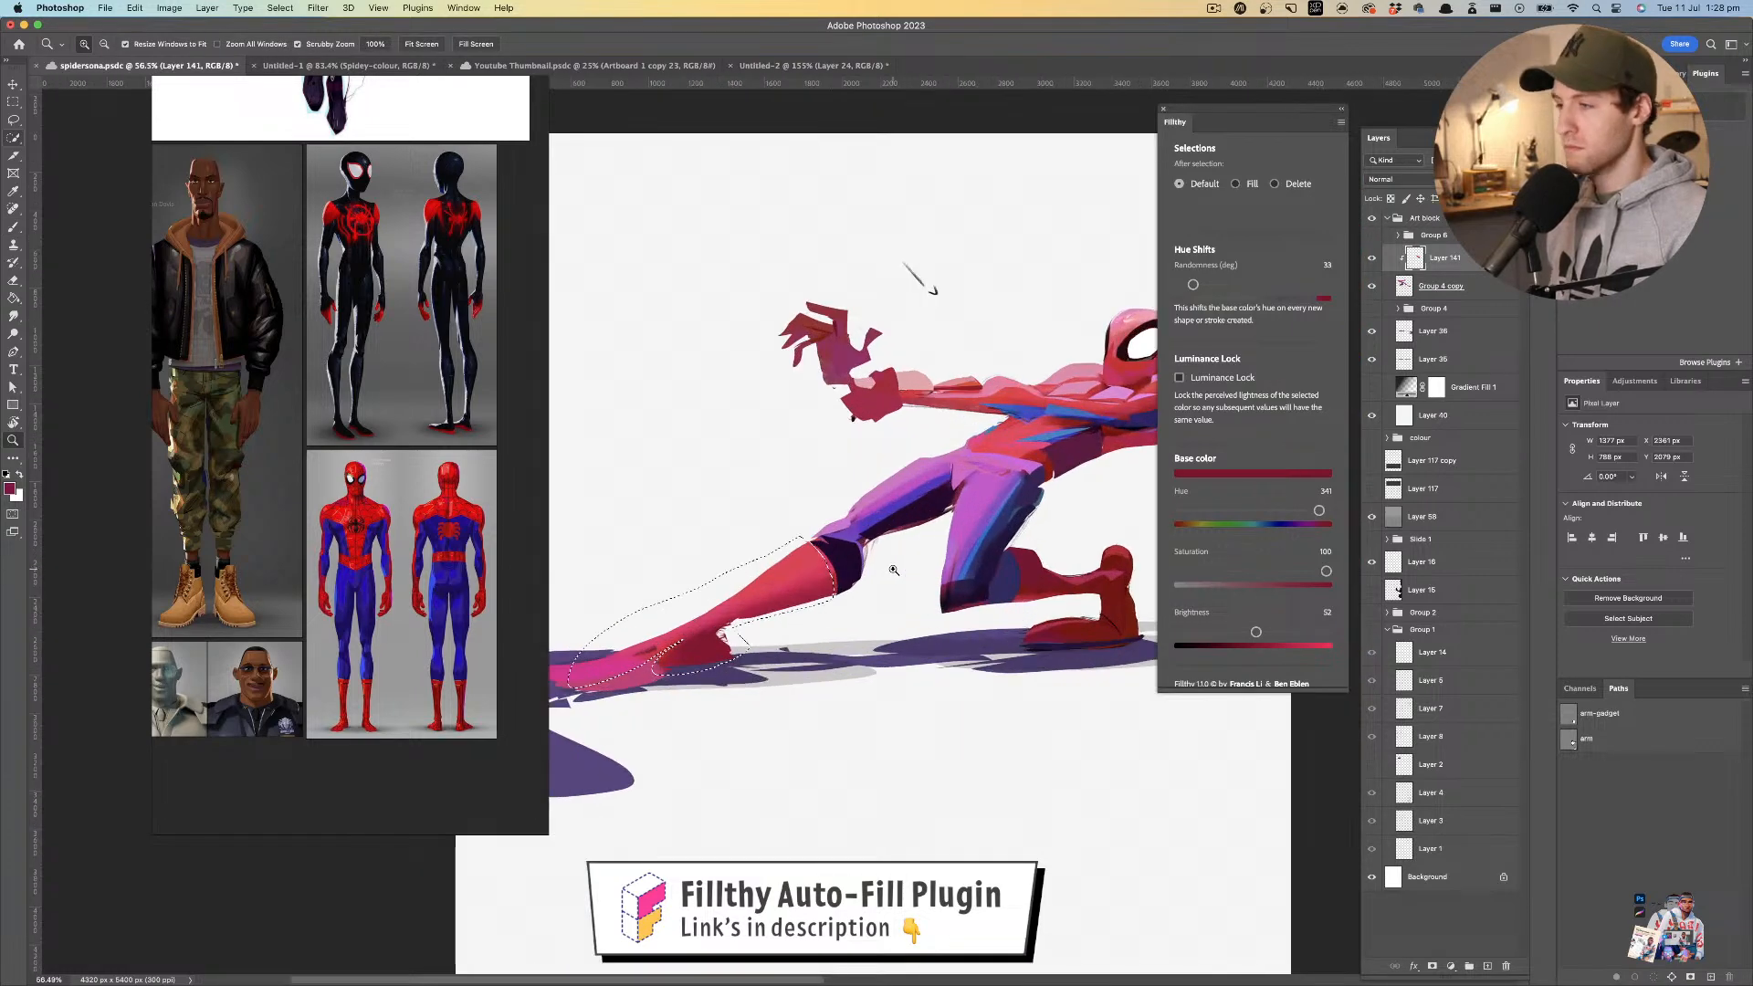
- Sample the front knee band's dark purple and repaint the band in blues at hue 237, up to saturation 74 and brightness 71
{"action": "left_click", "coordinate": [840, 574], "text": "alt"}
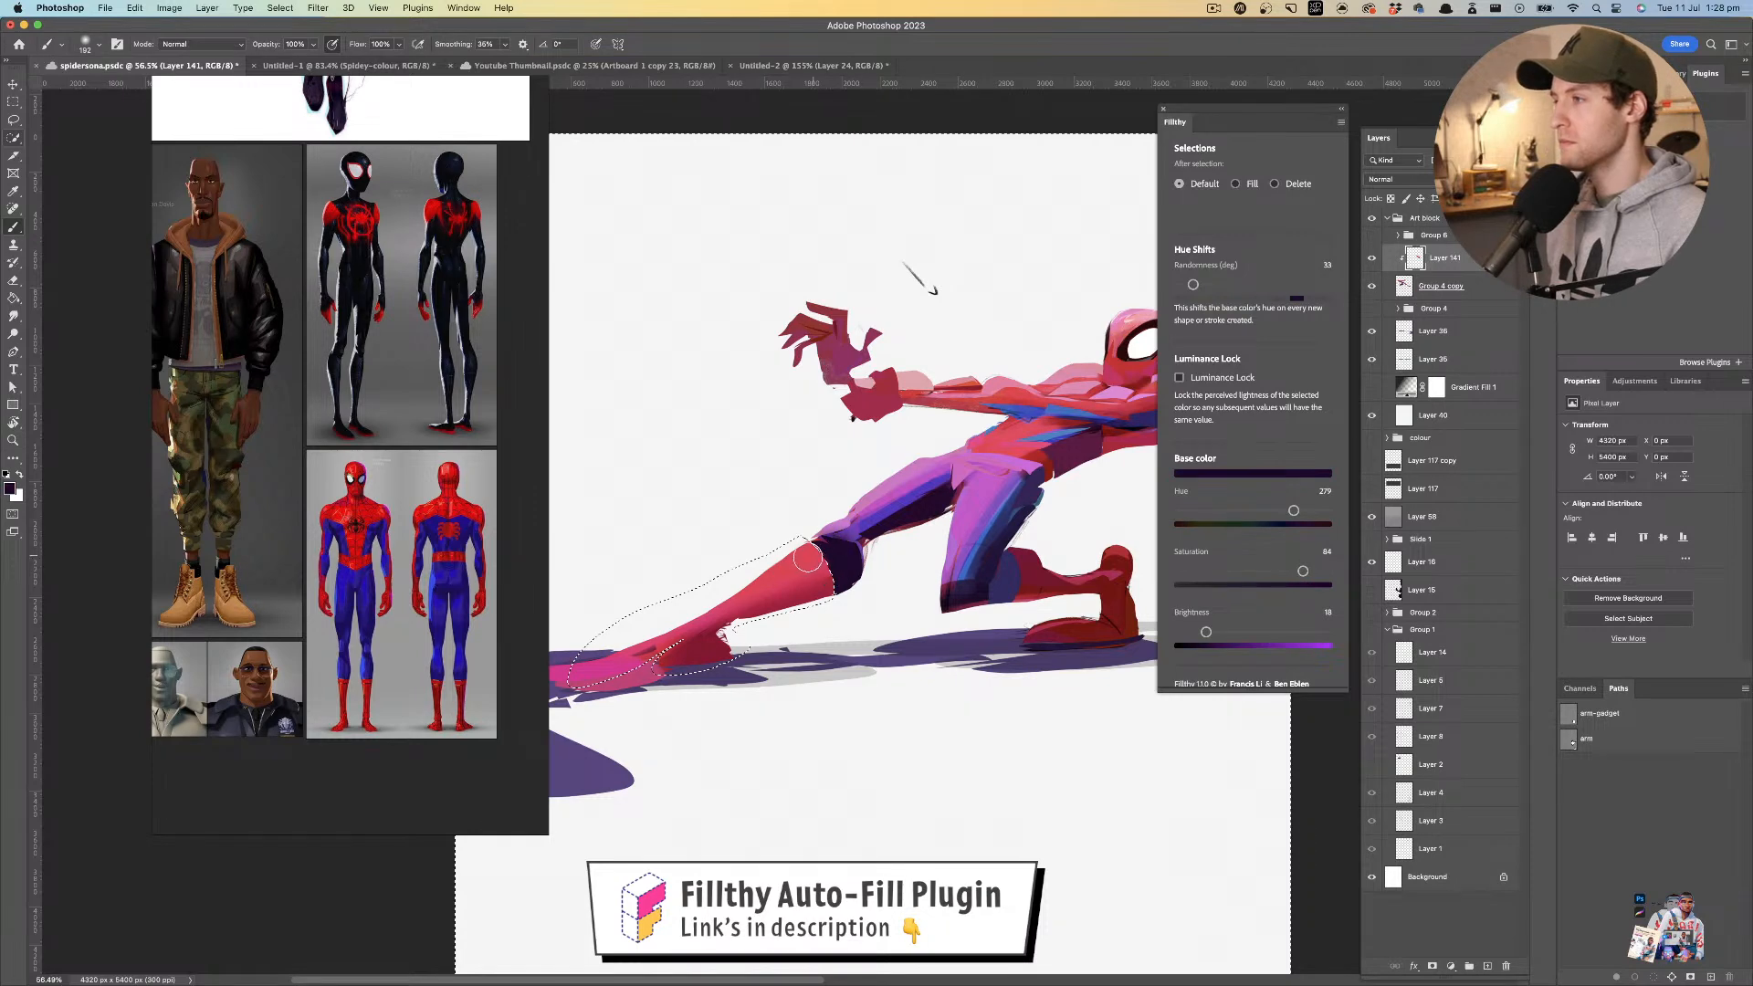
{"action": "left_click_drag", "start_coordinate": [1206, 632], "coordinate": [1266, 632]}
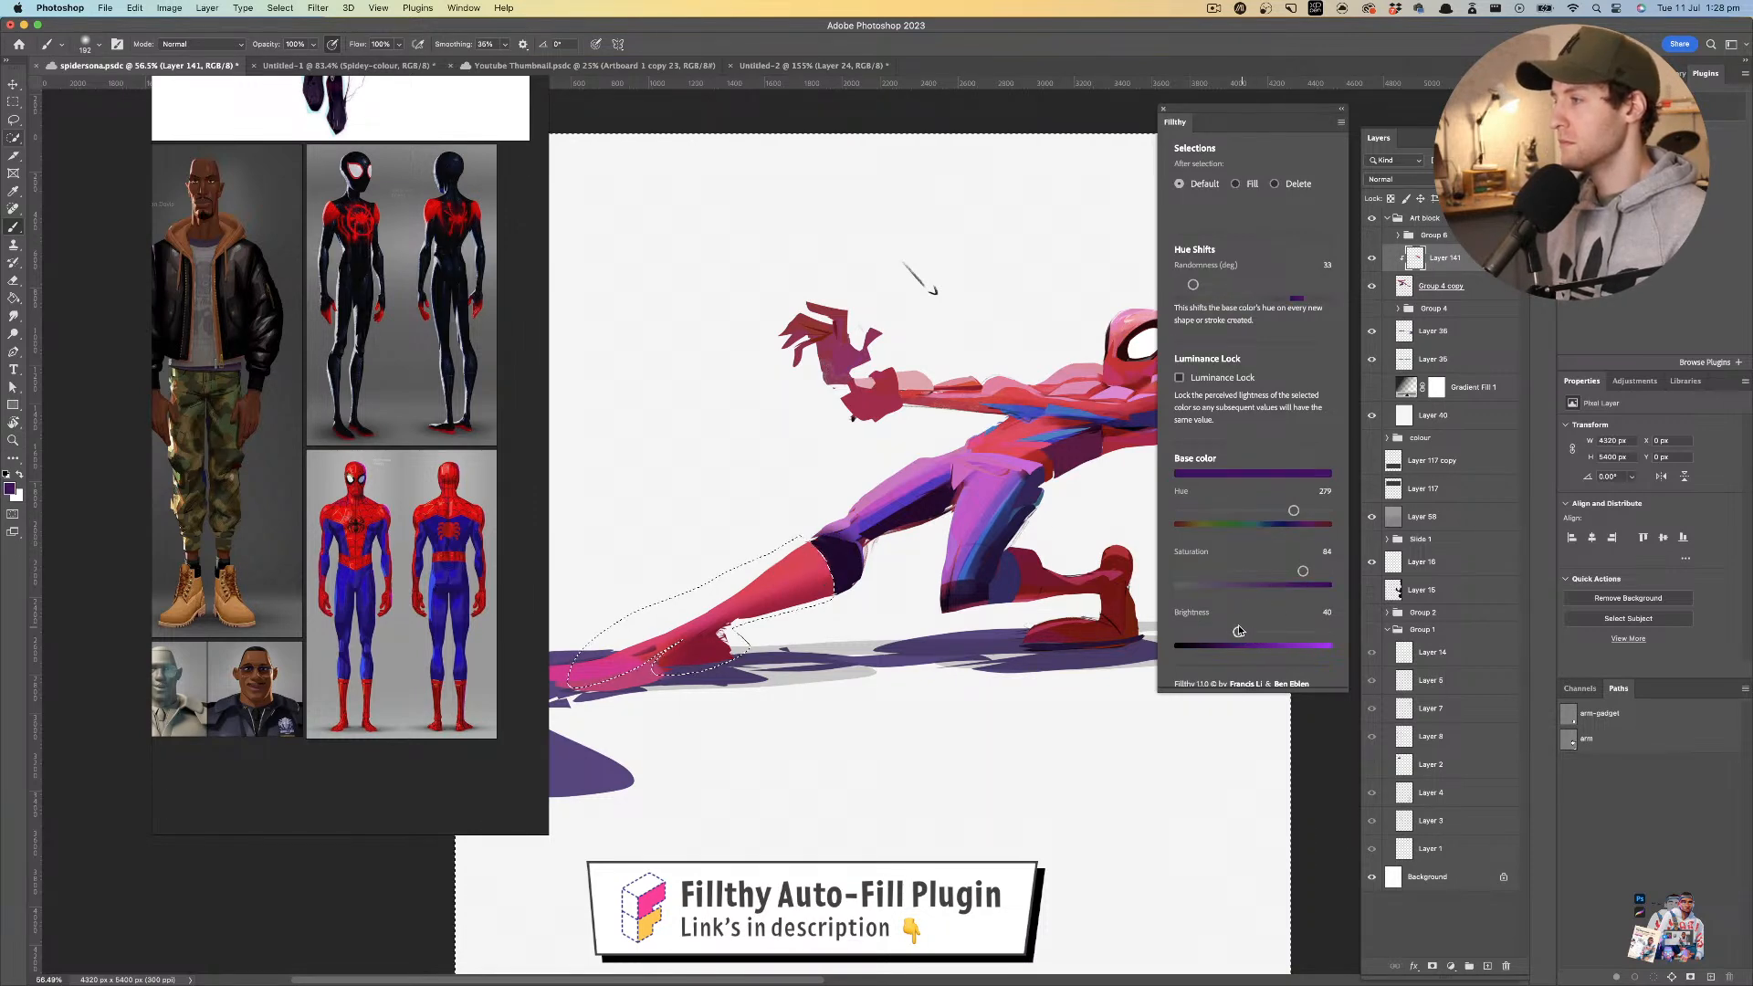
{"action": "left_click_drag", "start_coordinate": [1291, 522], "coordinate": [1276, 522]}
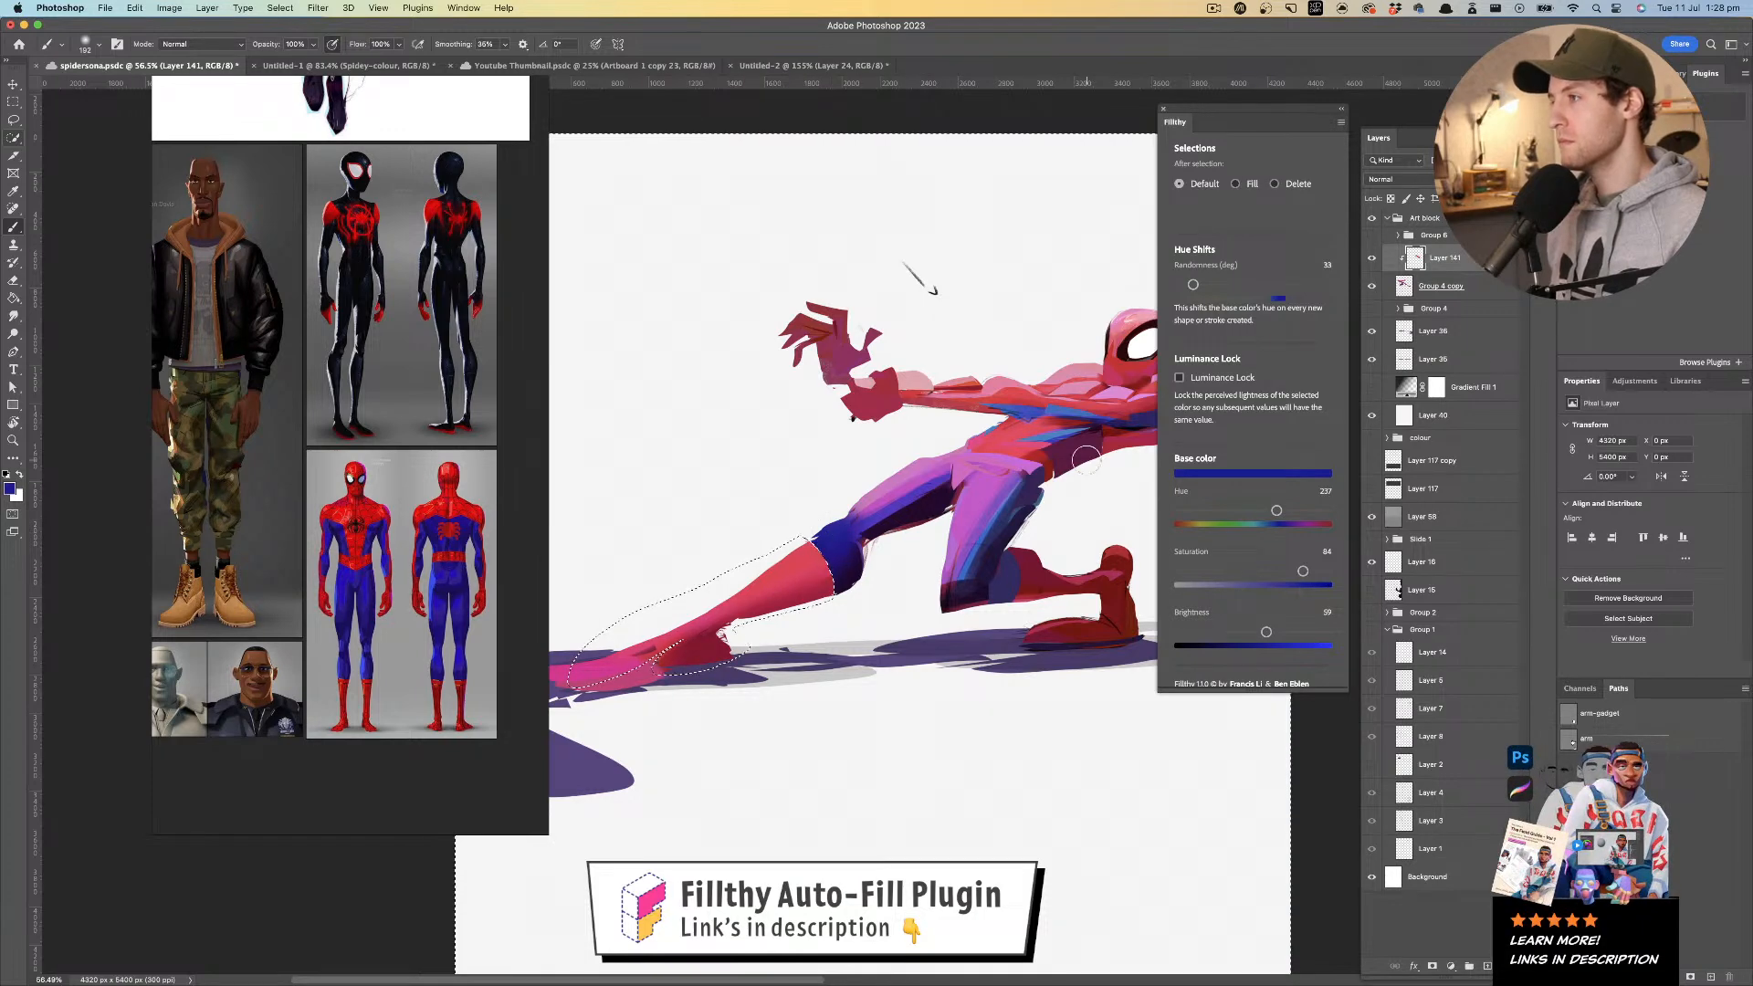
{"action": "mouse_move", "coordinate": [1267, 633]}
{"action": "left_mouse_down"}
{"action": "mouse_move", "coordinate": [1252, 630]}
{"action": "mouse_move", "coordinate": [1284, 632]}
{"action": "left_mouse_up"}
{"action": "left_click_drag", "start_coordinate": [1303, 571], "coordinate": [1189, 572]}
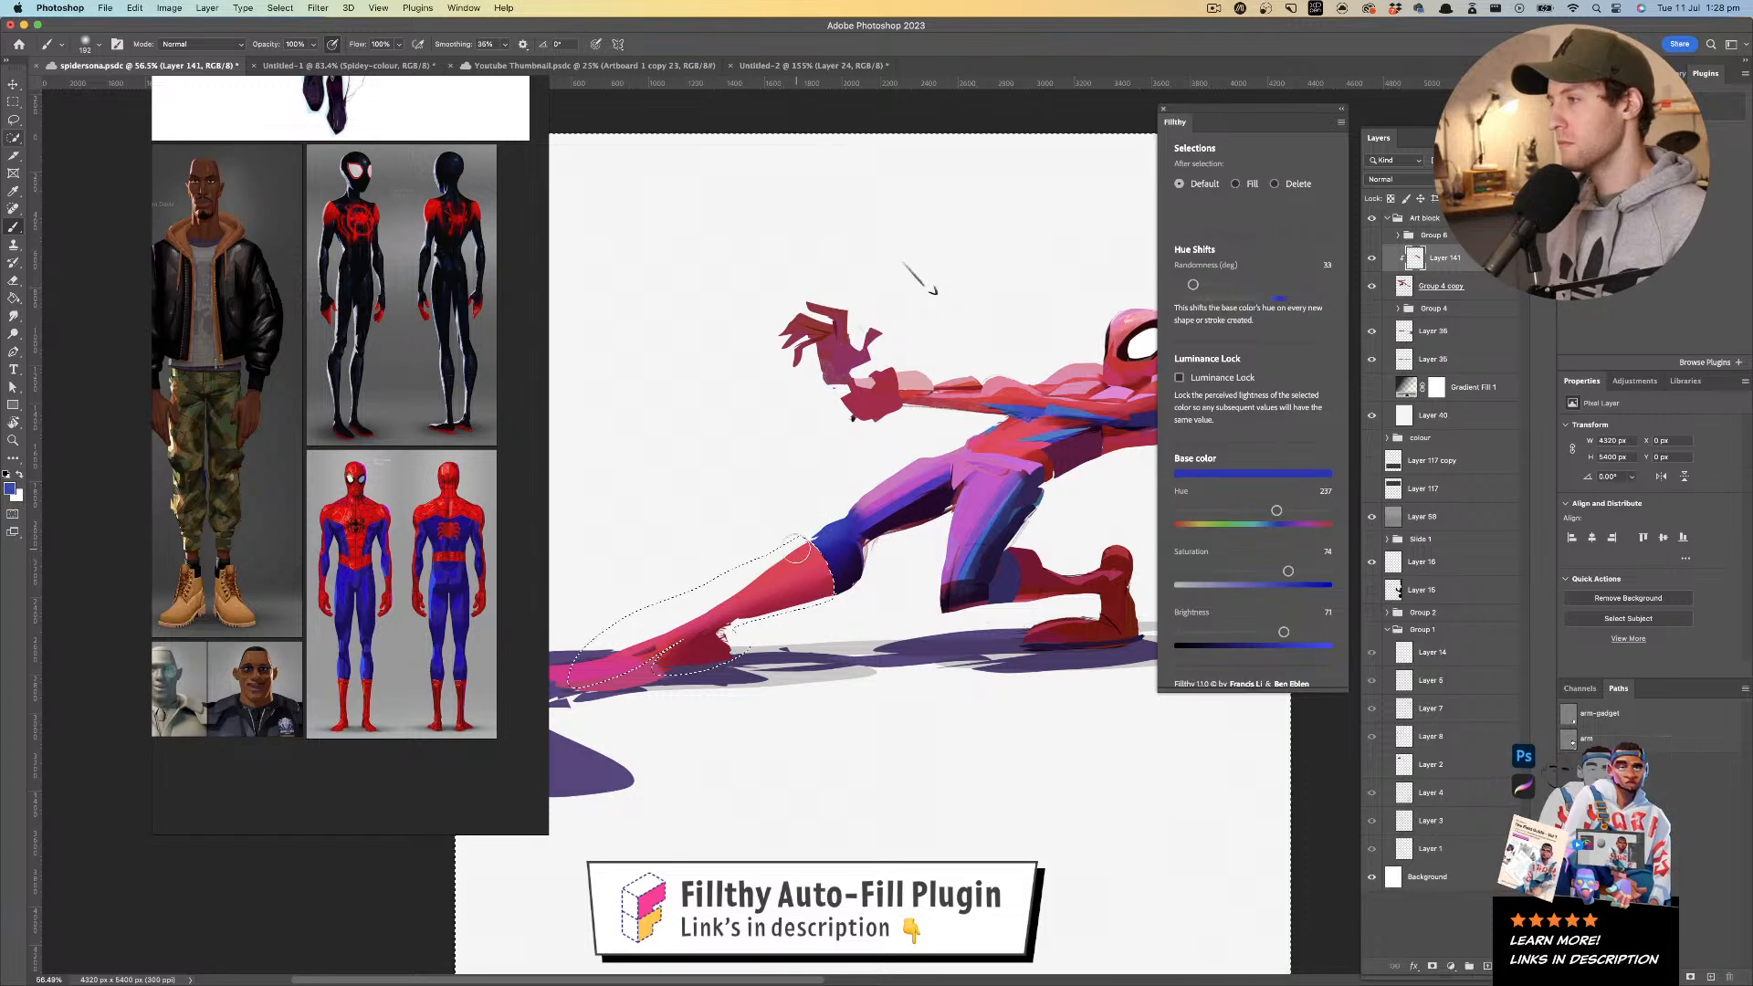
- Brush a lighter blue at saturation 53 and brightness 82 on the front thigh and knee, and clear the selection
{"action": "left_click_drag", "start_coordinate": [1288, 571], "coordinate": [1257, 573]}
{"action": "left_click_drag", "start_coordinate": [1283, 632], "coordinate": [1300, 632]}
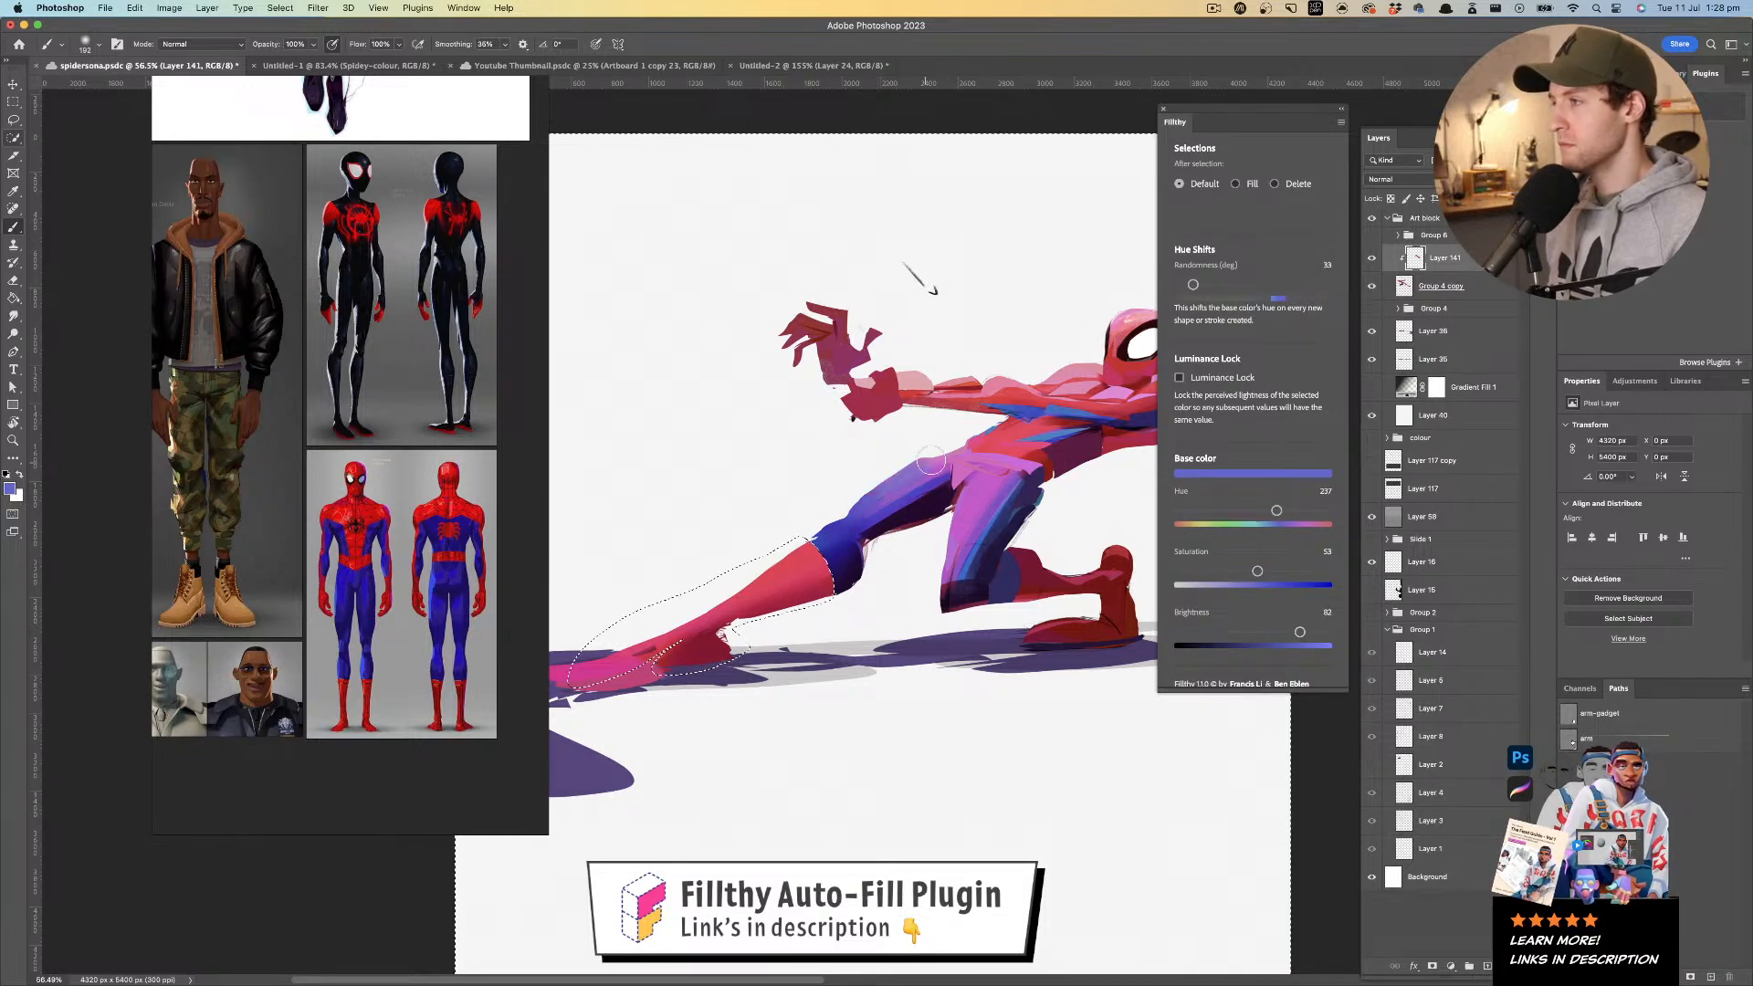
{"action": "key", "text": "z"}
{"action": "mouse_move", "coordinate": [928, 541]}
{"action": "left_mouse_down"}
{"action": "mouse_move", "coordinate": [804, 534]}
{"action": "mouse_move", "coordinate": [907, 523]}
{"action": "mouse_move", "coordinate": [867, 528]}
{"action": "mouse_move", "coordinate": [889, 539]}
{"action": "mouse_move", "coordinate": [955, 512]}
{"action": "left_mouse_up"}
{"action": "key", "text": "super+d"}
- Lasso the bent leg's thigh from hip to knee and return to the Brush tool
{"action": "key", "text": "l"}
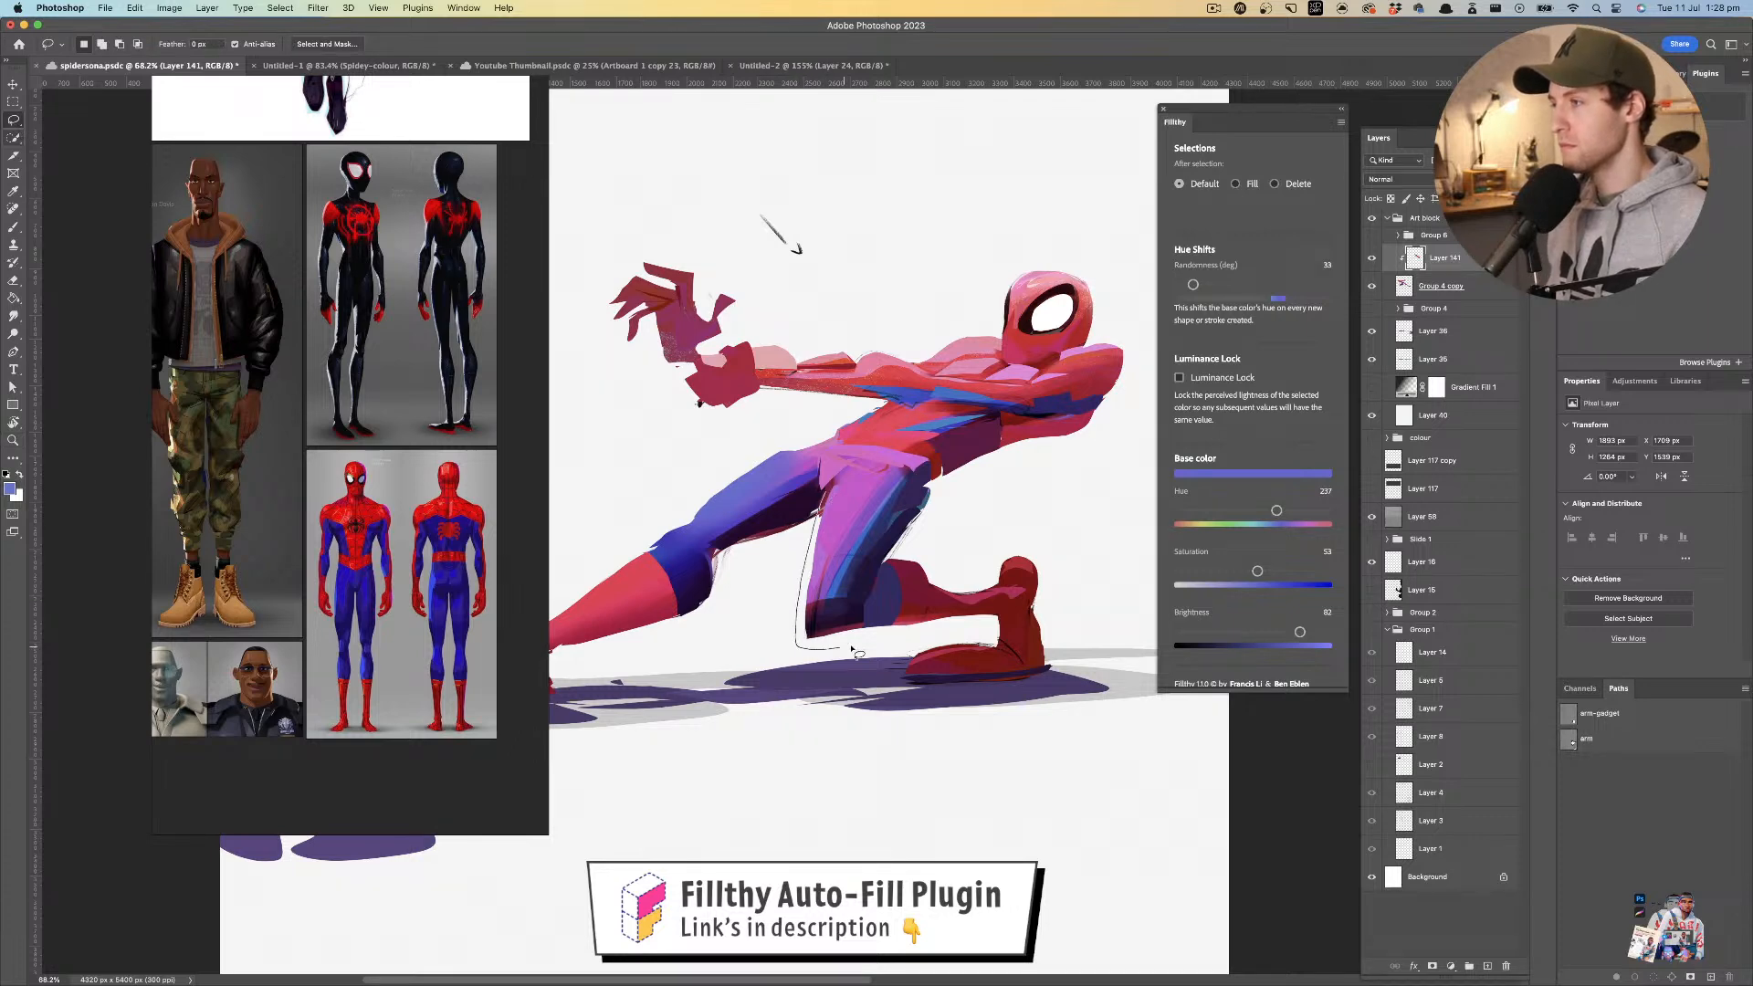
{"action": "left_click_drag", "start_coordinate": [901, 571], "coordinate": [904, 568]}
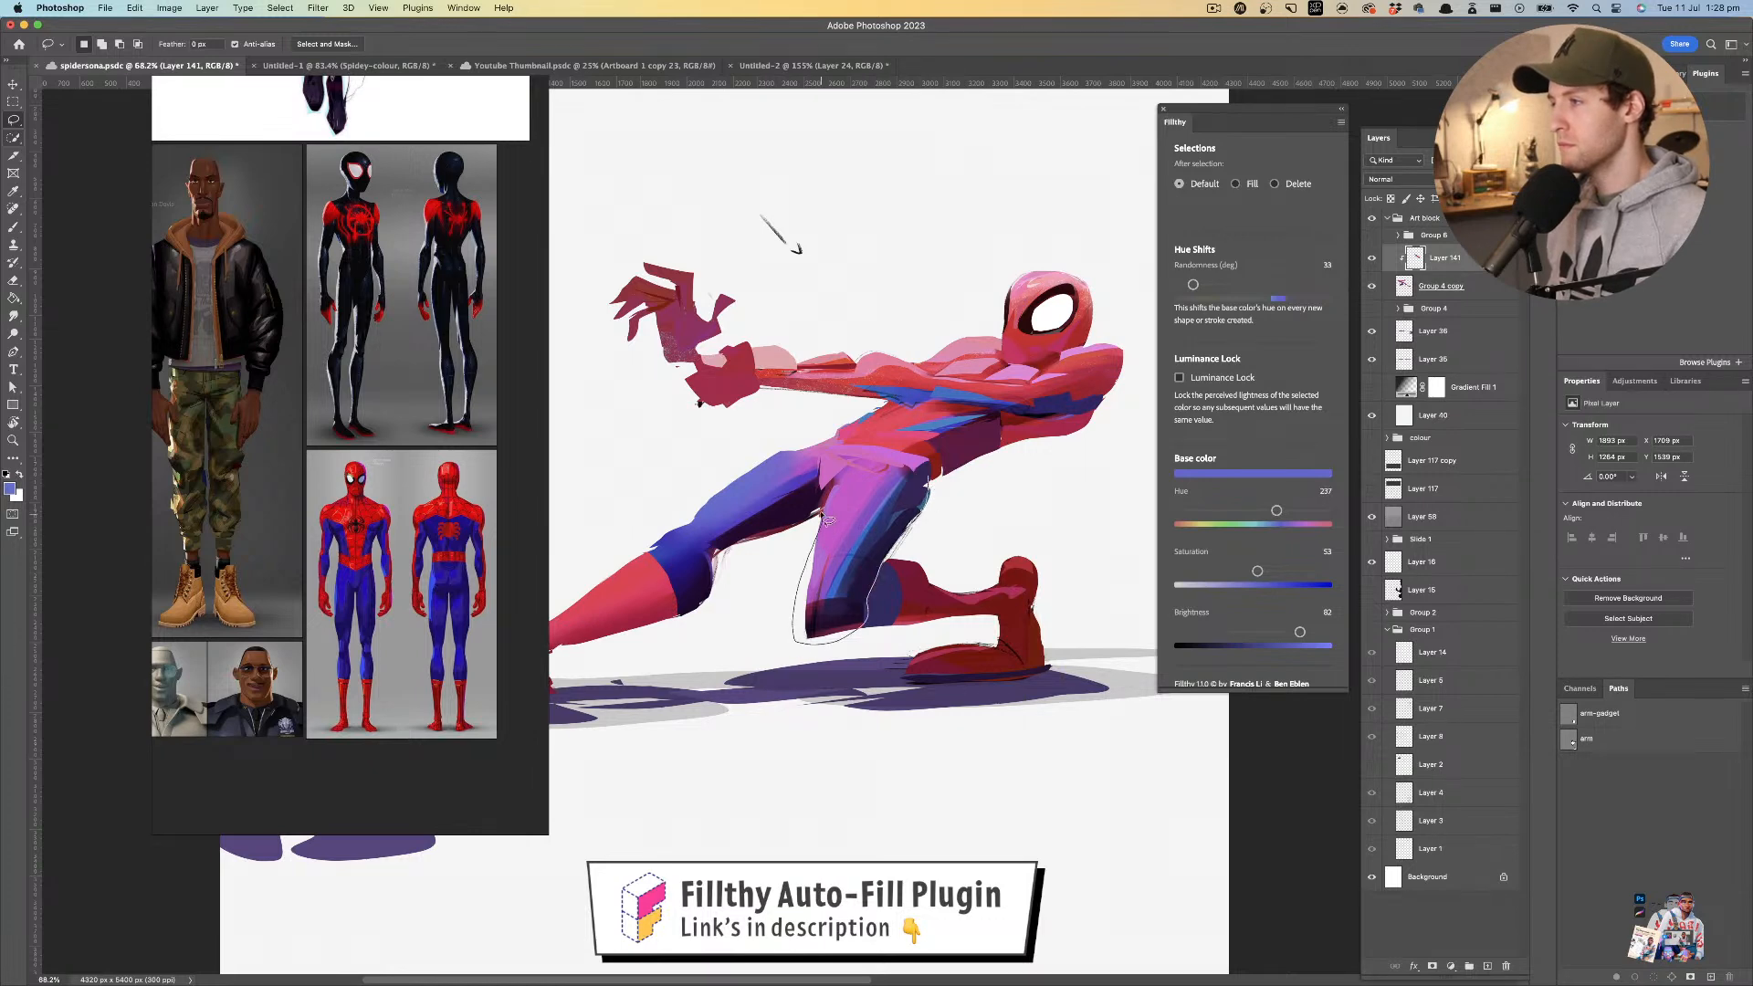
{"action": "left_click_drag", "start_coordinate": [936, 470], "coordinate": [931, 467]}
{"action": "key", "text": "b"}
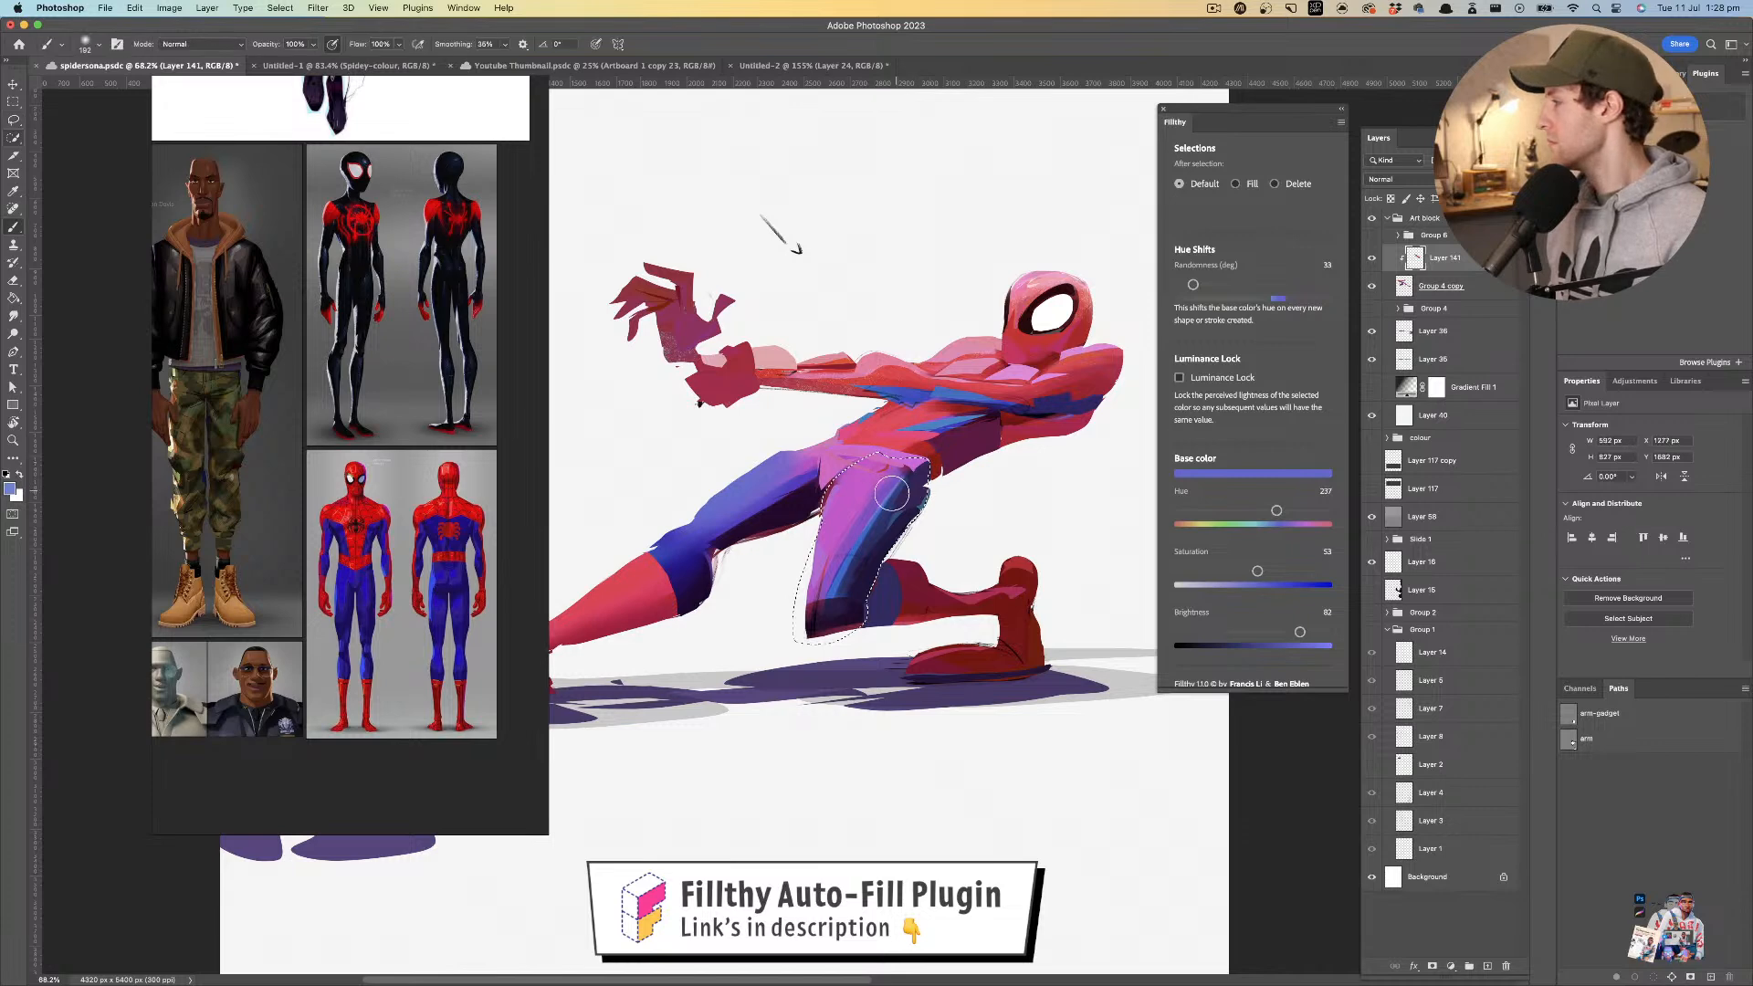
- Brush over the bent leg's thigh with sampled leg blues, covering the purple area and hard stripes with a smooth blend
{"action": "left_click", "coordinate": [781, 472], "text": "alt"}
{"action": "mouse_move", "coordinate": [912, 455]}
{"action": "left_mouse_down"}
{"action": "mouse_move", "coordinate": [821, 599]}
{"action": "mouse_move", "coordinate": [881, 457]}
{"action": "mouse_move", "coordinate": [799, 617]}
{"action": "mouse_move", "coordinate": [868, 466]}
{"action": "mouse_move", "coordinate": [804, 617]}
{"action": "mouse_move", "coordinate": [888, 456]}
{"action": "mouse_move", "coordinate": [820, 615]}
{"action": "mouse_move", "coordinate": [913, 456]}
{"action": "mouse_move", "coordinate": [829, 586]}
{"action": "mouse_move", "coordinate": [899, 476]}
{"action": "mouse_move", "coordinate": [828, 555]}
{"action": "mouse_move", "coordinate": [821, 606]}
{"action": "mouse_move", "coordinate": [839, 561]}
{"action": "mouse_move", "coordinate": [851, 603]}
{"action": "mouse_move", "coordinate": [855, 566]}
{"action": "mouse_move", "coordinate": [846, 577]}
{"action": "mouse_move", "coordinate": [922, 455]}
{"action": "mouse_move", "coordinate": [889, 546]}
{"action": "mouse_move", "coordinate": [923, 496]}
{"action": "mouse_move", "coordinate": [818, 610]}
{"action": "left_mouse_up"}
{"action": "left_click", "coordinate": [834, 593], "text": "alt"}
{"action": "left_click", "coordinate": [900, 524], "text": "alt"}
{"action": "left_click", "coordinate": [880, 503], "text": "alt"}
{"action": "left_click", "coordinate": [865, 488], "text": "alt"}
{"action": "mouse_move", "coordinate": [865, 486]}
{"action": "left_mouse_down"}
{"action": "mouse_move", "coordinate": [825, 572]}
{"action": "mouse_move", "coordinate": [842, 497]}
{"action": "mouse_move", "coordinate": [872, 469]}
{"action": "left_mouse_up"}
{"action": "left_click", "coordinate": [850, 484], "text": "alt"}
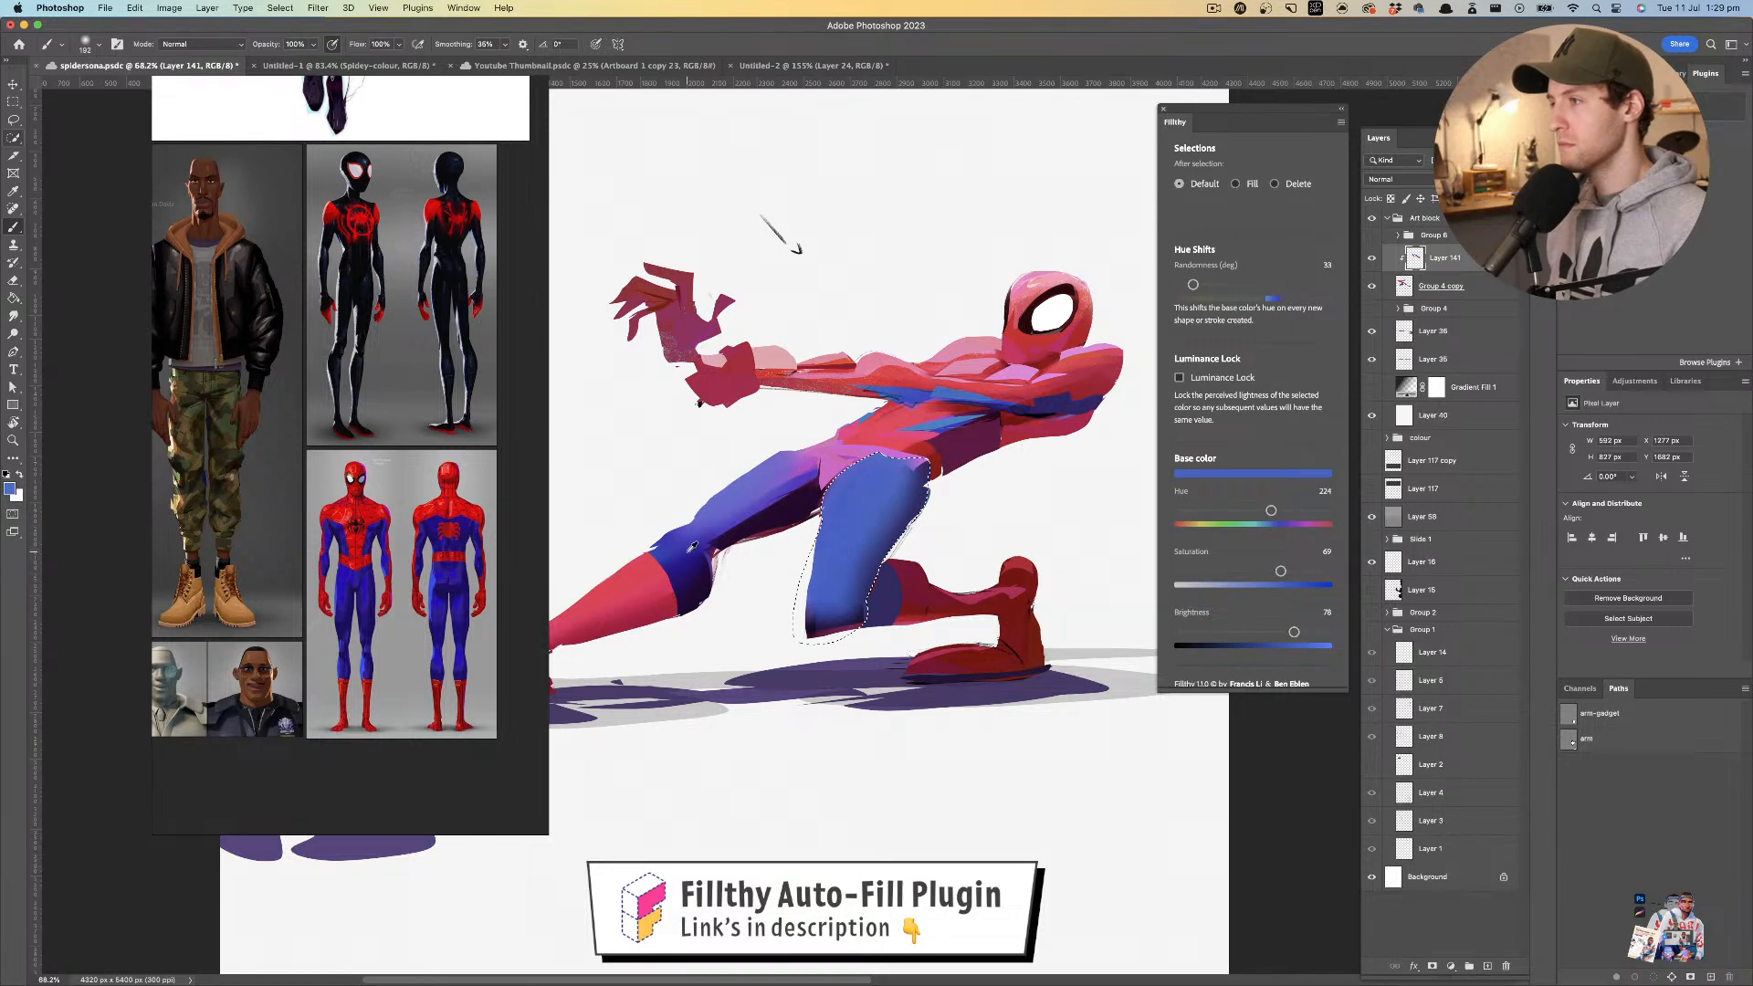
- Blend more sampled blues into the bent leg's knee and thigh edges, and clear the selection
{"action": "left_click", "coordinate": [691, 545], "text": "alt"}
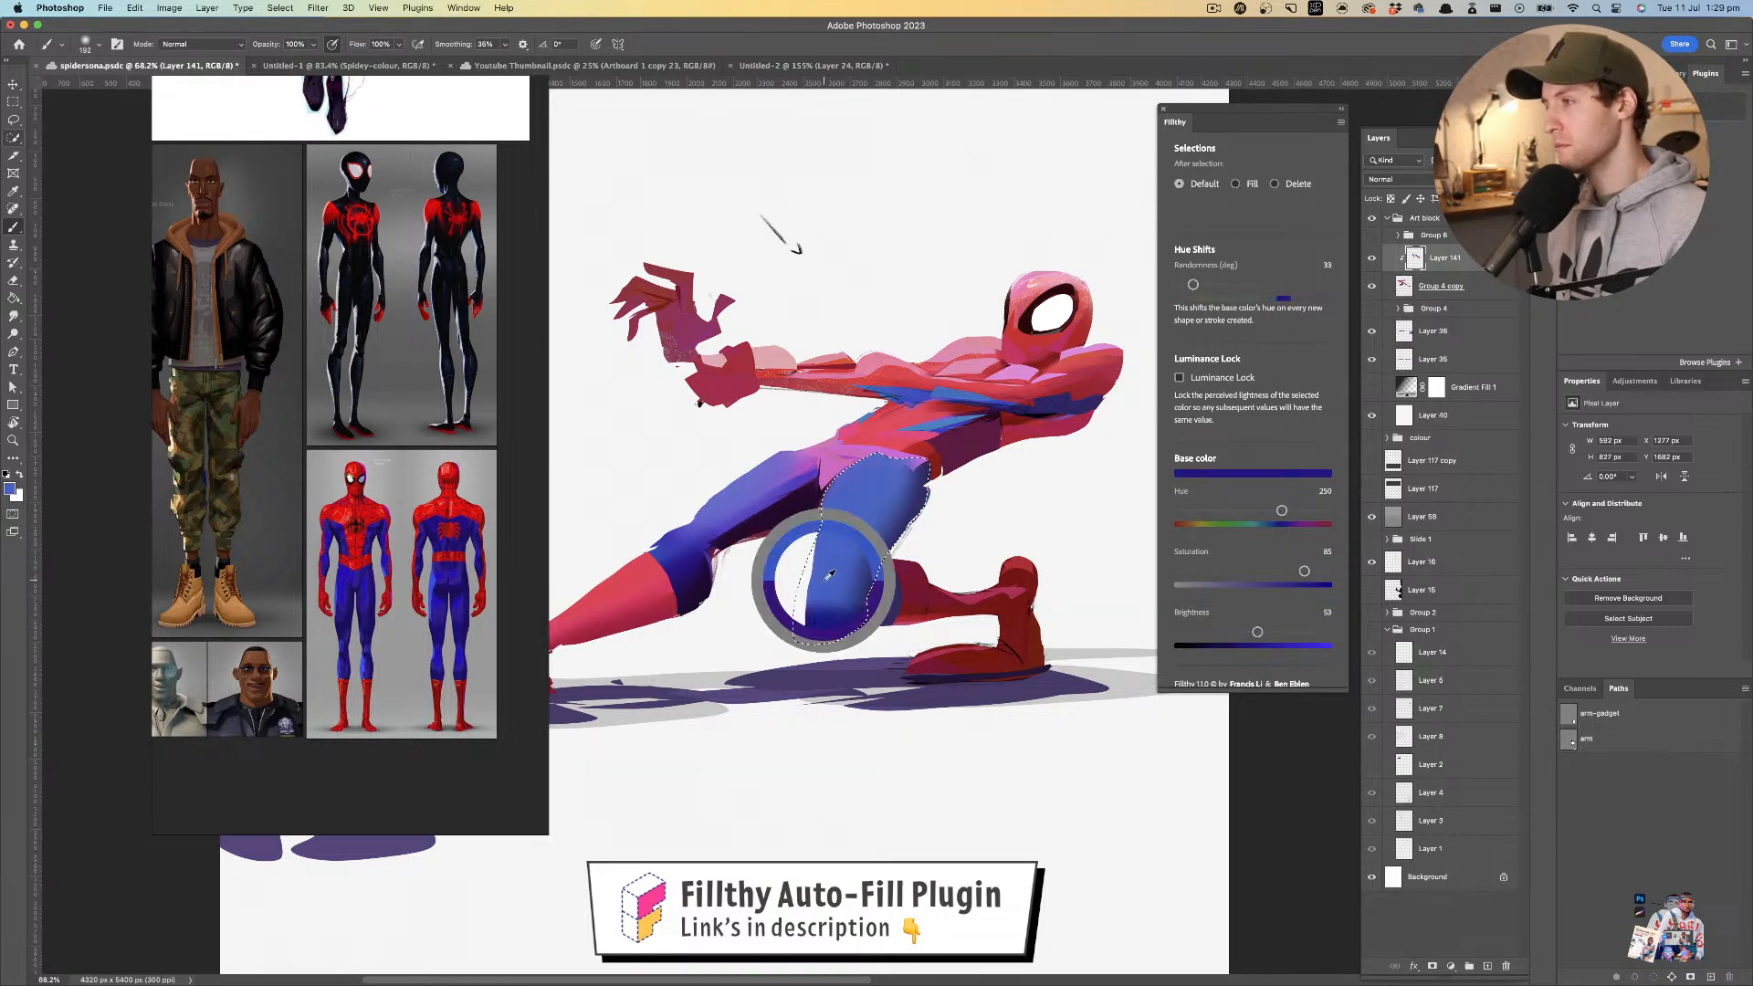
{"action": "left_click", "coordinate": [829, 574], "text": "alt"}
{"action": "scroll", "coordinate": [849, 543], "scroll_direction": "down", "scroll_amount": 10}
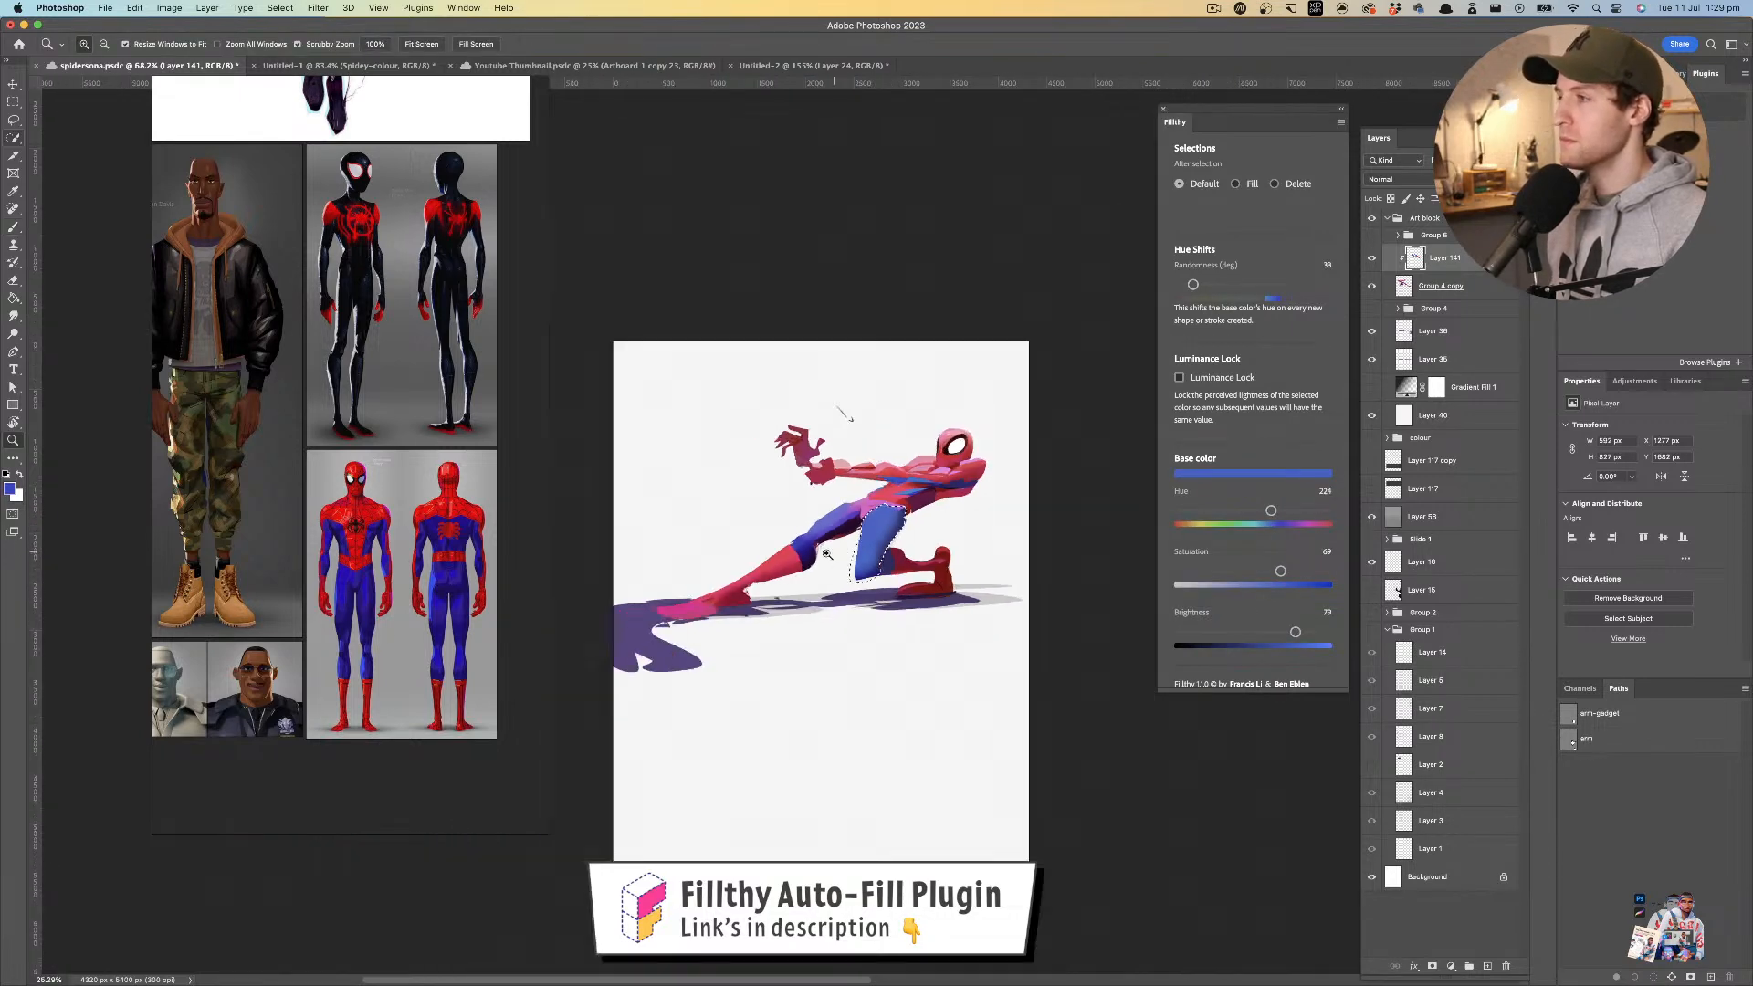
{"action": "scroll", "coordinate": [842, 536], "scroll_direction": "up", "scroll_amount": 9}
{"action": "left_click", "coordinate": [926, 475], "text": "alt"}
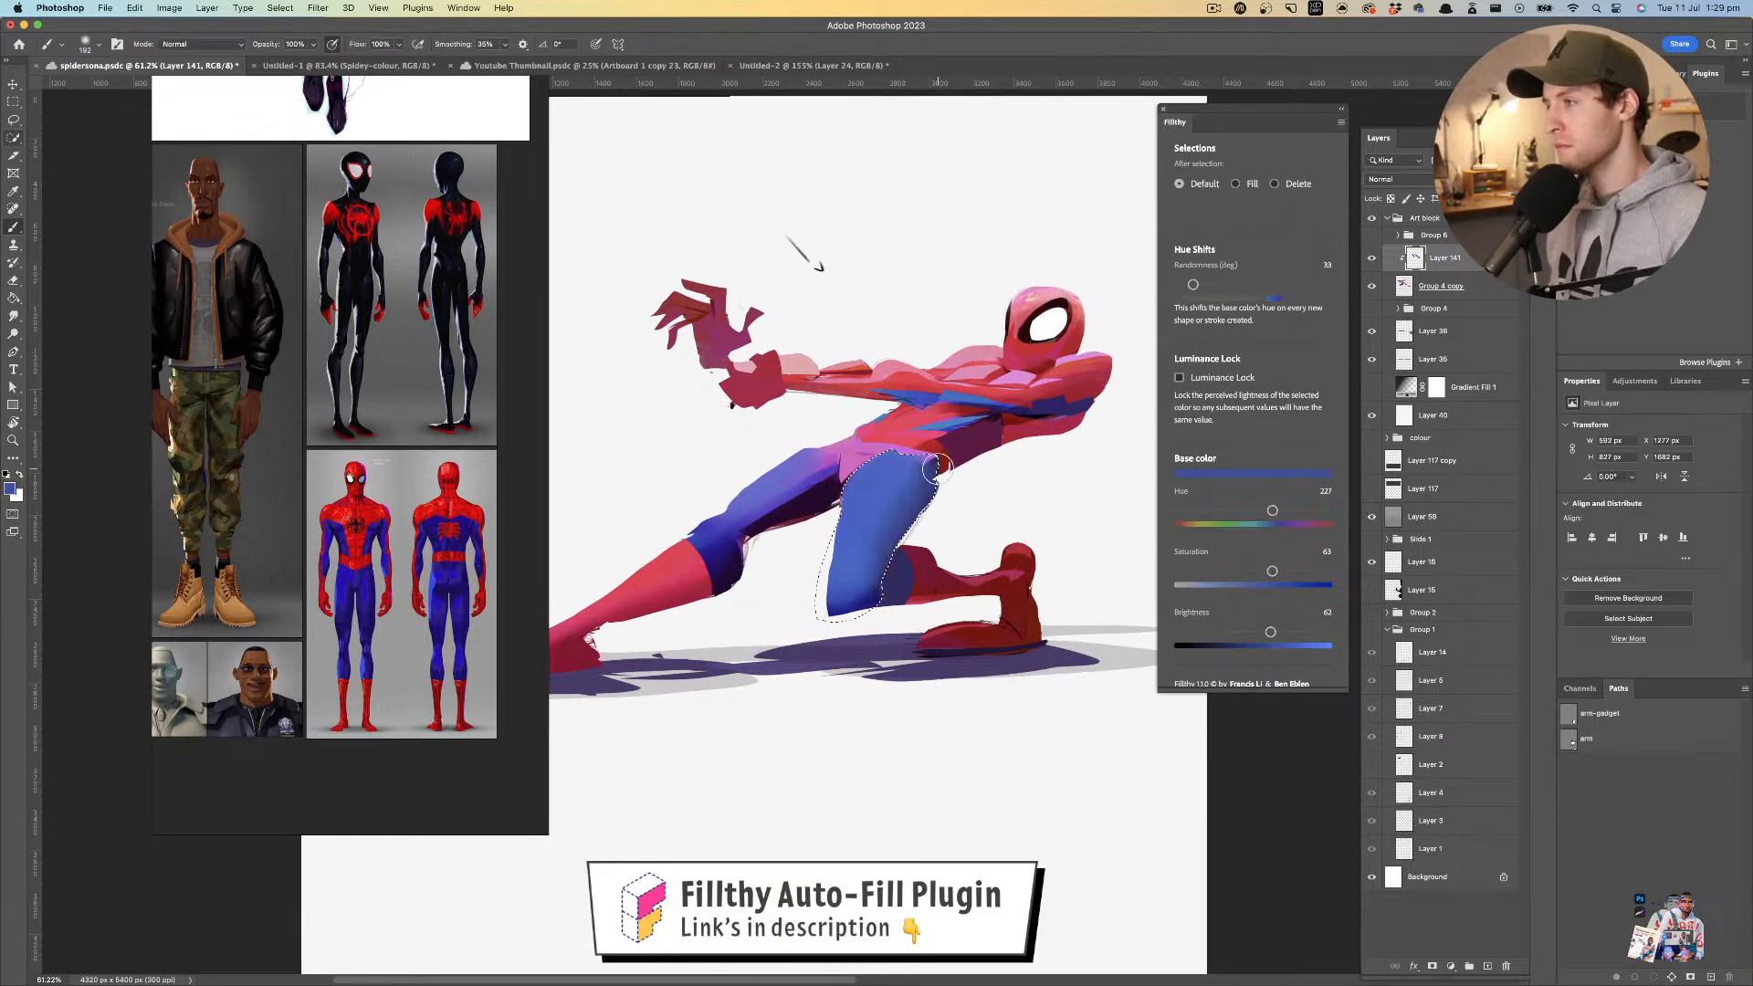
{"action": "left_click", "coordinate": [884, 590], "text": "alt"}
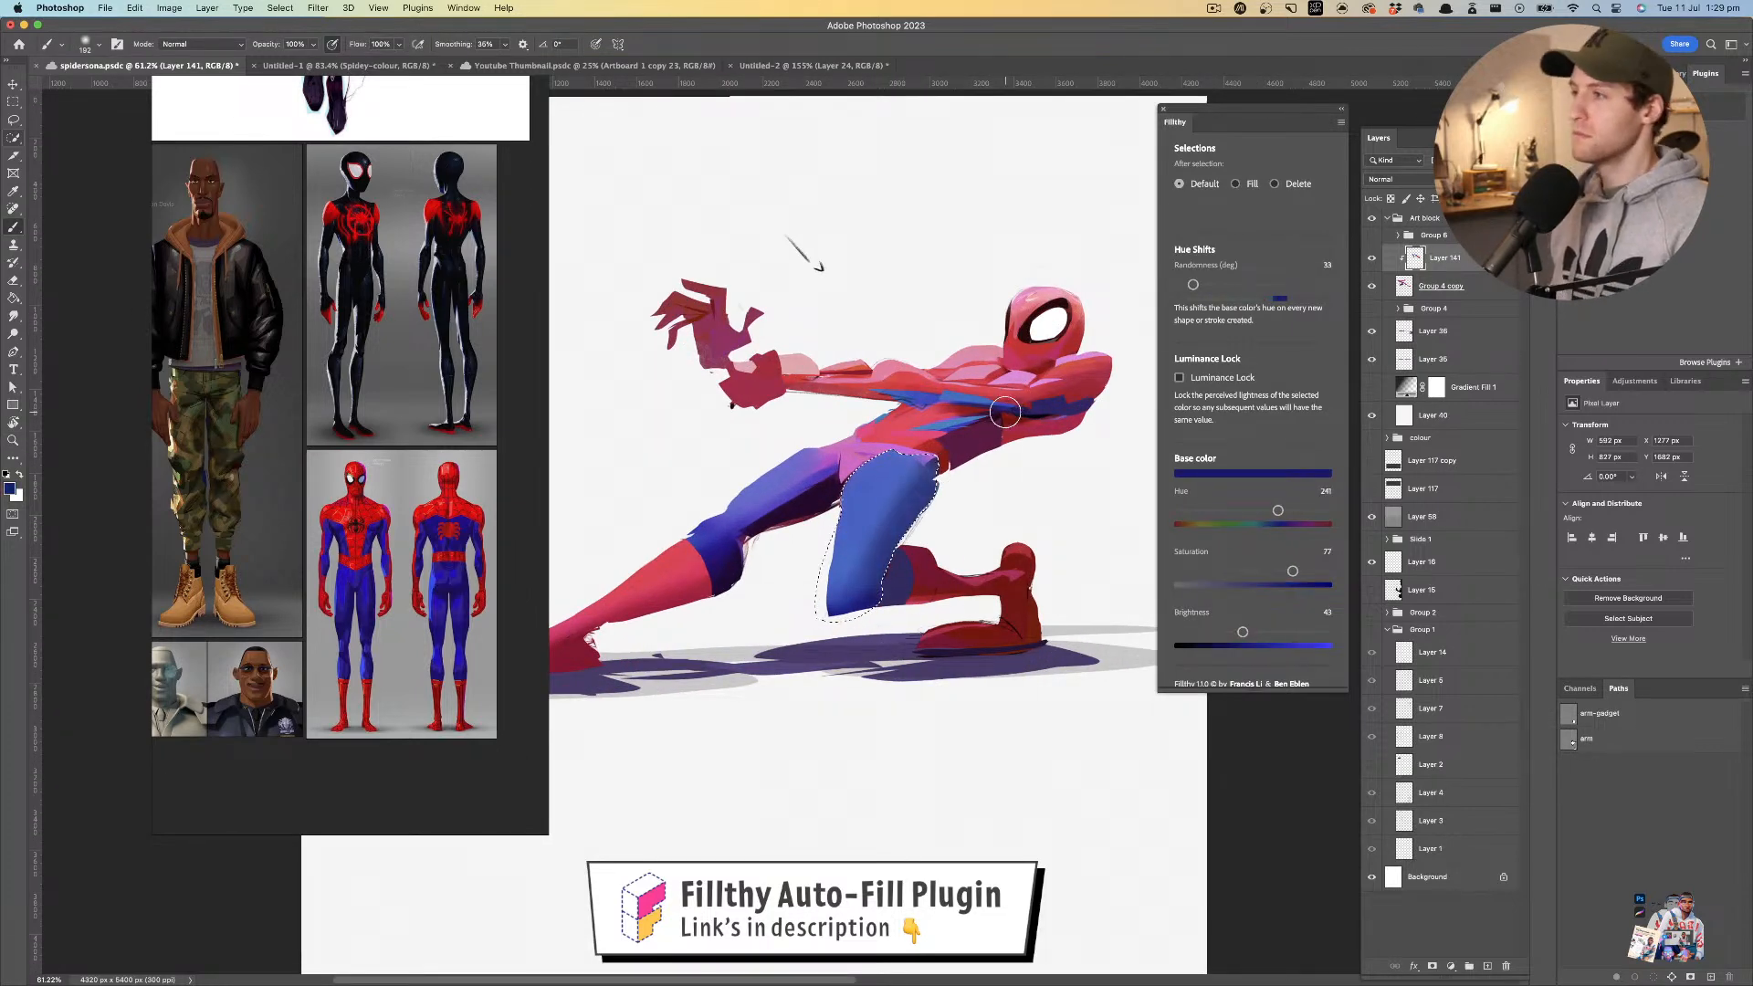
{"action": "key", "text": "super+d"}
- Undo the first lasso attempt and lasso the outstretched arm from the glove to the shoulder
{"action": "mouse_move", "coordinate": [900, 580]}
{"action": "left_mouse_down"}
{"action": "mouse_move", "coordinate": [826, 568]}
{"action": "mouse_move", "coordinate": [973, 515]}
{"action": "mouse_move", "coordinate": [935, 511]}
{"action": "left_mouse_up"}
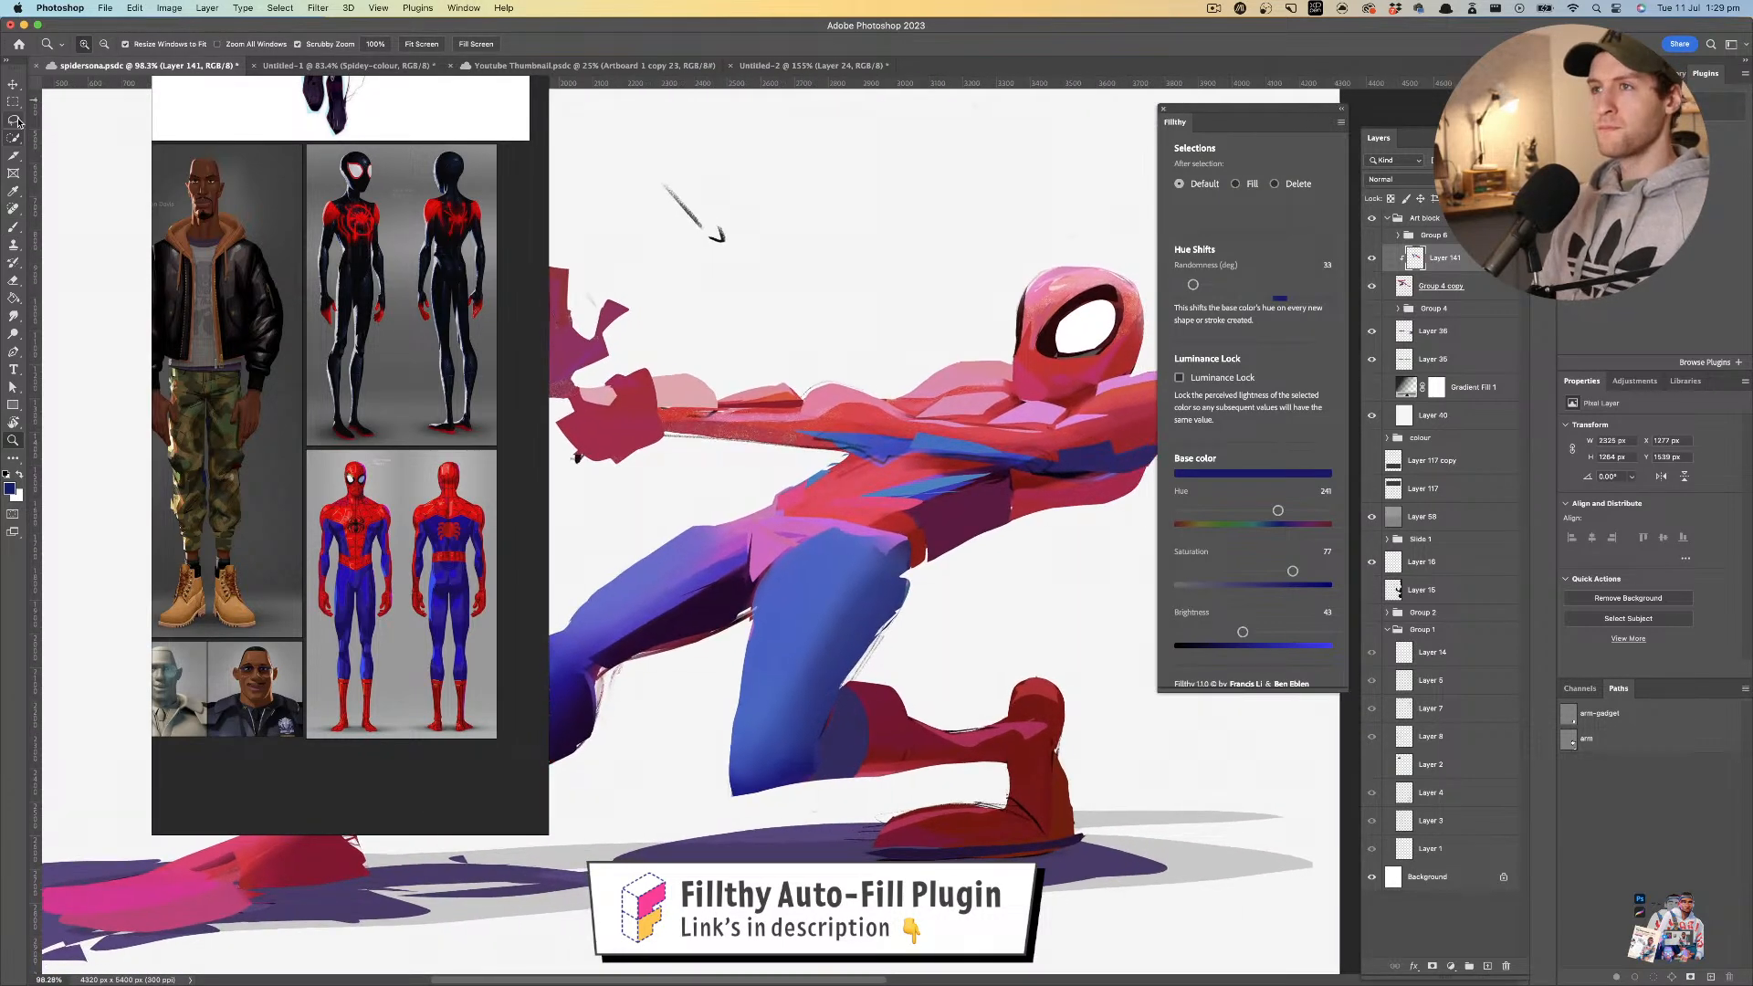
{"action": "mouse_move", "coordinate": [832, 494]}
{"action": "left_mouse_down"}
{"action": "mouse_move", "coordinate": [884, 485]}
{"action": "mouse_move", "coordinate": [857, 486]}
{"action": "left_mouse_up"}
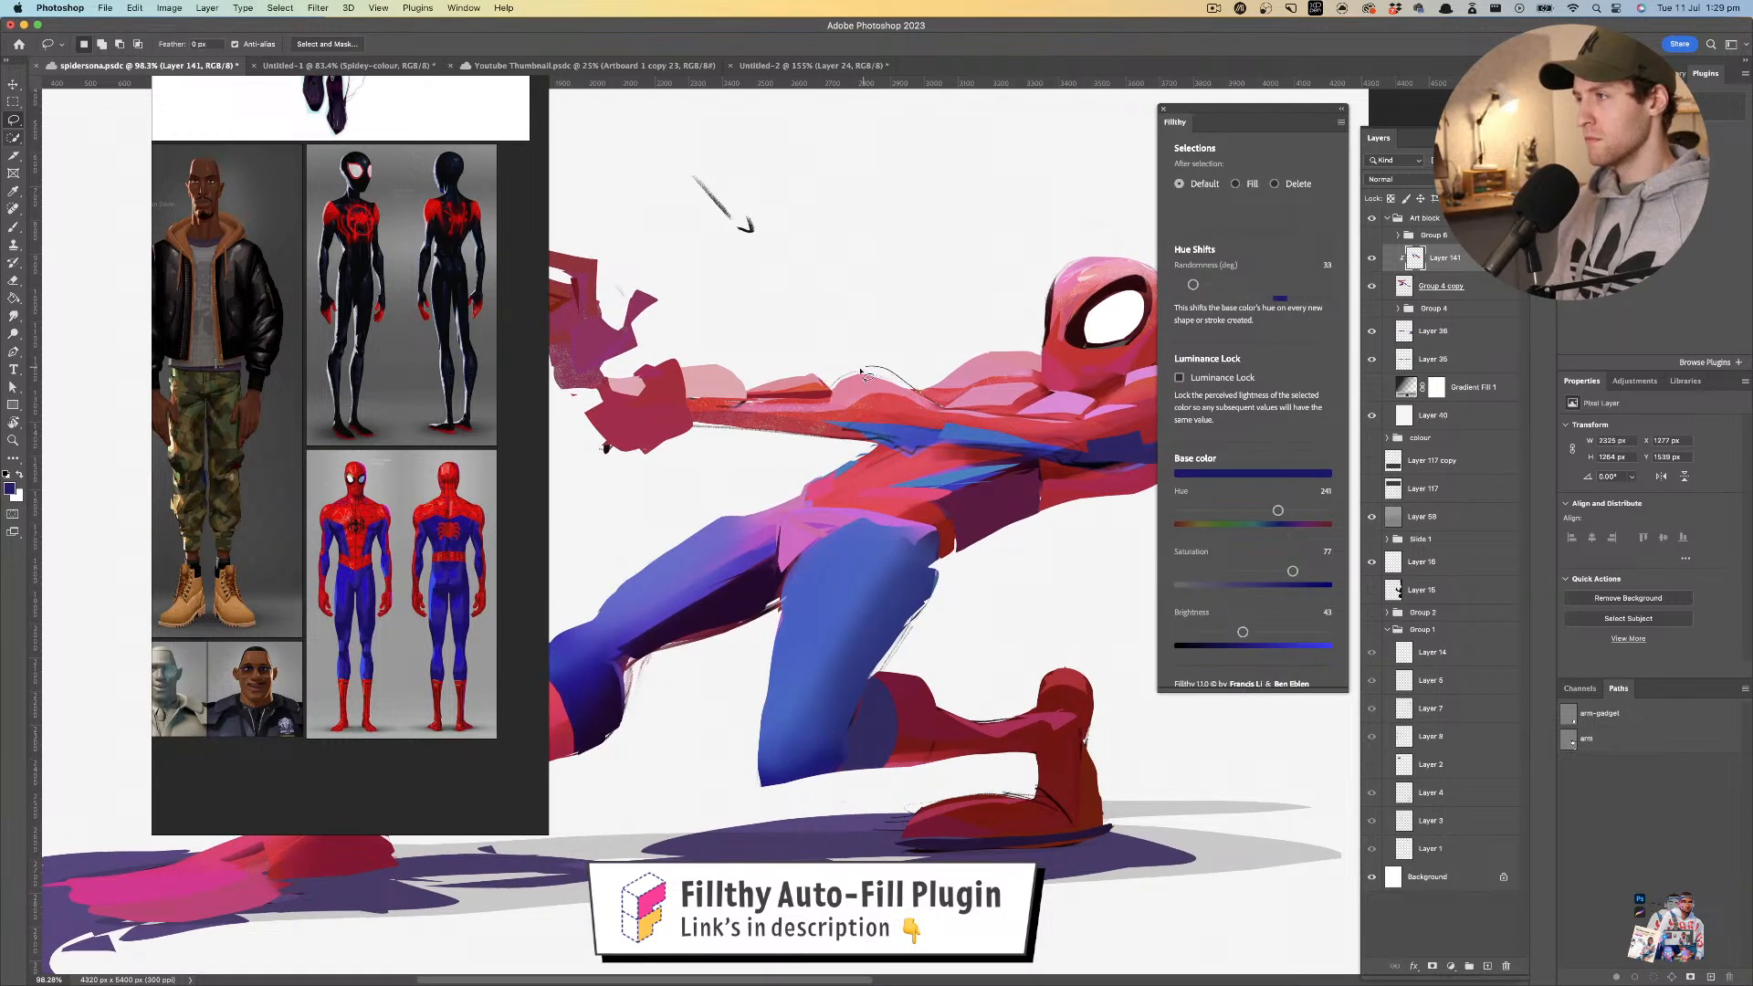
{"action": "key", "text": "super+z"}
{"action": "mouse_move", "coordinate": [684, 397]}
{"action": "left_mouse_down"}
{"action": "mouse_move", "coordinate": [801, 405]}
{"action": "mouse_move", "coordinate": [881, 379]}
{"action": "left_mouse_up"}
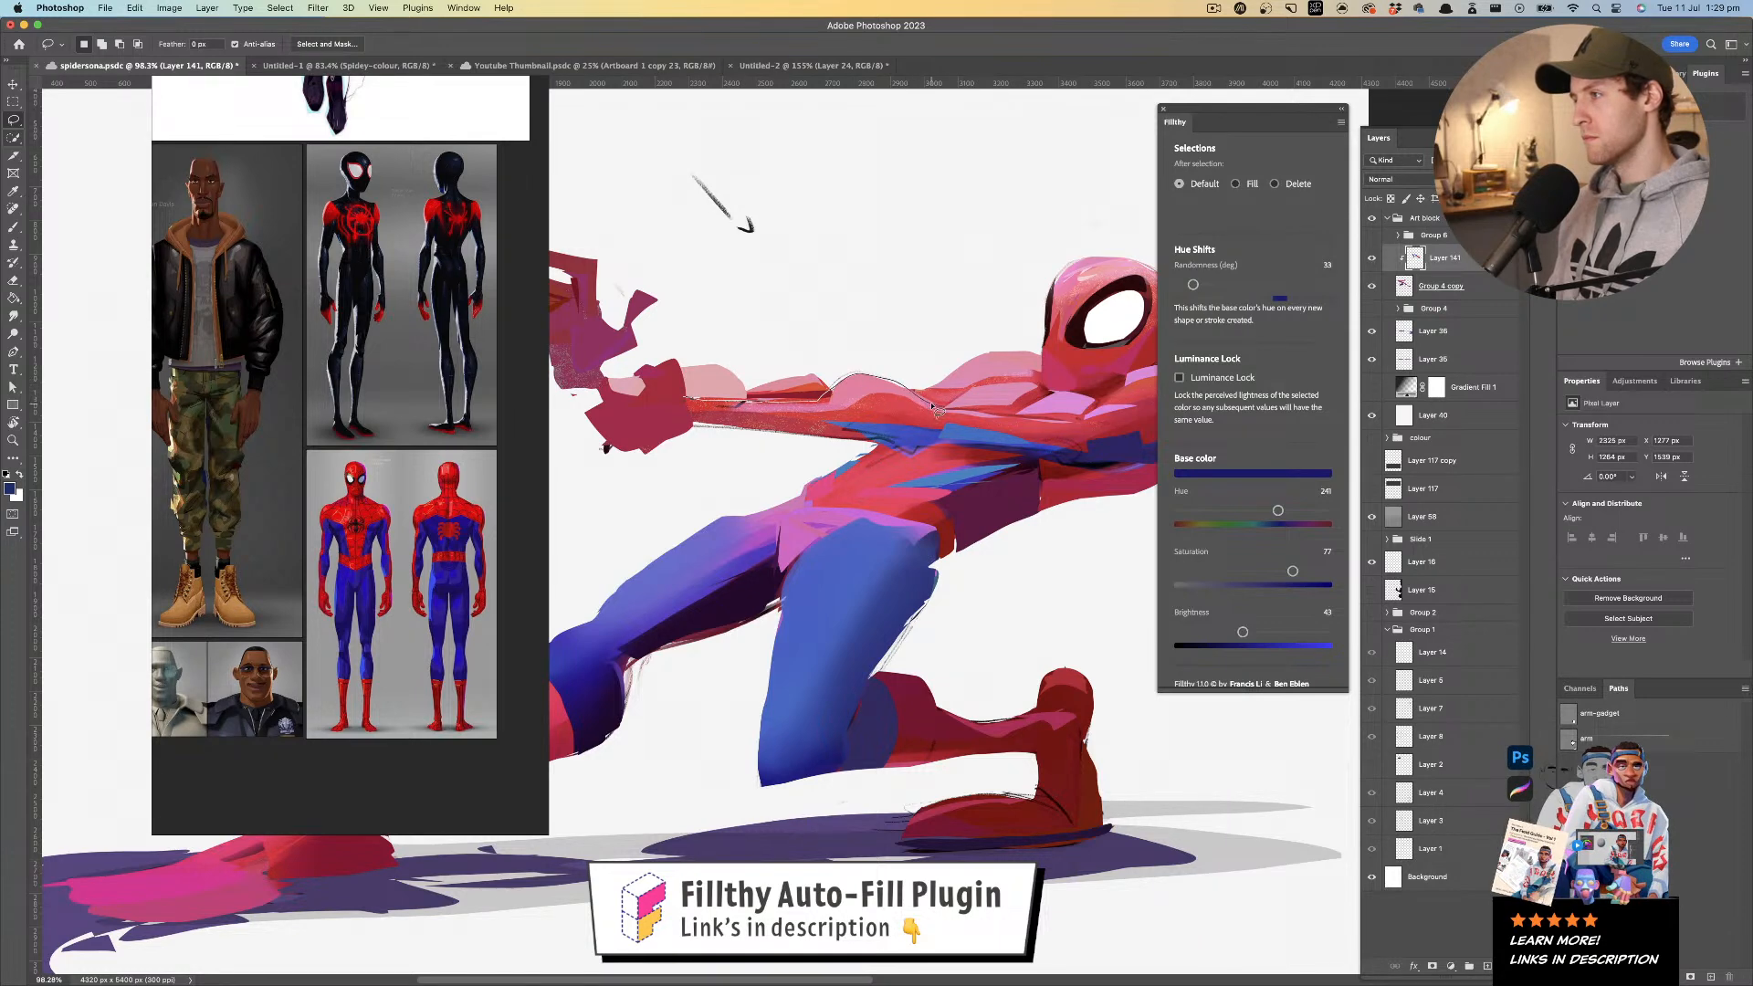
{"action": "mouse_move", "coordinate": [992, 418]}
{"action": "left_mouse_down"}
{"action": "mouse_move", "coordinate": [1088, 422]}
{"action": "mouse_move", "coordinate": [1134, 382]}
{"action": "mouse_move", "coordinate": [1174, 407]}
{"action": "mouse_move", "coordinate": [1157, 468]}
{"action": "mouse_move", "coordinate": [692, 424]}
{"action": "mouse_move", "coordinate": [609, 449]}
{"action": "mouse_move", "coordinate": [684, 398]}
{"action": "left_mouse_up"}
{"action": "left_click_drag", "start_coordinate": [840, 402], "coordinate": [665, 422]}
- Brush sampled reds along the outstretched arm and pink over the shoulder inside the selection
{"action": "key", "text": "b"}
{"action": "left_click", "coordinate": [774, 409], "text": "alt"}
{"action": "left_click", "coordinate": [822, 439], "text": "alt"}
{"action": "left_click_drag", "start_coordinate": [819, 441], "coordinate": [547, 439]}
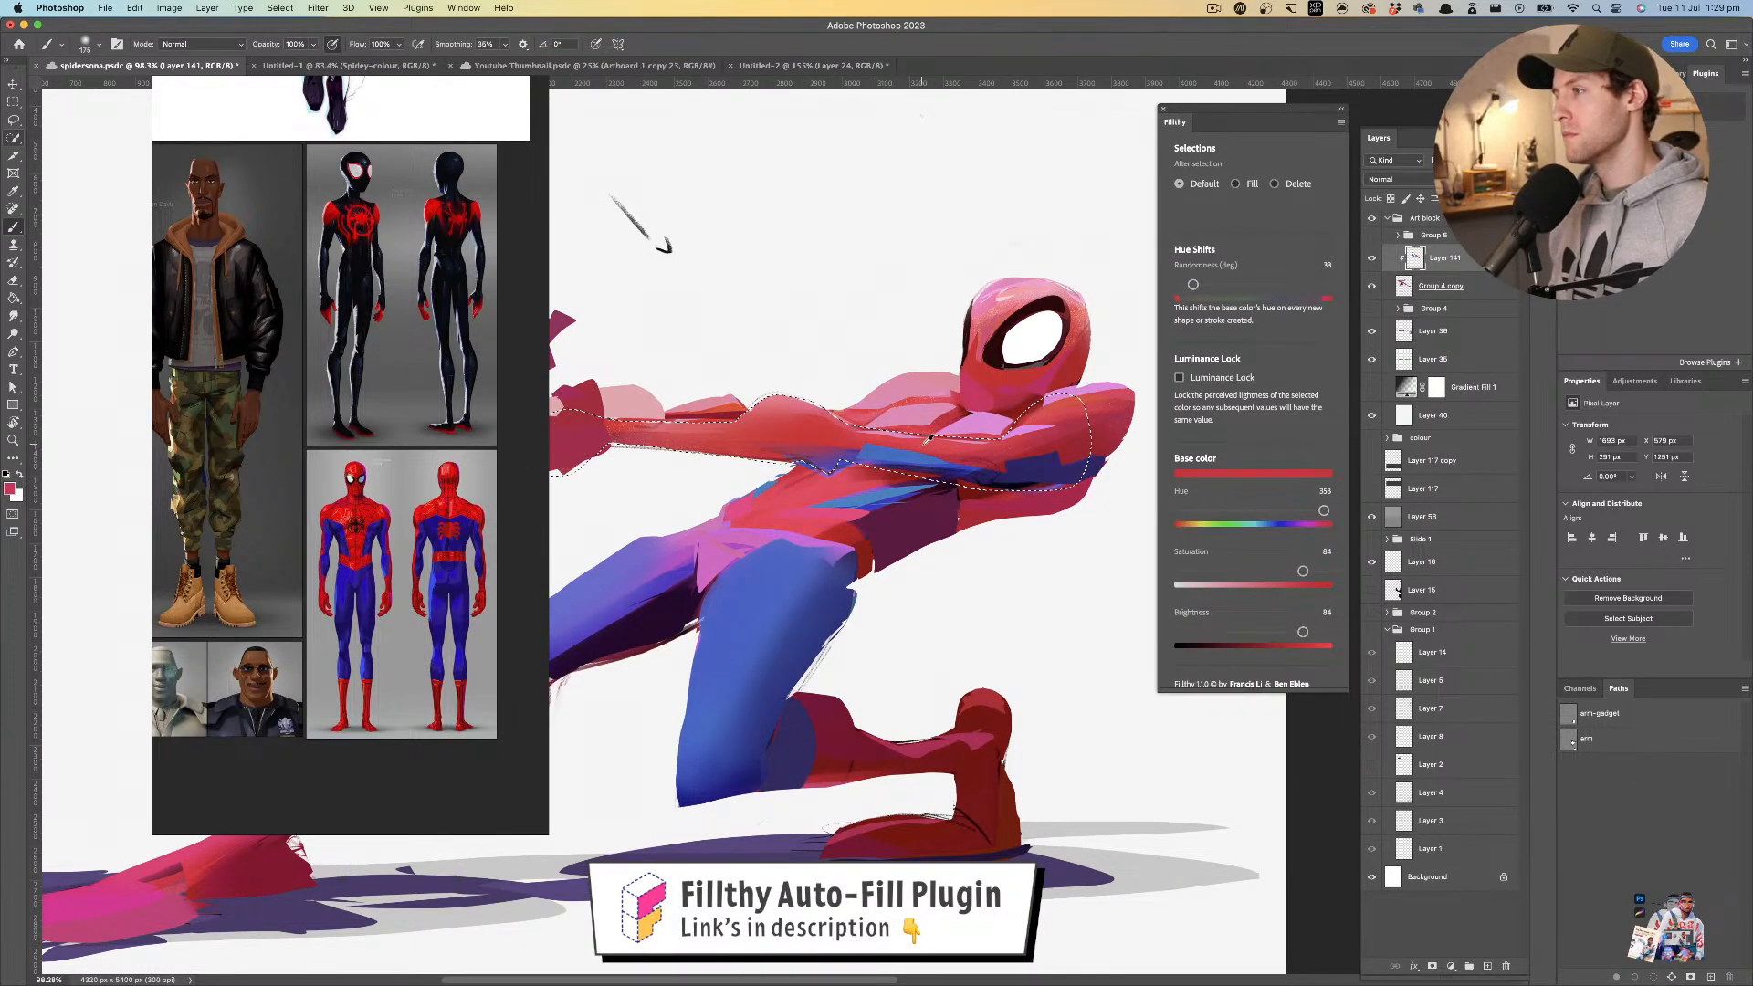
{"action": "left_click", "coordinate": [1029, 430], "text": "alt"}
{"action": "mouse_move", "coordinate": [1026, 431]}
{"action": "left_mouse_down"}
{"action": "mouse_move", "coordinate": [1012, 431]}
{"action": "mouse_move", "coordinate": [1079, 392]}
{"action": "left_mouse_up"}
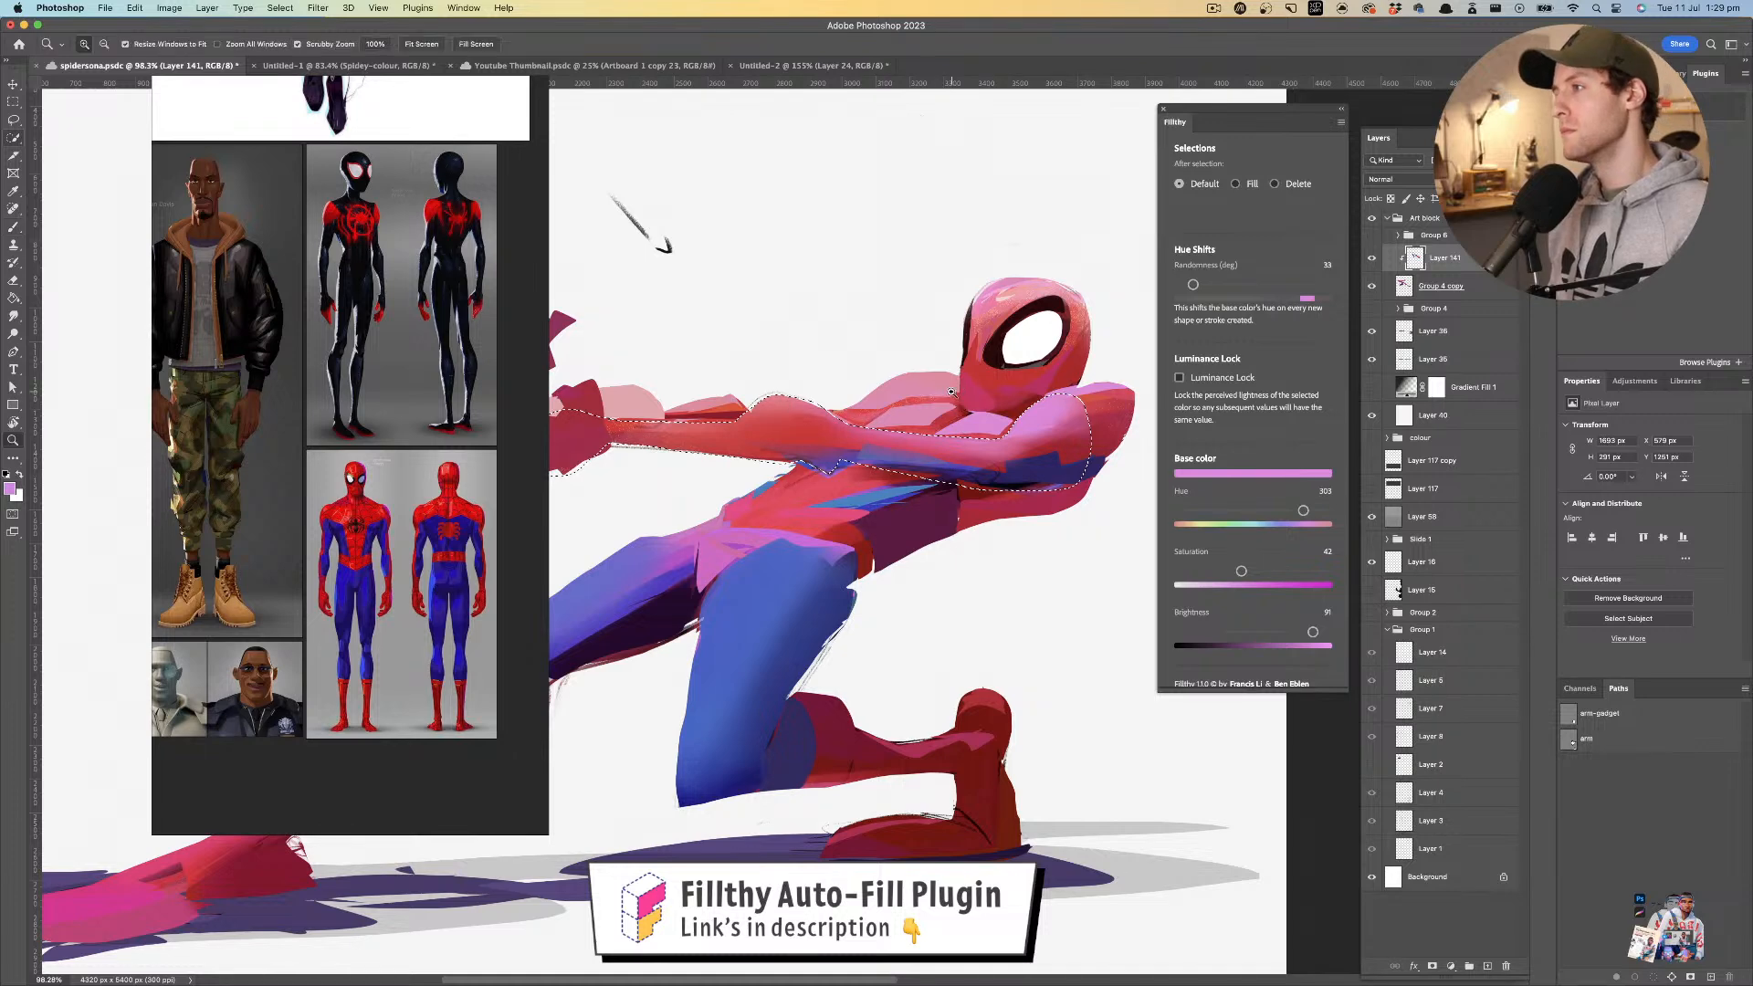
- Add more sampled pink to the upper arm, shade the forearm near the glove with its sampled color, and clear the selection
{"action": "scroll", "coordinate": [872, 409], "scroll_direction": "down", "scroll_amount": 3}
{"action": "scroll", "coordinate": [913, 393], "scroll_direction": "up", "scroll_amount": 2}
{"action": "left_click_drag", "start_coordinate": [934, 383], "coordinate": [988, 410]}
{"action": "left_click", "coordinate": [1014, 397], "text": "alt"}
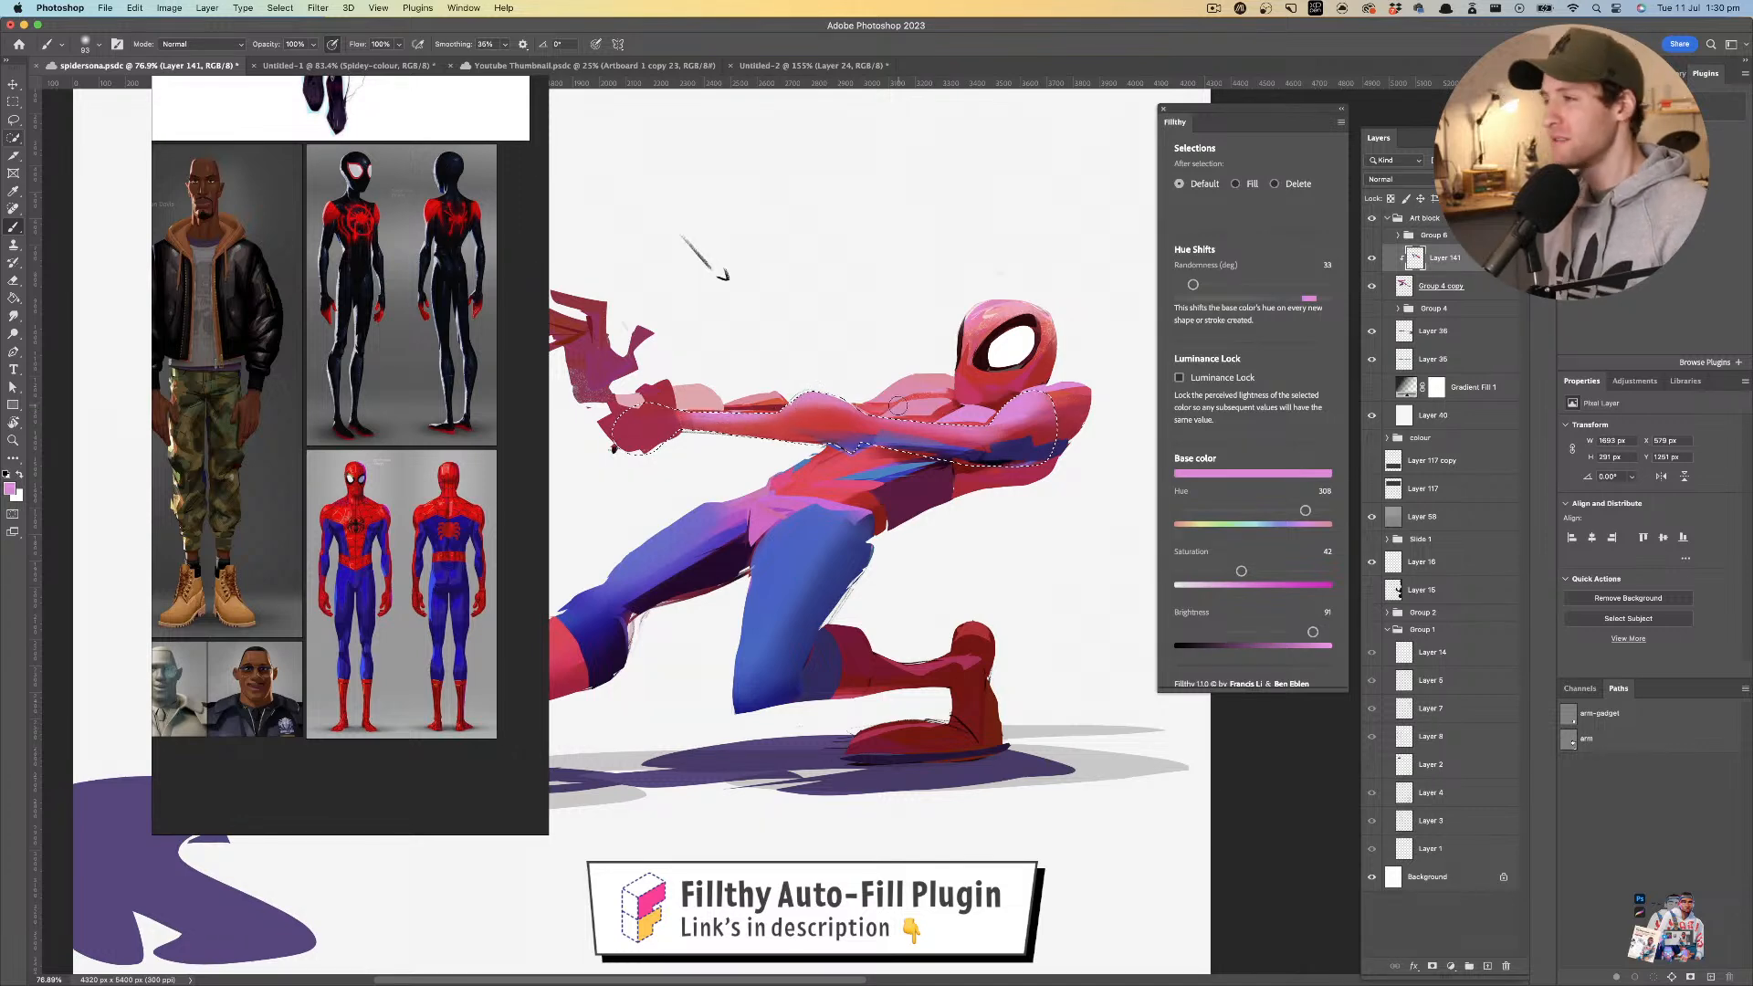
{"action": "left_click", "coordinate": [663, 420], "text": "alt"}
{"action": "left_click_drag", "start_coordinate": [686, 426], "coordinate": [734, 428]}
{"action": "key", "text": "super+d"}
- Undo the last change, clear the selection and lasso the rounded shoulder of the outstretched arm for brushing
{"action": "mouse_move", "coordinate": [962, 396]}
{"action": "left_mouse_down"}
{"action": "mouse_move", "coordinate": [878, 484]}
{"action": "mouse_move", "coordinate": [987, 420]}
{"action": "left_mouse_up"}
{"action": "key", "text": "super+z"}
{"action": "key", "text": "l"}
{"action": "key", "text": "super+d"}
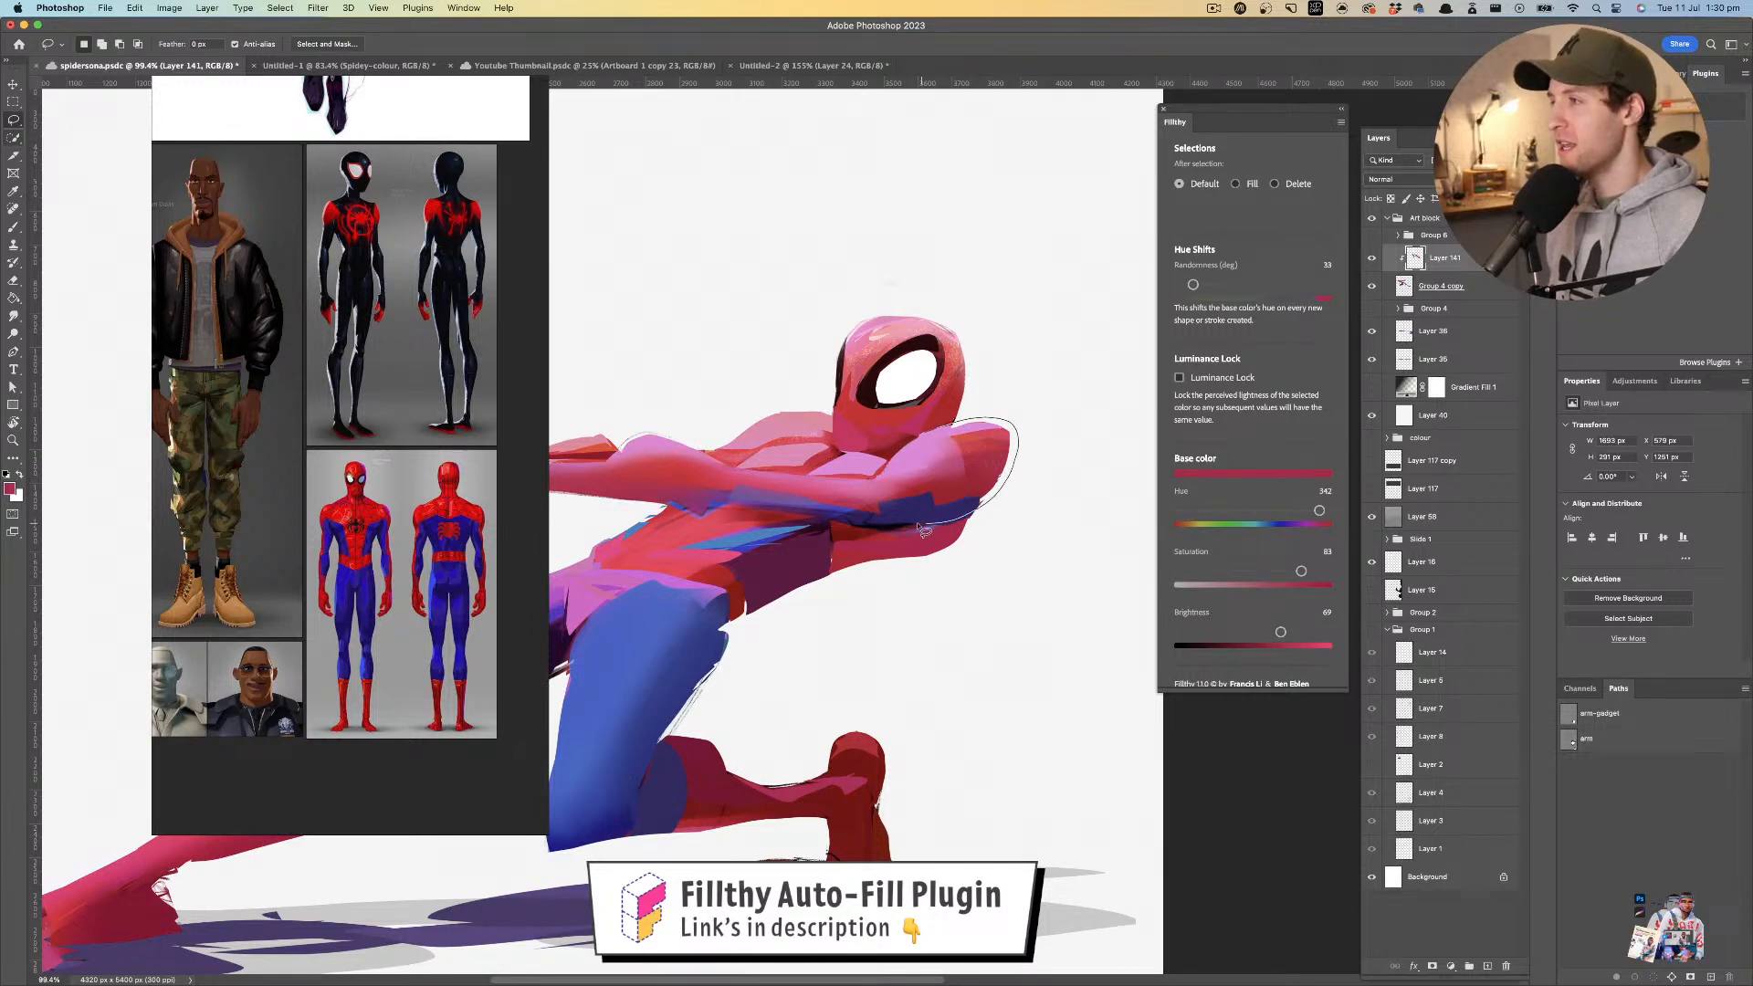
{"action": "left_click_drag", "start_coordinate": [921, 459], "coordinate": [922, 457]}
{"action": "key", "text": "b"}
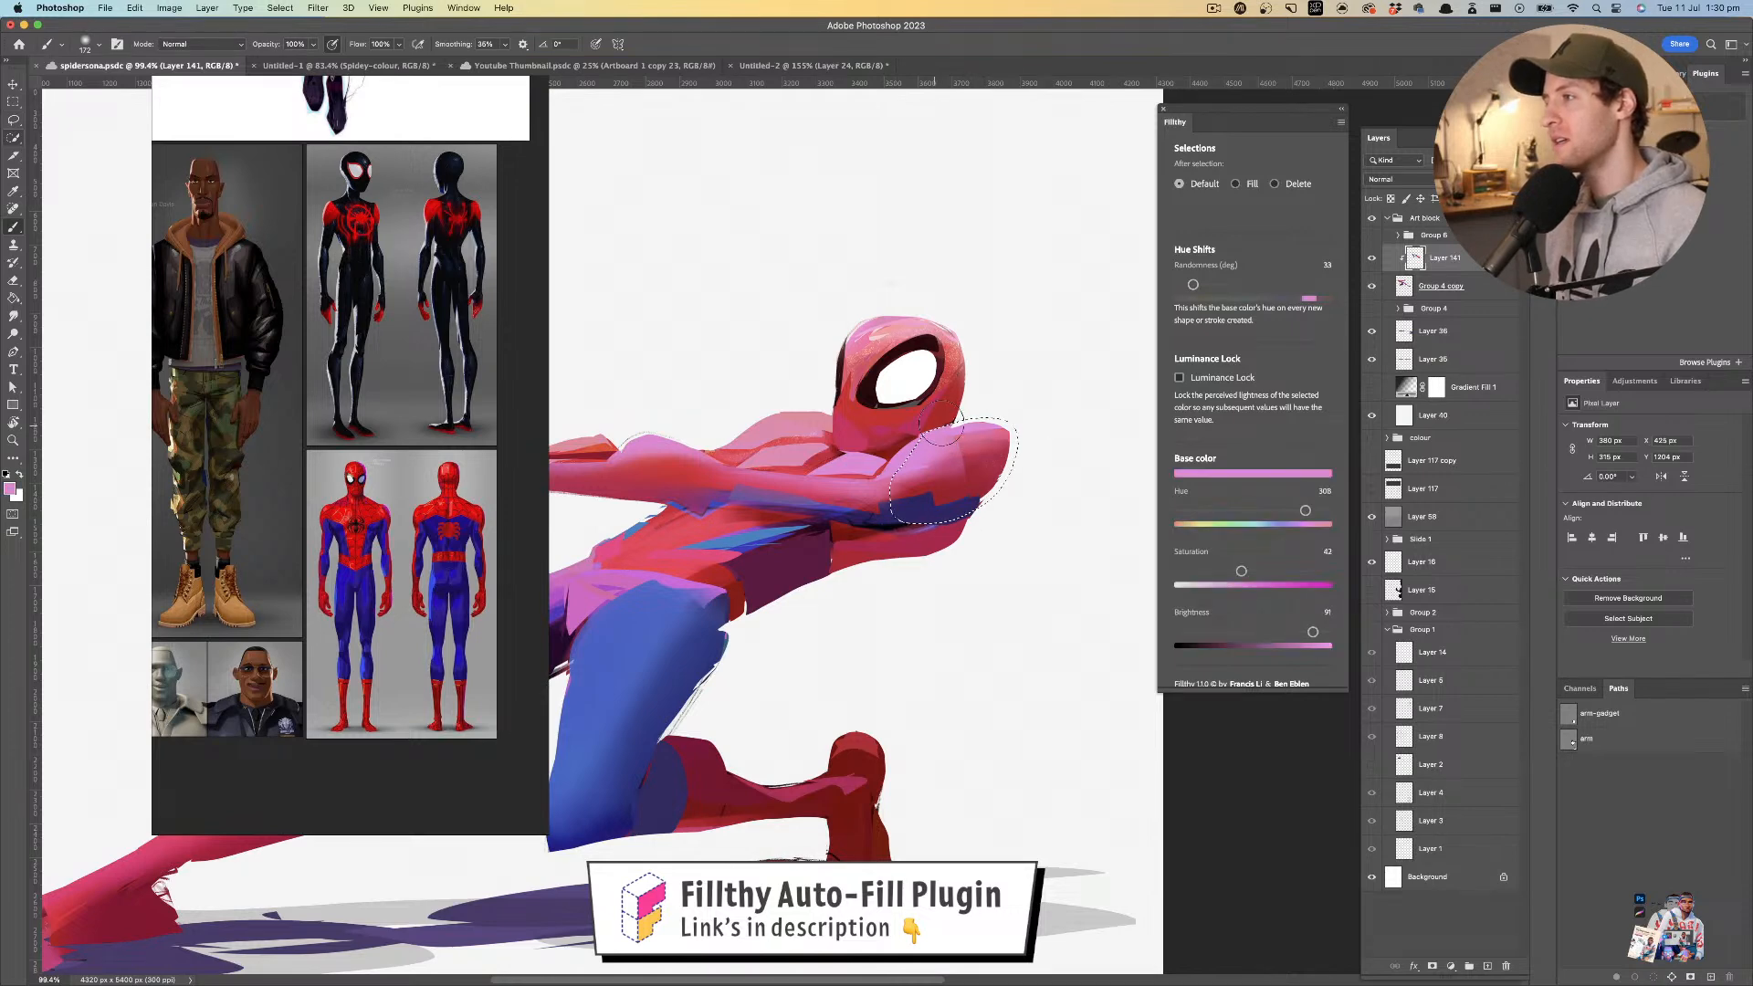
- Add a new layer above Layer 141, brush pink over the selected shoulder and clear the selection
{"action": "left_click", "coordinate": [1486, 965]}
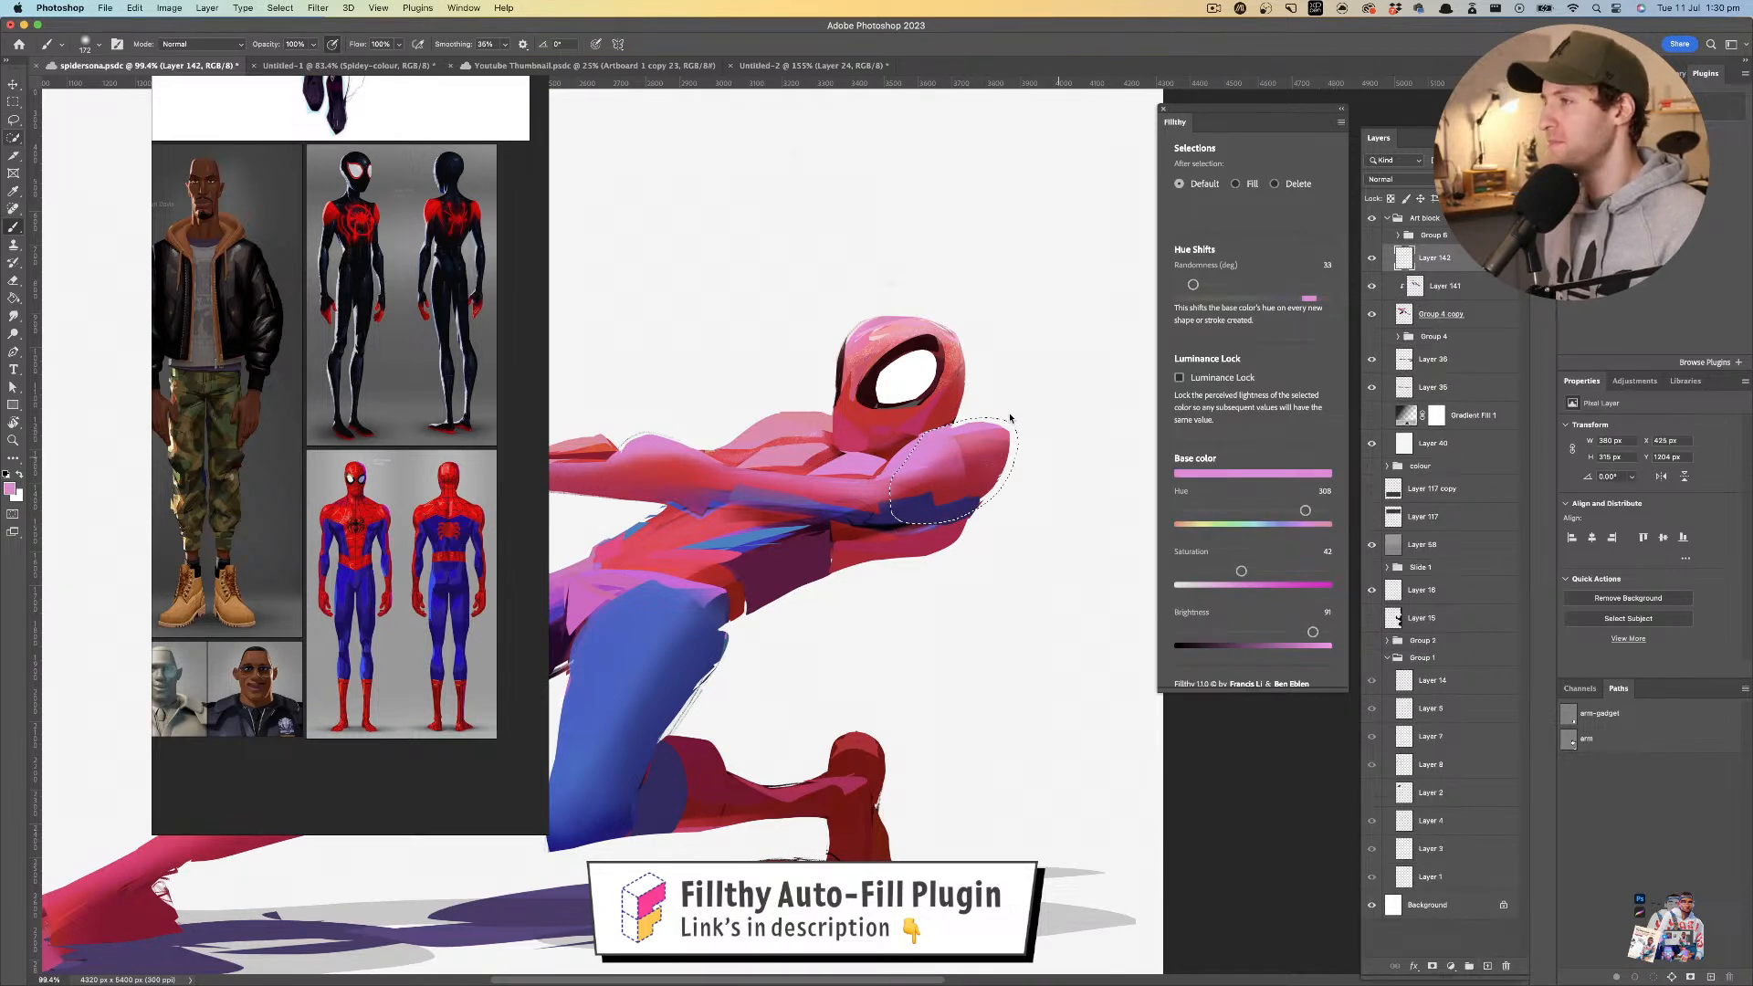
{"action": "left_click_drag", "start_coordinate": [925, 458], "coordinate": [957, 448]}
{"action": "key", "text": "super+d"}
- Merge Layer 142, Layer 141 and Group 4 copy into a single layer
{"action": "mouse_move", "coordinate": [1005, 553]}
{"action": "left_mouse_down"}
{"action": "mouse_move", "coordinate": [951, 576]}
{"action": "mouse_move", "coordinate": [933, 545]}
{"action": "mouse_move", "coordinate": [884, 533]}
{"action": "mouse_move", "coordinate": [913, 534]}
{"action": "left_mouse_up"}
{"action": "key", "text": "l"}
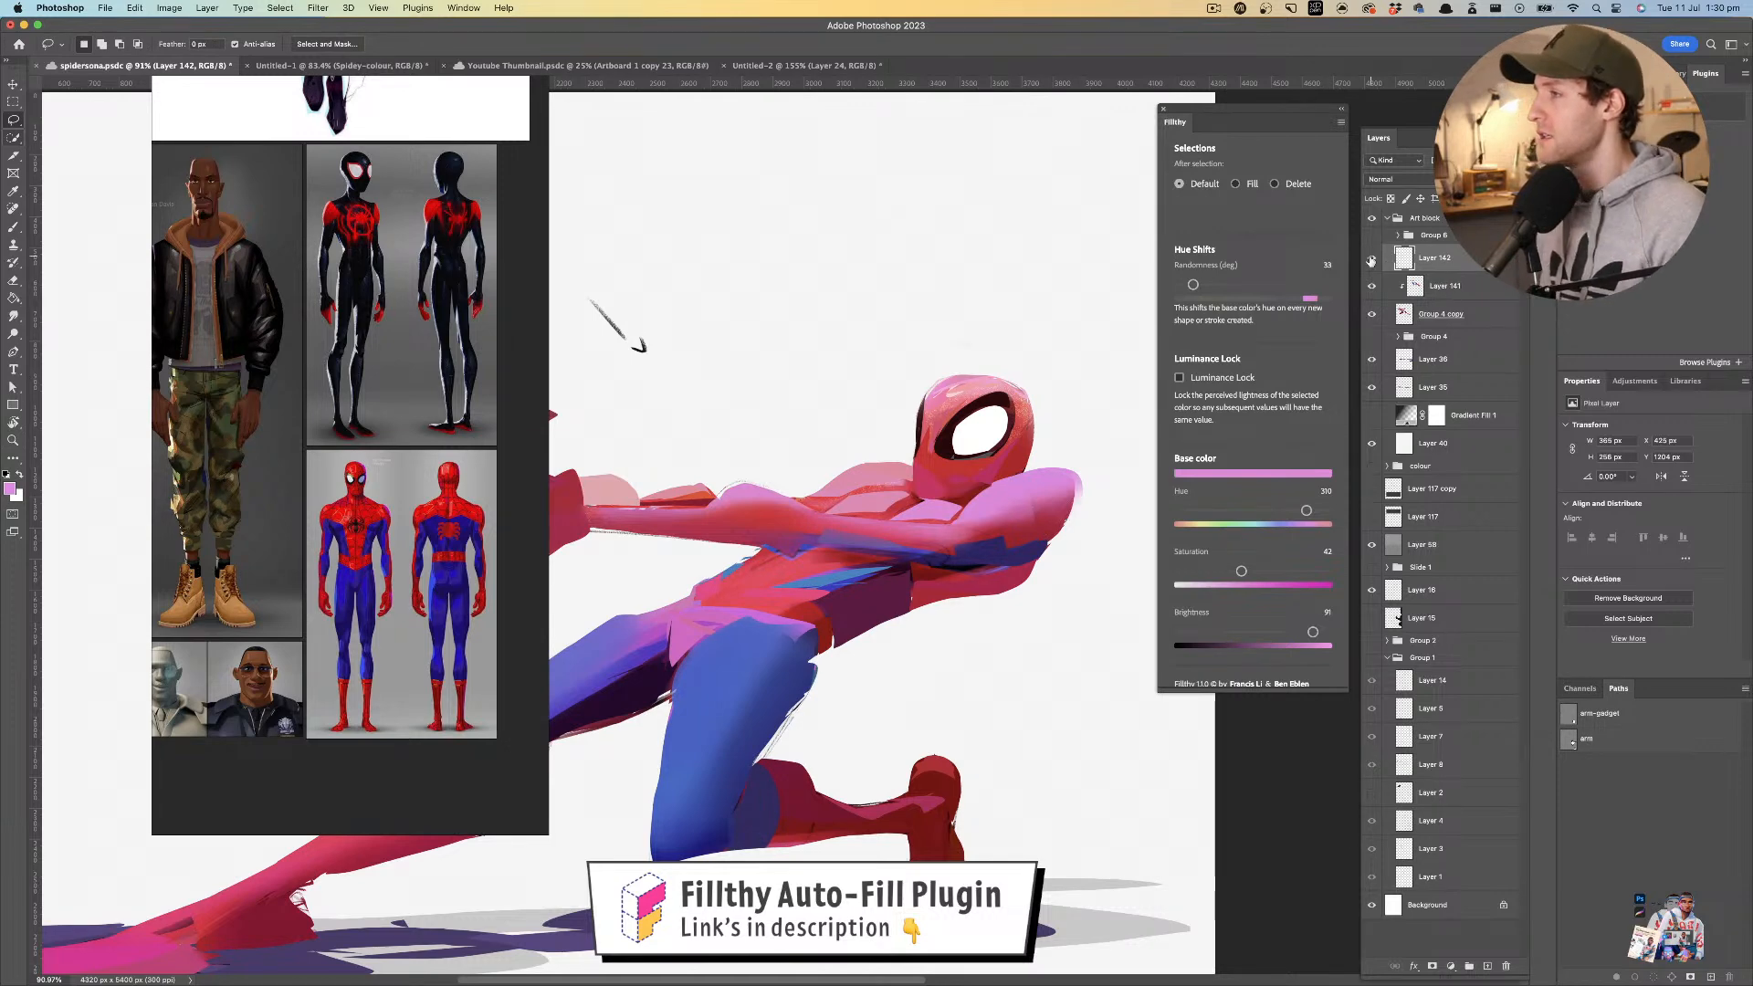
{"action": "left_click", "coordinate": [1506, 313], "text": "shift"}
{"action": "key", "text": "super+e"}
- Lasso the blue band along the underside of the outstretched arm and return to the Brush tool
{"action": "key", "text": "z"}
{"action": "left_click_drag", "start_coordinate": [996, 358], "coordinate": [1037, 416]}
{"action": "left_click_drag", "start_coordinate": [858, 429], "coordinate": [657, 381]}
{"action": "left_click", "coordinate": [15, 121]}
{"action": "mouse_move", "coordinate": [996, 516]}
{"action": "left_mouse_down"}
{"action": "mouse_move", "coordinate": [1052, 494]}
{"action": "mouse_move", "coordinate": [1026, 550]}
{"action": "mouse_move", "coordinate": [558, 529]}
{"action": "mouse_move", "coordinate": [628, 577]}
{"action": "mouse_move", "coordinate": [681, 562]}
{"action": "mouse_move", "coordinate": [949, 607]}
{"action": "left_mouse_up"}
{"action": "left_click_drag", "start_coordinate": [1063, 581], "coordinate": [1091, 539]}
{"action": "key", "text": "b"}
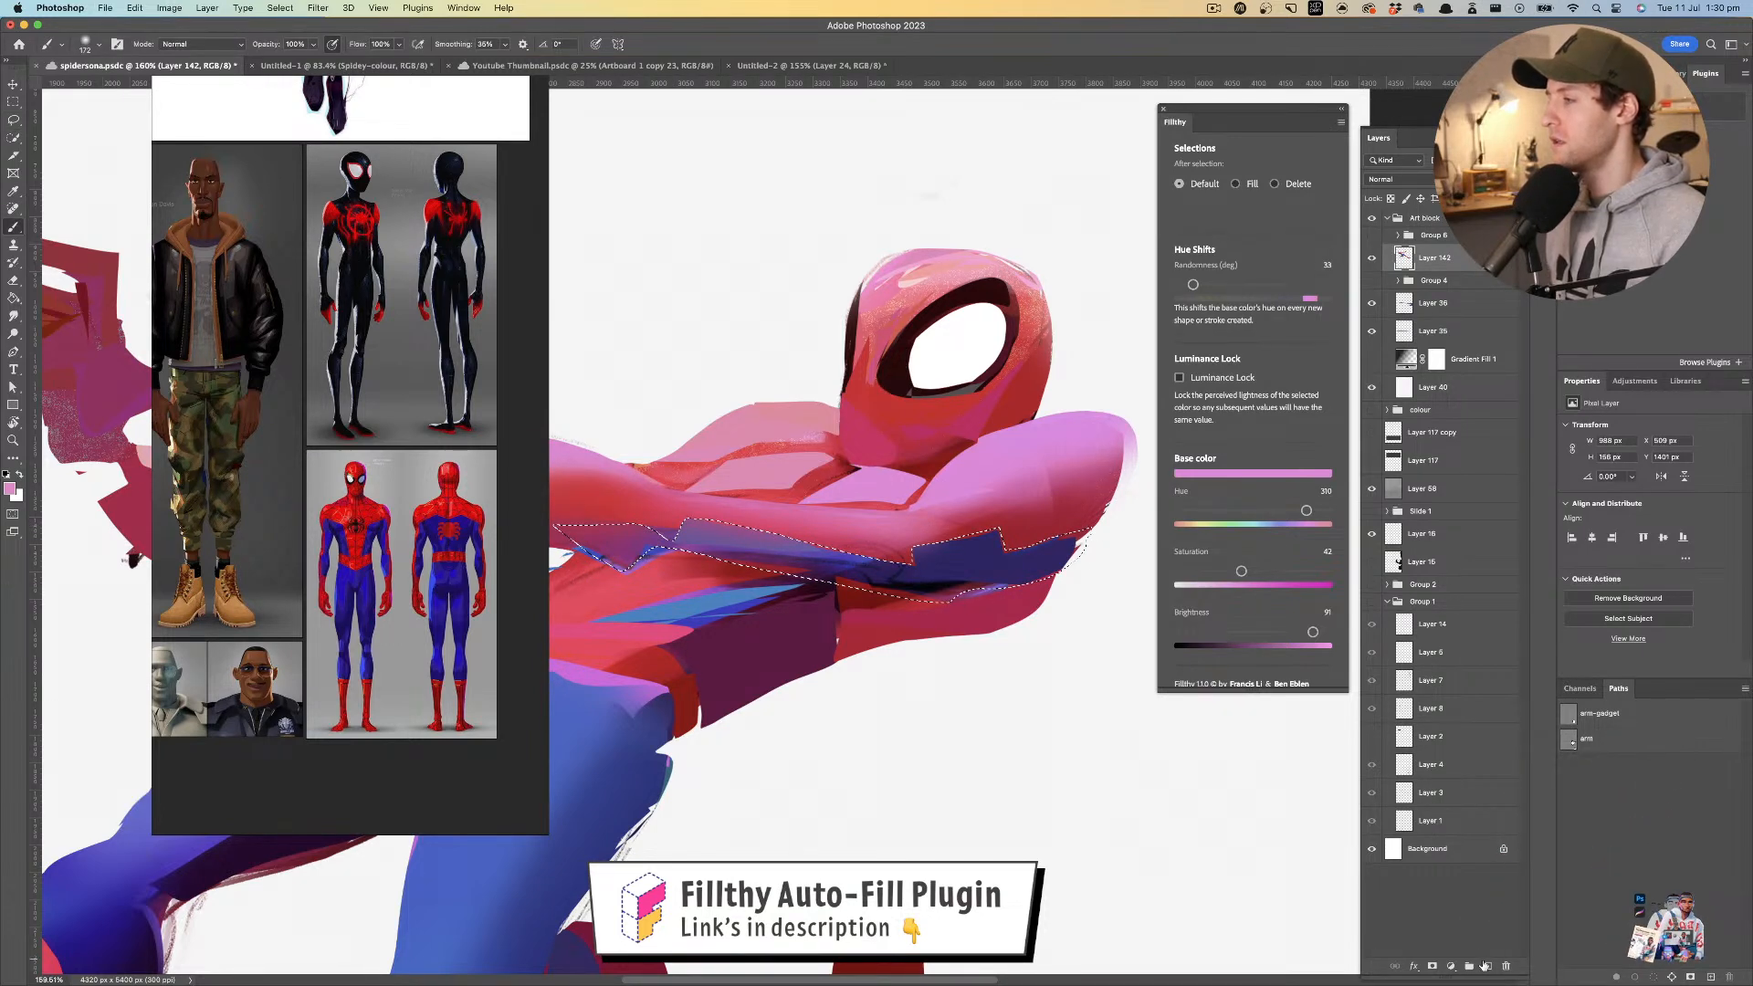
- Add a new layer clipped to Layer 142 and brush the blue sampled from the leg along the arm's underside band
{"action": "left_click", "coordinate": [1483, 965]}
{"action": "left_click", "coordinate": [1485, 274], "text": "alt"}
{"action": "left_click_drag", "start_coordinate": [1012, 400], "coordinate": [1064, 368]}
{"action": "left_click", "coordinate": [712, 719], "text": "alt"}
{"action": "left_click_drag", "start_coordinate": [1057, 537], "coordinate": [589, 528]}
- Continue brushing blue along the arm band, shade it with a darker color sampled from the front thigh, and clear the selection
{"action": "key", "text": "z"}
{"action": "mouse_move", "coordinate": [899, 461]}
{"action": "left_mouse_down"}
{"action": "mouse_move", "coordinate": [775, 461]}
{"action": "mouse_move", "coordinate": [917, 452]}
{"action": "left_mouse_up"}
{"action": "key", "text": "b"}
{"action": "left_click_drag", "start_coordinate": [990, 496], "coordinate": [567, 505]}
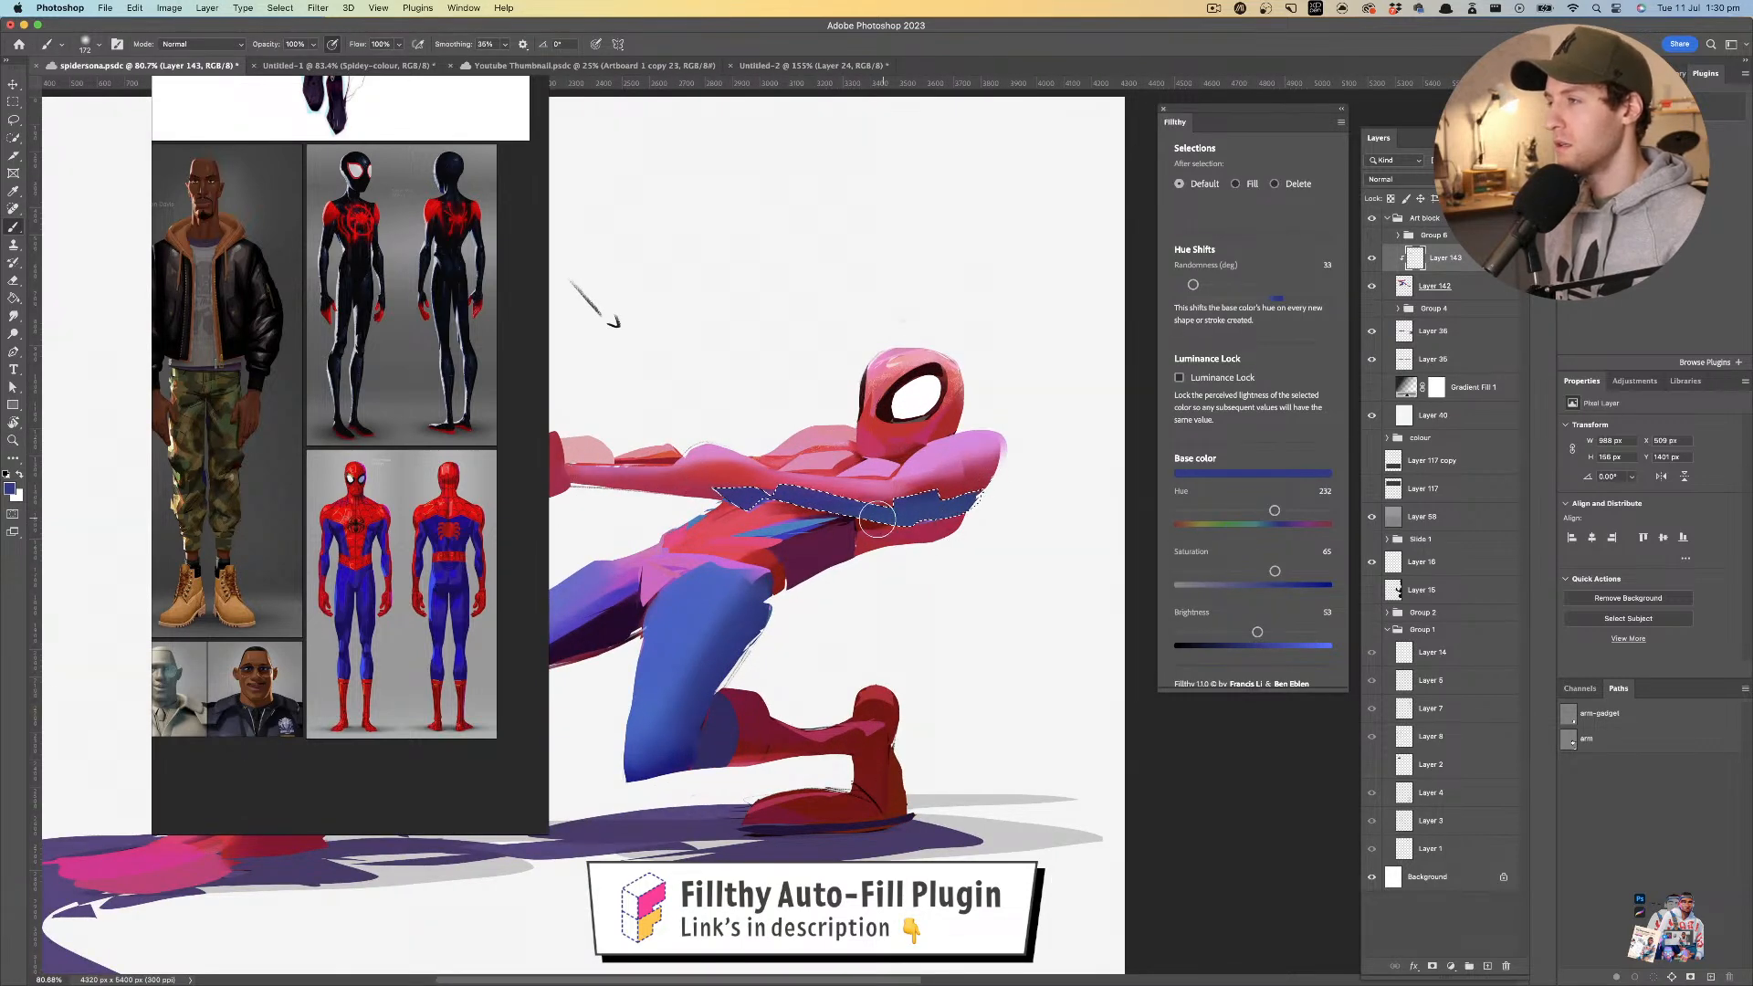
{"action": "left_click", "coordinate": [619, 604], "text": "alt"}
{"action": "left_click_drag", "start_coordinate": [853, 517], "coordinate": [791, 516]}
{"action": "key", "text": "z"}
{"action": "key", "text": "super+d"}
- Lasso the rear arm below the blue band, brush it in dark red at saturation 96 and brightness 45, and clear the selection
{"action": "left_click_drag", "start_coordinate": [928, 552], "coordinate": [824, 526]}
{"action": "left_click", "coordinate": [15, 123]}
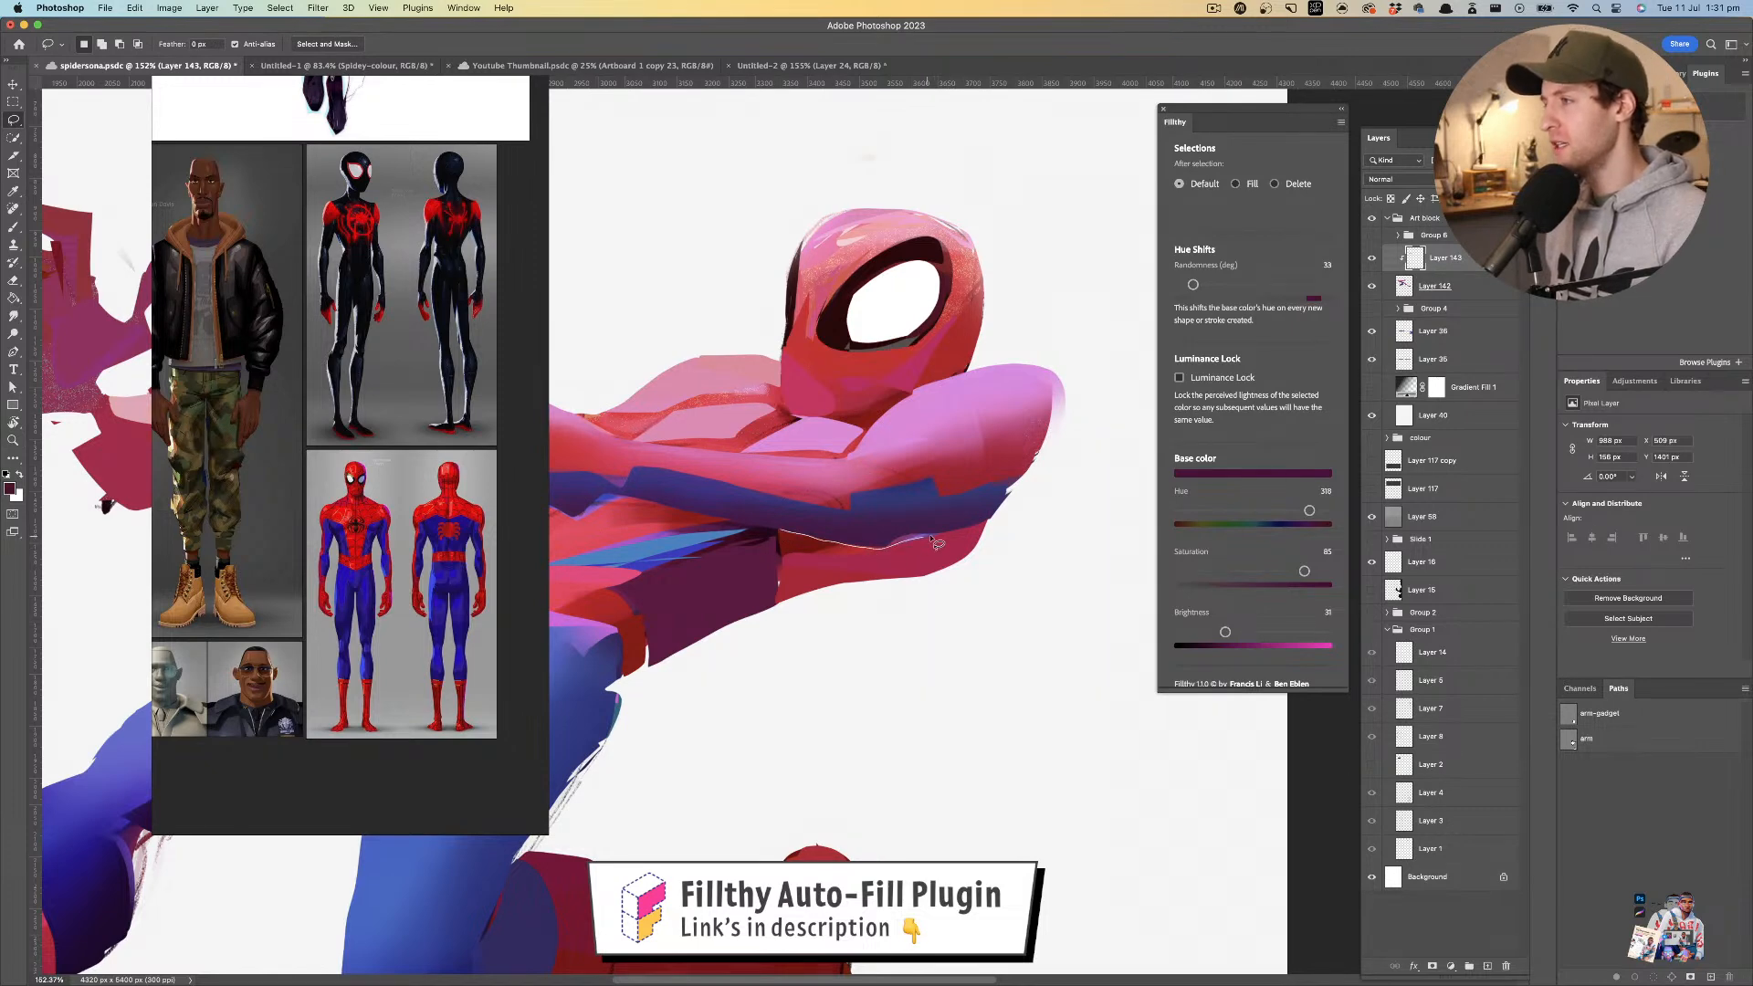
{"action": "left_click_drag", "start_coordinate": [777, 530], "coordinate": [778, 531]}
{"action": "key", "text": "b"}
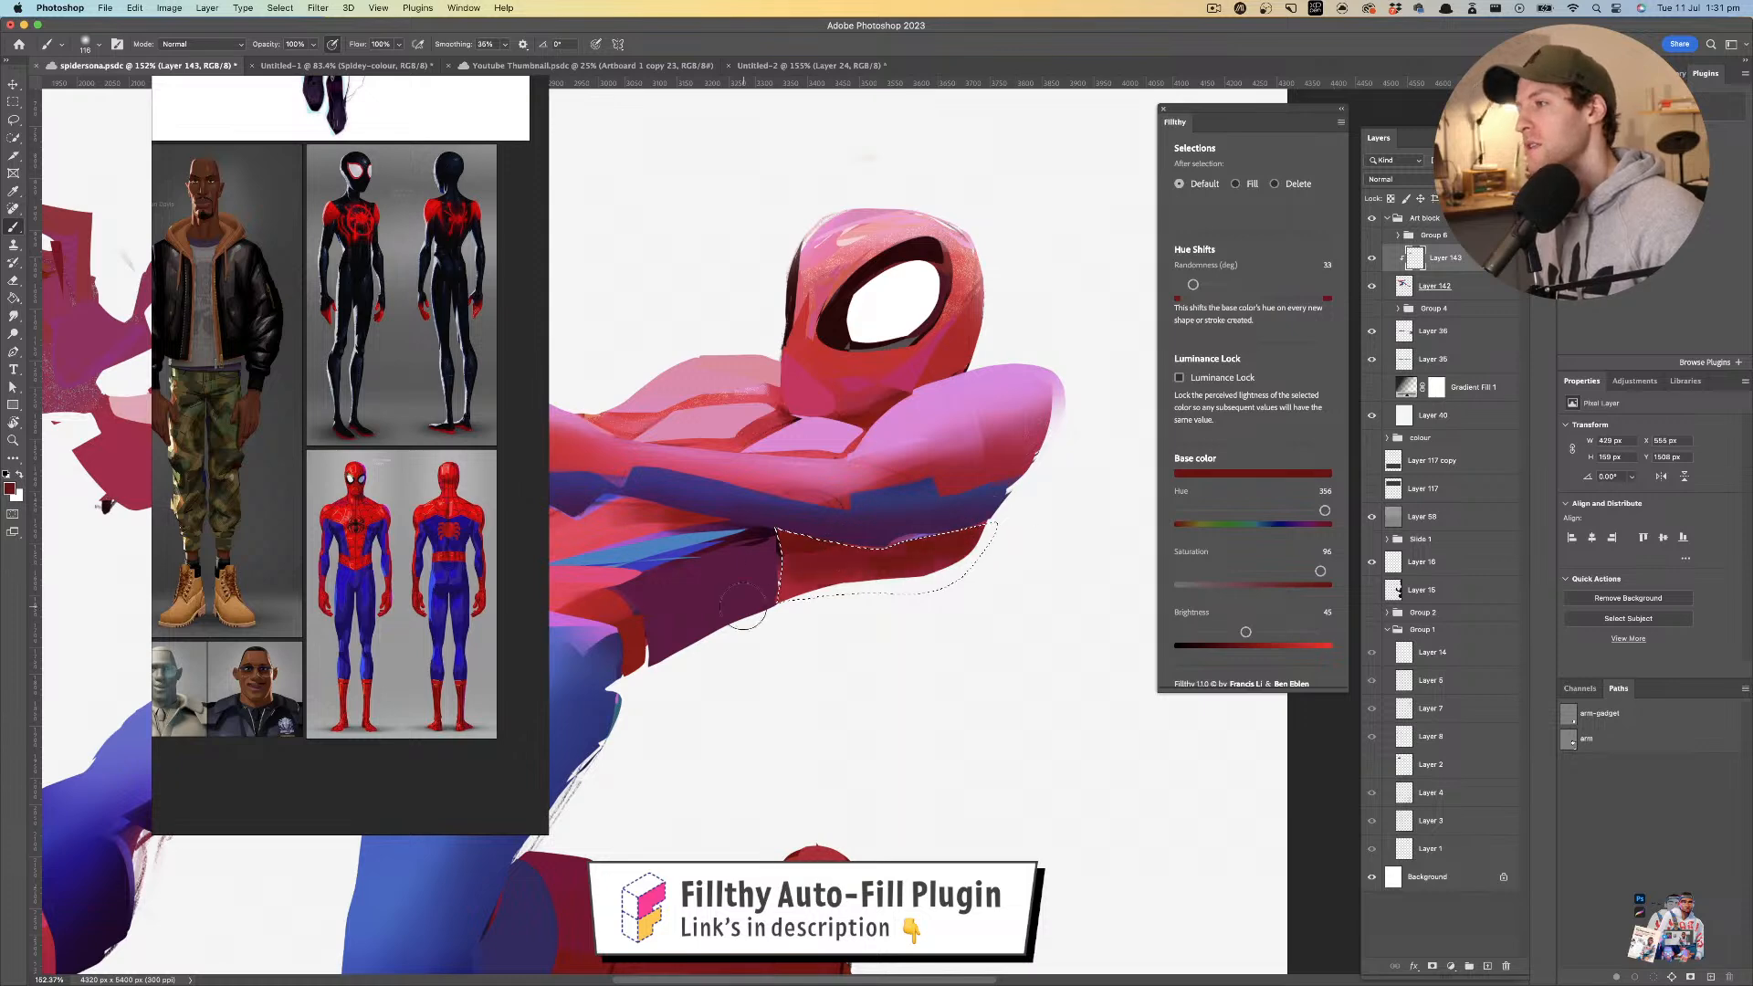
{"action": "left_click_drag", "start_coordinate": [953, 546], "coordinate": [995, 537]}
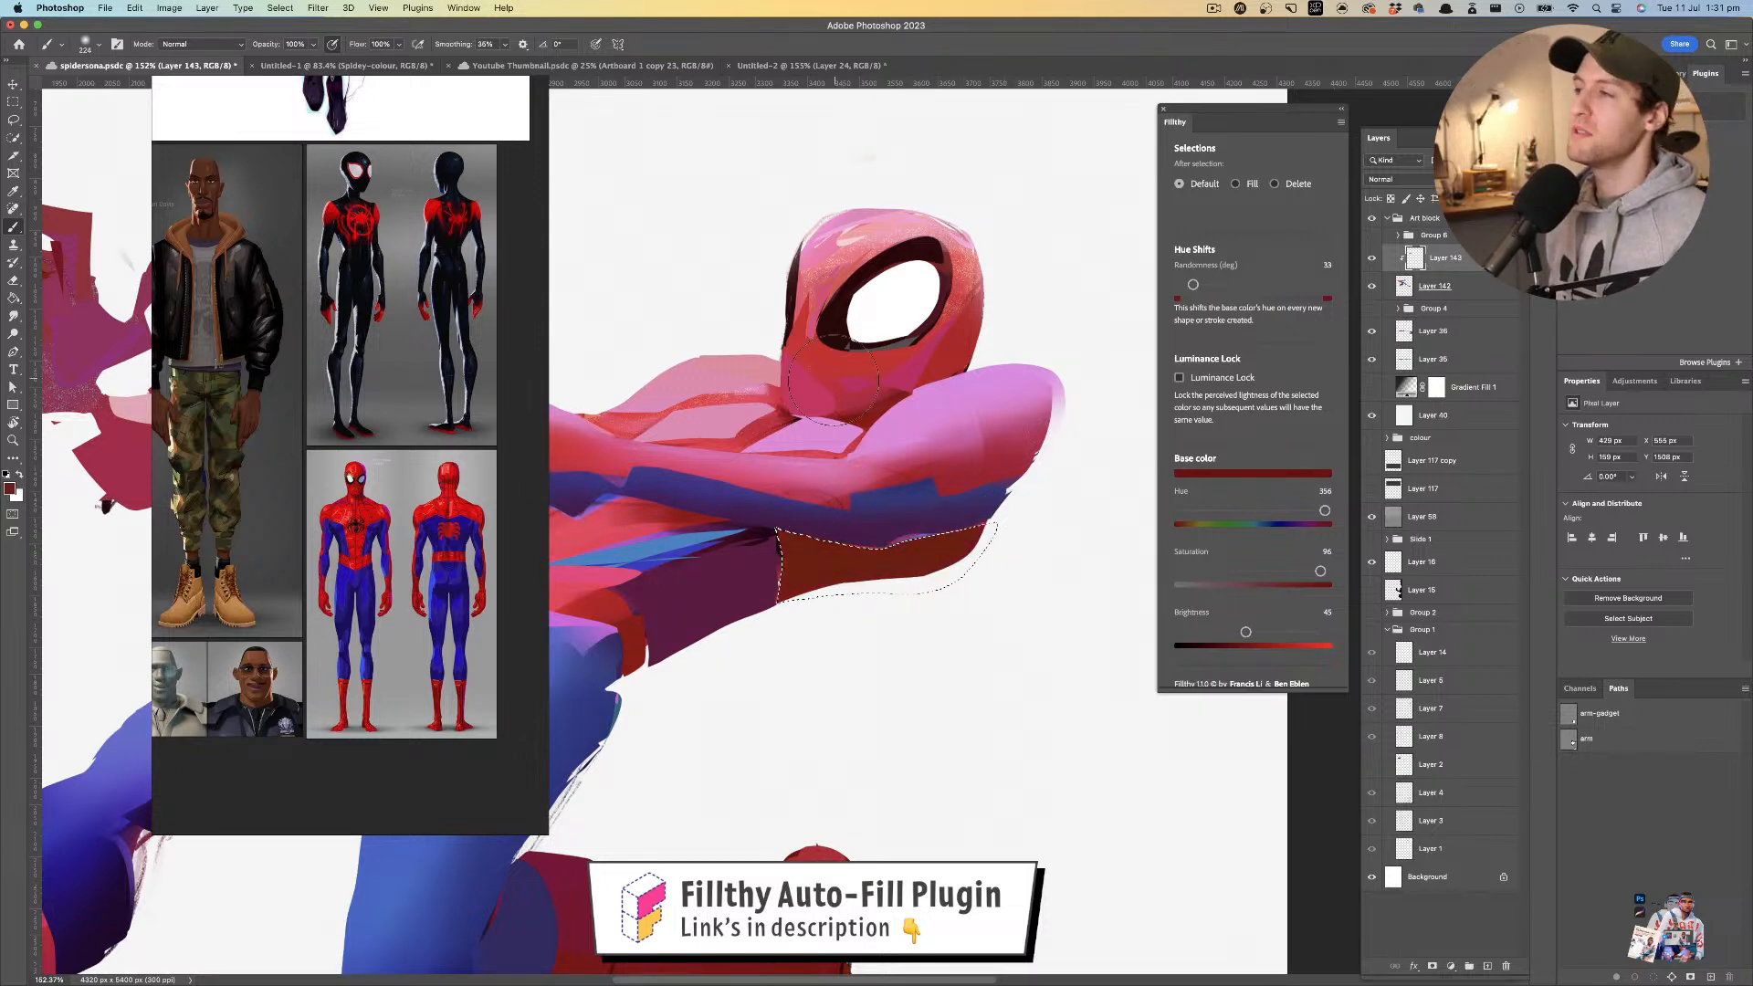
{"action": "left_click", "coordinate": [870, 406], "text": "alt"}
{"action": "mouse_move", "coordinate": [885, 615]}
{"action": "left_mouse_down"}
{"action": "mouse_move", "coordinate": [1036, 535]}
{"action": "mouse_move", "coordinate": [954, 567]}
{"action": "mouse_move", "coordinate": [879, 530]}
{"action": "mouse_move", "coordinate": [828, 542]}
{"action": "left_mouse_up"}
{"action": "key", "text": "super+d"}
- Flip the canvas horizontally, sample a color near the shoulder and brush strokes along the outstretched arm, undoing the unwanted stroke
{"action": "key", "text": "super+shift+h"}
{"action": "left_click_drag", "start_coordinate": [665, 497], "coordinate": [733, 496]}
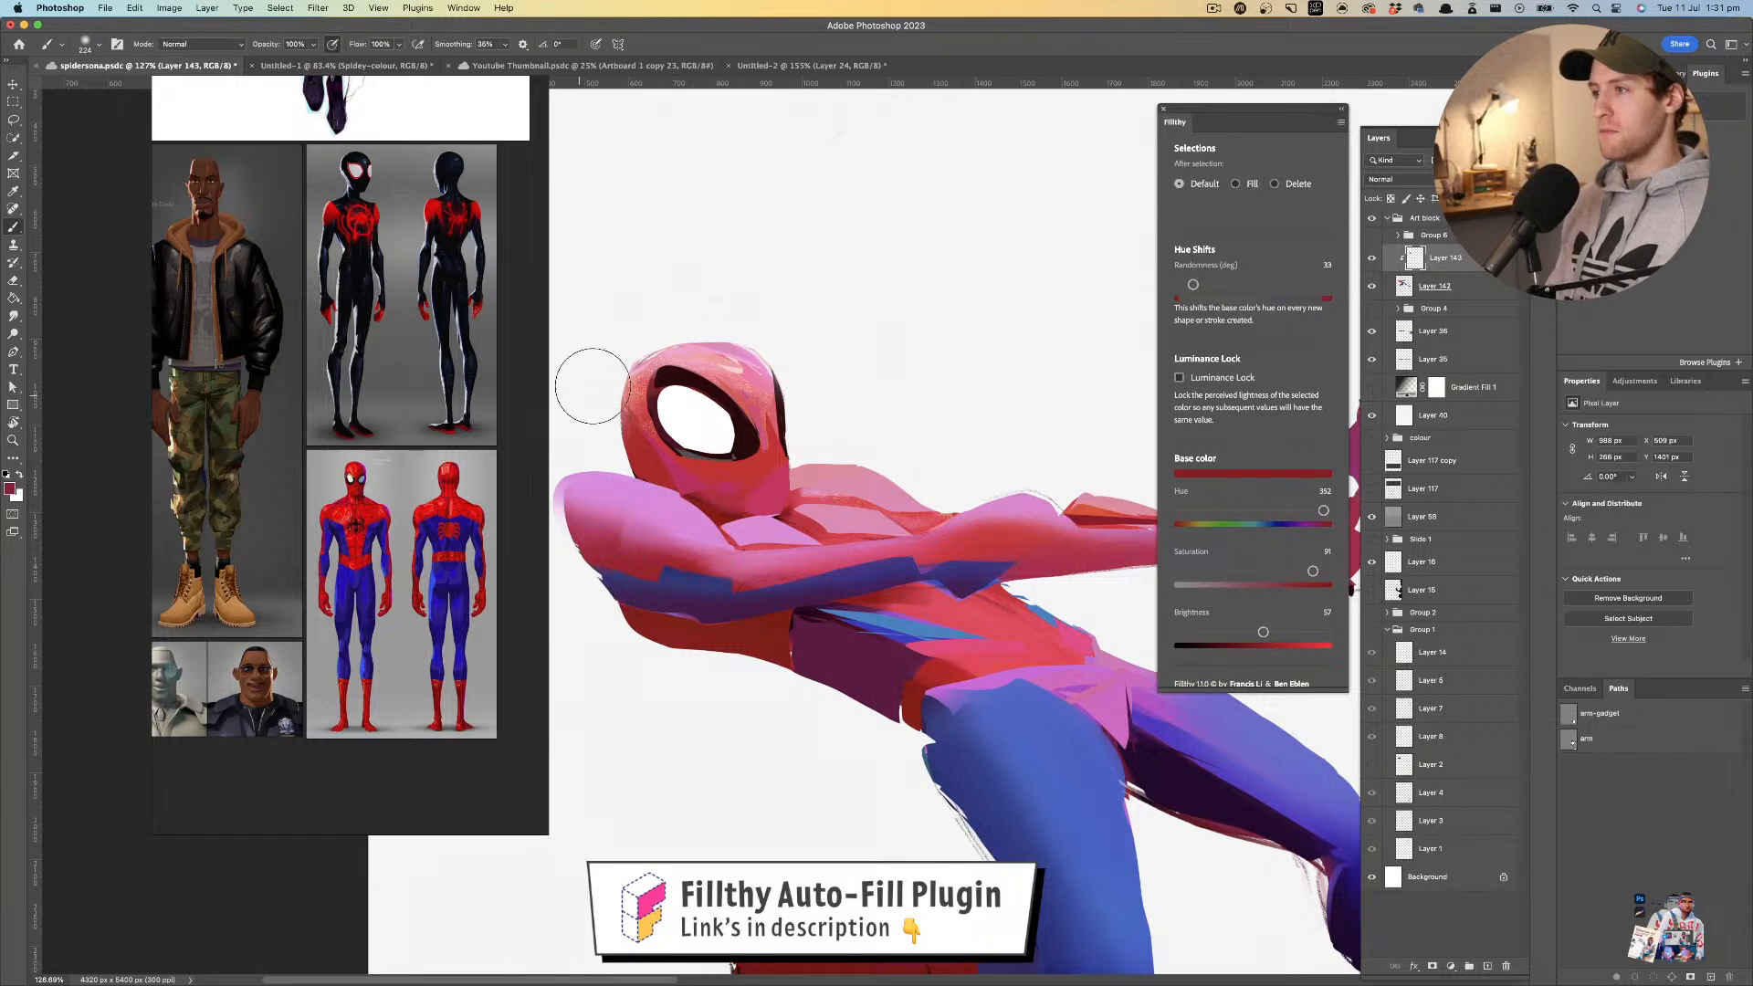
{"action": "left_click", "coordinate": [658, 543], "text": "alt"}
{"action": "left_click_drag", "start_coordinate": [632, 540], "coordinate": [603, 540]}
{"action": "mouse_move", "coordinate": [639, 535]}
{"action": "left_mouse_down"}
{"action": "mouse_move", "coordinate": [573, 524]}
{"action": "mouse_move", "coordinate": [618, 536]}
{"action": "left_mouse_up"}
{"action": "key", "text": "super+z"}
{"action": "left_click_drag", "start_coordinate": [814, 529], "coordinate": [758, 530]}
{"action": "mouse_move", "coordinate": [908, 548]}
{"action": "left_mouse_down"}
{"action": "mouse_move", "coordinate": [840, 539]}
{"action": "mouse_move", "coordinate": [913, 541]}
{"action": "left_mouse_up"}
{"action": "left_click_drag", "start_coordinate": [1041, 534], "coordinate": [850, 495]}
{"action": "mouse_move", "coordinate": [867, 491]}
{"action": "left_mouse_down"}
{"action": "mouse_move", "coordinate": [805, 494]}
{"action": "mouse_move", "coordinate": [799, 514]}
{"action": "left_mouse_up"}
{"action": "left_click_drag", "start_coordinate": [931, 470], "coordinate": [975, 471]}
- Lasso the palm of the open hand up to the finger bases and return to the Brush tool
{"action": "left_click", "coordinate": [14, 119]}
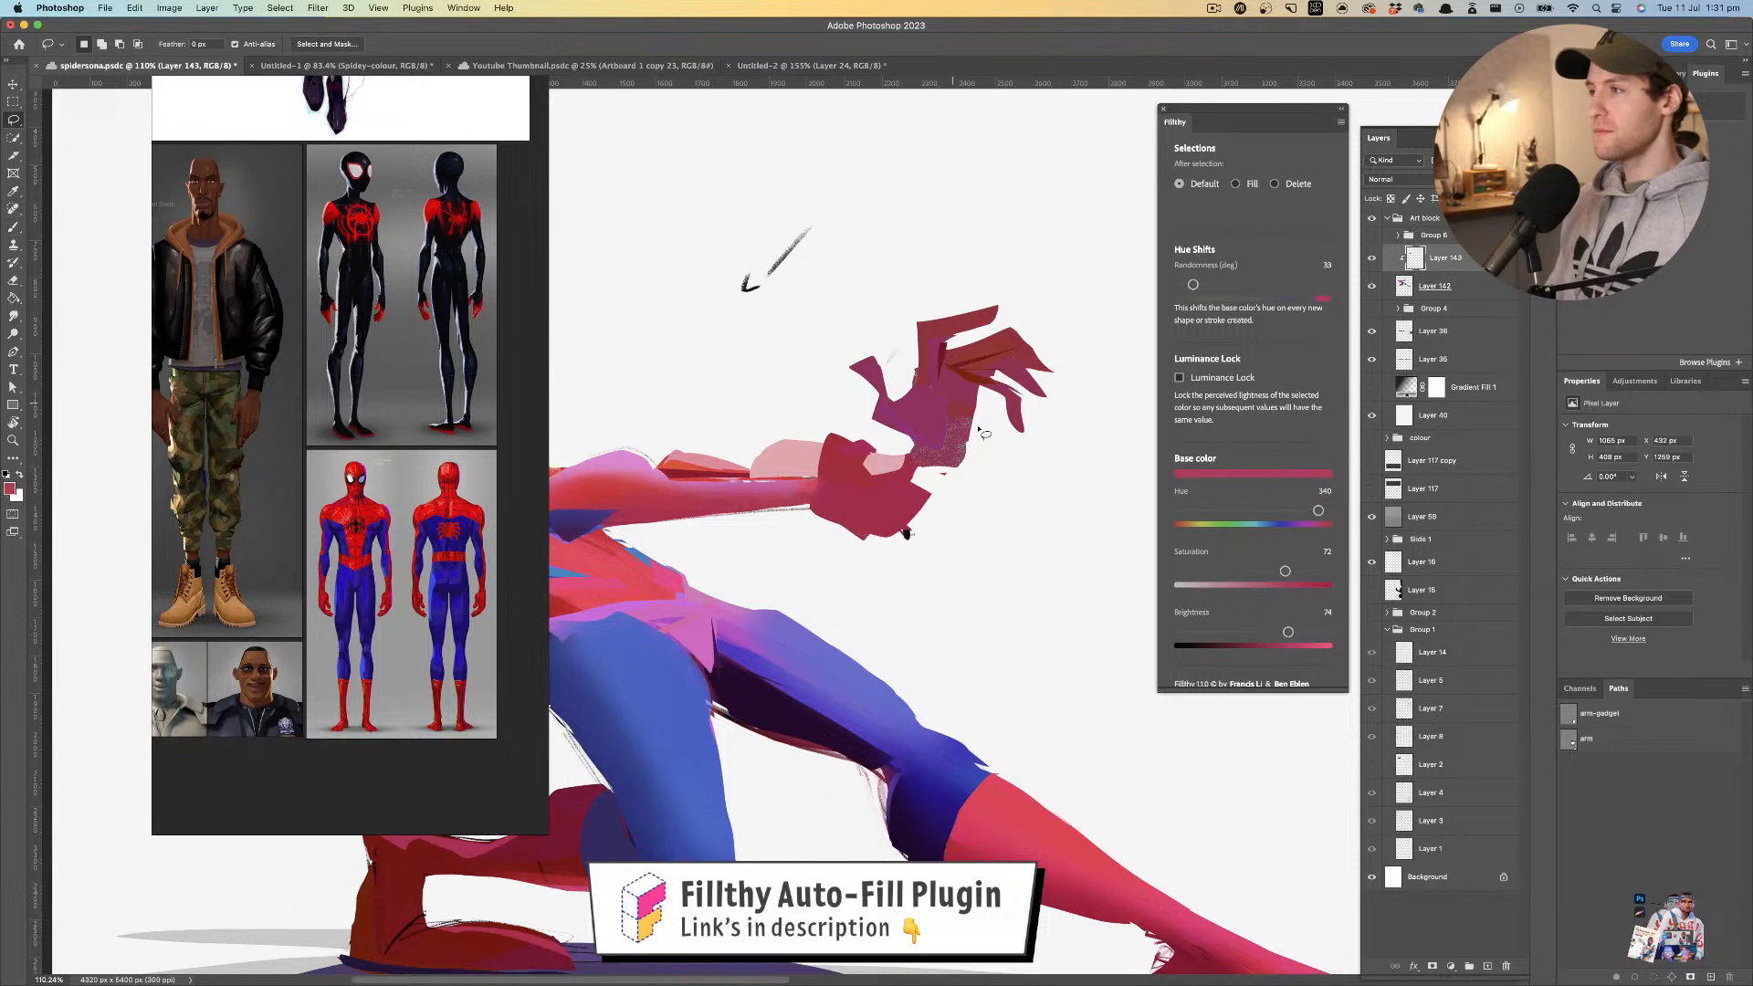
{"action": "mouse_move", "coordinate": [934, 345]}
{"action": "left_mouse_down"}
{"action": "mouse_move", "coordinate": [935, 394]}
{"action": "mouse_move", "coordinate": [911, 420]}
{"action": "mouse_move", "coordinate": [930, 472]}
{"action": "left_mouse_up"}
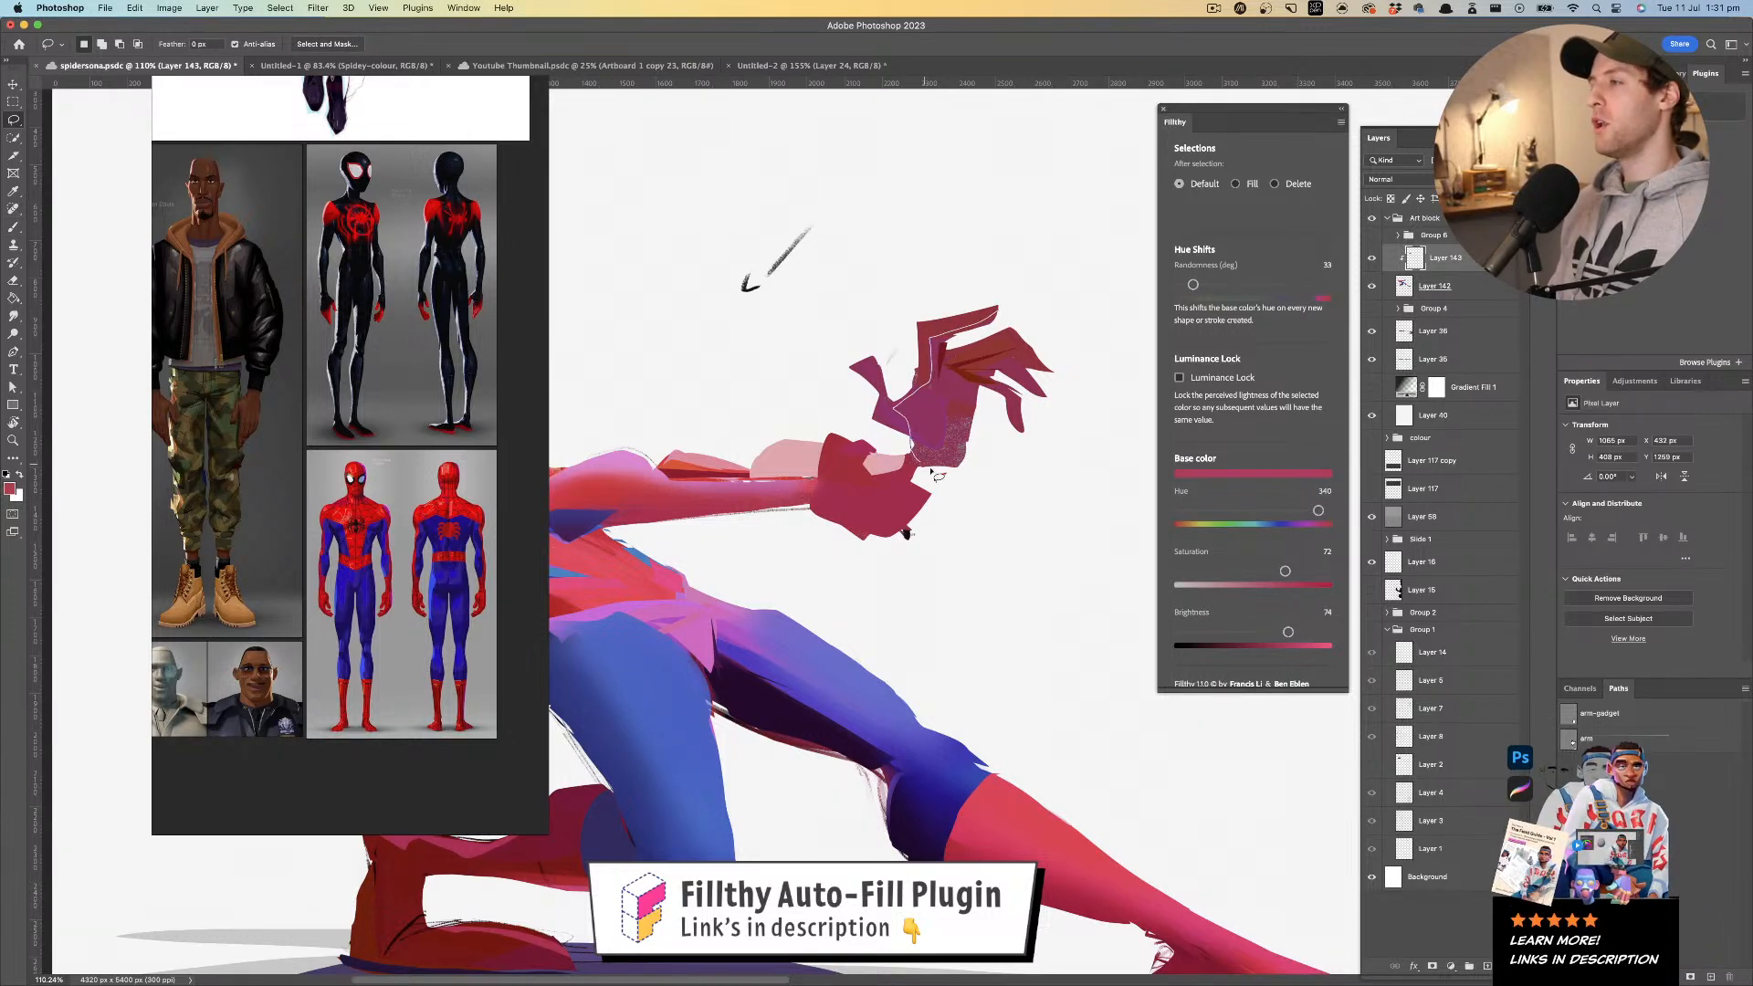
{"action": "mouse_move", "coordinate": [990, 420]}
{"action": "left_mouse_down"}
{"action": "mouse_move", "coordinate": [1029, 449]}
{"action": "mouse_move", "coordinate": [1026, 402]}
{"action": "mouse_move", "coordinate": [1044, 388]}
{"action": "mouse_move", "coordinate": [1011, 343]}
{"action": "mouse_move", "coordinate": [940, 342]}
{"action": "left_mouse_up"}
{"action": "key", "text": "b"}
- Shade the selected palm with a color sampled from the arm and a darker red at brightness 36, and clear the selection
{"action": "left_click", "coordinate": [683, 474], "text": "alt"}
{"action": "mouse_move", "coordinate": [926, 419]}
{"action": "left_mouse_down"}
{"action": "mouse_move", "coordinate": [1061, 416]}
{"action": "mouse_move", "coordinate": [966, 440]}
{"action": "mouse_move", "coordinate": [994, 433]}
{"action": "mouse_move", "coordinate": [954, 336]}
{"action": "mouse_move", "coordinate": [865, 454]}
{"action": "mouse_move", "coordinate": [949, 422]}
{"action": "left_mouse_up"}
{"action": "left_click", "coordinate": [1232, 632]}
{"action": "key", "text": "super+d"}
- Lasso the upper planes of the fist and brush them with pink sampled from the shoulder at hue 315, saturation 44, brightness 91
{"action": "key", "text": "z"}
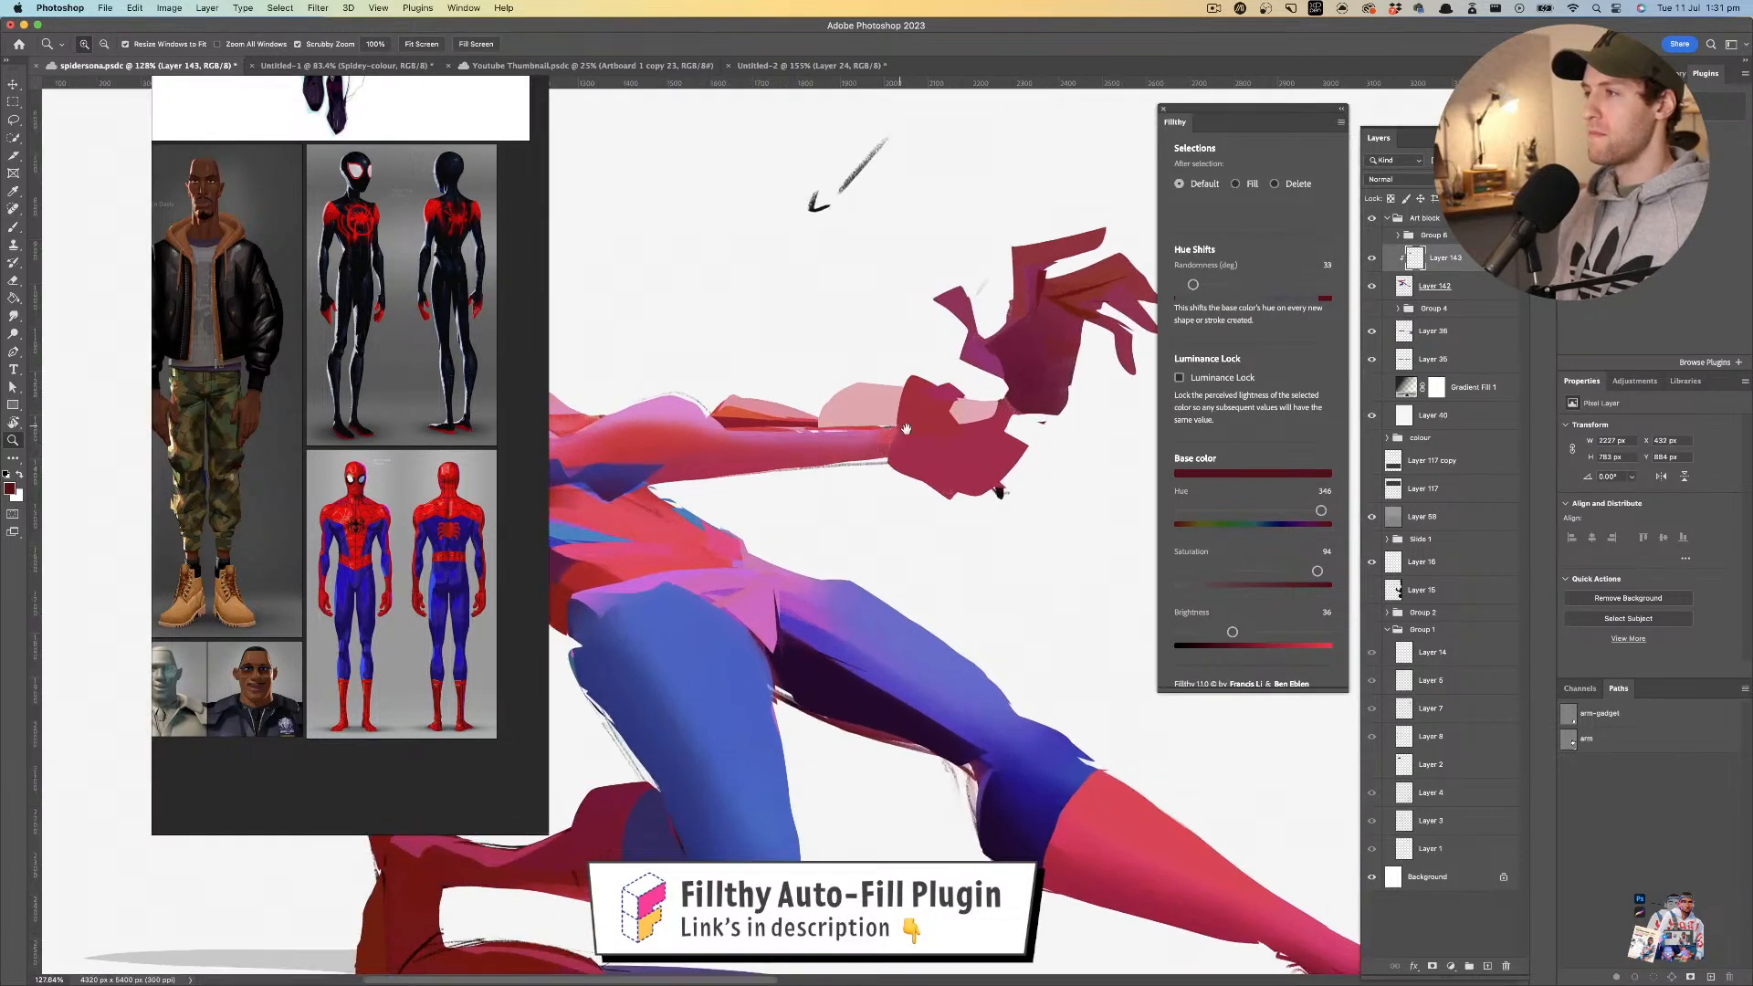
{"action": "left_click", "coordinate": [14, 123]}
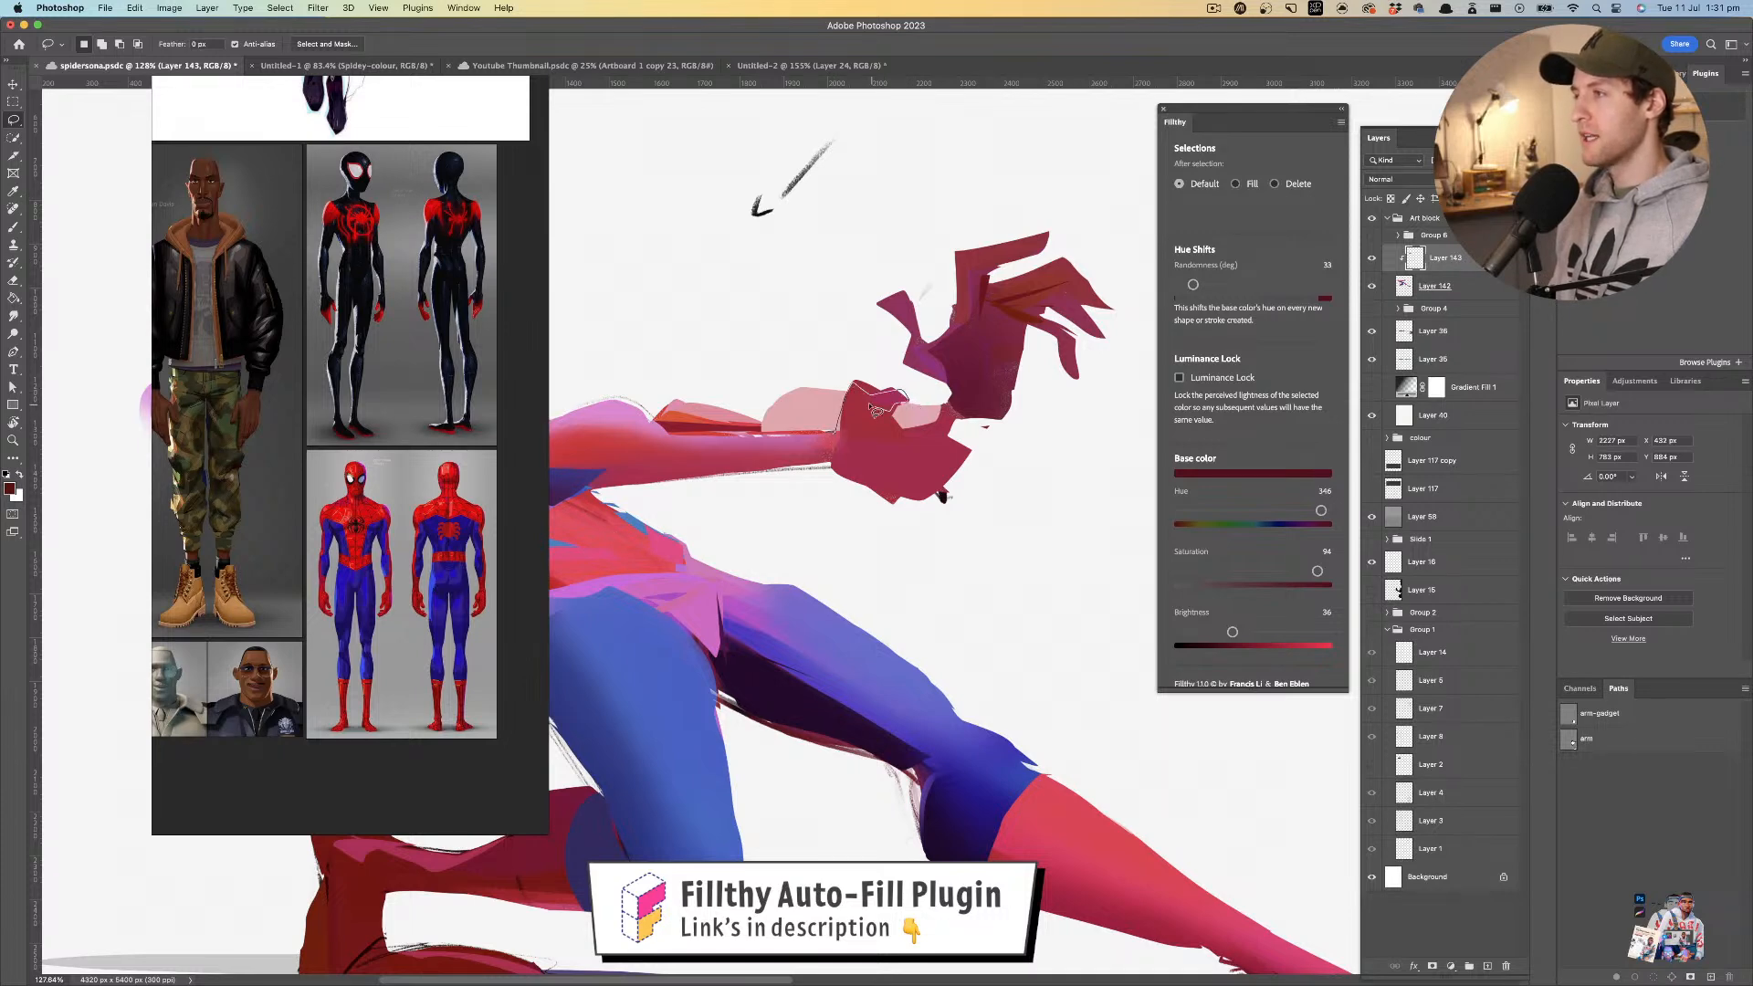
{"action": "left_click_drag", "start_coordinate": [842, 433], "coordinate": [843, 434]}
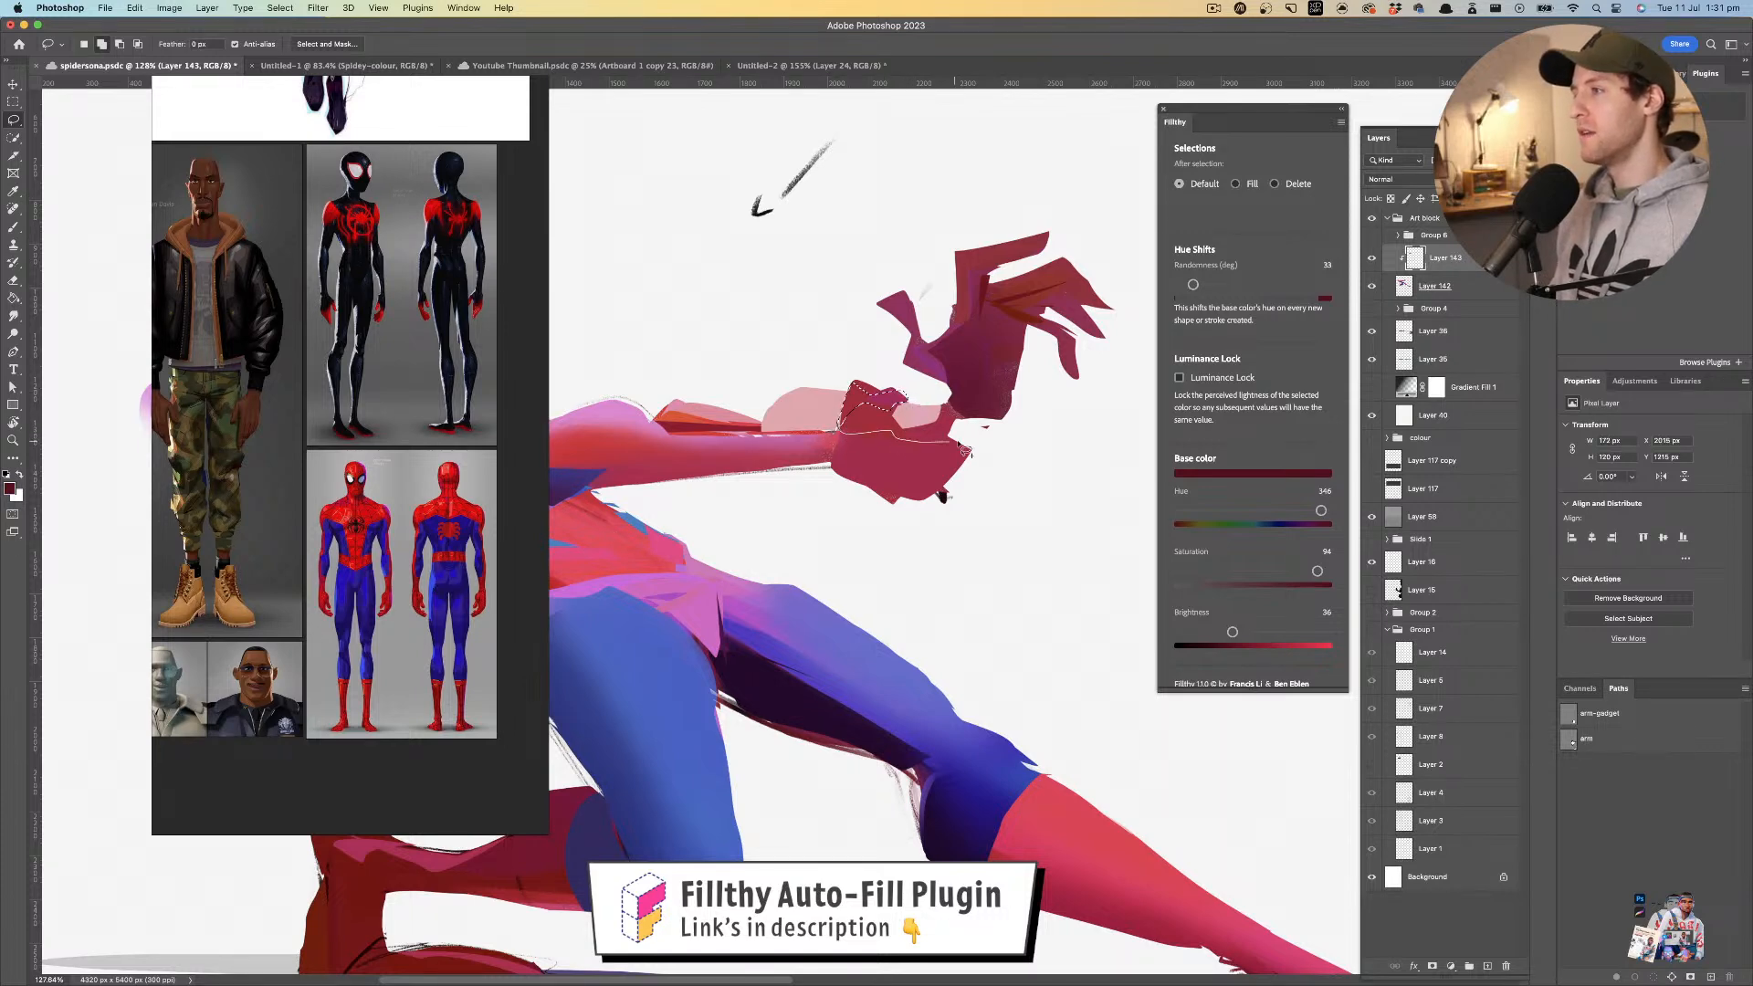
{"action": "key", "text": "b"}
{"action": "left_click", "coordinate": [632, 406], "text": "alt"}
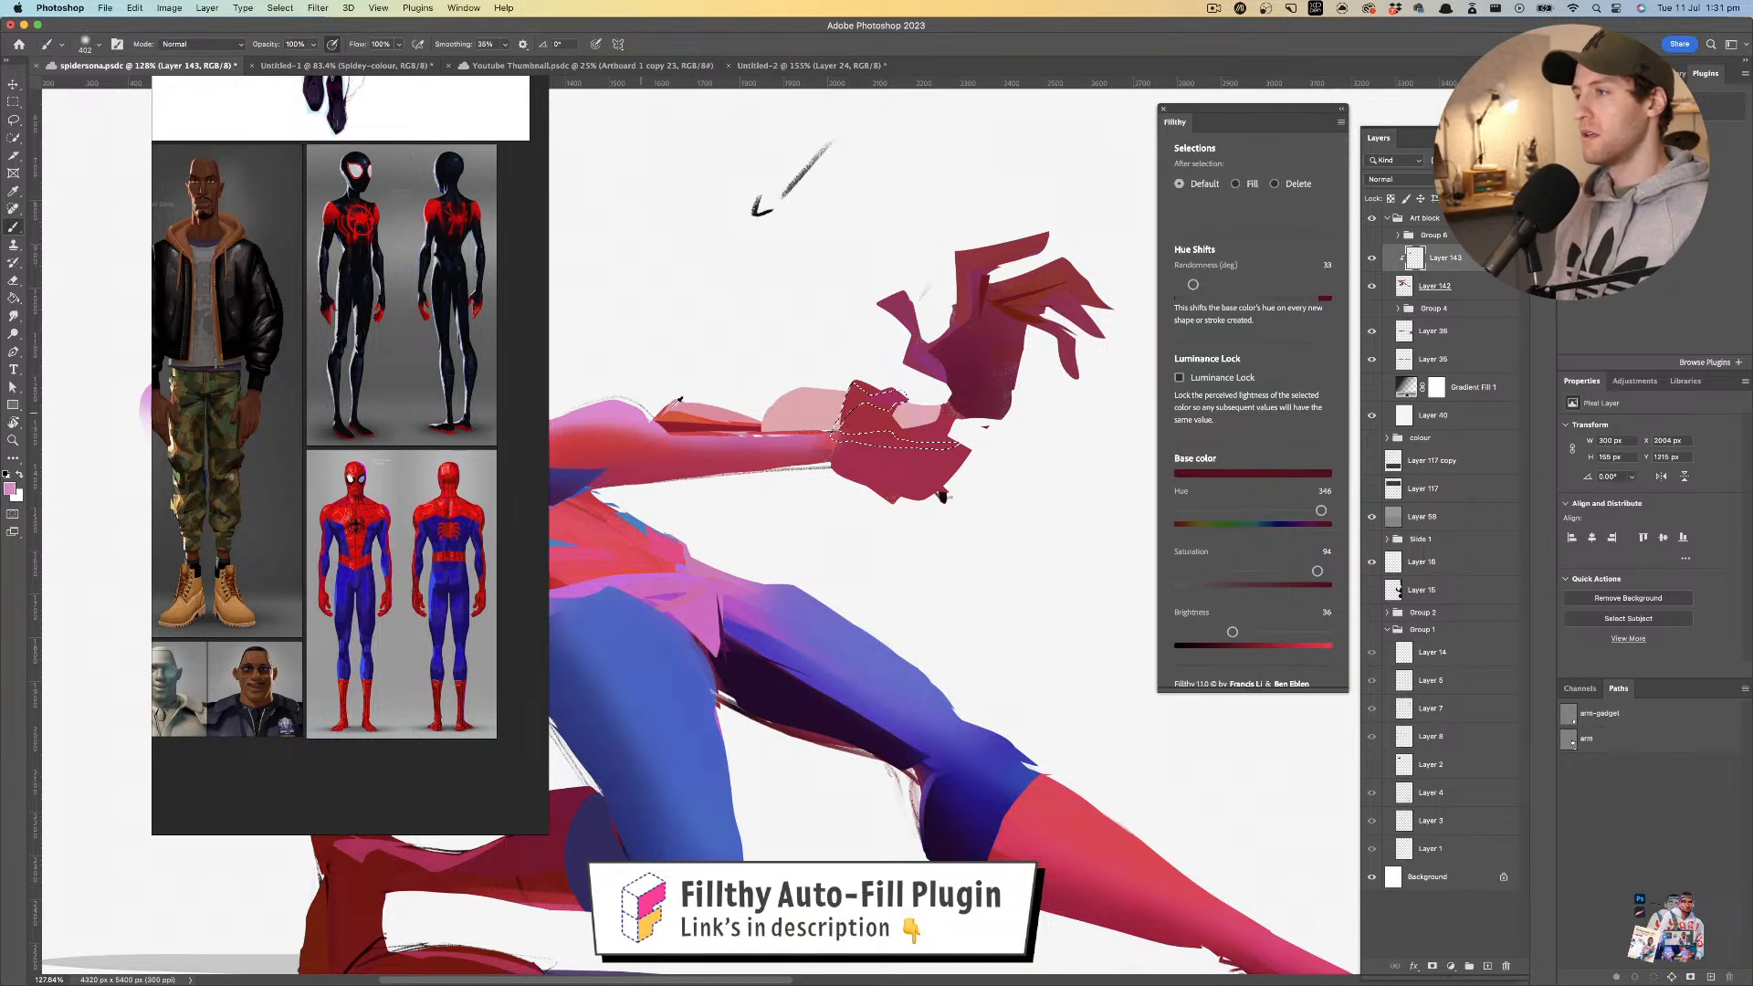
{"action": "left_click_drag", "start_coordinate": [813, 429], "coordinate": [875, 431]}
{"action": "left_click", "coordinate": [768, 452], "text": "alt"}
{"action": "left_click_drag", "start_coordinate": [770, 449], "coordinate": [677, 455]}
{"action": "left_click", "coordinate": [767, 442], "text": "alt"}
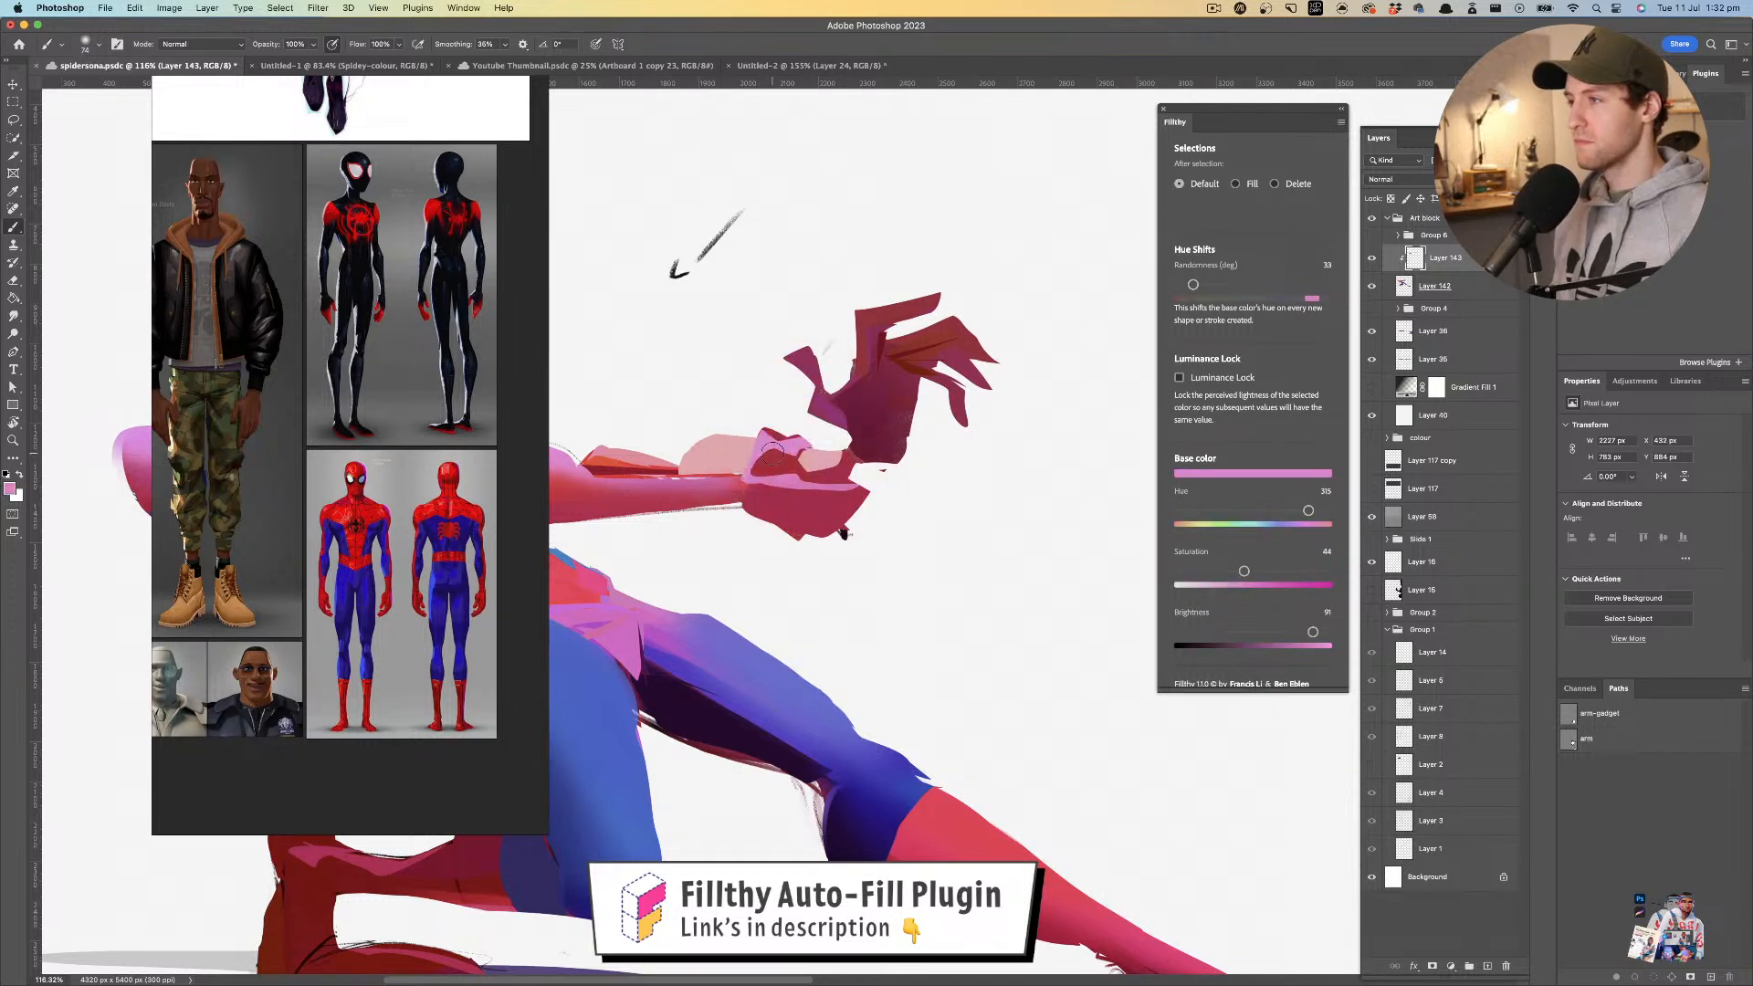
- Lasso the pelvis between the thighs, brush it with sampled blues at hues 226 and 236, and clear the selection
{"action": "left_click_drag", "start_coordinate": [829, 489], "coordinate": [868, 505]}
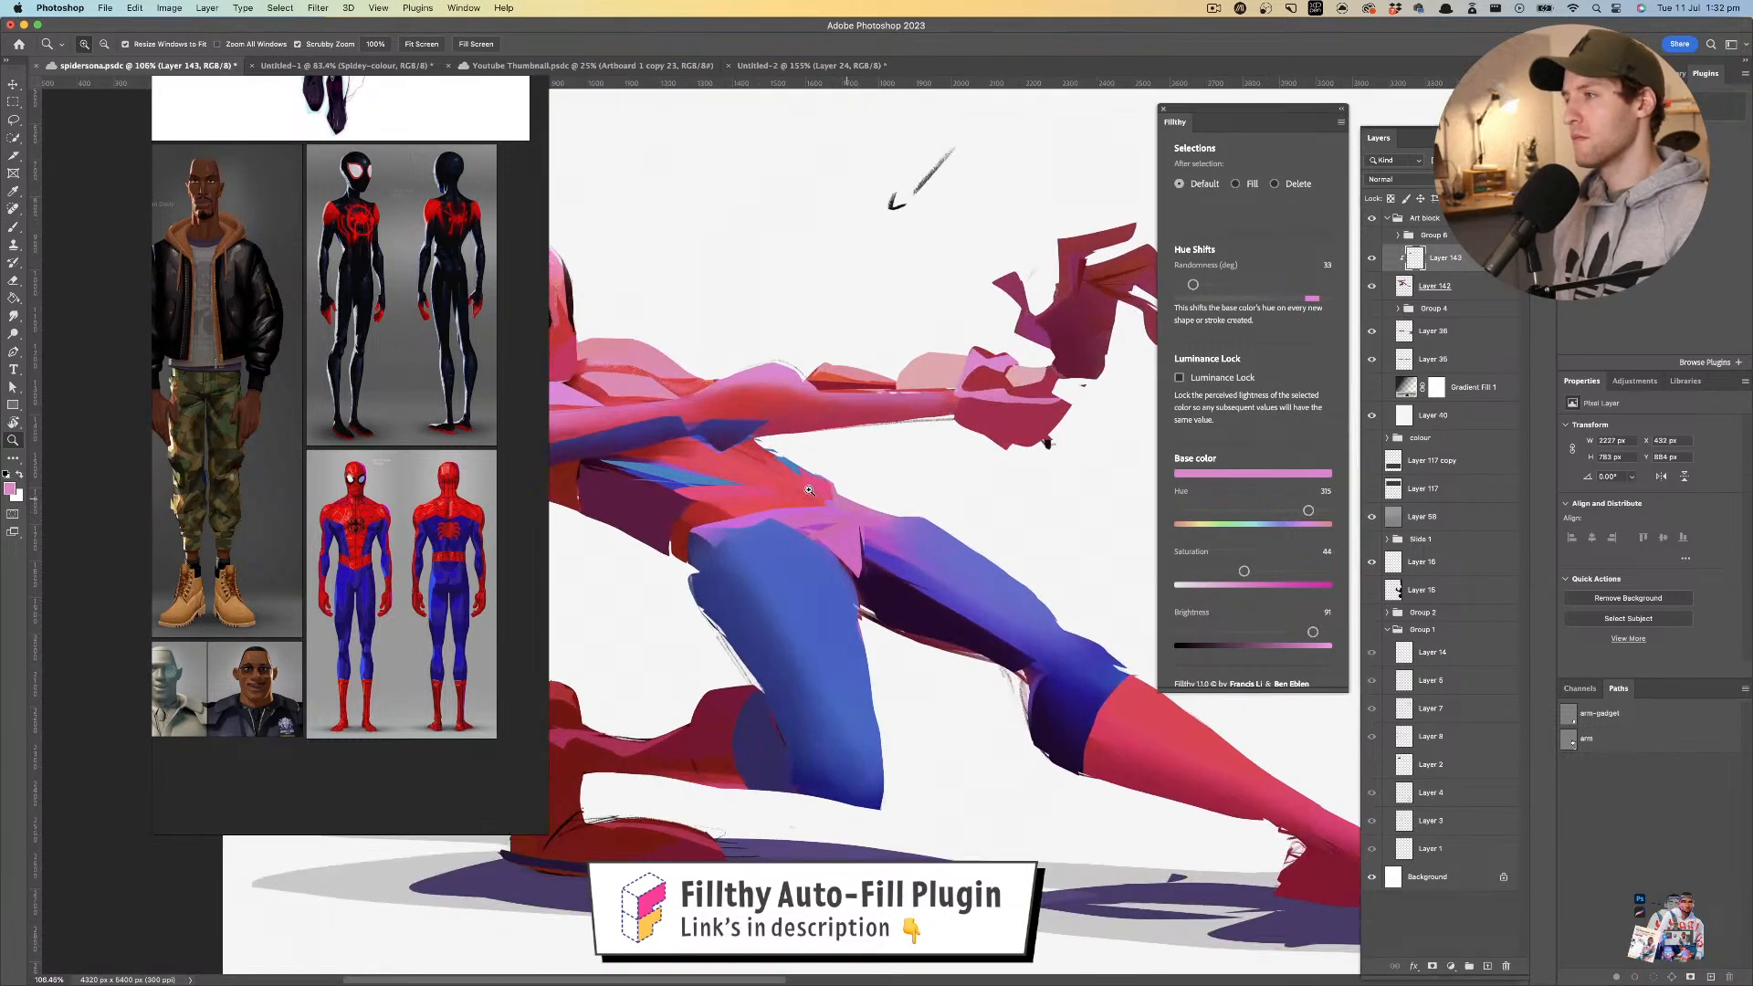
{"action": "left_click", "coordinate": [14, 120]}
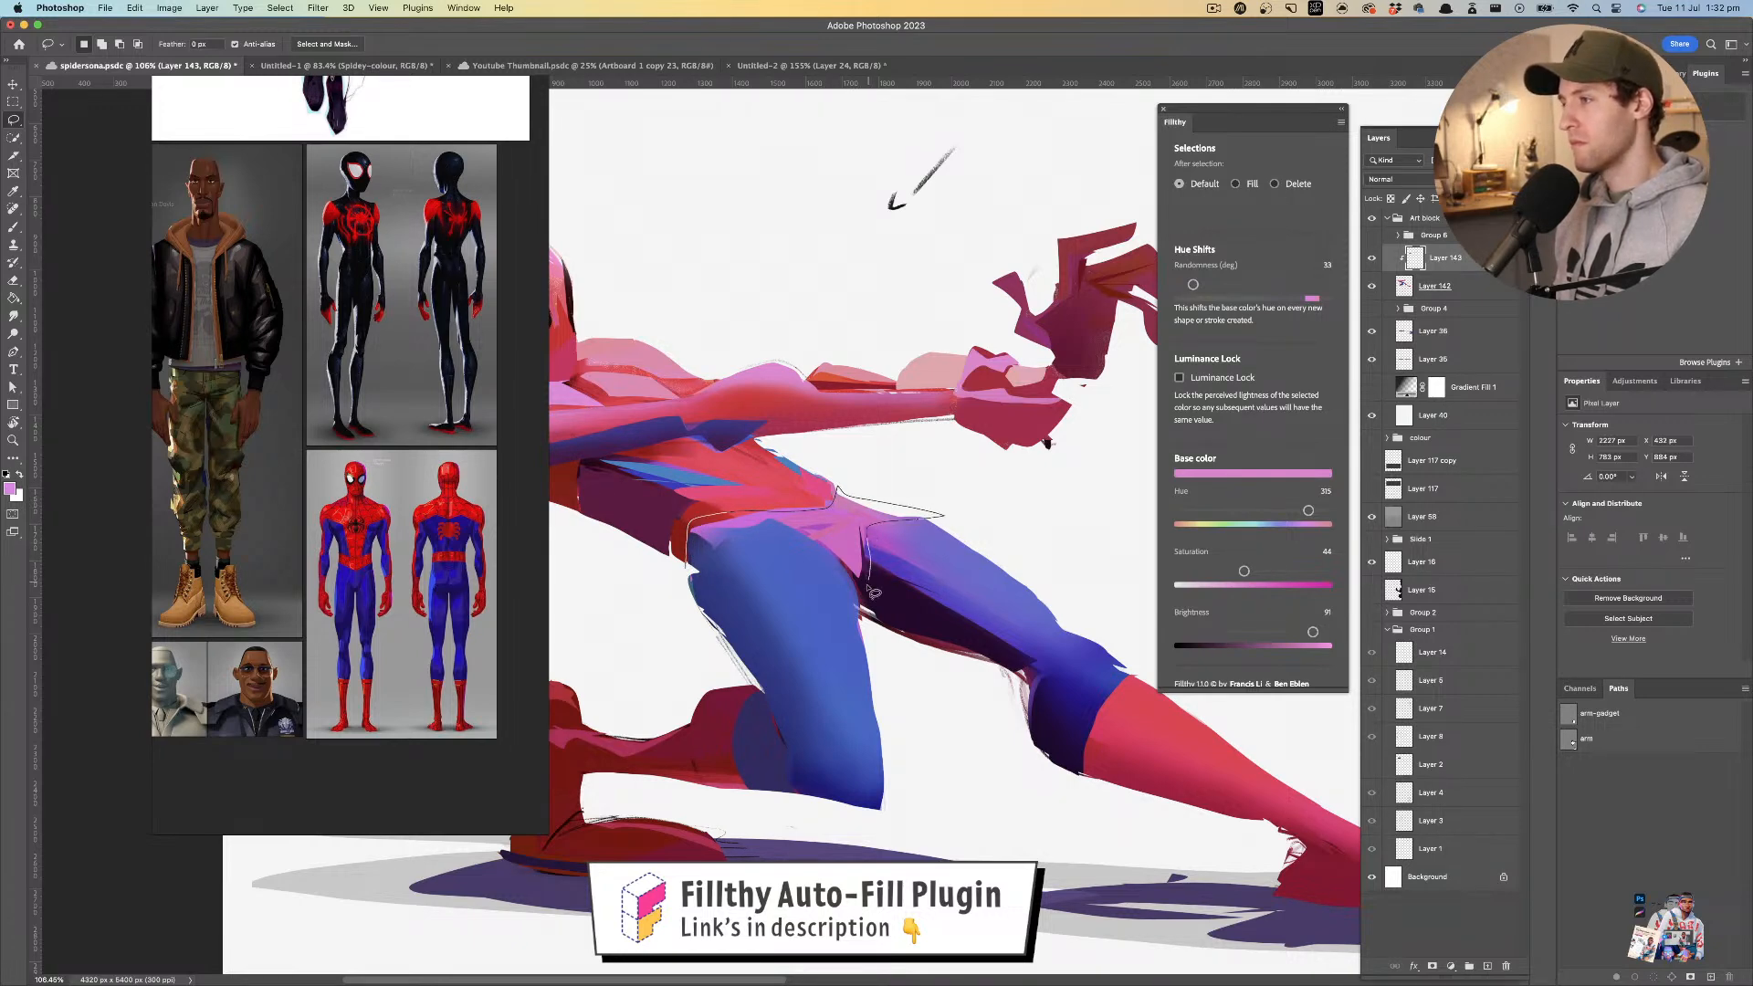
{"action": "left_click_drag", "start_coordinate": [694, 559], "coordinate": [691, 558]}
{"action": "key", "text": "b"}
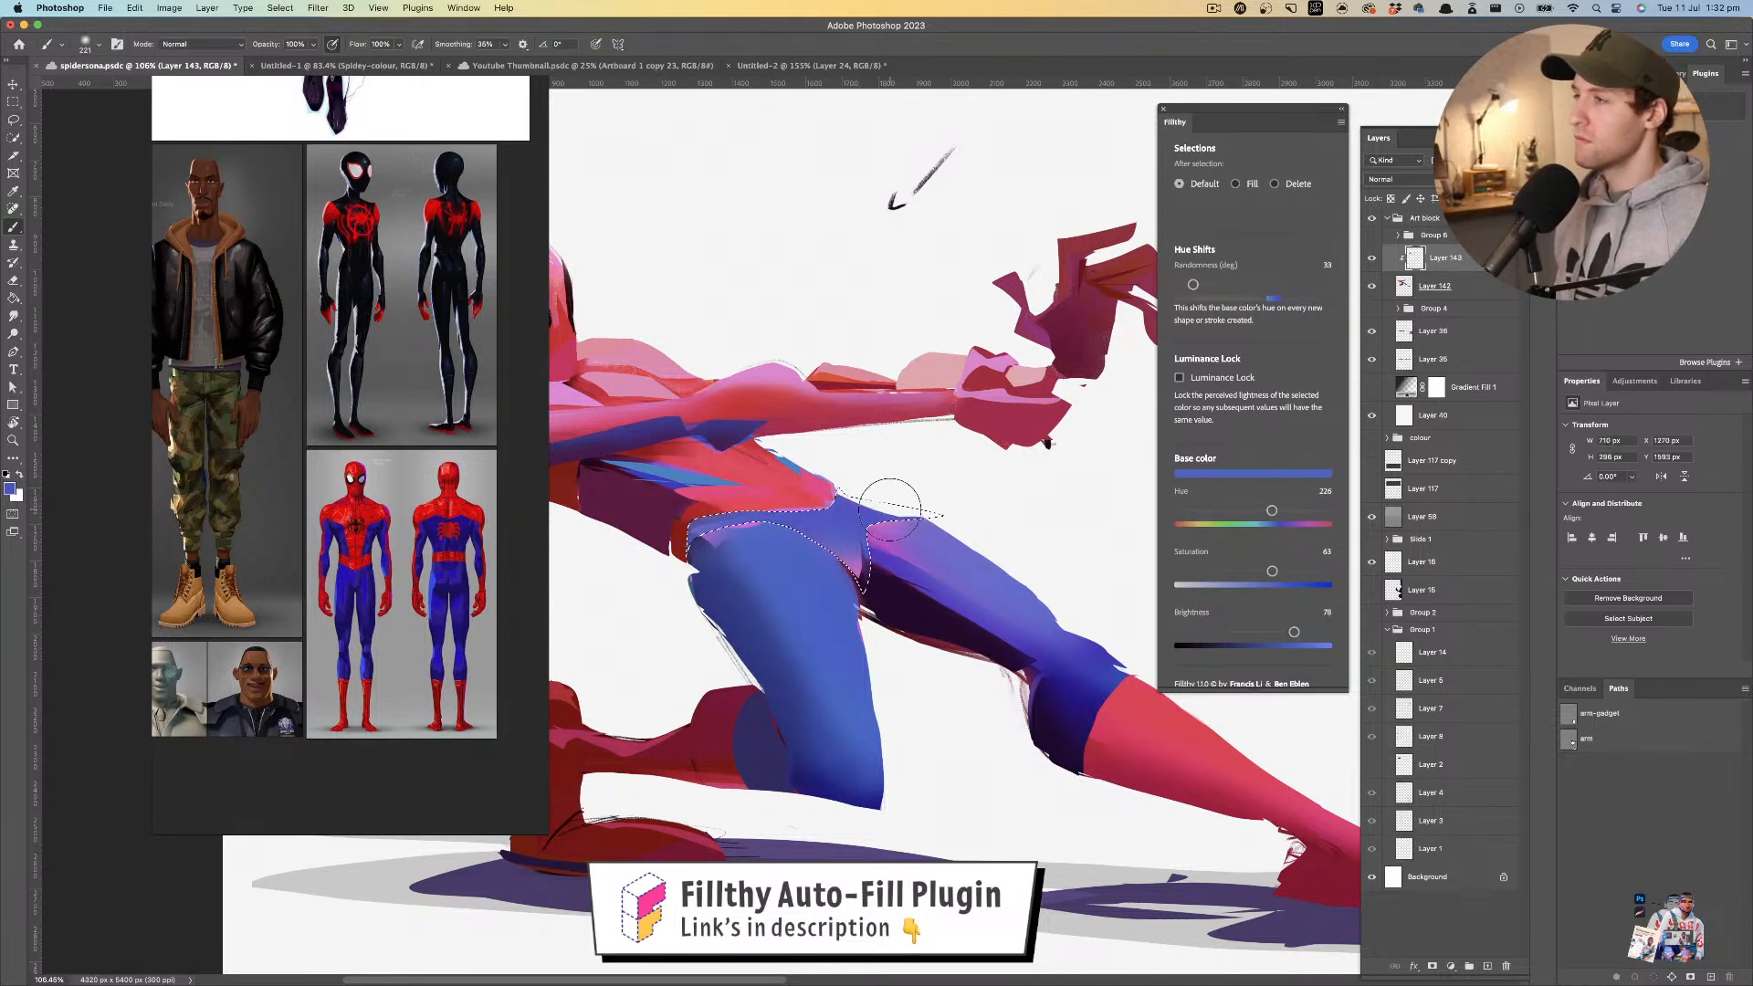
{"action": "left_click_drag", "start_coordinate": [985, 508], "coordinate": [964, 493]}
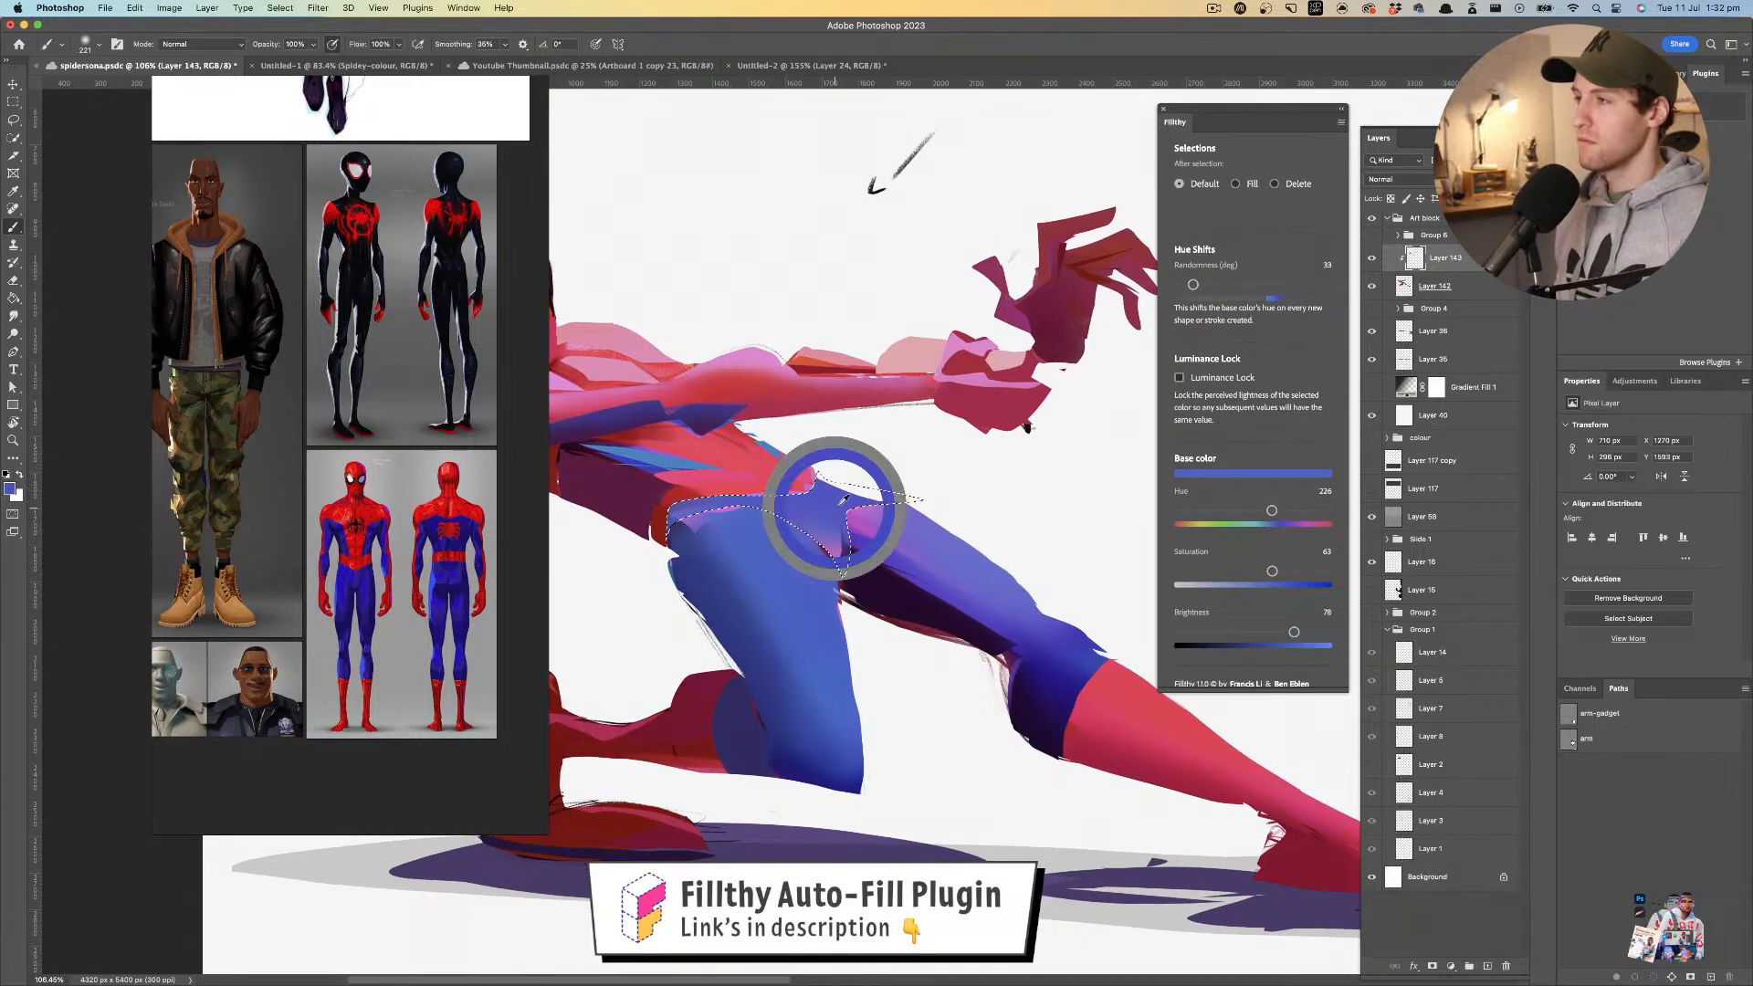
{"action": "left_click_drag", "start_coordinate": [838, 503], "coordinate": [813, 512]}
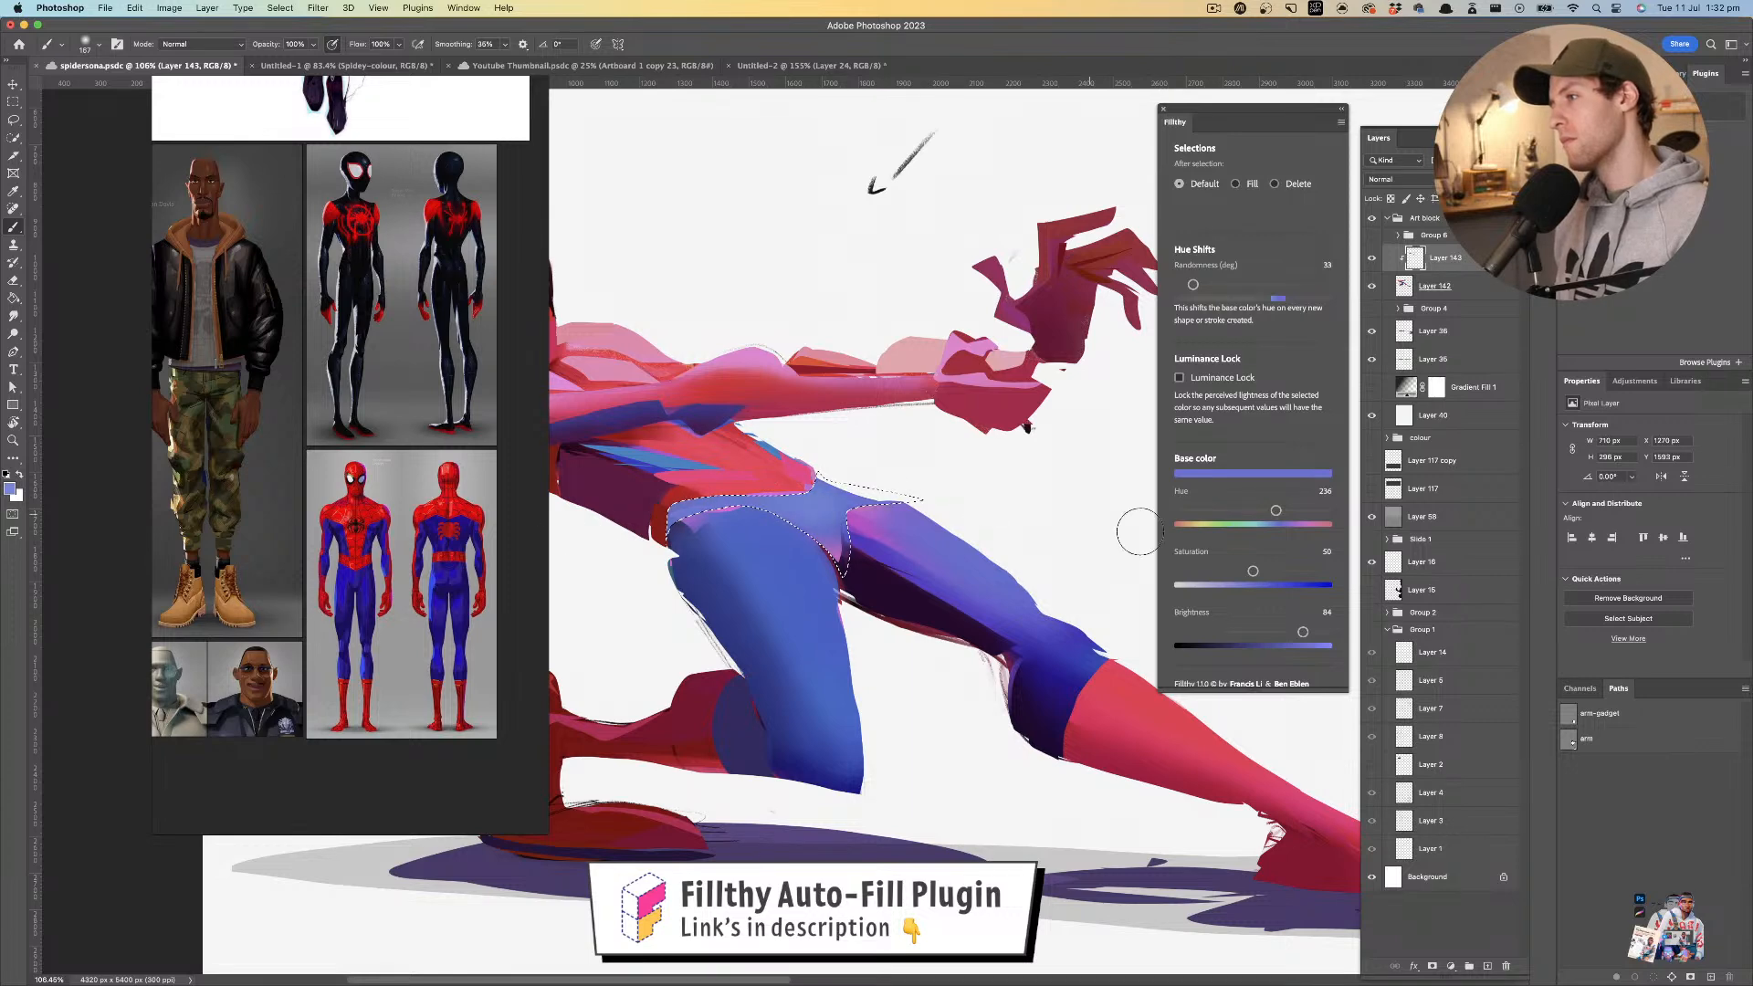
{"action": "key", "text": "super+d"}
- Flip the canvas horizontally
{"action": "left_click_drag", "start_coordinate": [983, 504], "coordinate": [881, 504]}
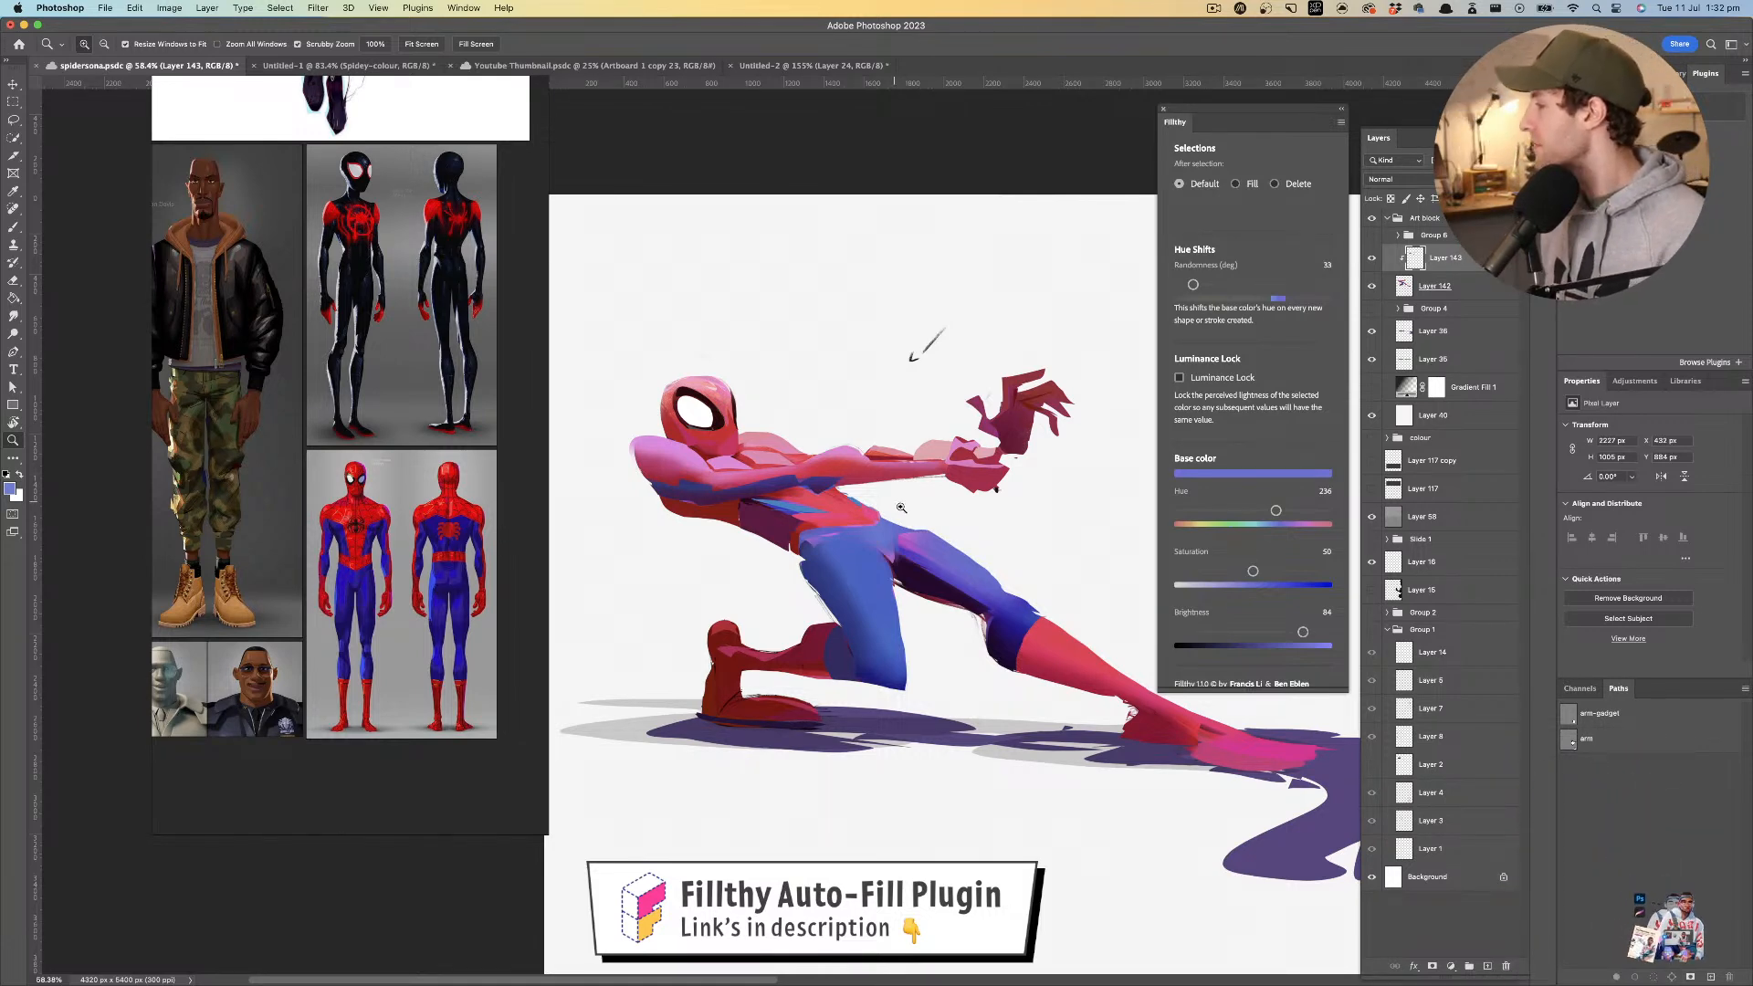
{"action": "mouse_move", "coordinate": [942, 561]}
{"action": "left_mouse_down"}
{"action": "mouse_move", "coordinate": [916, 559]}
{"action": "mouse_move", "coordinate": [922, 530]}
{"action": "mouse_move", "coordinate": [899, 542]}
{"action": "mouse_move", "coordinate": [931, 582]}
{"action": "left_mouse_up"}
{"action": "key", "text": "super+shift+h"}
{"action": "left_click_drag", "start_coordinate": [801, 500], "coordinate": [841, 509]}
{"action": "mouse_move", "coordinate": [964, 466]}
{"action": "left_mouse_down"}
{"action": "mouse_move", "coordinate": [862, 471]}
{"action": "mouse_move", "coordinate": [971, 450]}
{"action": "left_mouse_up"}
{"action": "left_click_drag", "start_coordinate": [802, 491], "coordinate": [824, 438]}
{"action": "left_click_drag", "start_coordinate": [950, 464], "coordinate": [844, 474]}
{"action": "left_click_drag", "start_coordinate": [866, 493], "coordinate": [888, 463]}
{"action": "left_click_drag", "start_coordinate": [844, 508], "coordinate": [895, 495]}
- Lasso the groin fold beside the front thigh, brush it with a sampled color, and clear the selection
{"action": "key", "text": "l"}
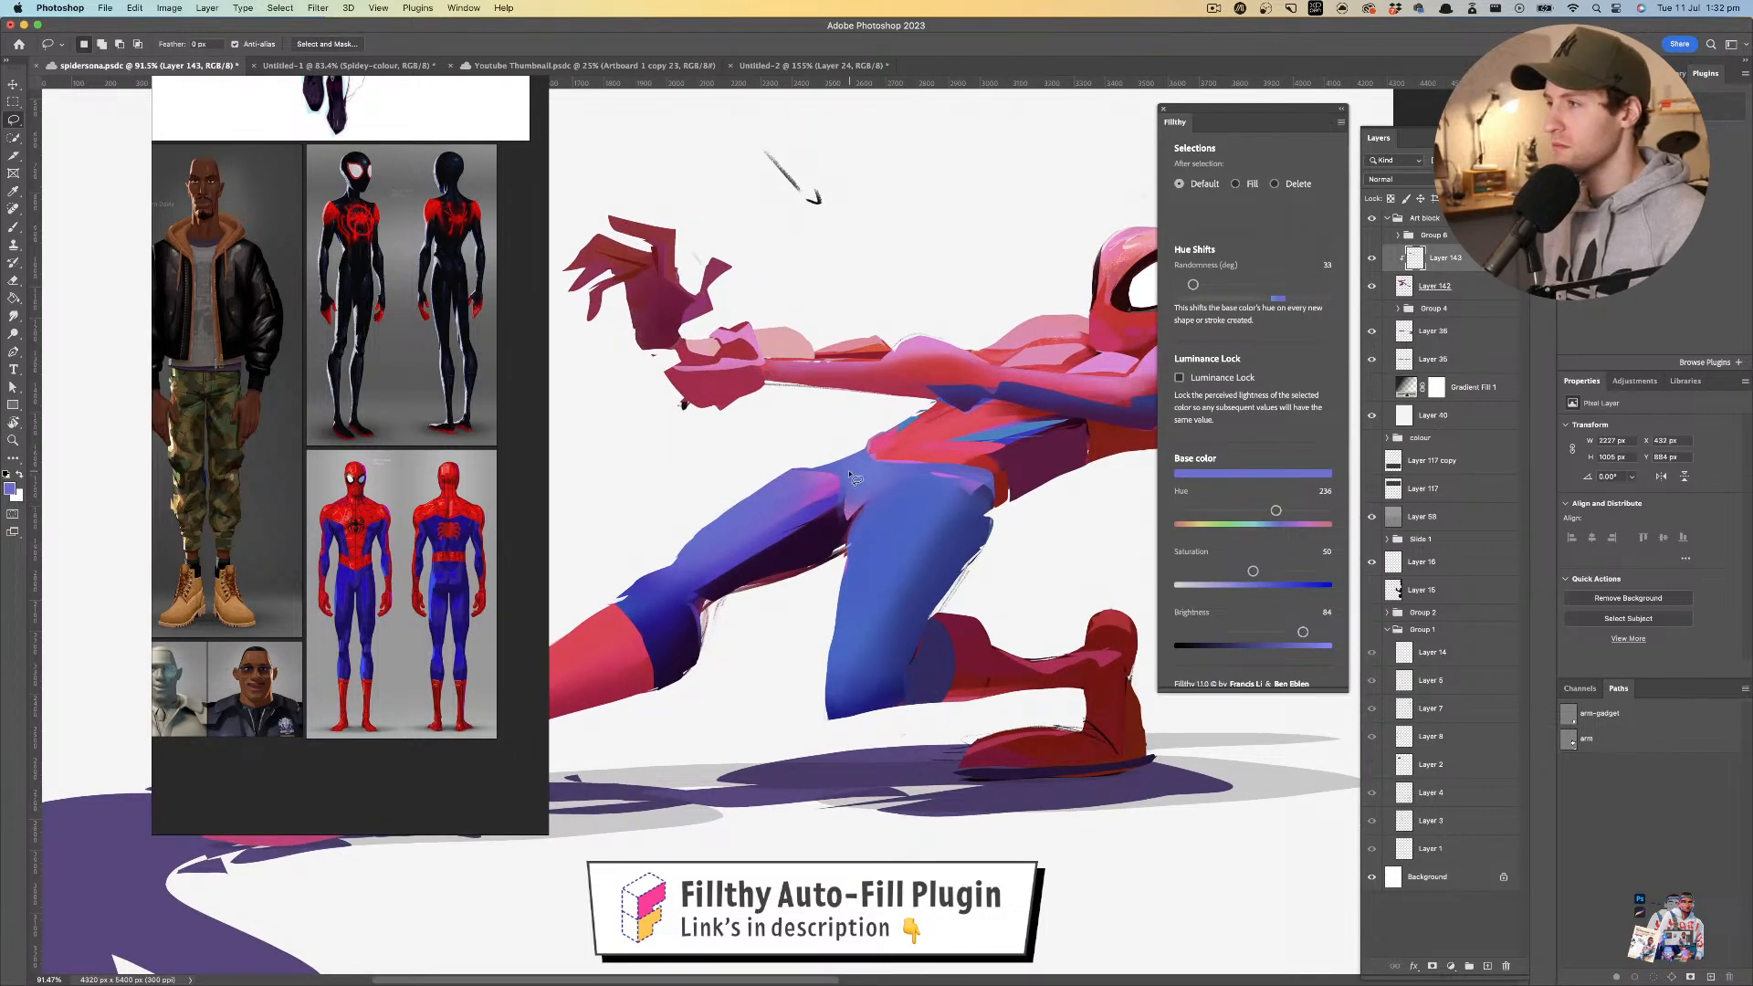
{"action": "left_click_drag", "start_coordinate": [852, 484], "coordinate": [847, 476]}
{"action": "key", "text": "b"}
{"action": "key", "text": "super+d"}
{"action": "mouse_move", "coordinate": [836, 539]}
{"action": "left_mouse_down"}
{"action": "mouse_move", "coordinate": [846, 489]}
{"action": "mouse_move", "coordinate": [810, 493]}
{"action": "left_mouse_up"}
{"action": "left_click_drag", "start_coordinate": [810, 493], "coordinate": [864, 492]}
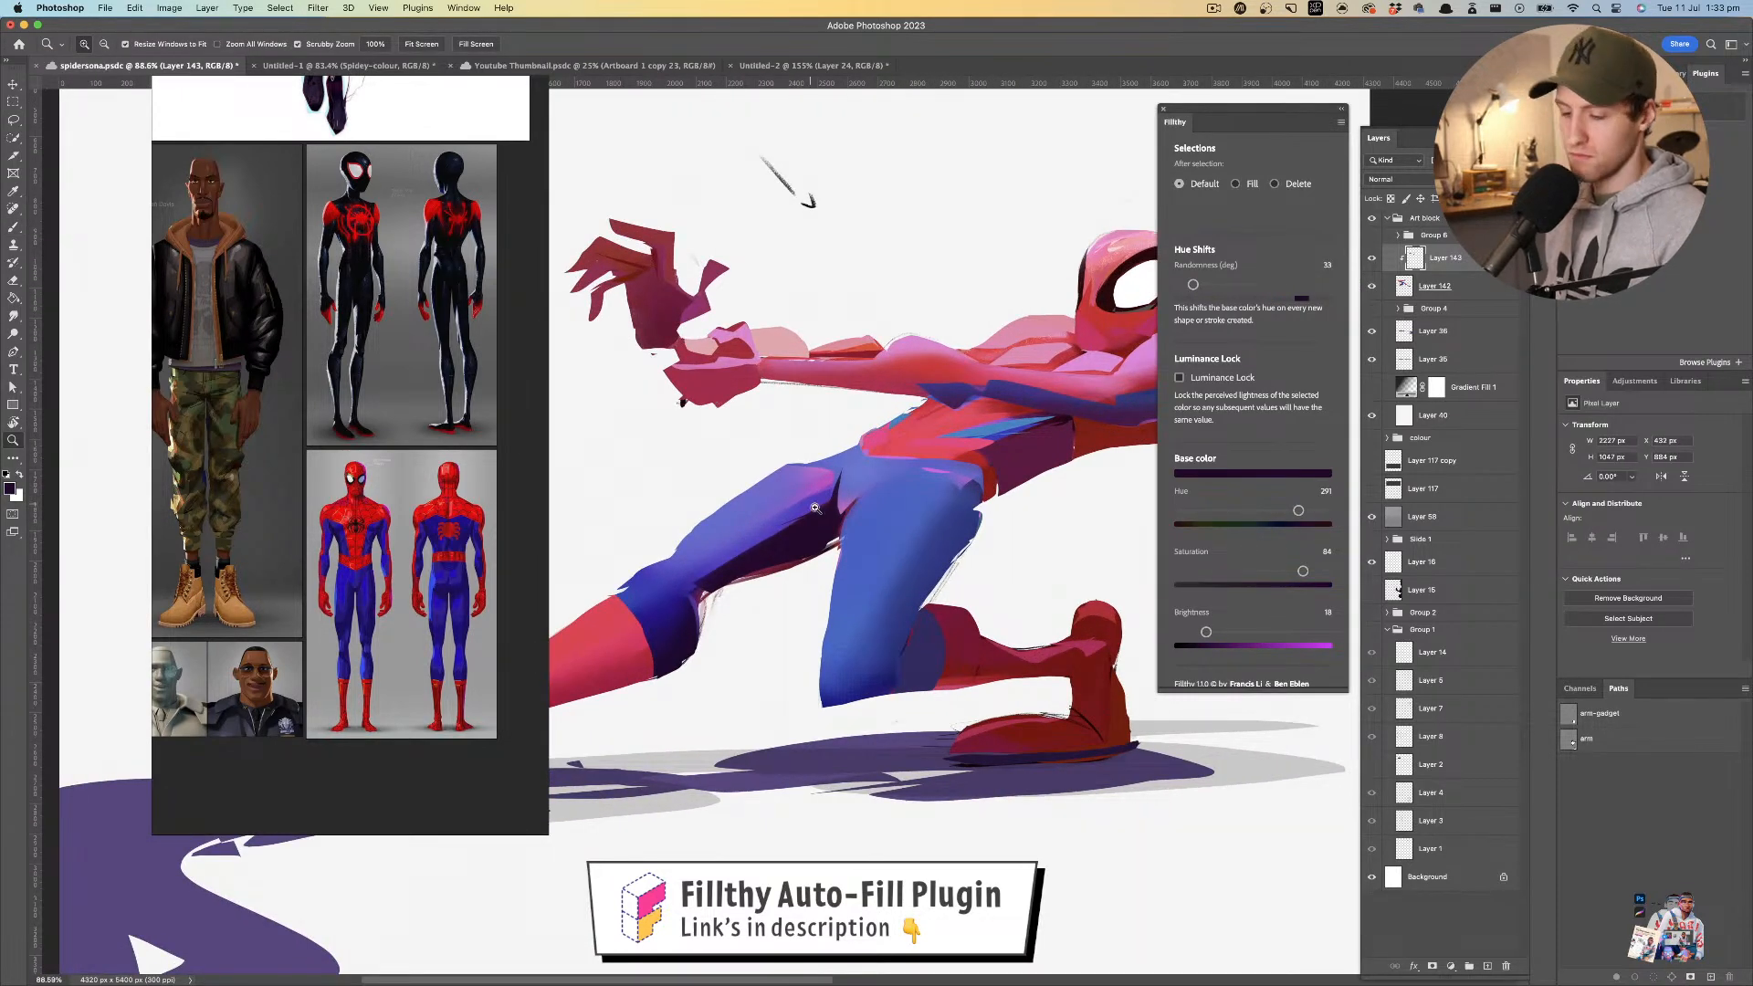
- Lasso the crease along the top of the kneeling thigh, brush inside it and clear the selection
{"action": "key", "text": "l"}
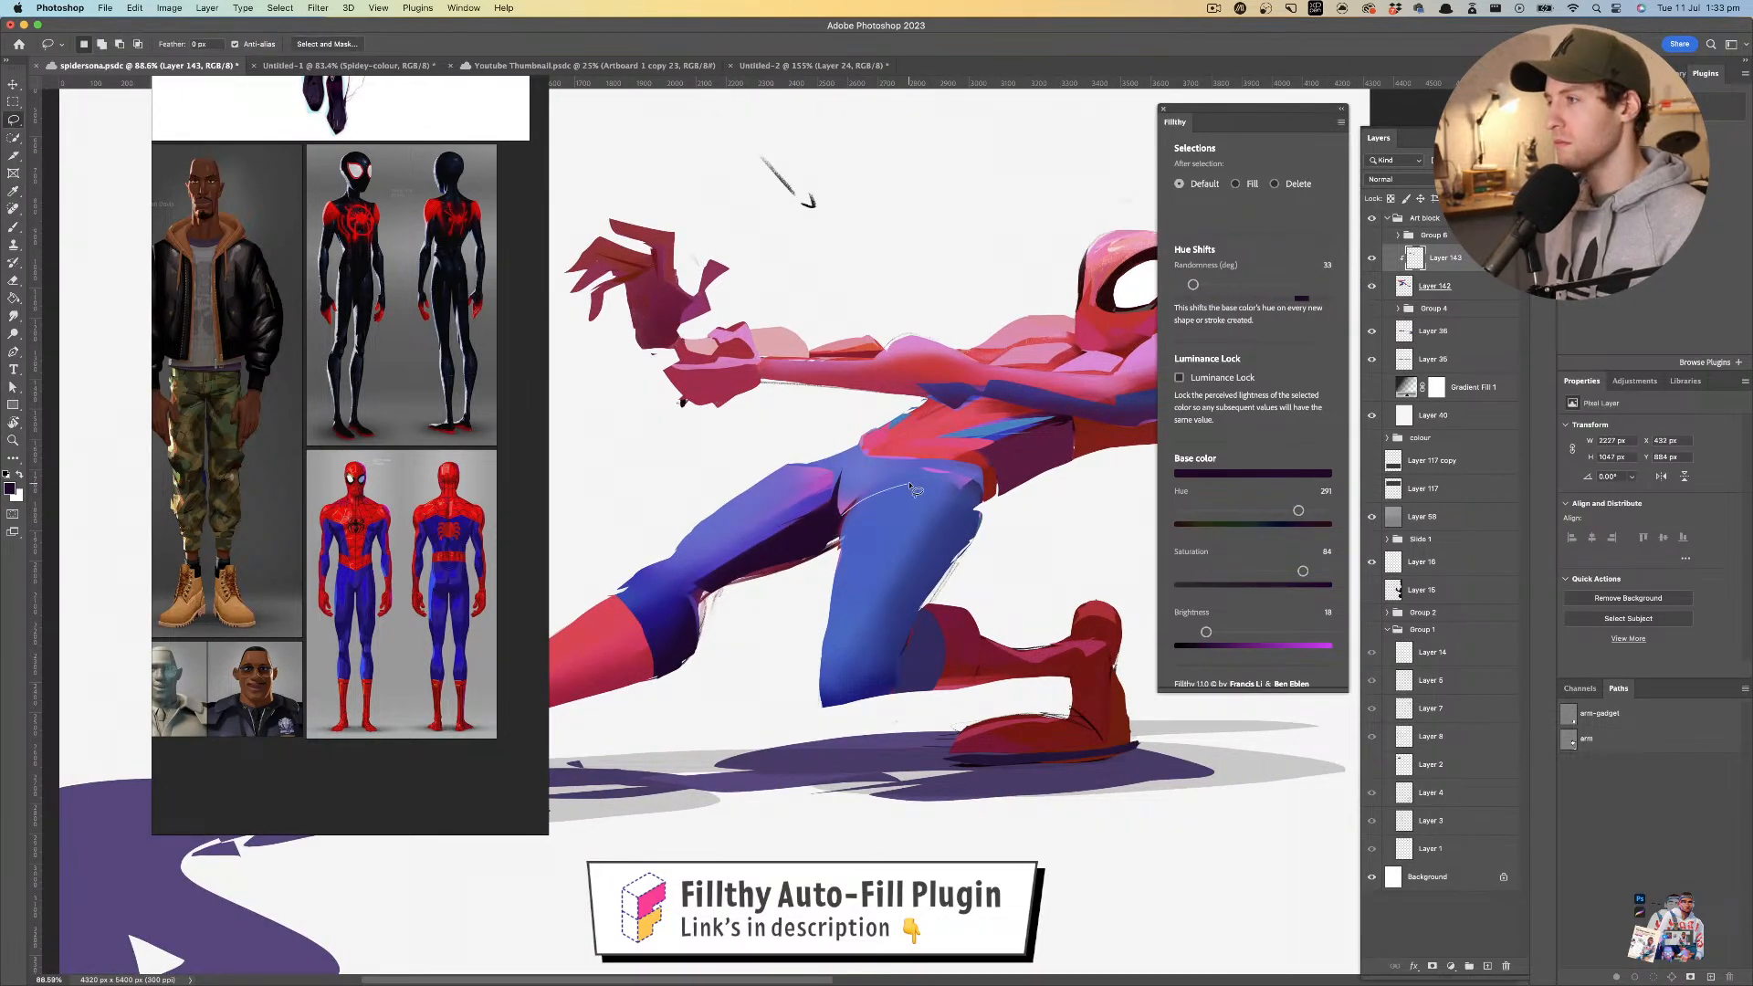
{"action": "key", "text": "b"}
{"action": "mouse_move", "coordinate": [840, 525]}
{"action": "left_mouse_down"}
{"action": "mouse_move", "coordinate": [767, 553]}
{"action": "mouse_move", "coordinate": [913, 521]}
{"action": "mouse_move", "coordinate": [844, 475]}
{"action": "mouse_move", "coordinate": [770, 472]}
{"action": "left_mouse_up"}
{"action": "key", "text": "super+d"}
- Lasso the pelvis above the kneeling thigh and brush it with blues sampled from both thighs
{"action": "key", "text": "z"}
{"action": "left_click", "coordinate": [14, 120]}
{"action": "scroll", "coordinate": [821, 395], "scroll_direction": "left", "scroll_amount": 3}
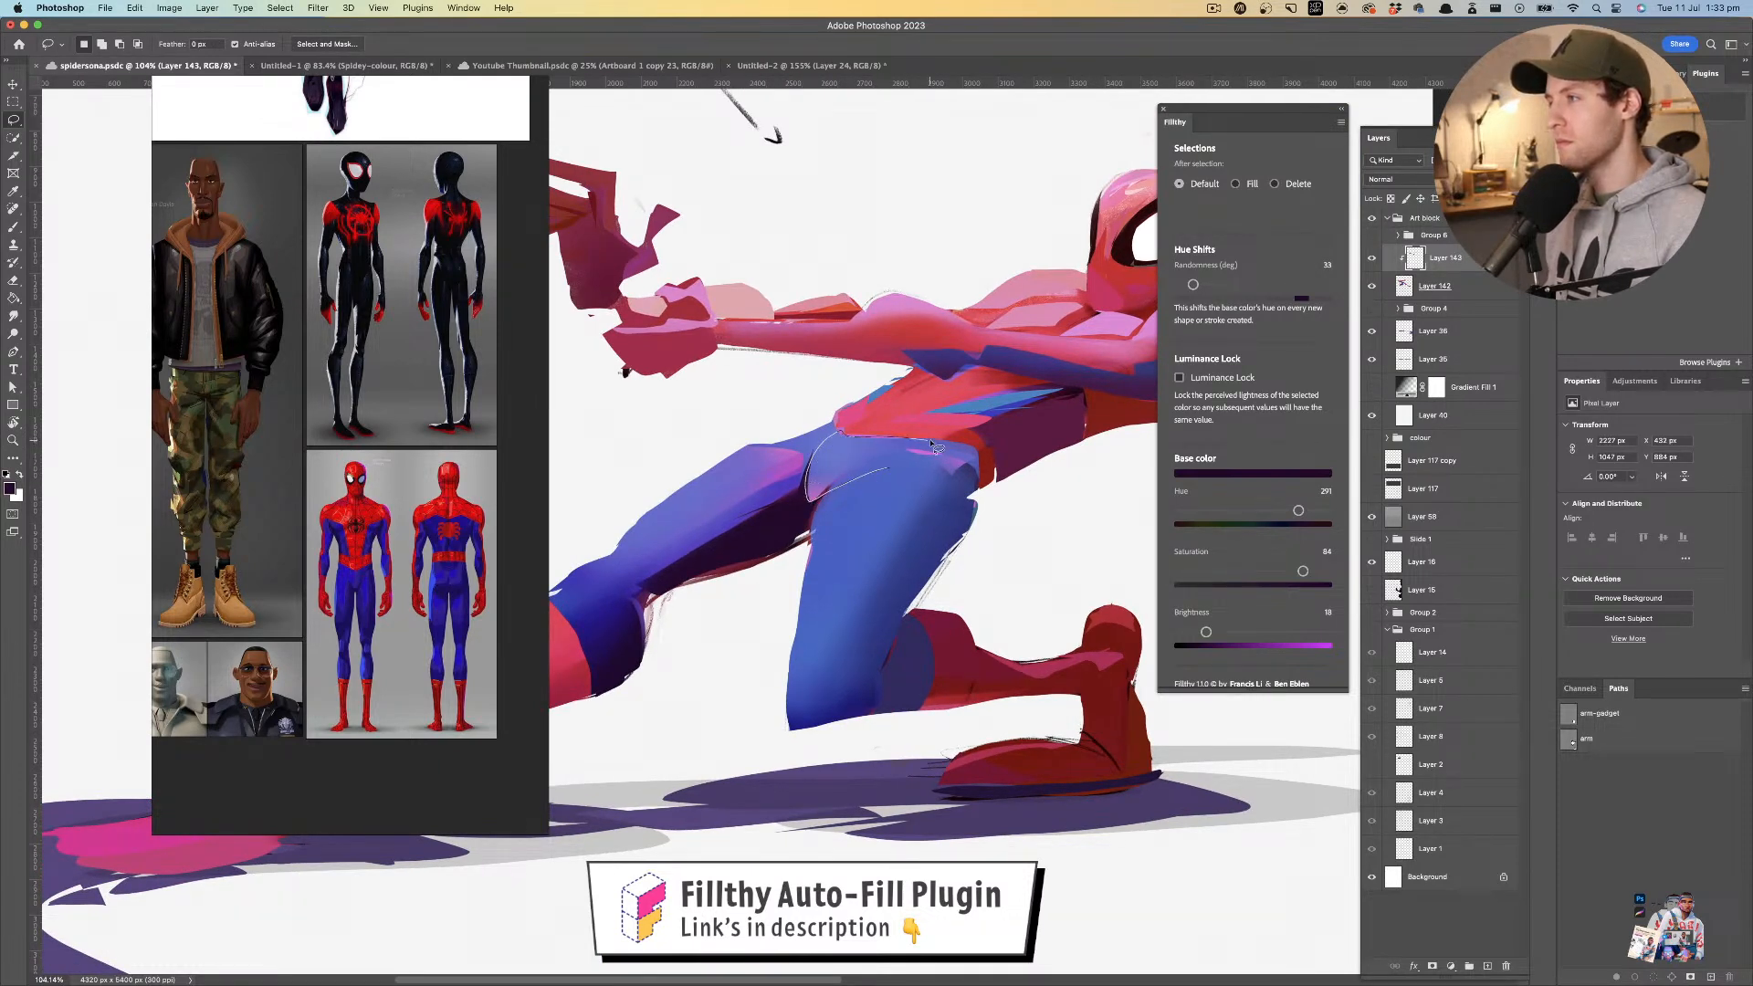
{"action": "key", "text": "b"}
{"action": "left_click", "coordinate": [834, 567], "text": "alt"}
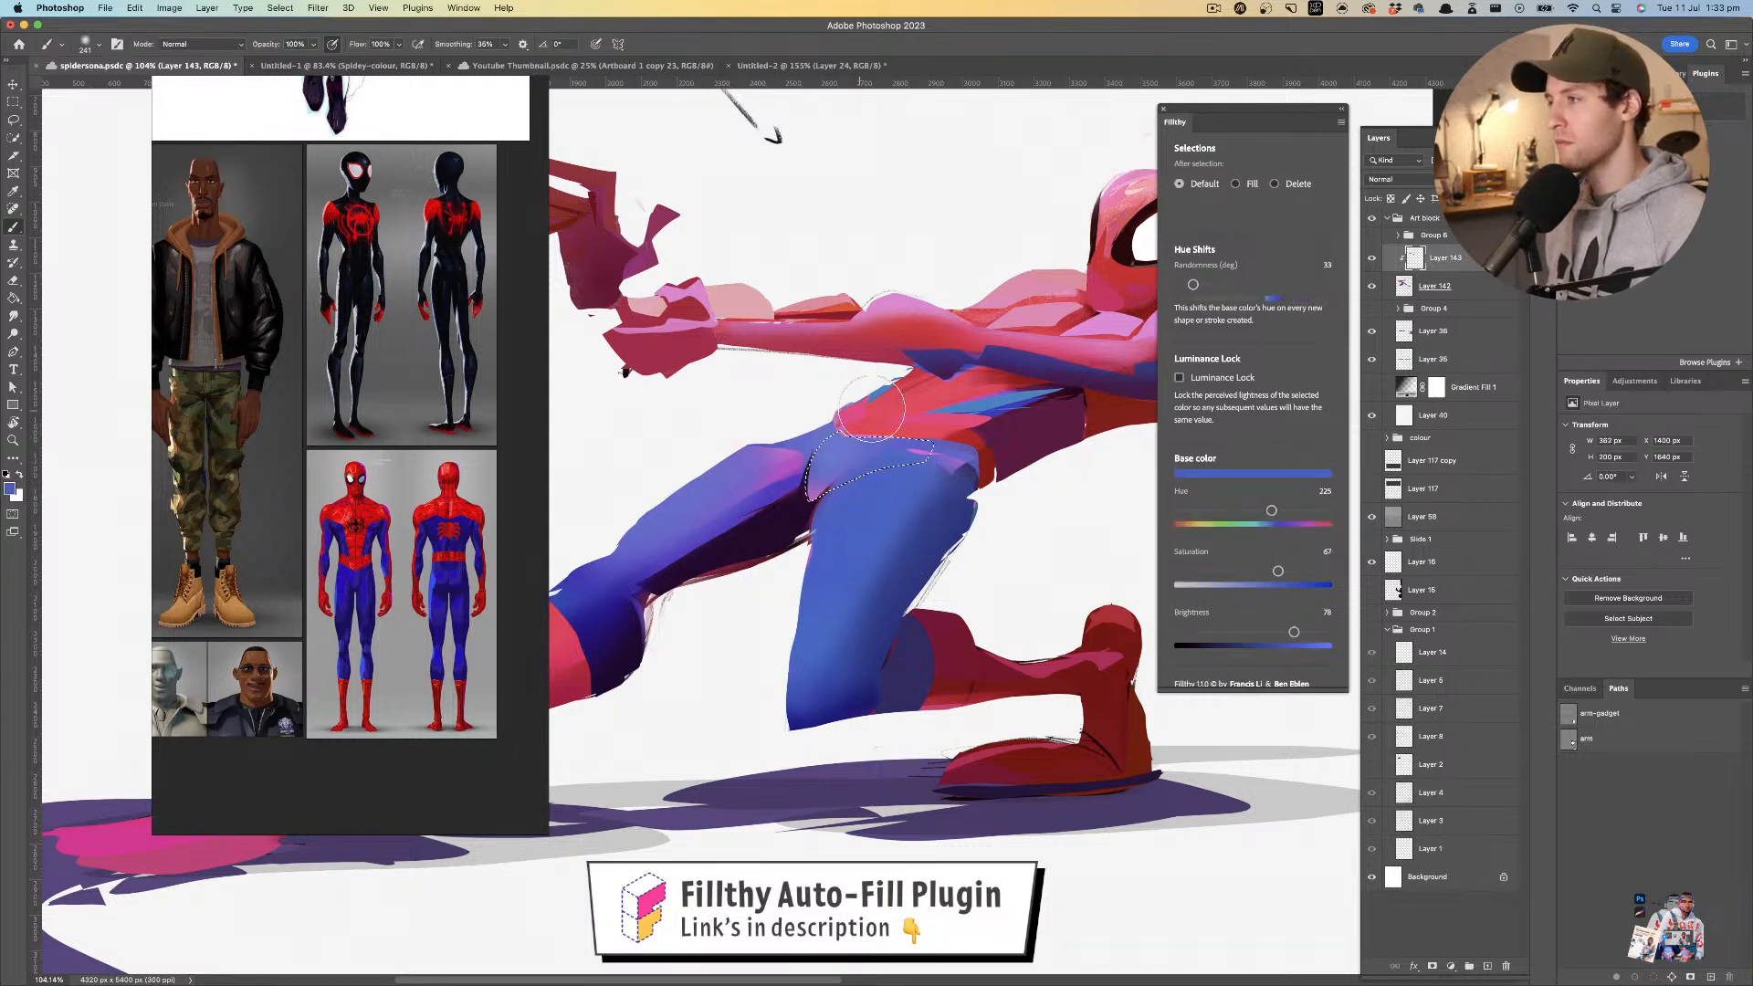
{"action": "left_click", "coordinate": [744, 500], "text": "alt"}
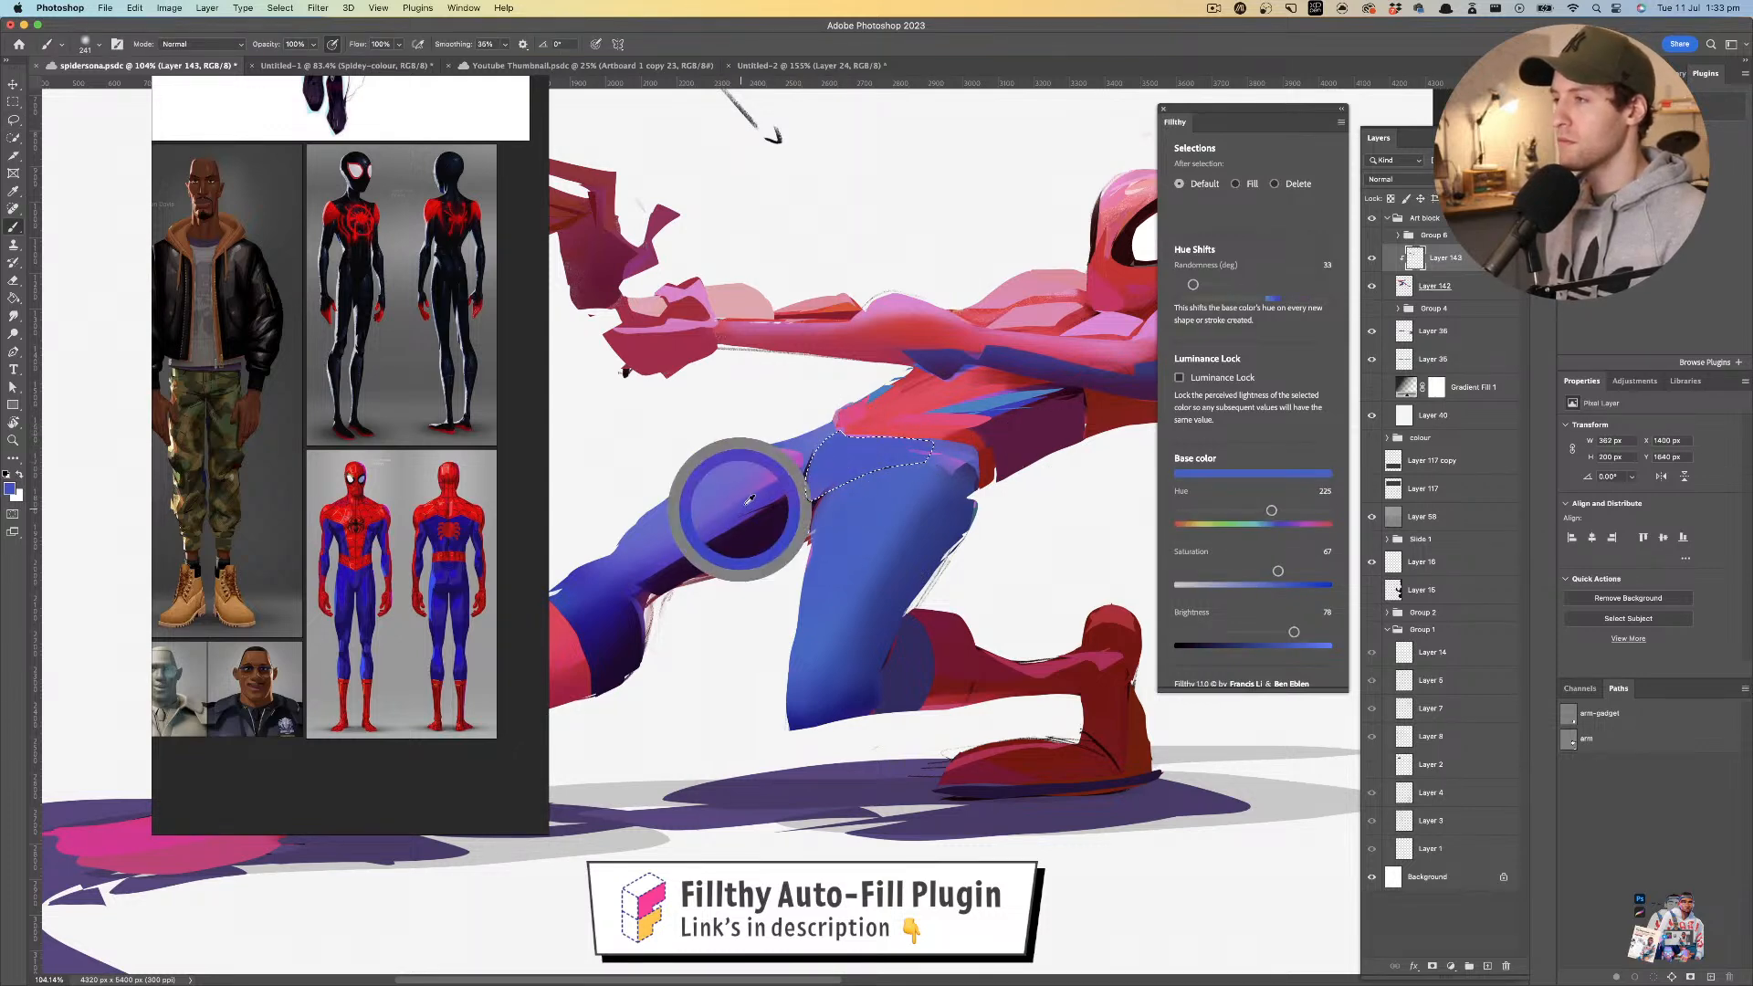
{"action": "left_click", "coordinate": [683, 547], "text": "alt"}
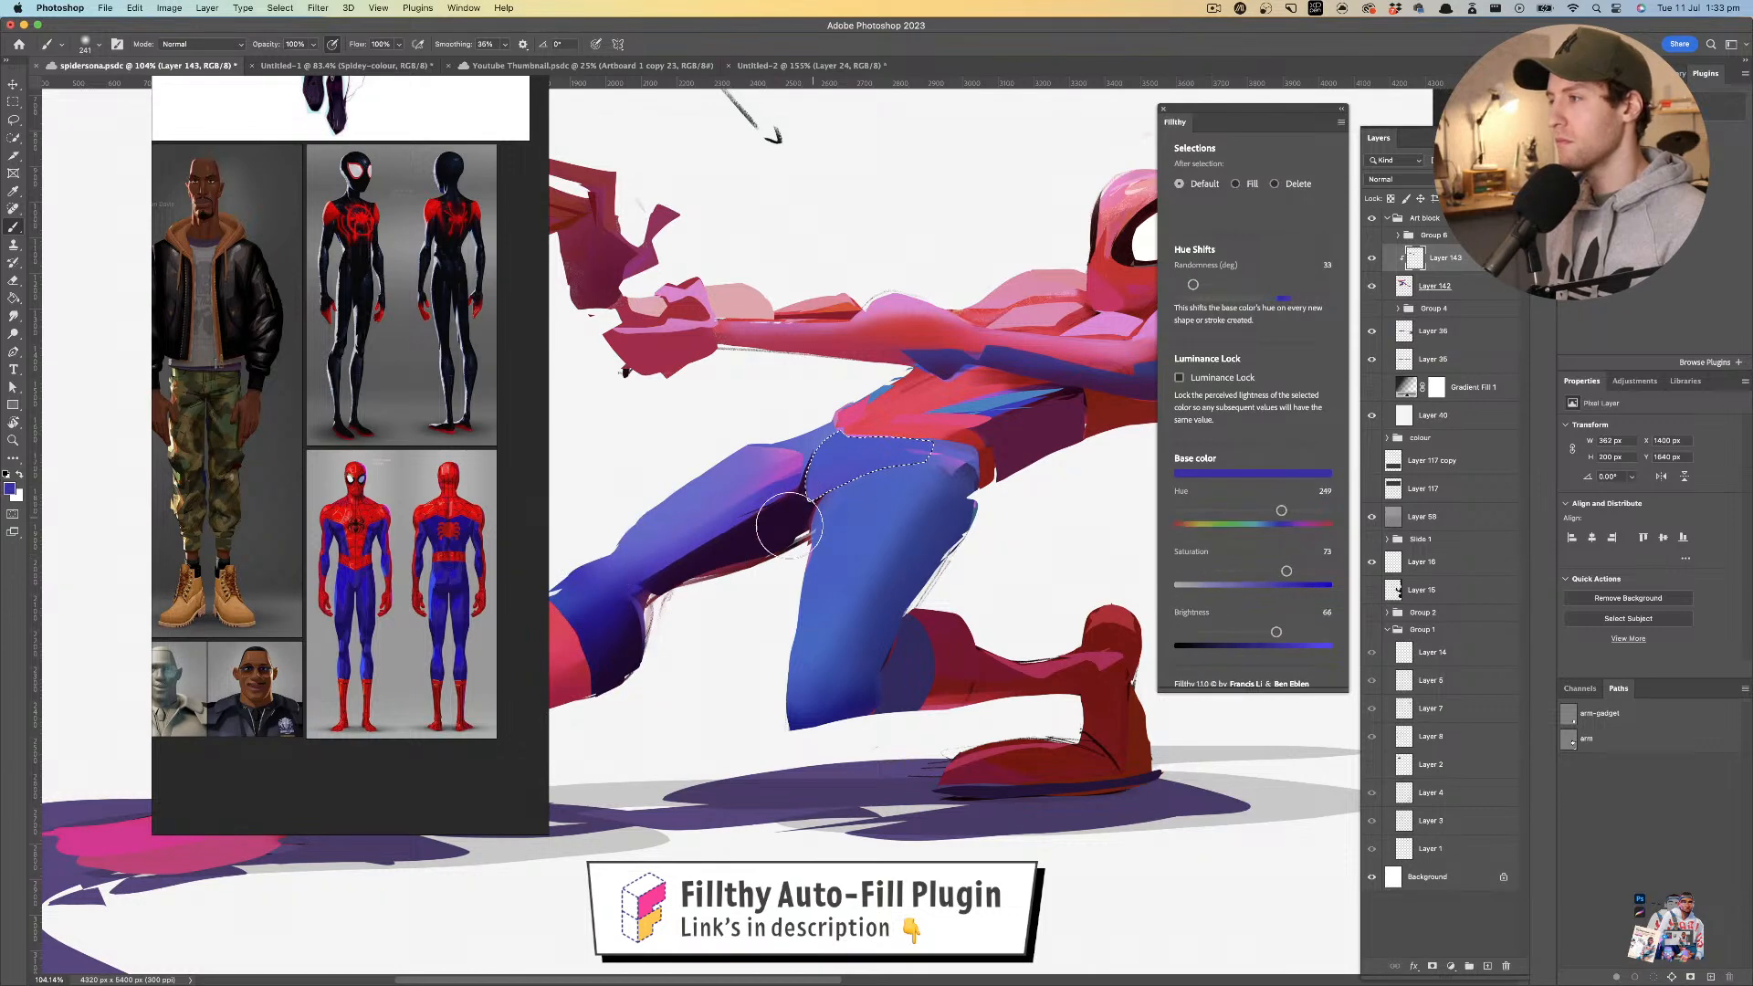
{"action": "mouse_move", "coordinate": [808, 455]}
{"action": "left_mouse_down"}
{"action": "mouse_move", "coordinate": [849, 431]}
{"action": "mouse_move", "coordinate": [721, 486]}
{"action": "mouse_move", "coordinate": [898, 490]}
{"action": "left_mouse_up"}
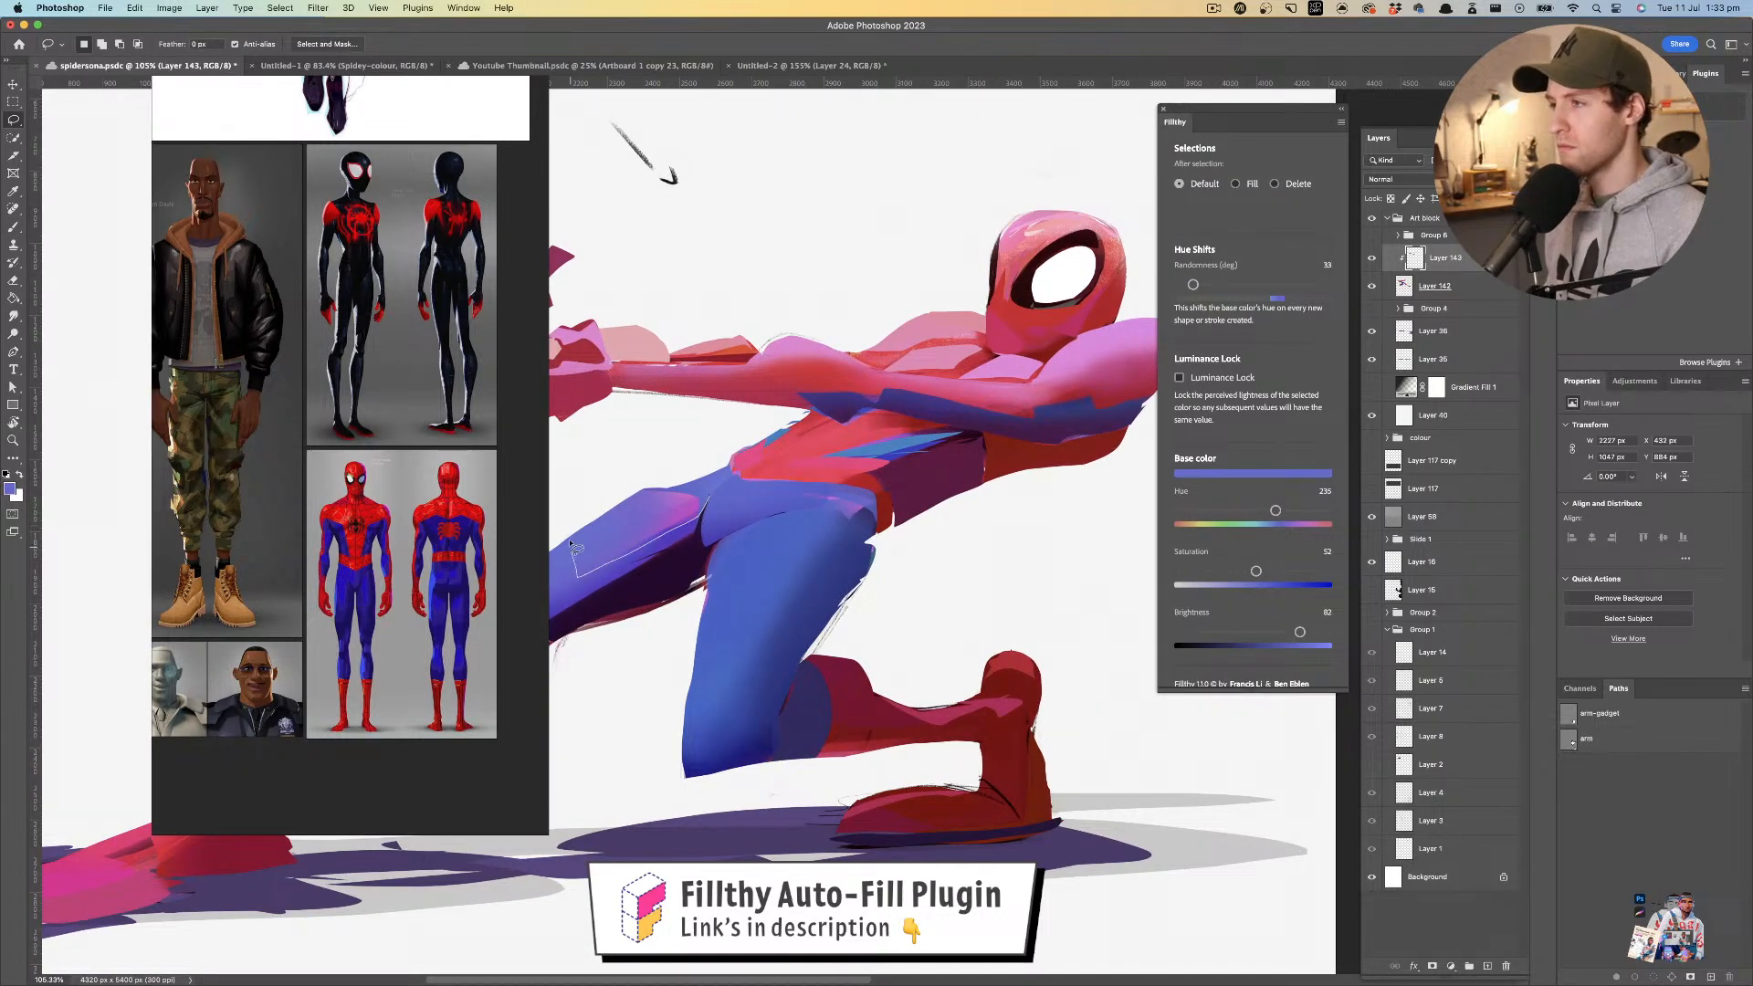
- Brush a lassoed plane on top of the front thigh in light blue at hue 232, saturation 53, brightness 83, and clear the selection
{"action": "left_click_drag", "start_coordinate": [710, 468], "coordinate": [712, 471]}
{"action": "key", "text": "b"}
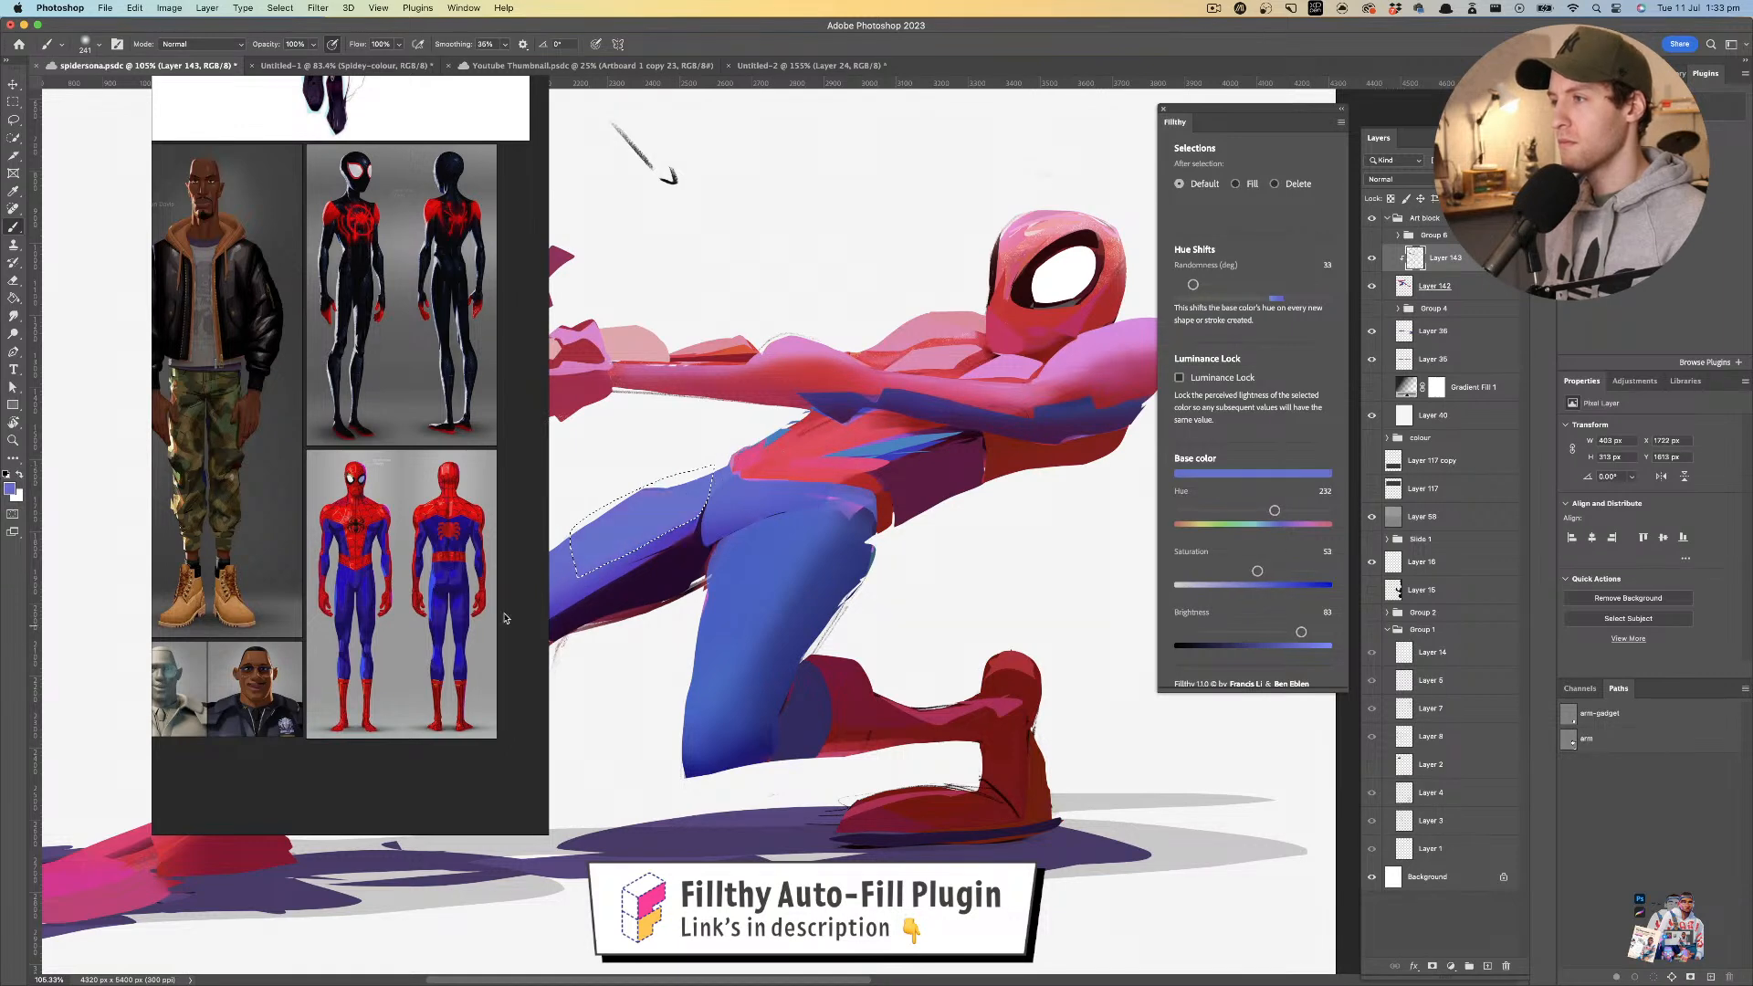
{"action": "key", "text": "super+d"}
- Lasso the mask's white eye lens, brush test strokes along its edge with a sampled color and undo them
{"action": "mouse_move", "coordinate": [845, 487]}
{"action": "left_mouse_down"}
{"action": "mouse_move", "coordinate": [772, 487]}
{"action": "mouse_move", "coordinate": [926, 489]}
{"action": "mouse_move", "coordinate": [861, 494]}
{"action": "mouse_move", "coordinate": [878, 469]}
{"action": "mouse_move", "coordinate": [866, 497]}
{"action": "mouse_move", "coordinate": [840, 485]}
{"action": "mouse_move", "coordinate": [897, 483]}
{"action": "mouse_move", "coordinate": [906, 508]}
{"action": "mouse_move", "coordinate": [859, 450]}
{"action": "mouse_move", "coordinate": [1049, 420]}
{"action": "mouse_move", "coordinate": [984, 416]}
{"action": "left_mouse_up"}
{"action": "left_click", "coordinate": [13, 120]}
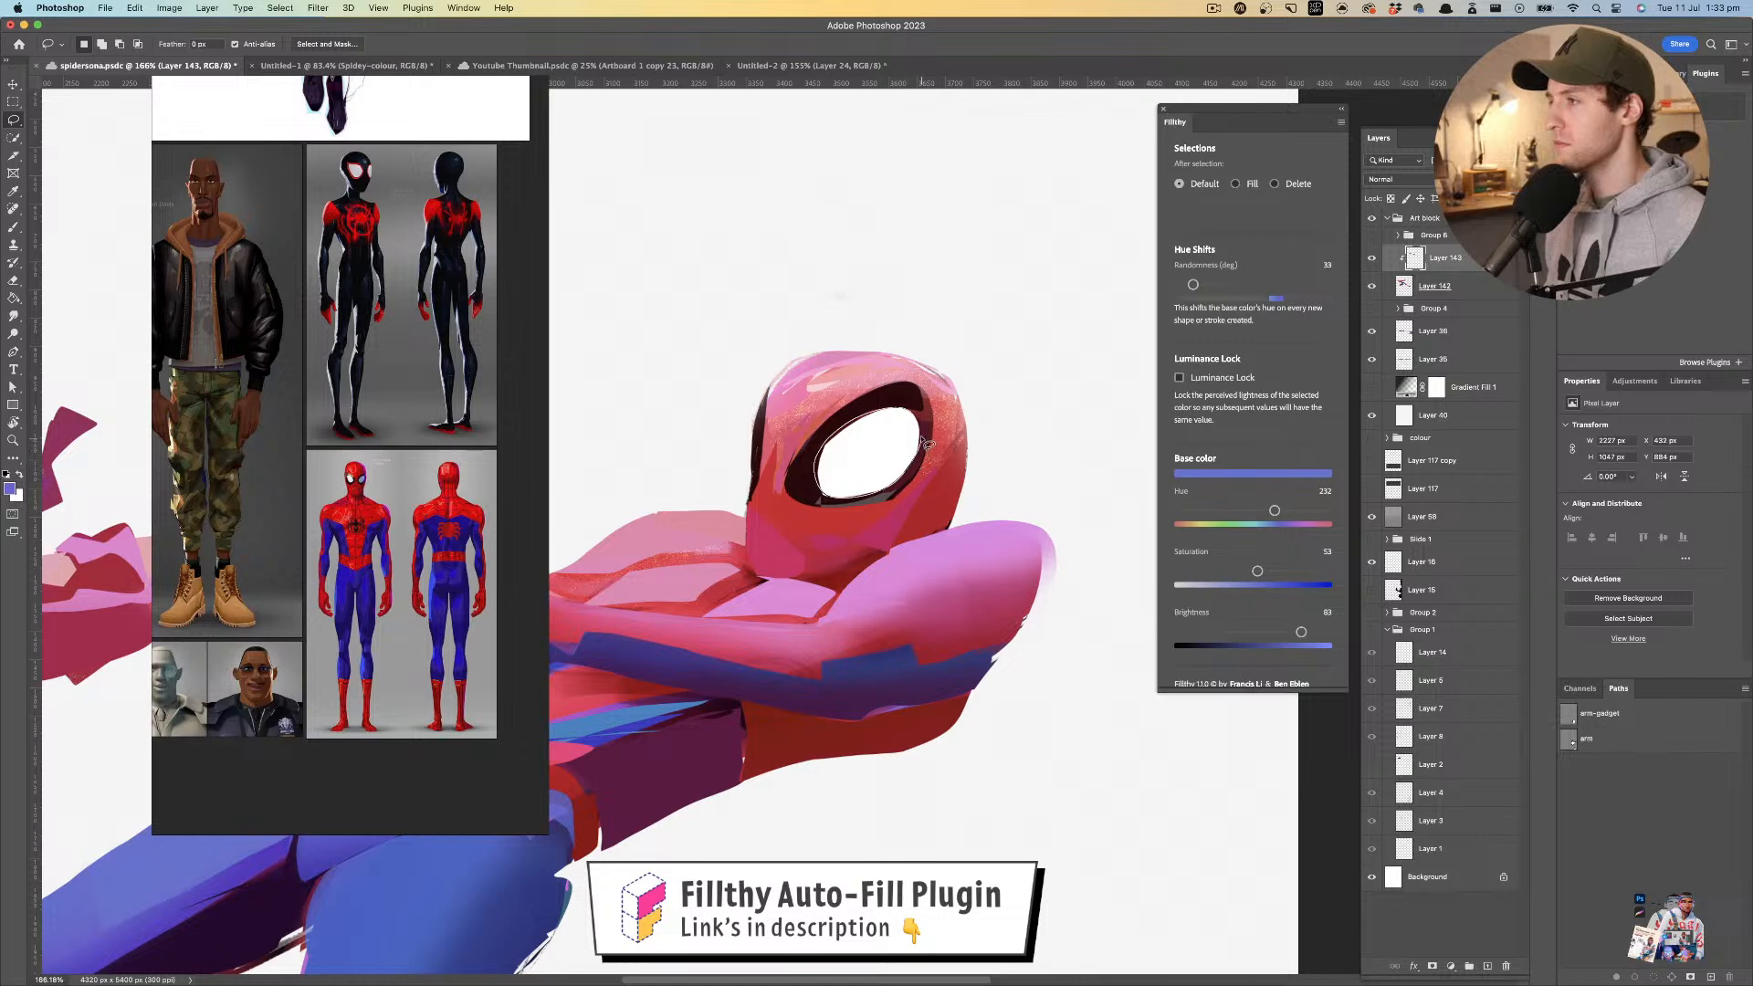
{"action": "key", "text": "b"}
{"action": "mouse_move", "coordinate": [913, 412]}
{"action": "left_mouse_down"}
{"action": "mouse_move", "coordinate": [814, 513]}
{"action": "mouse_move", "coordinate": [700, 448]}
{"action": "left_mouse_up"}
{"action": "left_click", "coordinate": [862, 402], "text": "alt"}
{"action": "key", "text": "super+z"}
{"action": "mouse_move", "coordinate": [874, 496]}
{"action": "left_mouse_down"}
{"action": "mouse_move", "coordinate": [795, 495]}
{"action": "mouse_move", "coordinate": [858, 508]}
{"action": "mouse_move", "coordinate": [822, 498]}
{"action": "left_mouse_up"}
{"action": "key", "text": "super+z"}
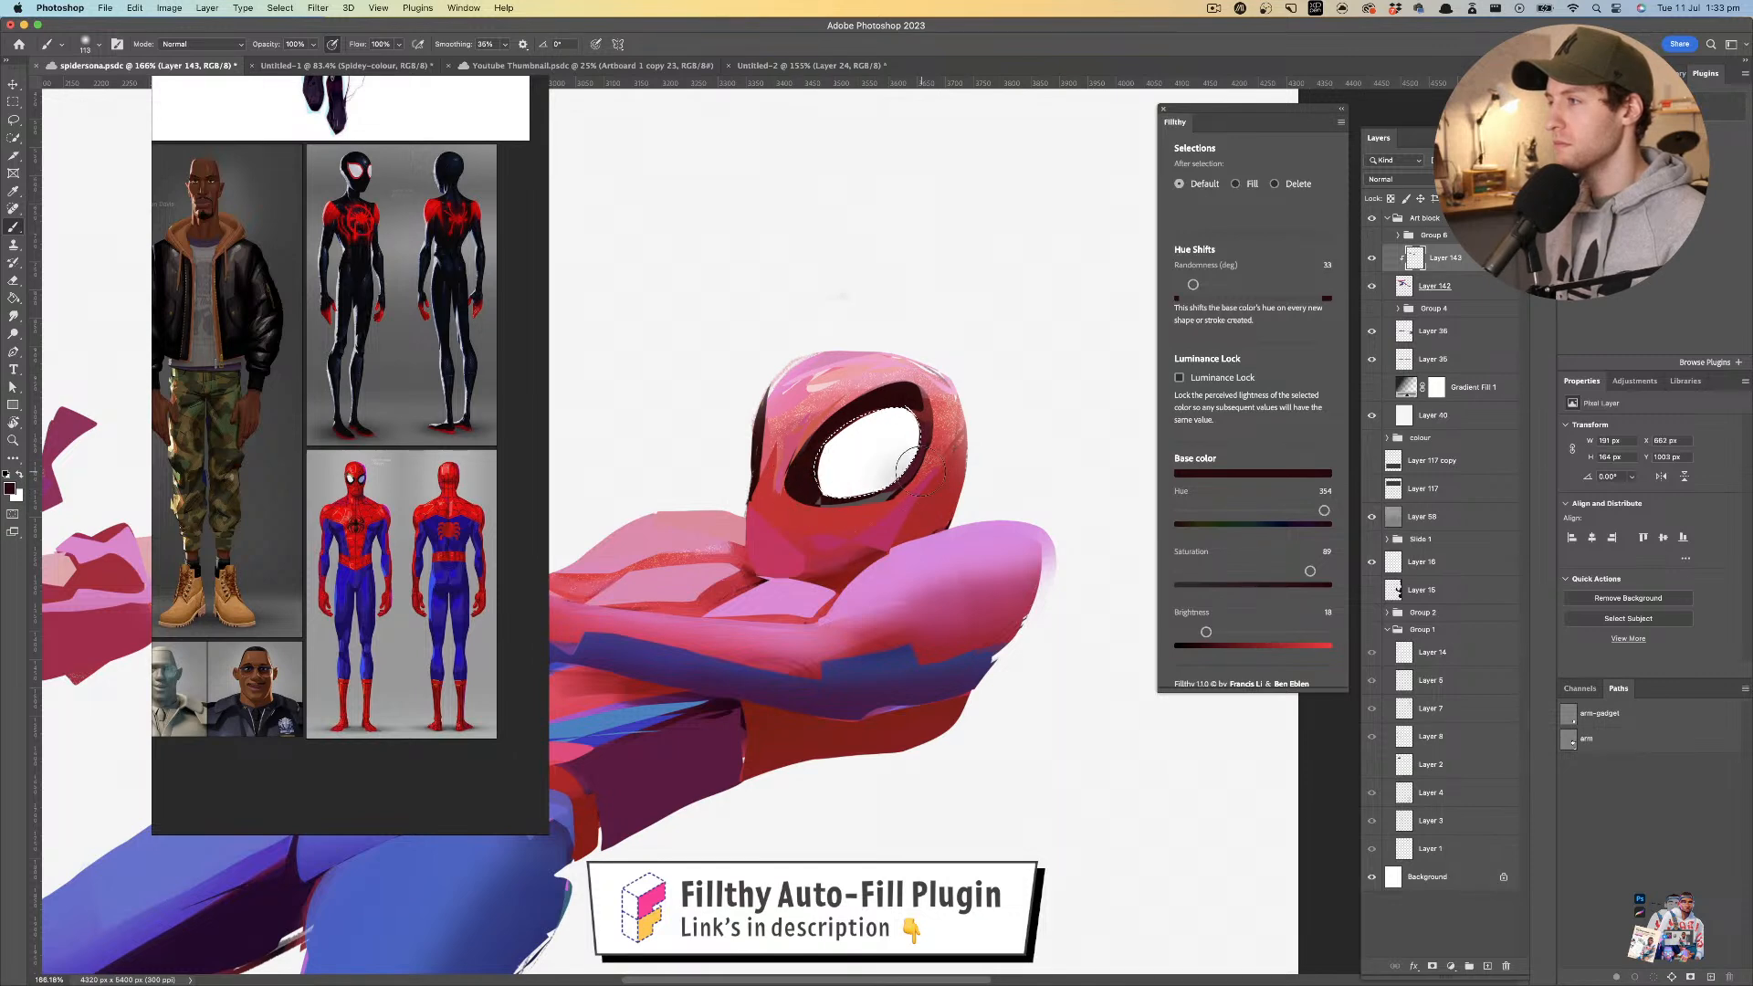
- Shade the selected eye lens with soft strokes of light grays sampled from it and clear the selection
{"action": "left_click_drag", "start_coordinate": [928, 465], "coordinate": [765, 486]}
{"action": "left_click", "coordinate": [882, 463], "text": "alt"}
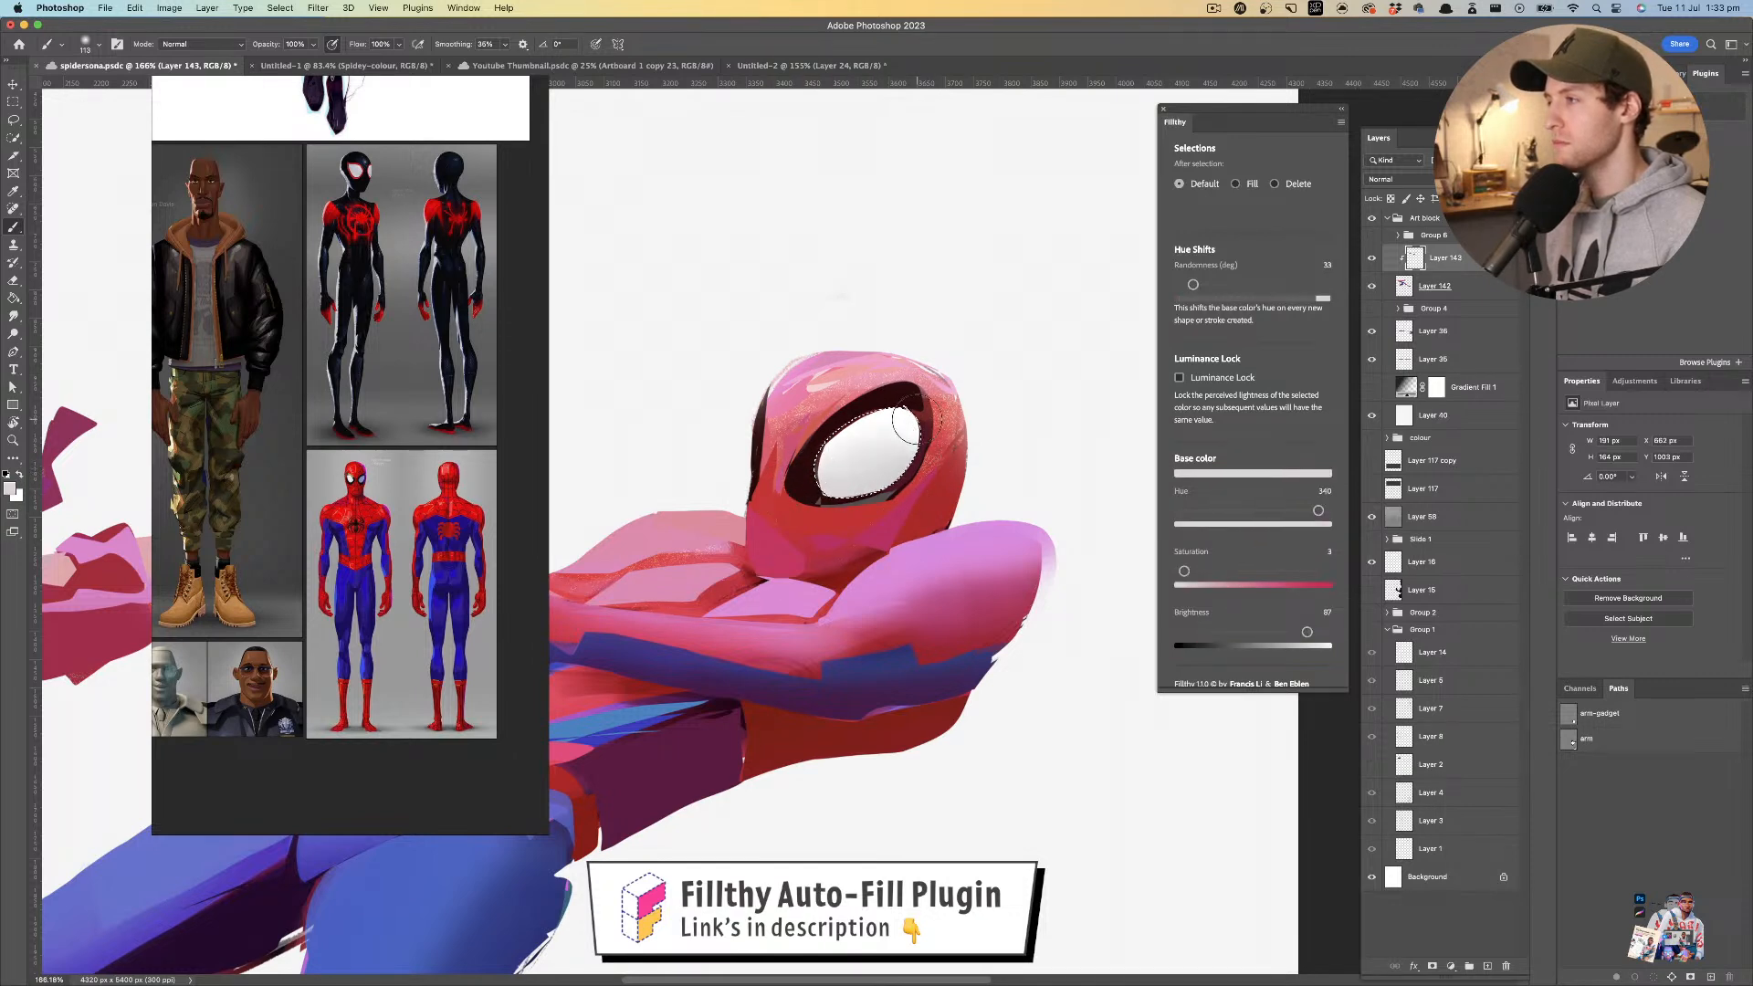
{"action": "left_click", "coordinate": [881, 434], "text": "alt"}
{"action": "left_click", "coordinate": [869, 462], "text": "alt"}
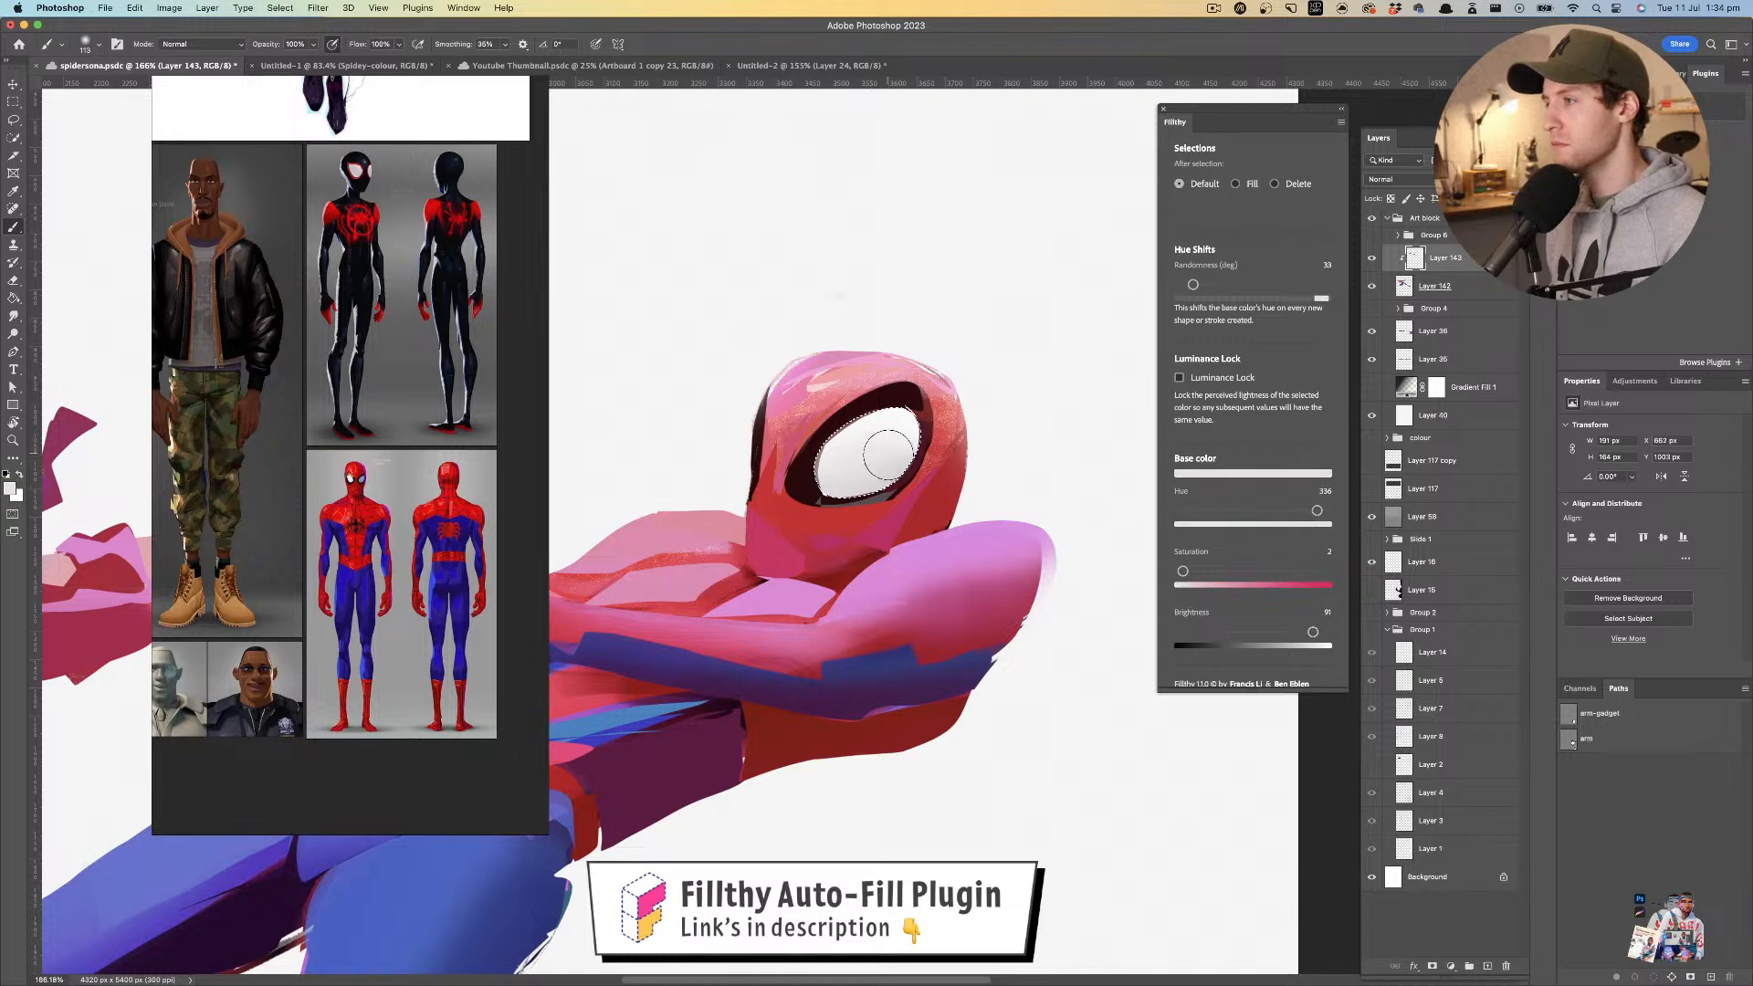
{"action": "left_click", "coordinate": [914, 403], "text": "alt"}
{"action": "mouse_move", "coordinate": [824, 482]}
{"action": "left_mouse_down"}
{"action": "mouse_move", "coordinate": [851, 493]}
{"action": "mouse_move", "coordinate": [805, 487]}
{"action": "left_mouse_up"}
{"action": "left_click", "coordinate": [852, 446], "text": "alt"}
{"action": "key", "text": "super+d"}
- Set the sampled color to pure white at brightness 100, brush it into a lassoed upper half of the lens, and clear the selection
{"action": "left_click_drag", "start_coordinate": [947, 482], "coordinate": [826, 466]}
{"action": "left_click_drag", "start_coordinate": [995, 428], "coordinate": [922, 464]}
{"action": "left_click", "coordinate": [922, 459], "text": "alt"}
{"action": "left_click_drag", "start_coordinate": [1320, 632], "coordinate": [1332, 632]}
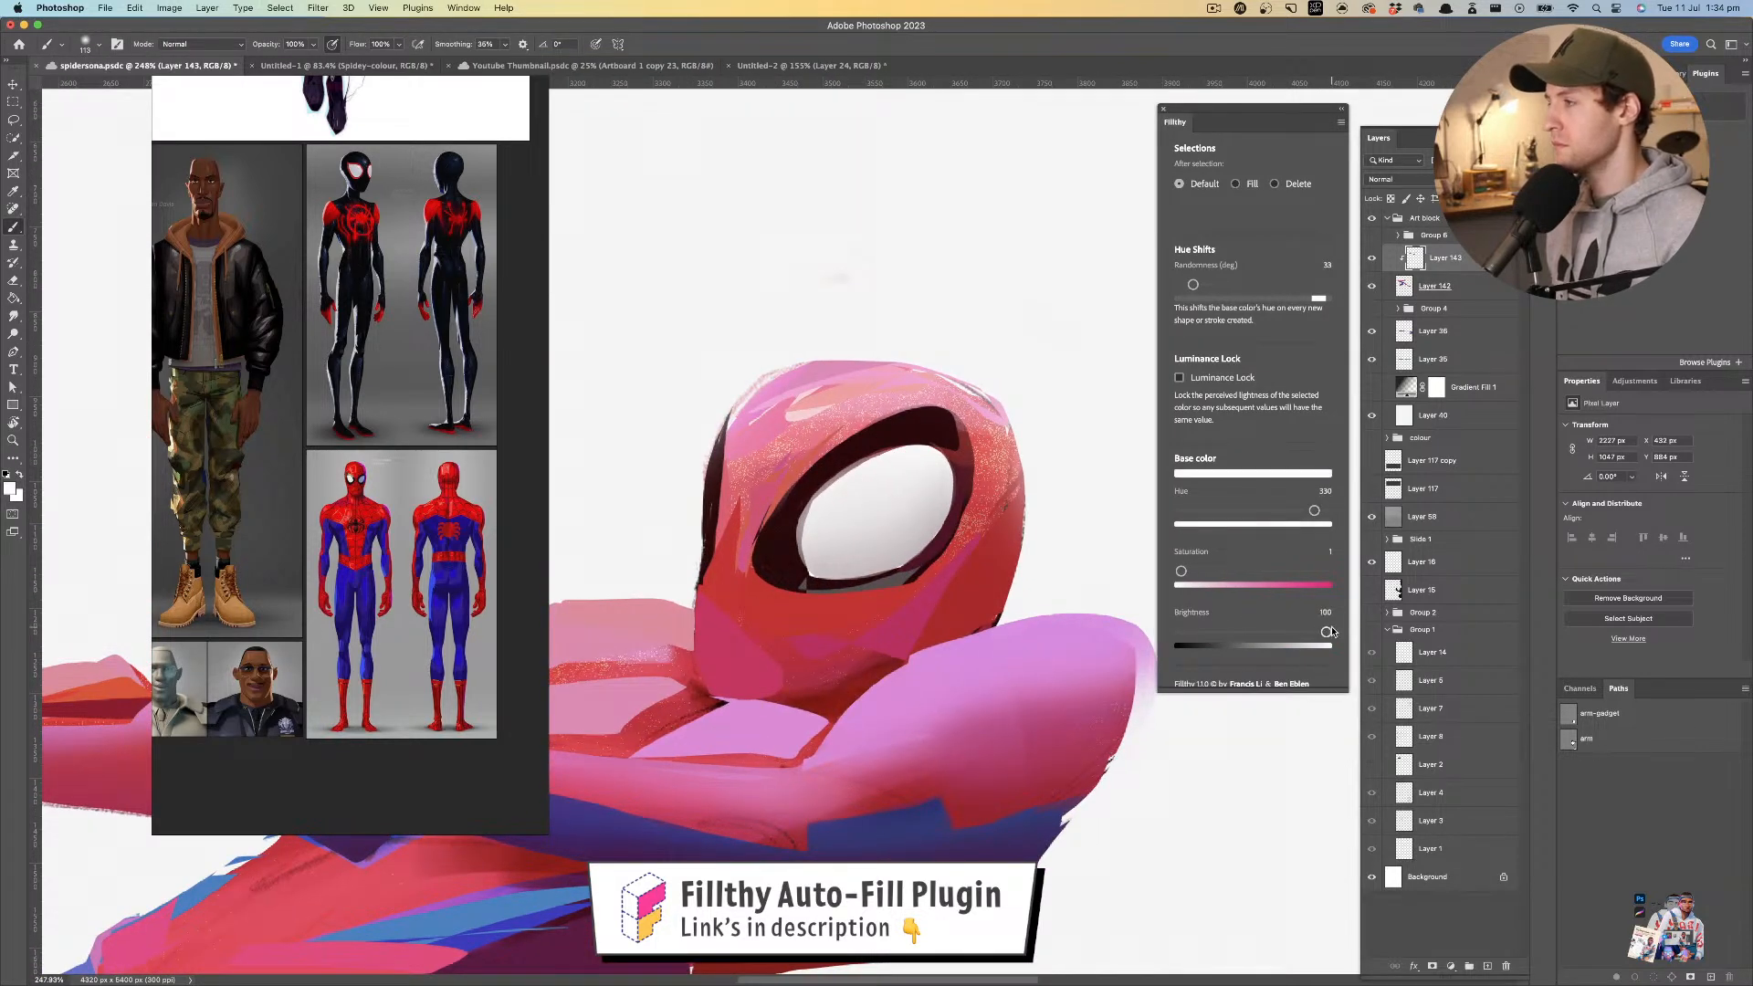
{"action": "left_click_drag", "start_coordinate": [903, 486], "coordinate": [857, 487]}
{"action": "left_click", "coordinate": [13, 120]}
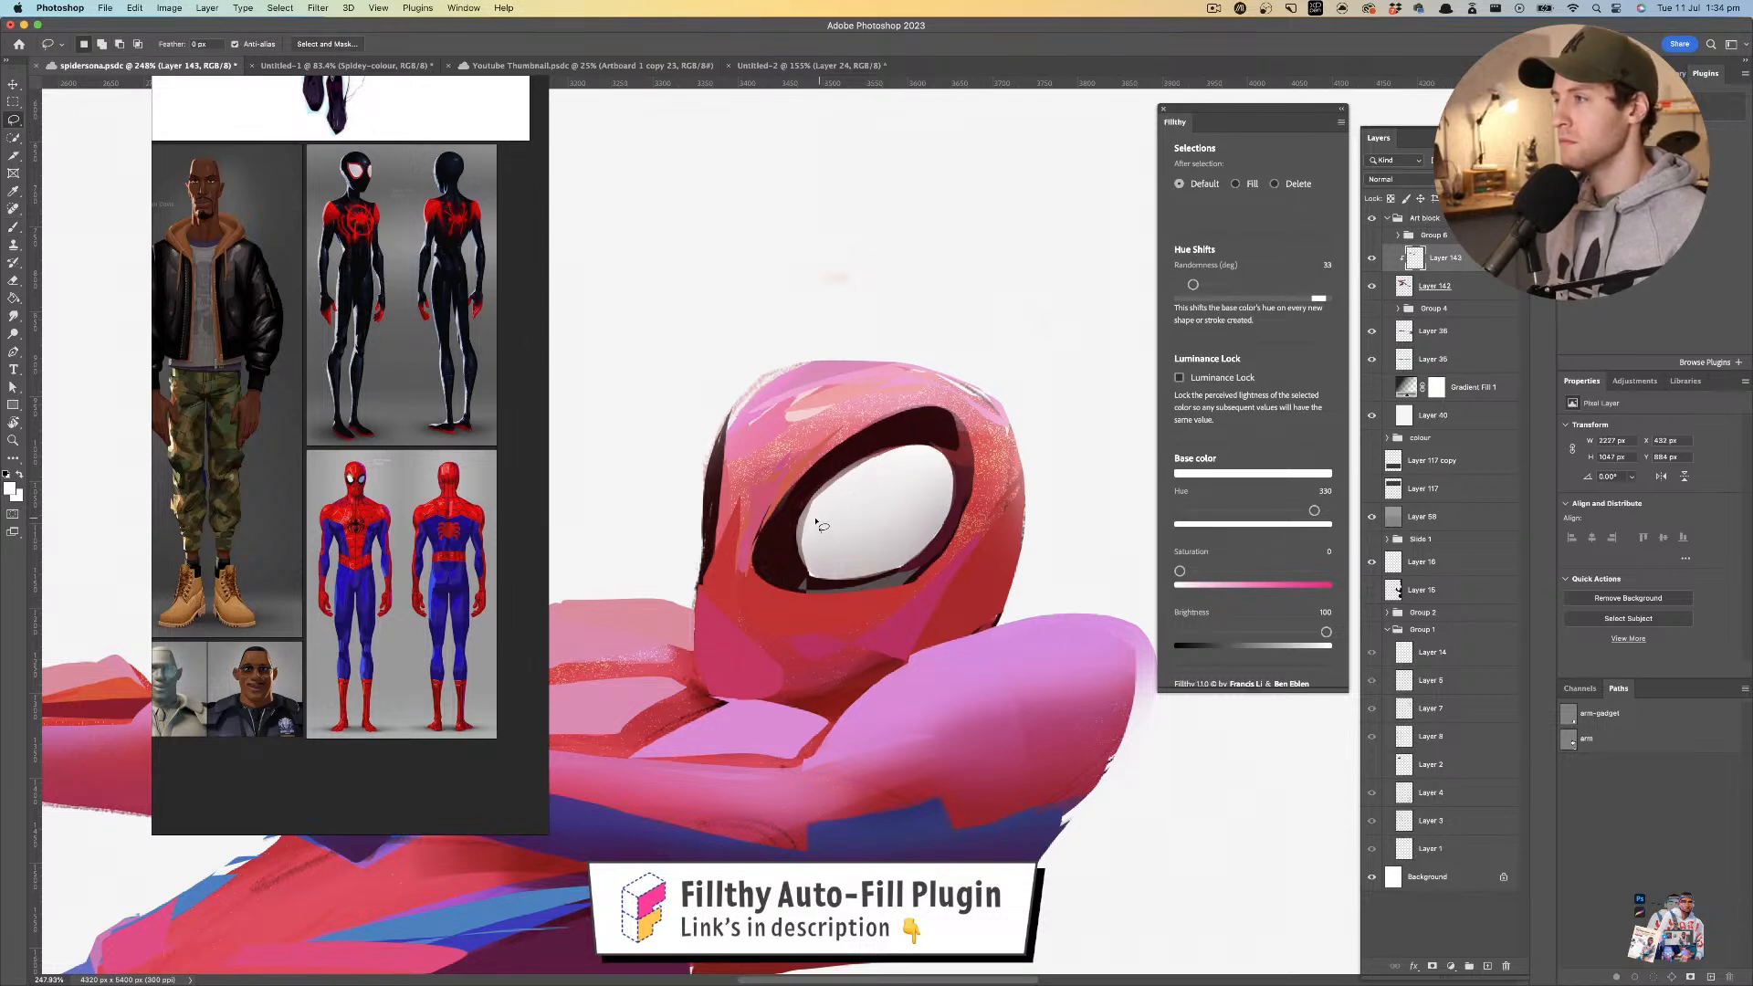
{"action": "key", "text": "b"}
{"action": "mouse_move", "coordinate": [824, 486]}
{"action": "left_mouse_down"}
{"action": "mouse_move", "coordinate": [807, 504]}
{"action": "mouse_move", "coordinate": [878, 512]}
{"action": "left_mouse_up"}
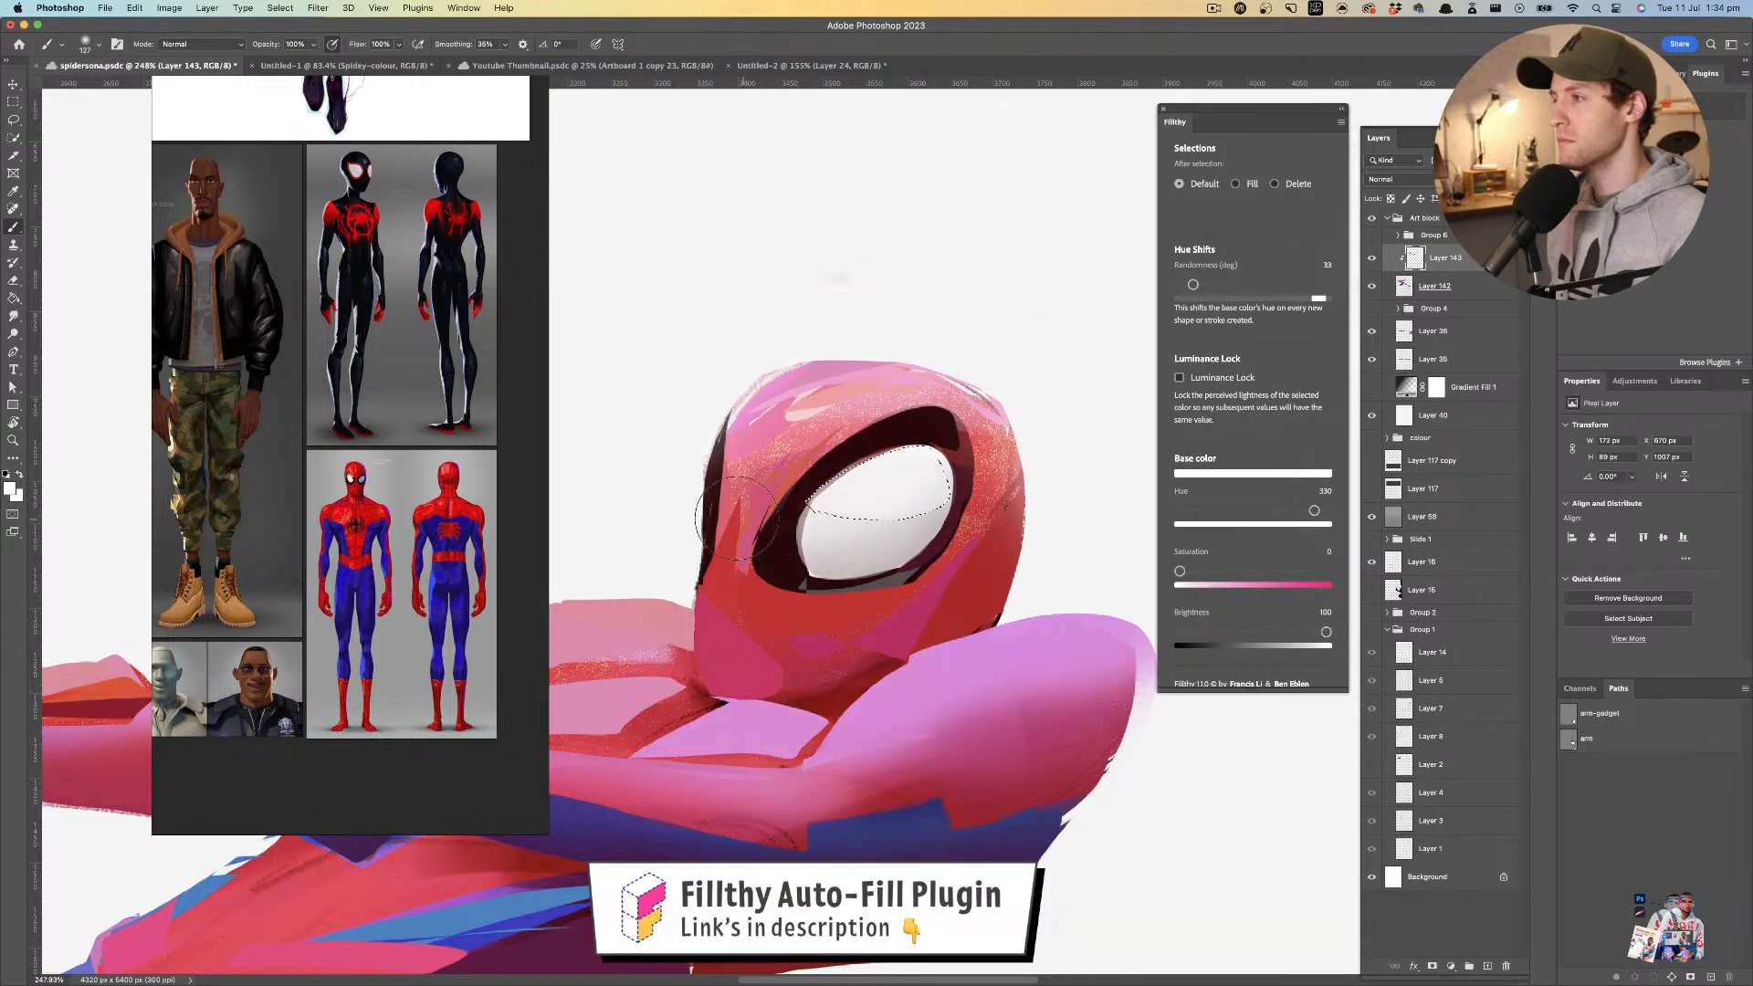
{"action": "key", "text": "super+d"}
- Step back through the last edits to the eye lens highlight and clear the selection
{"action": "key", "text": "z"}
{"action": "left_click_drag", "start_coordinate": [916, 420], "coordinate": [822, 437]}
{"action": "mouse_move", "coordinate": [957, 445]}
{"action": "left_mouse_down"}
{"action": "mouse_move", "coordinate": [920, 461]}
{"action": "mouse_move", "coordinate": [967, 433]}
{"action": "left_mouse_up"}
{"action": "key", "text": "super+z"}
{"action": "key", "text": "super+z"}
{"action": "key", "text": "b"}
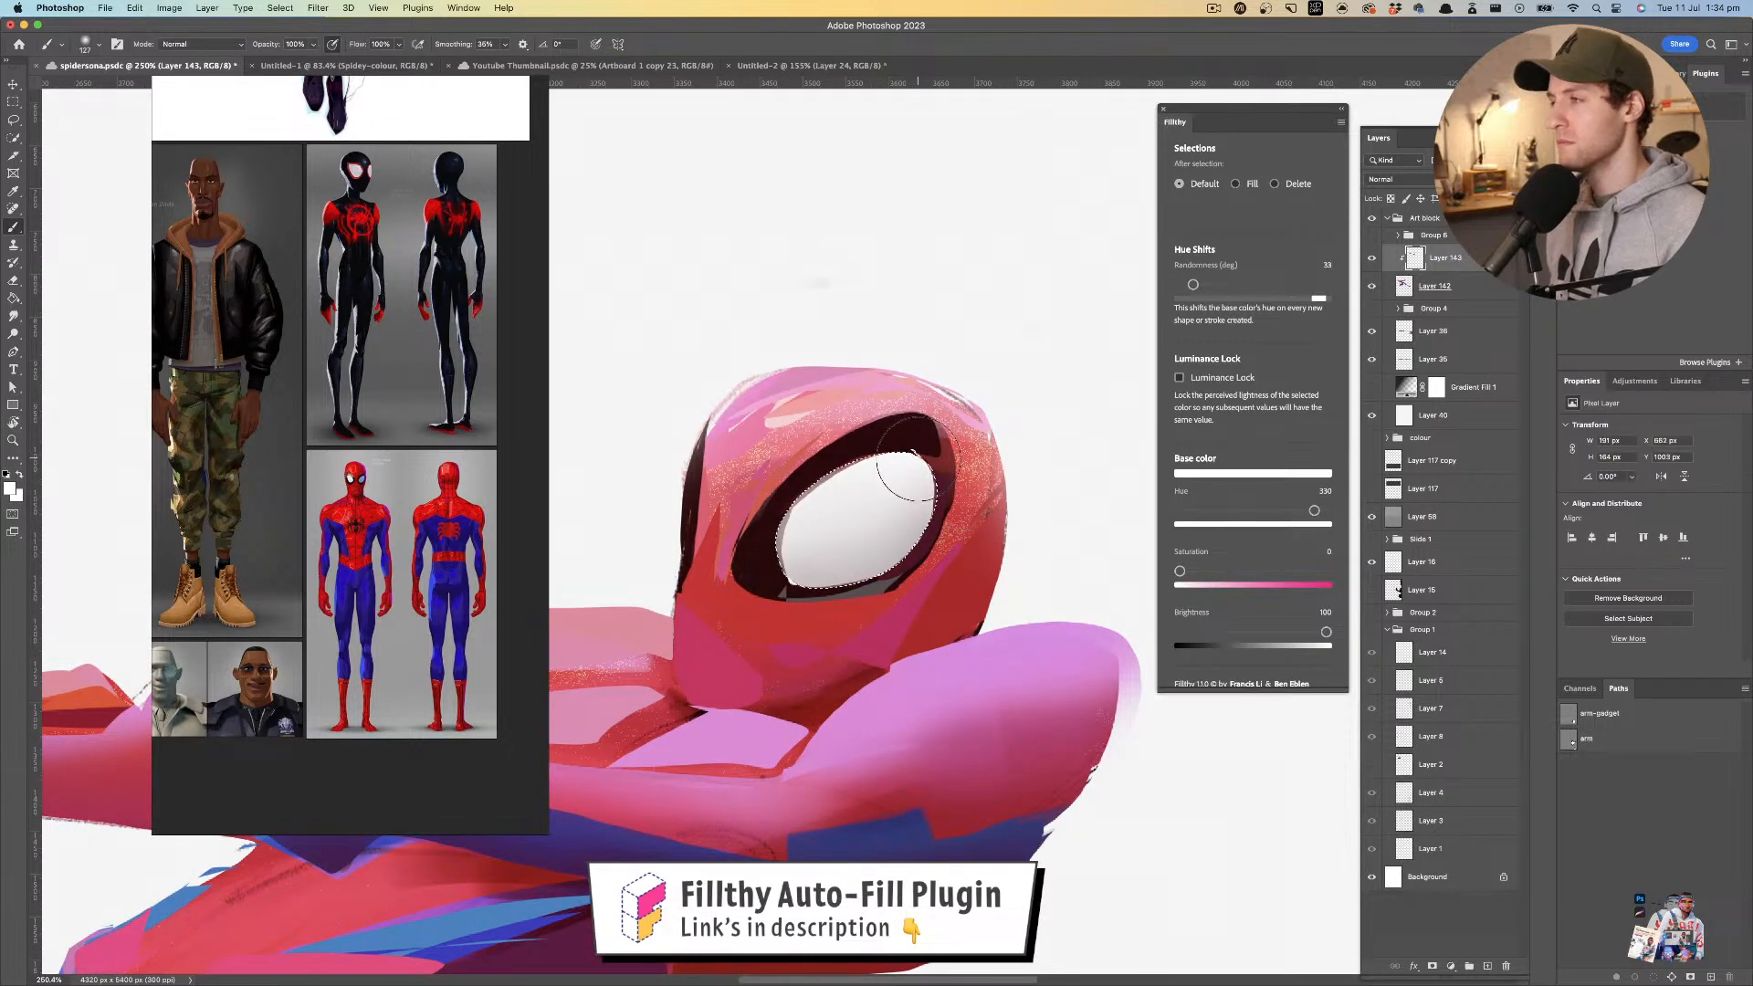
{"action": "key", "text": "super+z"}
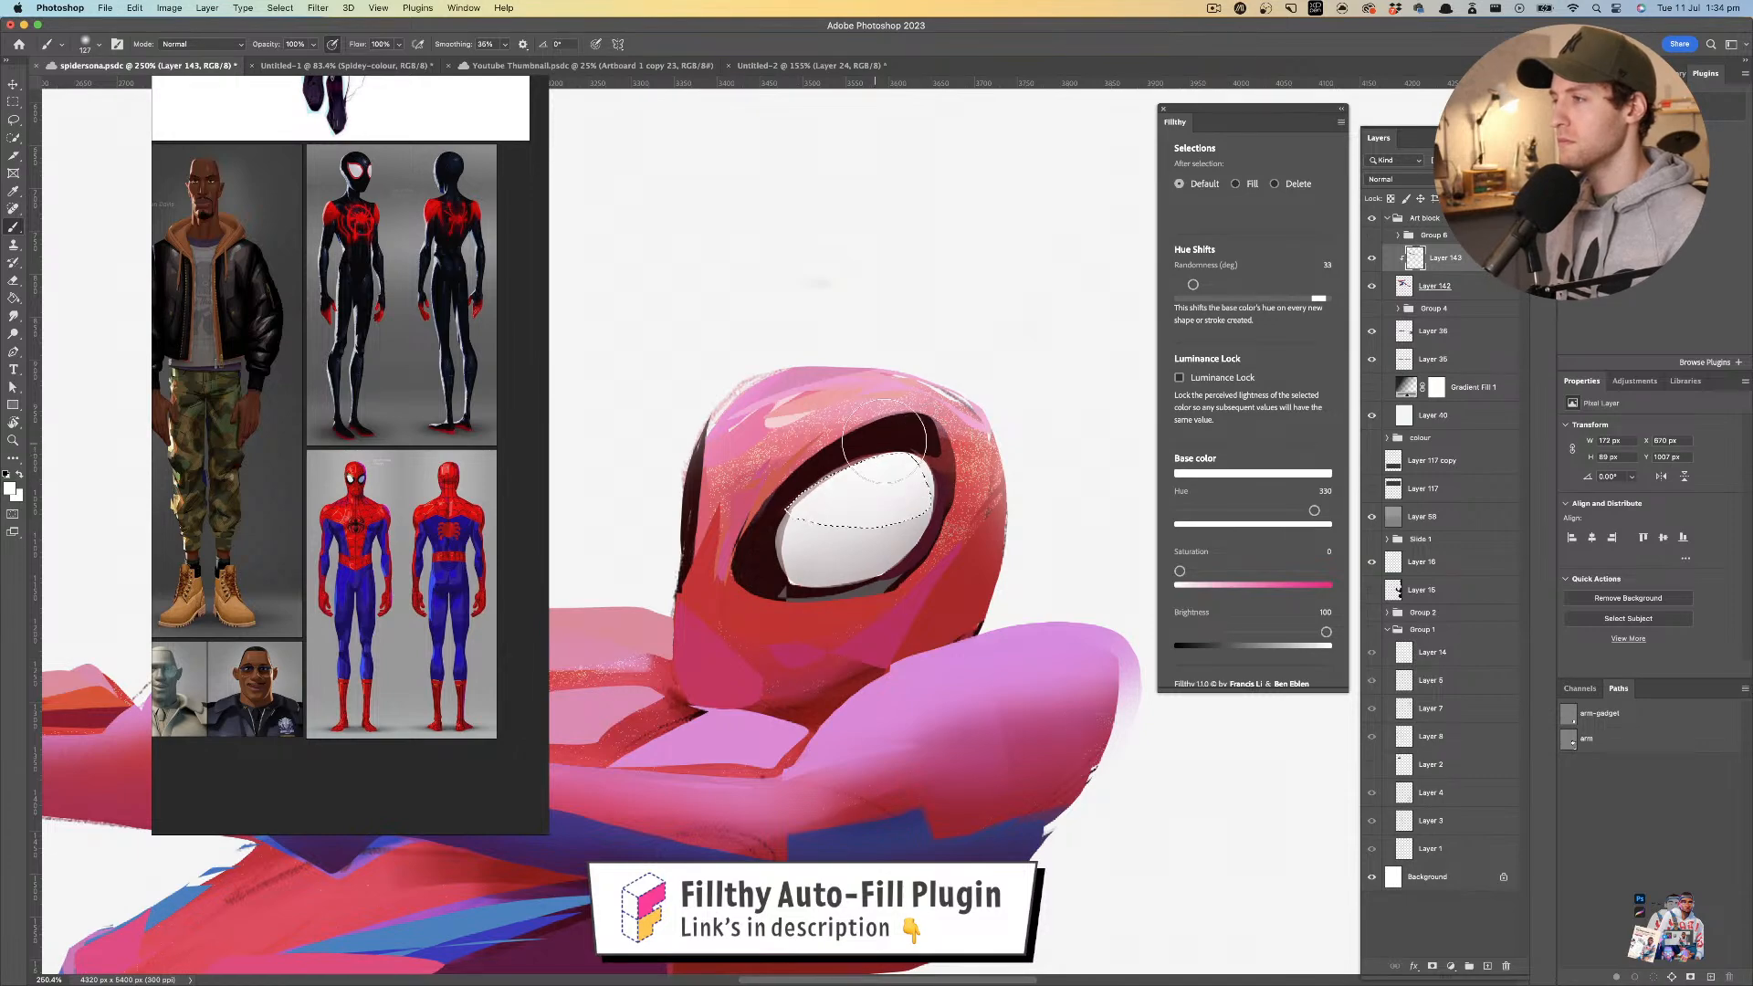
{"action": "key", "text": "super+d"}
{"action": "key", "text": "z"}
{"action": "mouse_move", "coordinate": [887, 452]}
{"action": "left_mouse_down"}
{"action": "mouse_move", "coordinate": [820, 453]}
{"action": "mouse_move", "coordinate": [673, 392]}
{"action": "mouse_move", "coordinate": [728, 423]}
{"action": "mouse_move", "coordinate": [868, 439]}
{"action": "mouse_move", "coordinate": [941, 424]}
{"action": "left_mouse_up"}
- Set the plugin's after-selection action to Fill, sample a color at the eye rim and lasso a shape along the lens's upper edge
{"action": "key", "text": "l"}
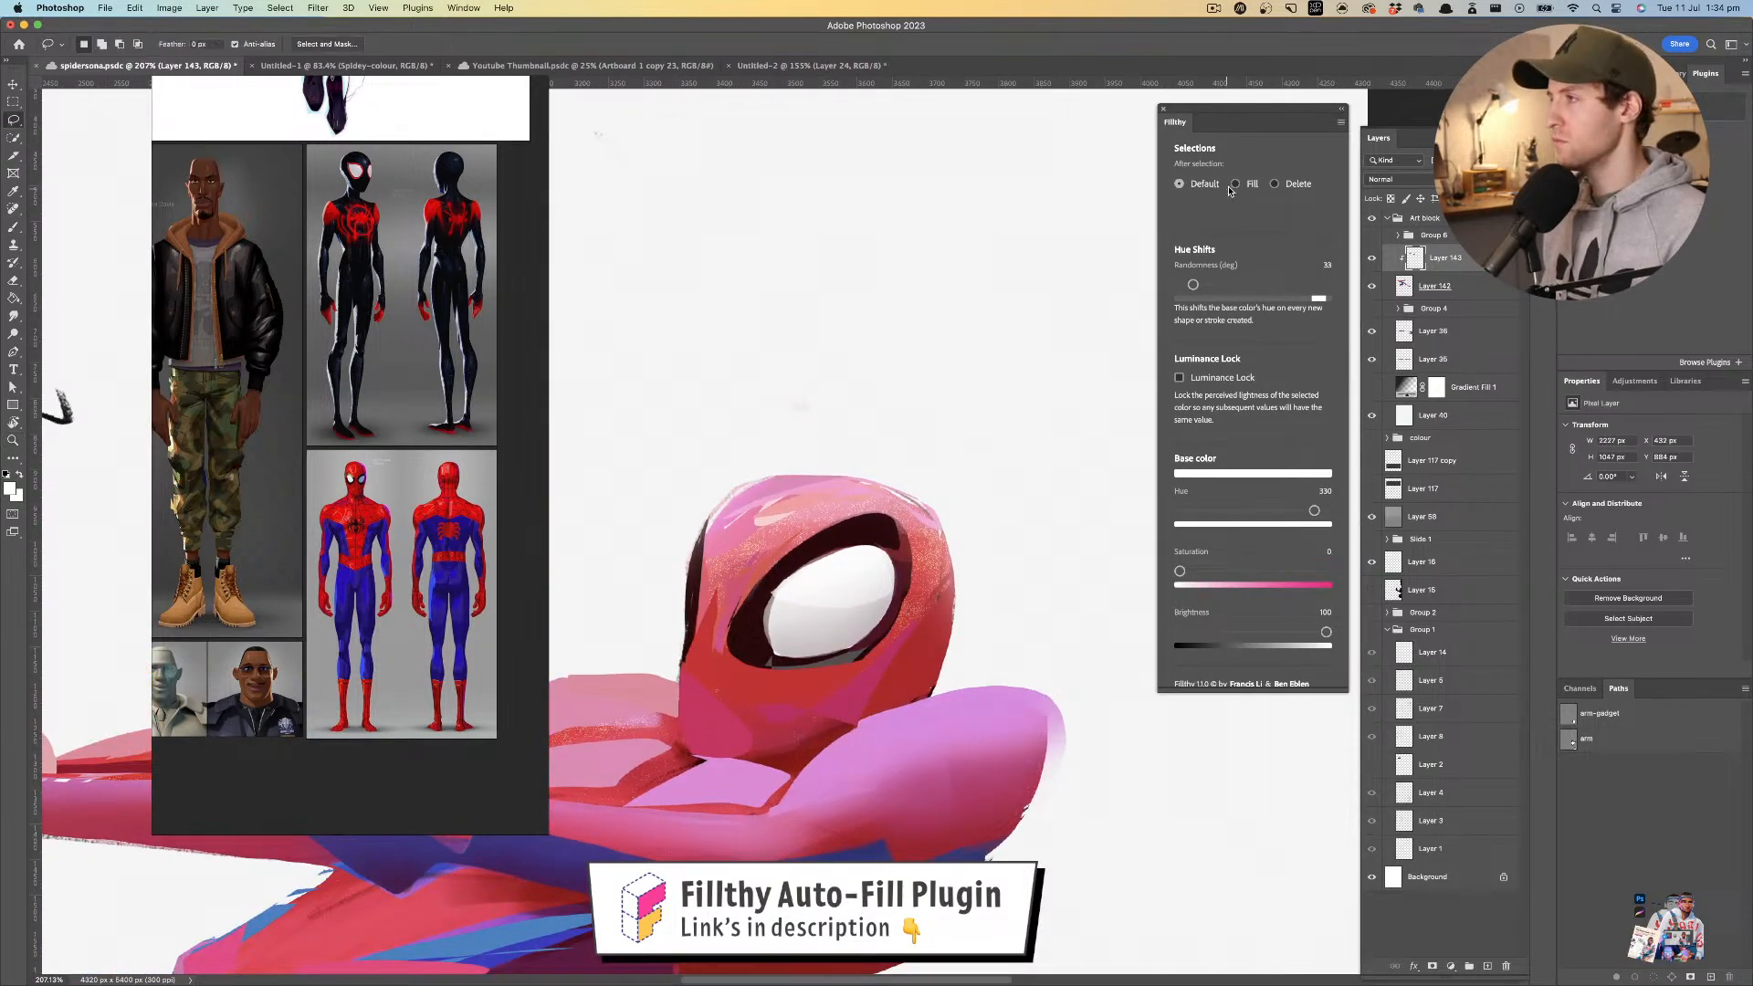
{"action": "left_click", "coordinate": [1235, 185]}
{"action": "key", "text": "i"}
{"action": "left_click", "coordinate": [855, 539]}
{"action": "key", "text": "l"}
{"action": "left_click_drag", "start_coordinate": [835, 548], "coordinate": [819, 558]}
{"action": "mouse_move", "coordinate": [762, 615]}
{"action": "left_mouse_down"}
{"action": "mouse_move", "coordinate": [815, 555]}
{"action": "mouse_move", "coordinate": [790, 540]}
{"action": "mouse_move", "coordinate": [924, 525]}
{"action": "mouse_move", "coordinate": [928, 498]}
{"action": "mouse_move", "coordinate": [877, 498]}
{"action": "left_mouse_up"}
- Sample the mask's red at hue 355, saturation 76, brightness 74 and lasso a filled shape along the back of the head
{"action": "key", "text": "z"}
{"action": "key", "text": "i"}
{"action": "left_click", "coordinate": [863, 551]}
{"action": "key", "text": "l"}
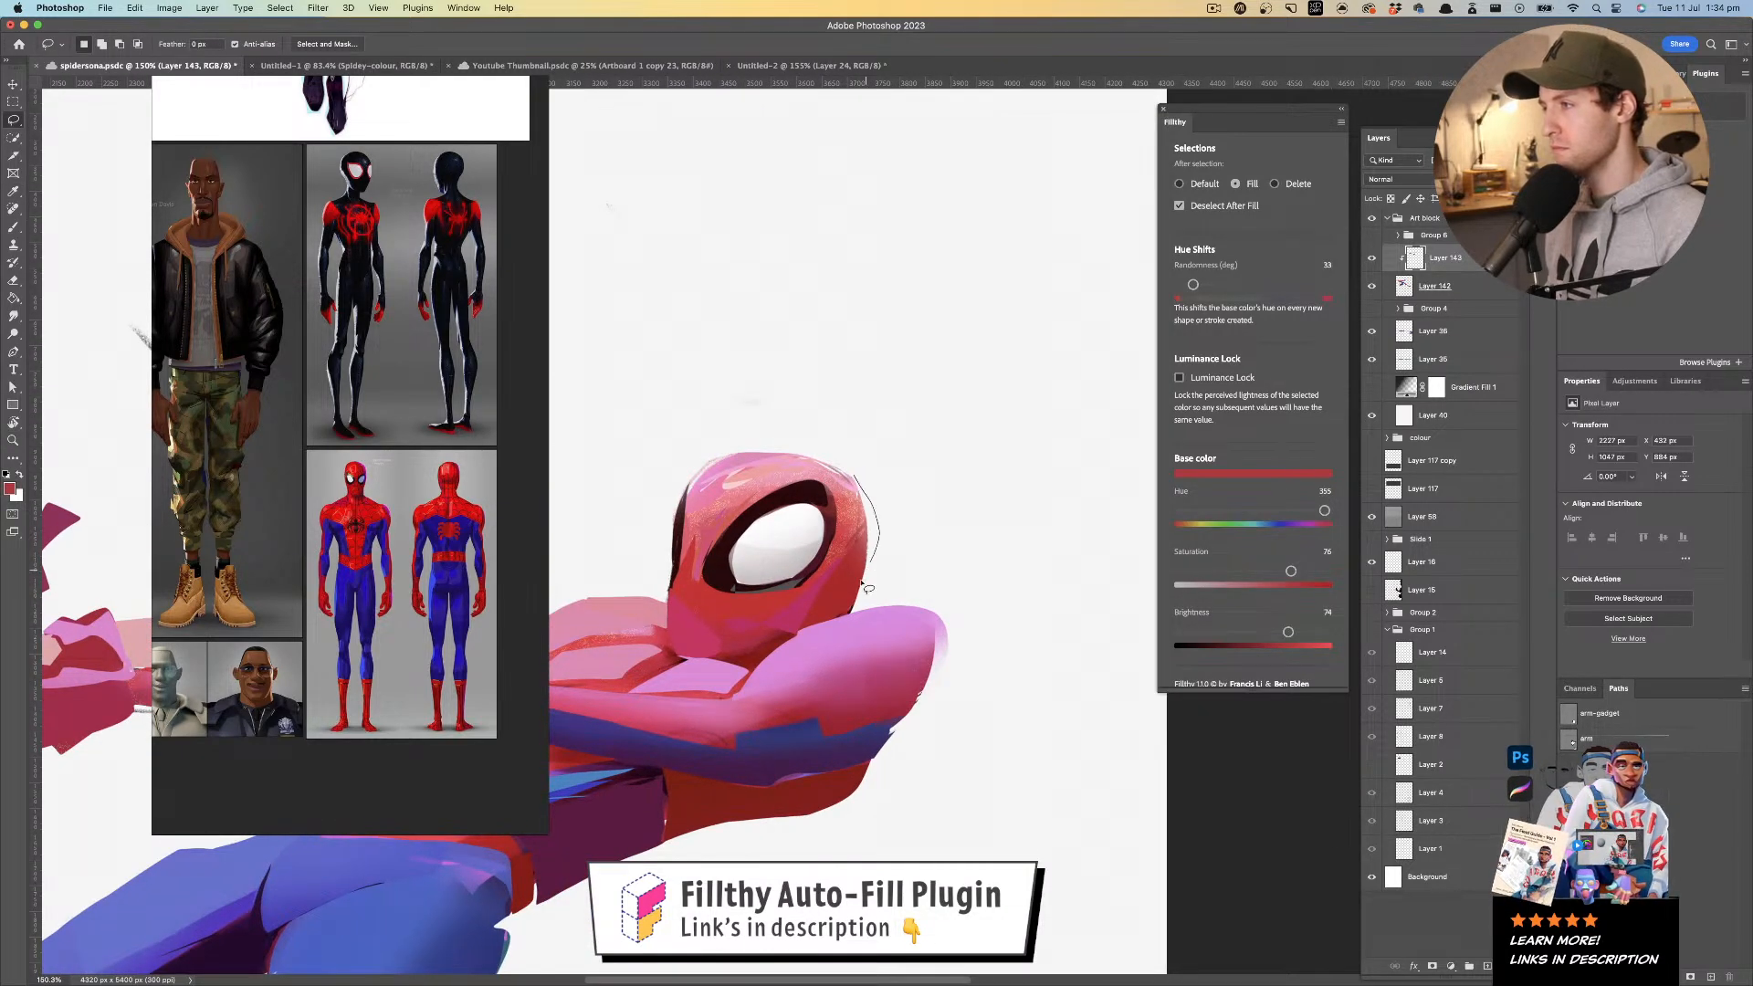
- Sample a deeper red near the jaw at saturation 88 and brightness 71, lasso filled shadows along the jawline, and undo the last fill
{"action": "key", "text": "i"}
{"action": "left_click", "coordinate": [845, 598]}
{"action": "key", "text": "l"}
{"action": "left_click_drag", "start_coordinate": [847, 600], "coordinate": [763, 651]}
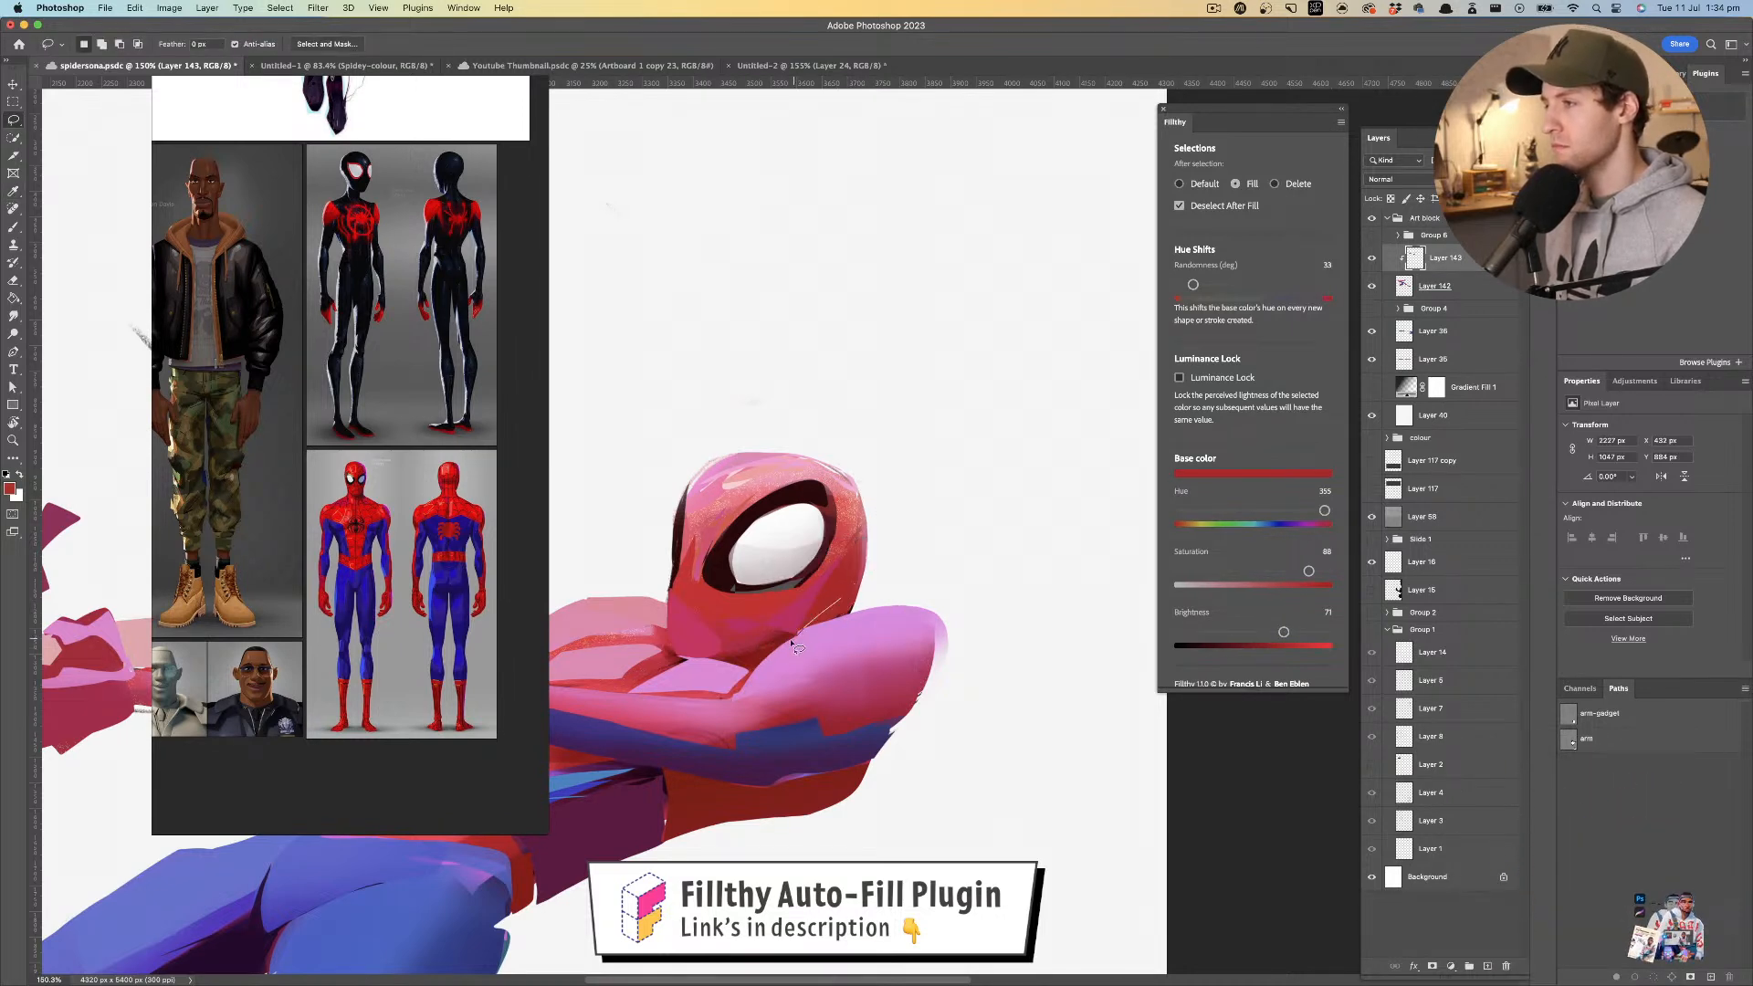
{"action": "left_click_drag", "start_coordinate": [844, 598], "coordinate": [849, 596]}
{"action": "key", "text": "super+z"}
- Set the base color's brightness to 56, sample a jaw color and lasso filled shadow shapes along the jaw and neck
{"action": "left_click_drag", "start_coordinate": [851, 535], "coordinate": [889, 505]}
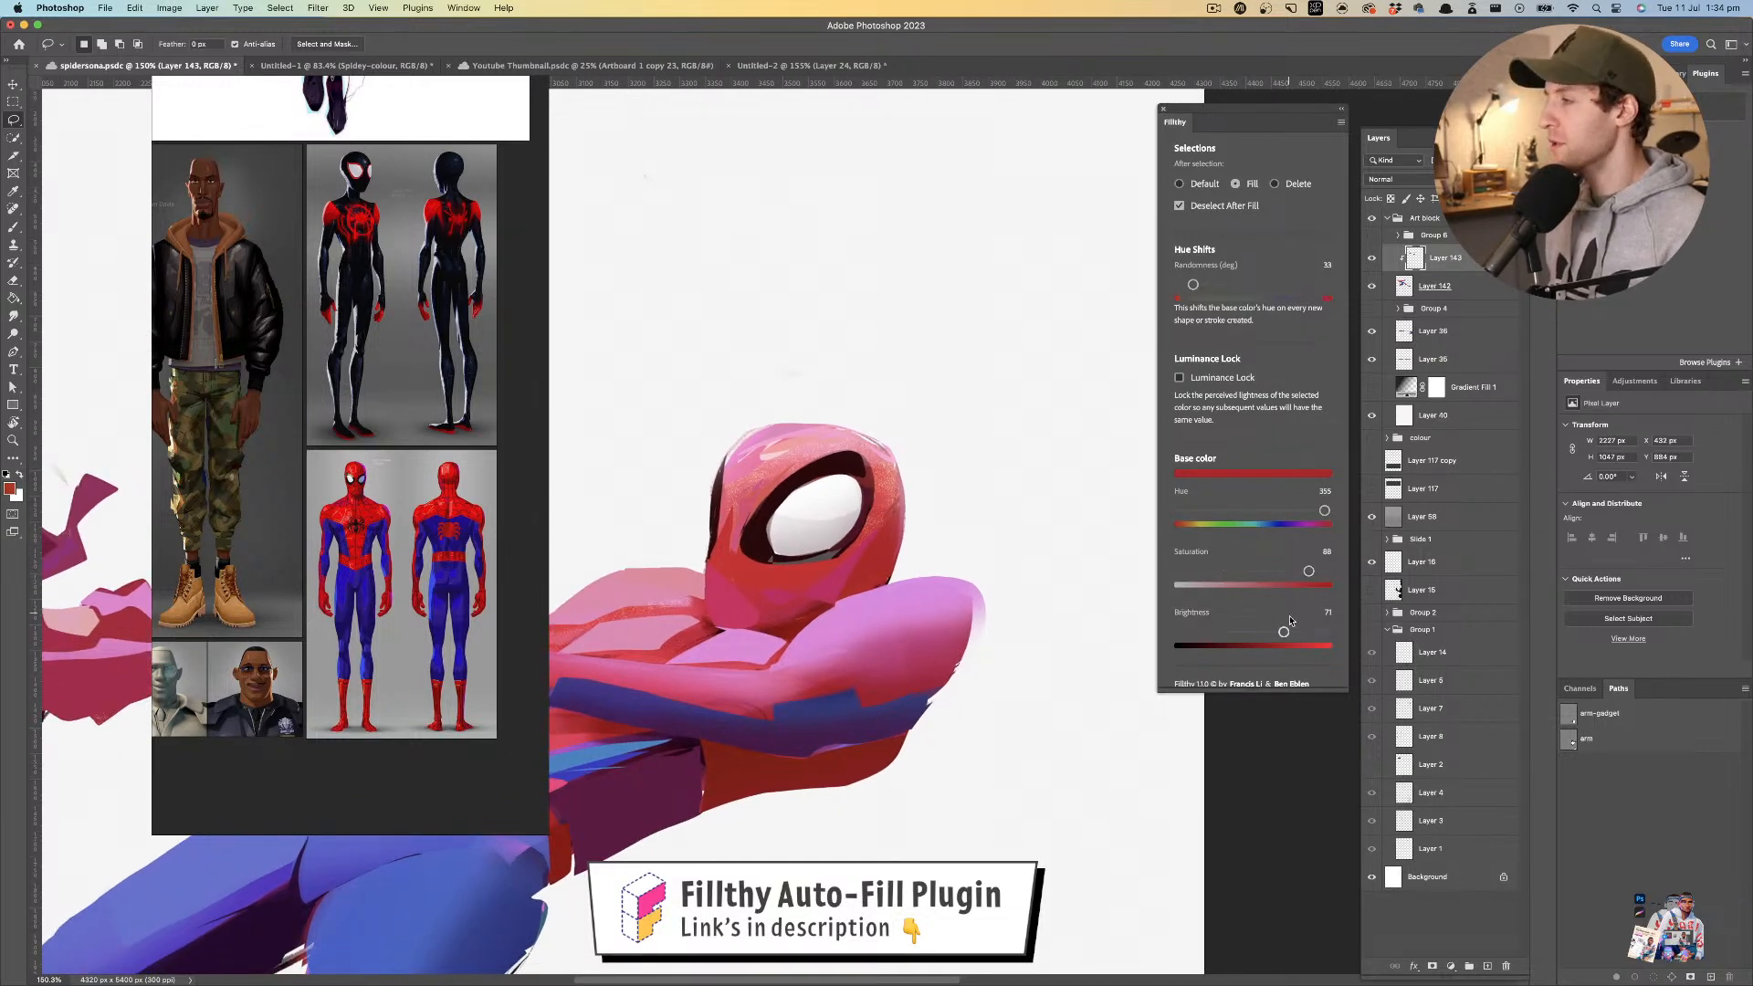
{"action": "left_click_drag", "start_coordinate": [1276, 634], "coordinate": [1262, 633]}
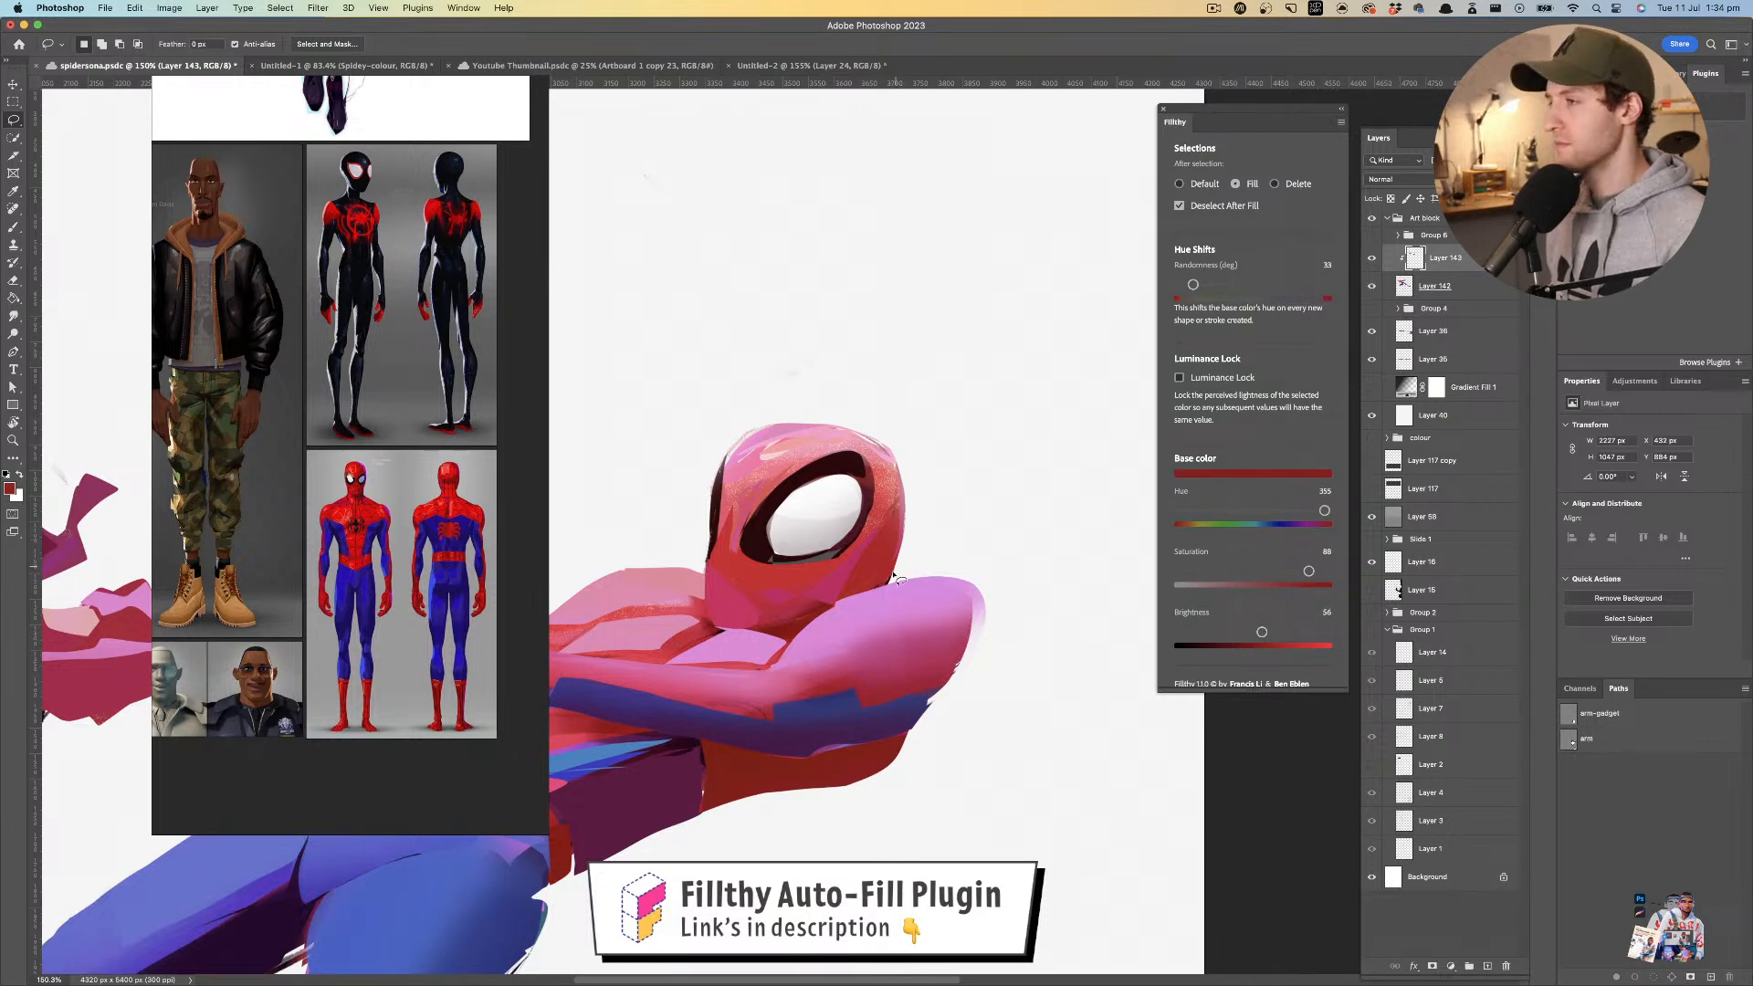
{"action": "left_click_drag", "start_coordinate": [914, 546], "coordinate": [908, 534]}
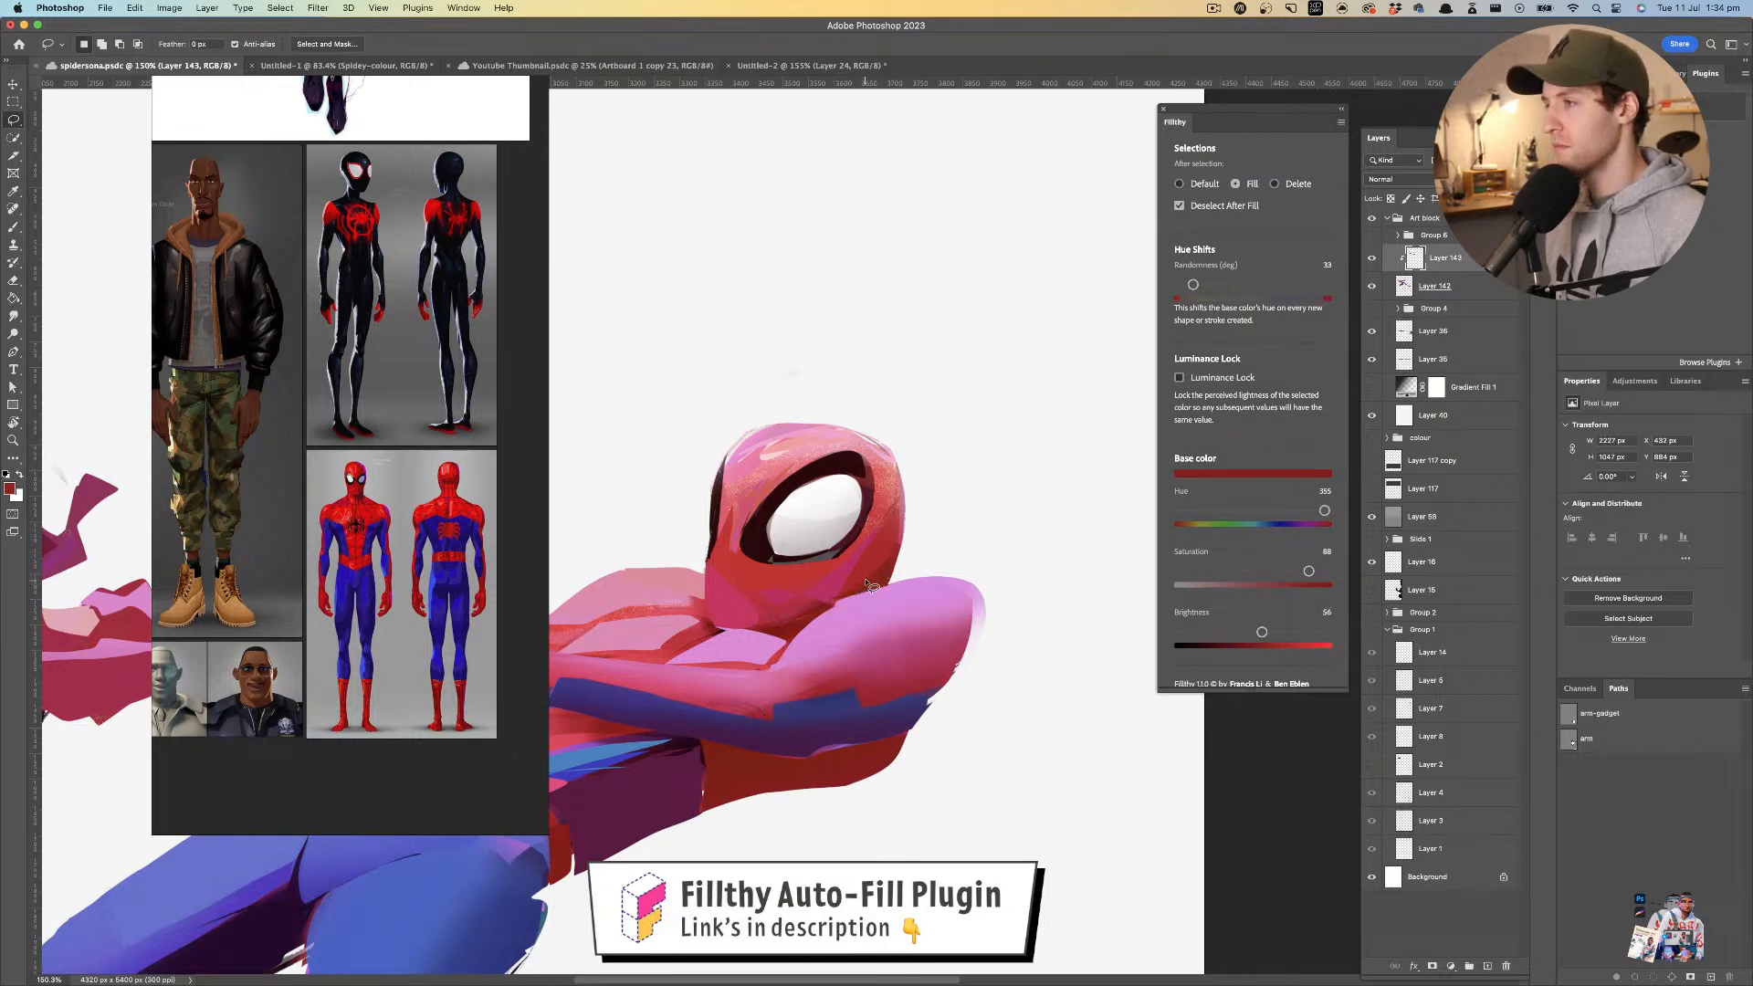
{"action": "key", "text": "i"}
{"action": "left_click", "coordinate": [805, 612]}
{"action": "key", "text": "l"}
{"action": "left_click_drag", "start_coordinate": [835, 596], "coordinate": [776, 630]}
- Sample the jaw's pink-red and add a new clipped layer in Color blend mode, with hue randomness at 121
{"action": "key", "text": "i"}
{"action": "left_click", "coordinate": [826, 593]}
{"action": "key", "text": "l"}
{"action": "key", "text": "z"}
{"action": "left_click_drag", "start_coordinate": [914, 528], "coordinate": [724, 501]}
{"action": "left_click_drag", "start_coordinate": [831, 557], "coordinate": [1381, 515]}
{"action": "left_click", "coordinate": [1488, 966]}
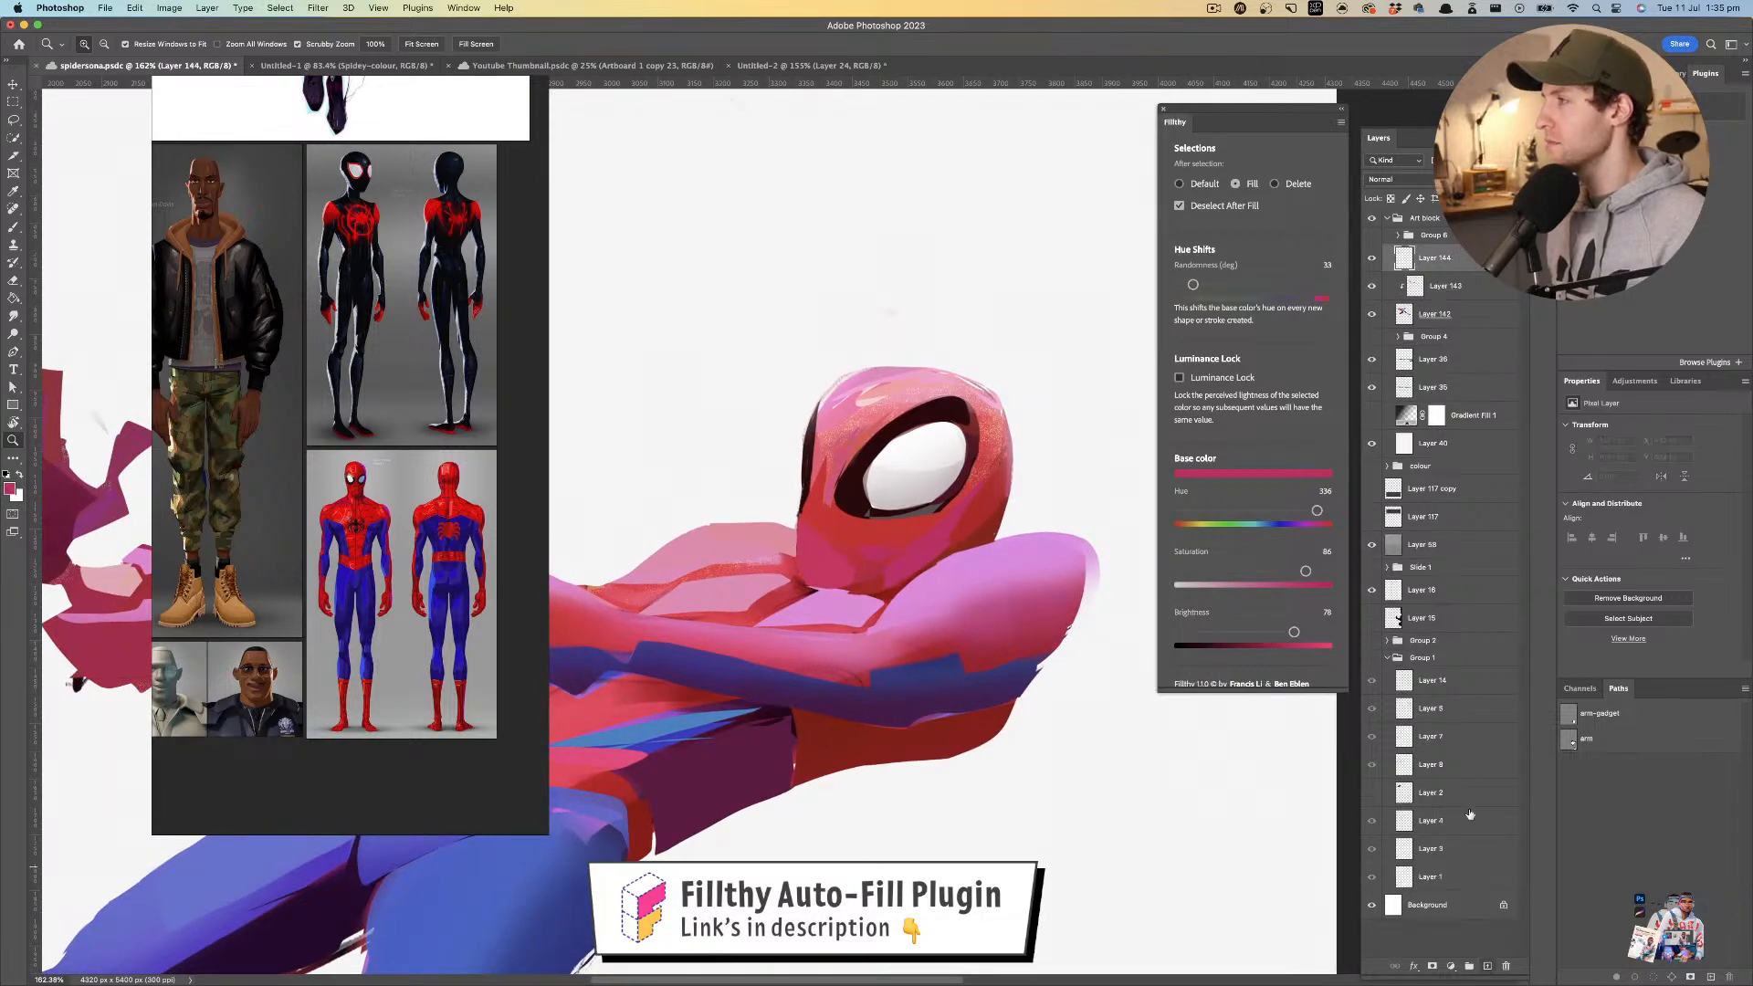
{"action": "left_click", "coordinate": [1395, 179]}
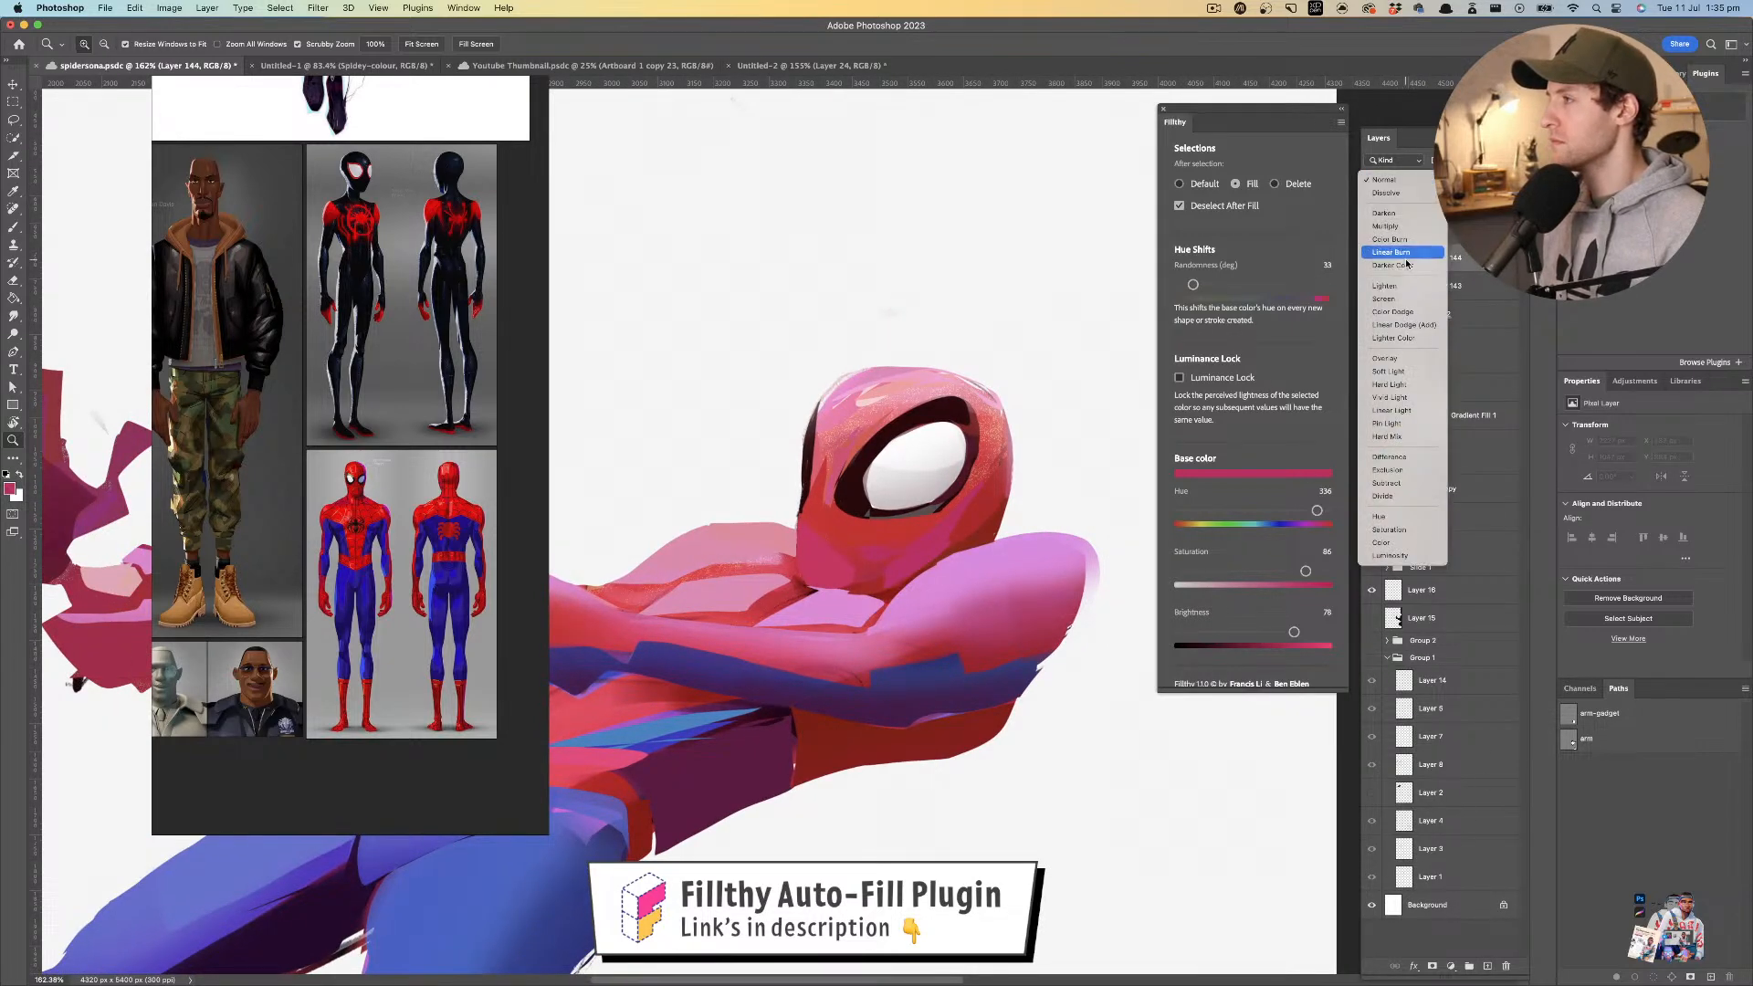
{"action": "left_click", "coordinate": [1381, 543]}
{"action": "key", "text": "l"}
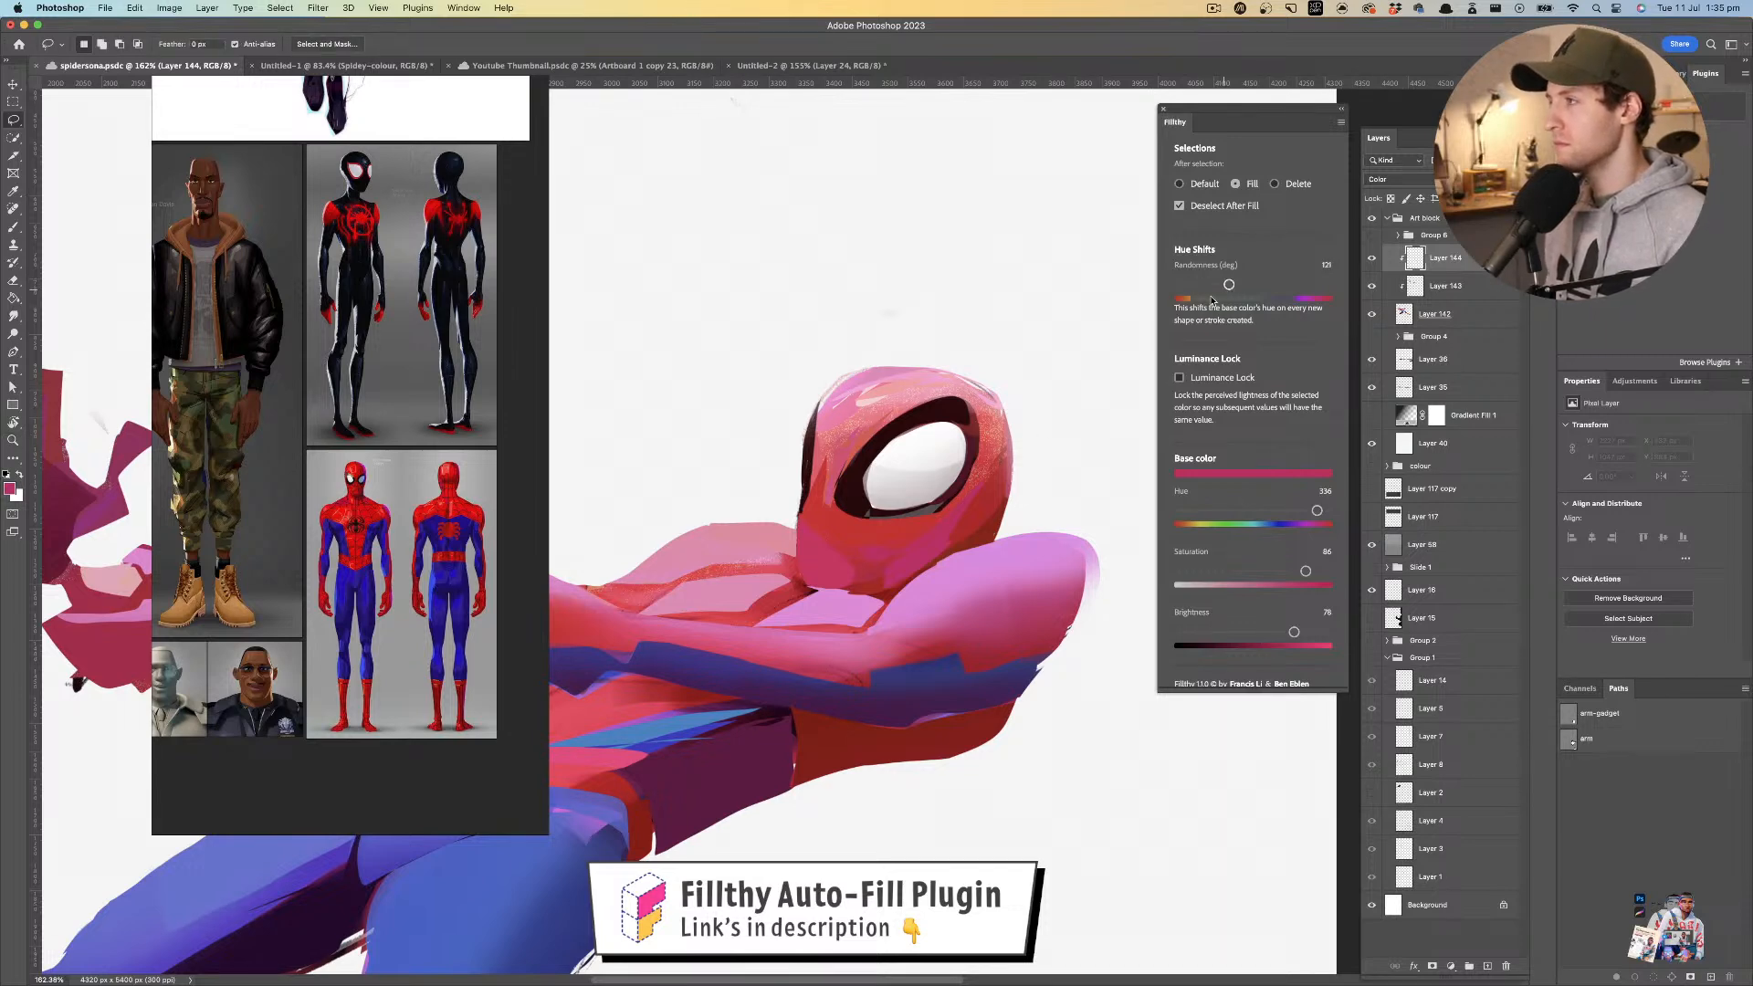
- Lasso hue-shifted filled shapes over the crown, forehead and back of the mask
{"action": "mouse_move", "coordinate": [918, 378]}
{"action": "left_mouse_down"}
{"action": "mouse_move", "coordinate": [866, 413]}
{"action": "mouse_move", "coordinate": [870, 385]}
{"action": "mouse_move", "coordinate": [834, 454]}
{"action": "mouse_move", "coordinate": [863, 402]}
{"action": "mouse_move", "coordinate": [925, 386]}
{"action": "mouse_move", "coordinate": [847, 435]}
{"action": "mouse_move", "coordinate": [956, 384]}
{"action": "mouse_move", "coordinate": [901, 415]}
{"action": "mouse_move", "coordinate": [874, 408]}
{"action": "mouse_move", "coordinate": [900, 378]}
{"action": "left_mouse_up"}
{"action": "left_click_drag", "start_coordinate": [900, 379], "coordinate": [853, 431]}
{"action": "mouse_move", "coordinate": [957, 392]}
{"action": "left_mouse_down"}
{"action": "mouse_move", "coordinate": [891, 377]}
{"action": "mouse_move", "coordinate": [828, 472]}
{"action": "mouse_move", "coordinate": [898, 380]}
{"action": "left_mouse_up"}
{"action": "mouse_move", "coordinate": [872, 389]}
{"action": "left_mouse_down"}
{"action": "mouse_move", "coordinate": [837, 446]}
{"action": "mouse_move", "coordinate": [895, 387]}
{"action": "mouse_move", "coordinate": [876, 394]}
{"action": "left_mouse_up"}
{"action": "mouse_move", "coordinate": [850, 410]}
{"action": "left_mouse_down"}
{"action": "mouse_move", "coordinate": [822, 499]}
{"action": "mouse_move", "coordinate": [847, 413]}
{"action": "left_mouse_up"}
{"action": "mouse_move", "coordinate": [824, 464]}
{"action": "left_mouse_down"}
{"action": "mouse_move", "coordinate": [813, 543]}
{"action": "mouse_move", "coordinate": [825, 470]}
{"action": "left_mouse_up"}
{"action": "mouse_move", "coordinate": [827, 476]}
{"action": "left_mouse_down"}
{"action": "mouse_move", "coordinate": [805, 555]}
{"action": "mouse_move", "coordinate": [825, 493]}
{"action": "left_mouse_up"}
{"action": "mouse_move", "coordinate": [832, 455]}
{"action": "left_mouse_down"}
{"action": "mouse_move", "coordinate": [841, 552]}
{"action": "mouse_move", "coordinate": [826, 508]}
{"action": "mouse_move", "coordinate": [959, 520]}
{"action": "mouse_move", "coordinate": [966, 399]}
{"action": "mouse_move", "coordinate": [885, 380]}
{"action": "mouse_move", "coordinate": [976, 456]}
{"action": "left_mouse_up"}
- Lasso hue-shifted filled shapes across the near shoulder and upper arm beneath the mask
{"action": "key", "text": "z"}
{"action": "key", "text": "l"}
{"action": "mouse_move", "coordinate": [997, 522]}
{"action": "left_mouse_down"}
{"action": "mouse_move", "coordinate": [936, 547]}
{"action": "mouse_move", "coordinate": [1003, 523]}
{"action": "left_mouse_up"}
{"action": "mouse_move", "coordinate": [995, 521]}
{"action": "left_mouse_down"}
{"action": "mouse_move", "coordinate": [927, 554]}
{"action": "mouse_move", "coordinate": [944, 532]}
{"action": "left_mouse_up"}
{"action": "left_click_drag", "start_coordinate": [1064, 526], "coordinate": [991, 519]}
{"action": "mouse_move", "coordinate": [1055, 525]}
{"action": "left_mouse_down"}
{"action": "mouse_move", "coordinate": [925, 560]}
{"action": "mouse_move", "coordinate": [1046, 523]}
{"action": "left_mouse_up"}
{"action": "mouse_move", "coordinate": [1000, 537]}
{"action": "left_mouse_down"}
{"action": "mouse_move", "coordinate": [1059, 574]}
{"action": "mouse_move", "coordinate": [972, 537]}
{"action": "mouse_move", "coordinate": [974, 604]}
{"action": "mouse_move", "coordinate": [1063, 535]}
{"action": "mouse_move", "coordinate": [965, 537]}
{"action": "left_mouse_up"}
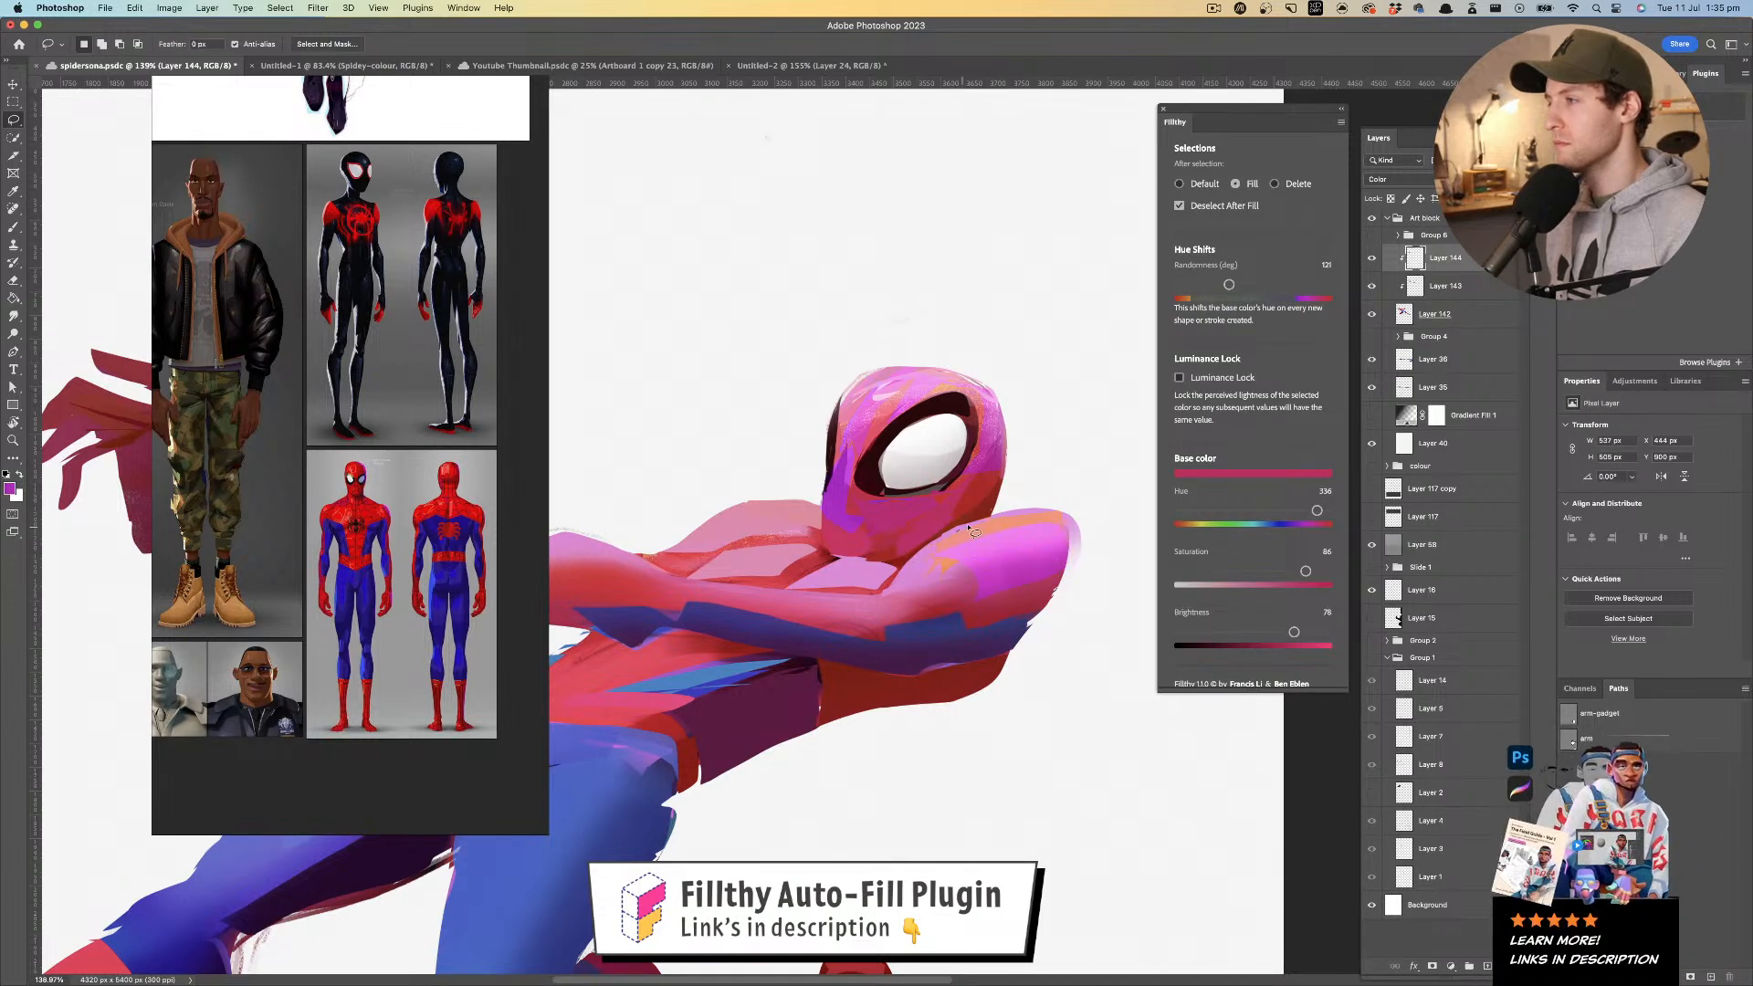
{"action": "left_click_drag", "start_coordinate": [916, 594], "coordinate": [975, 537]}
{"action": "left_click_drag", "start_coordinate": [985, 528], "coordinate": [1114, 486]}
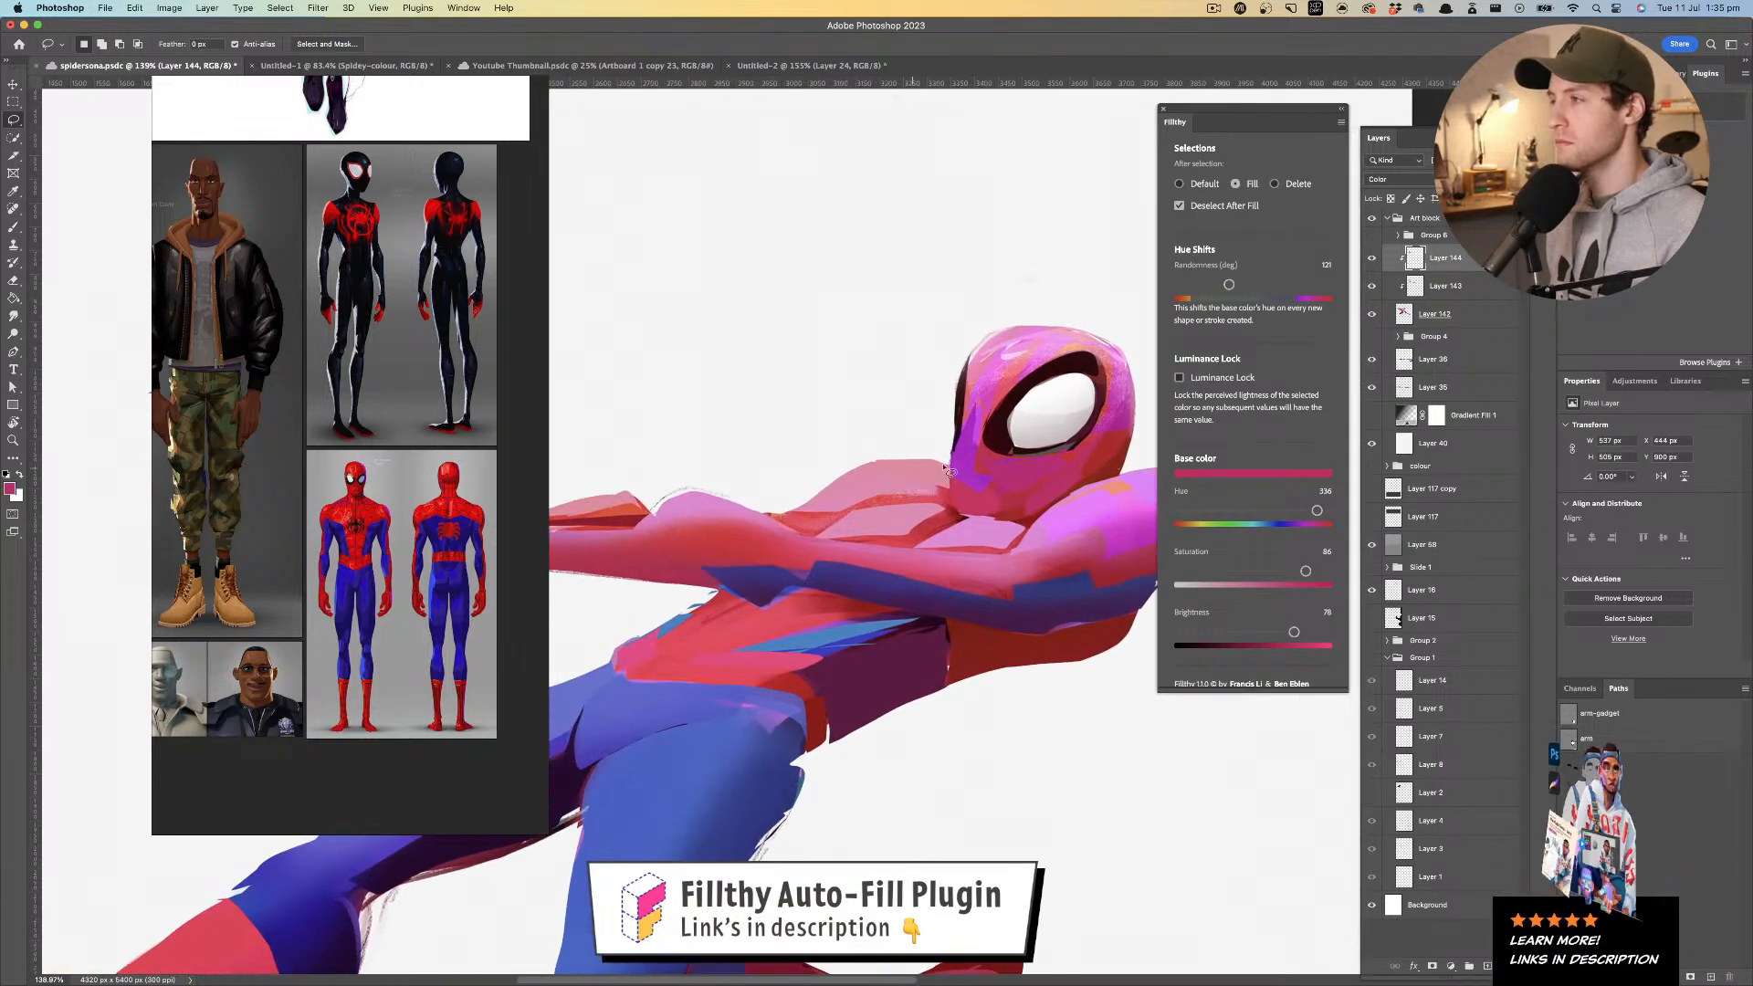
- Set the base hue to 151 and lasso green filled shapes over the far shoulder and chest, undoing two edits in between
{"action": "left_click_drag", "start_coordinate": [1317, 511], "coordinate": [1241, 510]}
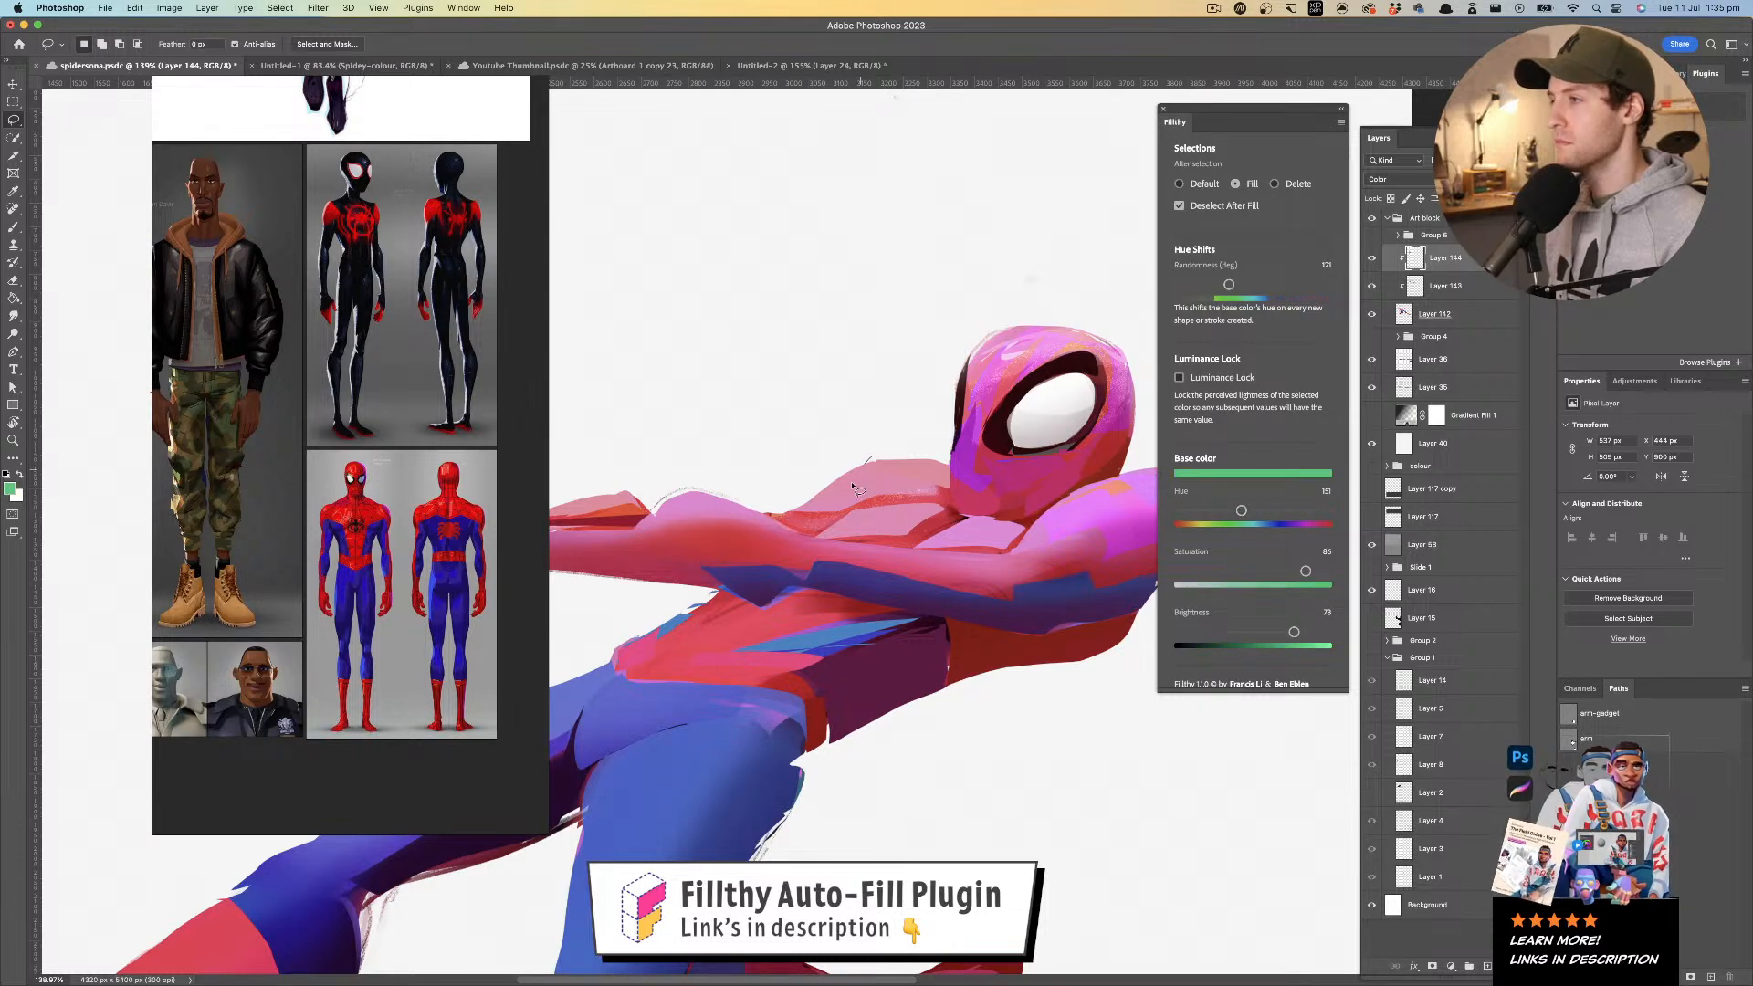
{"action": "mouse_move", "coordinate": [949, 461]}
{"action": "left_mouse_down"}
{"action": "mouse_move", "coordinate": [779, 520]}
{"action": "mouse_move", "coordinate": [931, 459]}
{"action": "left_mouse_up"}
{"action": "key", "text": "super+z"}
{"action": "key", "text": "super+z"}
{"action": "mouse_move", "coordinate": [831, 519]}
{"action": "left_mouse_down"}
{"action": "mouse_move", "coordinate": [814, 541]}
{"action": "mouse_move", "coordinate": [949, 512]}
{"action": "mouse_move", "coordinate": [767, 515]}
{"action": "left_mouse_up"}
{"action": "mouse_move", "coordinate": [866, 508]}
{"action": "left_mouse_down"}
{"action": "mouse_move", "coordinate": [933, 507]}
{"action": "mouse_move", "coordinate": [834, 488]}
{"action": "mouse_move", "coordinate": [906, 503]}
{"action": "left_mouse_up"}
- Use a base color of hue 283 and saturation 30 to lasso muted violet filled shapes on the chest and the mask's crown
{"action": "key", "text": "l"}
{"action": "left_click_drag", "start_coordinate": [1215, 571], "coordinate": [1214, 571]}
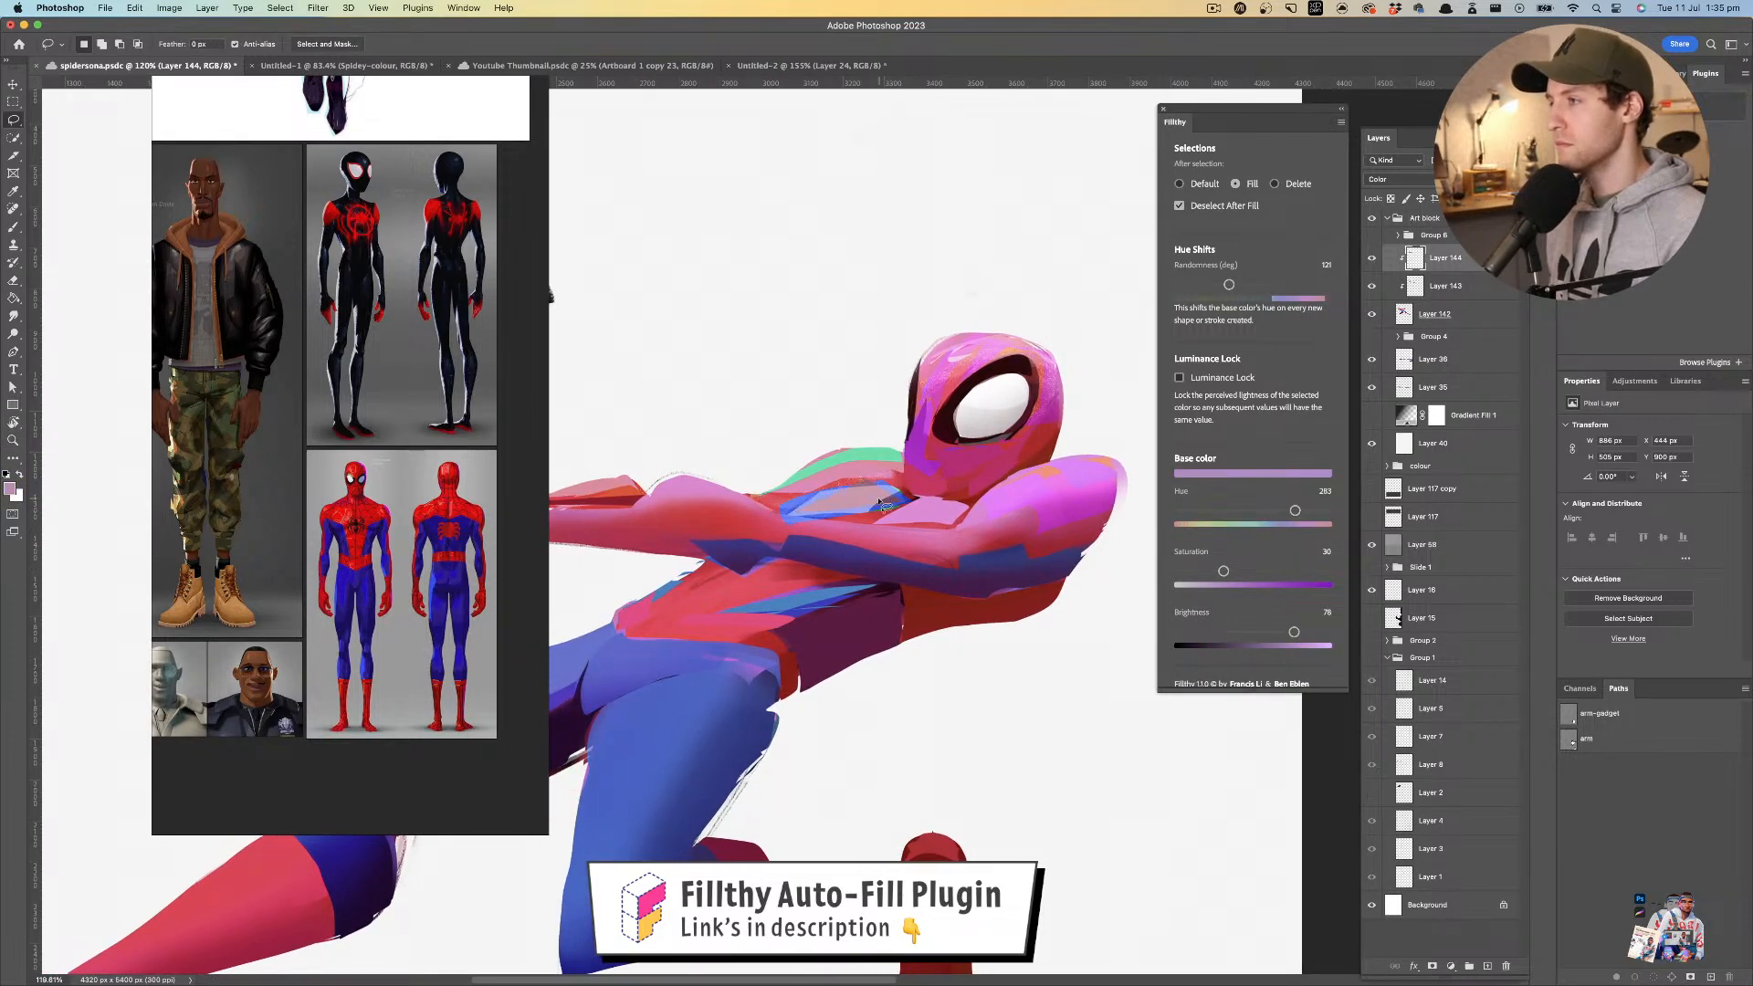
{"action": "mouse_move", "coordinate": [822, 529]}
{"action": "left_mouse_down"}
{"action": "mouse_move", "coordinate": [776, 514]}
{"action": "mouse_move", "coordinate": [800, 520]}
{"action": "mouse_move", "coordinate": [881, 458]}
{"action": "mouse_move", "coordinate": [804, 498]}
{"action": "mouse_move", "coordinate": [882, 498]}
{"action": "left_mouse_up"}
{"action": "key", "text": "e"}
{"action": "key", "text": "z"}
{"action": "key", "text": "l"}
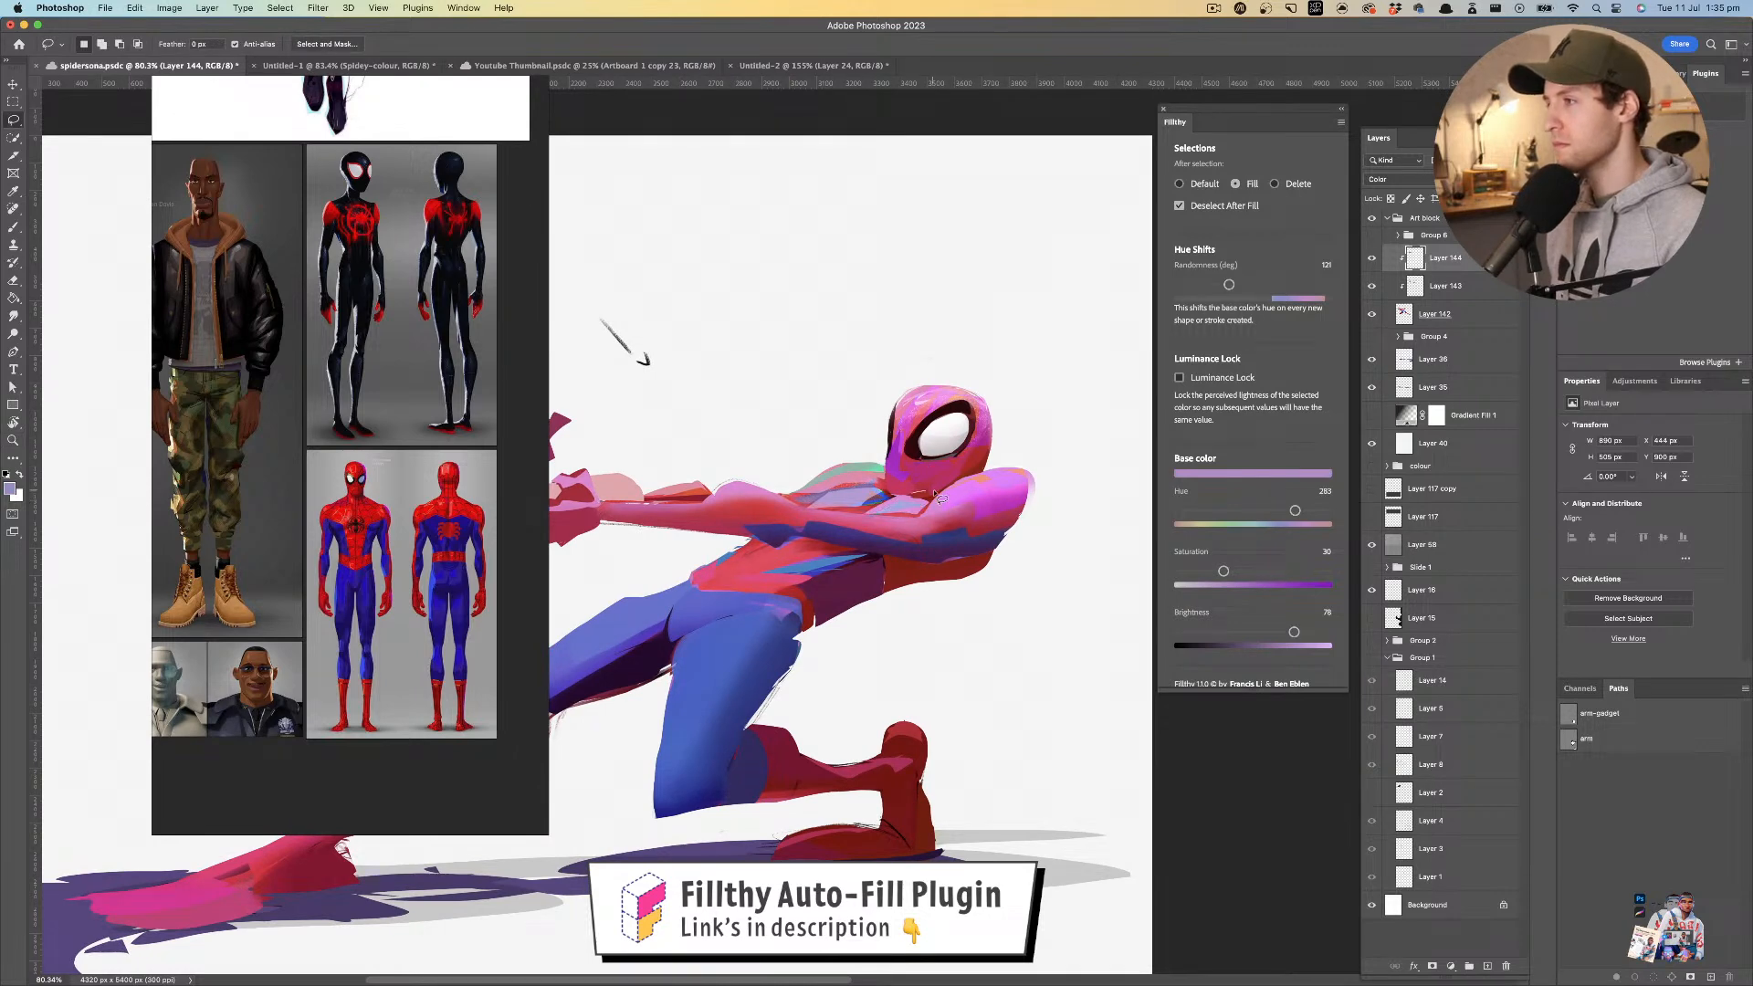
{"action": "left_click_drag", "start_coordinate": [870, 505], "coordinate": [874, 502]}
{"action": "mouse_move", "coordinate": [950, 392]}
{"action": "left_mouse_down"}
{"action": "mouse_move", "coordinate": [920, 403]}
{"action": "mouse_move", "coordinate": [931, 389]}
{"action": "left_mouse_up"}
- Set the base hue to 179 and lasso a pale teal filled shape on the back of the mask's crown
{"action": "left_click_drag", "start_coordinate": [1295, 512], "coordinate": [1253, 512]}
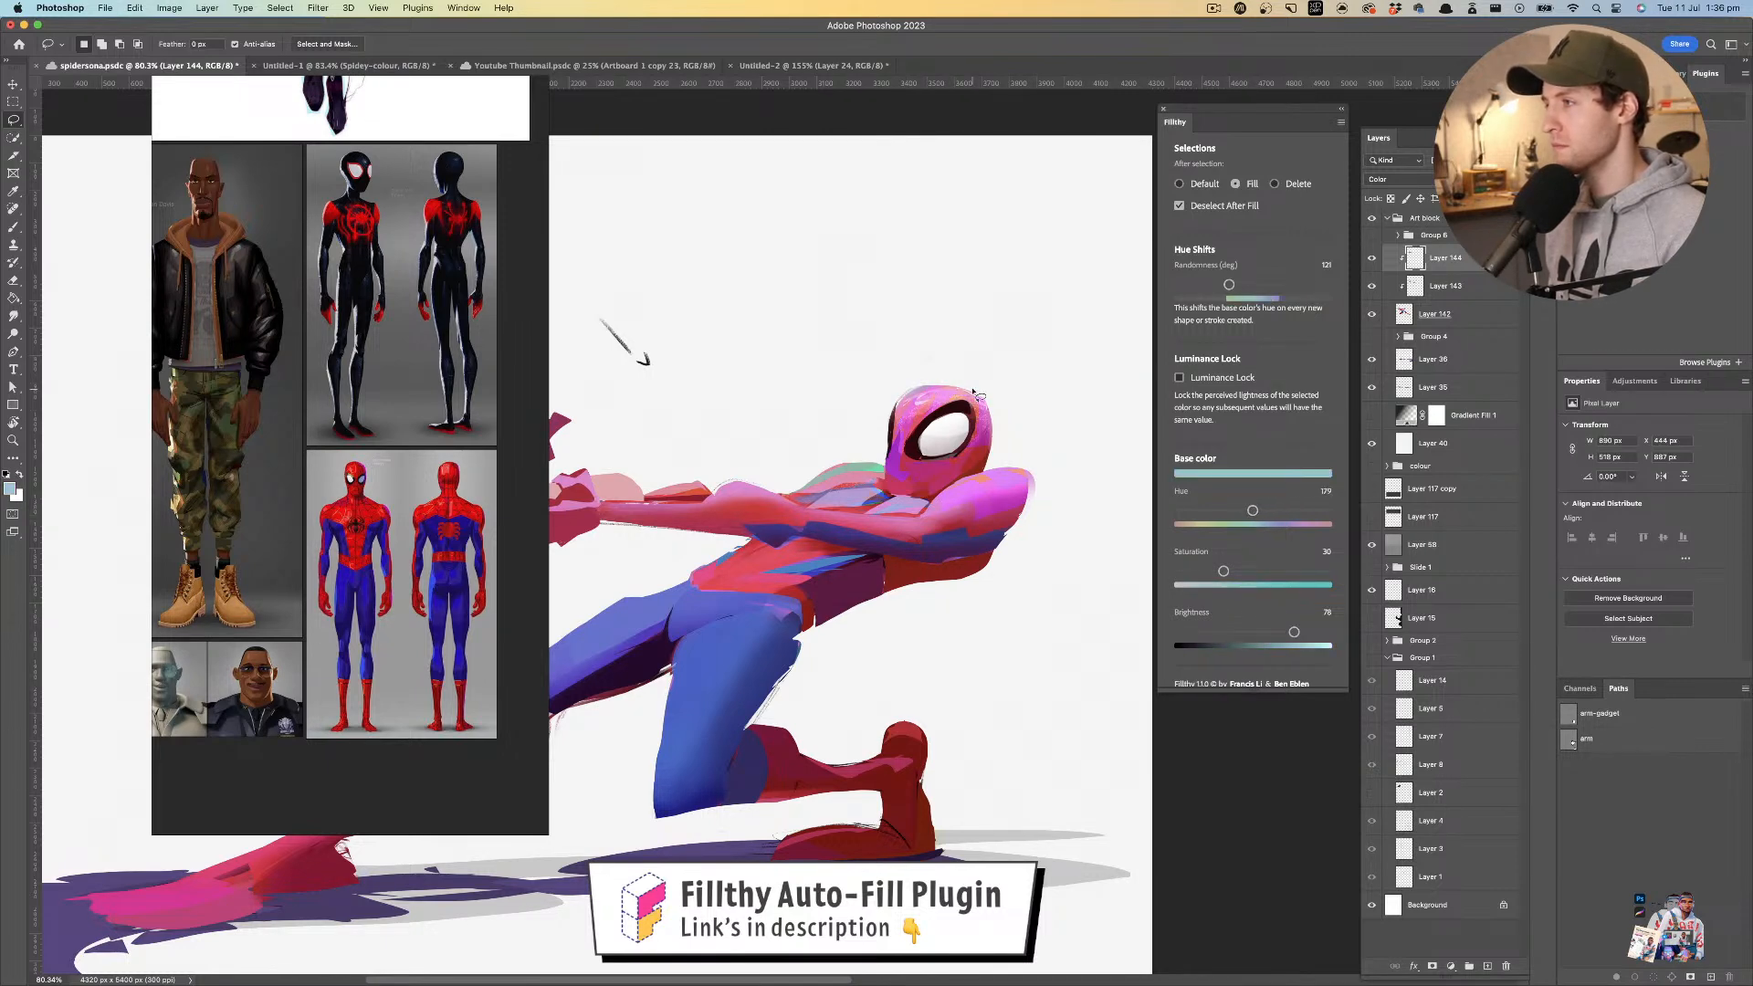
{"action": "left_click_drag", "start_coordinate": [993, 407], "coordinate": [968, 393]}
{"action": "key", "text": "super+space"}
{"action": "mouse_move", "coordinate": [992, 491]}
{"action": "left_mouse_down"}
{"action": "mouse_move", "coordinate": [946, 489]}
{"action": "mouse_move", "coordinate": [1051, 473]}
{"action": "left_mouse_up"}
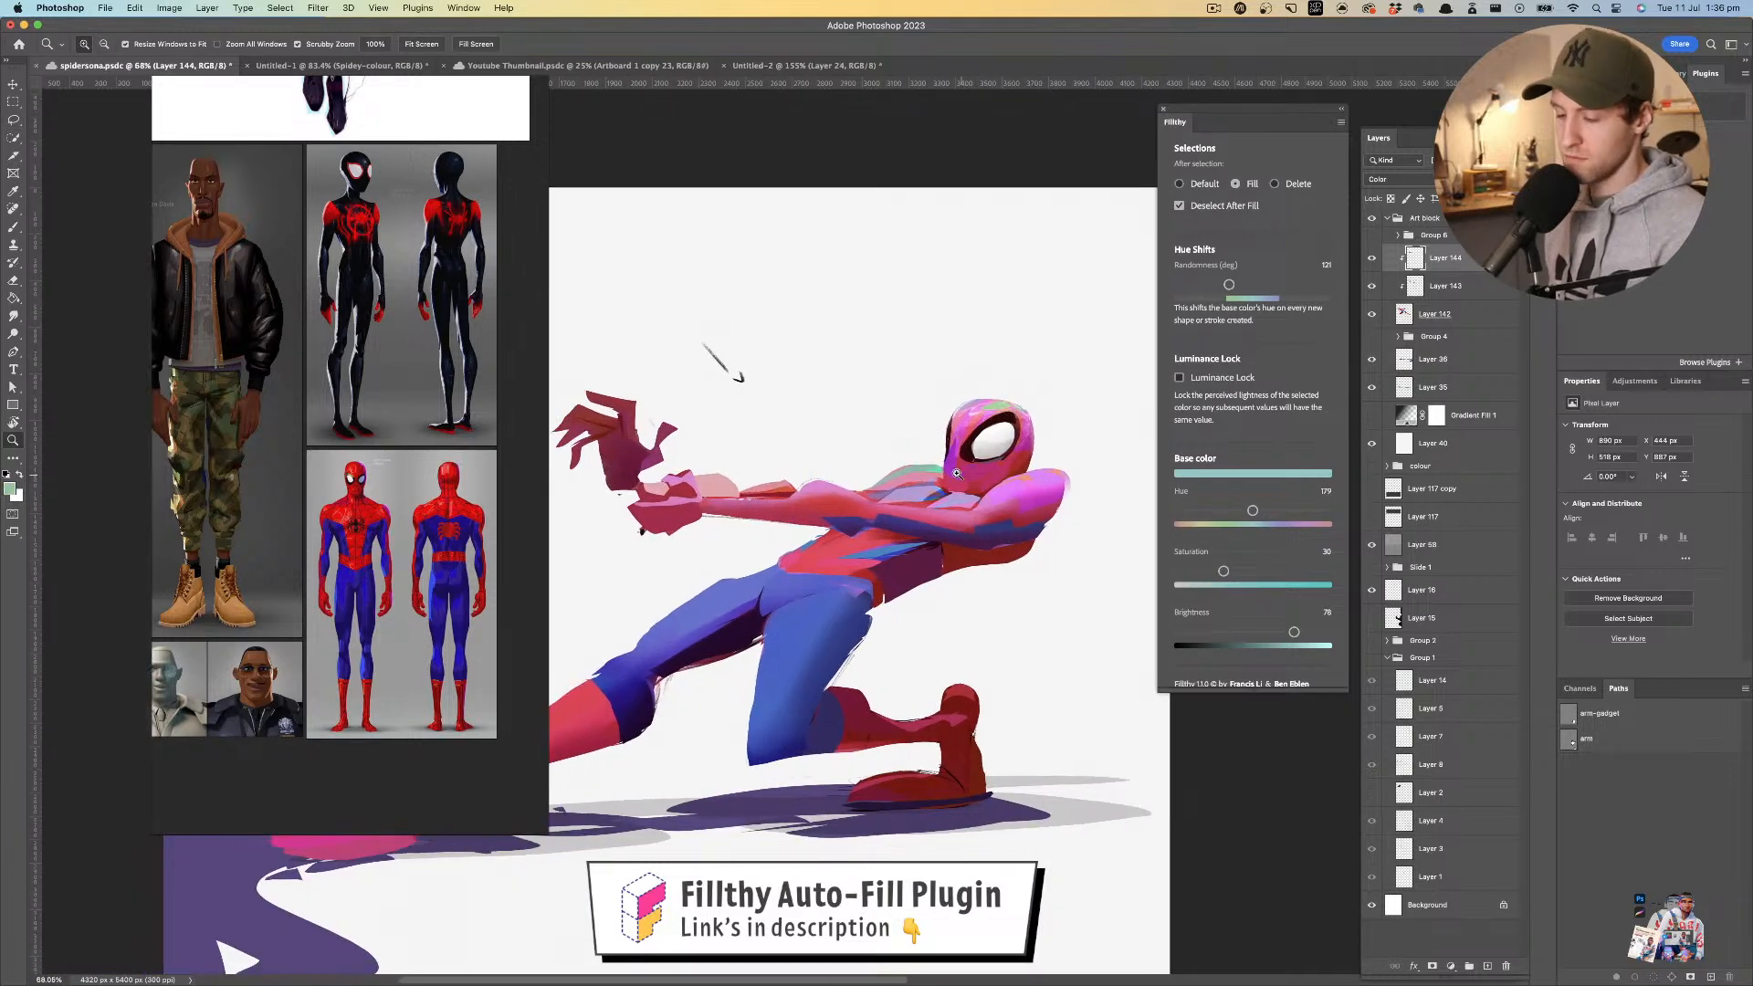
- Lasso teal filled shapes along the outstretched arm, stepping back two edits, and select the Eraser to refine them
{"action": "mouse_move", "coordinate": [815, 478]}
{"action": "left_mouse_down"}
{"action": "mouse_move", "coordinate": [853, 501]}
{"action": "mouse_move", "coordinate": [870, 482]}
{"action": "mouse_move", "coordinate": [763, 499]}
{"action": "mouse_move", "coordinate": [1035, 514]}
{"action": "mouse_move", "coordinate": [943, 508]}
{"action": "mouse_move", "coordinate": [1015, 516]}
{"action": "mouse_move", "coordinate": [1055, 482]}
{"action": "mouse_move", "coordinate": [992, 515]}
{"action": "mouse_move", "coordinate": [1054, 494]}
{"action": "mouse_move", "coordinate": [1015, 512]}
{"action": "left_mouse_up"}
{"action": "key", "text": "super+z"}
{"action": "key", "text": "super+z"}
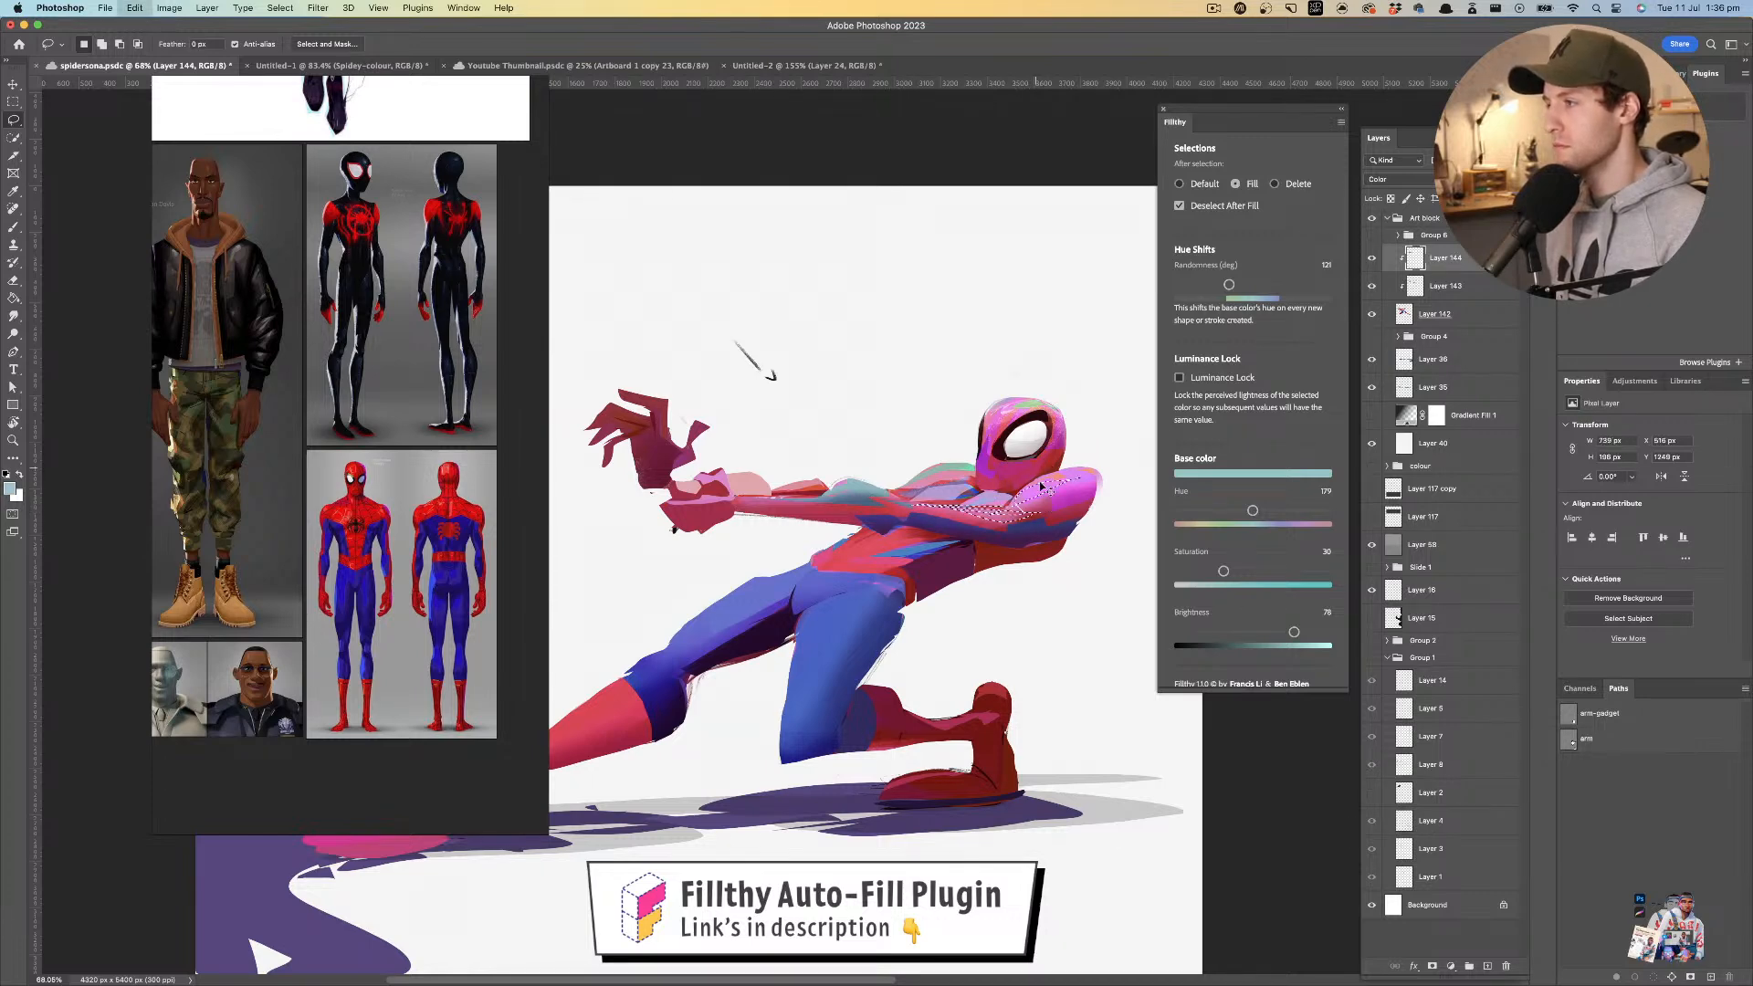
{"action": "mouse_move", "coordinate": [1015, 529]}
{"action": "left_mouse_down"}
{"action": "mouse_move", "coordinate": [890, 516]}
{"action": "mouse_move", "coordinate": [984, 495]}
{"action": "mouse_move", "coordinate": [899, 502]}
{"action": "left_mouse_up"}
{"action": "key", "text": "e"}
{"action": "key", "text": "l"}
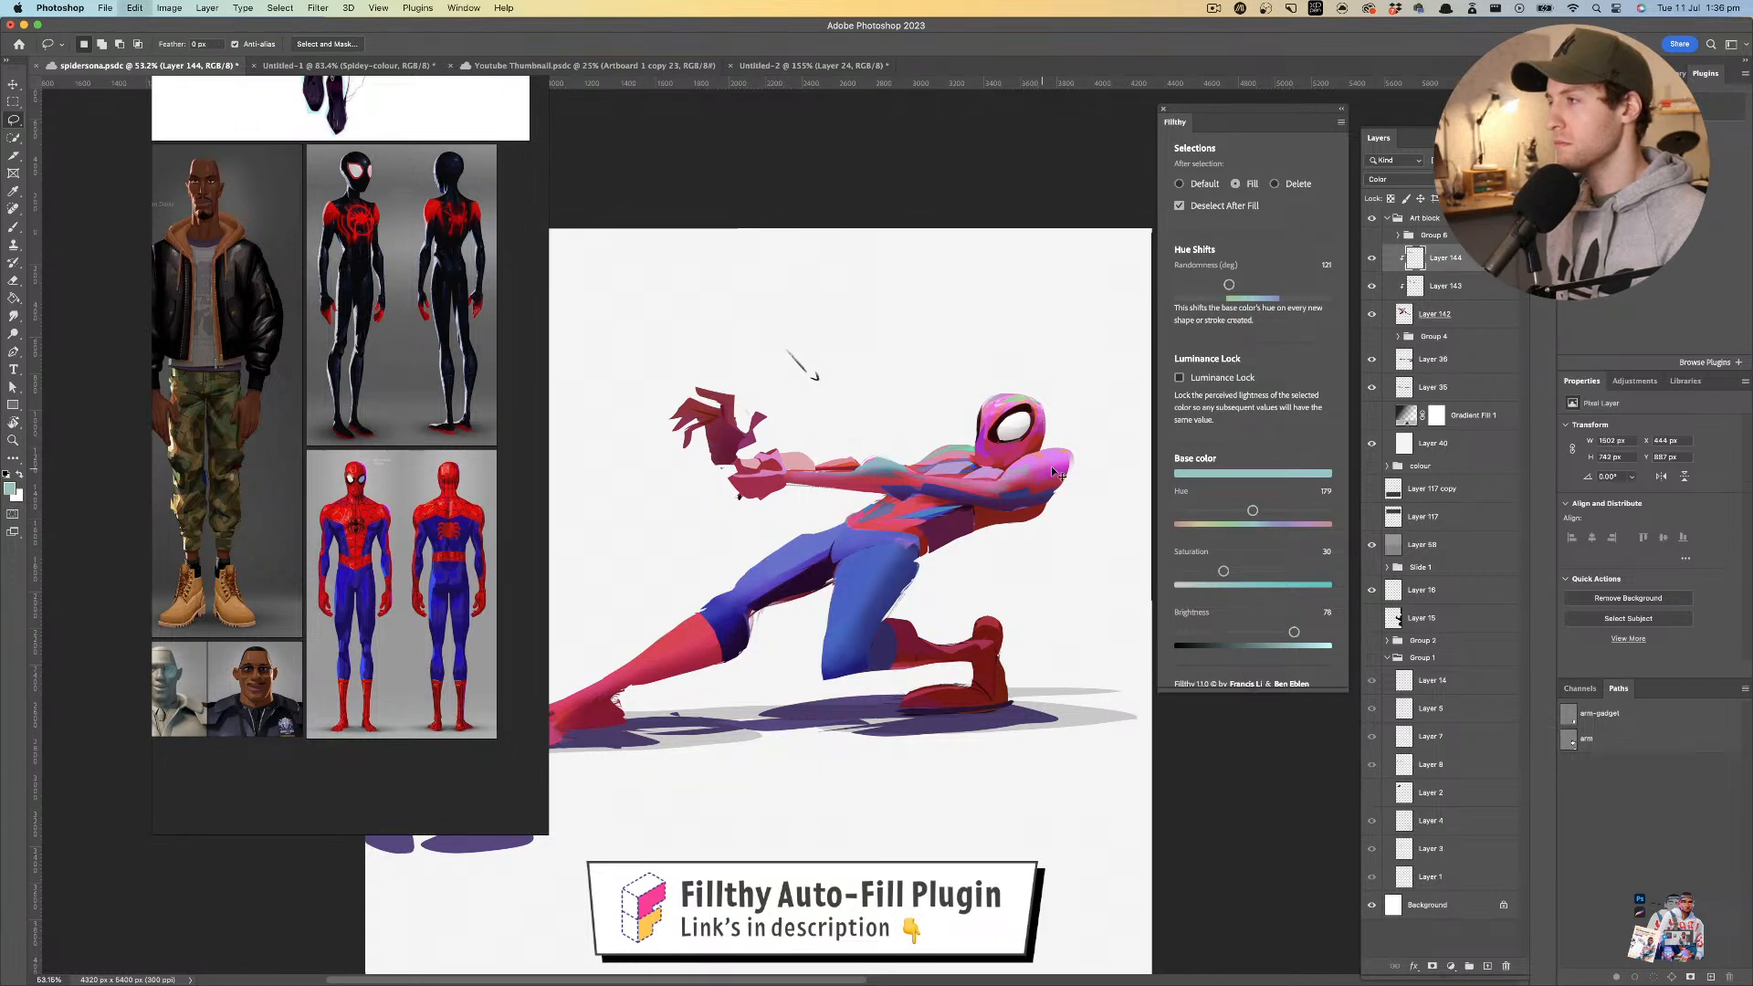
- Set the base hue to 107, turn on Luminance Lock and switch the canvas to the grayscale proof view
{"action": "left_click_drag", "start_coordinate": [1253, 510], "coordinate": [1224, 511]}
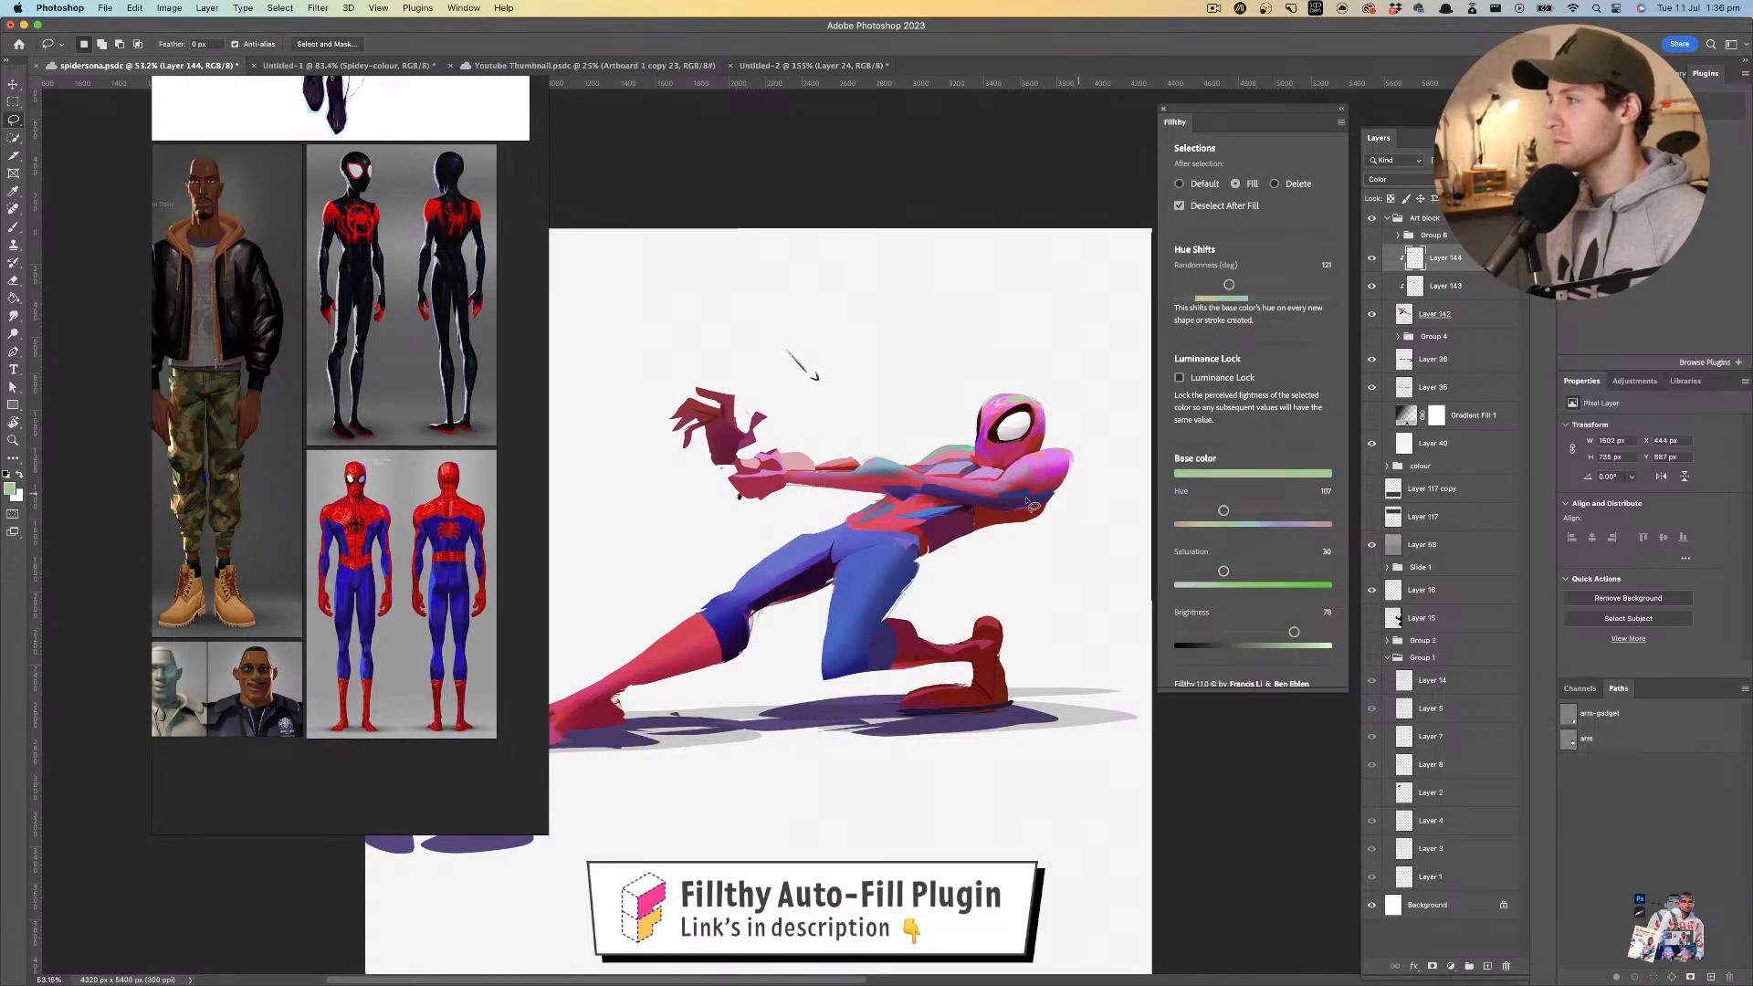
{"action": "key", "text": "z"}
{"action": "left_click_drag", "start_coordinate": [901, 521], "coordinate": [943, 522]}
{"action": "left_click", "coordinate": [1179, 378]}
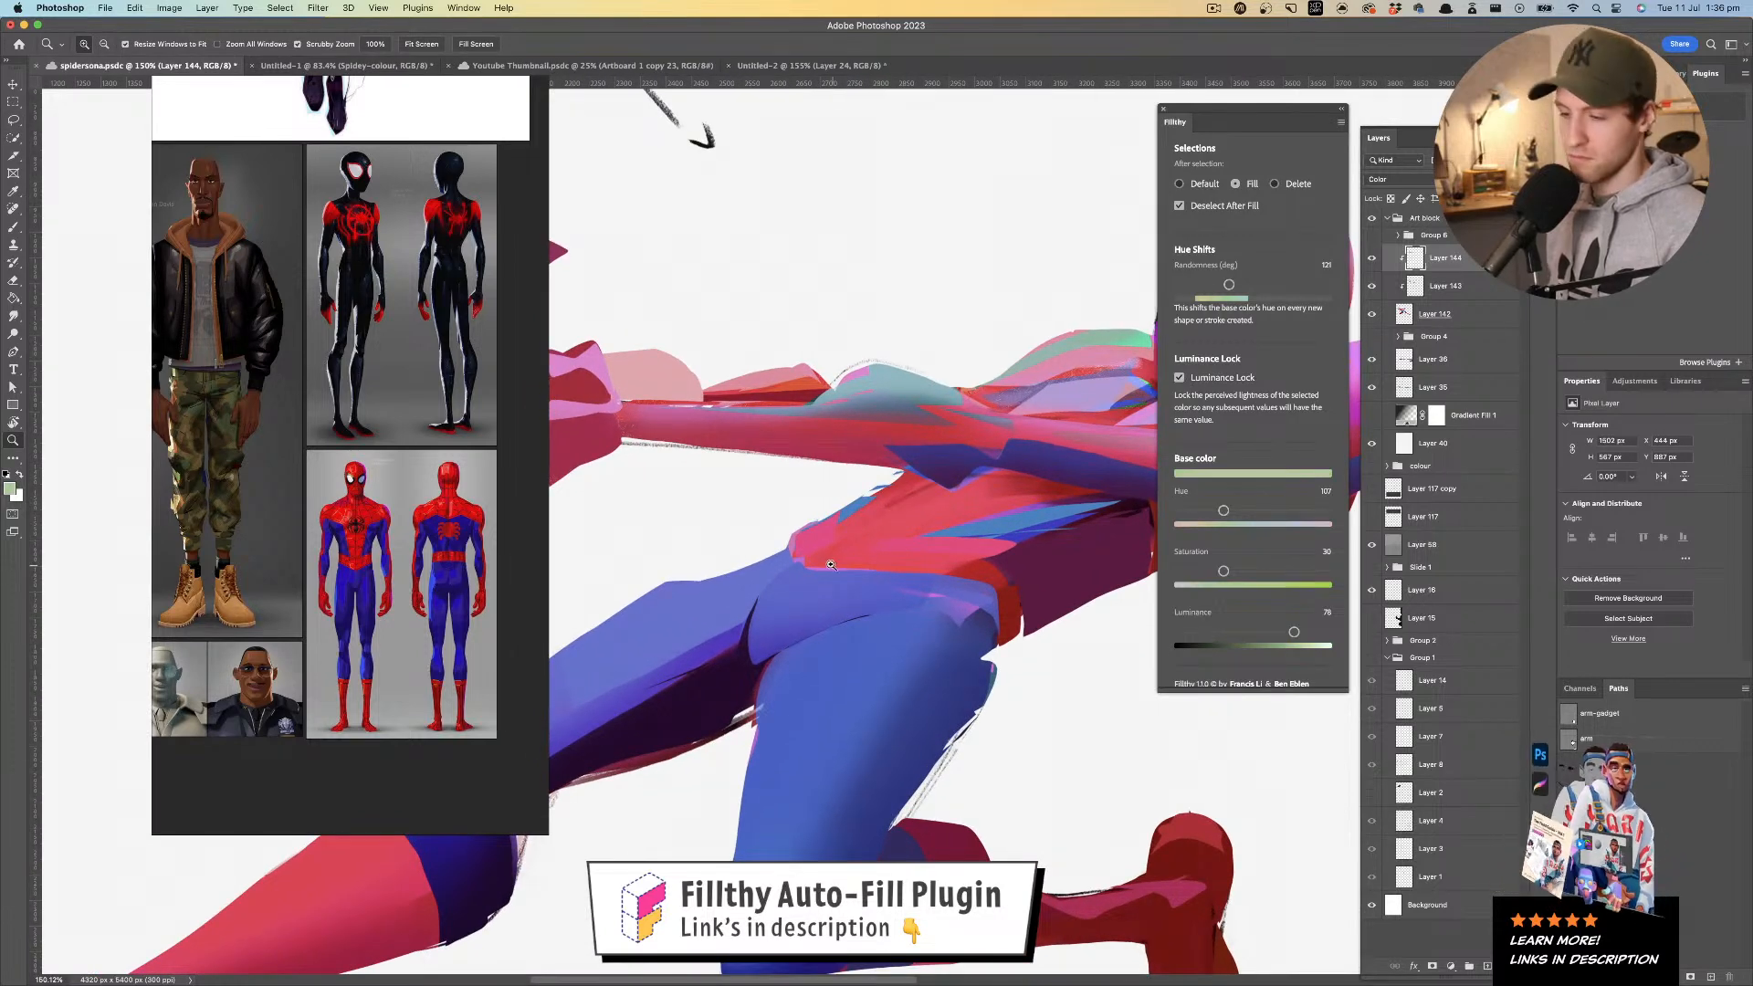
{"action": "key", "text": "l"}
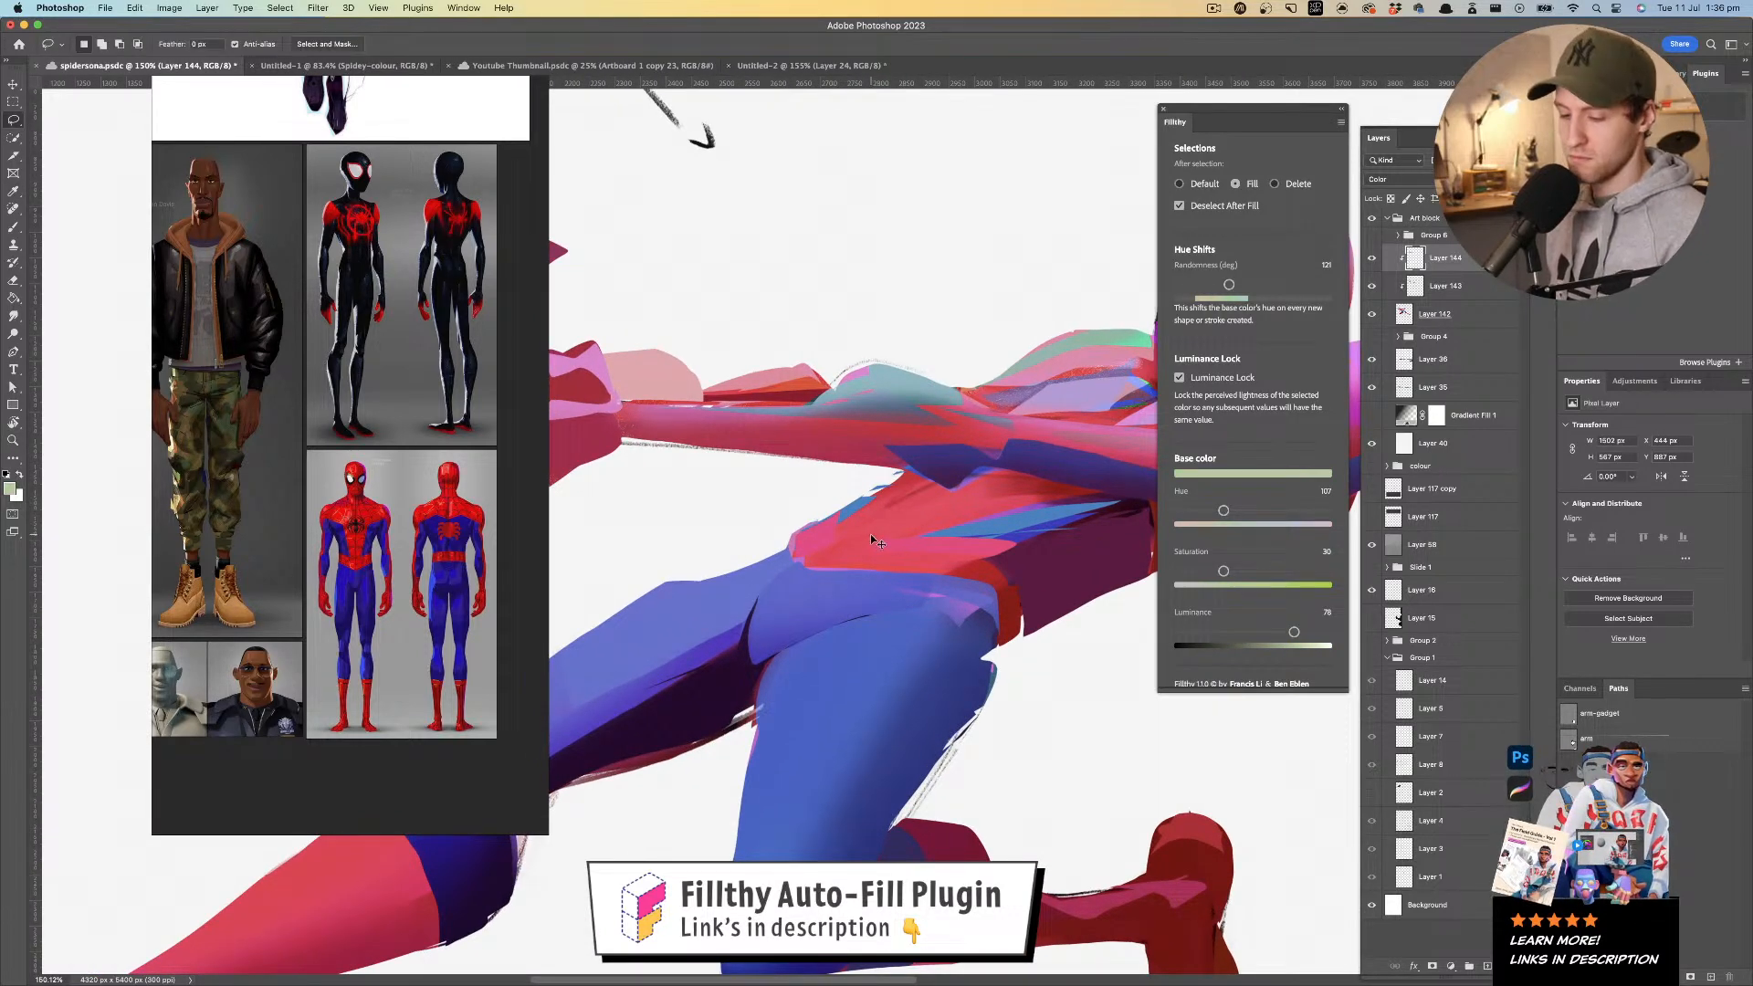
{"action": "key", "text": "super+y"}
- Try lasso-filled shapes on the abdomen at luminance 97 and 100 and undo the last fill
{"action": "mouse_move", "coordinate": [907, 523]}
{"action": "left_mouse_down"}
{"action": "mouse_move", "coordinate": [937, 509]}
{"action": "mouse_move", "coordinate": [842, 551]}
{"action": "mouse_move", "coordinate": [942, 520]}
{"action": "left_mouse_up"}
{"action": "left_click_drag", "start_coordinate": [1300, 632], "coordinate": [1314, 632]}
{"action": "left_click_drag", "start_coordinate": [902, 530], "coordinate": [852, 540]}
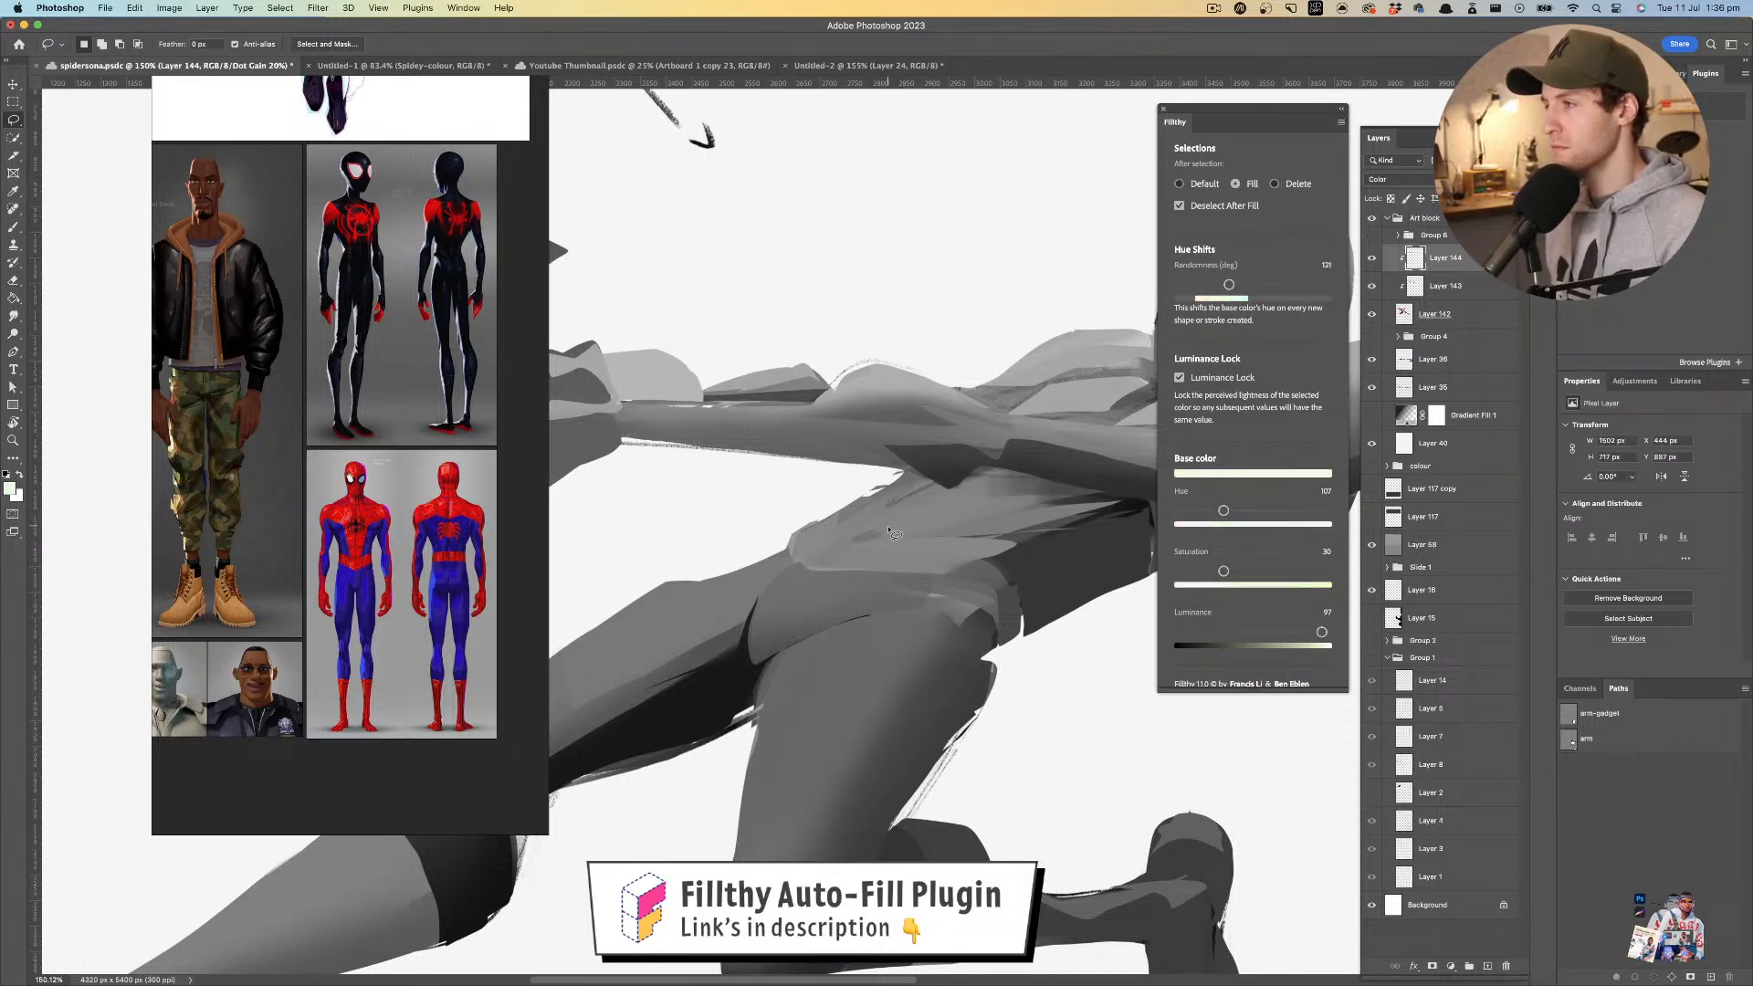
{"action": "left_click_drag", "start_coordinate": [1321, 631], "coordinate": [1363, 625]}
{"action": "left_click_drag", "start_coordinate": [882, 541], "coordinate": [921, 529]}
{"action": "key", "text": "super+z"}
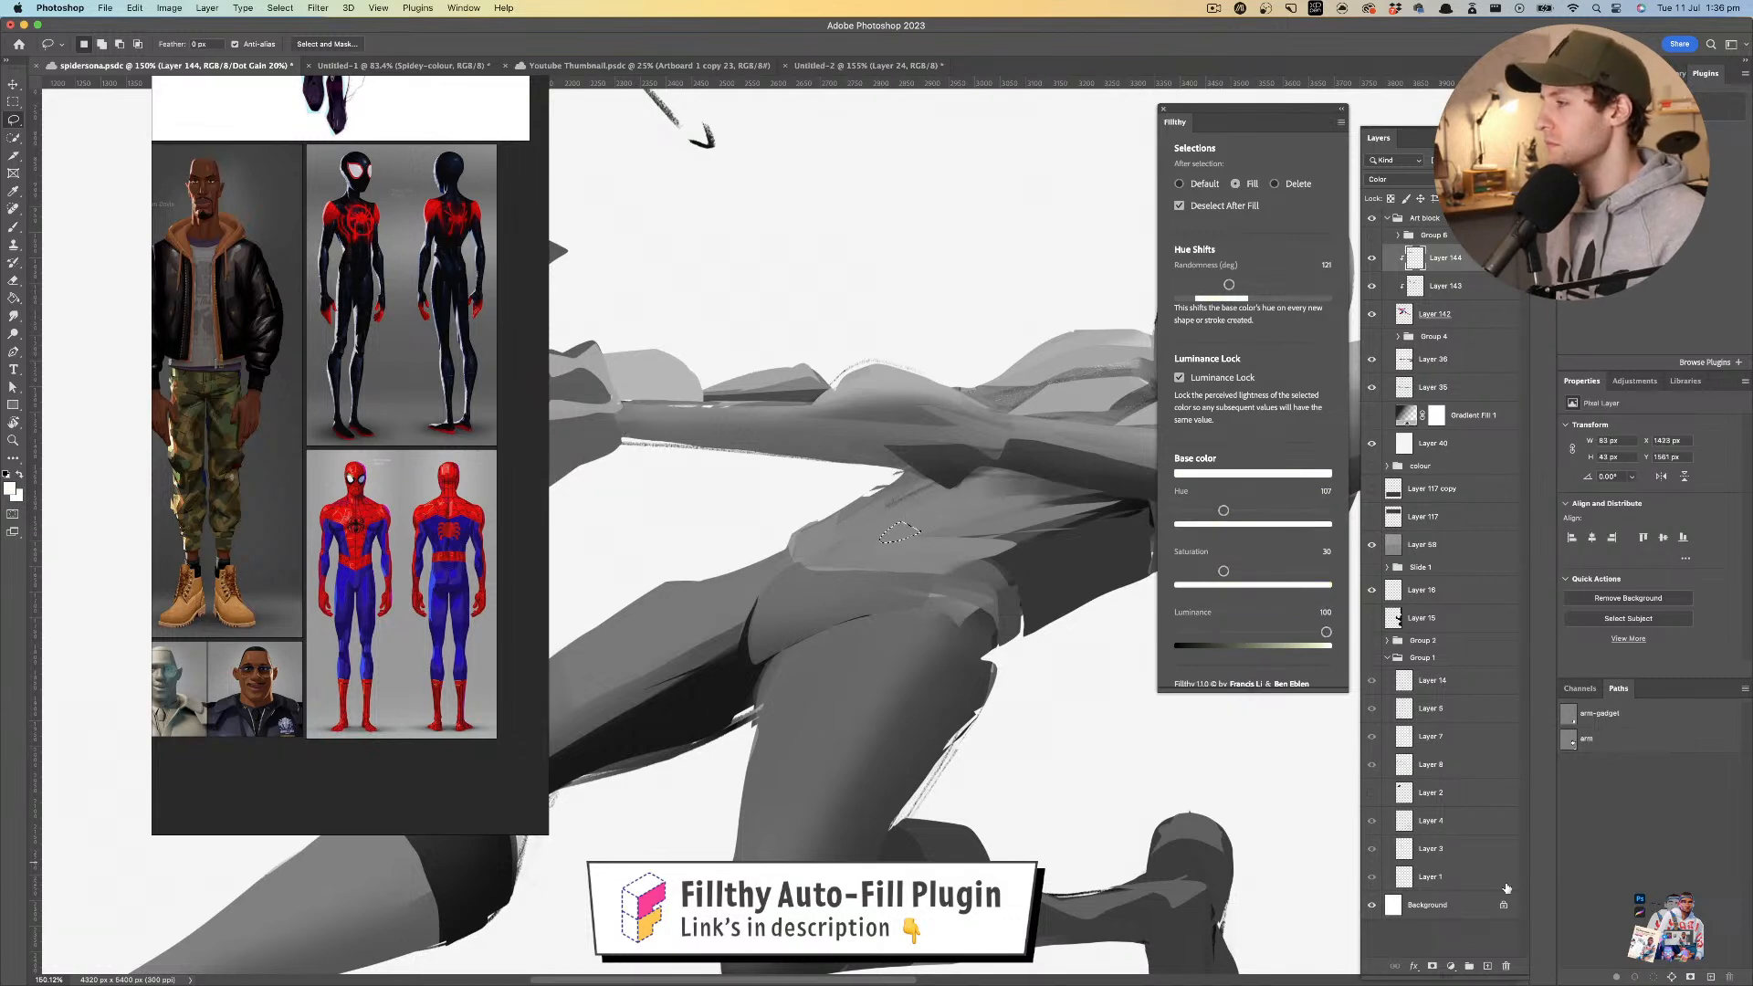
- Add a new clipped layer in Normal mode, then test a lasso fill on the abdomen and undo it
{"action": "left_click", "coordinate": [1486, 967]}
{"action": "left_click", "coordinate": [1477, 269], "text": "alt"}
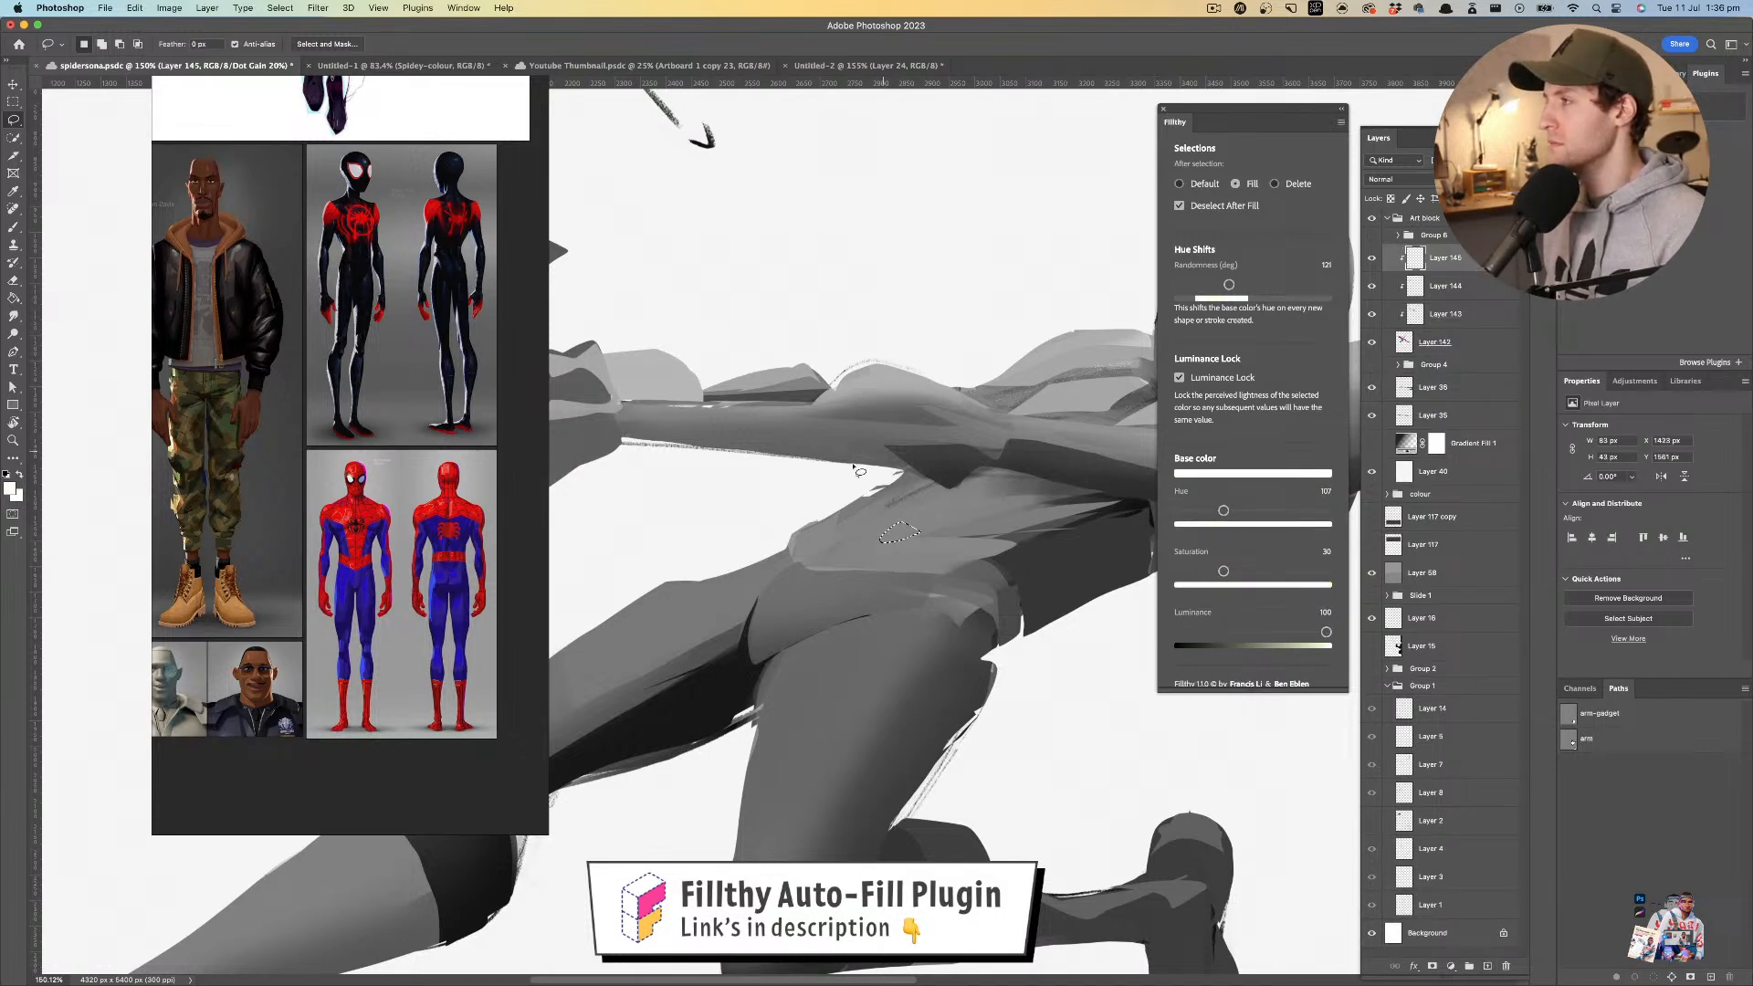
{"action": "mouse_move", "coordinate": [870, 528]}
{"action": "left_mouse_down"}
{"action": "mouse_move", "coordinate": [851, 535]}
{"action": "mouse_move", "coordinate": [914, 521]}
{"action": "left_mouse_up"}
{"action": "key", "text": "super+z"}
- Set the red base color's luminance to 57, lasso filled shapes on the abdomen, and save back in the color view
{"action": "left_click_drag", "start_coordinate": [1297, 632], "coordinate": [1264, 632]}
{"action": "mouse_move", "coordinate": [902, 538]}
{"action": "left_mouse_down"}
{"action": "mouse_move", "coordinate": [947, 545]}
{"action": "mouse_move", "coordinate": [913, 544]}
{"action": "left_mouse_up"}
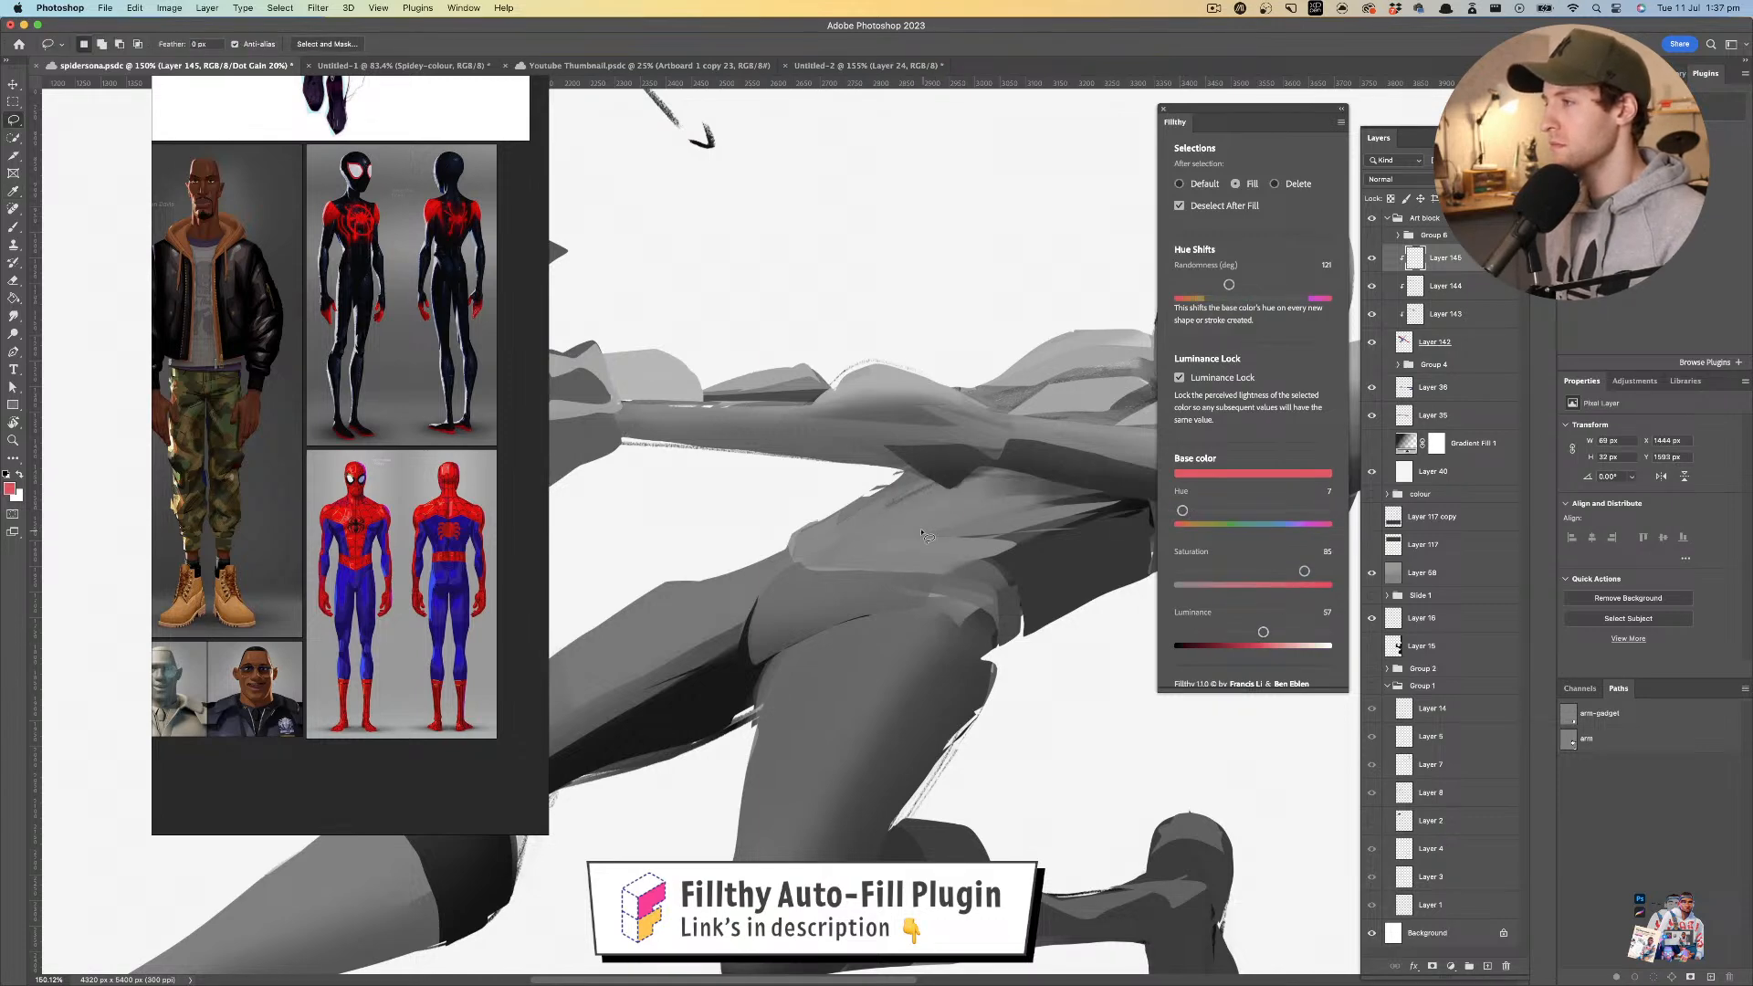
{"action": "left_click_drag", "start_coordinate": [963, 515], "coordinate": [903, 523]}
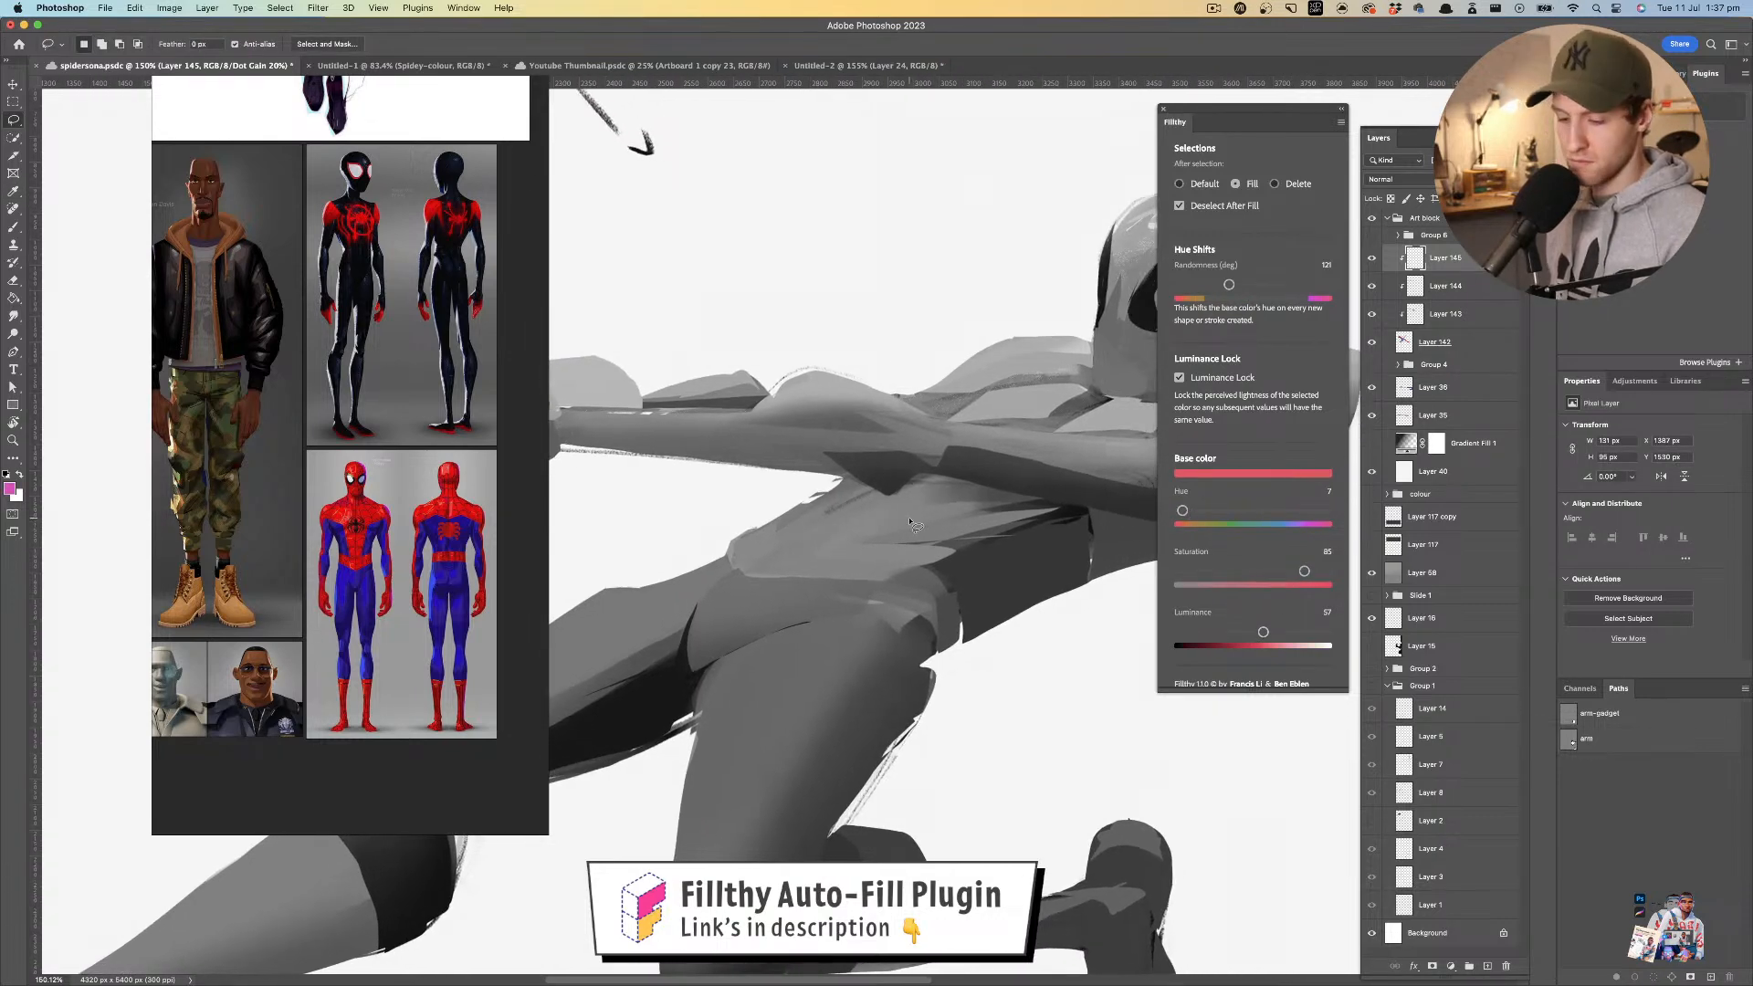
{"action": "key", "text": "super+y"}
{"action": "key", "text": "super+s"}
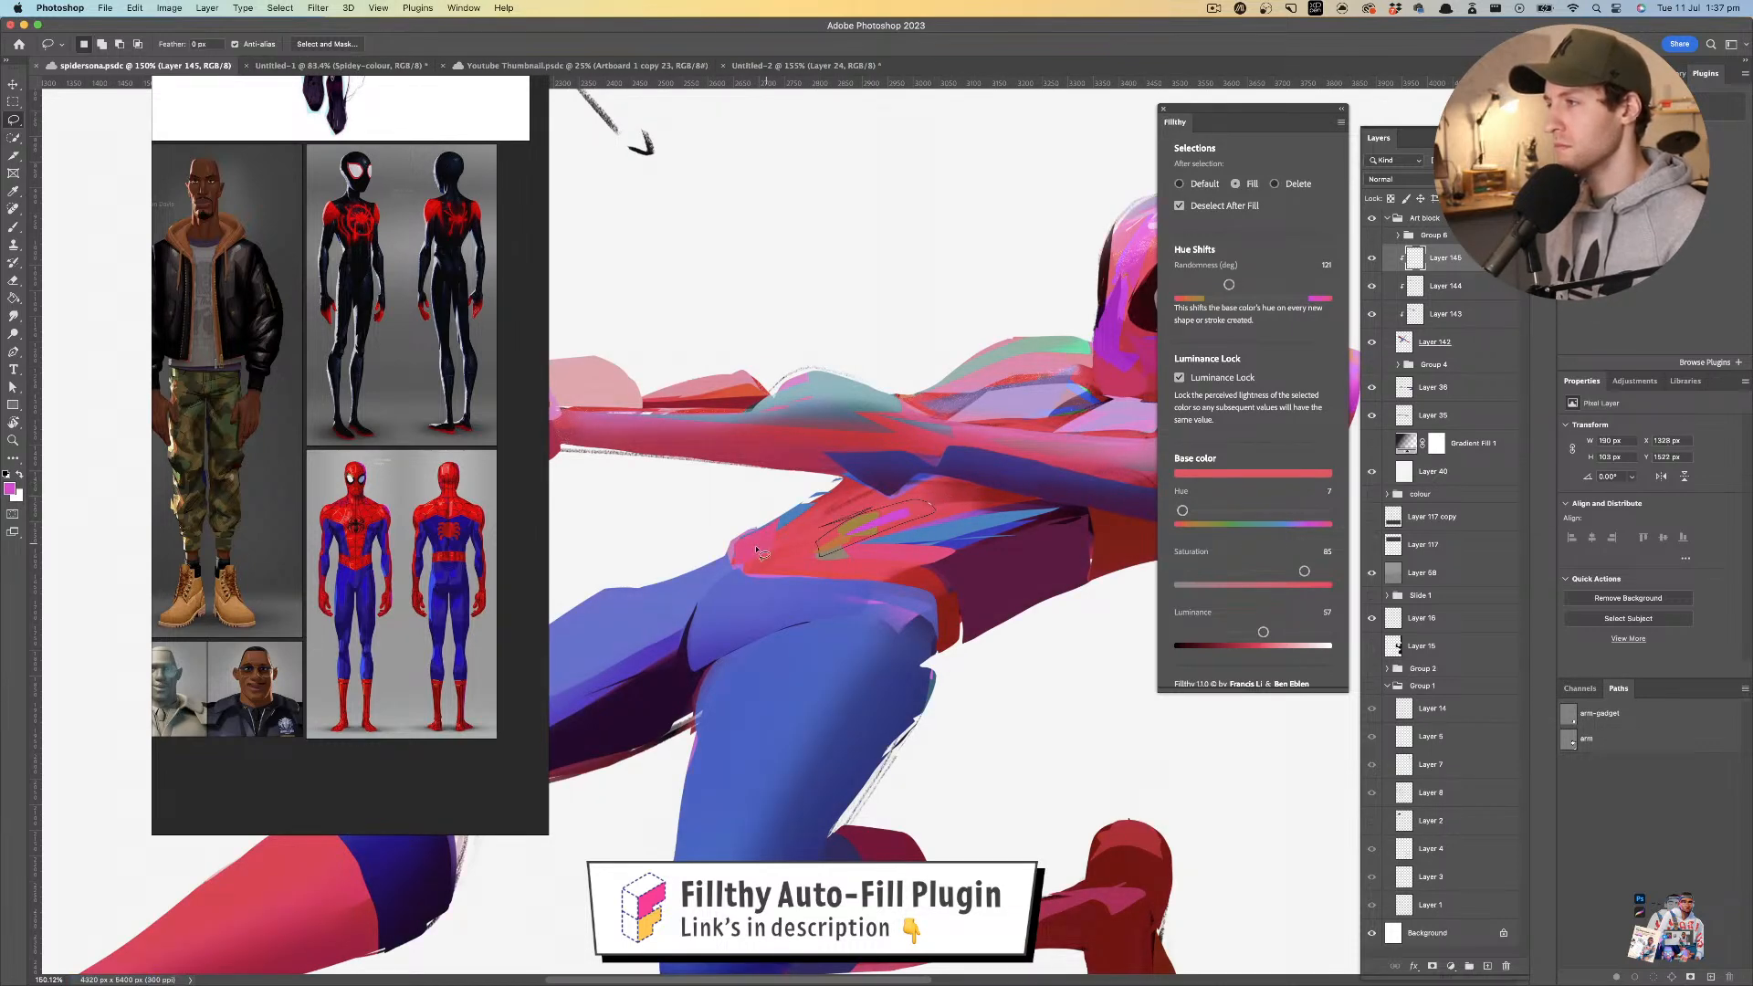
- Lasso more hue-shifted filled shapes along the waist and abdomen, reducing the base saturation to 53
{"action": "mouse_move", "coordinate": [800, 552]}
{"action": "left_mouse_down"}
{"action": "mouse_move", "coordinate": [842, 516]}
{"action": "mouse_move", "coordinate": [771, 559]}
{"action": "left_mouse_up"}
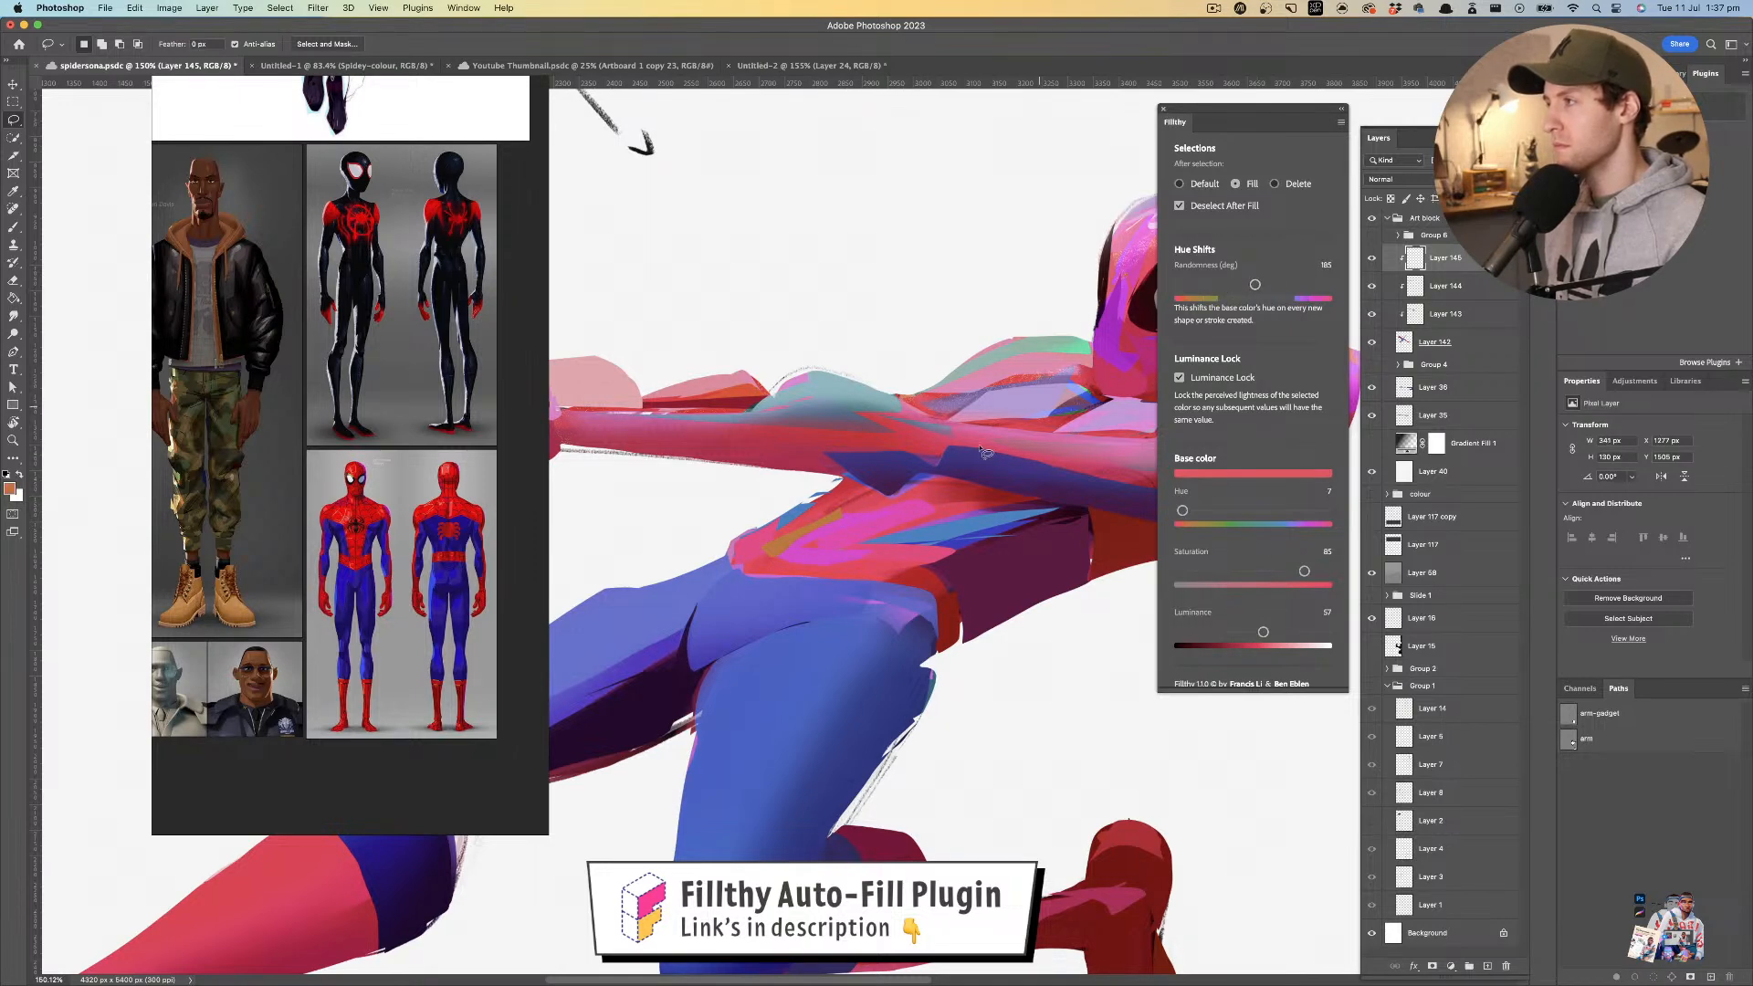
{"action": "left_click_drag", "start_coordinate": [872, 537], "coordinate": [954, 511]}
{"action": "left_click_drag", "start_coordinate": [1304, 571], "coordinate": [1175, 579]}
{"action": "left_click_drag", "start_coordinate": [905, 524], "coordinate": [914, 508]}
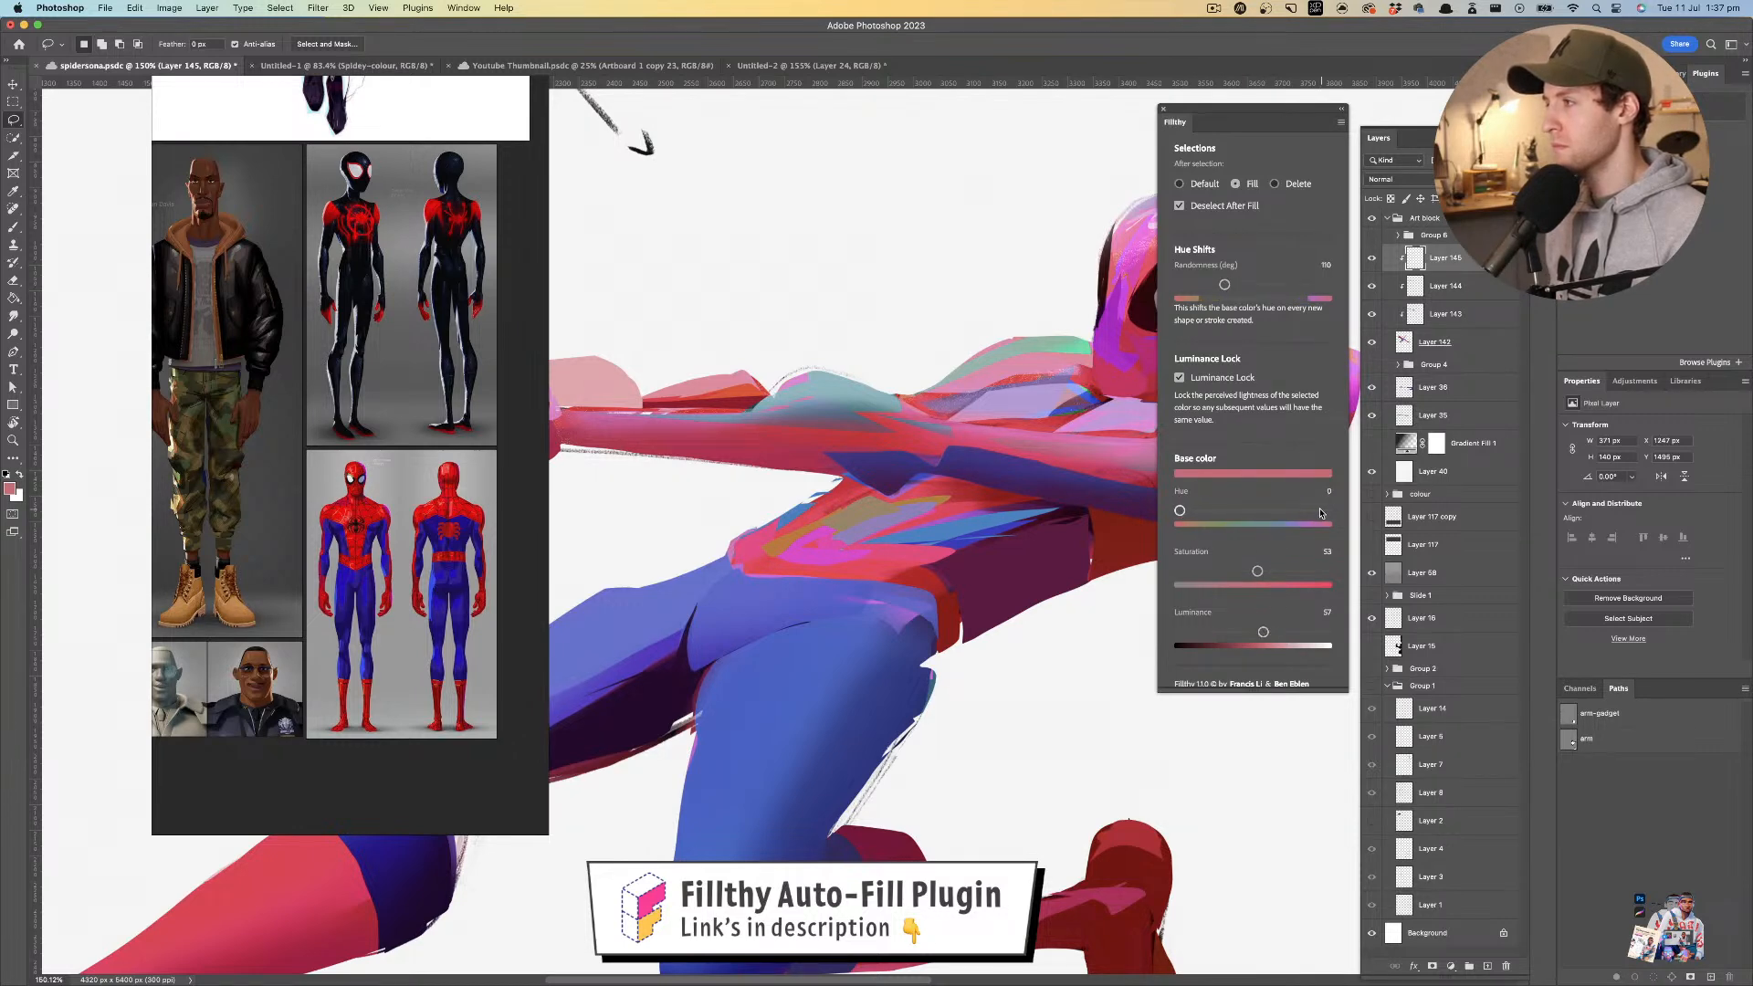
- Set the base color to hue 325 and saturation 100 while lassoing magenta filled shapes across the abdomen
{"action": "left_click_drag", "start_coordinate": [1186, 513], "coordinate": [1314, 513]}
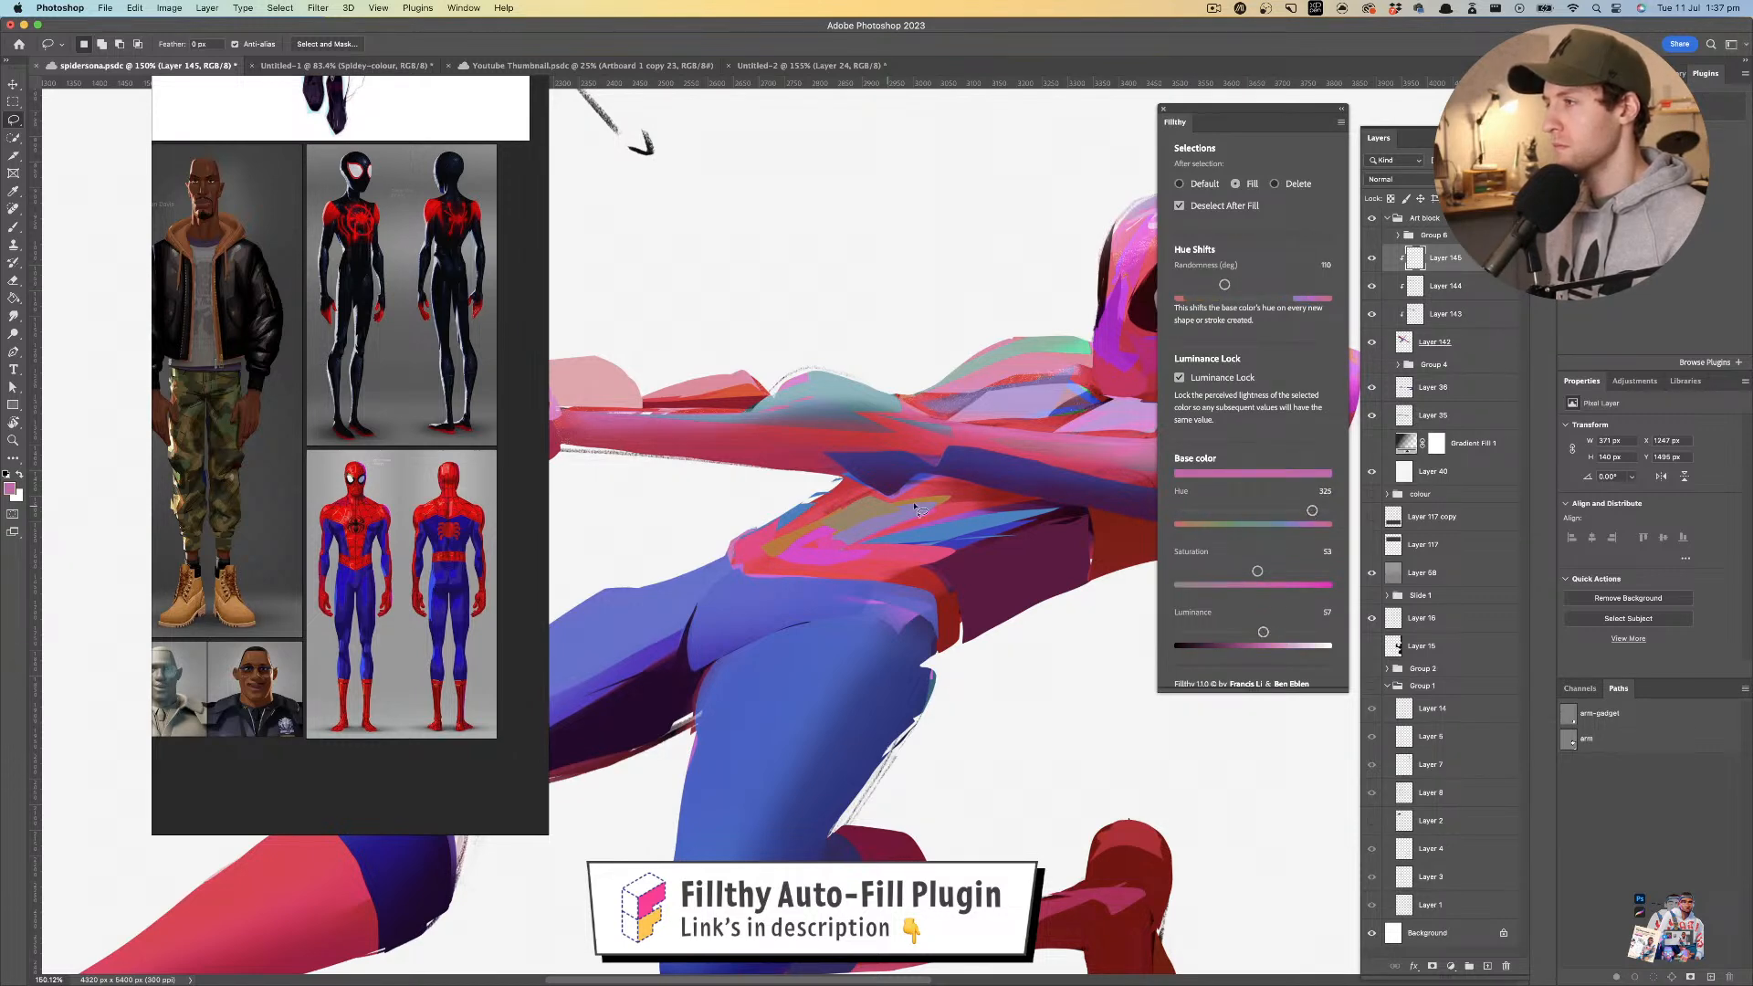
{"action": "mouse_move", "coordinate": [833, 532]}
{"action": "left_mouse_down"}
{"action": "mouse_move", "coordinate": [968, 519]}
{"action": "mouse_move", "coordinate": [813, 548]}
{"action": "left_mouse_up"}
{"action": "key", "text": "z"}
{"action": "key", "text": "l"}
{"action": "left_click_drag", "start_coordinate": [1258, 572], "coordinate": [1329, 572]}
{"action": "left_click_drag", "start_coordinate": [864, 533], "coordinate": [929, 521]}
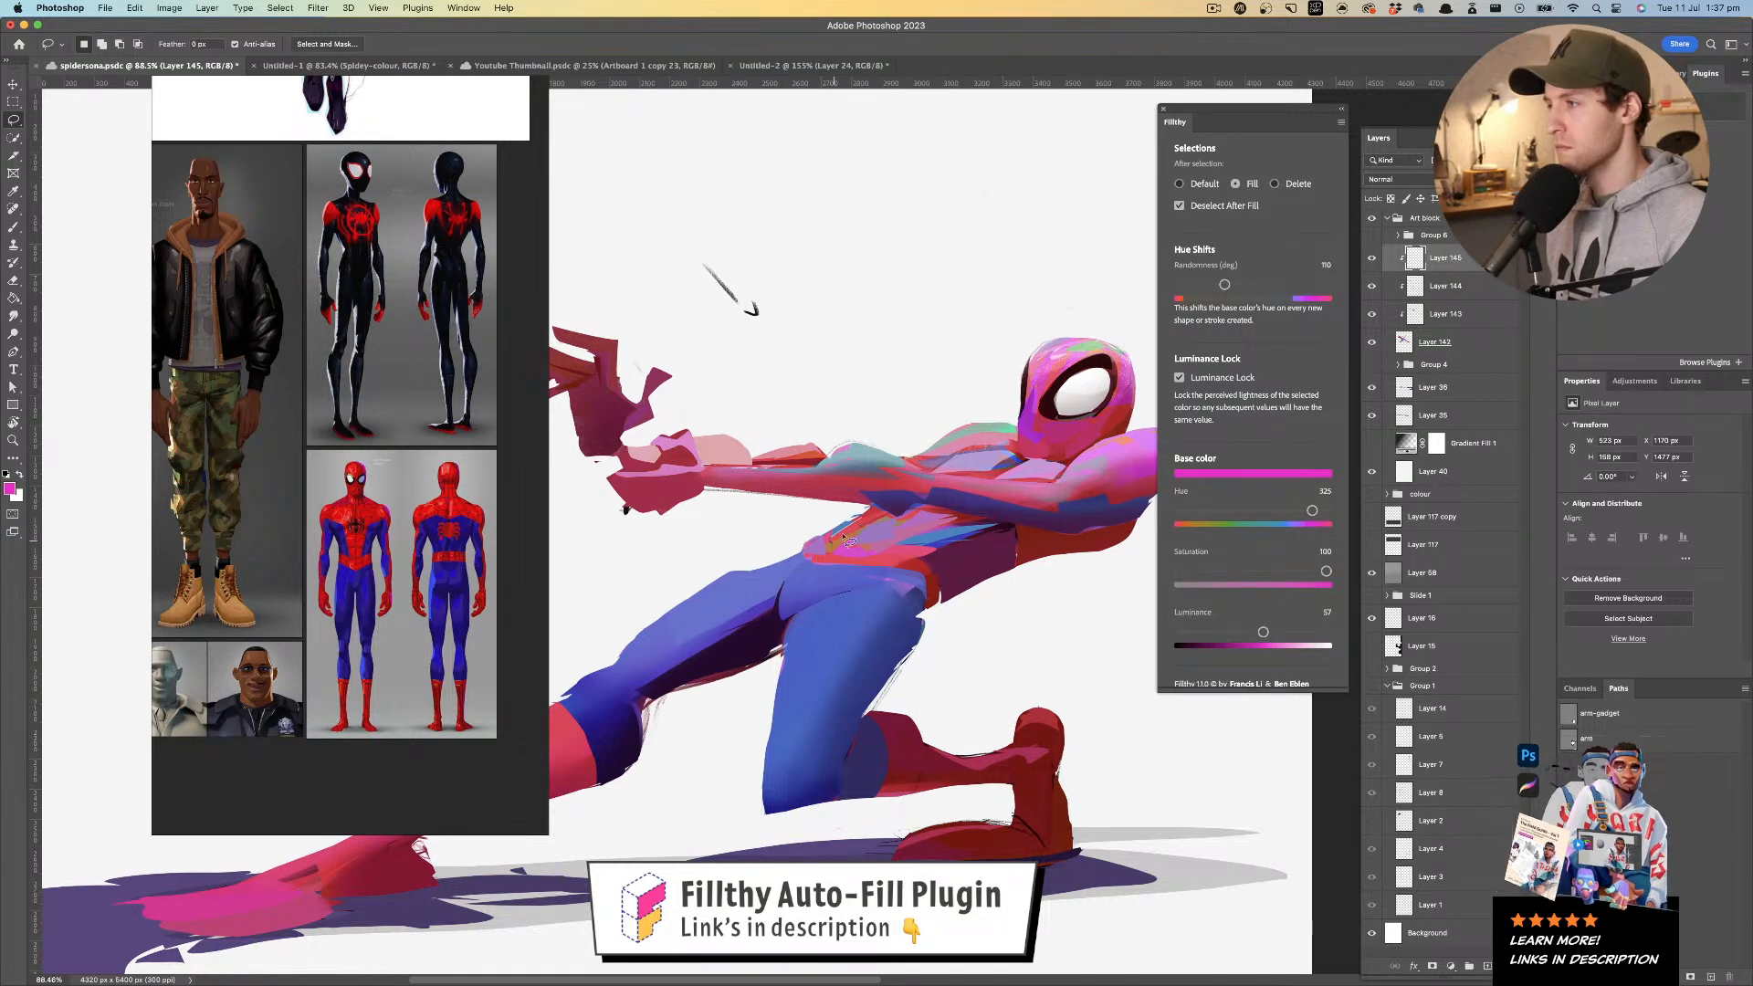
- Set the base hue to 352 and luminance to 55, lasso filled shapes on the lower torso, and save the document
{"action": "scroll", "coordinate": [929, 523], "scroll_direction": "right", "scroll_amount": 3}
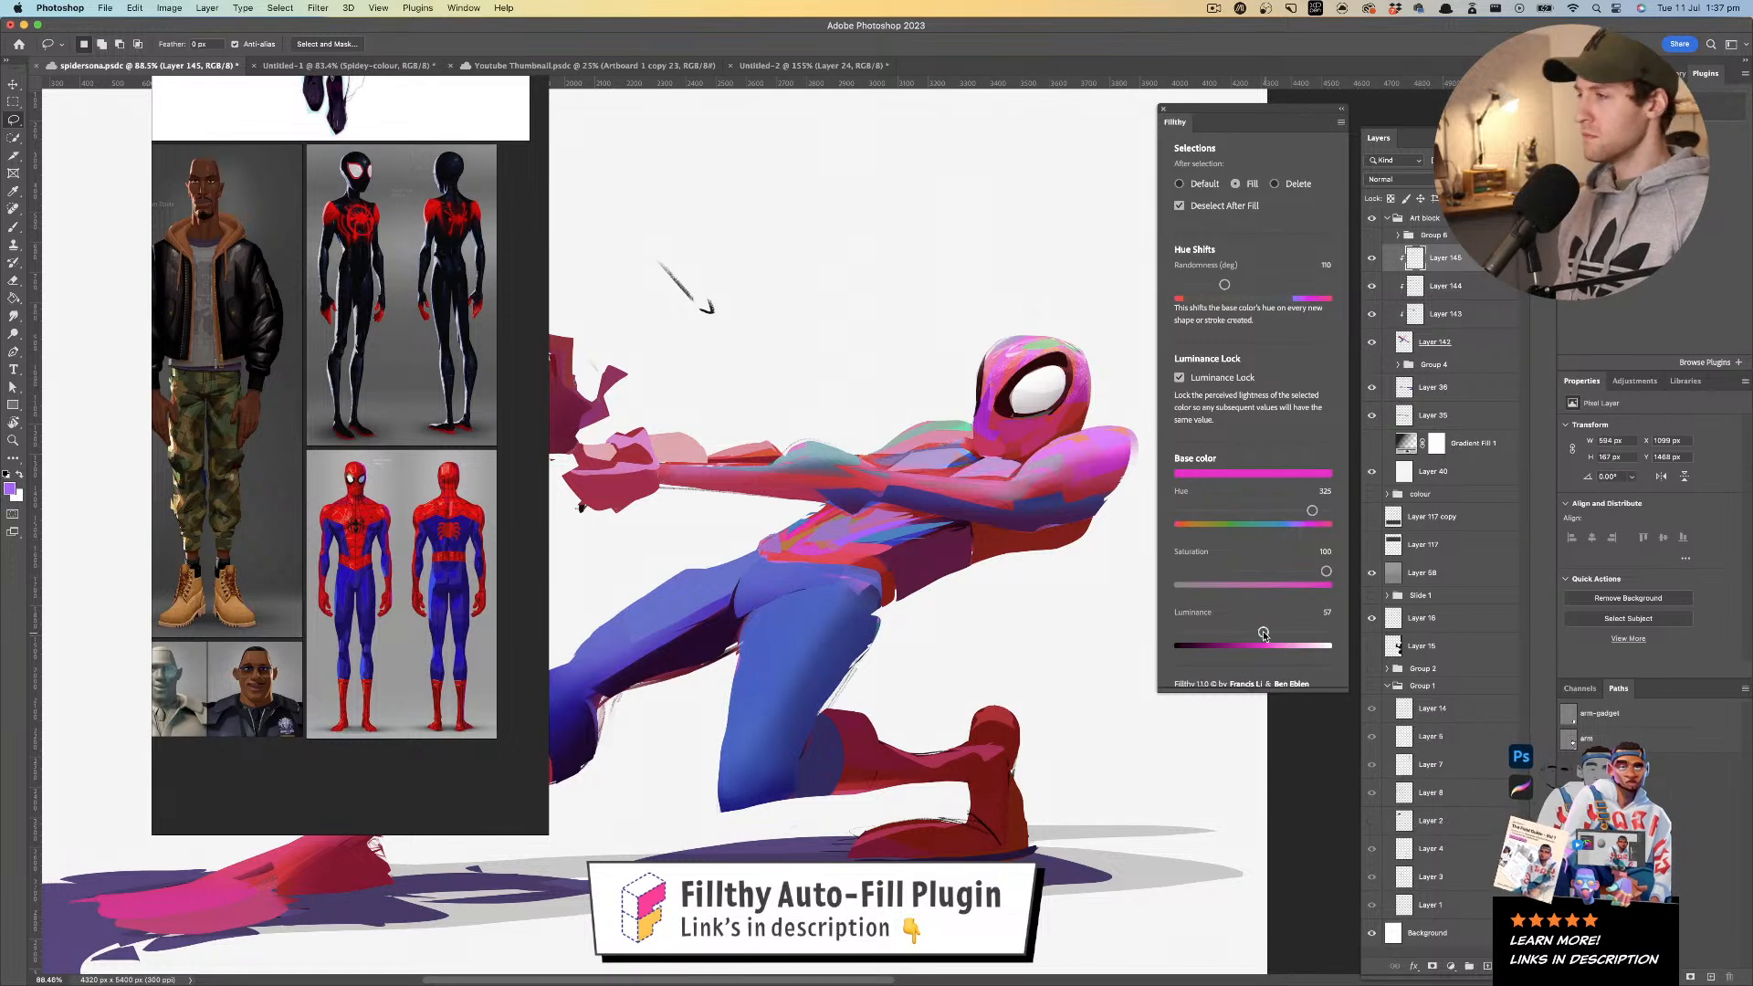
{"action": "left_click_drag", "start_coordinate": [1313, 511], "coordinate": [1324, 511]}
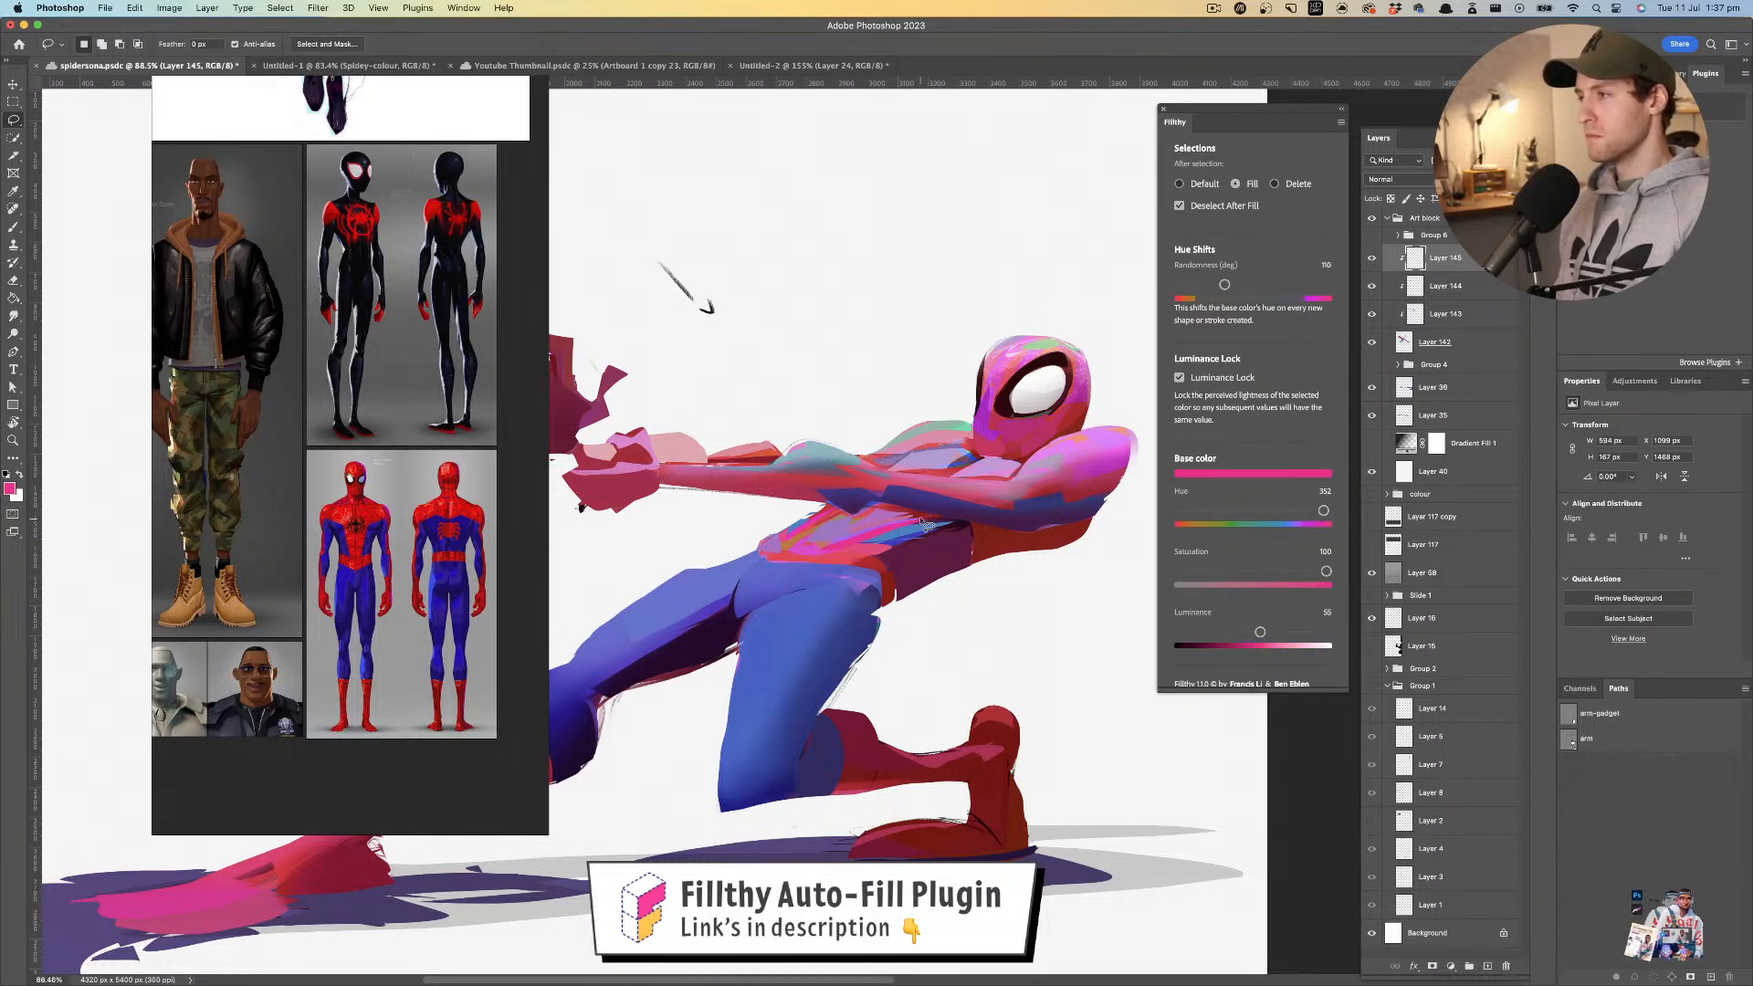
{"action": "mouse_move", "coordinate": [878, 580]}
{"action": "left_mouse_down"}
{"action": "mouse_move", "coordinate": [848, 556]}
{"action": "mouse_move", "coordinate": [905, 558]}
{"action": "mouse_move", "coordinate": [875, 571]}
{"action": "left_mouse_up"}
{"action": "key", "text": "super+s"}
{"action": "left_click_drag", "start_coordinate": [828, 541], "coordinate": [893, 518]}
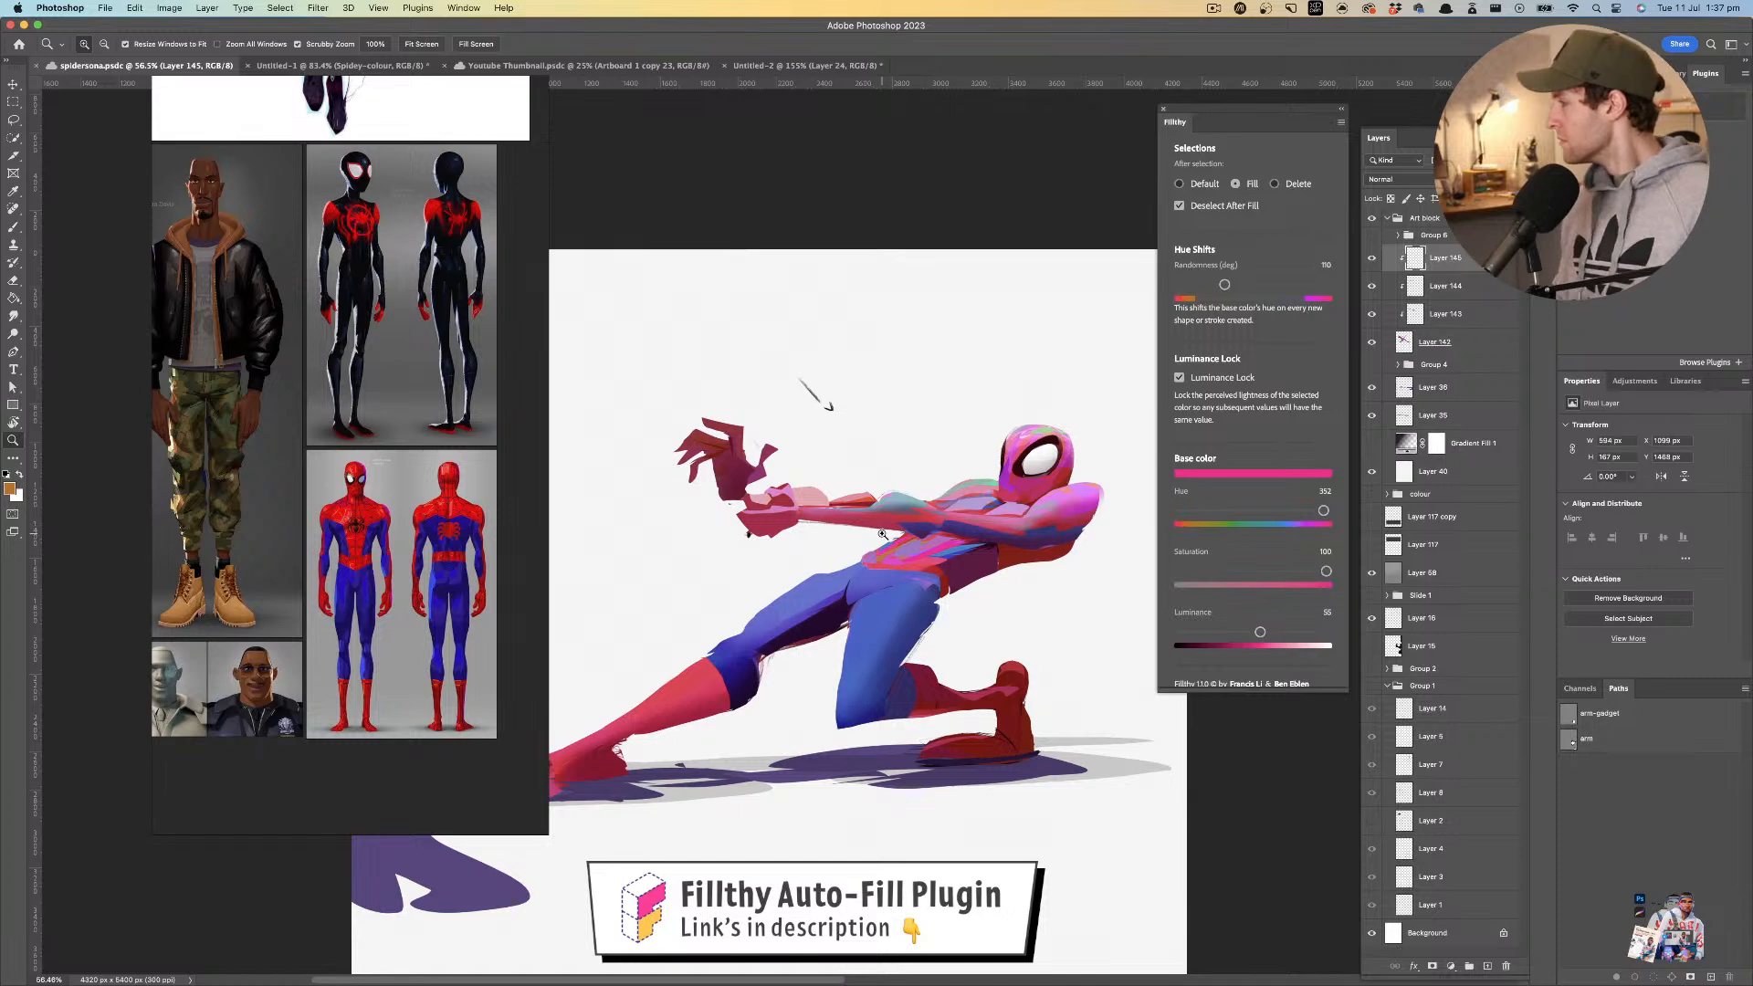
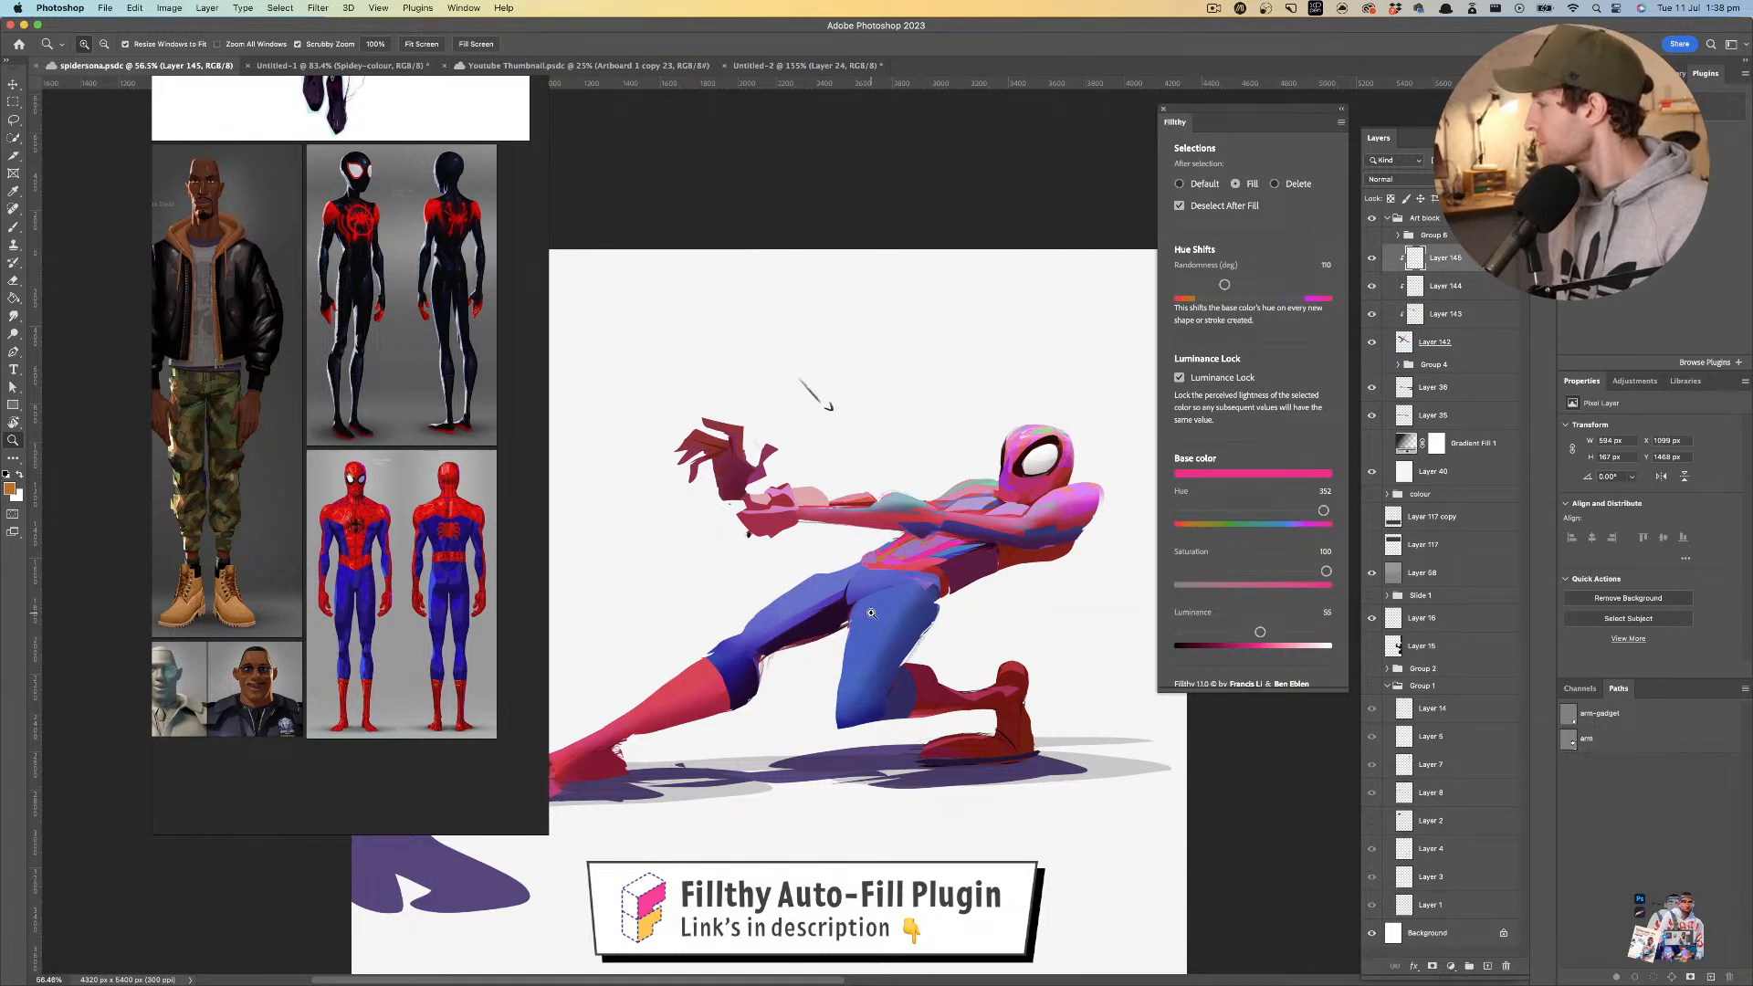
- Lasso another hue-shifted filled shape across the abdomen above the hips
{"action": "mouse_move", "coordinate": [858, 612]}
{"action": "left_mouse_down"}
{"action": "mouse_move", "coordinate": [871, 590]}
{"action": "mouse_move", "coordinate": [820, 571]}
{"action": "mouse_move", "coordinate": [790, 584]}
{"action": "left_mouse_up"}
{"action": "key", "text": "l"}
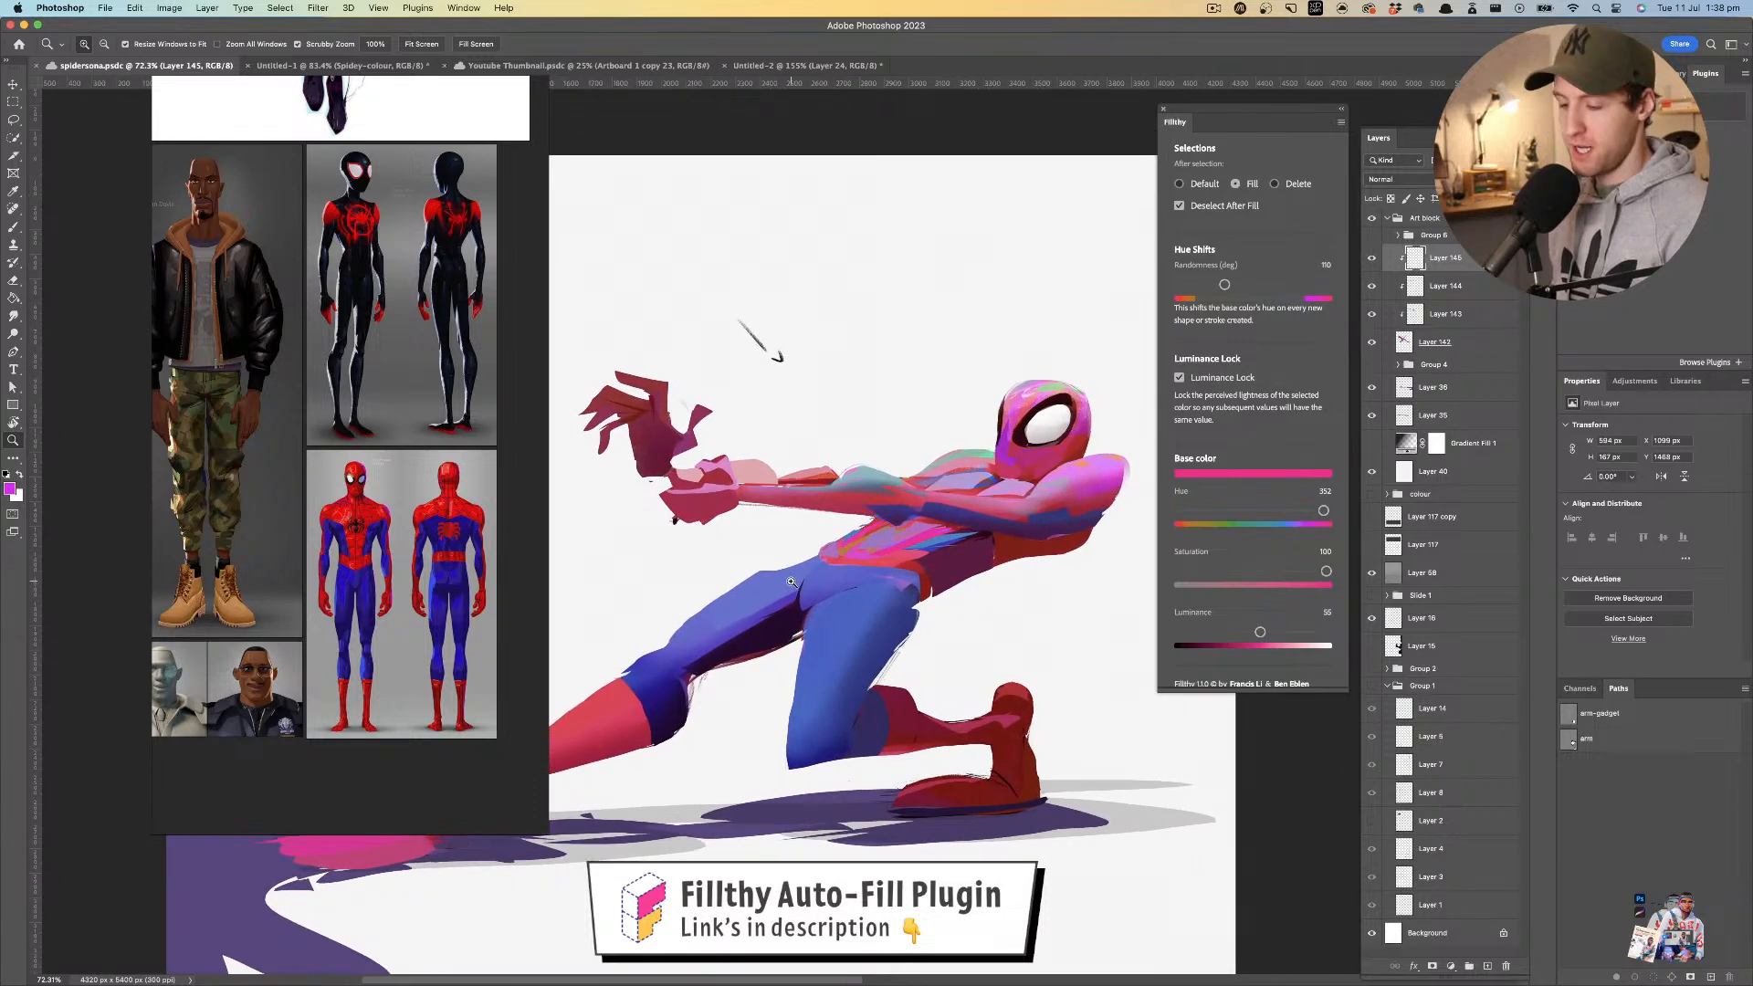
{"action": "mouse_move", "coordinate": [907, 529]}
{"action": "left_mouse_down"}
{"action": "mouse_move", "coordinate": [862, 535]}
{"action": "mouse_move", "coordinate": [859, 505]}
{"action": "mouse_move", "coordinate": [811, 585]}
{"action": "mouse_move", "coordinate": [766, 603]}
{"action": "mouse_move", "coordinate": [759, 577]}
{"action": "mouse_move", "coordinate": [805, 584]}
{"action": "mouse_move", "coordinate": [839, 524]}
{"action": "left_mouse_up"}
{"action": "key", "text": "z"}
{"action": "key", "text": "l"}
- Sample the front thigh's blue and try a lasso-filled shape on the upper thigh, undoing the fill
{"action": "key", "text": "i"}
{"action": "left_click", "coordinate": [842, 592]}
{"action": "key", "text": "l"}
{"action": "left_click_drag", "start_coordinate": [824, 612], "coordinate": [853, 579]}
{"action": "key", "text": "super+z"}
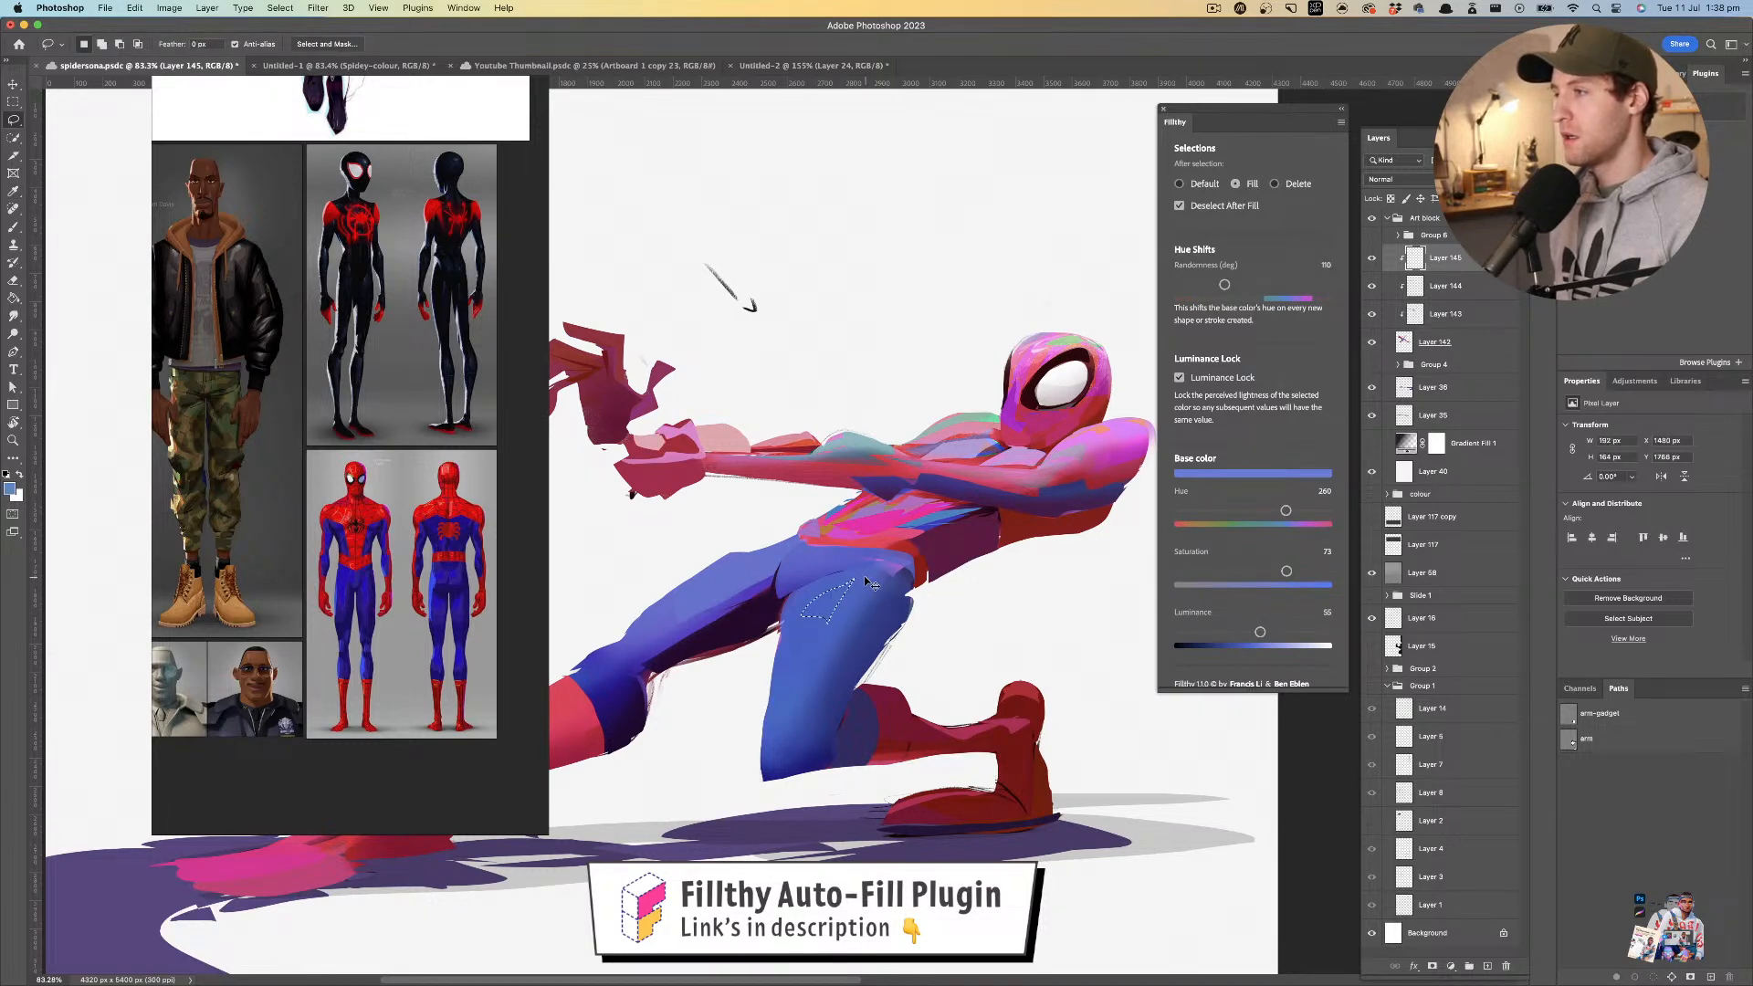
{"action": "scroll", "coordinate": [853, 583], "scroll_direction": "up", "scroll_amount": 4}
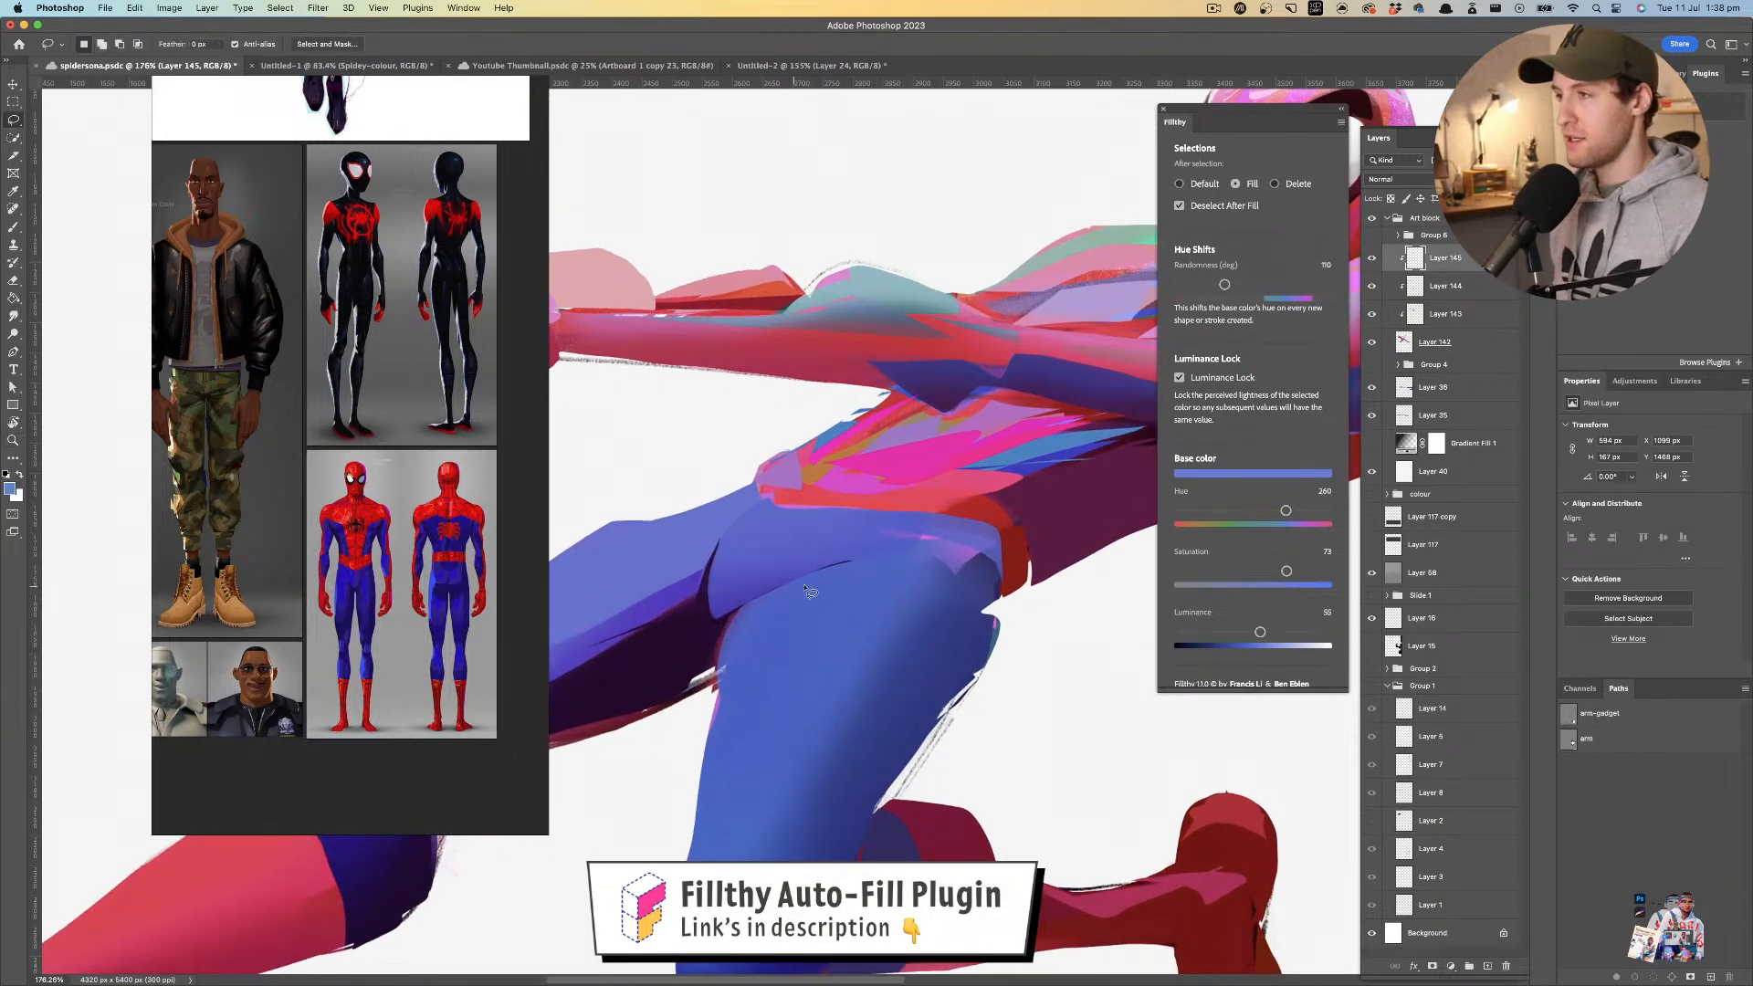
- Lasso a hue-shifted teal filled shape on the upper part of the bent leg's thigh
{"action": "left_click_drag", "start_coordinate": [819, 615], "coordinate": [827, 598]}
{"action": "scroll", "coordinate": [900, 487], "scroll_direction": "down", "scroll_amount": 3}
{"action": "mouse_move", "coordinate": [849, 536]}
{"action": "left_mouse_down"}
{"action": "mouse_move", "coordinate": [911, 522]}
{"action": "mouse_move", "coordinate": [829, 556]}
{"action": "left_mouse_up"}
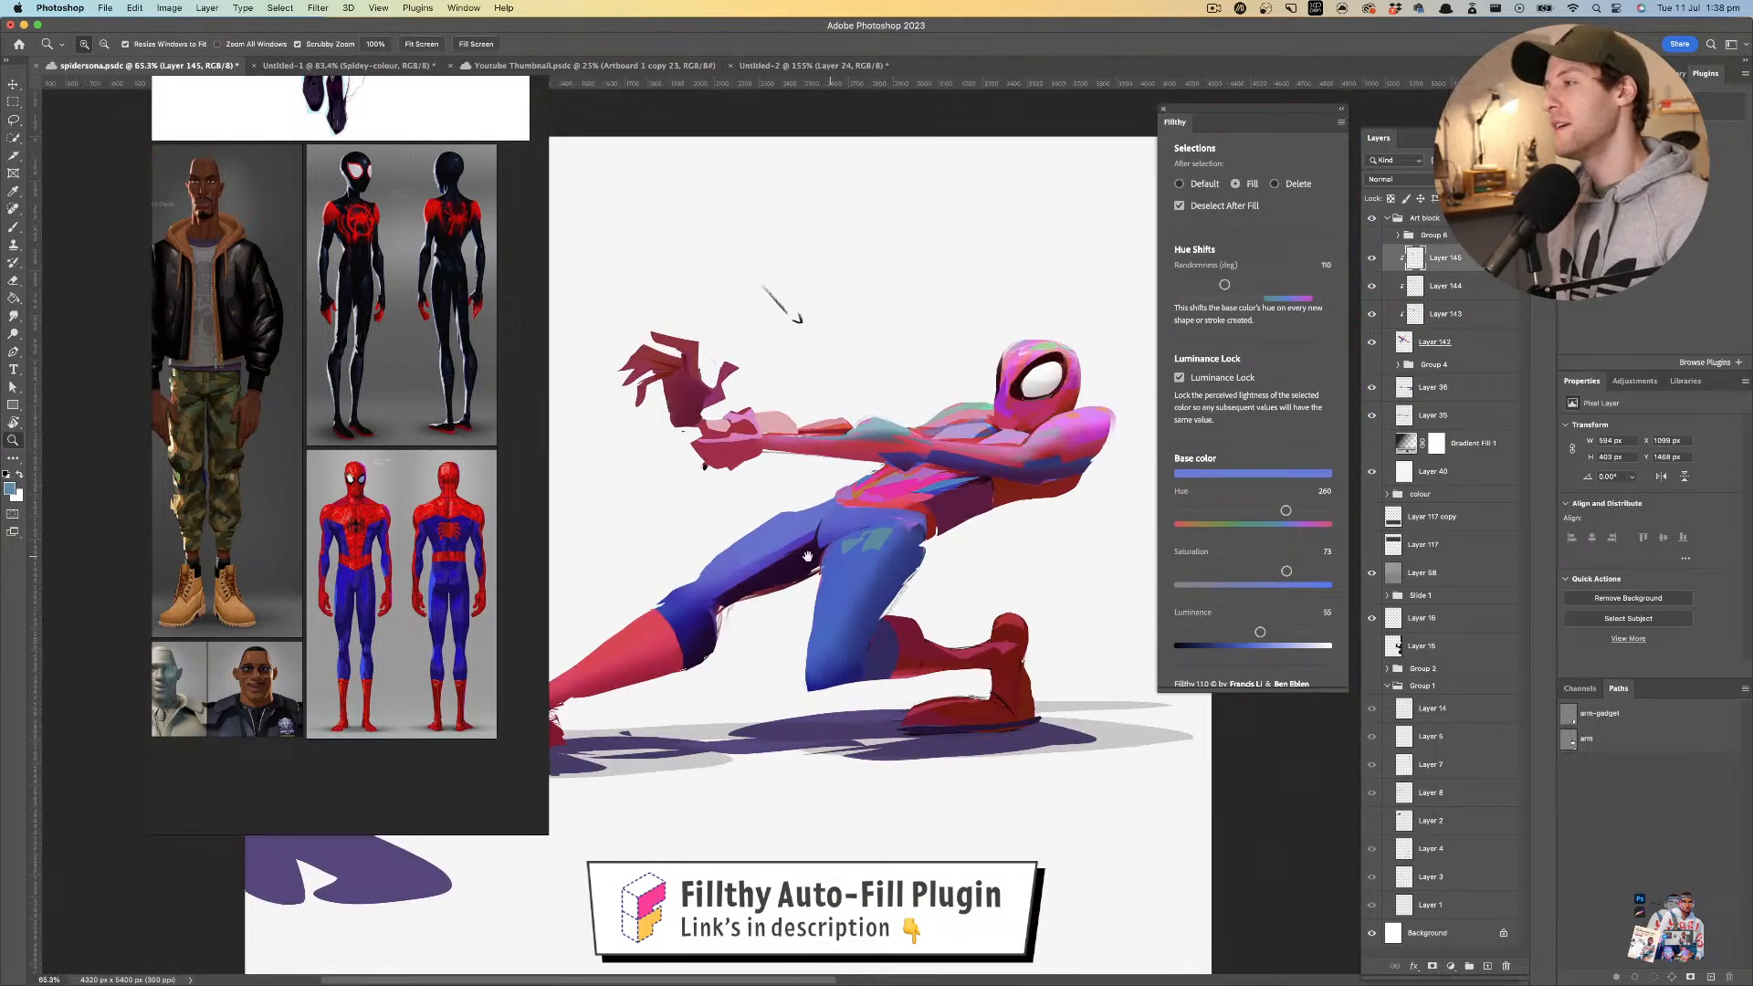
{"action": "scroll", "coordinate": [978, 560], "scroll_direction": "up", "scroll_amount": 3}
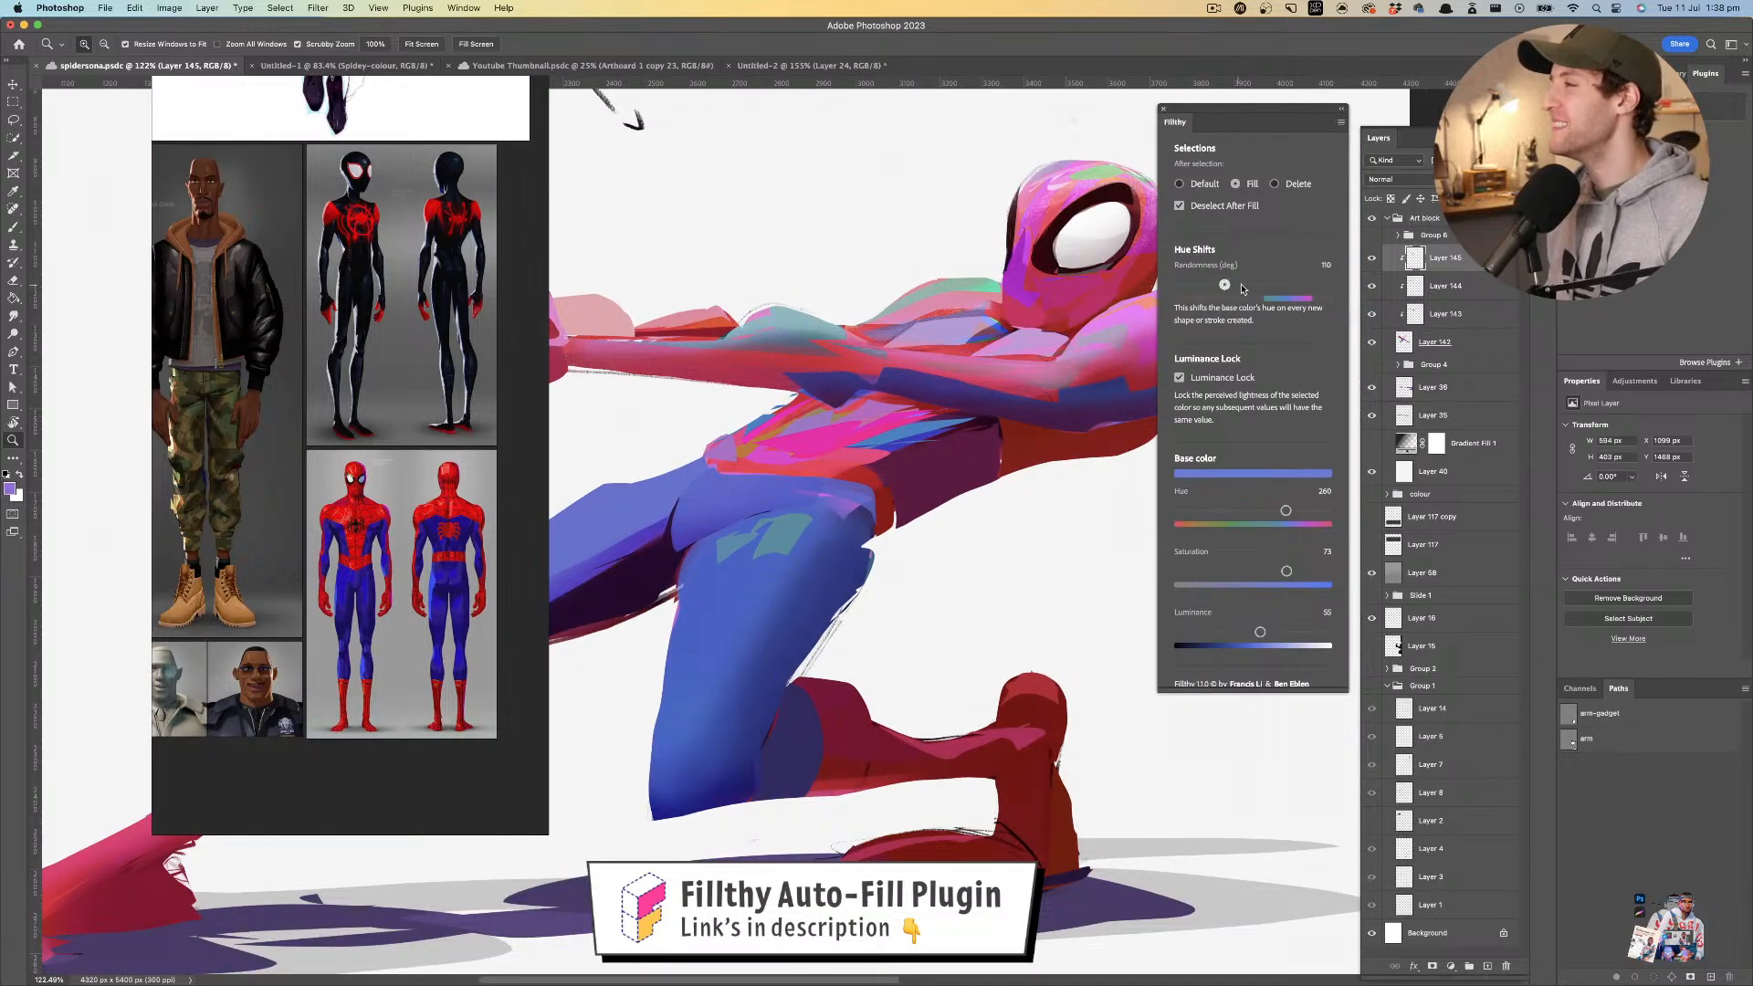
- Set the hue randomness to 45 and saturation to 90 while lassoing filled shapes on both thighs
{"action": "left_click_drag", "start_coordinate": [1248, 284], "coordinate": [1198, 284]}
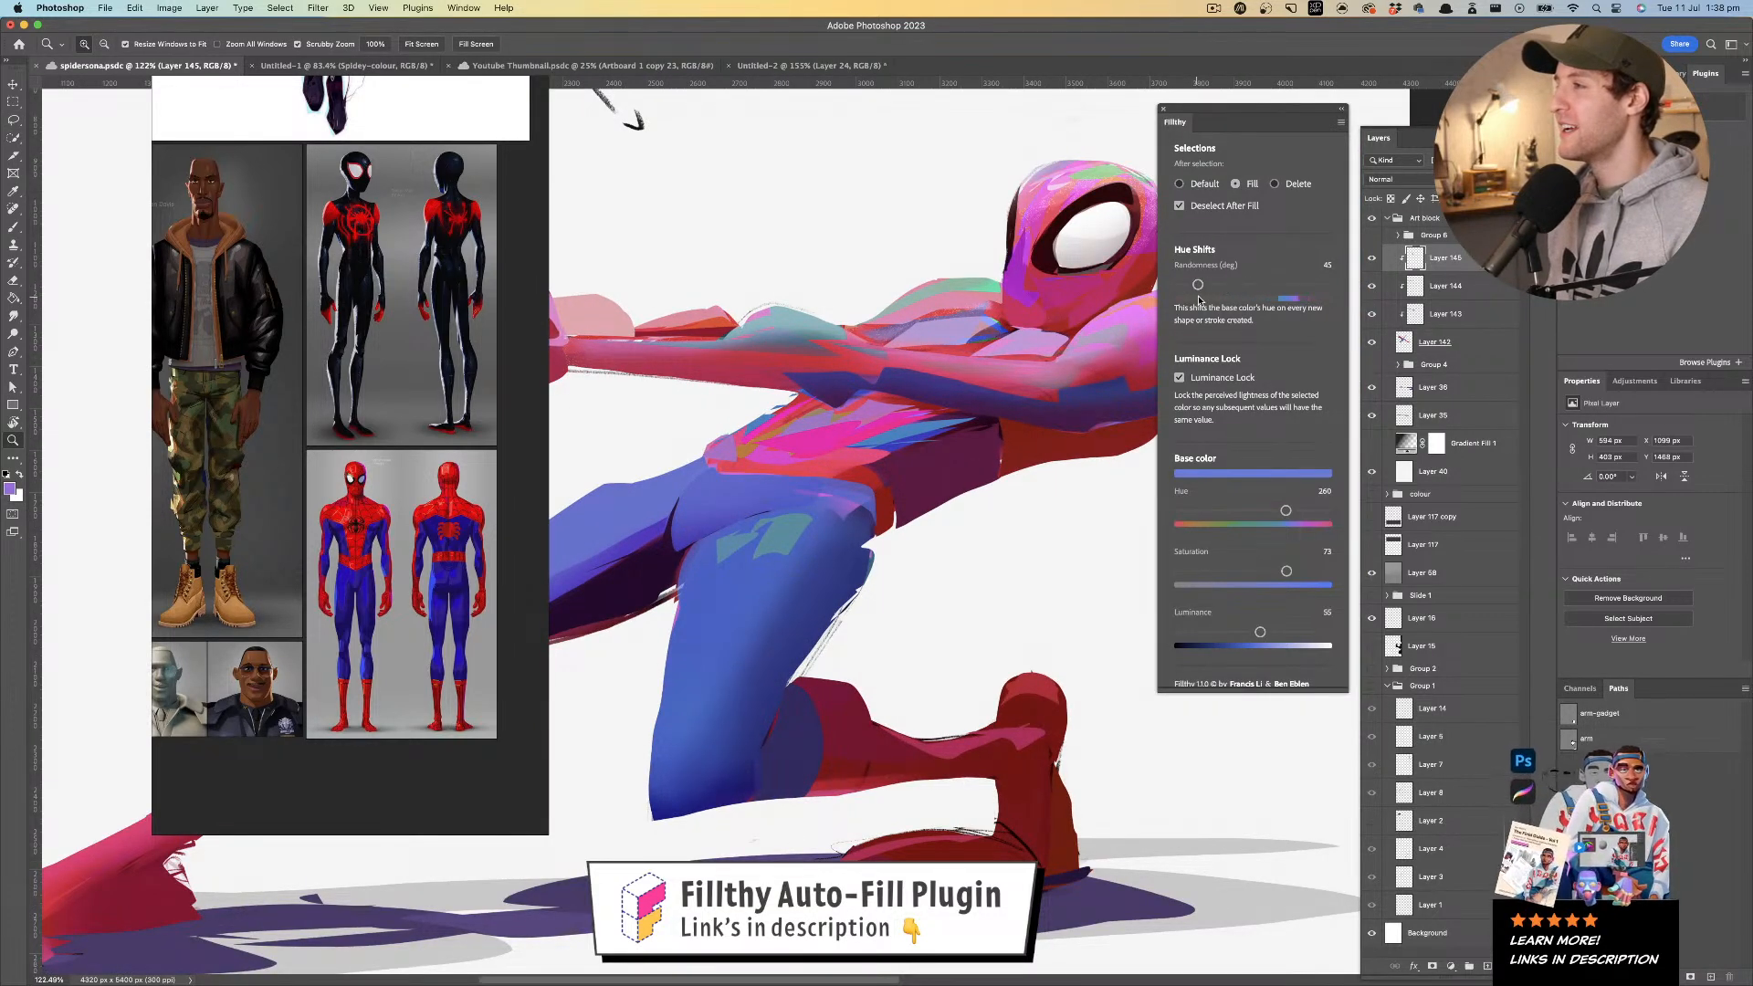
{"action": "key", "text": "l"}
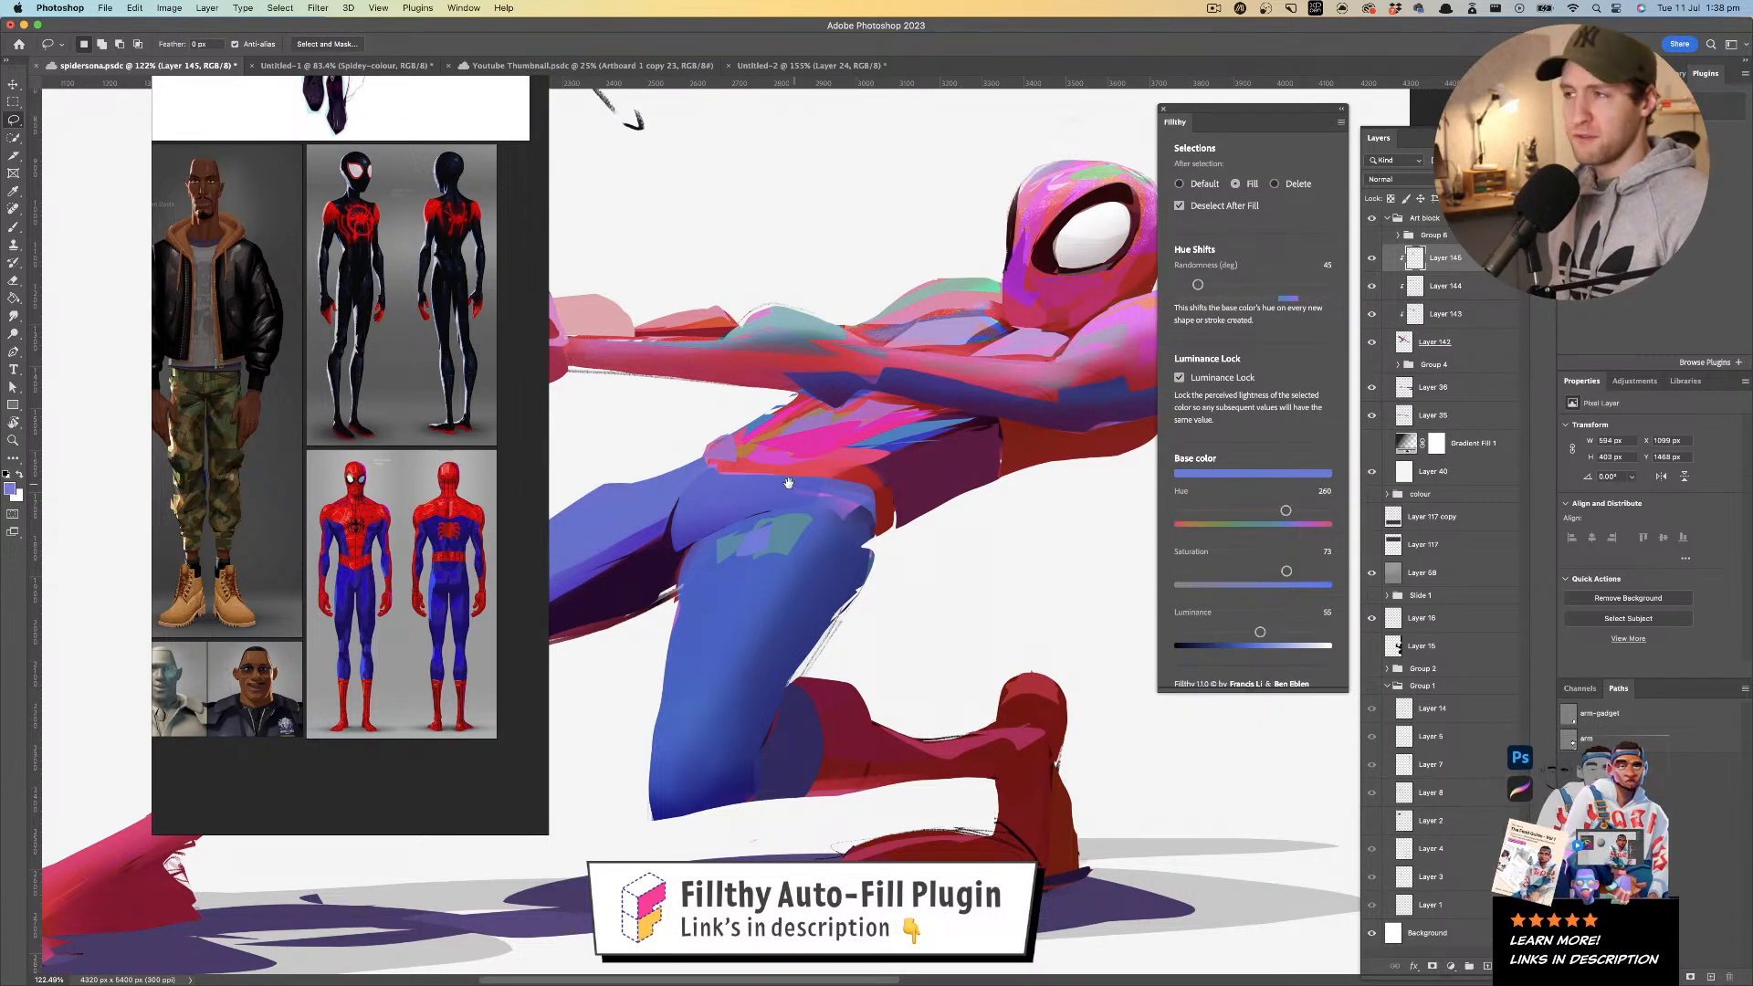
{"action": "left_click_drag", "start_coordinate": [791, 481], "coordinate": [889, 464]}
{"action": "mouse_move", "coordinate": [753, 474]}
{"action": "left_mouse_down"}
{"action": "mouse_move", "coordinate": [675, 524]}
{"action": "mouse_move", "coordinate": [652, 499]}
{"action": "mouse_move", "coordinate": [756, 481]}
{"action": "left_mouse_up"}
{"action": "mouse_move", "coordinate": [640, 518]}
{"action": "left_mouse_down"}
{"action": "mouse_move", "coordinate": [618, 546]}
{"action": "mouse_move", "coordinate": [696, 490]}
{"action": "left_mouse_up"}
{"action": "mouse_move", "coordinate": [604, 552]}
{"action": "left_mouse_down"}
{"action": "mouse_move", "coordinate": [712, 493]}
{"action": "mouse_move", "coordinate": [655, 507]}
{"action": "mouse_move", "coordinate": [811, 456]}
{"action": "mouse_move", "coordinate": [796, 443]}
{"action": "mouse_move", "coordinate": [749, 498]}
{"action": "left_mouse_up"}
{"action": "left_click_drag", "start_coordinate": [749, 498], "coordinate": [697, 497]}
{"action": "mouse_move", "coordinate": [824, 479]}
{"action": "left_mouse_down"}
{"action": "mouse_move", "coordinate": [776, 492]}
{"action": "mouse_move", "coordinate": [810, 480]}
{"action": "mouse_move", "coordinate": [844, 529]}
{"action": "mouse_move", "coordinate": [835, 484]}
{"action": "left_mouse_up"}
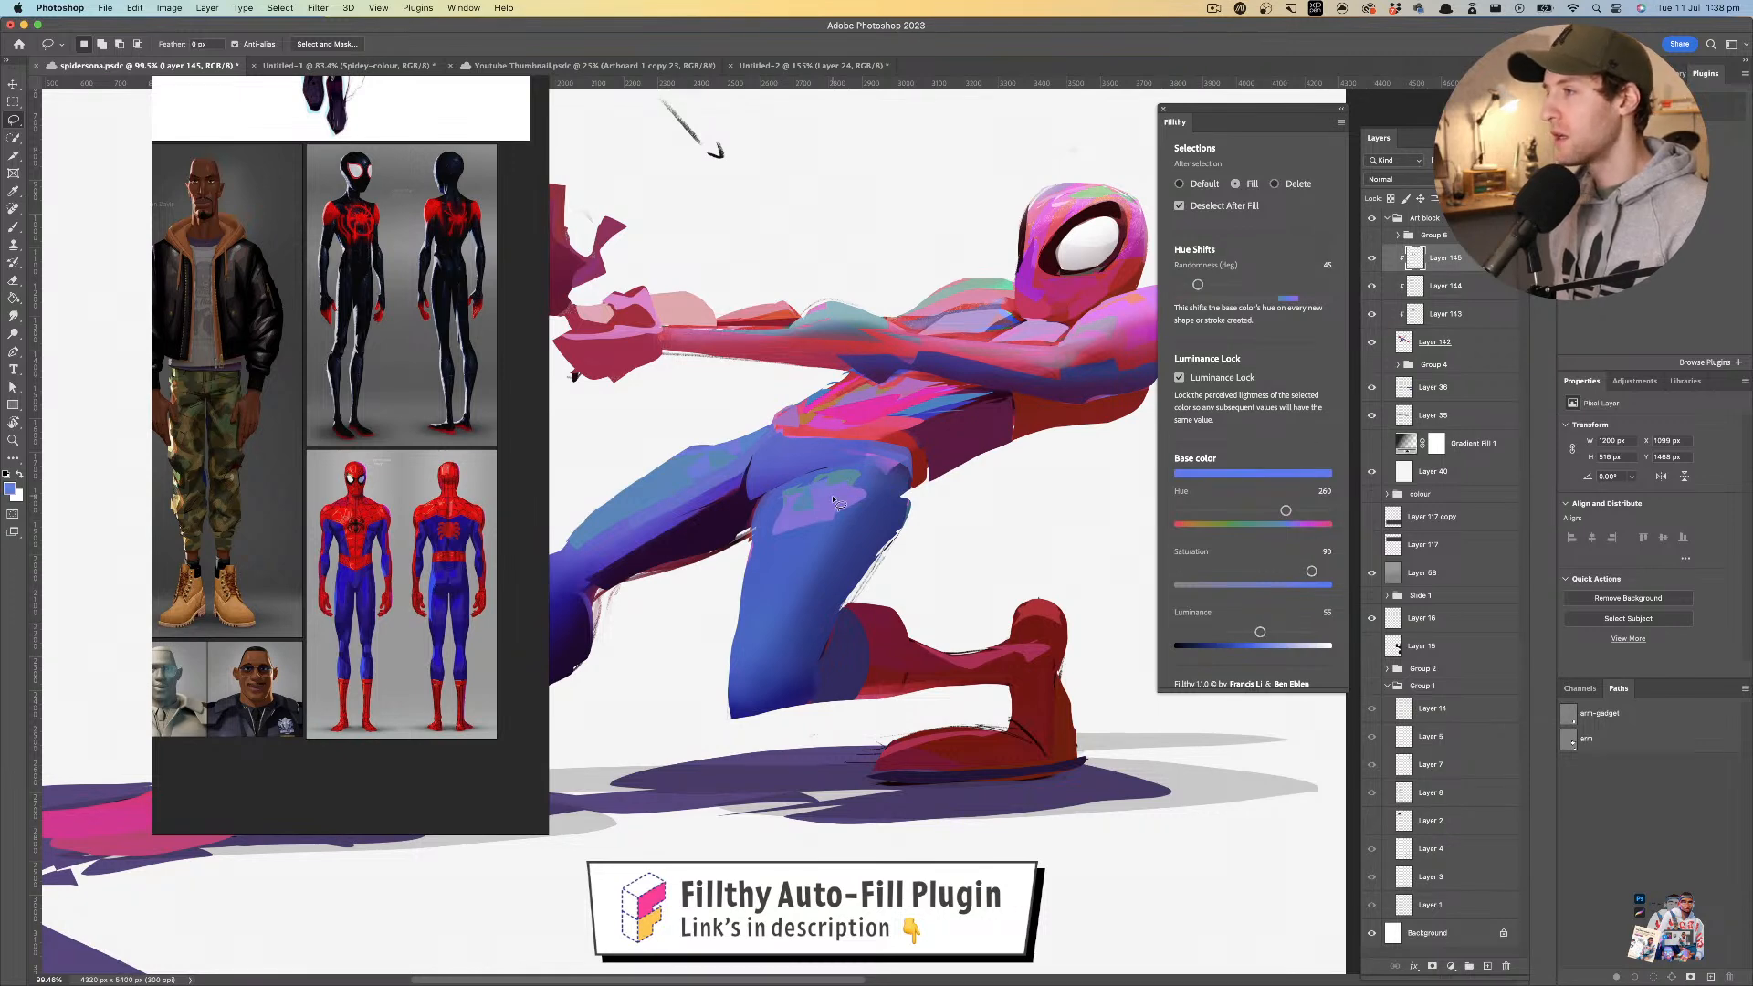
- Lasso further blue and purple filled shapes across the bent thigh and along the extended leg's upper thigh
{"action": "mouse_move", "coordinate": [839, 493]}
{"action": "left_mouse_down"}
{"action": "mouse_move", "coordinate": [769, 539]}
{"action": "mouse_move", "coordinate": [898, 519]}
{"action": "left_mouse_up"}
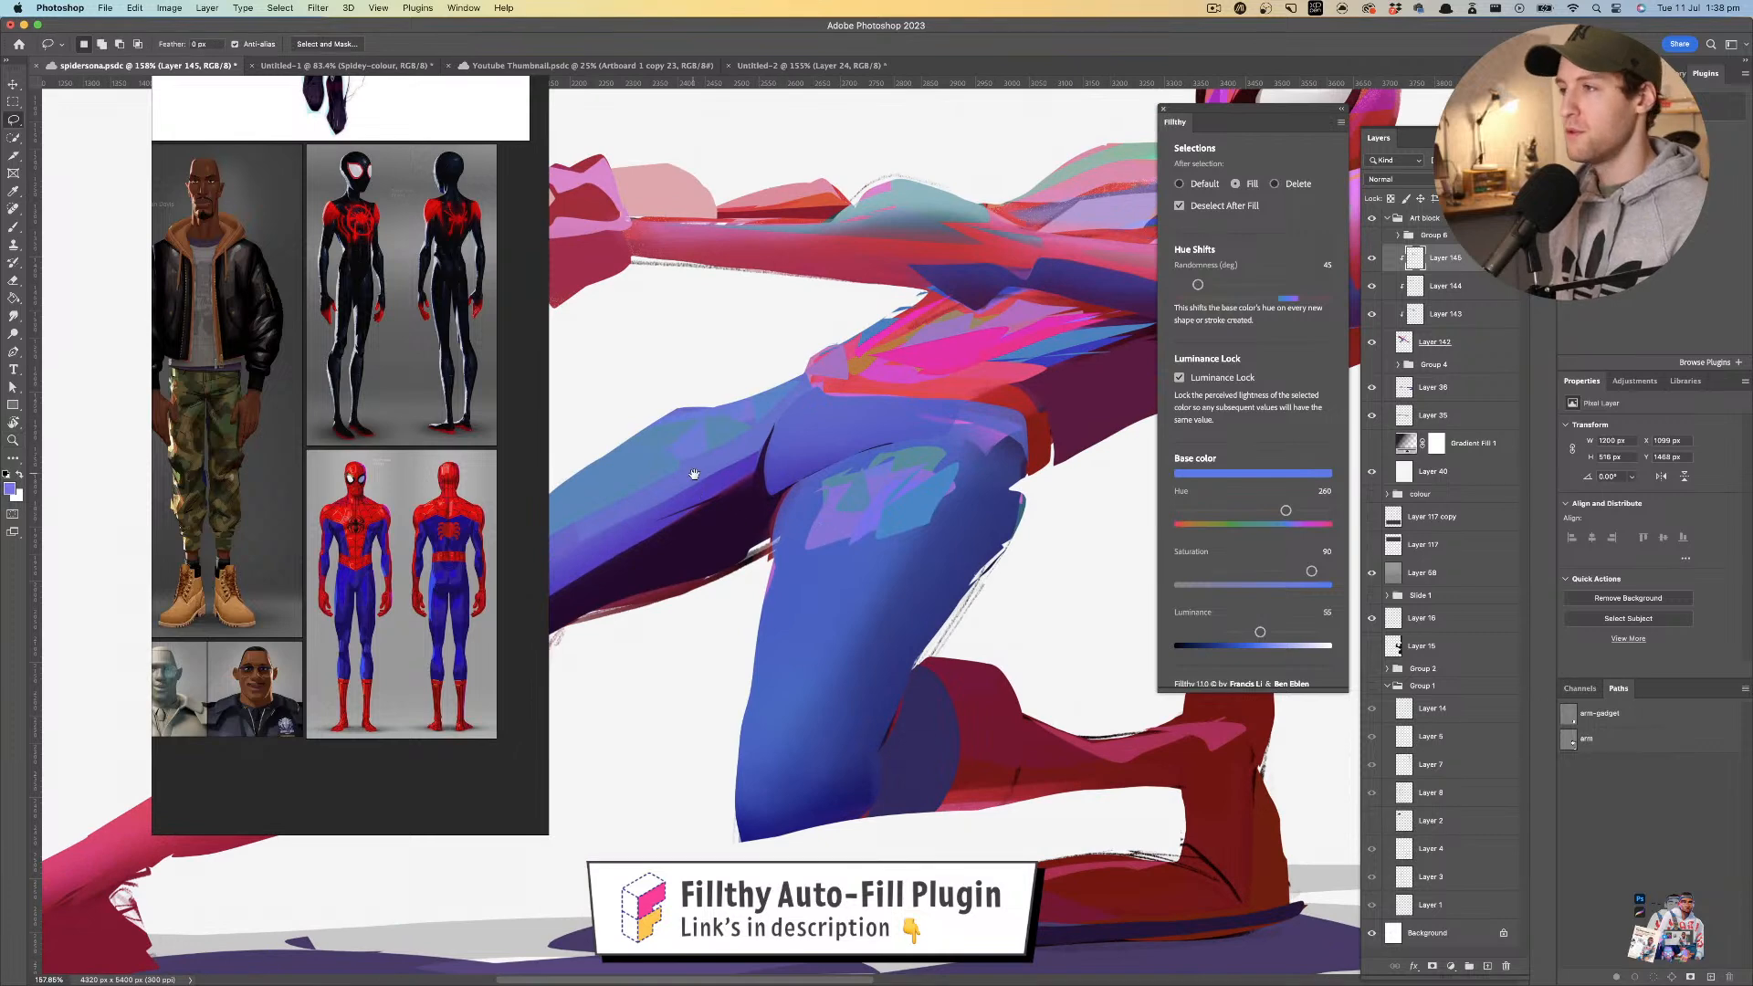
{"action": "left_click_drag", "start_coordinate": [691, 473], "coordinate": [794, 437]}
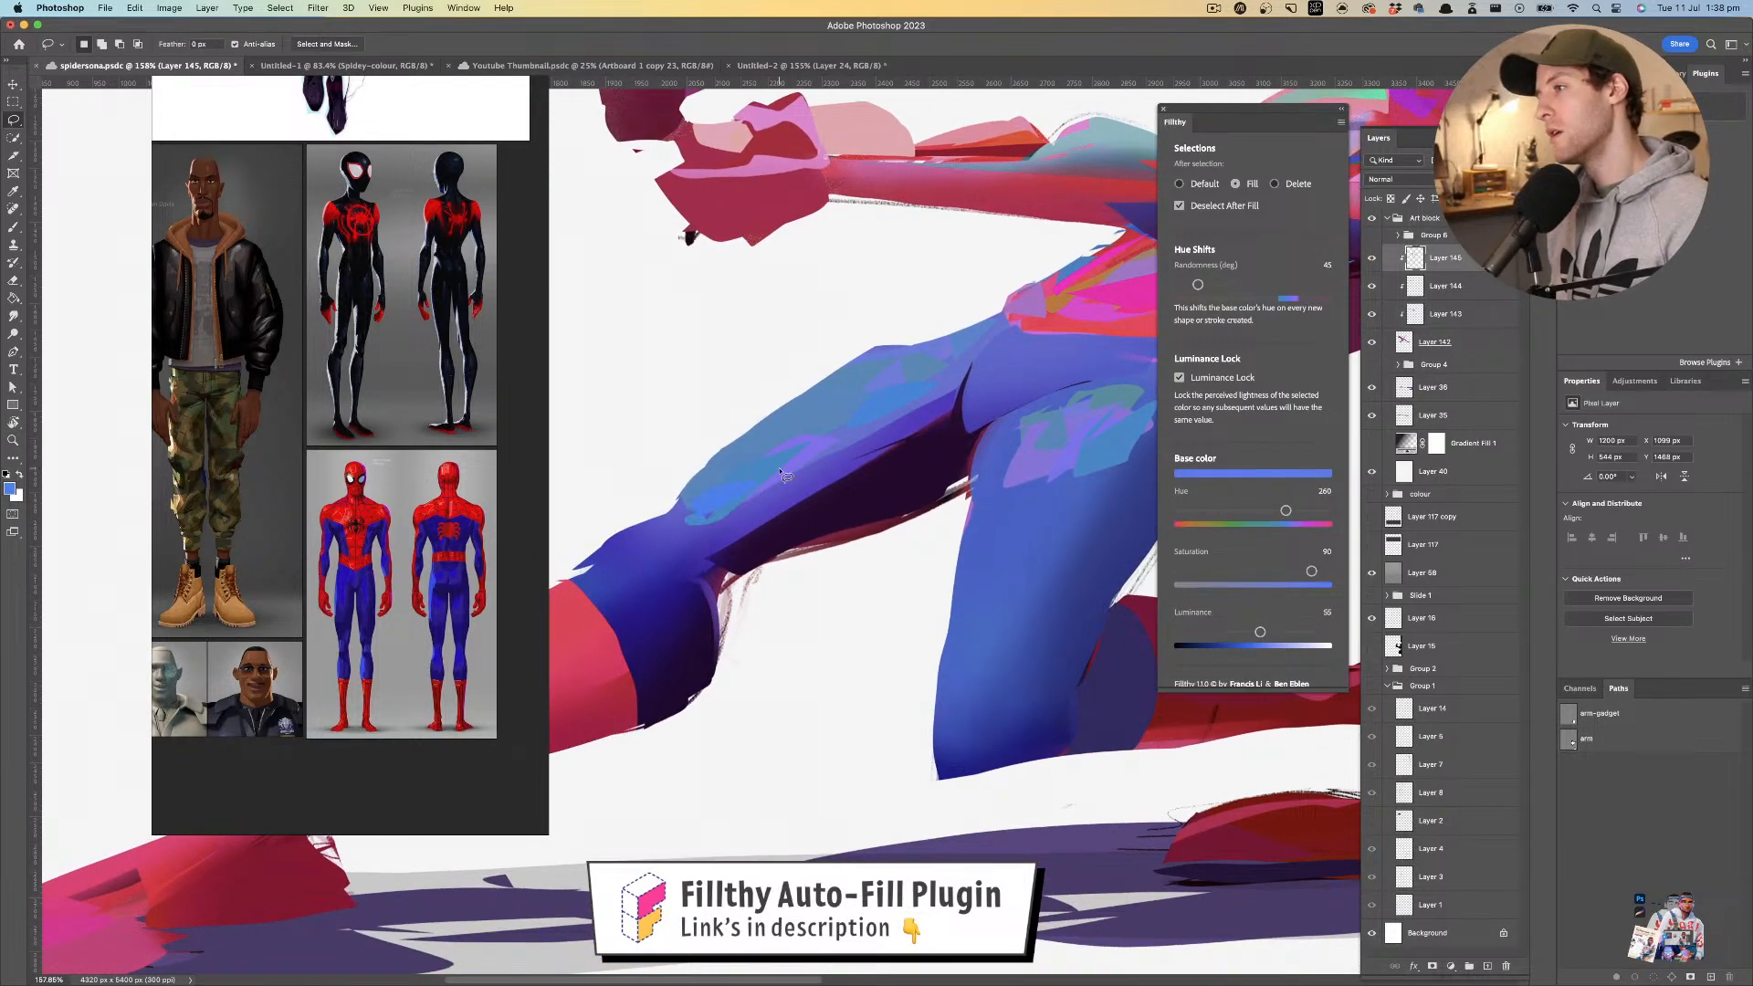
{"action": "scroll", "coordinate": [858, 416], "scroll_direction": "right", "scroll_amount": 5}
{"action": "mouse_move", "coordinate": [854, 409]}
{"action": "left_mouse_down"}
{"action": "mouse_move", "coordinate": [744, 464]}
{"action": "mouse_move", "coordinate": [855, 395]}
{"action": "mouse_move", "coordinate": [769, 407]}
{"action": "left_mouse_up"}
{"action": "left_click_drag", "start_coordinate": [867, 409], "coordinate": [813, 442]}
{"action": "scroll", "coordinate": [813, 442], "scroll_direction": "up", "scroll_amount": 5}
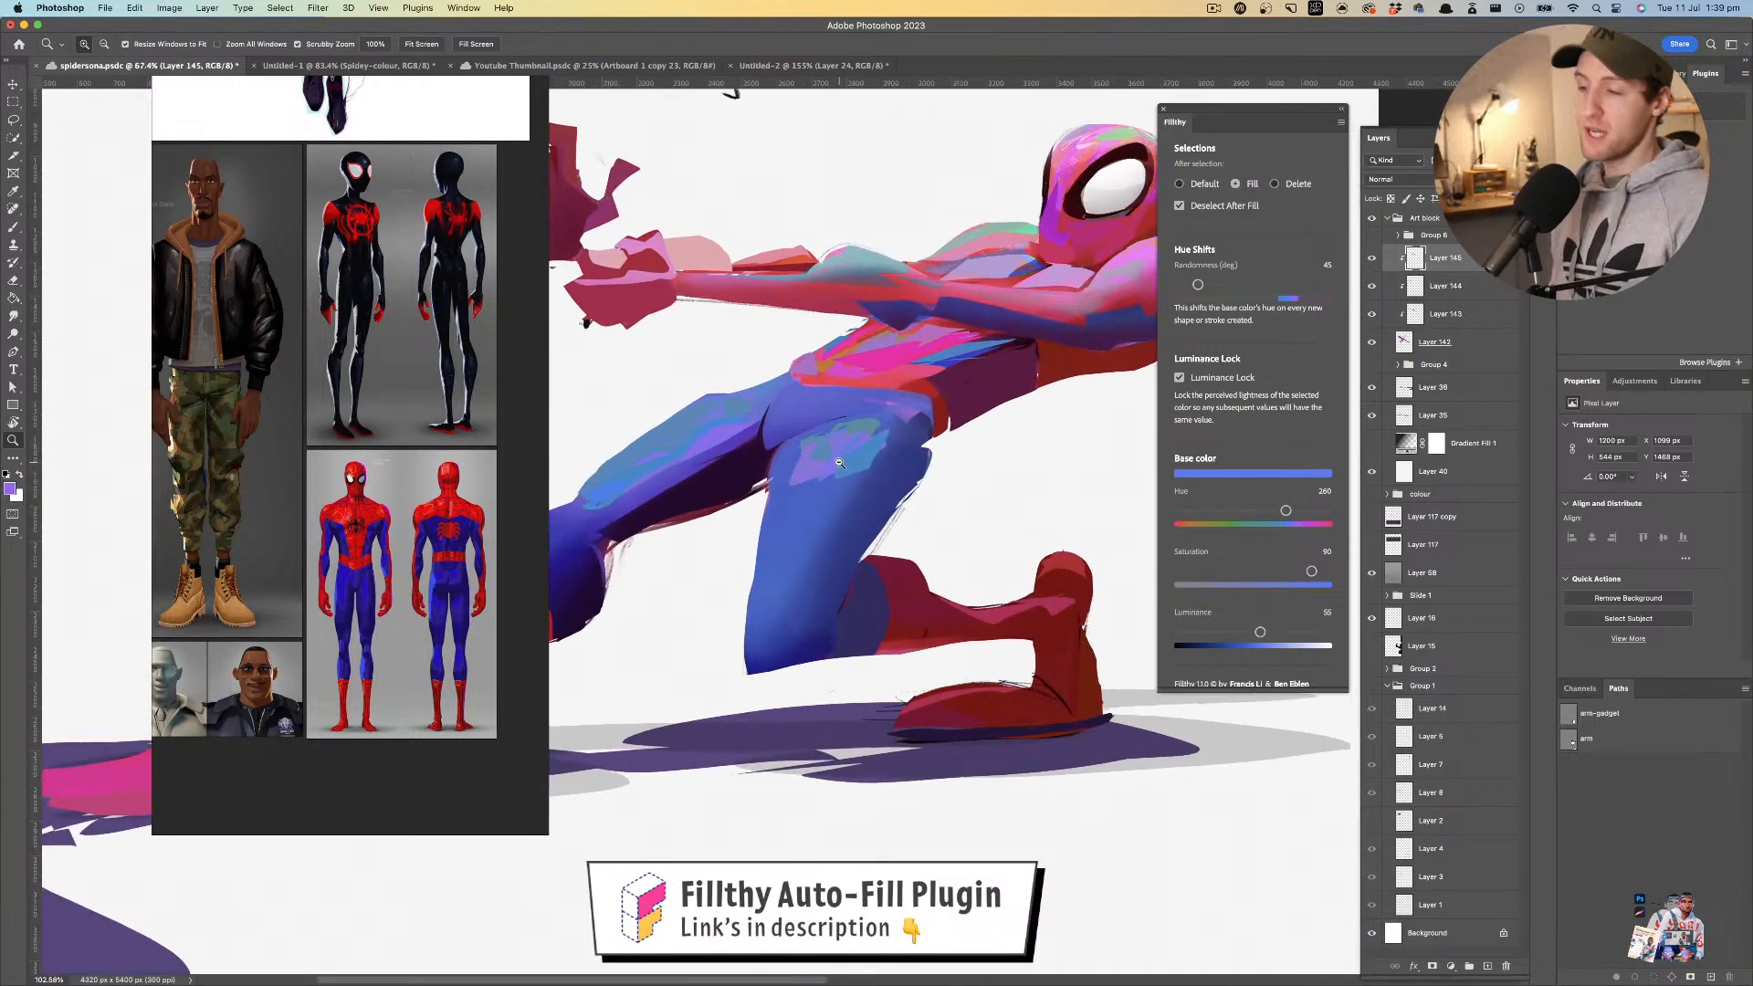
- Flip the canvas horizontally and extend the bent thigh's color shapes, using hue randomness 57 and saturation 93
{"action": "mouse_move", "coordinate": [768, 502]}
{"action": "left_mouse_down"}
{"action": "mouse_move", "coordinate": [847, 433]}
{"action": "mouse_move", "coordinate": [827, 440]}
{"action": "mouse_move", "coordinate": [849, 485]}
{"action": "mouse_move", "coordinate": [834, 466]}
{"action": "mouse_move", "coordinate": [862, 464]}
{"action": "mouse_move", "coordinate": [826, 445]}
{"action": "mouse_move", "coordinate": [844, 482]}
{"action": "mouse_move", "coordinate": [802, 441]}
{"action": "mouse_move", "coordinate": [856, 462]}
{"action": "mouse_move", "coordinate": [904, 431]}
{"action": "mouse_move", "coordinate": [914, 447]}
{"action": "mouse_move", "coordinate": [854, 504]}
{"action": "mouse_move", "coordinate": [712, 539]}
{"action": "left_mouse_up"}
{"action": "key", "text": "e"}
{"action": "key", "text": "z"}
{"action": "mouse_move", "coordinate": [902, 558]}
{"action": "left_mouse_down"}
{"action": "mouse_move", "coordinate": [796, 551]}
{"action": "mouse_move", "coordinate": [899, 532]}
{"action": "mouse_move", "coordinate": [867, 526]}
{"action": "left_mouse_up"}
{"action": "key", "text": "super+shift+h"}
{"action": "left_click_drag", "start_coordinate": [831, 537], "coordinate": [875, 493]}
{"action": "mouse_move", "coordinate": [824, 439]}
{"action": "left_mouse_down"}
{"action": "mouse_move", "coordinate": [885, 456]}
{"action": "mouse_move", "coordinate": [854, 522]}
{"action": "mouse_move", "coordinate": [900, 472]}
{"action": "mouse_move", "coordinate": [841, 509]}
{"action": "left_mouse_up"}
{"action": "key", "text": "l"}
{"action": "key", "text": "z"}
{"action": "mouse_move", "coordinate": [899, 501]}
{"action": "left_mouse_down"}
{"action": "mouse_move", "coordinate": [882, 494]}
{"action": "mouse_move", "coordinate": [952, 490]}
{"action": "left_mouse_up"}
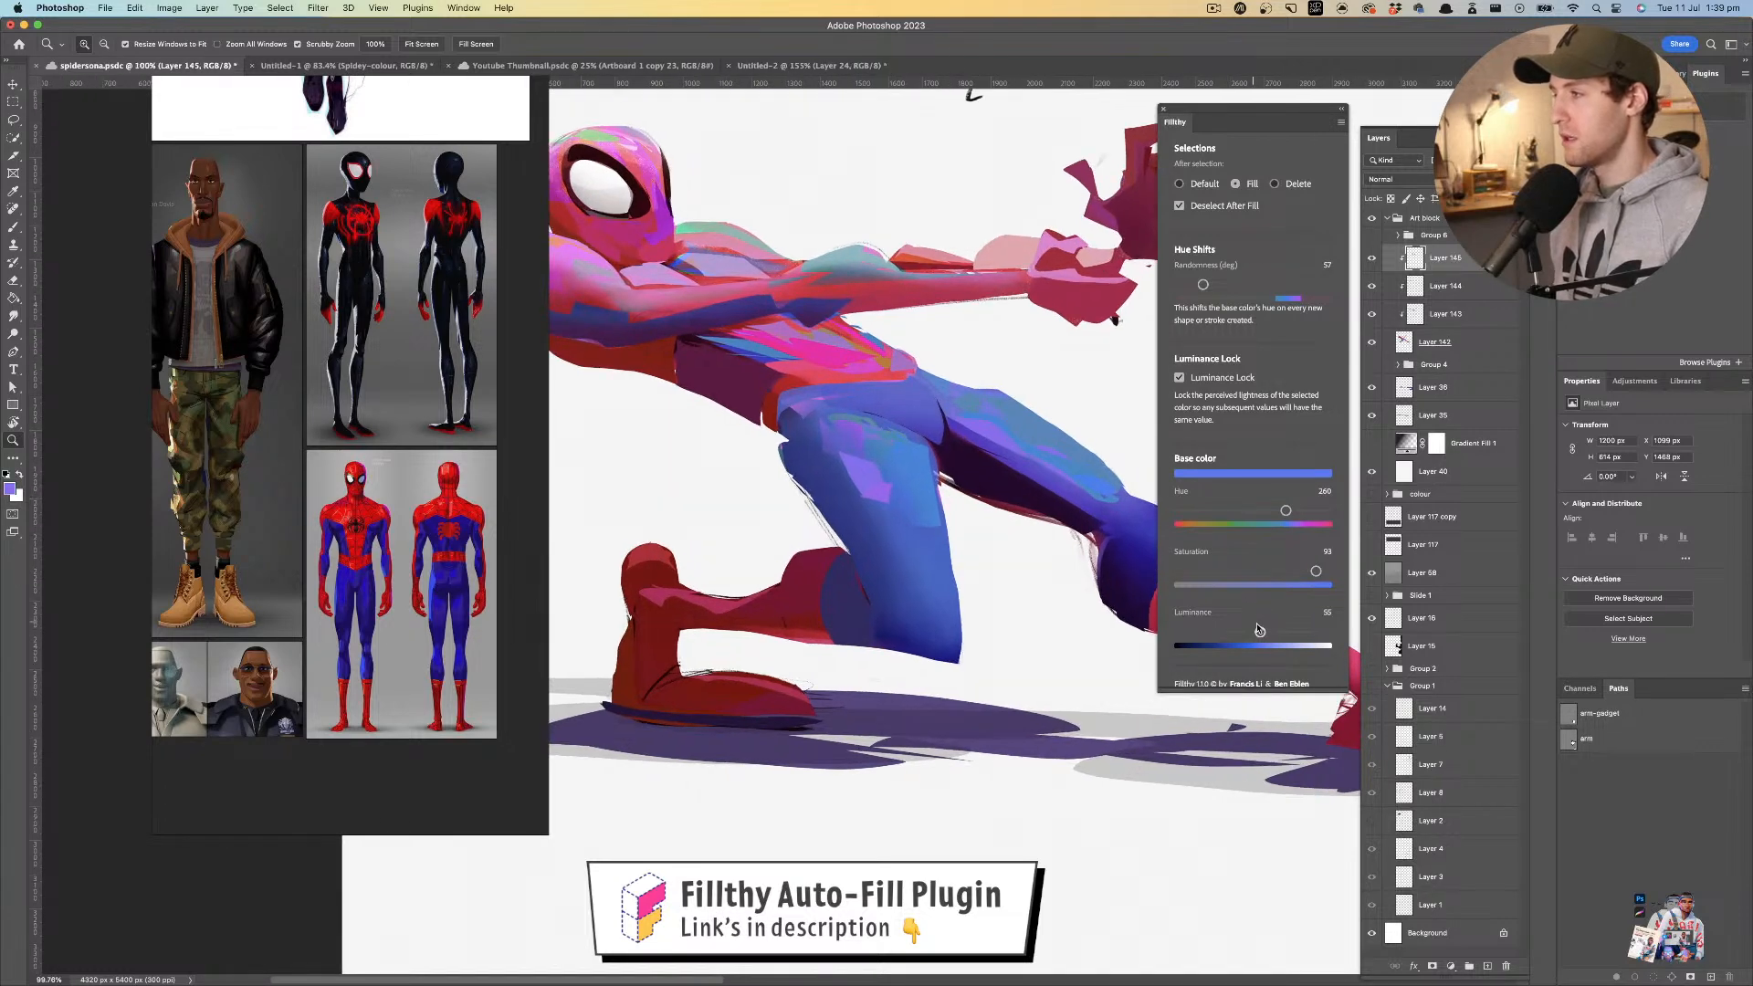
- Set the base luminance to 39, lasso a darker filled shape on the bent thigh, and raise the luminance to 45
{"action": "left_click_drag", "start_coordinate": [1272, 633], "coordinate": [1237, 632]}
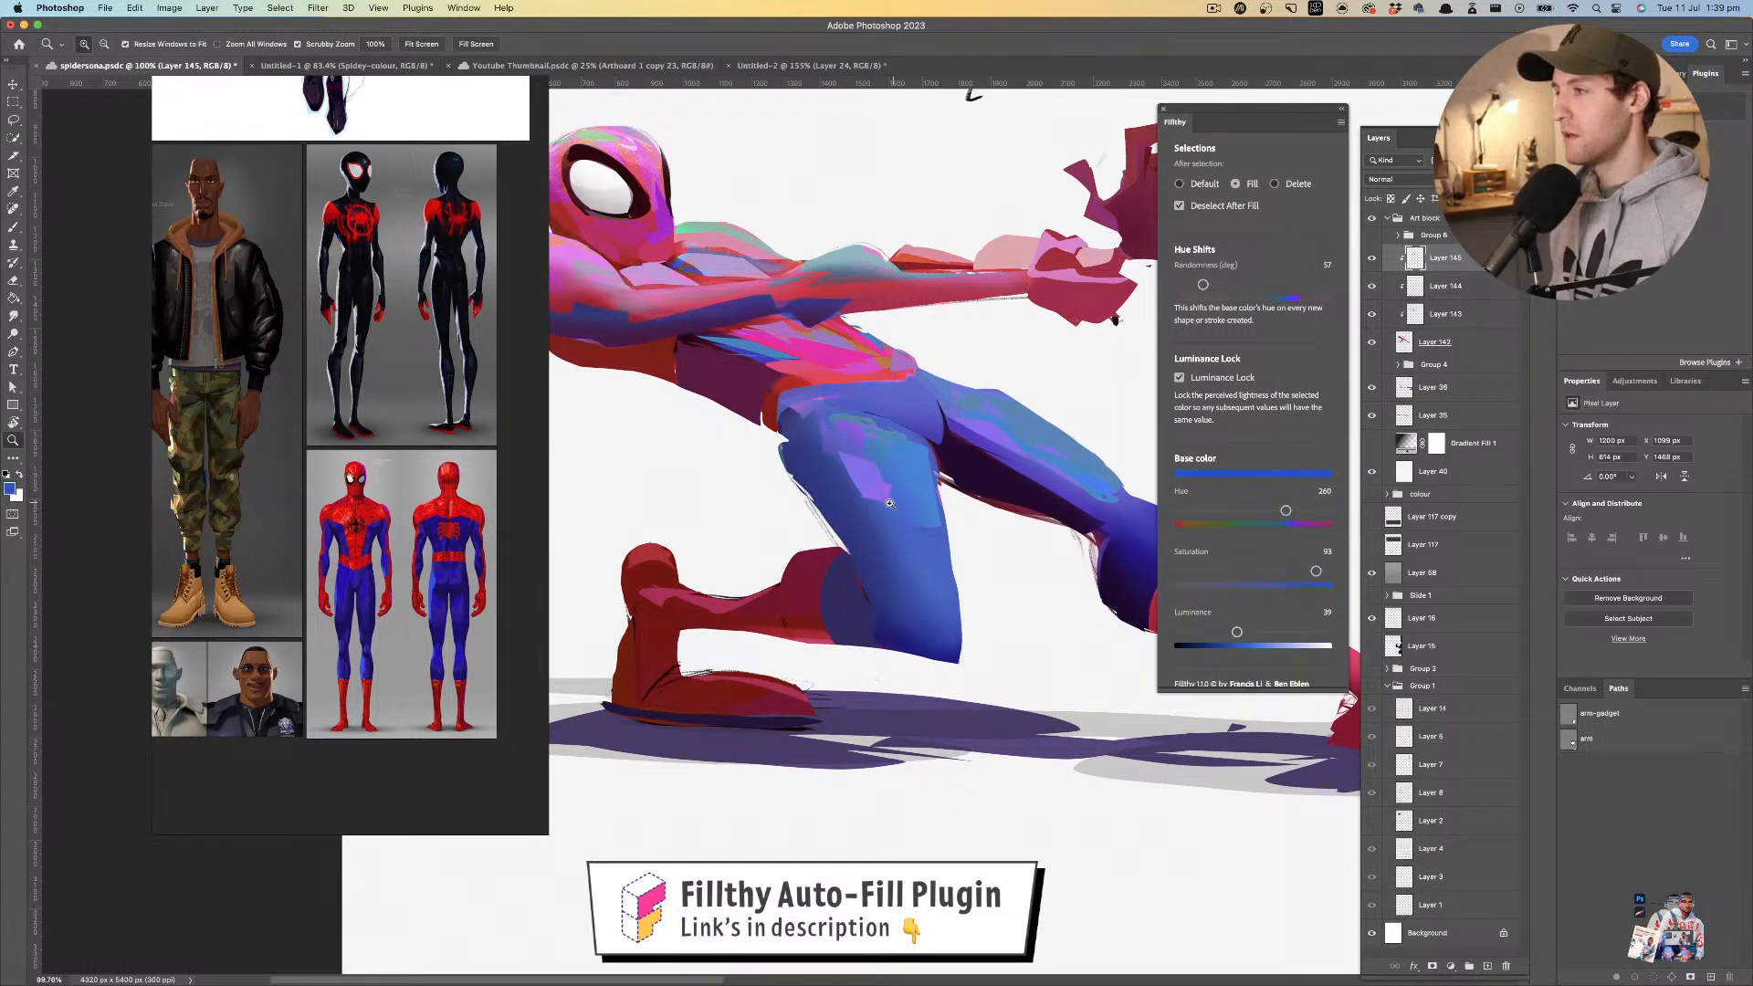
{"action": "key", "text": "l"}
{"action": "left_click_drag", "start_coordinate": [899, 513], "coordinate": [933, 463]}
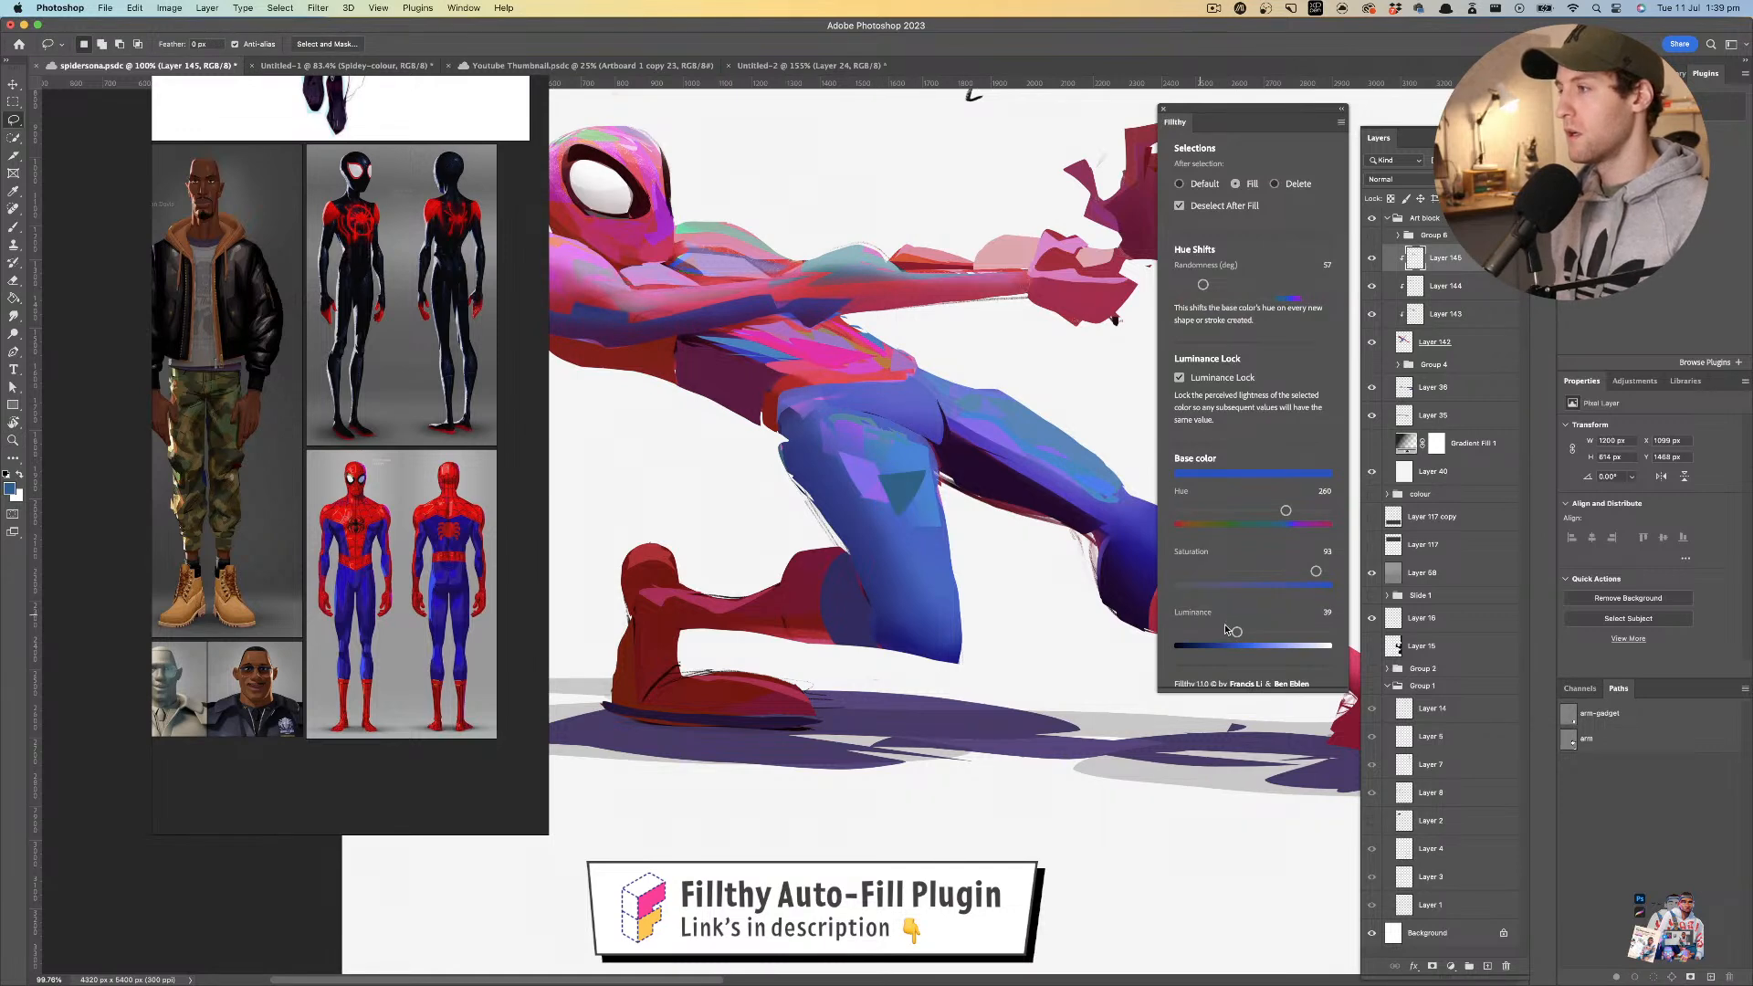
{"action": "left_click_drag", "start_coordinate": [1237, 632], "coordinate": [1246, 631]}
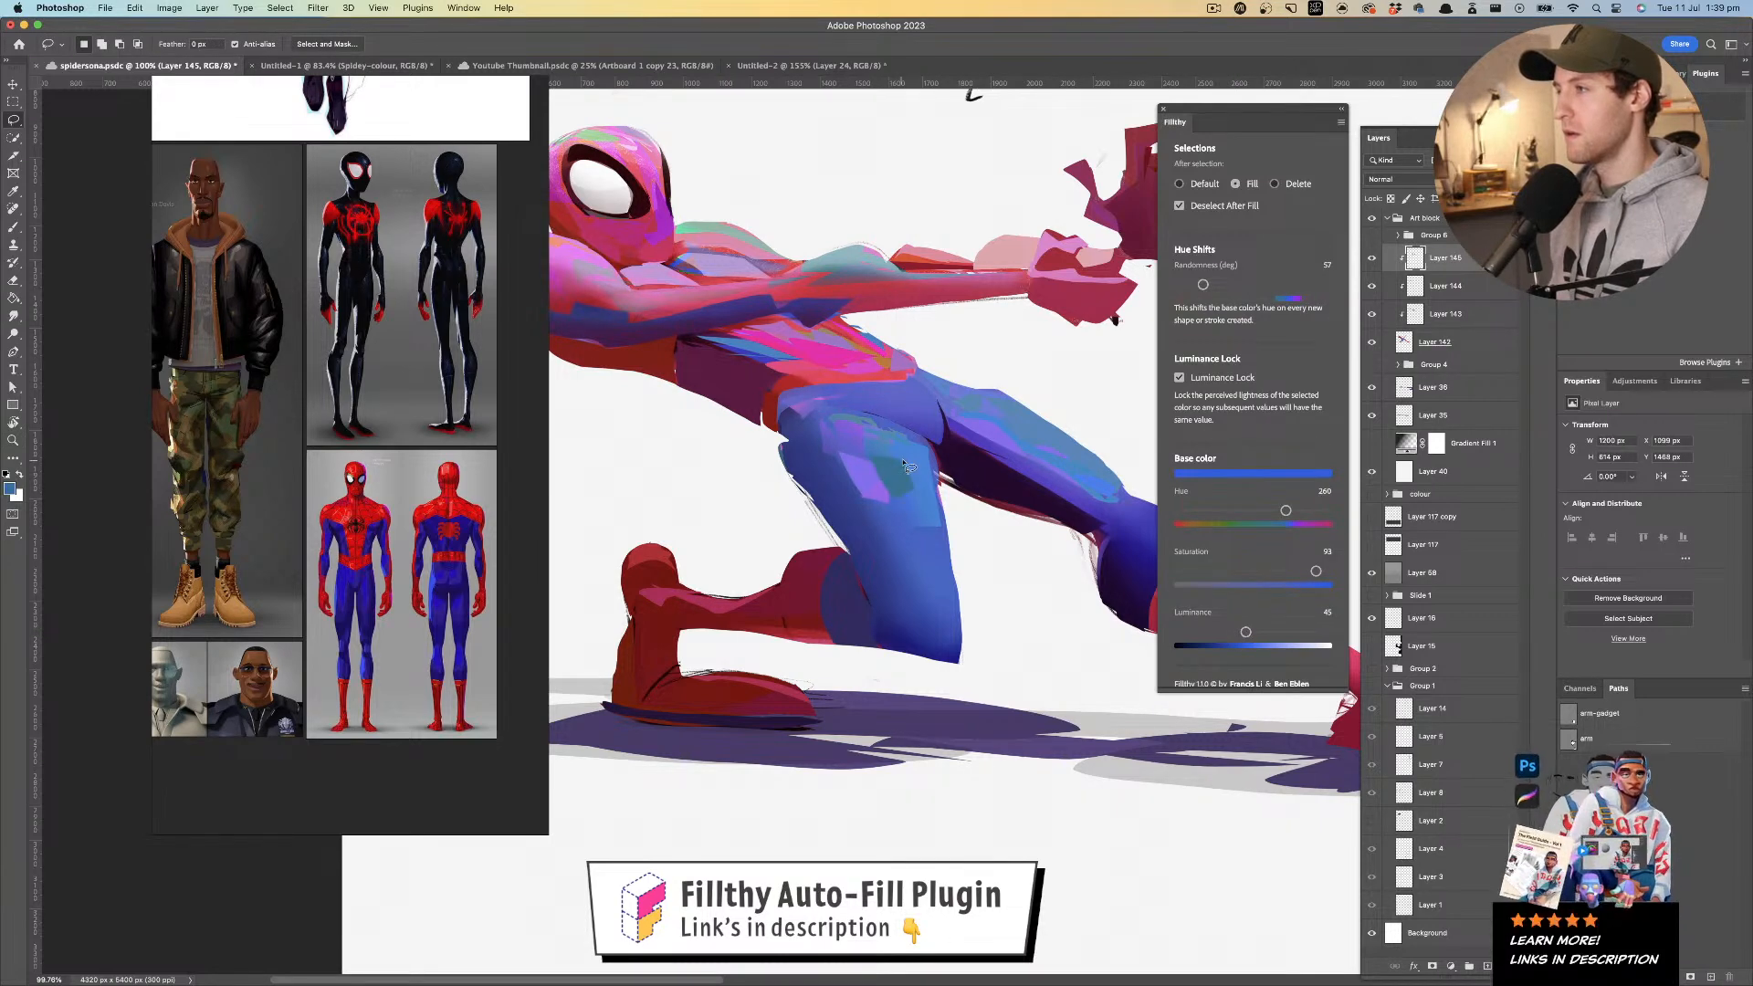
- Set the base hue to 309 and lasso a filled shape down the bent leg's thigh
{"action": "left_click_drag", "start_coordinate": [1306, 514], "coordinate": [1310, 513]}
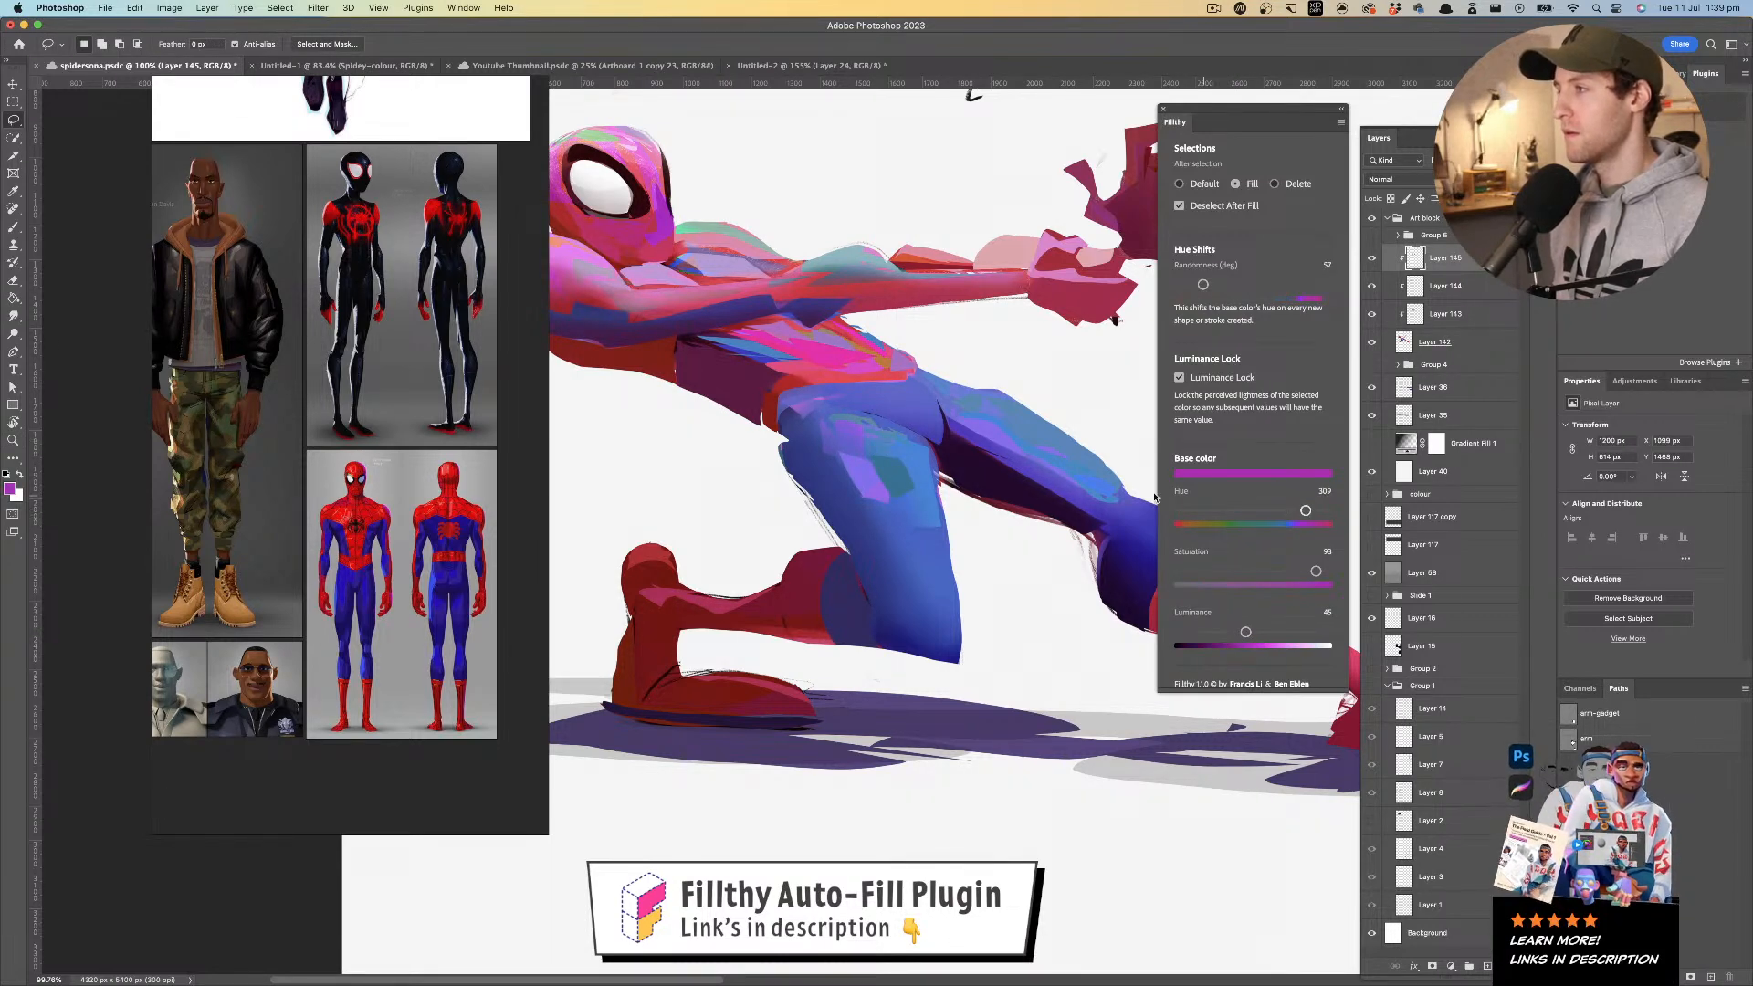
{"action": "mouse_move", "coordinate": [878, 473]}
{"action": "left_mouse_down"}
{"action": "mouse_move", "coordinate": [913, 495]}
{"action": "mouse_move", "coordinate": [890, 573]}
{"action": "left_mouse_up"}
{"action": "key", "text": "z"}
{"action": "left_click_drag", "start_coordinate": [890, 573], "coordinate": [828, 566]}
{"action": "left_click_drag", "start_coordinate": [924, 590], "coordinate": [911, 589]}
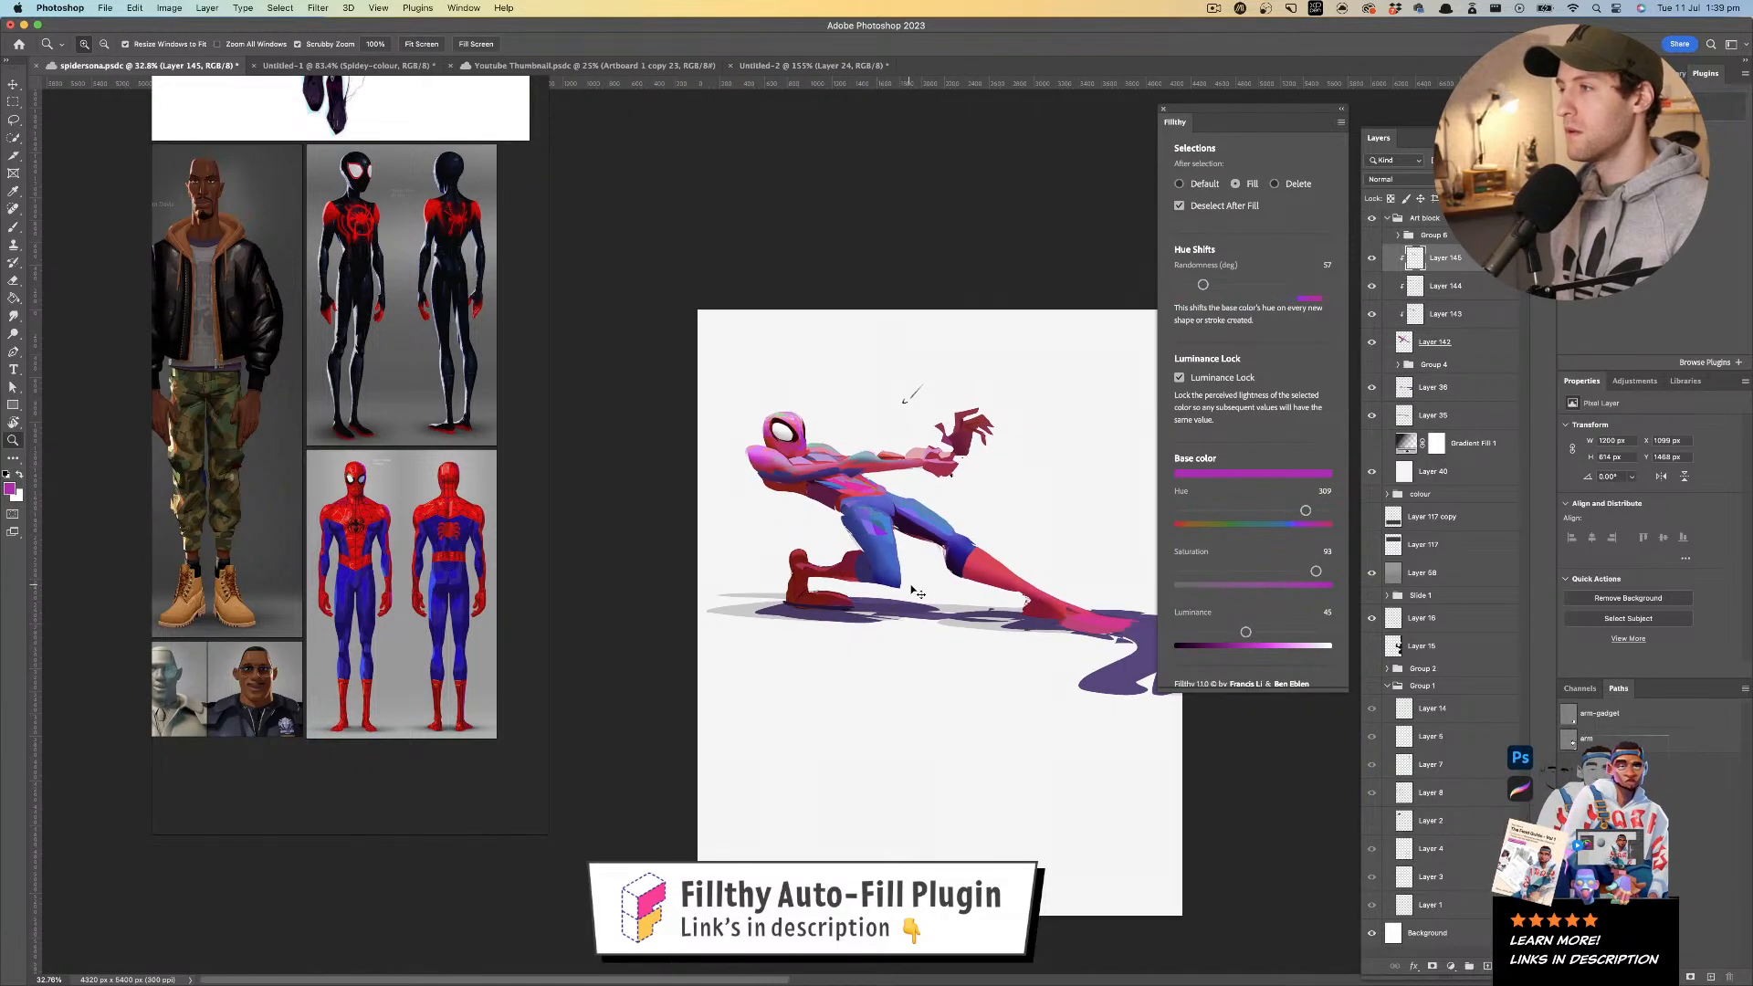
- Sample the mask's pink below the eye, switch to the grayscale proof view, and lasso a filled shape beside the eye
{"action": "left_click_drag", "start_coordinate": [873, 531], "coordinate": [959, 515]}
{"action": "left_click_drag", "start_coordinate": [797, 395], "coordinate": [898, 446]}
{"action": "left_click_drag", "start_coordinate": [733, 311], "coordinate": [813, 393]}
{"action": "key", "text": "i"}
{"action": "left_click", "coordinate": [787, 380]}
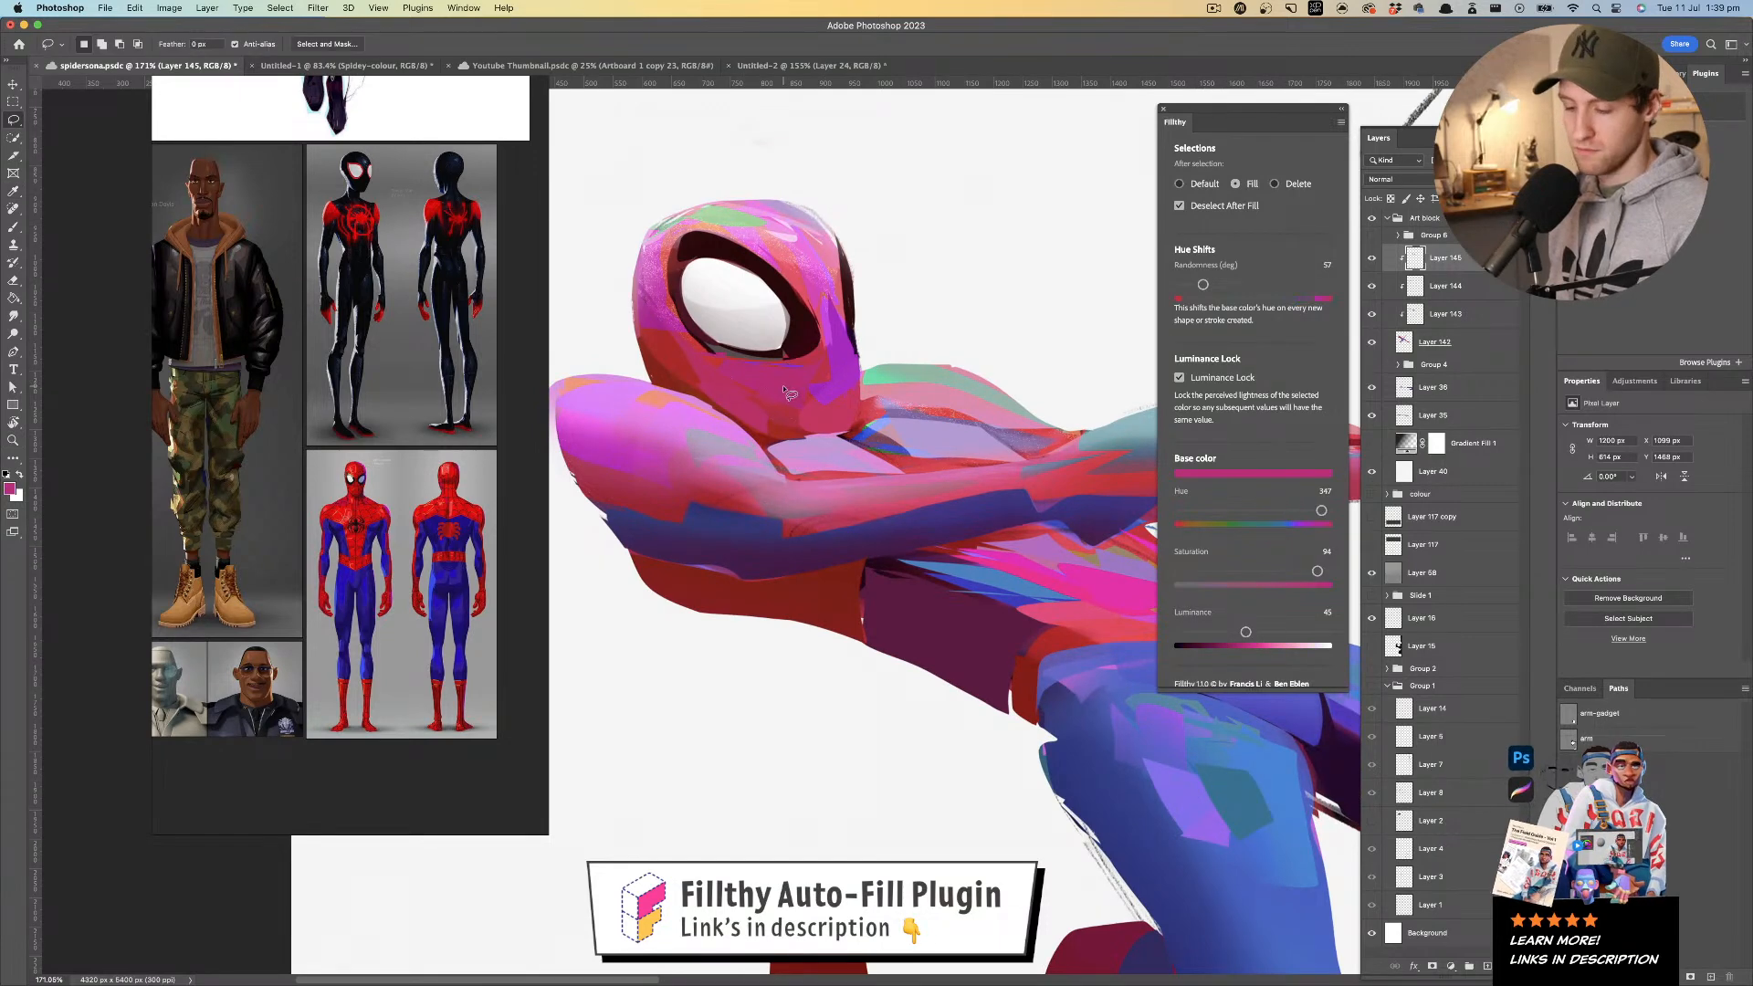
{"action": "key", "text": "super+y"}
{"action": "key", "text": "l"}
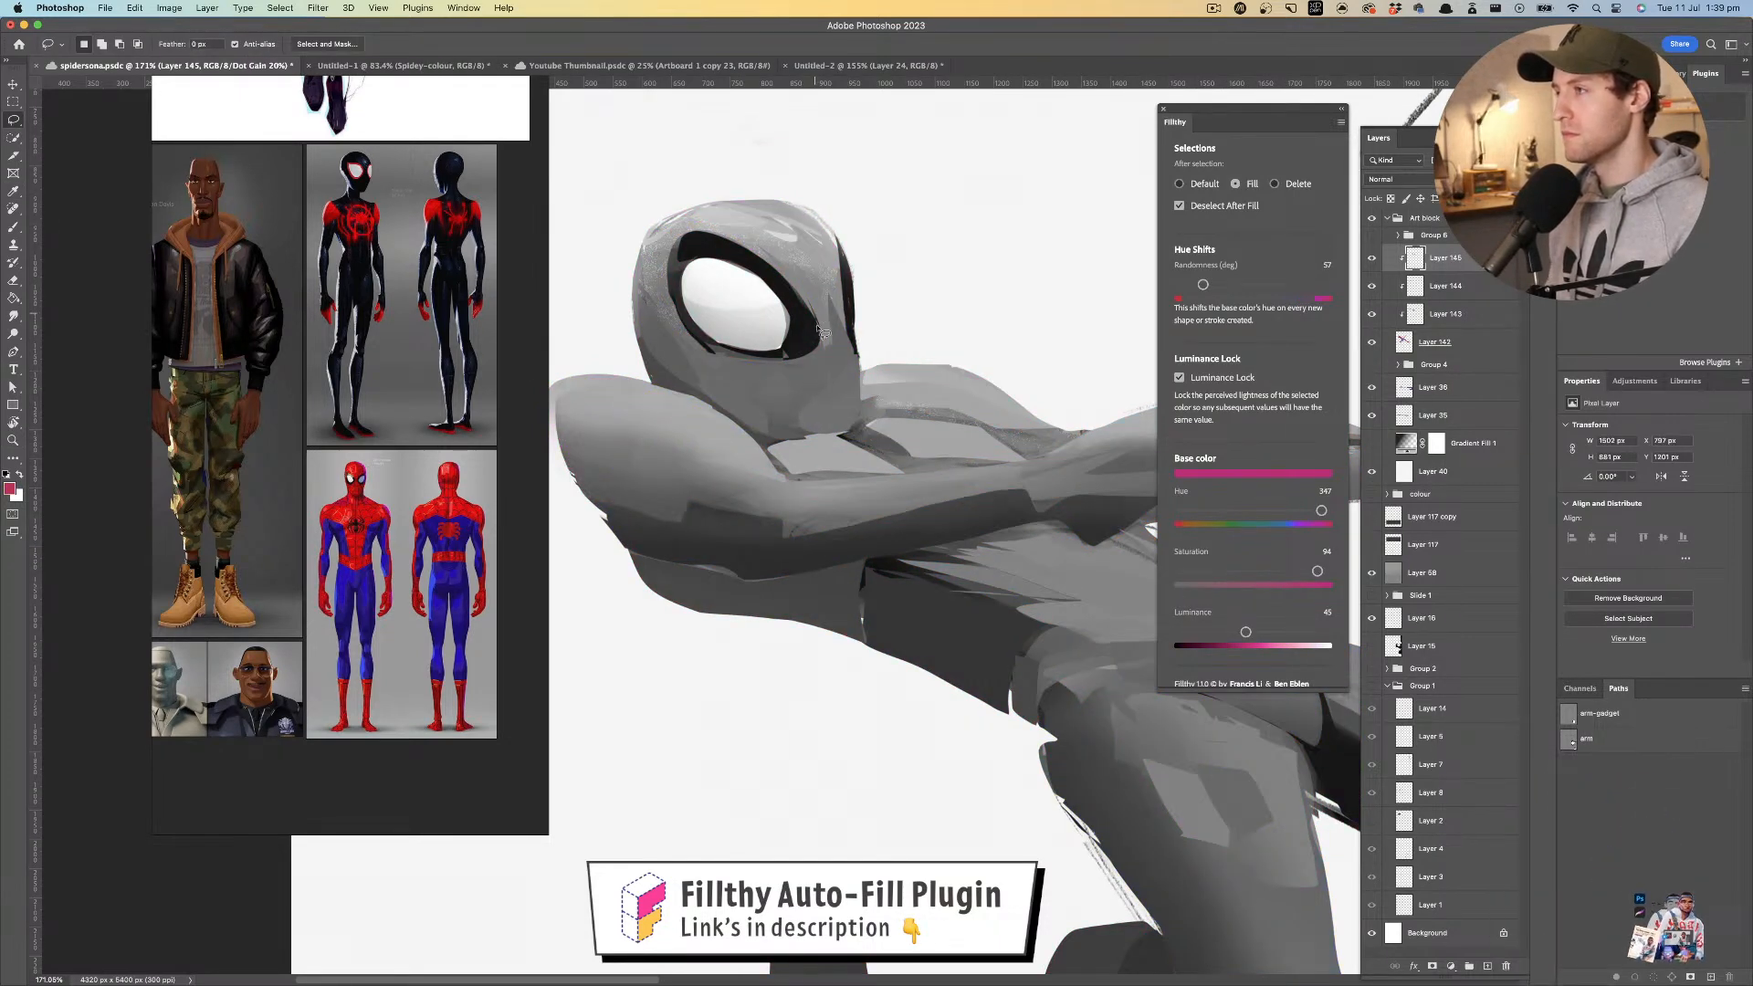
{"action": "left_click_drag", "start_coordinate": [820, 301], "coordinate": [819, 299]}
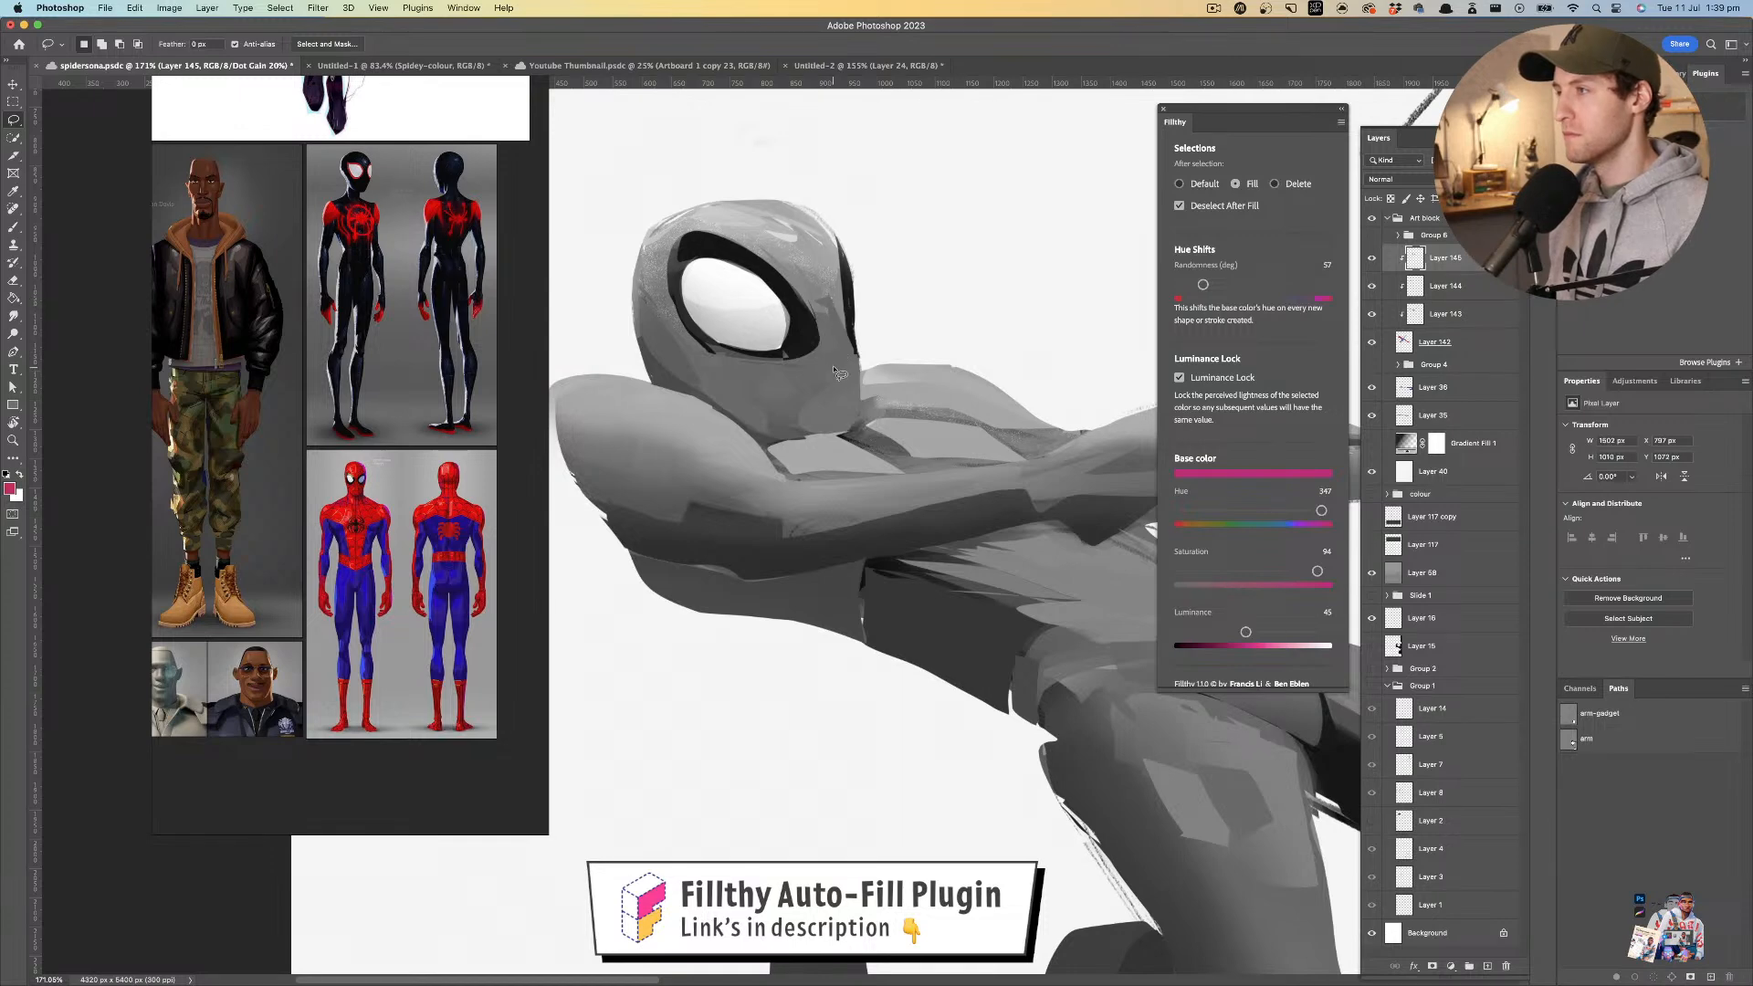
- Compare color and grayscale proof views, raise the hue randomness, and lasso more filled shapes across the mask's cheek
{"action": "key", "text": "super+y"}
{"action": "key", "text": "super+y"}
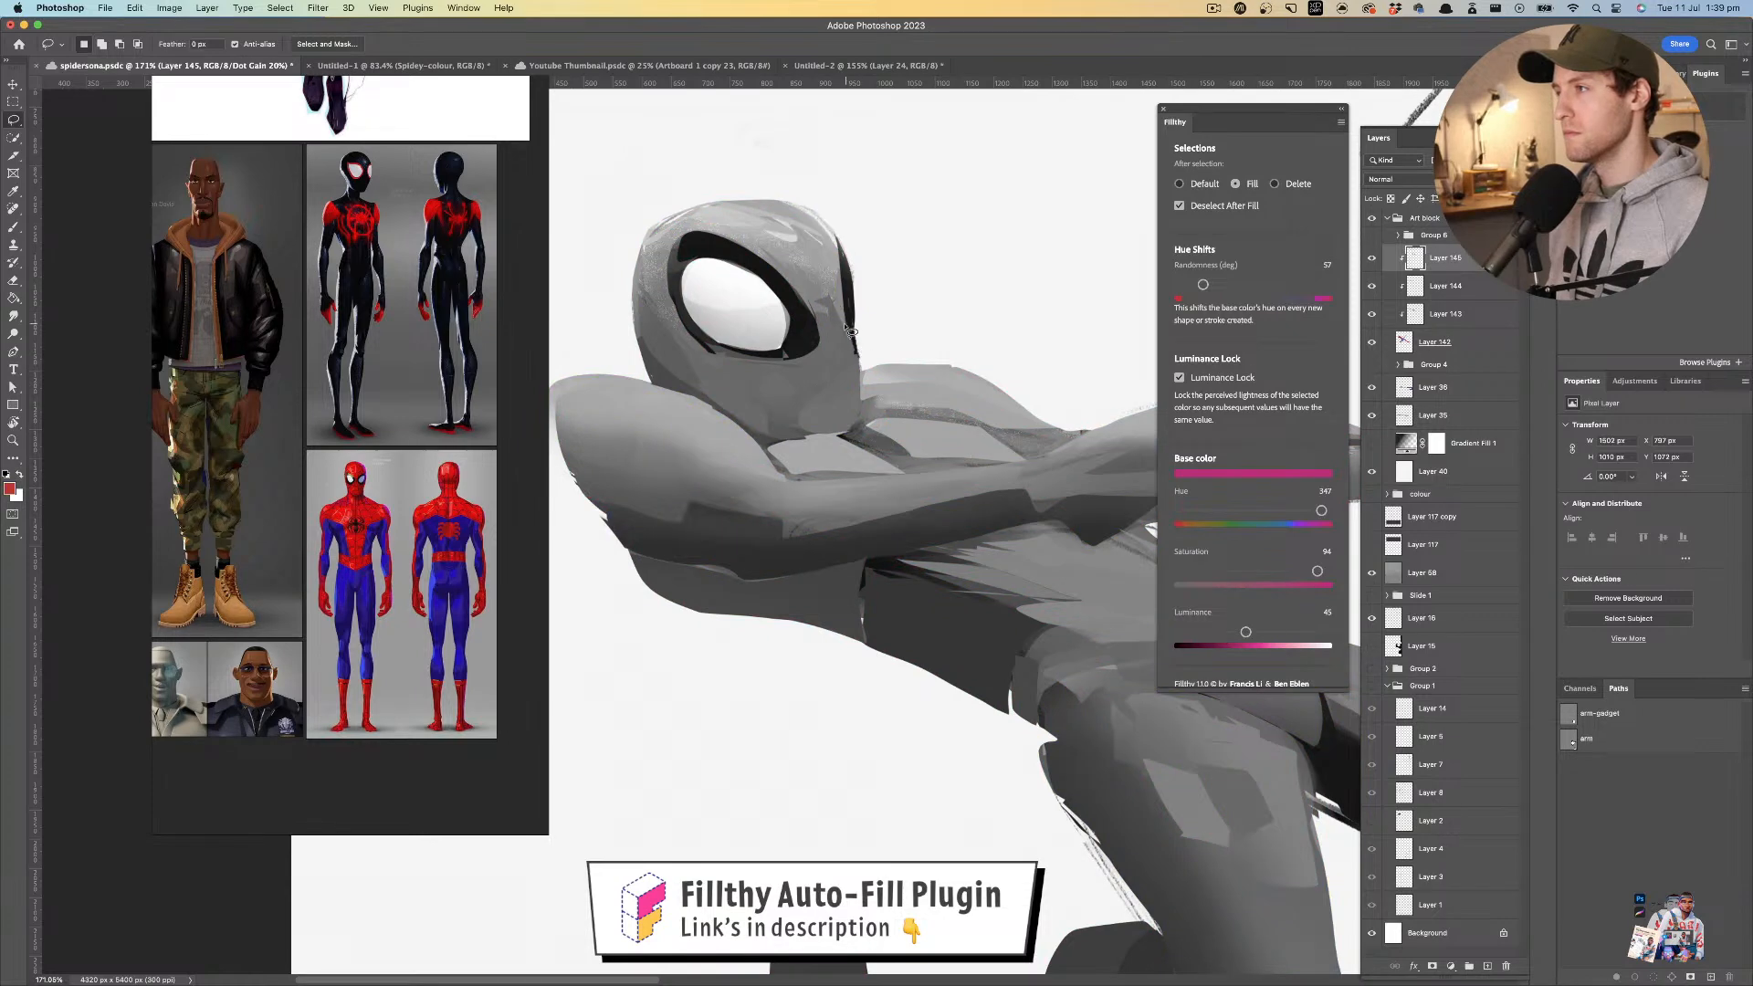
{"action": "left_click_drag", "start_coordinate": [862, 365], "coordinate": [876, 363]}
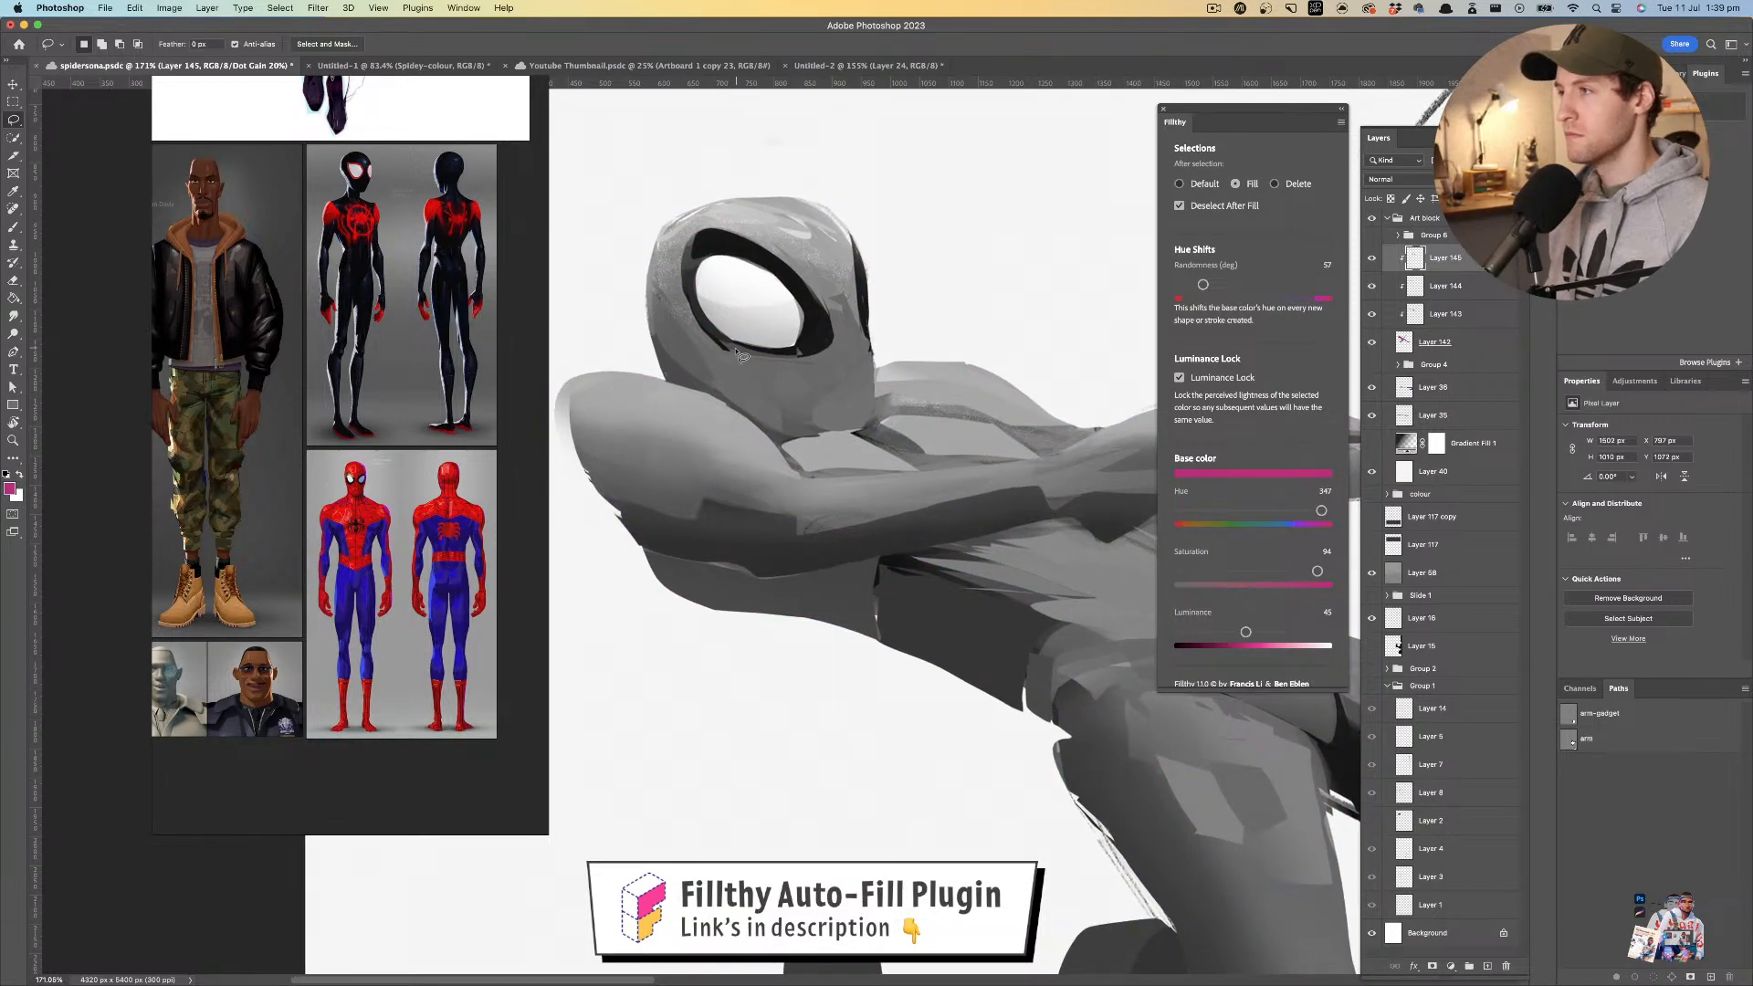
{"action": "mouse_move", "coordinate": [732, 389]}
{"action": "left_mouse_down"}
{"action": "mouse_move", "coordinate": [690, 331]}
{"action": "mouse_move", "coordinate": [680, 275]}
{"action": "left_mouse_up"}
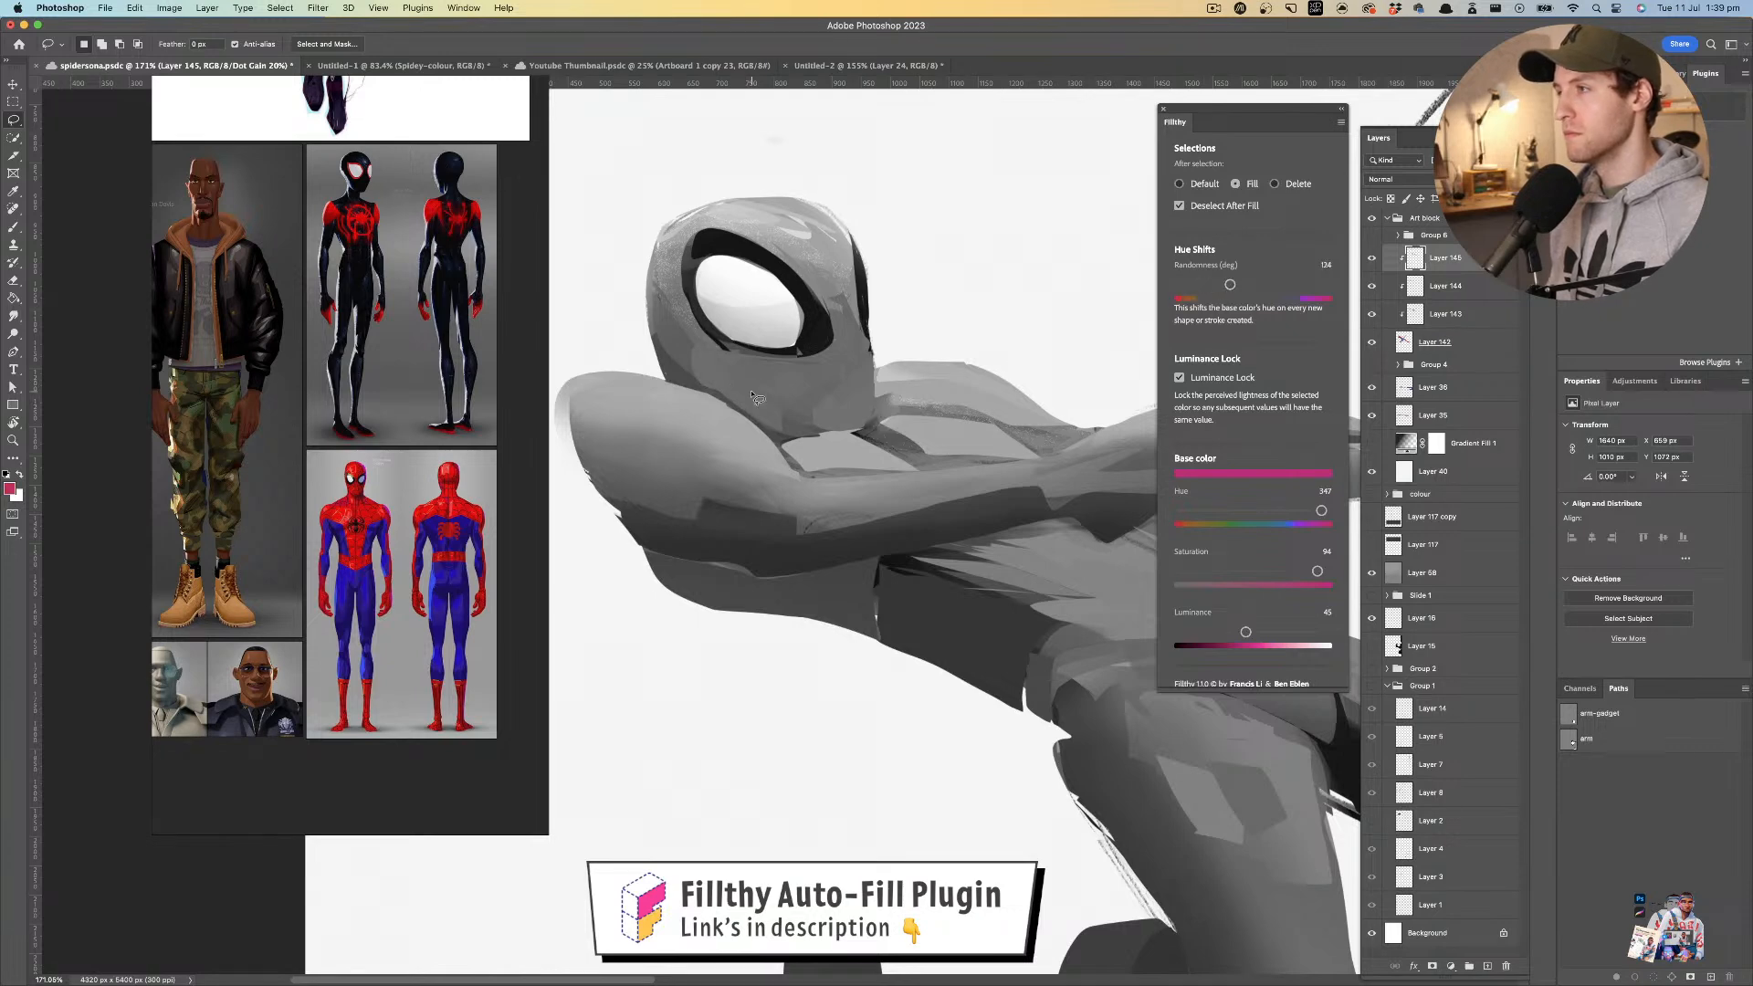
{"action": "left_click_drag", "start_coordinate": [784, 399], "coordinate": [712, 386]}
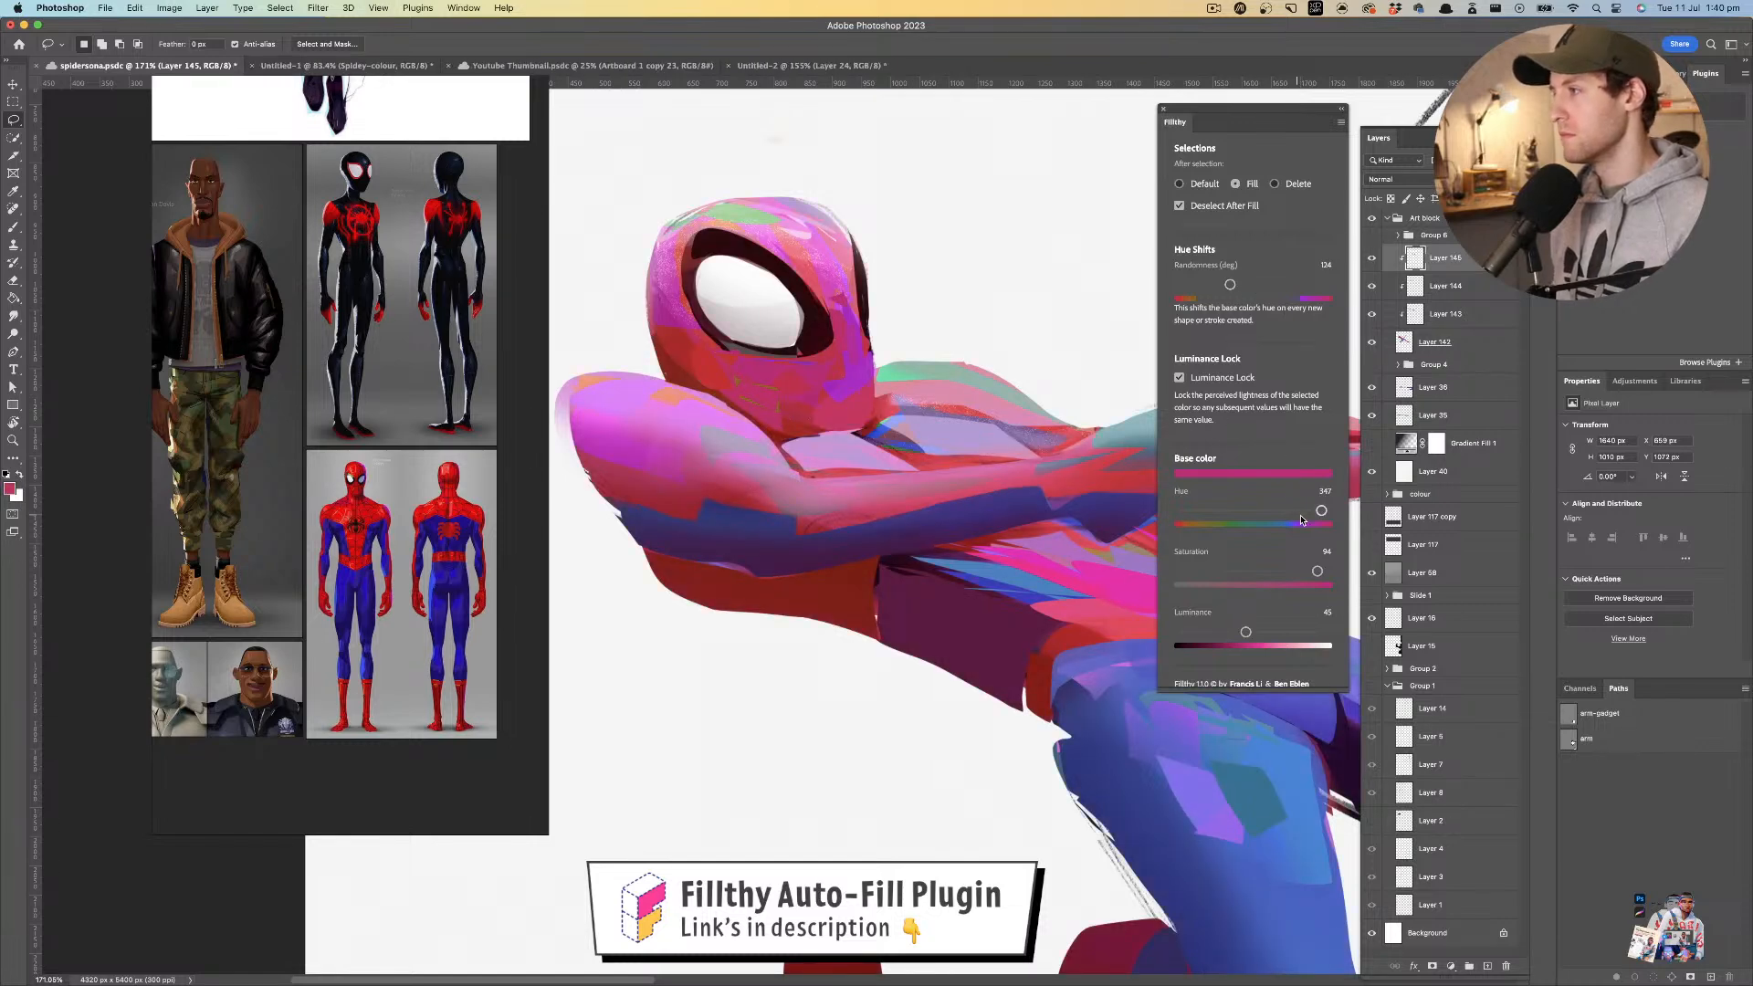
- Set the base hue to 272 and lasso a thin filled shape along the lower rim of the mask's eye
{"action": "left_click_drag", "start_coordinate": [1290, 511], "coordinate": [1288, 511]}
{"action": "mouse_move", "coordinate": [678, 302]}
{"action": "left_mouse_down"}
{"action": "mouse_move", "coordinate": [722, 352]}
{"action": "mouse_move", "coordinate": [676, 259]}
{"action": "mouse_move", "coordinate": [720, 351]}
{"action": "mouse_move", "coordinate": [691, 289]}
{"action": "mouse_move", "coordinate": [781, 361]}
{"action": "left_mouse_up"}
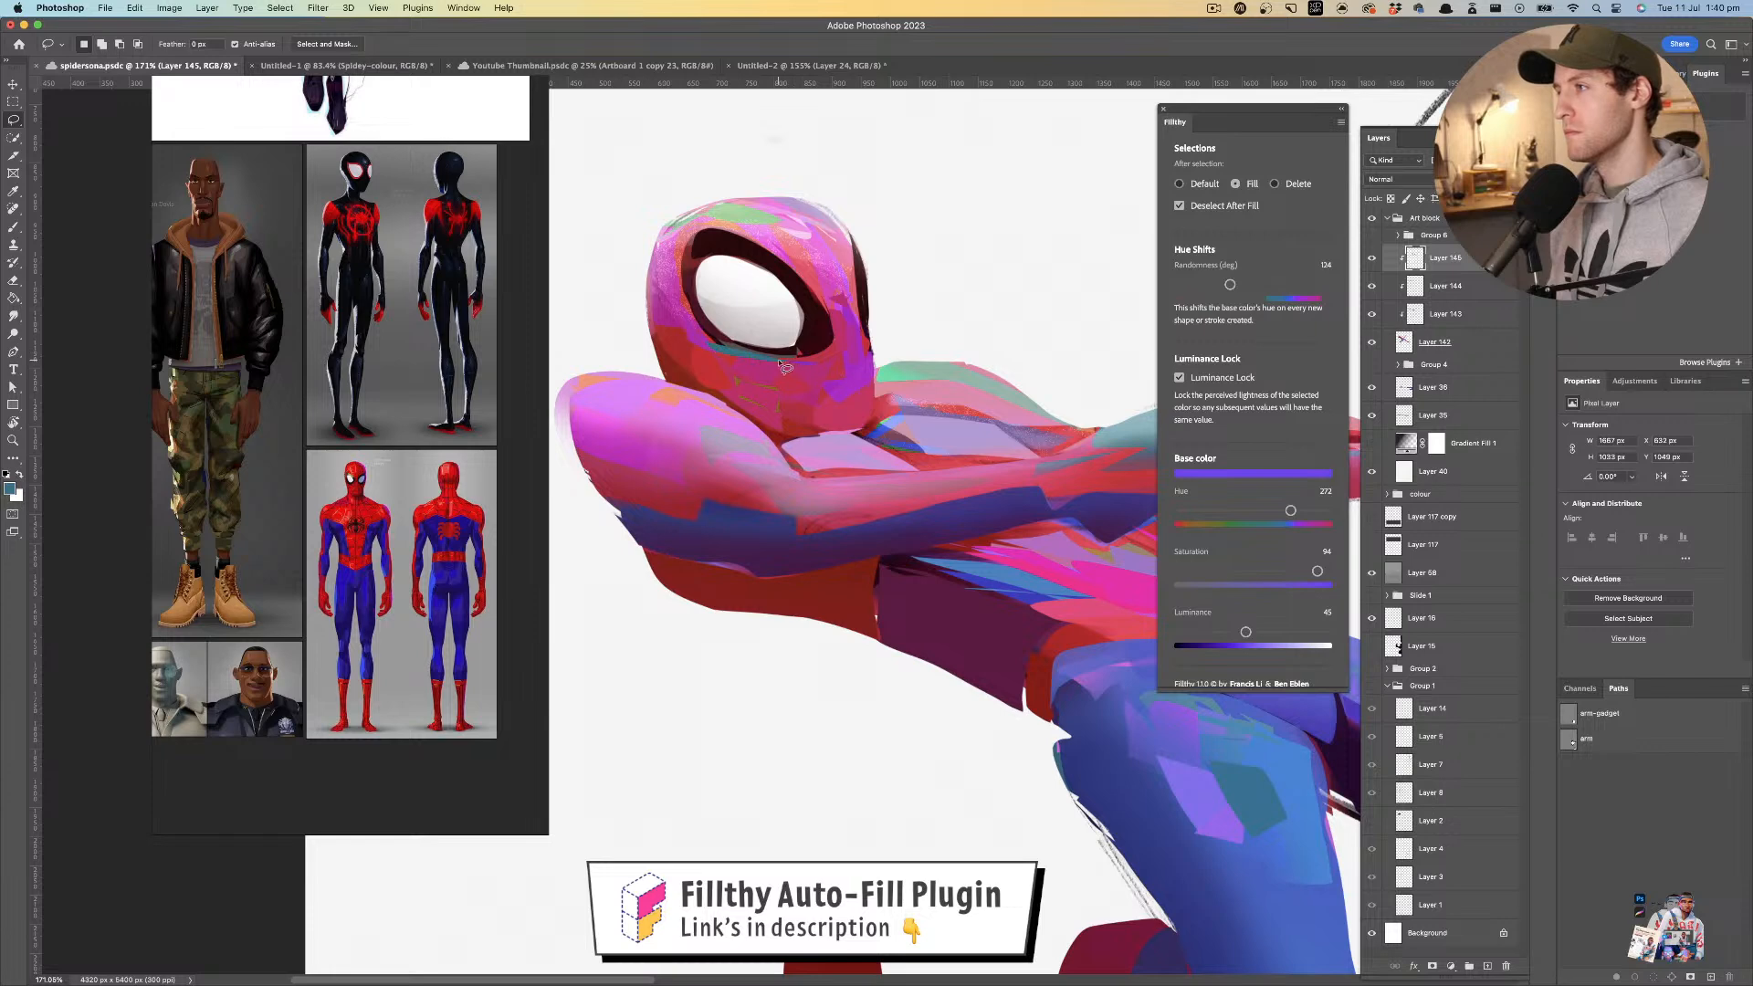
{"action": "key", "text": "z"}
{"action": "left_click_drag", "start_coordinate": [894, 400], "coordinate": [1080, 351]}
- Merge the clipped color layers with their base layer and add a new clipped layer in Screen blend mode
{"action": "left_click", "coordinate": [1481, 352], "text": "shift"}
{"action": "key", "text": "ctrl+e"}
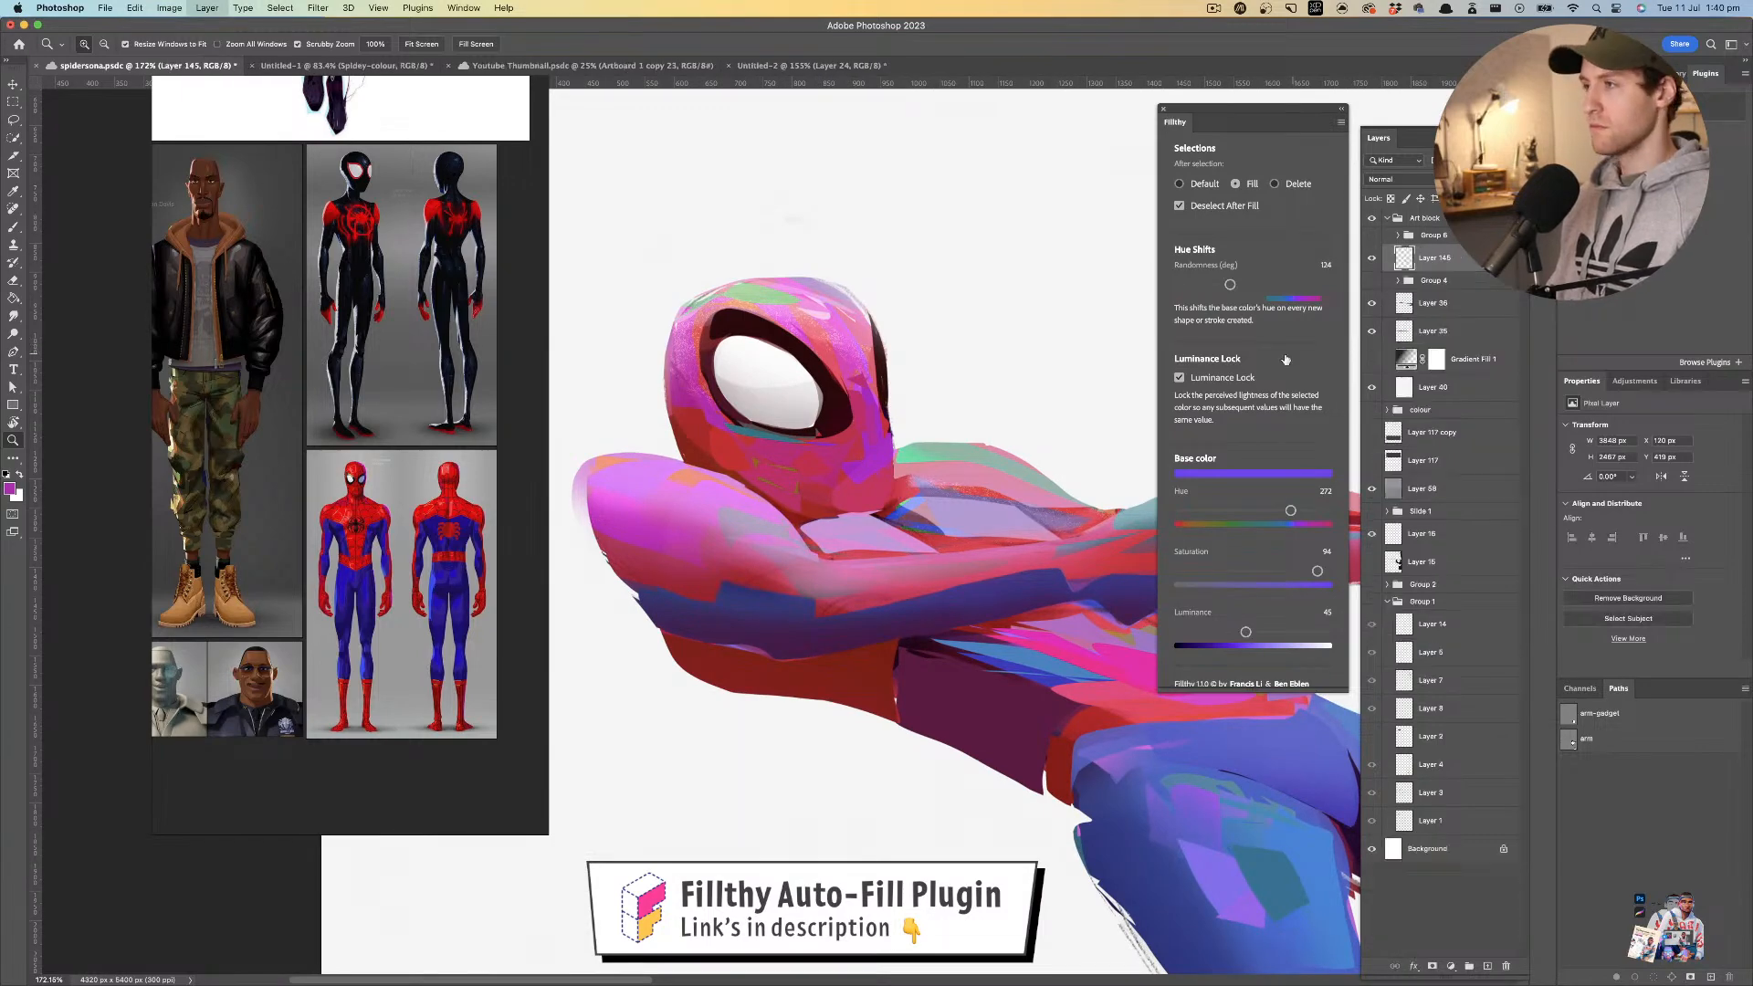
{"action": "mouse_move", "coordinate": [908, 393]}
{"action": "left_mouse_down"}
{"action": "mouse_move", "coordinate": [808, 417]}
{"action": "mouse_move", "coordinate": [916, 385]}
{"action": "left_mouse_up"}
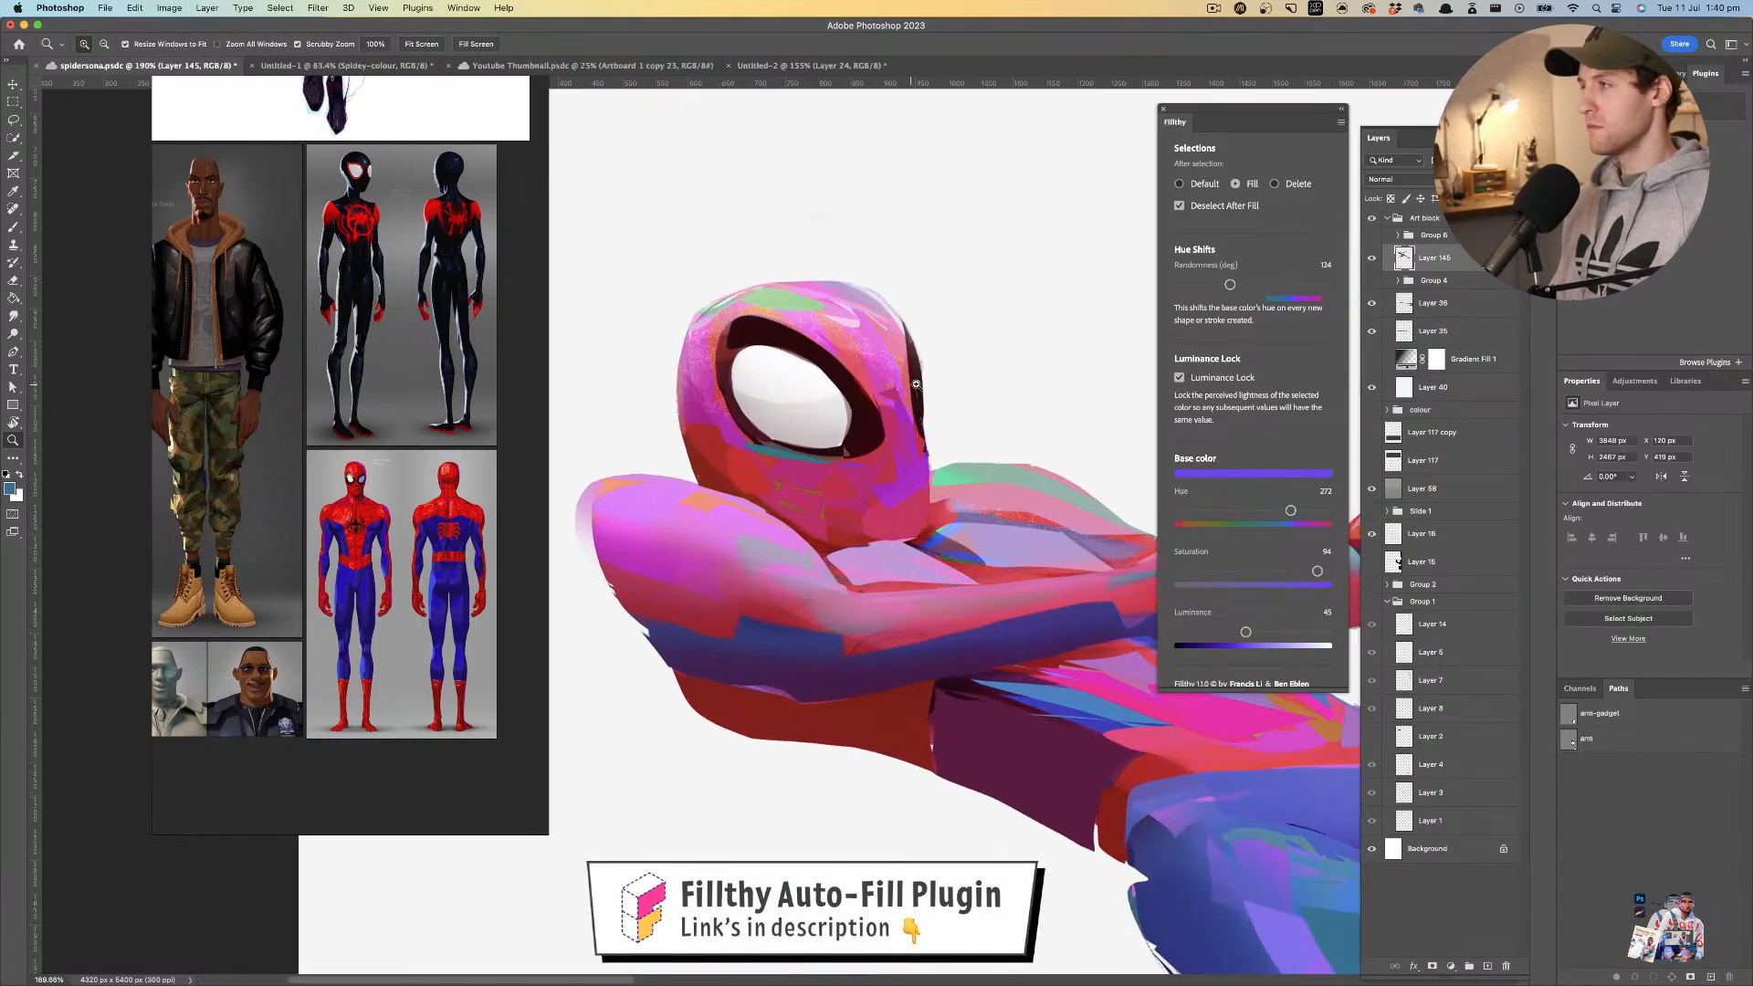
{"action": "left_click", "coordinate": [1487, 965]}
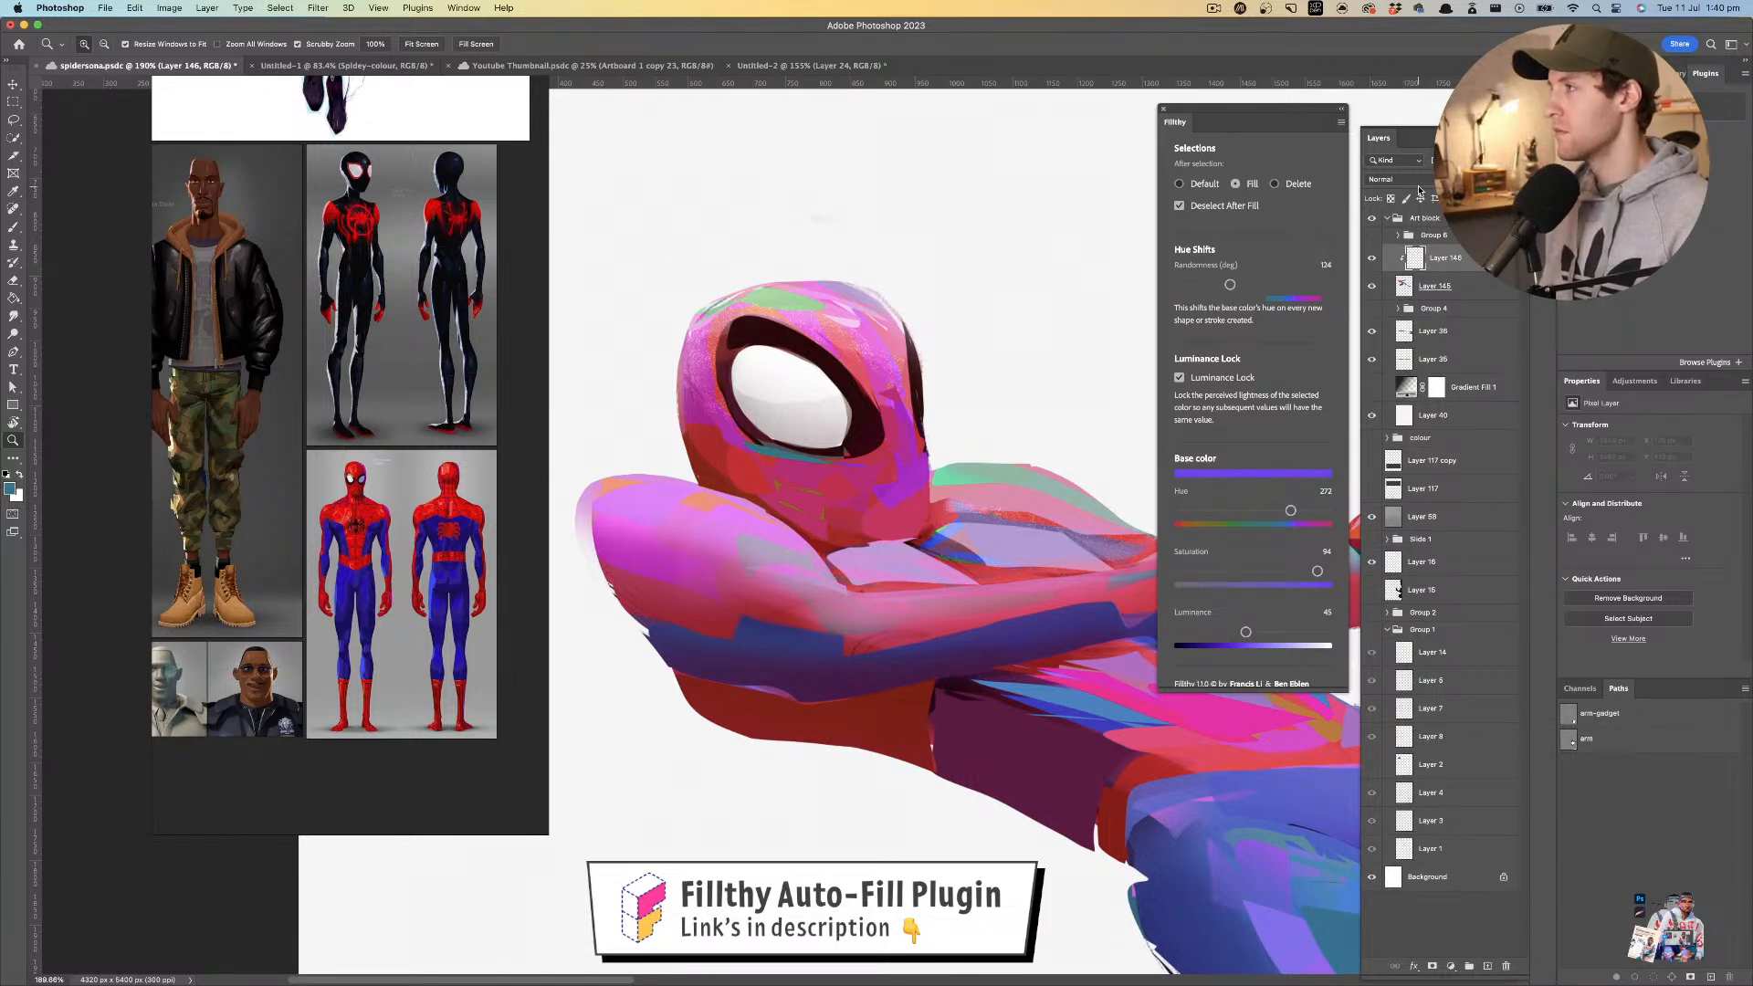
{"action": "left_click", "coordinate": [1394, 178]}
{"action": "left_click", "coordinate": [1400, 298]}
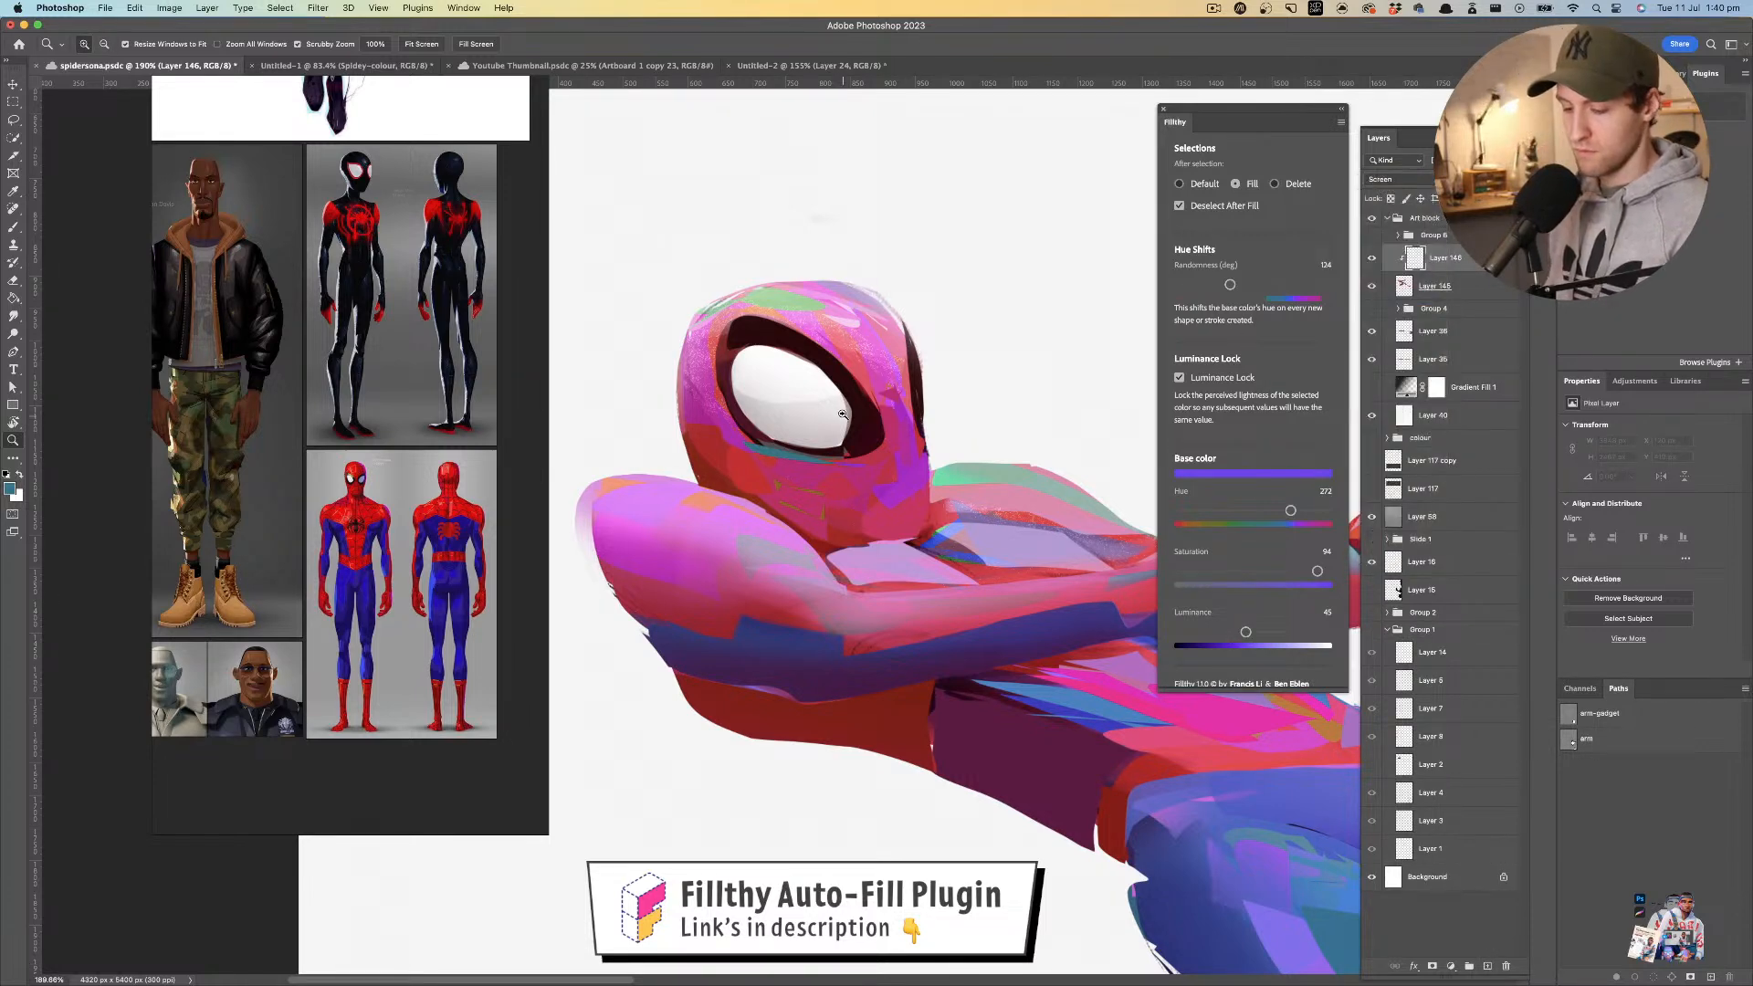
- Set the base luminance to 100 while lassoing small highlight shapes on the mask's eye, and clear the leftover selection
{"action": "key", "text": "l"}
{"action": "left_click_drag", "start_coordinate": [774, 364], "coordinate": [831, 412]}
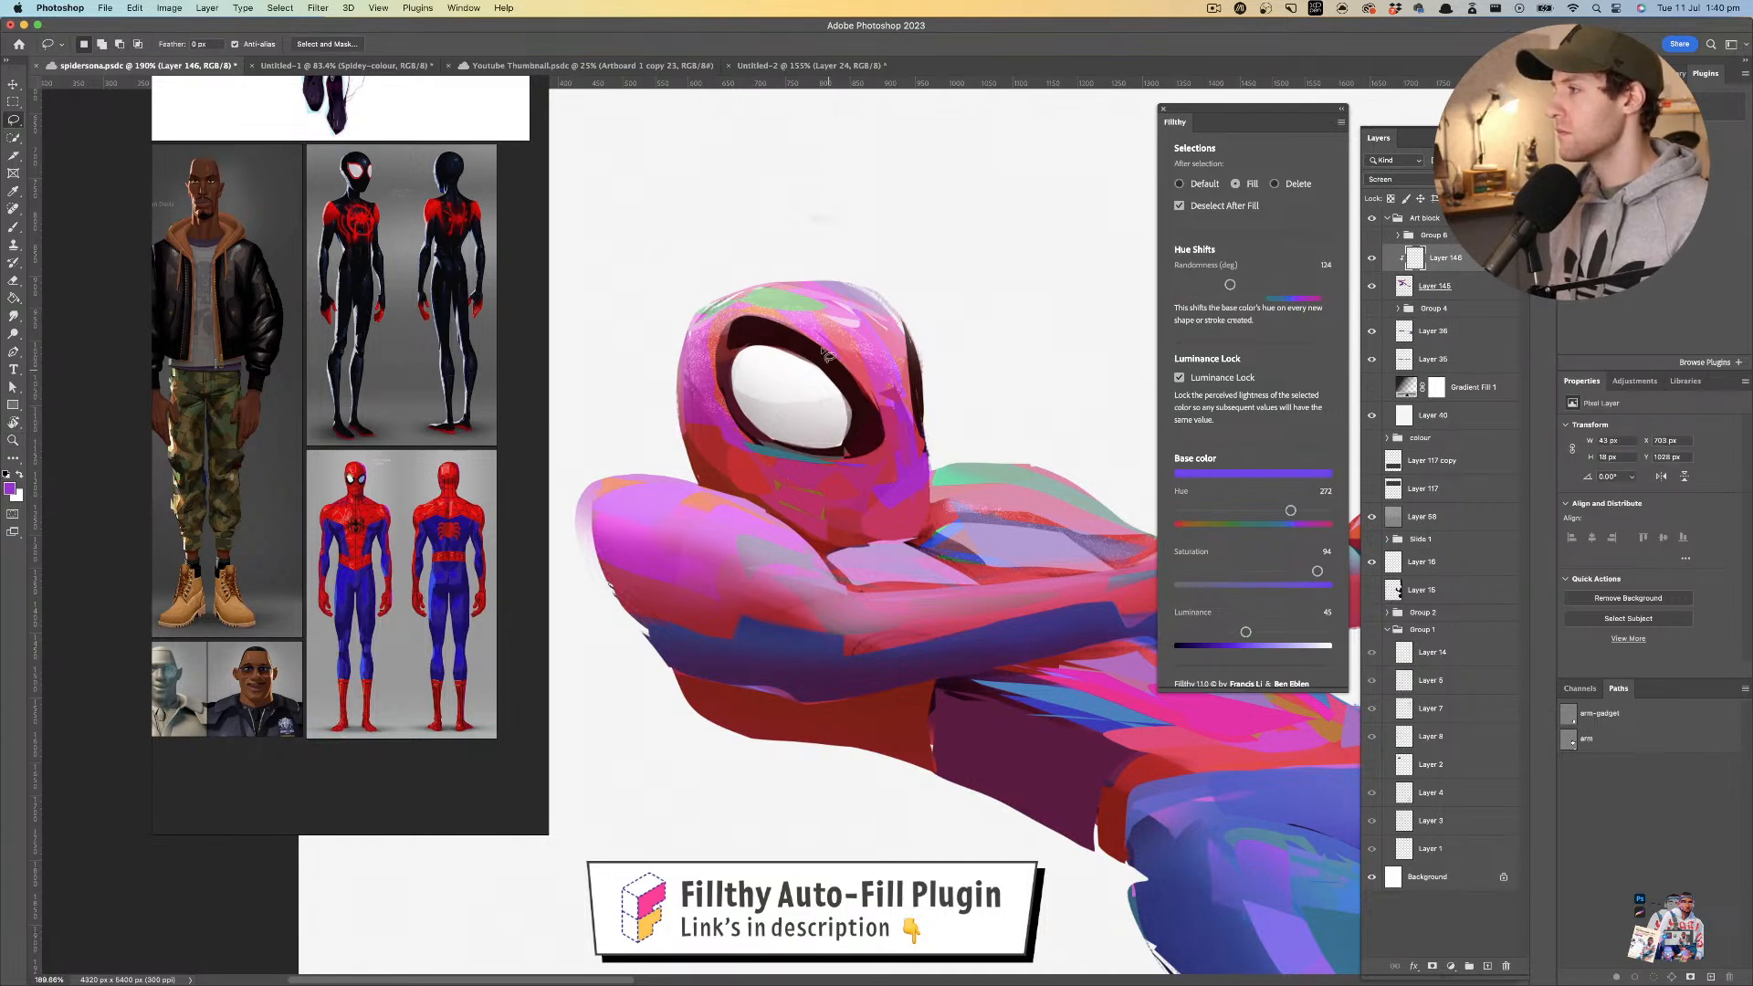
{"action": "left_click_drag", "start_coordinate": [1280, 646], "coordinate": [1335, 644]}
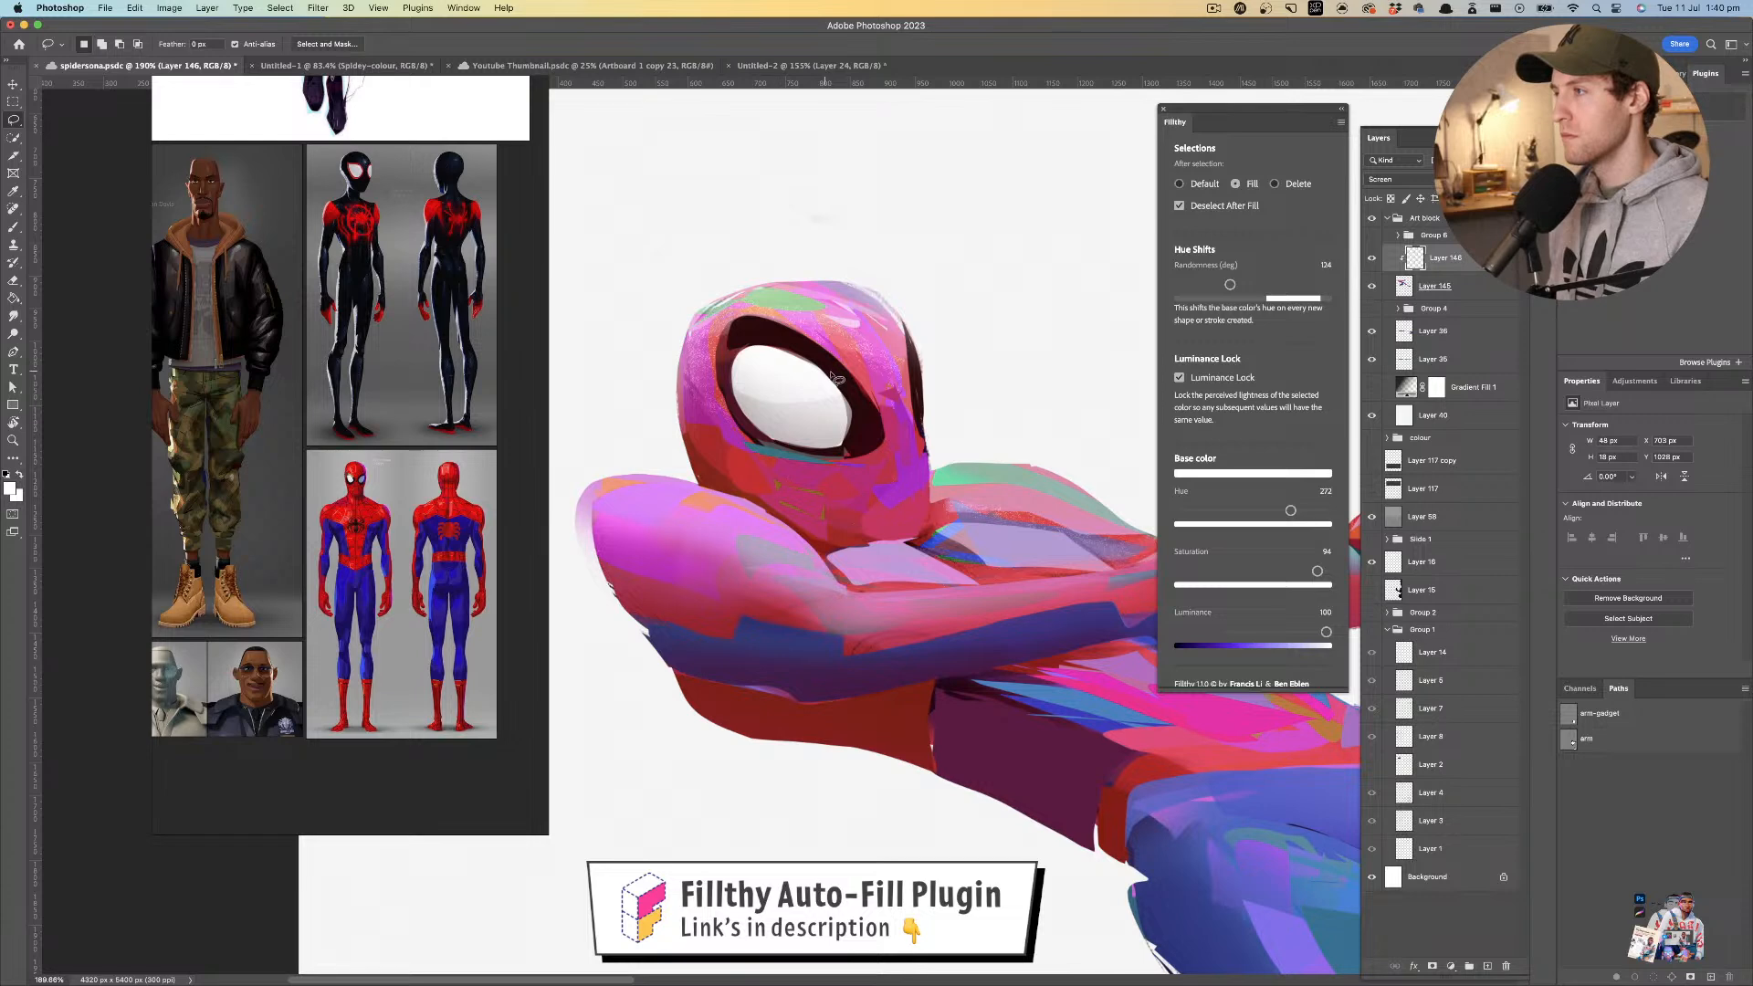
{"action": "left_click_drag", "start_coordinate": [791, 407], "coordinate": [856, 391]}
{"action": "key", "text": "z"}
{"action": "key", "text": "super+z"}
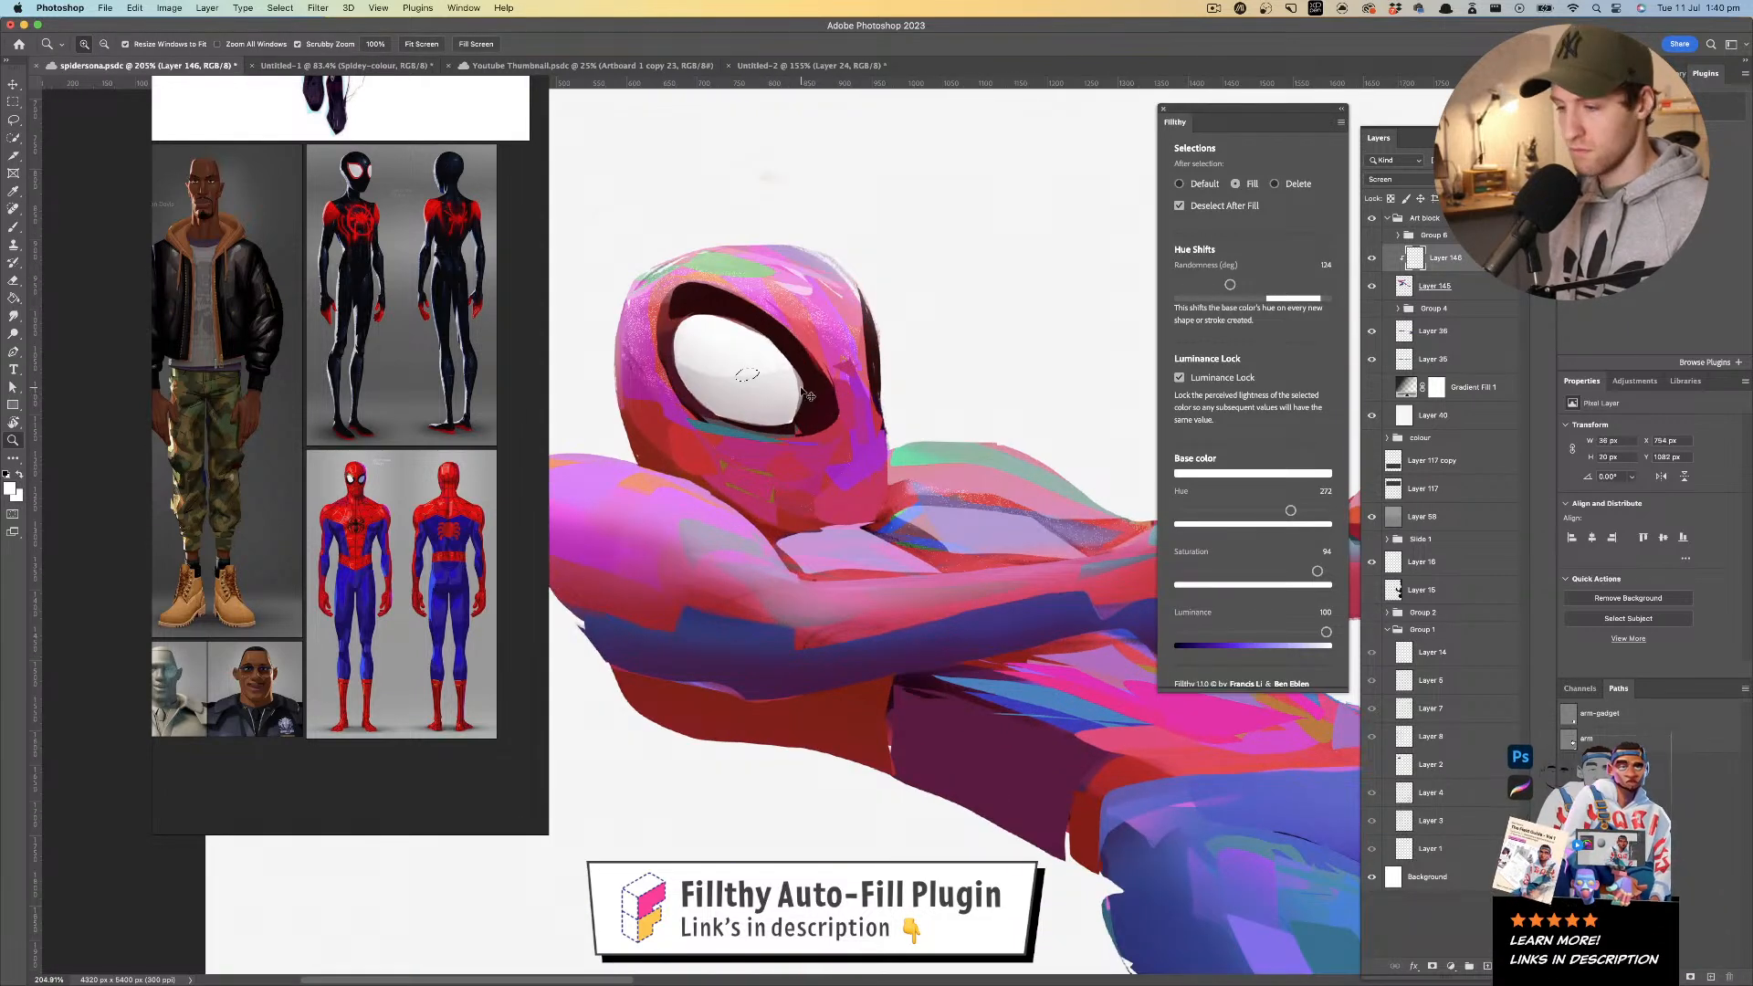
{"action": "key", "text": "k"}
{"action": "key", "text": "super+d"}
- Lasso white highlight shapes along the dark rim around the mask's eye
{"action": "key", "text": "l"}
{"action": "mouse_move", "coordinate": [754, 350]}
{"action": "left_mouse_down"}
{"action": "mouse_move", "coordinate": [678, 374]}
{"action": "mouse_move", "coordinate": [804, 359]}
{"action": "left_mouse_up"}
{"action": "key", "text": "z"}
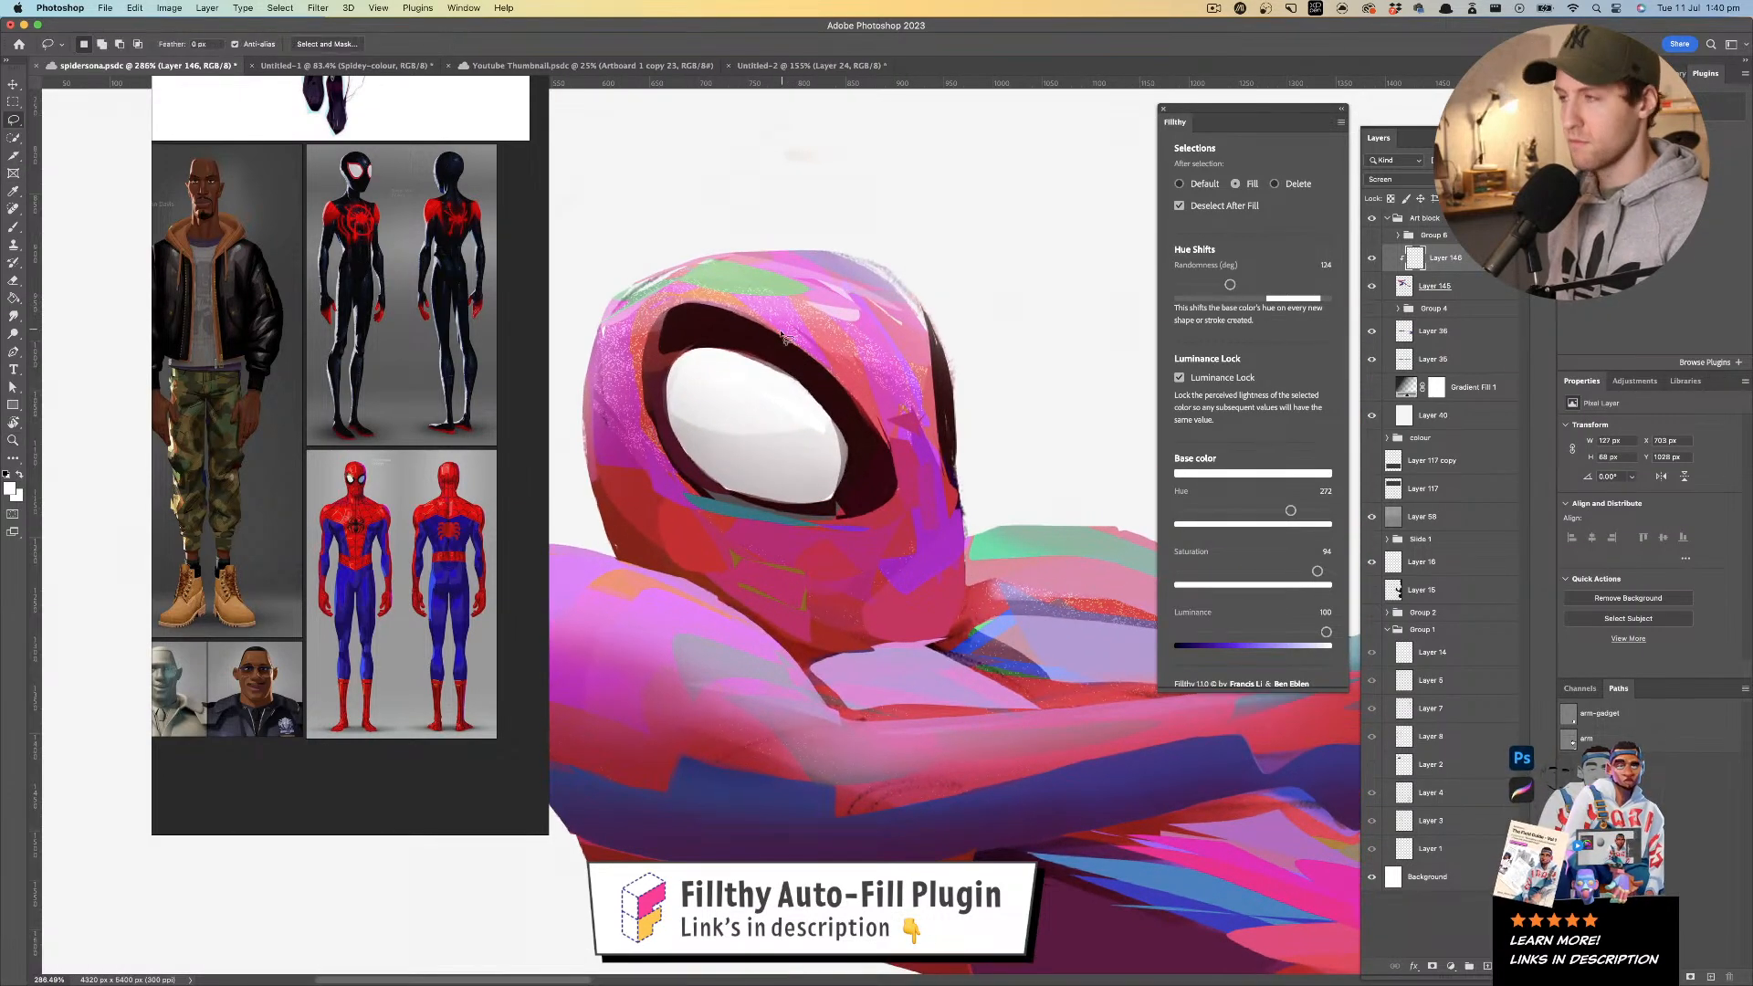
{"action": "key", "text": "l"}
{"action": "mouse_move", "coordinate": [806, 293]}
{"action": "left_mouse_down"}
{"action": "mouse_move", "coordinate": [833, 308]}
{"action": "mouse_move", "coordinate": [776, 294]}
{"action": "mouse_move", "coordinate": [660, 323]}
{"action": "mouse_move", "coordinate": [791, 347]}
{"action": "mouse_move", "coordinate": [723, 295]}
{"action": "mouse_move", "coordinate": [657, 343]}
{"action": "mouse_move", "coordinate": [798, 377]}
{"action": "left_mouse_up"}
{"action": "key", "text": "z"}
{"action": "key", "text": "e"}
{"action": "key", "text": "z"}
- Try another lasso-filled white highlight on the mask around the eye and undo it
{"action": "key", "text": "l"}
{"action": "mouse_move", "coordinate": [629, 355]}
{"action": "left_mouse_down"}
{"action": "mouse_move", "coordinate": [696, 375]}
{"action": "mouse_move", "coordinate": [608, 344]}
{"action": "mouse_move", "coordinate": [750, 359]}
{"action": "mouse_move", "coordinate": [723, 405]}
{"action": "mouse_move", "coordinate": [753, 348]}
{"action": "mouse_move", "coordinate": [768, 373]}
{"action": "left_mouse_up"}
{"action": "key", "text": "super+z"}
{"action": "key", "text": "super+z"}
- Trim and soften the highlights around the mask's eye with the Eraser
{"action": "key", "text": "e"}
{"action": "left_click_drag", "start_coordinate": [674, 317], "coordinate": [748, 354]}
{"action": "mouse_move", "coordinate": [633, 348]}
{"action": "left_mouse_down"}
{"action": "mouse_move", "coordinate": [774, 402]}
{"action": "mouse_move", "coordinate": [676, 356]}
{"action": "left_mouse_up"}
{"action": "mouse_move", "coordinate": [694, 368]}
{"action": "left_mouse_down"}
{"action": "mouse_move", "coordinate": [781, 395]}
{"action": "mouse_move", "coordinate": [703, 379]}
{"action": "left_mouse_up"}
- Add a new clipped layer and set the base color to hue 5, saturation 22 and luminance 80
{"action": "key", "text": "z"}
{"action": "mouse_move", "coordinate": [862, 411]}
{"action": "left_mouse_down"}
{"action": "mouse_move", "coordinate": [756, 416]}
{"action": "mouse_move", "coordinate": [792, 435]}
{"action": "mouse_move", "coordinate": [941, 427]}
{"action": "left_mouse_up"}
{"action": "key", "text": "l"}
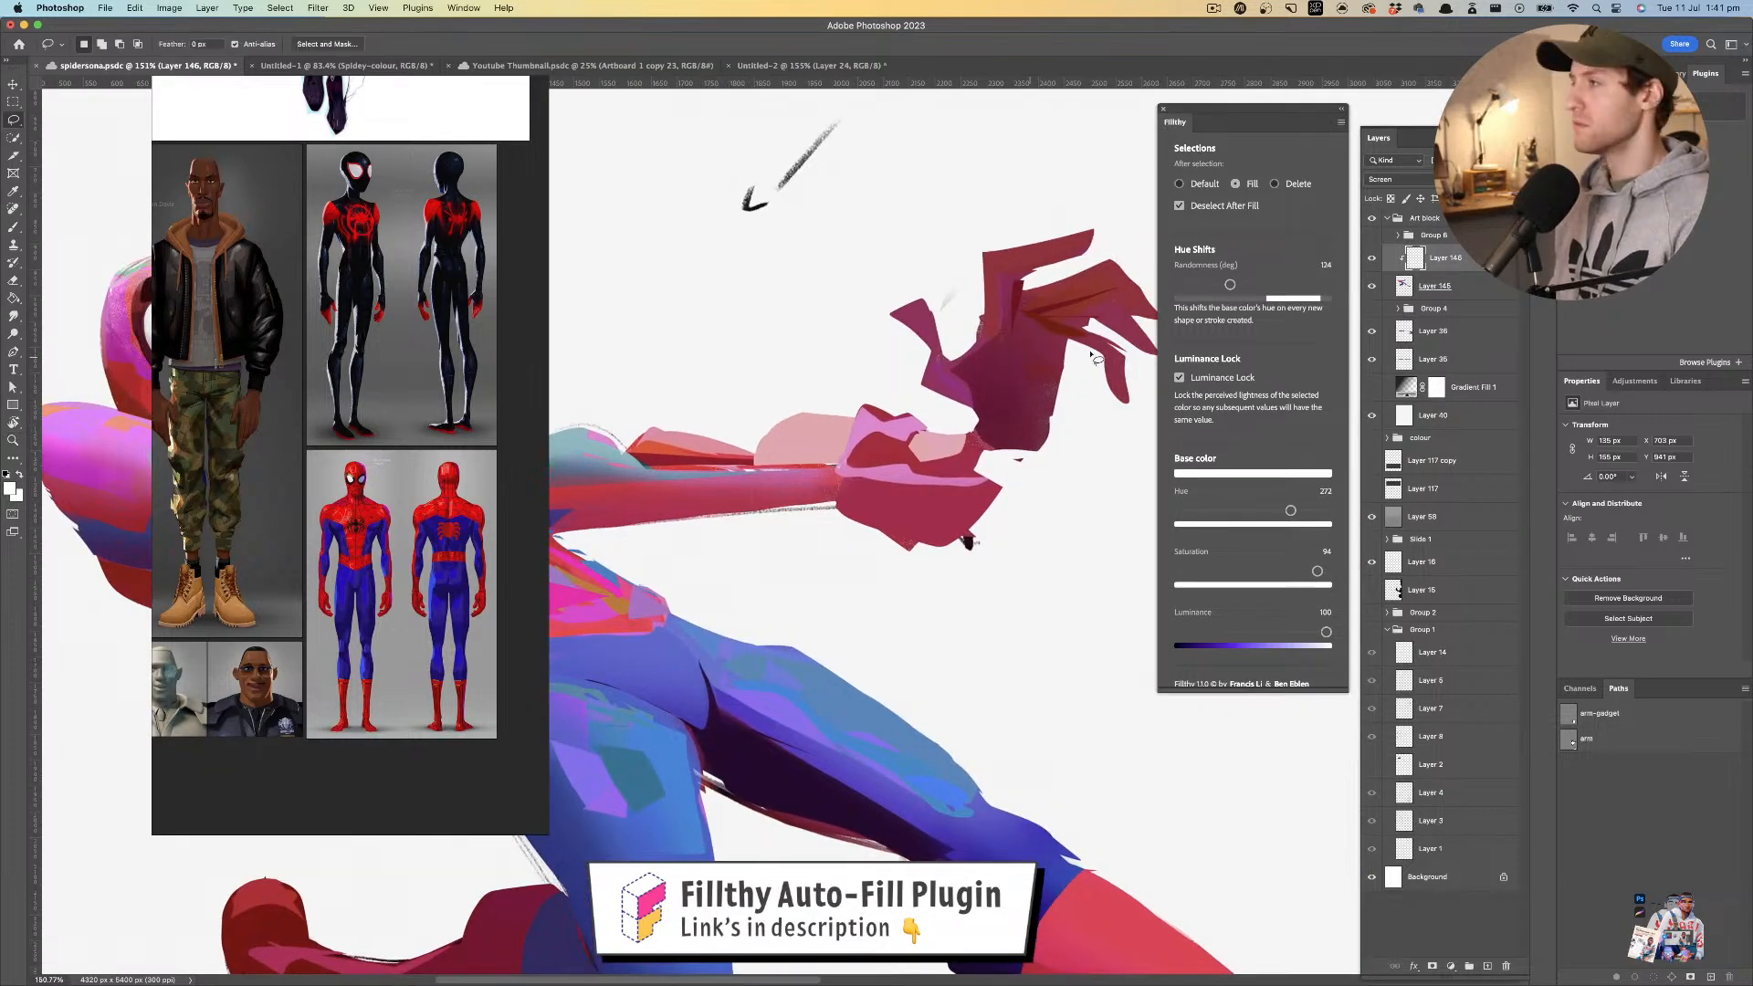
{"action": "left_click", "coordinate": [1467, 272], "text": "alt"}
{"action": "left_click_drag", "start_coordinate": [1290, 511], "coordinate": [1182, 511]}
{"action": "left_click_drag", "start_coordinate": [1316, 571], "coordinate": [1212, 572]}
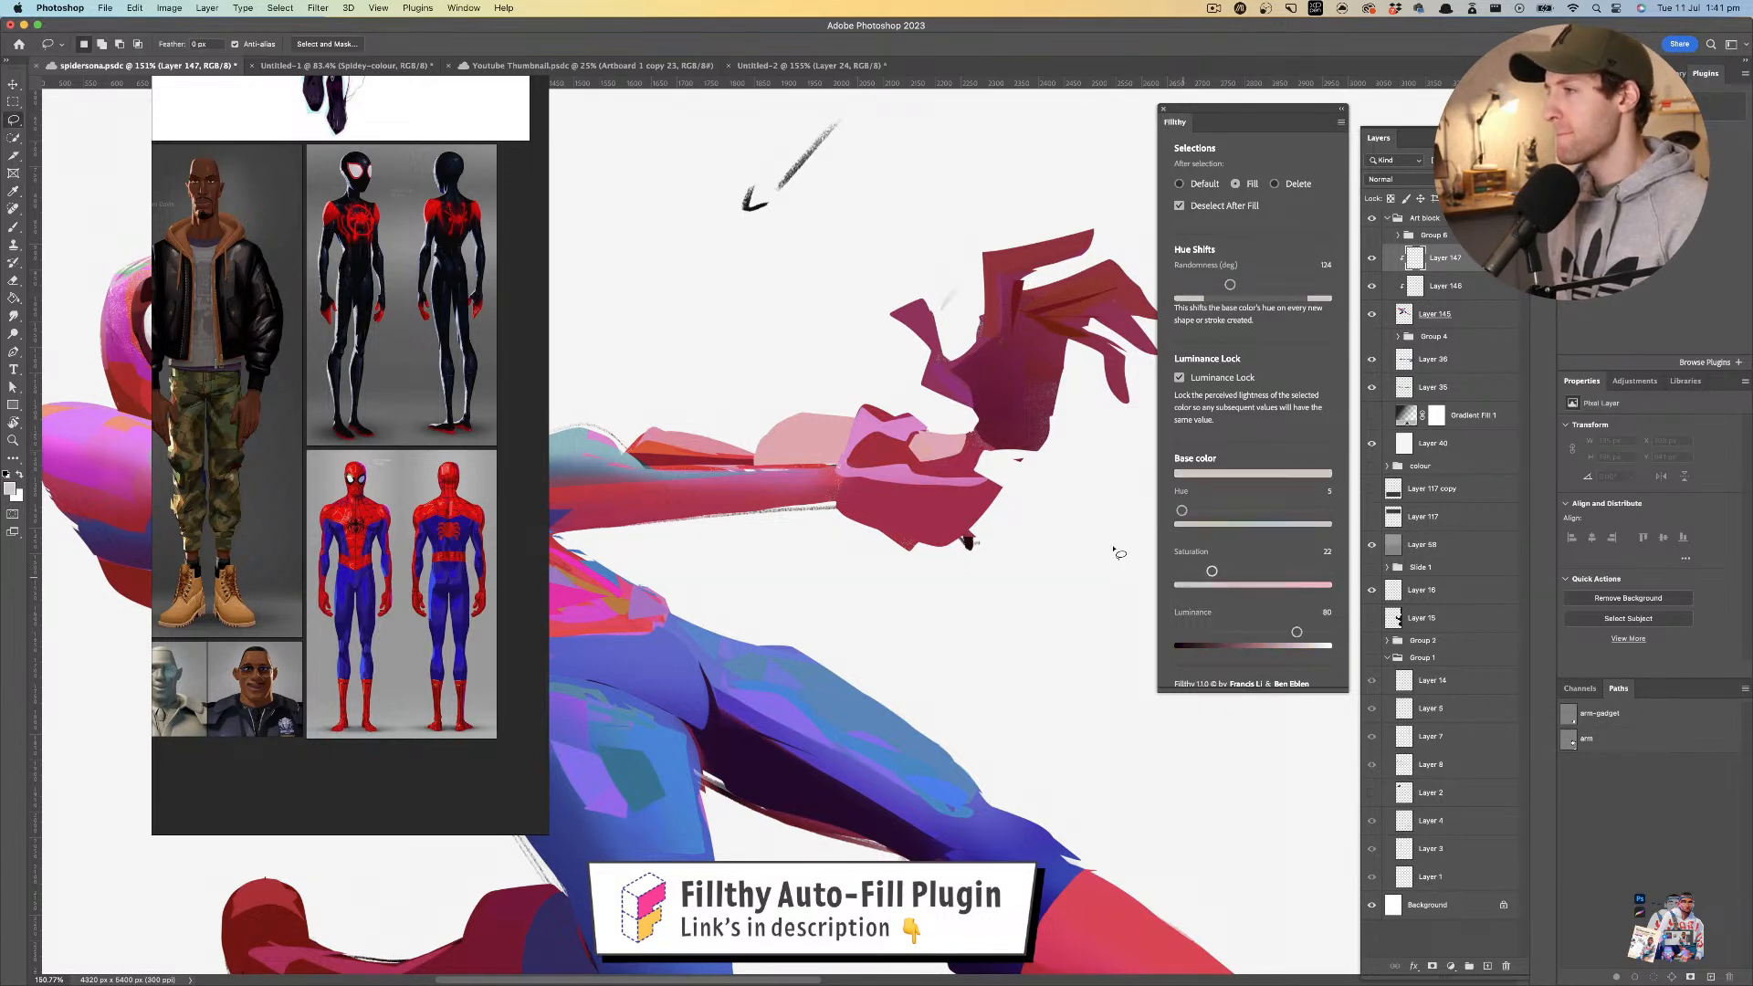
- Lasso a pale gray filled shape over the far forearm and merge the clipped layers into the base layer
{"action": "mouse_move", "coordinate": [747, 473]}
{"action": "left_mouse_down"}
{"action": "mouse_move", "coordinate": [775, 416]}
{"action": "mouse_move", "coordinate": [855, 421]}
{"action": "mouse_move", "coordinate": [839, 468]}
{"action": "mouse_move", "coordinate": [753, 473]}
{"action": "left_mouse_up"}
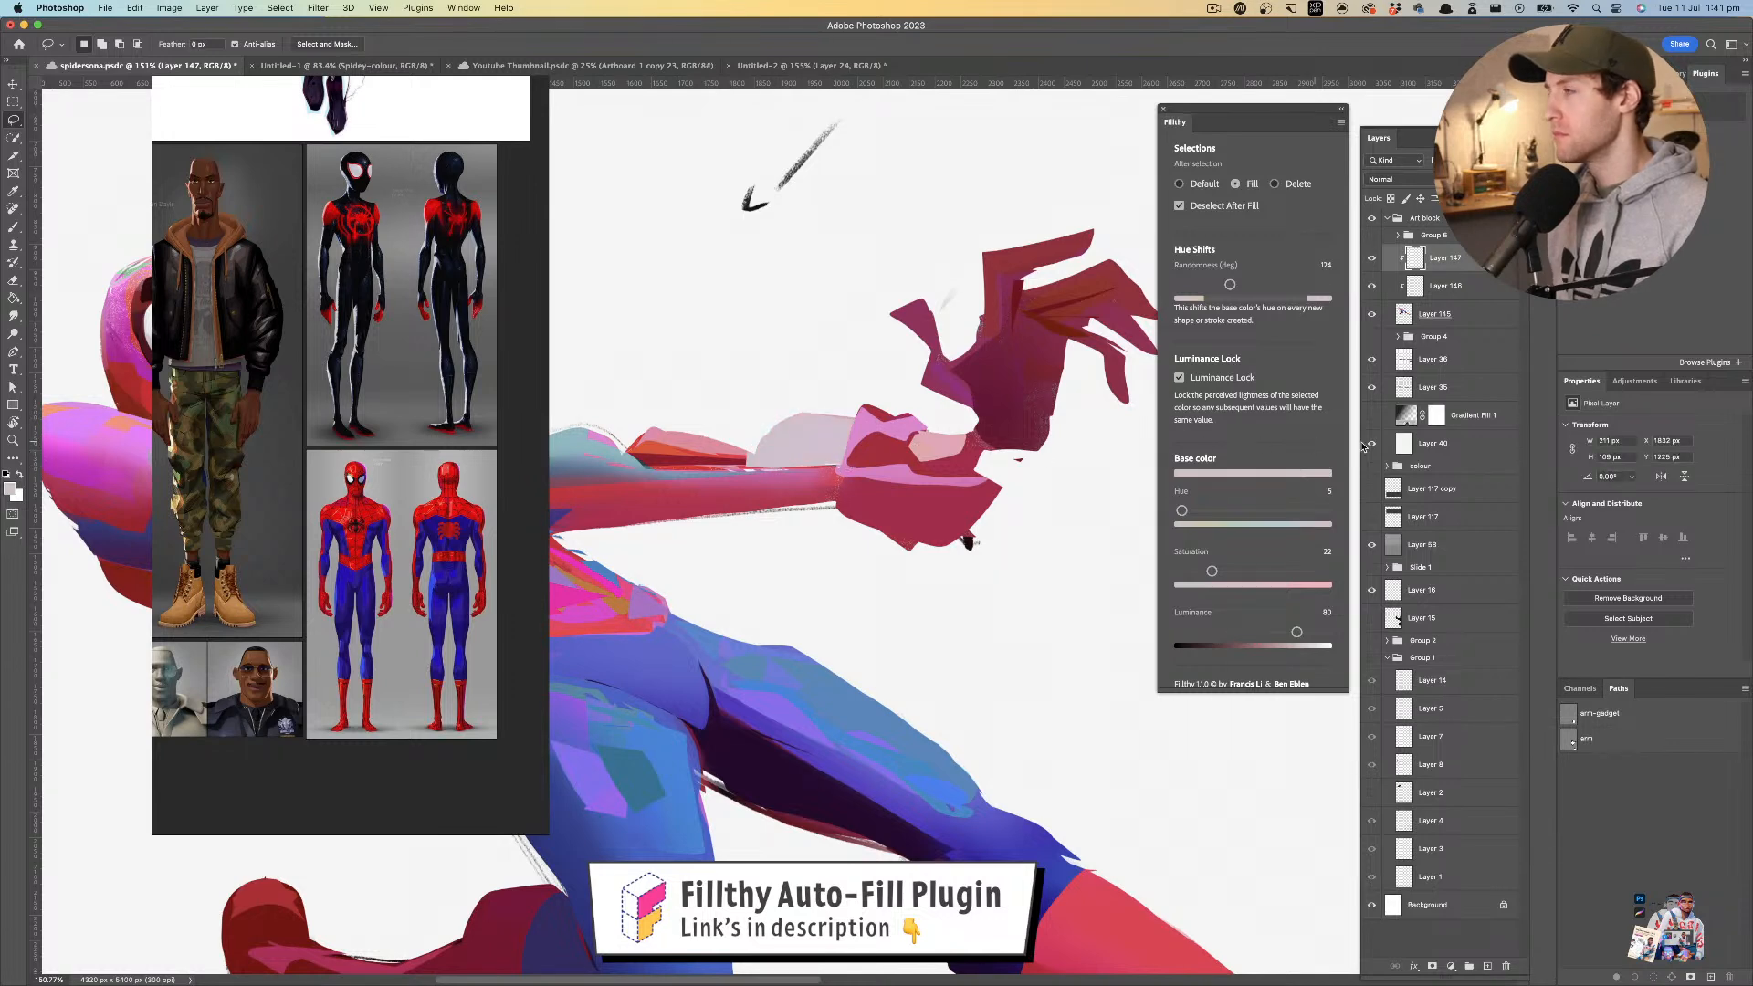
{"action": "left_click", "coordinate": [1479, 316], "text": "shift"}
{"action": "key", "text": "super+e"}
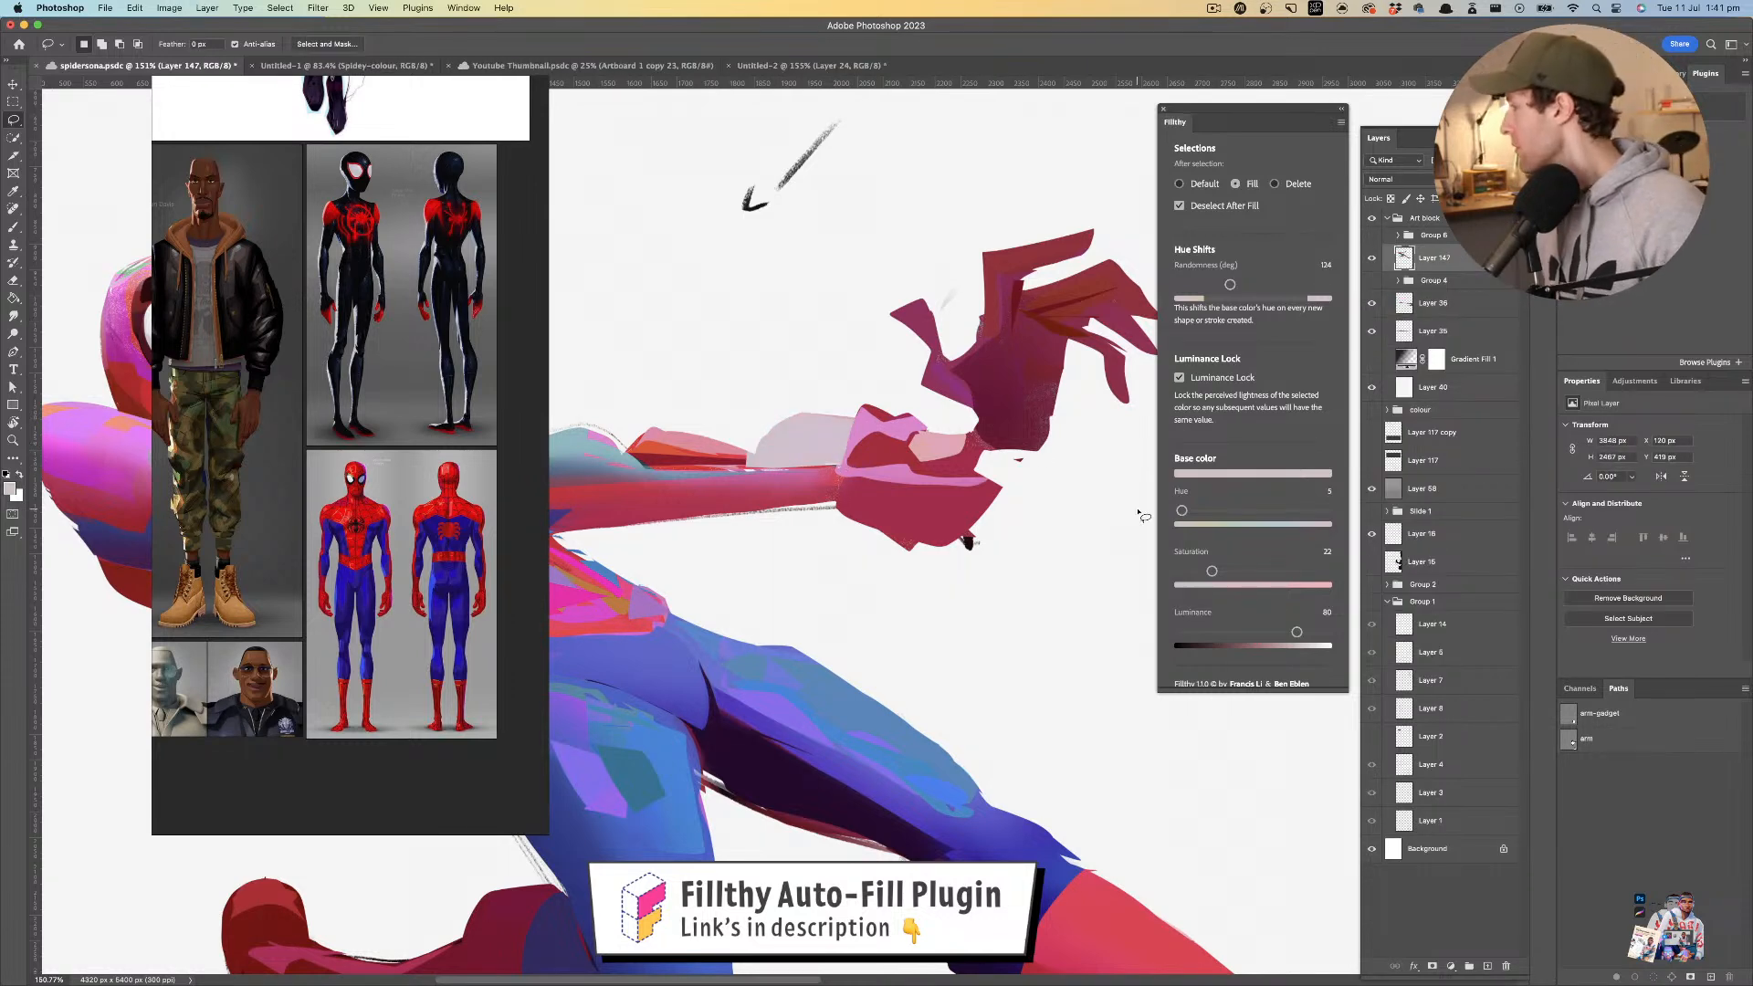
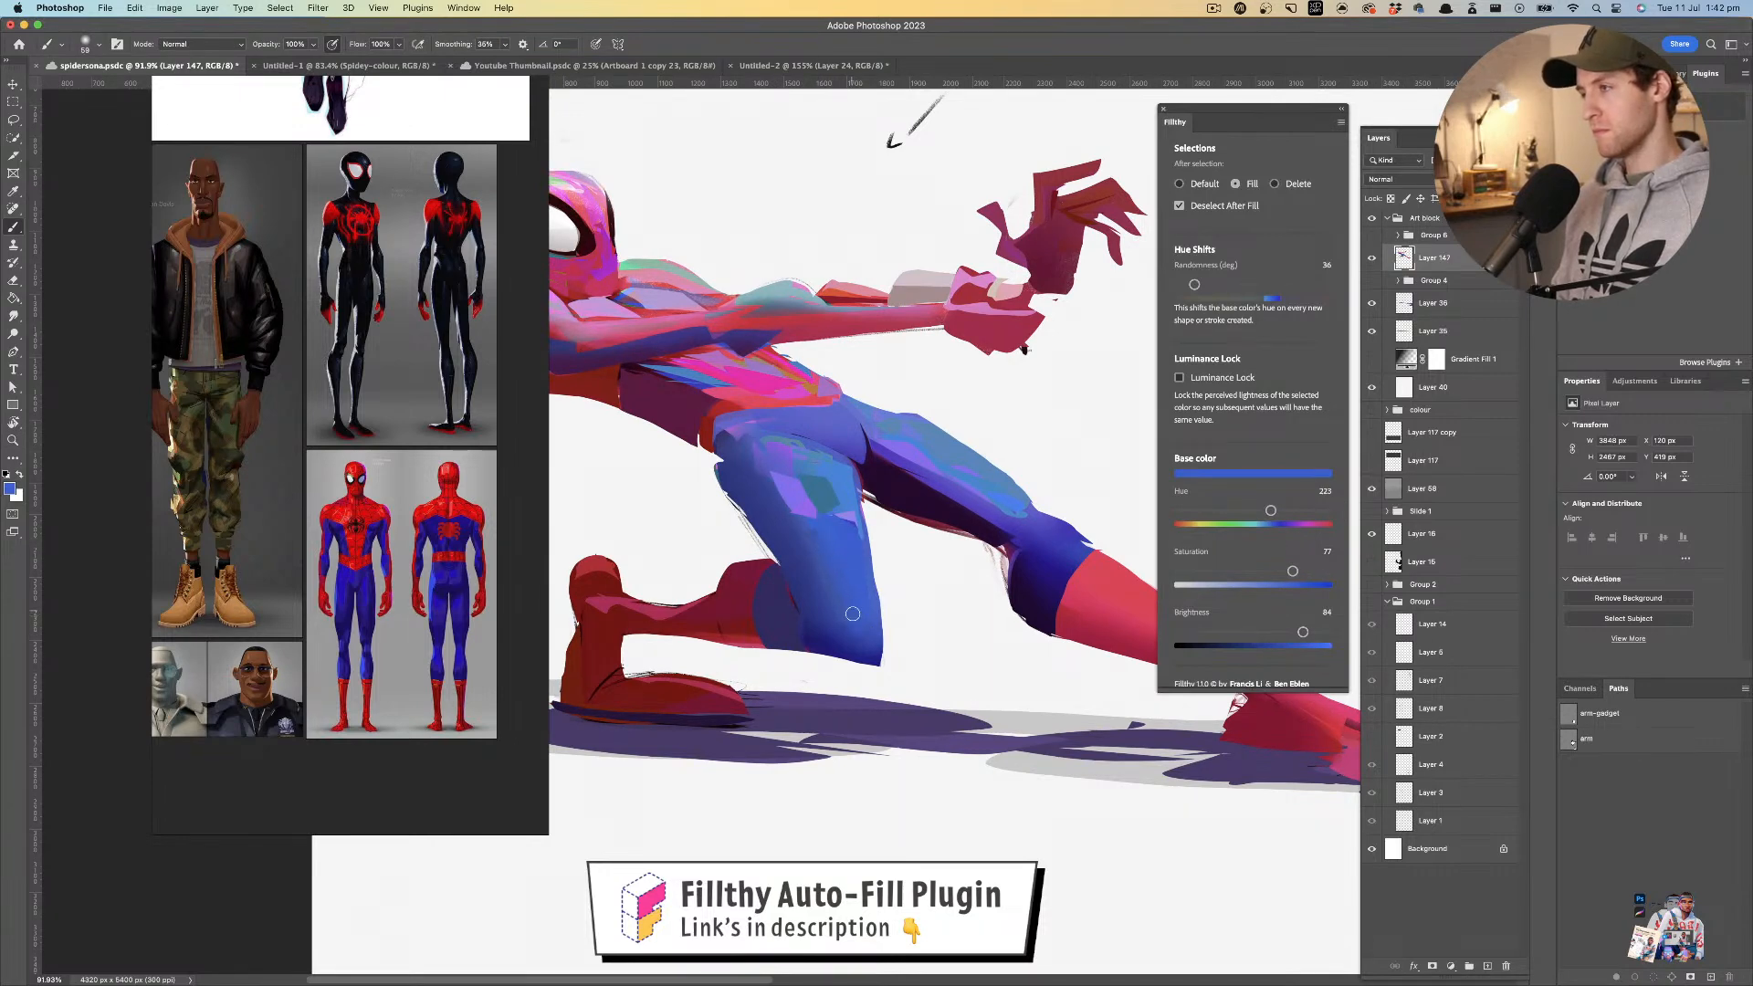
- Try painting a sampled dark purple stroke along the shaded underside of the extended thigh and undo it
{"action": "left_click_drag", "start_coordinate": [917, 559], "coordinate": [968, 495]}
{"action": "key", "text": "l"}
{"action": "left_click", "coordinate": [912, 536]}
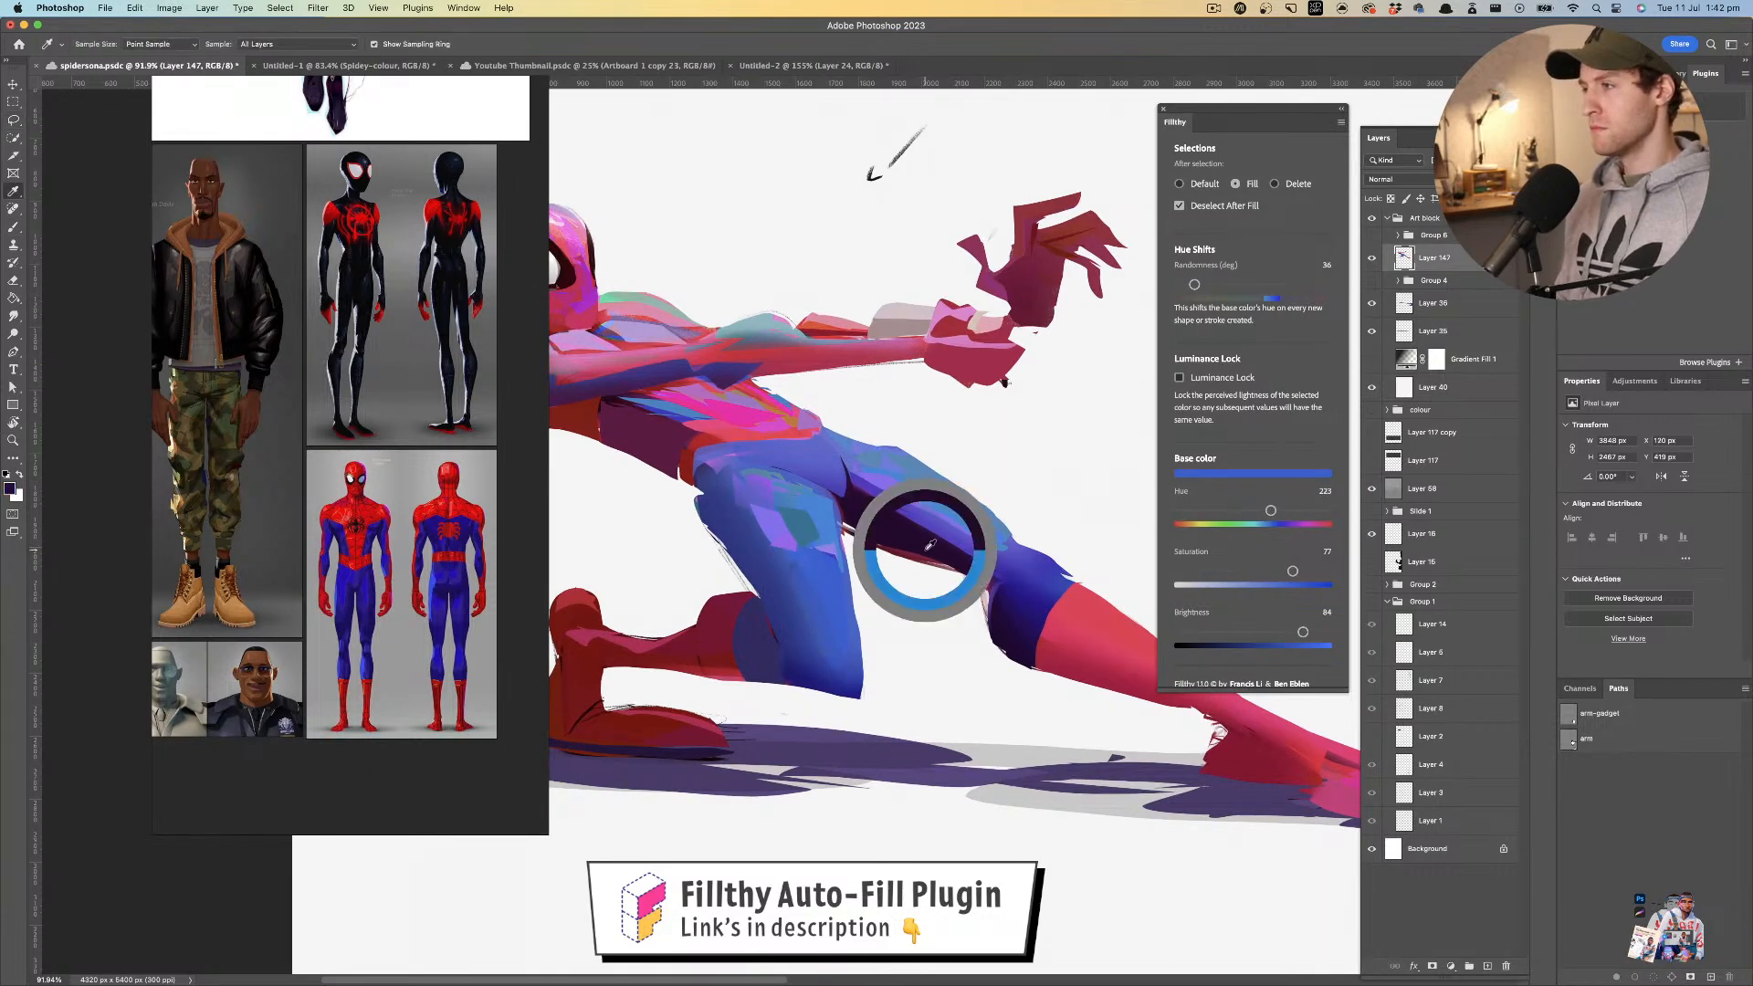
{"action": "key", "text": "z"}
{"action": "mouse_move", "coordinate": [929, 568]}
{"action": "left_mouse_down"}
{"action": "mouse_move", "coordinate": [886, 542]}
{"action": "mouse_move", "coordinate": [947, 537]}
{"action": "left_mouse_up"}
{"action": "key", "text": "l"}
{"action": "key", "text": "i"}
{"action": "key", "text": "l"}
{"action": "key", "text": "b"}
{"action": "left_click", "coordinate": [888, 513], "text": "alt"}
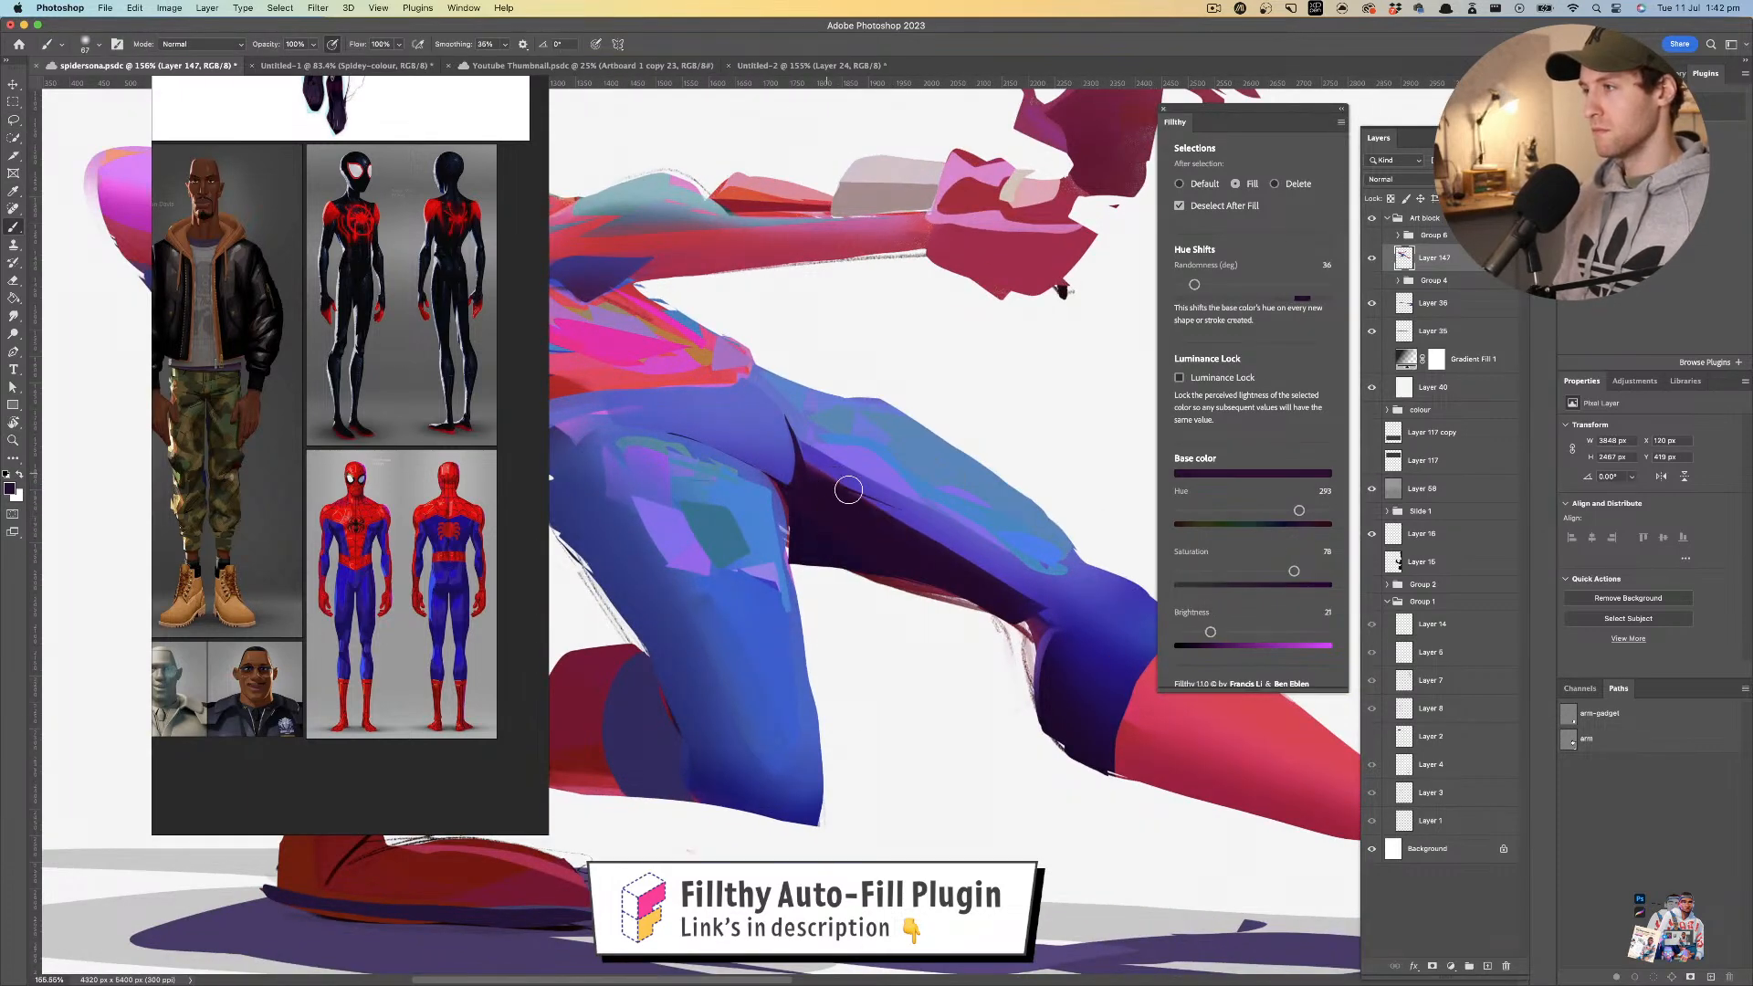
{"action": "left_click_drag", "start_coordinate": [835, 481], "coordinate": [970, 563]}
{"action": "key", "text": "super+z"}
- Blend violet and blue brush strokes over the dark shadow of the extended thigh, resampling colors from the leg
{"action": "left_click", "coordinate": [973, 568], "text": "alt"}
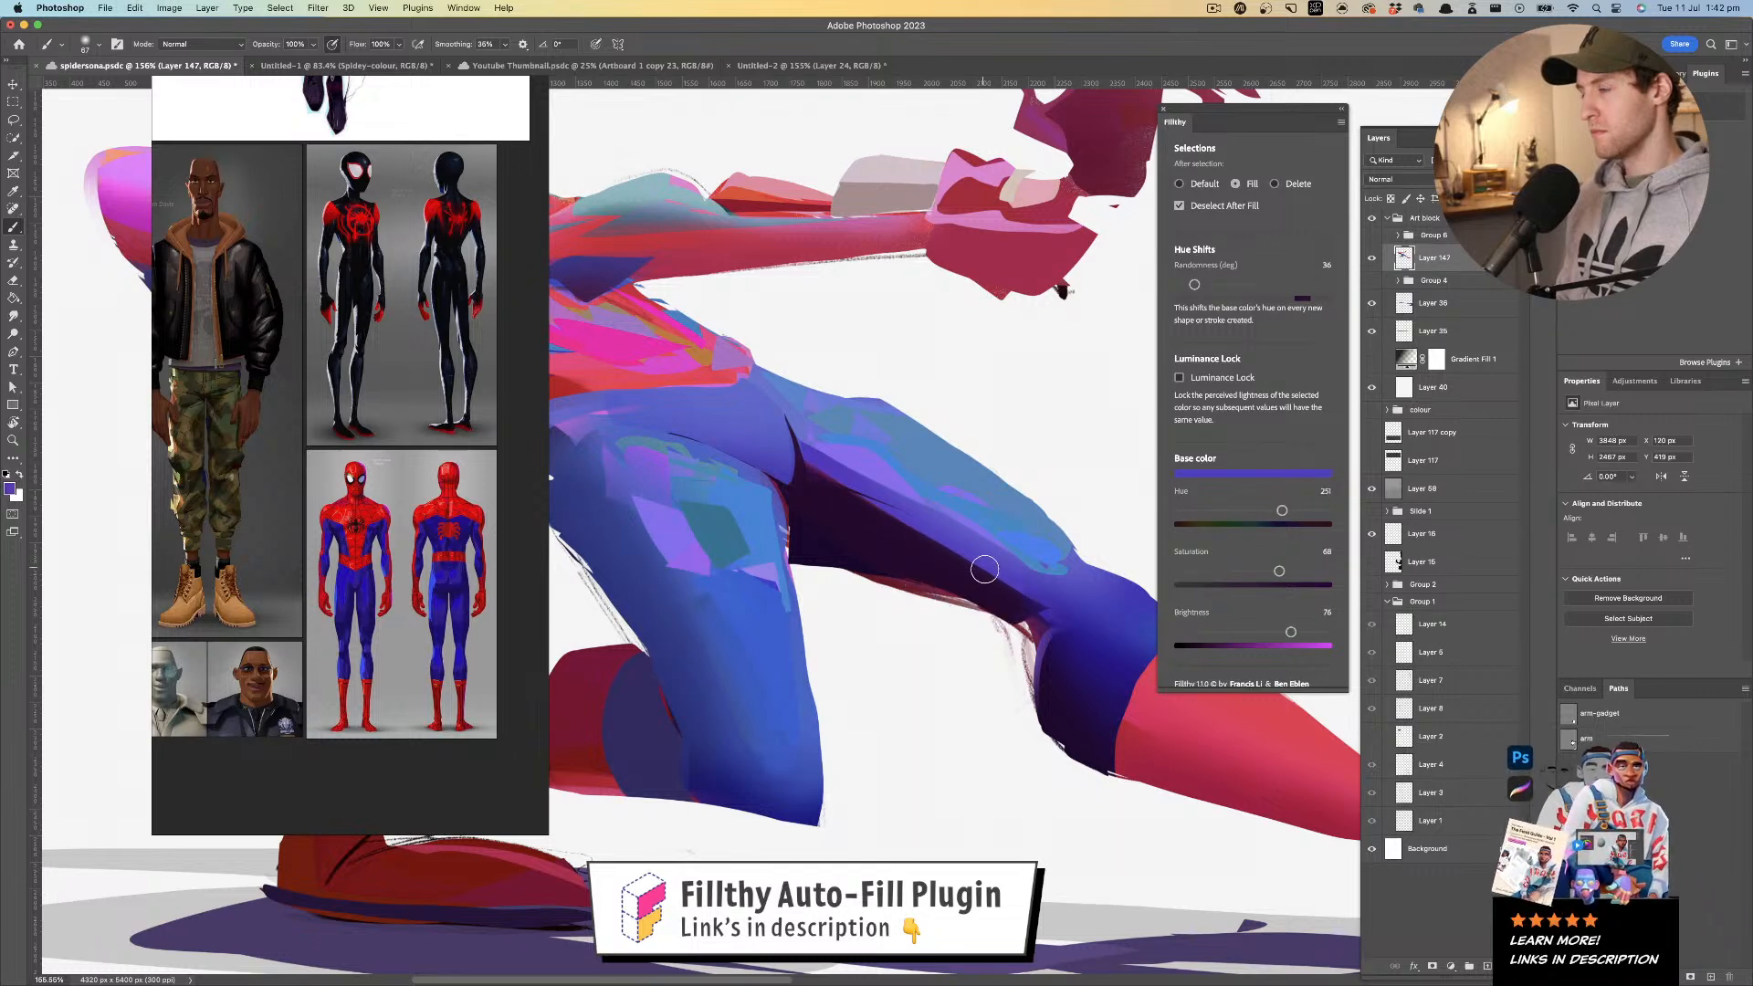
{"action": "mouse_move", "coordinate": [1025, 583]}
{"action": "left_mouse_down"}
{"action": "mouse_move", "coordinate": [814, 480]}
{"action": "mouse_move", "coordinate": [1021, 590]}
{"action": "mouse_move", "coordinate": [828, 483]}
{"action": "left_mouse_up"}
{"action": "left_click", "coordinate": [835, 492], "text": "alt"}
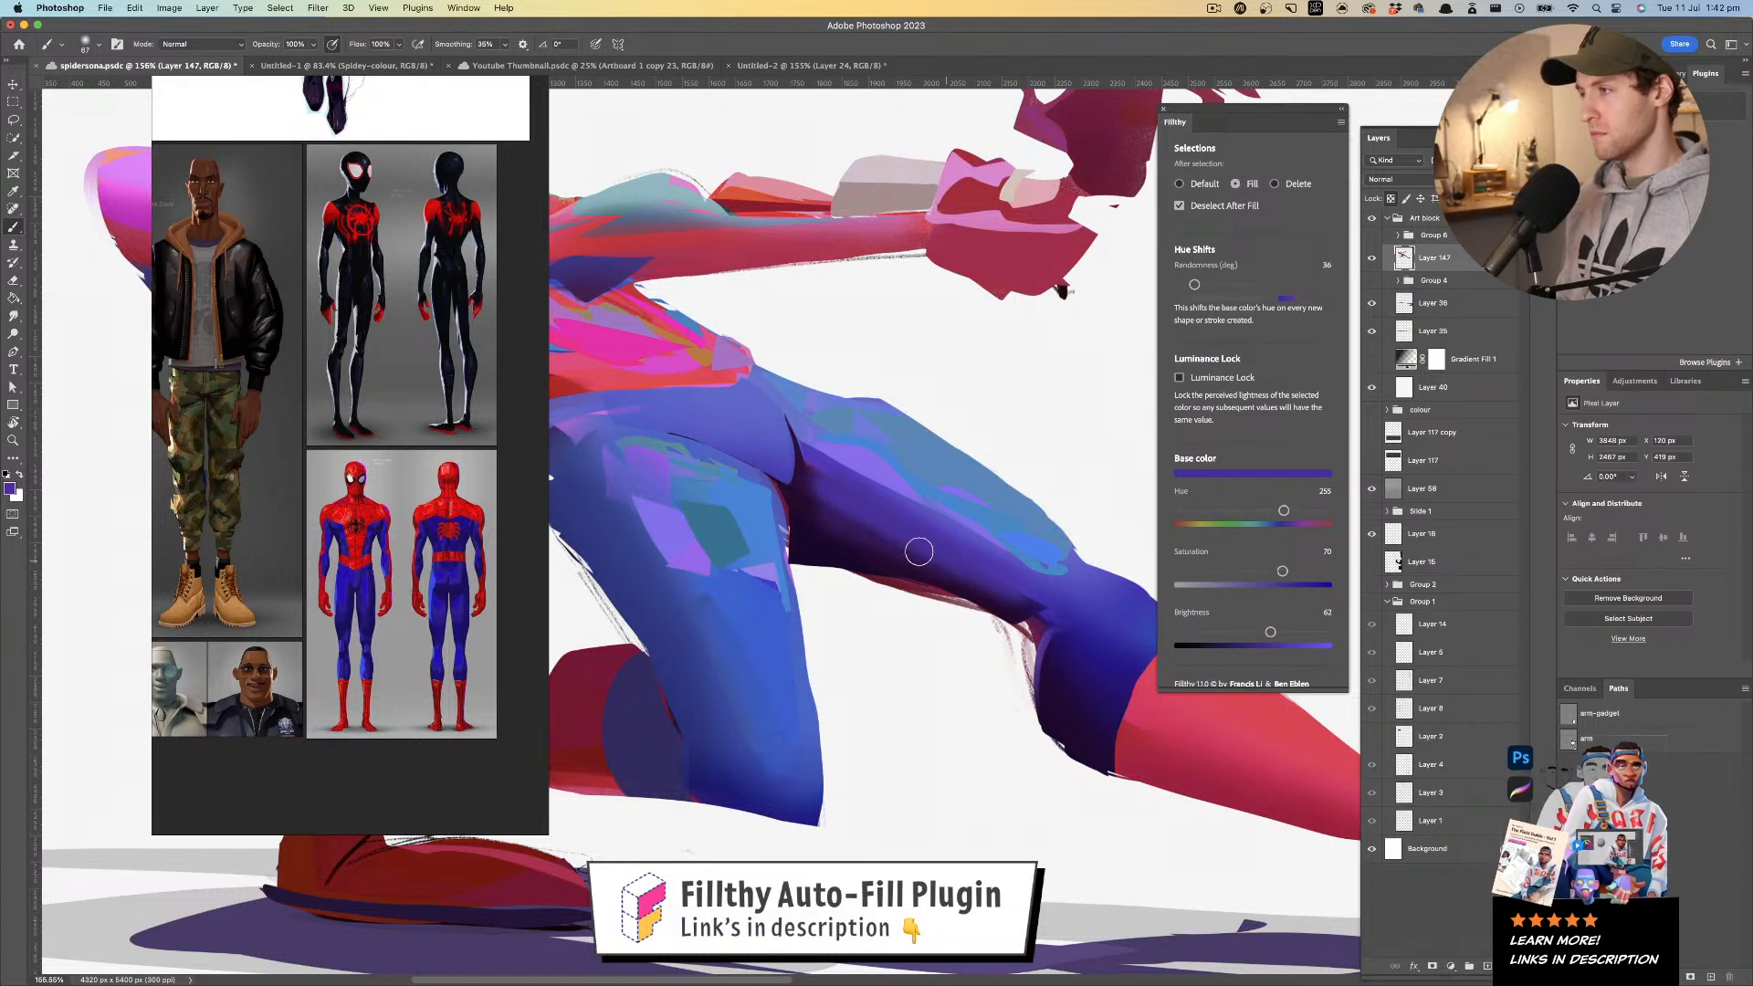
{"action": "mouse_move", "coordinate": [967, 574]}
{"action": "left_mouse_down"}
{"action": "mouse_move", "coordinate": [821, 548]}
{"action": "mouse_move", "coordinate": [933, 527]}
{"action": "mouse_move", "coordinate": [999, 566]}
{"action": "left_mouse_up"}
{"action": "left_click", "coordinate": [931, 521], "text": "alt"}
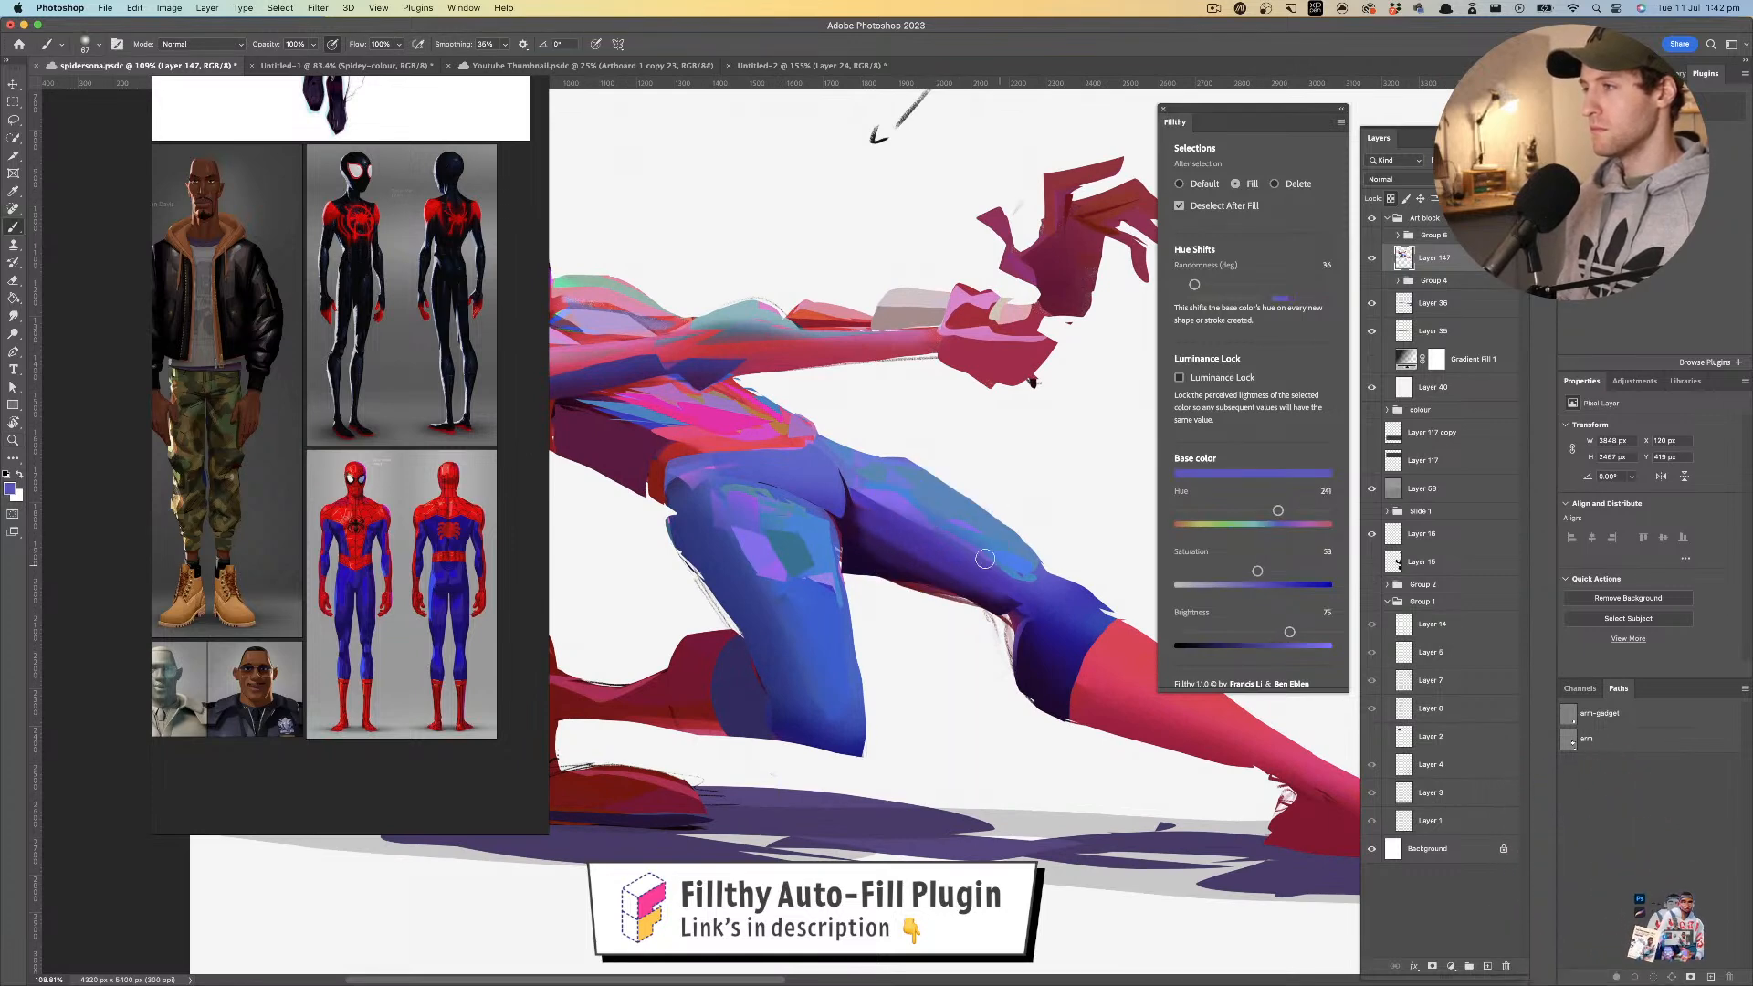
{"action": "left_click", "coordinate": [938, 508], "text": "alt"}
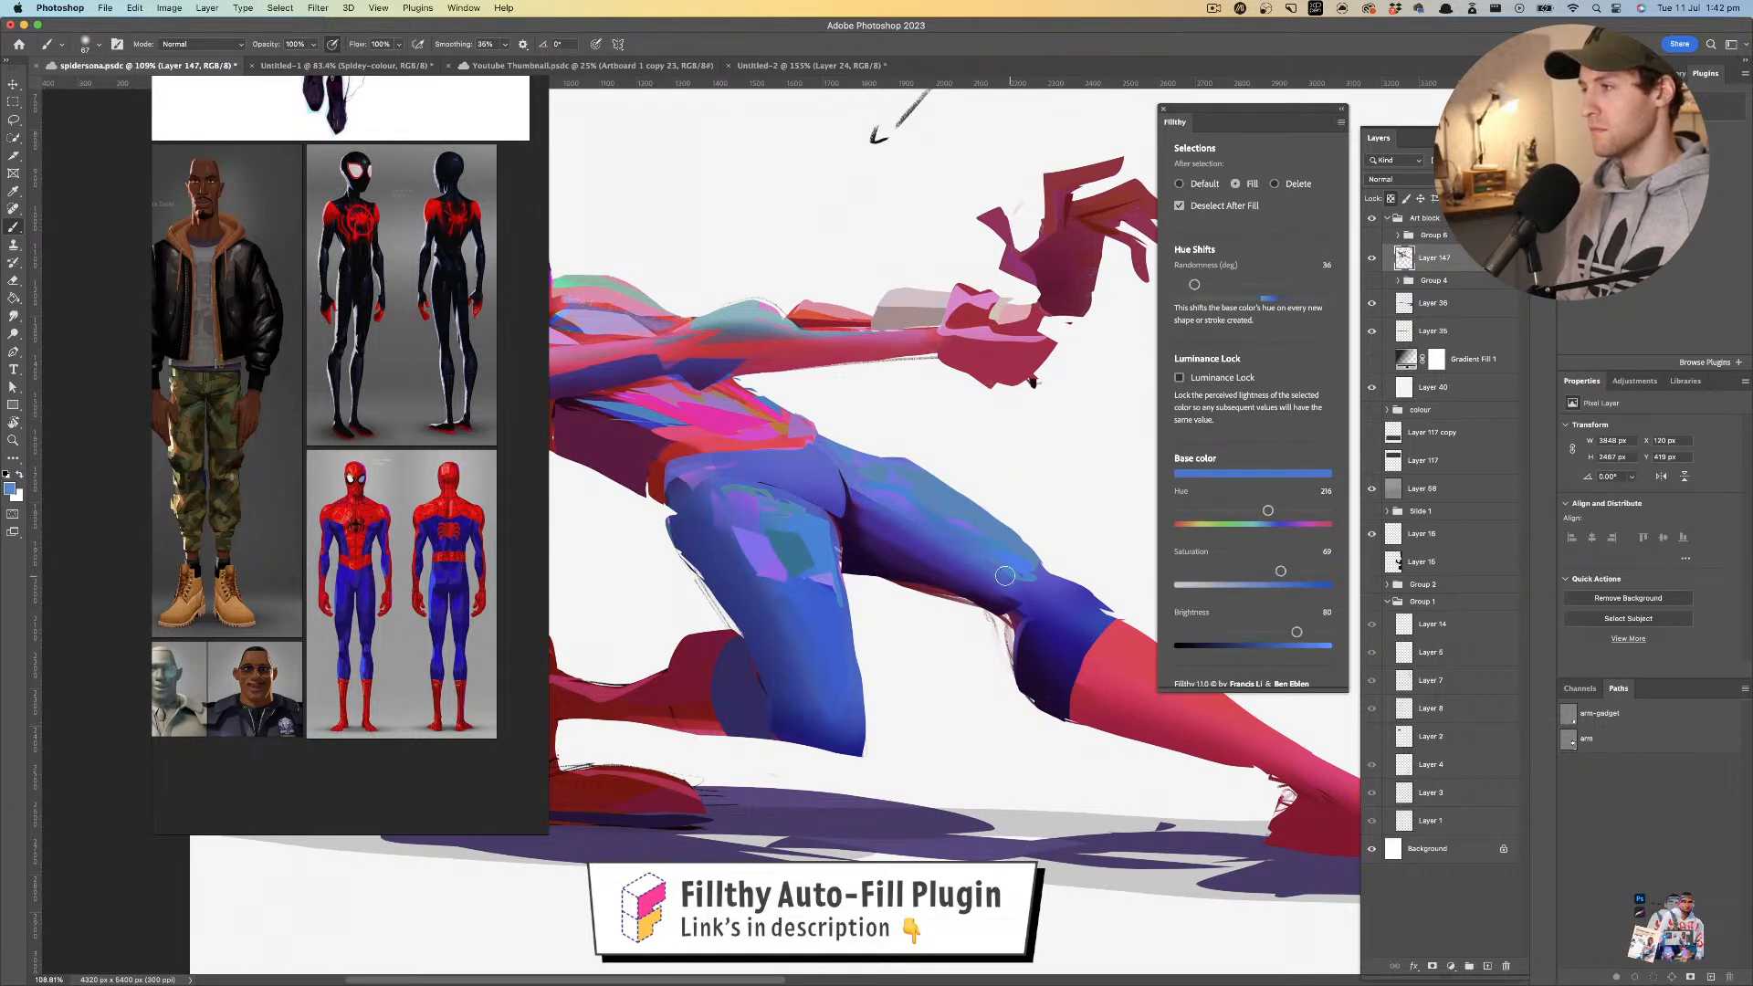
{"action": "mouse_move", "coordinate": [978, 576]}
{"action": "left_mouse_down"}
{"action": "mouse_move", "coordinate": [912, 620]}
{"action": "mouse_move", "coordinate": [889, 580]}
{"action": "mouse_move", "coordinate": [984, 559]}
{"action": "left_mouse_up"}
- Flip the canvas view horizontally and sample a magenta base color of hue 318, saturation 100 and brightness 97
{"action": "key", "text": "super+shift+h"}
{"action": "left_click_drag", "start_coordinate": [767, 510], "coordinate": [834, 503]}
{"action": "left_click_drag", "start_coordinate": [911, 431], "coordinate": [762, 513]}
{"action": "key", "text": "i"}
{"action": "left_click", "coordinate": [1032, 366]}
- Add a new layer clipped to the character and lasso-fill a magenta strip along the upper edge of the extended shin
{"action": "left_click_drag", "start_coordinate": [566, 649], "coordinate": [817, 530]}
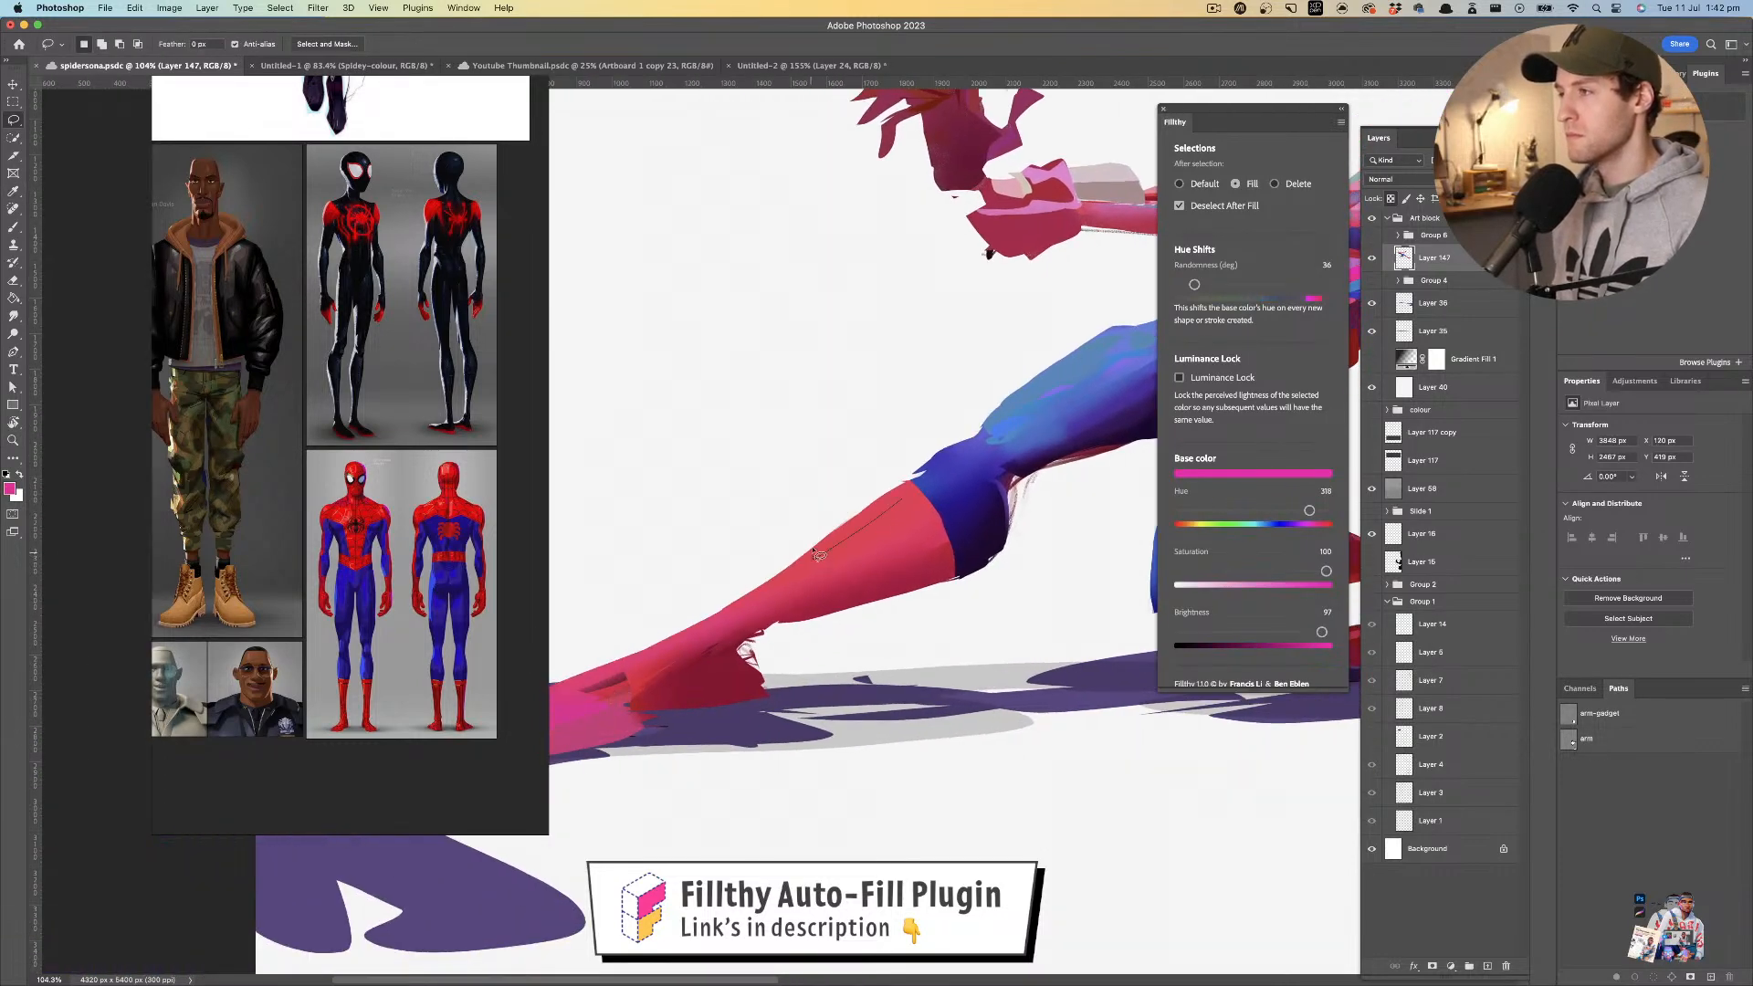
{"action": "key", "text": "i"}
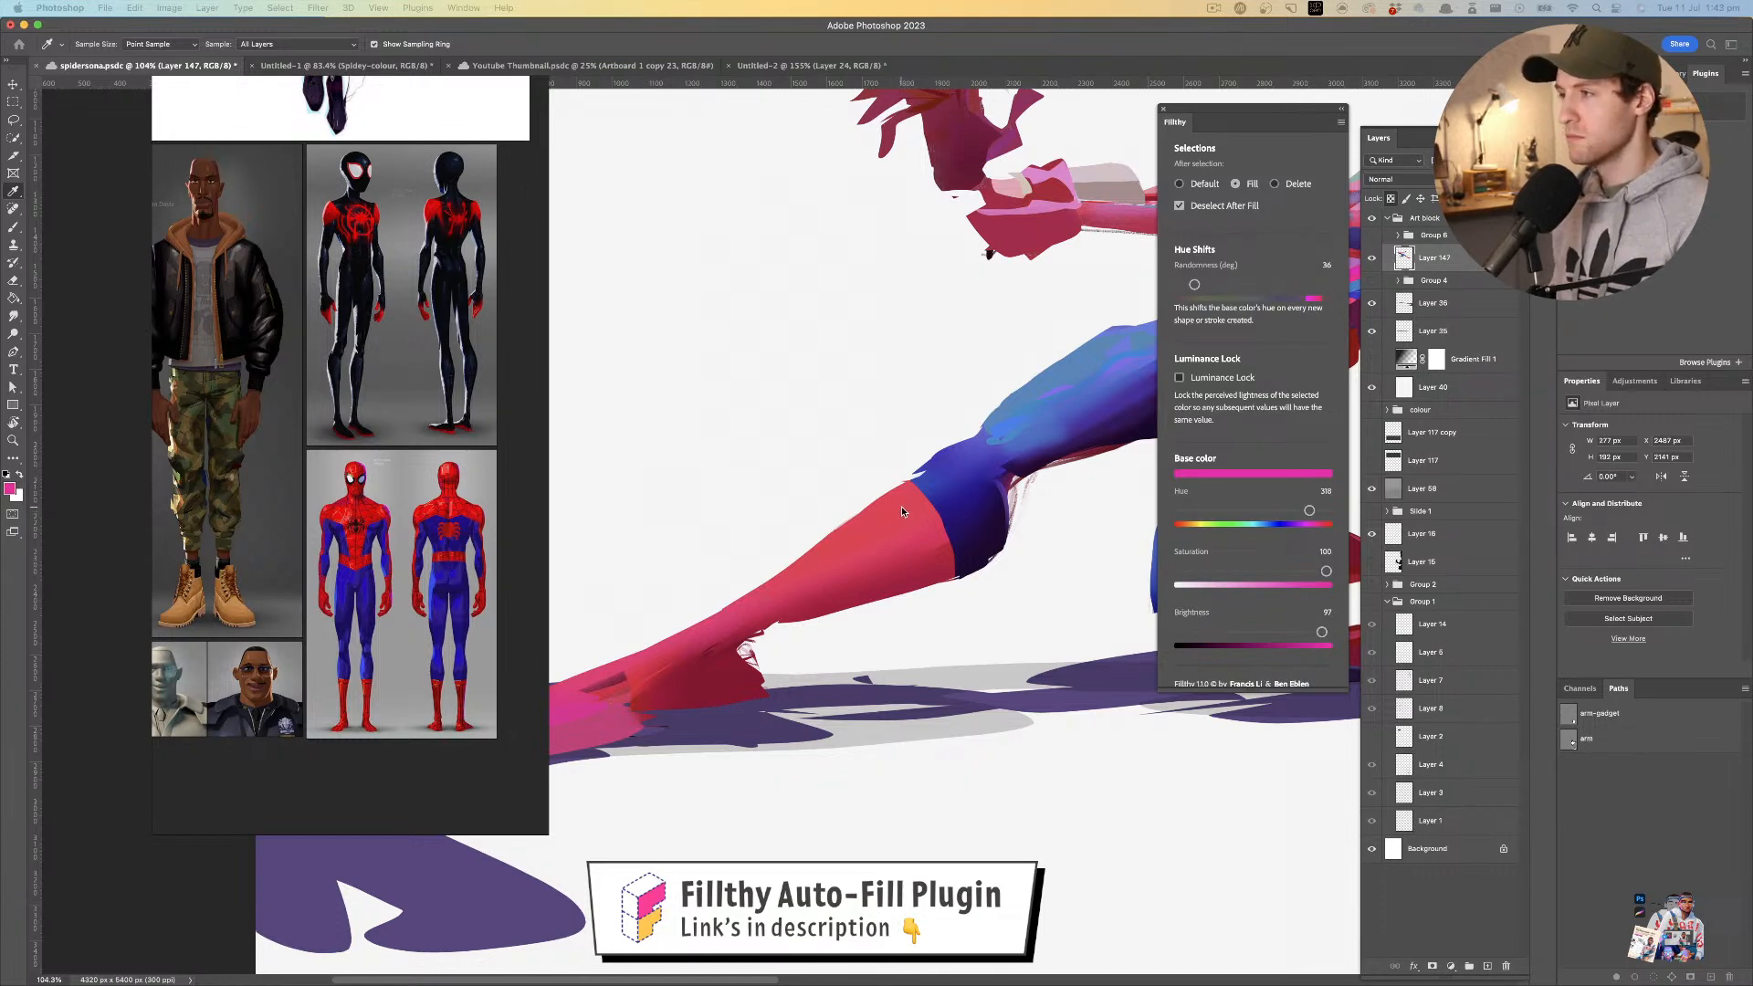
{"action": "key", "text": "l"}
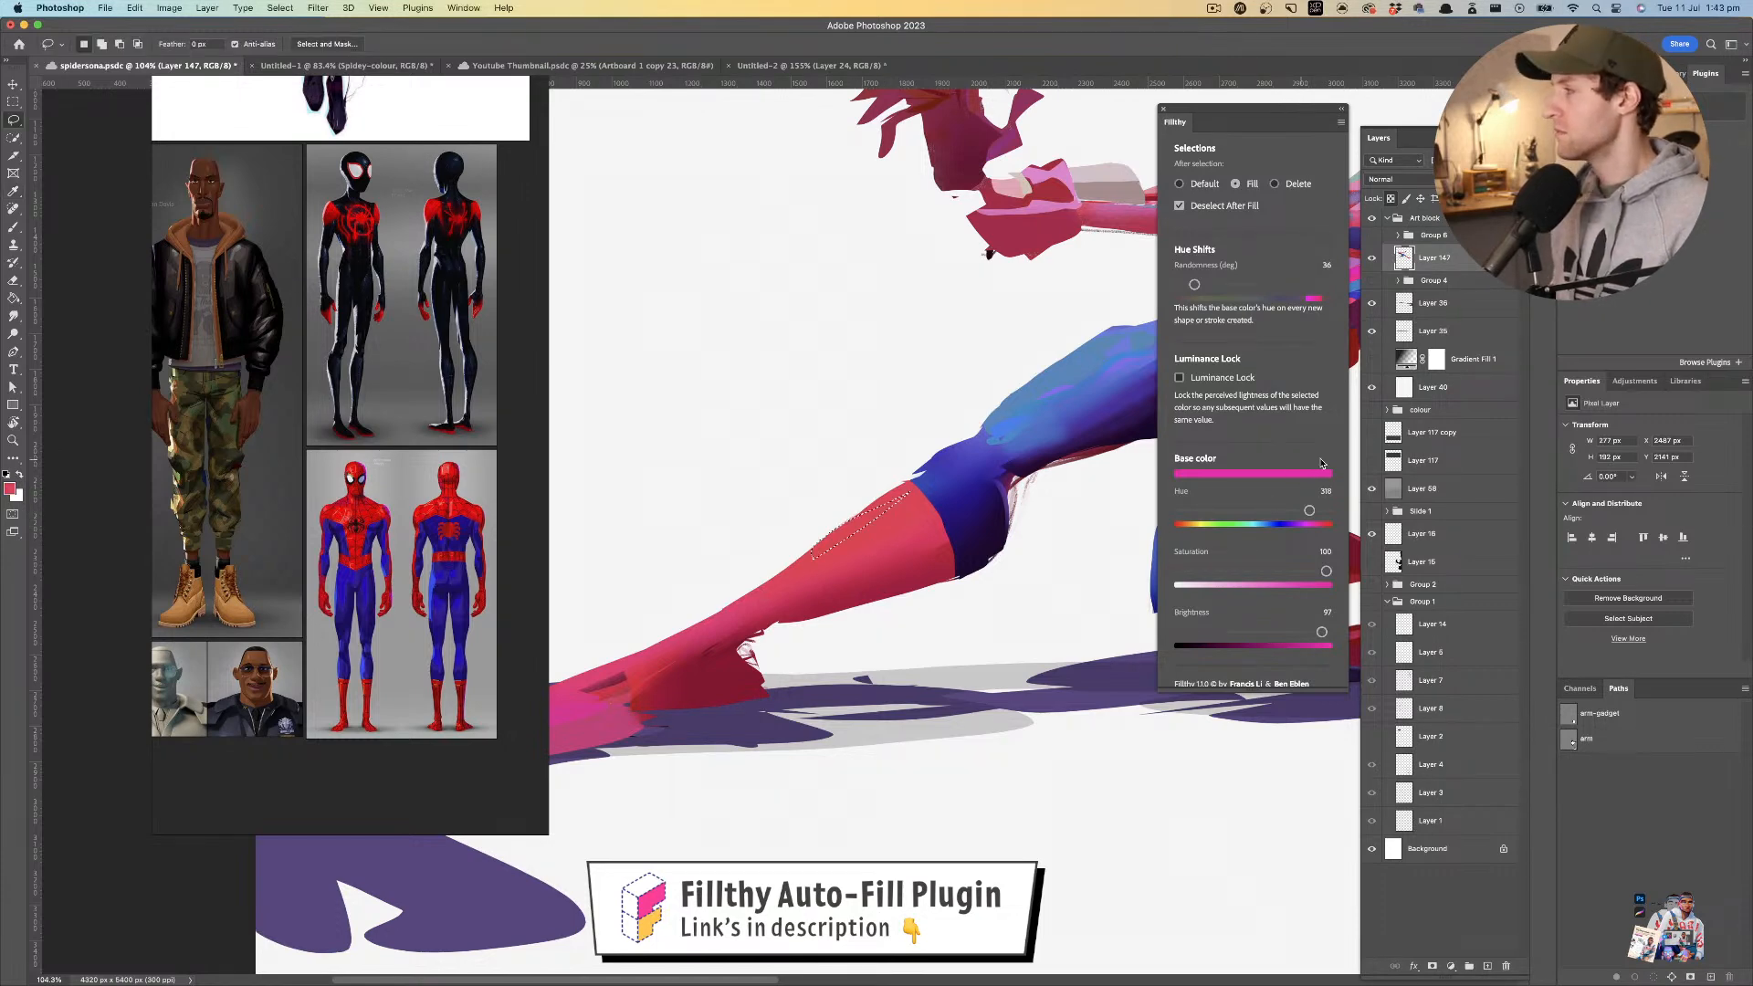
{"action": "left_click", "coordinate": [1488, 965]}
{"action": "left_click", "coordinate": [1457, 274], "text": "alt"}
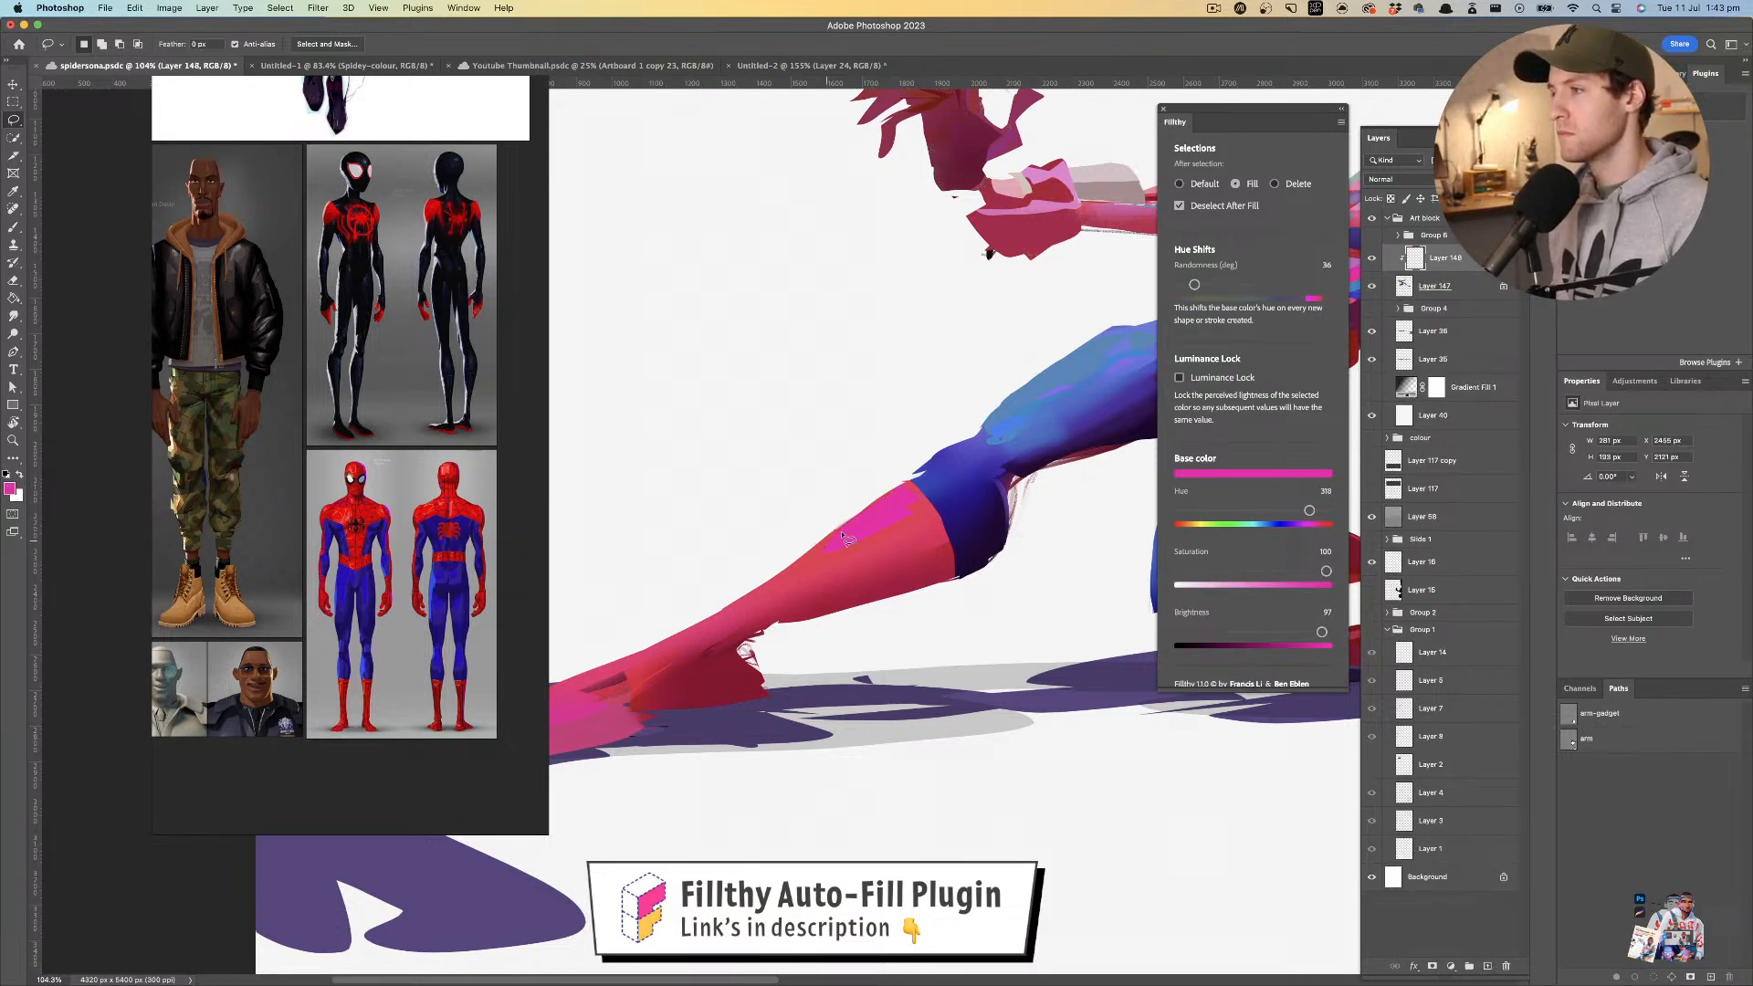
- Lasso more magenta filled shapes down the extended shin and over the ankle, undoing unwanted fills
{"action": "mouse_move", "coordinate": [676, 645]}
{"action": "left_mouse_down"}
{"action": "mouse_move", "coordinate": [872, 529]}
{"action": "mouse_move", "coordinate": [710, 672]}
{"action": "mouse_move", "coordinate": [738, 632]}
{"action": "left_mouse_up"}
{"action": "mouse_move", "coordinate": [811, 577]}
{"action": "left_mouse_down"}
{"action": "mouse_move", "coordinate": [763, 586]}
{"action": "mouse_move", "coordinate": [809, 582]}
{"action": "left_mouse_up"}
{"action": "key", "text": "super+z"}
{"action": "key", "text": "super+z"}
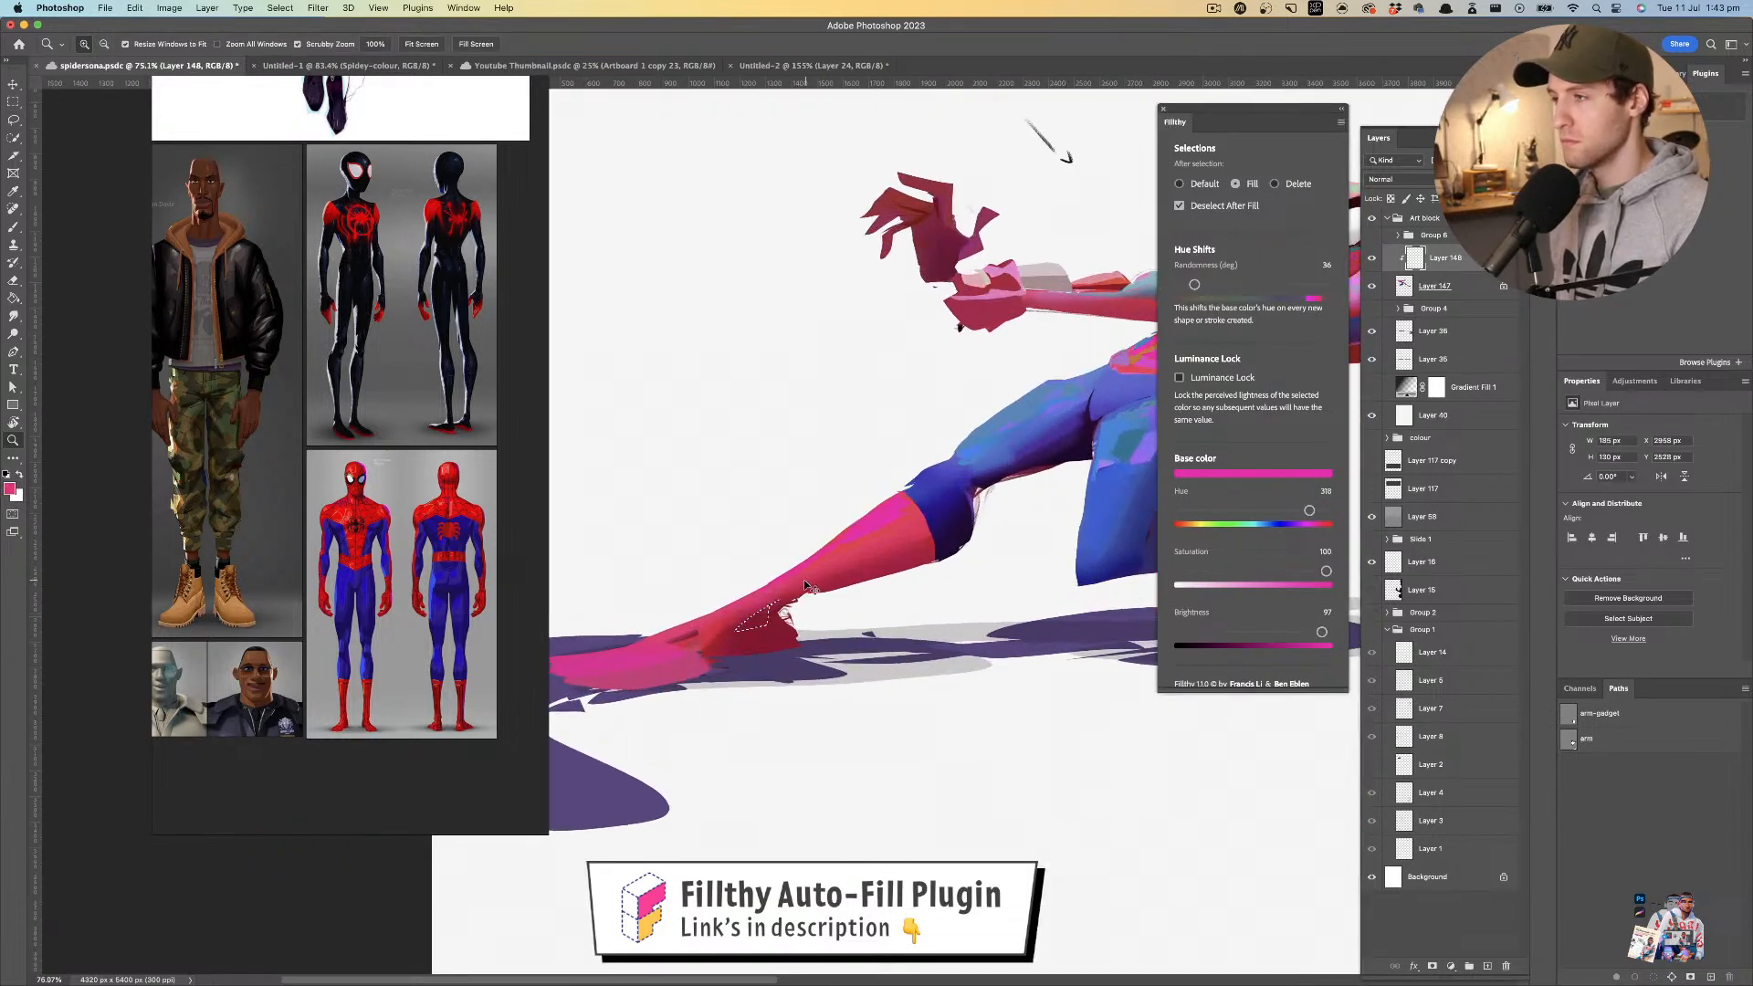
{"action": "left_click_drag", "start_coordinate": [736, 641], "coordinate": [805, 602]}
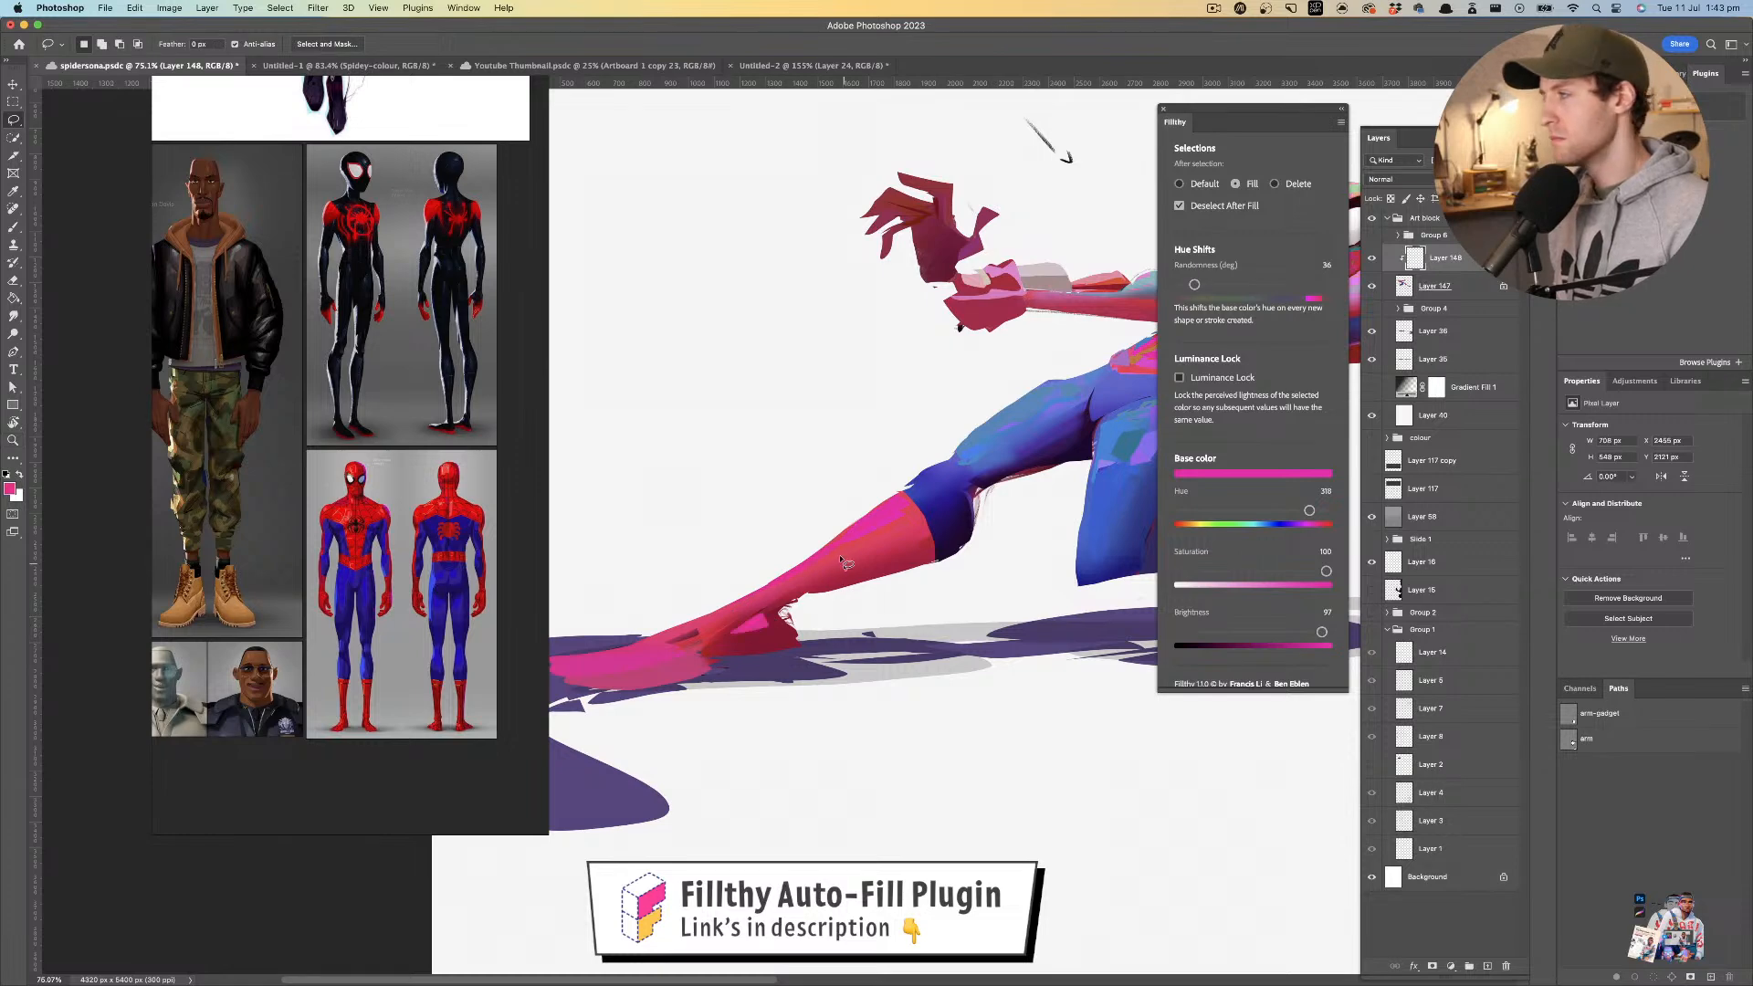
{"action": "left_click_drag", "start_coordinate": [854, 546], "coordinate": [840, 563]}
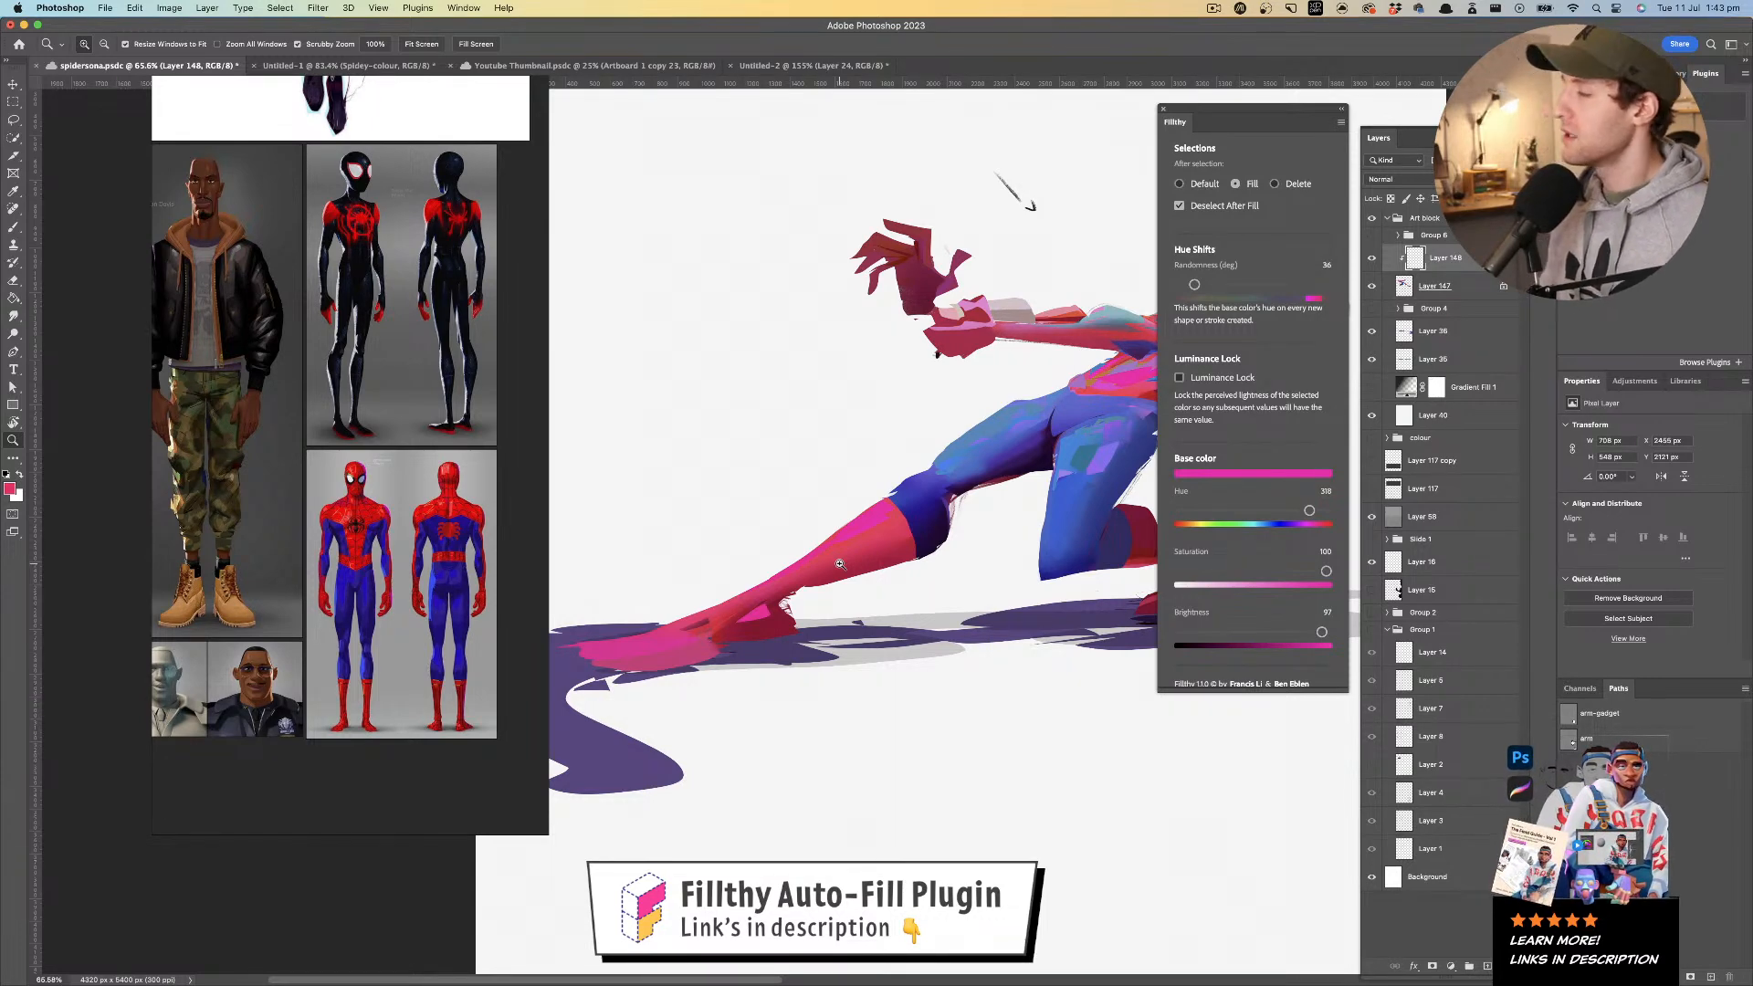
- Merge the clipped magenta highlight layer into the character's base layer
{"action": "left_click_drag", "start_coordinate": [841, 419], "coordinate": [909, 516]}
{"action": "key", "text": "l"}
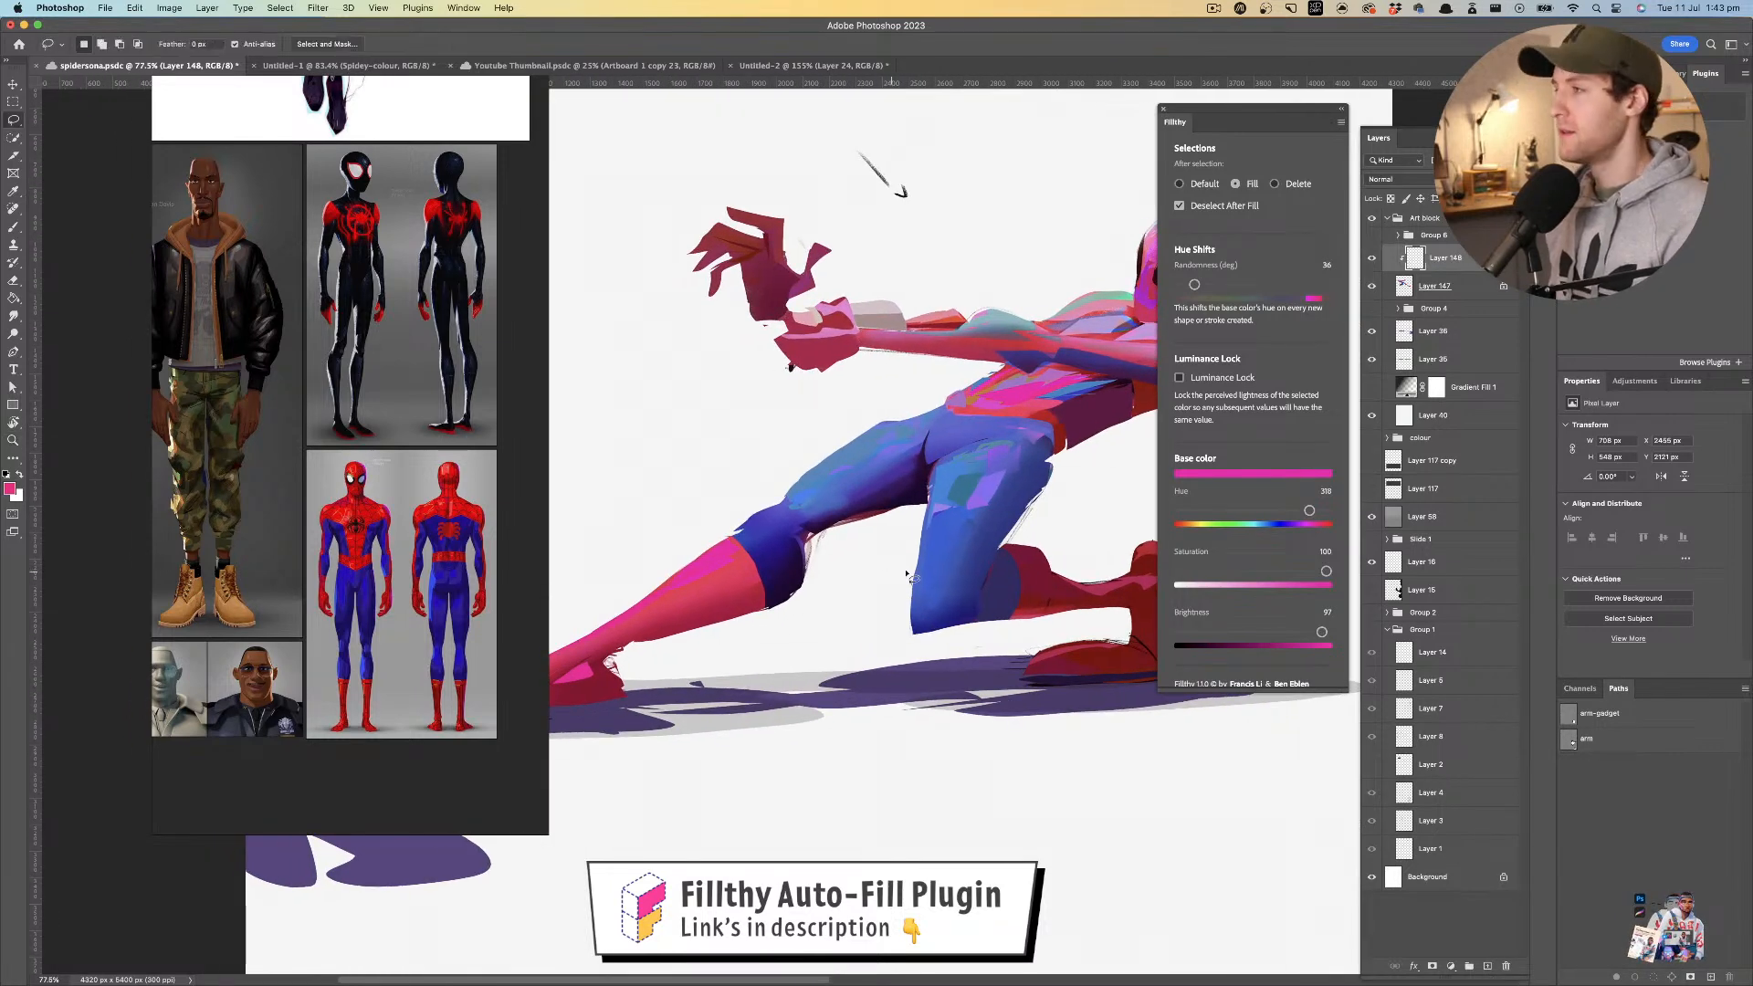
{"action": "left_click", "coordinate": [1467, 287], "text": "shift"}
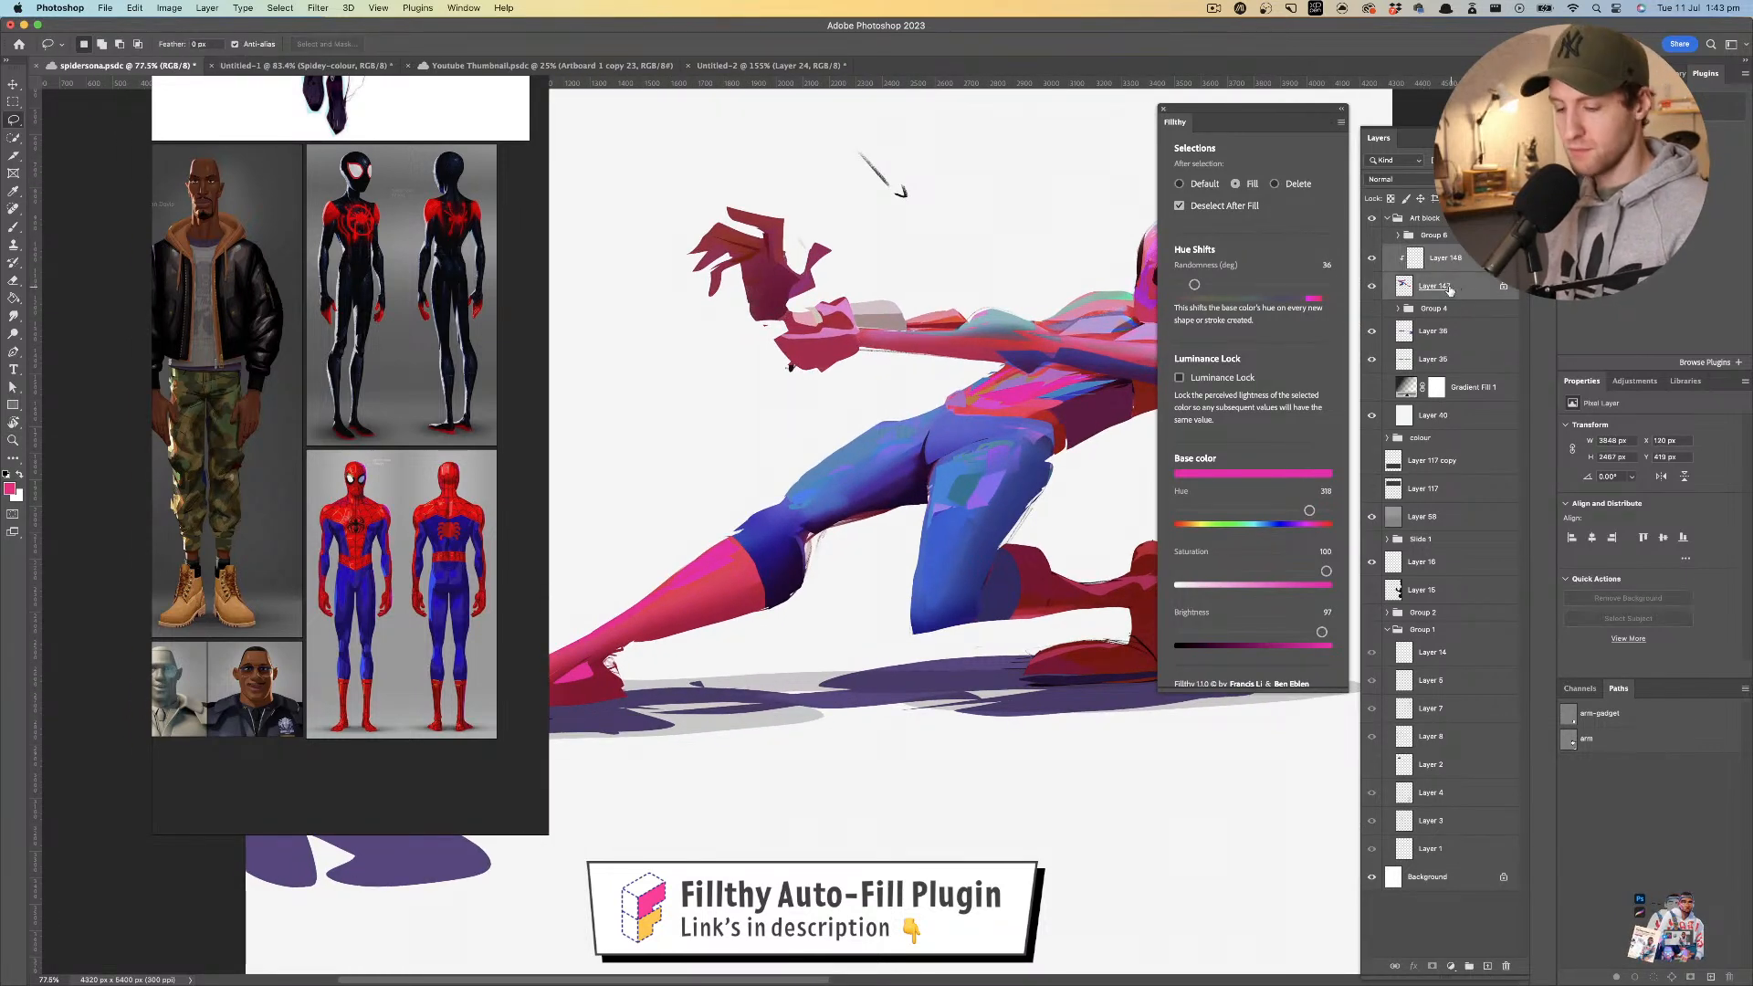
{"action": "key", "text": "ctrl+e"}
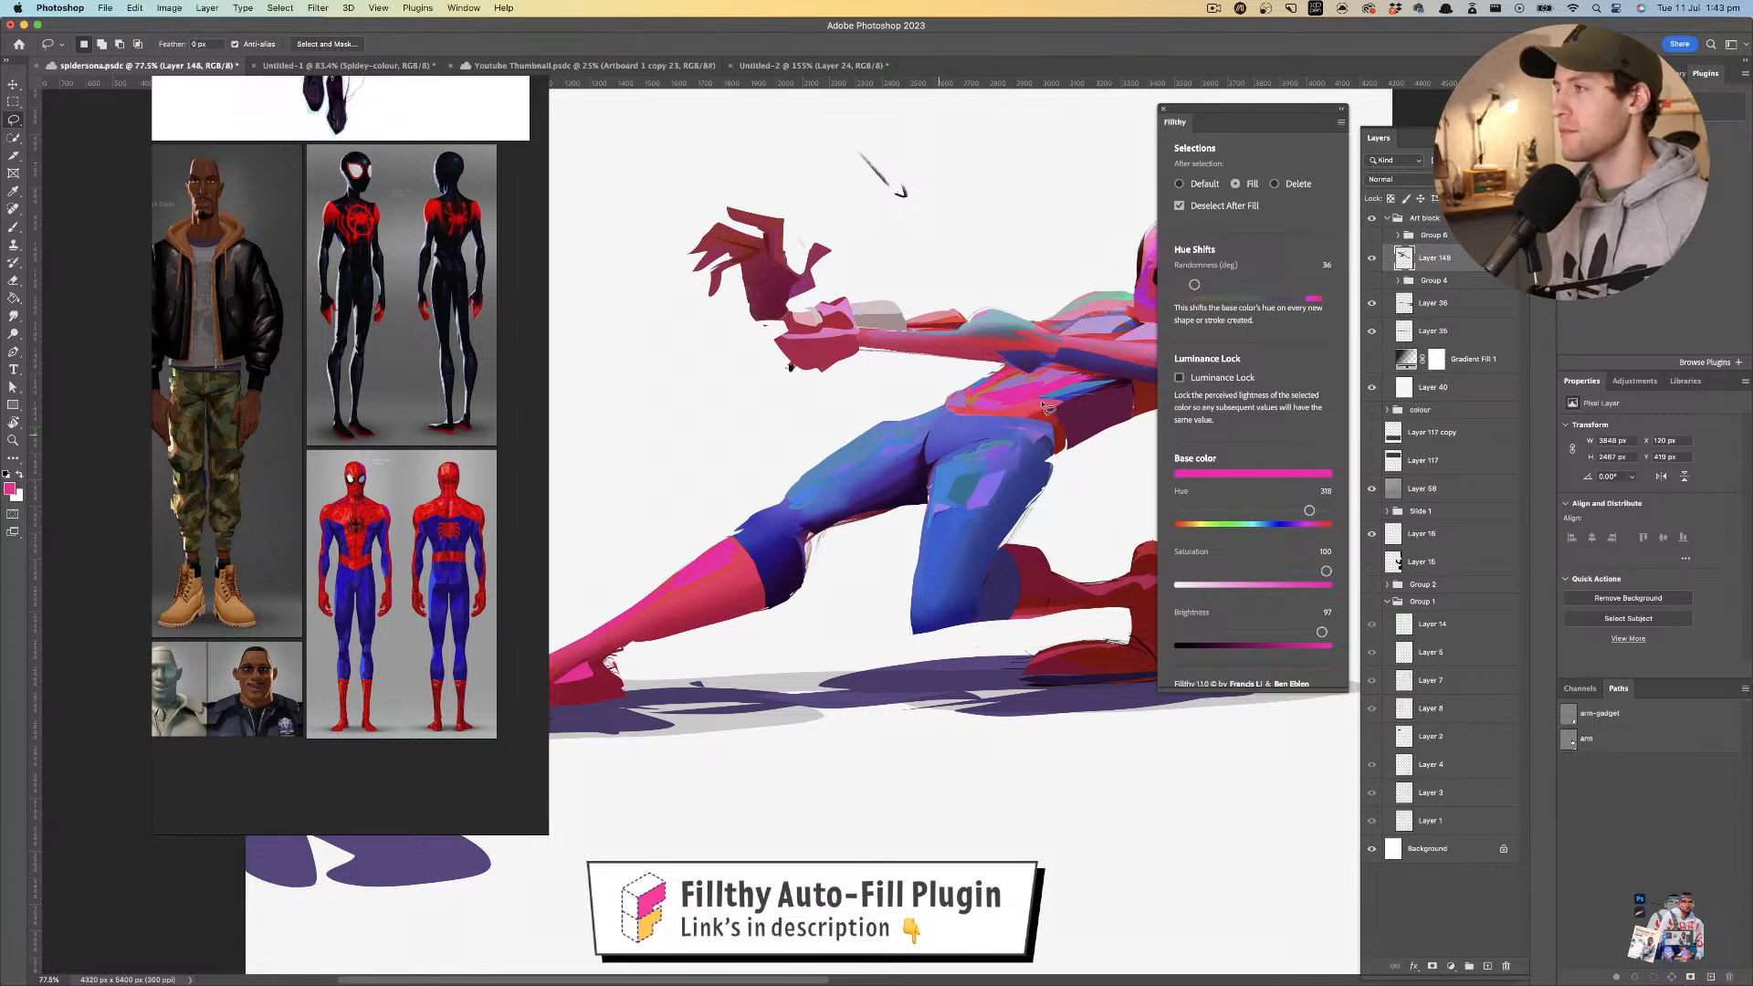
- Set the lasso's automatic action to Delete and trim the outline around the extended leg's knee and thigh
{"action": "left_click", "coordinate": [1275, 183]}
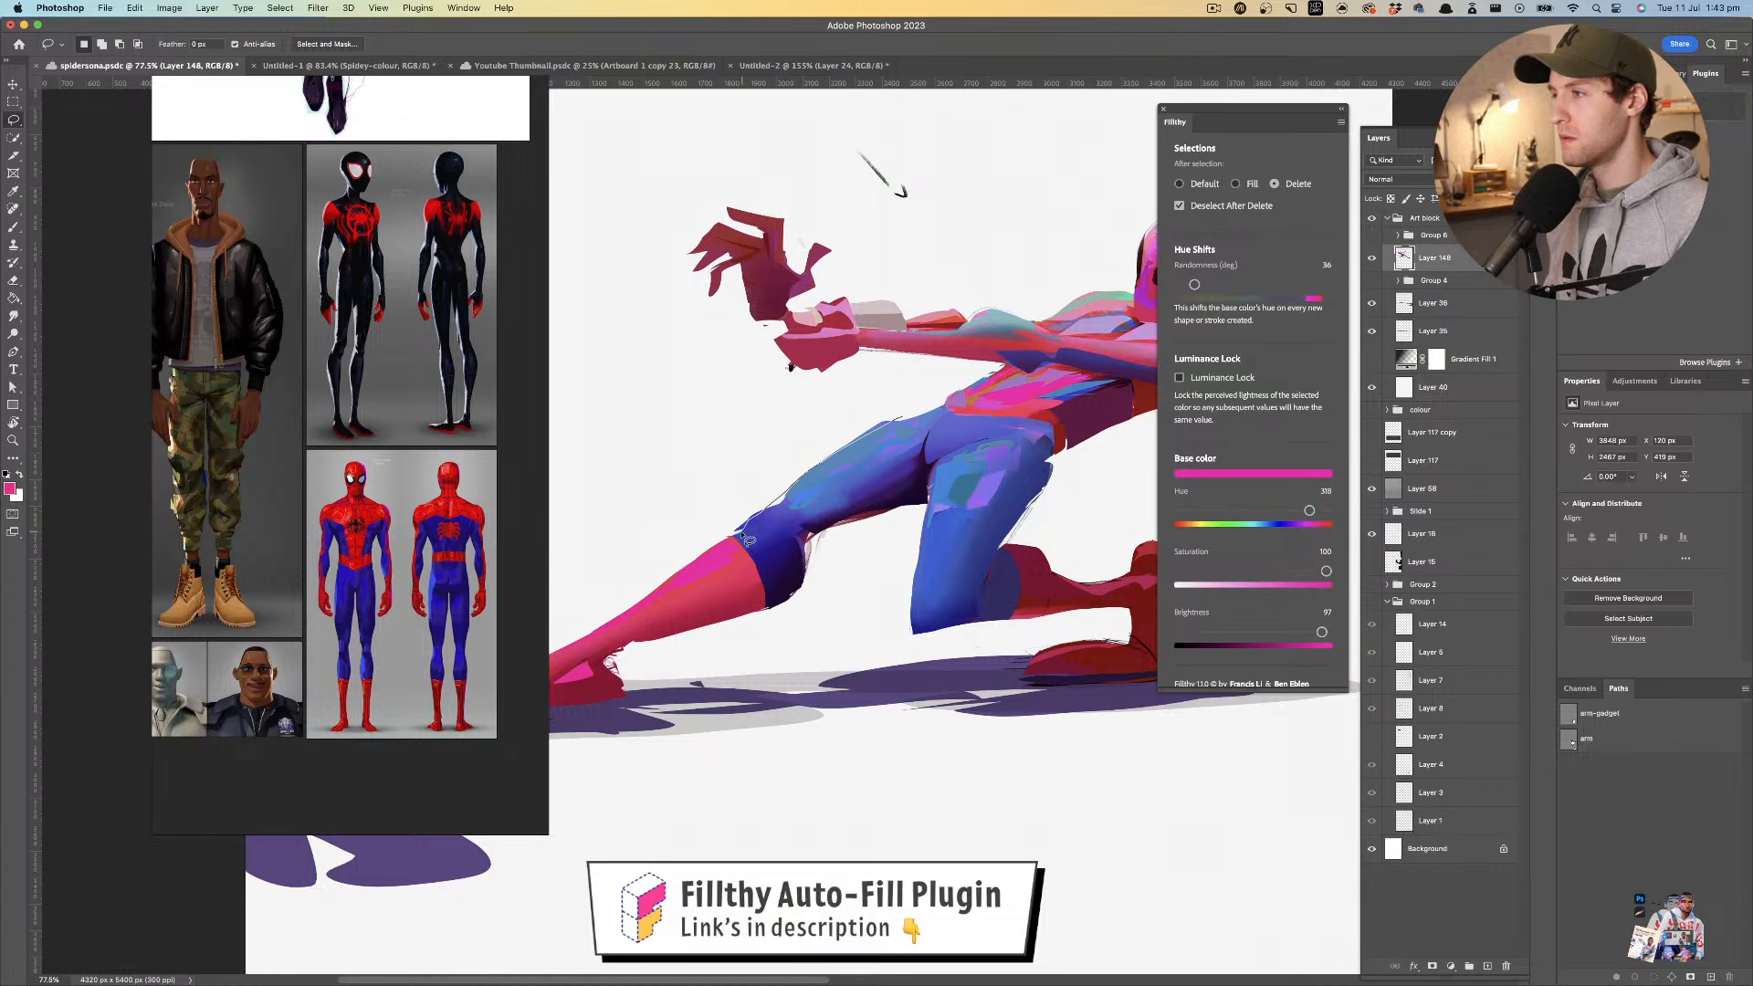
{"action": "mouse_move", "coordinate": [709, 539]}
{"action": "left_mouse_down"}
{"action": "mouse_move", "coordinate": [932, 415]}
{"action": "mouse_move", "coordinate": [774, 488]}
{"action": "mouse_move", "coordinate": [904, 420]}
{"action": "mouse_move", "coordinate": [787, 456]}
{"action": "mouse_move", "coordinate": [852, 419]}
{"action": "mouse_move", "coordinate": [775, 499]}
{"action": "mouse_move", "coordinate": [982, 379]}
{"action": "left_mouse_up"}
{"action": "key", "text": "z"}
{"action": "key", "text": "l"}
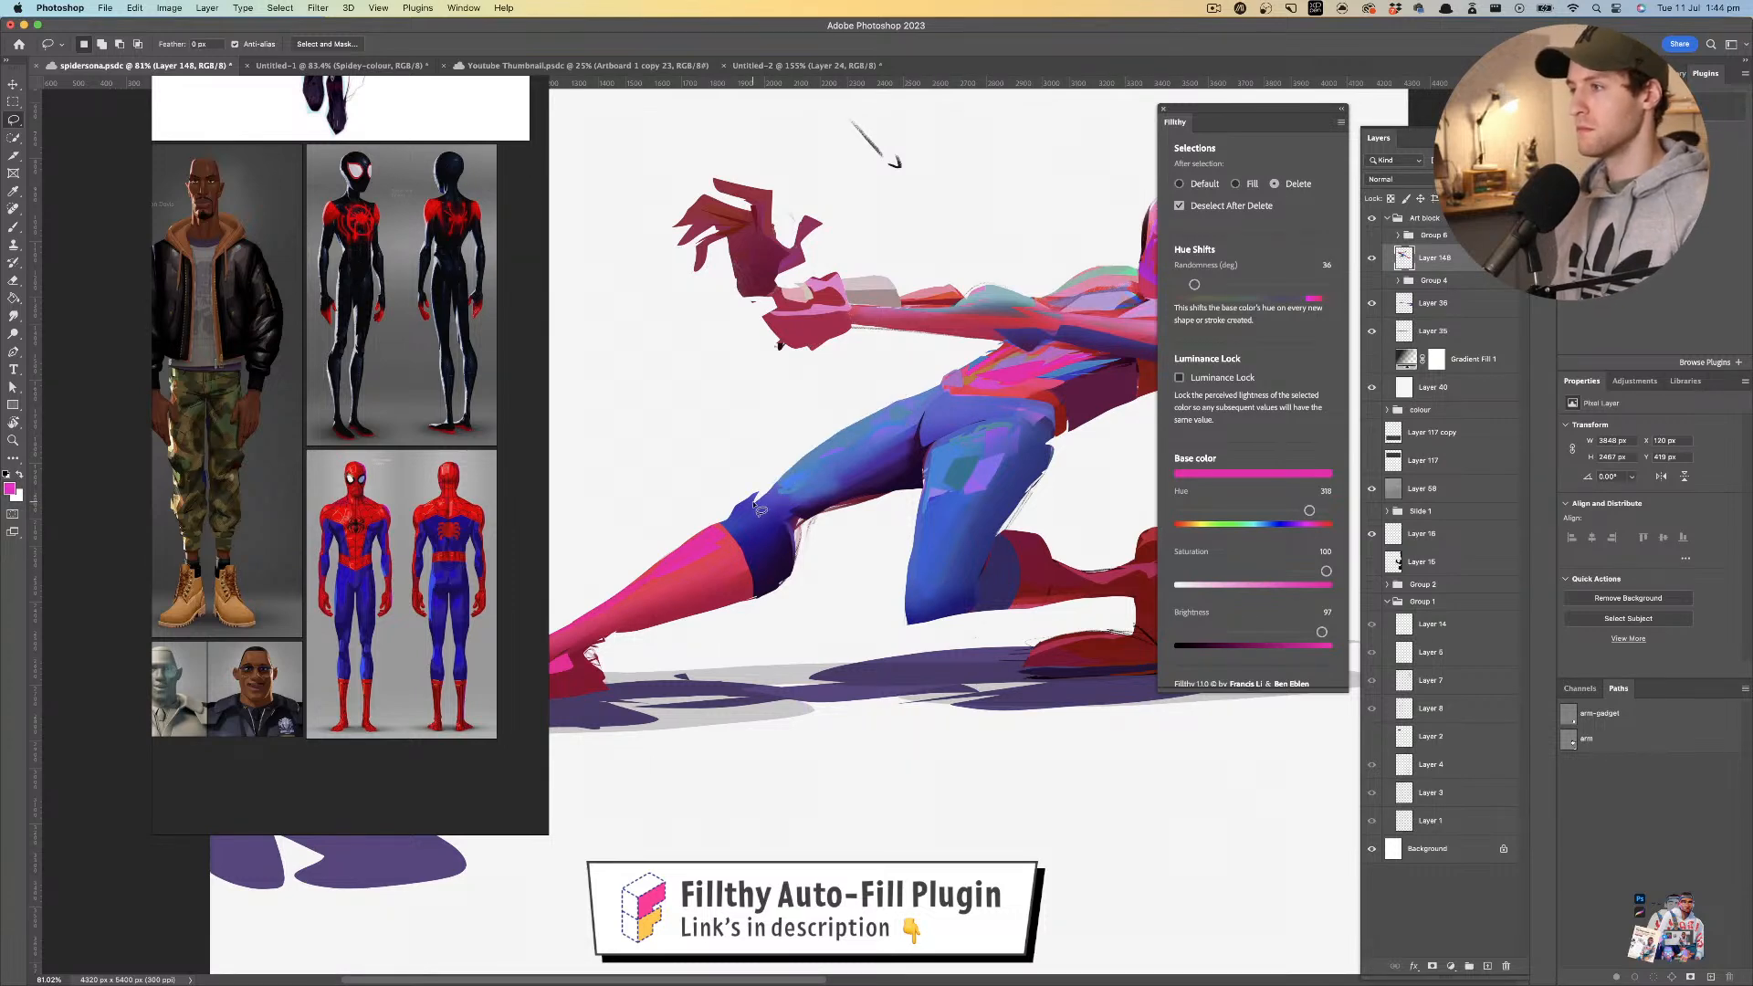
{"action": "mouse_move", "coordinate": [712, 527]}
{"action": "left_mouse_down"}
{"action": "mouse_move", "coordinate": [787, 473]}
{"action": "mouse_move", "coordinate": [669, 514]}
{"action": "mouse_move", "coordinate": [997, 451]}
{"action": "mouse_move", "coordinate": [950, 458]}
{"action": "left_mouse_up"}
- Show the hidden Group 6 containing the dark background shapes and scribbles
{"action": "left_click", "coordinate": [1373, 237]}
{"action": "left_click_drag", "start_coordinate": [950, 458], "coordinate": [908, 453]}
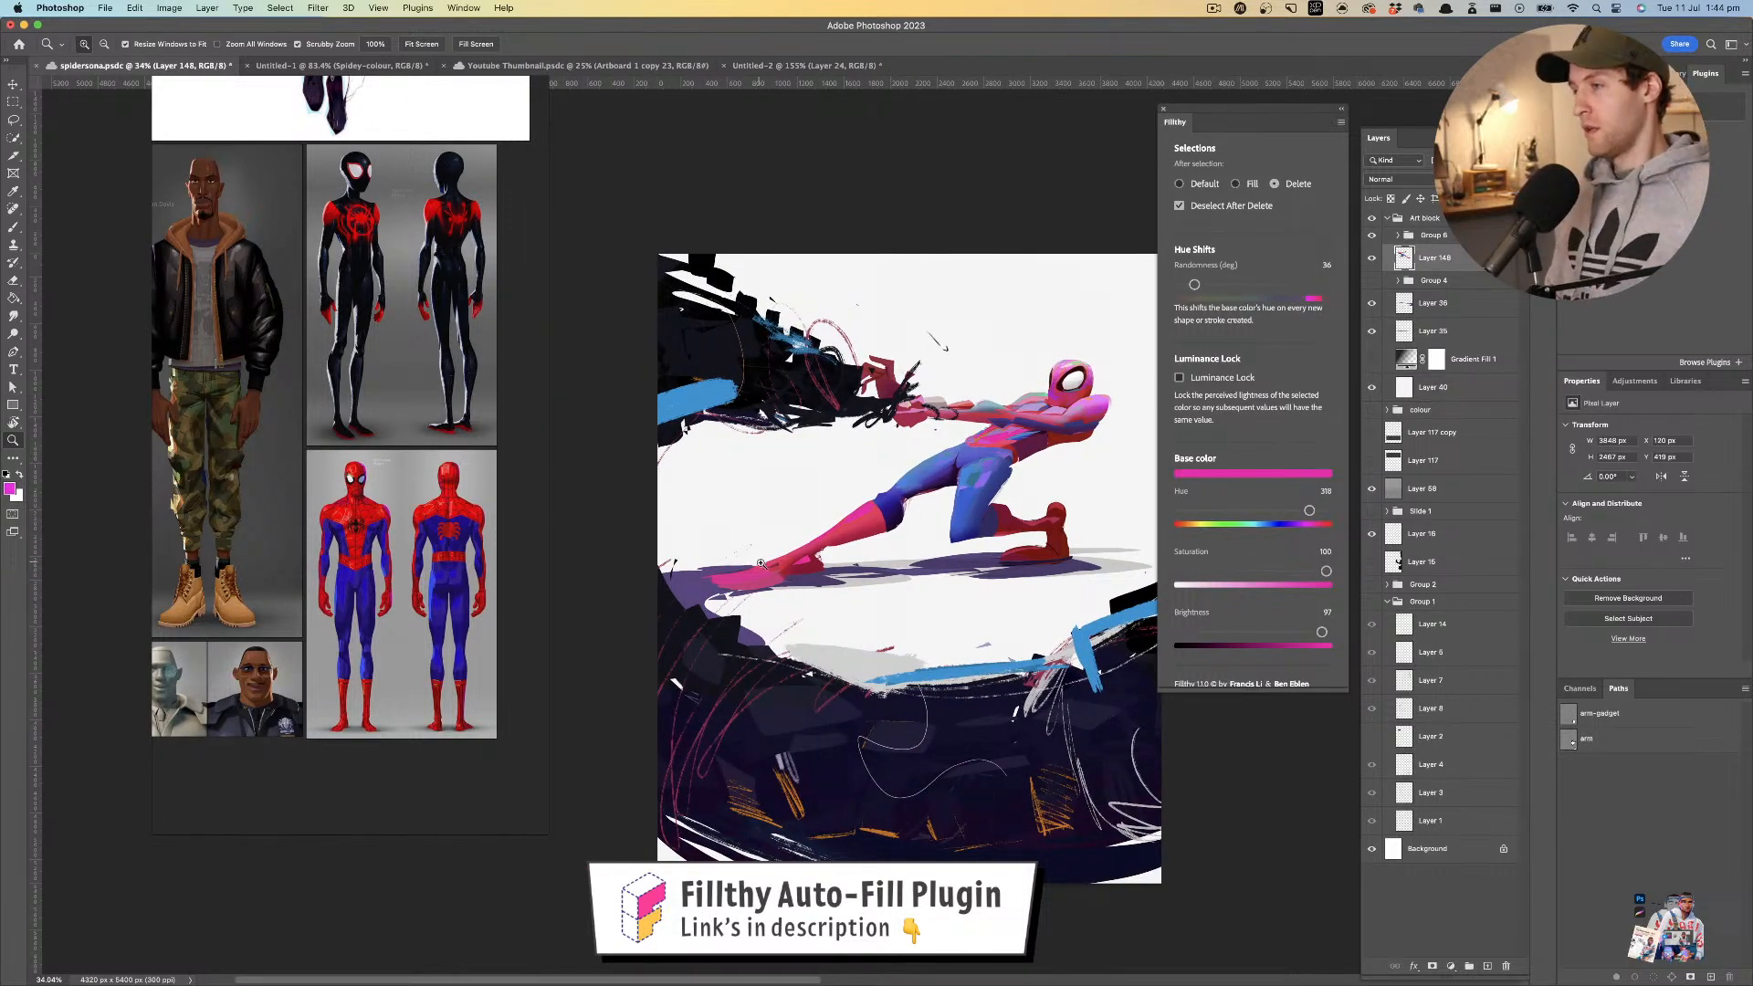
{"action": "left_click_drag", "start_coordinate": [758, 562], "coordinate": [785, 569]}
{"action": "key", "text": "v"}
{"action": "key", "text": "l"}
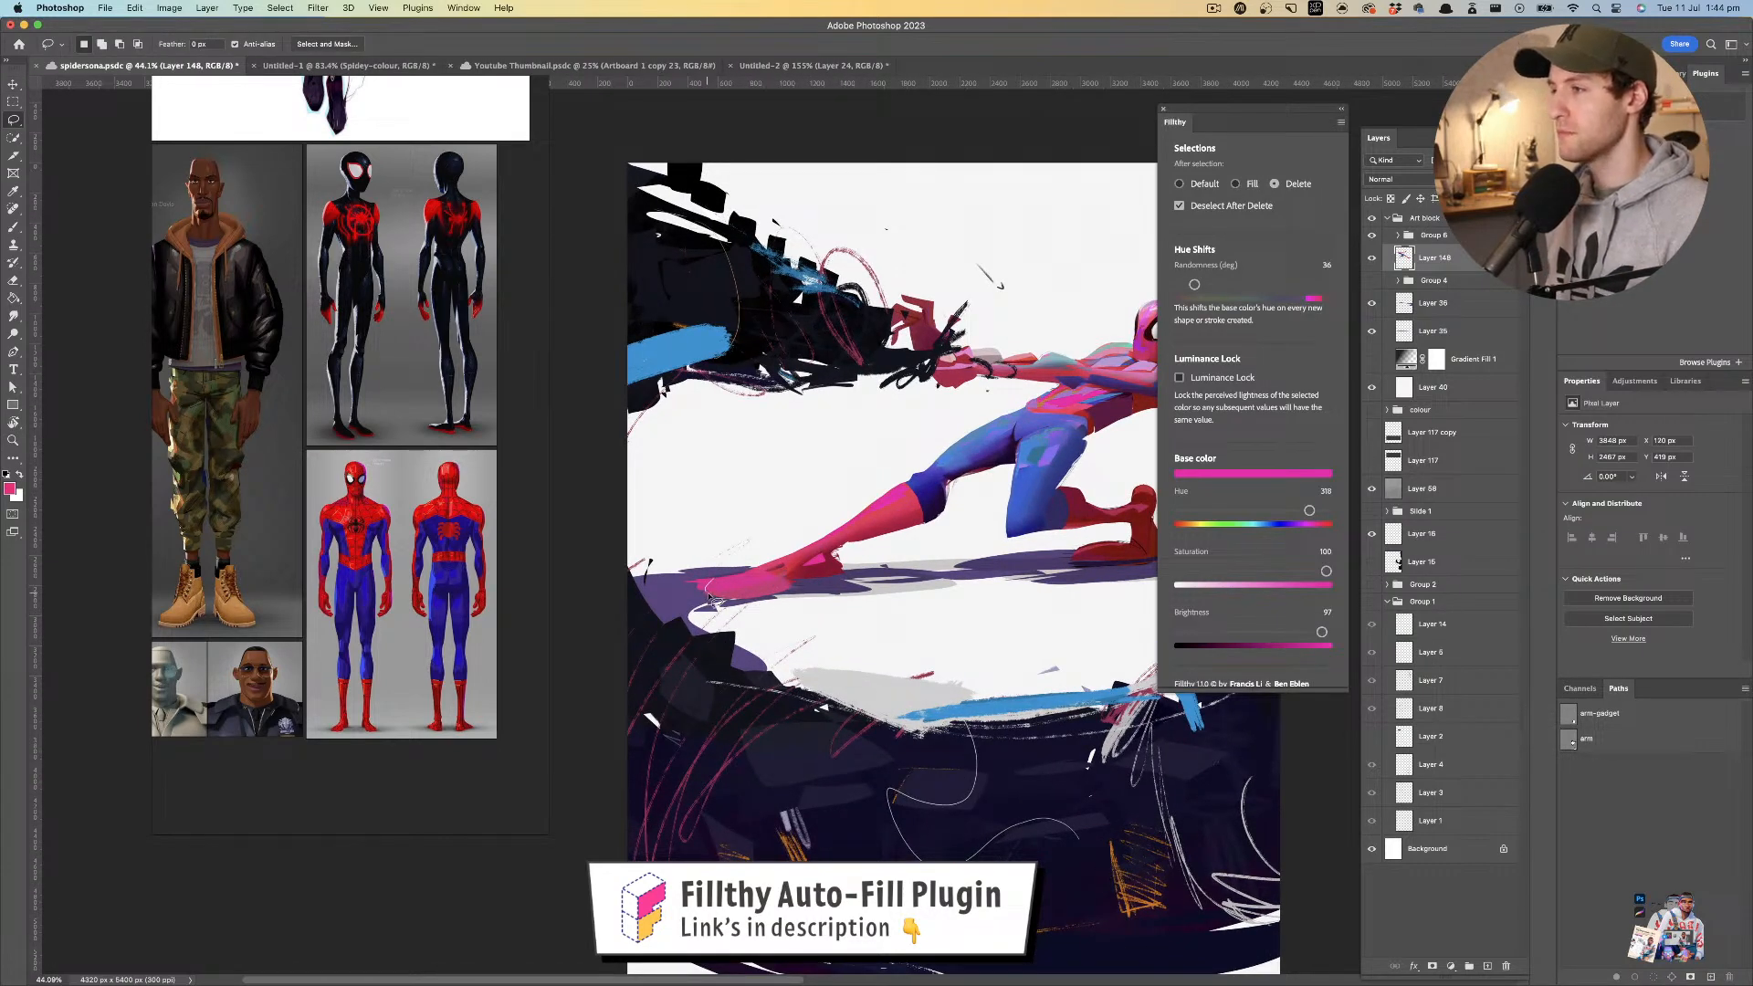
- Trim the outline of the extended foot and ankle with lasso deletions
{"action": "left_click_drag", "start_coordinate": [717, 620], "coordinate": [795, 549]}
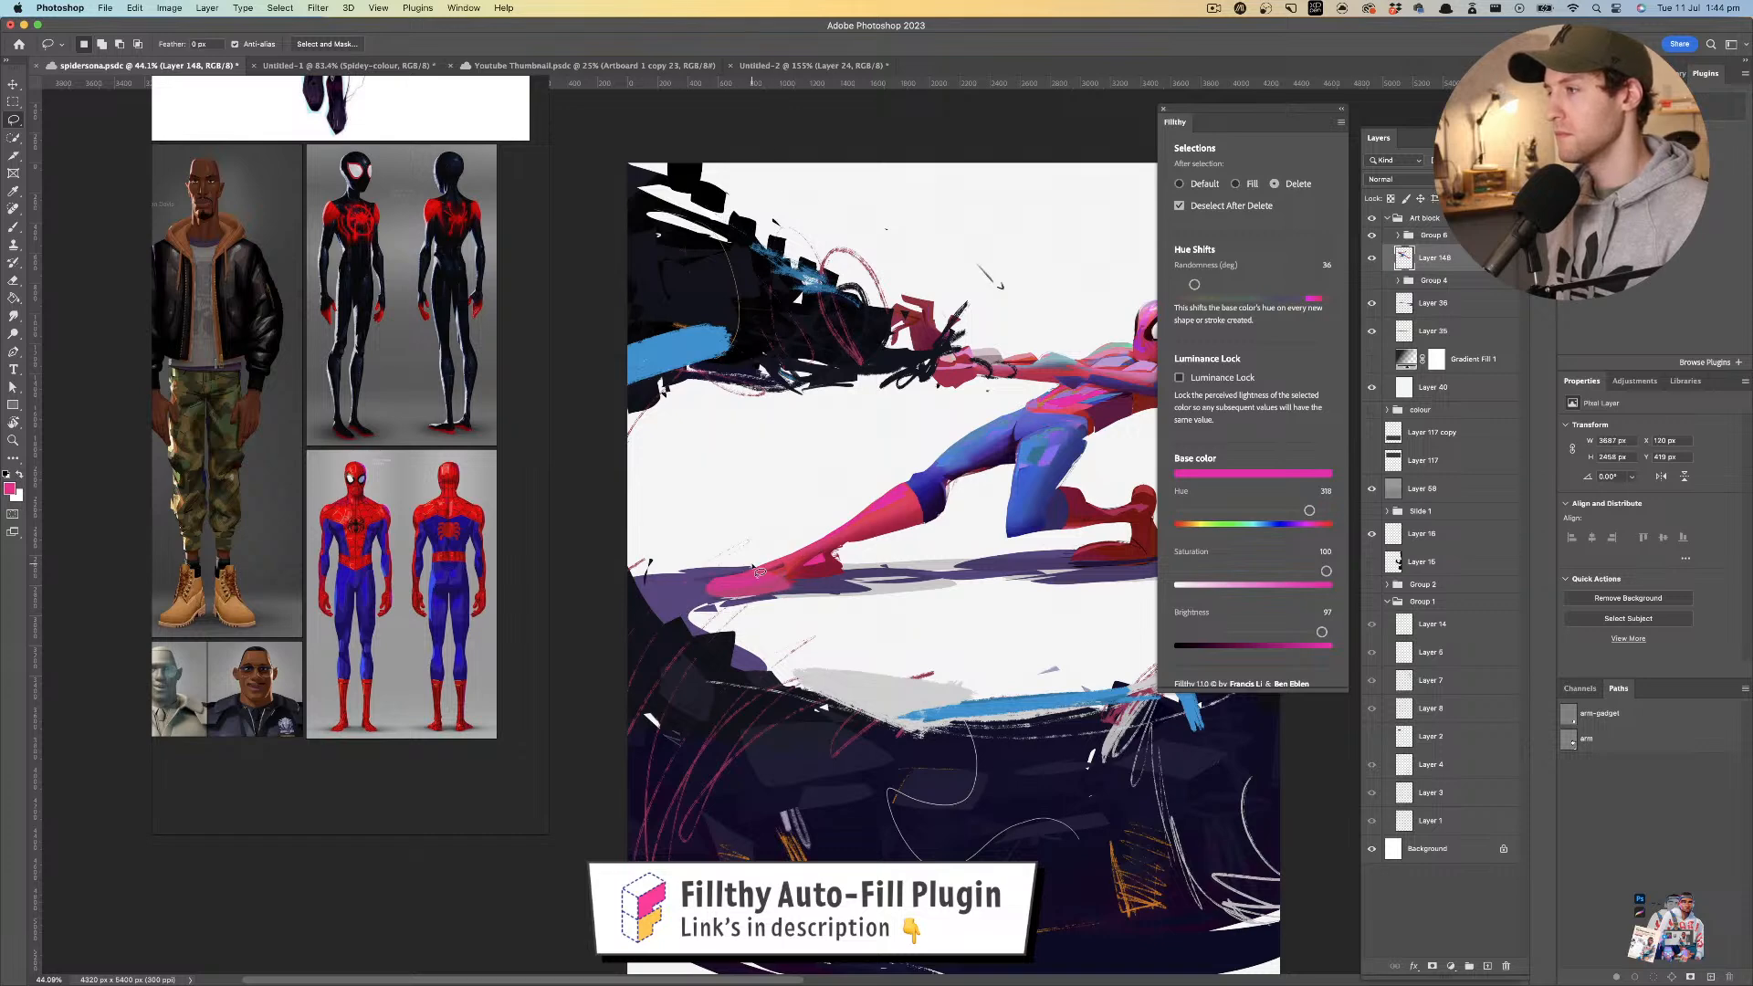
{"action": "left_click_drag", "start_coordinate": [858, 583], "coordinate": [782, 555]}
{"action": "left_click_drag", "start_coordinate": [922, 579], "coordinate": [900, 575]}
{"action": "left_click_drag", "start_coordinate": [899, 574], "coordinate": [846, 561]}
{"action": "left_click_drag", "start_coordinate": [798, 570], "coordinate": [840, 571]}
- Select the ground shadow's layer, undo its accidental shift and make the shadow lighter
{"action": "key", "text": "v"}
{"action": "left_click_drag", "start_coordinate": [705, 558], "coordinate": [716, 566]}
{"action": "key", "text": "super+z"}
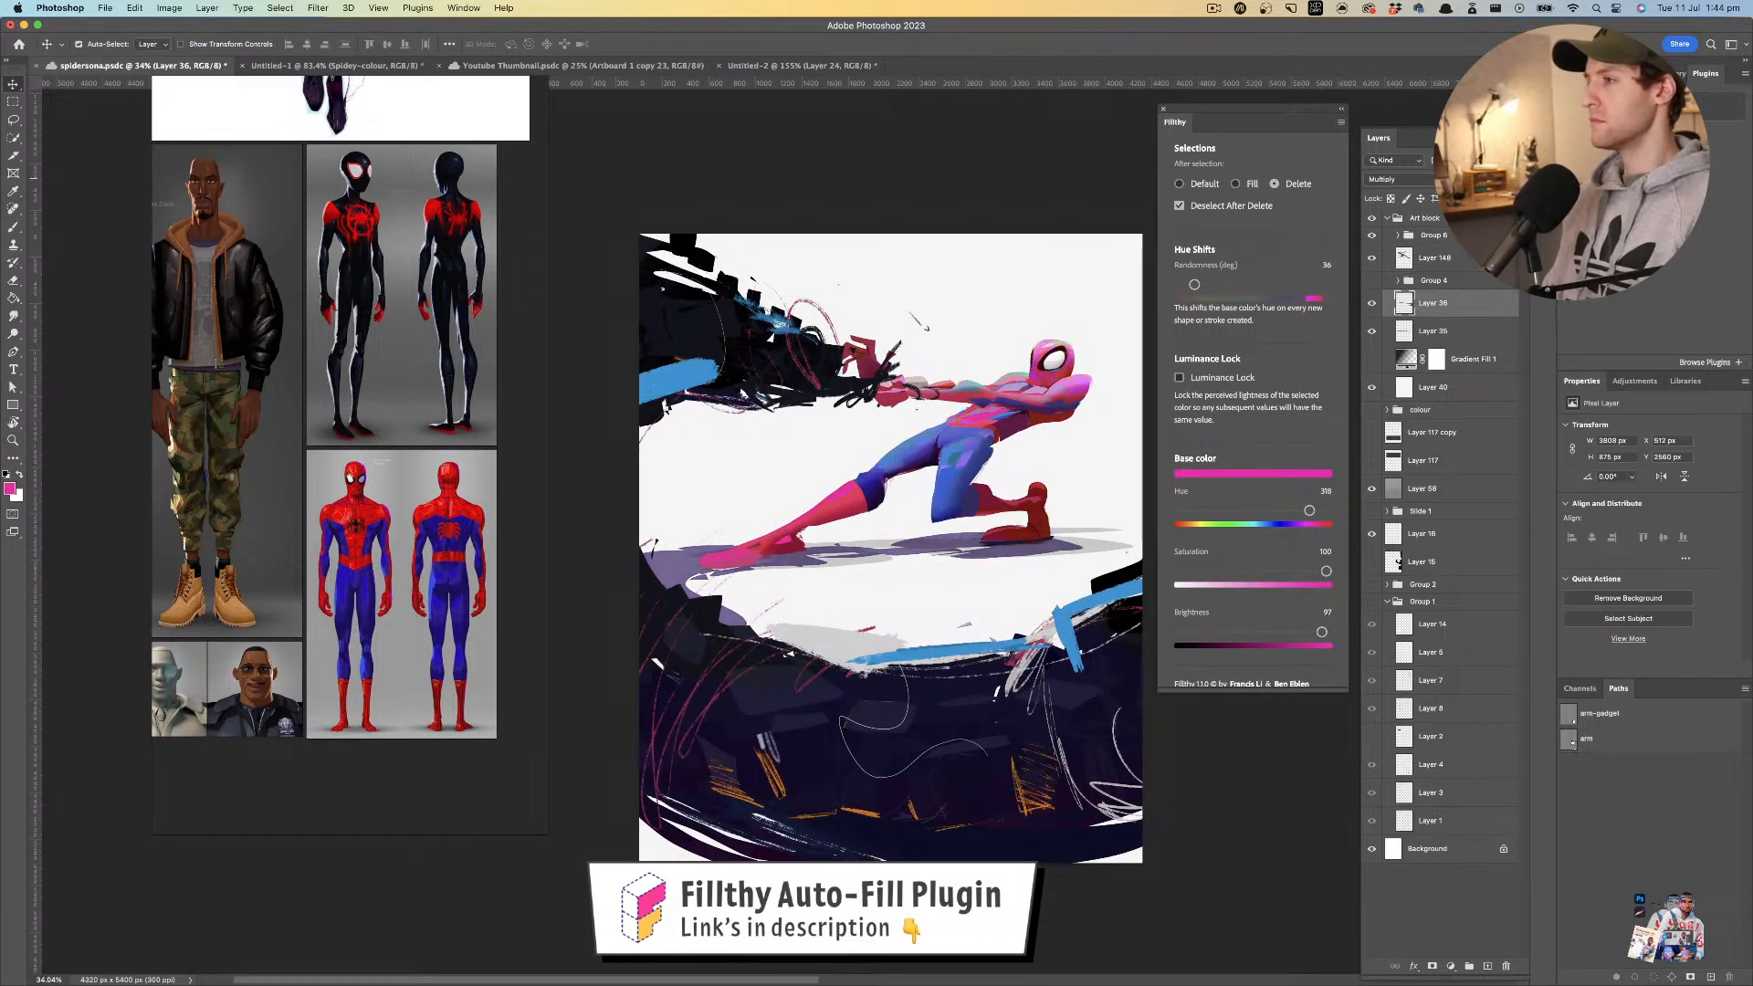
- Delete the layers holding the pink, white and orange scribbles over the dark background shapes
{"action": "scroll", "coordinate": [900, 393], "scroll_direction": "down", "scroll_amount": 3}
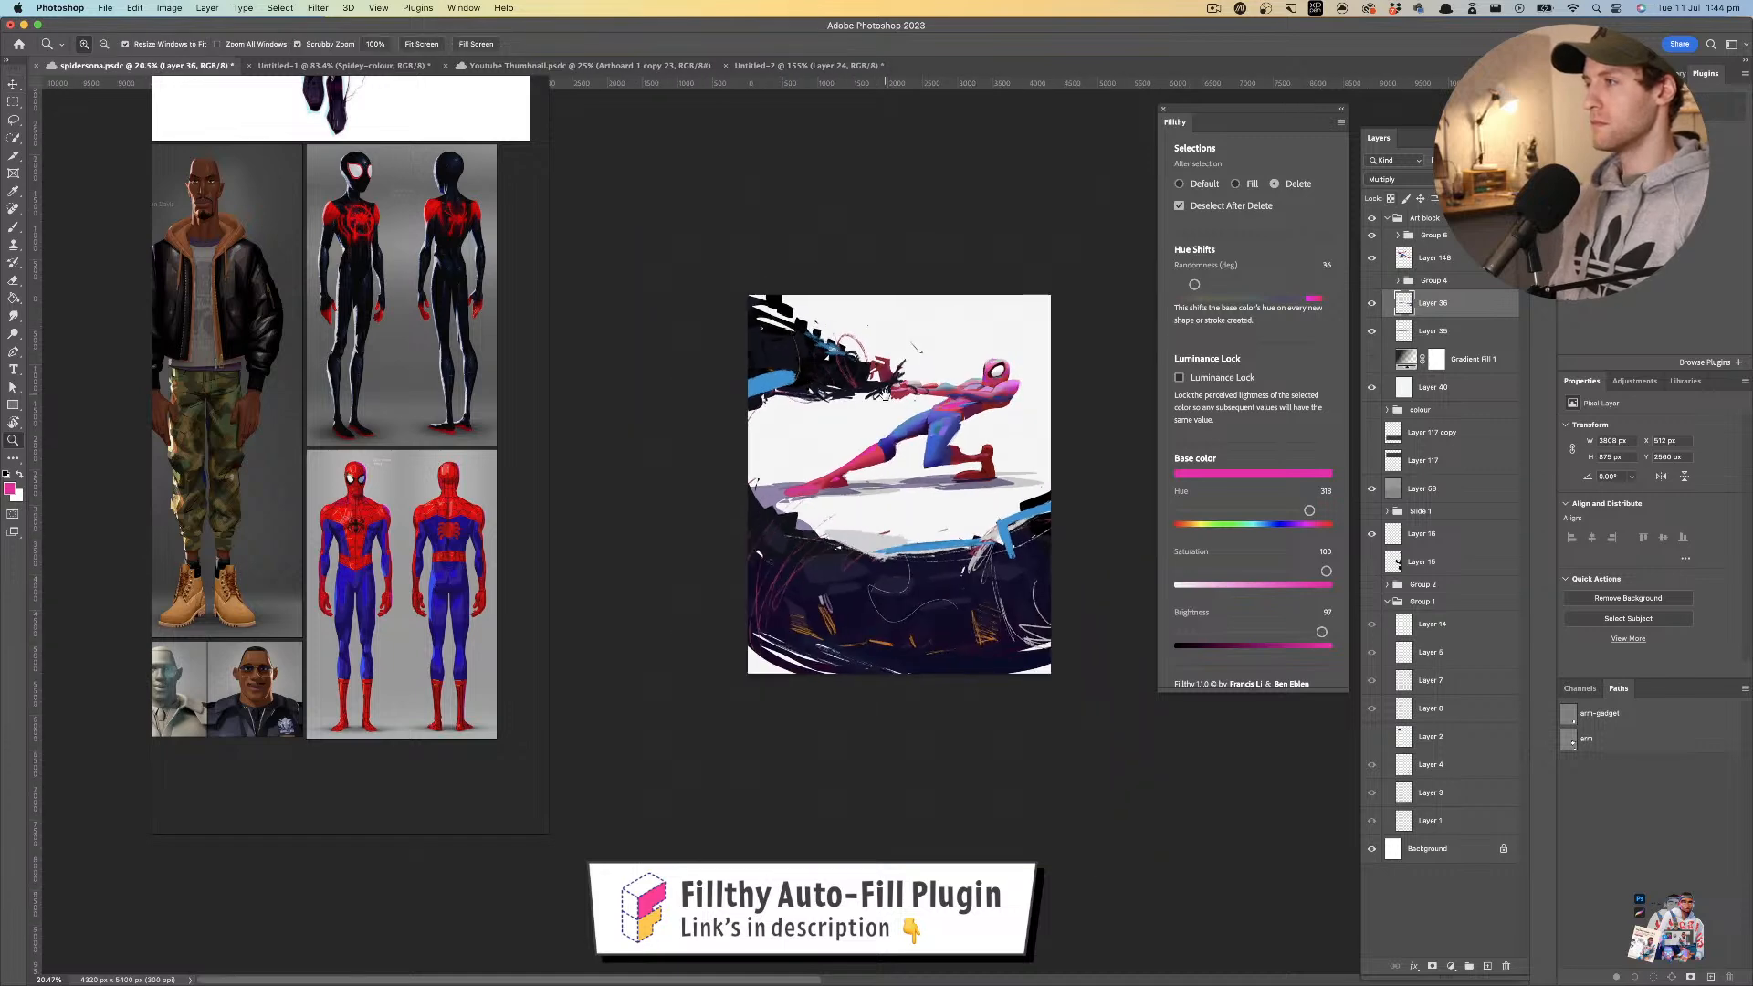
{"action": "scroll", "coordinate": [812, 370], "scroll_direction": "up", "scroll_amount": 4}
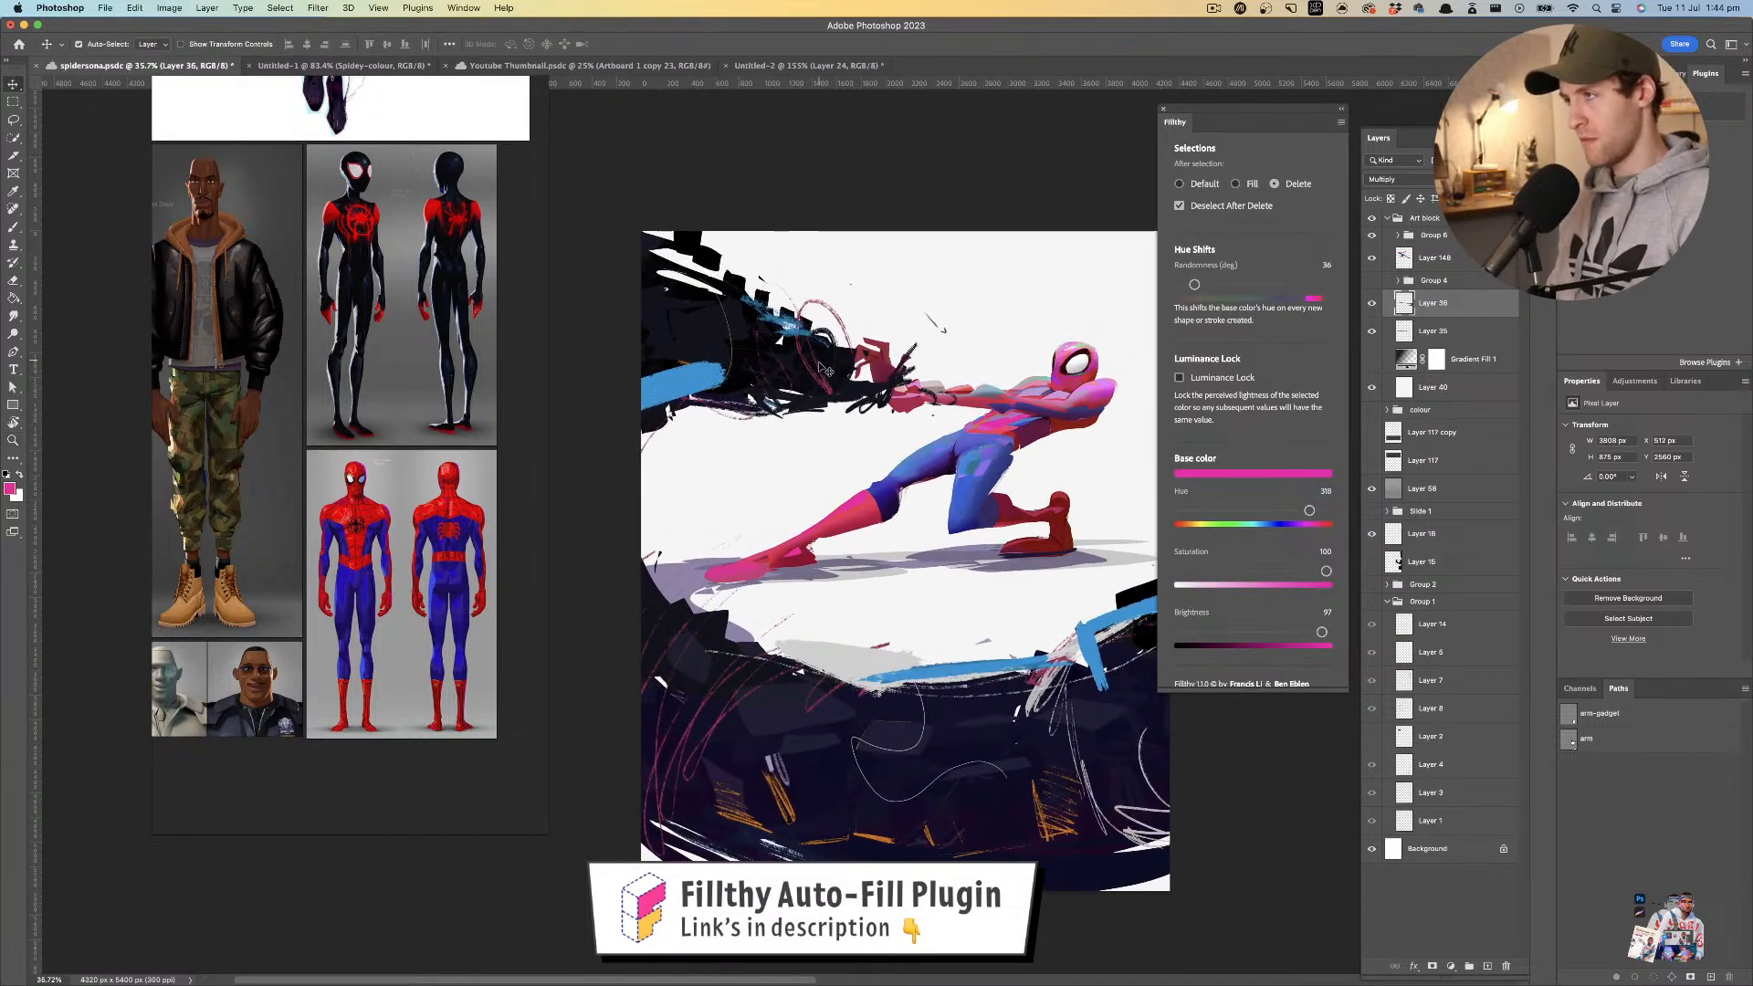
{"action": "left_click", "coordinate": [833, 393]}
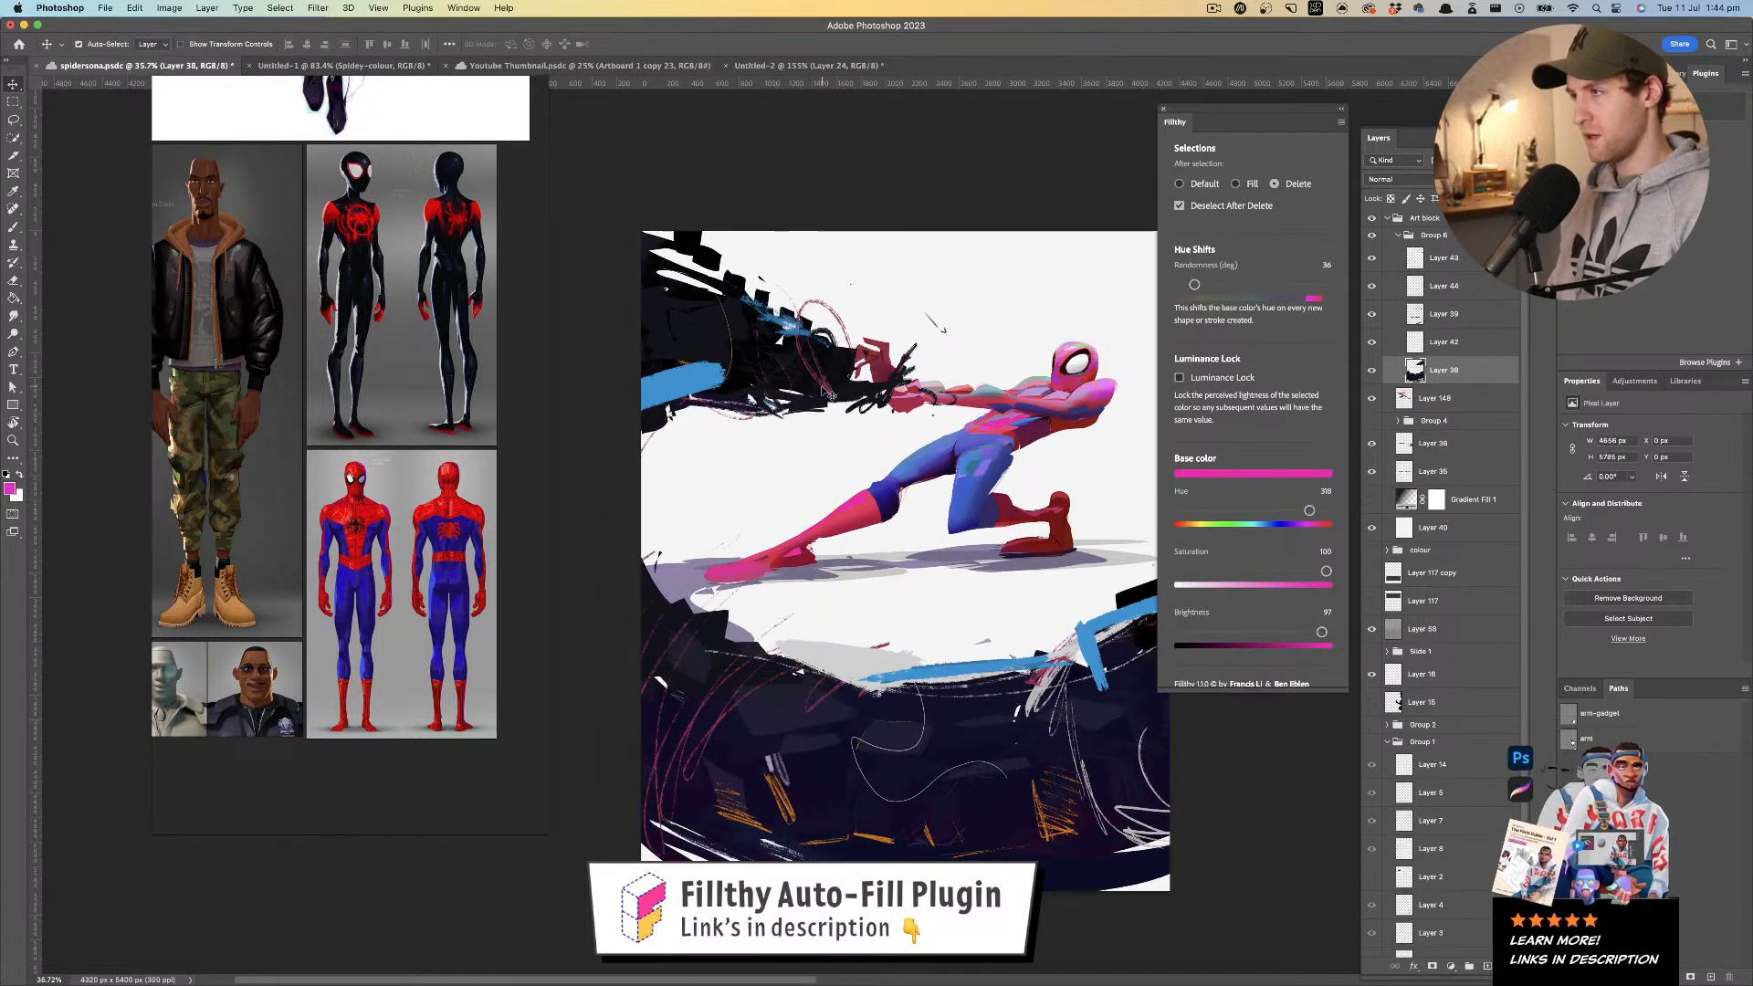
{"action": "key", "text": "Delete"}
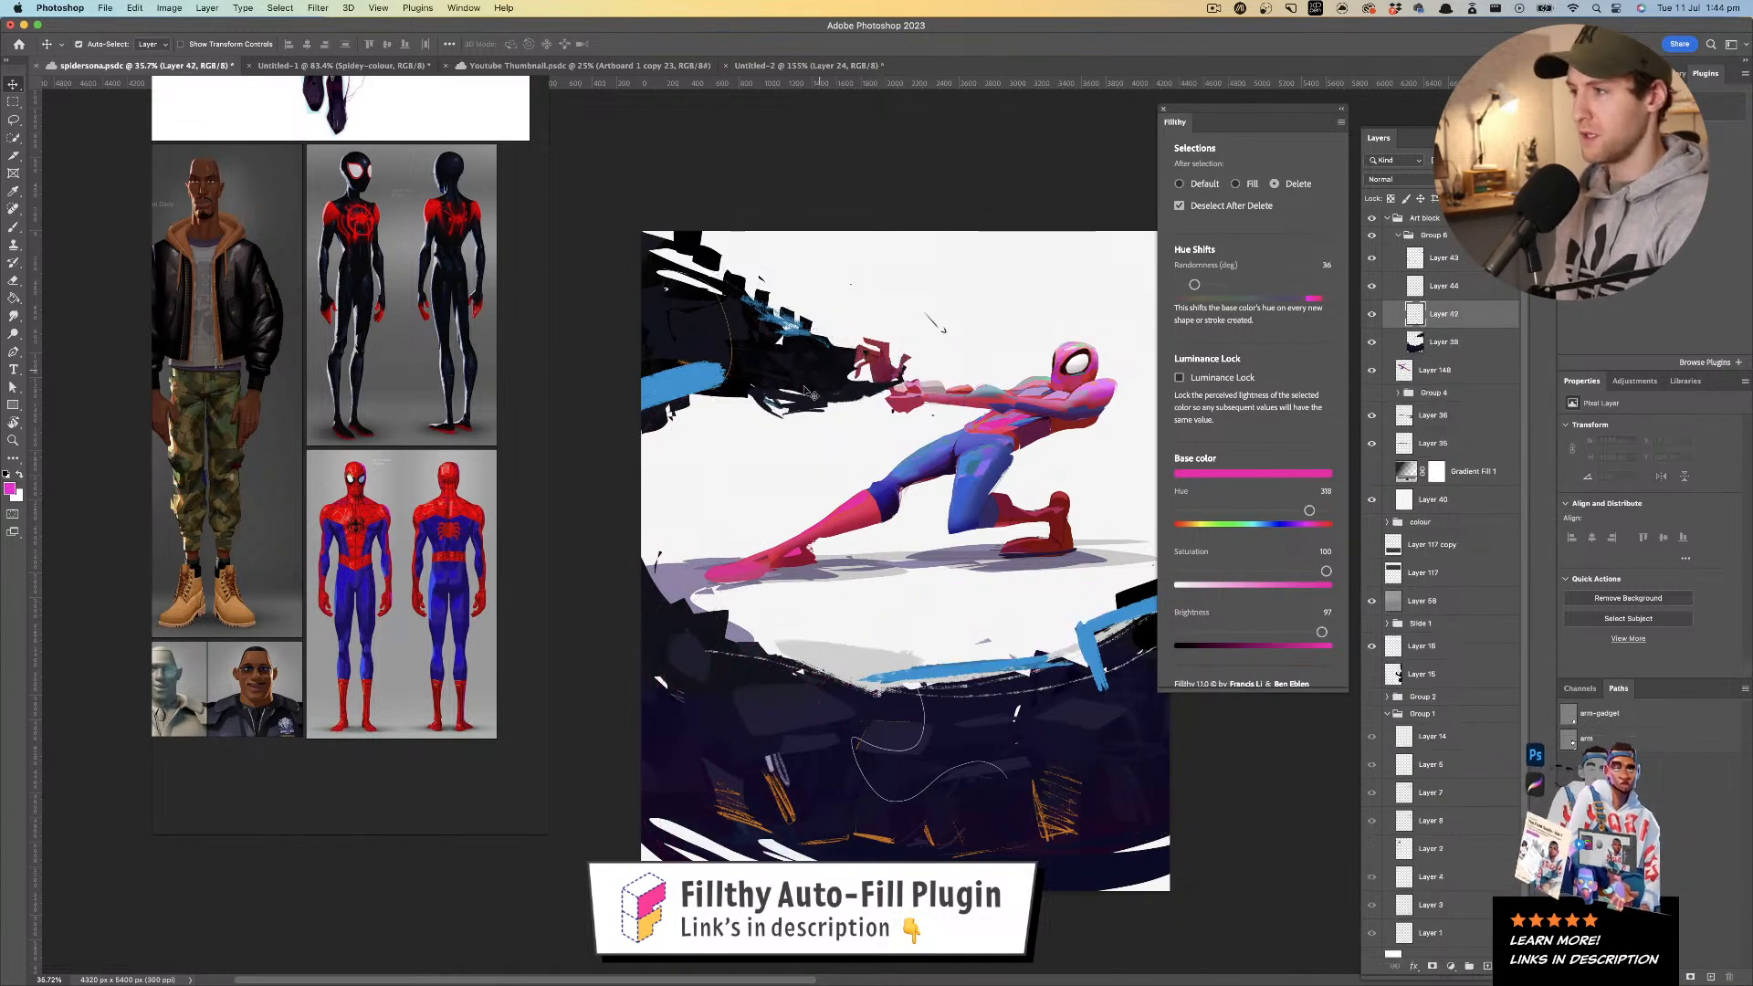
{"action": "left_click_drag", "start_coordinate": [777, 774], "coordinate": [793, 783]}
{"action": "key", "text": "Delete"}
{"action": "key", "text": "Delete"}
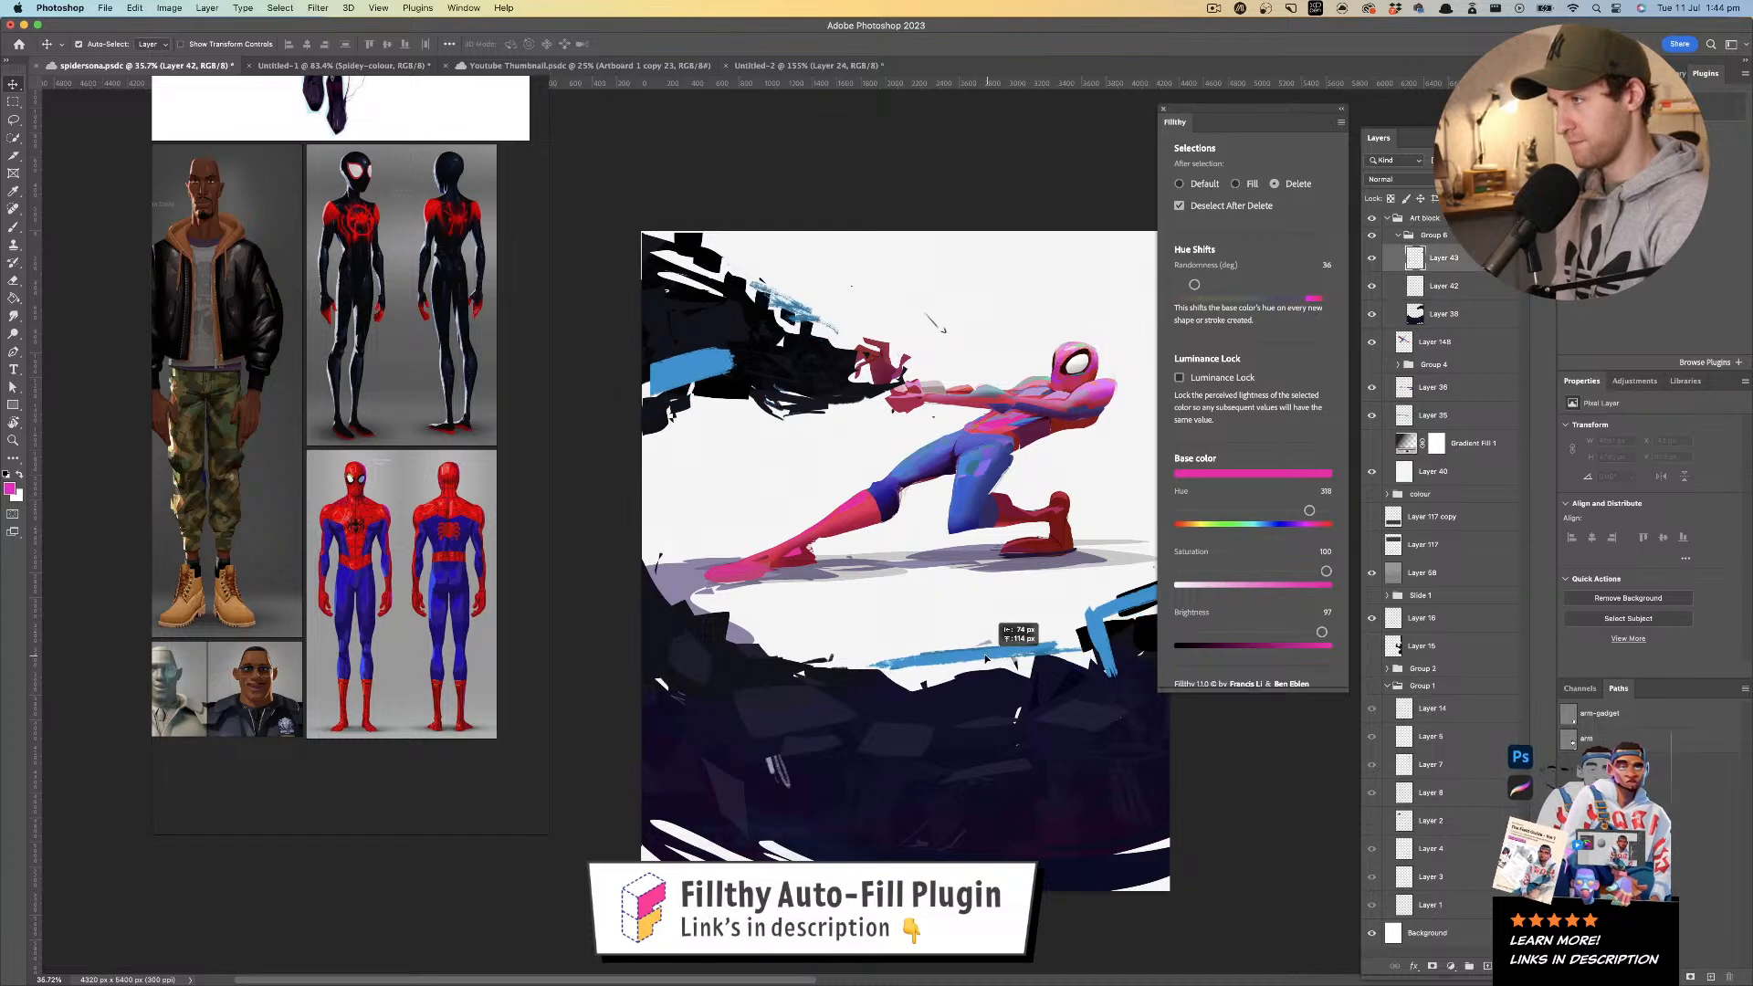
- Remove the blue accent strokes from the background and select the layer of dark background shapes
{"action": "mouse_move", "coordinate": [994, 458]}
{"action": "left_mouse_down"}
{"action": "mouse_move", "coordinate": [933, 454]}
{"action": "mouse_move", "coordinate": [989, 427]}
{"action": "left_mouse_up"}
{"action": "mouse_move", "coordinate": [886, 456]}
{"action": "left_mouse_down"}
{"action": "mouse_move", "coordinate": [827, 461]}
{"action": "mouse_move", "coordinate": [962, 438]}
{"action": "left_mouse_up"}
{"action": "left_click_drag", "start_coordinate": [853, 494], "coordinate": [808, 488]}
{"action": "left_click_drag", "start_coordinate": [791, 388], "coordinate": [855, 377]}
{"action": "key", "text": "l"}
{"action": "key", "text": "v"}
{"action": "left_click", "coordinate": [842, 414]}
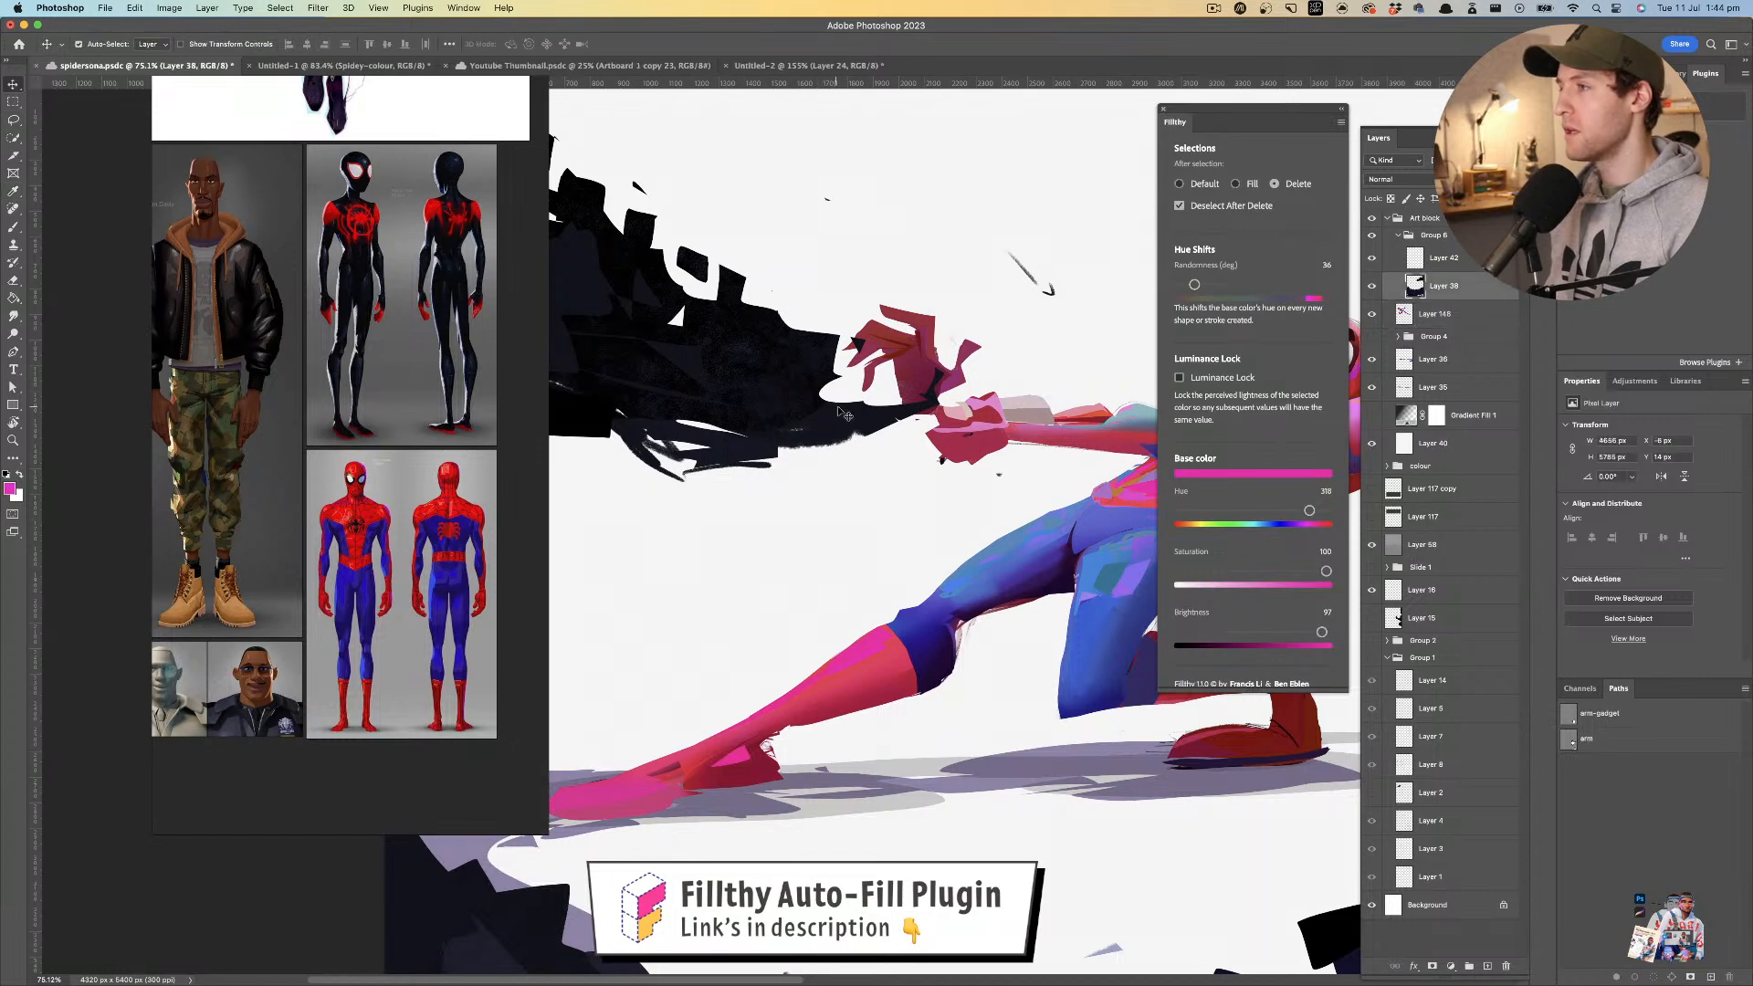
- Sample the dark navy, switch the lasso action to Fill and extend the dark tendril's tip to the gripping fist
{"action": "key", "text": "l"}
{"action": "key", "text": "i"}
{"action": "left_click", "coordinate": [922, 409]}
{"action": "key", "text": "l"}
{"action": "left_click_drag", "start_coordinate": [923, 411], "coordinate": [946, 404]}
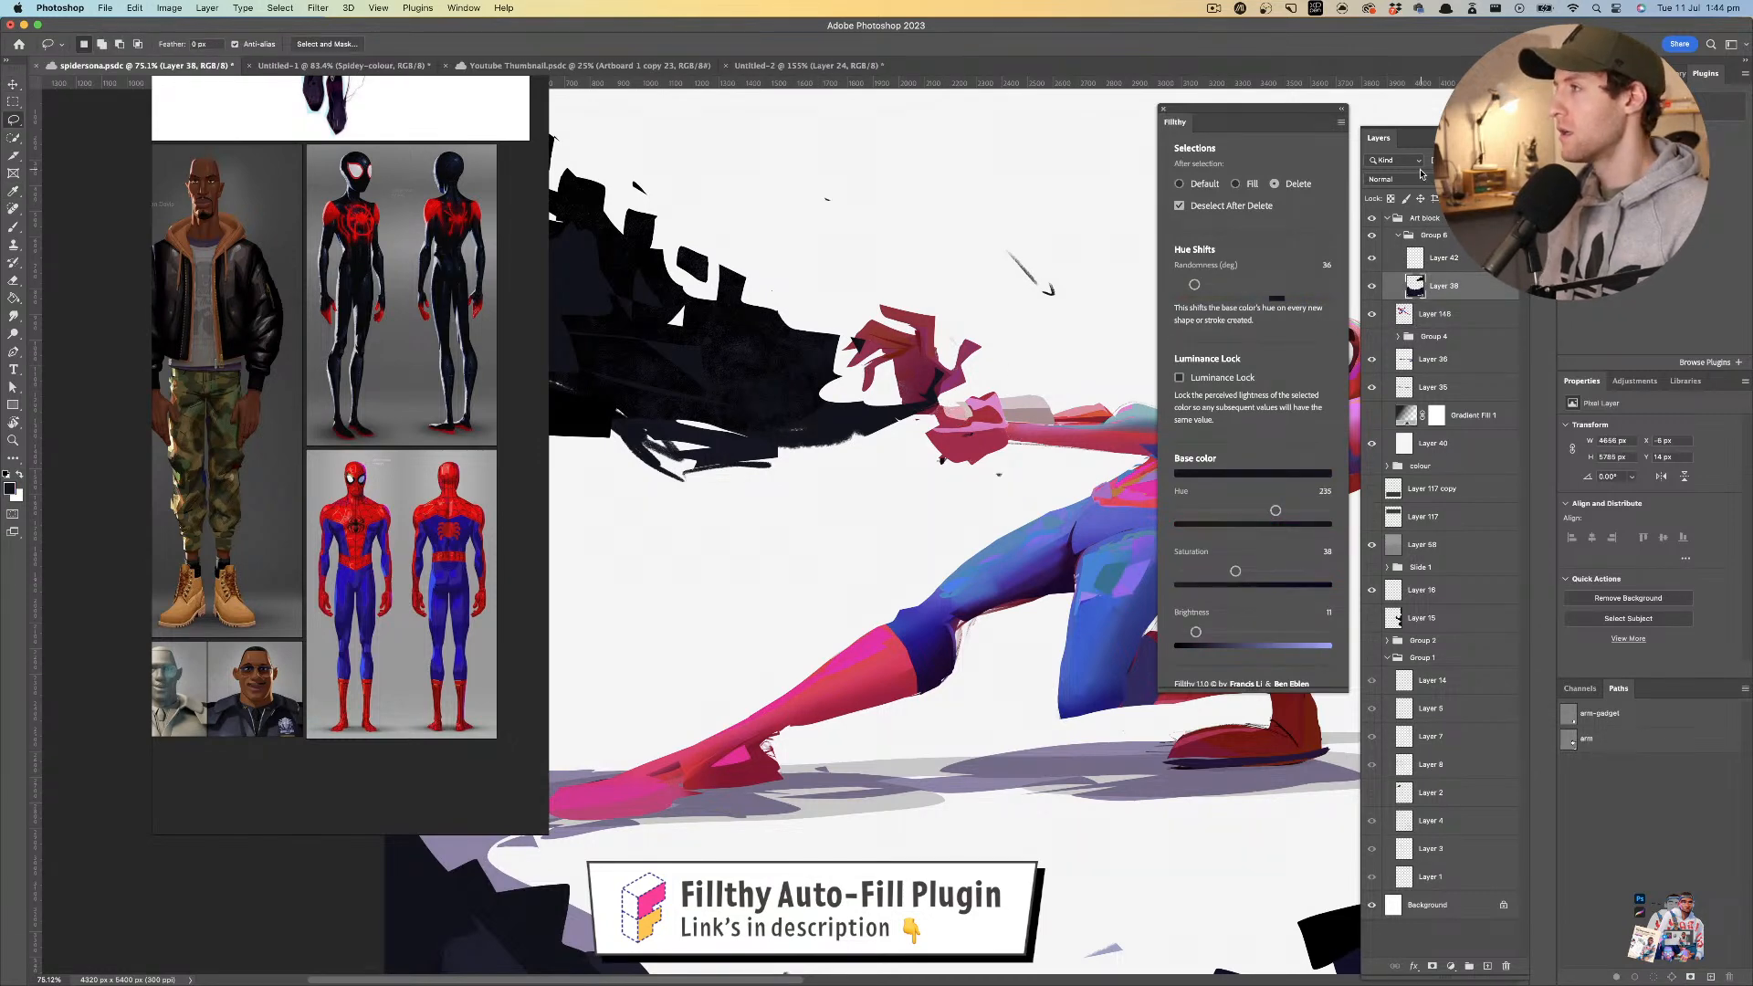
{"action": "left_click", "coordinate": [1235, 185]}
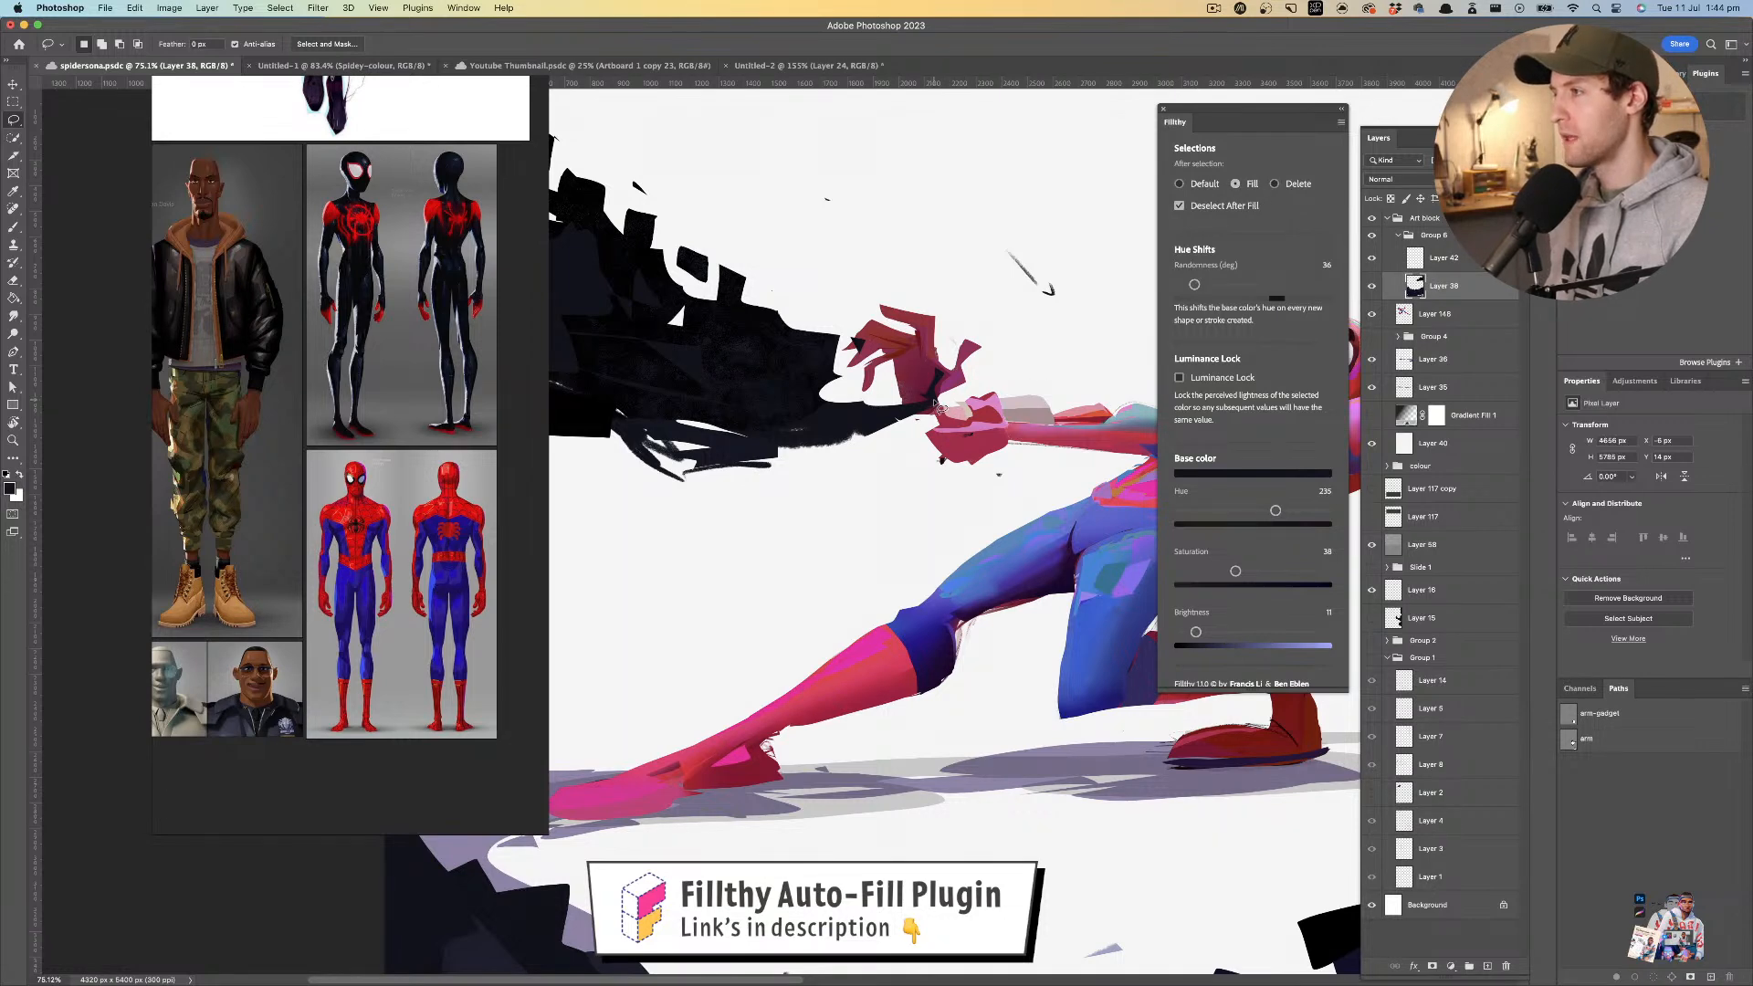
{"action": "left_click_drag", "start_coordinate": [973, 407], "coordinate": [937, 418]}
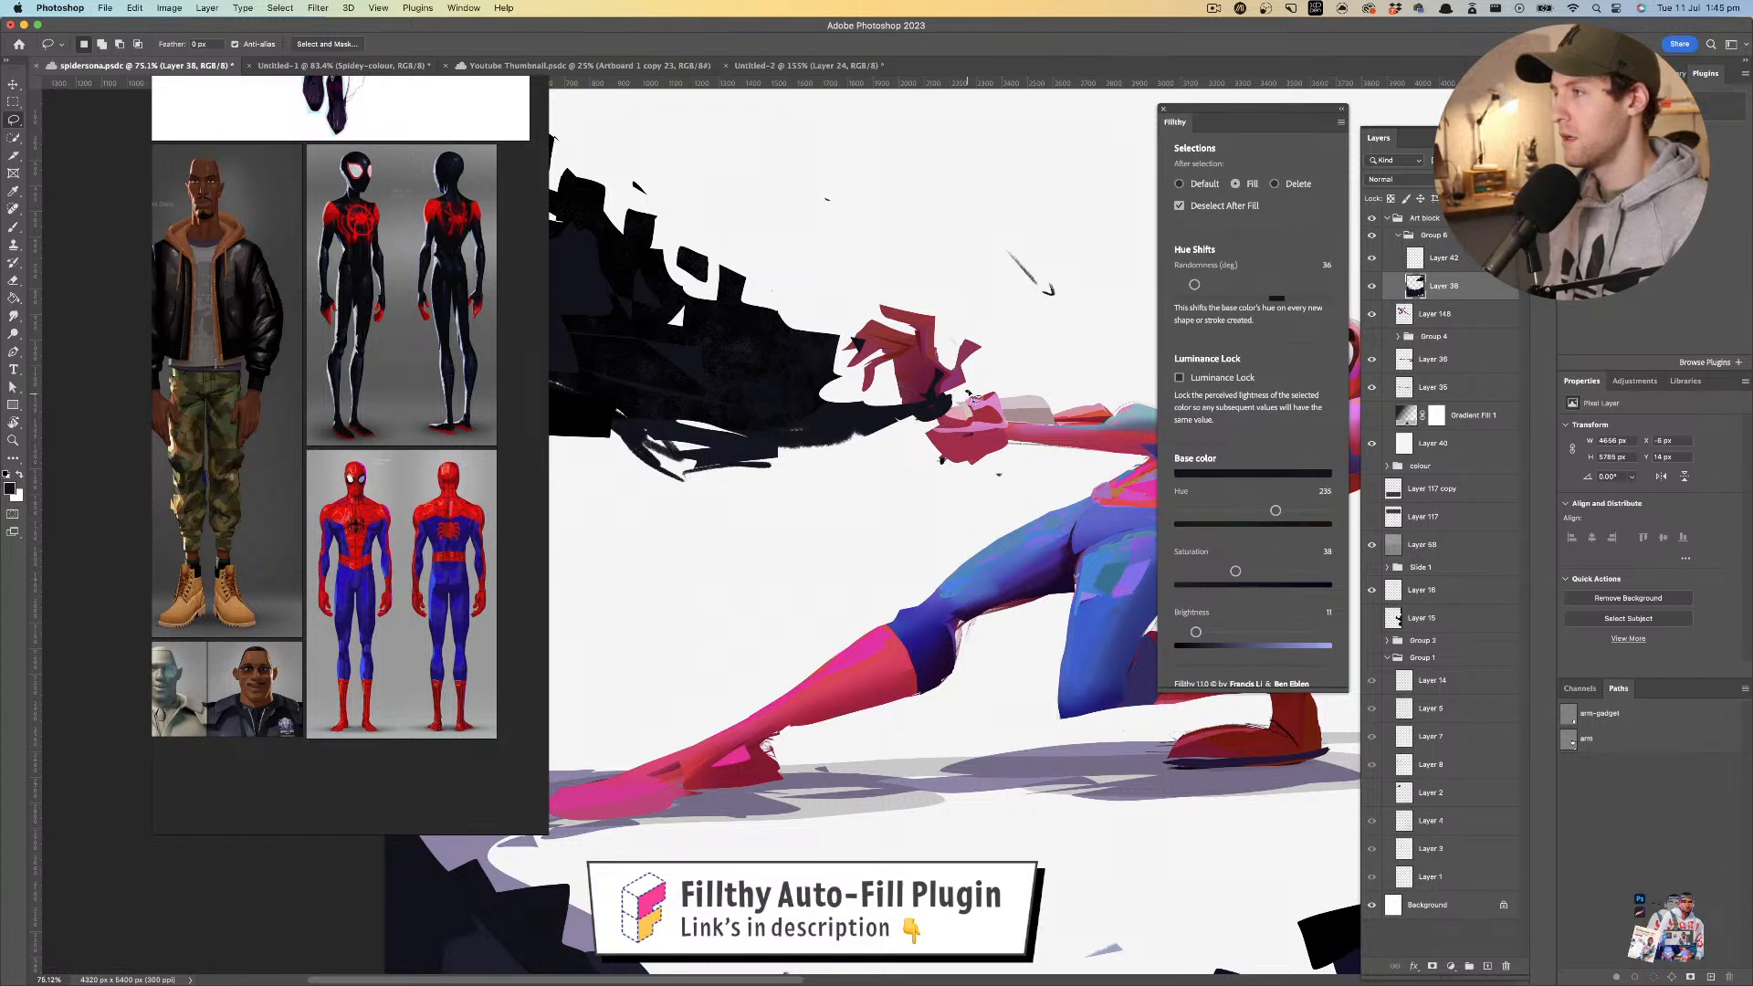
{"action": "key", "text": "super+space"}
{"action": "mouse_move", "coordinate": [924, 427]}
{"action": "left_mouse_down"}
{"action": "mouse_move", "coordinate": [786, 426]}
{"action": "mouse_move", "coordinate": [891, 423]}
{"action": "mouse_move", "coordinate": [922, 392]}
{"action": "left_mouse_up"}
- Switch the lasso action to Delete and carve the dark tendril's edges into jagged shapes near the raised hand
{"action": "left_click", "coordinate": [1275, 184]}
{"action": "mouse_move", "coordinate": [789, 350]}
{"action": "left_mouse_down"}
{"action": "mouse_move", "coordinate": [821, 422]}
{"action": "mouse_move", "coordinate": [801, 353]}
{"action": "mouse_move", "coordinate": [825, 366]}
{"action": "mouse_move", "coordinate": [787, 407]}
{"action": "mouse_move", "coordinate": [804, 358]}
{"action": "left_mouse_up"}
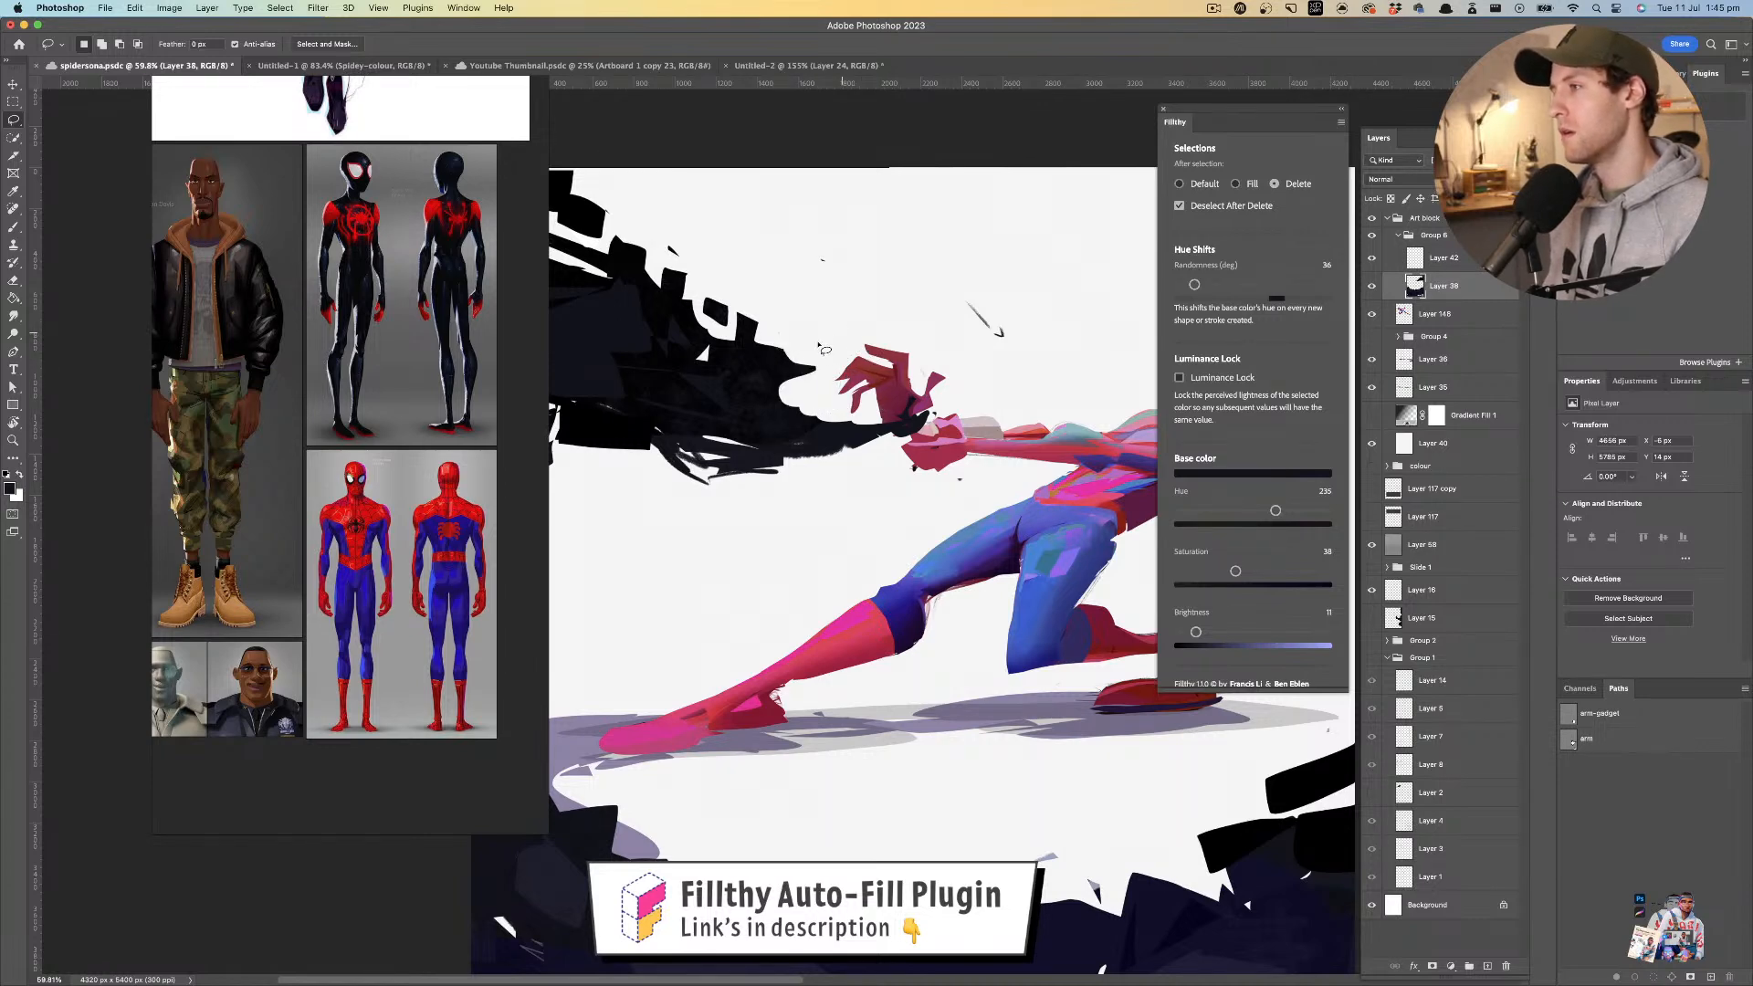
{"action": "mouse_move", "coordinate": [808, 424]}
{"action": "left_mouse_down"}
{"action": "mouse_move", "coordinate": [849, 384]}
{"action": "mouse_move", "coordinate": [767, 349]}
{"action": "mouse_move", "coordinate": [805, 337]}
{"action": "mouse_move", "coordinate": [603, 351]}
{"action": "left_mouse_up"}
{"action": "key", "text": "z"}
{"action": "left_click_drag", "start_coordinate": [808, 361], "coordinate": [999, 315]}
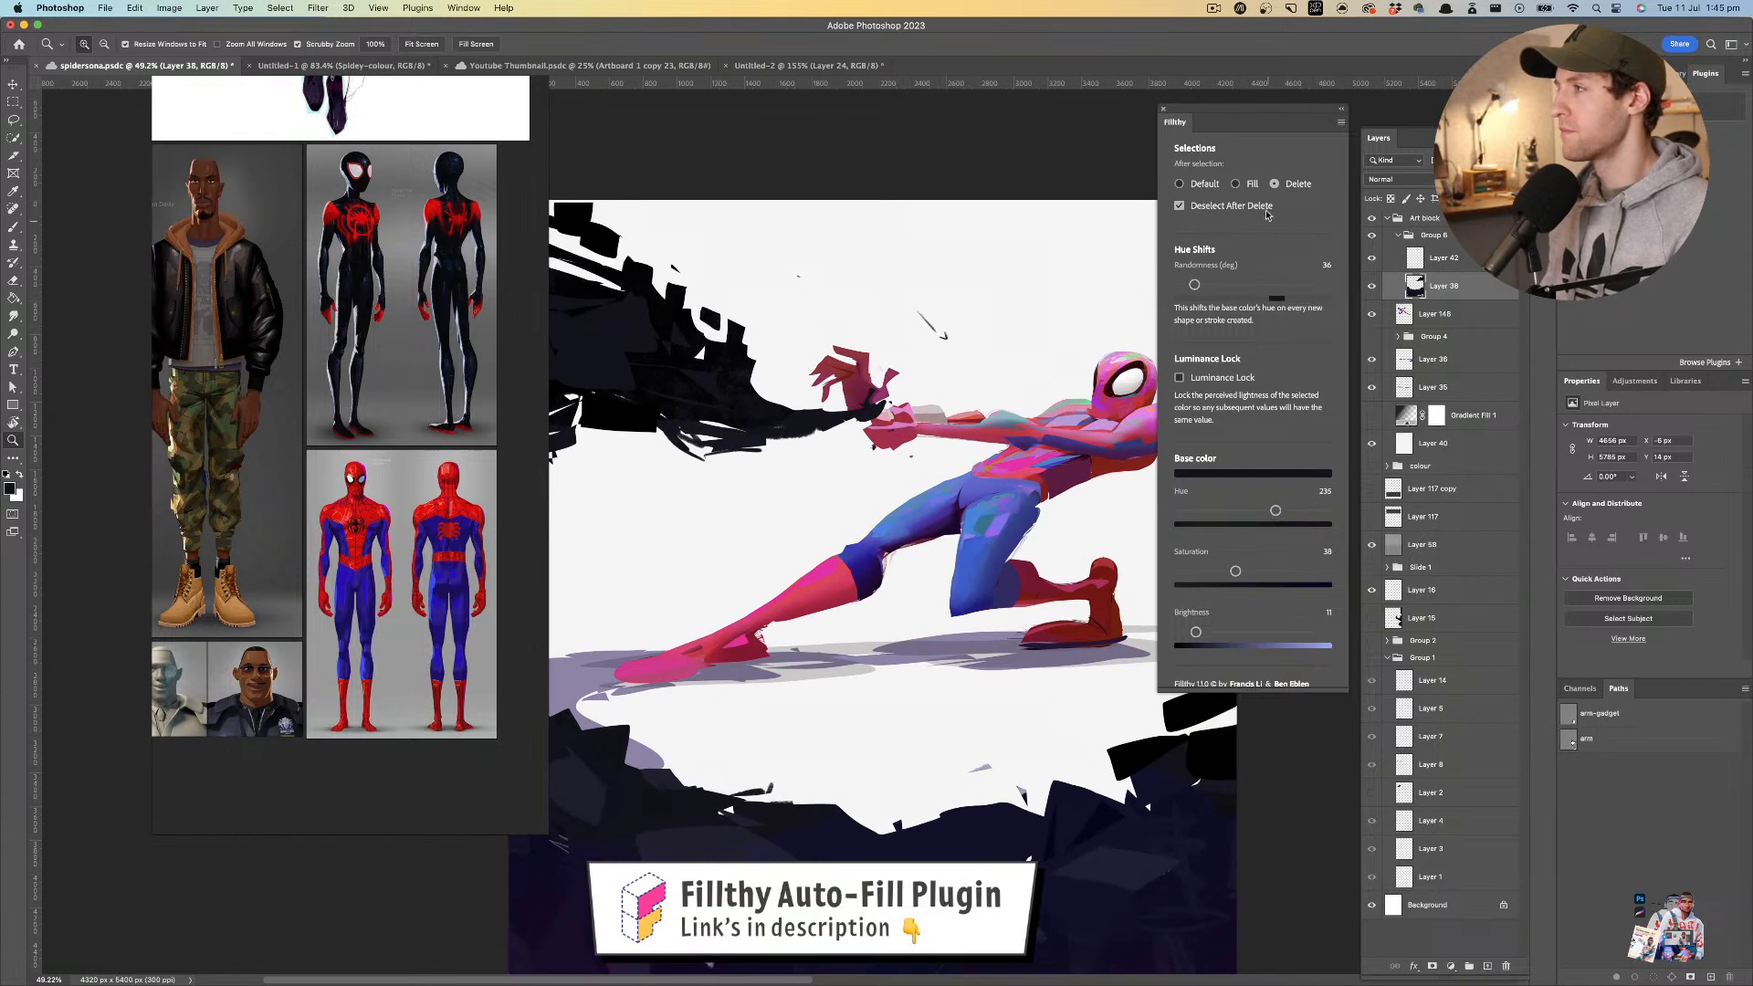
- Switch the lasso action to Fill, add dark shapes along the tendril toward the hands and undo the last fill
{"action": "left_click", "coordinate": [1236, 184]}
{"action": "key", "text": "l"}
{"action": "mouse_move", "coordinate": [736, 369]}
{"action": "left_mouse_down"}
{"action": "mouse_move", "coordinate": [779, 400]}
{"action": "mouse_move", "coordinate": [702, 386]}
{"action": "mouse_move", "coordinate": [725, 359]}
{"action": "mouse_move", "coordinate": [764, 365]}
{"action": "mouse_move", "coordinate": [771, 418]}
{"action": "mouse_move", "coordinate": [820, 409]}
{"action": "mouse_move", "coordinate": [776, 436]}
{"action": "mouse_move", "coordinate": [831, 419]}
{"action": "mouse_move", "coordinate": [750, 462]}
{"action": "mouse_move", "coordinate": [871, 436]}
{"action": "left_mouse_up"}
{"action": "key", "text": "super+z"}
{"action": "key", "text": "super+space"}
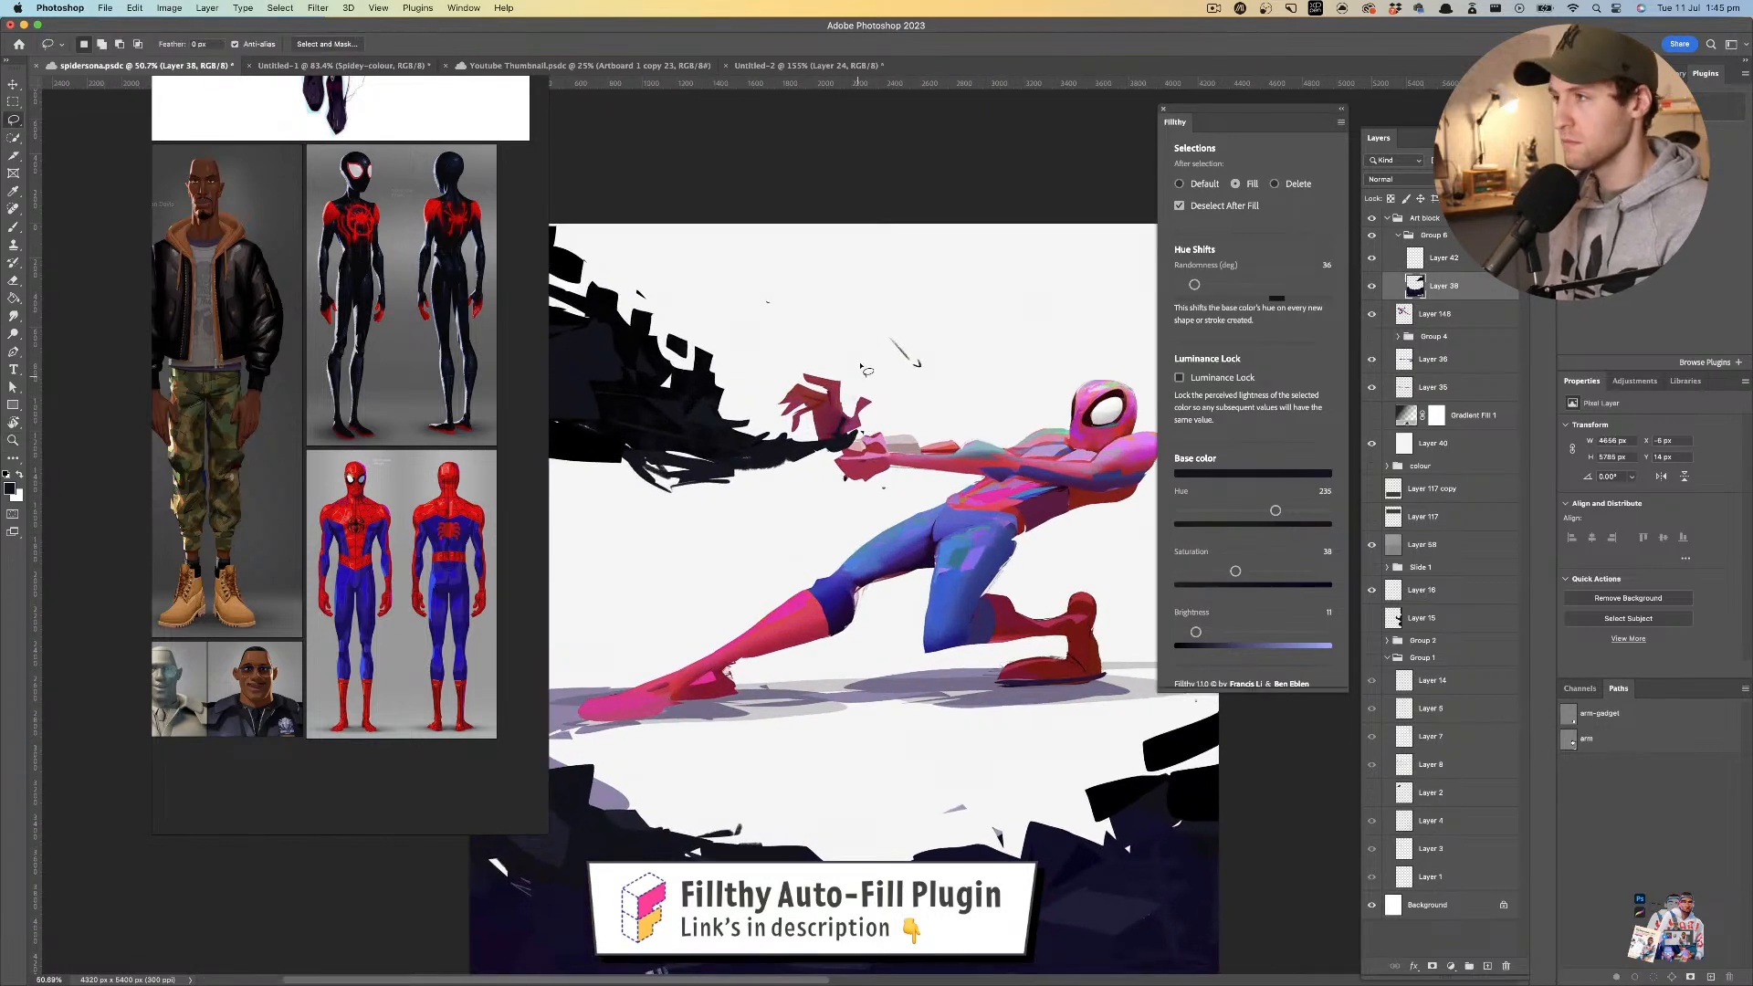
- Switch the lasso action back to Delete and trim the dark tendril around the gripping fist
{"action": "left_click", "coordinate": [1274, 185]}
{"action": "mouse_move", "coordinate": [838, 470]}
{"action": "left_mouse_down"}
{"action": "mouse_move", "coordinate": [913, 482]}
{"action": "mouse_move", "coordinate": [891, 465]}
{"action": "left_mouse_up"}
{"action": "mouse_move", "coordinate": [883, 481]}
{"action": "left_mouse_down"}
{"action": "mouse_move", "coordinate": [861, 496]}
{"action": "mouse_move", "coordinate": [854, 462]}
{"action": "mouse_move", "coordinate": [839, 470]}
{"action": "mouse_move", "coordinate": [882, 470]}
{"action": "left_mouse_up"}
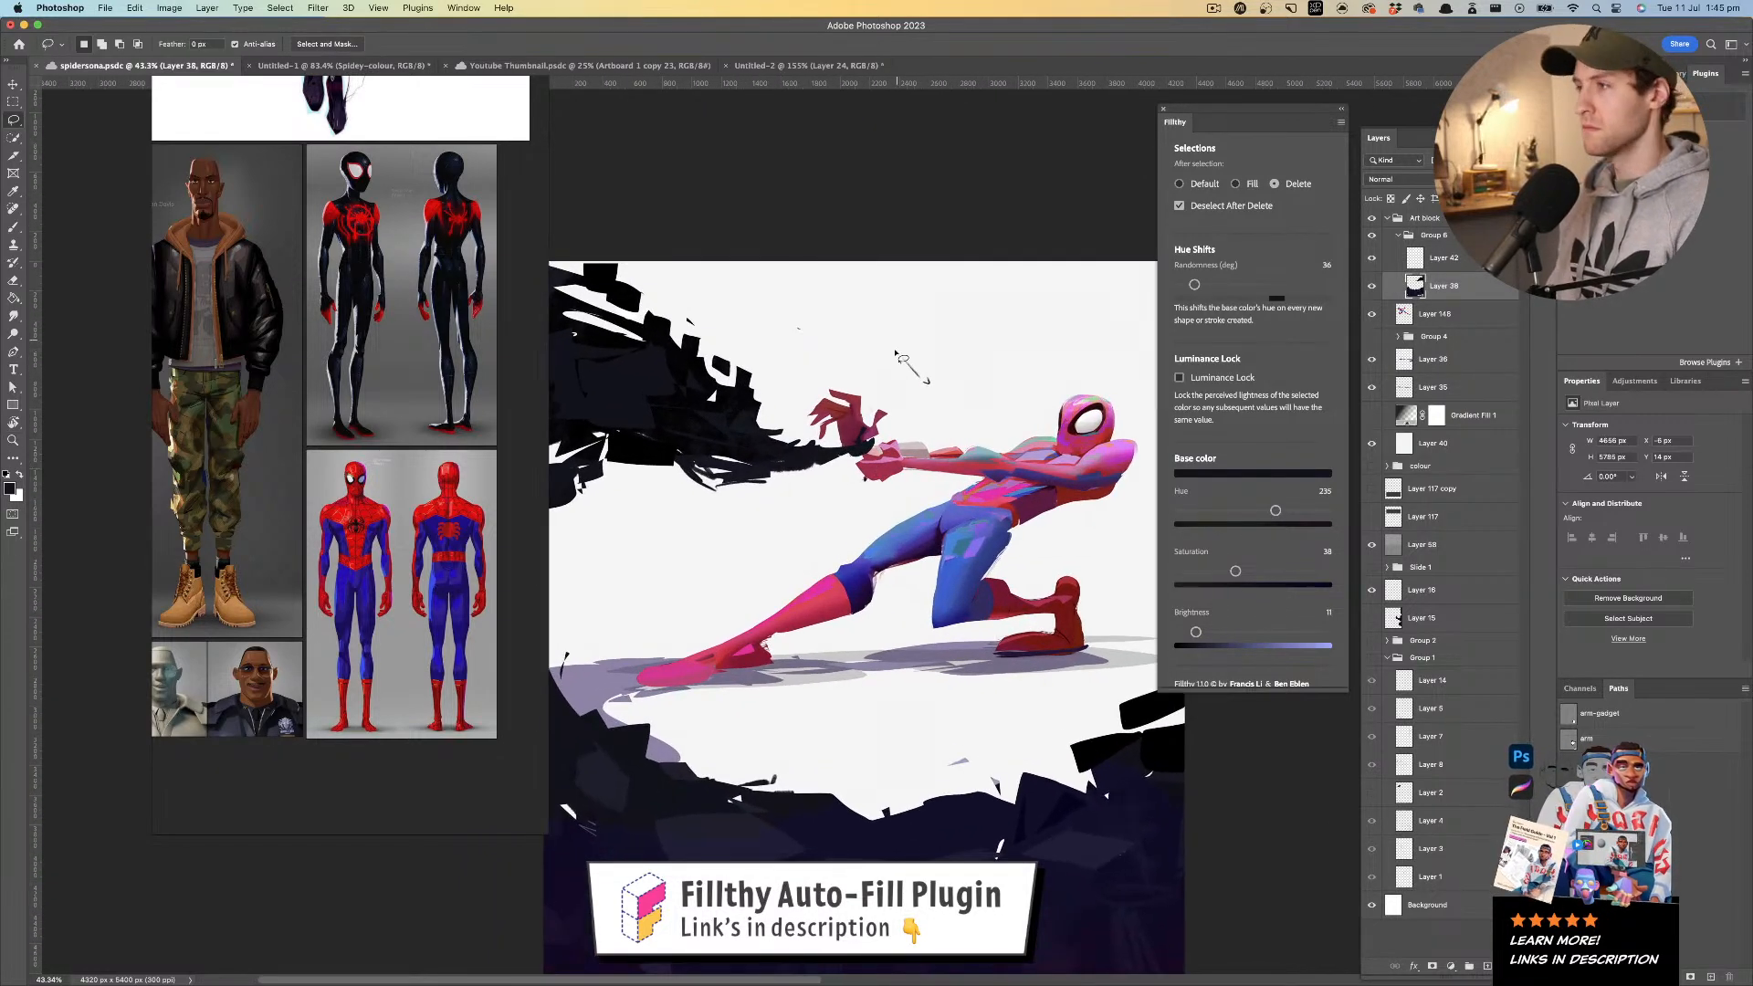
- Switch the lasso action to Fill and cover the light marks inside the dark ground mass with dark navy shapes
{"action": "left_click", "coordinate": [1236, 185]}
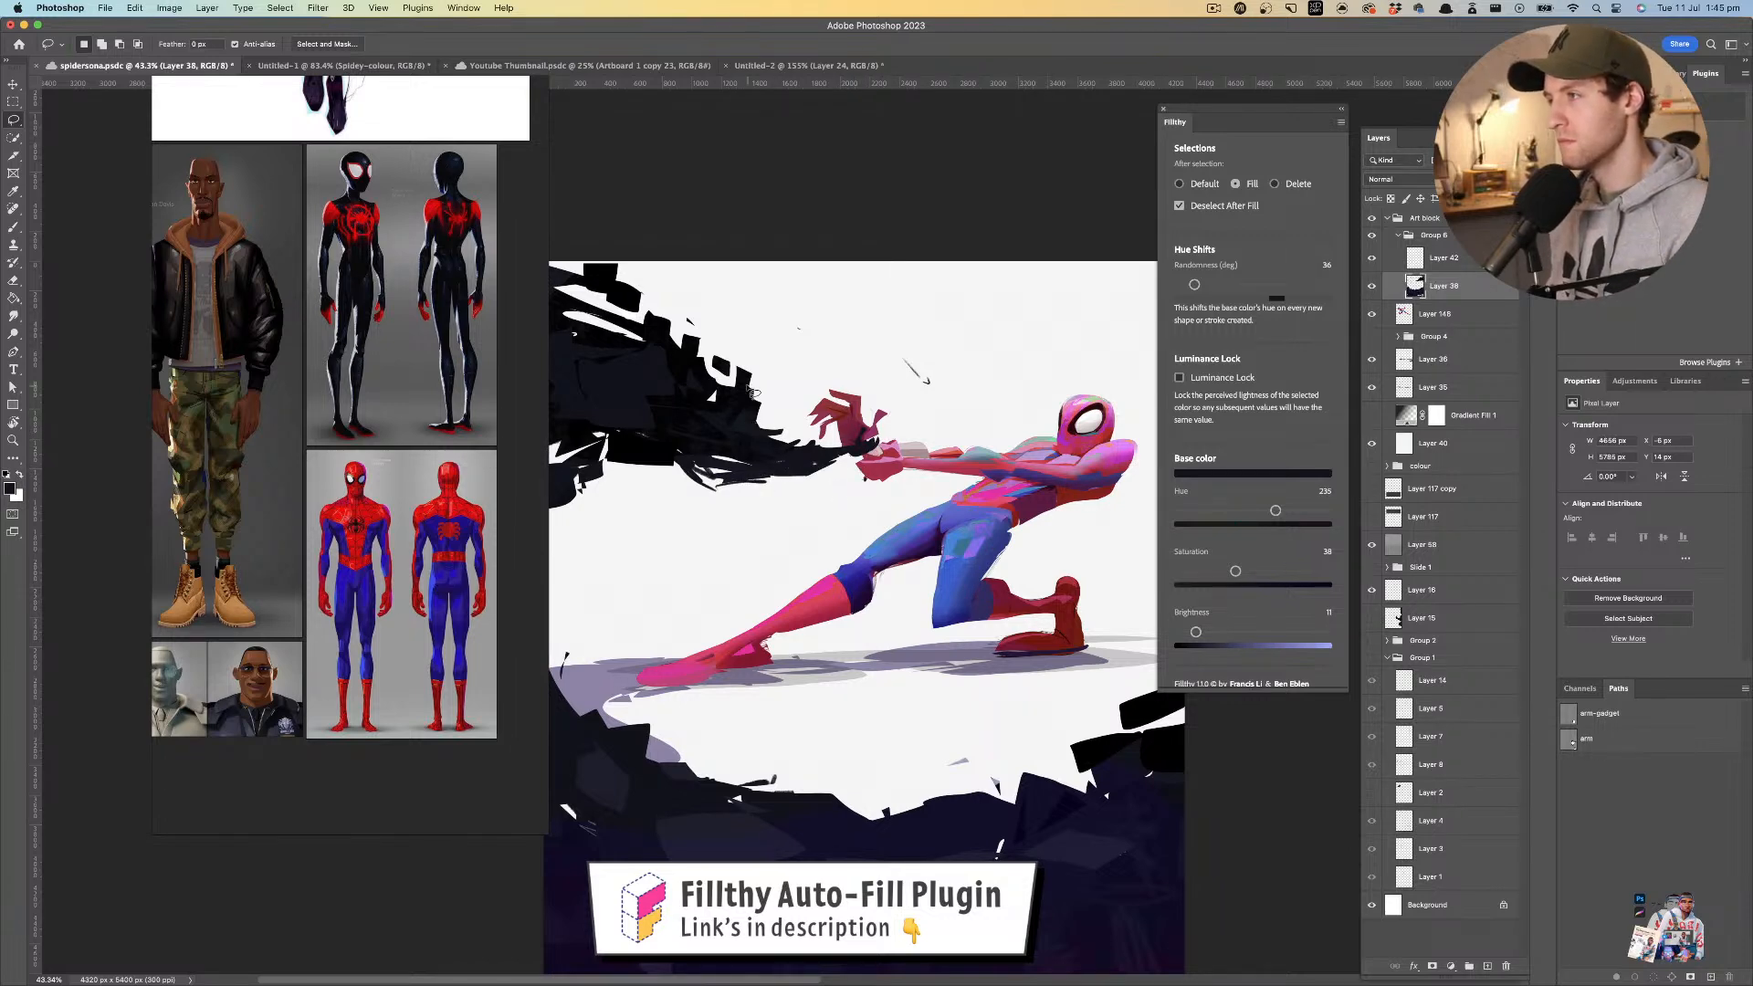
{"action": "left_click_drag", "start_coordinate": [861, 301], "coordinate": [892, 299]}
{"action": "left_click", "coordinate": [864, 347]}
{"action": "mouse_move", "coordinate": [835, 494]}
{"action": "left_mouse_down"}
{"action": "mouse_move", "coordinate": [795, 309]}
{"action": "mouse_move", "coordinate": [852, 496]}
{"action": "mouse_move", "coordinate": [793, 499]}
{"action": "mouse_move", "coordinate": [851, 476]}
{"action": "mouse_move", "coordinate": [788, 419]}
{"action": "left_mouse_up"}
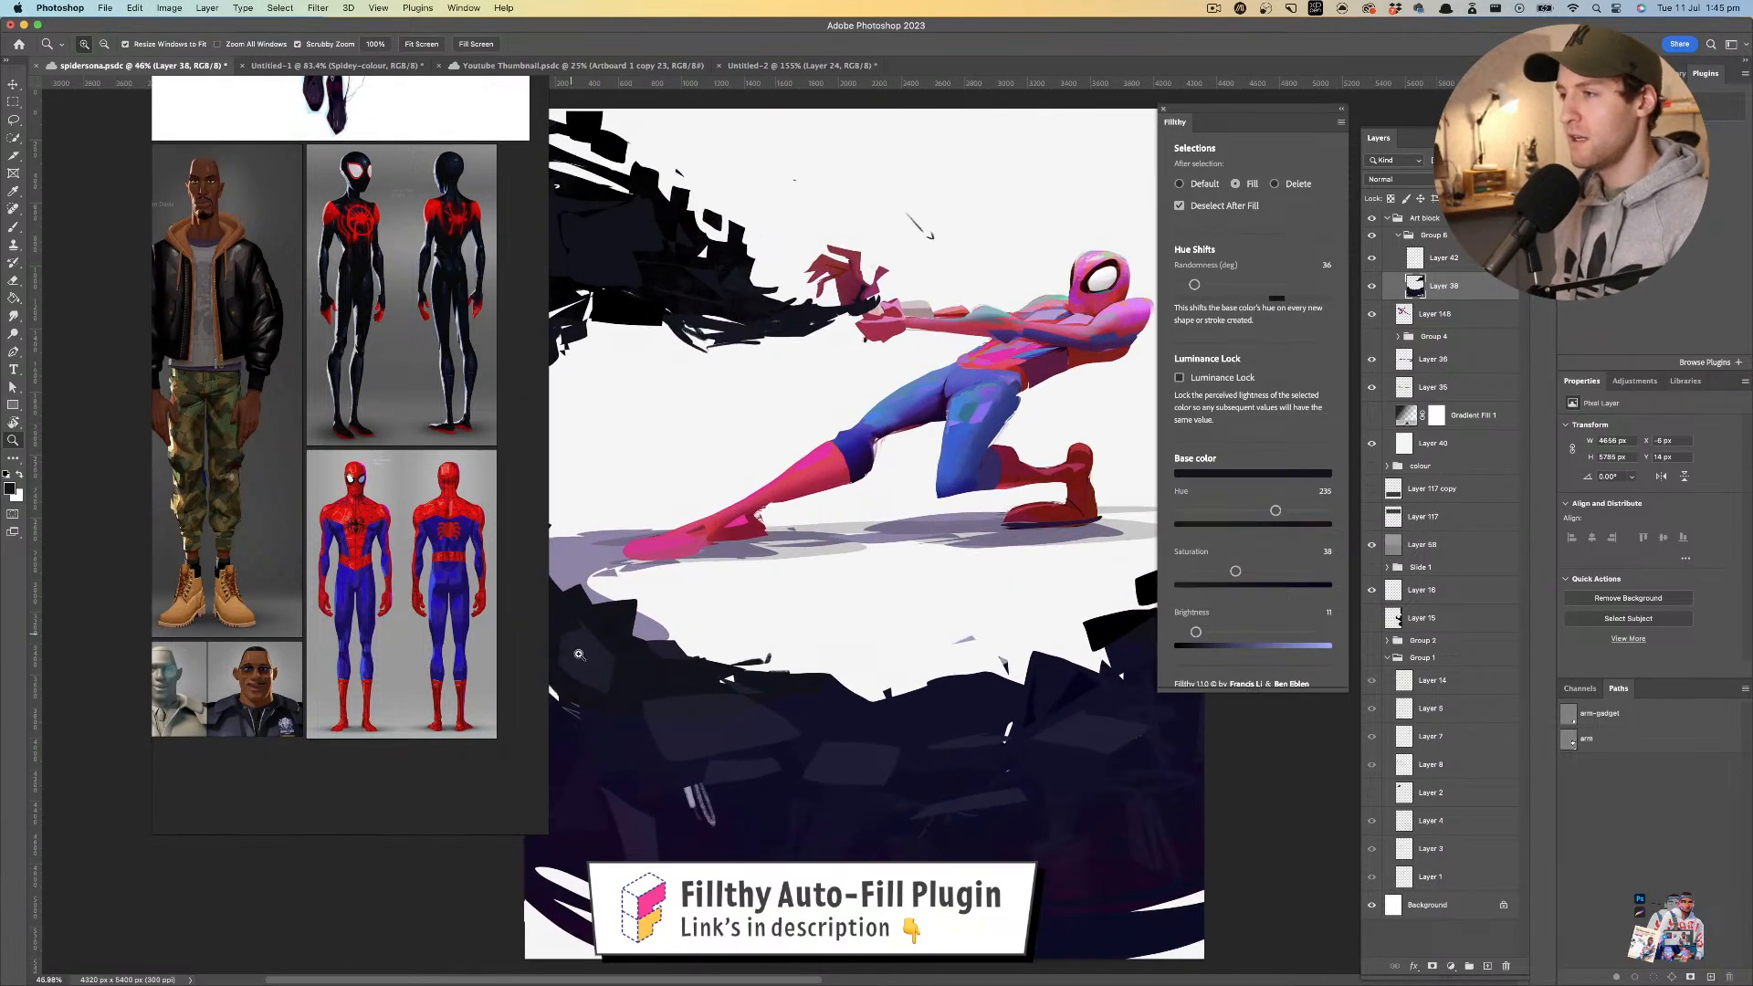
{"action": "left_click_drag", "start_coordinate": [751, 663], "coordinate": [775, 616]}
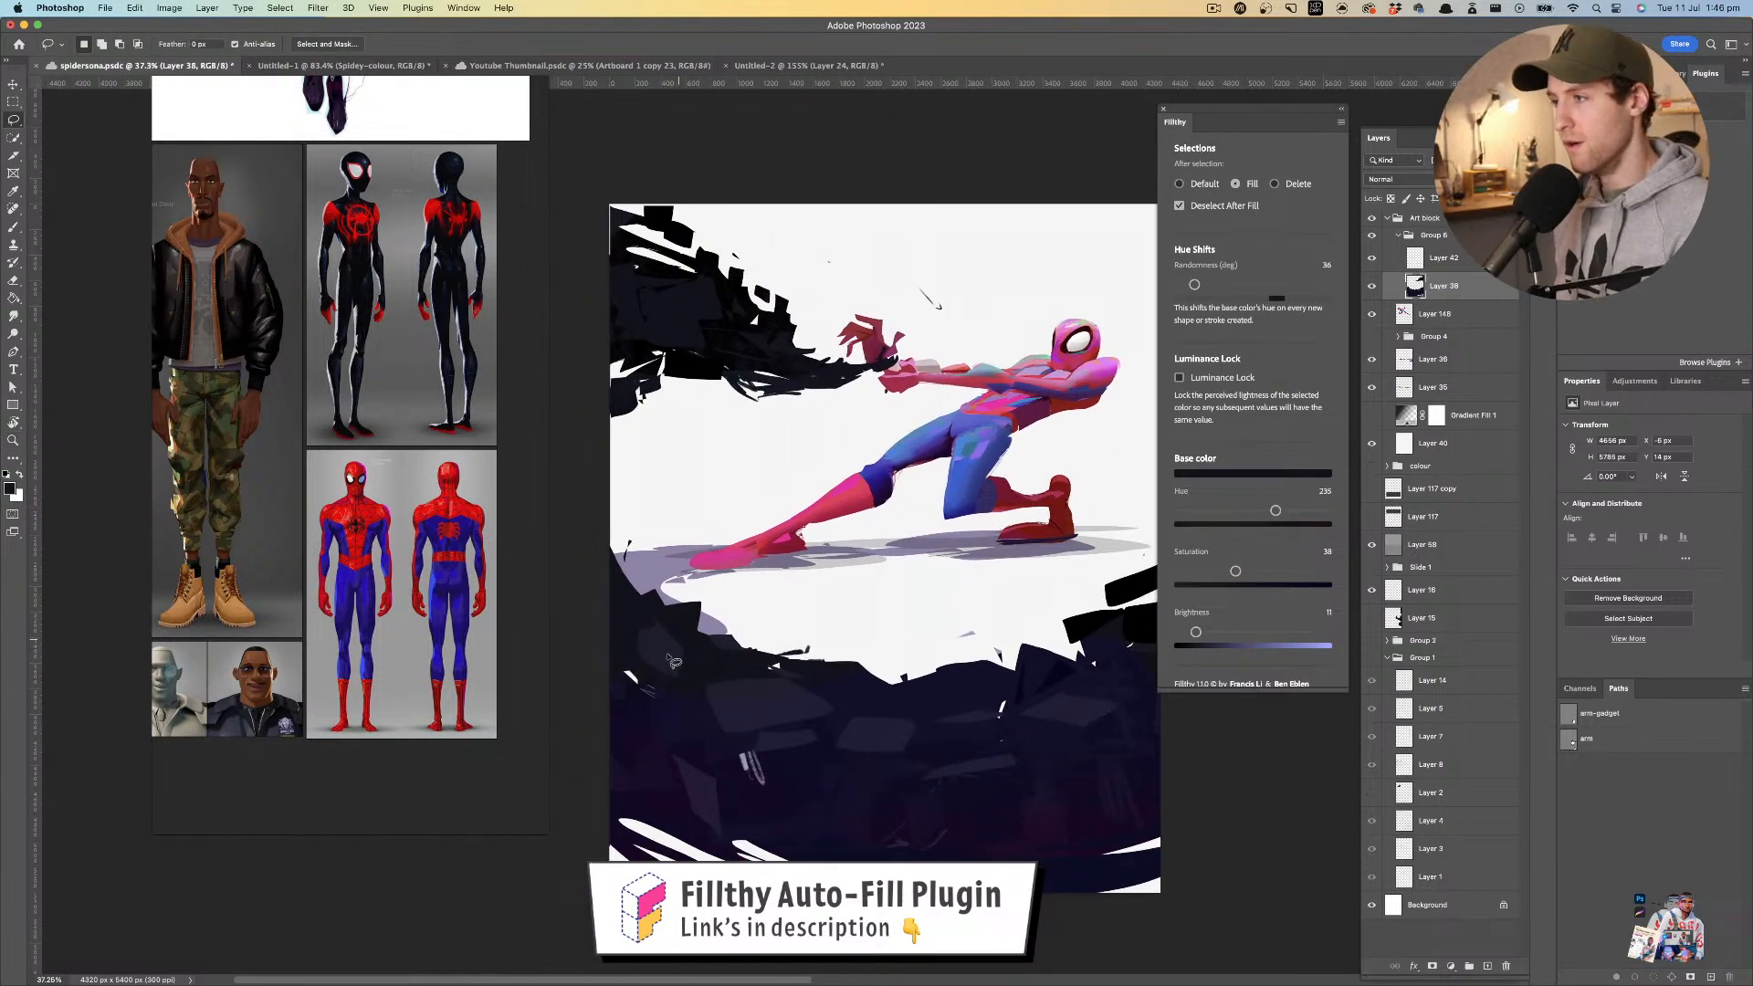
{"action": "left_click_drag", "start_coordinate": [644, 715], "coordinate": [630, 652]}
{"action": "mouse_move", "coordinate": [742, 827]}
{"action": "left_mouse_down"}
{"action": "mouse_move", "coordinate": [745, 683]}
{"action": "mouse_move", "coordinate": [910, 708]}
{"action": "left_mouse_up"}
{"action": "left_click_drag", "start_coordinate": [910, 774], "coordinate": [930, 698]}
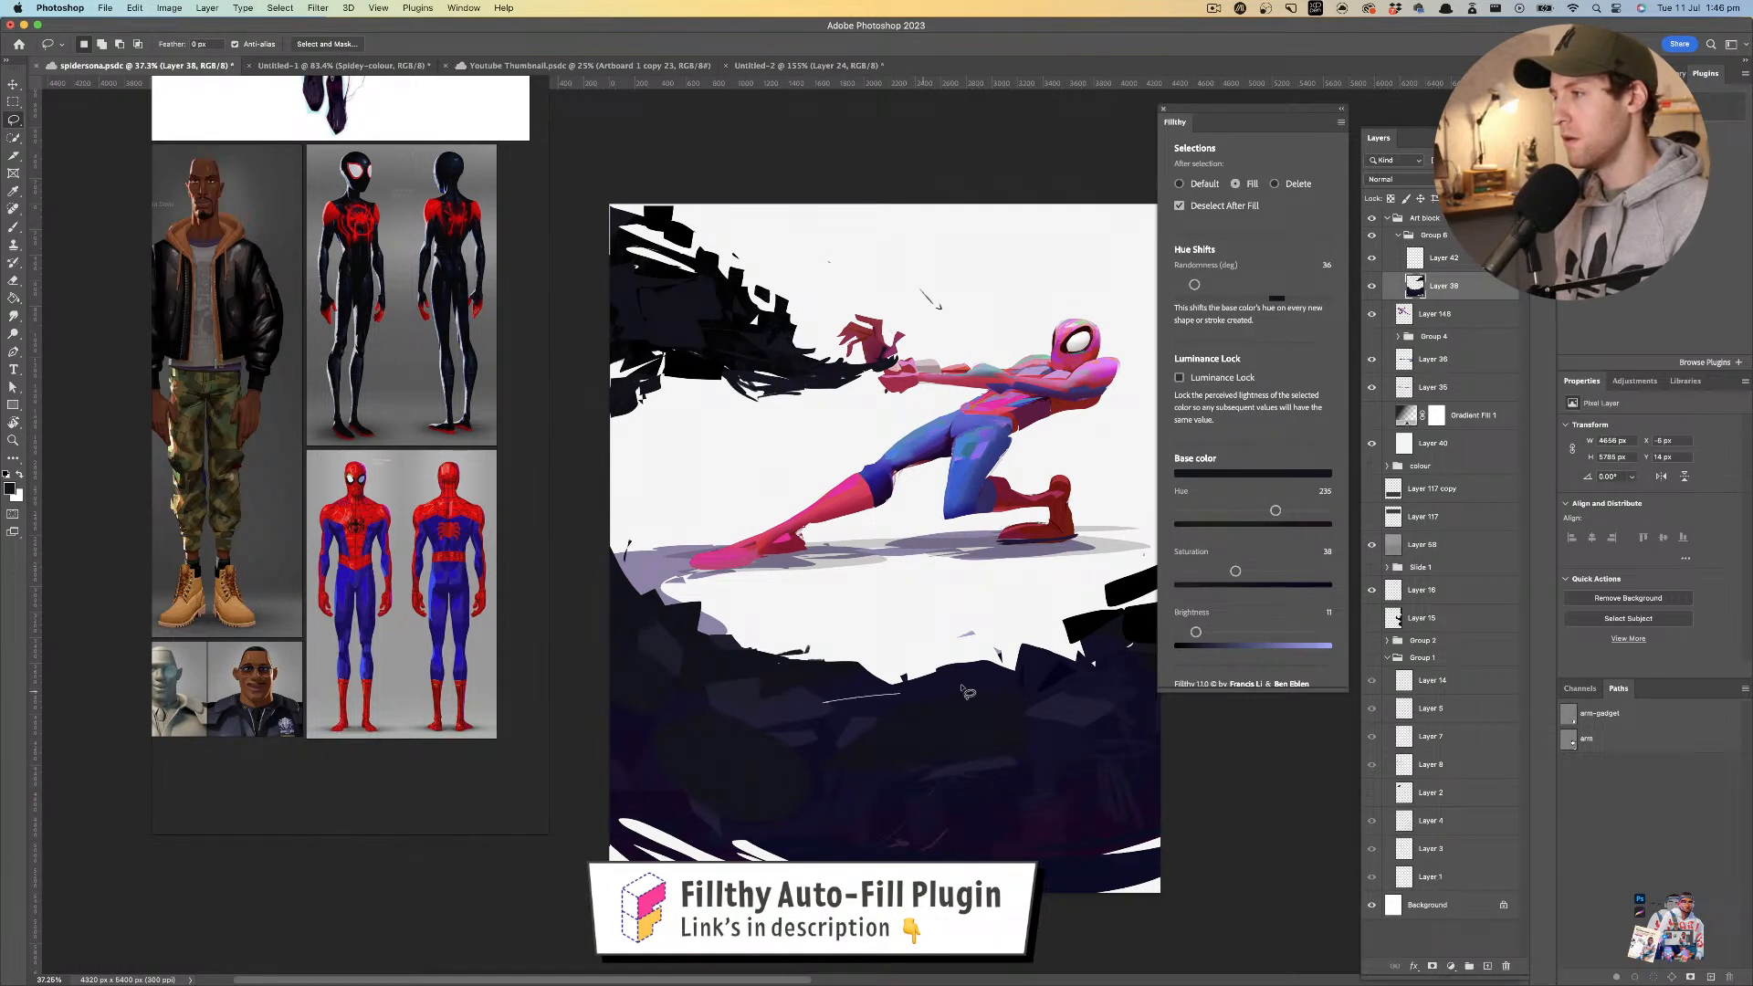
- Undo the first fill at the ground's right edge and build that side up with large dark navy shapes
{"action": "mouse_move", "coordinate": [1096, 567]}
{"action": "left_mouse_down"}
{"action": "mouse_move", "coordinate": [1162, 522]}
{"action": "mouse_move", "coordinate": [1009, 537]}
{"action": "left_mouse_up"}
{"action": "key", "text": "super+z"}
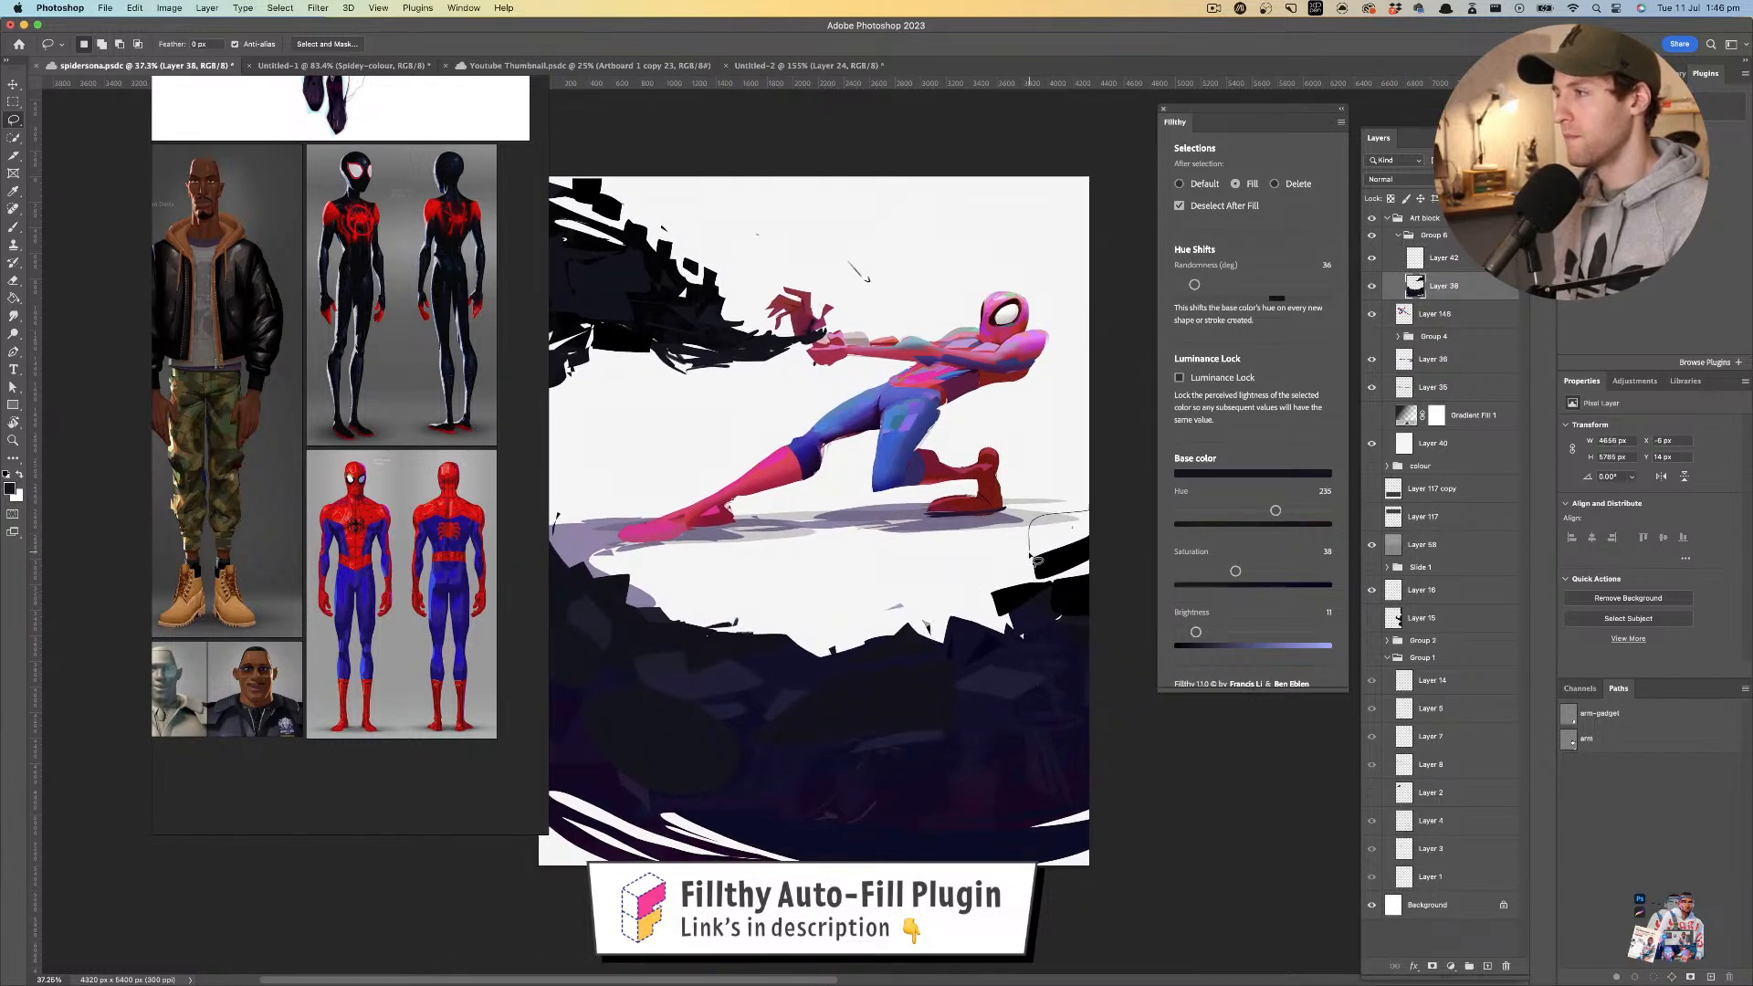
{"action": "left_click_drag", "start_coordinate": [1125, 615], "coordinate": [1103, 517]}
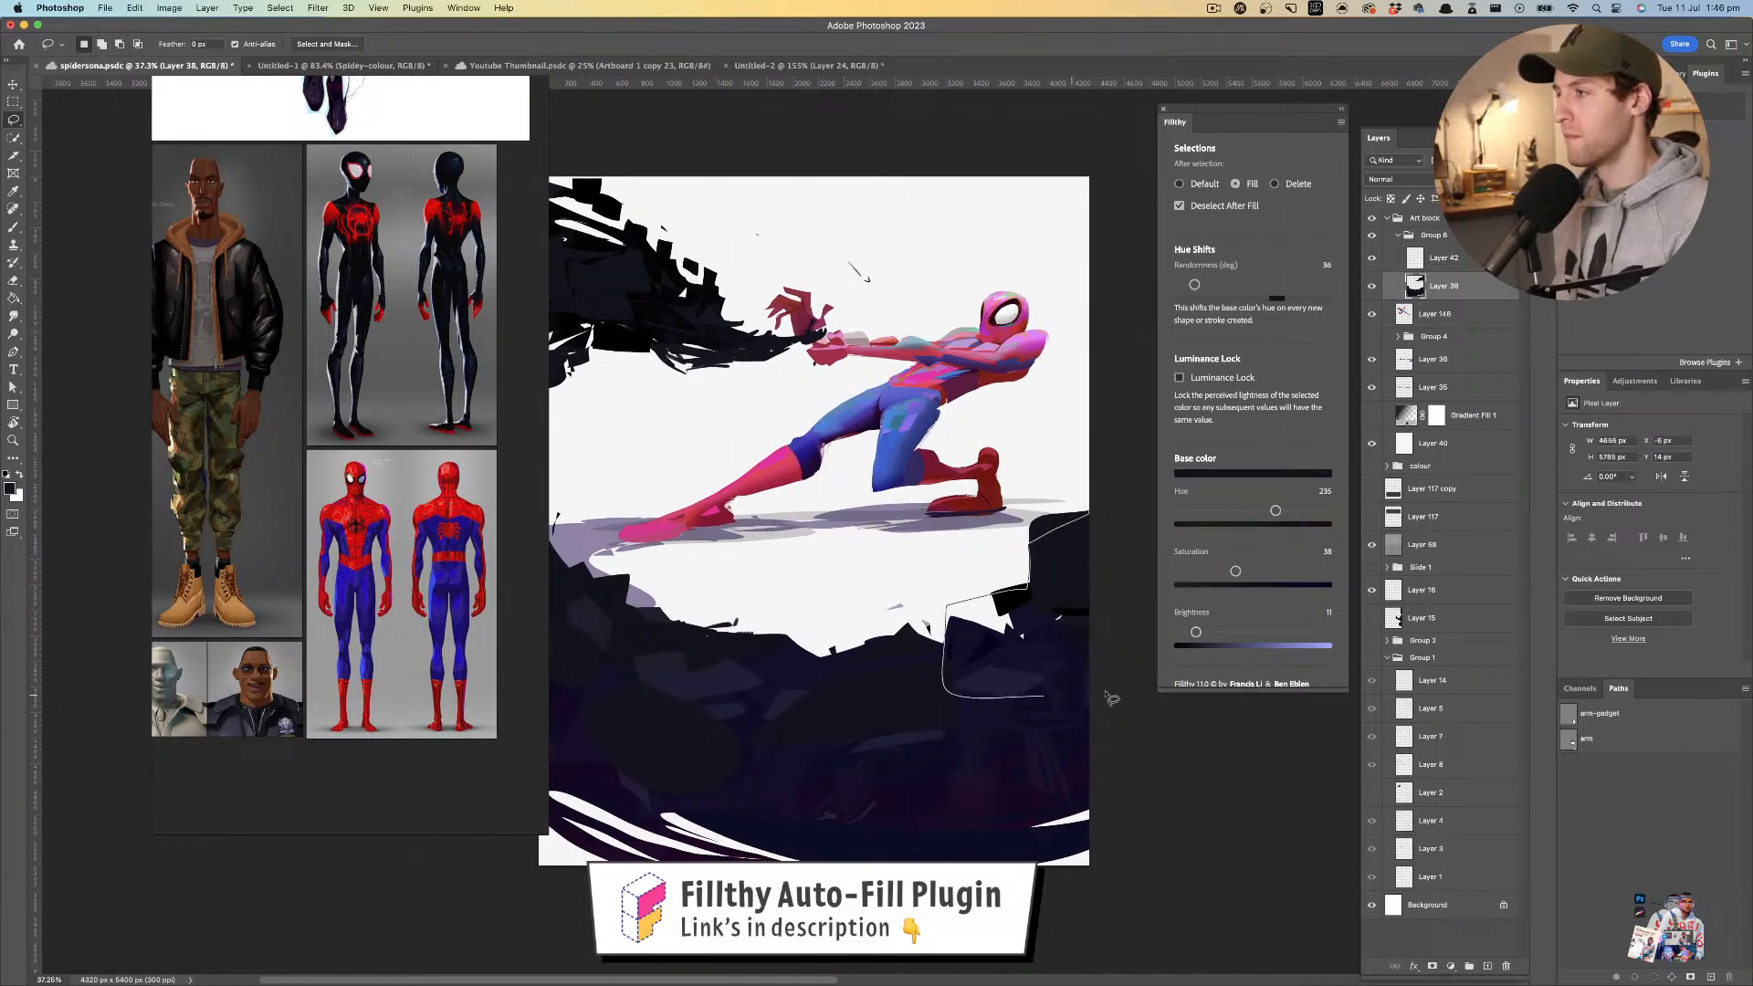
{"action": "left_click_drag", "start_coordinate": [1069, 698], "coordinate": [1073, 702]}
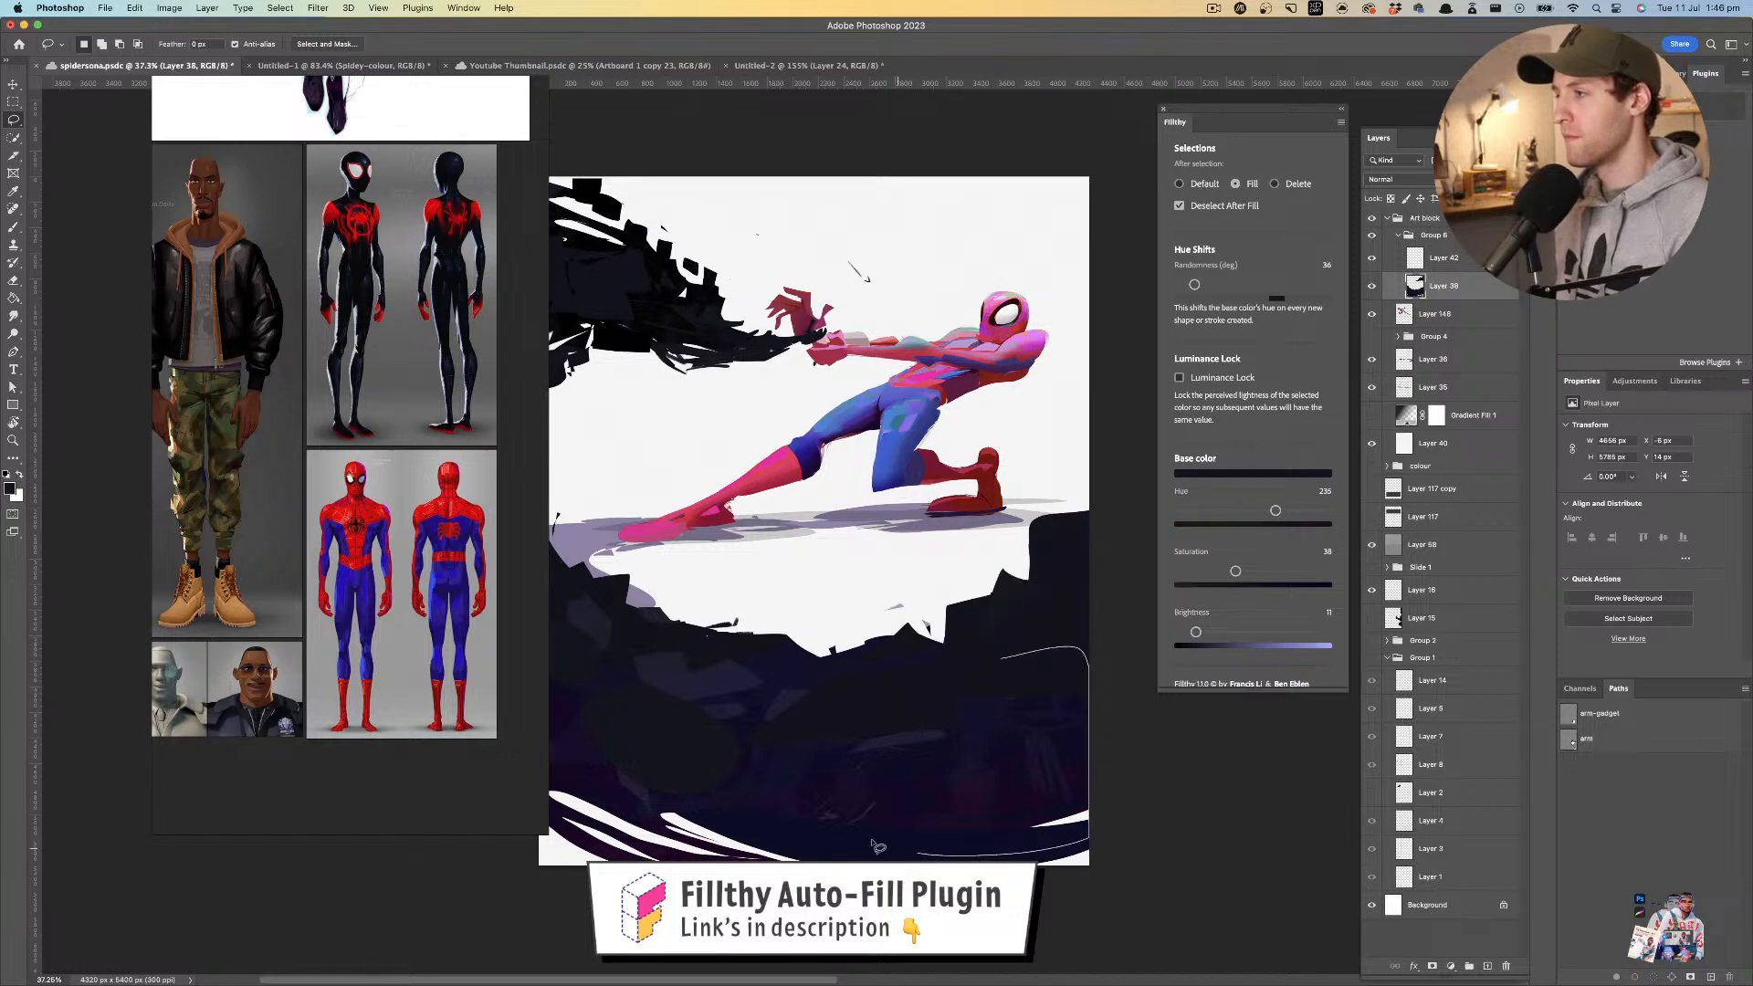
- Sample the more saturated navy from the lower ground and fill broad shapes into the ground's lower right area
{"action": "key", "text": "i"}
{"action": "left_click", "coordinate": [796, 787]}
{"action": "key", "text": "l"}
{"action": "left_click_drag", "start_coordinate": [825, 738], "coordinate": [983, 825]}
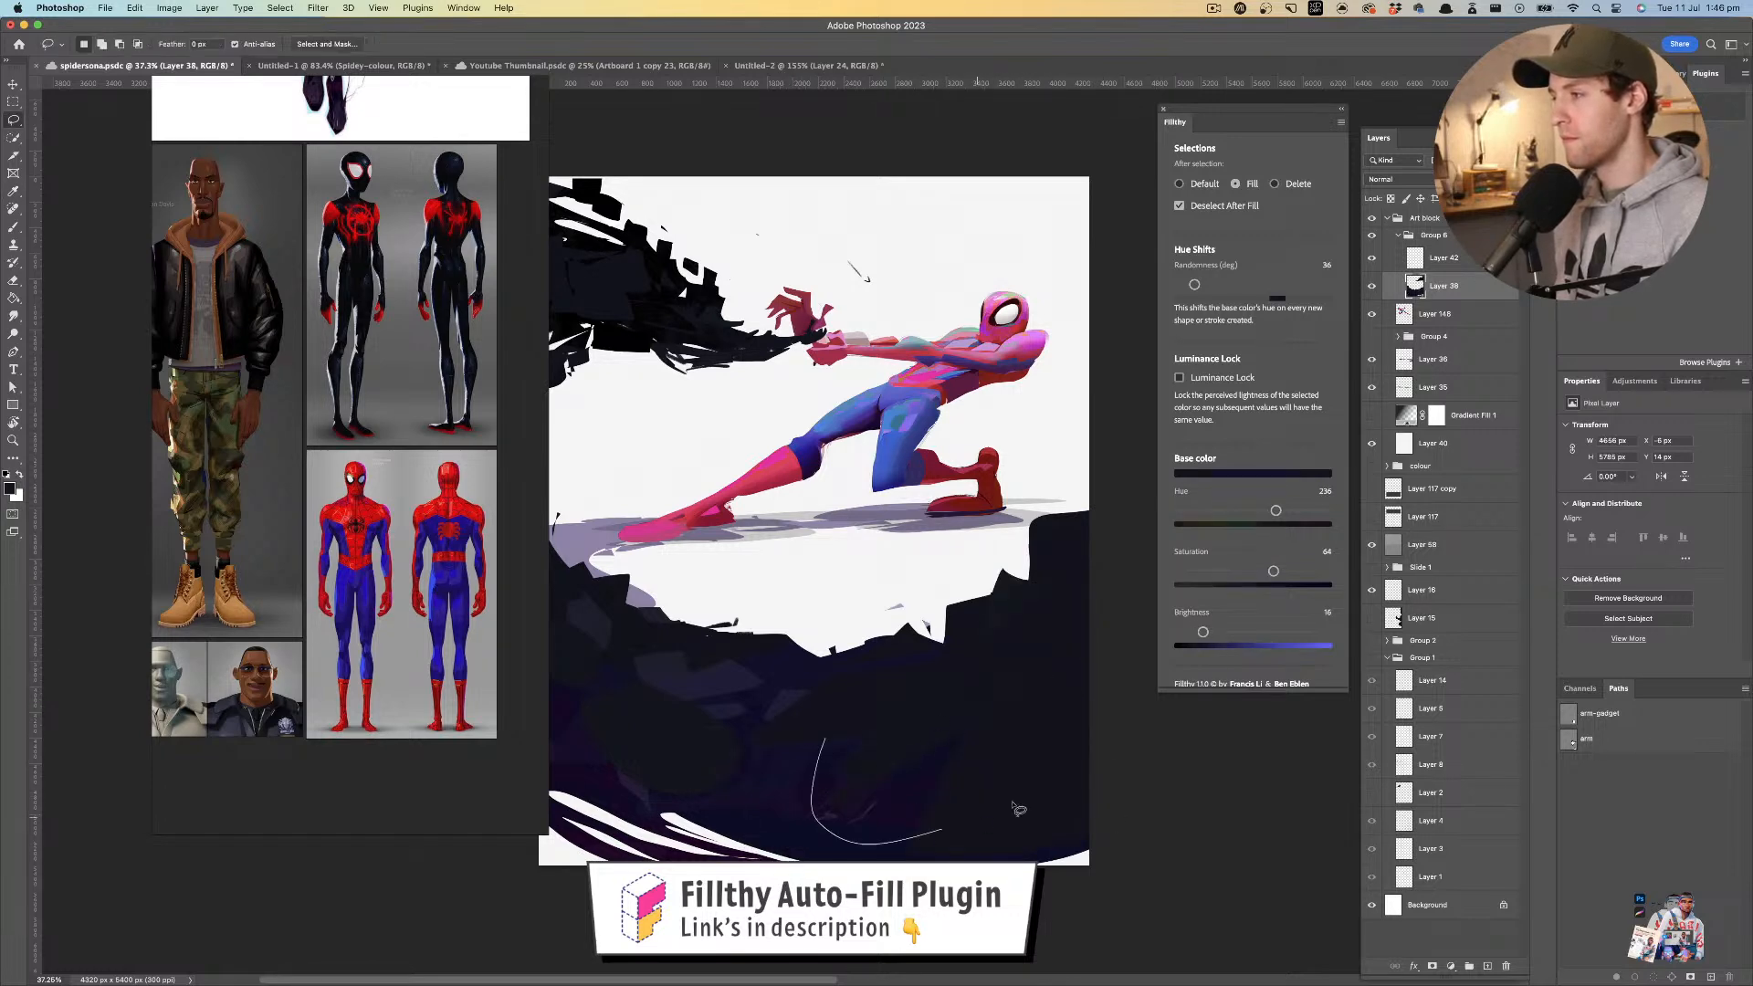
{"action": "mouse_move", "coordinate": [992, 658]}
{"action": "left_mouse_down"}
{"action": "mouse_move", "coordinate": [933, 832]}
{"action": "mouse_move", "coordinate": [968, 776]}
{"action": "left_mouse_up"}
- Try filling sweeping dark shapes across the white gap below the figure, undoing each attempt
{"action": "key", "text": "z"}
{"action": "mouse_move", "coordinate": [882, 716]}
{"action": "left_mouse_down"}
{"action": "mouse_move", "coordinate": [846, 719]}
{"action": "mouse_move", "coordinate": [841, 598]}
{"action": "left_mouse_up"}
{"action": "left_click_drag", "start_coordinate": [903, 611], "coordinate": [824, 620]}
{"action": "left_click_drag", "start_coordinate": [805, 558], "coordinate": [882, 629]}
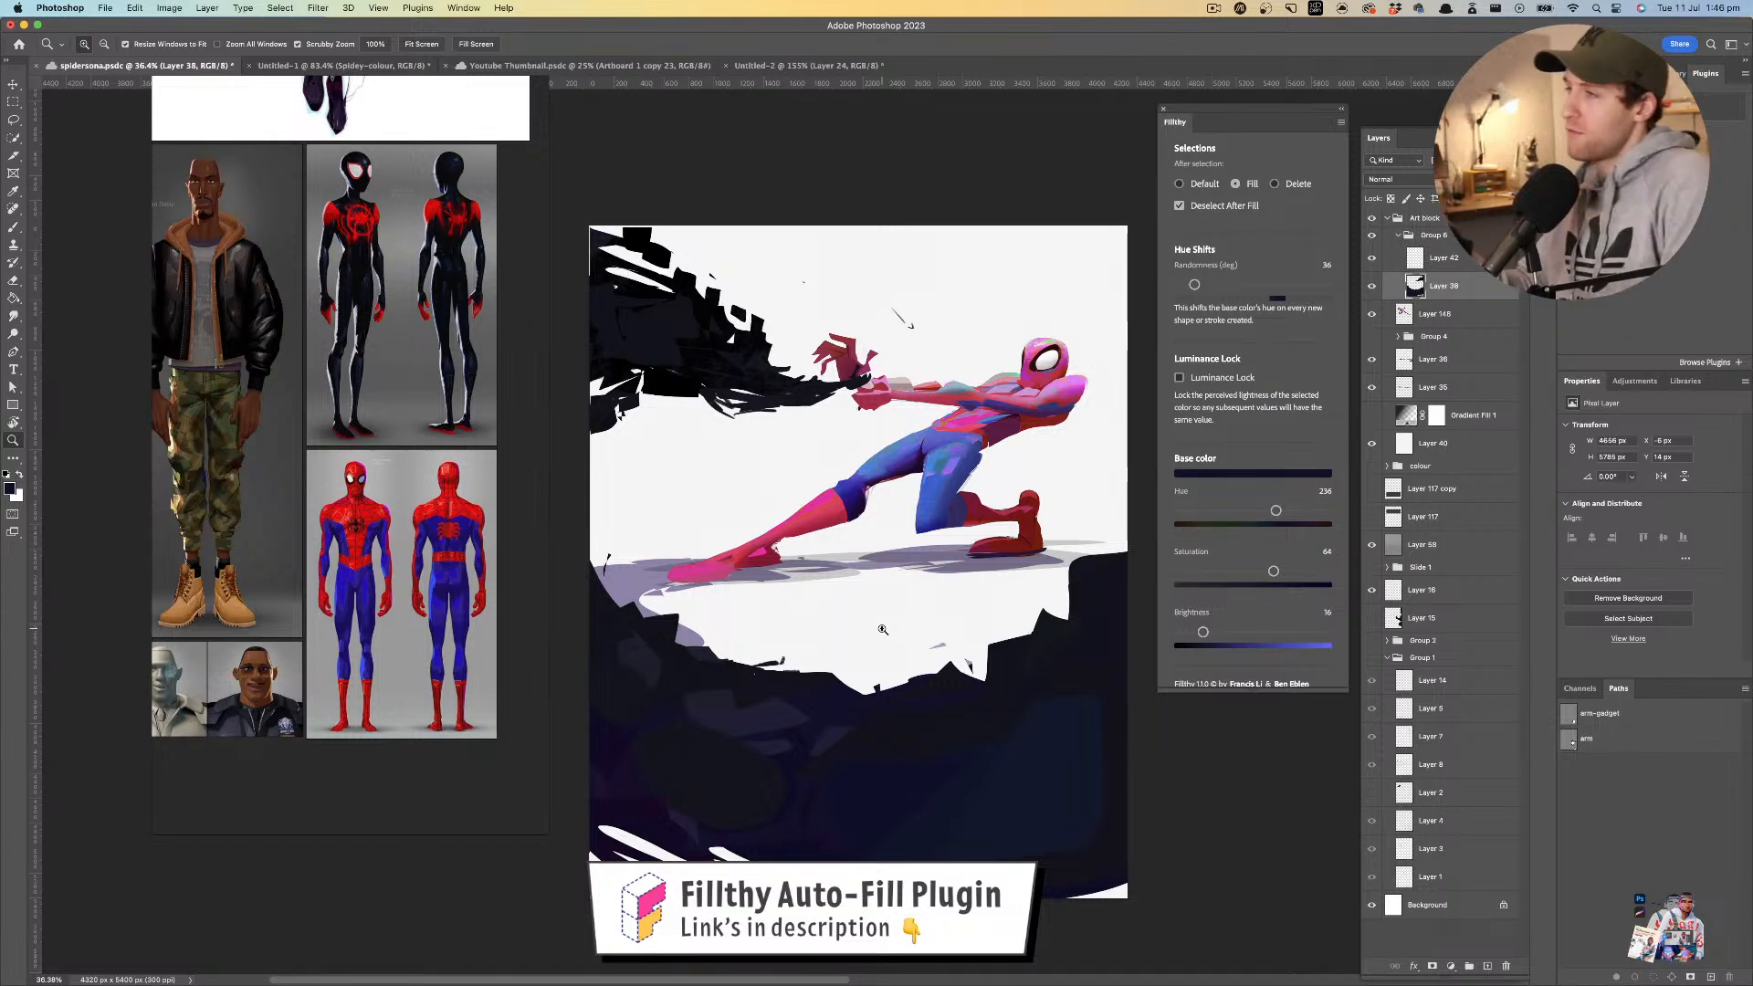
{"action": "key", "text": "l"}
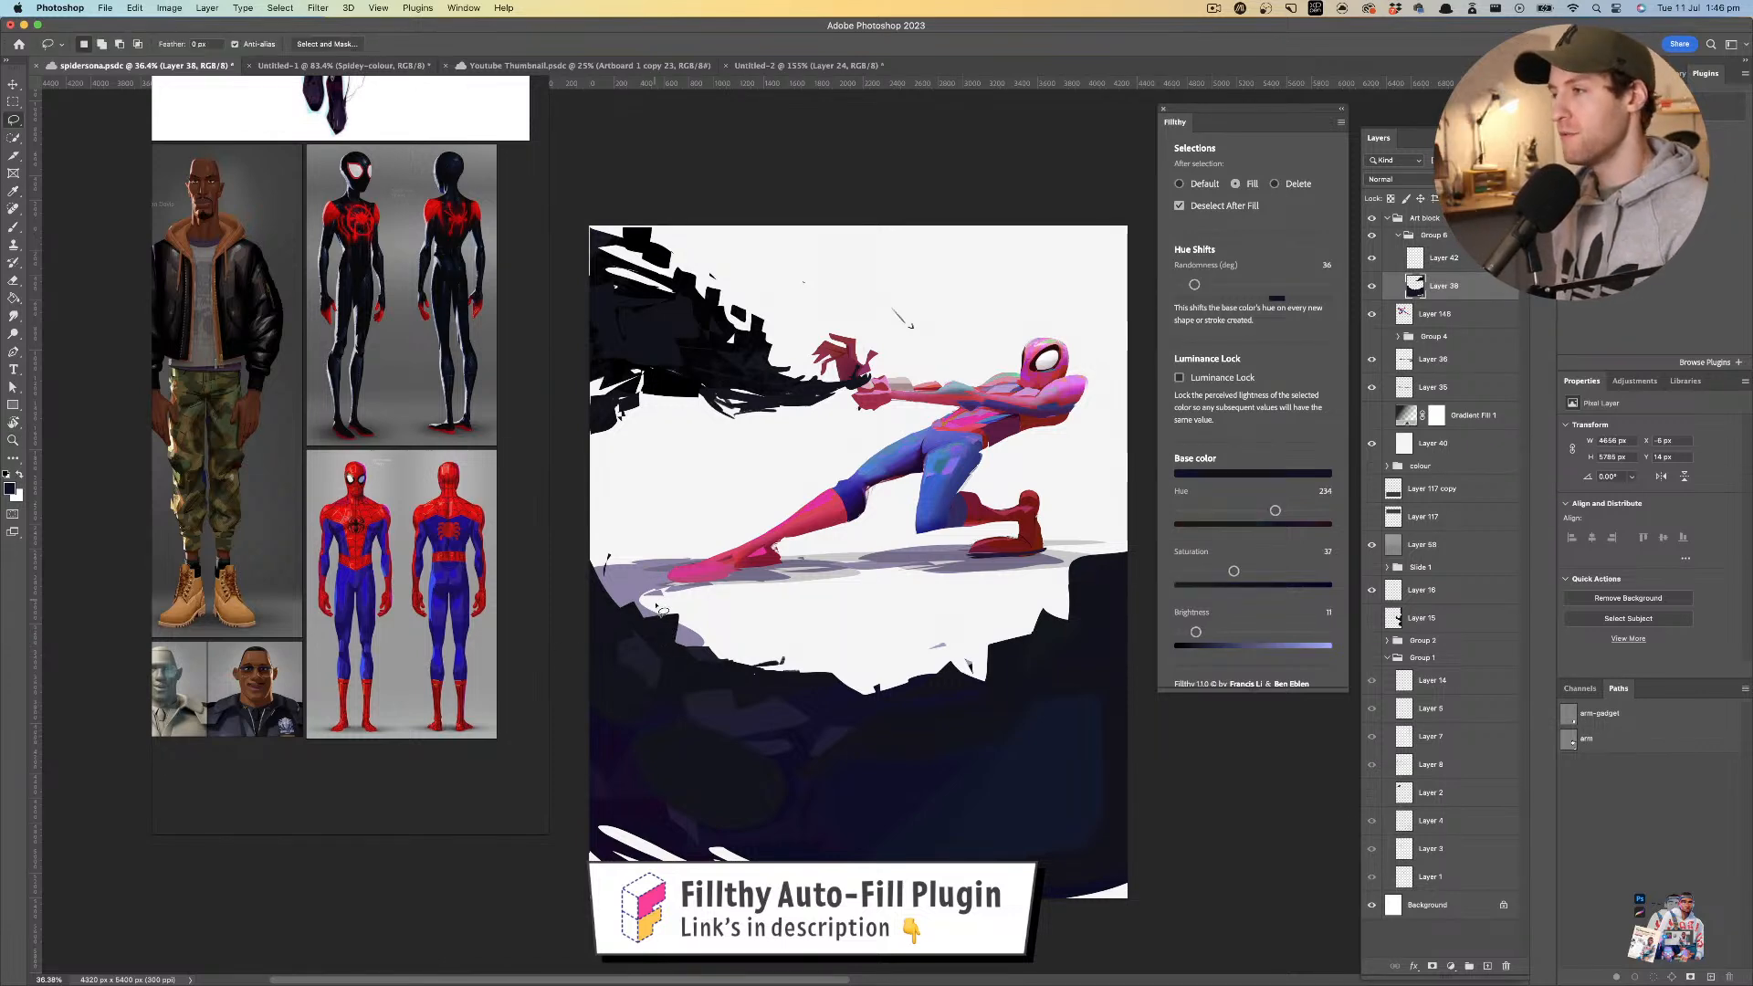
{"action": "left_click_drag", "start_coordinate": [657, 607], "coordinate": [900, 632]}
{"action": "key", "text": "super+z"}
{"action": "left_click_drag", "start_coordinate": [710, 623], "coordinate": [866, 610]}
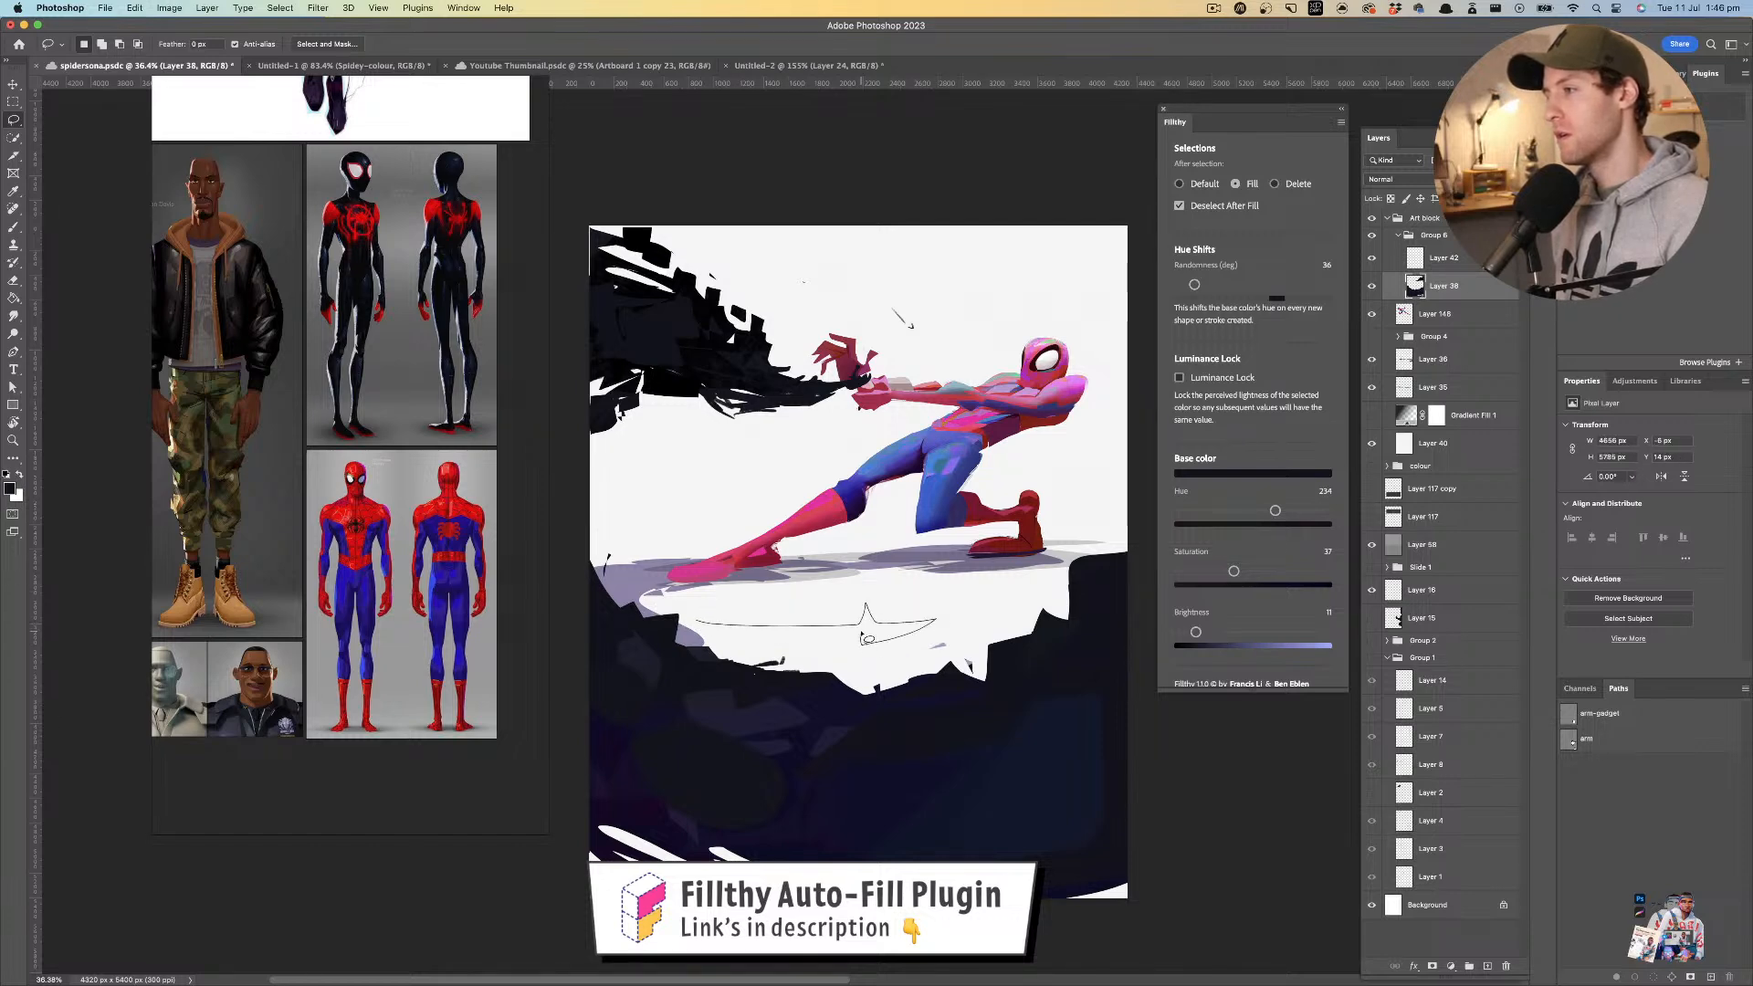
{"action": "left_click_drag", "start_coordinate": [636, 622], "coordinate": [644, 623]}
{"action": "key", "text": "super+z"}
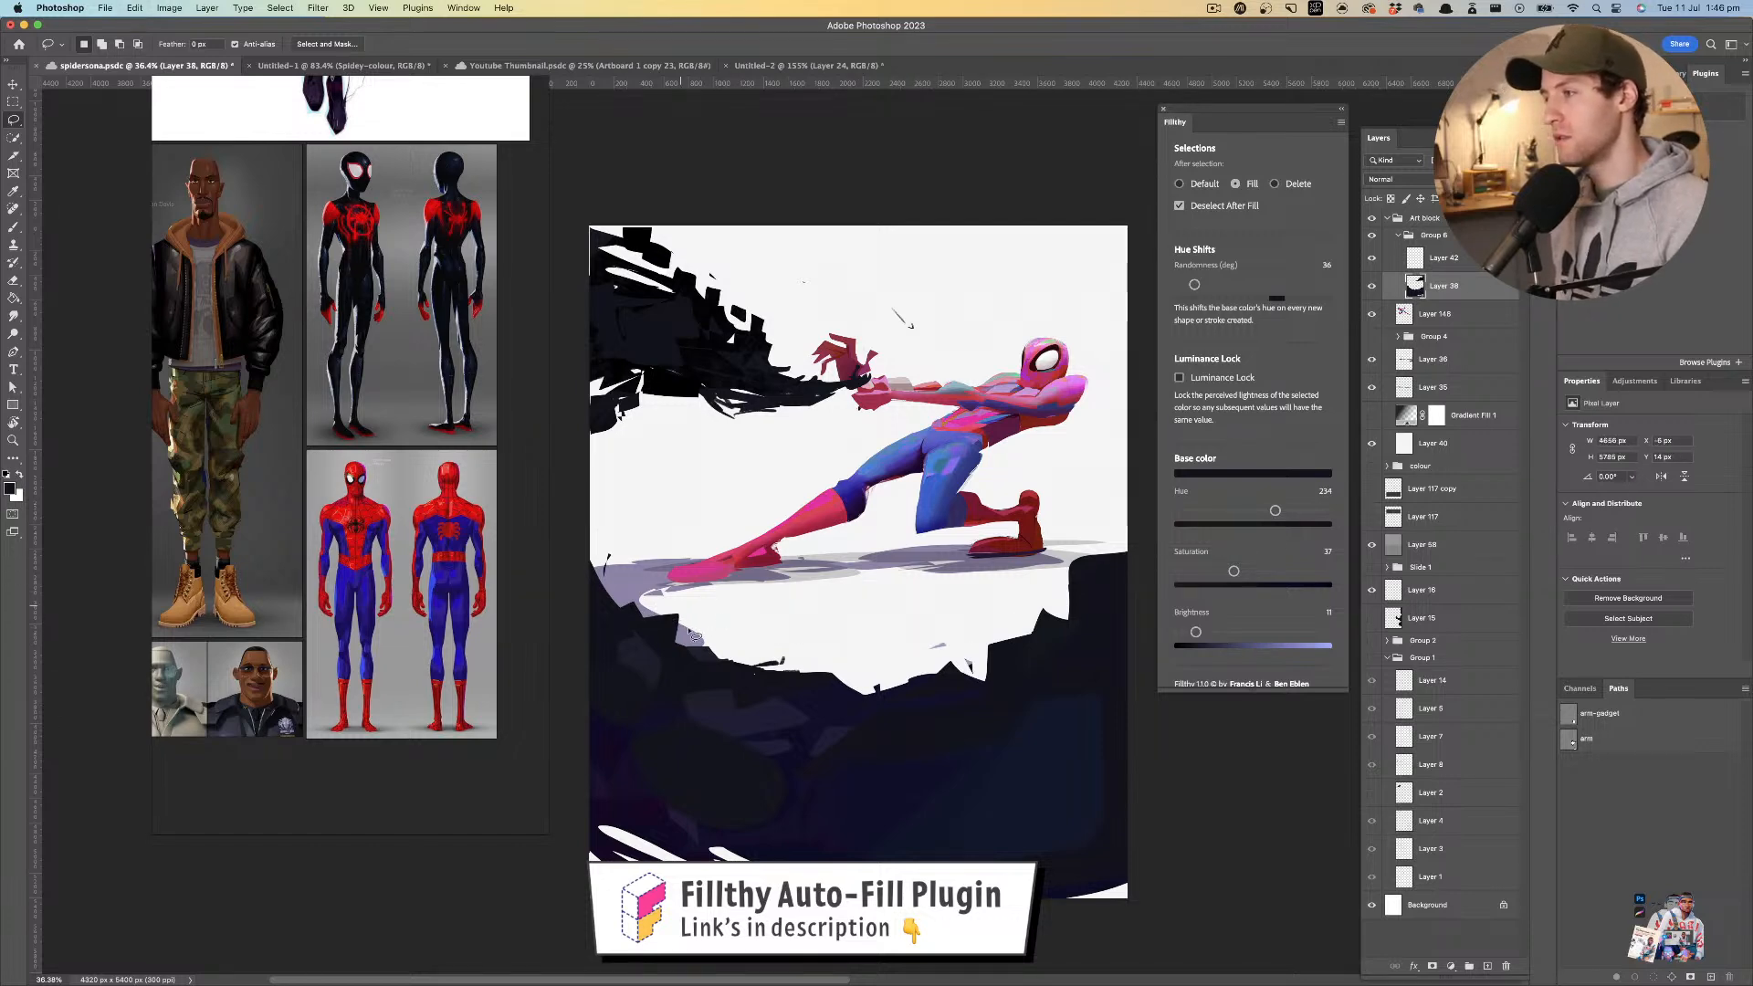
{"action": "mouse_move", "coordinate": [884, 664]}
{"action": "left_mouse_down"}
{"action": "mouse_move", "coordinate": [624, 642]}
{"action": "mouse_move", "coordinate": [647, 643]}
{"action": "left_mouse_up"}
{"action": "key", "text": "super+z"}
- Fill a thin curved dark streak across the white gap just above the ground mass
{"action": "mouse_move", "coordinate": [783, 647]}
{"action": "left_mouse_down"}
{"action": "mouse_move", "coordinate": [821, 659]}
{"action": "mouse_move", "coordinate": [1025, 623]}
{"action": "mouse_move", "coordinate": [874, 646]}
{"action": "mouse_move", "coordinate": [1013, 626]}
{"action": "mouse_move", "coordinate": [938, 609]}
{"action": "left_mouse_up"}
{"action": "key", "text": "z"}
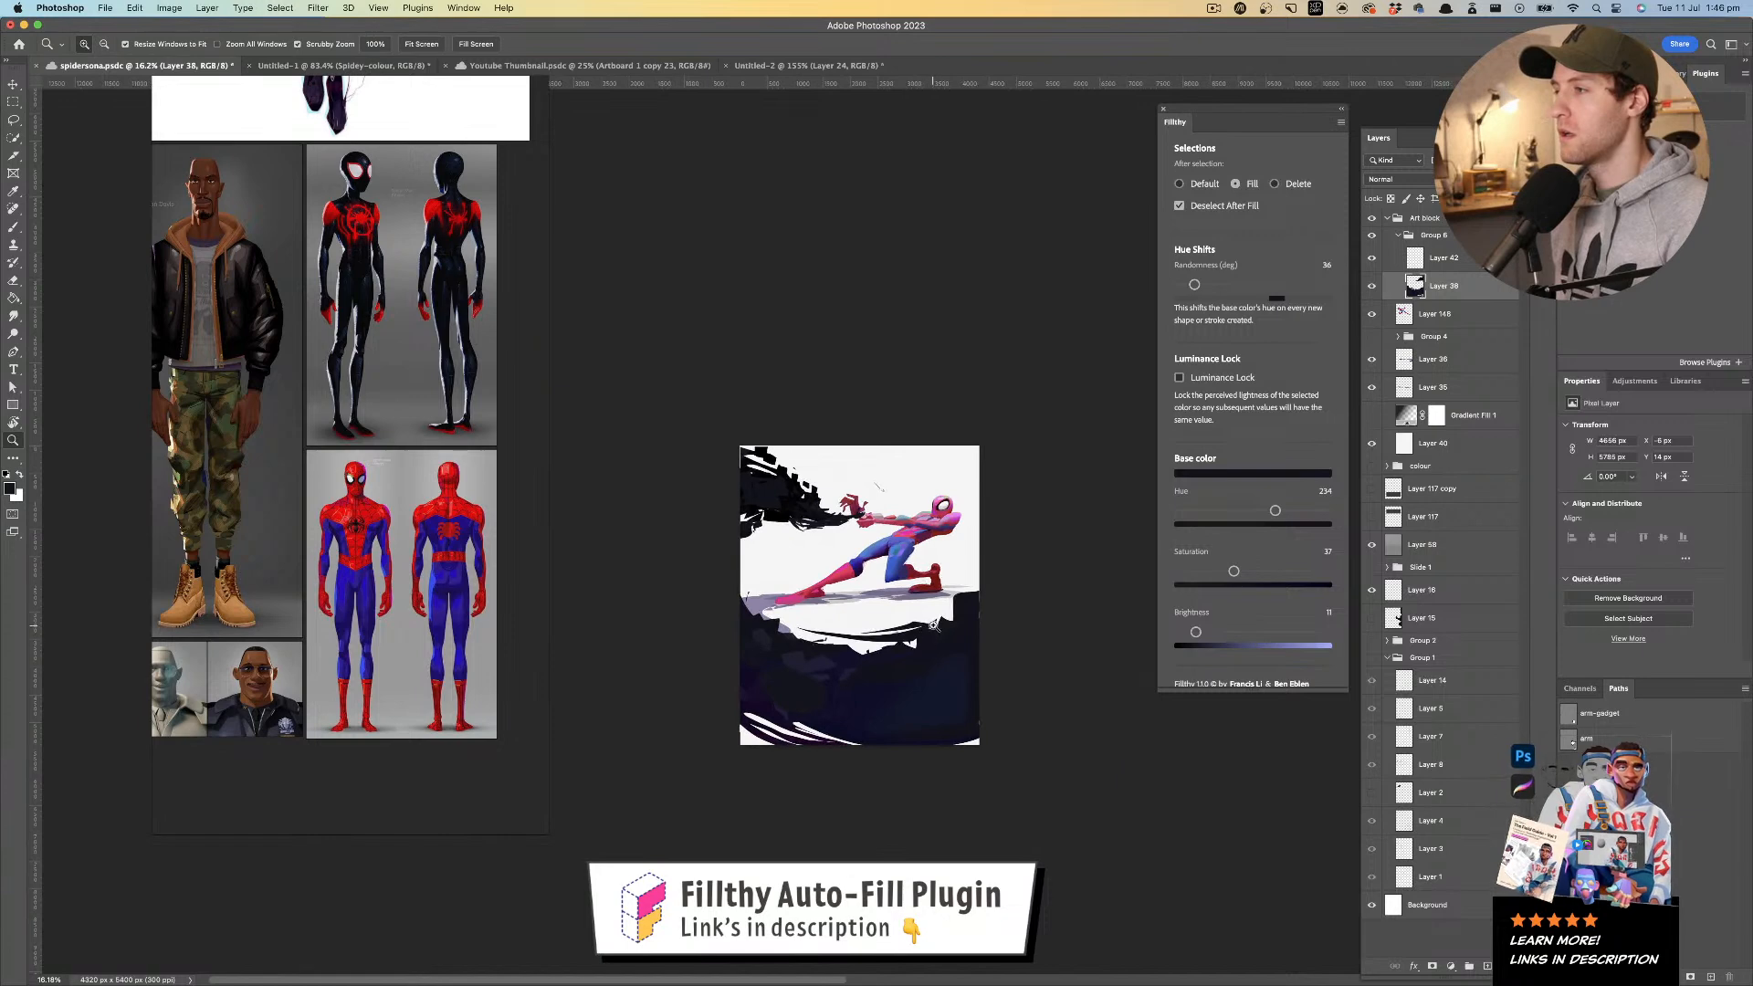
{"action": "left_click", "coordinate": [938, 609]}
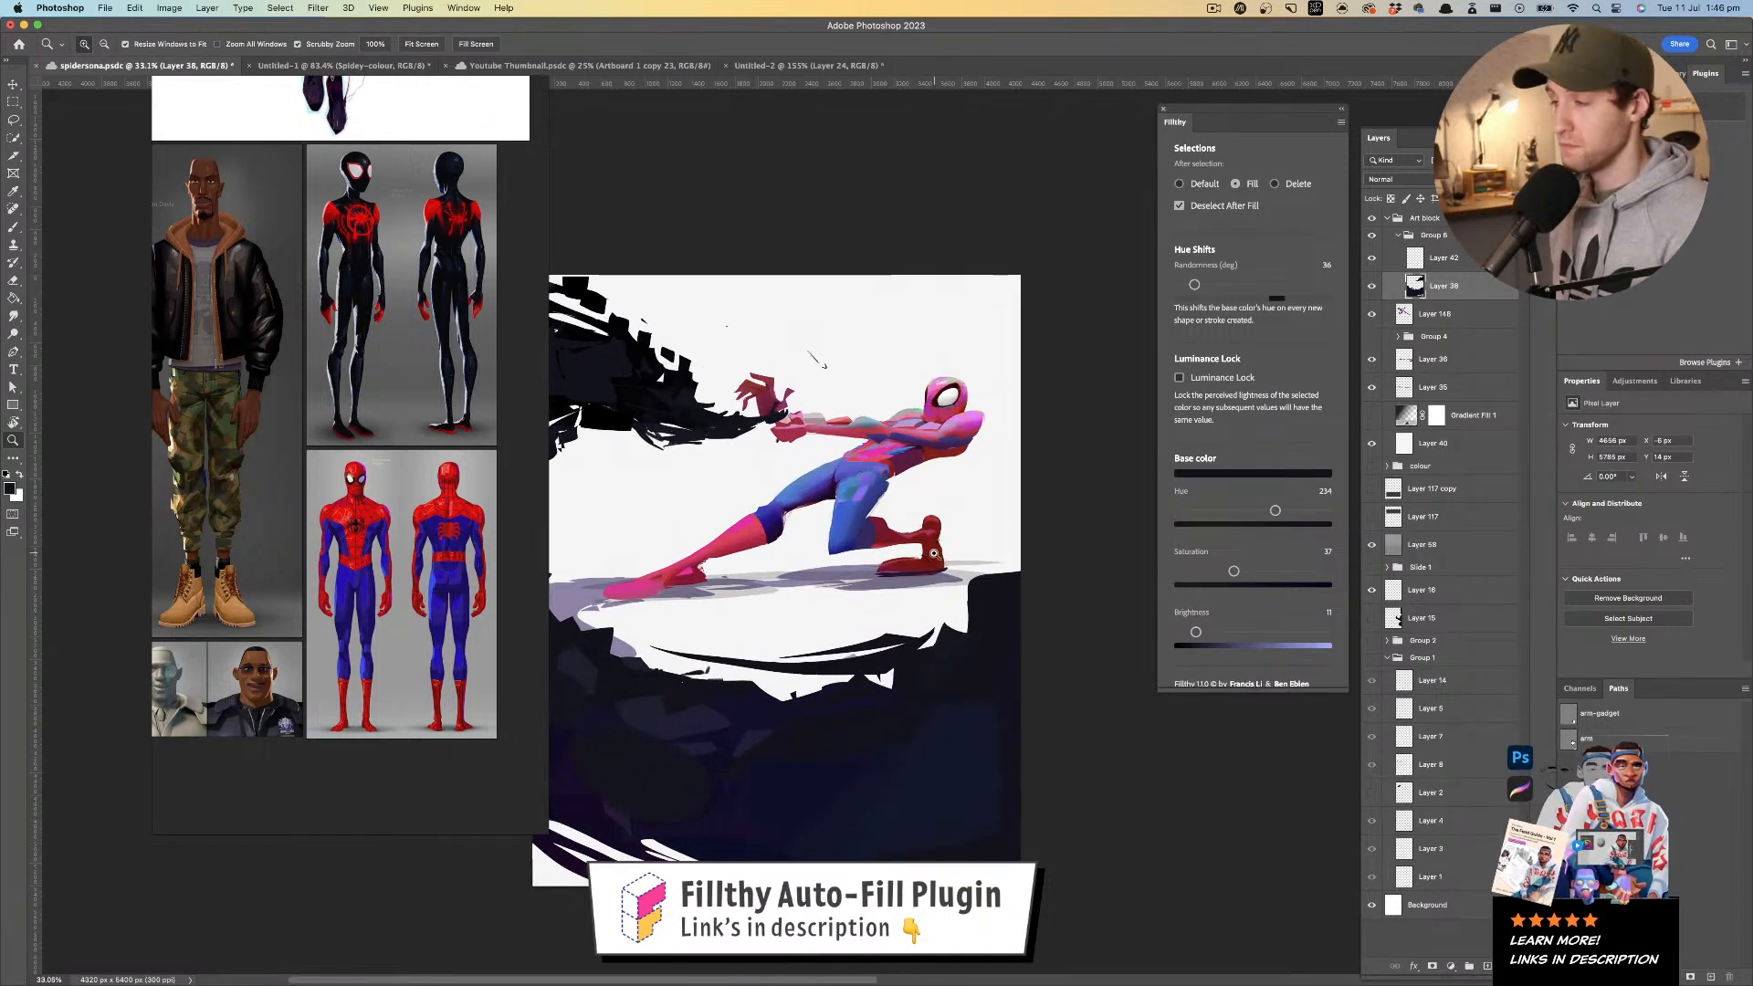
- Slope the ground's right edge upward and darken its left interior with lasso fills, undoing the last fill
{"action": "key", "text": "l"}
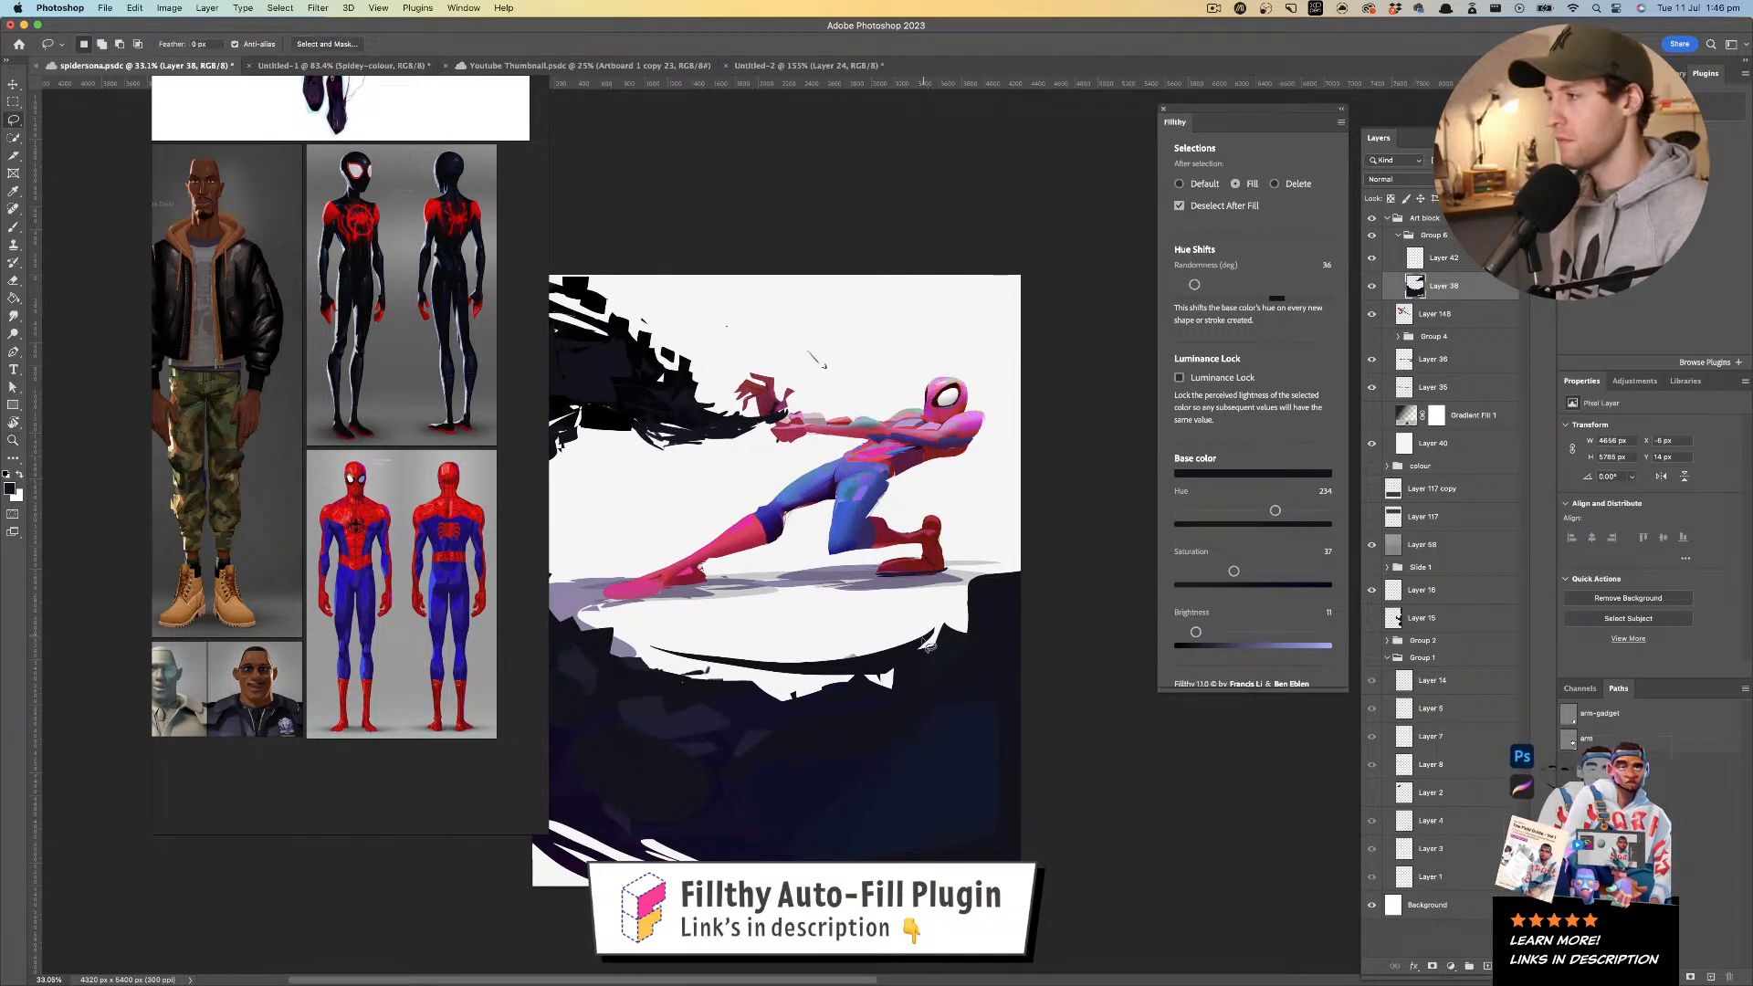
{"action": "left_click_drag", "start_coordinate": [980, 587], "coordinate": [985, 652]}
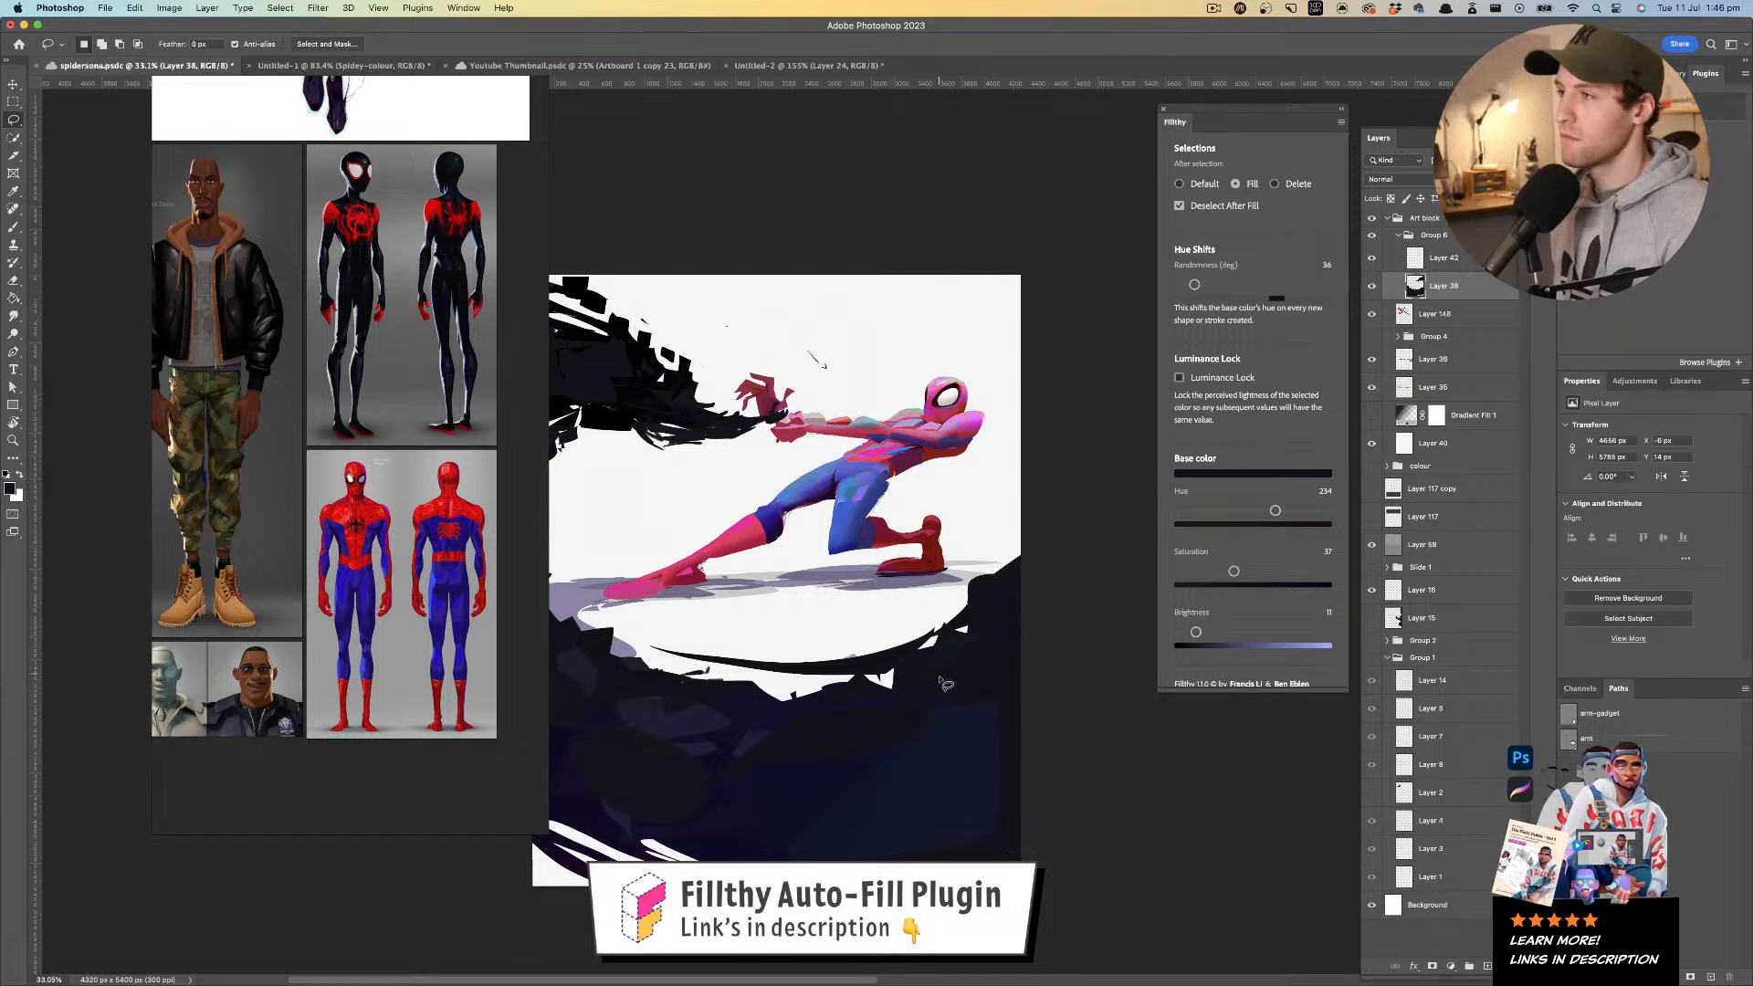
{"action": "mouse_move", "coordinate": [604, 708]}
{"action": "left_mouse_down"}
{"action": "mouse_move", "coordinate": [948, 729]}
{"action": "mouse_move", "coordinate": [640, 741]}
{"action": "left_mouse_up"}
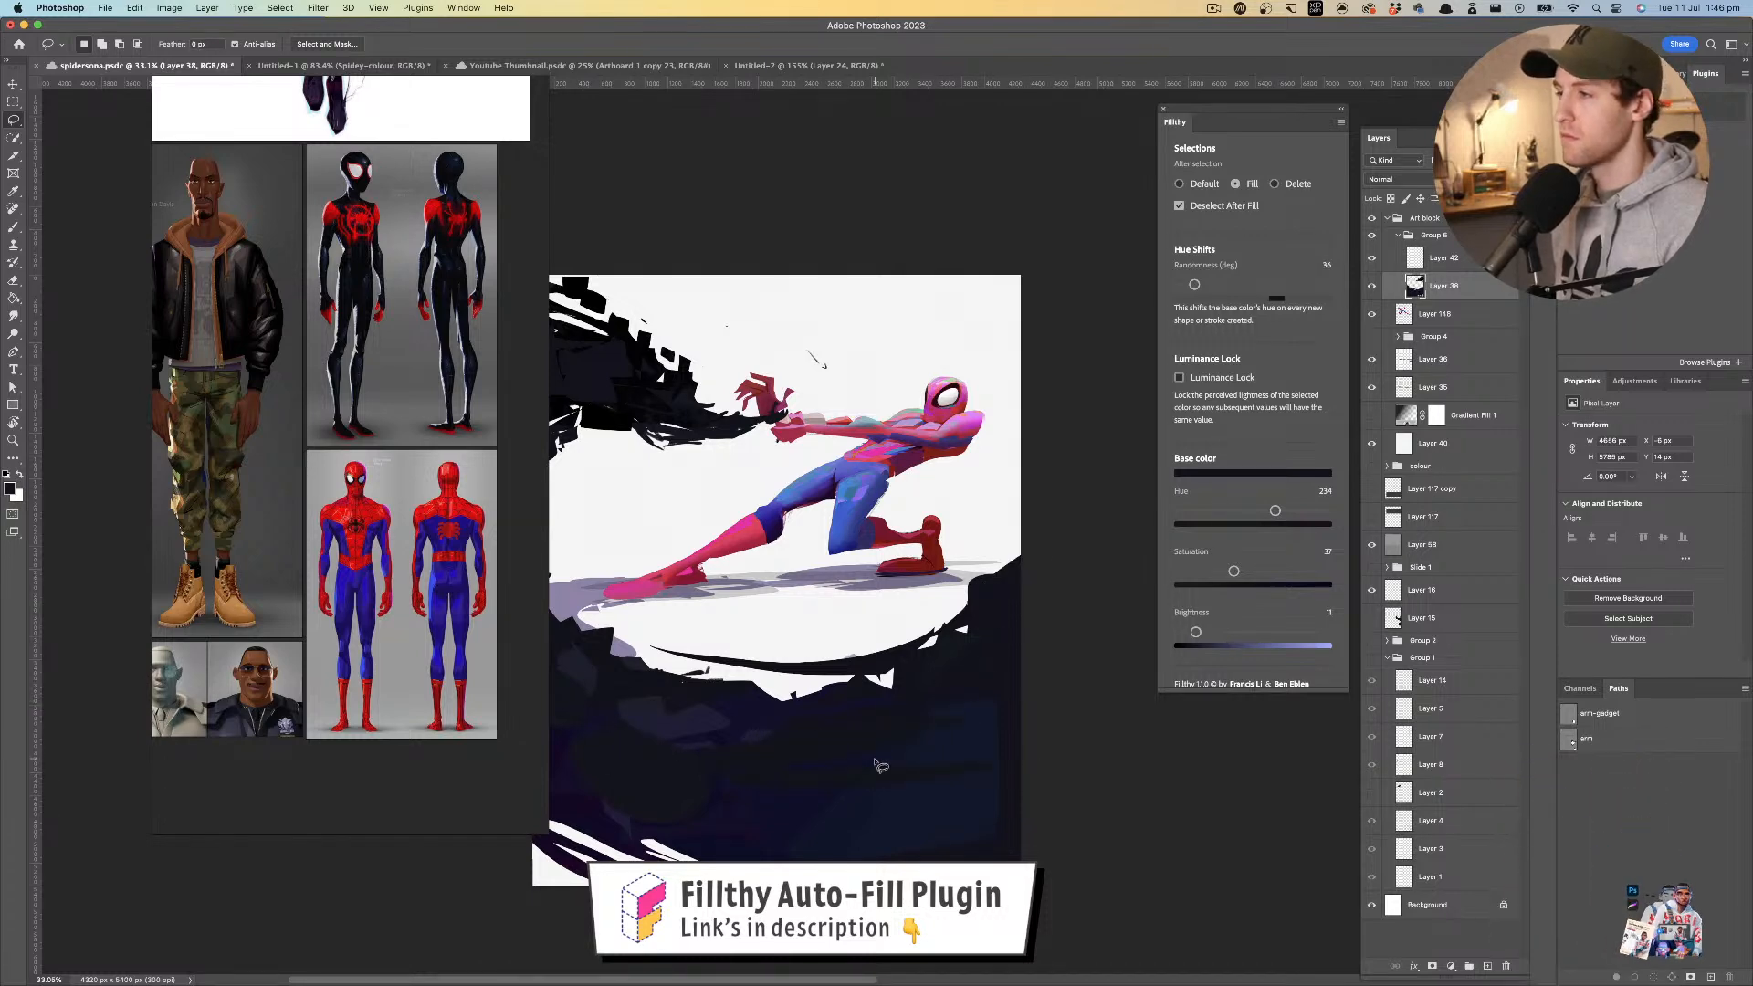
{"action": "mouse_move", "coordinate": [645, 644]}
{"action": "left_mouse_down"}
{"action": "mouse_move", "coordinate": [511, 611]}
{"action": "mouse_move", "coordinate": [567, 613]}
{"action": "mouse_move", "coordinate": [561, 508]}
{"action": "mouse_move", "coordinate": [602, 601]}
{"action": "mouse_move", "coordinate": [564, 604]}
{"action": "mouse_move", "coordinate": [613, 616]}
{"action": "mouse_move", "coordinate": [527, 597]}
{"action": "mouse_move", "coordinate": [621, 551]}
{"action": "mouse_move", "coordinate": [559, 552]}
{"action": "left_mouse_up"}
{"action": "key", "text": "super+z"}
- Fill the gaps along the dark tendril's underside with dark navy shapes to smooth its lower contour
{"action": "key", "text": "z"}
{"action": "mouse_move", "coordinate": [636, 472]}
{"action": "left_mouse_down"}
{"action": "mouse_move", "coordinate": [701, 454]}
{"action": "mouse_move", "coordinate": [561, 459]}
{"action": "mouse_move", "coordinate": [619, 486]}
{"action": "mouse_move", "coordinate": [671, 428]}
{"action": "left_mouse_up"}
{"action": "key", "text": "l"}
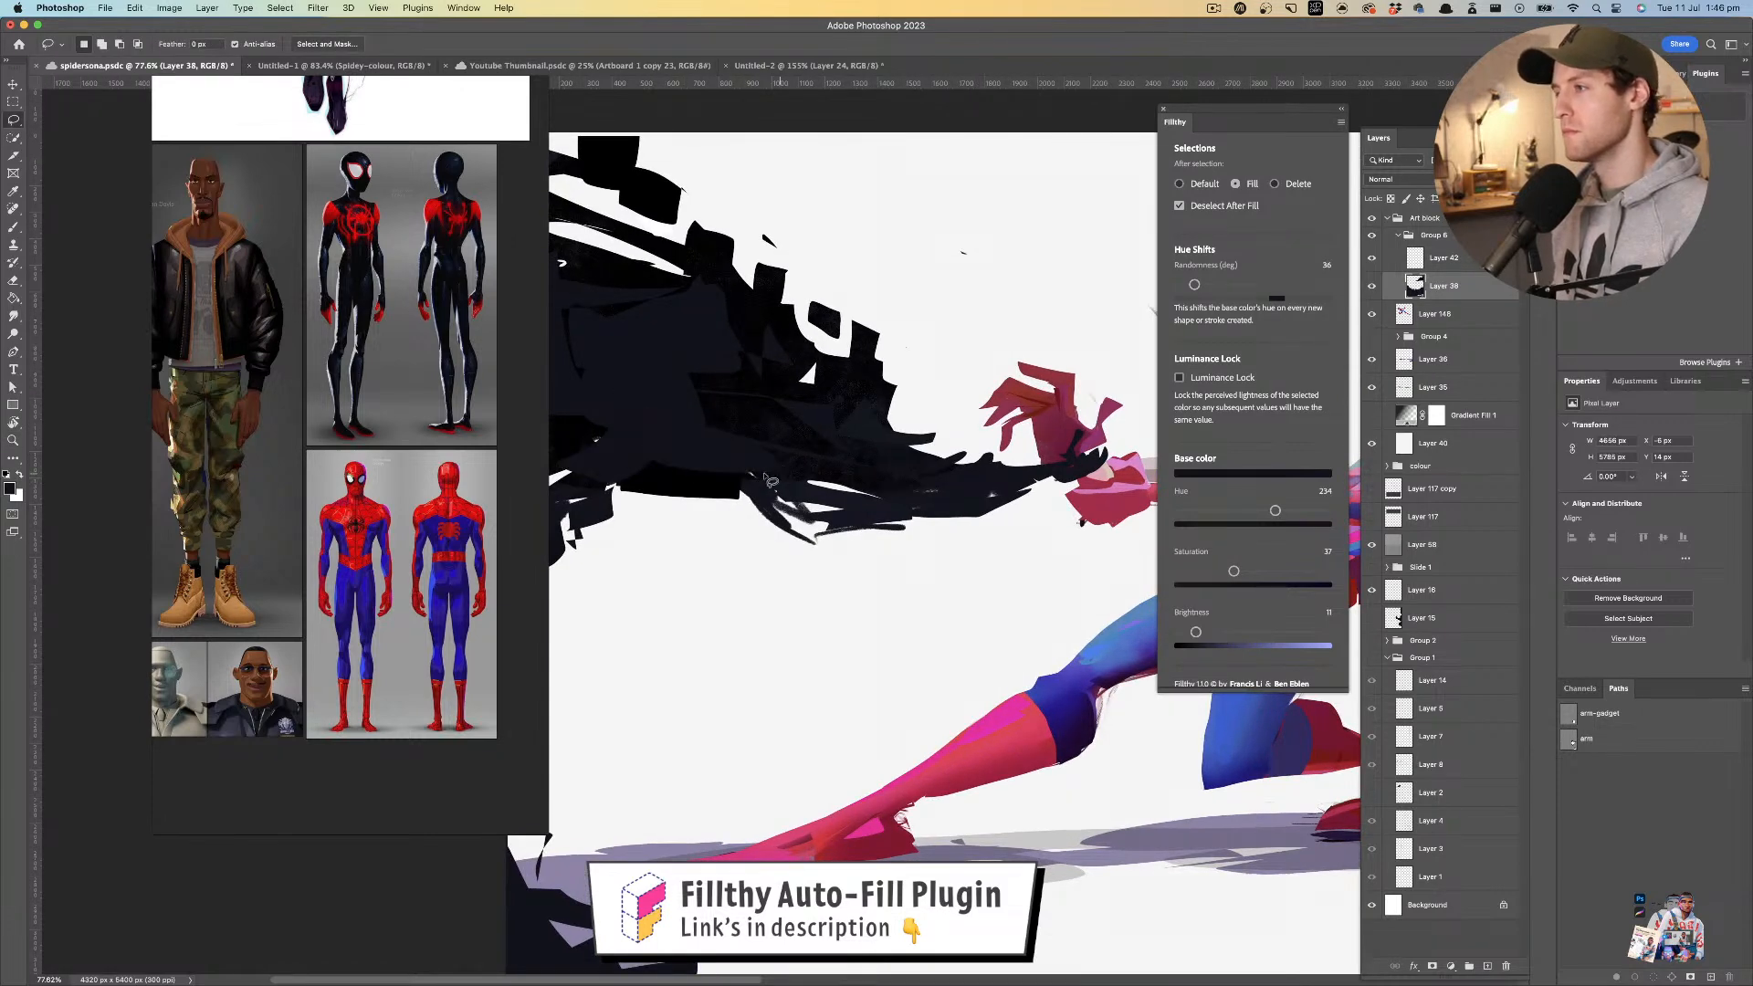
{"action": "left_click_drag", "start_coordinate": [910, 514], "coordinate": [904, 511]}
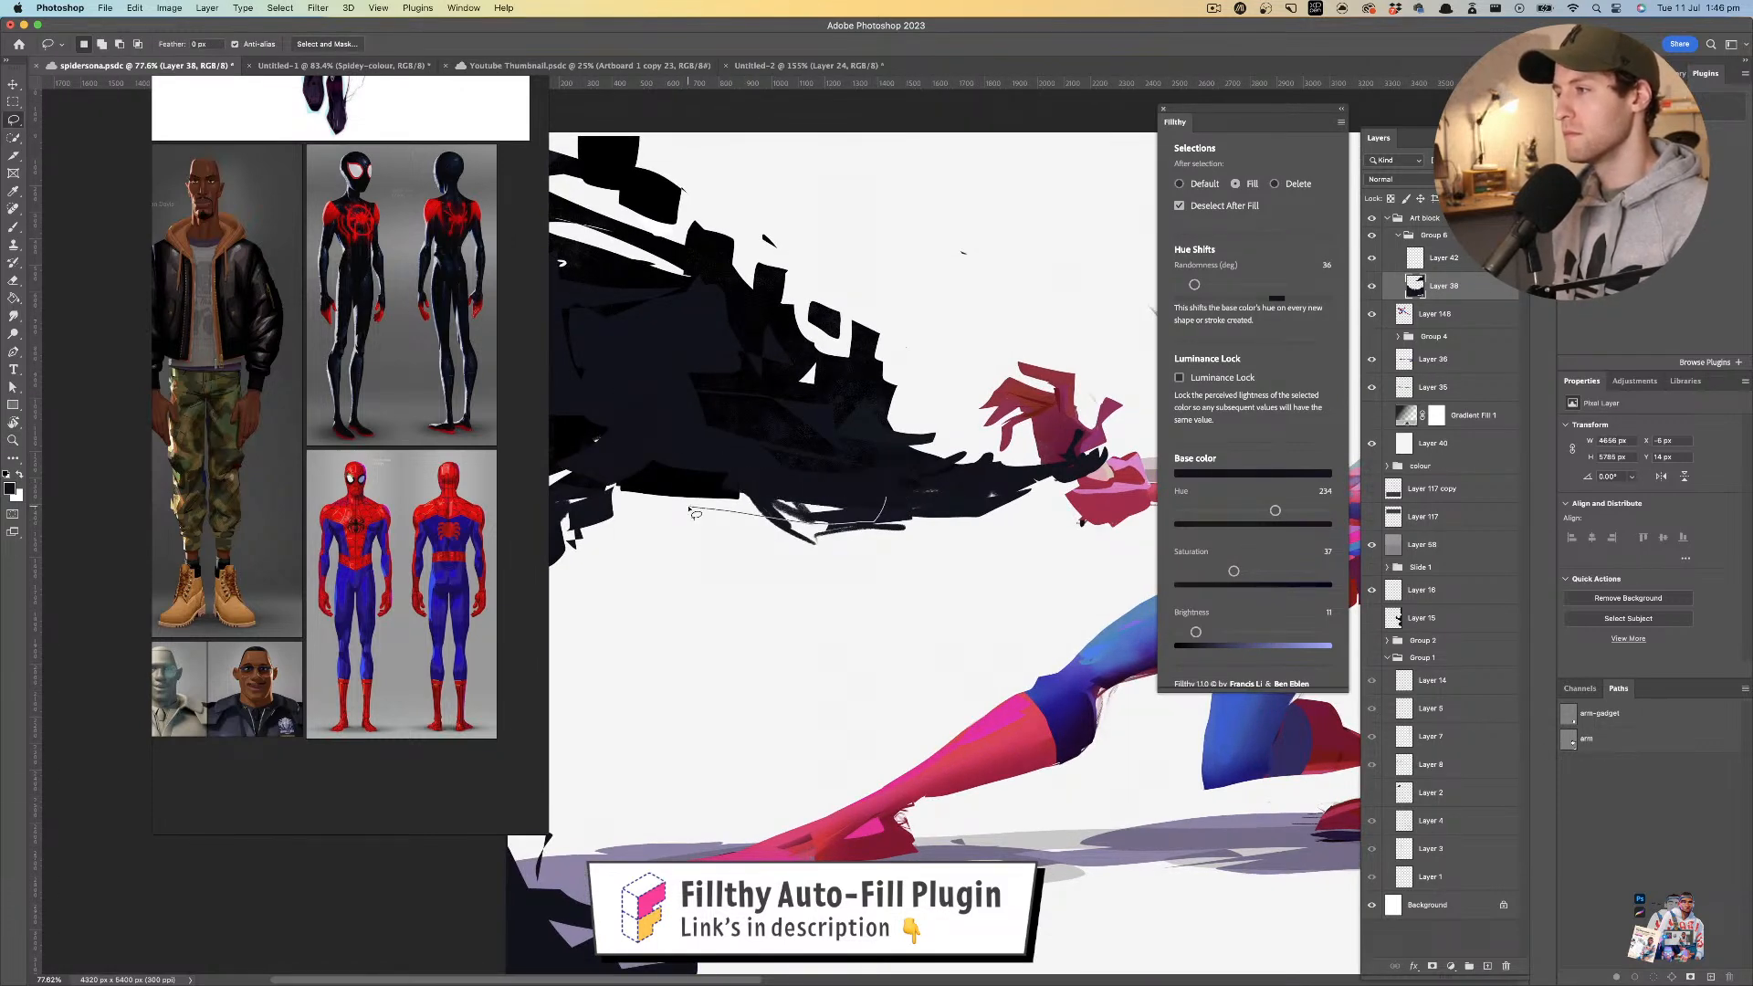
{"action": "left_click_drag", "start_coordinate": [800, 479], "coordinate": [892, 501]}
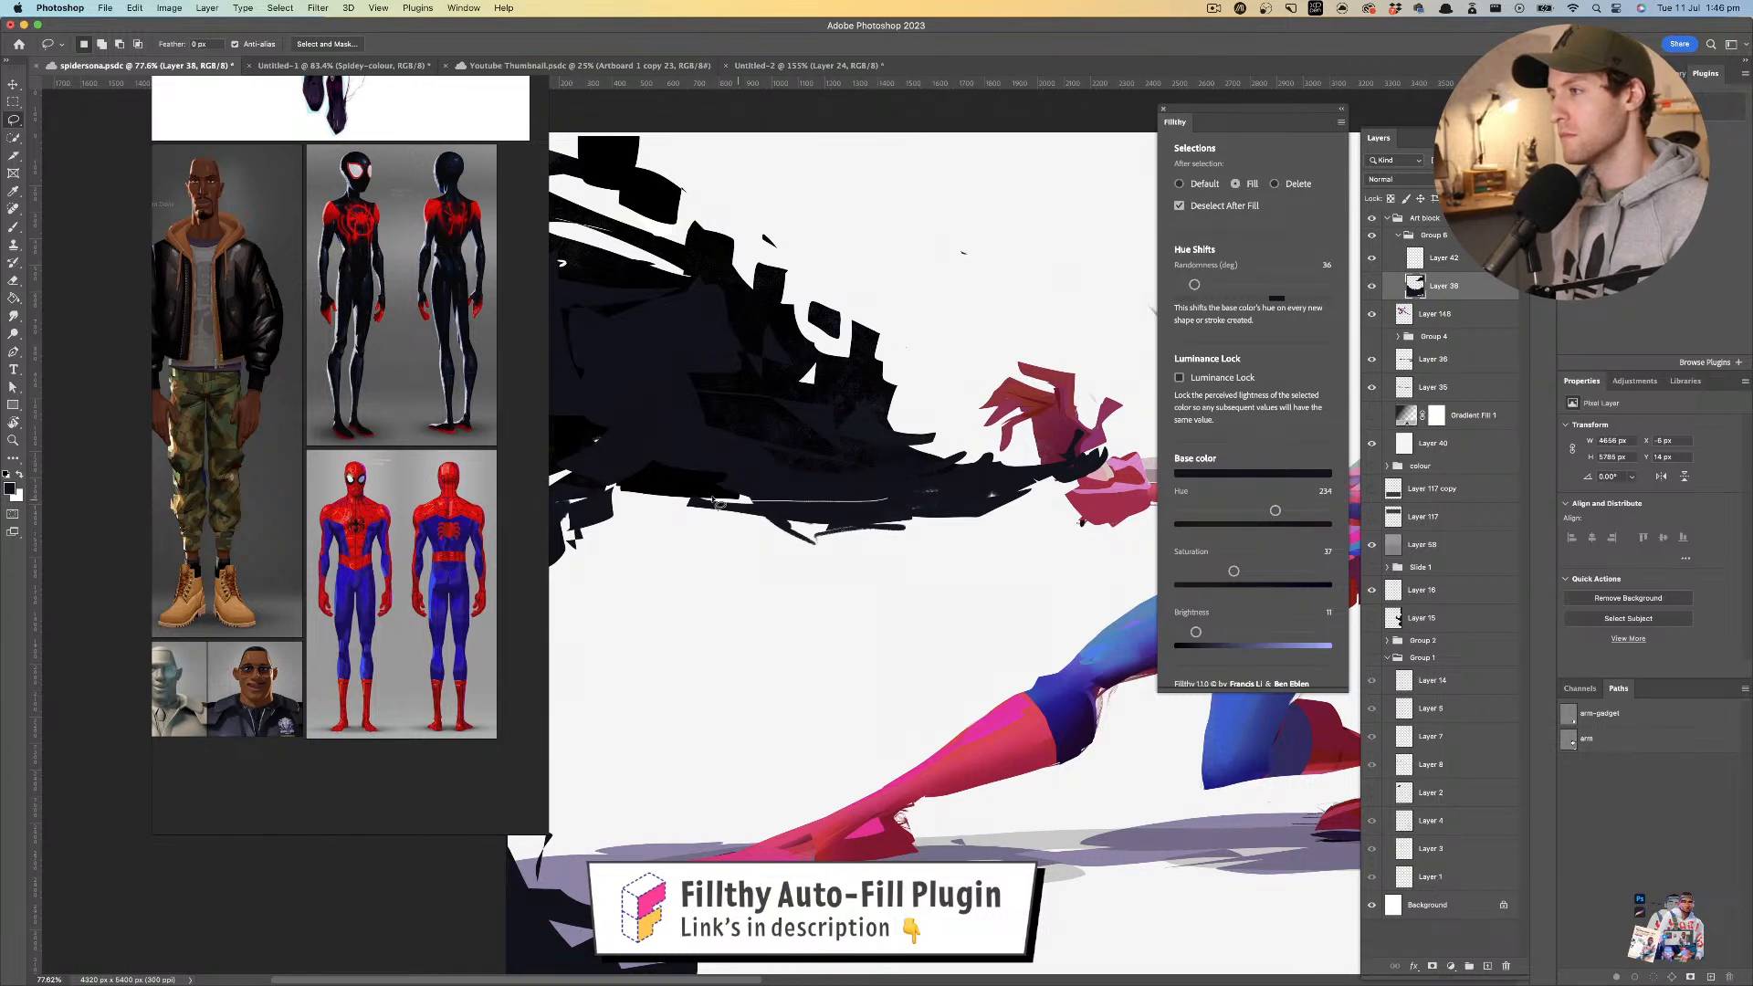
{"action": "left_click_drag", "start_coordinate": [616, 488], "coordinate": [625, 475]}
{"action": "left_click_drag", "start_coordinate": [642, 473], "coordinate": [669, 477]}
{"action": "mouse_move", "coordinate": [613, 544]}
{"action": "left_mouse_down"}
{"action": "mouse_move", "coordinate": [671, 502]}
{"action": "mouse_move", "coordinate": [655, 530]}
{"action": "mouse_move", "coordinate": [758, 533]}
{"action": "left_mouse_up"}
{"action": "mouse_move", "coordinate": [758, 533]}
{"action": "left_mouse_down"}
{"action": "mouse_move", "coordinate": [716, 540]}
{"action": "mouse_move", "coordinate": [732, 505]}
{"action": "left_mouse_up"}
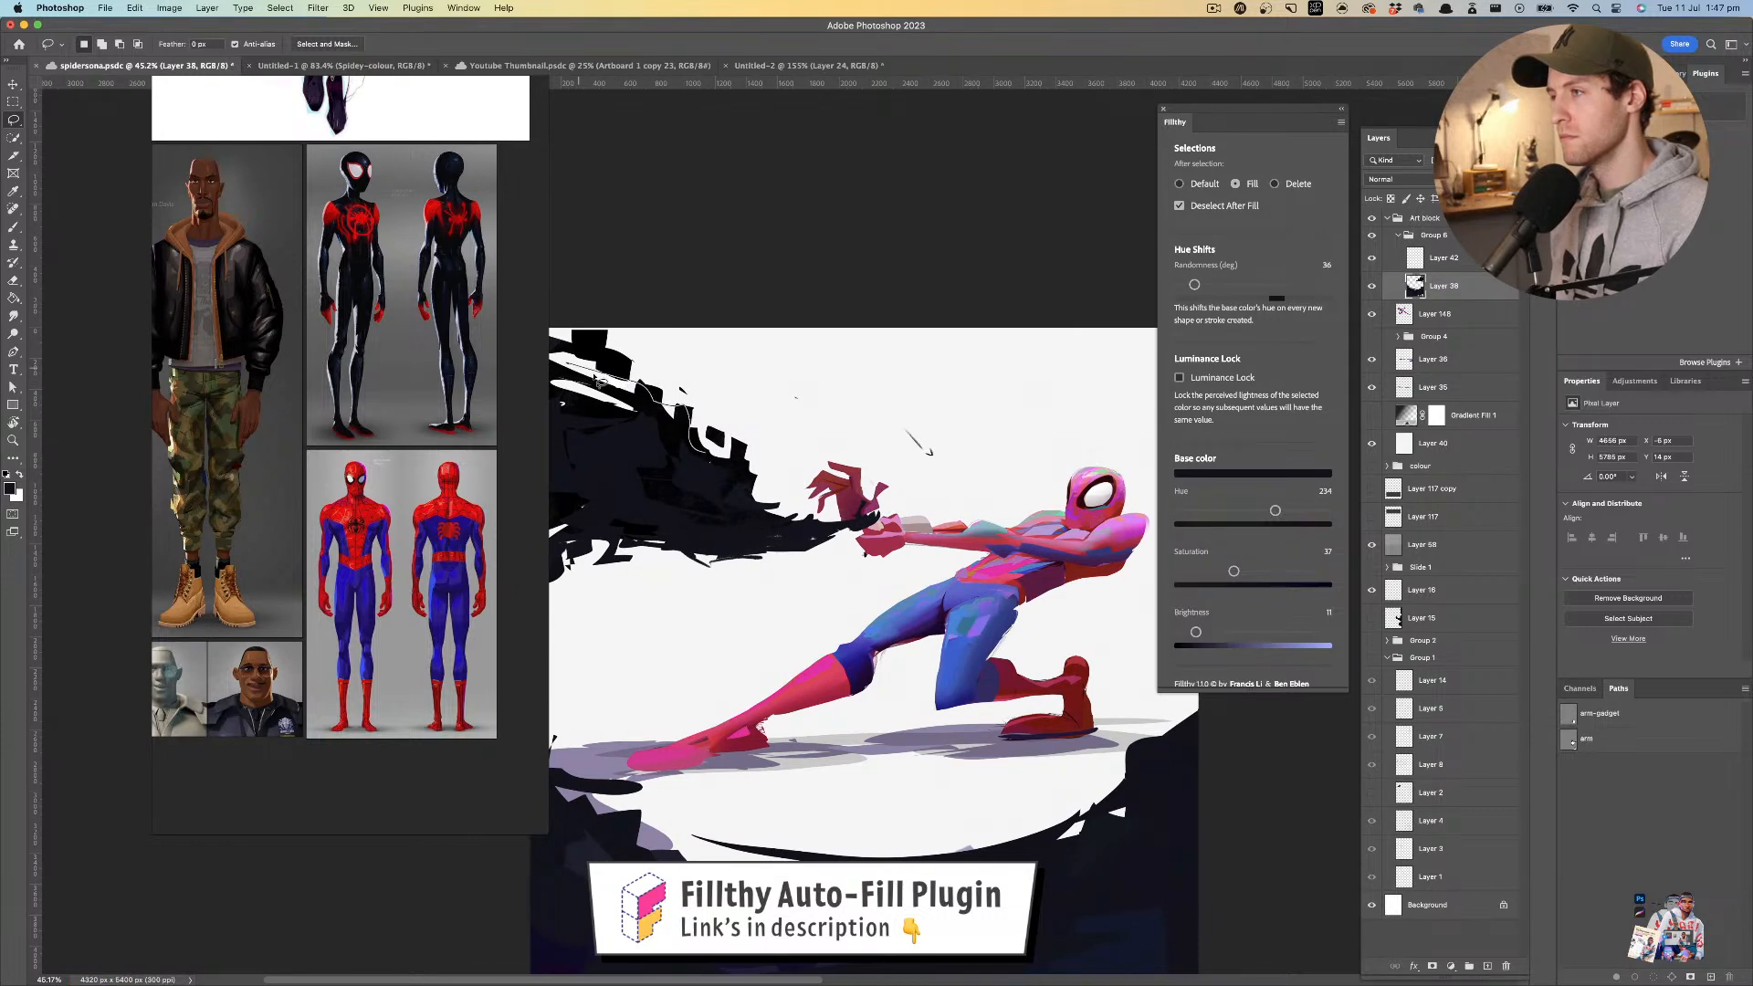
- Fill dark shapes into the white gaps along the tendril's upper edge and undo the last fill
{"action": "left_click_drag", "start_coordinate": [595, 378], "coordinate": [698, 452]}
{"action": "left_click_drag", "start_coordinate": [723, 473], "coordinate": [691, 474]}
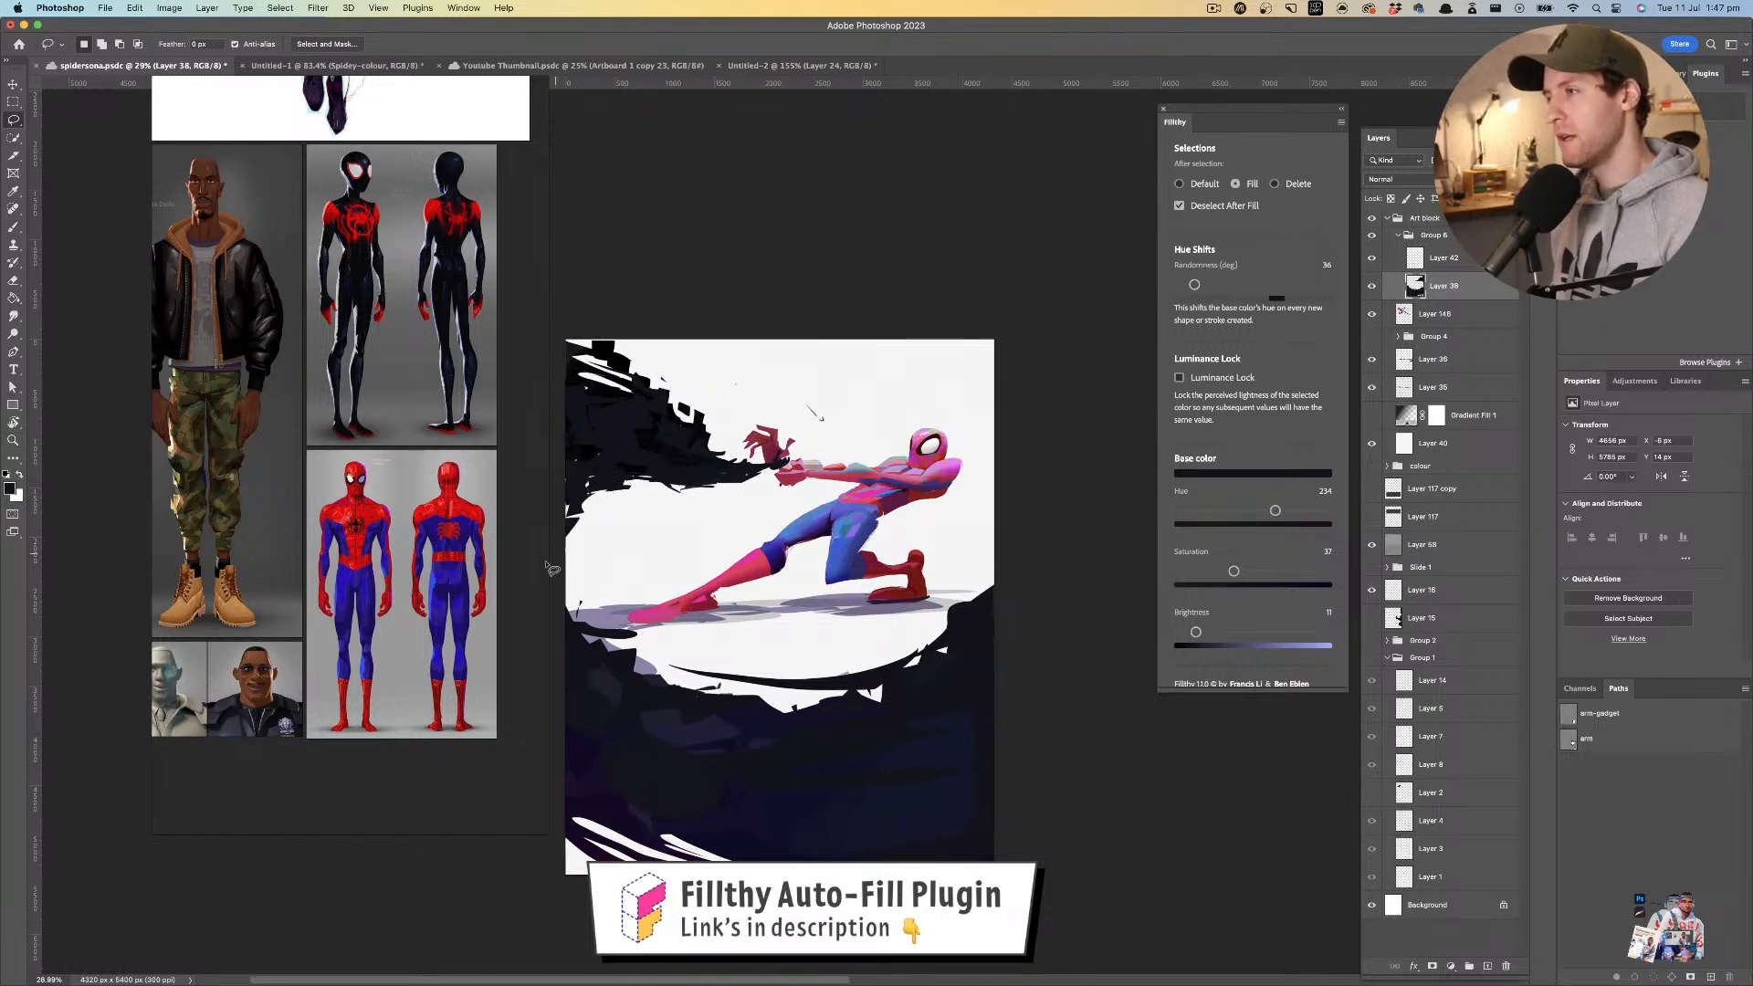
{"action": "key", "text": "super+z"}
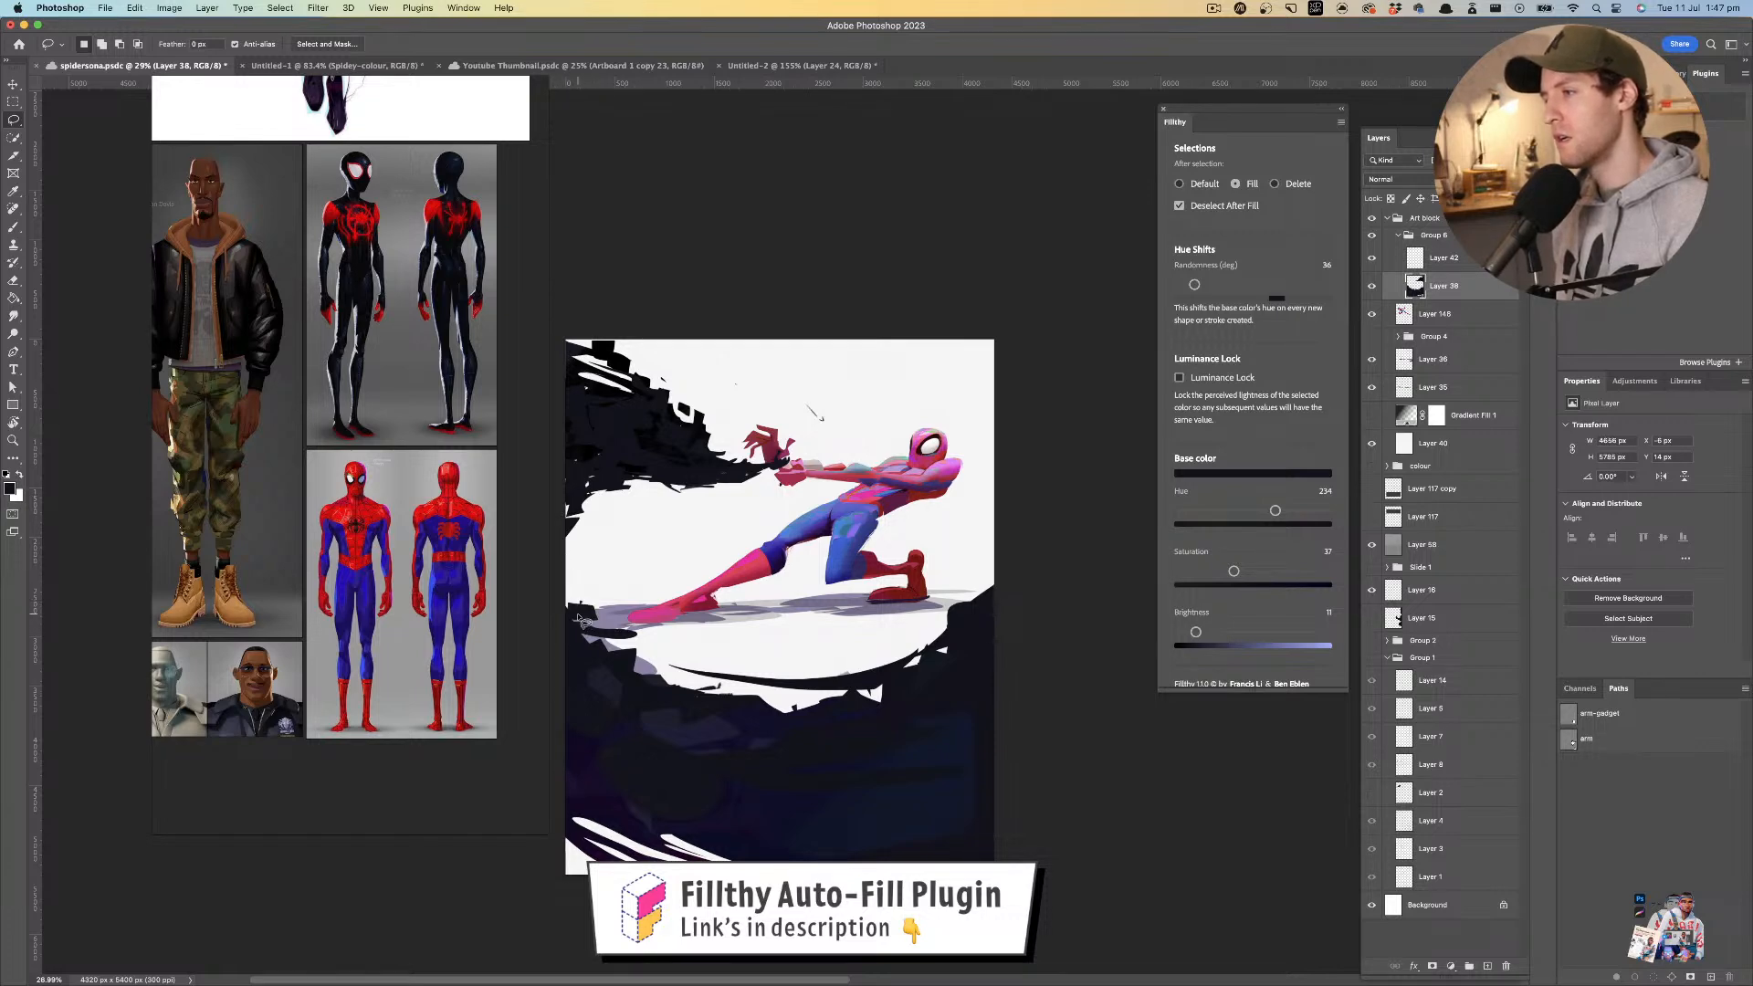
- Add dark lasso fills along the ground's upper left edge and the curved streak to merge them
{"action": "left_click_drag", "start_coordinate": [626, 678], "coordinate": [670, 683]}
{"action": "left_click_drag", "start_coordinate": [785, 703], "coordinate": [783, 704]}
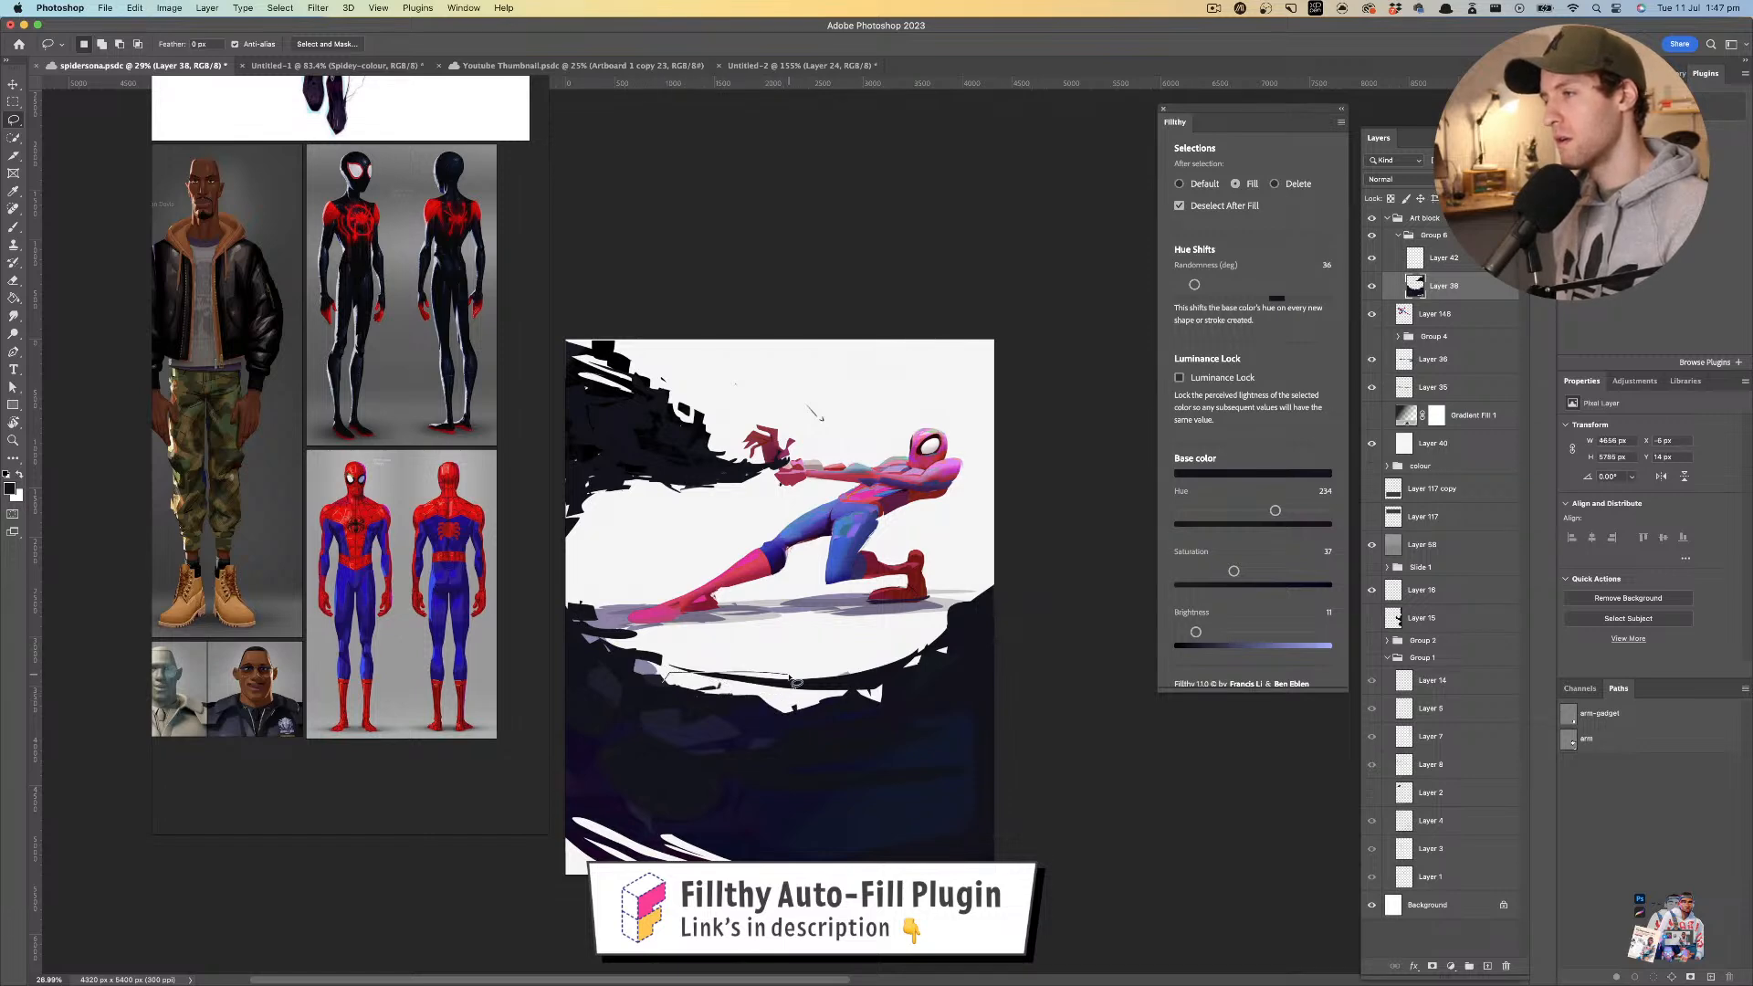
{"action": "mouse_move", "coordinate": [667, 699]}
{"action": "left_mouse_down"}
{"action": "mouse_move", "coordinate": [655, 675]}
{"action": "mouse_move", "coordinate": [721, 672]}
{"action": "mouse_move", "coordinate": [717, 691]}
{"action": "left_mouse_up"}
- Close the small white holes along the tendril's upper contour with dark navy fills
{"action": "key", "text": "z"}
{"action": "left_click_drag", "start_coordinate": [646, 545], "coordinate": [699, 501]}
{"action": "key", "text": "l"}
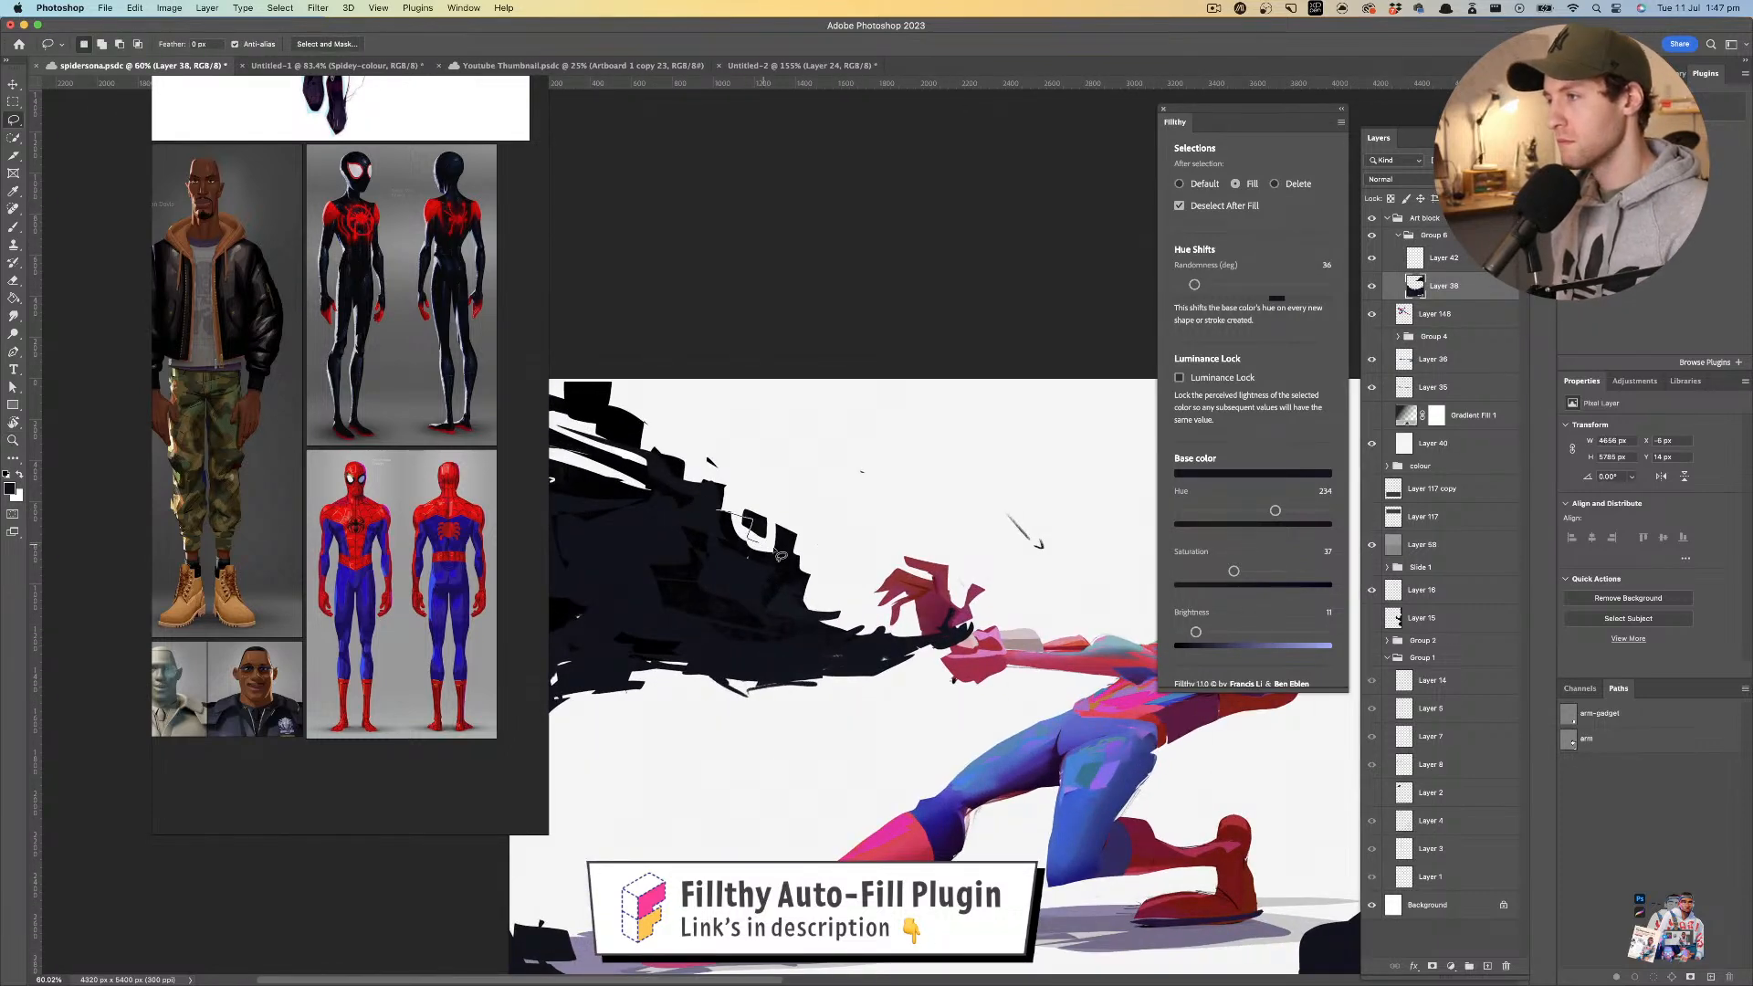
{"action": "mouse_move", "coordinate": [713, 517]}
{"action": "left_mouse_down"}
{"action": "mouse_move", "coordinate": [763, 505]}
{"action": "mouse_move", "coordinate": [679, 349]}
{"action": "mouse_move", "coordinate": [678, 305]}
{"action": "left_mouse_up"}
{"action": "key", "text": "z"}
{"action": "left_click_drag", "start_coordinate": [773, 502], "coordinate": [835, 507]}
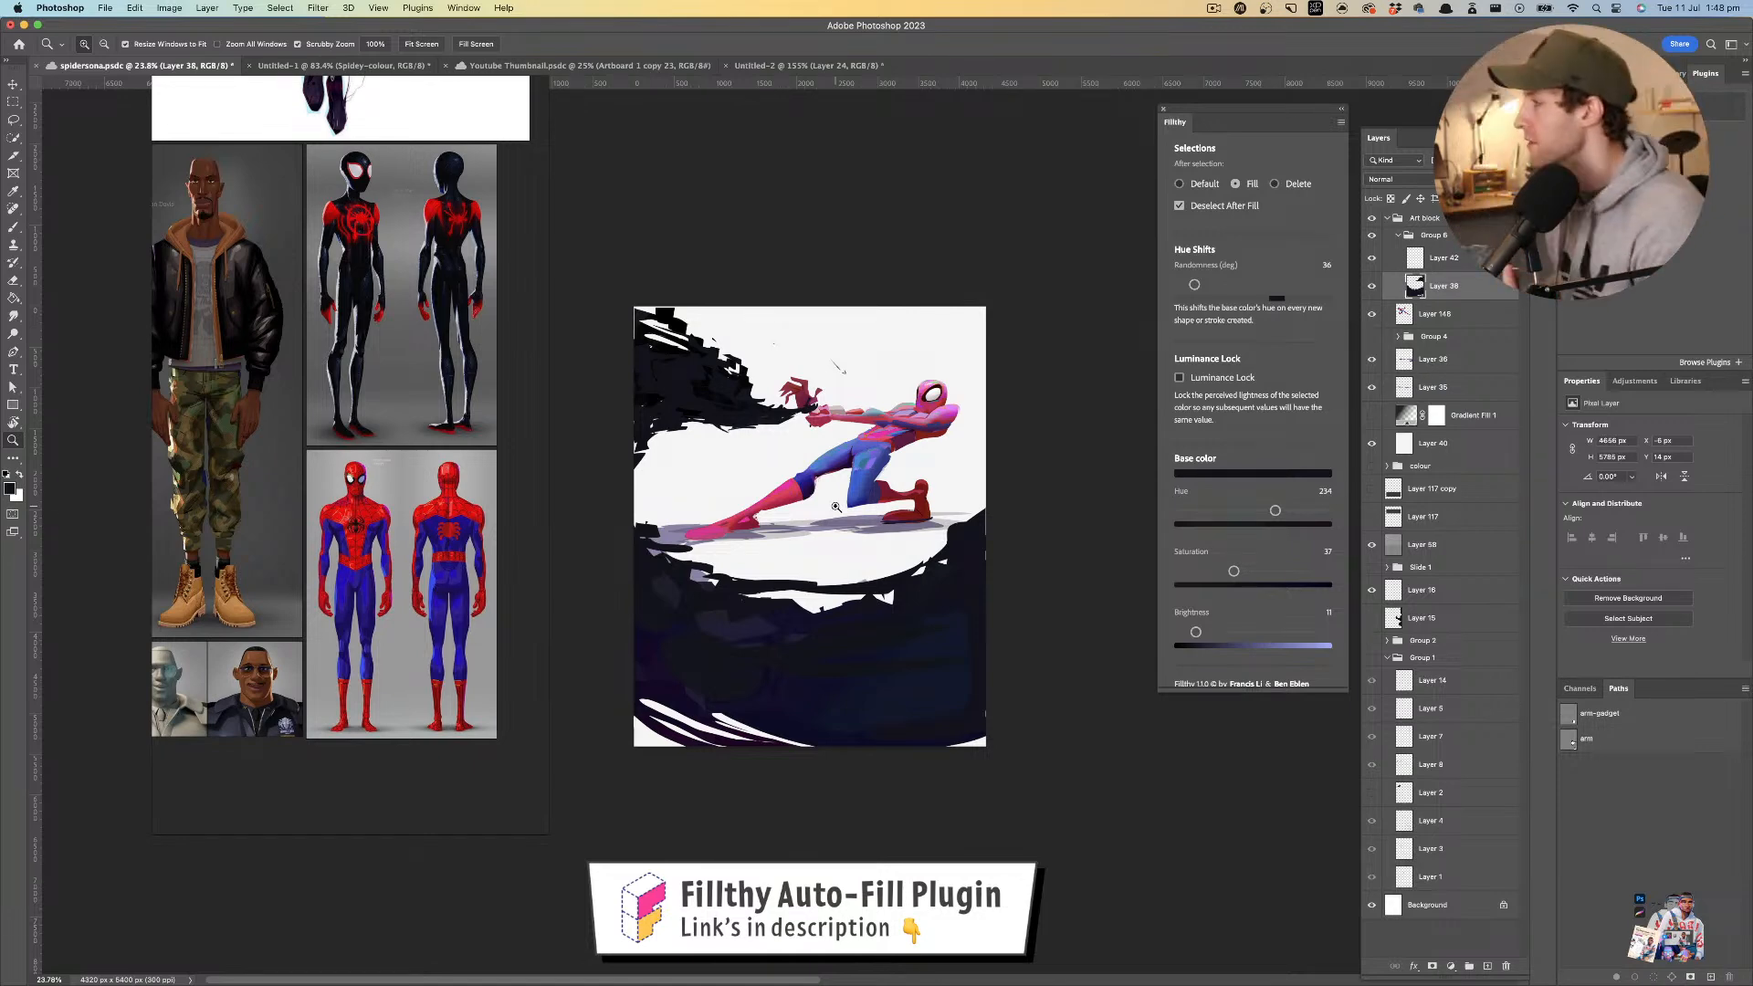
{"action": "key", "text": "ctrl+Up"}
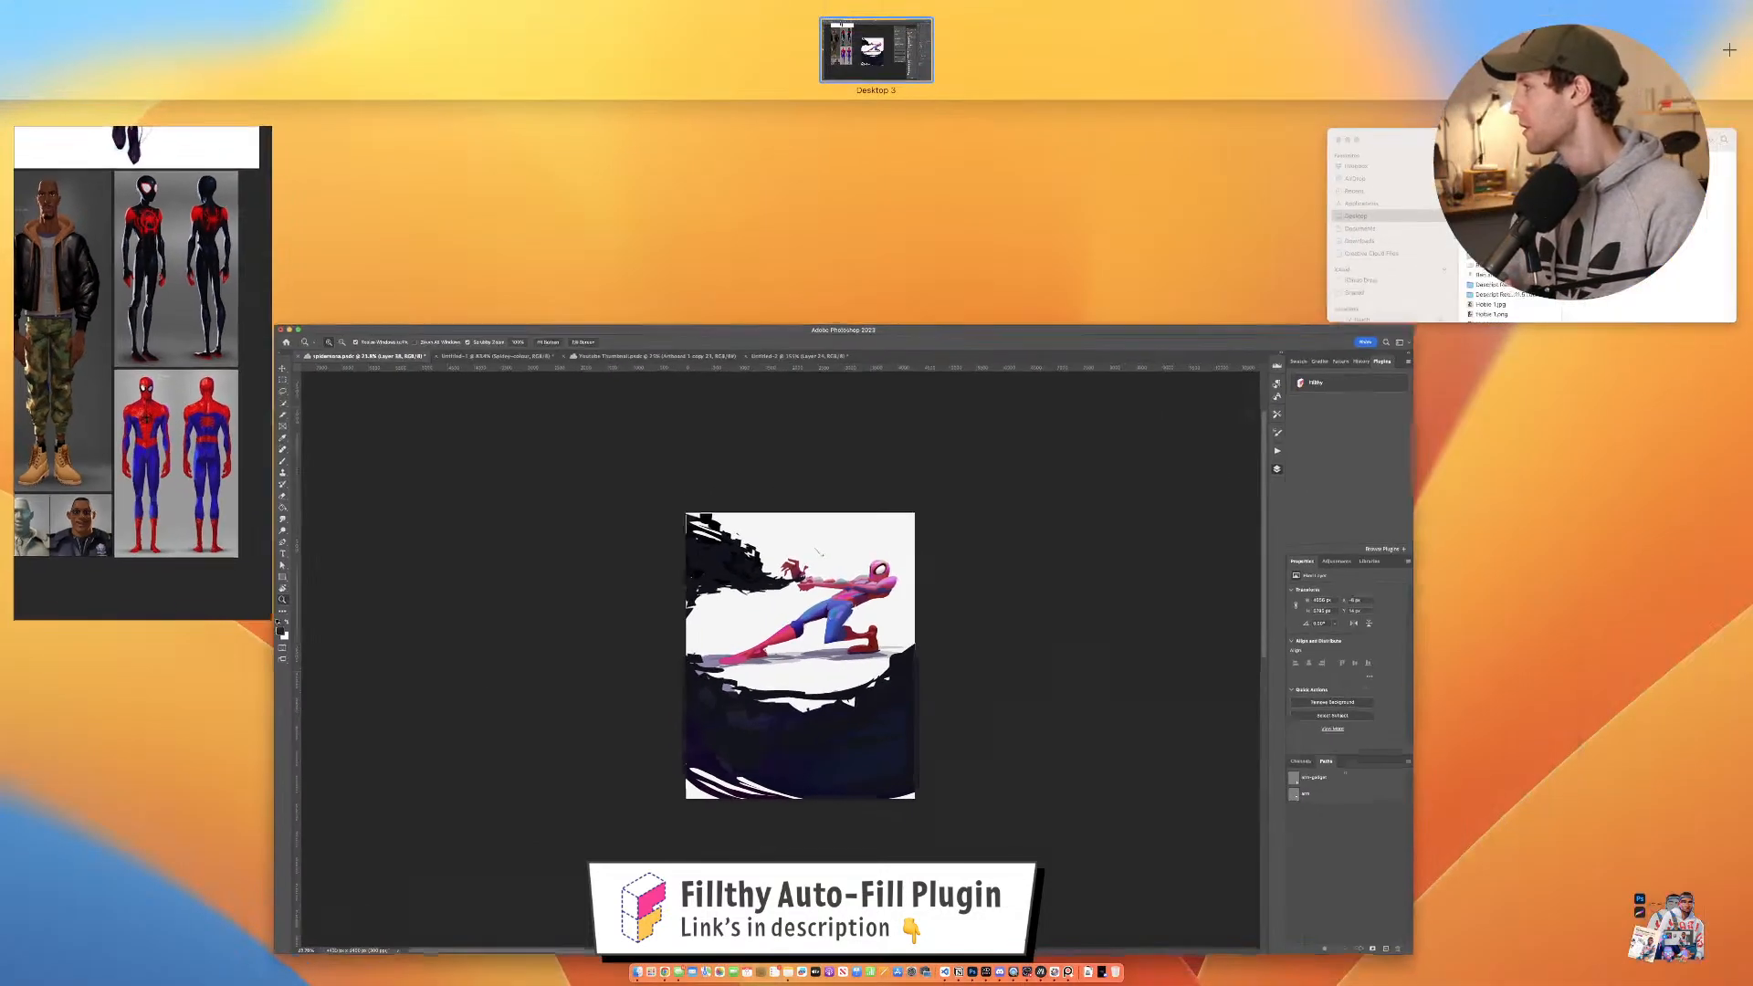
{"action": "key", "text": "ctrl+Up"}
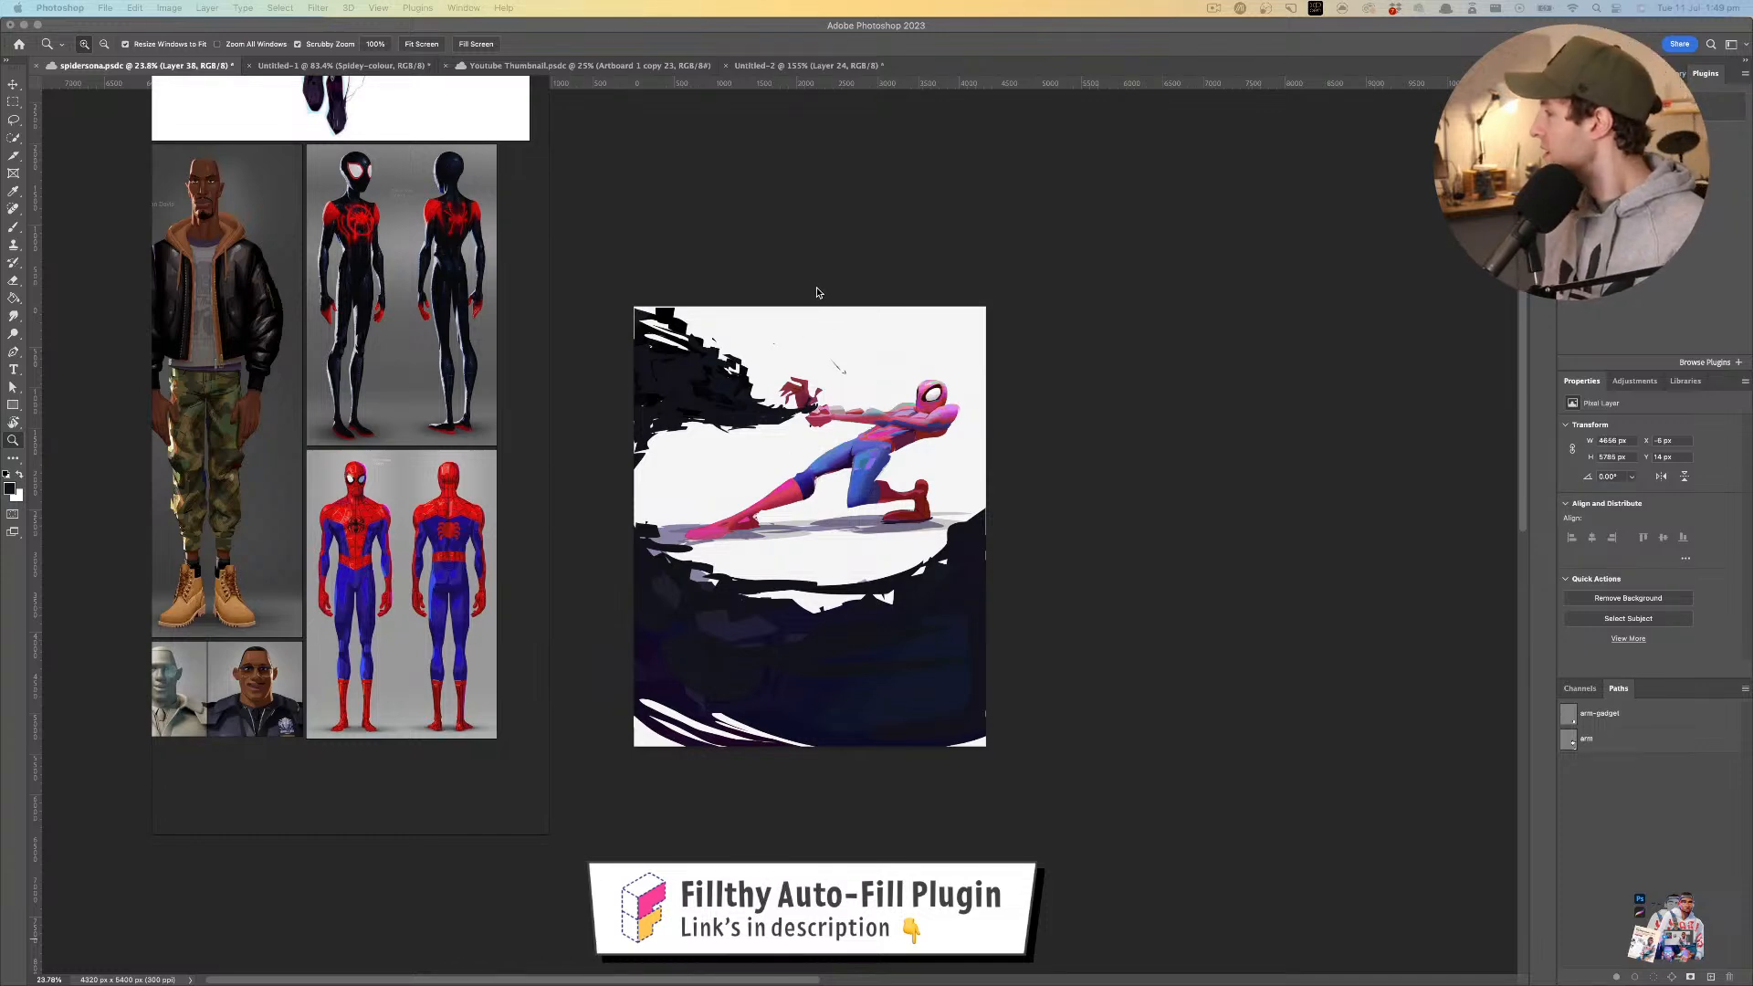
{"action": "left_click", "coordinate": [841, 402]}
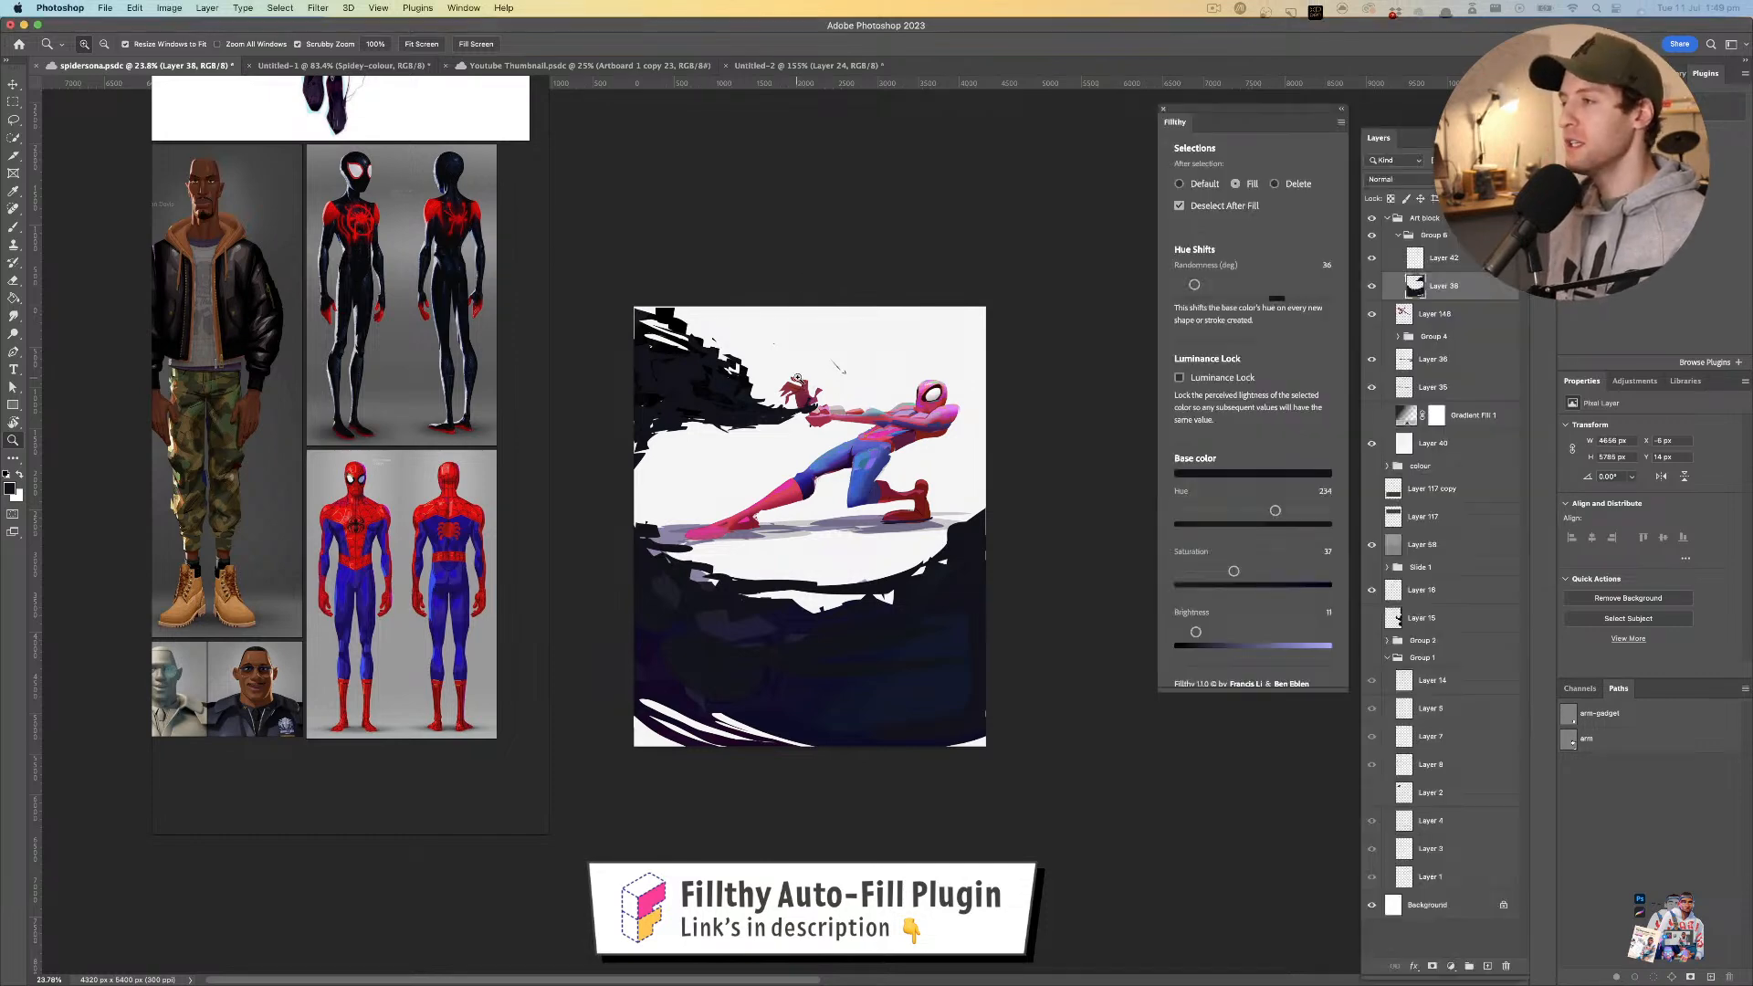
- Fill dark strands at the tendril's tip so they wrap around the raised hand and the gripping fist
{"action": "left_click_drag", "start_coordinate": [801, 387], "coordinate": [909, 445]}
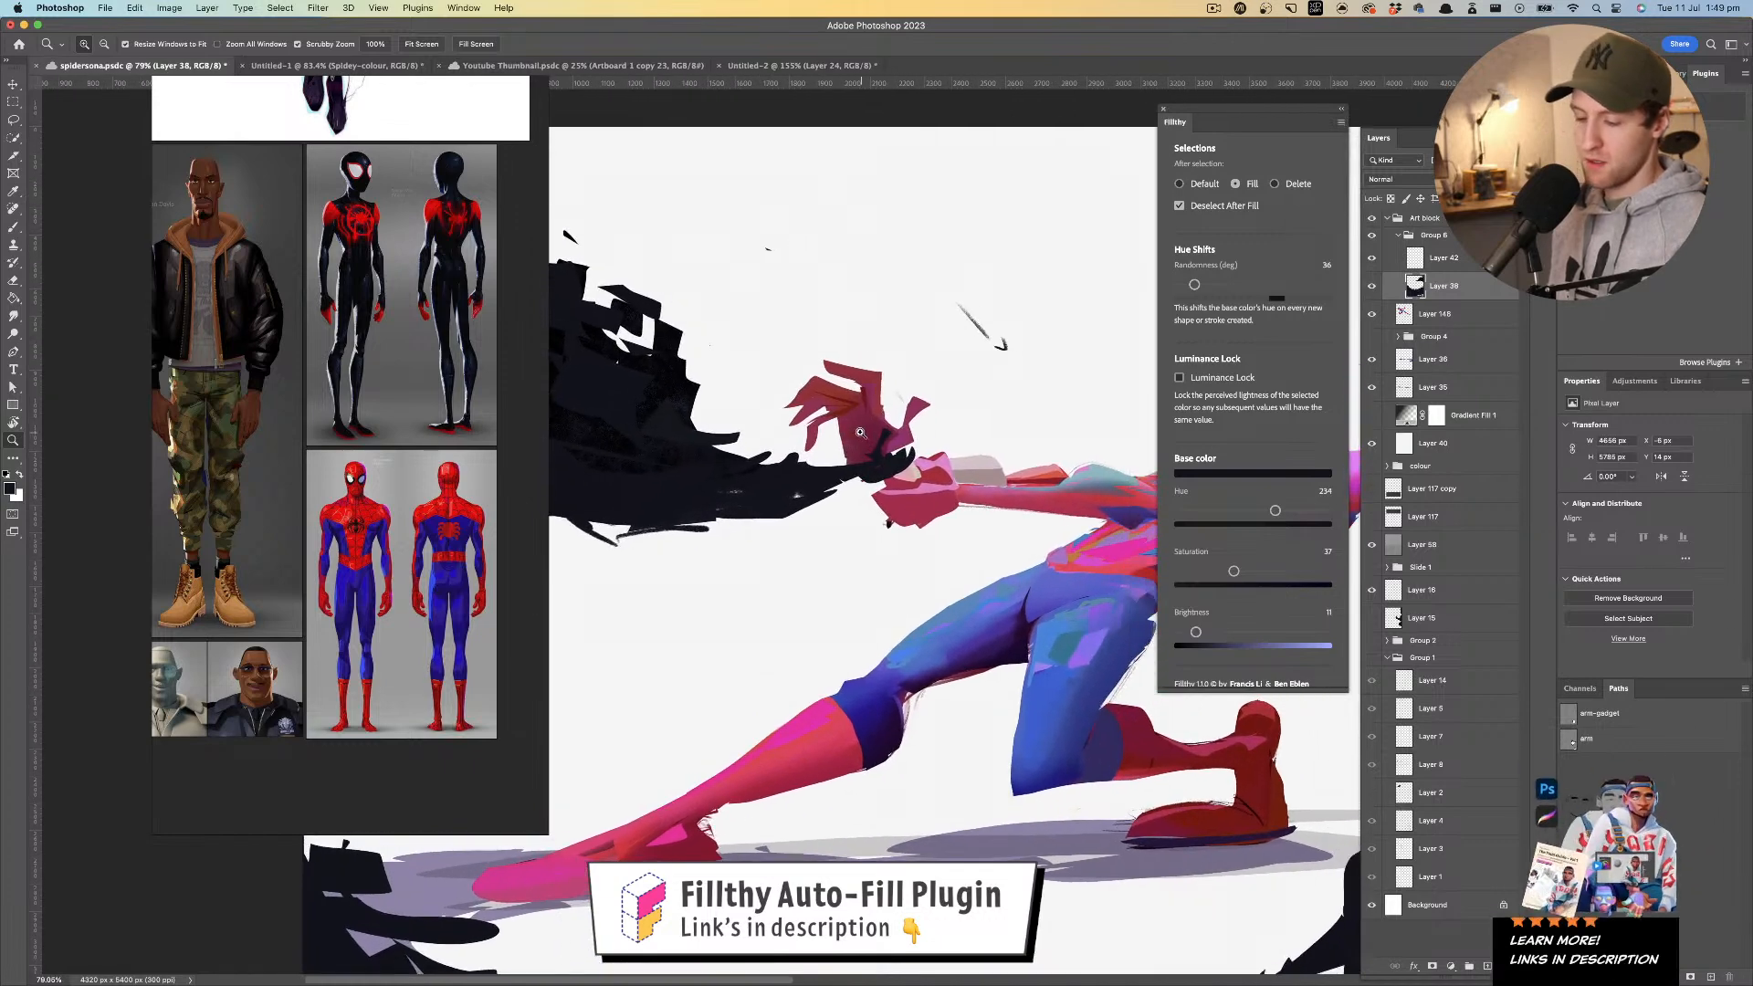
{"action": "key", "text": "l"}
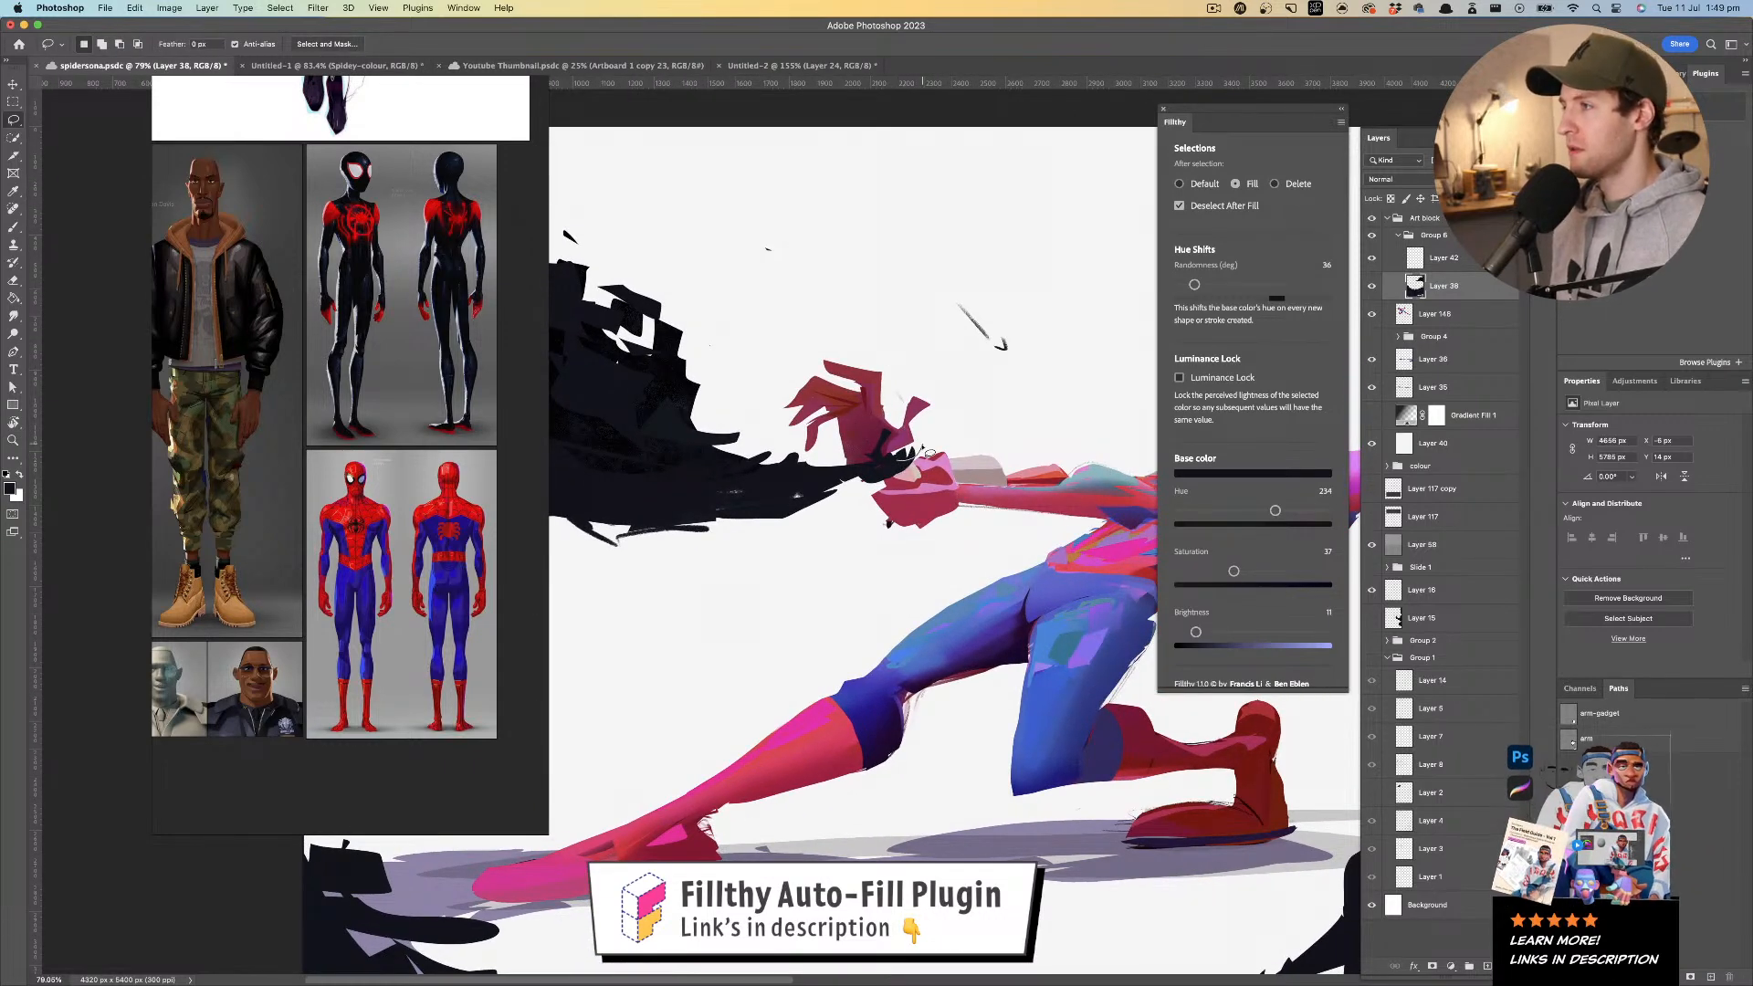
{"action": "mouse_move", "coordinate": [916, 441]}
{"action": "left_mouse_down"}
{"action": "mouse_move", "coordinate": [918, 423]}
{"action": "mouse_move", "coordinate": [891, 455]}
{"action": "mouse_move", "coordinate": [834, 455]}
{"action": "mouse_move", "coordinate": [861, 429]}
{"action": "mouse_move", "coordinate": [819, 462]}
{"action": "mouse_move", "coordinate": [798, 454]}
{"action": "mouse_move", "coordinate": [879, 455]}
{"action": "mouse_move", "coordinate": [754, 496]}
{"action": "mouse_move", "coordinate": [807, 454]}
{"action": "mouse_move", "coordinate": [768, 483]}
{"action": "mouse_move", "coordinate": [822, 464]}
{"action": "left_mouse_up"}
{"action": "key", "text": "l"}
{"action": "key", "text": "z"}
{"action": "key", "text": "l"}
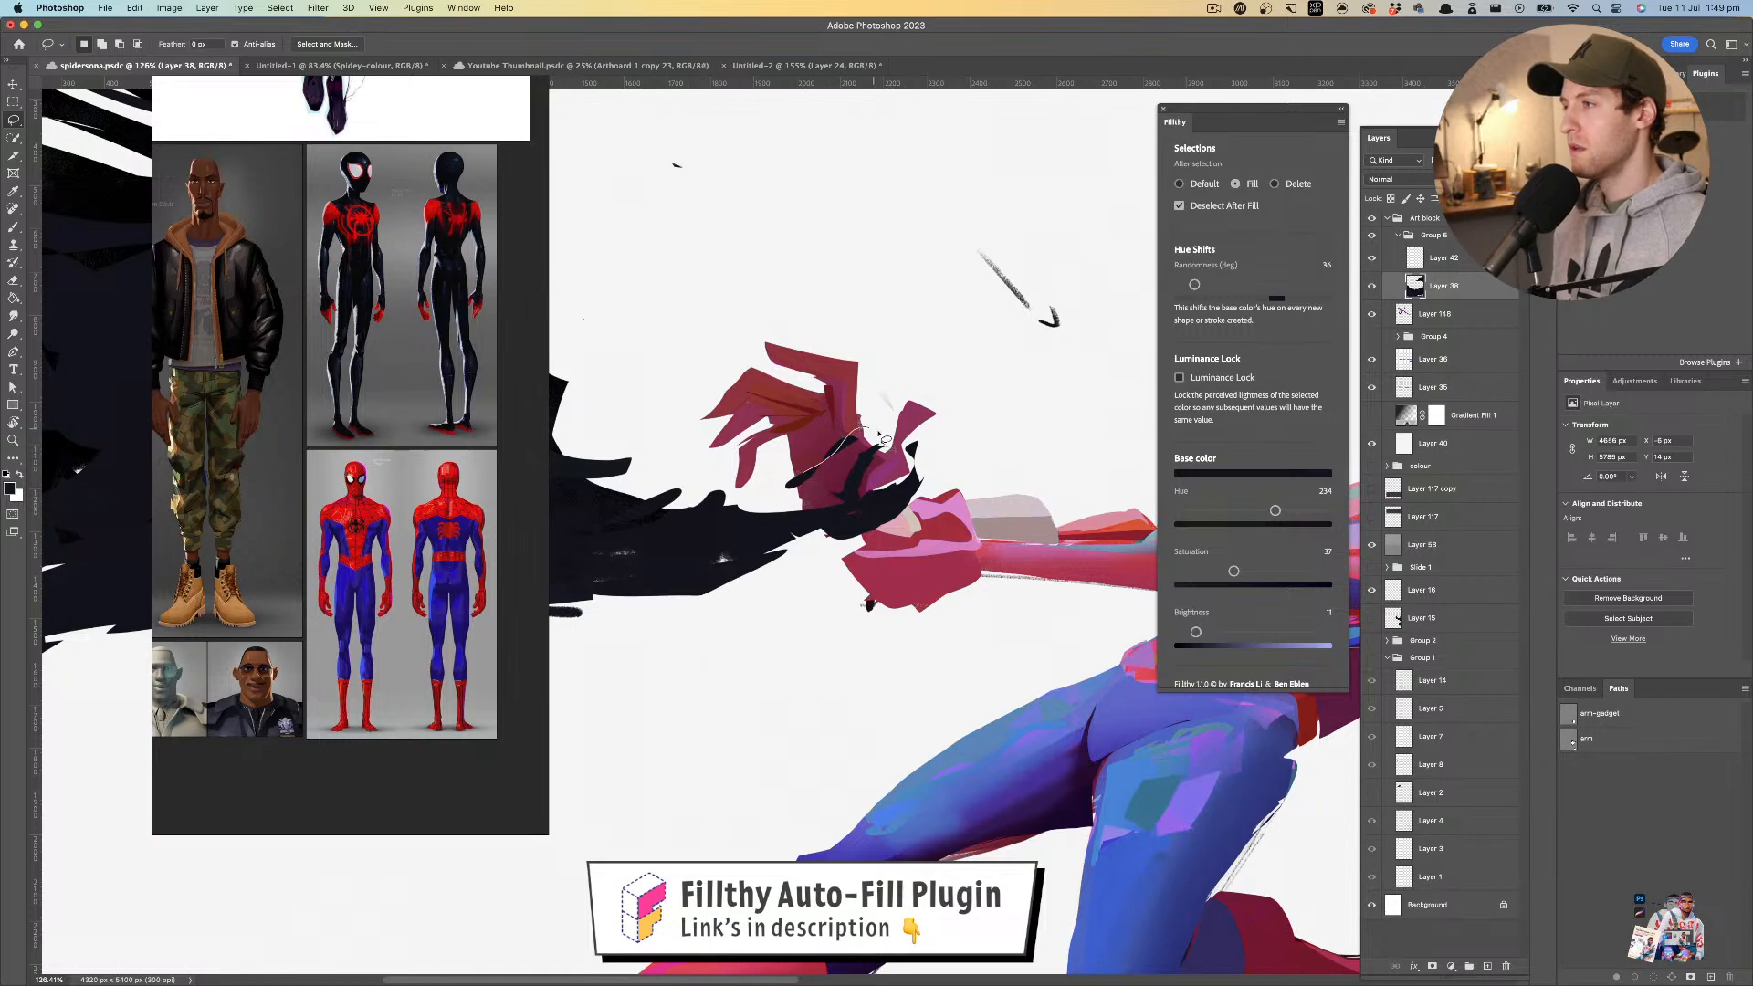
- Add small jagged dark fills along the tendril's underside behind the hands
{"action": "key", "text": "z"}
{"action": "left_click_drag", "start_coordinate": [770, 493], "coordinate": [806, 466]}
{"action": "left_click_drag", "start_coordinate": [748, 523], "coordinate": [774, 463]}
{"action": "left_click_drag", "start_coordinate": [783, 473], "coordinate": [768, 533]}
{"action": "left_click_drag", "start_coordinate": [752, 430], "coordinate": [834, 438]}
{"action": "key", "text": "l"}
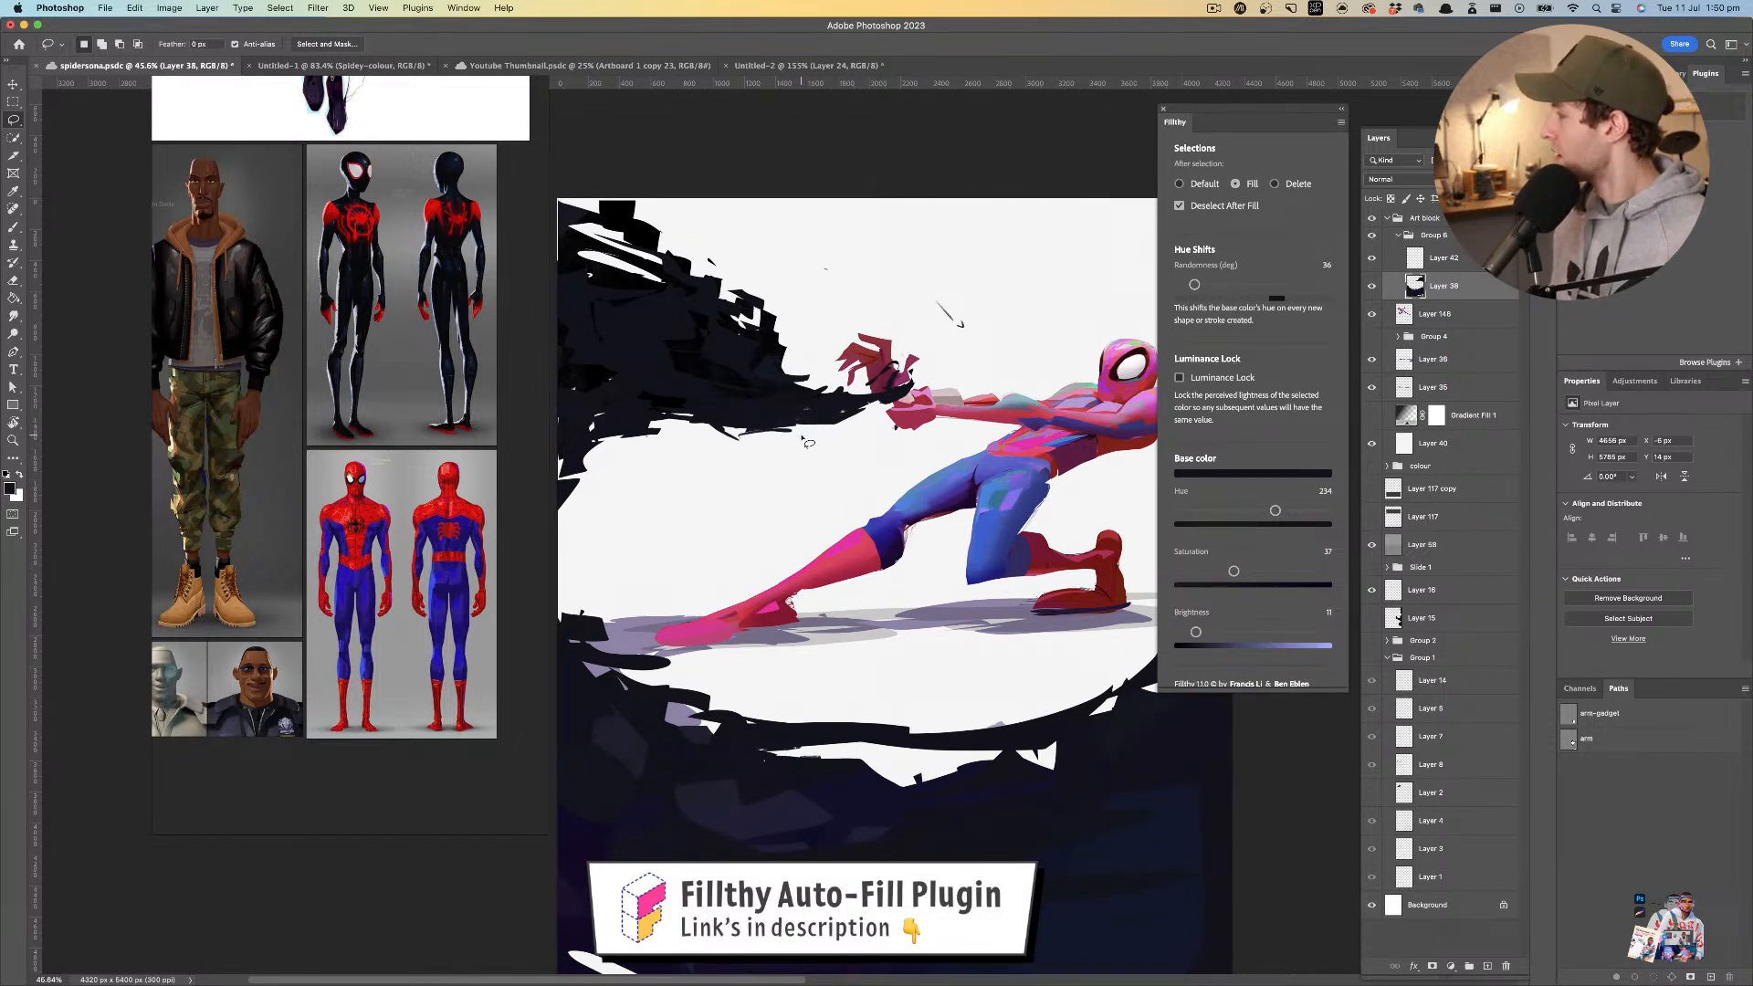
{"action": "left_click_drag", "start_coordinate": [795, 461], "coordinate": [847, 444]}
{"action": "mouse_move", "coordinate": [840, 451]}
{"action": "left_mouse_down"}
{"action": "mouse_move", "coordinate": [821, 468]}
{"action": "mouse_move", "coordinate": [821, 426]}
{"action": "left_mouse_up"}
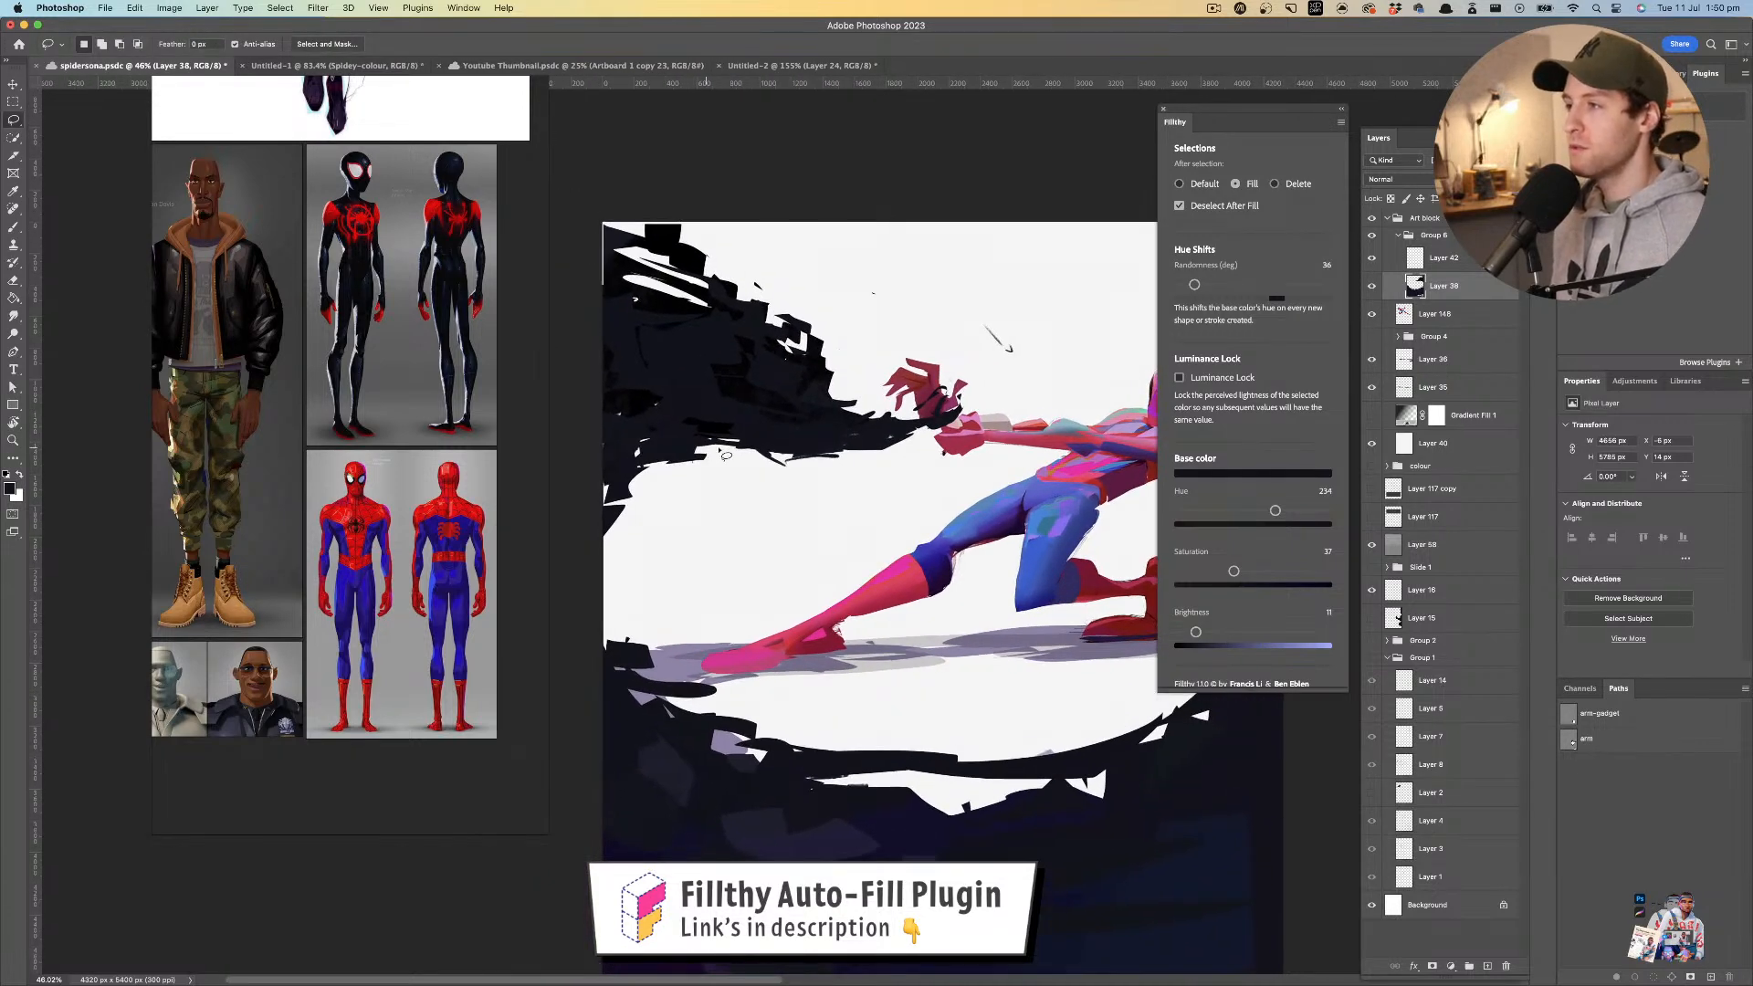
{"action": "scroll", "coordinate": [762, 427], "scroll_direction": "down", "scroll_amount": 3}
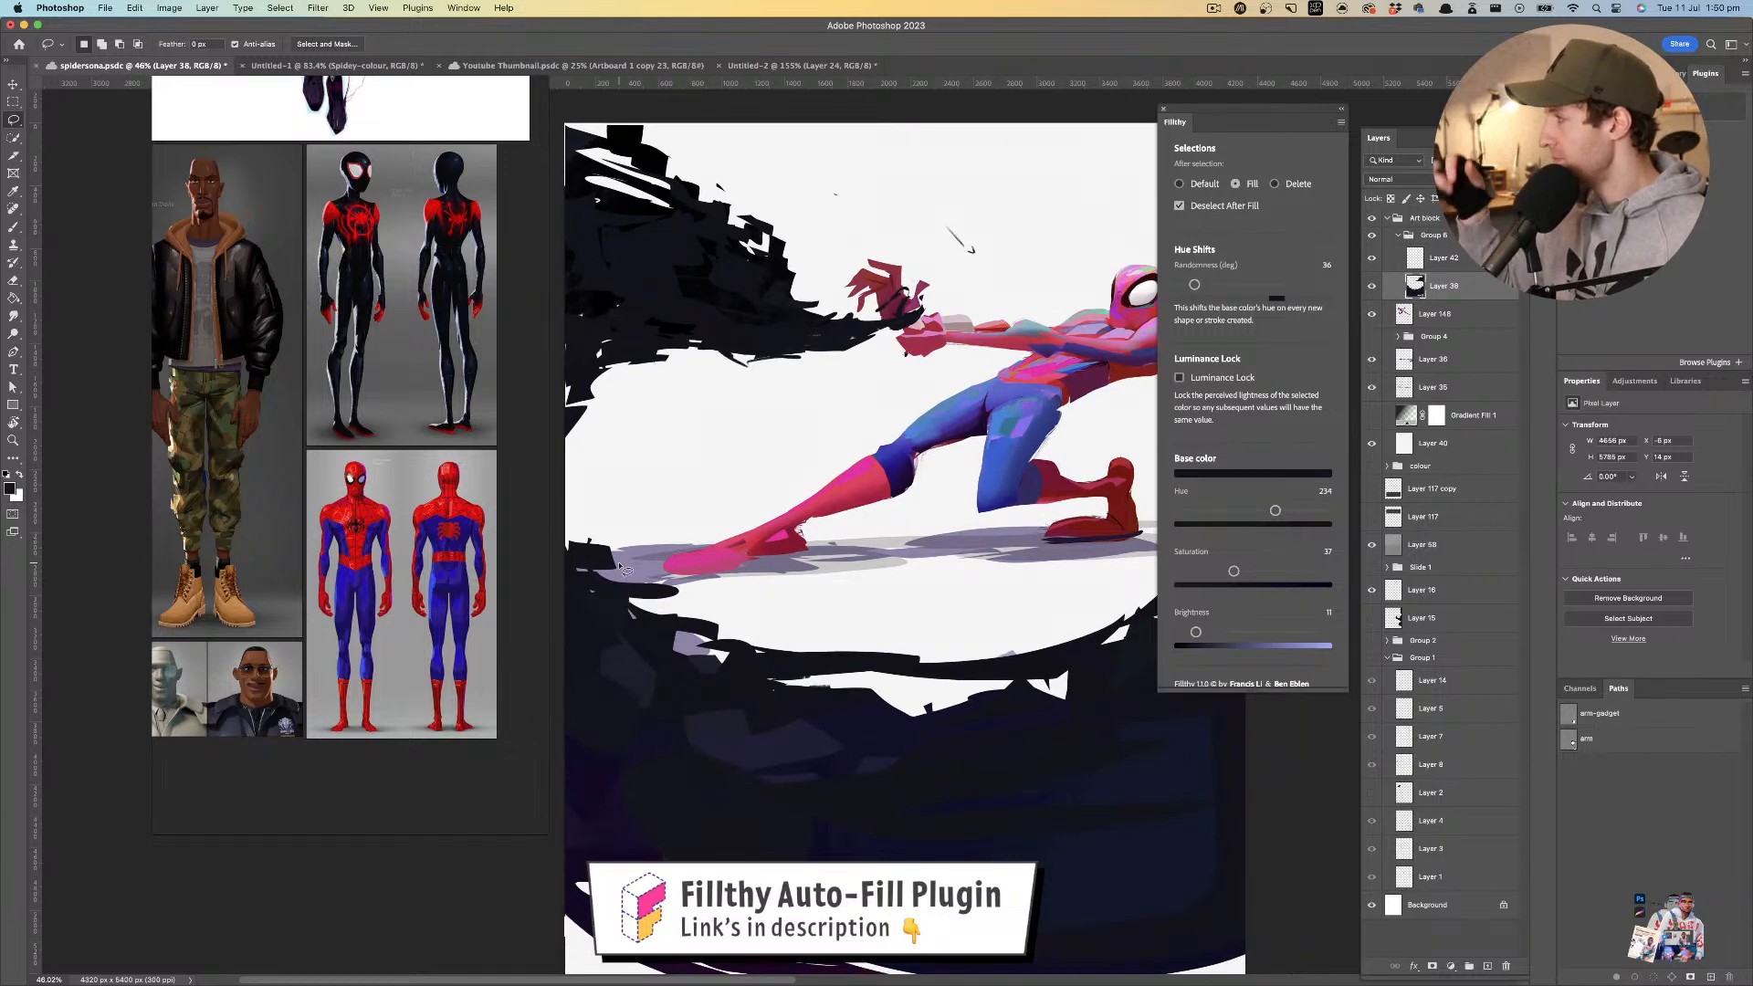
- Add thin dark lasso fills in the white gap along the upper edge of the ground's curved streak
{"action": "scroll", "coordinate": [694, 603], "scroll_direction": "right", "scroll_amount": 2}
{"action": "scroll", "coordinate": [694, 603], "scroll_direction": "down", "scroll_amount": 1}
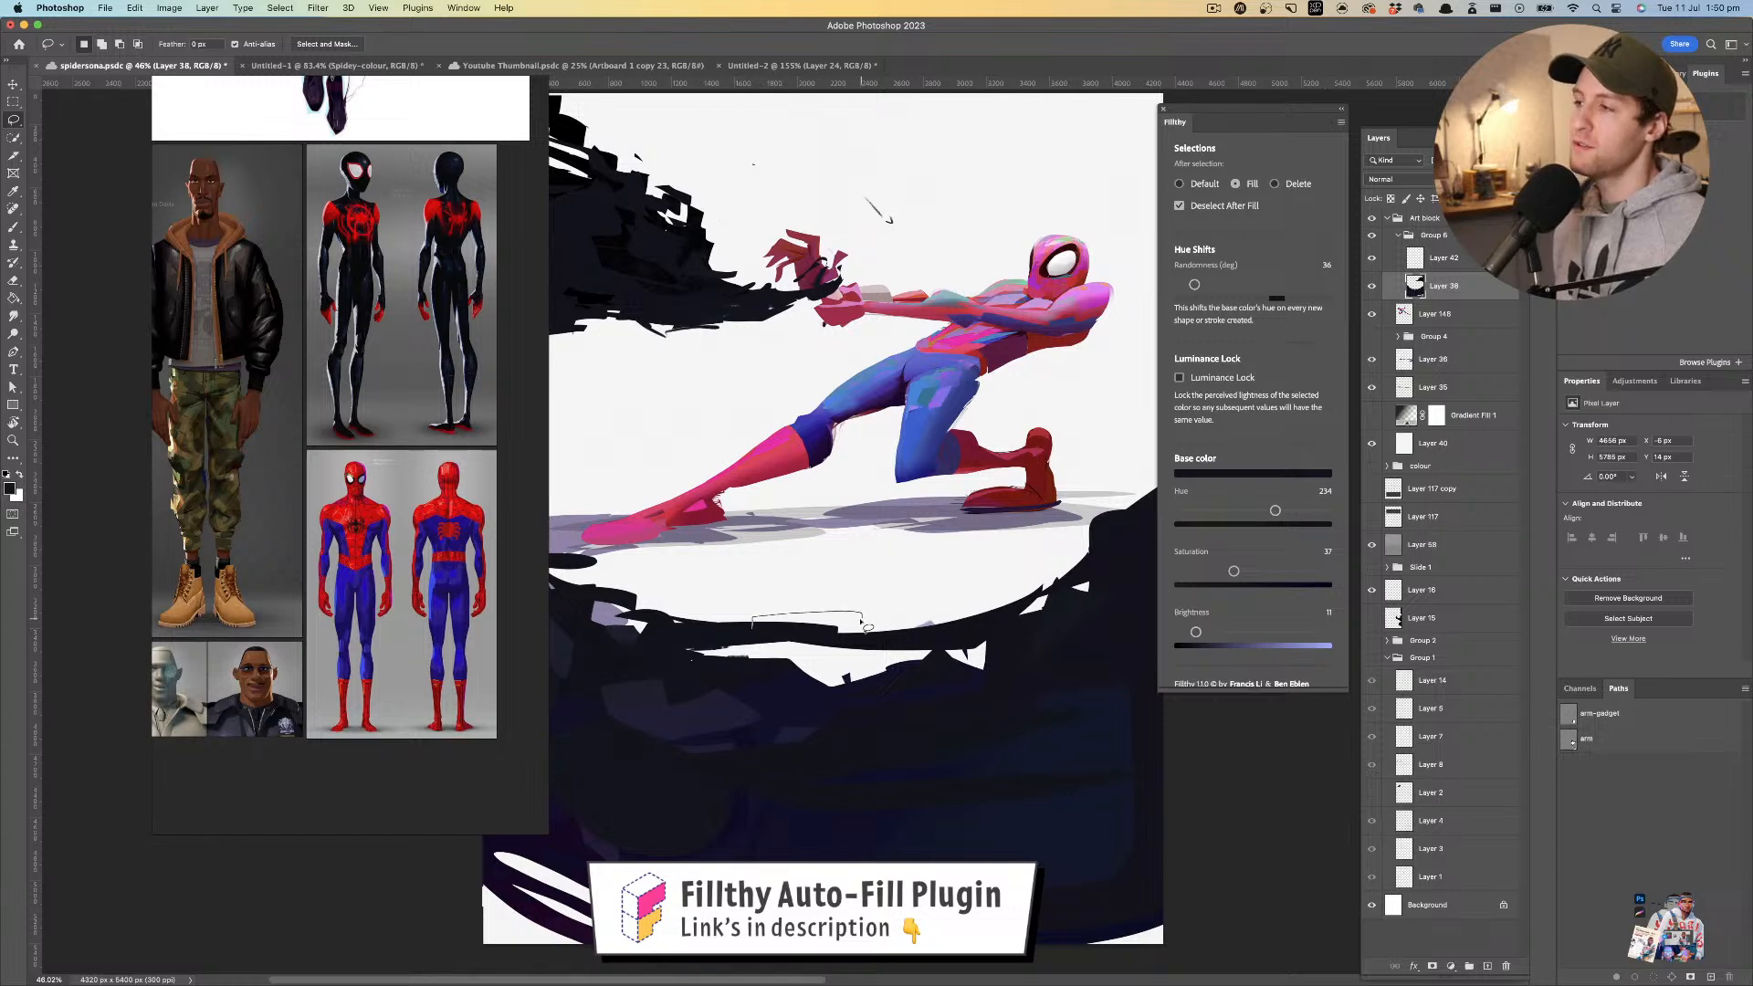
{"action": "scroll", "coordinate": [772, 615], "scroll_direction": "left", "scroll_amount": 2}
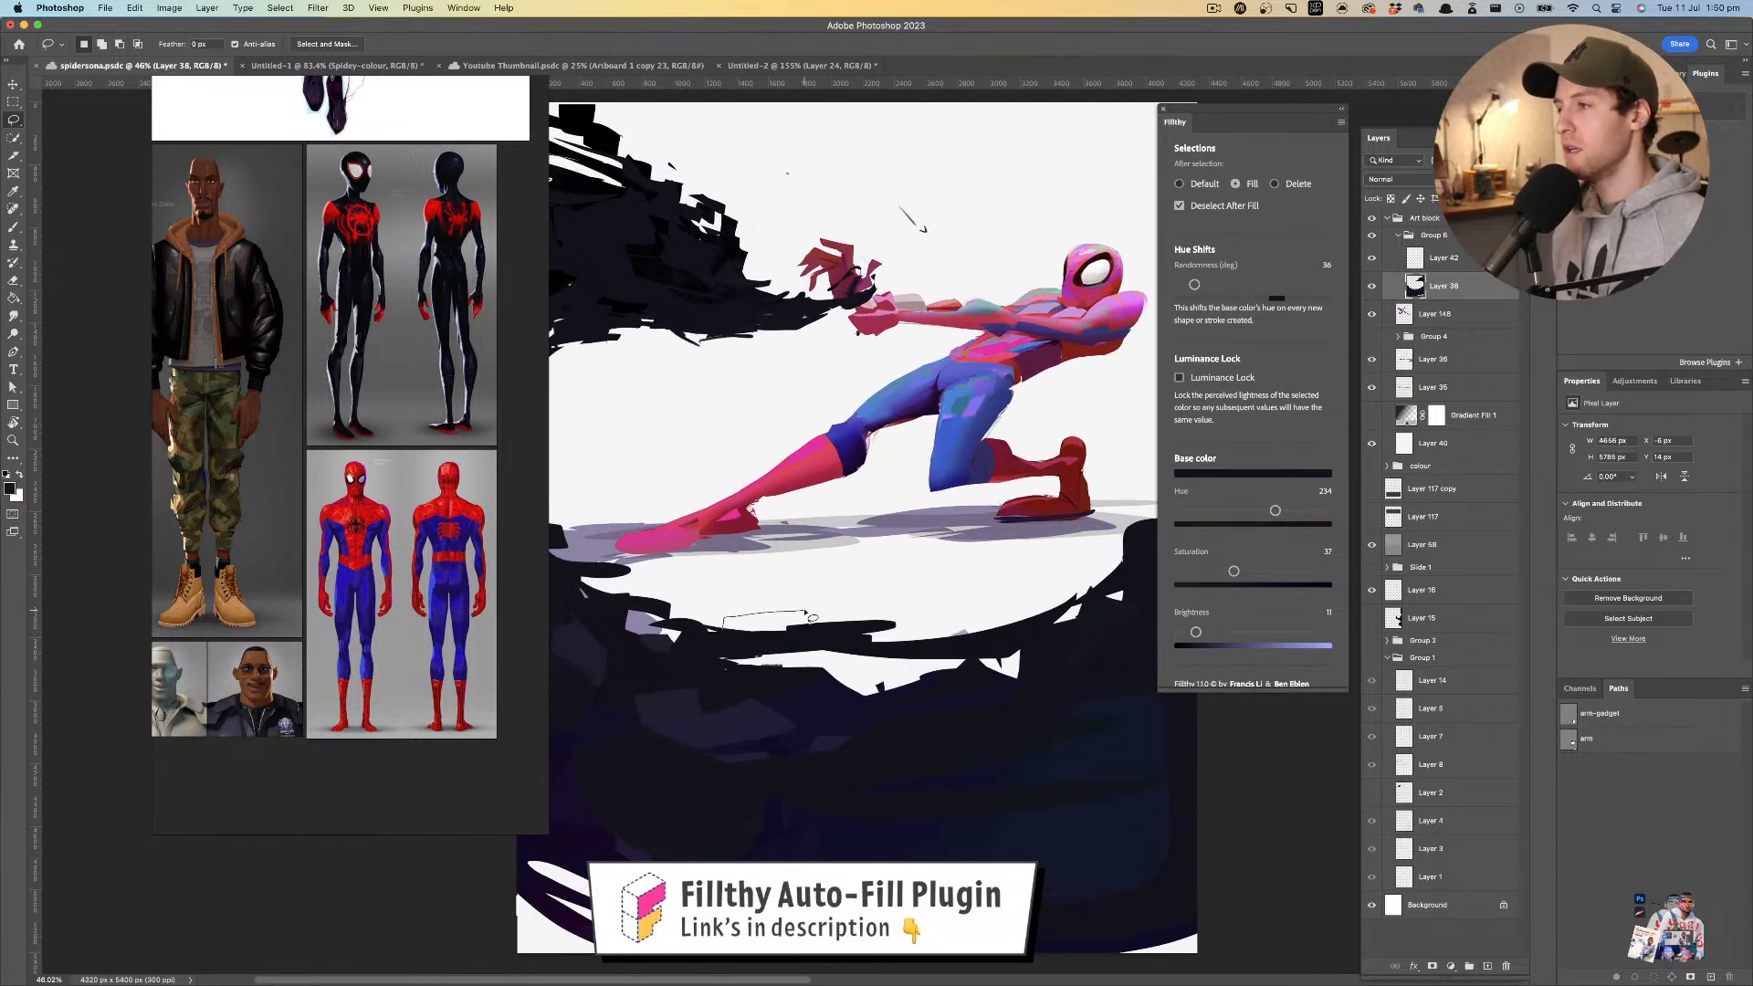
- Try small dark lasso flecks beside the tendril's upper contour, and undo the last fills
{"action": "key", "text": "super+space"}
{"action": "mouse_move", "coordinate": [813, 613]}
{"action": "left_mouse_down"}
{"action": "mouse_move", "coordinate": [768, 622]}
{"action": "mouse_move", "coordinate": [817, 608]}
{"action": "mouse_move", "coordinate": [749, 595]}
{"action": "mouse_move", "coordinate": [818, 677]}
{"action": "left_mouse_up"}
{"action": "left_click_drag", "start_coordinate": [792, 412], "coordinate": [829, 402]}
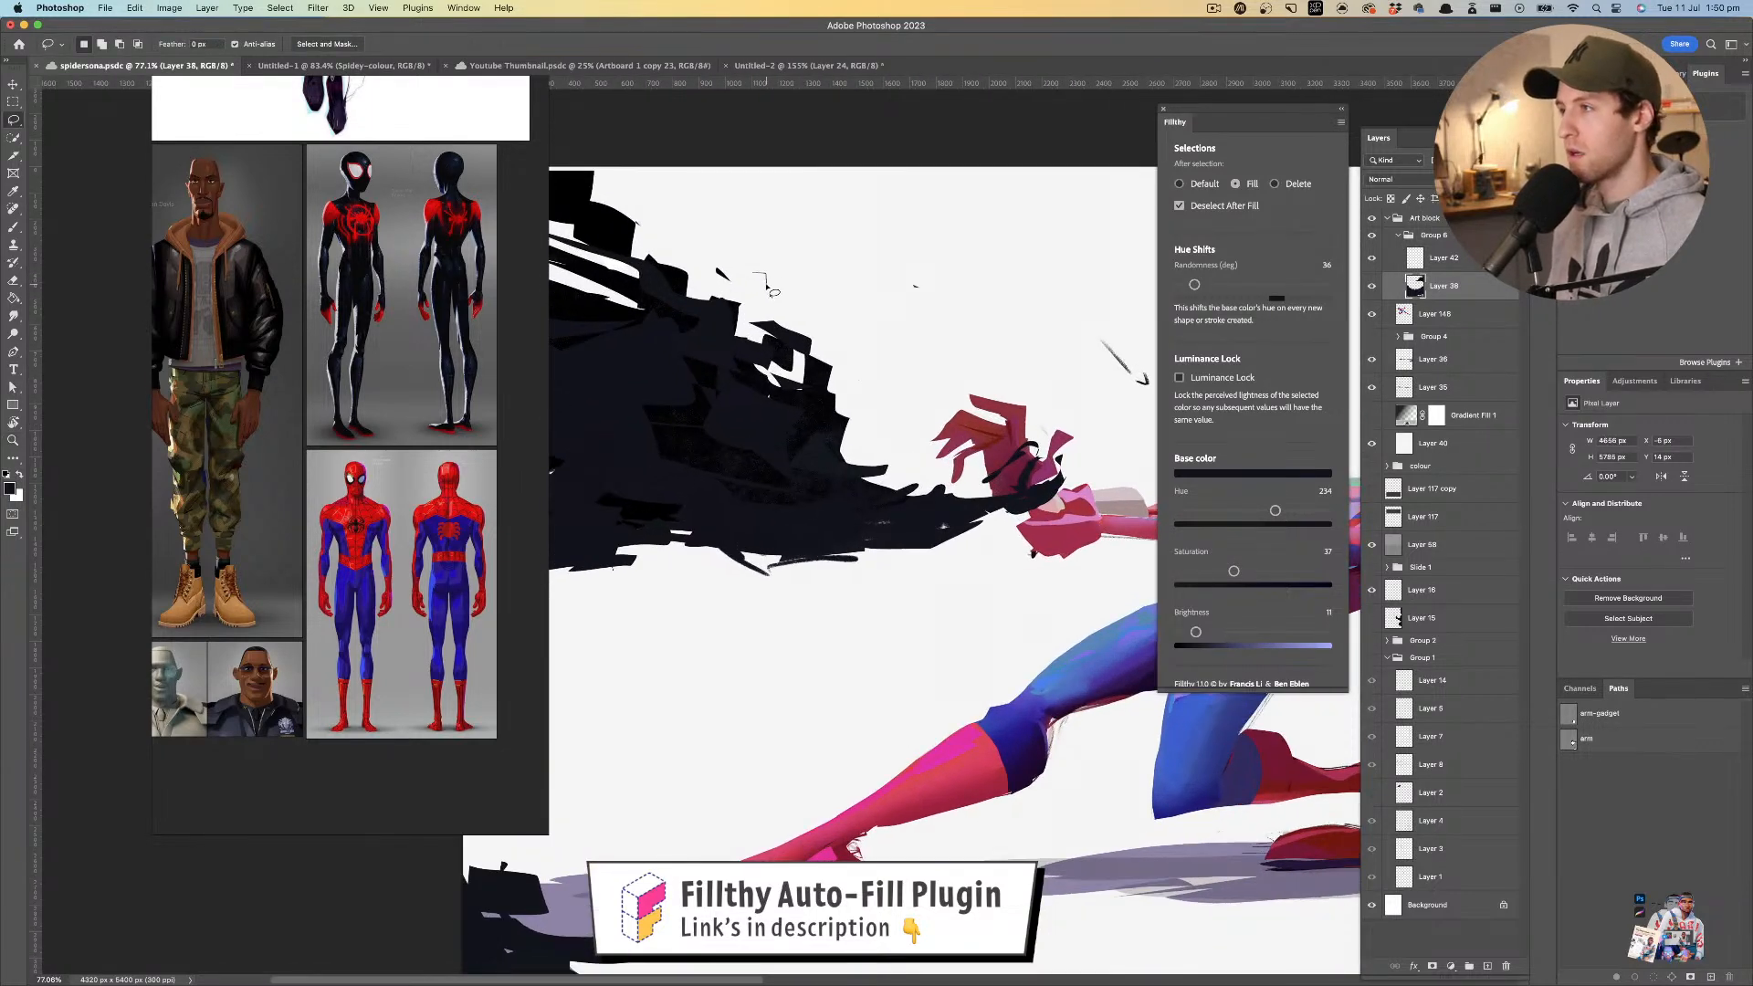
{"action": "scroll", "coordinate": [754, 283], "scroll_direction": "up", "scroll_amount": 3}
{"action": "scroll", "coordinate": [753, 283], "scroll_direction": "right", "scroll_amount": 1}
{"action": "mouse_move", "coordinate": [648, 310]}
{"action": "left_mouse_down"}
{"action": "mouse_move", "coordinate": [704, 338]}
{"action": "mouse_move", "coordinate": [638, 314]}
{"action": "mouse_move", "coordinate": [608, 272]}
{"action": "mouse_move", "coordinate": [642, 286]}
{"action": "mouse_move", "coordinate": [632, 269]}
{"action": "mouse_move", "coordinate": [592, 245]}
{"action": "left_mouse_up"}
{"action": "key", "text": "super+z"}
{"action": "key", "text": "super+z"}
{"action": "key", "text": "super+z"}
{"action": "key", "text": "super+z"}
- Fill thin dark strands along the canvas's left edge between the tendril and the ground mass
{"action": "key", "text": "z"}
{"action": "left_click_drag", "start_coordinate": [687, 364], "coordinate": [584, 376]}
{"action": "left_click_drag", "start_coordinate": [702, 470], "coordinate": [681, 426]}
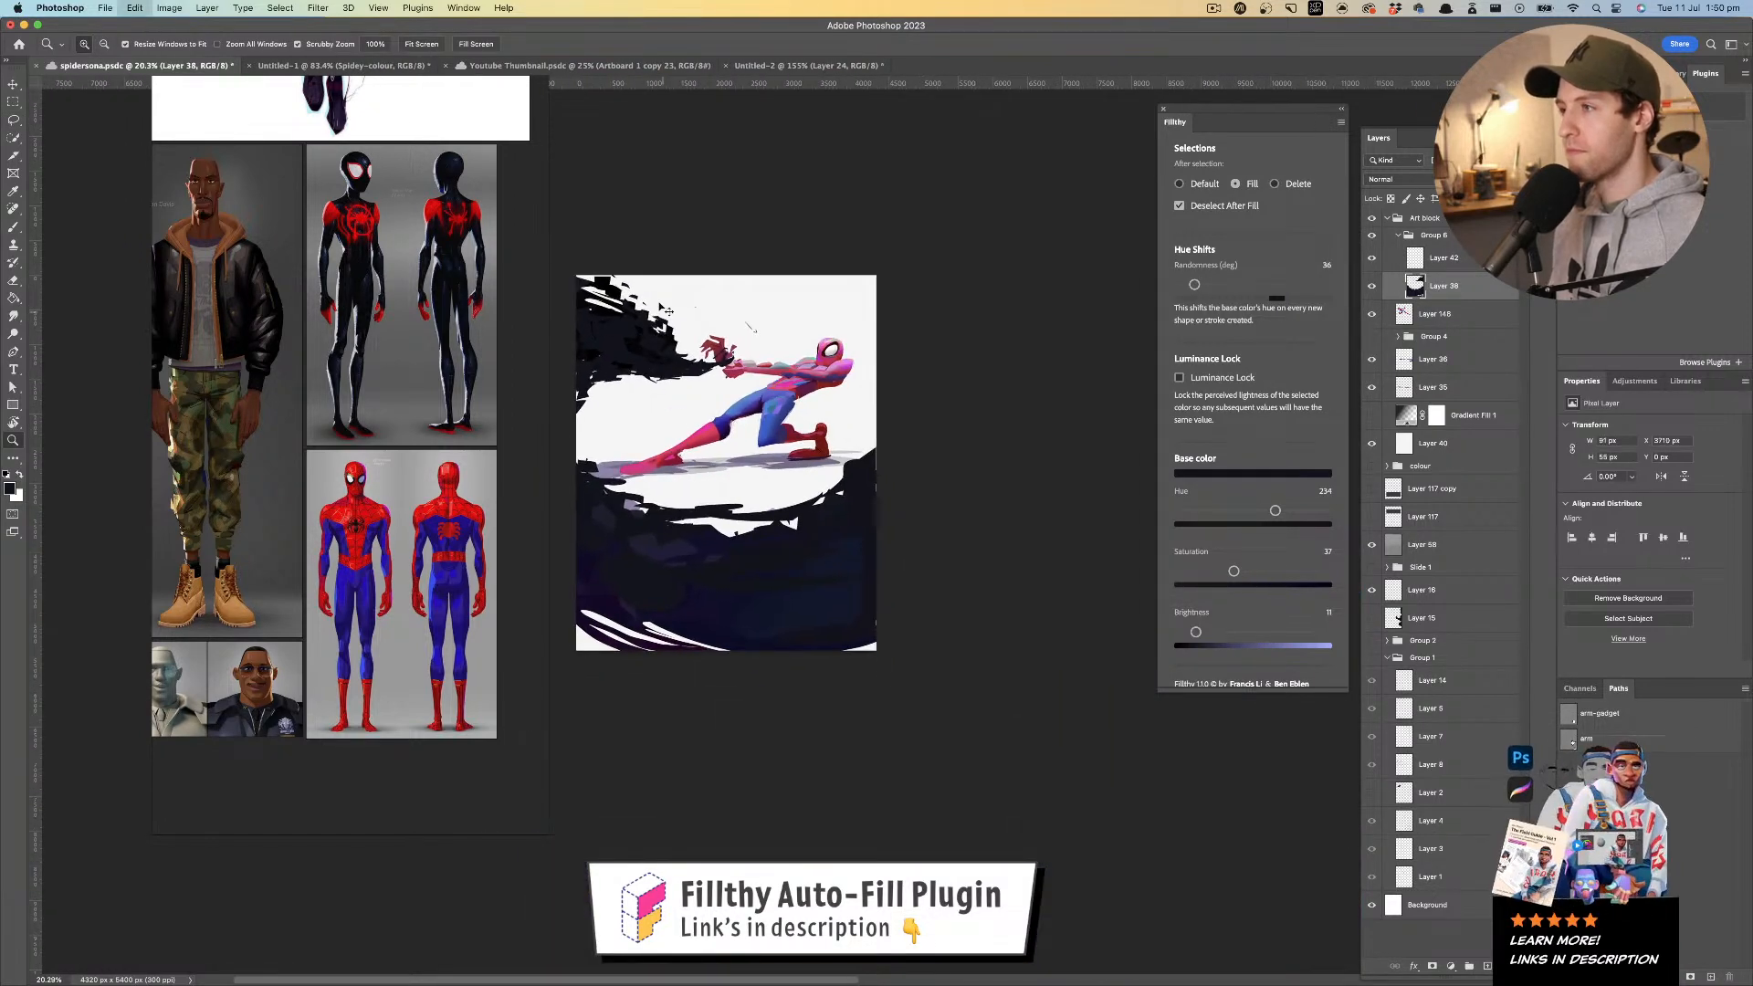
{"action": "mouse_move", "coordinate": [649, 302]}
{"action": "left_mouse_down"}
{"action": "mouse_move", "coordinate": [700, 310]}
{"action": "mouse_move", "coordinate": [794, 201]}
{"action": "left_mouse_up"}
{"action": "key", "text": "l"}
{"action": "mouse_move", "coordinate": [679, 523]}
{"action": "left_mouse_down"}
{"action": "mouse_move", "coordinate": [635, 558]}
{"action": "mouse_move", "coordinate": [679, 523]}
{"action": "mouse_move", "coordinate": [618, 544]}
{"action": "mouse_move", "coordinate": [680, 535]}
{"action": "left_mouse_up"}
{"action": "mouse_move", "coordinate": [680, 535]}
{"action": "left_mouse_down"}
{"action": "mouse_move", "coordinate": [650, 536]}
{"action": "mouse_move", "coordinate": [673, 504]}
{"action": "mouse_move", "coordinate": [723, 501]}
{"action": "mouse_move", "coordinate": [608, 530]}
{"action": "mouse_move", "coordinate": [667, 467]}
{"action": "left_mouse_up"}
{"action": "key", "text": "l"}
{"action": "mouse_move", "coordinate": [602, 526]}
{"action": "left_mouse_down"}
{"action": "mouse_move", "coordinate": [583, 550]}
{"action": "mouse_move", "coordinate": [597, 521]}
{"action": "left_mouse_up"}
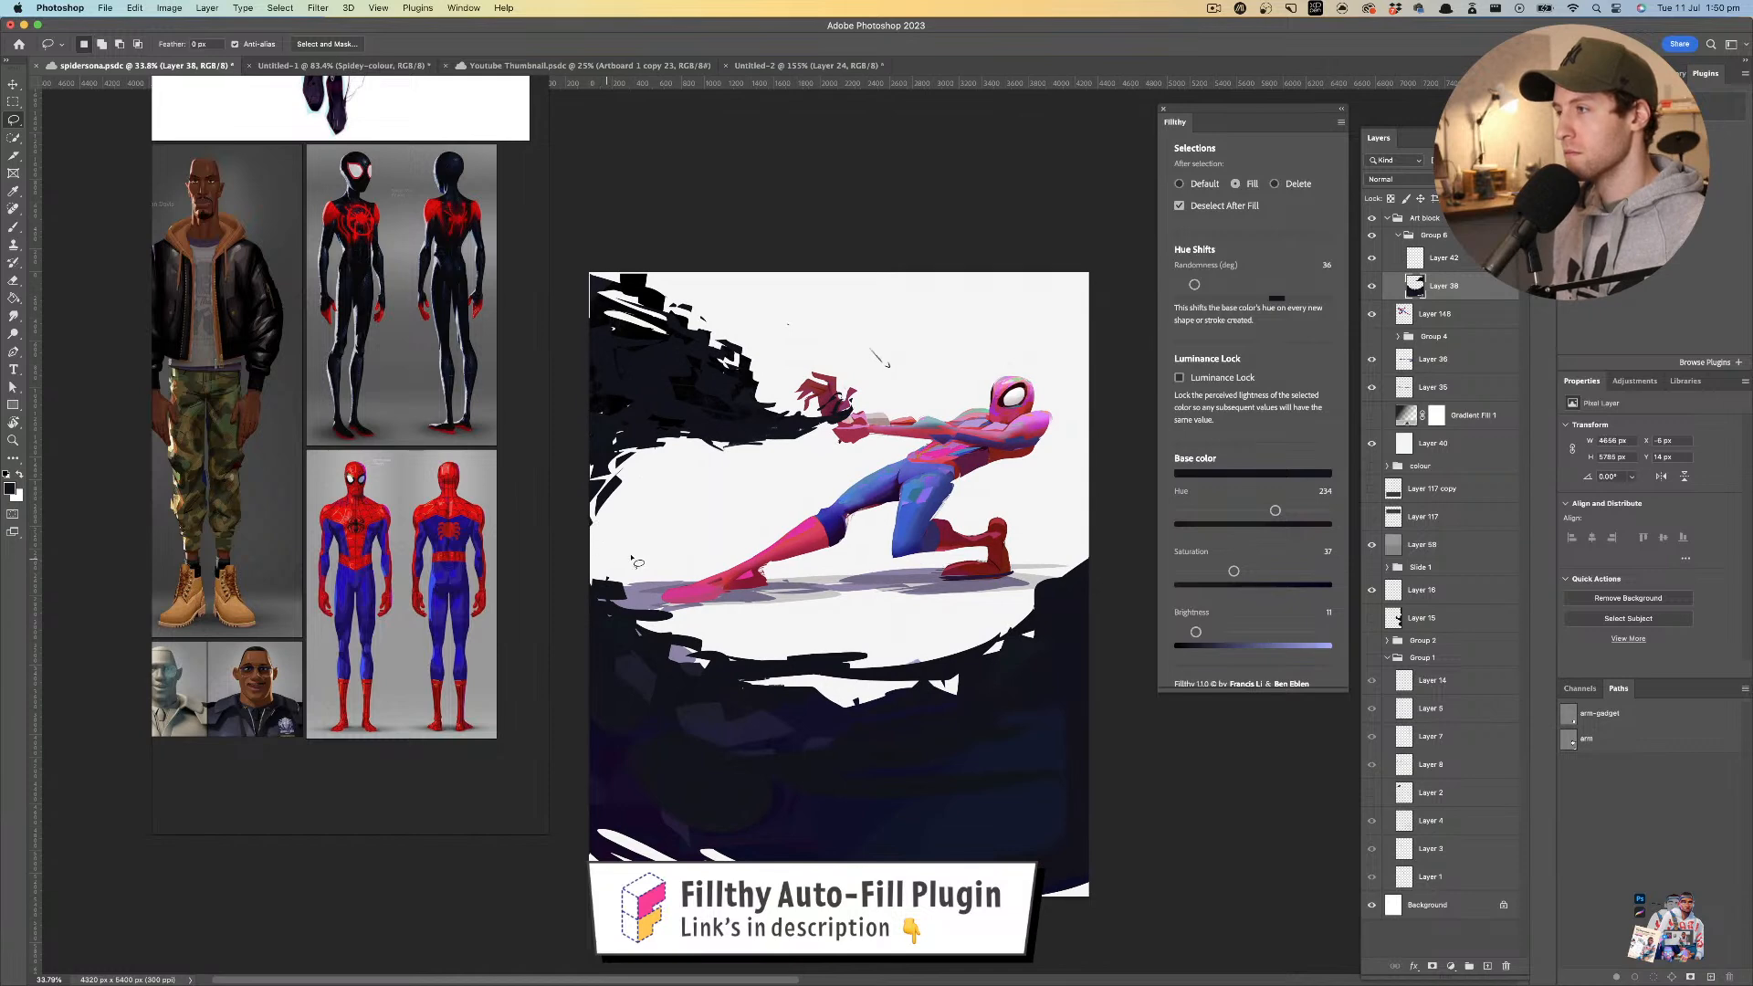
- Add dark streak fills along the ground's upper right rim below the figure's back foot
{"action": "left_click_drag", "start_coordinate": [700, 559], "coordinate": [690, 503]}
{"action": "mouse_move", "coordinate": [869, 605]}
{"action": "left_mouse_down"}
{"action": "mouse_move", "coordinate": [1004, 551]}
{"action": "mouse_move", "coordinate": [941, 593]}
{"action": "mouse_move", "coordinate": [902, 586]}
{"action": "mouse_move", "coordinate": [989, 584]}
{"action": "mouse_move", "coordinate": [985, 548]}
{"action": "mouse_move", "coordinate": [1057, 486]}
{"action": "mouse_move", "coordinate": [1009, 548]}
{"action": "mouse_move", "coordinate": [835, 581]}
{"action": "mouse_move", "coordinate": [866, 582]}
{"action": "left_mouse_up"}
{"action": "key", "text": "super+z"}
{"action": "left_click_drag", "start_coordinate": [858, 491], "coordinate": [895, 493]}
{"action": "key", "text": "v"}
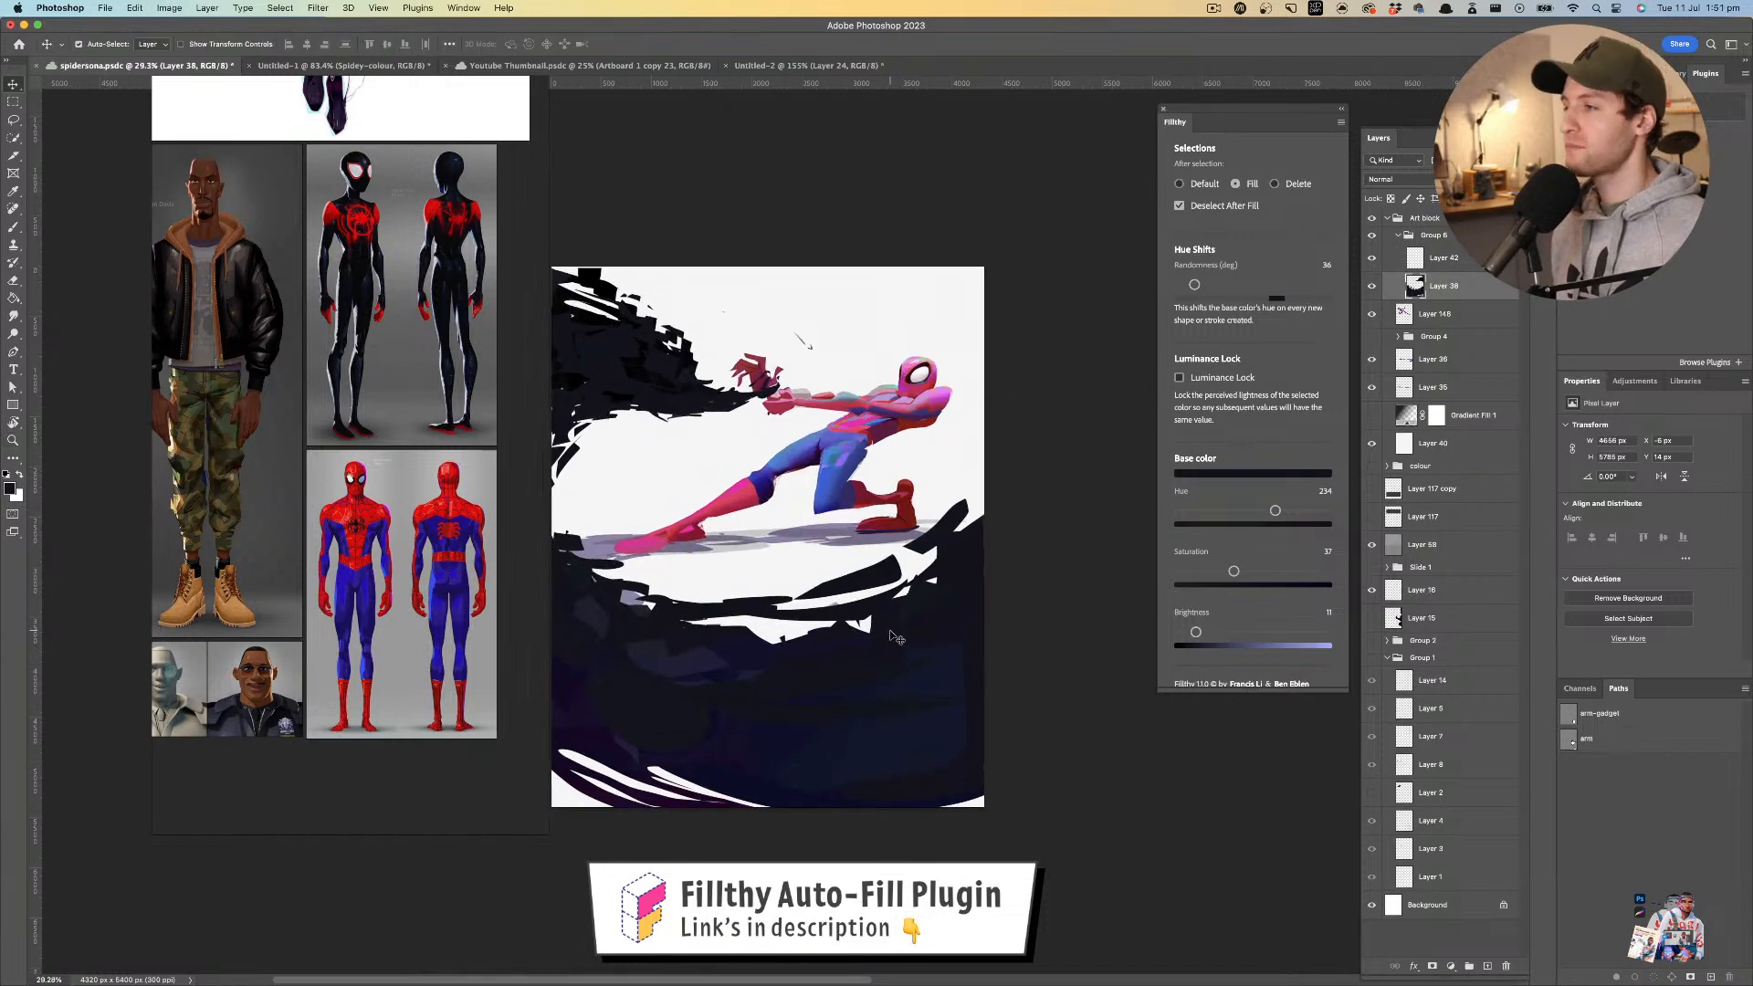
{"action": "mouse_move", "coordinate": [890, 635]}
{"action": "left_mouse_down"}
{"action": "mouse_move", "coordinate": [920, 590]}
{"action": "mouse_move", "coordinate": [898, 618]}
{"action": "left_mouse_up"}
{"action": "key", "text": "super+z"}
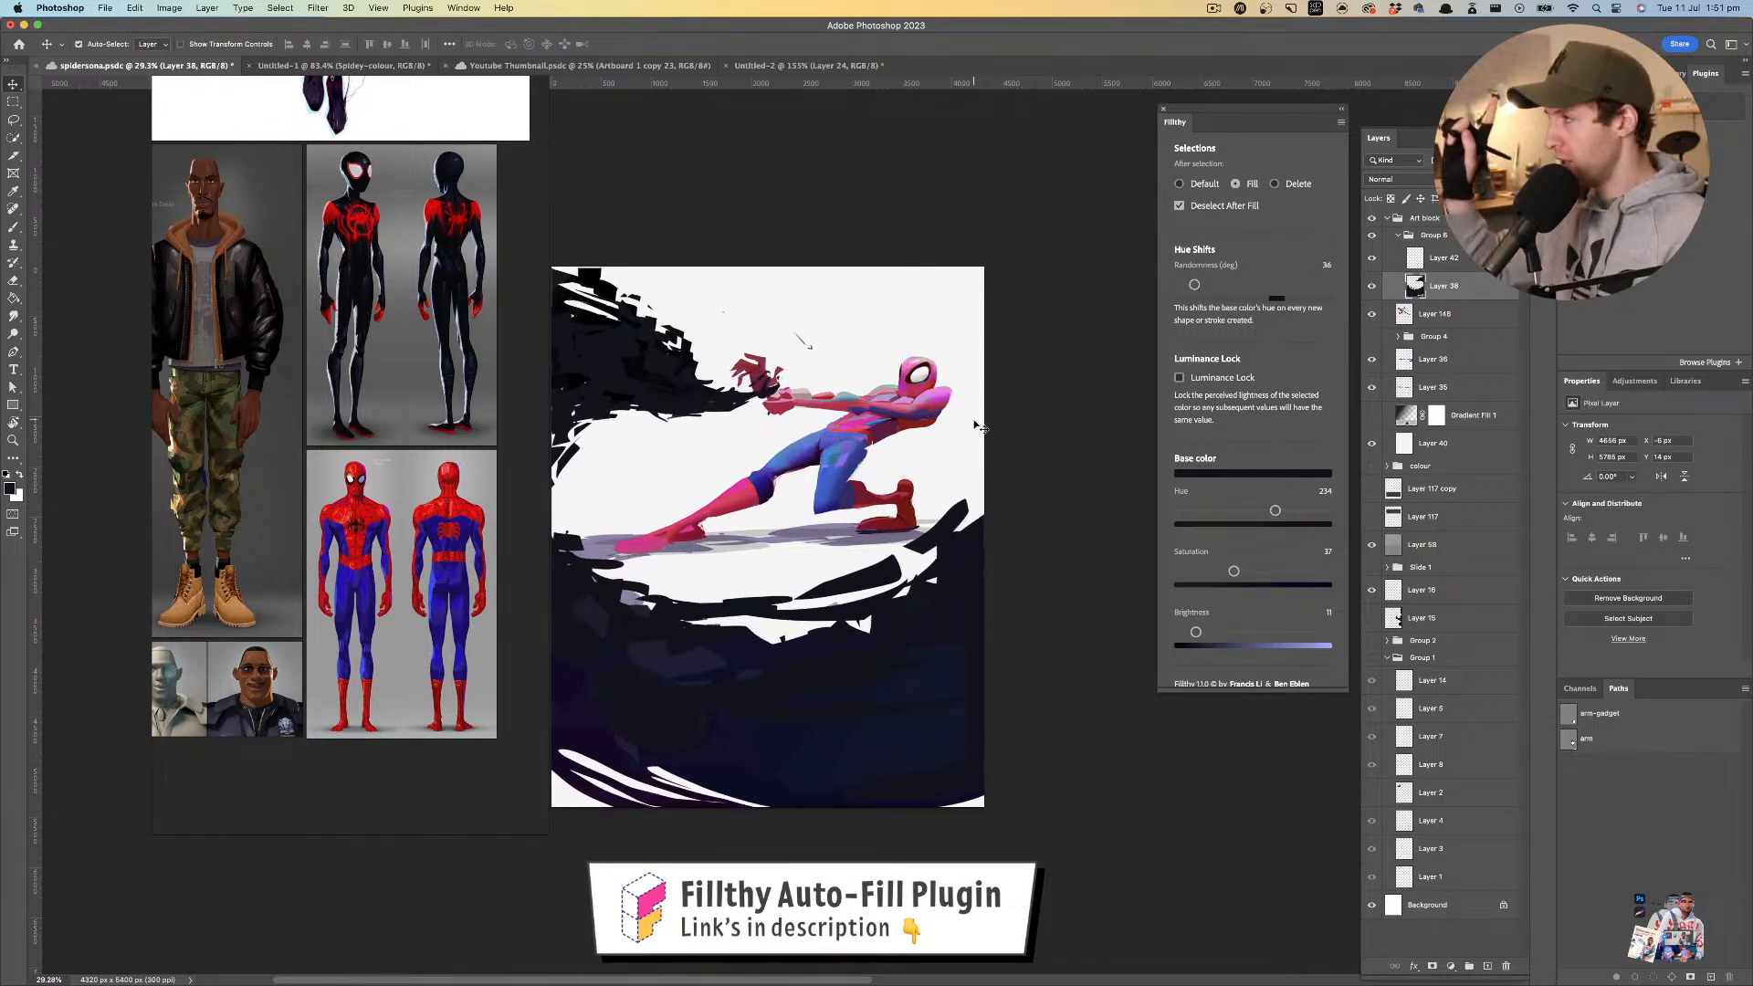
- Set the plugin's after-selection mode to Default and copy the lassoed ground mass onto its own layer
{"action": "left_click", "coordinate": [13, 120]}
{"action": "left_click", "coordinate": [1179, 184]}
{"action": "mouse_move", "coordinate": [586, 514]}
{"action": "left_mouse_down"}
{"action": "mouse_move", "coordinate": [526, 853]}
{"action": "mouse_move", "coordinate": [1118, 725]}
{"action": "mouse_move", "coordinate": [1068, 470]}
{"action": "mouse_move", "coordinate": [1019, 457]}
{"action": "left_mouse_up"}
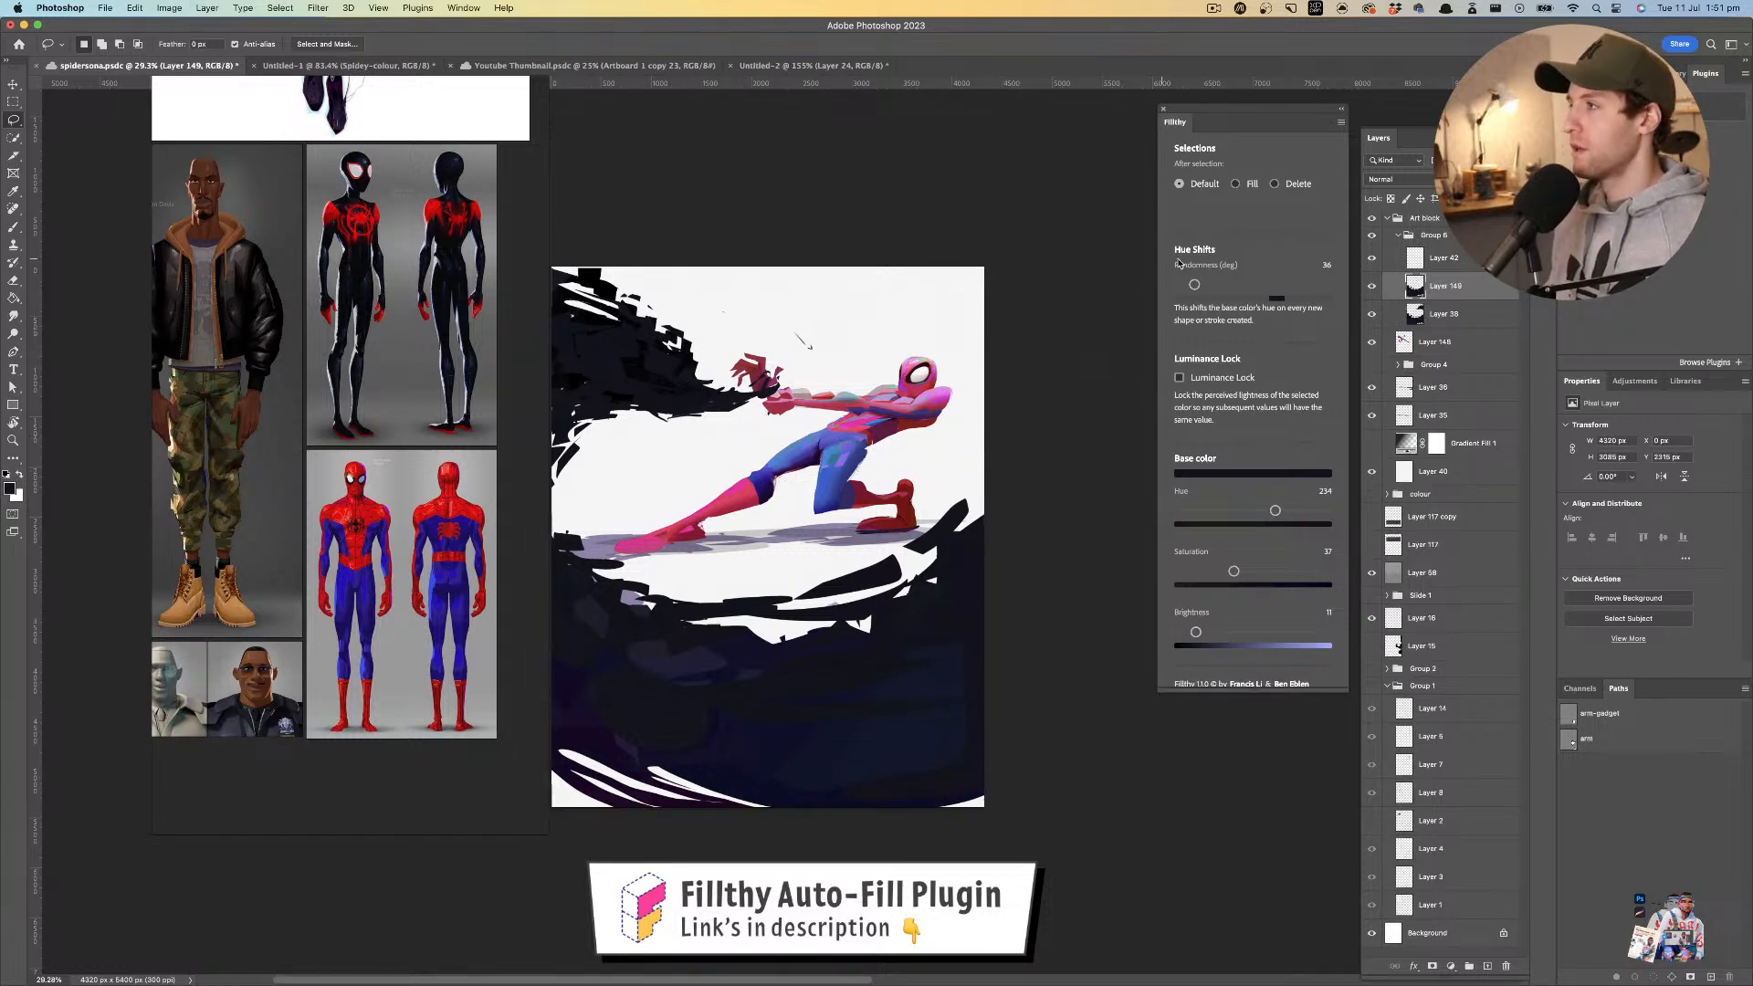
- Mask the copied ground shape out of Layer 38 using the copy's outline, and check the copy's visibility
{"action": "left_click", "coordinate": [1417, 290], "text": "super"}
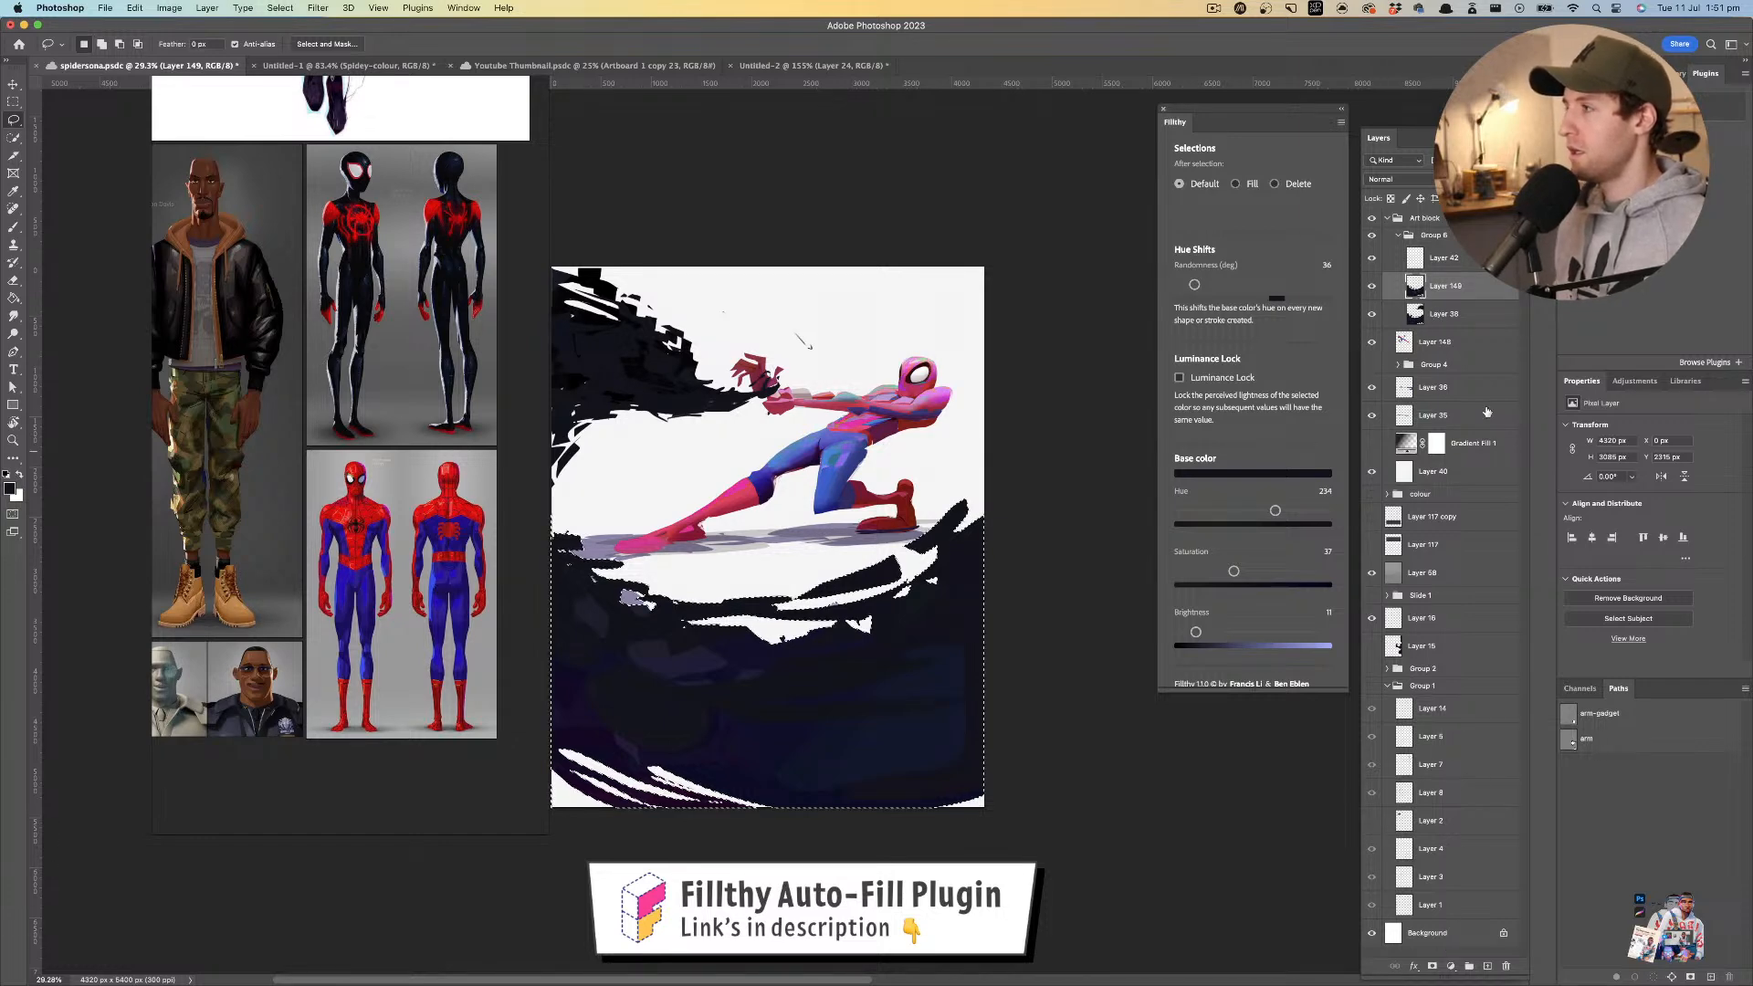
{"action": "left_click", "coordinate": [1469, 320]}
{"action": "left_click", "coordinate": [1433, 968]}
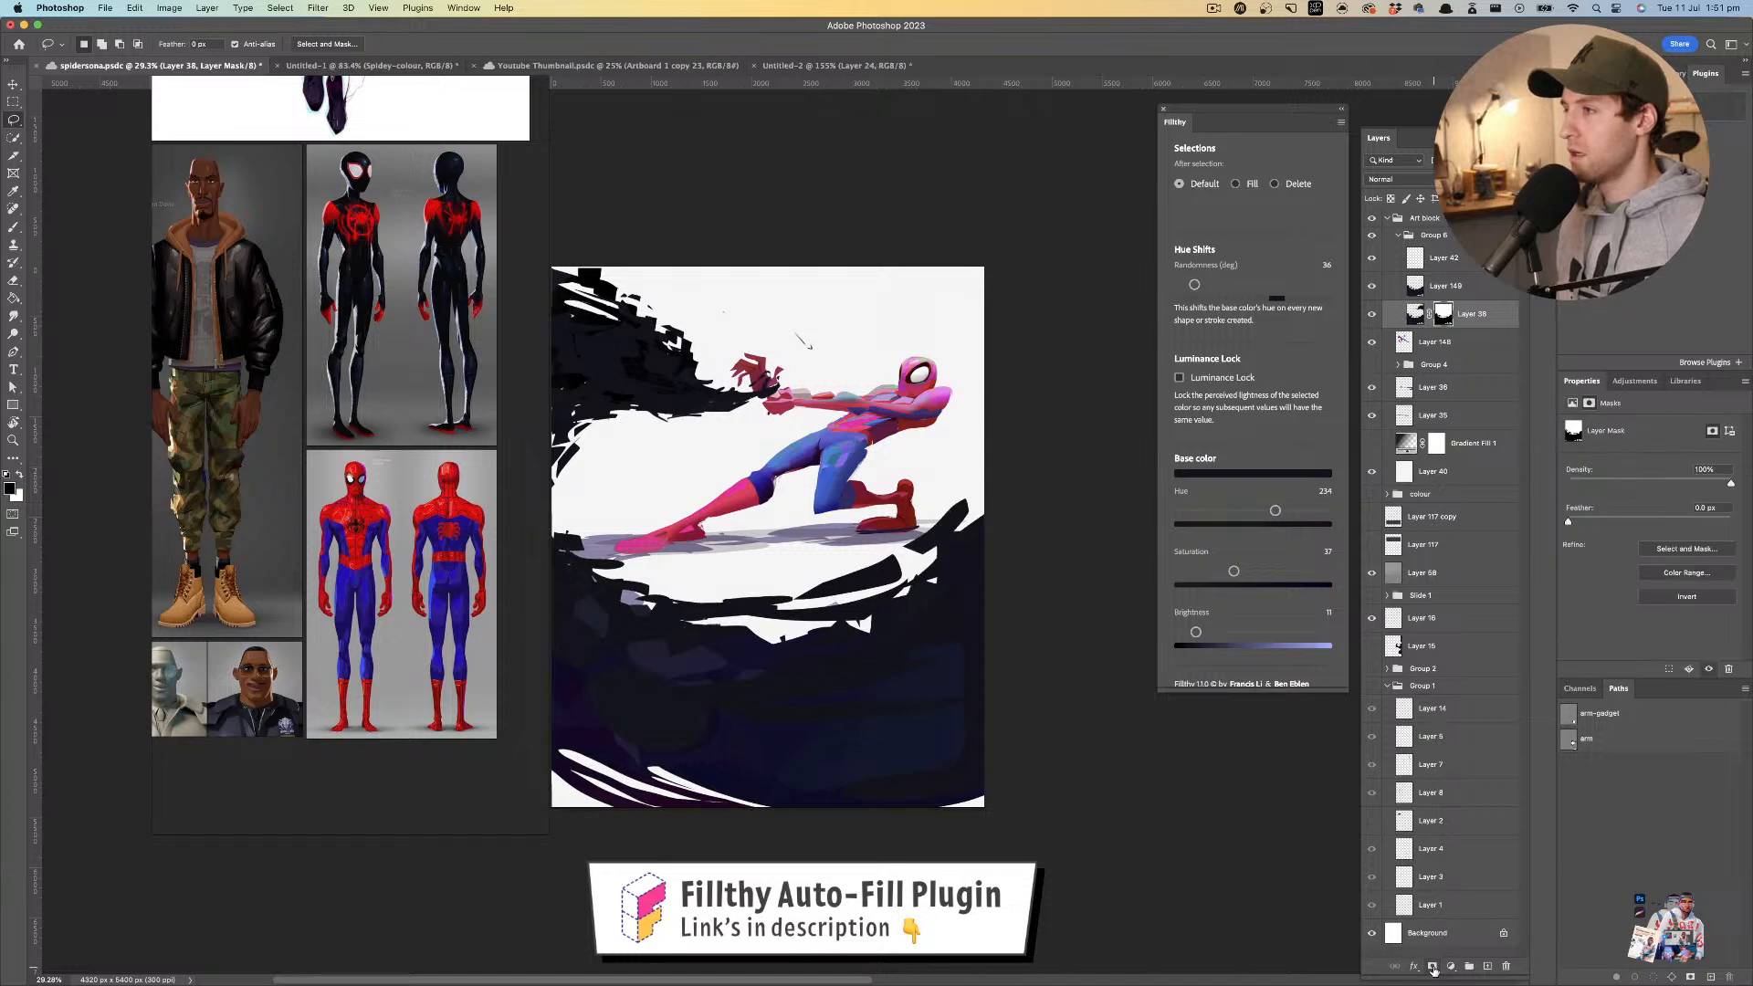
{"action": "left_click", "coordinate": [1447, 296]}
{"action": "left_click", "coordinate": [1372, 286]}
{"action": "left_click", "coordinate": [1373, 285]}
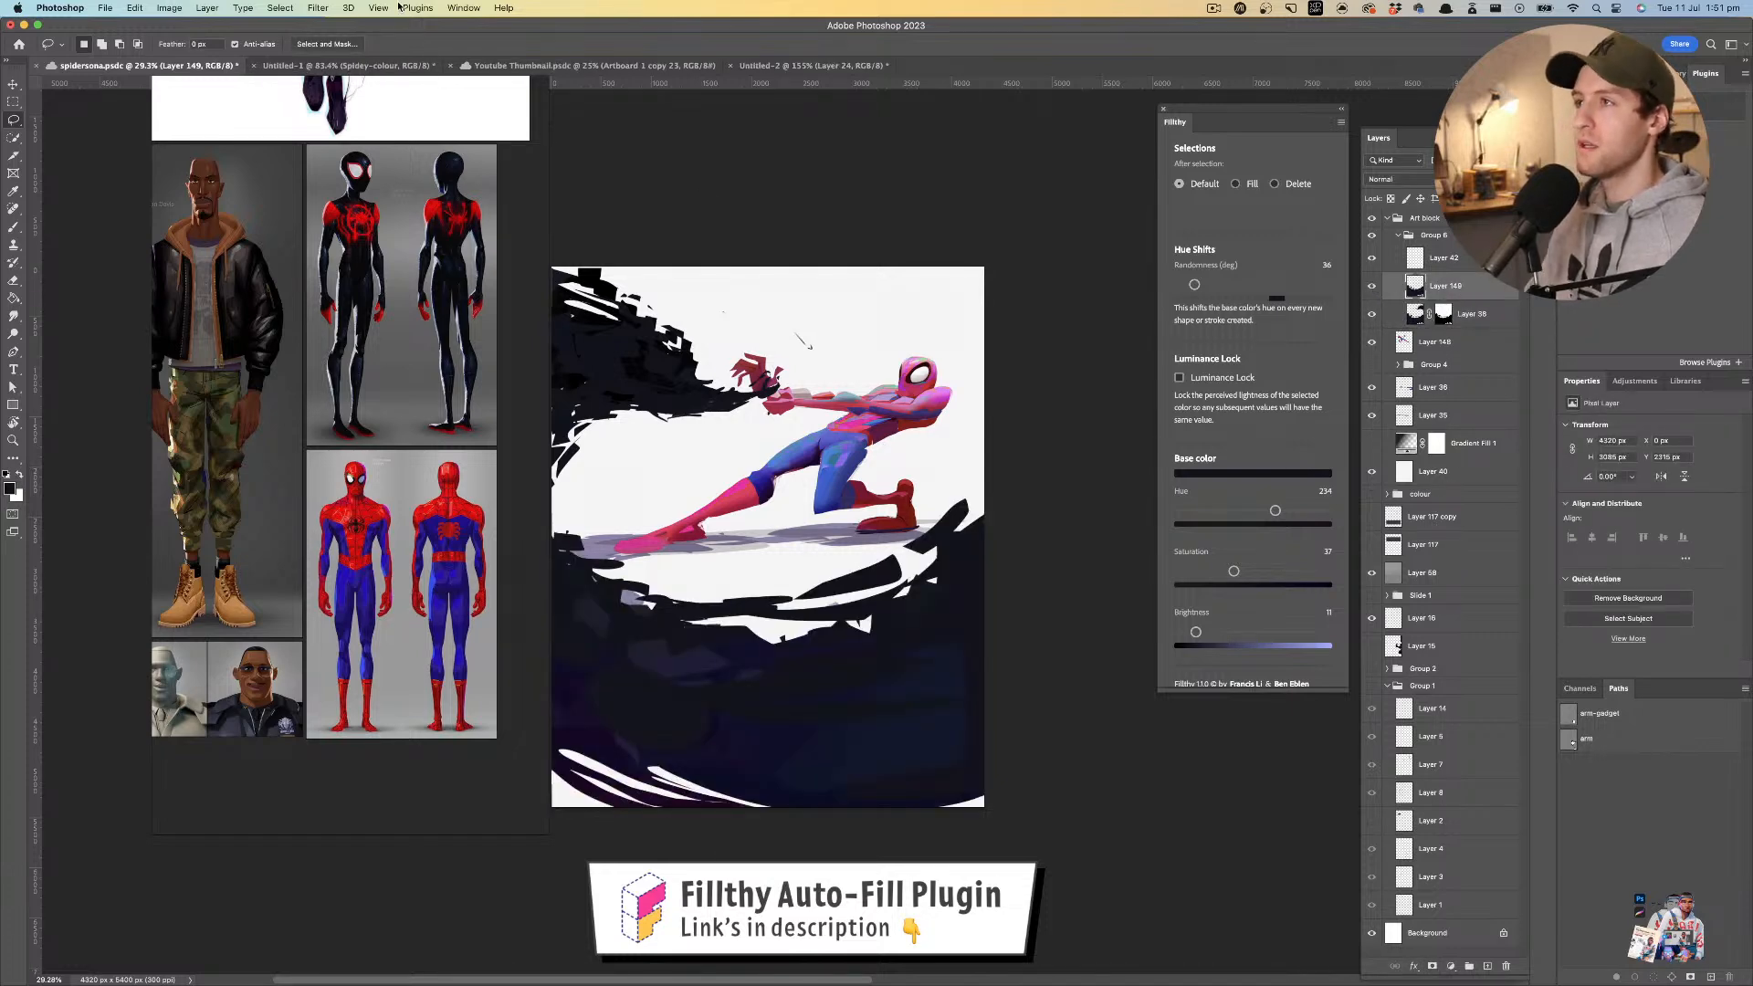
{"action": "left_click", "coordinate": [318, 8]}
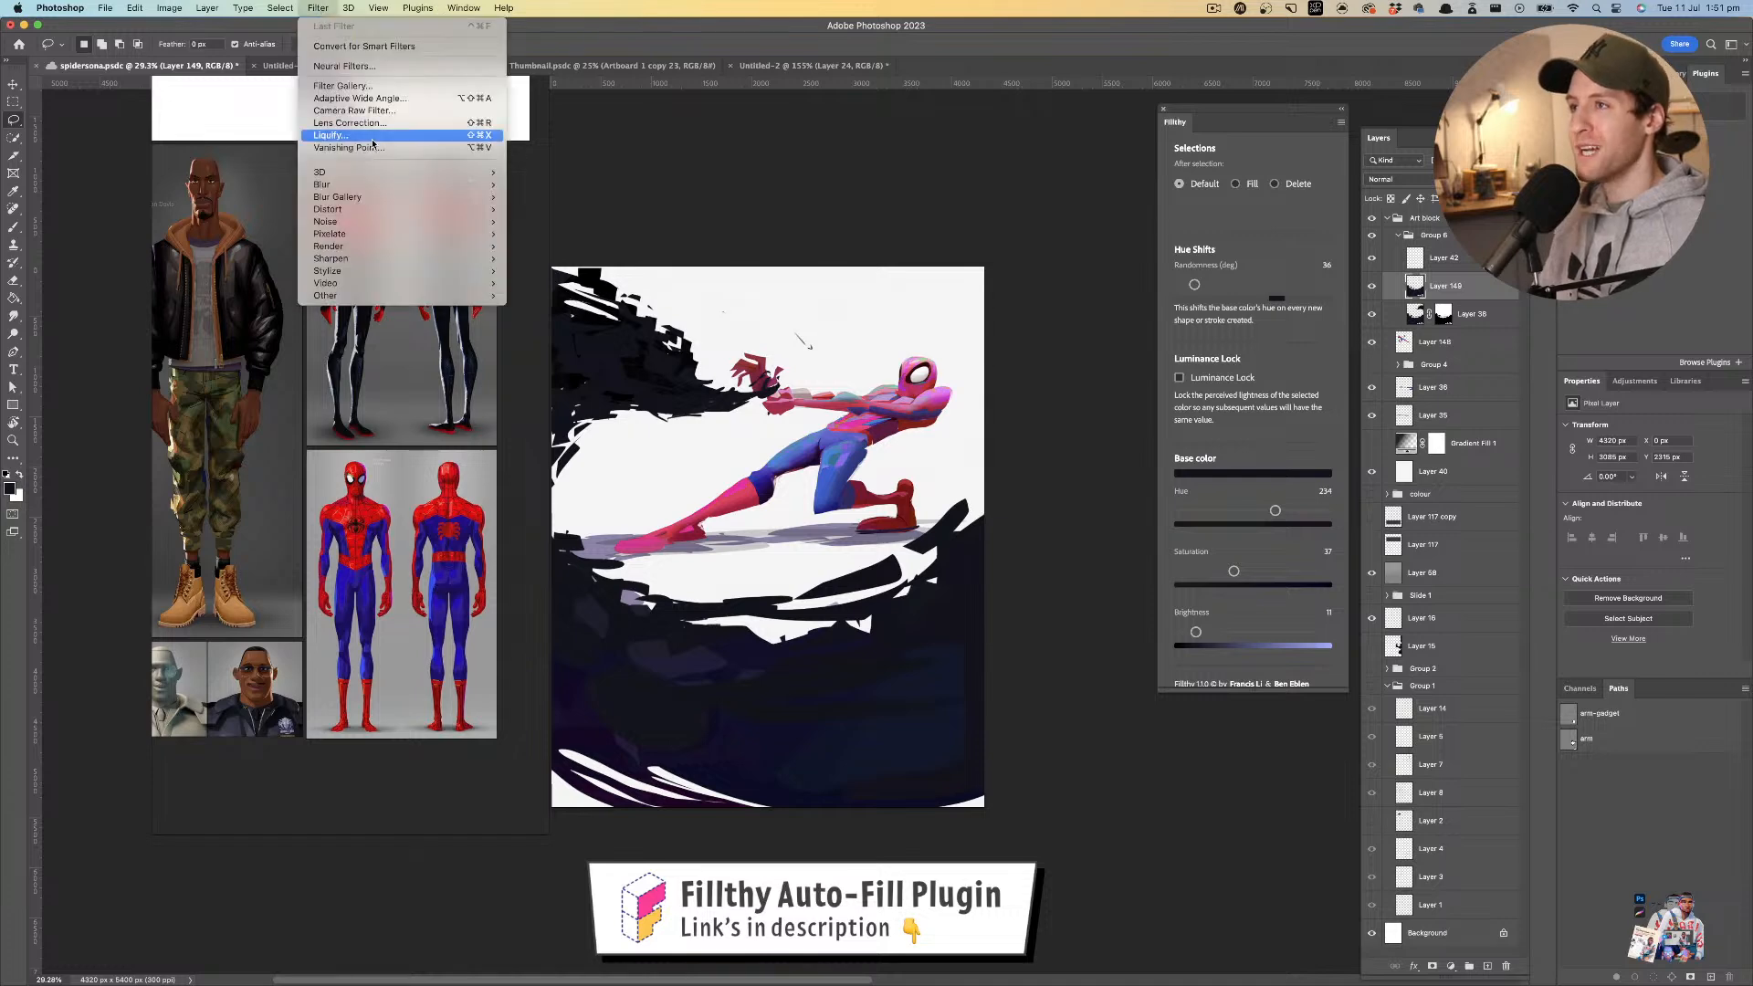
{"action": "mouse_move", "coordinate": [388, 184]}
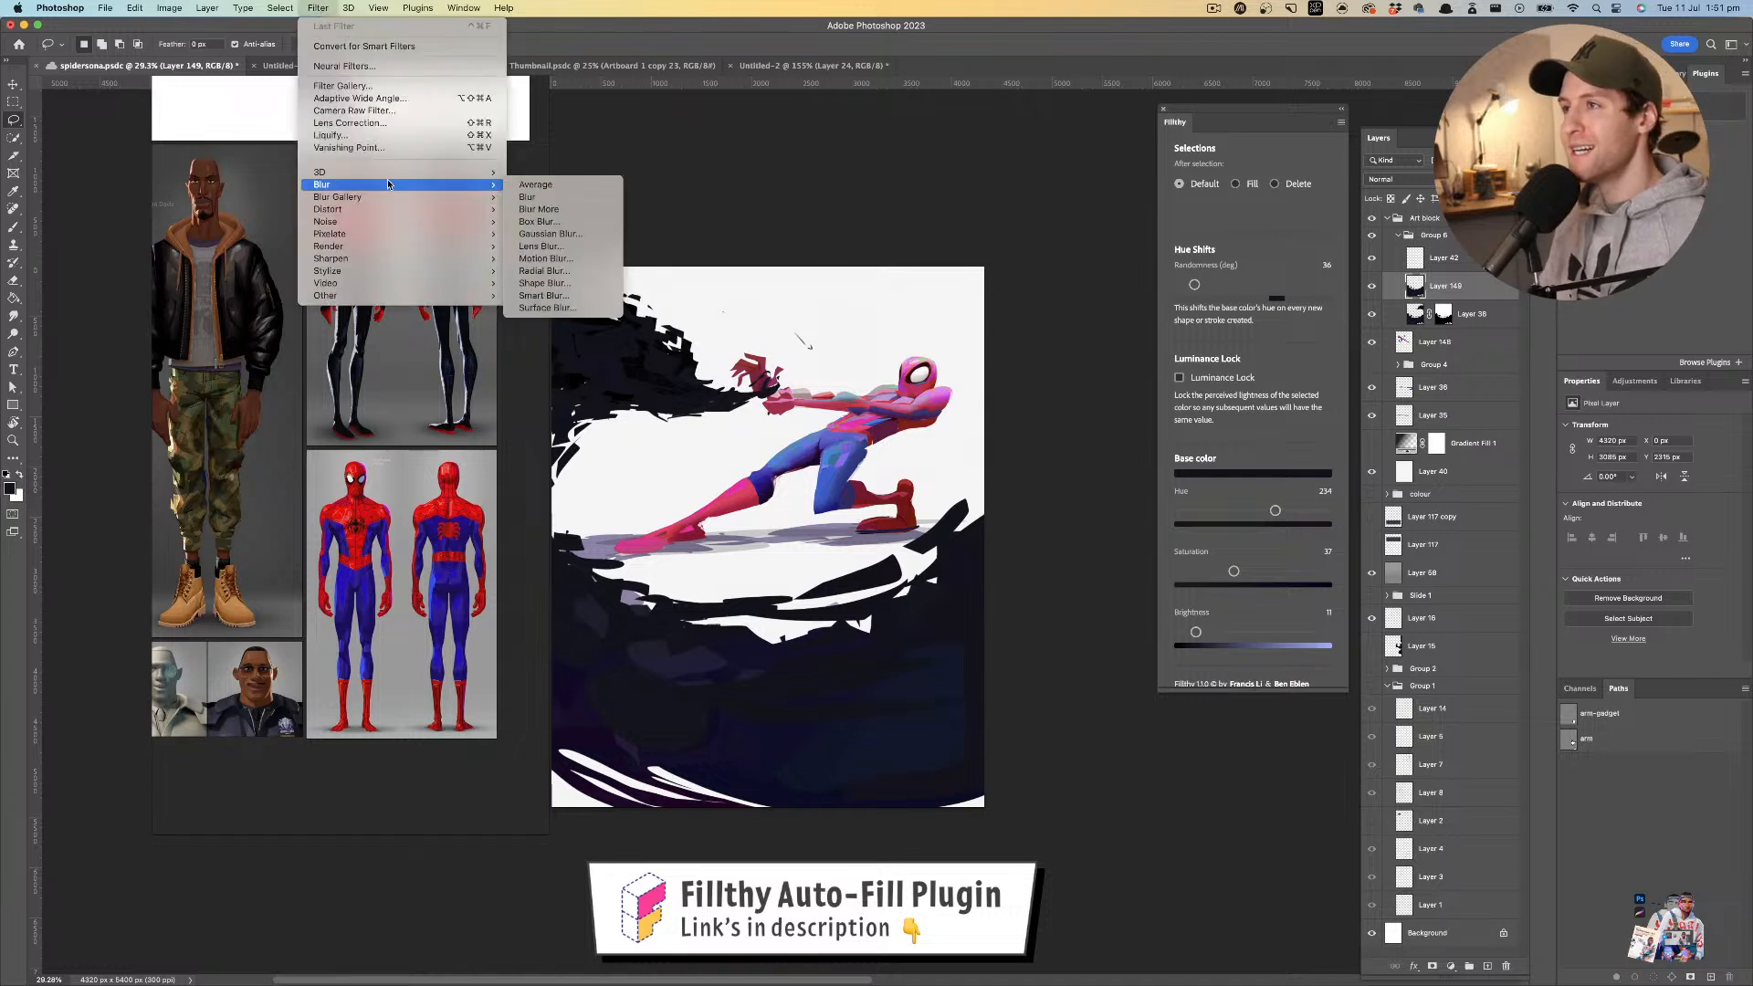
{"action": "left_click", "coordinate": [572, 260]}
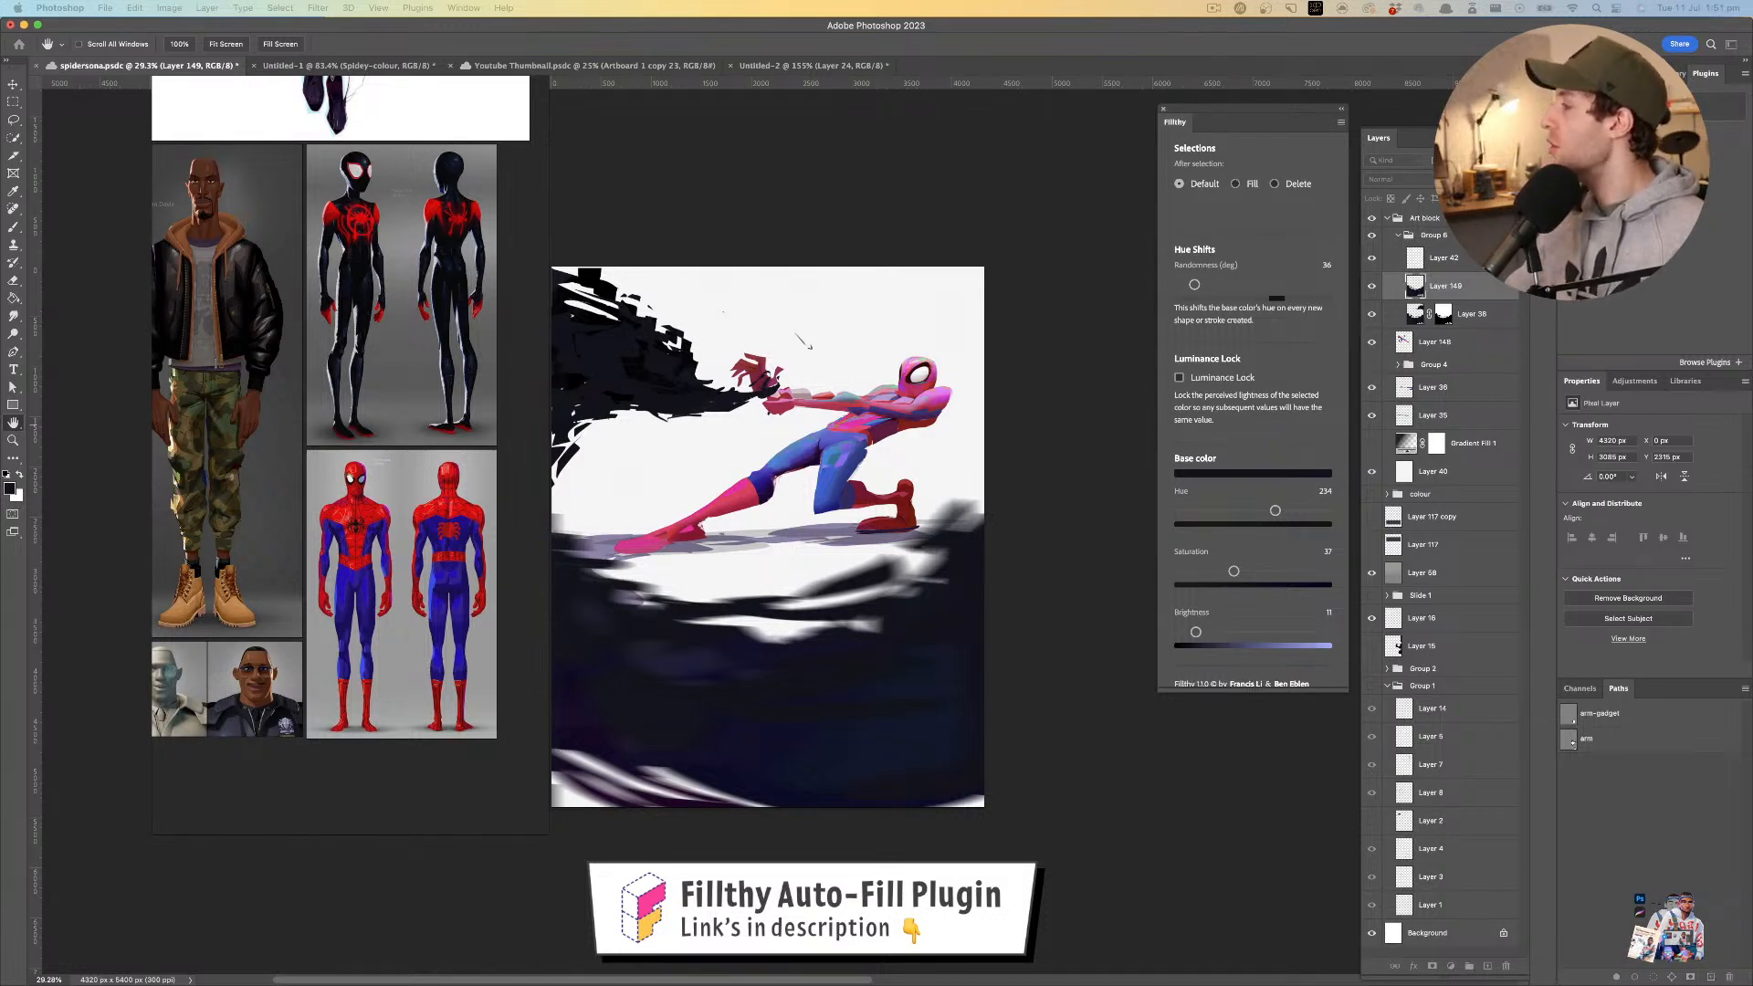
{"action": "key", "text": "Escape"}
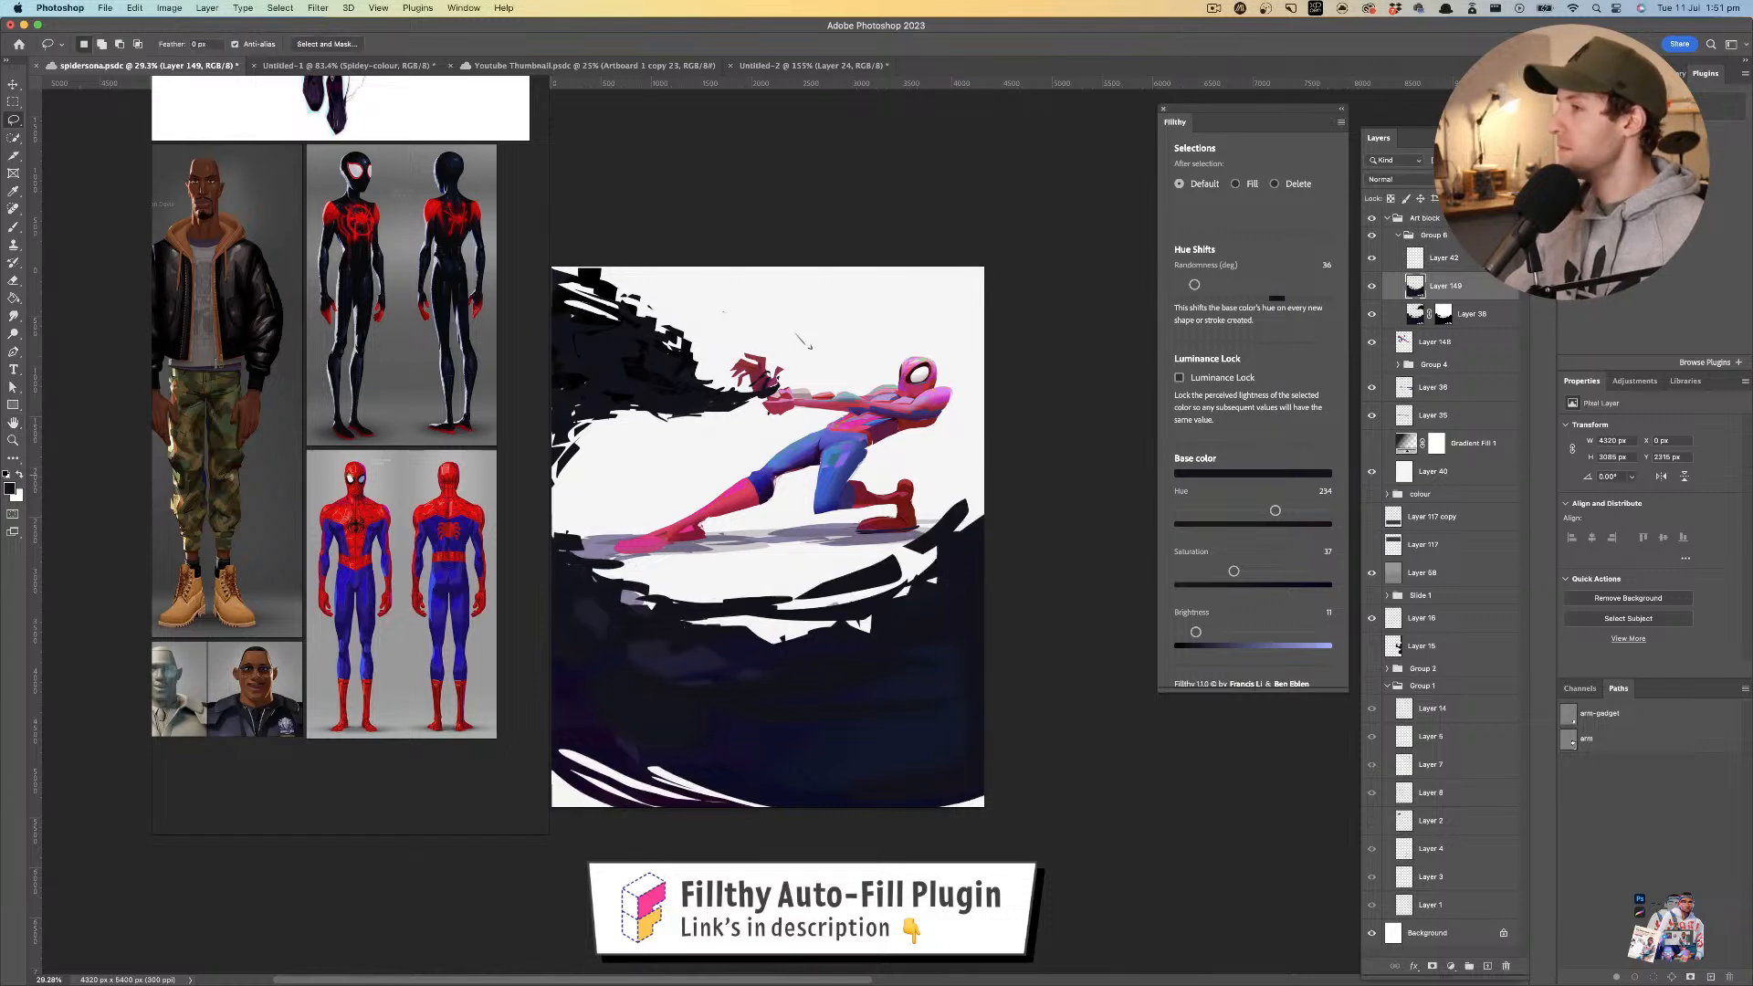
{"action": "key", "text": "x"}
{"action": "key", "text": "i"}
{"action": "key", "text": "super+z"}
{"action": "key", "text": "super+shift+z"}
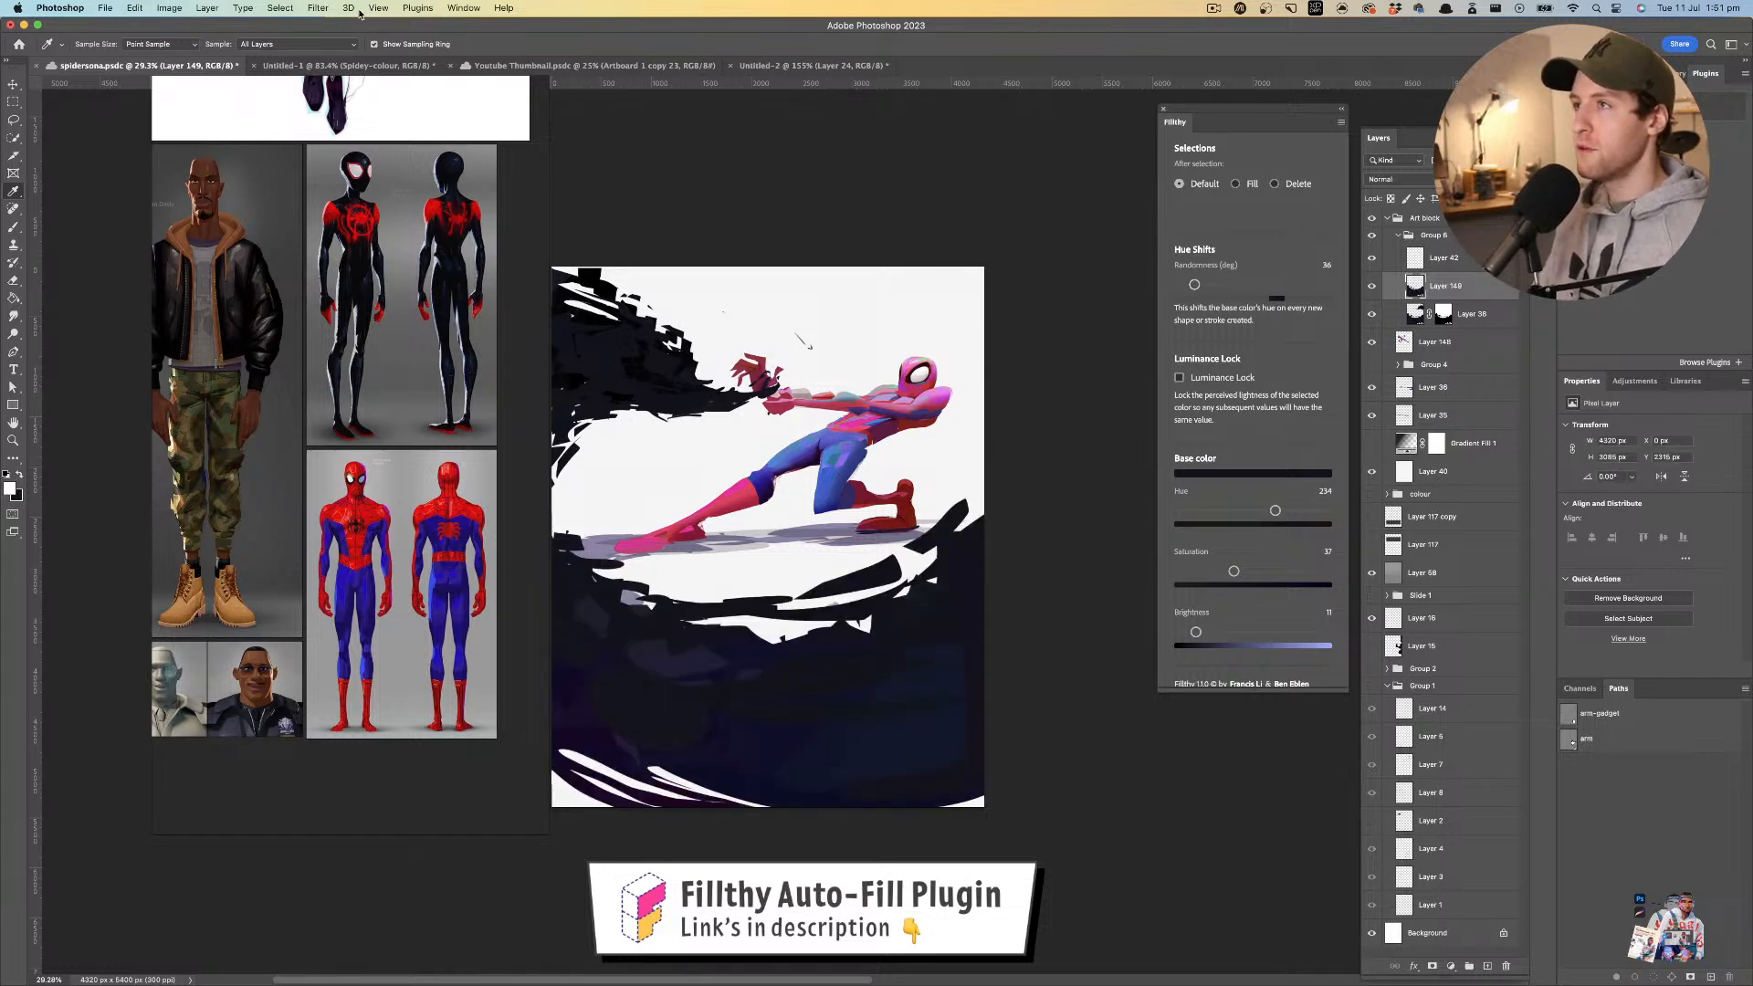
- Apply a Motion Blur to the ground copy with a slightly downward angle and a distance of 284 pixels
{"action": "left_click", "coordinate": [318, 8]}
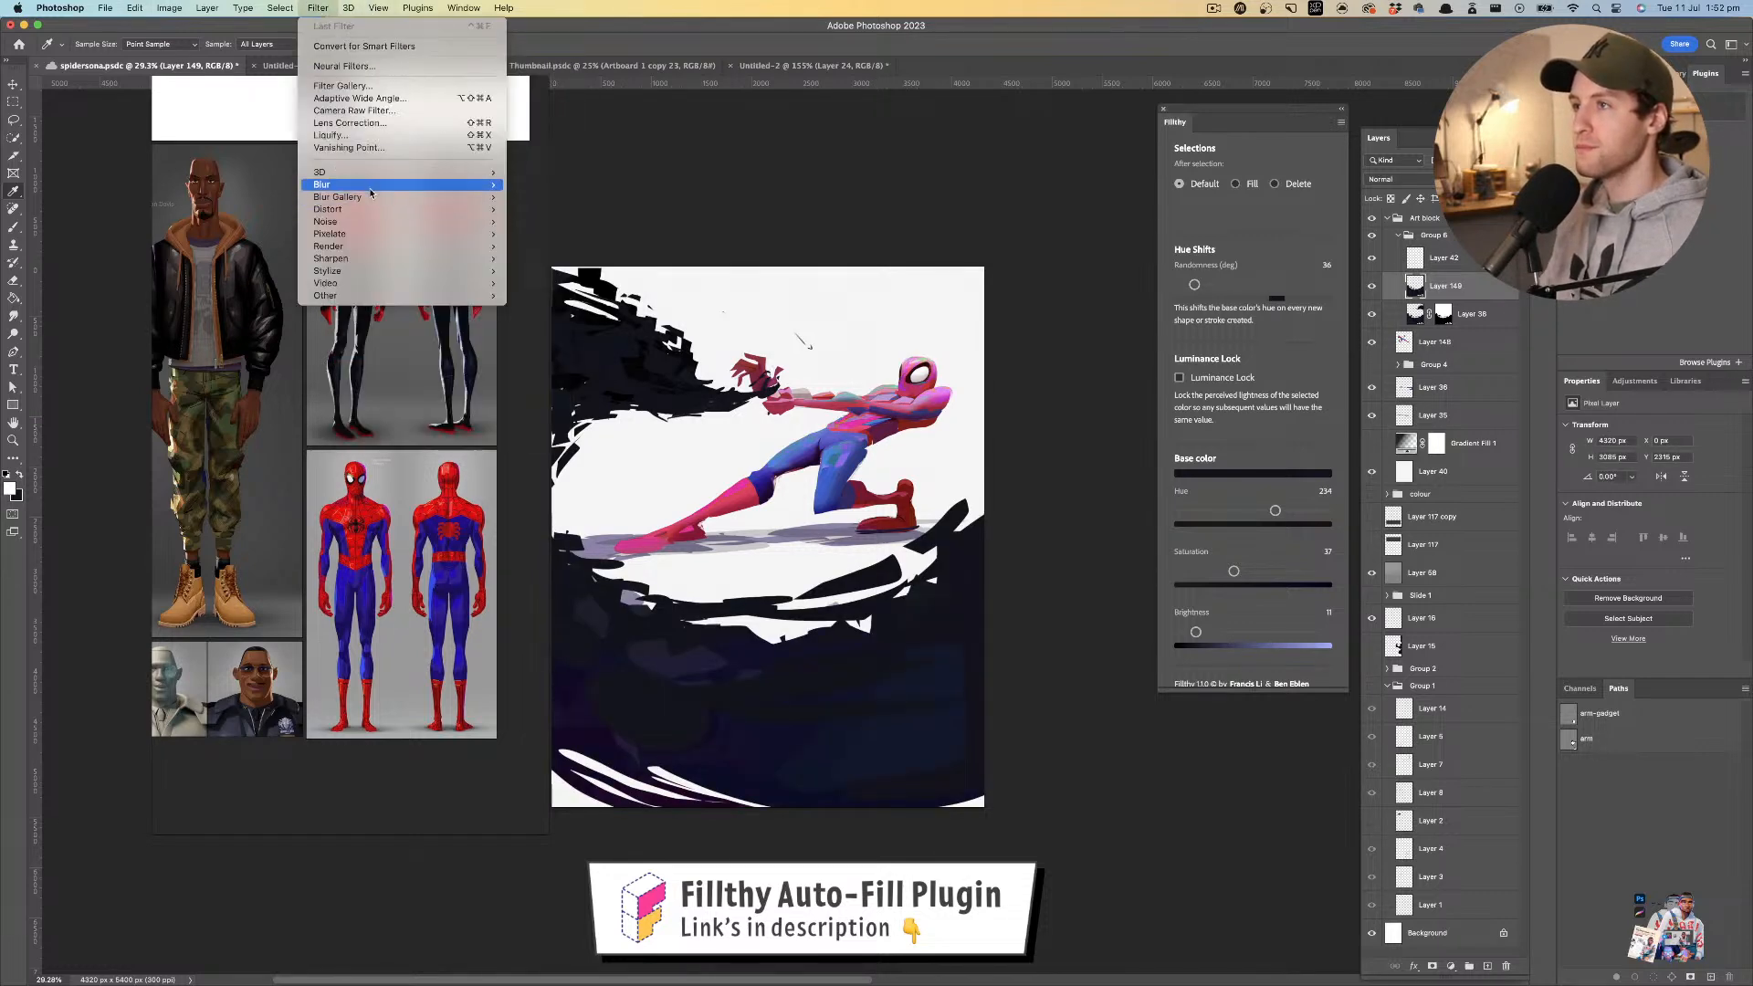
{"action": "left_click", "coordinate": [566, 260]}
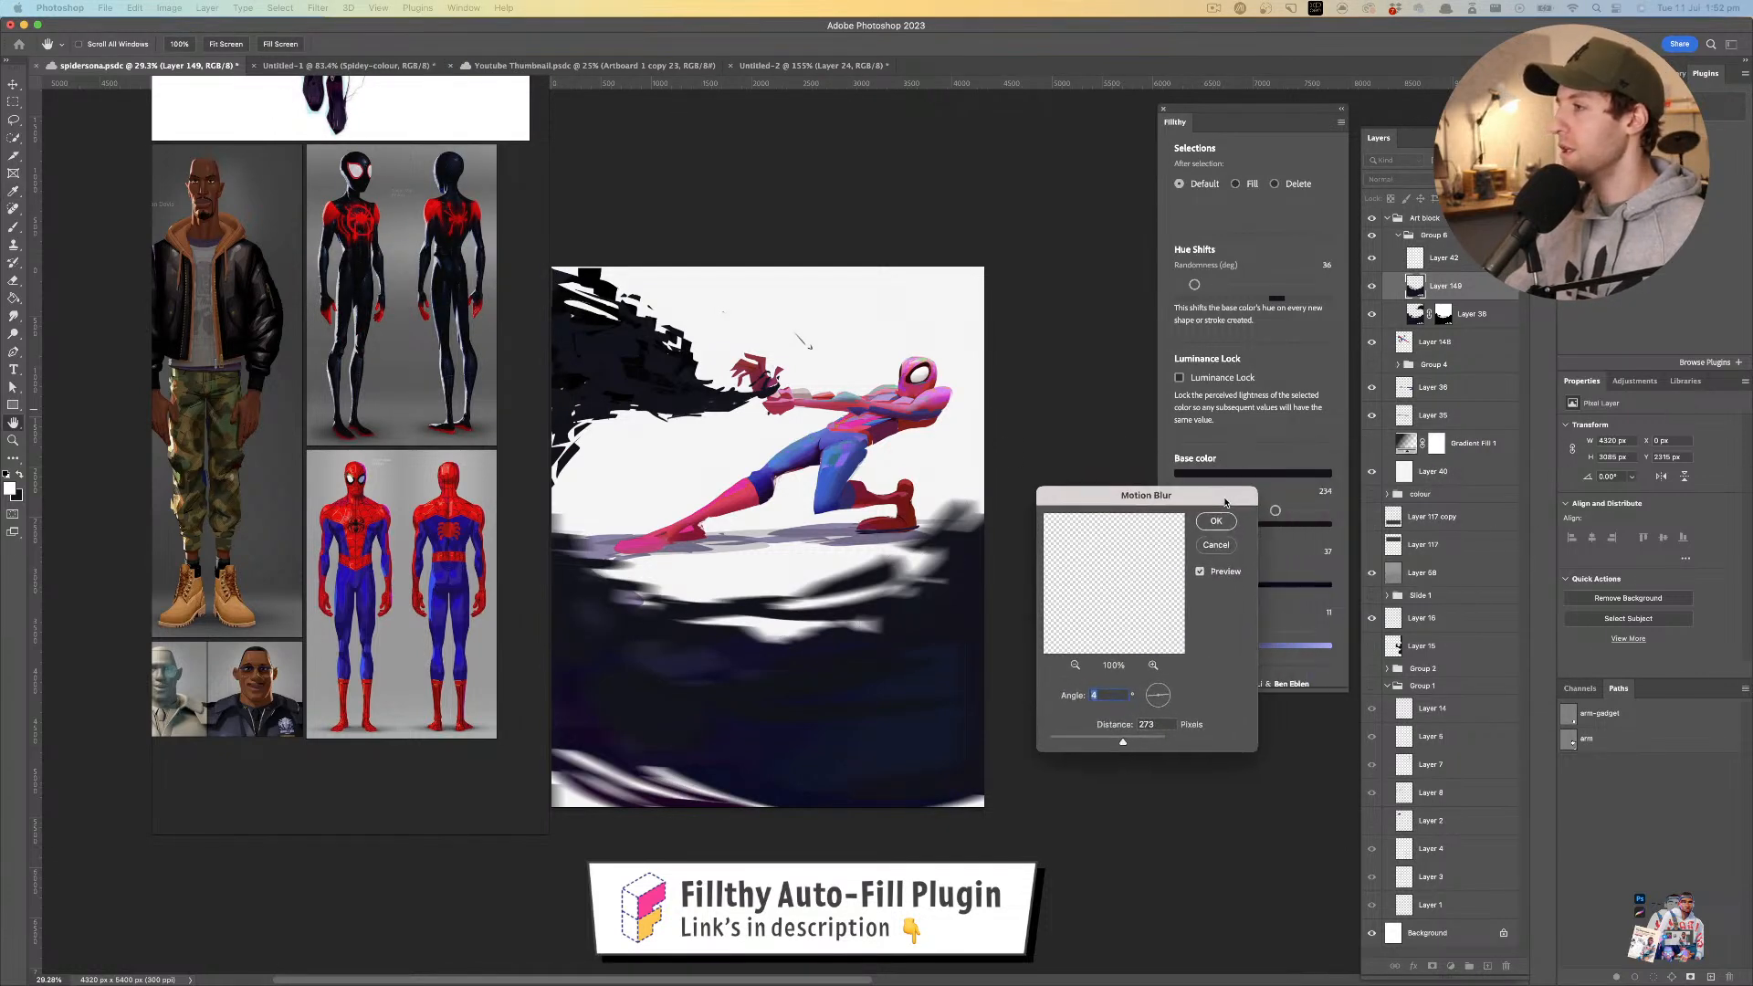
{"action": "left_click_drag", "start_coordinate": [1085, 780], "coordinate": [1122, 741]}
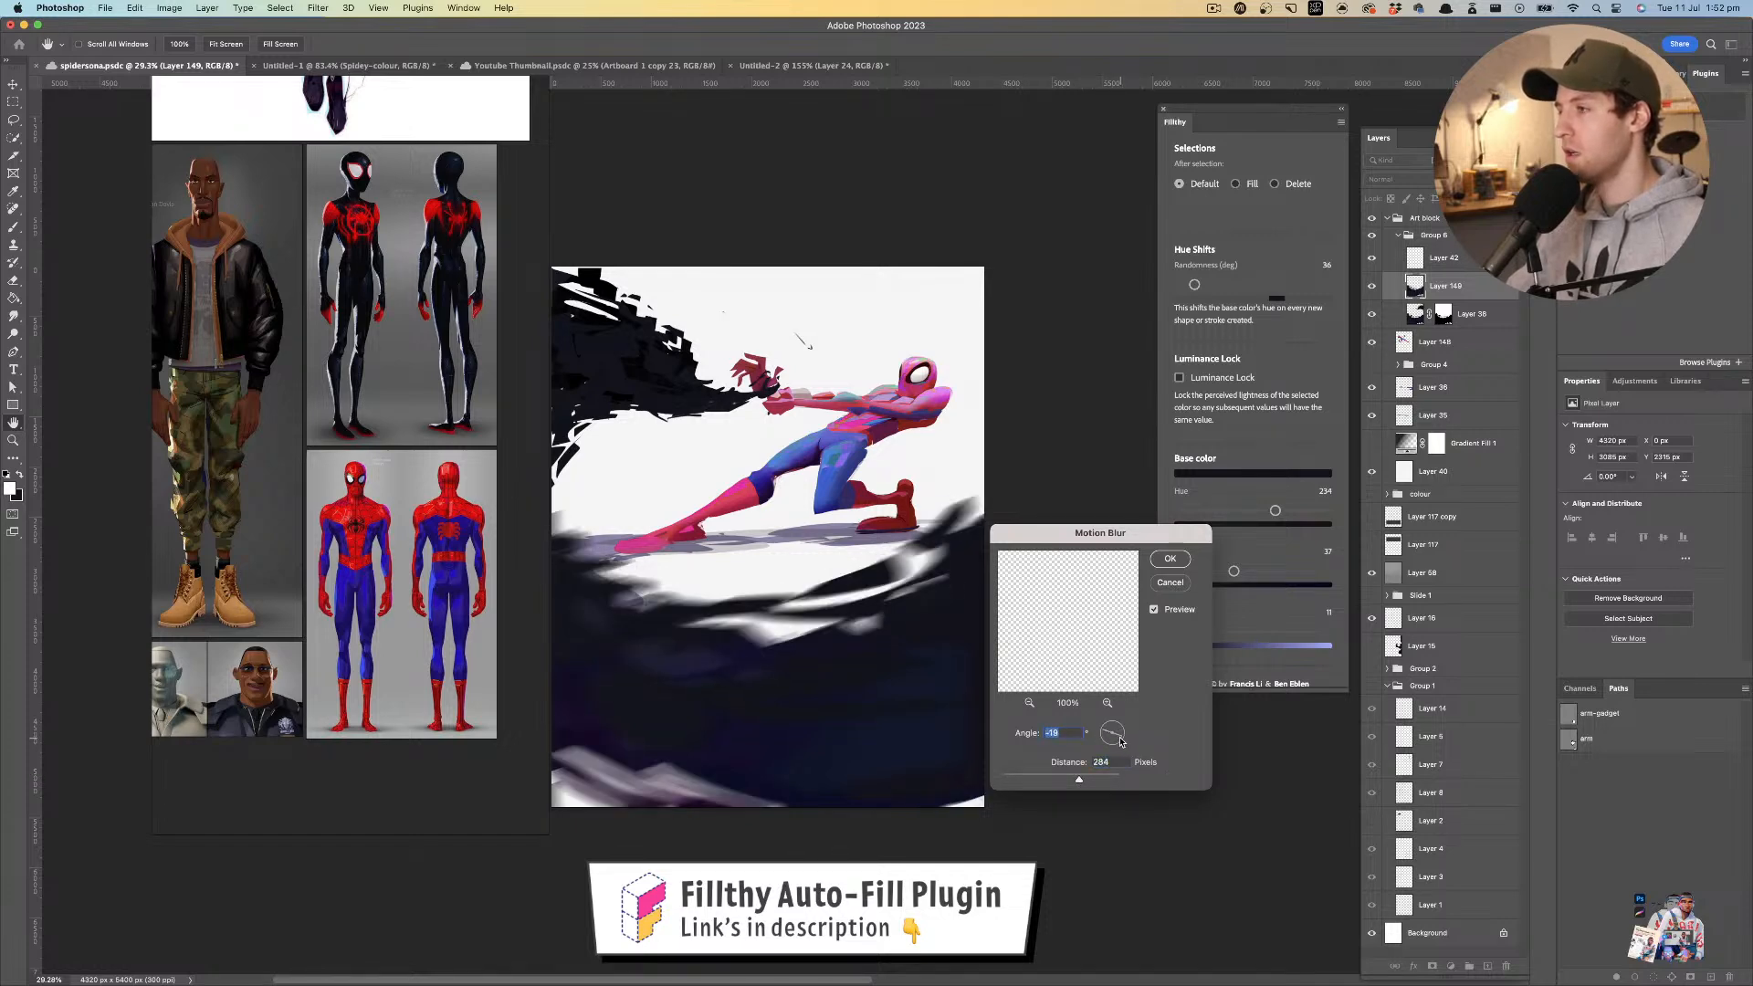
{"action": "left_click", "coordinate": [1176, 560]}
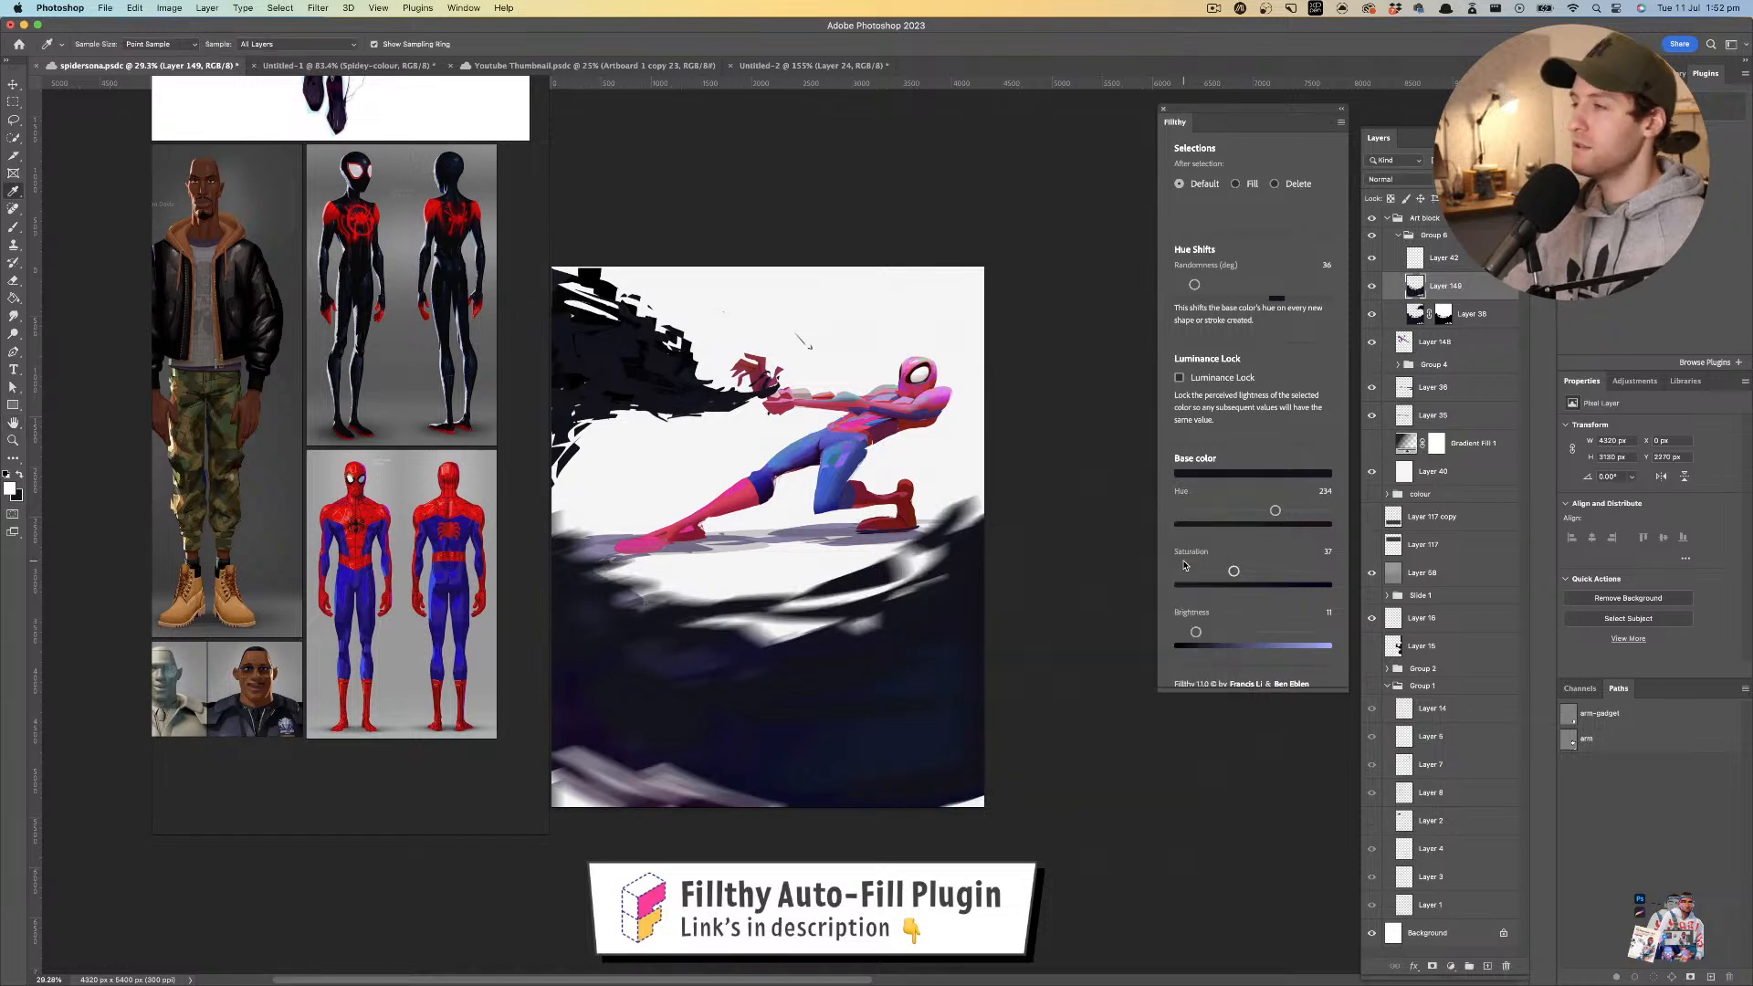
{"action": "key", "text": "z"}
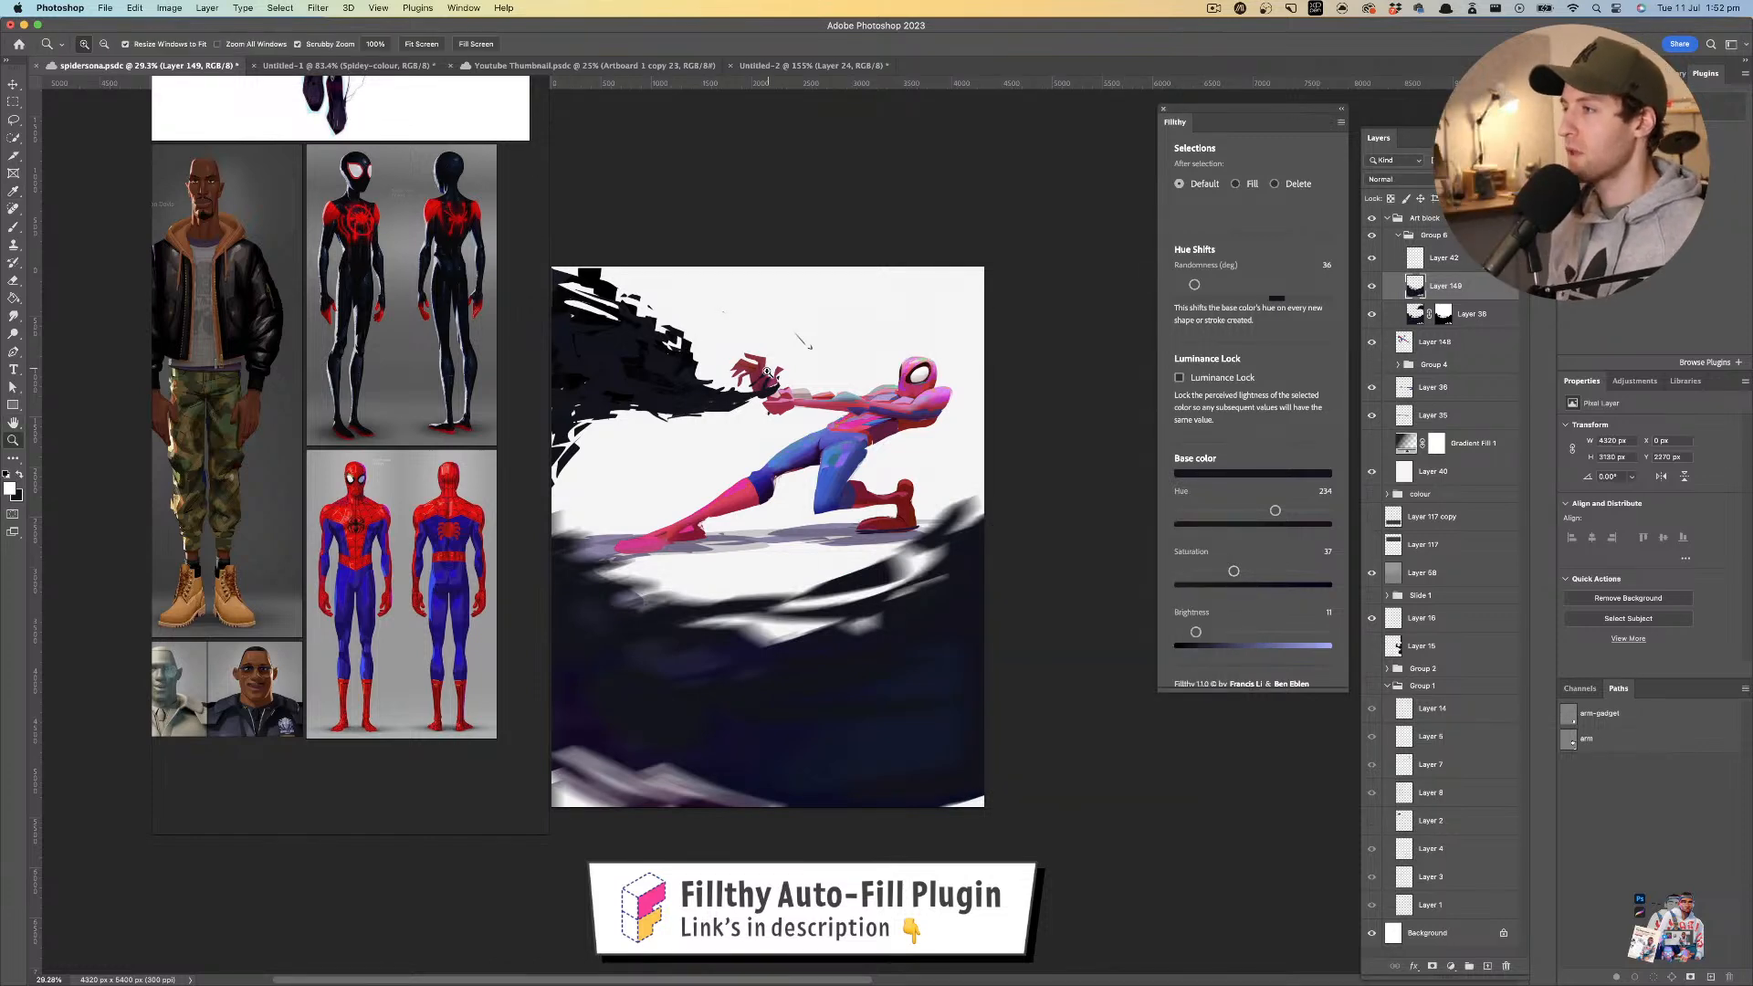
{"action": "left_click_drag", "start_coordinate": [768, 370], "coordinate": [687, 379]}
{"action": "left_click_drag", "start_coordinate": [756, 436], "coordinate": [882, 487]}
{"action": "left_click_drag", "start_coordinate": [882, 487], "coordinate": [945, 528]}
{"action": "left_click_drag", "start_coordinate": [945, 529], "coordinate": [929, 537]}
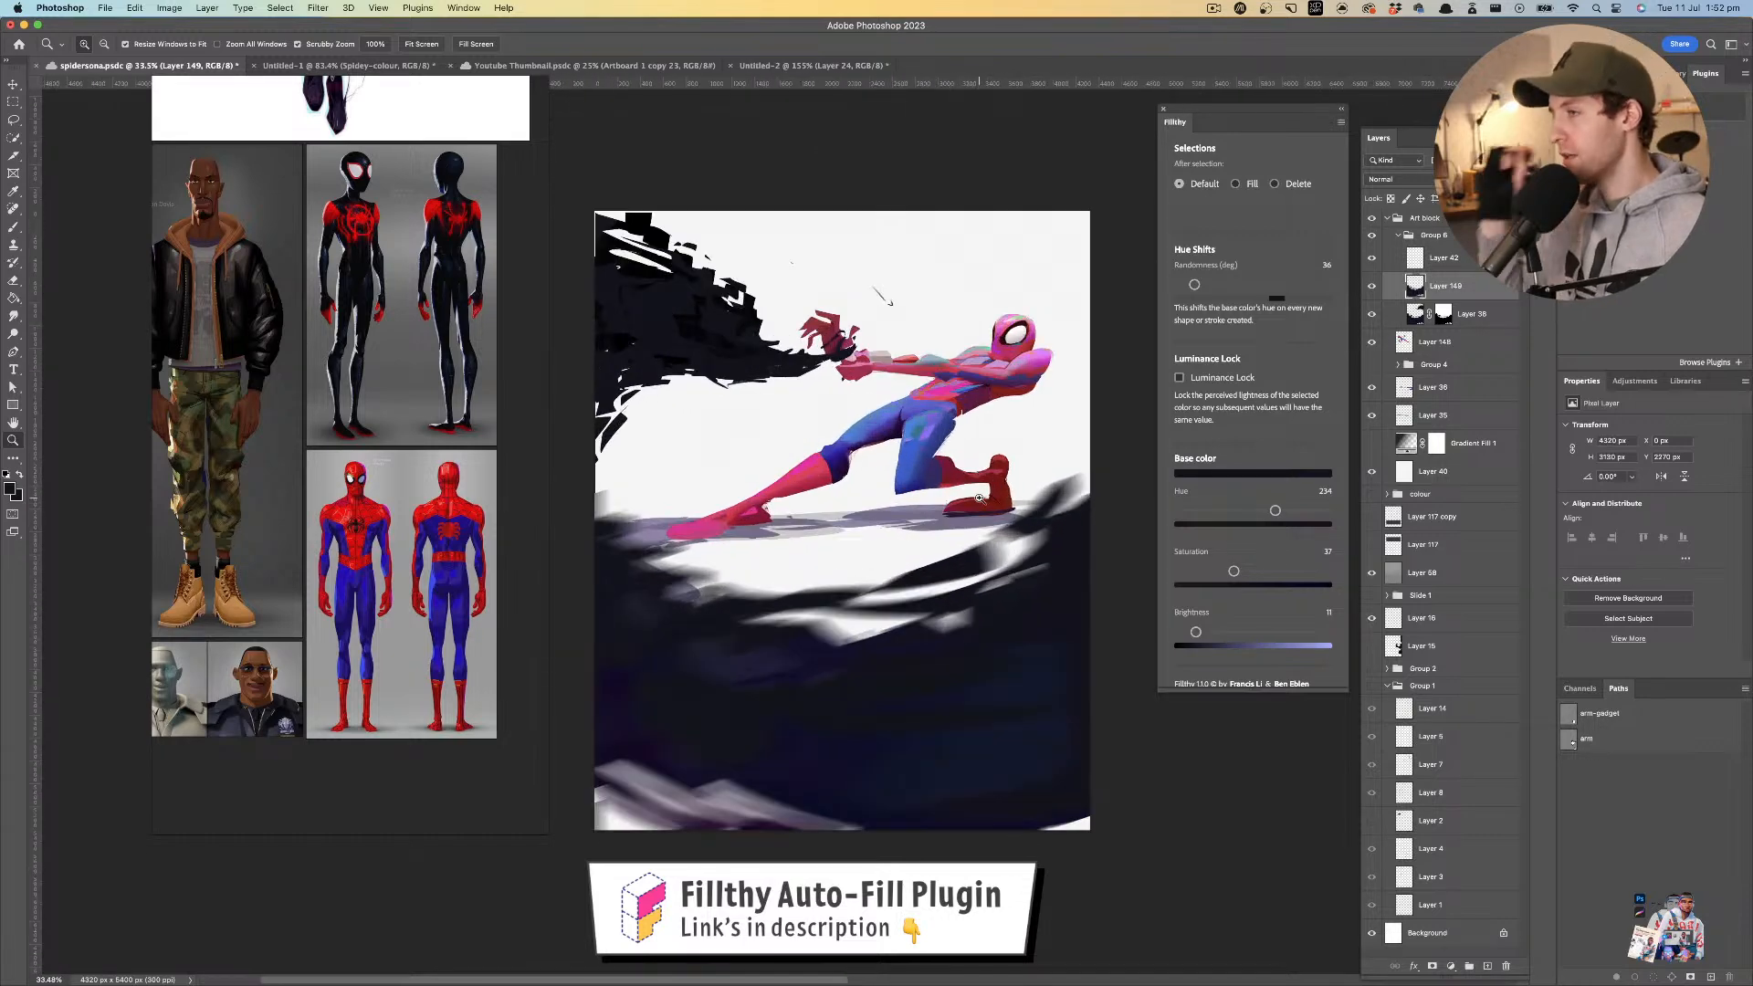
- Hide the blurred ground copy and delete Layer 38's mask to restore the sharp ground shape
{"action": "left_click", "coordinate": [1371, 285]}
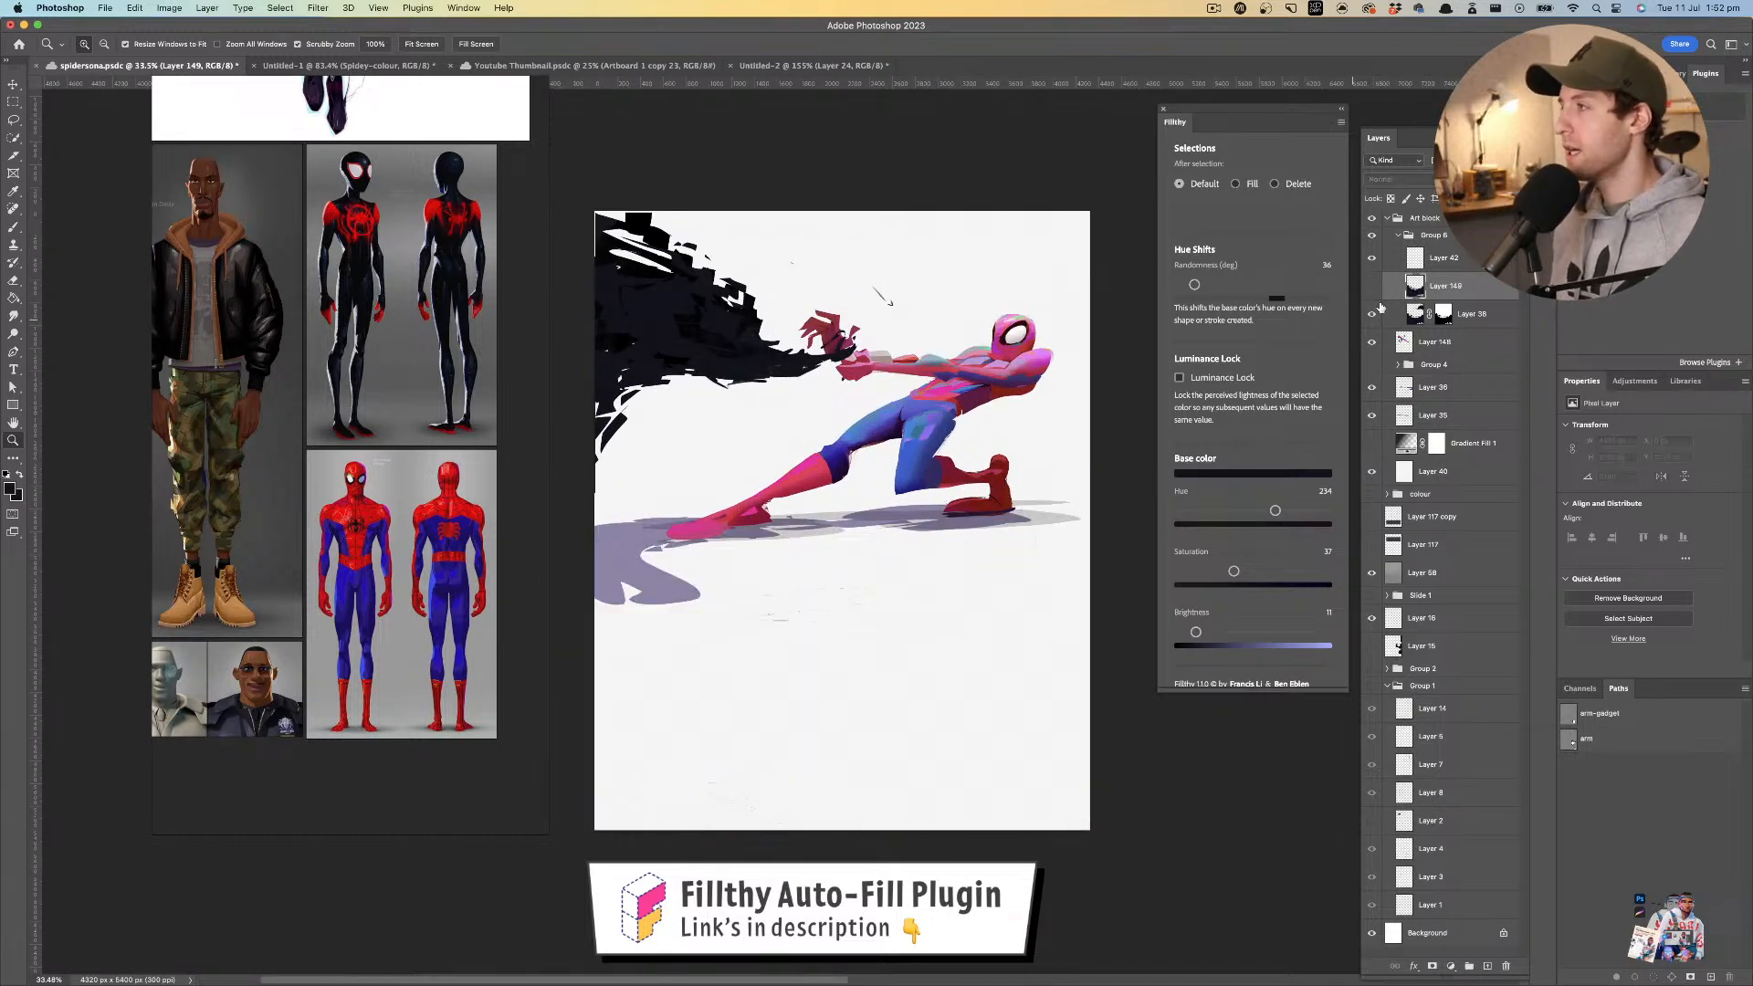
{"action": "left_click", "coordinate": [1444, 314]}
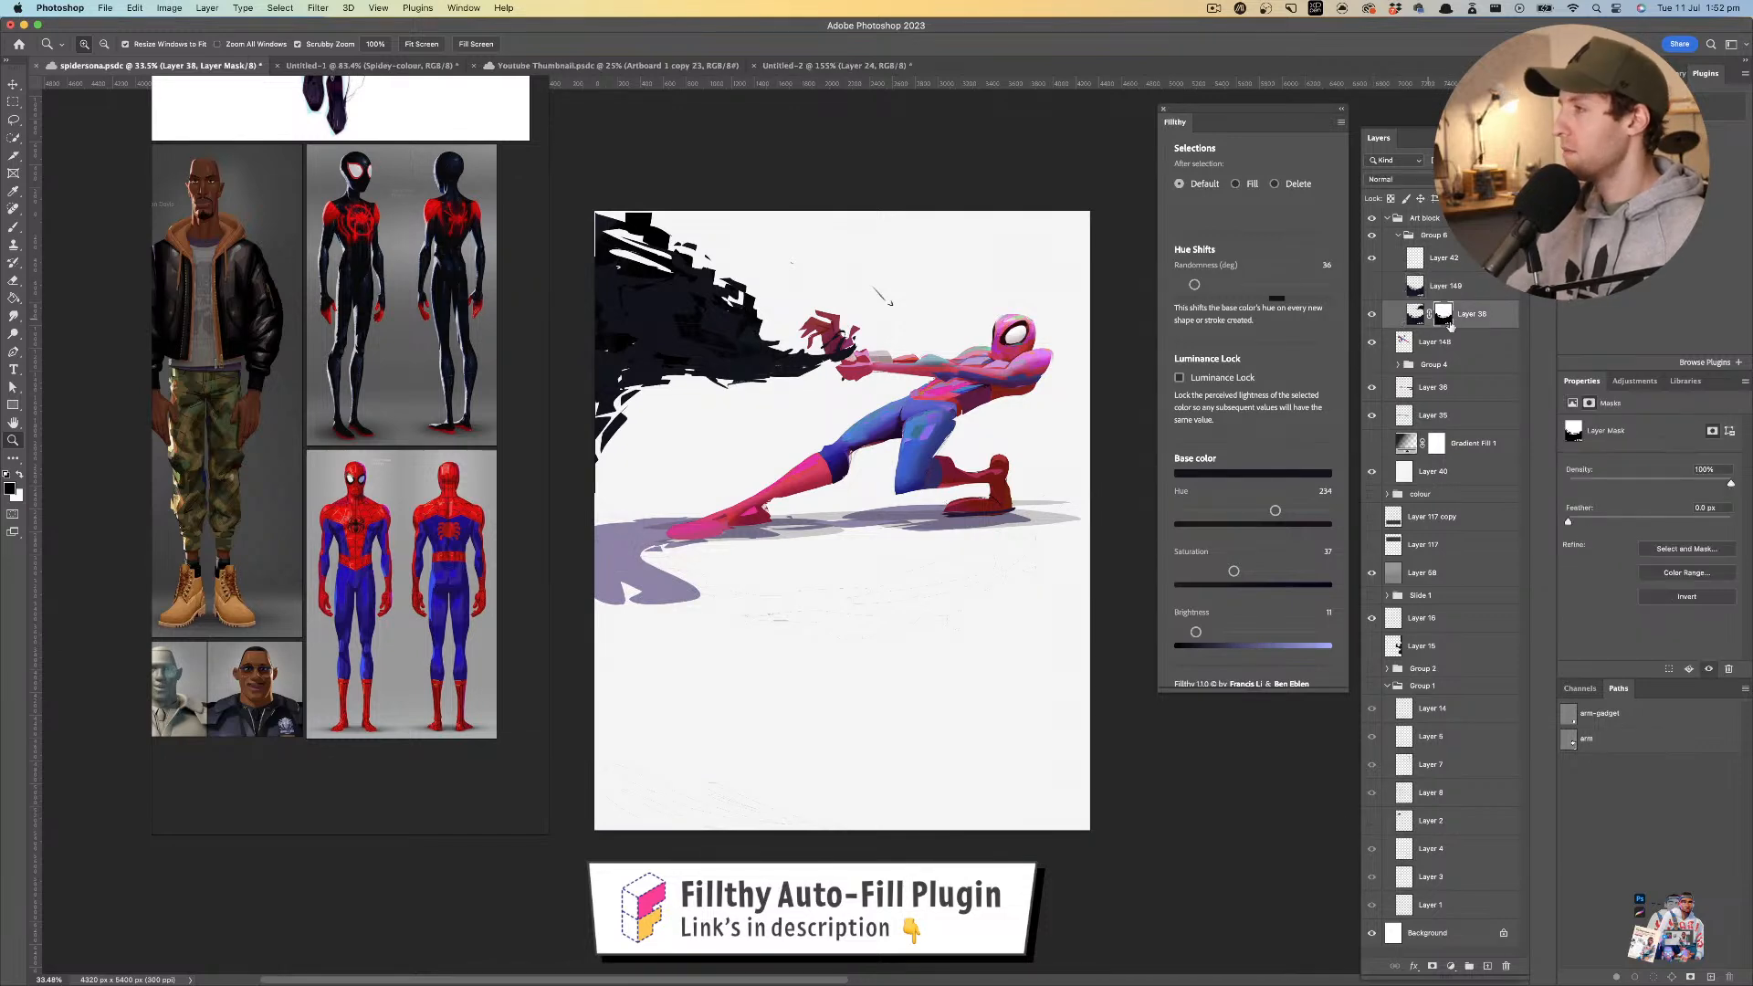
{"action": "right_click", "coordinate": [1451, 314]}
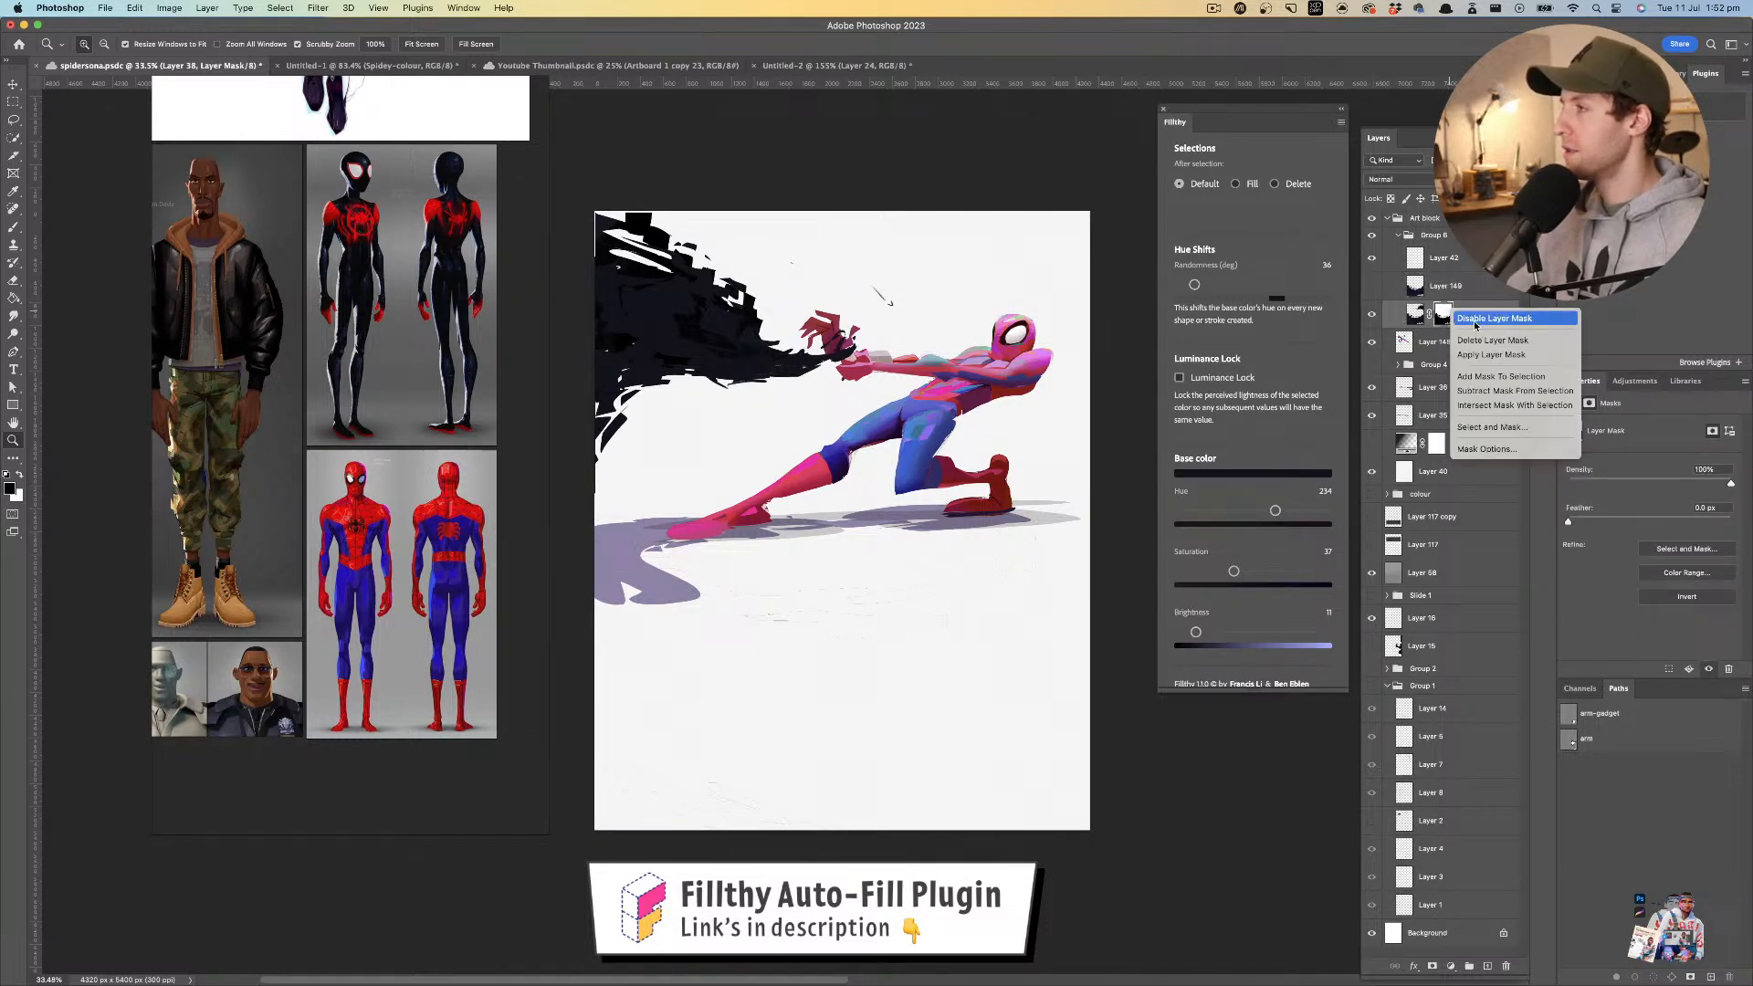
{"action": "left_click", "coordinate": [1475, 341]}
{"action": "left_click", "coordinate": [748, 531]}
{"action": "scroll", "coordinate": [748, 531], "scroll_direction": "down", "scroll_amount": 5}
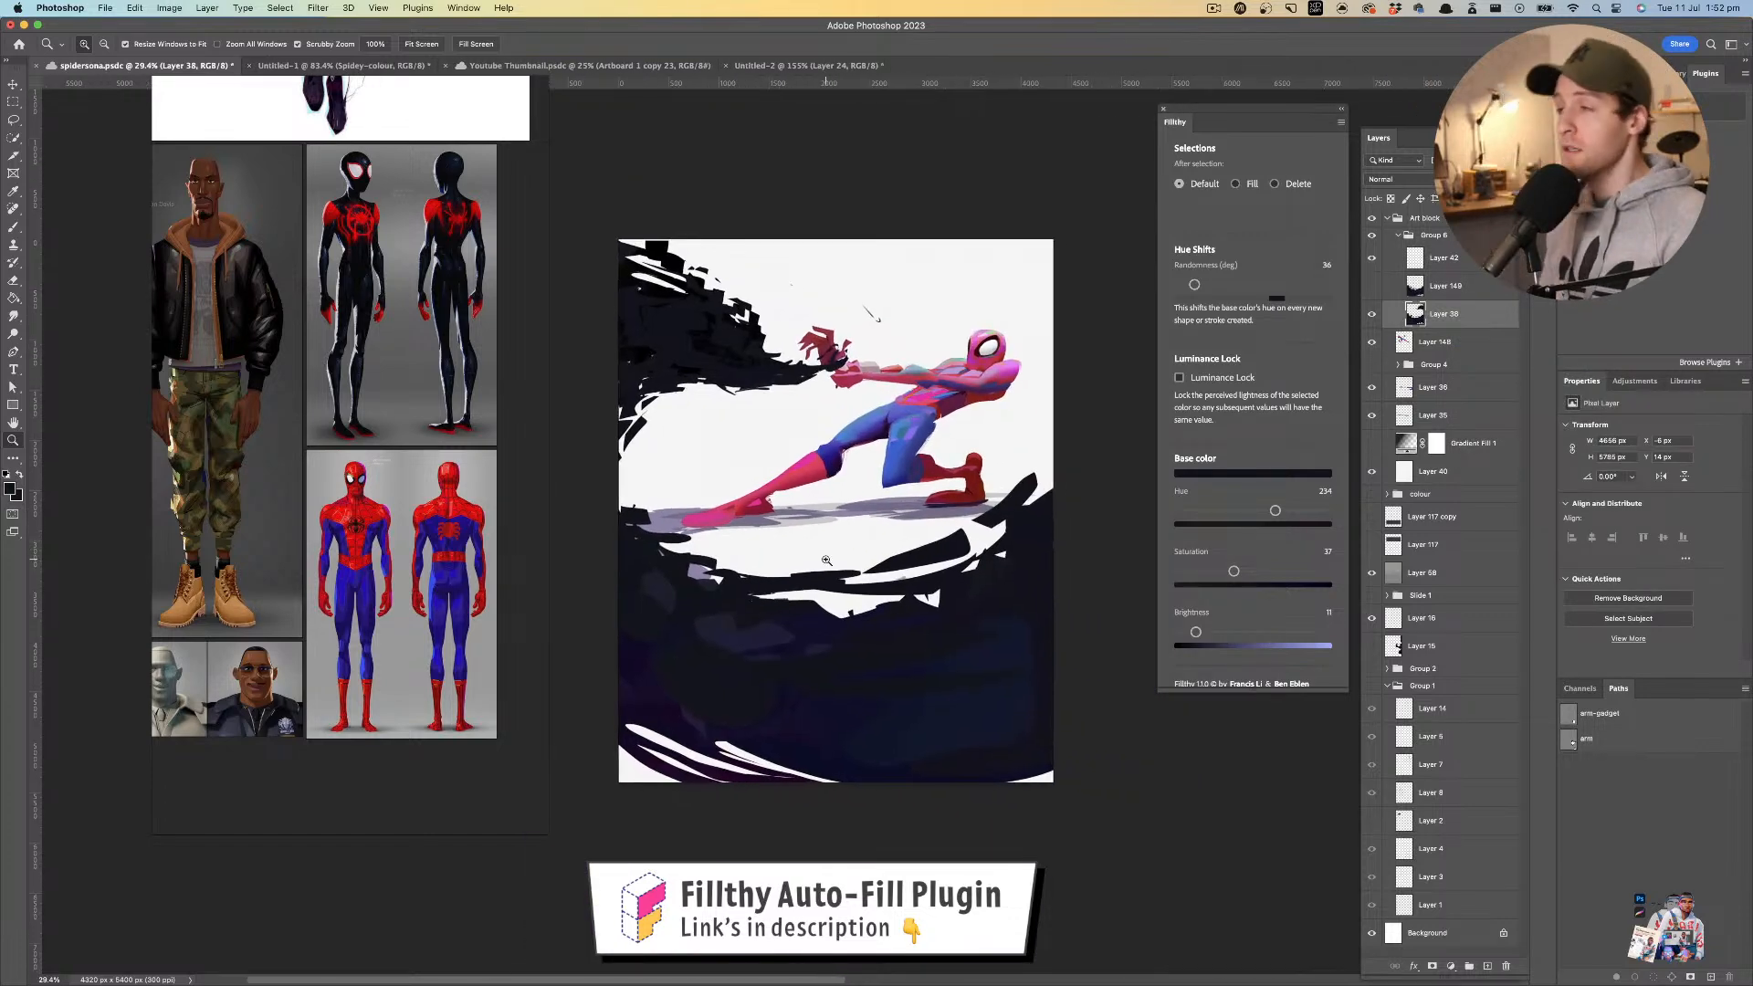
- Add a new empty layer above Layer 38 and clip it to that layer
{"action": "left_click", "coordinate": [1488, 966]}
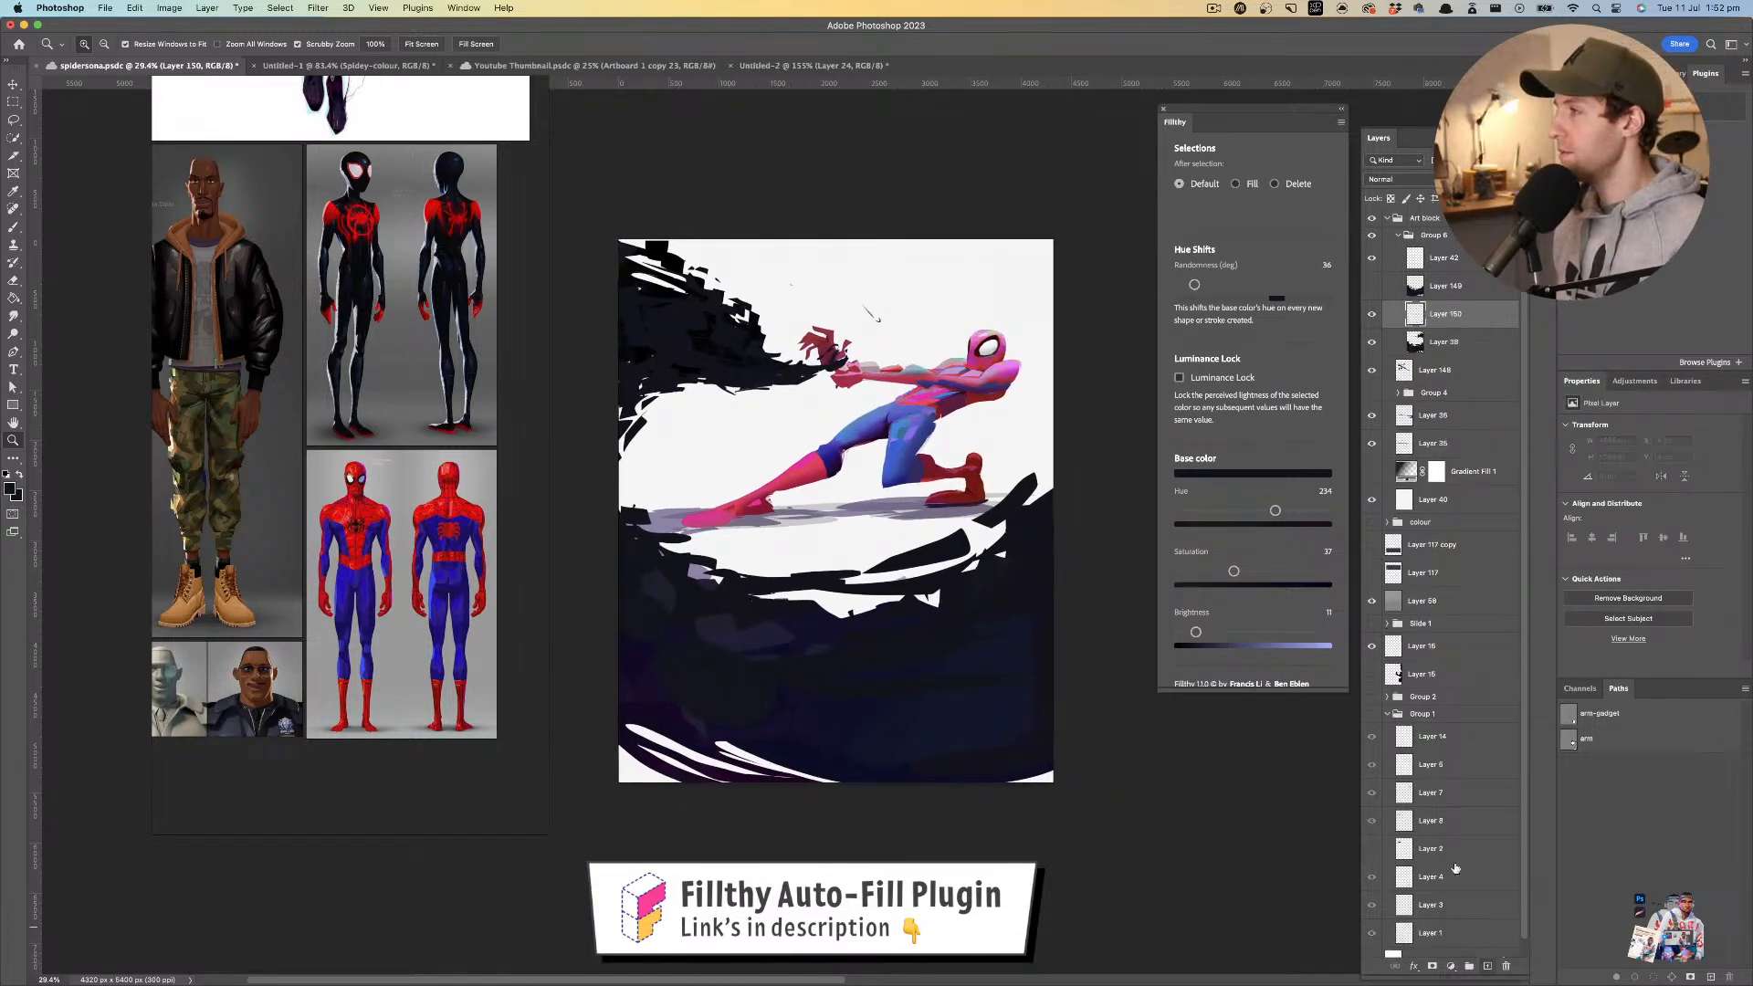
{"action": "left_click", "coordinate": [1490, 322], "text": "alt"}
{"action": "scroll", "coordinate": [817, 457], "scroll_direction": "down", "scroll_amount": 1}
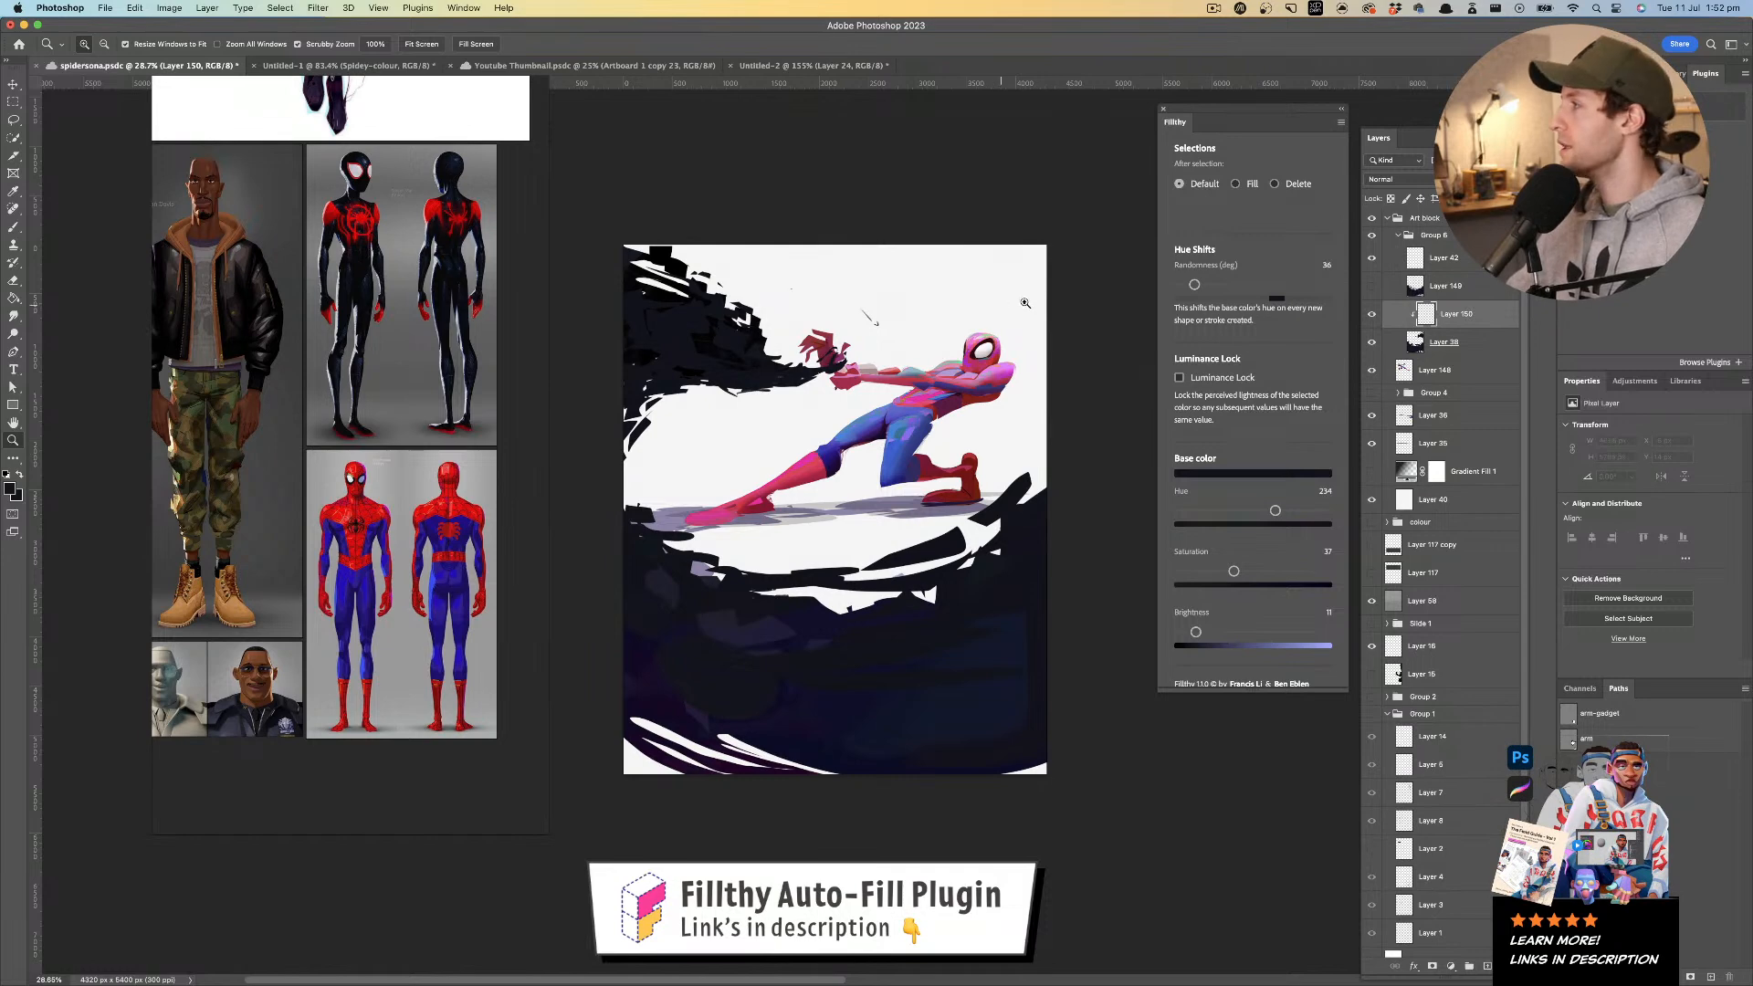
- Switch to Chrome, browse the saved Instagram posts for The Spot illustration, and open it beside the canvas as reference
{"action": "key", "text": "super+Tab"}
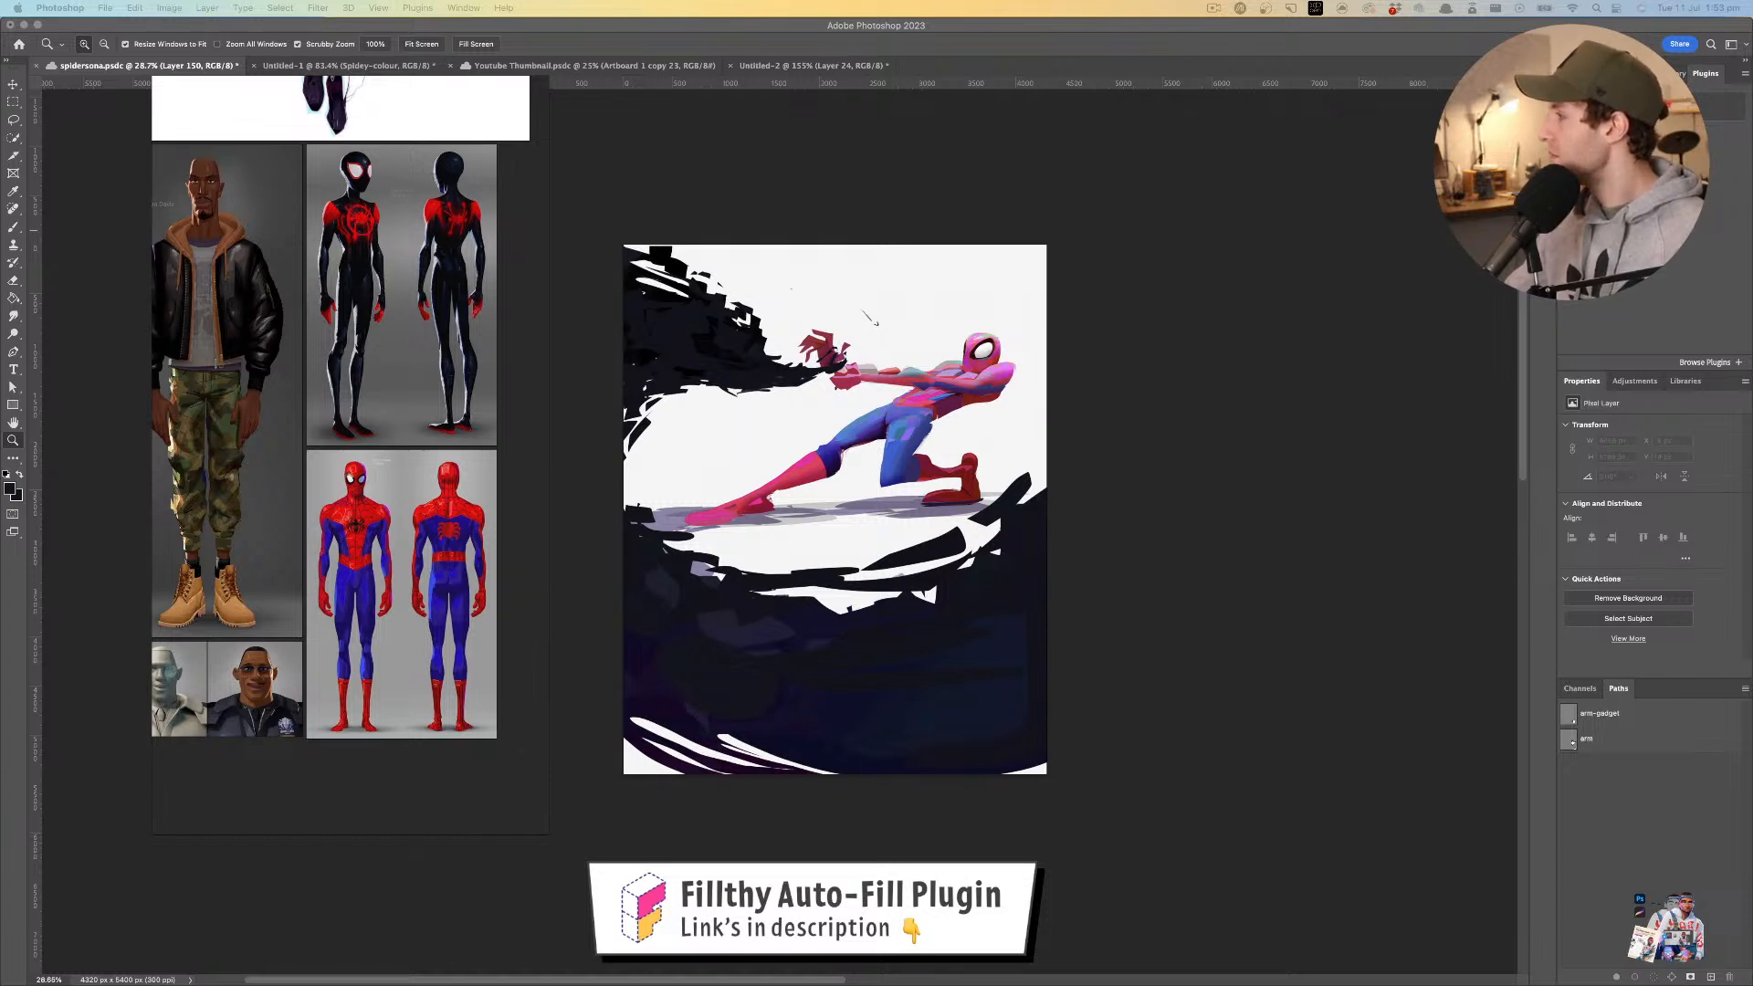
{"action": "left_click_drag", "start_coordinate": [1752, 118], "coordinate": [1427, 95]}
{"action": "scroll", "coordinate": [1379, 352], "scroll_direction": "down", "scroll_amount": 7}
{"action": "scroll", "coordinate": [1371, 353], "scroll_direction": "down", "scroll_amount": 8}
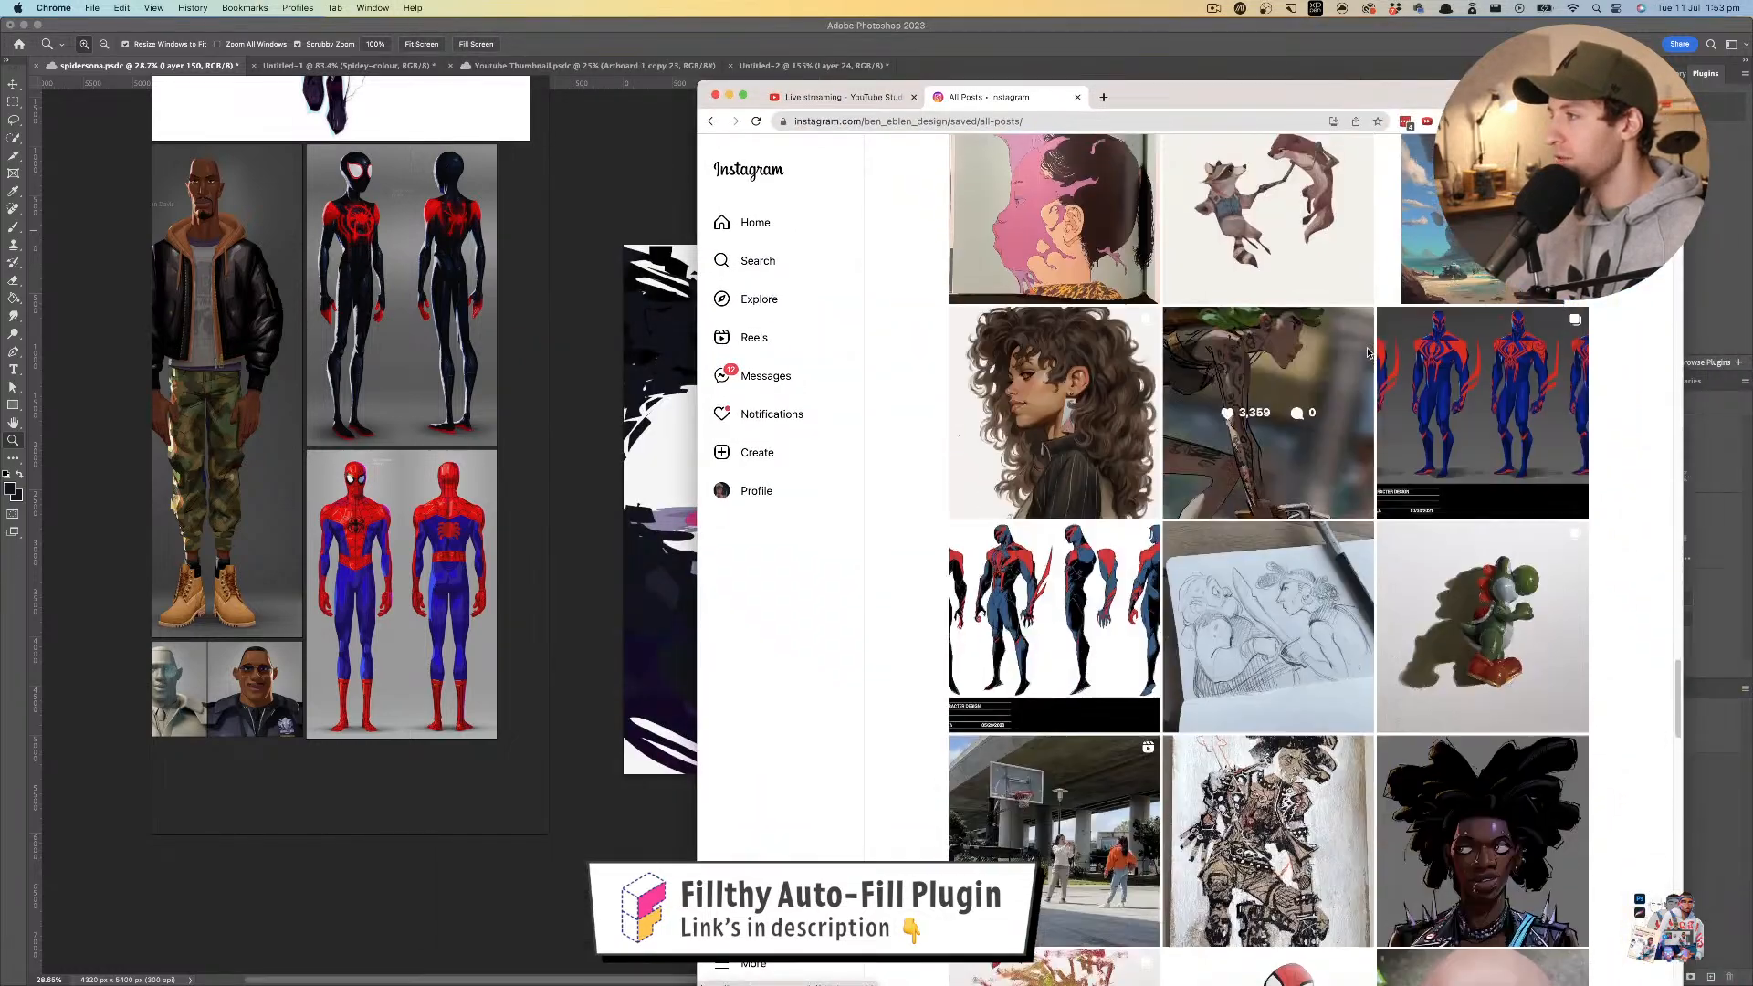
{"action": "scroll", "coordinate": [1367, 352], "scroll_direction": "down", "scroll_amount": 15}
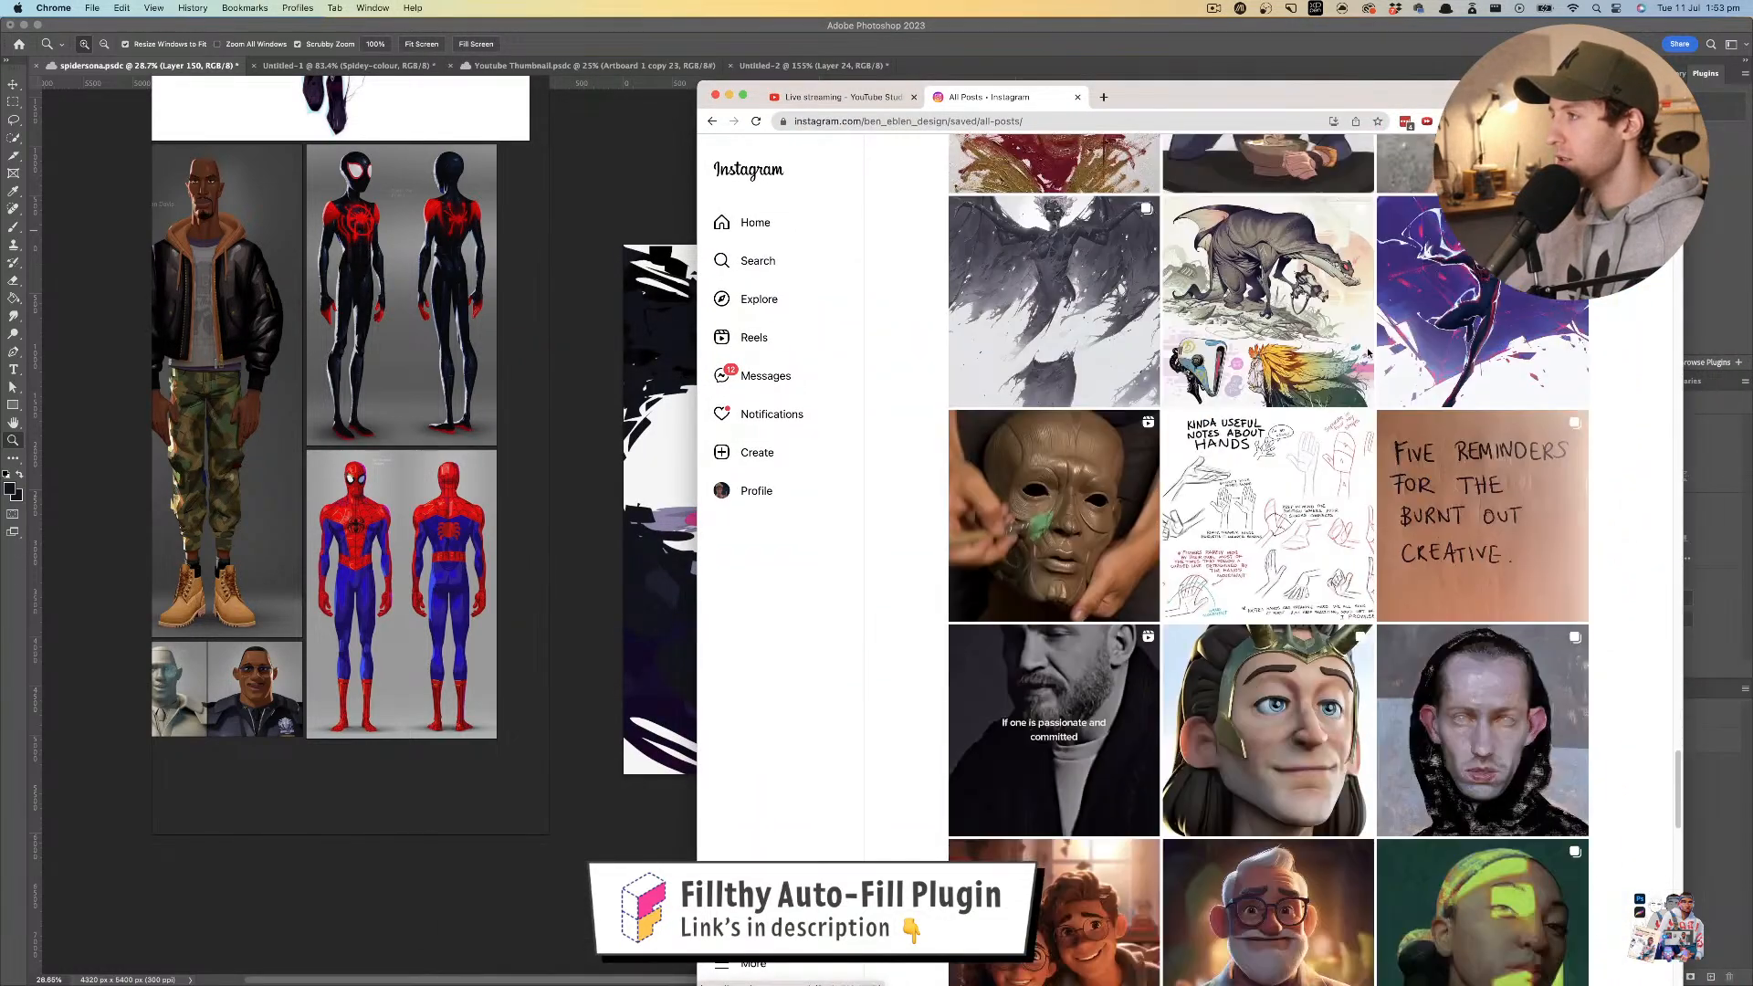
{"action": "scroll", "coordinate": [1367, 352], "scroll_direction": "down", "scroll_amount": 6}
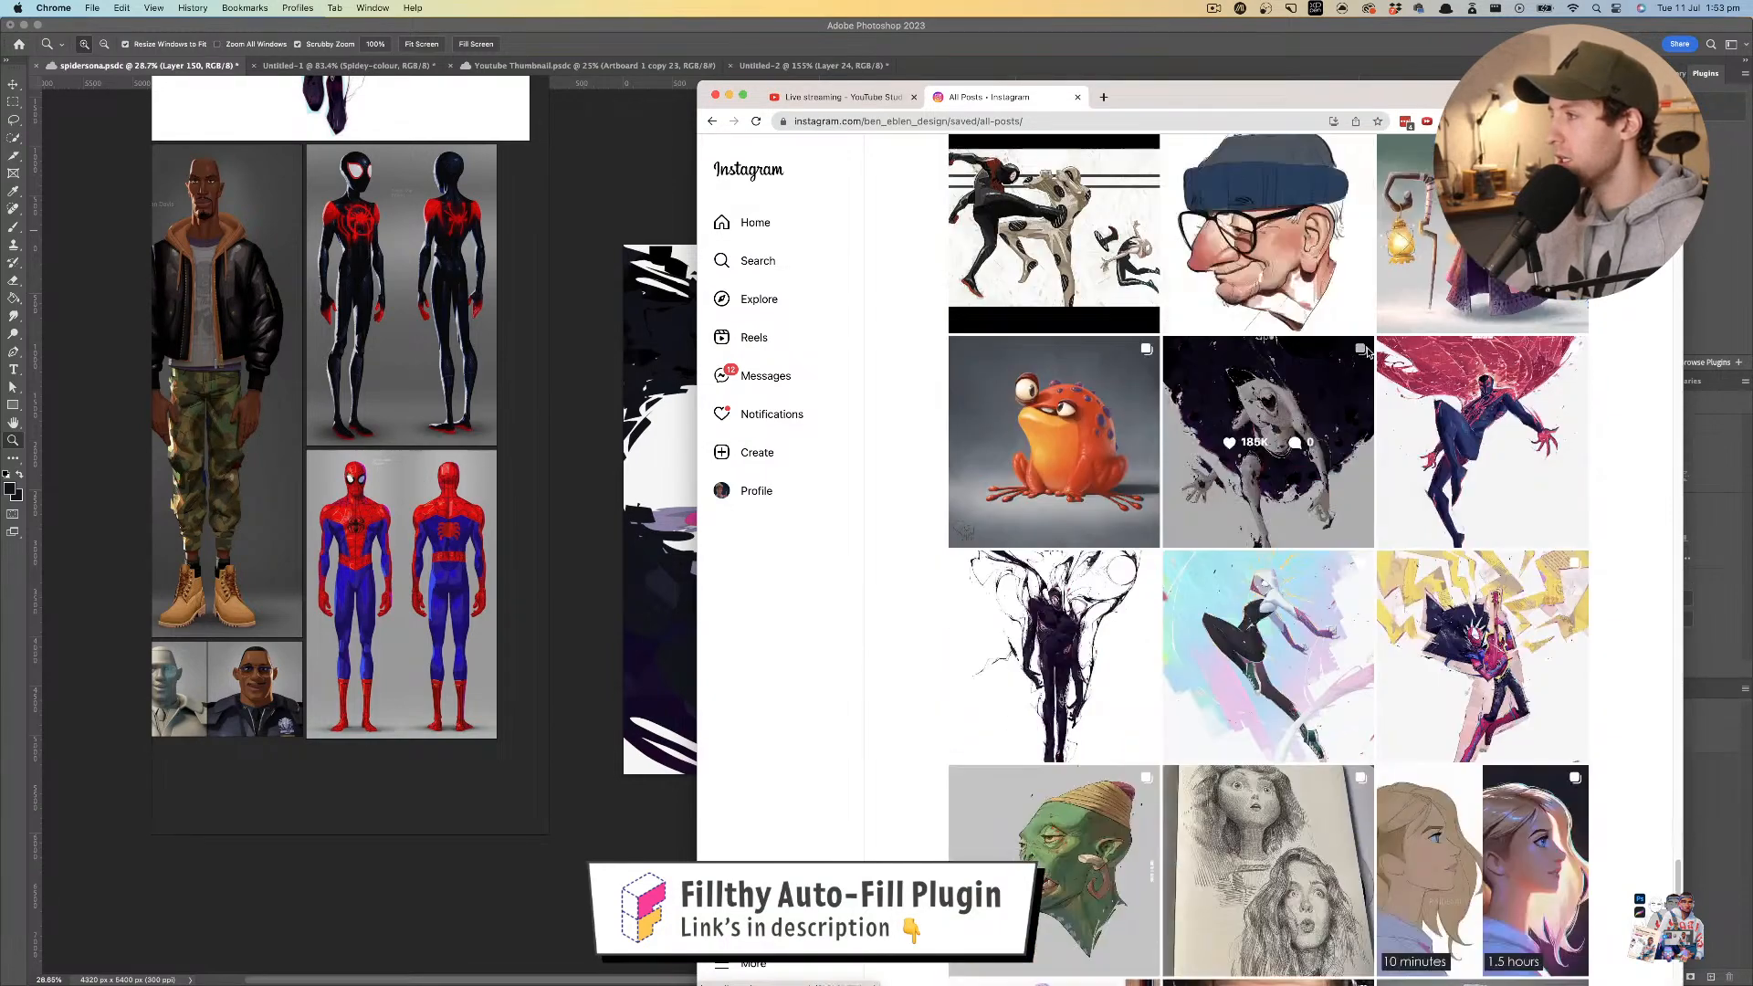
{"action": "left_click", "coordinate": [1329, 363]}
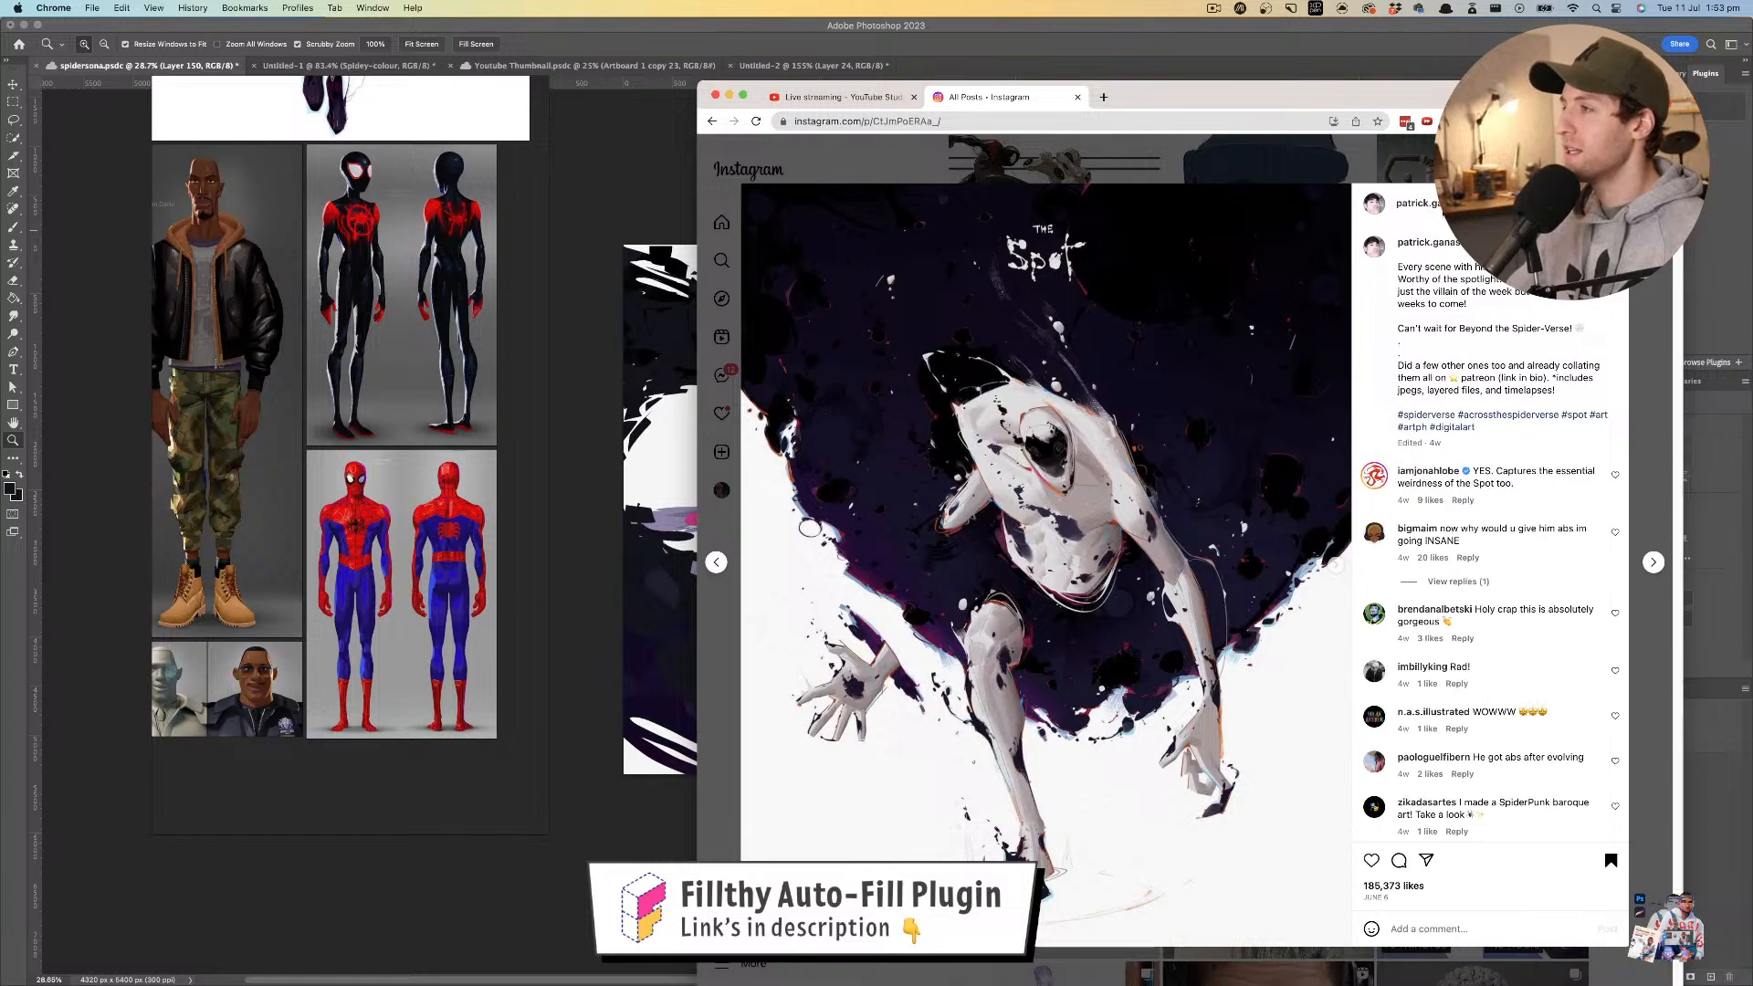
{"action": "left_click_drag", "start_coordinate": [1324, 97], "coordinate": [1522, 46]}
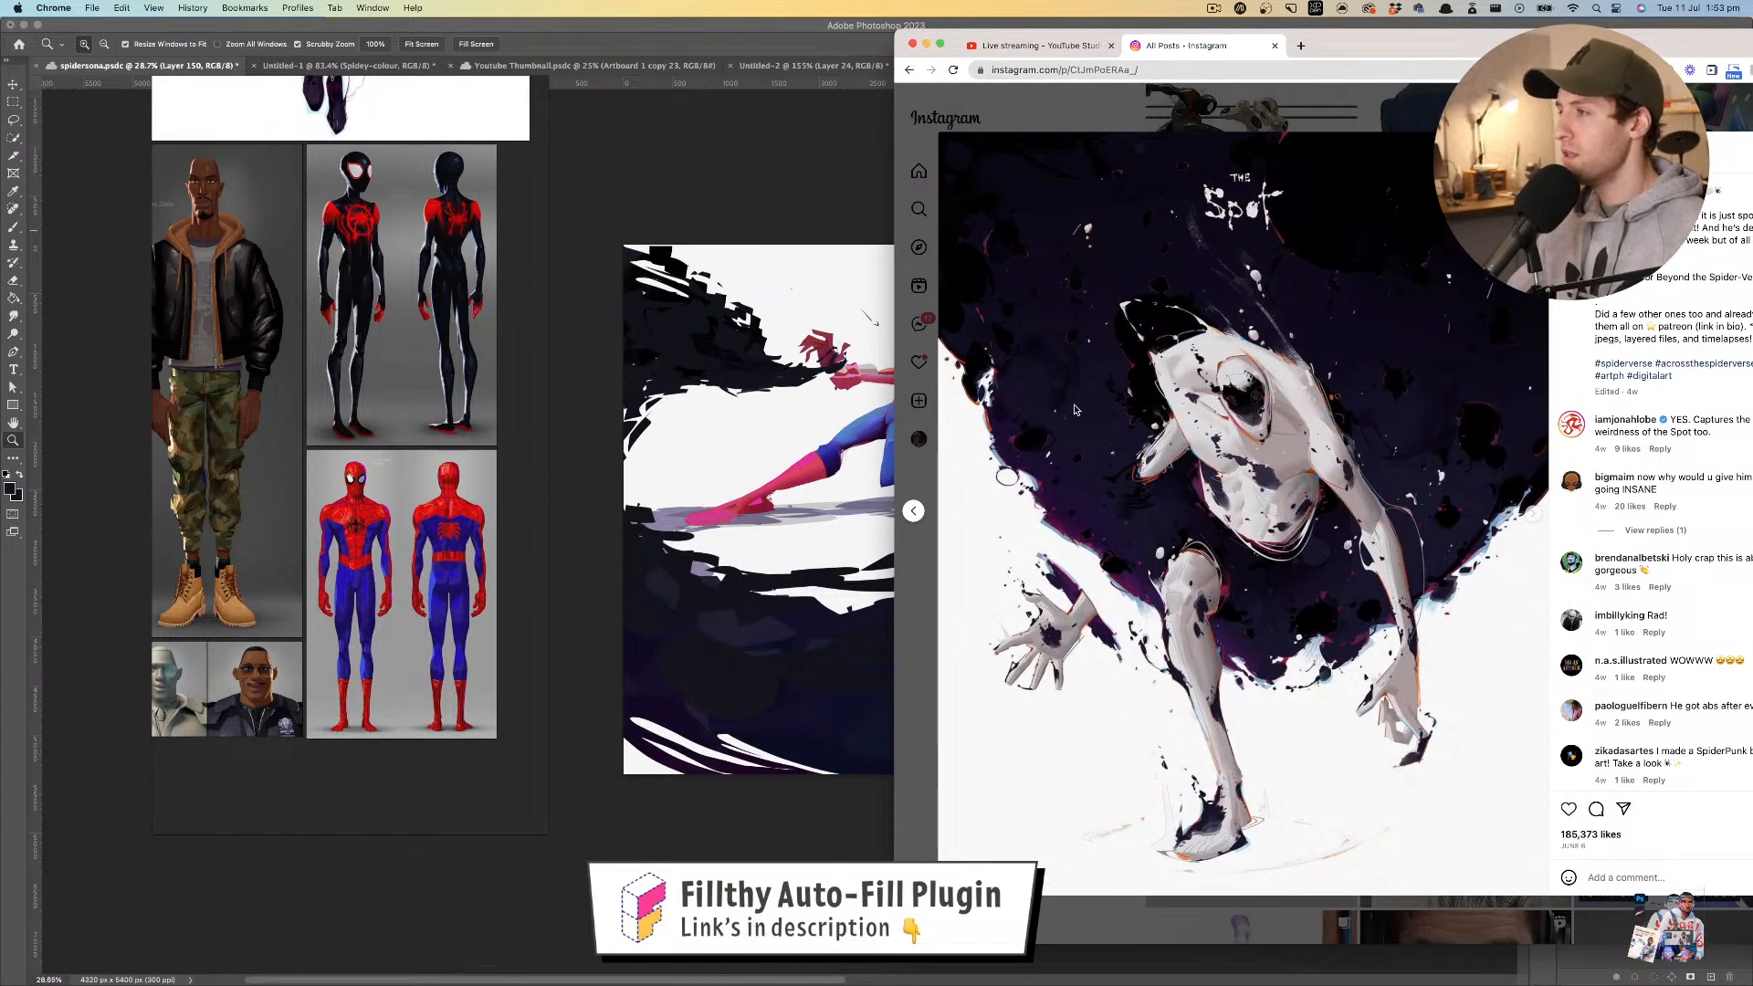
{"action": "mouse_move", "coordinate": [1379, 45]}
{"action": "left_mouse_down"}
{"action": "mouse_move", "coordinate": [1349, 40]}
{"action": "mouse_move", "coordinate": [1545, 86]}
{"action": "mouse_move", "coordinate": [1557, 55]}
{"action": "mouse_move", "coordinate": [1368, 45]}
{"action": "left_mouse_up"}
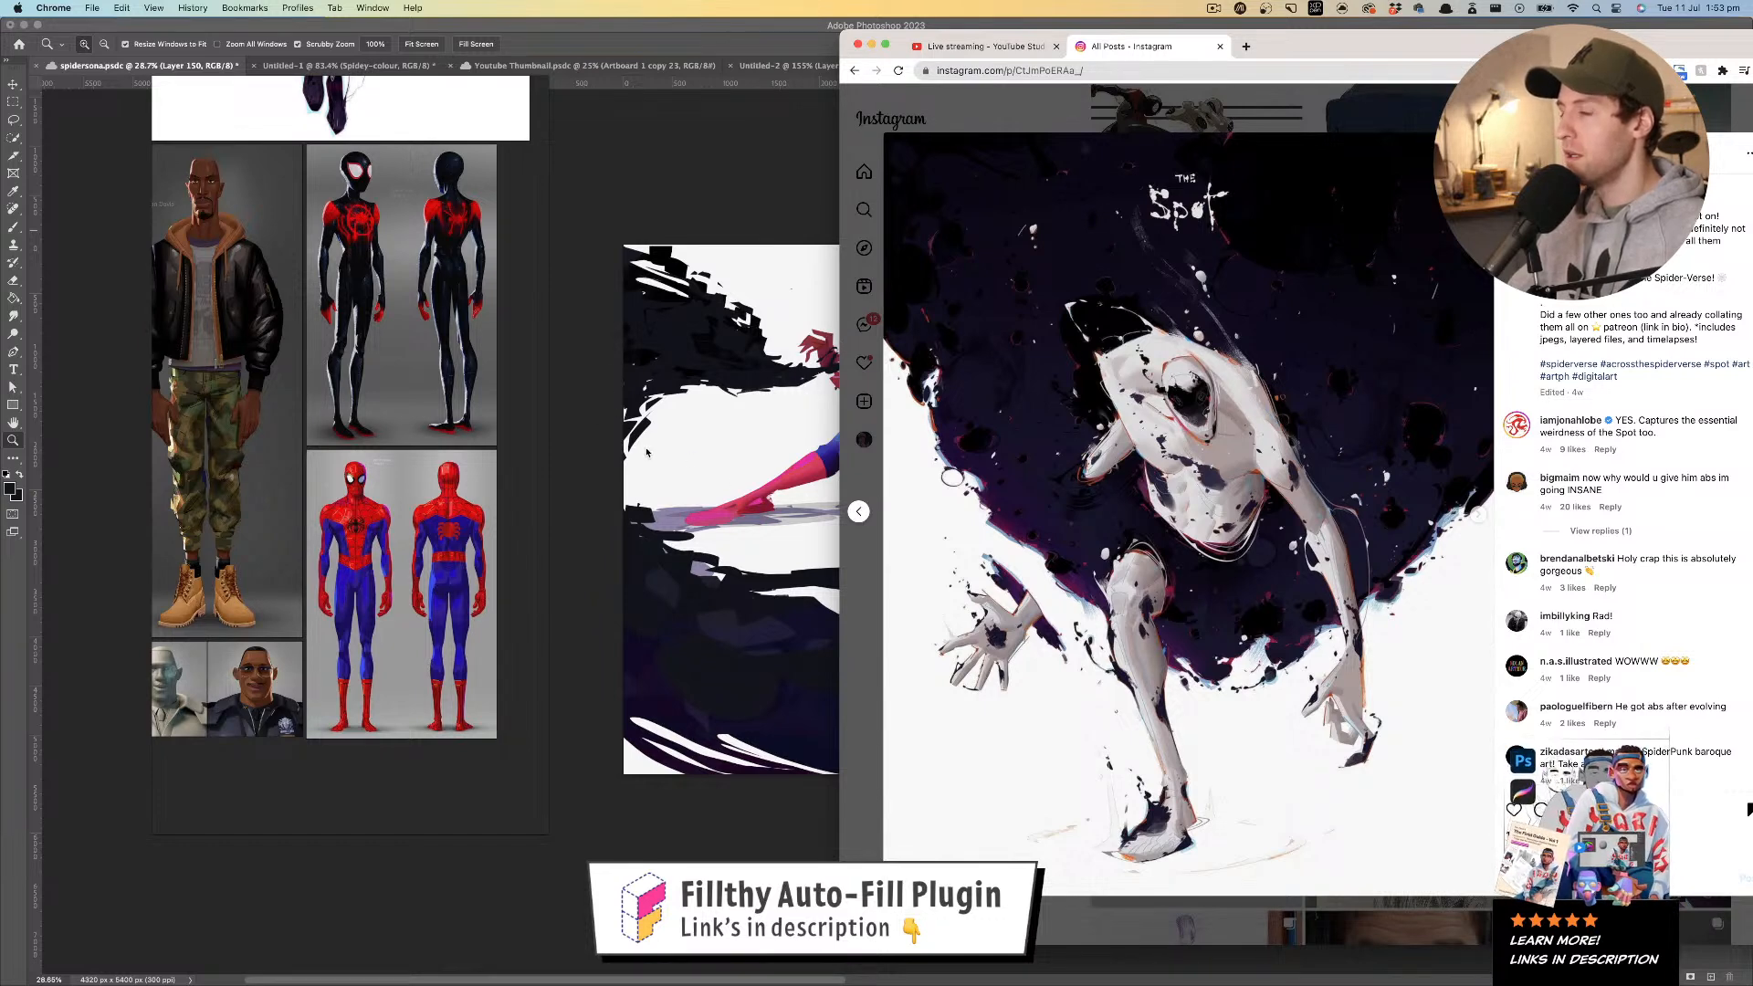
- Return to Photoshop and paint soft dark blue over the ground mass on the clipped Layer 150
{"action": "left_click_drag", "start_coordinate": [1463, 54], "coordinate": [1752, 53]}
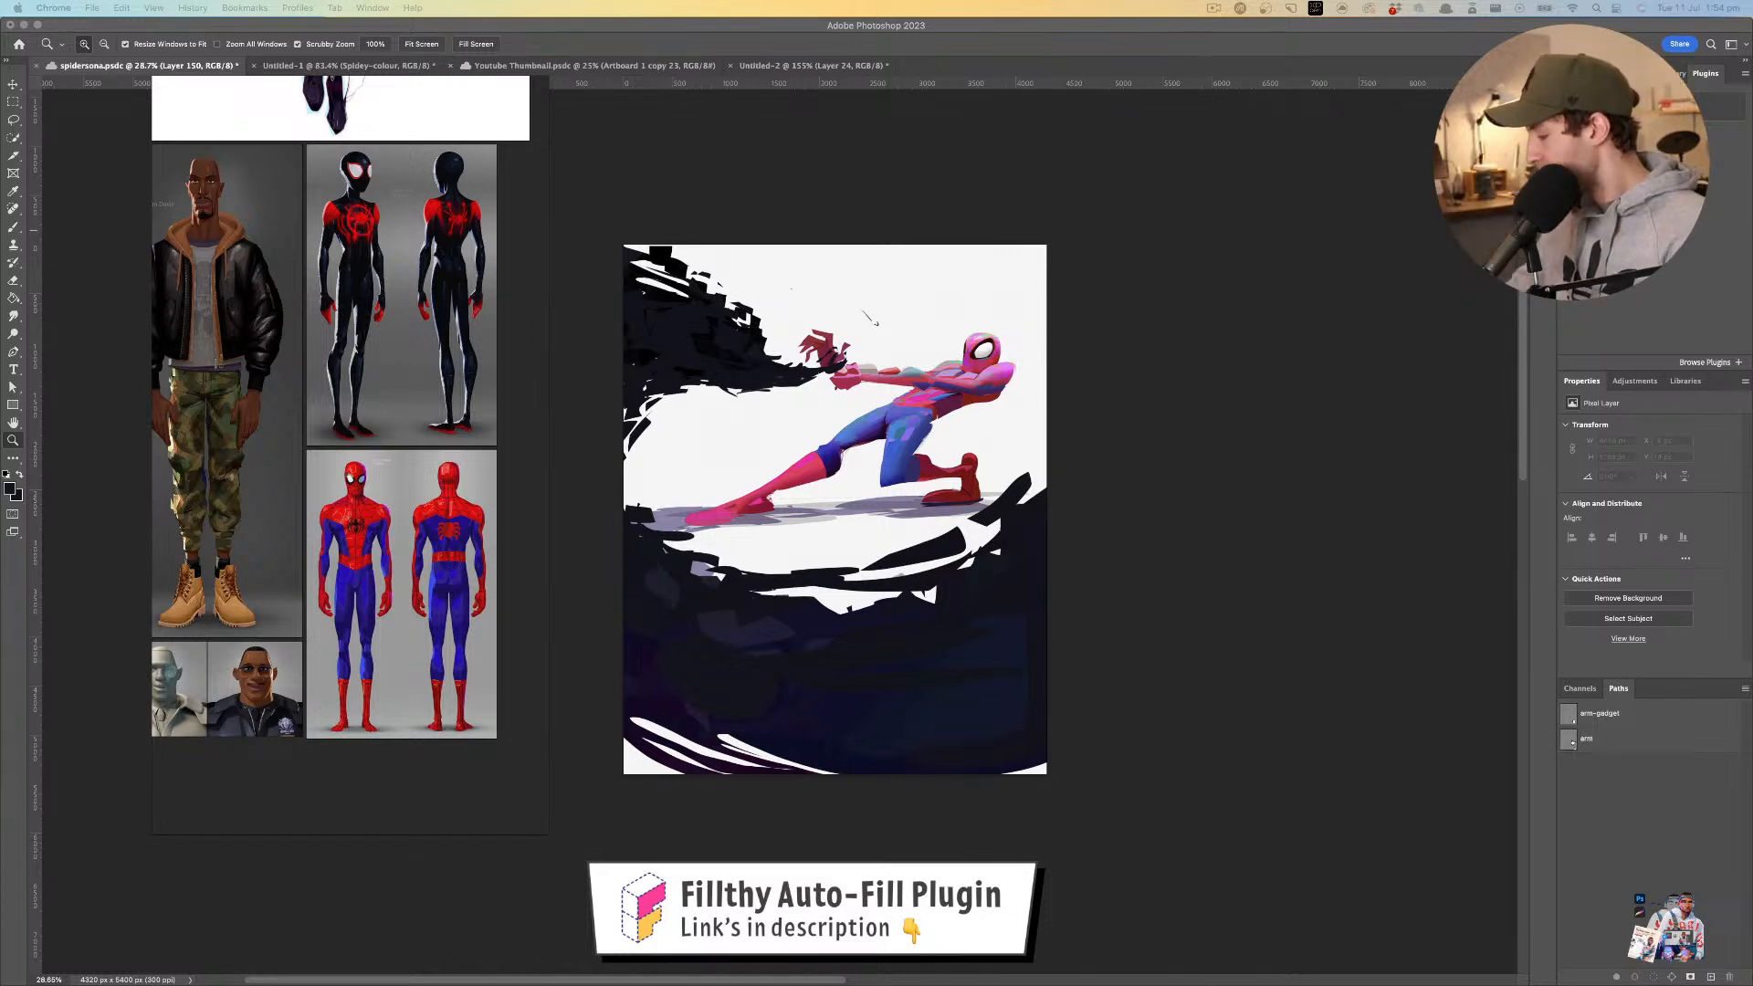
{"action": "left_click", "coordinate": [888, 548]}
{"action": "left_click_drag", "start_coordinate": [902, 551], "coordinate": [917, 561]}
{"action": "left_click_drag", "start_coordinate": [917, 561], "coordinate": [961, 579]}
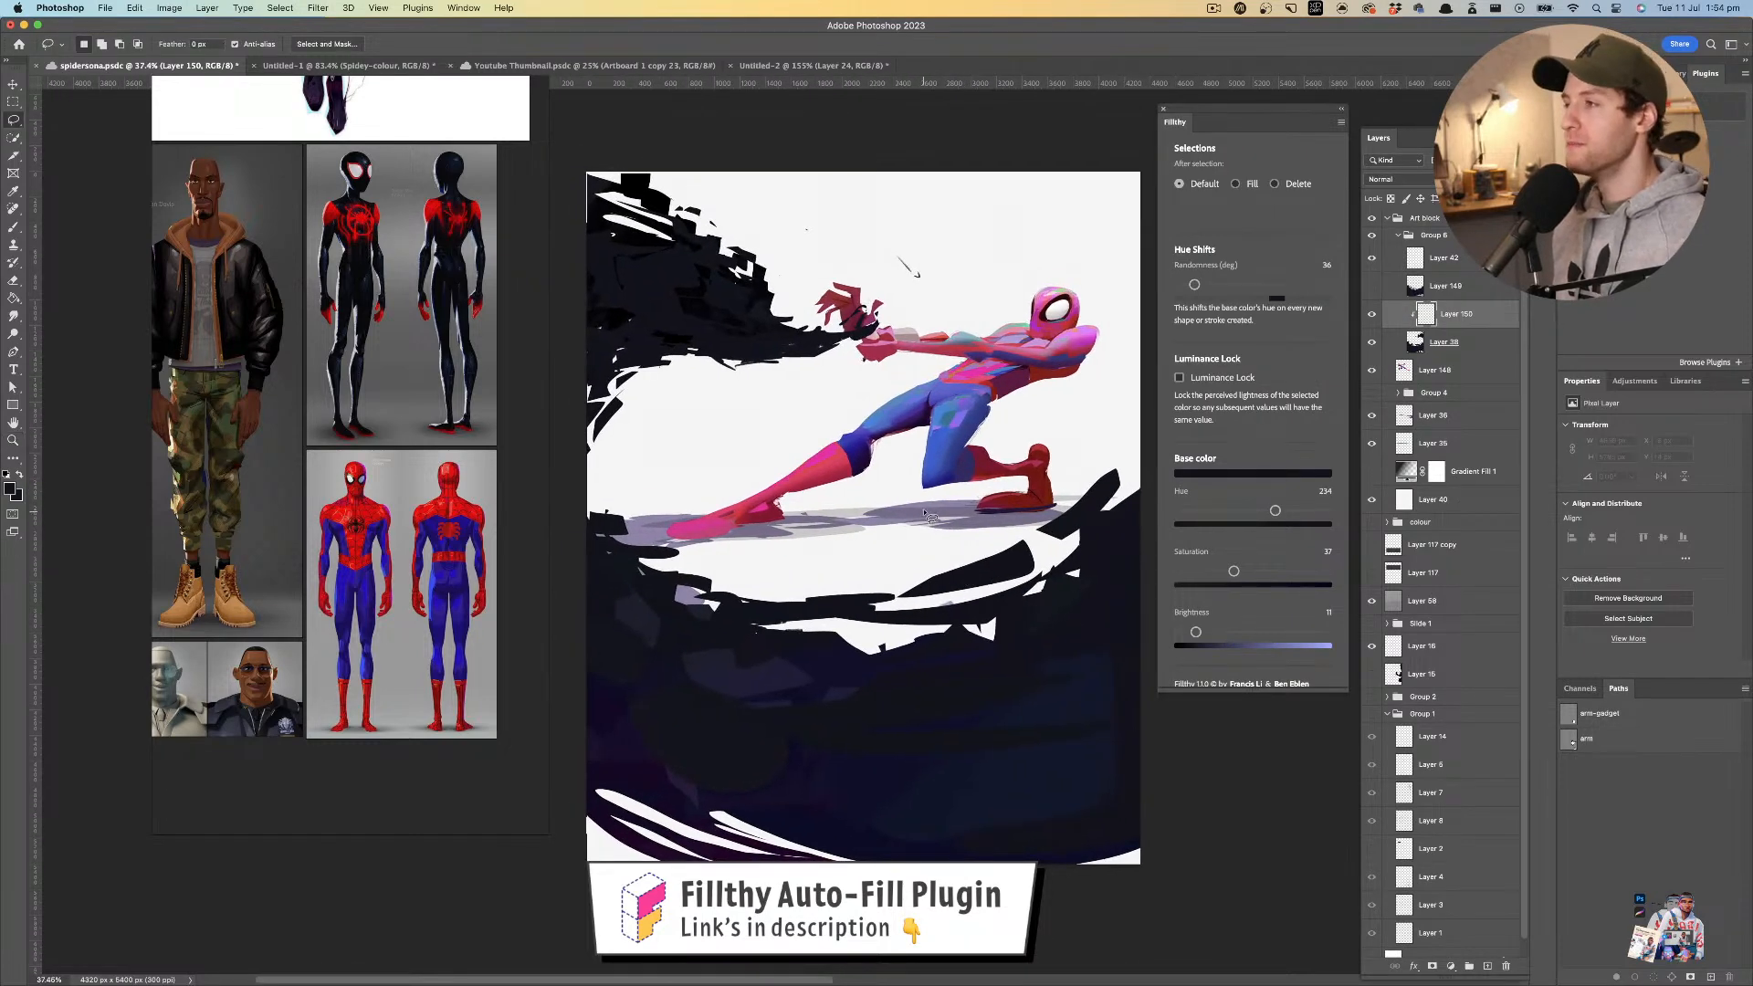
{"action": "left_click_drag", "start_coordinate": [929, 518], "coordinate": [892, 524]}
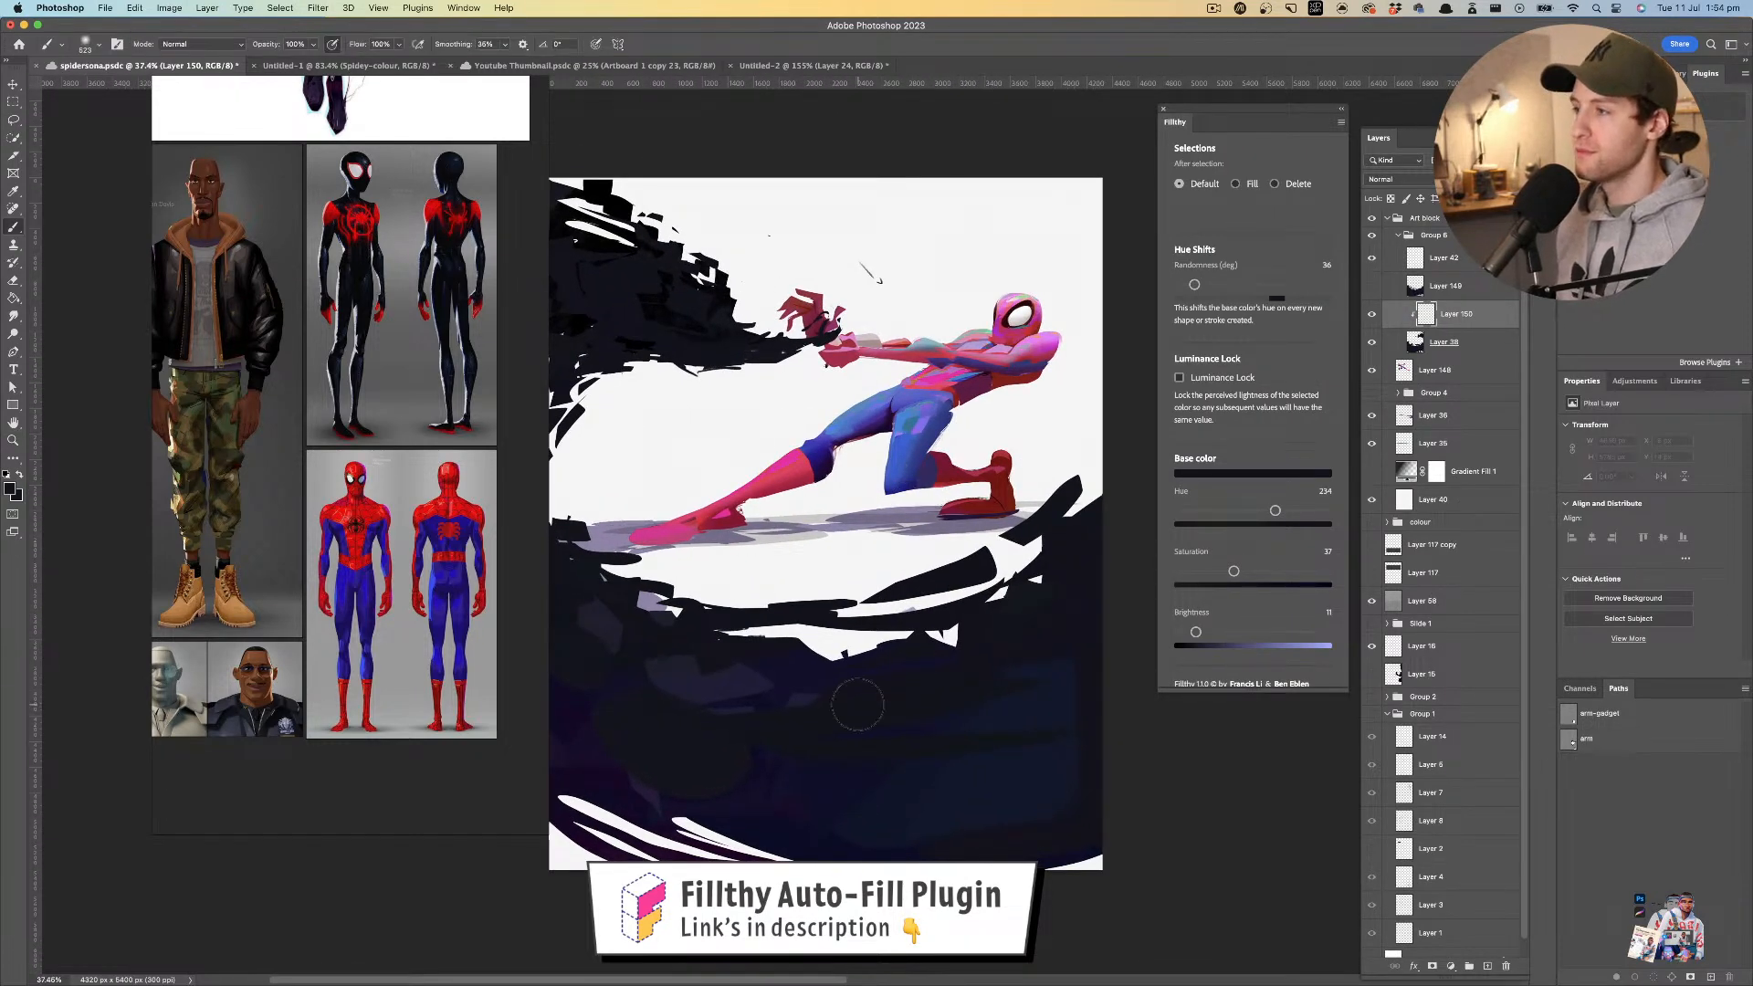
{"action": "left_click", "coordinate": [1043, 681], "text": "alt"}
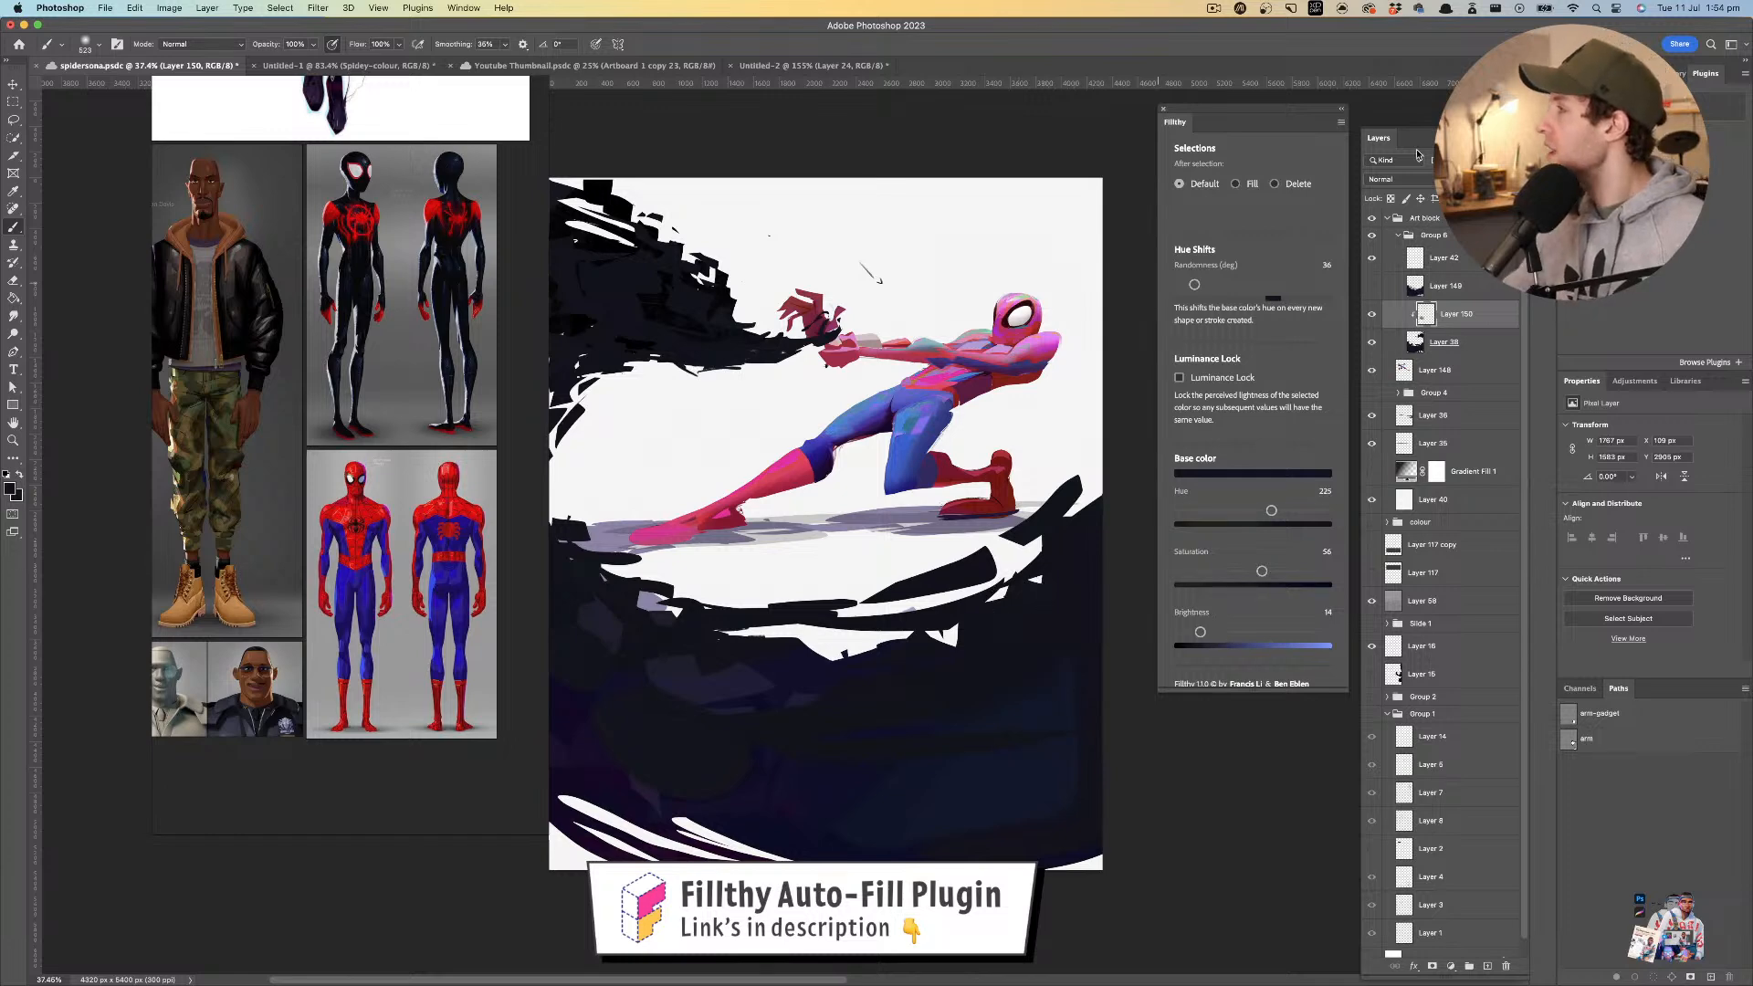
- Switch to Chrome, open Pinterest in a new tab and search it for "galaxy"
{"action": "key", "text": "super+Tab"}
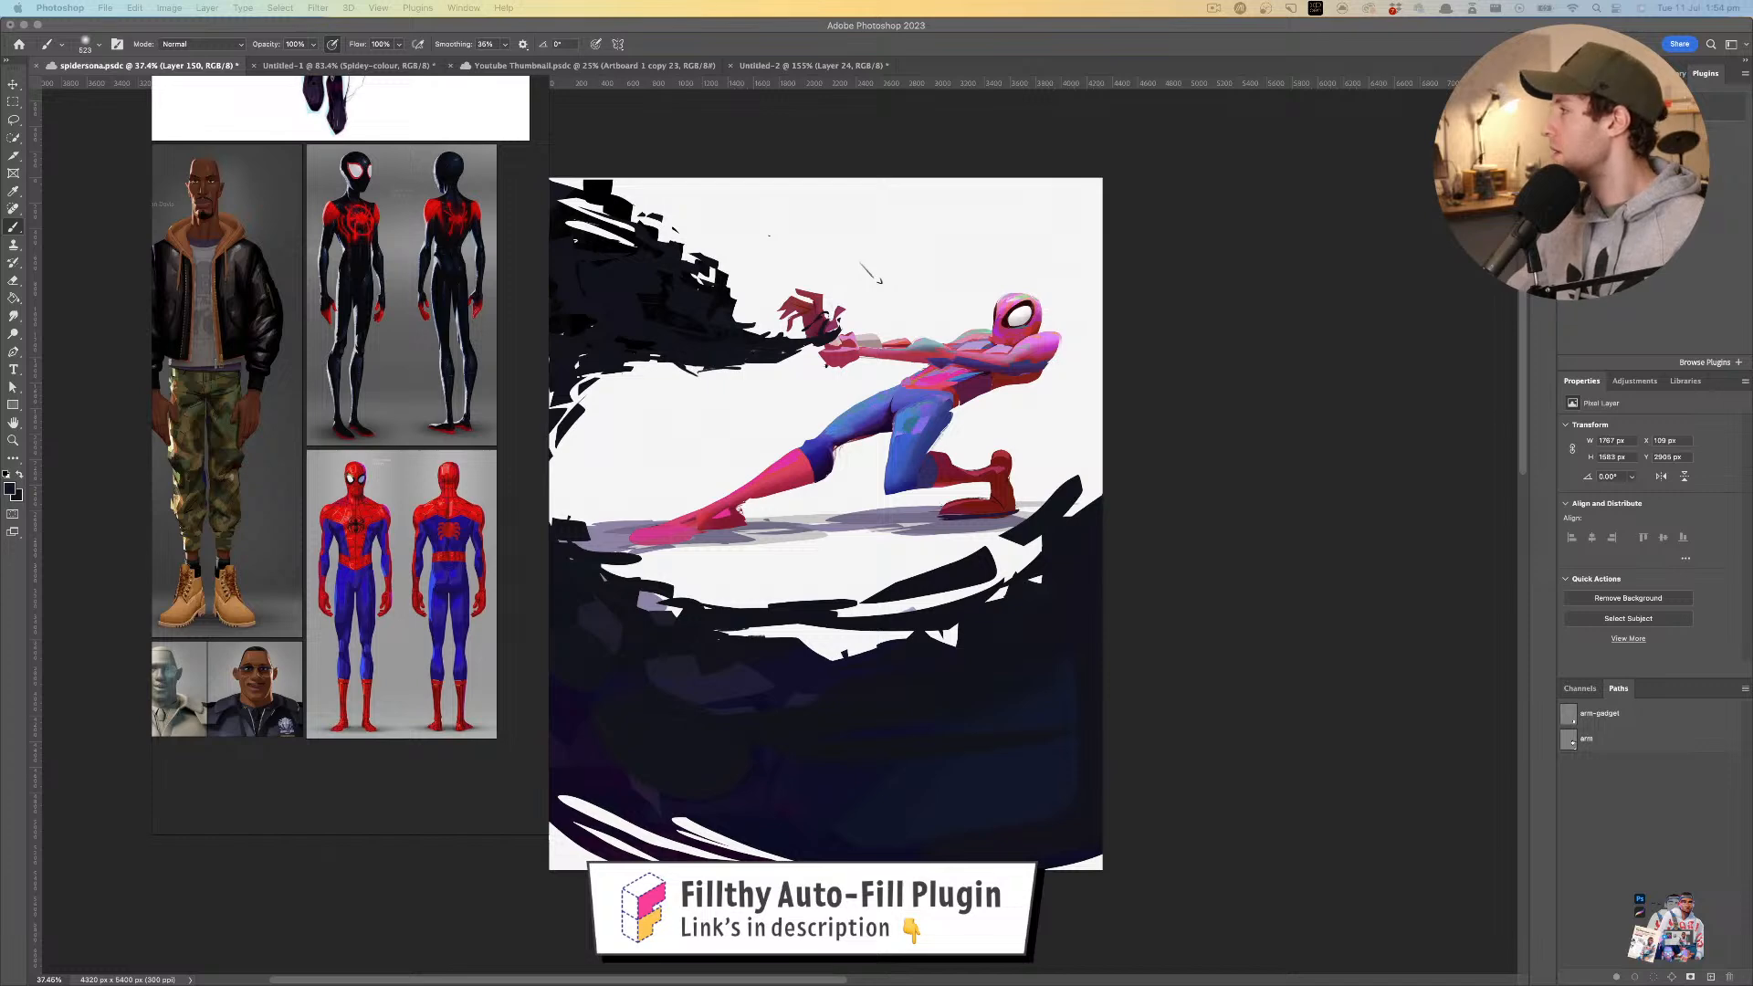
{"action": "key", "text": "super+Tab"}
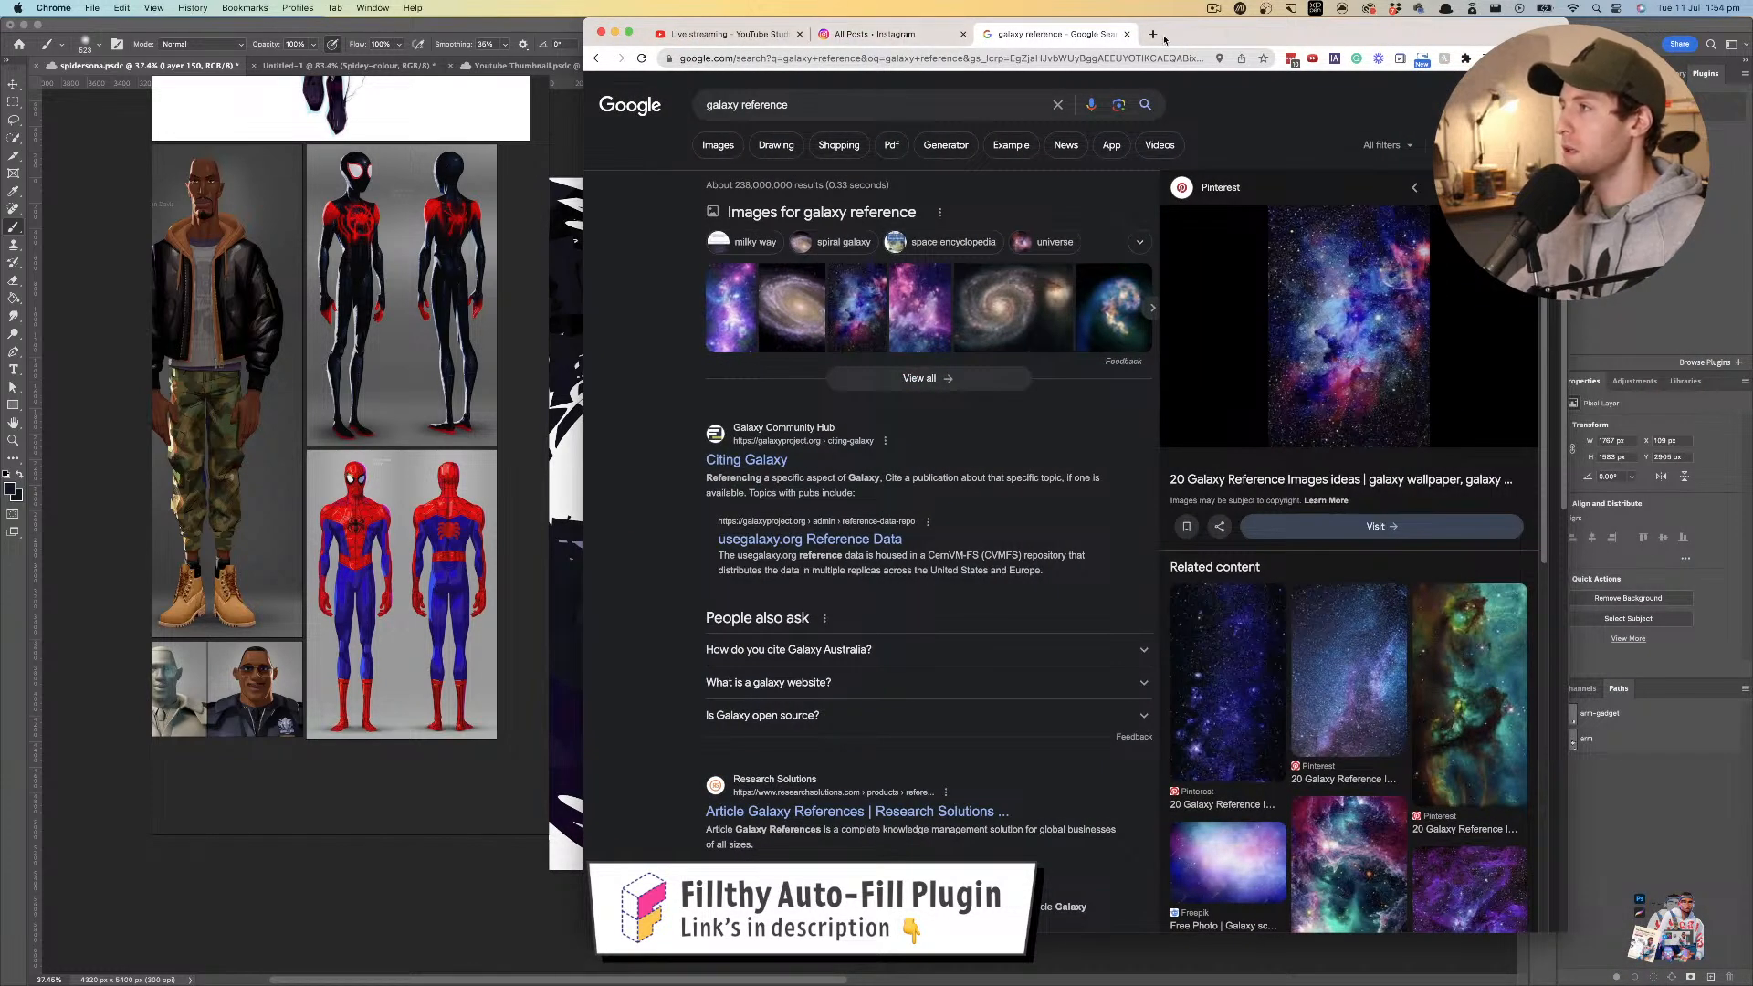
{"action": "left_click", "coordinate": [1152, 34]}
{"action": "type", "text": "in"}
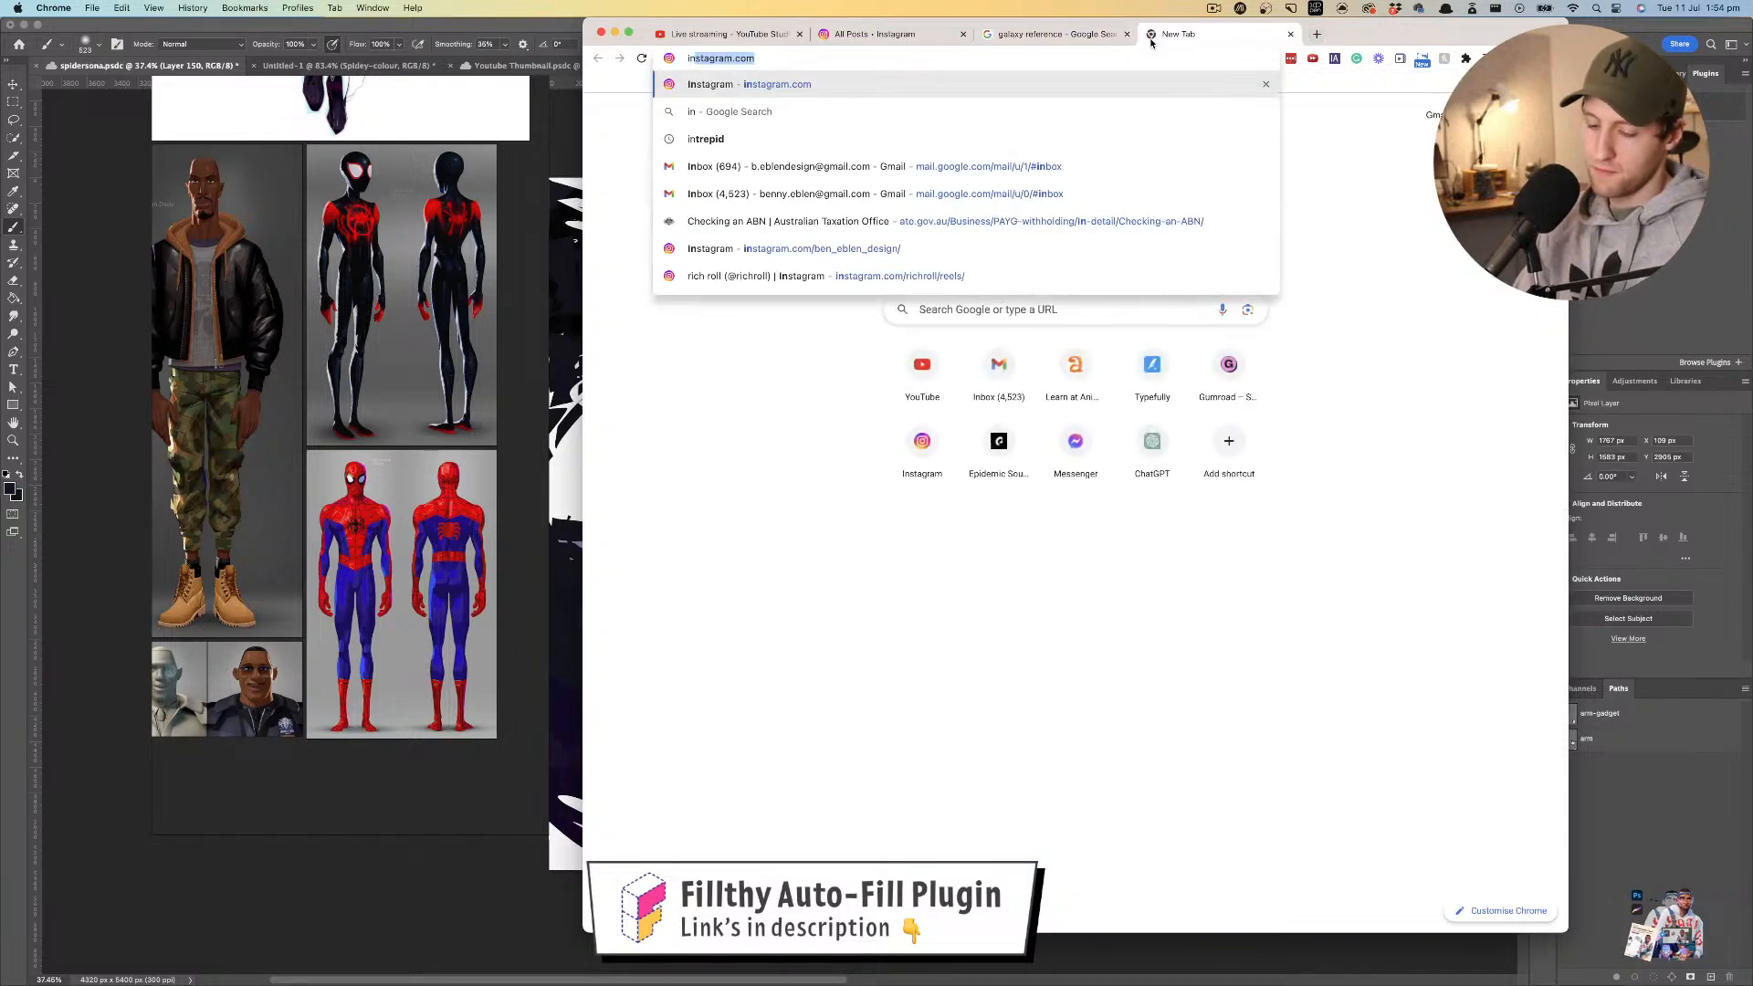
{"action": "key", "text": "BackSpace"}
{"action": "key", "text": "BackSpace"}
{"action": "key", "text": "BackSpace"}
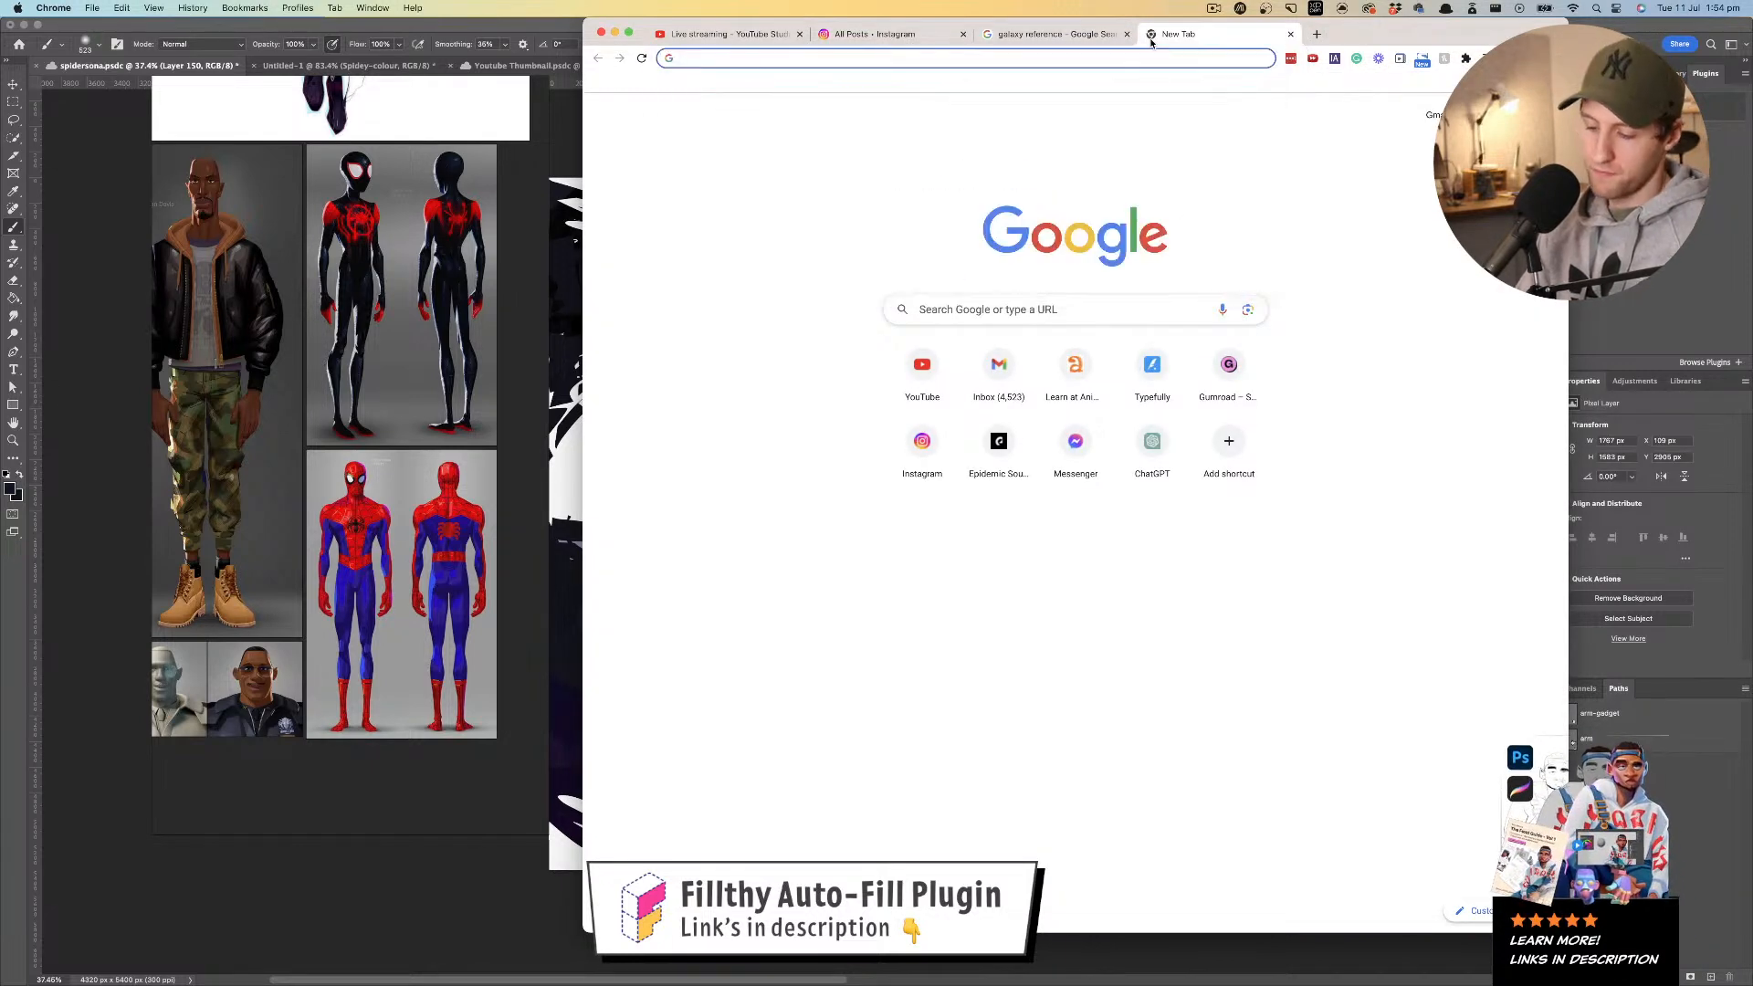
{"action": "type", "text": "pintere"}
{"action": "key", "text": "Return"}
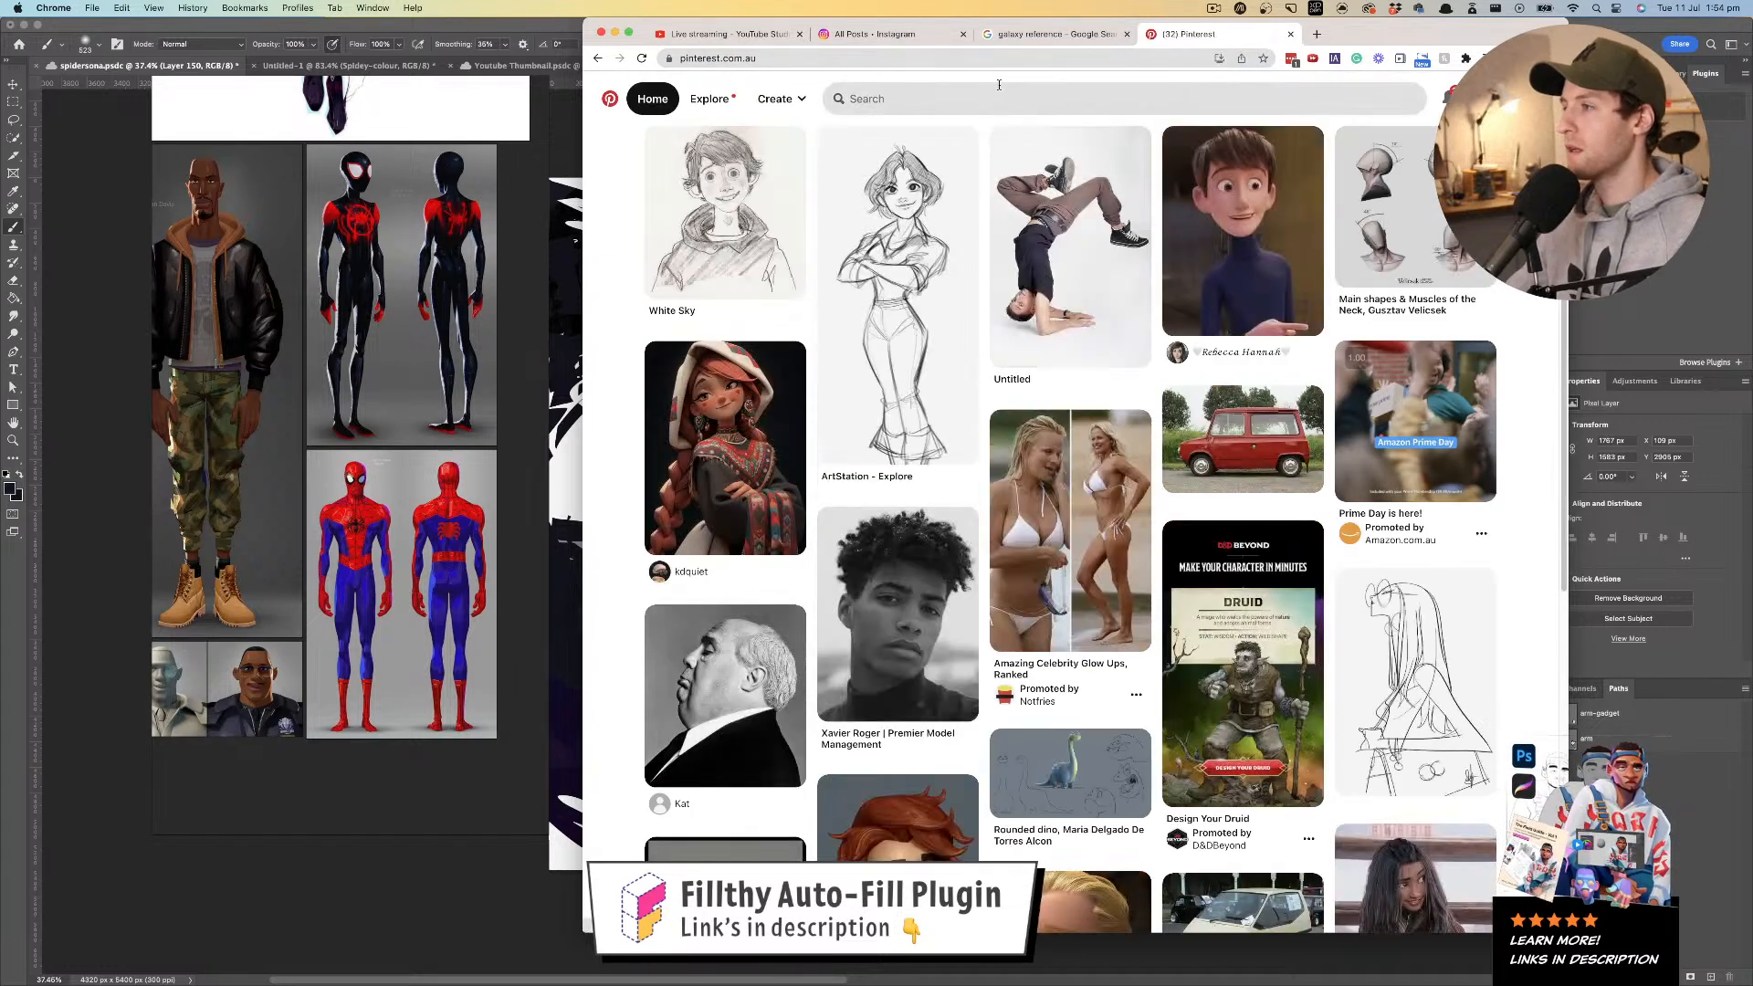
{"action": "left_click", "coordinate": [991, 96]}
{"action": "type", "text": "galaxy"}
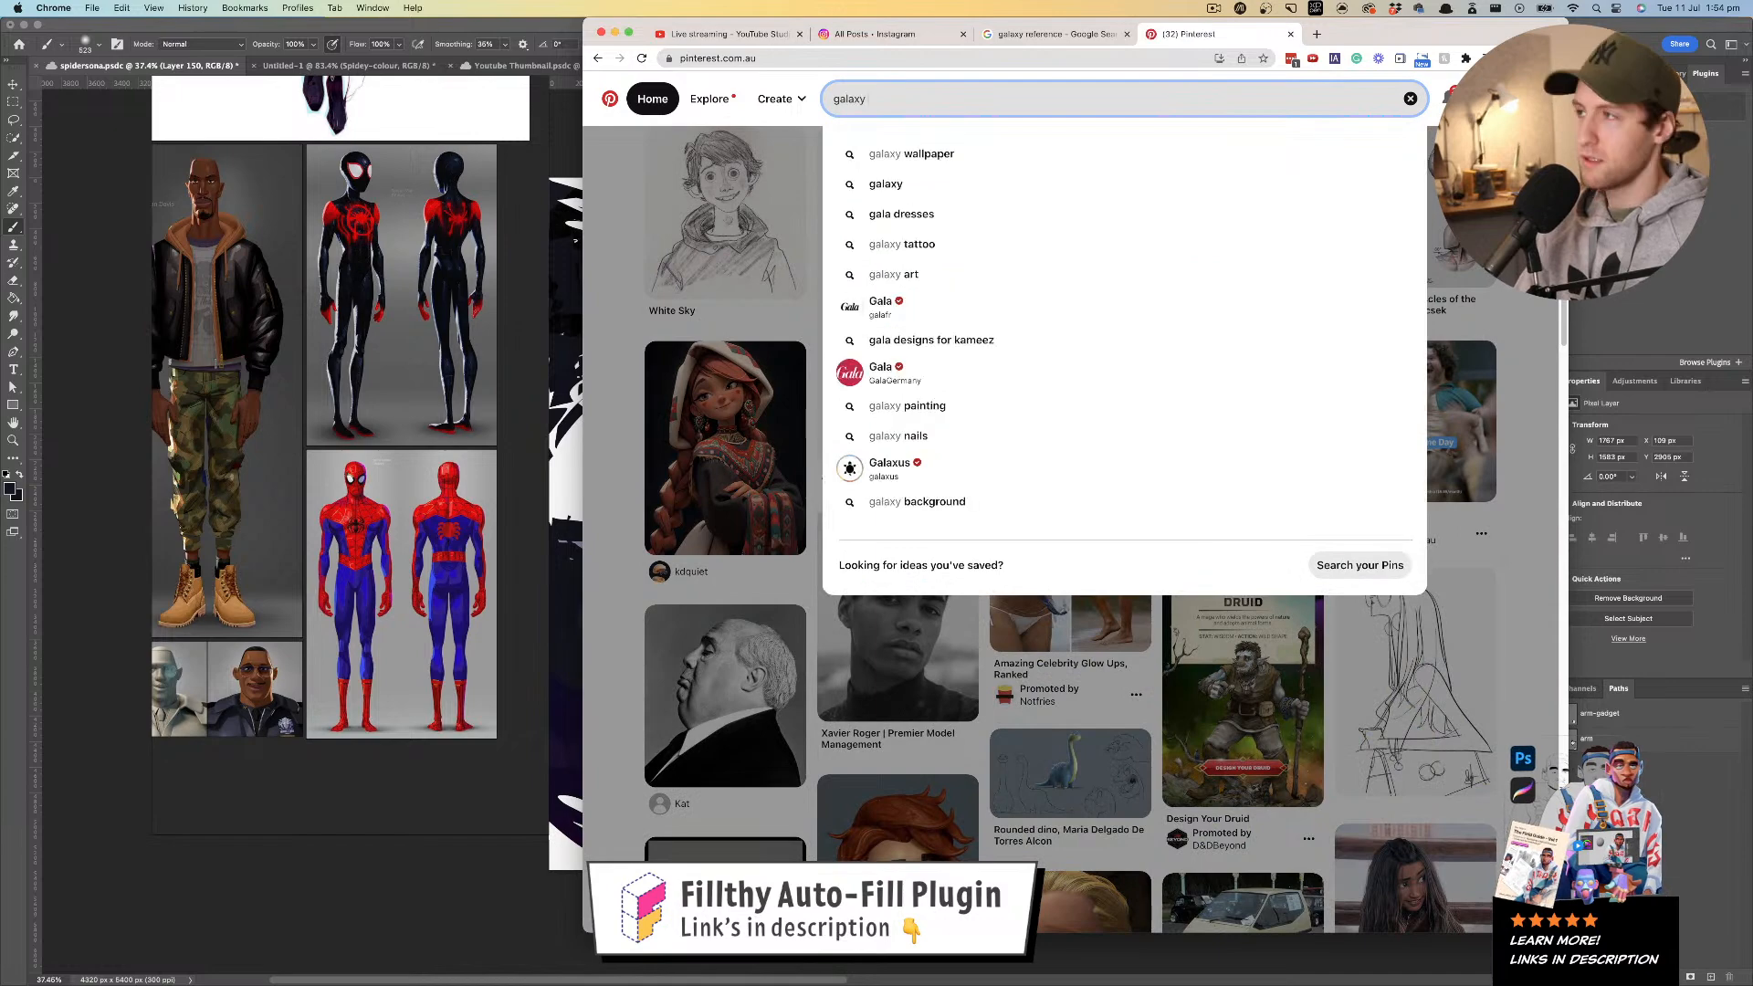
{"action": "key", "text": "Return"}
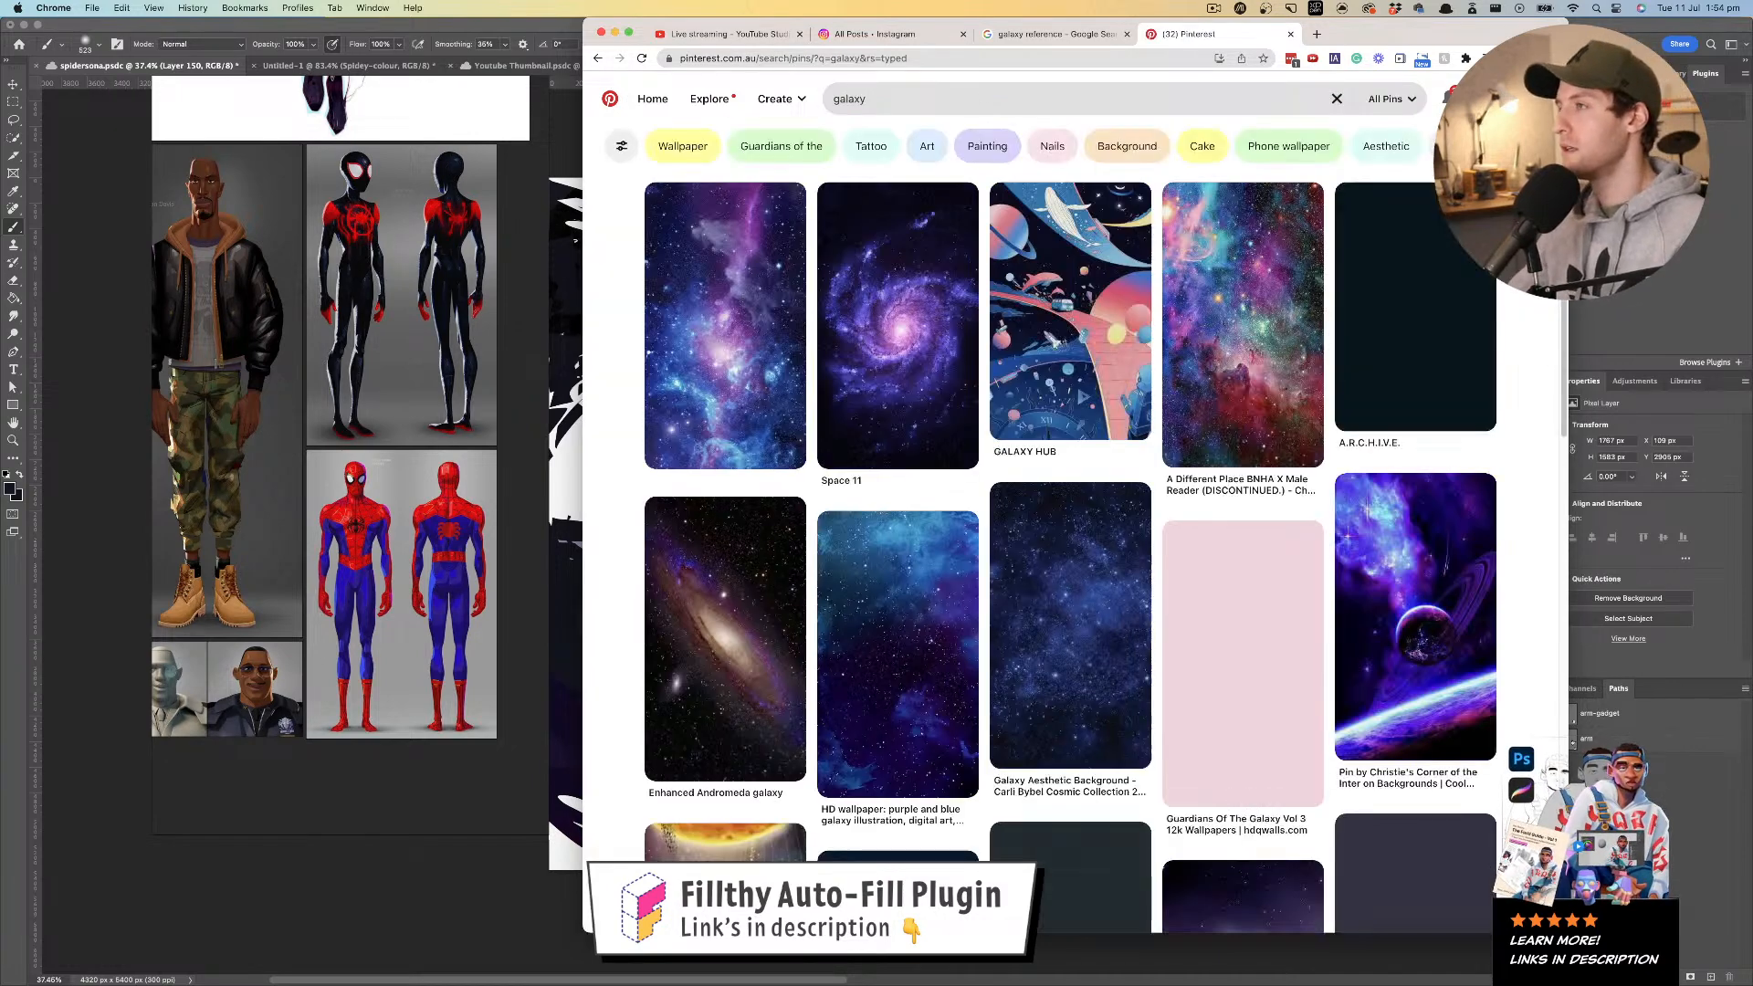
- Open the galaxy_nebula_blurring_stars pin and add its purple cloud image to the reference board
{"action": "scroll", "coordinate": [1020, 442], "scroll_direction": "down", "scroll_amount": 5}
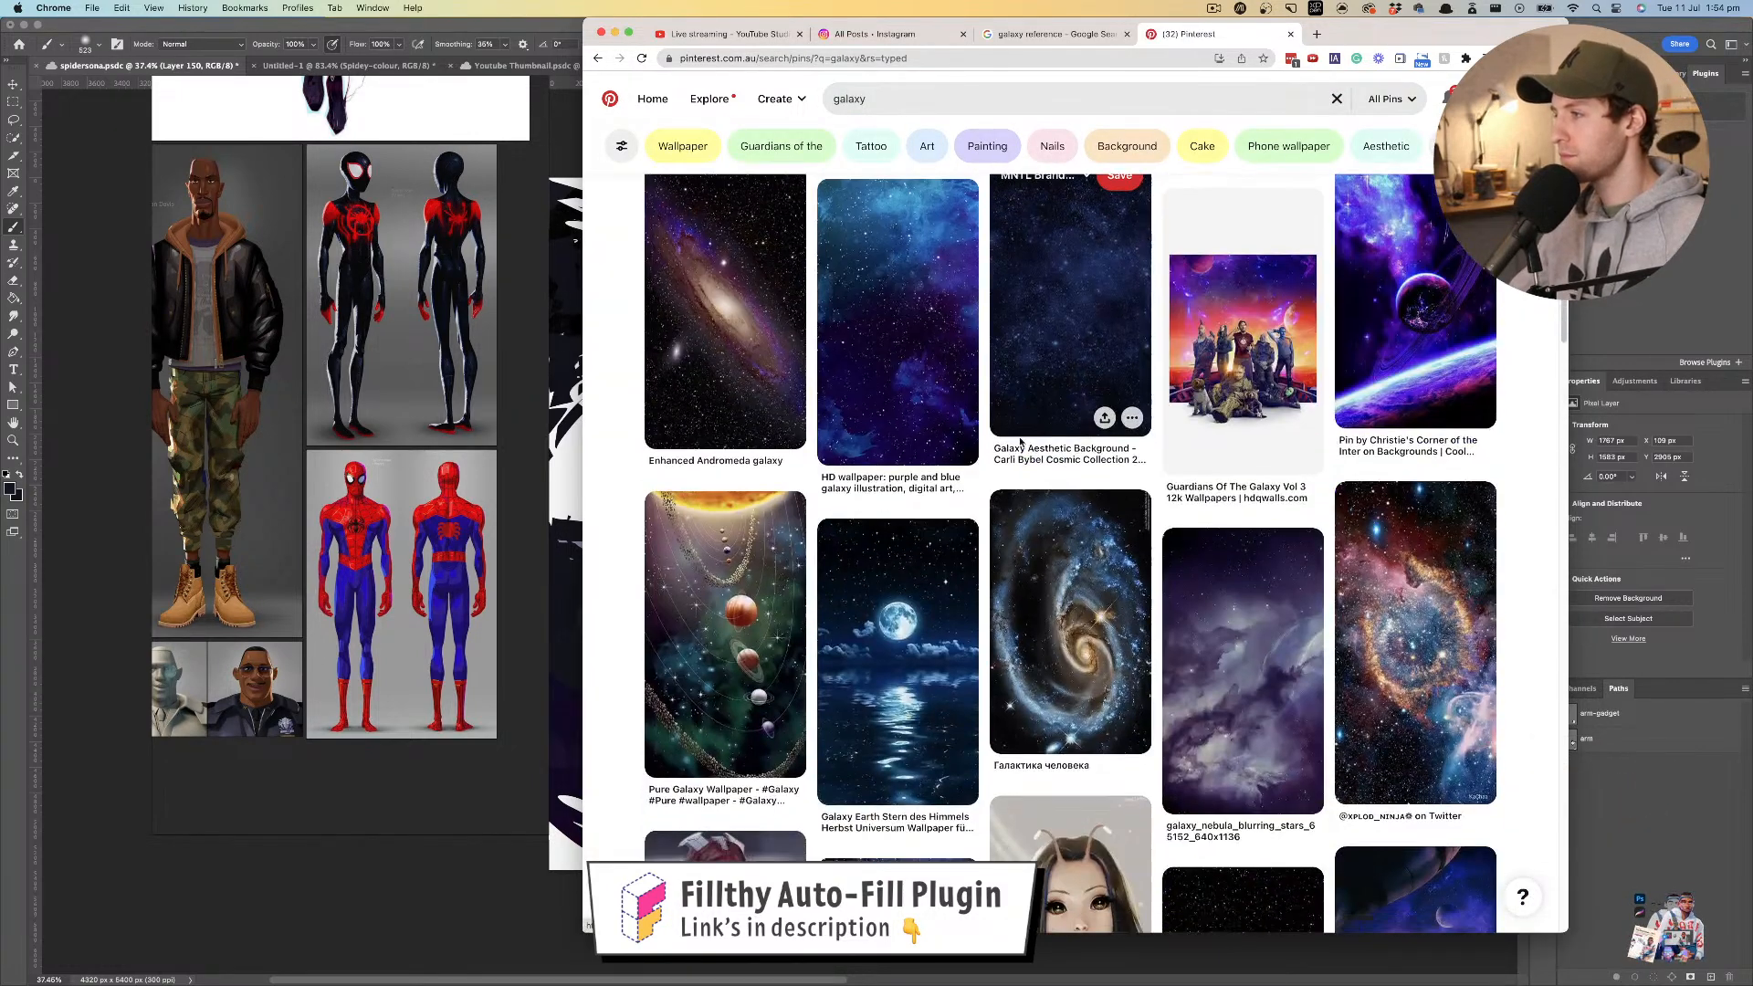
{"action": "left_click", "coordinate": [1224, 462]}
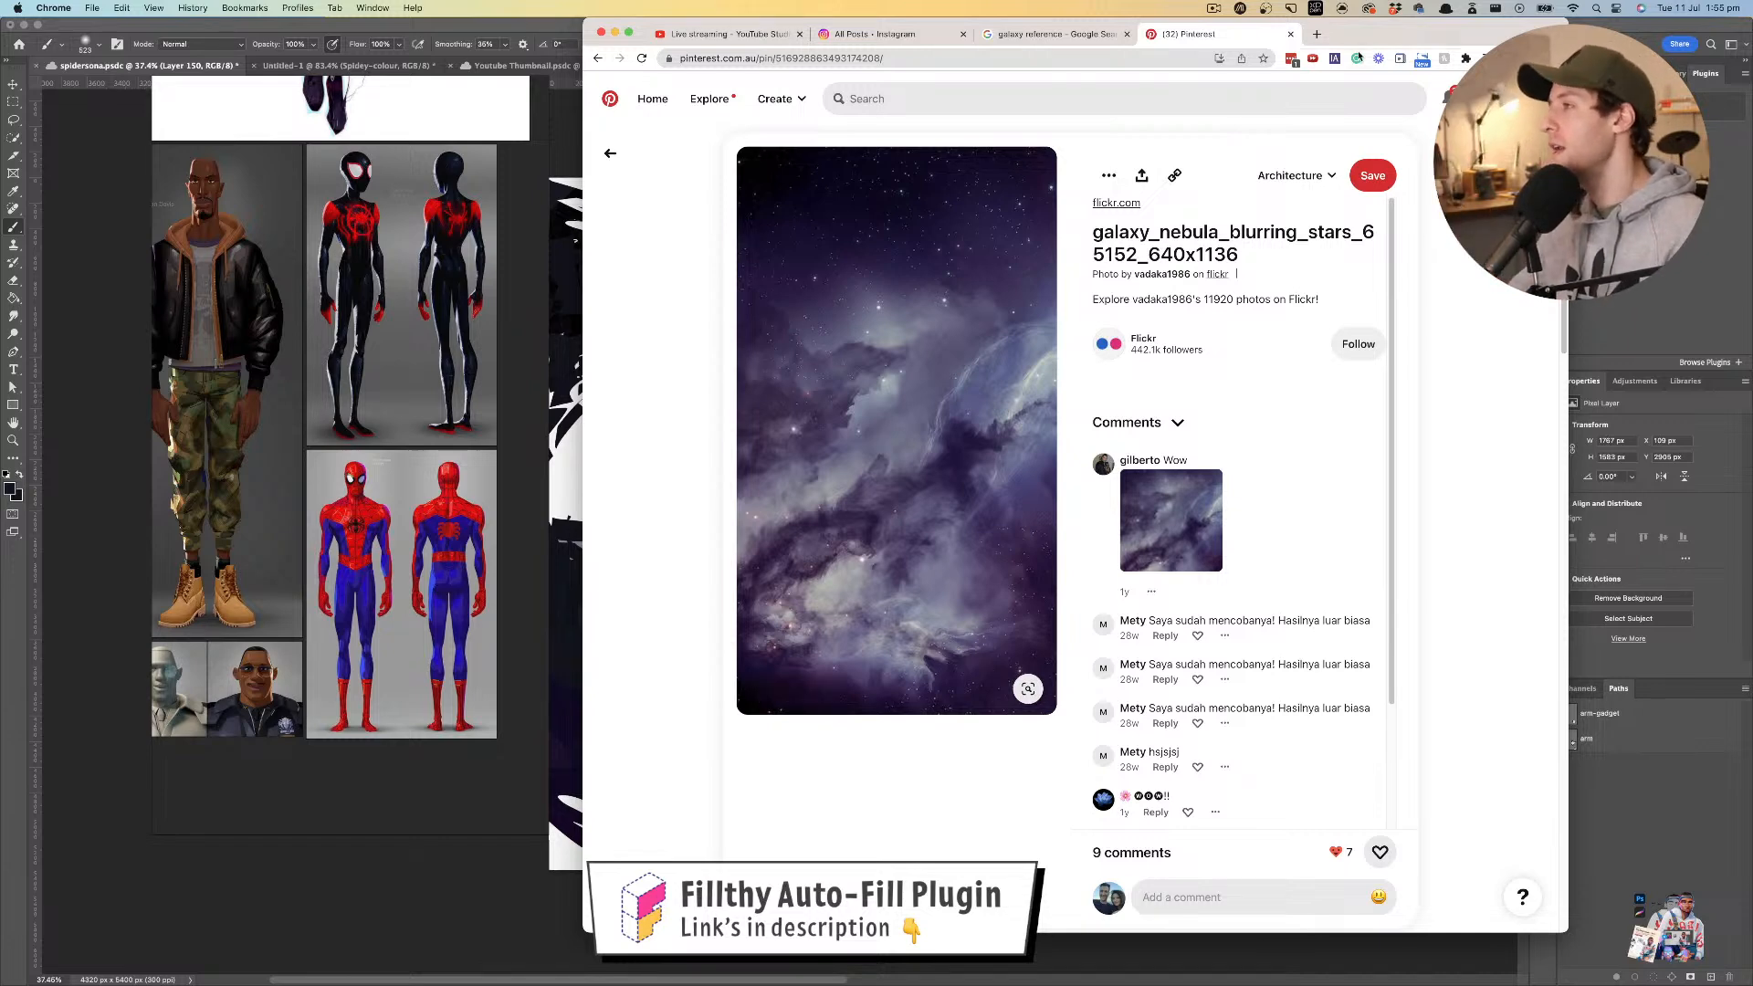
{"action": "left_click_drag", "start_coordinate": [1429, 34], "coordinate": [1597, 41]}
{"action": "left_click_drag", "start_coordinate": [1063, 494], "coordinate": [421, 518]}
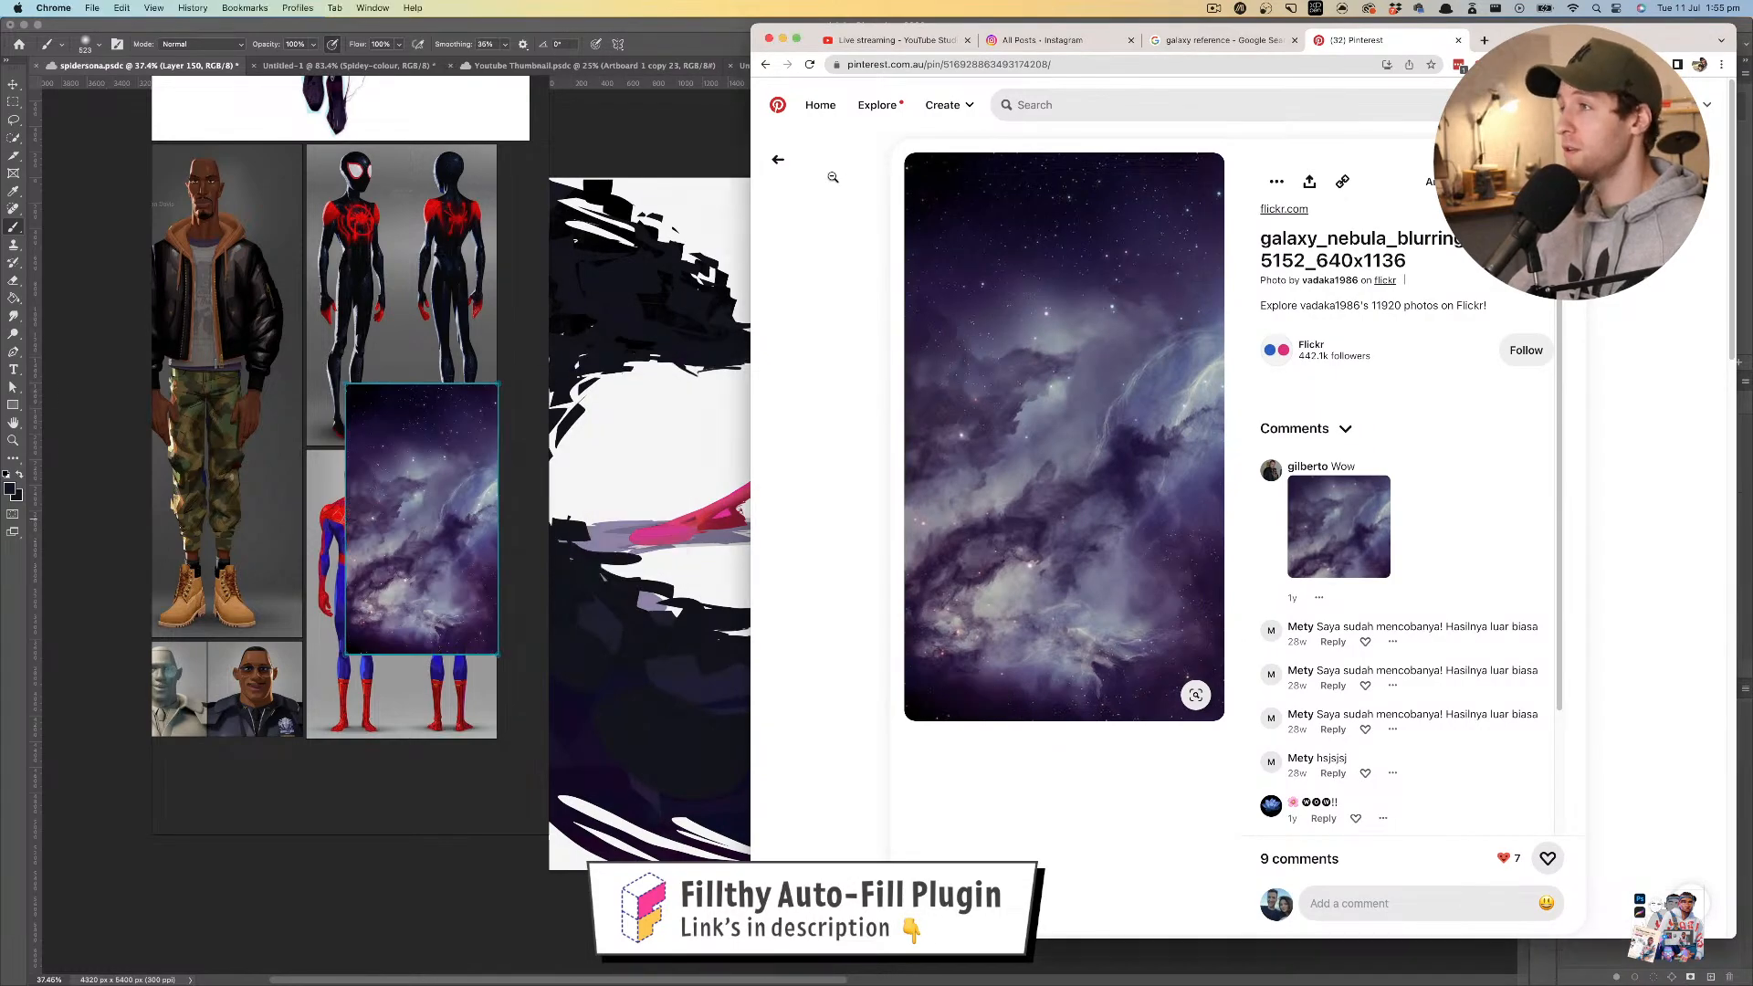
- Find the dark nebula pin with red clouds in the galaxy results and add its image to the reference board
{"action": "left_click", "coordinate": [779, 166]}
{"action": "scroll", "coordinate": [1278, 511], "scroll_direction": "down", "scroll_amount": 5}
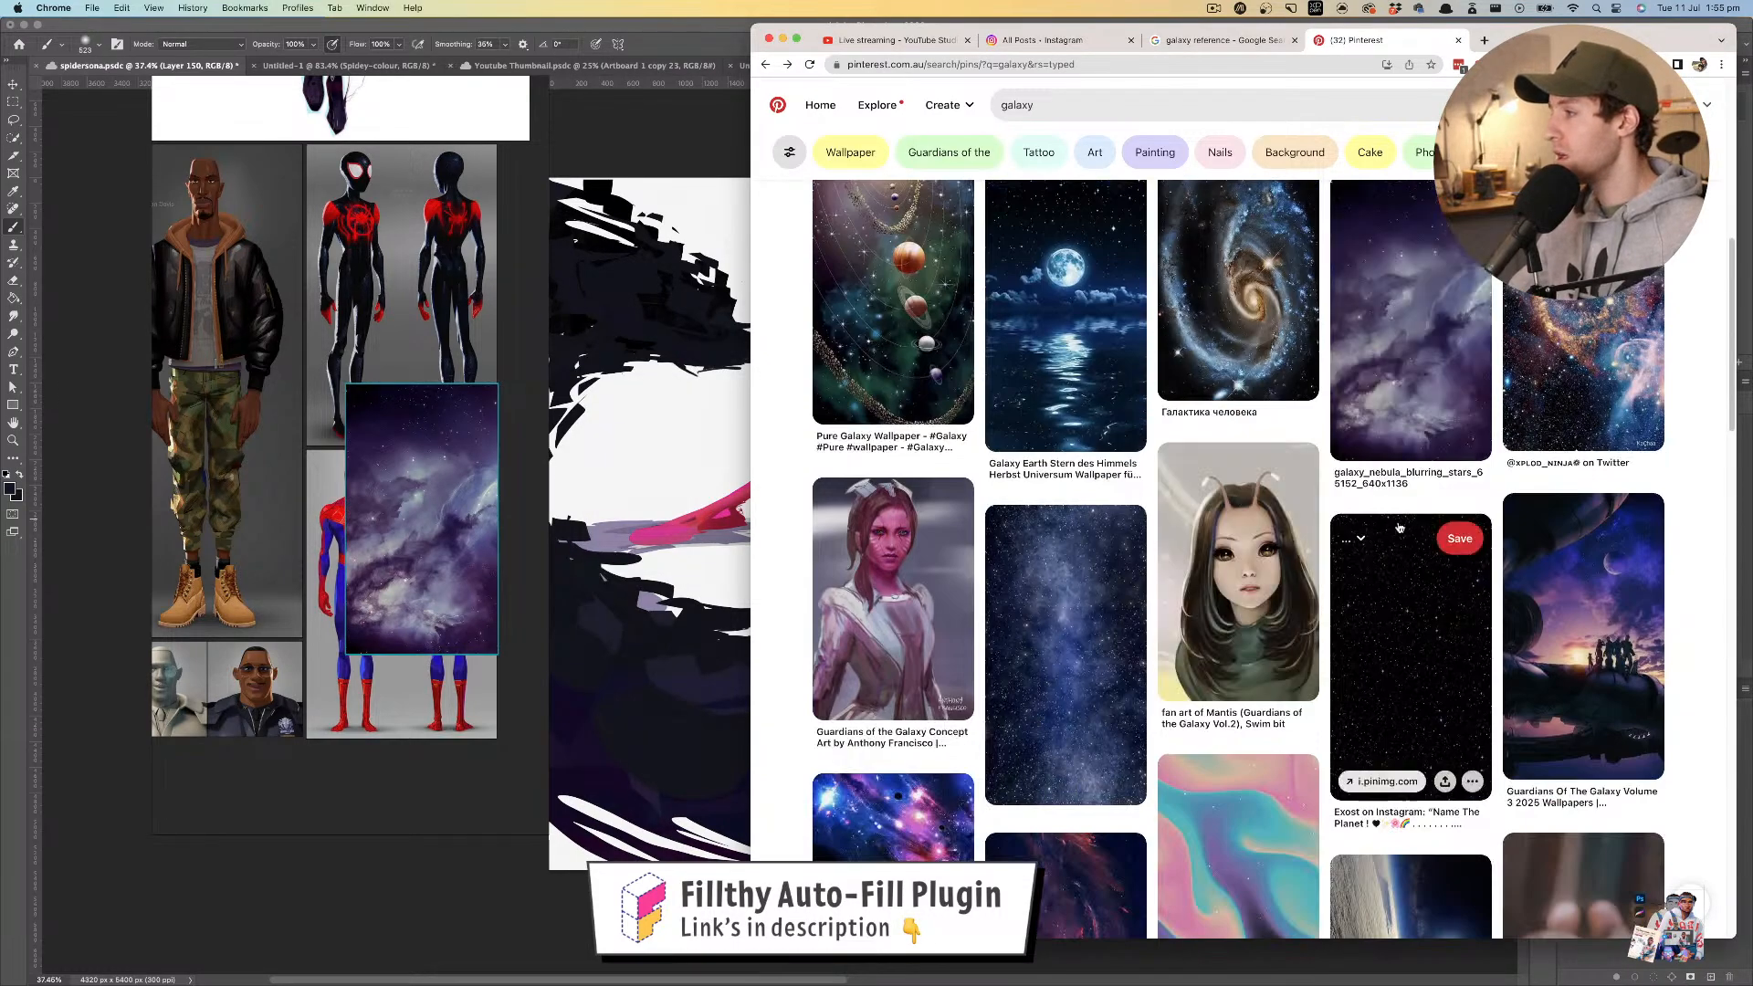
{"action": "scroll", "coordinate": [1278, 511], "scroll_direction": "down", "scroll_amount": 5}
{"action": "scroll", "coordinate": [1187, 511], "scroll_direction": "up", "scroll_amount": 3}
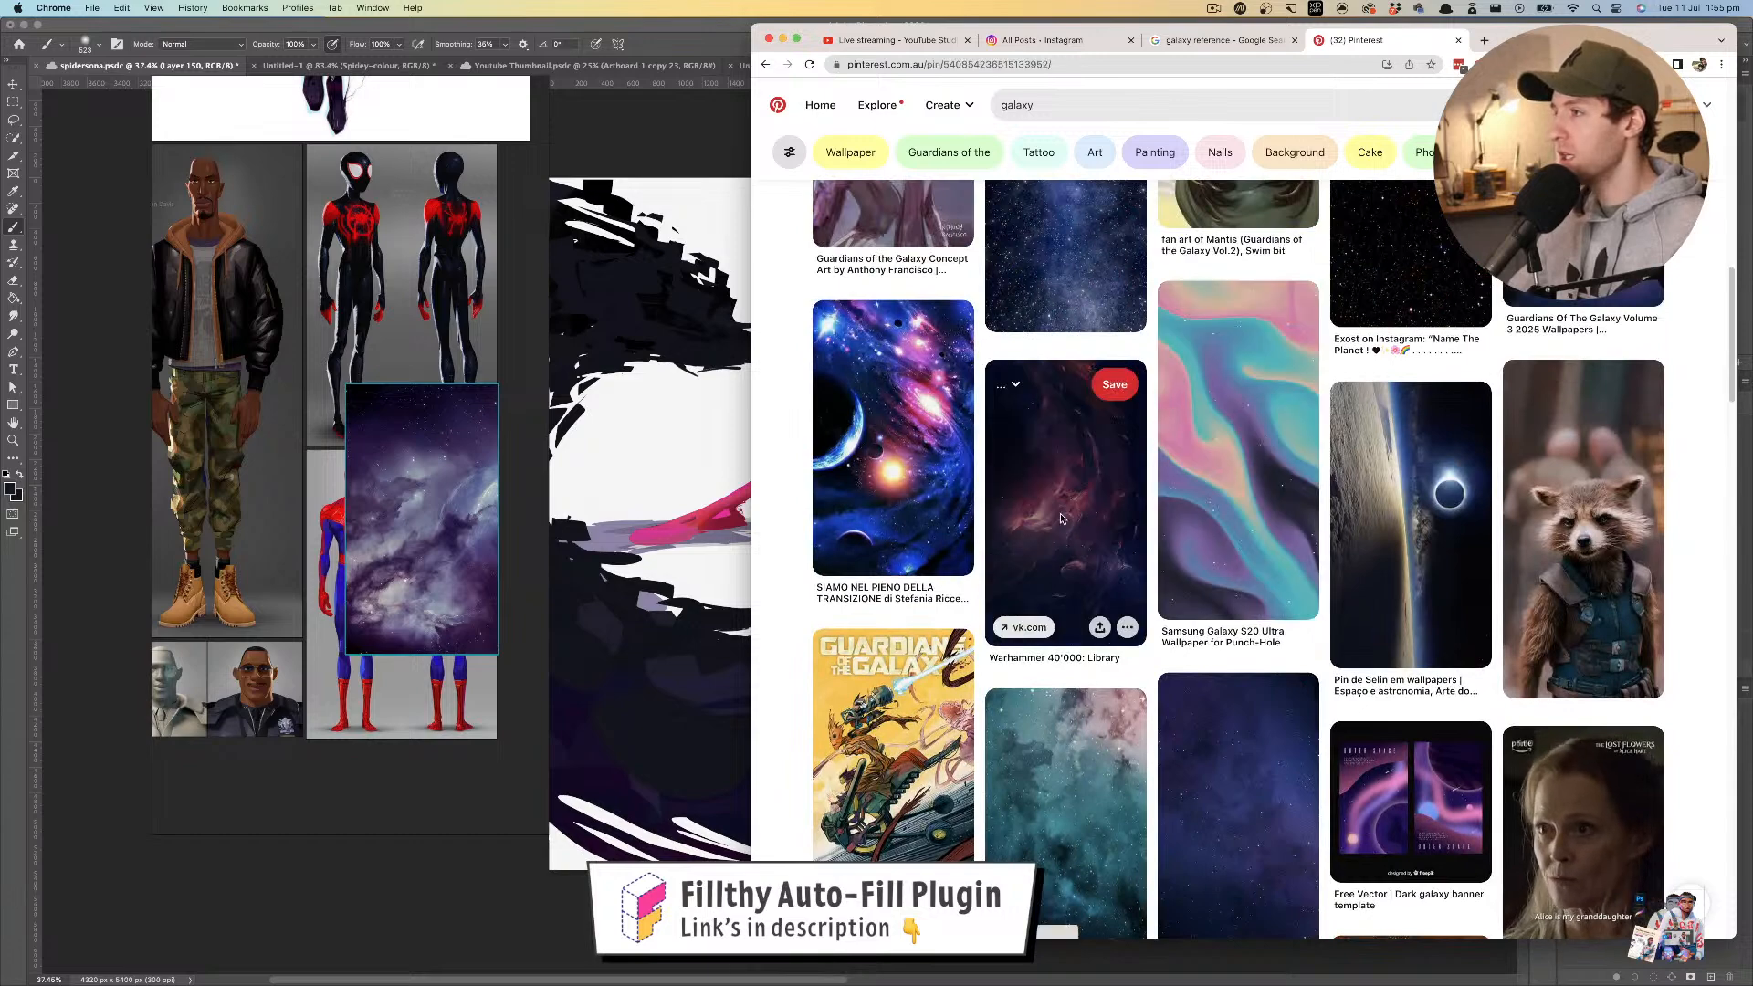
{"action": "left_click", "coordinate": [1099, 469]}
{"action": "left_click_drag", "start_coordinate": [1095, 470], "coordinate": [258, 412]}
- Find the purple and pink starfield pin titled Fotos and add its image to the reference board
{"action": "left_click", "coordinate": [778, 159]}
{"action": "scroll", "coordinate": [1216, 442], "scroll_direction": "down", "scroll_amount": 5}
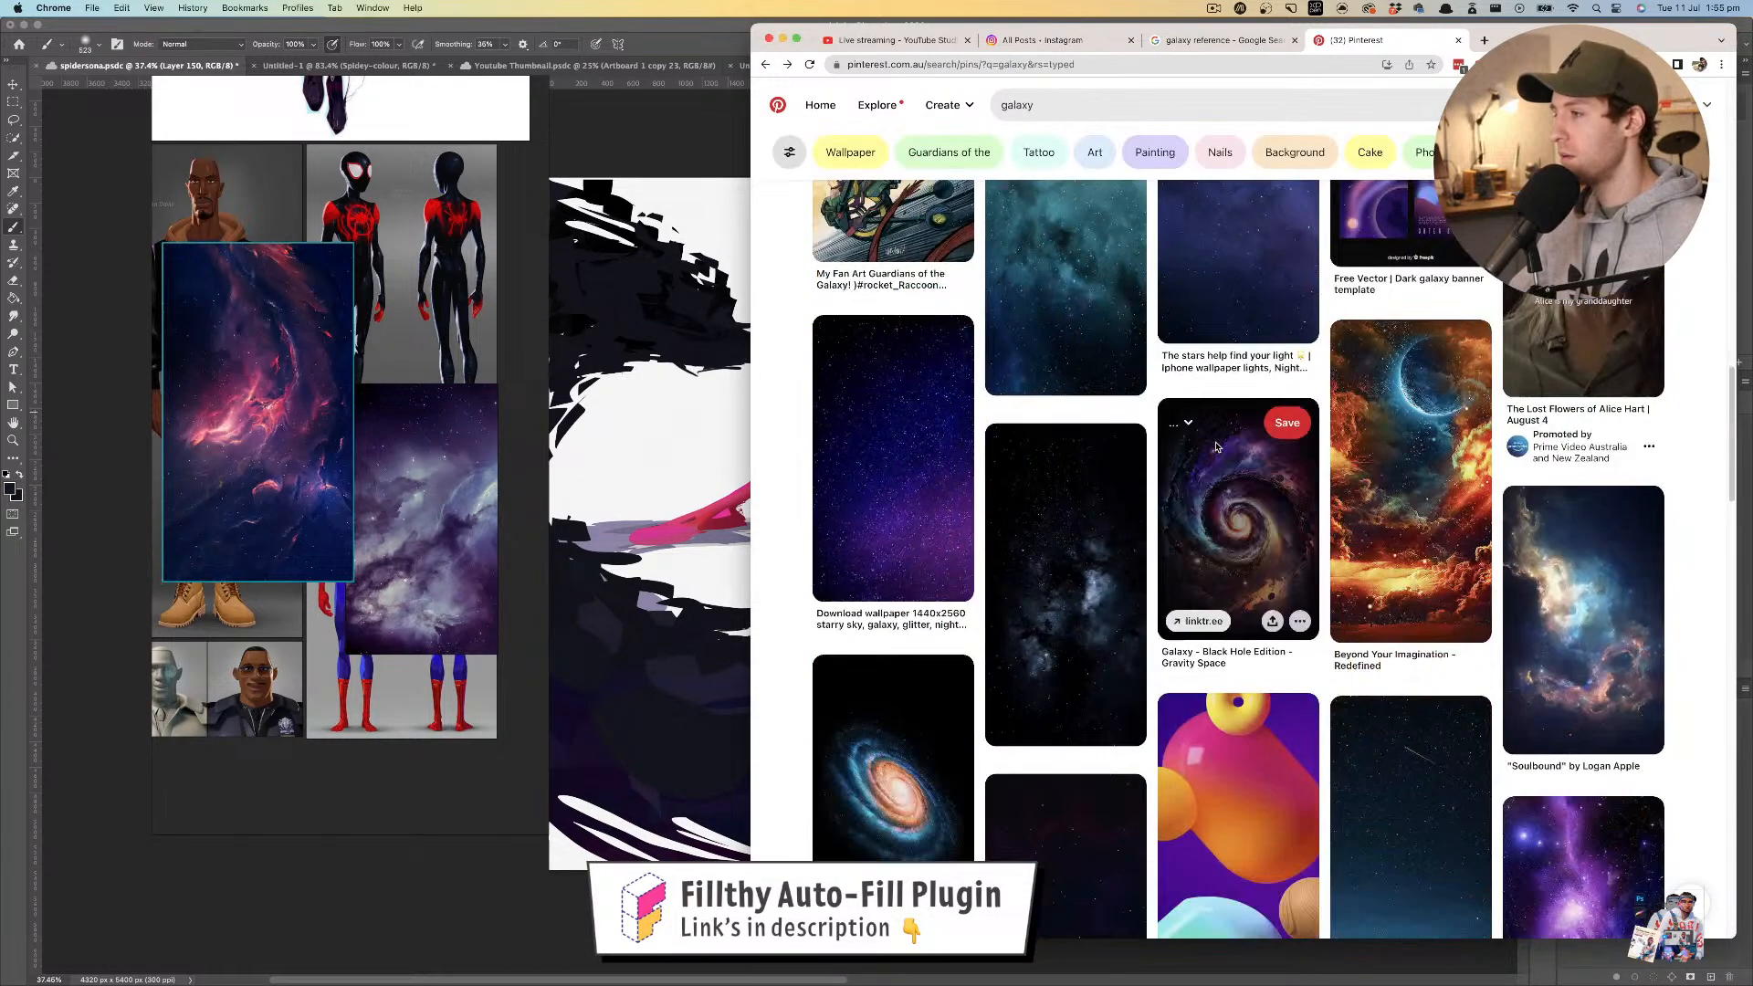
{"action": "scroll", "coordinate": [1216, 442], "scroll_direction": "down", "scroll_amount": 10}
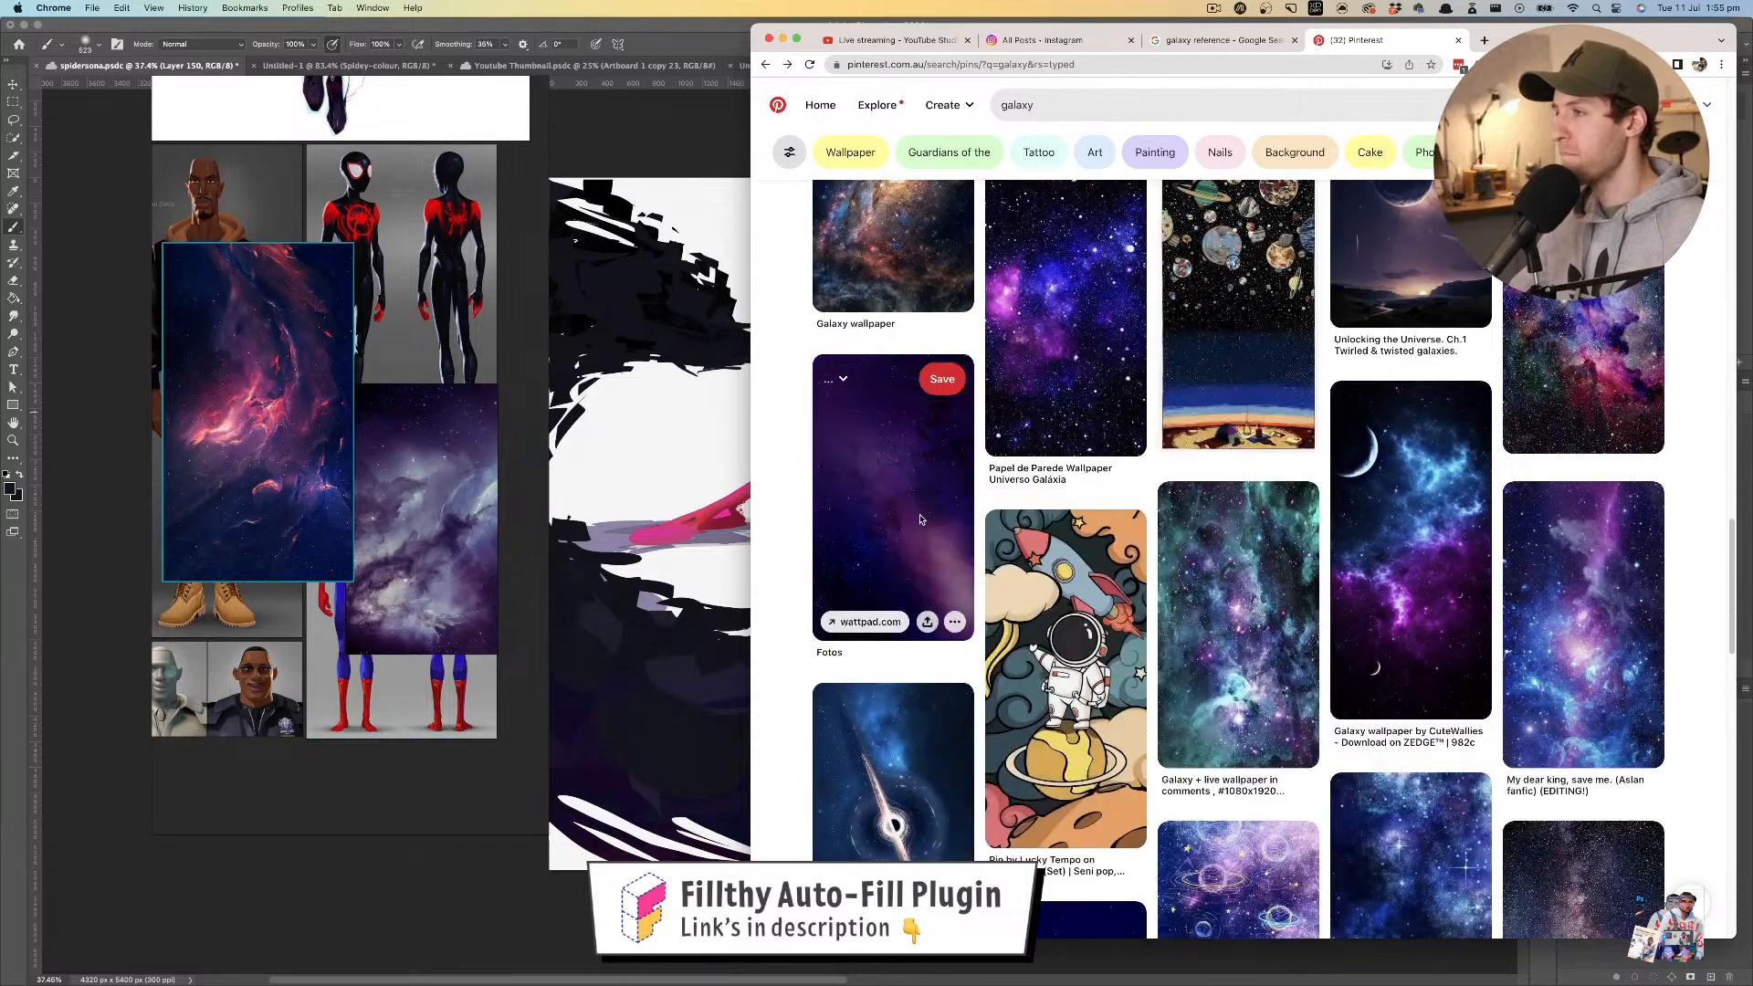
{"action": "left_click", "coordinate": [998, 460]}
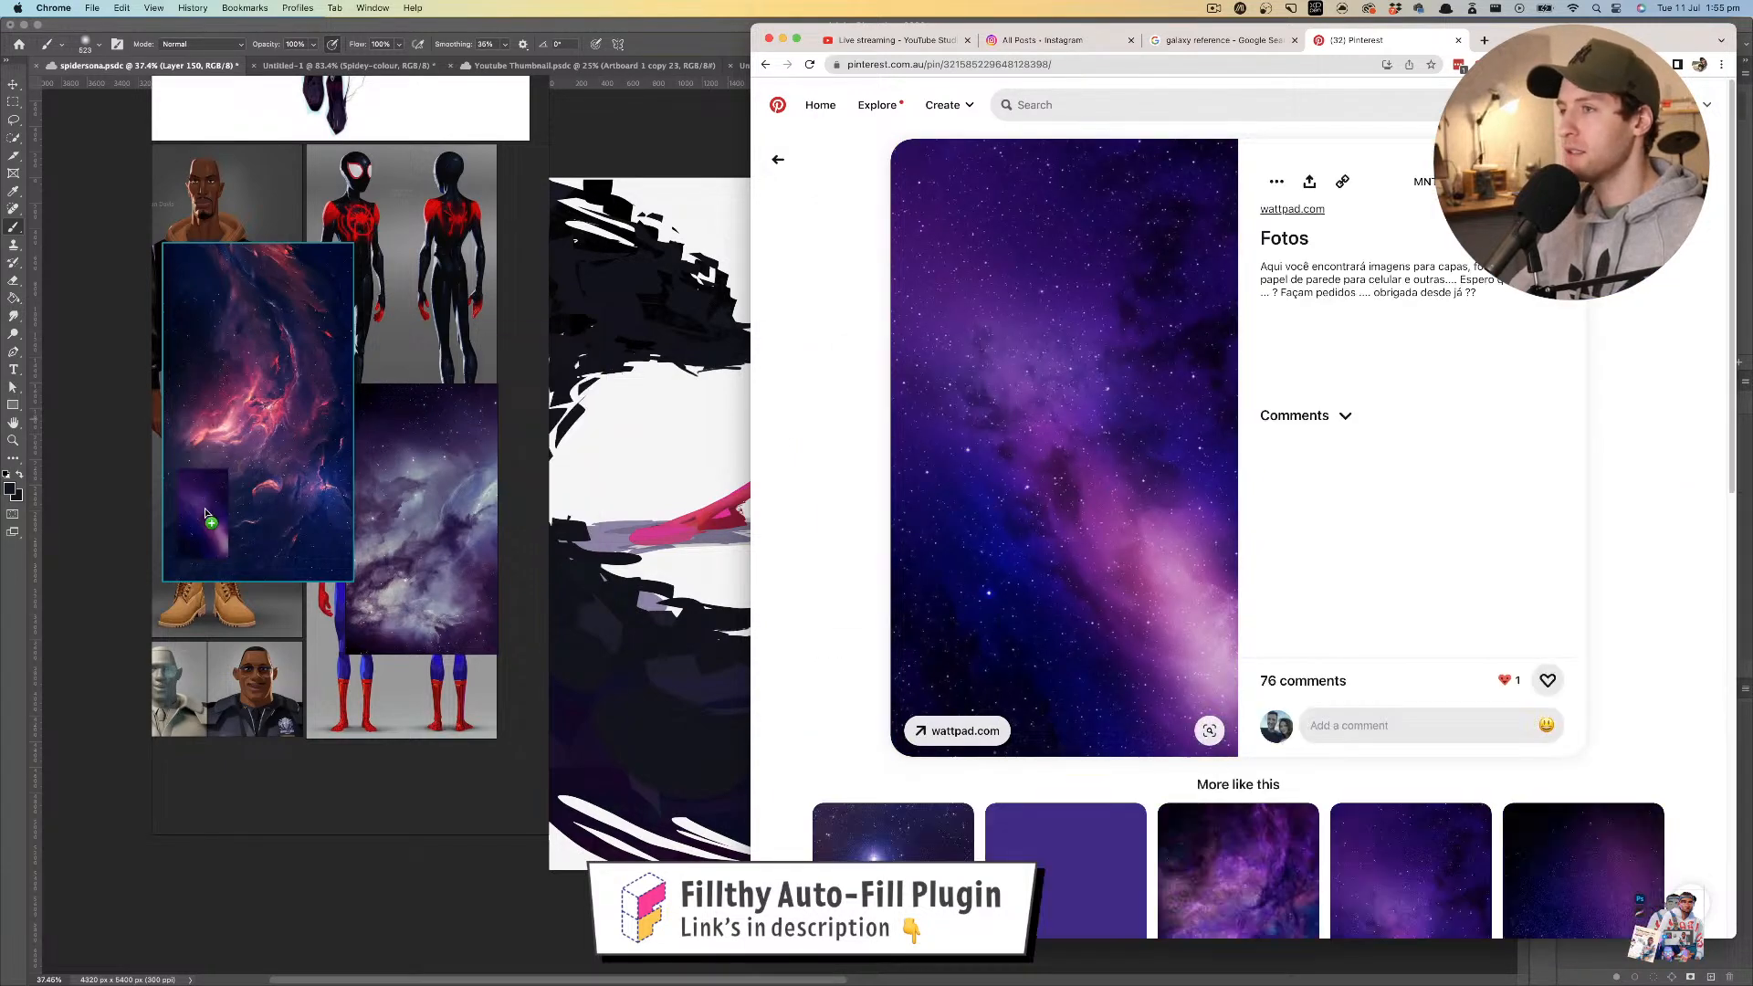
{"action": "left_click_drag", "start_coordinate": [1201, 374], "coordinate": [410, 510]}
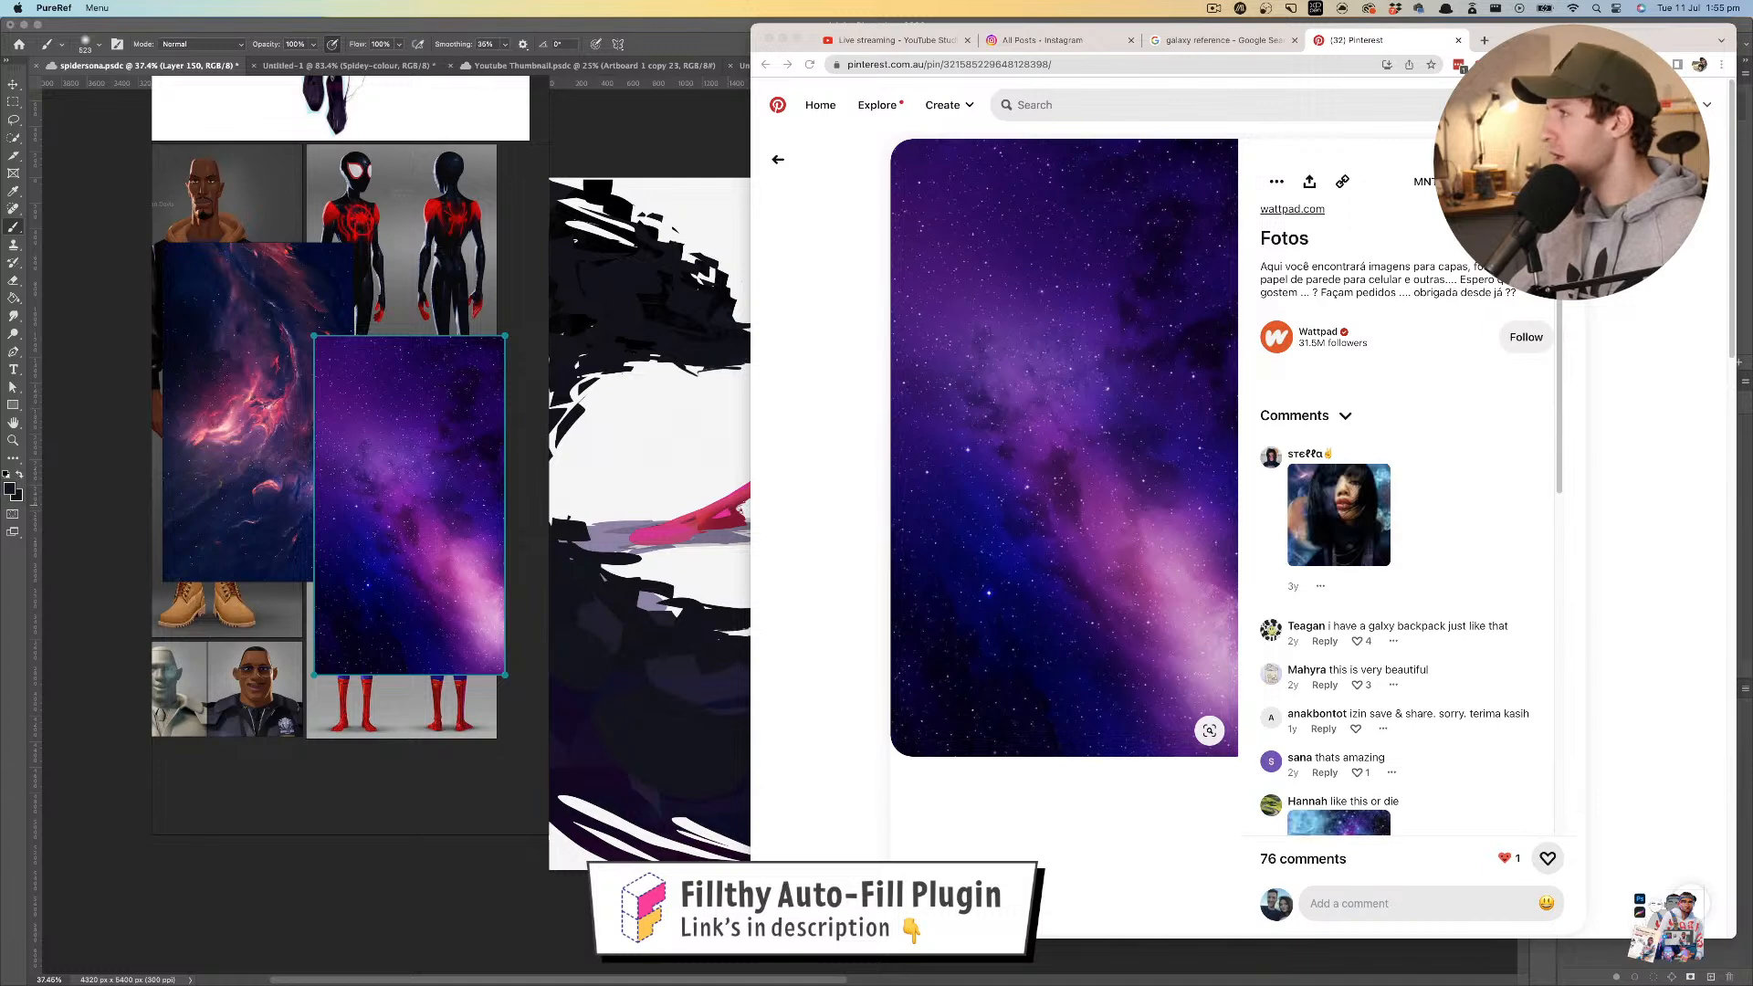
- Examine The Spot illustration on Instagram again, then go back to the Photoshop canvas and ready the brush
{"action": "left_click", "coordinate": [1041, 40]}
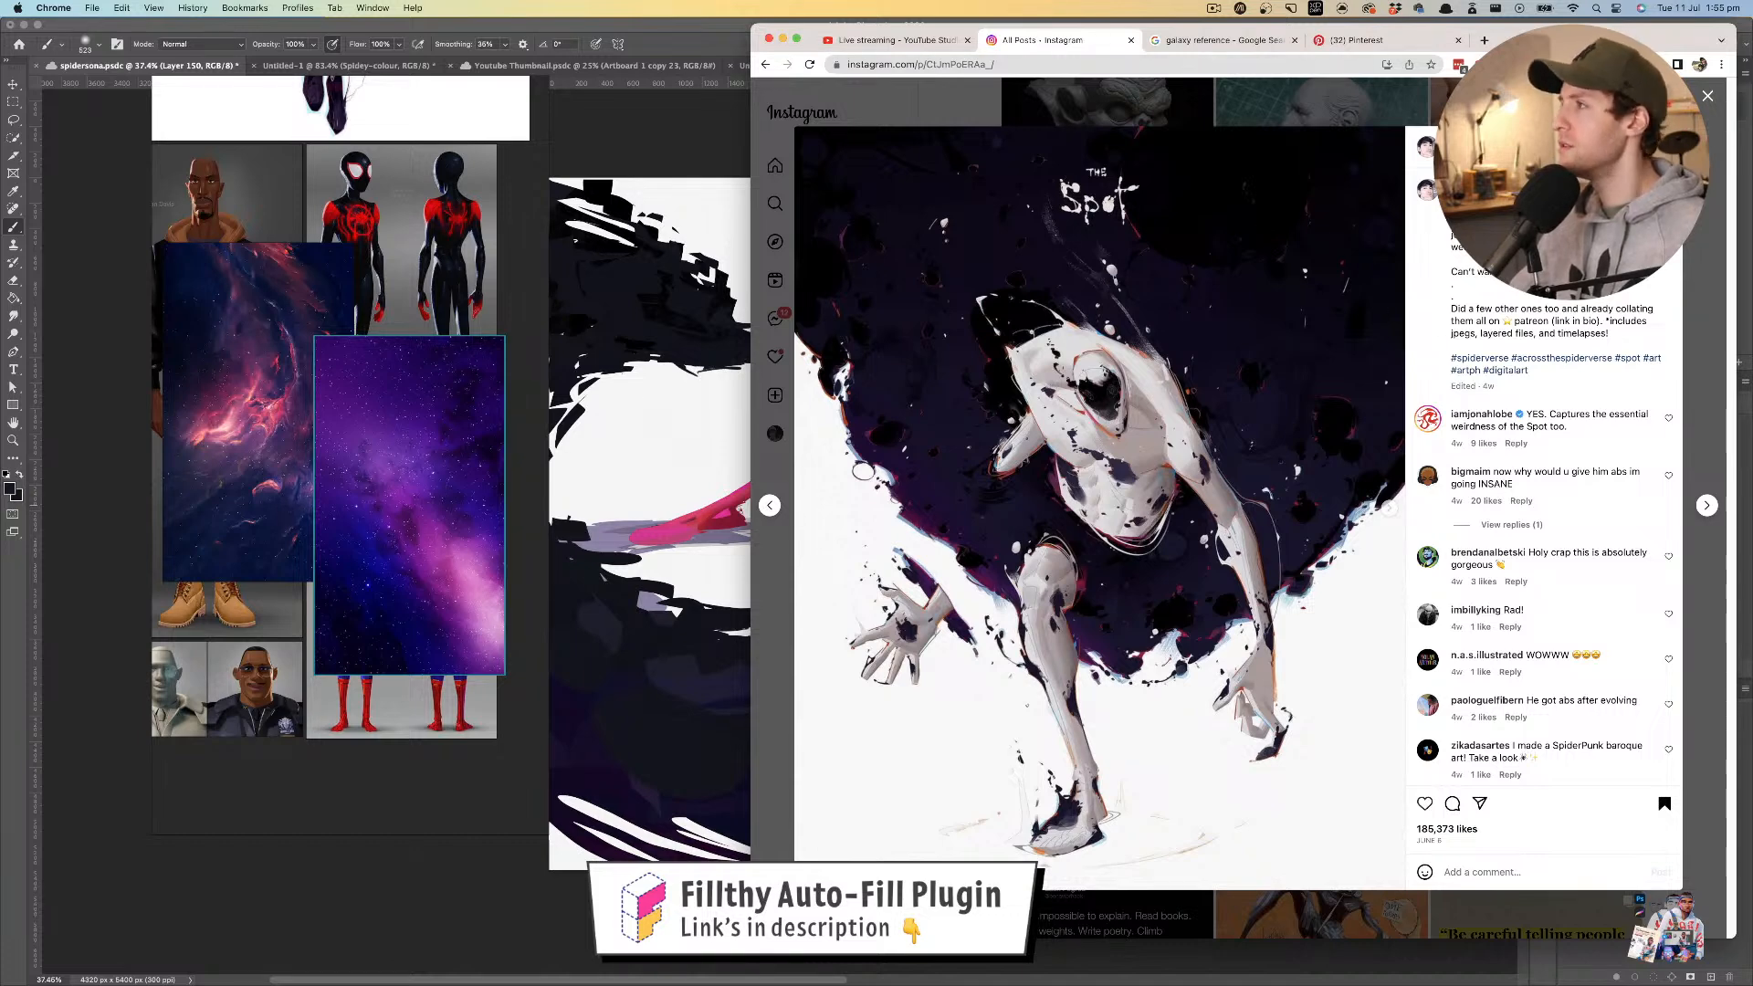
{"action": "key", "text": "super+h"}
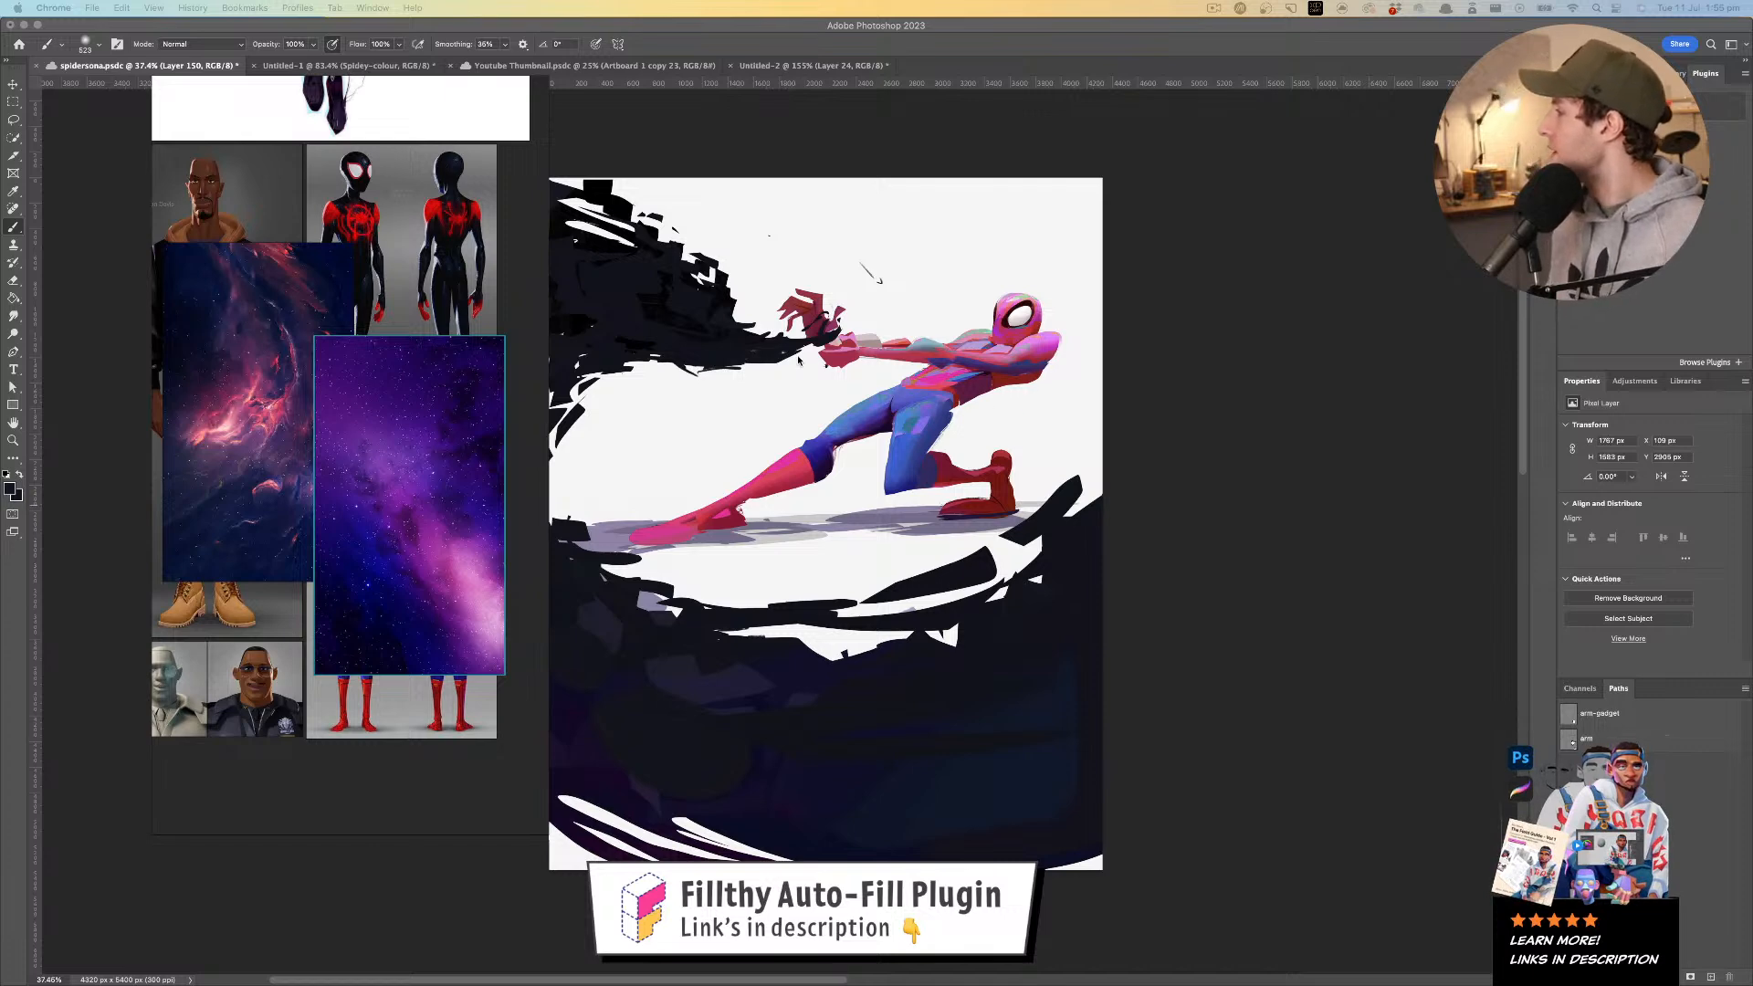
{"action": "left_click", "coordinate": [733, 321]}
{"action": "left_click_drag", "start_coordinate": [936, 366], "coordinate": [1191, 345]}
{"action": "key", "text": "z"}
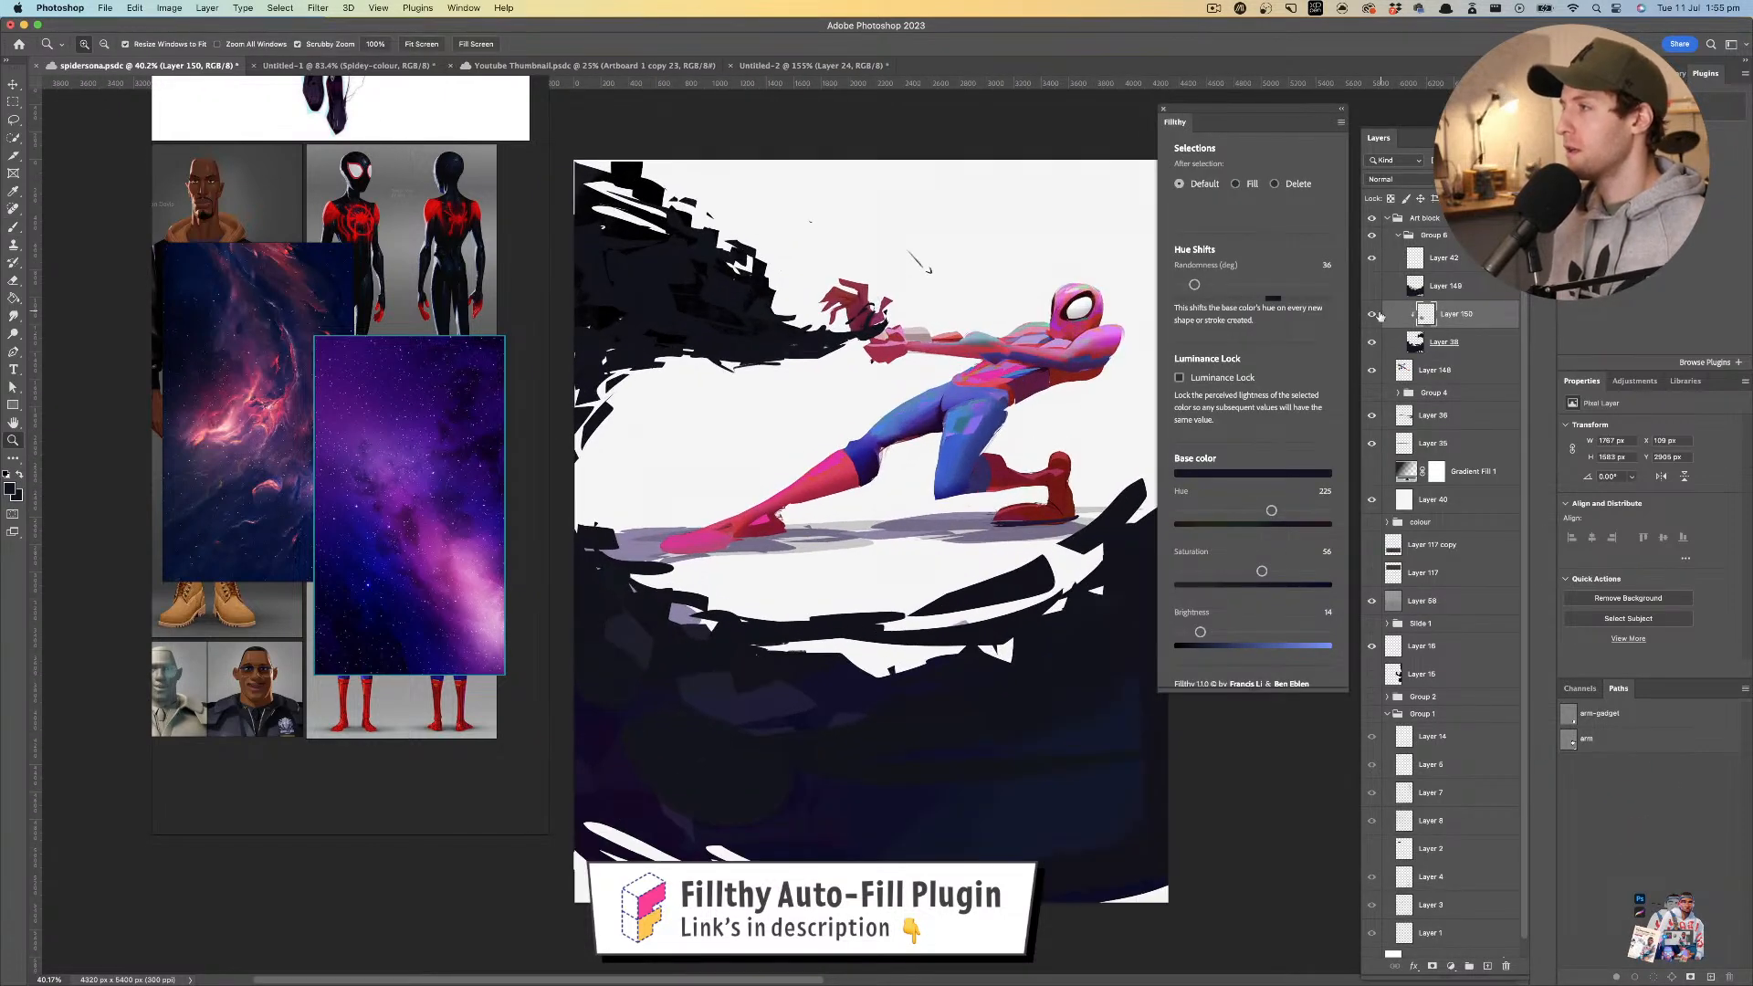
{"action": "left_click_drag", "start_coordinate": [941, 438], "coordinate": [886, 432]}
{"action": "key", "text": "b"}
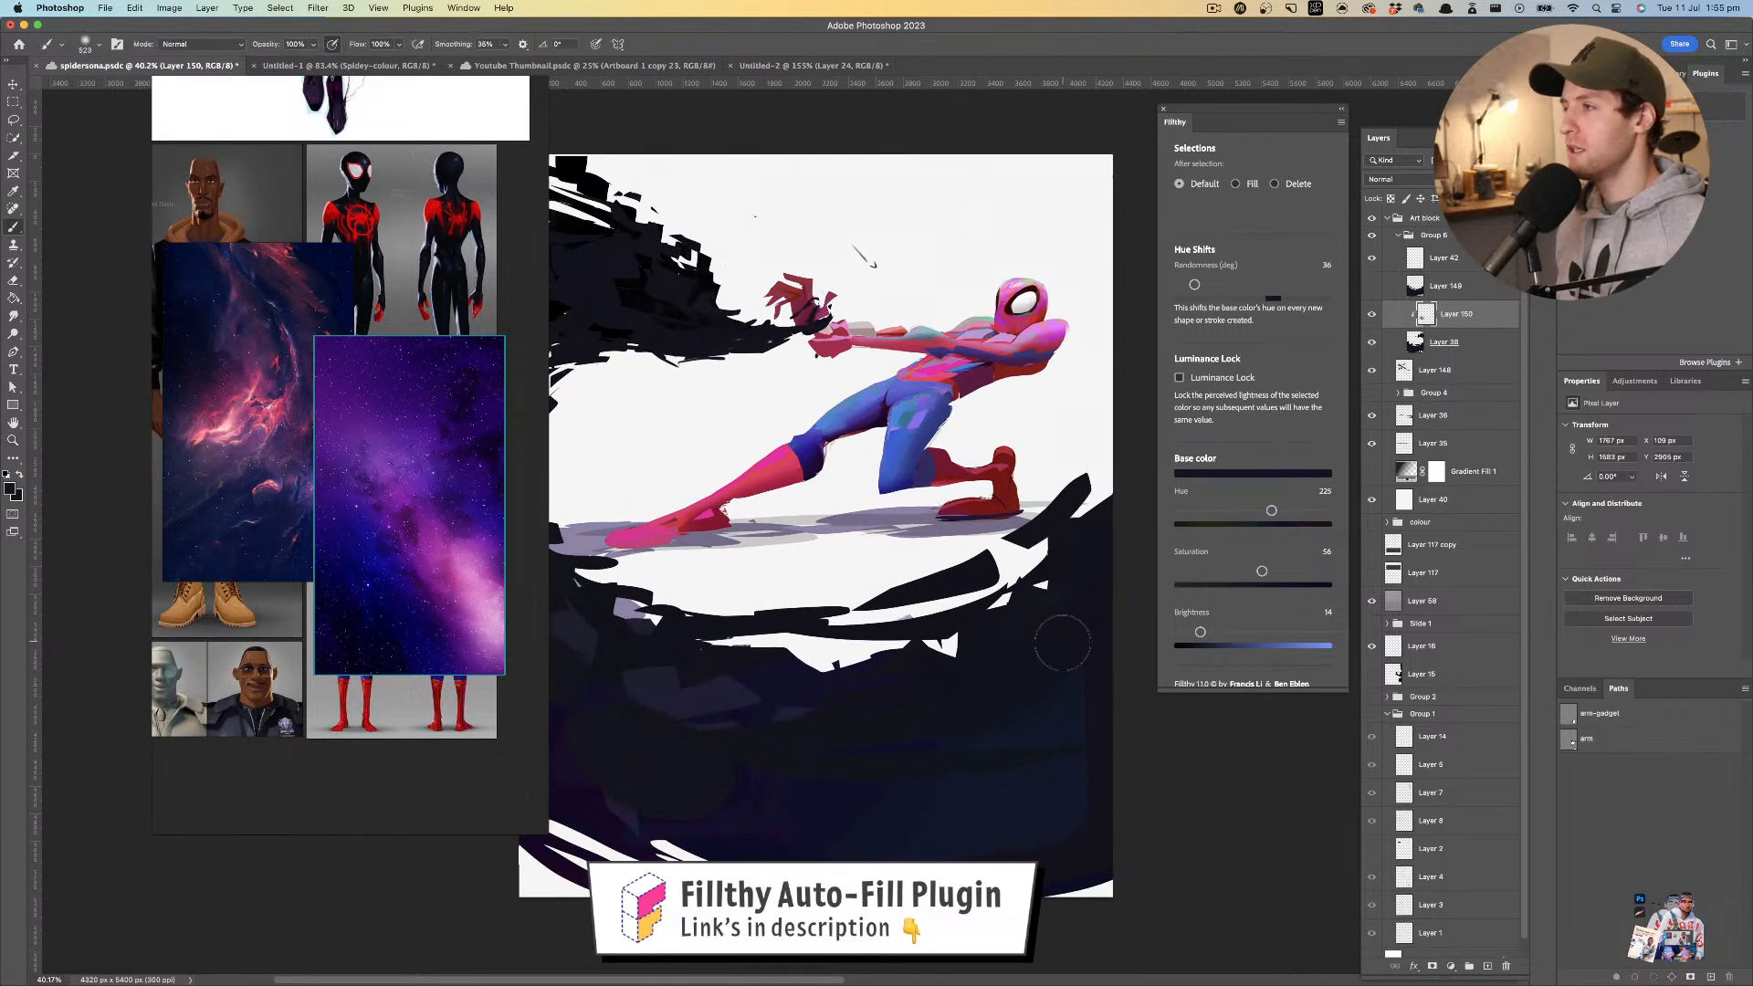
- Paint a soft magenta glow into the lower-right part of the ground mass, redoing the first overly strong stroke
{"action": "left_click", "coordinate": [1048, 341], "text": "alt"}
{"action": "mouse_move", "coordinate": [1121, 696]}
{"action": "left_mouse_down"}
{"action": "mouse_move", "coordinate": [1150, 697]}
{"action": "mouse_move", "coordinate": [1017, 766]}
{"action": "mouse_move", "coordinate": [886, 787]}
{"action": "left_mouse_up"}
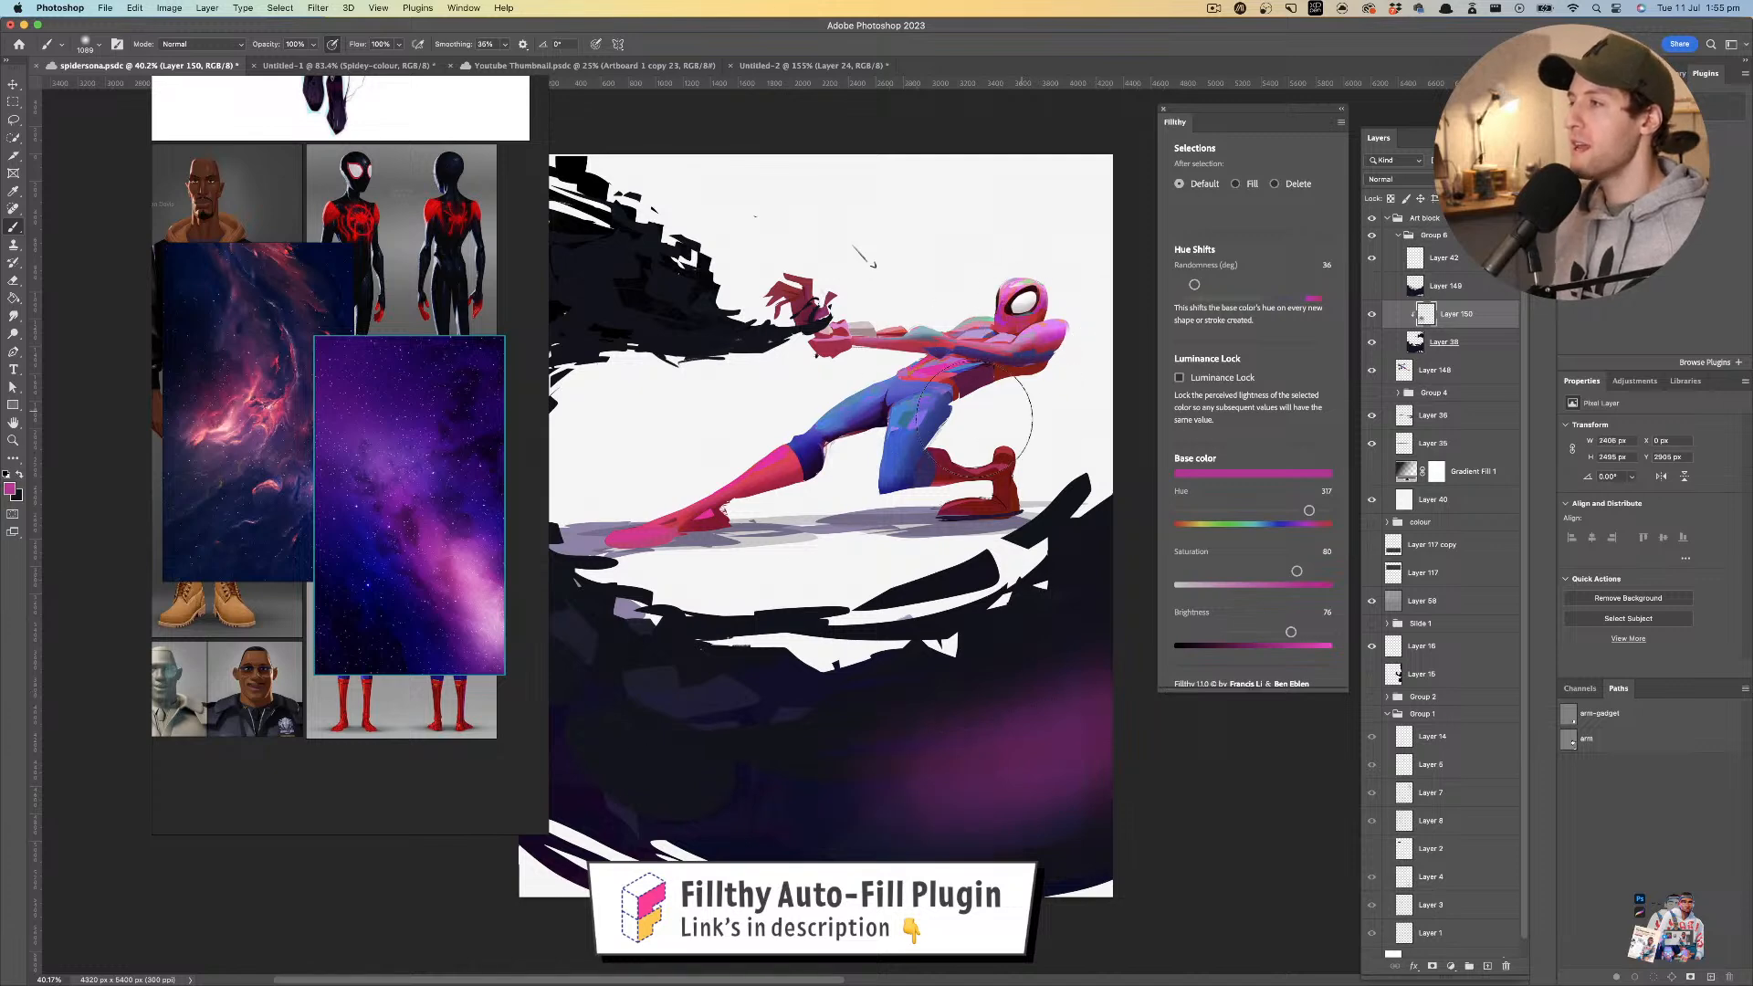
{"action": "key", "text": "super+z"}
{"action": "left_click_drag", "start_coordinate": [1133, 809], "coordinate": [908, 794]}
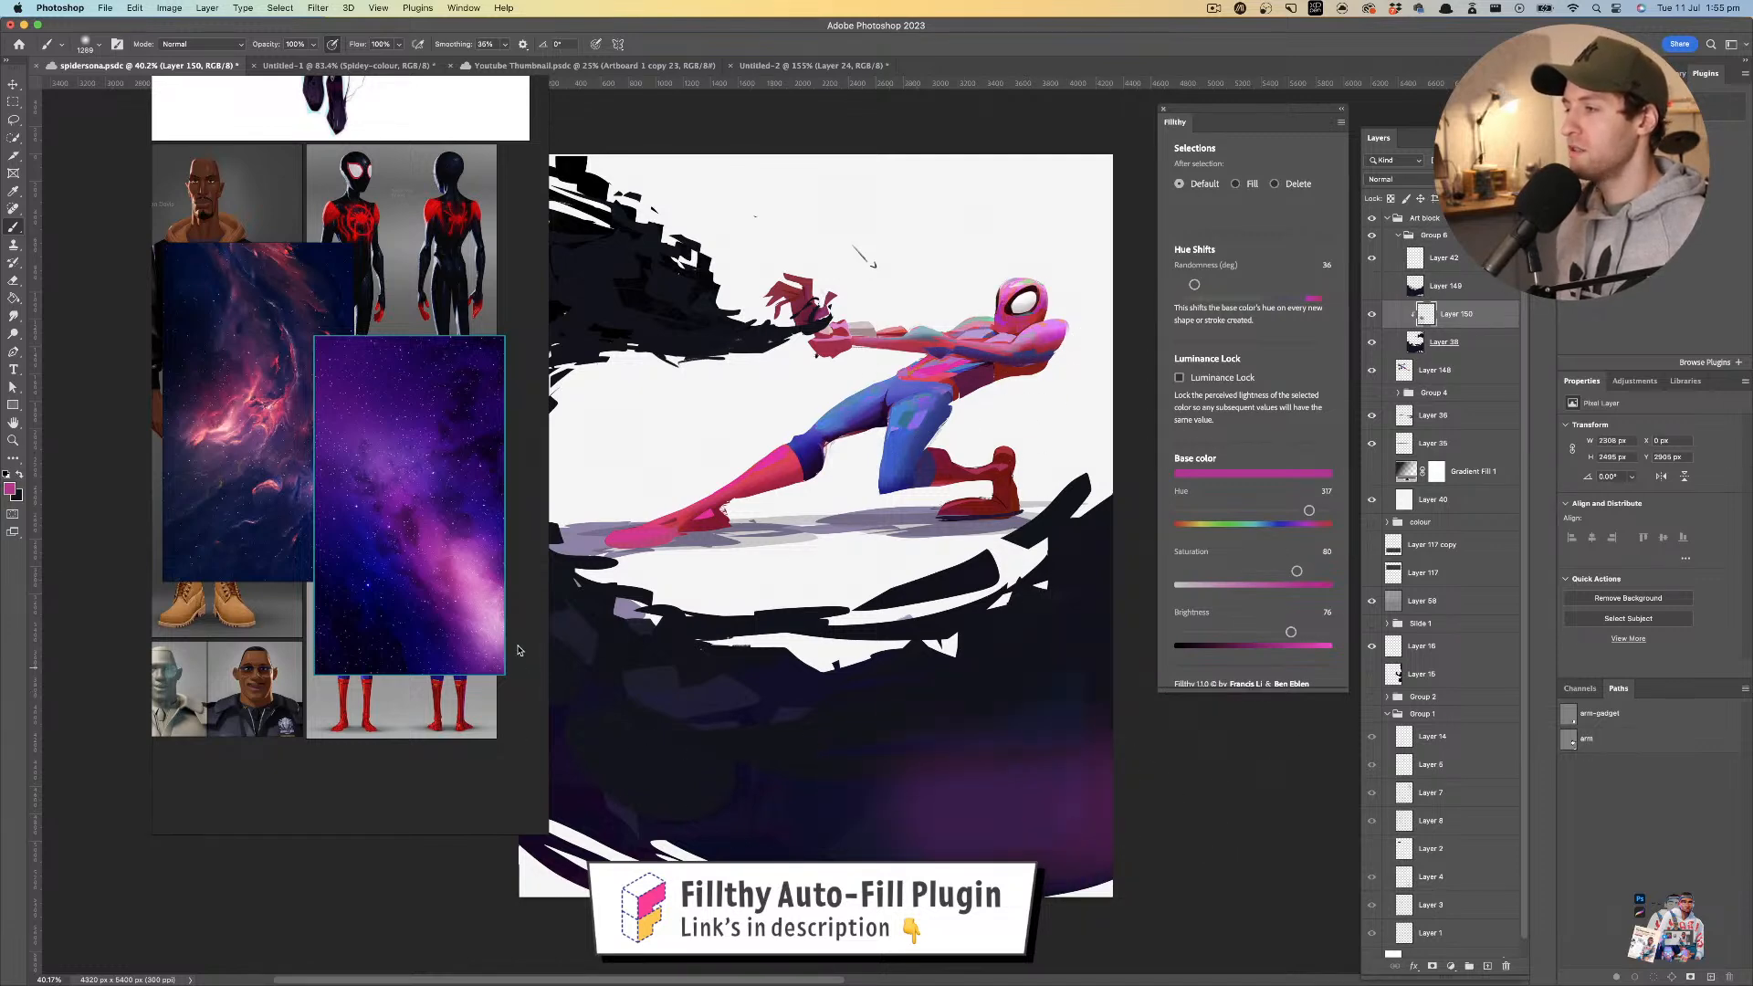
- Blend the ground mass with broad soft strokes of sampled dark purple, toning down the magenta glow
{"action": "left_click", "coordinate": [989, 784], "text": "alt"}
{"action": "left_click_drag", "start_coordinate": [827, 755], "coordinate": [1222, 719]}
{"action": "left_click", "coordinate": [1039, 642], "text": "alt"}
{"action": "left_click_drag", "start_coordinate": [1197, 735], "coordinate": [533, 744]}
{"action": "key", "text": "z"}
{"action": "mouse_move", "coordinate": [1056, 563]}
{"action": "left_mouse_down"}
{"action": "mouse_move", "coordinate": [961, 567]}
{"action": "mouse_move", "coordinate": [976, 576]}
{"action": "left_mouse_up"}
{"action": "key", "text": "b"}
{"action": "left_click", "coordinate": [945, 677], "text": "alt"}
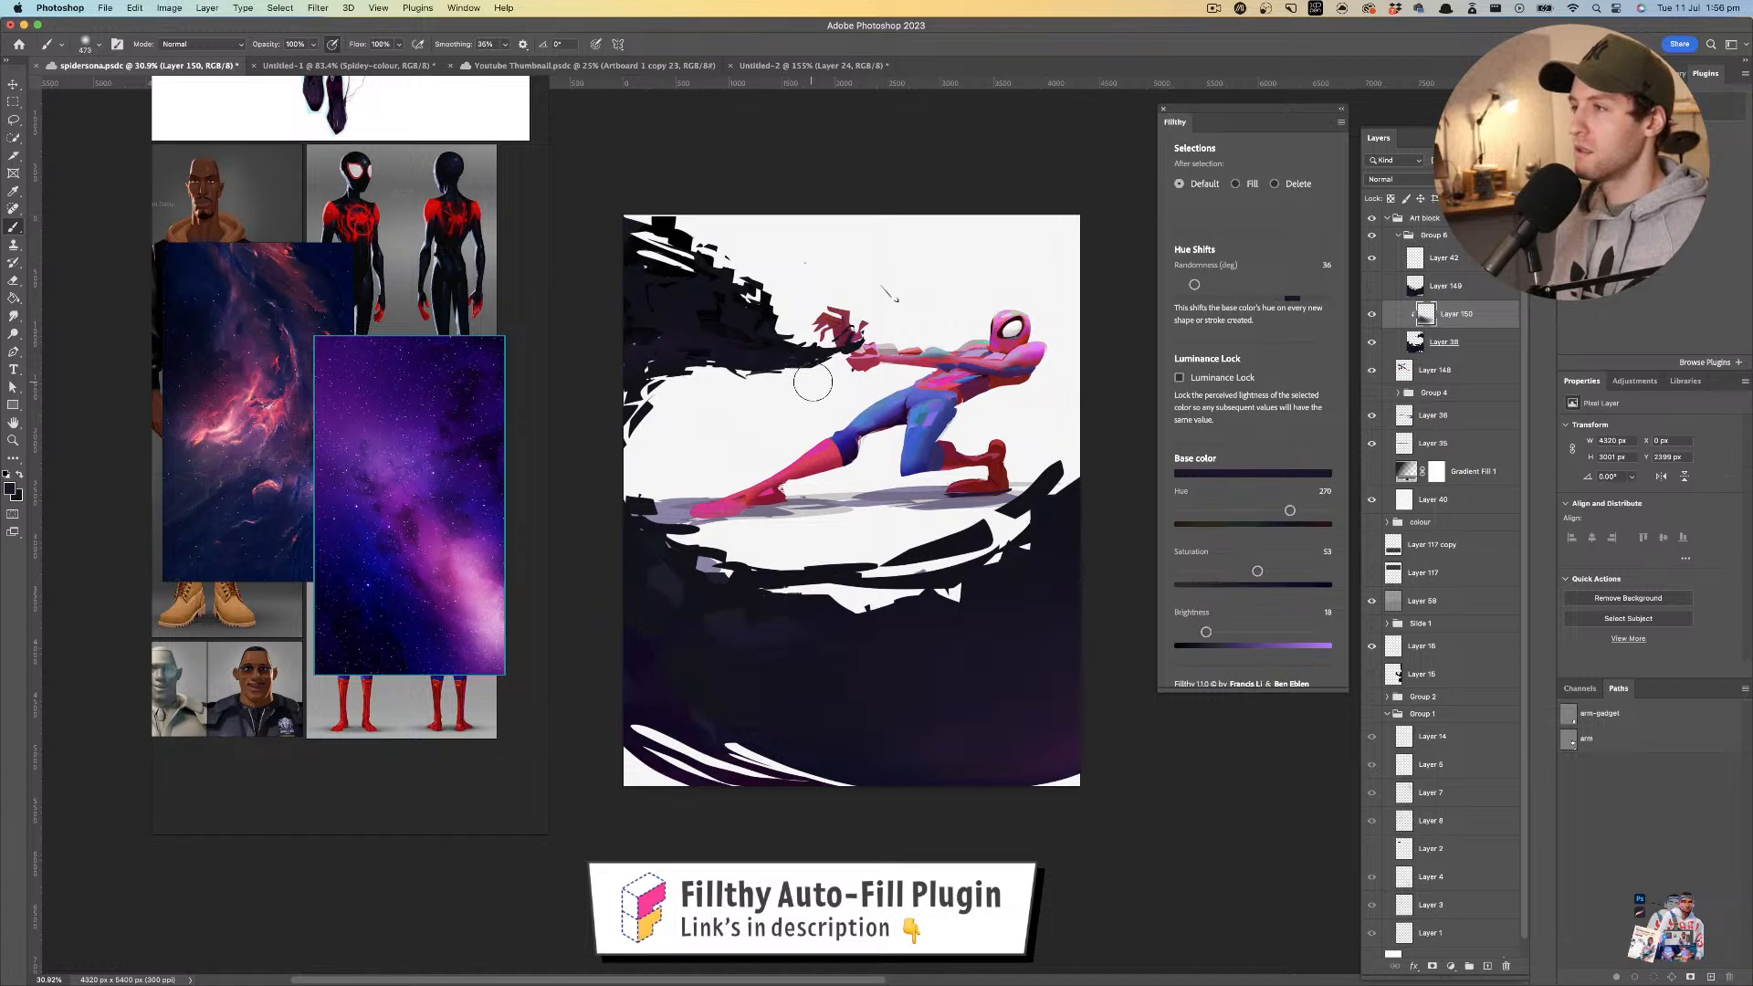
{"action": "left_click", "coordinate": [1008, 360], "text": "alt"}
{"action": "mouse_move", "coordinate": [768, 354]}
{"action": "left_mouse_down"}
{"action": "mouse_move", "coordinate": [677, 356]}
{"action": "mouse_move", "coordinate": [564, 461]}
{"action": "mouse_move", "coordinate": [710, 361]}
{"action": "mouse_move", "coordinate": [736, 369]}
{"action": "mouse_move", "coordinate": [648, 330]}
{"action": "mouse_move", "coordinate": [567, 329]}
{"action": "mouse_move", "coordinate": [687, 334]}
{"action": "mouse_move", "coordinate": [716, 378]}
{"action": "mouse_move", "coordinate": [639, 378]}
{"action": "mouse_move", "coordinate": [709, 349]}
{"action": "mouse_move", "coordinate": [595, 329]}
{"action": "left_mouse_up"}
{"action": "key", "text": "super+z"}
{"action": "key", "text": "super+z"}
{"action": "left_click", "coordinate": [819, 449], "text": "alt"}
{"action": "key", "text": "super+z"}
{"action": "key", "text": "super+z"}
{"action": "key", "text": "super+z"}
- Tint the dark tendril and the upper ground mass with a large soft brush in sampled dark purple
{"action": "left_click_drag", "start_coordinate": [700, 468], "coordinate": [707, 467]}
{"action": "left_click", "coordinate": [673, 351]}
{"action": "left_click", "coordinate": [669, 289], "text": "alt"}
{"action": "mouse_move", "coordinate": [672, 295]}
{"action": "left_mouse_down"}
{"action": "mouse_move", "coordinate": [854, 434]}
{"action": "mouse_move", "coordinate": [657, 332]}
{"action": "mouse_move", "coordinate": [785, 345]}
{"action": "mouse_move", "coordinate": [677, 334]}
{"action": "mouse_move", "coordinate": [714, 341]}
{"action": "mouse_move", "coordinate": [645, 309]}
{"action": "left_mouse_up"}
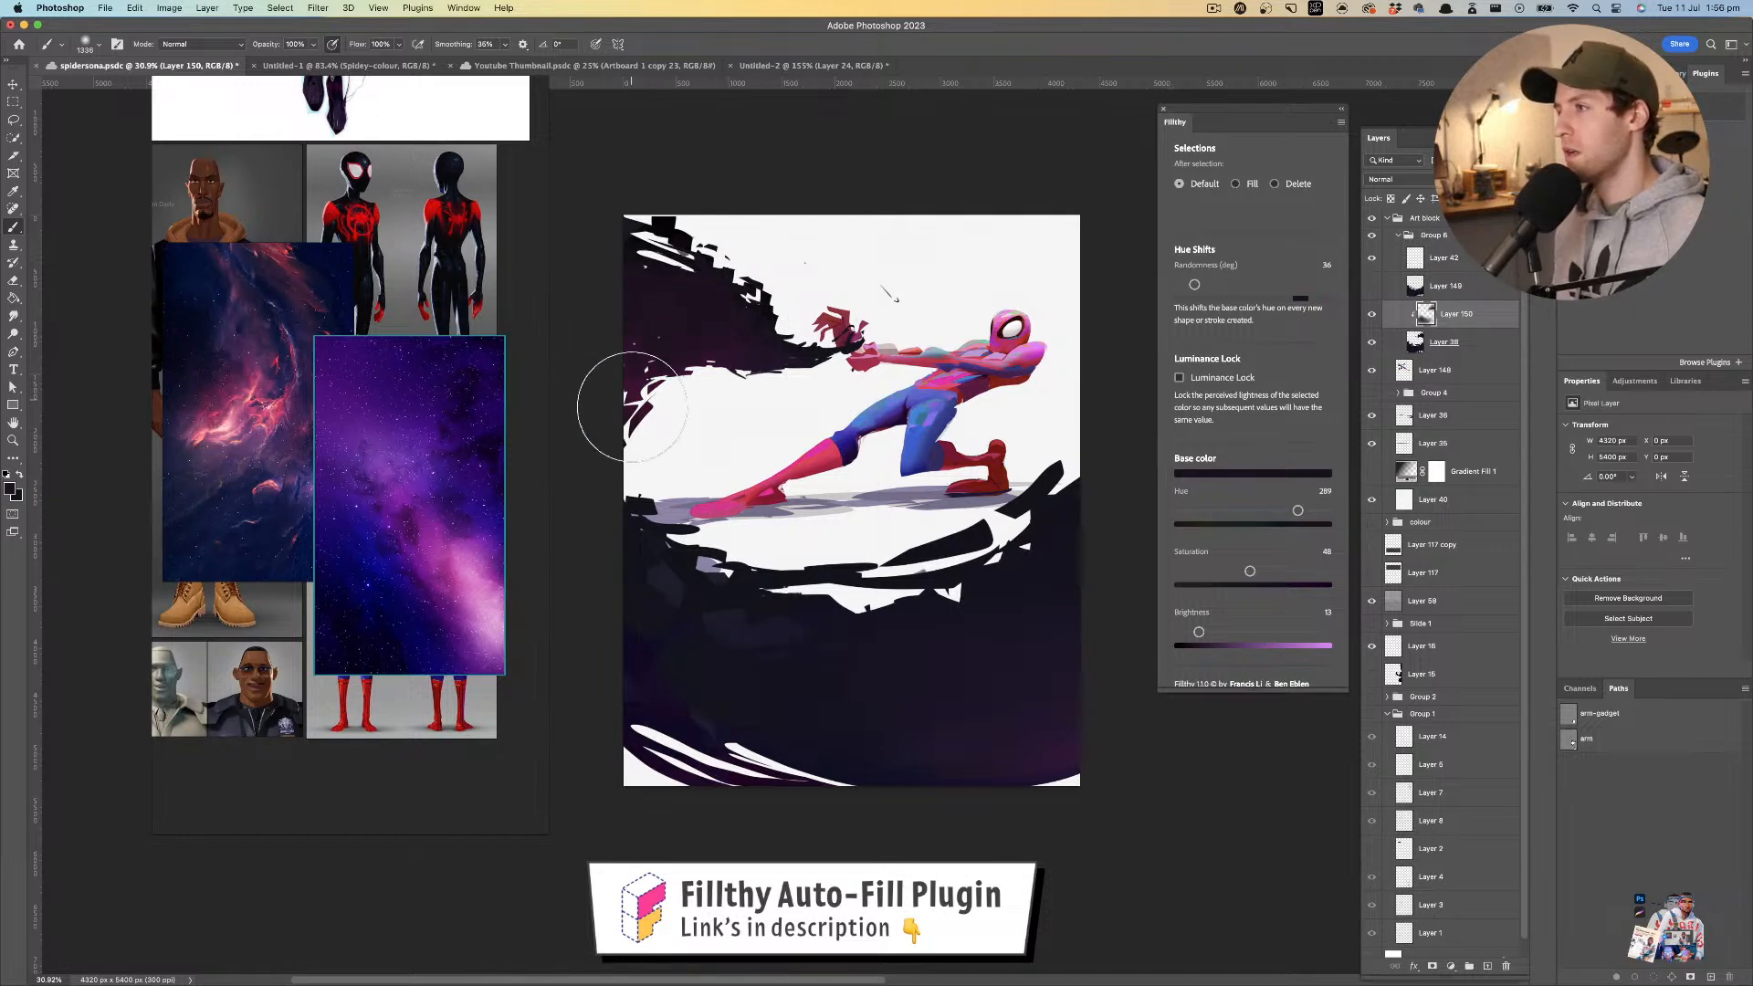
{"action": "left_click_drag", "start_coordinate": [755, 603], "coordinate": [767, 603]}
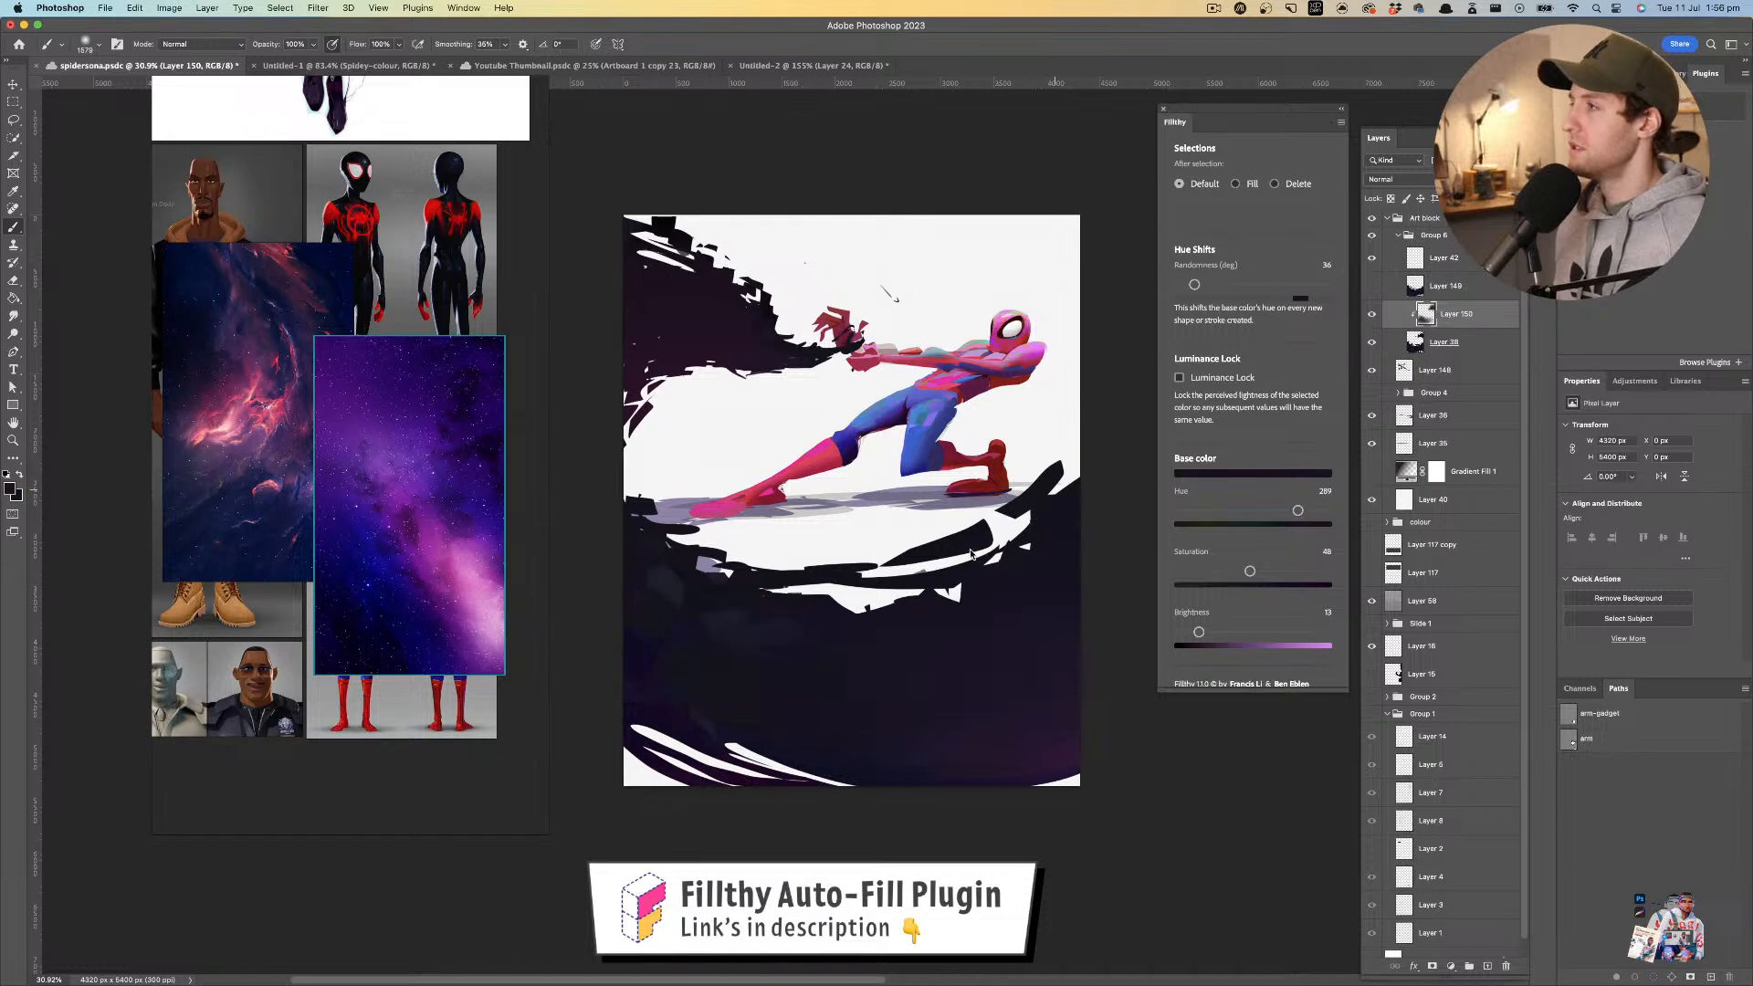
- Try soft and thin bright magenta strokes along the tendril's lower edge and the ground mass, and undo them
{"action": "left_click", "coordinate": [937, 383], "text": "alt"}
{"action": "left_click_drag", "start_coordinate": [794, 441], "coordinate": [691, 442]}
{"action": "mouse_move", "coordinate": [777, 361]}
{"action": "left_mouse_down"}
{"action": "mouse_move", "coordinate": [733, 360]}
{"action": "mouse_move", "coordinate": [611, 390]}
{"action": "left_mouse_up"}
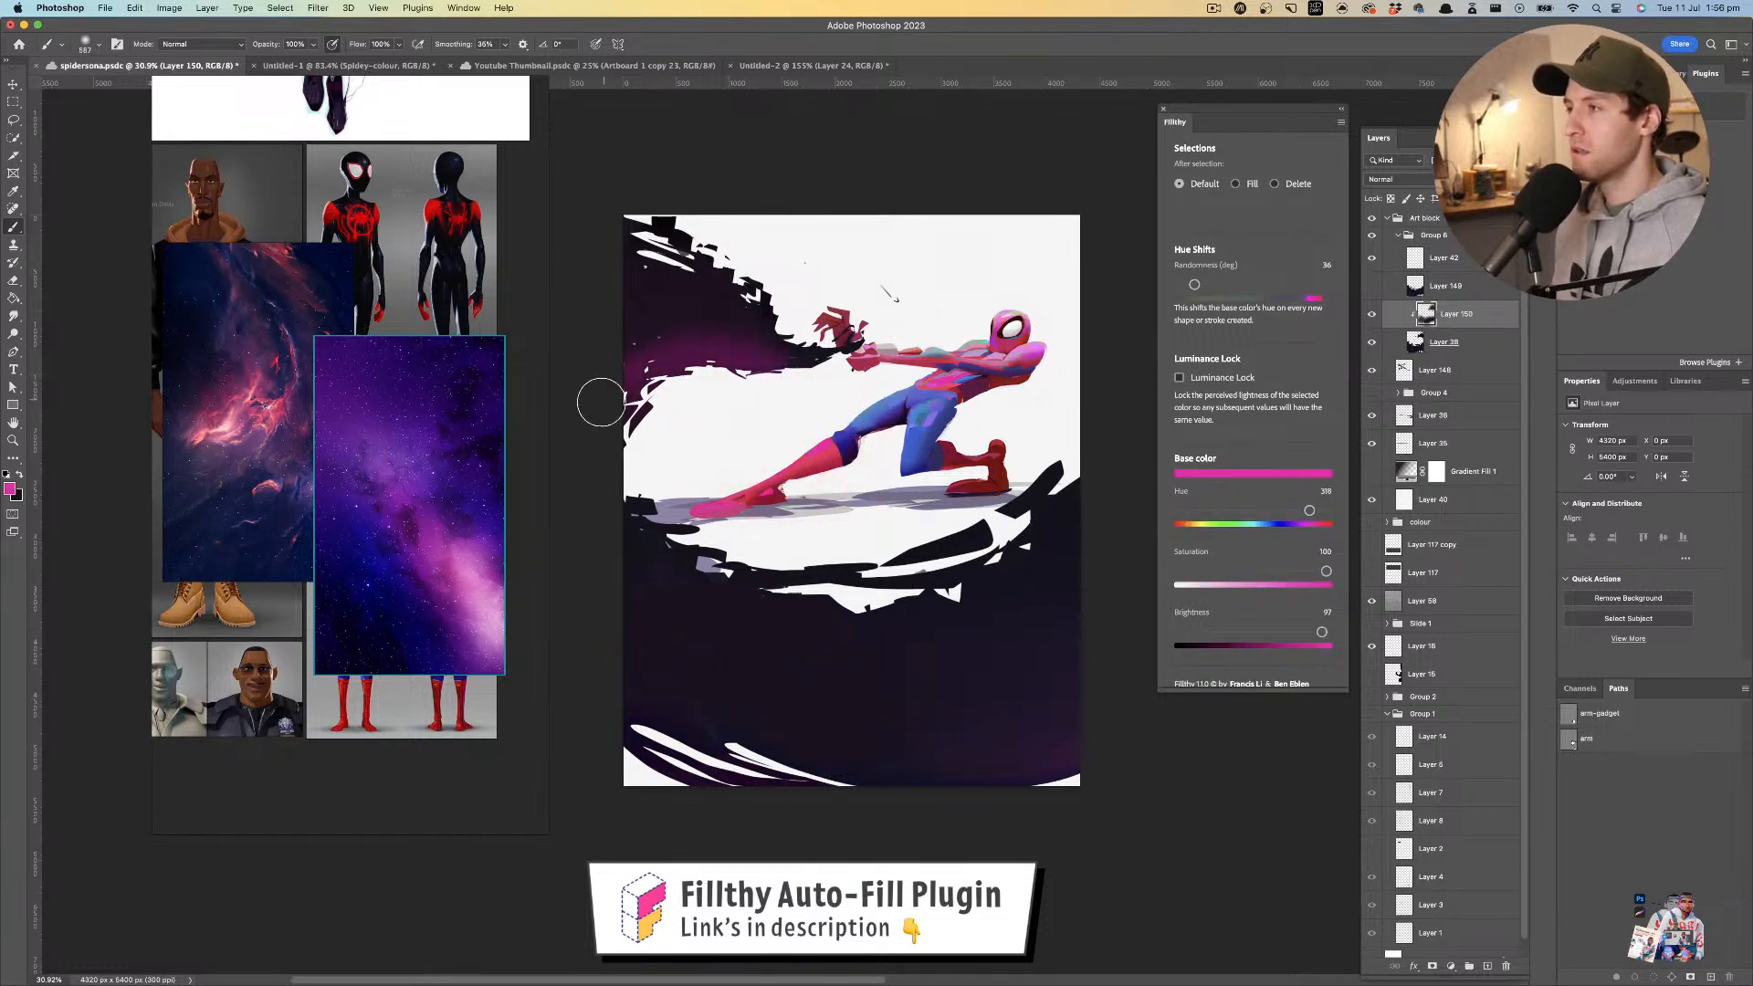
{"action": "key", "text": "super+z"}
{"action": "left_click_drag", "start_coordinate": [731, 366], "coordinate": [671, 370]}
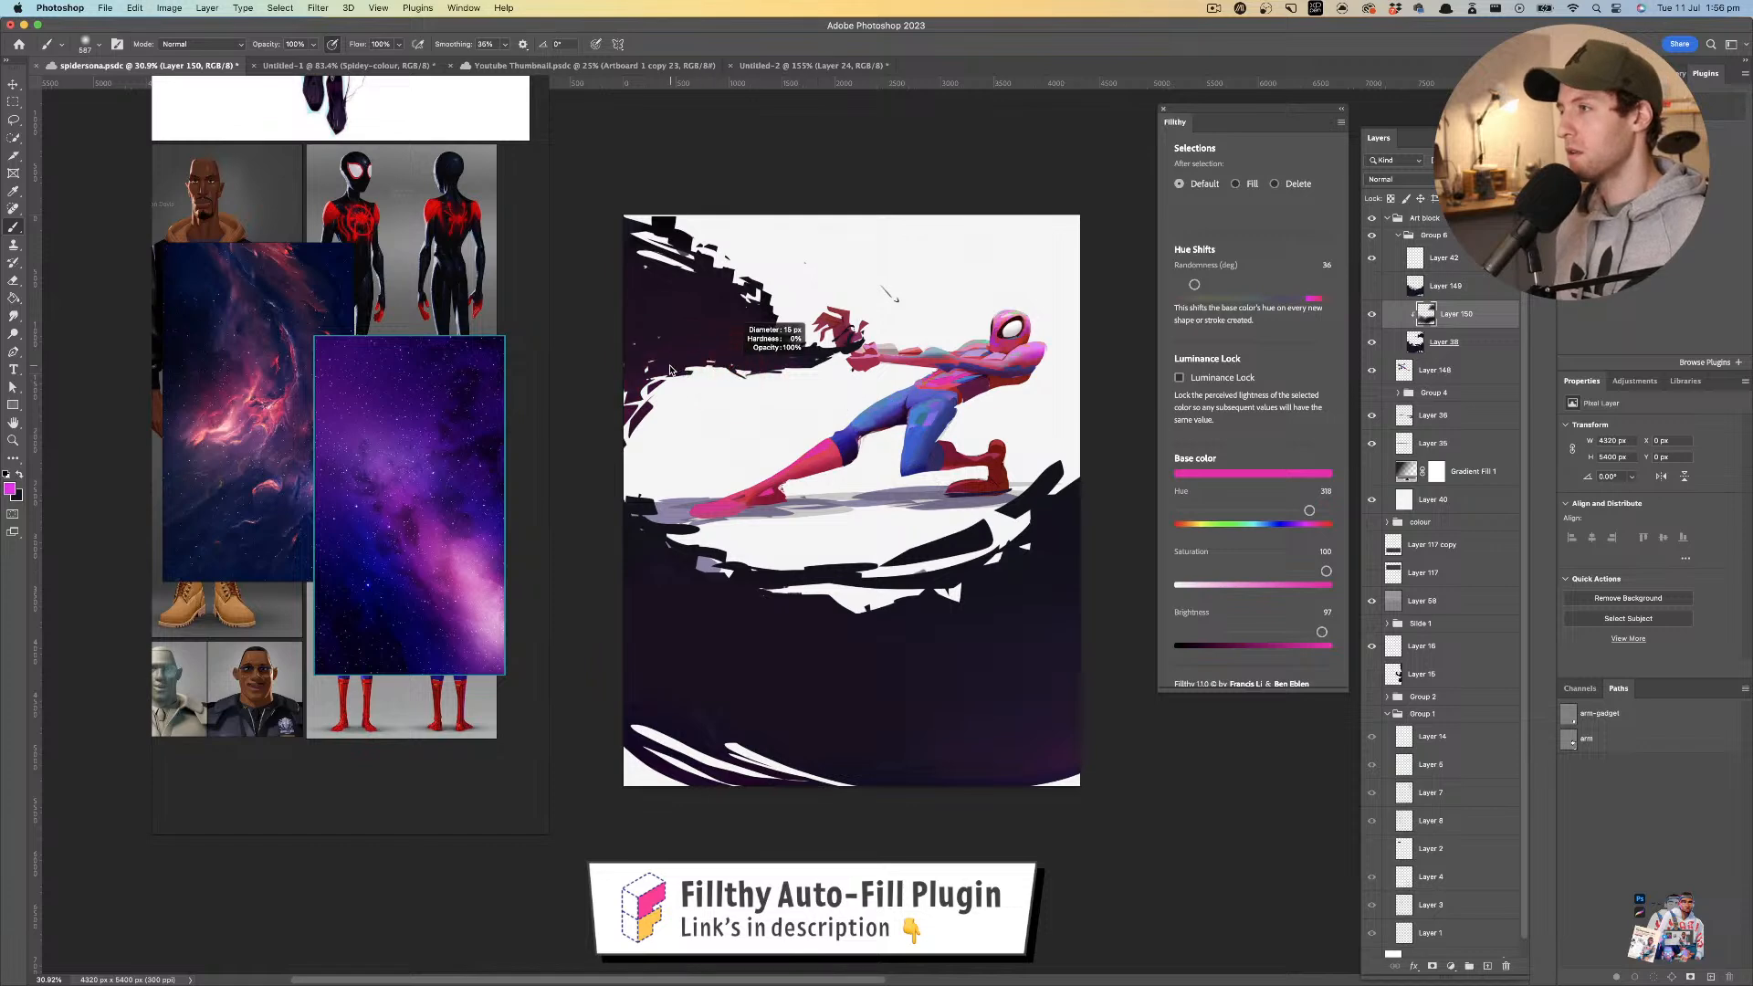
{"action": "left_click_drag", "start_coordinate": [784, 361], "coordinate": [745, 362]}
{"action": "key", "text": "super+z"}
{"action": "mouse_move", "coordinate": [800, 362]}
{"action": "left_mouse_down"}
{"action": "mouse_move", "coordinate": [688, 354]}
{"action": "mouse_move", "coordinate": [621, 370]}
{"action": "left_mouse_up"}
{"action": "mouse_move", "coordinate": [627, 536]}
{"action": "left_mouse_down"}
{"action": "mouse_move", "coordinate": [780, 654]}
{"action": "mouse_move", "coordinate": [936, 657]}
{"action": "left_mouse_up"}
{"action": "key", "text": "super+z"}
{"action": "key", "text": "super+z"}
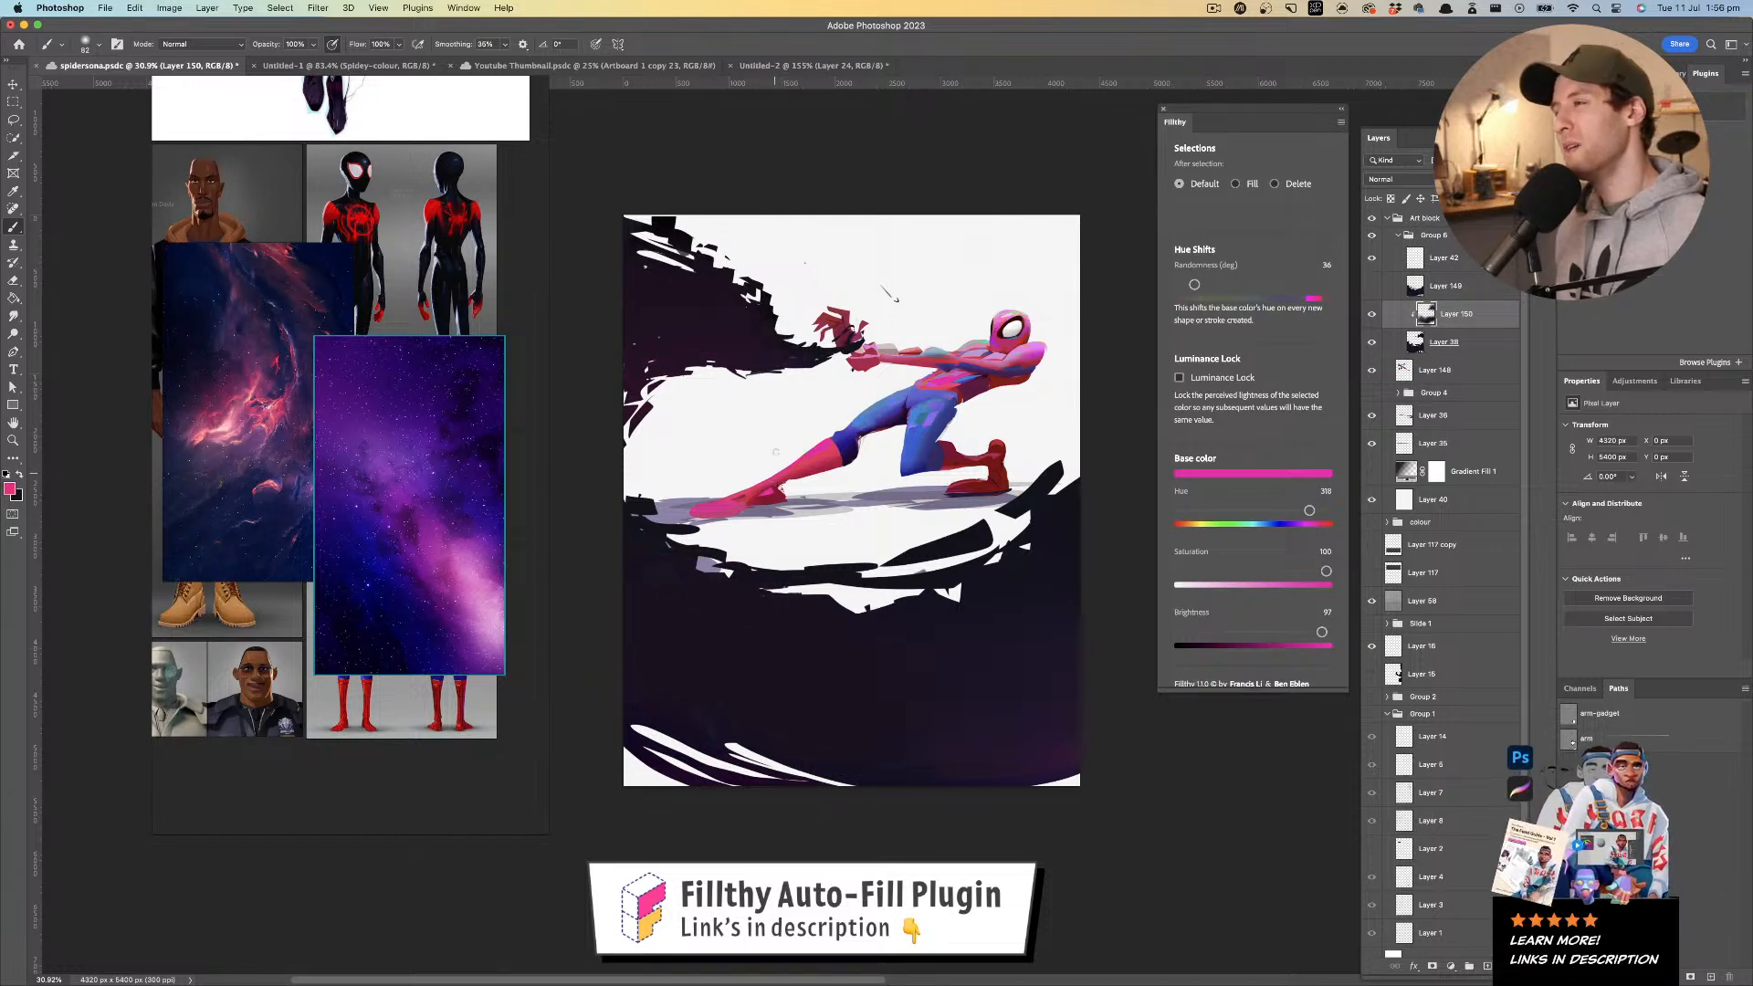
- Sample a dark blue, lasso a thin sliver in the lower-right ground mass, and set the Fillthy selection mode to Fill
{"action": "key", "text": "l"}
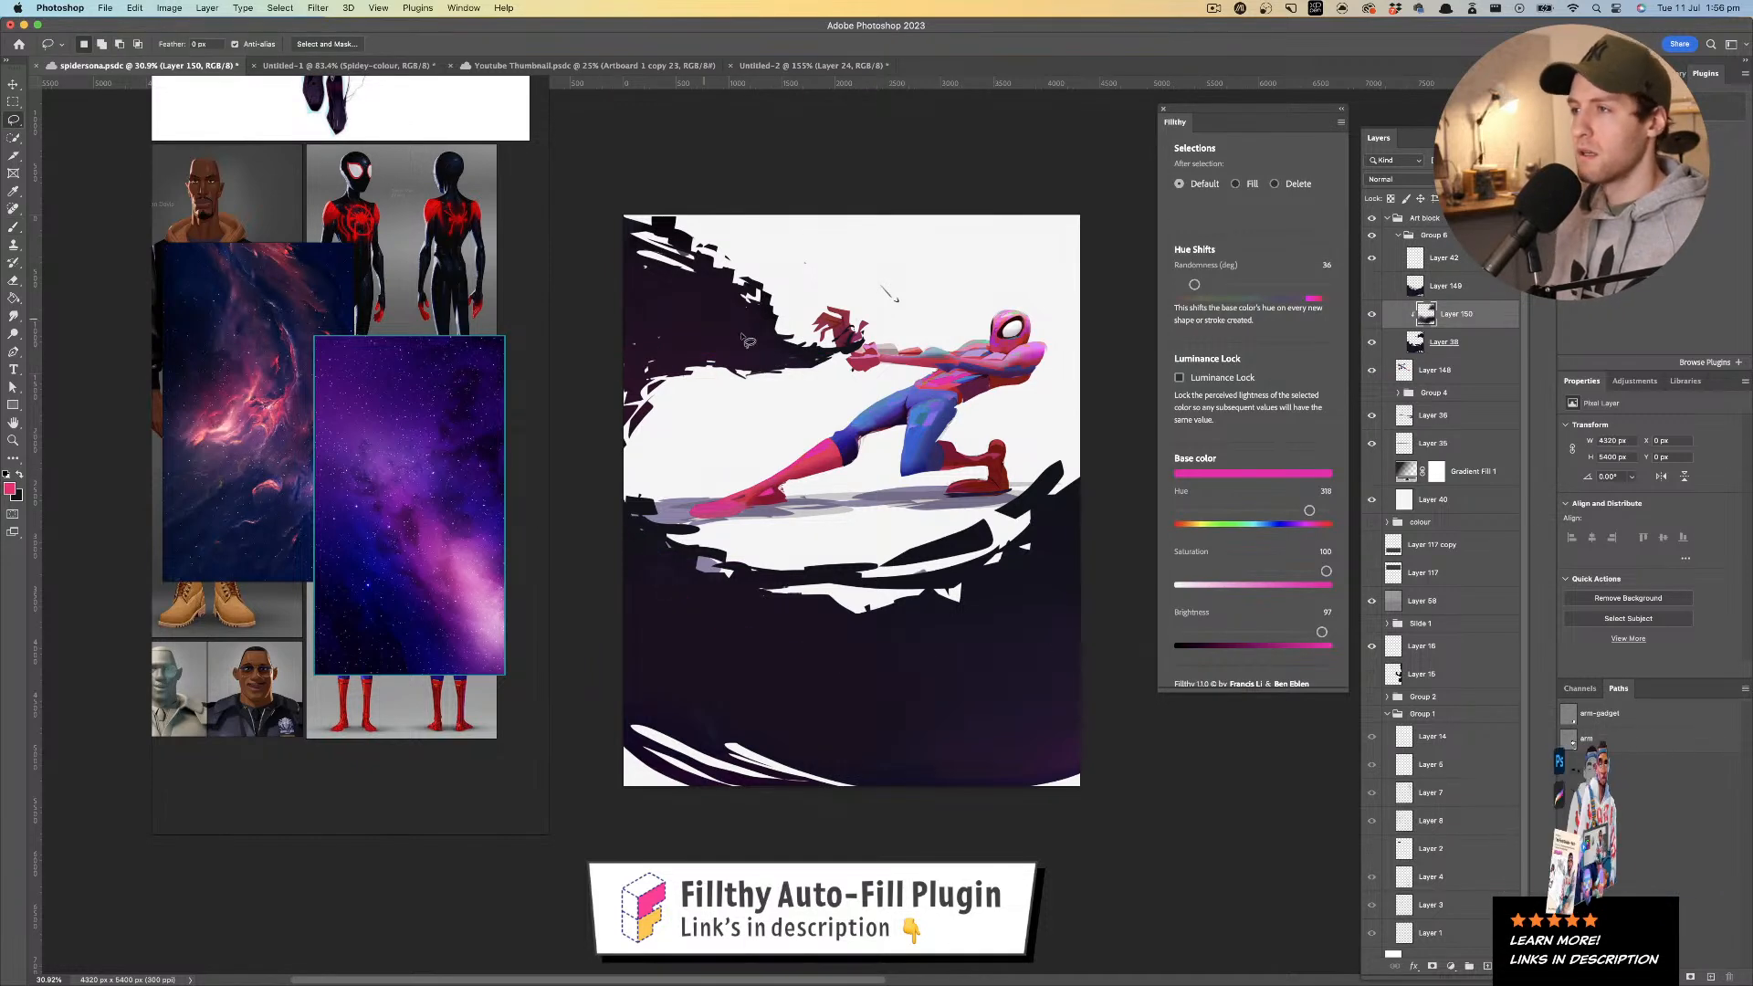
{"action": "key", "text": "i"}
{"action": "left_click", "coordinate": [1042, 568]}
{"action": "key", "text": "l"}
{"action": "mouse_move", "coordinate": [1068, 623]}
{"action": "left_mouse_down"}
{"action": "mouse_move", "coordinate": [995, 641]}
{"action": "mouse_move", "coordinate": [1093, 648]}
{"action": "mouse_move", "coordinate": [1073, 625]}
{"action": "left_mouse_up"}
{"action": "mouse_move", "coordinate": [1038, 707]}
{"action": "left_mouse_down"}
{"action": "mouse_move", "coordinate": [950, 713]}
{"action": "mouse_move", "coordinate": [987, 710]}
{"action": "left_mouse_up"}
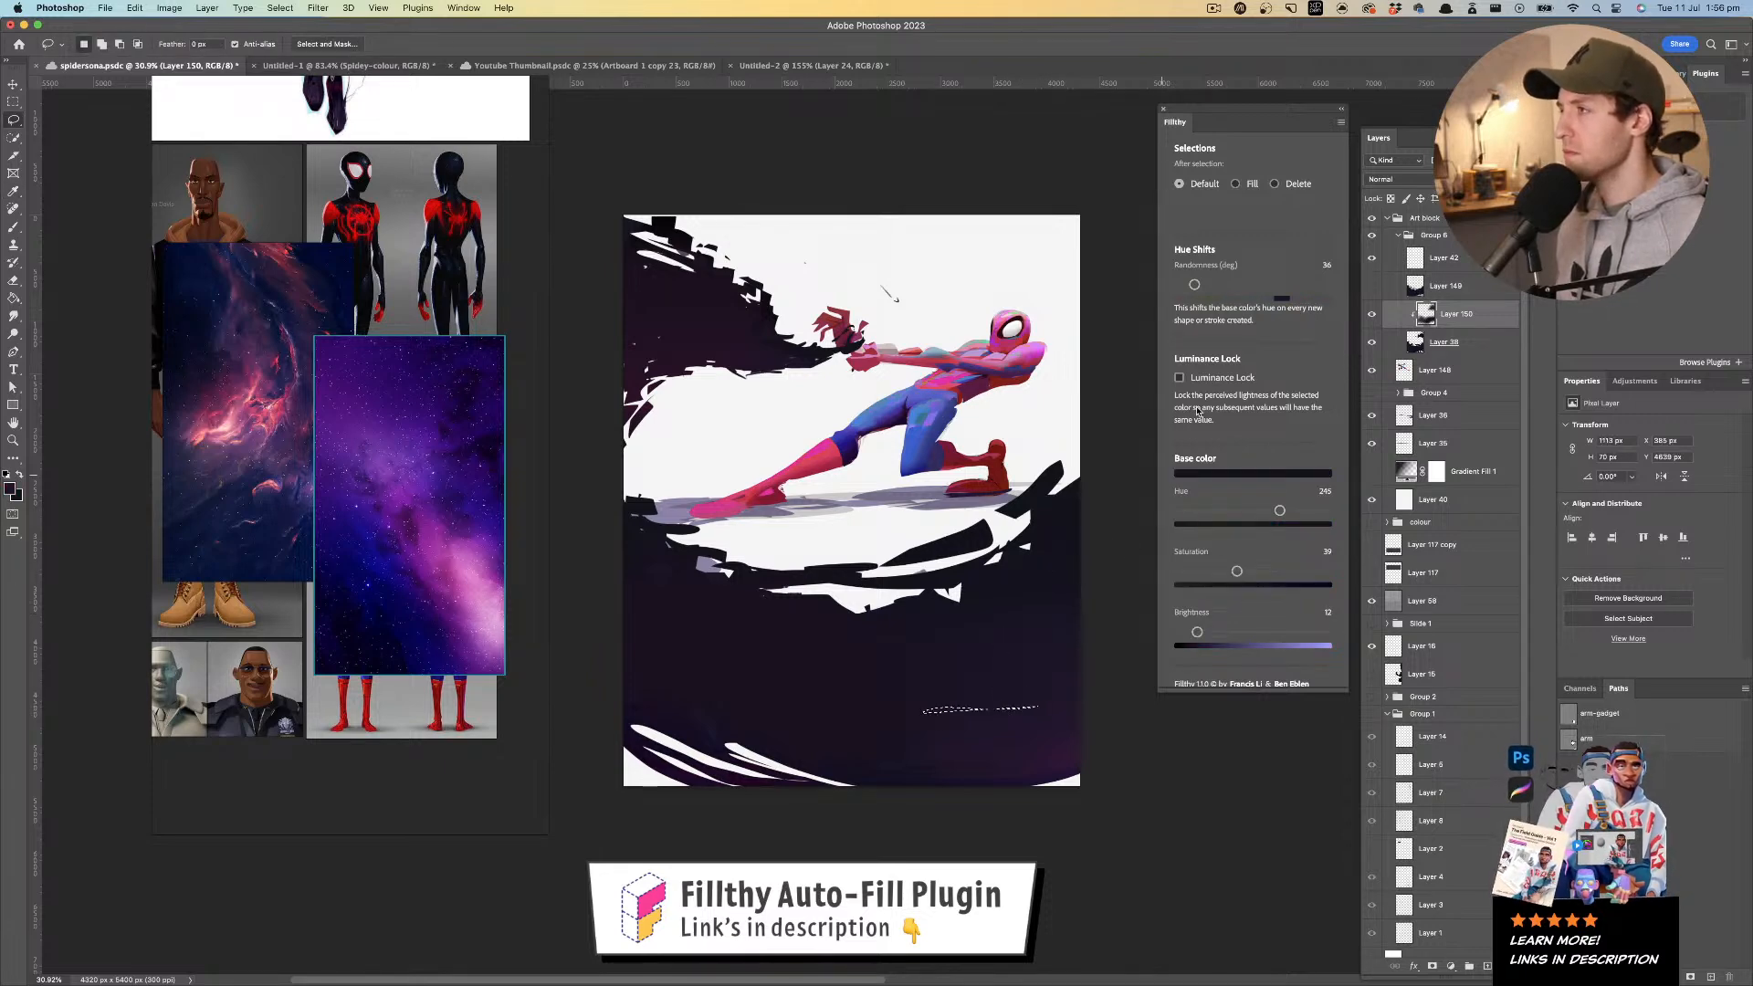
{"action": "left_click", "coordinate": [1236, 183]}
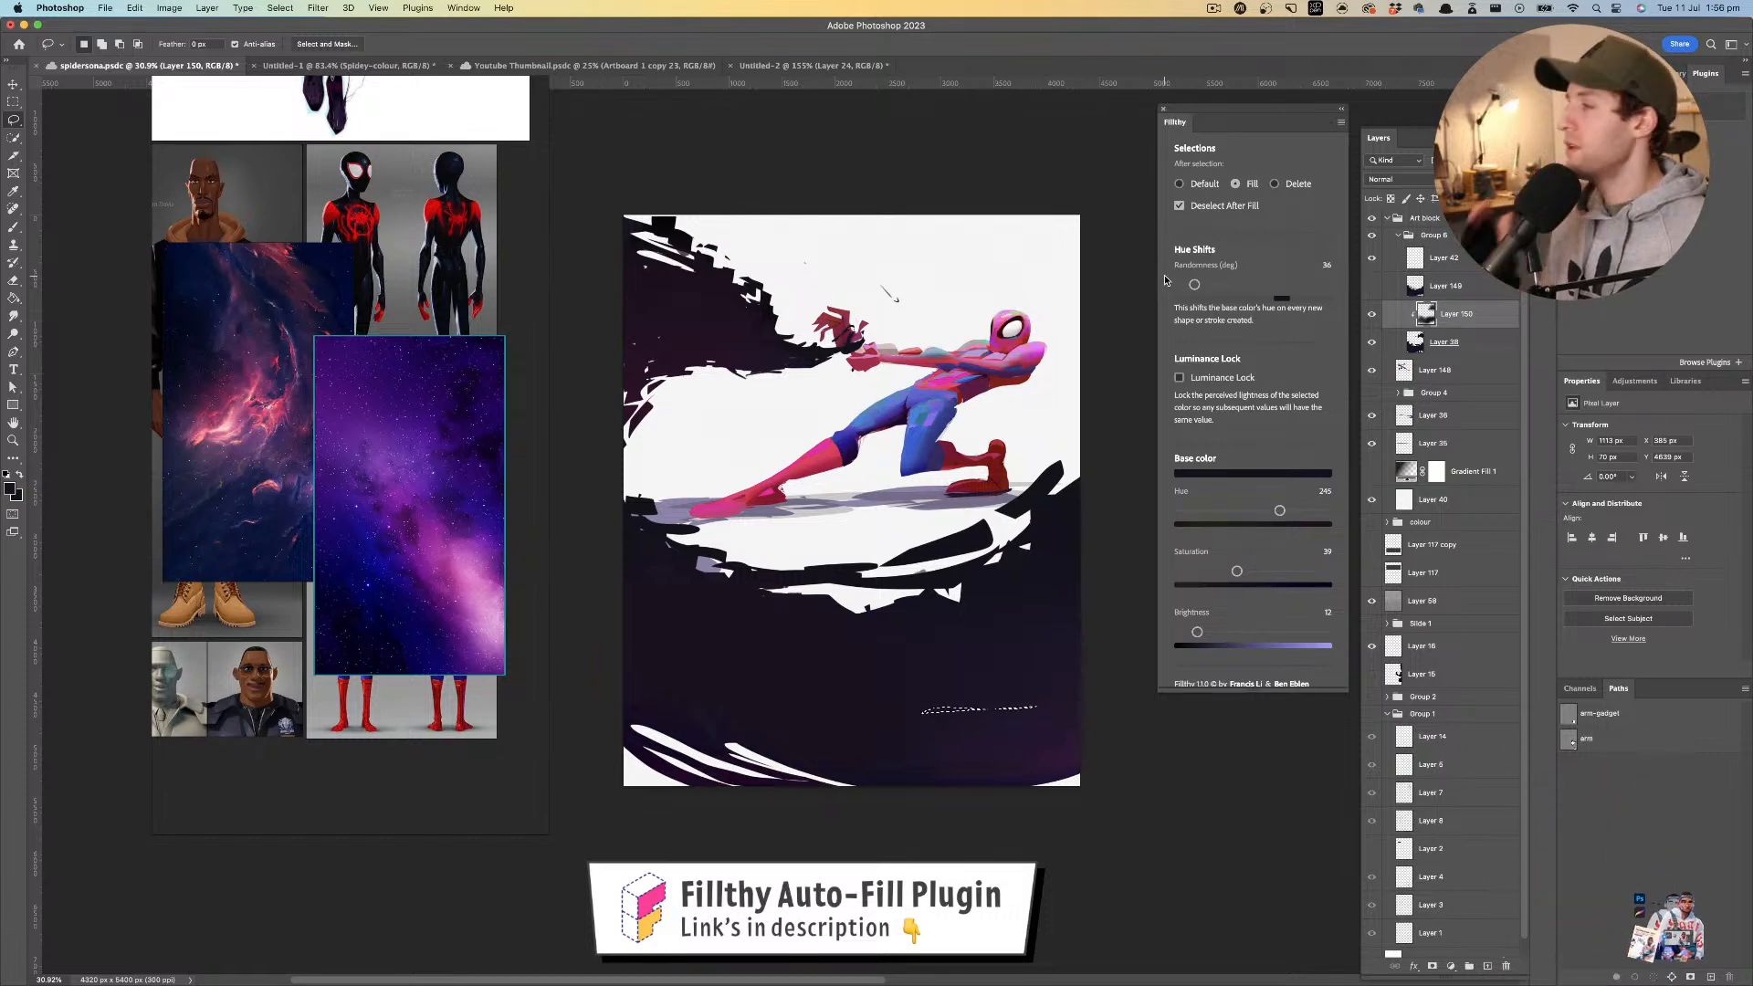
- Lasso and auto-fill several small dark blue shapes across the right side and lower middle of the ground mass
{"action": "left_click", "coordinate": [1063, 658]}
{"action": "mouse_move", "coordinate": [1066, 647]}
{"action": "left_mouse_down"}
{"action": "mouse_move", "coordinate": [1091, 674]}
{"action": "mouse_move", "coordinate": [1085, 656]}
{"action": "left_mouse_up"}
{"action": "mouse_move", "coordinate": [1055, 613]}
{"action": "left_mouse_down"}
{"action": "mouse_move", "coordinate": [1050, 659]}
{"action": "mouse_move", "coordinate": [1067, 640]}
{"action": "left_mouse_up"}
{"action": "left_click_drag", "start_coordinate": [939, 730], "coordinate": [976, 732]}
{"action": "mouse_move", "coordinate": [854, 705]}
{"action": "left_mouse_down"}
{"action": "mouse_move", "coordinate": [804, 743]}
{"action": "mouse_move", "coordinate": [845, 730]}
{"action": "left_mouse_up"}
{"action": "left_click_drag", "start_coordinate": [945, 728], "coordinate": [847, 744]}
{"action": "left_click_drag", "start_coordinate": [983, 677], "coordinate": [875, 682]}
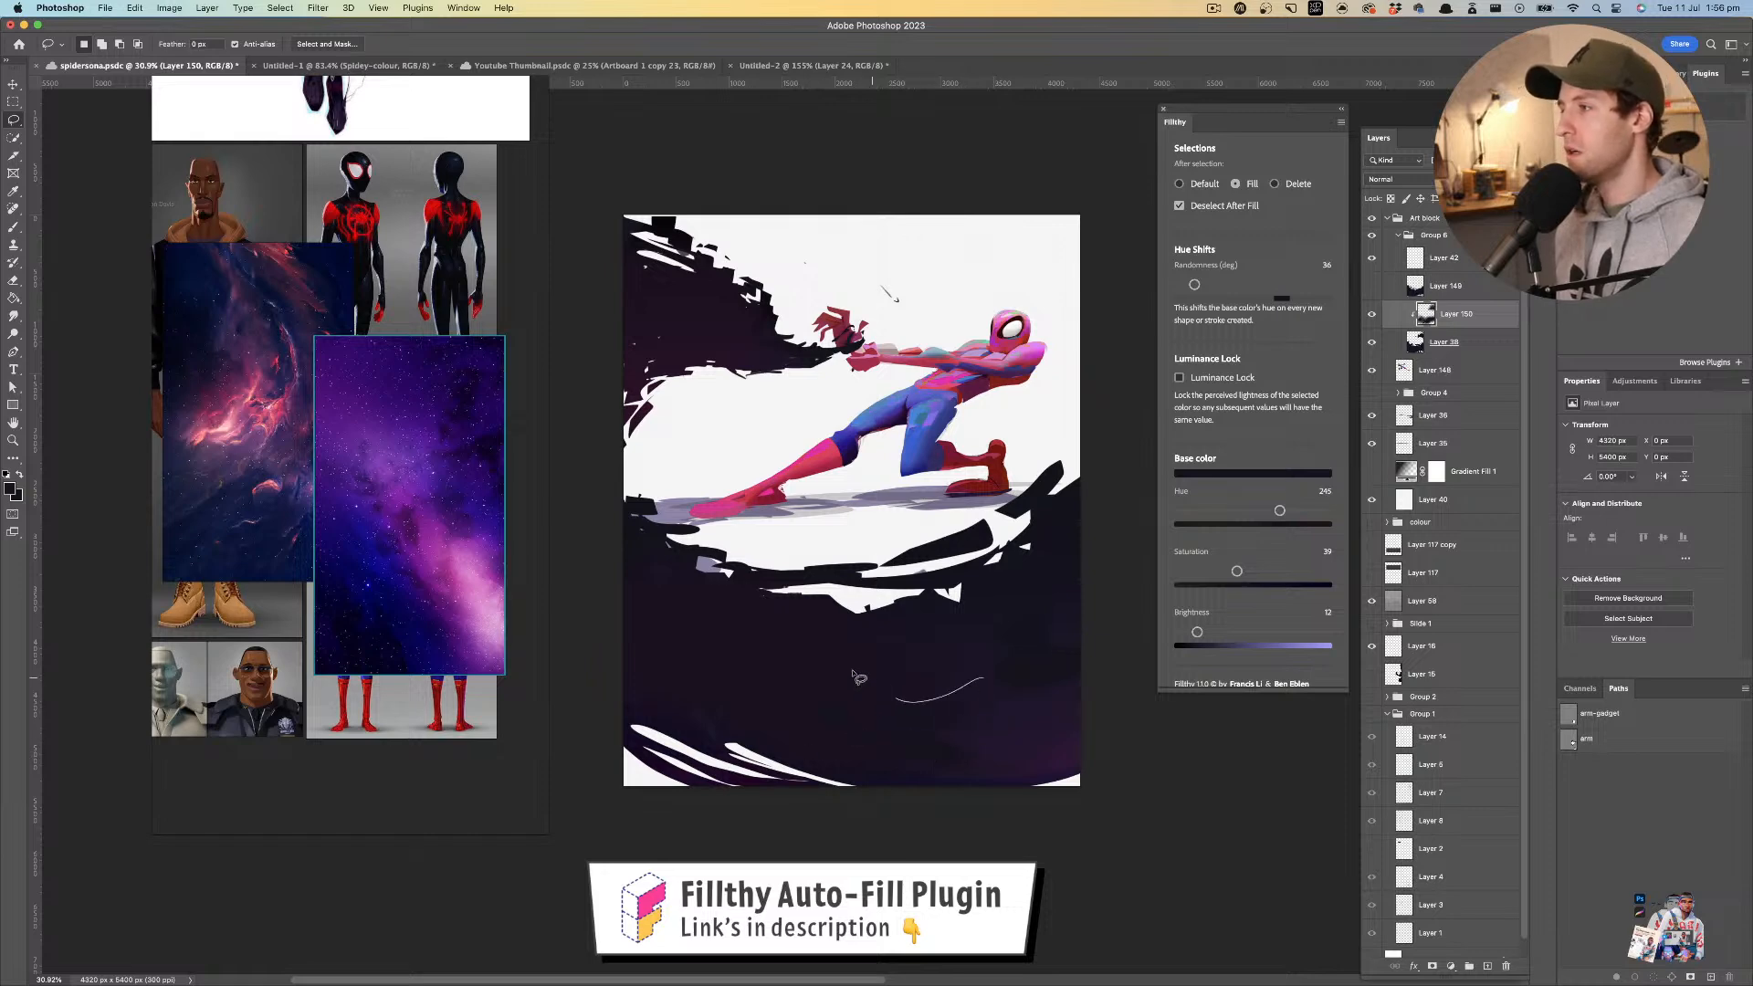
- Dismiss the empty-selection warning and undo the fill covering the whole clipped layer
{"action": "left_click", "coordinate": [874, 320]}
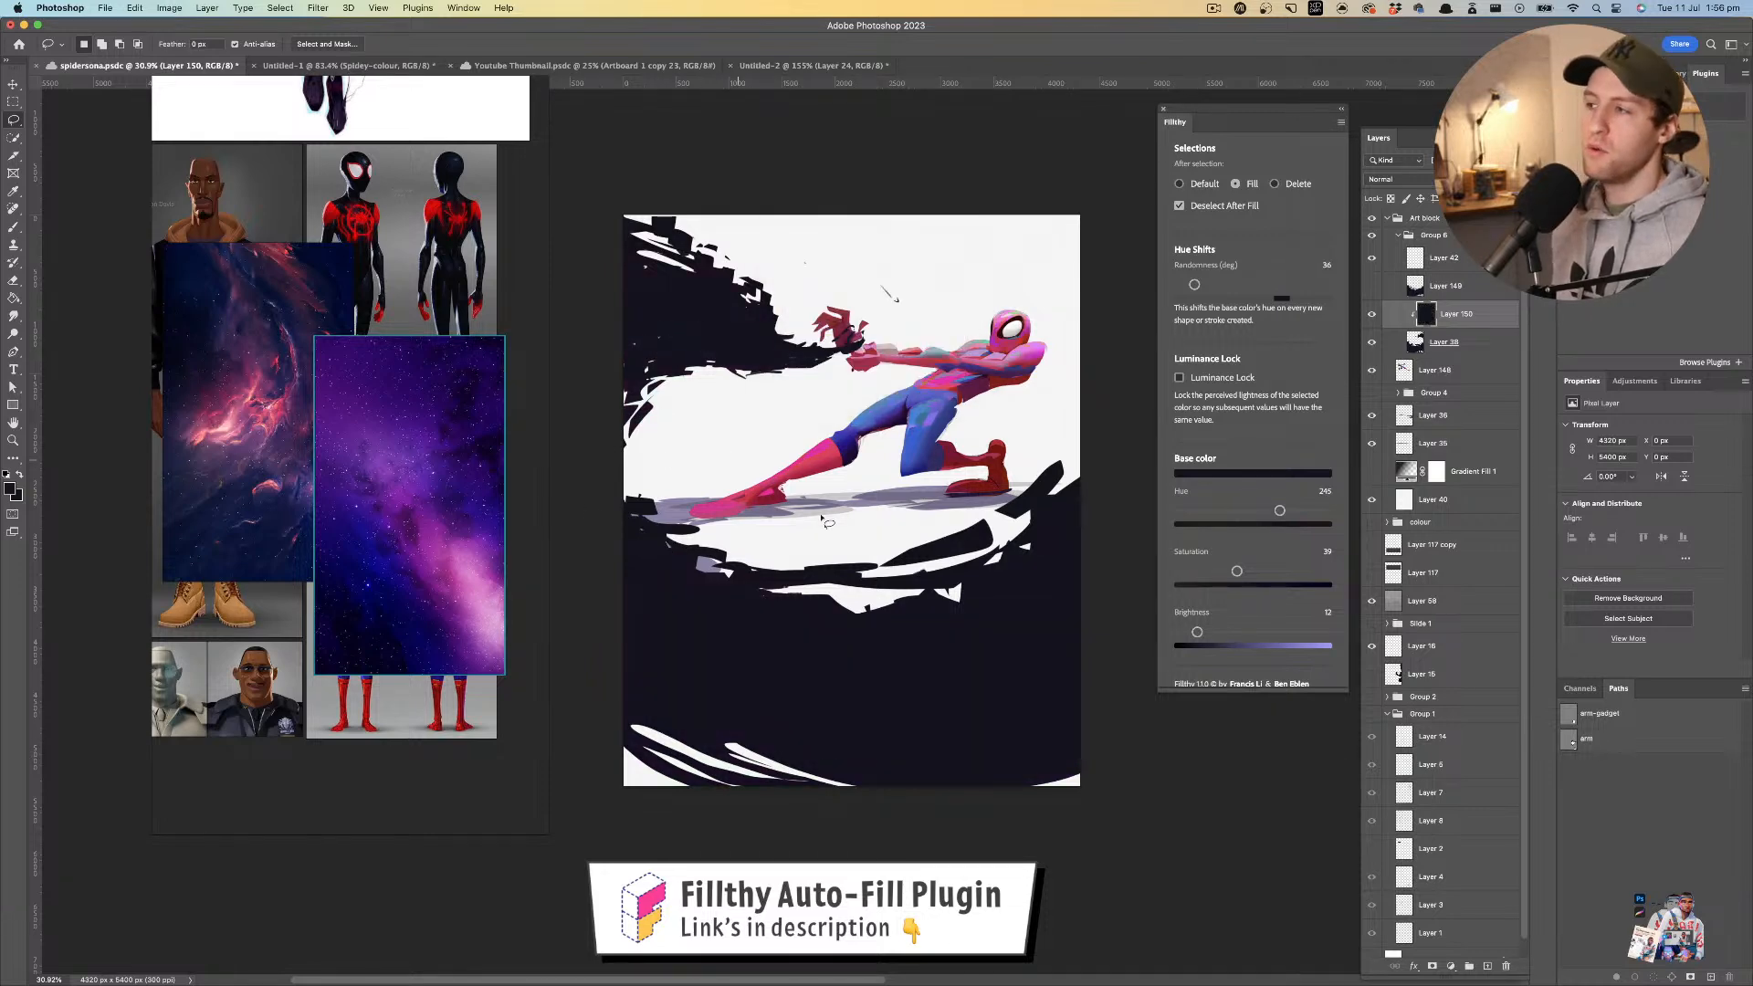
{"action": "key", "text": "super+z"}
{"action": "key", "text": "super+z"}
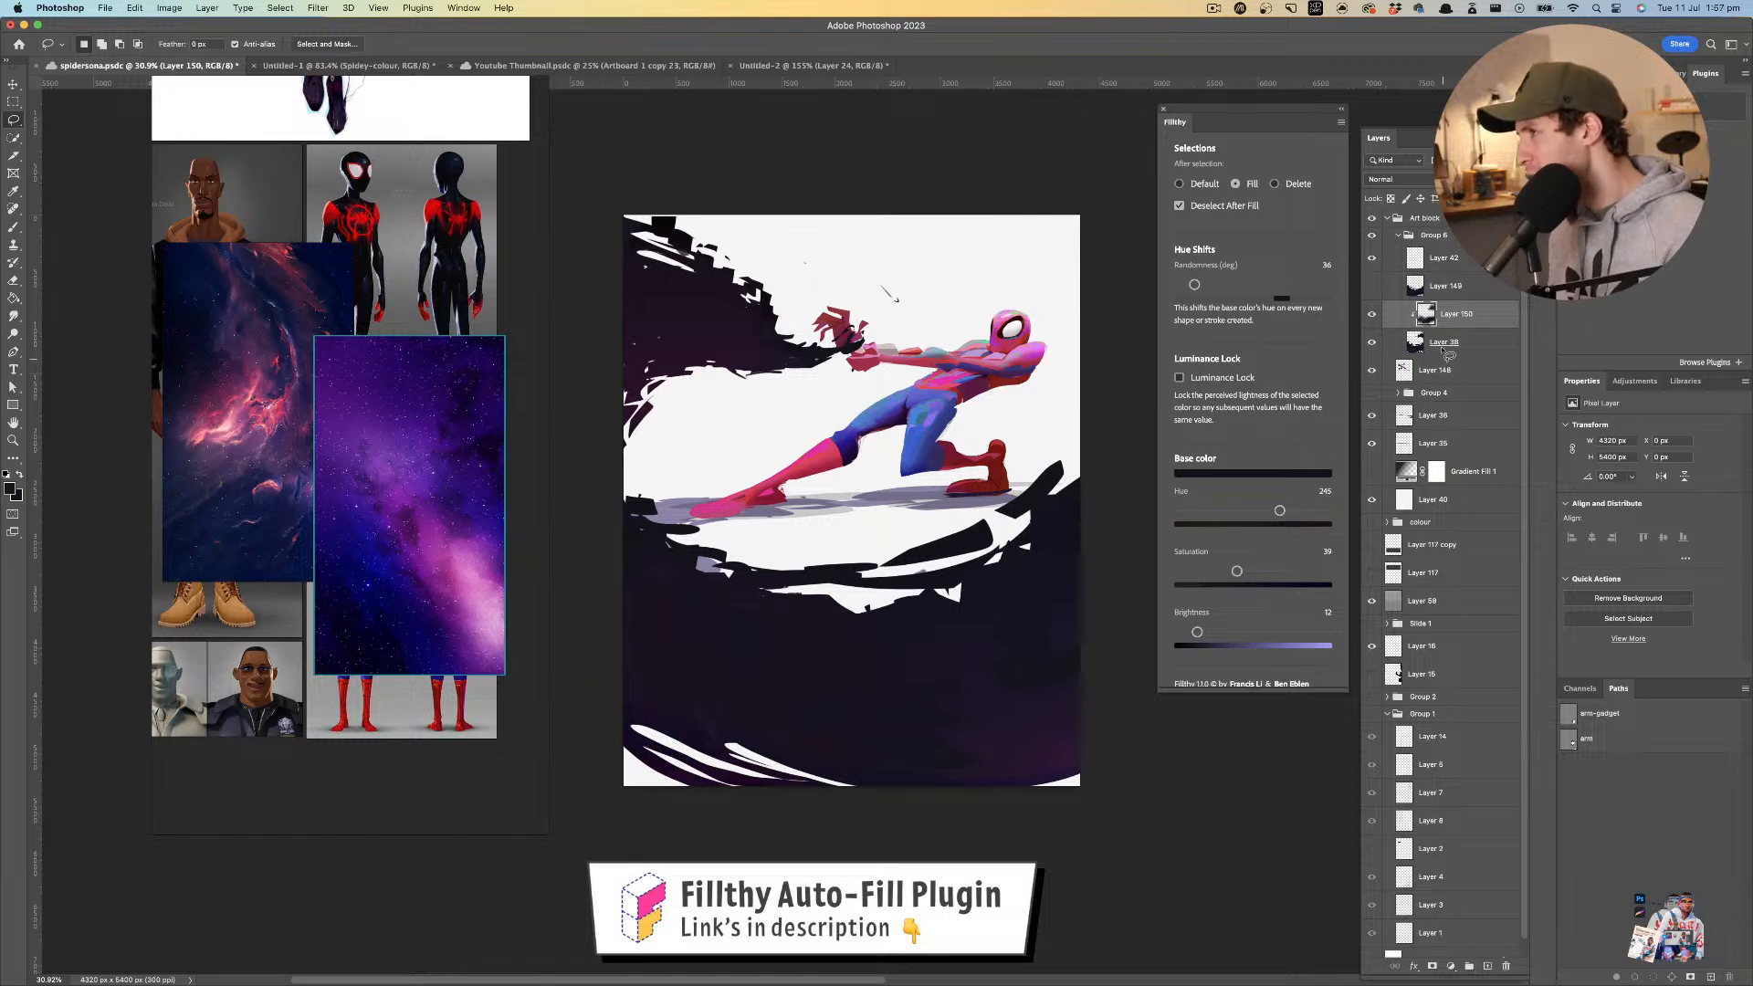
- Add small dark blue lasso fills in the left and middle of the ground mass, and save the document
{"action": "left_click_drag", "start_coordinate": [686, 687], "coordinate": [757, 686]}
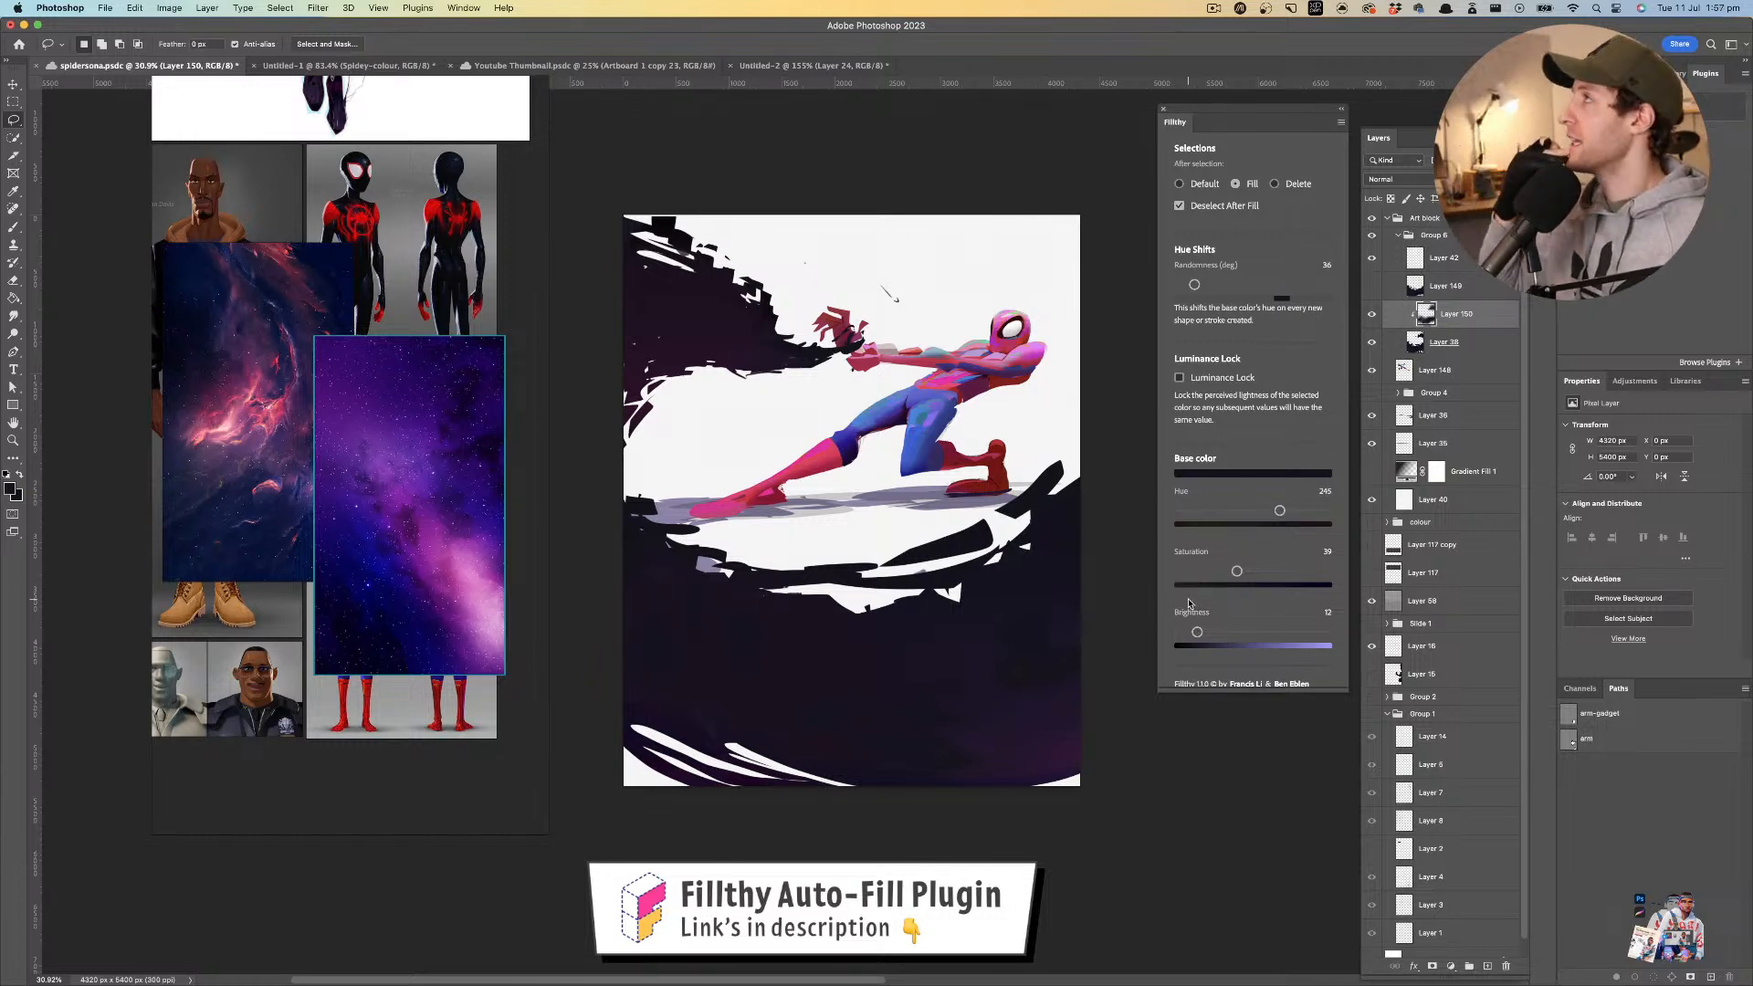
{"action": "key", "text": "super+s"}
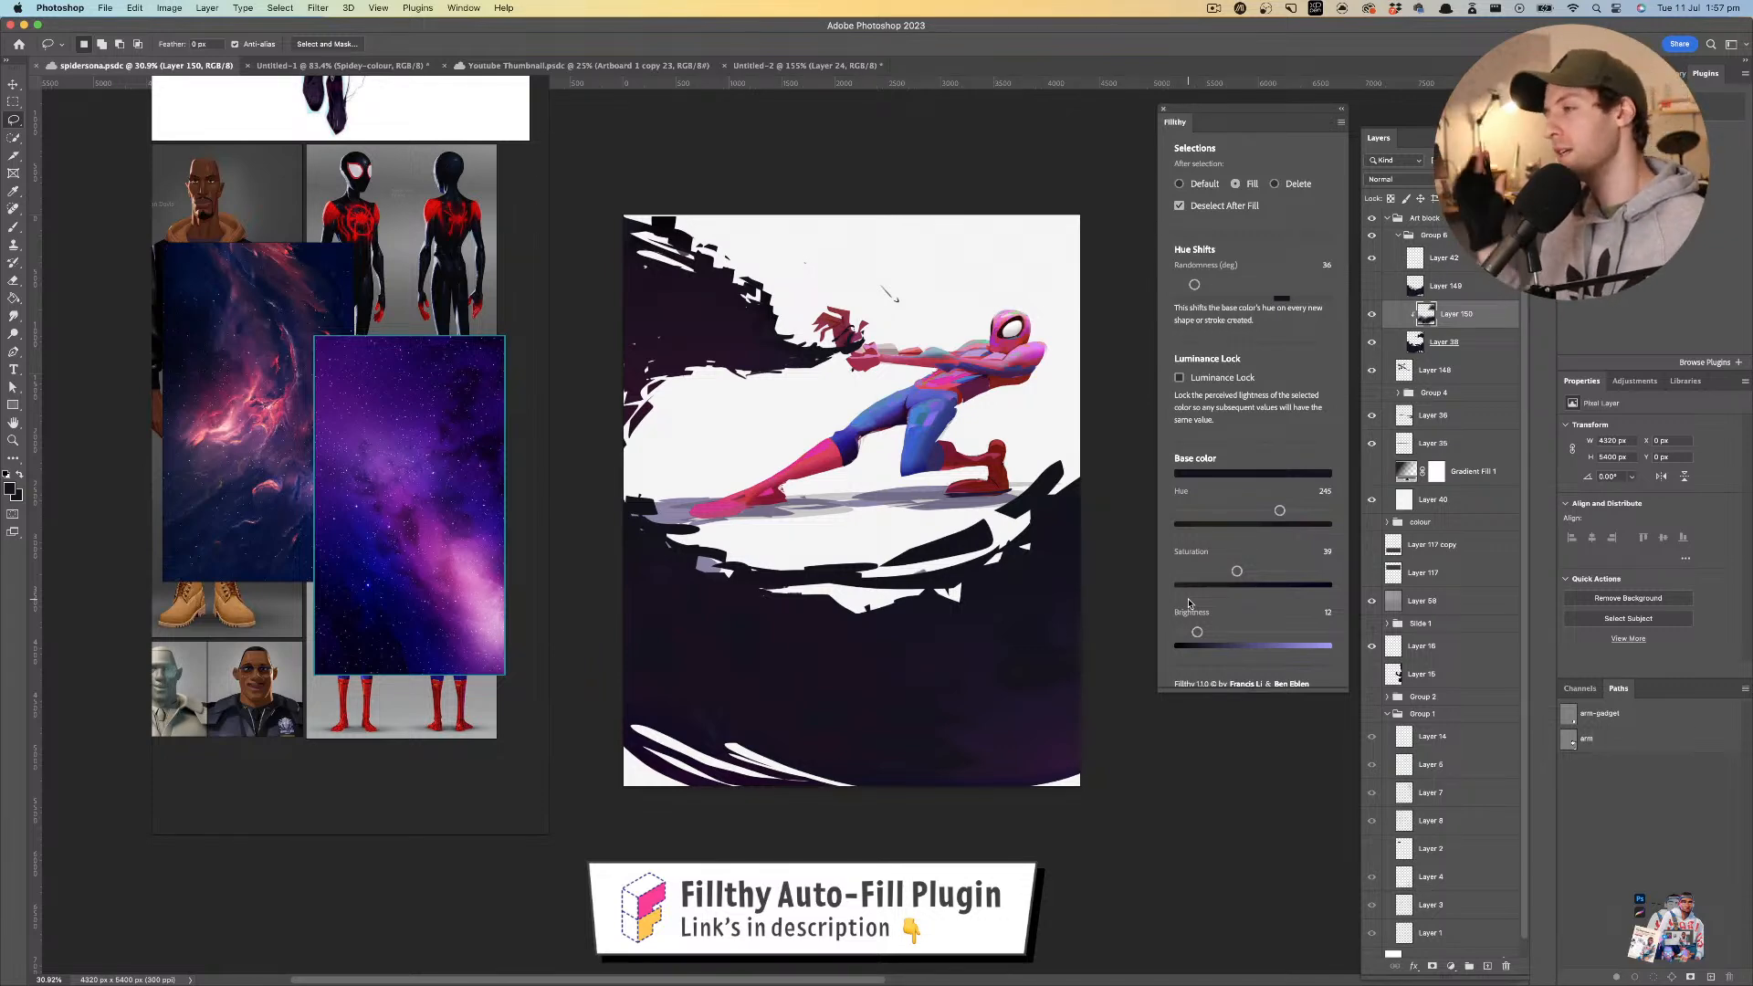
{"action": "mouse_move", "coordinate": [845, 653]}
{"action": "left_mouse_down"}
{"action": "mouse_move", "coordinate": [851, 687]}
{"action": "mouse_move", "coordinate": [855, 668]}
{"action": "left_mouse_up"}
- Sample a dark purple, lasso-fill a broad curved band along the lower-left ground mass, and undo the stray fill
{"action": "key", "text": "i"}
{"action": "left_click", "coordinate": [1035, 754]}
{"action": "key", "text": "l"}
{"action": "mouse_move", "coordinate": [838, 738]}
{"action": "left_mouse_down"}
{"action": "mouse_move", "coordinate": [595, 713]}
{"action": "mouse_move", "coordinate": [579, 736]}
{"action": "left_mouse_up"}
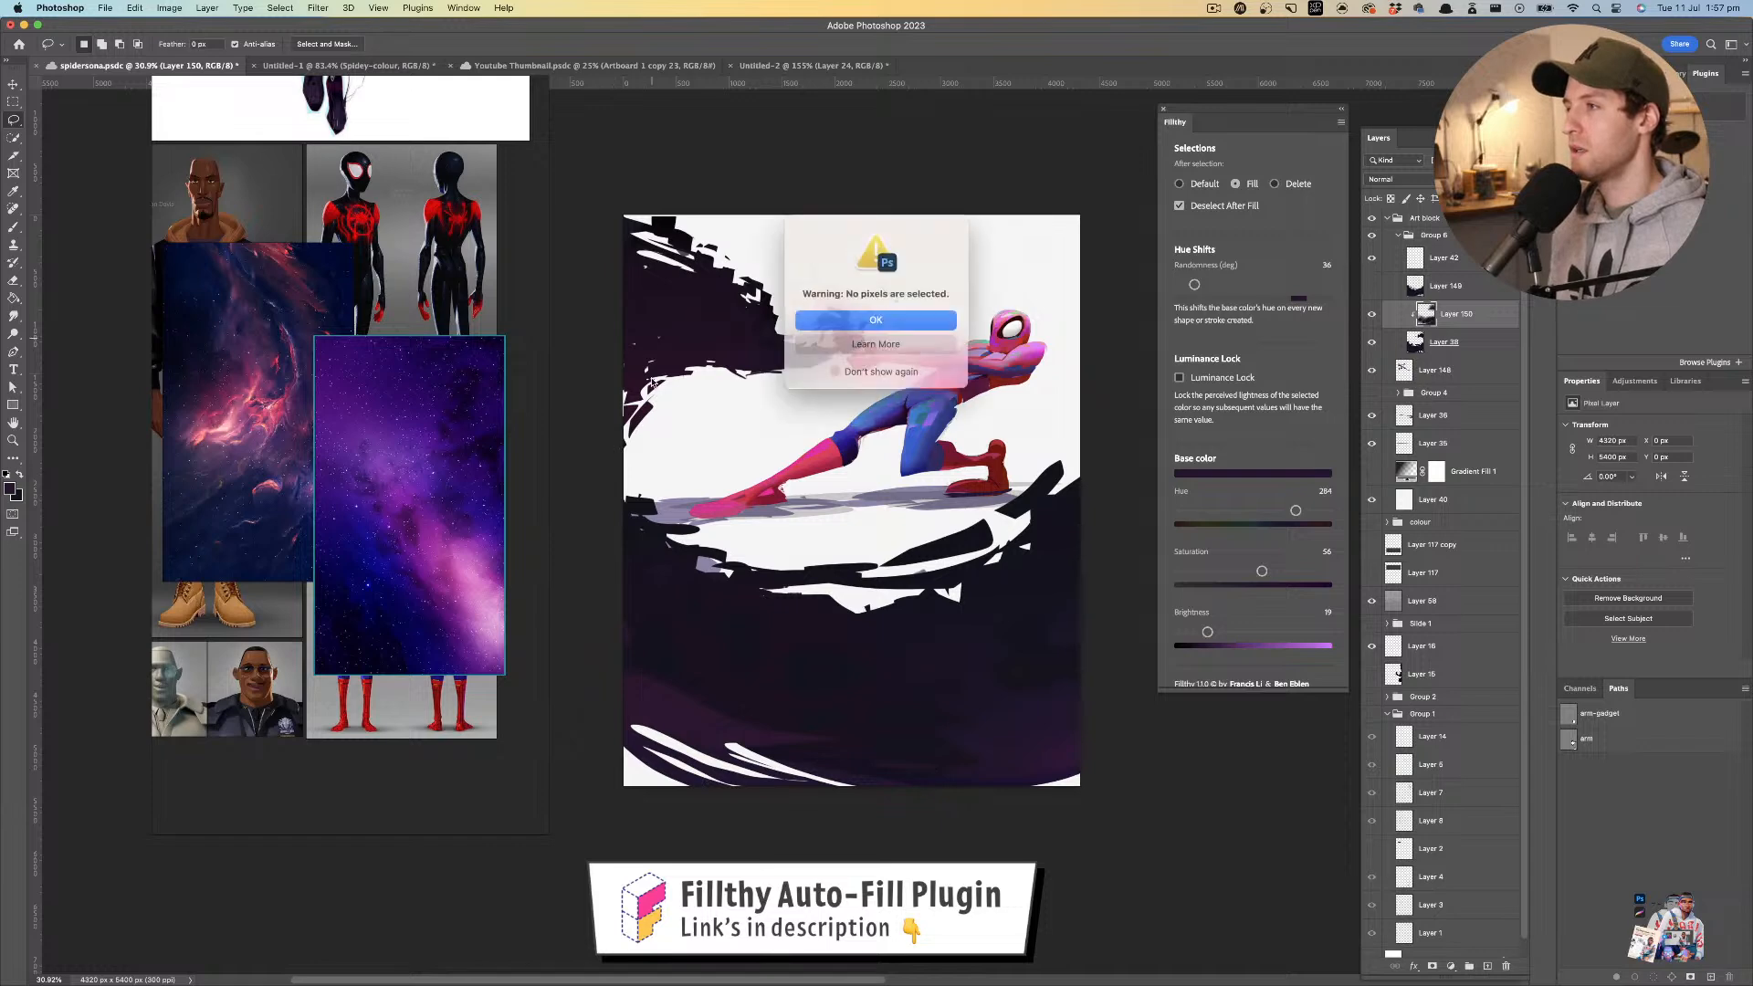
{"action": "key", "text": "super+z"}
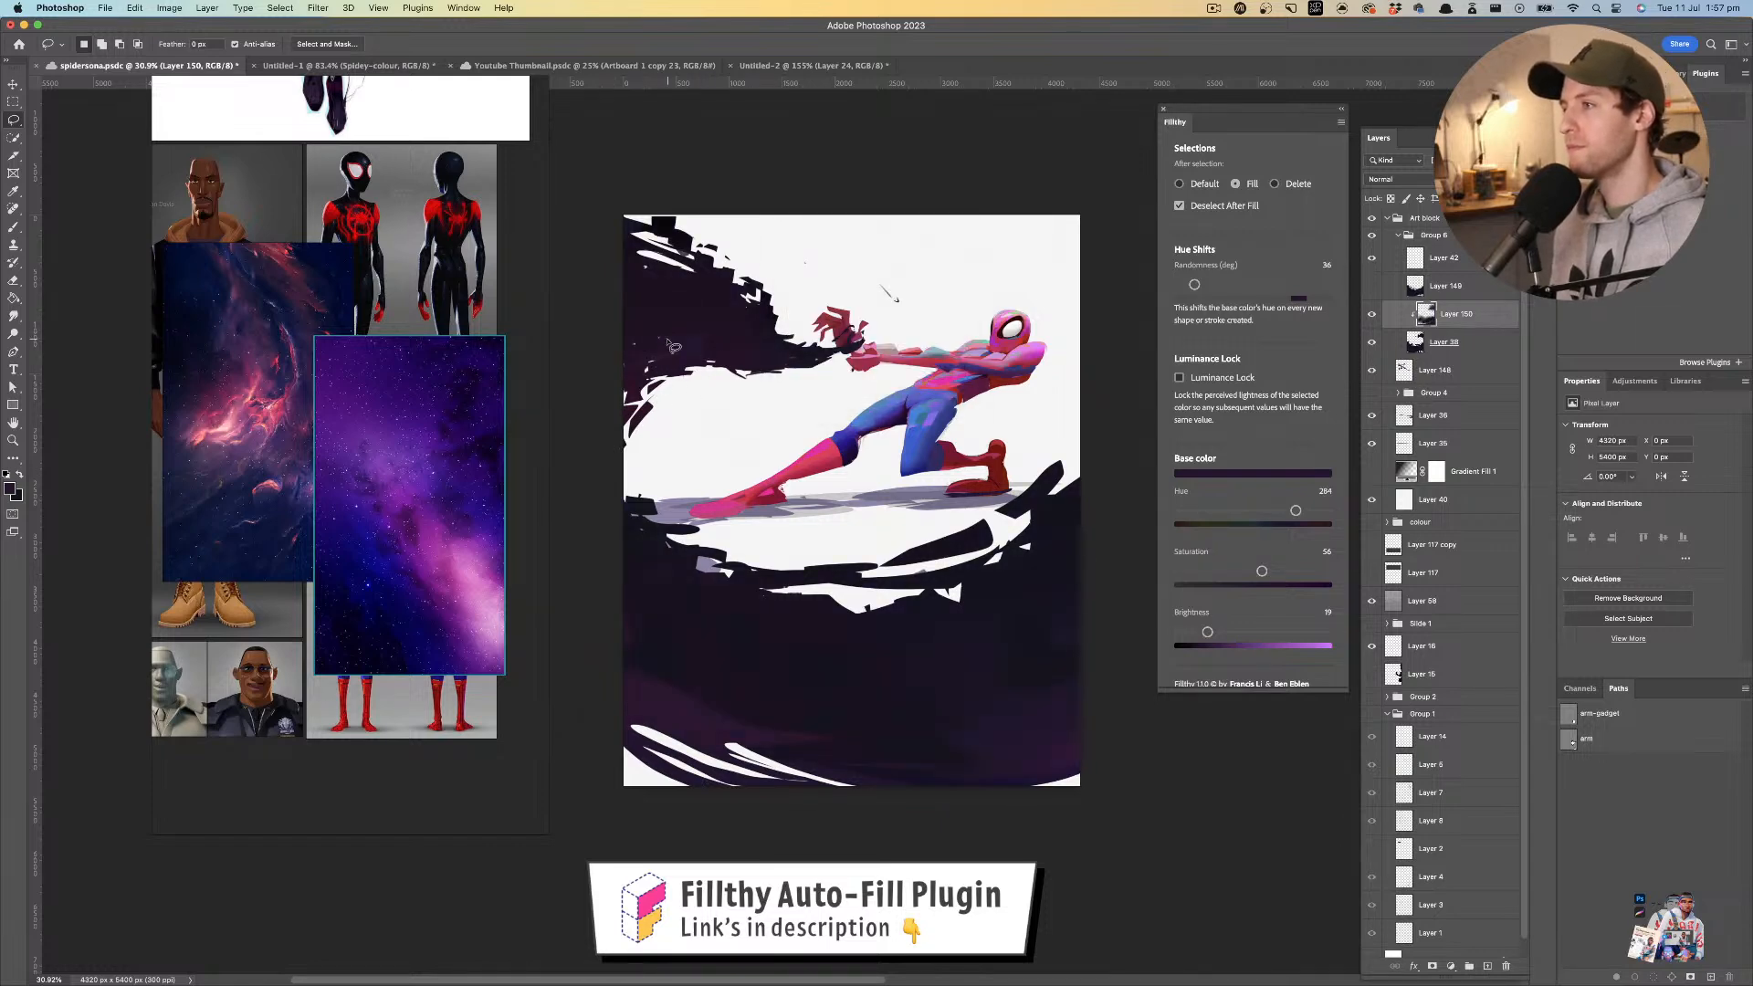
- Lasso-fill dark purple shapes inside the dark tendril behind Spider-Man's web hand
{"action": "left_click_drag", "start_coordinate": [626, 336], "coordinate": [689, 349]}
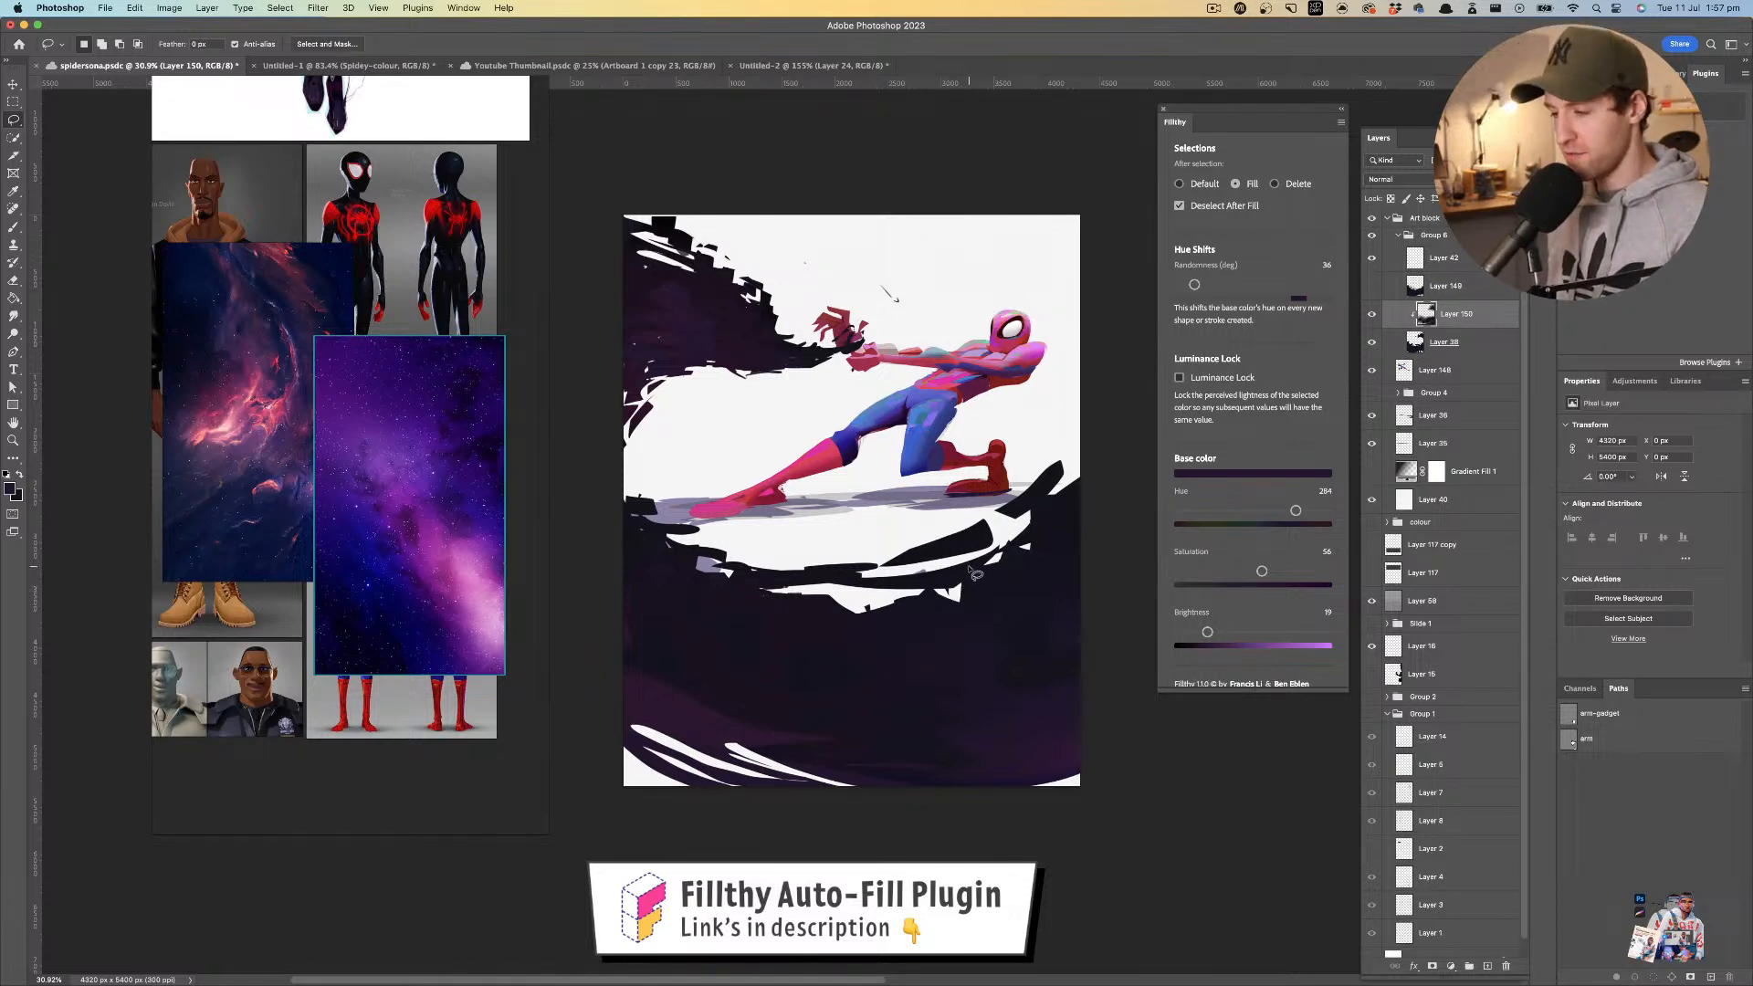
{"action": "scroll", "coordinate": [1021, 559], "scroll_direction": "left", "scroll_amount": 2}
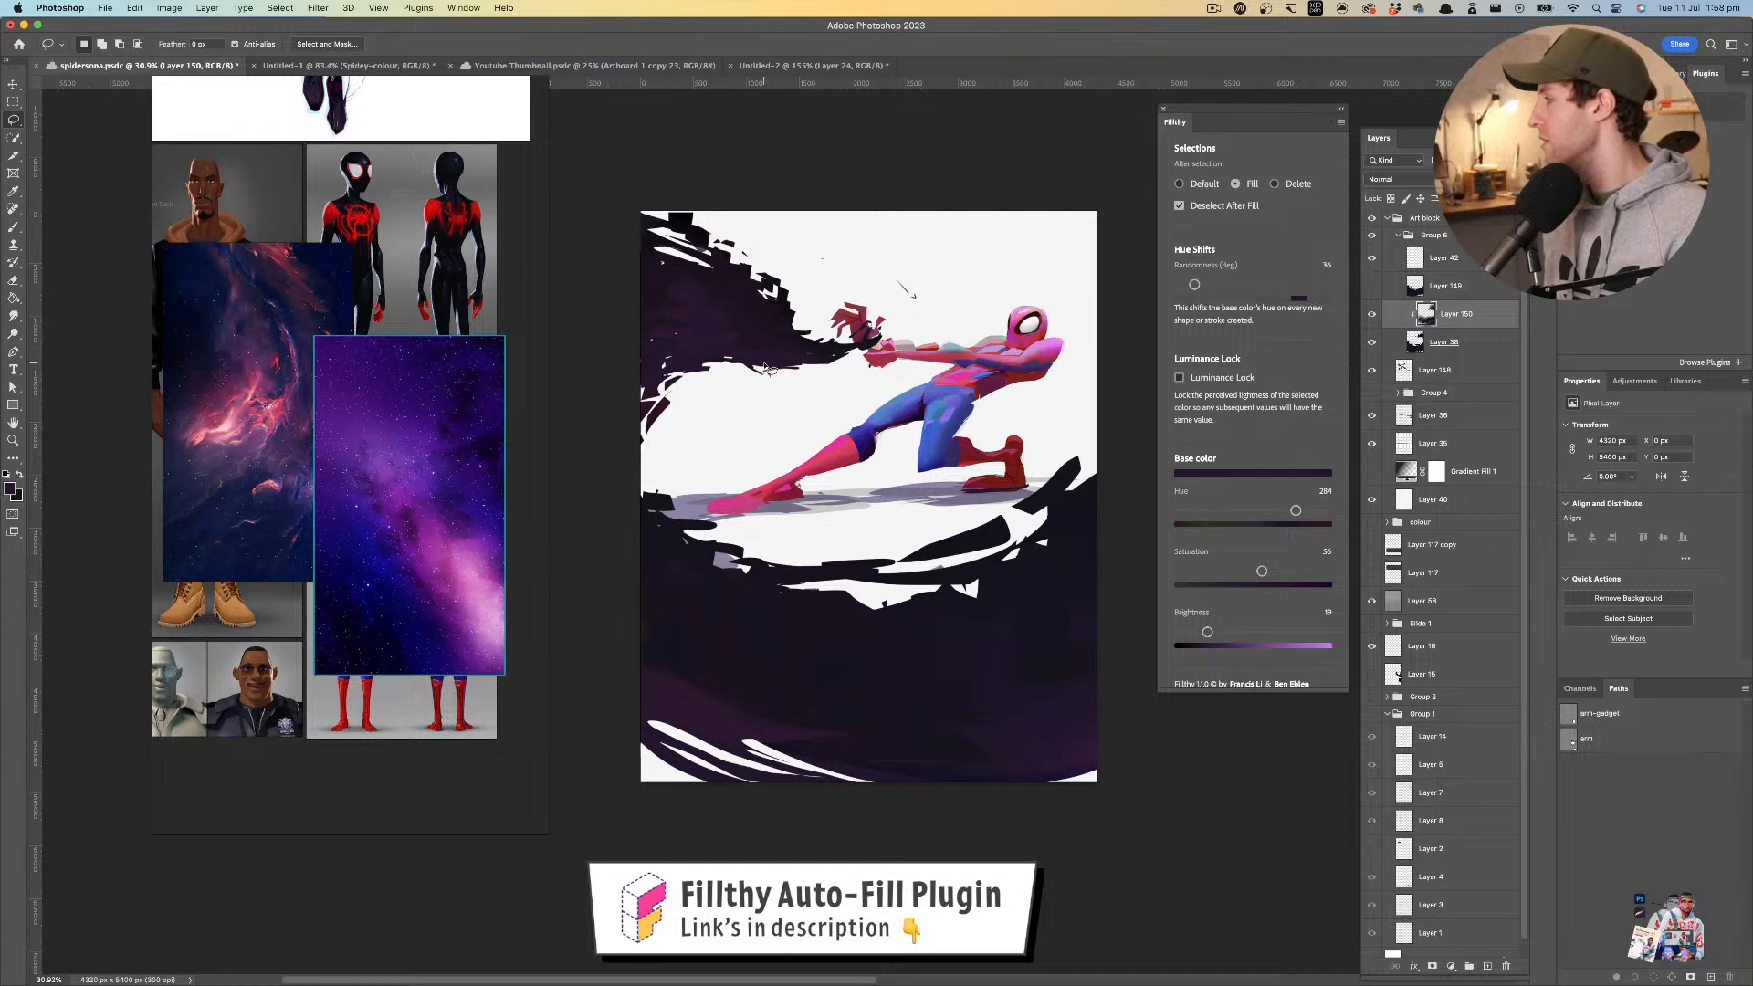
{"action": "left_click_drag", "start_coordinate": [774, 348], "coordinate": [777, 347]}
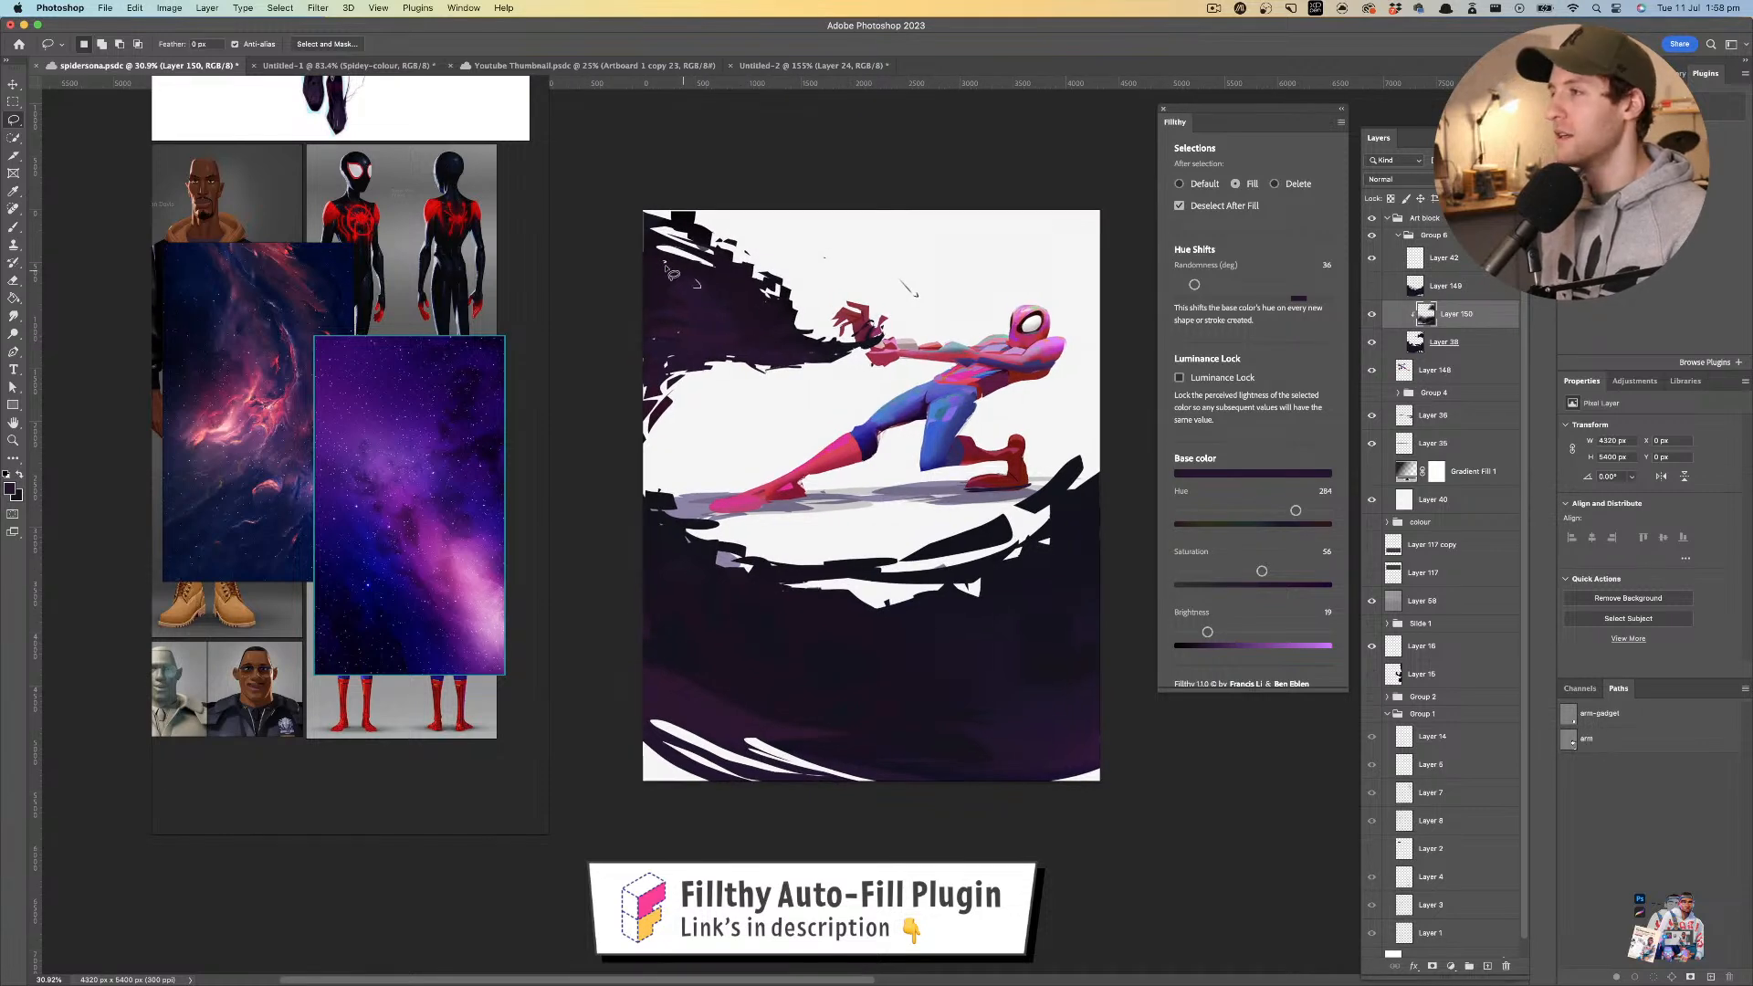
- Lasso-fill dark purple shapes across the lower ground mass and its upper edge, and select the base layer, Layer 38
{"action": "left_click_drag", "start_coordinate": [749, 698], "coordinate": [849, 728]}
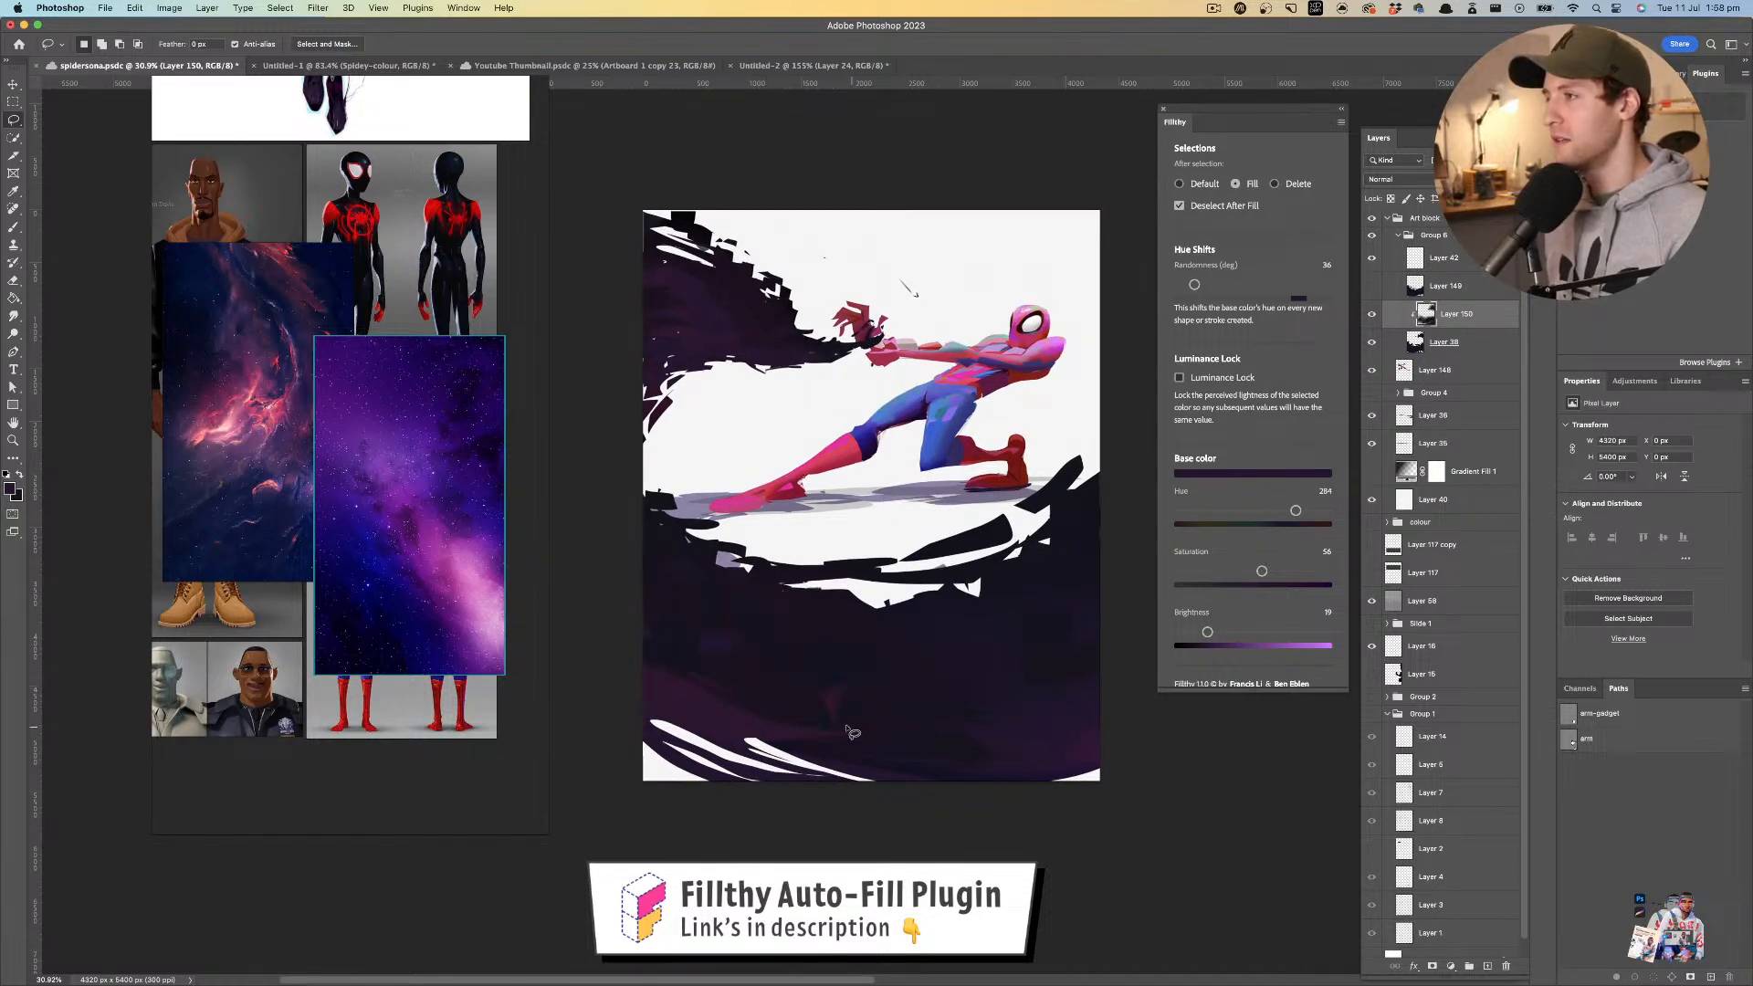
{"action": "mouse_move", "coordinate": [1043, 760]}
{"action": "left_mouse_down"}
{"action": "mouse_move", "coordinate": [1099, 744]}
{"action": "mouse_move", "coordinate": [1064, 769]}
{"action": "left_mouse_up"}
{"action": "left_click_drag", "start_coordinate": [907, 729], "coordinate": [967, 743]}
{"action": "left_click_drag", "start_coordinate": [963, 566], "coordinate": [860, 531]}
{"action": "mouse_move", "coordinate": [878, 530]}
{"action": "left_mouse_down"}
{"action": "mouse_move", "coordinate": [972, 555]}
{"action": "mouse_move", "coordinate": [927, 598]}
{"action": "mouse_move", "coordinate": [918, 650]}
{"action": "left_mouse_up"}
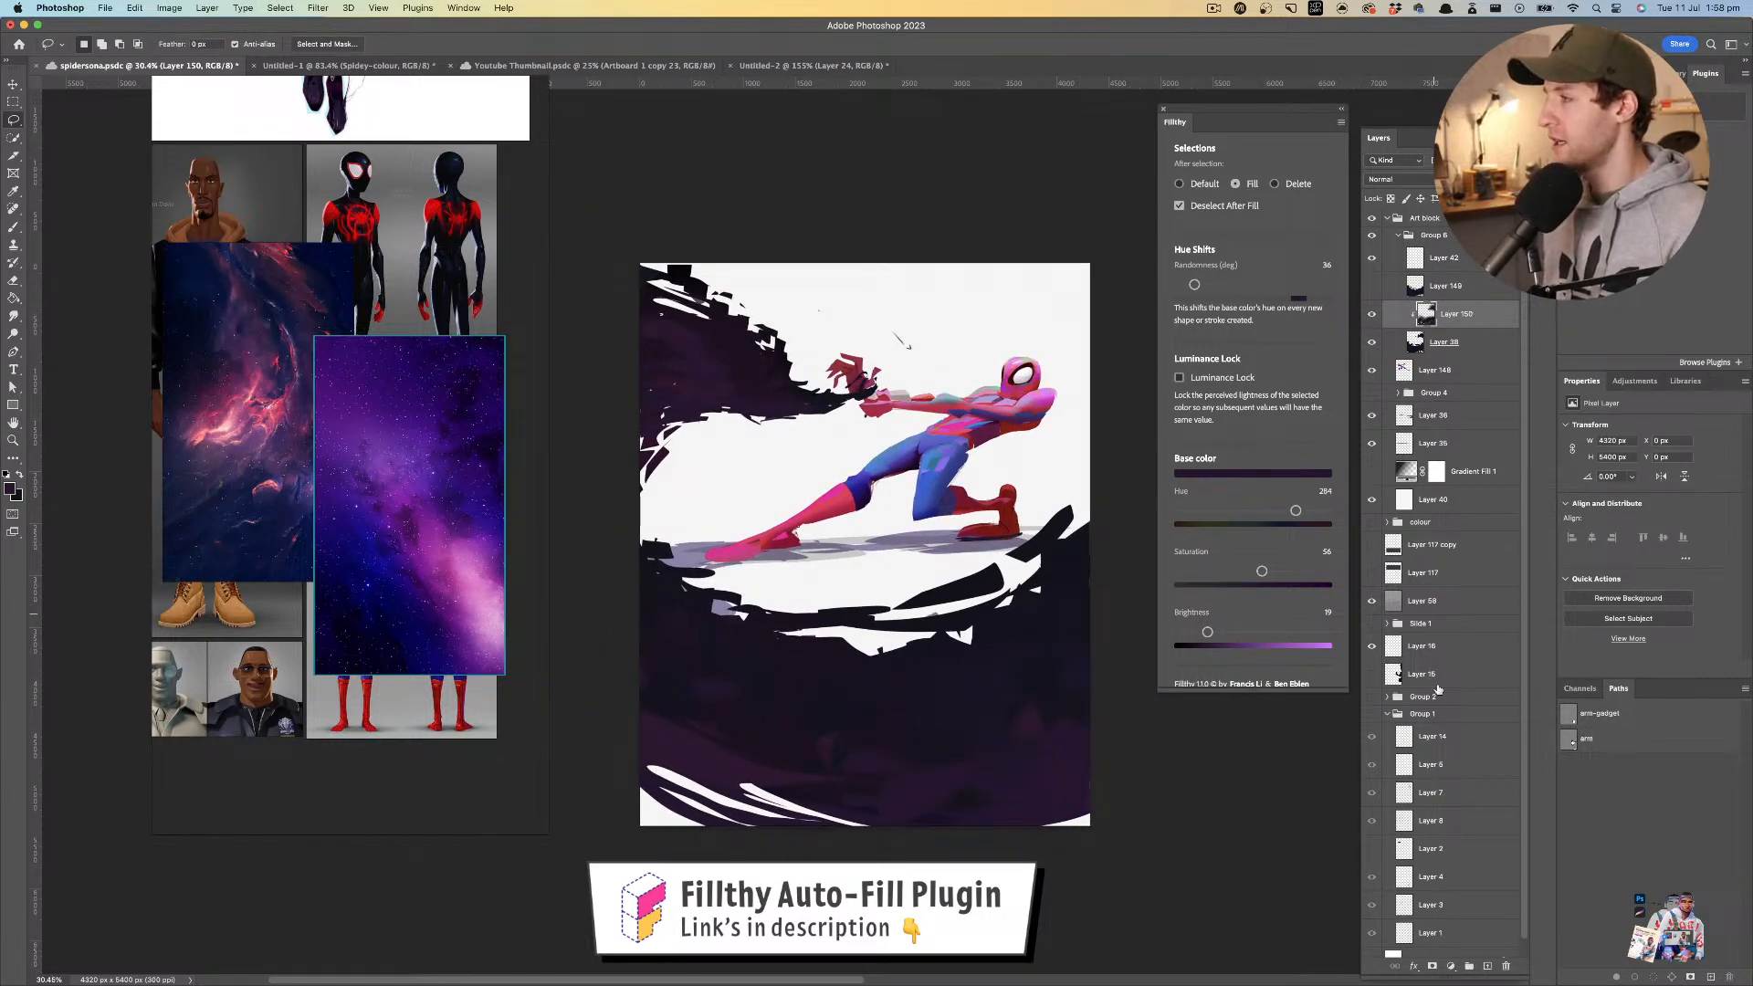
{"action": "left_click", "coordinate": [1486, 347]}
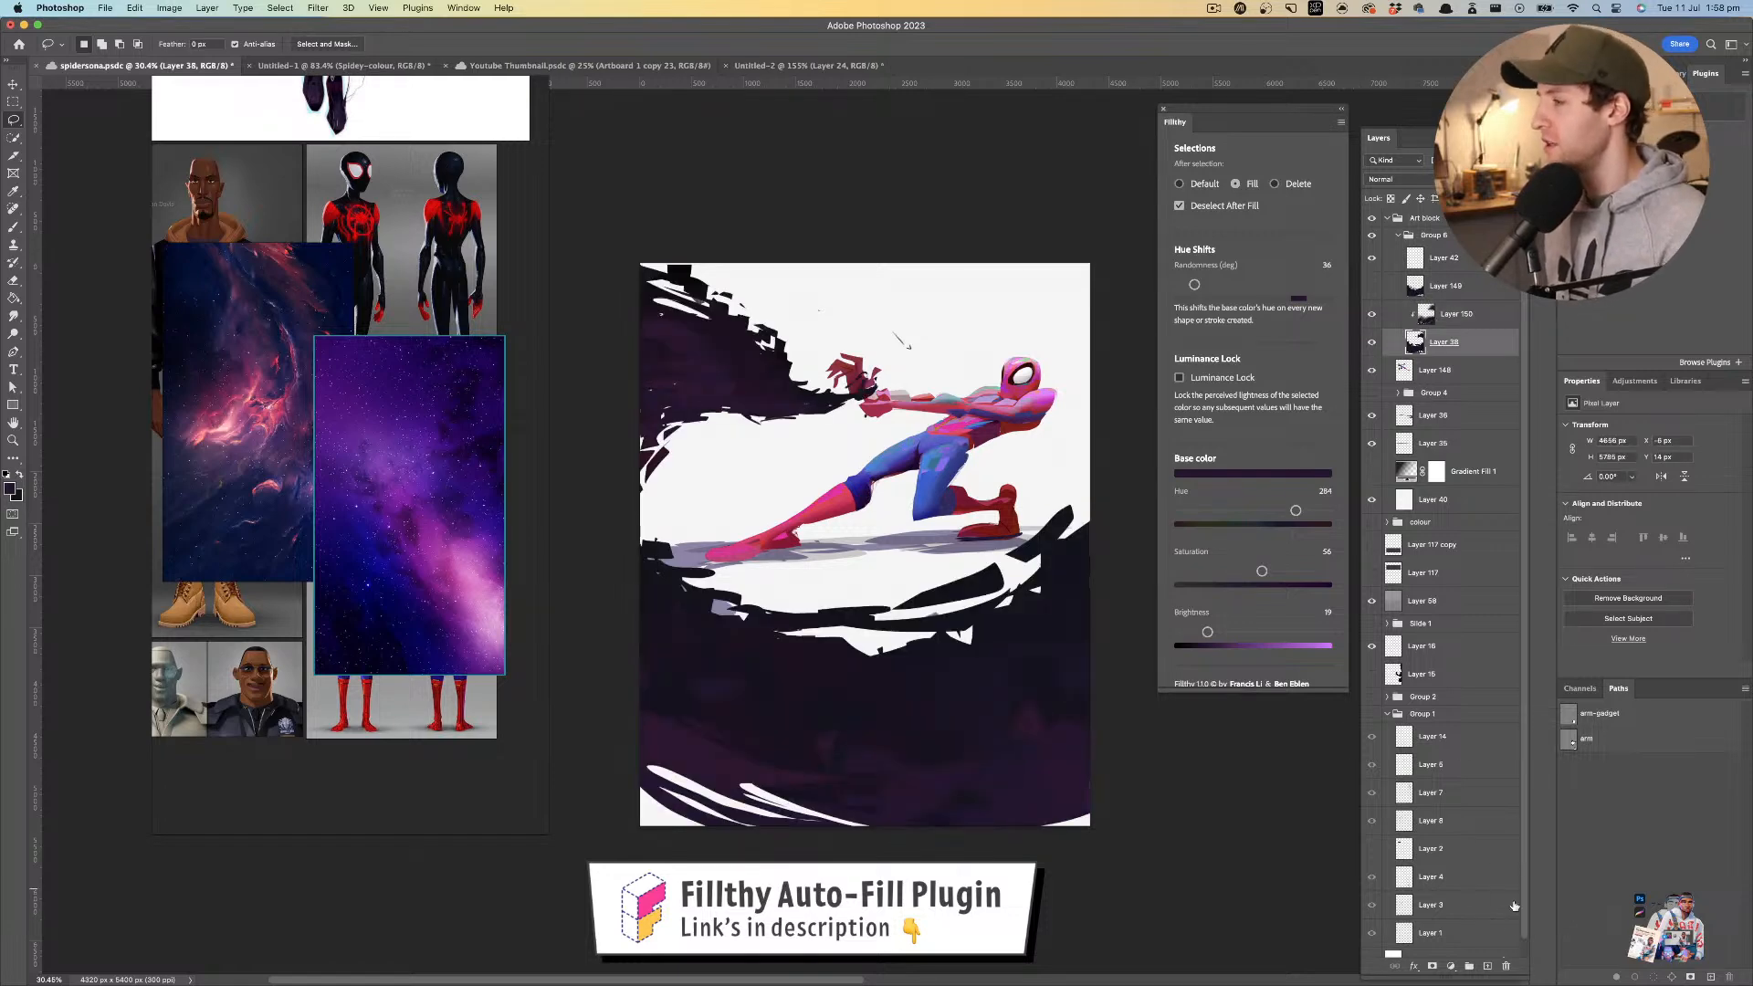
- Add a layer mask to Layer 38 and try small lasso cut-outs along the upper edge of the dark mass below the figure
{"action": "left_click", "coordinate": [1433, 968]}
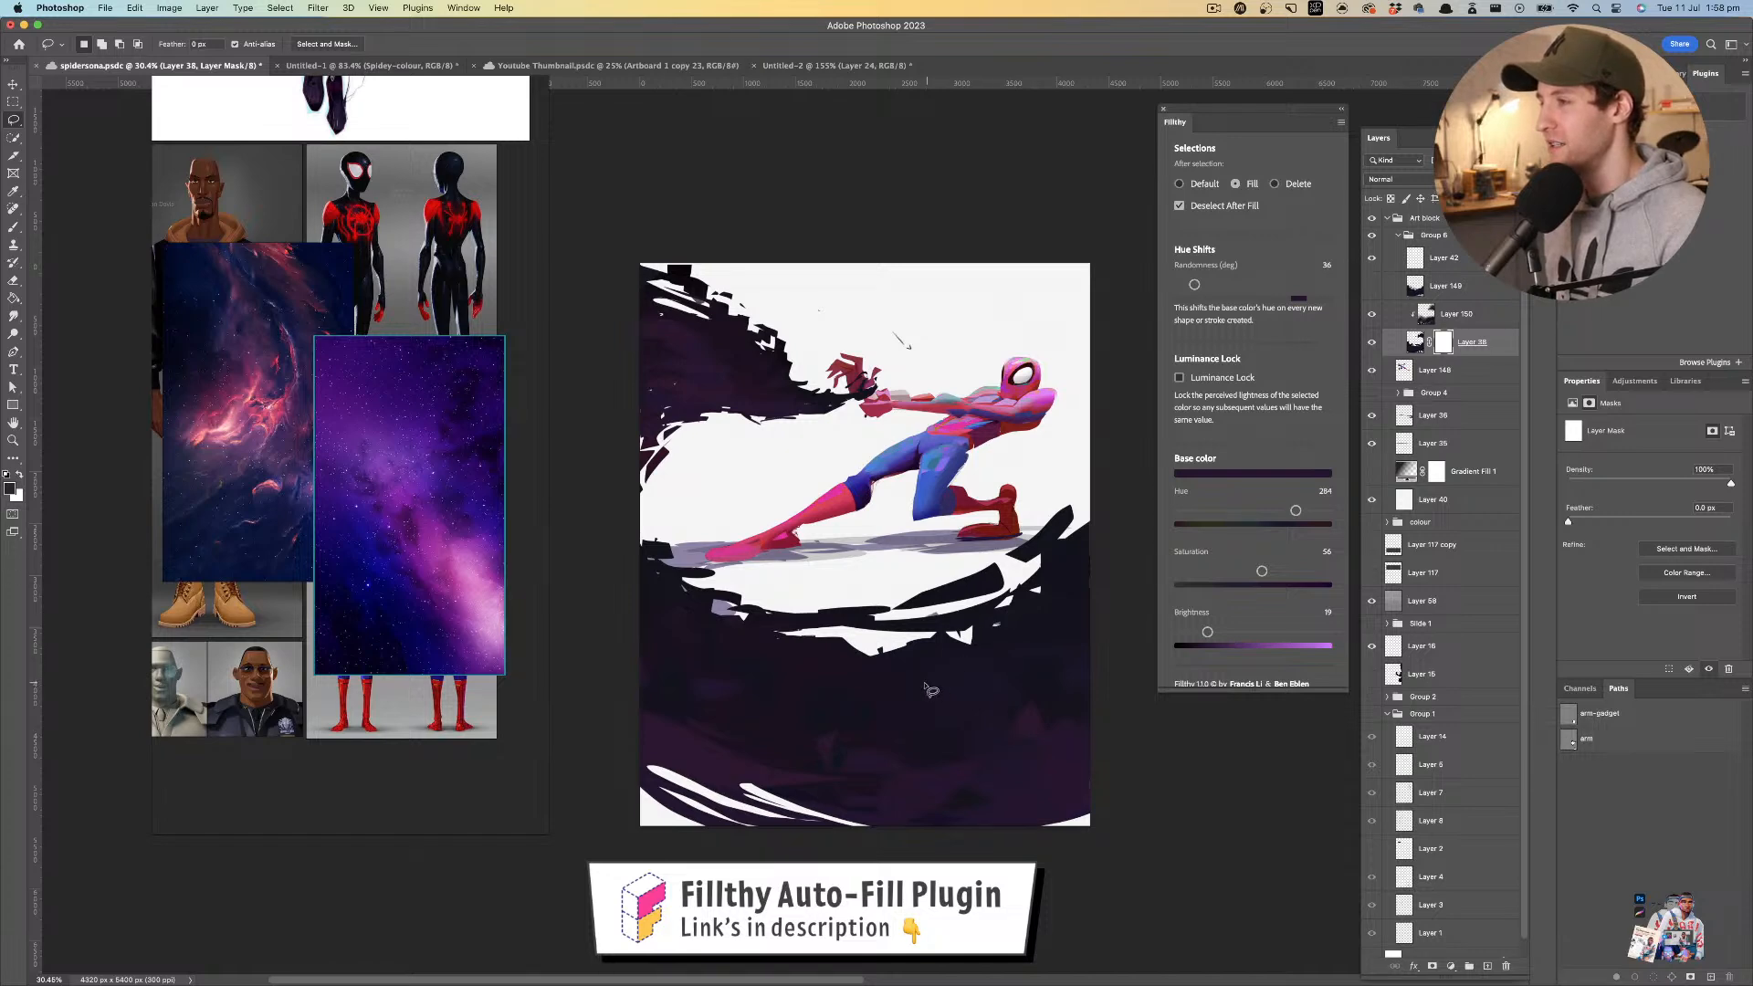
{"action": "mouse_move", "coordinate": [941, 654]}
{"action": "left_mouse_down"}
{"action": "mouse_move", "coordinate": [900, 661]}
{"action": "mouse_move", "coordinate": [945, 662]}
{"action": "left_mouse_up"}
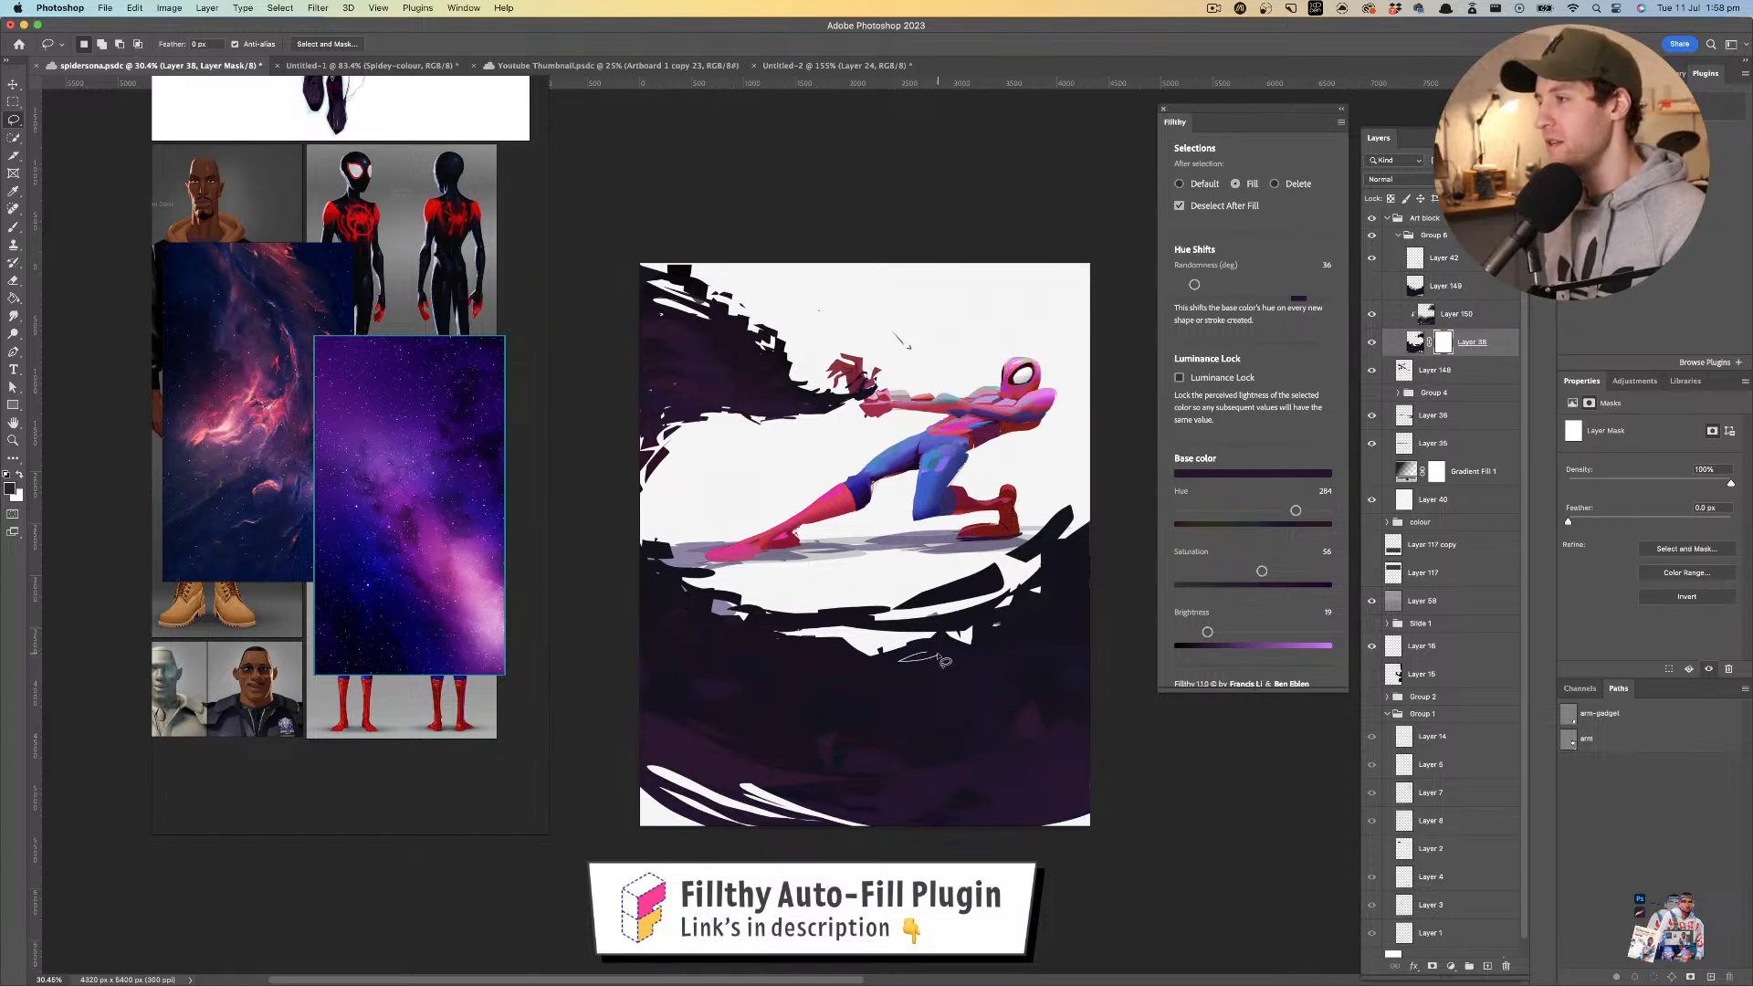
{"action": "key", "text": "super+z"}
{"action": "key", "text": "super+z"}
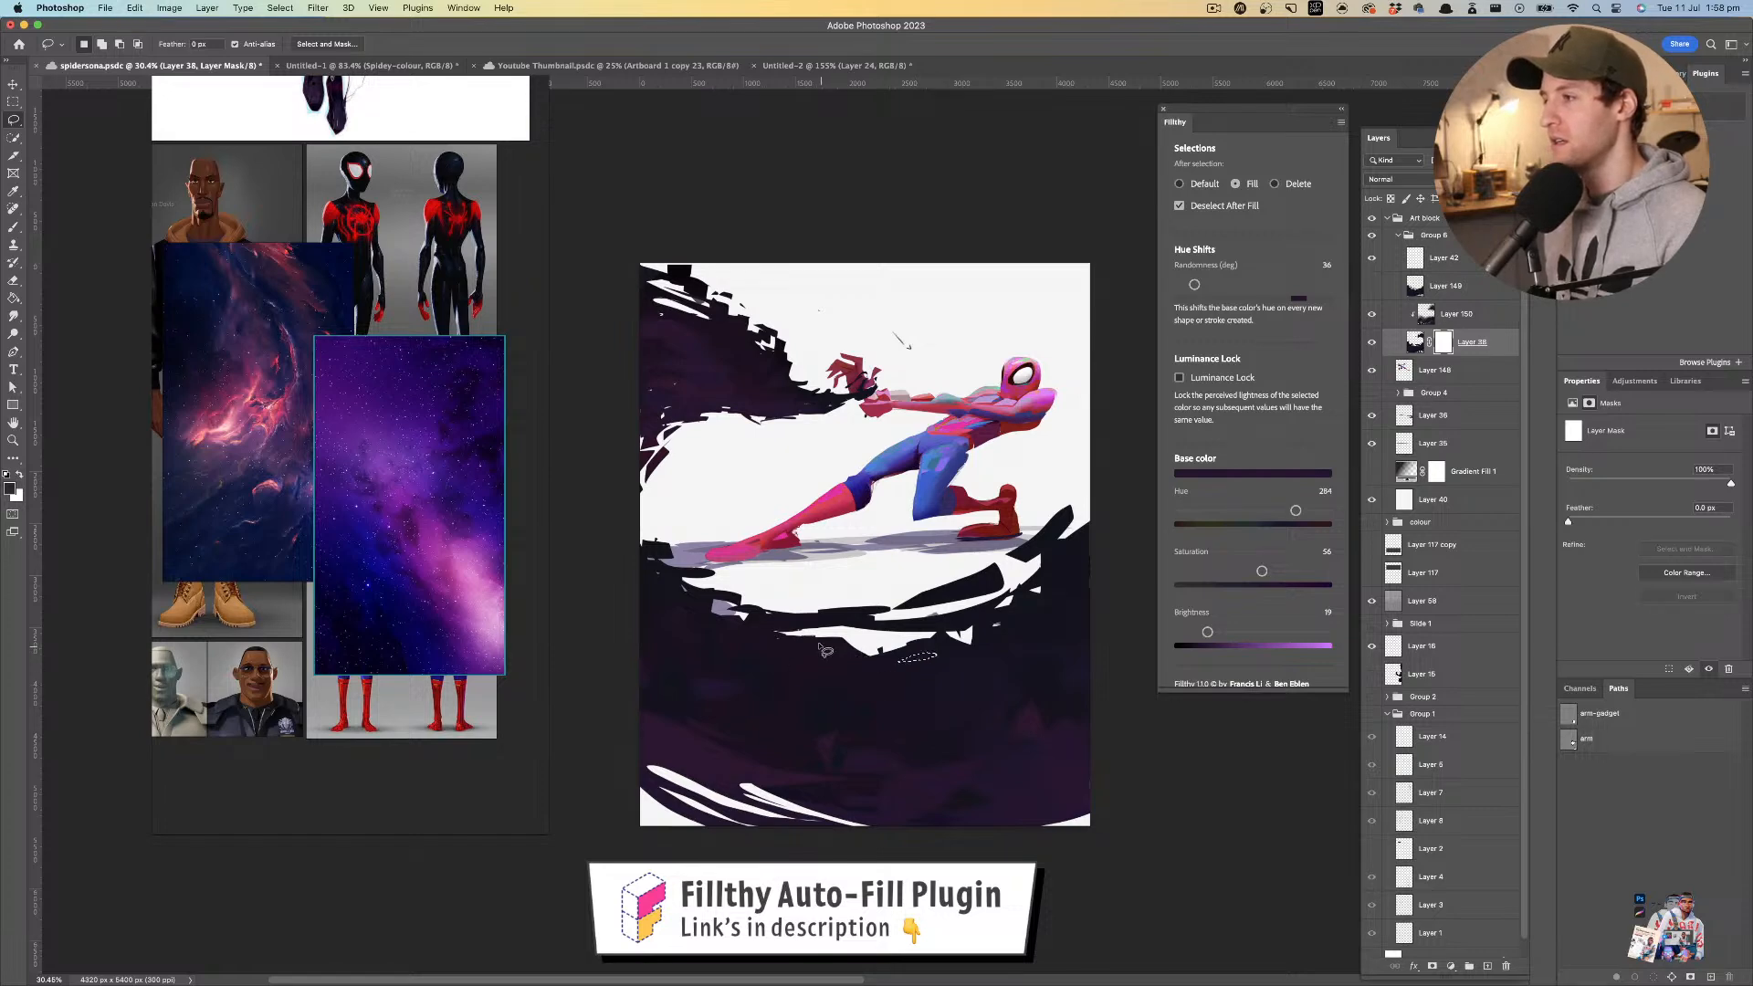
{"action": "left_click_drag", "start_coordinate": [824, 654], "coordinate": [787, 645]}
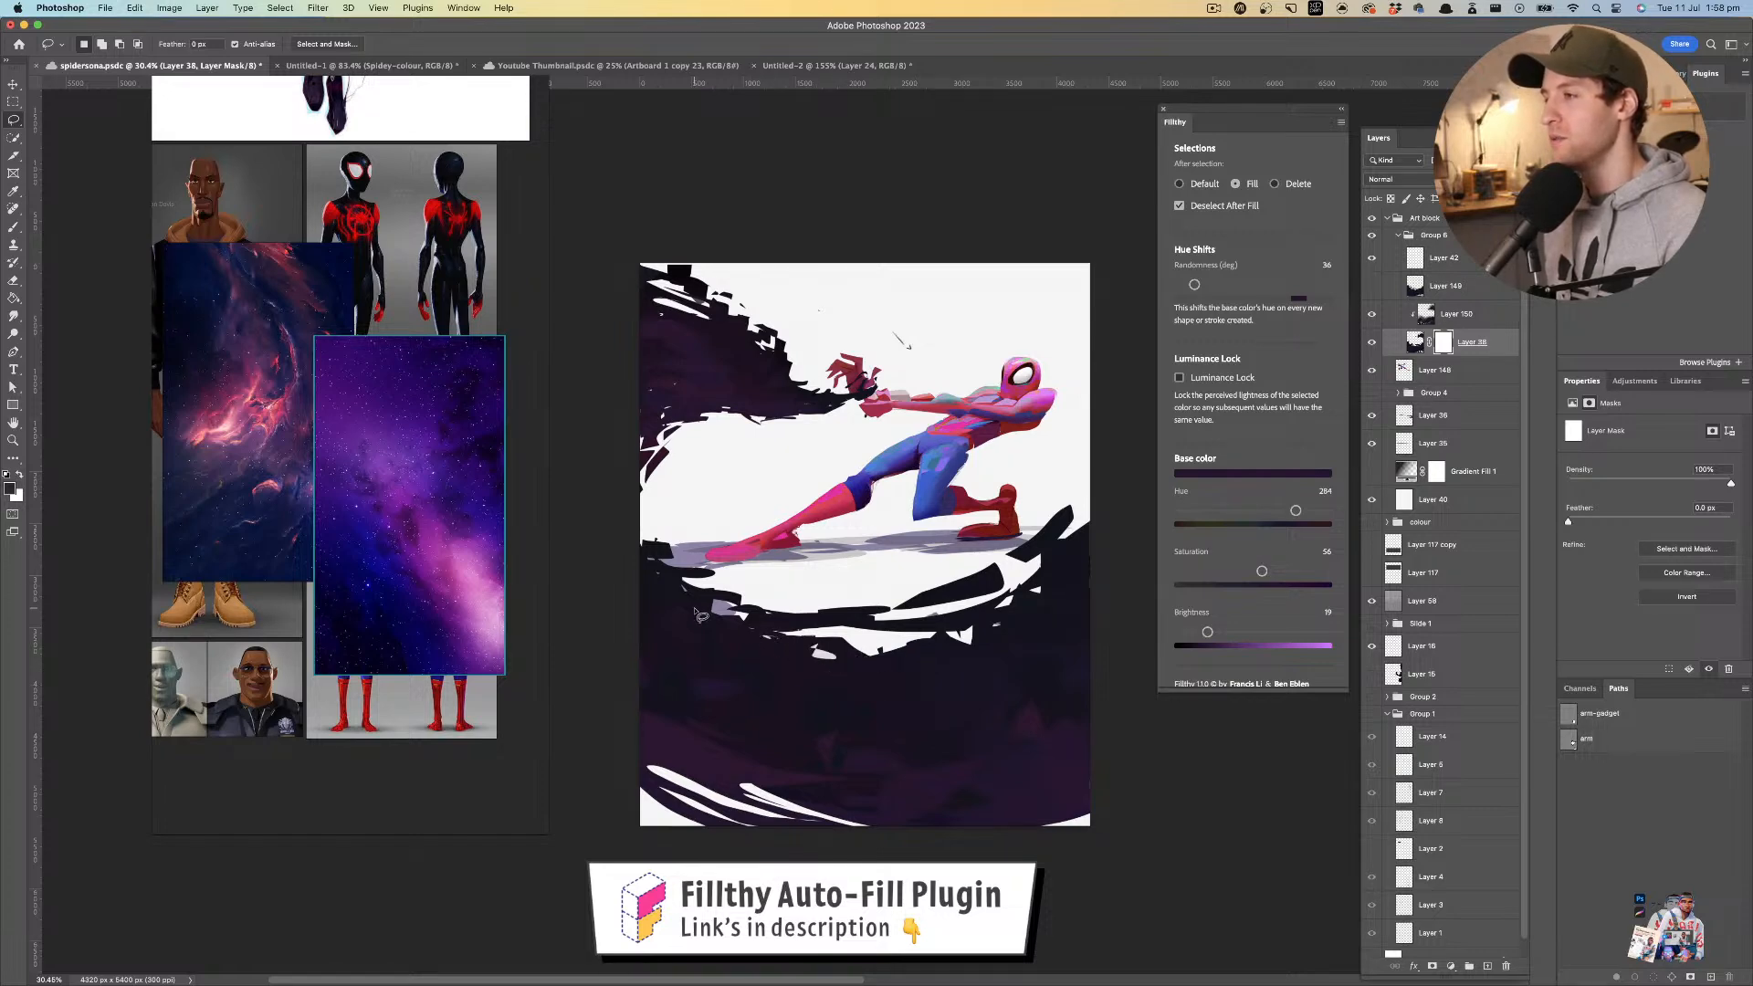
- Cut lasso shapes out of Layer 38's mask at the dark swirl's right edge and bottom, undoing unwanted cuts
{"action": "left_click_drag", "start_coordinate": [1084, 546], "coordinate": [1079, 554]}
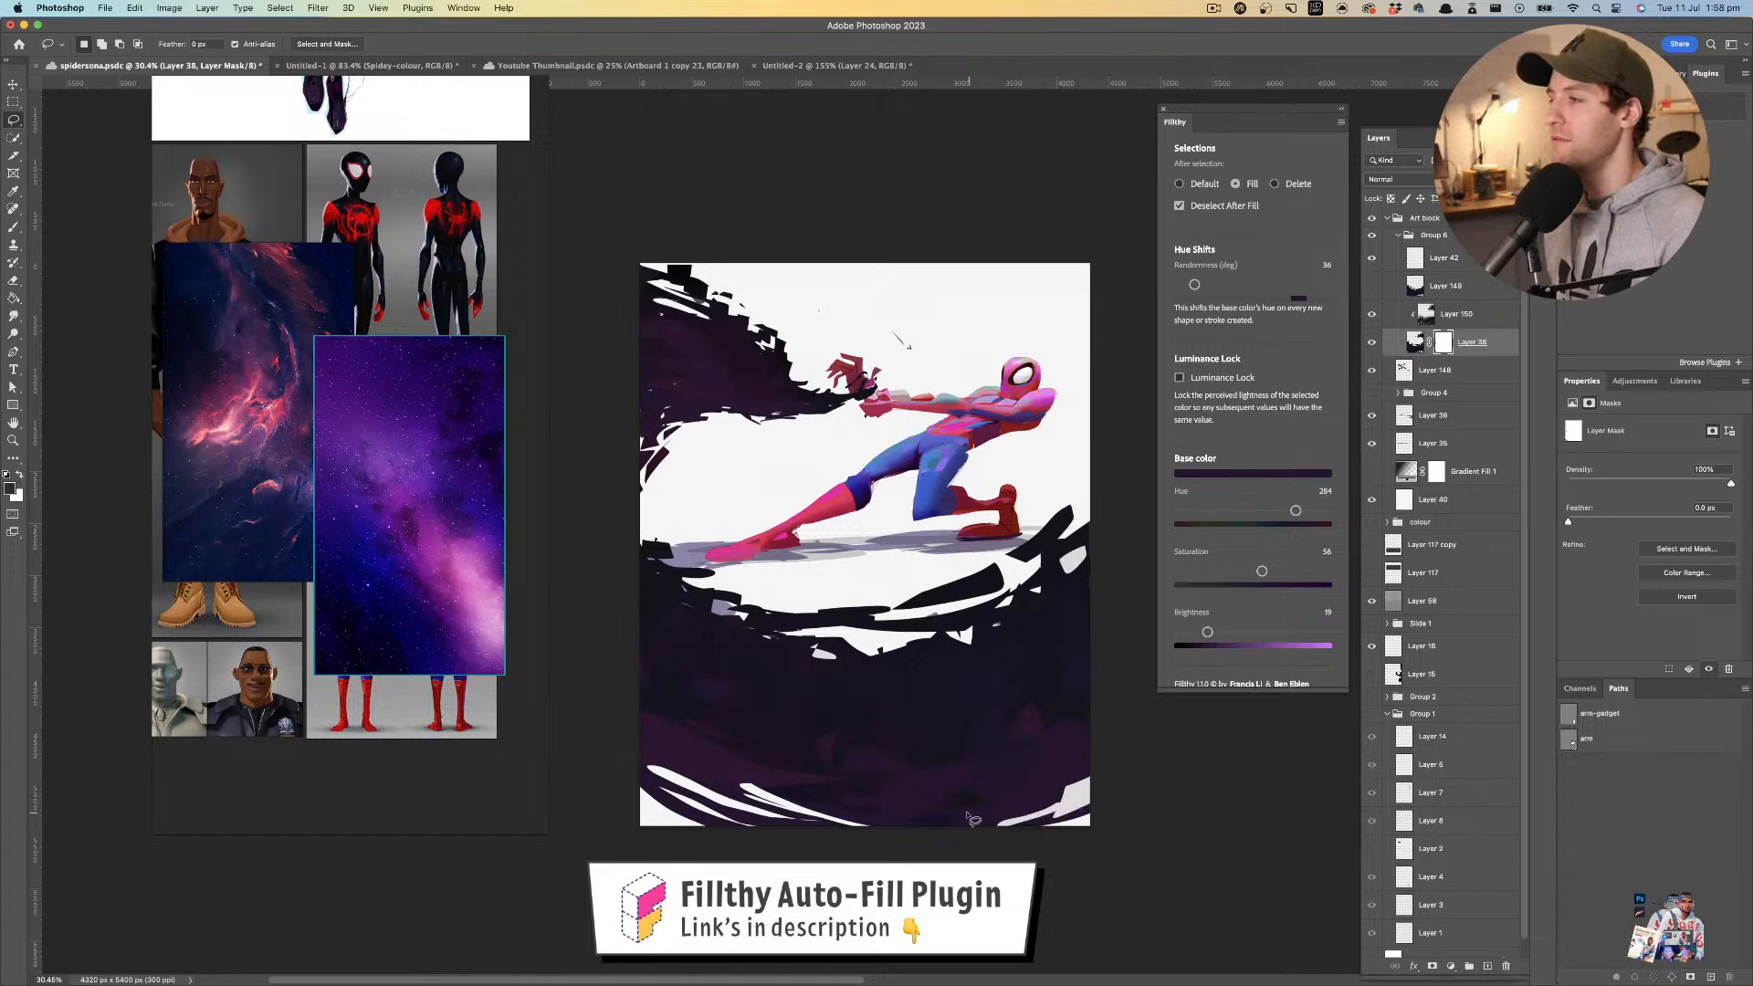
{"action": "mouse_move", "coordinate": [924, 828]}
{"action": "left_mouse_down"}
{"action": "mouse_move", "coordinate": [942, 775]}
{"action": "mouse_move", "coordinate": [924, 805]}
{"action": "mouse_move", "coordinate": [915, 788]}
{"action": "left_mouse_up"}
{"action": "key", "text": "super+z"}
{"action": "key", "text": "super+z"}
{"action": "key", "text": "super+z"}
{"action": "key", "text": "super+z"}
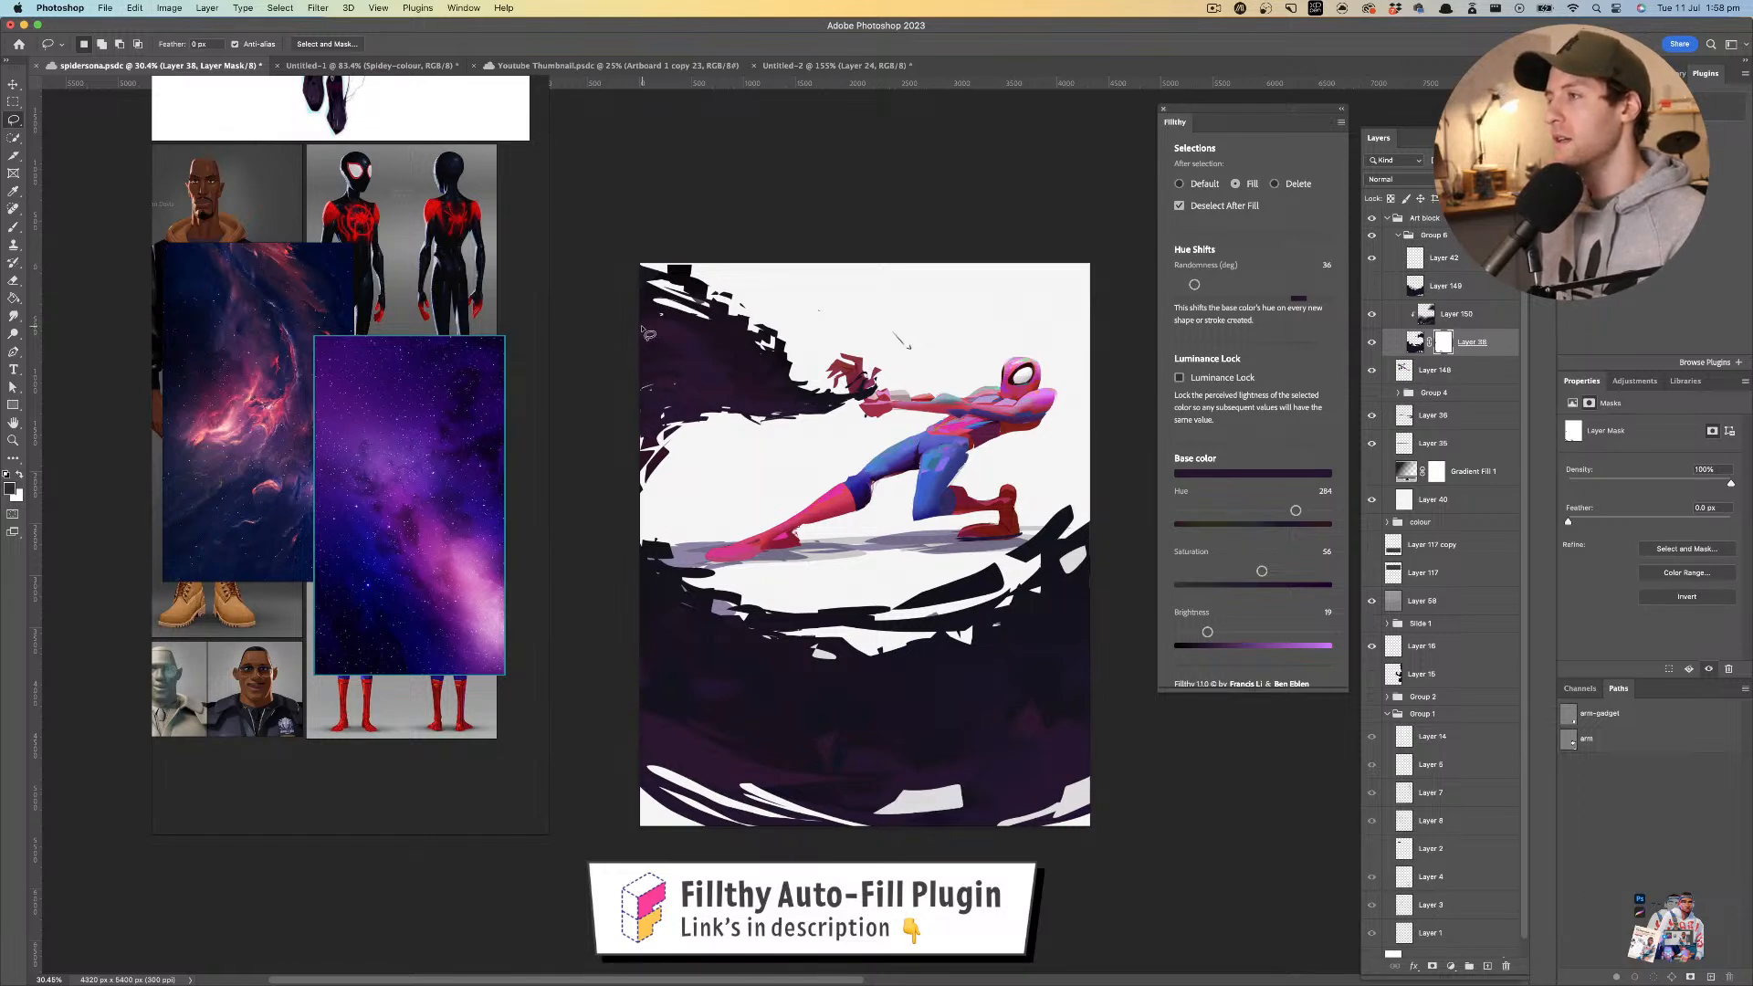
{"action": "key", "text": "super+space"}
{"action": "left_click_drag", "start_coordinate": [773, 545], "coordinate": [748, 578]}
{"action": "left_click_drag", "start_coordinate": [809, 554], "coordinate": [780, 545]}
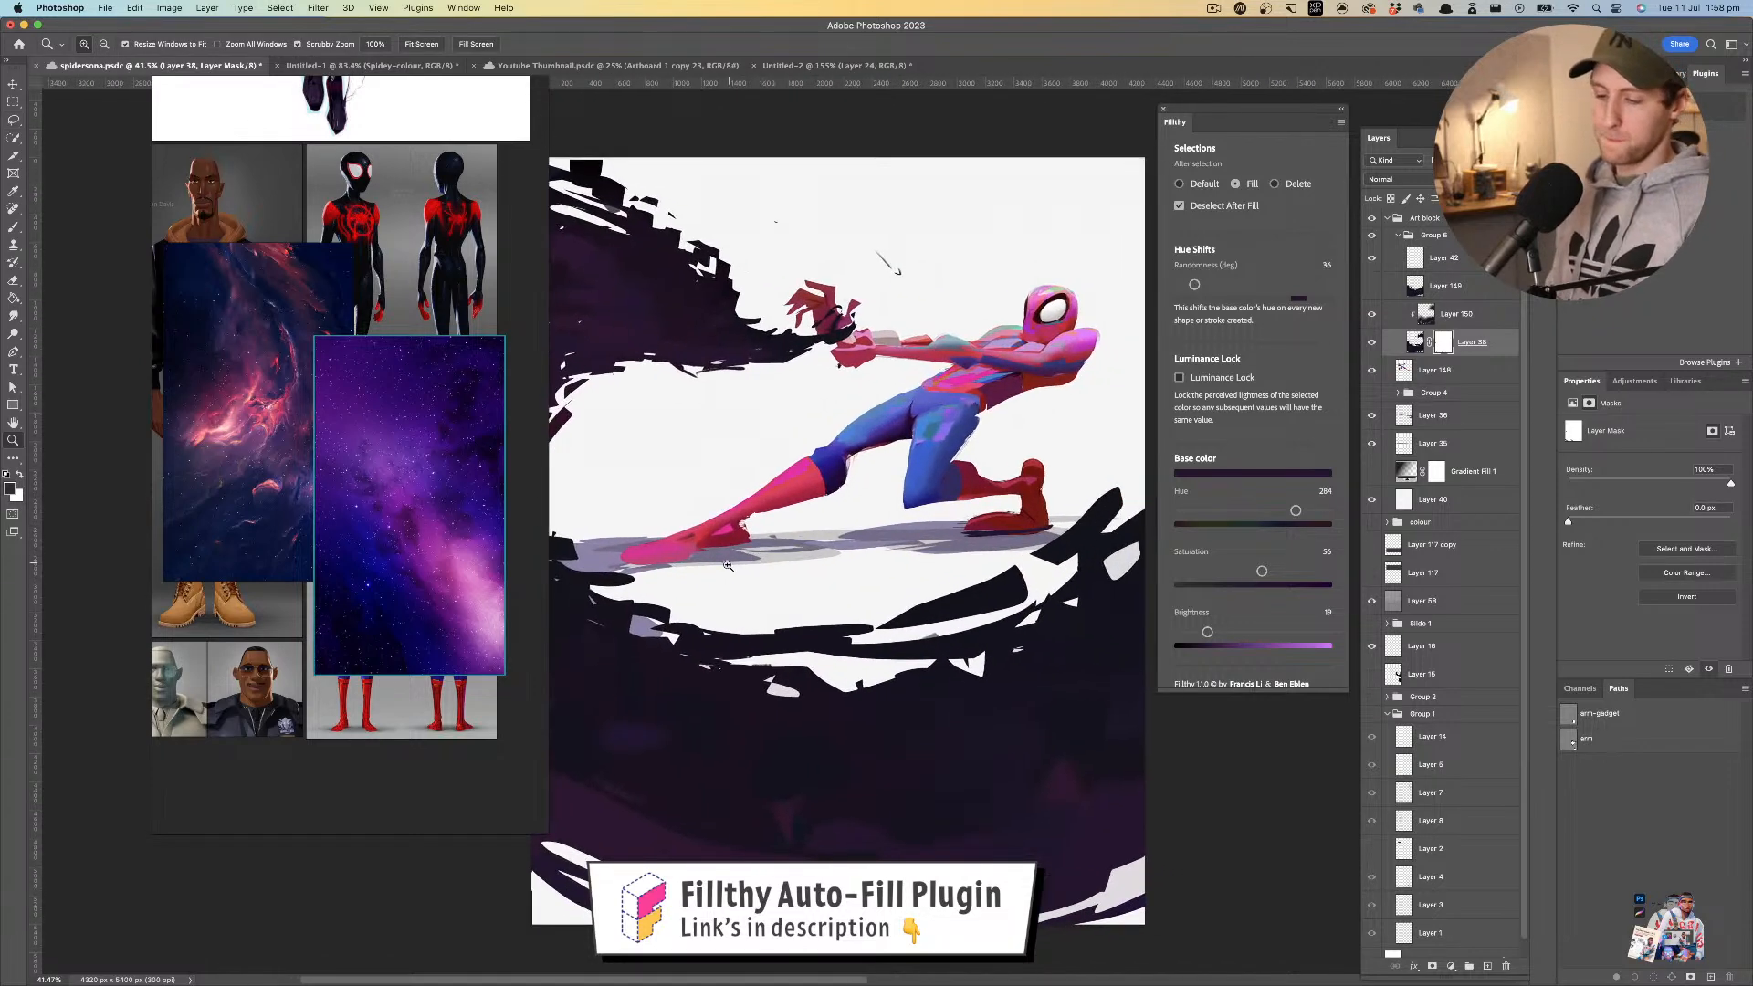
{"action": "key", "text": "l"}
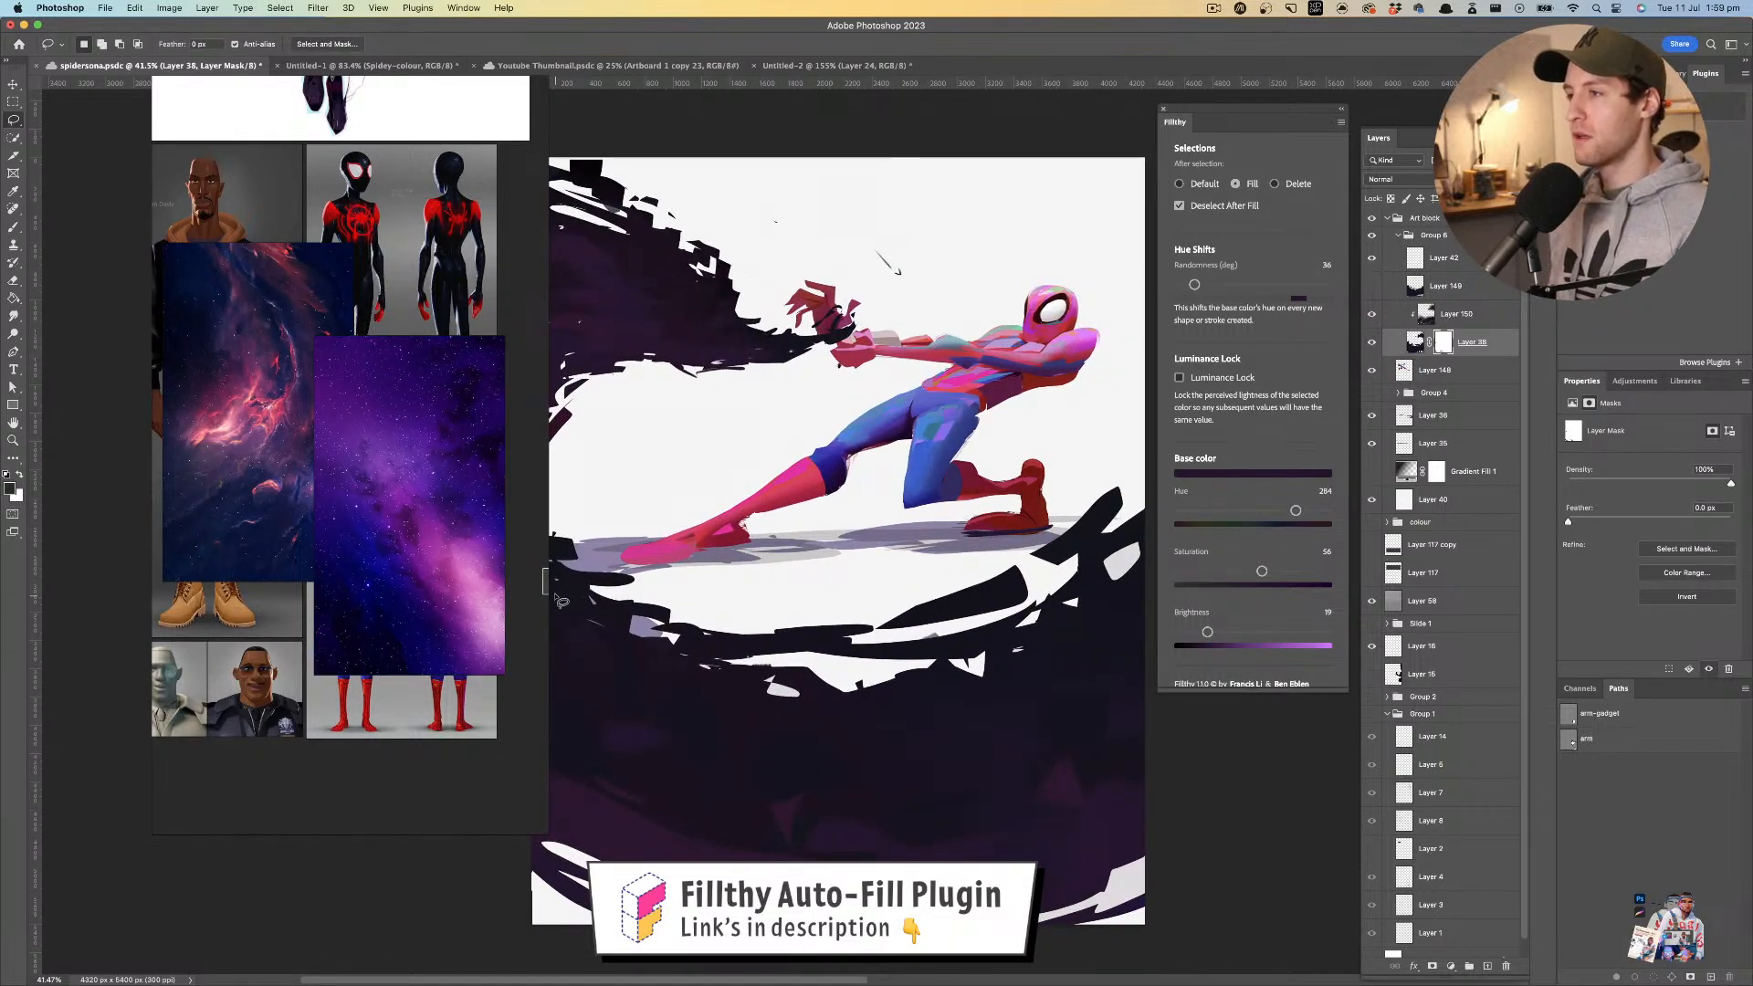
{"action": "left_click_drag", "start_coordinate": [559, 602], "coordinate": [634, 575]}
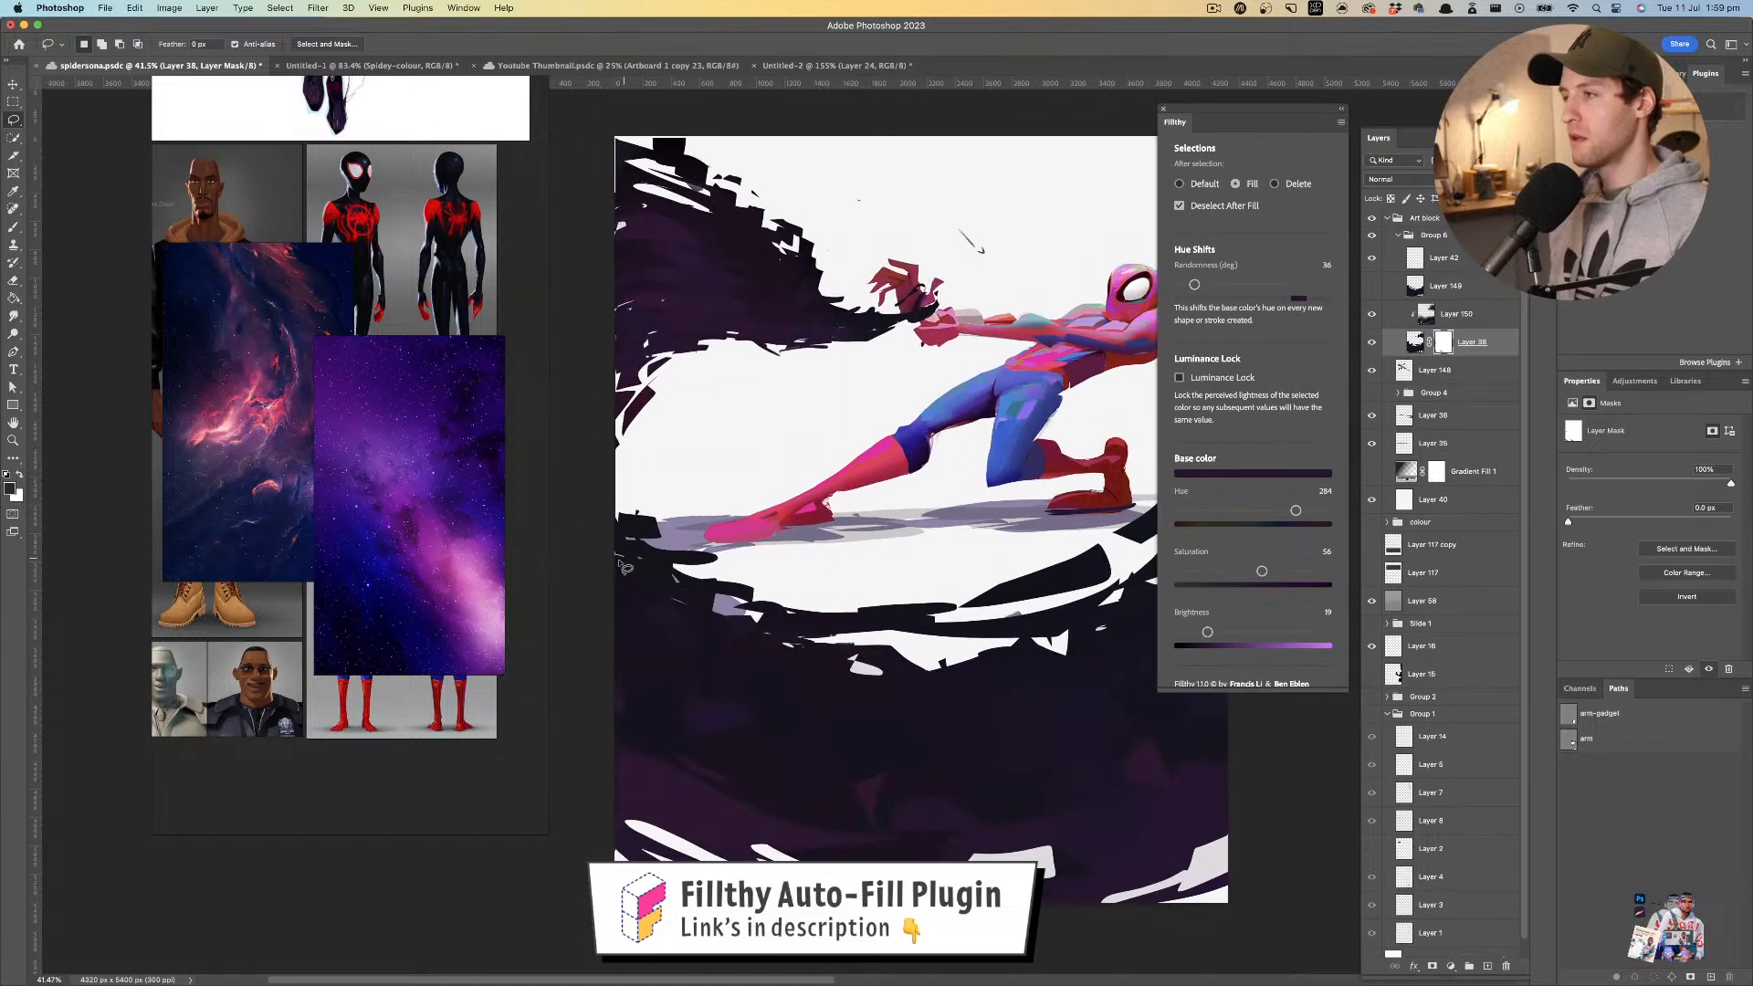
{"action": "scroll", "coordinate": [717, 605], "scroll_direction": "down", "scroll_amount": 2}
{"action": "scroll", "coordinate": [716, 605], "scroll_direction": "right", "scroll_amount": 2}
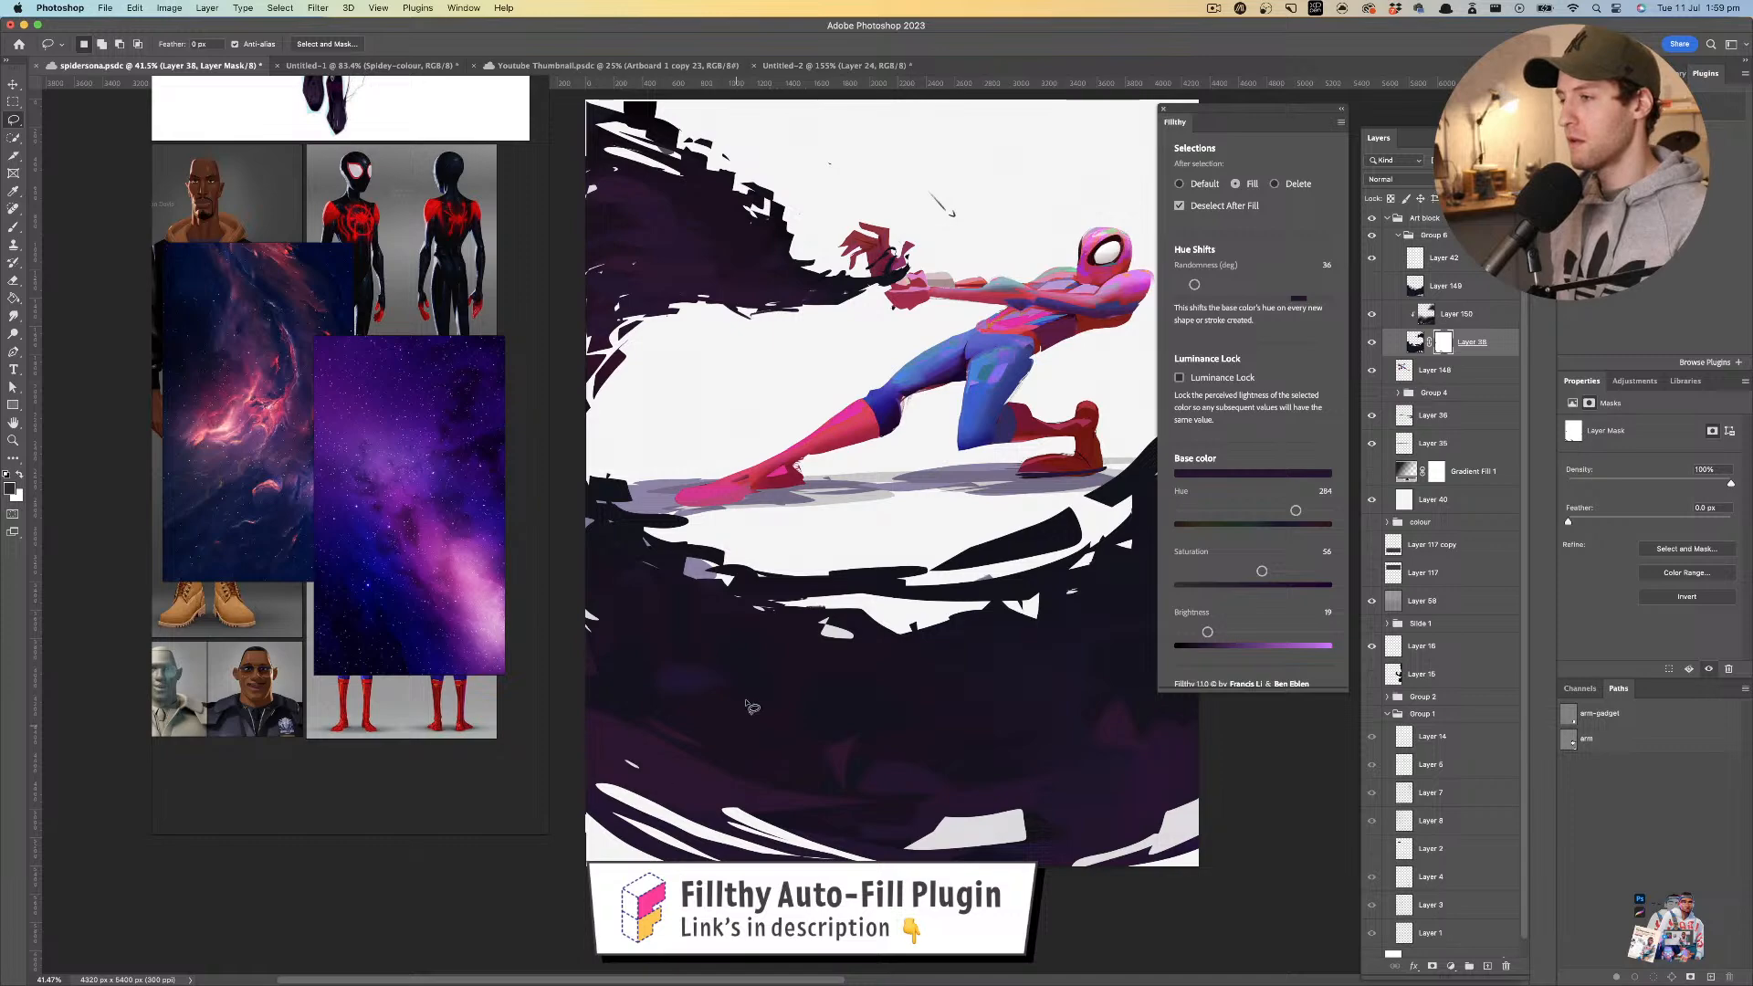
{"action": "scroll", "coordinate": [744, 726], "scroll_direction": "right", "scroll_amount": 3}
- Choose a speckle brush preset from the brush library for painting on the mask
{"action": "key", "text": "b"}
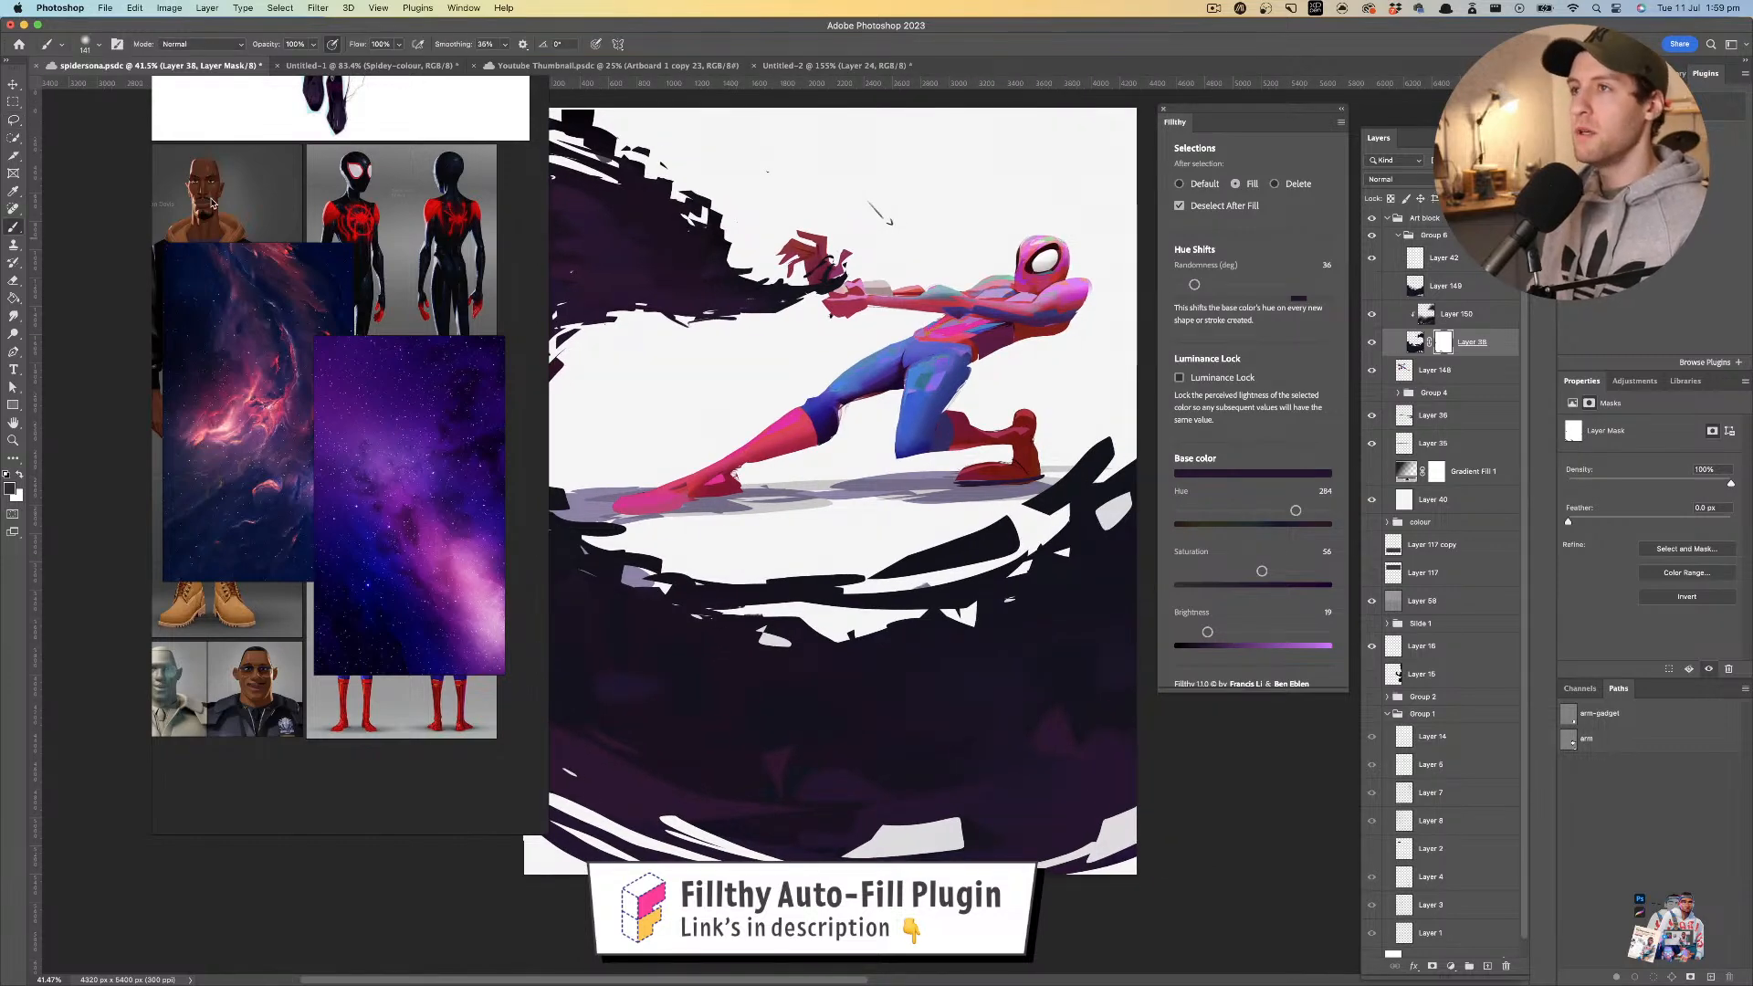
{"action": "left_click", "coordinate": [98, 43]}
{"action": "scroll", "coordinate": [365, 548], "scroll_direction": "down", "scroll_amount": 10}
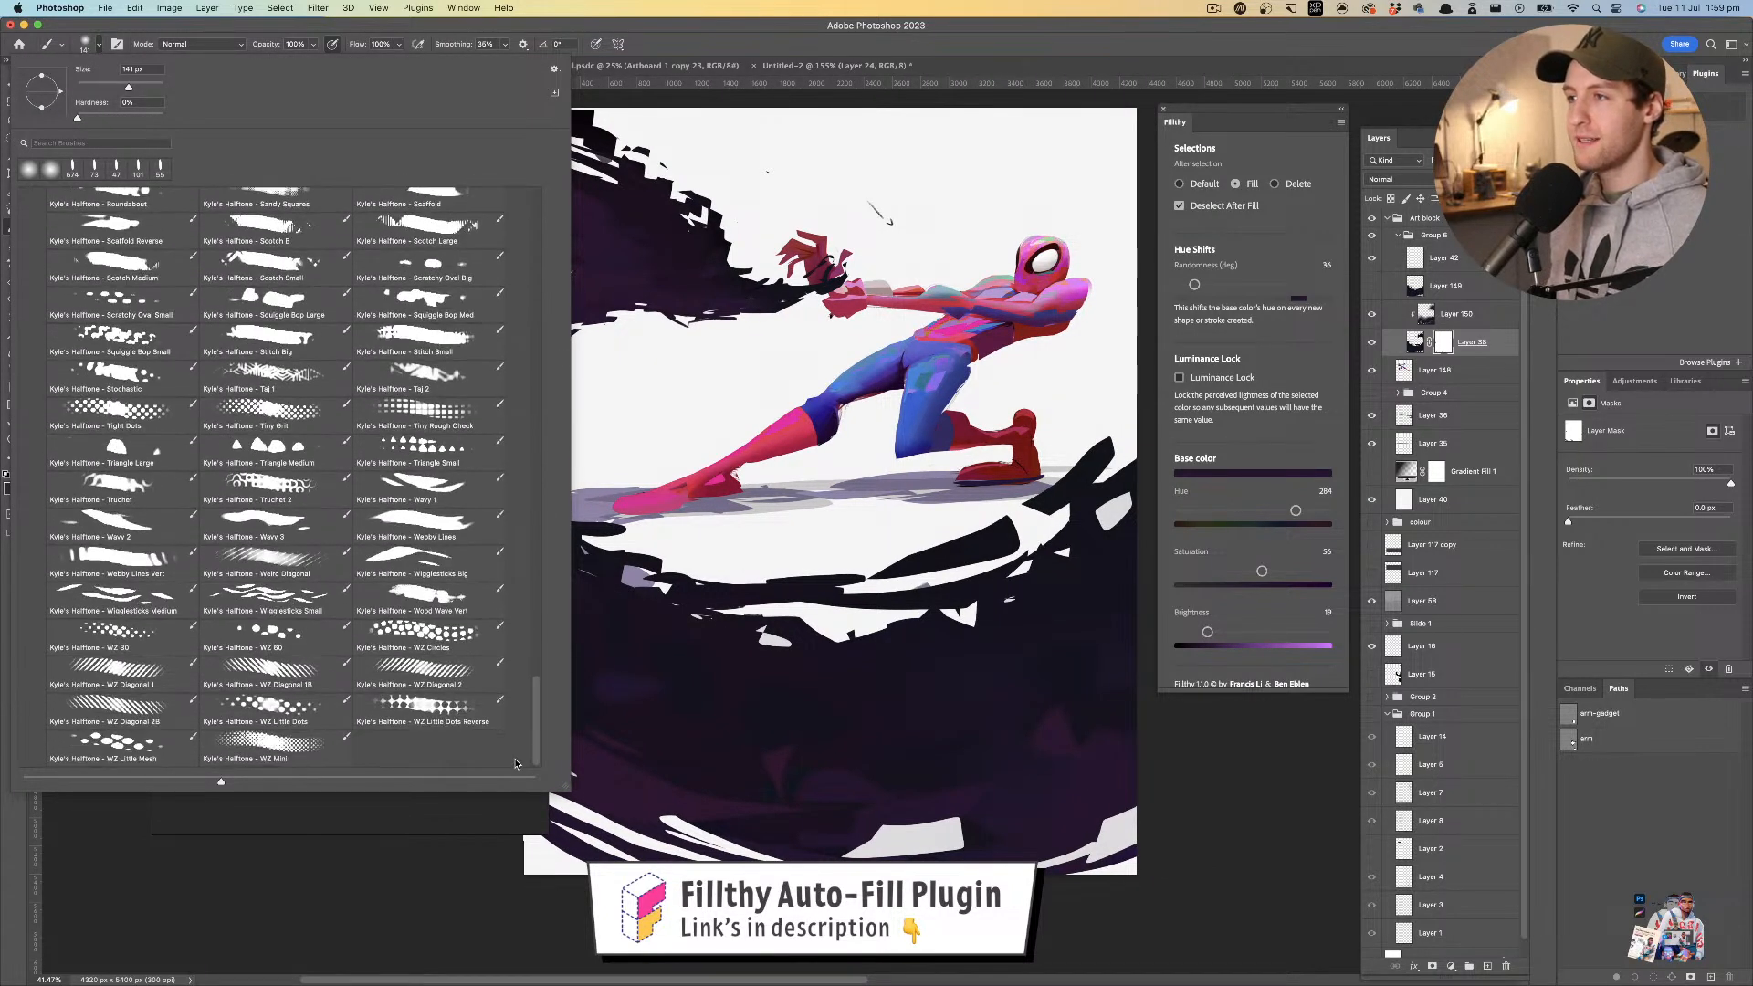
{"action": "left_click_drag", "start_coordinate": [536, 757], "coordinate": [536, 520]}
{"action": "left_click", "coordinate": [427, 609]}
{"action": "left_click", "coordinate": [770, 695]}
- Paint scattered star-like specks on Layer 38's mask across the dark swirl around the figure
{"action": "left_click_drag", "start_coordinate": [772, 695], "coordinate": [704, 704]}
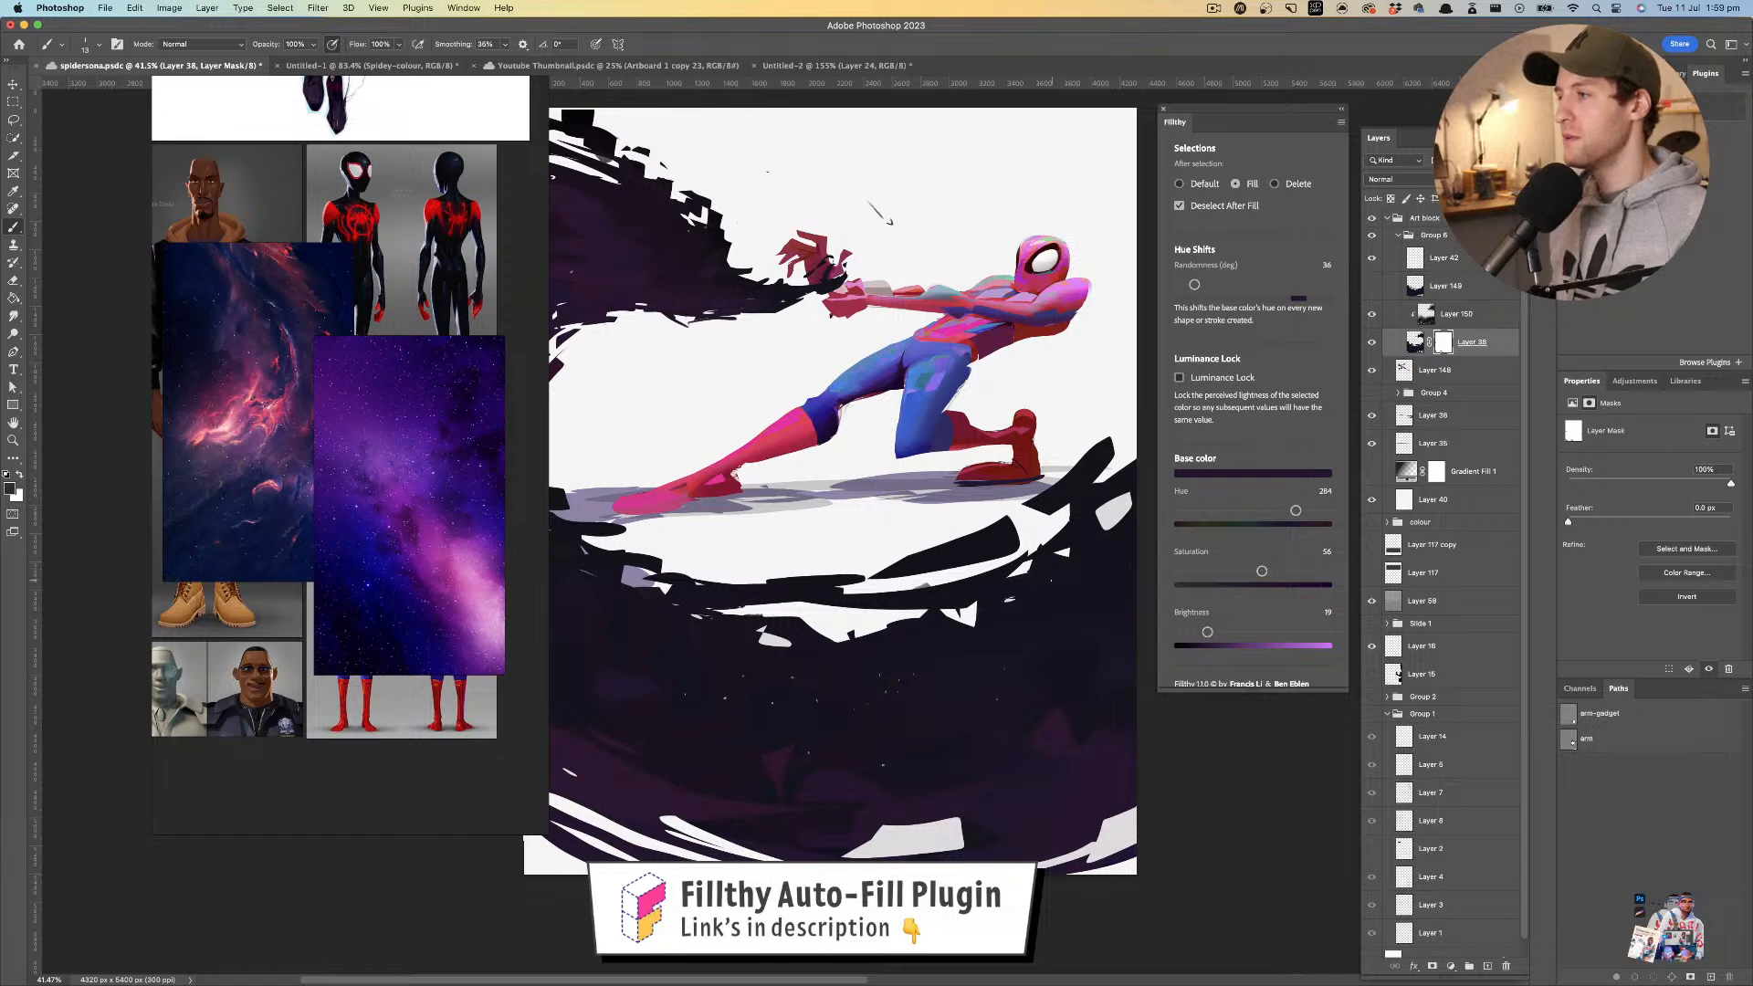
{"action": "left_click_drag", "start_coordinate": [940, 614], "coordinate": [895, 601]}
{"action": "left_click_drag", "start_coordinate": [895, 601], "coordinate": [794, 589]}
{"action": "left_click_drag", "start_coordinate": [943, 492], "coordinate": [915, 500]}
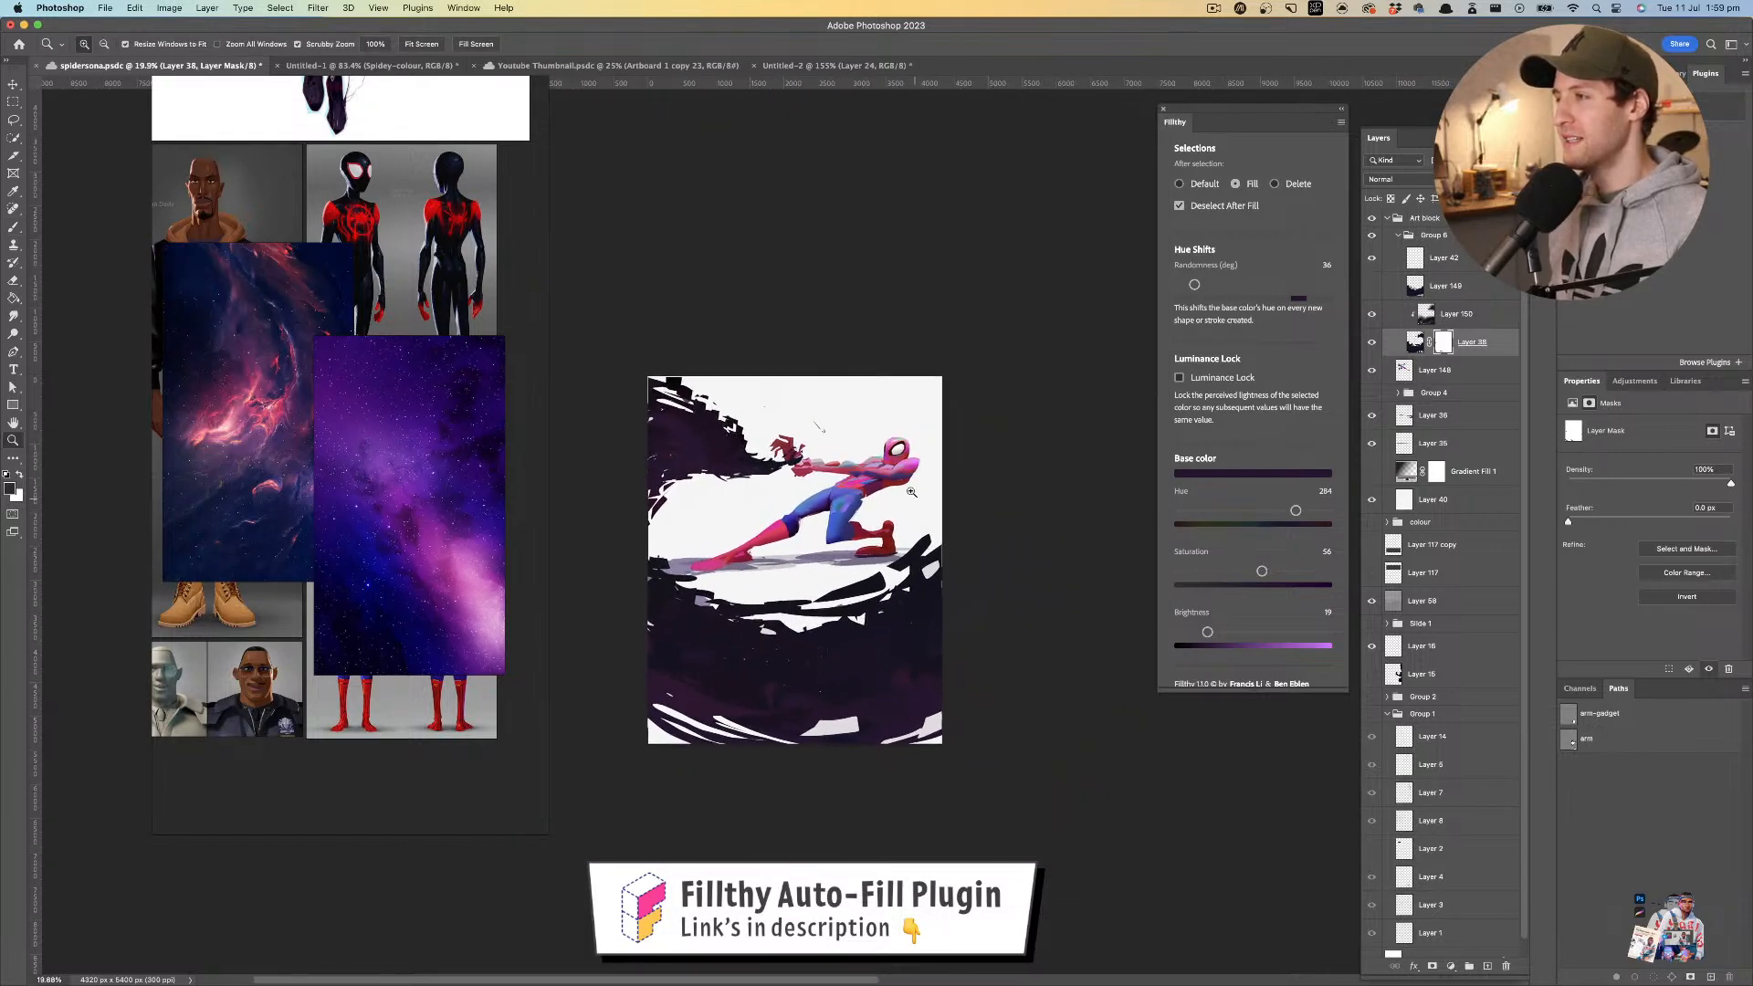
{"action": "left_click_drag", "start_coordinate": [750, 540], "coordinate": [803, 540]}
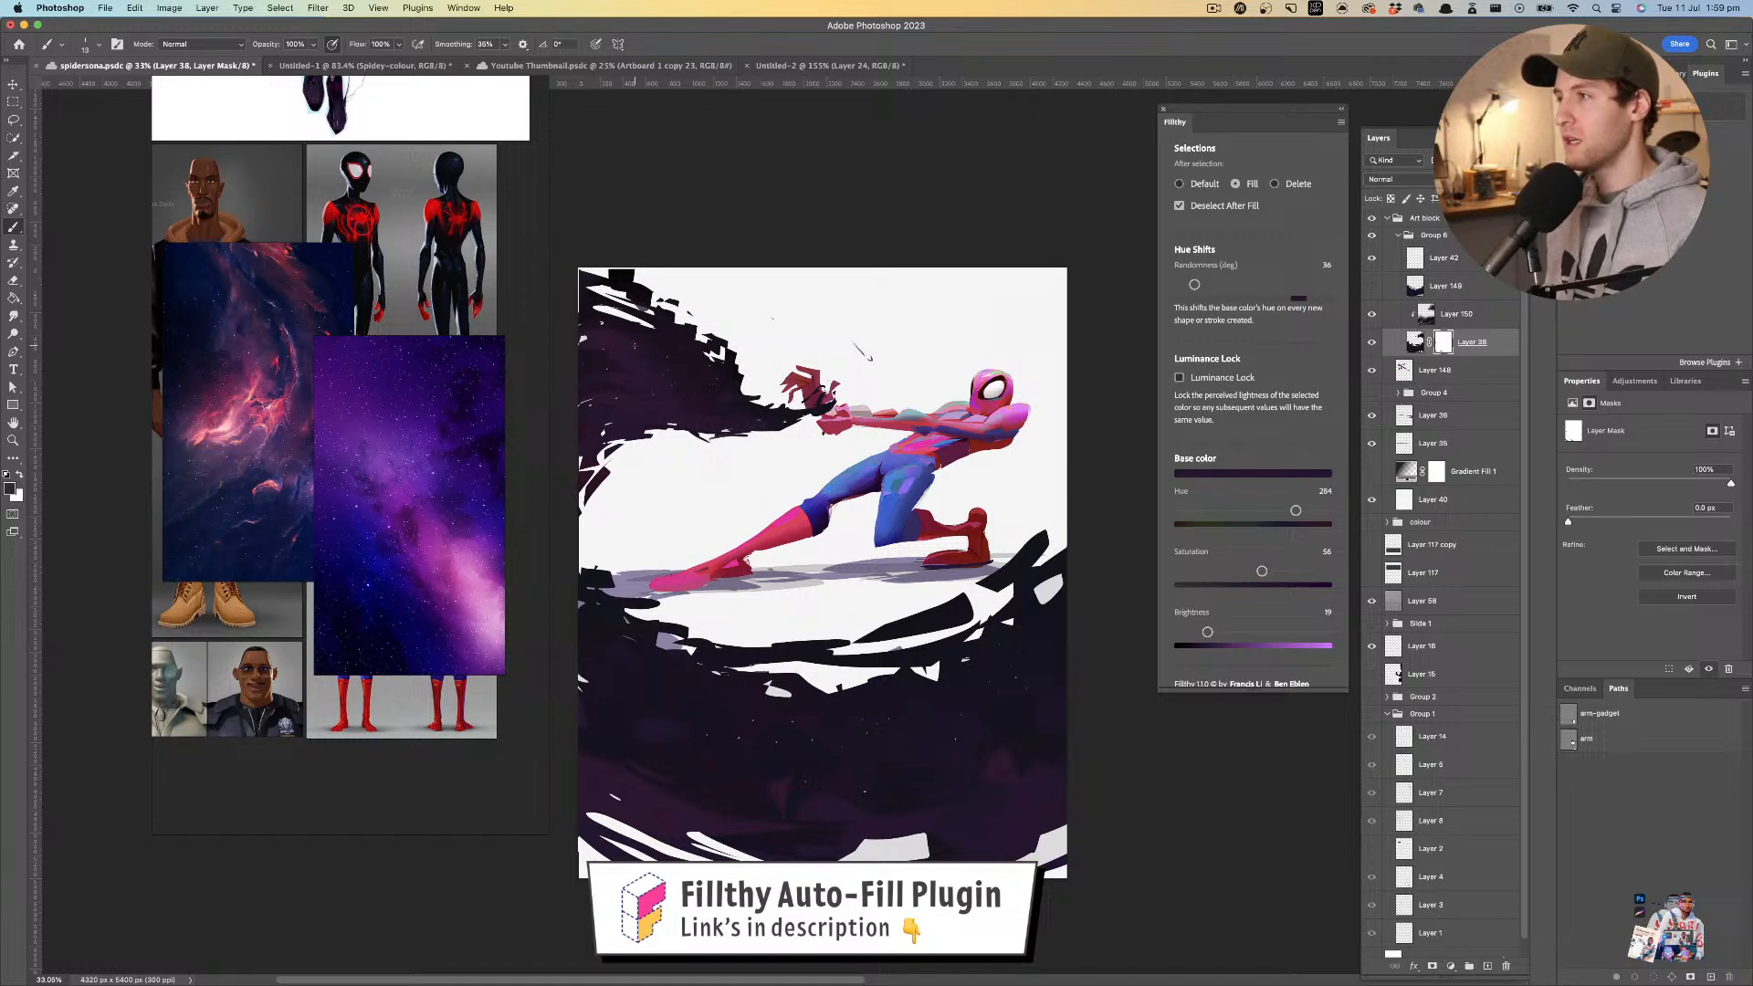
{"action": "left_click_drag", "start_coordinate": [693, 472], "coordinate": [683, 449]}
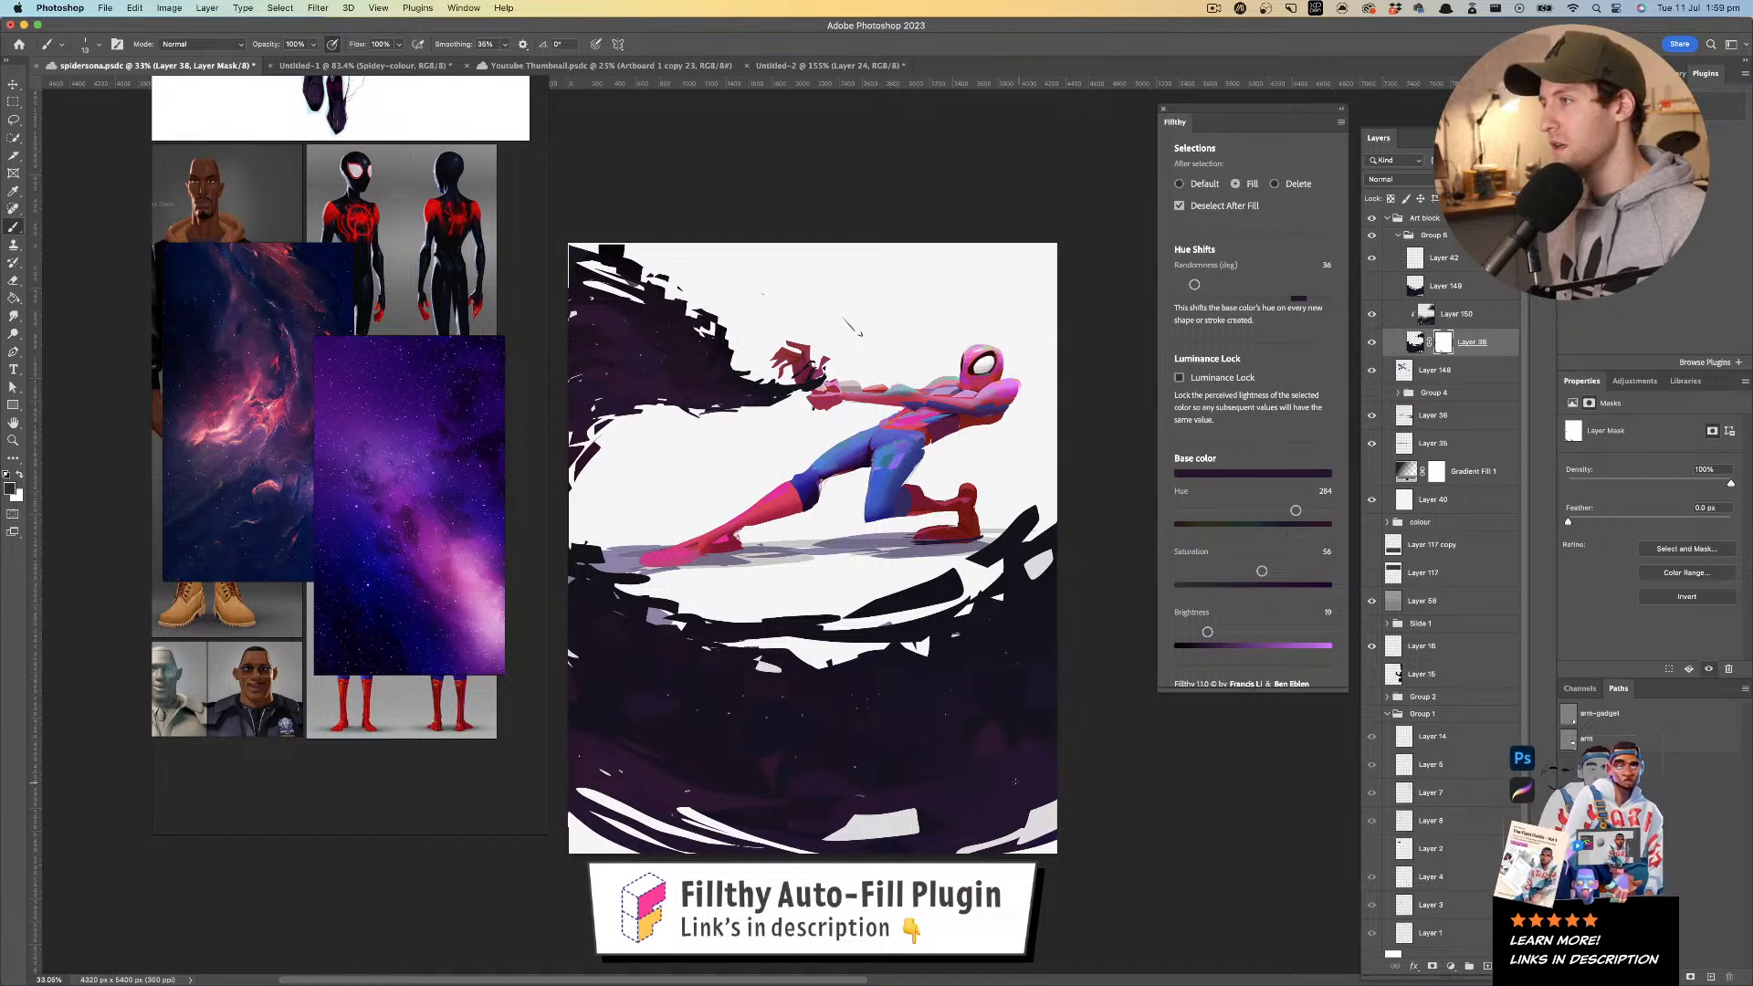
- Create a new layer directly above Layer 150 and clip it to Layer 38
{"action": "key", "text": "z"}
{"action": "mouse_move", "coordinate": [904, 710]}
{"action": "left_mouse_down"}
{"action": "mouse_move", "coordinate": [876, 705]}
{"action": "mouse_move", "coordinate": [1003, 656]}
{"action": "mouse_move", "coordinate": [876, 684]}
{"action": "mouse_move", "coordinate": [1067, 650]}
{"action": "left_mouse_up"}
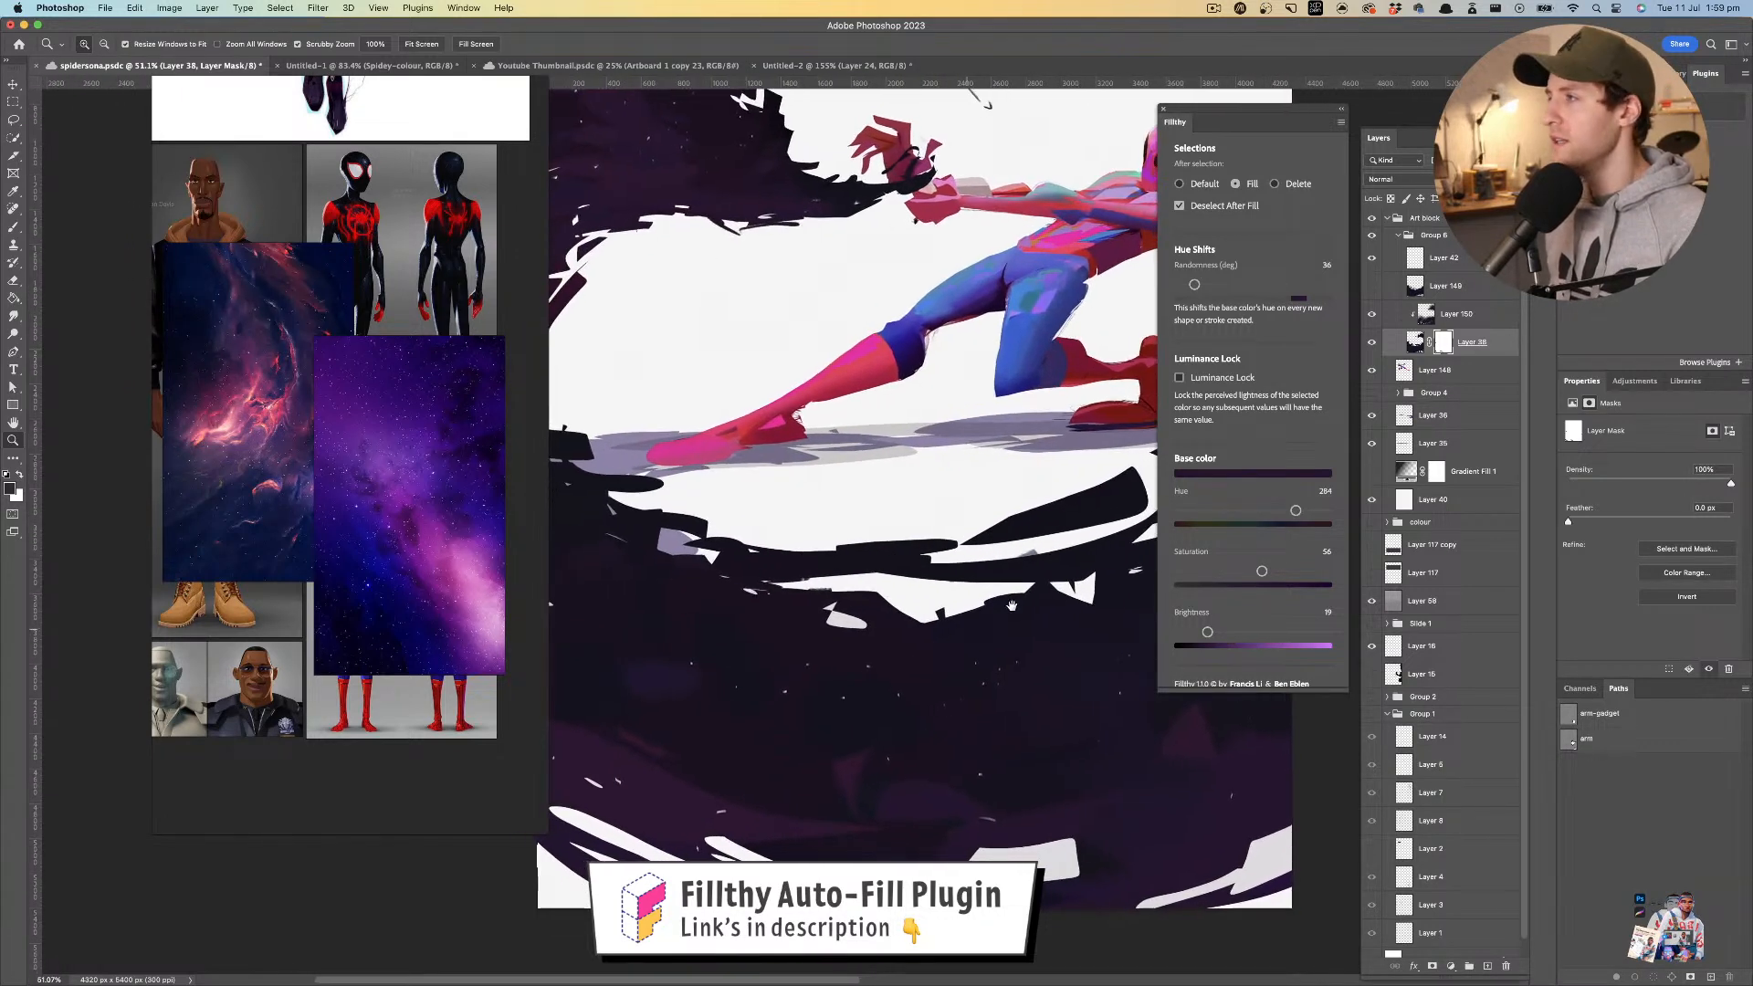
{"action": "left_click", "coordinate": [1470, 315]}
{"action": "left_click", "coordinate": [1488, 967]}
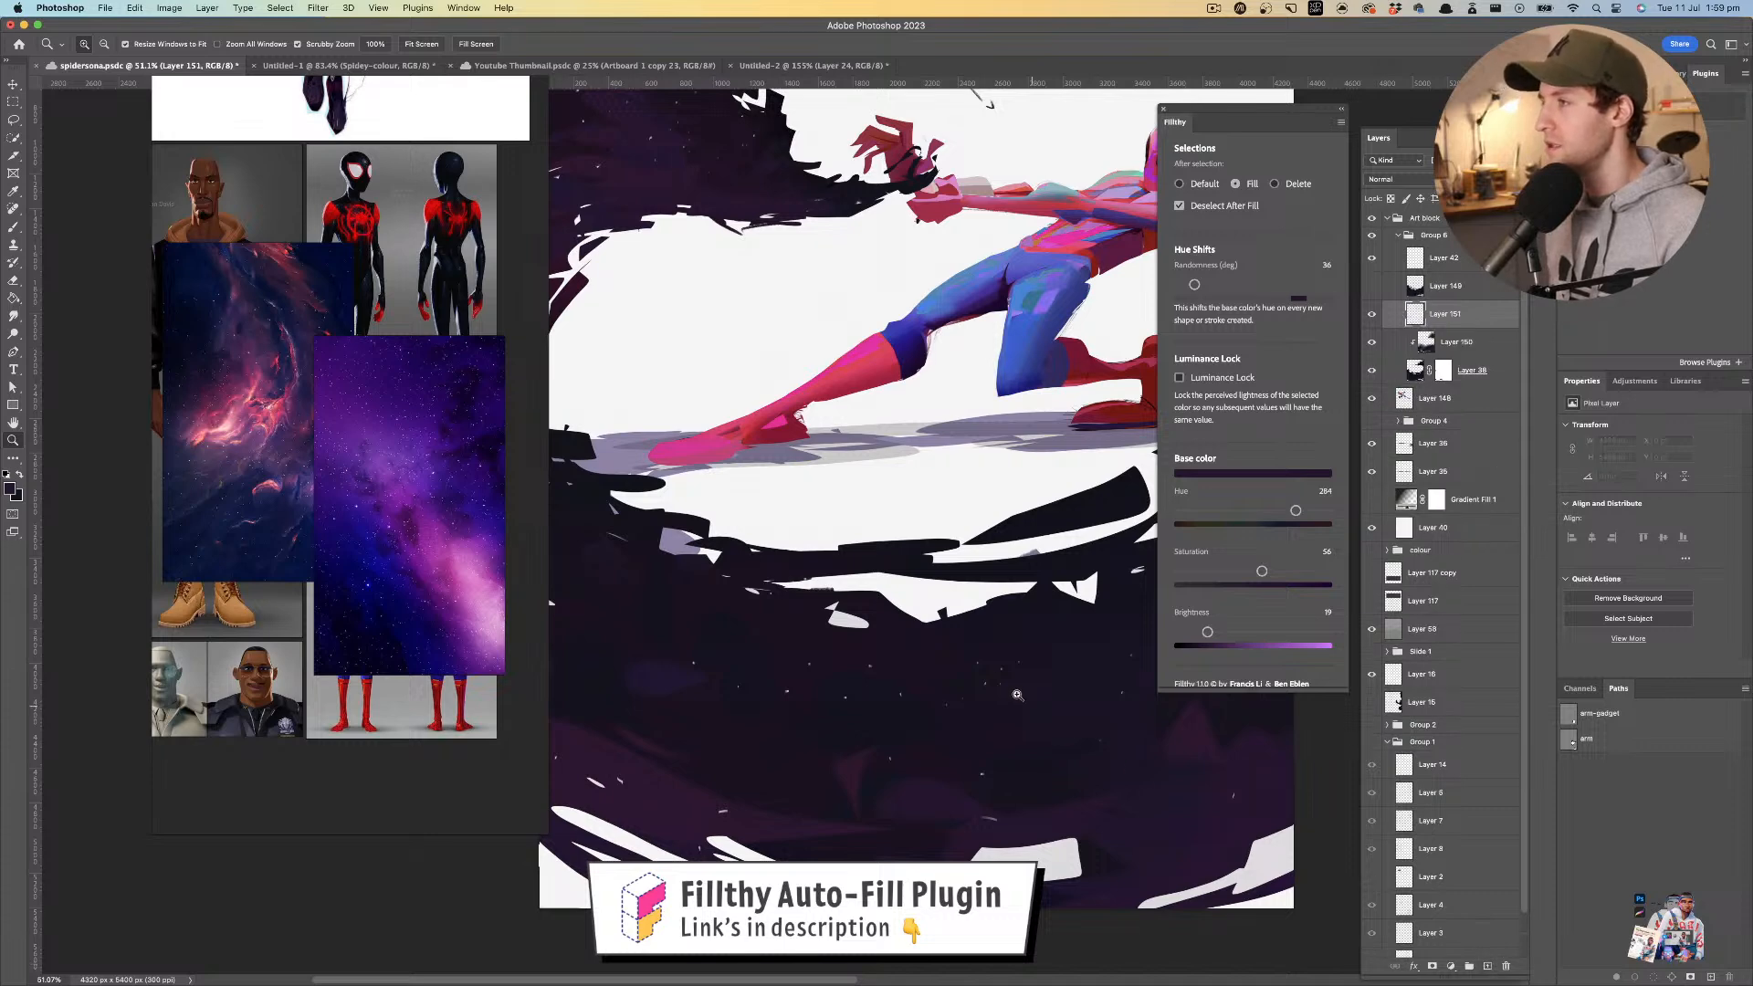
{"action": "key", "text": "l"}
{"action": "scroll", "coordinate": [1011, 630], "scroll_direction": "right", "scroll_amount": 5}
{"action": "scroll", "coordinate": [1011, 630], "scroll_direction": "down", "scroll_amount": 2}
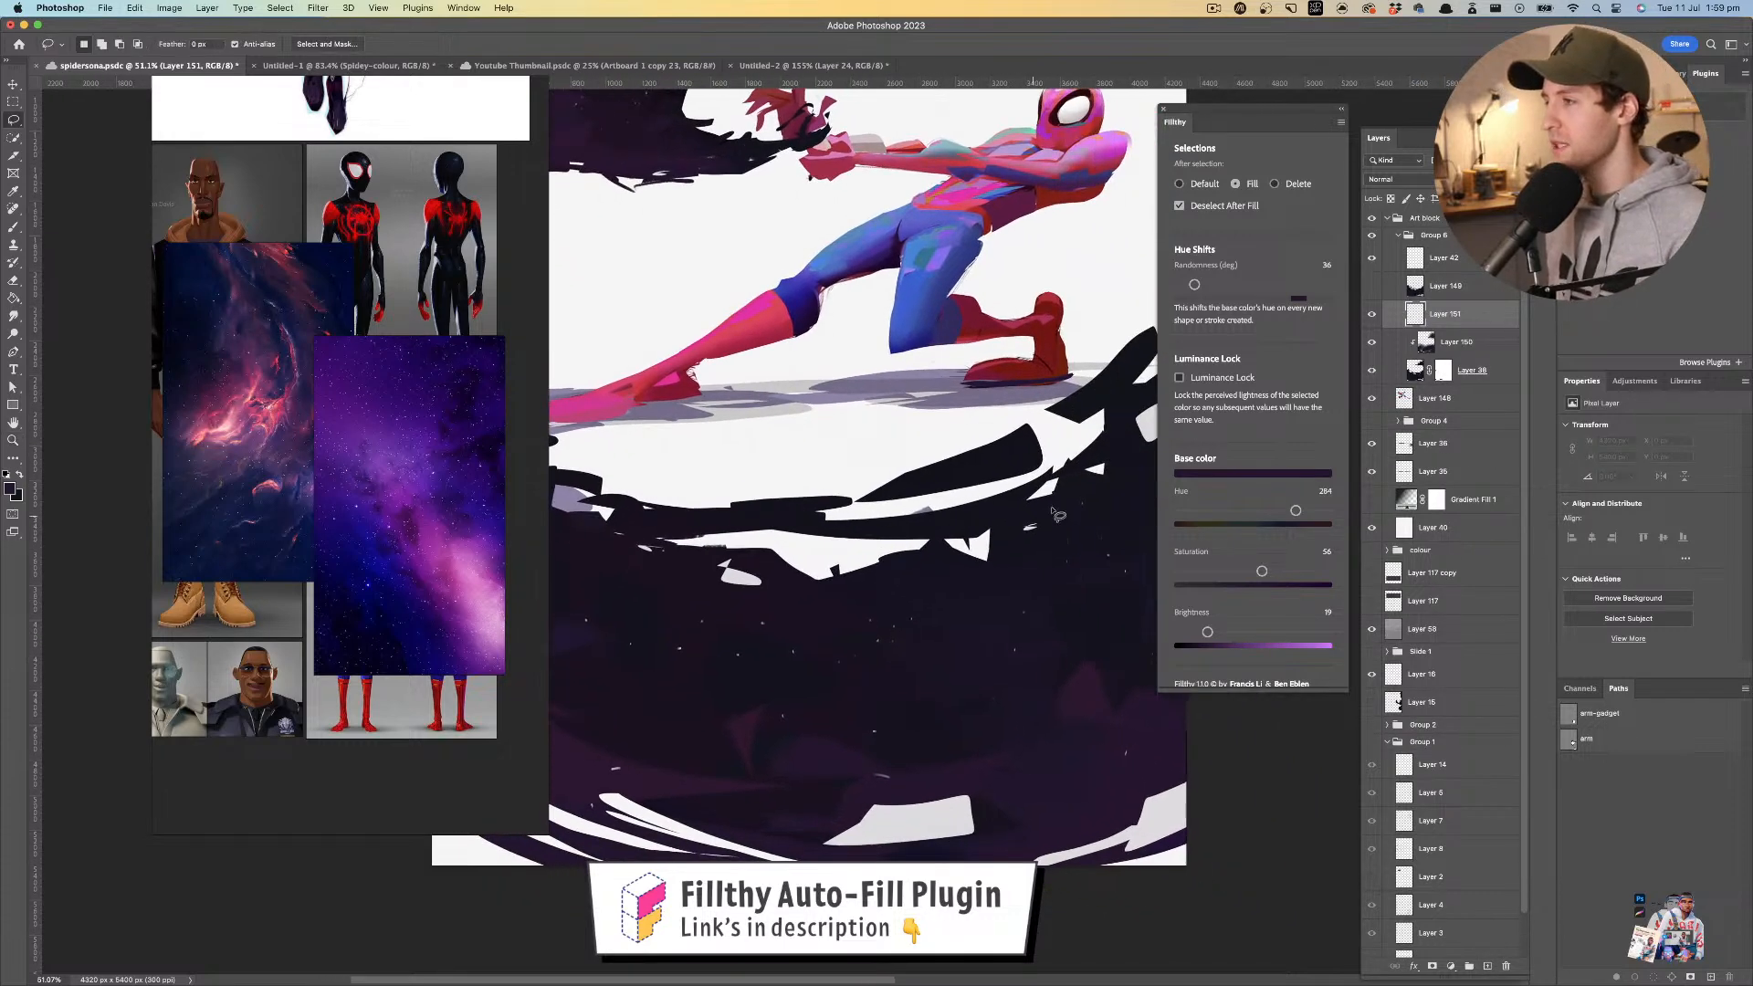
{"action": "left_click", "coordinate": [1486, 339]}
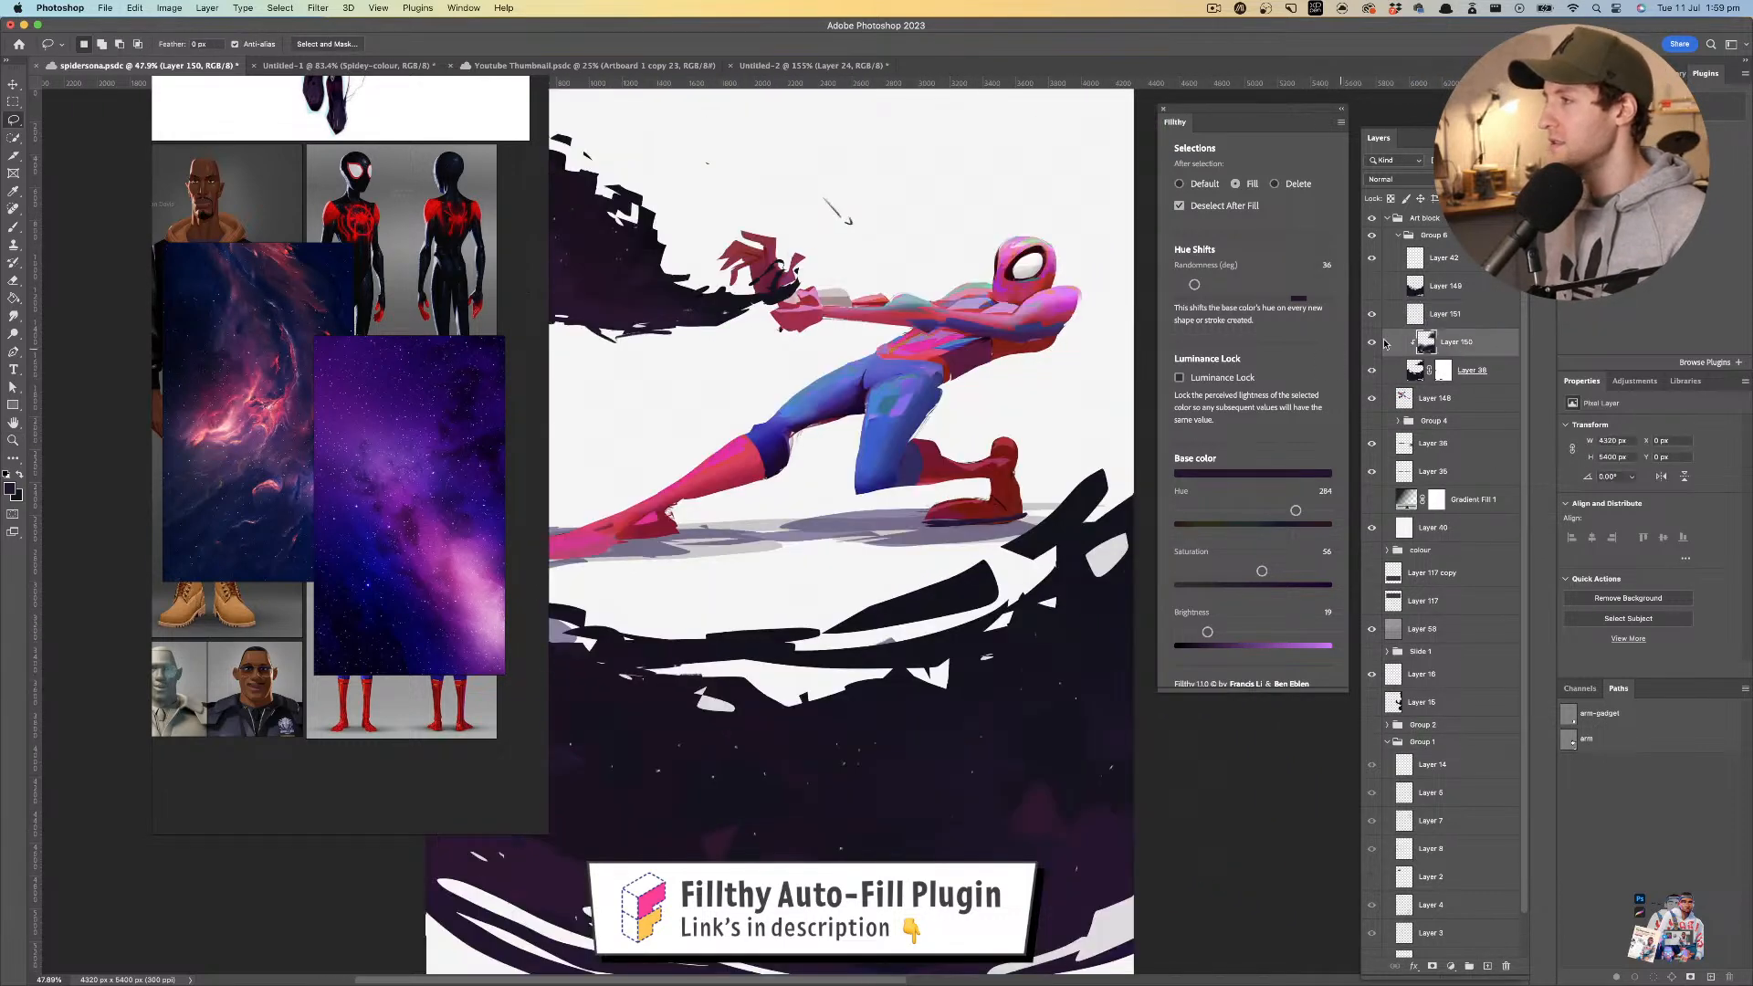
{"action": "left_click", "coordinate": [1481, 322]}
{"action": "left_click", "coordinate": [1481, 322], "text": "alt"}
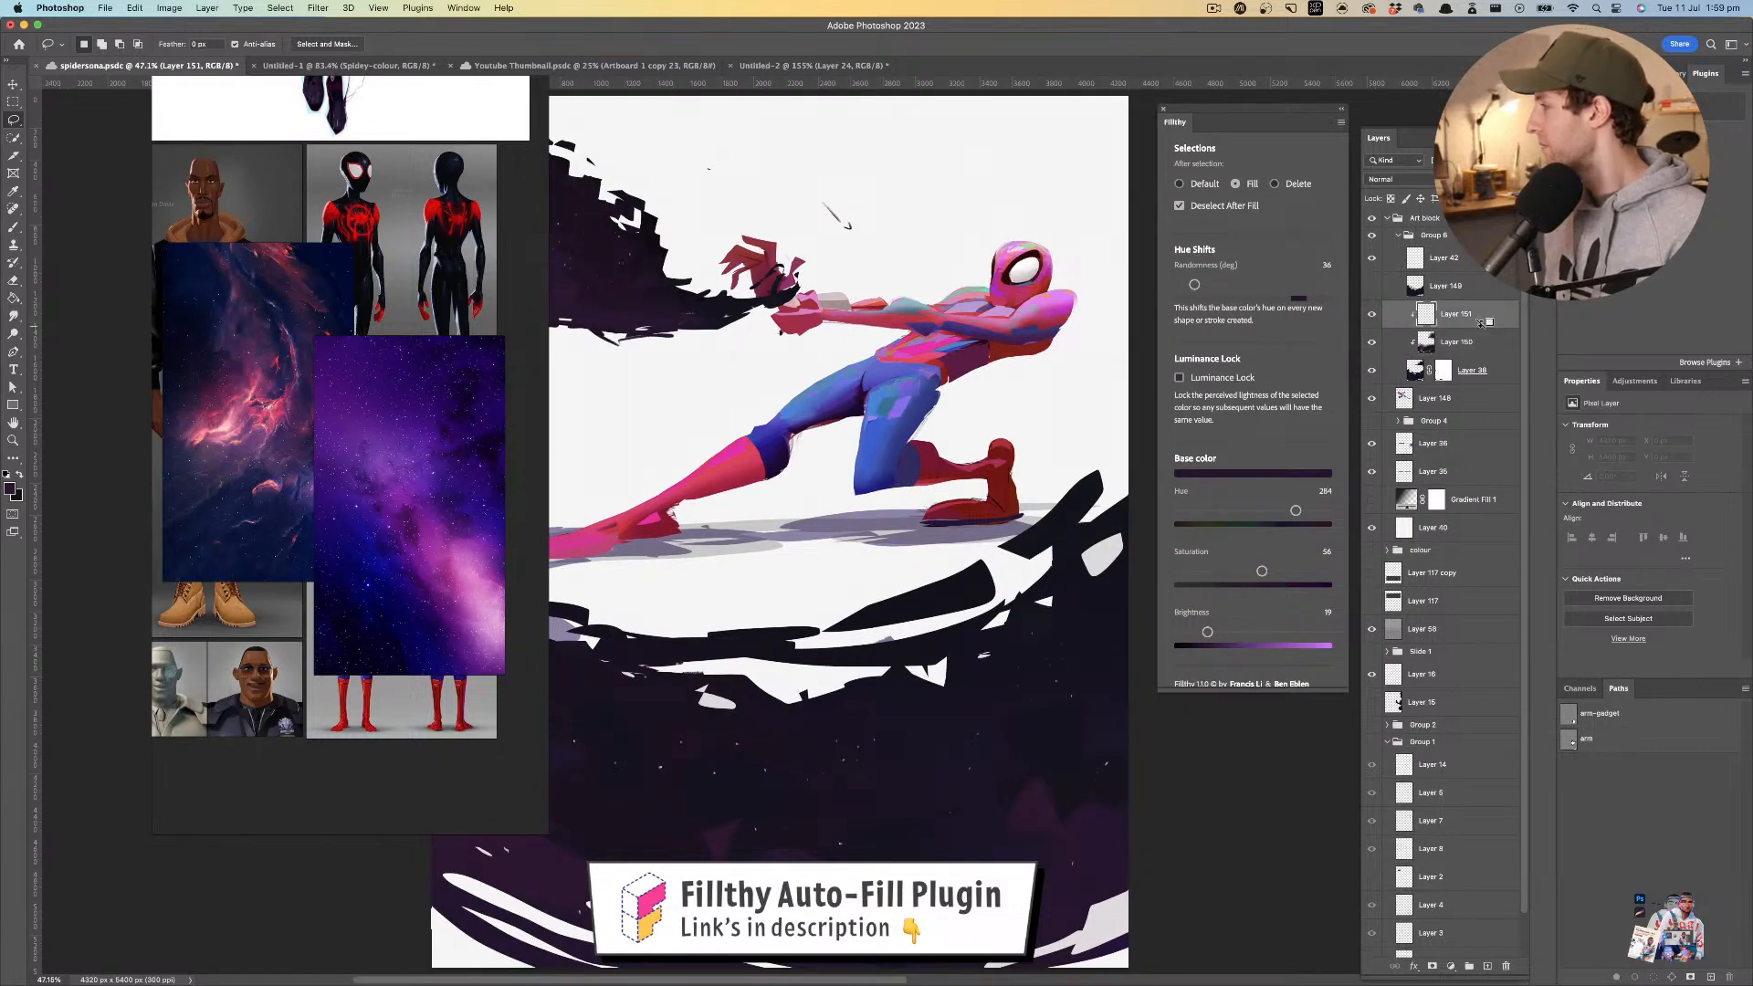
- Sample the bright pink from the Spider-Man figure as the fill colour
{"action": "left_click_drag", "start_coordinate": [995, 374], "coordinate": [939, 289]}
{"action": "key", "text": "i"}
{"action": "left_click", "coordinate": [869, 274]}
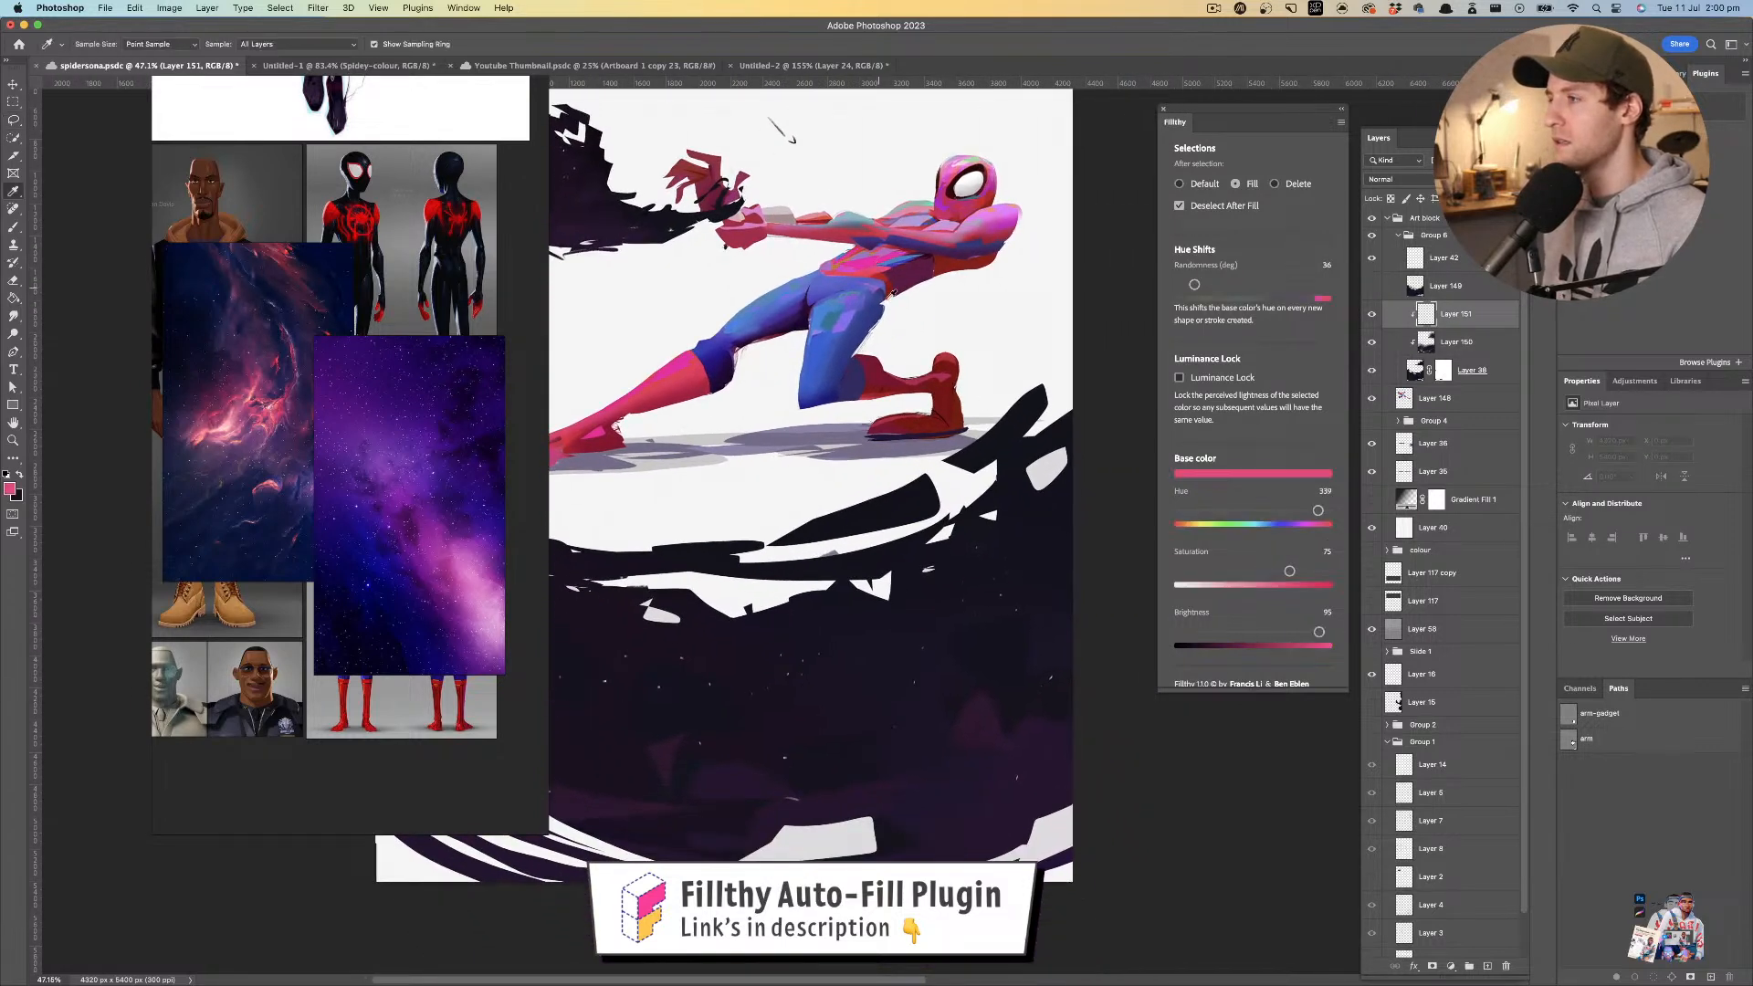
{"action": "key", "text": "l"}
{"action": "mouse_move", "coordinate": [1065, 413]}
{"action": "left_mouse_down"}
{"action": "mouse_move", "coordinate": [1034, 449]}
{"action": "mouse_move", "coordinate": [1032, 391]}
{"action": "mouse_move", "coordinate": [1065, 379]}
{"action": "mouse_move", "coordinate": [1026, 353]}
{"action": "mouse_move", "coordinate": [1035, 422]}
{"action": "mouse_move", "coordinate": [978, 463]}
{"action": "mouse_move", "coordinate": [1007, 464]}
{"action": "left_mouse_up"}
{"action": "key", "text": "super+z"}
{"action": "key", "text": "super+z"}
{"action": "key", "text": "super+z"}
{"action": "mouse_move", "coordinate": [903, 443]}
{"action": "left_mouse_down"}
{"action": "mouse_move", "coordinate": [886, 431]}
{"action": "mouse_move", "coordinate": [877, 484]}
{"action": "mouse_move", "coordinate": [857, 480]}
{"action": "mouse_move", "coordinate": [882, 475]}
{"action": "mouse_move", "coordinate": [826, 559]}
{"action": "mouse_move", "coordinate": [849, 542]}
{"action": "left_mouse_up"}
{"action": "key", "text": "super+z"}
- Set the blend mode of the new clipped layer to Overlay
{"action": "left_click", "coordinate": [1369, 179]}
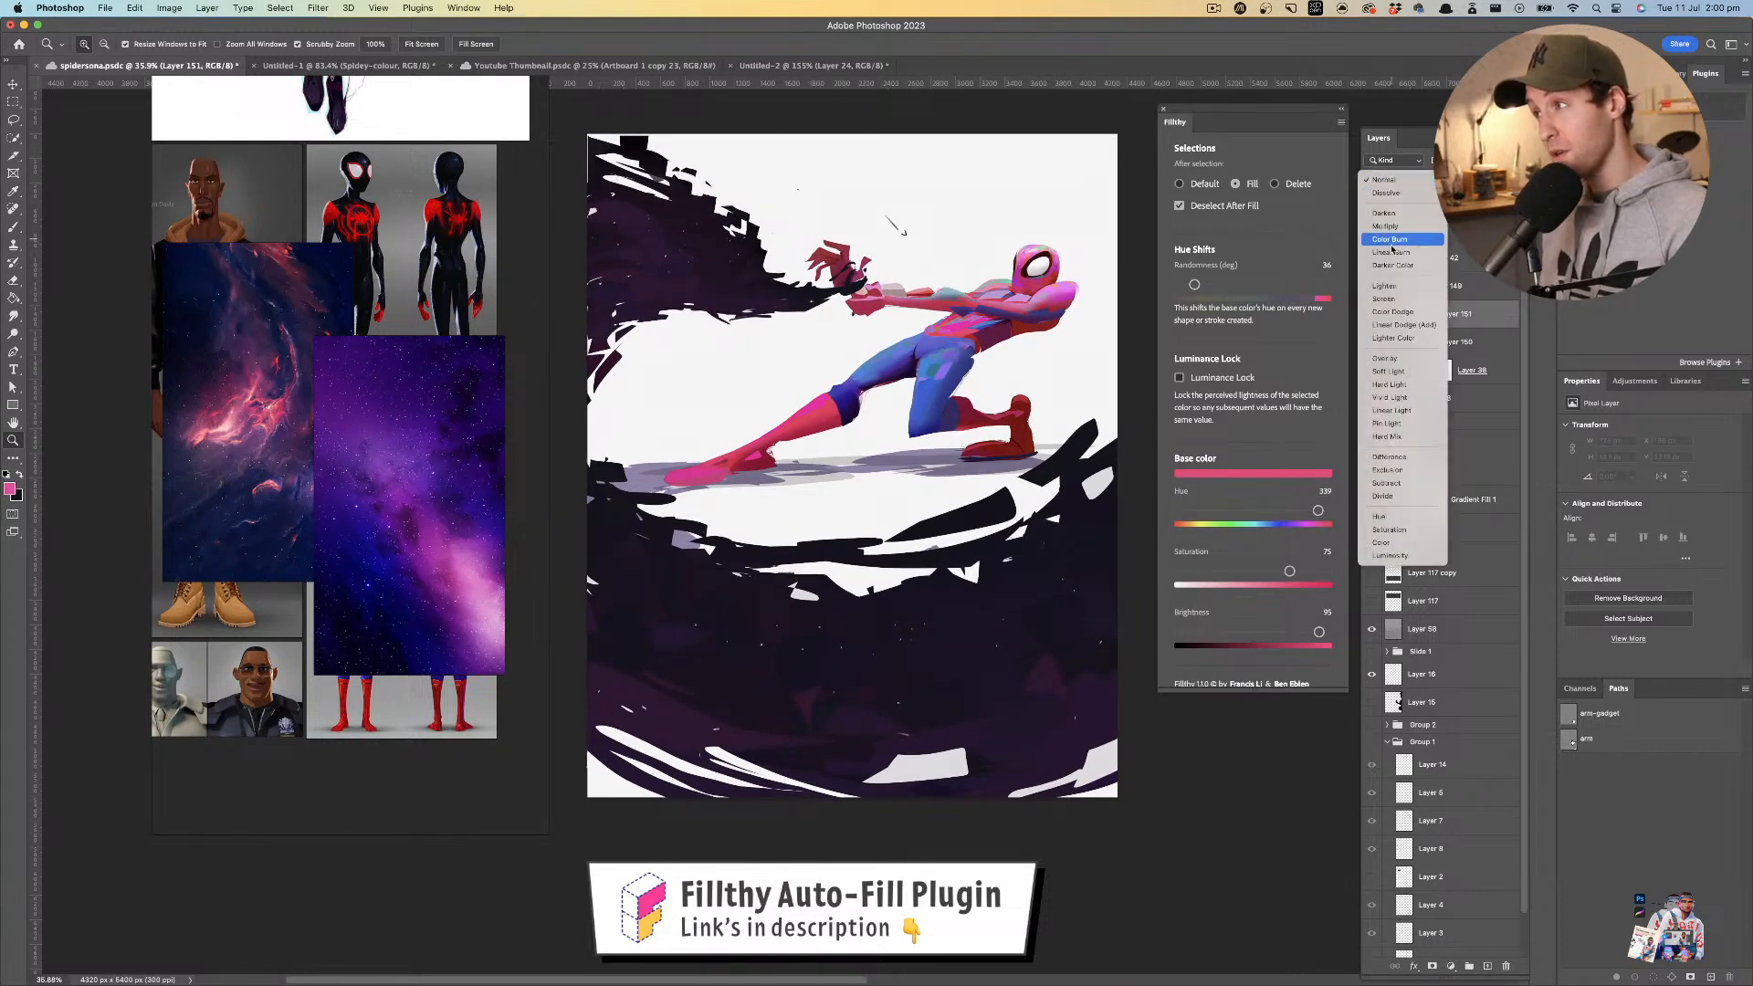
{"action": "left_click", "coordinate": [1386, 358]}
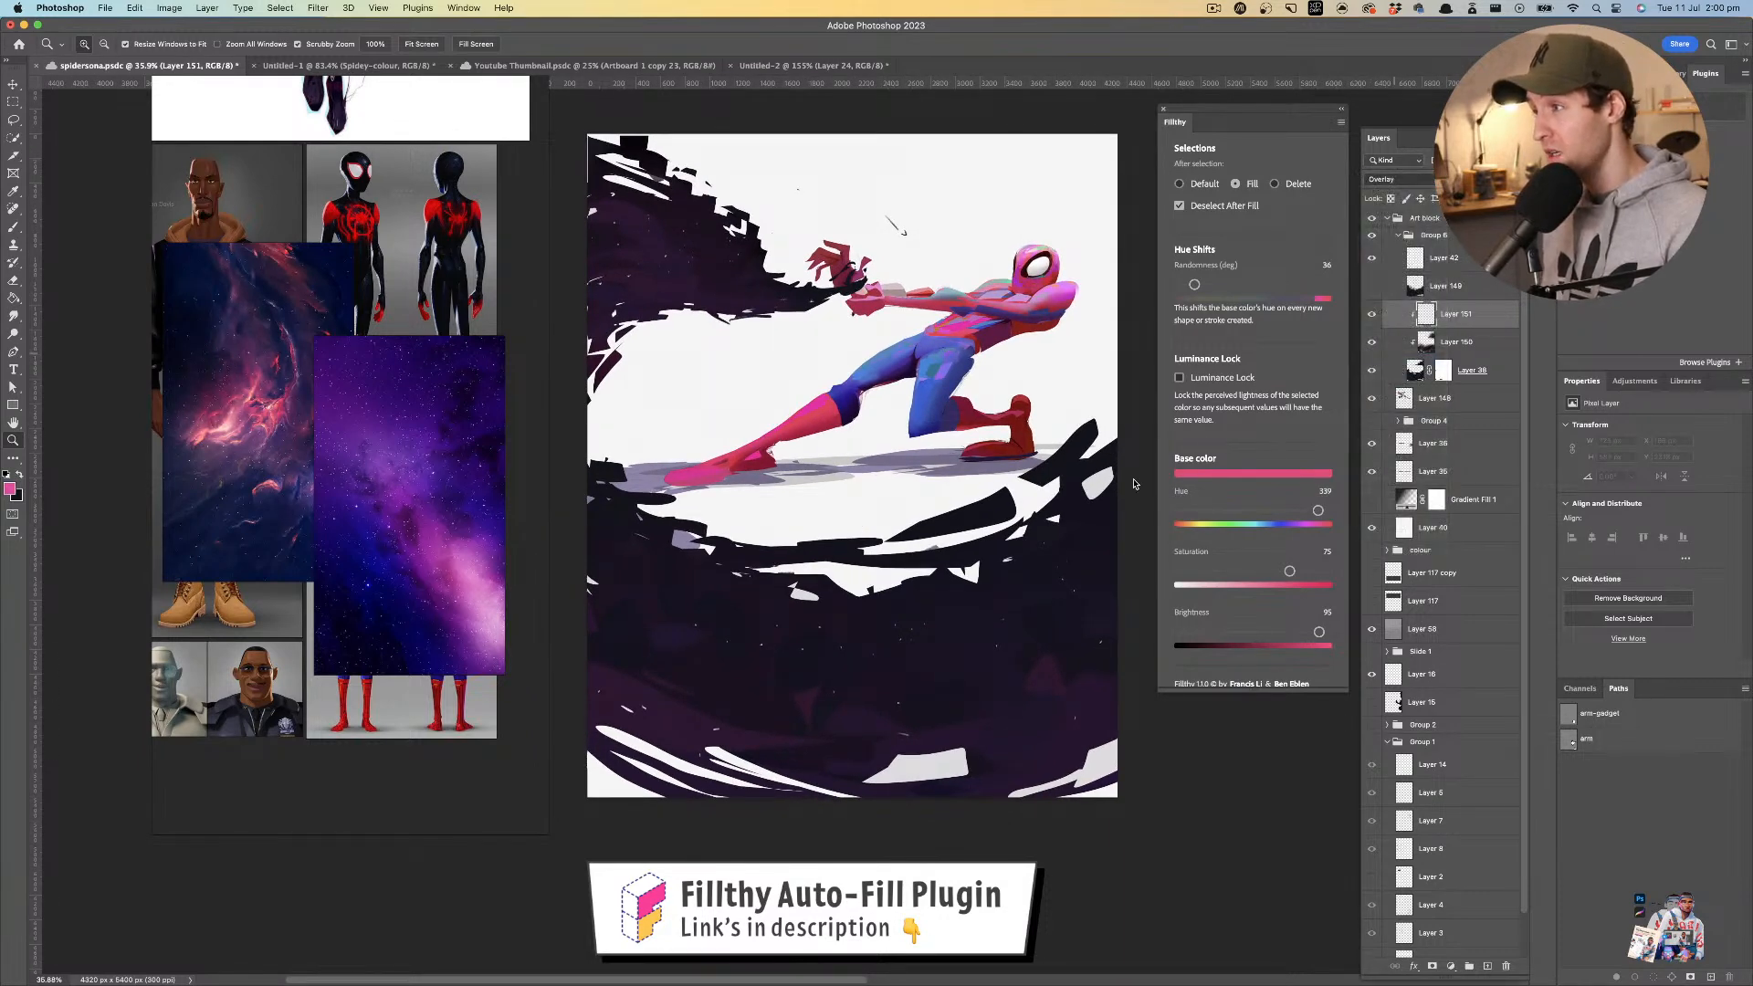
{"action": "key", "text": "l"}
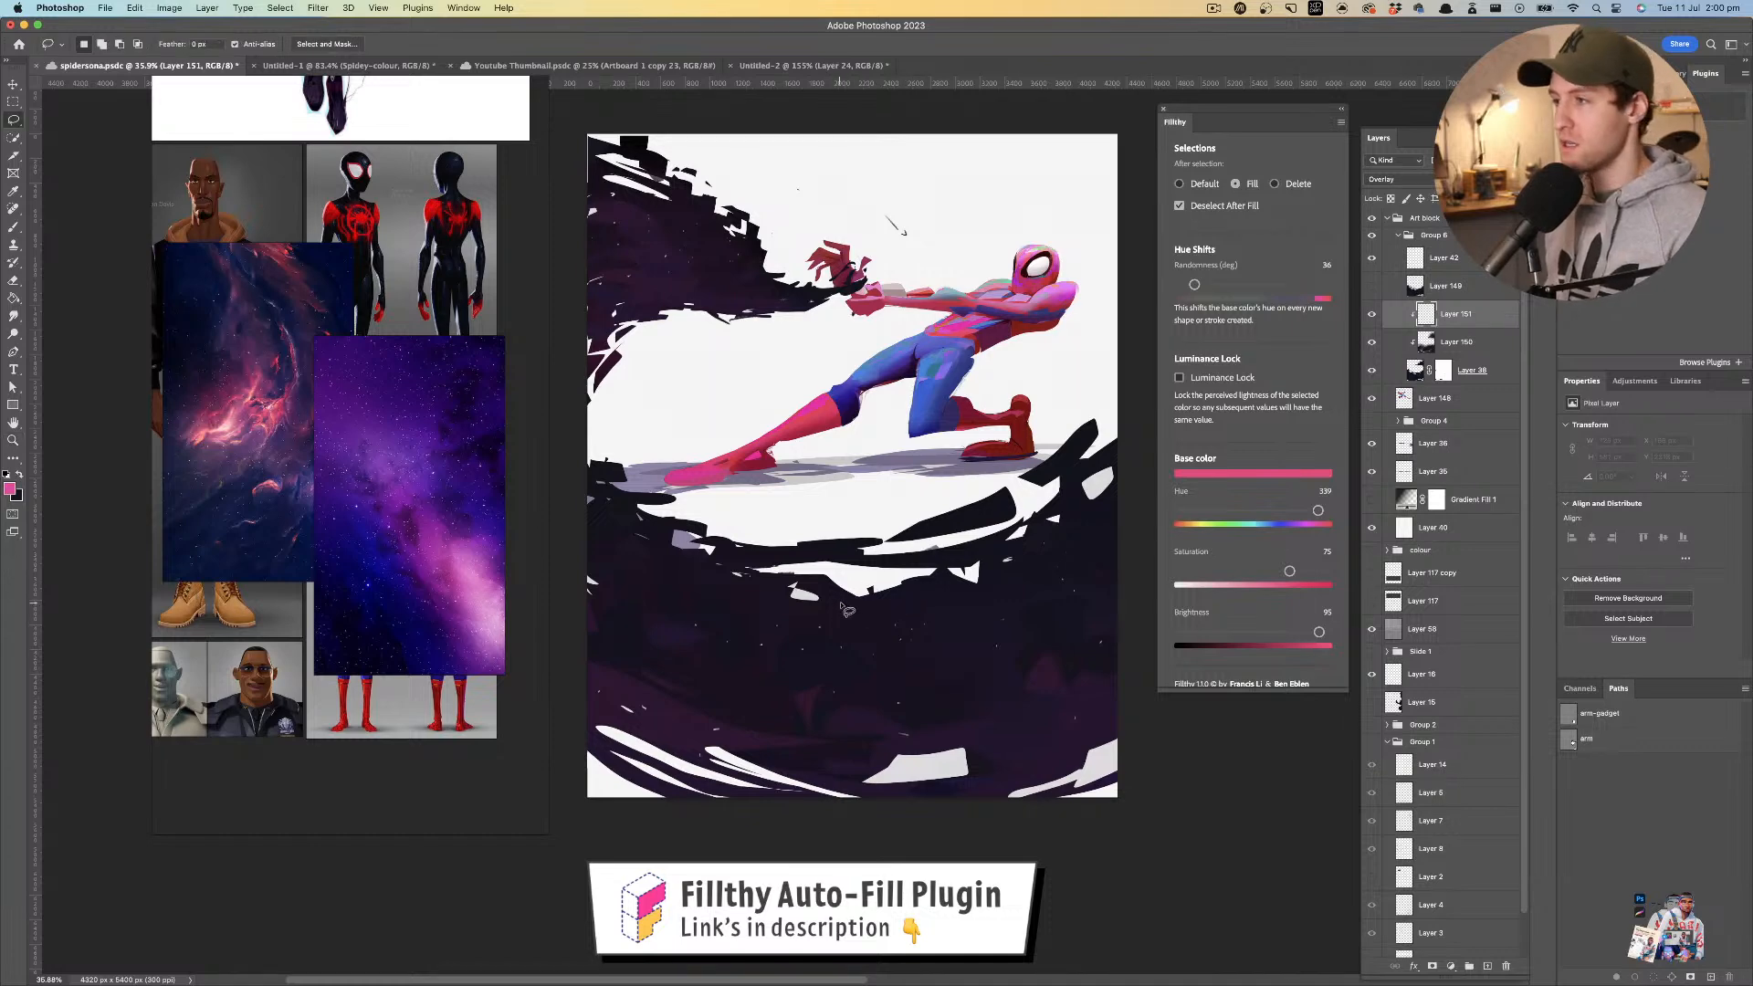
- Fill freehand lasso shapes with pink across the large dark mass below the figure on the Overlay layer
{"action": "mouse_move", "coordinate": [848, 593]}
{"action": "left_mouse_down"}
{"action": "mouse_move", "coordinate": [729, 601]}
{"action": "mouse_move", "coordinate": [702, 648]}
{"action": "mouse_move", "coordinate": [723, 603]}
{"action": "mouse_move", "coordinate": [849, 594]}
{"action": "left_mouse_up"}
{"action": "mouse_move", "coordinate": [692, 582]}
{"action": "left_mouse_down"}
{"action": "mouse_move", "coordinate": [632, 639]}
{"action": "mouse_move", "coordinate": [639, 694]}
{"action": "mouse_move", "coordinate": [691, 584]}
{"action": "left_mouse_up"}
{"action": "mouse_move", "coordinate": [658, 708]}
{"action": "left_mouse_down"}
{"action": "mouse_move", "coordinate": [699, 734]}
{"action": "mouse_move", "coordinate": [648, 655]}
{"action": "mouse_move", "coordinate": [792, 766]}
{"action": "mouse_move", "coordinate": [709, 702]}
{"action": "left_mouse_up"}
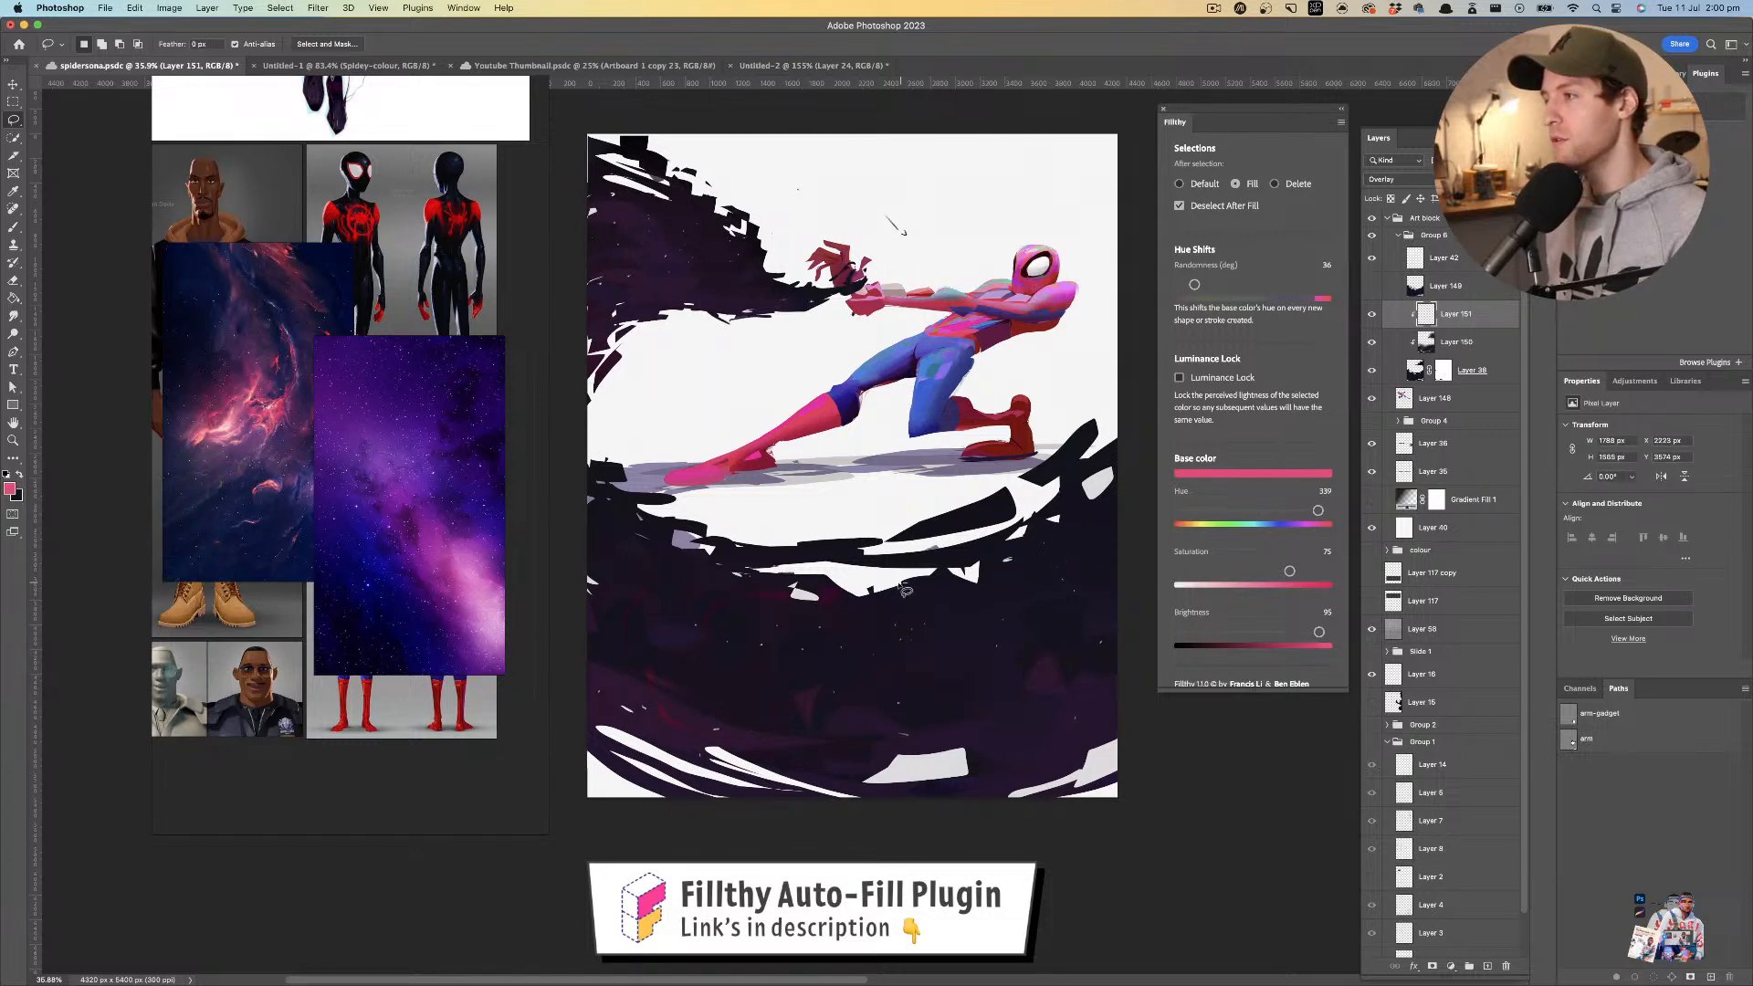
{"action": "mouse_move", "coordinate": [883, 581]}
{"action": "left_mouse_down"}
{"action": "mouse_move", "coordinate": [844, 610]}
{"action": "mouse_move", "coordinate": [841, 773]}
{"action": "mouse_move", "coordinate": [809, 721]}
{"action": "left_mouse_up"}
{"action": "mouse_move", "coordinate": [665, 553]}
{"action": "left_mouse_down"}
{"action": "mouse_move", "coordinate": [609, 656]}
{"action": "mouse_move", "coordinate": [644, 731]}
{"action": "mouse_move", "coordinate": [694, 528]}
{"action": "left_mouse_up"}
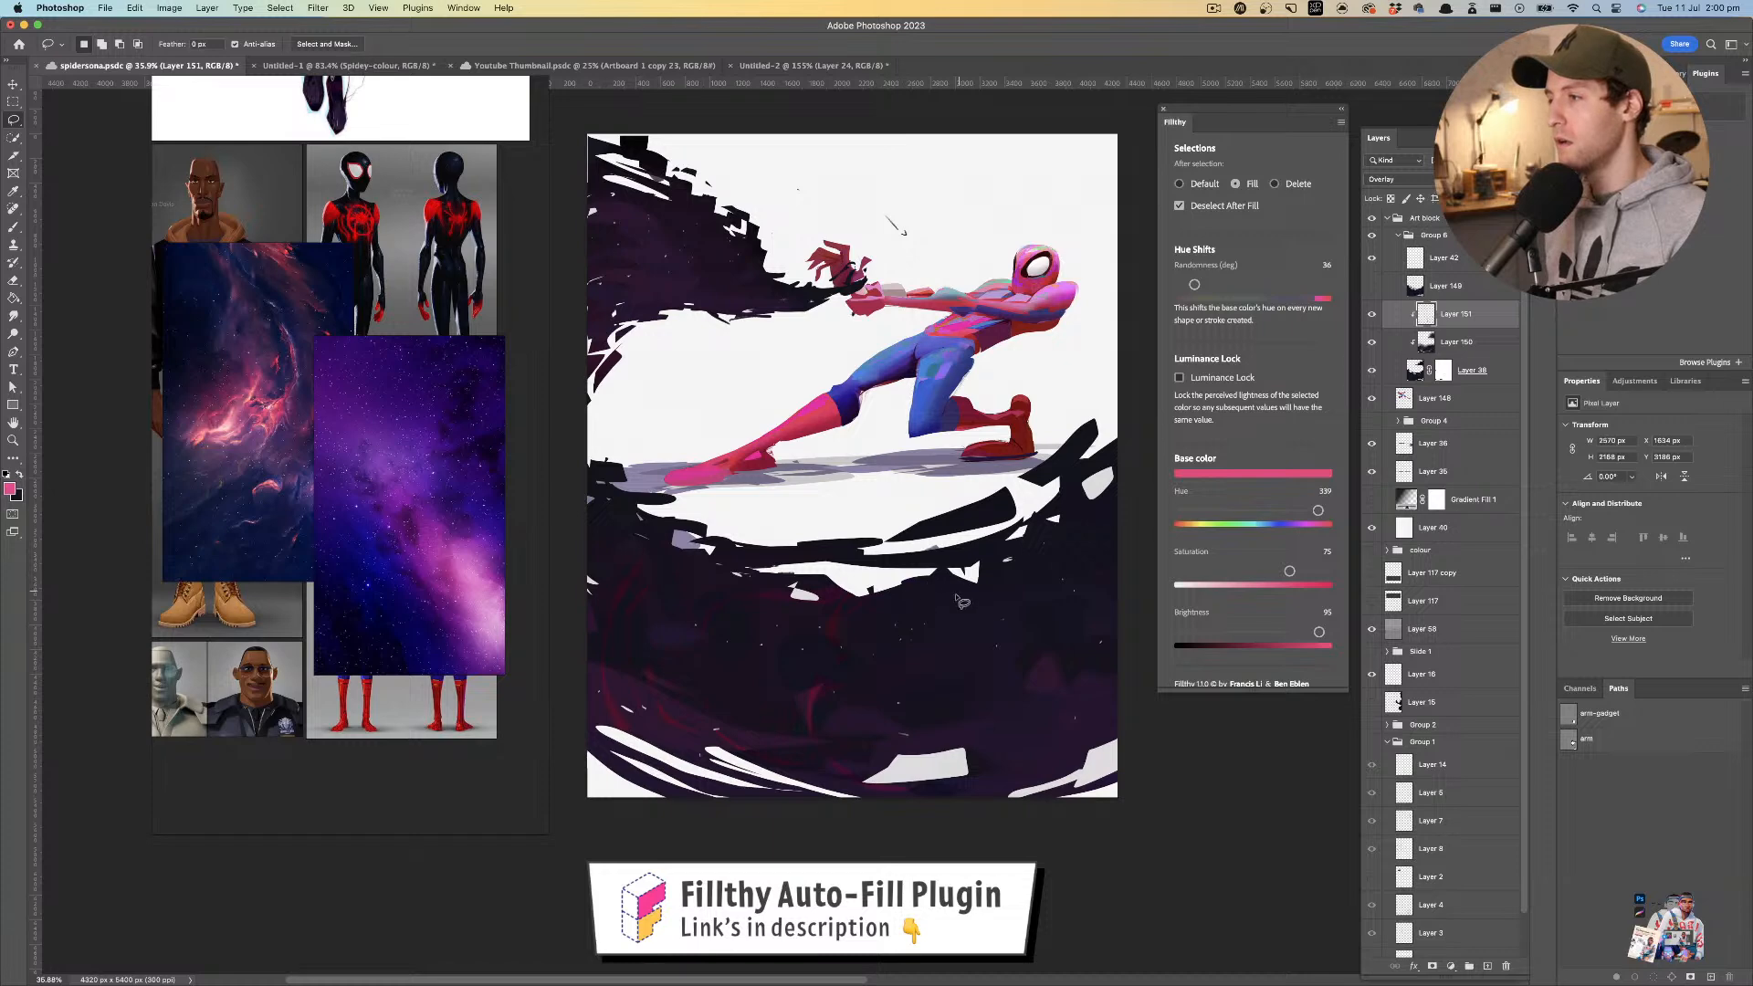
{"action": "mouse_move", "coordinate": [883, 579]}
{"action": "left_mouse_down"}
{"action": "mouse_move", "coordinate": [977, 780]}
{"action": "mouse_move", "coordinate": [853, 750]}
{"action": "mouse_move", "coordinate": [884, 580]}
{"action": "mouse_move", "coordinate": [934, 755]}
{"action": "mouse_move", "coordinate": [1016, 564]}
{"action": "mouse_move", "coordinate": [908, 749]}
{"action": "mouse_move", "coordinate": [933, 570]}
{"action": "left_mouse_up"}
{"action": "key", "text": "super+z"}
{"action": "mouse_move", "coordinate": [746, 581]}
{"action": "left_mouse_down"}
{"action": "mouse_move", "coordinate": [618, 703]}
{"action": "mouse_move", "coordinate": [739, 584]}
{"action": "left_mouse_up"}
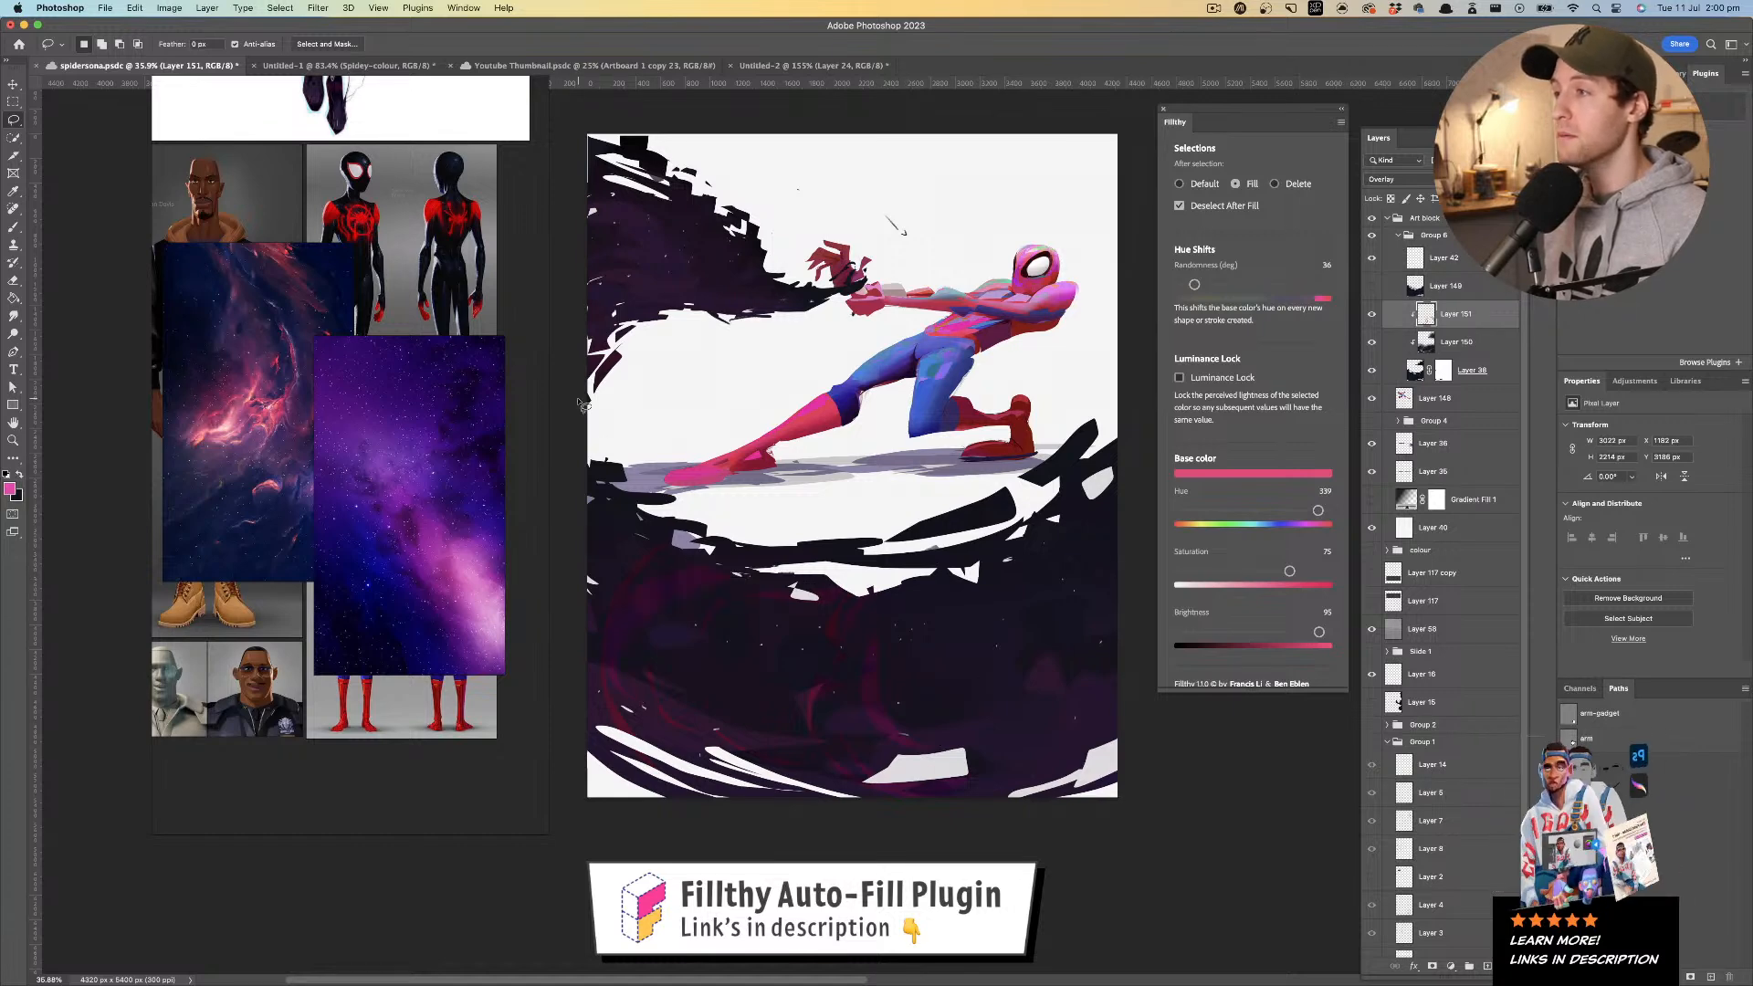
- Fill freehand pink lasso shapes within the upper-left dark swirl leading to the hand, undoing misplaced ones
{"action": "left_click_drag", "start_coordinate": [622, 203], "coordinate": [560, 215]}
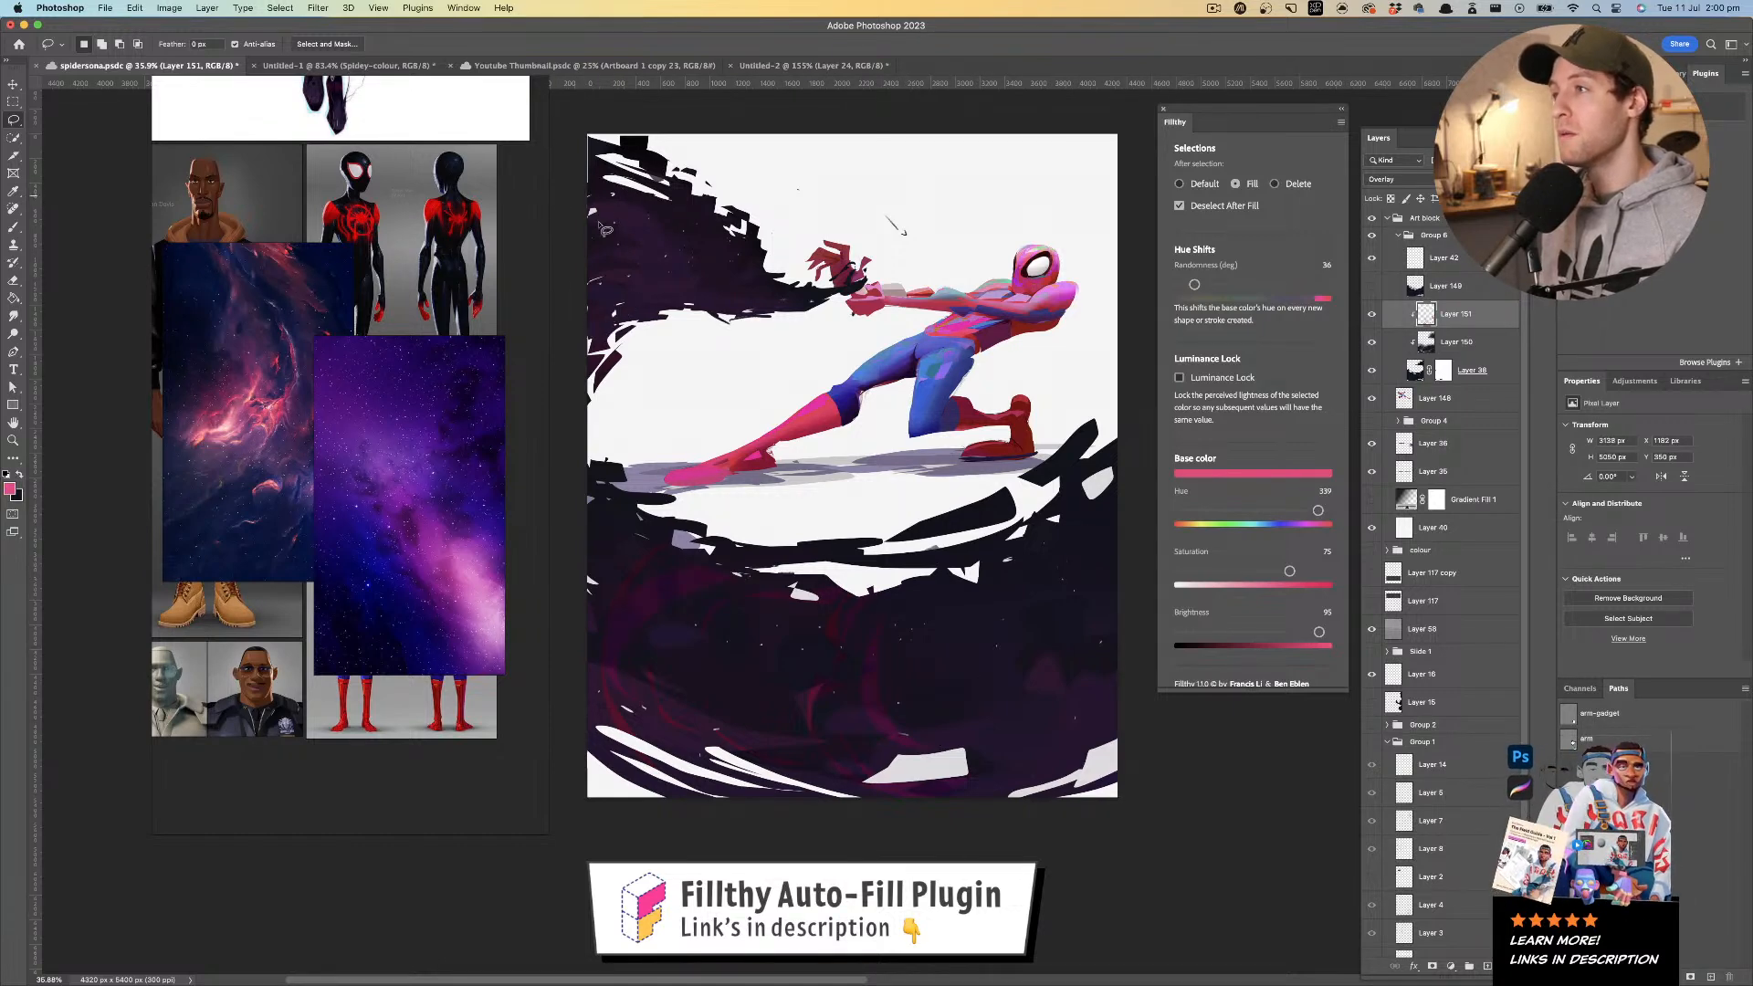
{"action": "key", "text": "super+z"}
{"action": "mouse_move", "coordinate": [605, 179]}
{"action": "left_mouse_down"}
{"action": "mouse_move", "coordinate": [669, 294]}
{"action": "mouse_move", "coordinate": [631, 193]}
{"action": "mouse_move", "coordinate": [695, 253]}
{"action": "mouse_move", "coordinate": [654, 187]}
{"action": "mouse_move", "coordinate": [746, 250]}
{"action": "mouse_move", "coordinate": [736, 298]}
{"action": "mouse_move", "coordinate": [747, 234]}
{"action": "mouse_move", "coordinate": [766, 256]}
{"action": "mouse_move", "coordinate": [737, 233]}
{"action": "mouse_move", "coordinate": [744, 316]}
{"action": "left_mouse_up"}
{"action": "mouse_move", "coordinate": [737, 245]}
{"action": "left_mouse_down"}
{"action": "mouse_move", "coordinate": [757, 307]}
{"action": "mouse_move", "coordinate": [741, 316]}
{"action": "left_mouse_up"}
{"action": "key", "text": "super+z"}
{"action": "left_click_drag", "start_coordinate": [736, 254], "coordinate": [820, 290]}
{"action": "mouse_move", "coordinate": [790, 279]}
{"action": "left_mouse_down"}
{"action": "mouse_move", "coordinate": [703, 312]}
{"action": "mouse_move", "coordinate": [738, 313]}
{"action": "left_mouse_up"}
{"action": "mouse_move", "coordinate": [746, 232]}
{"action": "left_mouse_down"}
{"action": "mouse_move", "coordinate": [738, 298]}
{"action": "mouse_move", "coordinate": [809, 304]}
{"action": "left_mouse_up"}
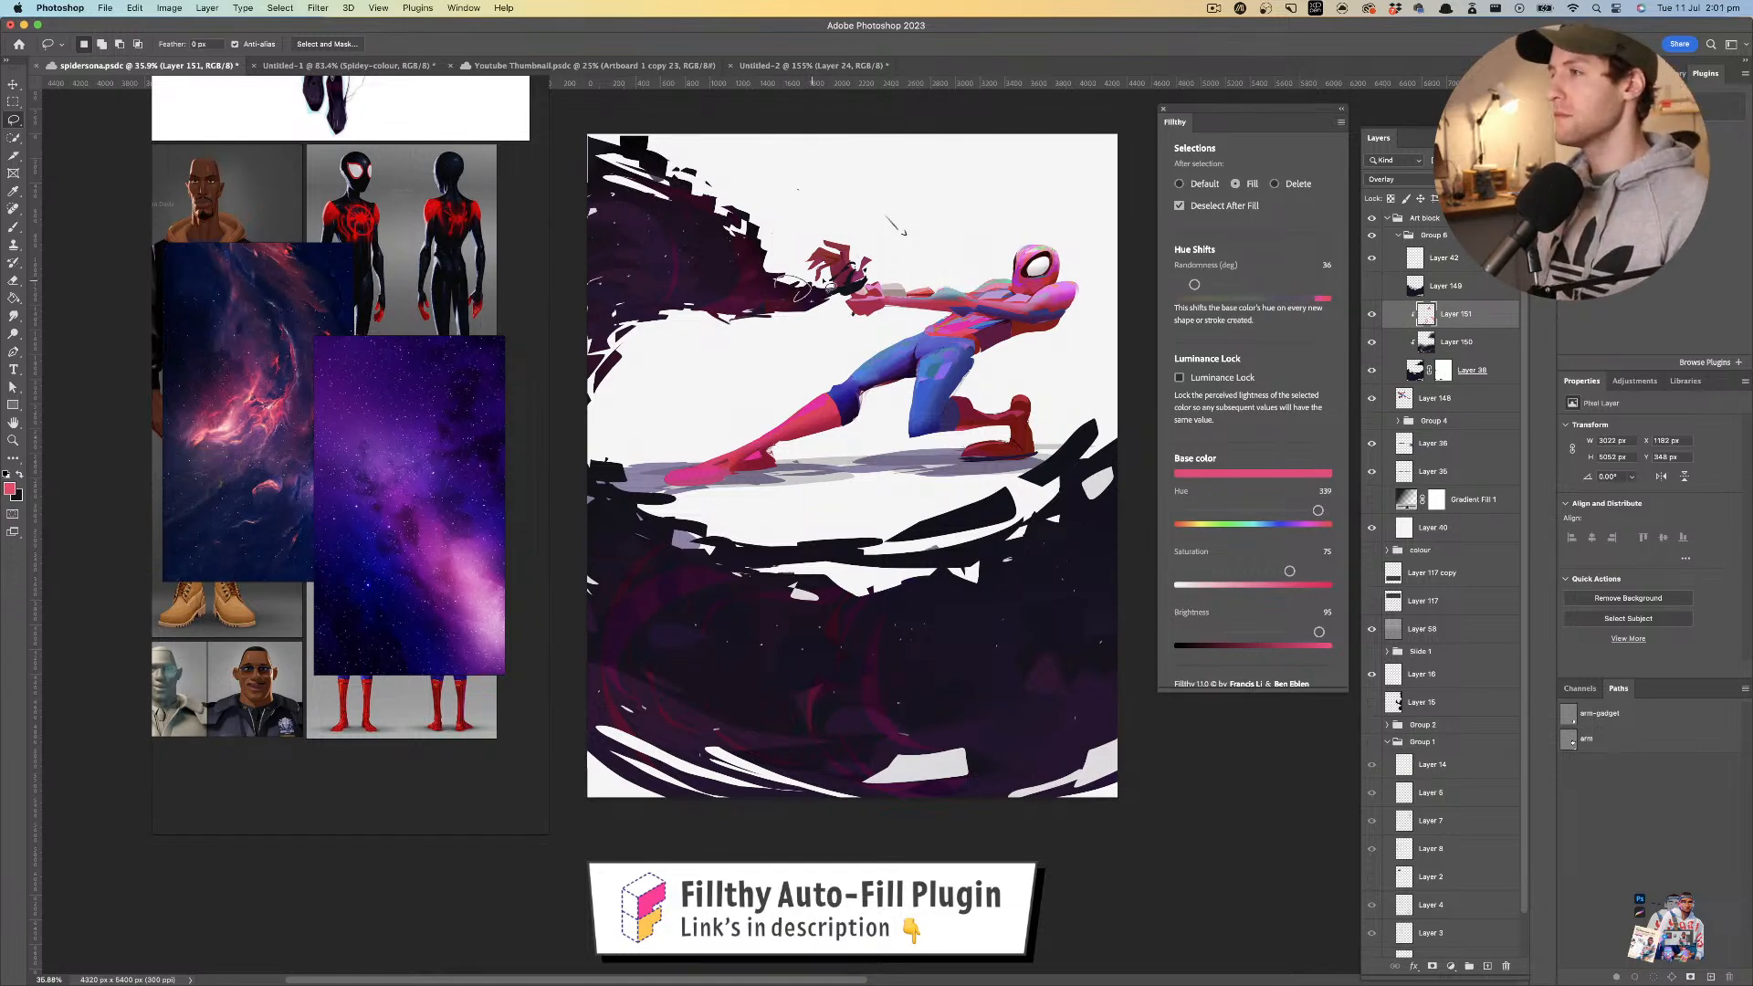
- Sample blue from the figure's leg and adjust the base colour to saturation 65 and brightness 89
{"action": "key", "text": "i"}
{"action": "left_click", "coordinate": [844, 391]}
{"action": "key", "text": "l"}
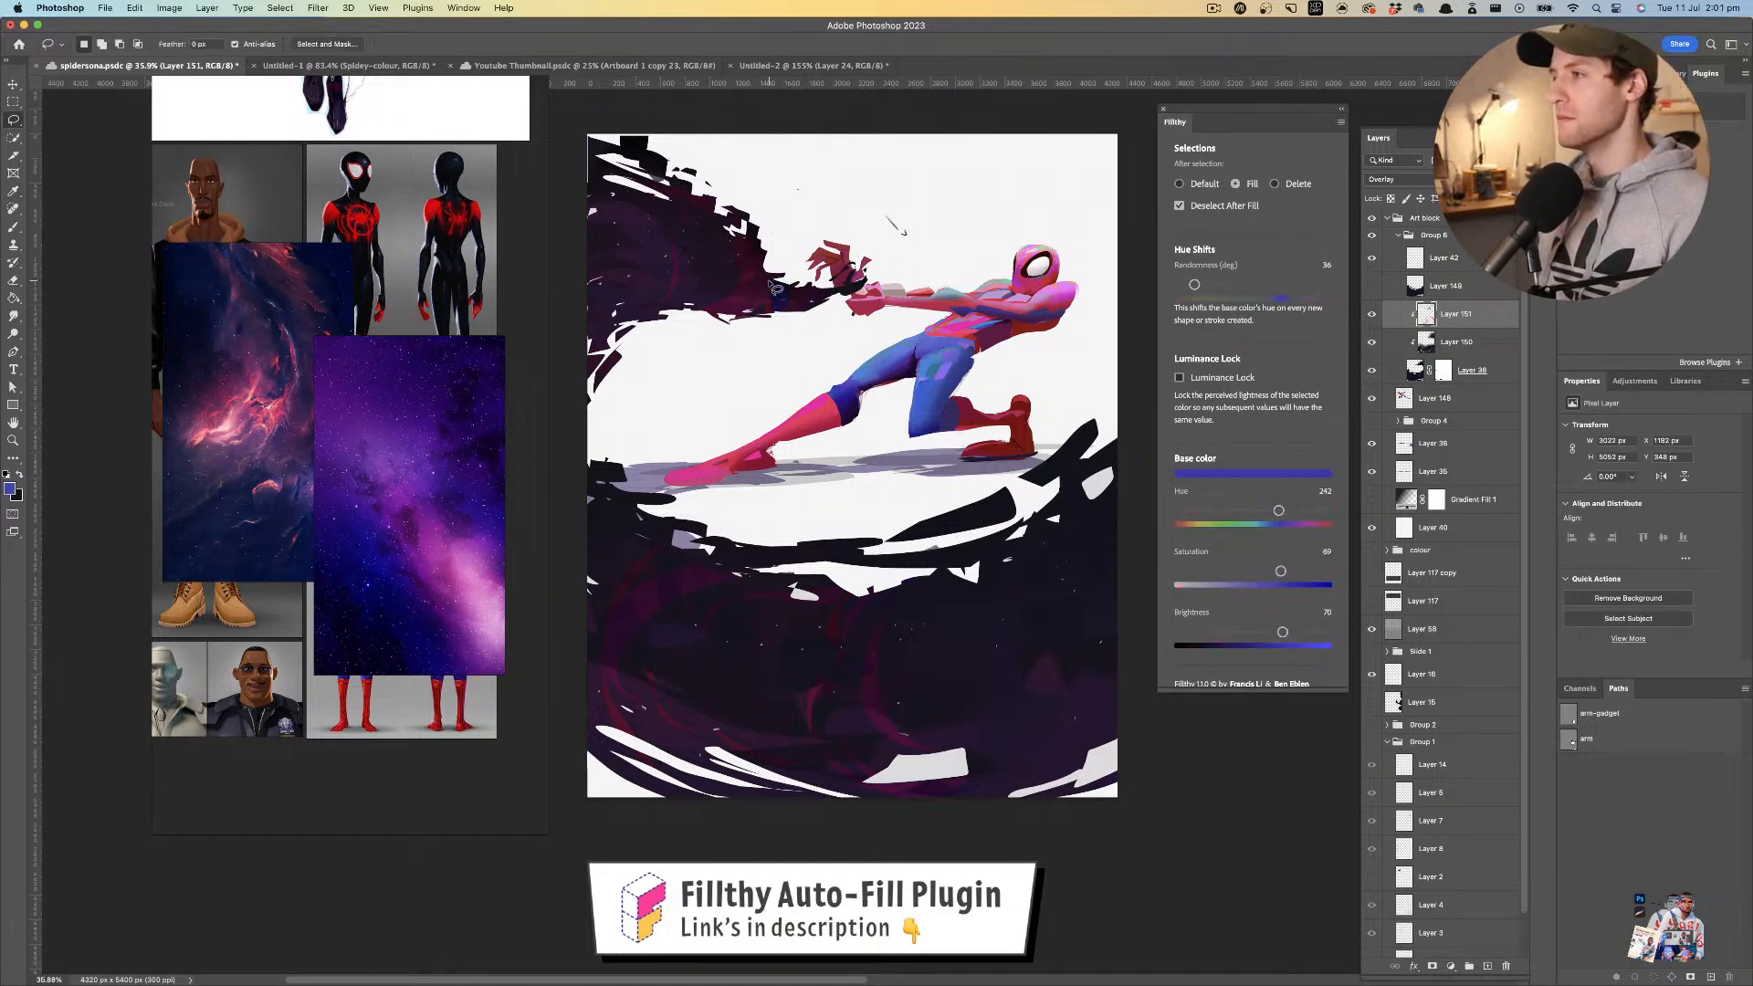
{"action": "left_click_drag", "start_coordinate": [1281, 570], "coordinate": [1274, 571]}
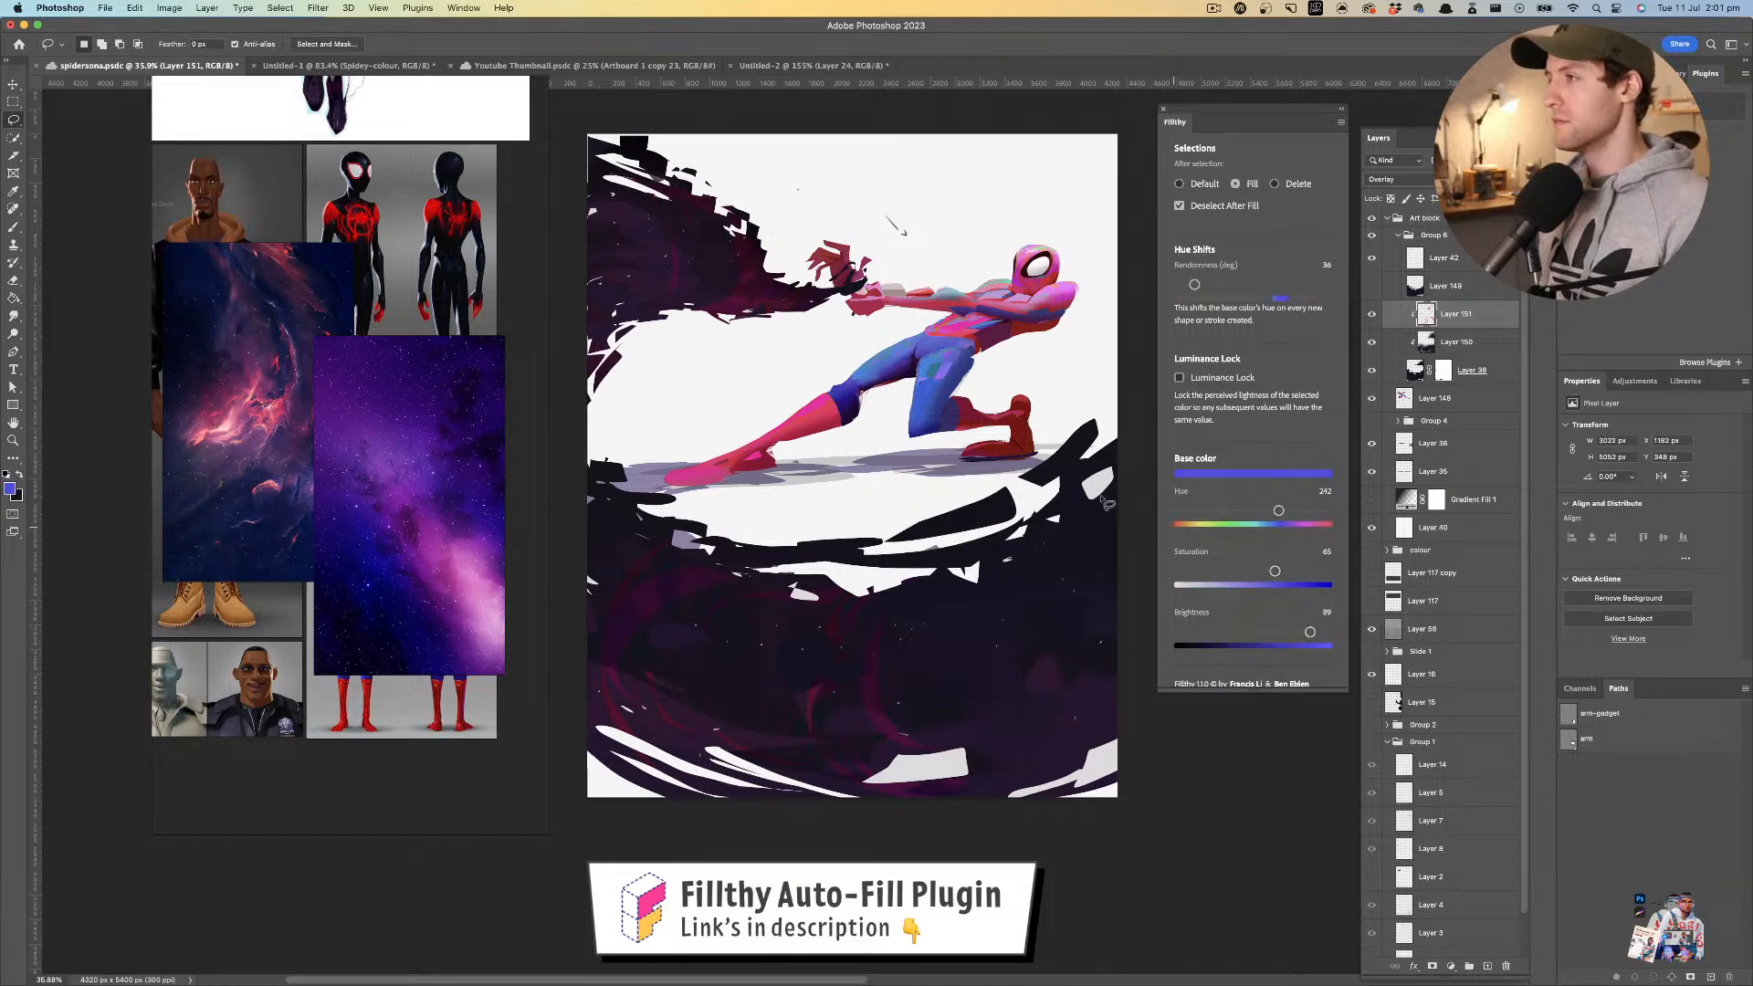
{"action": "left_click_drag", "start_coordinate": [711, 297], "coordinate": [785, 292]}
{"action": "key", "text": "super+z"}
{"action": "key", "text": "super+z"}
{"action": "key", "text": "super+z"}
{"action": "key", "text": "super+z"}
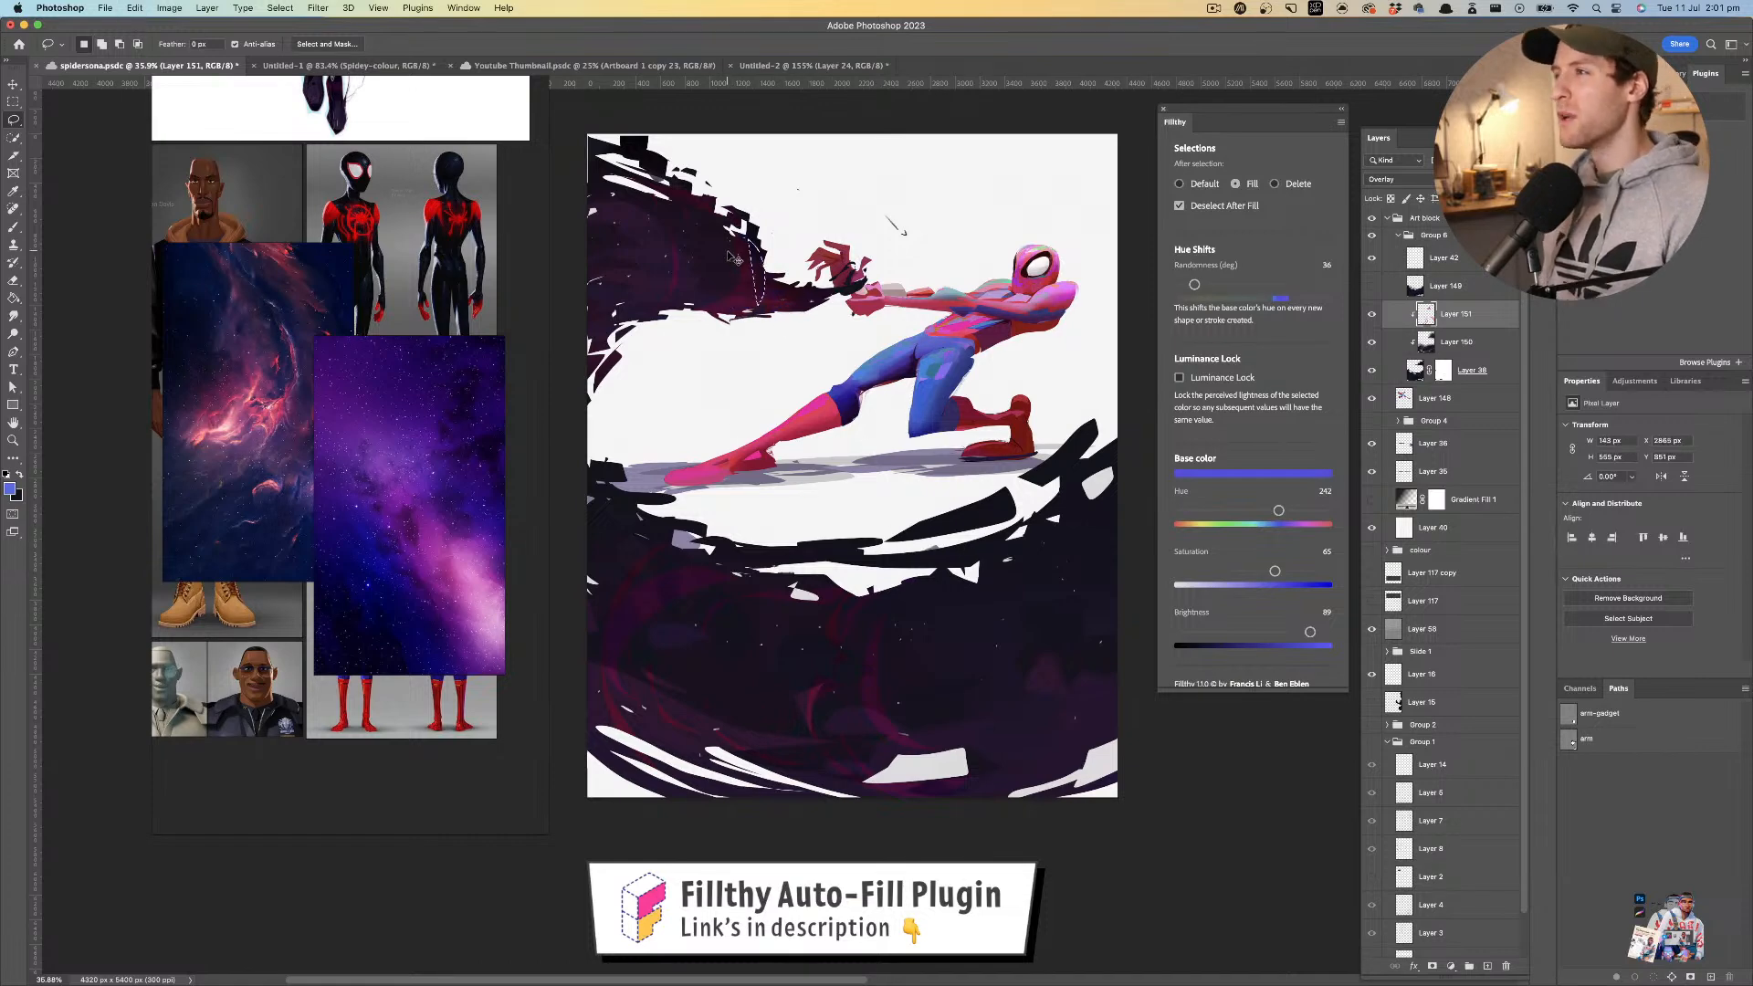
- Add a new clipped layer above Layer 151 and fill lasso shapes in the upper-left swirl with blue at saturation 98
{"action": "left_click", "coordinate": [1489, 967]}
{"action": "left_click", "coordinate": [1468, 321], "text": "alt"}
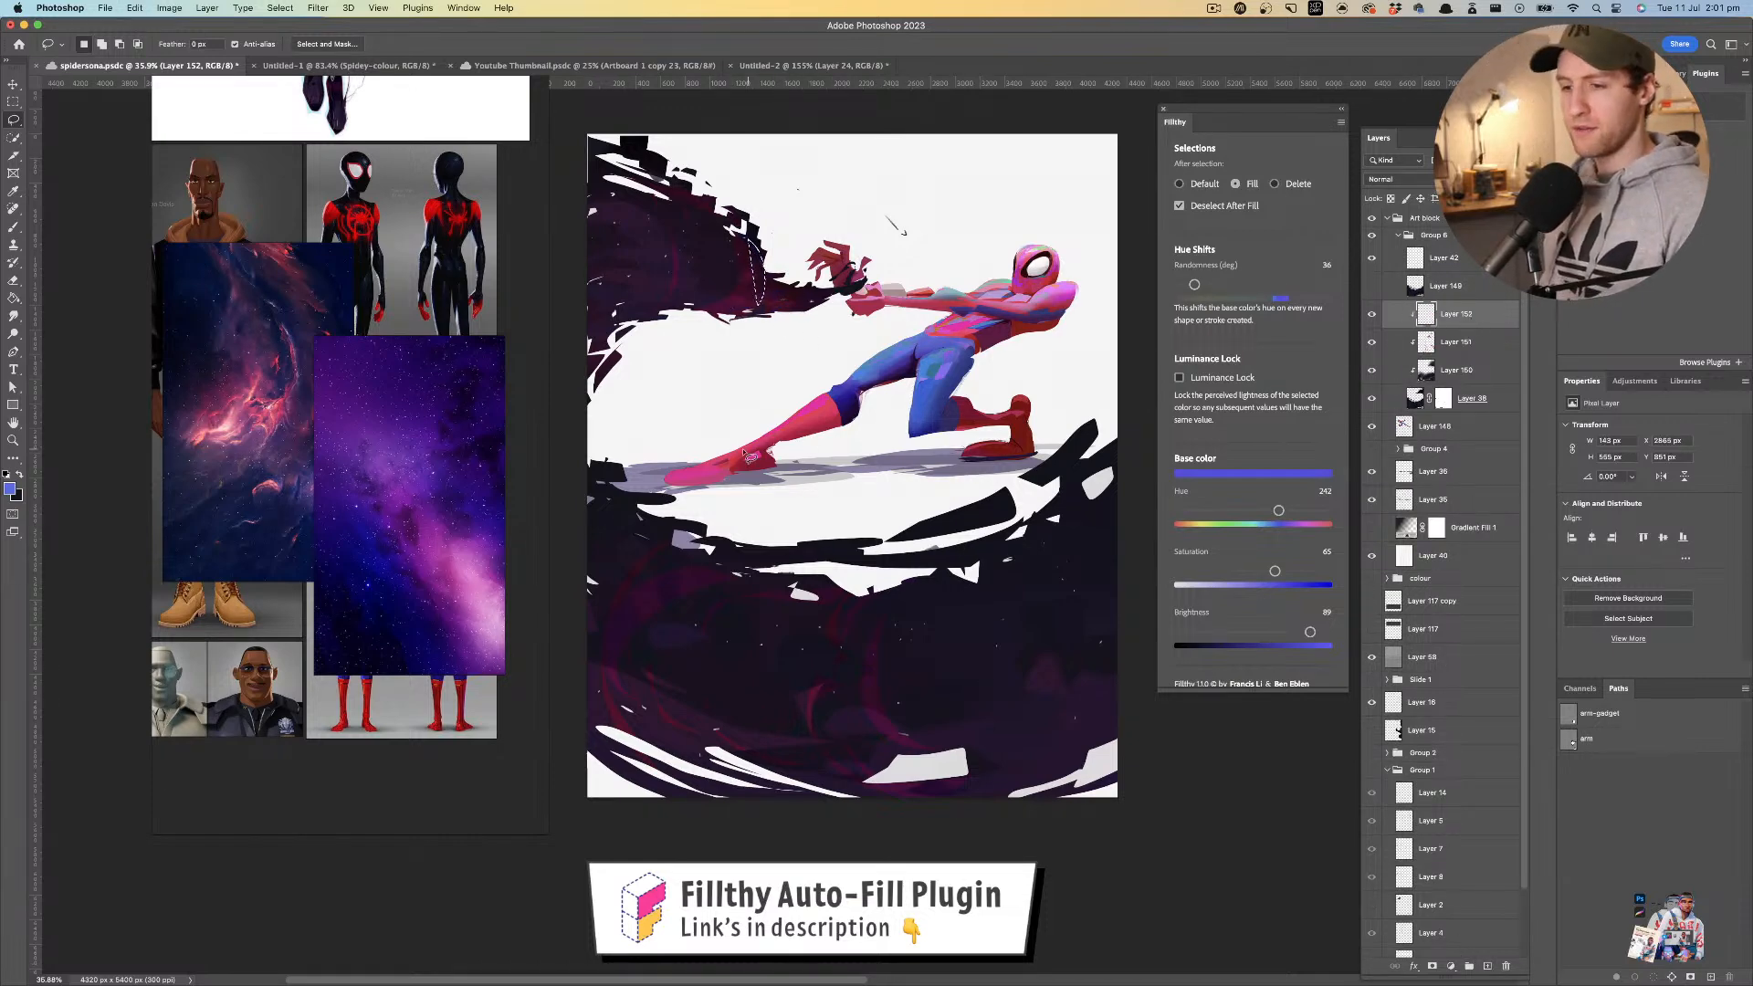
{"action": "left_click_drag", "start_coordinate": [711, 306], "coordinate": [698, 295]}
{"action": "mouse_move", "coordinate": [683, 304]}
{"action": "left_mouse_down"}
{"action": "mouse_move", "coordinate": [703, 305]}
{"action": "mouse_move", "coordinate": [670, 306]}
{"action": "left_mouse_up"}
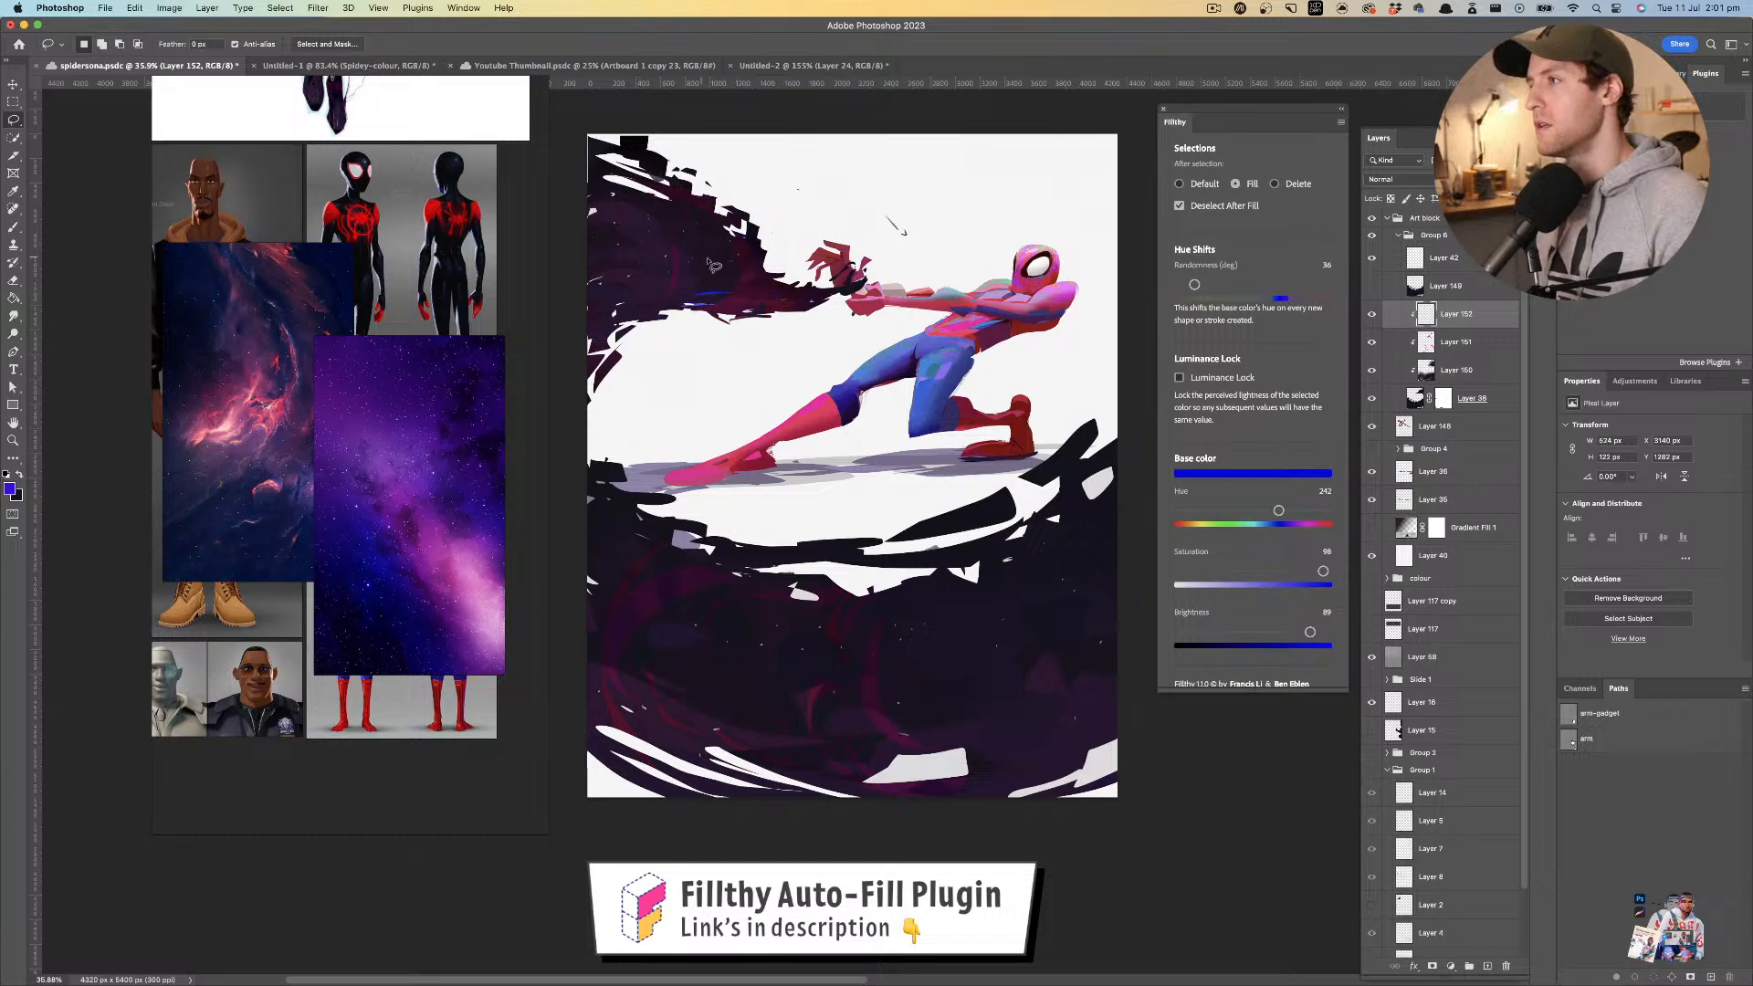
- Fill blue lasso shapes along the upper swirl's lower edge and the lower dark mass's upper and lower-left edges, undoing misplaced ones
{"action": "mouse_move", "coordinate": [797, 307]}
{"action": "left_mouse_down"}
{"action": "mouse_move", "coordinate": [721, 304]}
{"action": "mouse_move", "coordinate": [802, 311]}
{"action": "left_mouse_up"}
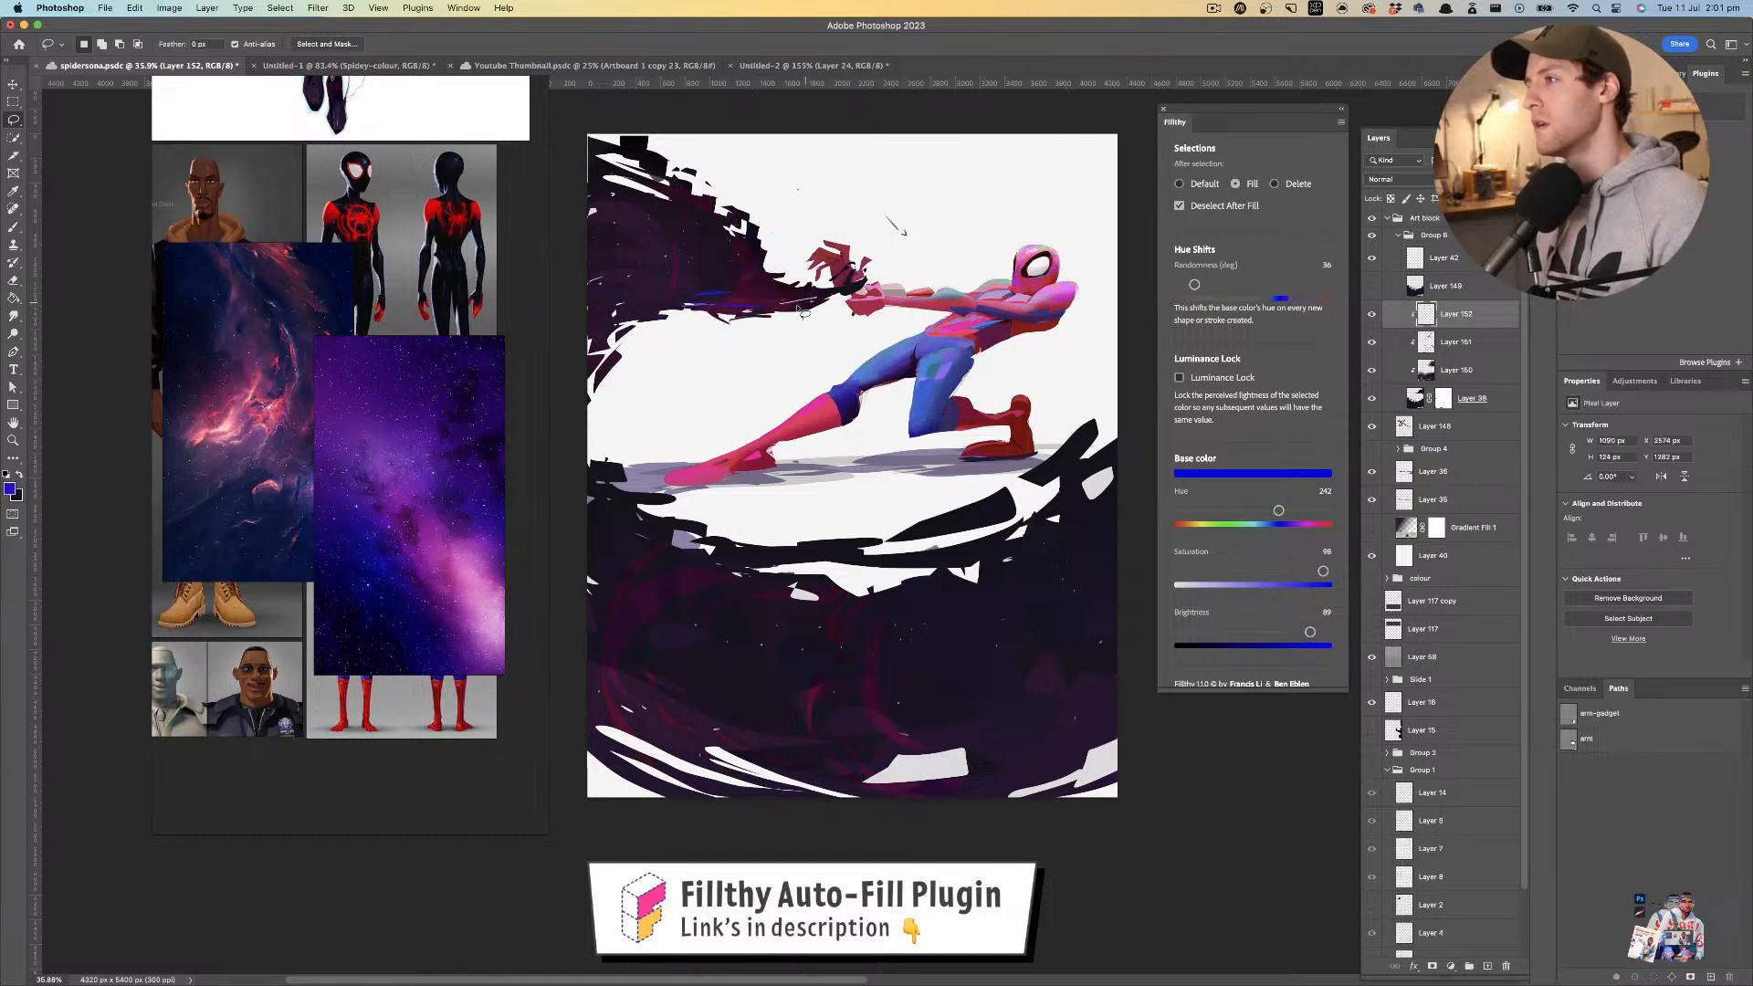
{"action": "key", "text": "super+z"}
{"action": "key", "text": "super+z"}
{"action": "left_click_drag", "start_coordinate": [667, 307], "coordinate": [690, 307]}
{"action": "left_click_drag", "start_coordinate": [930, 572], "coordinate": [863, 563]}
{"action": "scroll", "coordinate": [932, 610], "scroll_direction": "down", "scroll_amount": 3}
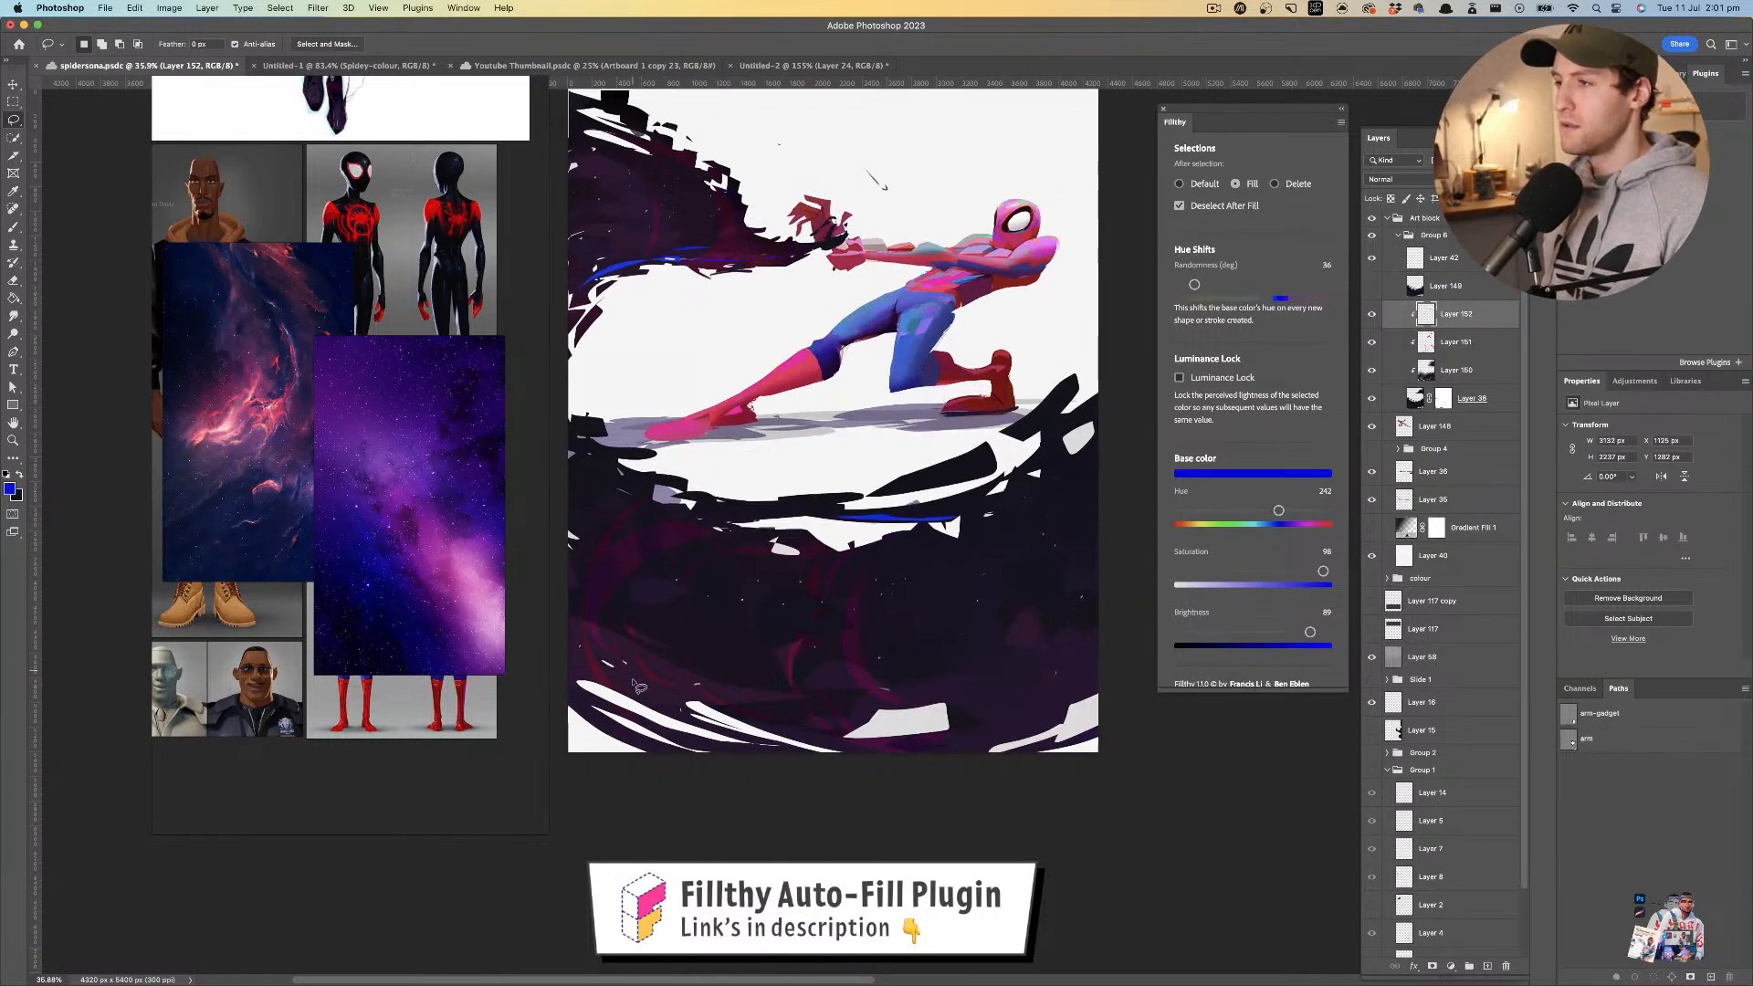
{"action": "mouse_move", "coordinate": [672, 711]}
{"action": "left_mouse_down"}
{"action": "mouse_move", "coordinate": [603, 683]}
{"action": "mouse_move", "coordinate": [648, 694]}
{"action": "left_mouse_up"}
{"action": "key", "text": "super+z"}
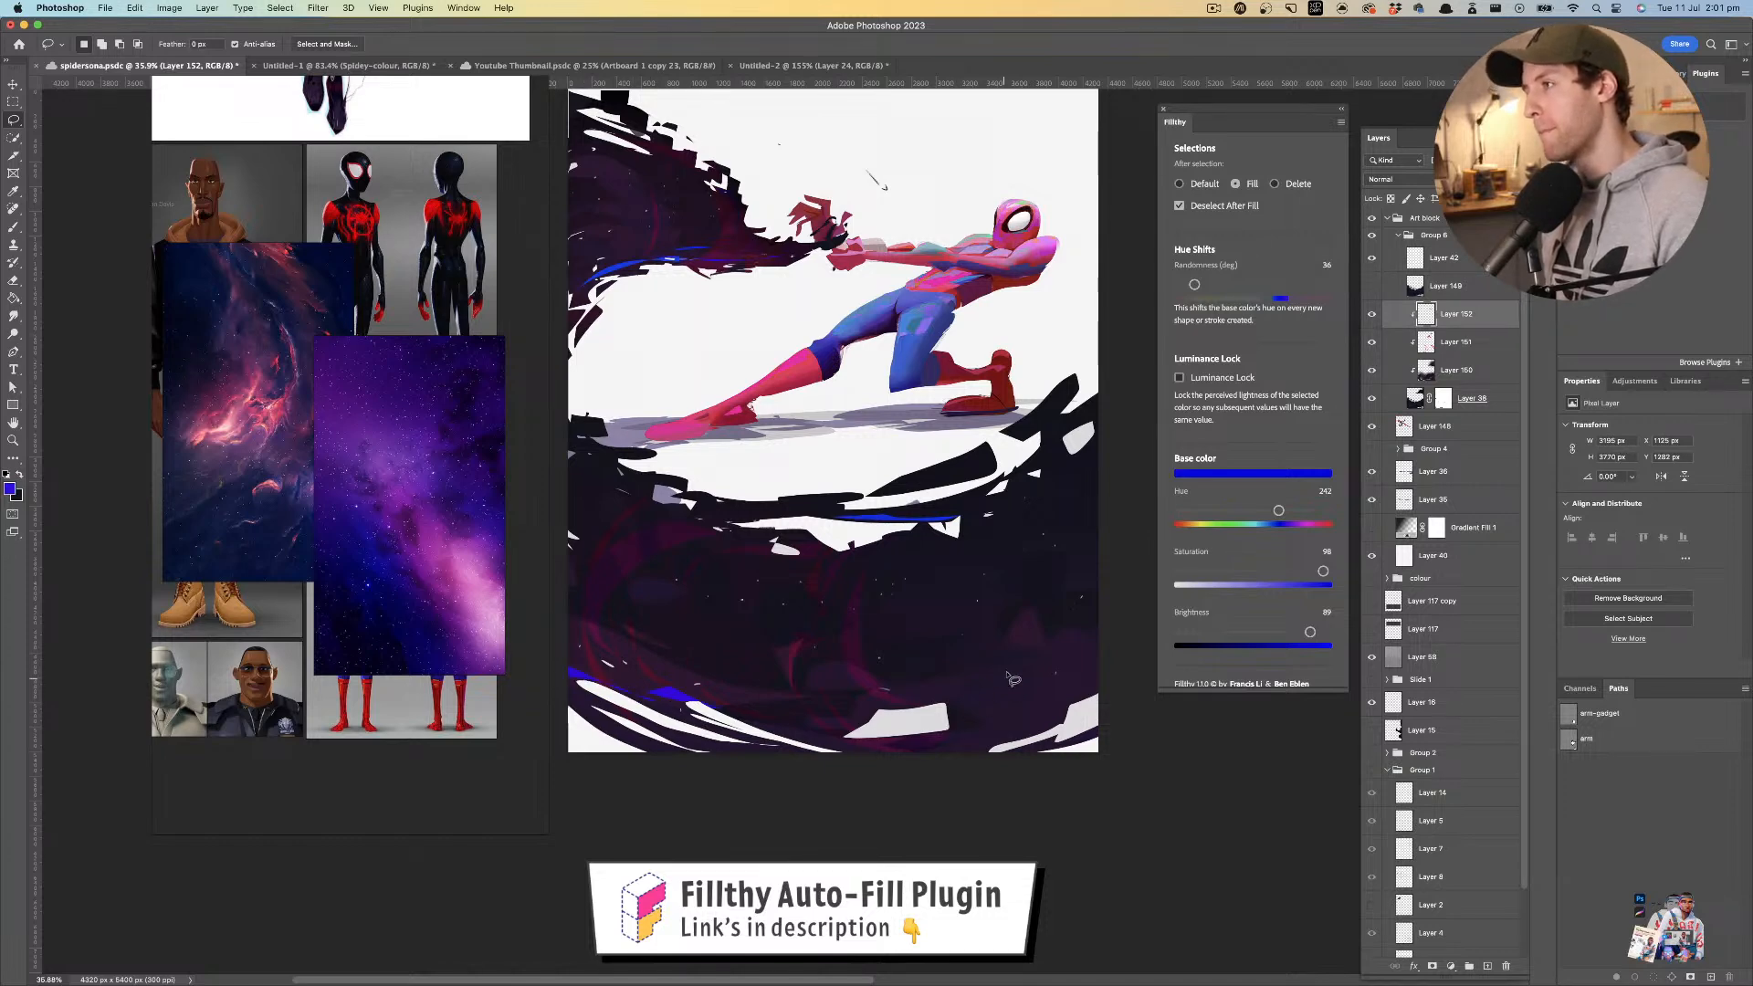
- Undo the latest misplaced blue fills, set the base colour's hue to 206 and clear the lasso selection
{"action": "key", "text": "super+z"}
{"action": "left_click_drag", "start_coordinate": [1229, 512], "coordinate": [1228, 510]}
{"action": "left_click_drag", "start_coordinate": [926, 704], "coordinate": [797, 726]}
{"action": "key", "text": "super+z"}
{"action": "left_click_drag", "start_coordinate": [959, 582], "coordinate": [1050, 570]}
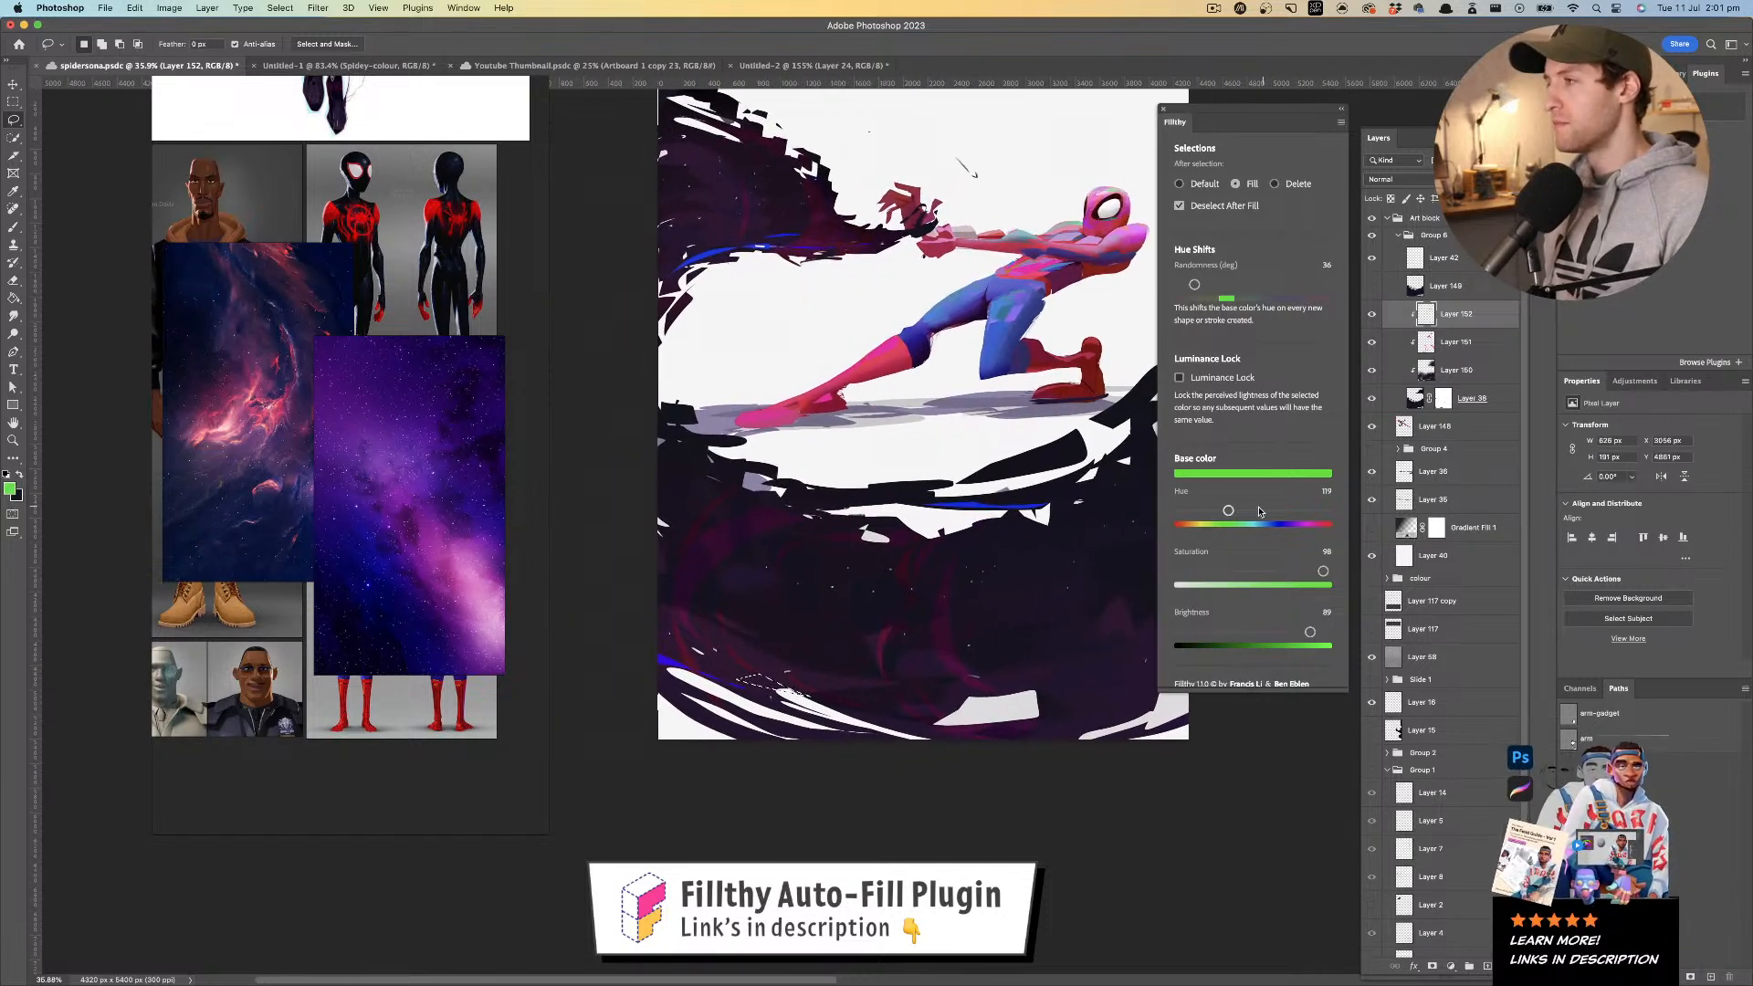
{"action": "left_click", "coordinate": [1264, 510]}
{"action": "key", "text": "super+d"}
- Fill thin light-blue lasso shapes in the left part of the lower dark mass and in the upper-left swirl, undoing misplaced ones
{"action": "left_click_drag", "start_coordinate": [814, 578], "coordinate": [829, 587]}
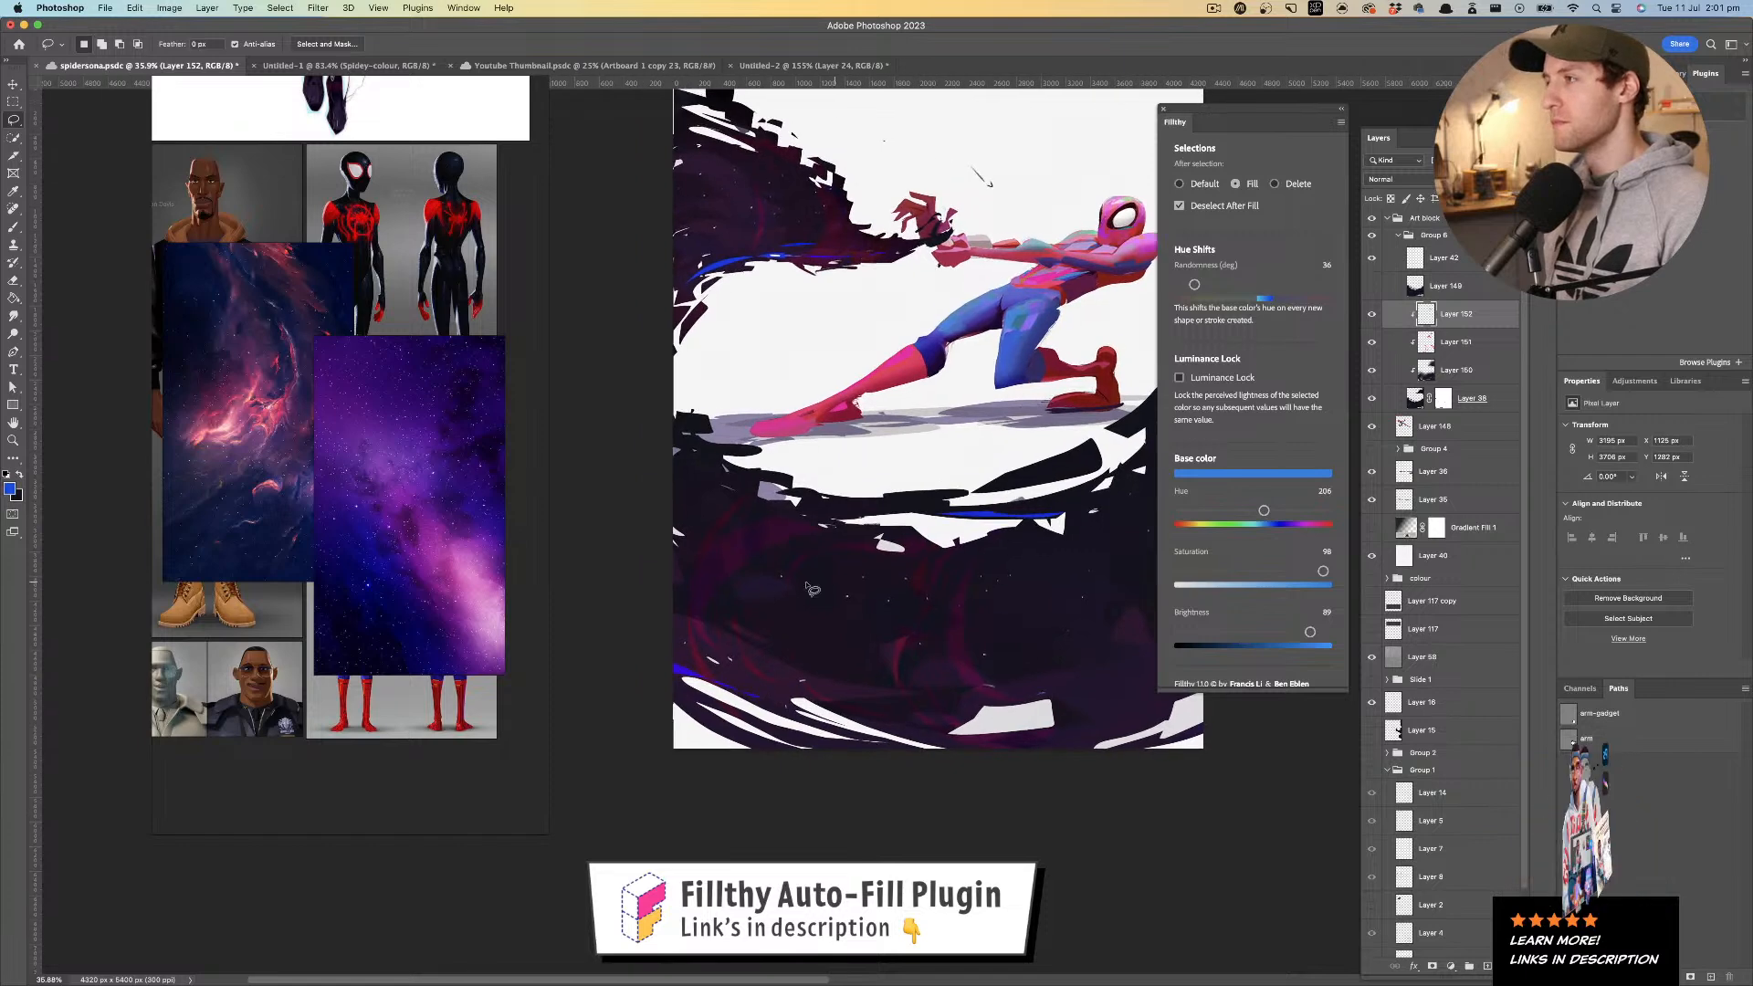
{"action": "scroll", "coordinate": [726, 639], "scroll_direction": "up", "scroll_amount": 3}
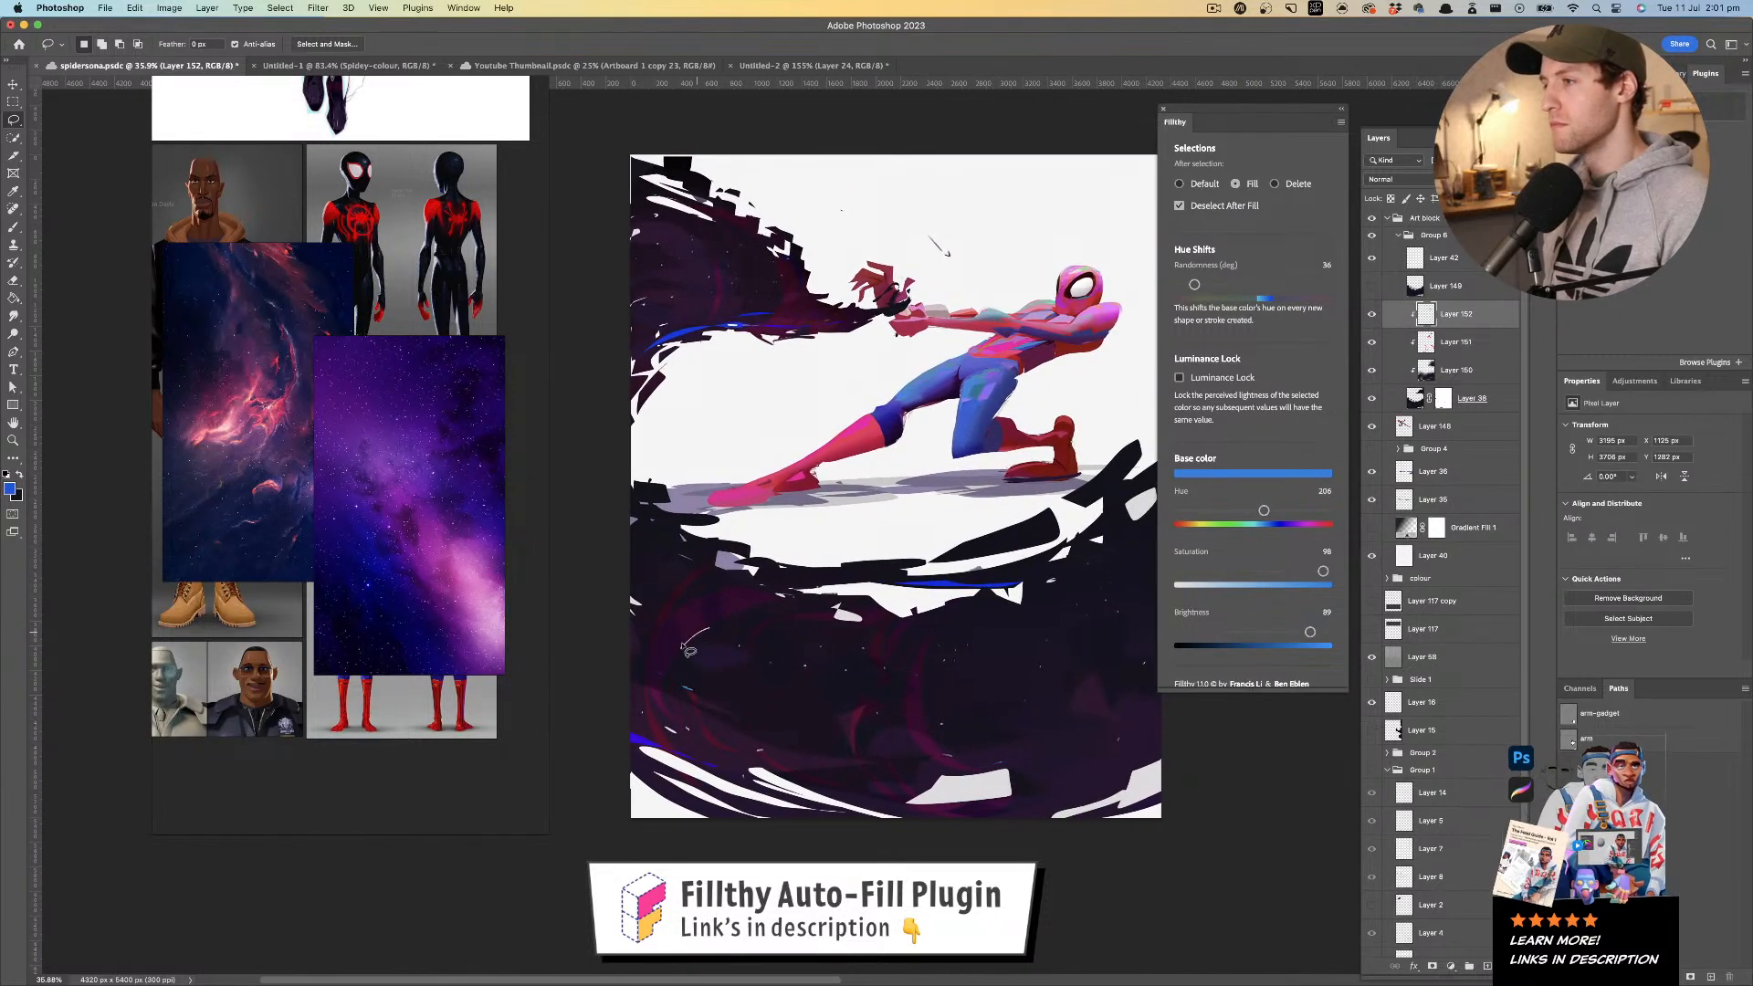
{"action": "left_click_drag", "start_coordinate": [819, 613], "coordinate": [813, 634]}
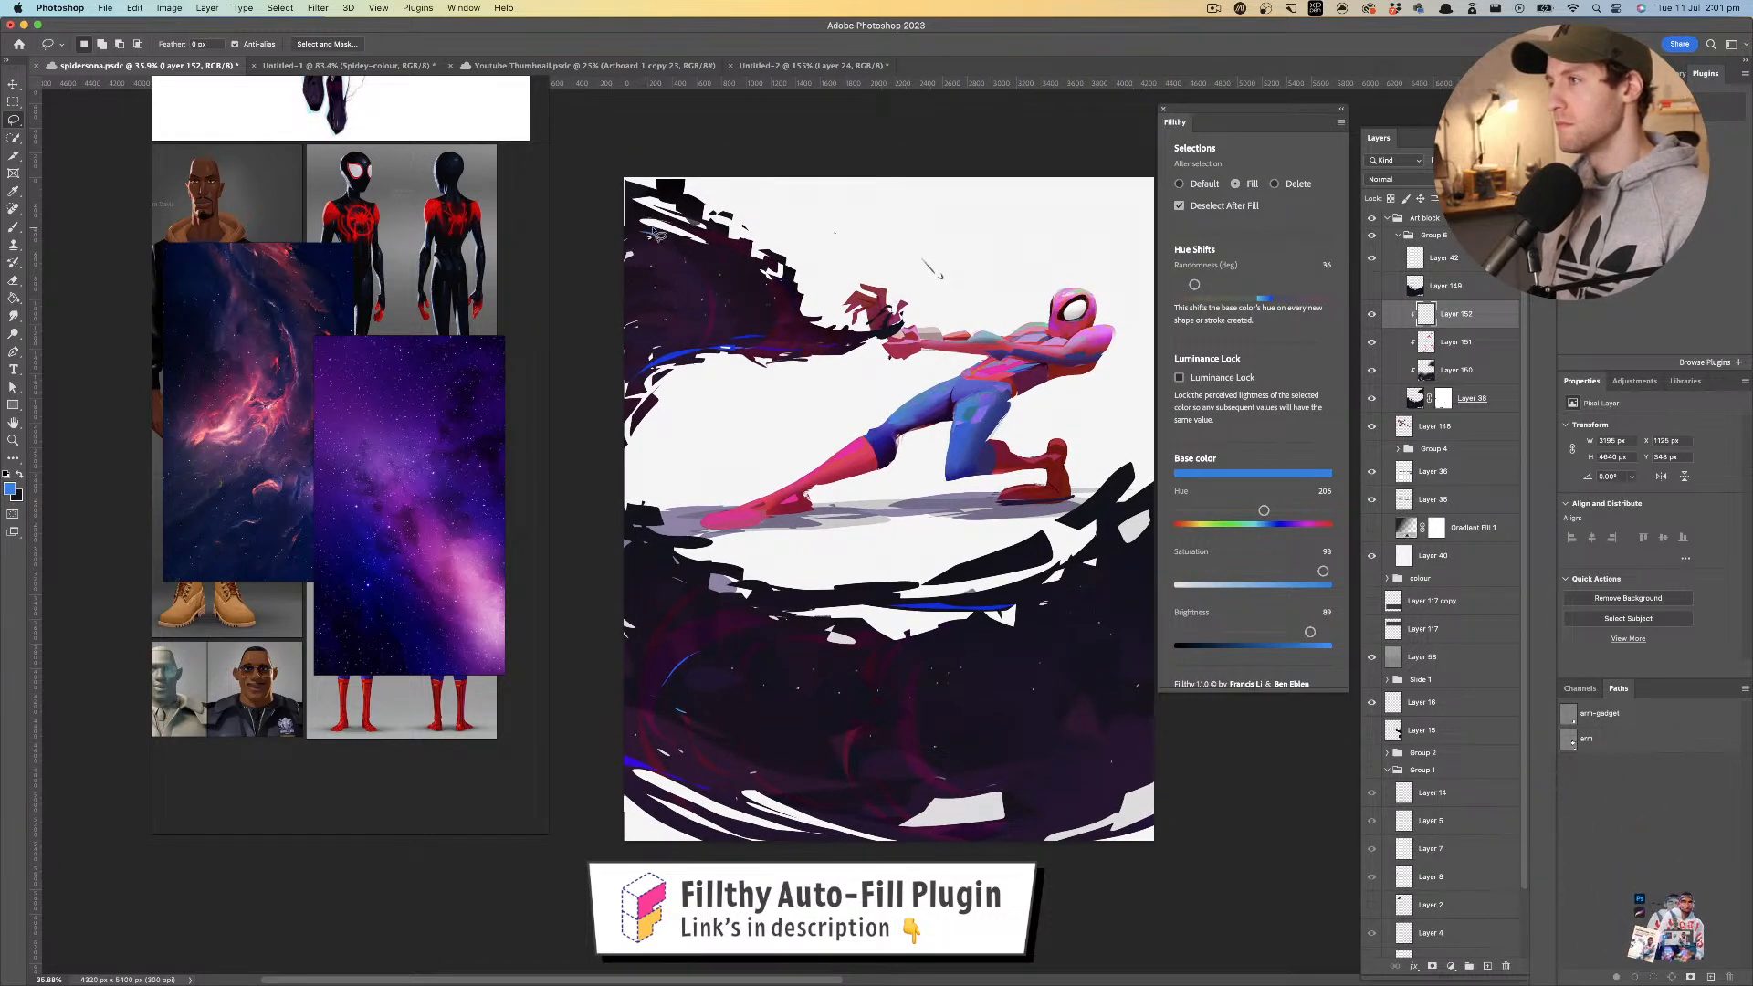
{"action": "left_click_drag", "start_coordinate": [710, 236], "coordinate": [769, 267]}
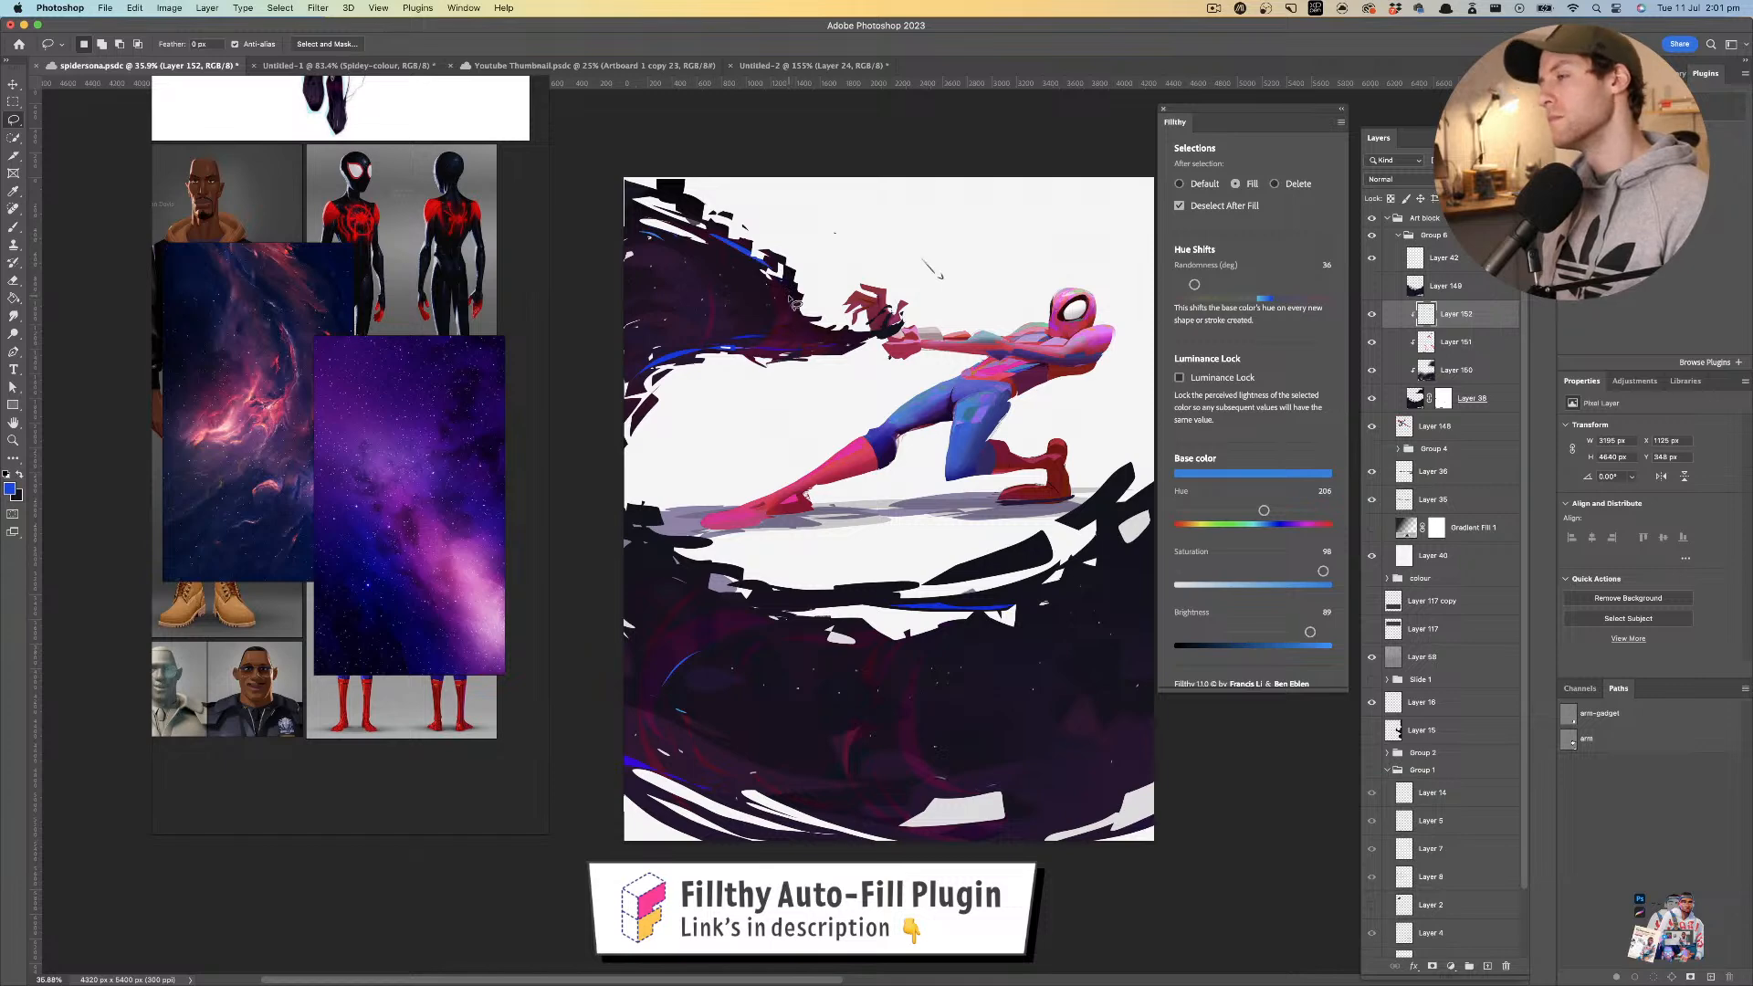
{"action": "key", "text": "super+z"}
{"action": "key", "text": "super+z"}
- Sample the pinkish red from the figure's front leg and fill lasso shapes along the lower edge of the upper-left swirl
{"action": "key", "text": "i"}
{"action": "left_click", "coordinate": [847, 464]}
{"action": "key", "text": "l"}
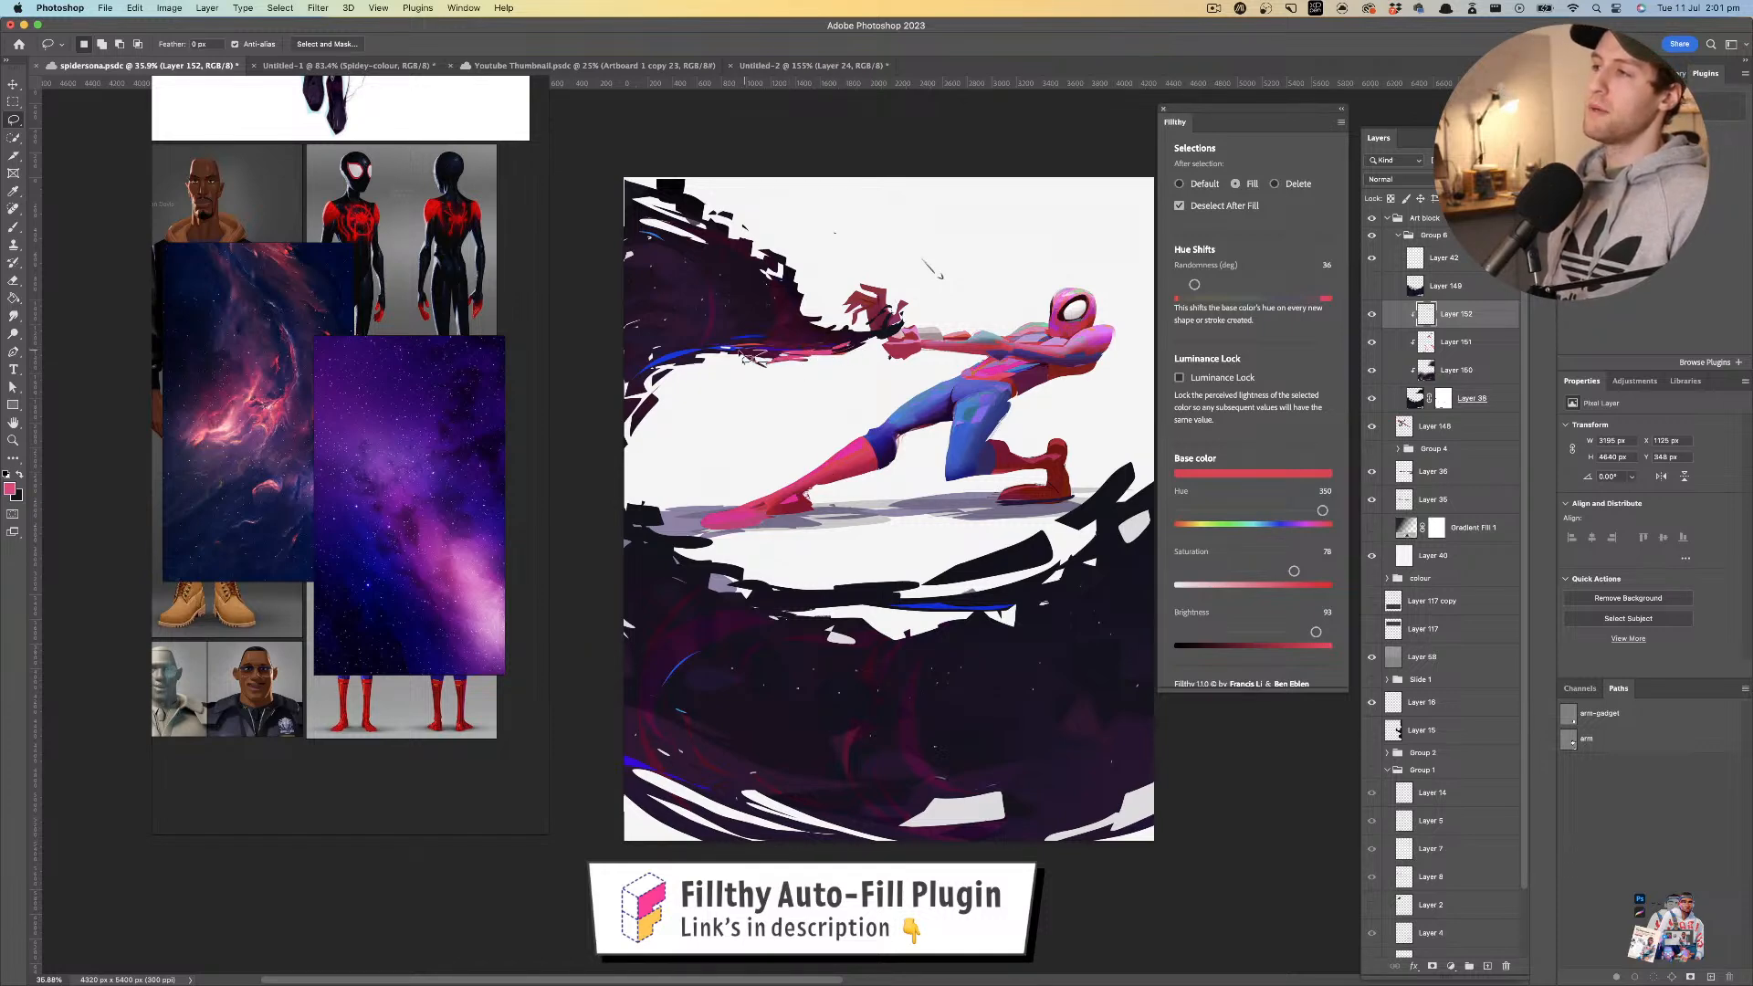
{"action": "key", "text": "z"}
{"action": "left_click_drag", "start_coordinate": [781, 428], "coordinate": [834, 445]}
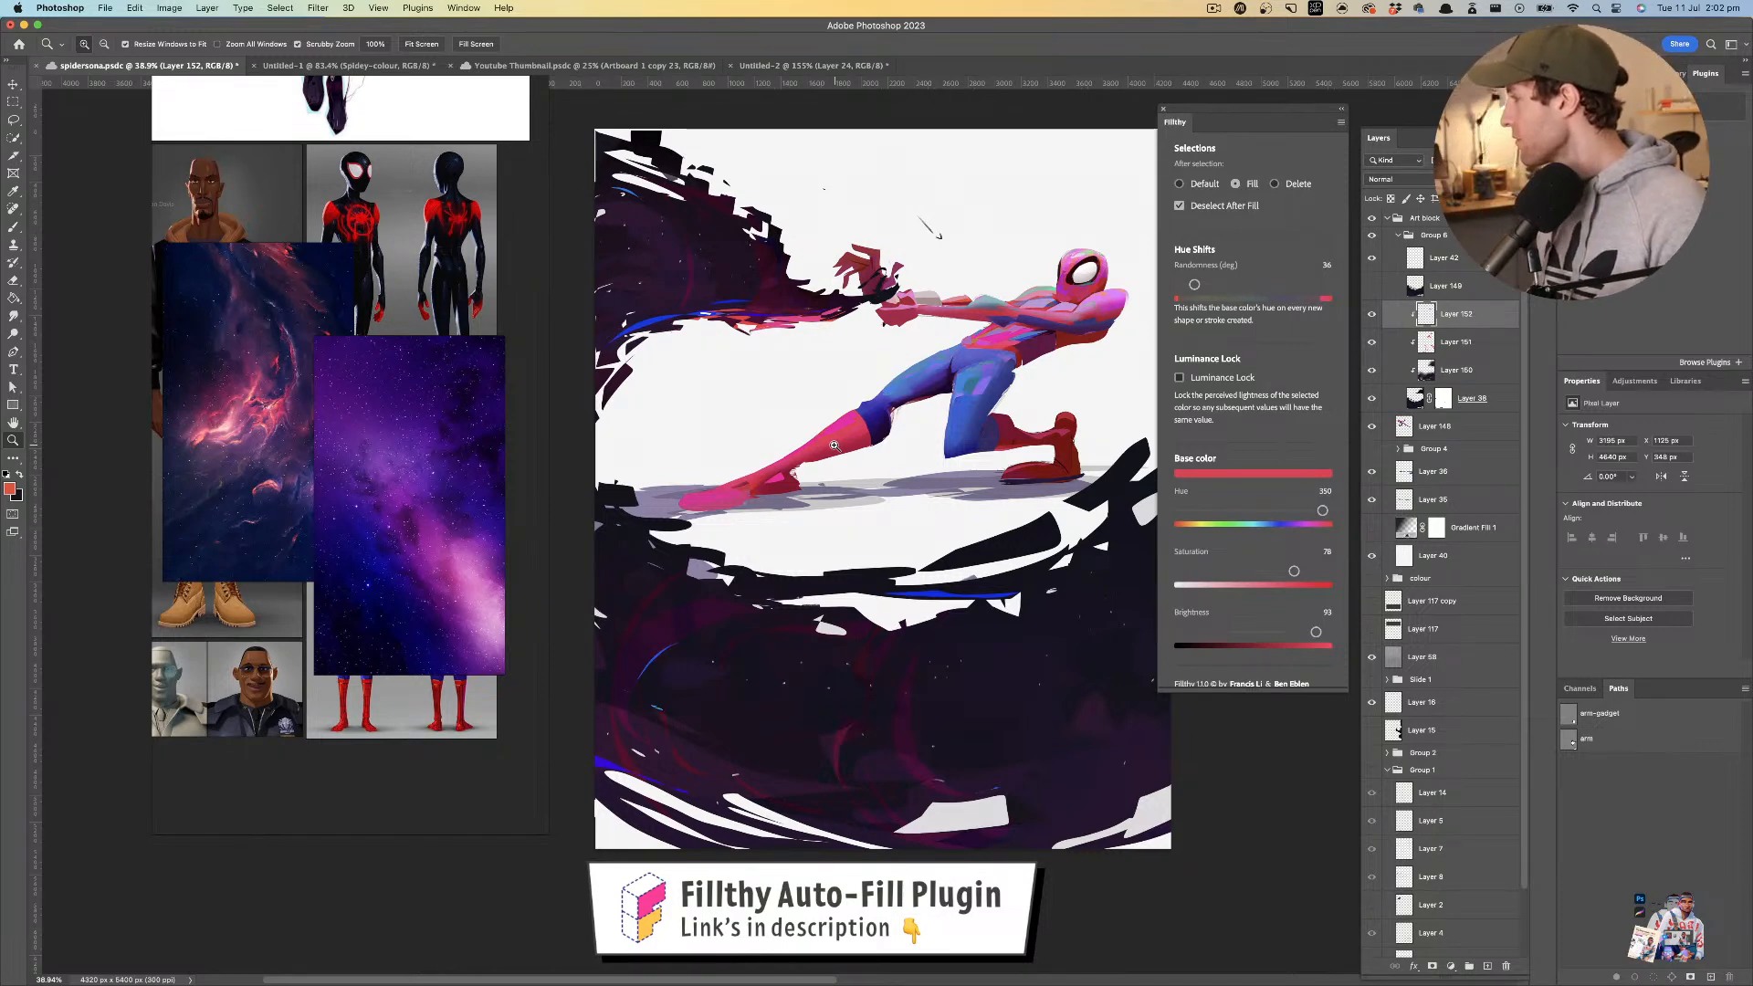
{"action": "left_click_drag", "start_coordinate": [841, 448], "coordinate": [886, 461]}
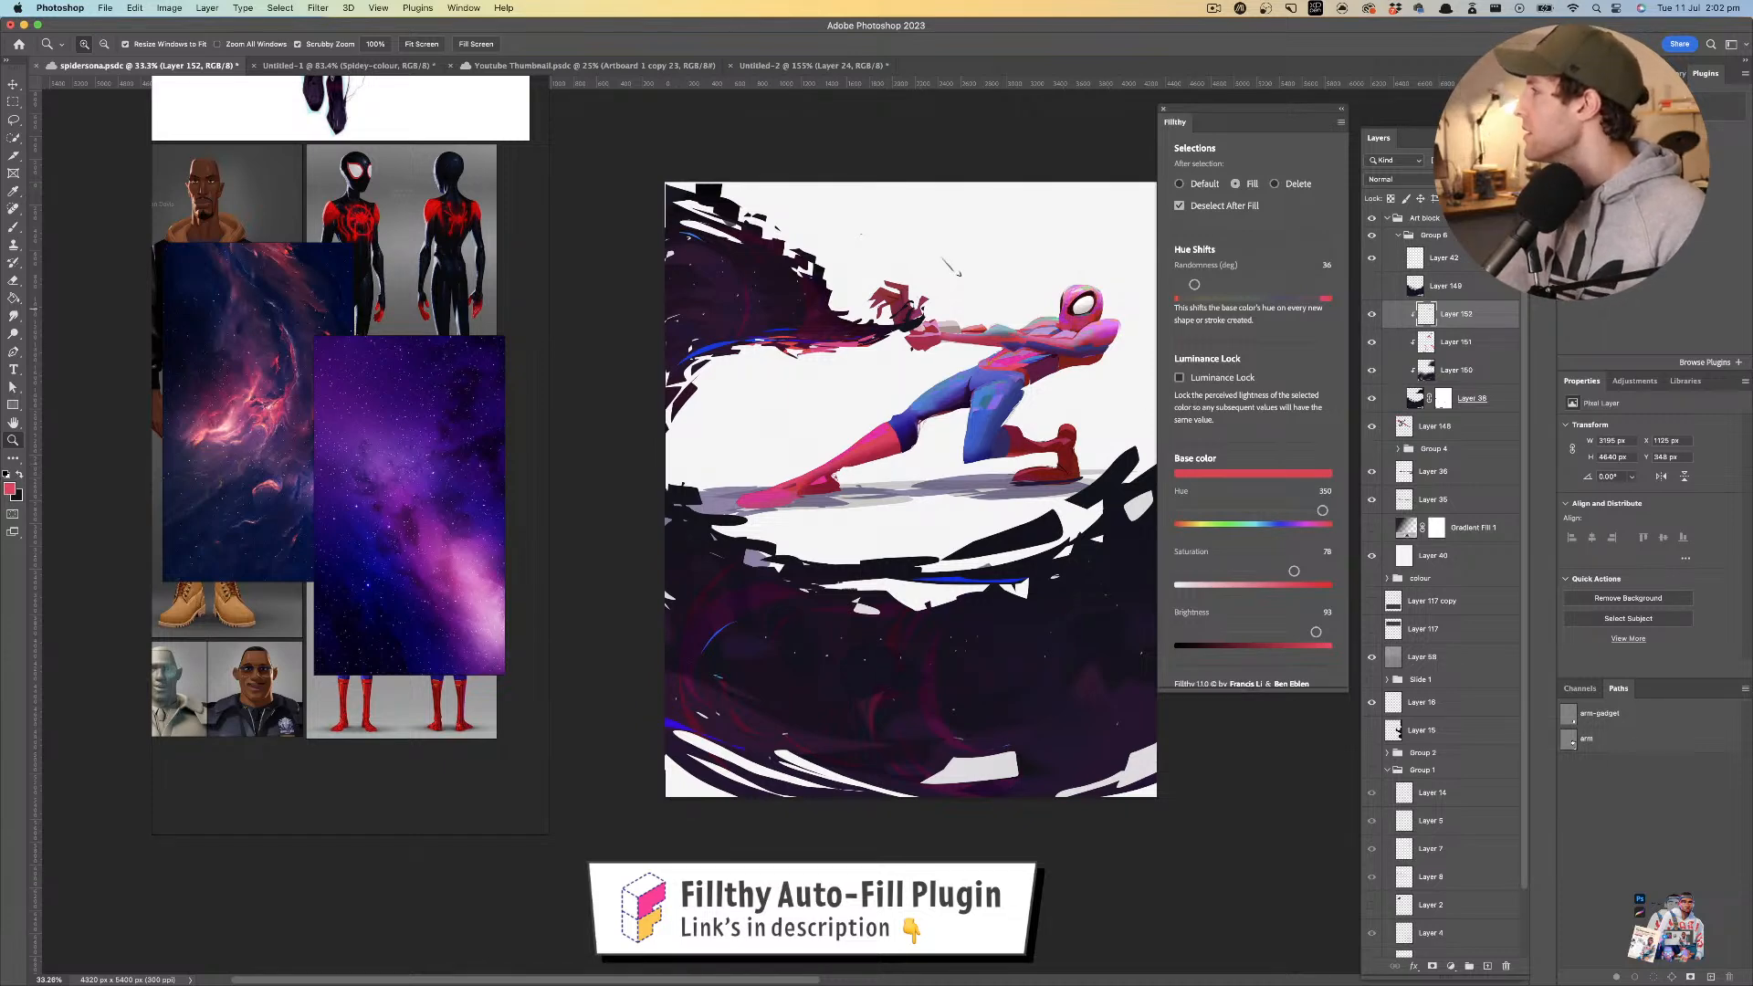
- Switch to Chrome, search Google for "no way home sky villains" in a new window and show the image results
{"action": "key", "text": "super+Tab"}
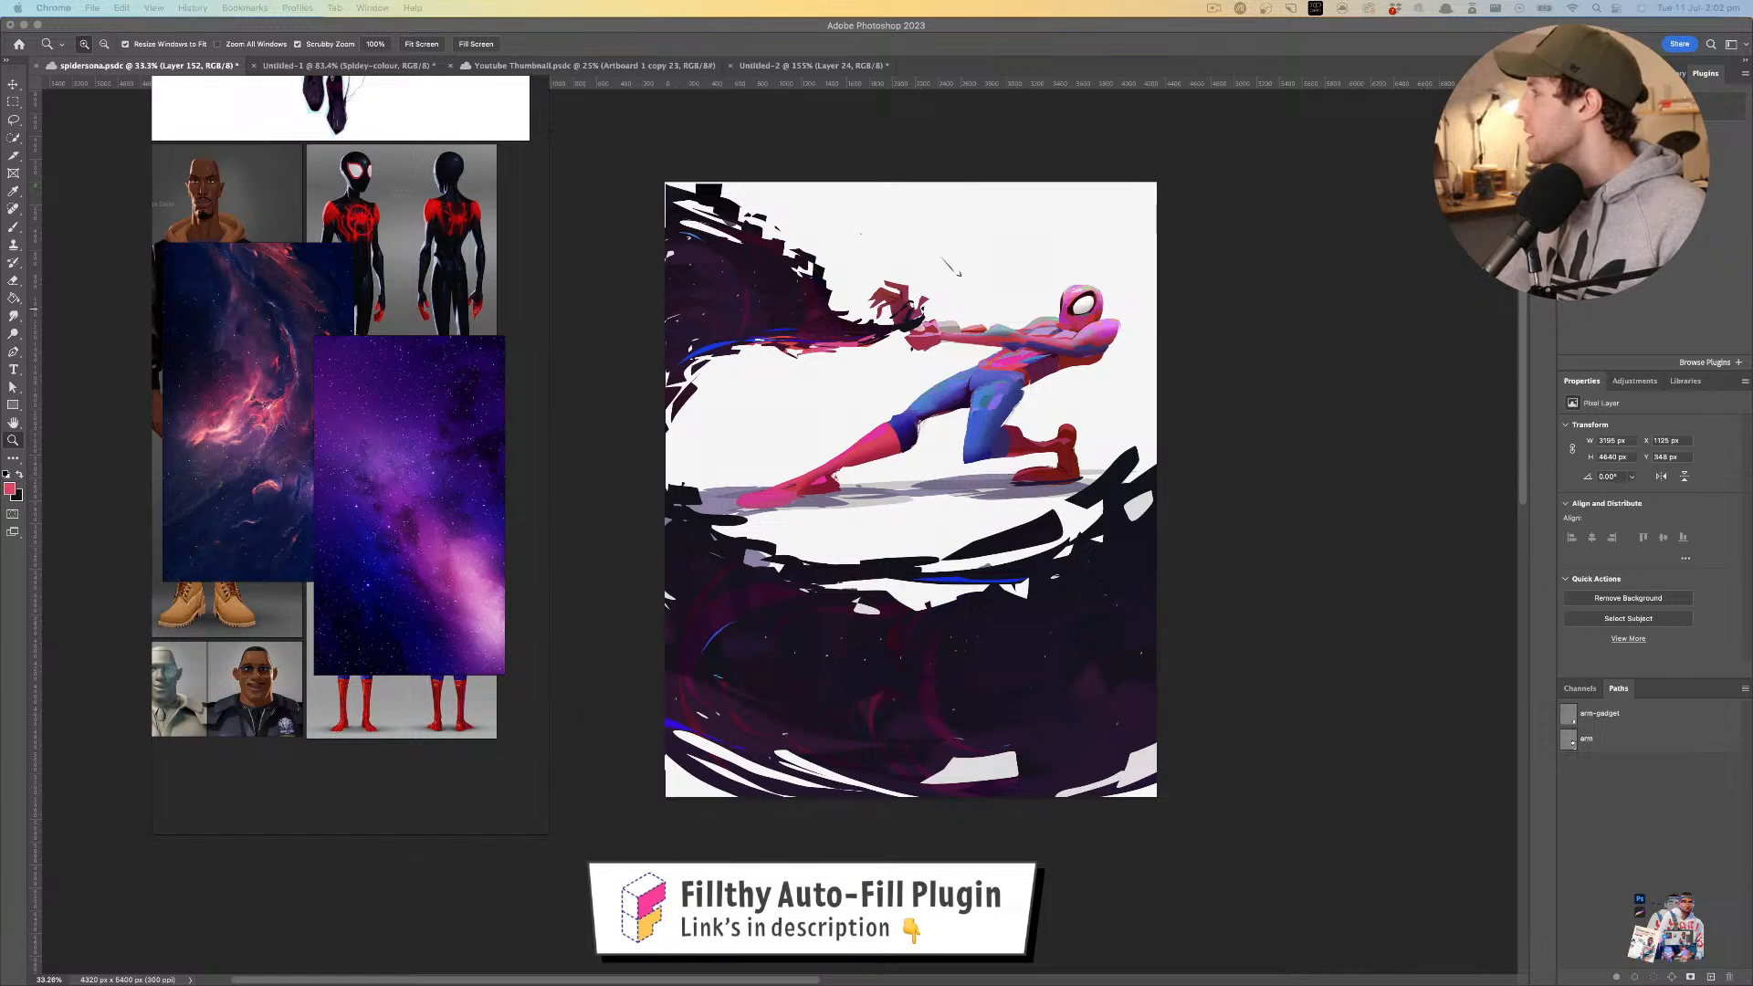
{"action": "key", "text": "super+n"}
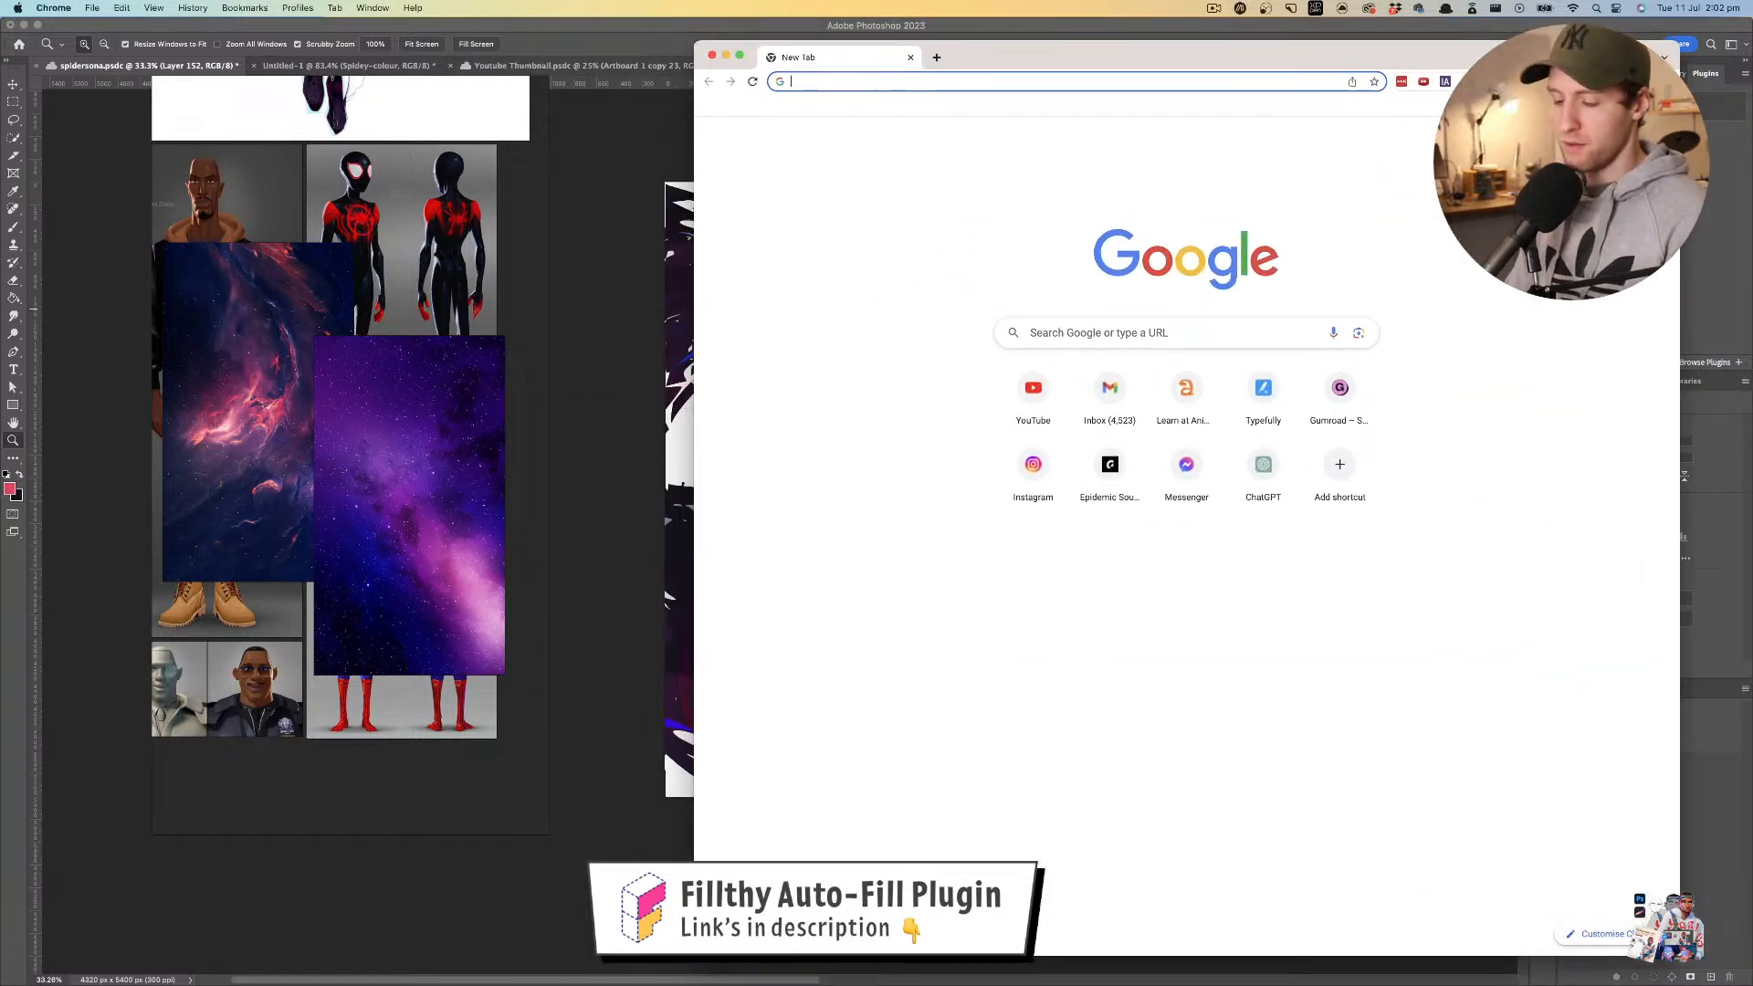
{"action": "type", "text": "Np way home"}
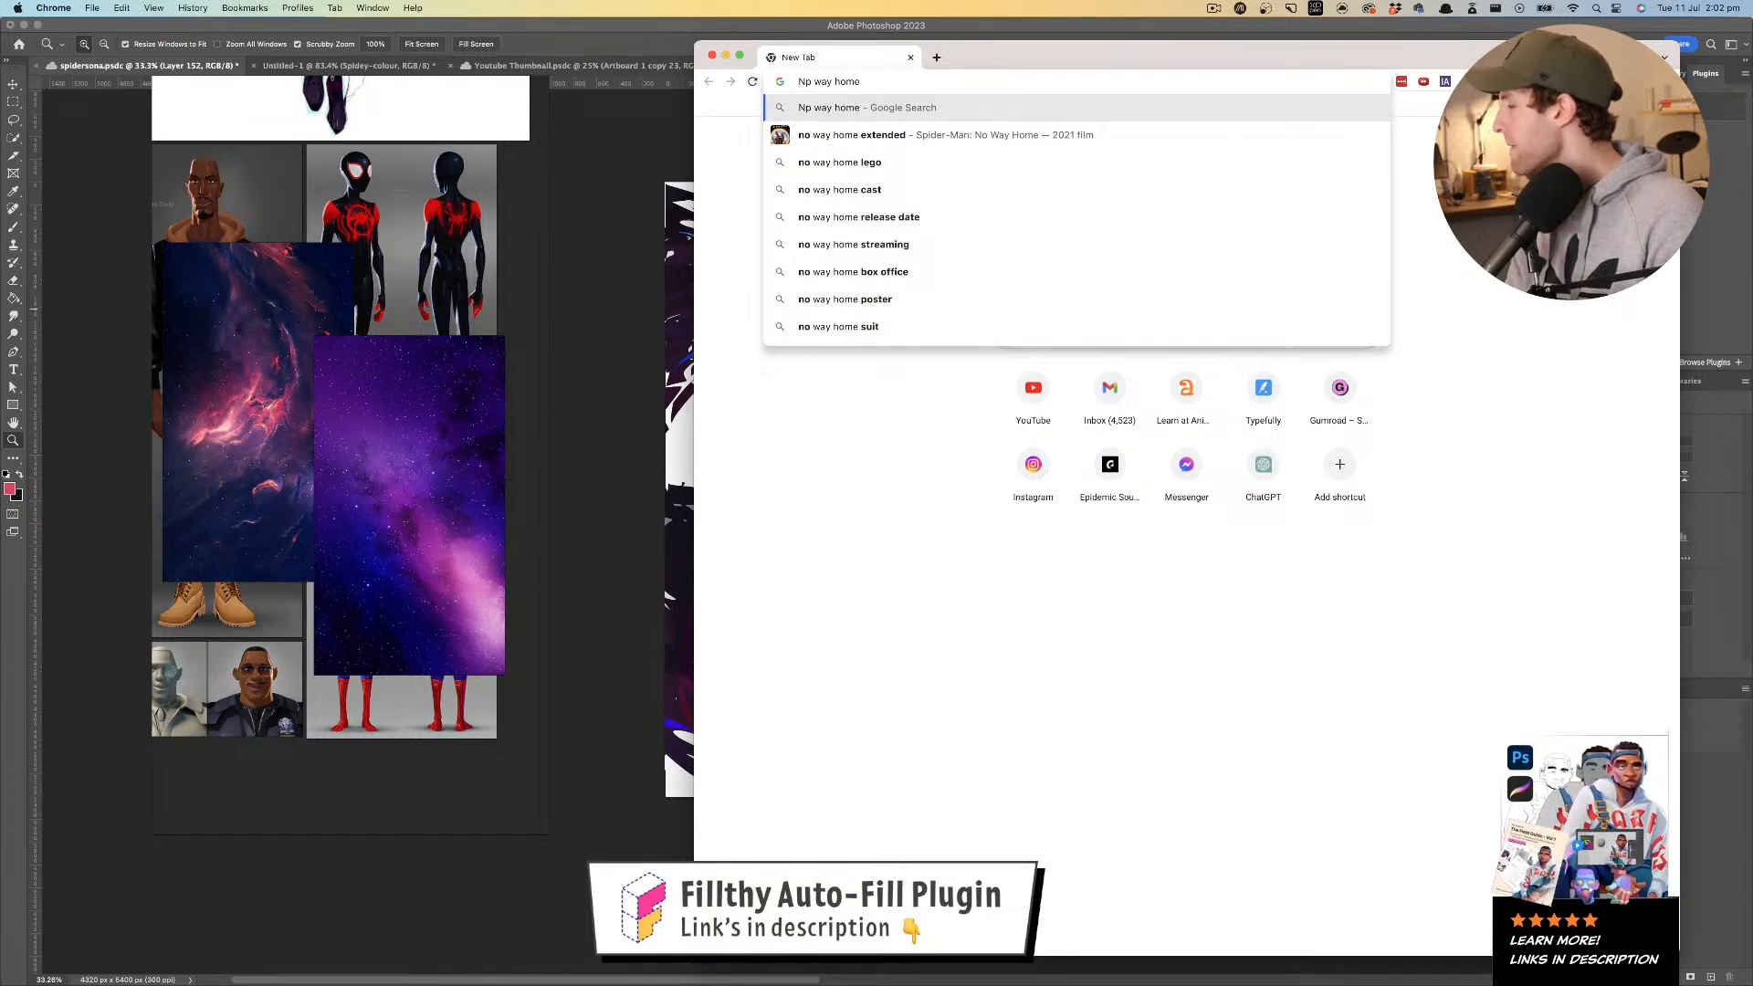
{"action": "type", "text": "sky"}
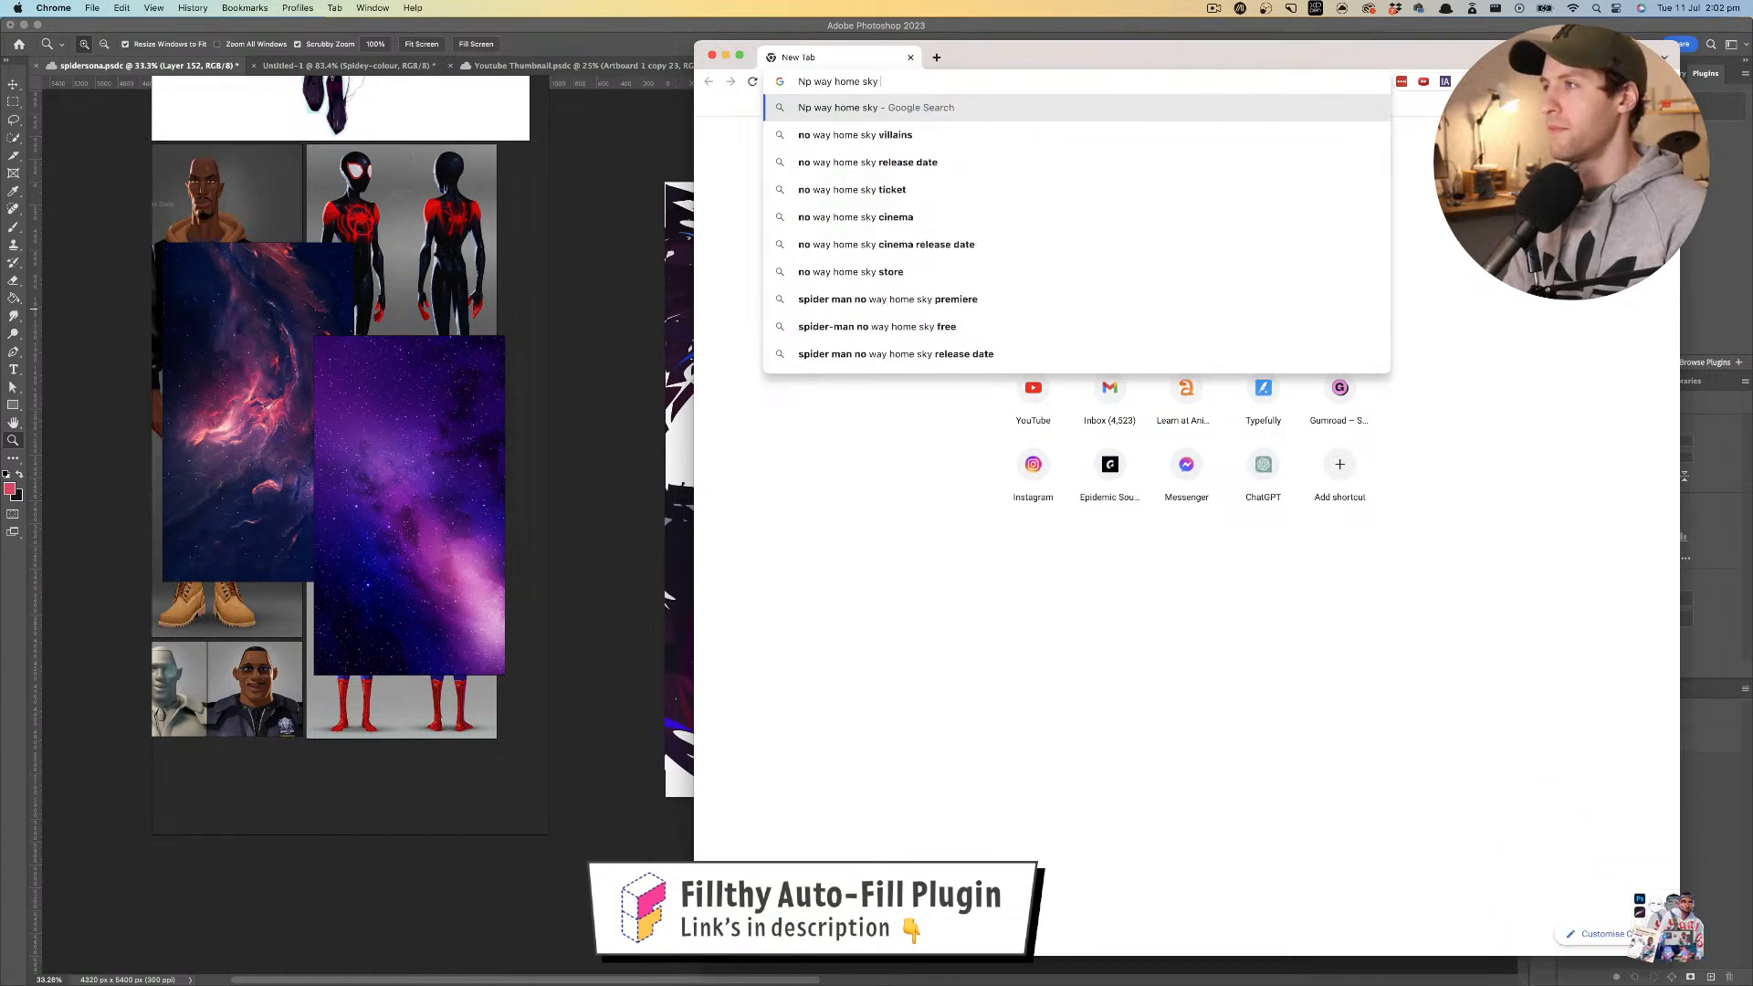
{"action": "key", "text": "Down"}
{"action": "key", "text": "Return"}
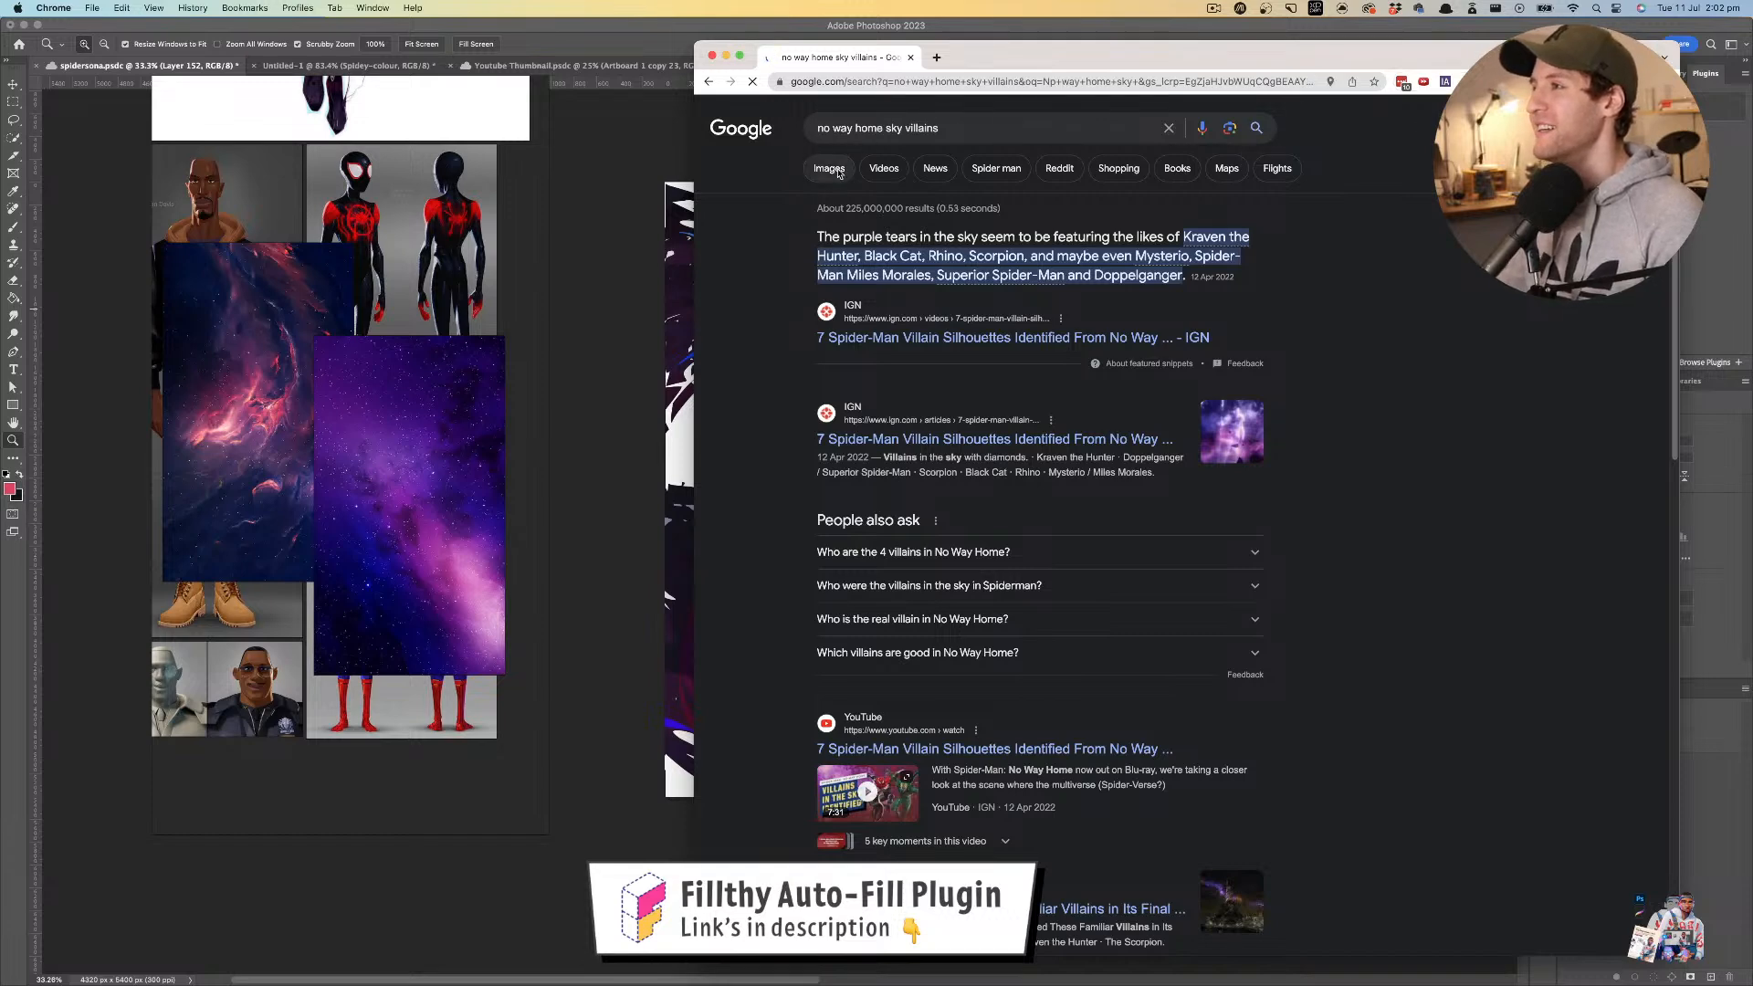
{"action": "left_click", "coordinate": [845, 173]}
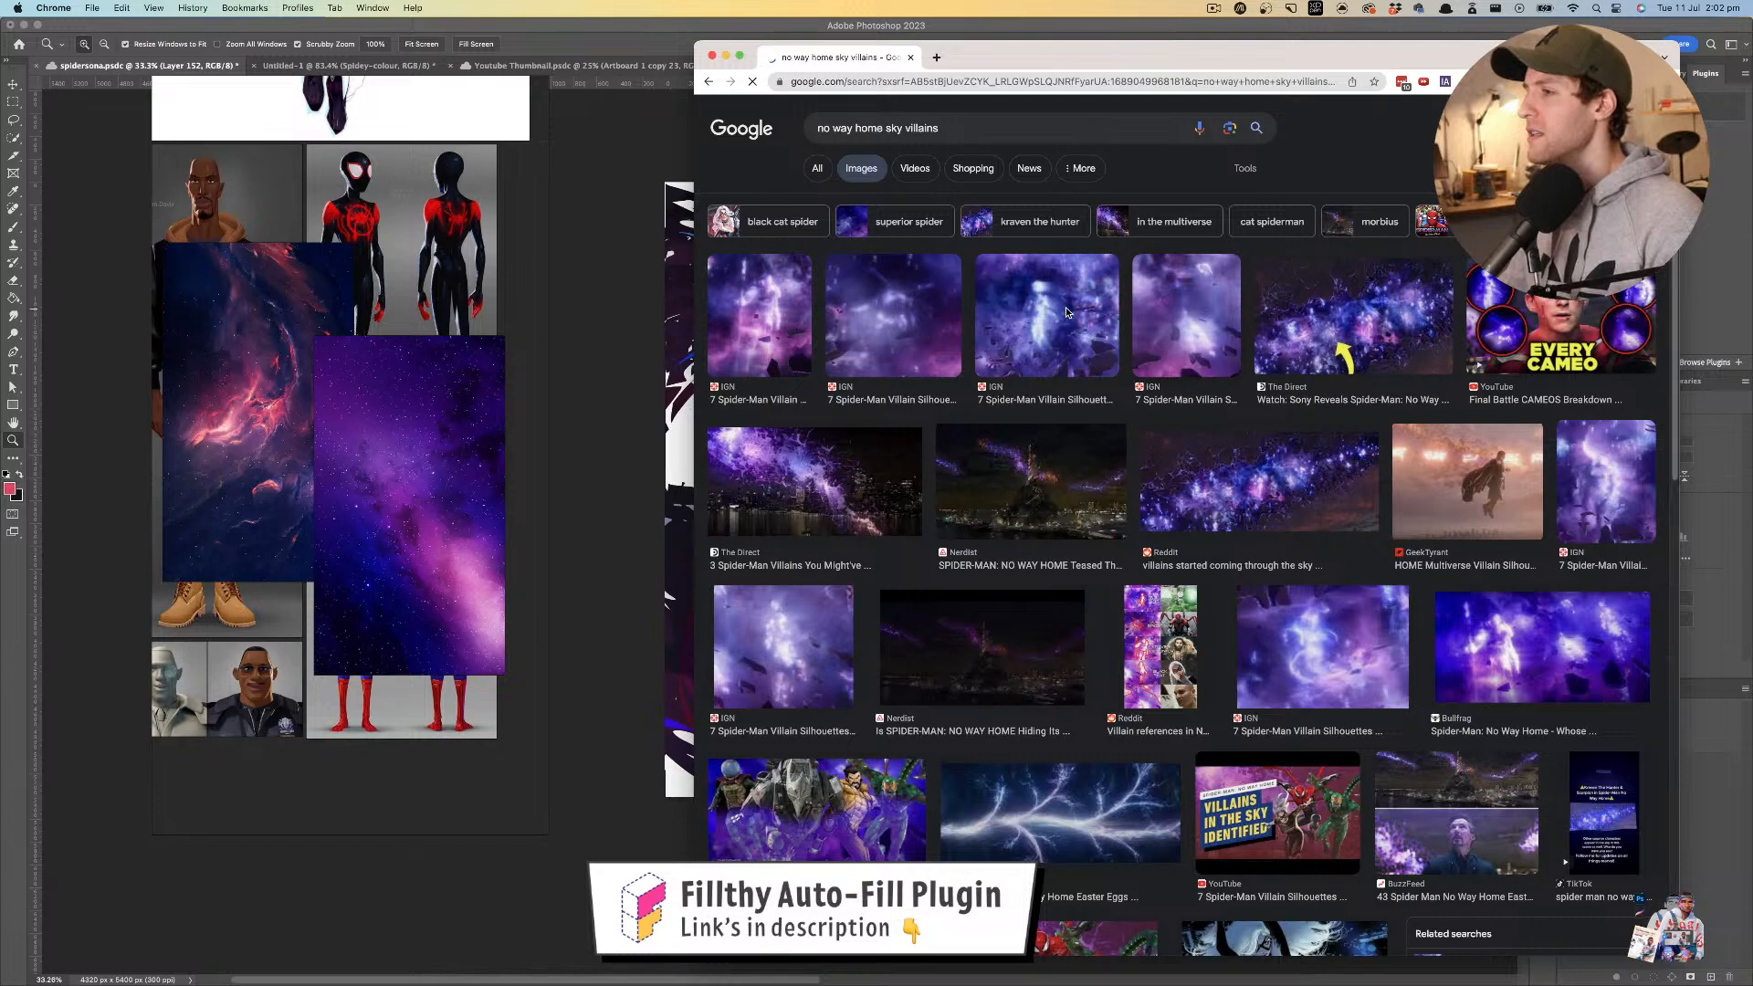
- Examine the image results for purple sky references, narrow them to "superior spider", and close the browser window
{"action": "scroll", "coordinate": [1067, 312], "scroll_direction": "down", "scroll_amount": 2}
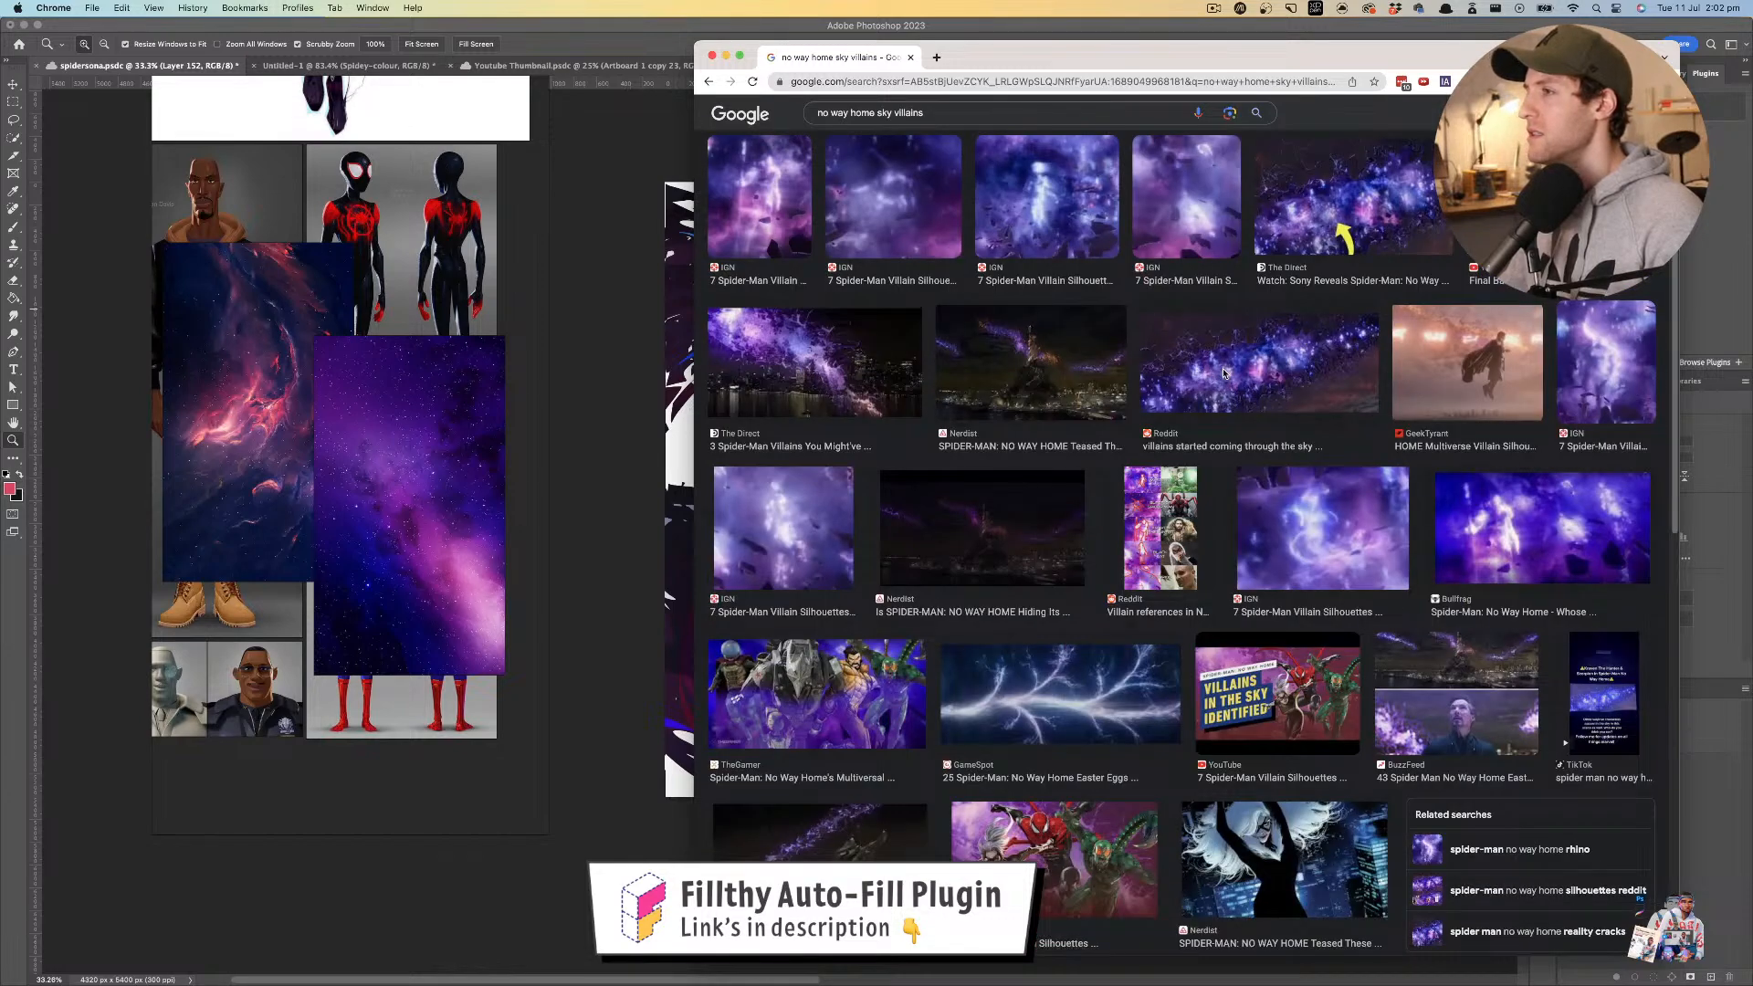
{"action": "scroll", "coordinate": [1243, 373], "scroll_direction": "down", "scroll_amount": 5}
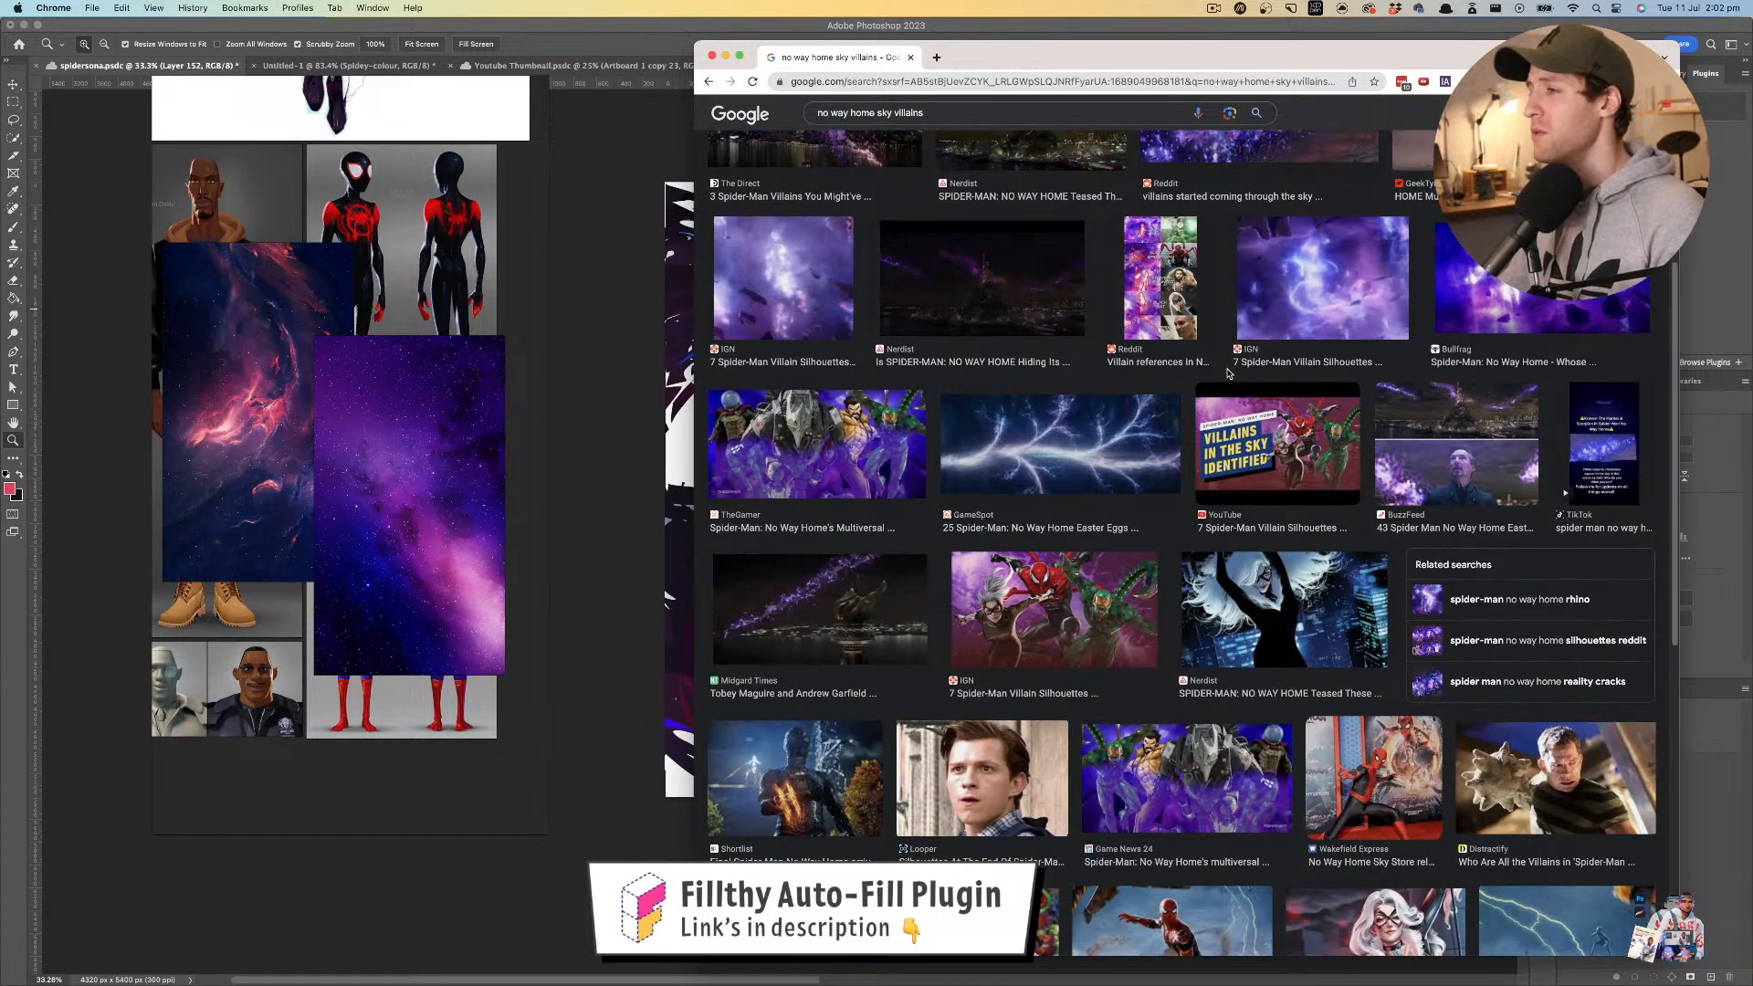
{"action": "scroll", "coordinate": [845, 614], "scroll_direction": "down", "scroll_amount": 5}
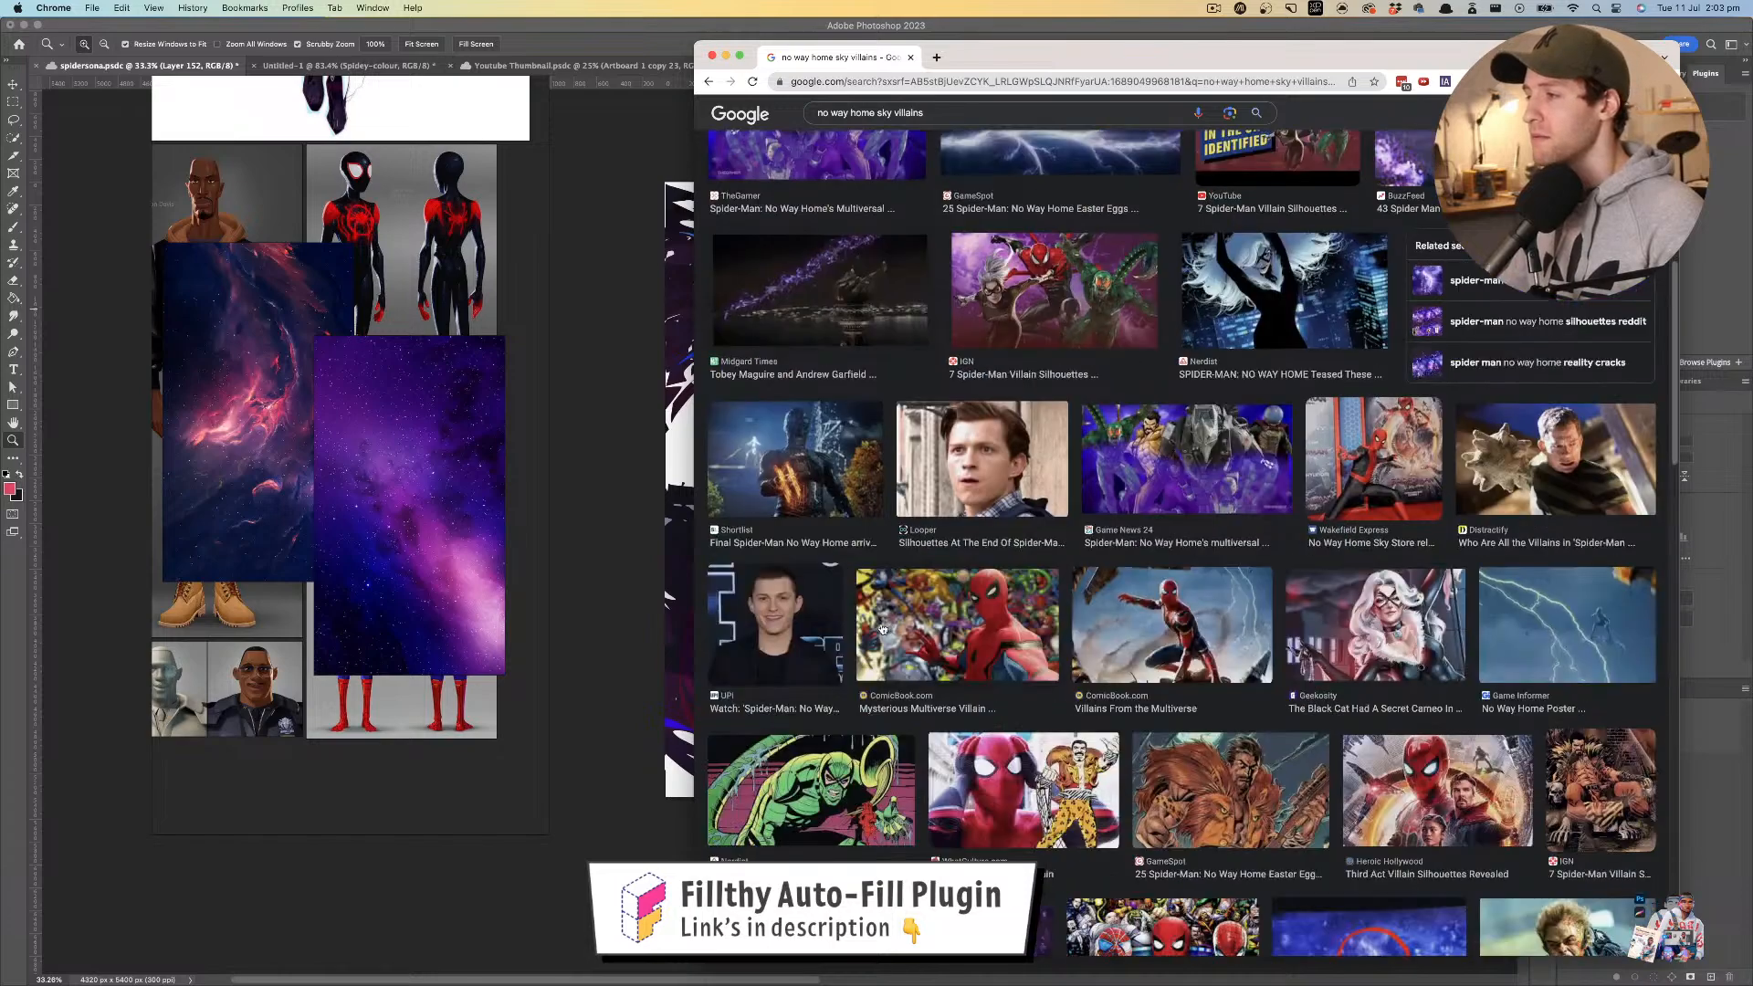
{"action": "scroll", "coordinate": [1044, 597], "scroll_direction": "down", "scroll_amount": 5}
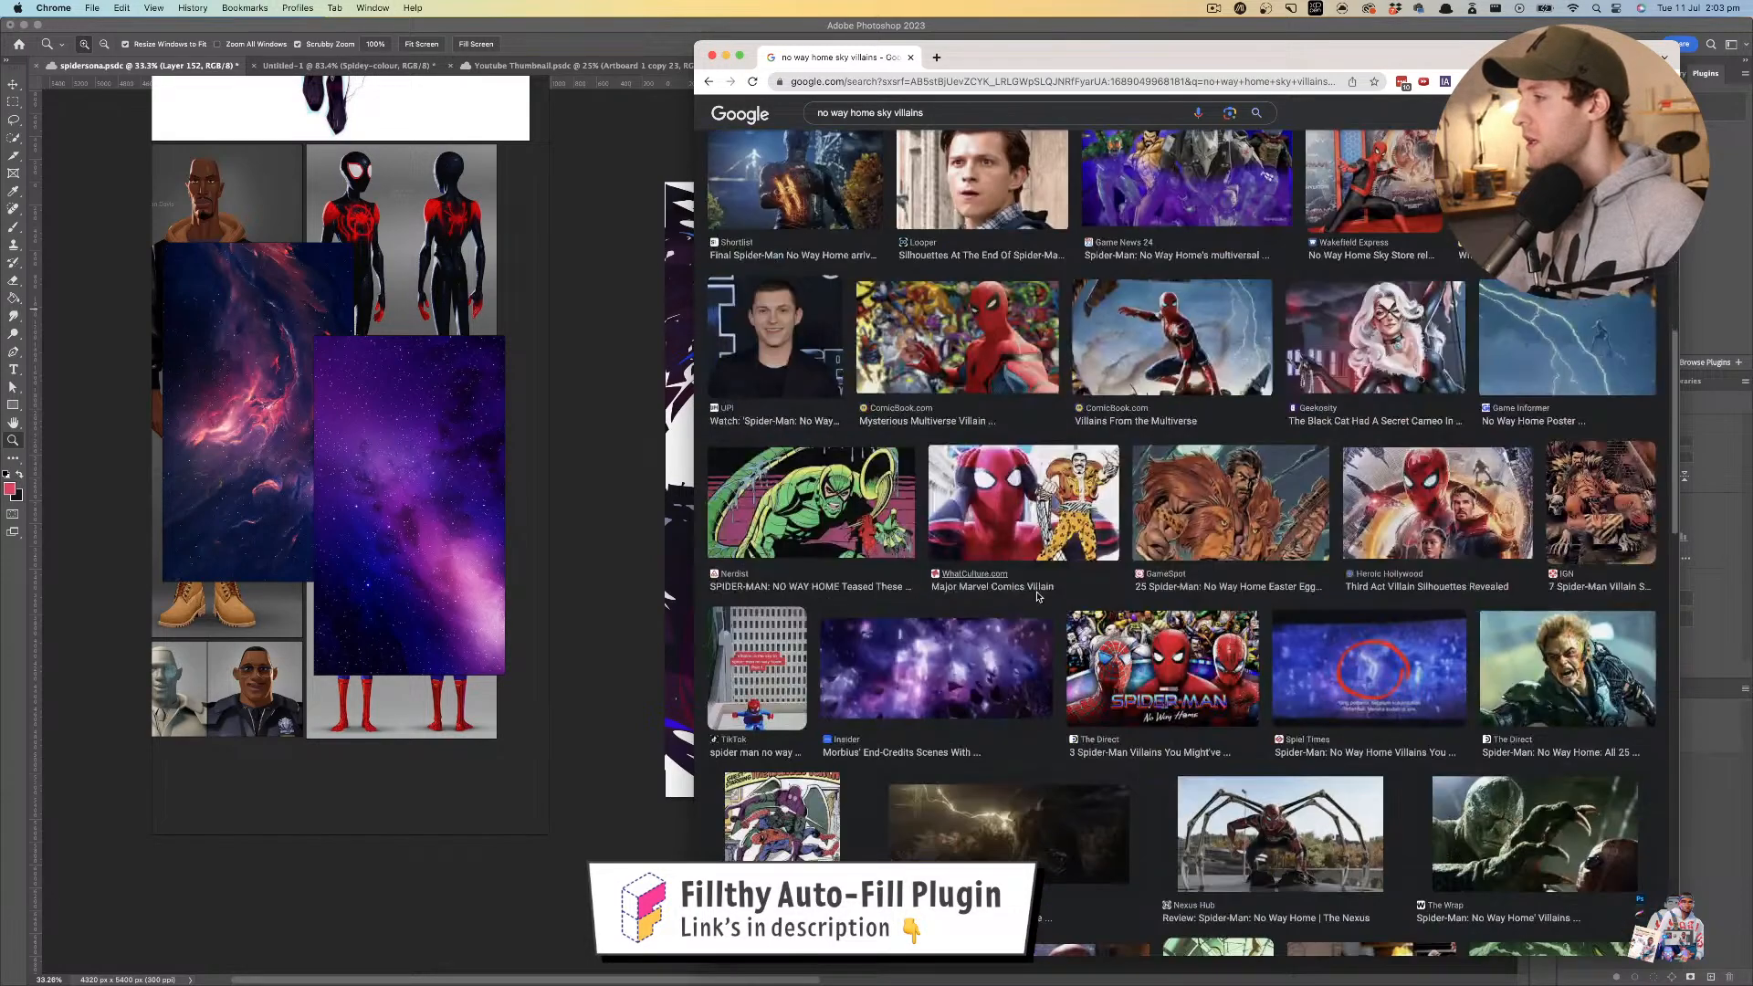
{"action": "scroll", "coordinate": [1023, 590], "scroll_direction": "down", "scroll_amount": 5}
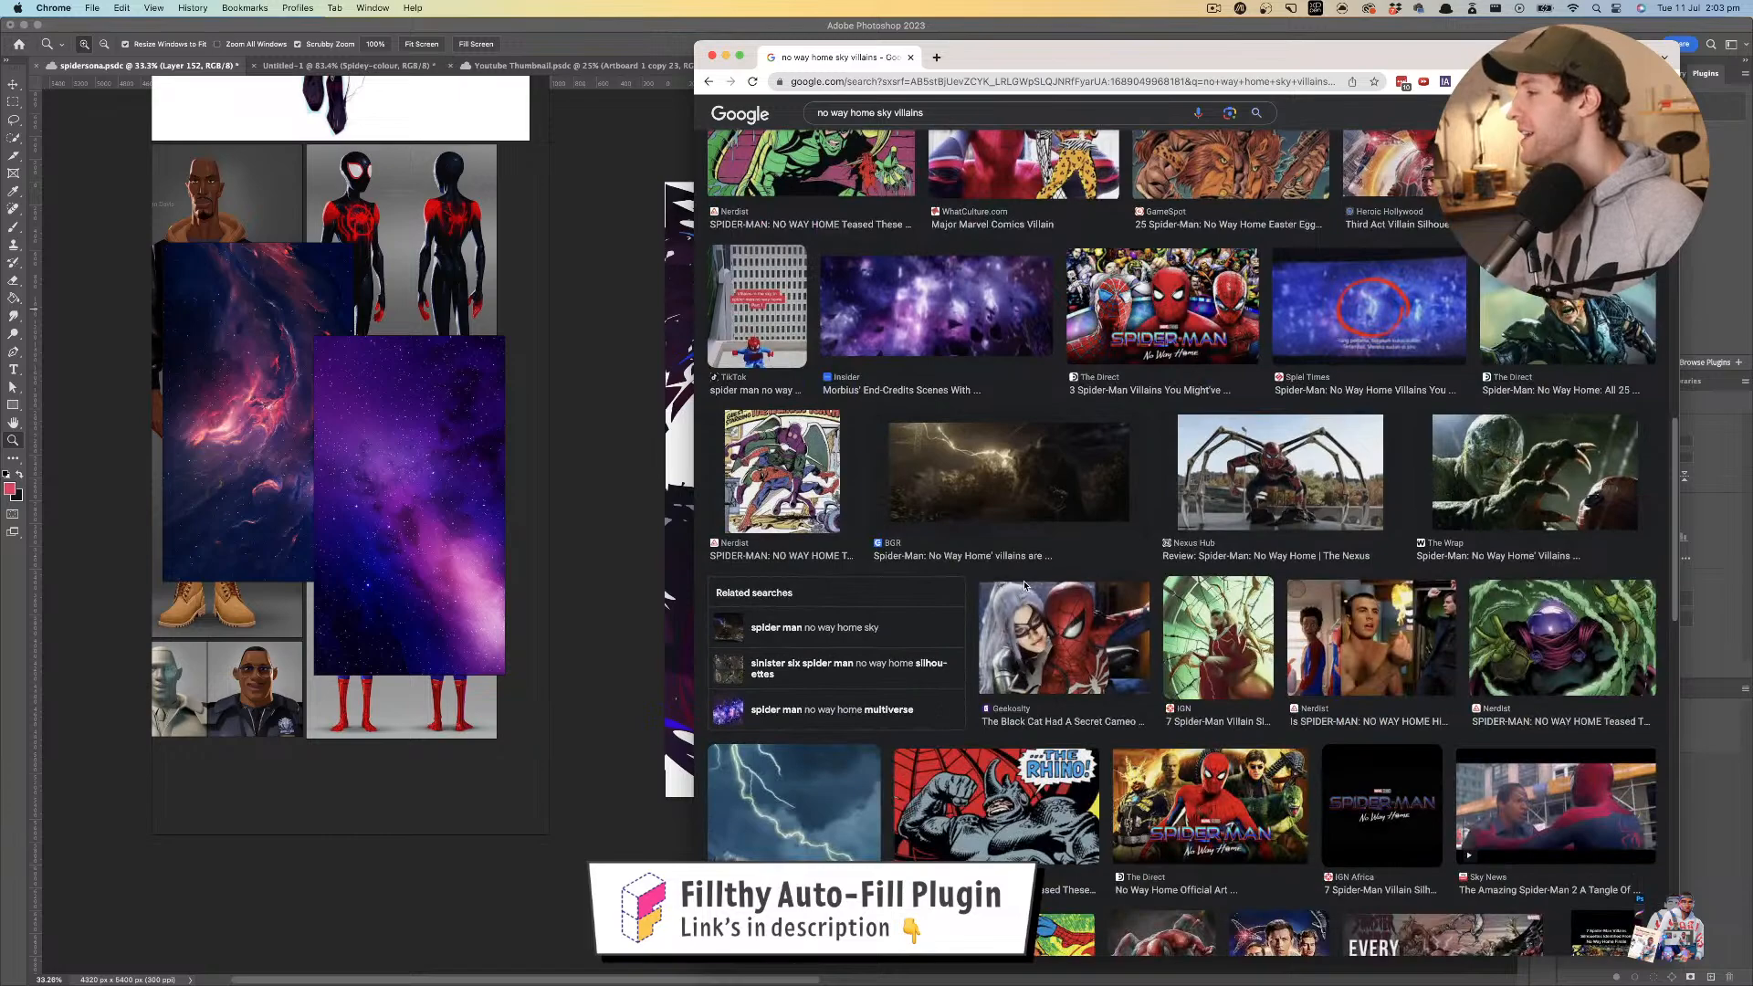
{"action": "scroll", "coordinate": [1024, 585], "scroll_direction": "down", "scroll_amount": 5}
{"action": "scroll", "coordinate": [1025, 585], "scroll_direction": "down", "scroll_amount": 5}
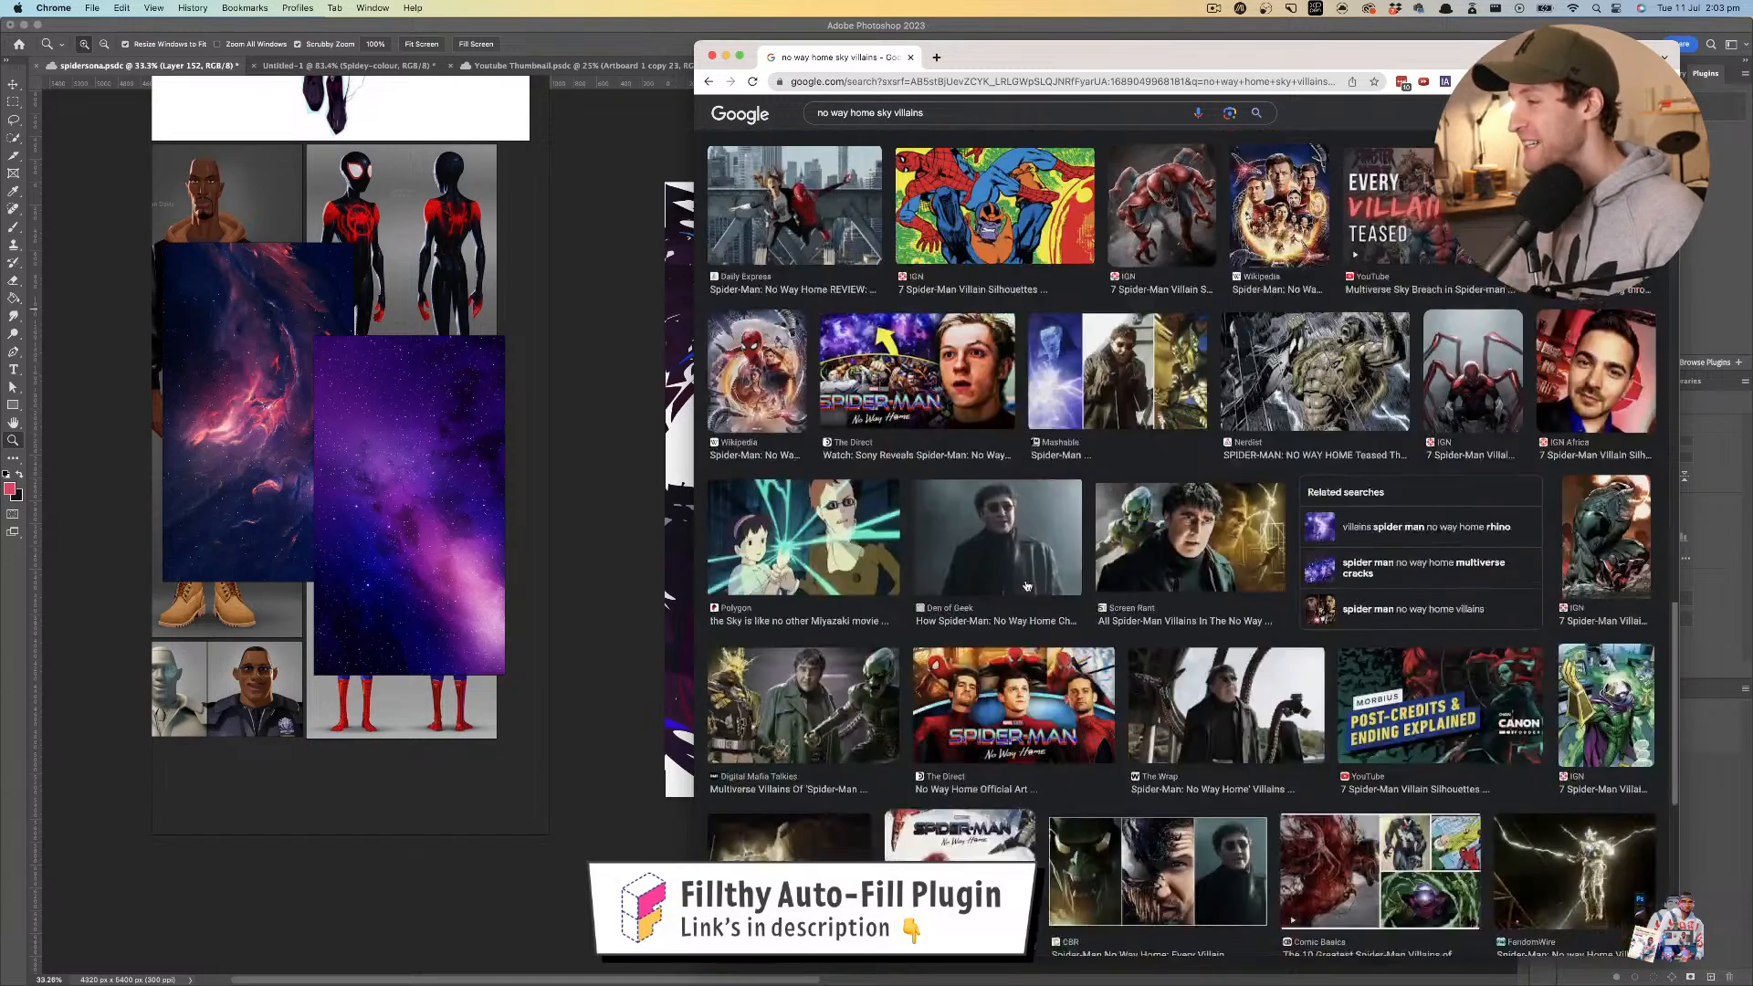
{"action": "scroll", "coordinate": [1025, 583], "scroll_direction": "down", "scroll_amount": 5}
{"action": "scroll", "coordinate": [1025, 584], "scroll_direction": "up", "scroll_amount": 20}
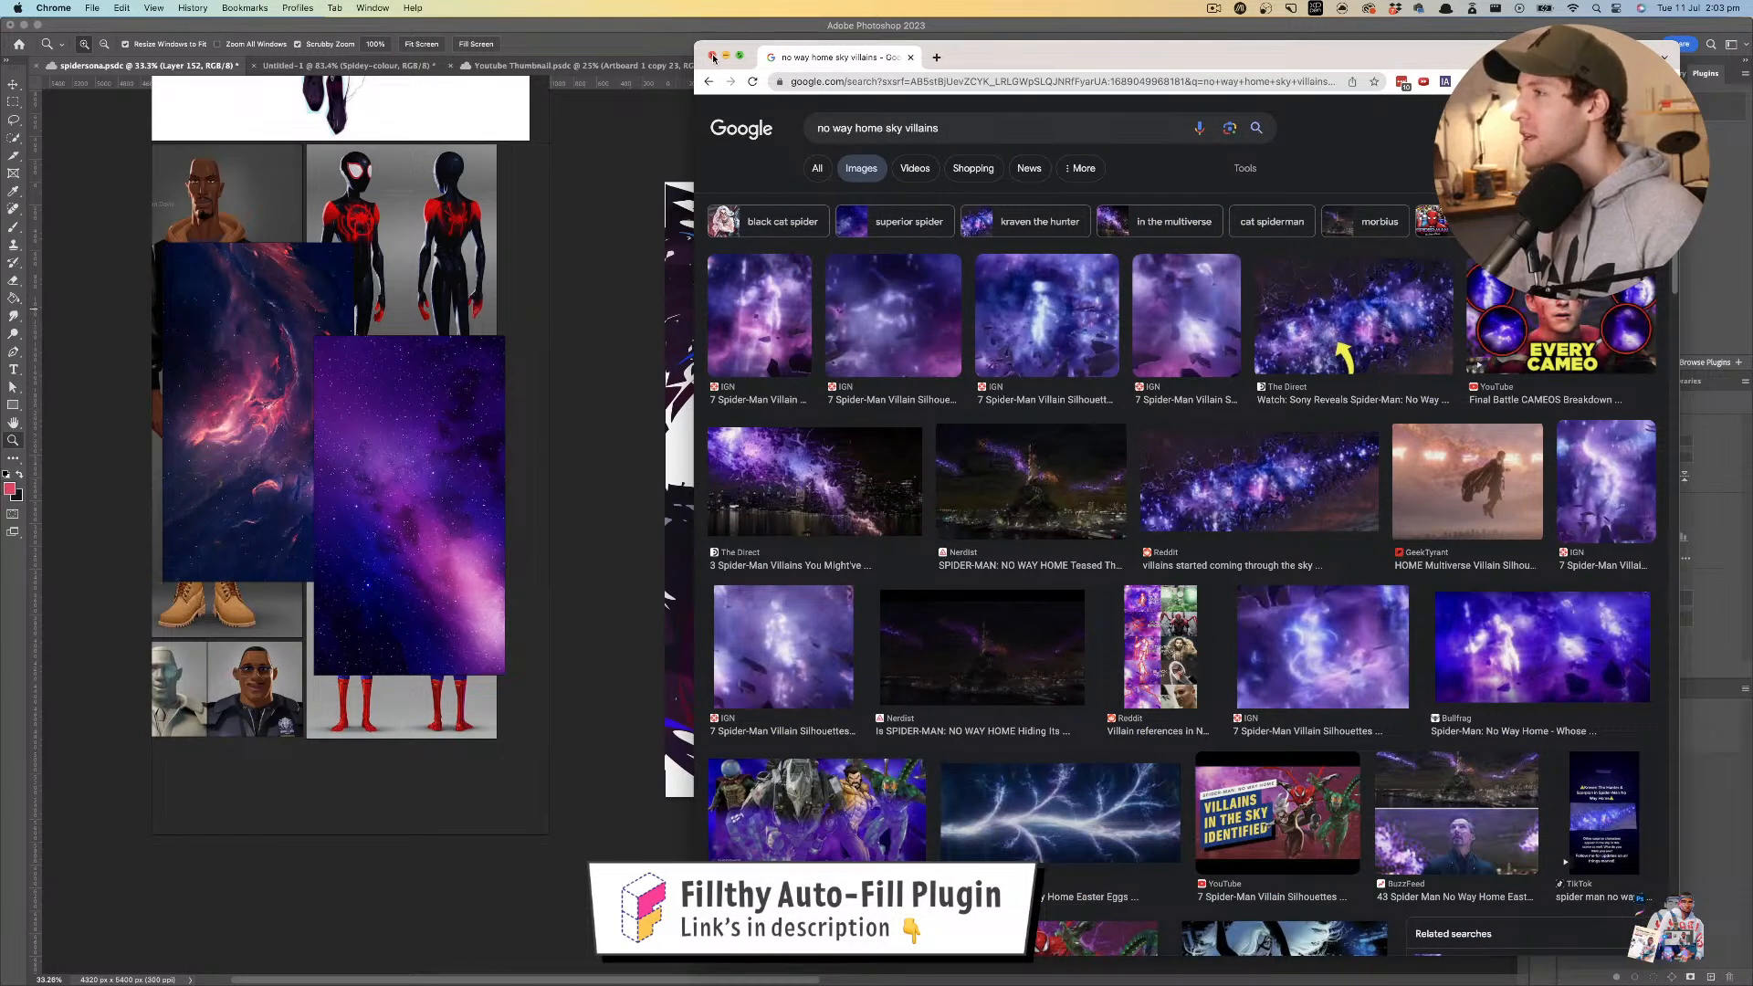
{"action": "left_click", "coordinate": [899, 229]}
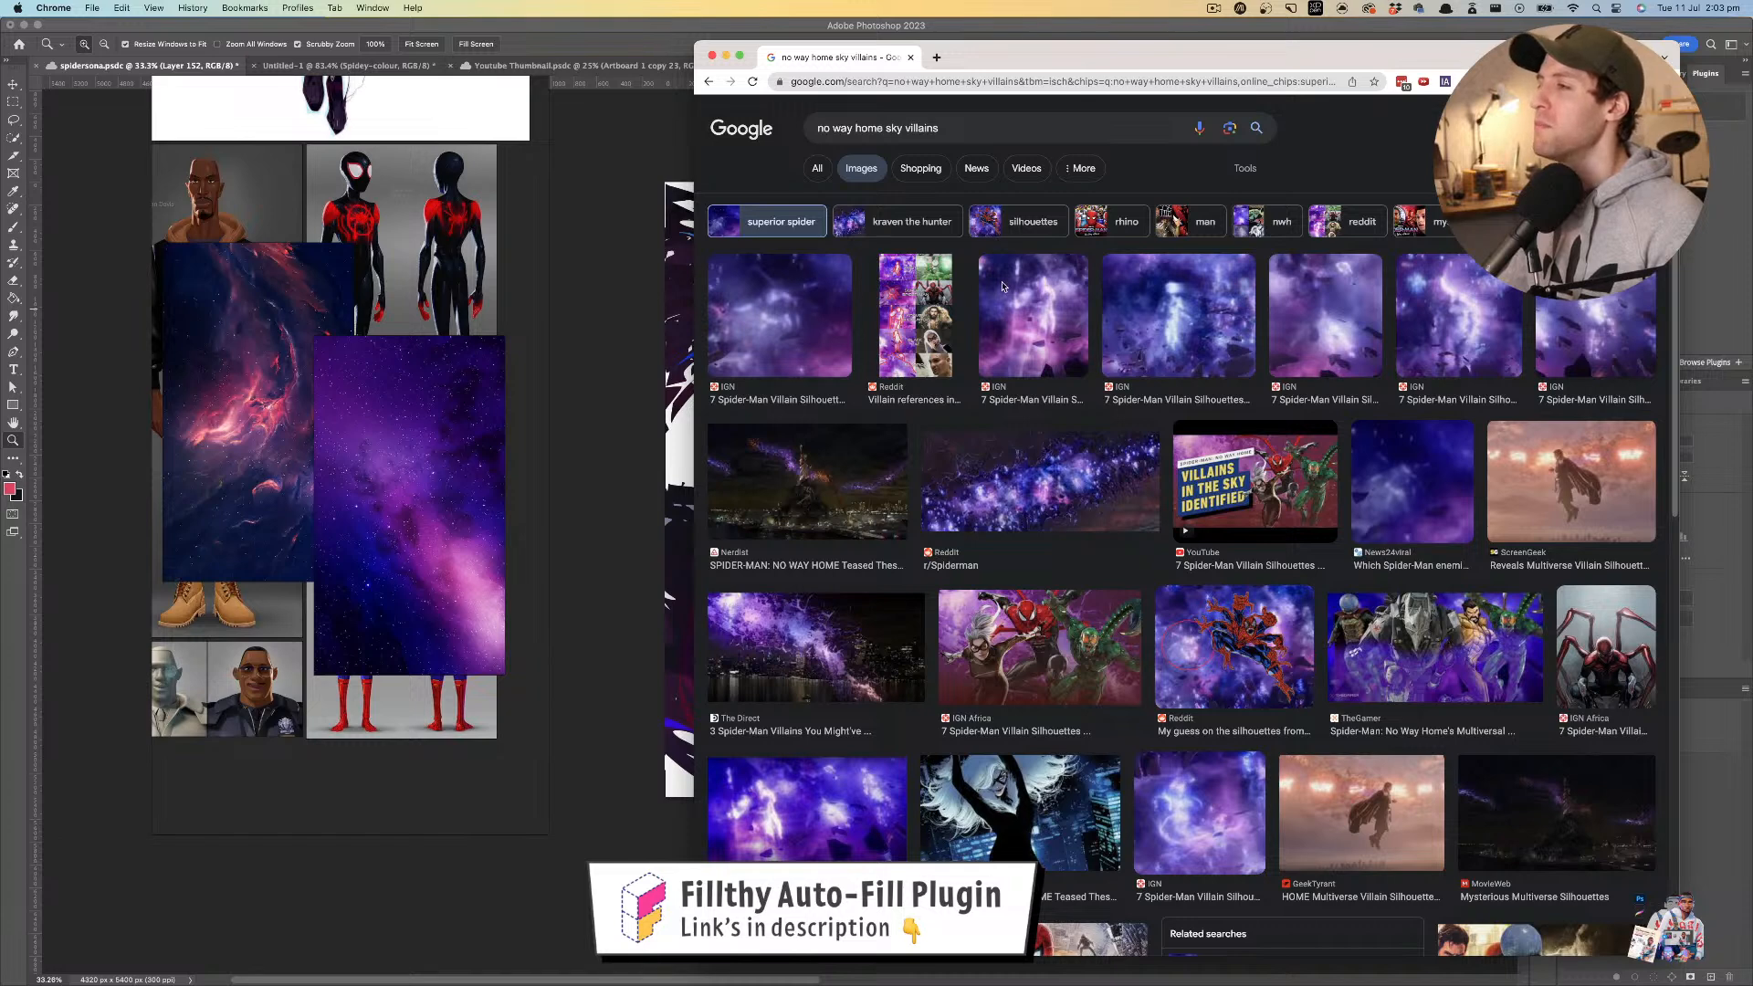
{"action": "left_click", "coordinate": [712, 57]}
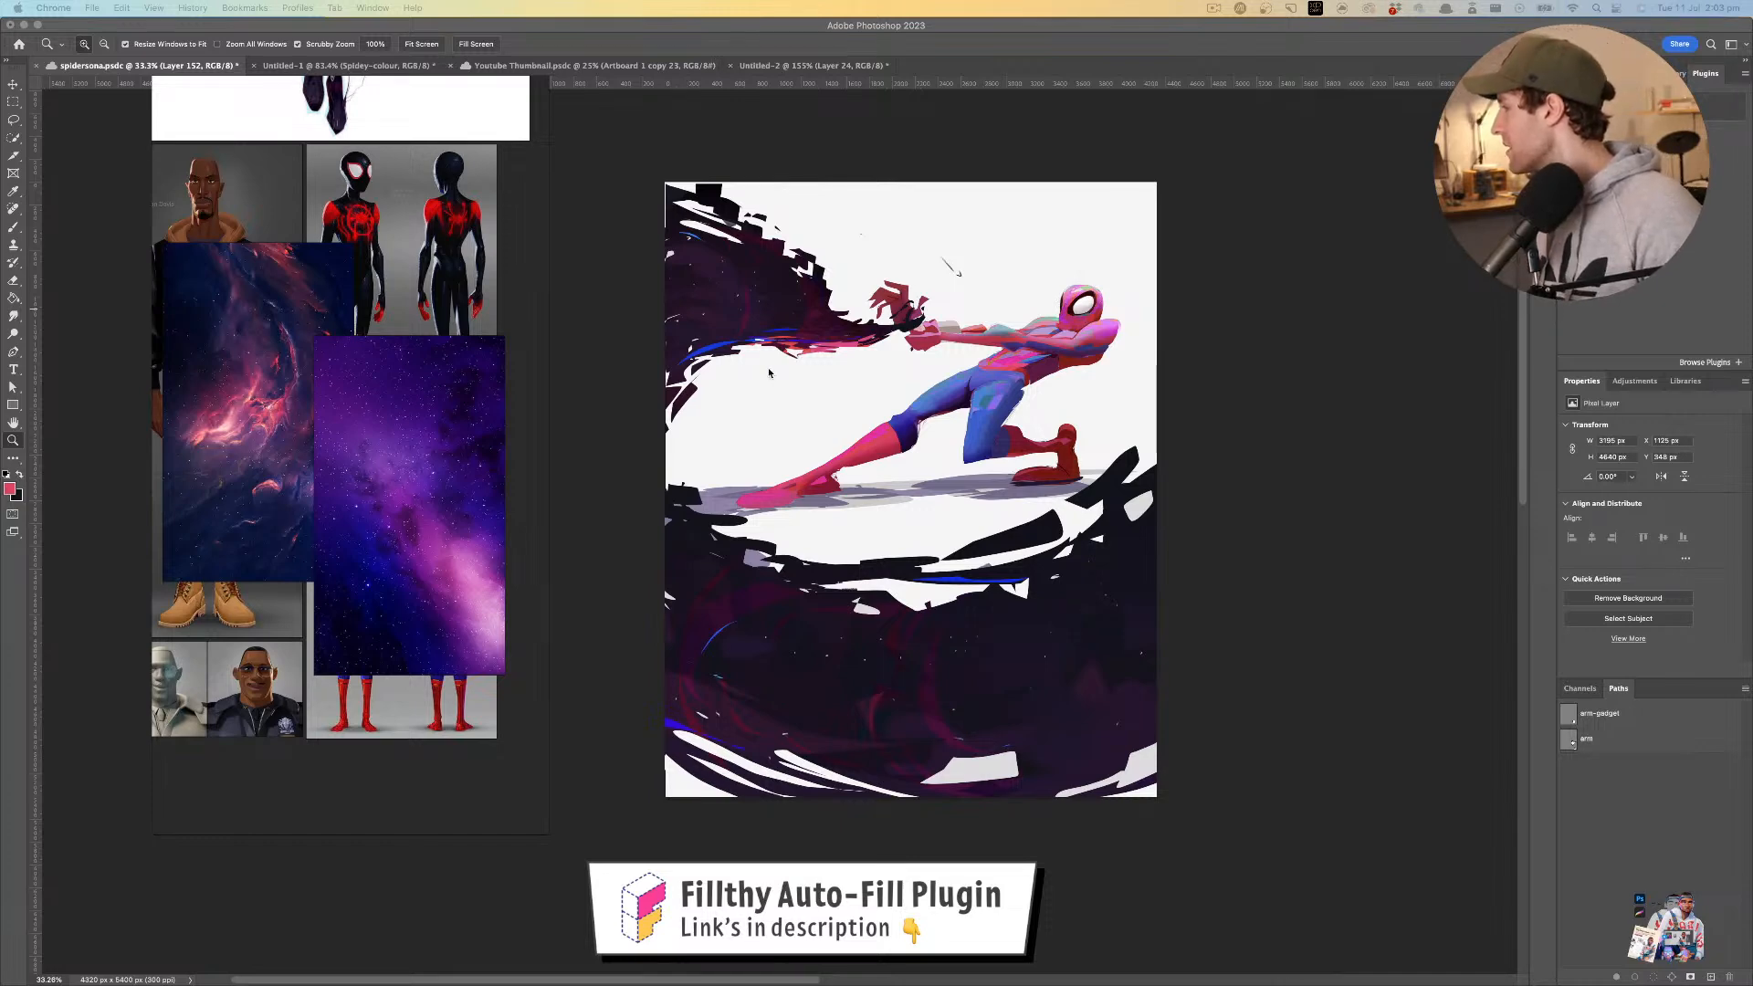
- Return to Photoshop and add a new layer clipped above Layer 152 with the Multiply blend mode
{"action": "left_click", "coordinate": [916, 494]}
{"action": "mouse_move", "coordinate": [967, 575]}
{"action": "left_mouse_down"}
{"action": "mouse_move", "coordinate": [911, 563]}
{"action": "mouse_move", "coordinate": [948, 586]}
{"action": "mouse_move", "coordinate": [950, 512]}
{"action": "left_mouse_up"}
{"action": "key", "text": "l"}
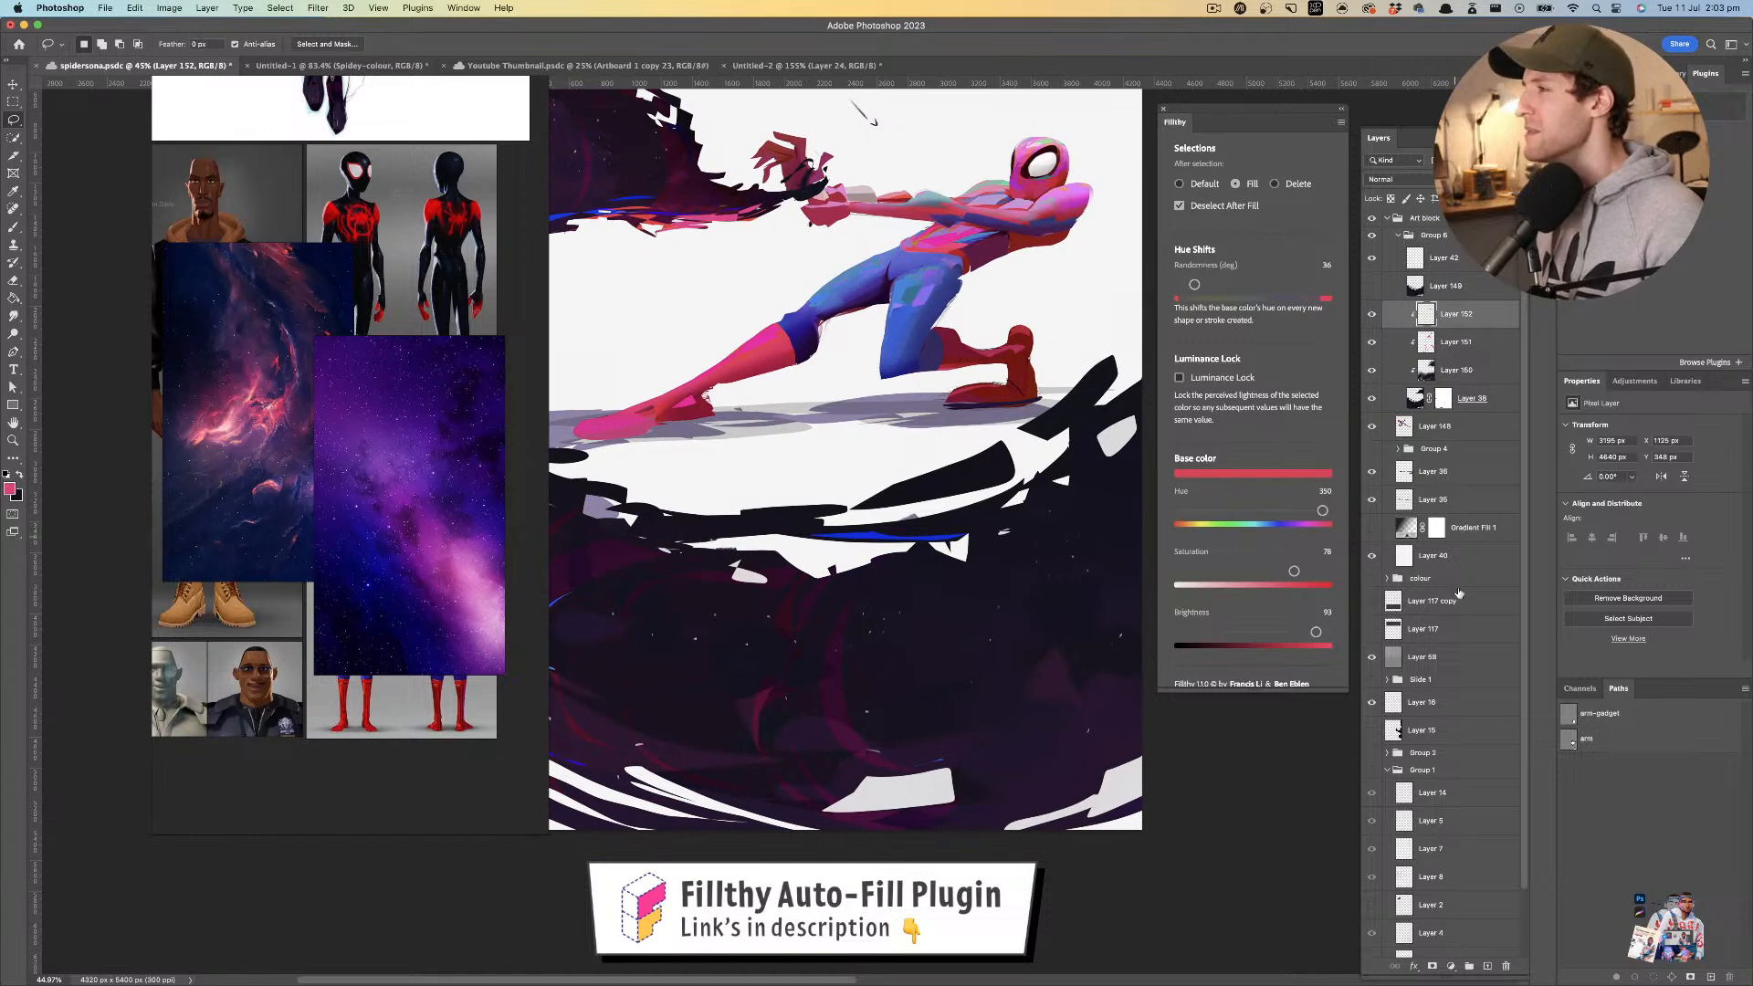
{"action": "left_click", "coordinate": [1487, 966]}
{"action": "left_click", "coordinate": [1489, 322], "text": "alt"}
{"action": "left_click", "coordinate": [1395, 179]}
{"action": "left_click", "coordinate": [1397, 235]}
- Fill large red lasso shapes over the right part of the lower dark mass on the Multiply layer
{"action": "mouse_move", "coordinate": [1025, 595]}
{"action": "left_mouse_down"}
{"action": "mouse_move", "coordinate": [993, 634]}
{"action": "mouse_move", "coordinate": [1037, 564]}
{"action": "left_mouse_up"}
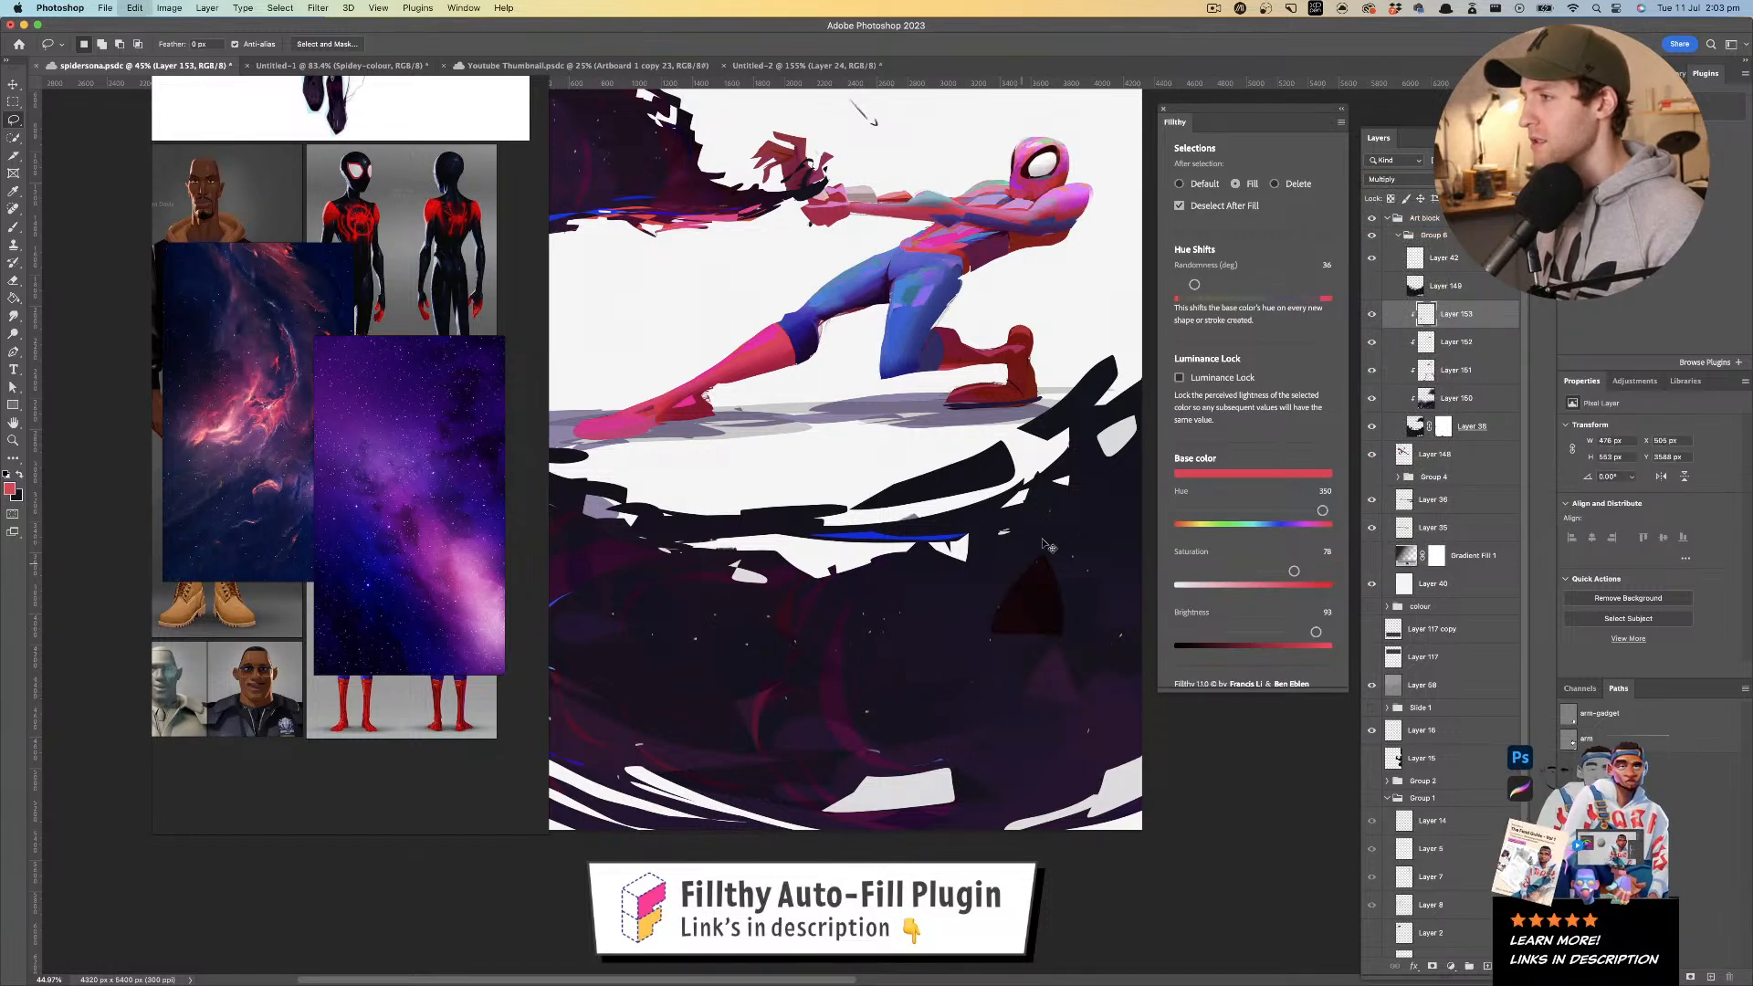
{"action": "mouse_move", "coordinate": [941, 635]}
{"action": "left_mouse_down"}
{"action": "mouse_move", "coordinate": [972, 699]}
{"action": "mouse_move", "coordinate": [1041, 684]}
{"action": "mouse_move", "coordinate": [1057, 639]}
{"action": "mouse_move", "coordinate": [1027, 603]}
{"action": "mouse_move", "coordinate": [964, 605]}
{"action": "mouse_move", "coordinate": [942, 634]}
{"action": "mouse_move", "coordinate": [1022, 630]}
{"action": "left_mouse_up"}
{"action": "mouse_move", "coordinate": [1022, 566]}
{"action": "left_mouse_down"}
{"action": "mouse_move", "coordinate": [959, 575]}
{"action": "mouse_move", "coordinate": [1043, 548]}
{"action": "mouse_move", "coordinate": [1017, 564]}
{"action": "mouse_move", "coordinate": [1129, 660]}
{"action": "mouse_move", "coordinate": [1061, 570]}
{"action": "mouse_move", "coordinate": [1072, 500]}
{"action": "mouse_move", "coordinate": [1064, 525]}
{"action": "left_mouse_up"}
- Shift the base colour's hue to purple and fill large lasso shapes across the left and lower parts of the dark mass
{"action": "left_click_drag", "start_coordinate": [1322, 510], "coordinate": [1293, 510]}
{"action": "mouse_move", "coordinate": [891, 649]}
{"action": "left_mouse_down"}
{"action": "mouse_move", "coordinate": [807, 709]}
{"action": "mouse_move", "coordinate": [836, 647]}
{"action": "mouse_move", "coordinate": [750, 702]}
{"action": "mouse_move", "coordinate": [773, 656]}
{"action": "left_mouse_up"}
{"action": "mouse_move", "coordinate": [779, 625]}
{"action": "left_mouse_down"}
{"action": "mouse_move", "coordinate": [732, 644]}
{"action": "mouse_move", "coordinate": [788, 640]}
{"action": "left_mouse_up"}
{"action": "mouse_move", "coordinate": [990, 682]}
{"action": "left_mouse_down"}
{"action": "mouse_move", "coordinate": [977, 732]}
{"action": "mouse_move", "coordinate": [992, 683]}
{"action": "left_mouse_up"}
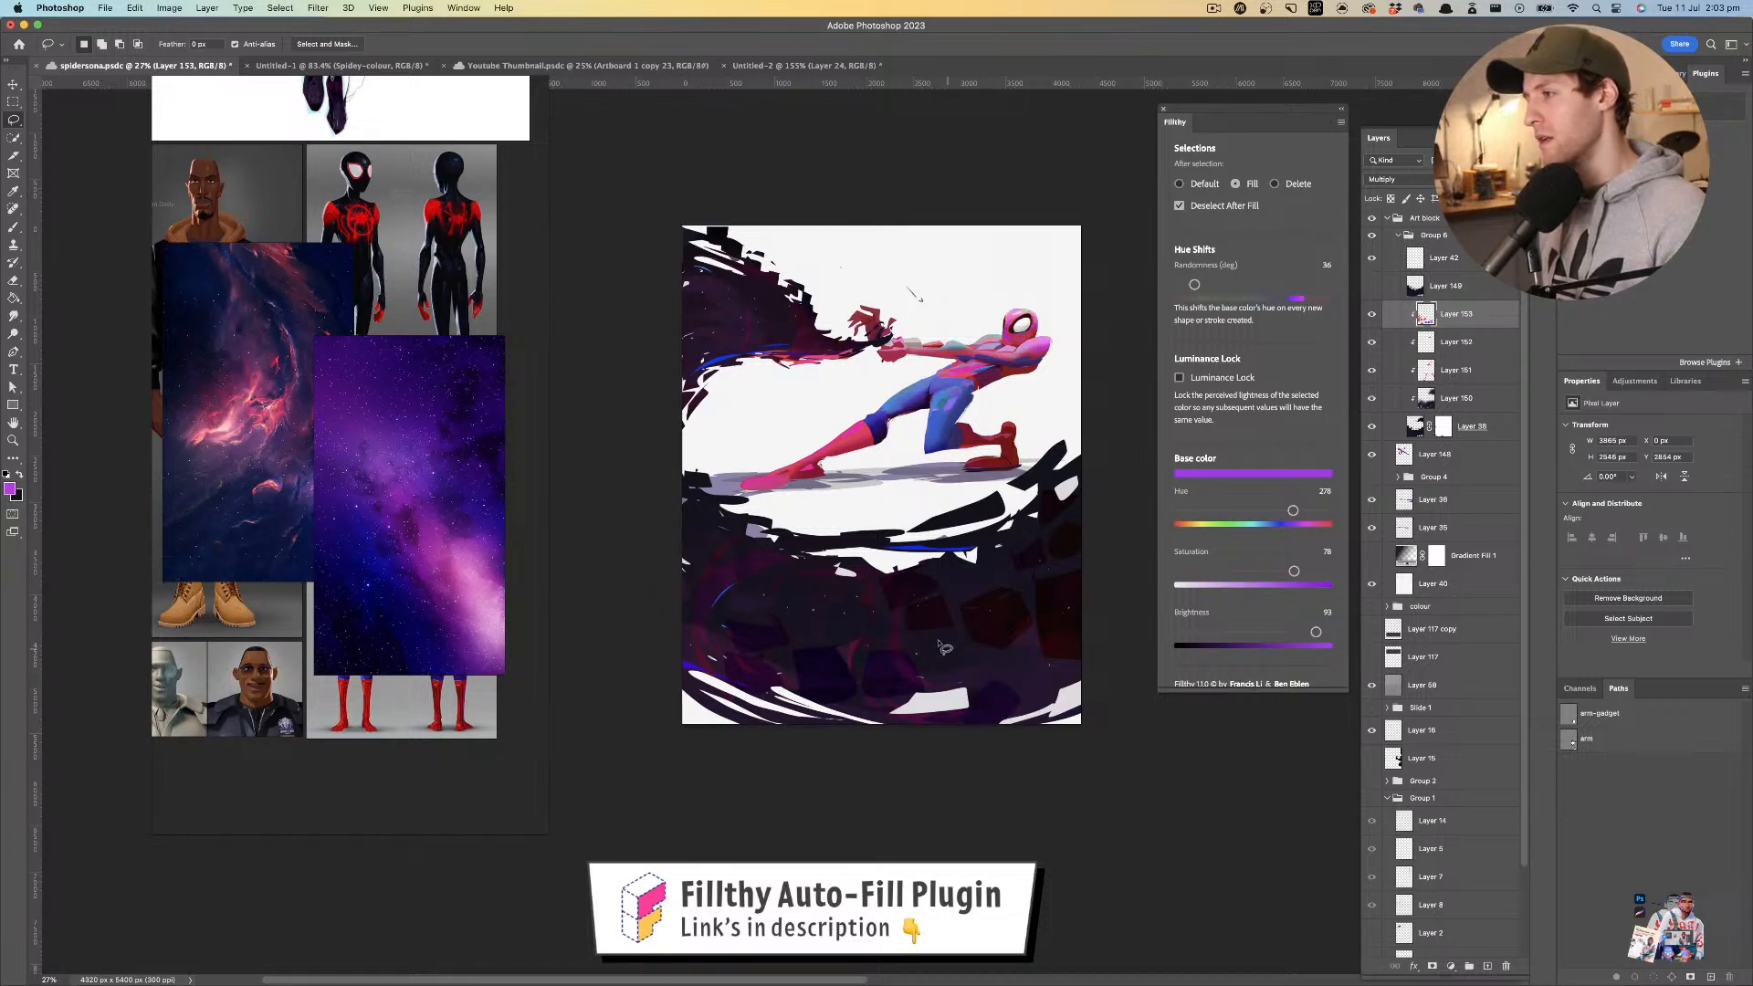
{"action": "mouse_move", "coordinate": [858, 589]}
{"action": "left_mouse_down"}
{"action": "mouse_move", "coordinate": [888, 628]}
{"action": "mouse_move", "coordinate": [868, 596]}
{"action": "mouse_move", "coordinate": [838, 625]}
{"action": "mouse_move", "coordinate": [829, 605]}
{"action": "mouse_move", "coordinate": [759, 628]}
{"action": "left_mouse_up"}
- Fill purple lasso shapes inside the upper-left dark swirl leading to the hand
{"action": "mouse_move", "coordinate": [692, 355]}
{"action": "left_mouse_down"}
{"action": "mouse_move", "coordinate": [741, 354]}
{"action": "mouse_move", "coordinate": [707, 333]}
{"action": "mouse_move", "coordinate": [740, 334]}
{"action": "left_mouse_up"}
{"action": "left_click_drag", "start_coordinate": [744, 316], "coordinate": [714, 277]}
{"action": "mouse_move", "coordinate": [797, 346]}
{"action": "left_mouse_down"}
{"action": "mouse_move", "coordinate": [881, 375]}
{"action": "mouse_move", "coordinate": [900, 438]}
{"action": "mouse_move", "coordinate": [860, 463]}
{"action": "mouse_move", "coordinate": [807, 435]}
{"action": "mouse_move", "coordinate": [833, 470]}
{"action": "mouse_move", "coordinate": [986, 399]}
{"action": "mouse_move", "coordinate": [895, 411]}
{"action": "mouse_move", "coordinate": [812, 393]}
{"action": "left_mouse_up"}
{"action": "left_click_drag", "start_coordinate": [1037, 477], "coordinate": [924, 474]}
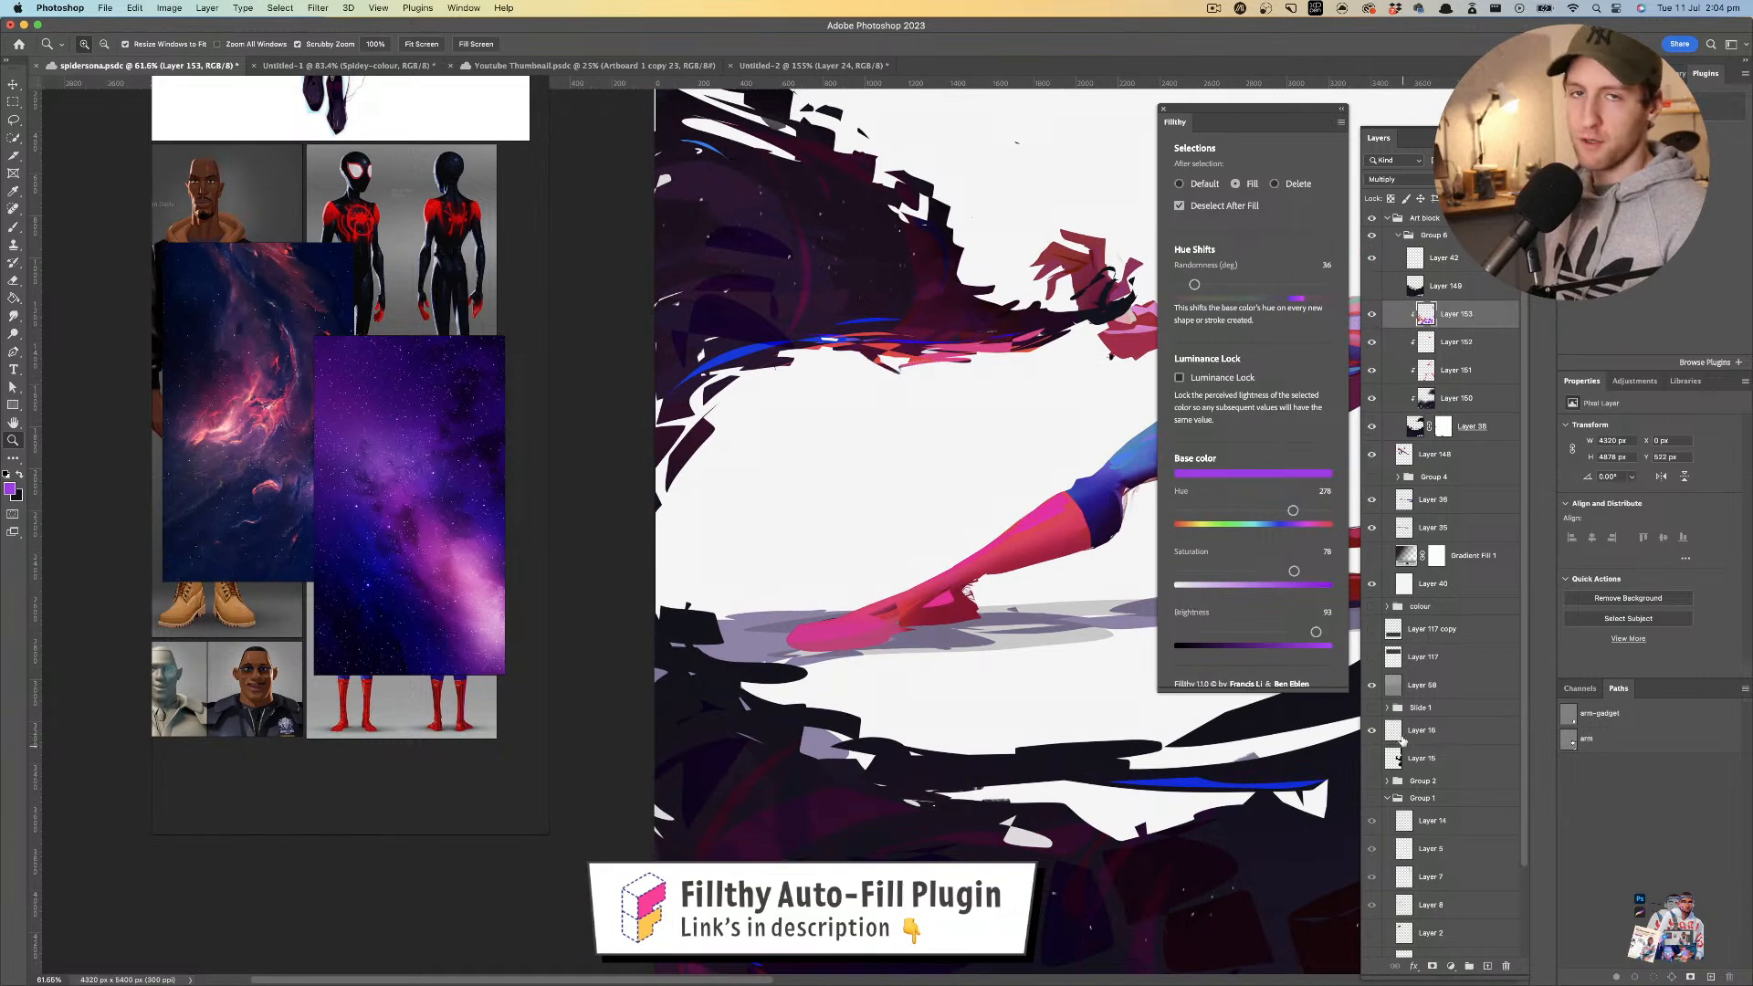
- Add a new layer clipped above Layer 153 and sample the white background as the Brush colour
{"action": "left_click", "coordinate": [1710, 975]}
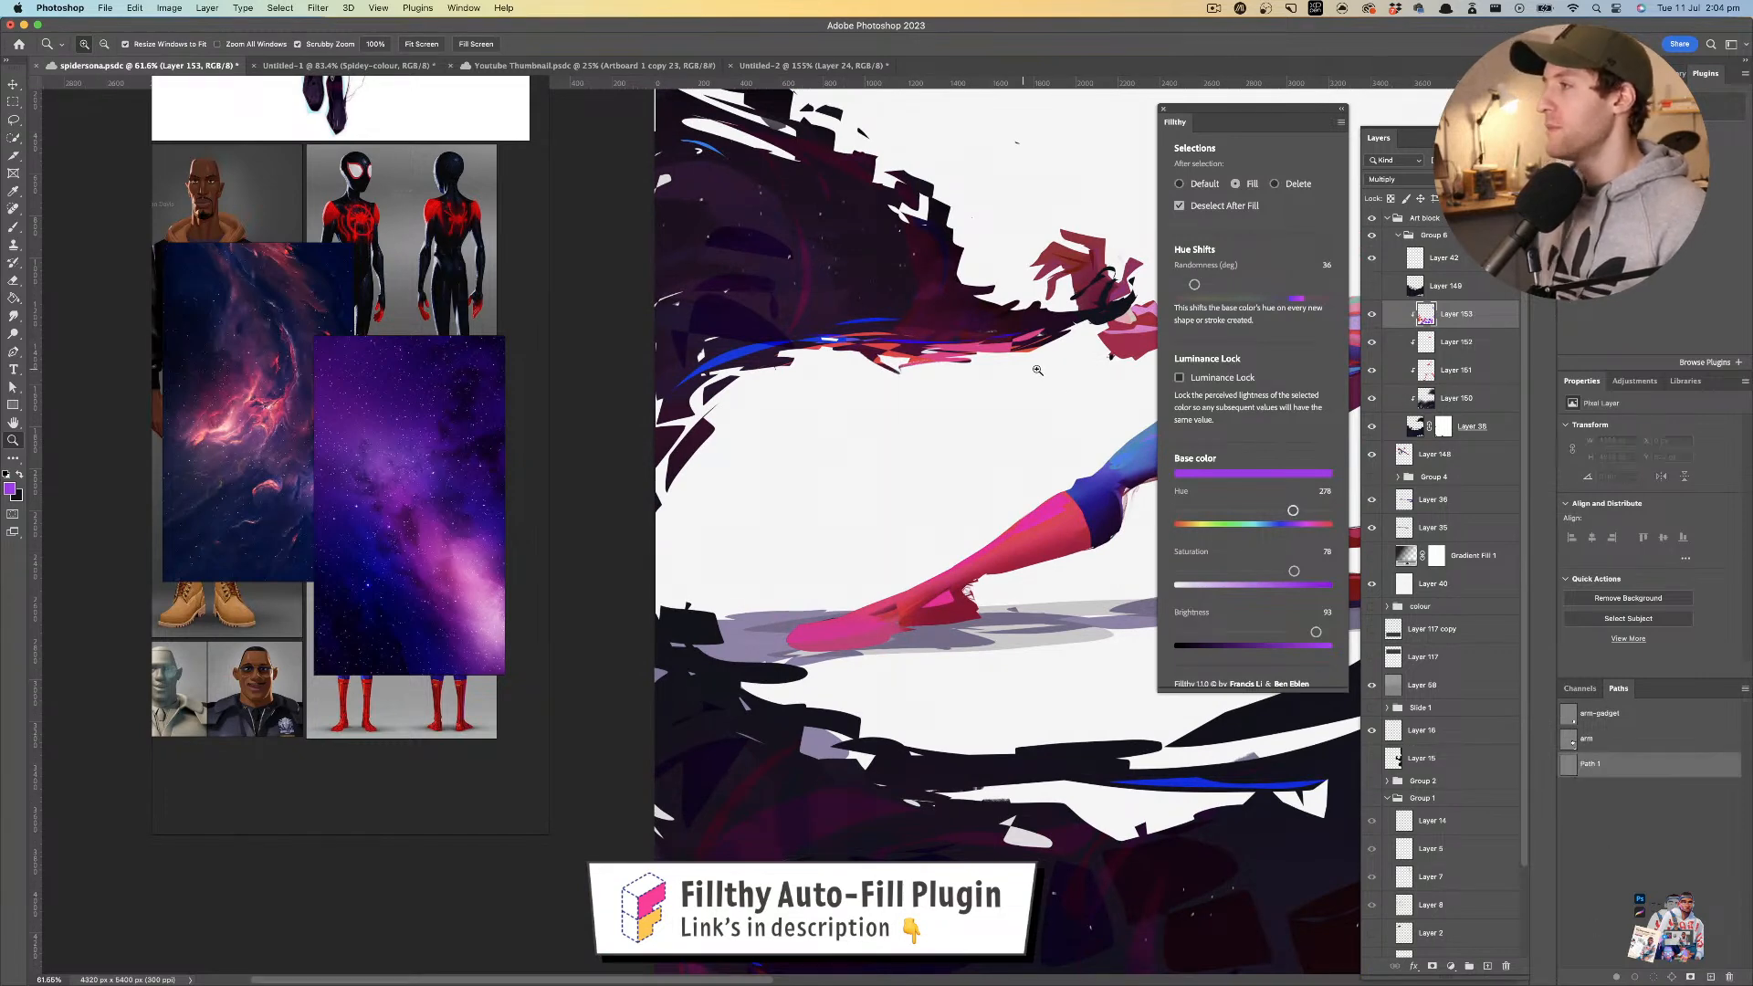
{"action": "key", "text": "super+z"}
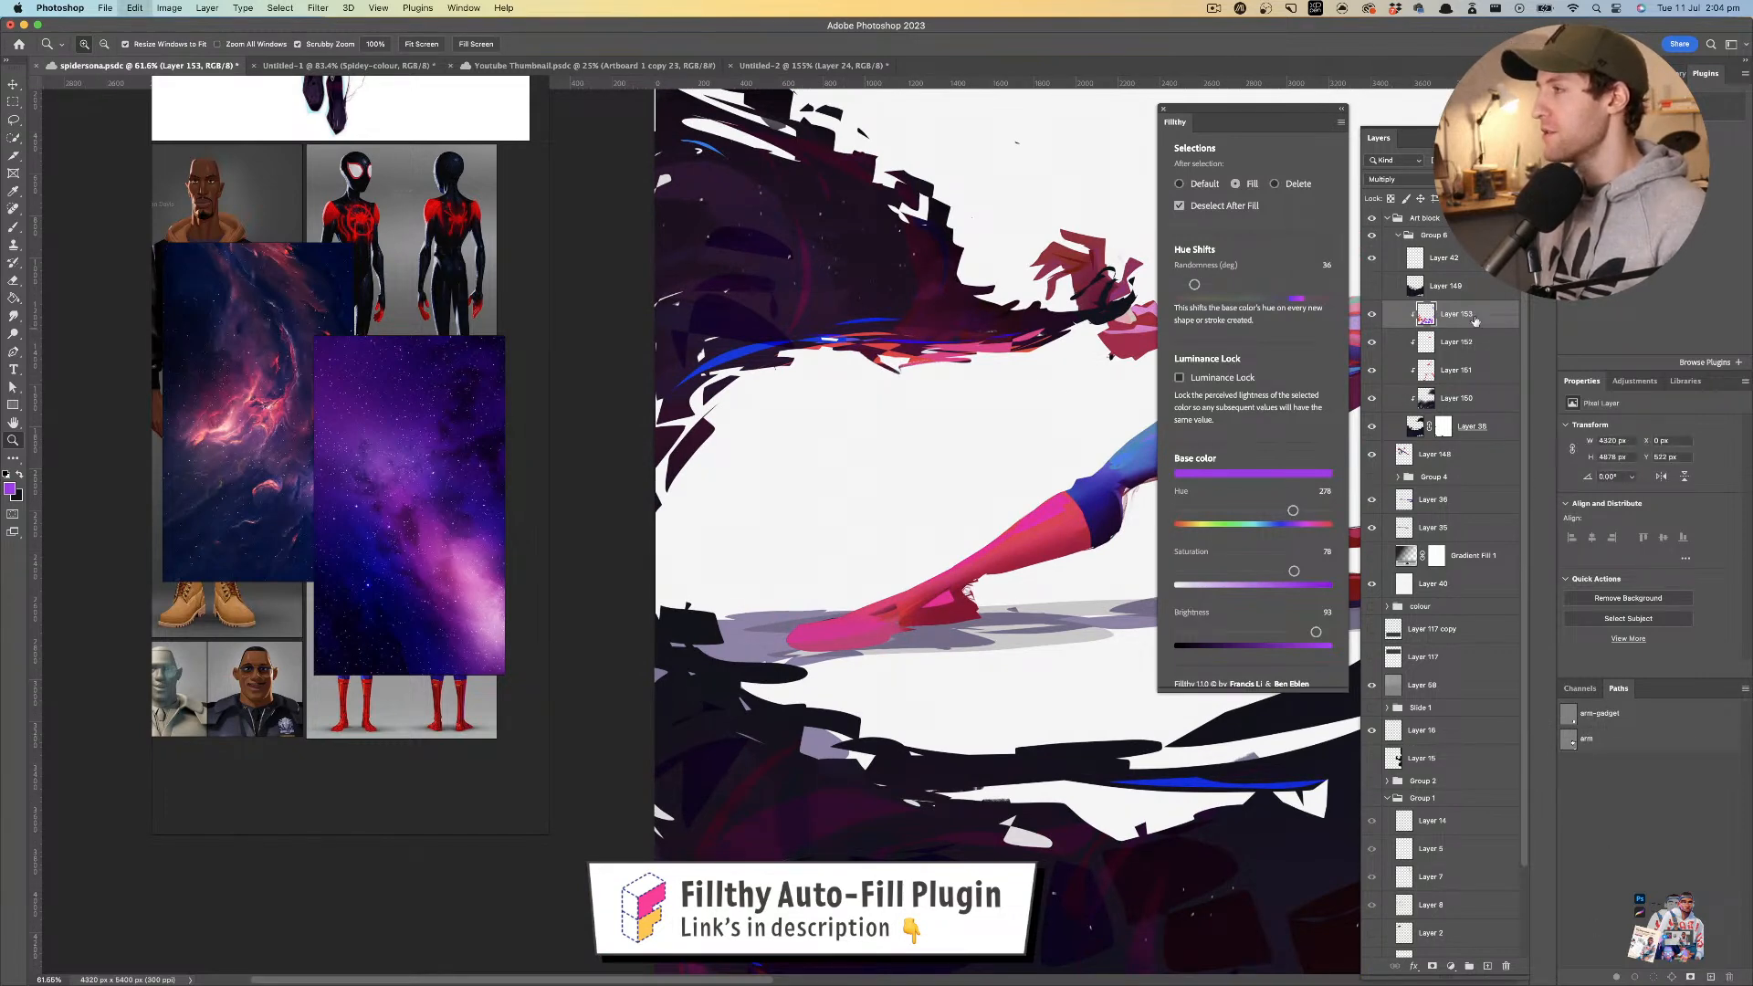
{"action": "left_click", "coordinate": [1488, 965]}
{"action": "left_click", "coordinate": [1497, 326], "text": "alt"}
{"action": "scroll", "coordinate": [868, 384], "scroll_direction": "up", "scroll_amount": 2}
{"action": "key", "text": "b"}
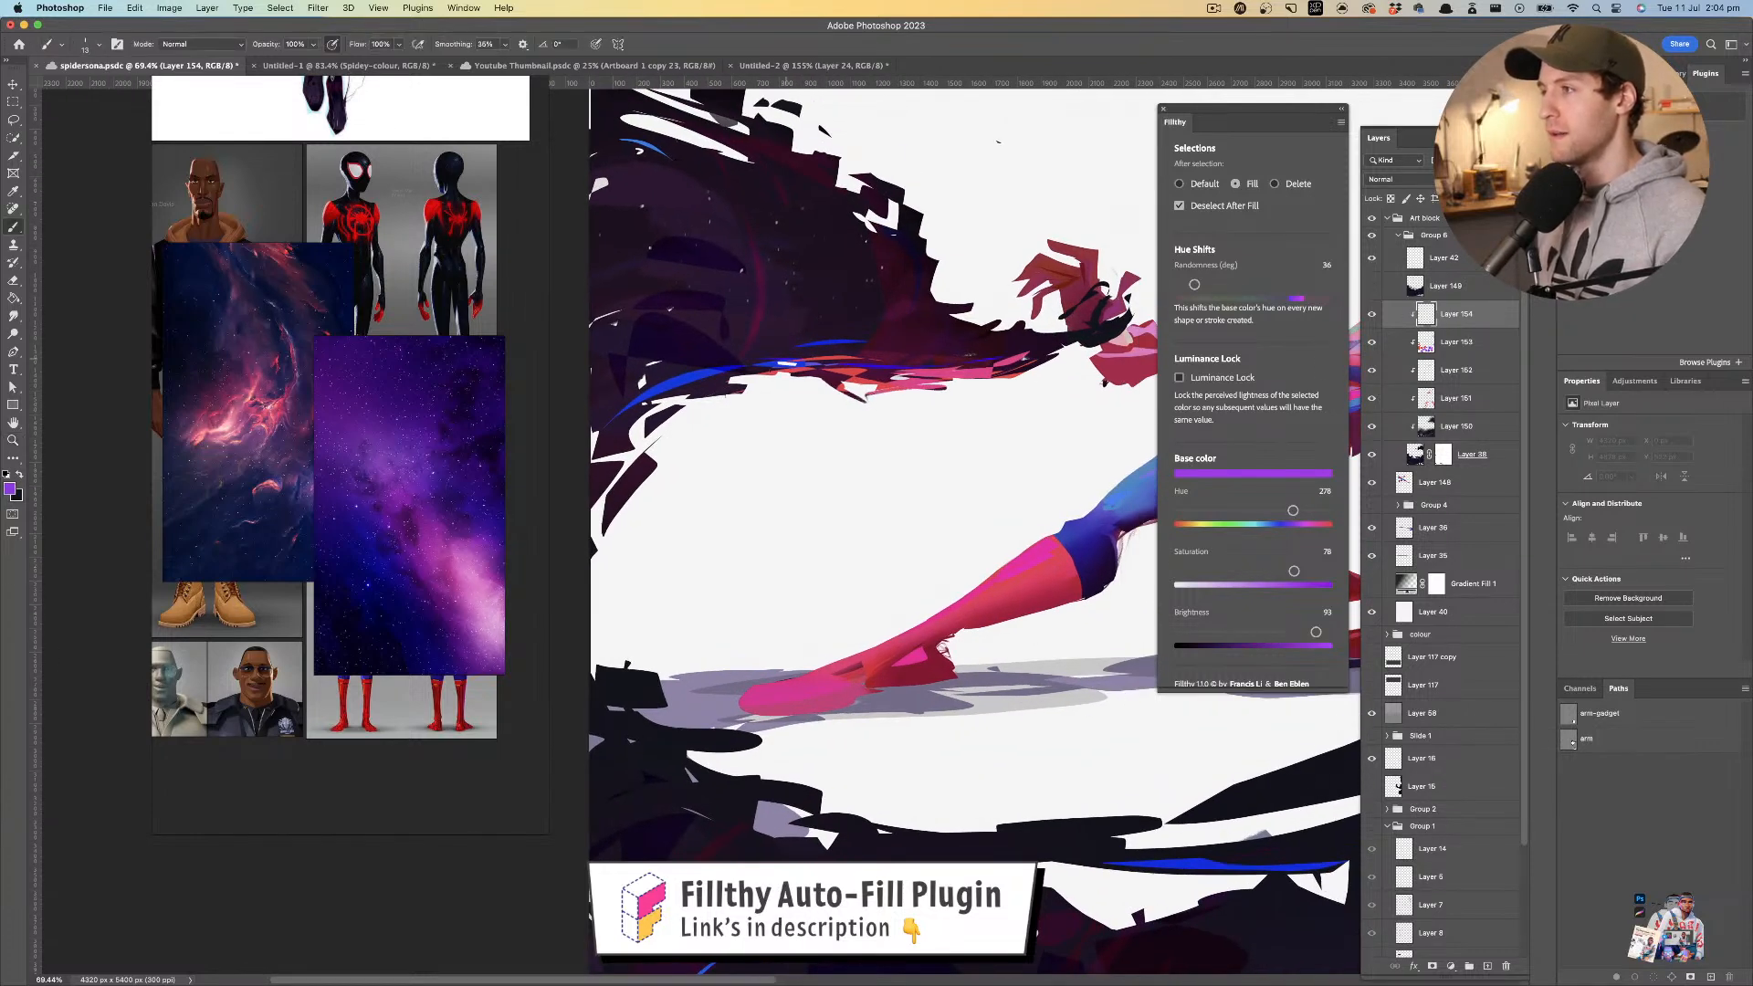
{"action": "left_click", "coordinate": [764, 417], "text": "alt"}
- Paint sweeping white brush strokes along the upper-left swirl's lower edge towards the hand and over its lower-left tips
{"action": "mouse_move", "coordinate": [719, 397]}
{"action": "left_mouse_down"}
{"action": "mouse_move", "coordinate": [744, 388]}
{"action": "mouse_move", "coordinate": [697, 372]}
{"action": "mouse_move", "coordinate": [642, 401]}
{"action": "left_mouse_up"}
{"action": "left_click_drag", "start_coordinate": [721, 361], "coordinate": [1023, 356]}
{"action": "mouse_move", "coordinate": [879, 444]}
{"action": "left_mouse_down"}
{"action": "mouse_move", "coordinate": [818, 438]}
{"action": "mouse_move", "coordinate": [817, 455]}
{"action": "mouse_move", "coordinate": [913, 399]}
{"action": "left_mouse_up"}
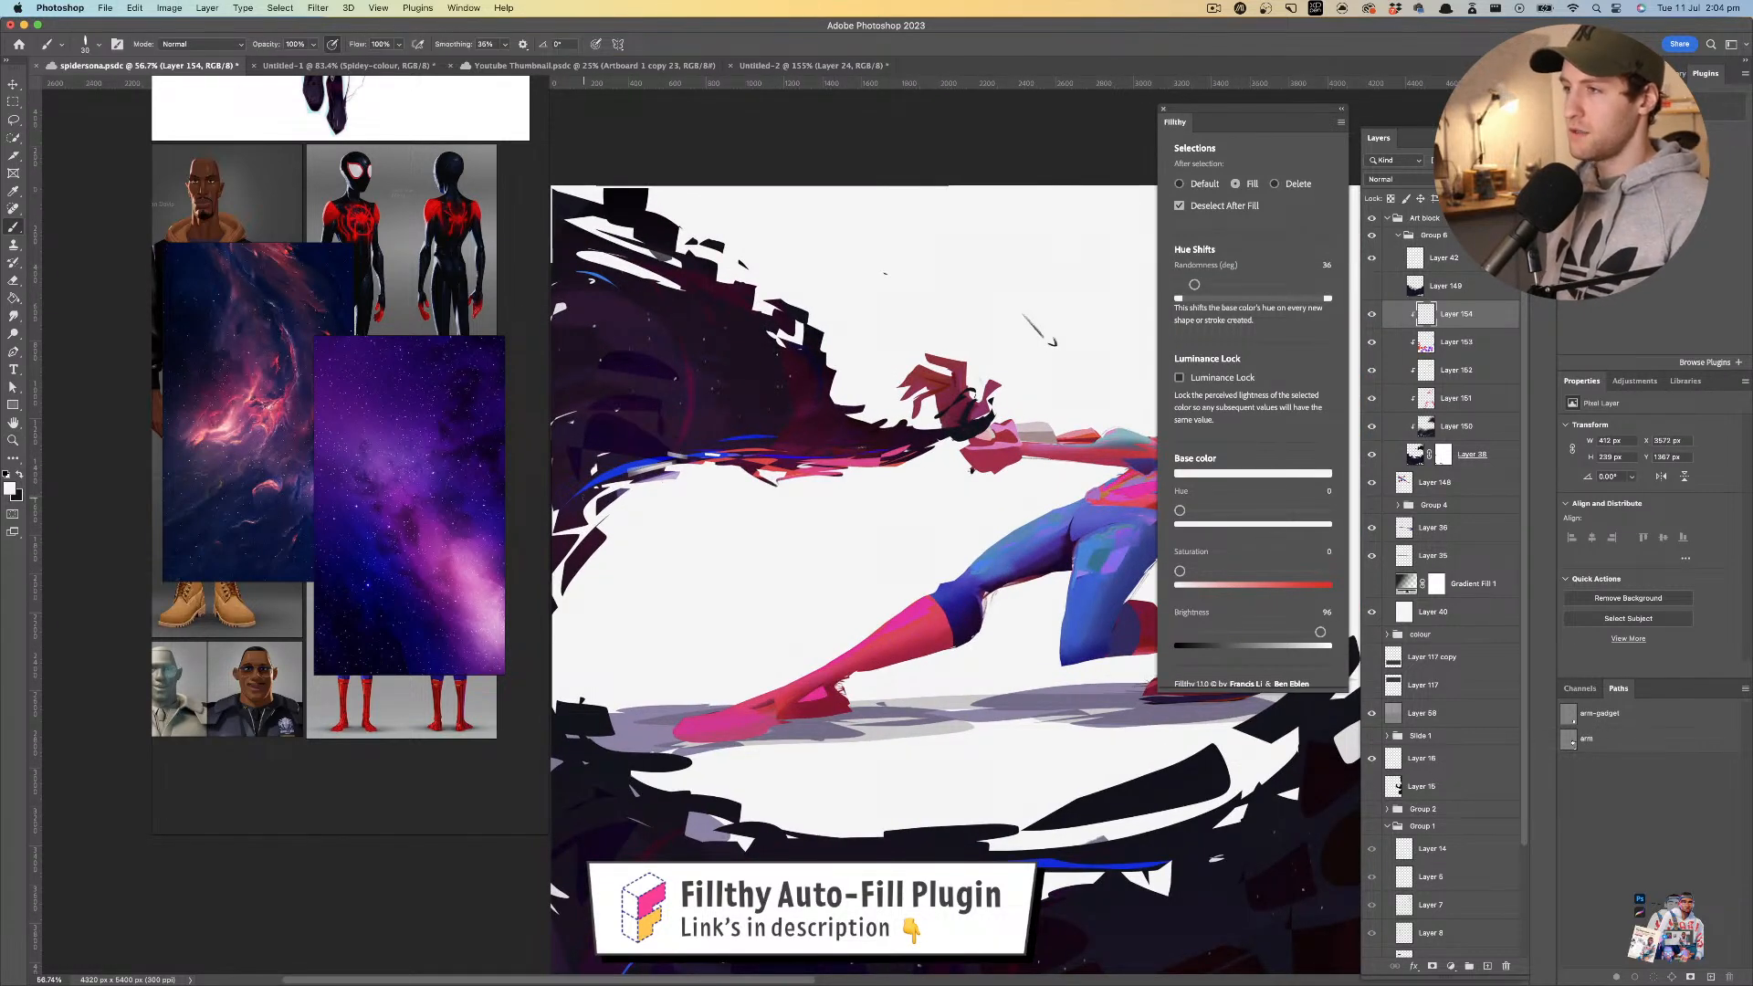
{"action": "left_click_drag", "start_coordinate": [599, 531], "coordinate": [568, 580]}
{"action": "mouse_move", "coordinate": [590, 539]}
{"action": "left_mouse_down"}
{"action": "mouse_move", "coordinate": [560, 594]}
{"action": "mouse_move", "coordinate": [562, 577]}
{"action": "left_mouse_up"}
{"action": "left_click_drag", "start_coordinate": [575, 536], "coordinate": [551, 585]}
{"action": "left_click_drag", "start_coordinate": [596, 509], "coordinate": [722, 448]}
{"action": "left_click_drag", "start_coordinate": [614, 478], "coordinate": [814, 453]}
{"action": "mouse_move", "coordinate": [598, 464]}
{"action": "left_mouse_down"}
{"action": "mouse_move", "coordinate": [729, 441]}
{"action": "mouse_move", "coordinate": [918, 445]}
{"action": "left_mouse_up"}
{"action": "left_click_drag", "start_coordinate": [776, 459], "coordinate": [882, 450]}
{"action": "left_click_drag", "start_coordinate": [580, 445], "coordinate": [726, 410]}
{"action": "mouse_move", "coordinate": [550, 453]}
{"action": "left_mouse_down"}
{"action": "mouse_move", "coordinate": [823, 440]}
{"action": "mouse_move", "coordinate": [525, 440]}
{"action": "left_mouse_up"}
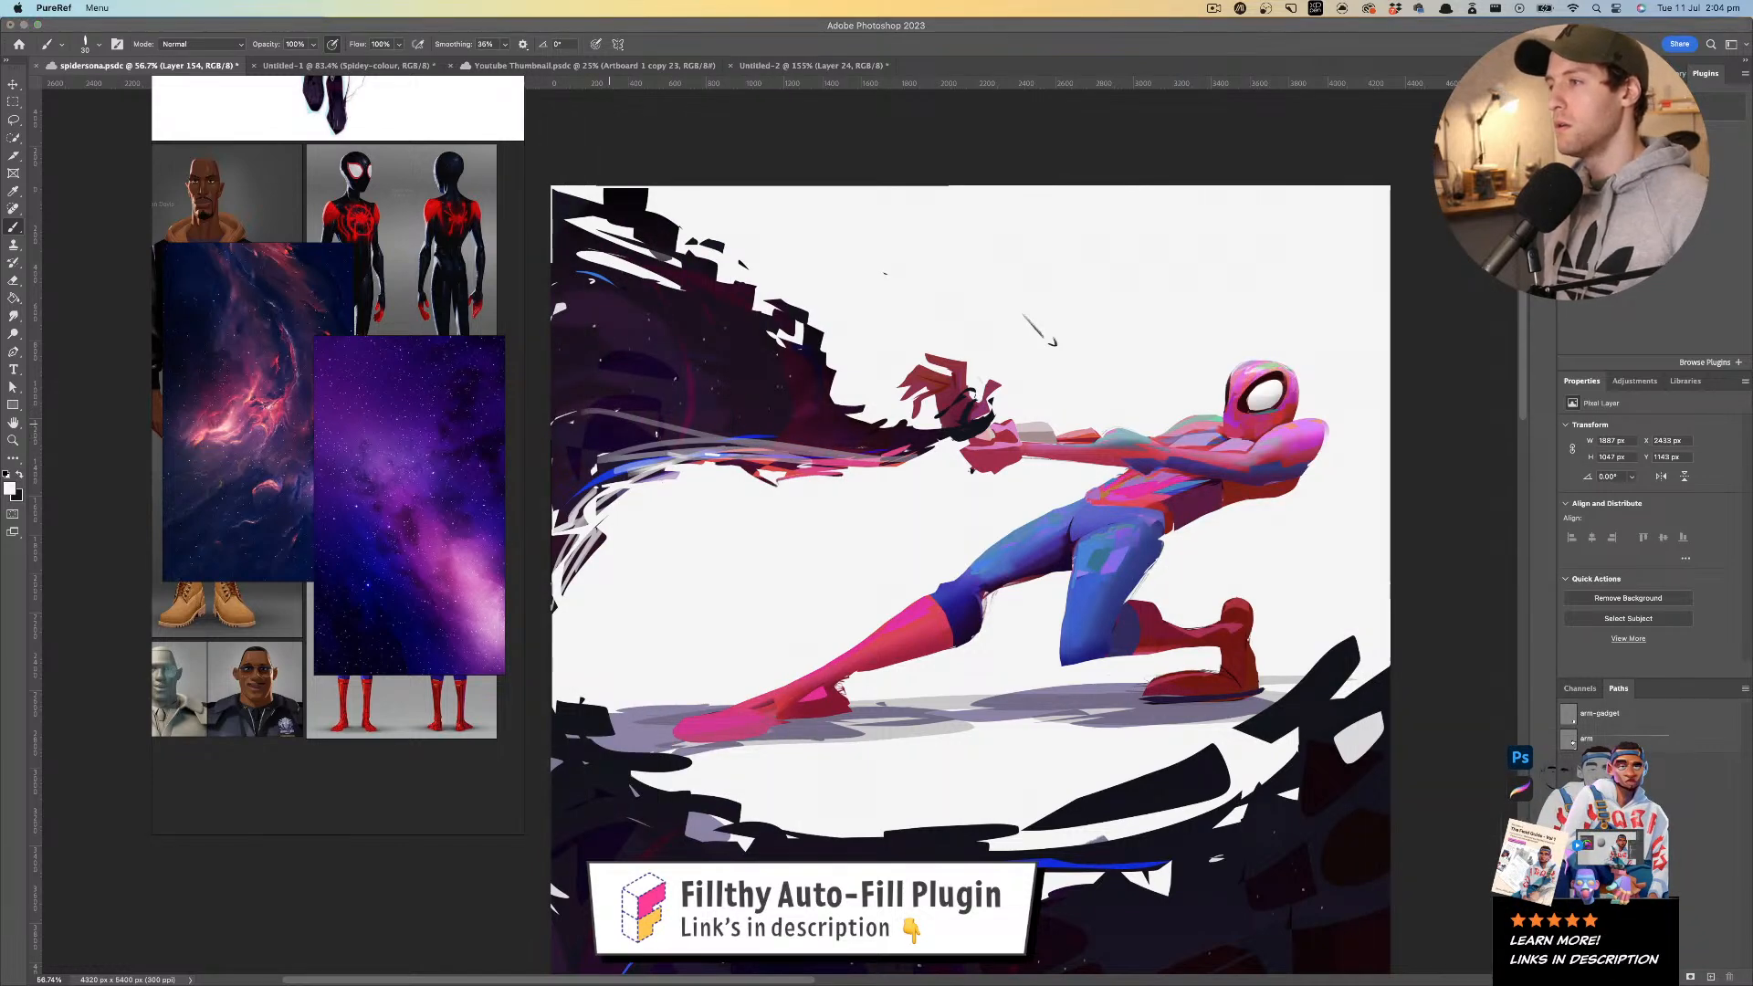
- Undo the white brush strokes painted along the upper-left swirl
{"action": "left_click", "coordinate": [624, 438]}
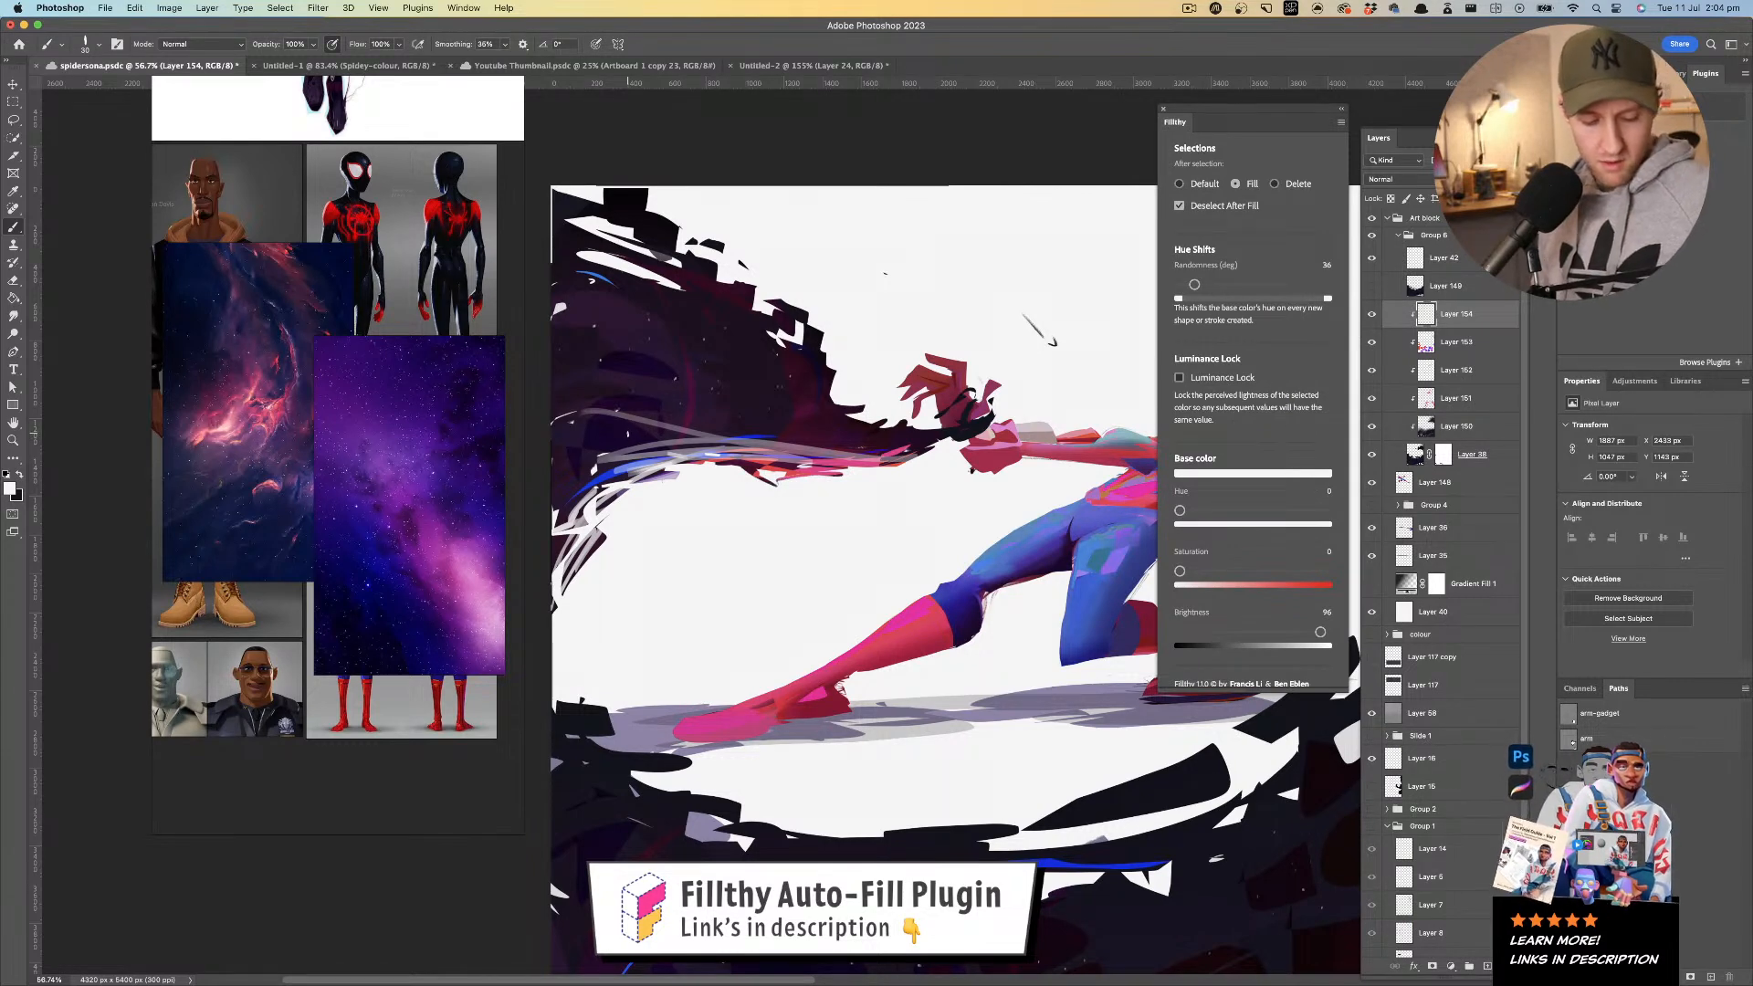
{"action": "left_click_drag", "start_coordinate": [902, 393], "coordinate": [781, 473]}
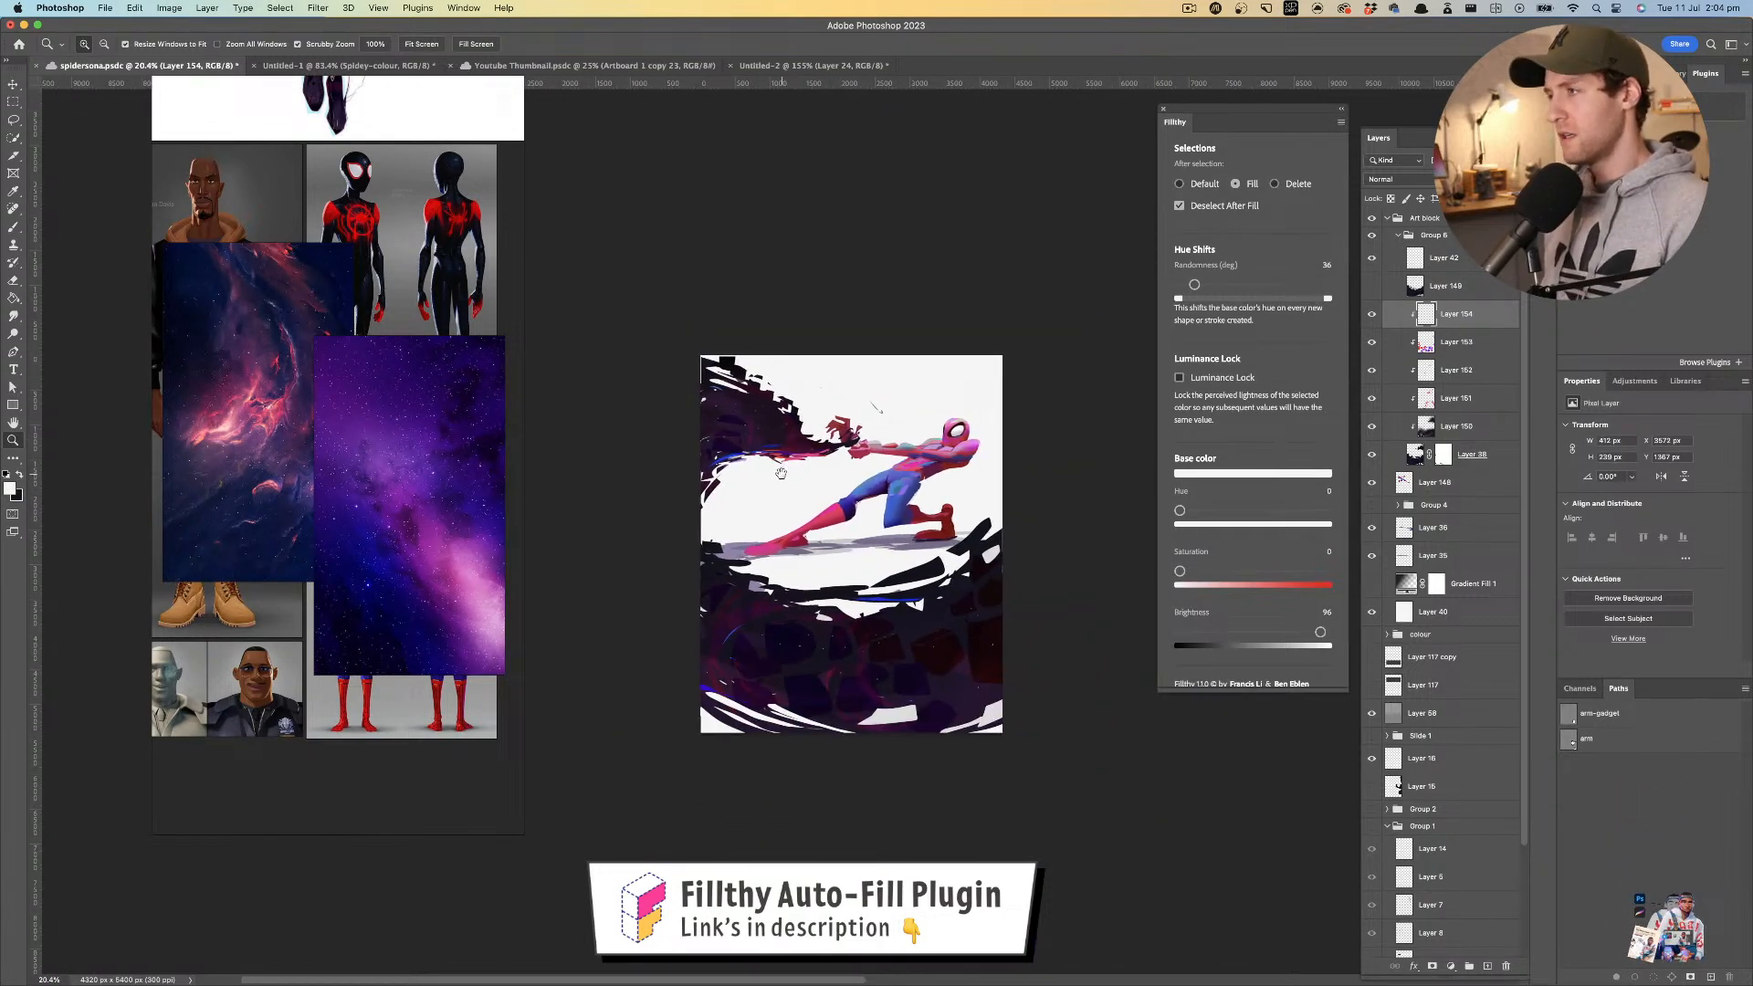
{"action": "key", "text": "super+z"}
- Select Layer 152 from the artwork and use the Eraser on its strokes along the upper-left swirl's lower edge
{"action": "left_click_drag", "start_coordinate": [791, 450], "coordinate": [875, 453]}
{"action": "left_click", "coordinate": [827, 463], "text": "super"}
{"action": "key", "text": "e"}
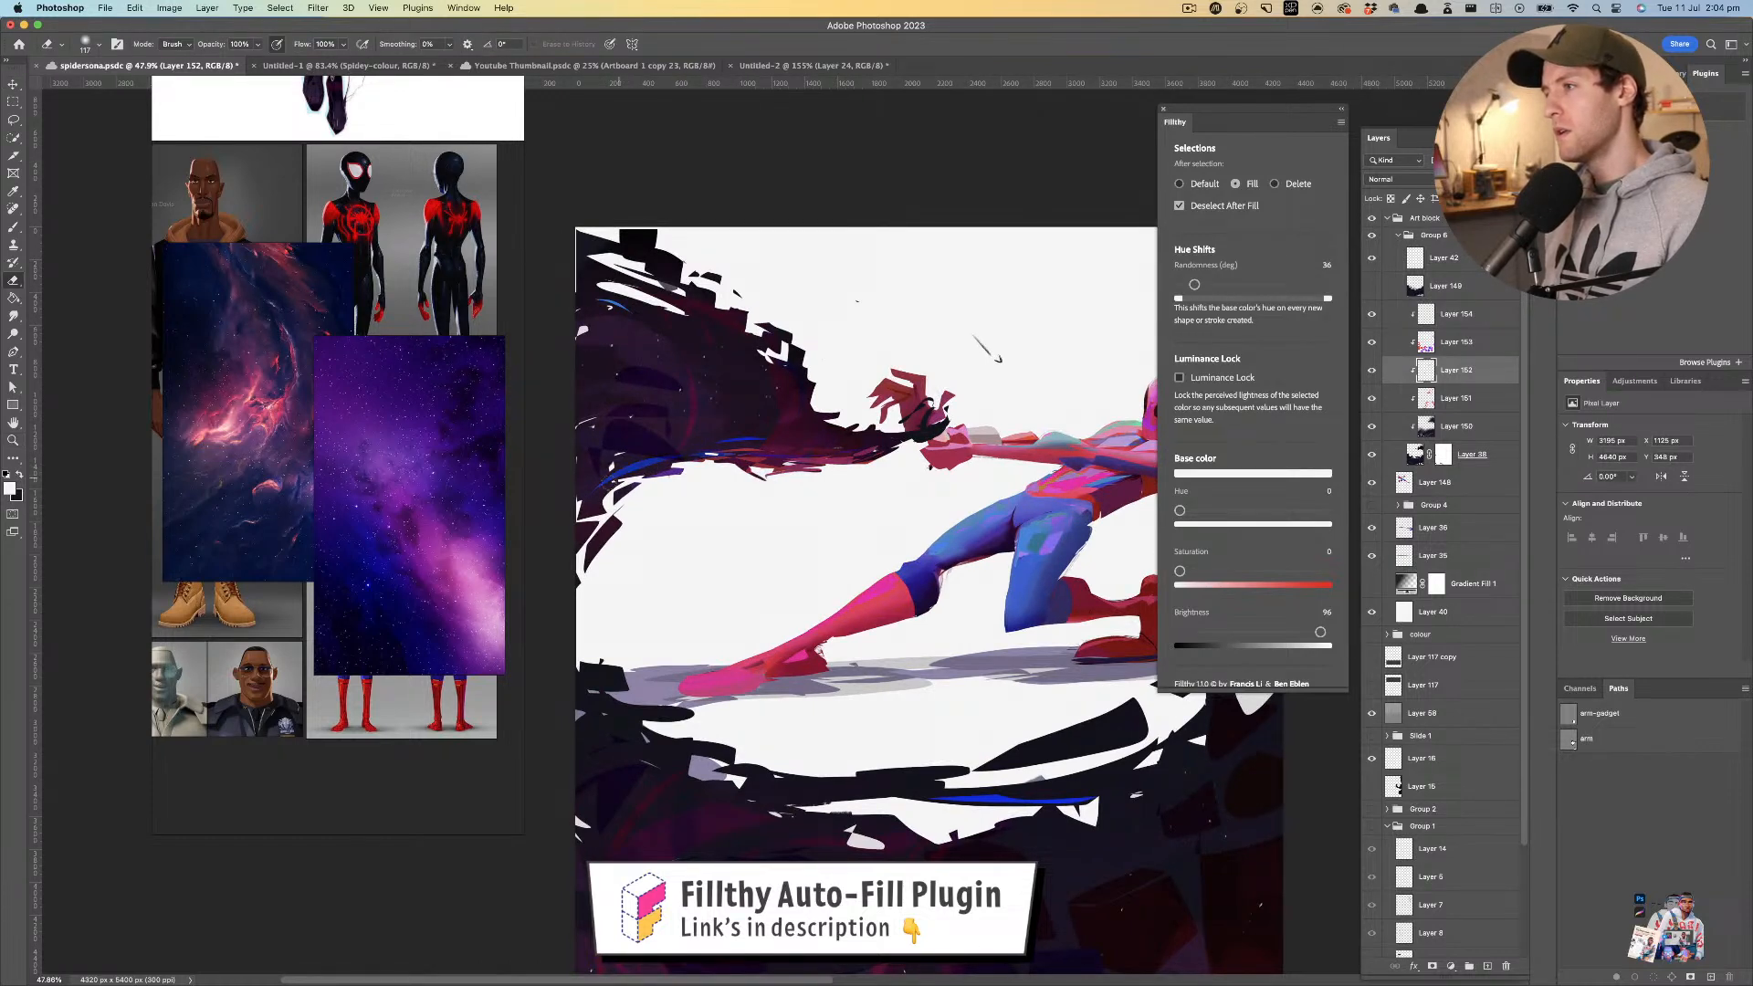
{"action": "left_click_drag", "start_coordinate": [796, 502], "coordinate": [869, 480]}
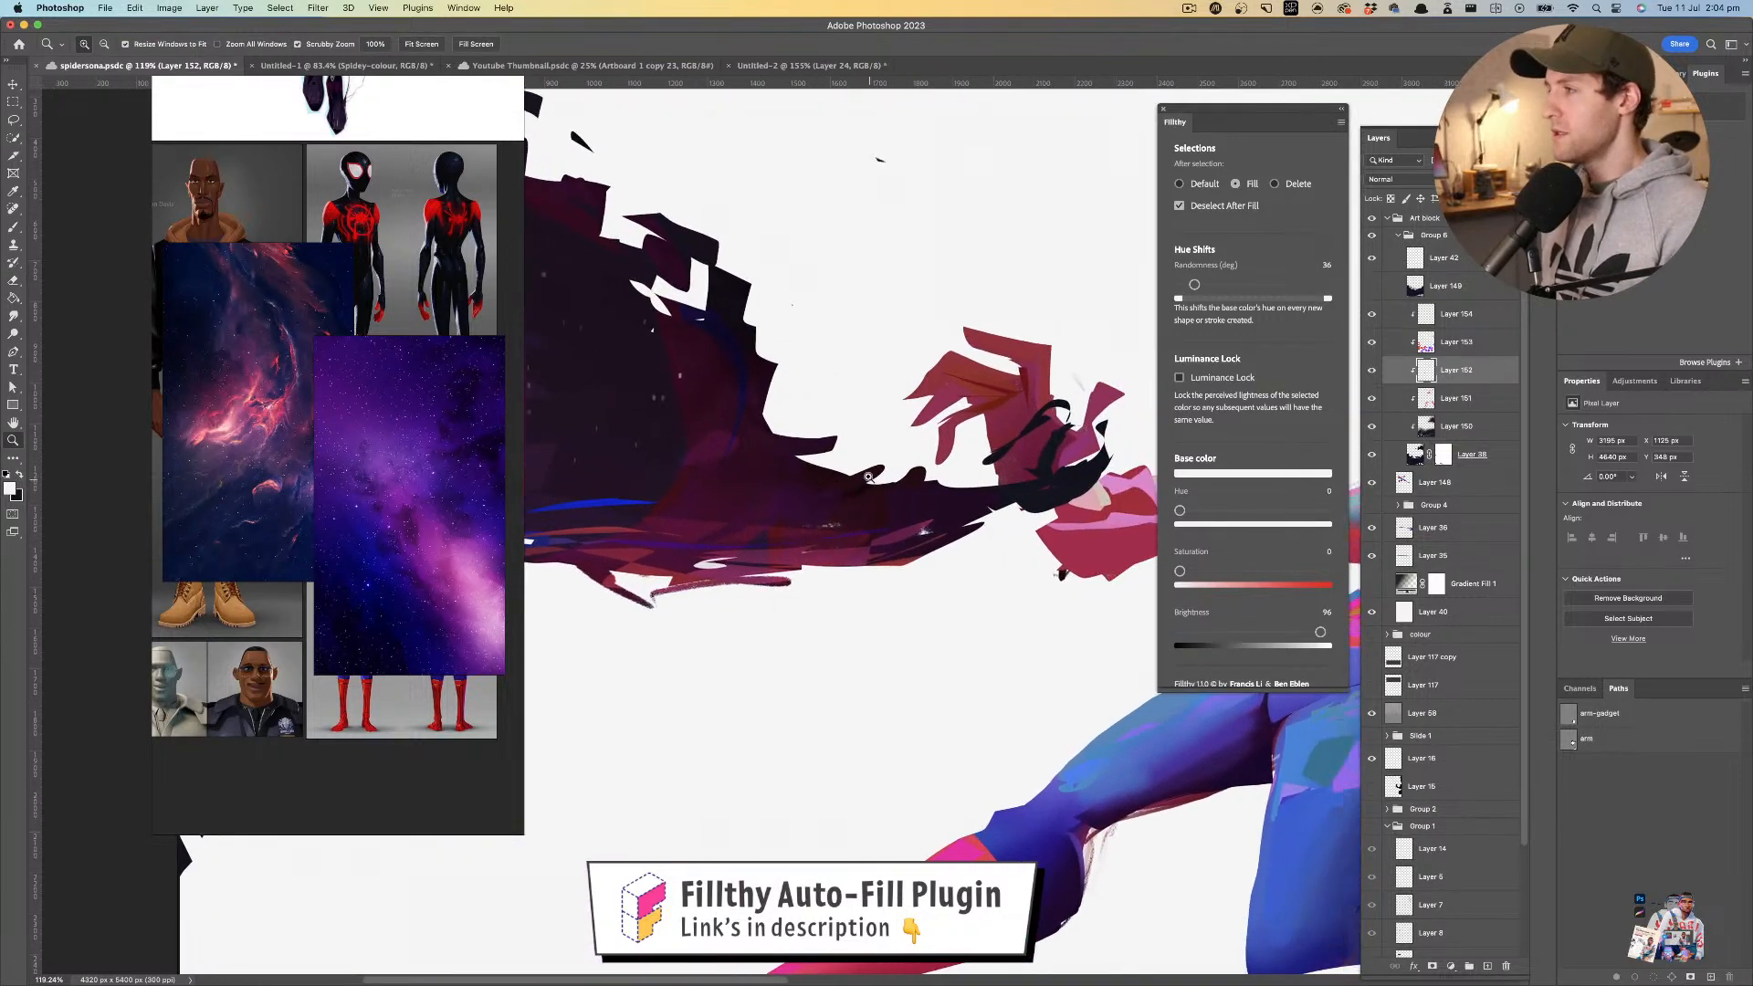
- Sample pink from the stretched leg and brush accents along the upper-left swirl's lower edge near the hand, undoing unwanted strokes
{"action": "key", "text": "b"}
{"action": "left_click", "coordinate": [963, 851], "text": "alt"}
{"action": "mouse_move", "coordinate": [928, 528]}
{"action": "left_mouse_down"}
{"action": "mouse_move", "coordinate": [985, 498]}
{"action": "mouse_move", "coordinate": [963, 545]}
{"action": "mouse_move", "coordinate": [822, 557]}
{"action": "mouse_move", "coordinate": [719, 525]}
{"action": "mouse_move", "coordinate": [615, 529]}
{"action": "left_mouse_up"}
{"action": "mouse_move", "coordinate": [847, 580]}
{"action": "left_mouse_down"}
{"action": "mouse_move", "coordinate": [788, 553]}
{"action": "mouse_move", "coordinate": [872, 534]}
{"action": "left_mouse_up"}
{"action": "key", "text": "super+z"}
{"action": "key", "text": "b"}
{"action": "mouse_move", "coordinate": [666, 562]}
{"action": "left_mouse_down"}
{"action": "mouse_move", "coordinate": [869, 567]}
{"action": "mouse_move", "coordinate": [809, 553]}
{"action": "mouse_move", "coordinate": [834, 452]}
{"action": "left_mouse_up"}
{"action": "key", "text": "super+z"}
{"action": "mouse_move", "coordinate": [834, 452]}
{"action": "left_mouse_down"}
{"action": "mouse_move", "coordinate": [795, 459]}
{"action": "mouse_move", "coordinate": [771, 512]}
{"action": "mouse_move", "coordinate": [856, 519]}
{"action": "left_mouse_up"}
{"action": "left_click_drag", "start_coordinate": [856, 519], "coordinate": [833, 467]}
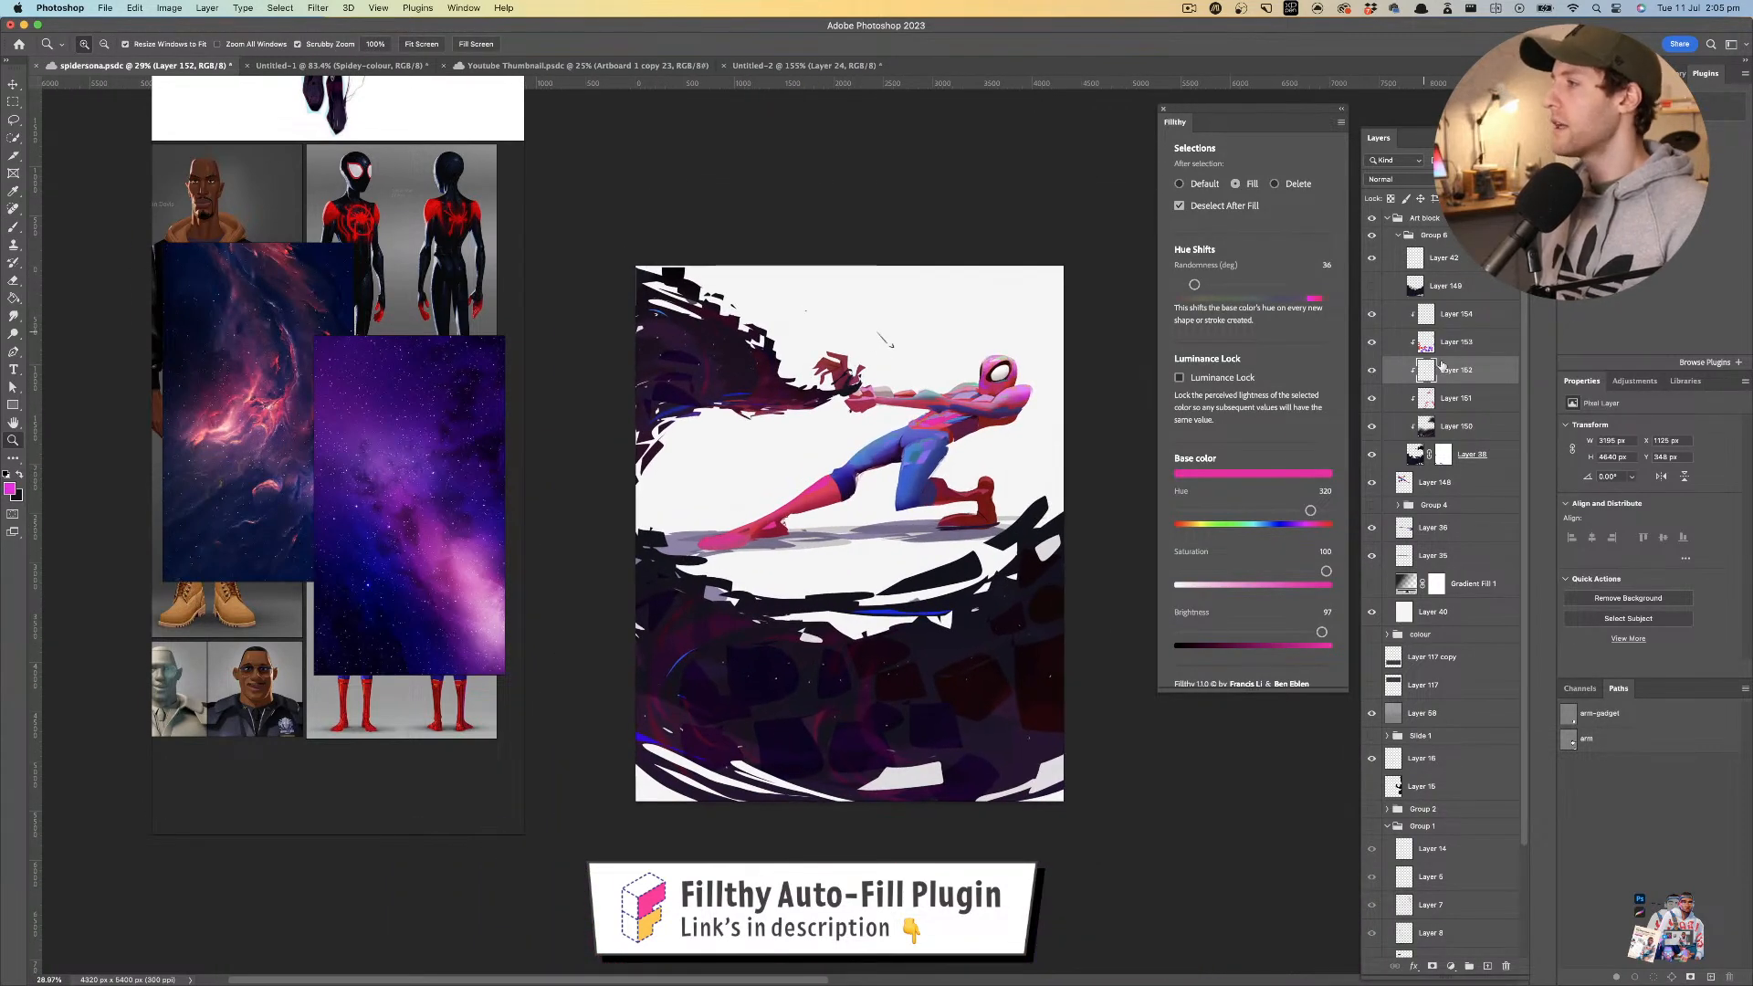
- Group the dark swirl with its clipped colour layers, merge a duplicate of the group into one layer, and hide the original
{"action": "left_click", "coordinate": [1497, 454]}
{"action": "left_click", "coordinate": [1479, 325], "text": "shift"}
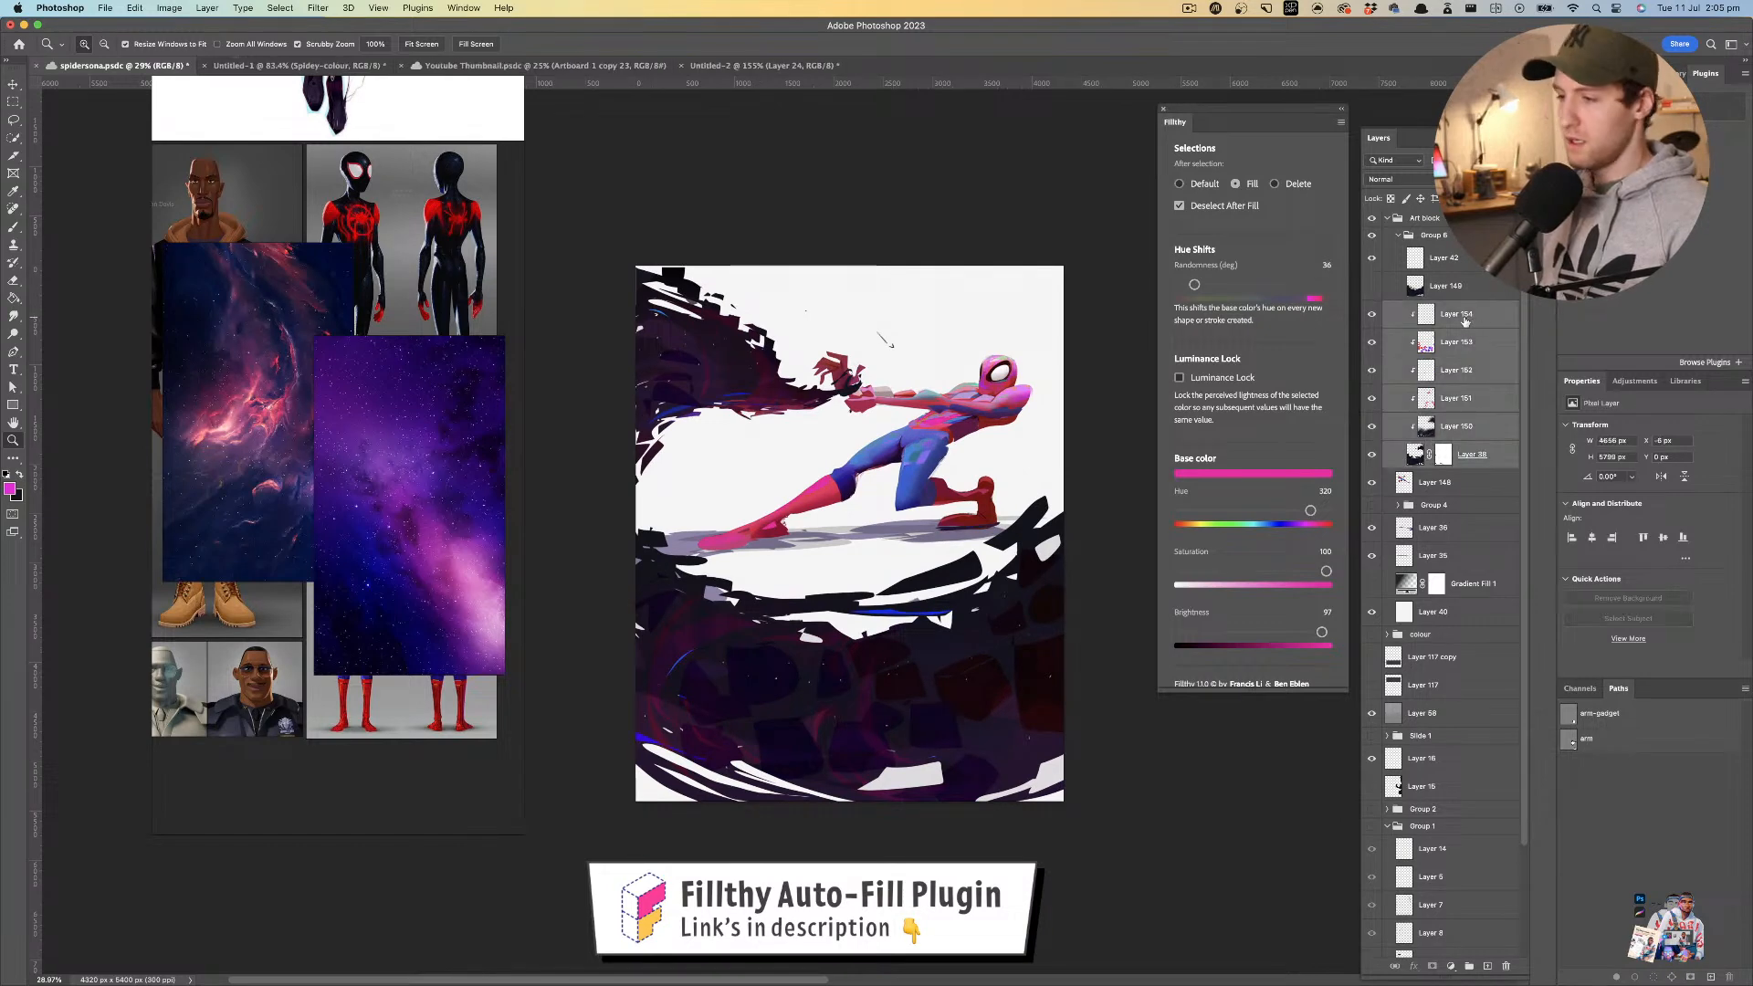
{"action": "key", "text": "super+g"}
{"action": "key", "text": "super+j"}
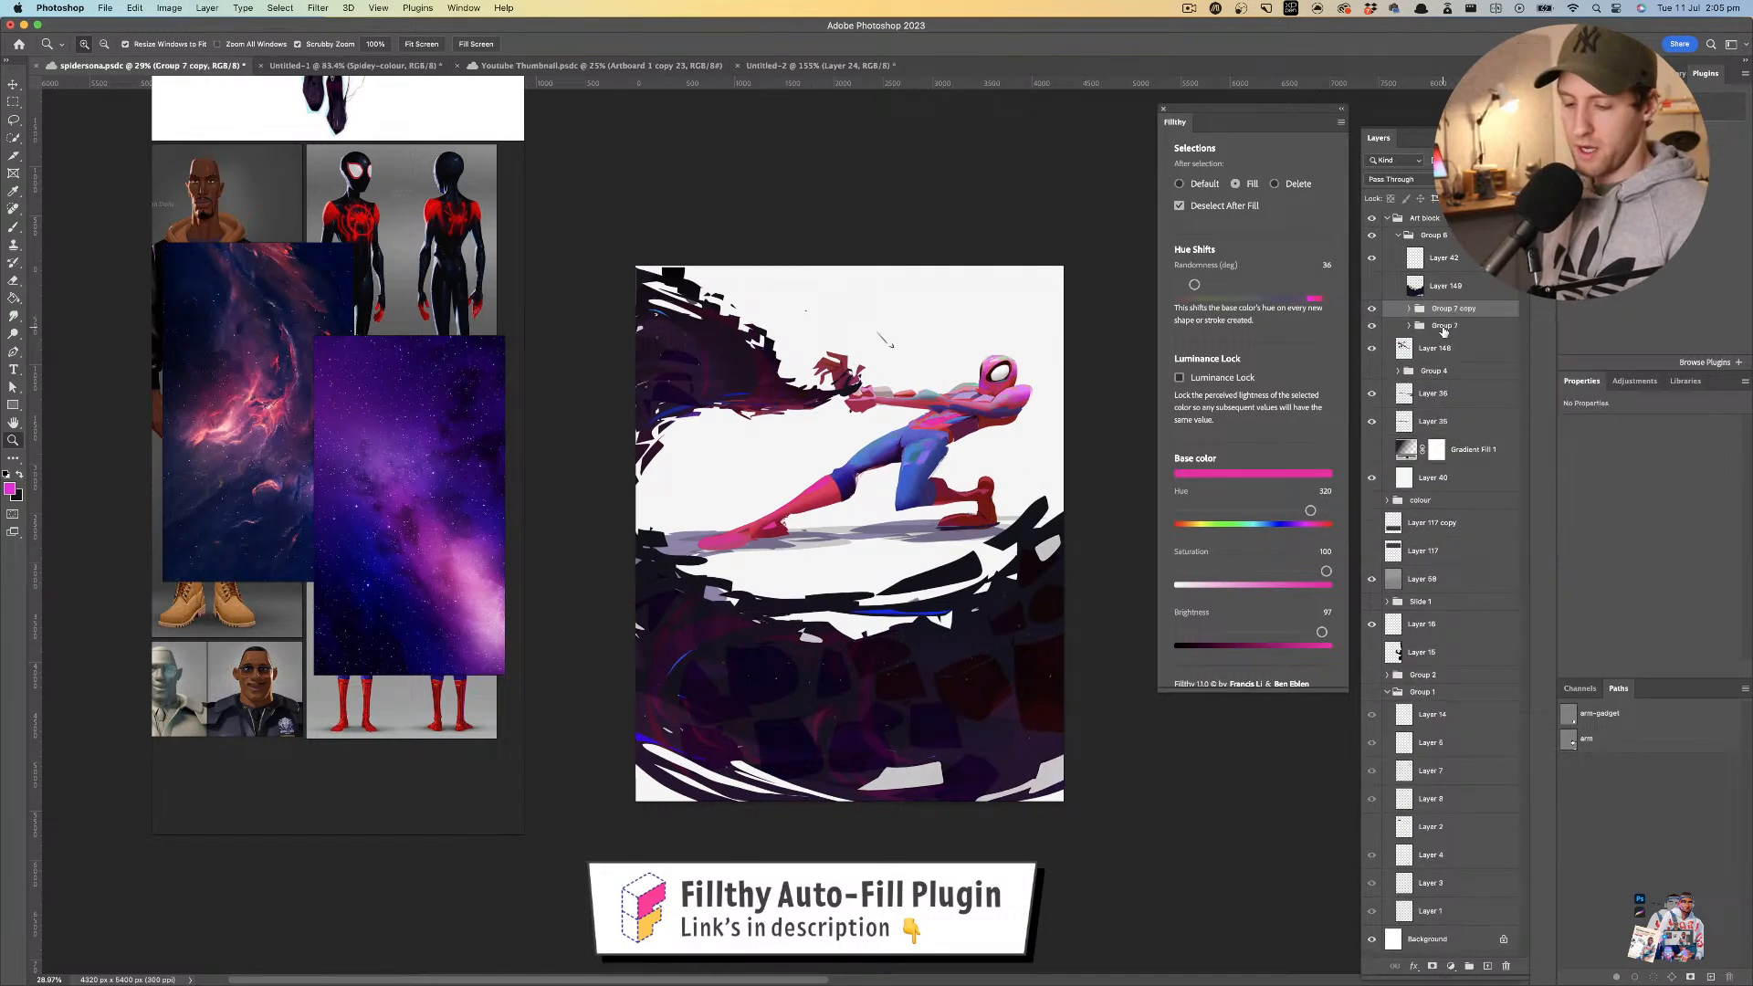
{"action": "key", "text": "super+e"}
{"action": "left_click", "coordinate": [1372, 337]}
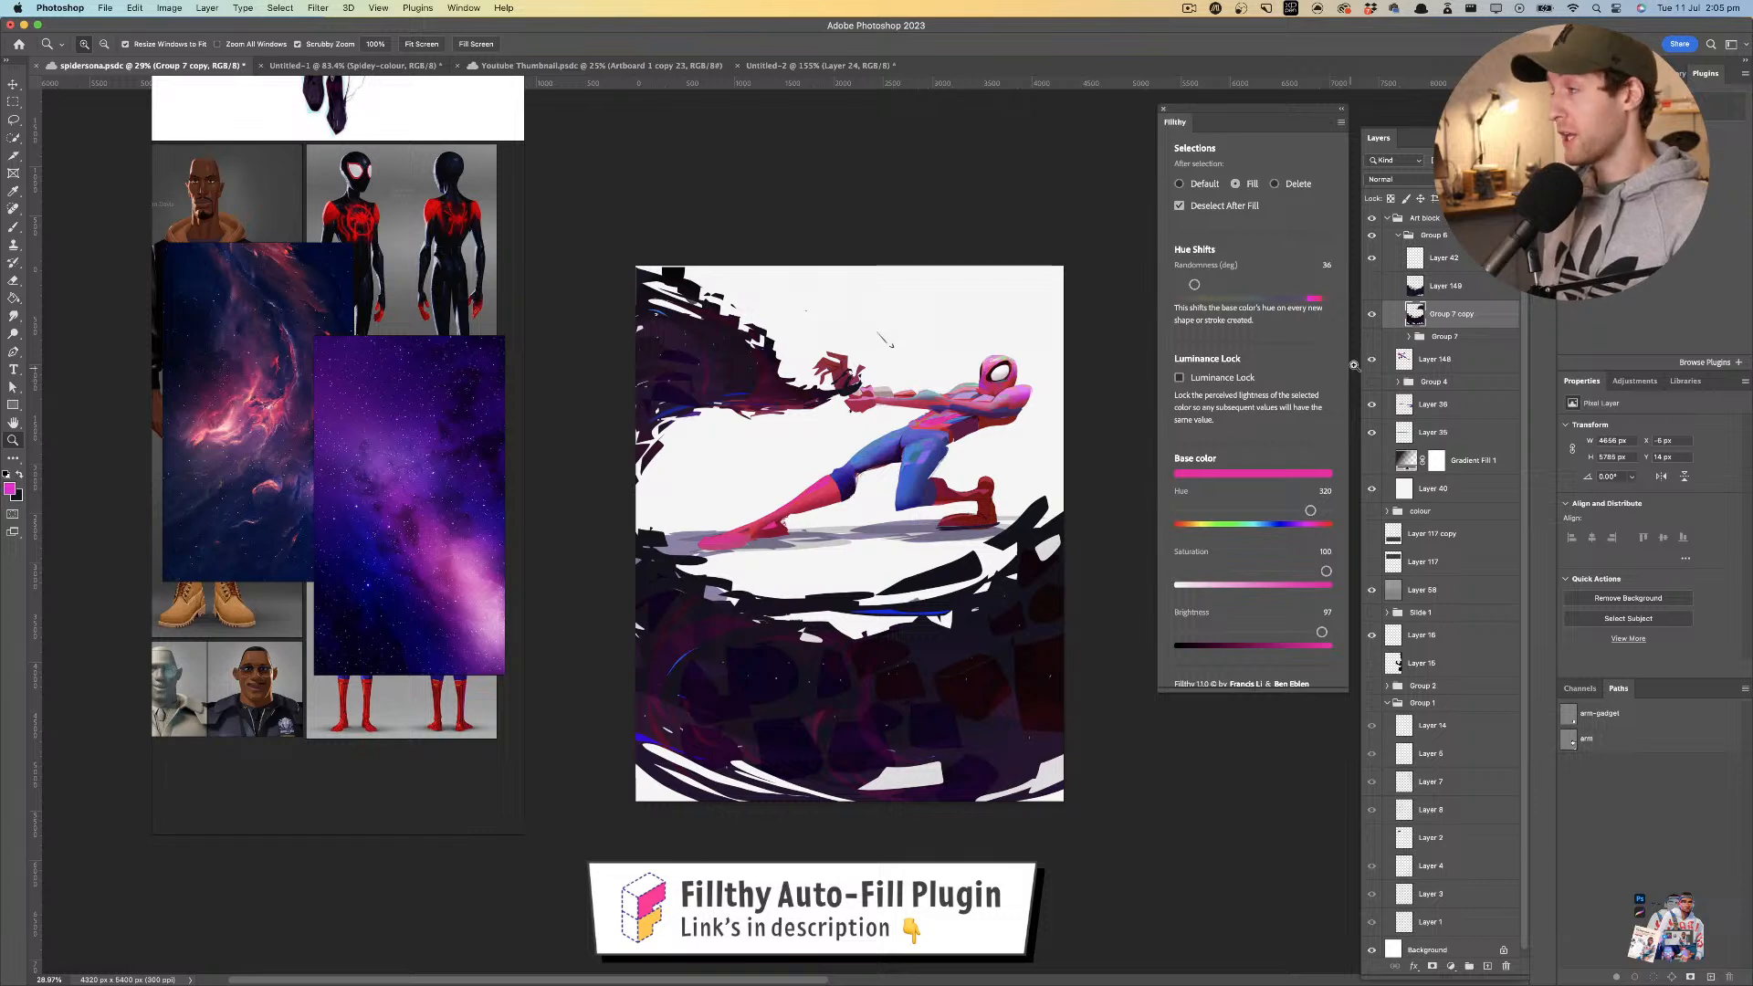
- Lasso the lower dark mass onto its own layer, mask that area out of Group 7 copy, and reselect the new layer
{"action": "left_click", "coordinate": [15, 122]}
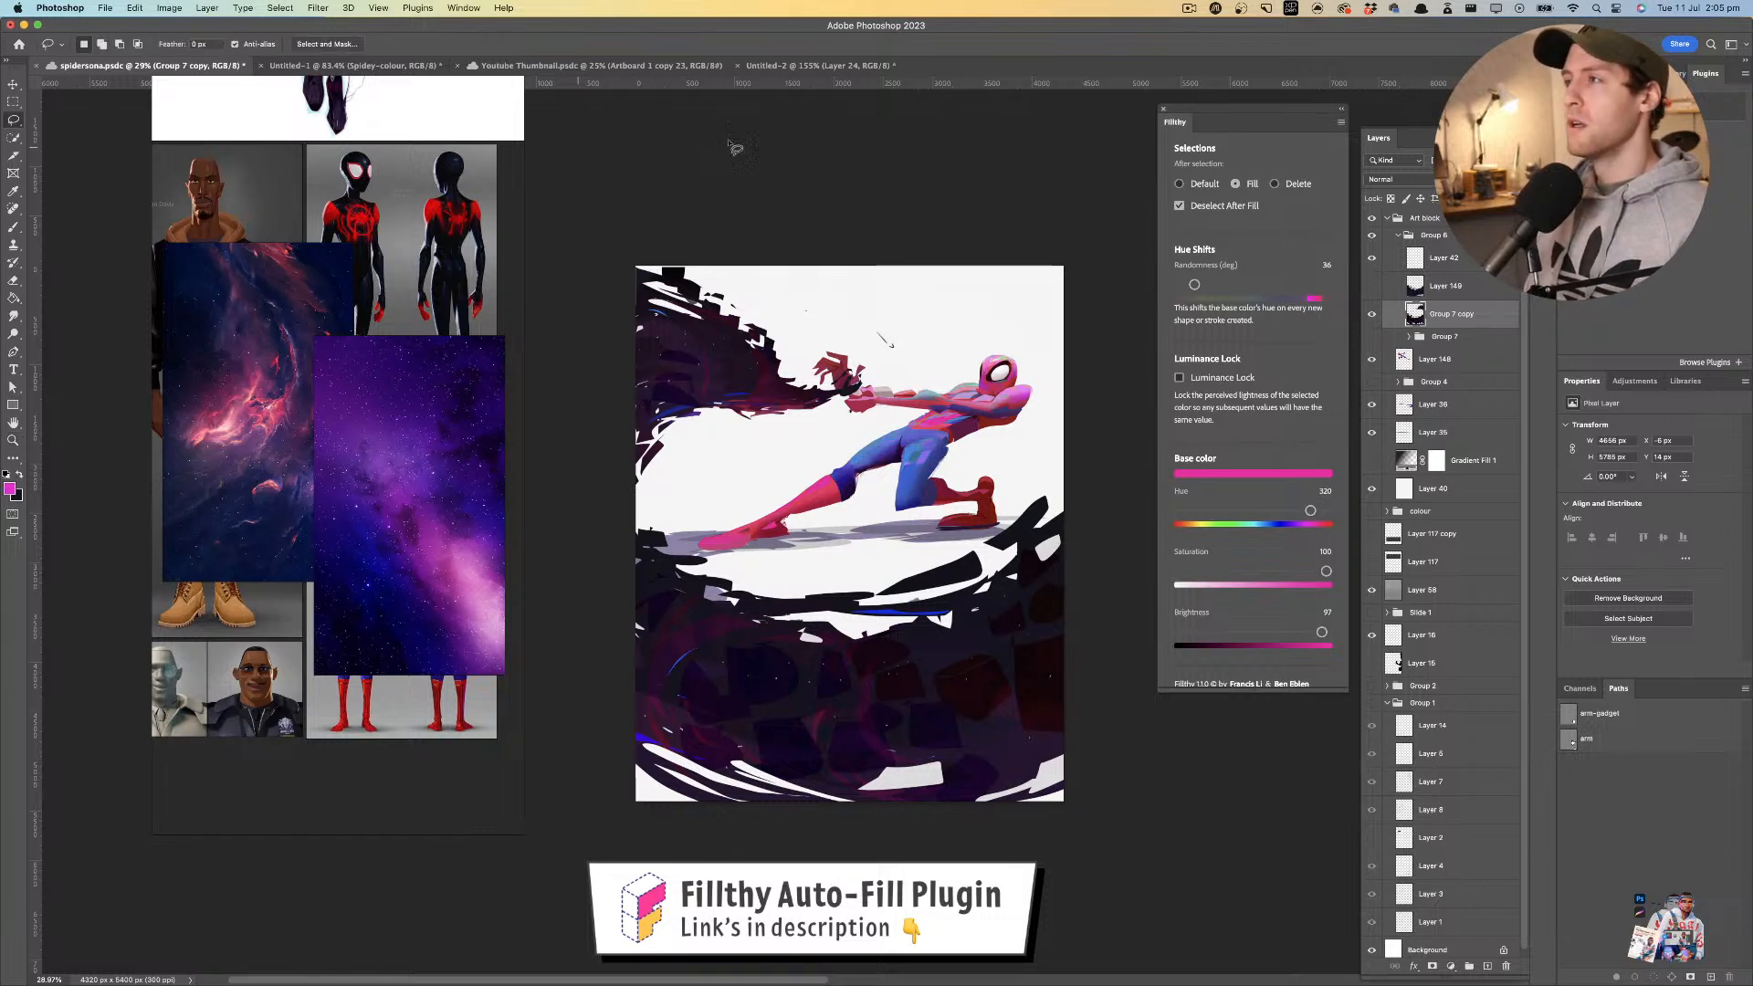
{"action": "mouse_move", "coordinate": [602, 511]}
{"action": "left_mouse_down"}
{"action": "mouse_move", "coordinate": [856, 523]}
{"action": "mouse_move", "coordinate": [1079, 463]}
{"action": "mouse_move", "coordinate": [1127, 656]}
{"action": "mouse_move", "coordinate": [566, 871]}
{"action": "mouse_move", "coordinate": [527, 503]}
{"action": "left_mouse_up"}
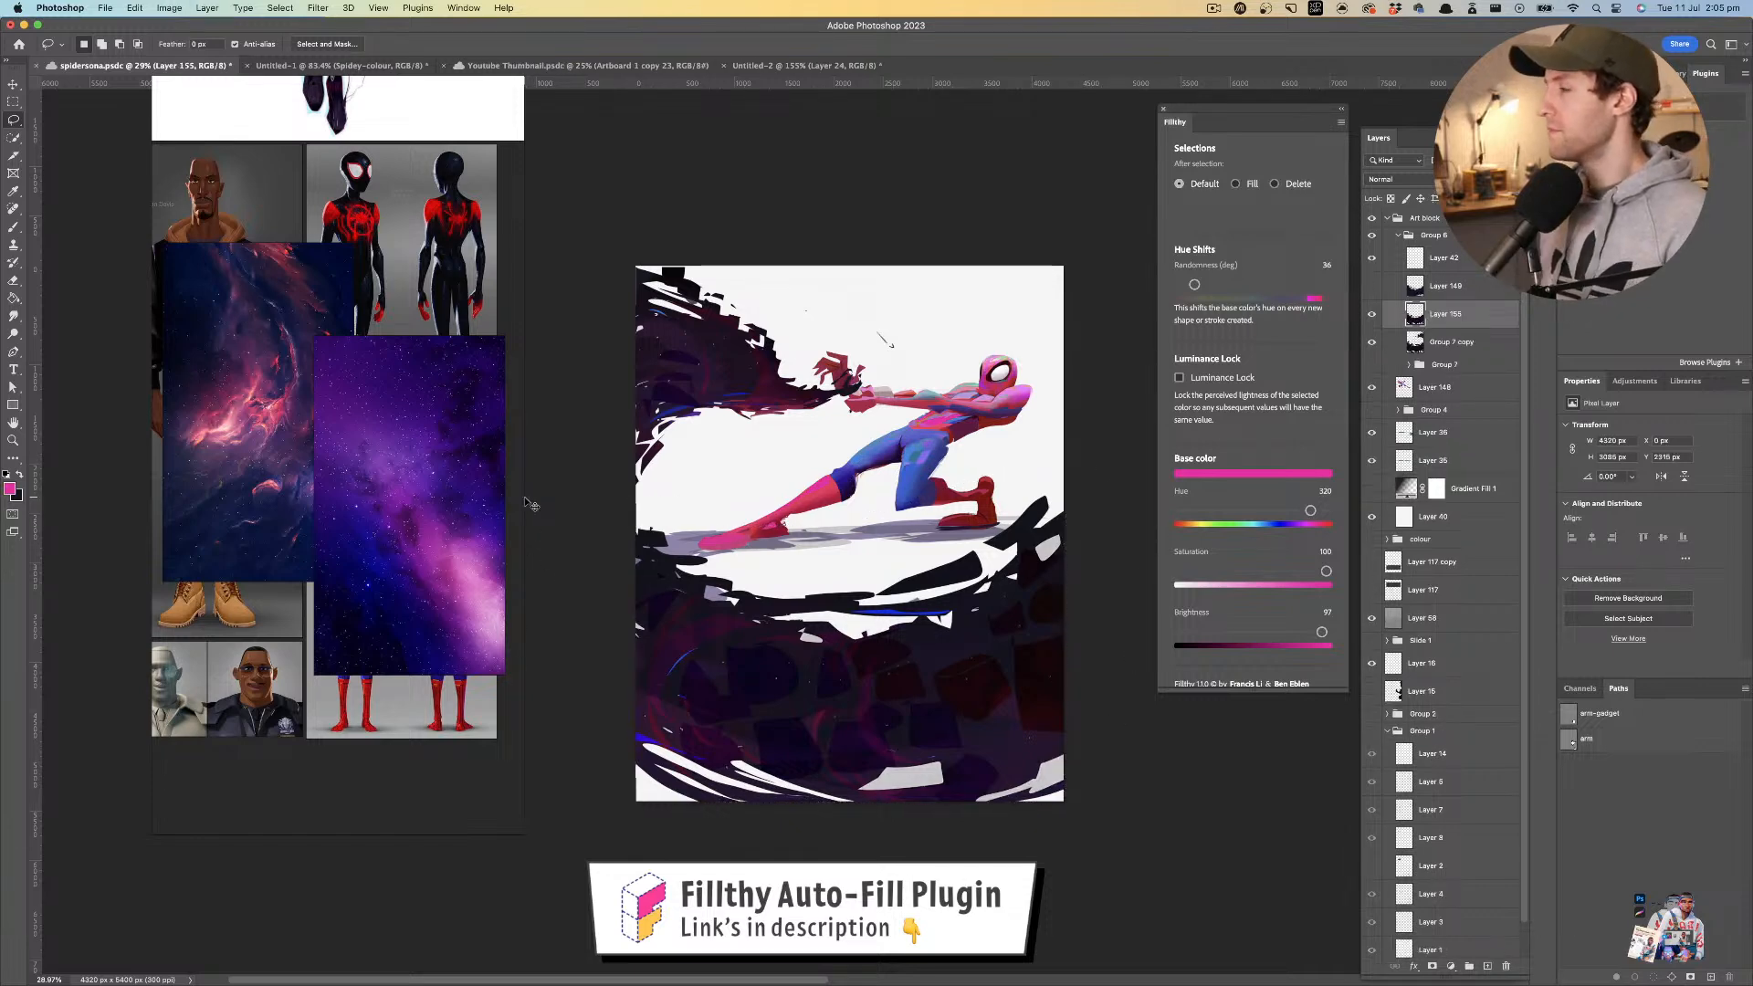
{"action": "left_click", "coordinate": [1414, 314], "text": "super"}
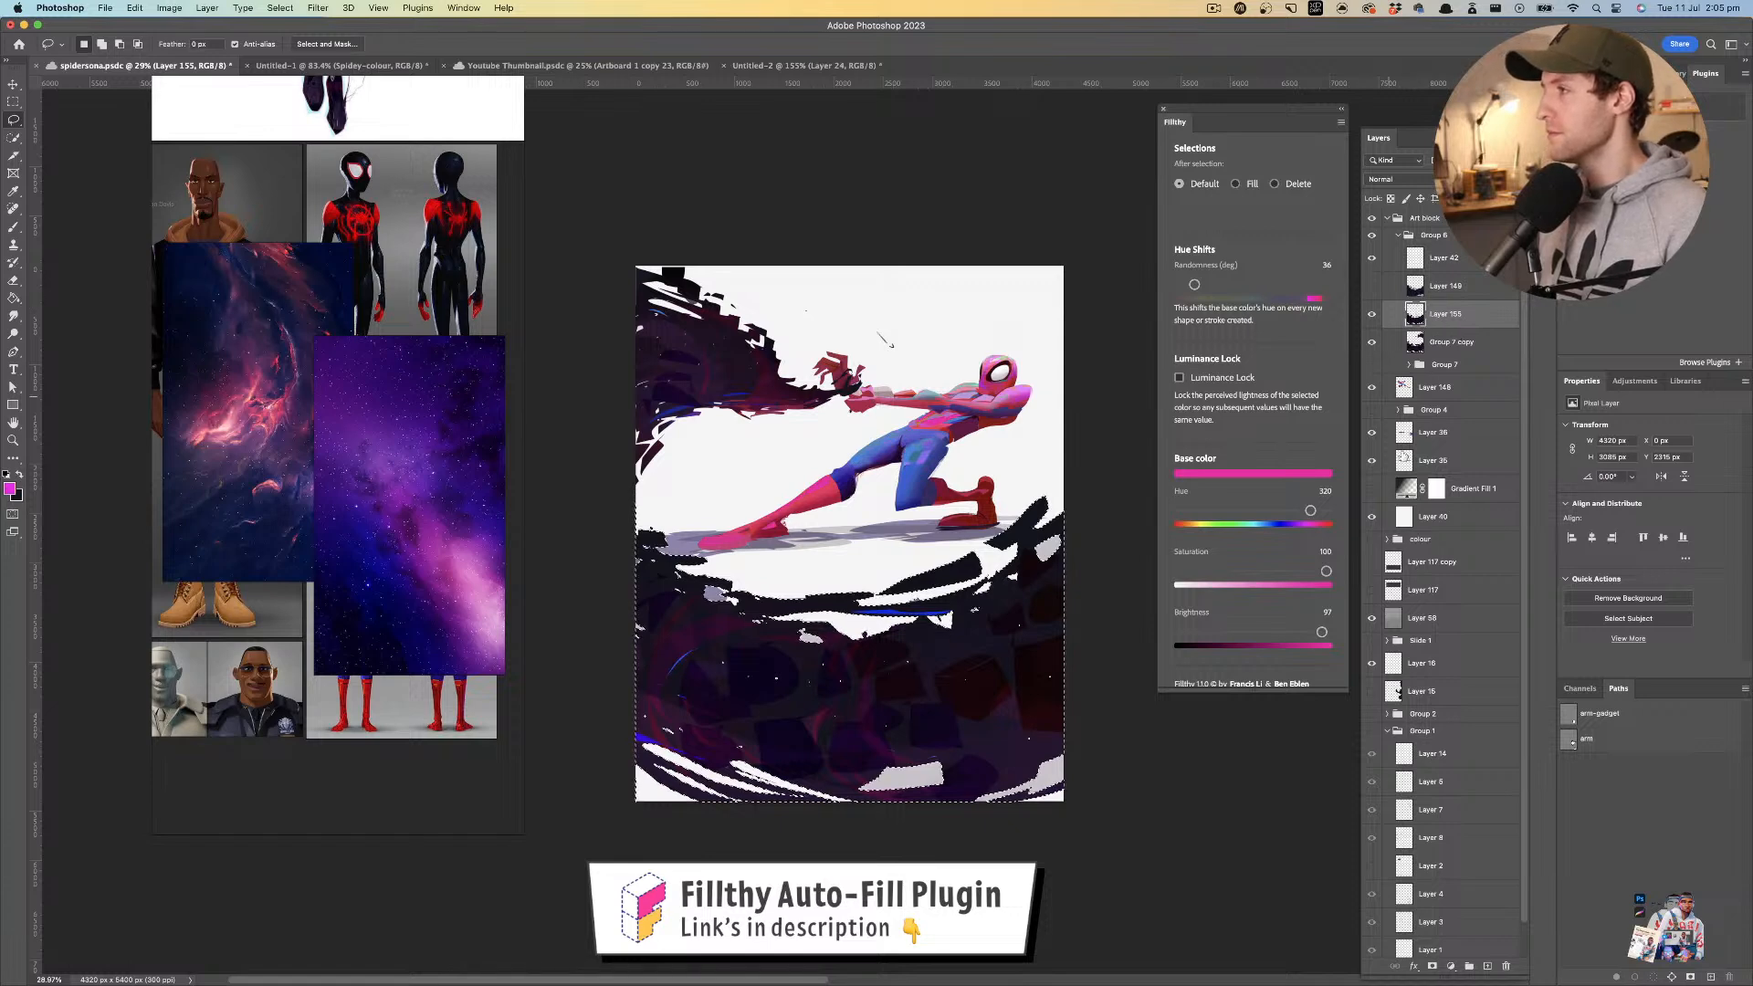
{"action": "left_click", "coordinate": [1464, 347]}
{"action": "left_click", "coordinate": [1433, 966]}
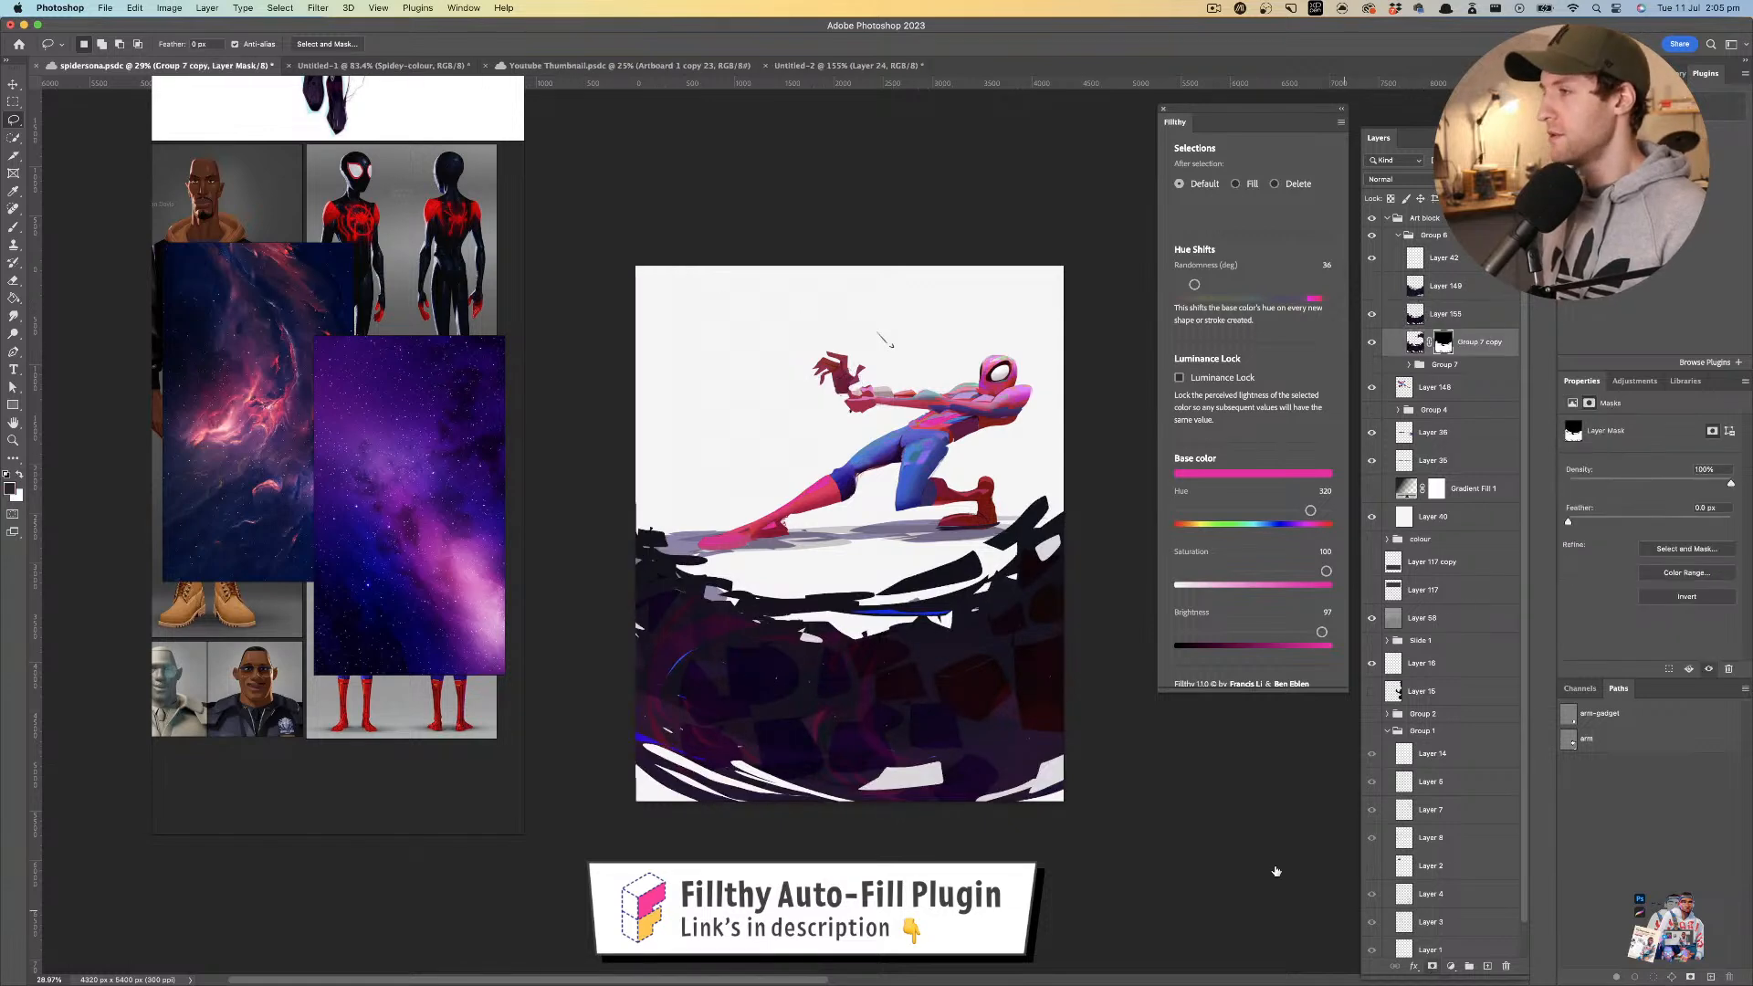
{"action": "key", "text": "super+z"}
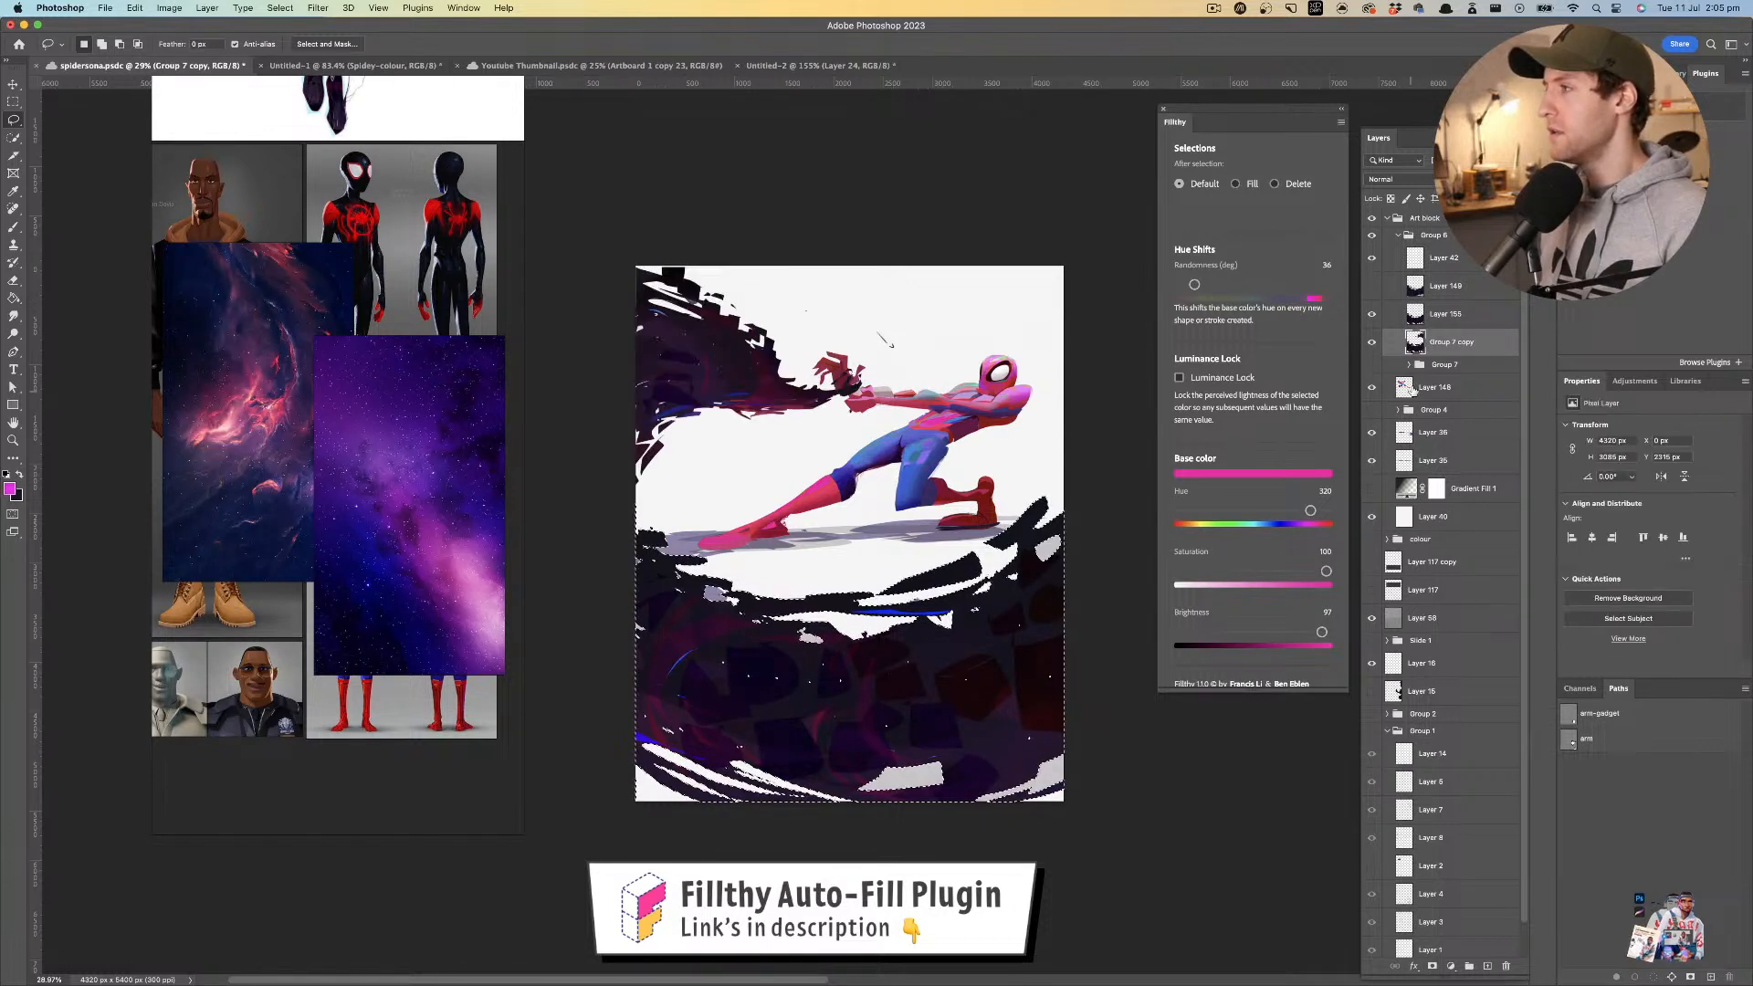
{"action": "left_click", "coordinate": [1433, 966], "text": "alt"}
{"action": "left_click", "coordinate": [1462, 315]}
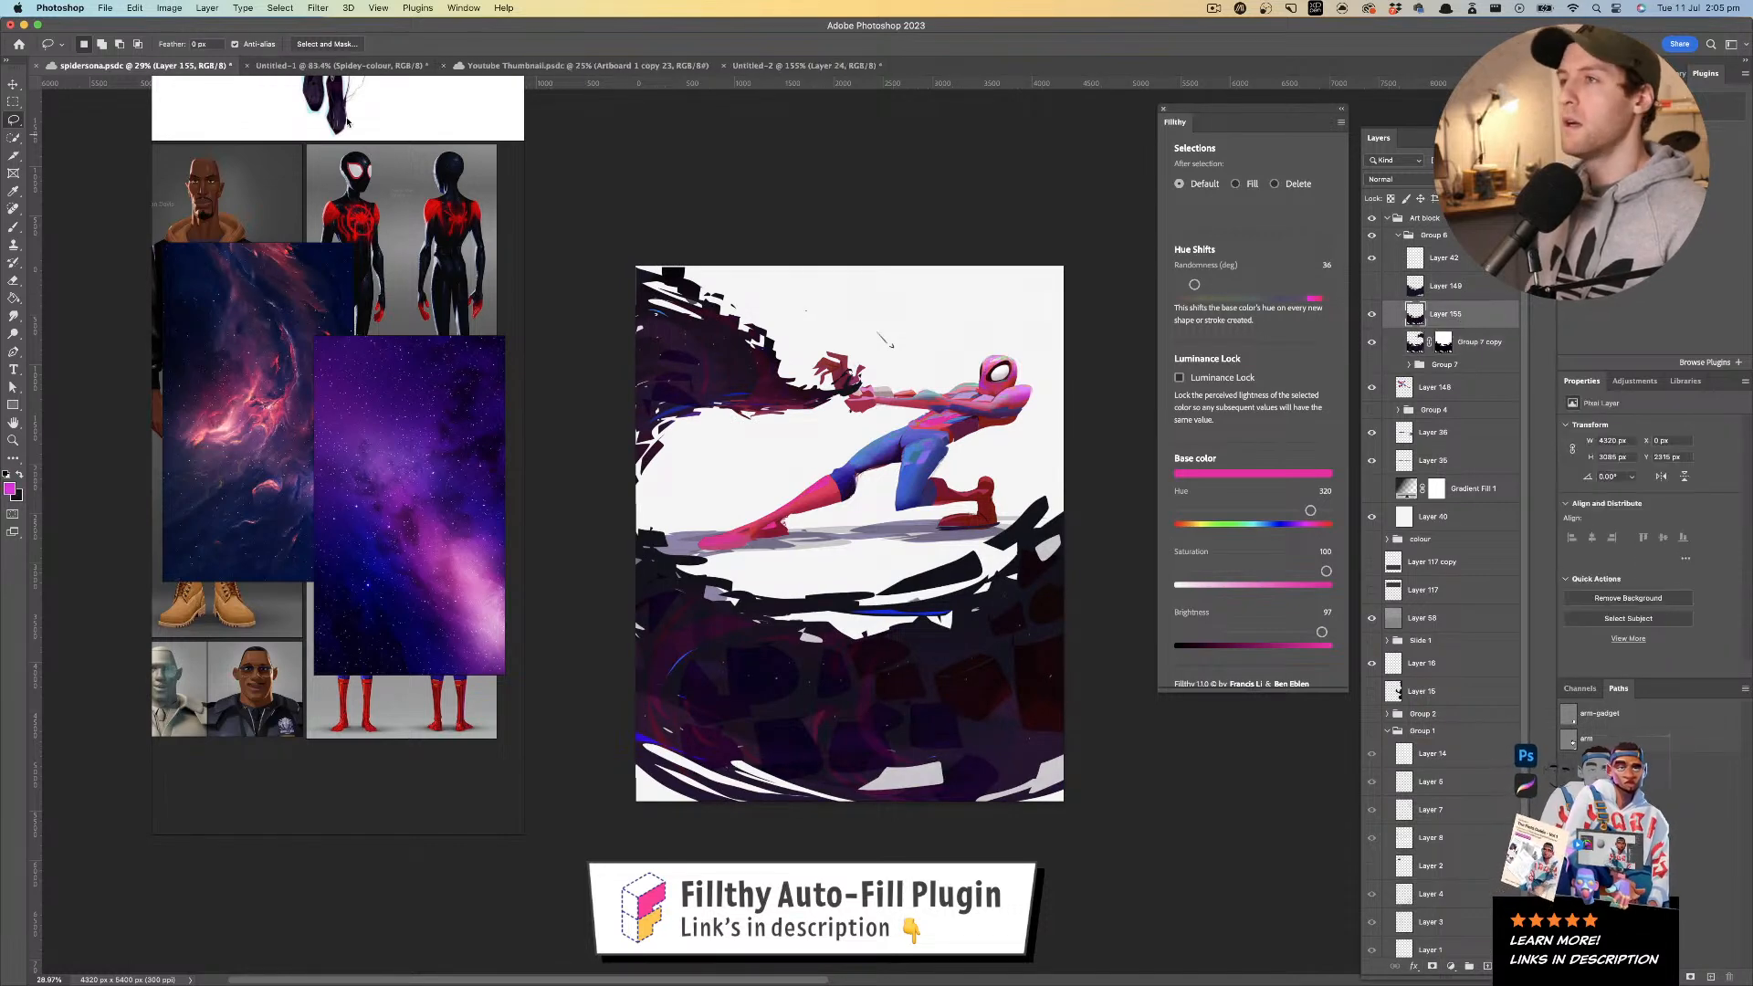
- Try a diagonal Motion Blur with a 284-pixel distance on the lower dark mass and undo it
{"action": "left_click", "coordinate": [317, 7]}
{"action": "mouse_move", "coordinate": [357, 207]}
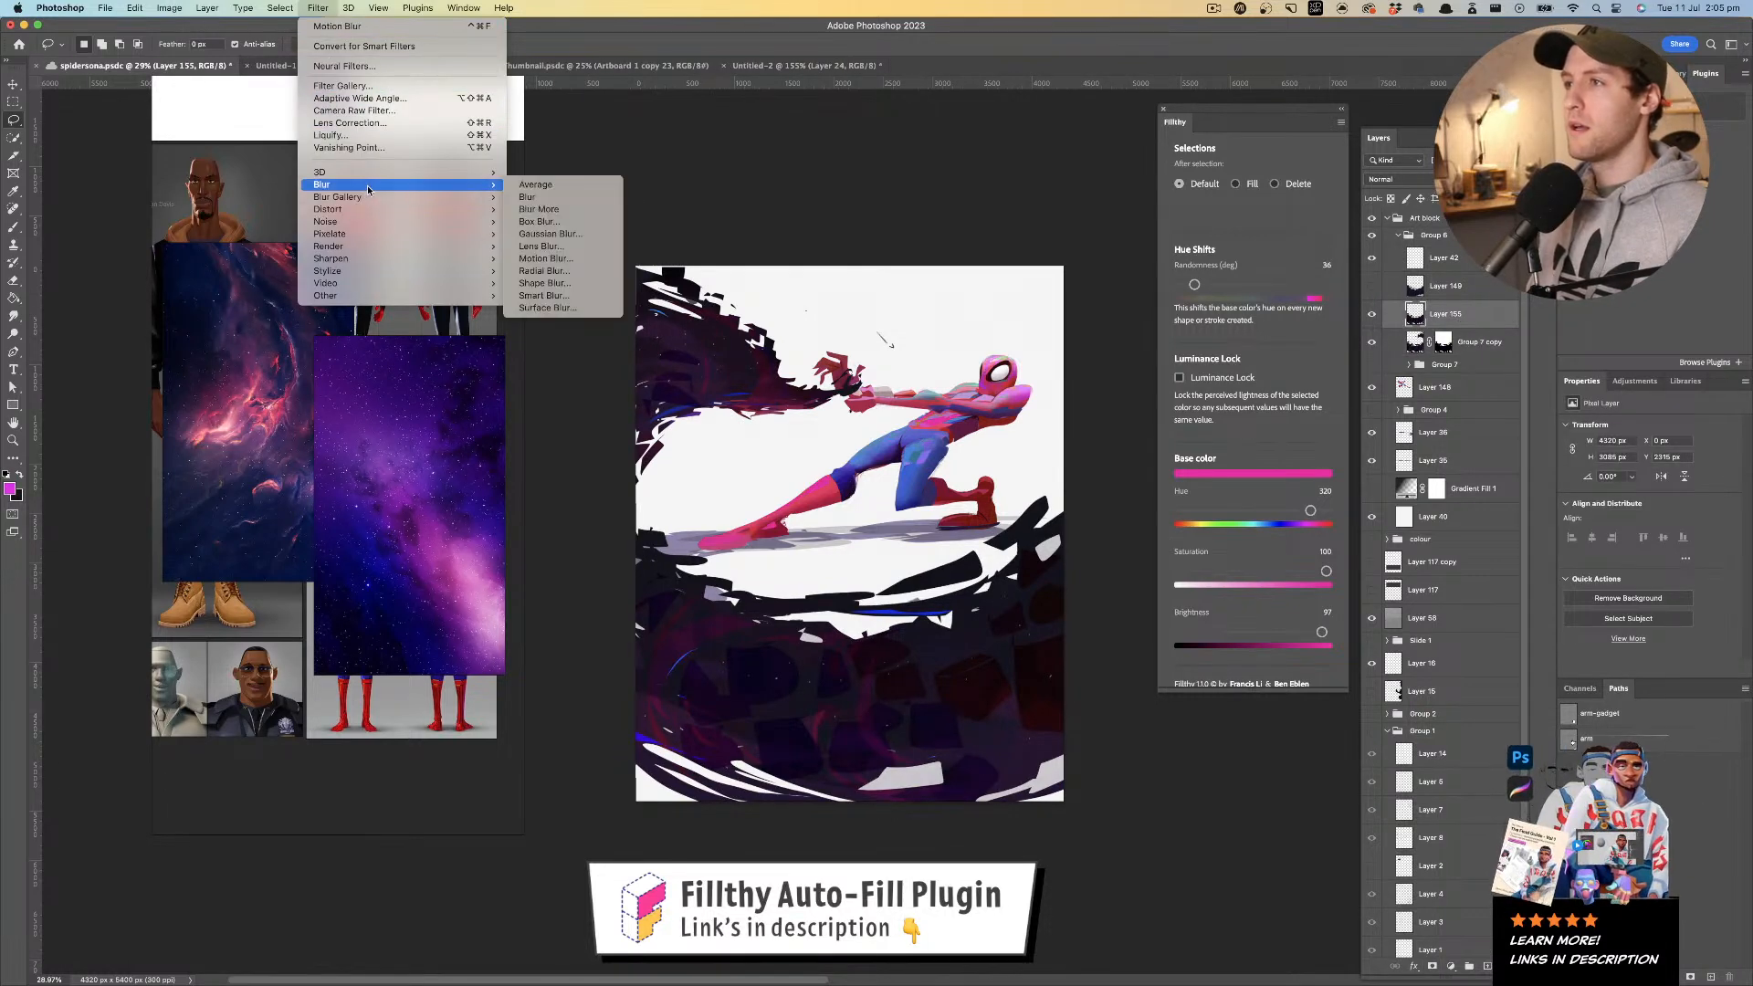
{"action": "left_click", "coordinate": [604, 260]}
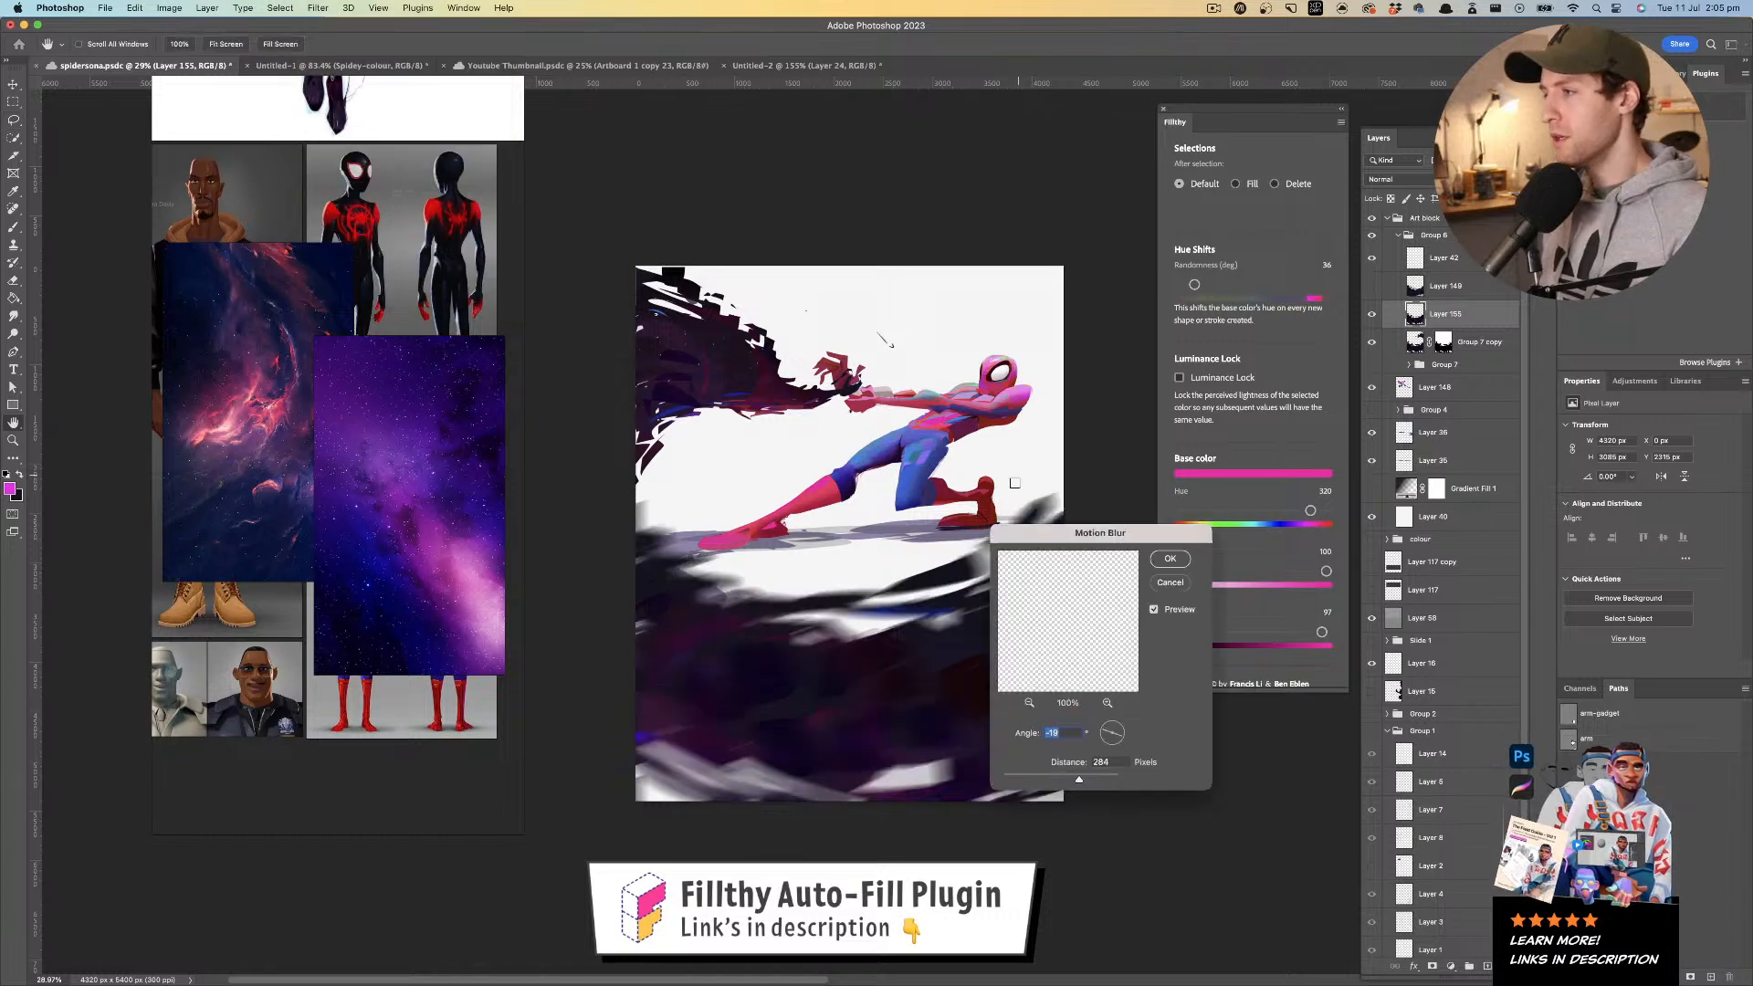
{"action": "left_click_drag", "start_coordinate": [1026, 500], "coordinate": [989, 477]}
{"action": "key", "text": "Return"}
{"action": "key", "text": "l"}
{"action": "left_click_drag", "start_coordinate": [975, 552], "coordinate": [894, 581]}
{"action": "left_click_drag", "start_coordinate": [877, 585], "coordinate": [925, 573]}
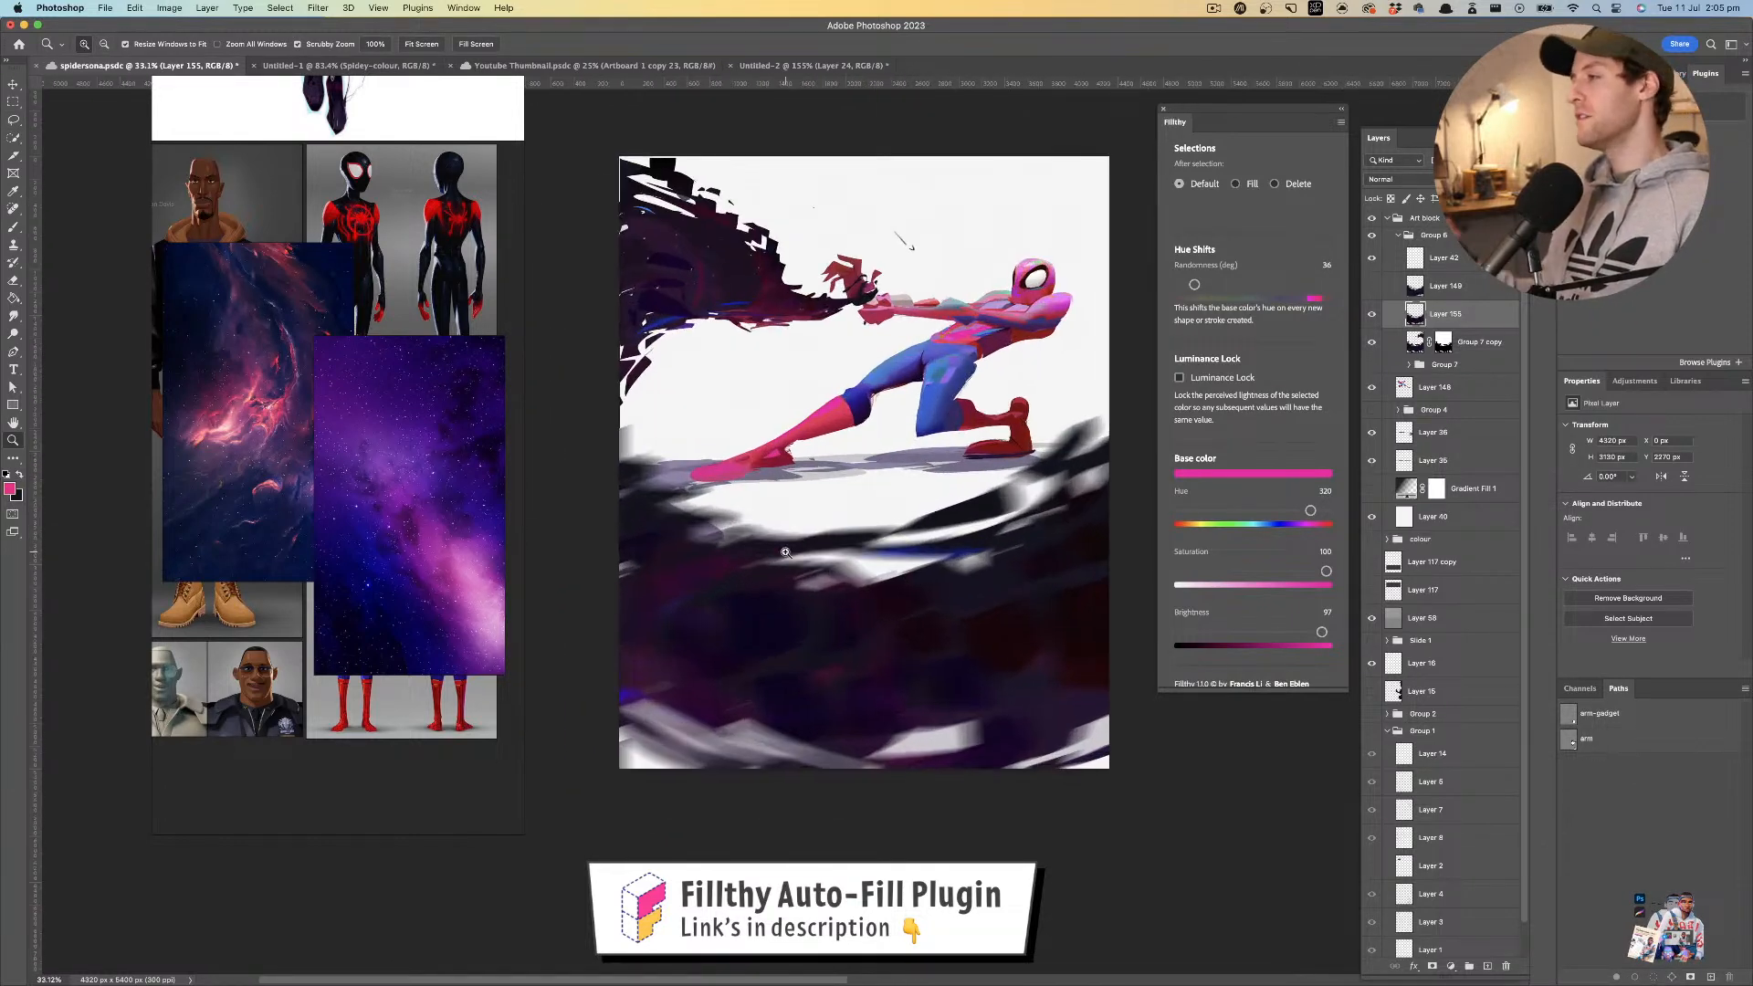
{"action": "key", "text": "super+z"}
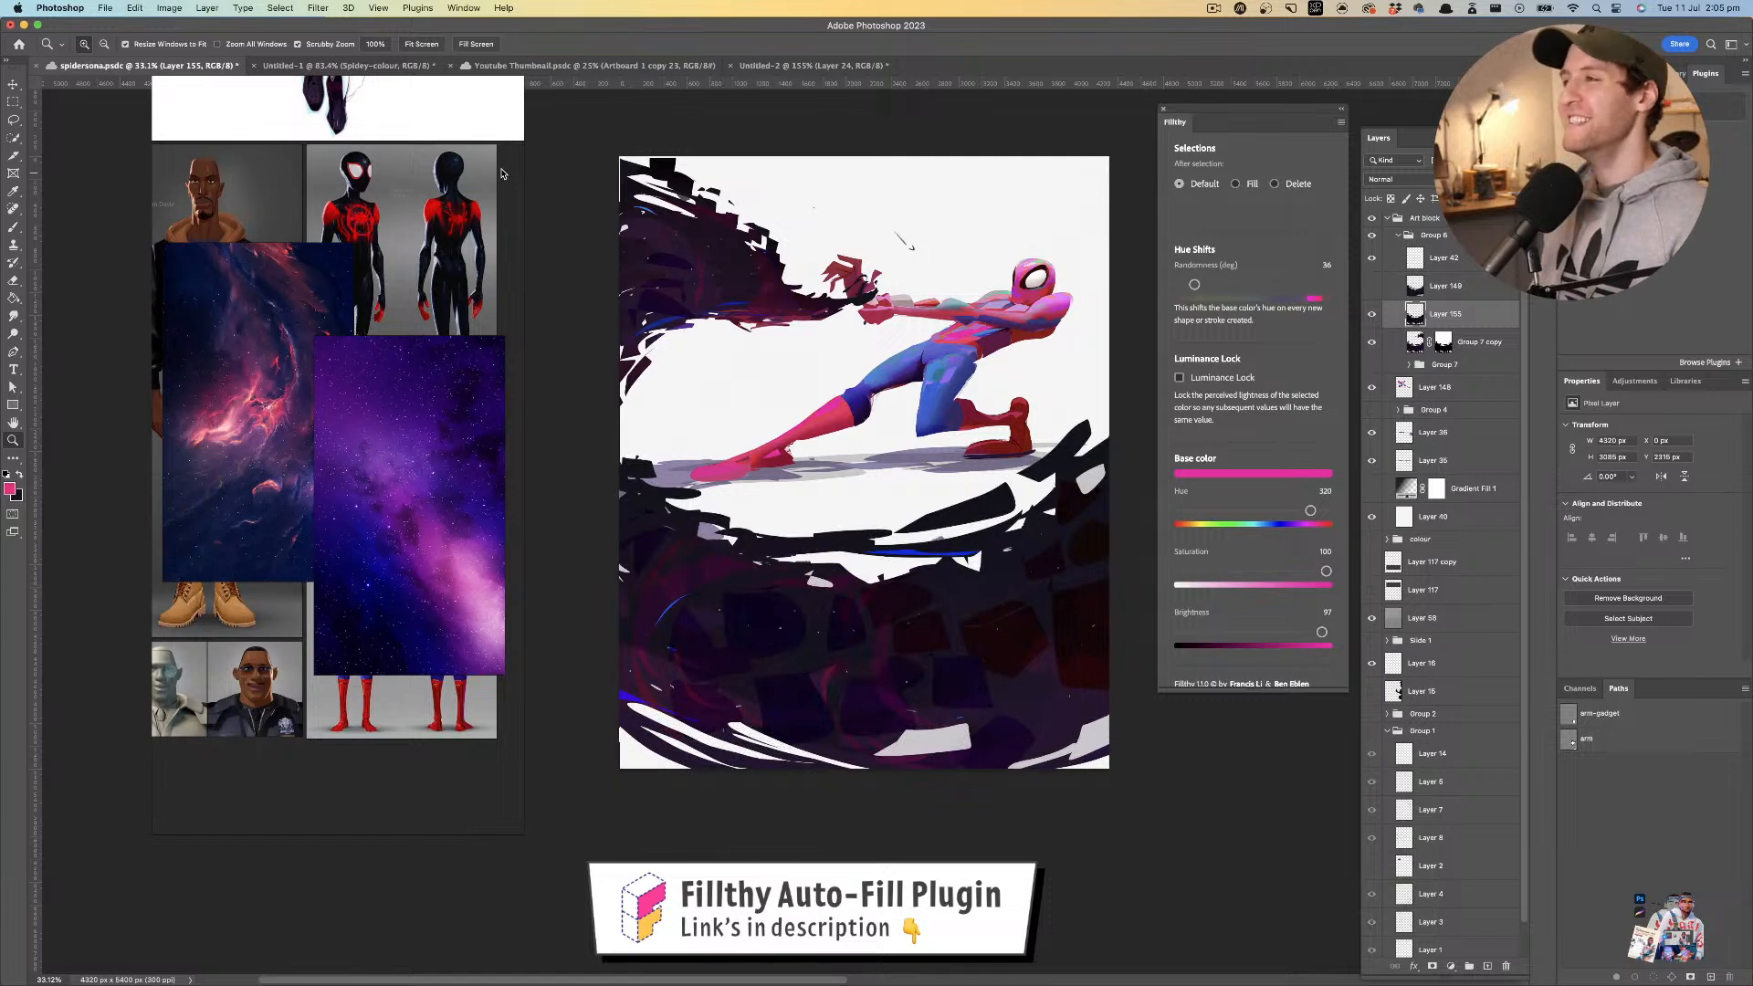
- Apply a Motion Blur to the lower dark mass at an angle of -7° with a distance of 469 pixels
{"action": "left_click", "coordinate": [315, 7]}
{"action": "mouse_move", "coordinate": [420, 187]}
{"action": "left_click", "coordinate": [546, 258]}
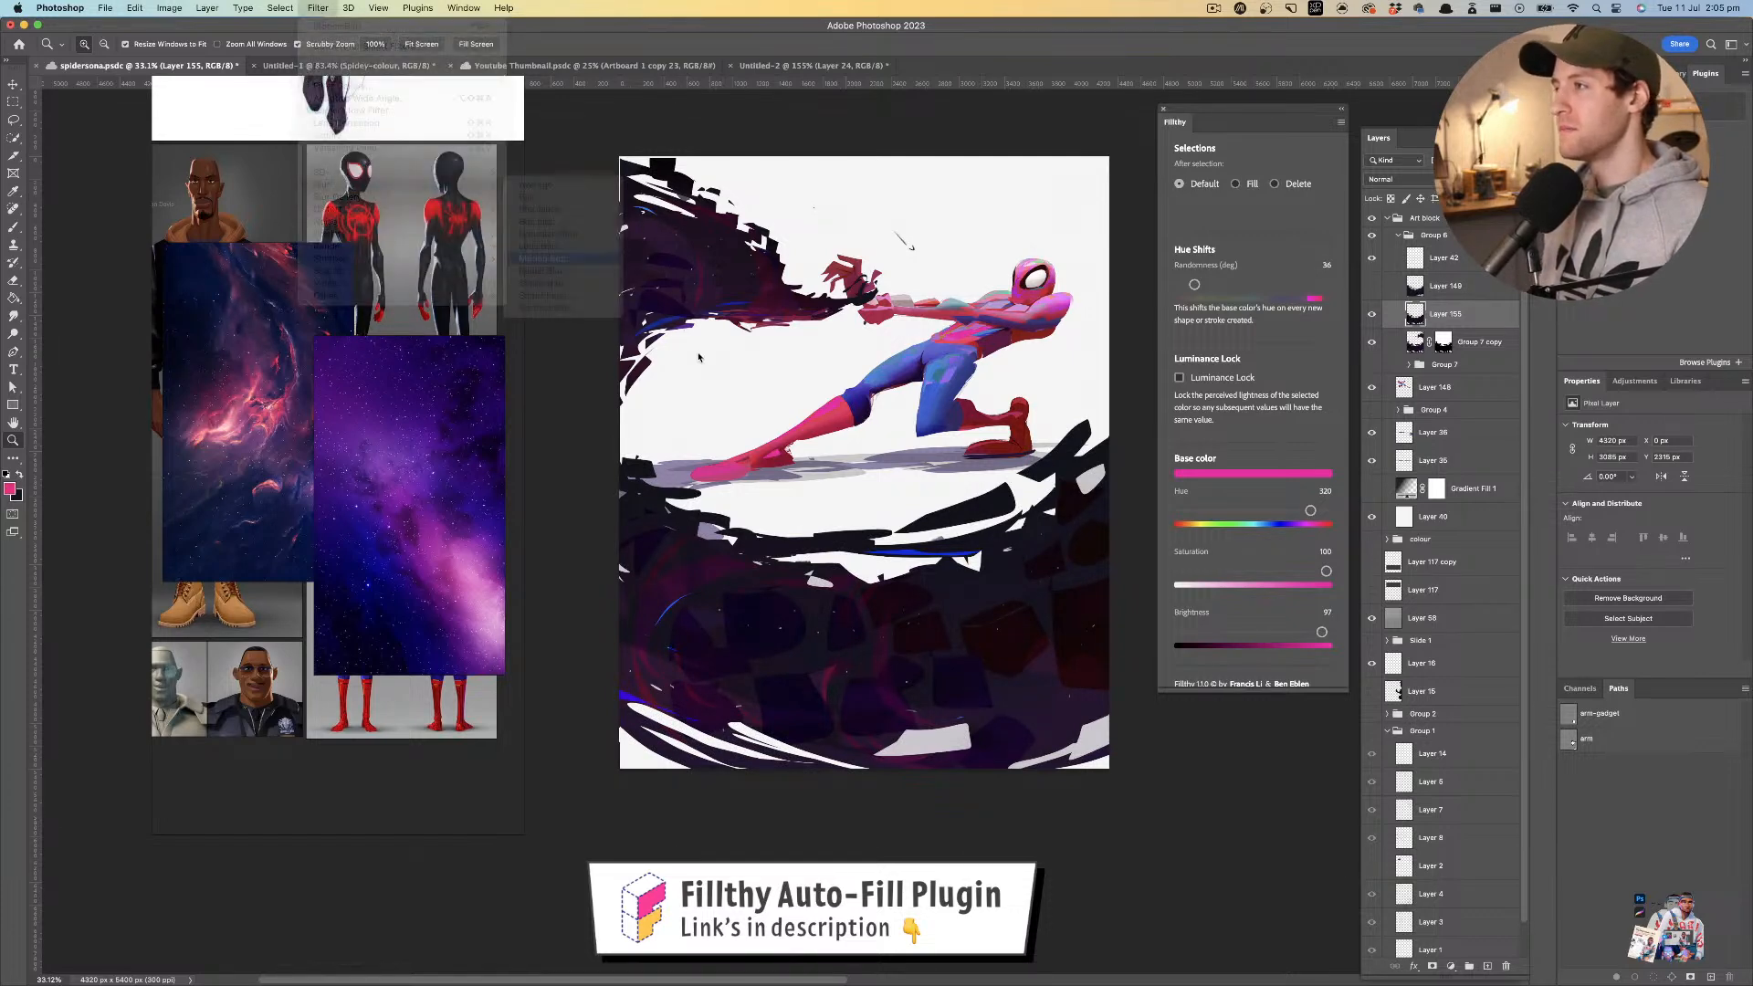
{"action": "left_click_drag", "start_coordinate": [1109, 741], "coordinate": [1117, 781]}
{"action": "left_click_drag", "start_coordinate": [1101, 533], "coordinate": [1309, 483]}
{"action": "mouse_move", "coordinate": [1318, 730]}
{"action": "left_mouse_down"}
{"action": "mouse_move", "coordinate": [1290, 736]}
{"action": "mouse_move", "coordinate": [1312, 685]}
{"action": "left_mouse_up"}
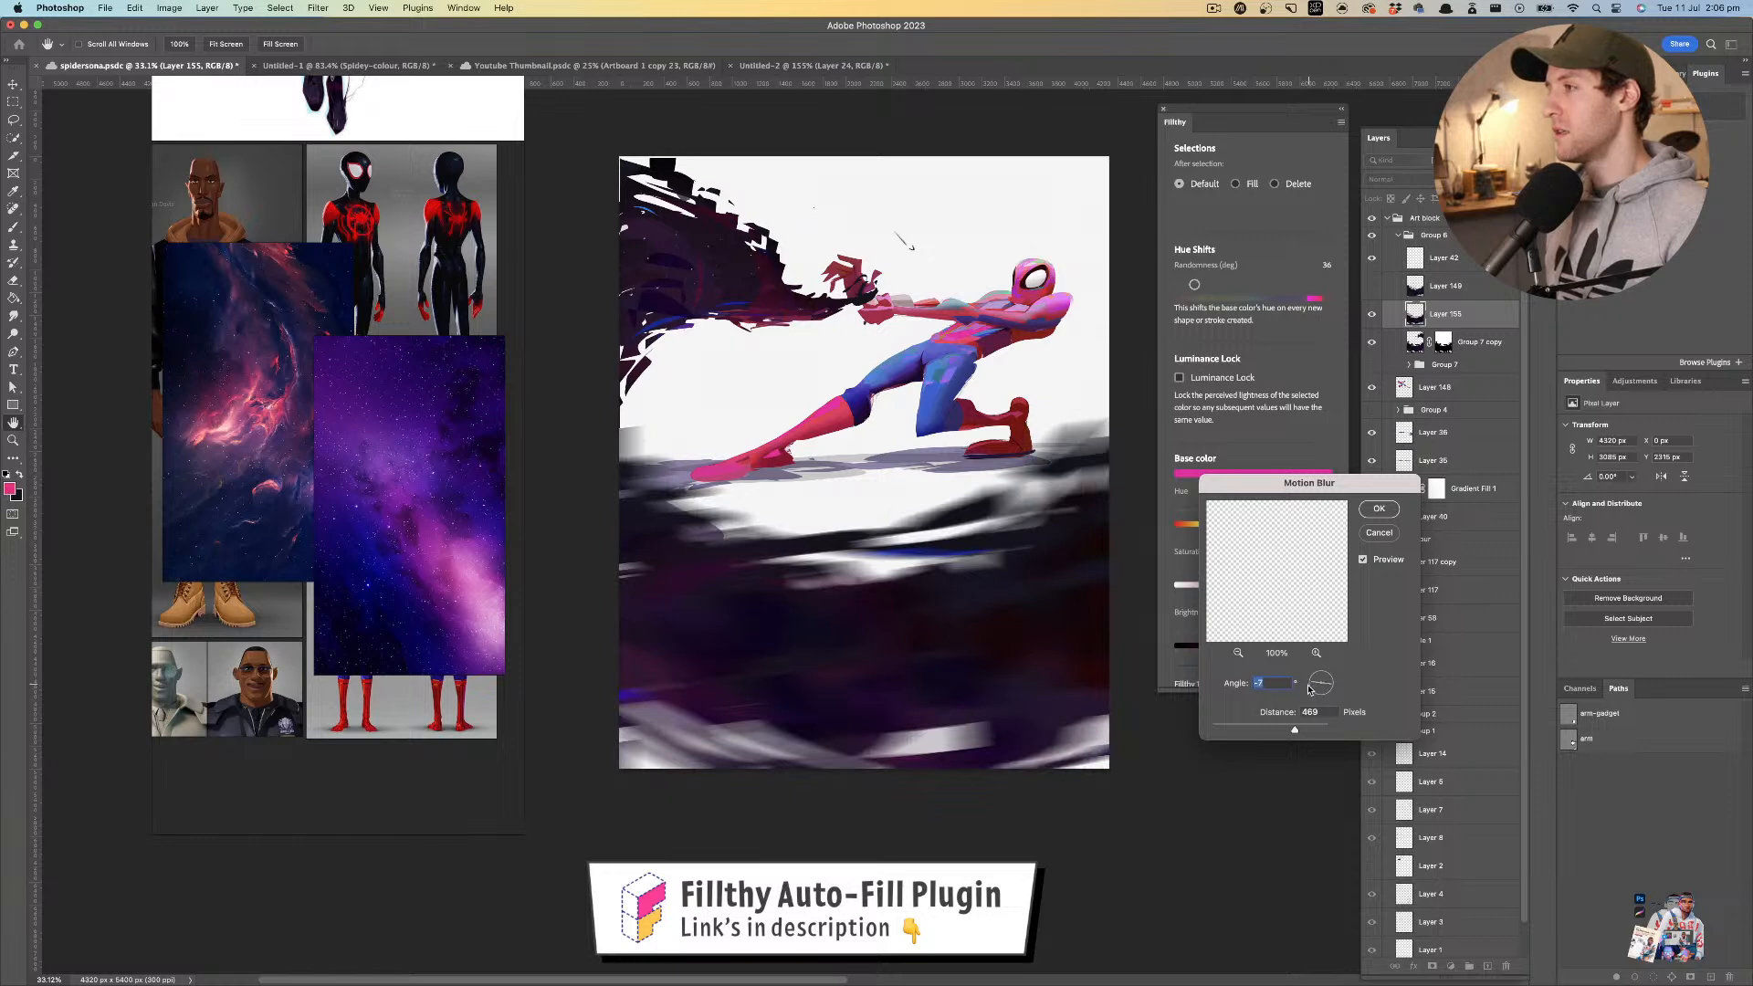
{"action": "left_click", "coordinate": [1379, 509]}
{"action": "mouse_move", "coordinate": [1019, 442]}
{"action": "left_mouse_down"}
{"action": "mouse_move", "coordinate": [836, 487]}
{"action": "mouse_move", "coordinate": [999, 427]}
{"action": "left_mouse_up"}
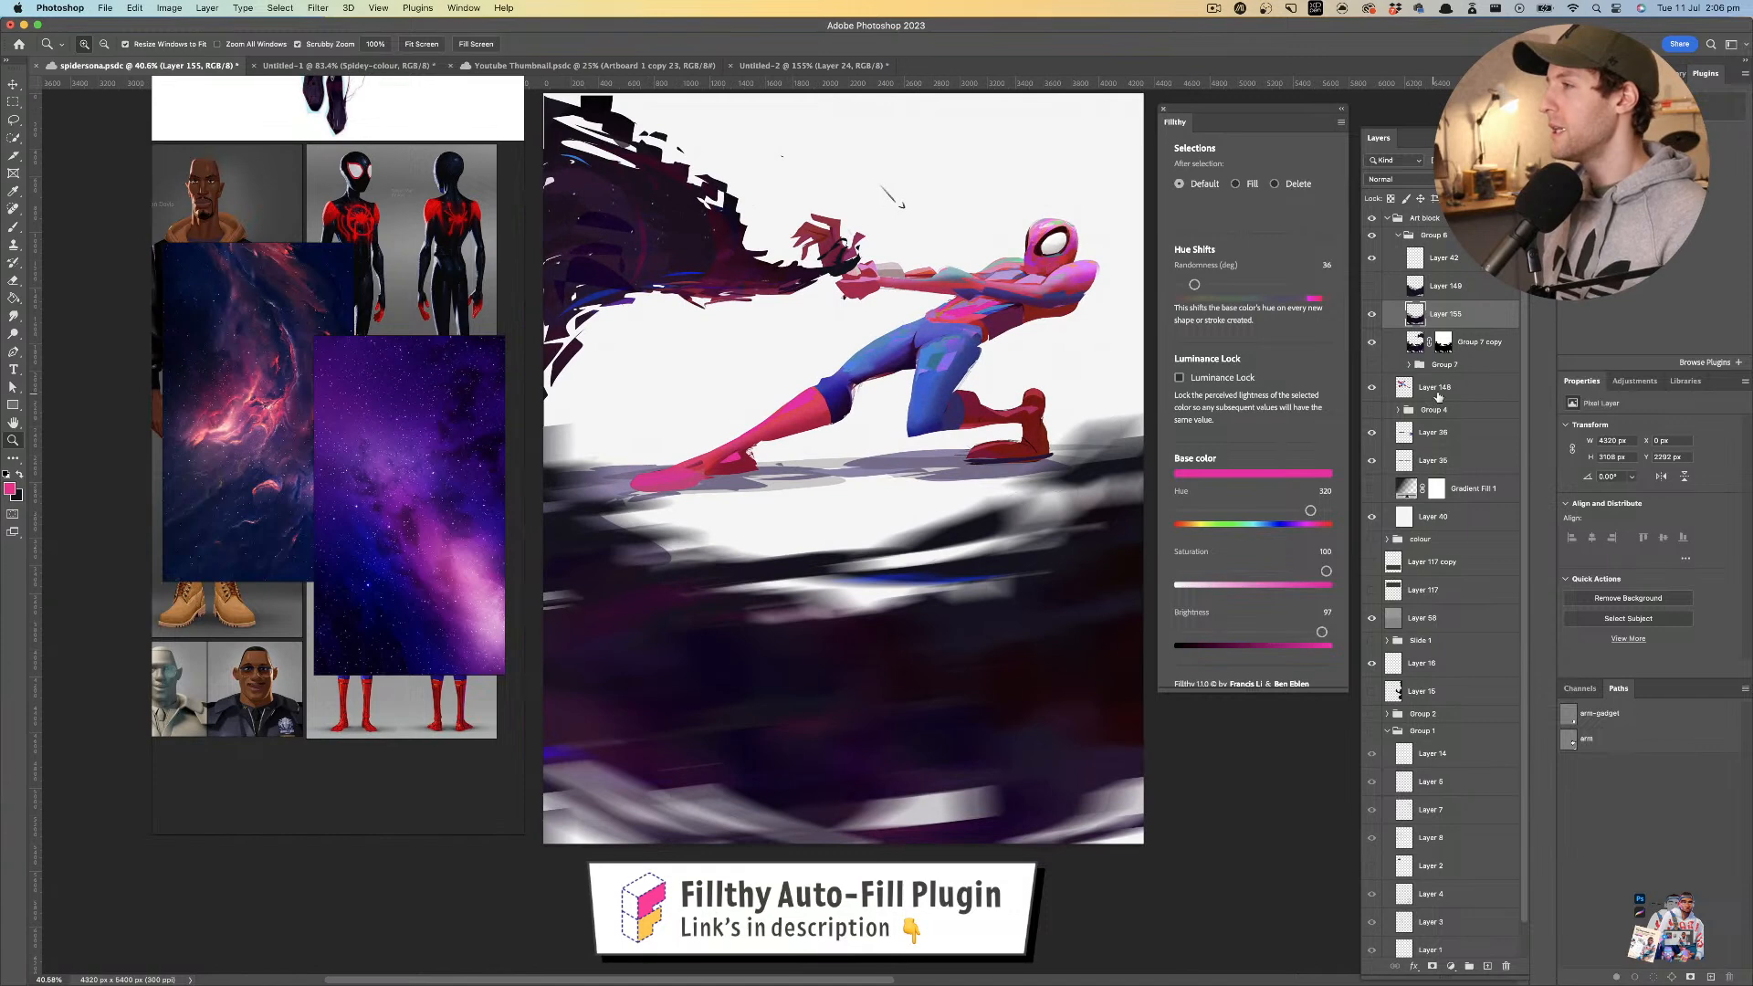
- Add a new layer clipped to the blurred mass and set its blend mode to Color Dodge
{"action": "left_click", "coordinate": [1488, 964]}
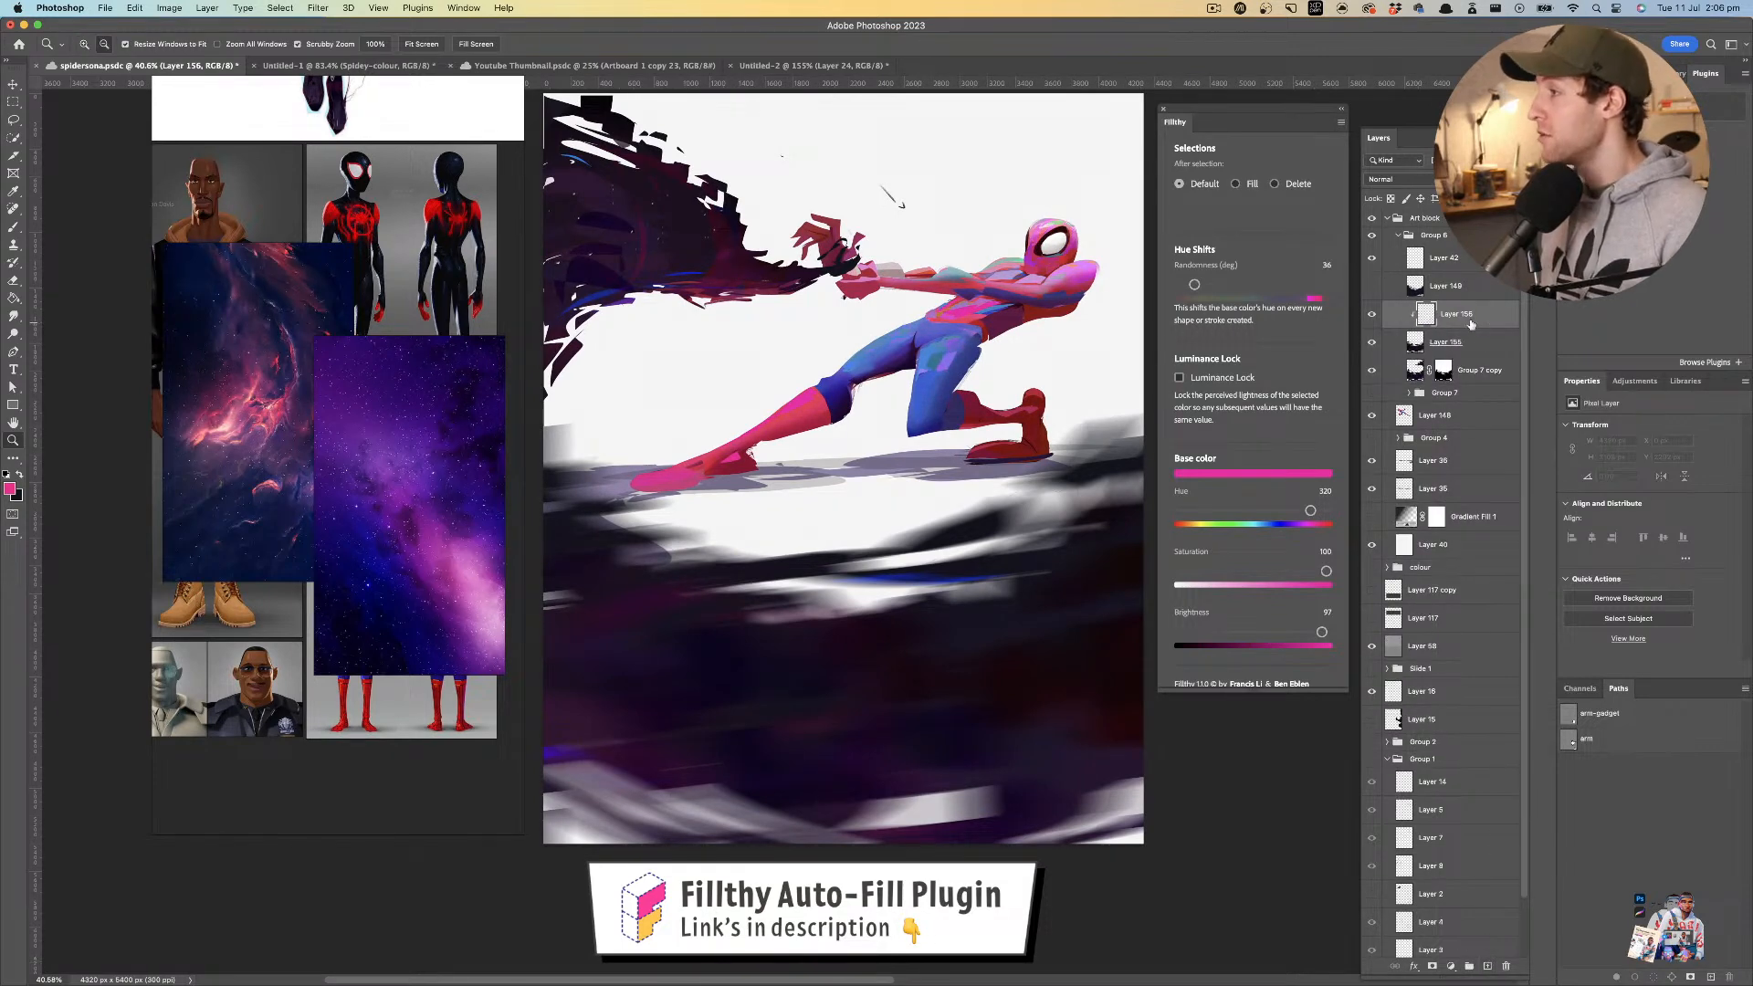
{"action": "left_click", "coordinate": [1393, 178]}
{"action": "left_click", "coordinate": [1410, 312]}
- Sample a dark purple and paint broad curved glow strokes across the blurred lower mass
{"action": "key", "text": "b"}
{"action": "left_click", "coordinate": [964, 333], "text": "alt"}
{"action": "left_click_drag", "start_coordinate": [959, 396], "coordinate": [1017, 395]}
{"action": "left_click_drag", "start_coordinate": [991, 475], "coordinate": [555, 535]}
{"action": "left_click_drag", "start_coordinate": [712, 544], "coordinate": [709, 474]}
{"action": "left_click_drag", "start_coordinate": [970, 641], "coordinate": [961, 641]}
{"action": "mouse_move", "coordinate": [1064, 678]}
{"action": "left_mouse_down"}
{"action": "mouse_move", "coordinate": [1022, 718]}
{"action": "mouse_move", "coordinate": [568, 603]}
{"action": "left_mouse_up"}
{"action": "left_click_drag", "start_coordinate": [913, 622], "coordinate": [842, 616]}
{"action": "mouse_move", "coordinate": [930, 626]}
{"action": "left_mouse_down"}
{"action": "mouse_move", "coordinate": [860, 614]}
{"action": "mouse_move", "coordinate": [899, 601]}
{"action": "mouse_move", "coordinate": [867, 610]}
{"action": "left_mouse_up"}
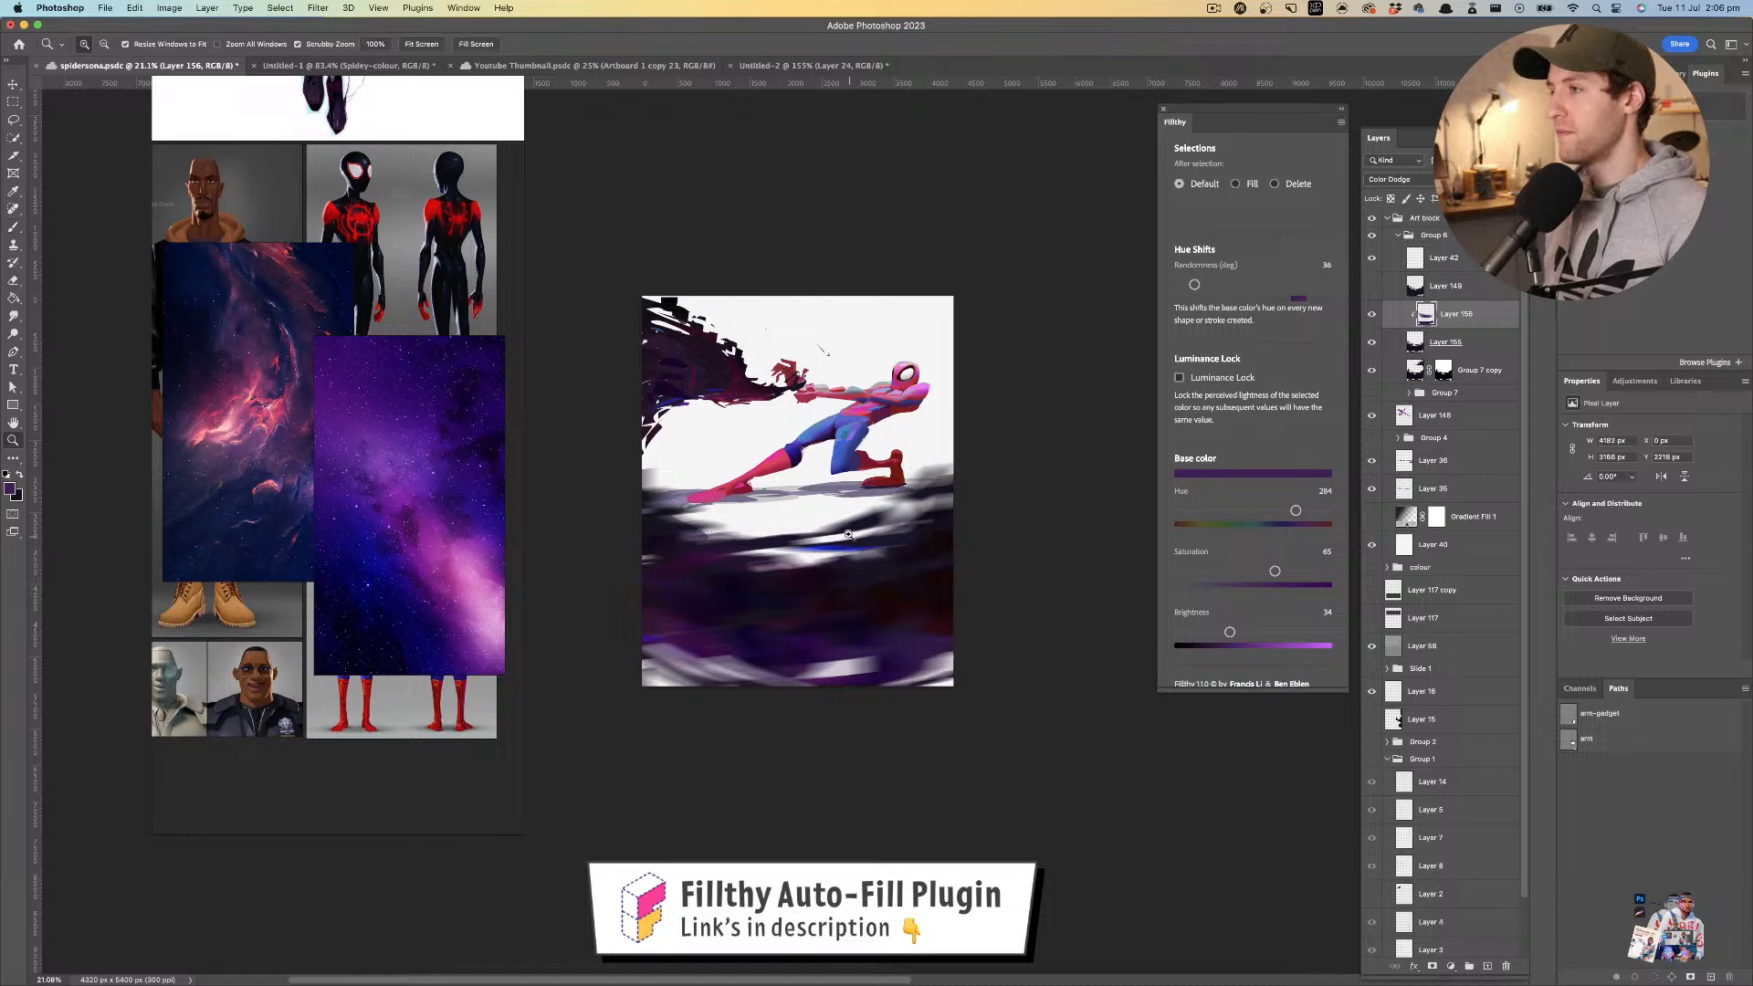
{"action": "left_click_drag", "start_coordinate": [849, 538], "coordinate": [868, 533]}
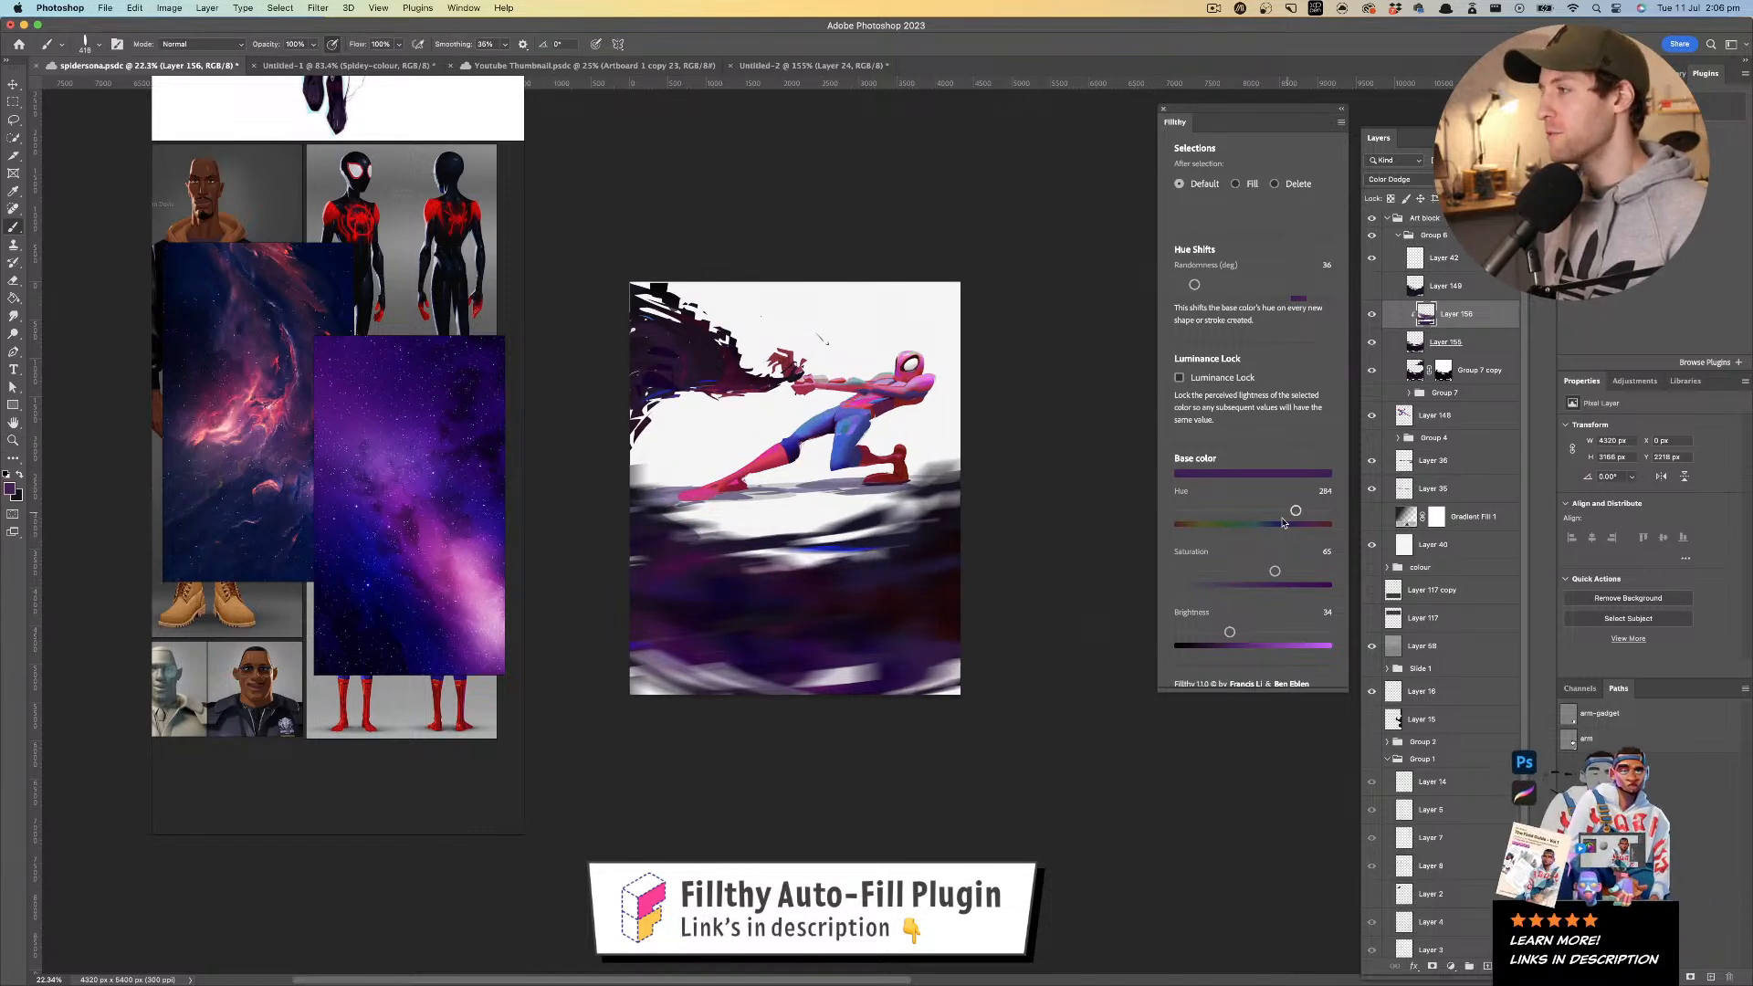
- Set the base colour to hue 333 and brightness 48, and paint over the lower part of the blurred mass
{"action": "left_click_drag", "start_coordinate": [1295, 510], "coordinate": [1316, 510]}
{"action": "left_click_drag", "start_coordinate": [1231, 632], "coordinate": [1250, 632]}
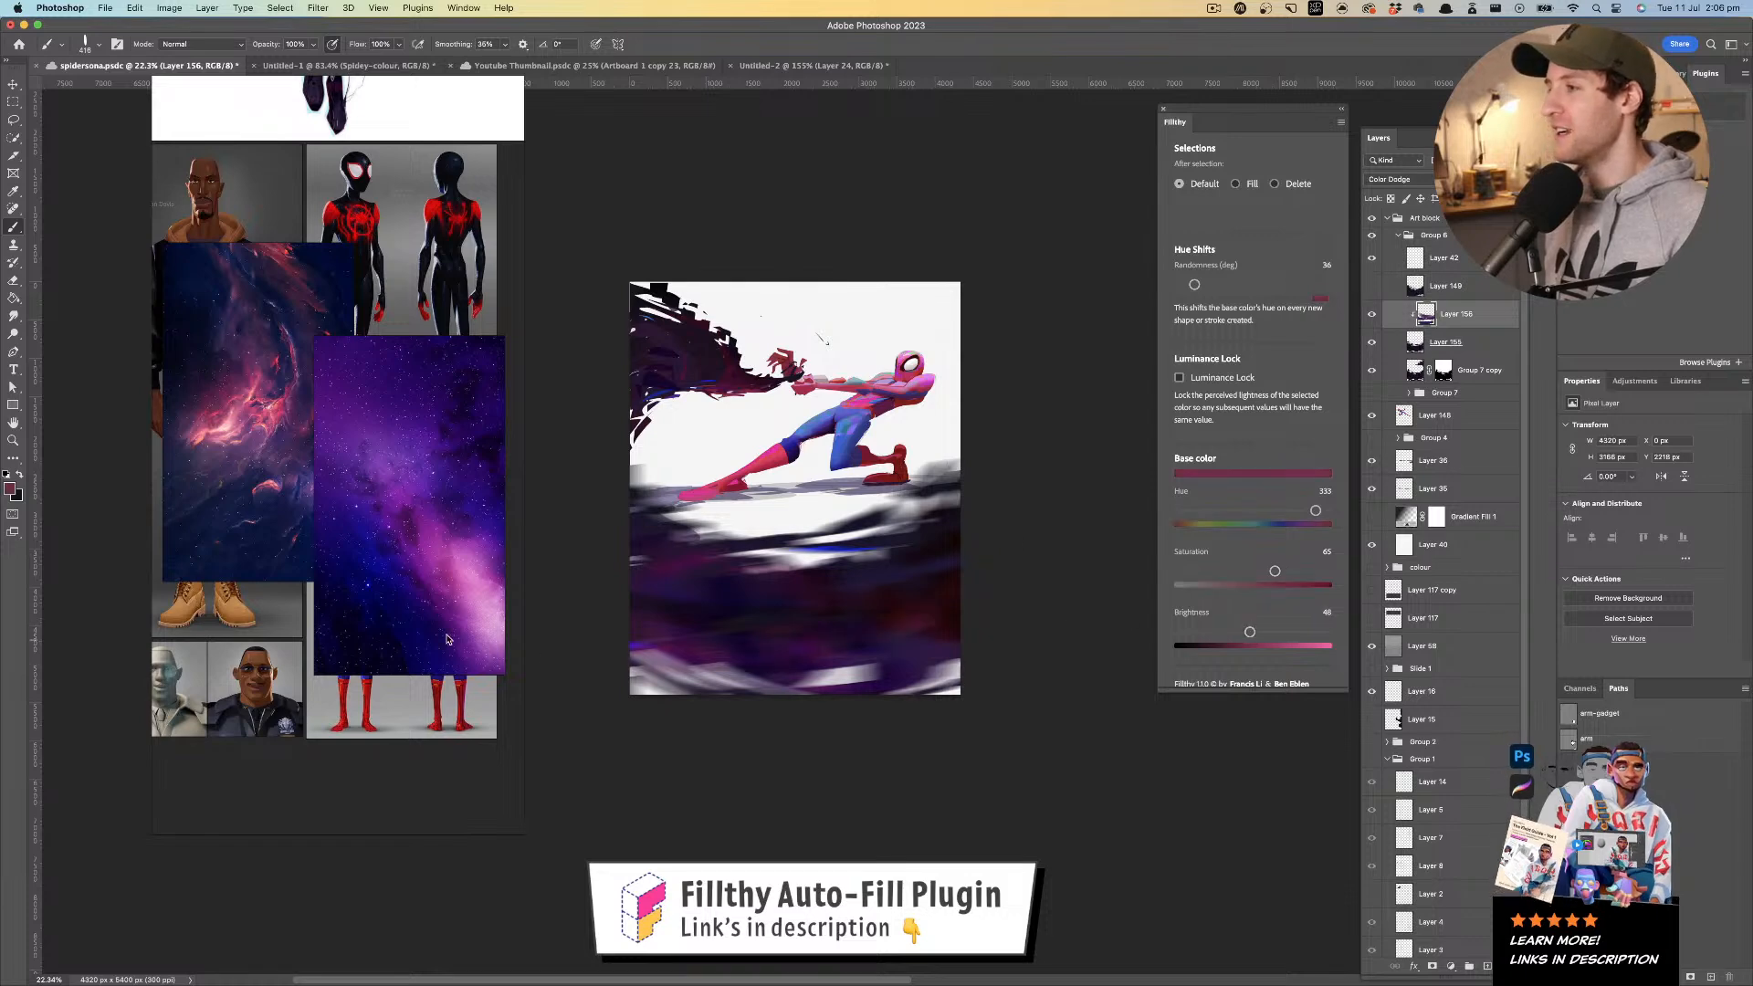
{"action": "key", "text": "super+z"}
{"action": "left_click_drag", "start_coordinate": [896, 697], "coordinate": [915, 696]}
{"action": "left_click_drag", "start_coordinate": [812, 577], "coordinate": [800, 665]}
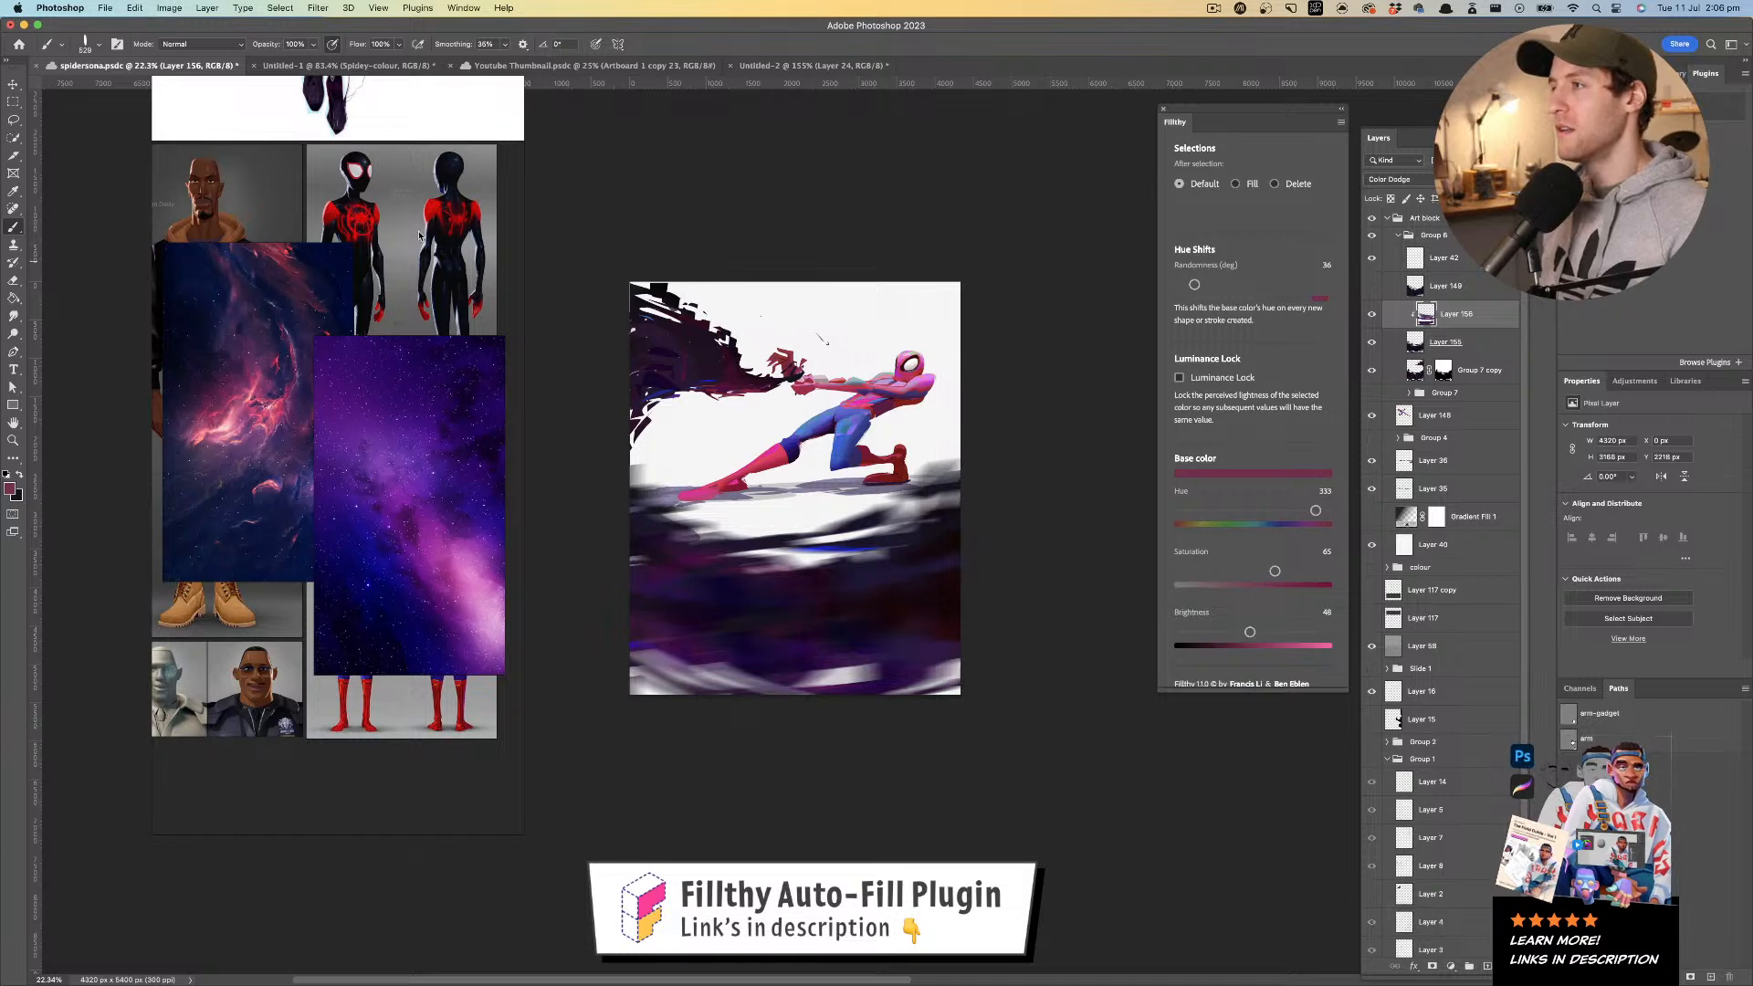
- Switch the after-selection mode to Fill and lasso-fill glow shapes over the right side of the blurred mass, undoing the widest one
{"action": "key", "text": "l"}
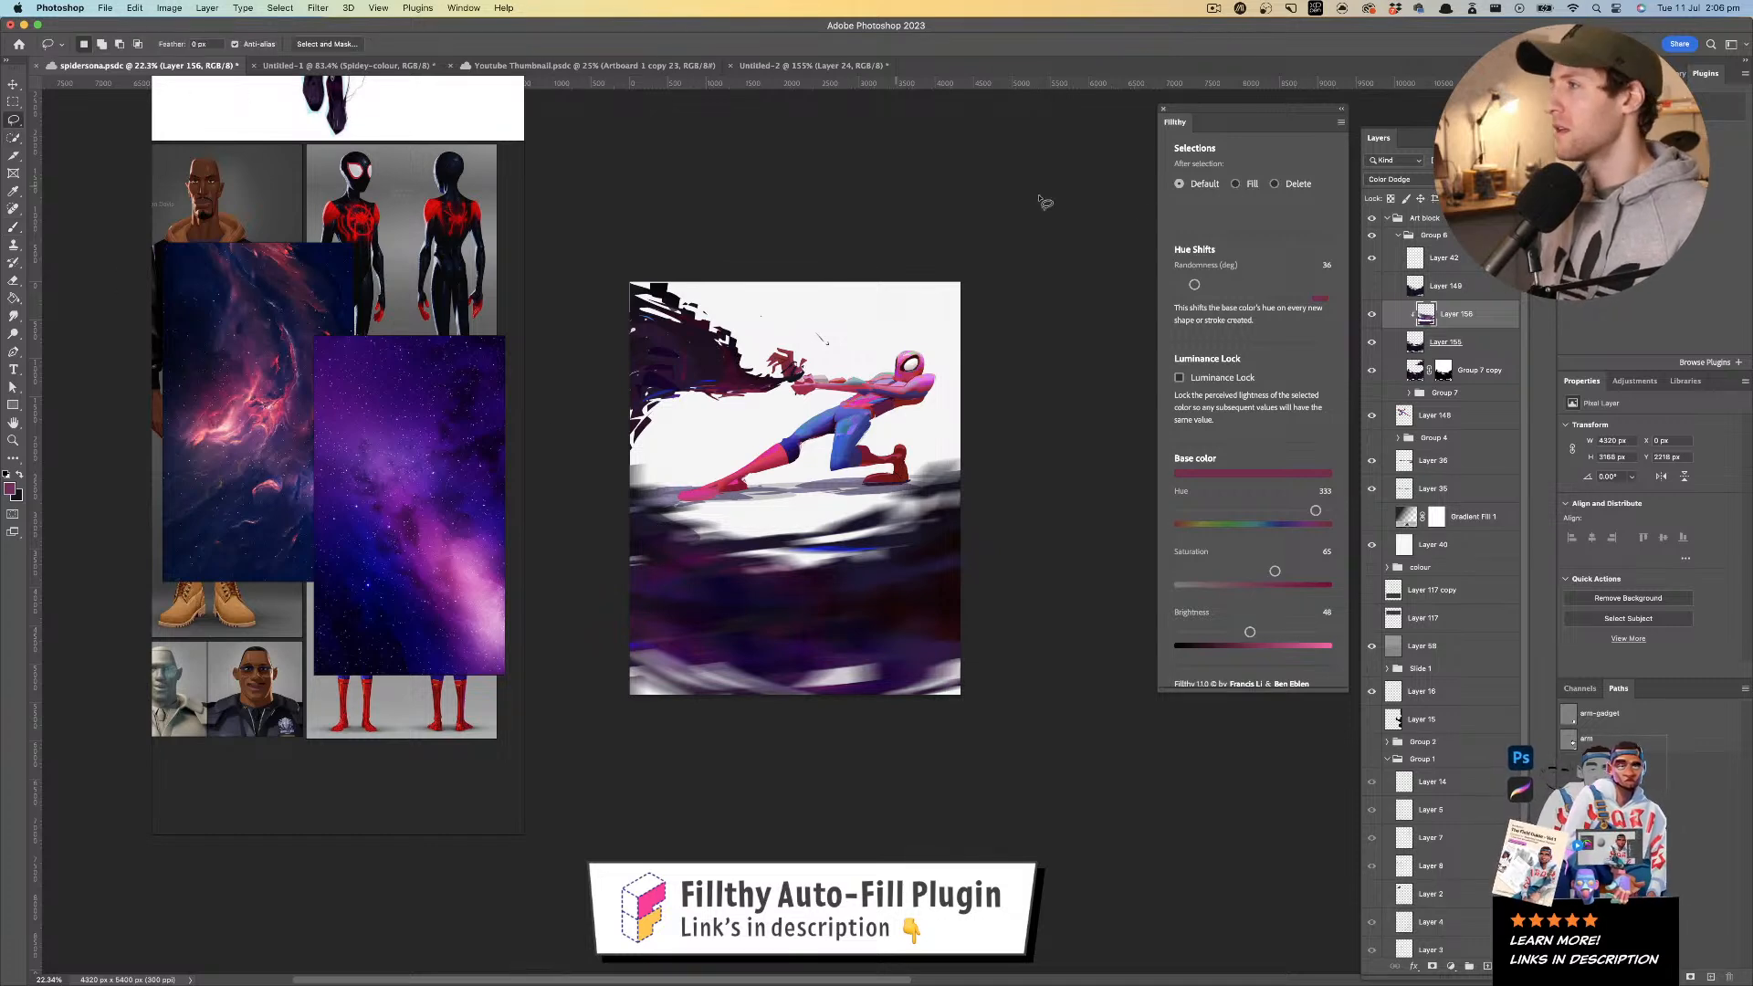
{"action": "left_click", "coordinate": [1235, 183]}
{"action": "mouse_move", "coordinate": [984, 645]}
{"action": "left_mouse_down"}
{"action": "mouse_move", "coordinate": [756, 683]}
{"action": "mouse_move", "coordinate": [979, 691]}
{"action": "left_mouse_up"}
{"action": "left_click_drag", "start_coordinate": [900, 501], "coordinate": [961, 504]}
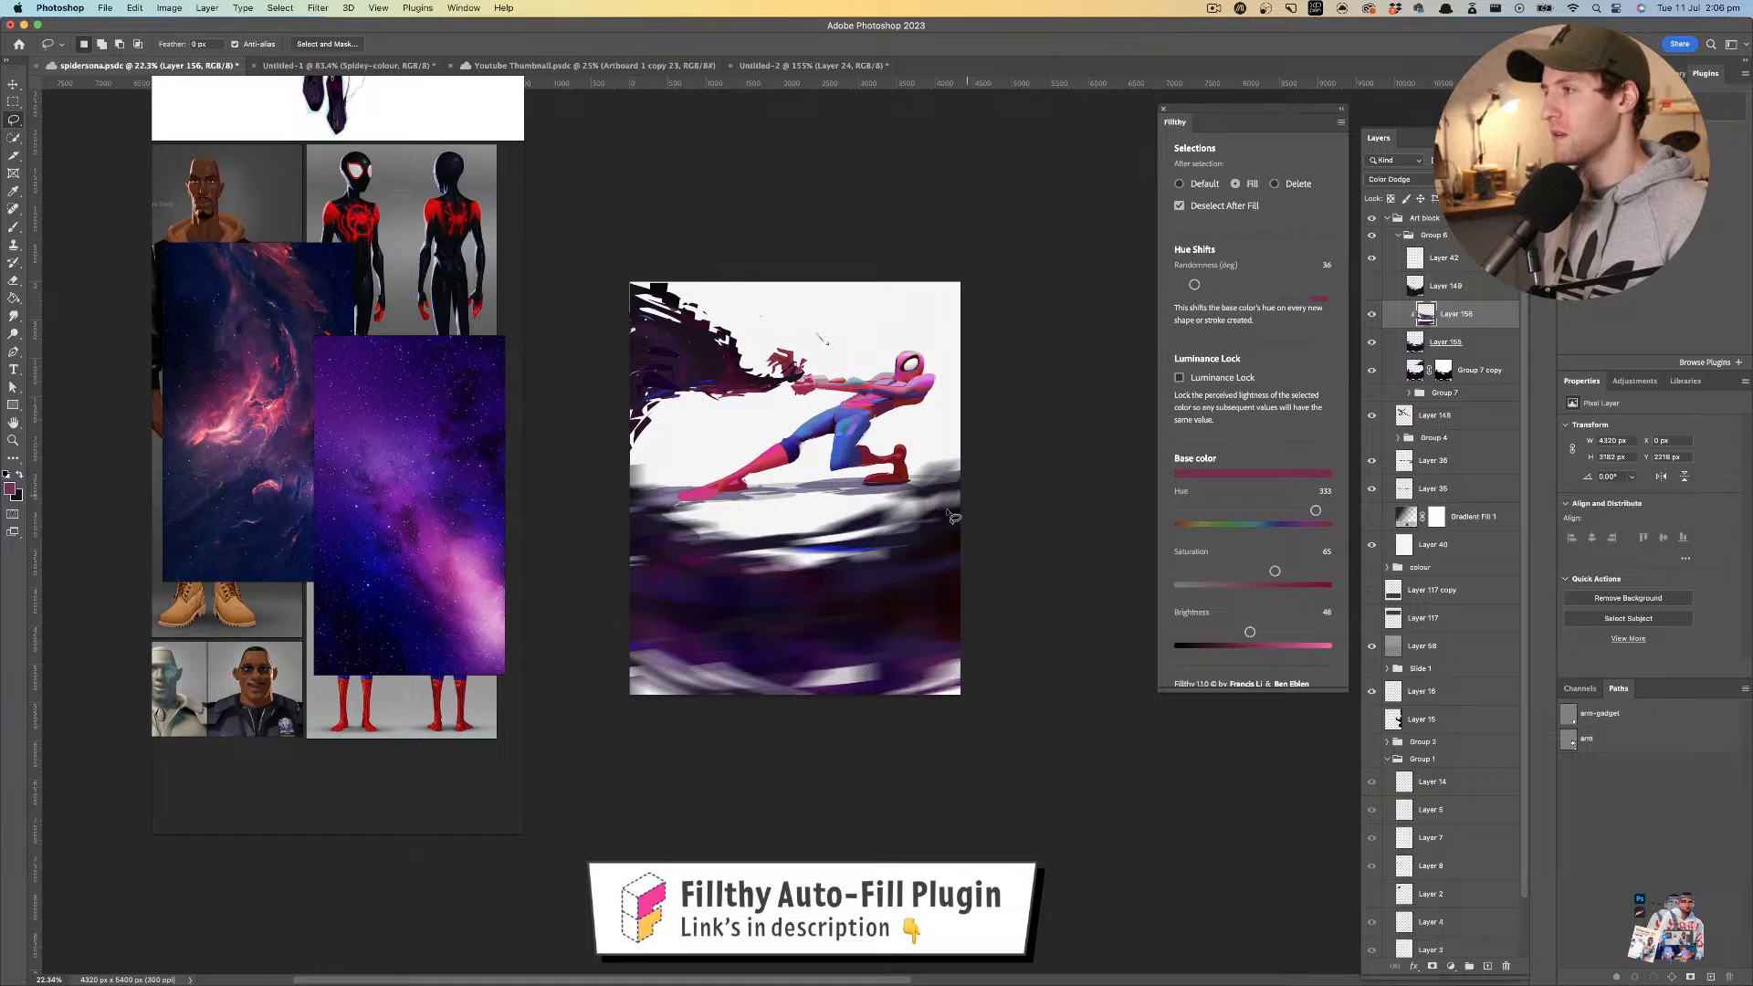
{"action": "mouse_move", "coordinate": [970, 567]}
{"action": "left_mouse_down"}
{"action": "mouse_move", "coordinate": [913, 575]}
{"action": "mouse_move", "coordinate": [999, 599]}
{"action": "mouse_move", "coordinate": [745, 599]}
{"action": "left_mouse_up"}
{"action": "left_click_drag", "start_coordinate": [997, 594], "coordinate": [510, 484]}
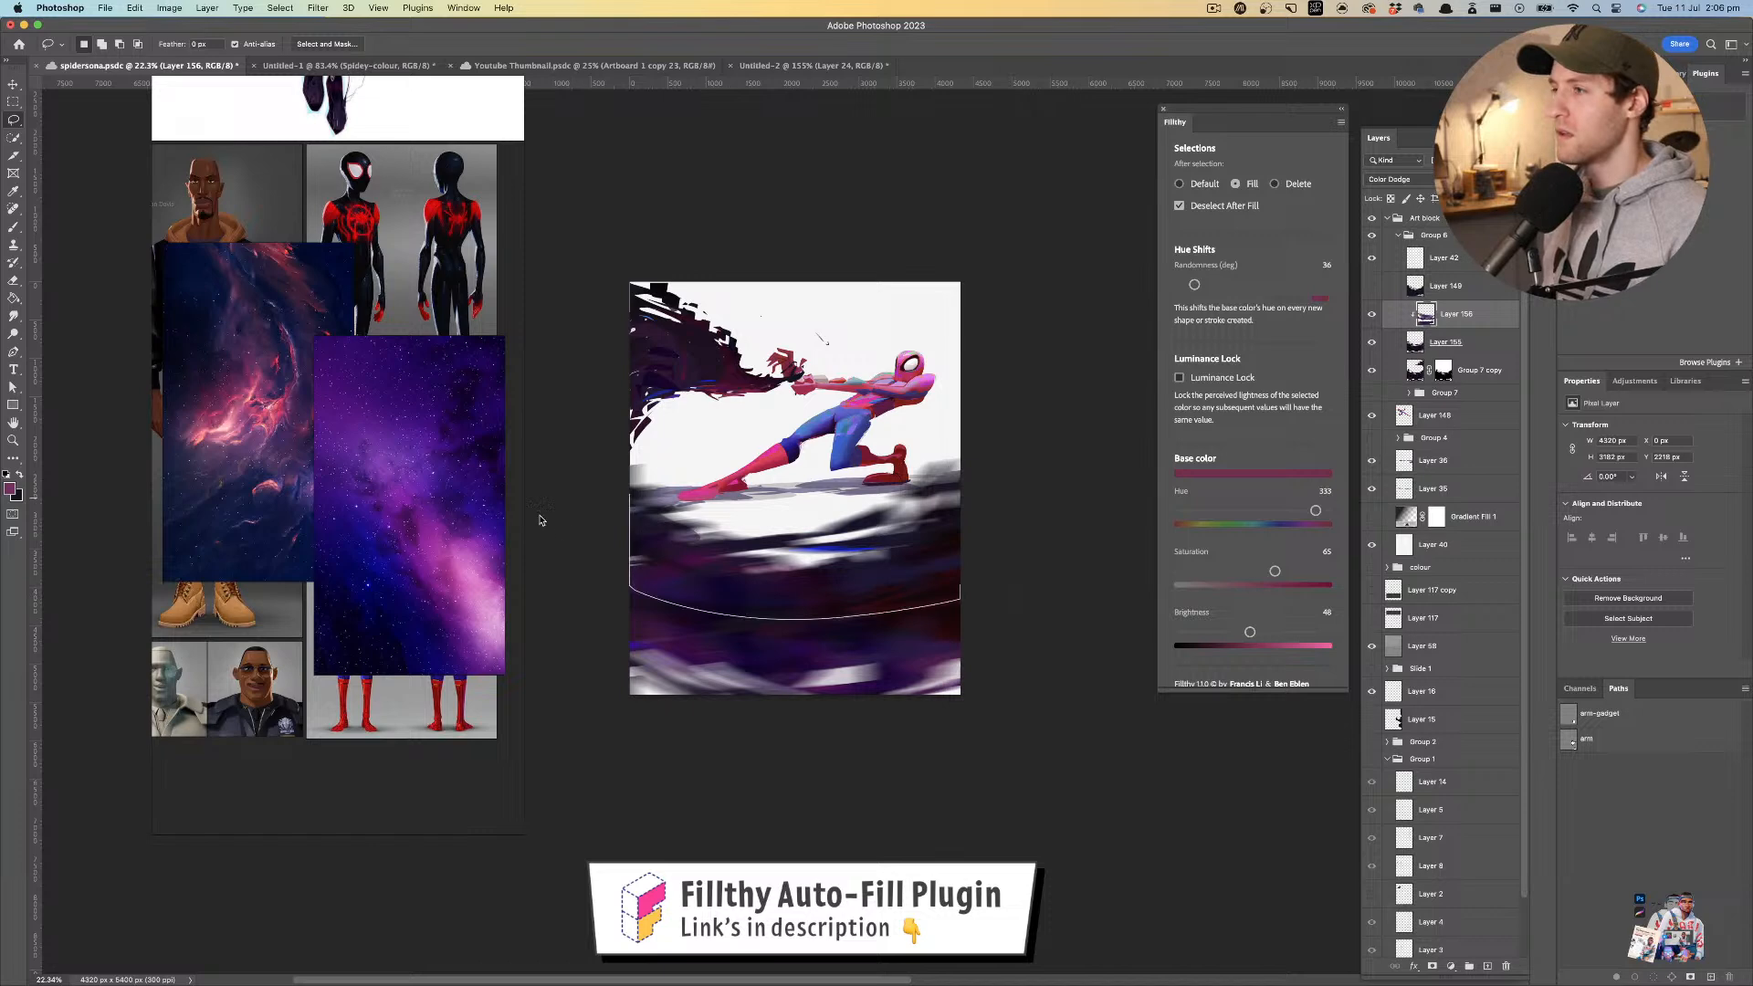
{"action": "key", "text": "super+z"}
- Lasso-fill more curved glow bands across the bottom and left of the blurred mass, undoing an unwanted shape
{"action": "mouse_move", "coordinate": [971, 614]}
{"action": "left_mouse_down"}
{"action": "mouse_move", "coordinate": [708, 624]}
{"action": "mouse_move", "coordinate": [959, 659]}
{"action": "mouse_move", "coordinate": [603, 628]}
{"action": "mouse_move", "coordinate": [1141, 668]}
{"action": "left_mouse_up"}
{"action": "key", "text": "super+z"}
{"action": "mouse_move", "coordinate": [962, 647]}
{"action": "left_mouse_down"}
{"action": "mouse_move", "coordinate": [604, 608]}
{"action": "mouse_move", "coordinate": [929, 660]}
{"action": "mouse_move", "coordinate": [971, 630]}
{"action": "left_mouse_up"}
{"action": "mouse_move", "coordinate": [970, 628]}
{"action": "left_mouse_down"}
{"action": "mouse_move", "coordinate": [861, 659]}
{"action": "mouse_move", "coordinate": [631, 652]}
{"action": "left_mouse_up"}
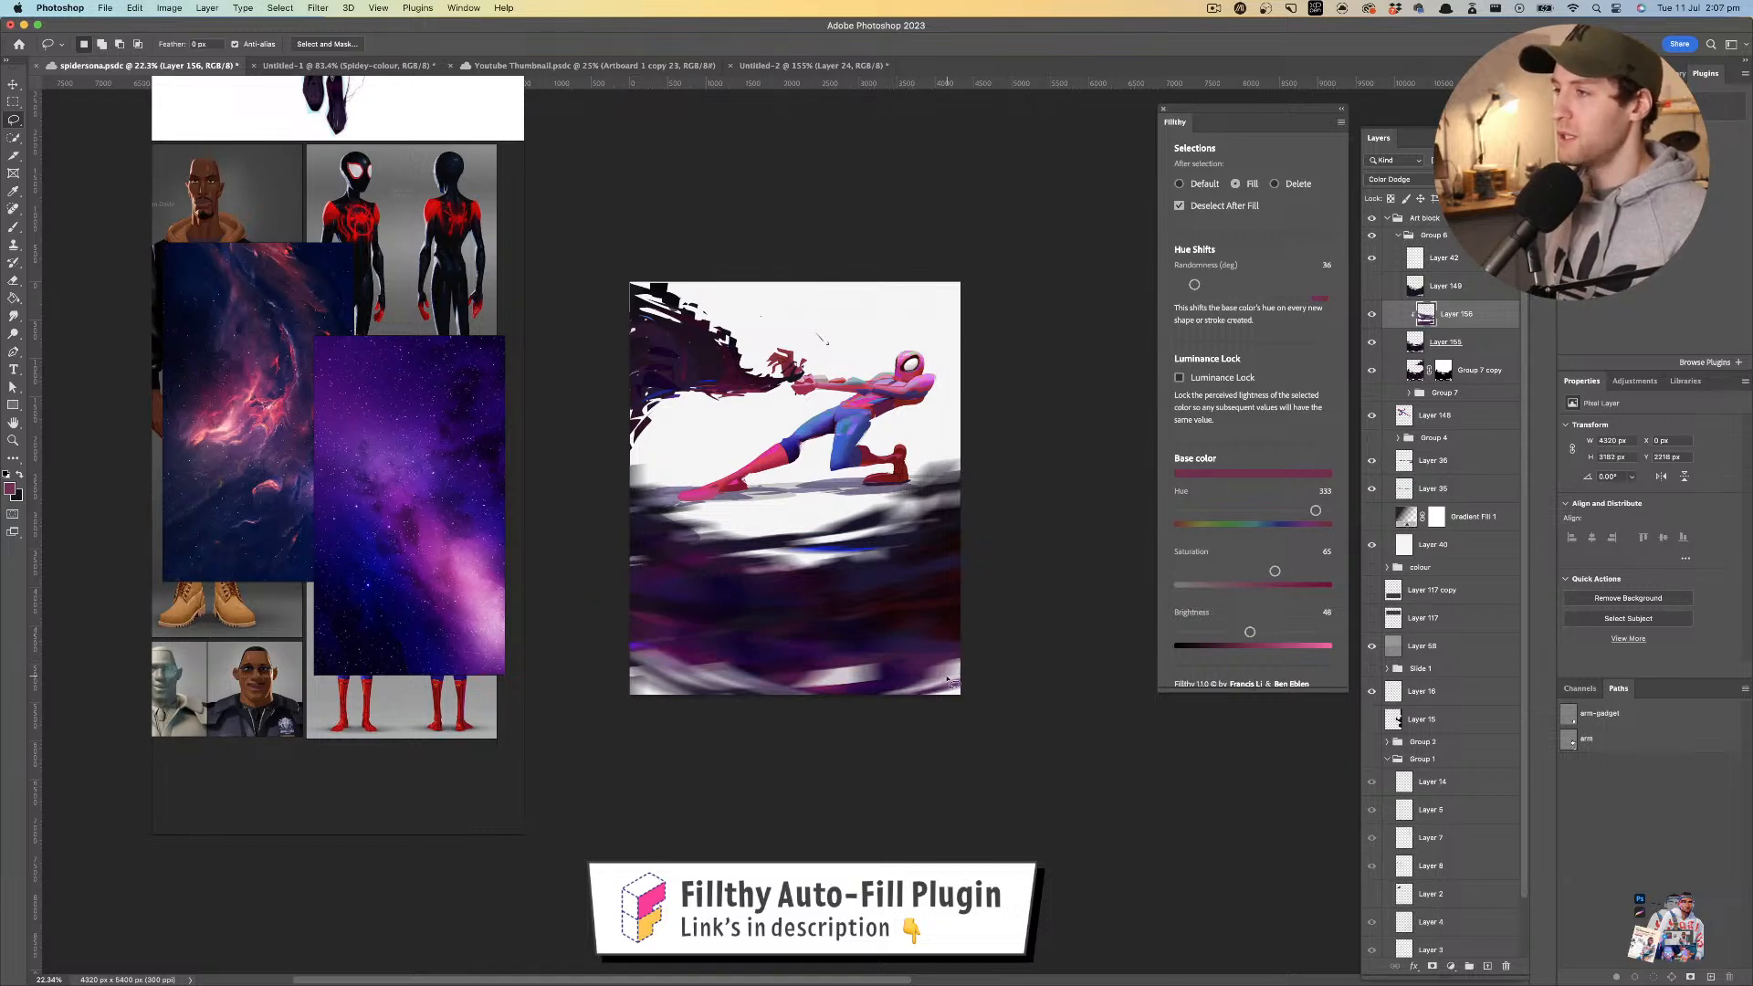
{"action": "mouse_move", "coordinate": [711, 587]}
{"action": "left_mouse_down"}
{"action": "mouse_move", "coordinate": [995, 557]}
{"action": "mouse_move", "coordinate": [625, 596]}
{"action": "left_mouse_up"}
{"action": "left_click_drag", "start_coordinate": [917, 509], "coordinate": [965, 549]}
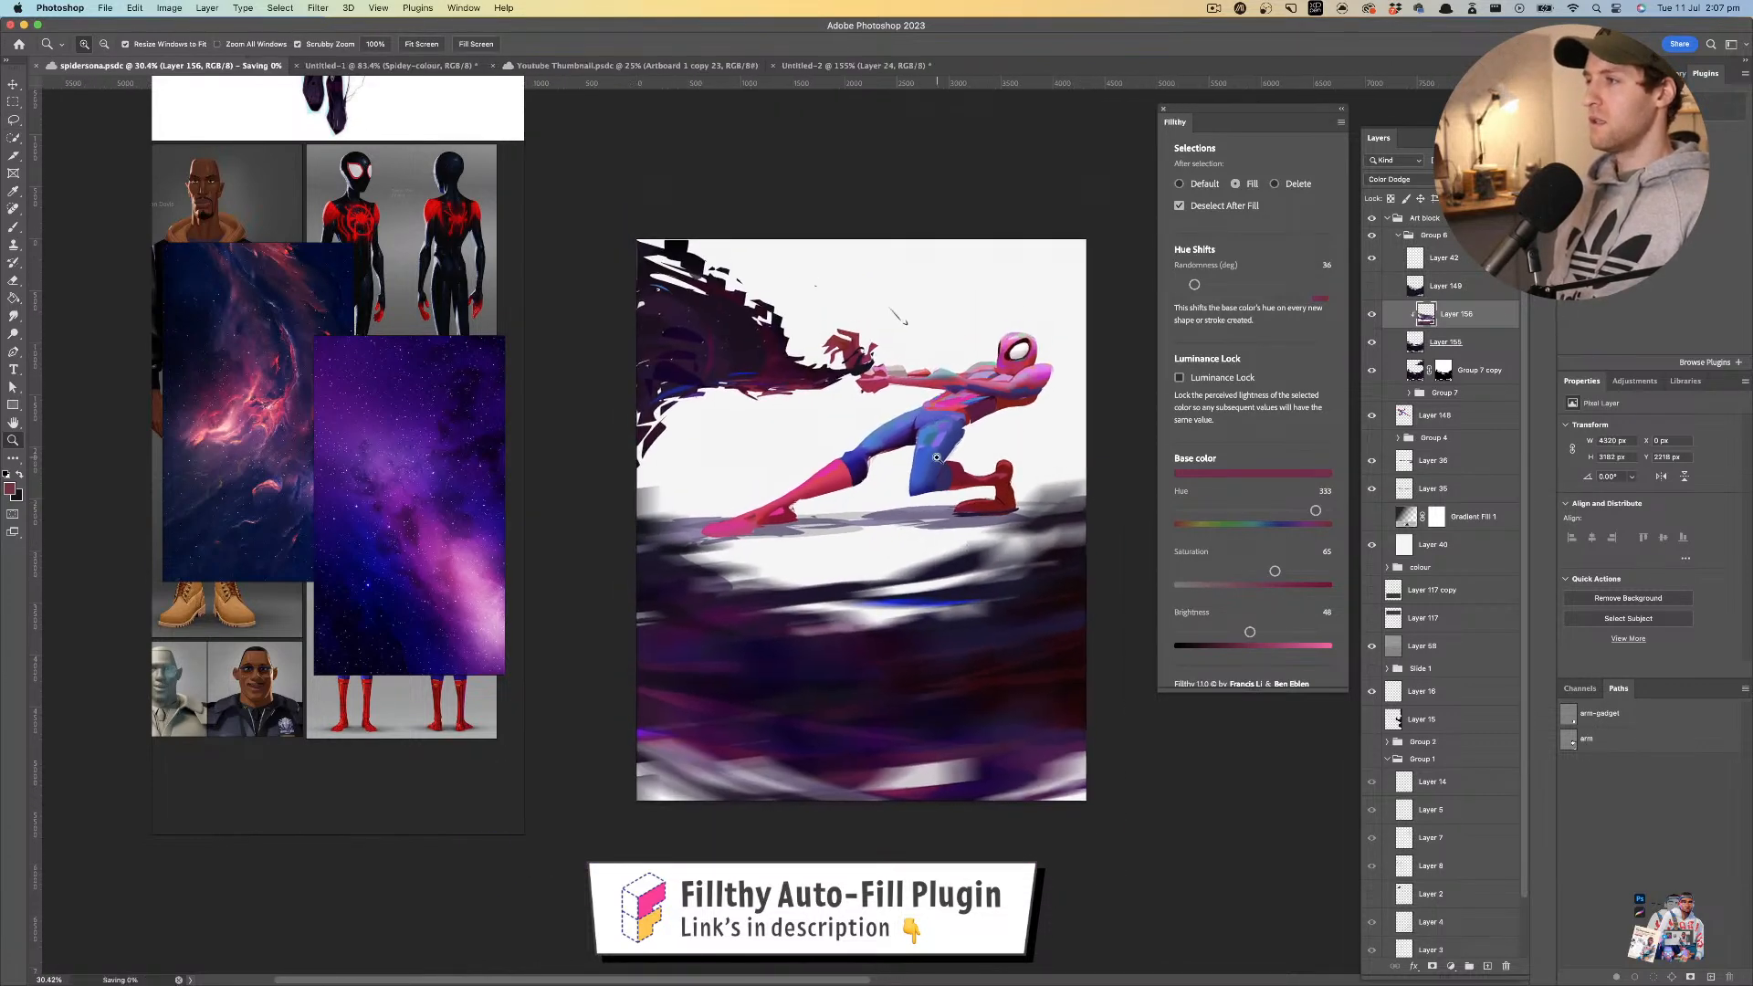
- Save the spidersona.psd document
{"action": "left_click_drag", "start_coordinate": [932, 476], "coordinate": [941, 477]}
{"action": "key", "text": "super+s"}
{"action": "left_click_drag", "start_coordinate": [839, 411], "coordinate": [882, 374]}
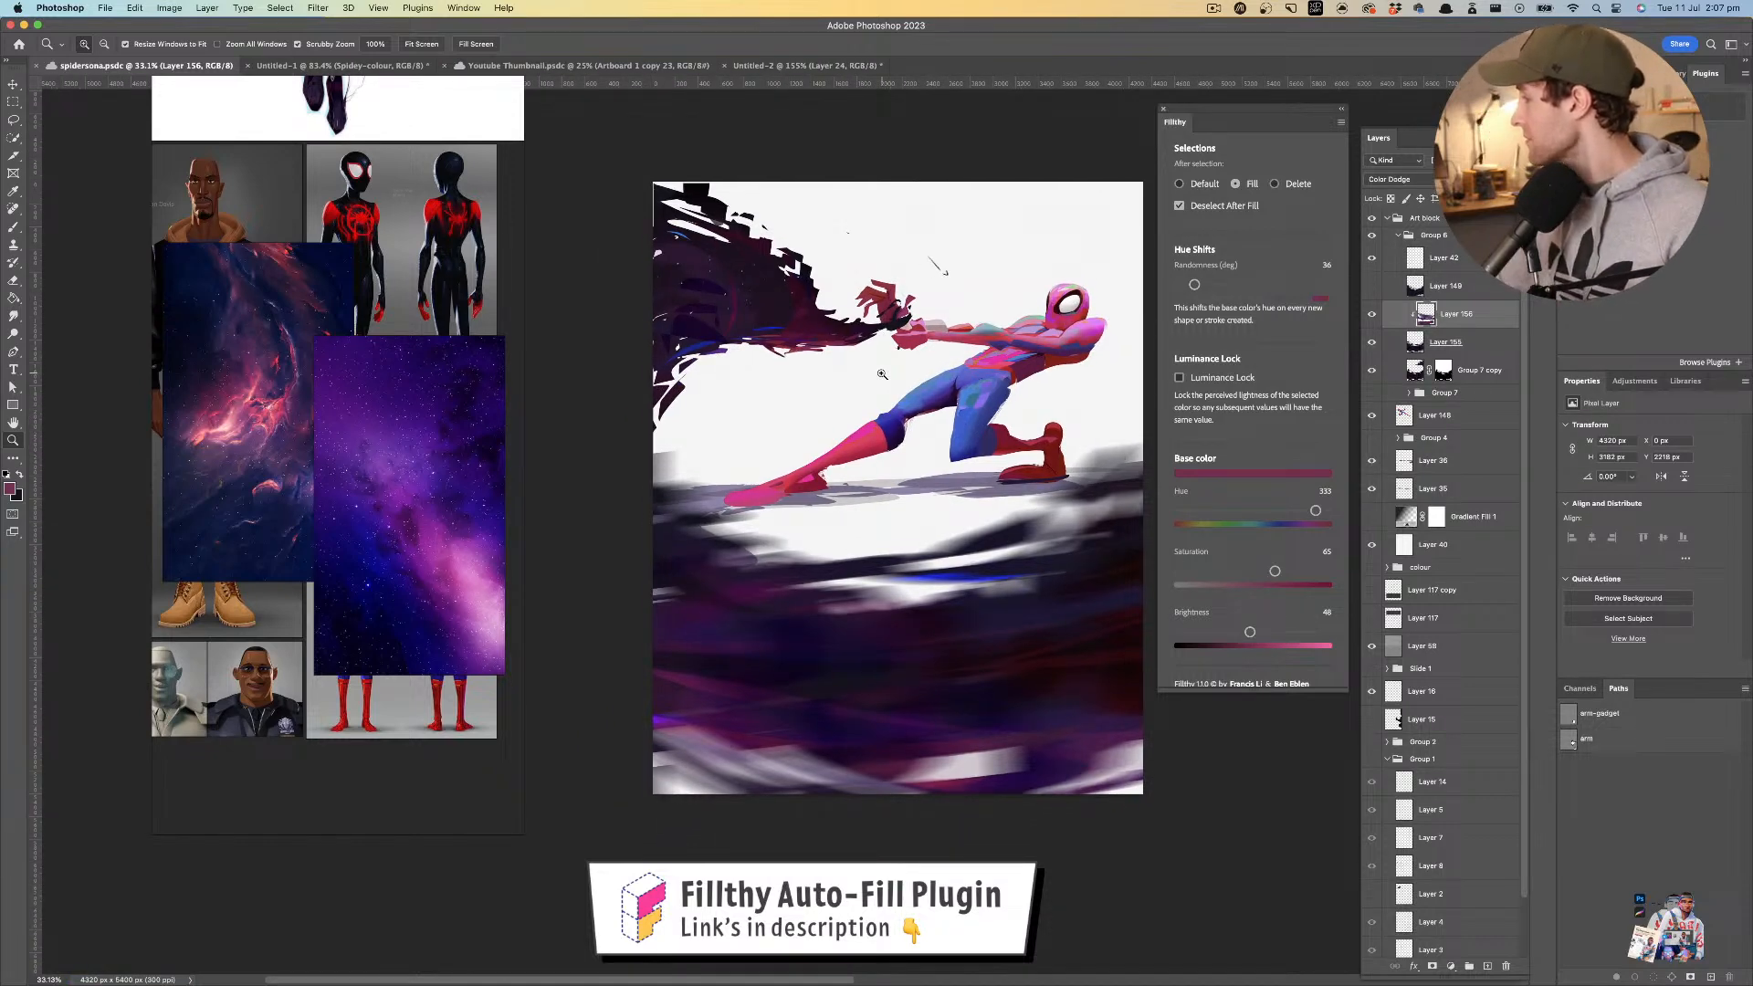
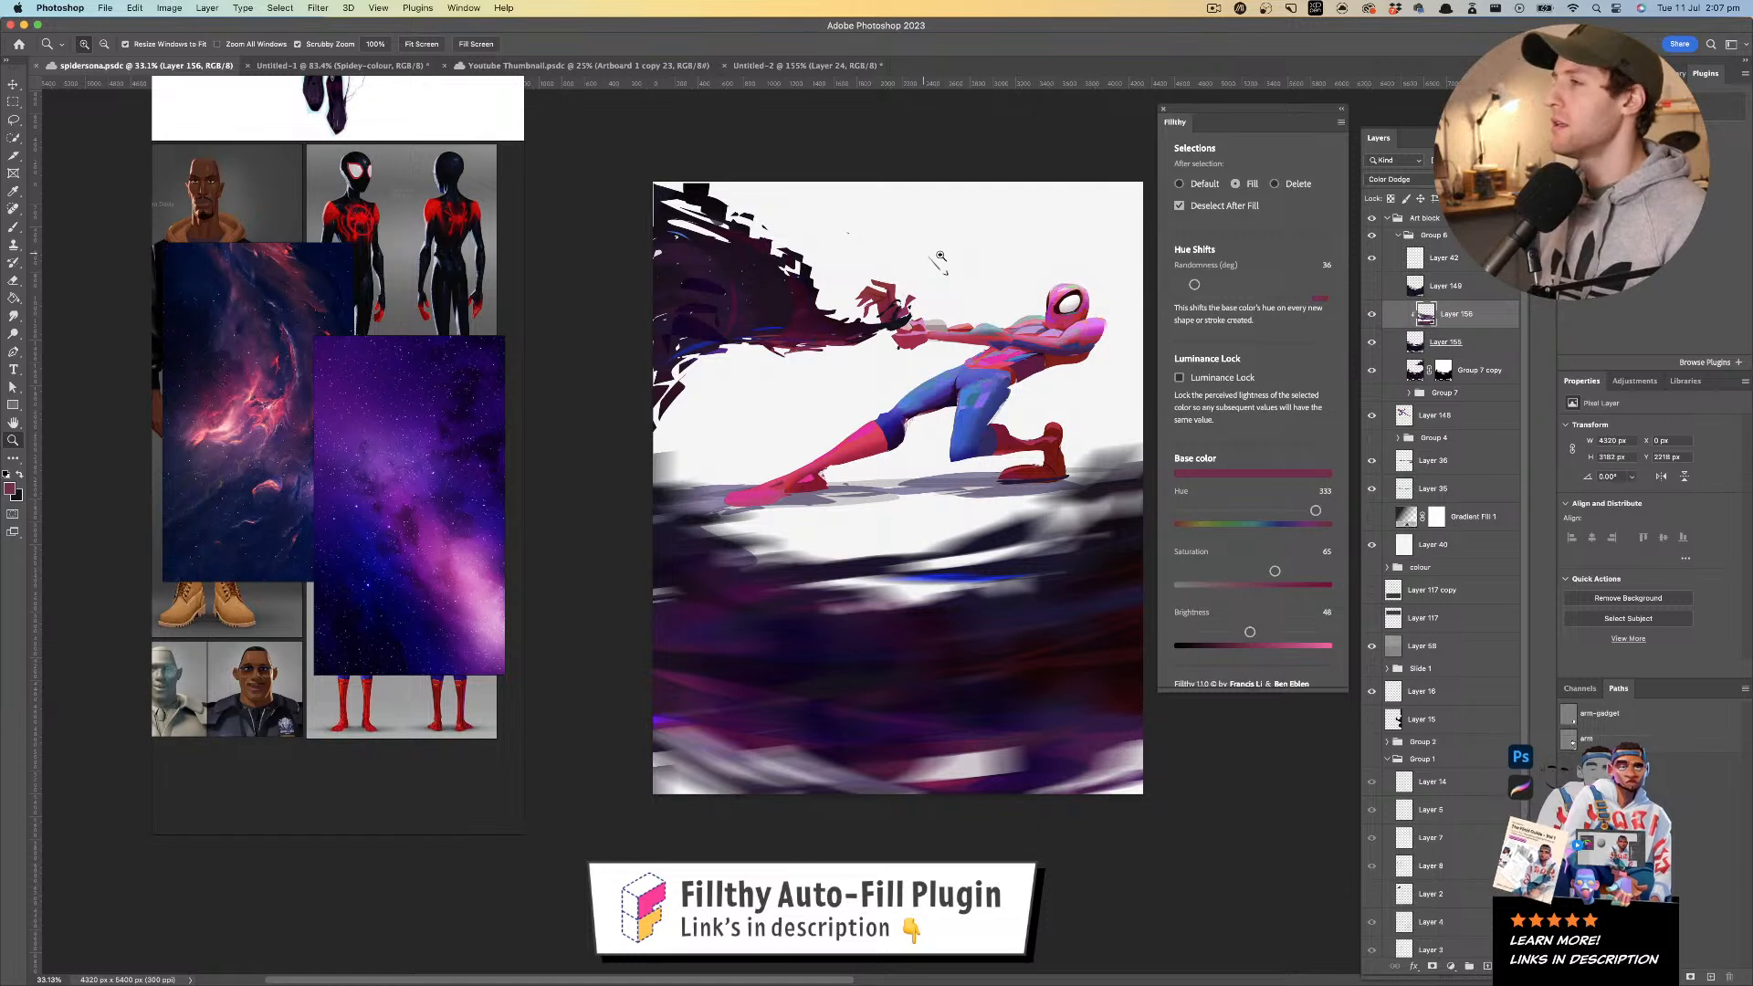
- Toggle the visibility of the layer directly below Group 7 to check its content, and select that layer
{"action": "left_click_drag", "start_coordinate": [882, 375], "coordinate": [851, 315]}
{"action": "left_click_drag", "start_coordinate": [994, 324], "coordinate": [1091, 315]}
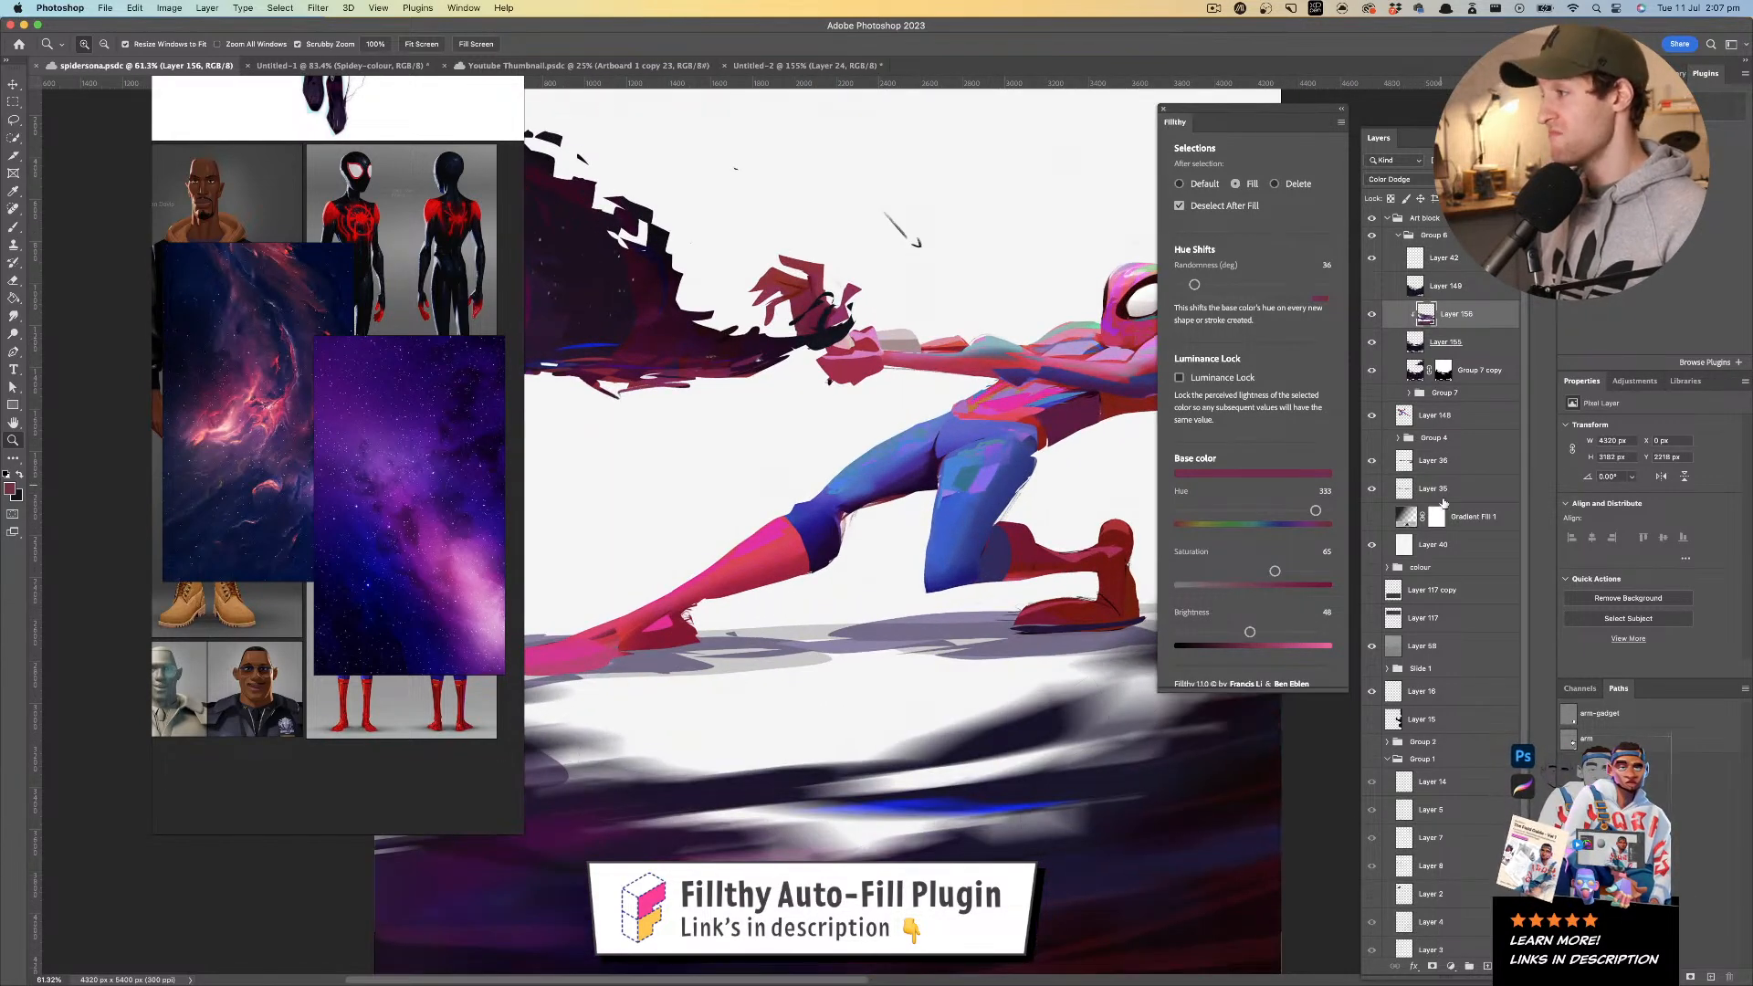
{"action": "left_click", "coordinate": [1374, 415]}
{"action": "left_click", "coordinate": [1372, 417]}
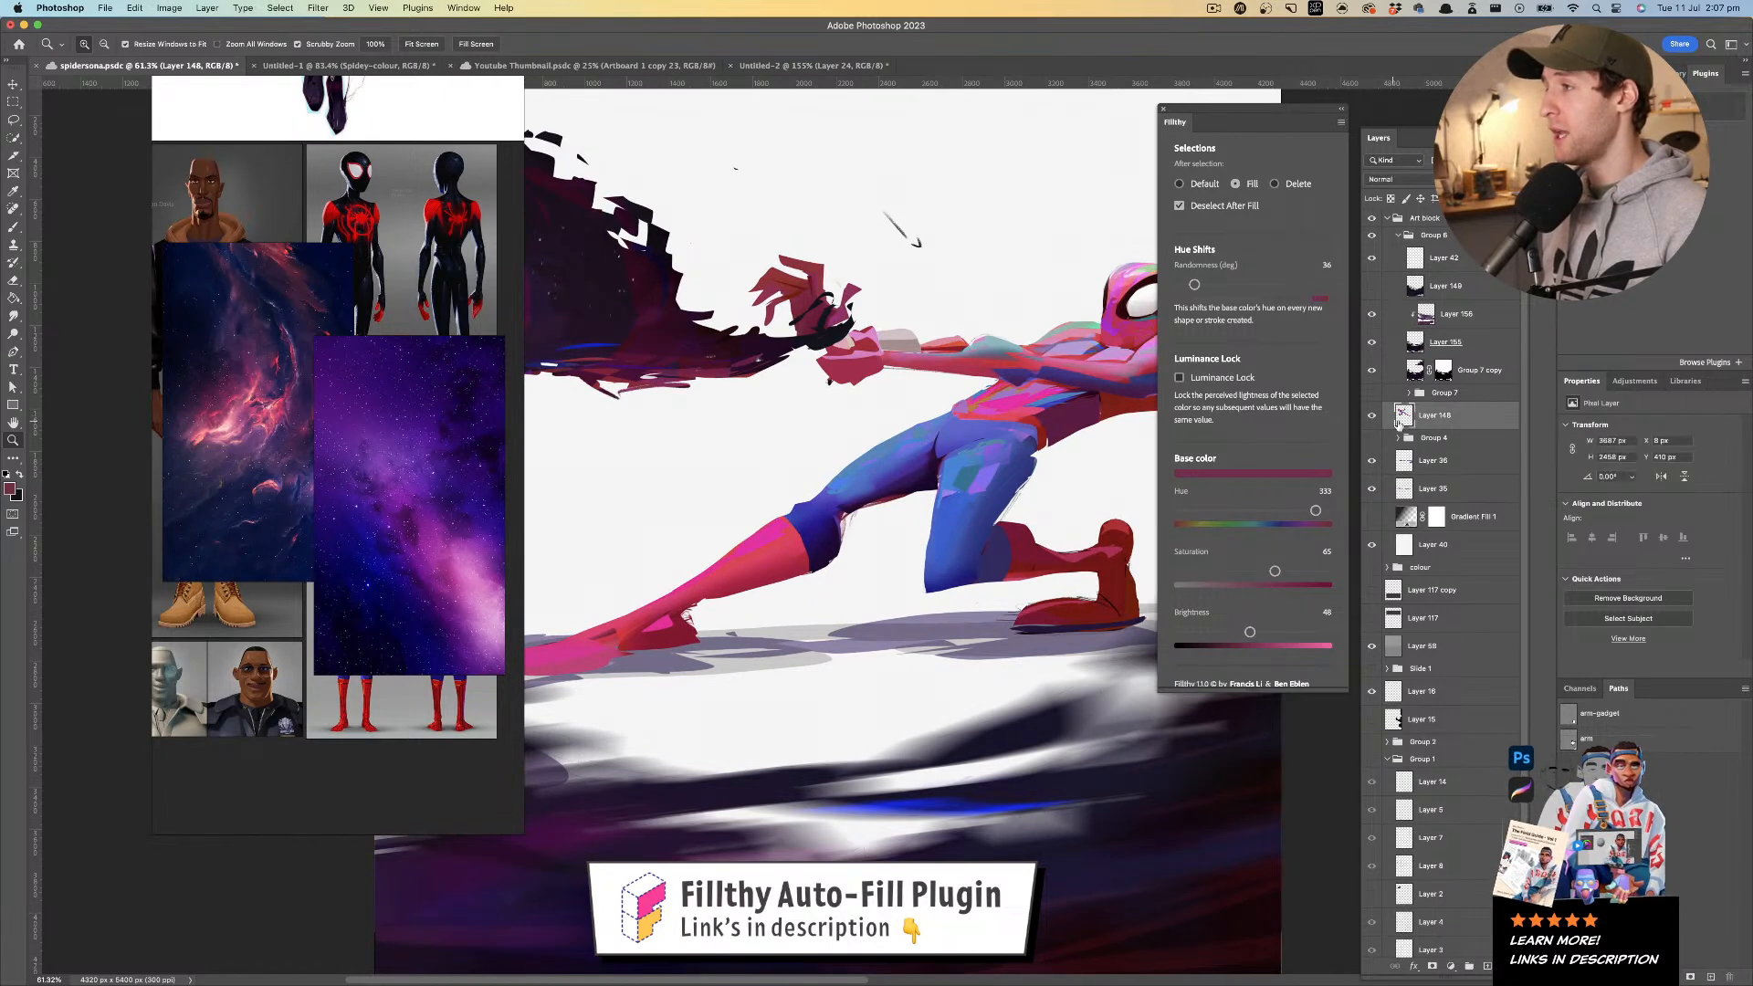
- Duplicate the Spider-Man figure layer (Layer 148), desaturate the copy to grey with Hue/Saturation, and add a layer mask to it
{"action": "key", "text": "ctrl+j"}
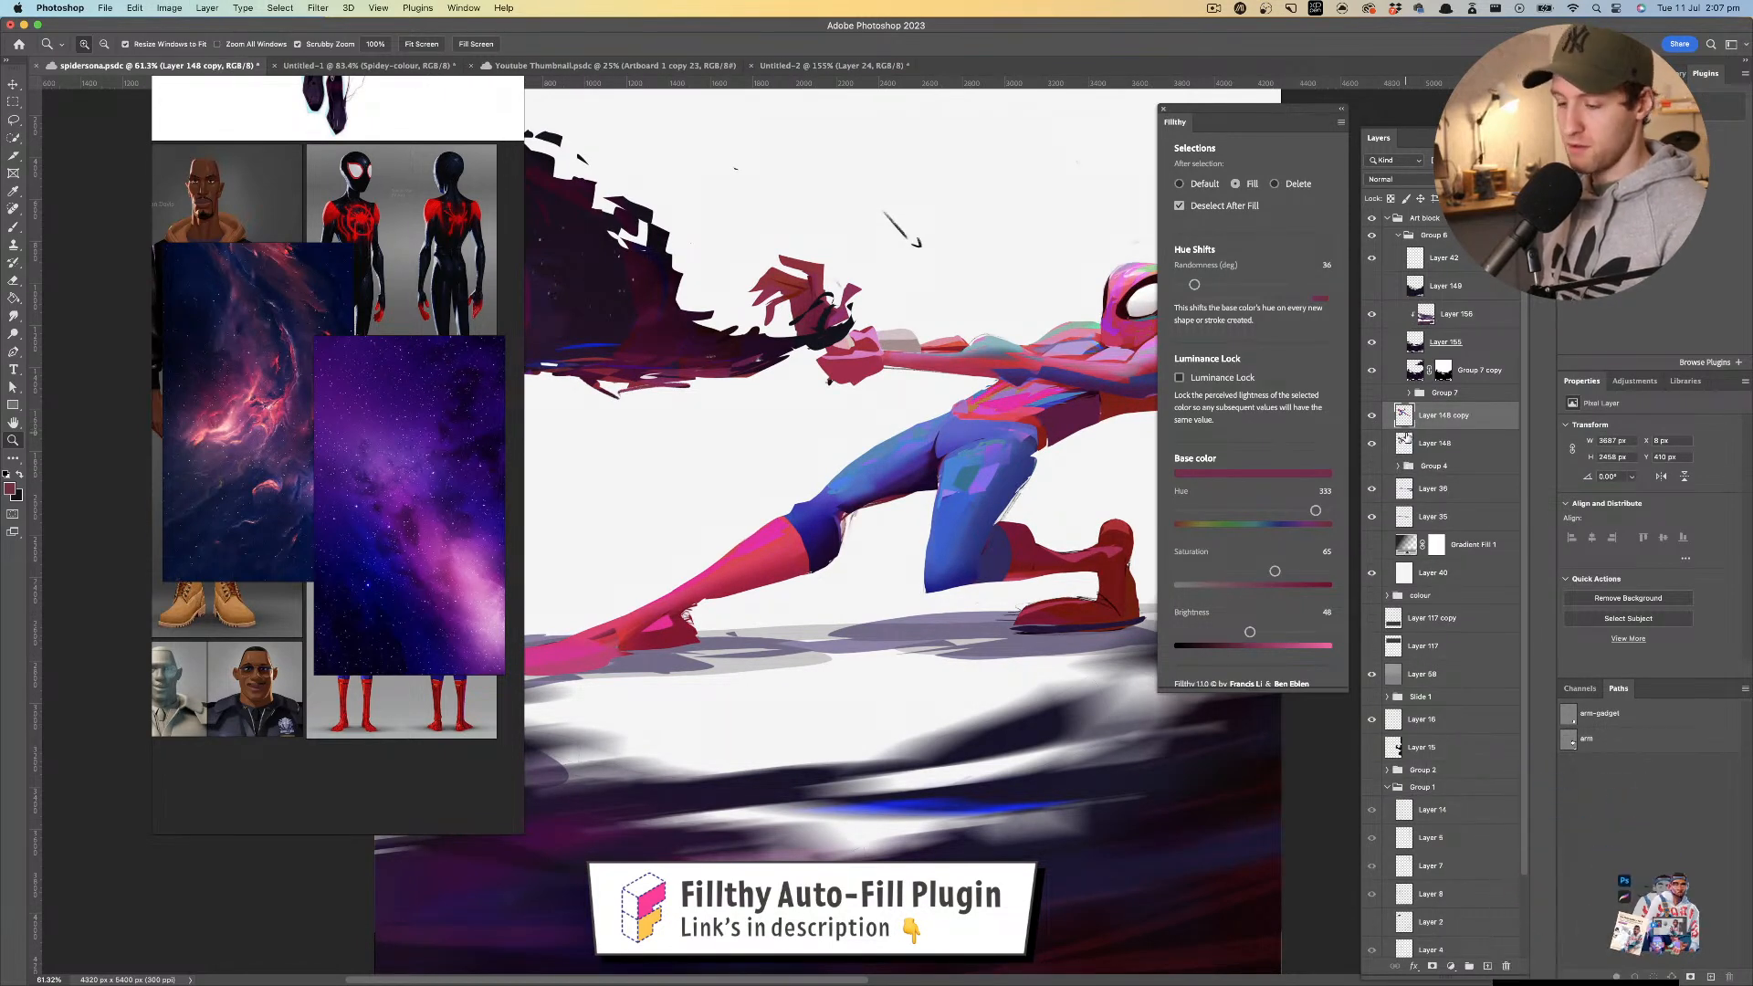
{"action": "key", "text": "ctrl+u"}
{"action": "left_click_drag", "start_coordinate": [1254, 528], "coordinate": [1170, 541]}
{"action": "left_click", "coordinate": [1407, 435]}
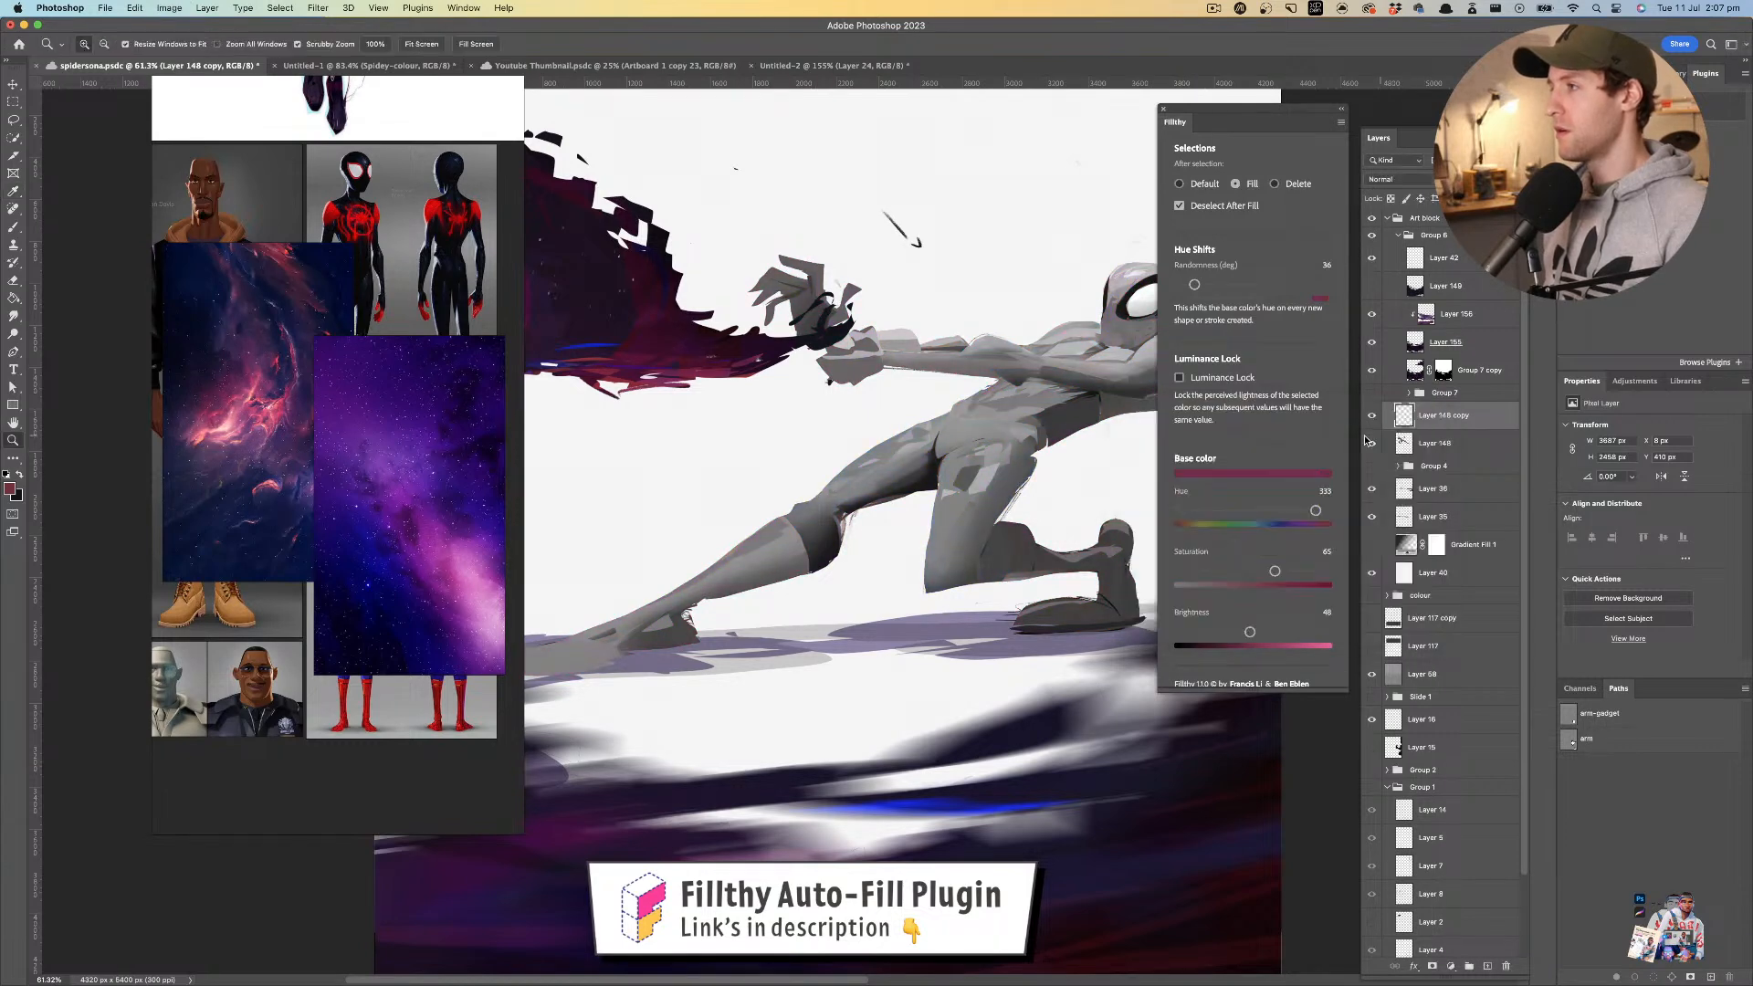
{"action": "left_click_drag", "start_coordinate": [1046, 442], "coordinate": [1201, 443]}
{"action": "left_click", "coordinate": [1433, 965]}
{"action": "mouse_move", "coordinate": [890, 538]}
{"action": "left_mouse_down"}
{"action": "mouse_move", "coordinate": [822, 538]}
{"action": "mouse_move", "coordinate": [922, 534]}
{"action": "left_mouse_up"}
{"action": "key", "text": "l"}
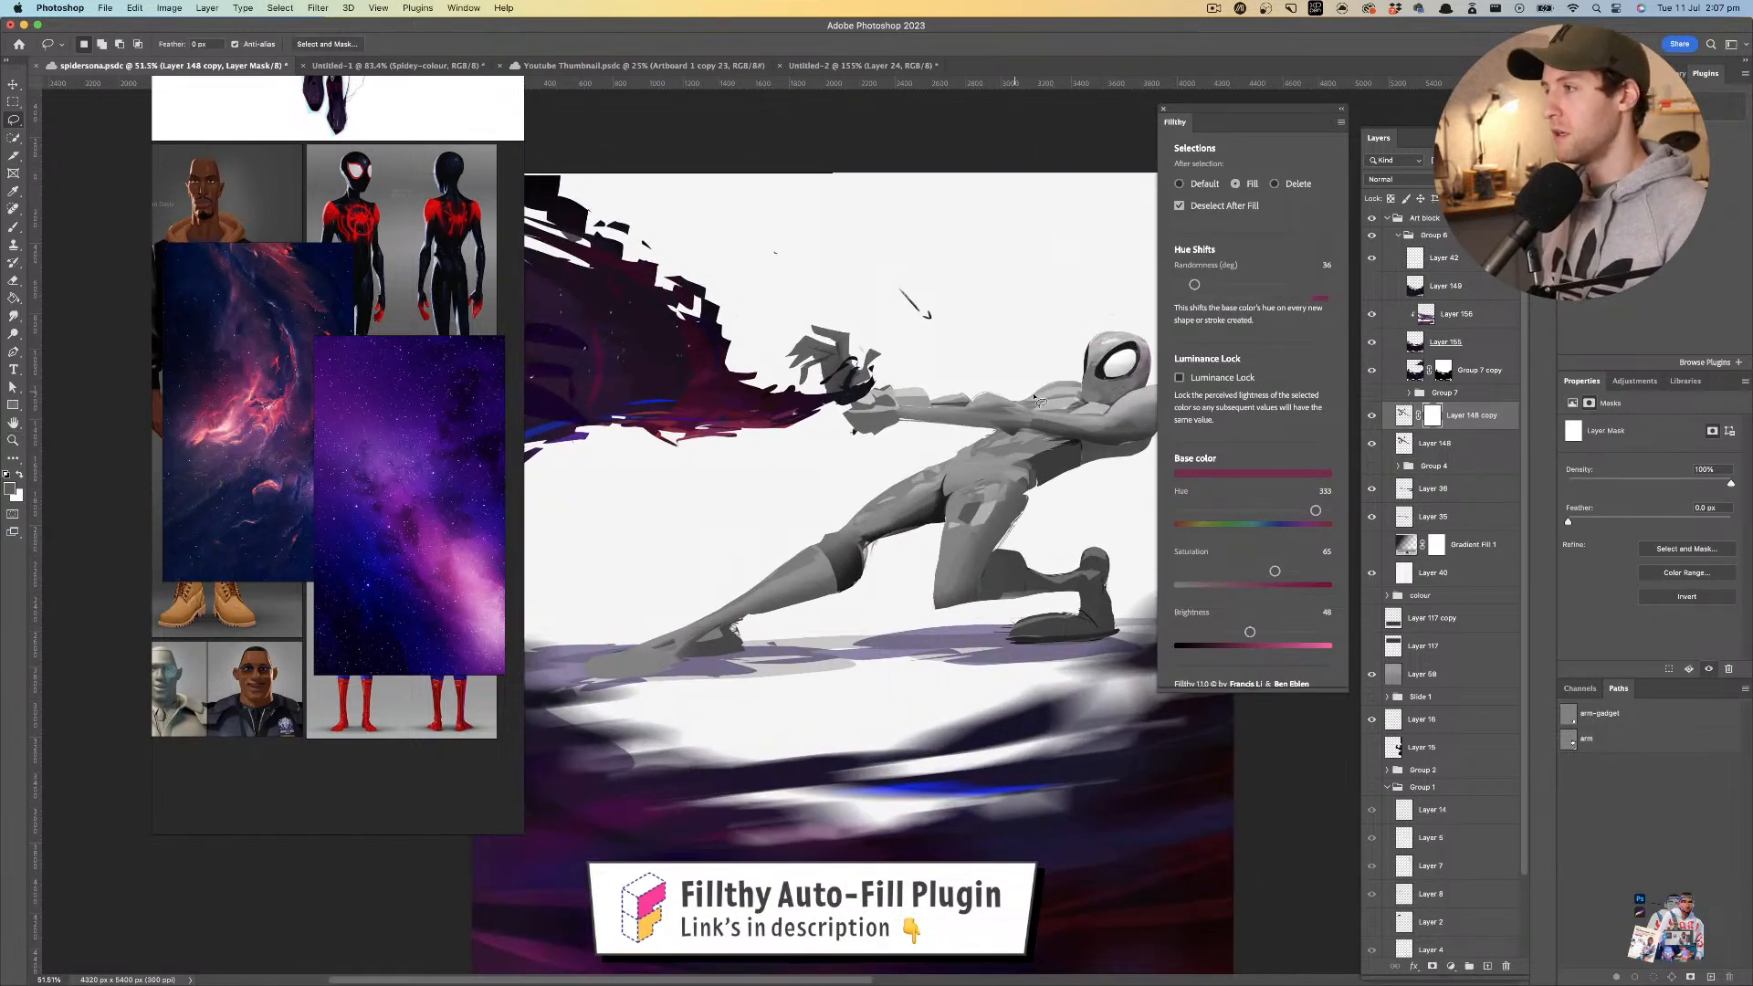
{"action": "scroll", "coordinate": [1082, 354], "scroll_direction": "right", "scroll_amount": 2}
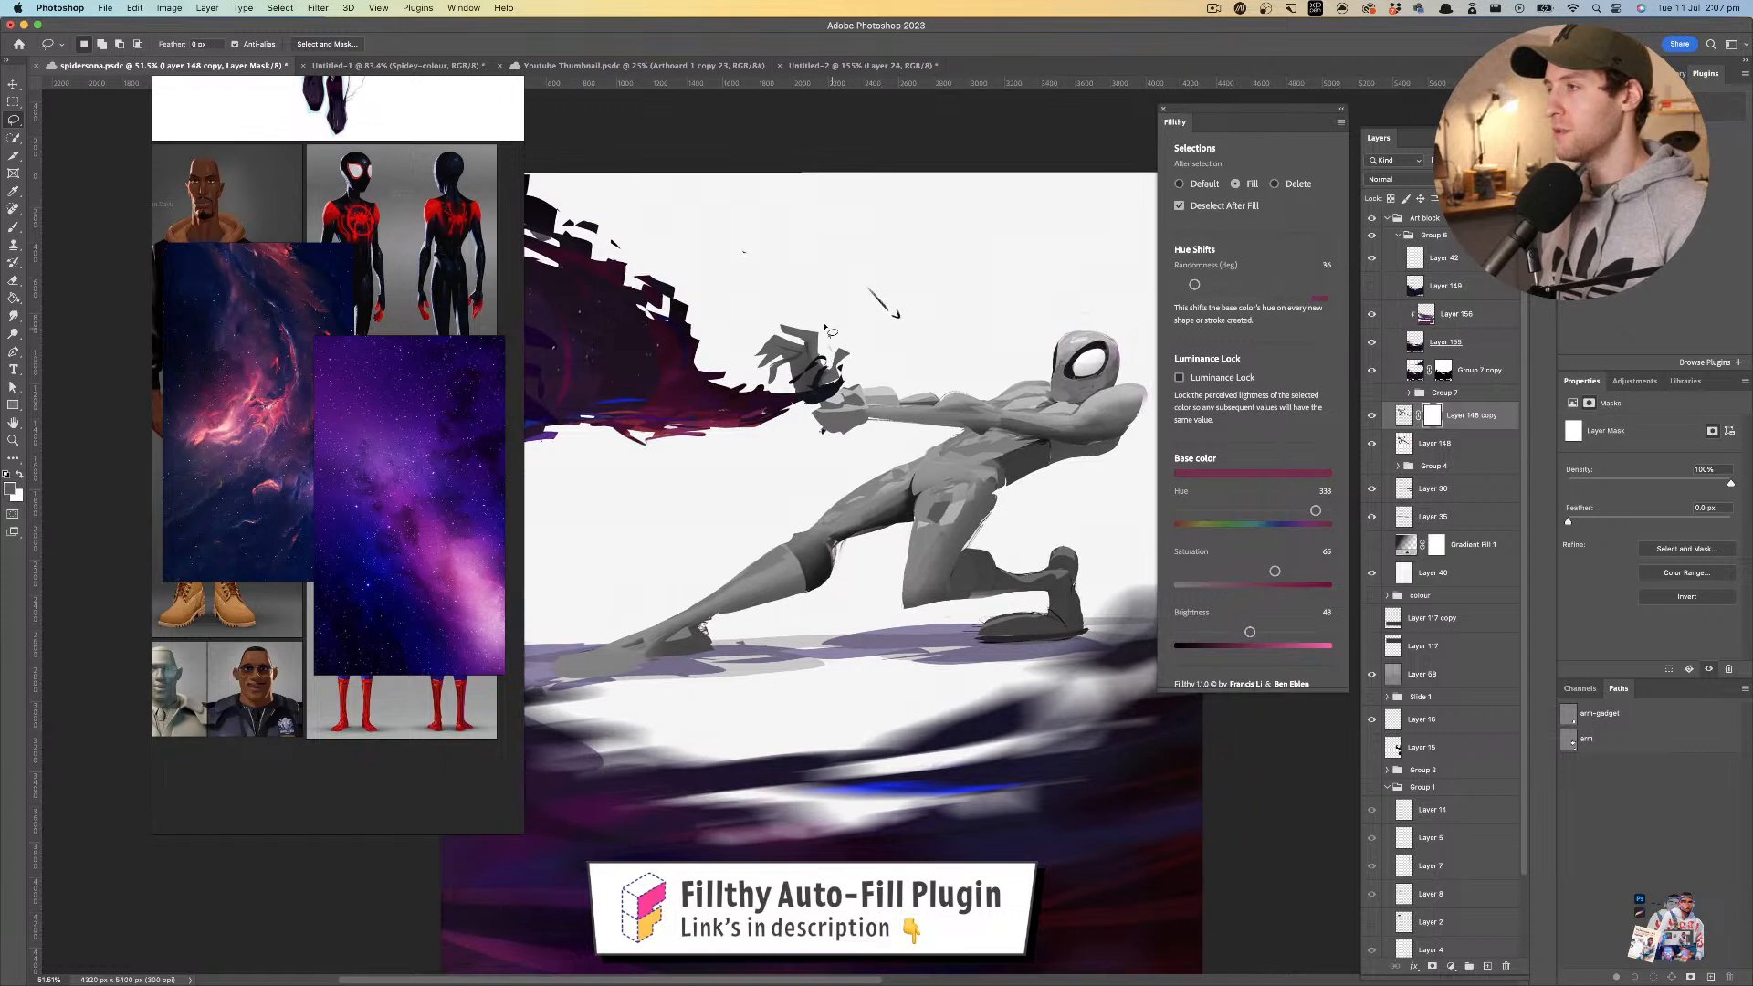
{"action": "left_click_drag", "start_coordinate": [802, 318], "coordinate": [922, 378]}
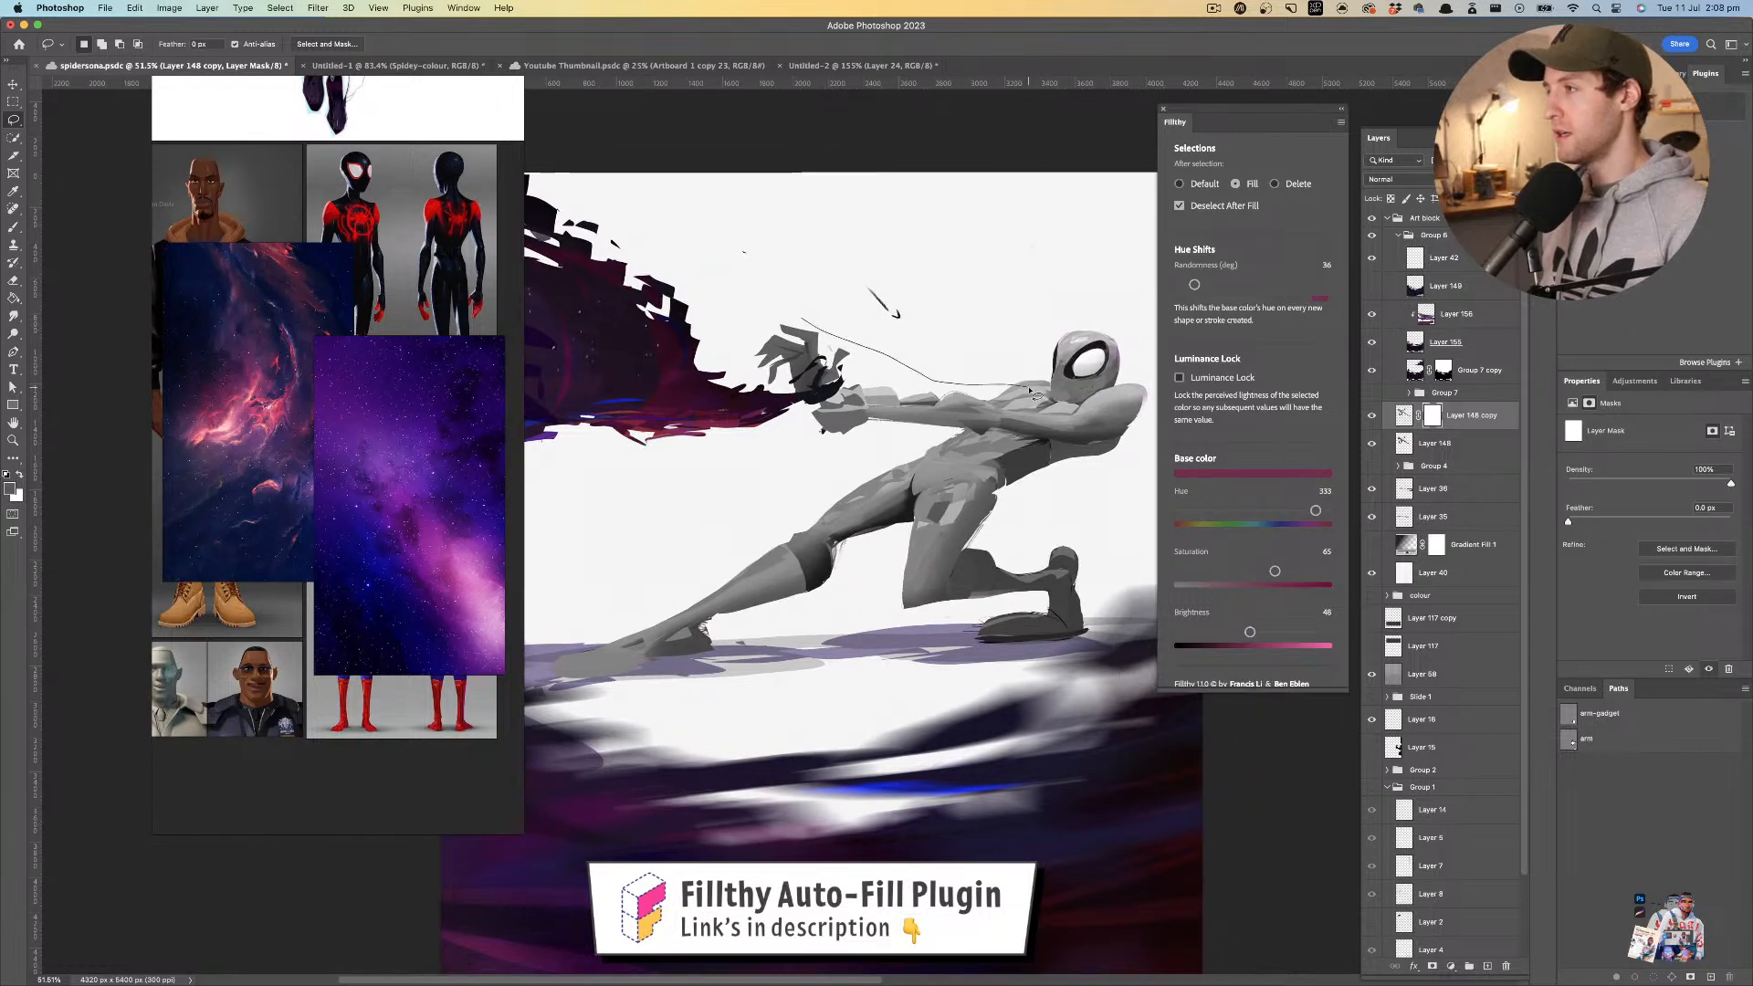
{"action": "mouse_move", "coordinate": [1042, 423]}
{"action": "left_mouse_down"}
{"action": "mouse_move", "coordinate": [1071, 478]}
{"action": "mouse_move", "coordinate": [963, 524]}
{"action": "left_mouse_up"}
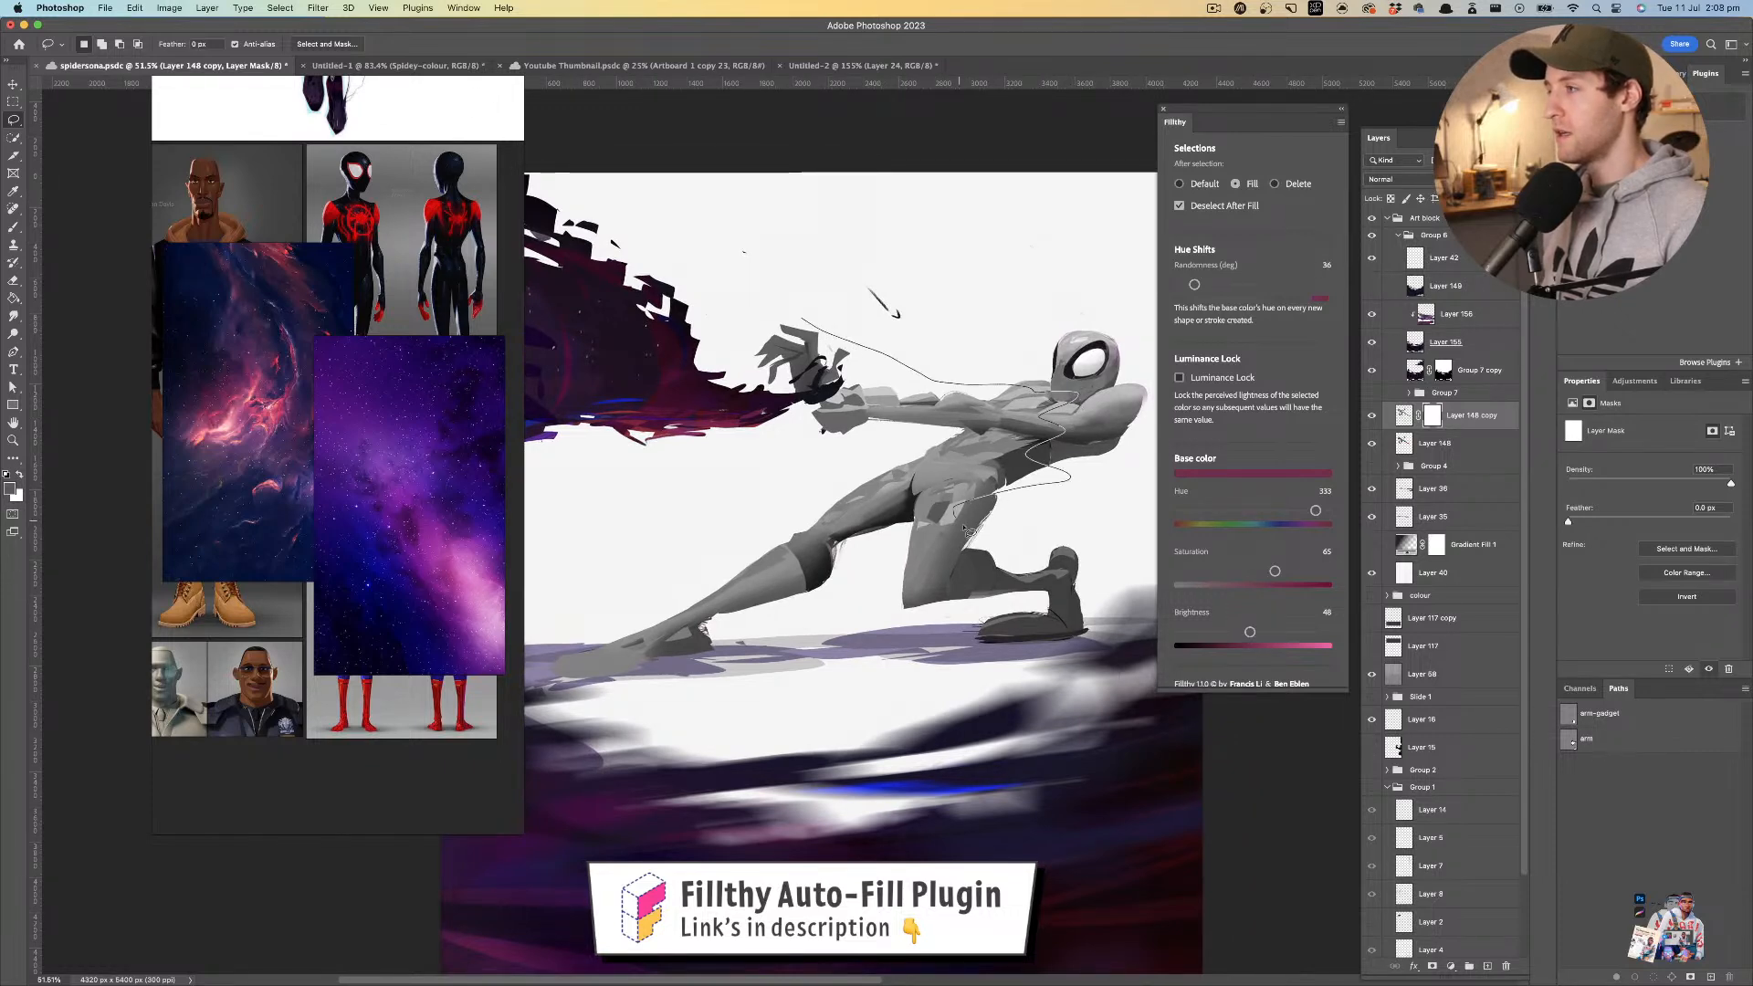
{"action": "mouse_move", "coordinate": [919, 594]}
{"action": "left_mouse_down"}
{"action": "mouse_move", "coordinate": [583, 632]}
{"action": "mouse_move", "coordinate": [819, 513]}
{"action": "mouse_move", "coordinate": [868, 464]}
{"action": "mouse_move", "coordinate": [781, 455]}
{"action": "mouse_move", "coordinate": [707, 336]}
{"action": "mouse_move", "coordinate": [854, 331]}
{"action": "mouse_move", "coordinate": [842, 383]}
{"action": "mouse_move", "coordinate": [889, 385]}
{"action": "mouse_move", "coordinate": [912, 416]}
{"action": "left_mouse_up"}
{"action": "key", "text": "z"}
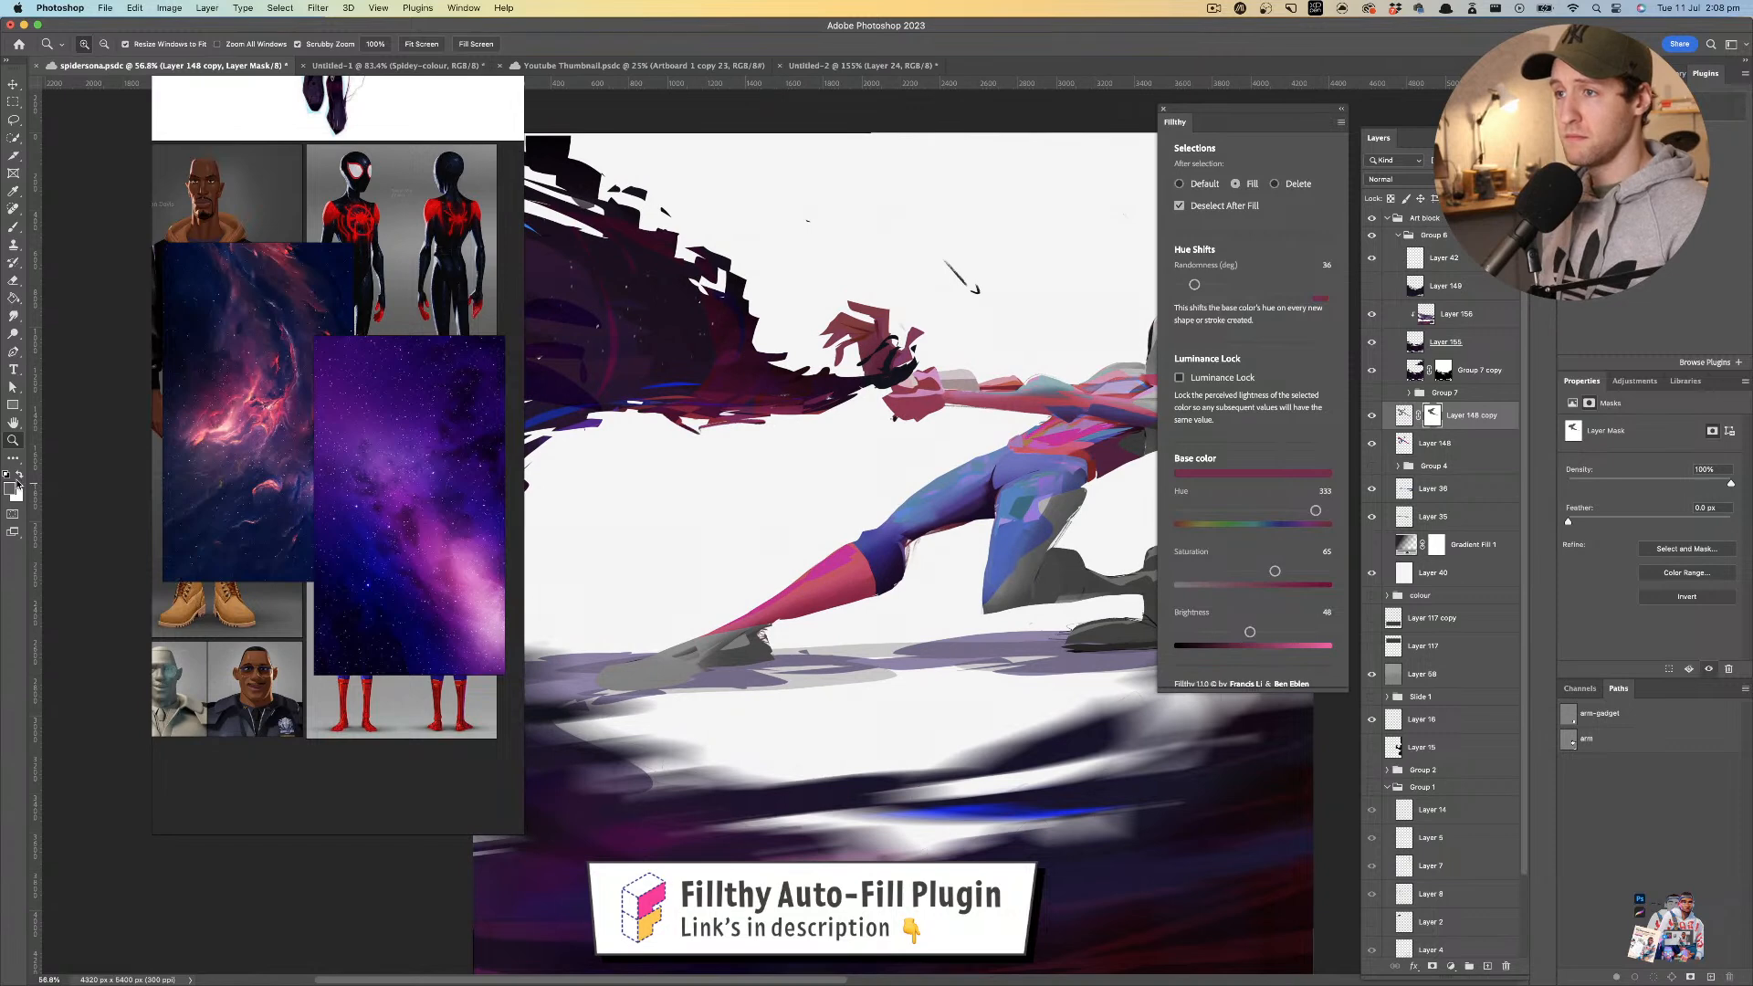
{"action": "key", "text": "super+z"}
{"action": "mouse_move", "coordinate": [934, 289]}
{"action": "left_mouse_down"}
{"action": "mouse_move", "coordinate": [856, 300]}
{"action": "mouse_move", "coordinate": [839, 379]}
{"action": "mouse_move", "coordinate": [1016, 415]}
{"action": "mouse_move", "coordinate": [900, 450]}
{"action": "mouse_move", "coordinate": [708, 434]}
{"action": "mouse_move", "coordinate": [800, 305]}
{"action": "mouse_move", "coordinate": [863, 342]}
{"action": "left_mouse_up"}
{"action": "left_click", "coordinate": [857, 300]}
{"action": "key", "text": "l"}
{"action": "key", "text": "super+d"}
{"action": "key", "text": "z"}
{"action": "key", "text": "super+z"}
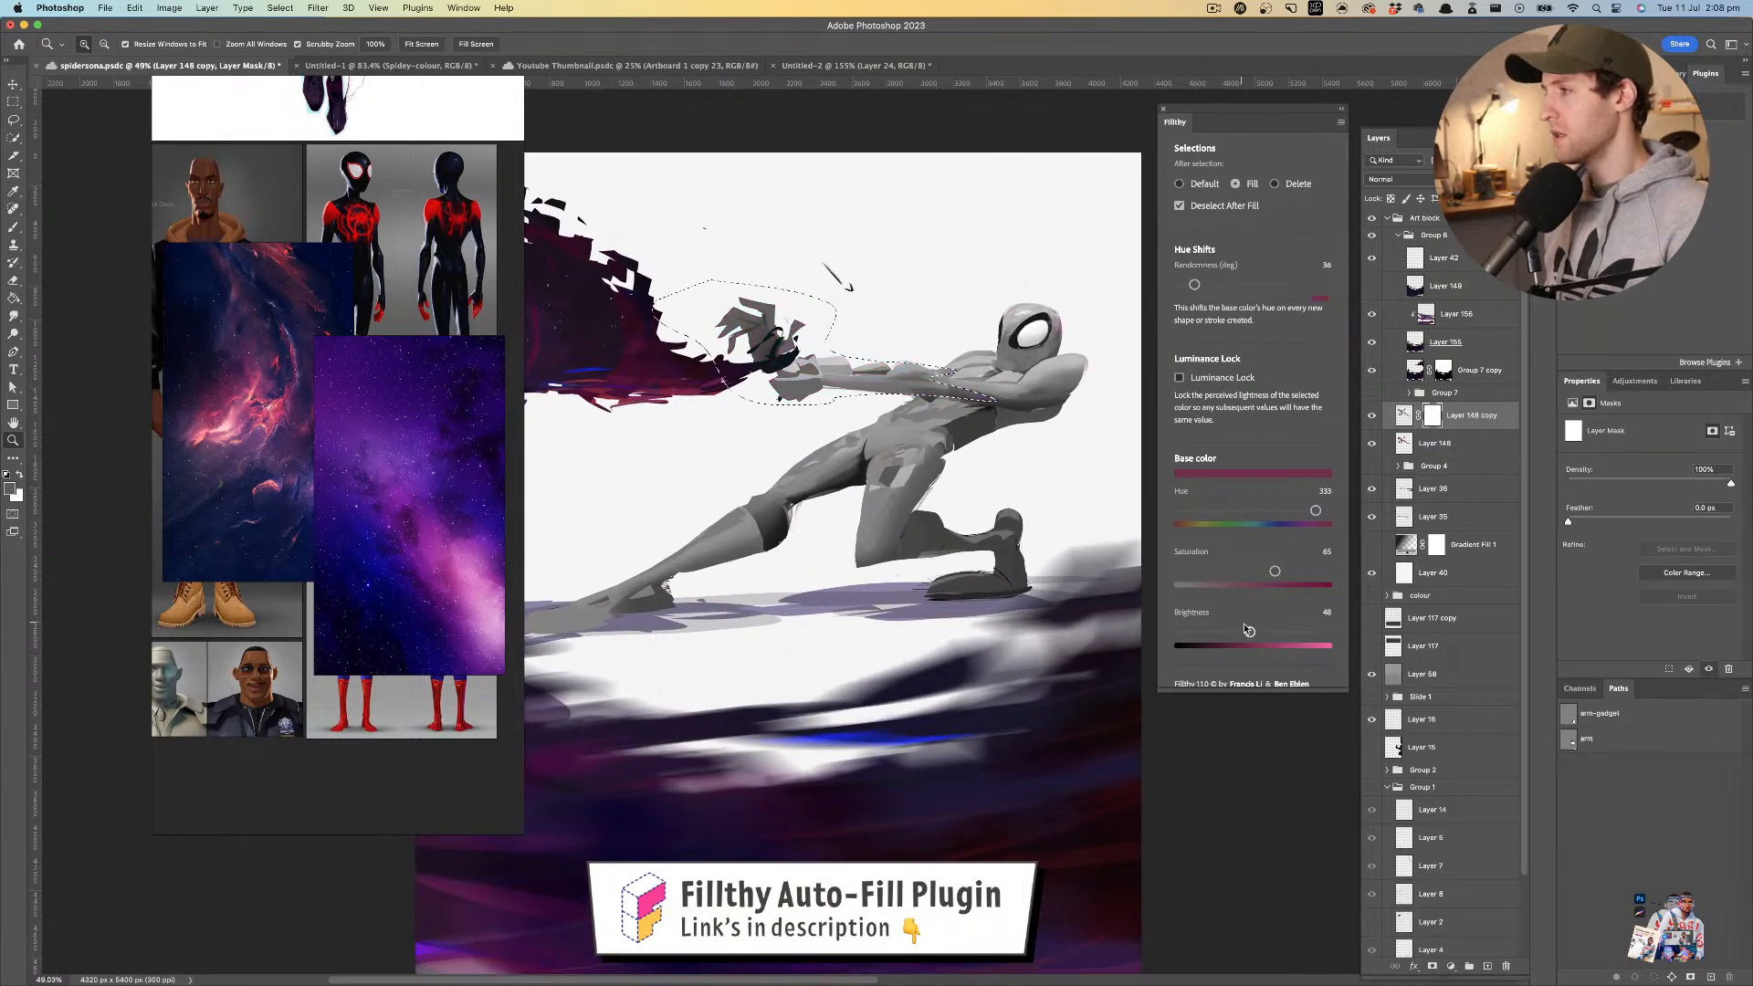
- Set the fill colour to black and lasso-fill the grey copy's mask over the hands, arms, torso and upper thighs to reveal their colour
{"action": "left_click", "coordinate": [865, 343]}
{"action": "key", "text": "l"}
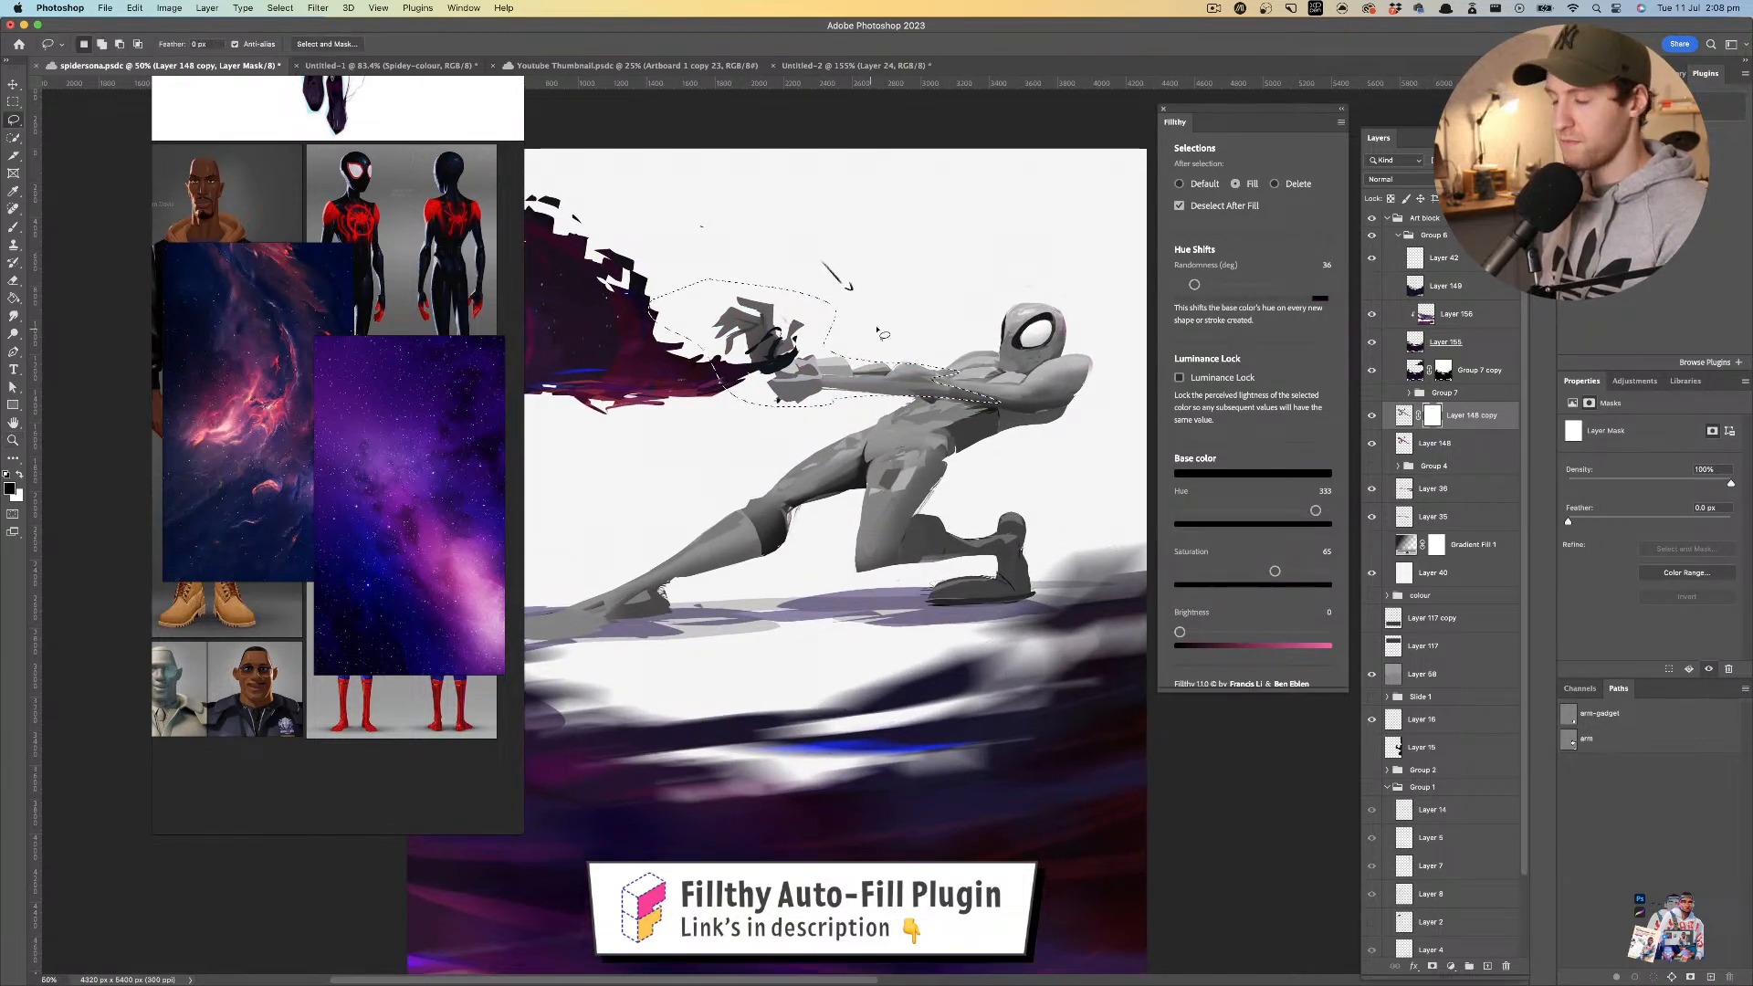
{"action": "key", "text": "super+d"}
{"action": "mouse_move", "coordinate": [887, 358]}
{"action": "left_mouse_down"}
{"action": "mouse_move", "coordinate": [849, 408]}
{"action": "mouse_move", "coordinate": [707, 412]}
{"action": "mouse_move", "coordinate": [665, 304]}
{"action": "mouse_move", "coordinate": [936, 297]}
{"action": "mouse_move", "coordinate": [861, 362]}
{"action": "left_mouse_up"}
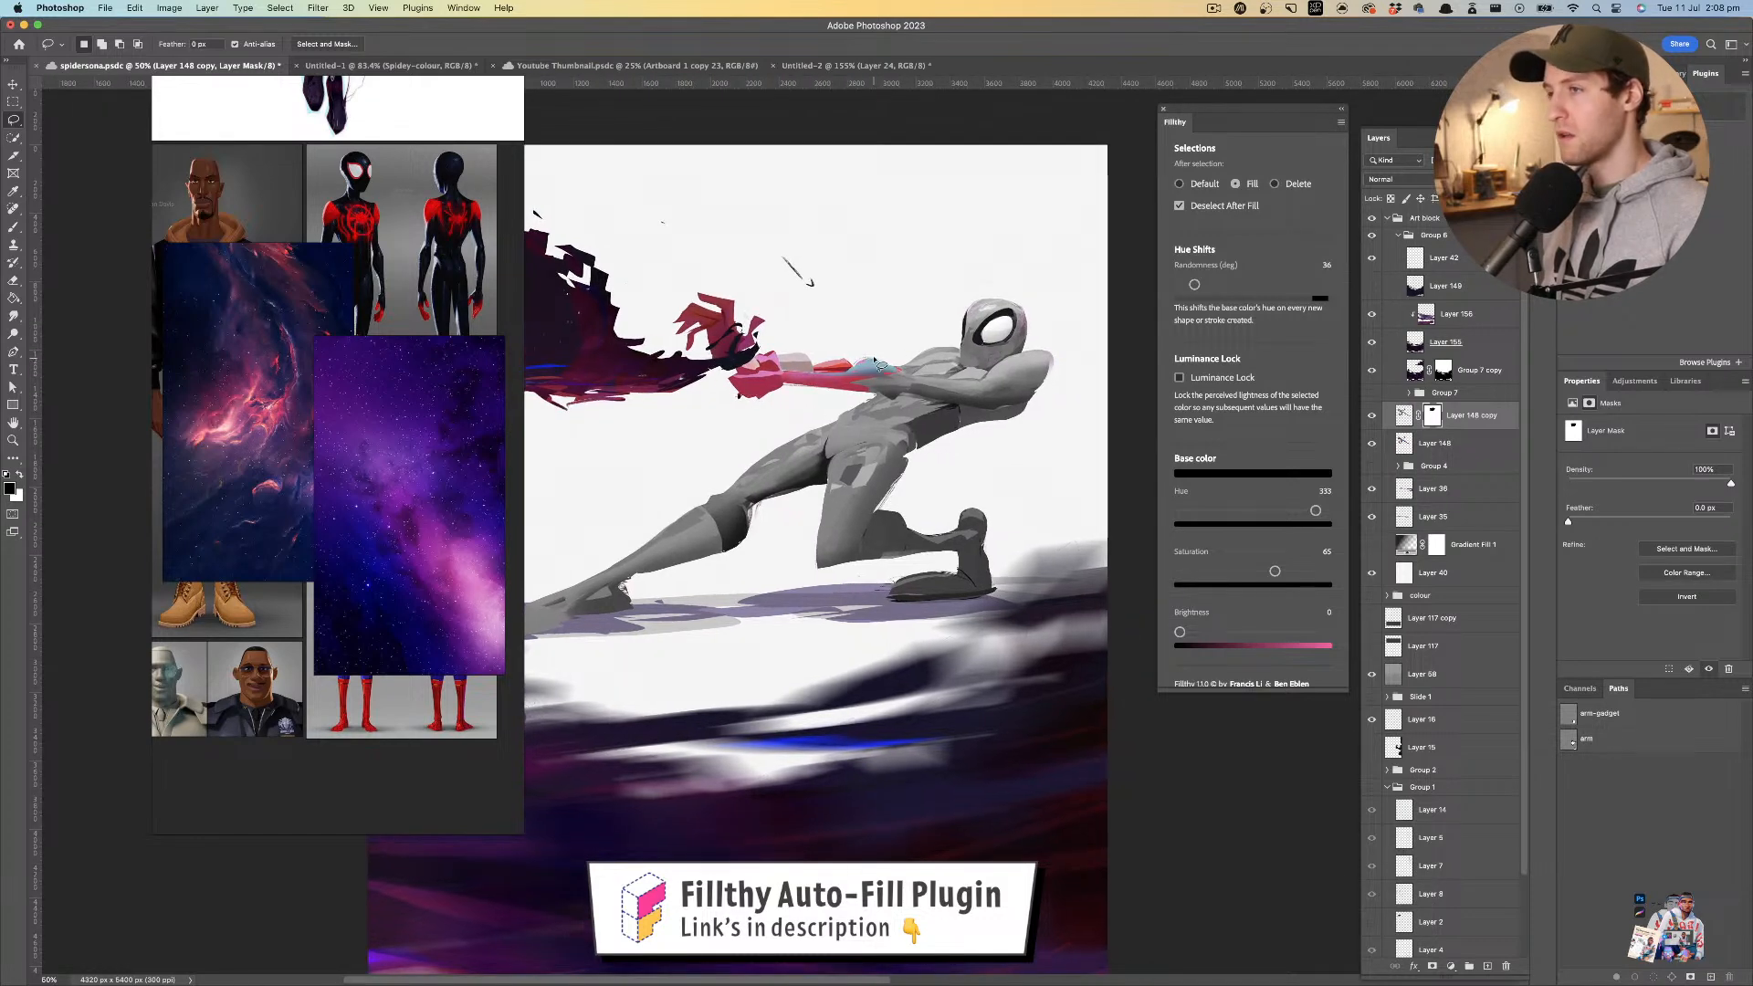
{"action": "left_click_drag", "start_coordinate": [895, 391], "coordinate": [754, 371]}
{"action": "mouse_move", "coordinate": [899, 402]}
{"action": "left_mouse_down"}
{"action": "mouse_move", "coordinate": [942, 392]}
{"action": "mouse_move", "coordinate": [904, 399]}
{"action": "mouse_move", "coordinate": [940, 369]}
{"action": "mouse_move", "coordinate": [909, 388]}
{"action": "mouse_move", "coordinate": [884, 374]}
{"action": "mouse_move", "coordinate": [923, 419]}
{"action": "mouse_move", "coordinate": [679, 471]}
{"action": "mouse_move", "coordinate": [867, 392]}
{"action": "left_mouse_up"}
{"action": "mouse_move", "coordinate": [963, 423]}
{"action": "left_mouse_down"}
{"action": "mouse_move", "coordinate": [791, 451]}
{"action": "mouse_move", "coordinate": [890, 447]}
{"action": "mouse_move", "coordinate": [868, 471]}
{"action": "mouse_move", "coordinate": [861, 447]}
{"action": "mouse_move", "coordinate": [827, 447]}
{"action": "left_mouse_up"}
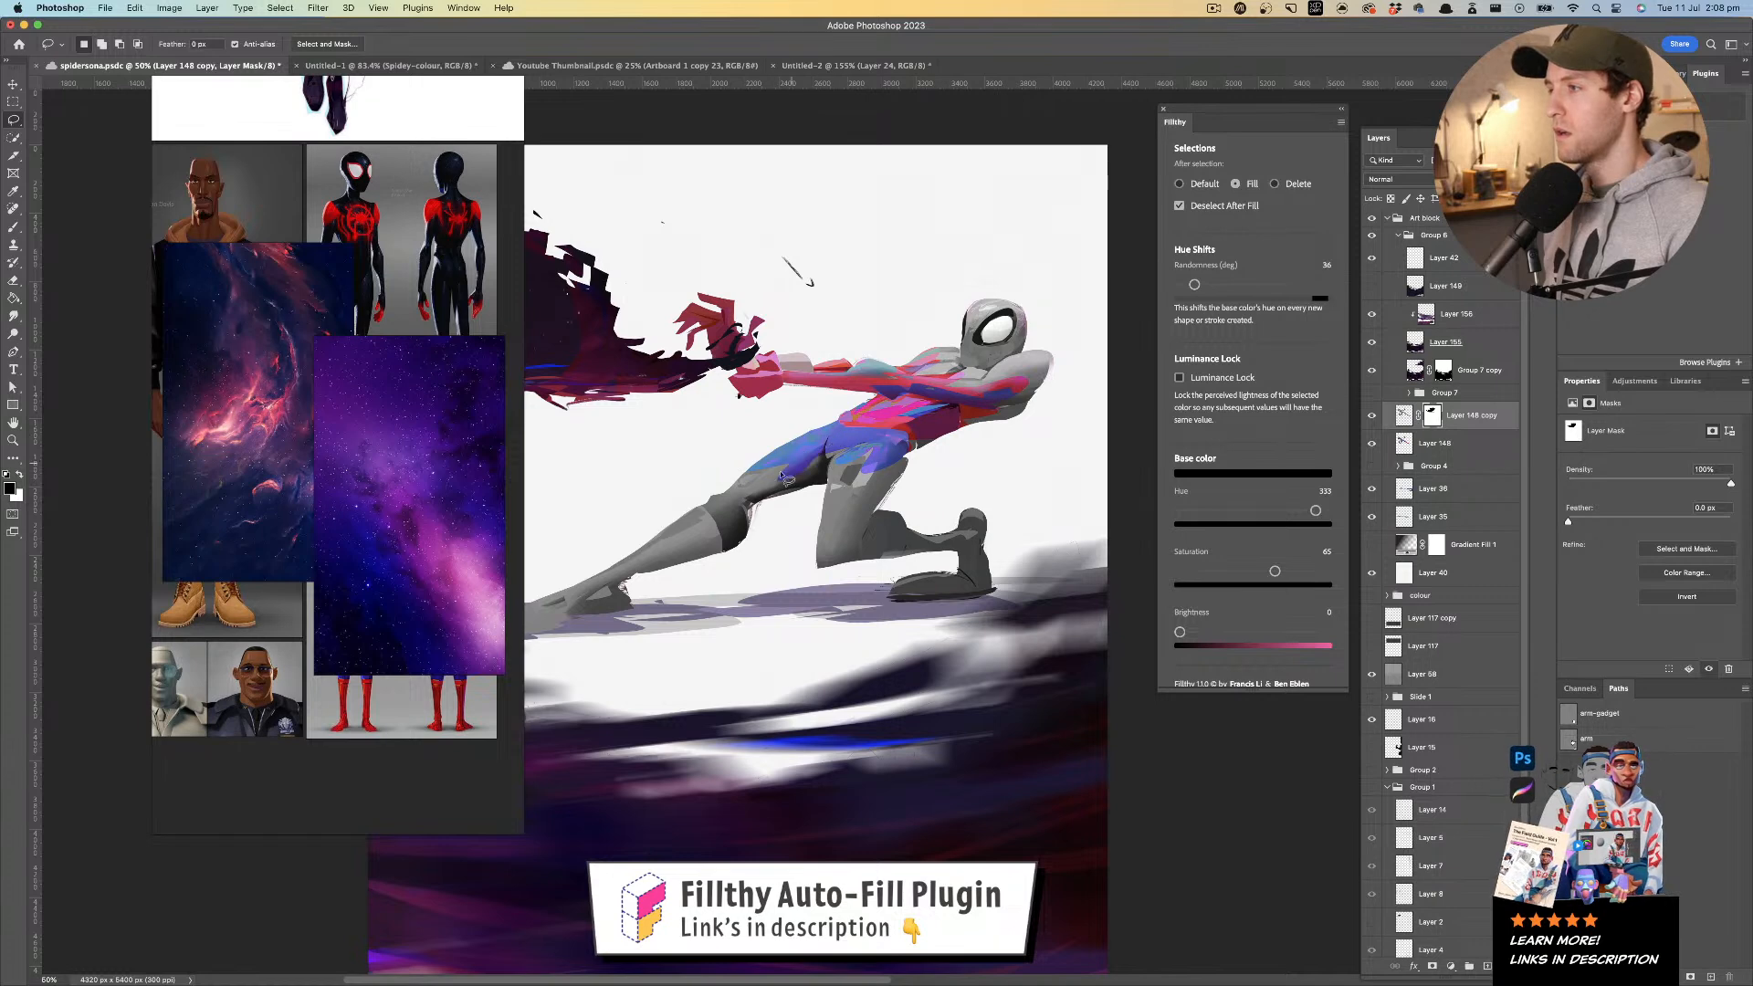
{"action": "mouse_move", "coordinate": [753, 488]}
{"action": "left_mouse_down"}
{"action": "mouse_move", "coordinate": [867, 511]}
{"action": "mouse_move", "coordinate": [858, 468]}
{"action": "mouse_move", "coordinate": [876, 455]}
{"action": "left_mouse_up"}
- Lasso-fill black mask shapes over the face, the bent thigh and its knee to bring back more colour
{"action": "key", "text": "z"}
{"action": "mouse_move", "coordinate": [881, 456]}
{"action": "left_mouse_down"}
{"action": "mouse_move", "coordinate": [799, 451]}
{"action": "mouse_move", "coordinate": [902, 454]}
{"action": "mouse_move", "coordinate": [770, 502]}
{"action": "mouse_move", "coordinate": [810, 470]}
{"action": "left_mouse_up"}
{"action": "key", "text": "l"}
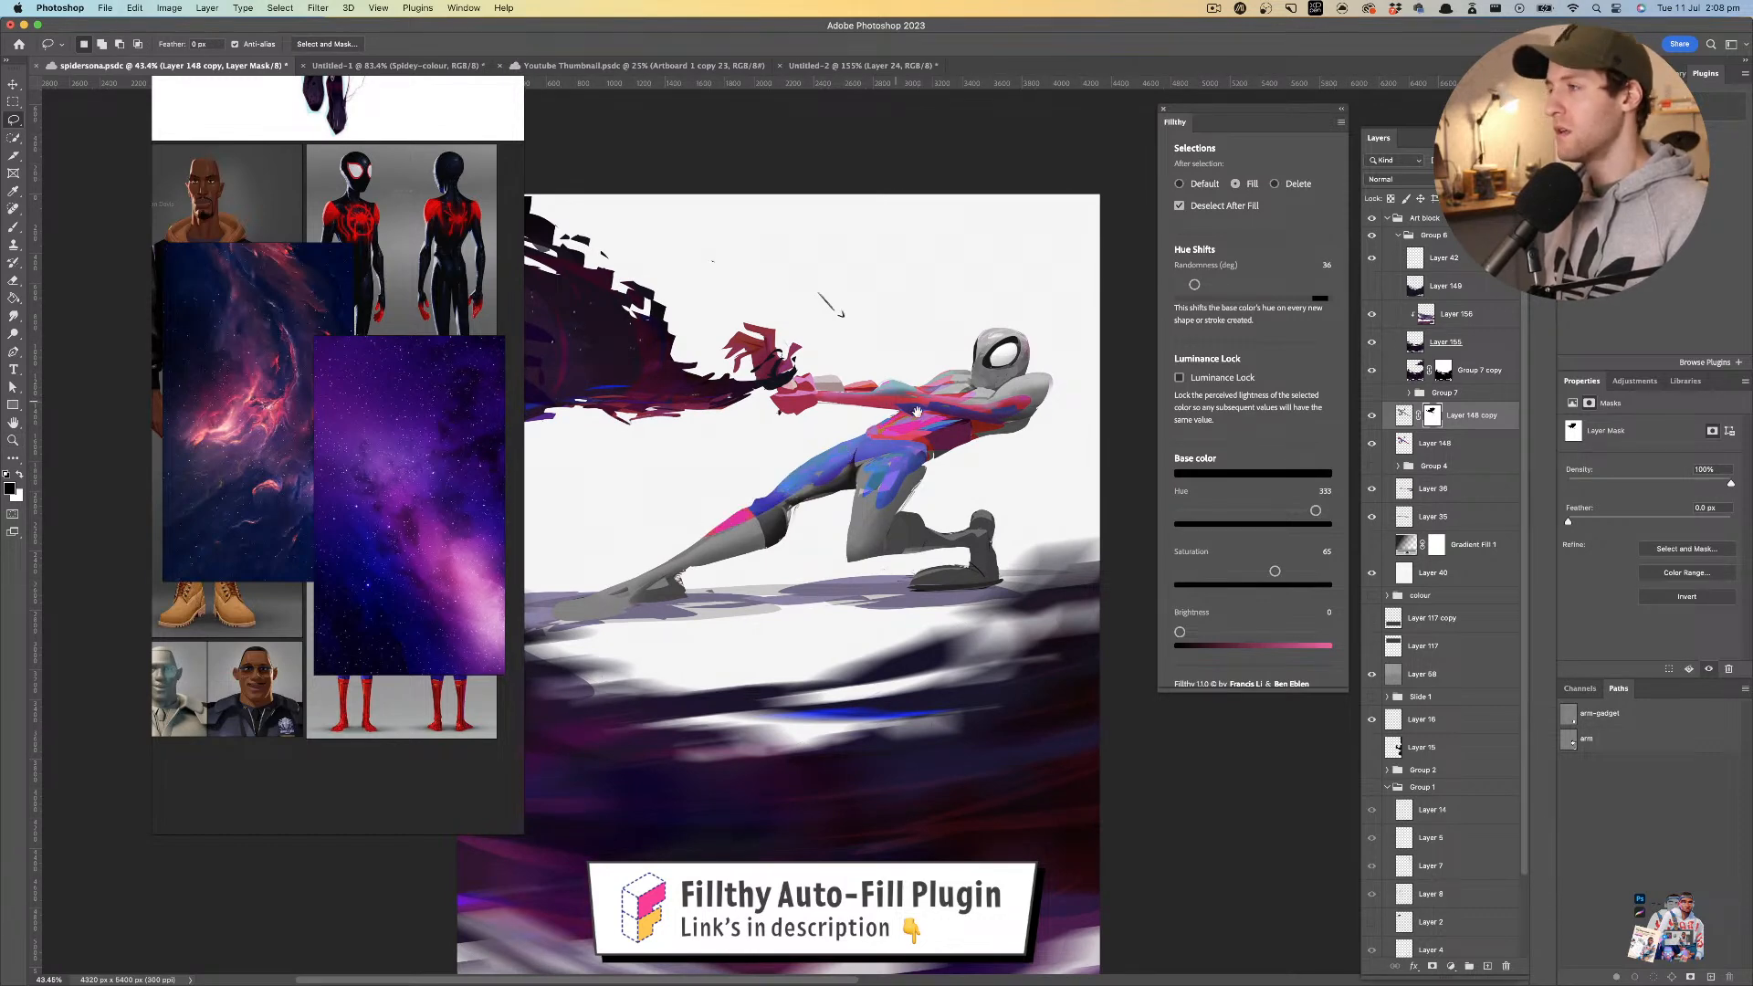
{"action": "scroll", "coordinate": [899, 393], "scroll_direction": "right", "scroll_amount": 3}
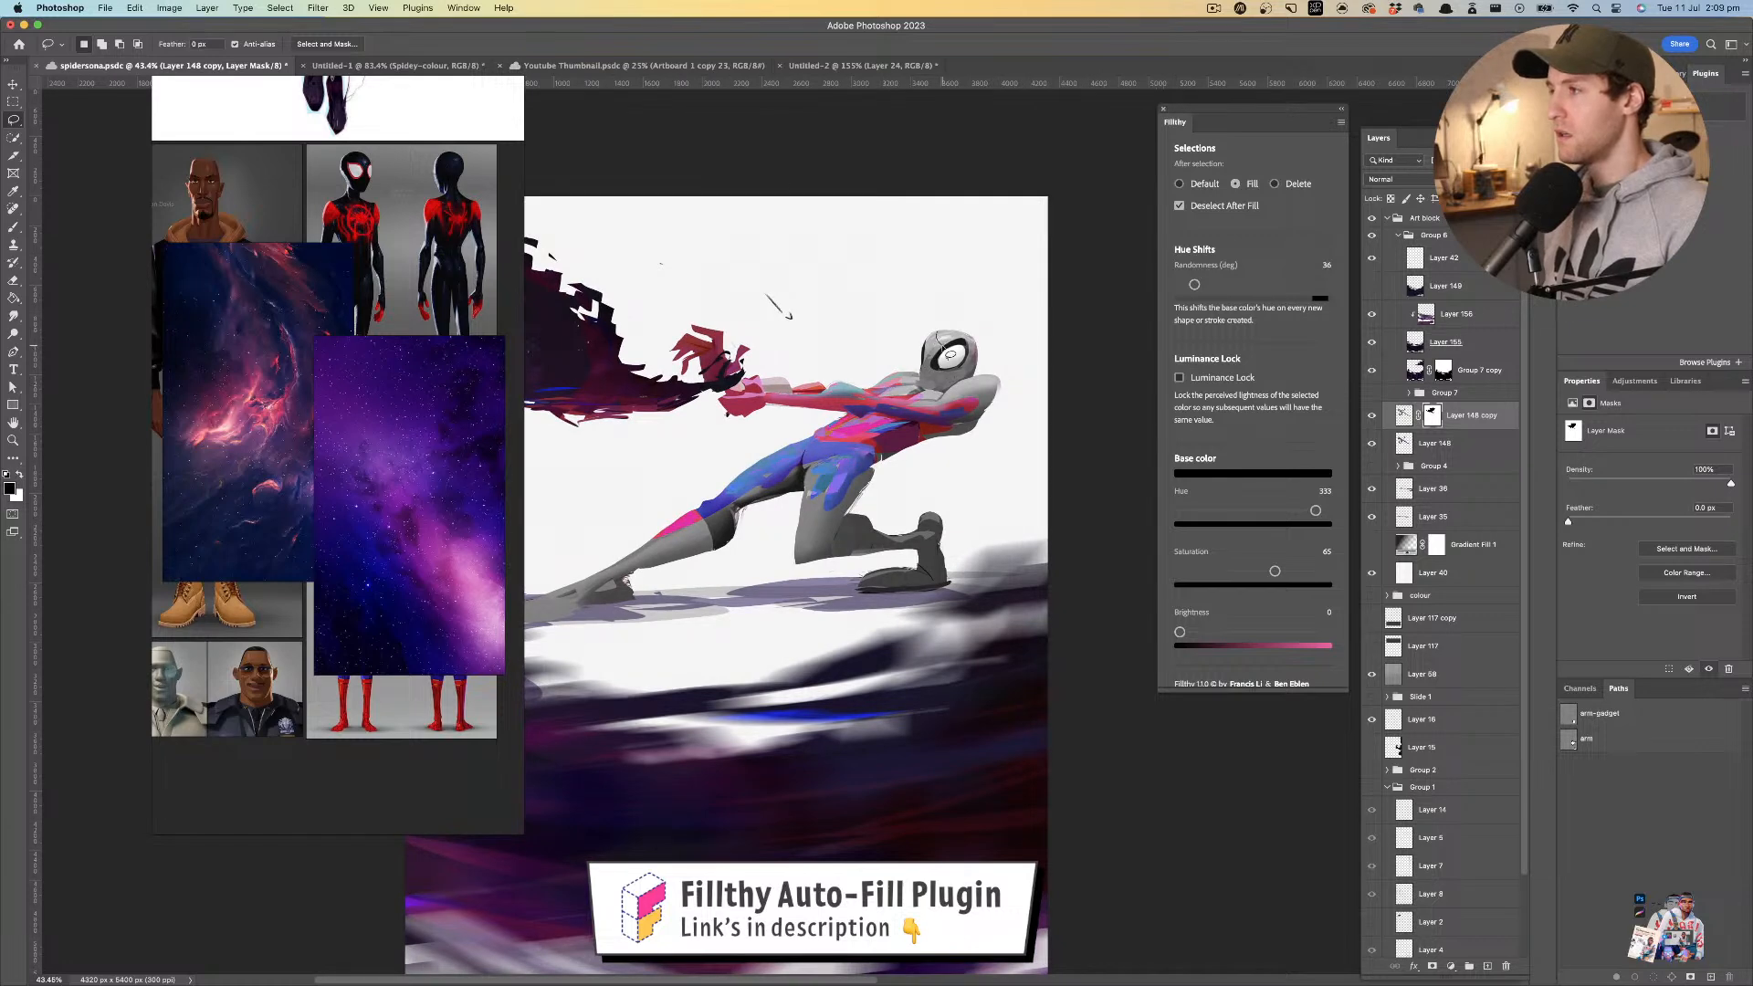
{"action": "left_click_drag", "start_coordinate": [940, 393], "coordinate": [973, 294]}
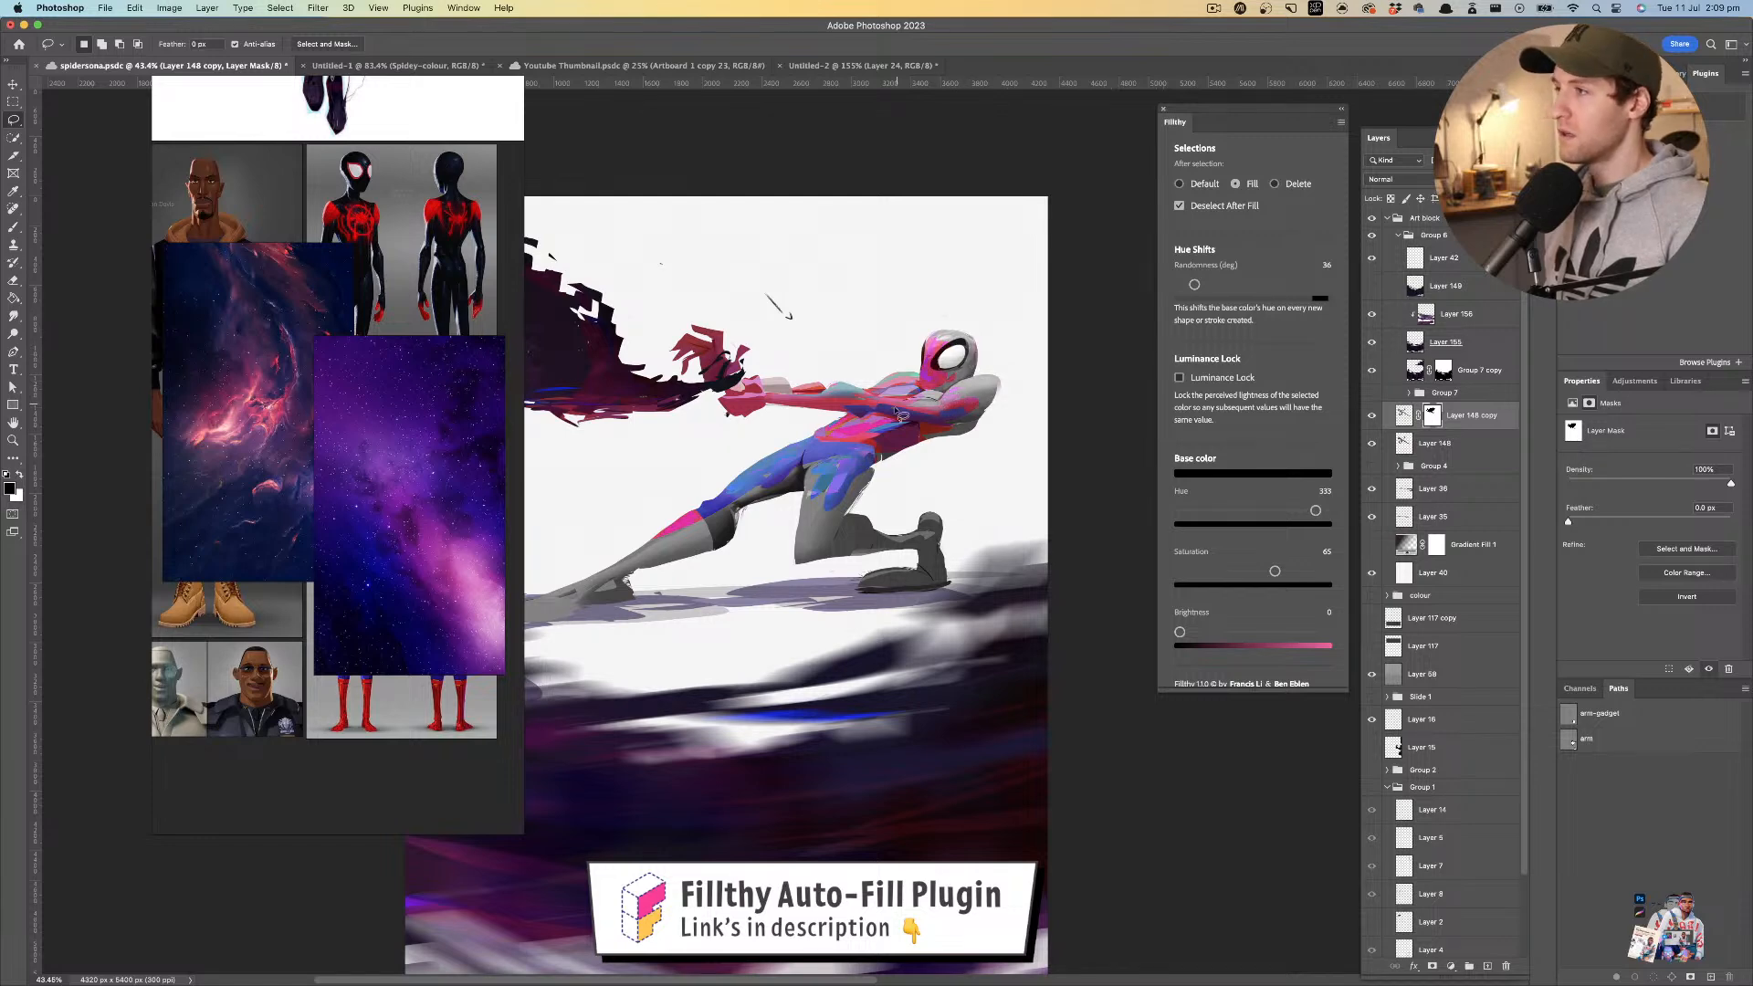
{"action": "scroll", "coordinate": [832, 413], "scroll_direction": "left", "scroll_amount": 2}
{"action": "scroll", "coordinate": [832, 412], "scroll_direction": "down", "scroll_amount": 1}
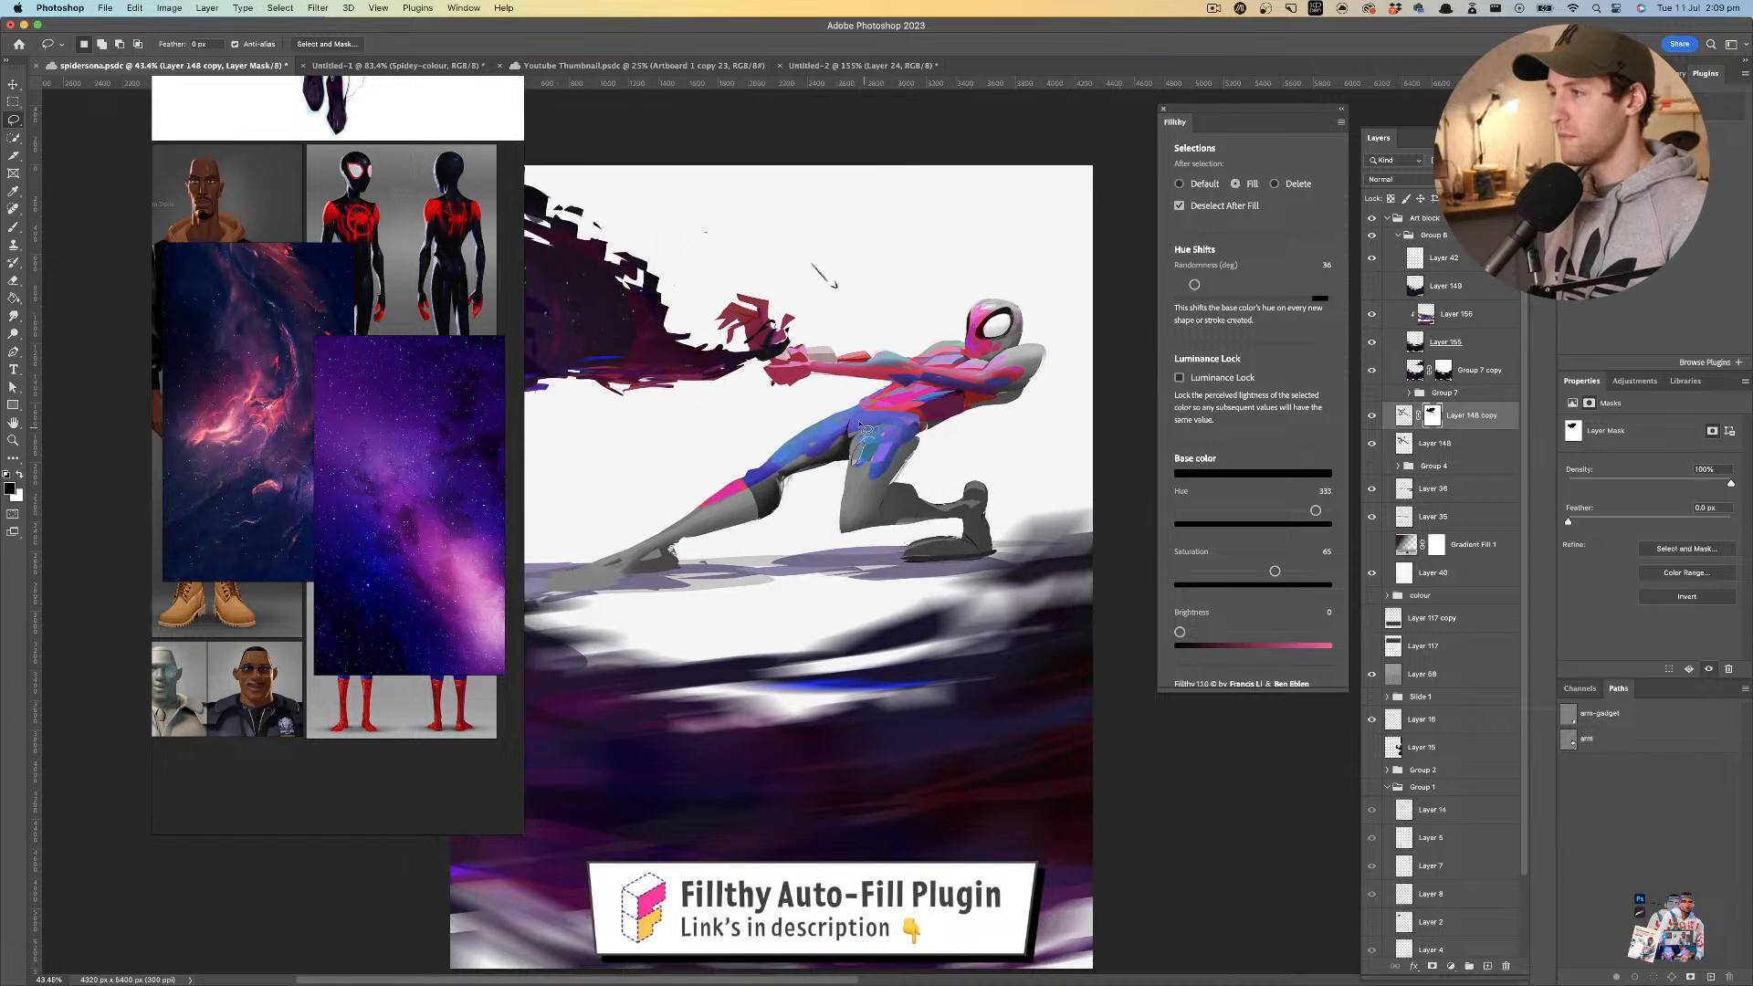
{"action": "mouse_move", "coordinate": [876, 465]}
{"action": "left_mouse_down"}
{"action": "mouse_move", "coordinate": [912, 480]}
{"action": "mouse_move", "coordinate": [910, 440]}
{"action": "mouse_move", "coordinate": [872, 500]}
{"action": "mouse_move", "coordinate": [913, 509]}
{"action": "mouse_move", "coordinate": [854, 525]}
{"action": "mouse_move", "coordinate": [871, 534]}
{"action": "mouse_move", "coordinate": [813, 530]}
{"action": "mouse_move", "coordinate": [893, 493]}
{"action": "left_mouse_up"}
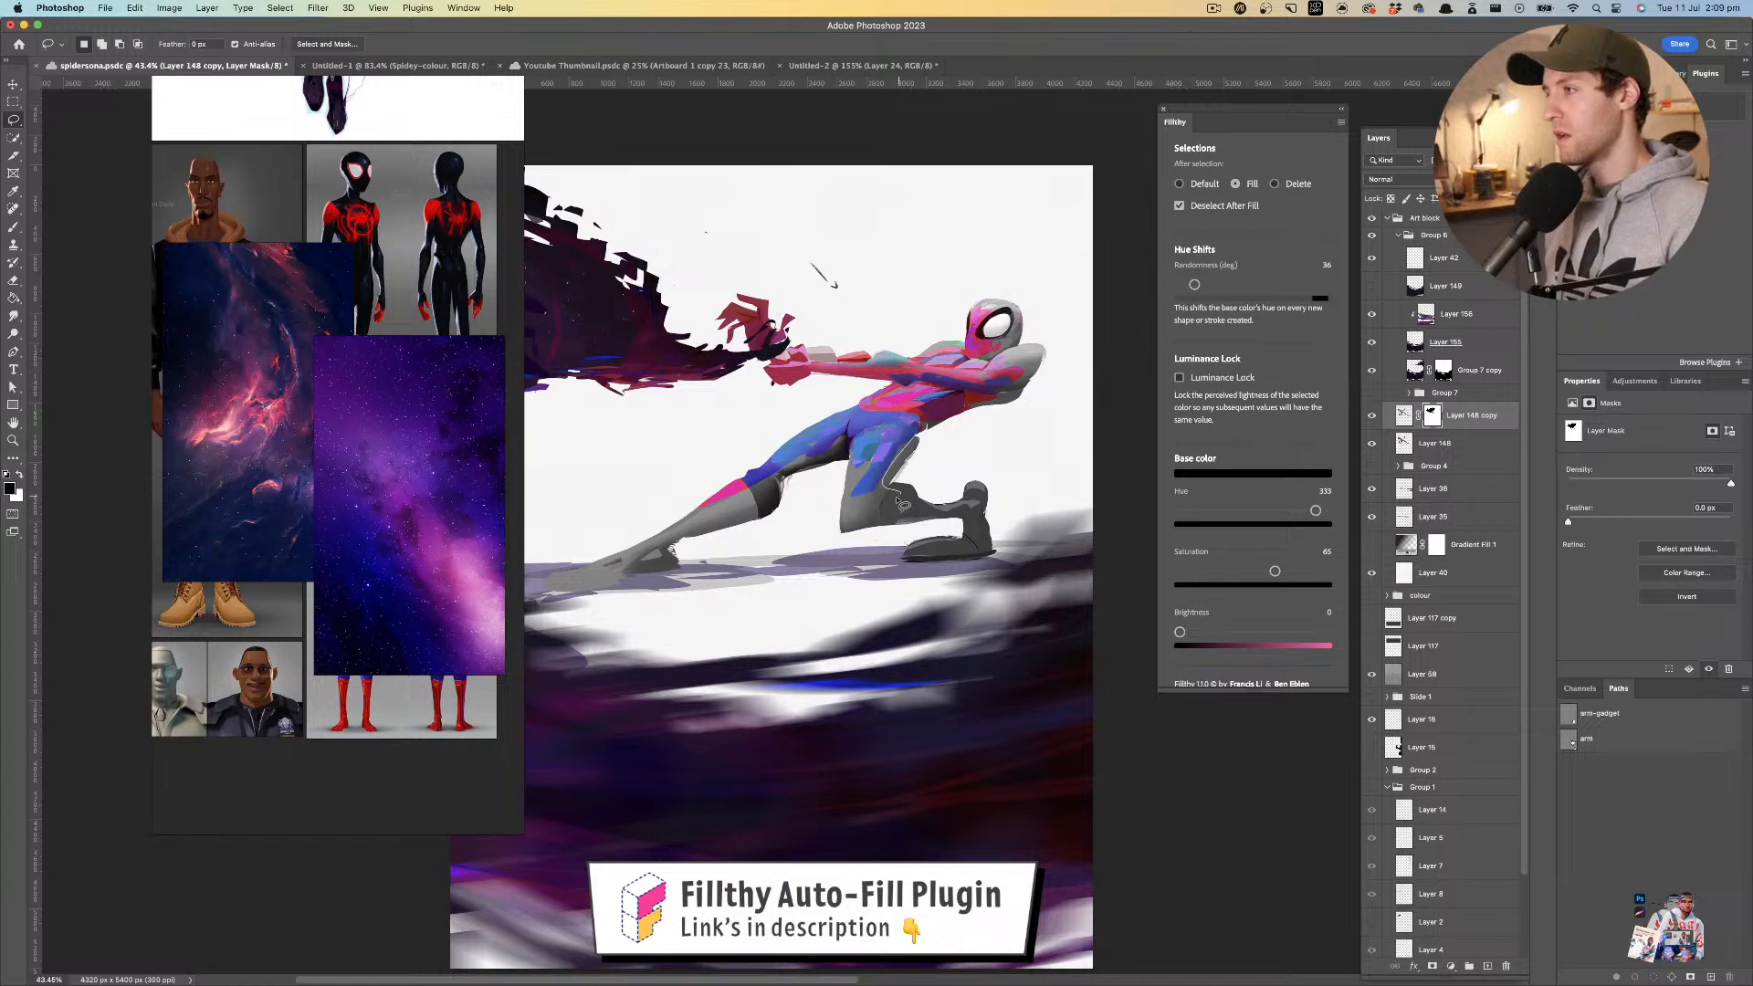
{"action": "mouse_move", "coordinate": [846, 495]}
{"action": "left_mouse_down"}
{"action": "mouse_move", "coordinate": [882, 471]}
{"action": "mouse_move", "coordinate": [844, 517]}
{"action": "mouse_move", "coordinate": [909, 502]}
{"action": "mouse_move", "coordinate": [882, 516]}
{"action": "mouse_move", "coordinate": [840, 474]}
{"action": "mouse_move", "coordinate": [804, 475]}
{"action": "mouse_move", "coordinate": [862, 469]}
{"action": "mouse_move", "coordinate": [826, 497]}
{"action": "left_mouse_up"}
- Lasso-fill further mask shapes over the legs and the head, and toggle the grey copy's visibility to compare
{"action": "key", "text": "z"}
{"action": "left_click_drag", "start_coordinate": [826, 420], "coordinate": [1009, 356]}
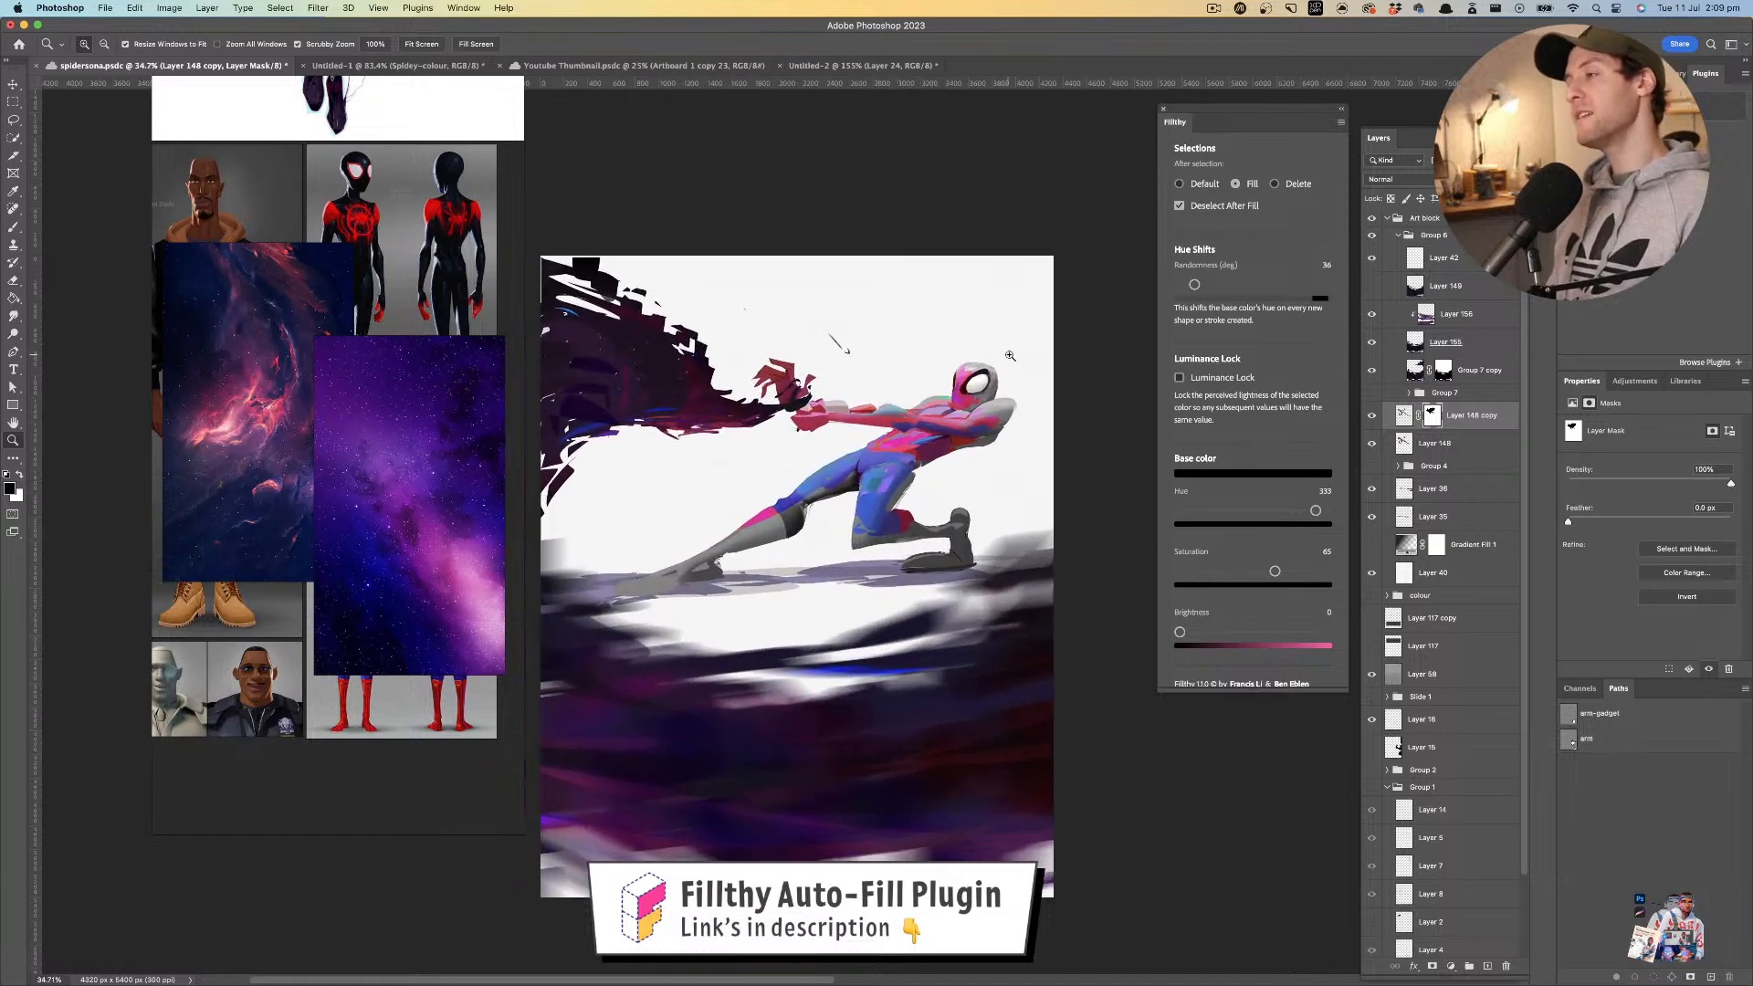
{"action": "left_click_drag", "start_coordinate": [836, 439], "coordinate": [863, 431]}
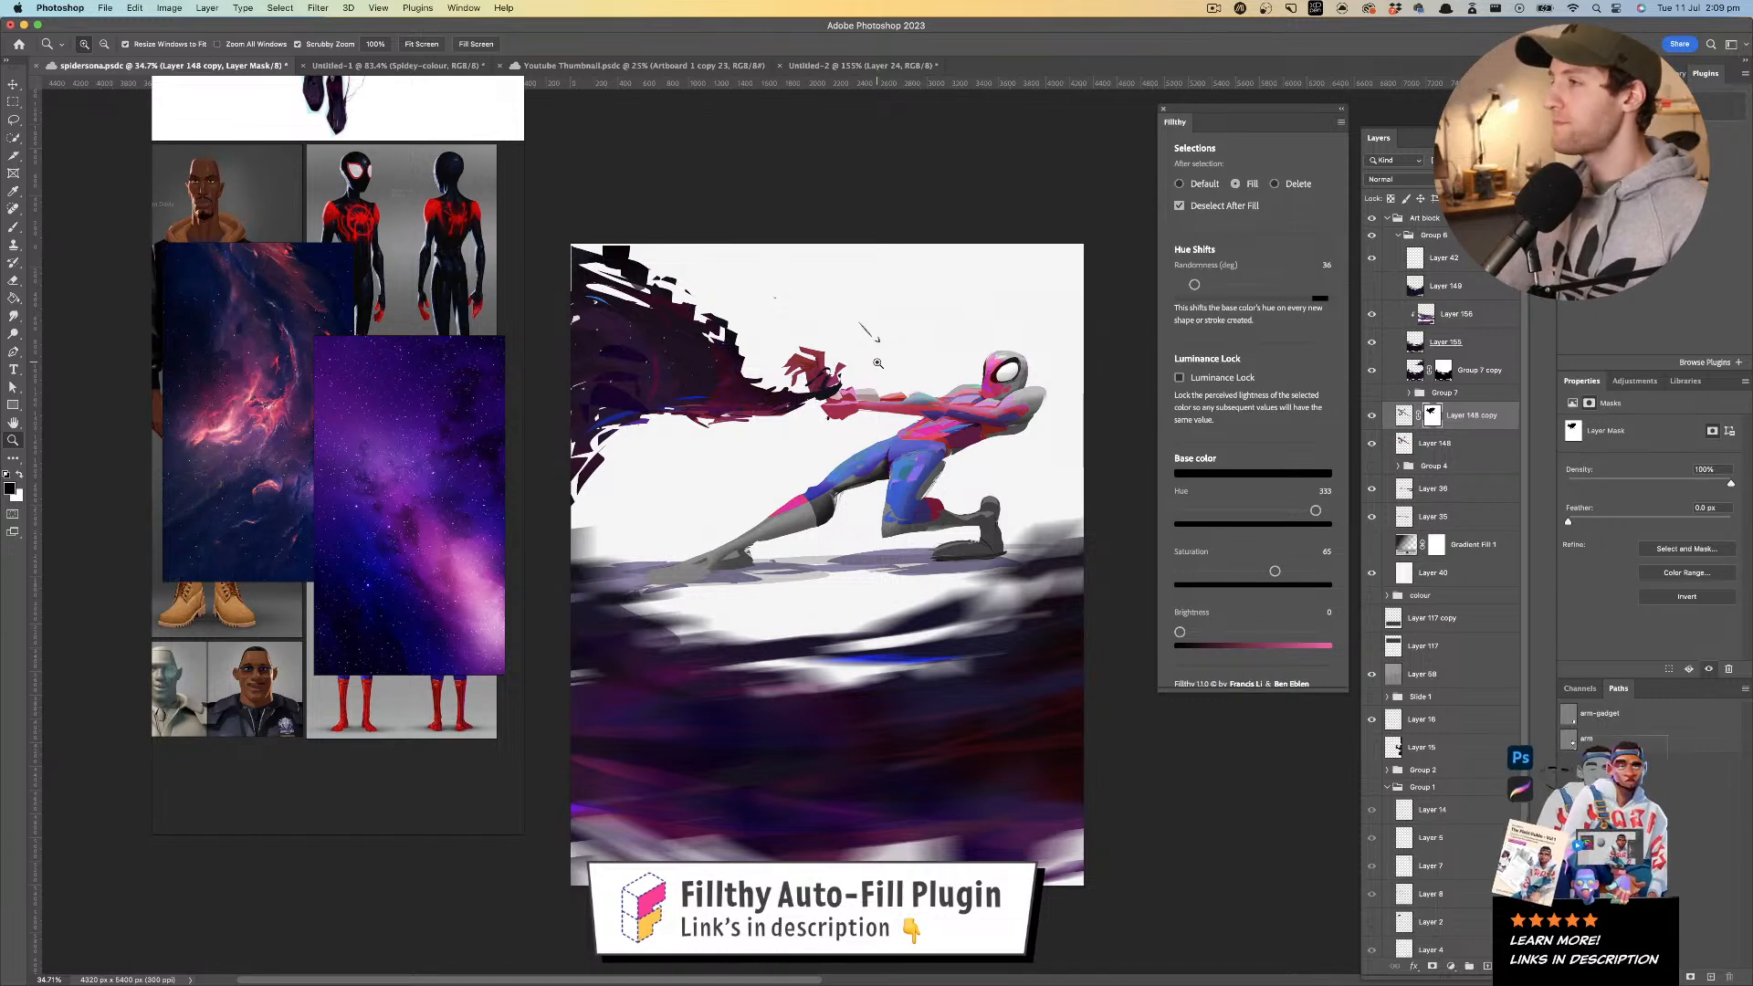
{"action": "key", "text": "l"}
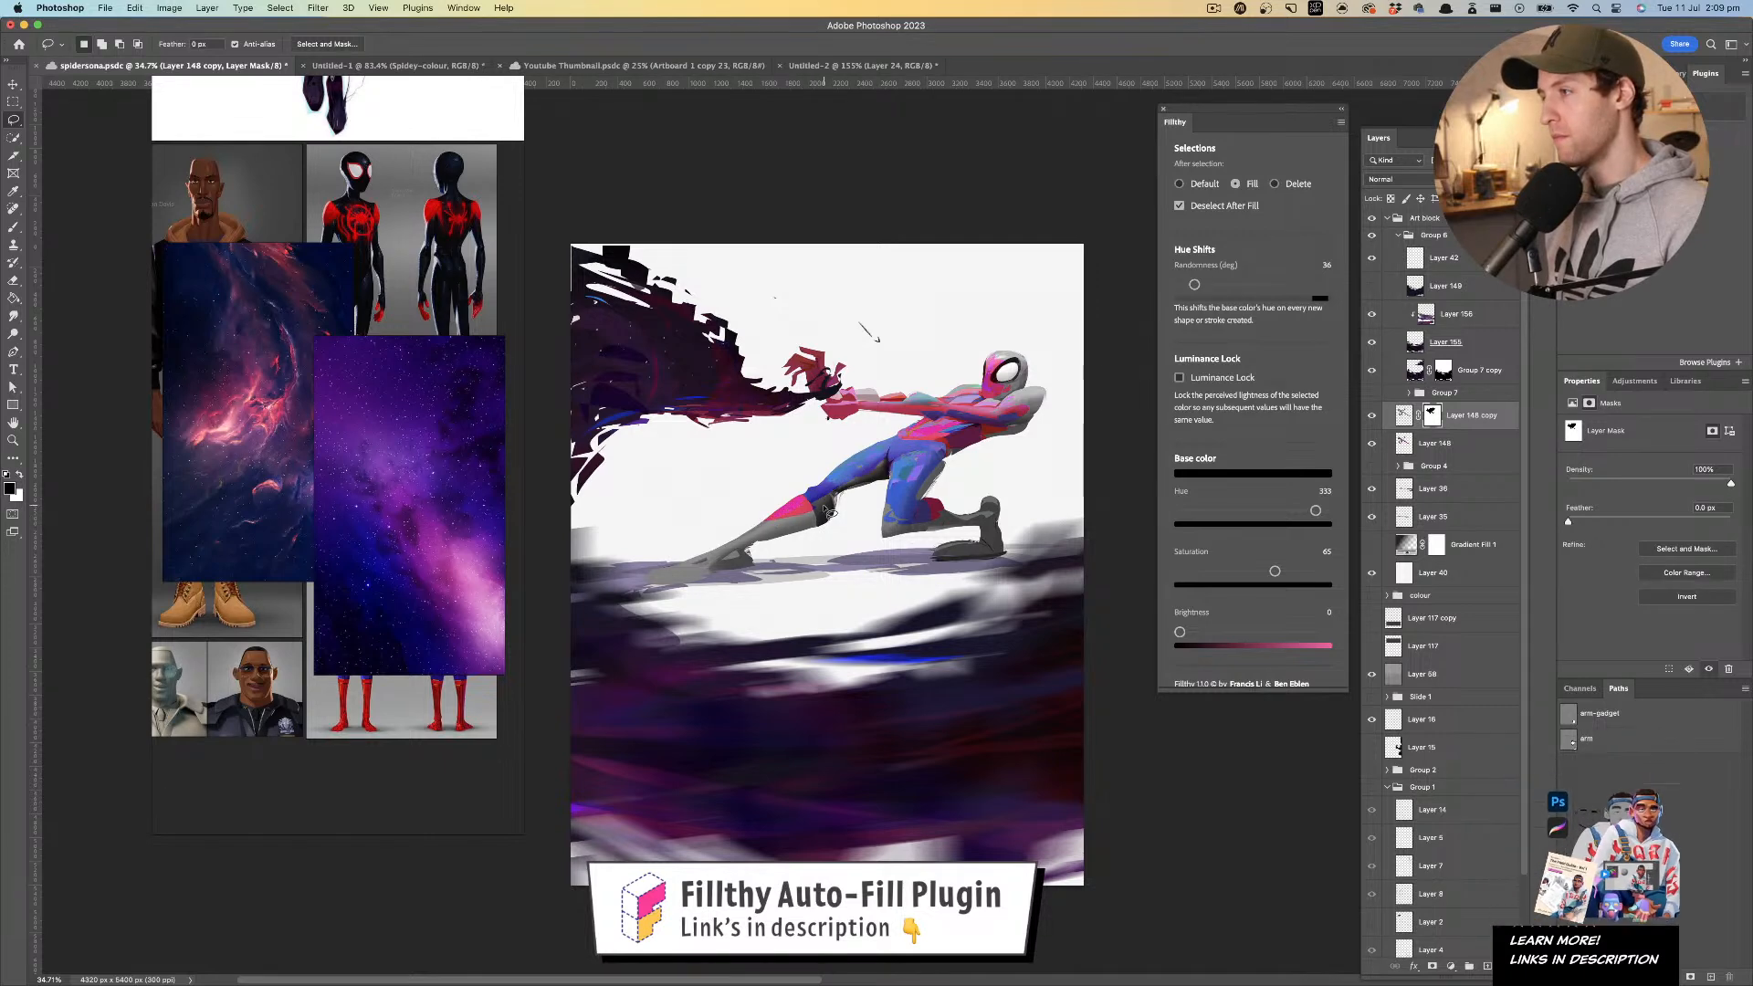
{"action": "left_click_drag", "start_coordinate": [874, 500], "coordinate": [864, 502]}
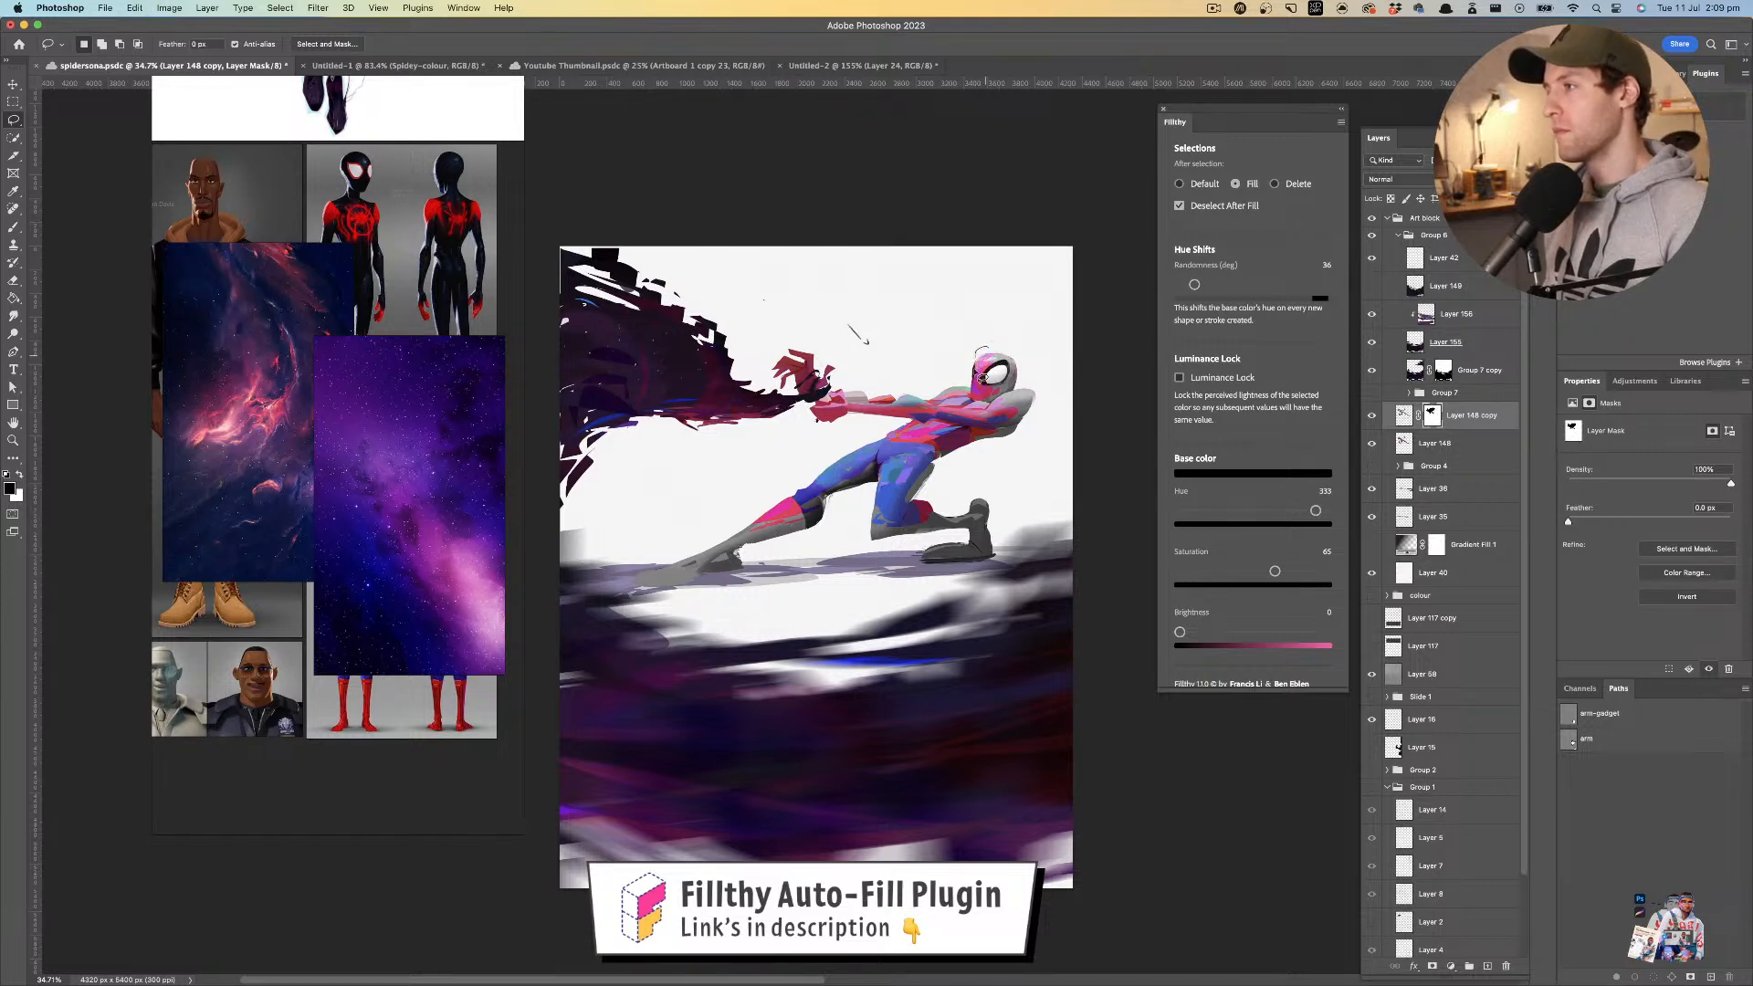
{"action": "left_click_drag", "start_coordinate": [874, 406], "coordinate": [884, 392]}
{"action": "mouse_move", "coordinate": [936, 380]}
{"action": "left_mouse_down"}
{"action": "mouse_move", "coordinate": [911, 423]}
{"action": "mouse_move", "coordinate": [968, 403]}
{"action": "left_mouse_up"}
{"action": "left_click", "coordinate": [1372, 417]}
{"action": "left_click", "coordinate": [1372, 417]}
- Create a new layer above the grey copy and try Kyle's Paintbox - Watercolor Fill brush in black above the head
{"action": "key", "text": "z"}
{"action": "mouse_move", "coordinate": [887, 464]}
{"action": "left_mouse_down"}
{"action": "mouse_move", "coordinate": [819, 466]}
{"action": "mouse_move", "coordinate": [881, 476]}
{"action": "left_mouse_up"}
{"action": "left_click_drag", "start_coordinate": [835, 374], "coordinate": [868, 378]}
{"action": "left_click_drag", "start_coordinate": [901, 392], "coordinate": [842, 405]}
{"action": "mouse_move", "coordinate": [919, 355]}
{"action": "left_mouse_down"}
{"action": "mouse_move", "coordinate": [804, 372]}
{"action": "mouse_move", "coordinate": [911, 369]}
{"action": "left_mouse_up"}
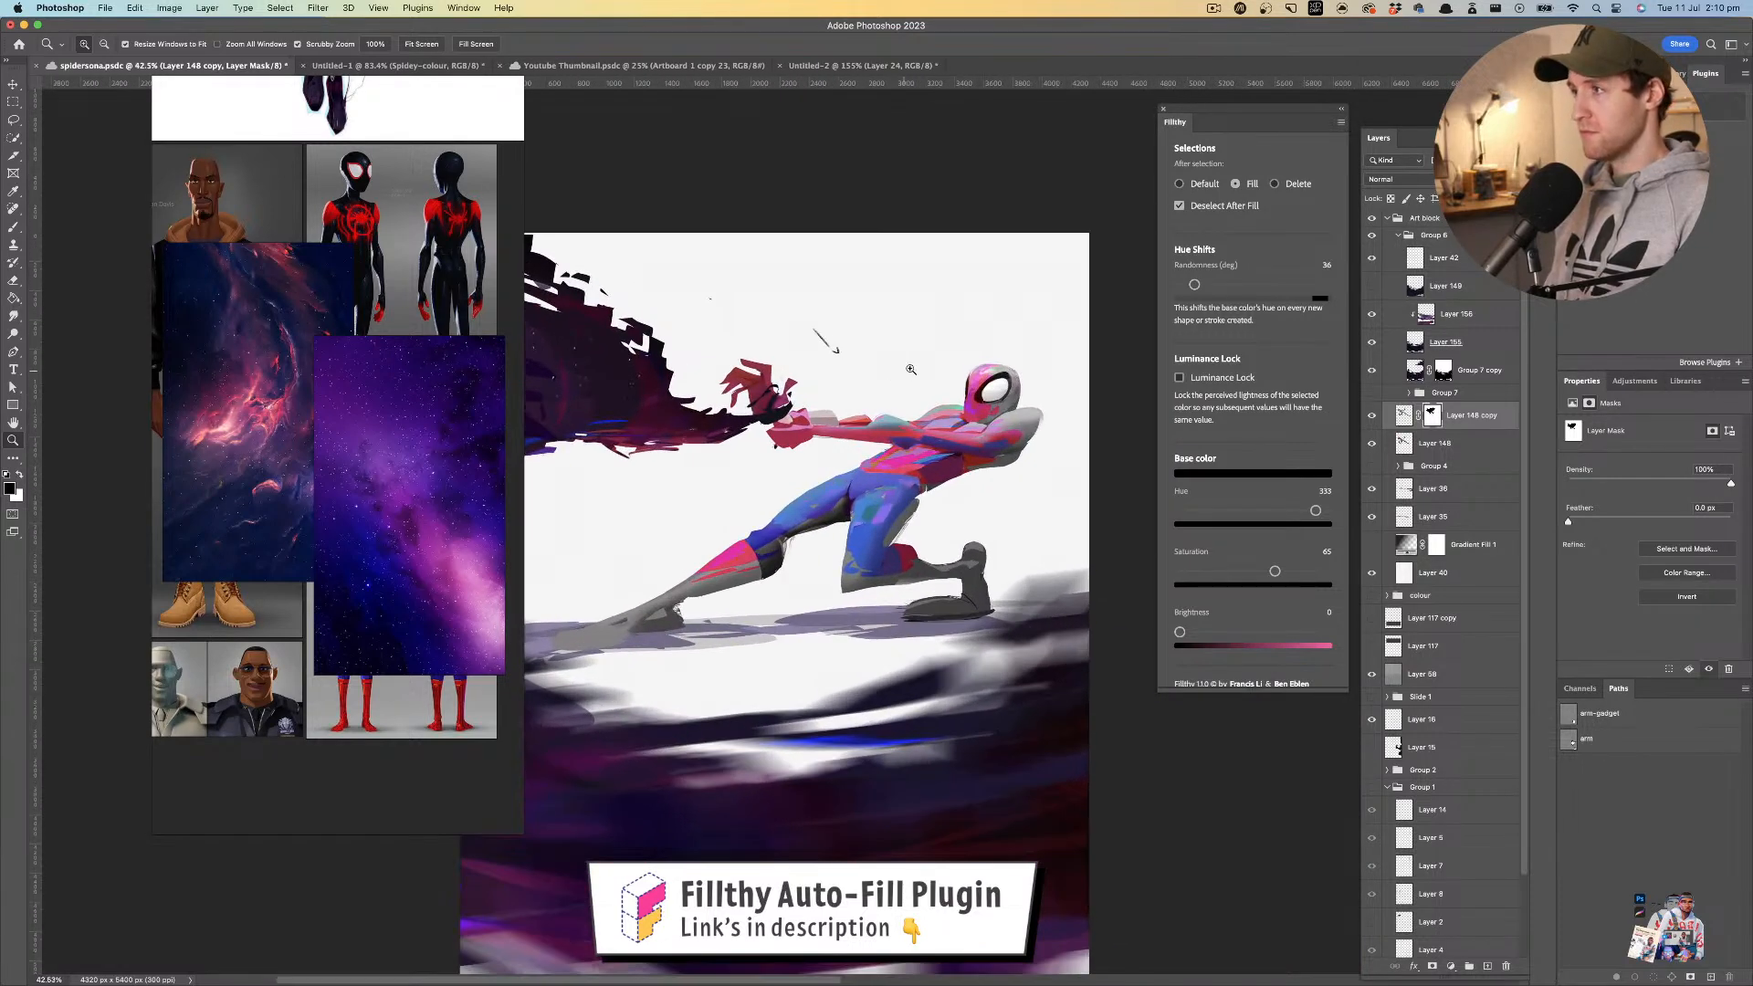
{"action": "left_click", "coordinate": [1488, 966]}
{"action": "key", "text": "l"}
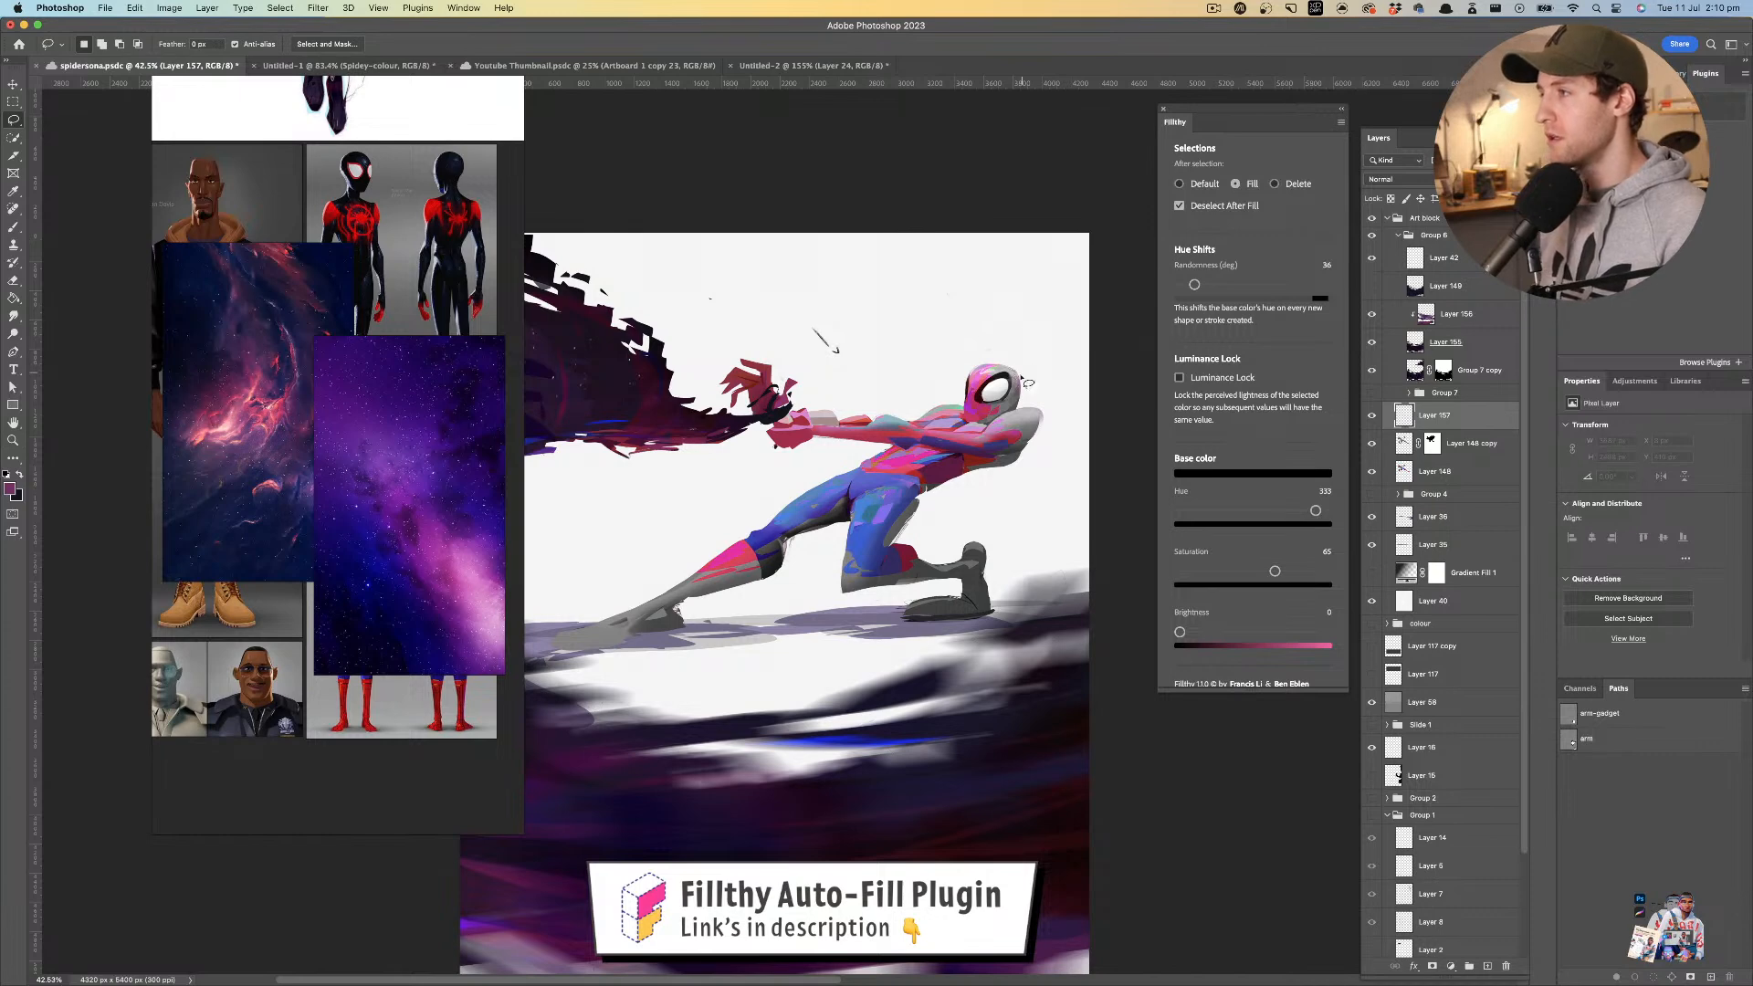
{"action": "key", "text": "b"}
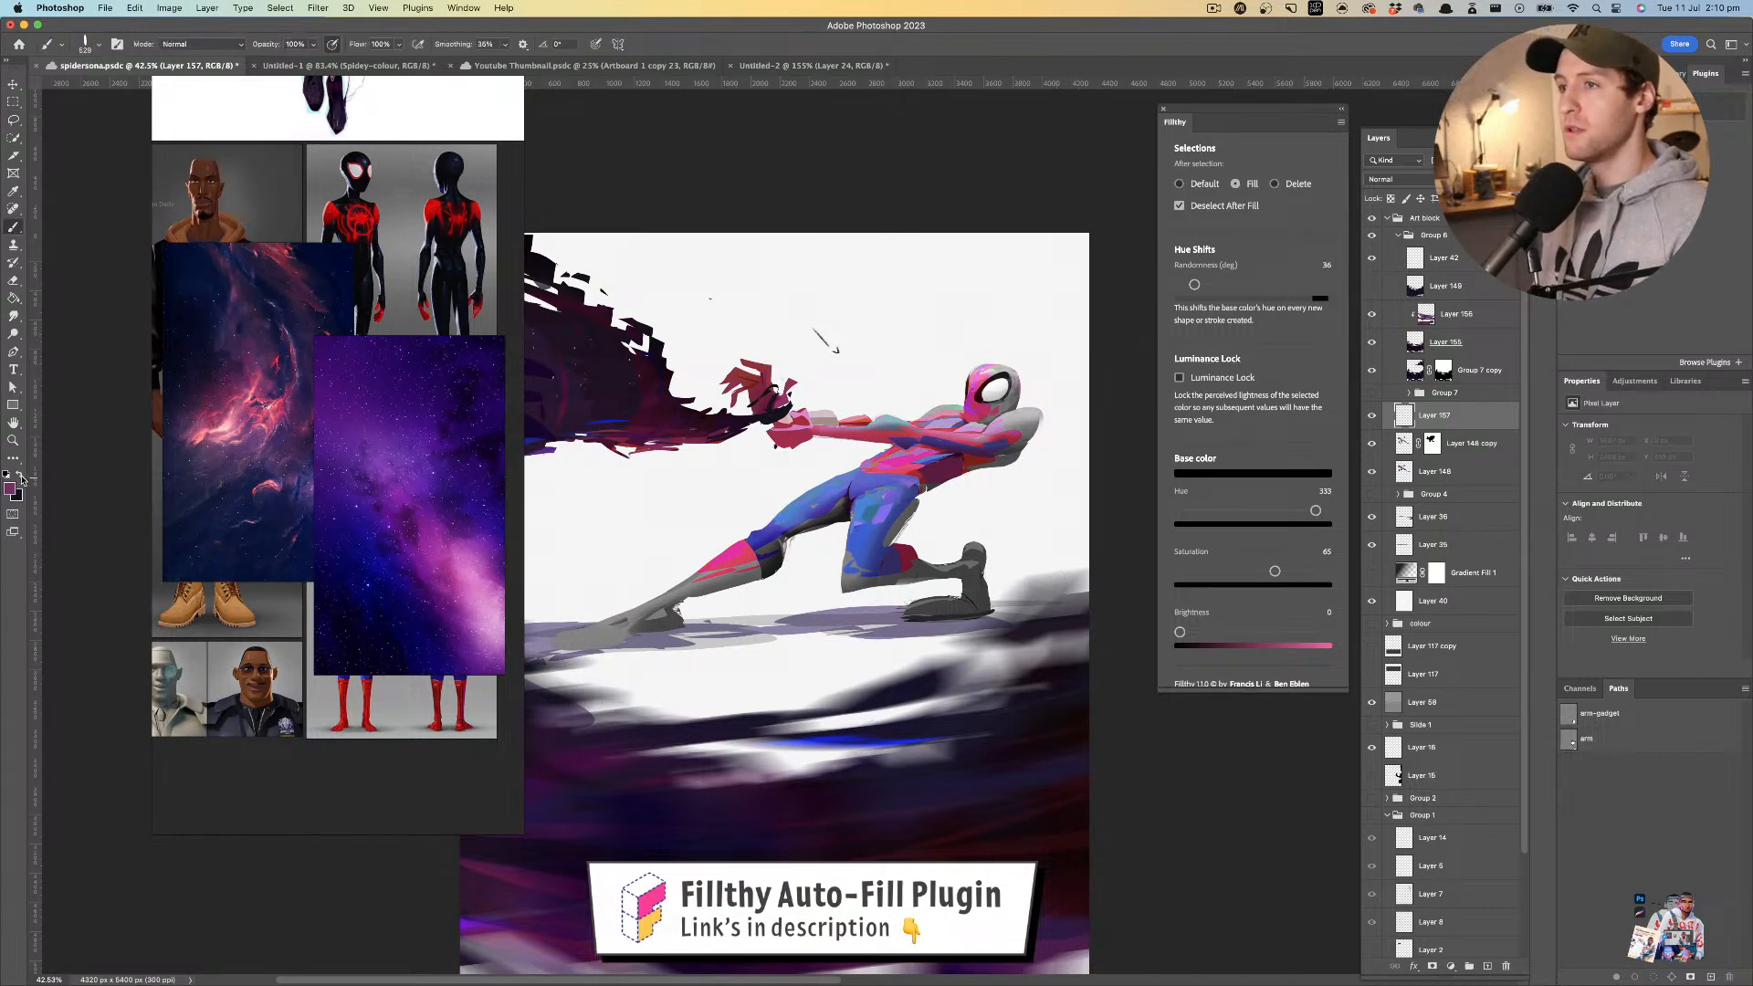
{"action": "mouse_move", "coordinate": [984, 345]}
{"action": "left_mouse_down"}
{"action": "mouse_move", "coordinate": [898, 333]}
{"action": "mouse_move", "coordinate": [1023, 325]}
{"action": "left_mouse_up"}
{"action": "left_click_drag", "start_coordinate": [767, 330], "coordinate": [654, 321]}
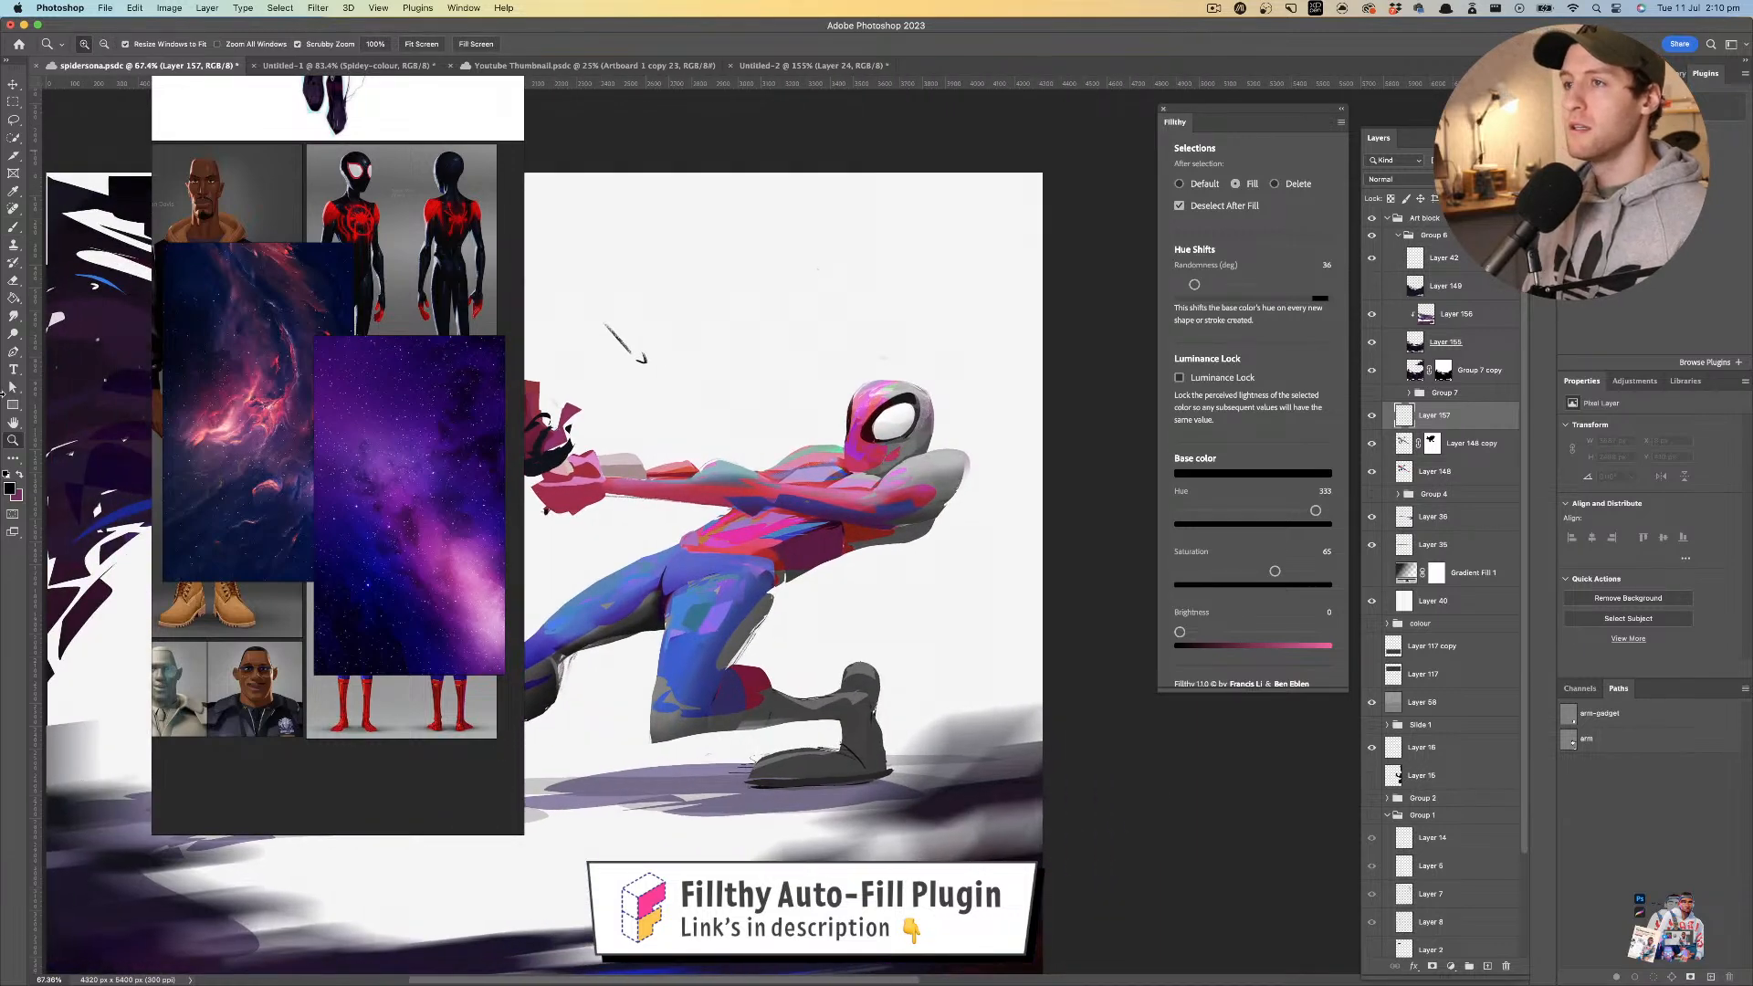
{"action": "left_click", "coordinate": [13, 226]}
{"action": "left_click", "coordinate": [100, 45]}
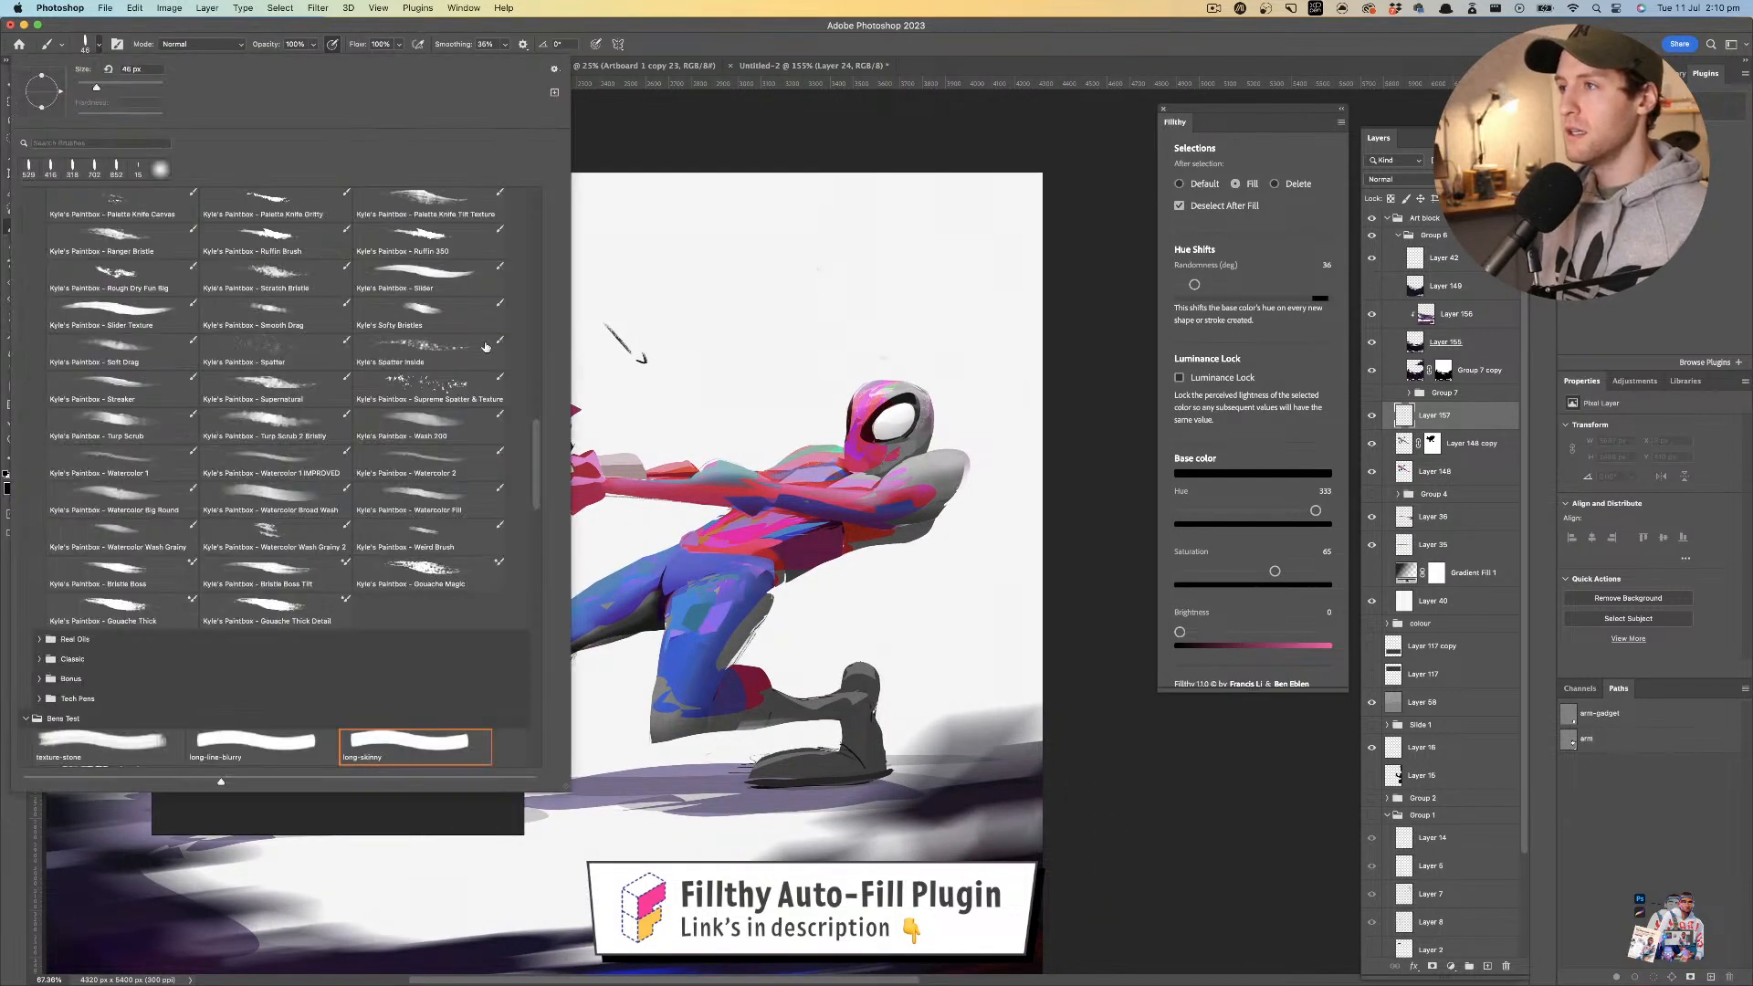
{"action": "mouse_move", "coordinate": [534, 443]}
{"action": "left_mouse_down"}
{"action": "mouse_move", "coordinate": [536, 367]}
{"action": "mouse_move", "coordinate": [534, 431]}
{"action": "left_mouse_up"}
{"action": "left_click", "coordinate": [433, 573]}
{"action": "left_click", "coordinate": [872, 306]}
- Choose the Kyle's Paintbox - Palette Knife Gritty brush and scribble black marks above the head, undoing unwanted strokes
{"action": "left_click", "coordinate": [100, 48]}
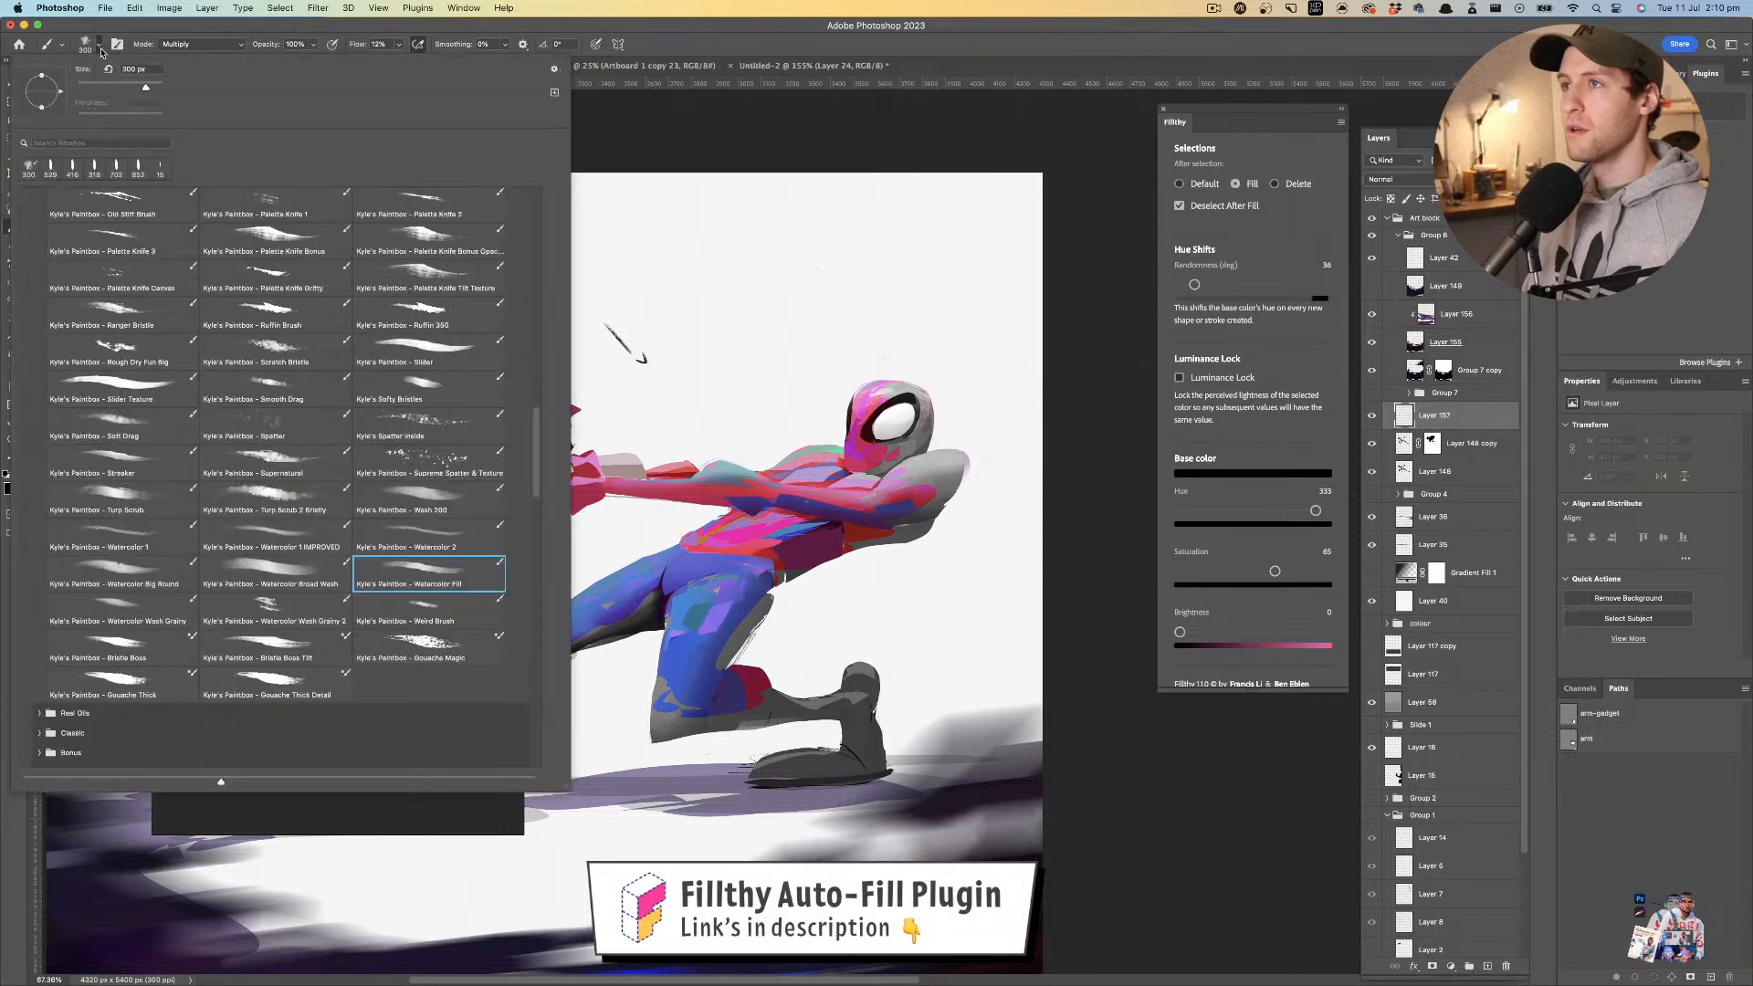
{"action": "left_click_drag", "start_coordinate": [539, 487], "coordinate": [540, 403]}
{"action": "left_click", "coordinate": [291, 605]}
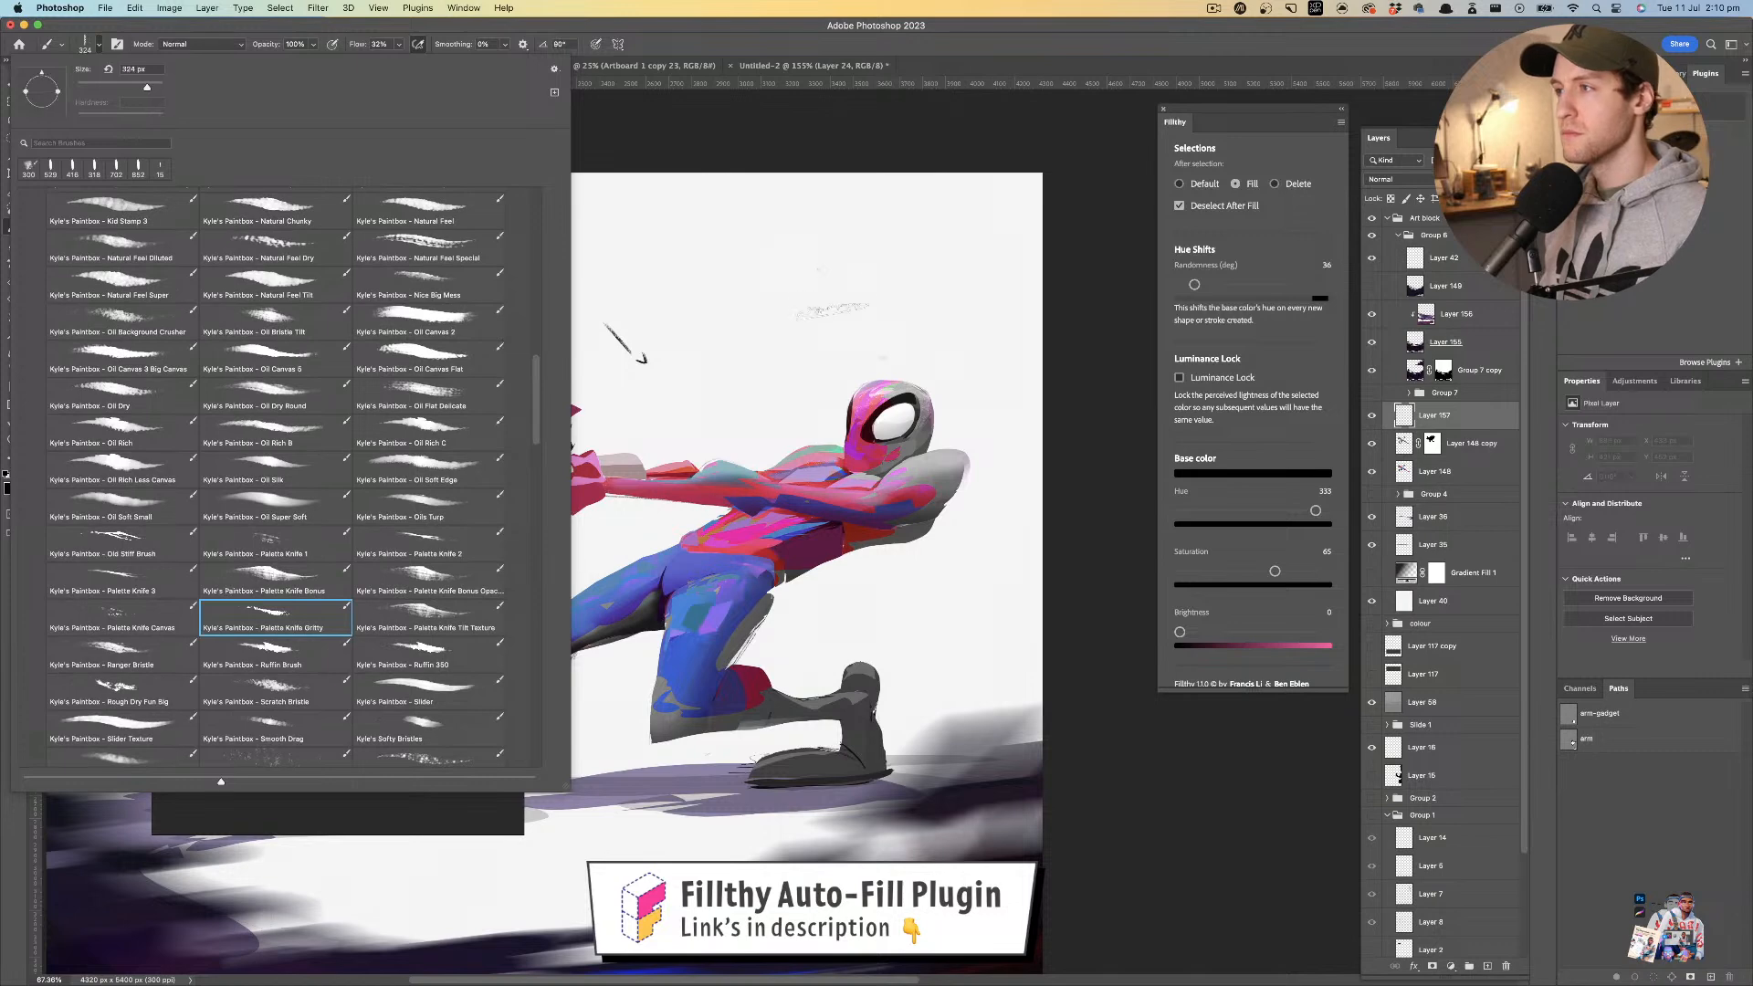
{"action": "left_click_drag", "start_coordinate": [846, 296], "coordinate": [702, 368]}
{"action": "key", "text": "super+z"}
{"action": "mouse_move", "coordinate": [923, 334]}
{"action": "left_mouse_down"}
{"action": "mouse_move", "coordinate": [856, 344]}
{"action": "mouse_move", "coordinate": [935, 337]}
{"action": "mouse_move", "coordinate": [944, 364]}
{"action": "mouse_move", "coordinate": [930, 343]}
{"action": "mouse_move", "coordinate": [957, 302]}
{"action": "left_mouse_up"}
{"action": "key", "text": "super+z"}
{"action": "mouse_move", "coordinate": [864, 348]}
{"action": "left_mouse_down"}
{"action": "mouse_move", "coordinate": [840, 345]}
{"action": "mouse_move", "coordinate": [845, 305]}
{"action": "mouse_move", "coordinate": [804, 375]}
{"action": "mouse_move", "coordinate": [845, 379]}
{"action": "left_mouse_up"}
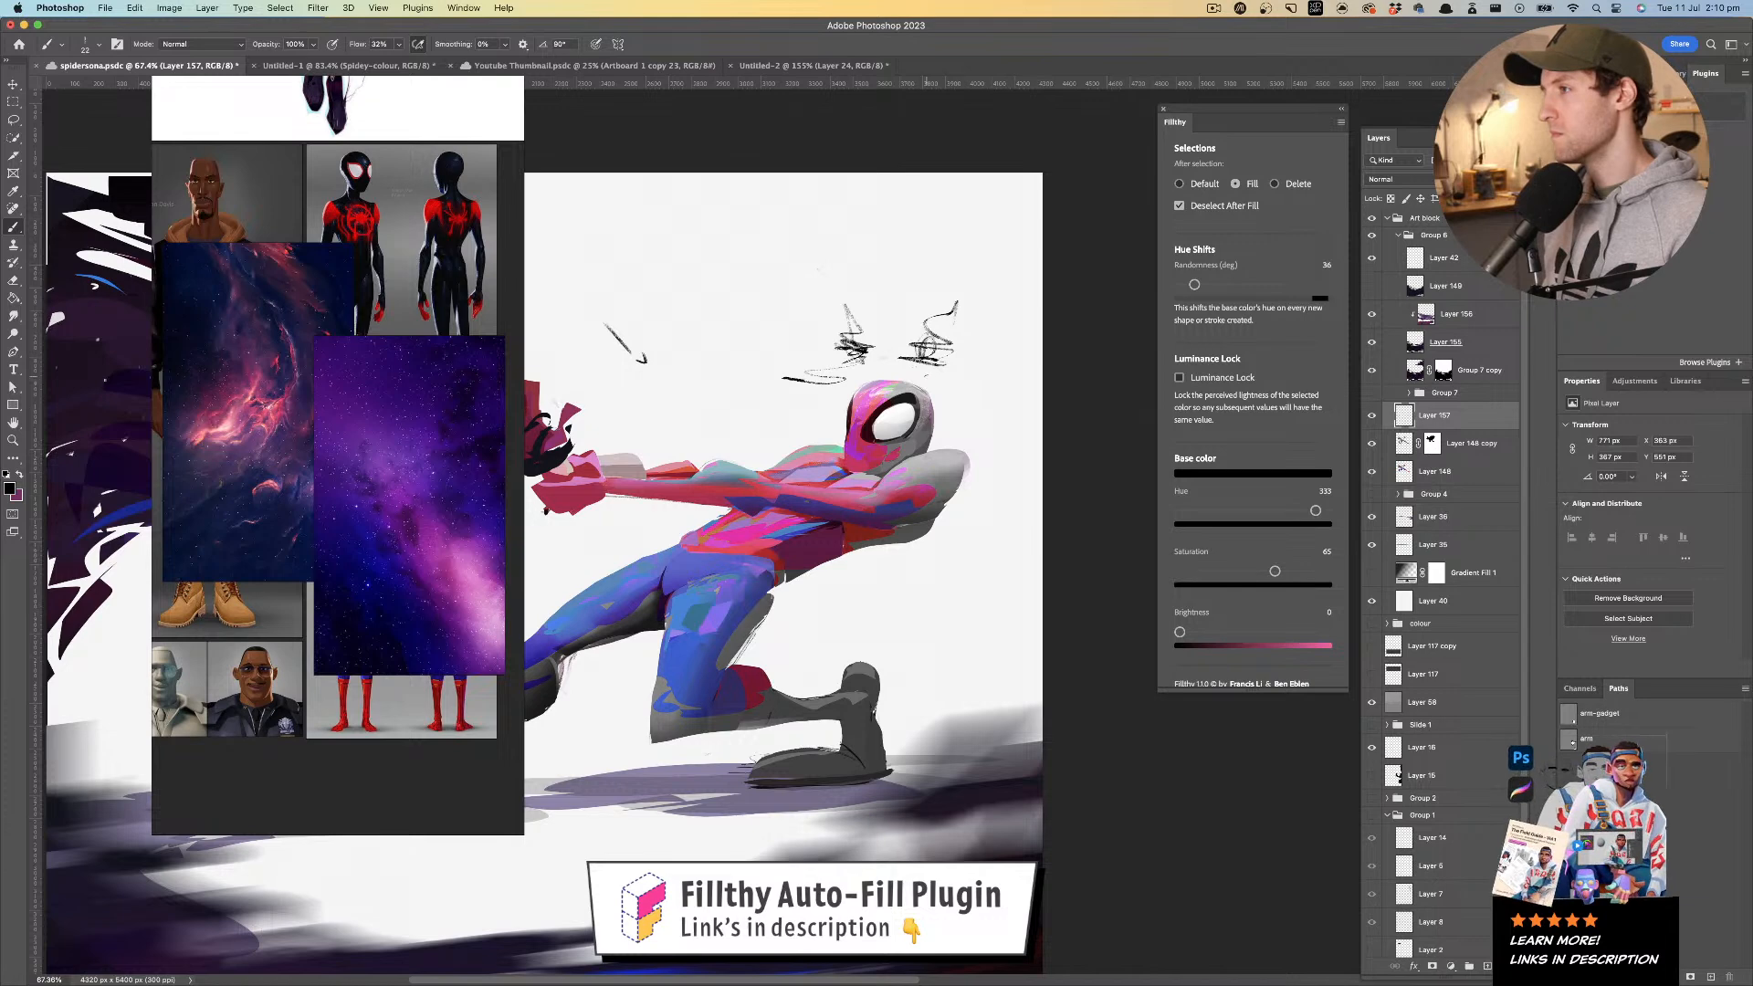
- Sample magenta and pale green from the suit and scribble colored strokes beside and above the head
{"action": "mouse_move", "coordinate": [957, 417]}
{"action": "left_mouse_down"}
{"action": "mouse_move", "coordinate": [1033, 407]}
{"action": "mouse_move", "coordinate": [864, 406]}
{"action": "mouse_move", "coordinate": [1032, 406]}
{"action": "left_mouse_up"}
{"action": "left_click", "coordinate": [862, 414], "text": "alt"}
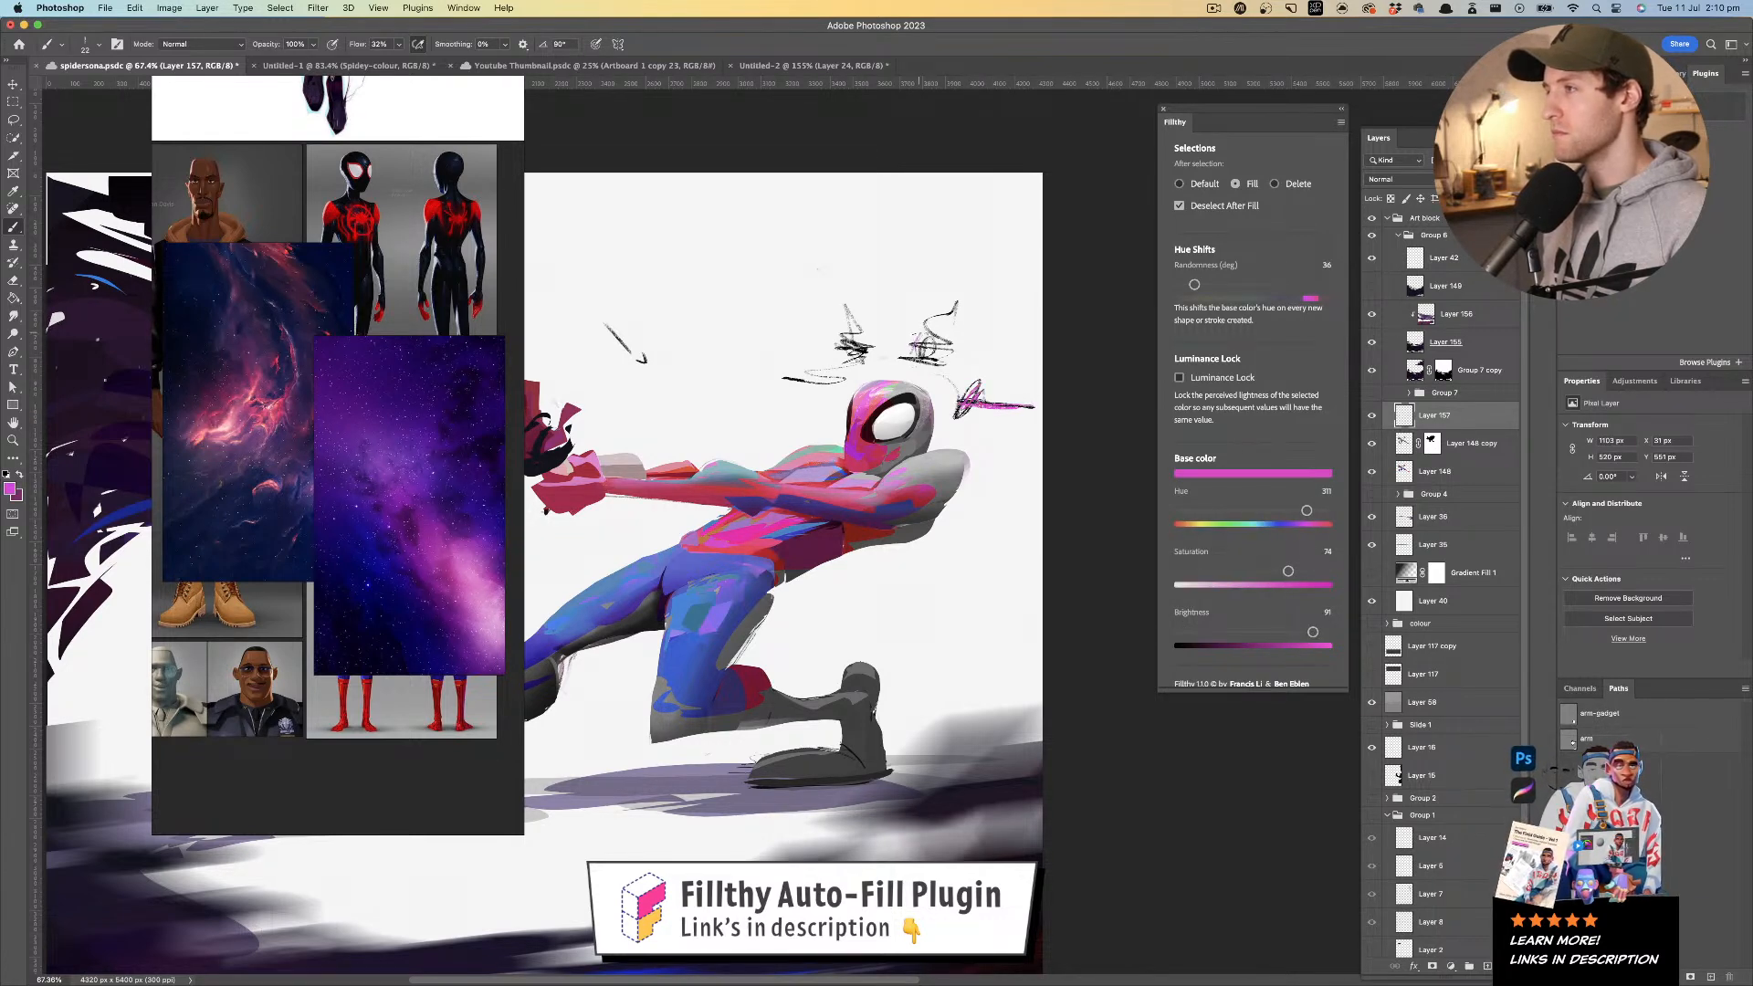
{"action": "left_click_drag", "start_coordinate": [906, 348], "coordinate": [954, 310]}
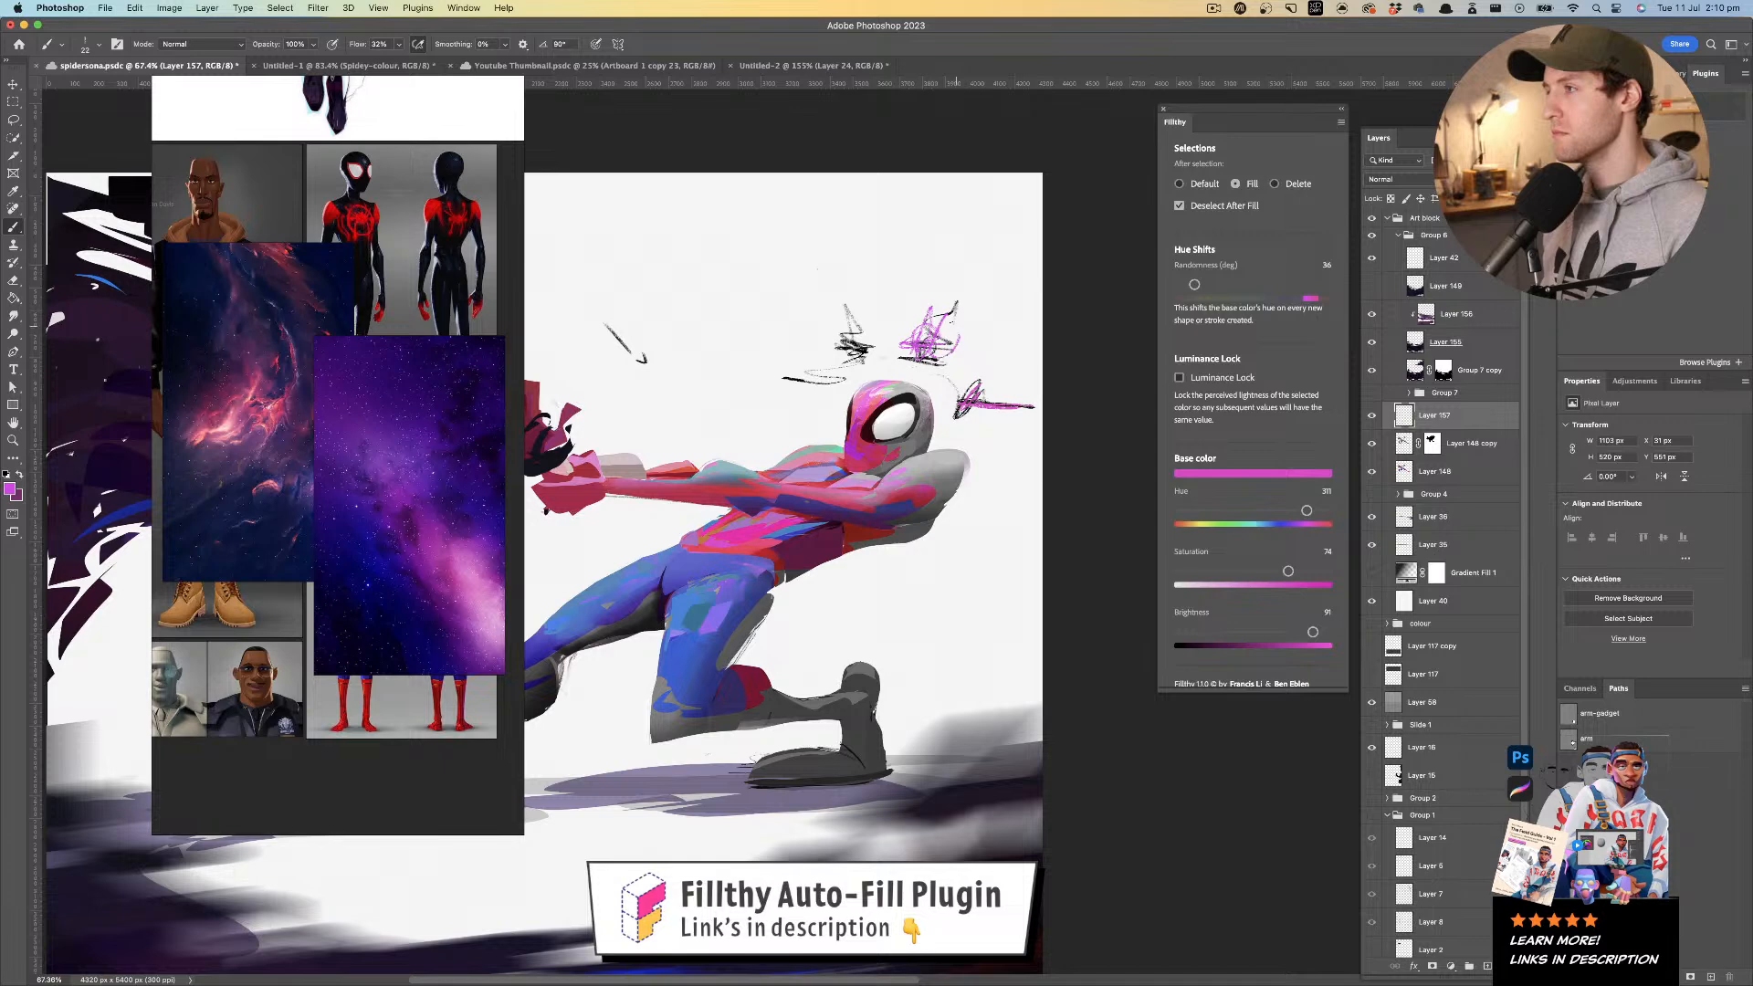
{"action": "left_click", "coordinate": [824, 447], "text": "alt"}
{"action": "mouse_move", "coordinate": [850, 354]}
{"action": "left_mouse_down"}
{"action": "mouse_move", "coordinate": [863, 332]}
{"action": "mouse_move", "coordinate": [670, 377]}
{"action": "left_mouse_up"}
{"action": "left_click_drag", "start_coordinate": [821, 375], "coordinate": [946, 411]}
- Toggle the scribble layer's visibility and compare the illustration with and without the brush marks
{"action": "left_click", "coordinate": [1372, 416]}
{"action": "left_click", "coordinate": [1372, 417]}
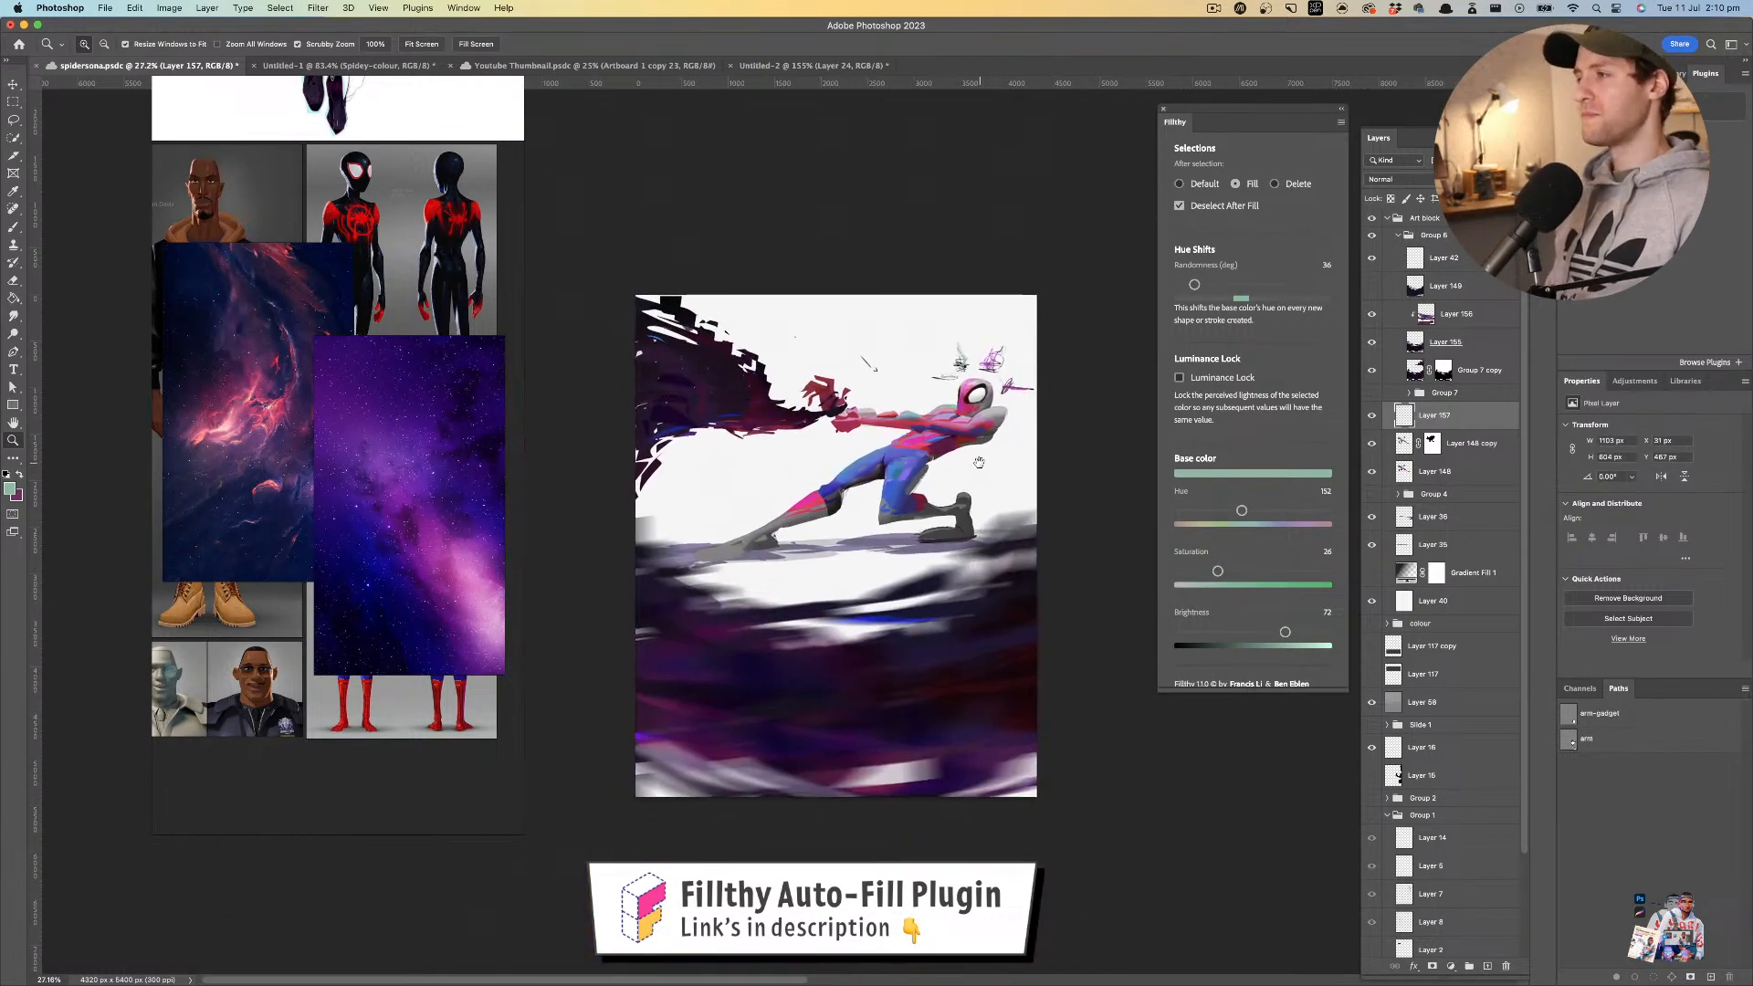
{"action": "left_click_drag", "start_coordinate": [973, 471], "coordinate": [957, 479]}
{"action": "left_click_drag", "start_coordinate": [984, 422], "coordinate": [929, 444]}
{"action": "left_click", "coordinate": [1374, 419]}
{"action": "left_click_drag", "start_coordinate": [928, 444], "coordinate": [955, 440]}
{"action": "left_click", "coordinate": [1373, 416]}
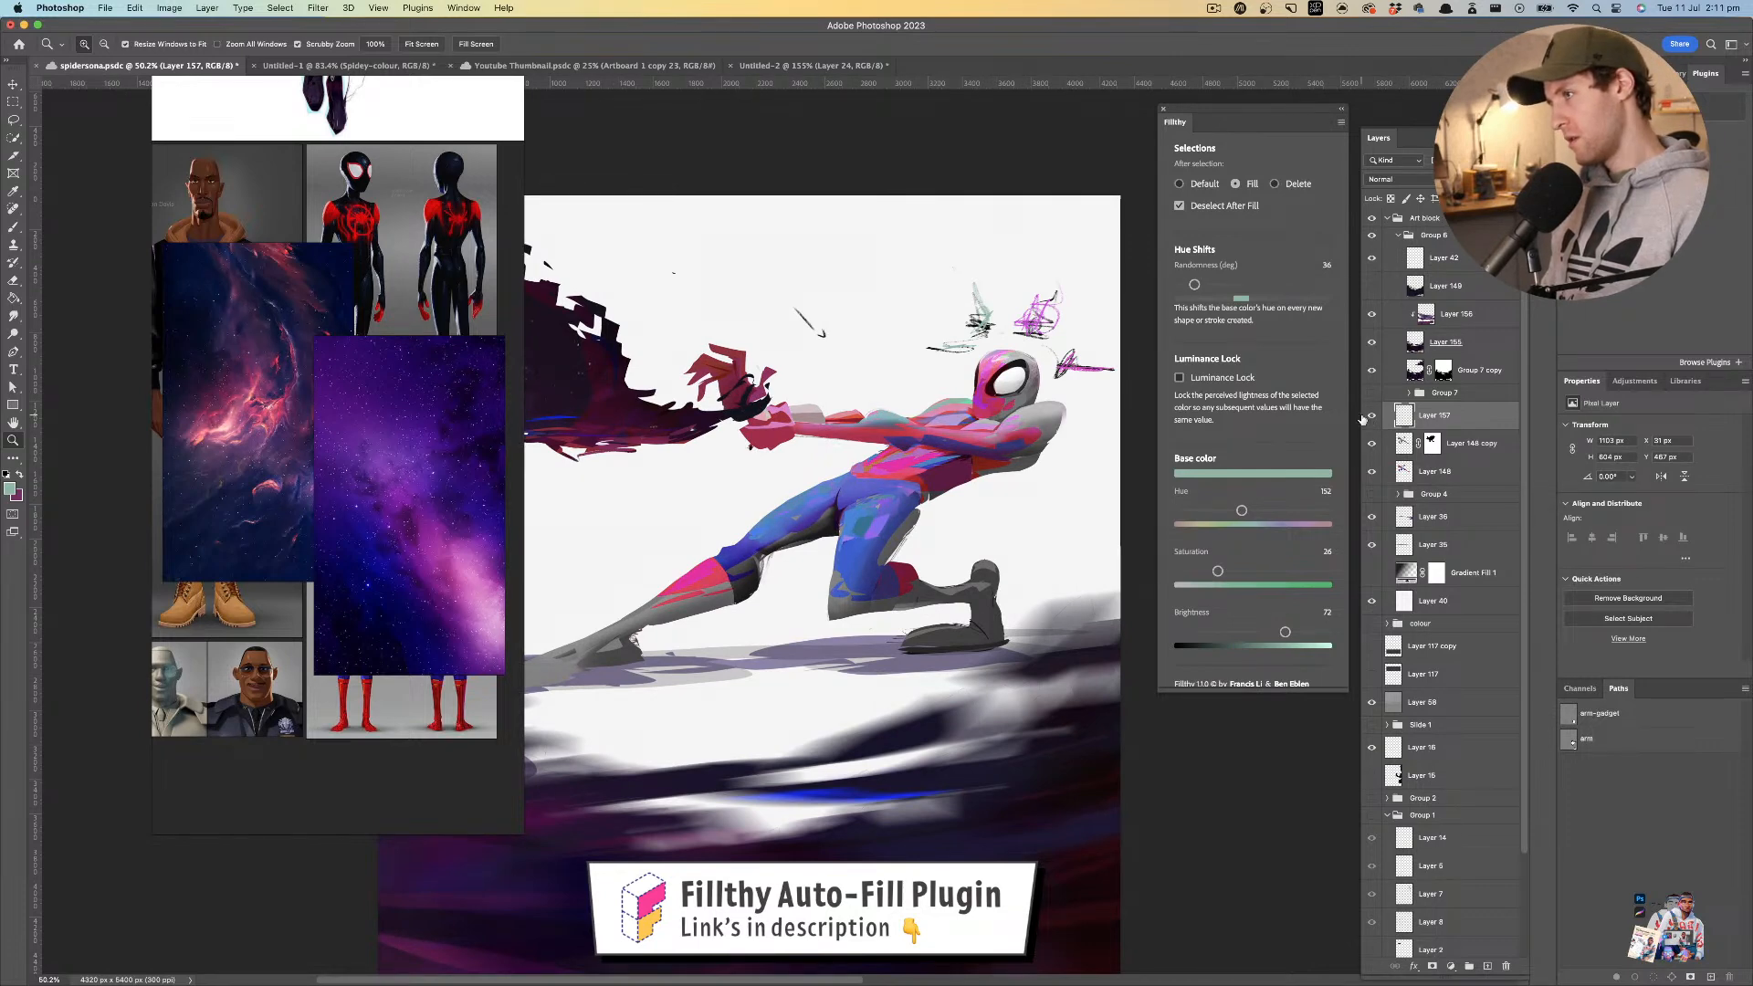
{"action": "left_click_drag", "start_coordinate": [946, 421], "coordinate": [1039, 449]}
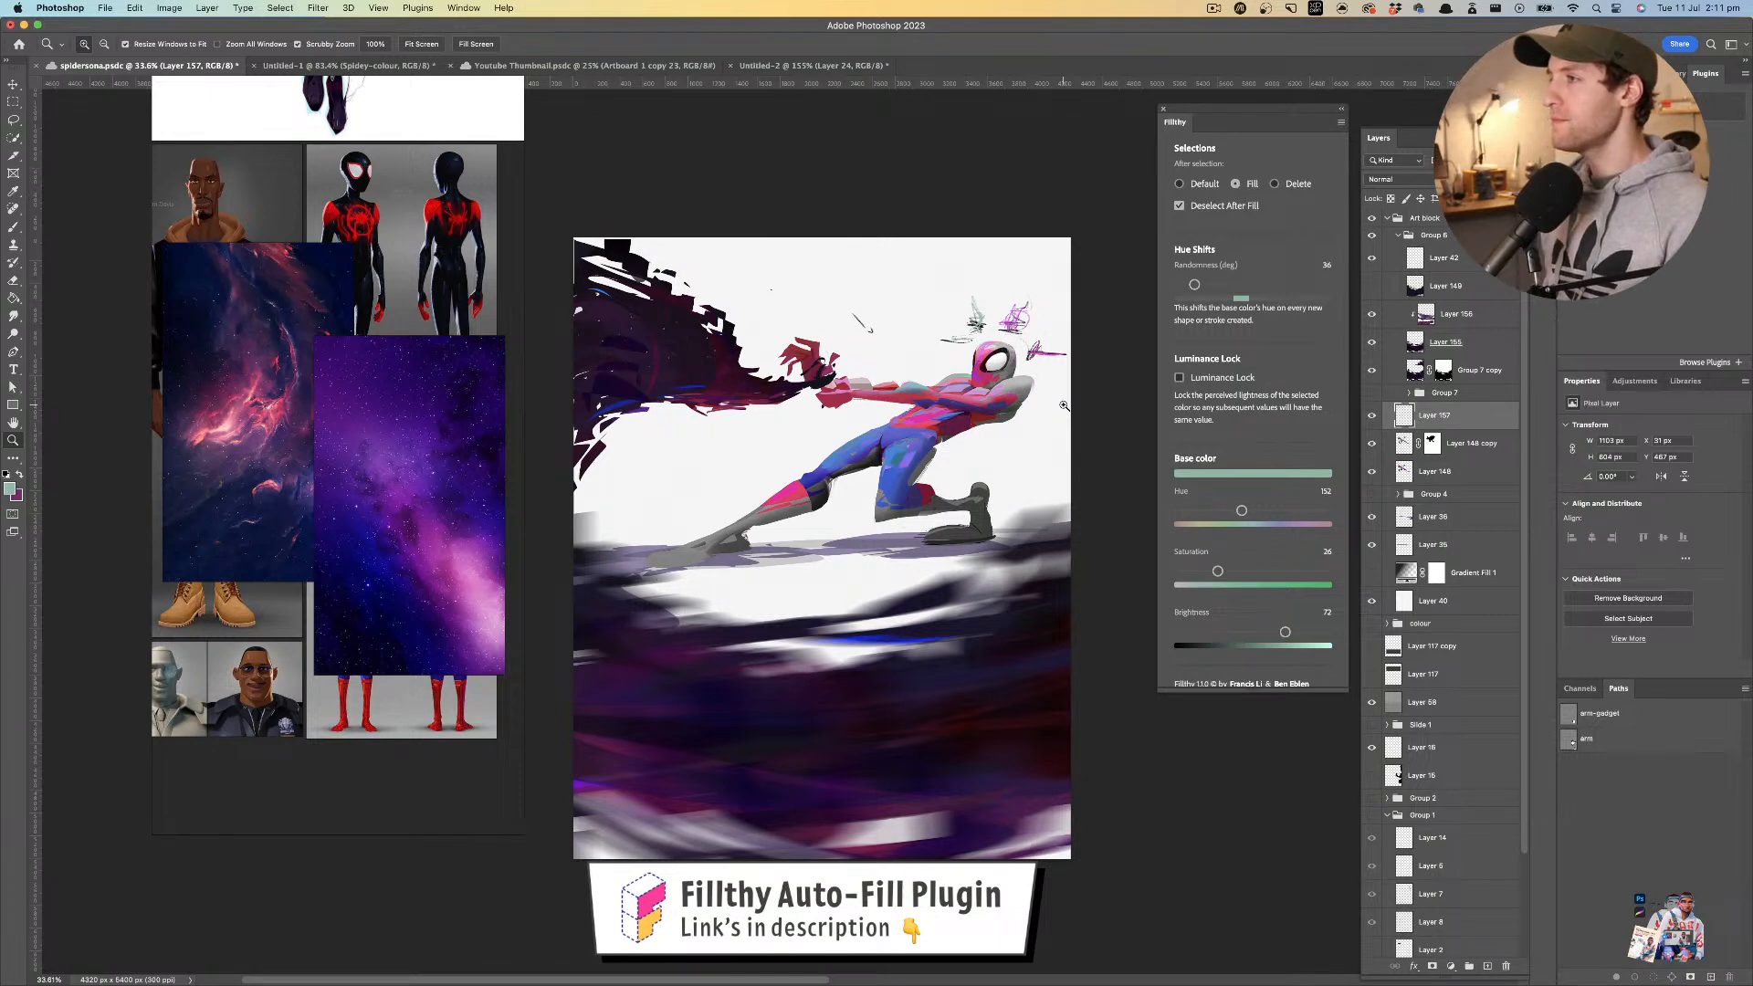
- Erase the small stray black mark on the white background between the swirl and the head on Layer 148 copy
{"action": "left_click_drag", "start_coordinate": [898, 358], "coordinate": [932, 353]}
{"action": "left_click_drag", "start_coordinate": [855, 303], "coordinate": [858, 294]}
{"action": "key", "text": "super+z"}
{"action": "key", "text": "e"}
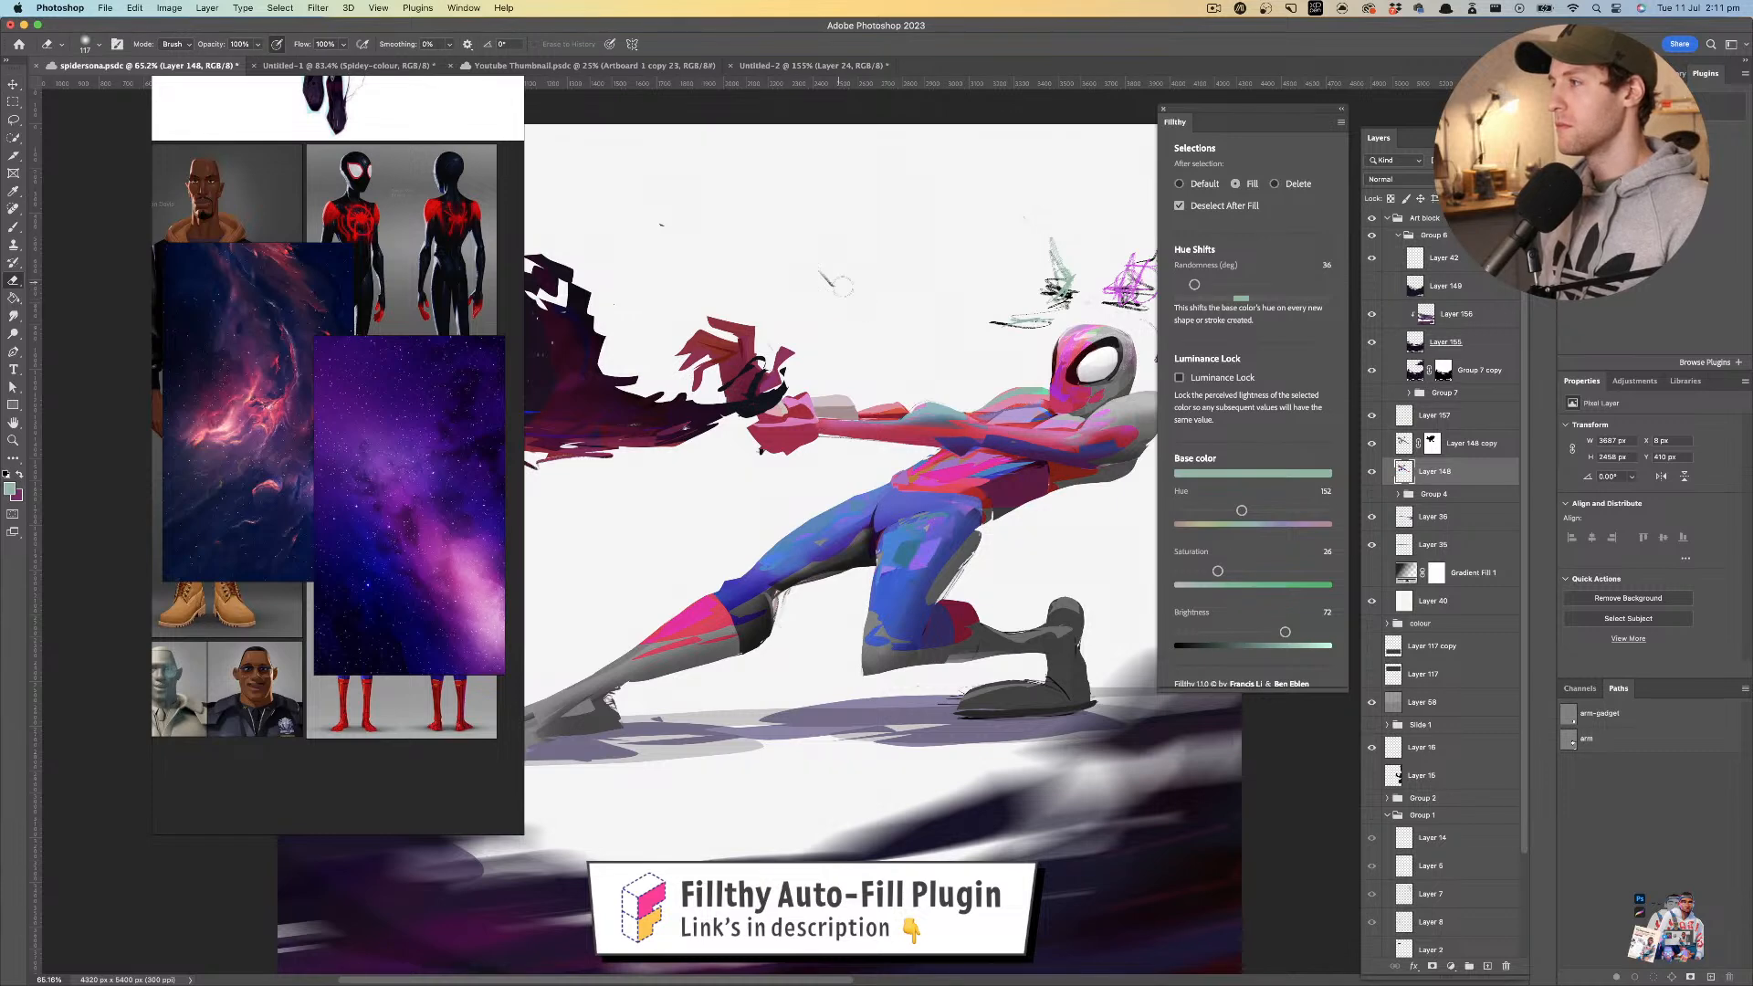
{"action": "left_click", "coordinate": [1387, 448]}
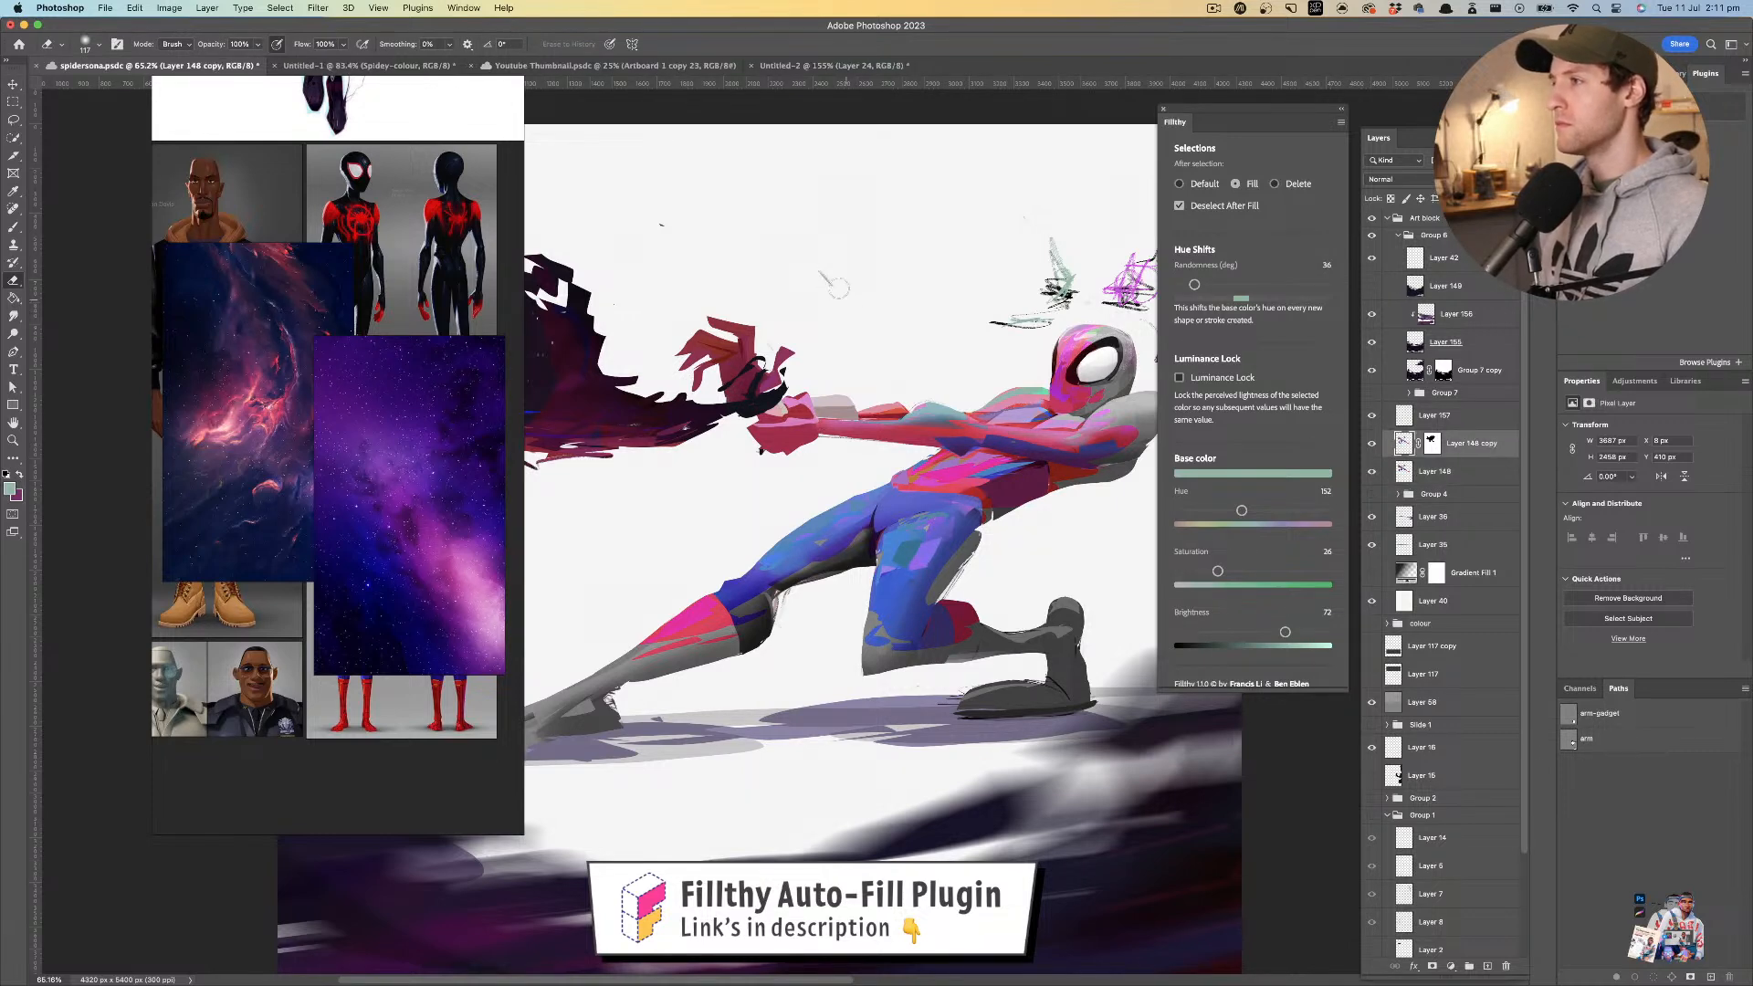
{"action": "left_click_drag", "start_coordinate": [946, 326], "coordinate": [806, 323]}
{"action": "left_click_drag", "start_coordinate": [894, 357], "coordinate": [862, 413]}
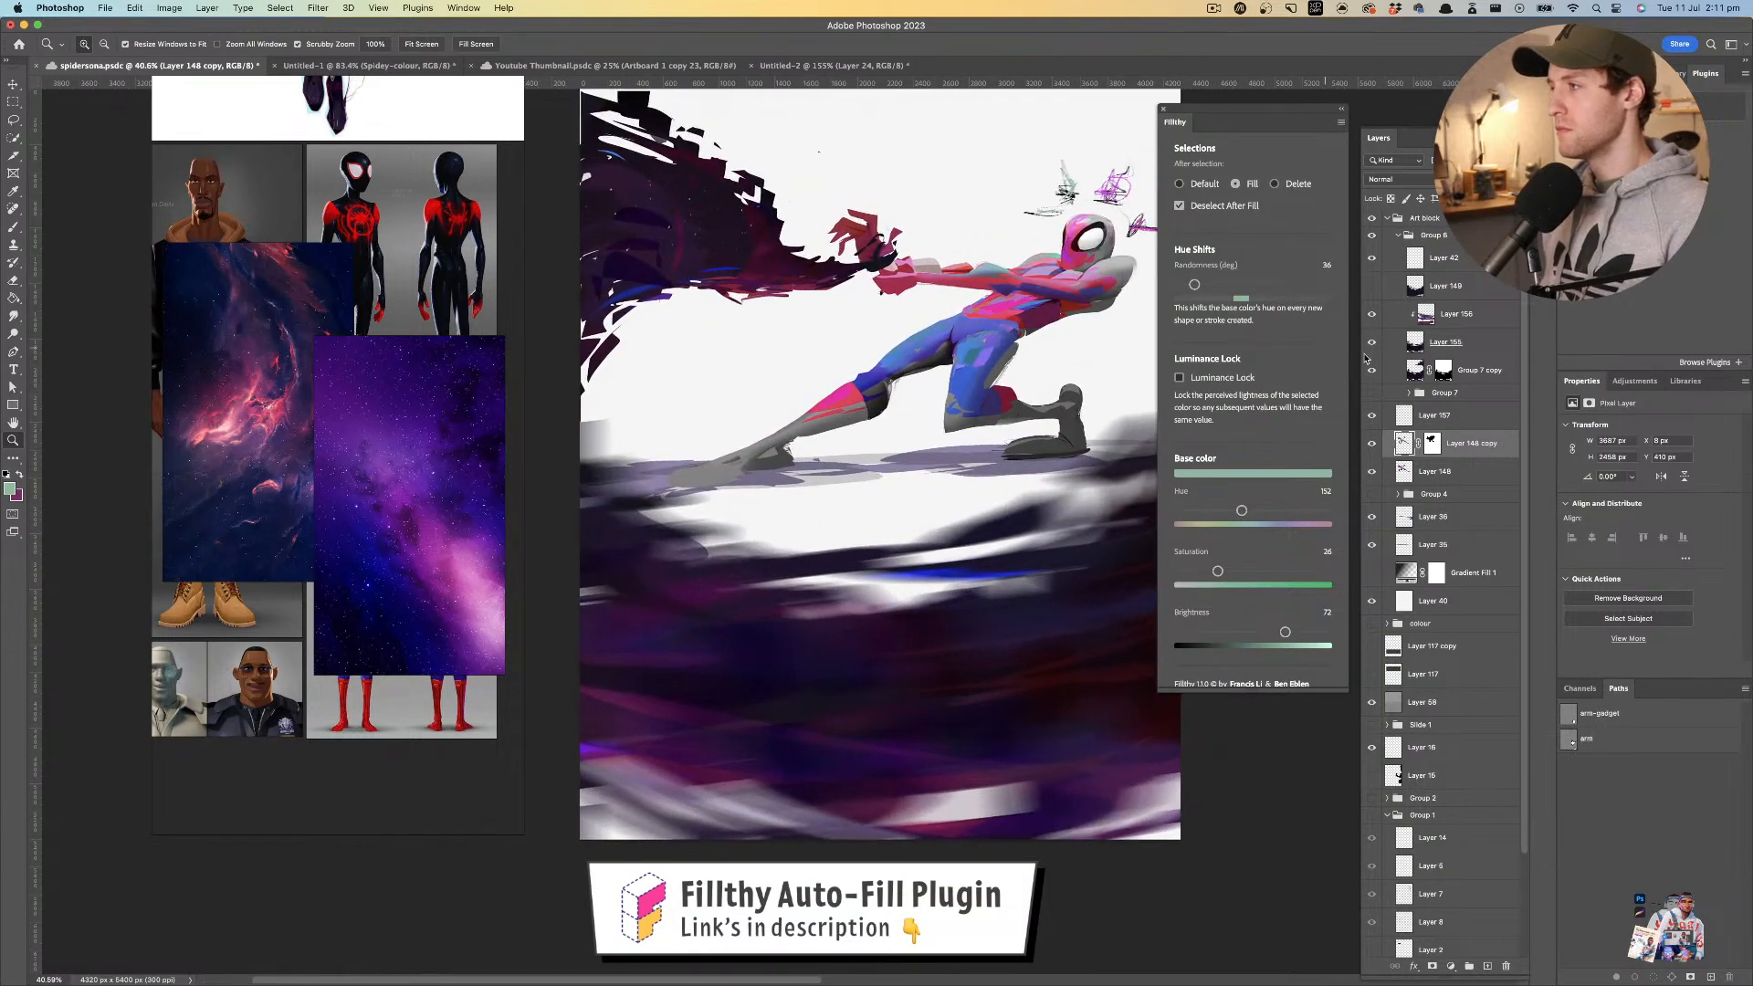
- Fill lassoed areas of the Layer 148 copy mask with black to reveal the suit color on the front lower leg and foot
{"action": "left_click", "coordinate": [1431, 445]}
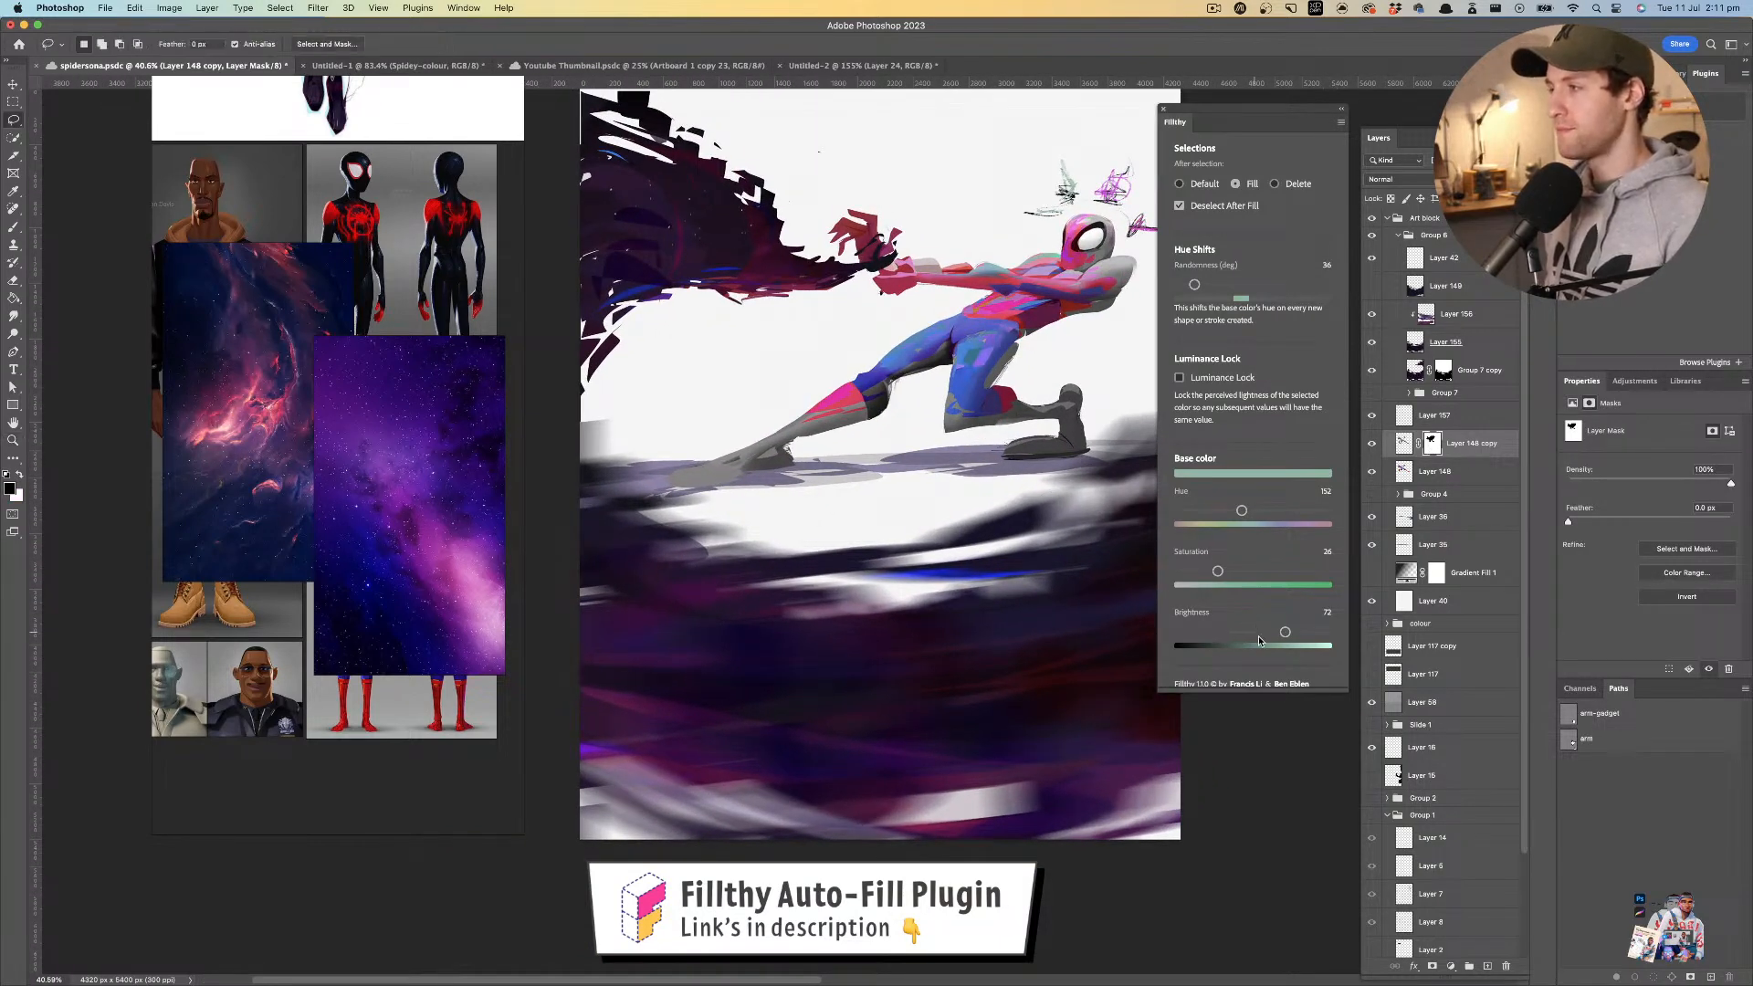
{"action": "left_click_drag", "start_coordinate": [1257, 638], "coordinate": [1093, 625]}
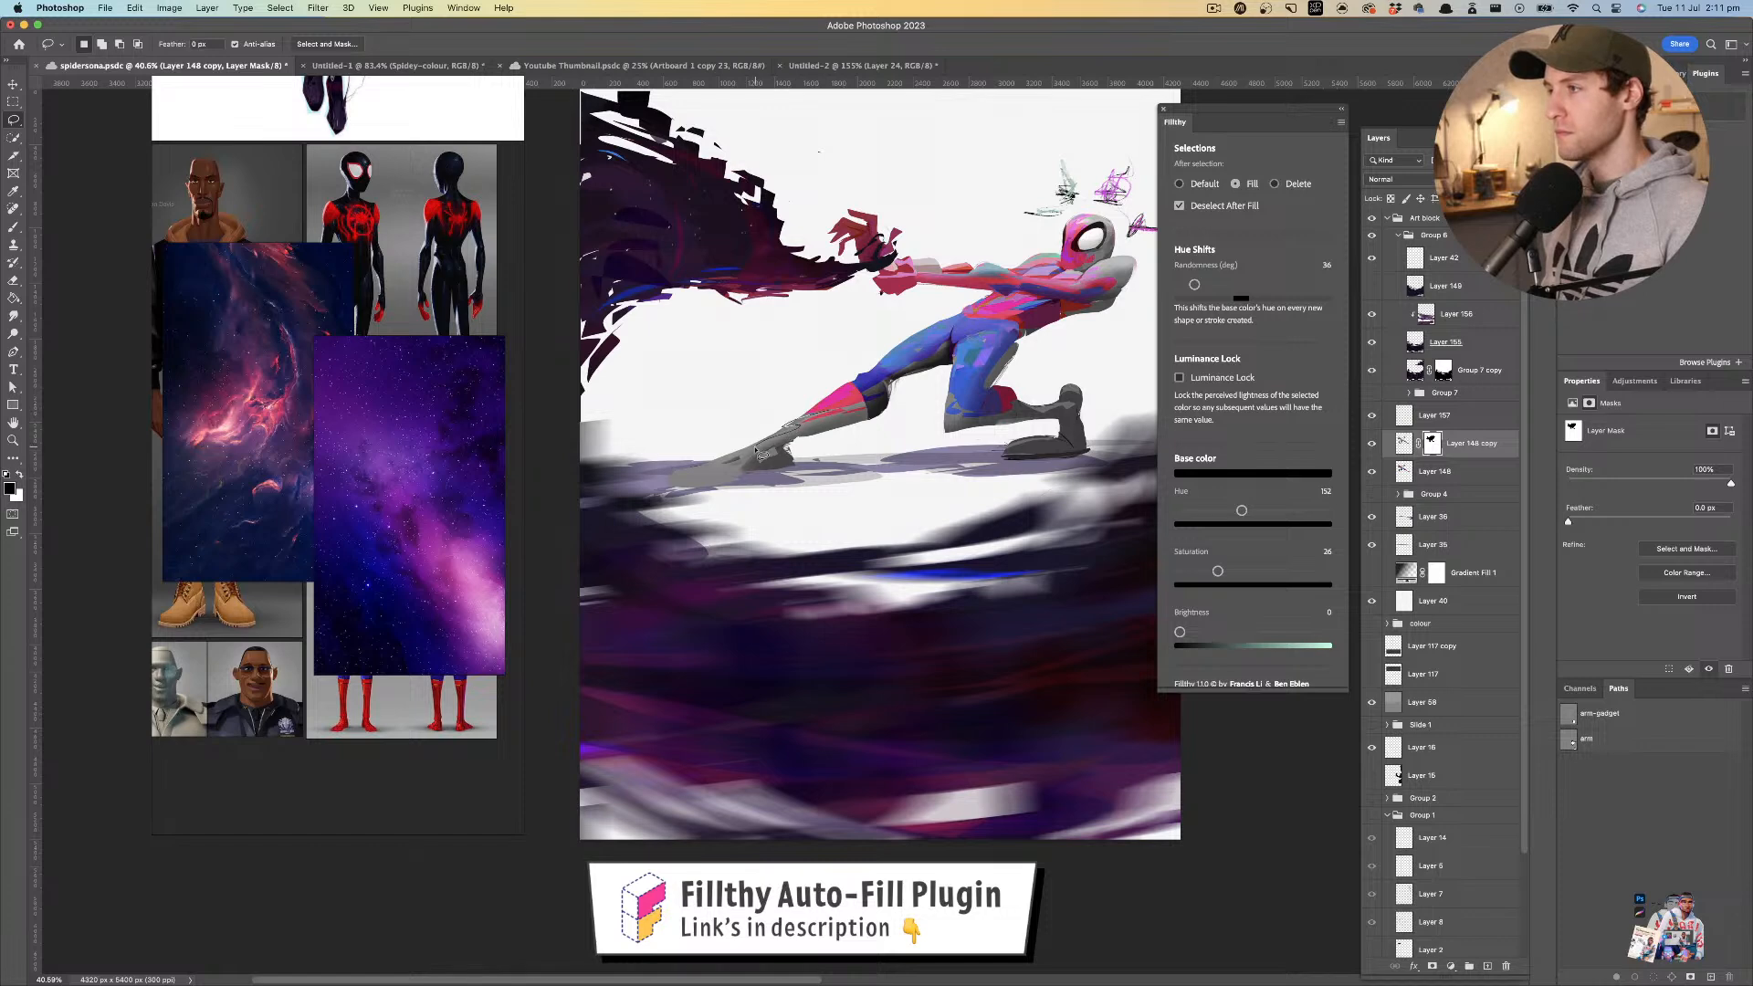
{"action": "left_click_drag", "start_coordinate": [698, 469], "coordinate": [866, 405]}
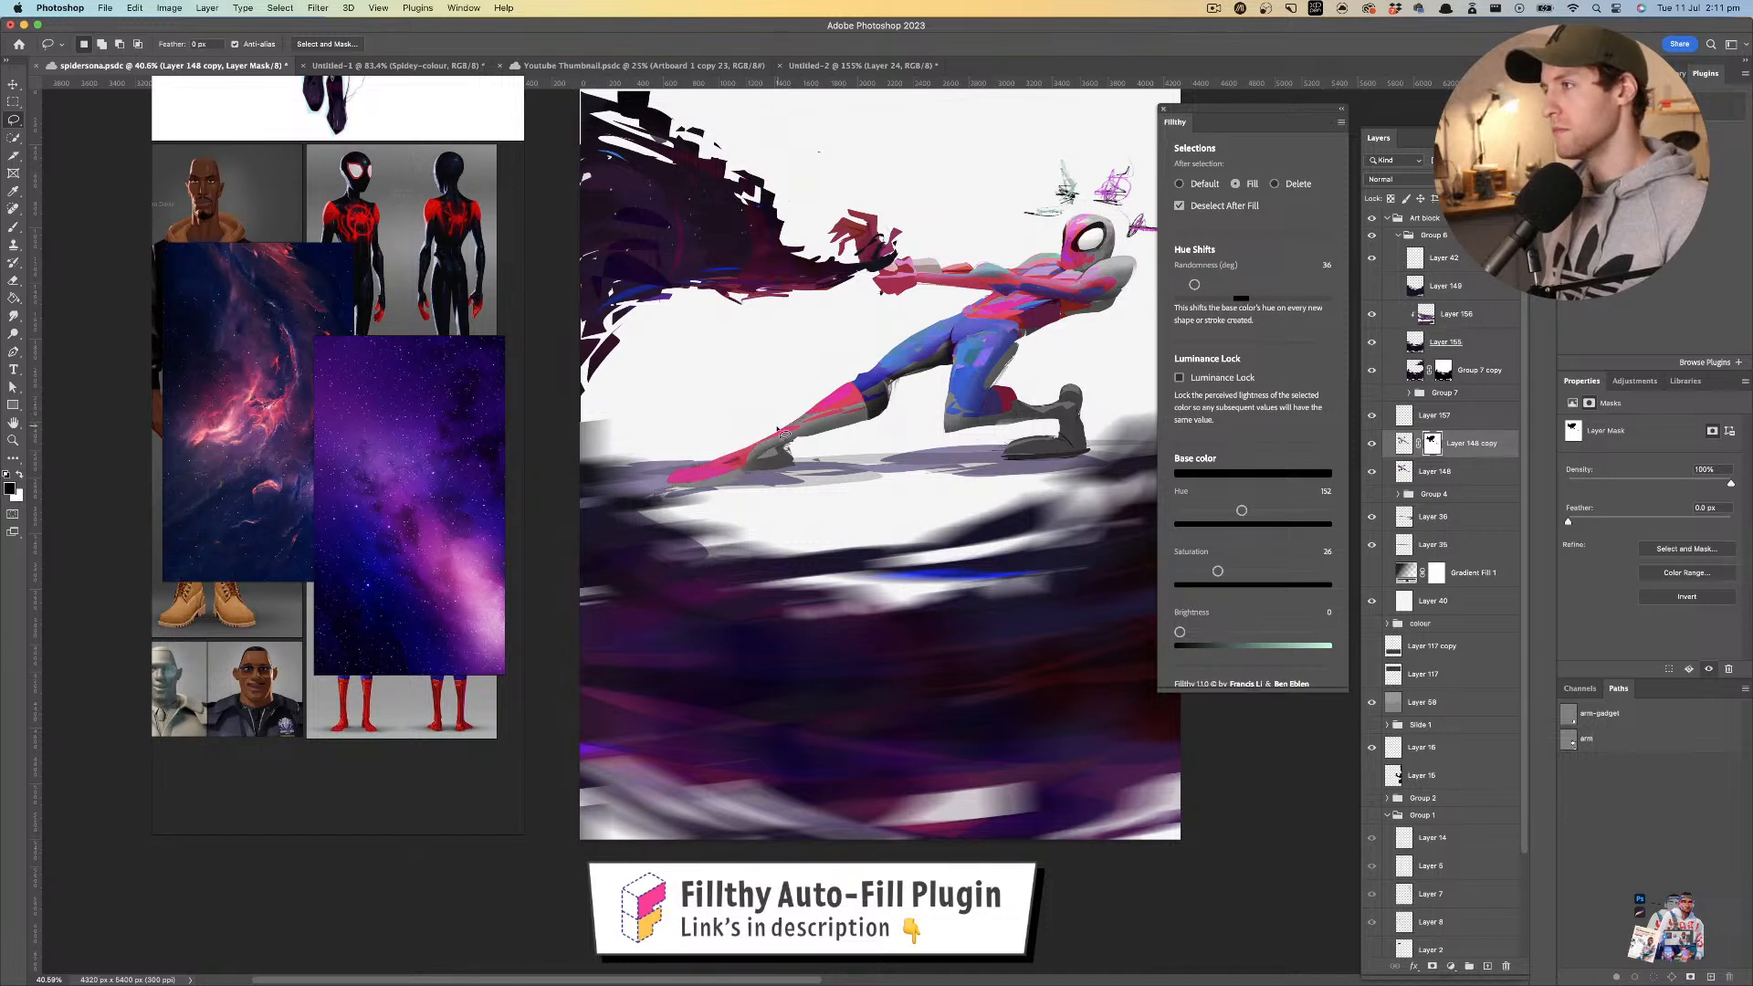
{"action": "left_click_drag", "start_coordinate": [687, 490], "coordinate": [692, 490]}
{"action": "left_click_drag", "start_coordinate": [923, 354], "coordinate": [868, 366]}
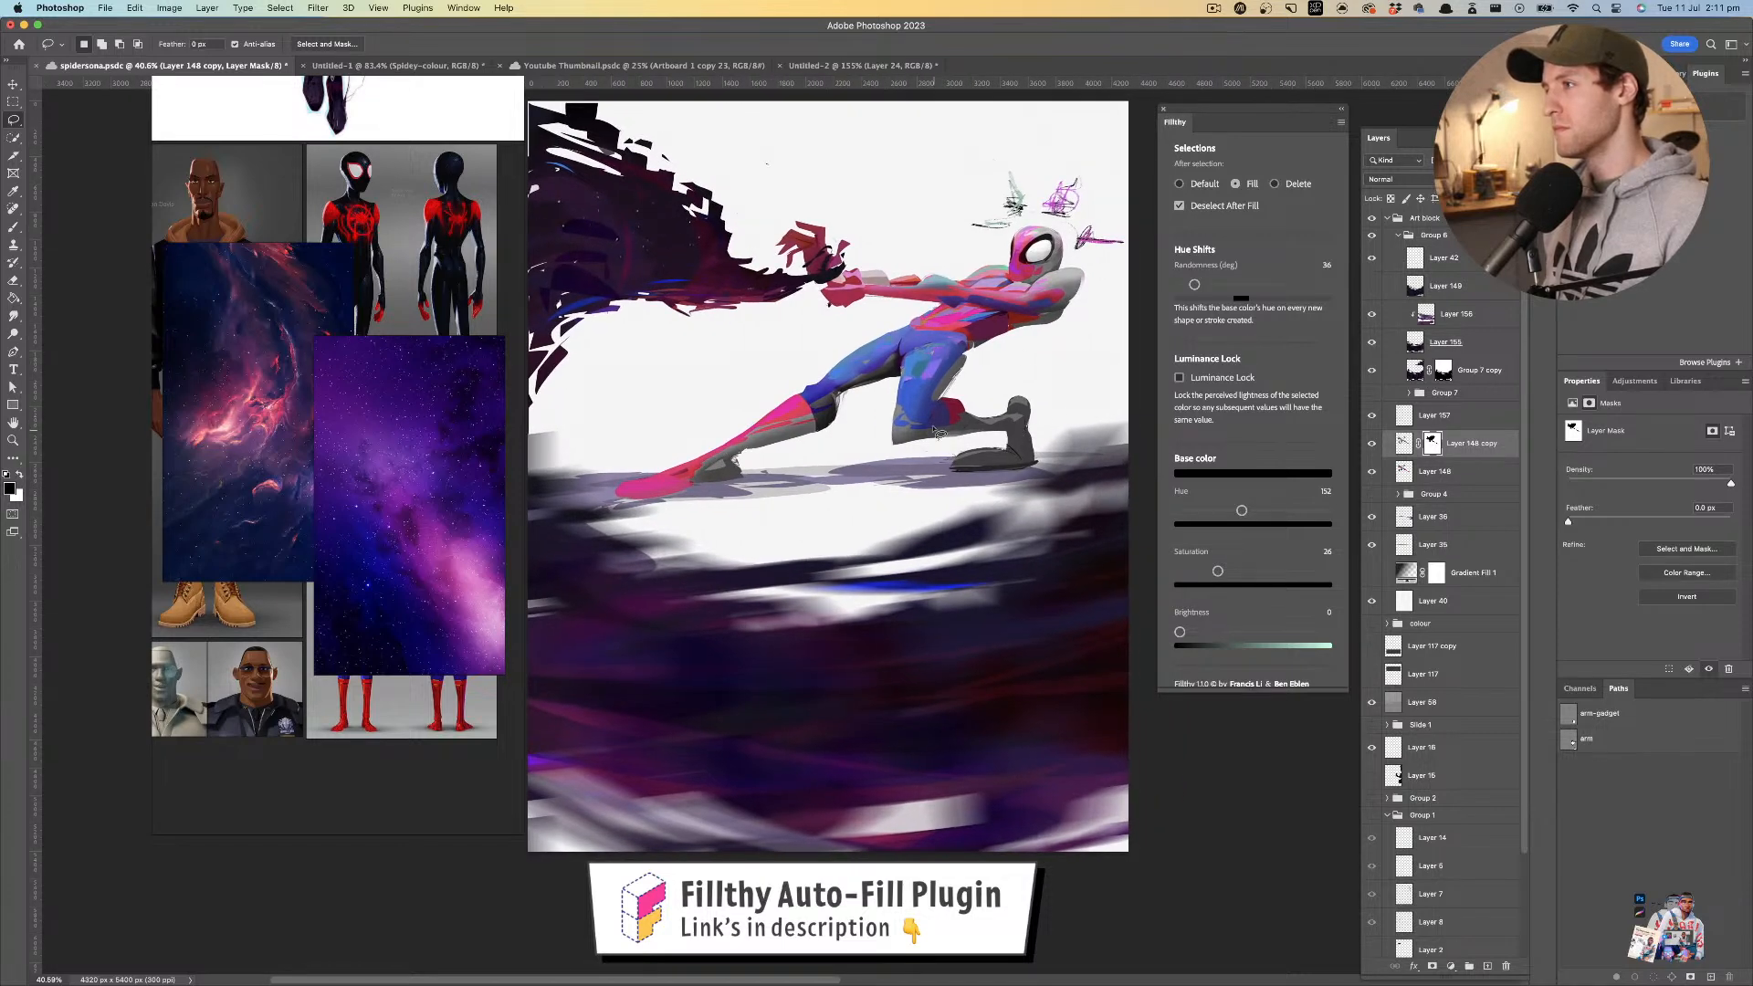
- Delete the purple-tinted shadow layer on the ground beneath the figure
{"action": "left_click_drag", "start_coordinate": [909, 408], "coordinate": [887, 458]}
{"action": "left_click_drag", "start_coordinate": [873, 492], "coordinate": [891, 461]}
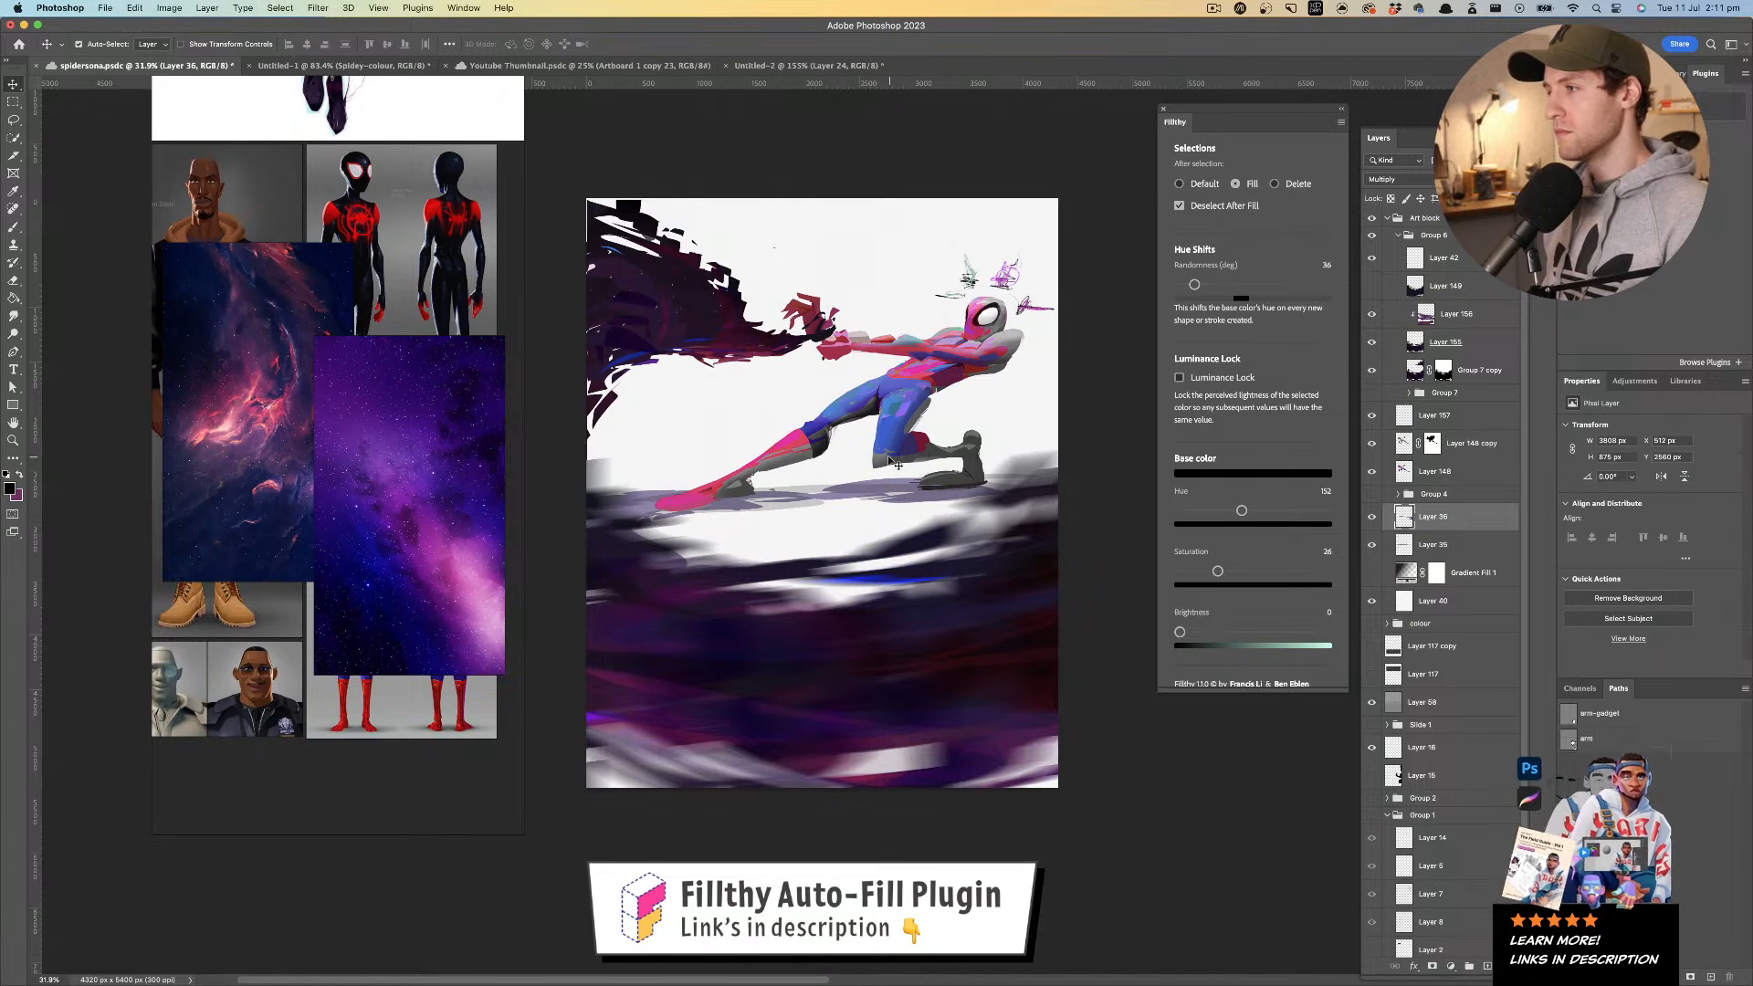
{"action": "key", "text": "BackSpace"}
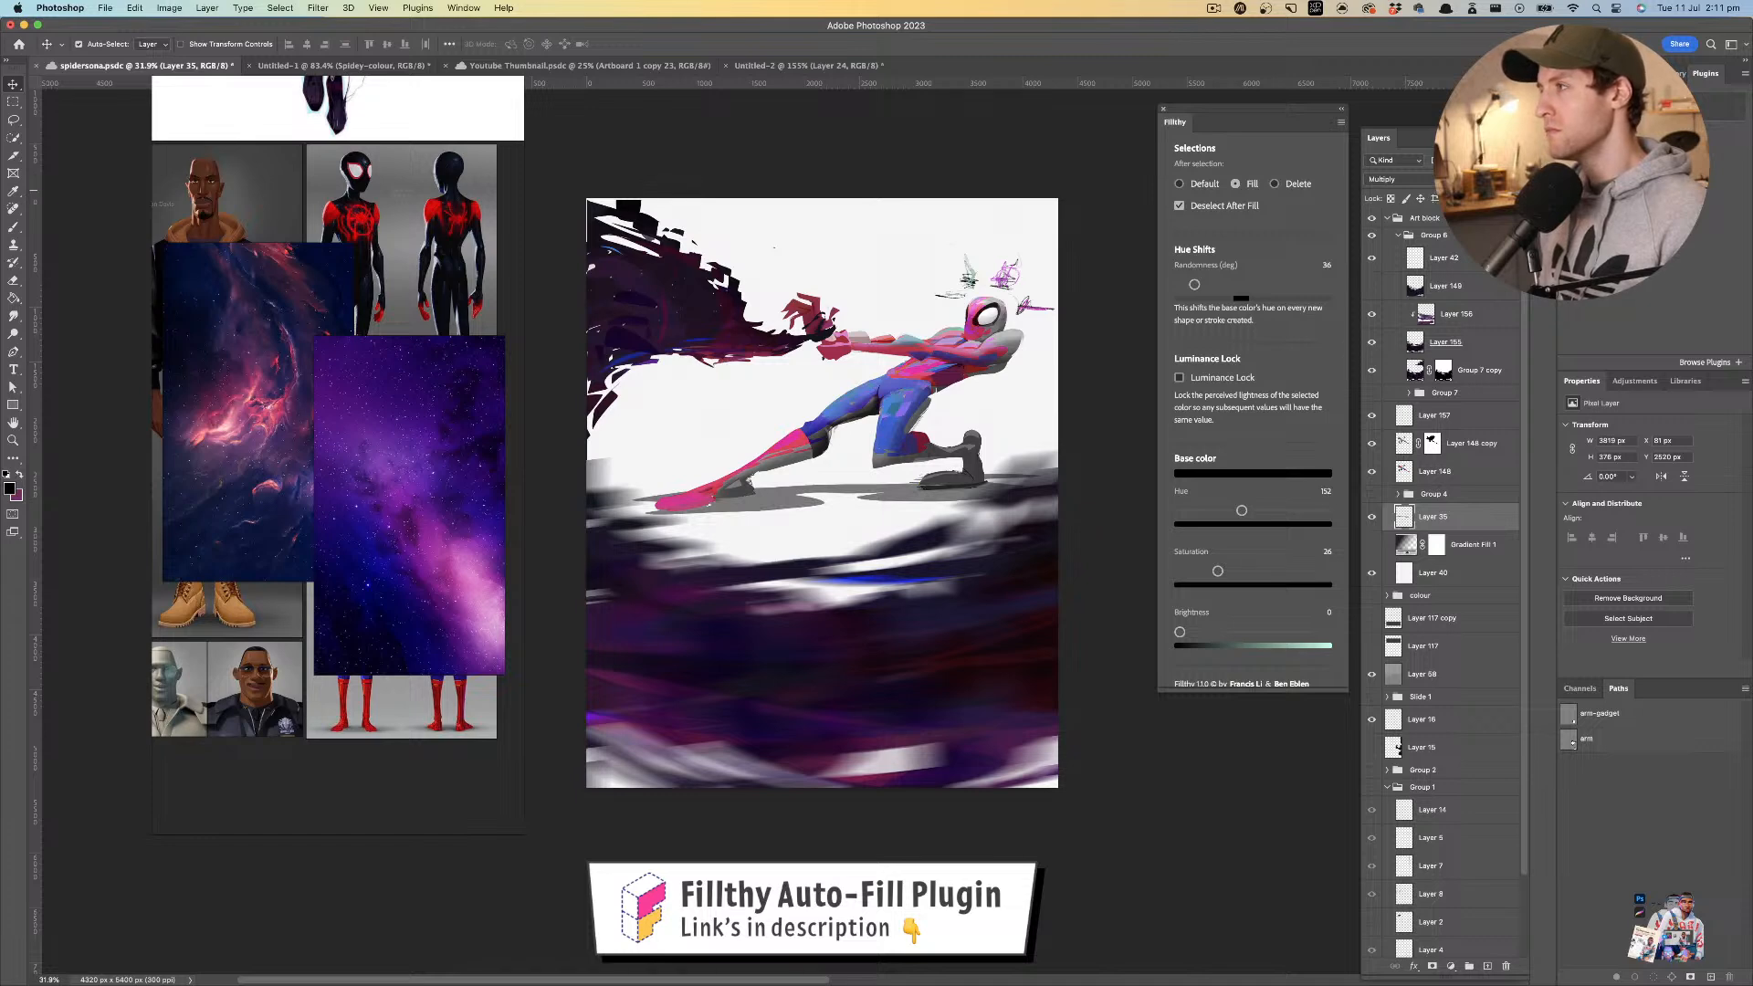
{"action": "left_click_drag", "start_coordinate": [996, 395], "coordinate": [923, 418]}
- Move the dark blurred foreground swirl slightly lower and shift the grey ground shadow slightly beneath the figure
{"action": "mouse_move", "coordinate": [985, 470]}
{"action": "left_mouse_down"}
{"action": "mouse_move", "coordinate": [994, 578]}
{"action": "mouse_move", "coordinate": [964, 589]}
{"action": "mouse_move", "coordinate": [899, 528]}
{"action": "mouse_move", "coordinate": [987, 536]}
{"action": "mouse_move", "coordinate": [878, 598]}
{"action": "left_mouse_up"}
{"action": "key", "text": "super+z"}
{"action": "left_click", "coordinate": [1480, 347], "text": "shift"}
{"action": "left_click_drag", "start_coordinate": [909, 542], "coordinate": [944, 514]}
{"action": "left_click_drag", "start_coordinate": [963, 488], "coordinate": [955, 488]}
{"action": "left_click_drag", "start_coordinate": [955, 513], "coordinate": [947, 572]}
{"action": "mouse_move", "coordinate": [943, 523]}
{"action": "left_mouse_down"}
{"action": "mouse_move", "coordinate": [891, 525]}
{"action": "mouse_move", "coordinate": [929, 526]}
{"action": "mouse_move", "coordinate": [936, 505]}
{"action": "left_mouse_up"}
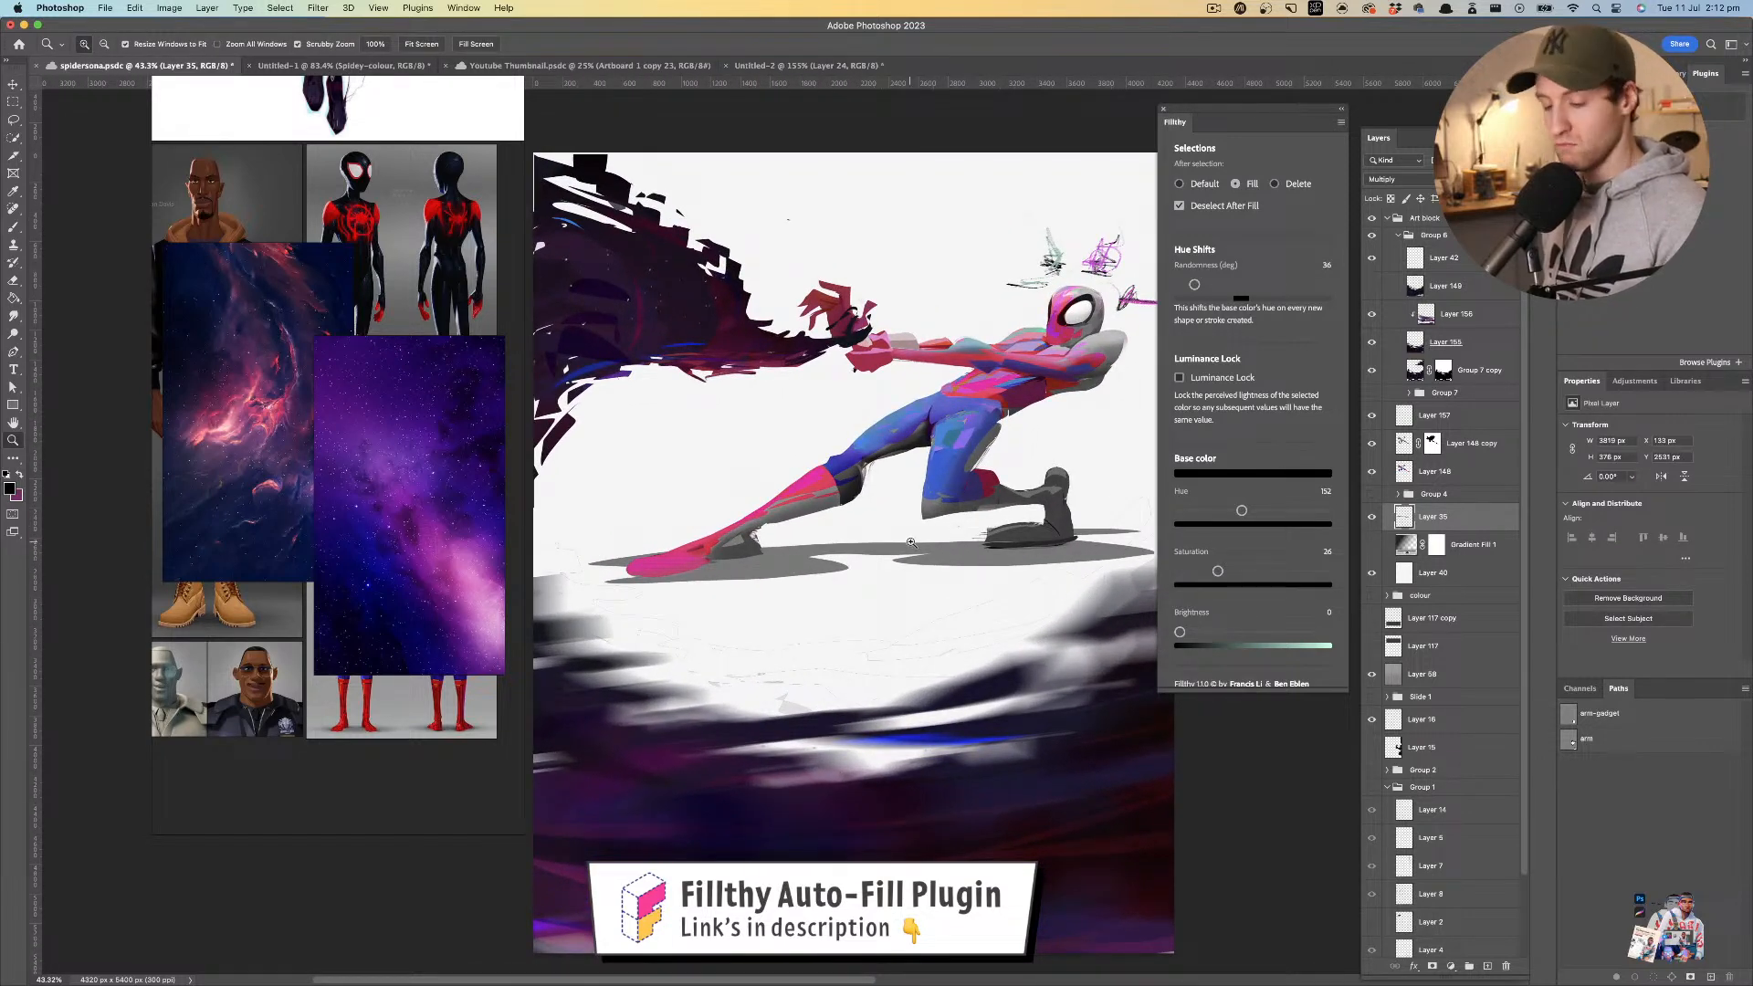
- Sample a dark tone from the figure and paint a near-black contact shadow under the rear foot with a larger brush
{"action": "key", "text": "b"}
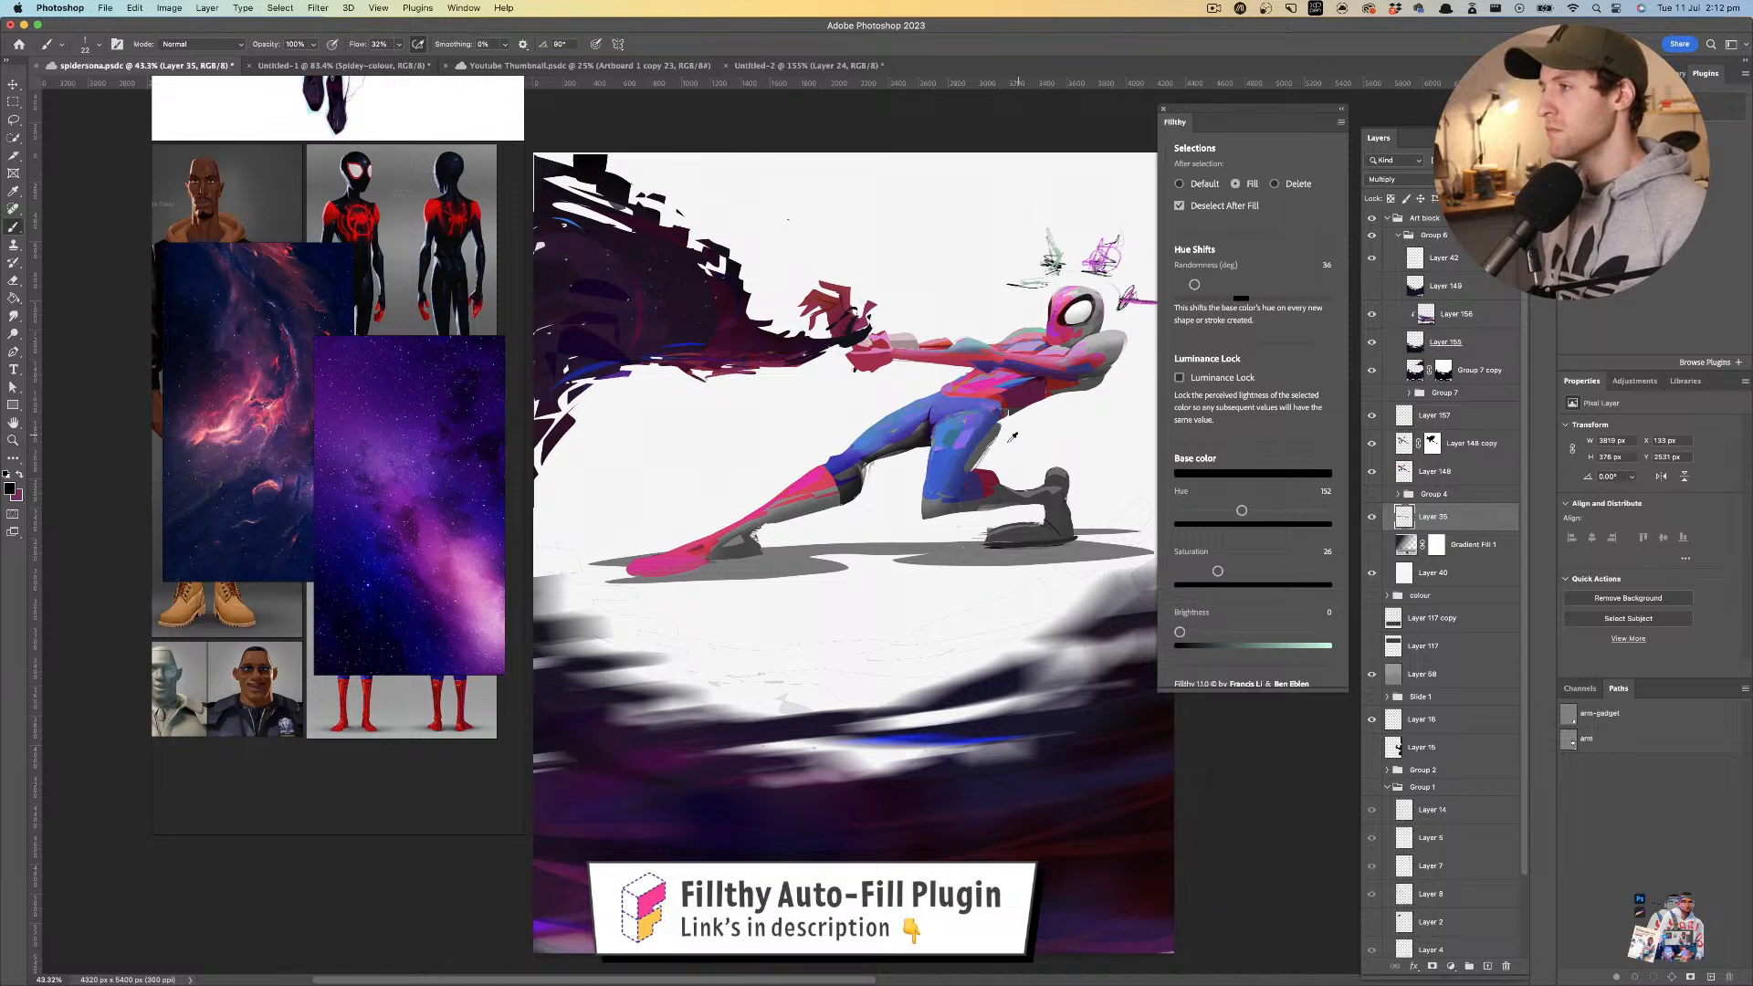
{"action": "left_click", "coordinate": [853, 493], "text": "alt"}
{"action": "left_click_drag", "start_coordinate": [989, 544], "coordinate": [1076, 545]}
{"action": "key", "text": "super+z"}
{"action": "key", "text": "bracketright"}
{"action": "key", "text": "bracketright"}
{"action": "key", "text": "bracketright"}
{"action": "key", "text": "bracketright"}
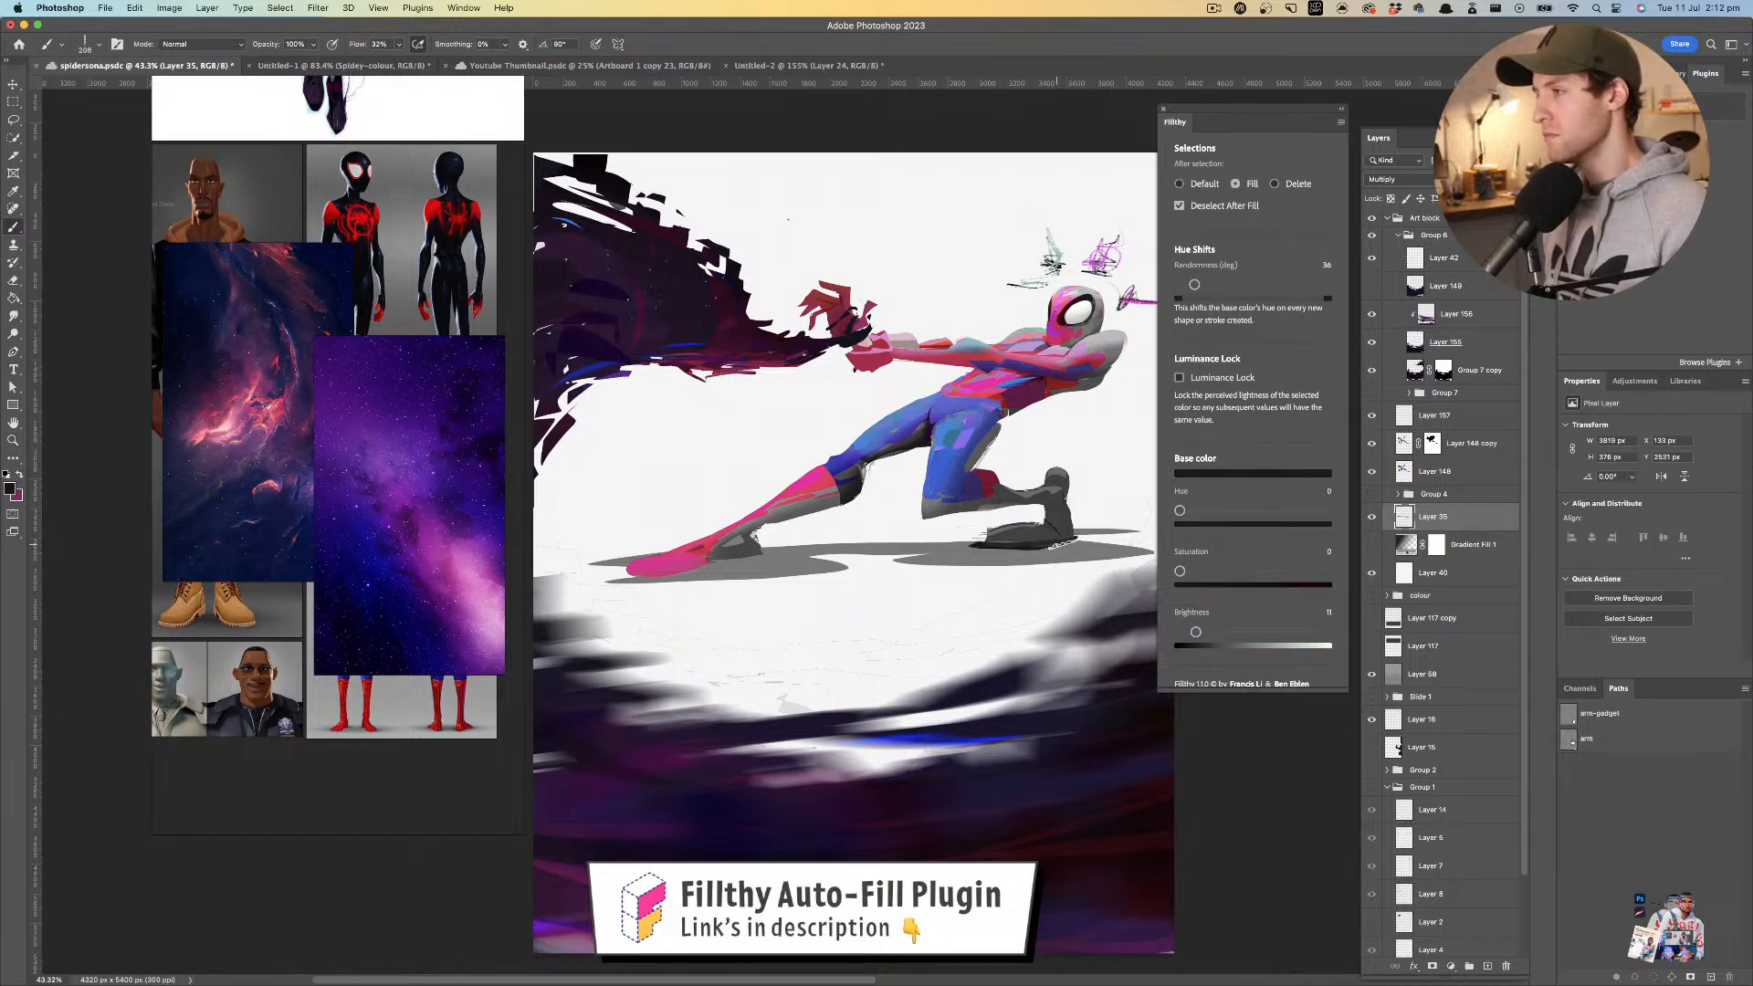
{"action": "left_click_drag", "start_coordinate": [946, 544], "coordinate": [1074, 544]}
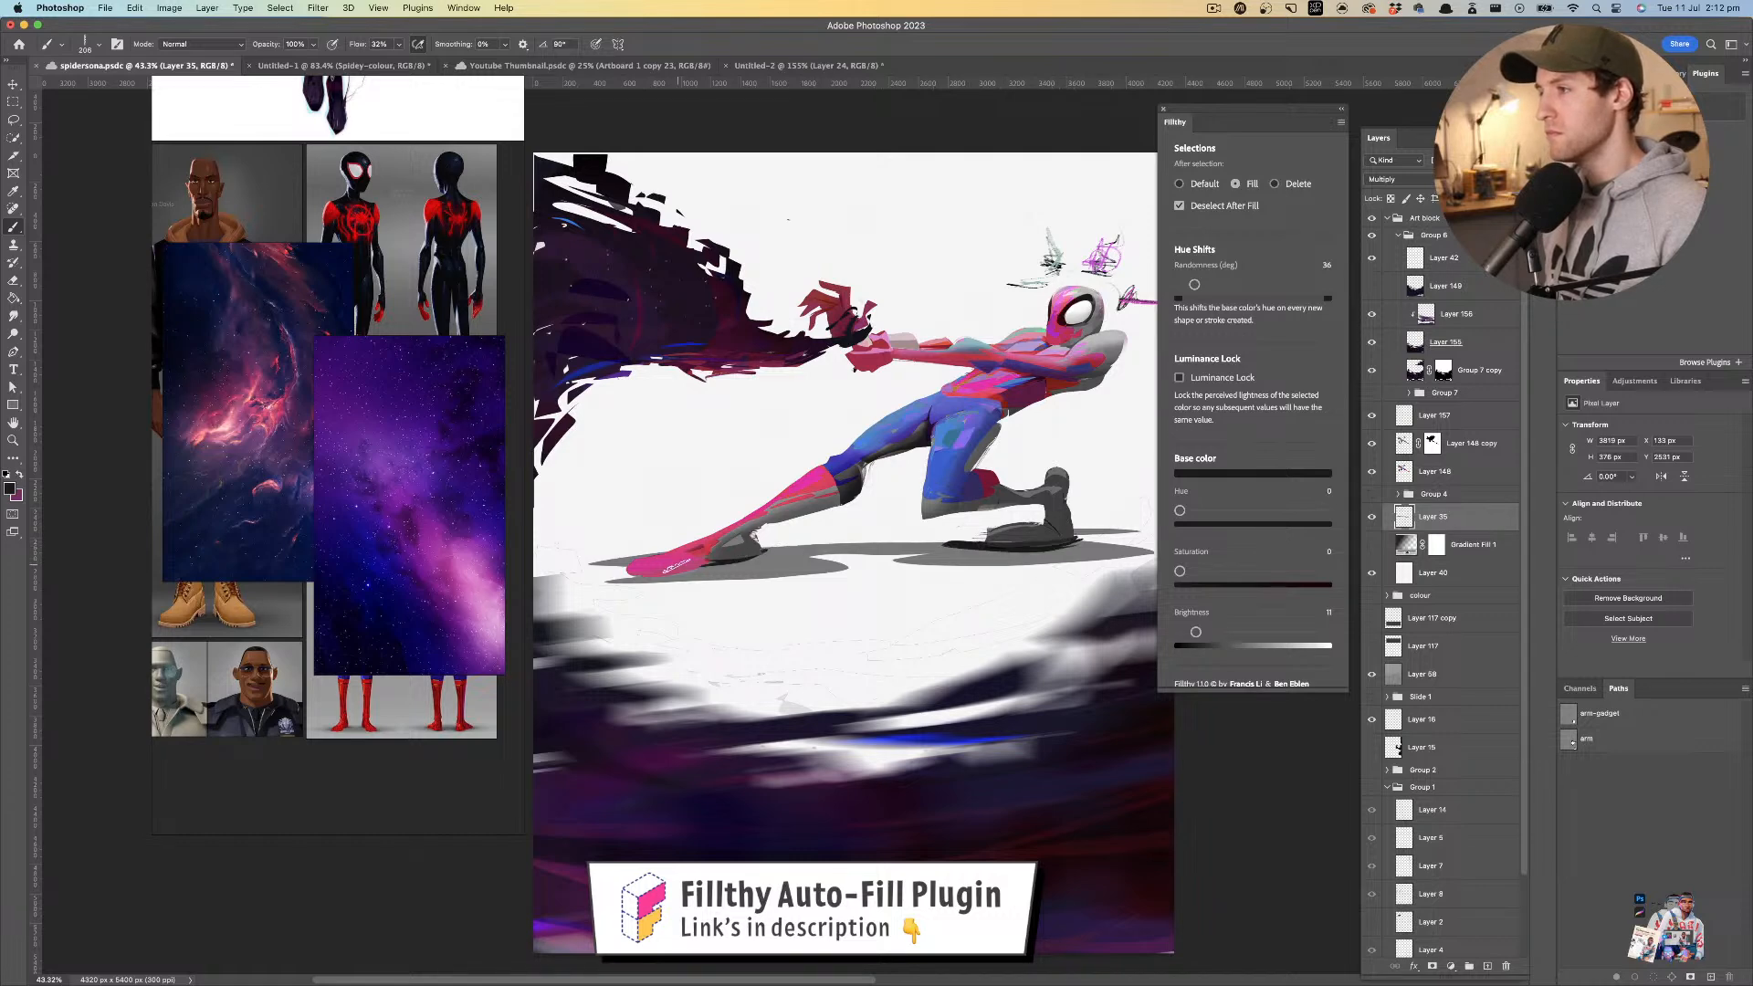
{"action": "key", "text": "super+z"}
- Paint a dark contact shadow beneath the front foot, undoing unwanted strokes
{"action": "left_click_drag", "start_coordinate": [744, 550], "coordinate": [731, 549]}
{"action": "key", "text": "super+z"}
{"action": "key", "text": "super+z"}
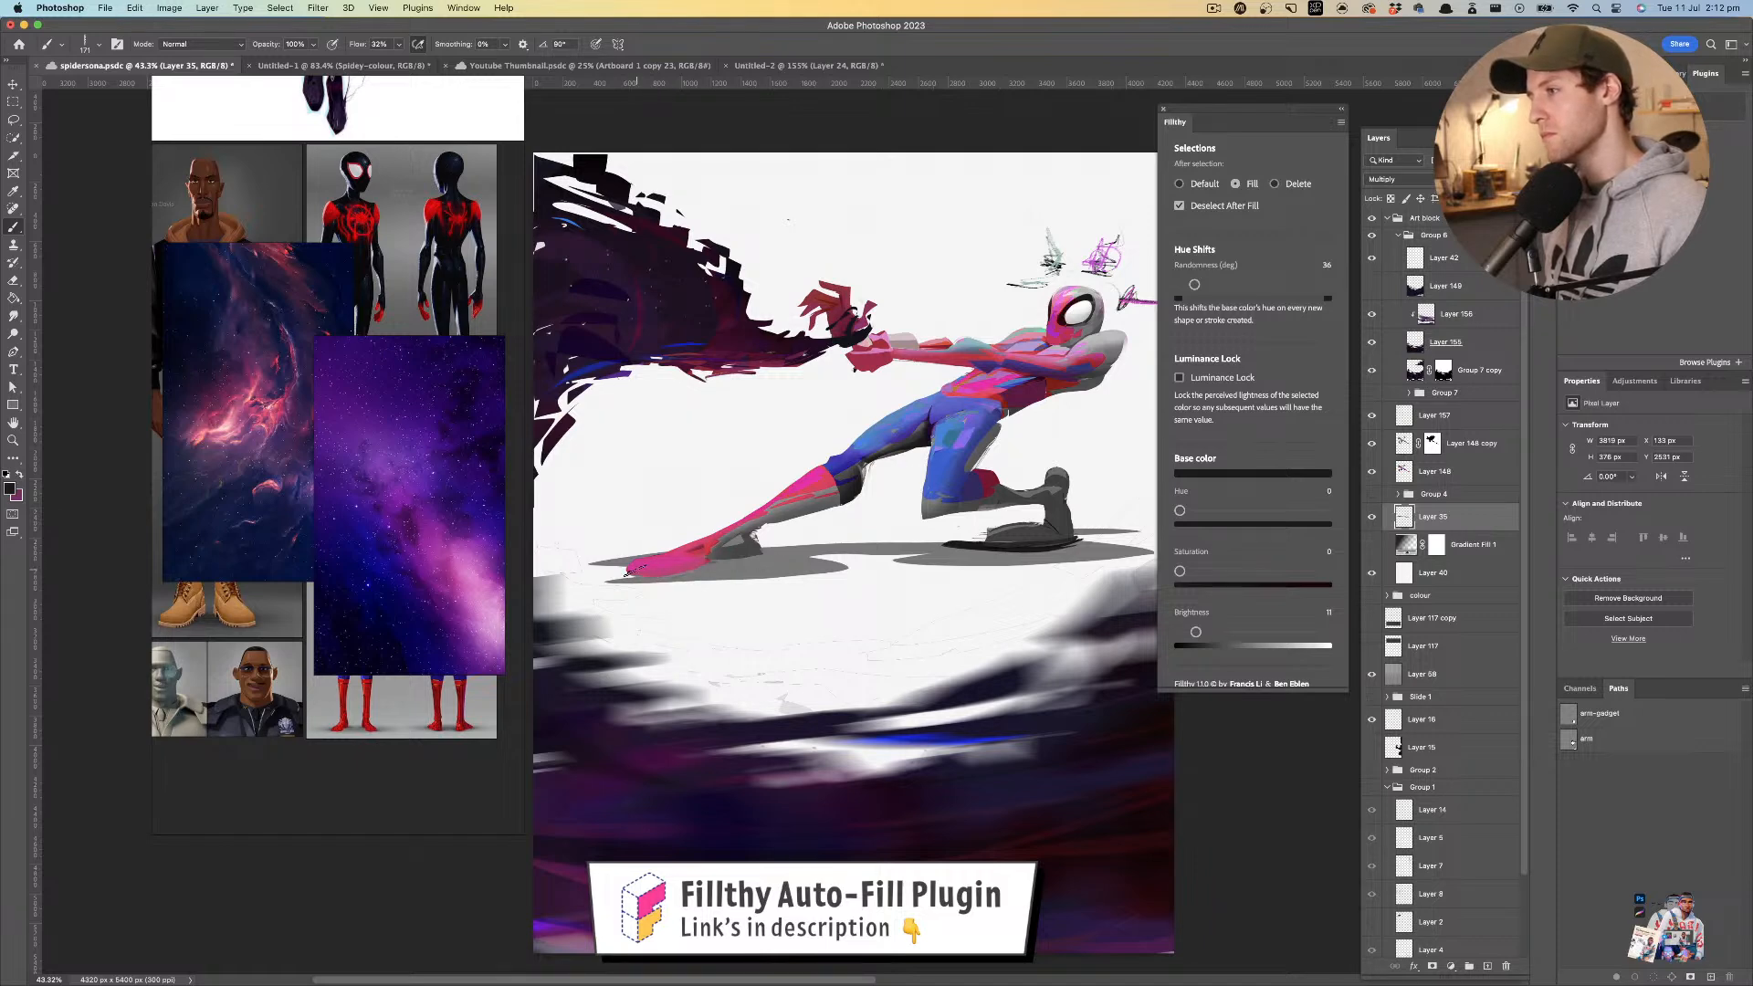
{"action": "key", "text": "e"}
{"action": "left_click_drag", "start_coordinate": [776, 554], "coordinate": [641, 577]}
{"action": "key", "text": "super+z"}
{"action": "mouse_move", "coordinate": [882, 509]}
{"action": "left_mouse_down"}
{"action": "mouse_move", "coordinate": [838, 521]}
{"action": "mouse_move", "coordinate": [904, 513]}
{"action": "left_mouse_up"}
- Sample the shadow's dark tone, choose a flat rectangular brush and reduce its size to 111 px
{"action": "left_click", "coordinate": [750, 497], "text": "alt"}
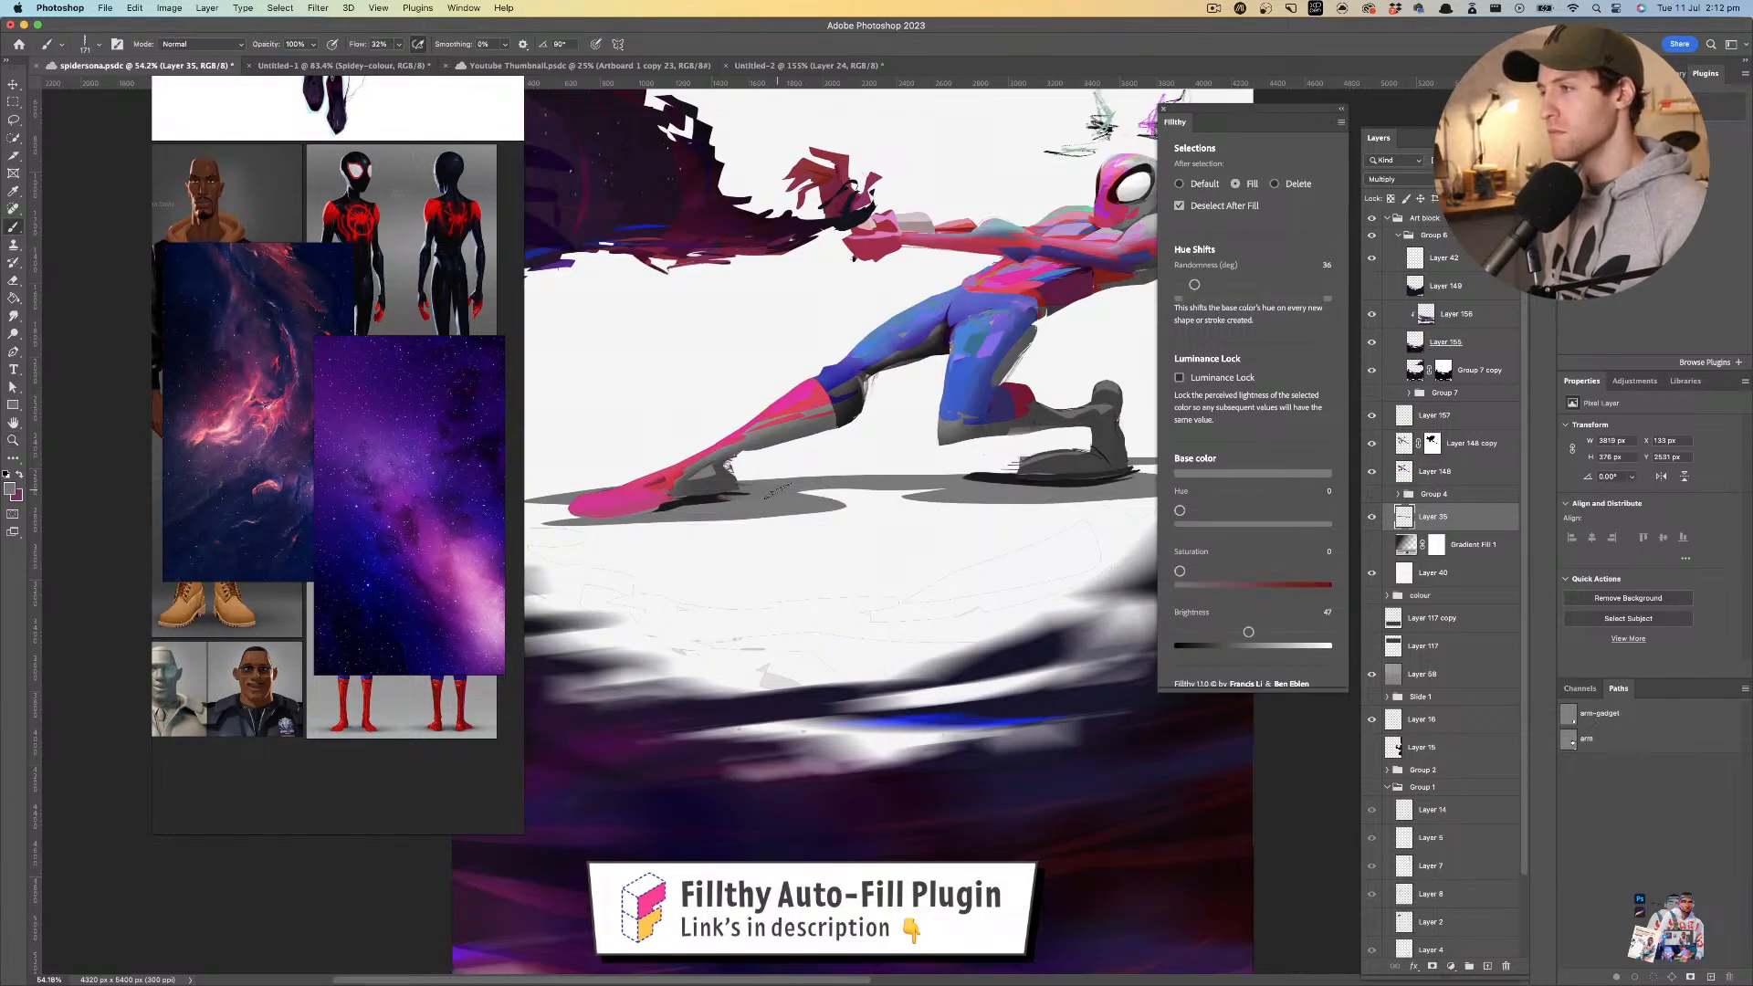
{"action": "left_click", "coordinate": [705, 501], "text": "alt"}
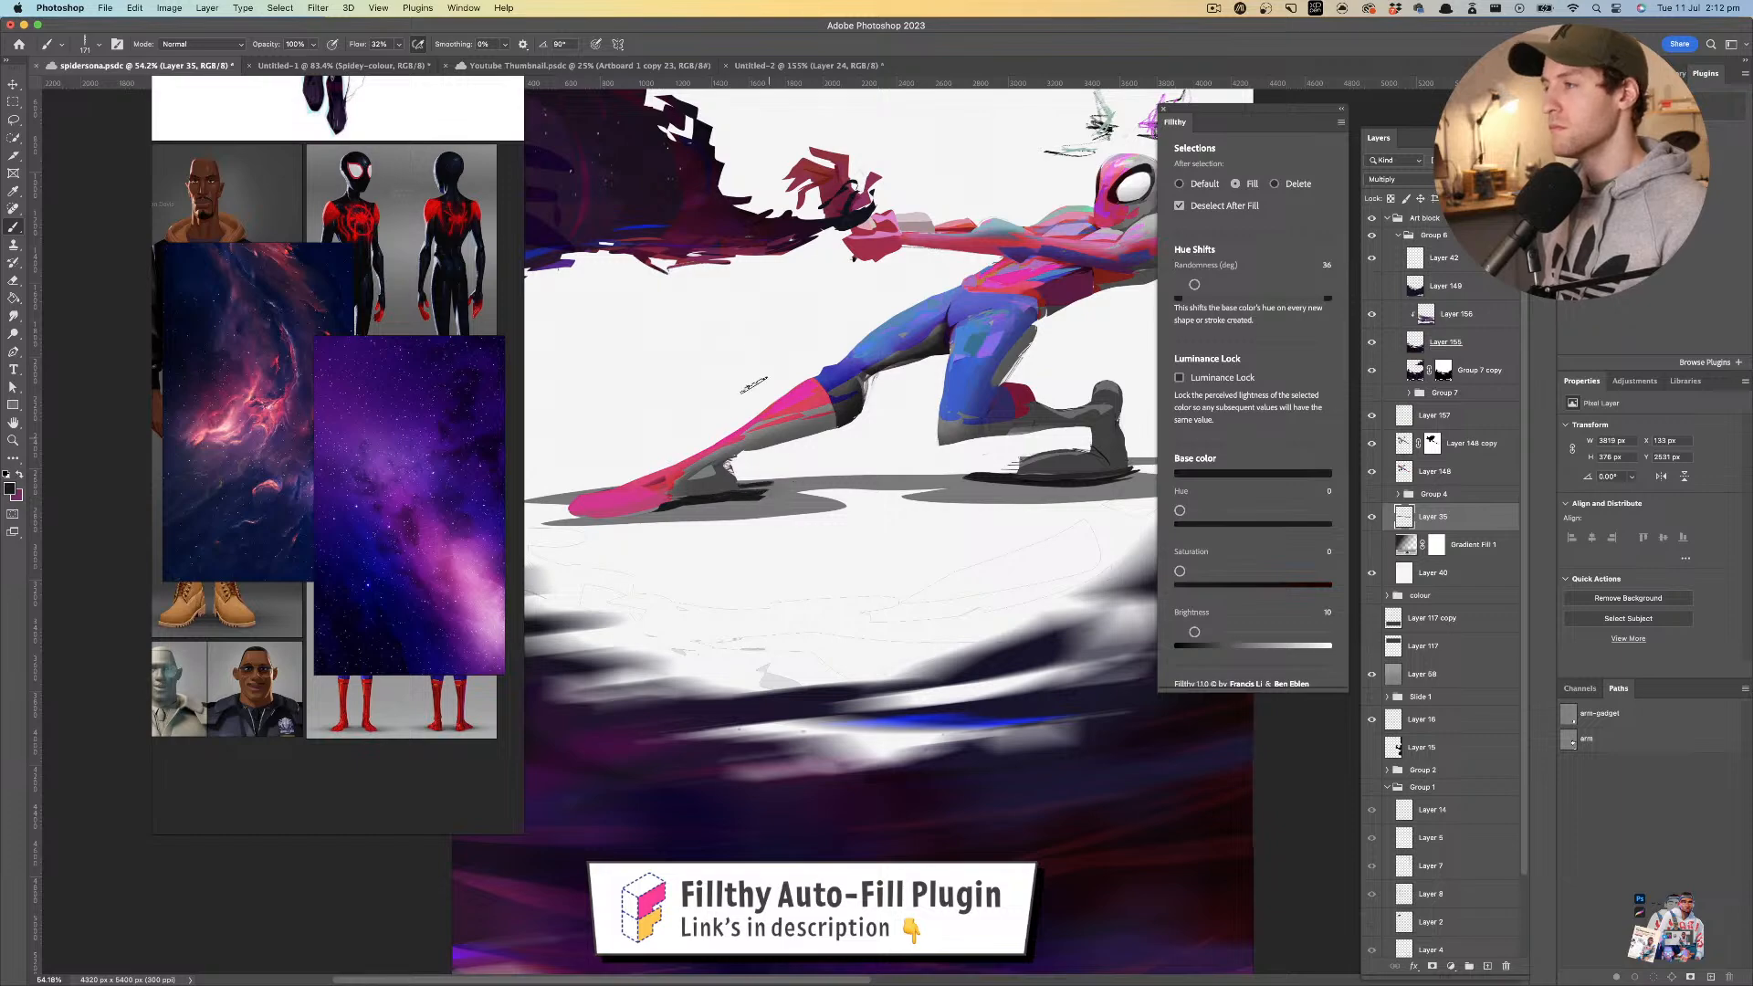
{"action": "left_click", "coordinate": [99, 49]}
{"action": "scroll", "coordinate": [529, 523], "scroll_direction": "down", "scroll_amount": 10}
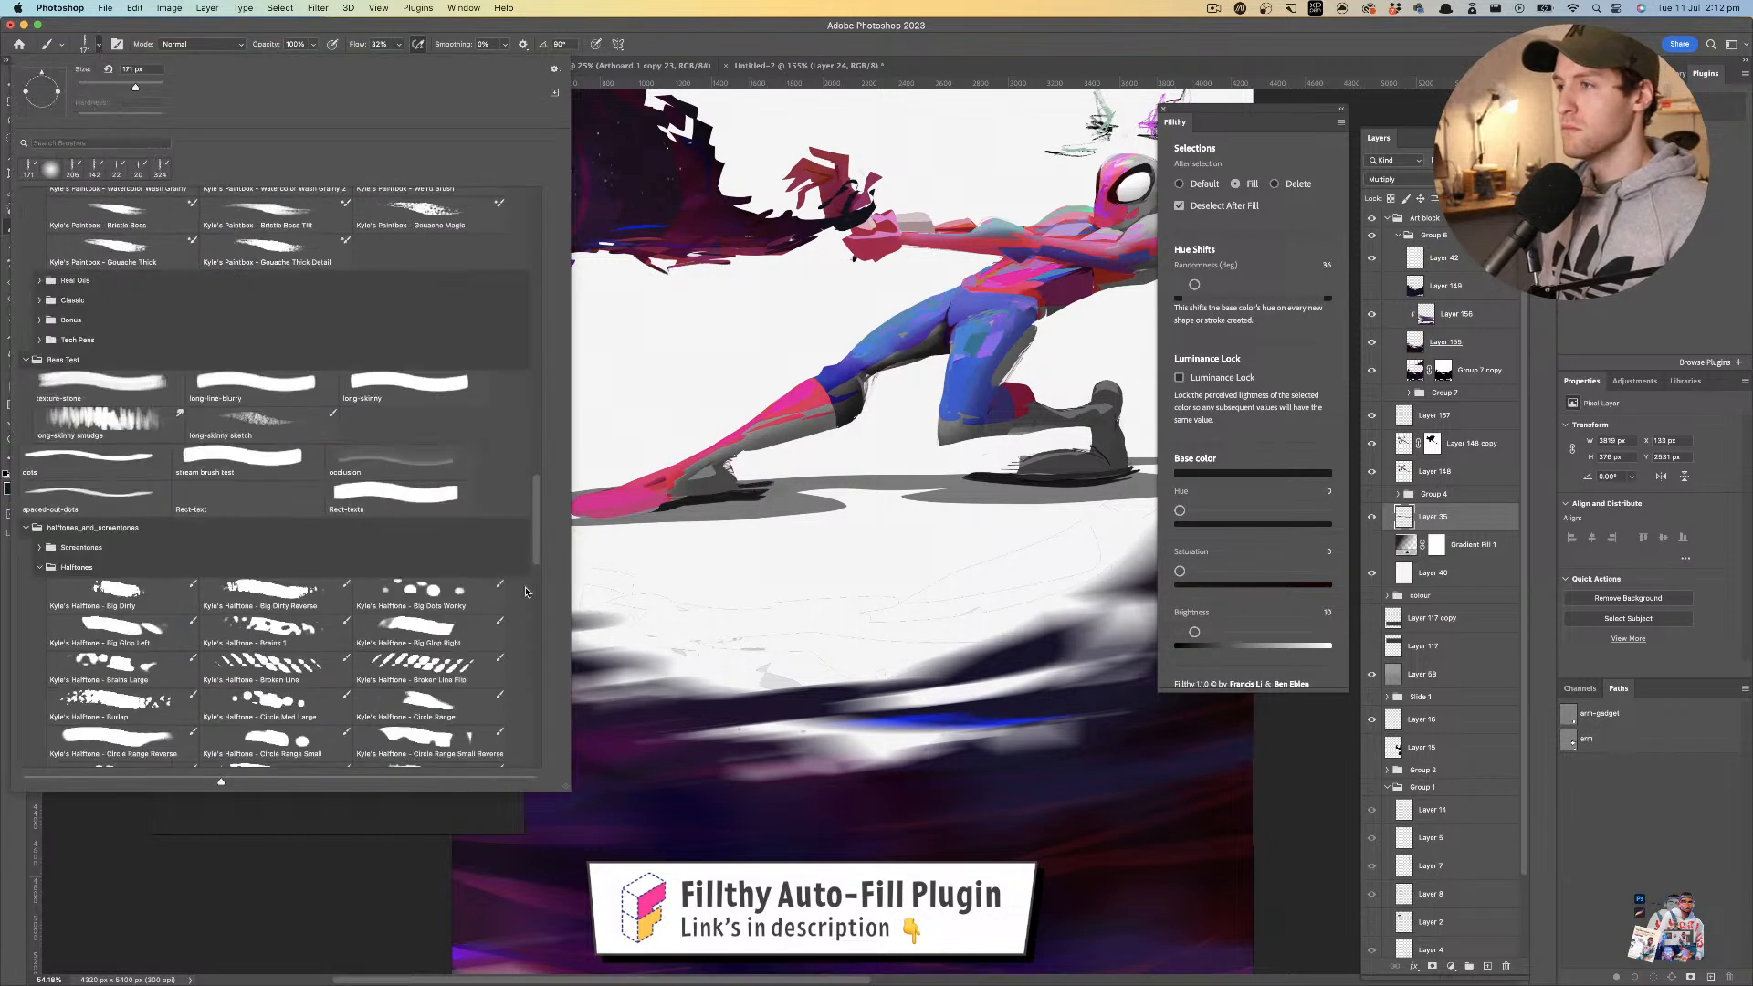
{"action": "left_click", "coordinate": [409, 493]}
{"action": "left_click", "coordinate": [744, 498]}
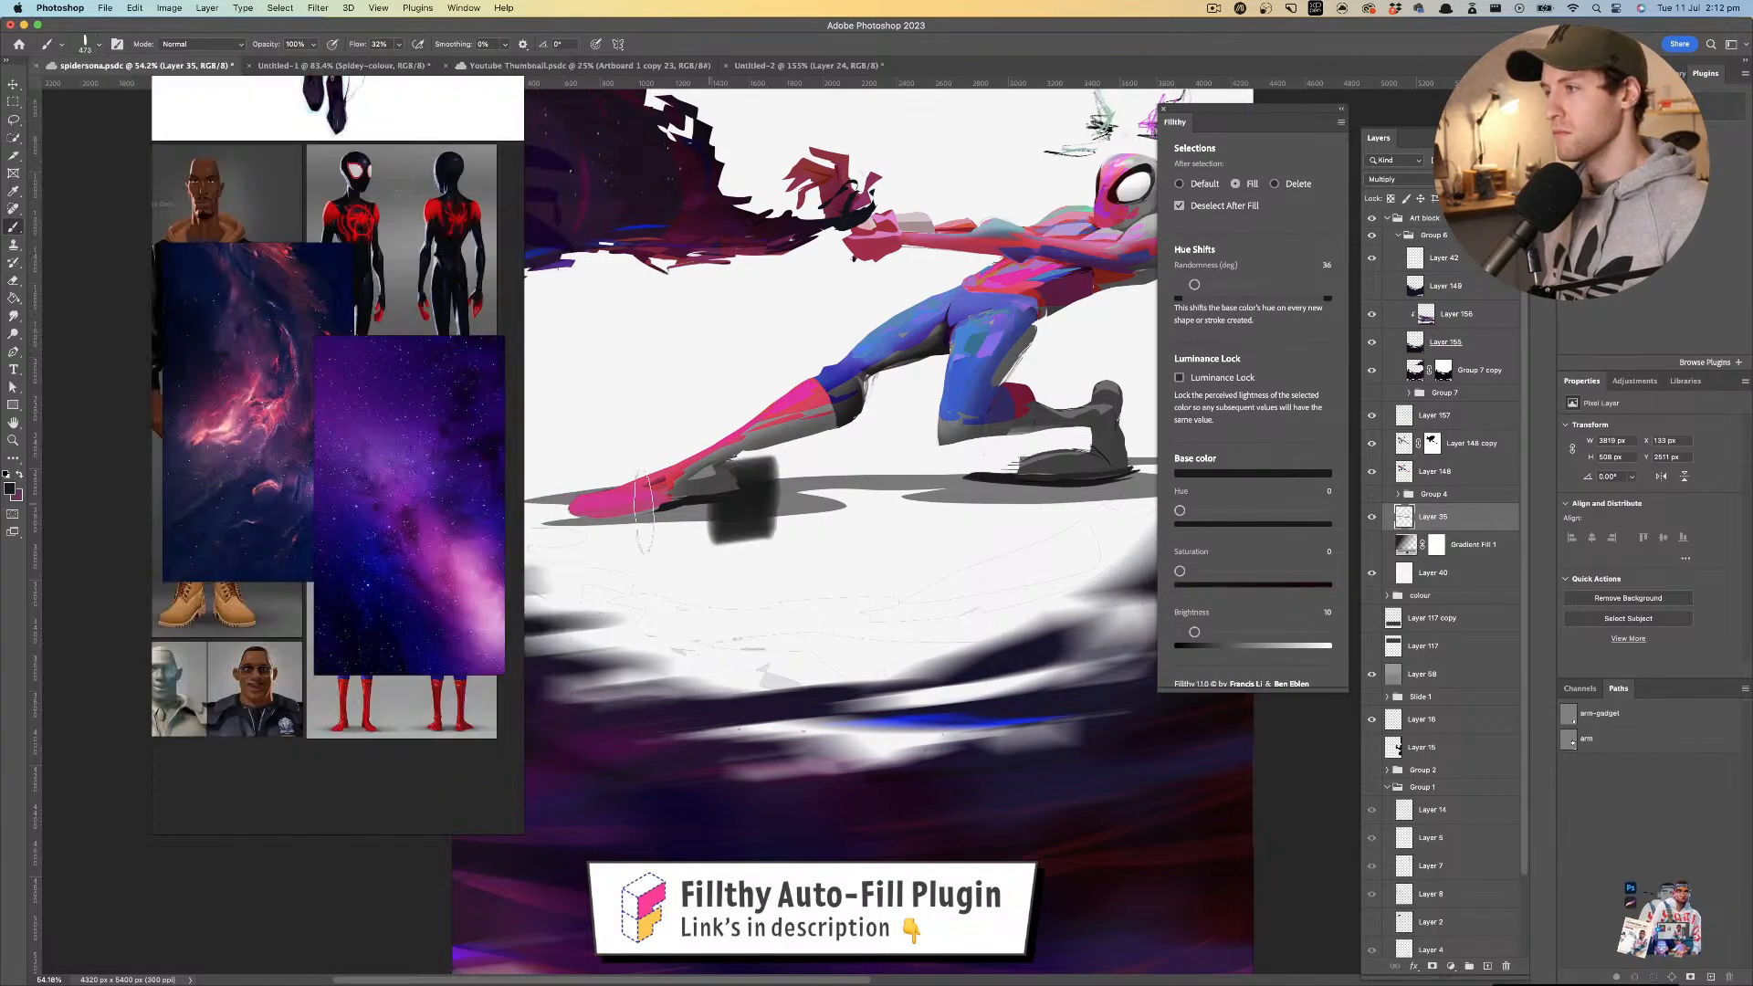
{"action": "left_click_drag", "start_coordinate": [765, 495], "coordinate": [727, 494]}
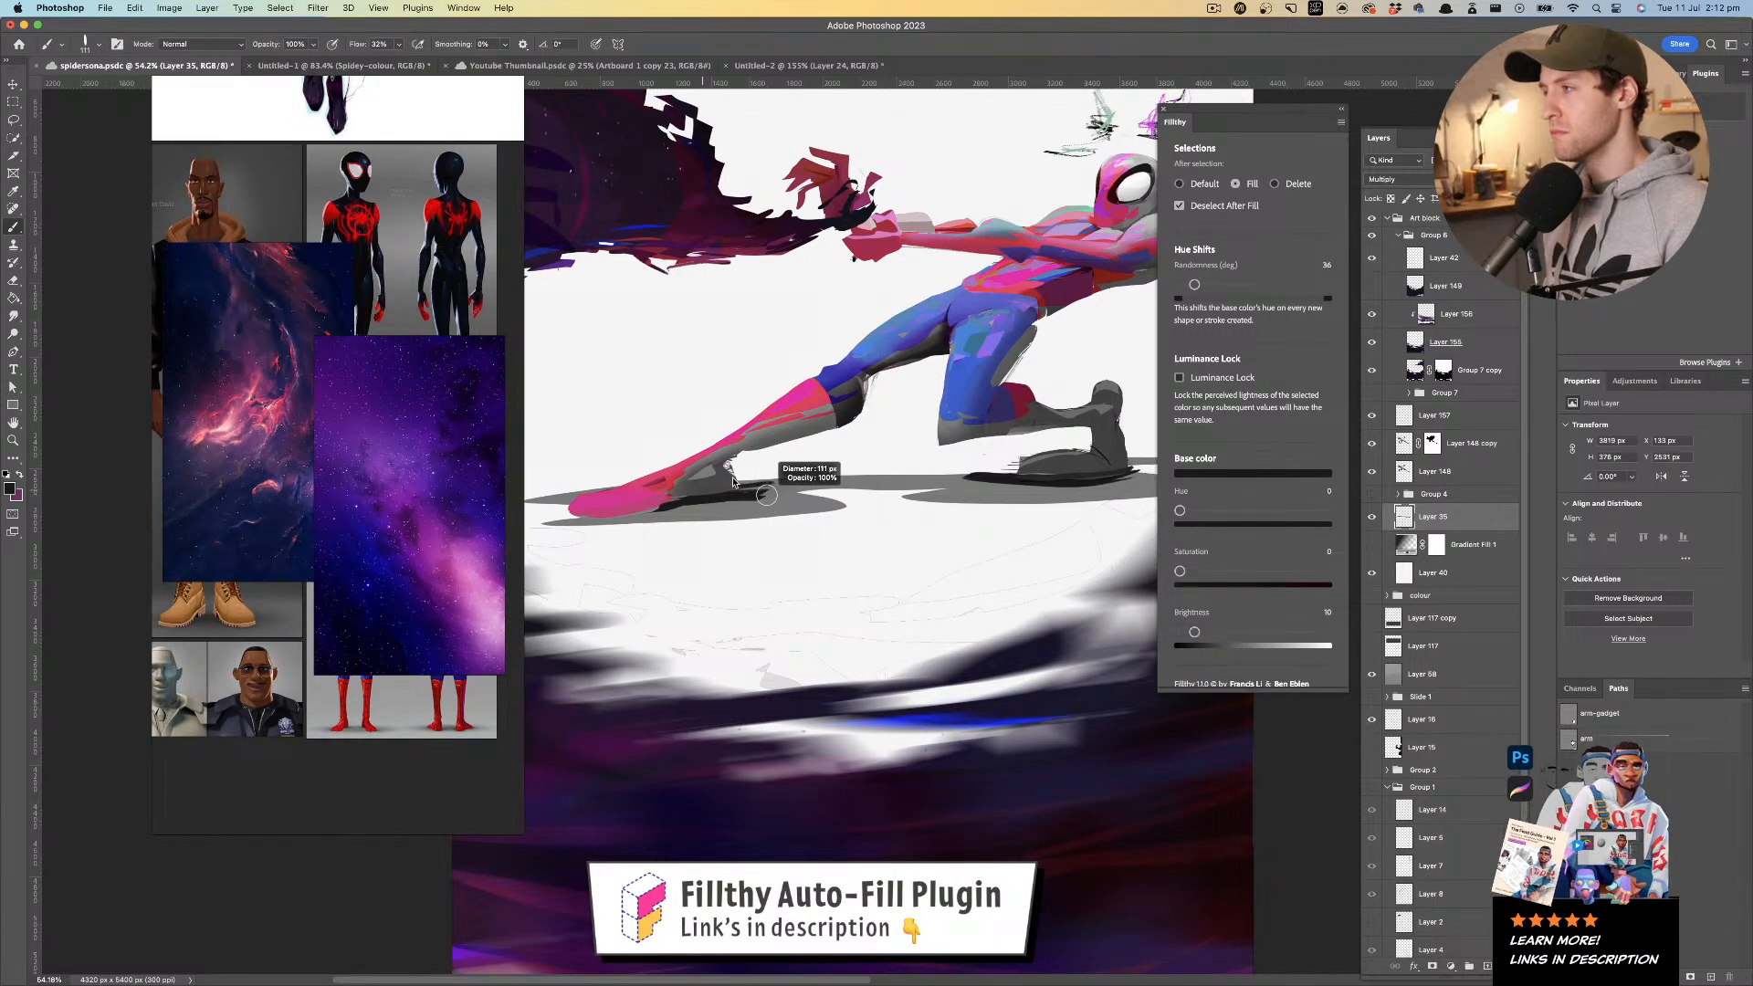
- Lock the shadow layer's transparent pixels and blend sampled dark greys into the shadow beneath the front foot
{"action": "left_click", "coordinate": [1391, 199]}
{"action": "left_click", "coordinate": [764, 501], "text": "alt"}
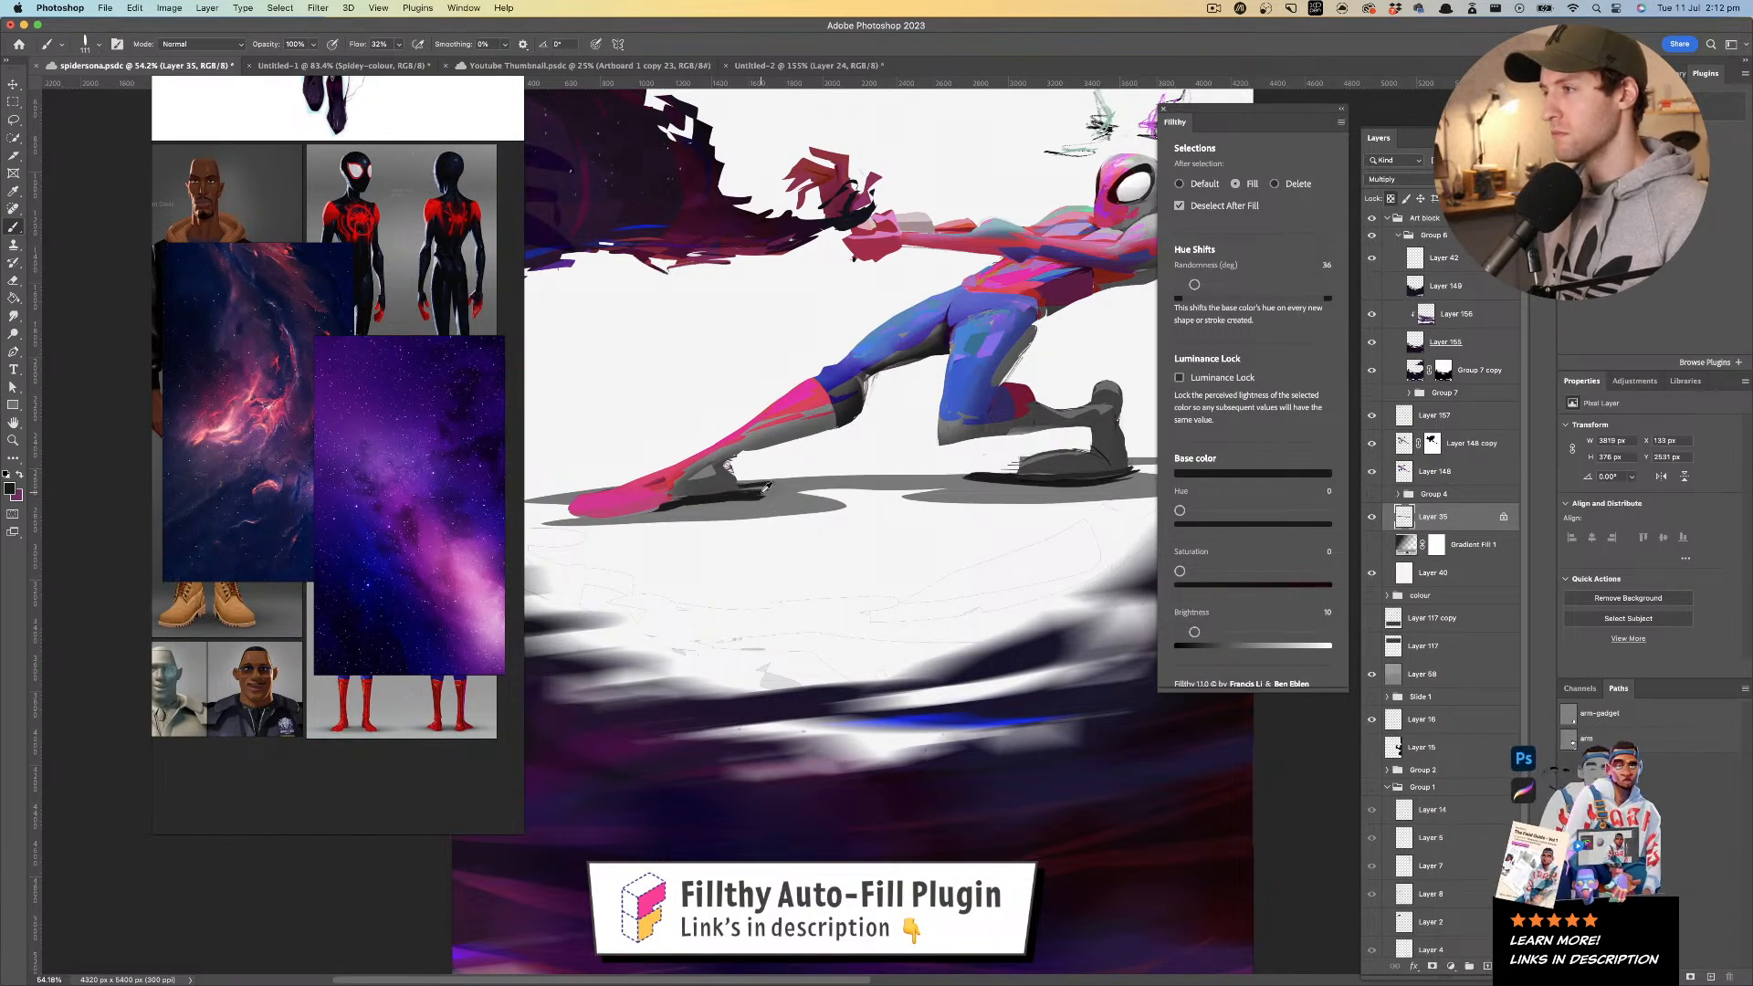
{"action": "mouse_move", "coordinate": [730, 498]}
{"action": "left_mouse_down"}
{"action": "mouse_move", "coordinate": [800, 504]}
{"action": "mouse_move", "coordinate": [707, 511]}
{"action": "mouse_move", "coordinate": [816, 482]}
{"action": "mouse_move", "coordinate": [577, 520]}
{"action": "left_mouse_up"}
{"action": "left_click", "coordinate": [801, 494], "text": "alt"}
{"action": "left_click", "coordinate": [791, 498], "text": "alt"}
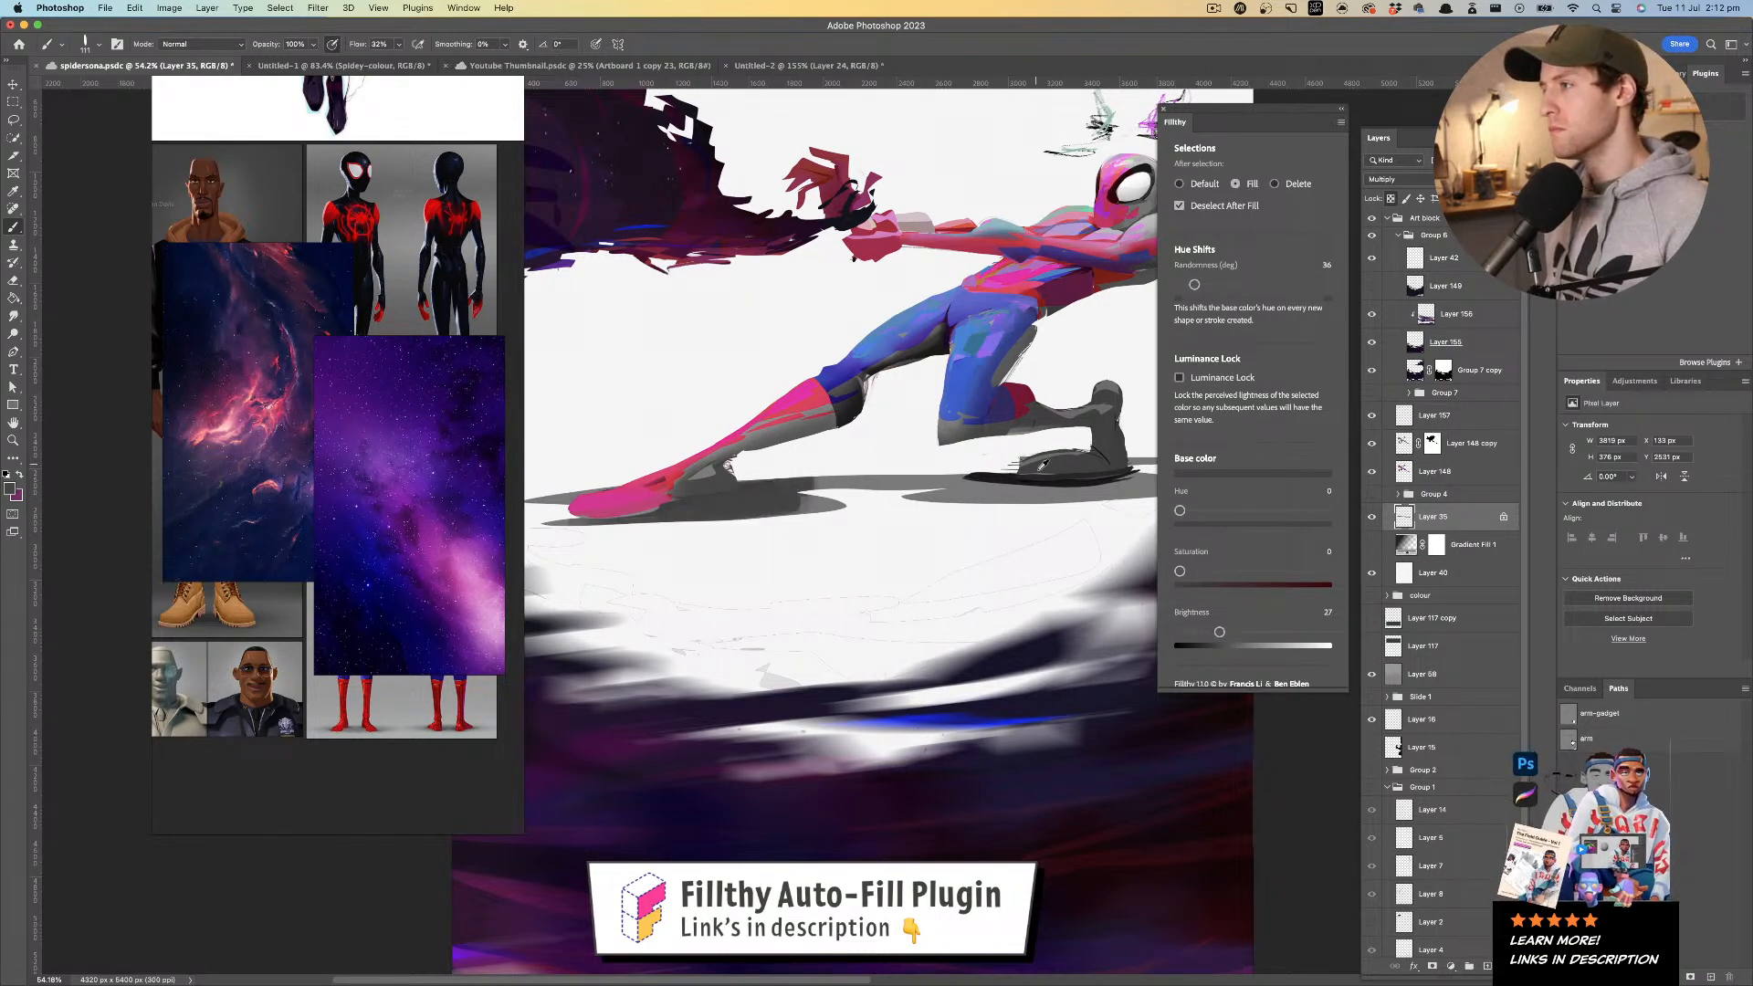
{"action": "left_click", "coordinate": [1016, 483], "text": "alt"}
{"action": "left_click", "coordinate": [696, 502], "text": "ctrl+alt"}
{"action": "left_click_drag", "start_coordinate": [695, 501], "coordinate": [683, 502]}
{"action": "left_click_drag", "start_coordinate": [729, 494], "coordinate": [675, 487]}
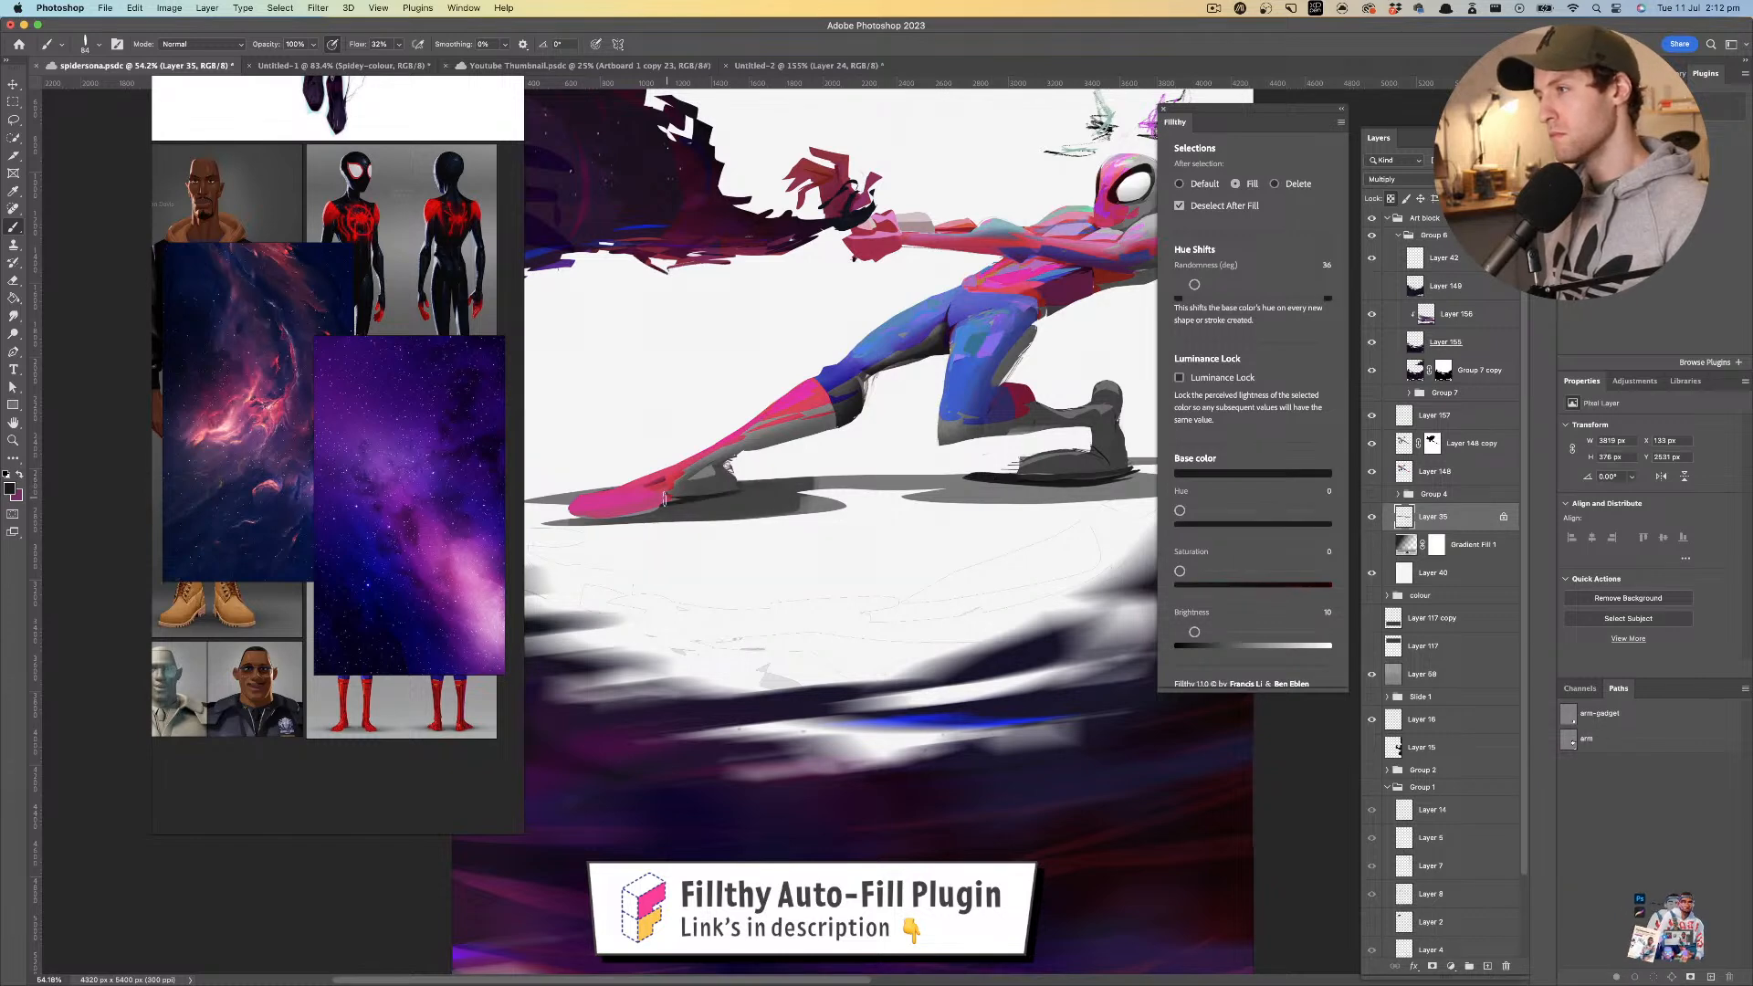
- Flip the canvas horizontally to check the composition and bring the rear foot's shadow into view
{"action": "left_click_drag", "start_coordinate": [844, 434], "coordinate": [730, 470]}
{"action": "left_click_drag", "start_coordinate": [856, 475], "coordinate": [909, 474]}
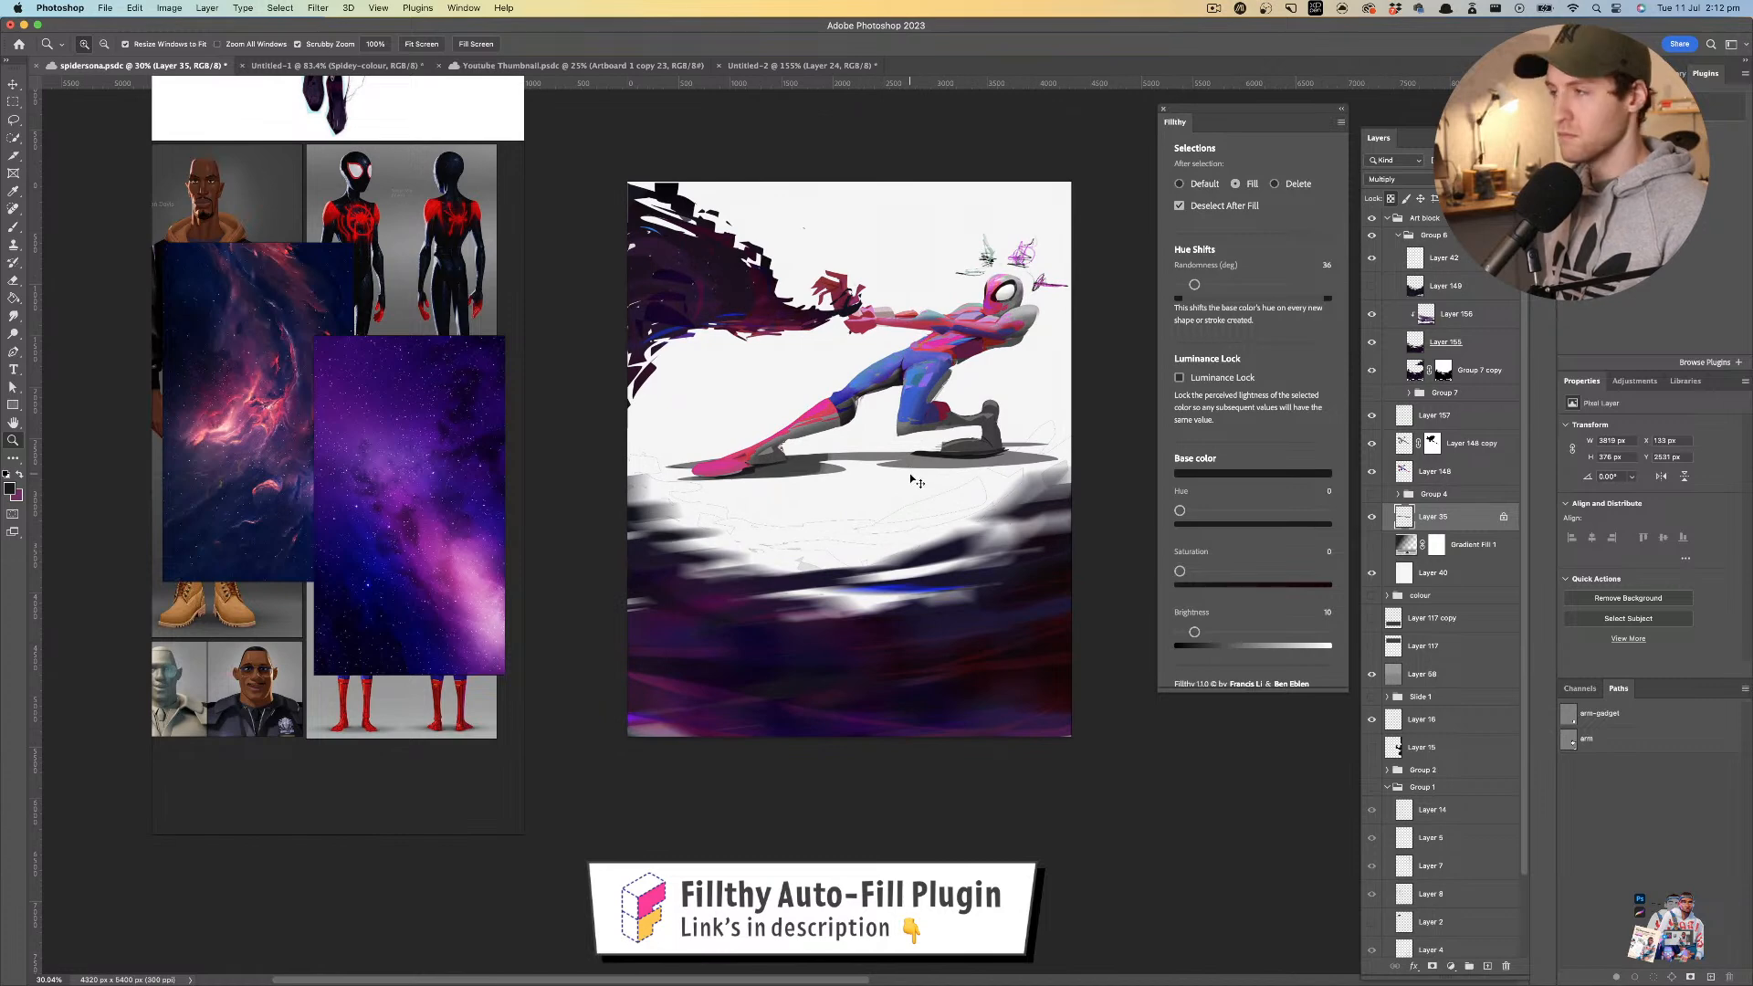
{"action": "key", "text": "super+shift+h"}
{"action": "left_click_drag", "start_coordinate": [662, 330], "coordinate": [758, 365]}
{"action": "left_click_drag", "start_coordinate": [664, 456], "coordinate": [717, 456]}
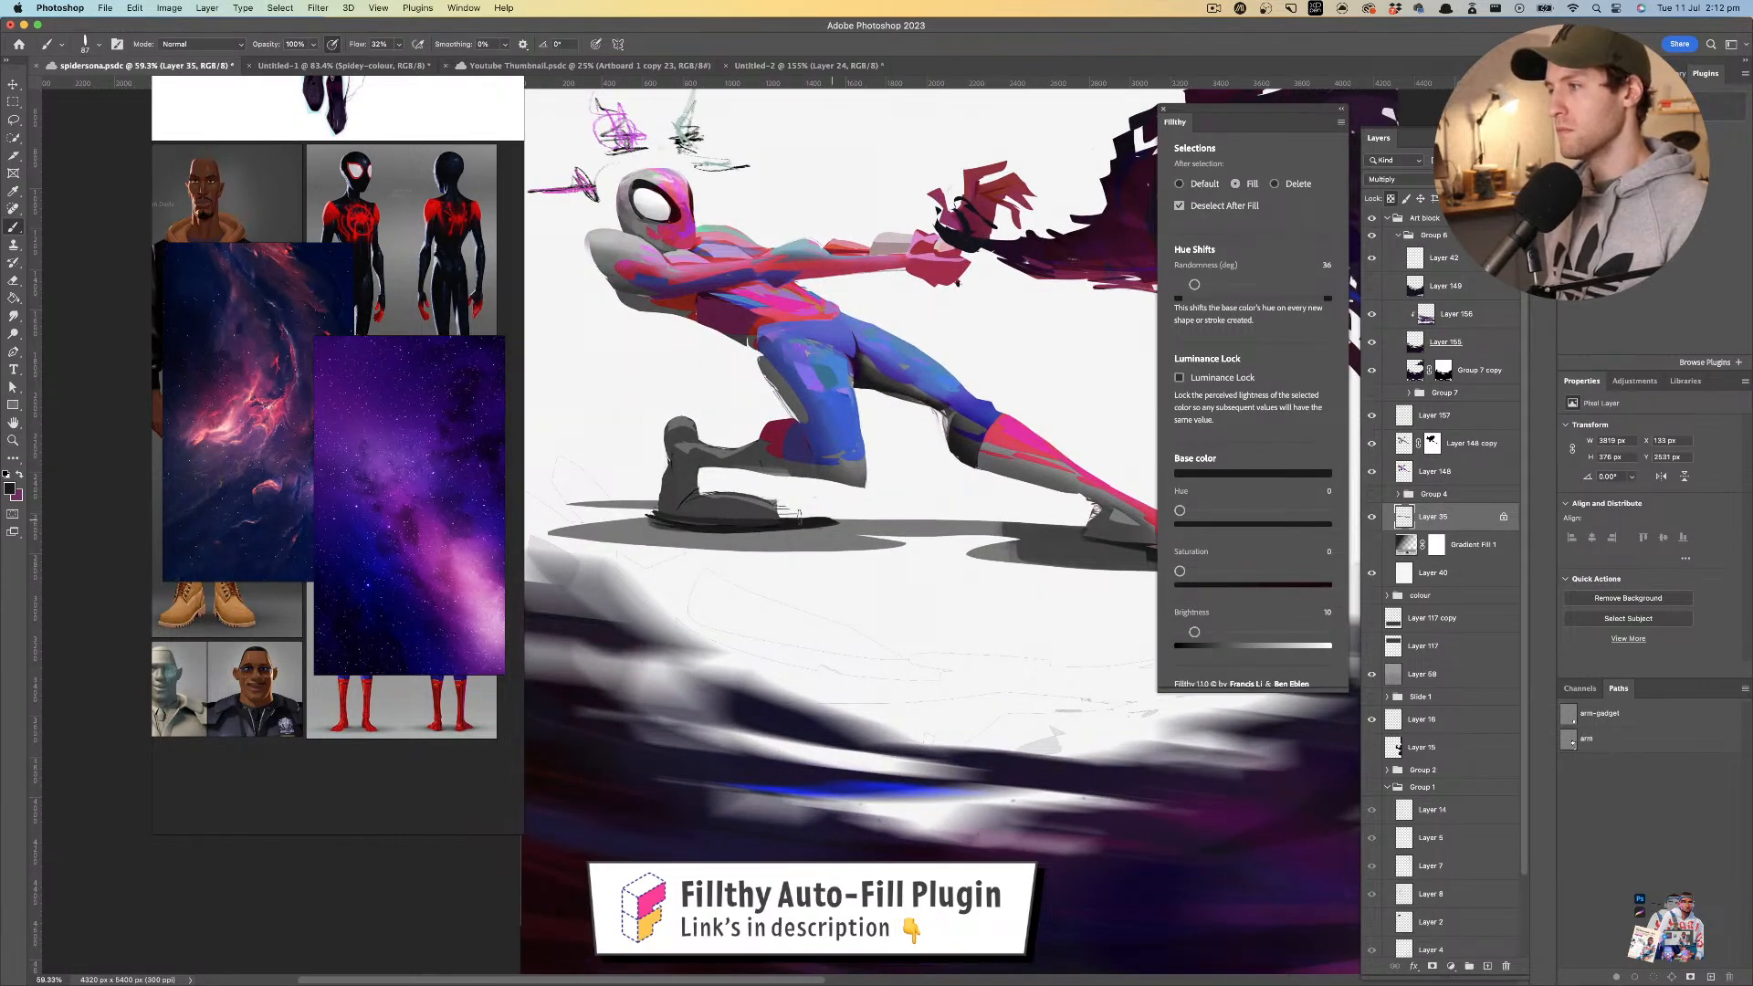
- Unlock the shadow layer's transparent pixels and reshape the ground shadow behind the rear foot, undoing the unwanted magenta streak
{"action": "left_click_drag", "start_coordinate": [723, 494], "coordinate": [770, 494]}
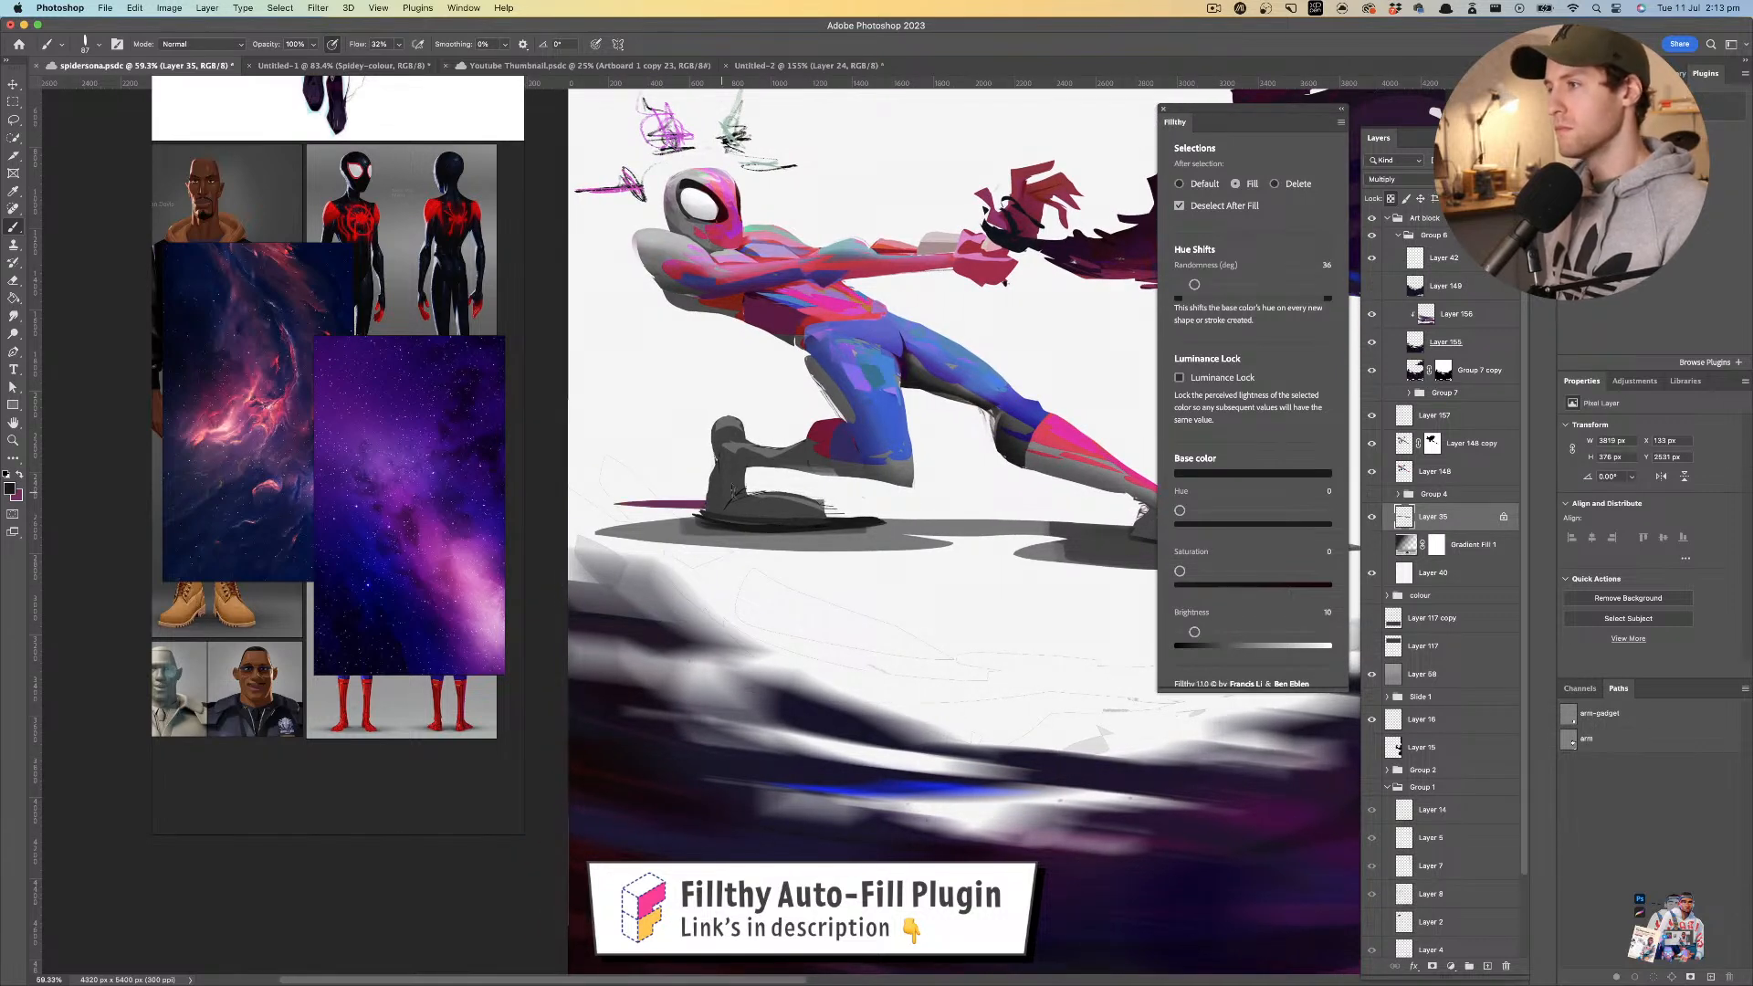
{"action": "key", "text": "super+z"}
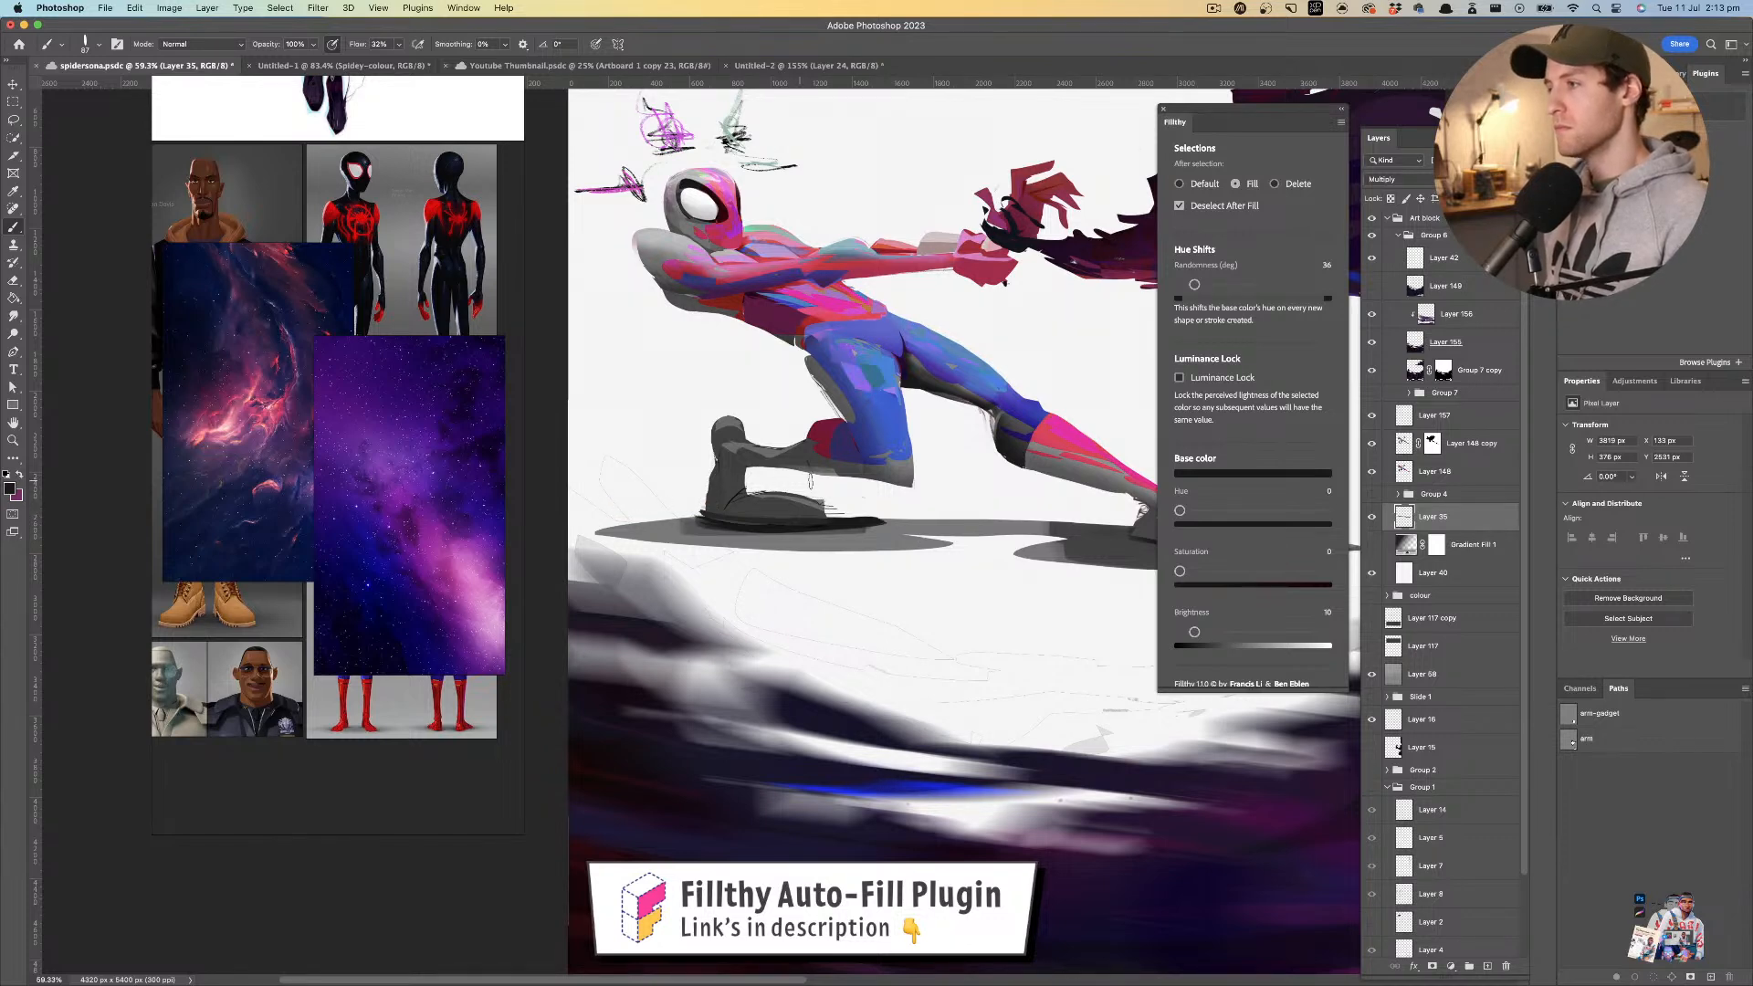
{"action": "left_click_drag", "start_coordinate": [923, 516], "coordinate": [849, 520]}
{"action": "left_click_drag", "start_coordinate": [963, 546], "coordinate": [856, 536]}
{"action": "left_click_drag", "start_coordinate": [856, 536], "coordinate": [842, 536]}
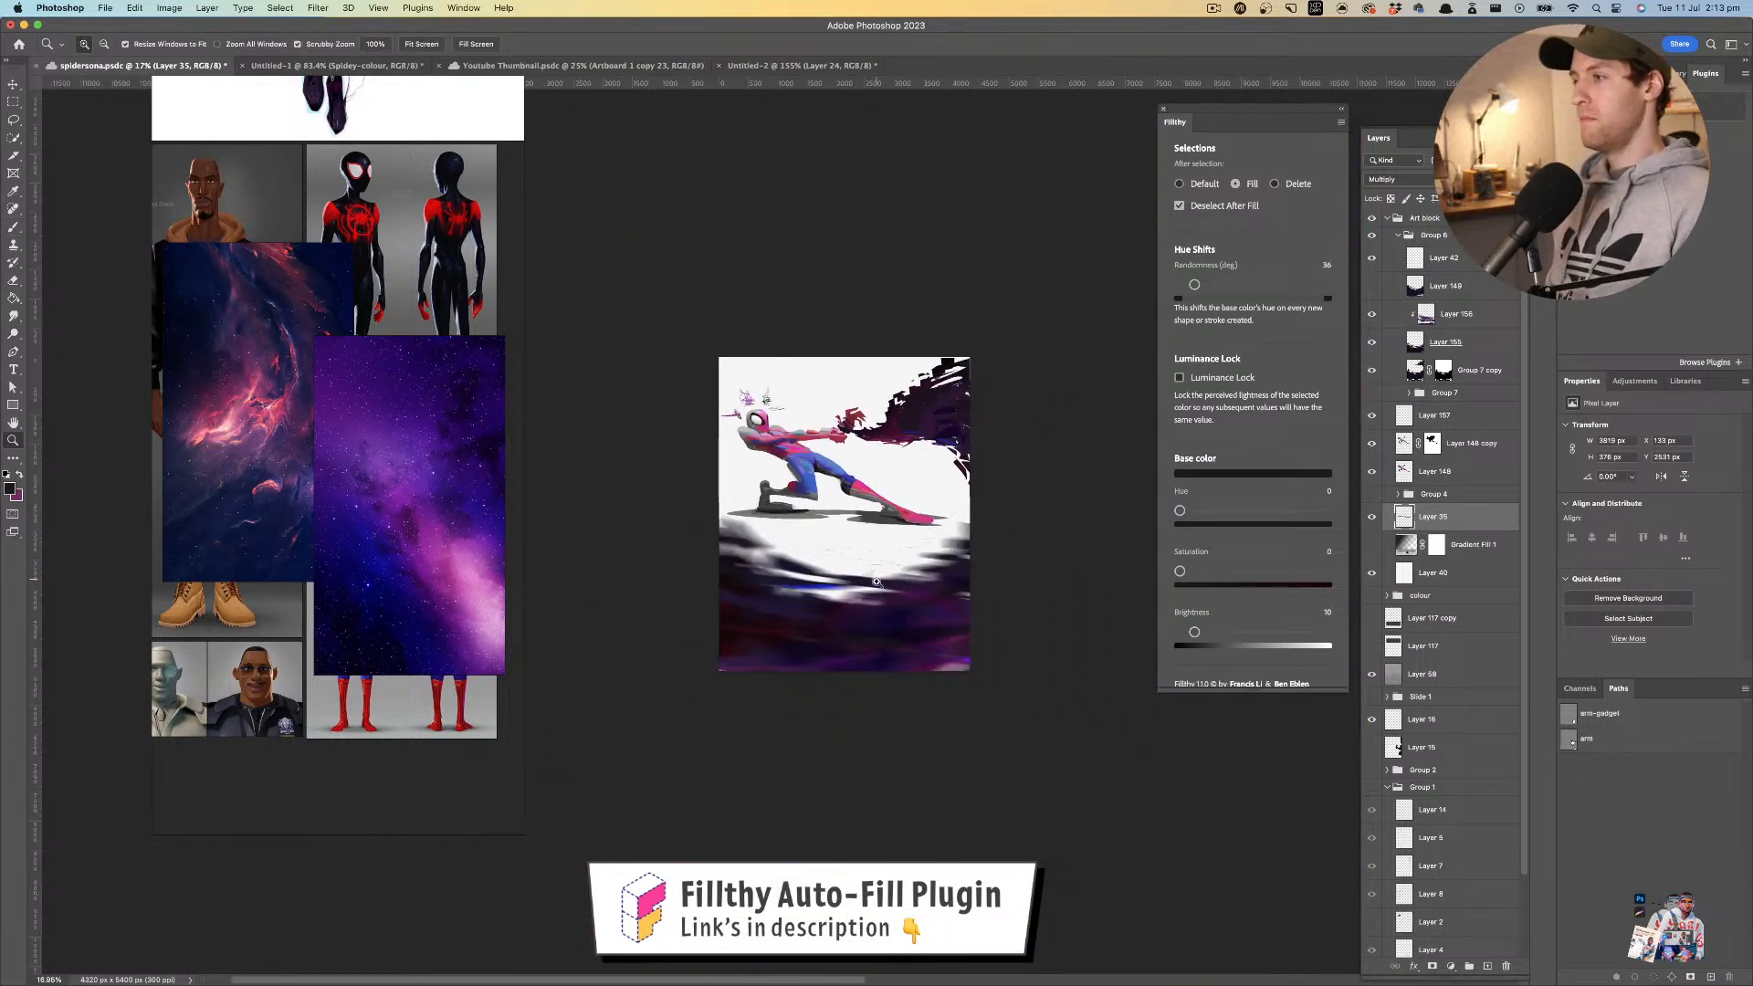
- Fade the ground shadow between the two feet and trim its edges around the front foot
{"action": "mouse_move", "coordinate": [912, 471]}
{"action": "left_mouse_down"}
{"action": "mouse_move", "coordinate": [827, 513]}
{"action": "mouse_move", "coordinate": [886, 576]}
{"action": "left_mouse_up"}
{"action": "key", "text": "b"}
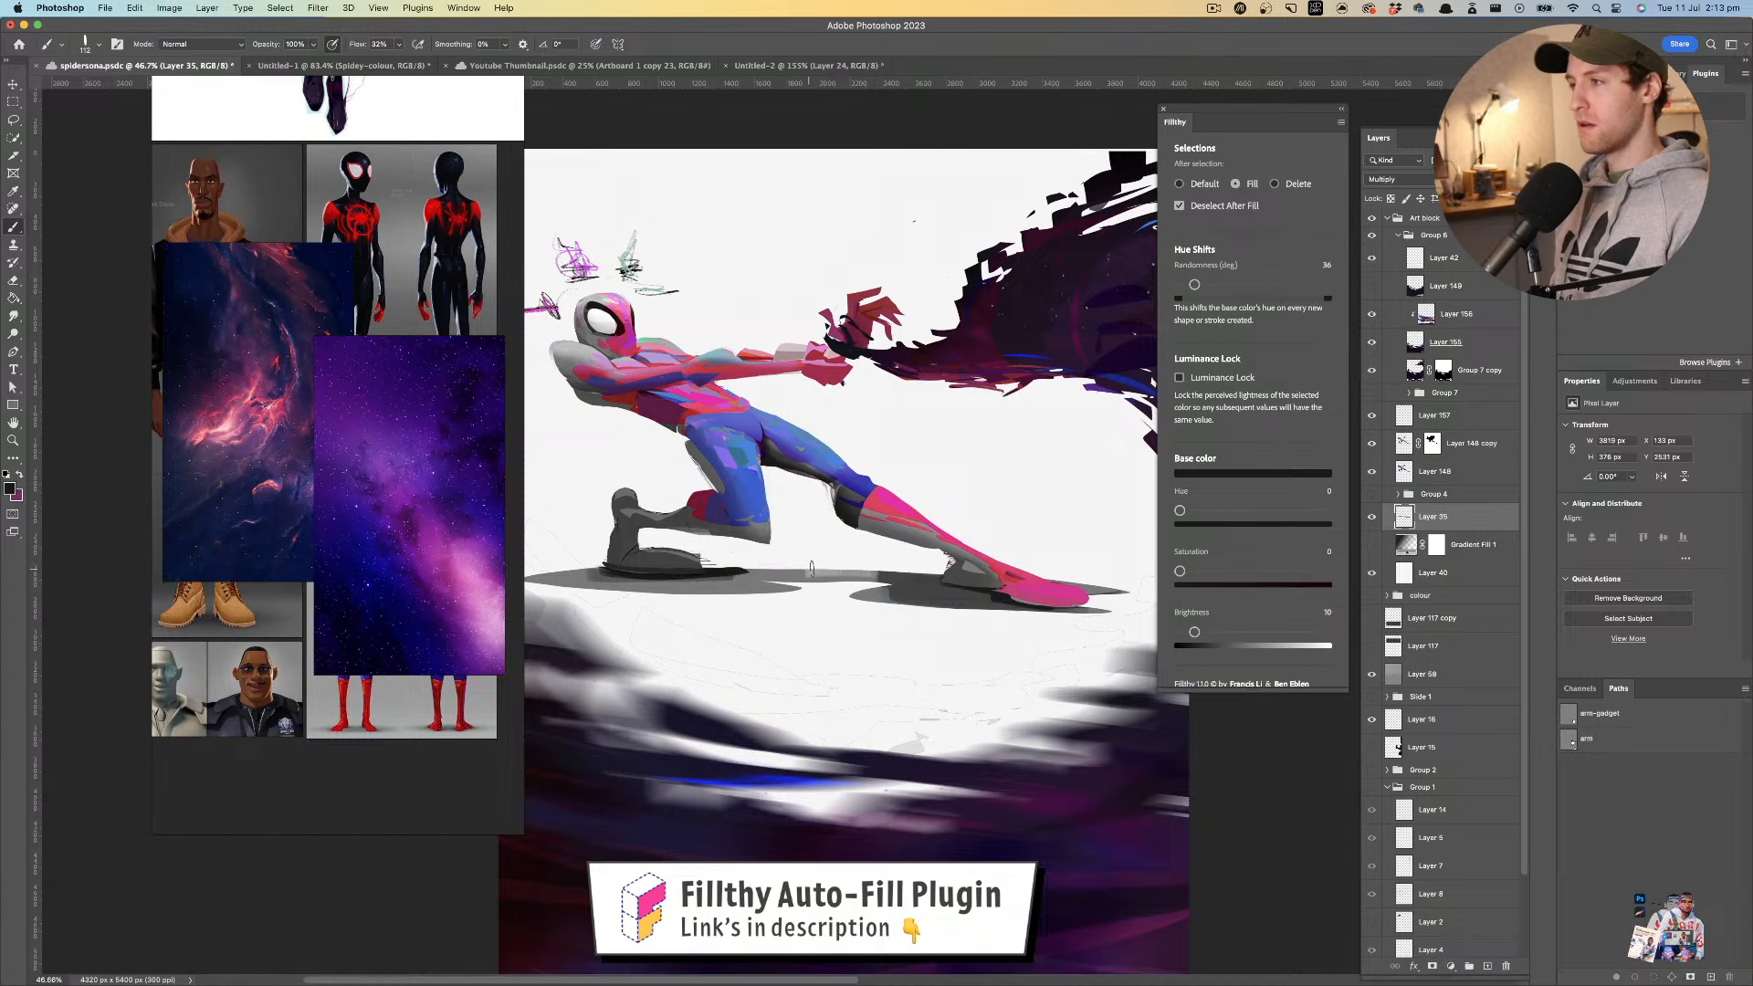
{"action": "mouse_move", "coordinate": [824, 570]}
{"action": "left_mouse_down"}
{"action": "mouse_move", "coordinate": [915, 564]}
{"action": "mouse_move", "coordinate": [568, 593]}
{"action": "mouse_move", "coordinate": [843, 582]}
{"action": "left_mouse_up"}
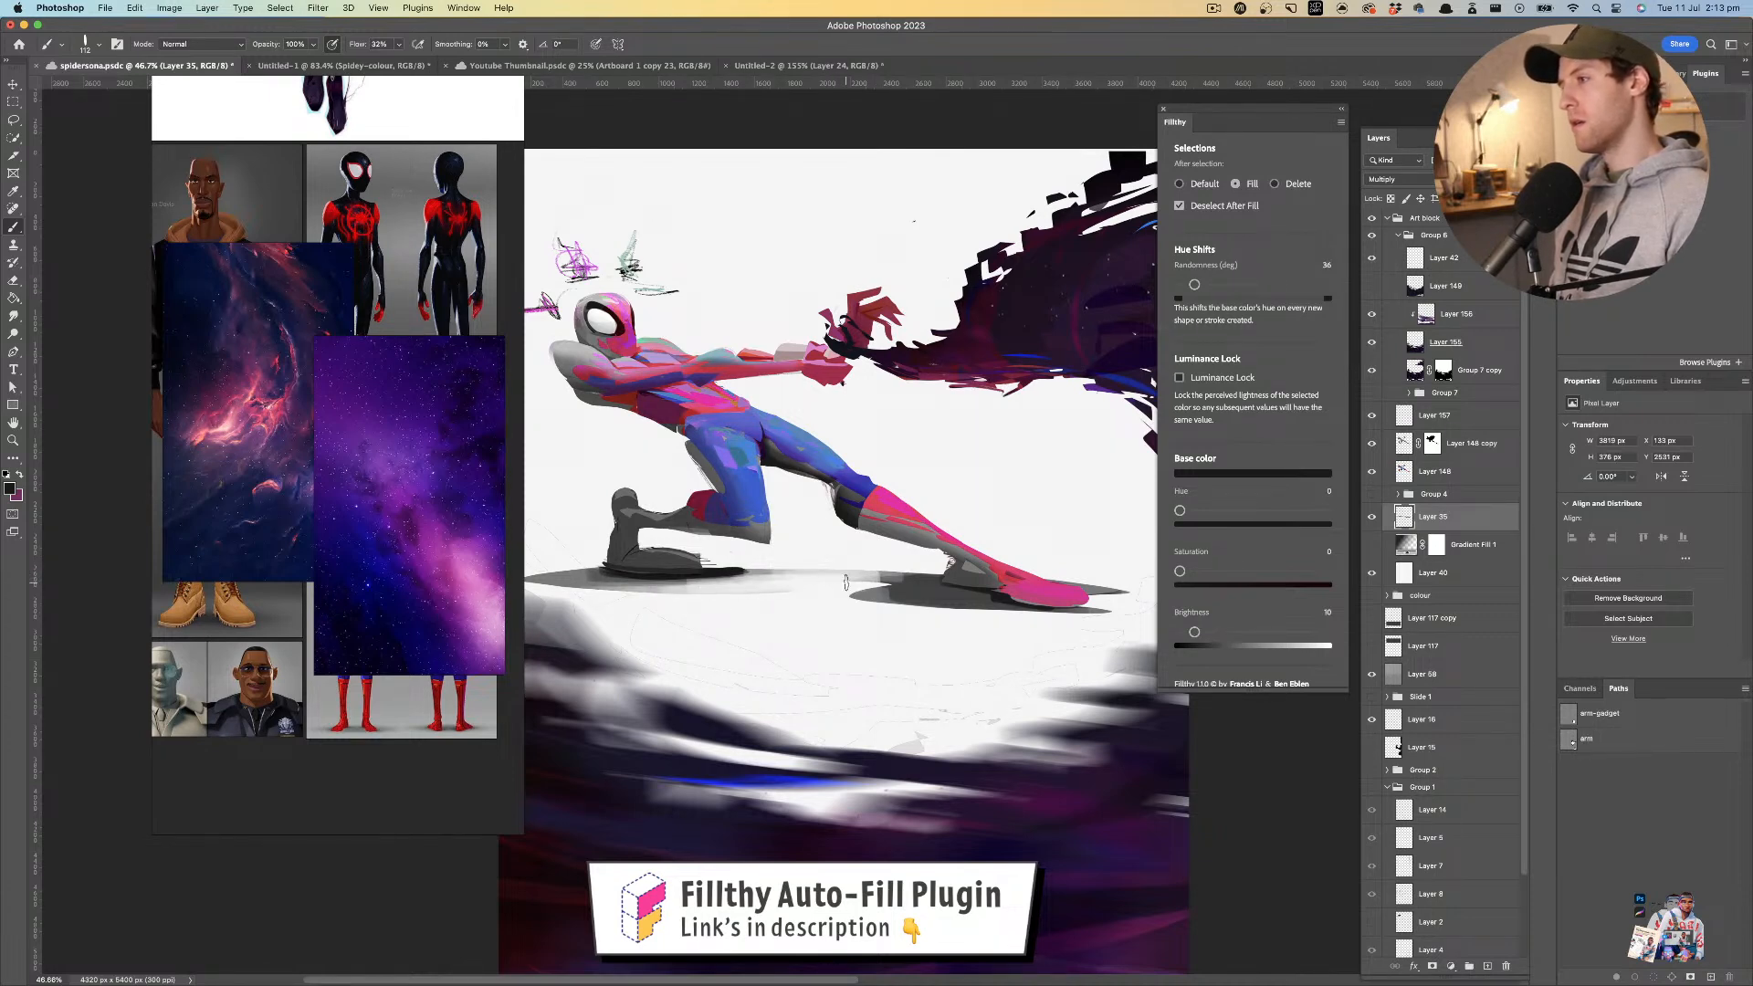
{"action": "mouse_move", "coordinate": [1009, 620]}
{"action": "left_mouse_down"}
{"action": "mouse_move", "coordinate": [831, 594]}
{"action": "mouse_move", "coordinate": [928, 598]}
{"action": "left_mouse_up"}
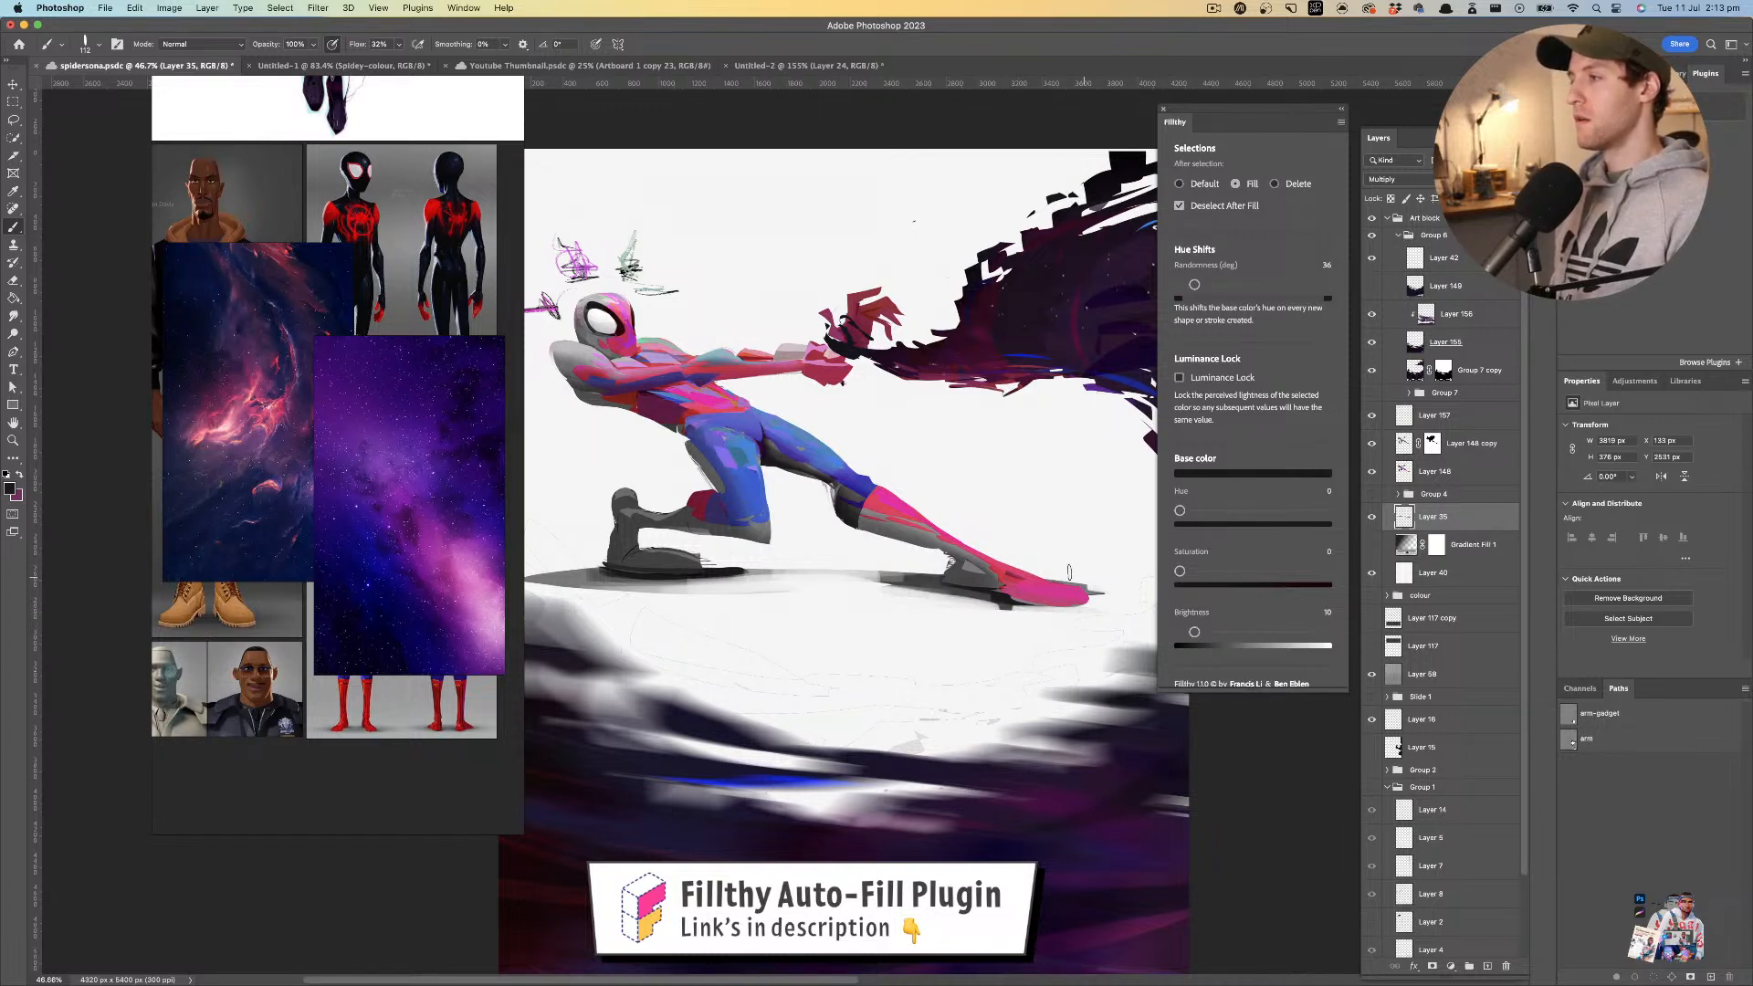
- Trim the lower edge of the ground shadow beneath the rear foot into a thinner shape
{"action": "left_click_drag", "start_coordinate": [882, 508], "coordinate": [822, 499]}
{"action": "left_click_drag", "start_coordinate": [812, 505], "coordinate": [866, 508]}
{"action": "left_click_drag", "start_coordinate": [769, 541], "coordinate": [800, 542]}
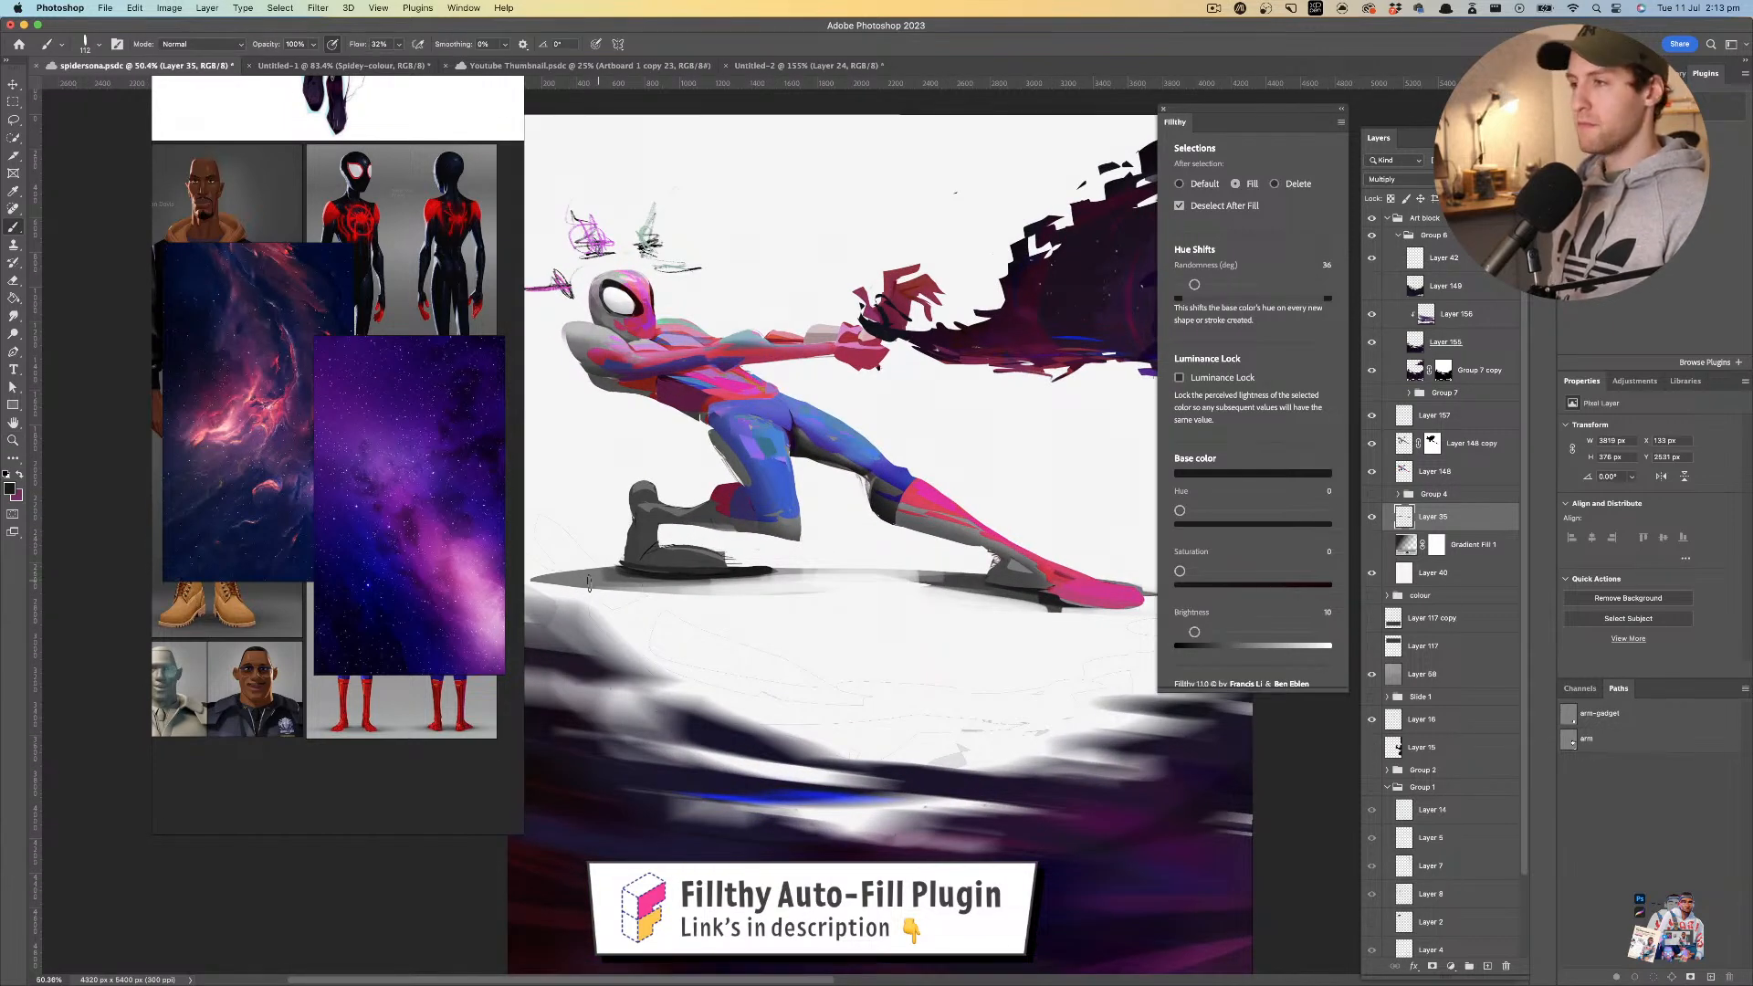
{"action": "mouse_move", "coordinate": [532, 577]}
{"action": "left_mouse_down"}
{"action": "mouse_move", "coordinate": [831, 588]}
{"action": "mouse_move", "coordinate": [527, 576]}
{"action": "mouse_move", "coordinate": [726, 603]}
{"action": "left_mouse_up"}
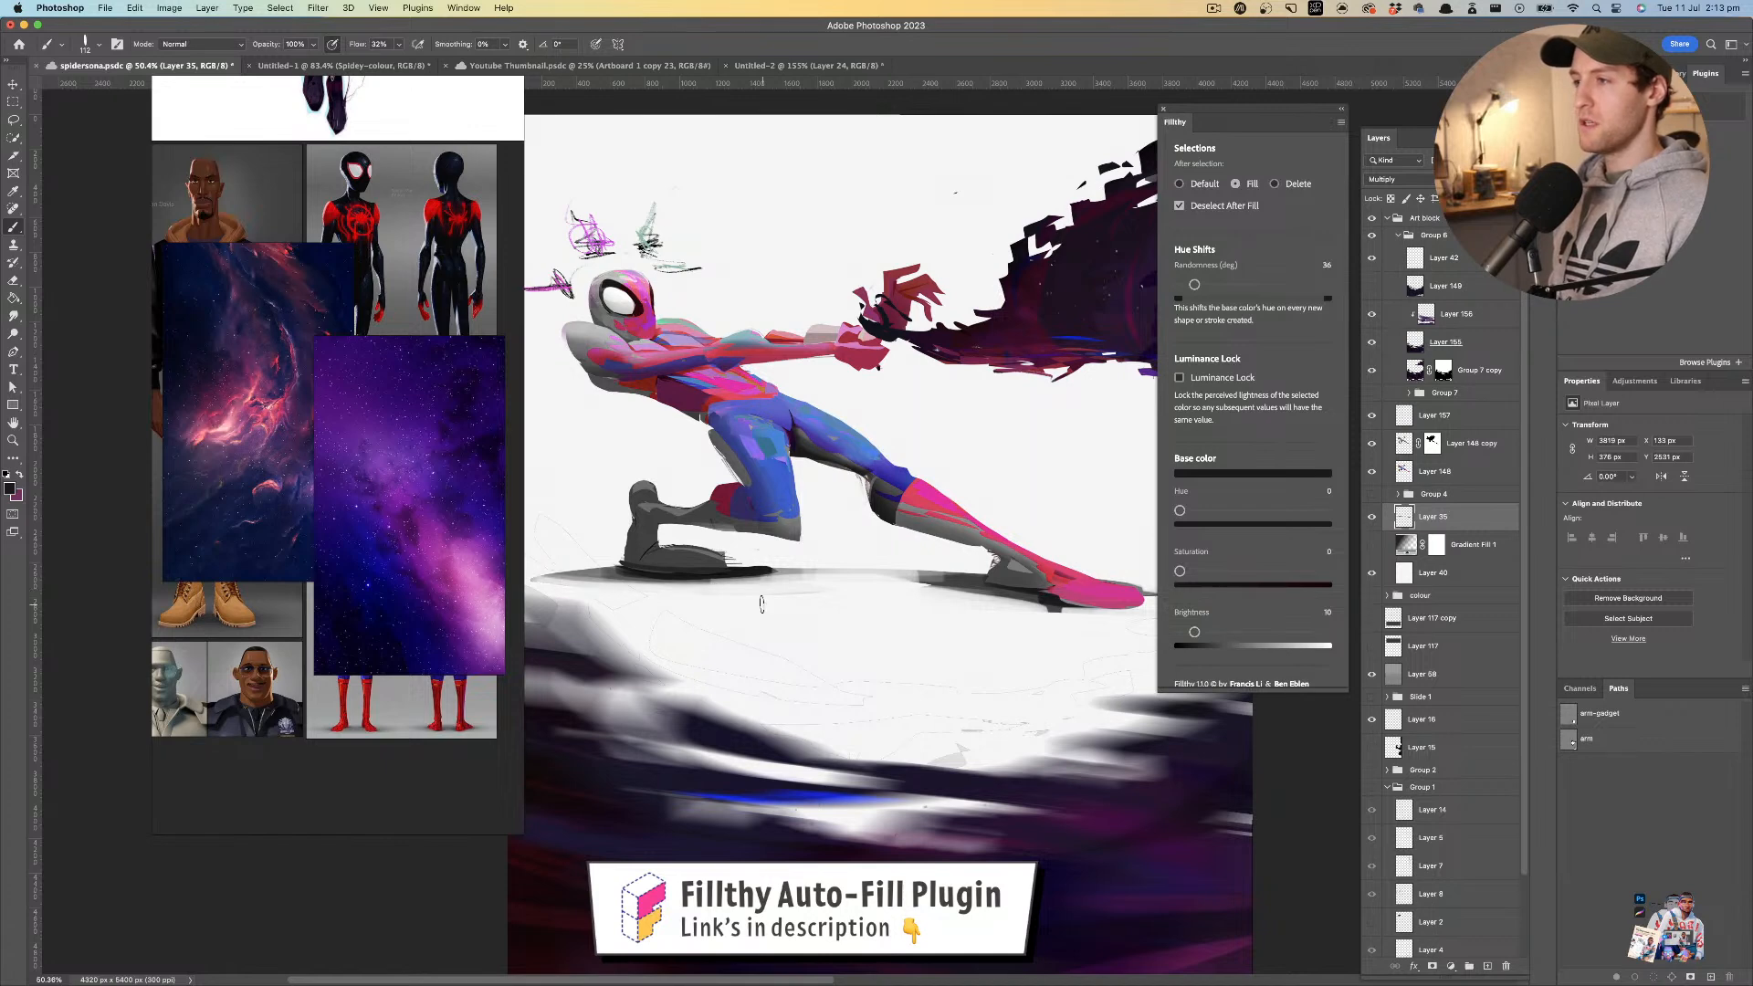
- Move the colored texture clipped to the foreground swirl slightly lower
{"action": "key", "text": "z"}
{"action": "mouse_move", "coordinate": [902, 562]}
{"action": "left_mouse_down"}
{"action": "mouse_move", "coordinate": [836, 538]}
{"action": "mouse_move", "coordinate": [867, 532]}
{"action": "mouse_move", "coordinate": [869, 569]}
{"action": "left_mouse_up"}
{"action": "left_click_drag", "start_coordinate": [870, 570], "coordinate": [830, 584]}
{"action": "key", "text": "v"}
{"action": "left_click_drag", "start_coordinate": [808, 771], "coordinate": [818, 808]}
{"action": "mouse_move", "coordinate": [869, 686]}
{"action": "left_mouse_down"}
{"action": "mouse_move", "coordinate": [871, 704]}
{"action": "mouse_move", "coordinate": [871, 686]}
{"action": "left_mouse_up"}
{"action": "key", "text": "z"}
{"action": "mouse_move", "coordinate": [955, 602]}
{"action": "left_mouse_down"}
{"action": "mouse_move", "coordinate": [878, 603]}
{"action": "mouse_move", "coordinate": [939, 603]}
{"action": "left_mouse_up"}
- Create a new layer directly above Layer 40 and choose the Soft Round brush
{"action": "left_click", "coordinate": [1469, 574]}
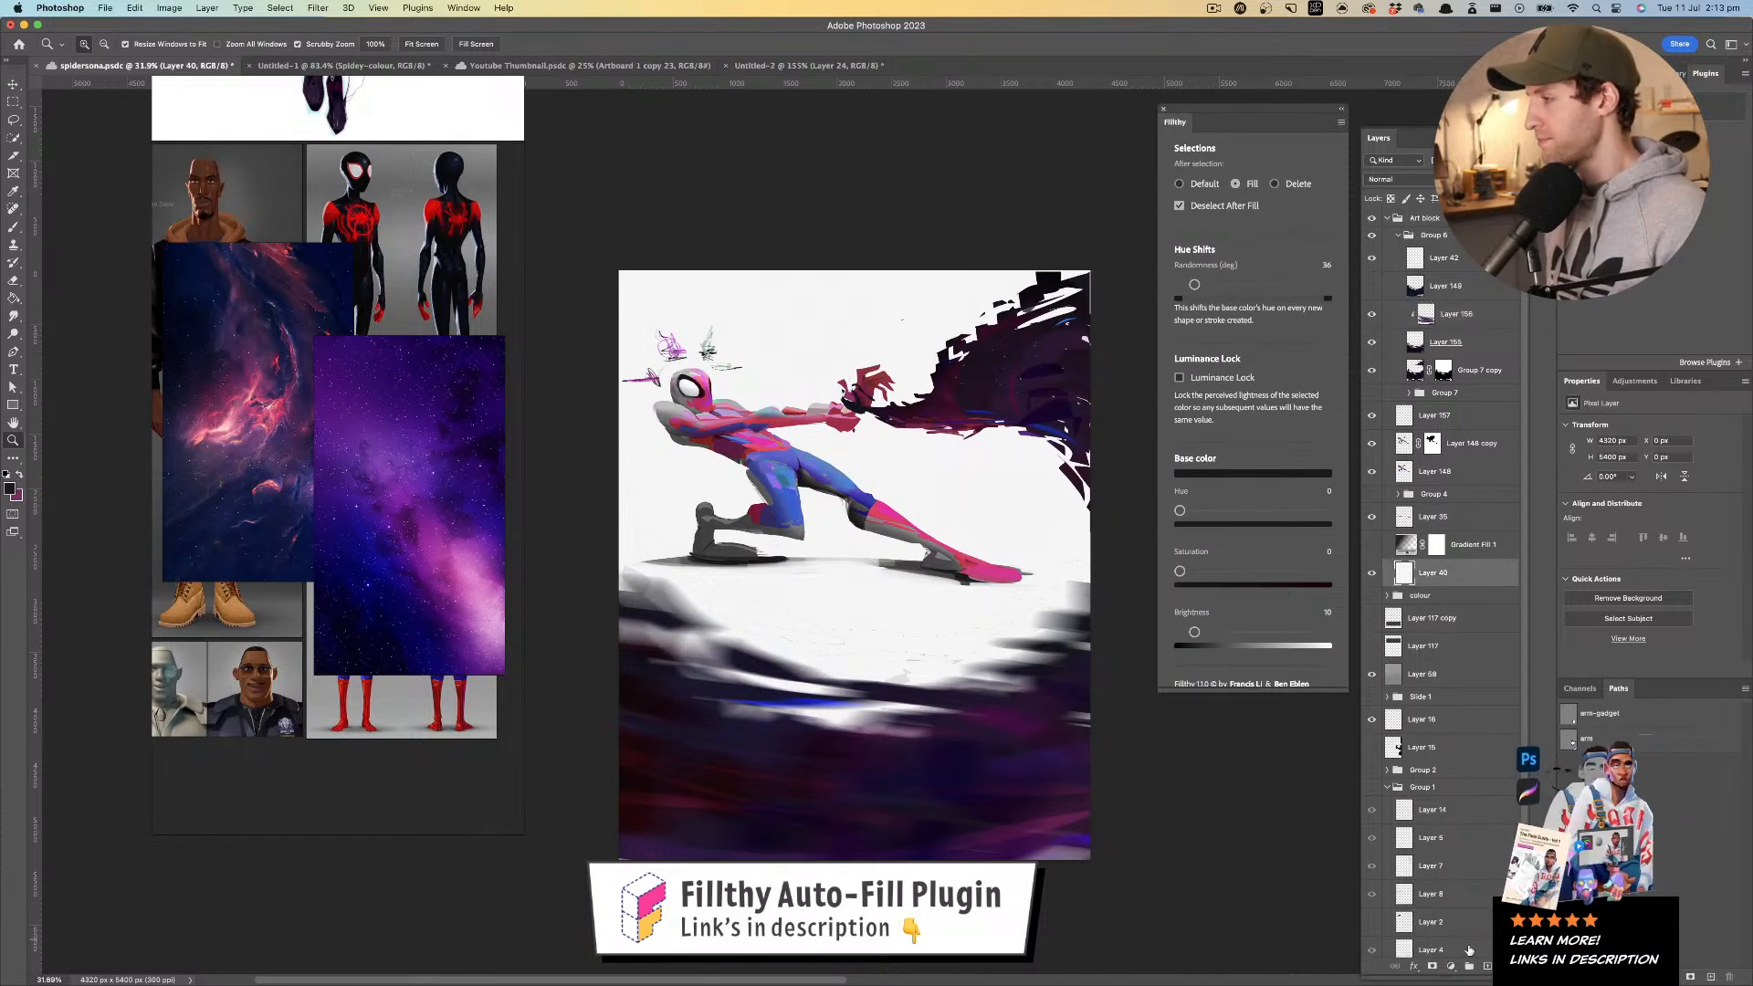
{"action": "left_click", "coordinate": [1488, 966]}
{"action": "key", "text": "b"}
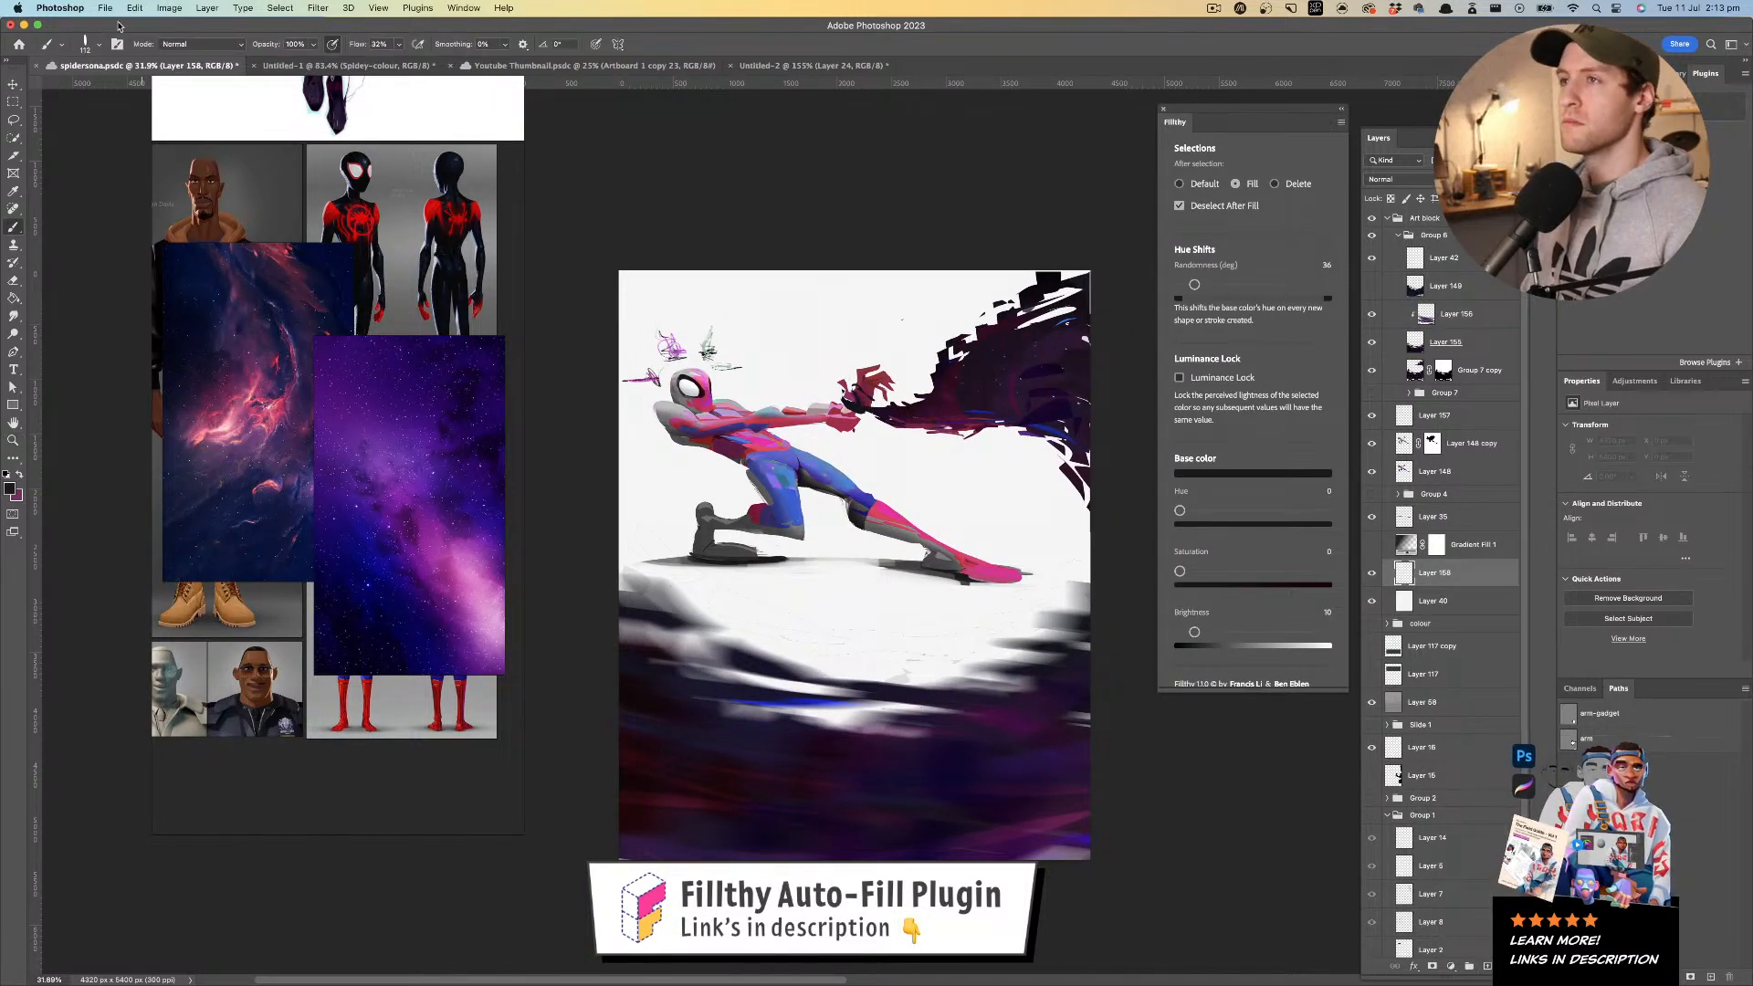
{"action": "left_click", "coordinate": [98, 45]}
{"action": "scroll", "coordinate": [177, 357], "scroll_direction": "up", "scroll_amount": 10}
{"action": "left_click", "coordinate": [102, 223]}
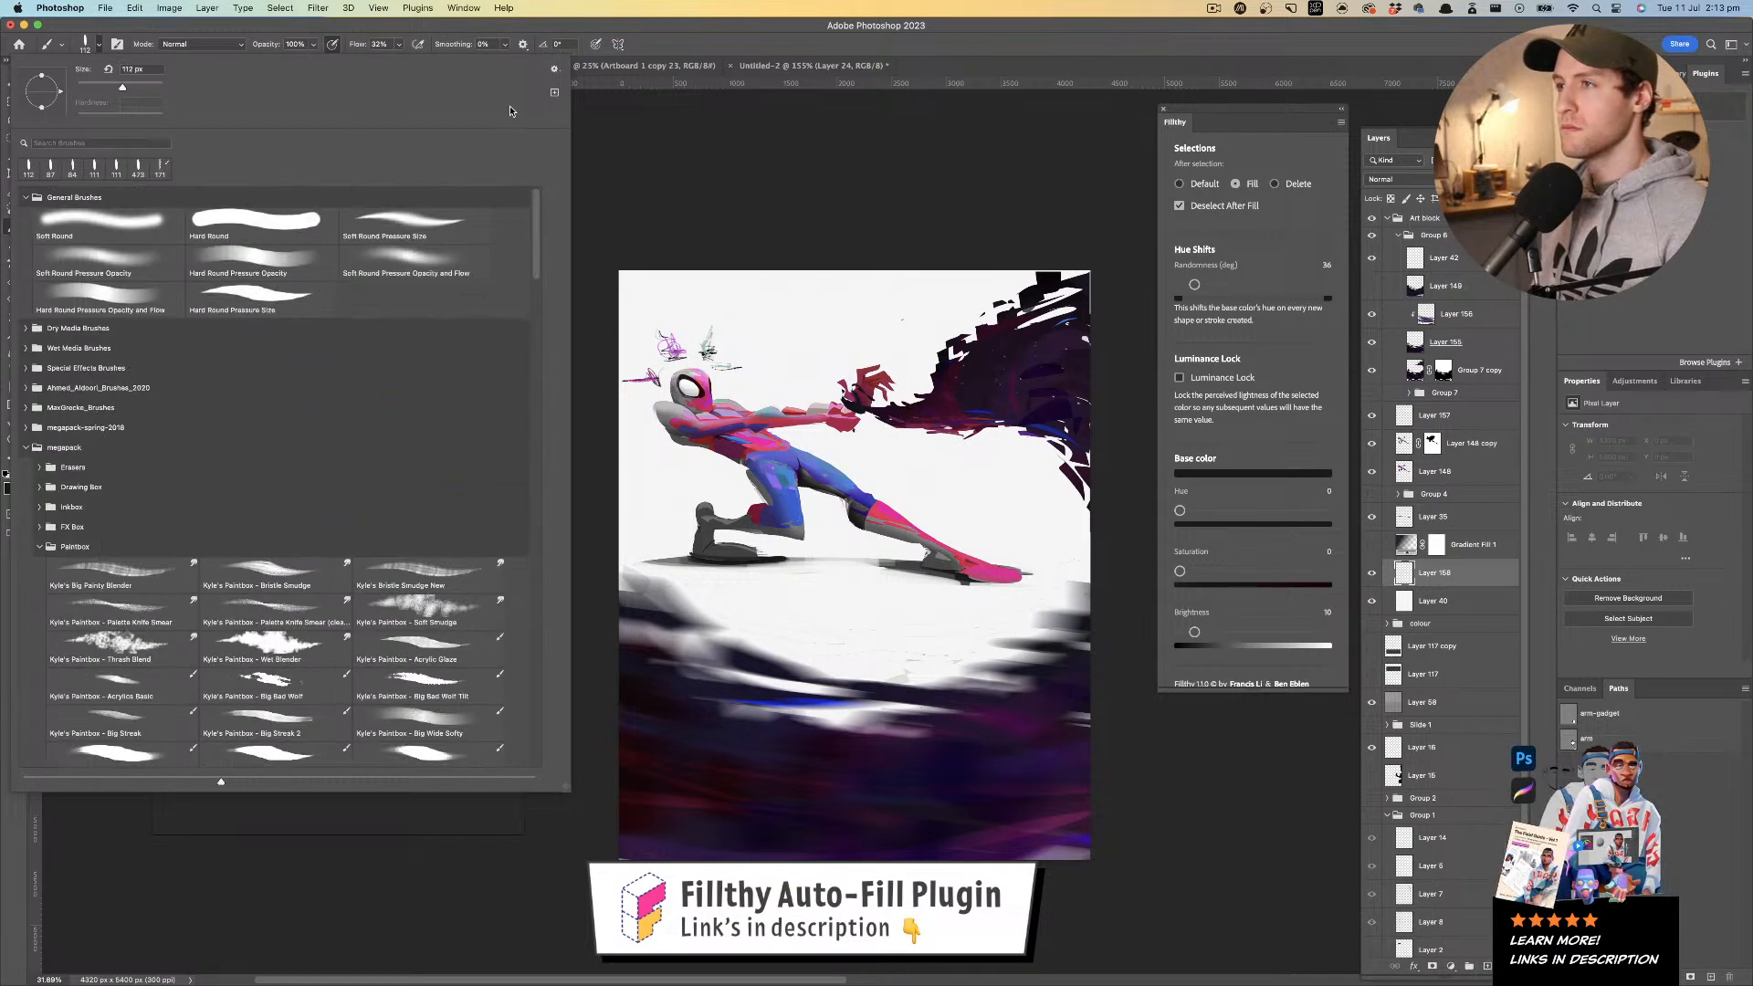
- Brush broad, soft black shading across the upper background behind the figure and undo the last stroke
{"action": "left_click", "coordinate": [844, 324]}
{"action": "left_click_drag", "start_coordinate": [799, 357], "coordinate": [910, 356]}
{"action": "mouse_move", "coordinate": [1070, 284]}
{"action": "left_mouse_down"}
{"action": "mouse_move", "coordinate": [806, 247]}
{"action": "mouse_move", "coordinate": [622, 292]}
{"action": "mouse_move", "coordinate": [1041, 322]}
{"action": "mouse_move", "coordinate": [611, 379]}
{"action": "mouse_move", "coordinate": [1098, 478]}
{"action": "left_mouse_up"}
{"action": "key", "text": "z"}
{"action": "mouse_move", "coordinate": [910, 505]}
{"action": "left_mouse_down"}
{"action": "mouse_move", "coordinate": [836, 516]}
{"action": "mouse_move", "coordinate": [826, 497]}
{"action": "mouse_move", "coordinate": [867, 493]}
{"action": "left_mouse_up"}
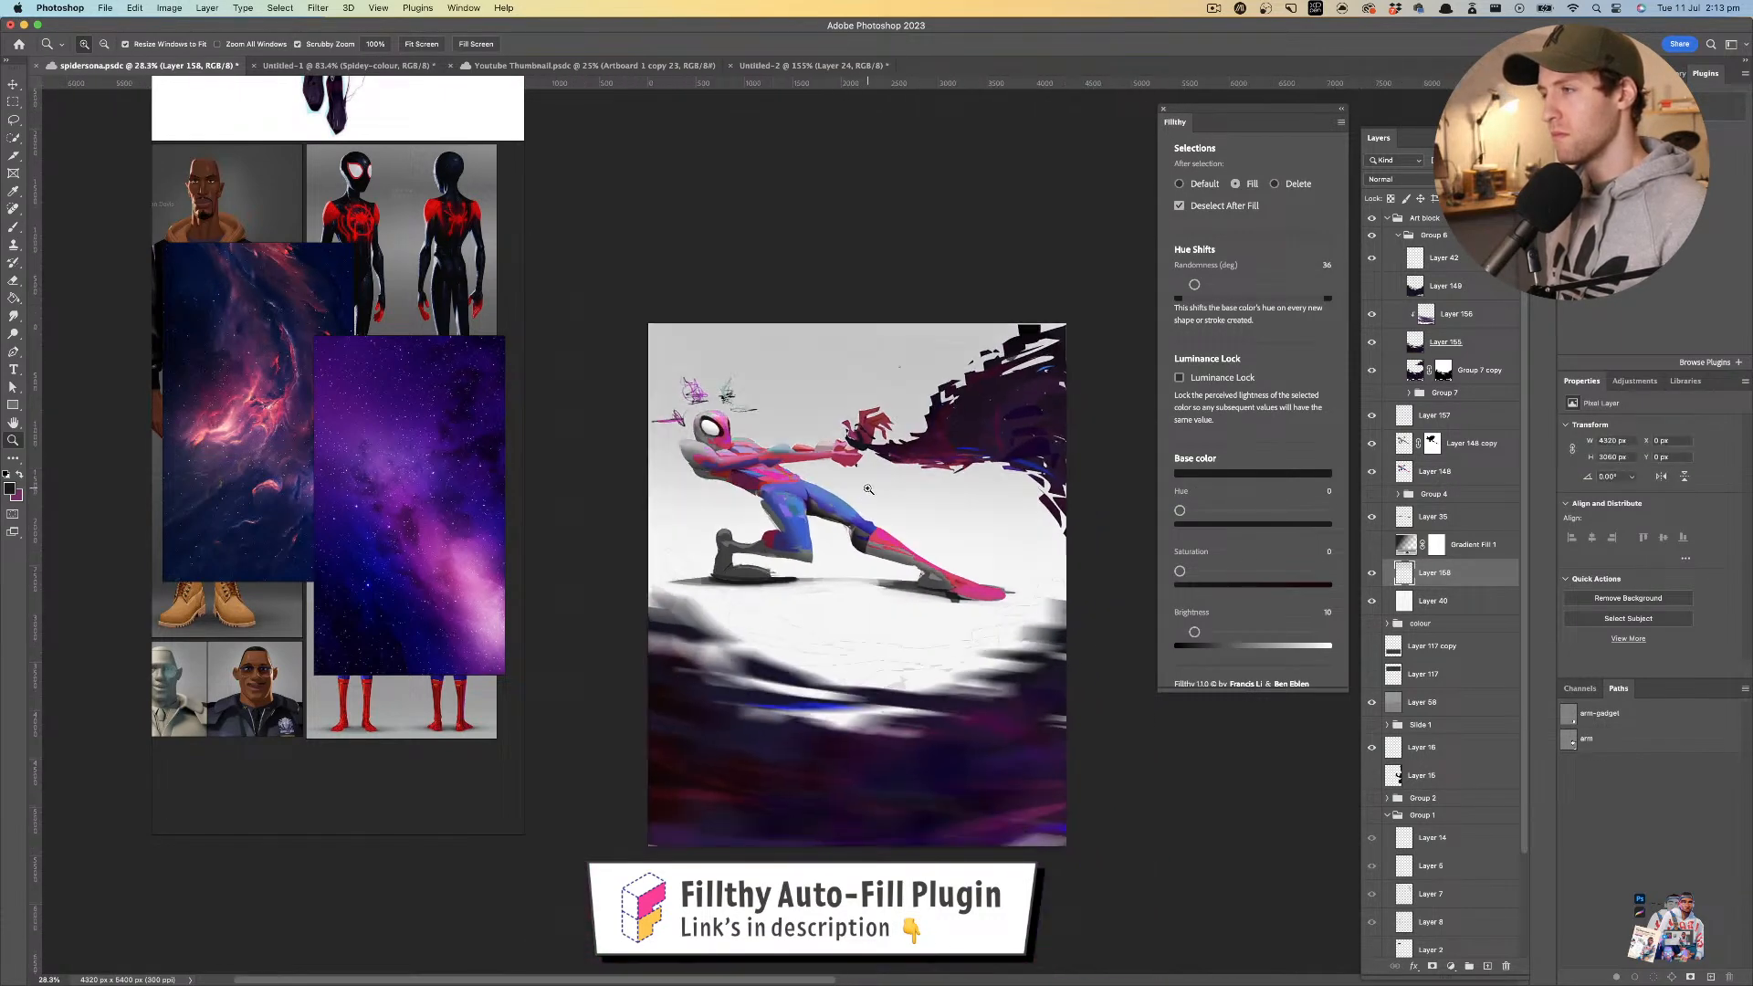
{"action": "key", "text": "b"}
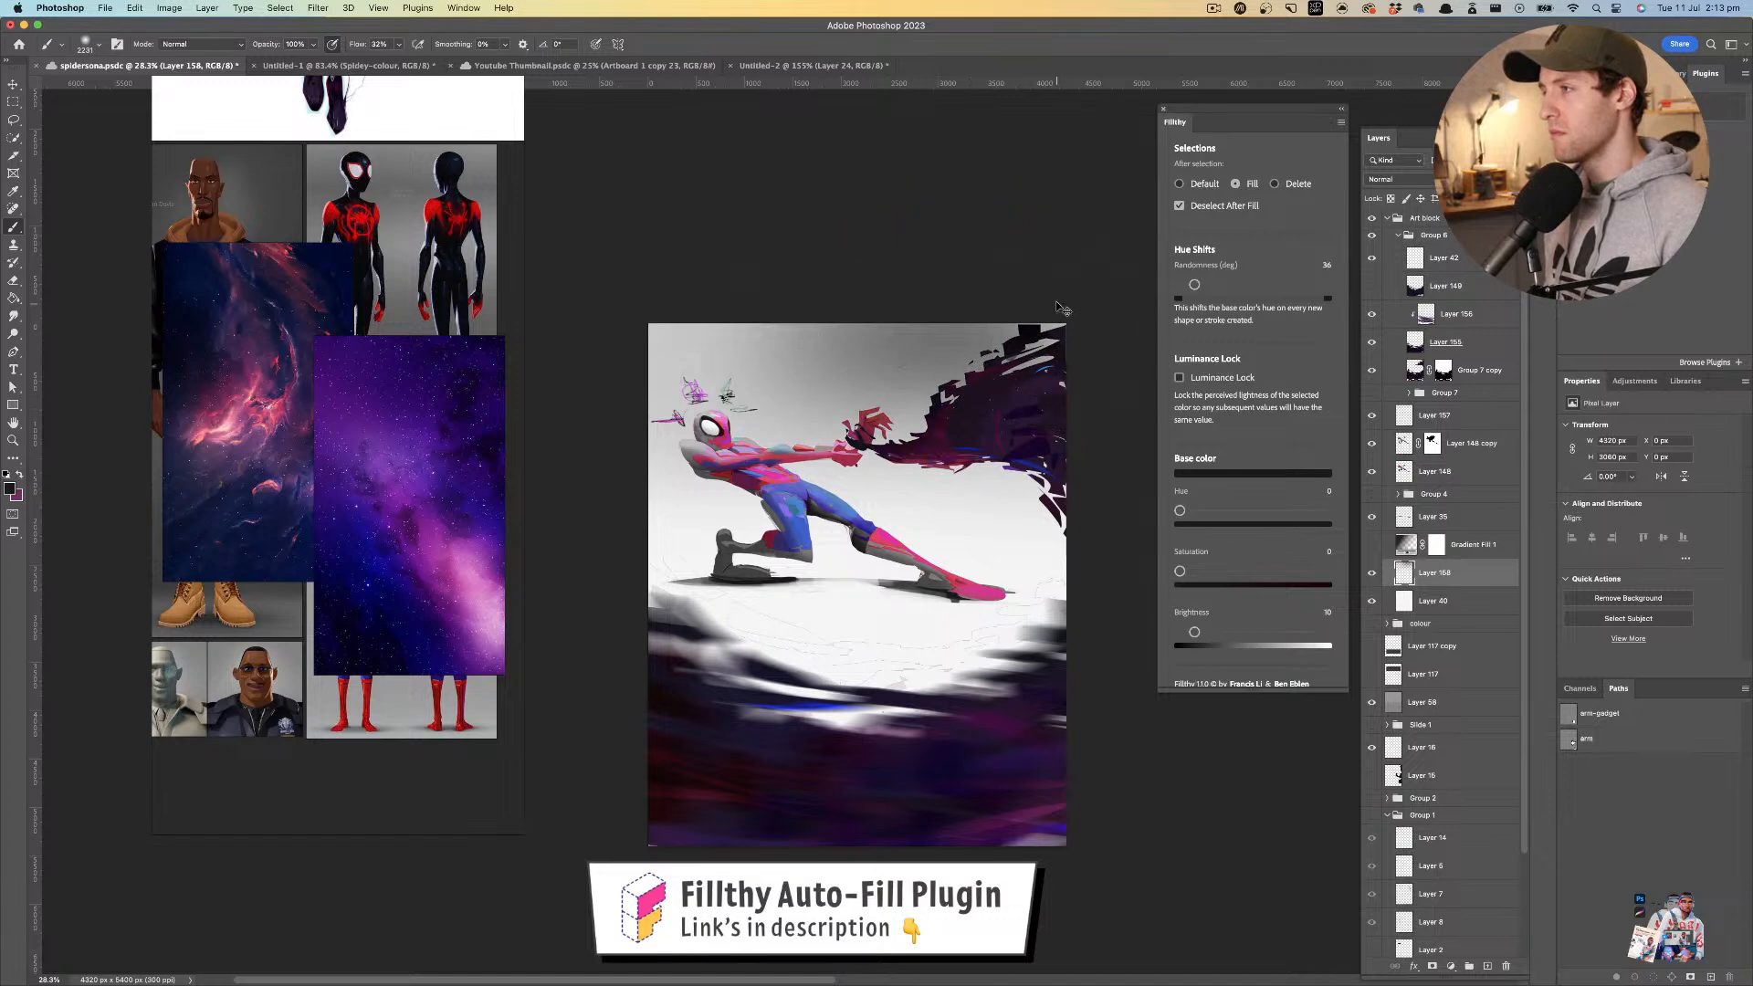
{"action": "key", "text": "super+z"}
- Extend the soft grey shading down the background behind the figure and swirl, fading it towards the ground
{"action": "mouse_move", "coordinate": [1099, 338]}
{"action": "left_mouse_down"}
{"action": "mouse_move", "coordinate": [932, 335]}
{"action": "mouse_move", "coordinate": [1101, 366]}
{"action": "mouse_move", "coordinate": [829, 356]}
{"action": "left_mouse_up"}
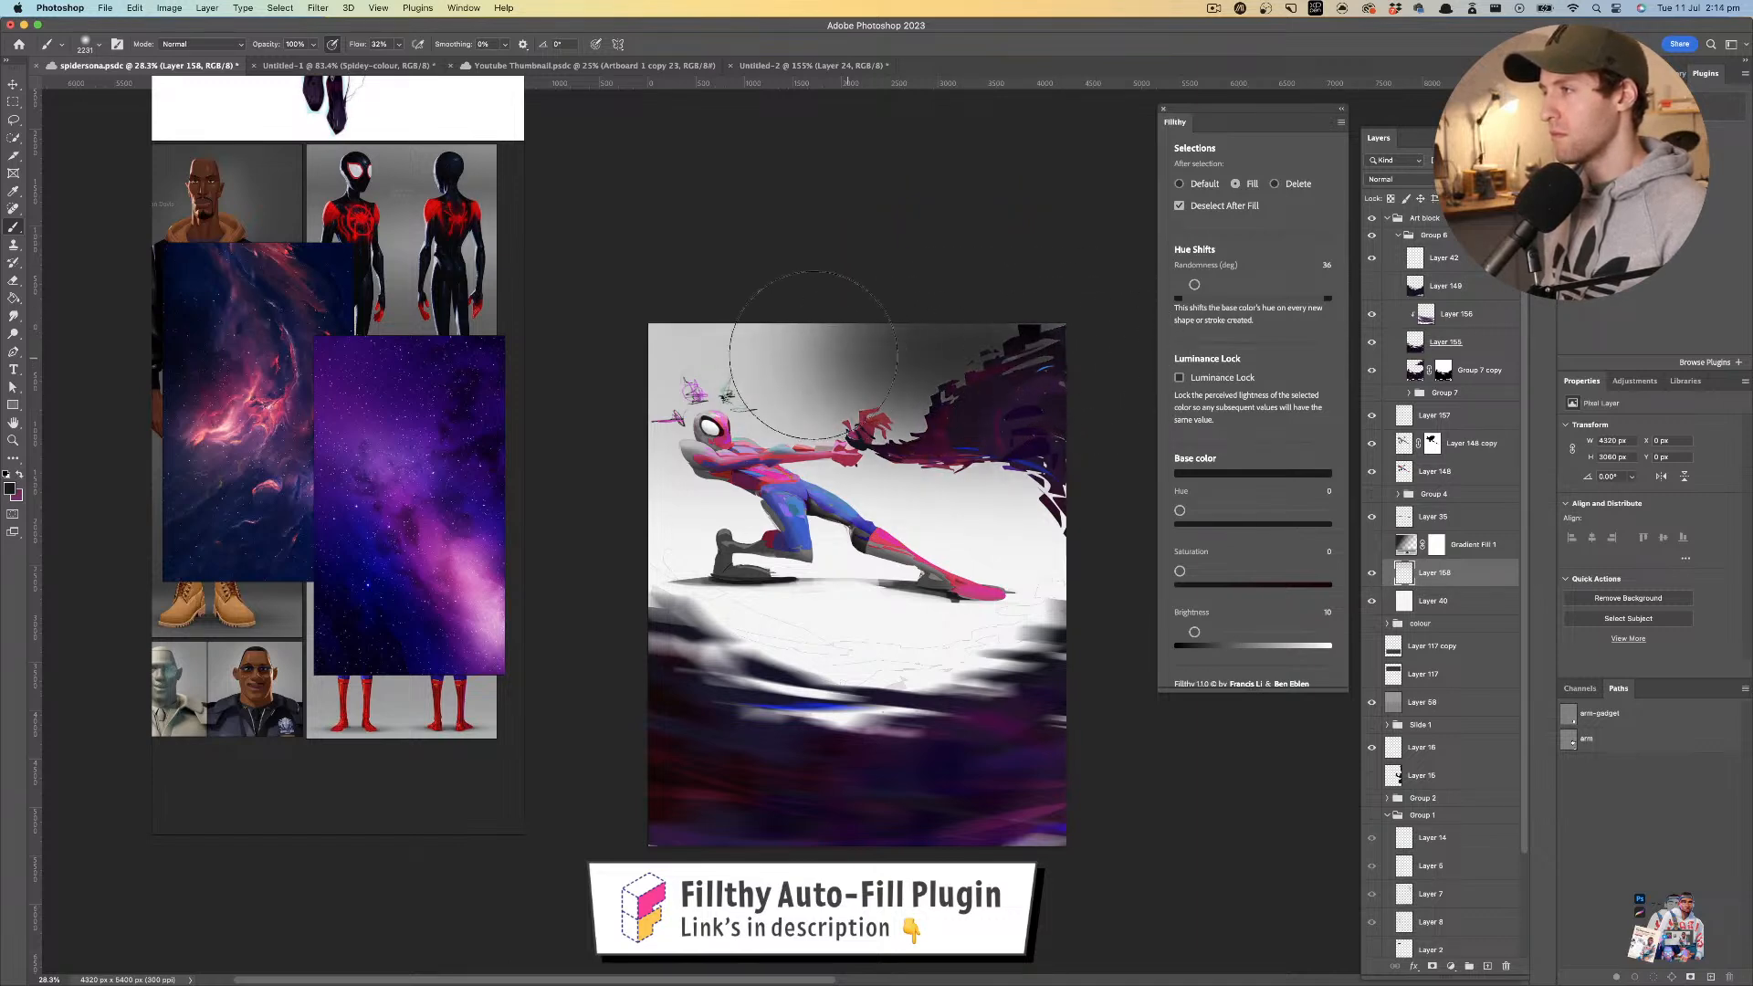
{"action": "key", "text": "z"}
{"action": "mouse_move", "coordinate": [826, 416]}
{"action": "left_mouse_down"}
{"action": "mouse_move", "coordinate": [803, 414]}
{"action": "mouse_move", "coordinate": [818, 414]}
{"action": "left_mouse_up"}
{"action": "key", "text": "b"}
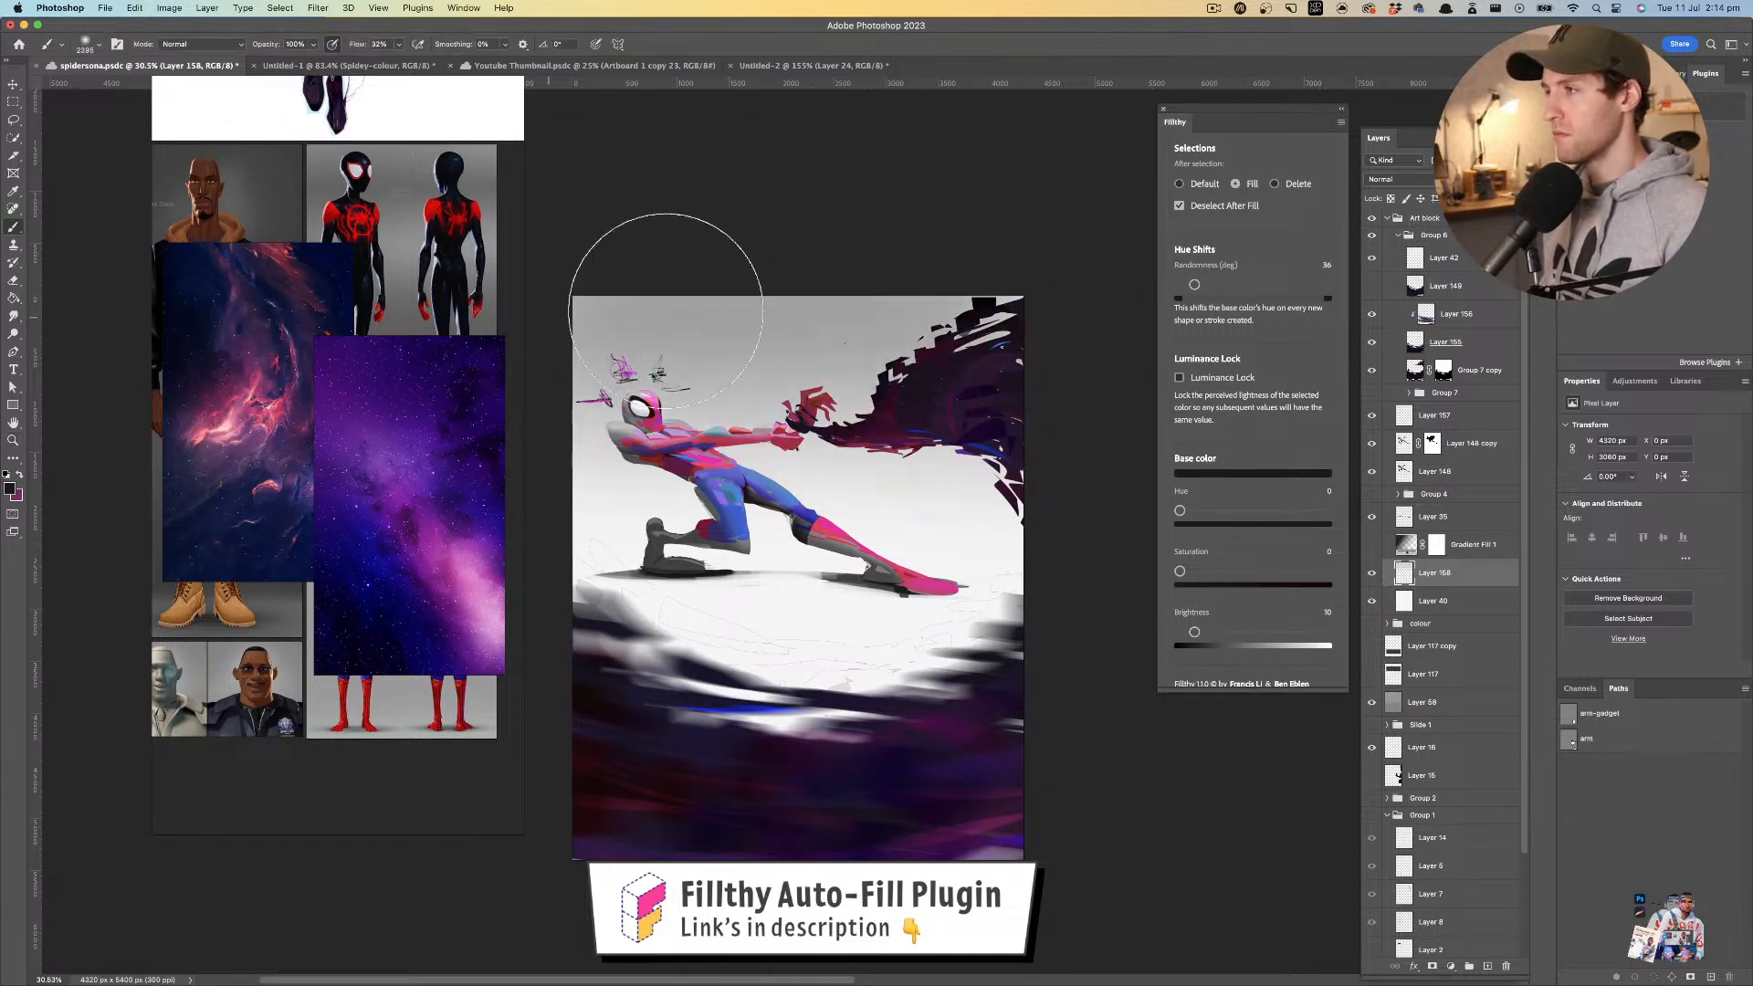
{"action": "left_click_drag", "start_coordinate": [957, 443], "coordinate": [711, 440]}
{"action": "mouse_move", "coordinate": [1018, 457]}
{"action": "left_mouse_down"}
{"action": "mouse_move", "coordinate": [1043, 493]}
{"action": "mouse_move", "coordinate": [607, 501]}
{"action": "mouse_move", "coordinate": [977, 508]}
{"action": "left_mouse_up"}
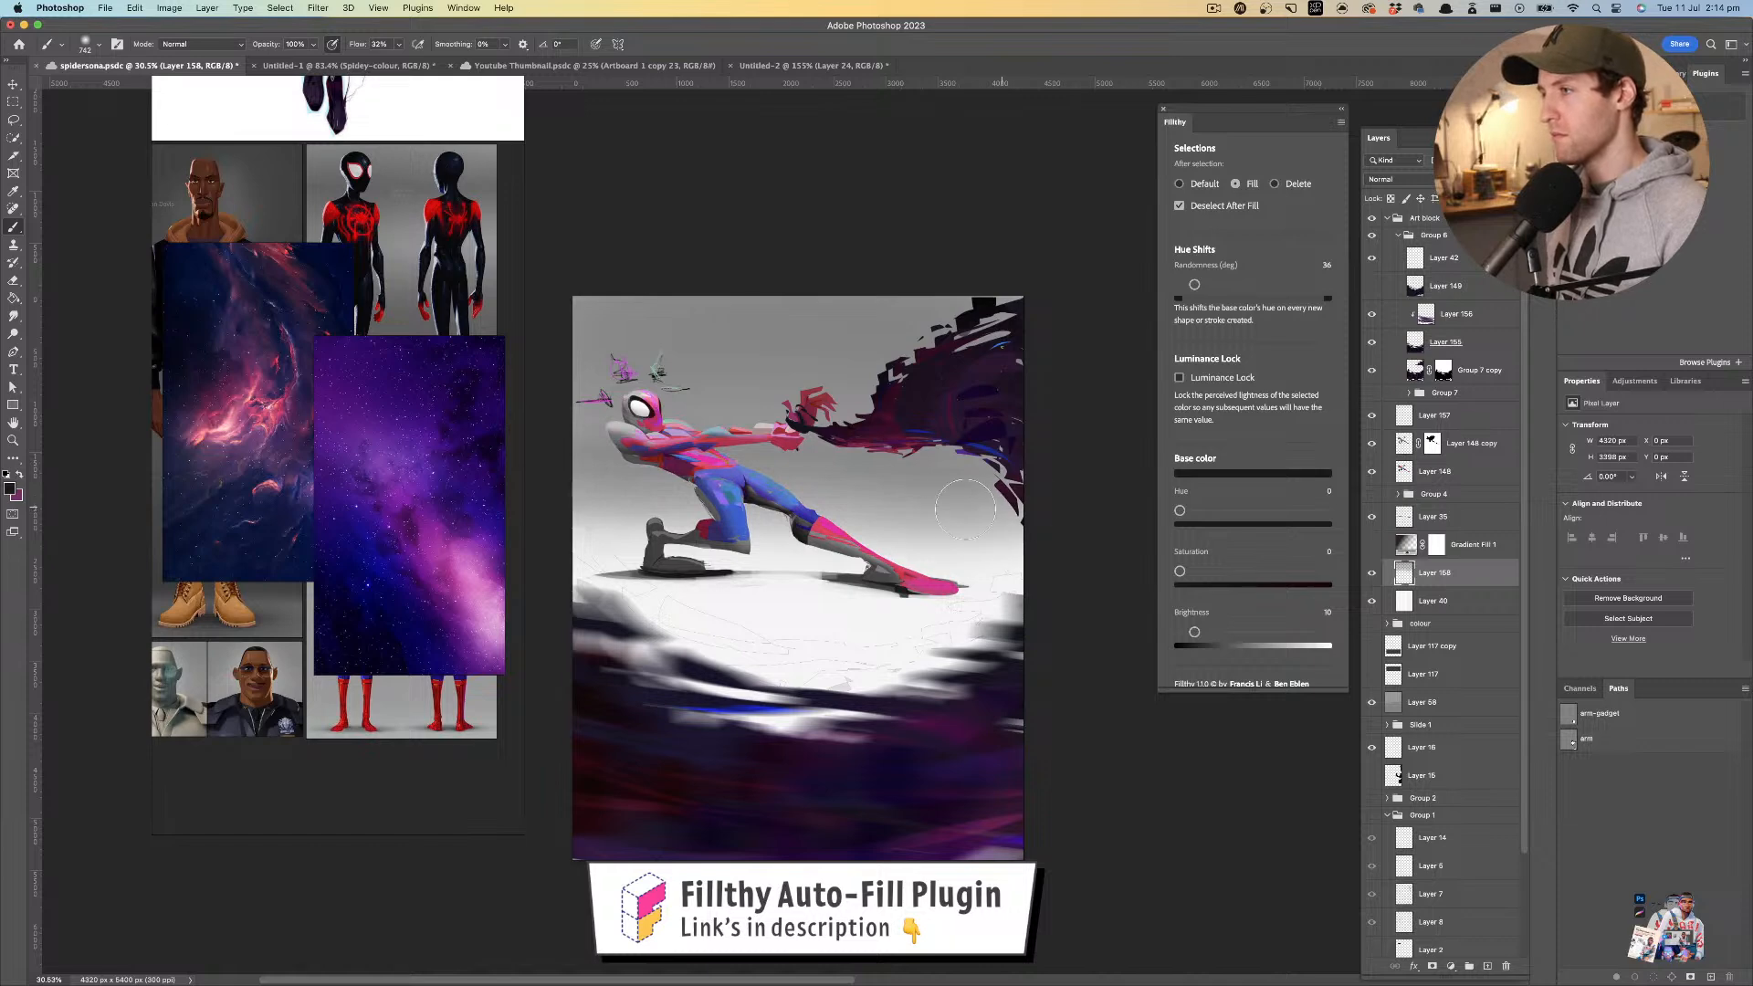
{"action": "mouse_move", "coordinate": [824, 557]}
{"action": "left_mouse_down"}
{"action": "mouse_move", "coordinate": [771, 555]}
{"action": "mouse_move", "coordinate": [774, 540]}
{"action": "mouse_move", "coordinate": [836, 535]}
{"action": "left_mouse_up"}
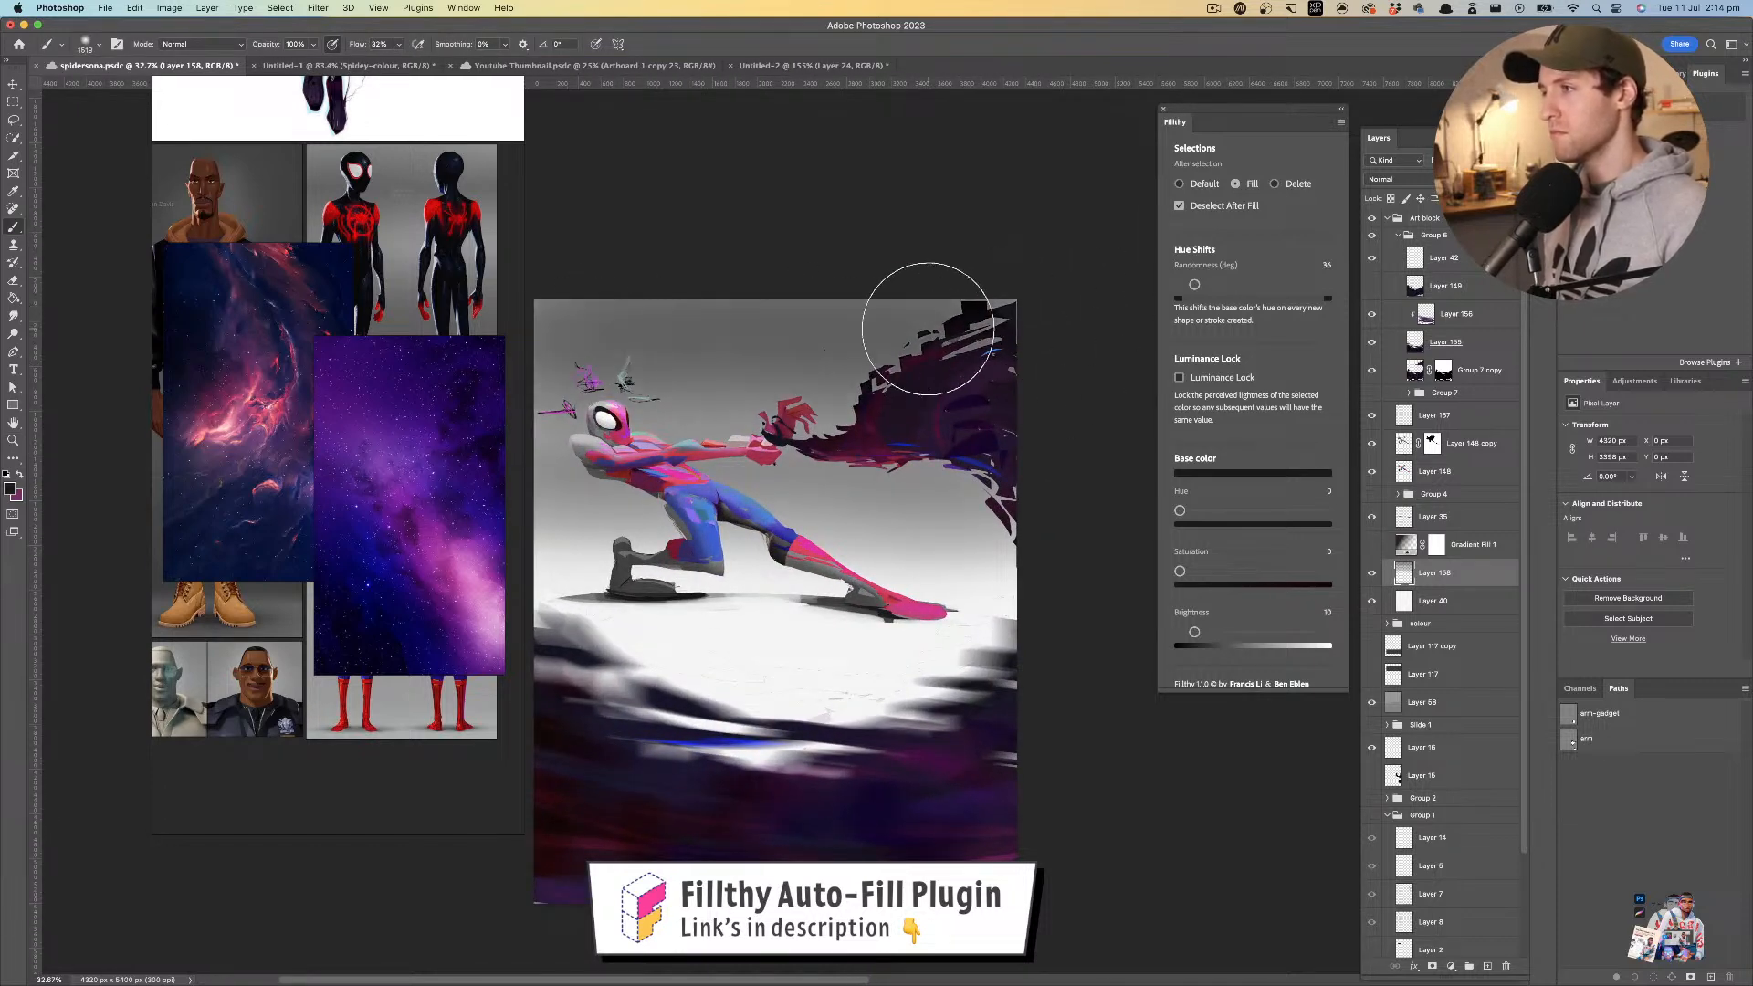
- Create a new layer above Layer 148 copy and mask it to the figure's silhouette, with Fillthy's after-selection mode set to Default
{"action": "key", "text": "z"}
{"action": "left_click_drag", "start_coordinate": [954, 355], "coordinate": [866, 421]}
{"action": "left_click_drag", "start_coordinate": [776, 420], "coordinate": [845, 418]}
{"action": "key", "text": "v"}
{"action": "left_click", "coordinate": [687, 418]}
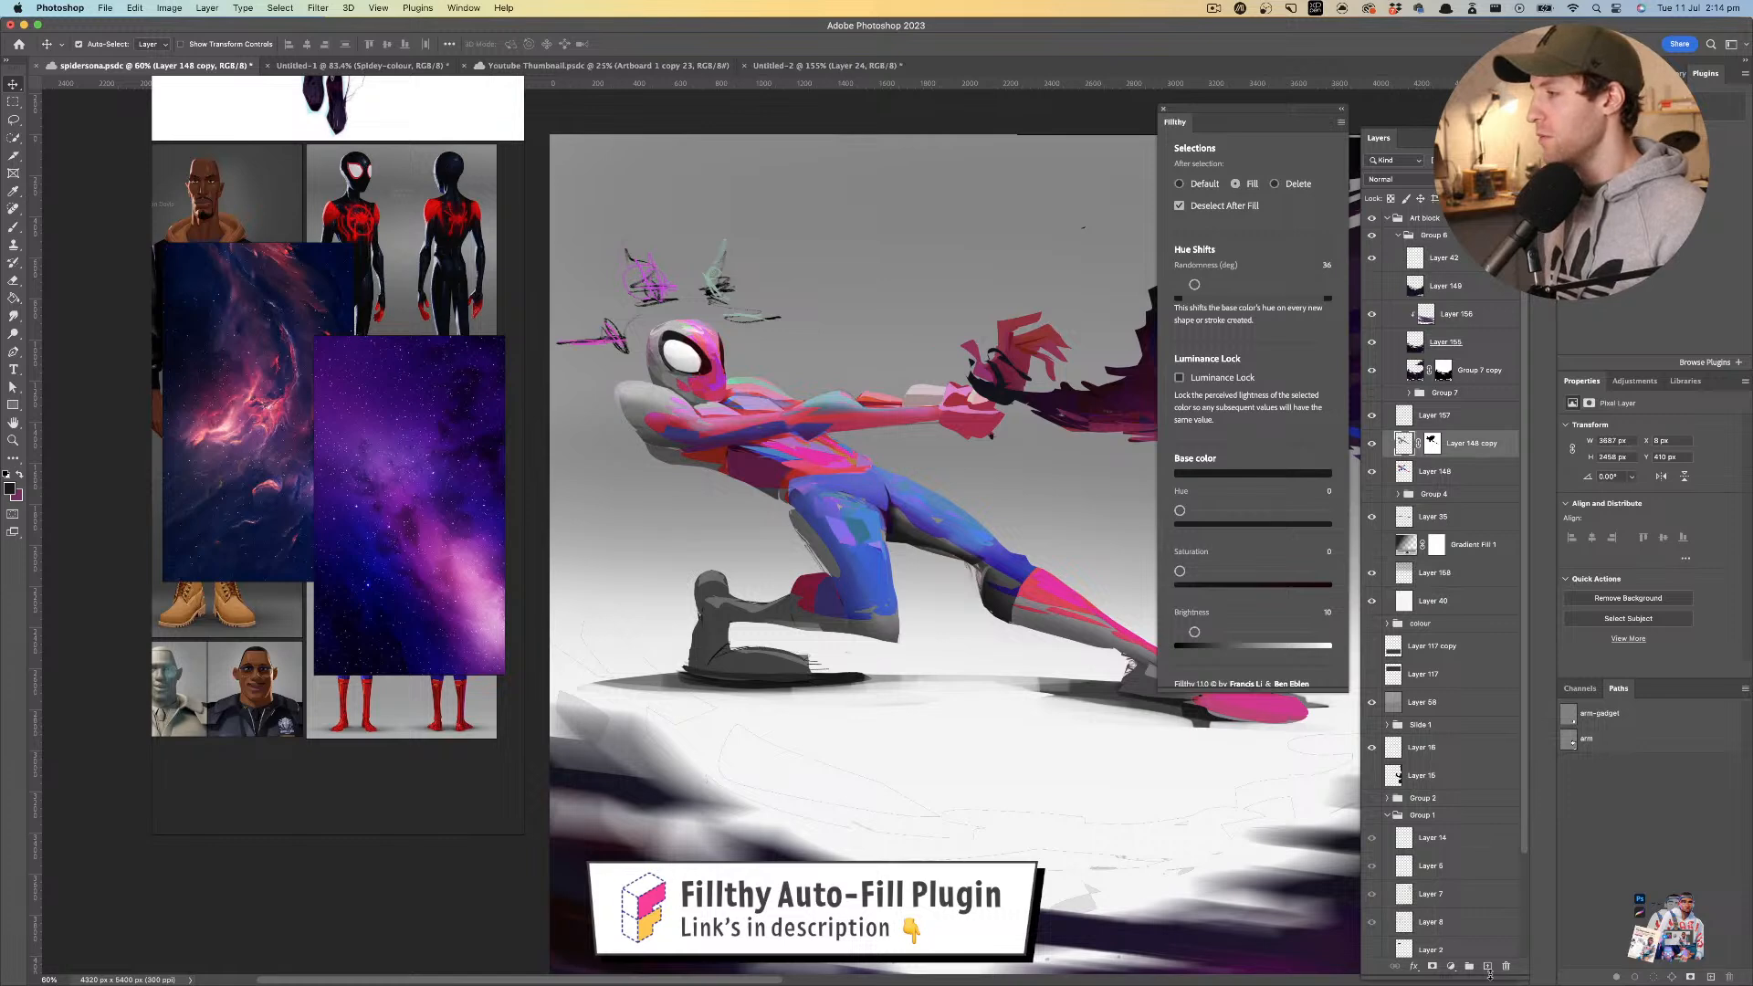
{"action": "left_click", "coordinate": [1489, 967]}
{"action": "left_click", "coordinate": [1402, 498], "text": "ctrl"}
{"action": "key", "text": "ctrl+z"}
{"action": "left_click", "coordinate": [1180, 183]}
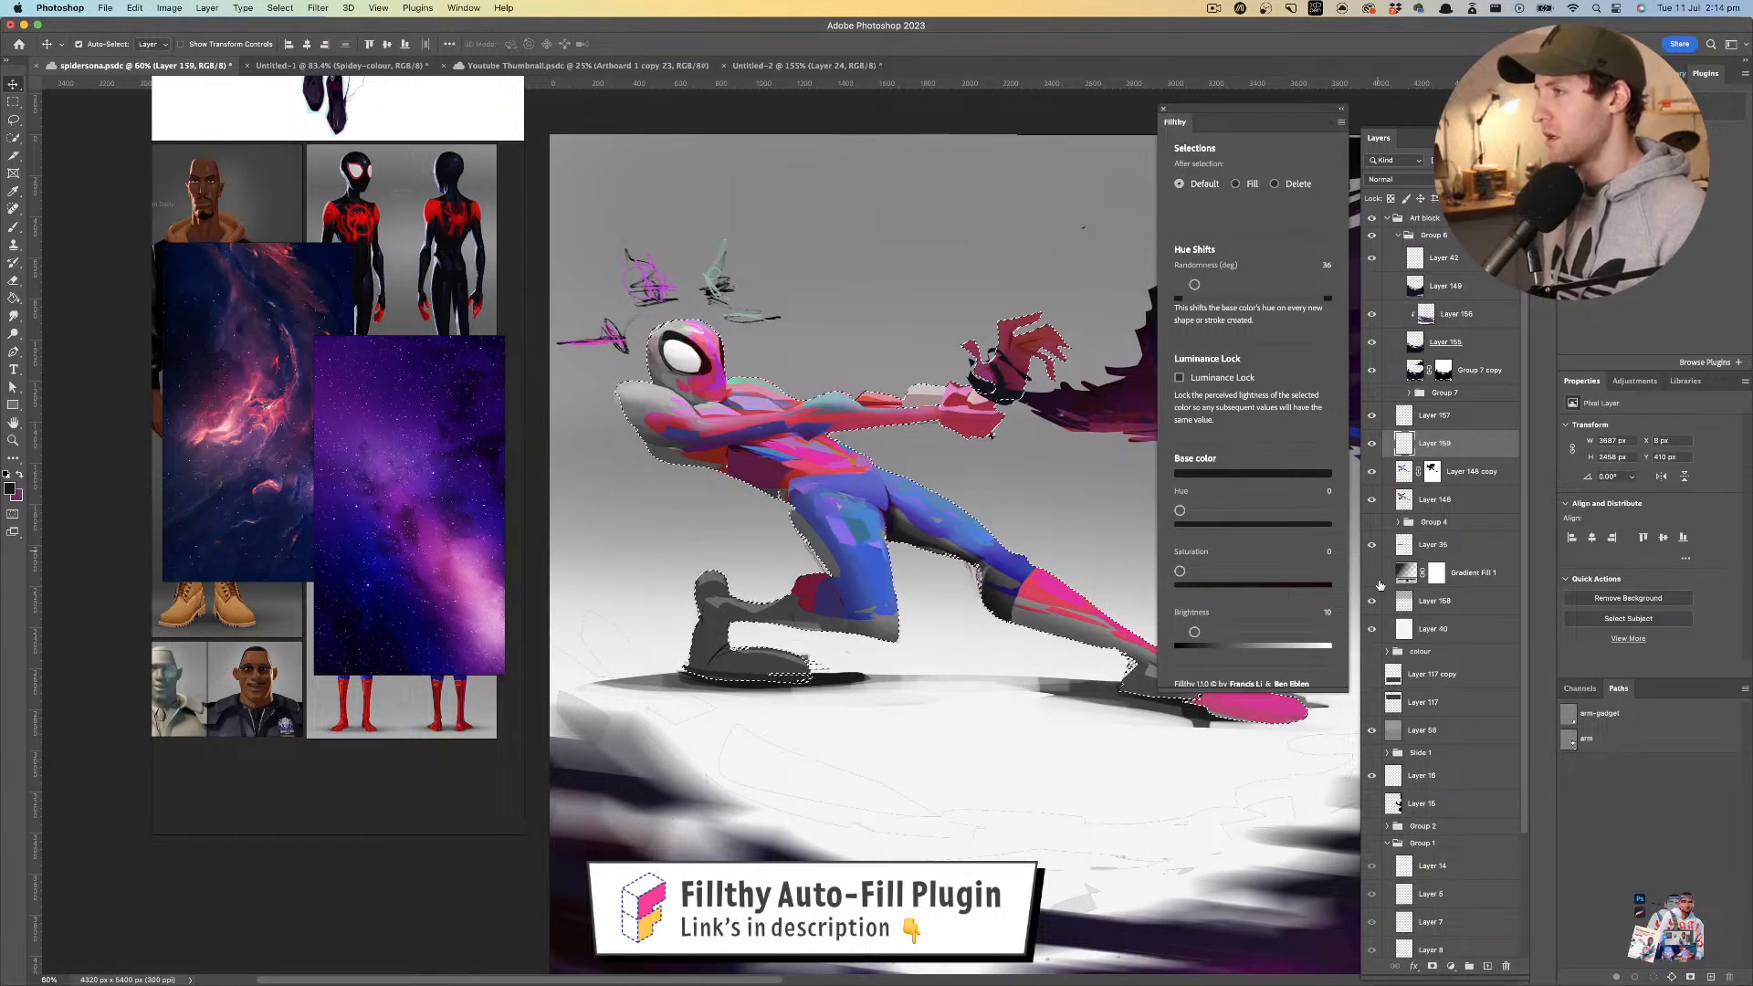
{"action": "left_click", "coordinate": [1433, 967]}
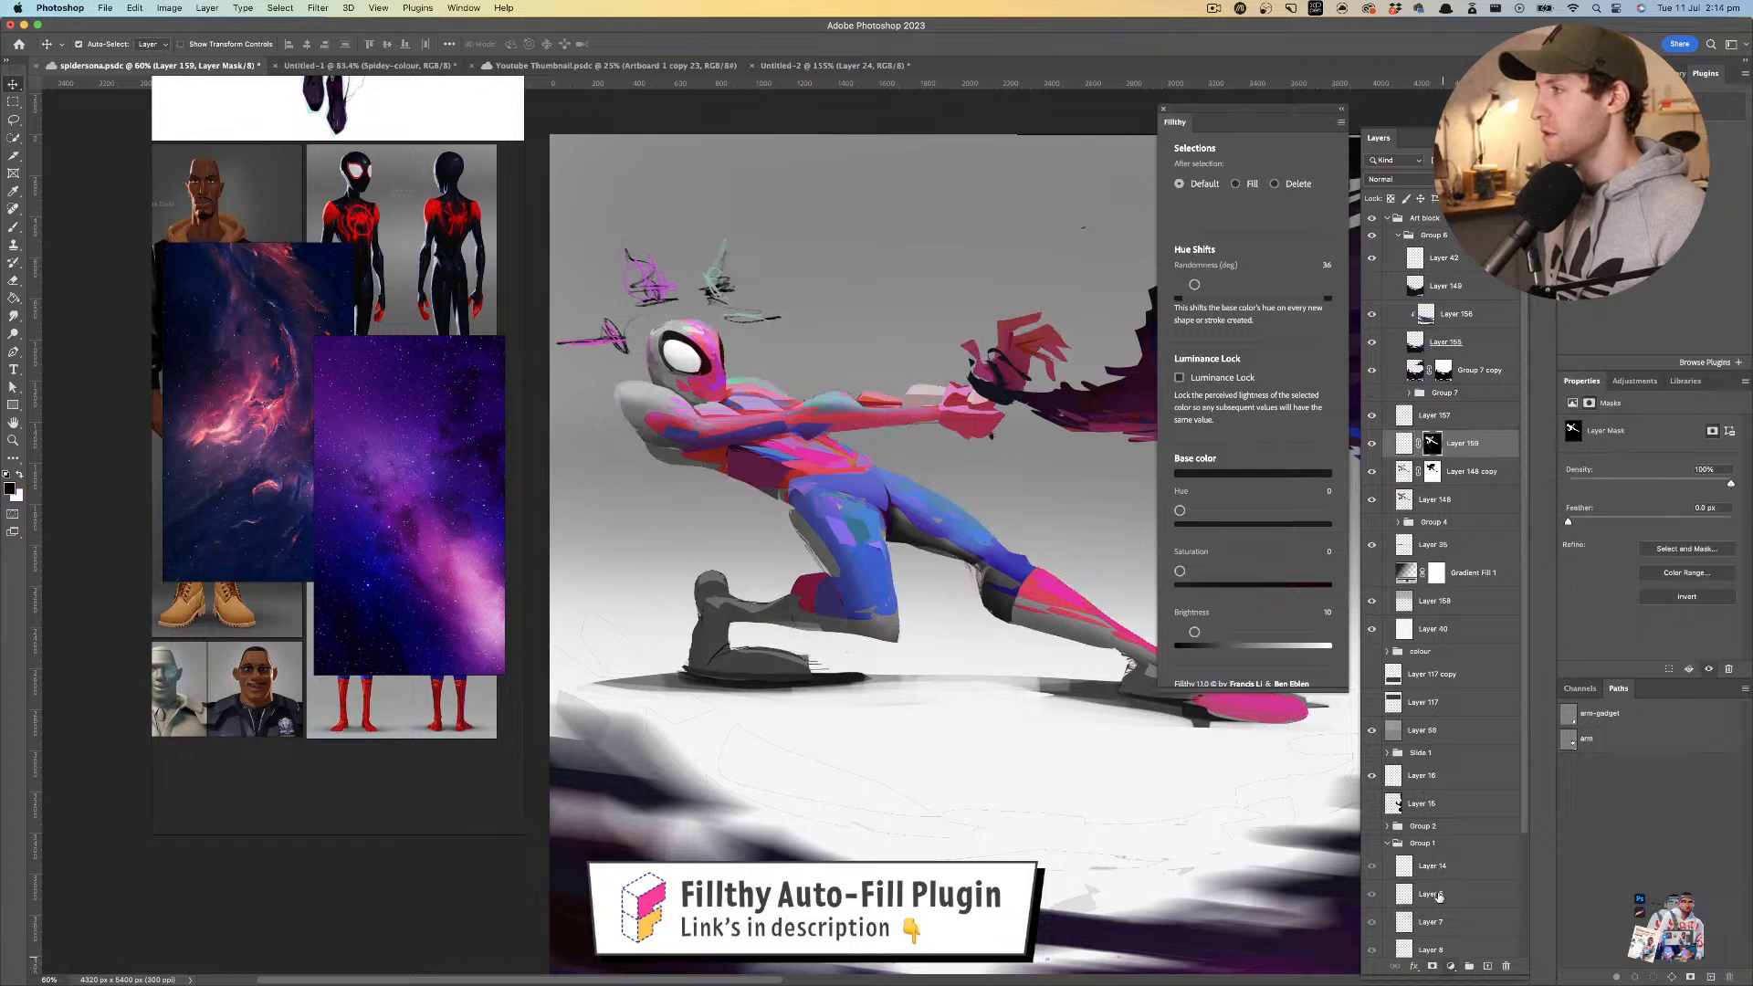
- Target the masked layer's pixels with the Lasso tool and set Fillthy to Fill with a white base colour at brightness 100
{"action": "left_click", "coordinate": [1405, 445]}
{"action": "scroll", "coordinate": [828, 570], "scroll_direction": "up", "scroll_amount": 2}
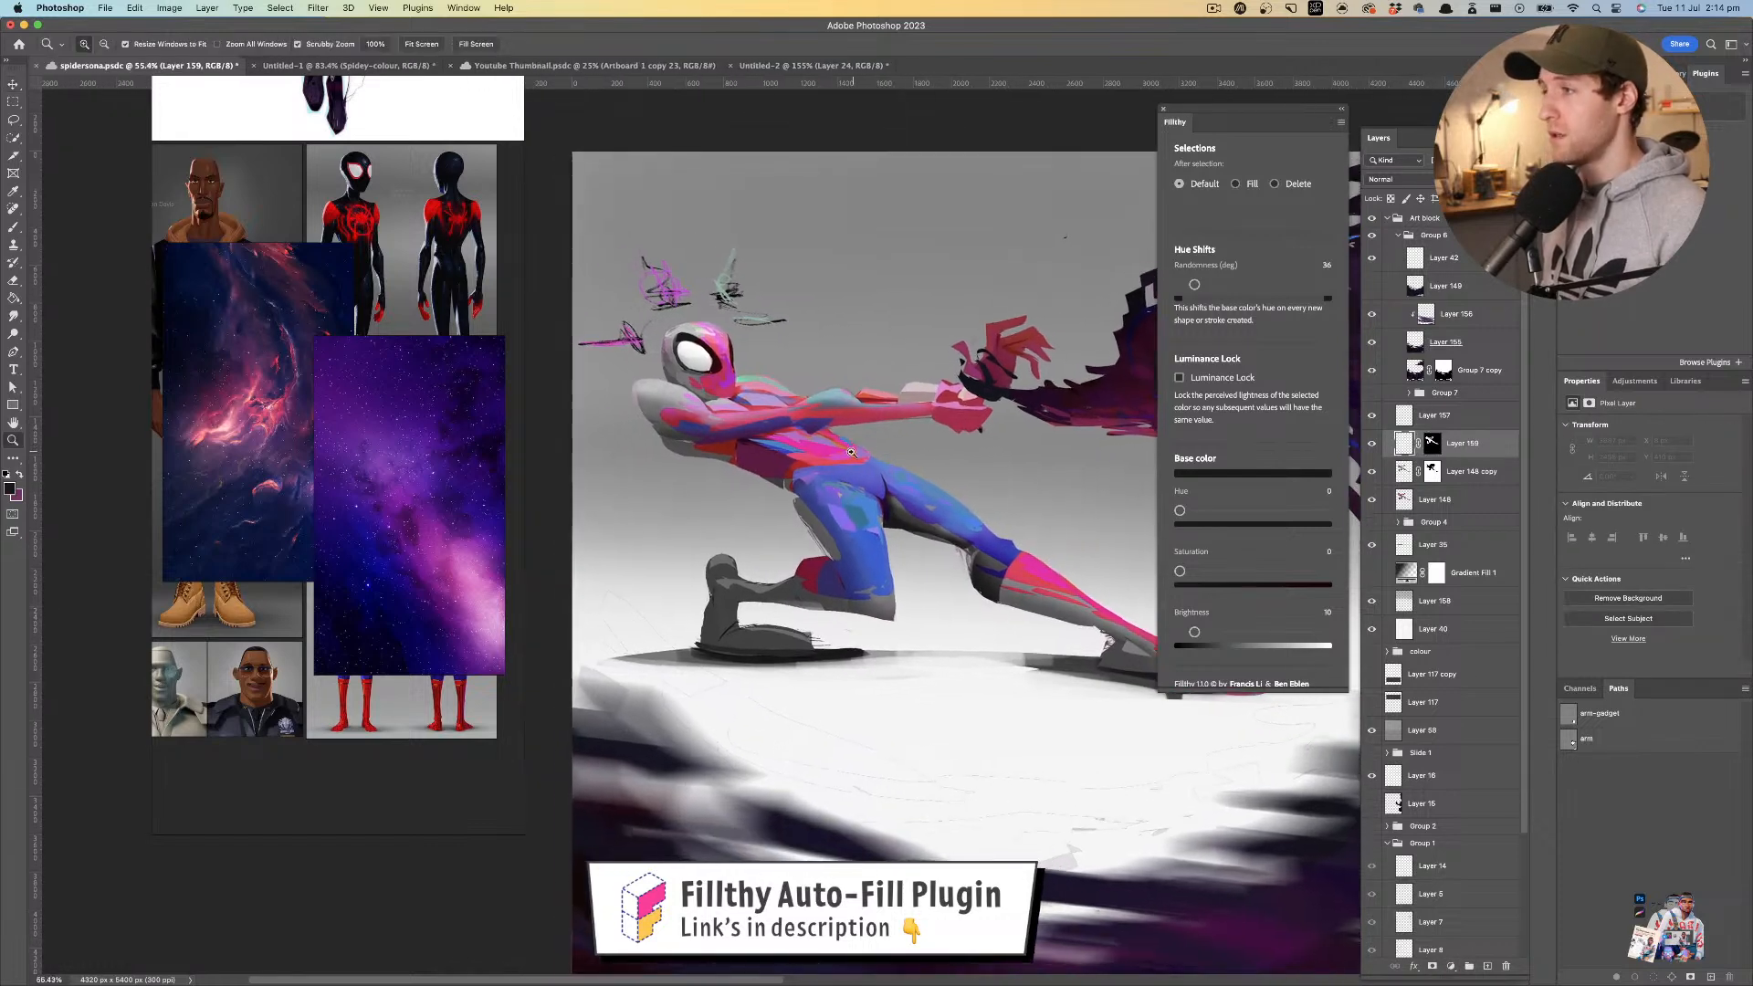
{"action": "key", "text": "b"}
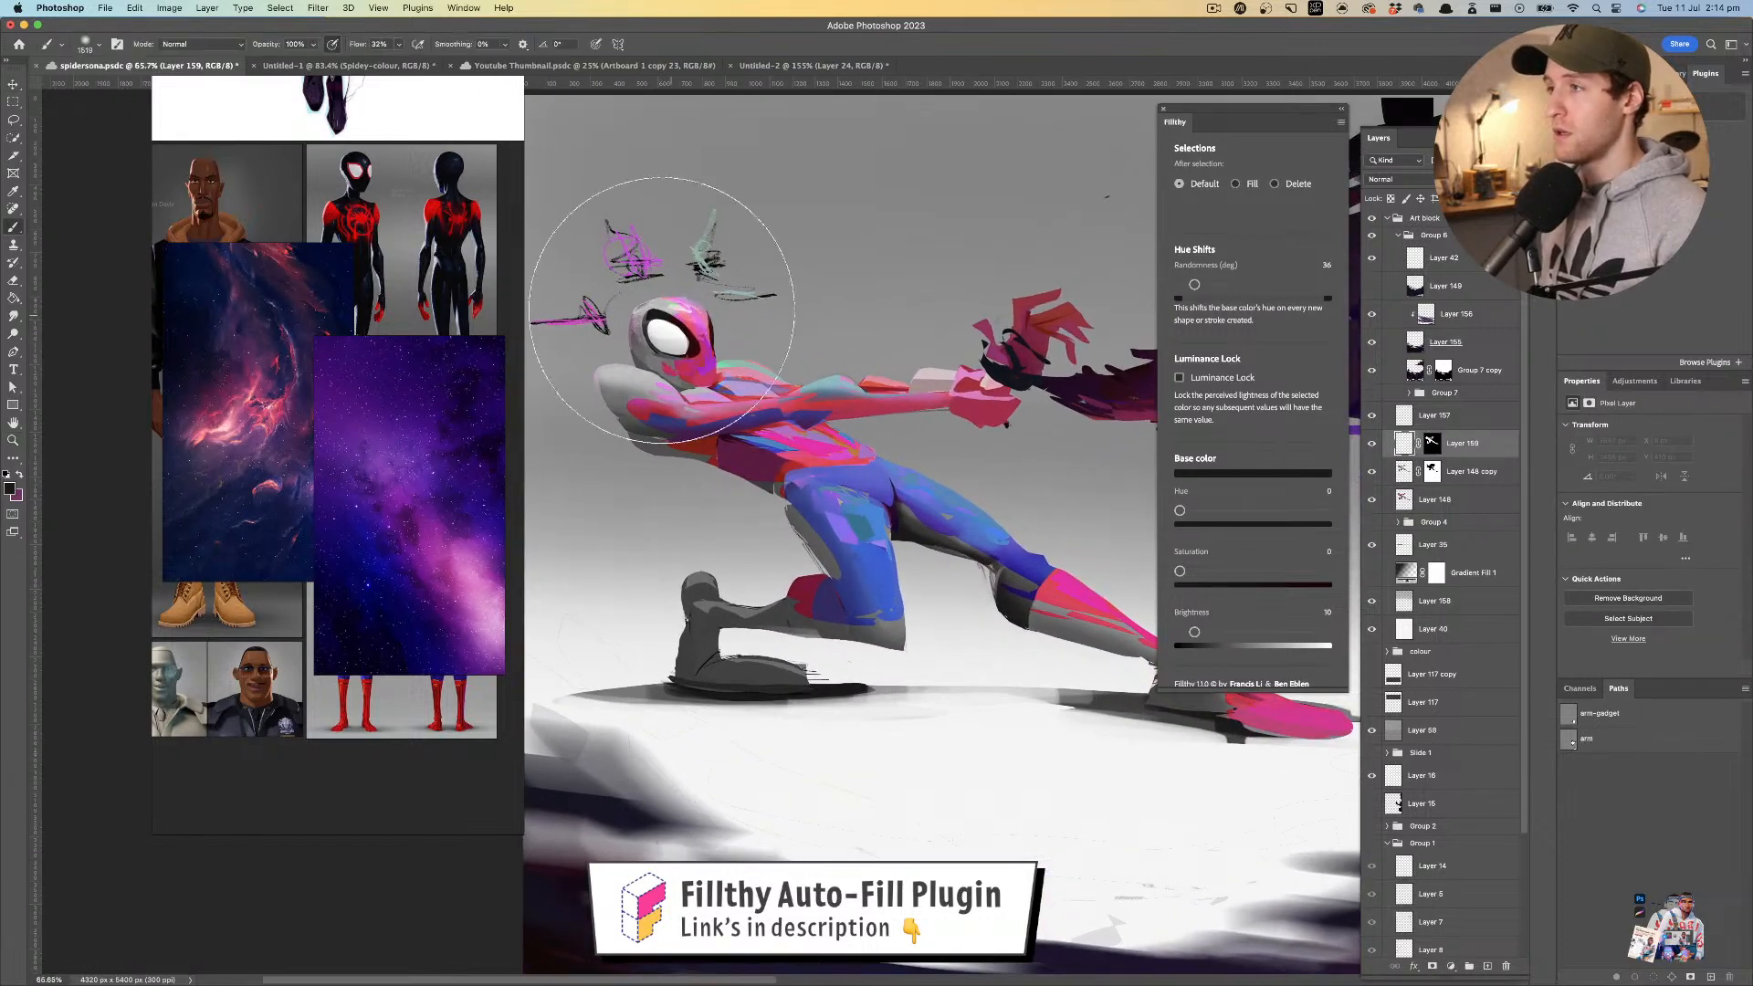
{"action": "left_click", "coordinate": [14, 120]}
{"action": "left_click", "coordinate": [1236, 183]}
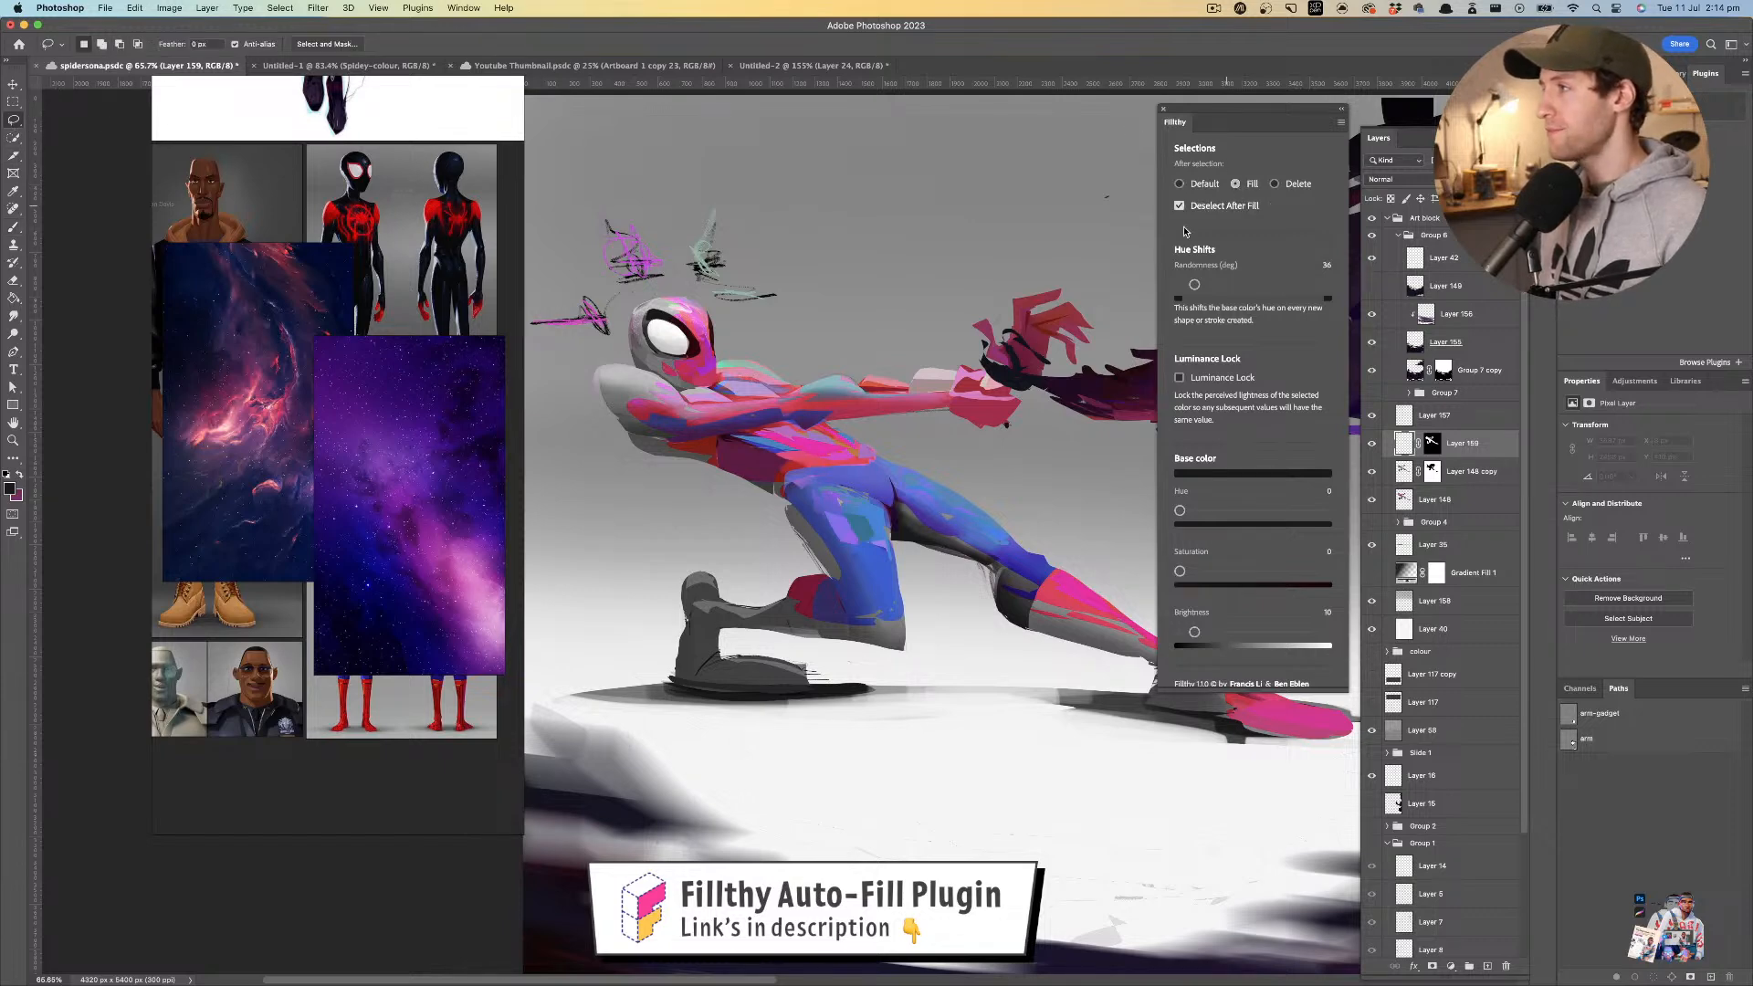
{"action": "left_click_drag", "start_coordinate": [1196, 634], "coordinate": [1326, 631]}
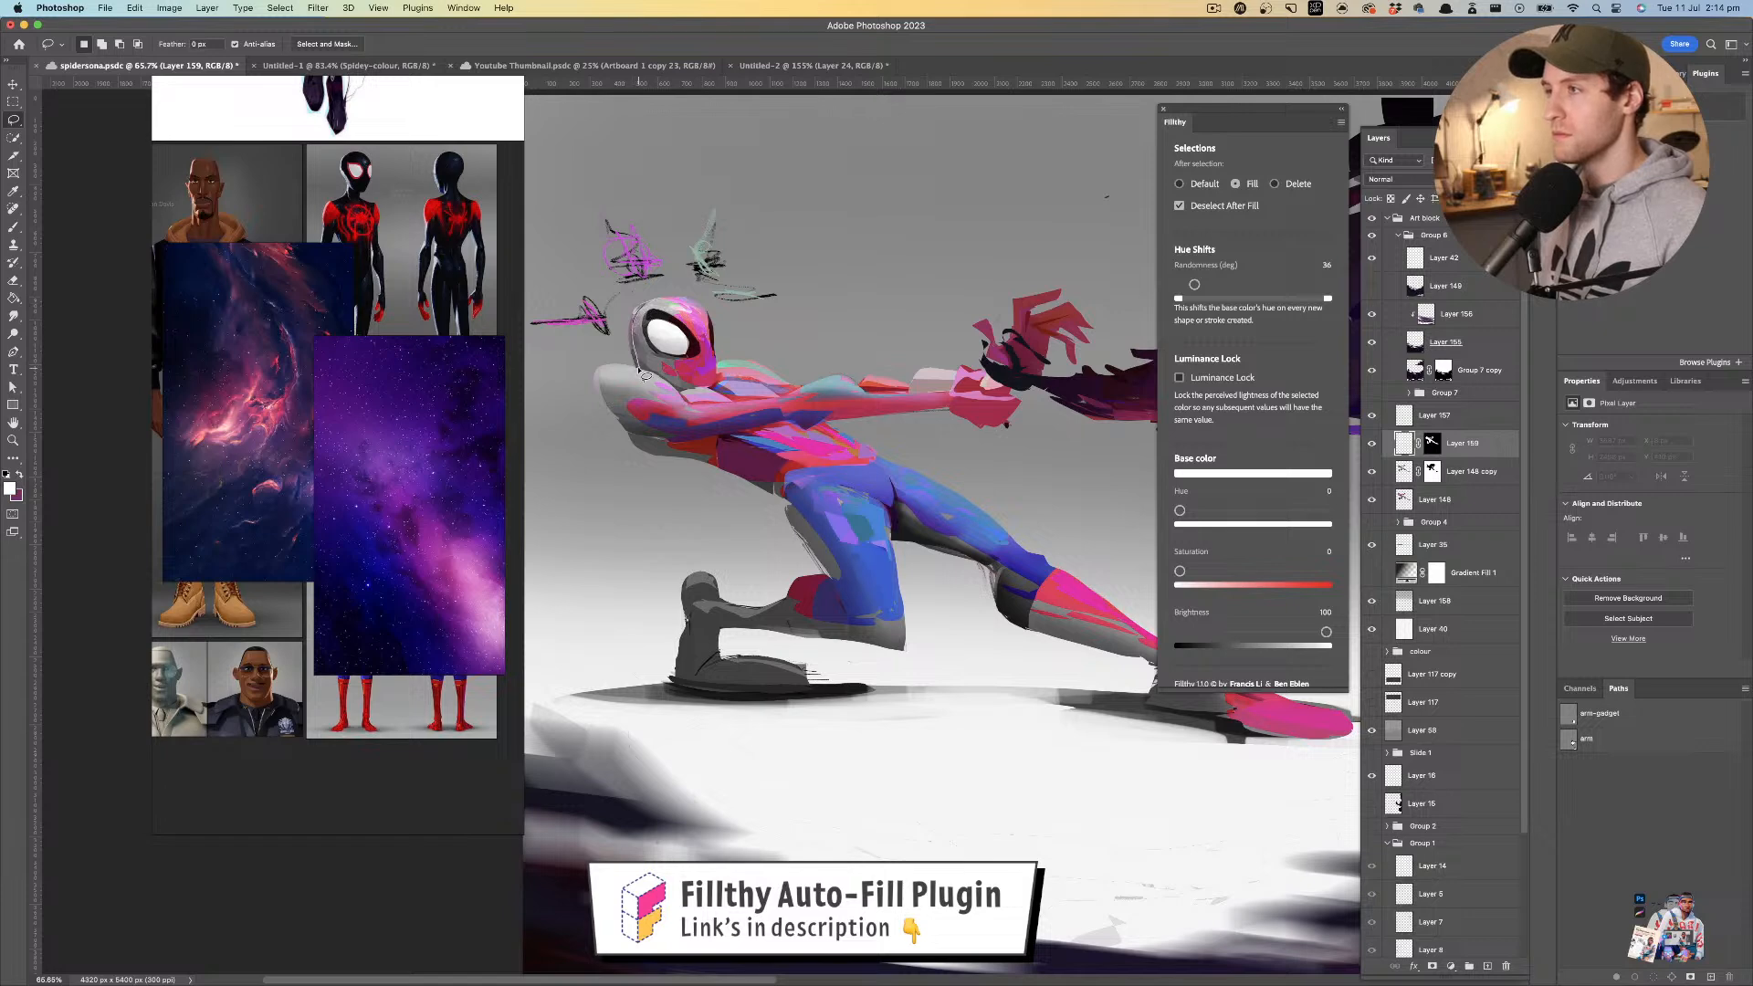
- Add thin white rim highlights along the back of the mask and the rear shoulder using lasso fills
{"action": "left_click_drag", "start_coordinate": [659, 283], "coordinate": [667, 298]}
{"action": "mouse_move", "coordinate": [629, 371]}
{"action": "left_mouse_down"}
{"action": "mouse_move", "coordinate": [590, 391]}
{"action": "mouse_move", "coordinate": [630, 371]}
{"action": "left_mouse_up"}
{"action": "left_click_drag", "start_coordinate": [726, 336], "coordinate": [733, 330]}
{"action": "mouse_move", "coordinate": [639, 407]}
{"action": "left_mouse_down"}
{"action": "mouse_move", "coordinate": [622, 405]}
{"action": "mouse_move", "coordinate": [633, 424]}
{"action": "left_mouse_up"}
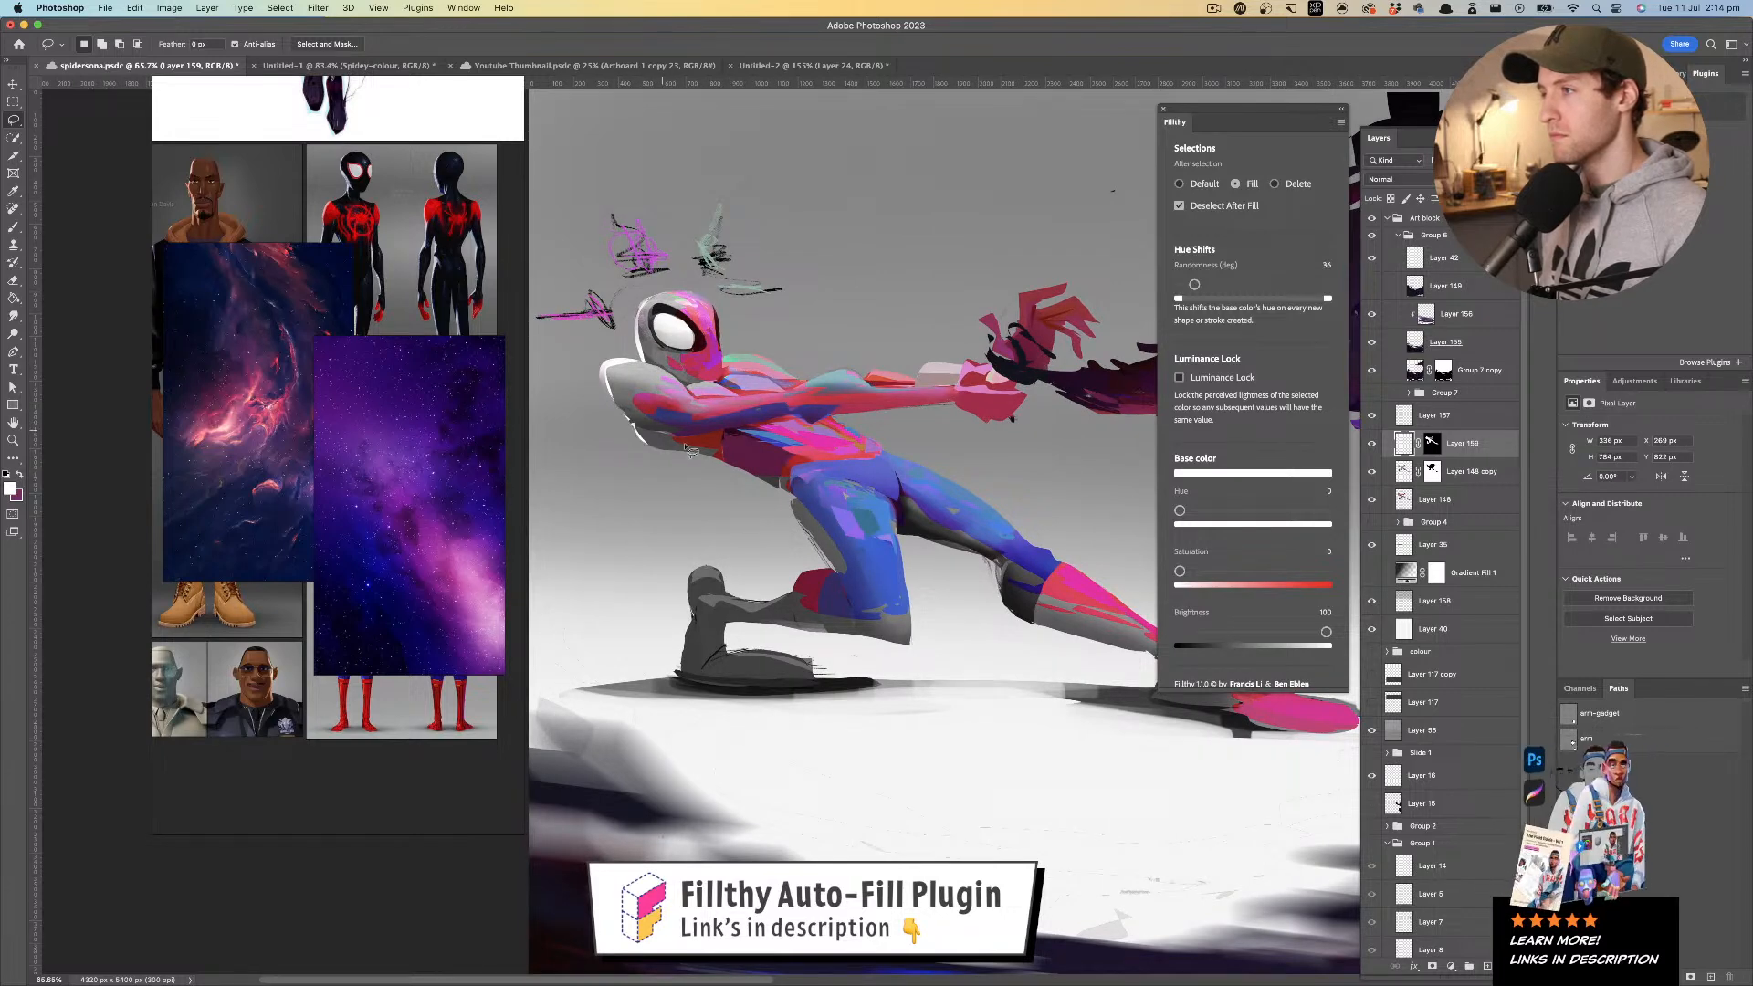
- Add white rim highlights along the underside of the bent thigh, the shin and the rear boot
{"action": "mouse_move", "coordinate": [797, 500]}
{"action": "left_mouse_down"}
{"action": "mouse_move", "coordinate": [838, 573]}
{"action": "mouse_move", "coordinate": [792, 500]}
{"action": "left_mouse_up"}
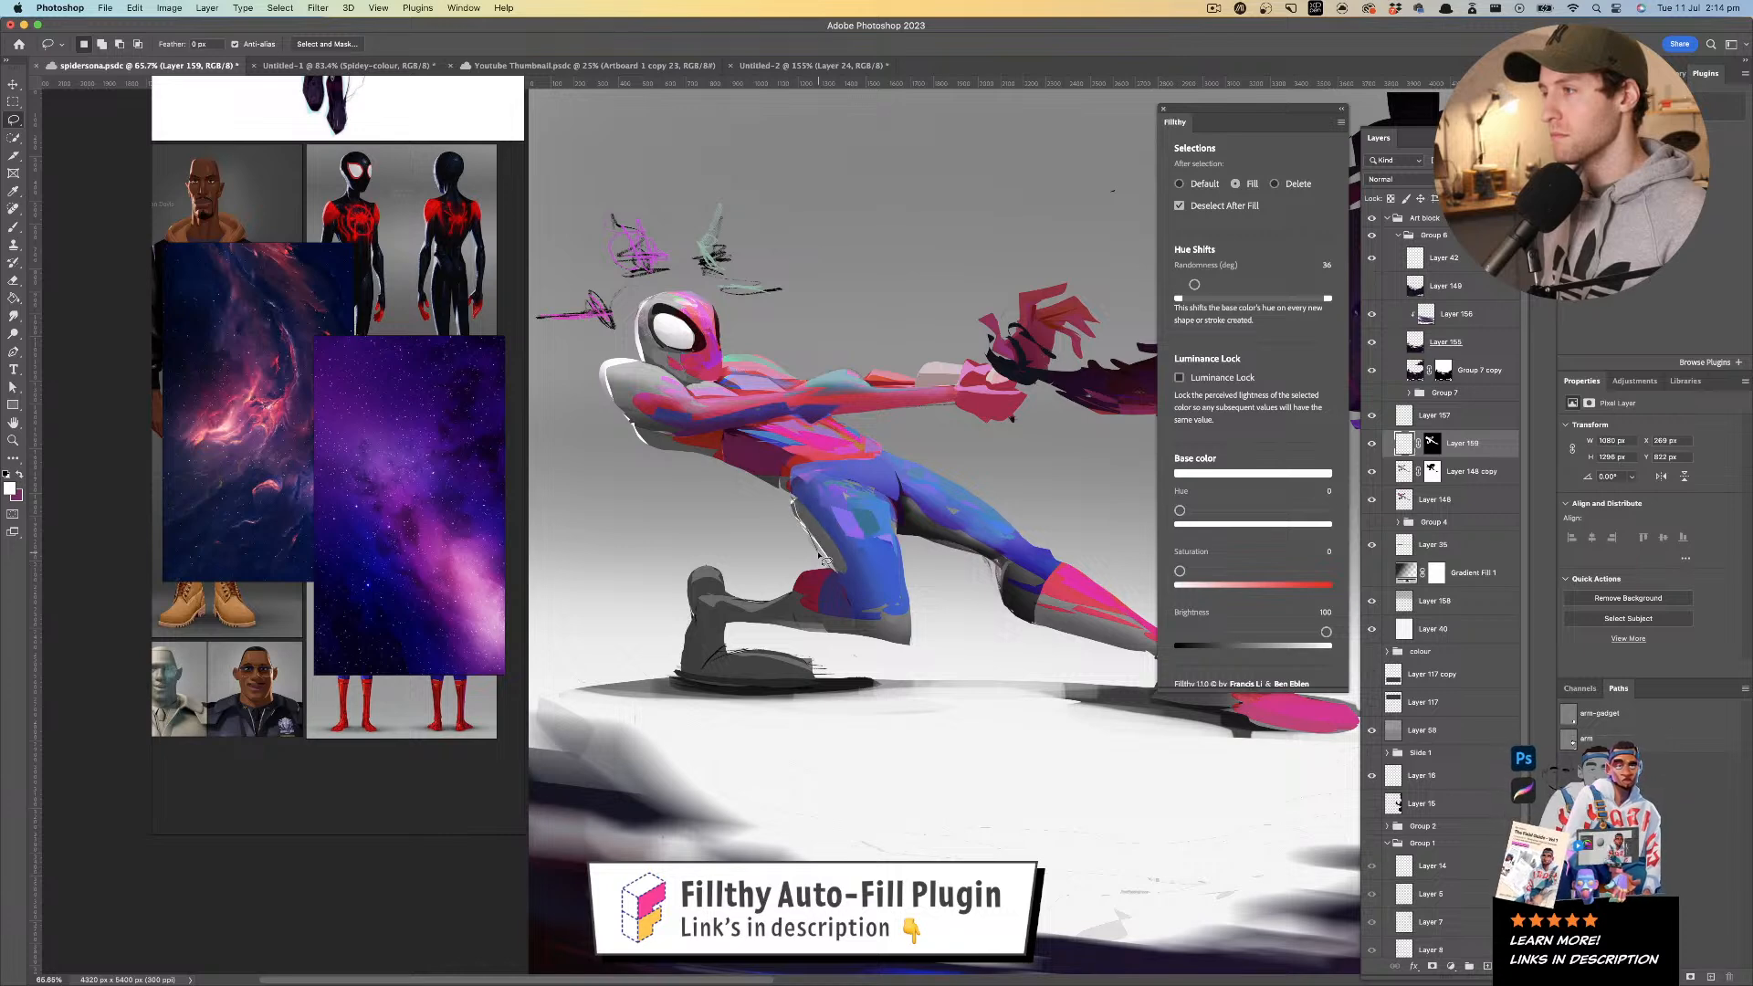
{"action": "scroll", "coordinate": [824, 464], "scroll_direction": "down", "scroll_amount": 2}
{"action": "scroll", "coordinate": [824, 464], "scroll_direction": "left", "scroll_amount": 2}
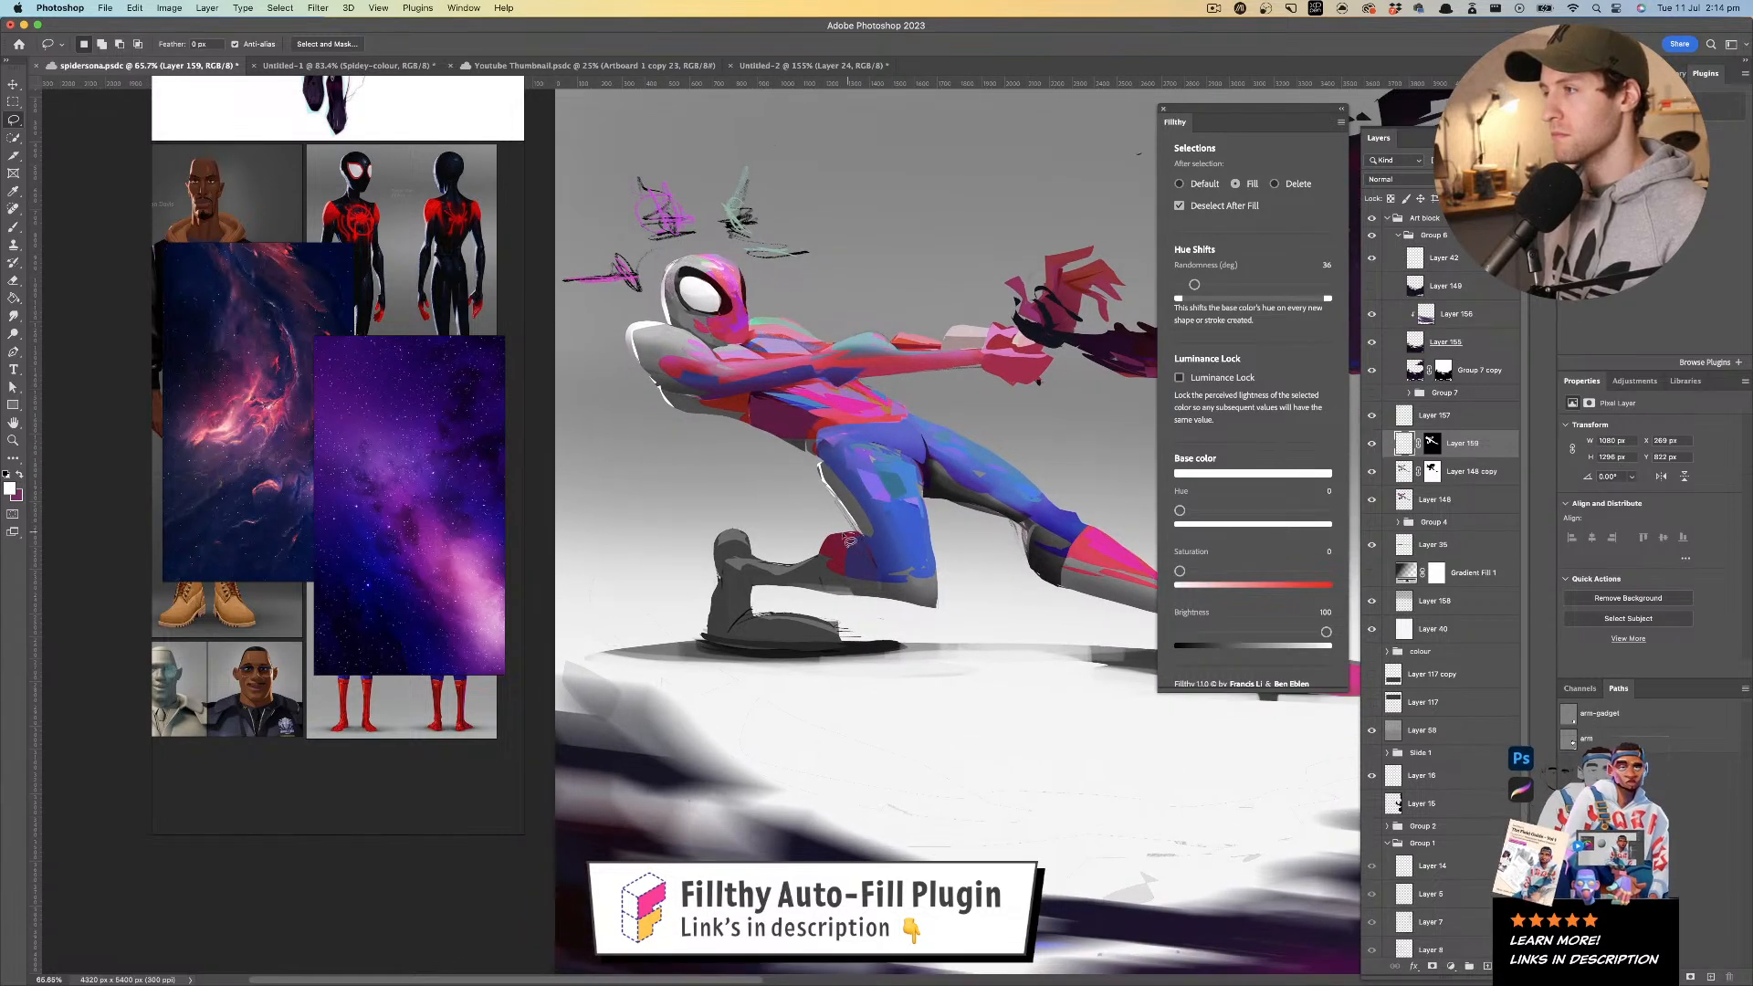
{"action": "mouse_move", "coordinate": [819, 559]}
{"action": "left_mouse_down"}
{"action": "mouse_move", "coordinate": [856, 535]}
{"action": "mouse_move", "coordinate": [820, 557]}
{"action": "left_mouse_up"}
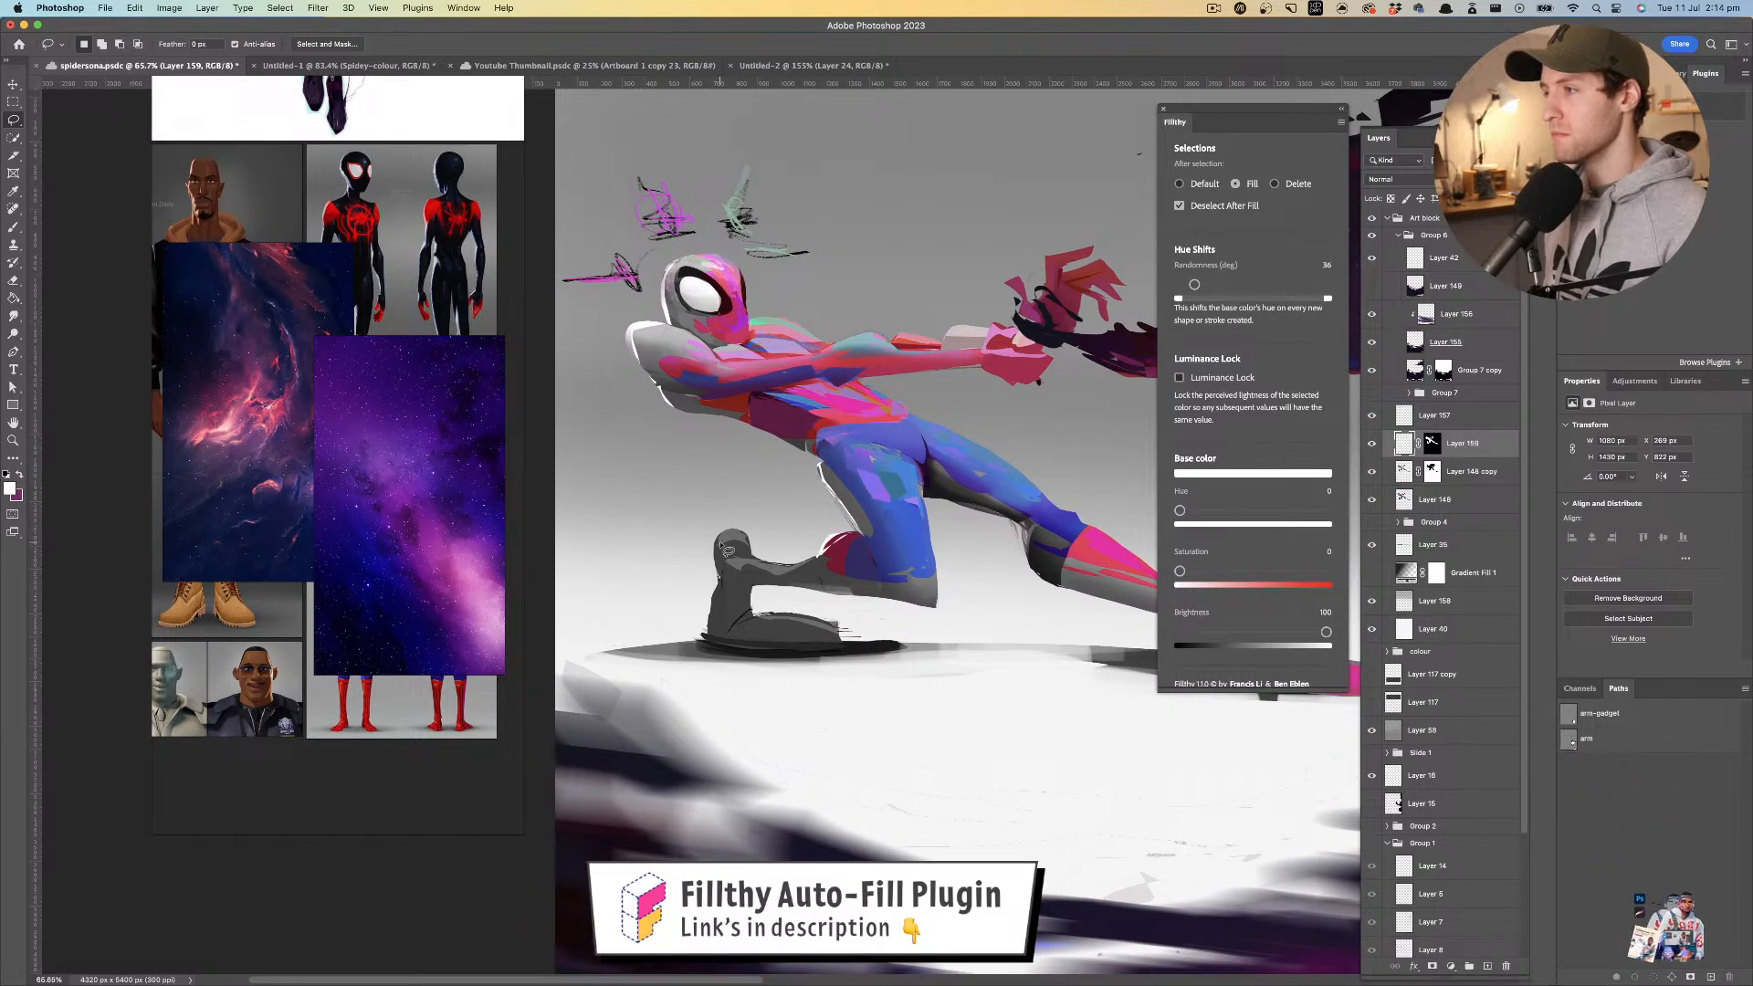
{"action": "left_click_drag", "start_coordinate": [700, 630], "coordinate": [737, 516]}
- Add white rim highlights behind the front leg's knee and undo the last two fills
{"action": "left_click_drag", "start_coordinate": [820, 538], "coordinate": [865, 541]}
{"action": "mouse_move", "coordinate": [865, 542]}
{"action": "left_mouse_down"}
{"action": "mouse_move", "coordinate": [821, 540]}
{"action": "mouse_move", "coordinate": [899, 552]}
{"action": "left_mouse_up"}
{"action": "left_click_drag", "start_coordinate": [963, 490], "coordinate": [978, 496]}
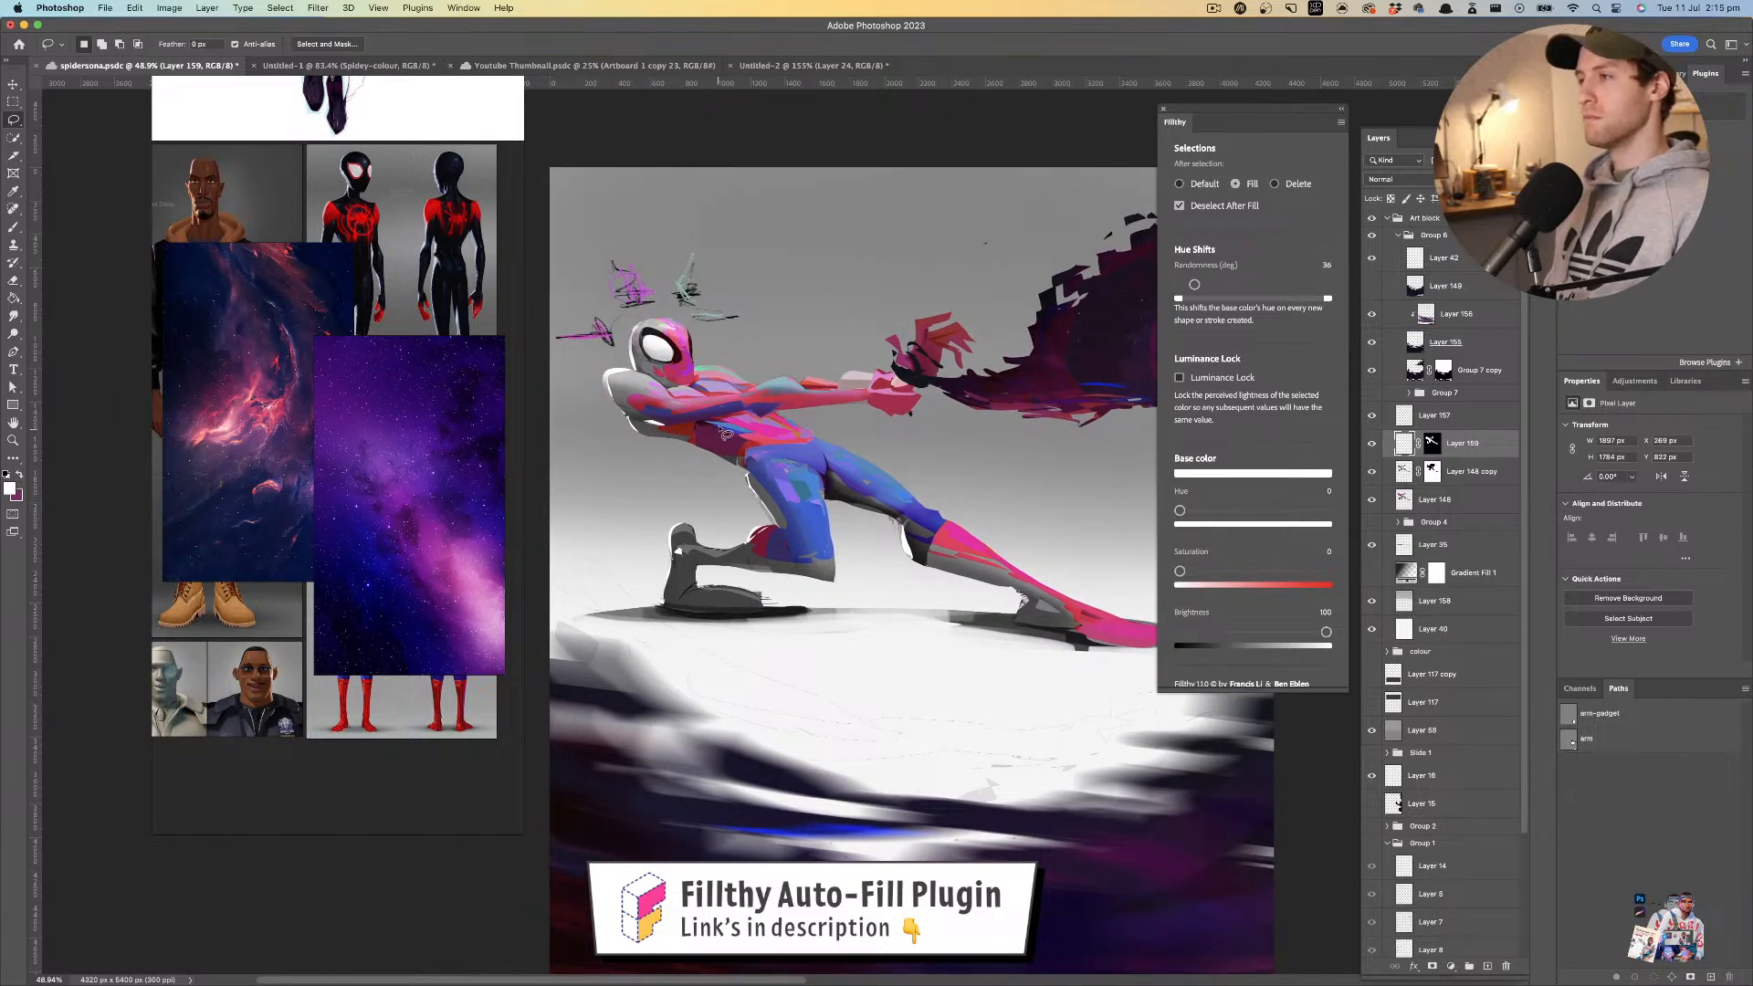
{"action": "key", "text": "super+z"}
{"action": "key", "text": "super+z"}
- Try white highlight fills along the upper edge of the extended forearm
{"action": "mouse_move", "coordinate": [805, 430]}
{"action": "left_mouse_down"}
{"action": "mouse_move", "coordinate": [749, 422]}
{"action": "mouse_move", "coordinate": [914, 410]}
{"action": "left_mouse_up"}
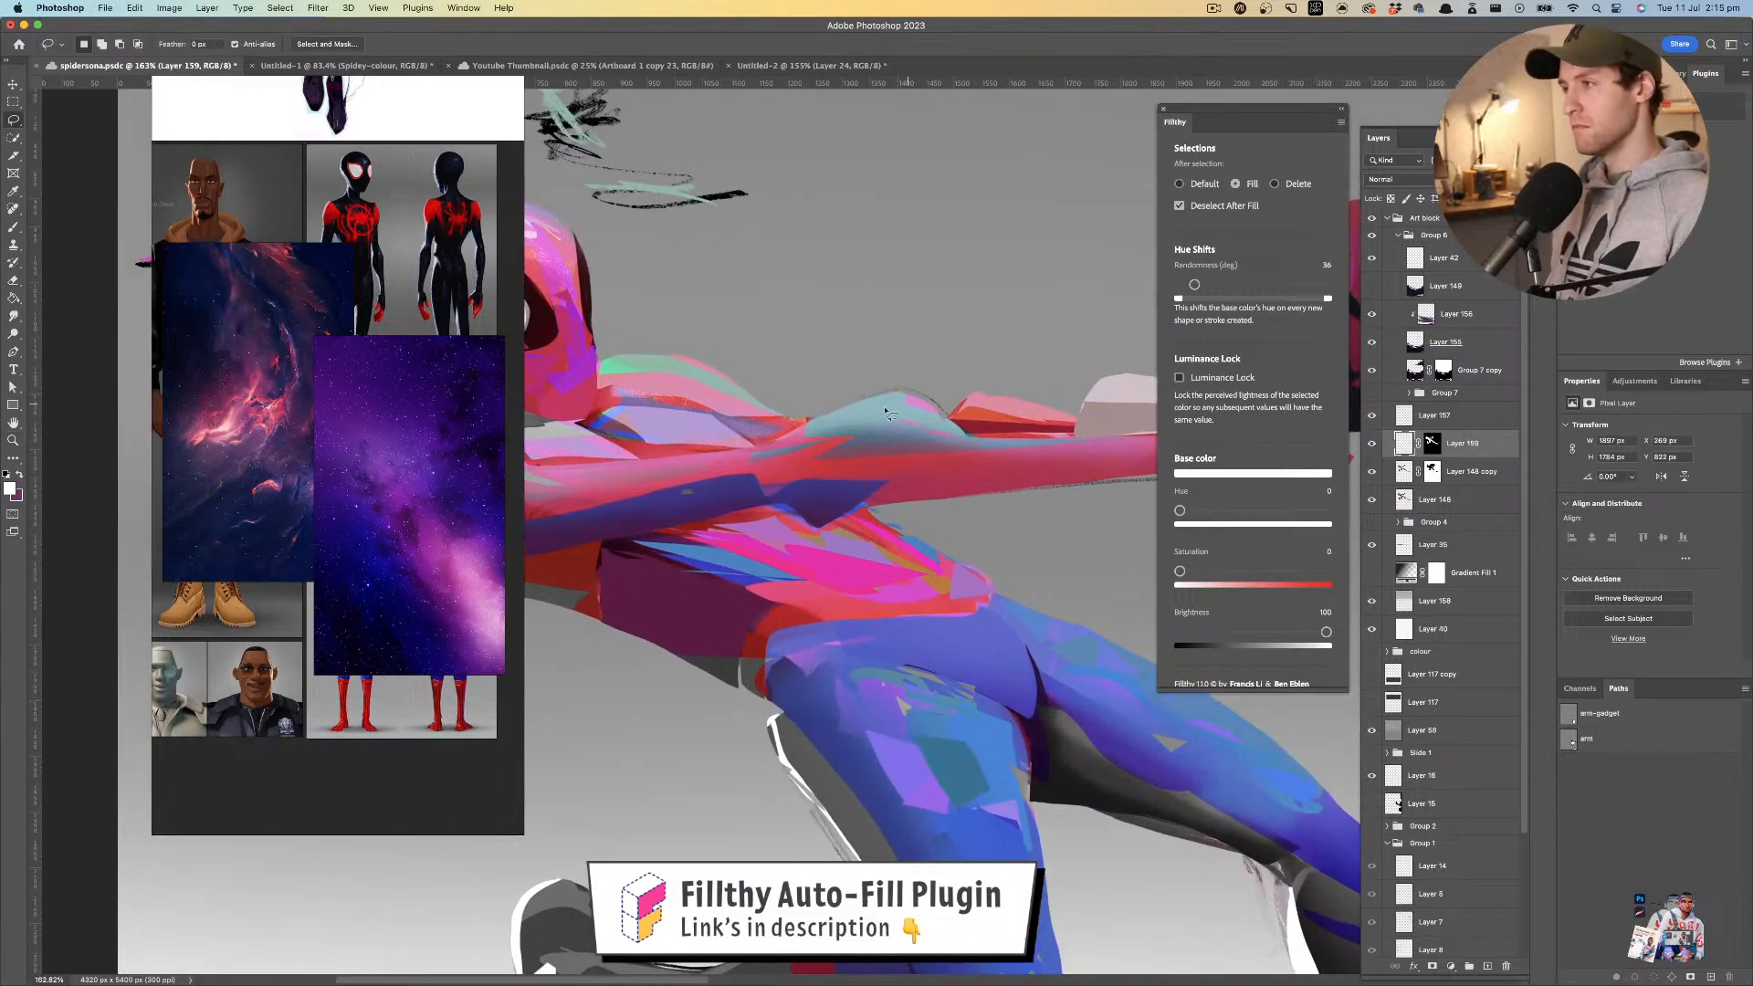
{"action": "mouse_move", "coordinate": [930, 398]}
{"action": "left_mouse_down"}
{"action": "mouse_move", "coordinate": [784, 449]}
{"action": "mouse_move", "coordinate": [809, 420]}
{"action": "mouse_move", "coordinate": [852, 428]}
{"action": "left_mouse_up"}
{"action": "left_click_drag", "start_coordinate": [852, 428], "coordinate": [796, 465]}
{"action": "left_click_drag", "start_coordinate": [767, 393], "coordinate": [733, 441]}
{"action": "key", "text": "l"}
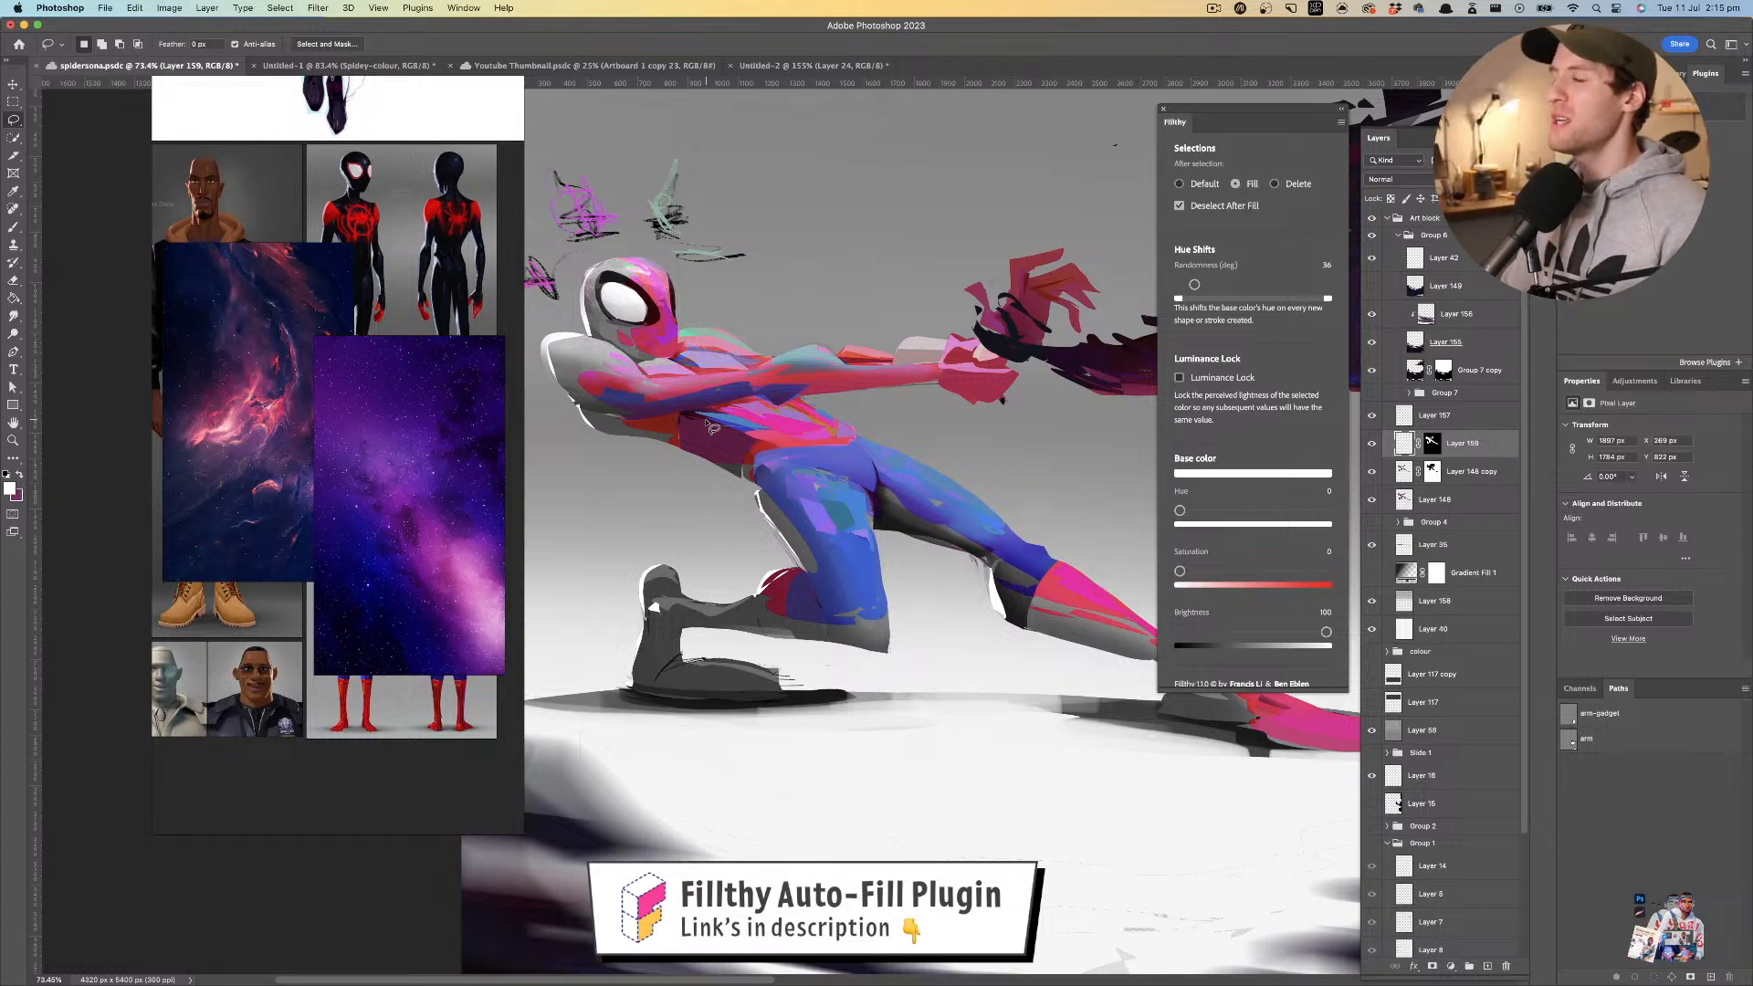
- Reposition the soft grey background shading layer and enlarge it so it covers the whole canvas
{"action": "key", "text": "z"}
{"action": "left_click_drag", "start_coordinate": [926, 472], "coordinate": [748, 470]}
{"action": "left_click_drag", "start_coordinate": [995, 442], "coordinate": [879, 444]}
{"action": "left_click_drag", "start_coordinate": [879, 444], "coordinate": [951, 441]}
{"action": "left_click_drag", "start_coordinate": [787, 563], "coordinate": [900, 562]}
{"action": "left_click_drag", "start_coordinate": [913, 565], "coordinate": [859, 551]}
{"action": "left_click_drag", "start_coordinate": [889, 538], "coordinate": [897, 538]}
{"action": "left_click_drag", "start_coordinate": [910, 476], "coordinate": [933, 643]}
{"action": "left_click_drag", "start_coordinate": [1005, 534], "coordinate": [1009, 538]}
{"action": "key", "text": "ctrl+t"}
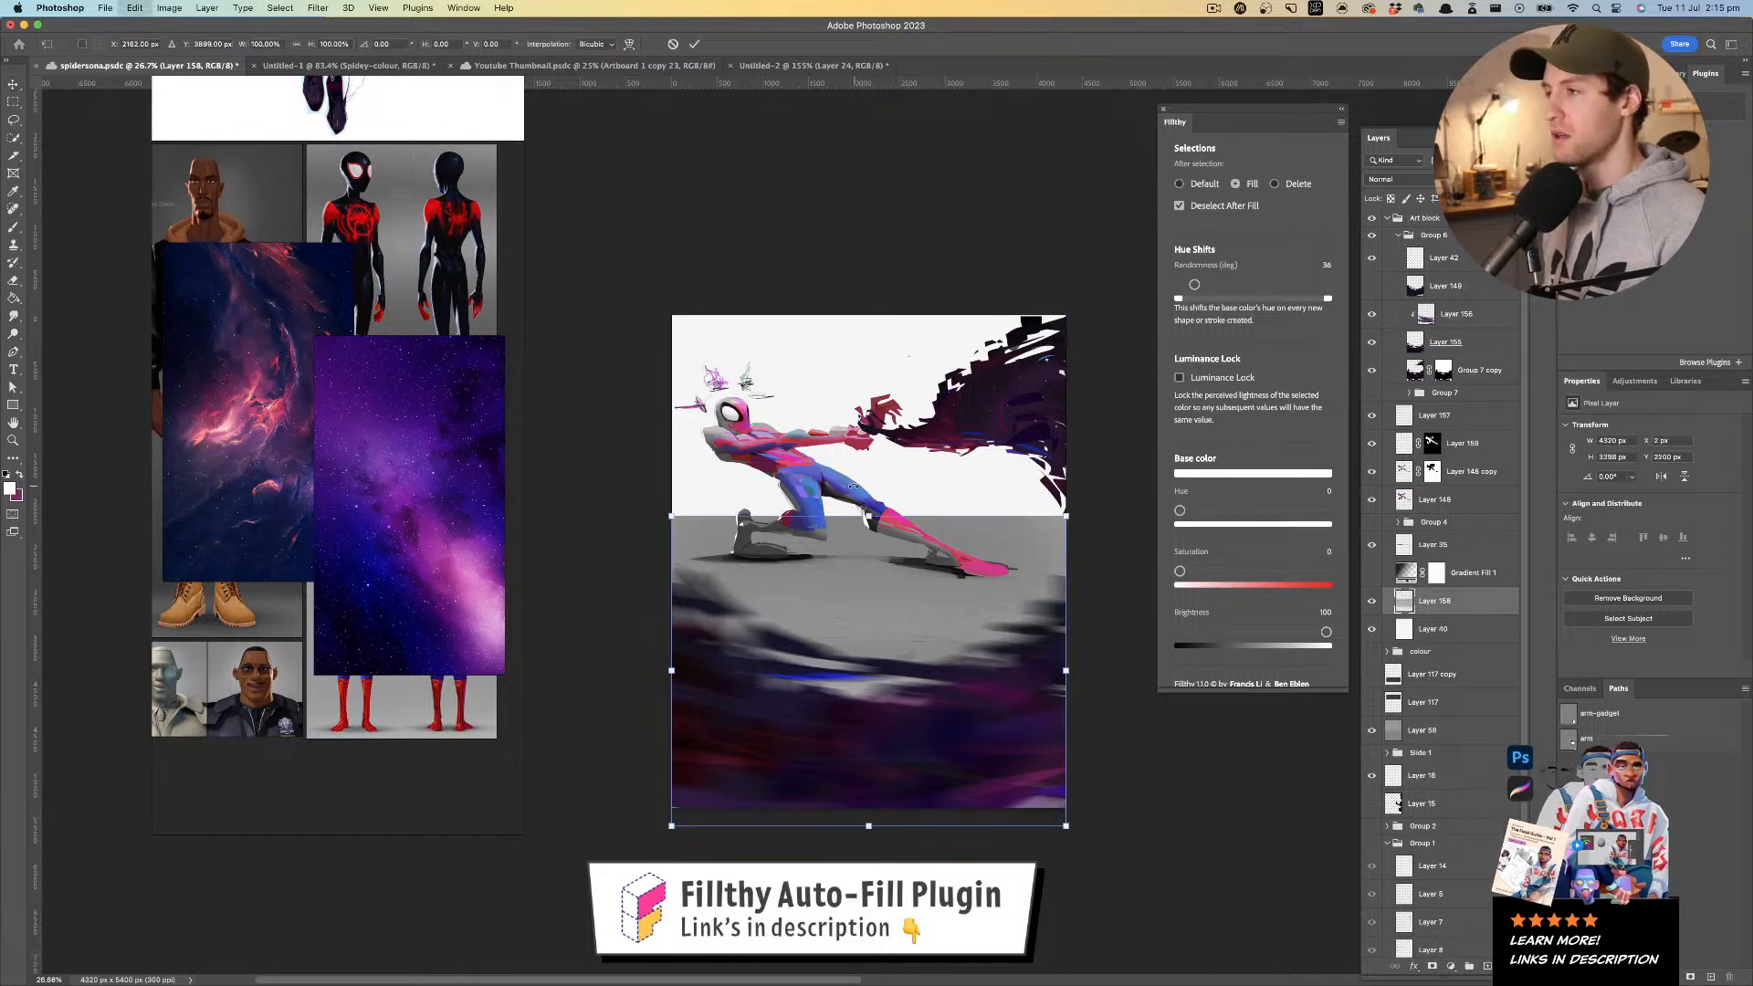
{"action": "left_click_drag", "start_coordinate": [900, 517], "coordinate": [896, 298]}
{"action": "left_click_drag", "start_coordinate": [875, 356], "coordinate": [879, 315]}
{"action": "key", "text": "Return"}
- Flip the canvas view horizontally and reselect the masked highlight layer with the Lasso tool
{"action": "mouse_move", "coordinate": [874, 439]}
{"action": "left_mouse_down"}
{"action": "mouse_move", "coordinate": [807, 451]}
{"action": "mouse_move", "coordinate": [892, 469]}
{"action": "mouse_move", "coordinate": [925, 412]}
{"action": "mouse_move", "coordinate": [972, 414]}
{"action": "left_mouse_up"}
{"action": "key", "text": "super+shift+h"}
{"action": "mouse_move", "coordinate": [973, 447]}
{"action": "left_mouse_down"}
{"action": "mouse_move", "coordinate": [970, 384]}
{"action": "mouse_move", "coordinate": [907, 417]}
{"action": "left_mouse_up"}
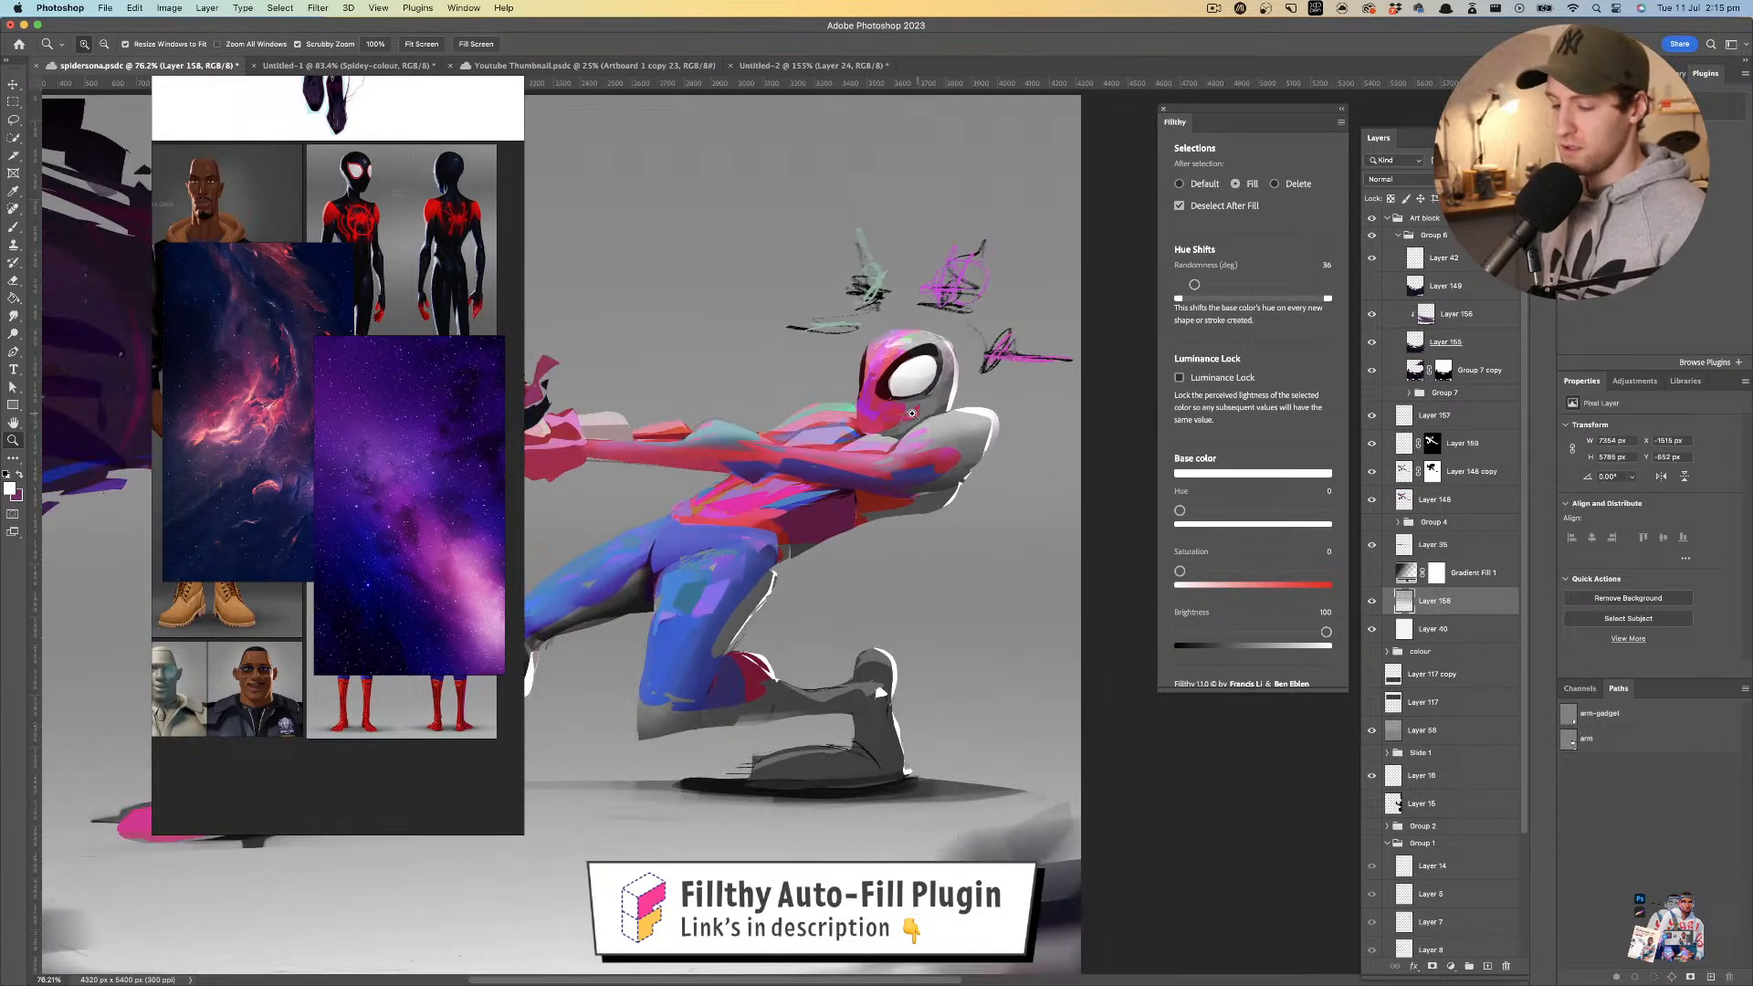
{"action": "left_click_drag", "start_coordinate": [952, 363], "coordinate": [920, 365]}
{"action": "key", "text": "v"}
{"action": "left_click", "coordinate": [930, 391]}
{"action": "key", "text": "l"}
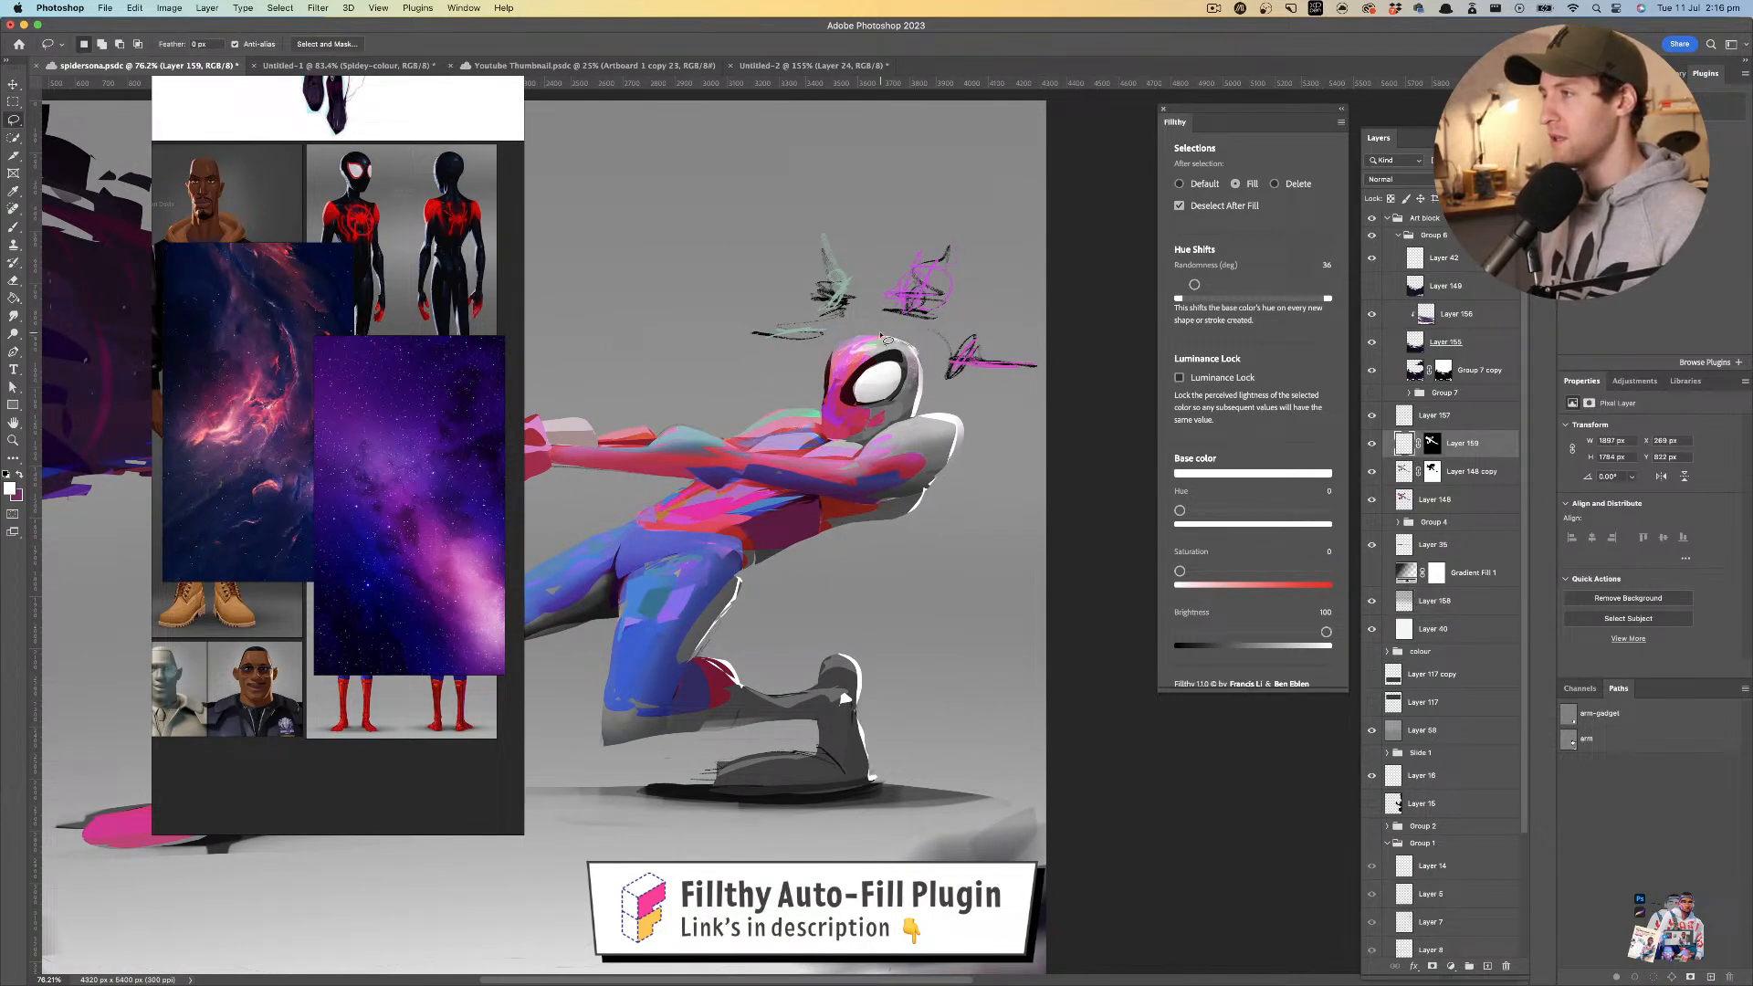
- Add white rim highlights down the back of the rear boot to its heel, undoing one stray fill
{"action": "mouse_move", "coordinate": [920, 473]}
{"action": "left_mouse_down"}
{"action": "mouse_move", "coordinate": [922, 447]}
{"action": "mouse_move", "coordinate": [1020, 363]}
{"action": "left_mouse_up"}
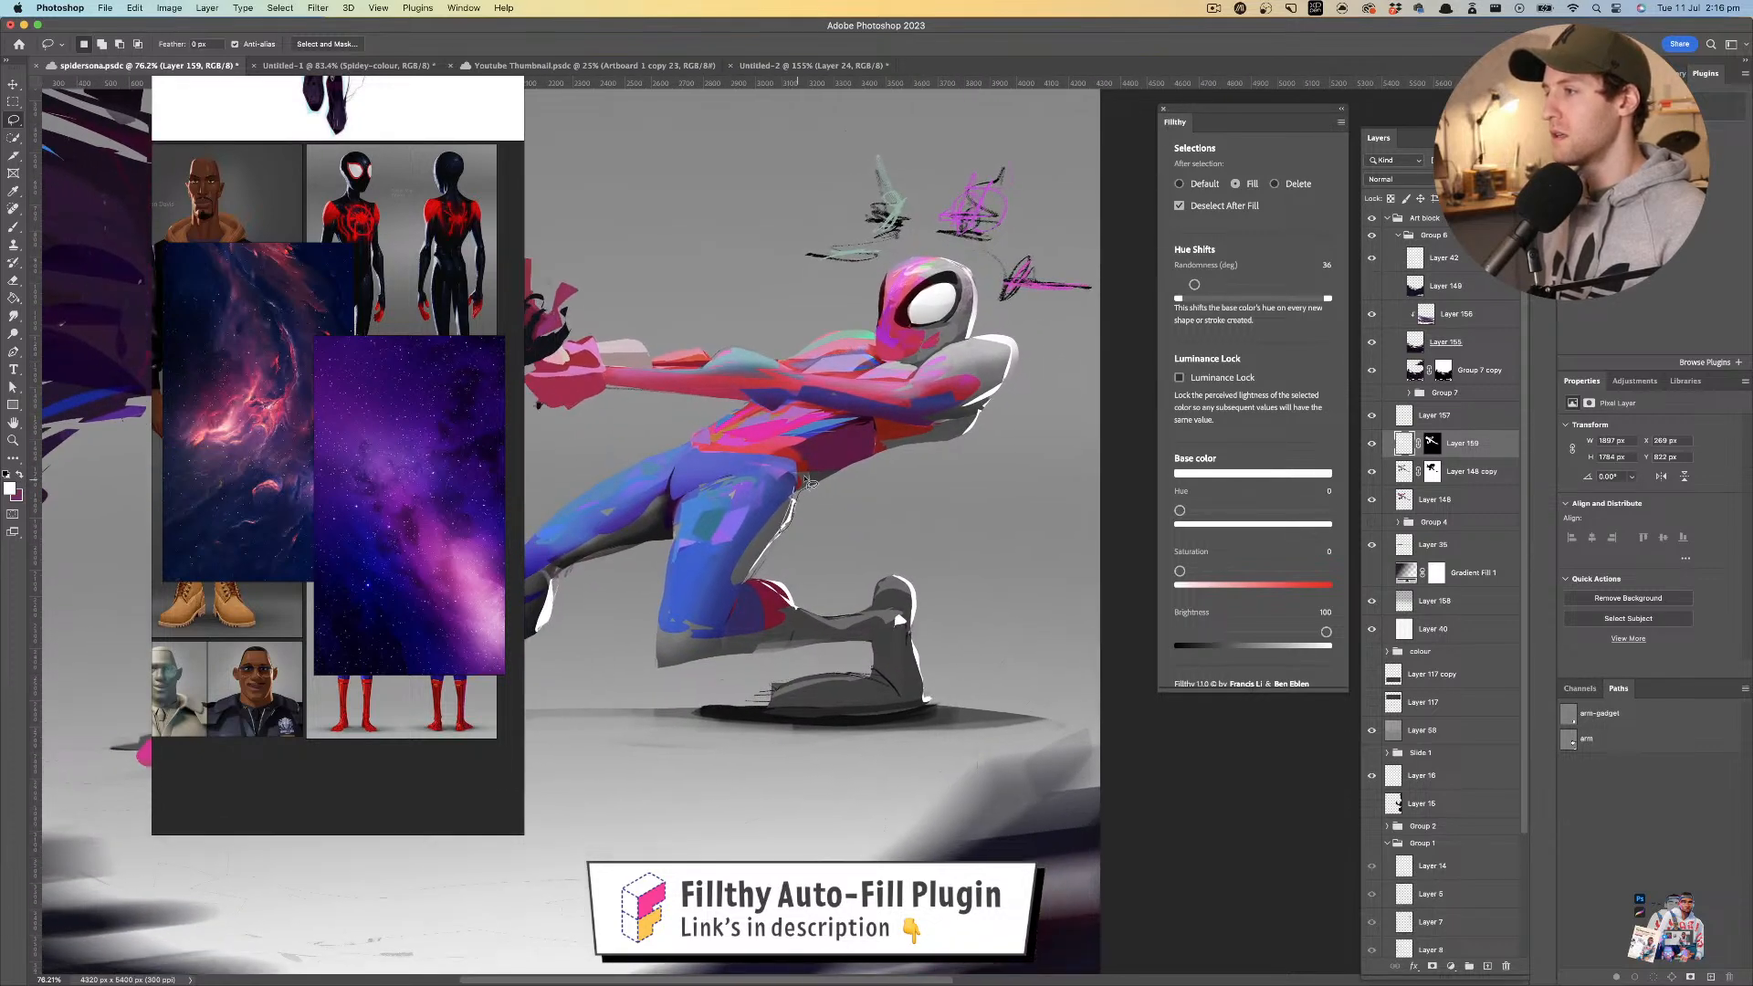
{"action": "left_click_drag", "start_coordinate": [911, 494], "coordinate": [910, 452]}
{"action": "mouse_move", "coordinate": [927, 659]}
{"action": "left_mouse_down"}
{"action": "mouse_move", "coordinate": [914, 599]}
{"action": "mouse_move", "coordinate": [919, 660]}
{"action": "mouse_move", "coordinate": [921, 615]}
{"action": "left_mouse_up"}
{"action": "key", "text": "super+z"}
{"action": "mouse_move", "coordinate": [910, 527]}
{"action": "left_mouse_down"}
{"action": "mouse_move", "coordinate": [964, 505]}
{"action": "mouse_move", "coordinate": [947, 464]}
{"action": "left_mouse_up"}
- Add thin white highlights along the thumb, the fingers and the top of the forearm of the outstretched arm
{"action": "left_click_drag", "start_coordinate": [758, 463], "coordinate": [818, 465]}
{"action": "left_click_drag", "start_coordinate": [724, 508], "coordinate": [775, 498]}
{"action": "left_click_drag", "start_coordinate": [769, 519], "coordinate": [733, 613]}
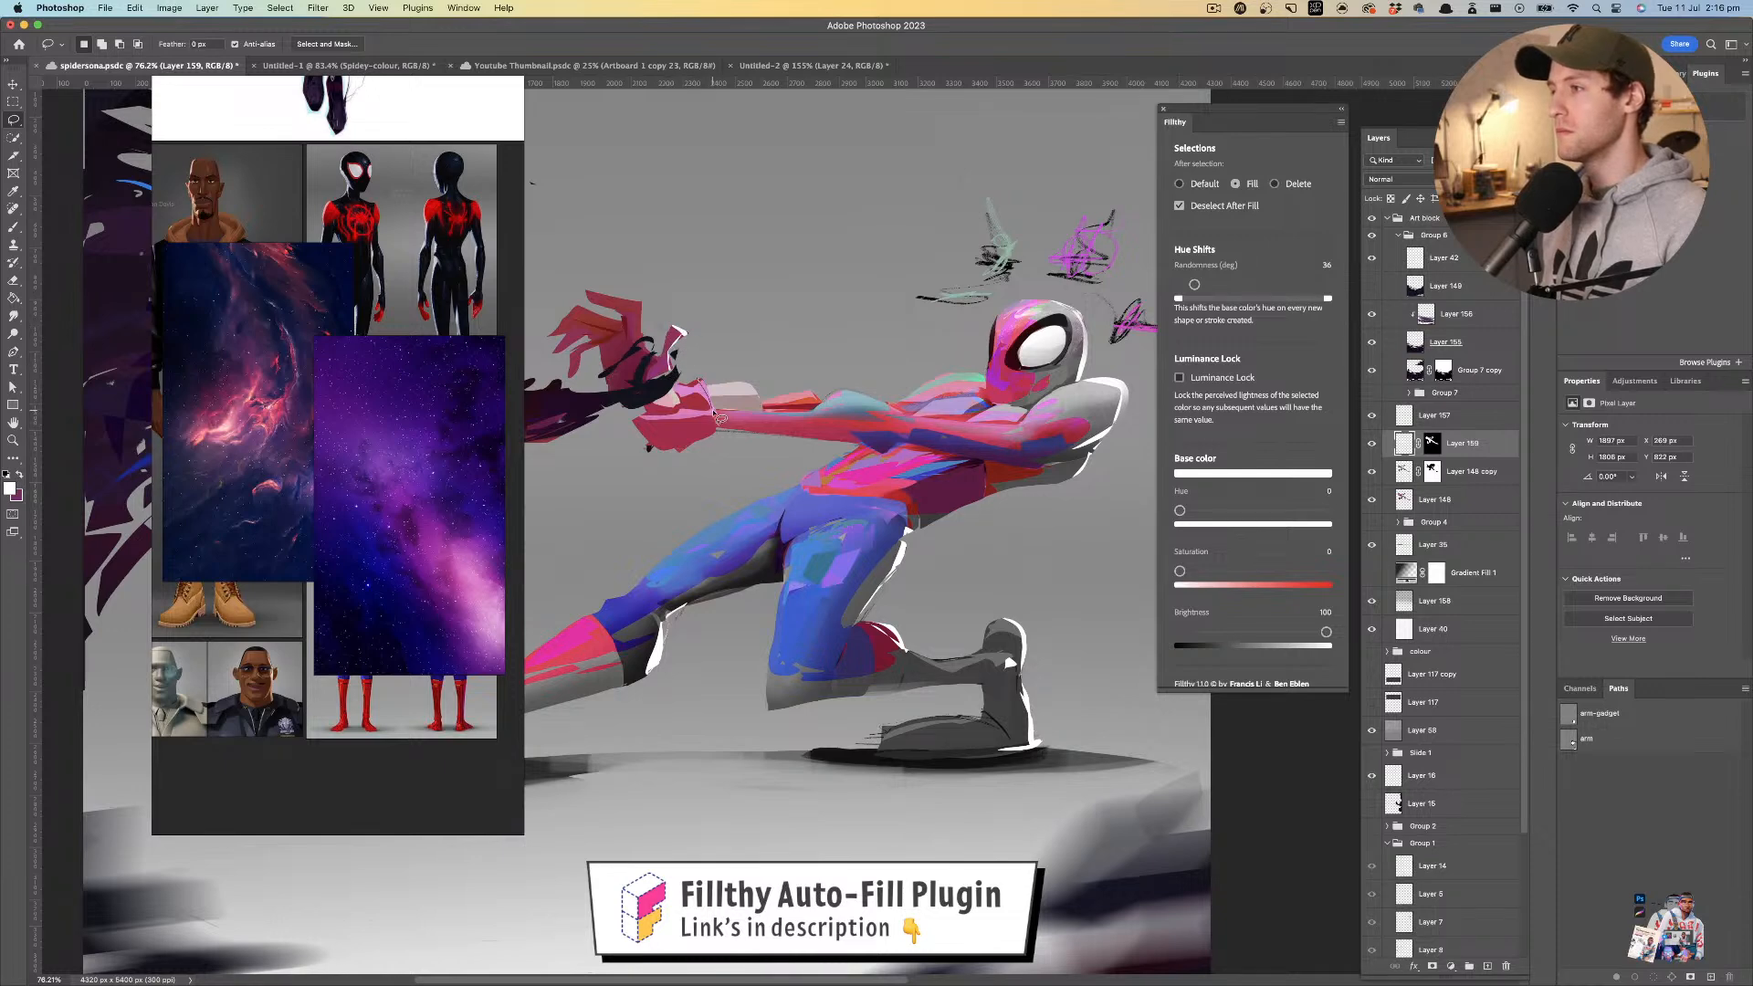
{"action": "mouse_move", "coordinate": [815, 383]}
{"action": "left_mouse_down"}
{"action": "mouse_move", "coordinate": [765, 422]}
{"action": "mouse_move", "coordinate": [765, 384]}
{"action": "mouse_move", "coordinate": [817, 388]}
{"action": "mouse_move", "coordinate": [630, 356]}
{"action": "mouse_move", "coordinate": [636, 407]}
{"action": "left_mouse_up"}
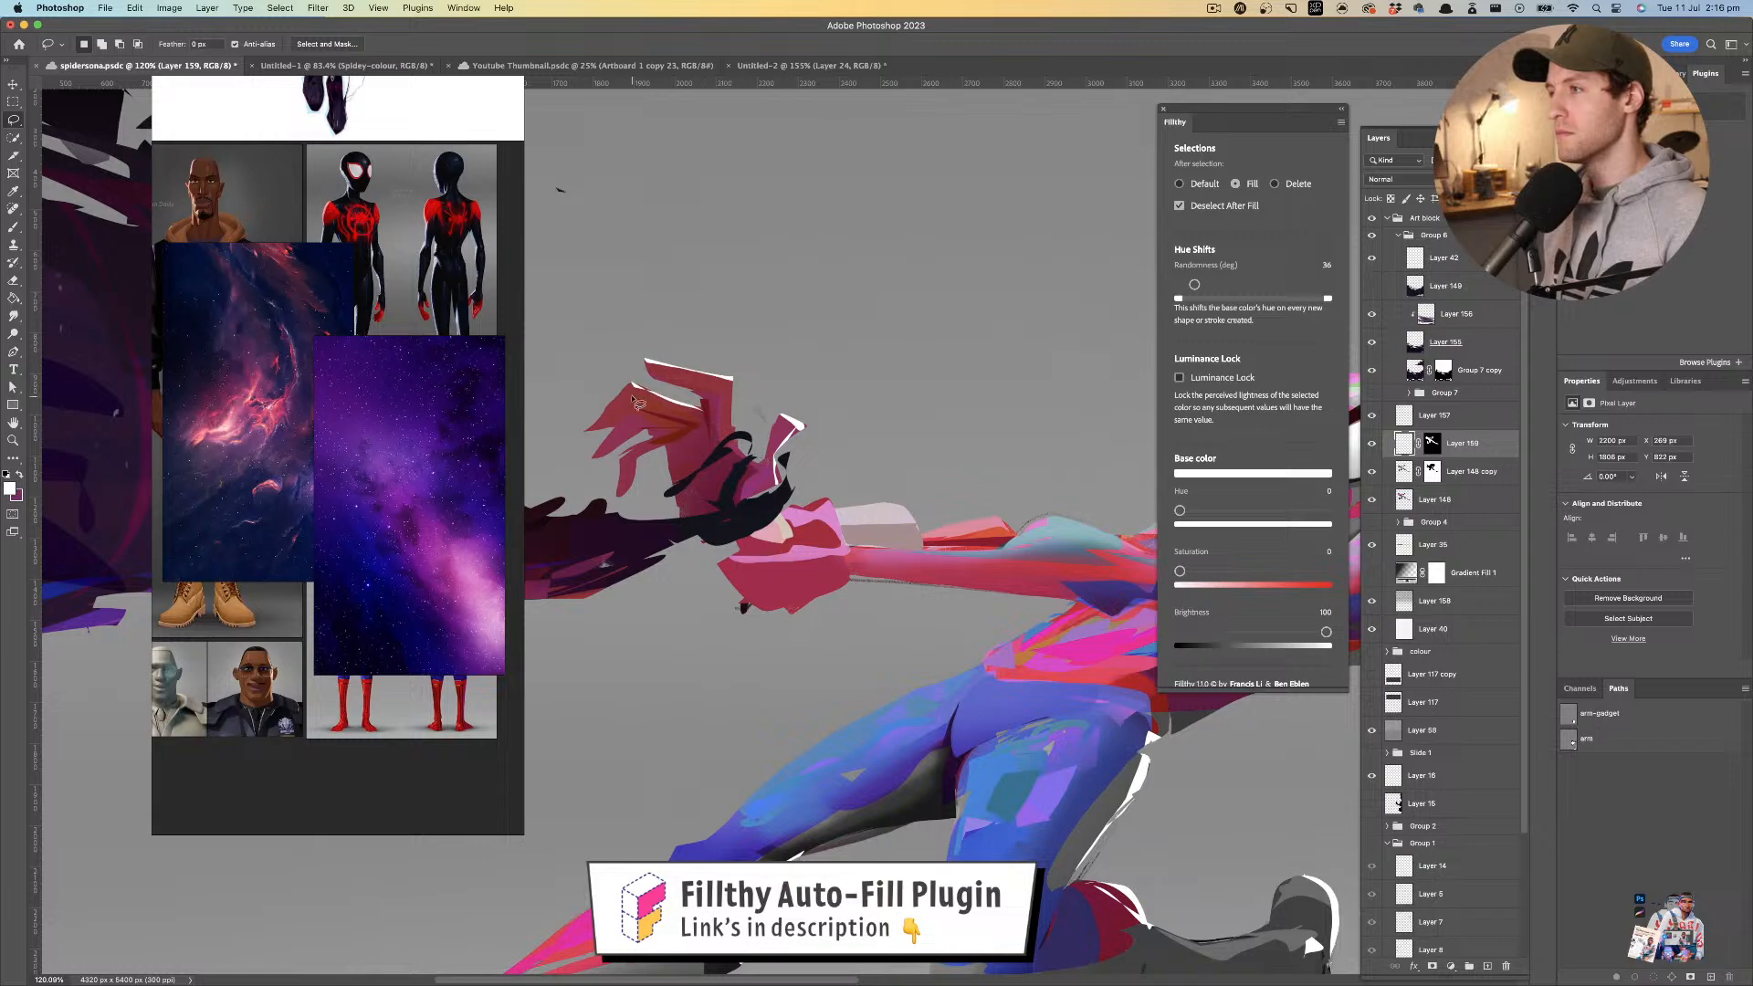
{"action": "mouse_move", "coordinate": [789, 391]}
{"action": "left_mouse_down"}
{"action": "mouse_move", "coordinate": [724, 407]}
{"action": "mouse_move", "coordinate": [838, 445]}
{"action": "mouse_move", "coordinate": [831, 412]}
{"action": "mouse_move", "coordinate": [849, 449]}
{"action": "mouse_move", "coordinate": [838, 408]}
{"action": "mouse_move", "coordinate": [756, 404]}
{"action": "left_mouse_up"}
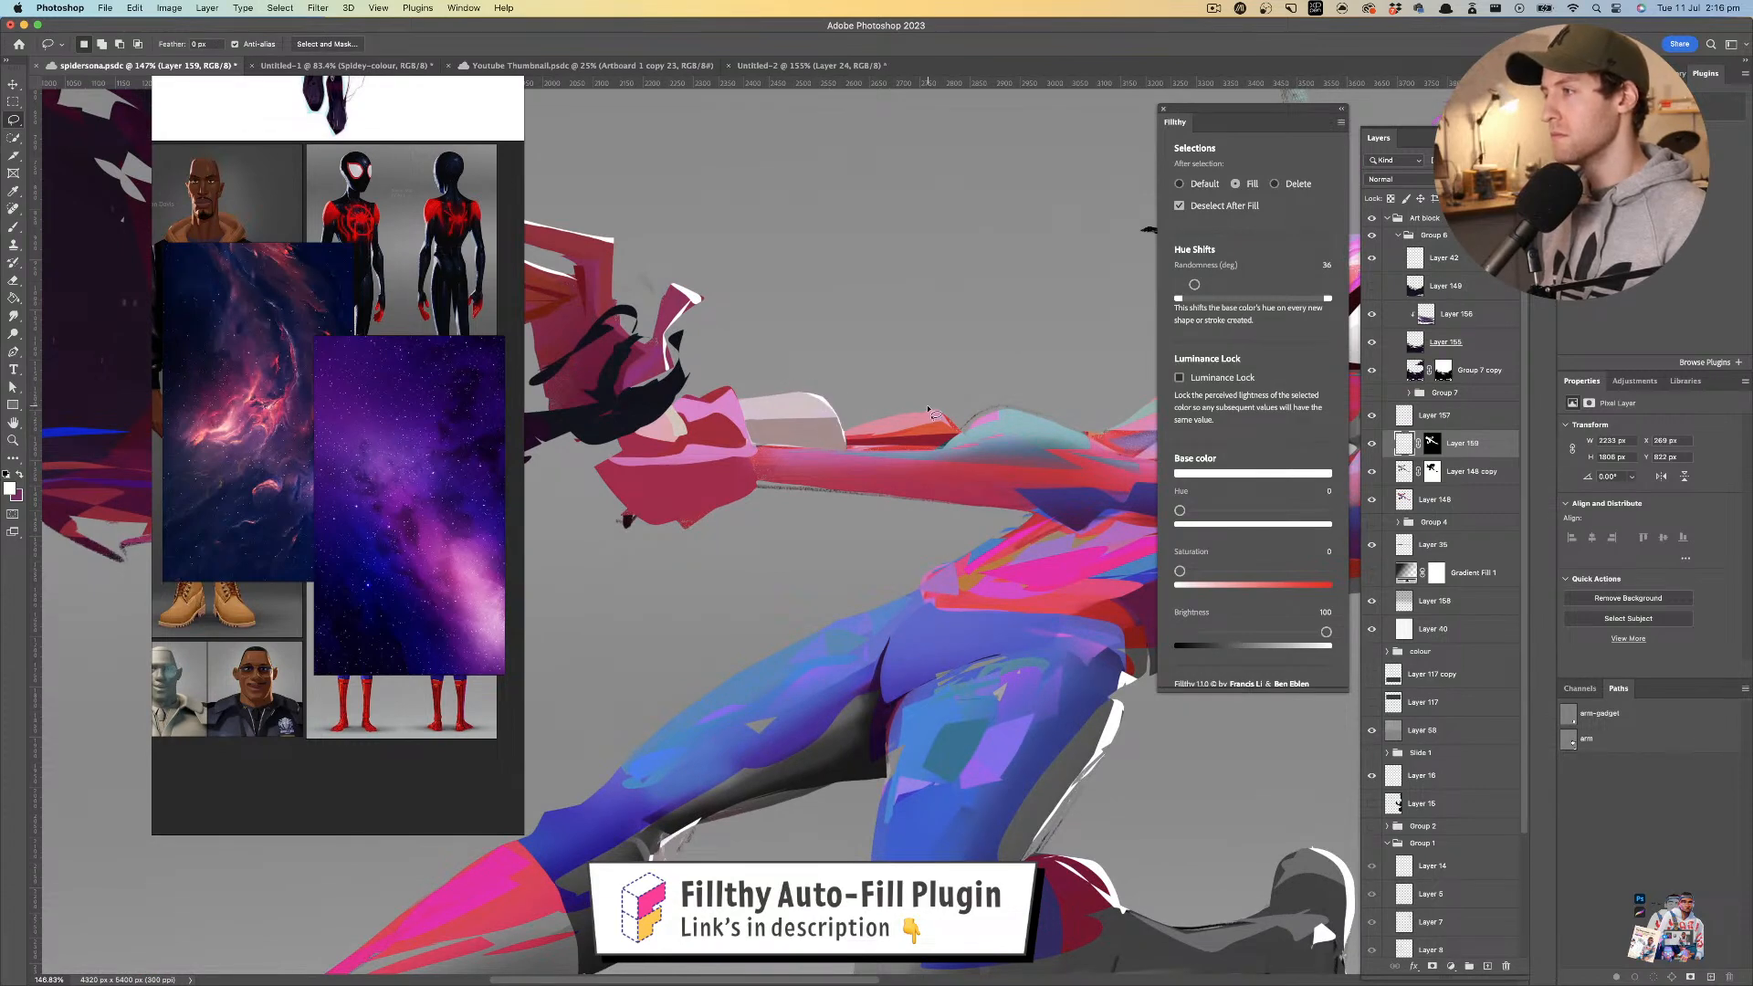
{"action": "mouse_move", "coordinate": [910, 412]}
{"action": "left_mouse_down"}
{"action": "mouse_move", "coordinate": [956, 433]}
{"action": "mouse_move", "coordinate": [925, 399]}
{"action": "mouse_move", "coordinate": [1067, 430]}
{"action": "mouse_move", "coordinate": [861, 375]}
{"action": "mouse_move", "coordinate": [861, 398]}
{"action": "mouse_move", "coordinate": [909, 400]}
{"action": "mouse_move", "coordinate": [813, 440]}
{"action": "left_mouse_up"}
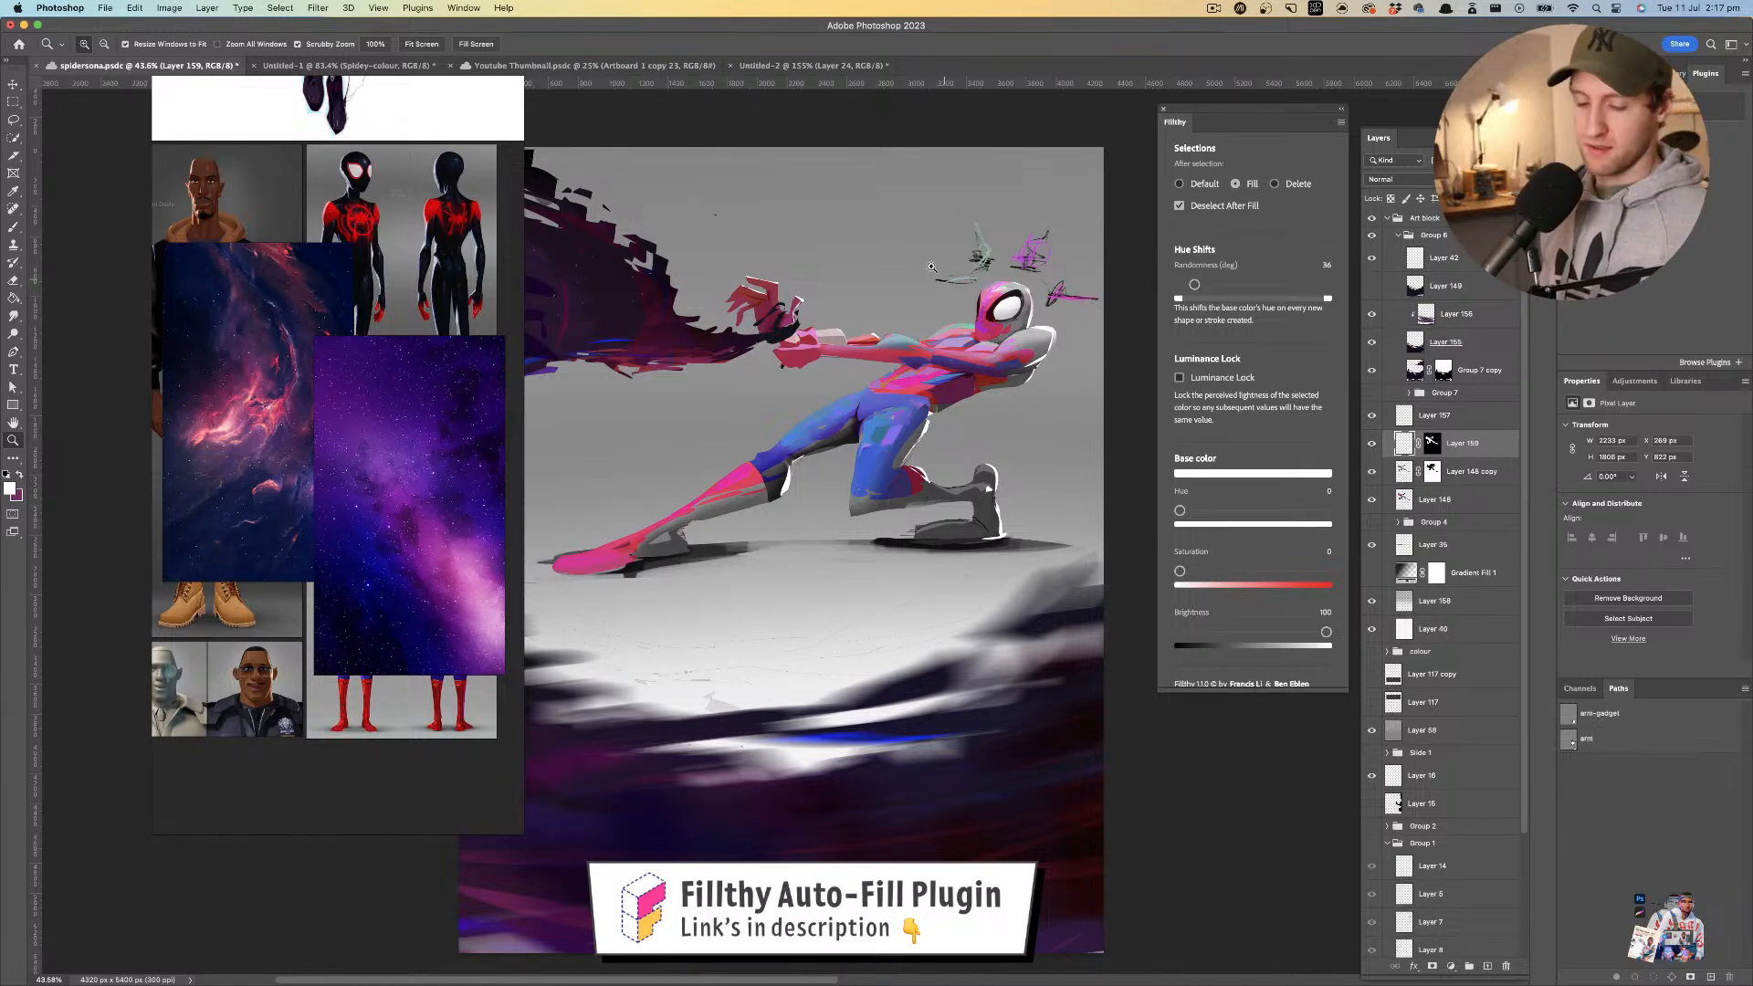
- Save the document and flip the canvas view back horizontally
{"action": "mouse_move", "coordinate": [971, 364]}
{"action": "left_mouse_down"}
{"action": "mouse_move", "coordinate": [803, 429]}
{"action": "mouse_move", "coordinate": [846, 503]}
{"action": "mouse_move", "coordinate": [945, 510]}
{"action": "mouse_move", "coordinate": [866, 481]}
{"action": "mouse_move", "coordinate": [872, 517]}
{"action": "mouse_move", "coordinate": [907, 502]}
{"action": "left_mouse_up"}
{"action": "key", "text": "super+s"}
{"action": "key", "text": "l"}
{"action": "key", "text": "z"}
{"action": "key", "text": "super+shift+h"}
- Delete the layer with the coloured scribble accents around the head
{"action": "left_click_drag", "start_coordinate": [724, 441], "coordinate": [780, 456]}
{"action": "key", "text": "v"}
{"action": "left_click", "coordinate": [754, 396]}
{"action": "mouse_move", "coordinate": [754, 396]}
{"action": "left_mouse_down"}
{"action": "mouse_move", "coordinate": [813, 441]}
{"action": "mouse_move", "coordinate": [1205, 368]}
{"action": "left_mouse_up"}
{"action": "key", "text": "Delete"}
{"action": "key", "text": "z"}
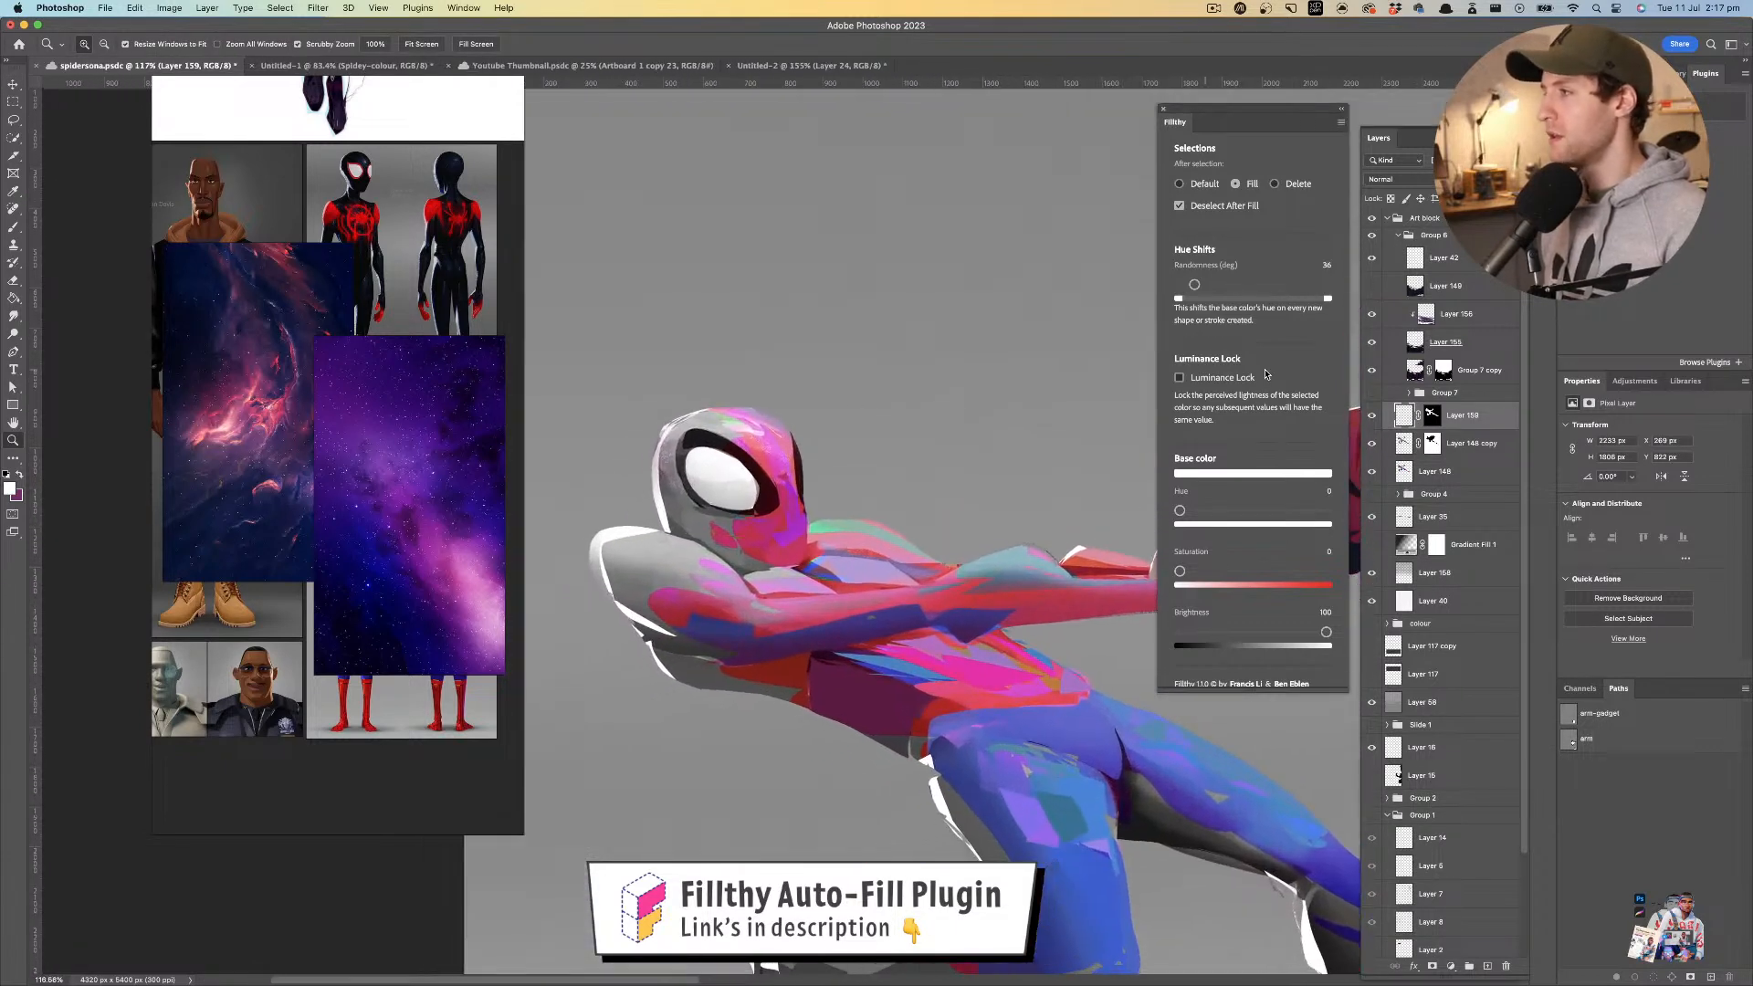
- Create a new layer and lasso-fill jagged dark red accent marks above the head, undoing unwanted shapes
{"action": "left_click", "coordinate": [1488, 967]}
{"action": "key", "text": "l"}
{"action": "key", "text": "x"}
{"action": "mouse_move", "coordinate": [779, 337]}
{"action": "left_mouse_down"}
{"action": "mouse_move", "coordinate": [794, 295]}
{"action": "mouse_move", "coordinate": [818, 288]}
{"action": "left_mouse_up"}
{"action": "mouse_move", "coordinate": [641, 323]}
{"action": "left_mouse_down"}
{"action": "mouse_move", "coordinate": [664, 309]}
{"action": "mouse_move", "coordinate": [683, 392]}
{"action": "mouse_move", "coordinate": [893, 339]}
{"action": "left_mouse_up"}
{"action": "key", "text": "super+z"}
{"action": "mouse_move", "coordinate": [775, 378]}
{"action": "left_mouse_down"}
{"action": "mouse_move", "coordinate": [768, 364]}
{"action": "mouse_move", "coordinate": [794, 353]}
{"action": "left_mouse_up"}
{"action": "left_click", "coordinate": [769, 355]}
{"action": "left_click", "coordinate": [844, 318]}
{"action": "key", "text": "super+z"}
- Add more jagged dark red accent marks around the back of the head with lasso fills
{"action": "mouse_move", "coordinate": [750, 342]}
{"action": "left_mouse_down"}
{"action": "mouse_move", "coordinate": [765, 361]}
{"action": "mouse_move", "coordinate": [799, 323]}
{"action": "mouse_move", "coordinate": [769, 348]}
{"action": "left_mouse_up"}
{"action": "mouse_move", "coordinate": [603, 423]}
{"action": "left_mouse_down"}
{"action": "mouse_move", "coordinate": [708, 386]}
{"action": "mouse_move", "coordinate": [694, 399]}
{"action": "mouse_move", "coordinate": [704, 371]}
{"action": "left_mouse_up"}
{"action": "mouse_move", "coordinate": [717, 467]}
{"action": "left_mouse_down"}
{"action": "mouse_move", "coordinate": [681, 437]}
{"action": "mouse_move", "coordinate": [695, 423]}
{"action": "mouse_move", "coordinate": [642, 473]}
{"action": "left_mouse_up"}
{"action": "left_click_drag", "start_coordinate": [685, 407], "coordinate": [821, 419]}
{"action": "left_click_drag", "start_coordinate": [820, 423], "coordinate": [774, 416]}
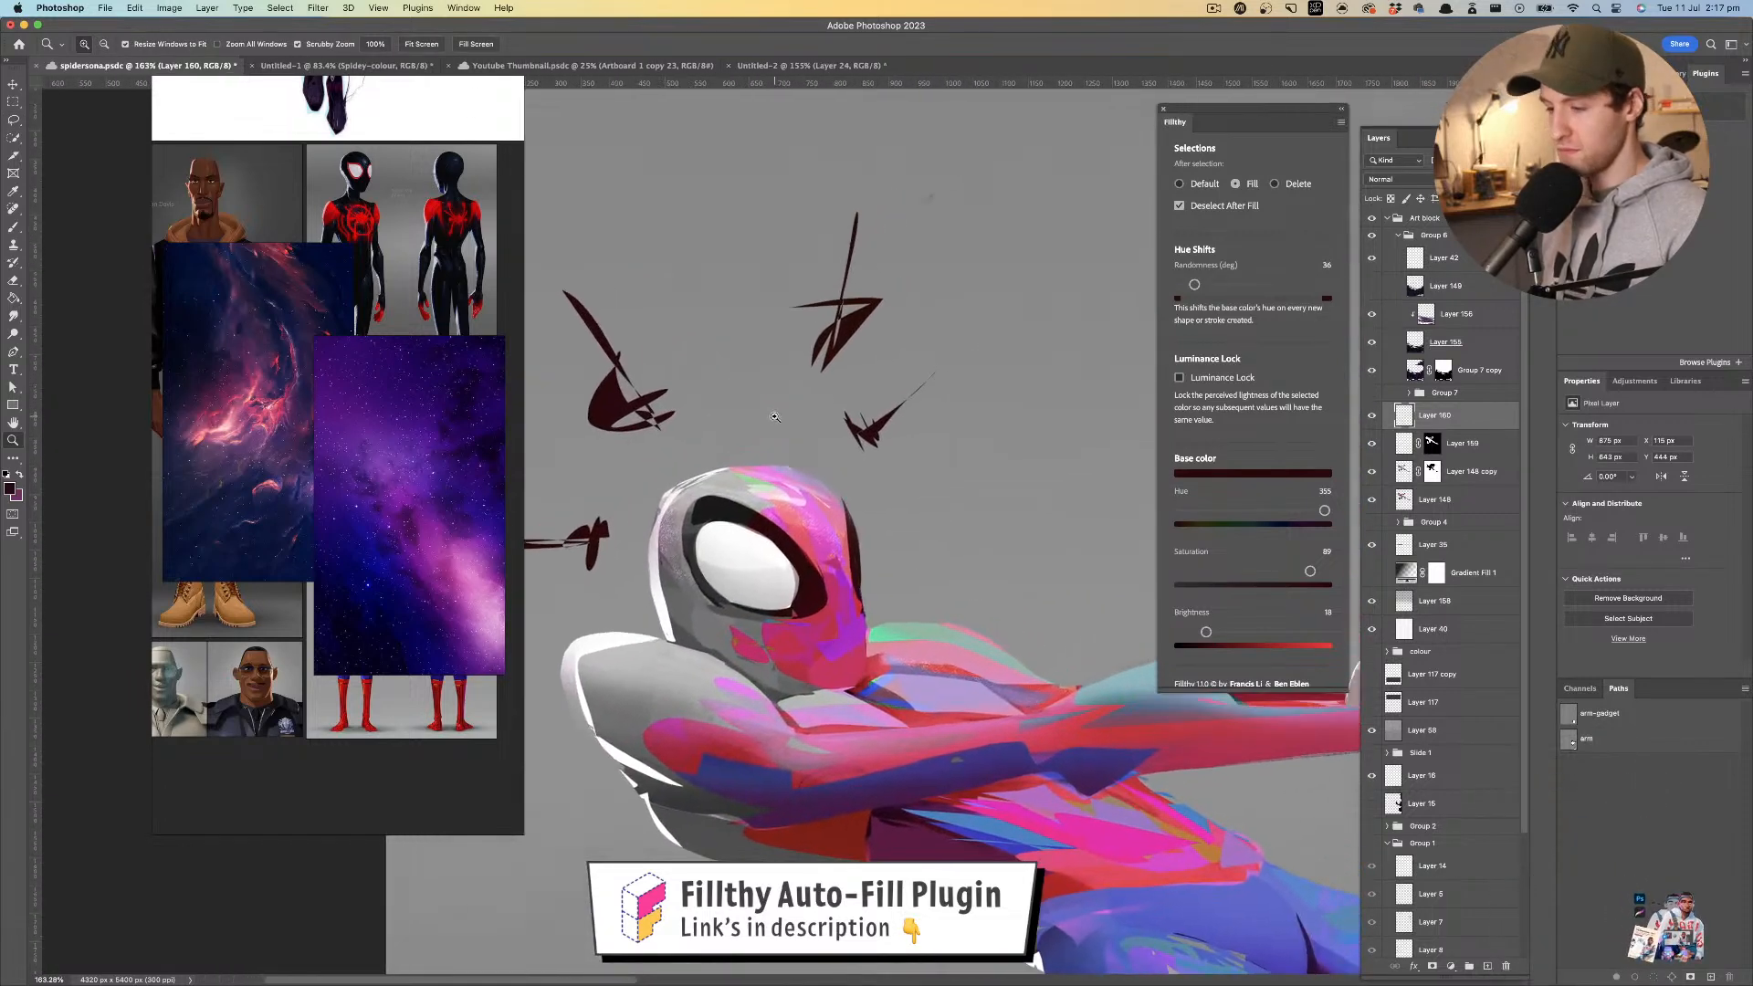
- Create a new layer clipped to the layer holding the dark red accent marks
{"action": "left_click_drag", "start_coordinate": [862, 355], "coordinate": [844, 347]}
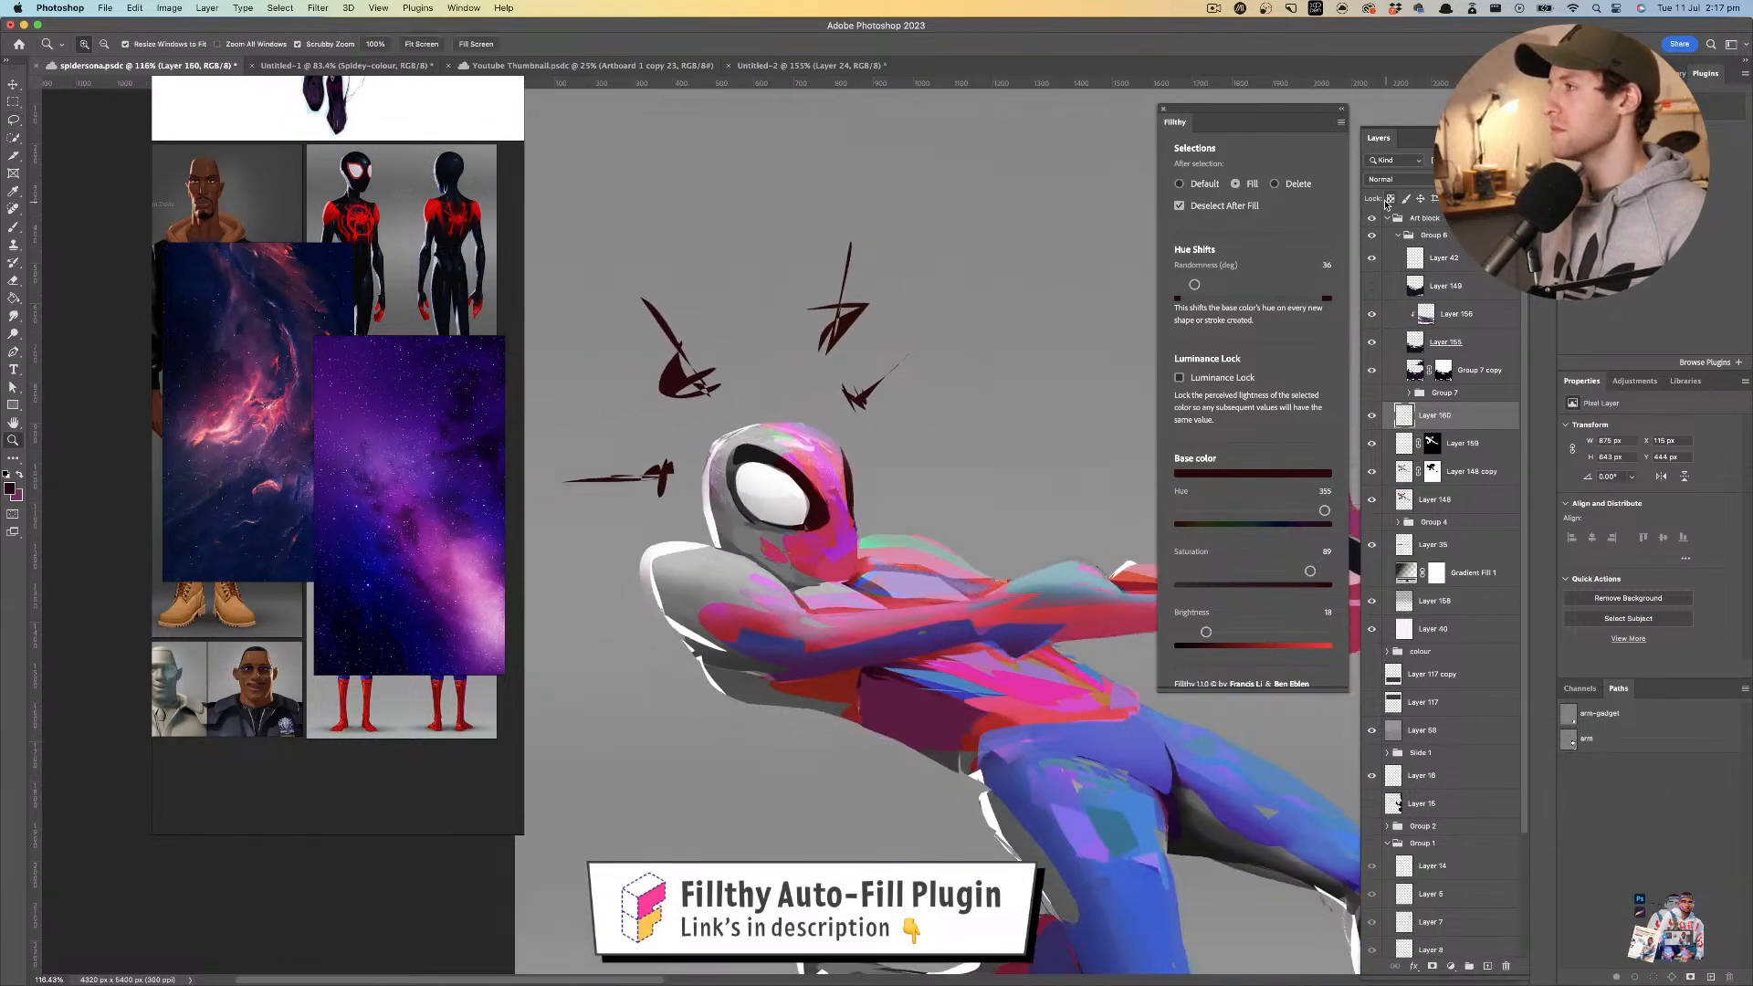
{"action": "key", "text": "l"}
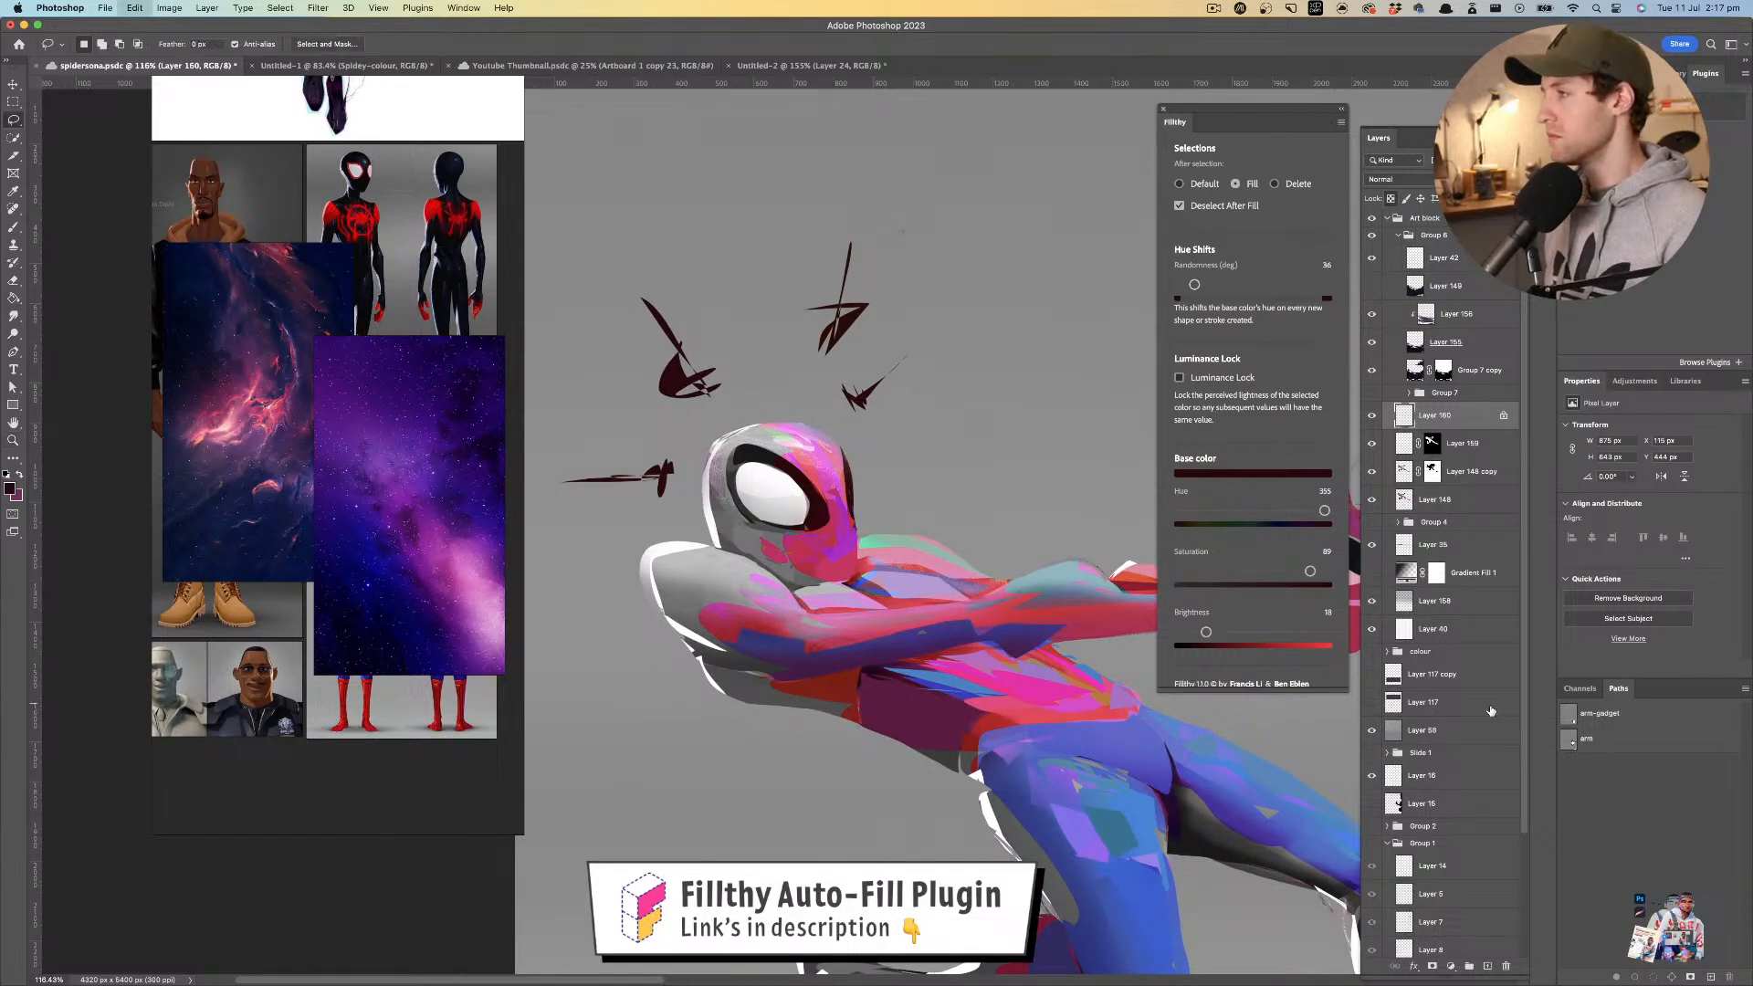
{"action": "left_click", "coordinate": [1488, 966]}
{"action": "left_click", "coordinate": [1470, 429], "text": "alt"}
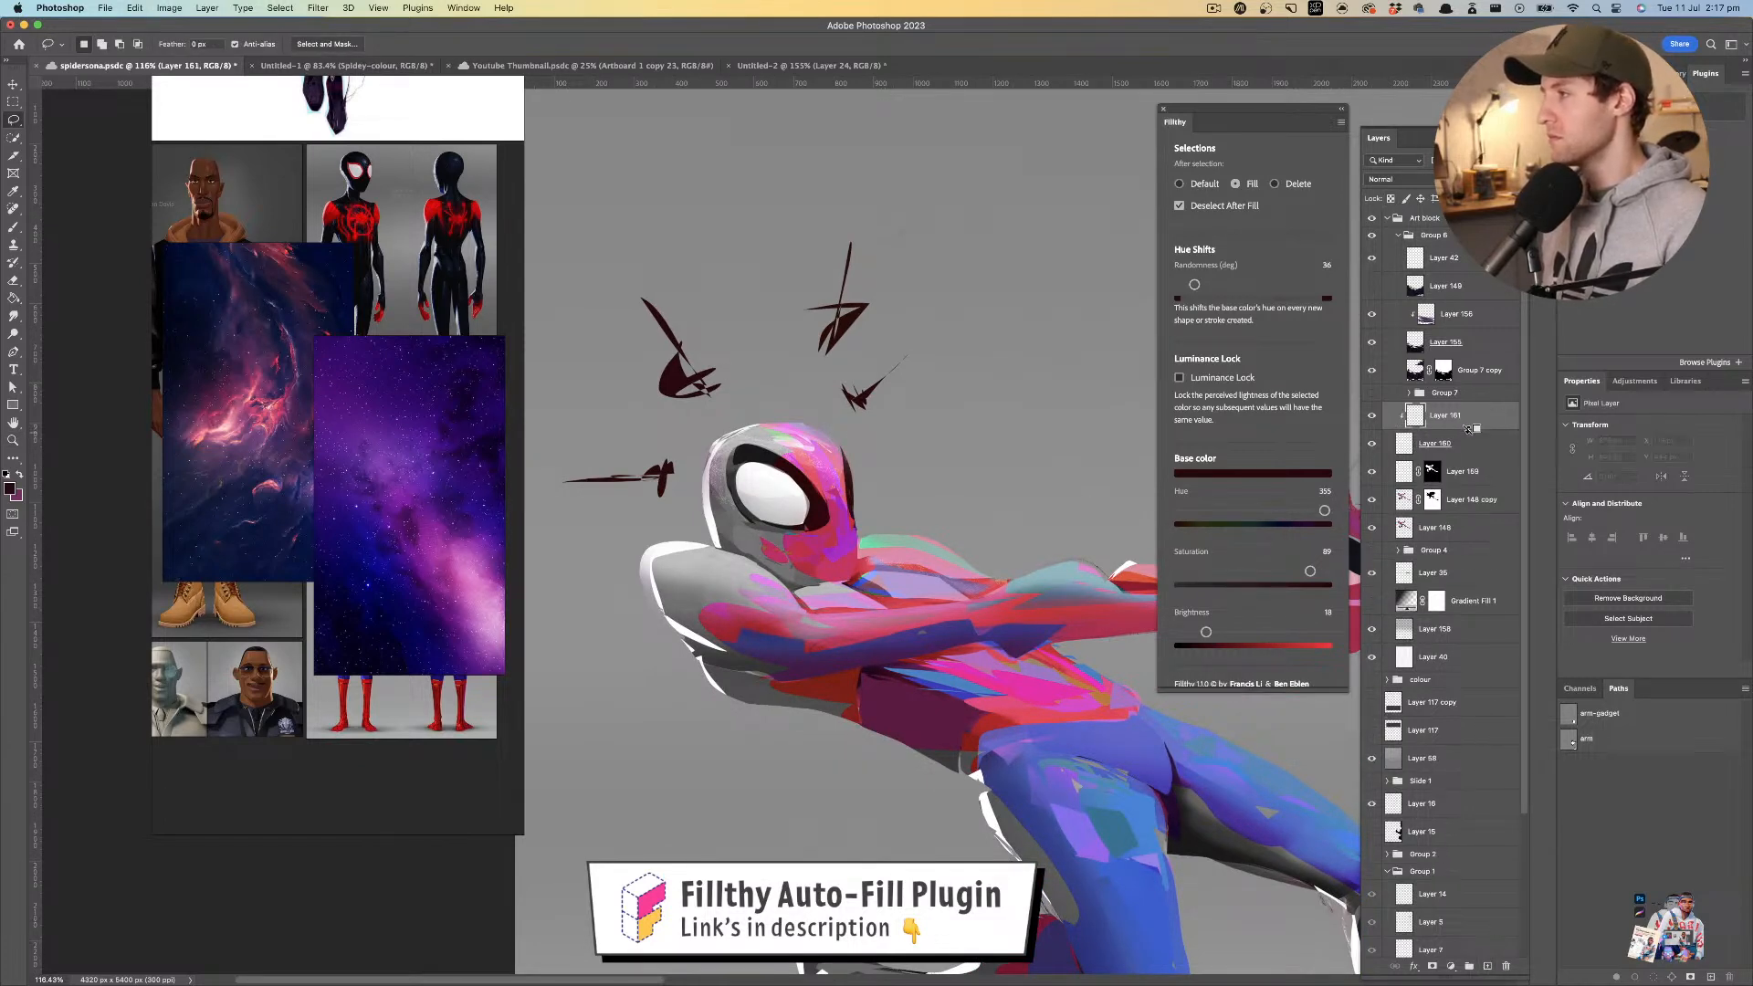
- Set the fill colour to light grey with saturation 0 and brightness 84, and lasso-fill highlights inside the accent marks above the head
{"action": "left_click_drag", "start_coordinate": [792, 316], "coordinate": [872, 313]}
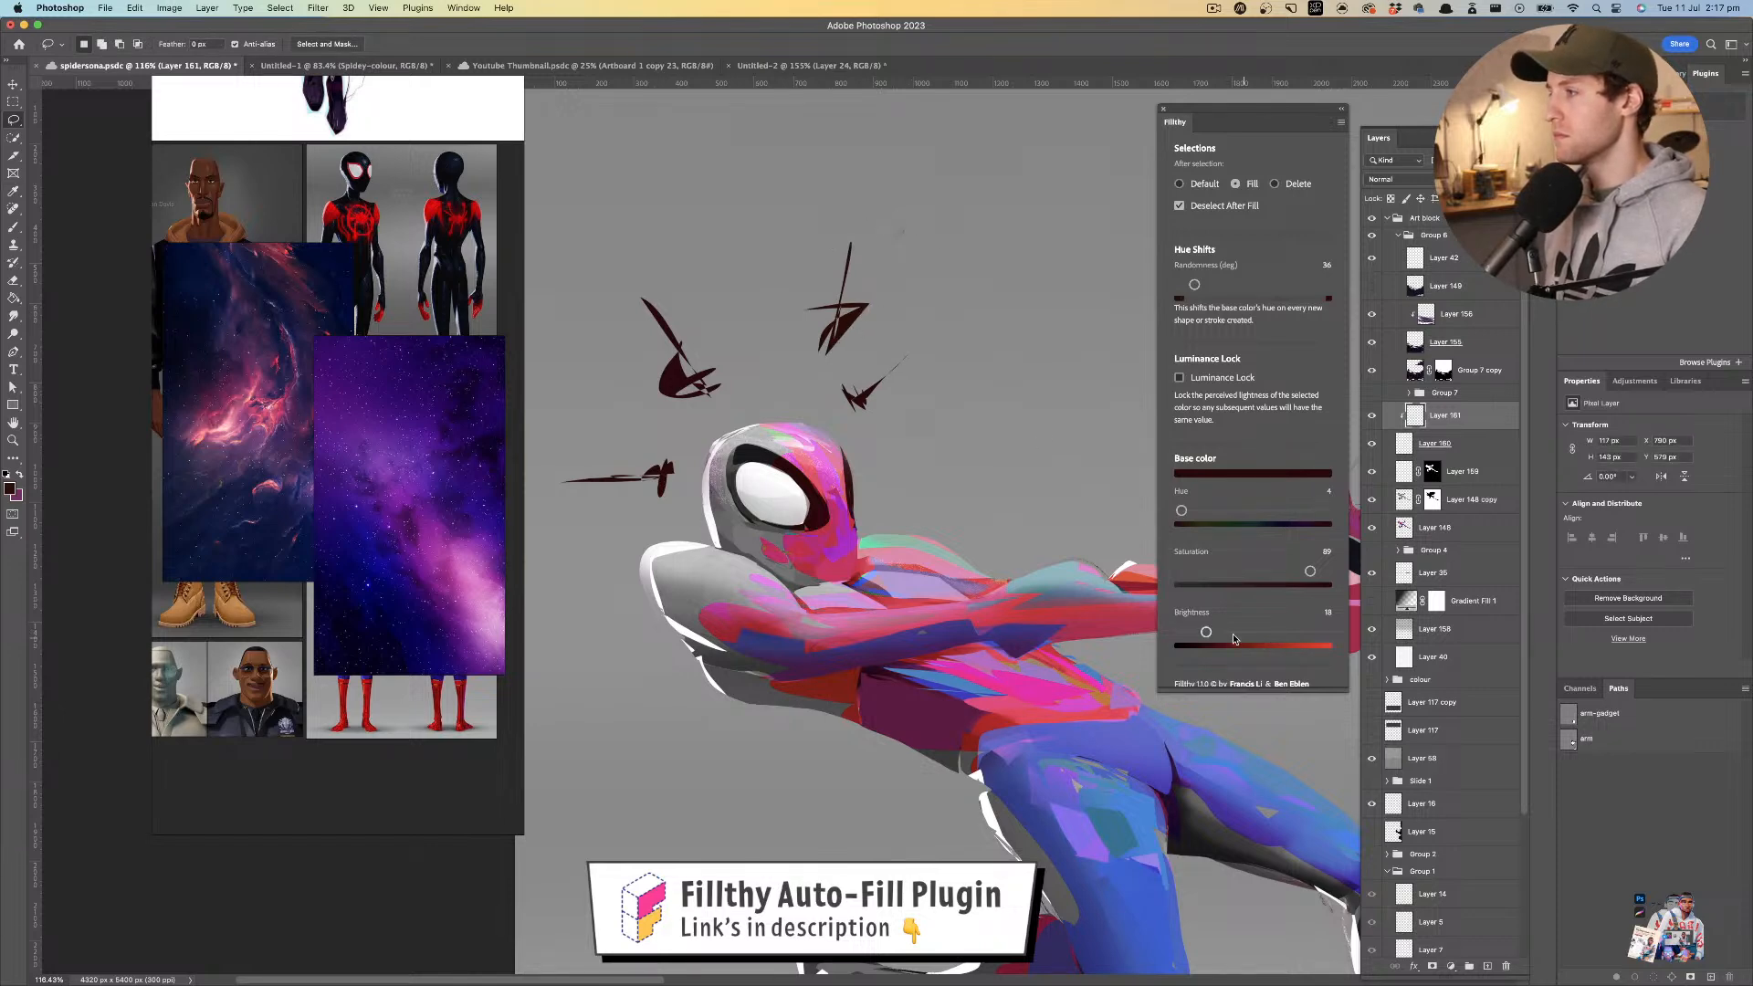
{"action": "left_click_drag", "start_coordinate": [1243, 643], "coordinate": [1274, 637]}
{"action": "left_click_drag", "start_coordinate": [1312, 571], "coordinate": [1178, 572]}
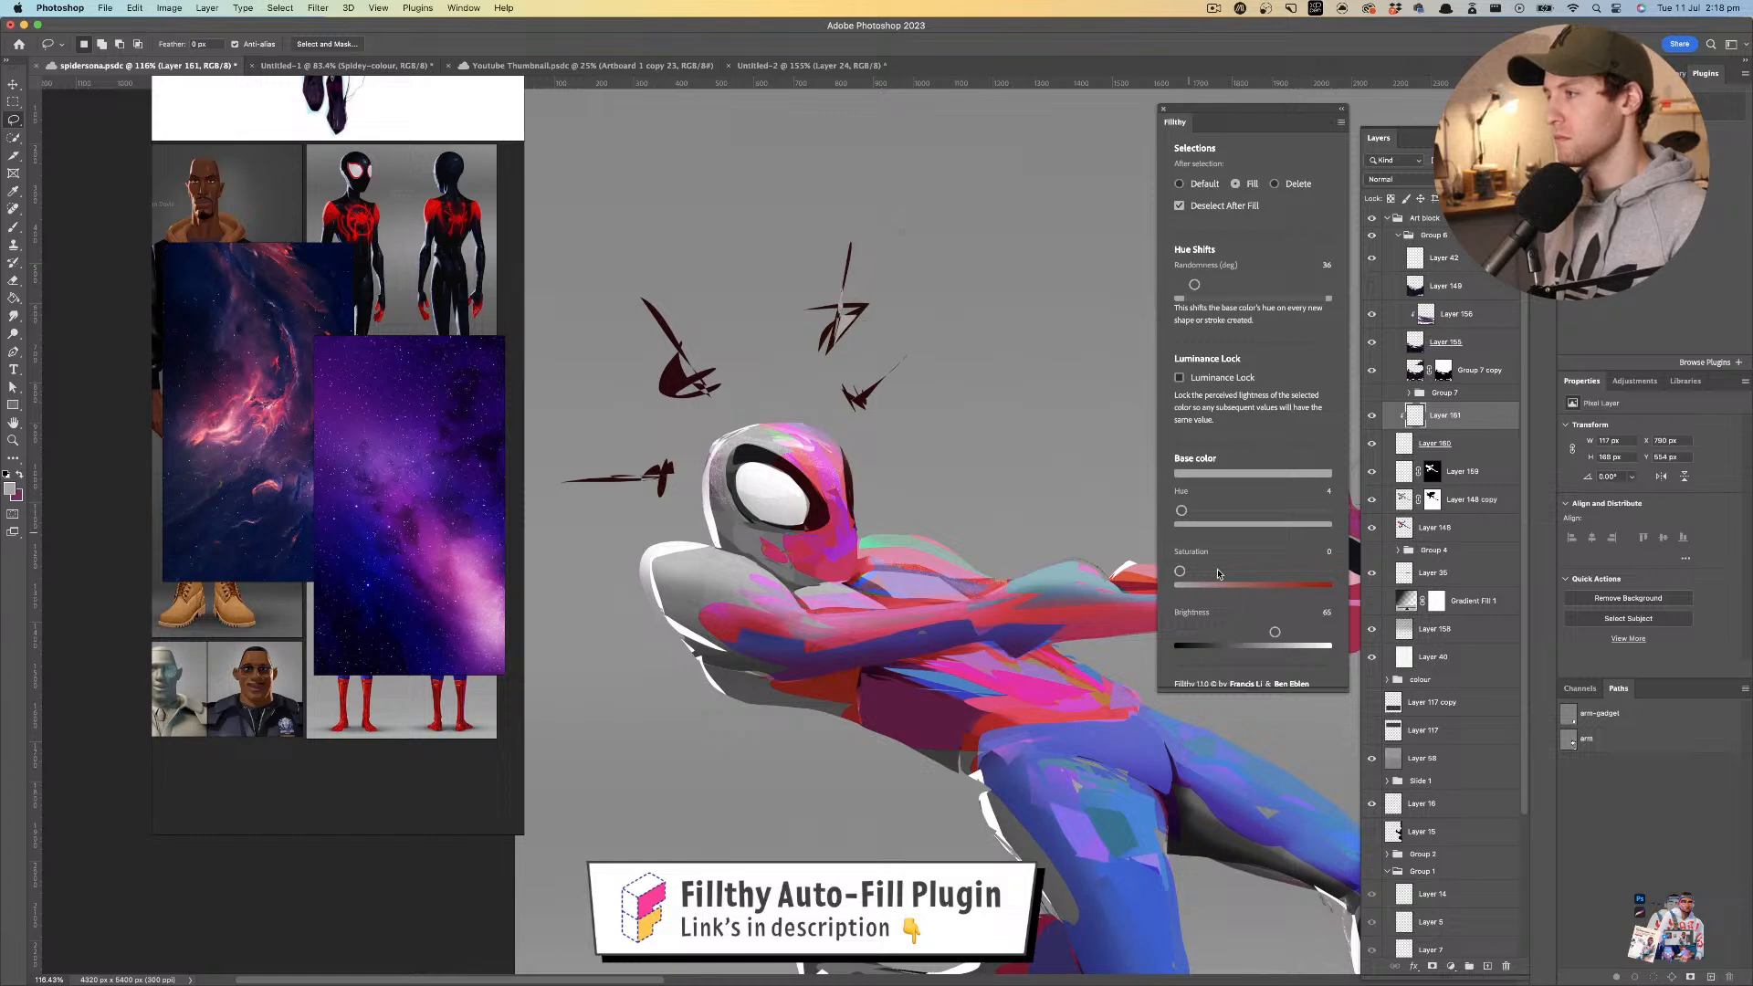
{"action": "left_click_drag", "start_coordinate": [1280, 634], "coordinate": [1304, 633]}
{"action": "left_click_drag", "start_coordinate": [650, 285], "coordinate": [691, 388]}
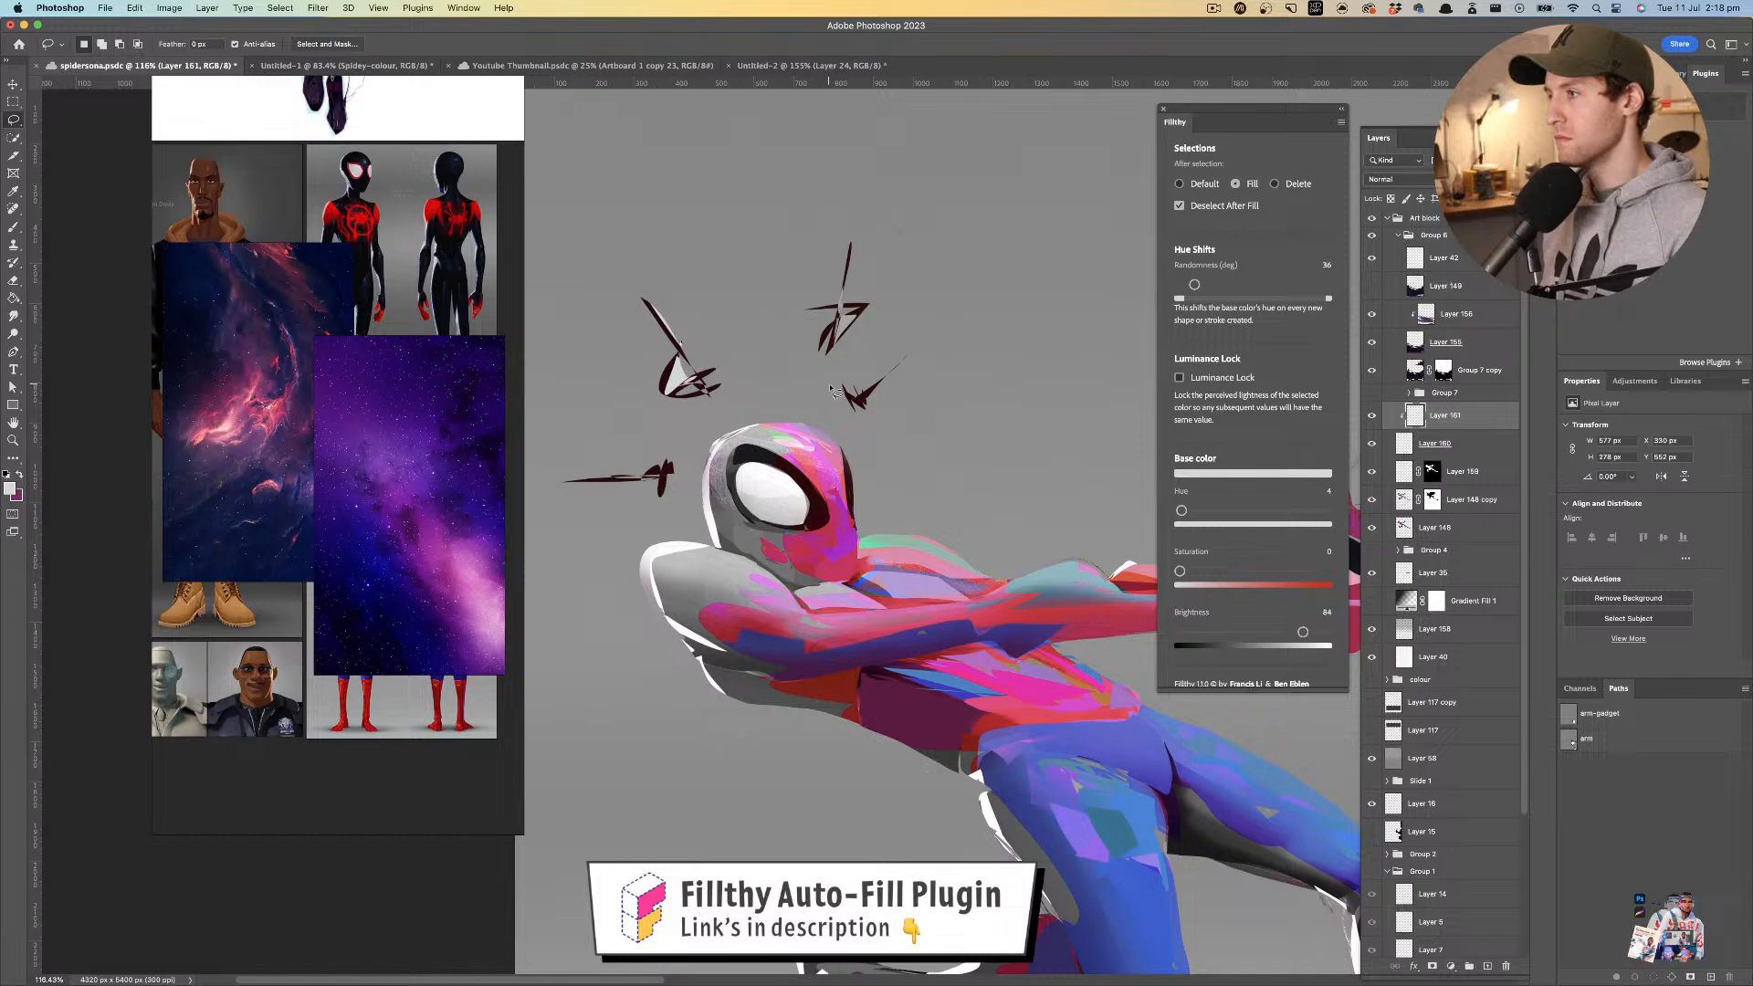
{"action": "left_click_drag", "start_coordinate": [816, 361], "coordinate": [875, 325]}
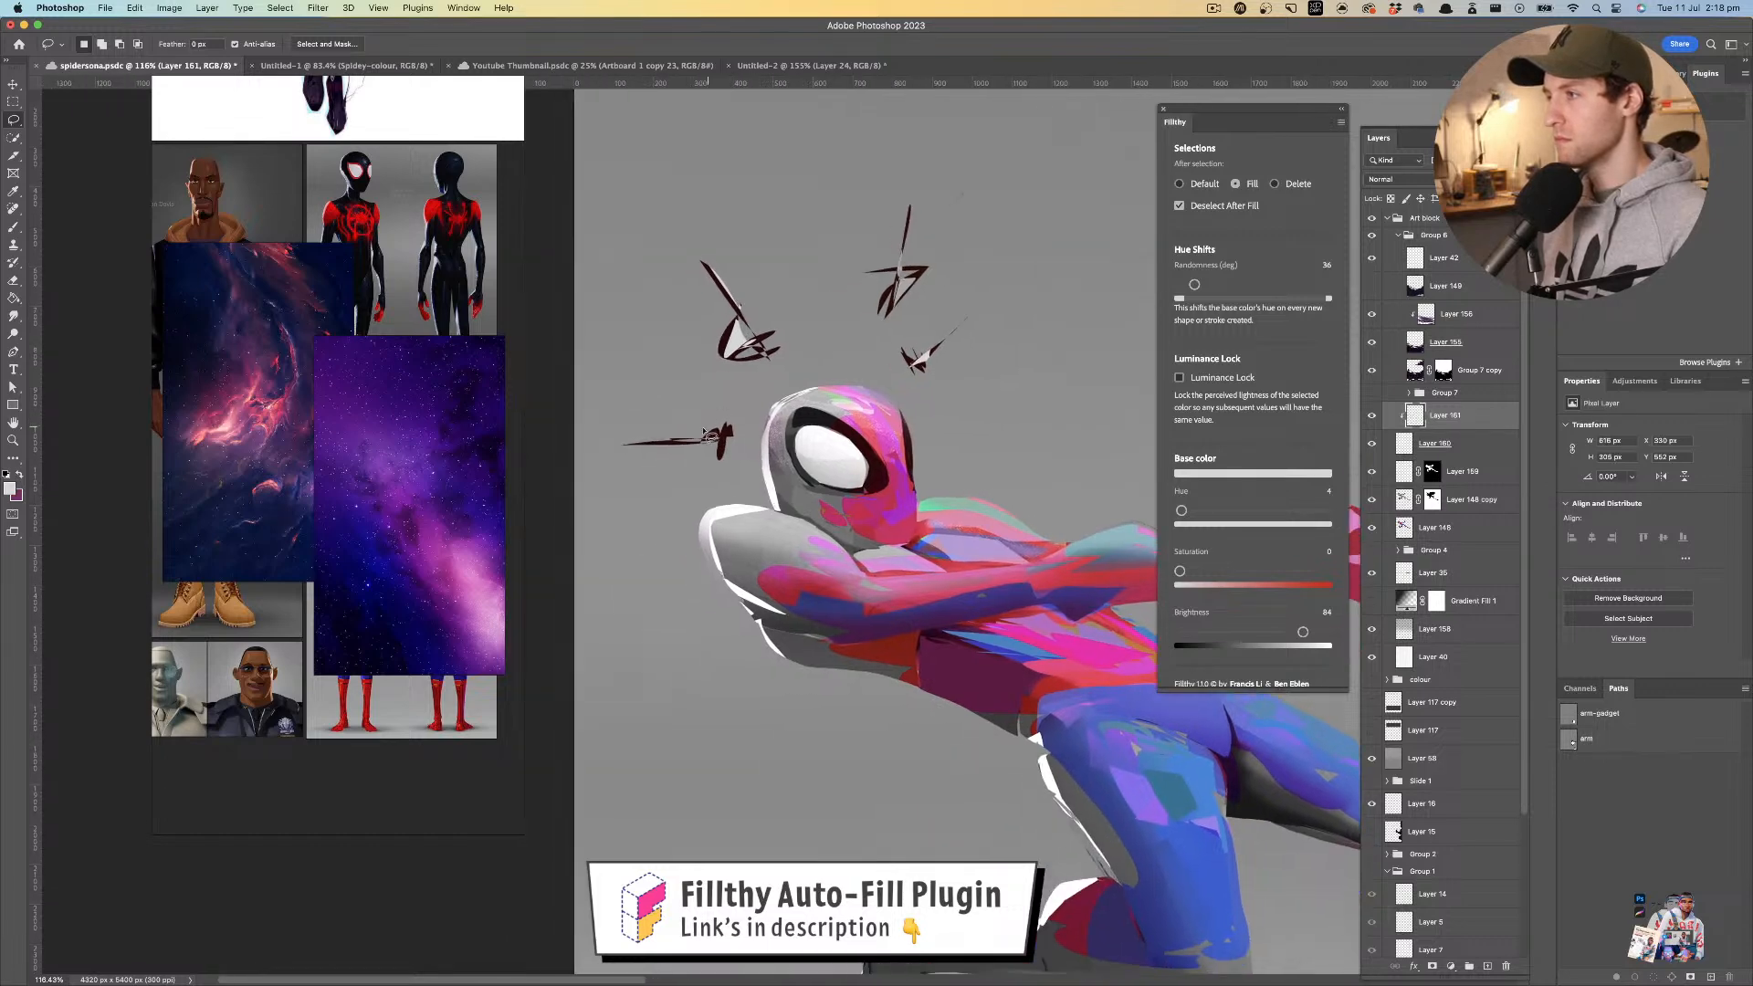
- Lasso-fill light grey highlights in the accent mark behind the head, undoing unwanted fills
{"action": "left_click_drag", "start_coordinate": [715, 445], "coordinate": [719, 452]}
{"action": "mouse_move", "coordinate": [805, 387]}
{"action": "left_mouse_down"}
{"action": "mouse_move", "coordinate": [698, 406]}
{"action": "mouse_move", "coordinate": [866, 367]}
{"action": "mouse_move", "coordinate": [843, 330]}
{"action": "mouse_move", "coordinate": [787, 333]}
{"action": "left_mouse_up"}
{"action": "key", "text": "super+z"}
{"action": "key", "text": "super+z"}
{"action": "left_click_drag", "start_coordinate": [787, 334], "coordinate": [675, 329]}
{"action": "left_click_drag", "start_coordinate": [827, 377], "coordinate": [812, 382]}
{"action": "mouse_move", "coordinate": [812, 382]}
{"action": "left_mouse_down"}
{"action": "mouse_move", "coordinate": [828, 388]}
{"action": "mouse_move", "coordinate": [800, 370]}
{"action": "left_mouse_up"}
{"action": "left_click_drag", "start_coordinate": [780, 371], "coordinate": [895, 355]}
- Select the masked rim highlight layer, Layer 159, sample white from the figure, and lasso-fill rim highlights beside the face
{"action": "left_click", "coordinate": [1454, 444]}
{"action": "left_click", "coordinate": [1373, 446]}
{"action": "left_click", "coordinate": [1373, 446]}
{"action": "left_click", "coordinate": [1457, 471]}
{"action": "key", "text": "l"}
{"action": "key", "text": "i"}
{"action": "left_click", "coordinate": [633, 384]}
{"action": "key", "text": "l"}
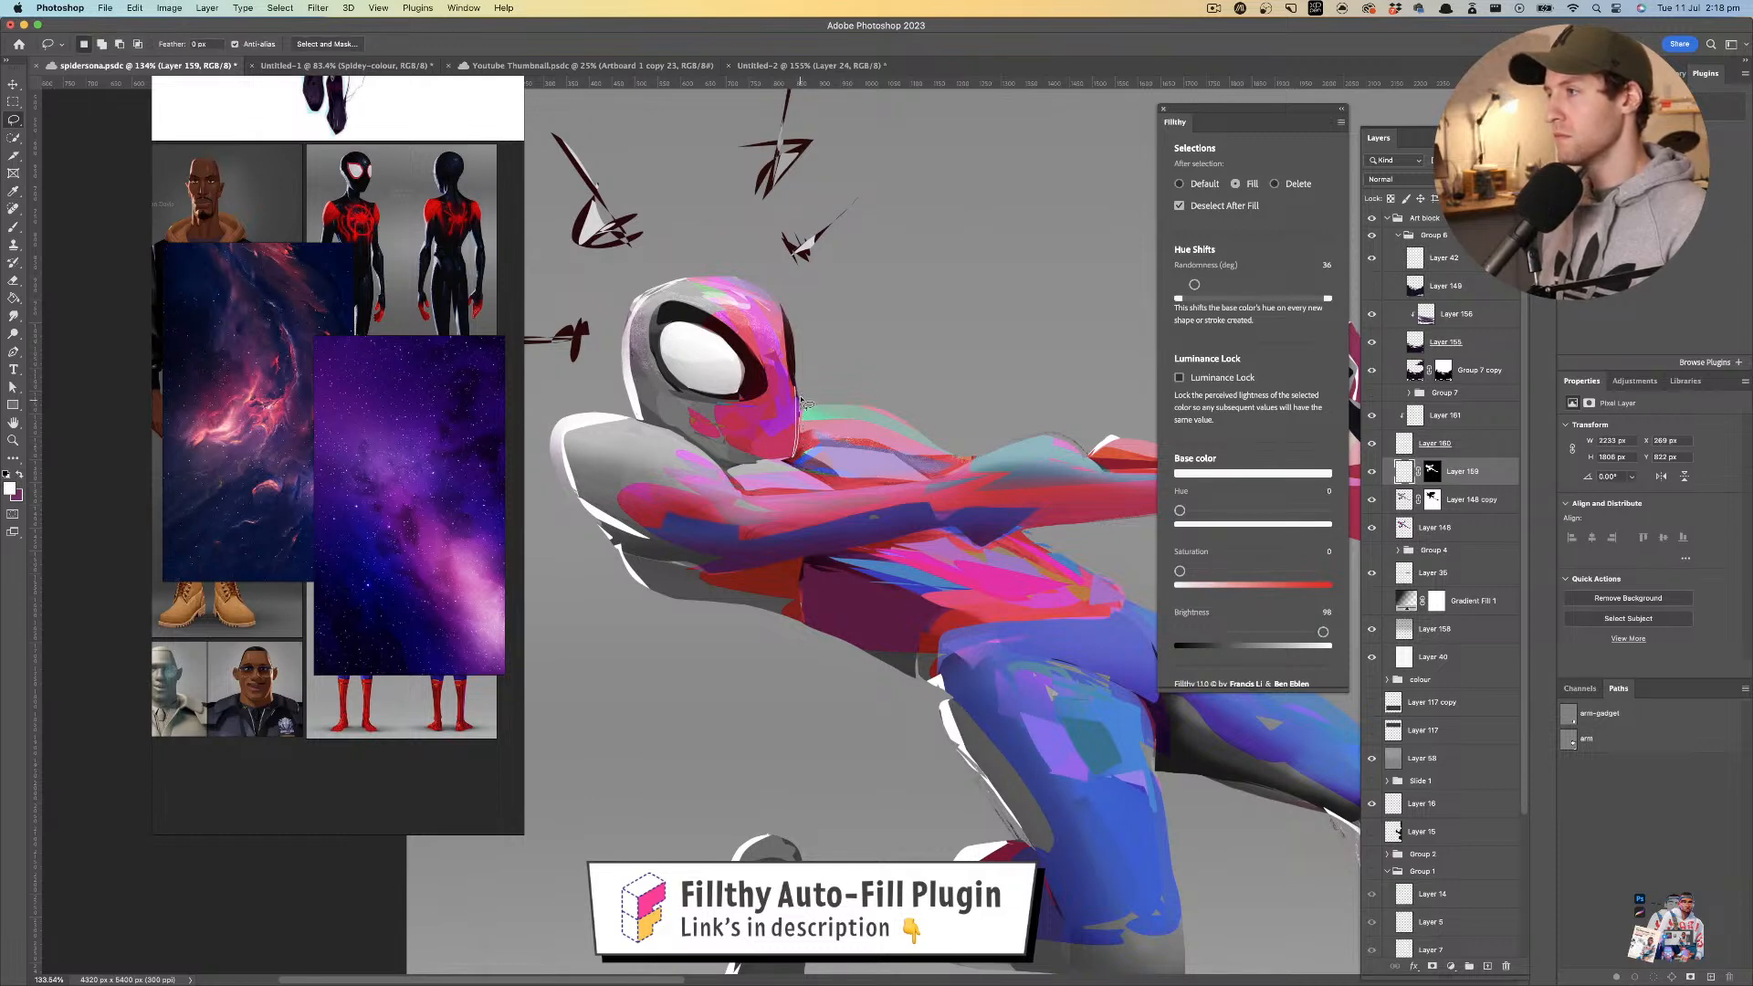
{"action": "mouse_move", "coordinate": [809, 339]}
{"action": "left_mouse_down"}
{"action": "mouse_move", "coordinate": [703, 342]}
{"action": "mouse_move", "coordinate": [804, 345]}
{"action": "left_mouse_up"}
{"action": "mouse_move", "coordinate": [804, 344]}
{"action": "left_mouse_down"}
{"action": "mouse_move", "coordinate": [778, 351]}
{"action": "mouse_move", "coordinate": [877, 354]}
{"action": "left_mouse_up"}
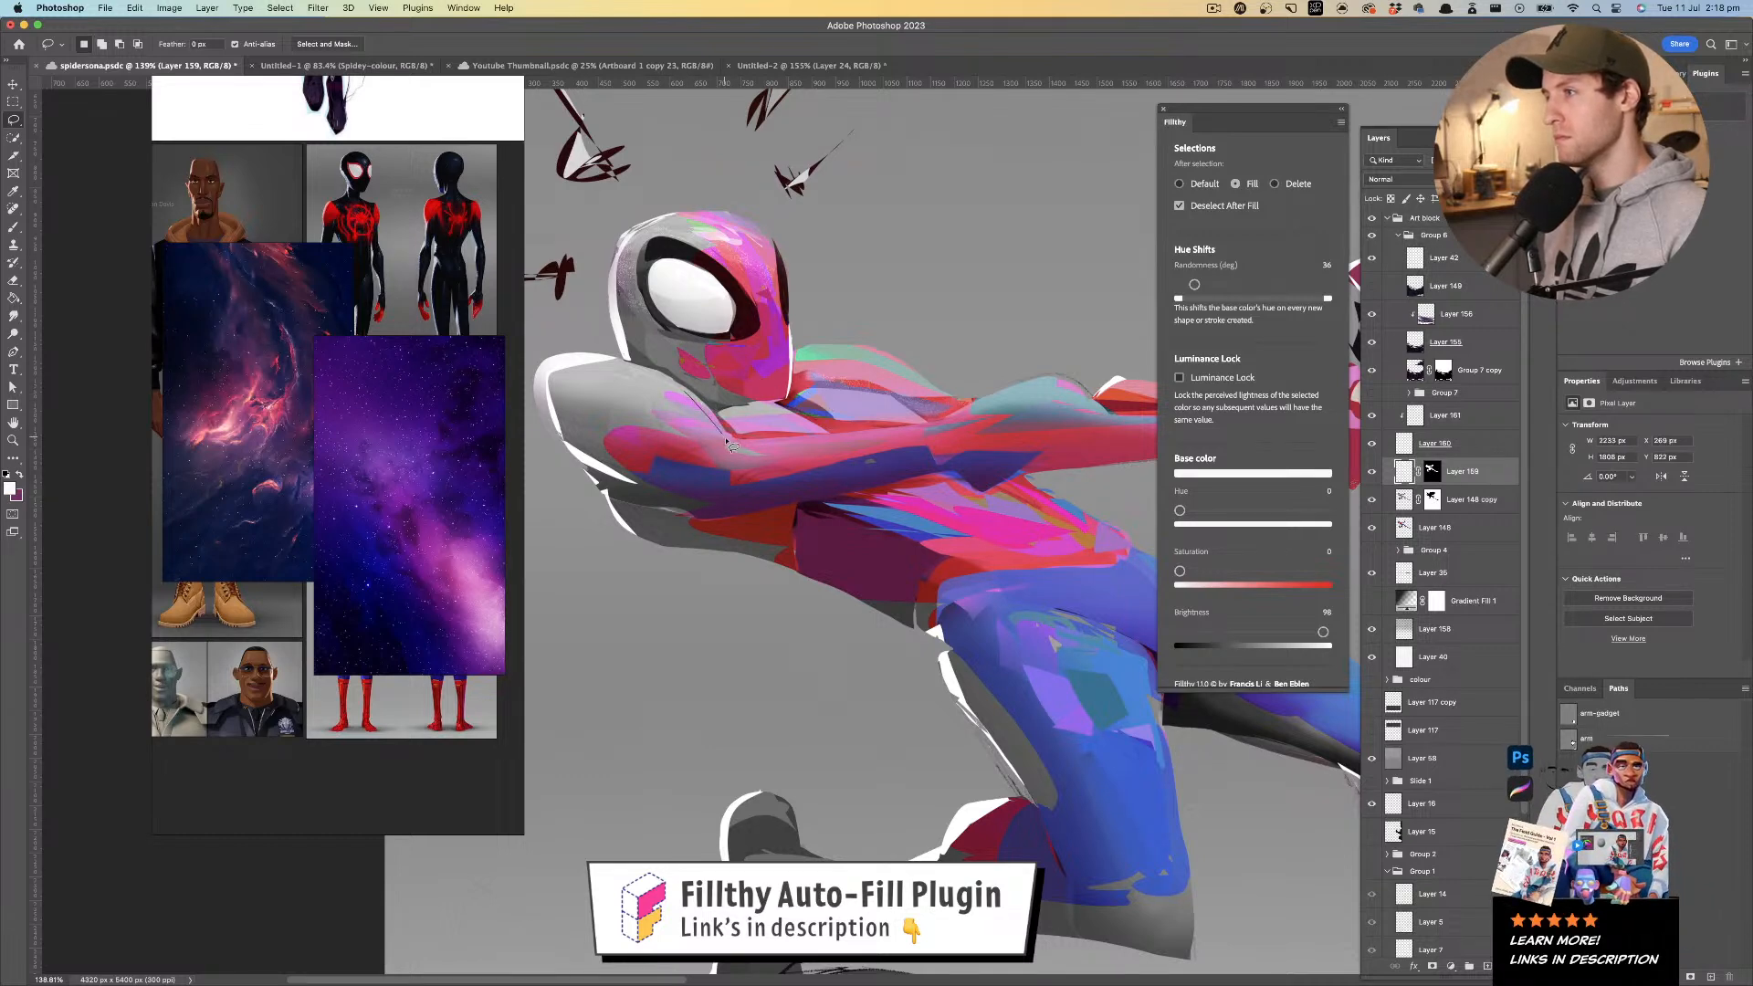
- Add thin white rim highlights along the figure's outstretched arm and upper thigh with lasso fills
{"action": "mouse_move", "coordinate": [752, 440]}
{"action": "left_mouse_down"}
{"action": "mouse_move", "coordinate": [687, 393]}
{"action": "mouse_move", "coordinate": [938, 416]}
{"action": "mouse_move", "coordinate": [721, 457]}
{"action": "mouse_move", "coordinate": [866, 458]}
{"action": "left_mouse_up"}
{"action": "key", "text": "z"}
{"action": "key", "text": "l"}
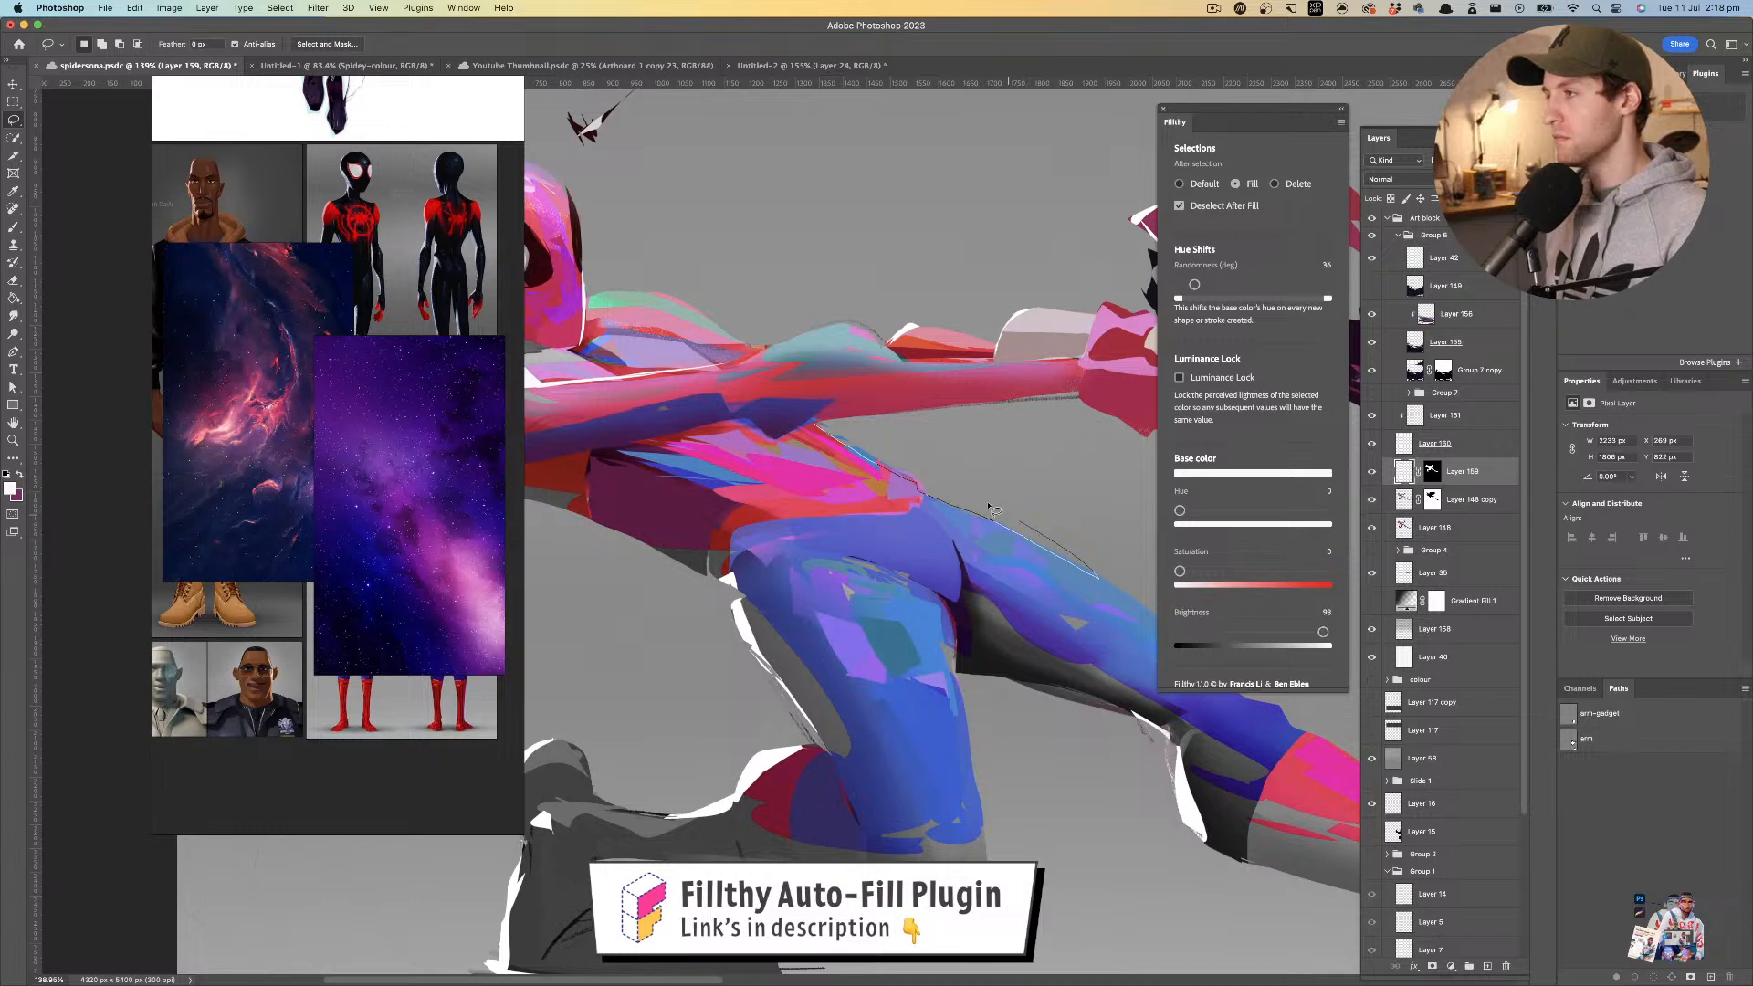
{"action": "key", "text": "z"}
{"action": "left_click_drag", "start_coordinate": [1010, 520], "coordinate": [840, 471]}
- Try colorizing the grey background layer with Hue/Saturation at saturation +100 and lightness +31, testing different hues
{"action": "key", "text": "v"}
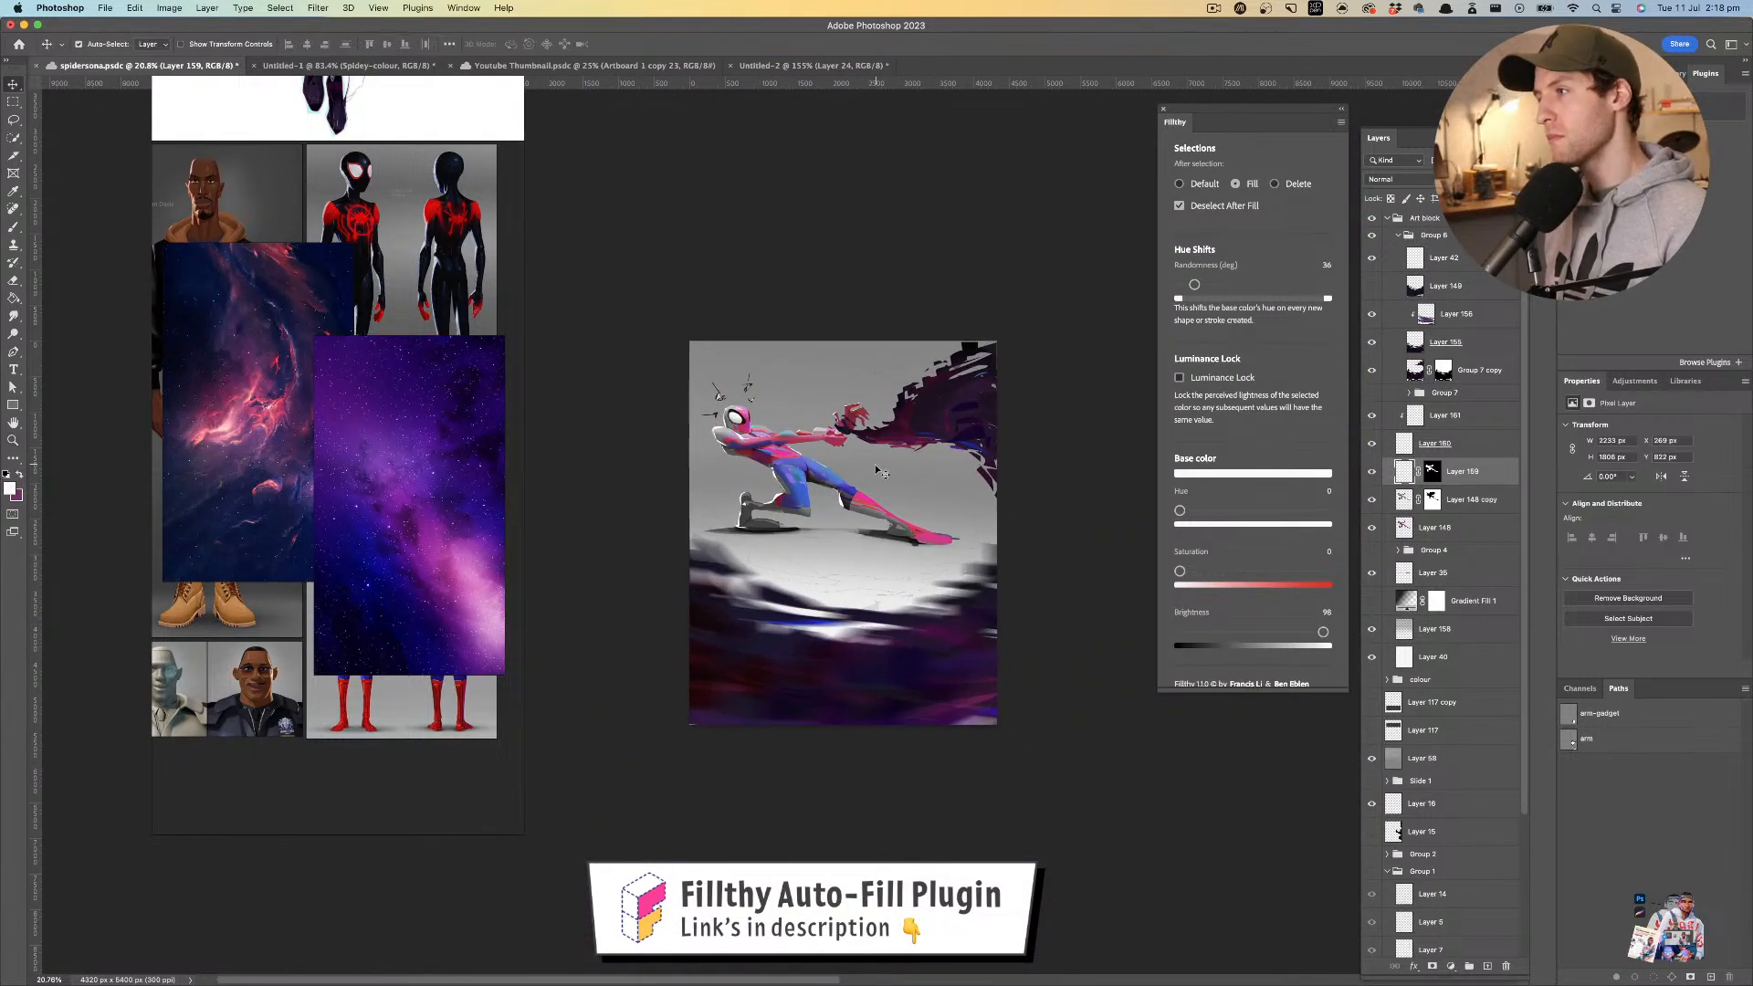
{"action": "left_click", "coordinate": [879, 470]}
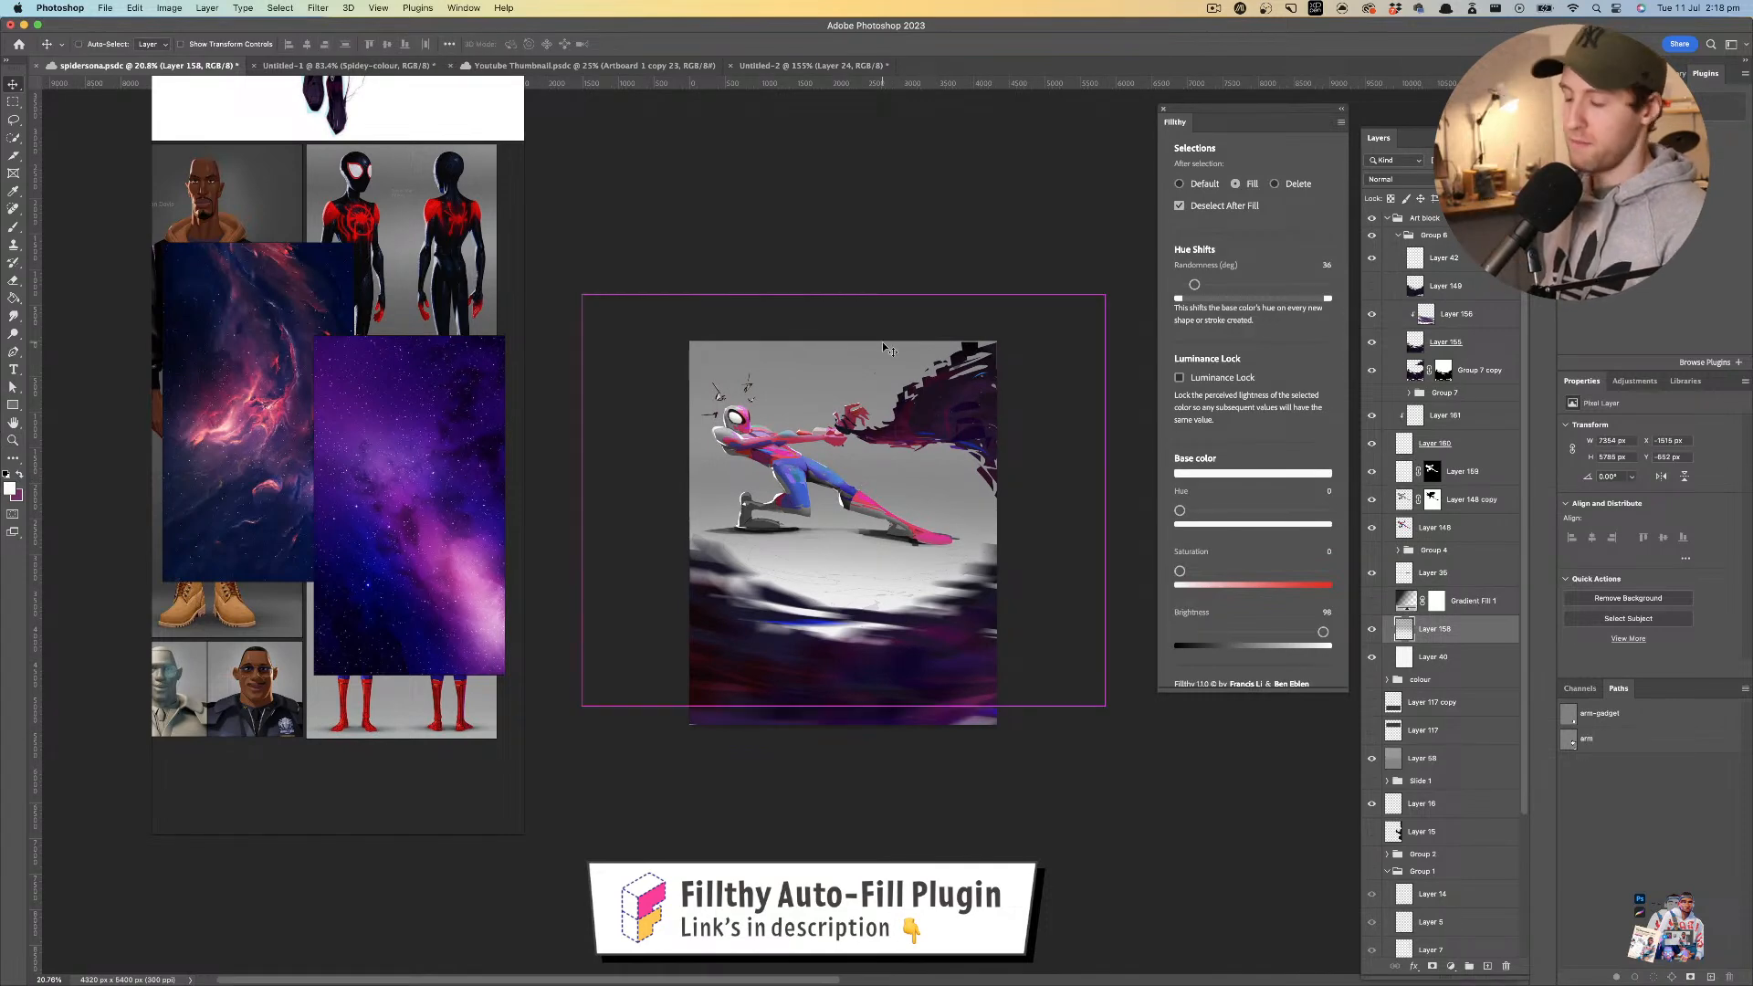
{"action": "key", "text": "super+u"}
{"action": "left_click", "coordinate": [1382, 573]}
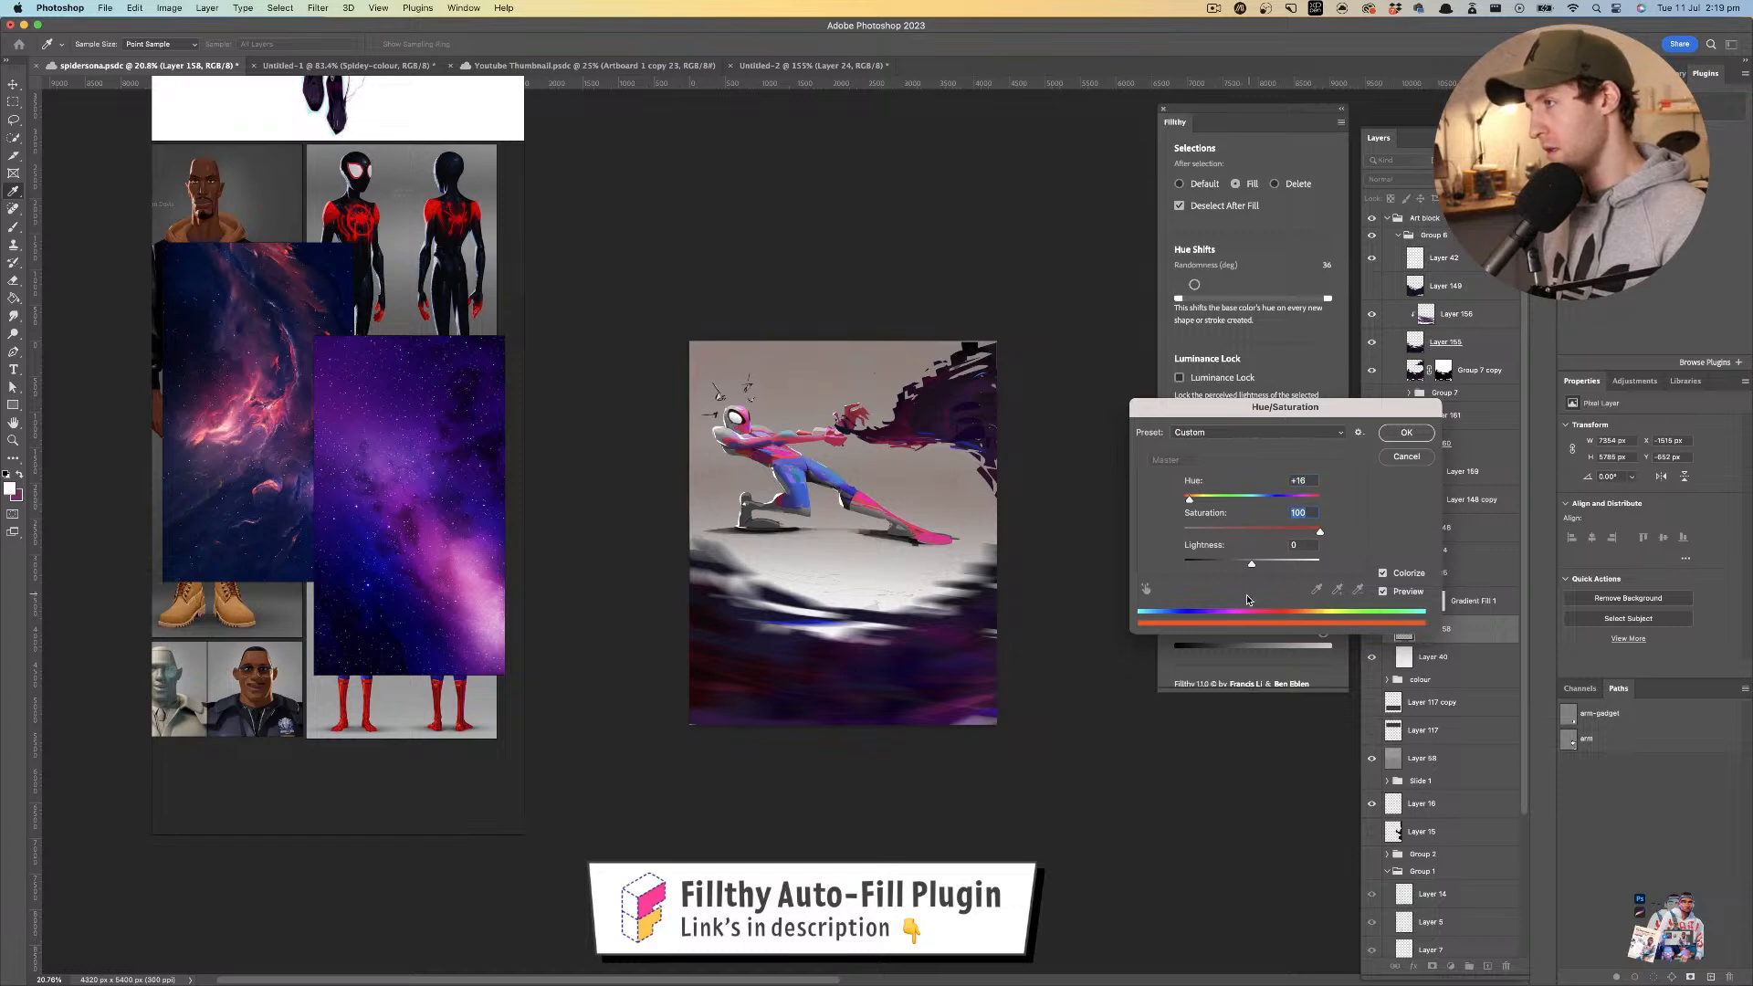
{"action": "left_click_drag", "start_coordinate": [1252, 564], "coordinate": [1272, 566]}
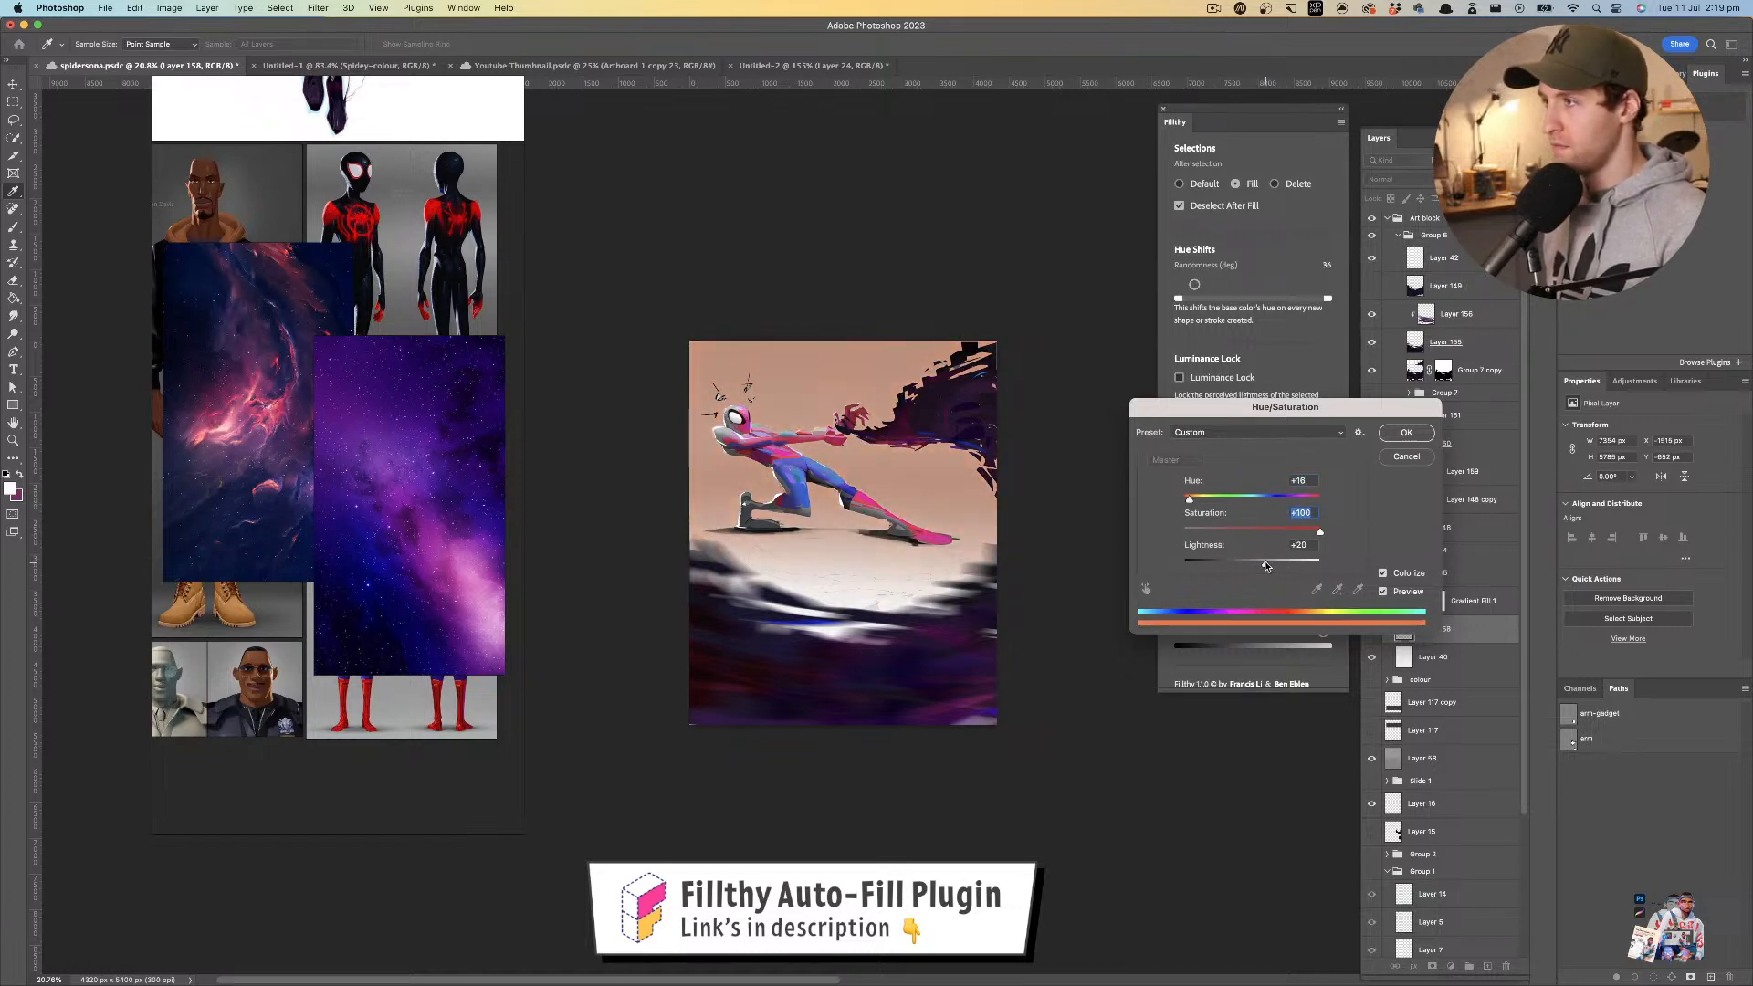
{"action": "left_click_drag", "start_coordinate": [1188, 501], "coordinate": [1275, 503]}
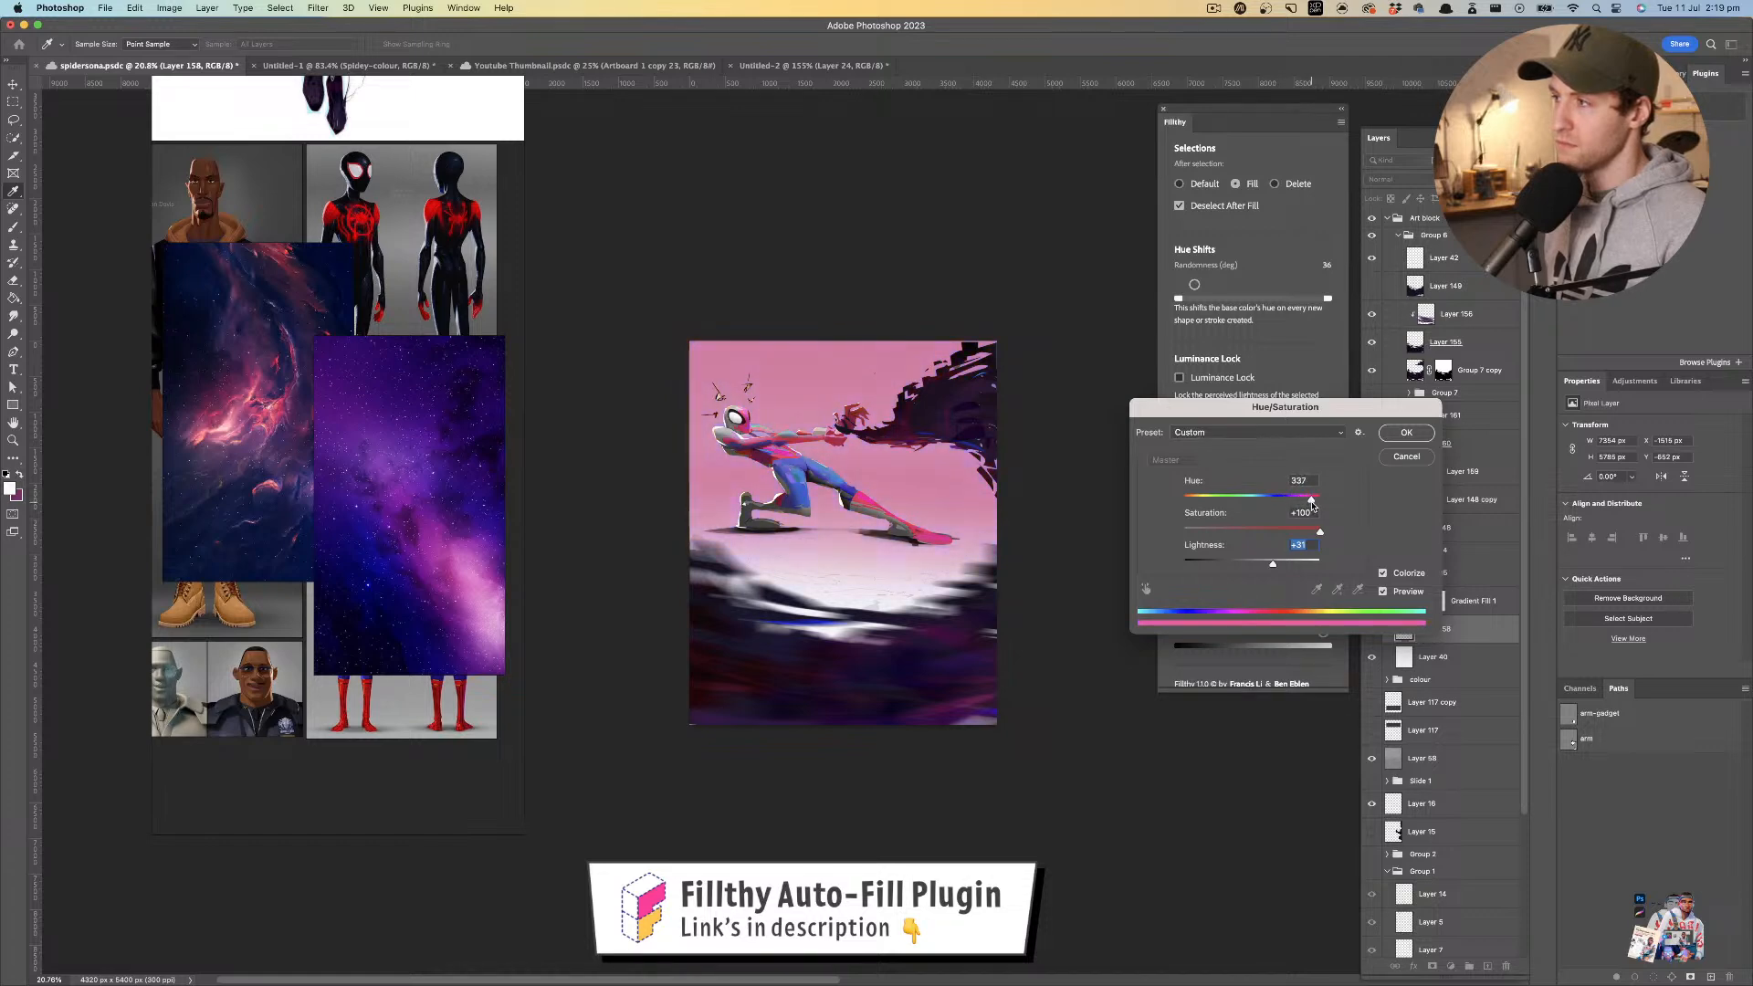
{"action": "left_click_drag", "start_coordinate": [1312, 501], "coordinate": [1192, 499]}
{"action": "left_click", "coordinate": [1407, 434]}
- Try stretching the background layer slightly downward, then undo both the stretch and the colorizing
{"action": "mouse_move", "coordinate": [770, 424]}
{"action": "left_mouse_down"}
{"action": "mouse_move", "coordinate": [922, 425]}
{"action": "mouse_move", "coordinate": [874, 355]}
{"action": "mouse_move", "coordinate": [758, 398]}
{"action": "left_mouse_up"}
{"action": "left_click_drag", "start_coordinate": [902, 434], "coordinate": [985, 456]}
{"action": "key", "text": "ctrl+t"}
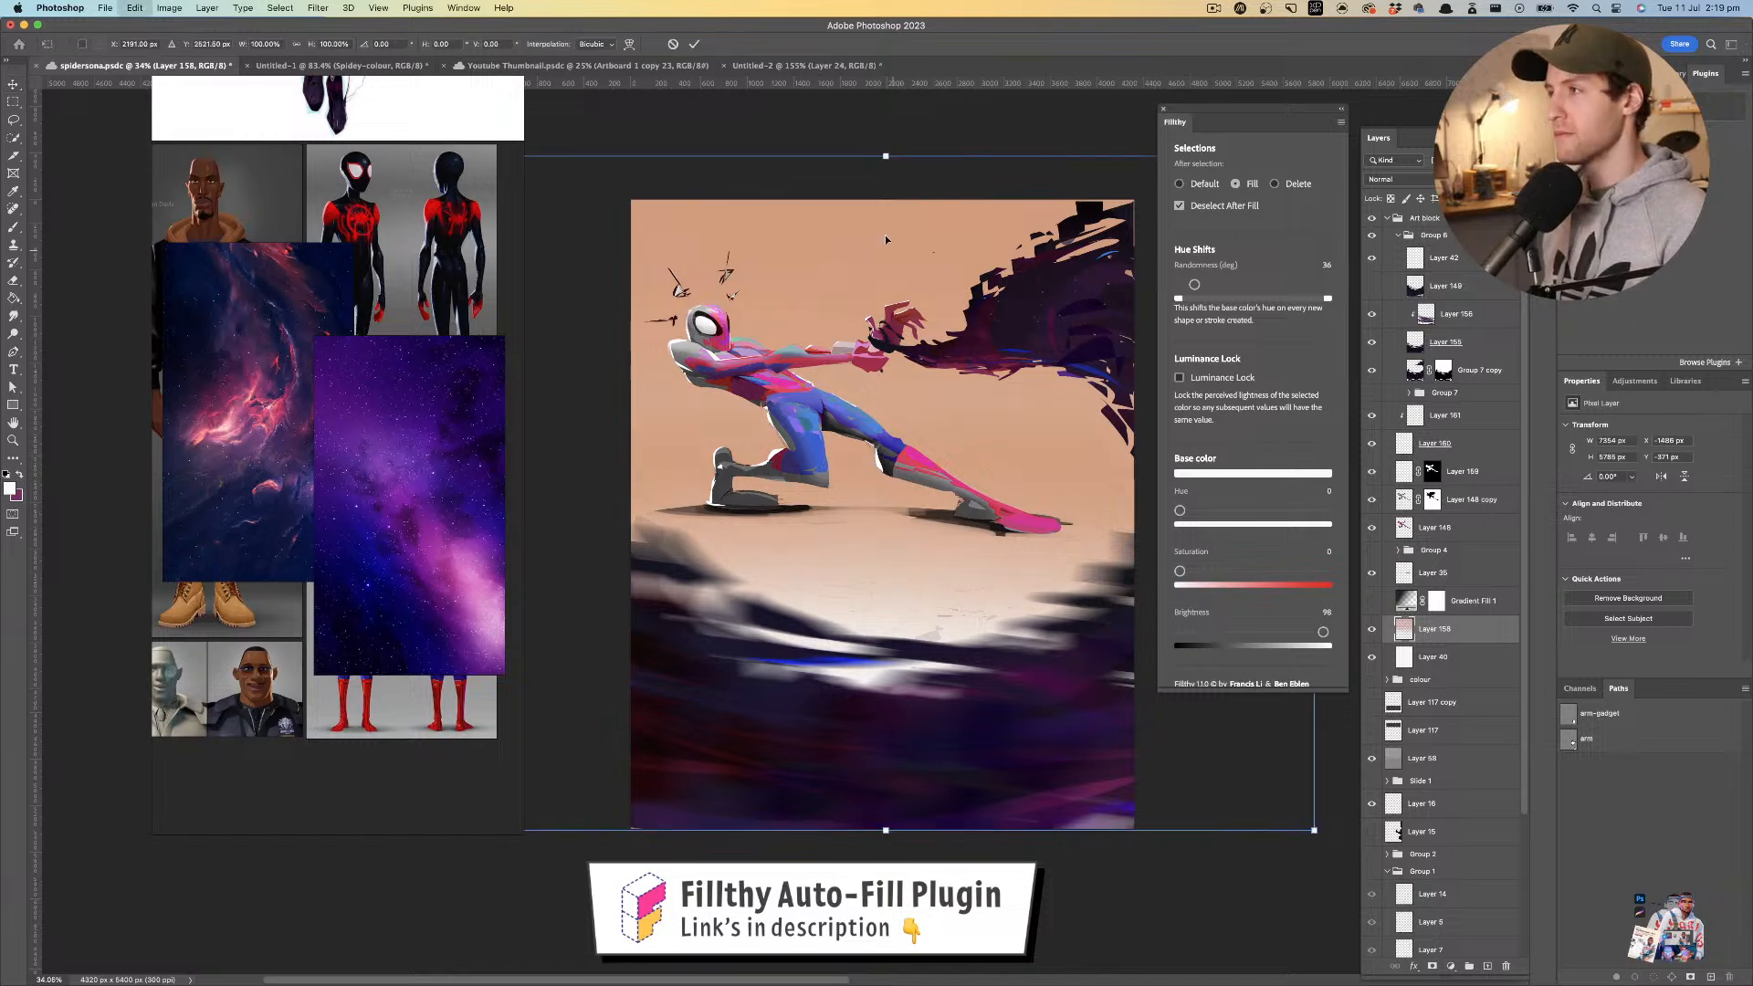
{"action": "mouse_move", "coordinate": [885, 832]}
{"action": "left_mouse_down"}
{"action": "mouse_move", "coordinate": [885, 931]}
{"action": "mouse_move", "coordinate": [885, 851]}
{"action": "left_mouse_up"}
{"action": "key", "text": "Return"}
{"action": "key", "text": "z"}
{"action": "left_click_drag", "start_coordinate": [932, 468], "coordinate": [943, 505]}
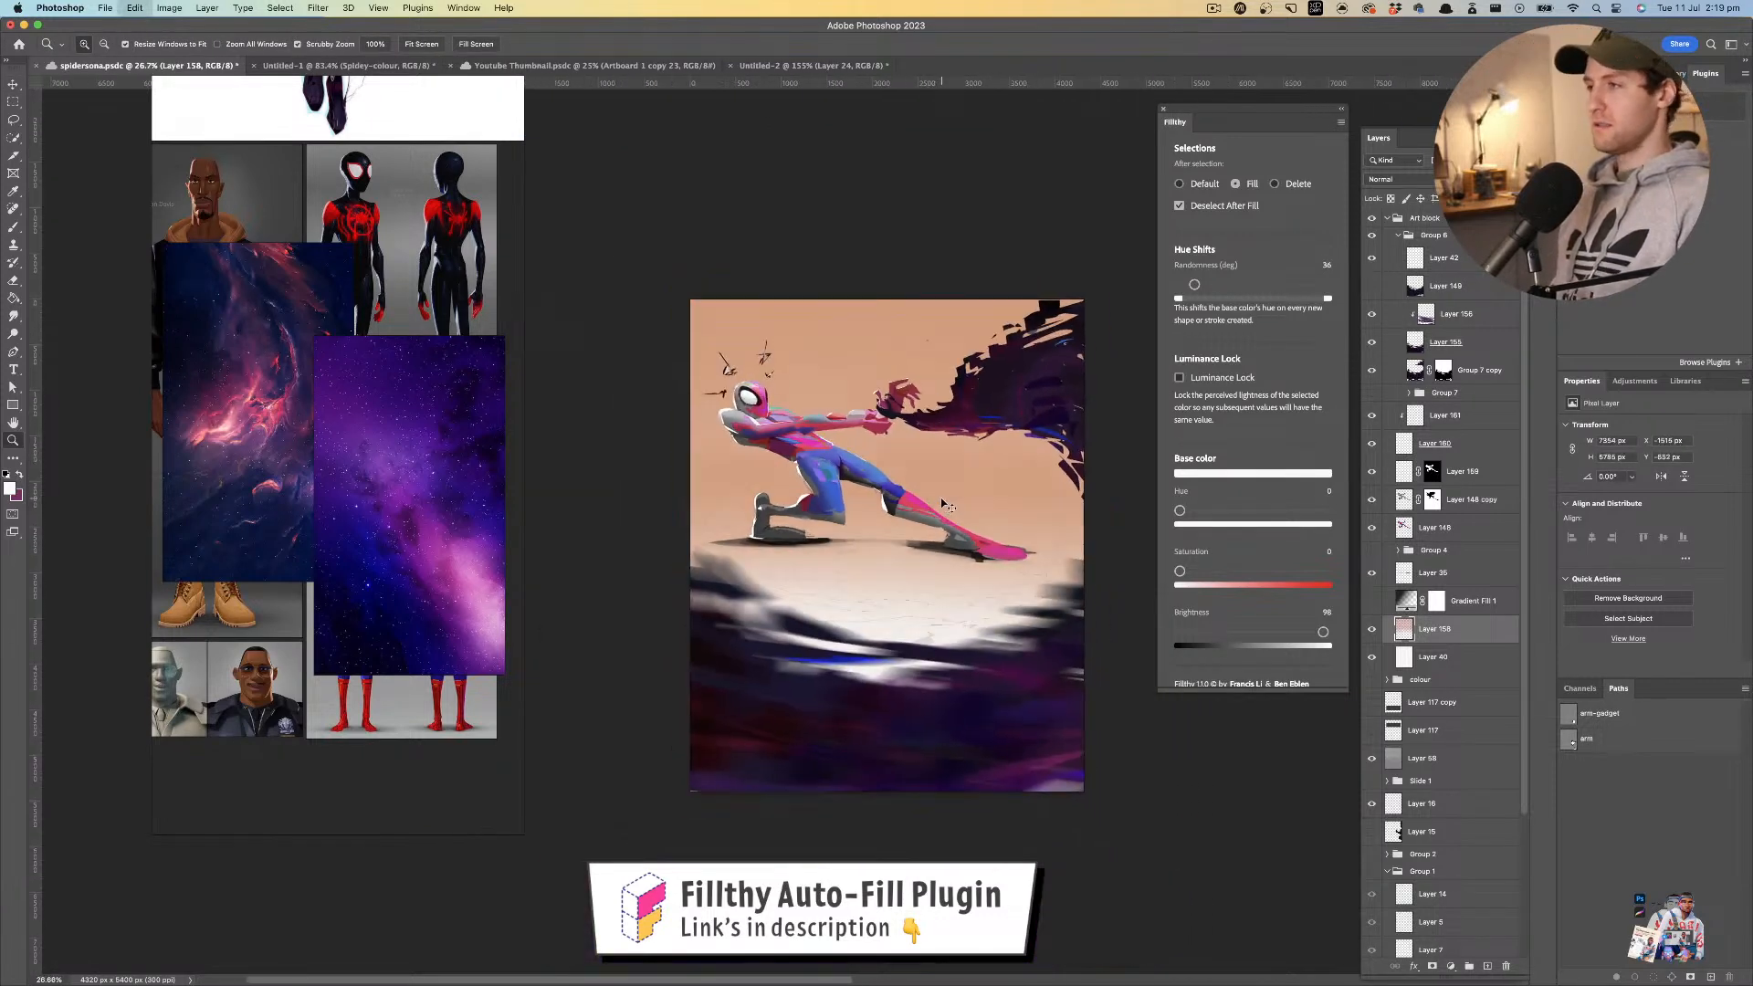
{"action": "key", "text": "super+z"}
{"action": "key", "text": "super+z"}
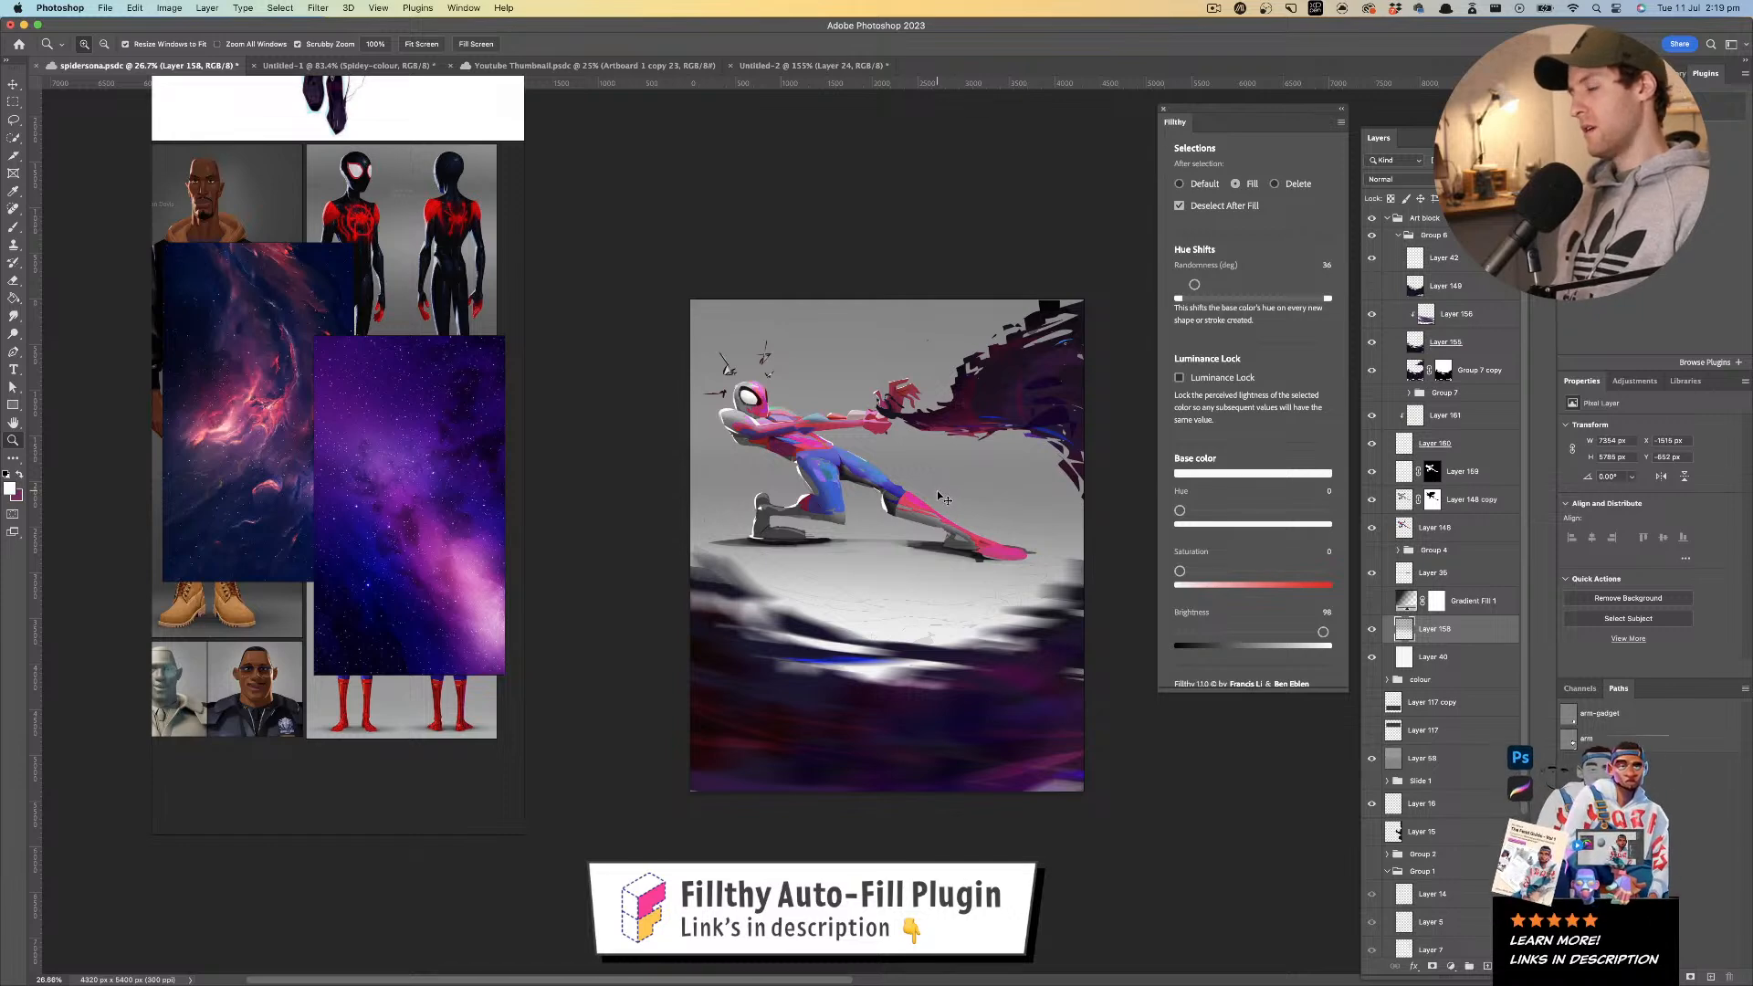
- Lighten the grey background layer by raising its lightness with Hue/Saturation
{"action": "key", "text": "super+u"}
{"action": "left_click_drag", "start_coordinate": [1255, 568], "coordinate": [1279, 570]}
{"action": "left_click", "coordinate": [1403, 438]}
{"action": "left_click_drag", "start_coordinate": [1011, 487], "coordinate": [931, 498]}
{"action": "left_click_drag", "start_coordinate": [929, 498], "coordinate": [926, 604]}
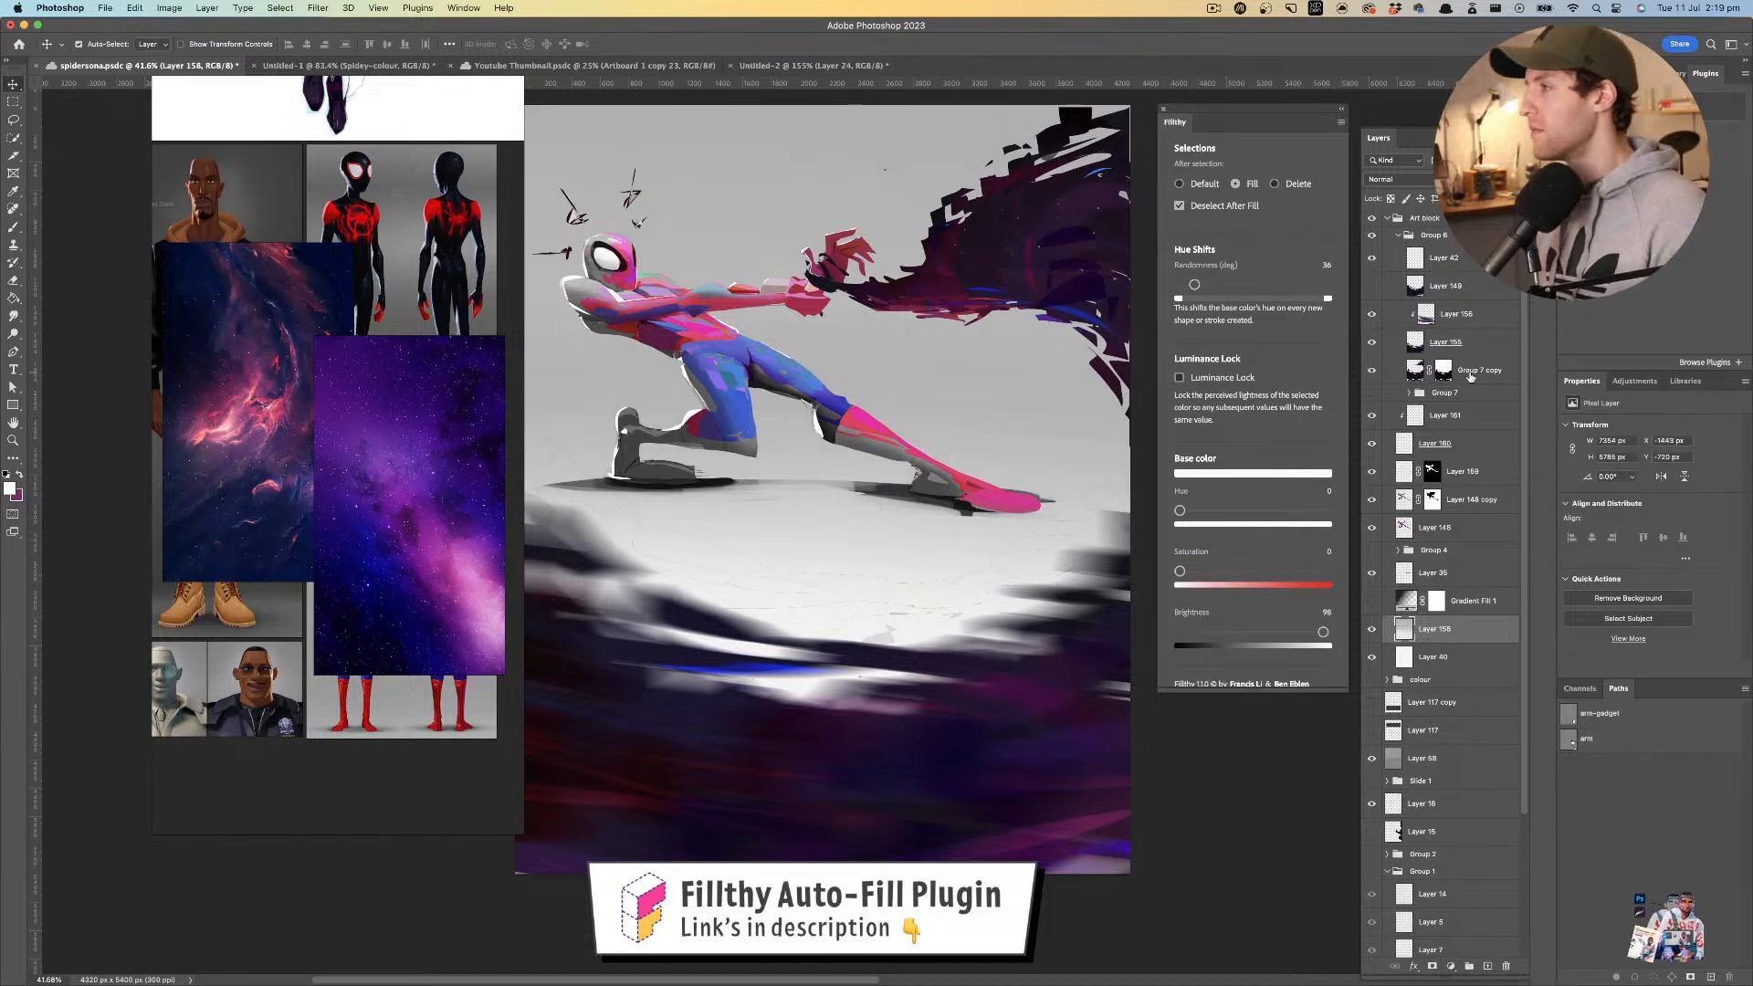
- Try lasso-filling the mask of Group 7 copy over the lower swirl, then undo the fill
{"action": "left_click", "coordinate": [1444, 370]}
{"action": "key", "text": "l"}
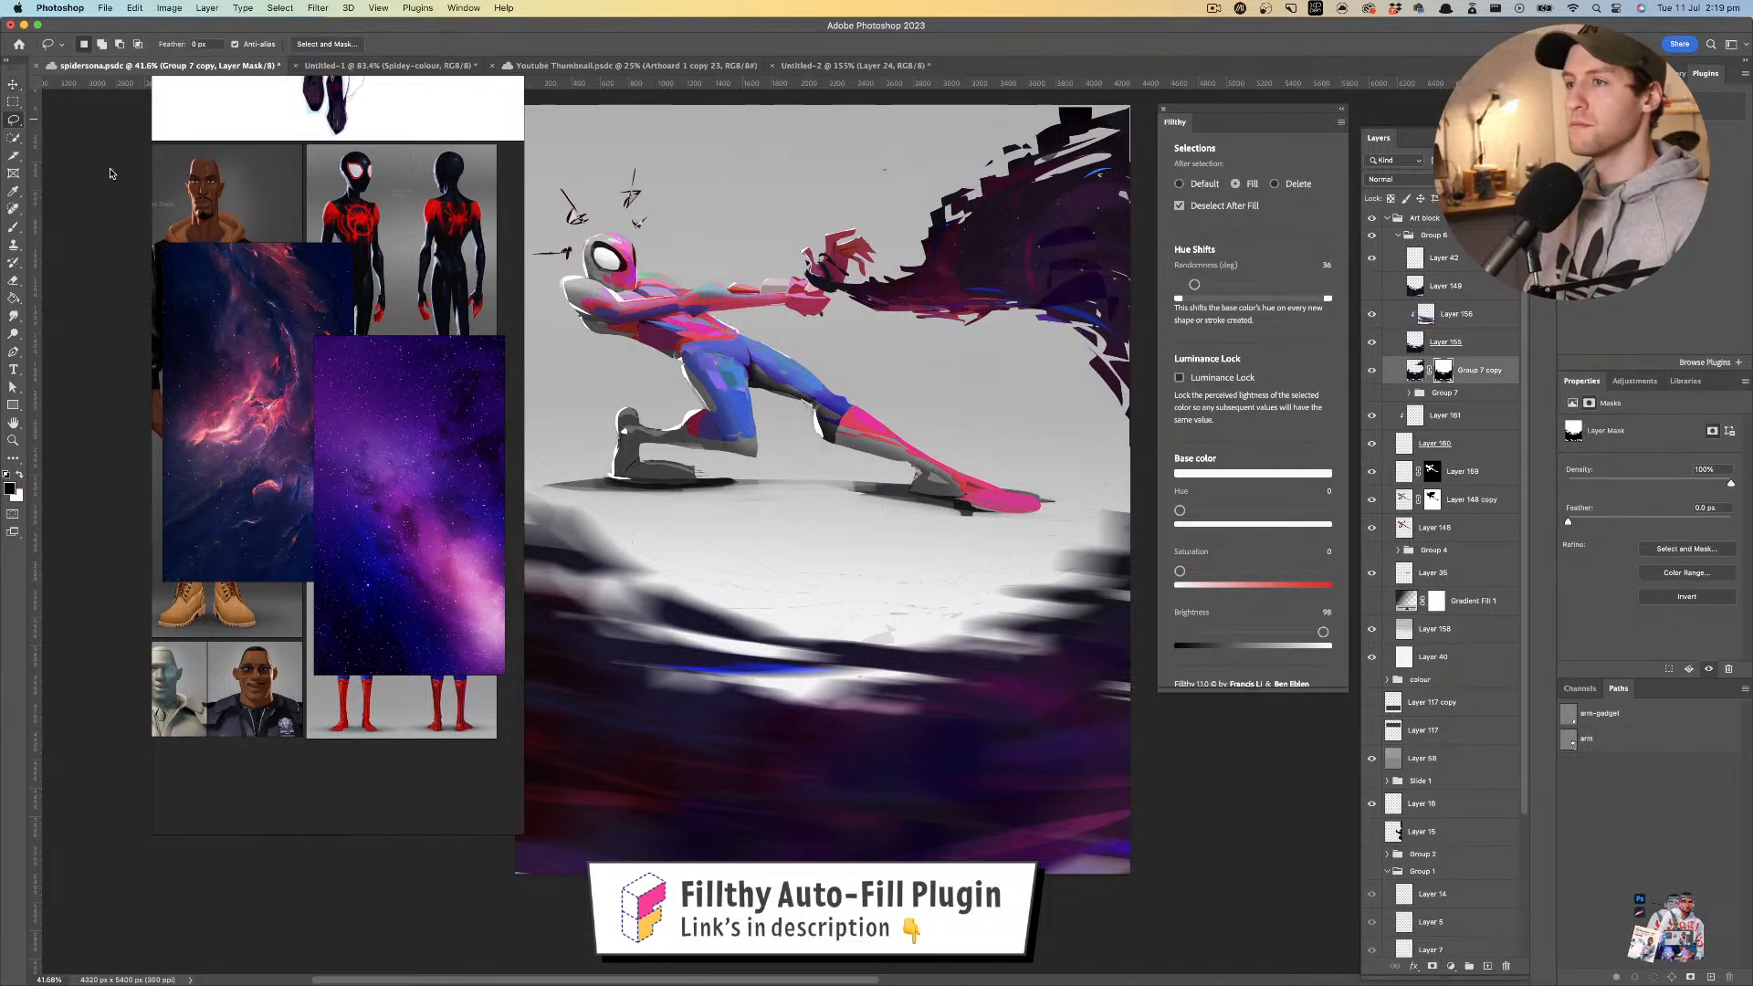
{"action": "mouse_move", "coordinate": [630, 399]}
{"action": "left_mouse_down"}
{"action": "mouse_move", "coordinate": [1132, 451]}
{"action": "mouse_move", "coordinate": [1091, 876]}
{"action": "mouse_move", "coordinate": [395, 759]}
{"action": "left_mouse_up"}
{"action": "mouse_move", "coordinate": [809, 502]}
{"action": "left_mouse_down"}
{"action": "mouse_move", "coordinate": [833, 477]}
{"action": "mouse_move", "coordinate": [771, 505]}
{"action": "mouse_move", "coordinate": [807, 480]}
{"action": "left_mouse_up"}
{"action": "key", "text": "z"}
{"action": "key", "text": "super+z"}
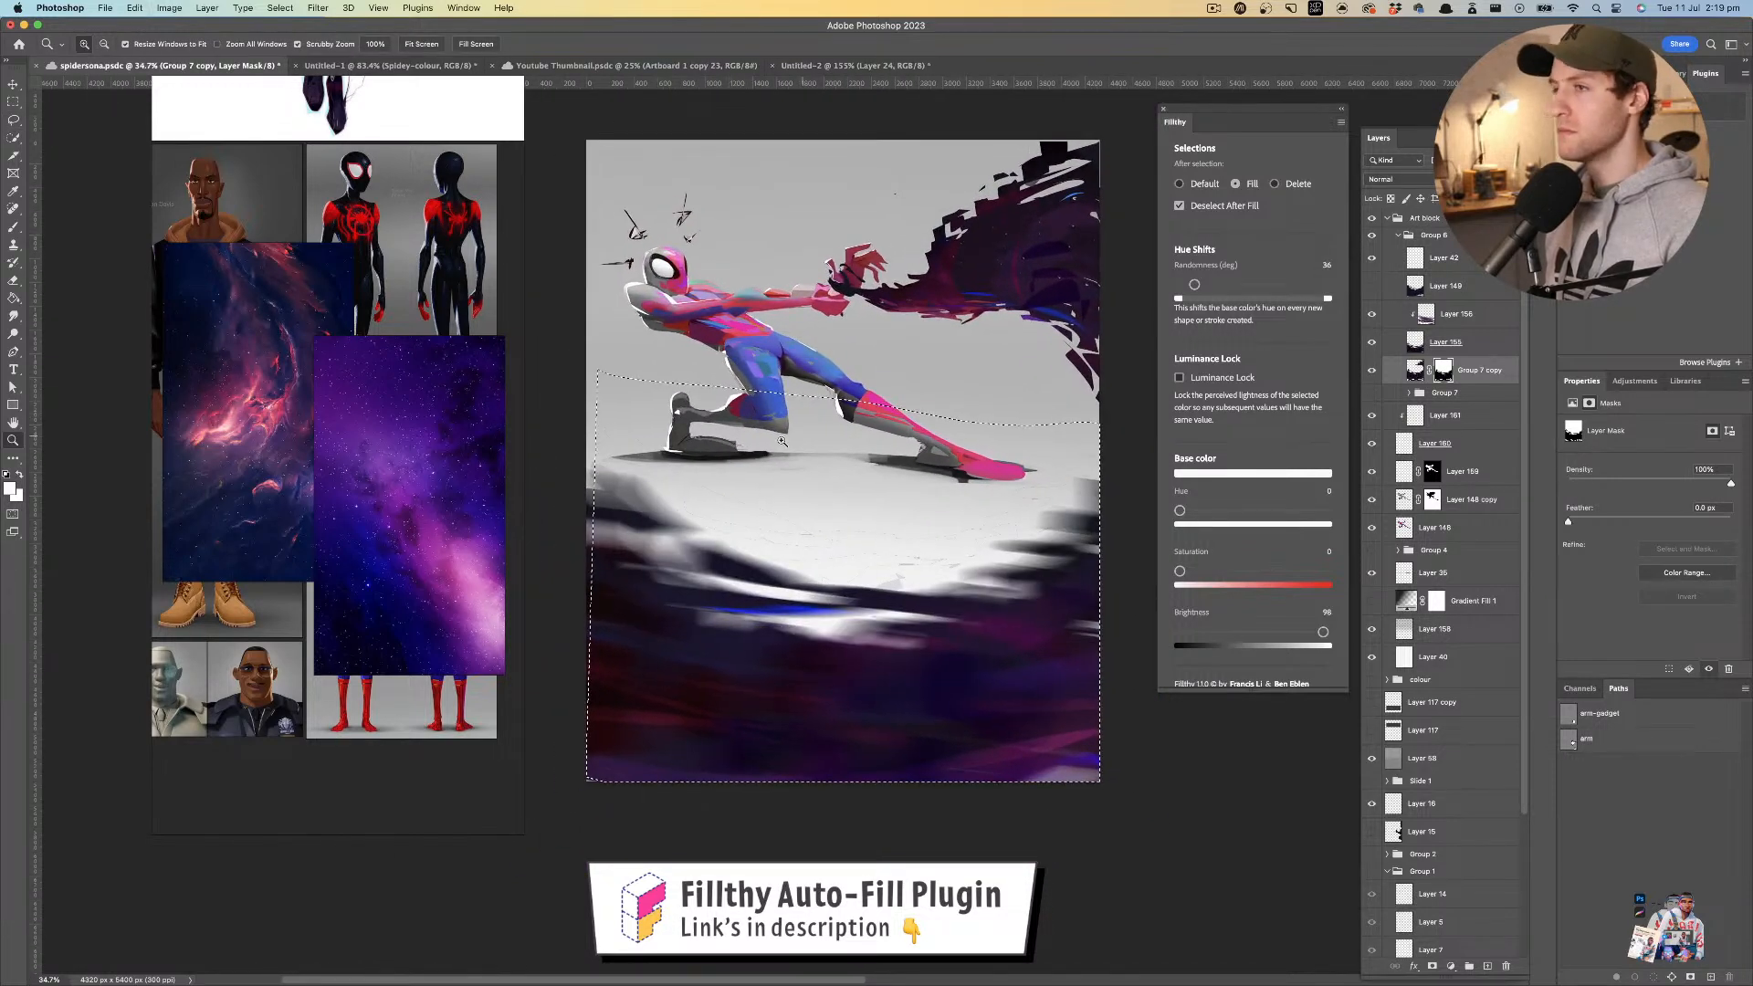
{"action": "key", "text": "x"}
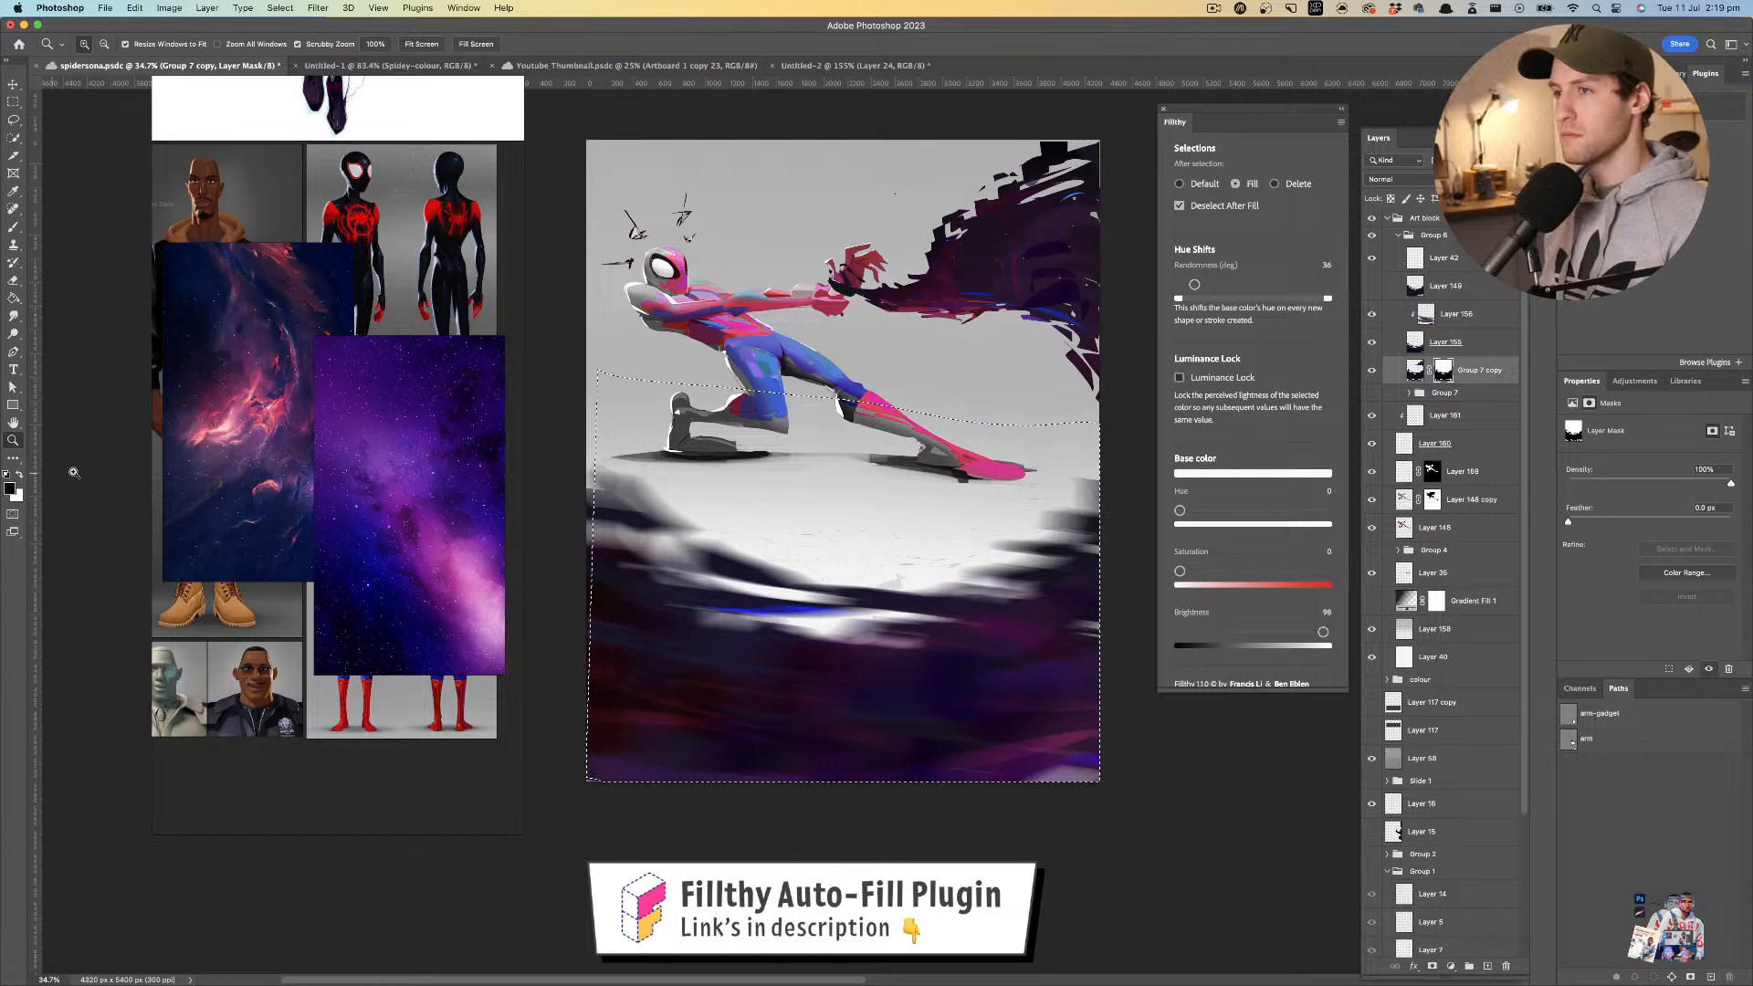
{"action": "left_click", "coordinate": [579, 358]}
{"action": "left_click_drag", "start_coordinate": [583, 364], "coordinate": [545, 372]}
{"action": "key", "text": "l"}
{"action": "key", "text": "super+d"}
{"action": "mouse_move", "coordinate": [673, 397]}
{"action": "left_mouse_down"}
{"action": "mouse_move", "coordinate": [1022, 422]}
{"action": "mouse_move", "coordinate": [807, 810]}
{"action": "mouse_move", "coordinate": [536, 395]}
{"action": "mouse_move", "coordinate": [751, 416]}
{"action": "left_mouse_up"}
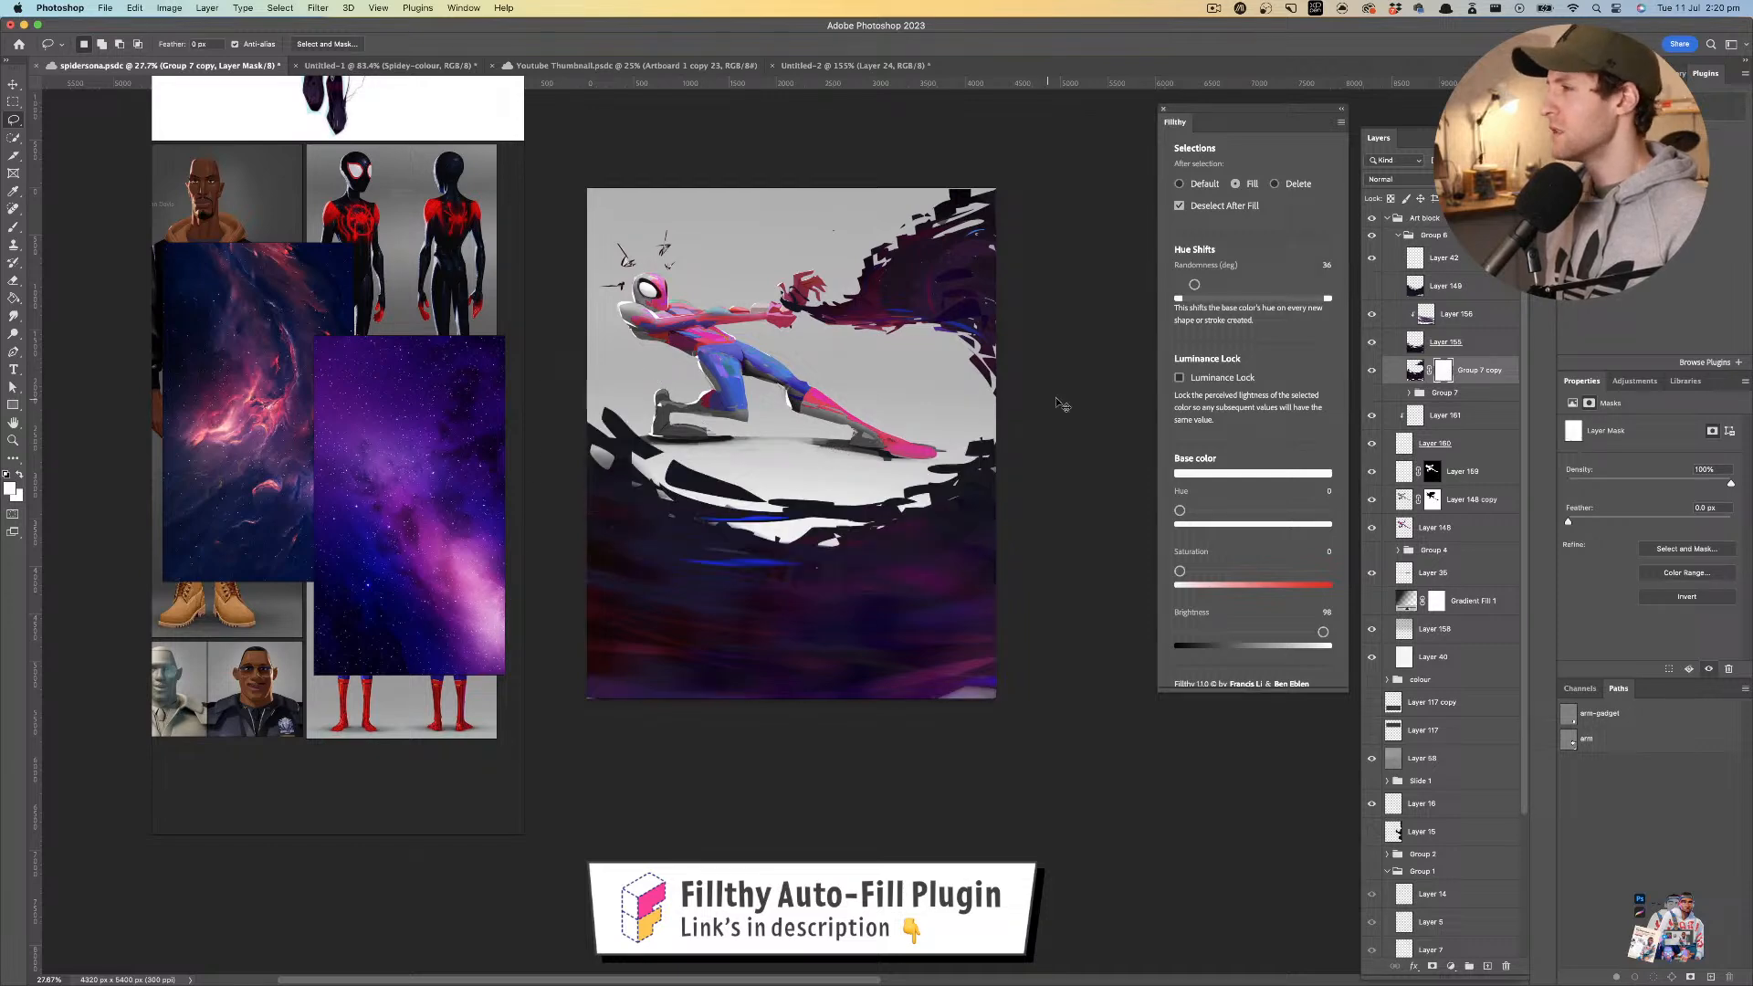
{"action": "key", "text": "super+z"}
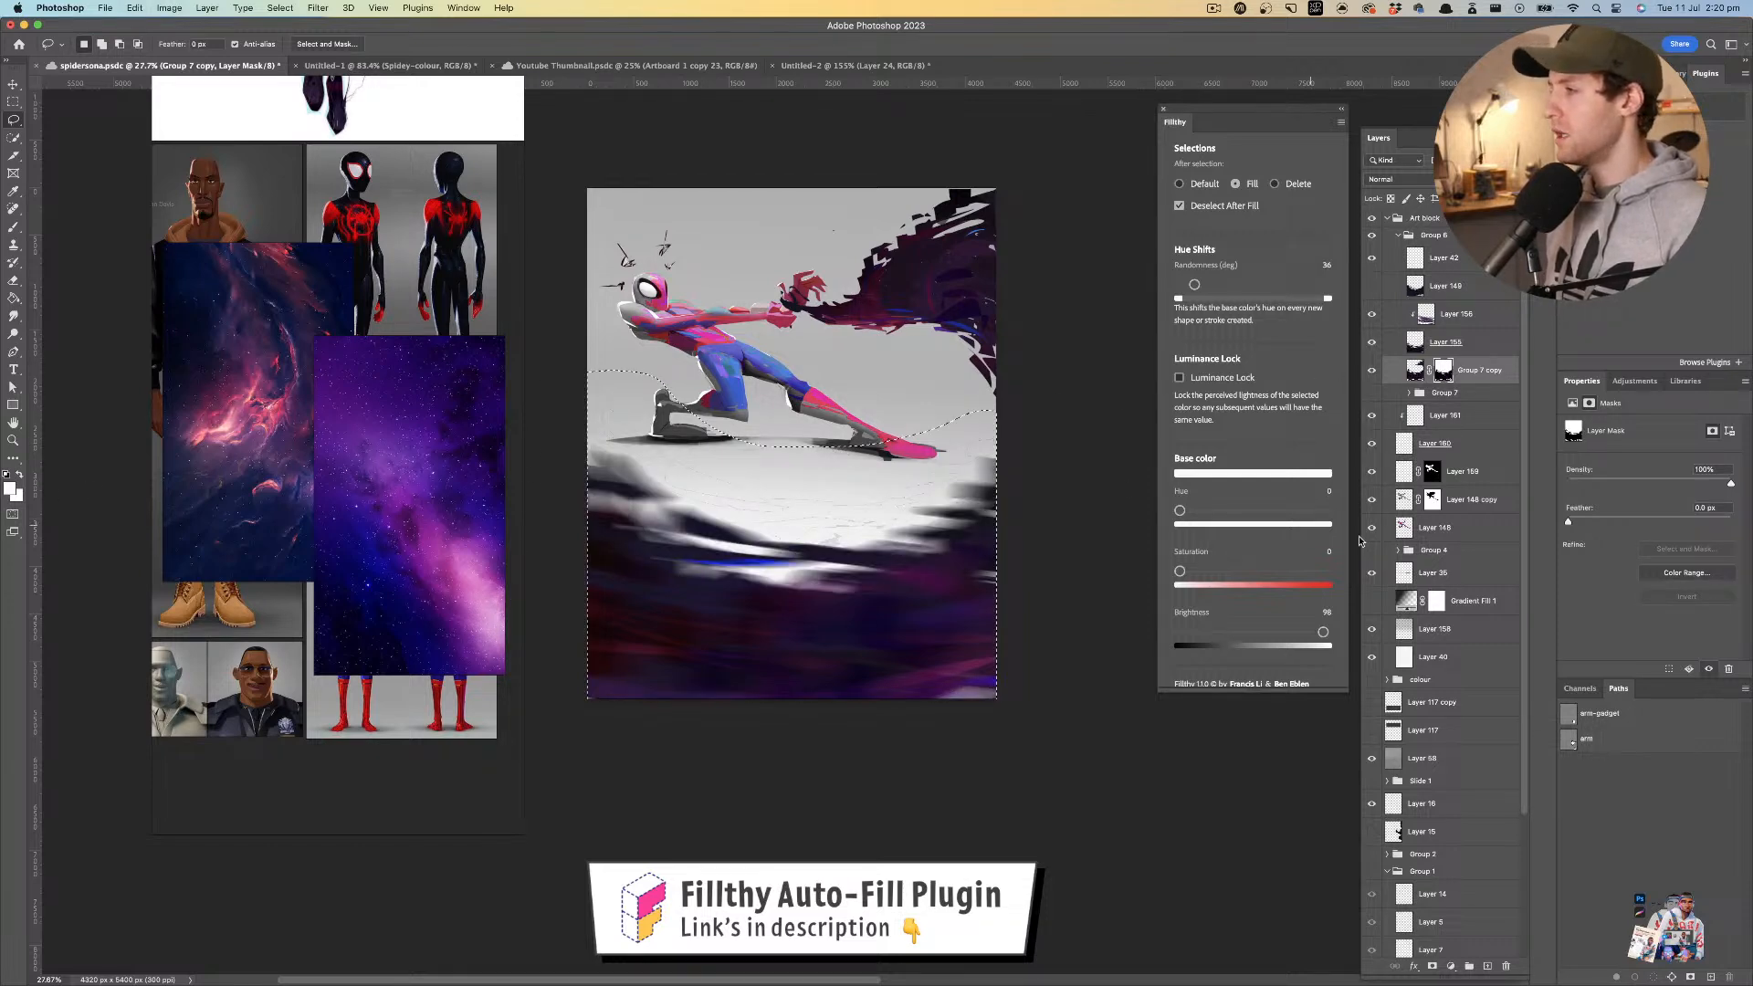
- Set the fill brightness to 0 and lasso-fill the mask of Group 7 copy black across the lower swirl
{"action": "left_click_drag", "start_coordinate": [1324, 632], "coordinate": [1176, 633]}
{"action": "mouse_move", "coordinate": [585, 407]}
{"action": "left_mouse_down"}
{"action": "mouse_move", "coordinate": [827, 422]}
{"action": "mouse_move", "coordinate": [911, 770]}
{"action": "mouse_move", "coordinate": [571, 402]}
{"action": "left_mouse_up"}
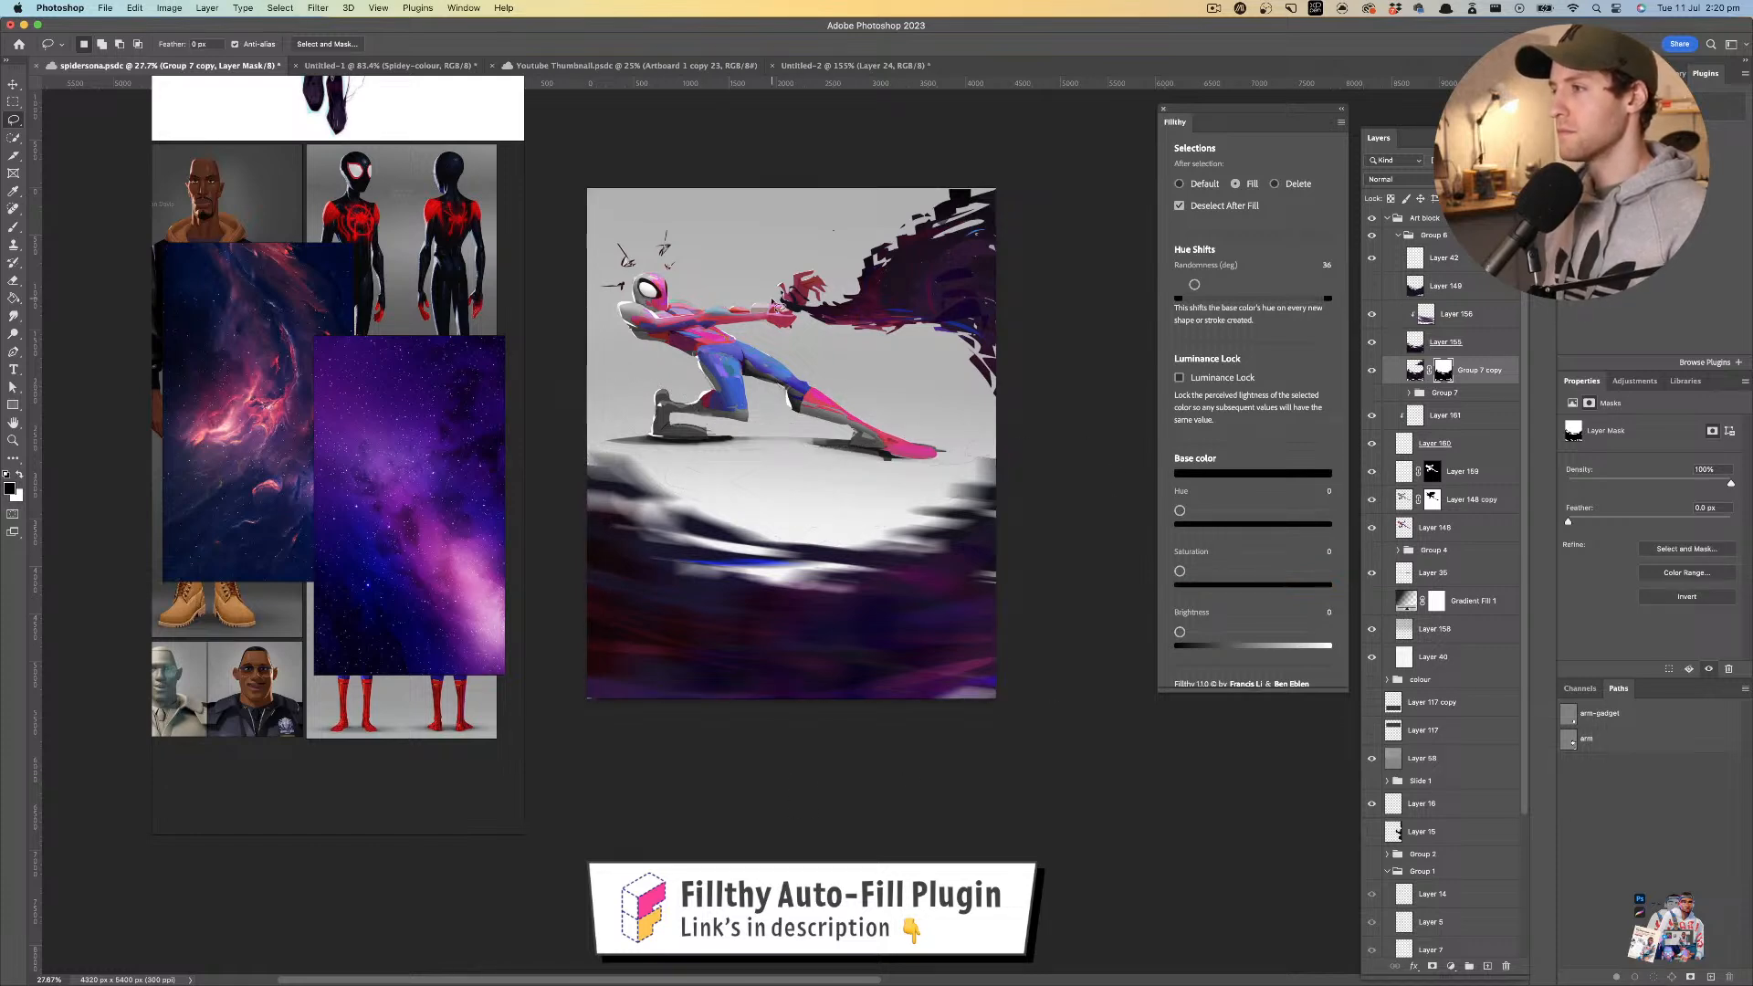
{"action": "mouse_move", "coordinate": [774, 484]}
{"action": "left_mouse_down"}
{"action": "mouse_move", "coordinate": [721, 485]}
{"action": "mouse_move", "coordinate": [913, 461]}
{"action": "mouse_move", "coordinate": [835, 475]}
{"action": "mouse_move", "coordinate": [862, 465]}
{"action": "left_mouse_up"}
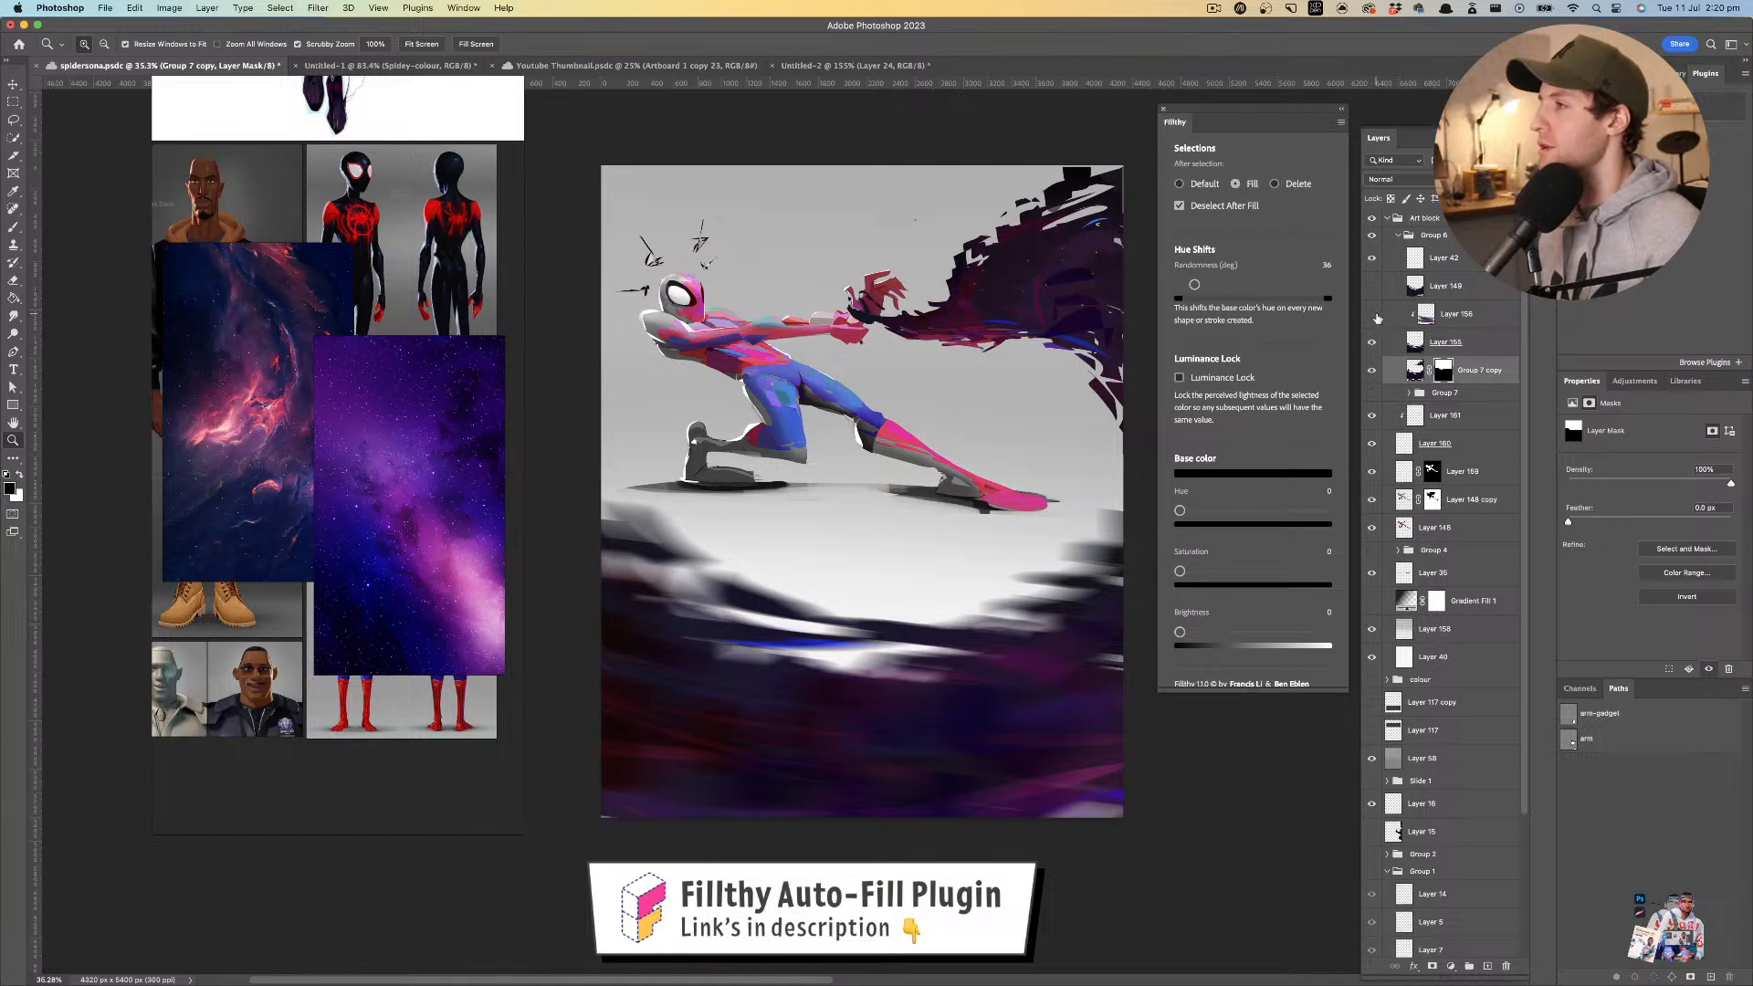
- Compare the swirl with Layer 149 shown and hidden, and merge the clipped Layer 156 with Layer 155 beneath it
{"action": "left_click", "coordinate": [1485, 319], "text": "shift"}
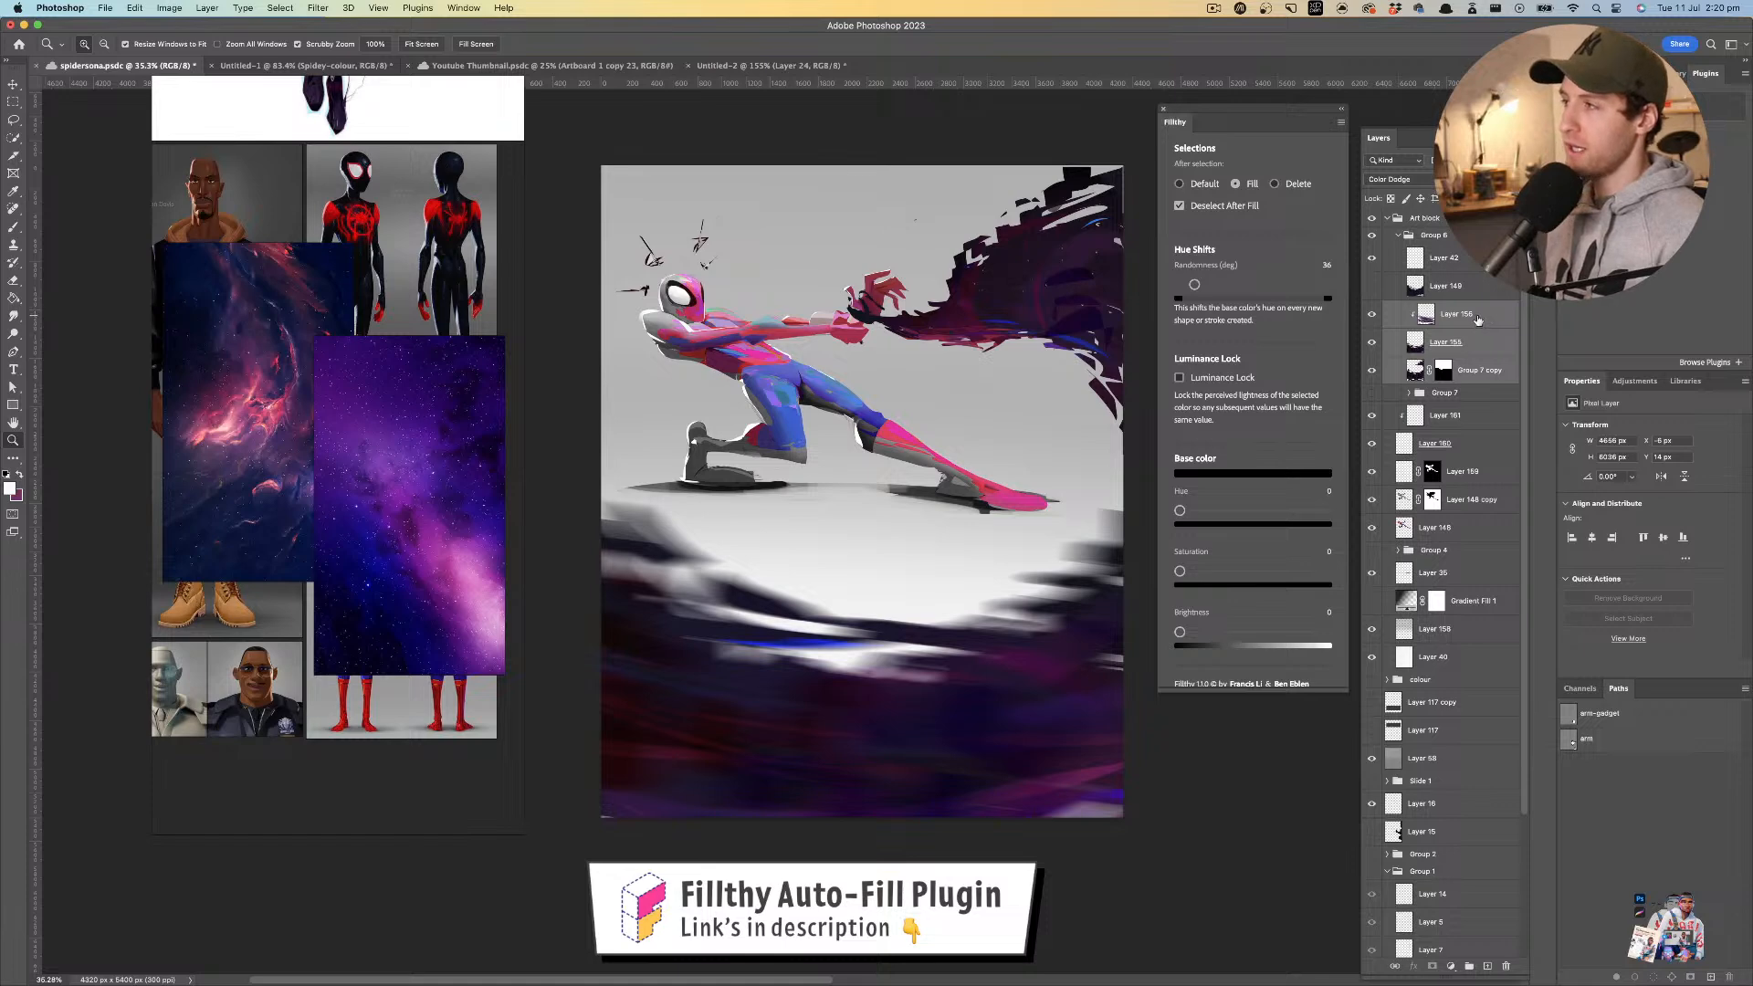
{"action": "left_click", "coordinate": [1371, 289]}
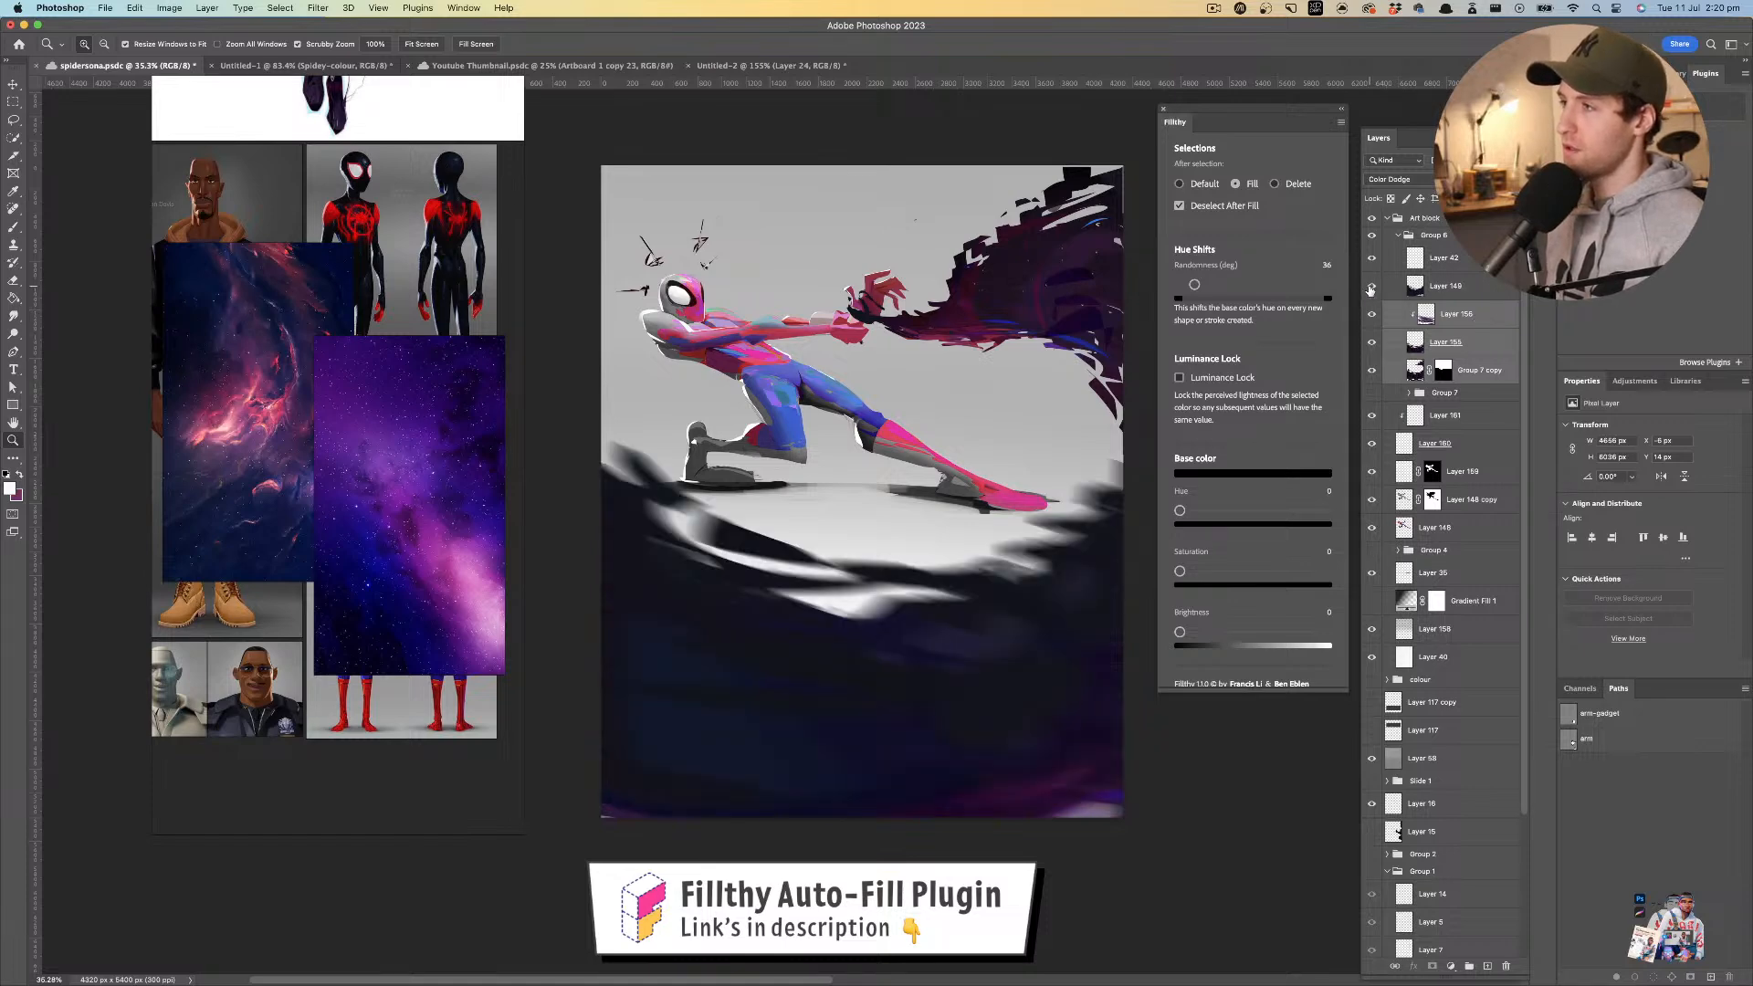
{"action": "left_click", "coordinate": [1371, 290]}
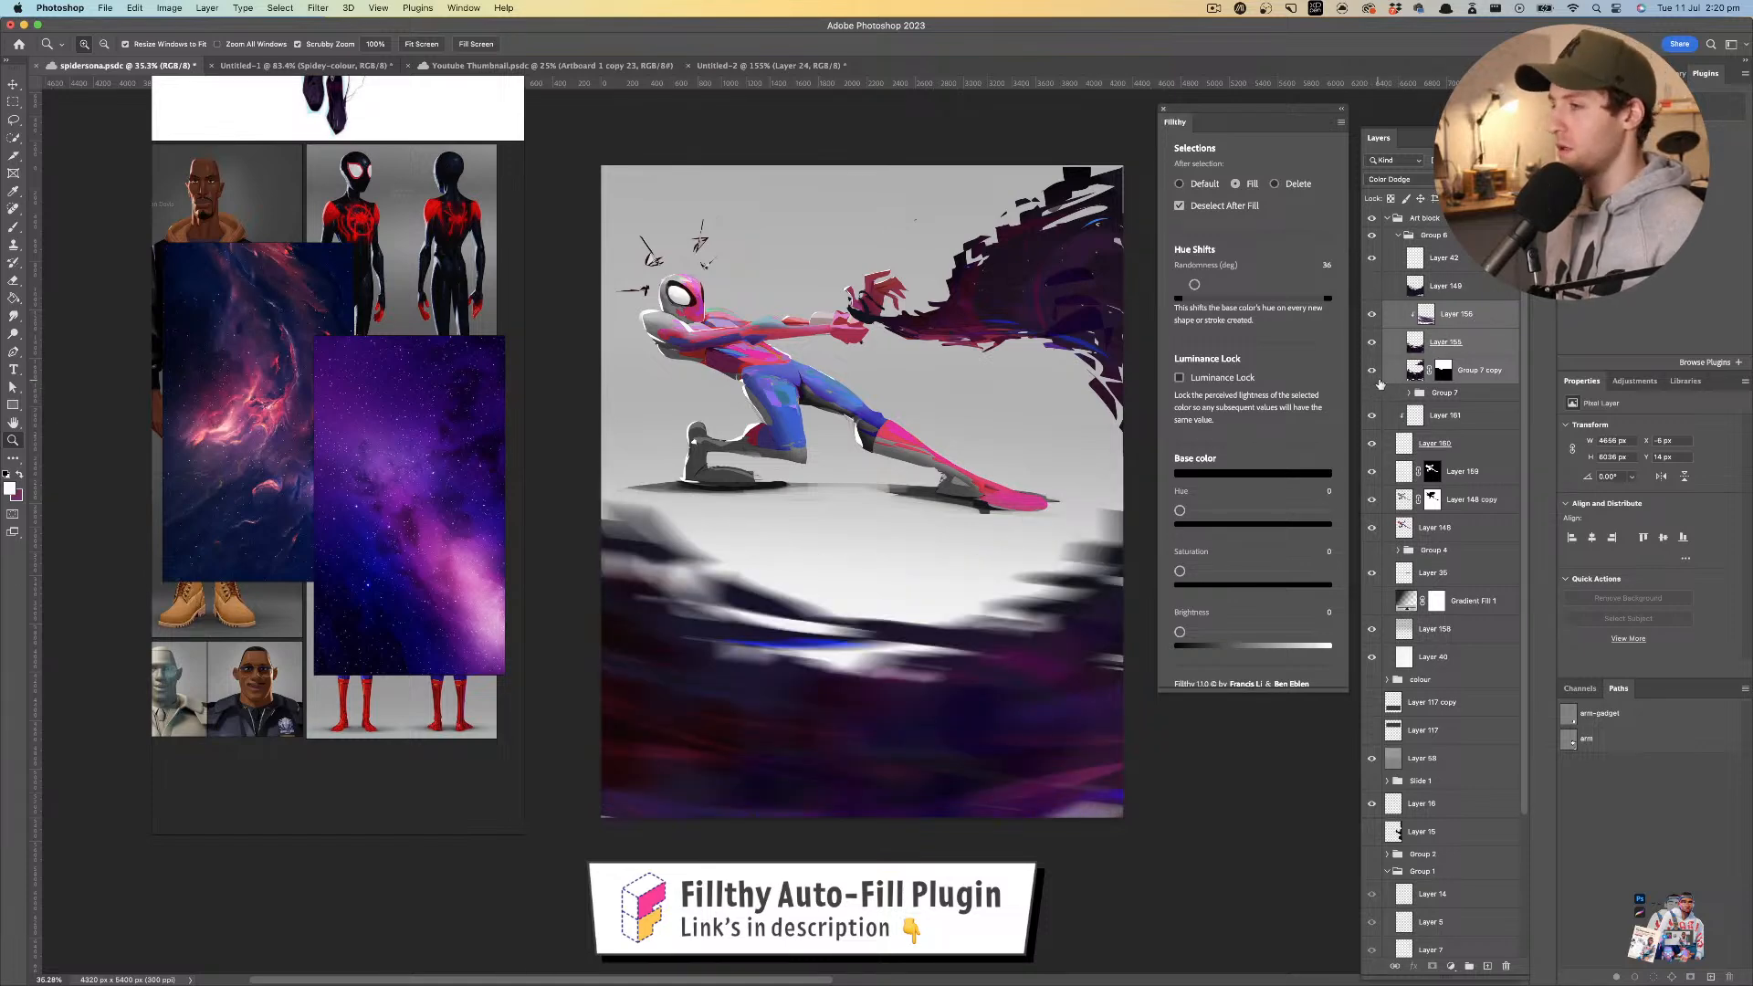
{"action": "left_click", "coordinate": [1476, 349]}
{"action": "left_click", "coordinate": [1477, 319], "text": "shift"}
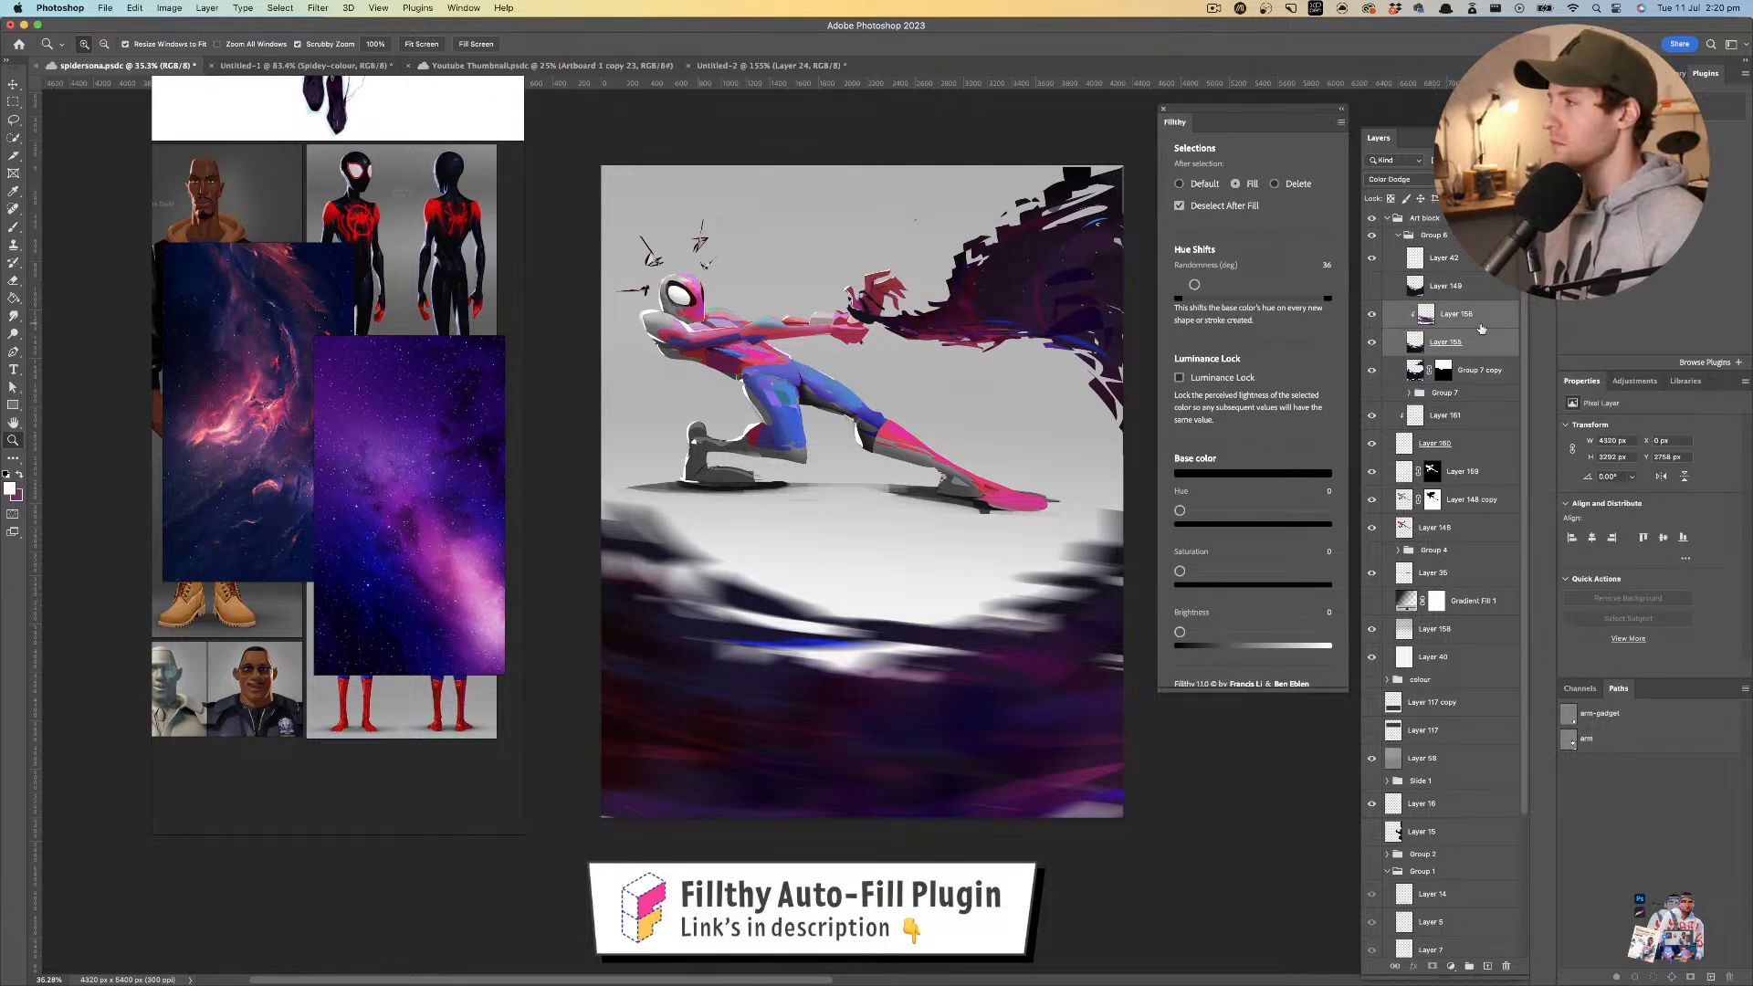
{"action": "key", "text": "super+e"}
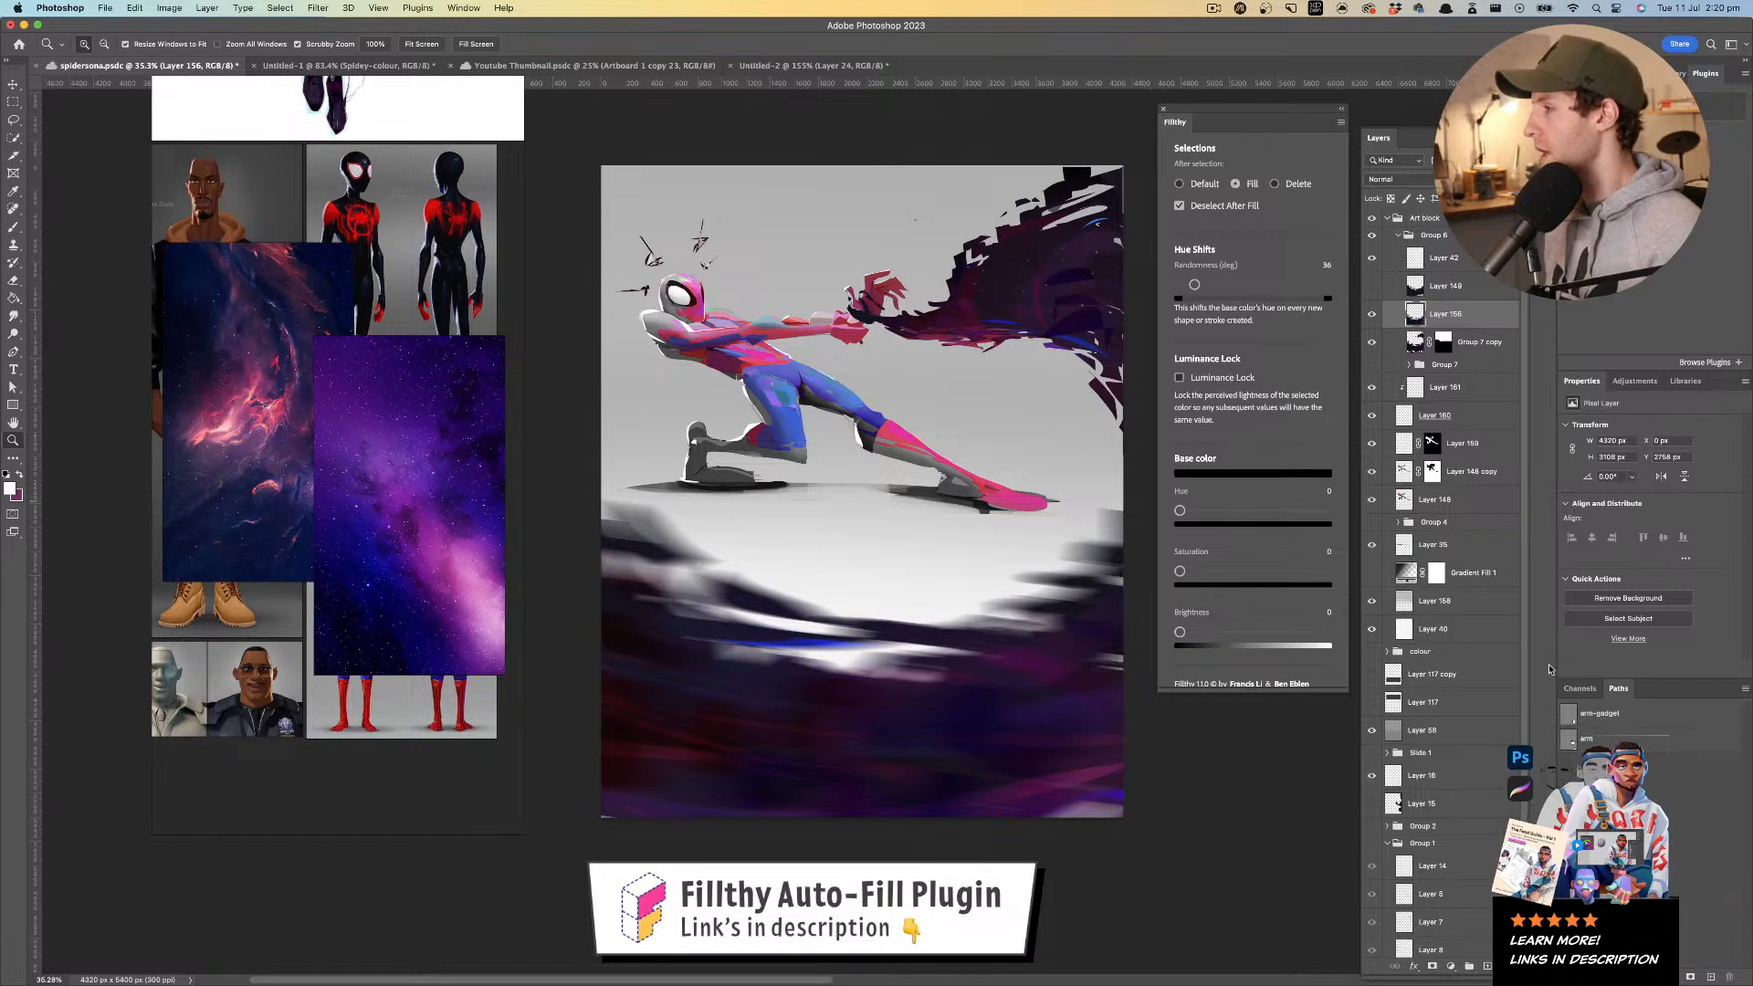
- Target only the red channel of the merged swirl layer with all channels visible, and set the fill plugin's selection mode to Default
{"action": "left_click", "coordinate": [1579, 689]}
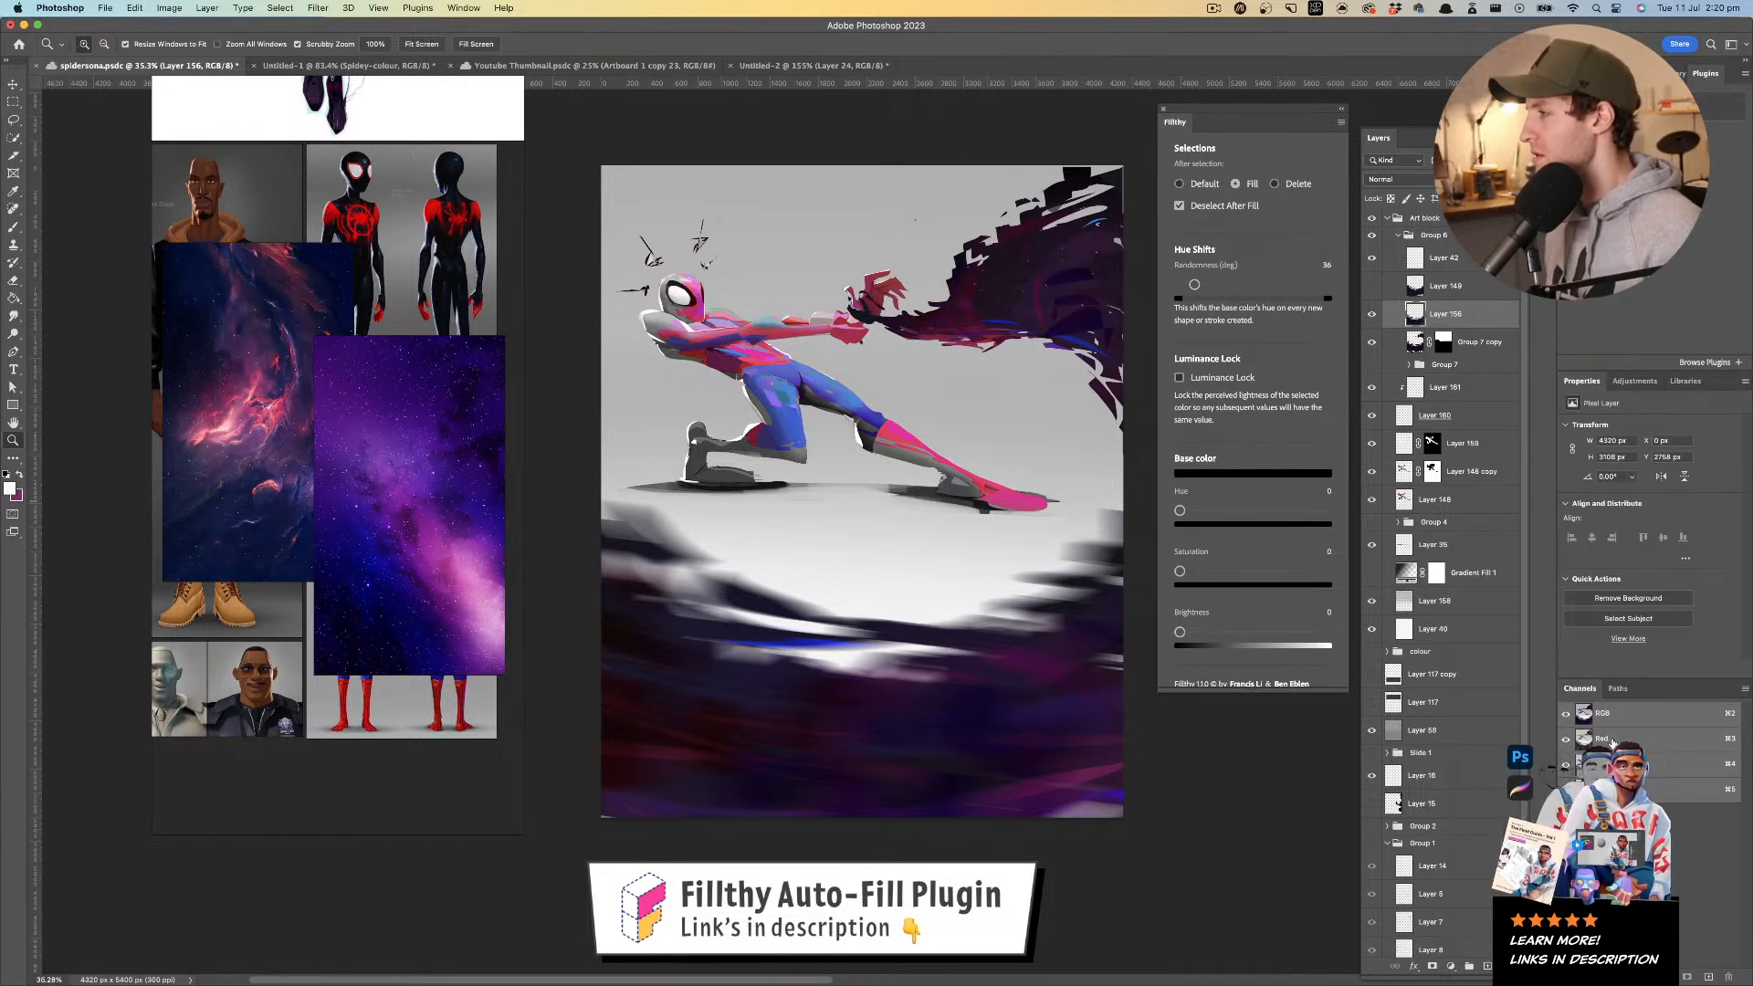
{"action": "left_click", "coordinate": [1614, 740]}
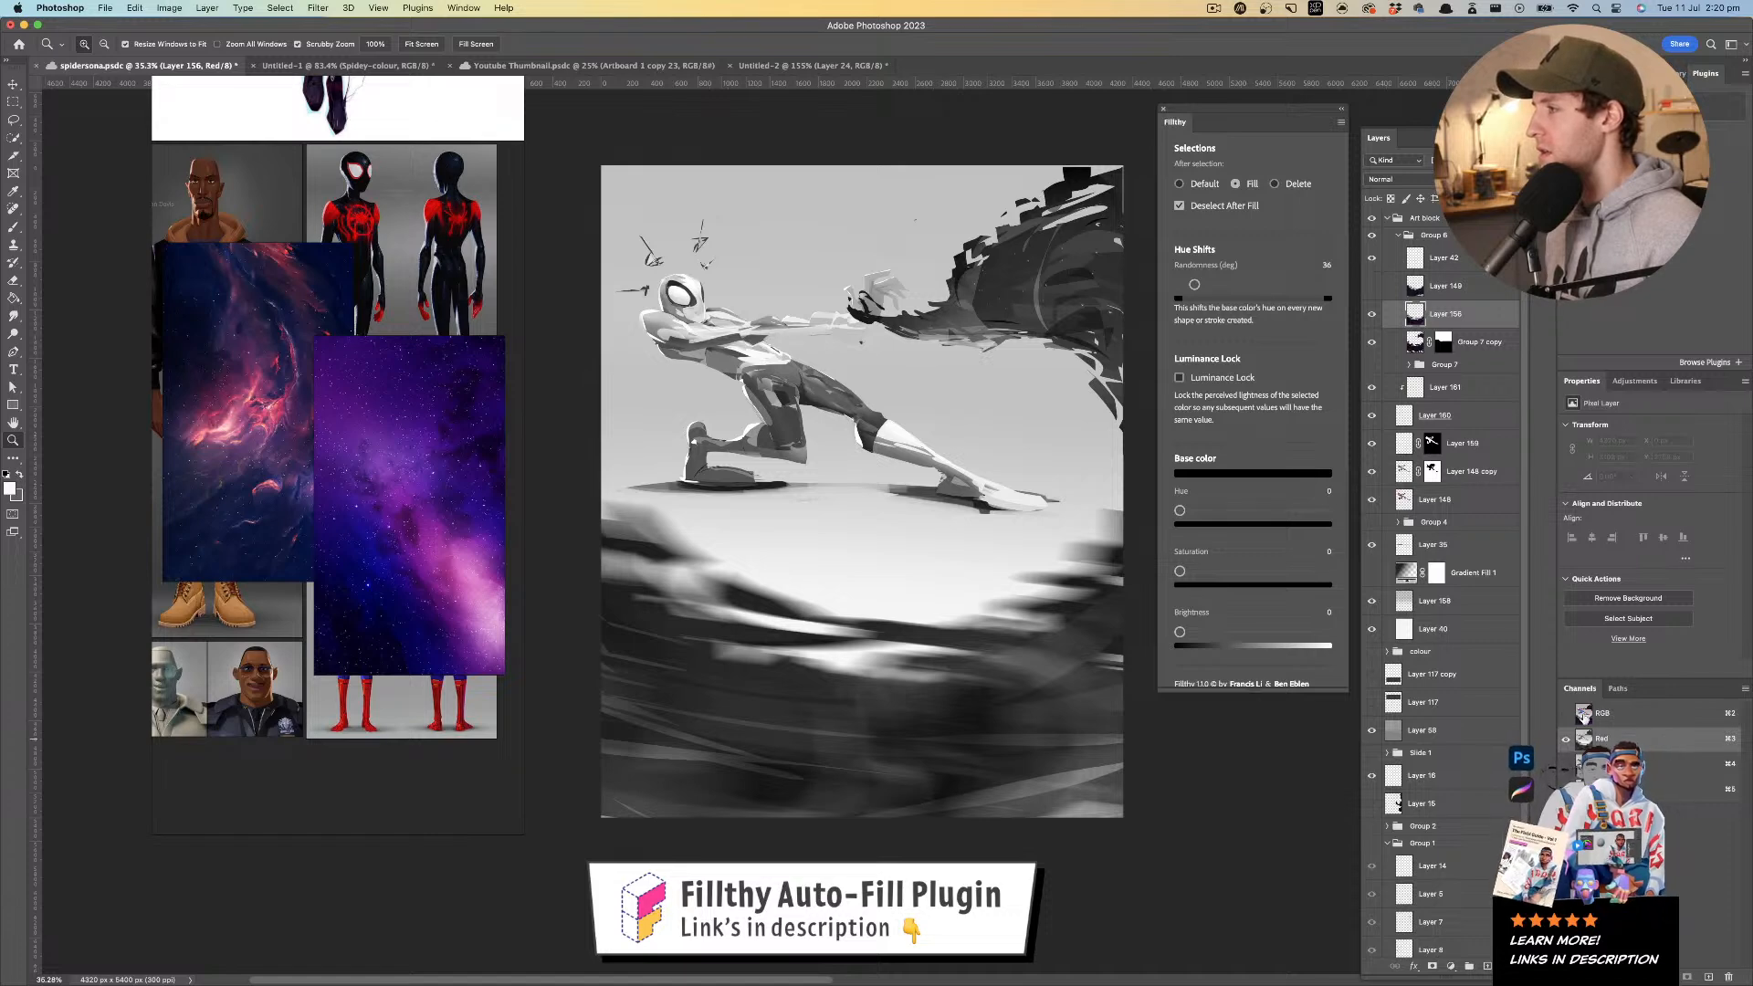
{"action": "left_click", "coordinate": [1567, 719]}
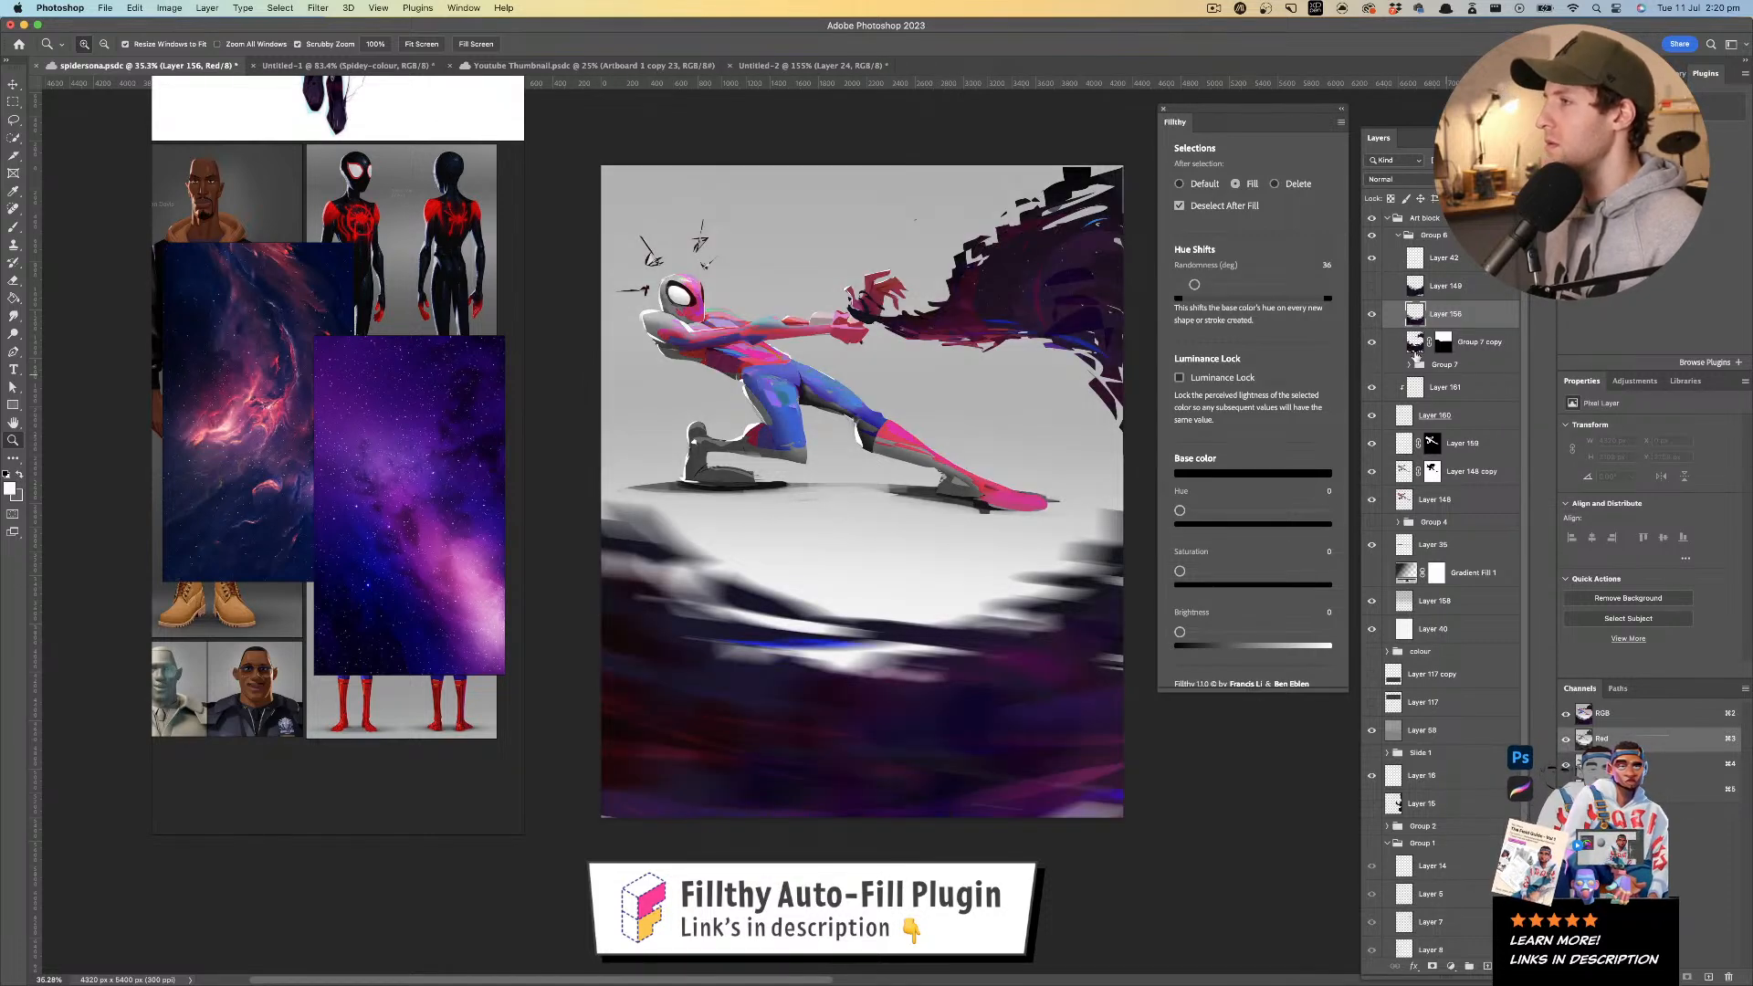
{"action": "left_click", "coordinate": [1182, 185]}
- Select the whole canvas, nudge the swirl layer's red channel right and up for a chromatic offset, and deselect
{"action": "key", "text": "super+a"}
{"action": "key", "text": "super+Right"}
{"action": "key", "text": "super+Right"}
{"action": "key", "text": "super+Right"}
{"action": "key", "text": "super+Right"}
{"action": "key", "text": "super+Right"}
{"action": "key", "text": "super+Right"}
{"action": "key", "text": "super+Right"}
{"action": "key", "text": "super+Right"}
{"action": "key", "text": "super+shift+Right"}
{"action": "key", "text": "super+shift+Up"}
{"action": "key", "text": "super+shift+Up"}
{"action": "key", "text": "super+shift+Up"}
{"action": "key", "text": "super+shift+Up"}
{"action": "key", "text": "super+shift+Up"}
{"action": "key", "text": "super+shift+Up"}
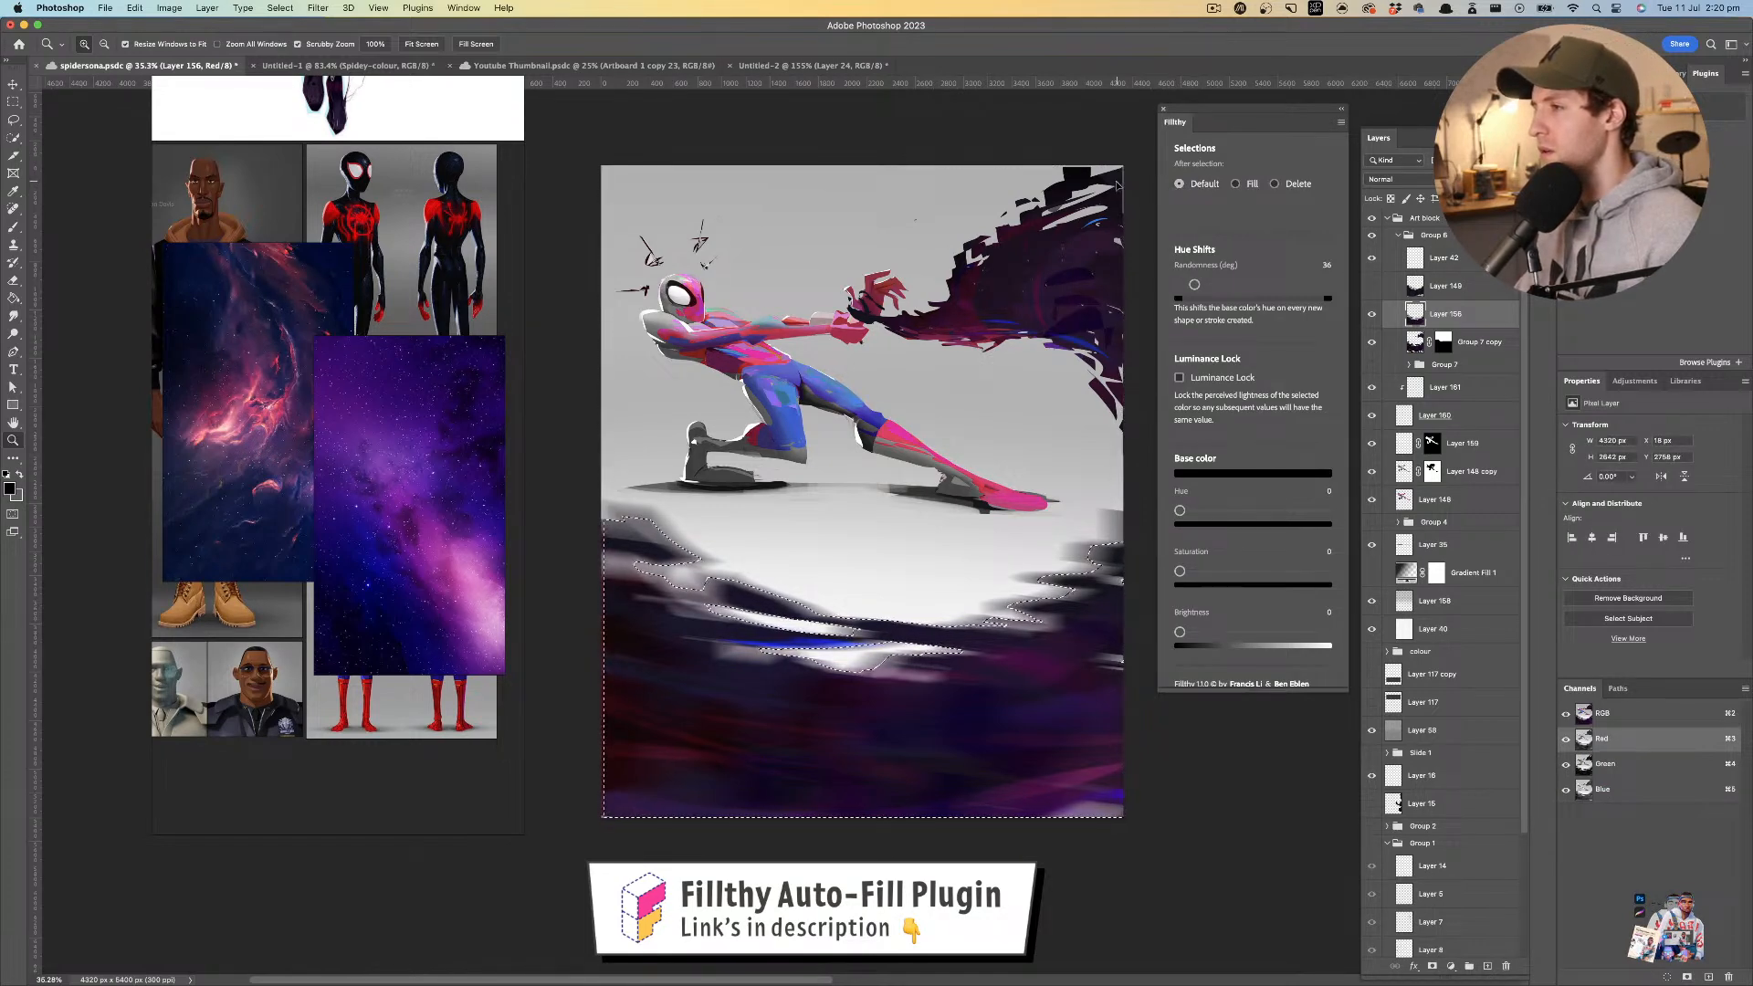
{"action": "key", "text": "super+shift+Right"}
{"action": "key", "text": "super+shift+Right"}
{"action": "key", "text": "super+shift+Right"}
{"action": "key", "text": "super+shift+Right"}
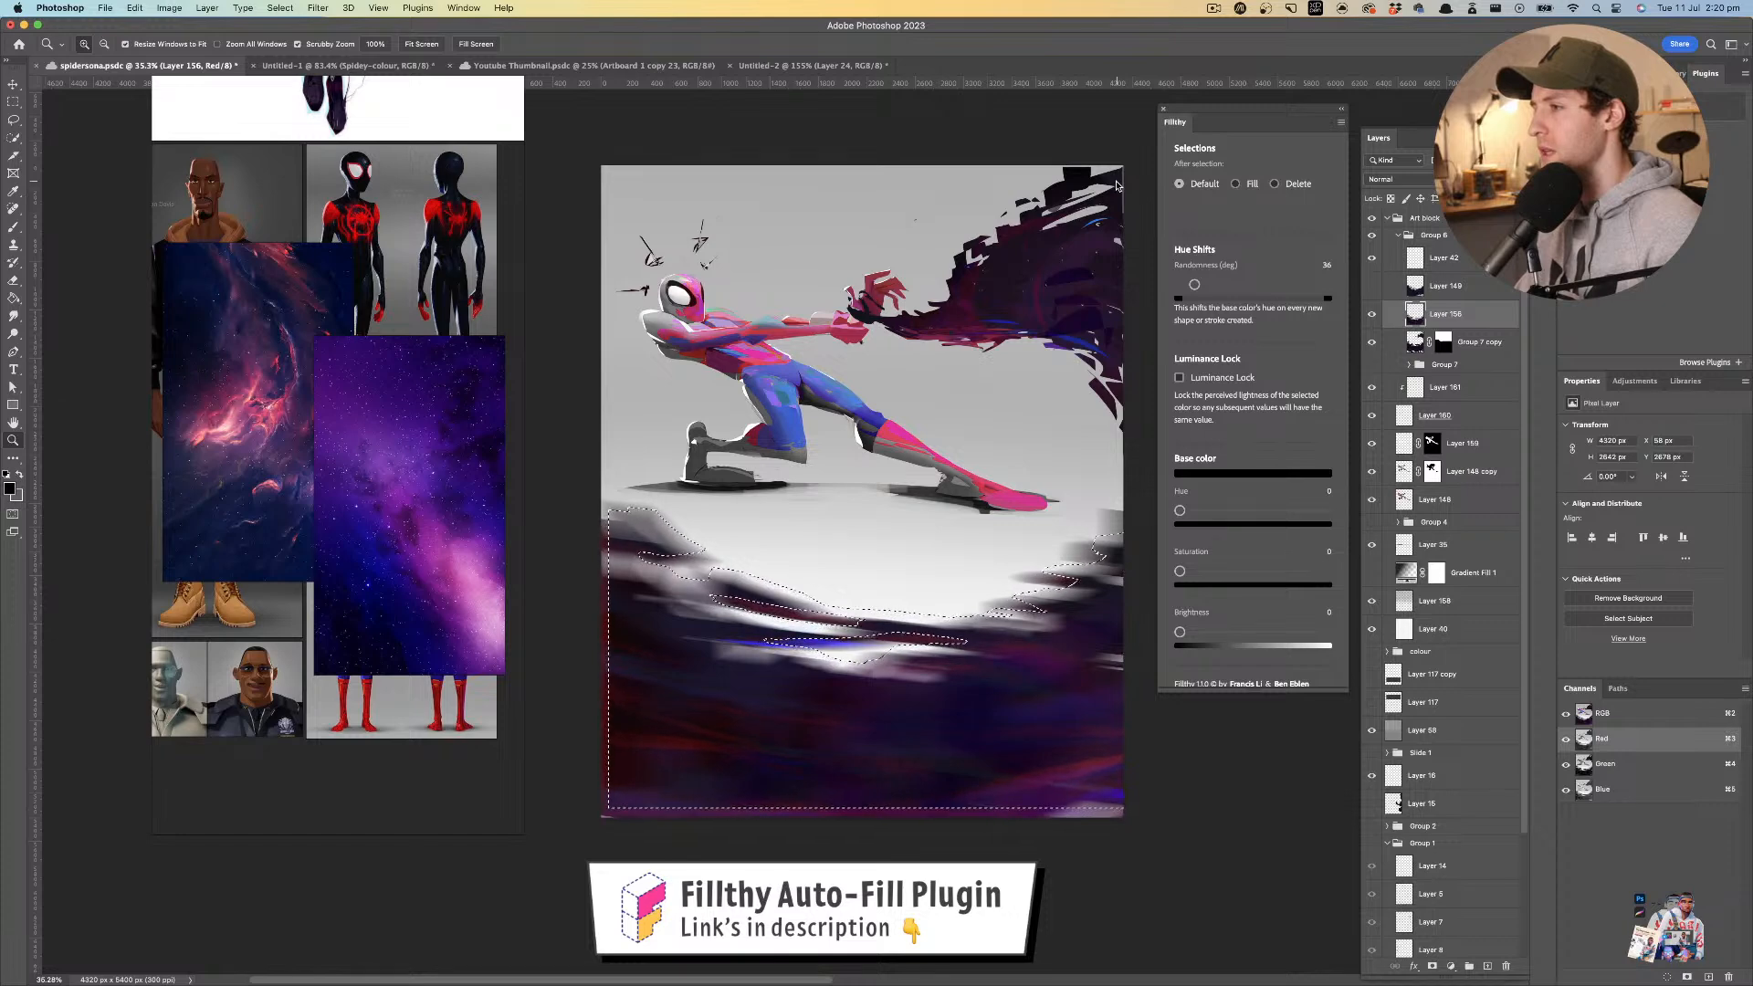
{"action": "key", "text": "super+shift+Up"}
{"action": "key", "text": "super+d"}
- Select Layer 148 copy and toggle its visibility to compare the illustration with and without it
{"action": "left_click_drag", "start_coordinate": [942, 523], "coordinate": [890, 498]}
{"action": "left_click", "coordinate": [899, 501]}
{"action": "left_click", "coordinate": [904, 361]}
{"action": "left_click", "coordinate": [1481, 473]}
{"action": "left_click", "coordinate": [1372, 472]}
{"action": "left_click", "coordinate": [1372, 472]}
{"action": "left_click", "coordinate": [1372, 472]}
{"action": "key", "text": "z"}
{"action": "left_click_drag", "start_coordinate": [987, 493], "coordinate": [920, 541]}
{"action": "left_click", "coordinate": [1371, 472]}
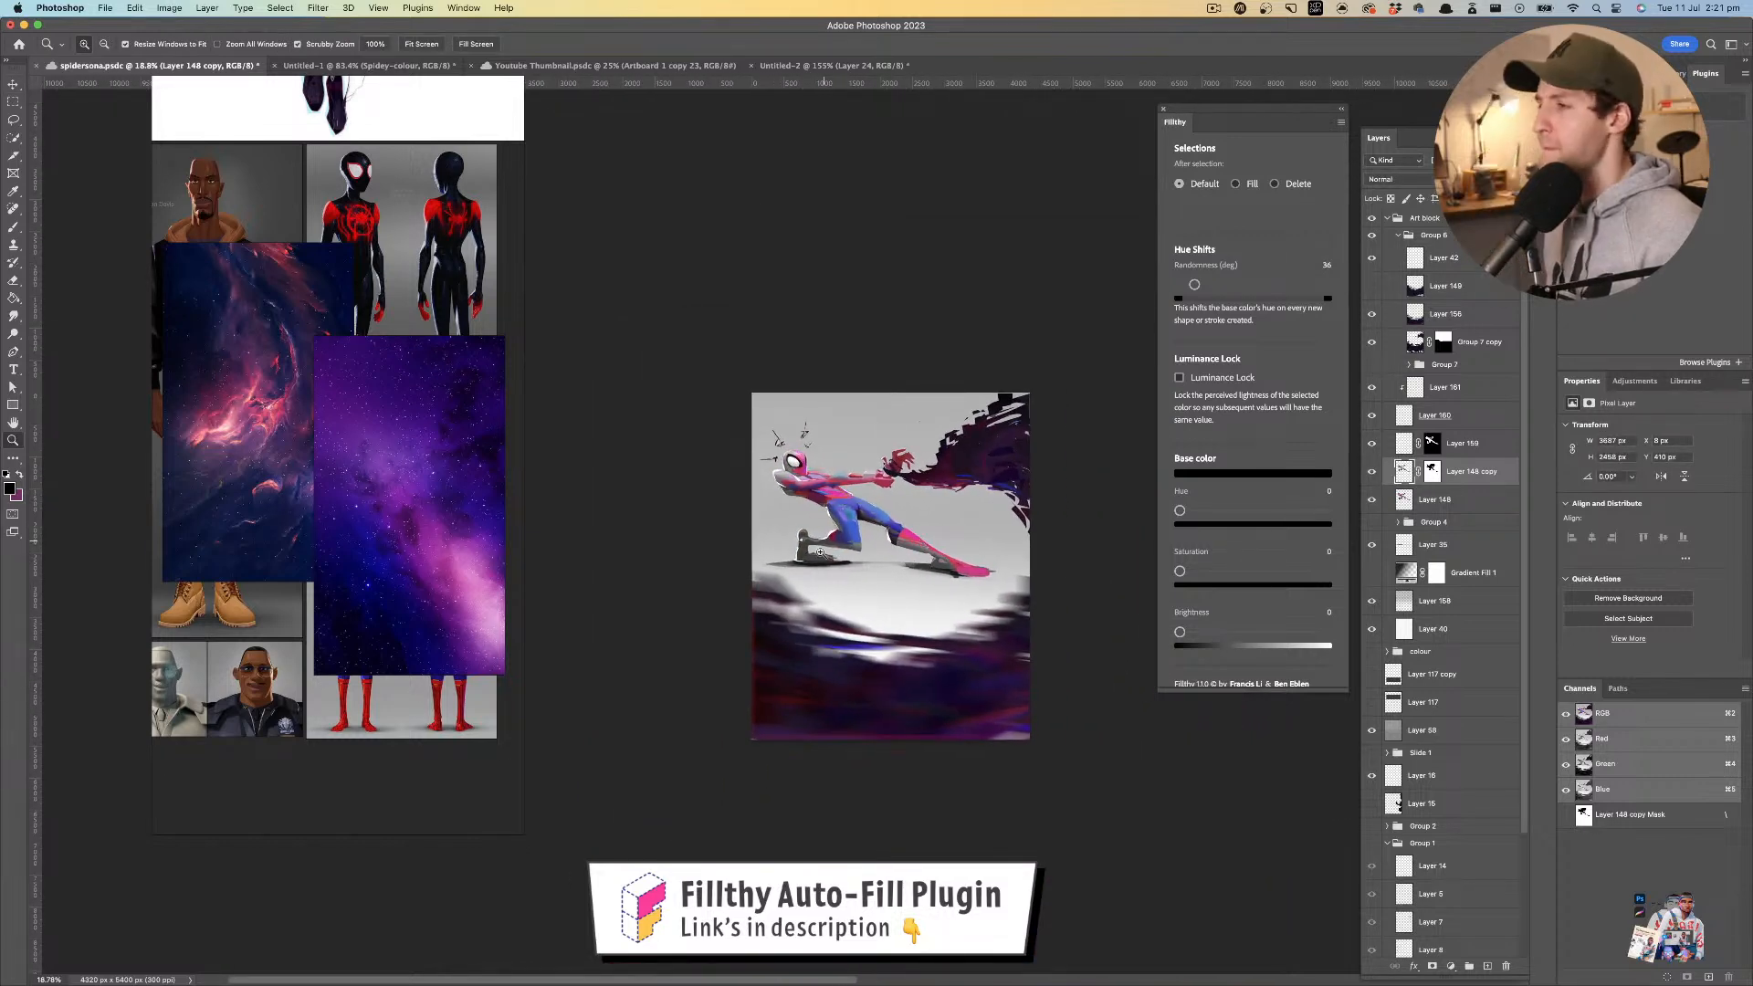
- Select the character's shadow layer, Layer 35, and erase part of the ground shadow beside the front foot
{"action": "left_click_drag", "start_coordinate": [856, 647], "coordinate": [892, 646]}
{"action": "key", "text": "v"}
{"action": "mouse_move", "coordinate": [838, 767]}
{"action": "left_mouse_down"}
{"action": "mouse_move", "coordinate": [818, 773]}
{"action": "mouse_move", "coordinate": [849, 769]}
{"action": "left_mouse_up"}
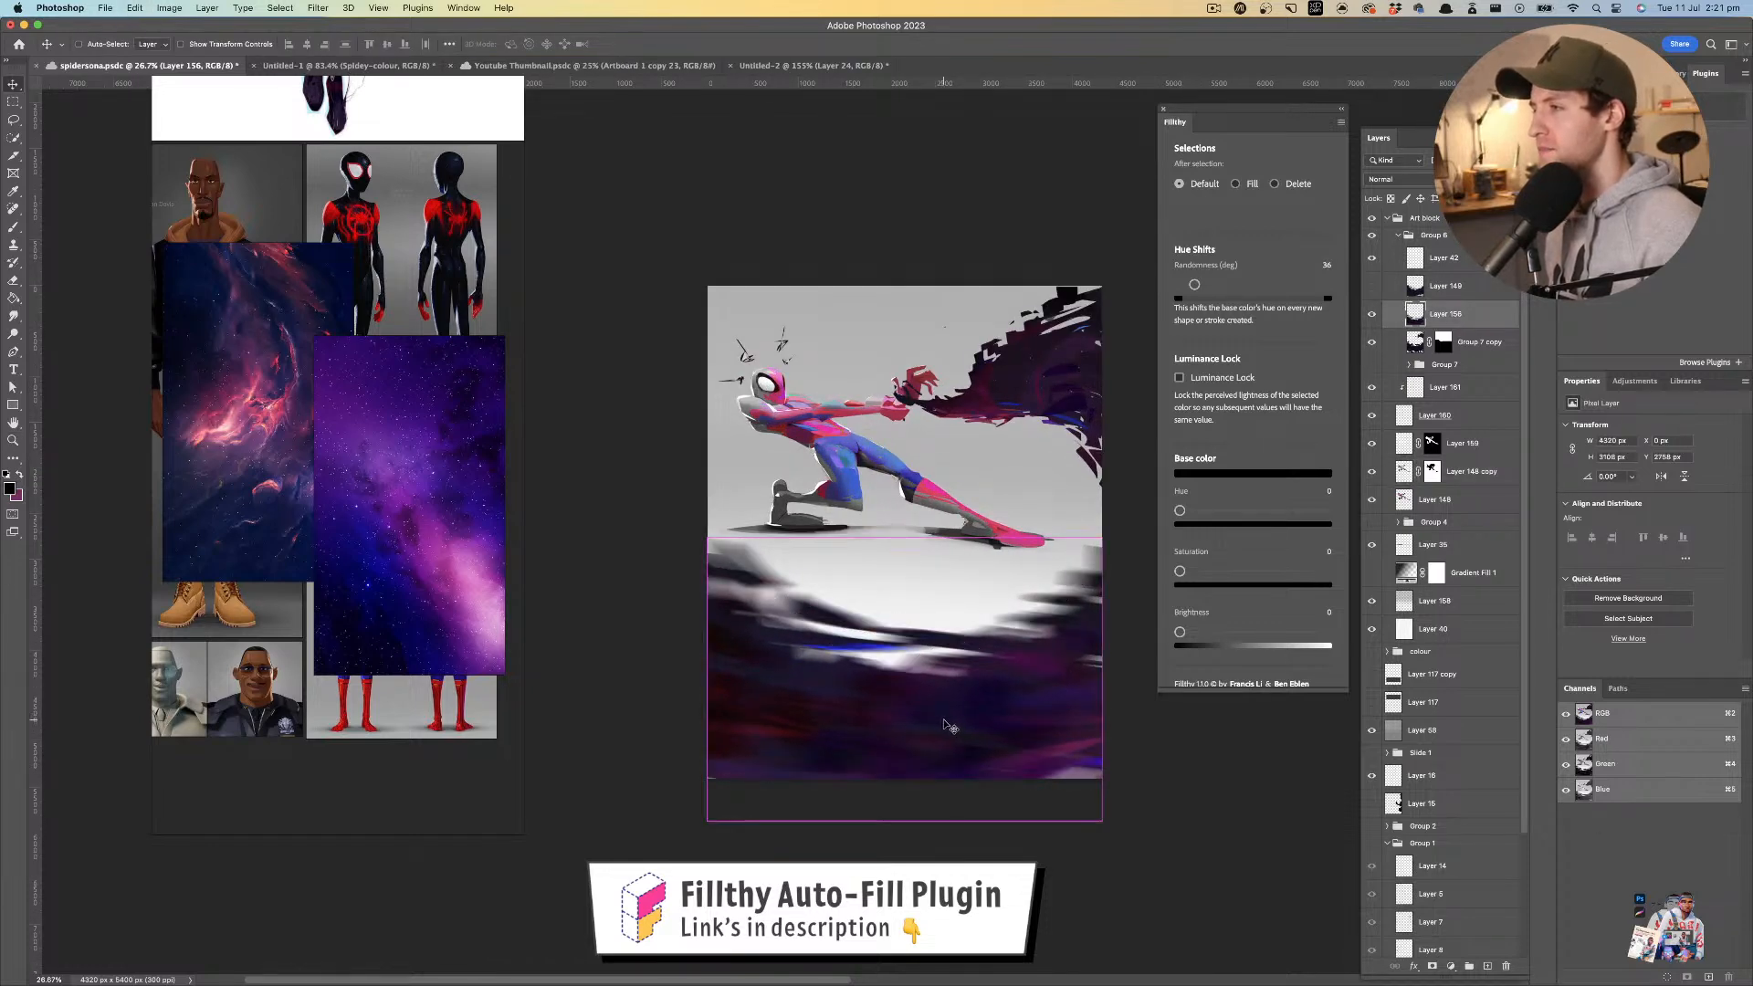
{"action": "left_click_drag", "start_coordinate": [1026, 603], "coordinate": [911, 557]}
{"action": "left_click_drag", "start_coordinate": [907, 554], "coordinate": [998, 578]}
{"action": "left_click", "coordinate": [997, 579]}
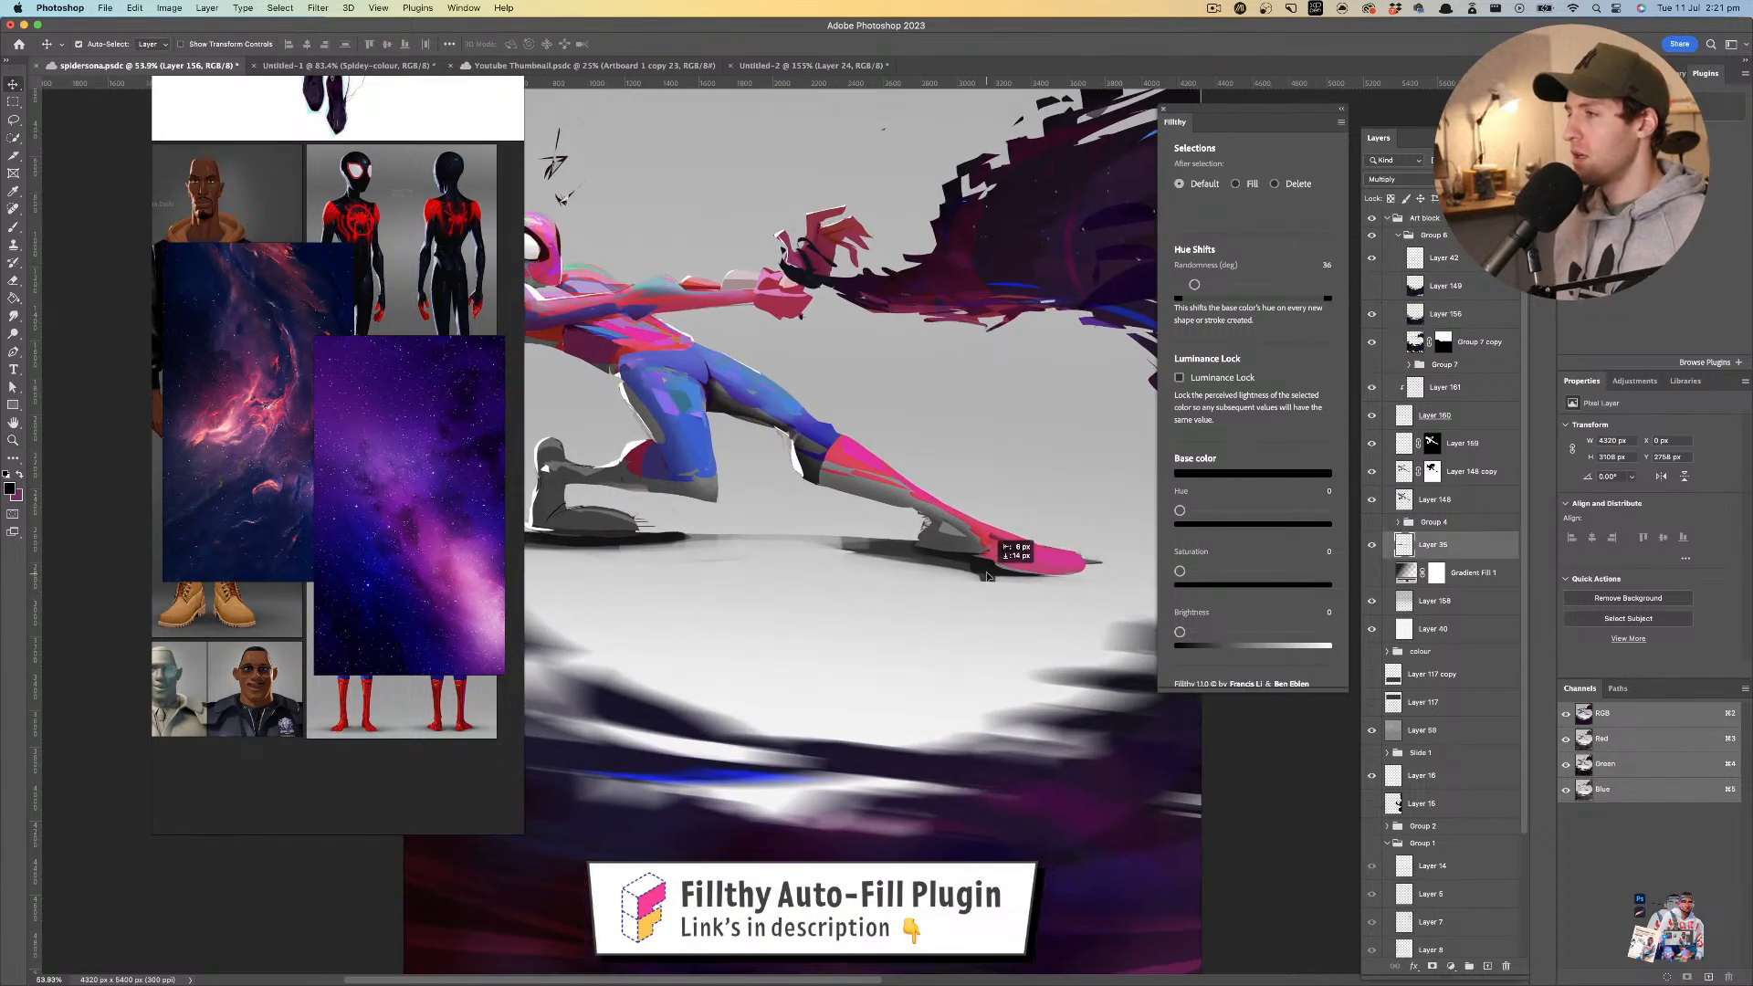
{"action": "key", "text": "e"}
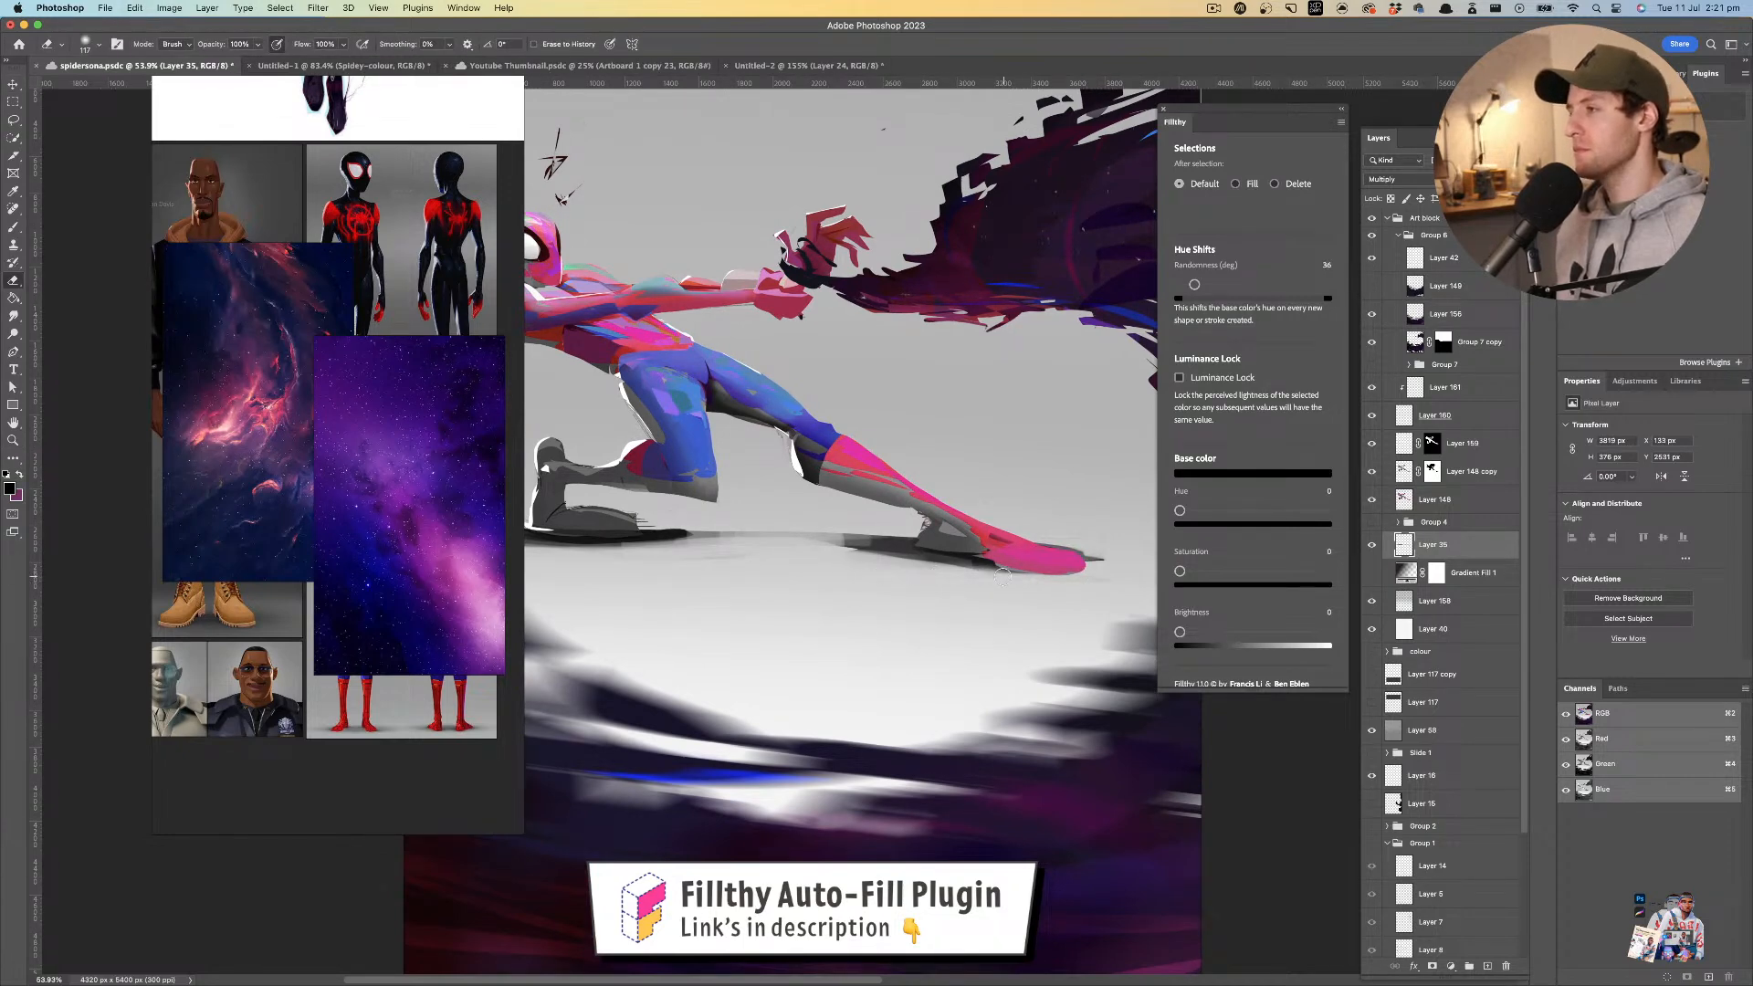
{"action": "mouse_move", "coordinate": [935, 568]}
{"action": "left_mouse_down"}
{"action": "mouse_move", "coordinate": [786, 545]}
{"action": "mouse_move", "coordinate": [880, 527]}
{"action": "mouse_move", "coordinate": [792, 546]}
{"action": "mouse_move", "coordinate": [851, 553]}
{"action": "left_mouse_up"}
{"action": "mouse_move", "coordinate": [1024, 528]}
{"action": "left_mouse_down"}
{"action": "mouse_move", "coordinate": [890, 516]}
{"action": "mouse_move", "coordinate": [1004, 511]}
{"action": "left_mouse_up"}
- Lasso a thin area of ground between the feet on Layer 35 and paint shadow in it with a sampled dark tone
{"action": "key", "text": "l"}
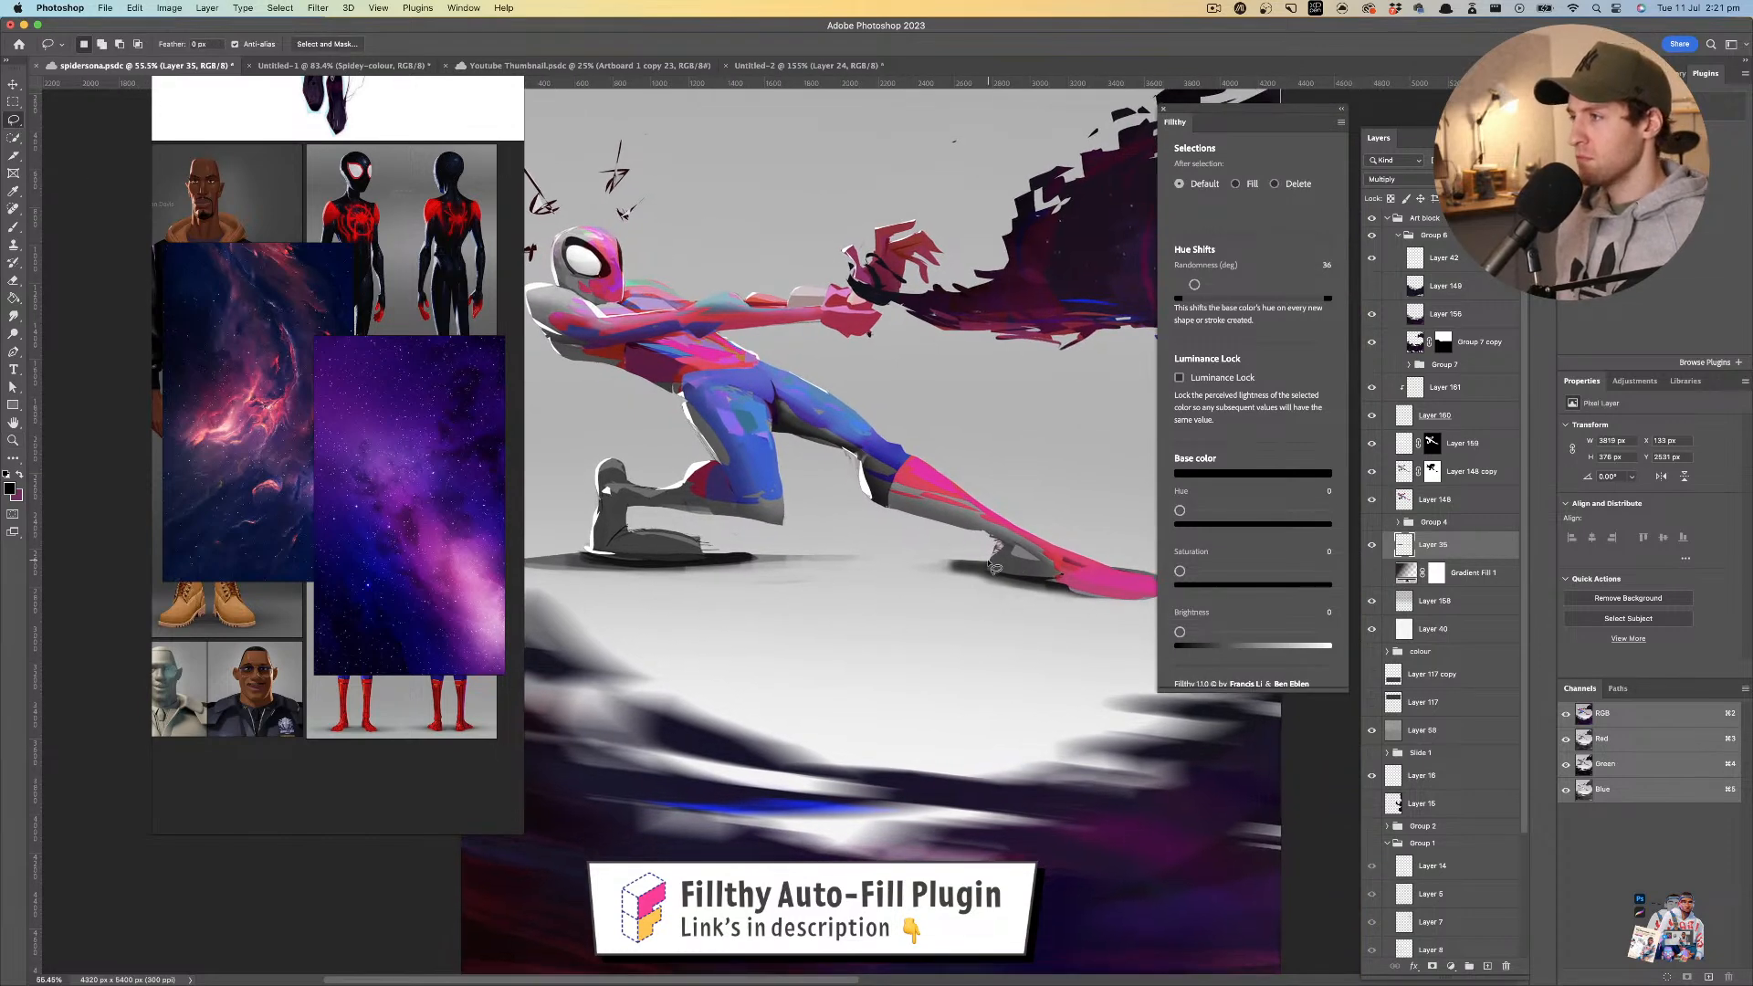
{"action": "left_click_drag", "start_coordinate": [848, 559], "coordinate": [674, 573]}
{"action": "left_click_drag", "start_coordinate": [523, 560], "coordinate": [926, 566]}
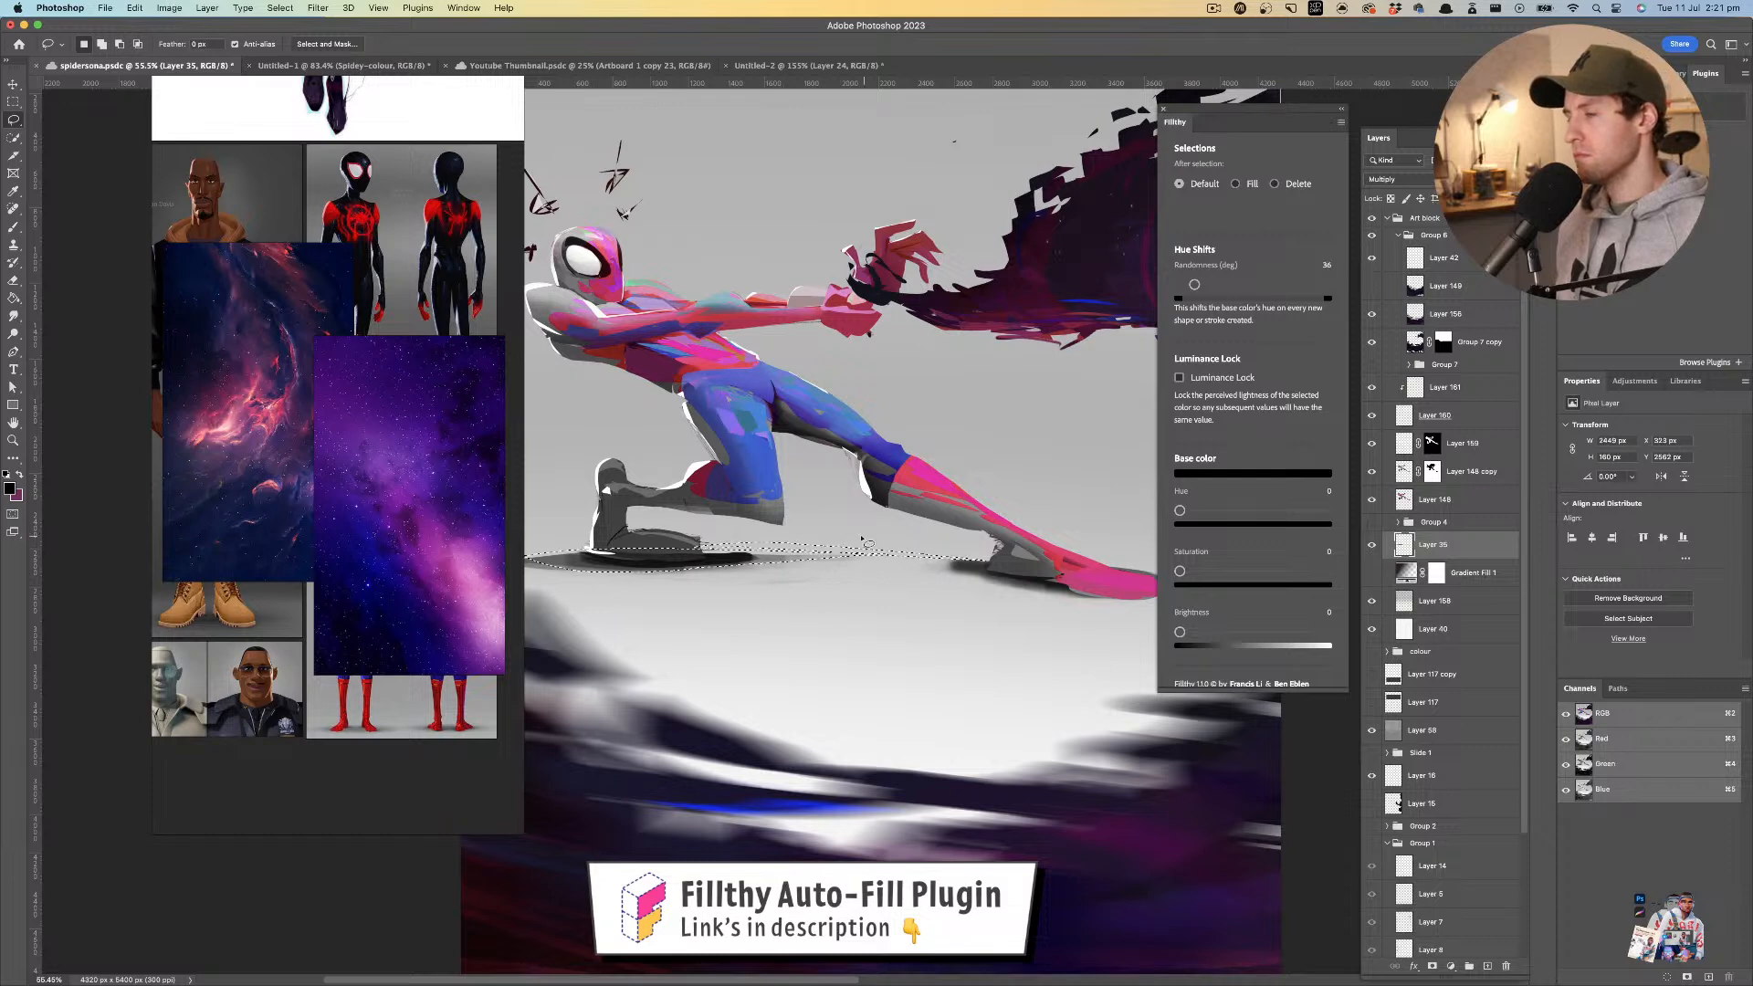
{"action": "key", "text": "b"}
{"action": "left_click", "coordinate": [726, 558], "text": "alt"}
{"action": "mouse_move", "coordinate": [703, 551]}
{"action": "left_mouse_down"}
{"action": "mouse_move", "coordinate": [945, 550]}
{"action": "mouse_move", "coordinate": [685, 549]}
{"action": "mouse_move", "coordinate": [675, 534]}
{"action": "mouse_move", "coordinate": [758, 548]}
{"action": "left_mouse_up"}
- Fade the ground shadow between the two feet with the eraser inside the selection, and deselect
{"action": "key", "text": "super+space"}
{"action": "mouse_move", "coordinate": [869, 518]}
{"action": "left_mouse_down"}
{"action": "mouse_move", "coordinate": [698, 530]}
{"action": "mouse_move", "coordinate": [824, 545]}
{"action": "mouse_move", "coordinate": [952, 525]}
{"action": "left_mouse_up"}
{"action": "key", "text": "e"}
{"action": "left_click_drag", "start_coordinate": [918, 522], "coordinate": [977, 527]}
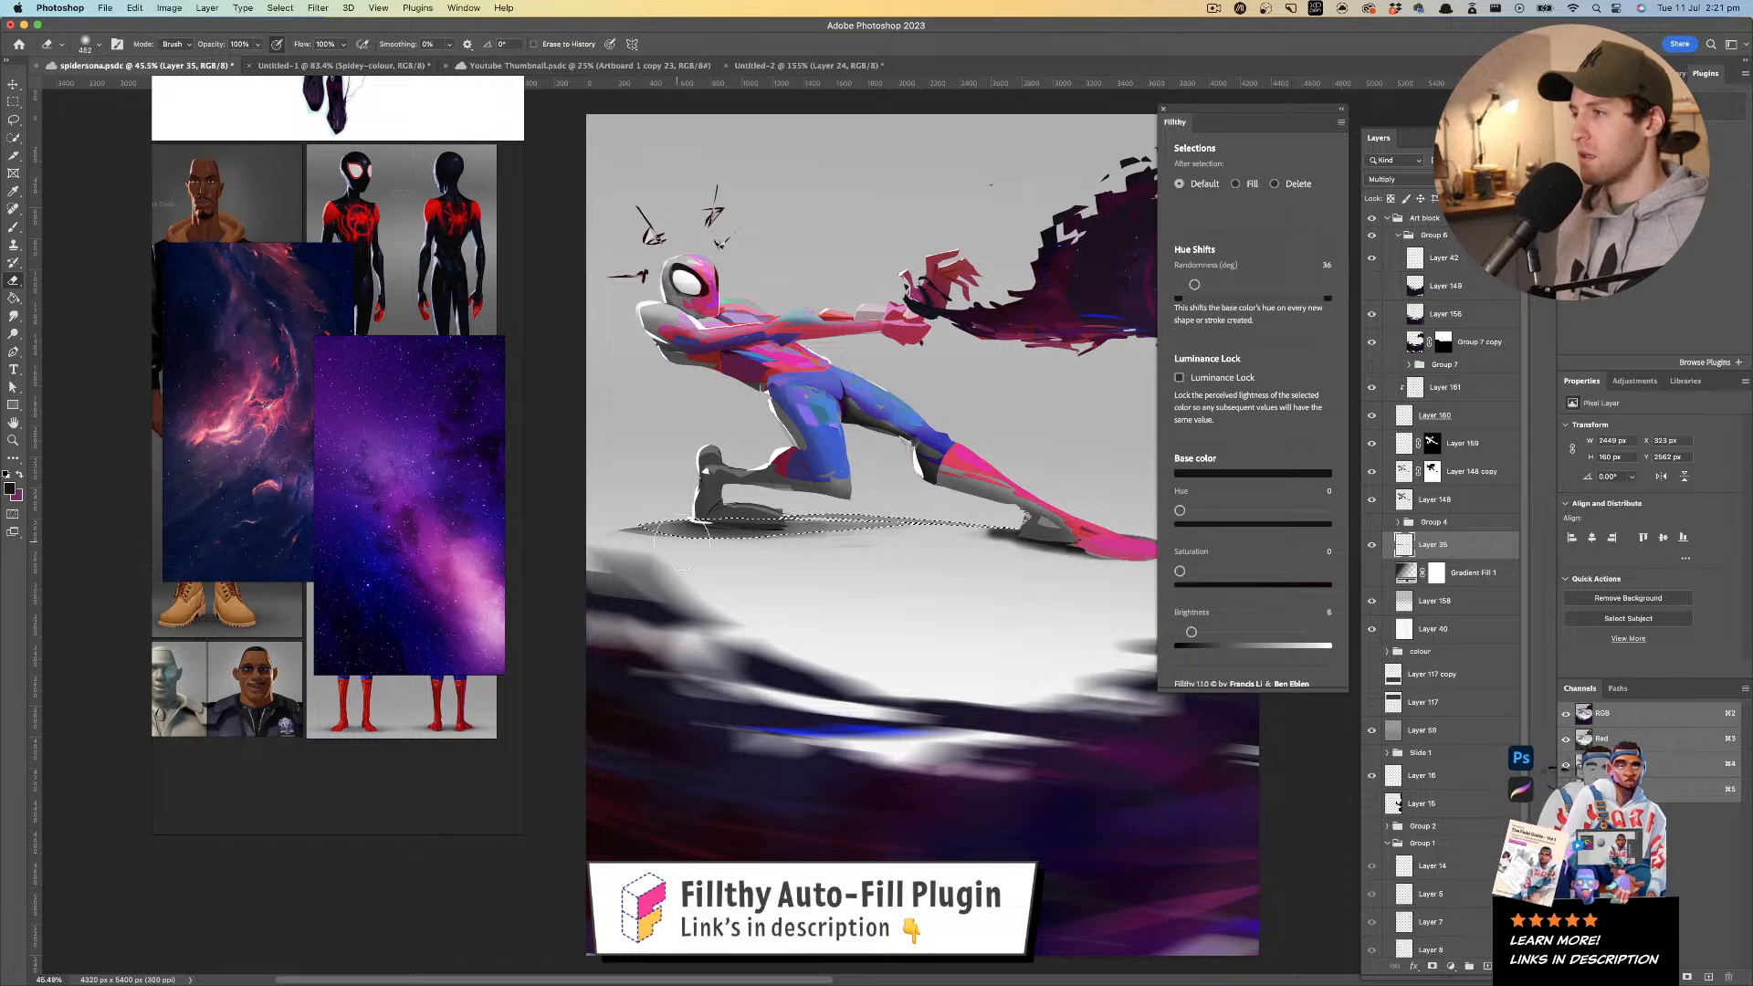
{"action": "left_click_drag", "start_coordinate": [741, 552], "coordinate": [822, 546]}
{"action": "mouse_move", "coordinate": [973, 540]}
{"action": "left_mouse_down"}
{"action": "mouse_move", "coordinate": [912, 533]}
{"action": "mouse_move", "coordinate": [876, 560]}
{"action": "mouse_move", "coordinate": [1057, 539]}
{"action": "left_mouse_up"}
{"action": "key", "text": "super+d"}
- Lasso the ground area beneath the front foot on Layer 35 and rework its shadow with soft brush and eraser strokes
{"action": "key", "text": "l"}
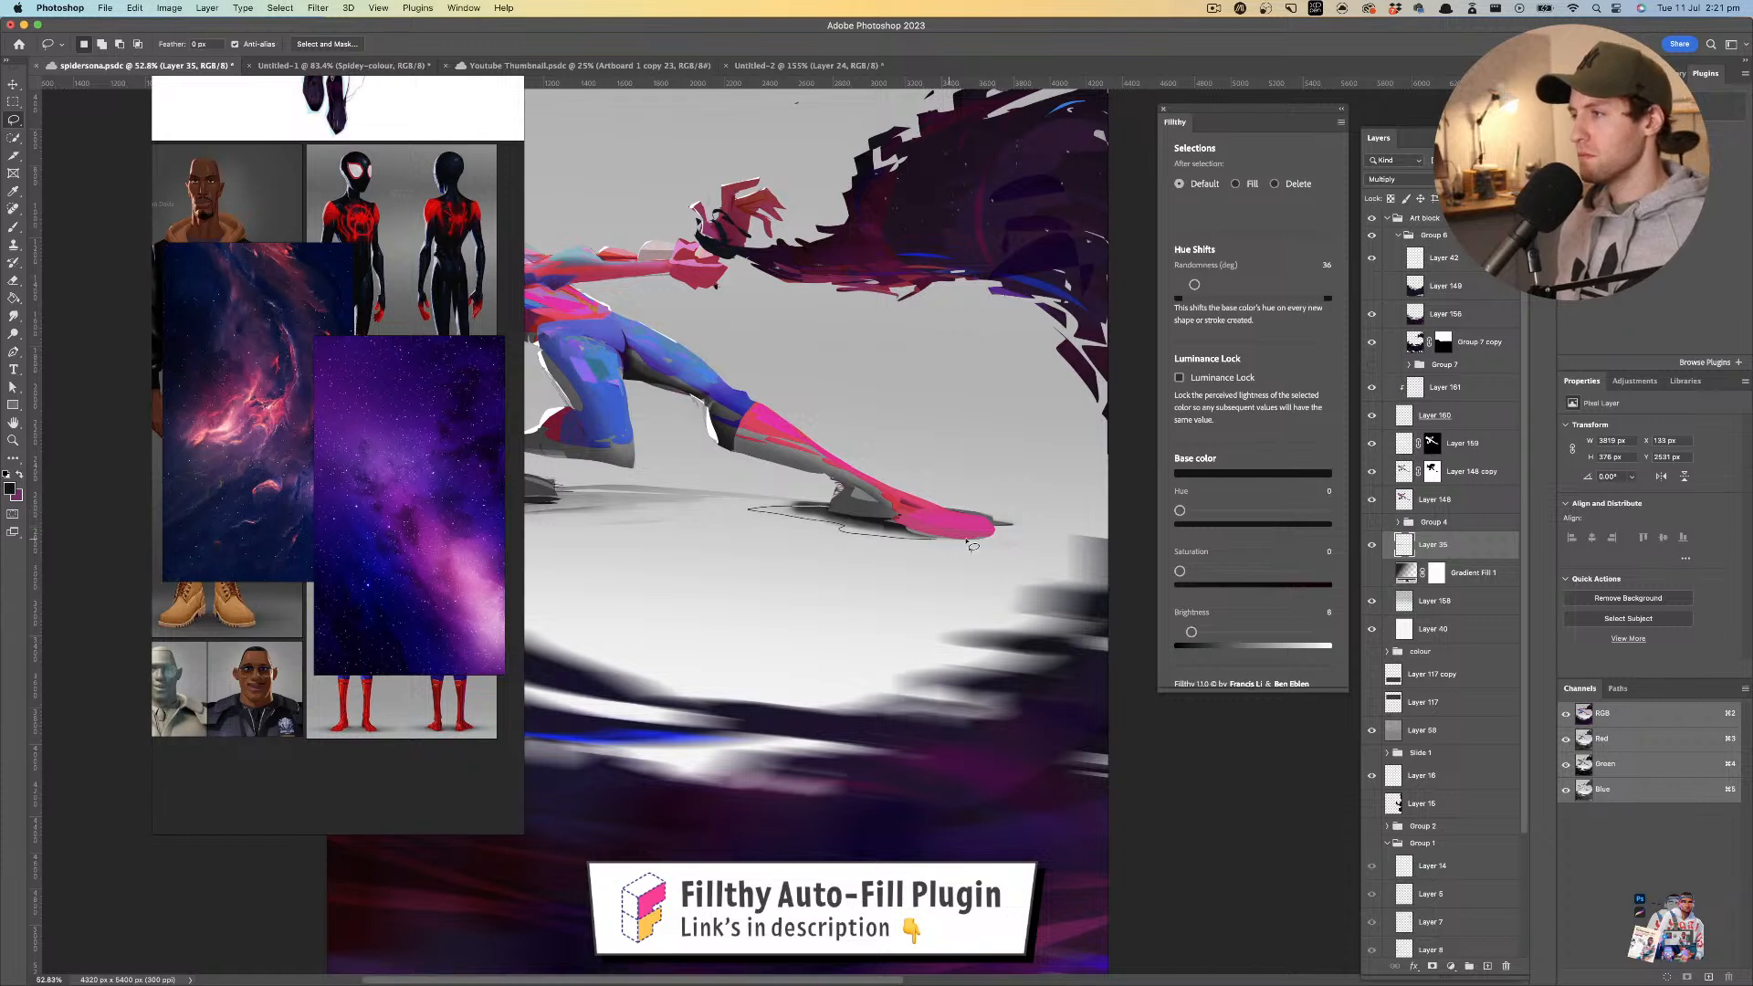
{"action": "key", "text": "b"}
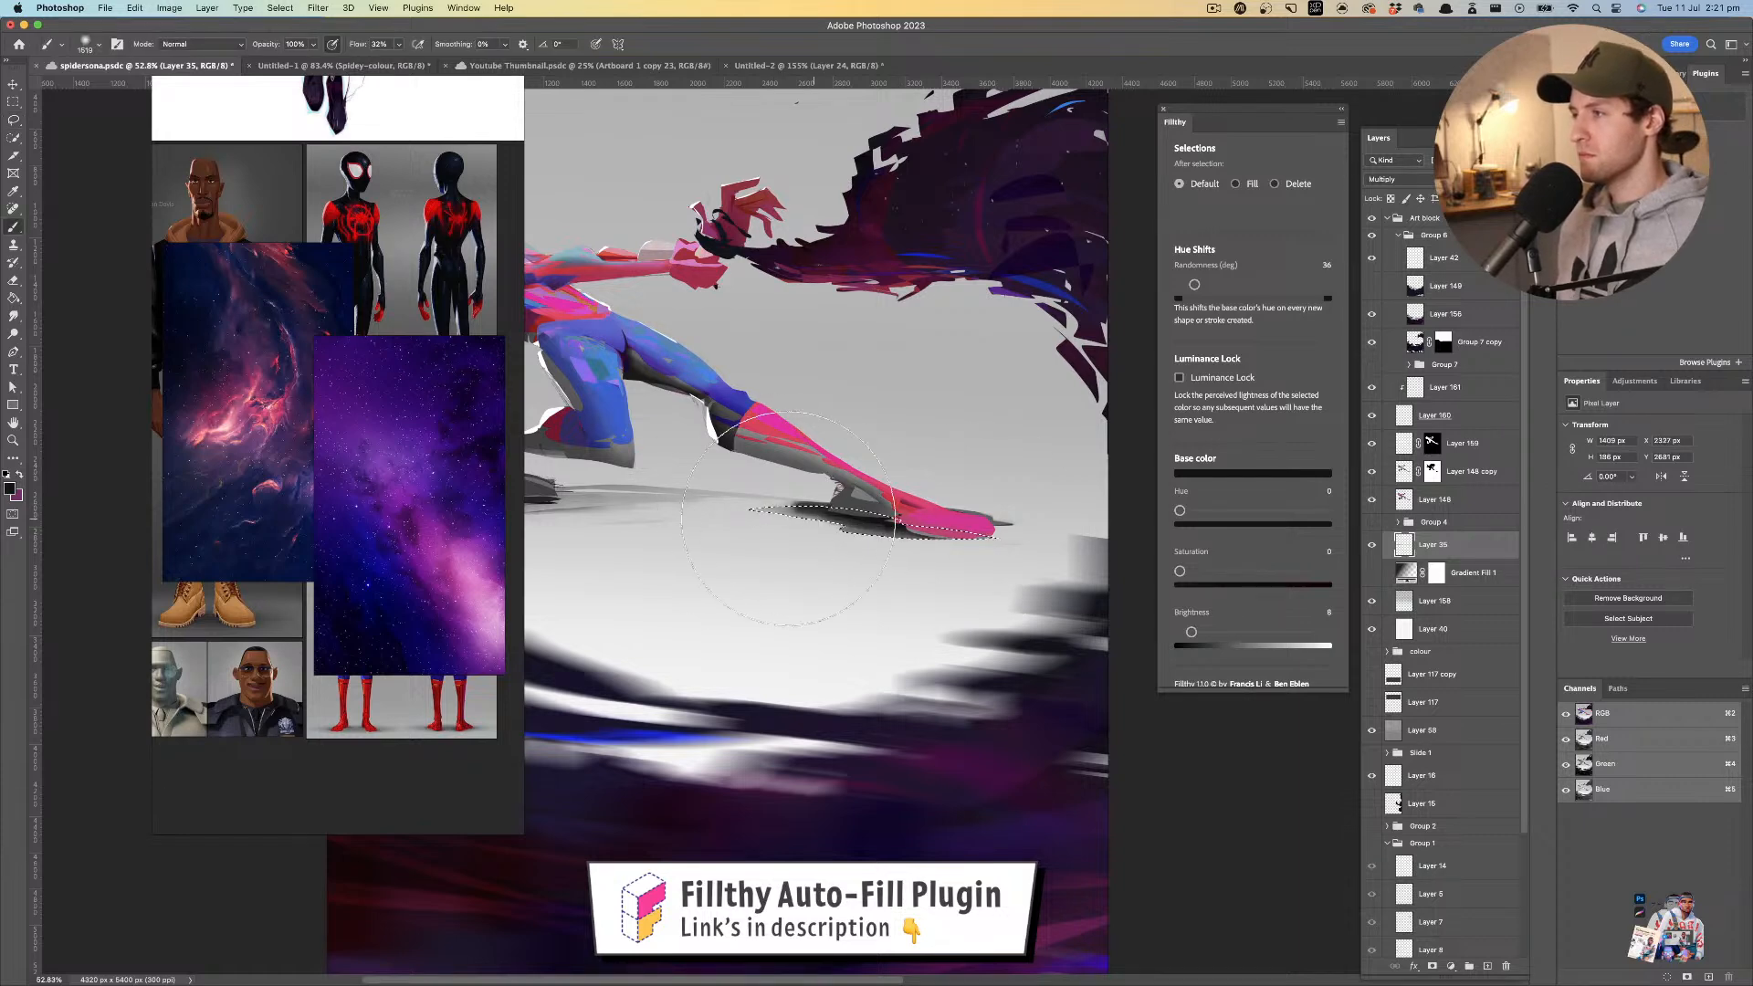
{"action": "key", "text": "e"}
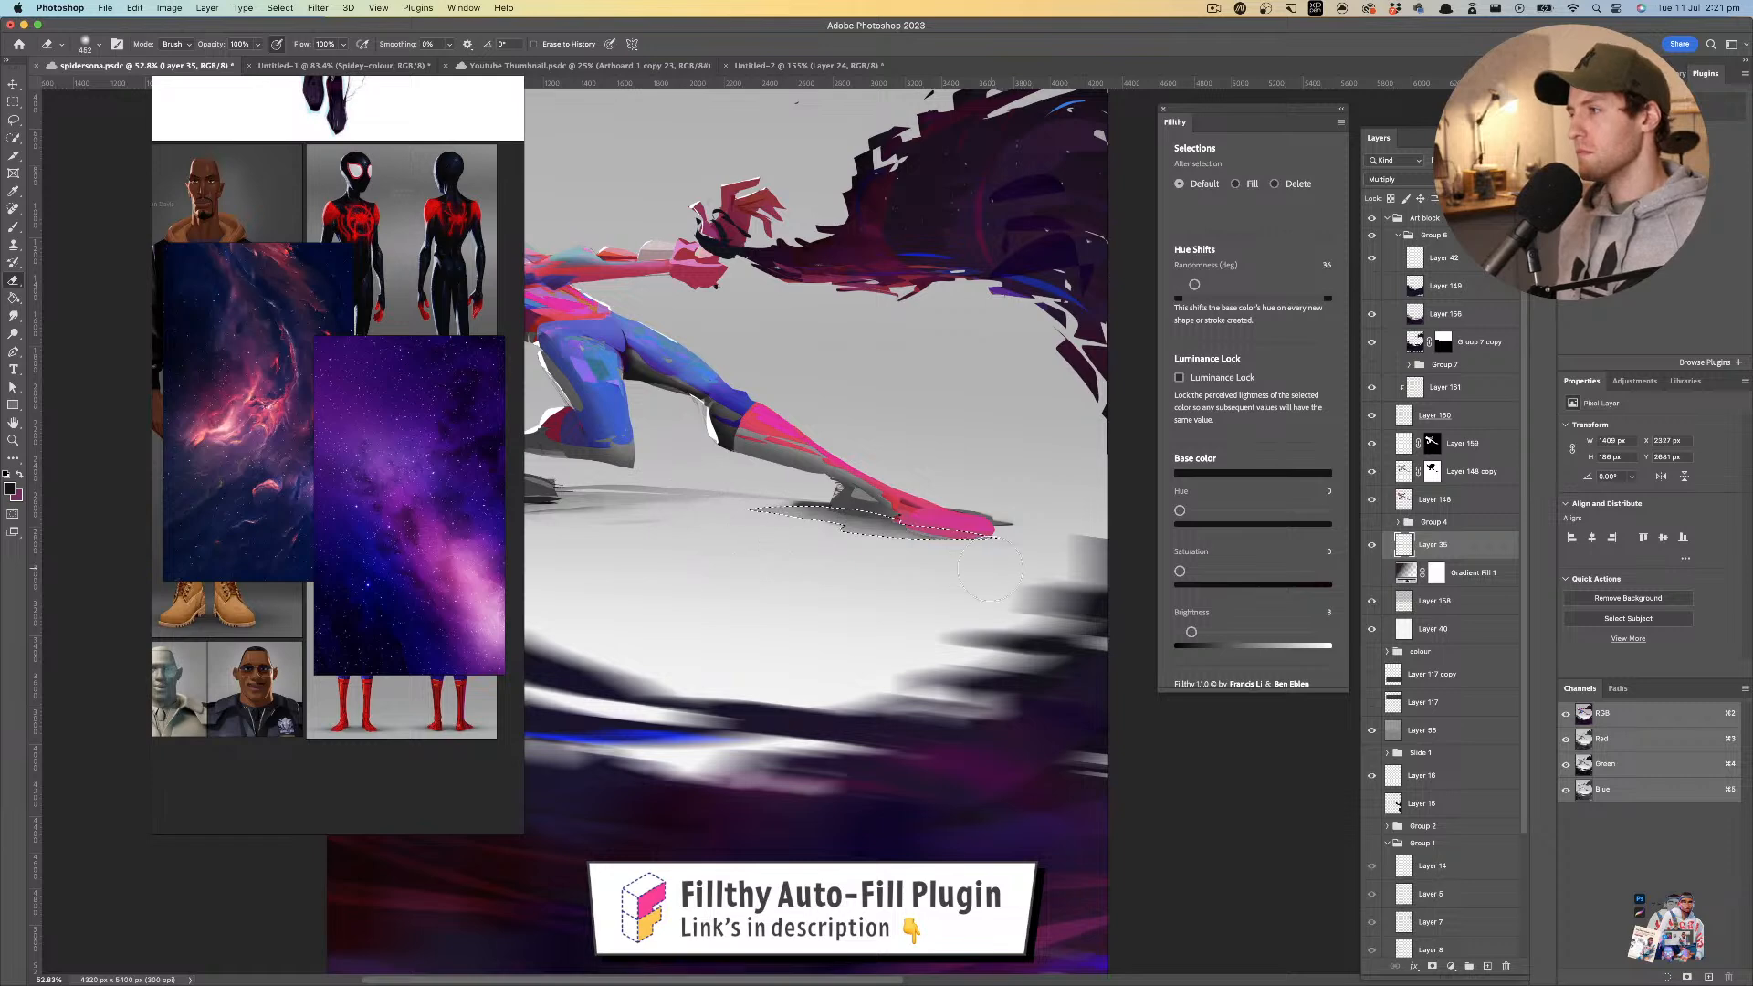
{"action": "key", "text": "b"}
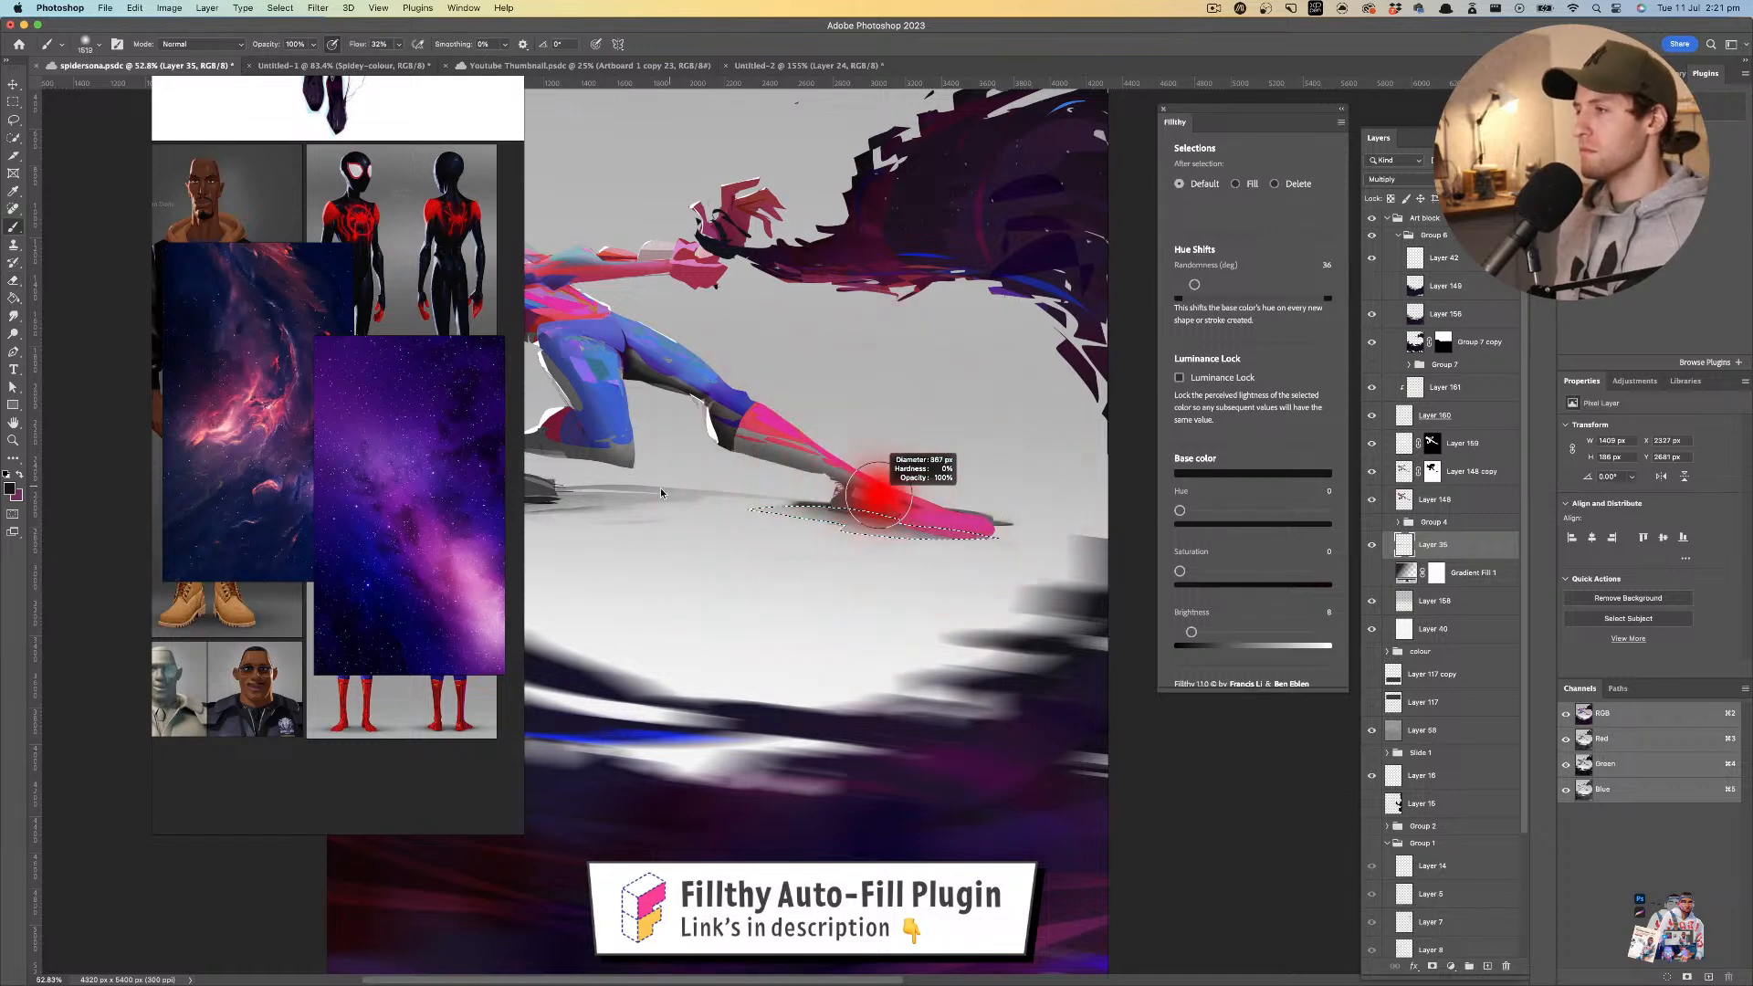
{"action": "left_click_drag", "start_coordinate": [882, 529], "coordinate": [972, 519]}
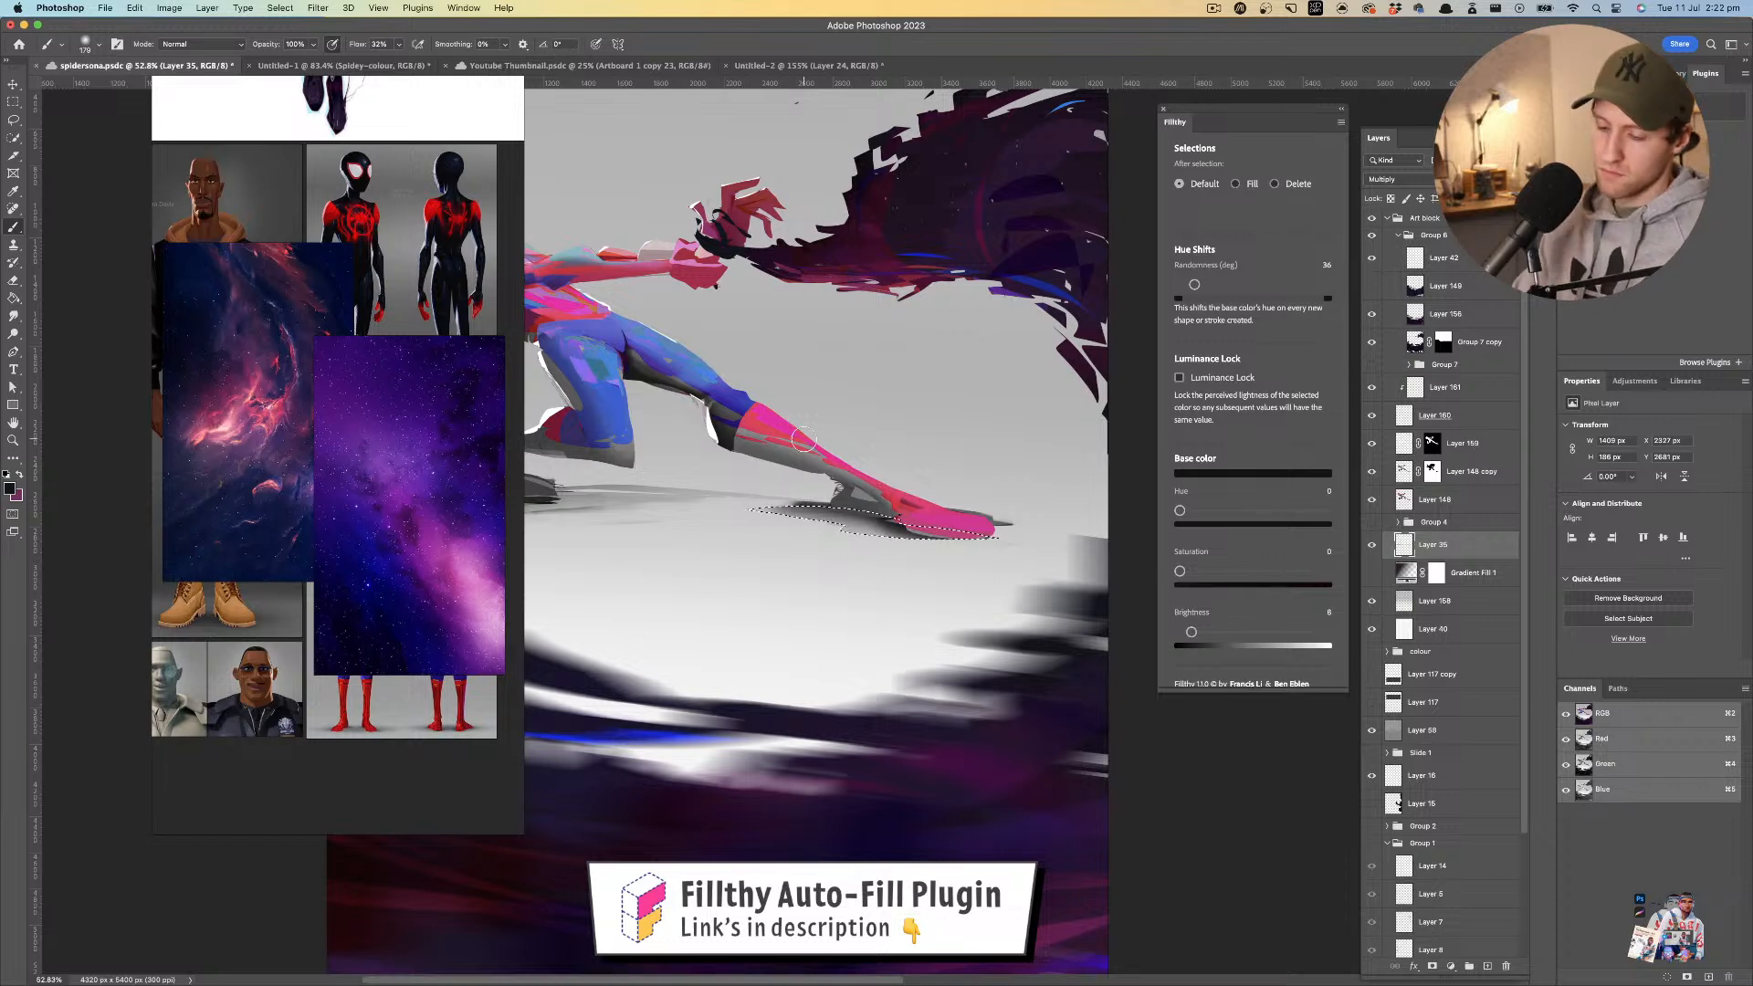
- Invert the selection, erase the stray shadow outside the front foot's shadow shape, and deselect
{"action": "key", "text": "shift+super+i"}
{"action": "key", "text": "e"}
{"action": "left_click_drag", "start_coordinate": [985, 502], "coordinate": [776, 503]}
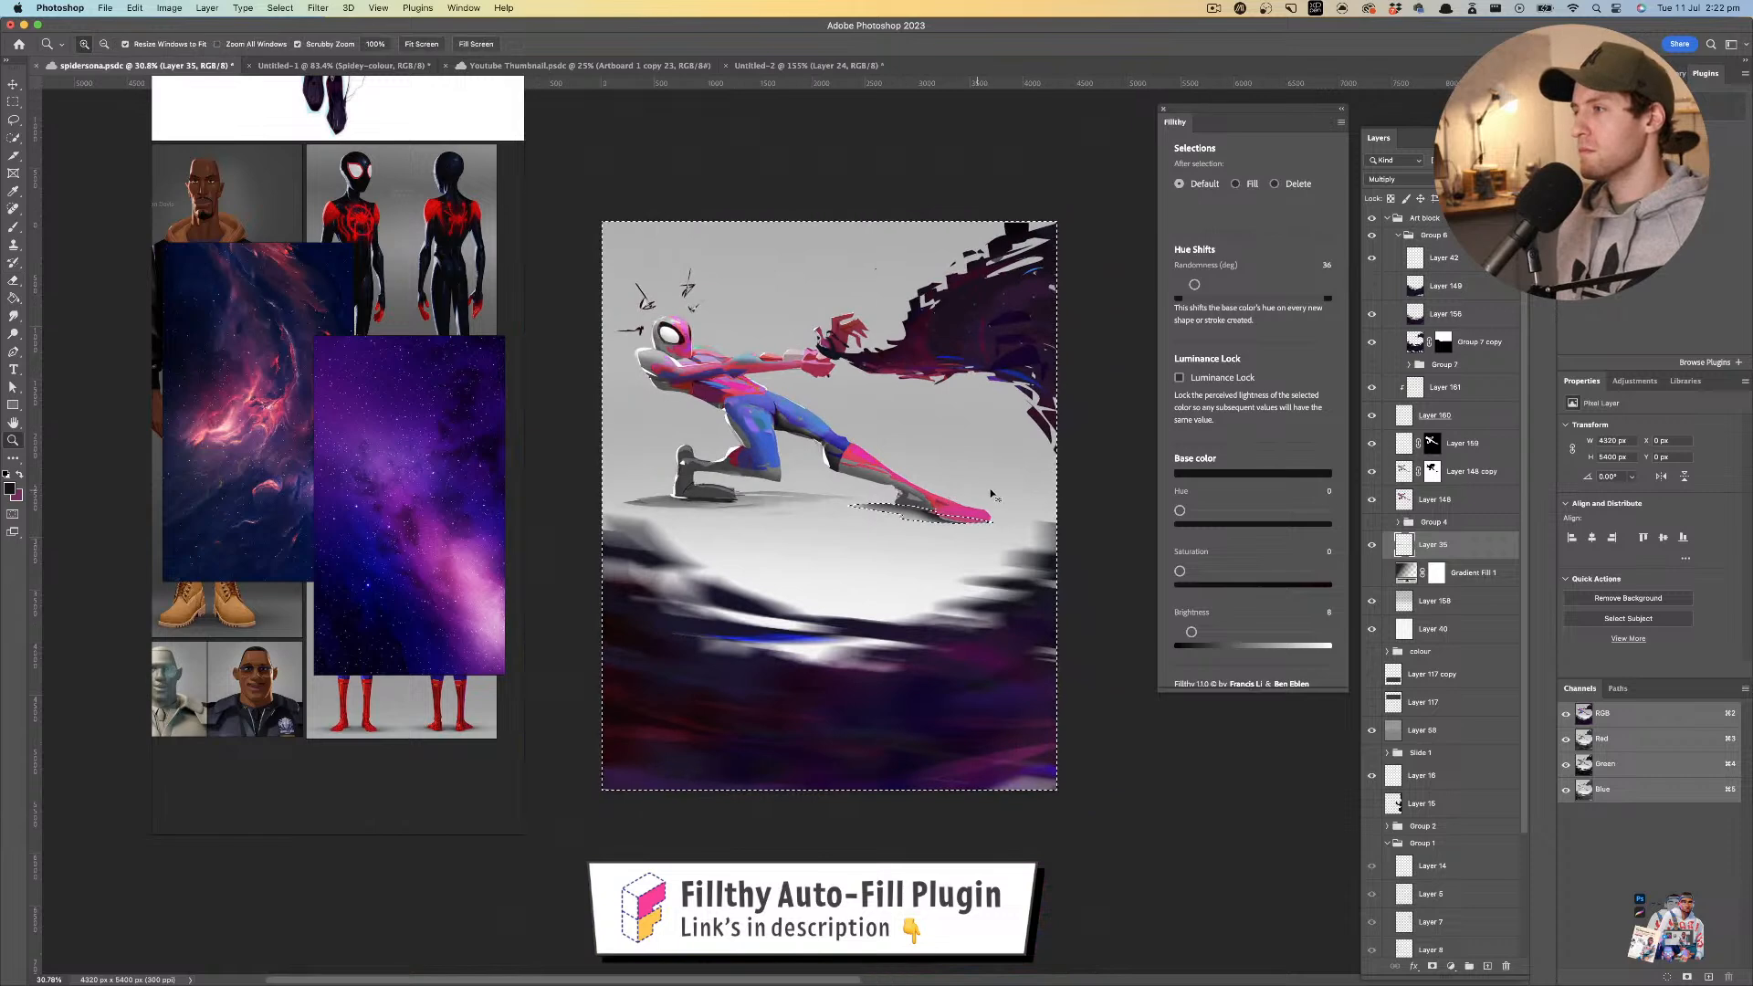
{"action": "key", "text": "super+d"}
{"action": "left_click_drag", "start_coordinate": [986, 497], "coordinate": [1247, 452]}
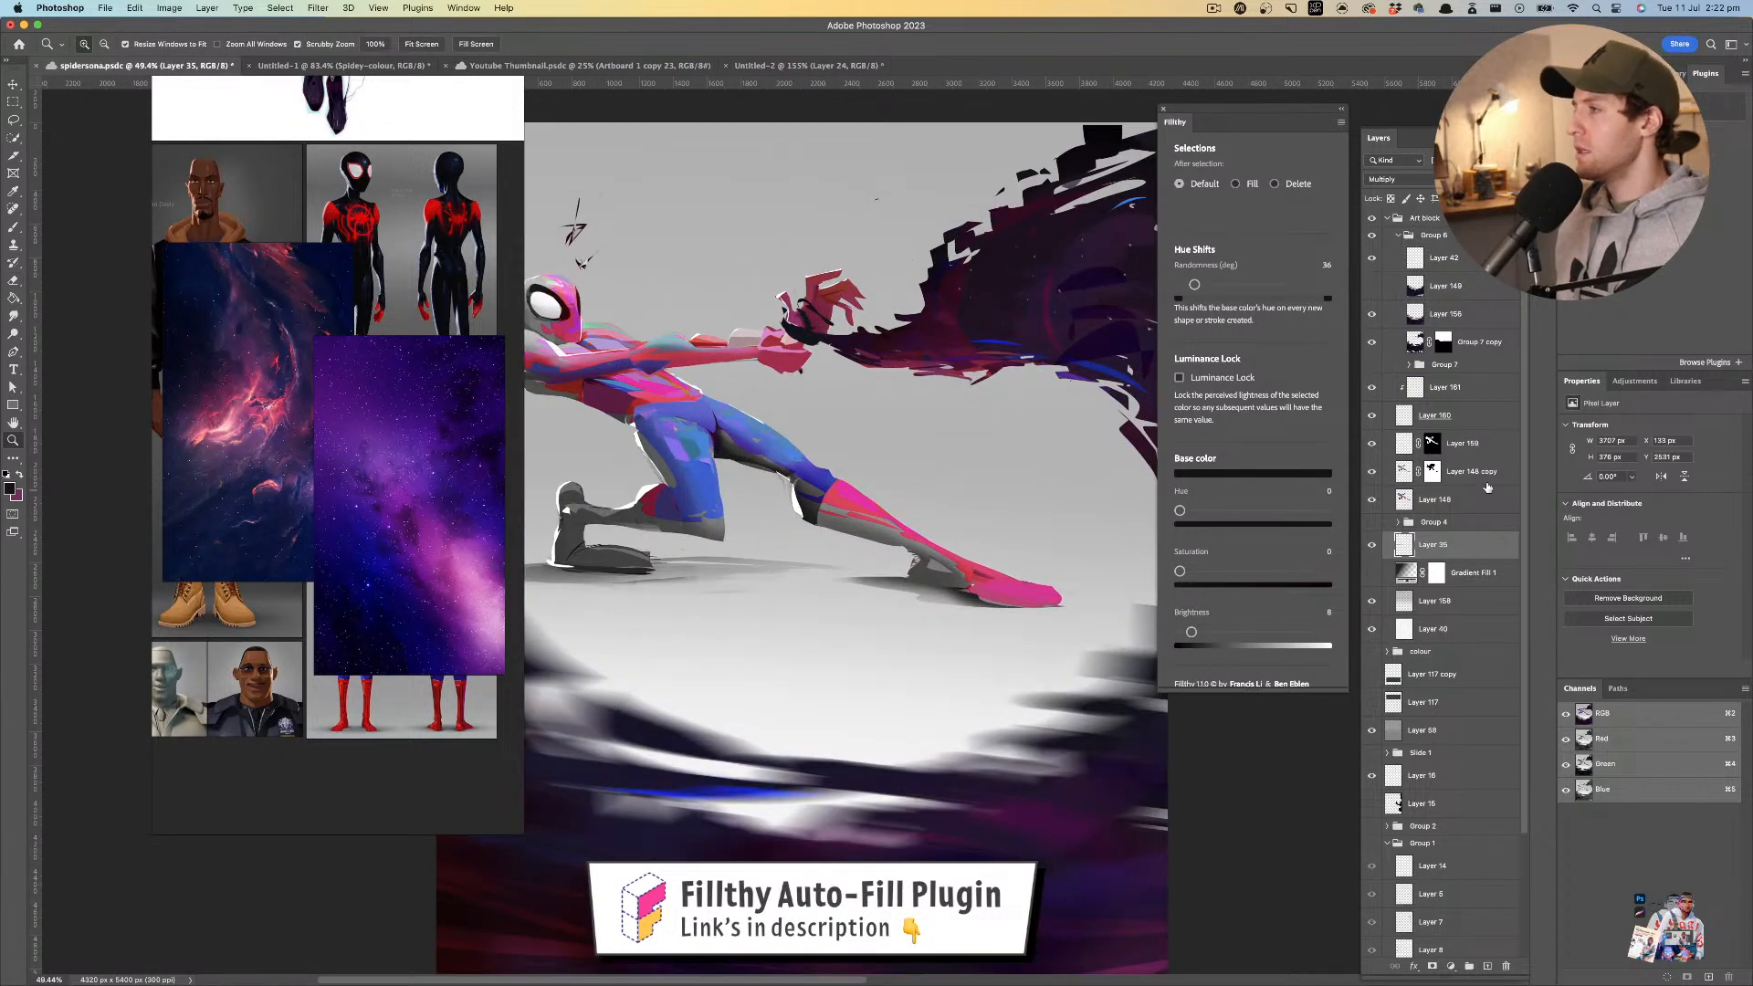
{"action": "left_click", "coordinate": [1498, 445]}
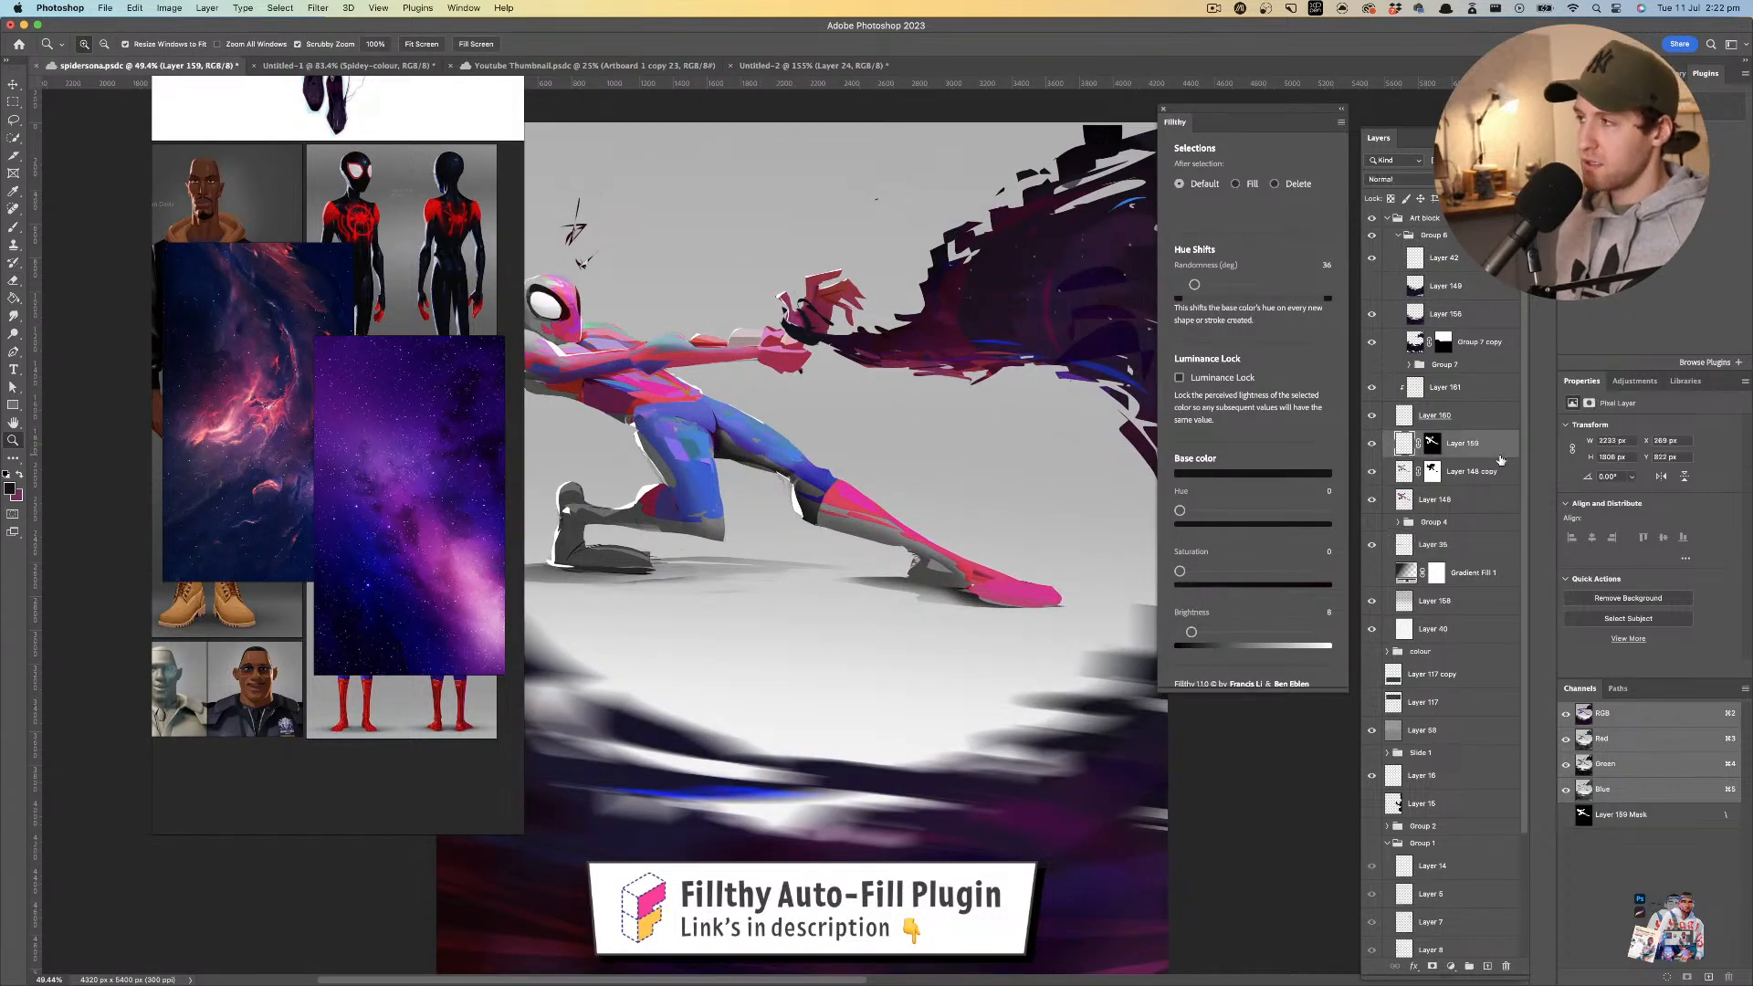
{"action": "left_click", "coordinate": [1486, 968]}
{"action": "key", "text": "l"}
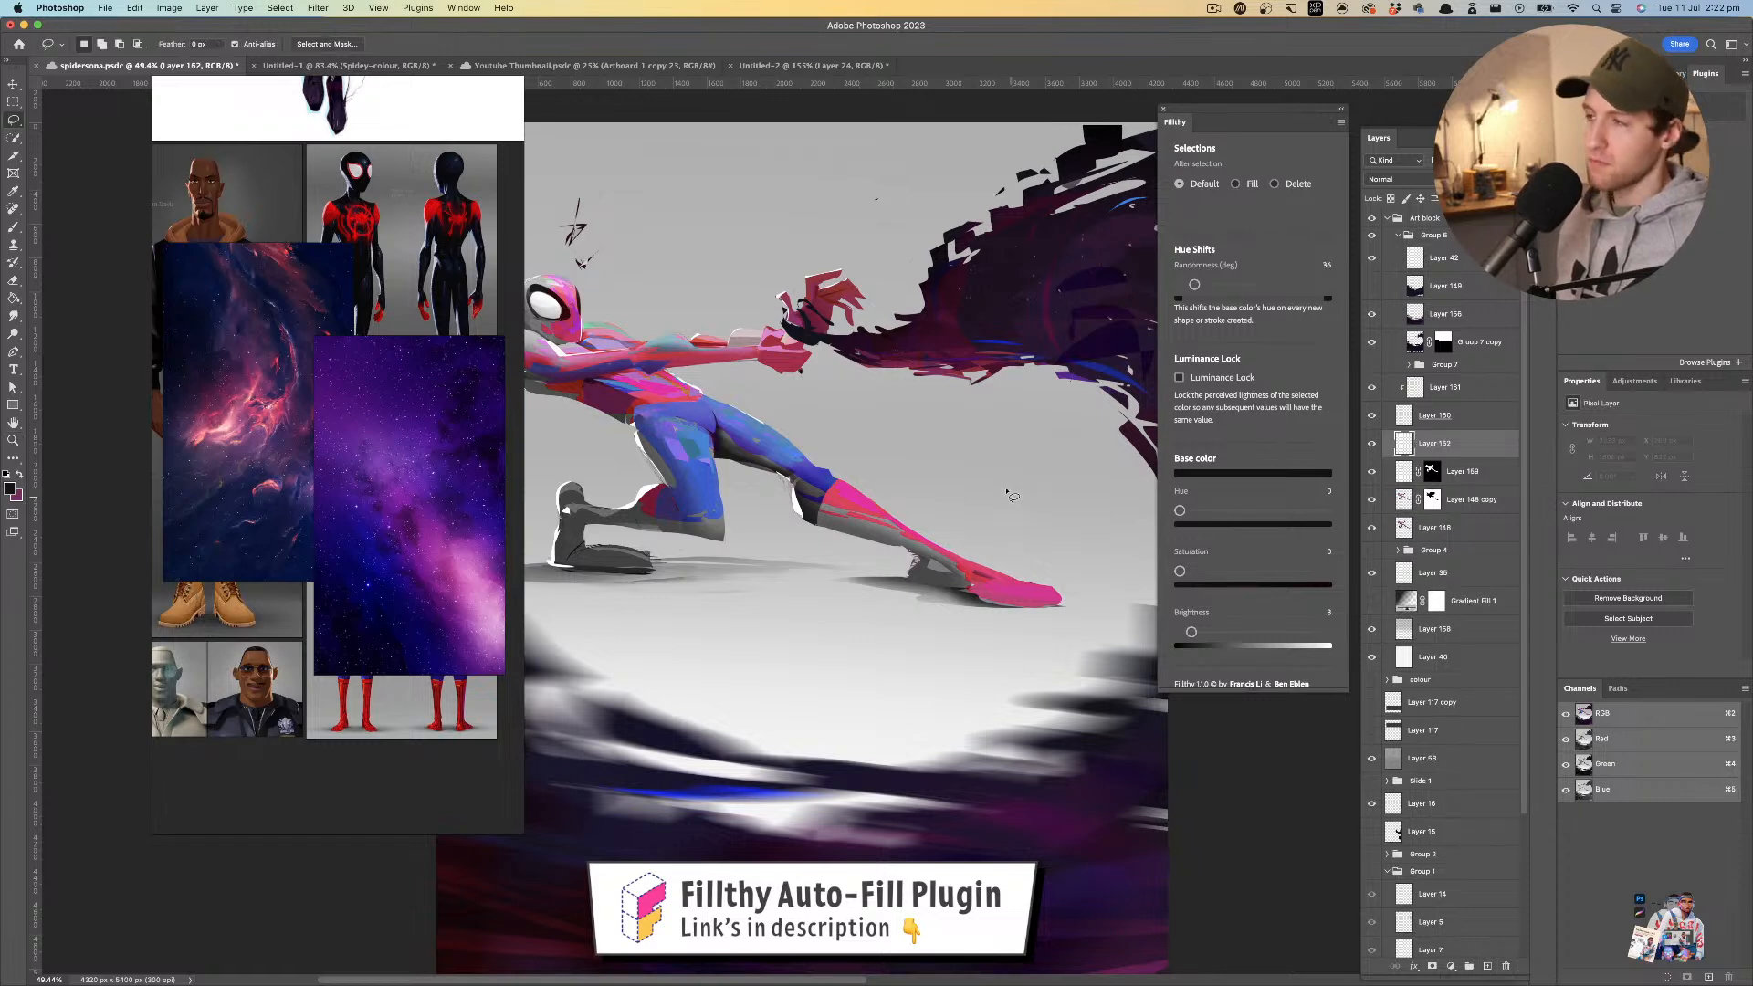
{"action": "left_click_drag", "start_coordinate": [1005, 521], "coordinate": [983, 522]}
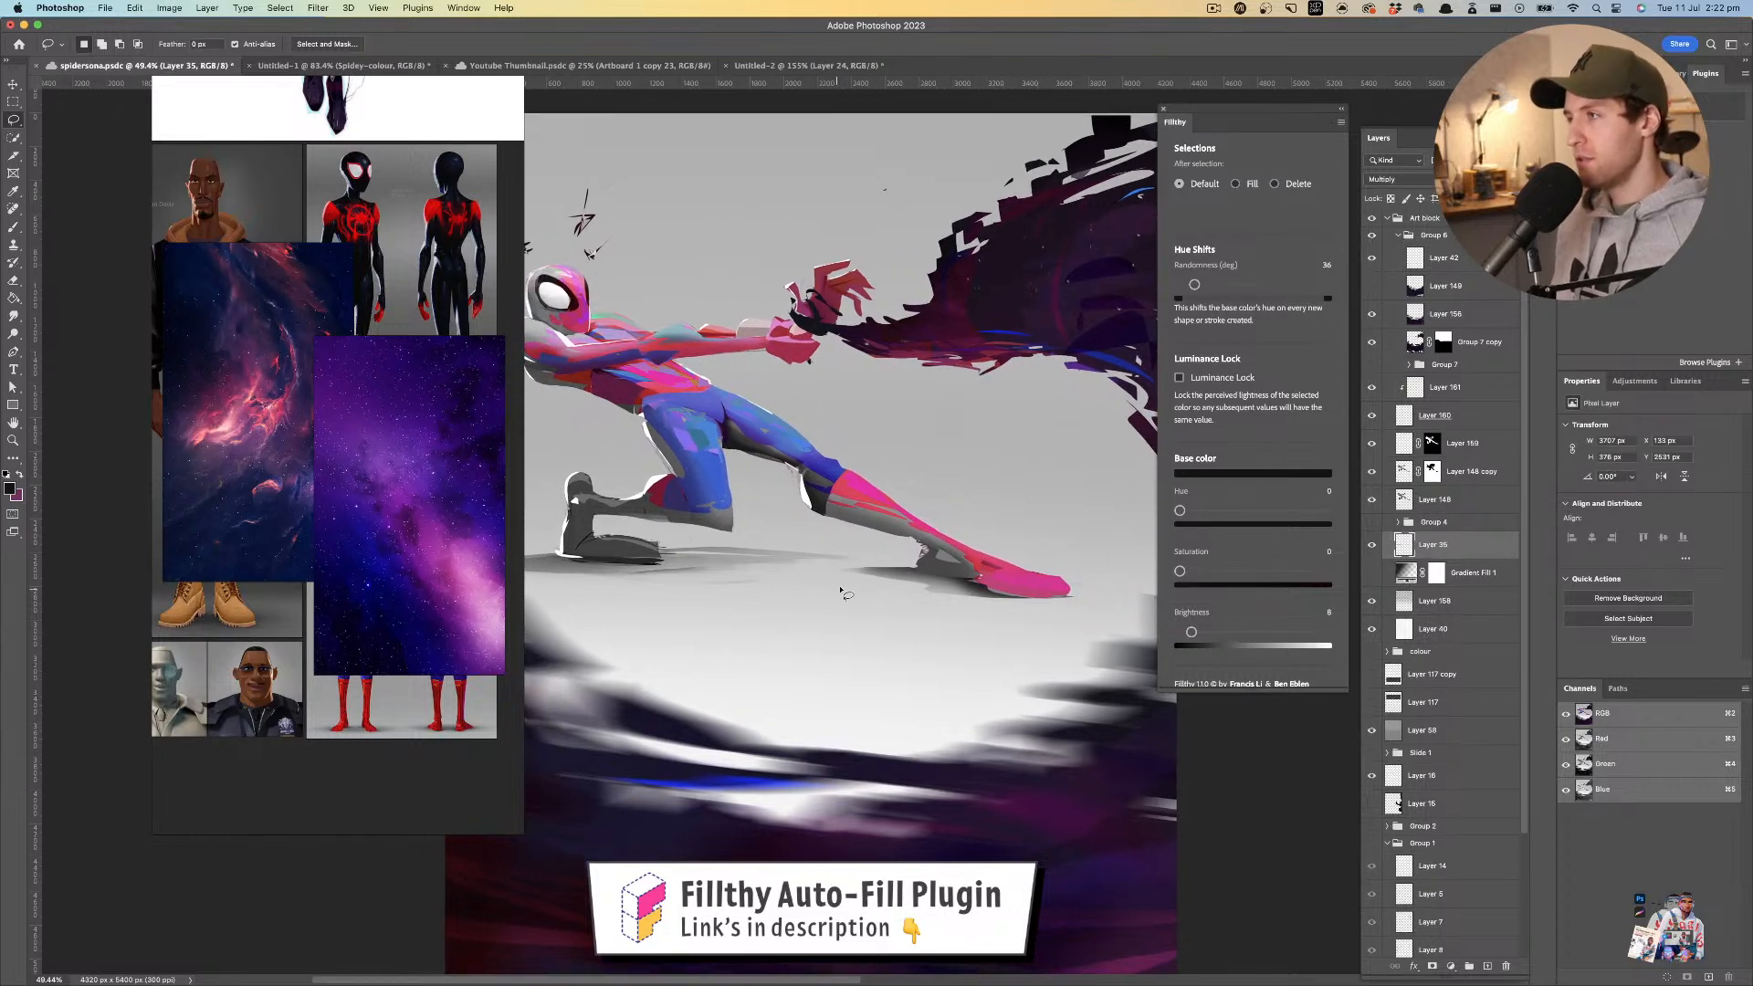
- Lasso a curved cast-shadow shape running from under the front foot towards the canvas's right edge
{"action": "mouse_move", "coordinate": [858, 584]}
{"action": "left_mouse_down"}
{"action": "mouse_move", "coordinate": [815, 577]}
{"action": "mouse_move", "coordinate": [1086, 579]}
{"action": "mouse_move", "coordinate": [1071, 596]}
{"action": "mouse_move", "coordinate": [1224, 638]}
{"action": "left_mouse_up"}
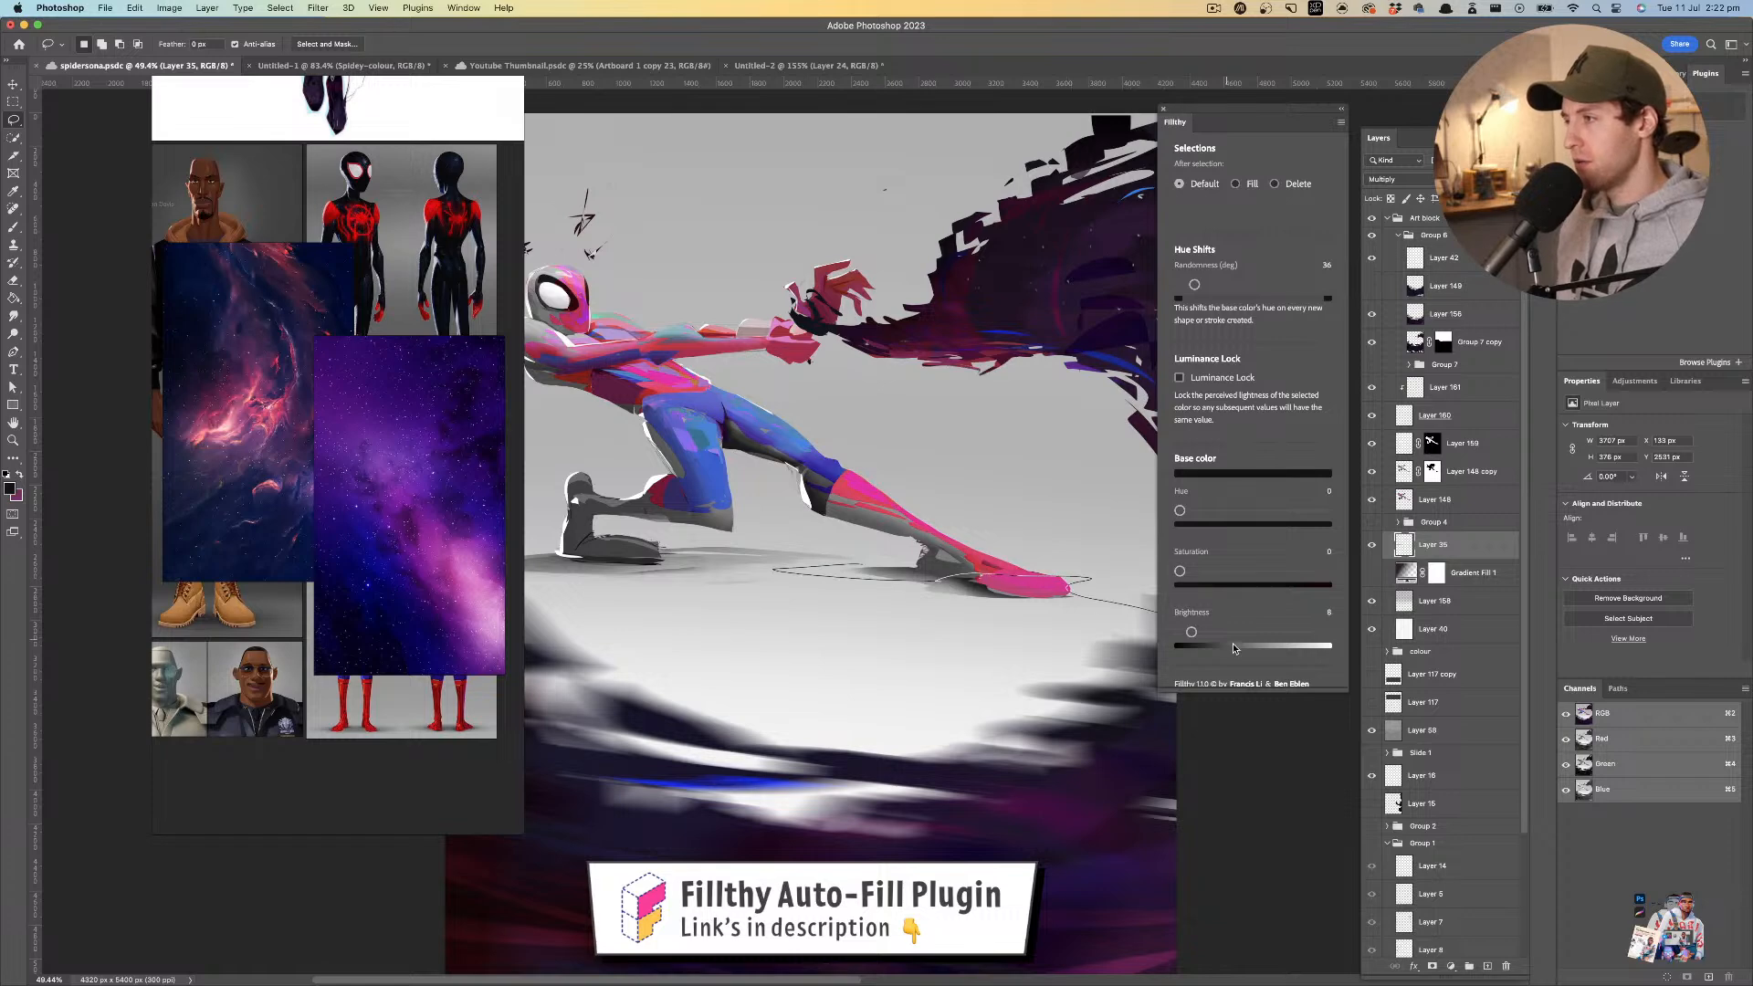
{"action": "mouse_move", "coordinate": [998, 664]}
{"action": "left_mouse_down"}
{"action": "mouse_move", "coordinate": [1004, 620]}
{"action": "mouse_move", "coordinate": [766, 596]}
{"action": "left_mouse_up"}
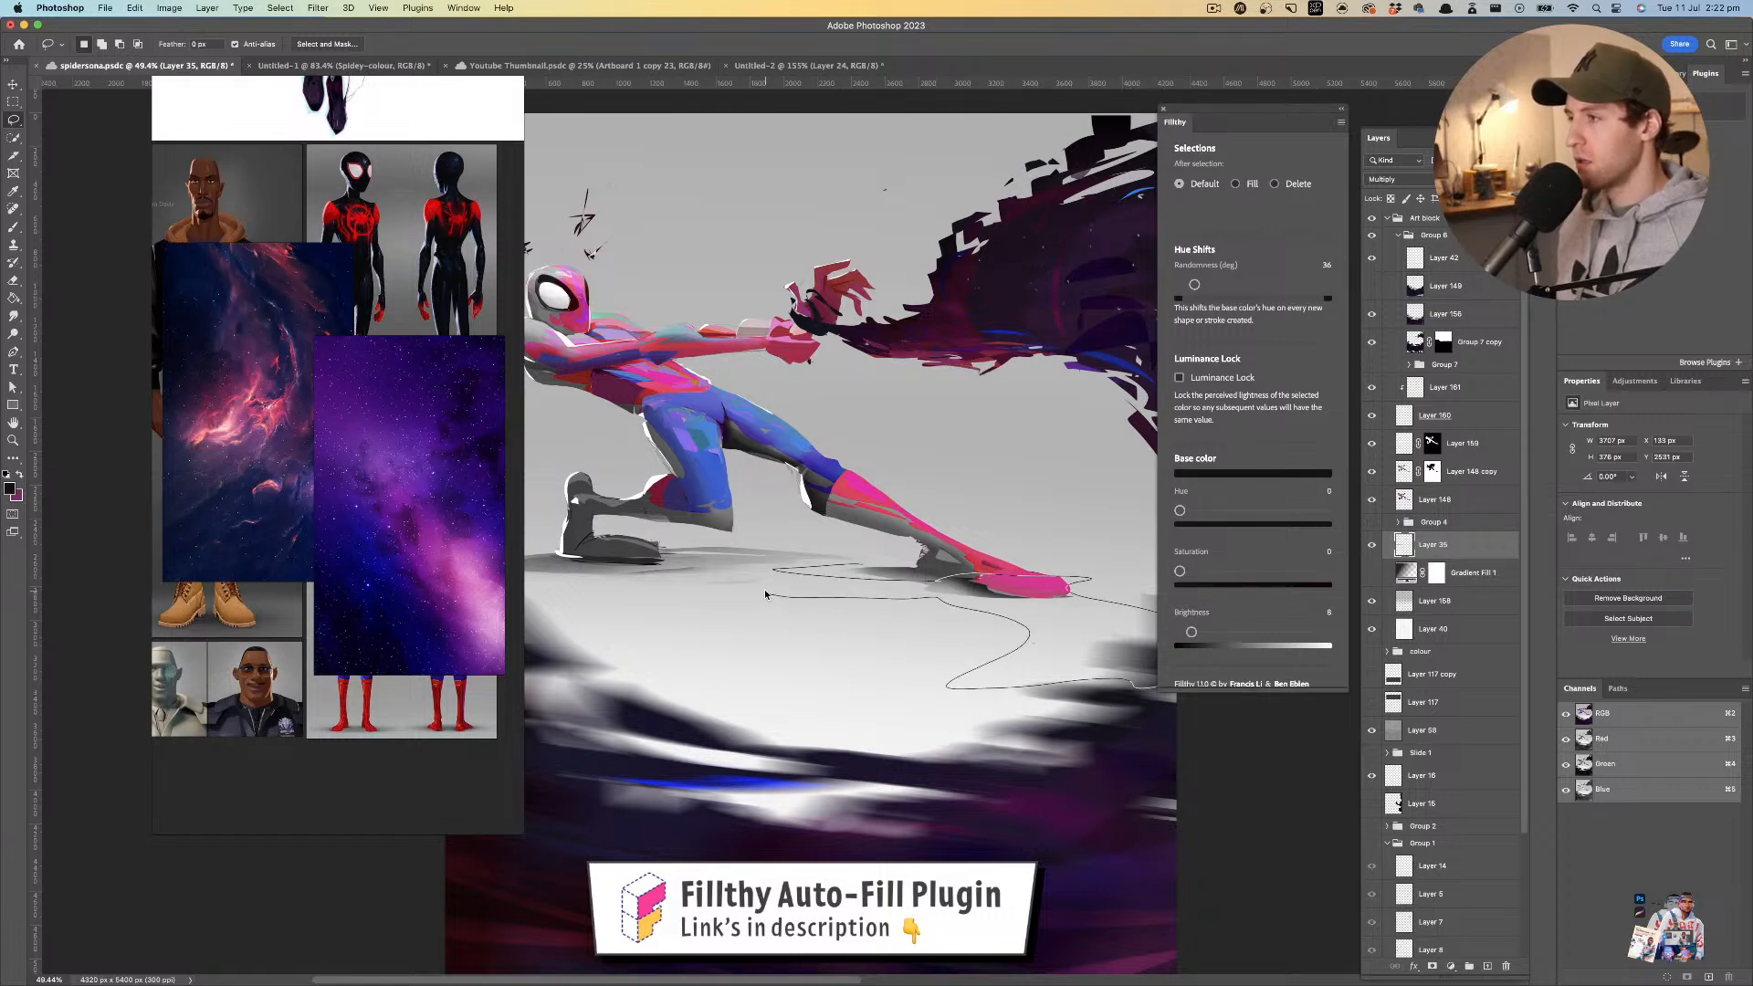
{"action": "left_click_drag", "start_coordinate": [907, 560], "coordinate": [950, 561]}
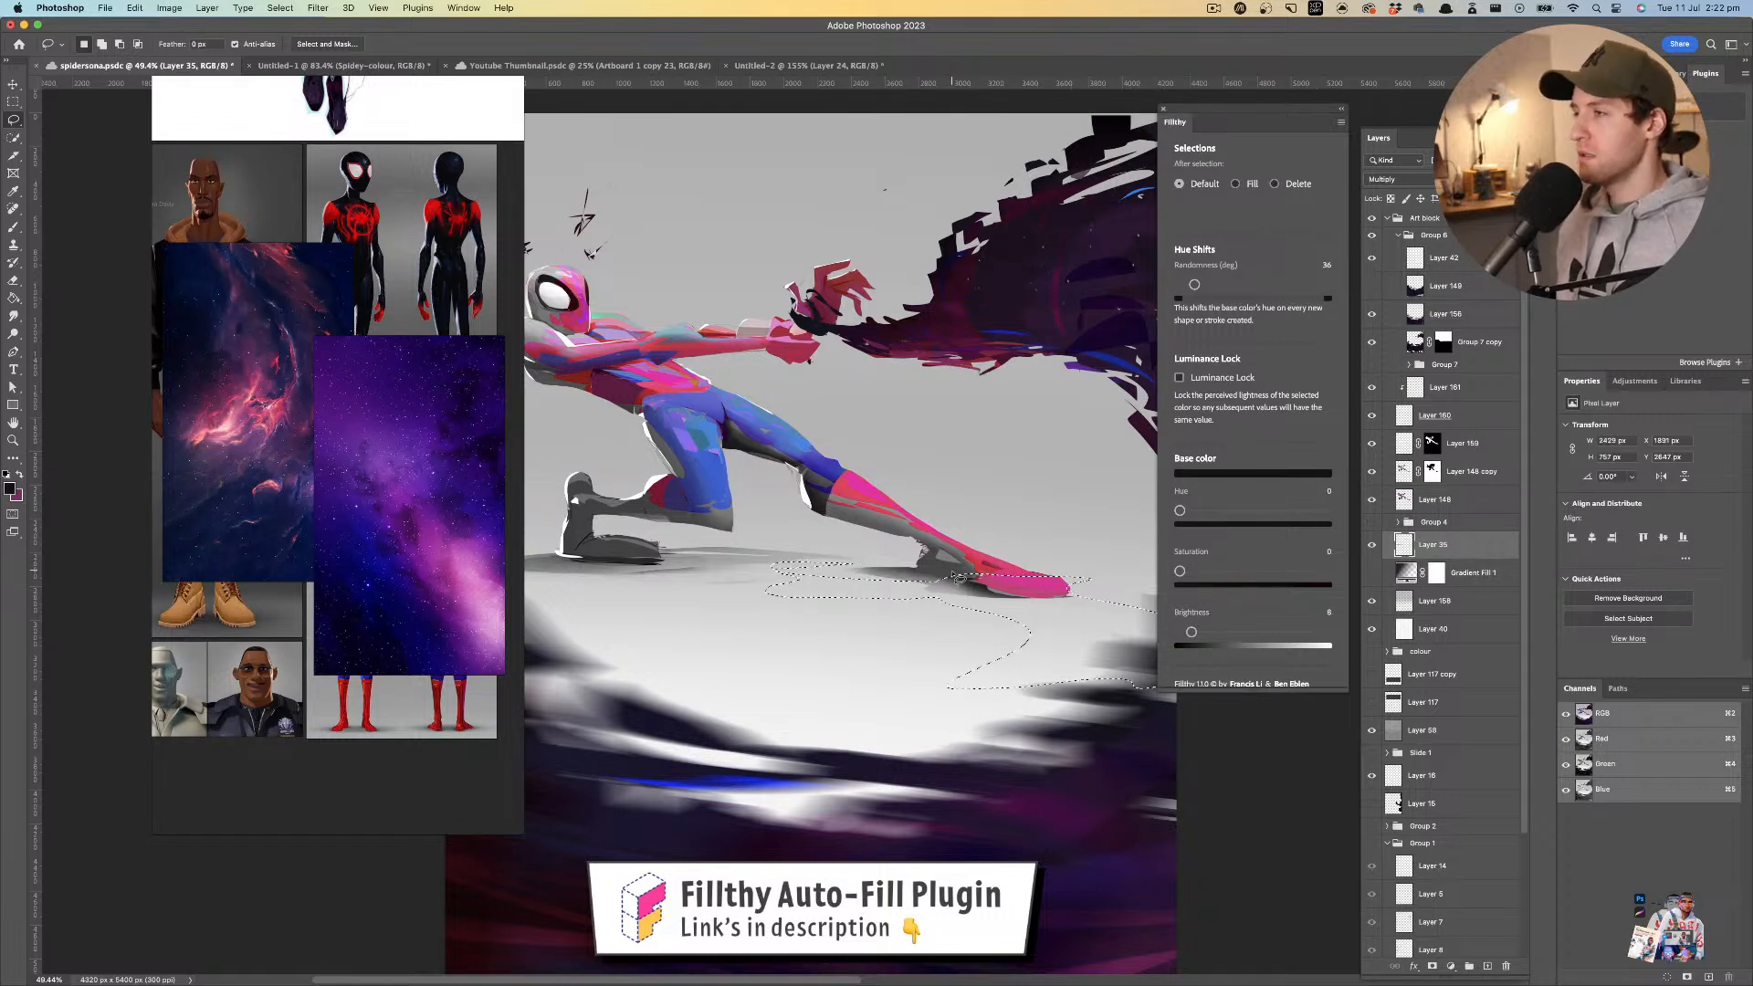
- Add a new layer above Layer 159 and set its blend mode to Multiply
{"action": "key", "text": "b"}
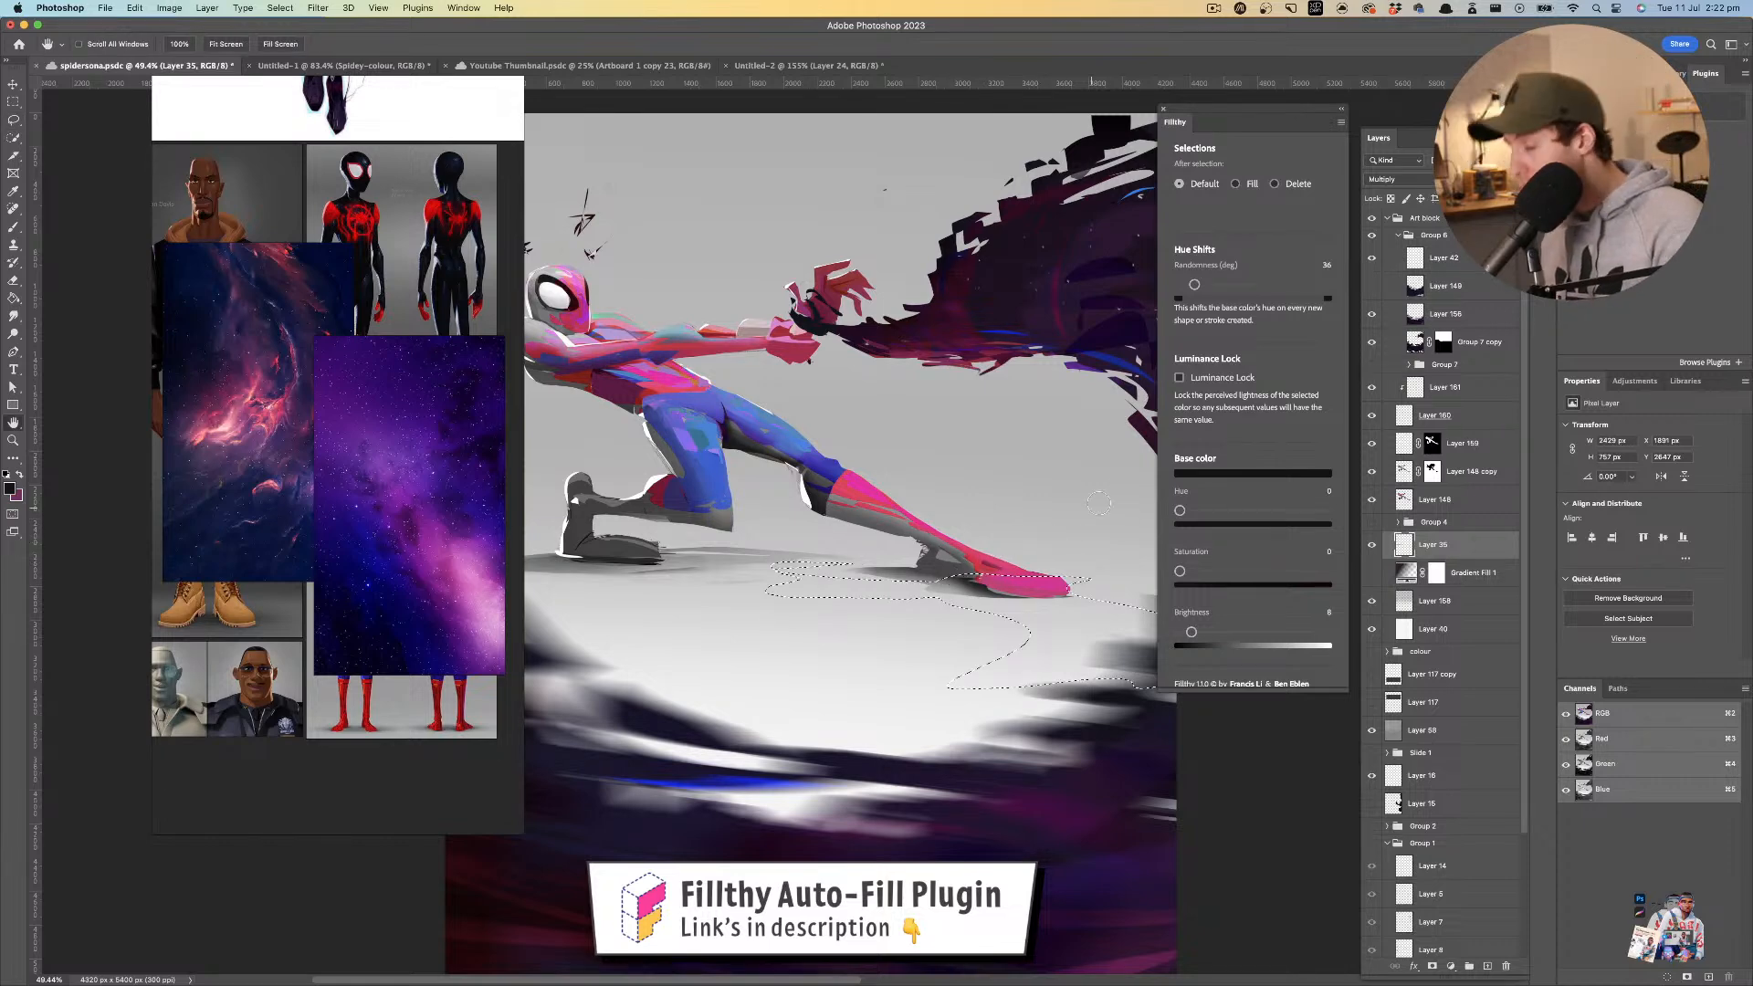
{"action": "left_click", "coordinate": [1440, 445]}
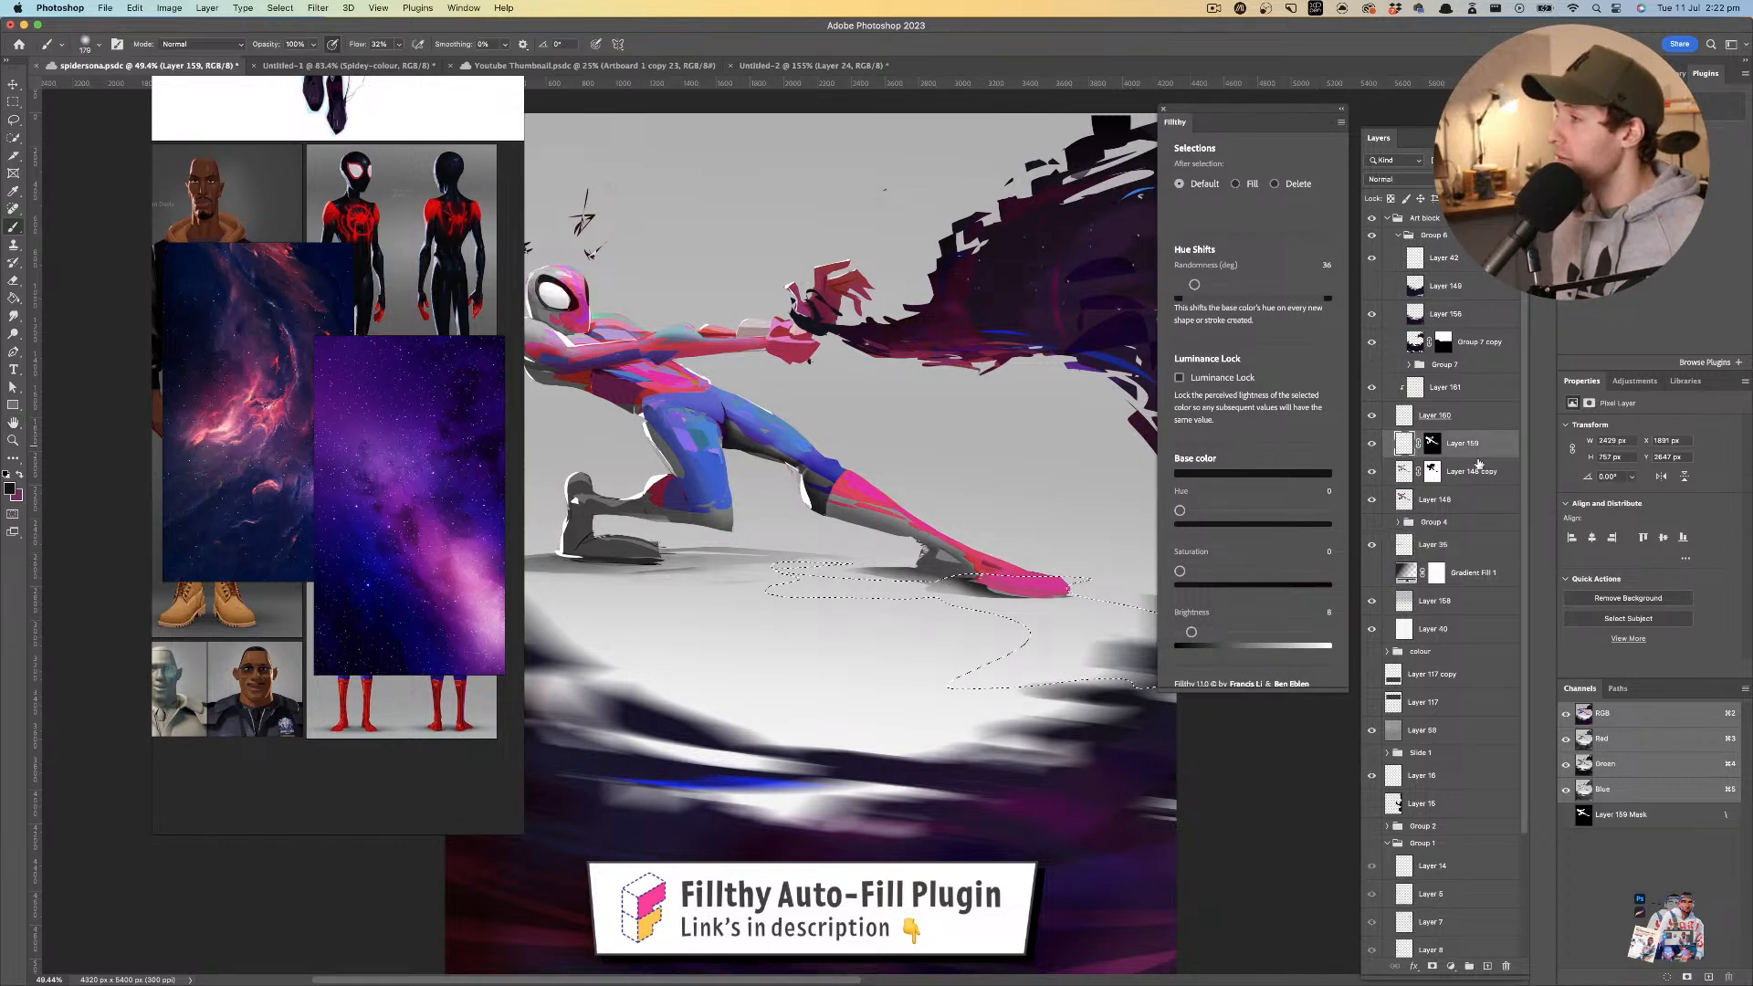
{"action": "left_click", "coordinate": [1487, 965]}
{"action": "left_click", "coordinate": [1411, 180]}
{"action": "left_click", "coordinate": [1426, 224]}
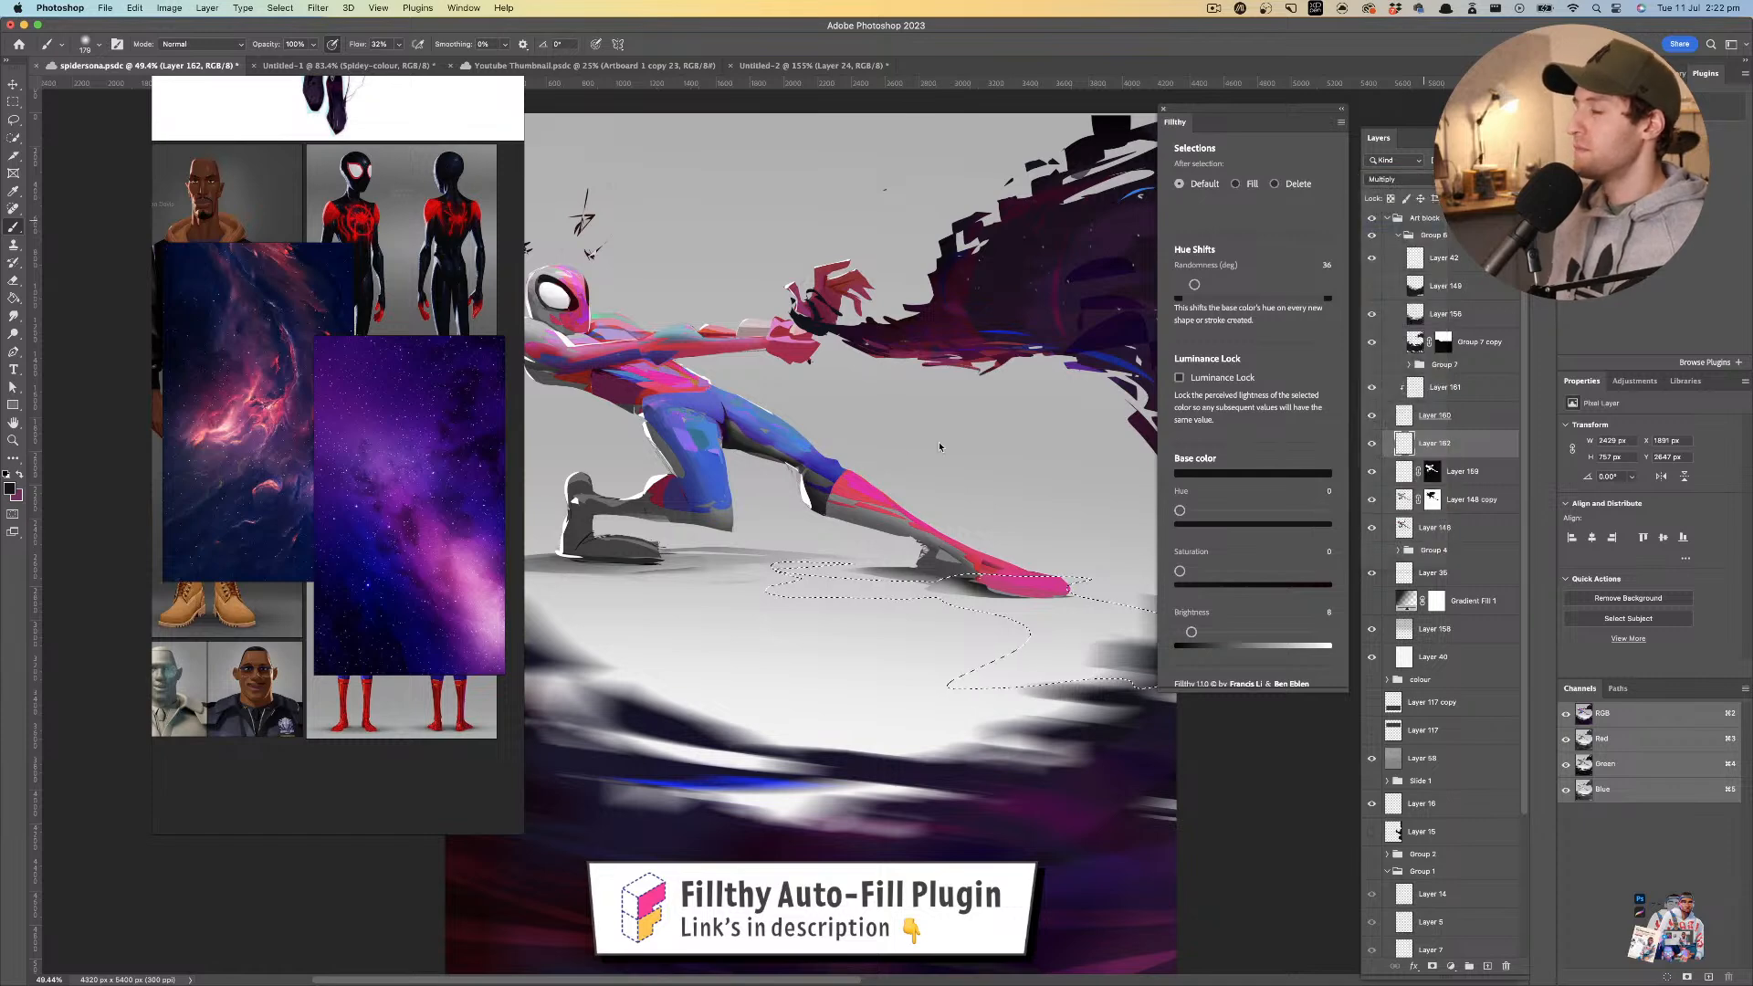
- Paint the selected cast-shadow shape grey on the new Multiply layer, and deselect
{"action": "left_click_drag", "start_coordinate": [1172, 626], "coordinate": [869, 673]}
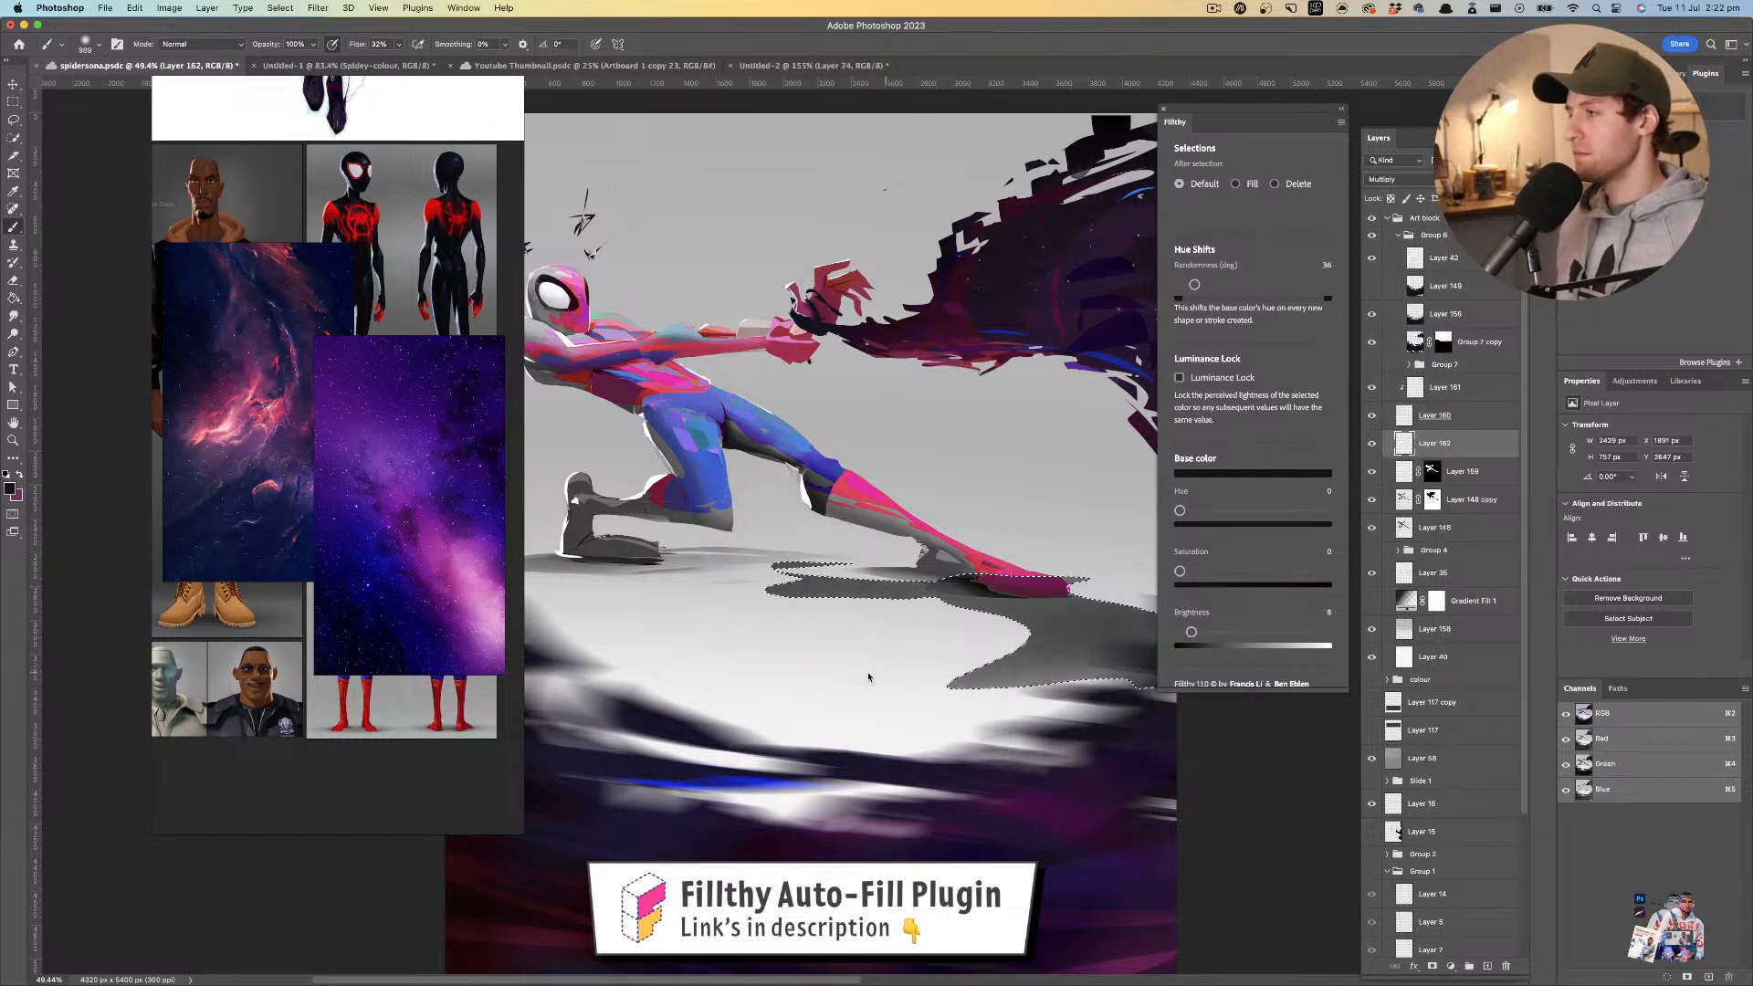
{"action": "left_click_drag", "start_coordinate": [940, 607], "coordinate": [872, 630]}
{"action": "left_click_drag", "start_coordinate": [900, 571], "coordinate": [787, 562]}
{"action": "key", "text": "super+d"}
- Try further painting, filling and erasing on the cast shadow, and undo the attempts
{"action": "mouse_move", "coordinate": [967, 571]}
{"action": "left_mouse_down"}
{"action": "mouse_move", "coordinate": [917, 598]}
{"action": "mouse_move", "coordinate": [939, 583]}
{"action": "mouse_move", "coordinate": [932, 561]}
{"action": "mouse_move", "coordinate": [782, 587]}
{"action": "mouse_move", "coordinate": [1001, 583]}
{"action": "mouse_move", "coordinate": [851, 640]}
{"action": "mouse_move", "coordinate": [1129, 646]}
{"action": "left_mouse_up"}
{"action": "key", "text": "e"}
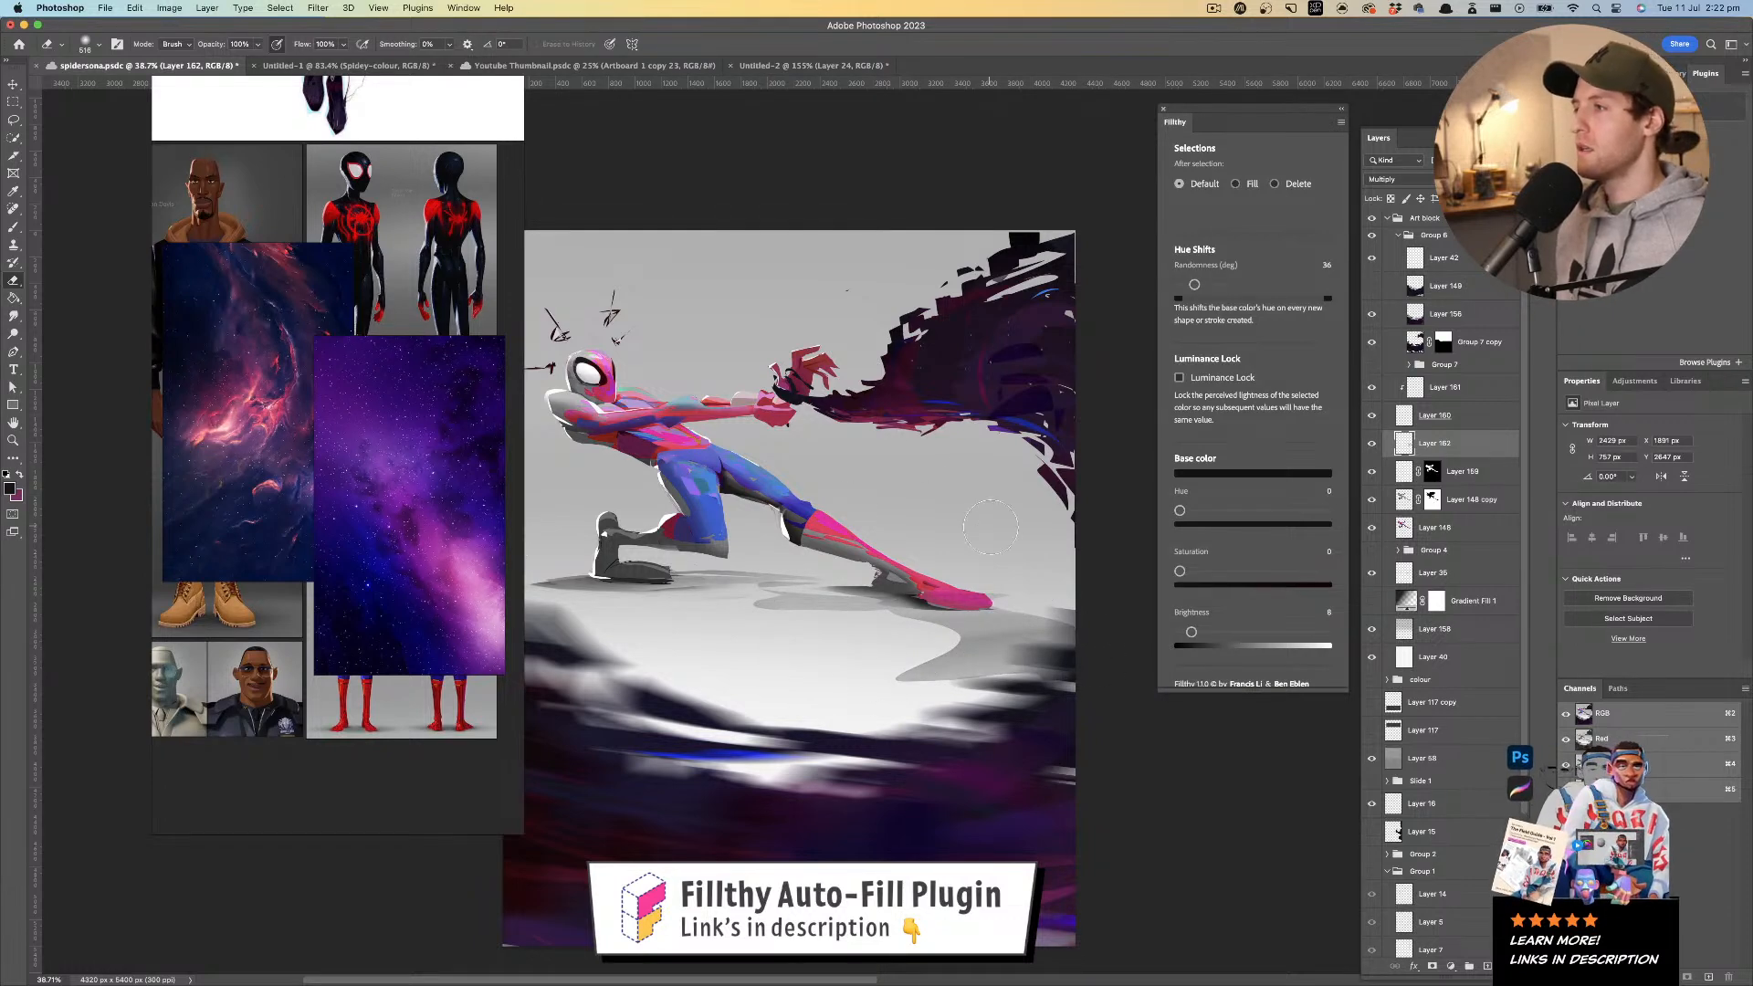
{"action": "key", "text": "b"}
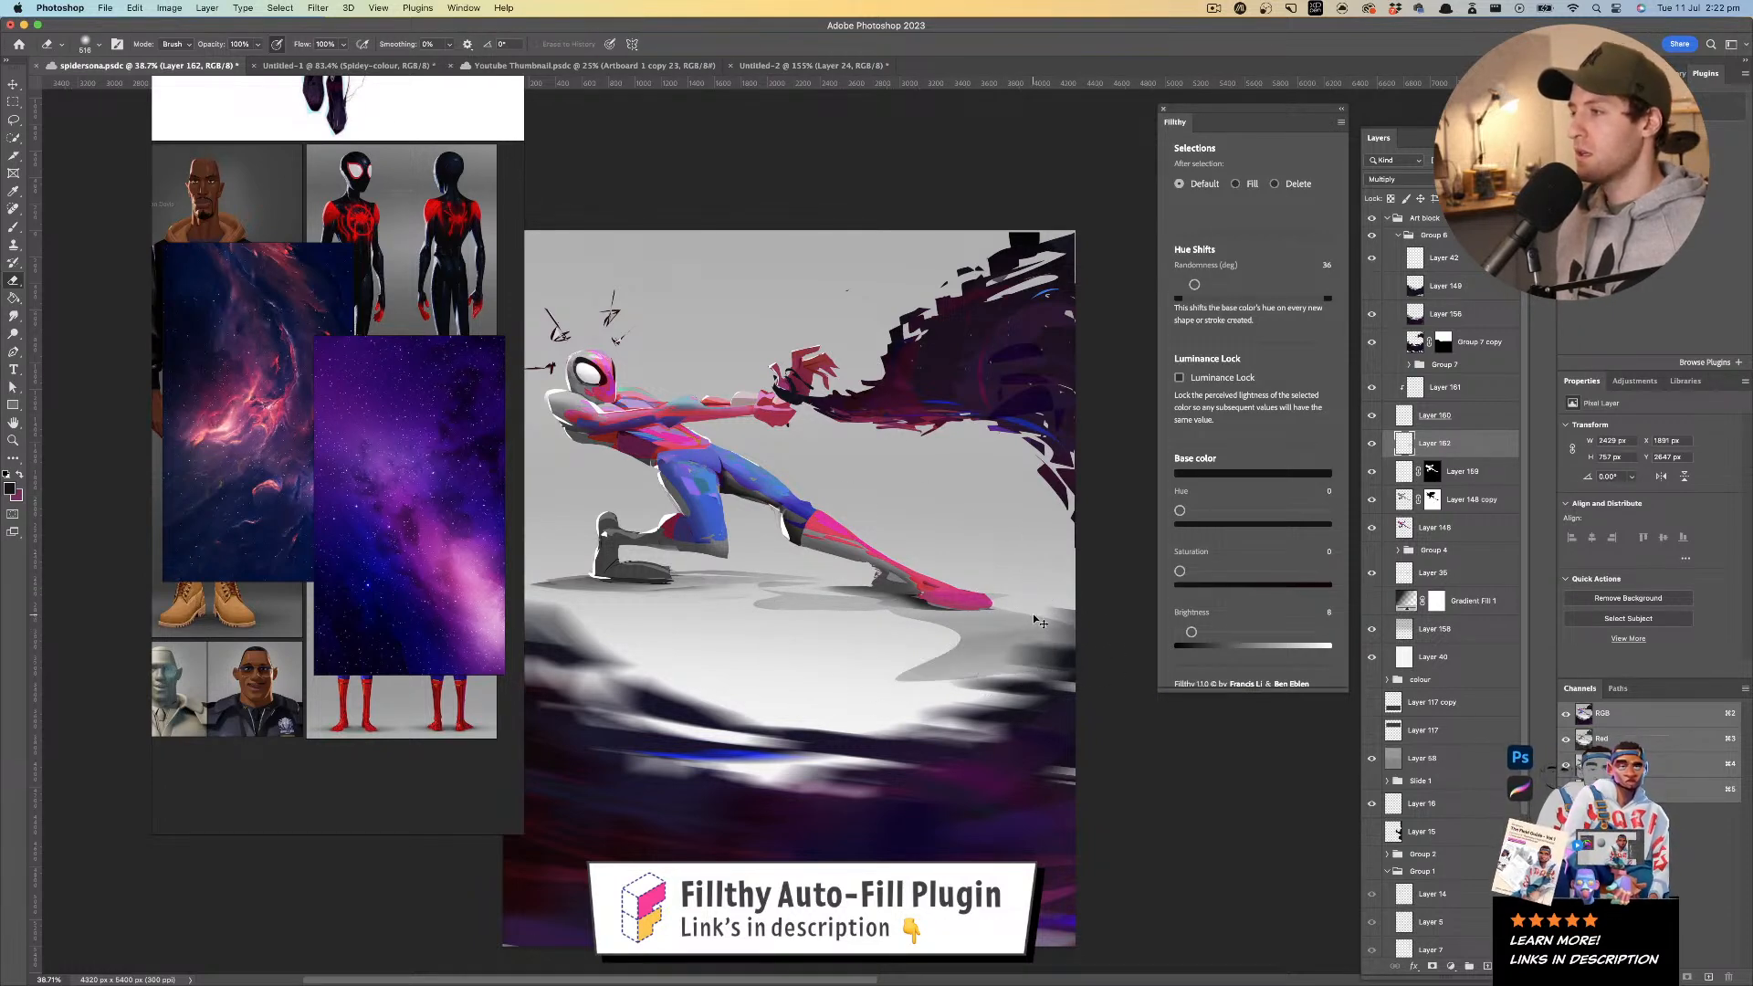
{"action": "mouse_move", "coordinate": [881, 662]}
{"action": "left_mouse_down"}
{"action": "mouse_move", "coordinate": [1079, 641]}
{"action": "mouse_move", "coordinate": [878, 712]}
{"action": "mouse_move", "coordinate": [968, 690]}
{"action": "left_mouse_up"}
{"action": "key", "text": "super+z"}
{"action": "key", "text": "alt+shift+BackSpace"}
{"action": "key", "text": "super+z"}
{"action": "key", "text": "e"}
{"action": "left_click_drag", "start_coordinate": [1106, 690], "coordinate": [833, 728]}
{"action": "key", "text": "super+z"}
- Finish softening the cast shadow on Layer 162, clear the selection, and save the document
{"action": "mouse_move", "coordinate": [742, 607]}
{"action": "left_mouse_down"}
{"action": "mouse_move", "coordinate": [800, 578]}
{"action": "mouse_move", "coordinate": [1137, 618]}
{"action": "mouse_move", "coordinate": [950, 642]}
{"action": "mouse_move", "coordinate": [1149, 615]}
{"action": "mouse_move", "coordinate": [970, 624]}
{"action": "left_mouse_up"}
{"action": "key", "text": "super+d"}
{"action": "mouse_move", "coordinate": [952, 534]}
{"action": "left_mouse_down"}
{"action": "mouse_move", "coordinate": [883, 555]}
{"action": "mouse_move", "coordinate": [954, 517]}
{"action": "left_mouse_up"}
{"action": "key", "text": "super+s"}
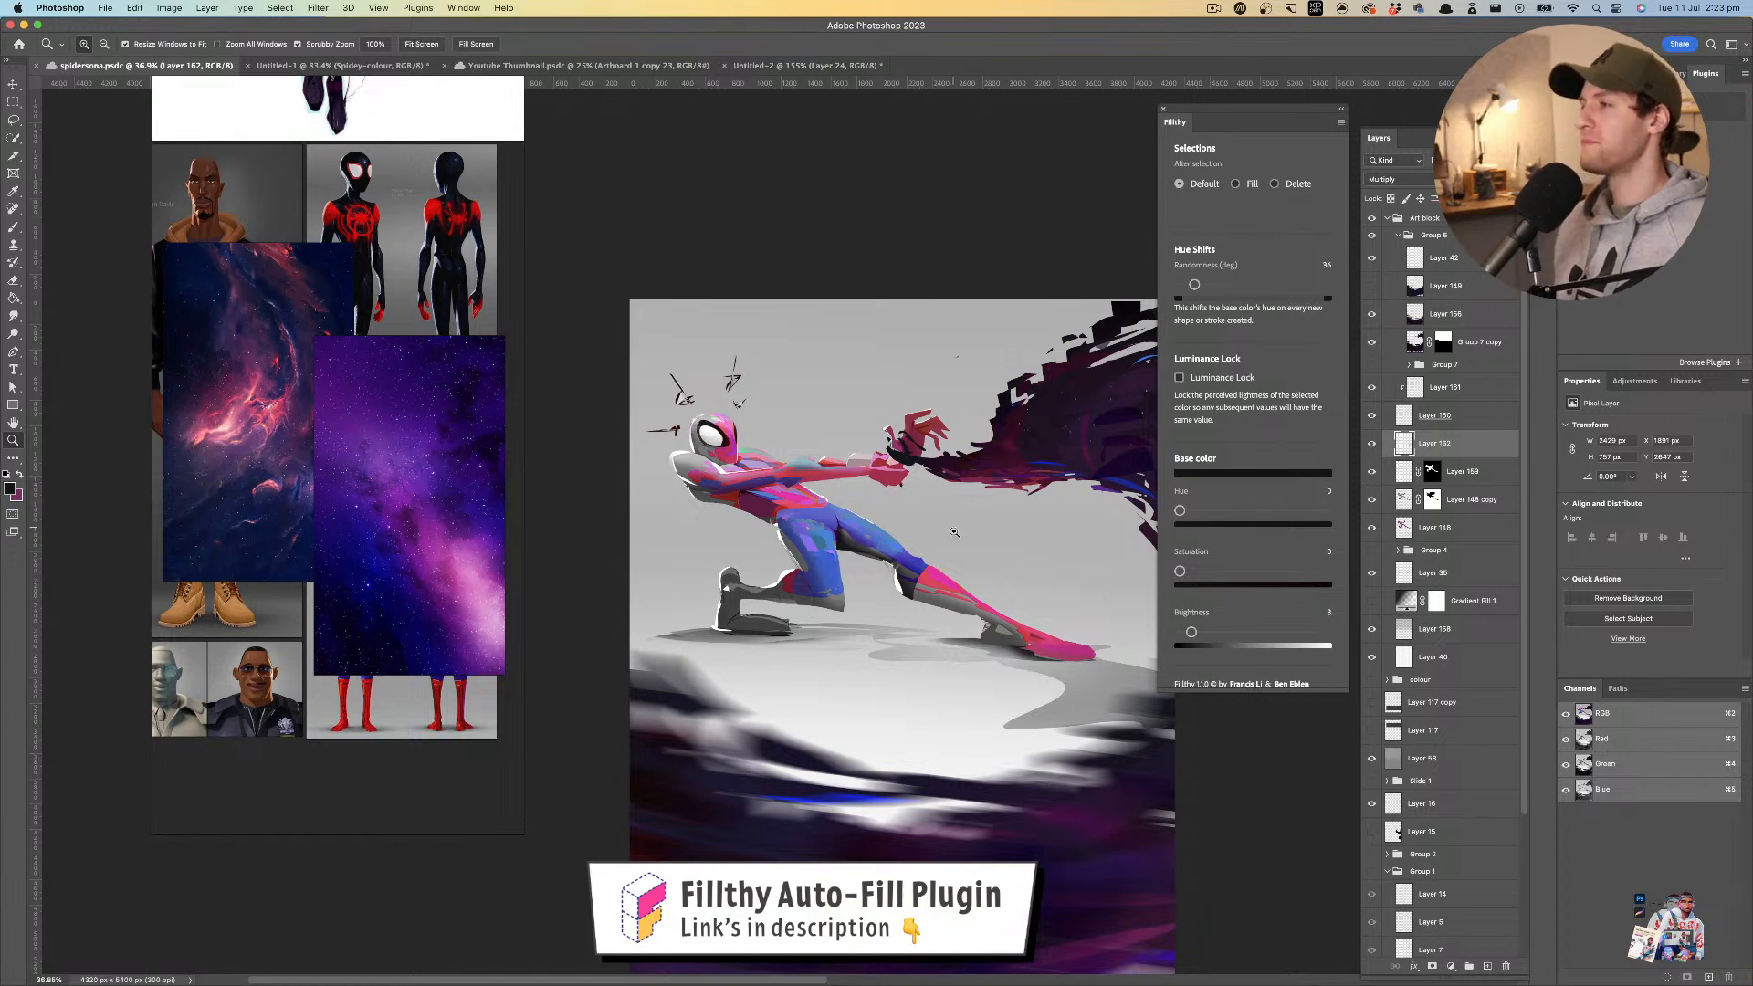
{"action": "left_click_drag", "start_coordinate": [953, 528], "coordinate": [943, 534]}
{"action": "left_click", "coordinate": [944, 533], "text": "super"}
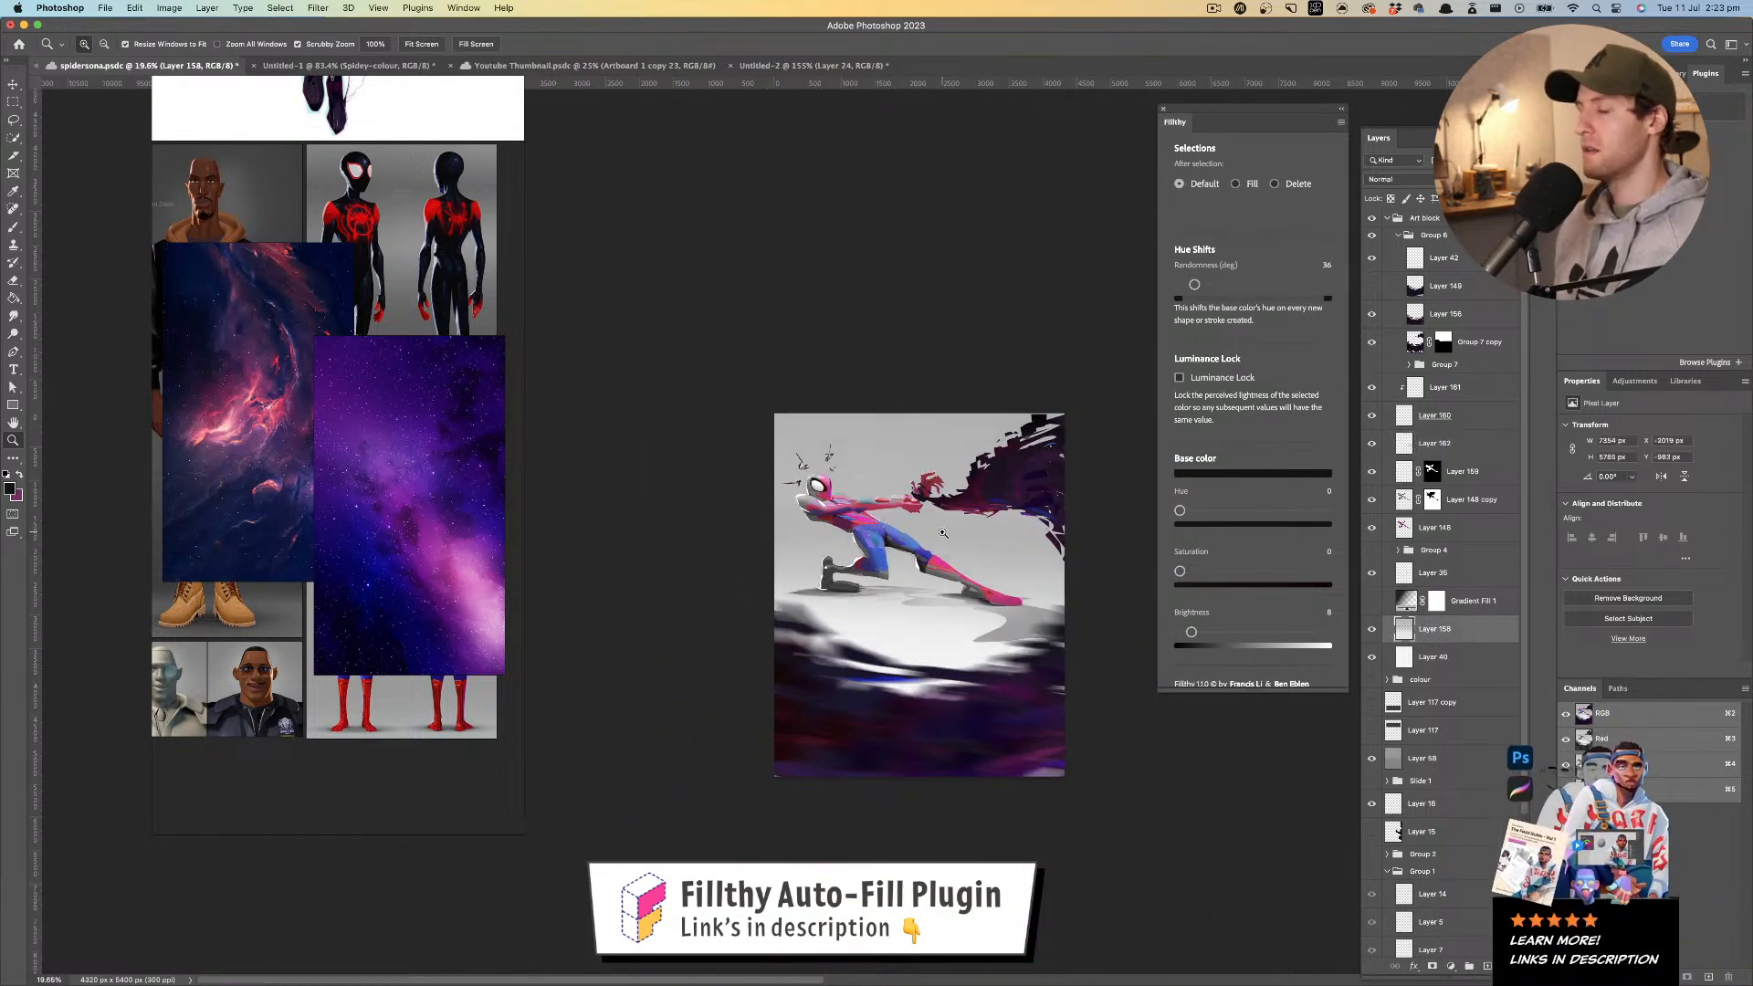
{"action": "key", "text": "super+z"}
{"action": "left_click_drag", "start_coordinate": [973, 542], "coordinate": [955, 545]}
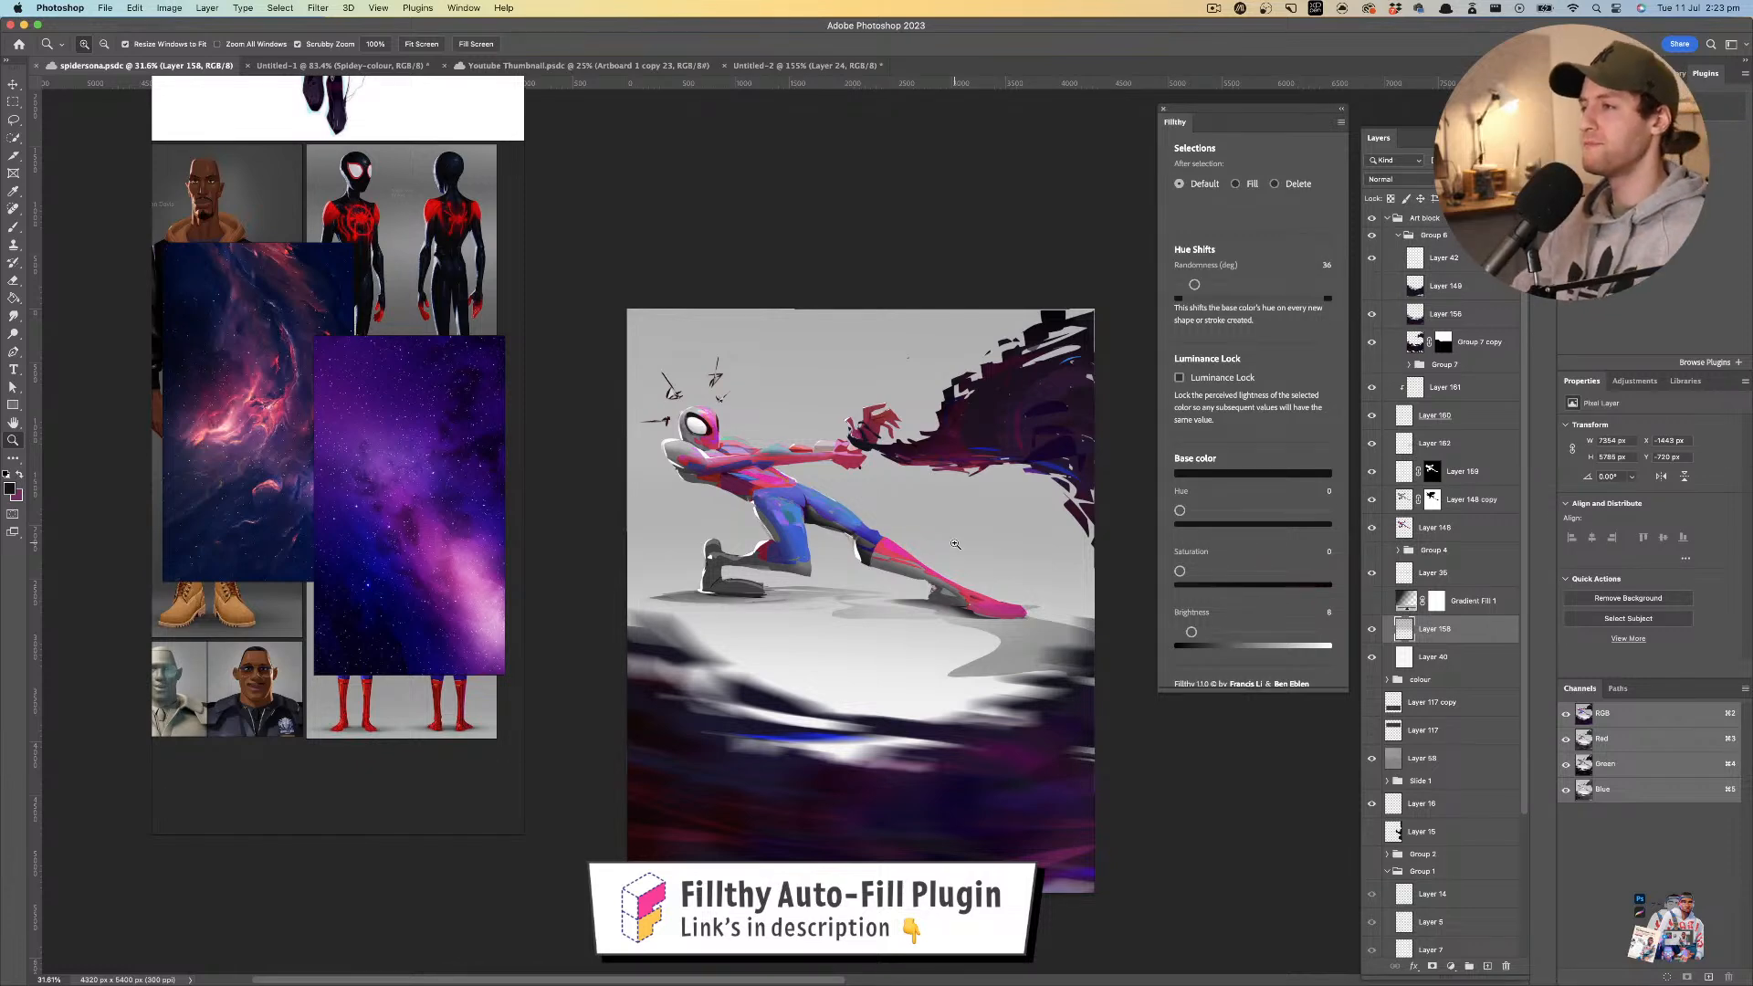
- Group Layer 159, Layer 148 copy and Layer 148, duplicate the group, and hide the original group
{"action": "left_click_drag", "start_coordinate": [925, 597], "coordinate": [887, 574]}
{"action": "left_click", "coordinate": [883, 559]}
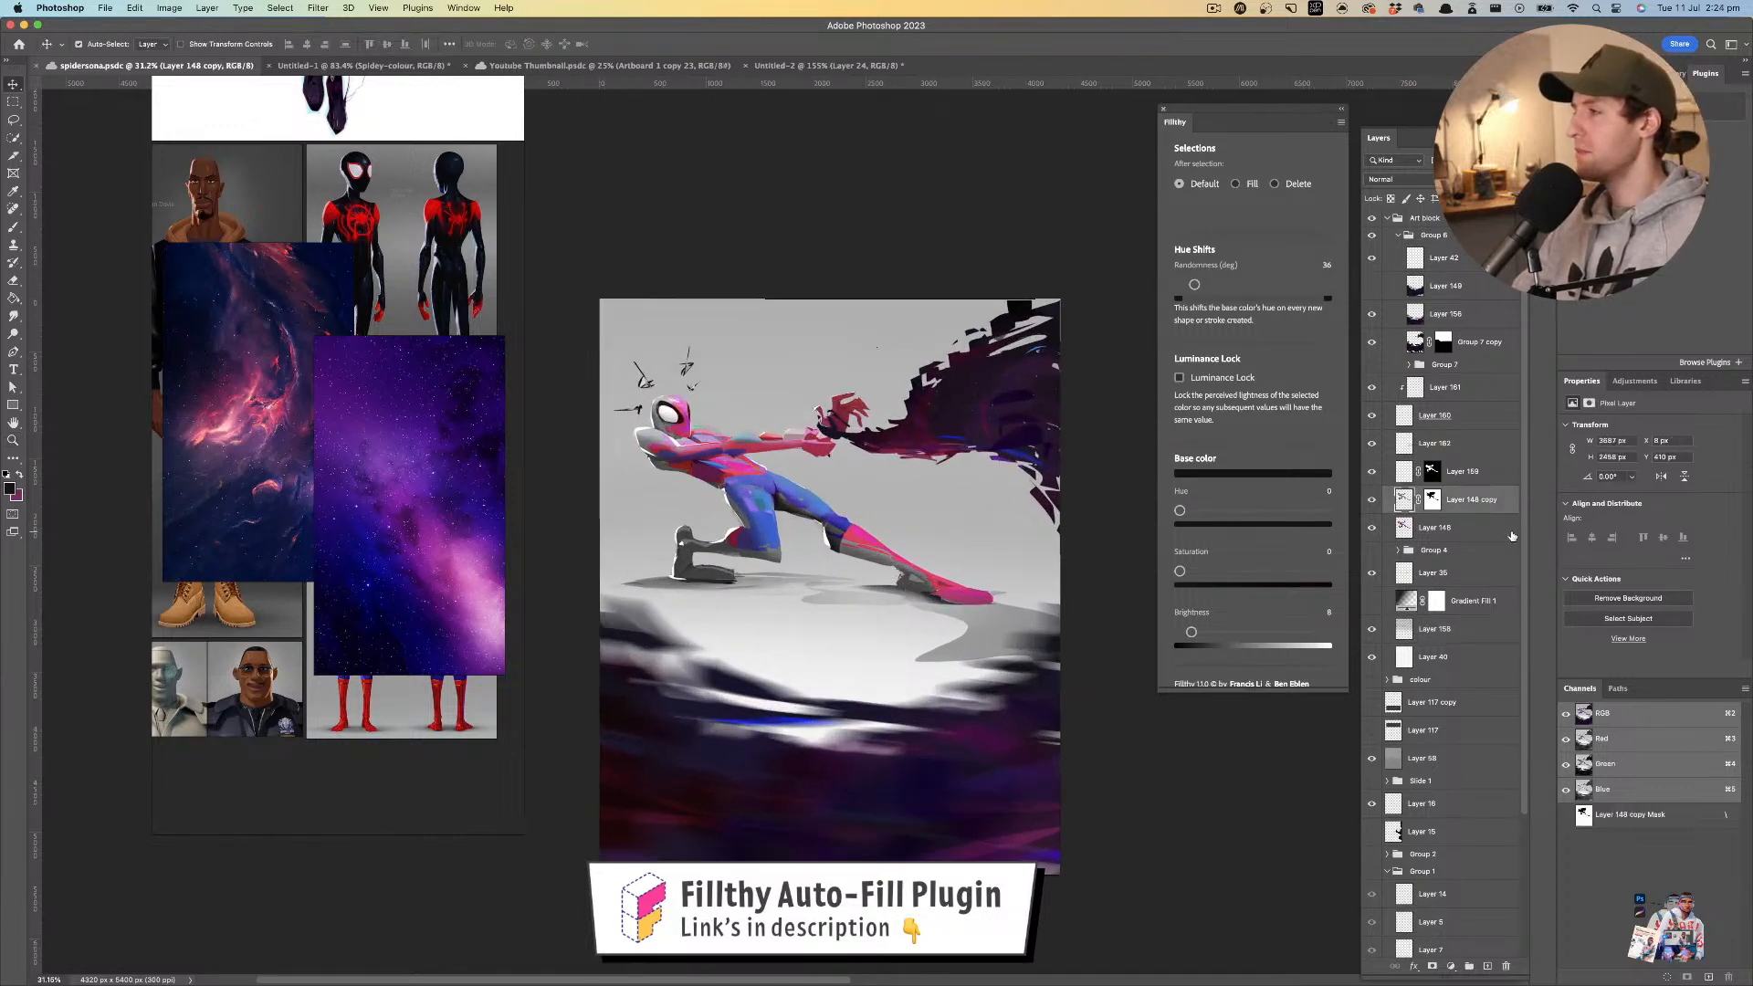
{"action": "left_click", "coordinate": [1481, 529], "text": "shift"}
{"action": "key", "text": "super+g"}
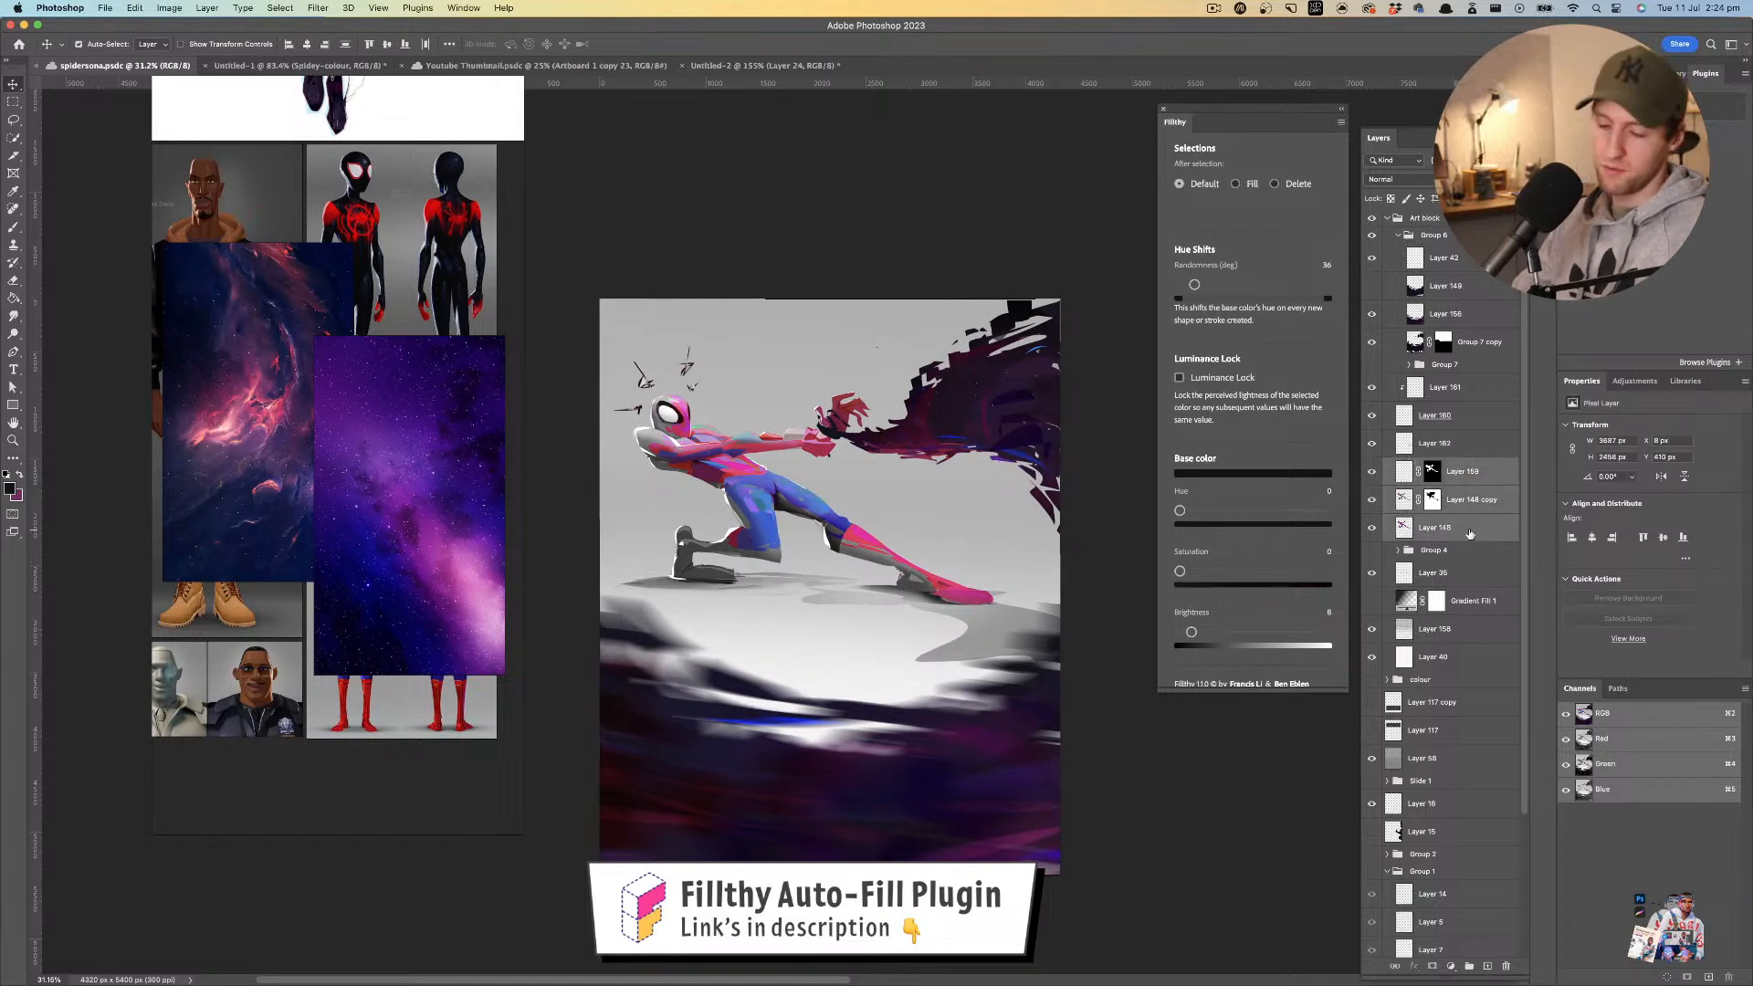
{"action": "key", "text": "super+j"}
{"action": "left_click", "coordinate": [1372, 482]}
{"action": "left_click", "coordinate": [1372, 482]}
- Try enlarging the duplicated character group to about 112% and shifting it left, and undo the changes
{"action": "key", "text": "super+t"}
{"action": "left_click_drag", "start_coordinate": [994, 473], "coordinate": [1042, 473]}
{"action": "left_click_drag", "start_coordinate": [970, 546], "coordinate": [950, 540]}
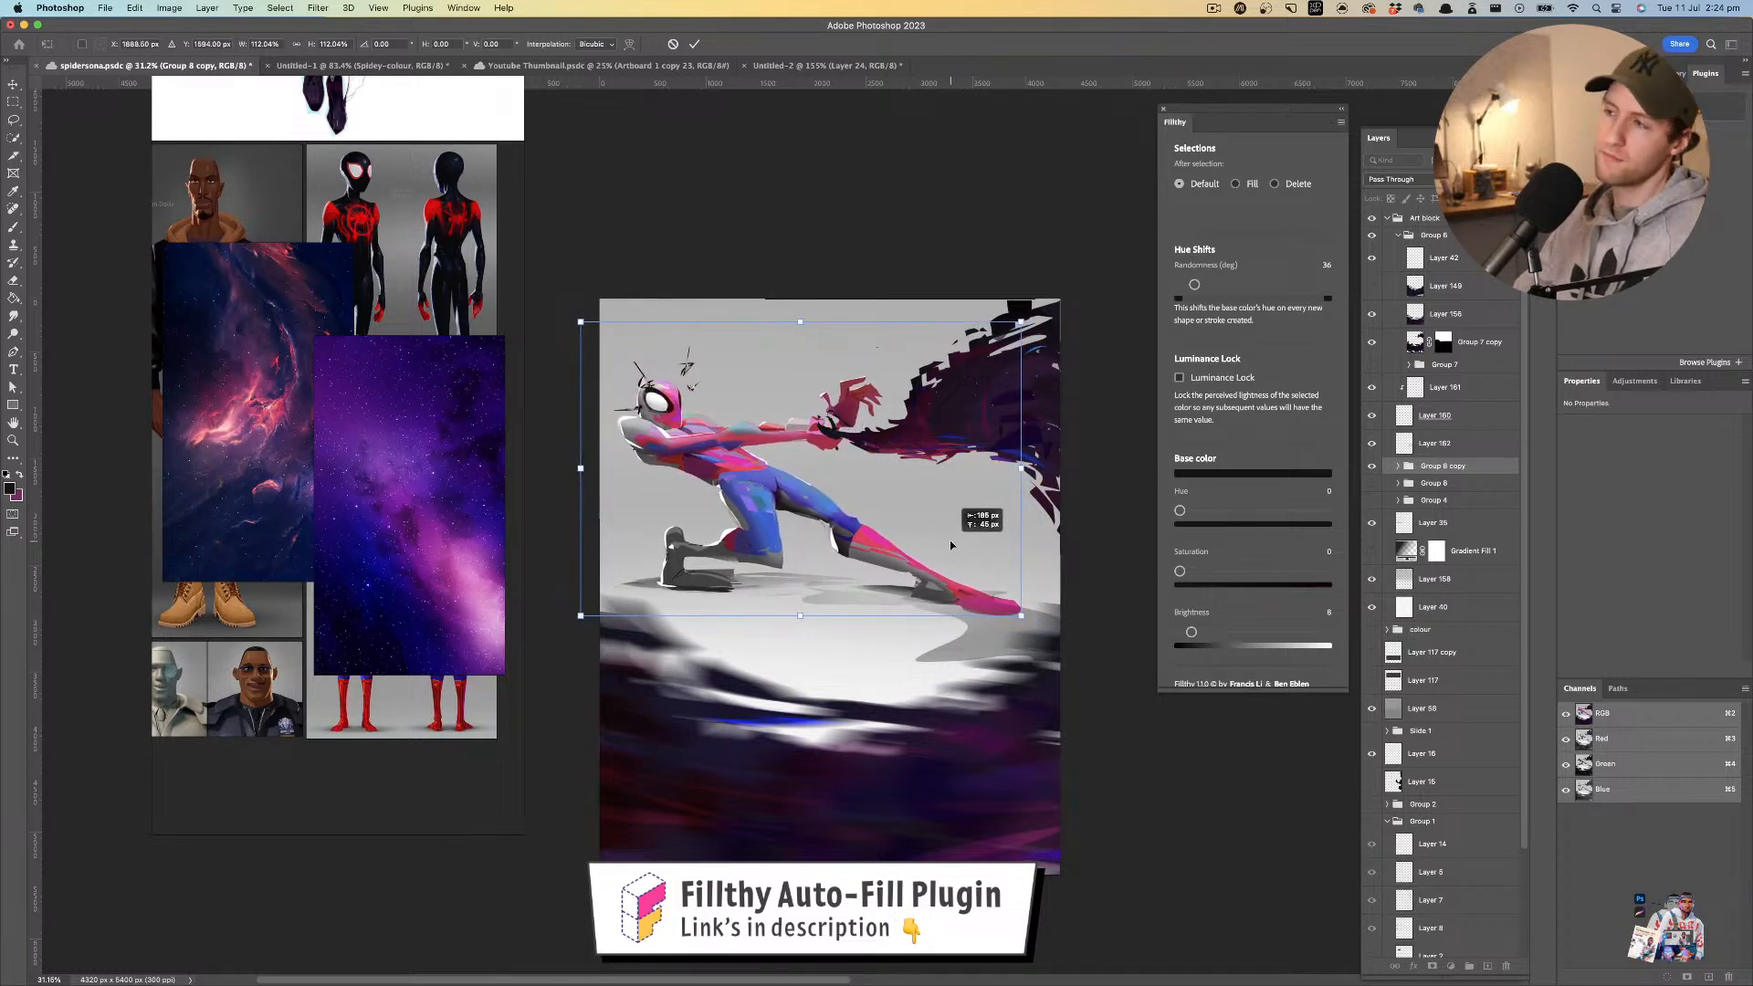
{"action": "key", "text": "Return"}
{"action": "left_click_drag", "start_coordinate": [951, 540], "coordinate": [859, 550]}
{"action": "key", "text": "v"}
{"action": "key", "text": "super+z"}
{"action": "left_click", "coordinate": [1397, 466]}
{"action": "key", "text": "z"}
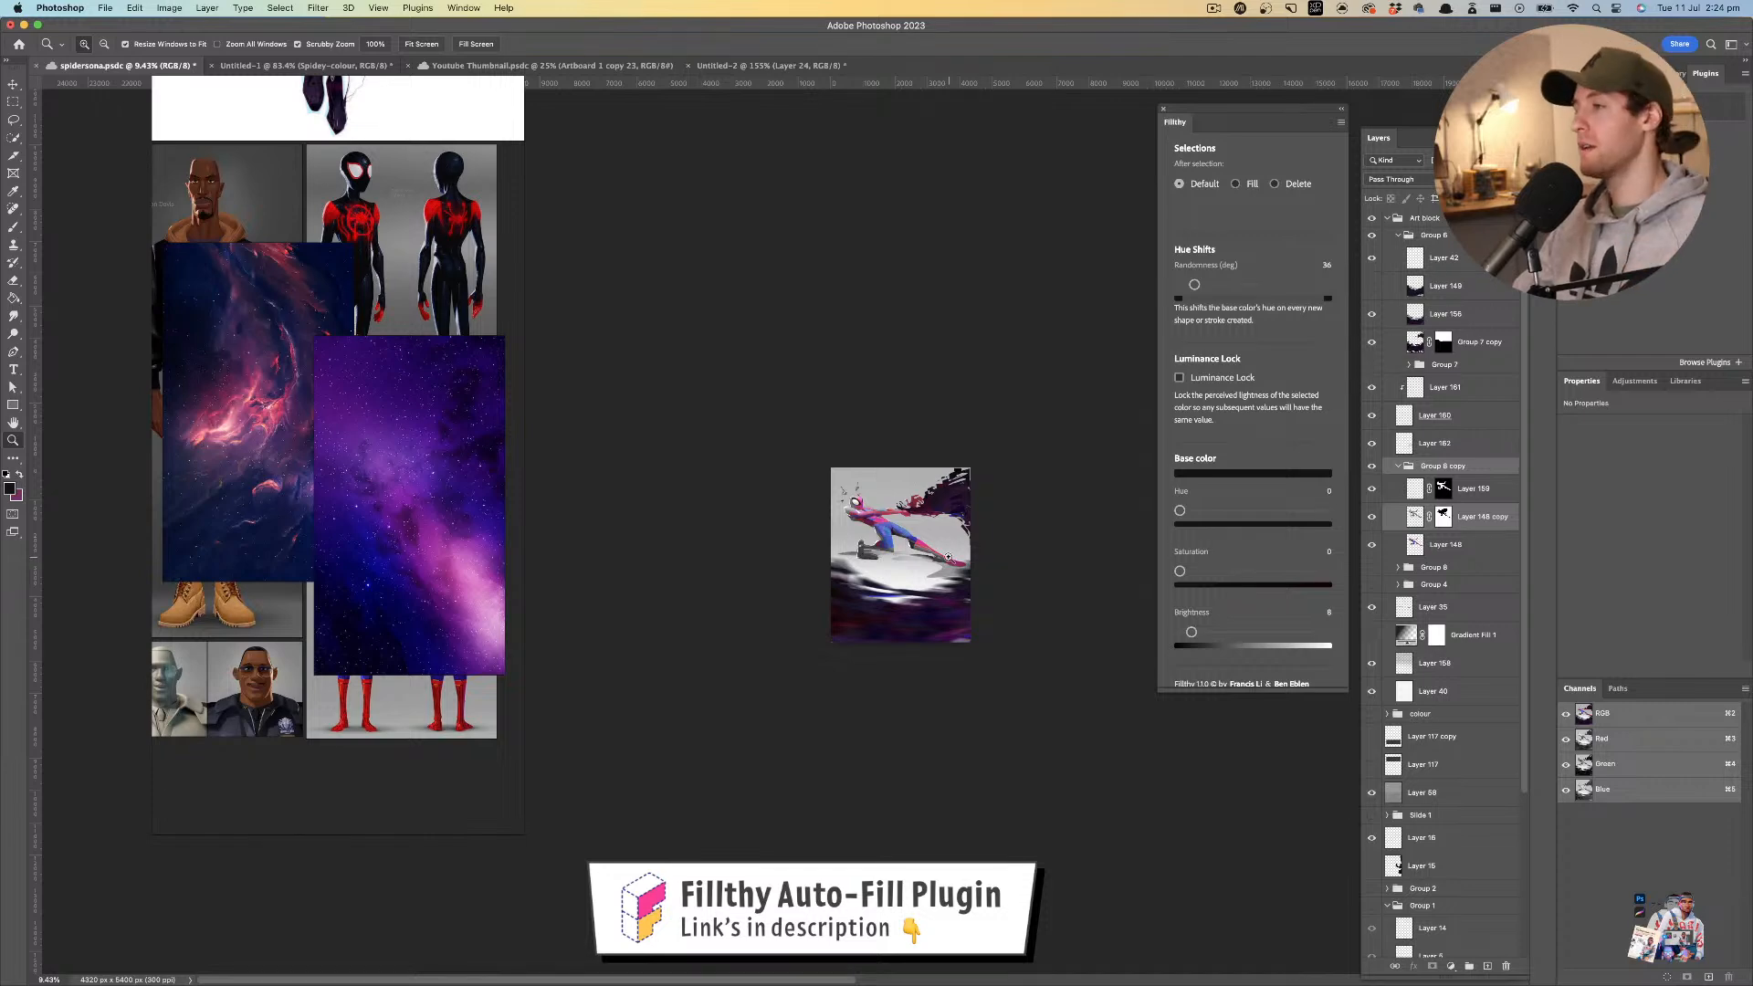
{"action": "mouse_move", "coordinate": [925, 534]}
{"action": "left_mouse_down"}
{"action": "mouse_move", "coordinate": [980, 549]}
{"action": "mouse_move", "coordinate": [875, 542]}
{"action": "left_mouse_up"}
{"action": "key", "text": "super+z"}
{"action": "key", "text": "super+z"}
- Select the clipped Layer 161 above the head accent marks and delete it
{"action": "mouse_move", "coordinate": [817, 449]}
{"action": "left_mouse_down"}
{"action": "mouse_move", "coordinate": [746, 452]}
{"action": "mouse_move", "coordinate": [899, 445]}
{"action": "left_mouse_up"}
{"action": "left_click", "coordinate": [624, 407]}
{"action": "left_click_drag", "start_coordinate": [624, 407], "coordinate": [634, 390]}
{"action": "left_click_drag", "start_coordinate": [954, 364], "coordinate": [1029, 380]}
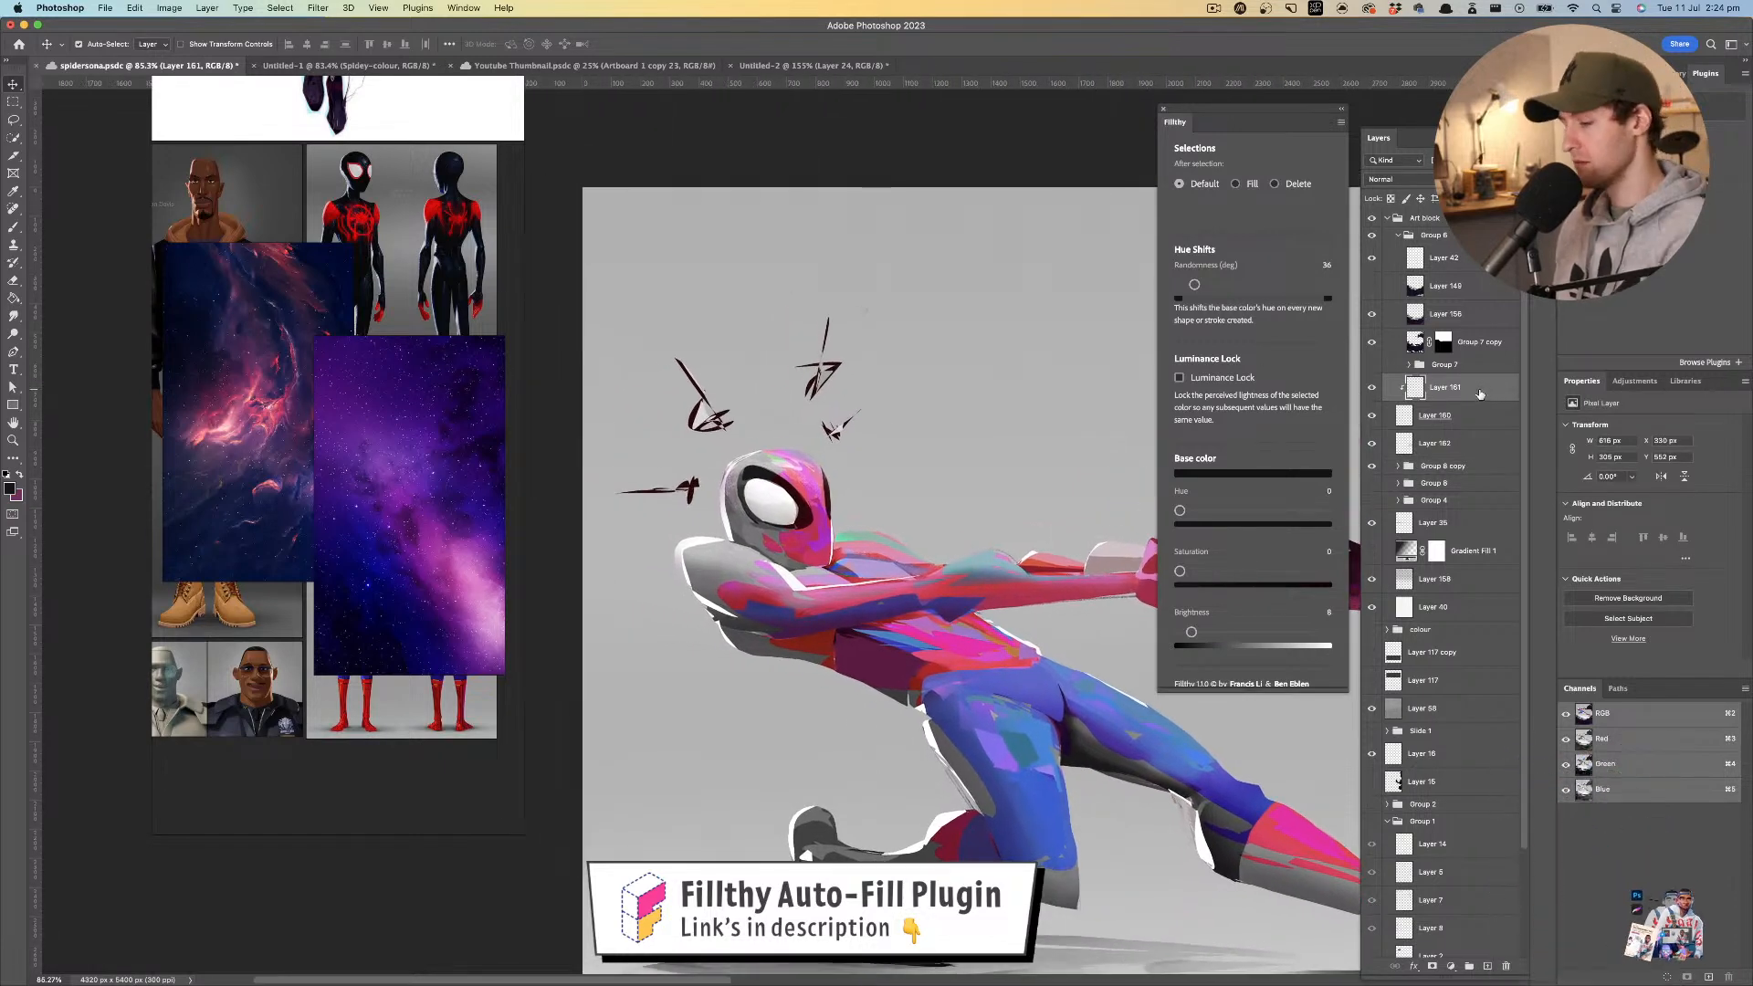
{"action": "key", "text": "Delete"}
- Lock the transparent pixels of Layer 160 and repaint the head accent marks in white sampled from the mask's eye
{"action": "left_click", "coordinate": [1391, 199]}
{"action": "key", "text": "b"}
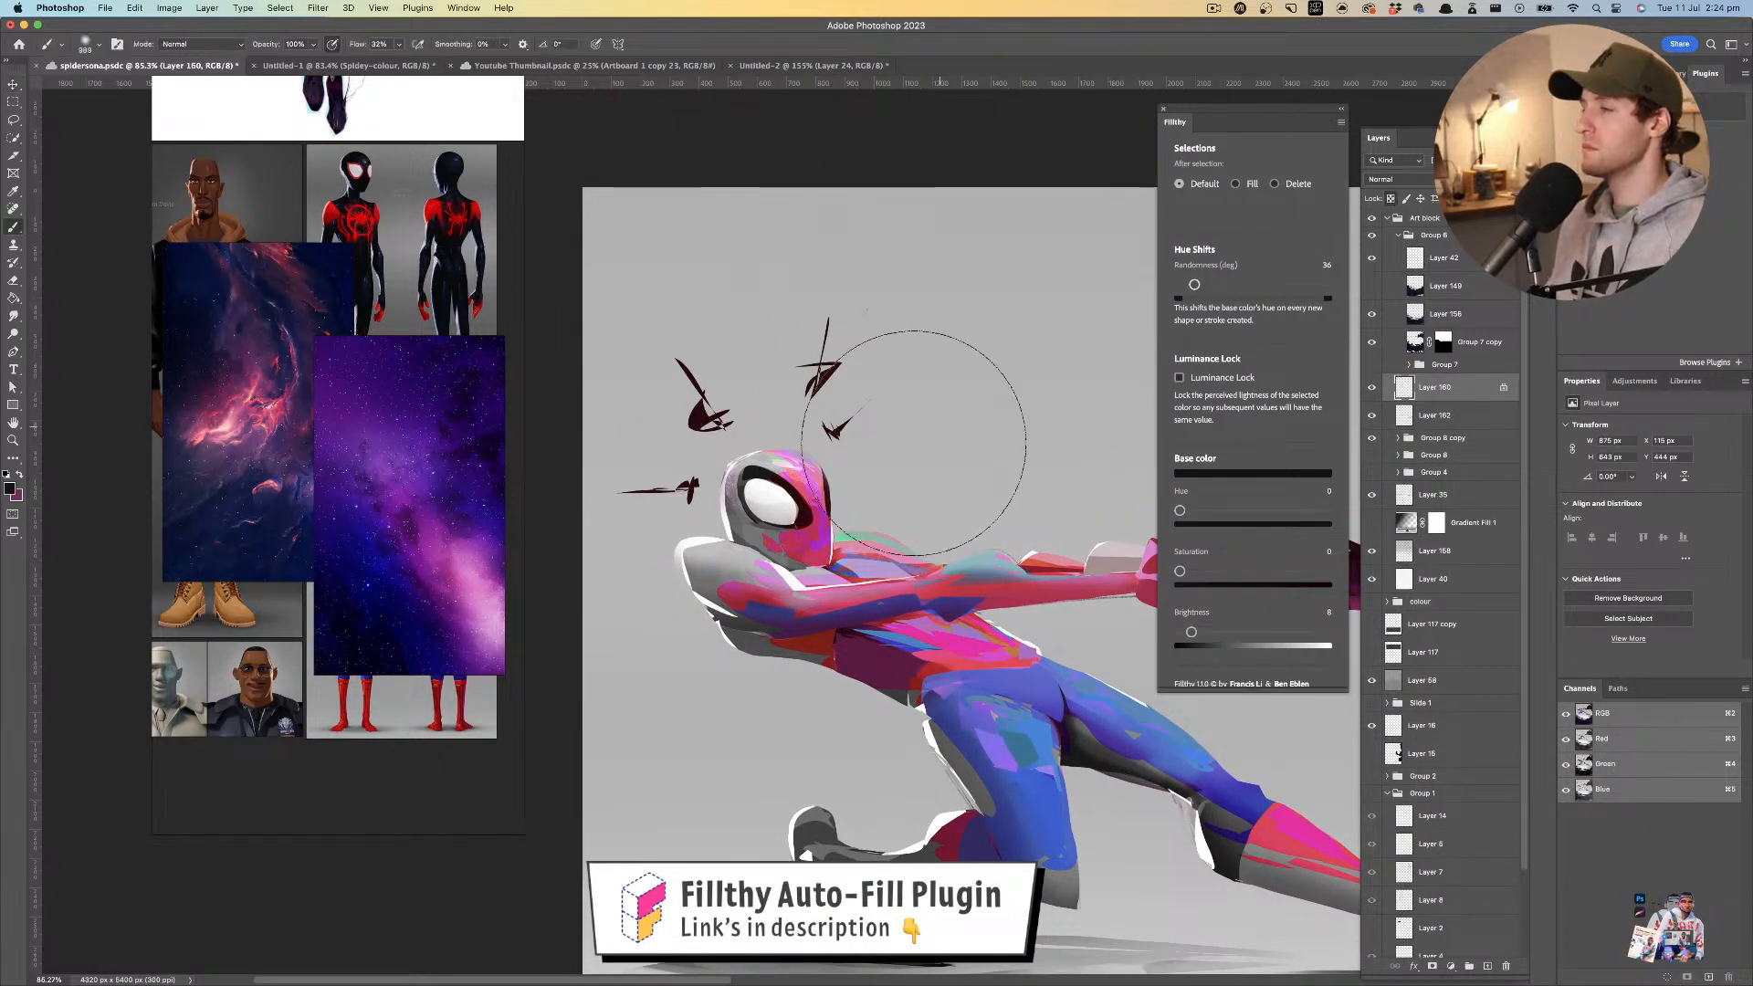
{"action": "left_click", "coordinate": [774, 502], "text": "alt"}
{"action": "mouse_move", "coordinate": [872, 323]}
{"action": "left_mouse_down"}
{"action": "mouse_move", "coordinate": [859, 402]}
{"action": "mouse_move", "coordinate": [858, 357]}
{"action": "mouse_move", "coordinate": [909, 341]}
{"action": "mouse_move", "coordinate": [717, 433]}
{"action": "mouse_move", "coordinate": [800, 350]}
{"action": "mouse_move", "coordinate": [626, 482]}
{"action": "mouse_move", "coordinate": [790, 354]}
{"action": "left_mouse_up"}
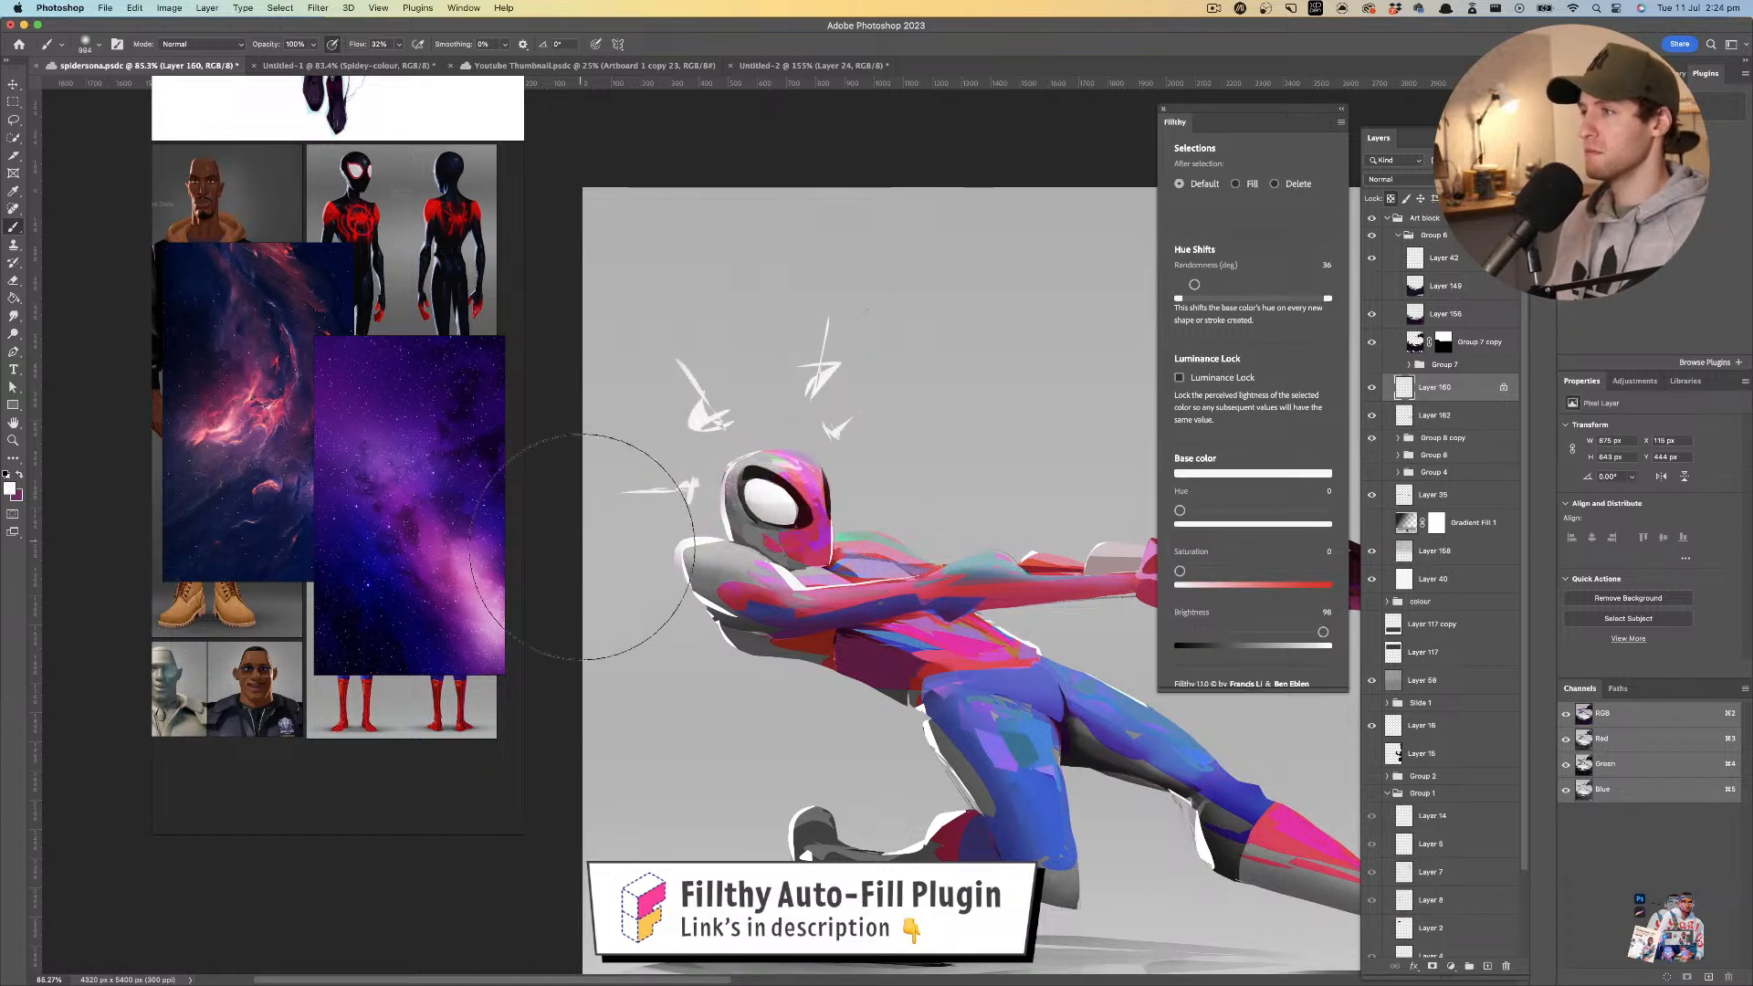
- Save the illustration after reviewing the white head accent marks at full view
{"action": "key", "text": "z"}
{"action": "mouse_move", "coordinate": [932, 396]}
{"action": "left_mouse_down"}
{"action": "mouse_move", "coordinate": [897, 393]}
{"action": "mouse_move", "coordinate": [784, 489]}
{"action": "mouse_move", "coordinate": [869, 454]}
{"action": "mouse_move", "coordinate": [950, 457]}
{"action": "mouse_move", "coordinate": [927, 507]}
{"action": "mouse_move", "coordinate": [958, 505]}
{"action": "left_mouse_up"}
{"action": "key", "text": "super+s"}
{"action": "left_click_drag", "start_coordinate": [942, 497], "coordinate": [888, 494]}
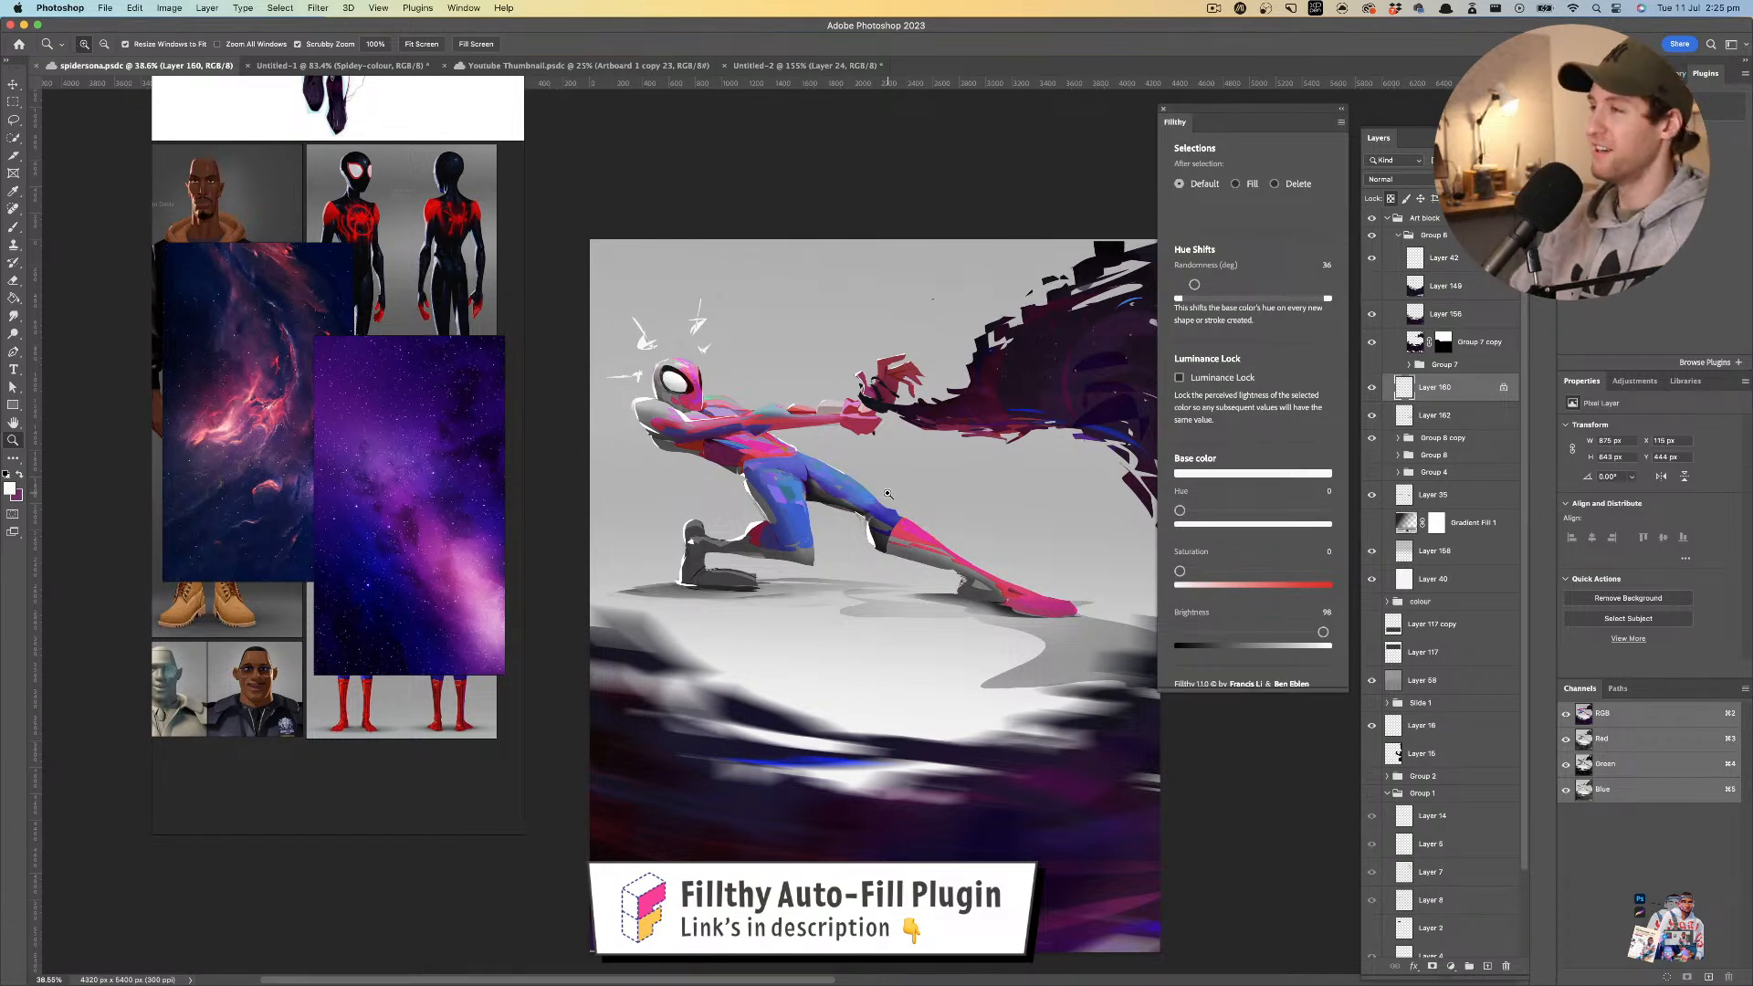
- Set the Fillthy plugin's selections to Fill and touch up the gripping fist on Layer 148 with sampled pink and crimson
{"action": "left_click_drag", "start_coordinate": [796, 418], "coordinate": [865, 442]}
{"action": "left_click", "coordinate": [933, 418], "text": "super"}
{"action": "mouse_move", "coordinate": [857, 443]}
{"action": "left_mouse_down"}
{"action": "mouse_move", "coordinate": [871, 443]}
{"action": "mouse_move", "coordinate": [830, 431]}
{"action": "mouse_move", "coordinate": [875, 425]}
{"action": "left_mouse_up"}
{"action": "key", "text": "l"}
{"action": "left_click", "coordinate": [1235, 184]}
{"action": "left_click", "coordinate": [834, 426]}
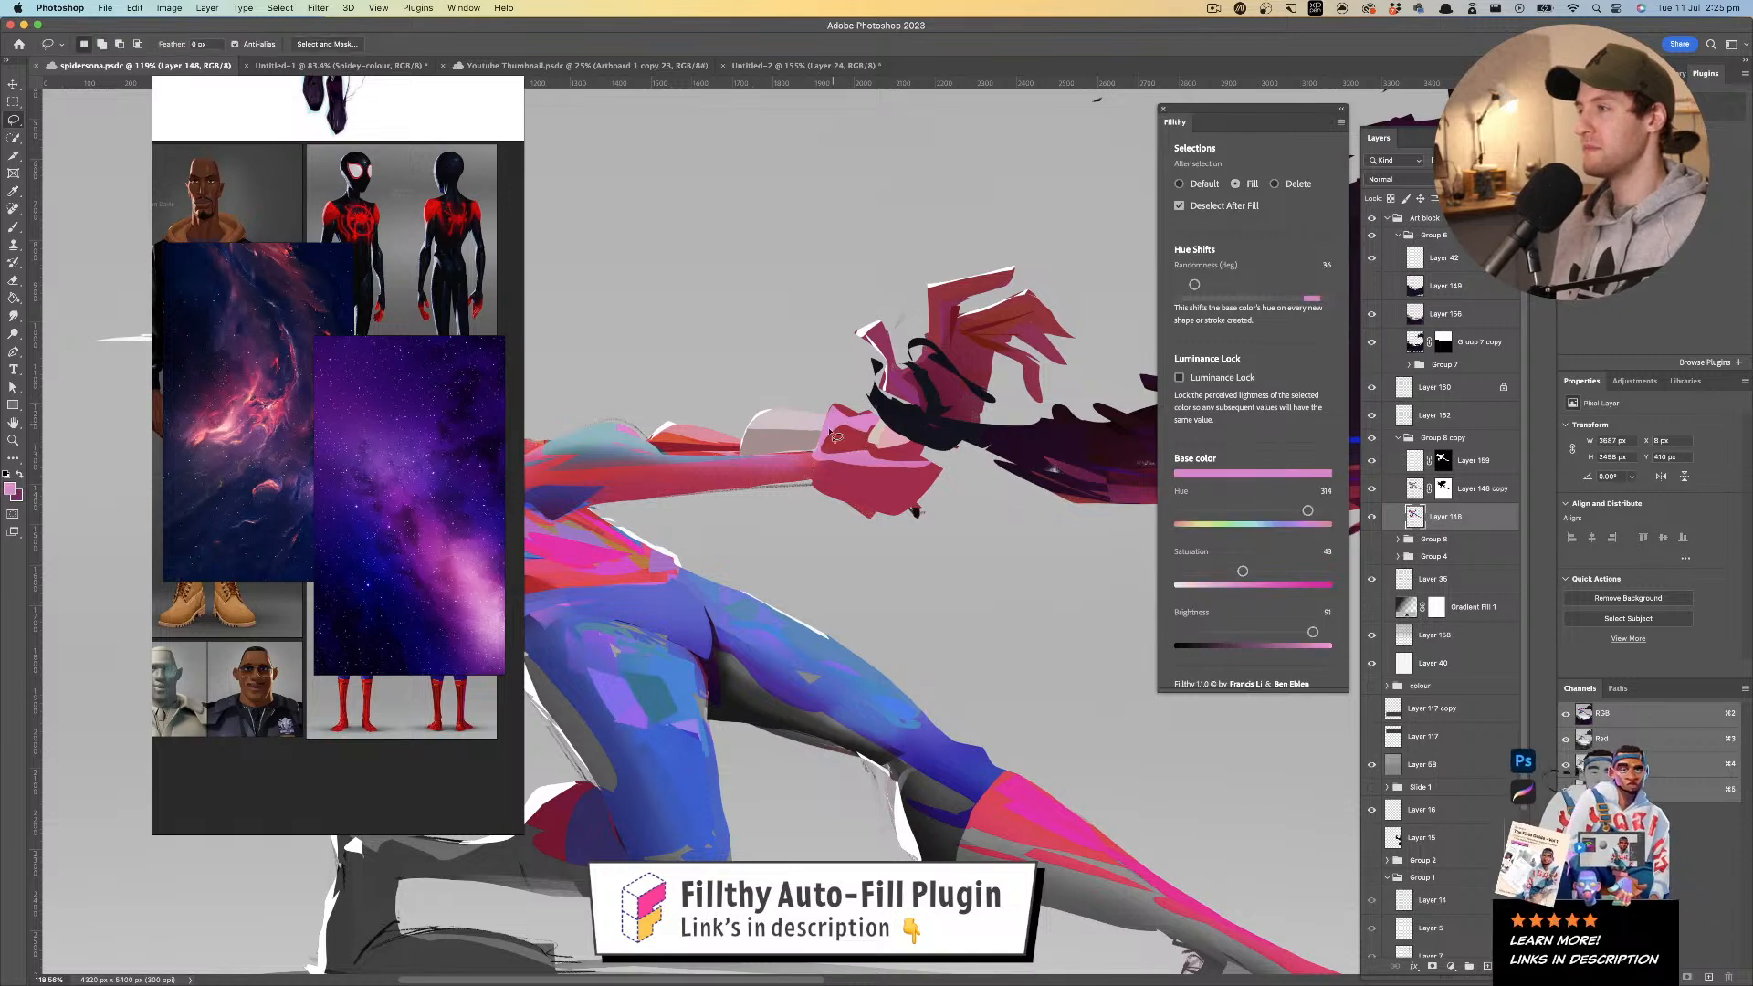
{"action": "key", "text": "z"}
{"action": "mouse_move", "coordinate": [883, 418]}
{"action": "left_mouse_down"}
{"action": "mouse_move", "coordinate": [795, 437]}
{"action": "mouse_move", "coordinate": [868, 459]}
{"action": "mouse_move", "coordinate": [758, 463]}
{"action": "mouse_move", "coordinate": [814, 446]}
{"action": "mouse_move", "coordinate": [787, 429]}
{"action": "mouse_move", "coordinate": [794, 413]}
{"action": "mouse_move", "coordinate": [831, 418]}
{"action": "mouse_move", "coordinate": [791, 417]}
{"action": "left_mouse_up"}
{"action": "key", "text": "i"}
{"action": "left_click", "coordinate": [838, 453]}
{"action": "key", "text": "l"}
{"action": "key", "text": "z"}
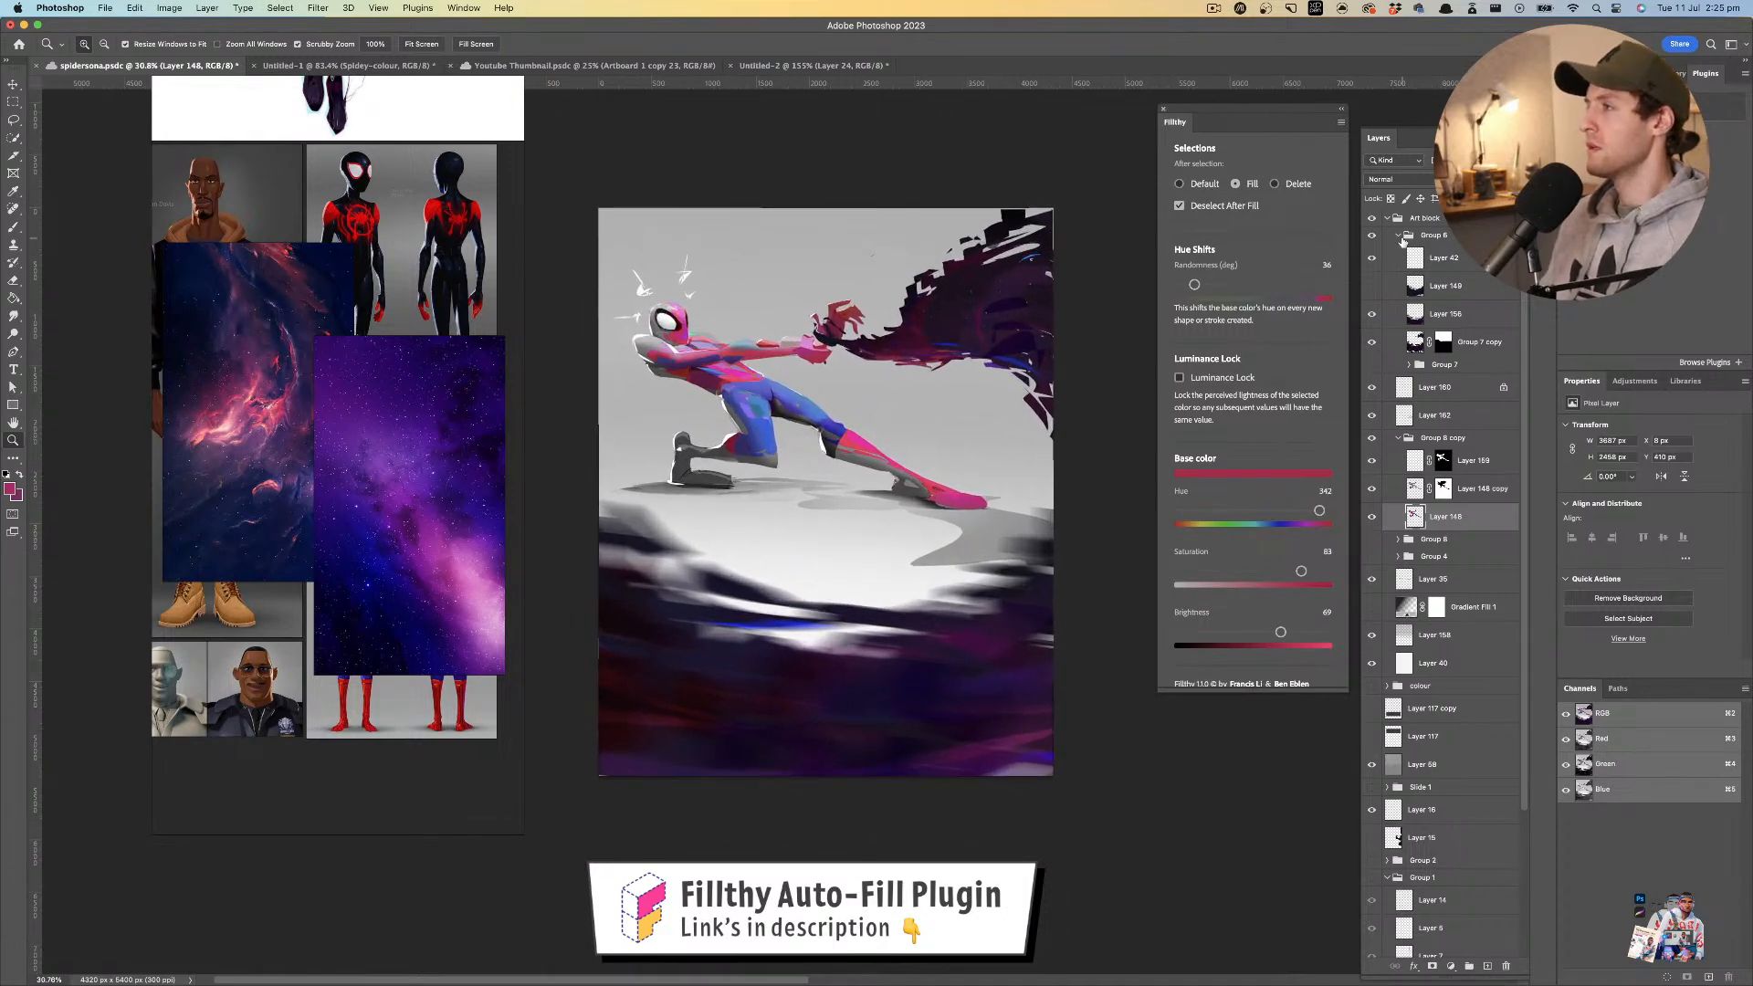
- Collapse the layer groups and temporarily hide the Art block group to review the colour portraits beneath it
{"action": "left_click", "coordinate": [1398, 236]}
{"action": "left_click", "coordinate": [1397, 311]}
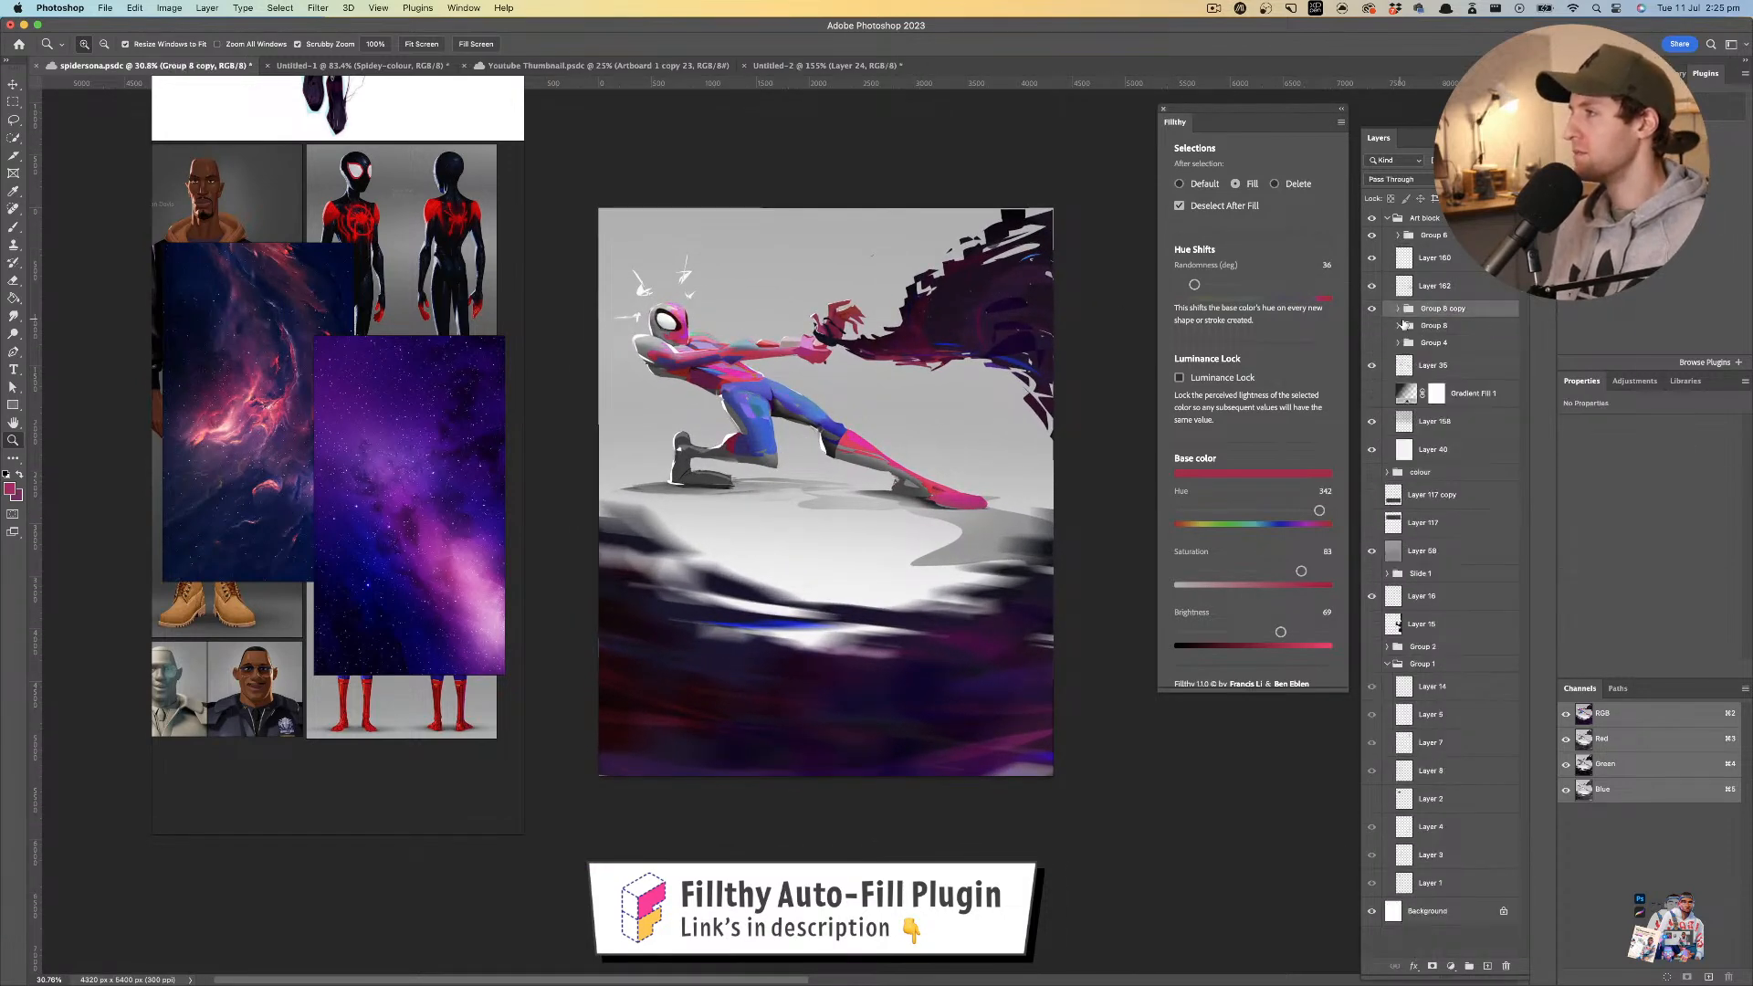
{"action": "left_click", "coordinate": [1388, 219]}
{"action": "left_click", "coordinate": [1371, 218]}
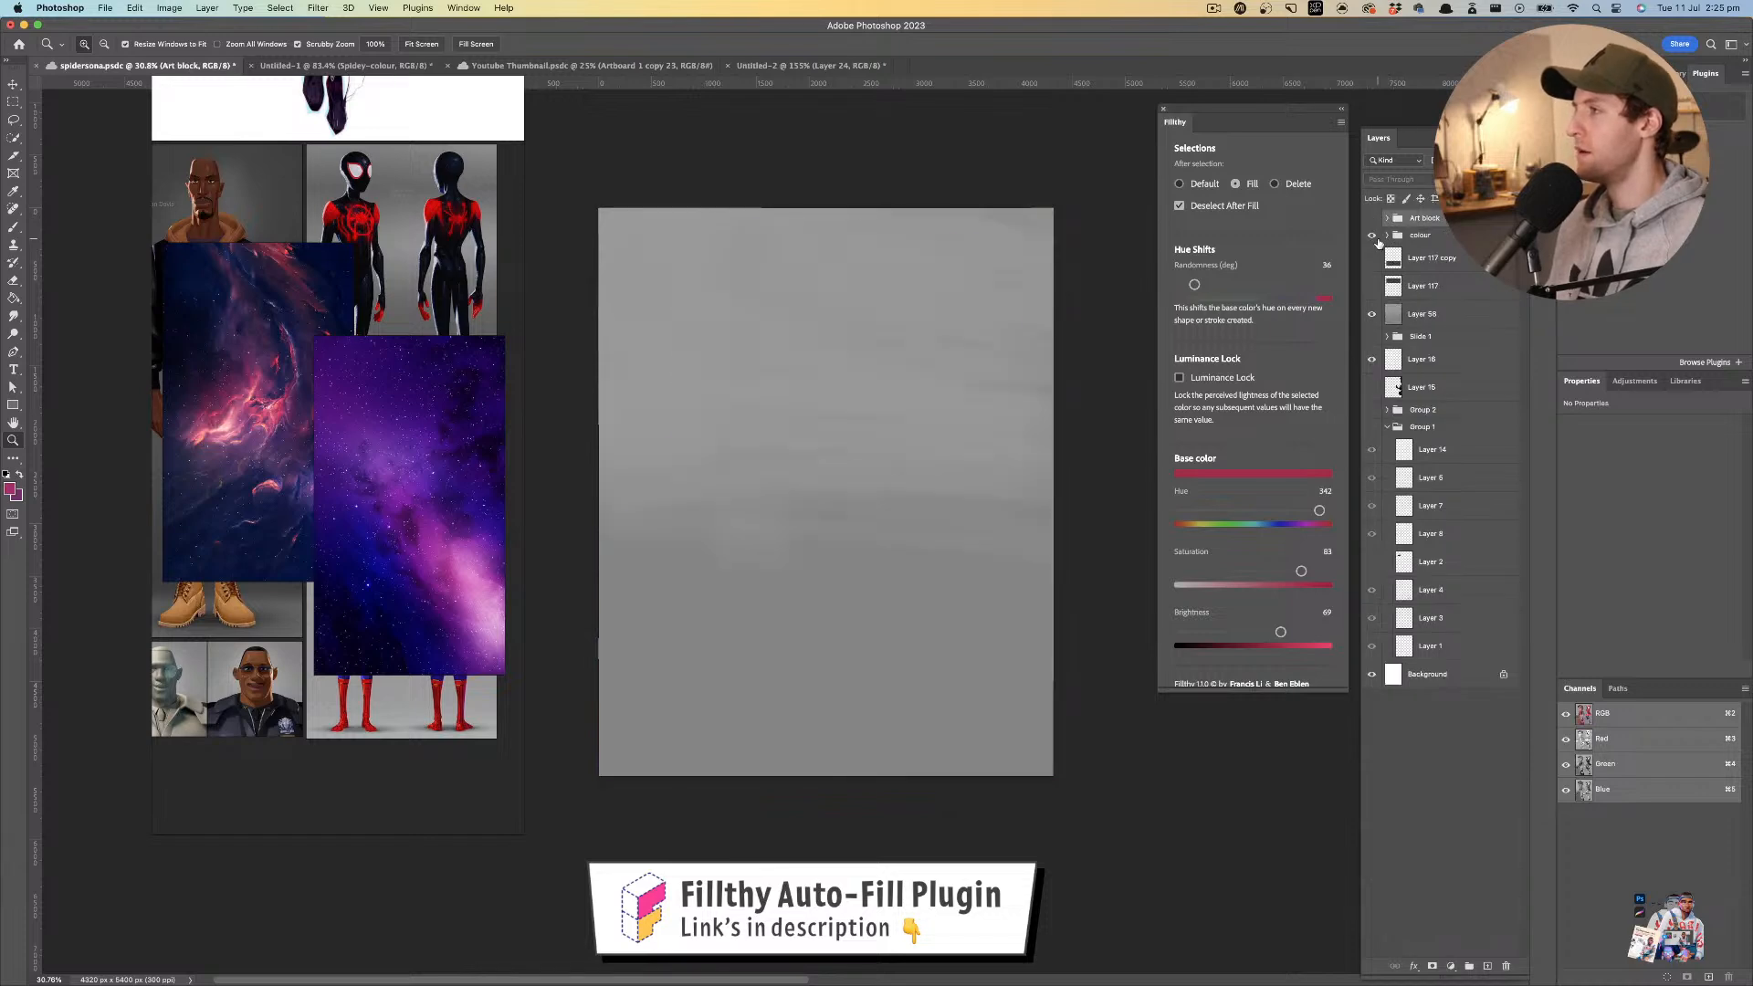
{"action": "mouse_move", "coordinate": [945, 431]}
{"action": "left_mouse_down"}
{"action": "mouse_move", "coordinate": [911, 443]}
{"action": "mouse_move", "coordinate": [857, 407]}
{"action": "mouse_move", "coordinate": [1011, 398]}
{"action": "mouse_move", "coordinate": [941, 458]}
{"action": "left_mouse_up"}
{"action": "left_click_drag", "start_coordinate": [862, 497], "coordinate": [854, 500]}
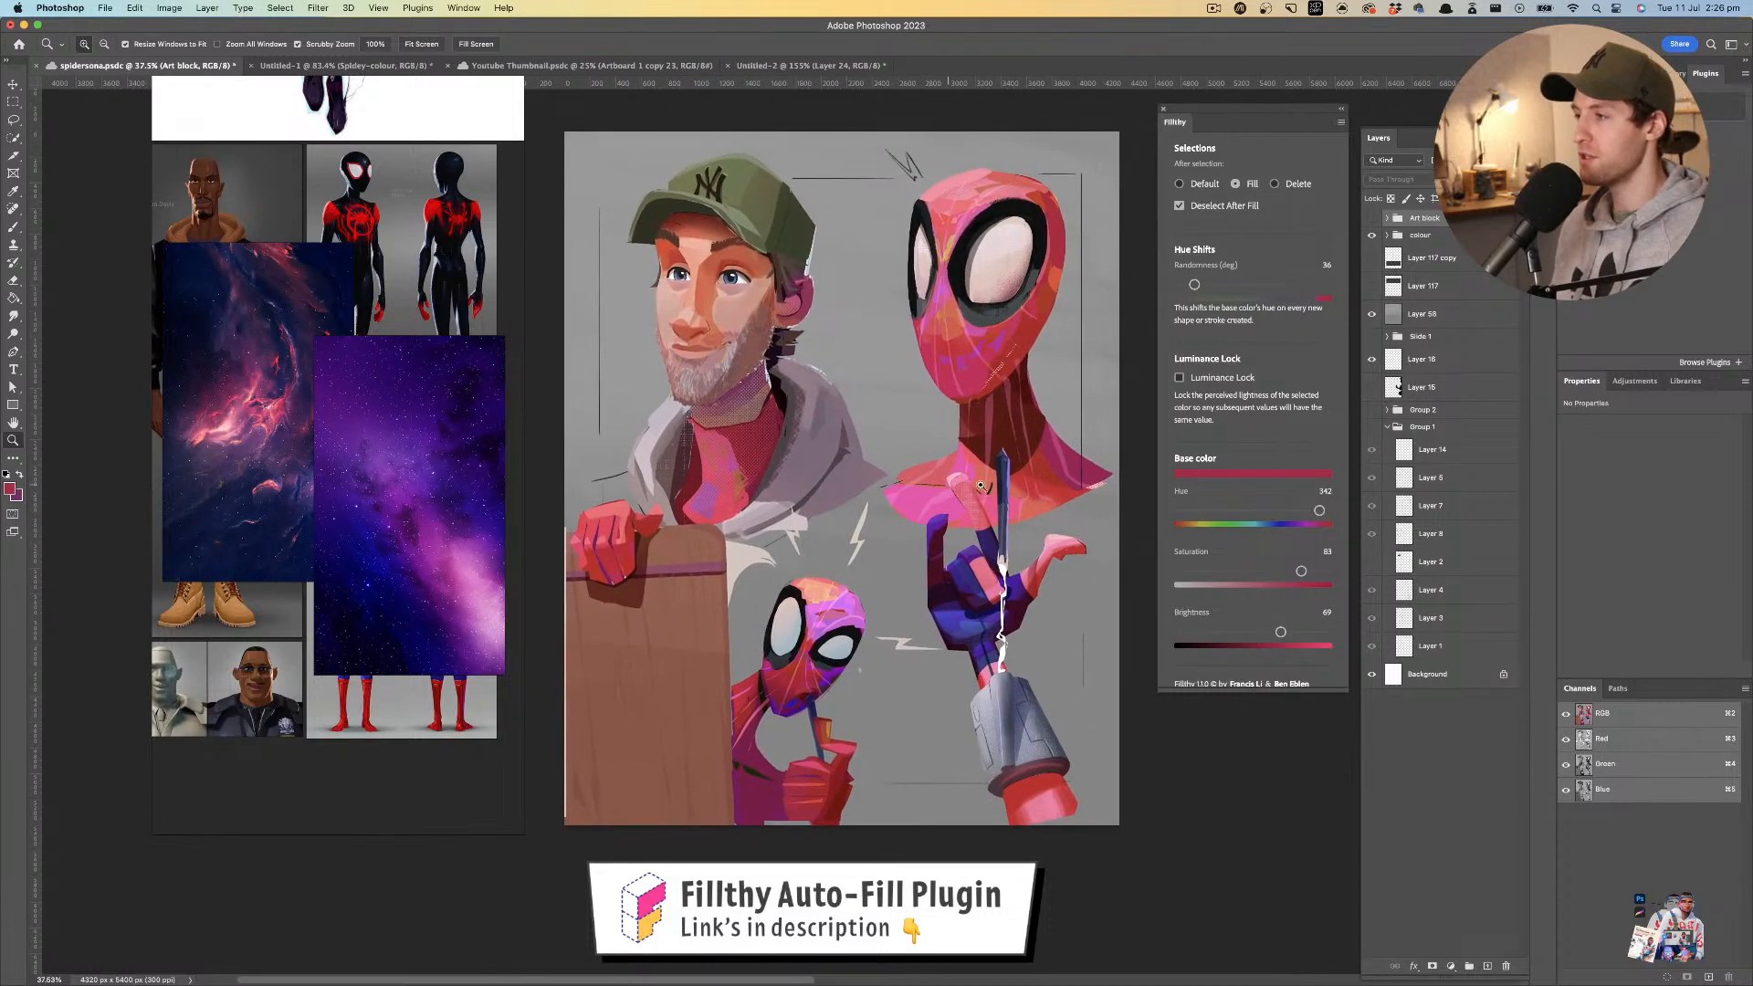
{"action": "left_click", "coordinate": [1372, 221]}
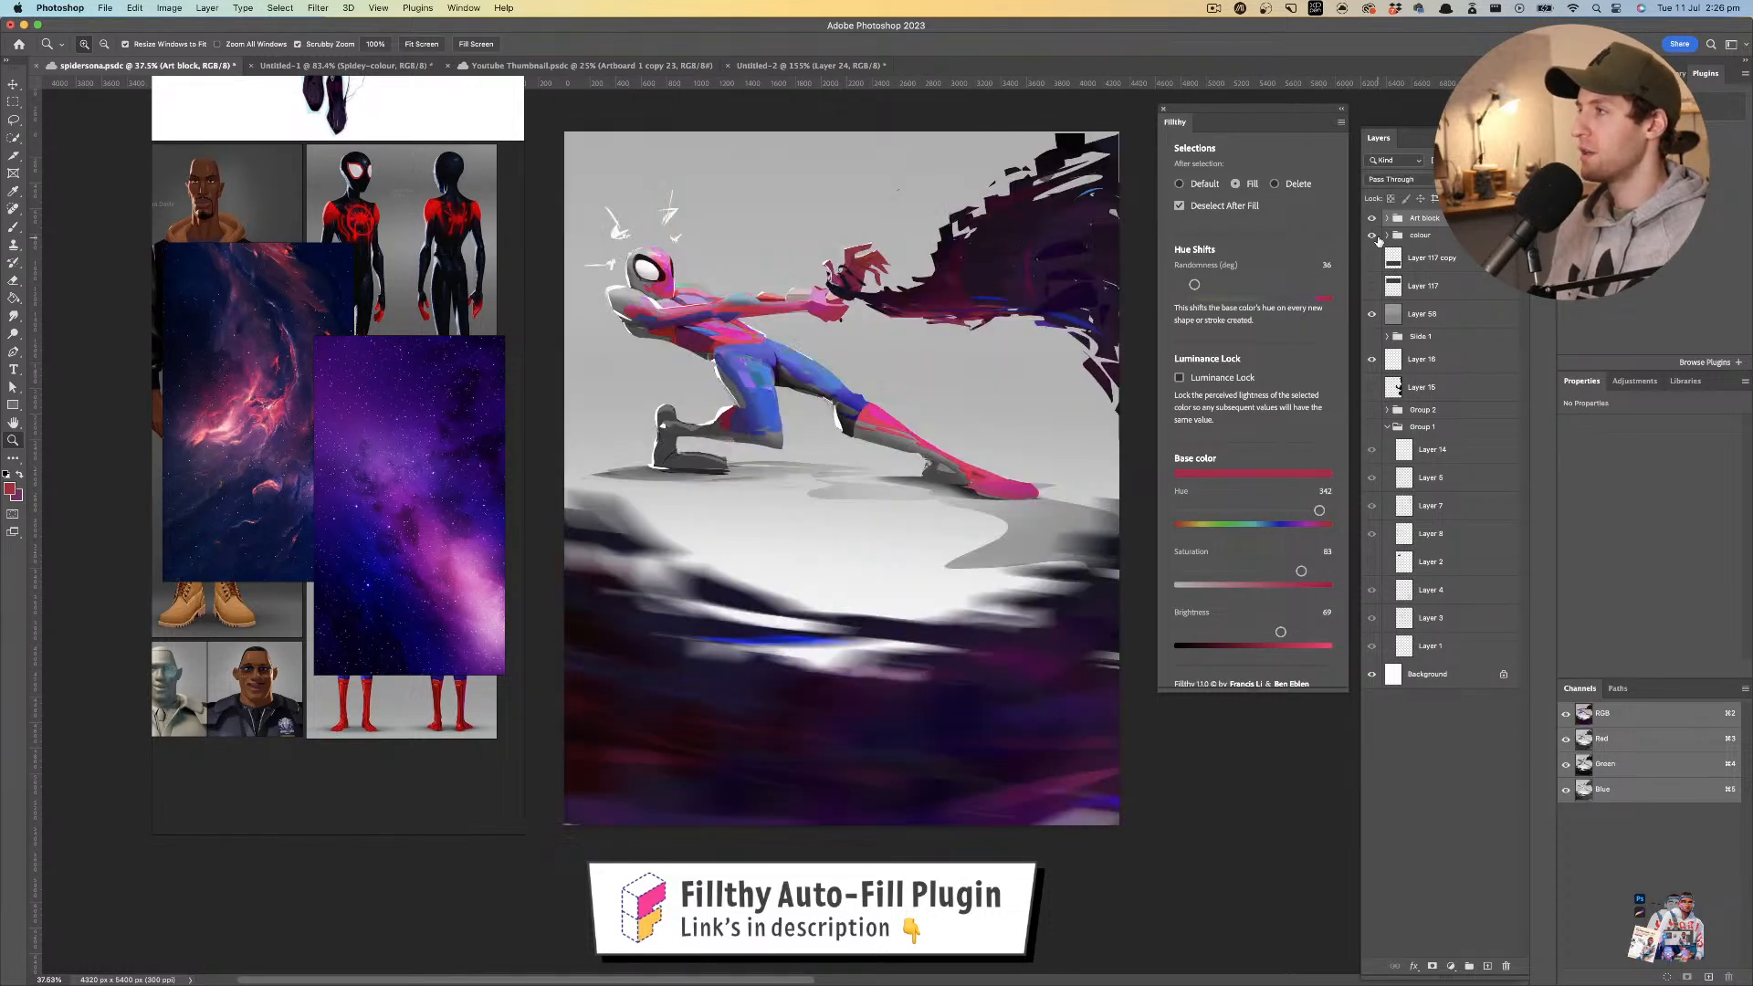
- Set Fillthy's selections to Default, lasso the open hand on Layer 148 and make it a stronger red with Hue/Saturation
{"action": "left_click_drag", "start_coordinate": [968, 370], "coordinate": [915, 437]}
{"action": "mouse_move", "coordinate": [851, 370]}
{"action": "left_mouse_down"}
{"action": "mouse_move", "coordinate": [915, 355]}
{"action": "mouse_move", "coordinate": [853, 377]}
{"action": "left_mouse_up"}
{"action": "key", "text": "v"}
{"action": "left_click", "coordinate": [861, 359]}
{"action": "left_click", "coordinate": [1371, 387]}
{"action": "left_click", "coordinate": [1371, 387]}
{"action": "key", "text": "l"}
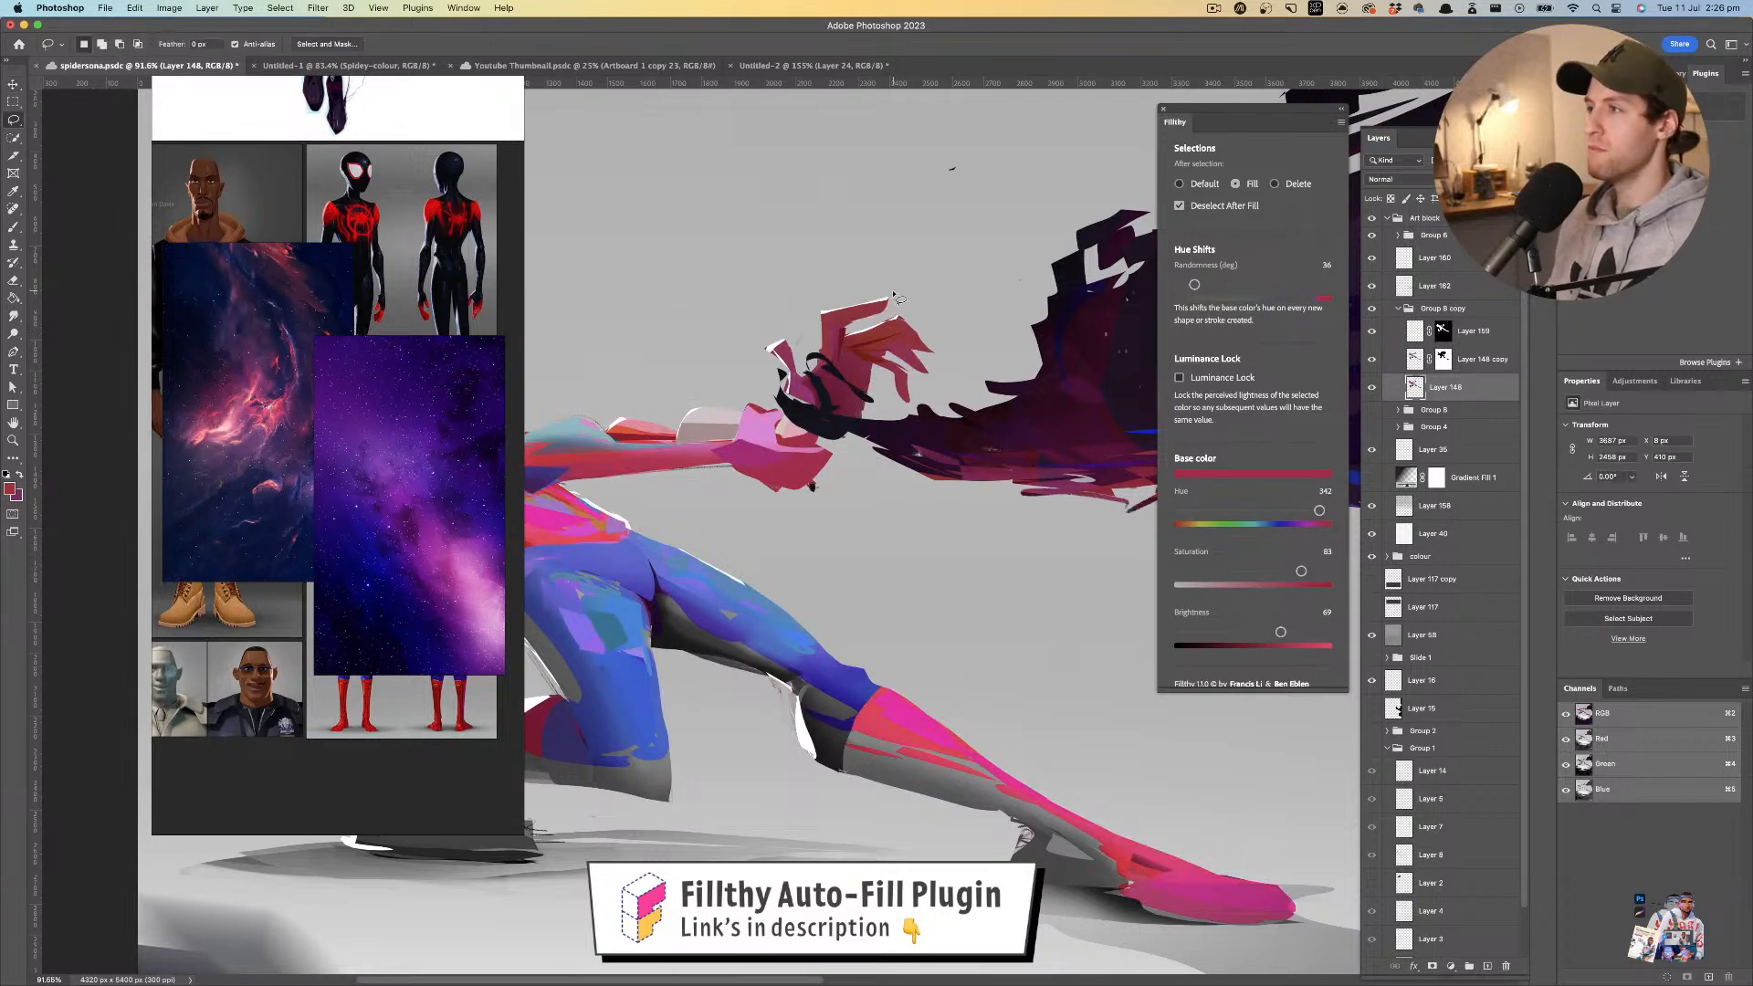
{"action": "left_click_drag", "start_coordinate": [900, 424], "coordinate": [898, 292]}
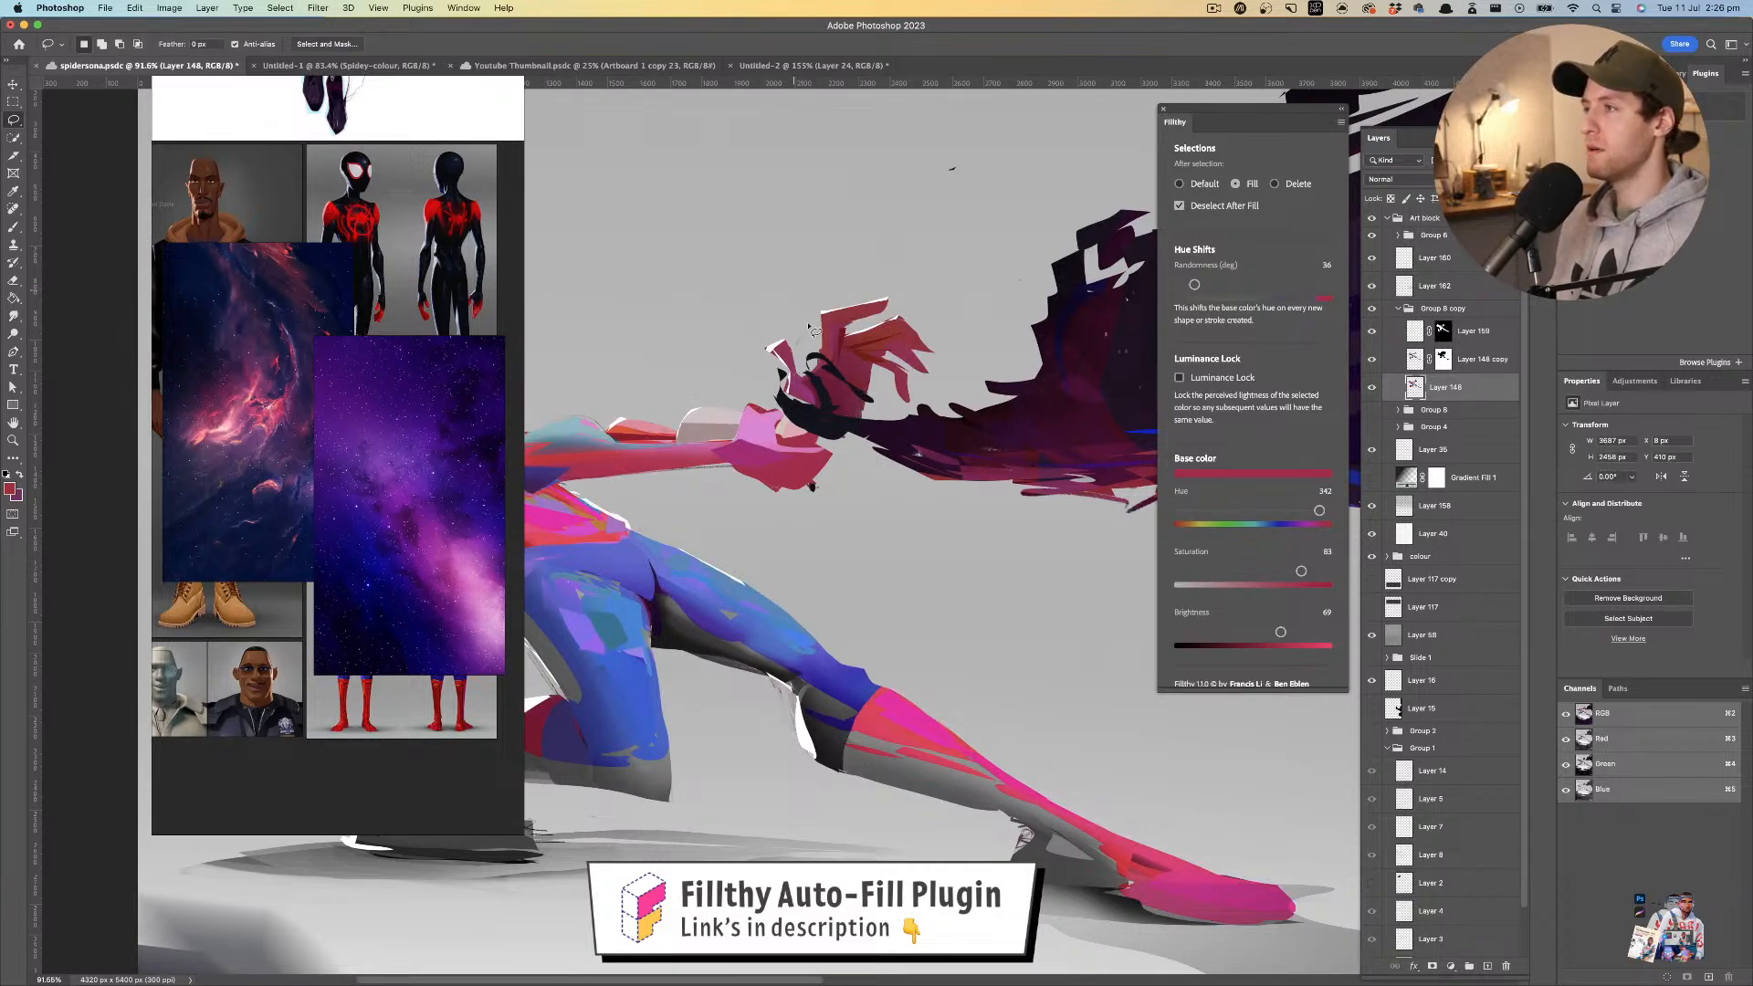
{"action": "key", "text": "super+z"}
{"action": "left_click", "coordinate": [1179, 185]}
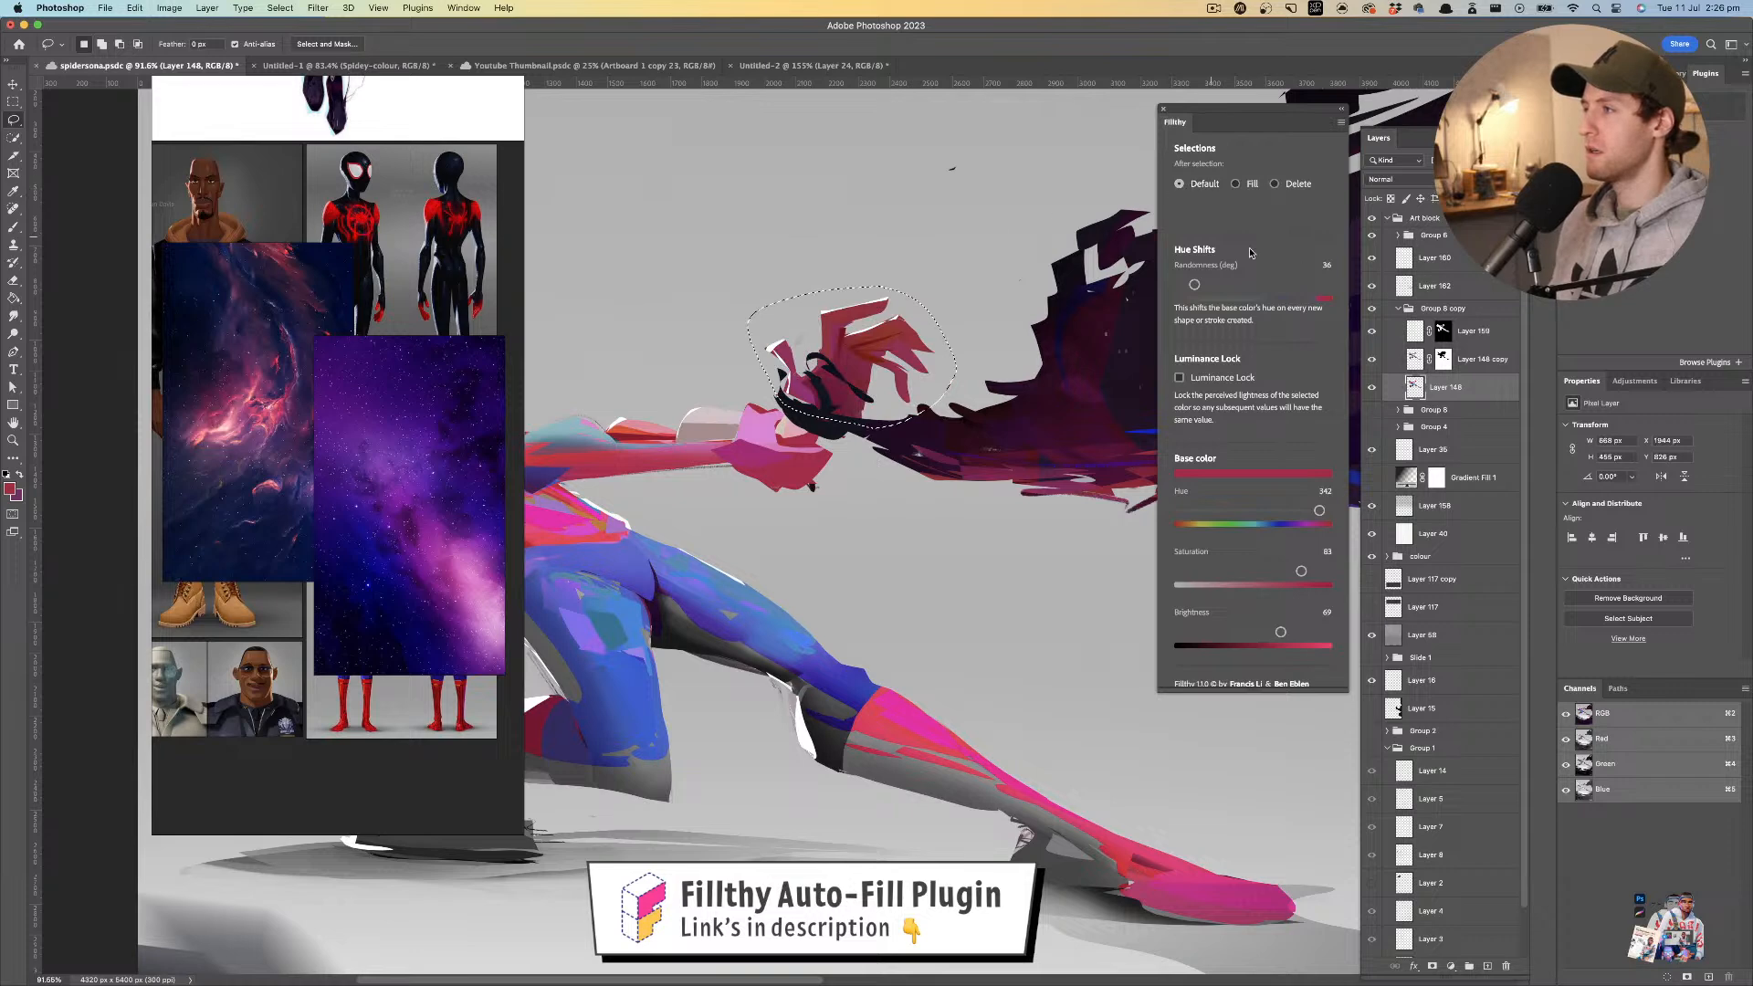
{"action": "key", "text": "super+u"}
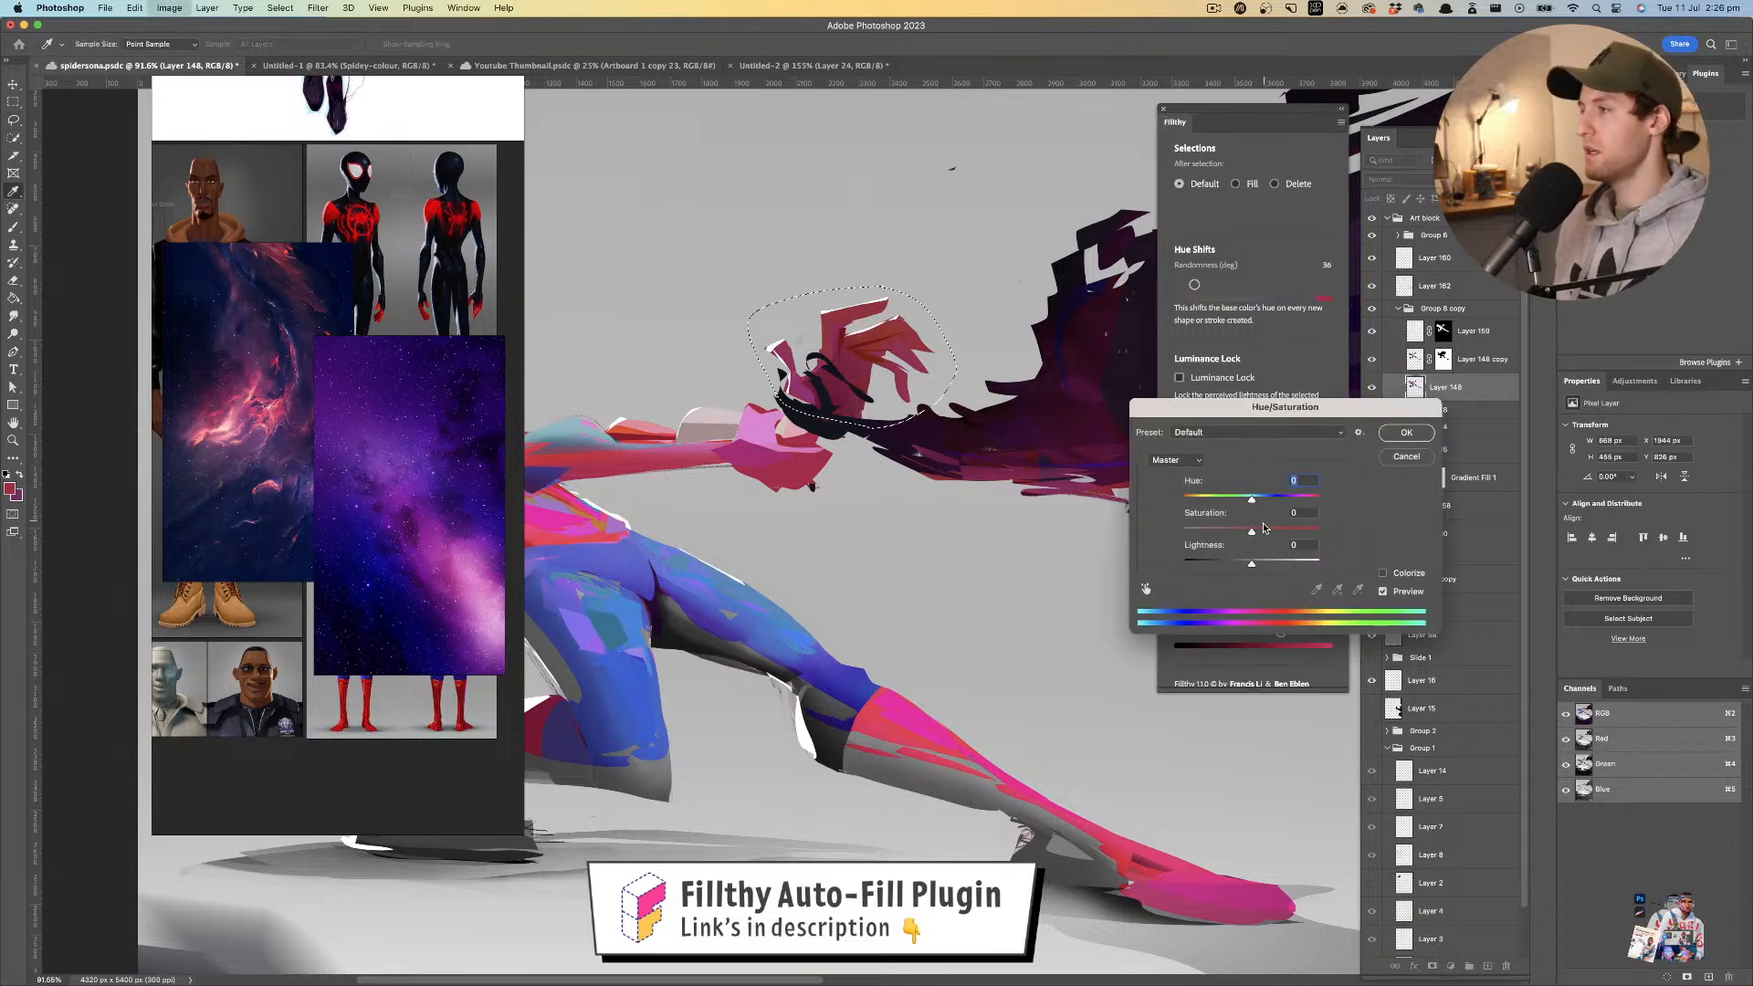
{"action": "left_click", "coordinate": [1407, 432]}
- Deselect the hand and raise the saturation of the whole Layer 148 to about +29
{"action": "key", "text": "z"}
{"action": "scroll", "coordinate": [992, 363], "scroll_direction": "down", "scroll_amount": 6}
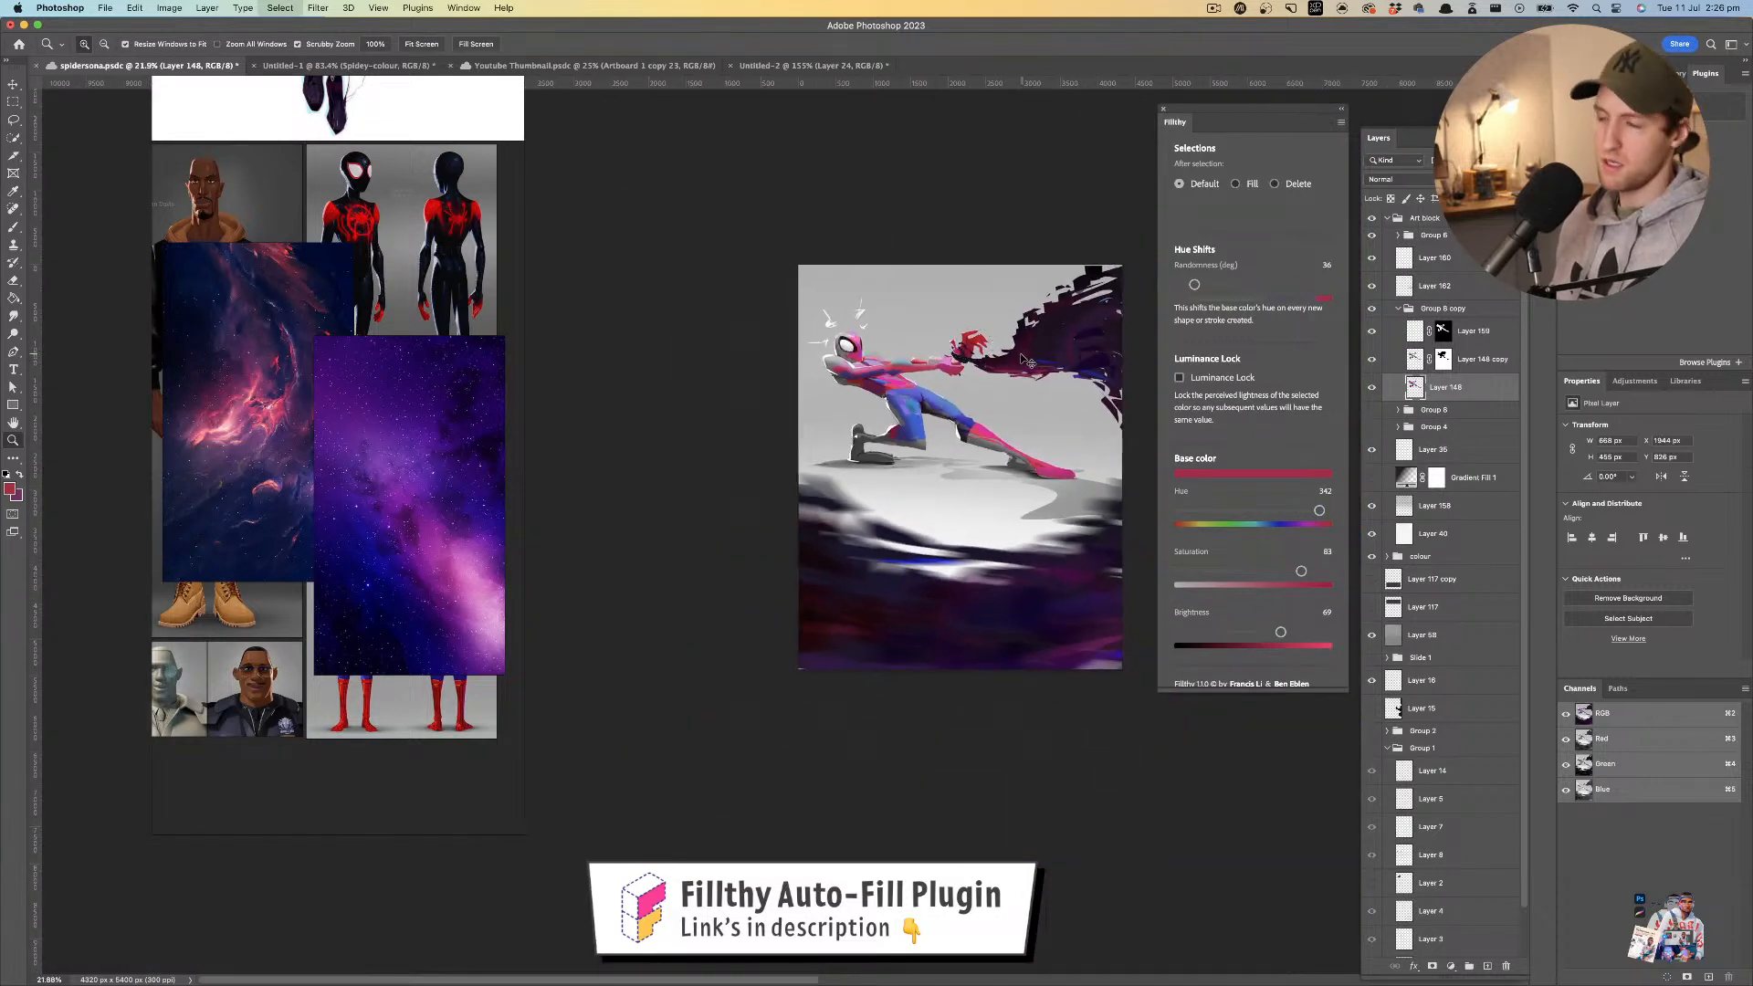
{"action": "scroll", "coordinate": [1018, 358], "scroll_direction": "down", "scroll_amount": 2}
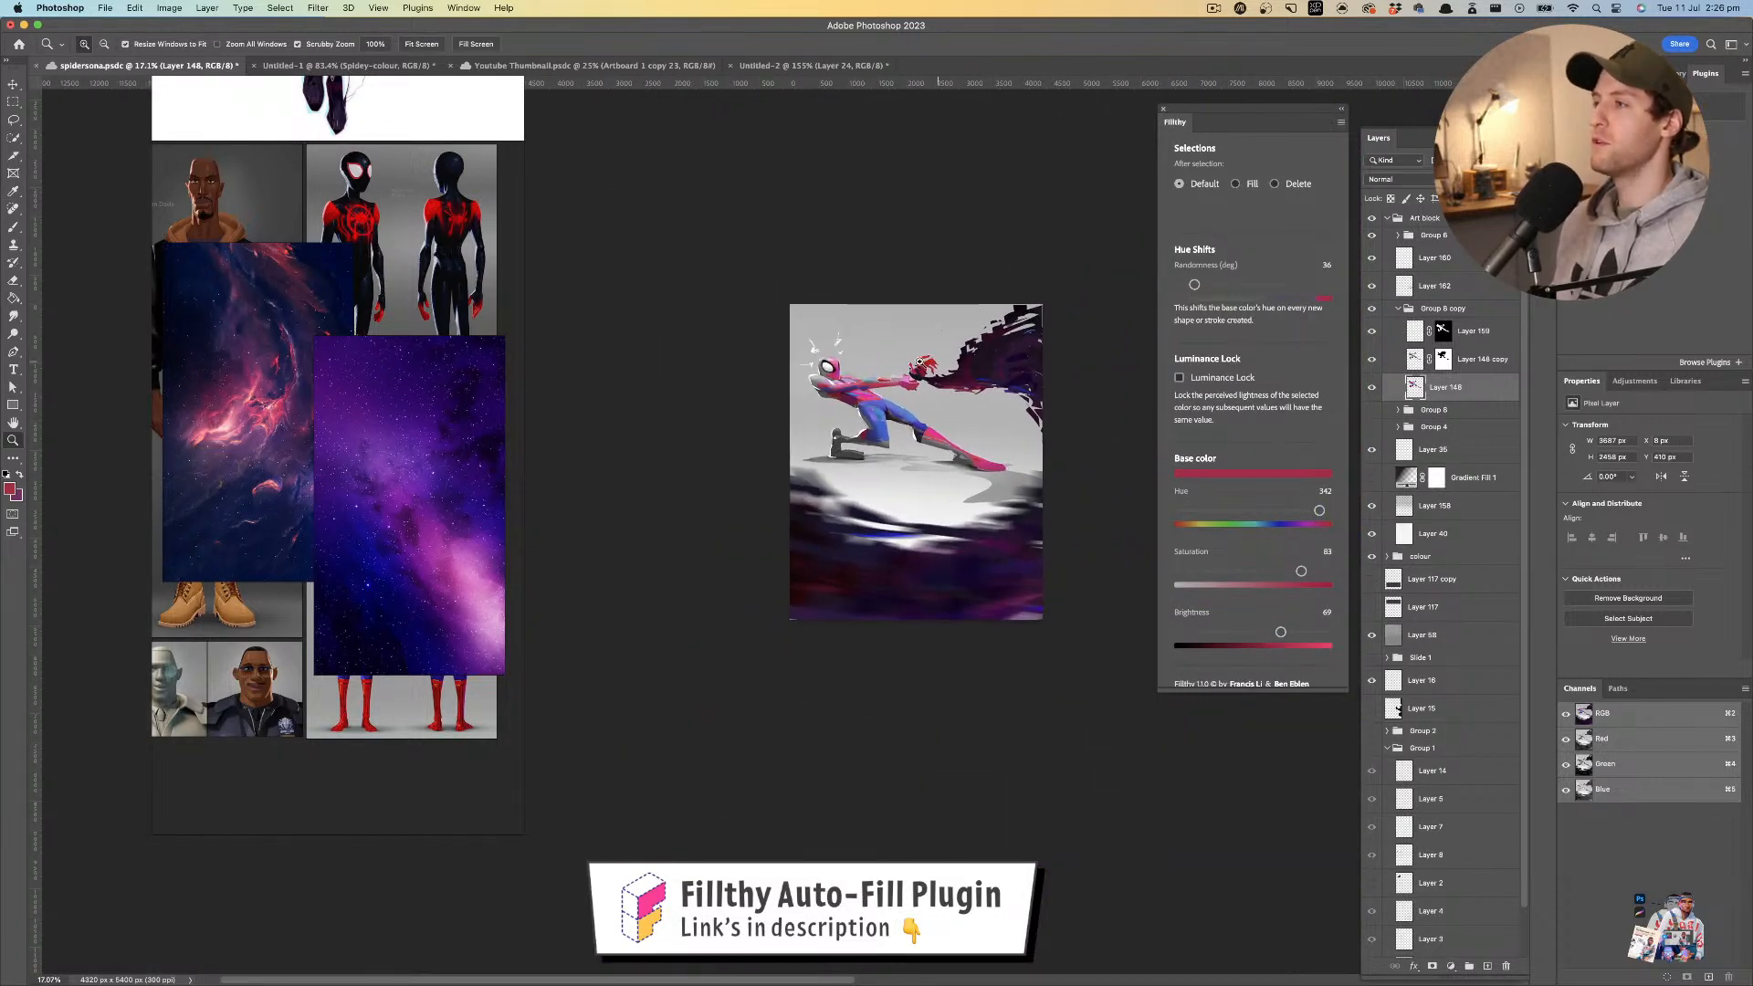
{"action": "scroll", "coordinate": [939, 363], "scroll_direction": "up", "scroll_amount": 5}
{"action": "scroll", "coordinate": [932, 393], "scroll_direction": "down", "scroll_amount": 2}
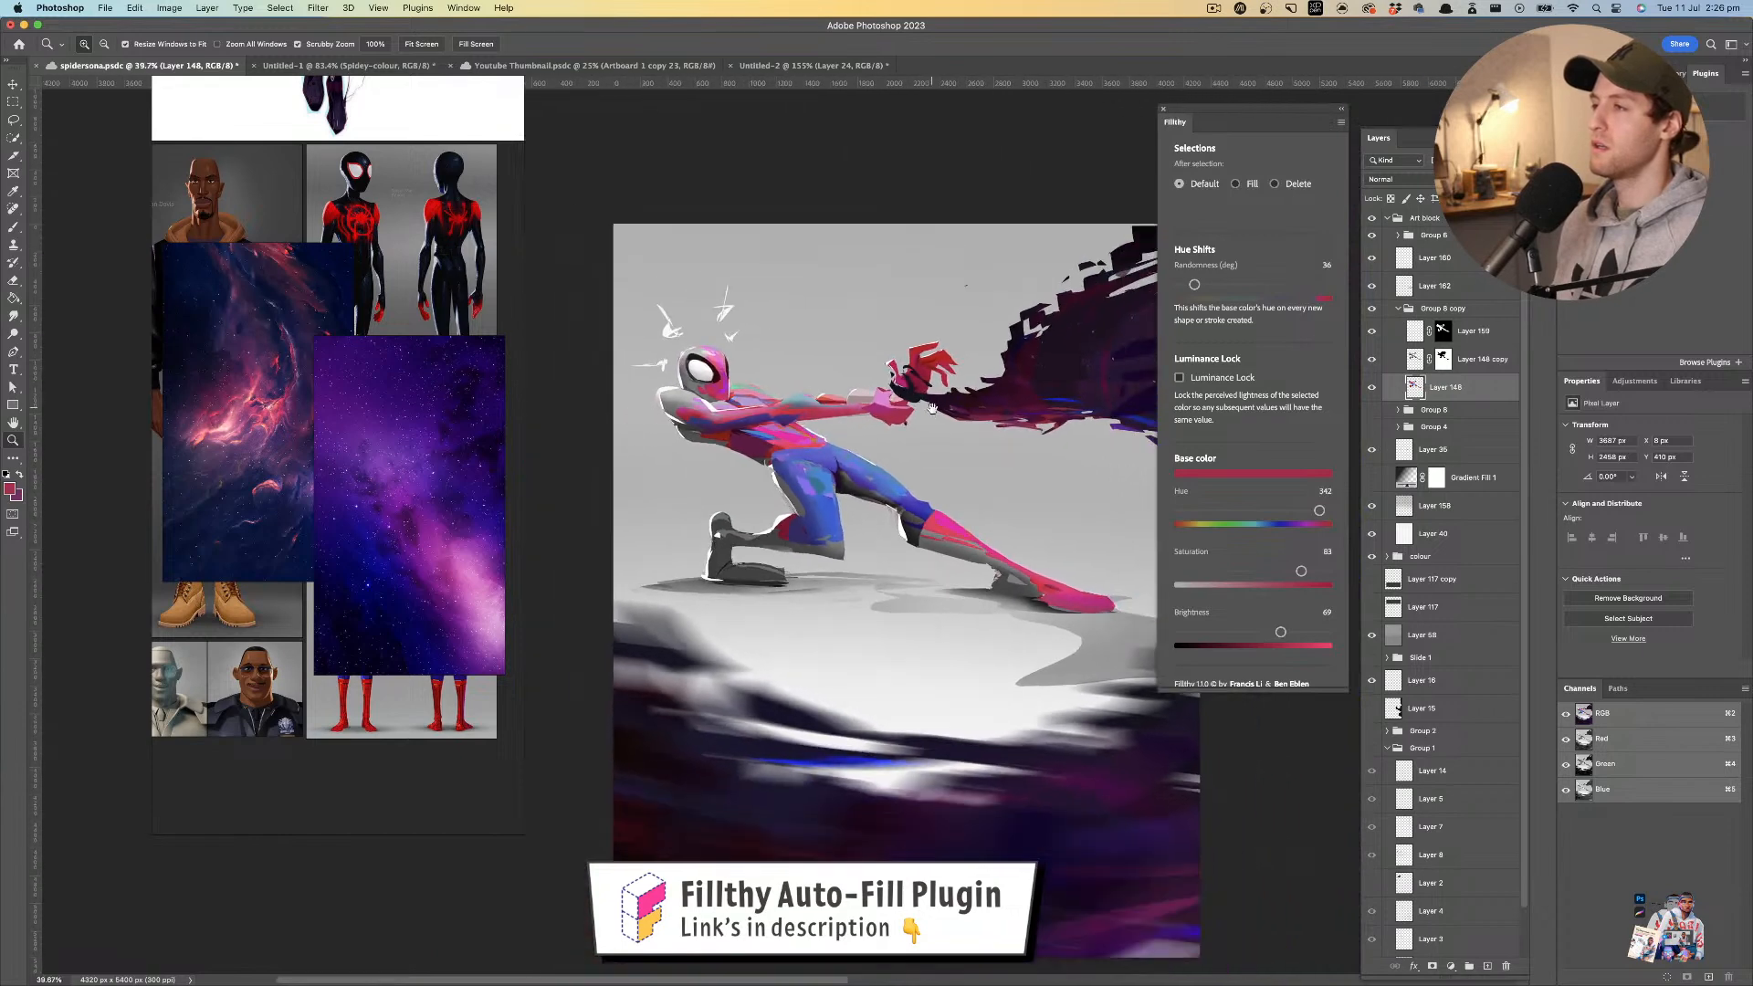
{"action": "scroll", "coordinate": [929, 405], "scroll_direction": "up", "scroll_amount": 2}
{"action": "key", "text": "v"}
{"action": "left_click_drag", "start_coordinate": [762, 439], "coordinate": [755, 443]}
{"action": "key", "text": "super+z"}
{"action": "key", "text": "super+u"}
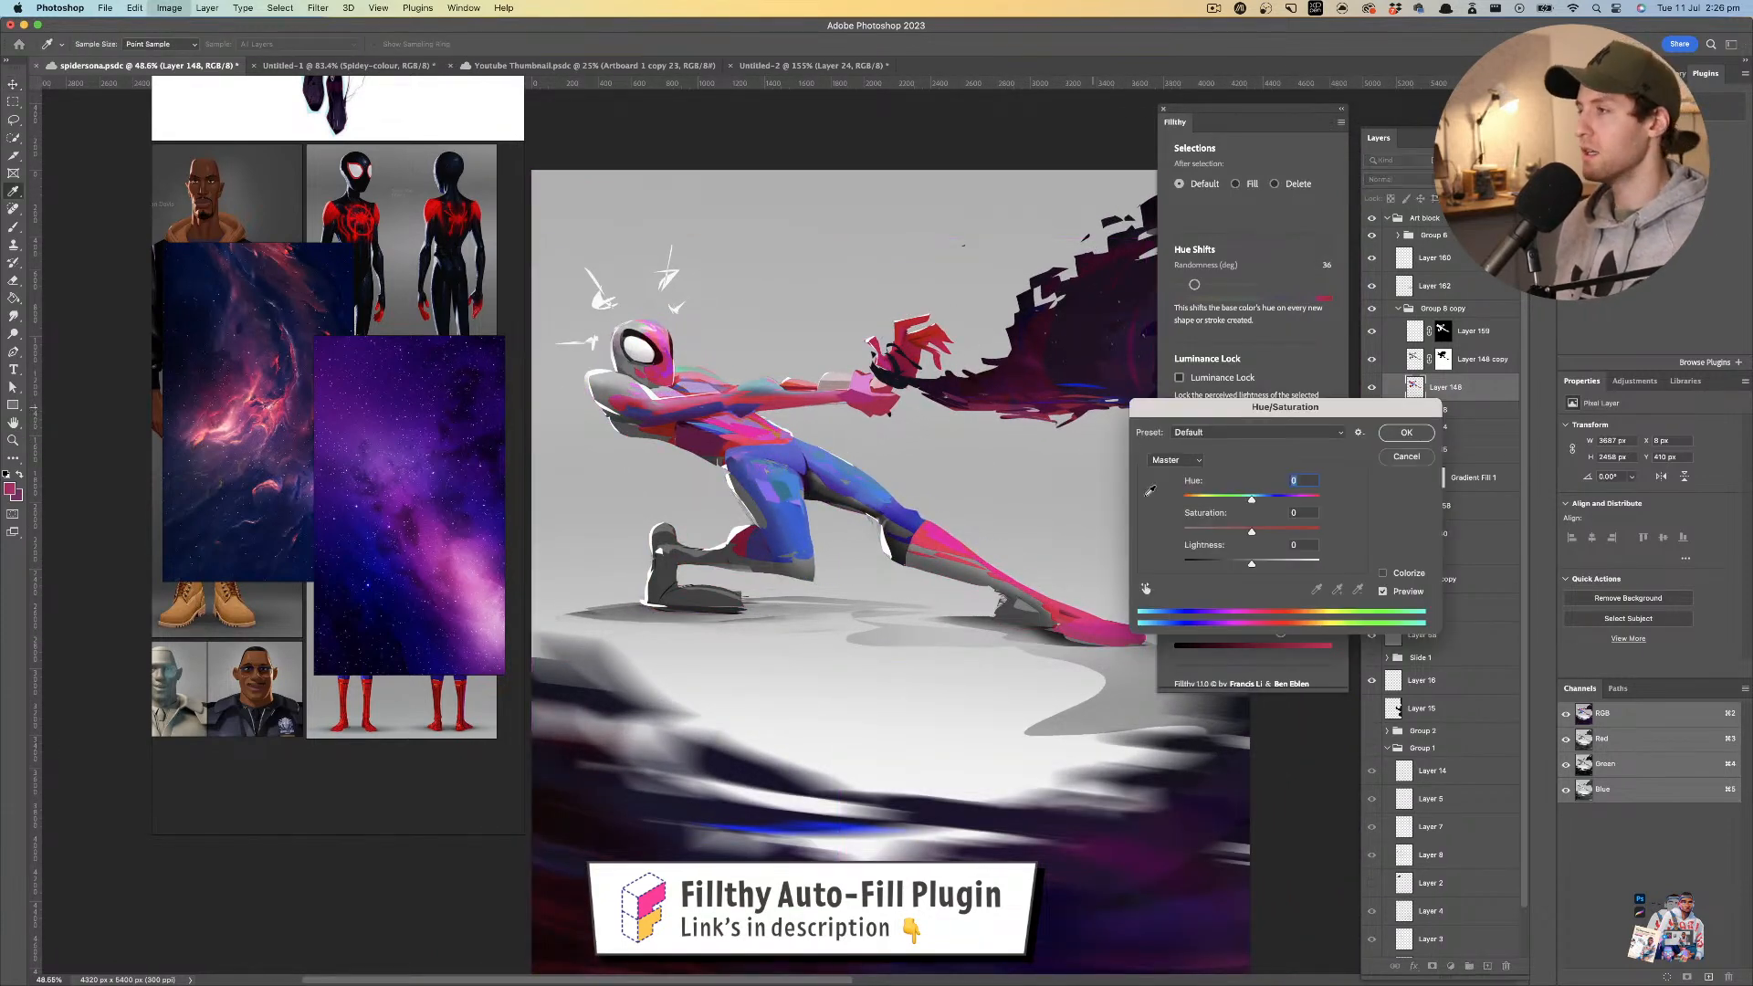
{"action": "left_click_drag", "start_coordinate": [1258, 534], "coordinate": [1283, 532]}
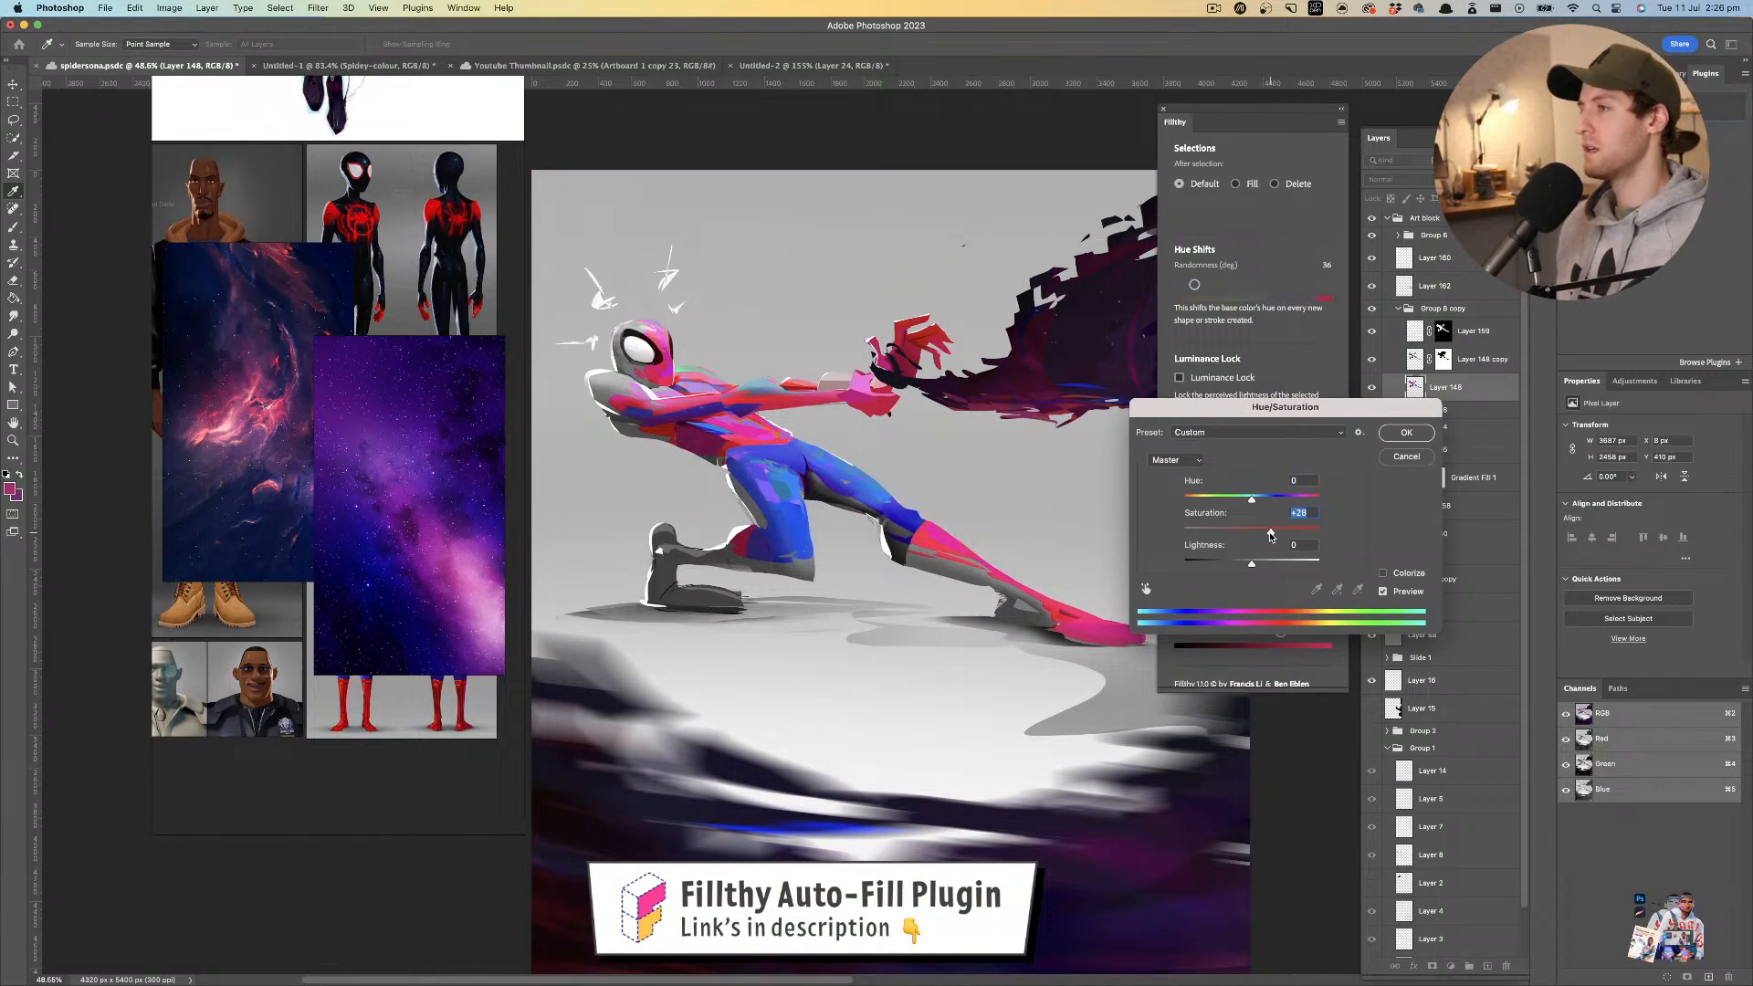
{"action": "left_click", "coordinate": [1399, 436]}
- Compare Group 8 copy with the original Group 8, leave only the copy visible, and save the document
{"action": "left_click_drag", "start_coordinate": [1008, 447], "coordinate": [884, 493]}
{"action": "mouse_move", "coordinate": [916, 478]}
{"action": "left_mouse_down"}
{"action": "mouse_move", "coordinate": [877, 486]}
{"action": "mouse_move", "coordinate": [916, 484]}
{"action": "left_mouse_up"}
{"action": "left_click", "coordinate": [1399, 309]}
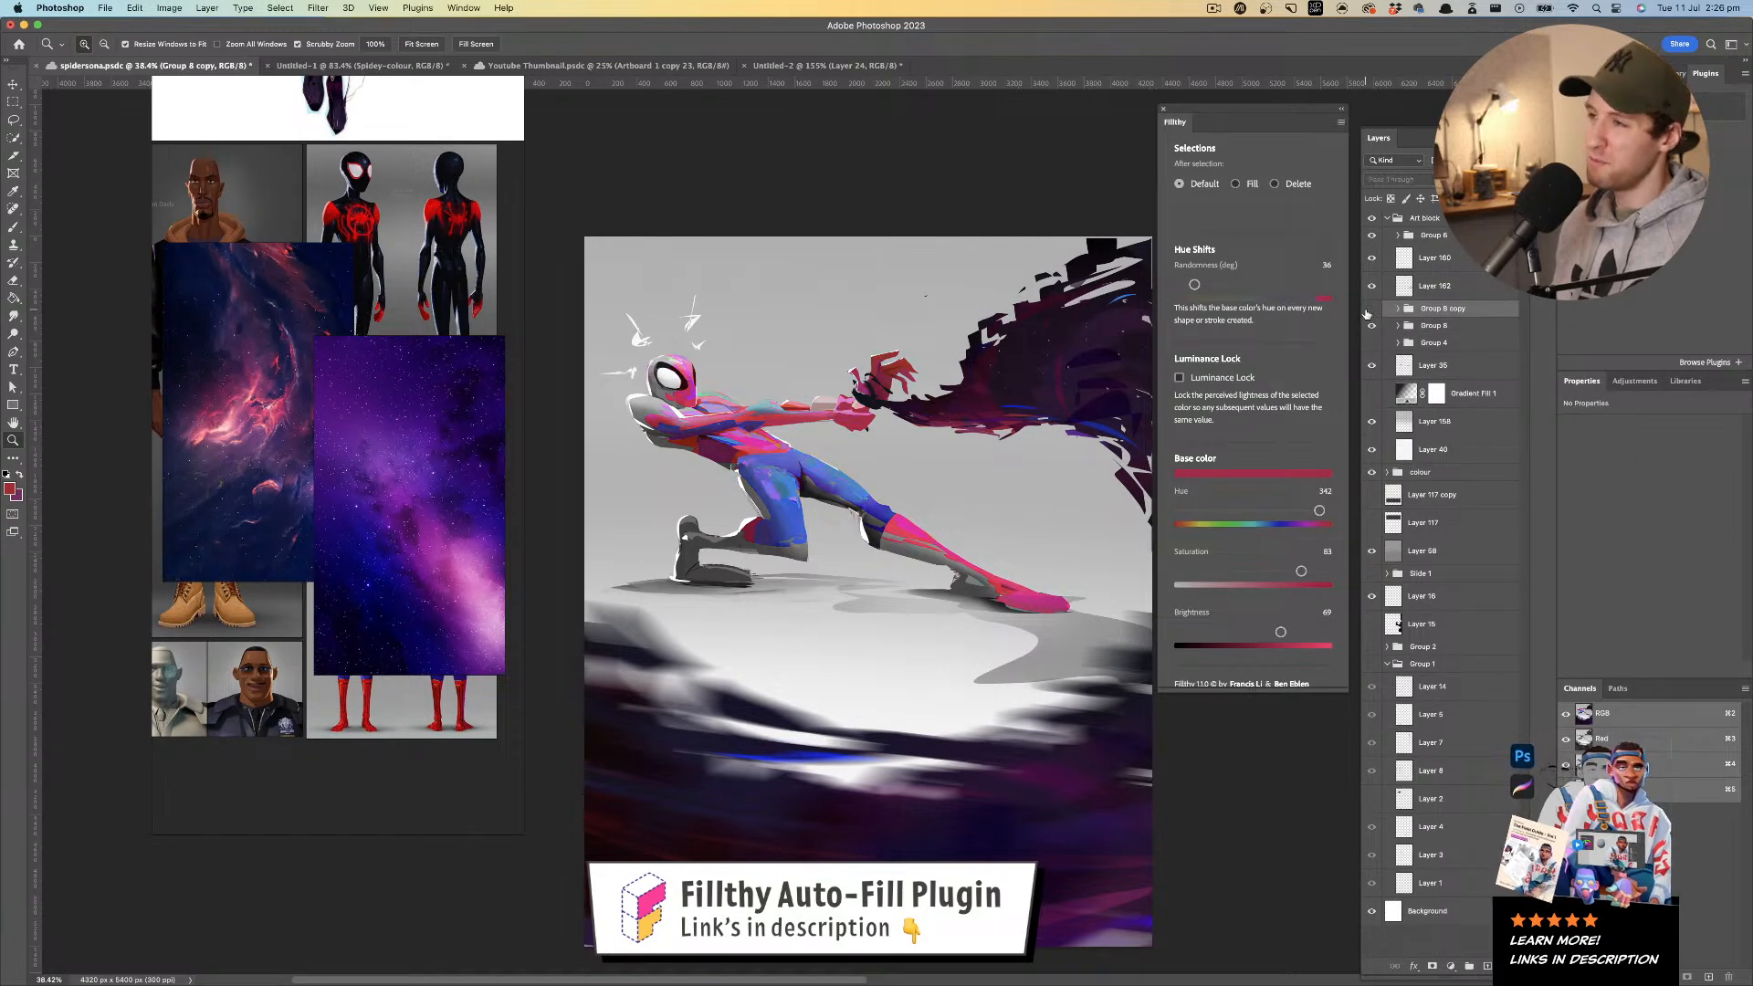
{"action": "left_click", "coordinate": [1364, 311]}
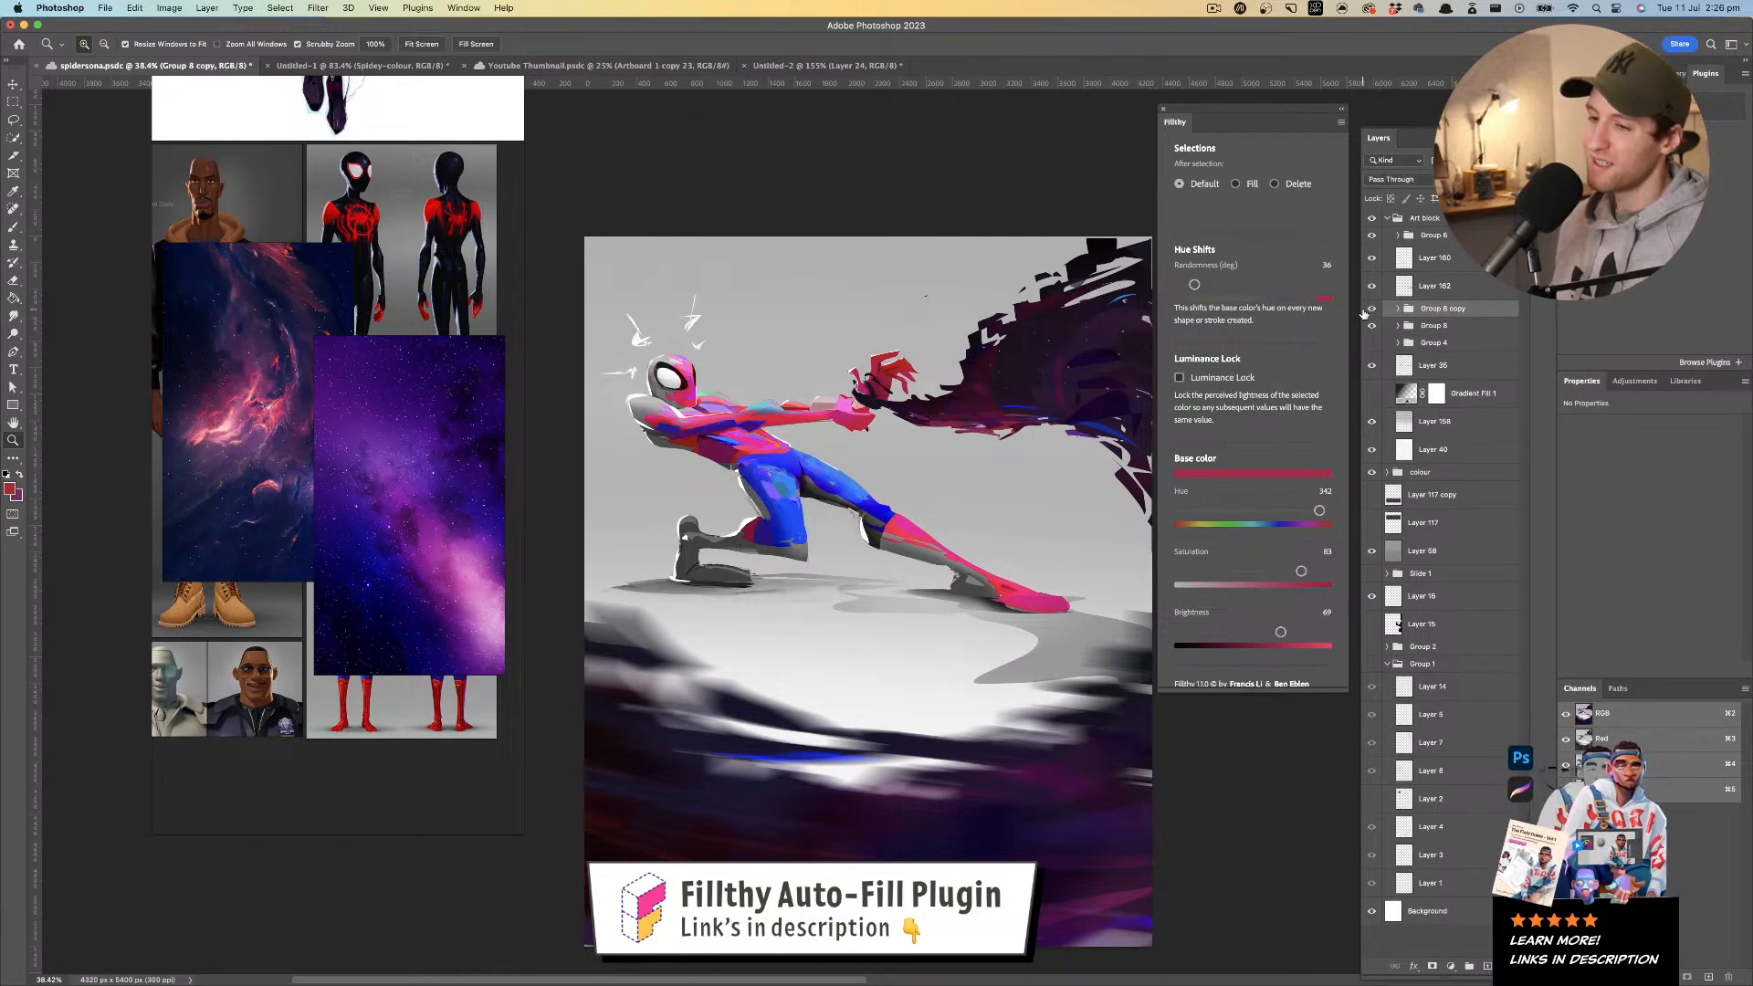
{"action": "left_click", "coordinate": [1373, 326]}
{"action": "left_click_drag", "start_coordinate": [950, 455], "coordinate": [978, 424]}
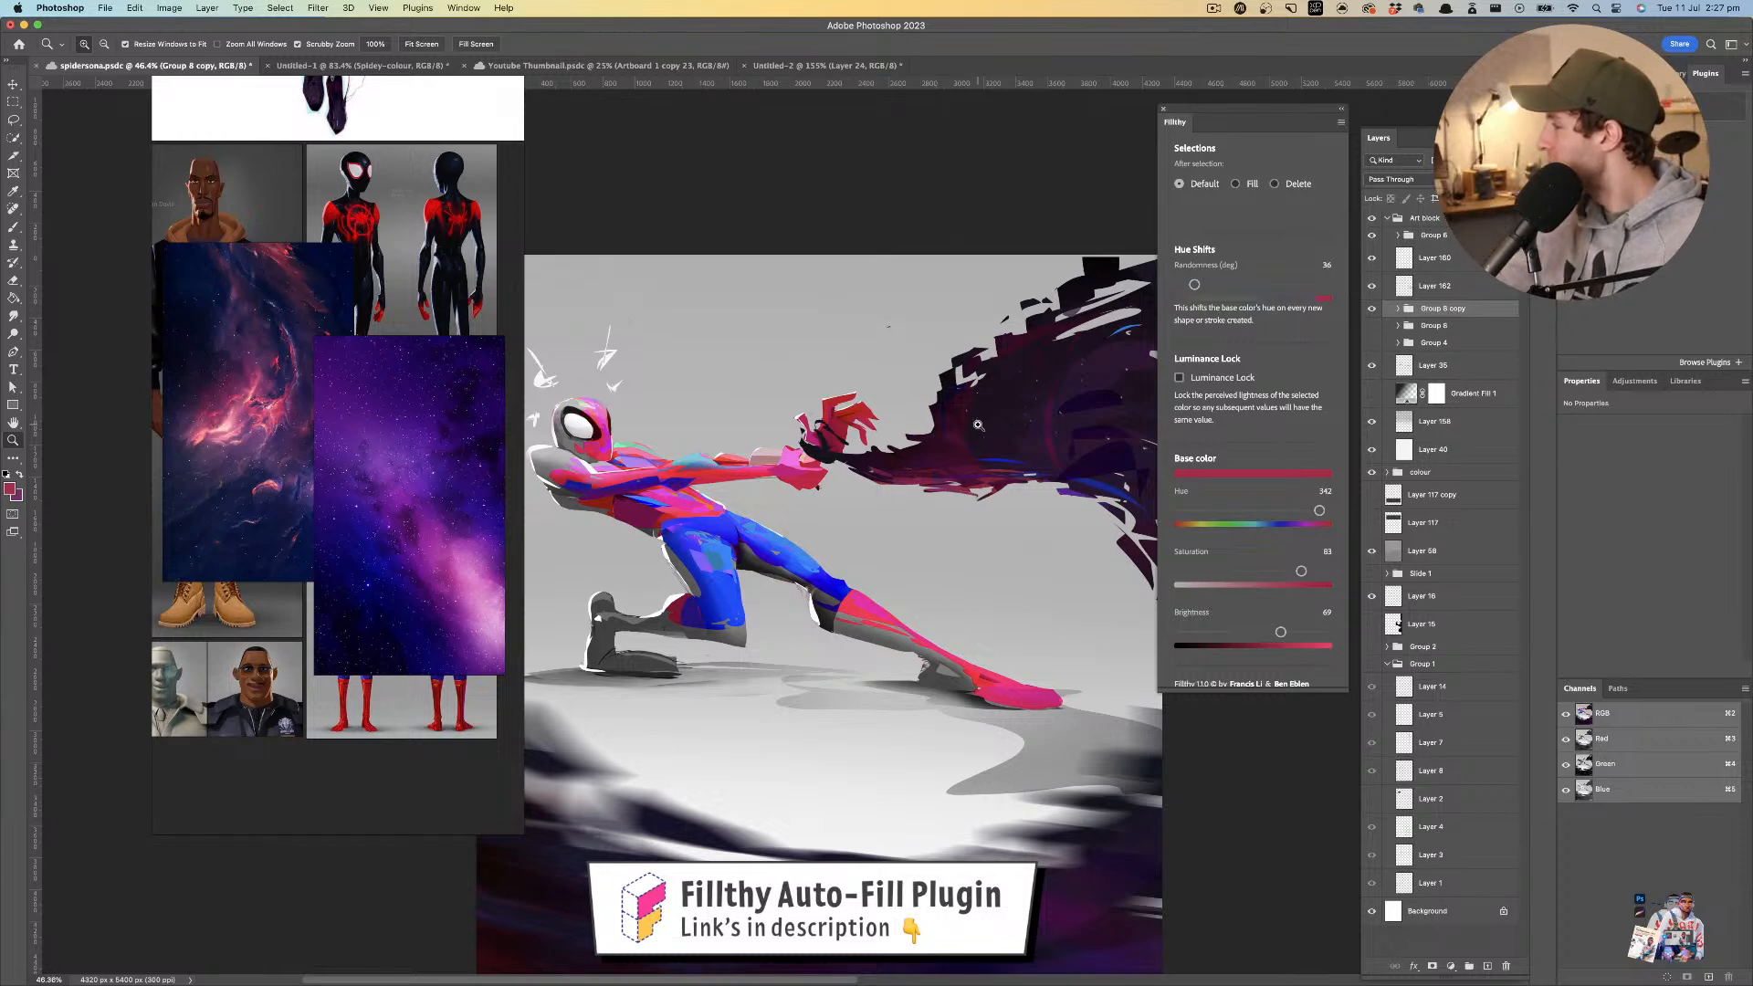
{"action": "key", "text": "super+s"}
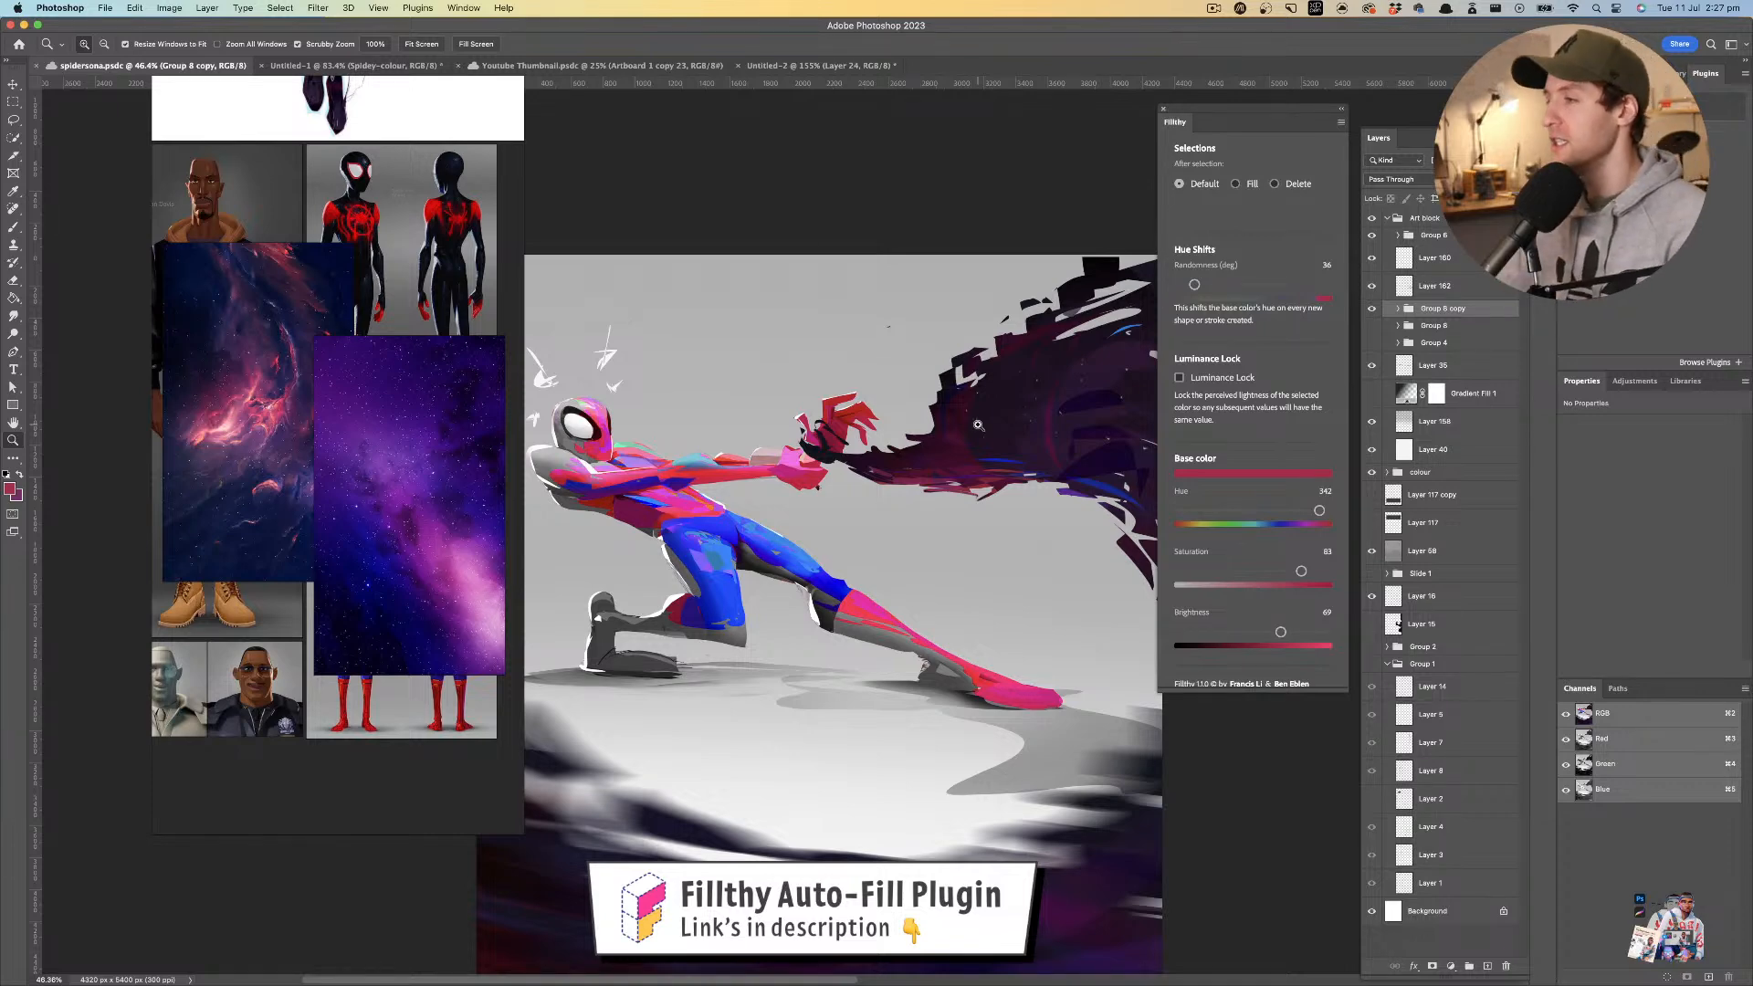
- Check Group 8 copy by toggling its visibility and add a new layer directly above the original Group 8
{"action": "mouse_move", "coordinate": [881, 414]}
{"action": "left_mouse_down"}
{"action": "mouse_move", "coordinate": [785, 415]}
{"action": "mouse_move", "coordinate": [875, 387]}
{"action": "left_mouse_up"}
{"action": "left_click", "coordinate": [1370, 311]}
{"action": "left_click", "coordinate": [1369, 311]}
{"action": "left_click", "coordinate": [1438, 328]}
{"action": "left_click", "coordinate": [1488, 965]}
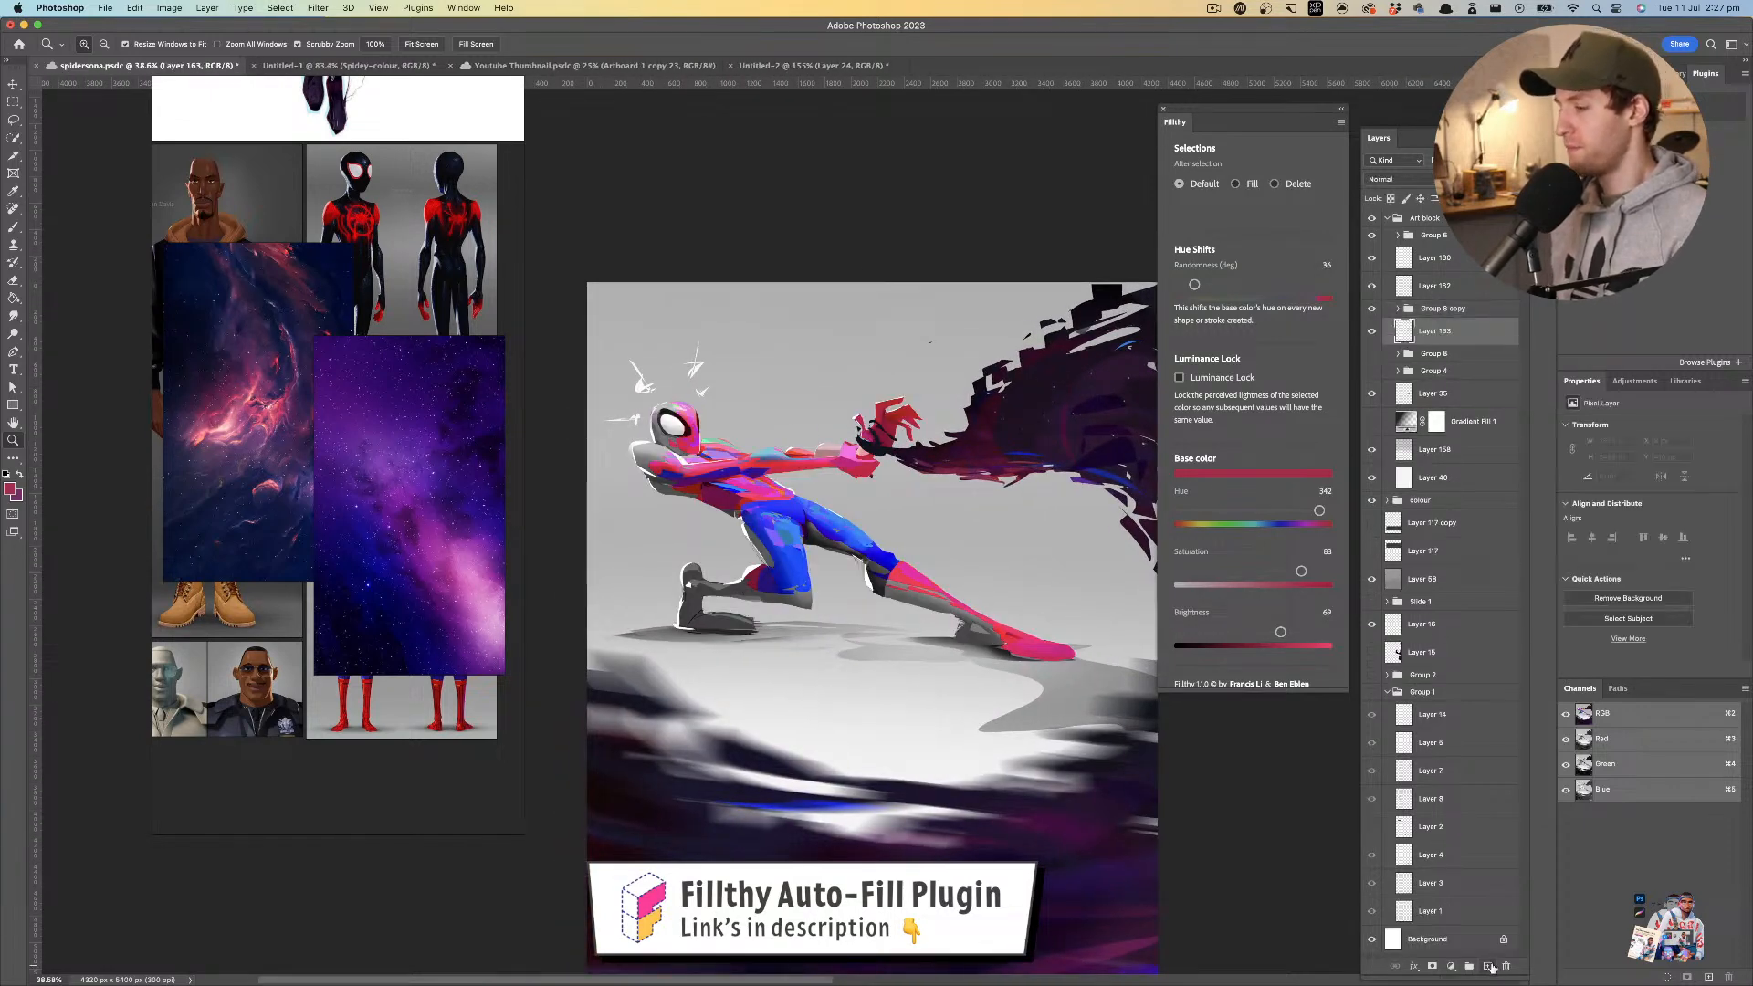
- Fill a wide red rectangle of about 3684 by 1490 px behind the character using Fillthy's Fill mode
{"action": "left_click", "coordinate": [13, 101]}
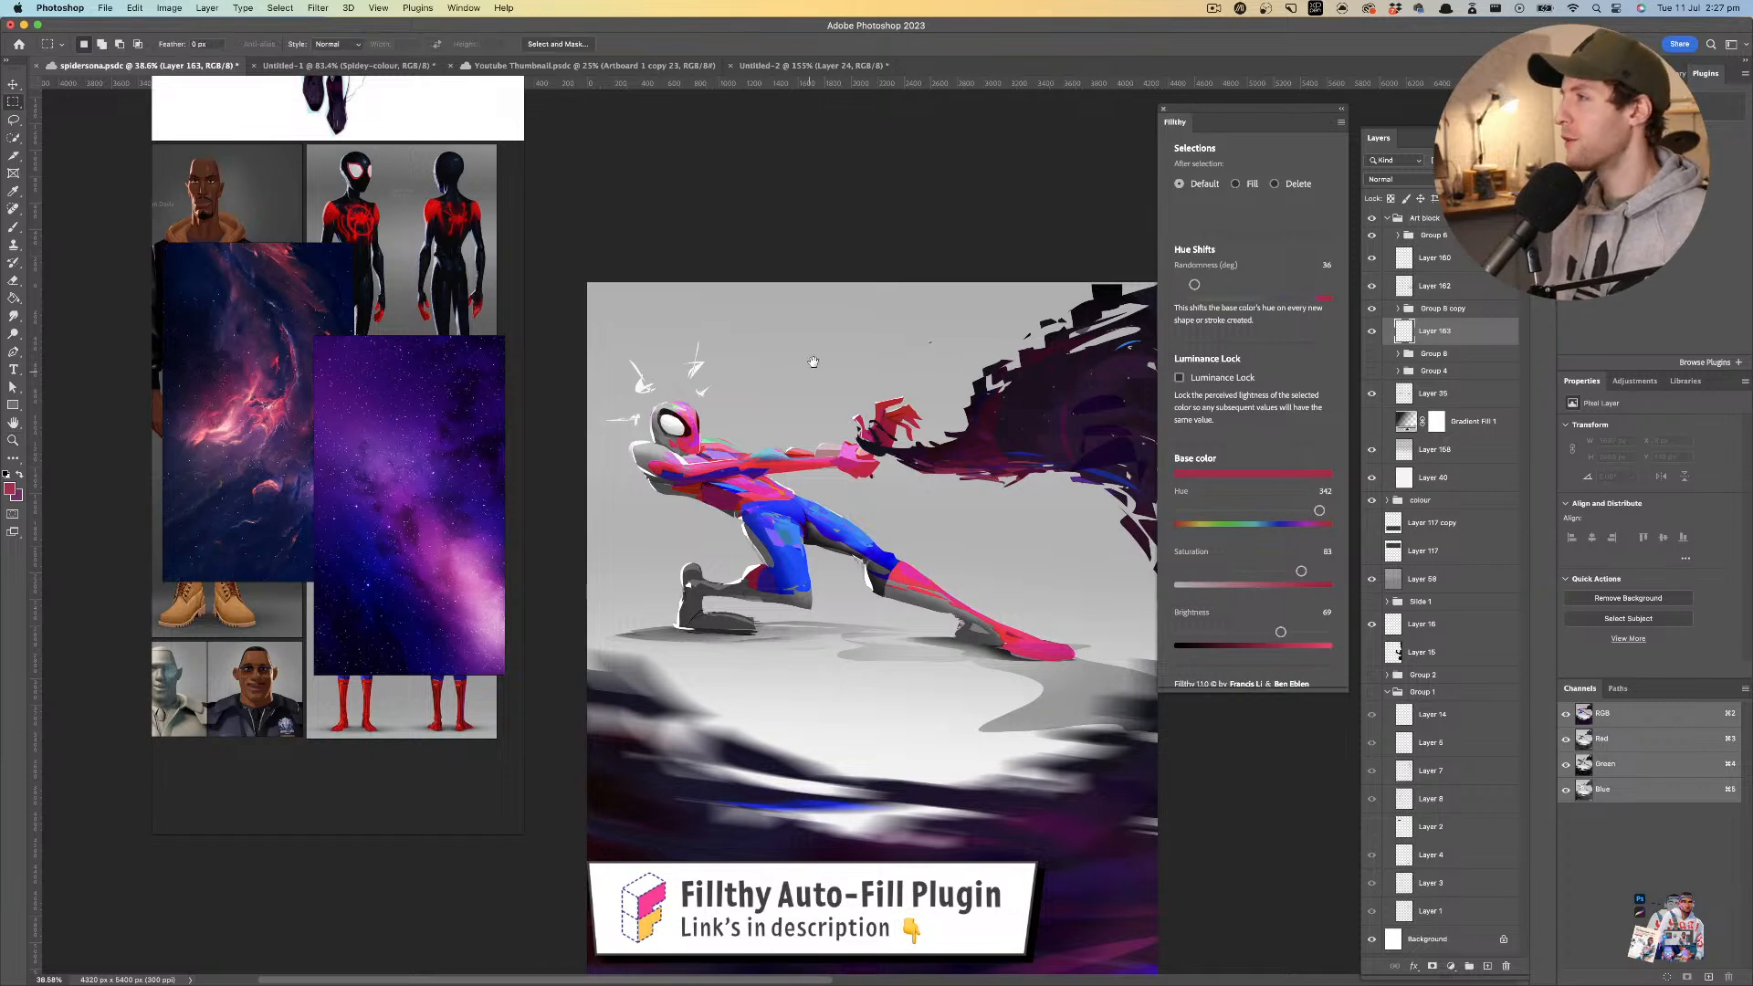
{"action": "left_click_drag", "start_coordinate": [809, 371], "coordinate": [820, 346]}
{"action": "left_click_drag", "start_coordinate": [591, 359], "coordinate": [1205, 579]}
{"action": "scroll", "coordinate": [973, 508], "scroll_direction": "right", "scroll_amount": 3}
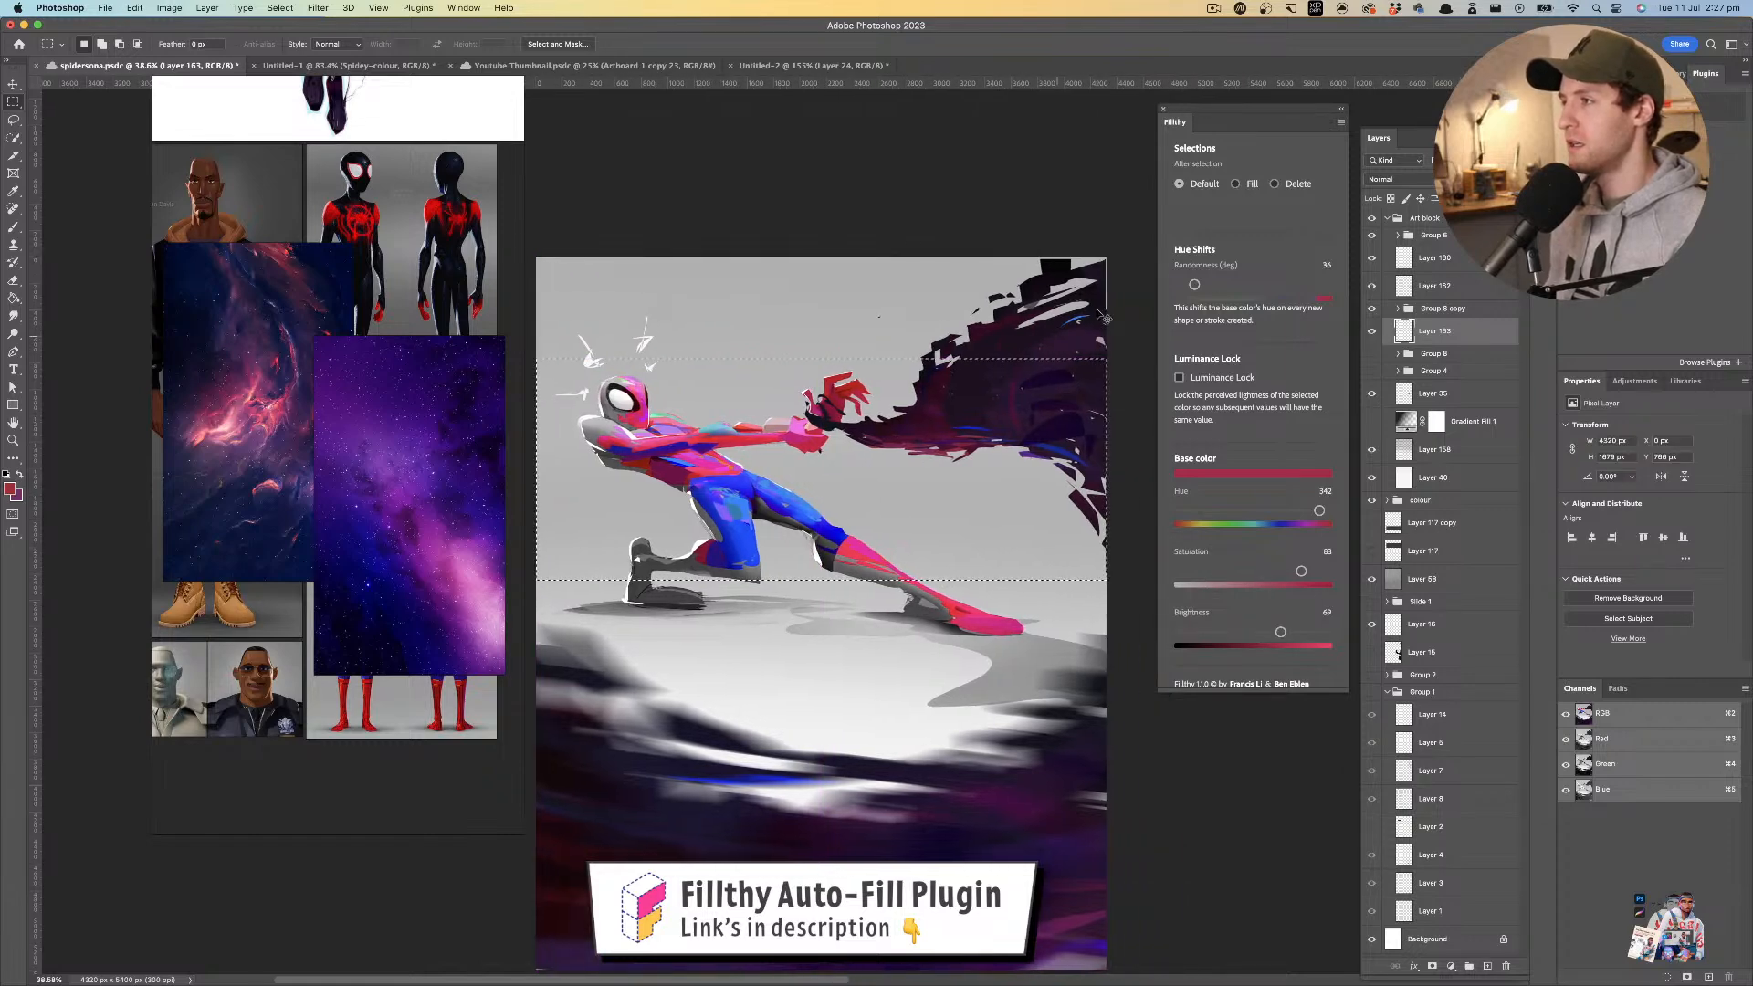
{"action": "left_click_drag", "start_coordinate": [576, 366], "coordinate": [1061, 562]}
{"action": "key", "text": "z"}
{"action": "left_click_drag", "start_coordinate": [896, 509], "coordinate": [906, 528]}
{"action": "left_click_drag", "start_coordinate": [861, 468], "coordinate": [912, 524]}
{"action": "key", "text": "v"}
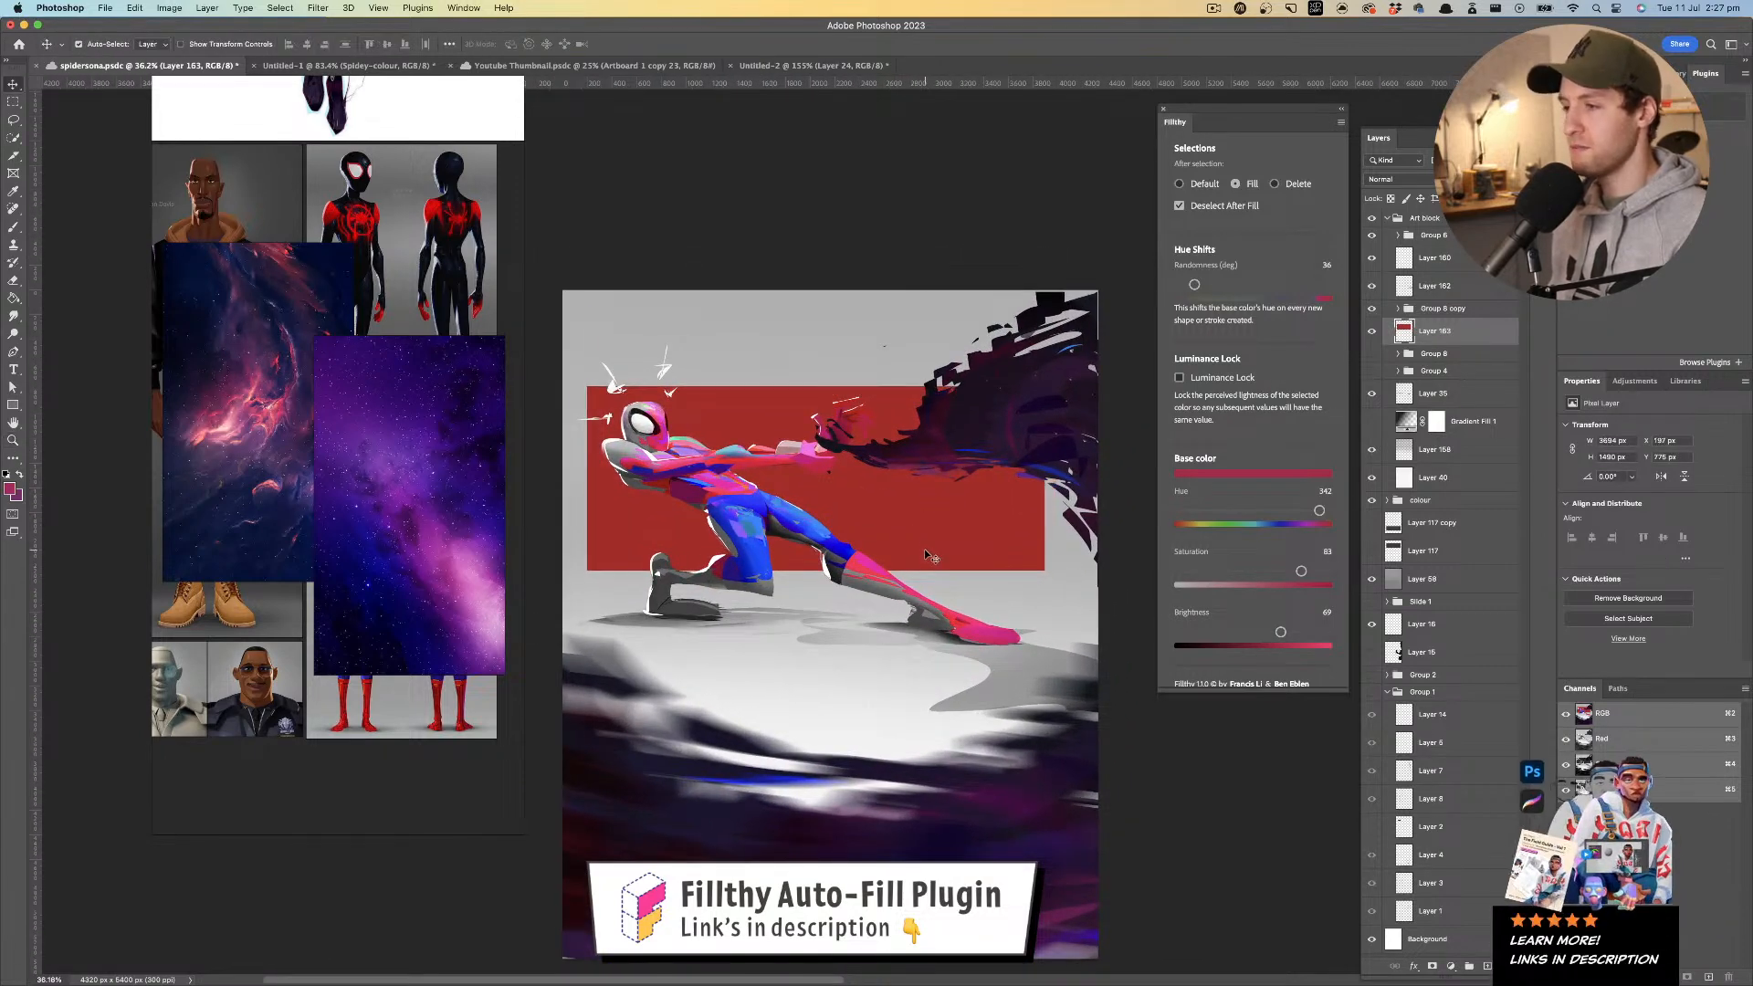
- Turn the background rectangle black using Hue/Saturation with Hue -119, Saturation +10 and Lightness -100
{"action": "key", "text": "super+u"}
{"action": "left_click_drag", "start_coordinate": [1251, 531], "coordinate": [1132, 528]}
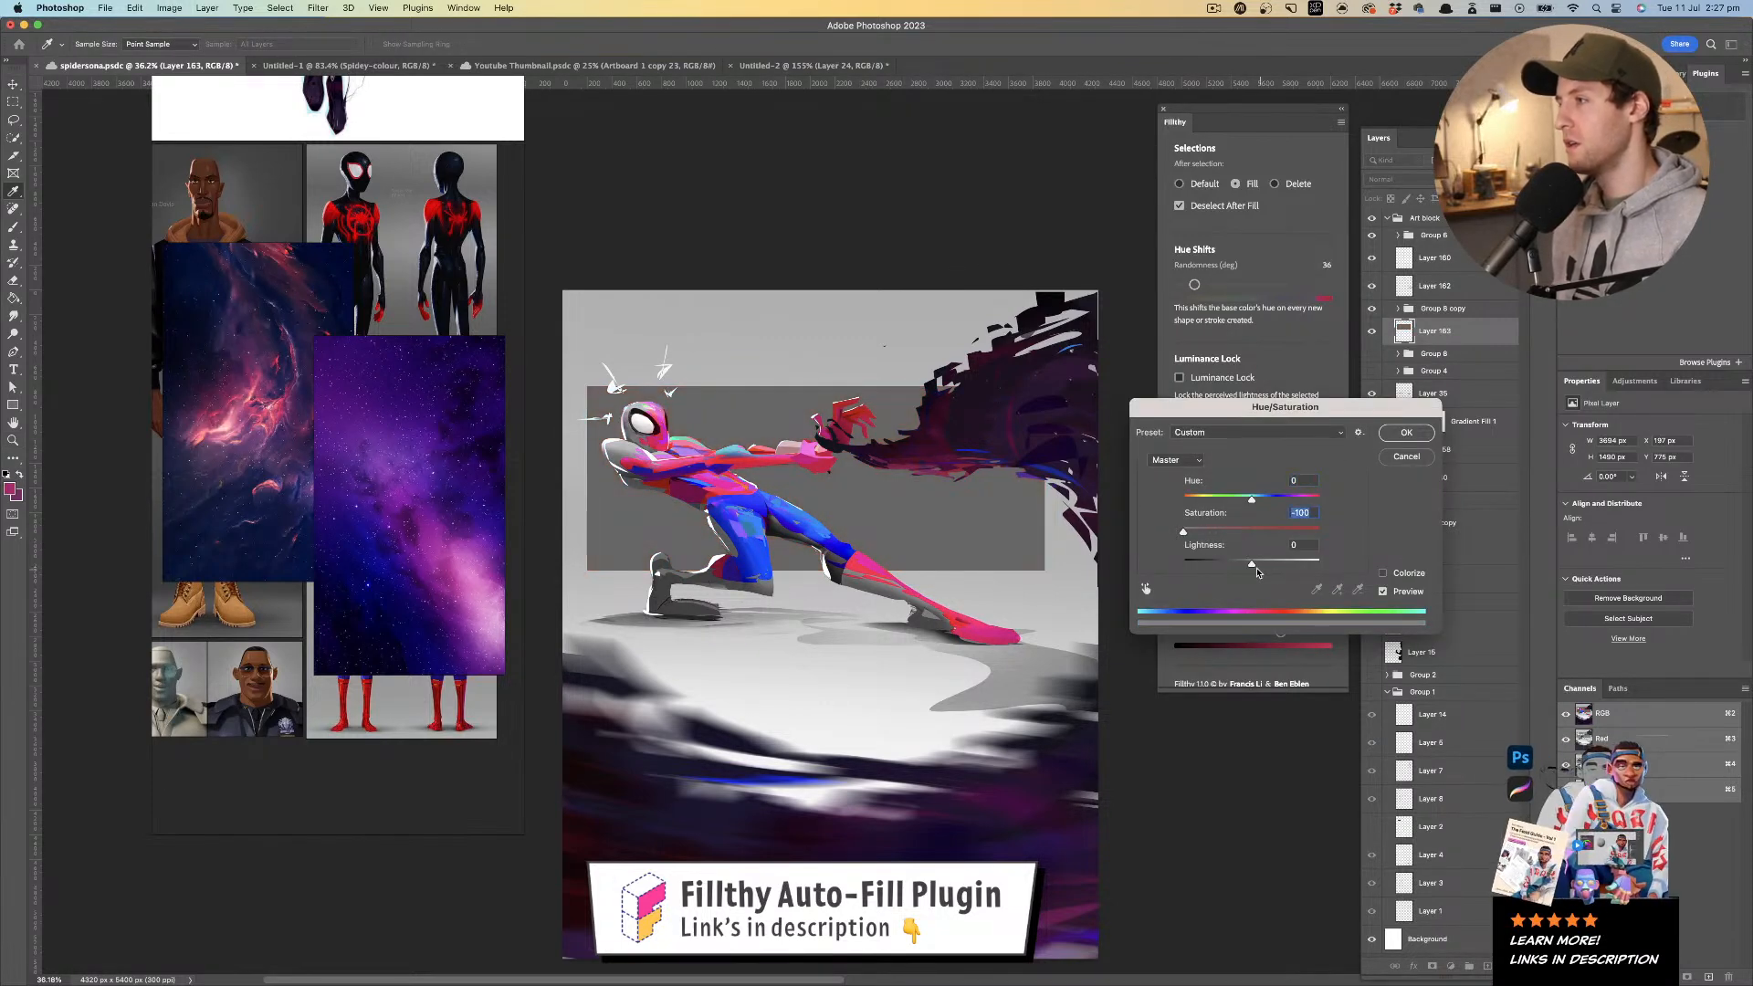
{"action": "left_click_drag", "start_coordinate": [1251, 564], "coordinate": [1172, 560]}
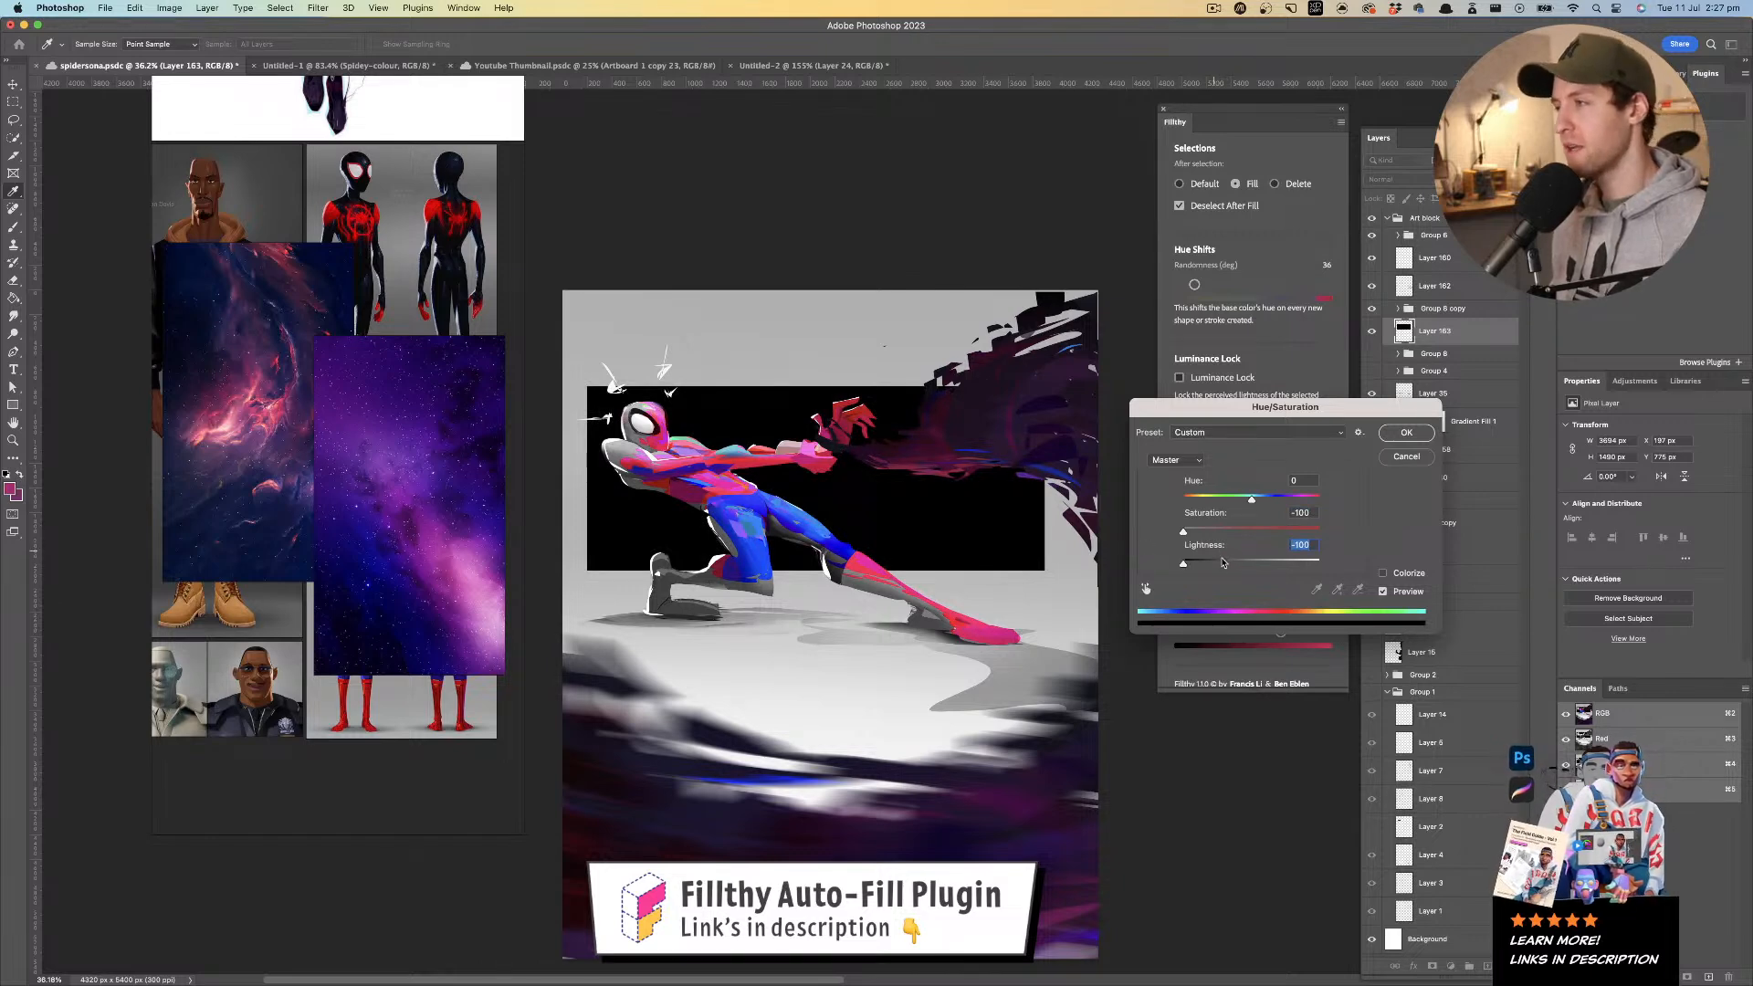
{"action": "left_click_drag", "start_coordinate": [1183, 564], "coordinate": [1213, 563]}
{"action": "left_click_drag", "start_coordinate": [1250, 498], "coordinate": [1150, 566]}
{"action": "scroll", "coordinate": [1038, 540], "scroll_direction": "left", "scroll_amount": 2}
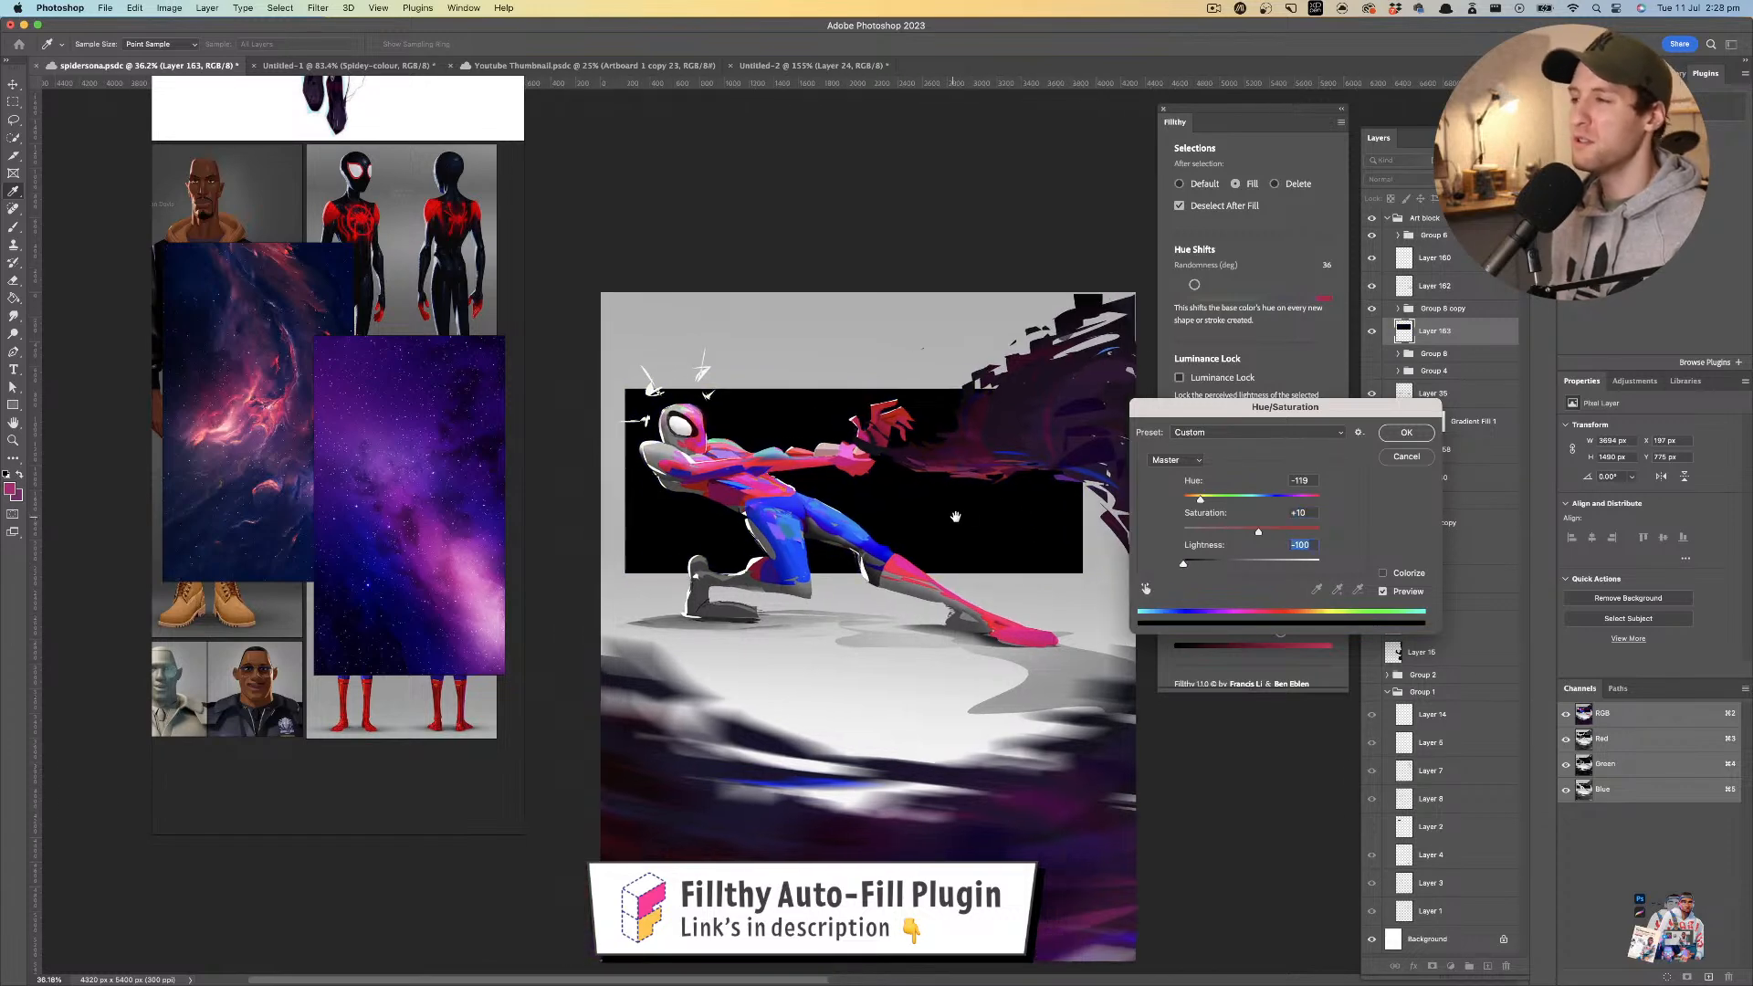
{"action": "left_click", "coordinate": [1415, 433]}
- Add a new layer clipped to Group 7 copy, the galaxy swirl, and set its blend mode to Screen
{"action": "left_click_drag", "start_coordinate": [1000, 499], "coordinate": [966, 508]}
{"action": "left_click_drag", "start_coordinate": [967, 510], "coordinate": [1005, 510]}
{"action": "left_click", "coordinate": [1033, 411]}
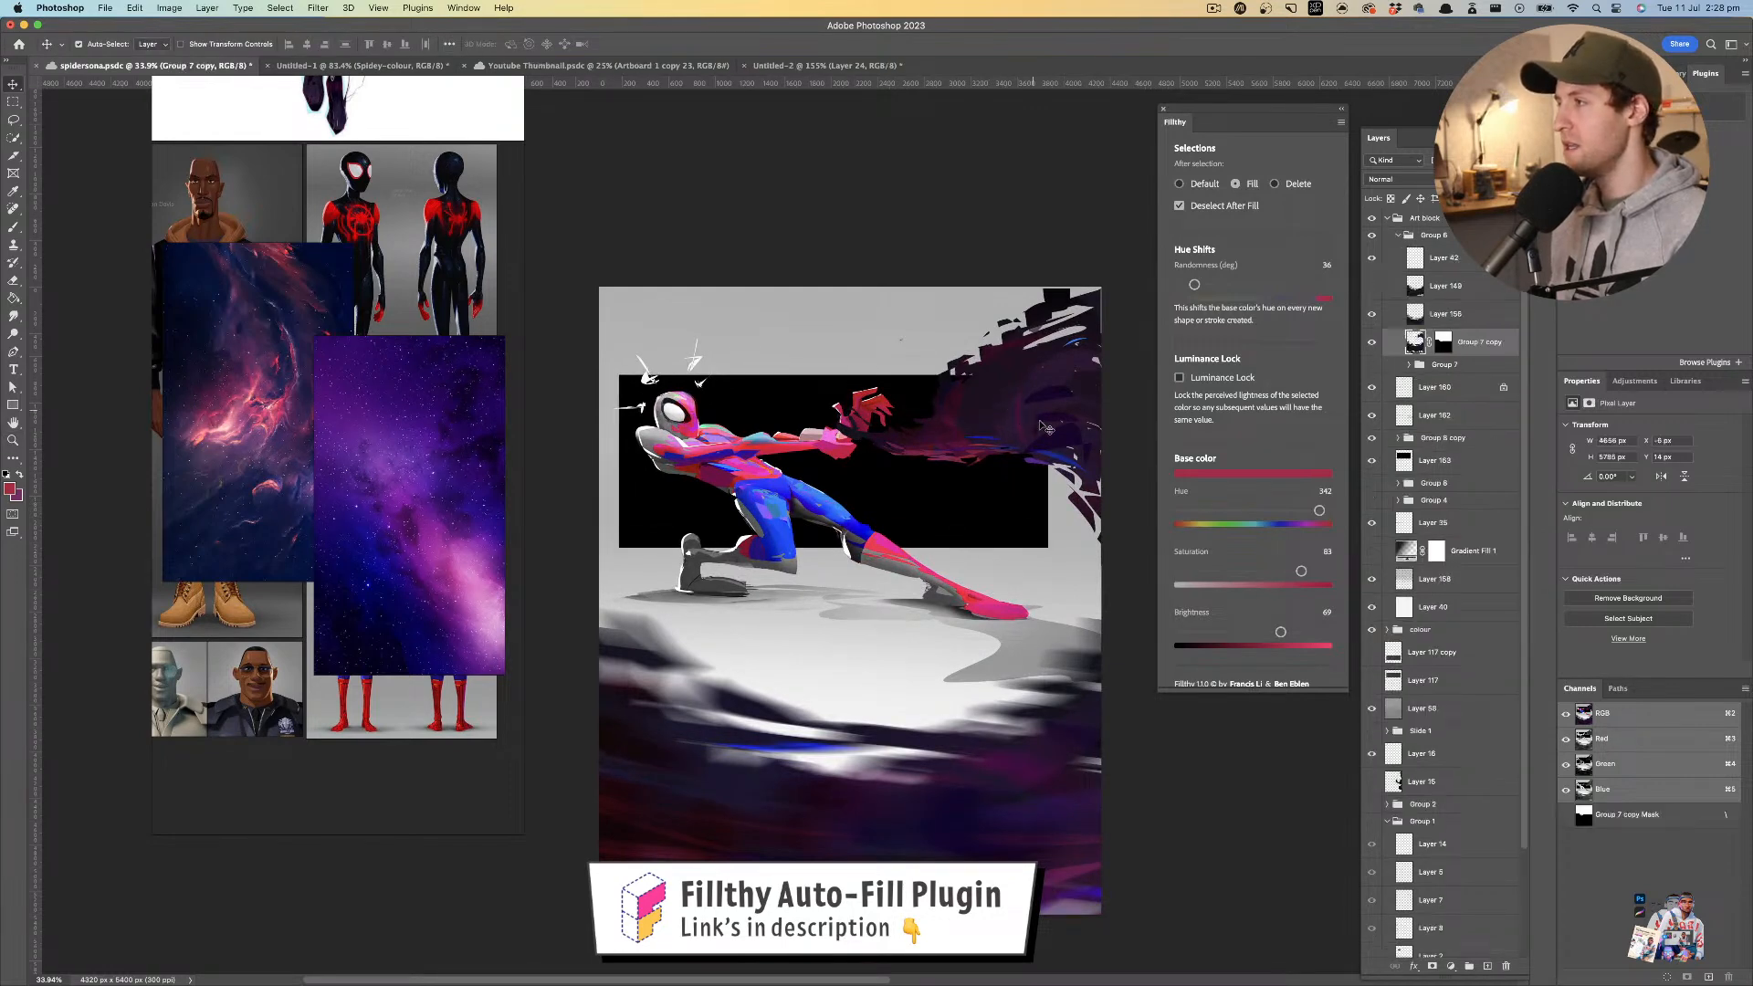
{"action": "left_click", "coordinate": [1471, 315]}
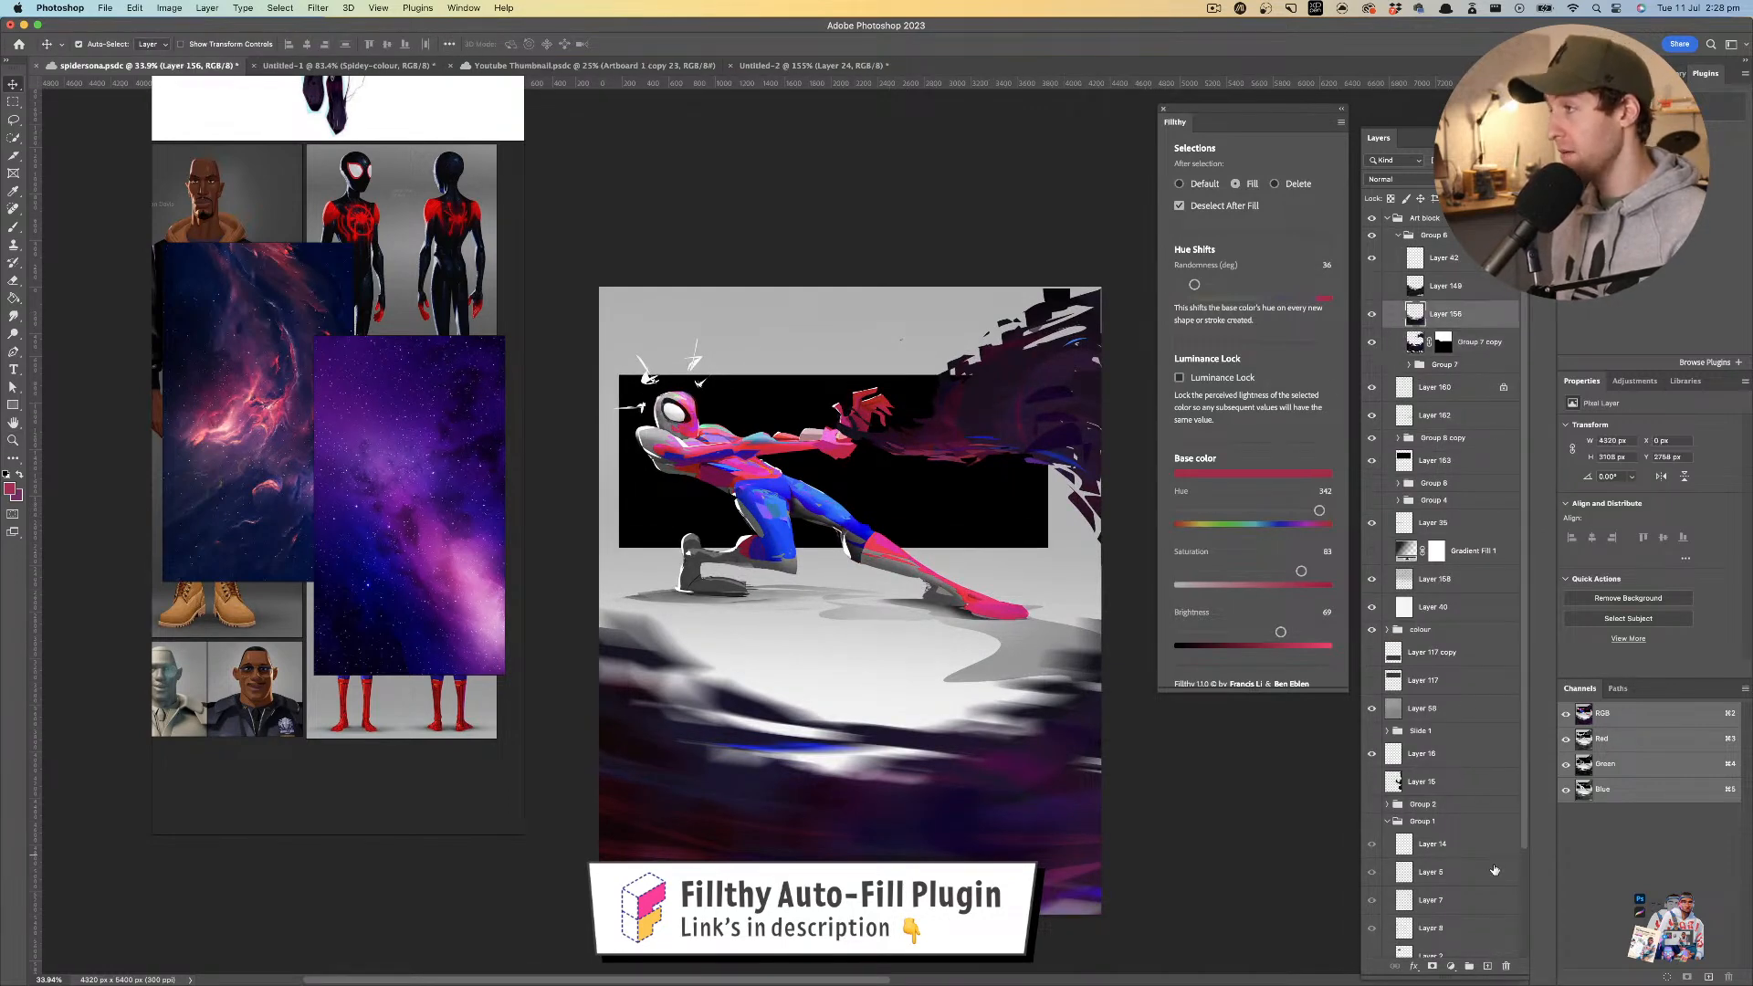
{"action": "left_click", "coordinate": [1495, 345]}
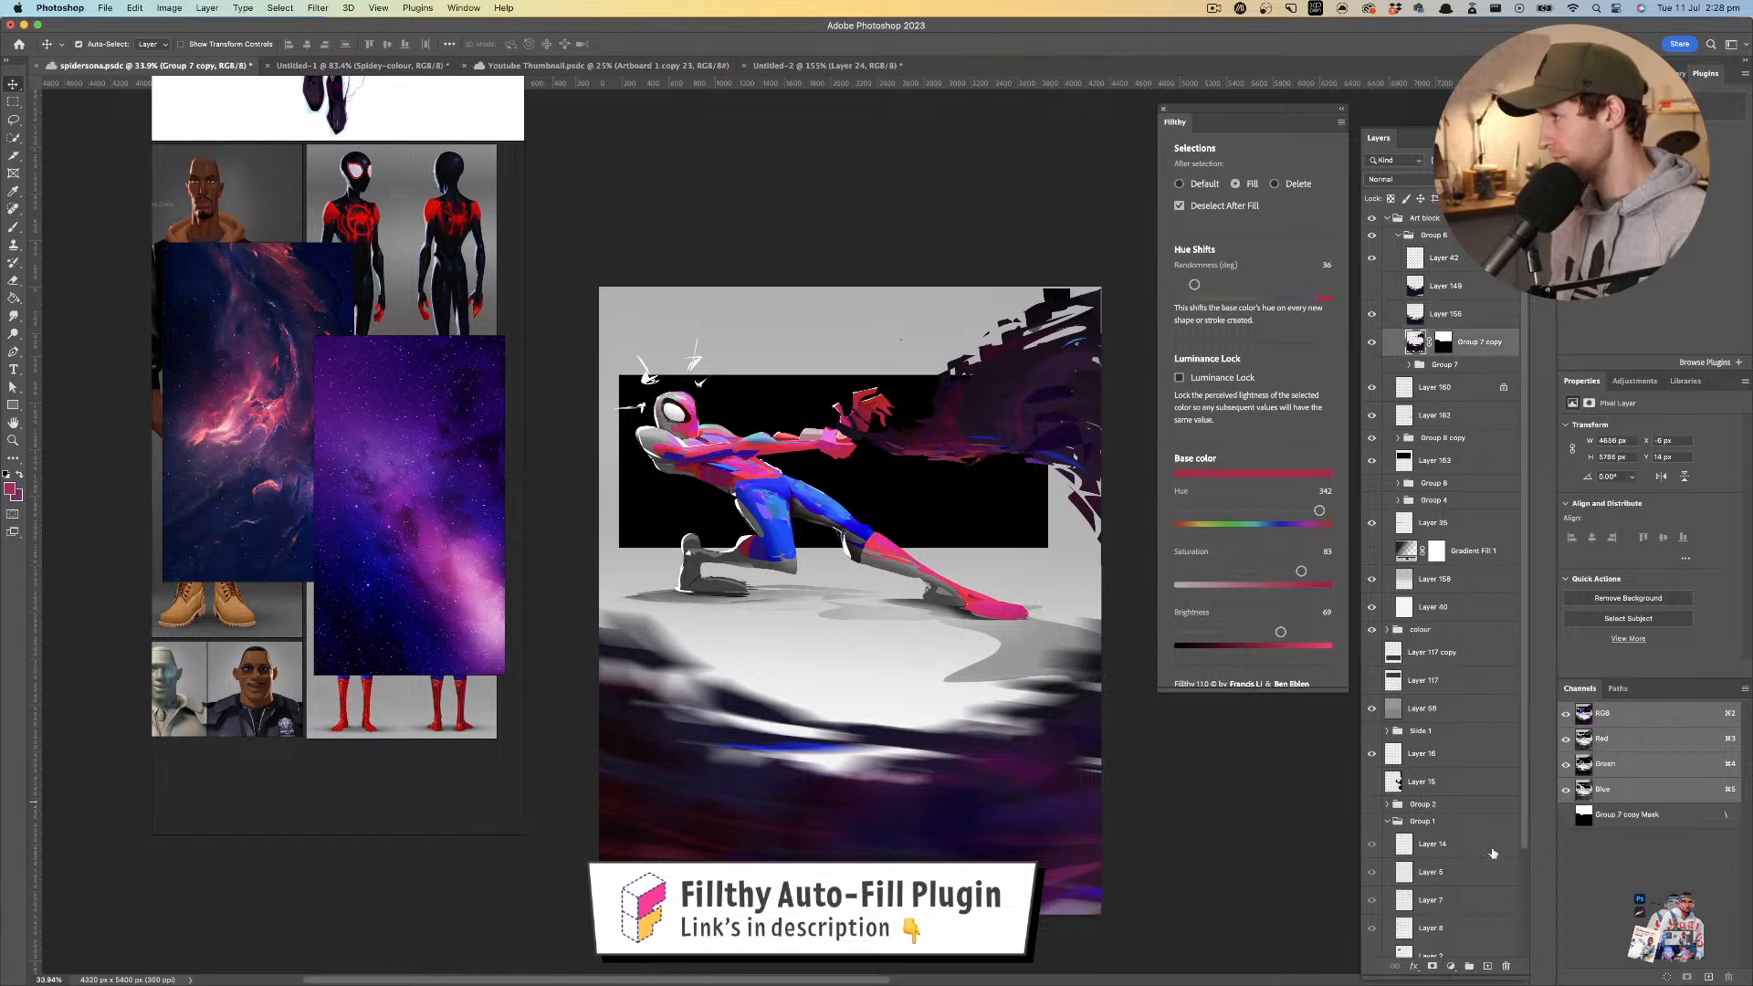
{"action": "left_click", "coordinate": [1487, 968]}
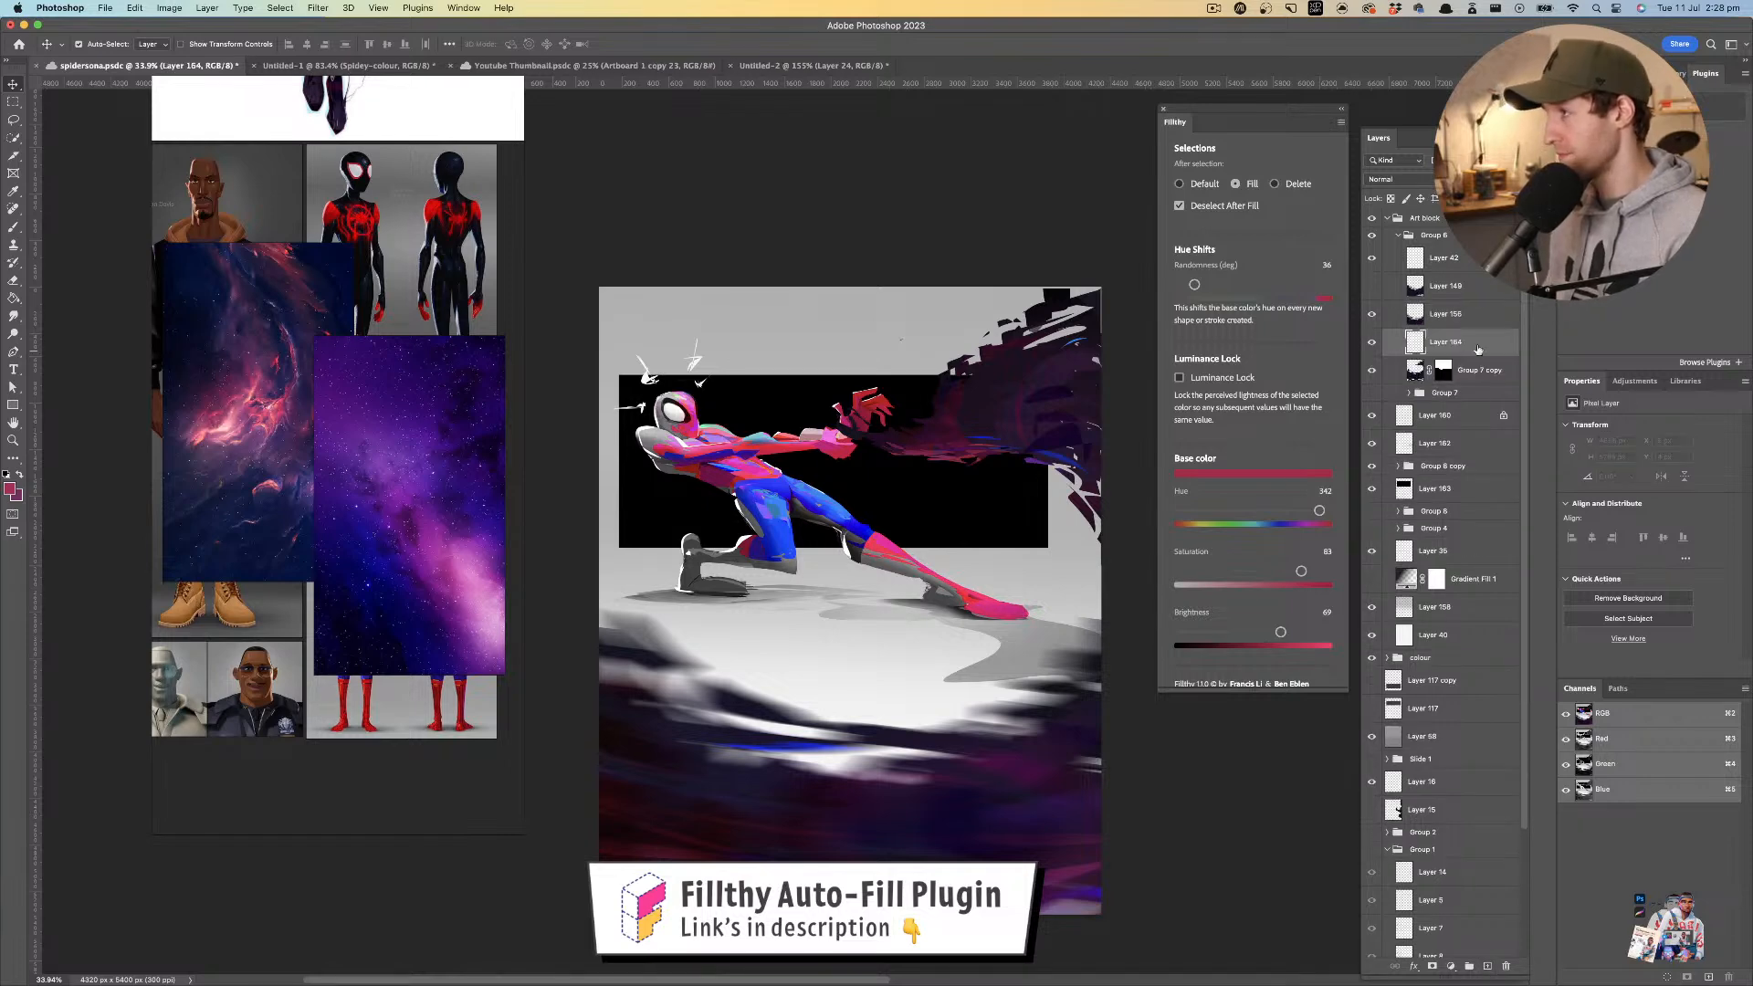
{"action": "left_click", "coordinate": [1397, 180]}
{"action": "left_click", "coordinate": [1397, 300]}
- Brush soft crimson glow strokes on Layer 164 over the swirl near the outstretched hand, undoing the last stroke
{"action": "key", "text": "b"}
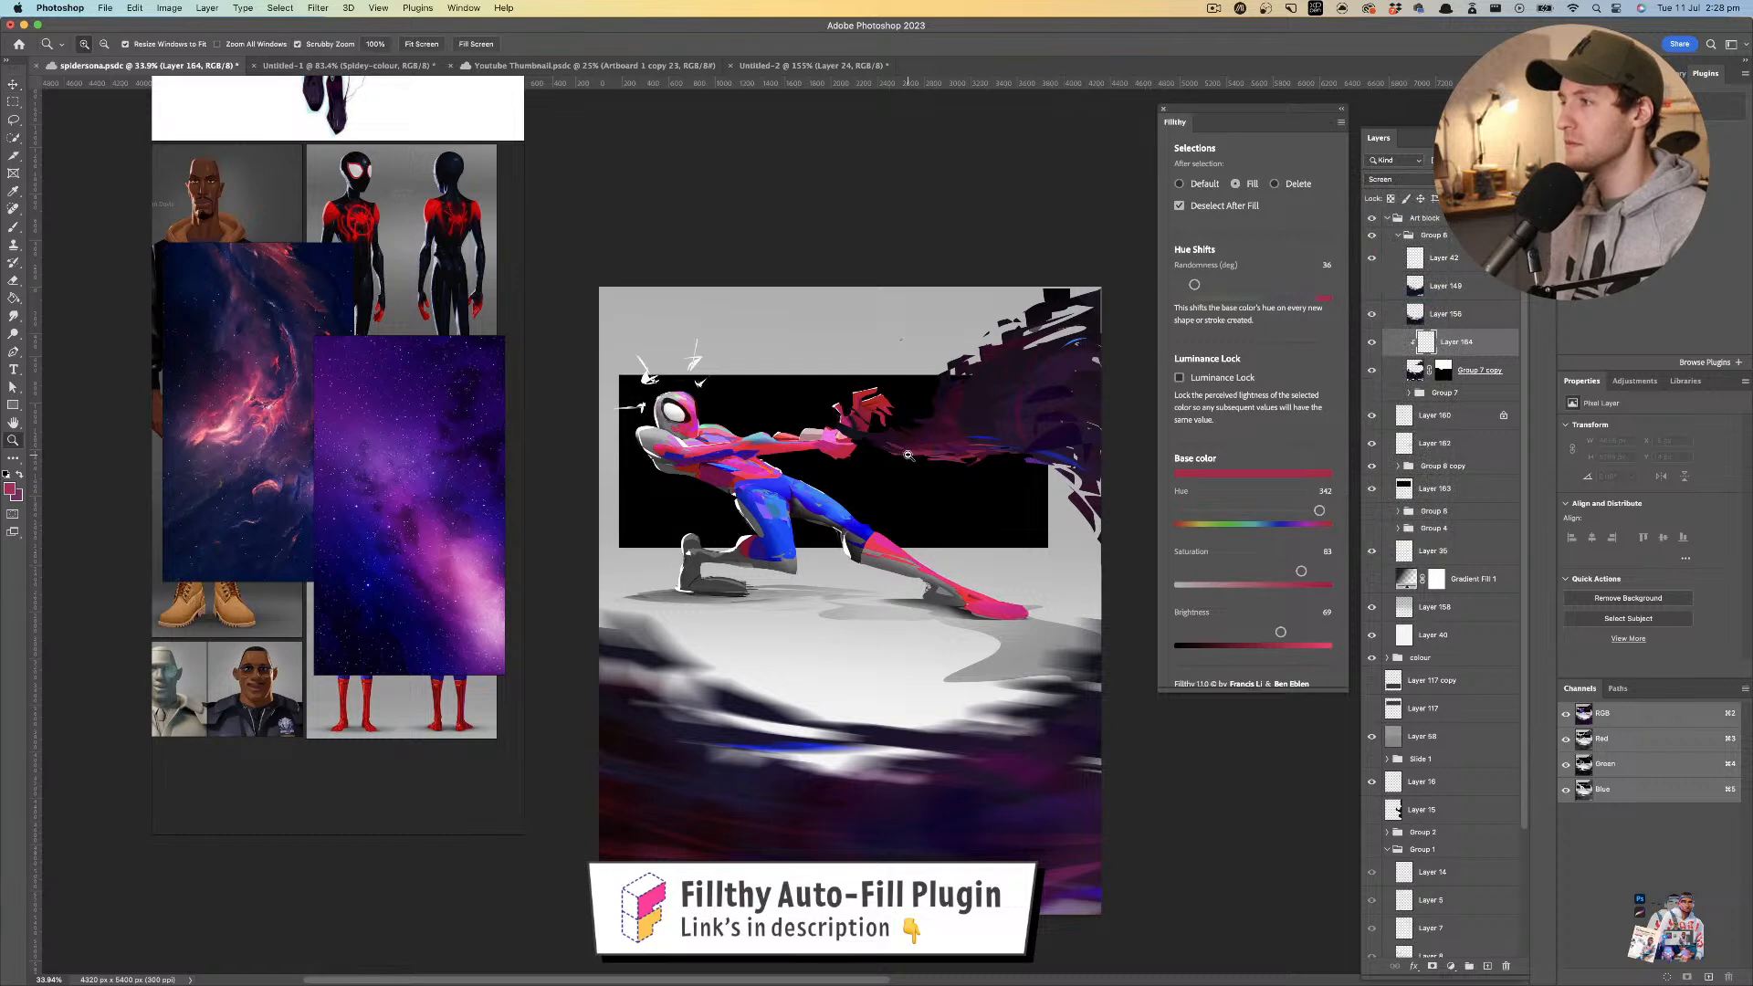
{"action": "left_click_drag", "start_coordinate": [908, 454], "coordinate": [981, 453]}
{"action": "left_click_drag", "start_coordinate": [849, 449], "coordinate": [584, 444]}
{"action": "mouse_move", "coordinate": [808, 430]}
{"action": "left_mouse_down"}
{"action": "mouse_move", "coordinate": [930, 463]}
{"action": "mouse_move", "coordinate": [1185, 442]}
{"action": "left_mouse_up"}
{"action": "left_click_drag", "start_coordinate": [987, 477], "coordinate": [816, 475]}
{"action": "left_click_drag", "start_coordinate": [1017, 454], "coordinate": [1116, 513]}
{"action": "key", "text": "z"}
{"action": "left_click_drag", "start_coordinate": [926, 496], "coordinate": [853, 506]}
{"action": "left_click_drag", "start_coordinate": [845, 476], "coordinate": [890, 475]}
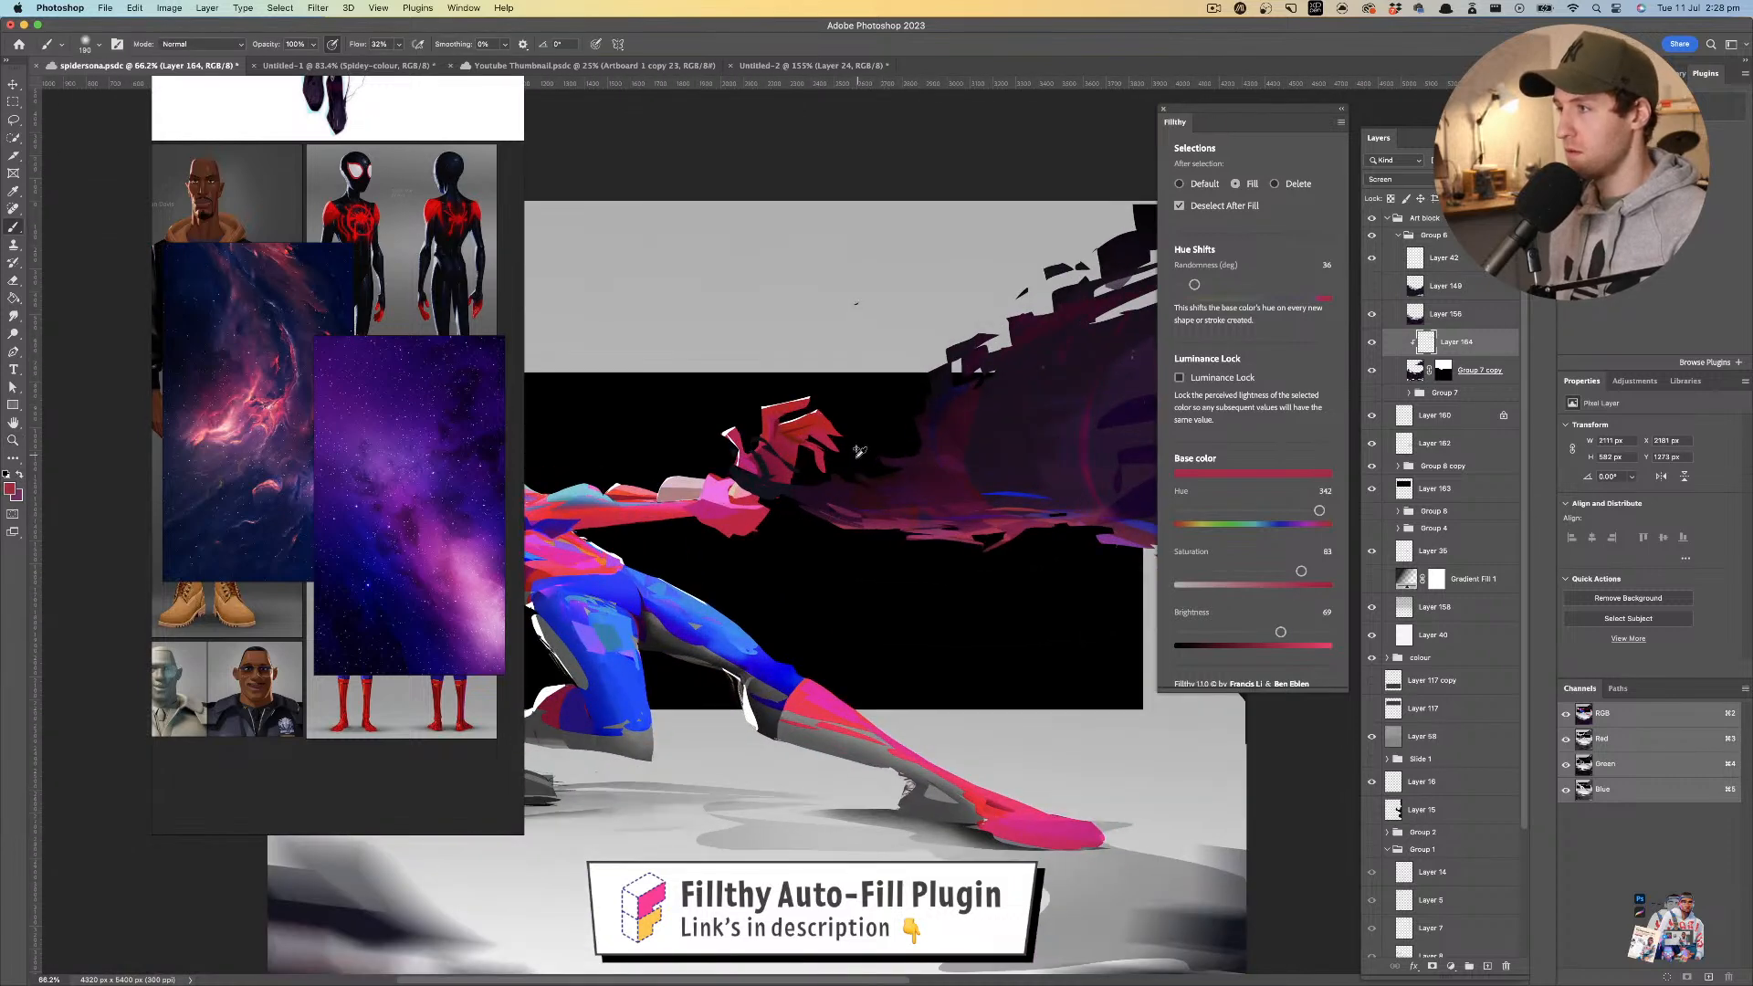
{"action": "left_click", "coordinate": [851, 458], "text": "alt+shift"}
{"action": "key", "text": "super+z"}
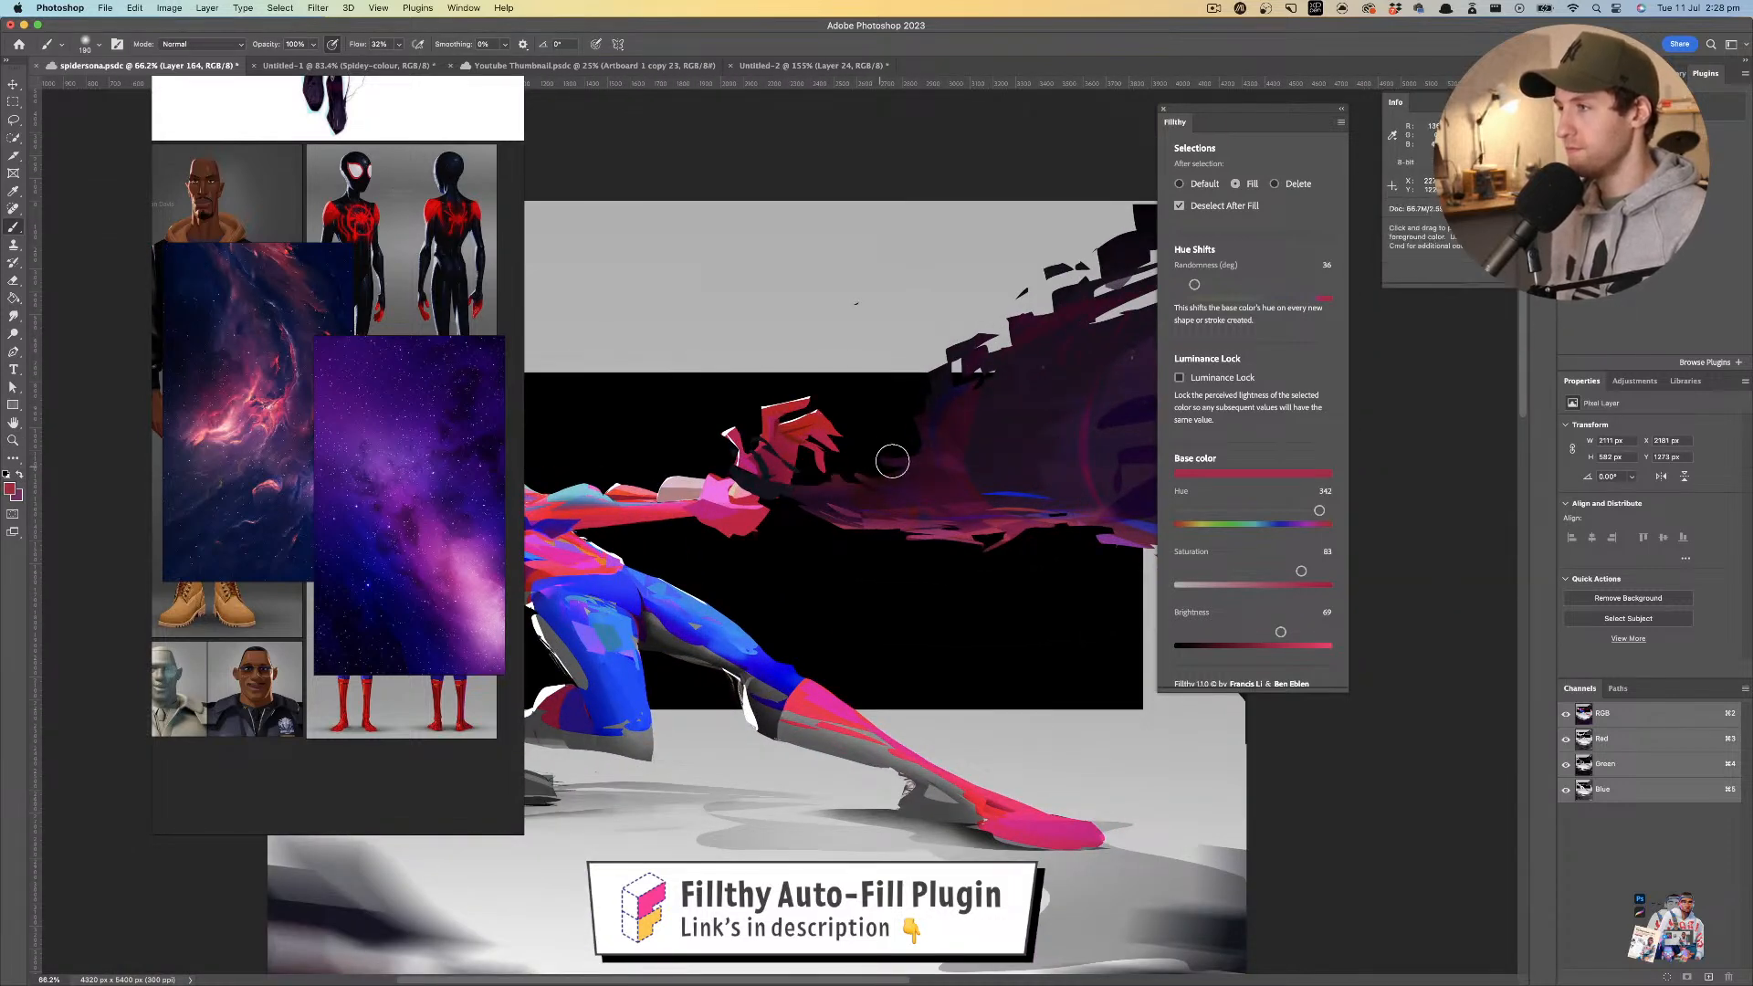
- Brush more crimson glow over the upper body of the galaxy swirl on Layer 164
{"action": "key", "text": "z"}
{"action": "mouse_move", "coordinate": [940, 413]}
{"action": "left_mouse_down"}
{"action": "mouse_move", "coordinate": [876, 422]}
{"action": "mouse_move", "coordinate": [962, 427]}
{"action": "left_mouse_up"}
{"action": "key", "text": "b"}
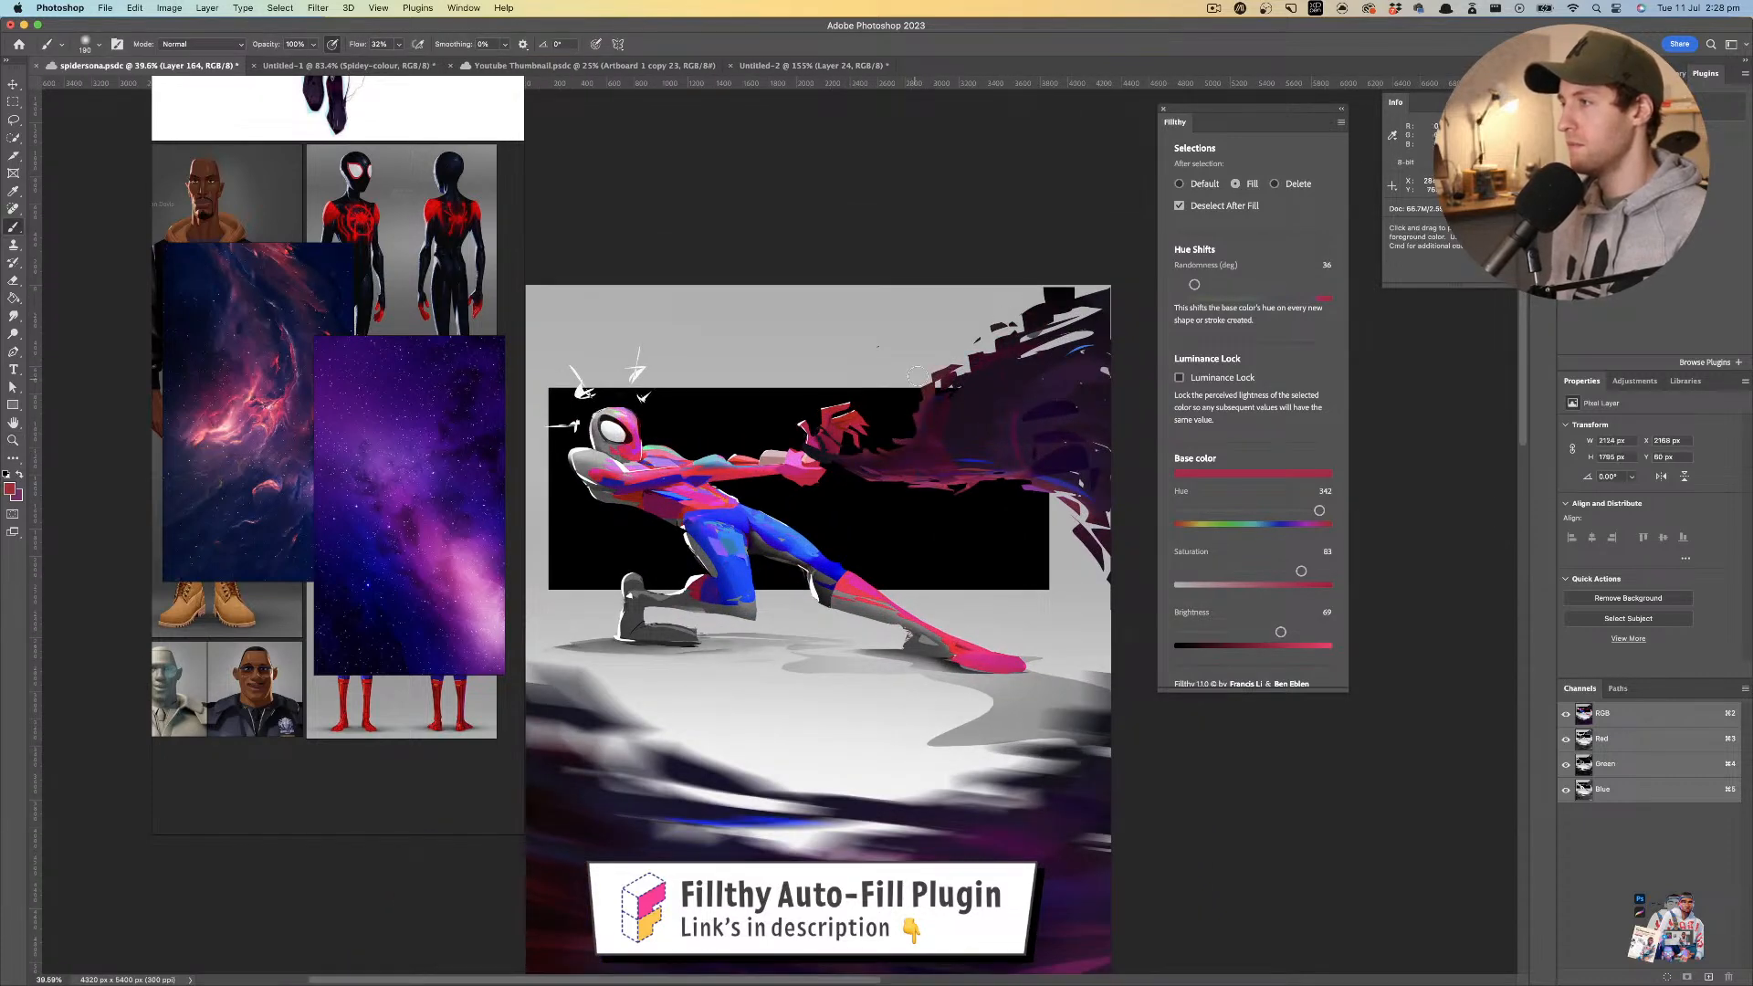
{"action": "key", "text": "z"}
{"action": "left_click_drag", "start_coordinate": [995, 450], "coordinate": [952, 451]}
{"action": "mouse_move", "coordinate": [951, 452]}
{"action": "left_mouse_down"}
{"action": "mouse_move", "coordinate": [918, 460]}
{"action": "mouse_move", "coordinate": [970, 449]}
{"action": "mouse_move", "coordinate": [948, 472]}
{"action": "left_mouse_up"}
{"action": "key", "text": "super+z"}
{"action": "left_click_drag", "start_coordinate": [948, 472], "coordinate": [929, 473]}
{"action": "left_click", "coordinate": [1544, 138]}
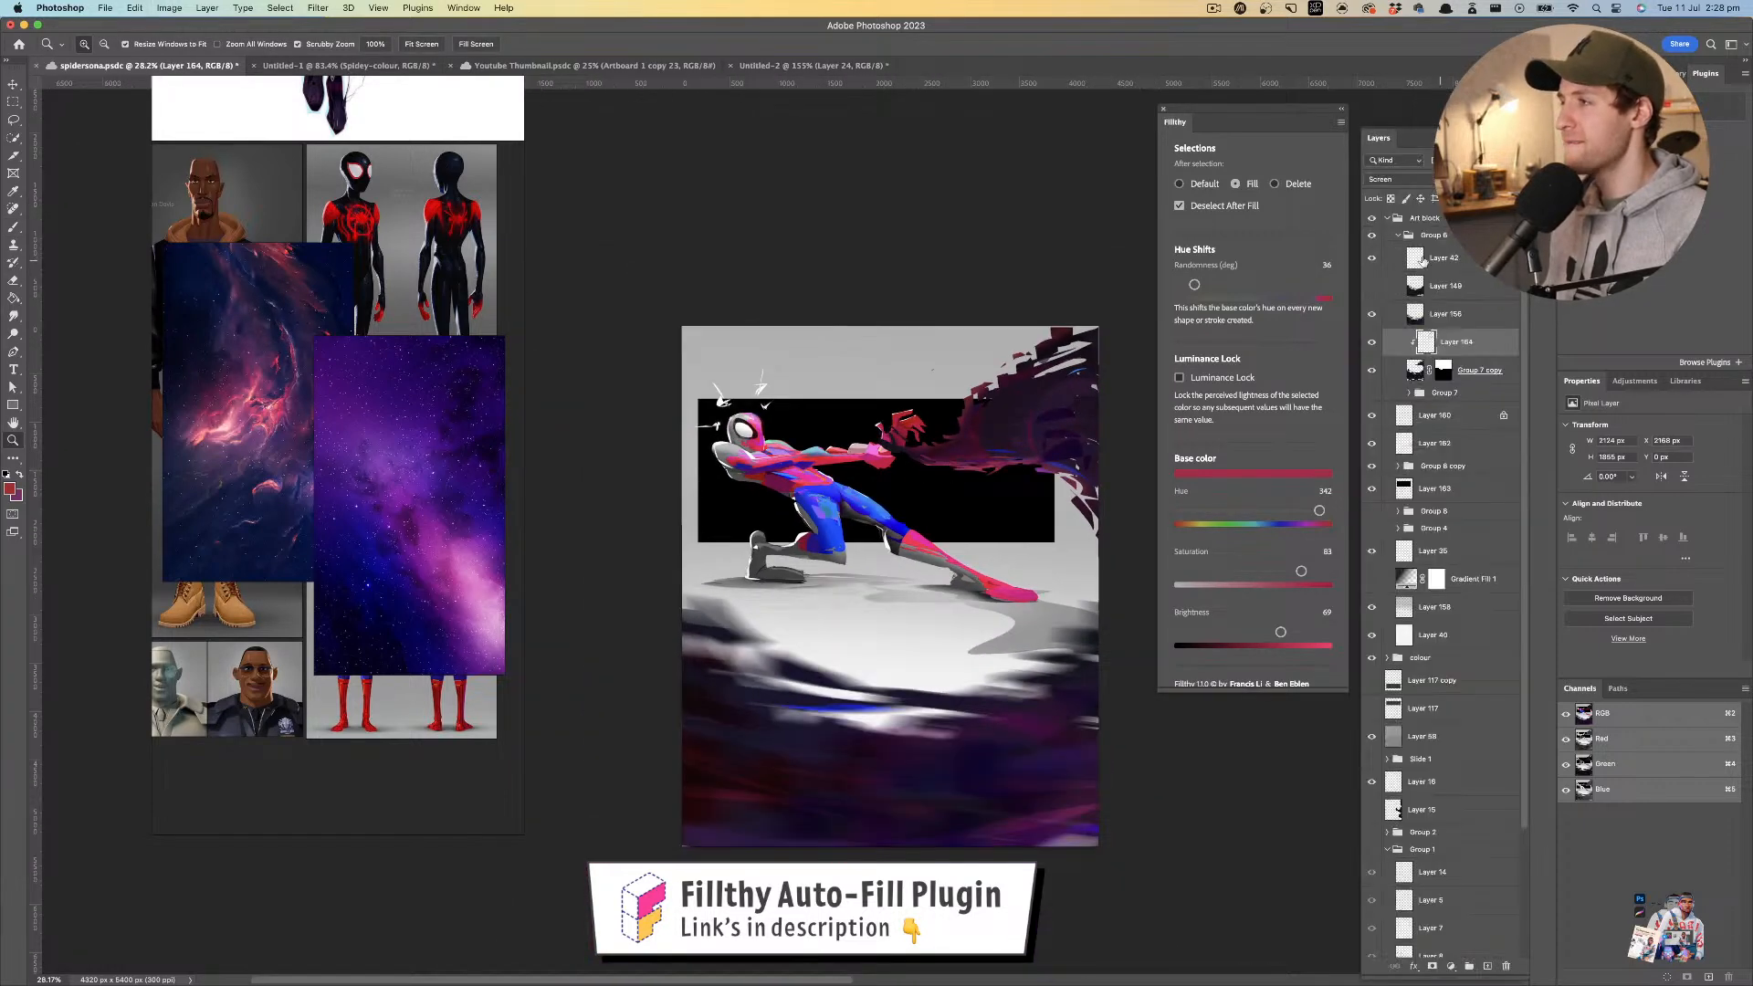
- Toggle the visibility of Layer 164 to compare the swirl with and without the glow strokes
{"action": "left_click", "coordinate": [1371, 345]}
{"action": "left_click", "coordinate": [1371, 345]}
{"action": "left_click", "coordinate": [1371, 345]}
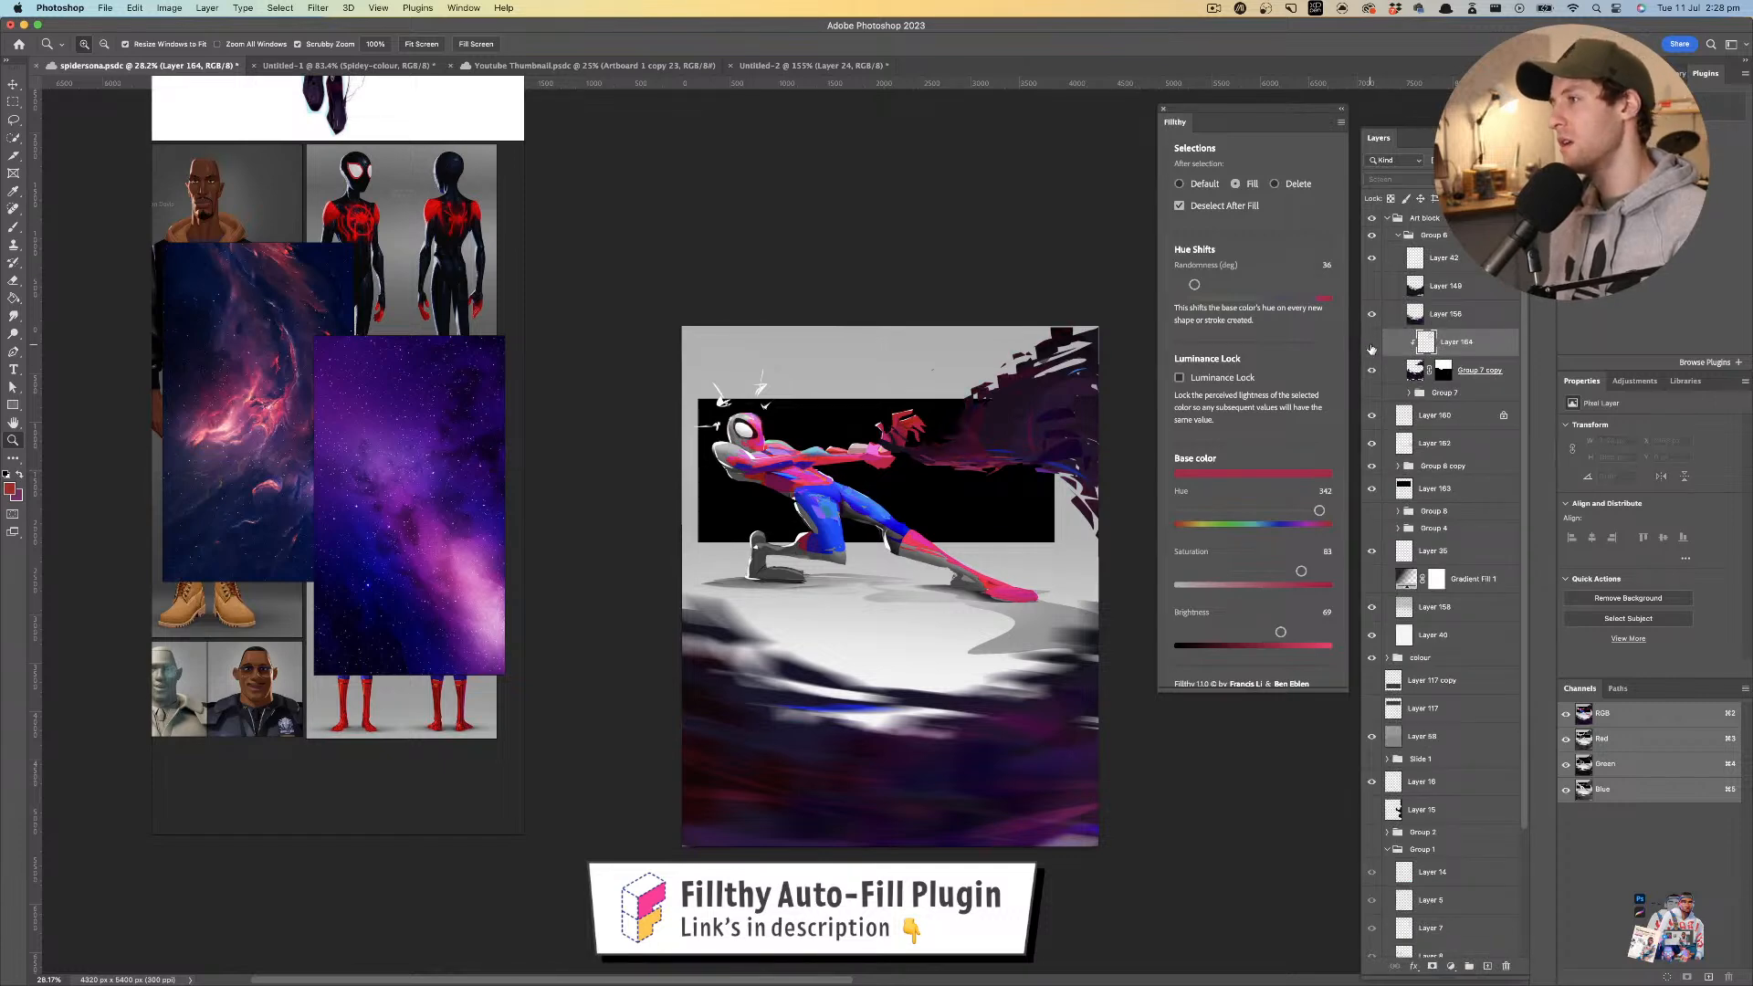
{"action": "left_click_drag", "start_coordinate": [903, 400], "coordinate": [996, 399]}
{"action": "left_click_drag", "start_coordinate": [995, 399], "coordinate": [907, 397]}
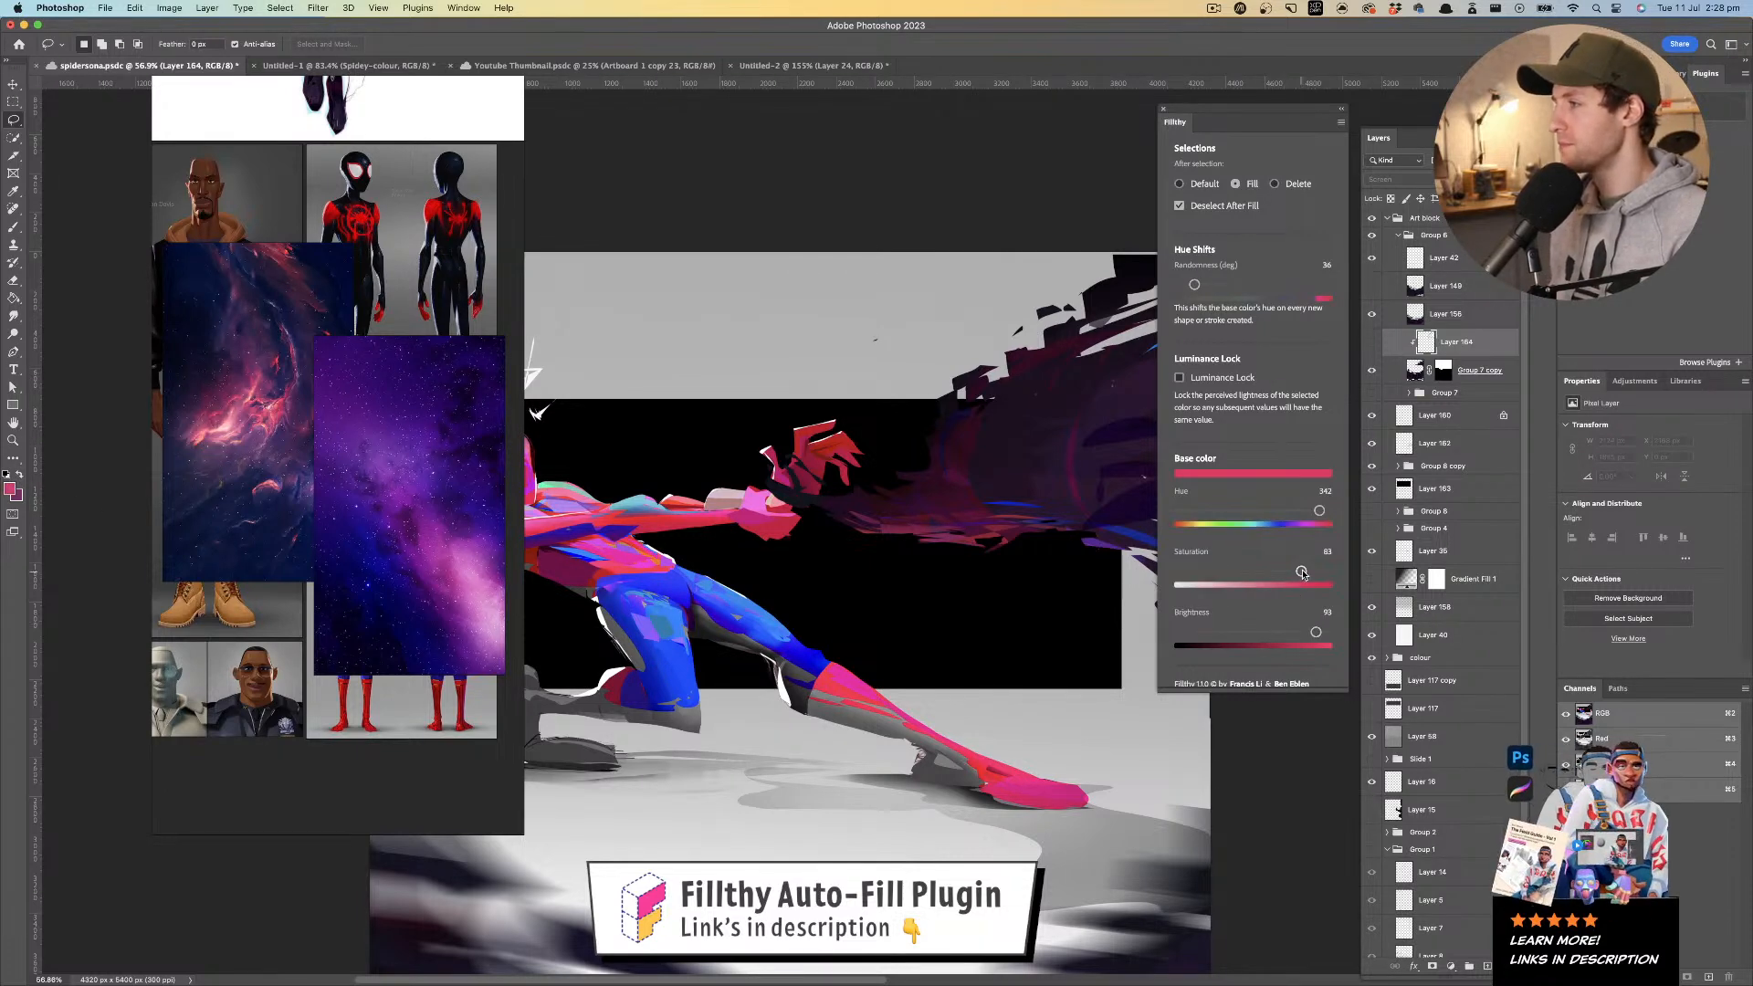
- Set Fillthy's base colour to saturation 19 and brightness 93, and try a lasso fill beside the swirl's front edge
{"action": "left_click_drag", "start_coordinate": [1278, 630], "coordinate": [1316, 632]}
{"action": "left_click_drag", "start_coordinate": [1301, 571], "coordinate": [1208, 571]}
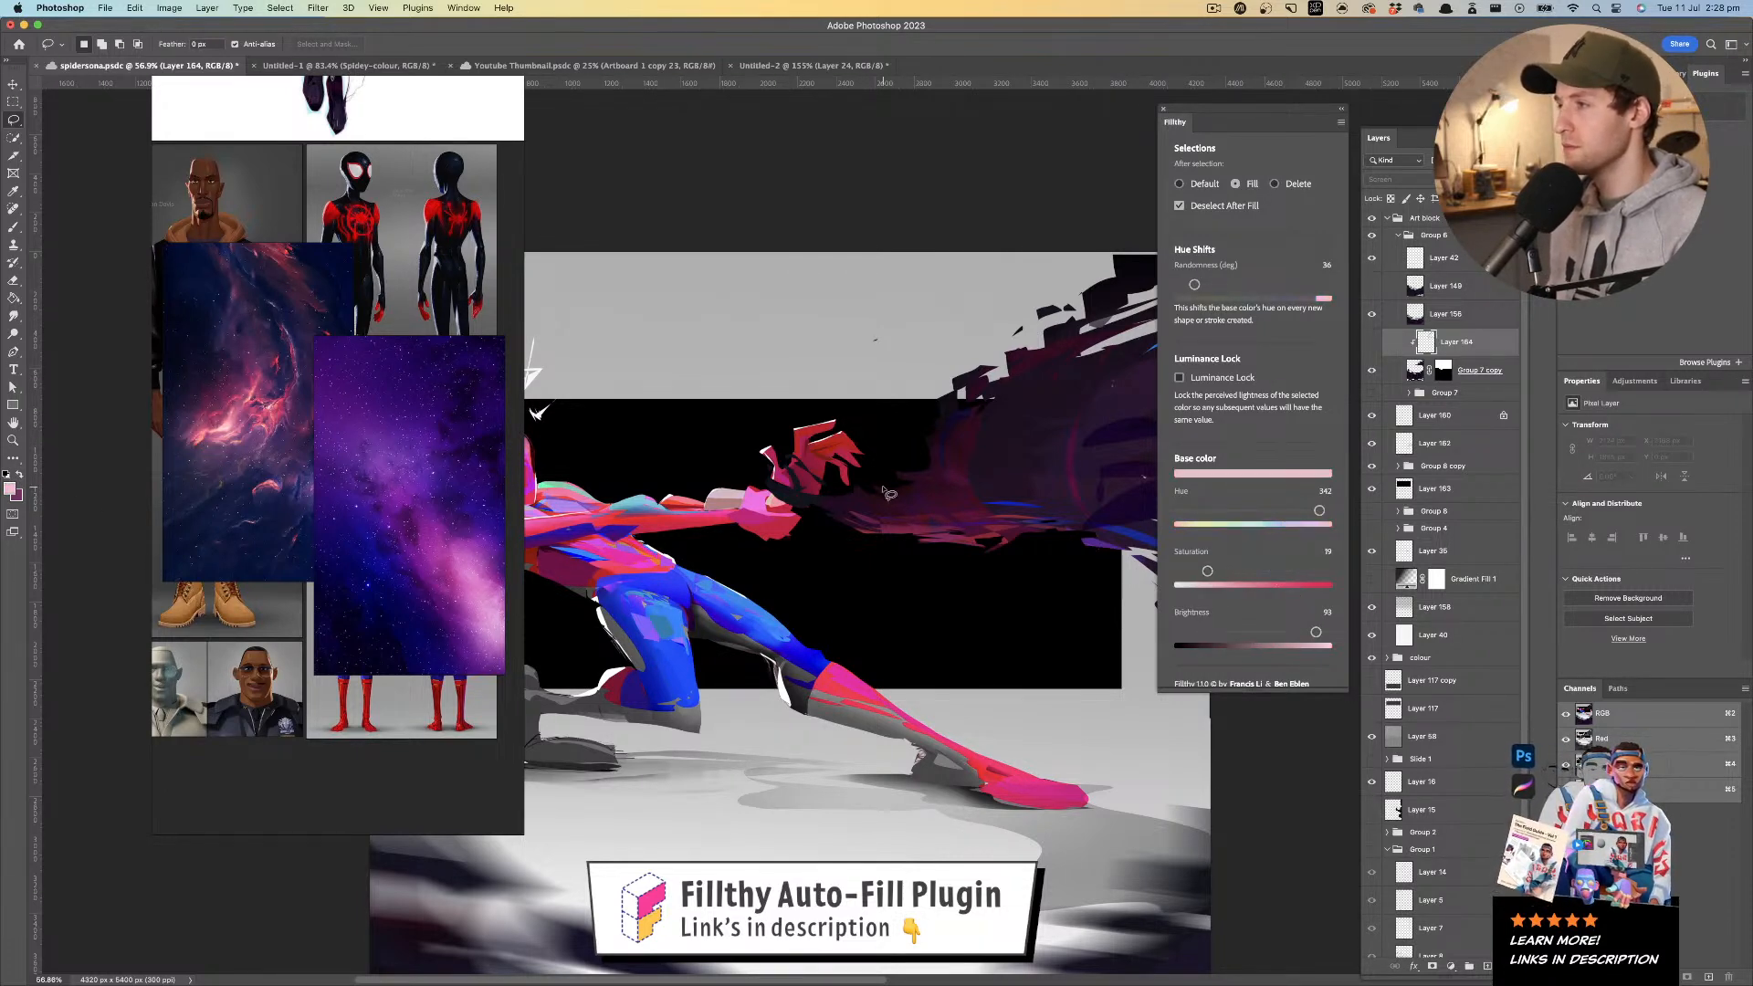
{"action": "left_click_drag", "start_coordinate": [895, 489], "coordinate": [949, 346]}
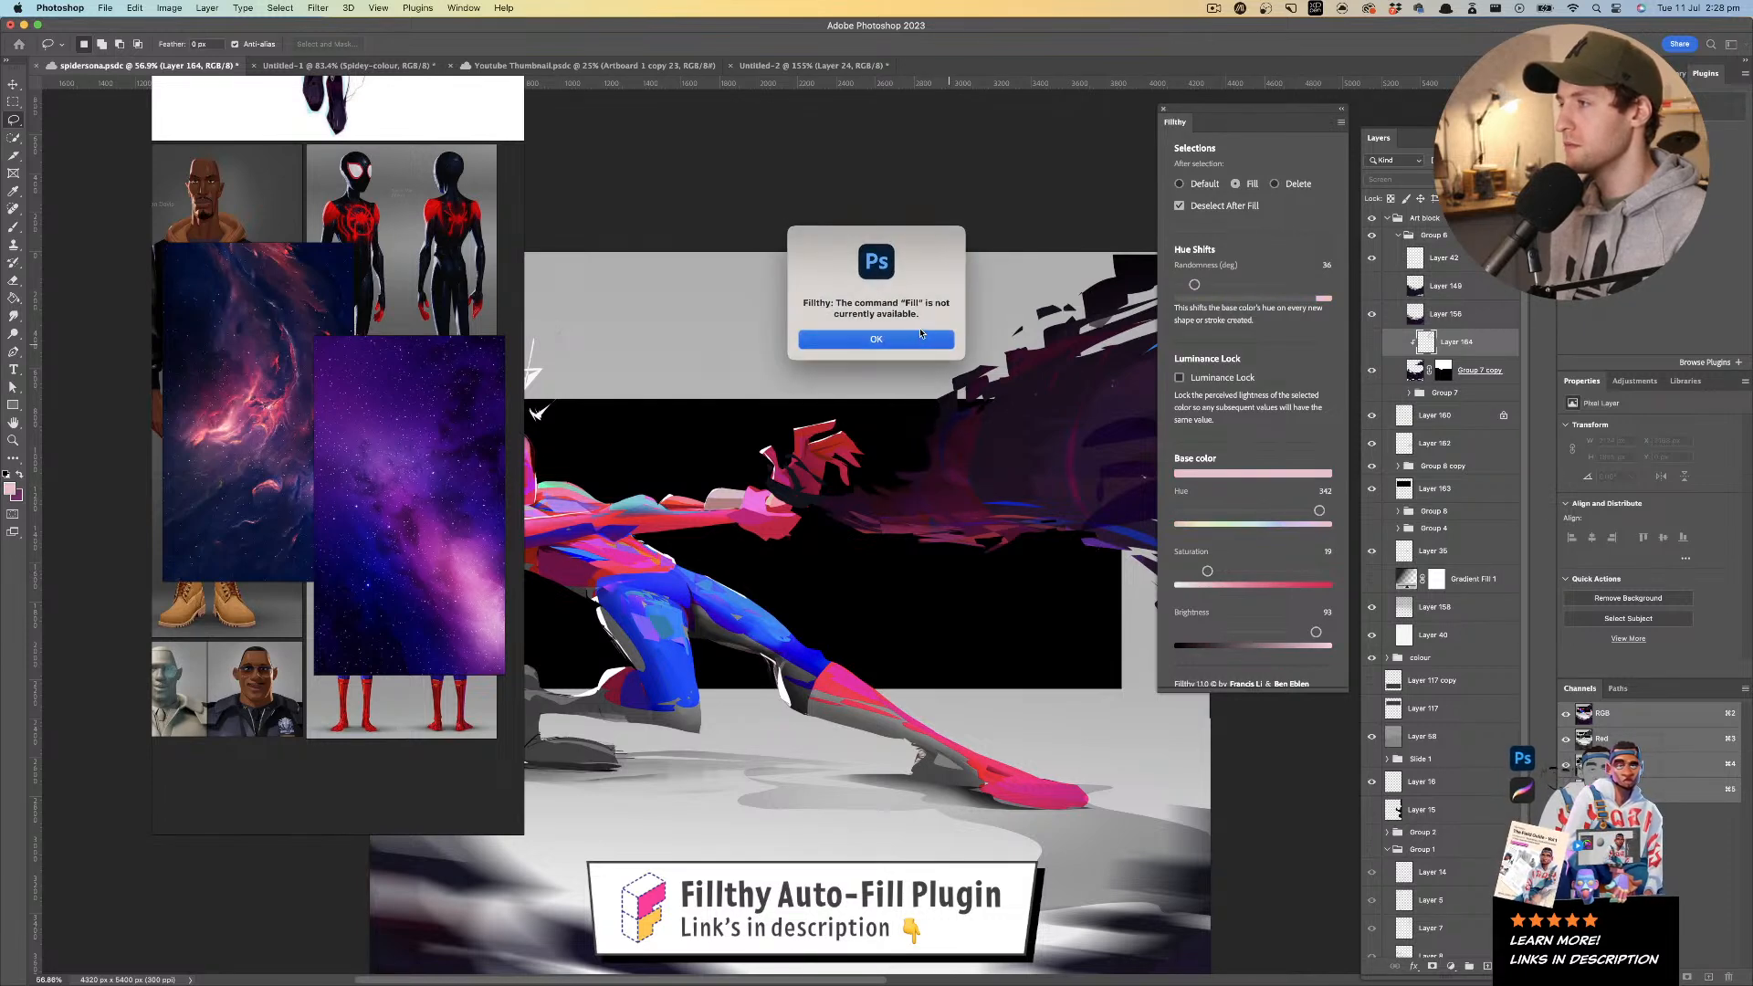
{"action": "key", "text": "Return"}
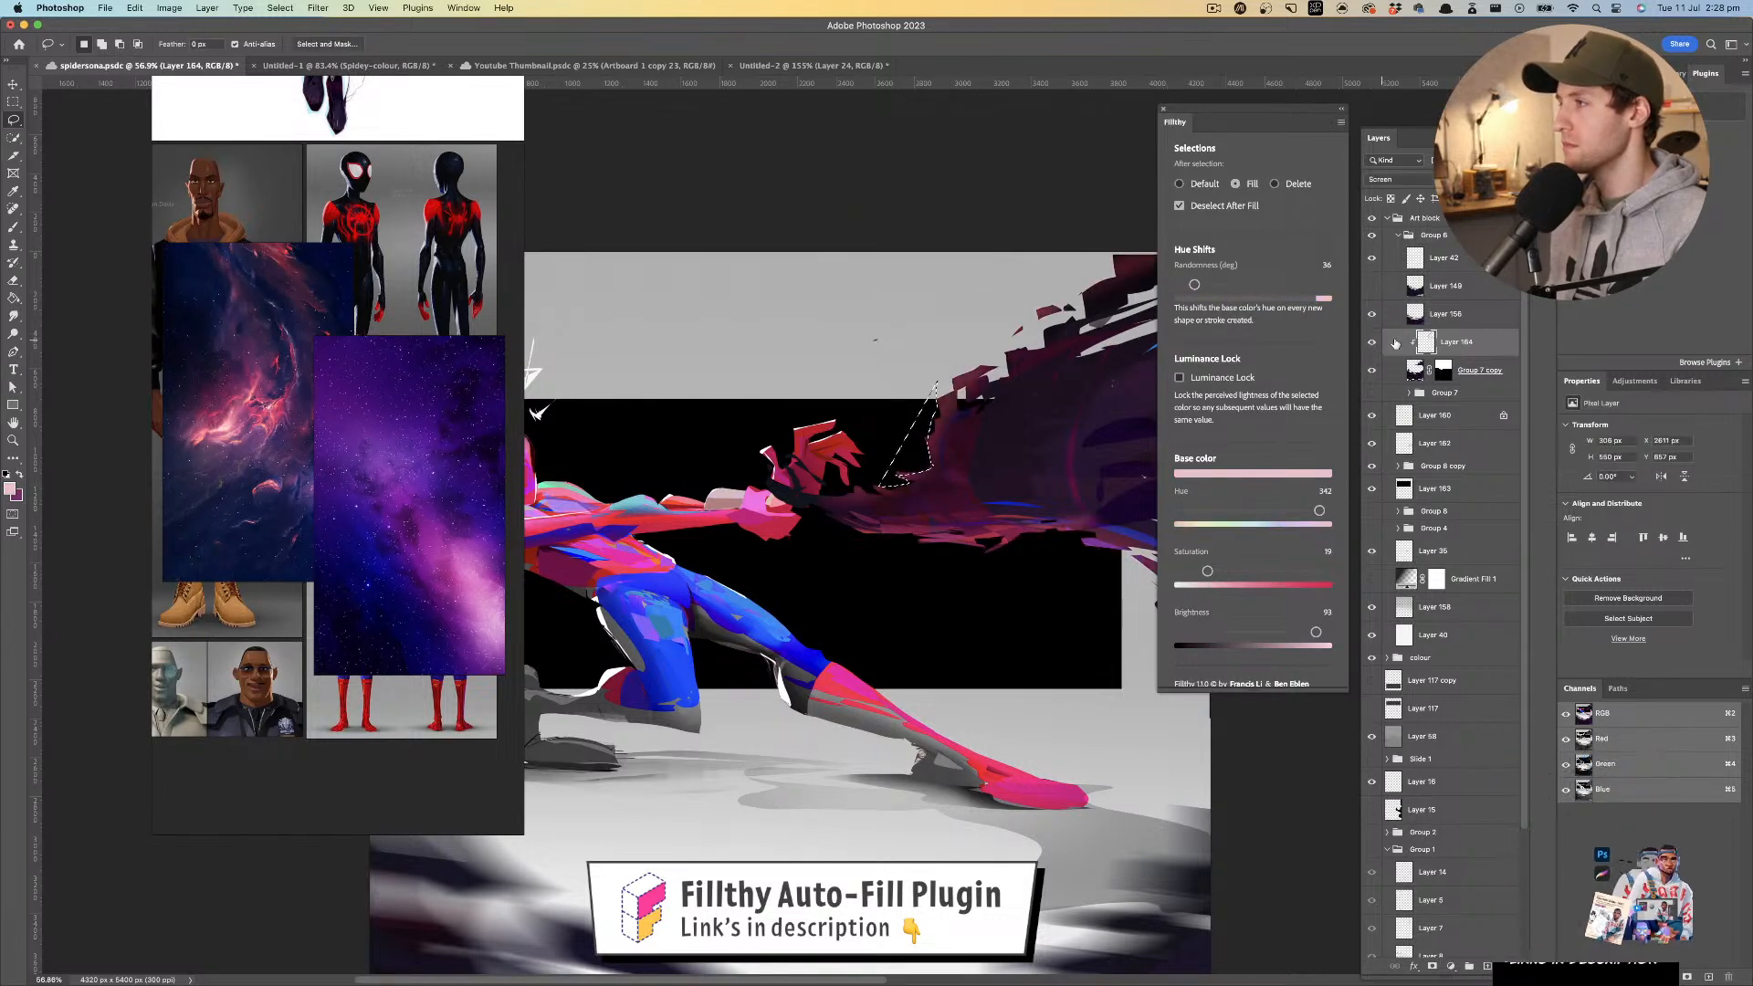
- Switch Fillthy's selection mode to Default, clear everything painted on Layer 164, and deselect
{"action": "left_click", "coordinate": [1179, 184]}
{"action": "key", "text": "super+a"}
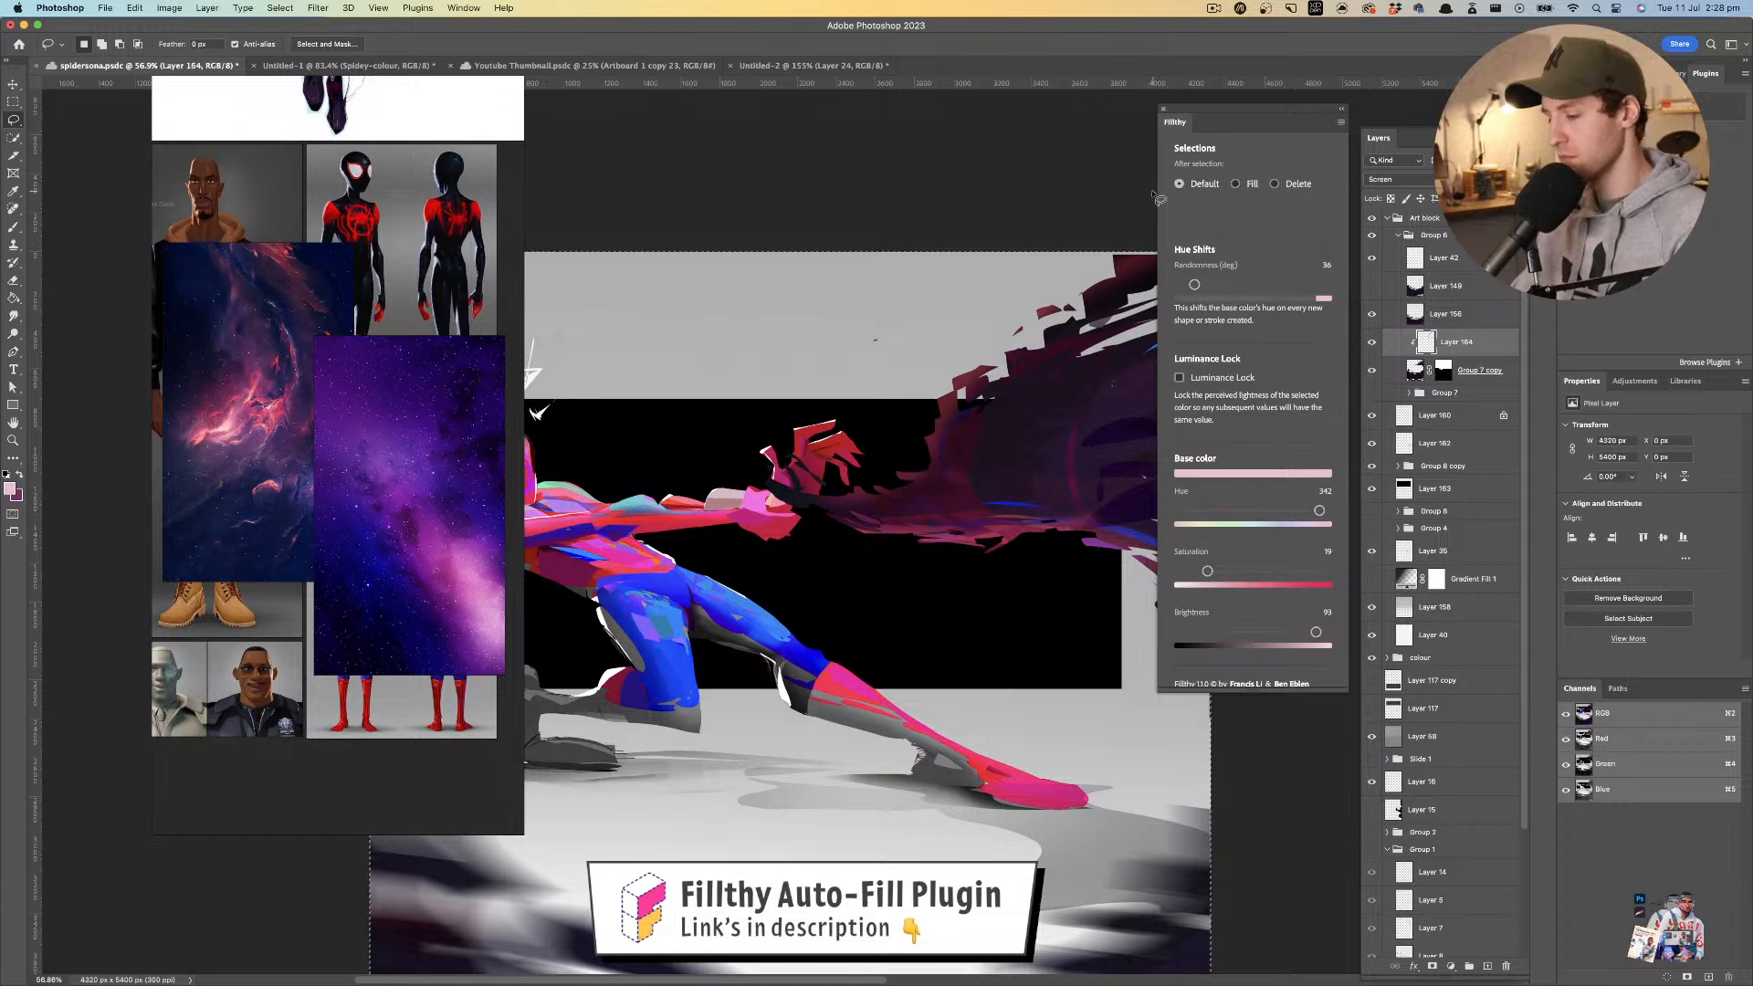
{"action": "key", "text": "BackSpace"}
{"action": "key", "text": "super+d"}
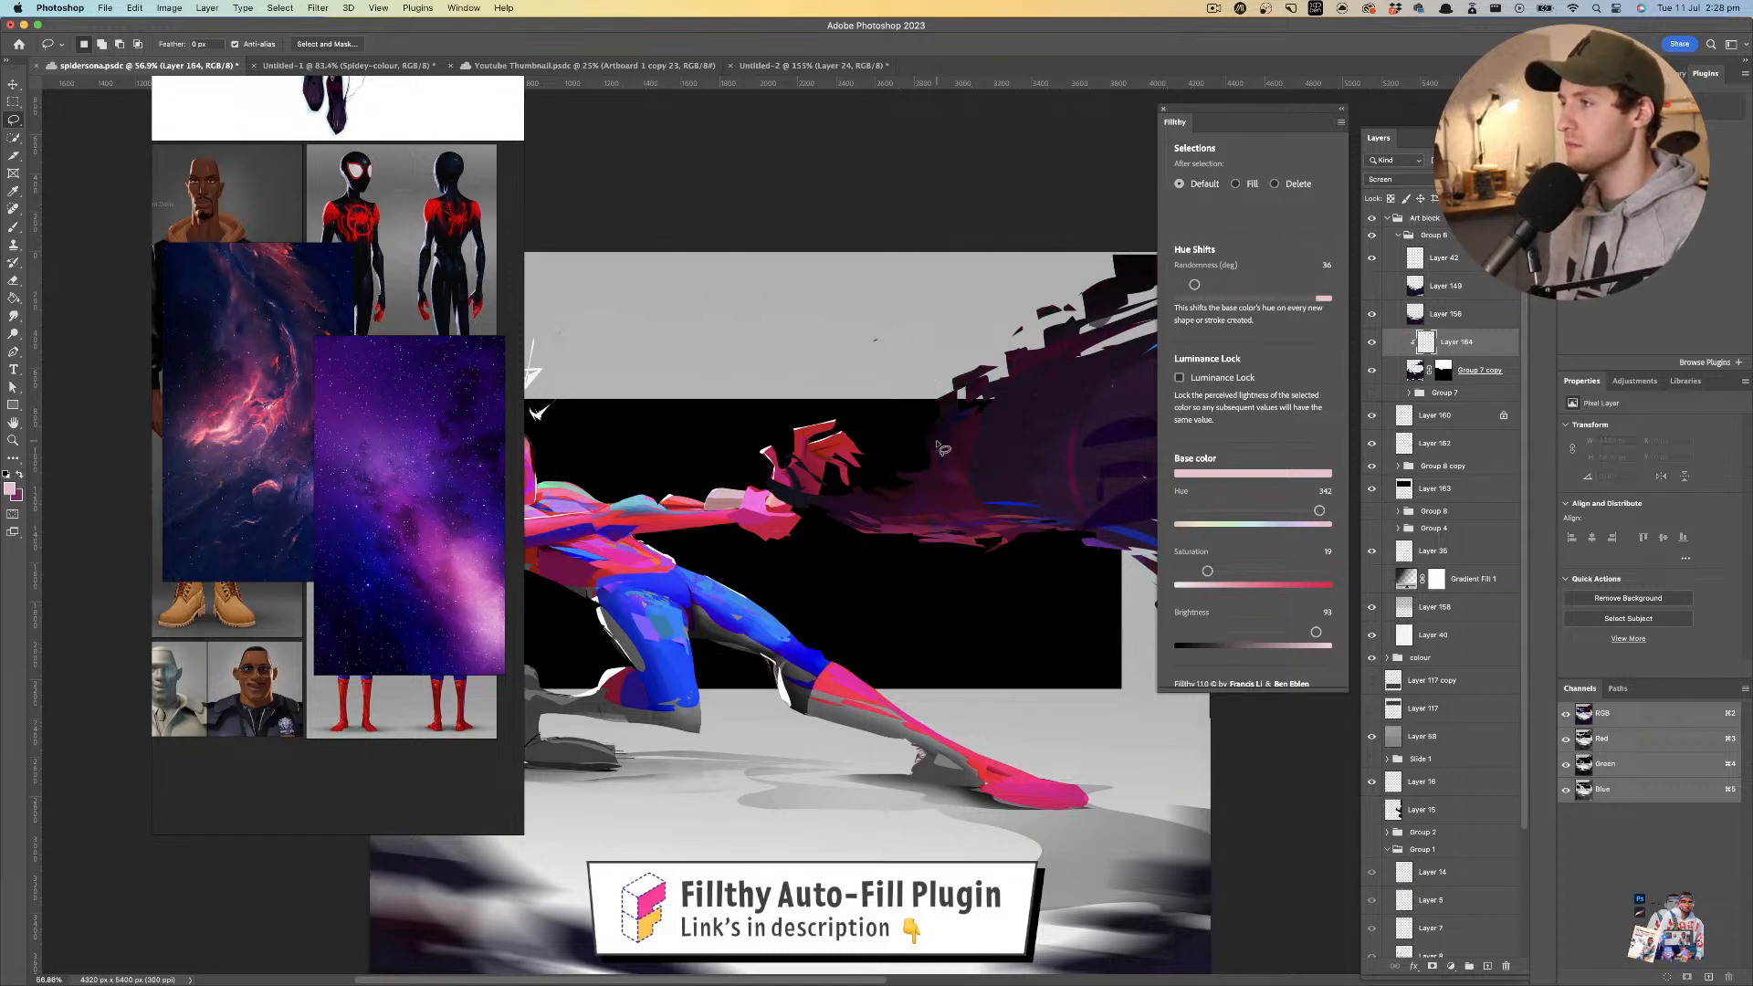
- Lasso-fill pale pink highlight streaks along the front and upper contours of the swirl using Fillthy's Fill mode
{"action": "mouse_move", "coordinate": [938, 437]}
{"action": "left_mouse_down"}
{"action": "mouse_move", "coordinate": [926, 397]}
{"action": "mouse_move", "coordinate": [966, 418]}
{"action": "left_mouse_up"}
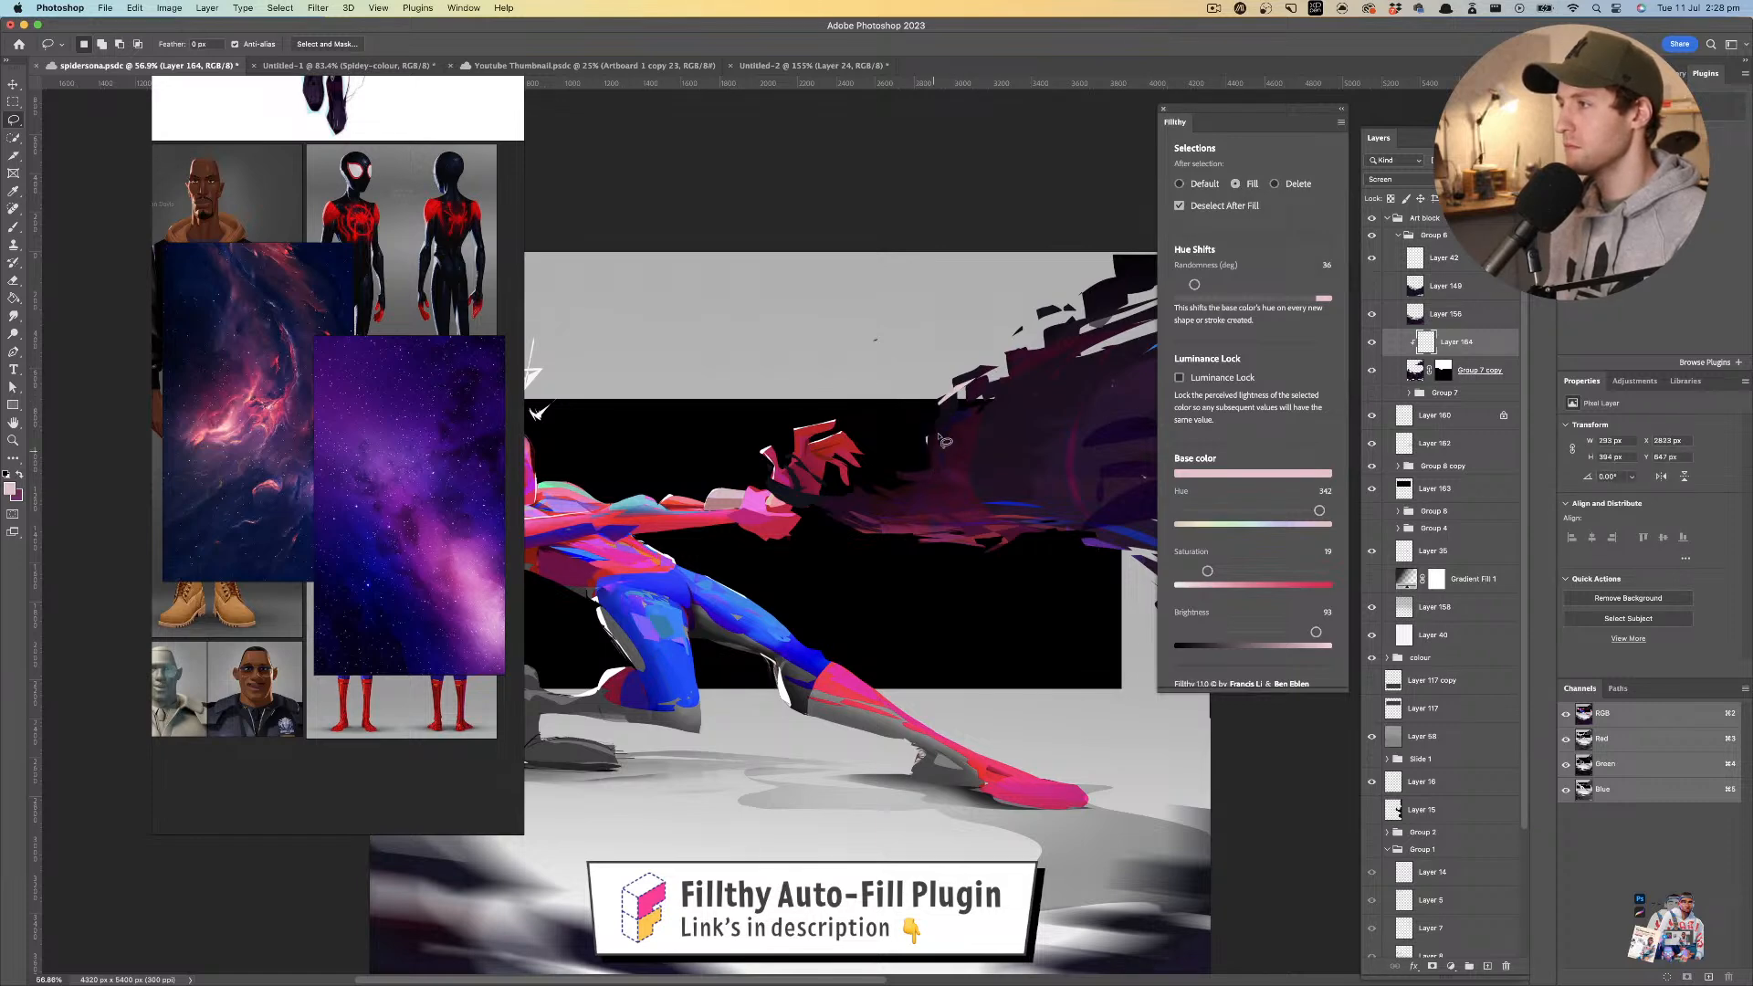
{"action": "mouse_move", "coordinate": [953, 415]}
{"action": "left_mouse_down"}
{"action": "mouse_move", "coordinate": [894, 497]}
{"action": "mouse_move", "coordinate": [840, 497]}
{"action": "mouse_move", "coordinate": [971, 391]}
{"action": "mouse_move", "coordinate": [954, 407]}
{"action": "left_mouse_up"}
{"action": "mouse_move", "coordinate": [968, 398]}
{"action": "left_mouse_down"}
{"action": "mouse_move", "coordinate": [1012, 374]}
{"action": "mouse_move", "coordinate": [1005, 406]}
{"action": "mouse_move", "coordinate": [944, 432]}
{"action": "mouse_move", "coordinate": [919, 511]}
{"action": "mouse_move", "coordinate": [917, 495]}
{"action": "mouse_move", "coordinate": [907, 521]}
{"action": "mouse_move", "coordinate": [830, 530]}
{"action": "mouse_move", "coordinate": [912, 466]}
{"action": "mouse_move", "coordinate": [979, 502]}
{"action": "mouse_move", "coordinate": [1106, 514]}
{"action": "left_mouse_up"}
{"action": "key", "text": "Return"}
{"action": "key", "text": "z"}
{"action": "key", "text": "l"}
{"action": "key", "text": "super+z"}
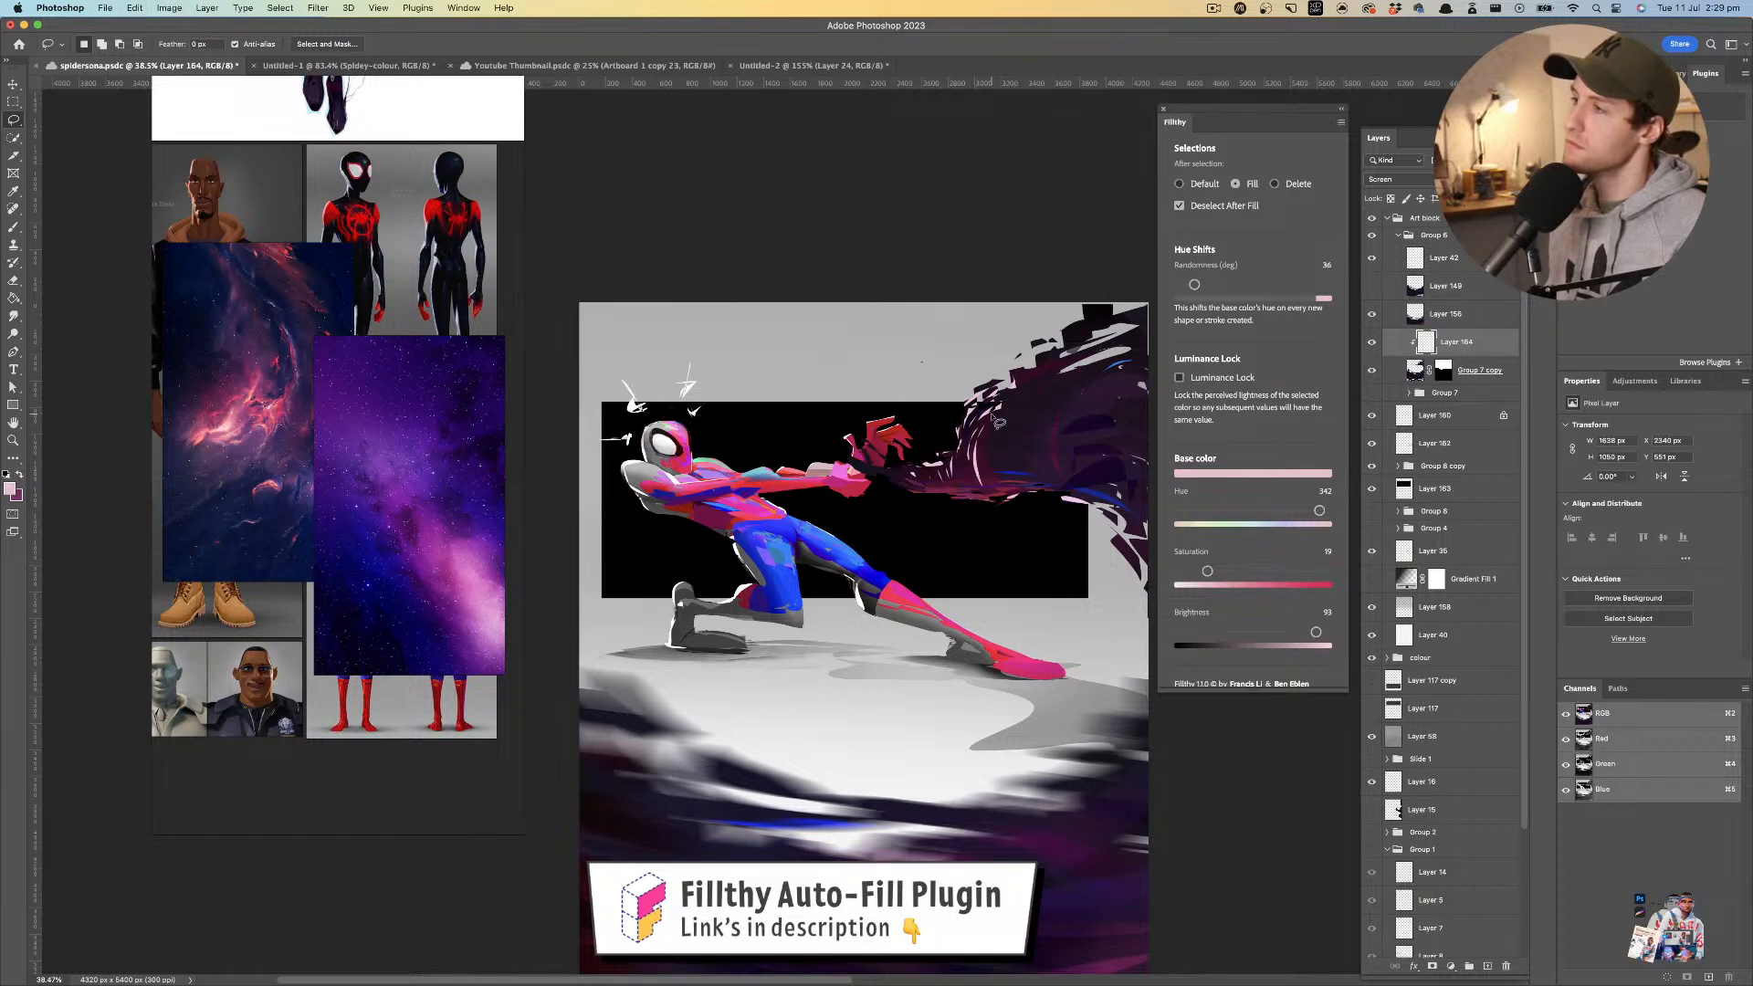
- Refine the pale highlight streaks around the swirl's upper edge with another lasso pass and the Eraser
{"action": "left_click_drag", "start_coordinate": [1038, 472], "coordinate": [1006, 482]}
{"action": "key", "text": "super+z"}
{"action": "mouse_move", "coordinate": [1003, 409]}
{"action": "left_mouse_down"}
{"action": "mouse_move", "coordinate": [1019, 462]}
{"action": "mouse_move", "coordinate": [1042, 453]}
{"action": "mouse_move", "coordinate": [1057, 482]}
{"action": "mouse_move", "coordinate": [995, 451]}
{"action": "mouse_move", "coordinate": [1061, 370]}
{"action": "mouse_move", "coordinate": [1069, 446]}
{"action": "mouse_move", "coordinate": [1023, 460]}
{"action": "mouse_move", "coordinate": [1070, 408]}
{"action": "mouse_move", "coordinate": [1042, 380]}
{"action": "mouse_move", "coordinate": [1080, 380]}
{"action": "left_mouse_up"}
{"action": "key", "text": "e"}
{"action": "key", "text": "z"}
{"action": "mouse_move", "coordinate": [1027, 521]}
{"action": "left_mouse_down"}
{"action": "mouse_move", "coordinate": [952, 539]}
{"action": "mouse_move", "coordinate": [984, 523]}
{"action": "mouse_move", "coordinate": [961, 493]}
{"action": "mouse_move", "coordinate": [950, 526]}
{"action": "left_mouse_up"}
- Sample a bright magenta with hue 318 and brightness 97, and lasso-fill thin accents along the swirl's lower edge
{"action": "key", "text": "l"}
{"action": "key", "text": "i"}
{"action": "left_click", "coordinate": [928, 623]}
{"action": "key", "text": "l"}
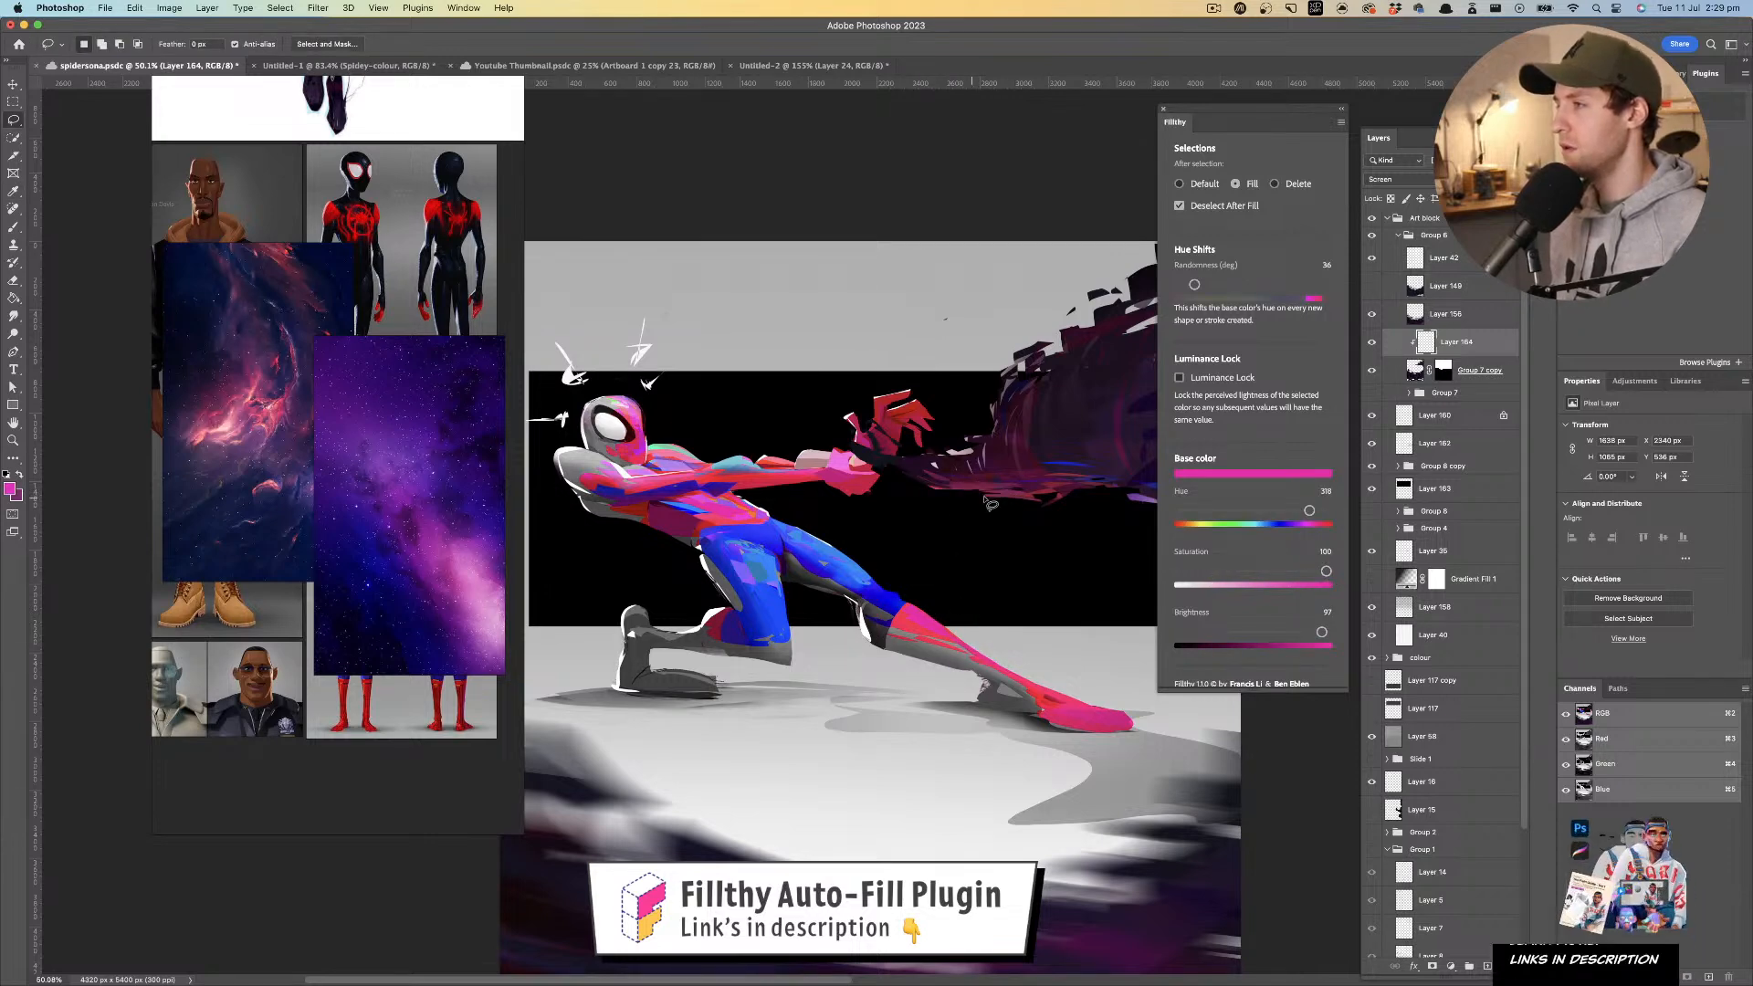
{"action": "left_click_drag", "start_coordinate": [1017, 503], "coordinate": [902, 474]}
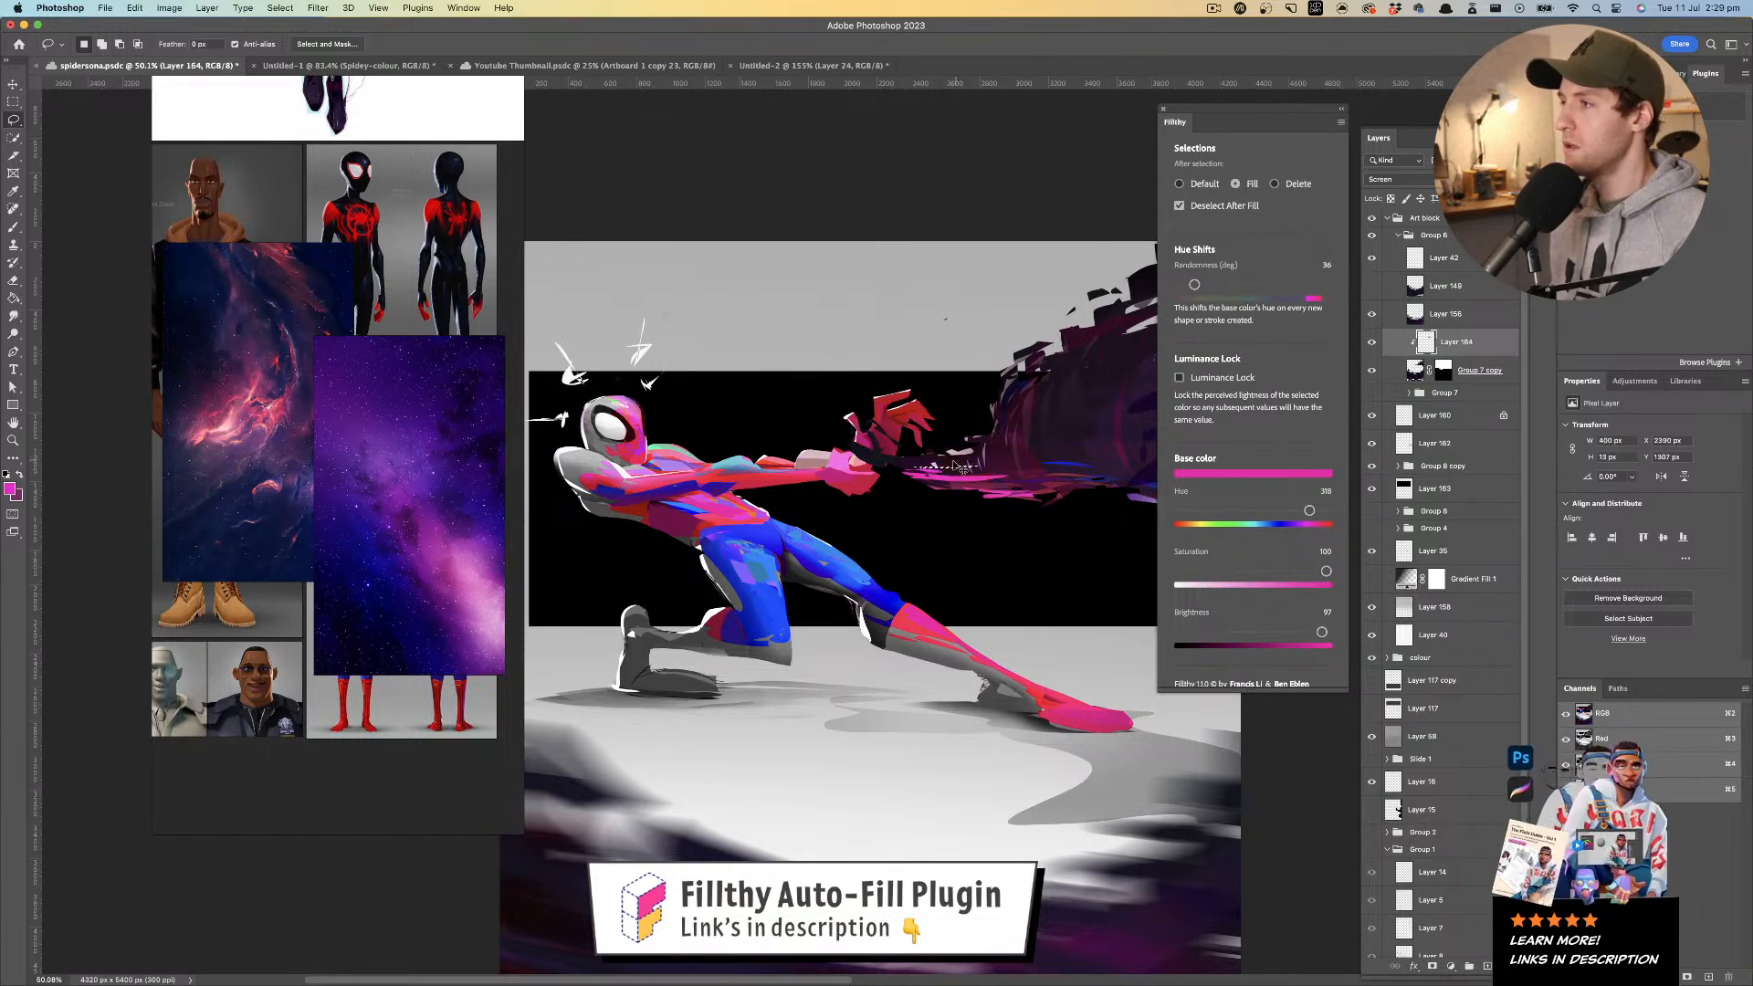
- Try more magenta accents along the swirl's lower edge, and undo the last fills
{"action": "mouse_move", "coordinate": [962, 470]}
{"action": "left_mouse_down"}
{"action": "mouse_move", "coordinate": [1013, 488]}
{"action": "mouse_move", "coordinate": [962, 485]}
{"action": "mouse_move", "coordinate": [1098, 490]}
{"action": "mouse_move", "coordinate": [1092, 509]}
{"action": "mouse_move", "coordinate": [939, 521]}
{"action": "mouse_move", "coordinate": [1000, 541]}
{"action": "mouse_move", "coordinate": [935, 514]}
{"action": "mouse_move", "coordinate": [978, 540]}
{"action": "left_mouse_up"}
{"action": "key", "text": "super+z"}
{"action": "key", "text": "super+z"}
{"action": "key", "text": "super+z"}
{"action": "key", "text": "super+z"}
{"action": "key", "text": "z"}
{"action": "key", "text": "super+z"}
{"action": "key", "text": "super+z"}
{"action": "mouse_move", "coordinate": [978, 548]}
{"action": "left_mouse_down"}
{"action": "mouse_move", "coordinate": [990, 361]}
{"action": "mouse_move", "coordinate": [988, 565]}
{"action": "mouse_move", "coordinate": [966, 518]}
{"action": "left_mouse_up"}
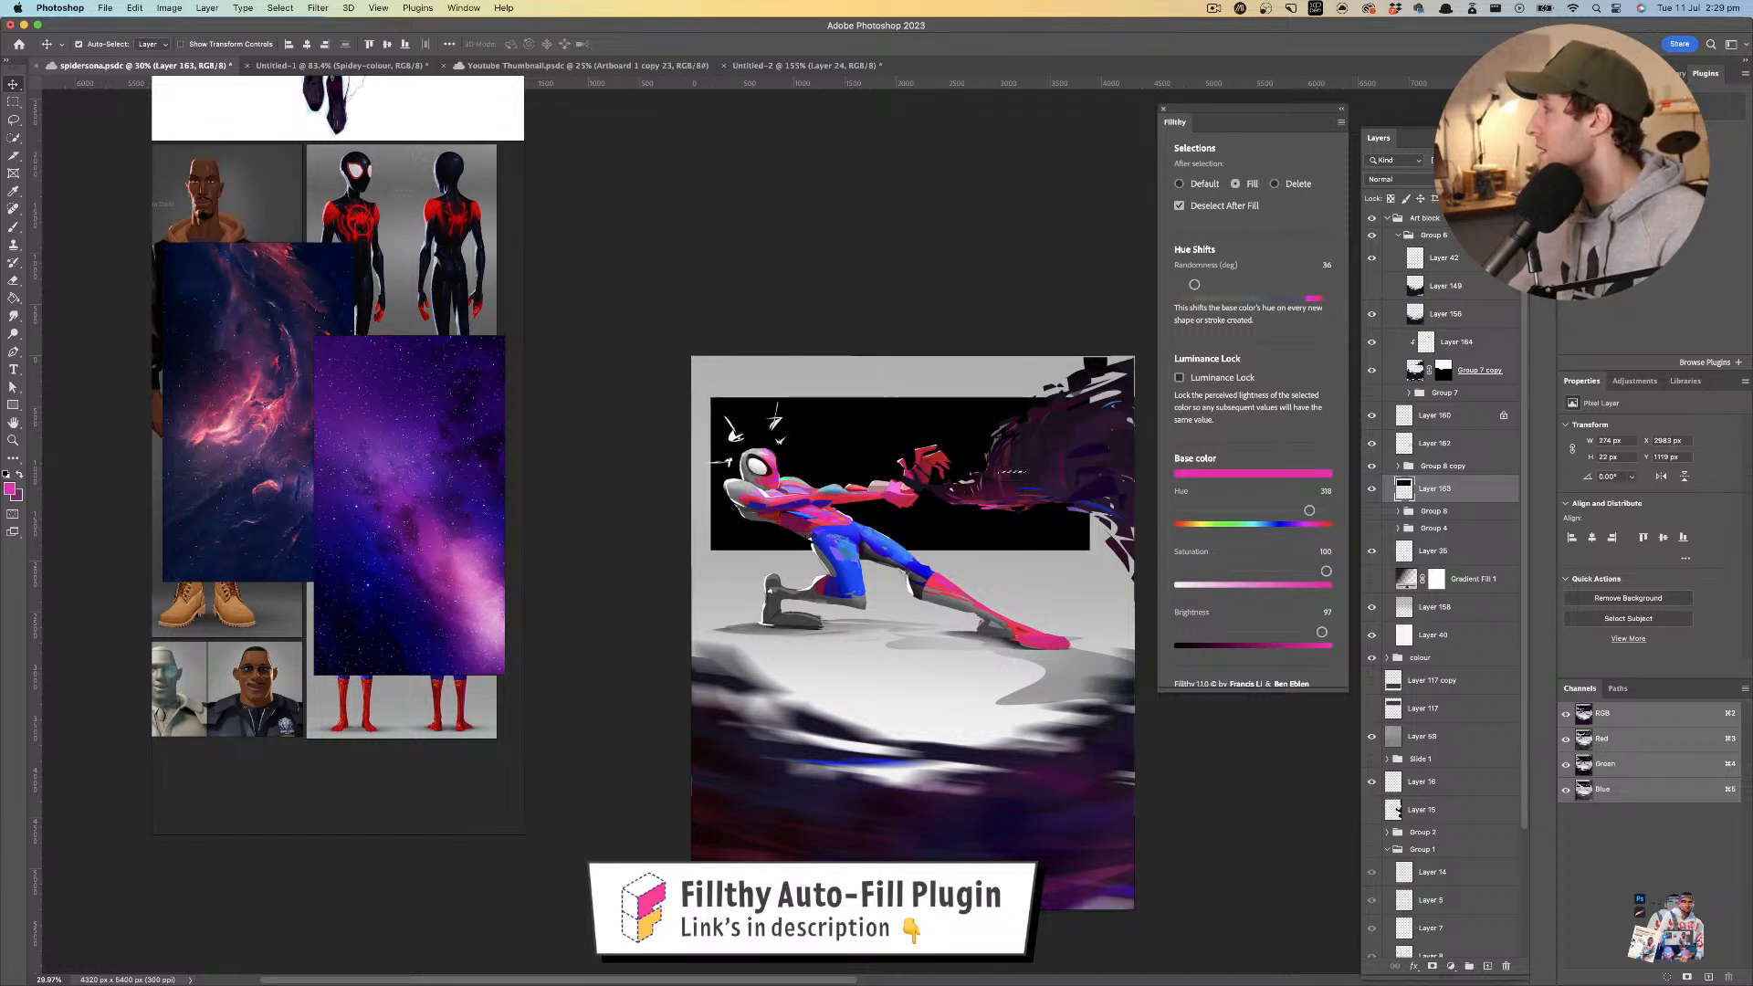
- Bring a pale paper texture in from another app and clip it to the black background rectangle, Layer 163
{"action": "key", "text": "super+Tab"}
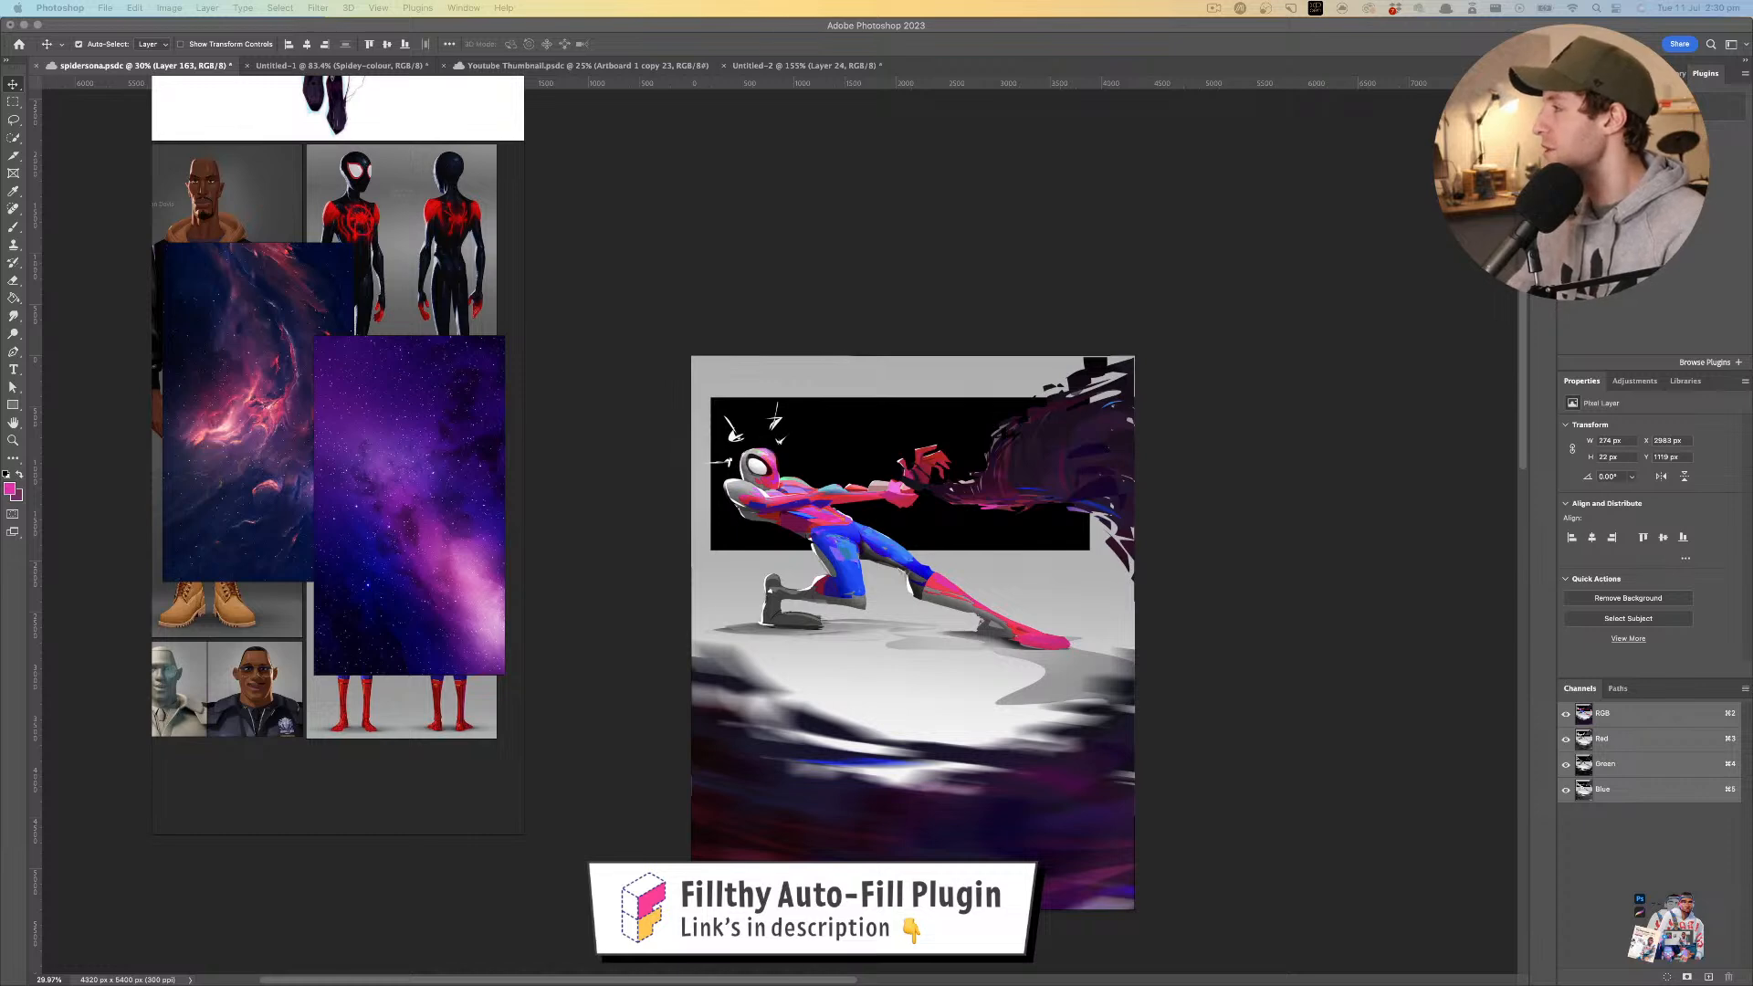
{"action": "left_click_drag", "start_coordinate": [1103, 424], "coordinate": [1072, 472]}
{"action": "key", "text": "super+t"}
{"action": "key", "text": "super+z"}
{"action": "mouse_move", "coordinate": [802, 409]}
{"action": "left_mouse_down"}
{"action": "mouse_move", "coordinate": [923, 354]}
{"action": "mouse_move", "coordinate": [945, 413]}
{"action": "mouse_move", "coordinate": [808, 443]}
{"action": "left_mouse_up"}
{"action": "left_click", "coordinate": [1452, 501], "text": "alt"}
- Enlarge the clipped paper texture with Free Transform to about 4384 px wide so it covers the background rectangle
{"action": "key", "text": "ctrl+t"}
{"action": "left_click_drag", "start_coordinate": [933, 467], "coordinate": [1154, 457]}
{"action": "key", "text": "Return"}
{"action": "key", "text": "z"}
{"action": "left_click_drag", "start_coordinate": [1003, 526], "coordinate": [987, 558]}
{"action": "key", "text": "v"}
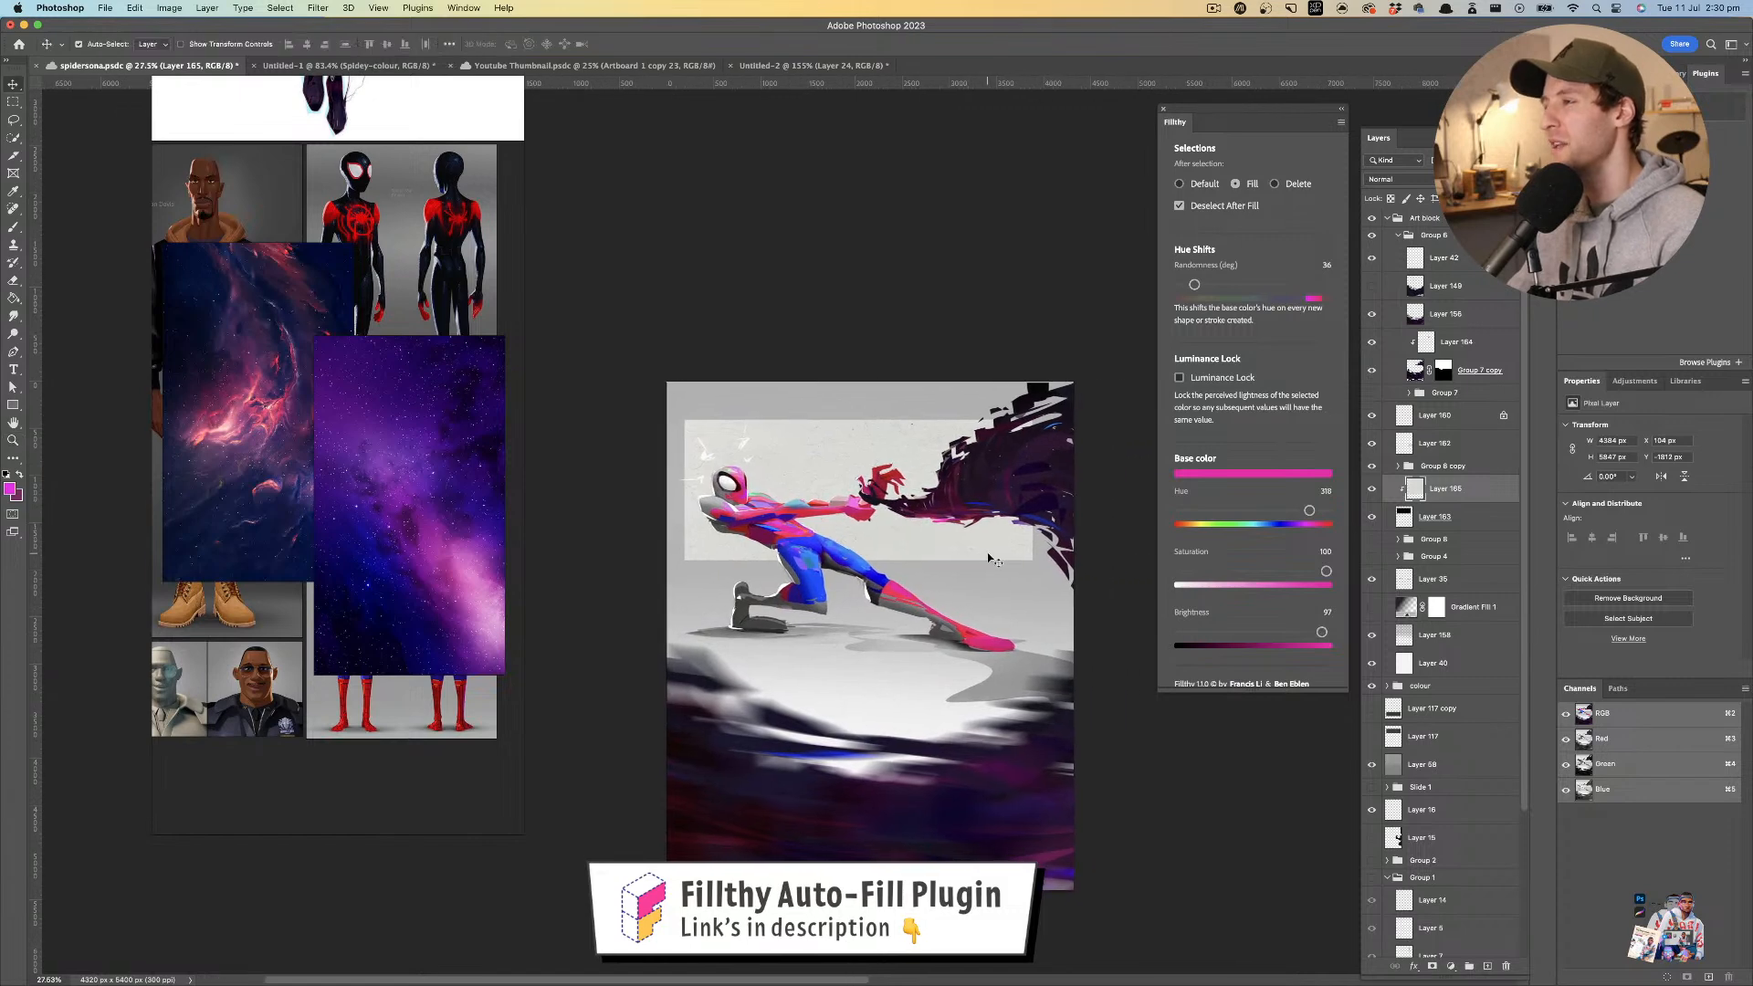
- Stretch the background rectangle on Layer 163 to about 5482 by 2011 px, past the canvas's side and upper edges
{"action": "left_click", "coordinate": [1512, 515]}
{"action": "key", "text": "ctrl+t"}
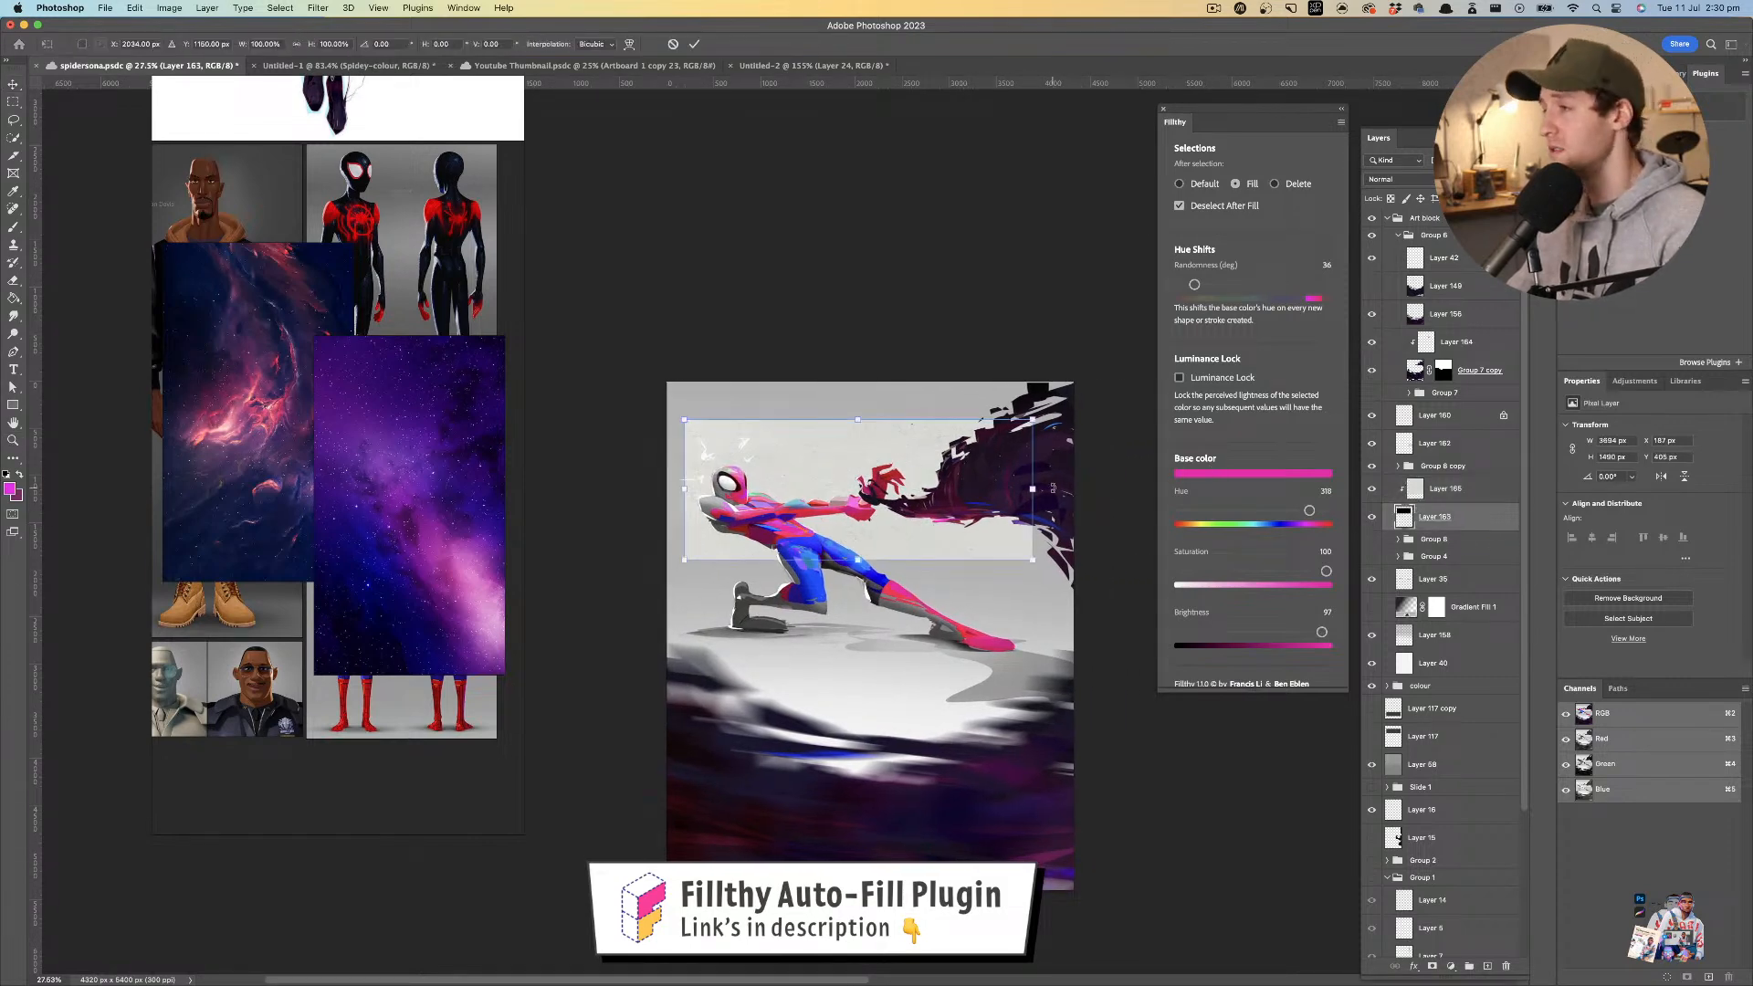
{"action": "left_click_drag", "start_coordinate": [1032, 491], "coordinate": [1117, 490]}
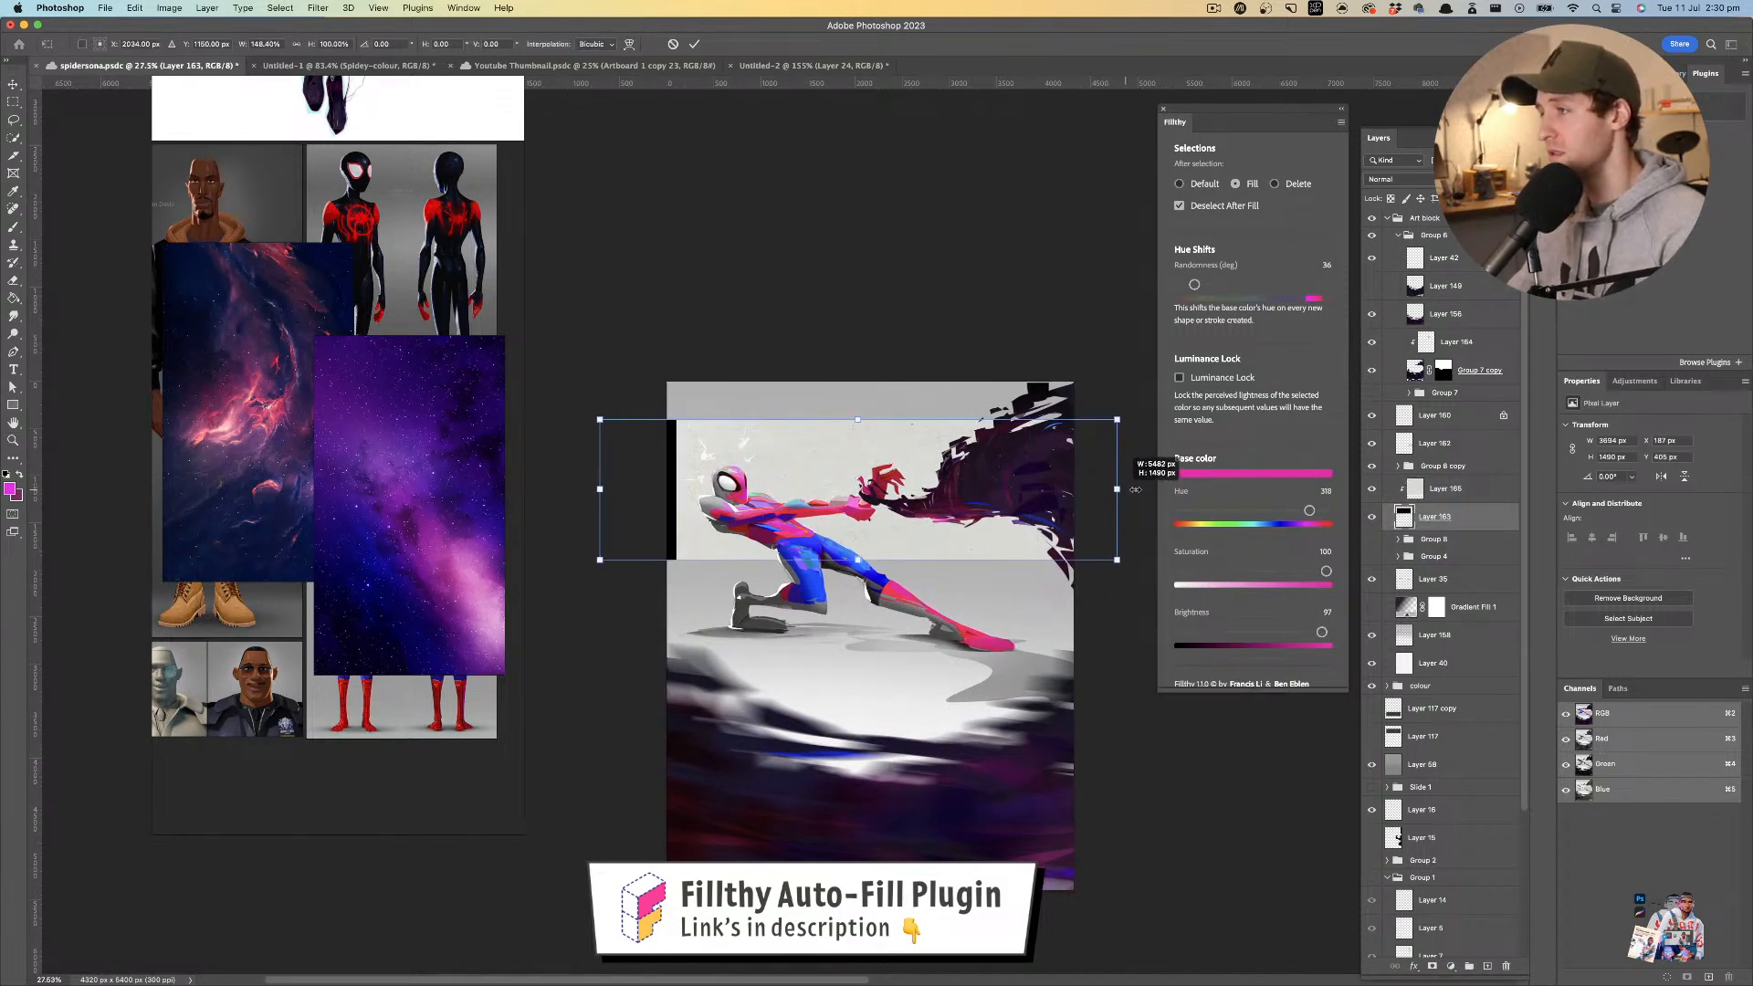
{"action": "left_click_drag", "start_coordinate": [858, 420], "coordinate": [871, 370]}
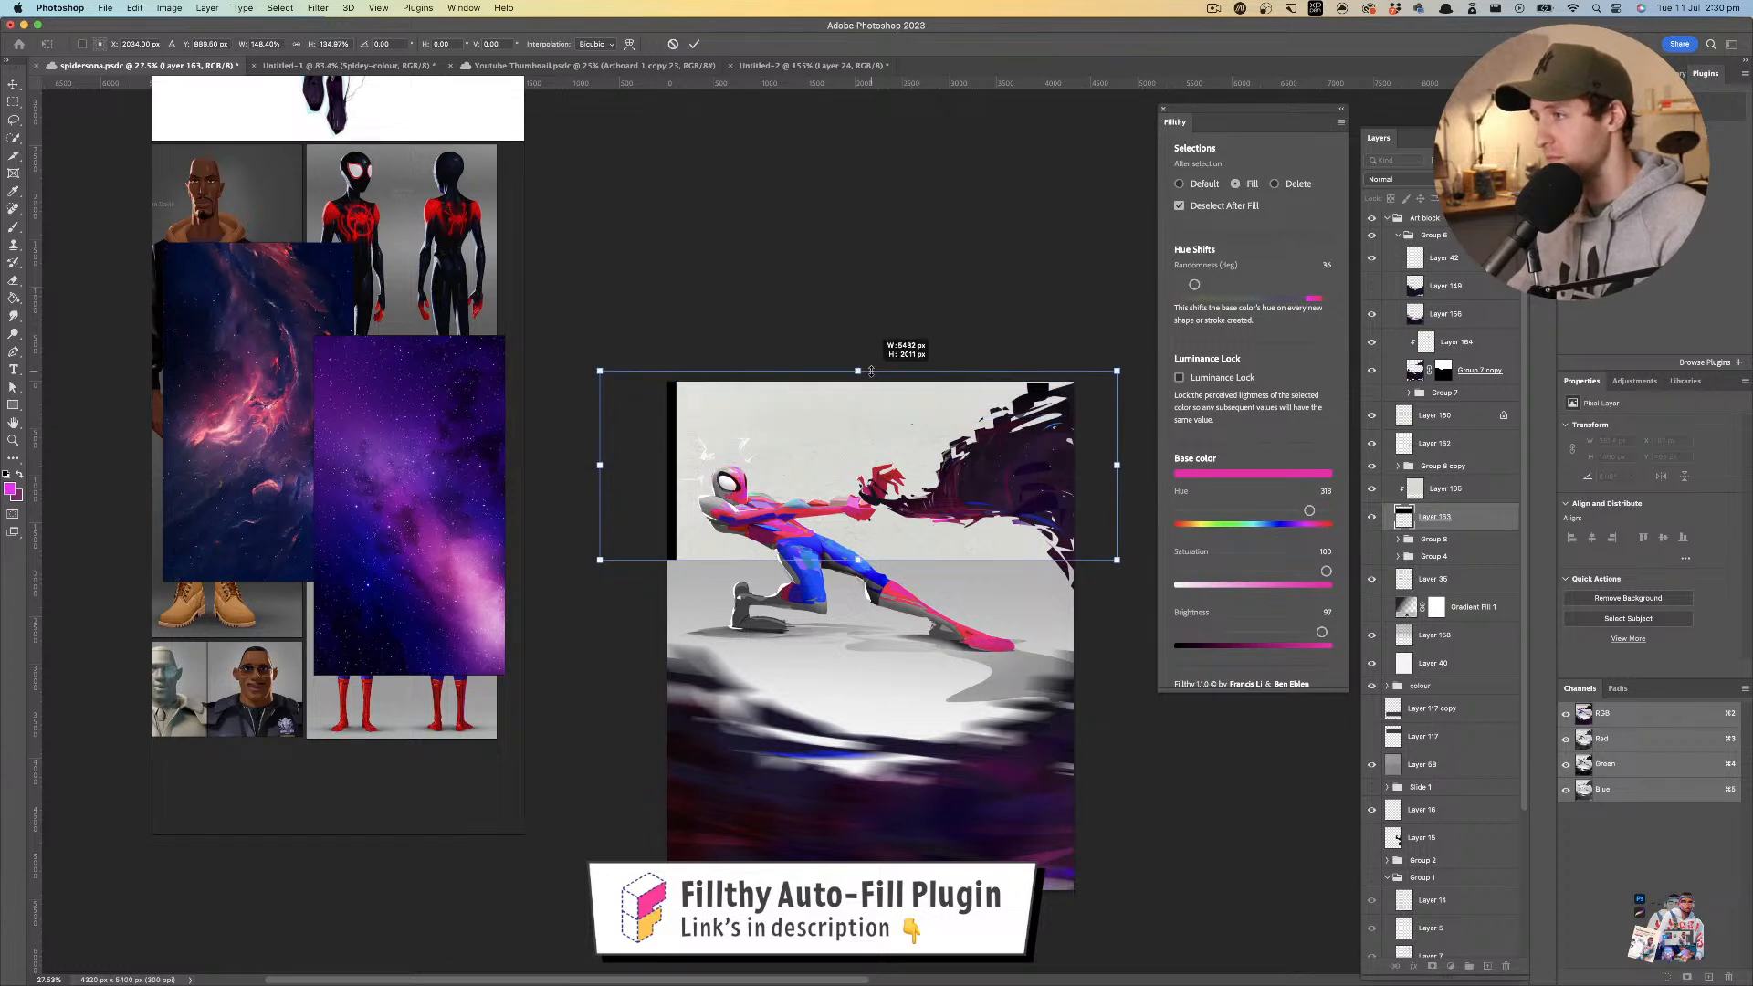
{"action": "key", "text": "Return"}
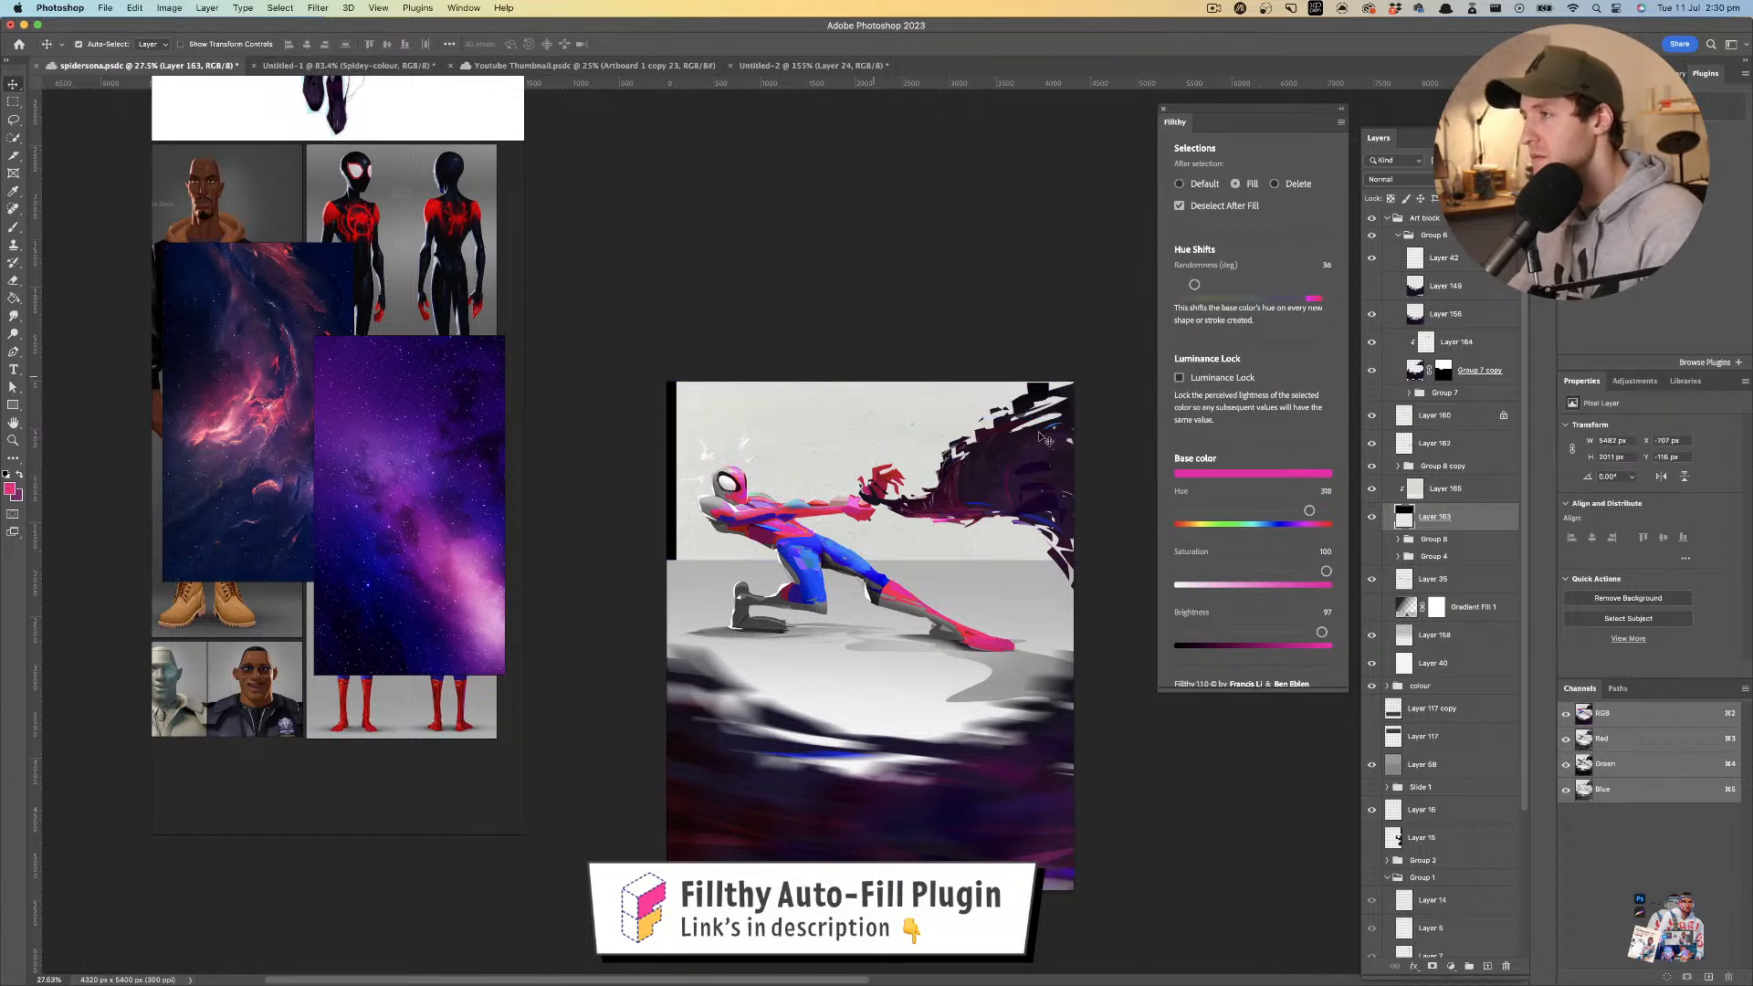
- Widen the paper texture on Layer 165 to about 4721 px so it covers the rectangle's exposed black strip
{"action": "left_click", "coordinate": [1456, 497]}
{"action": "key", "text": "super+t"}
{"action": "left_click_drag", "start_coordinate": [676, 486], "coordinate": [647, 486]}
{"action": "key", "text": "Return"}
- Colorize the paper texture tan using Hue/Saturation with Hue 23, Saturation 34 and Lightness -19
{"action": "key", "text": "super+u"}
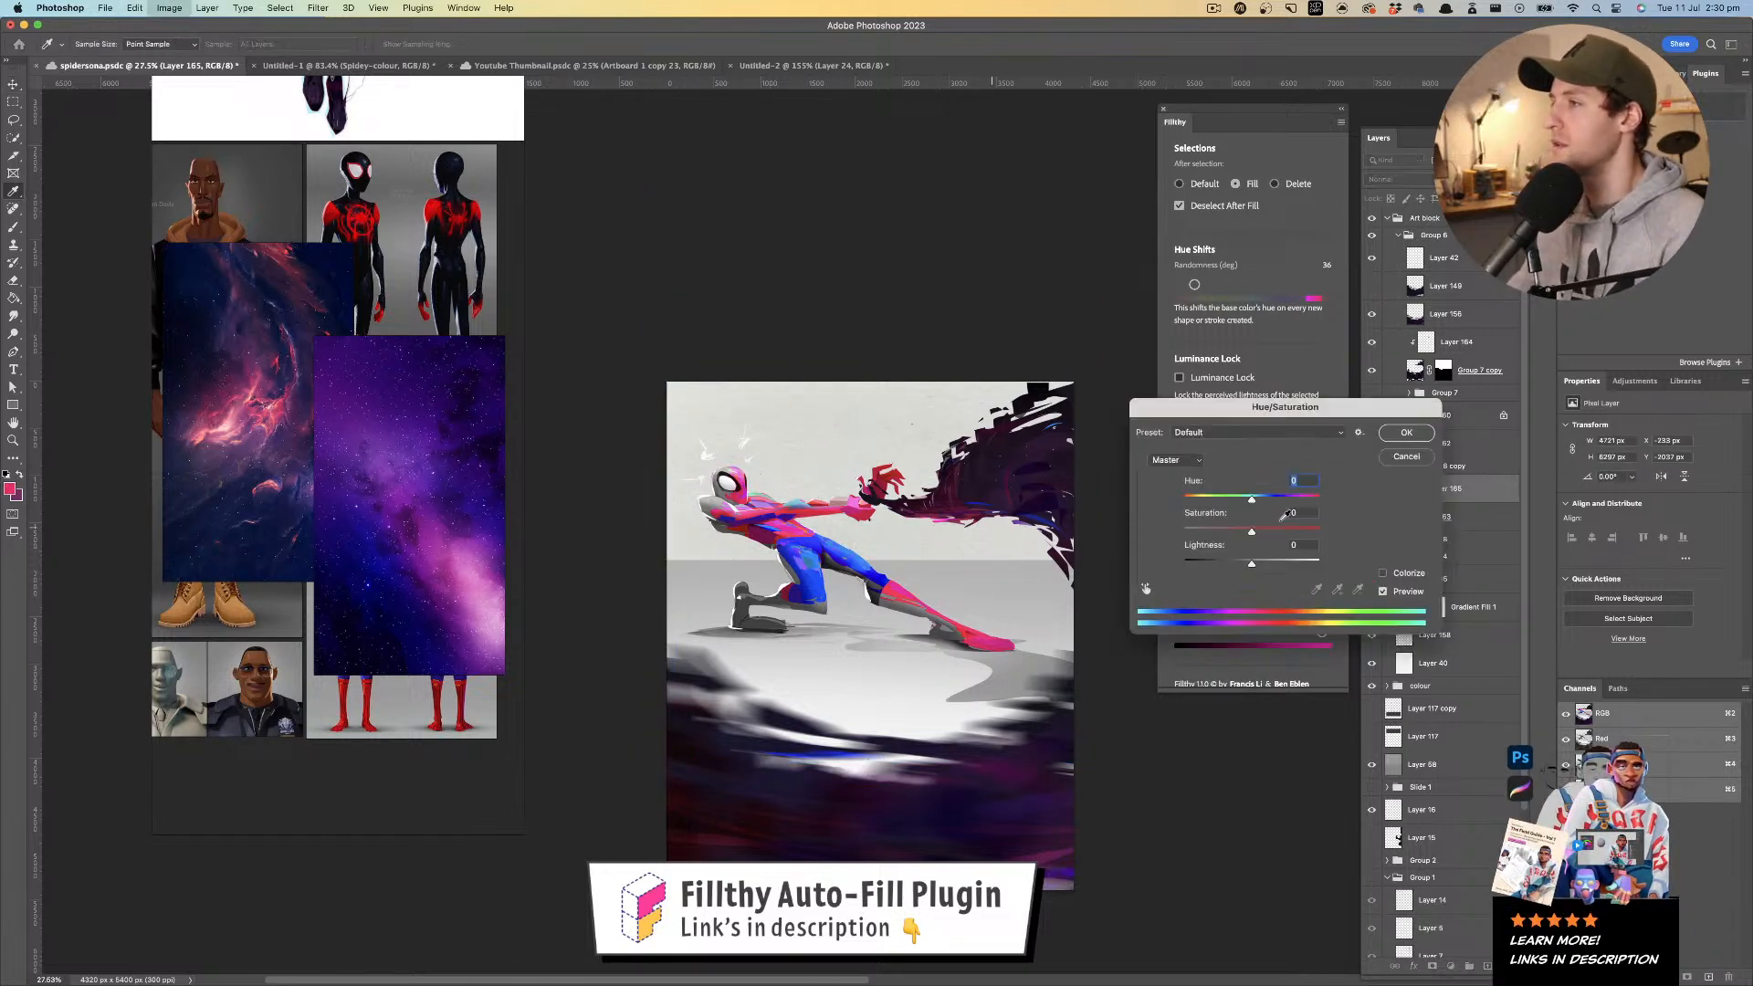
{"action": "left_click", "coordinate": [1382, 573]}
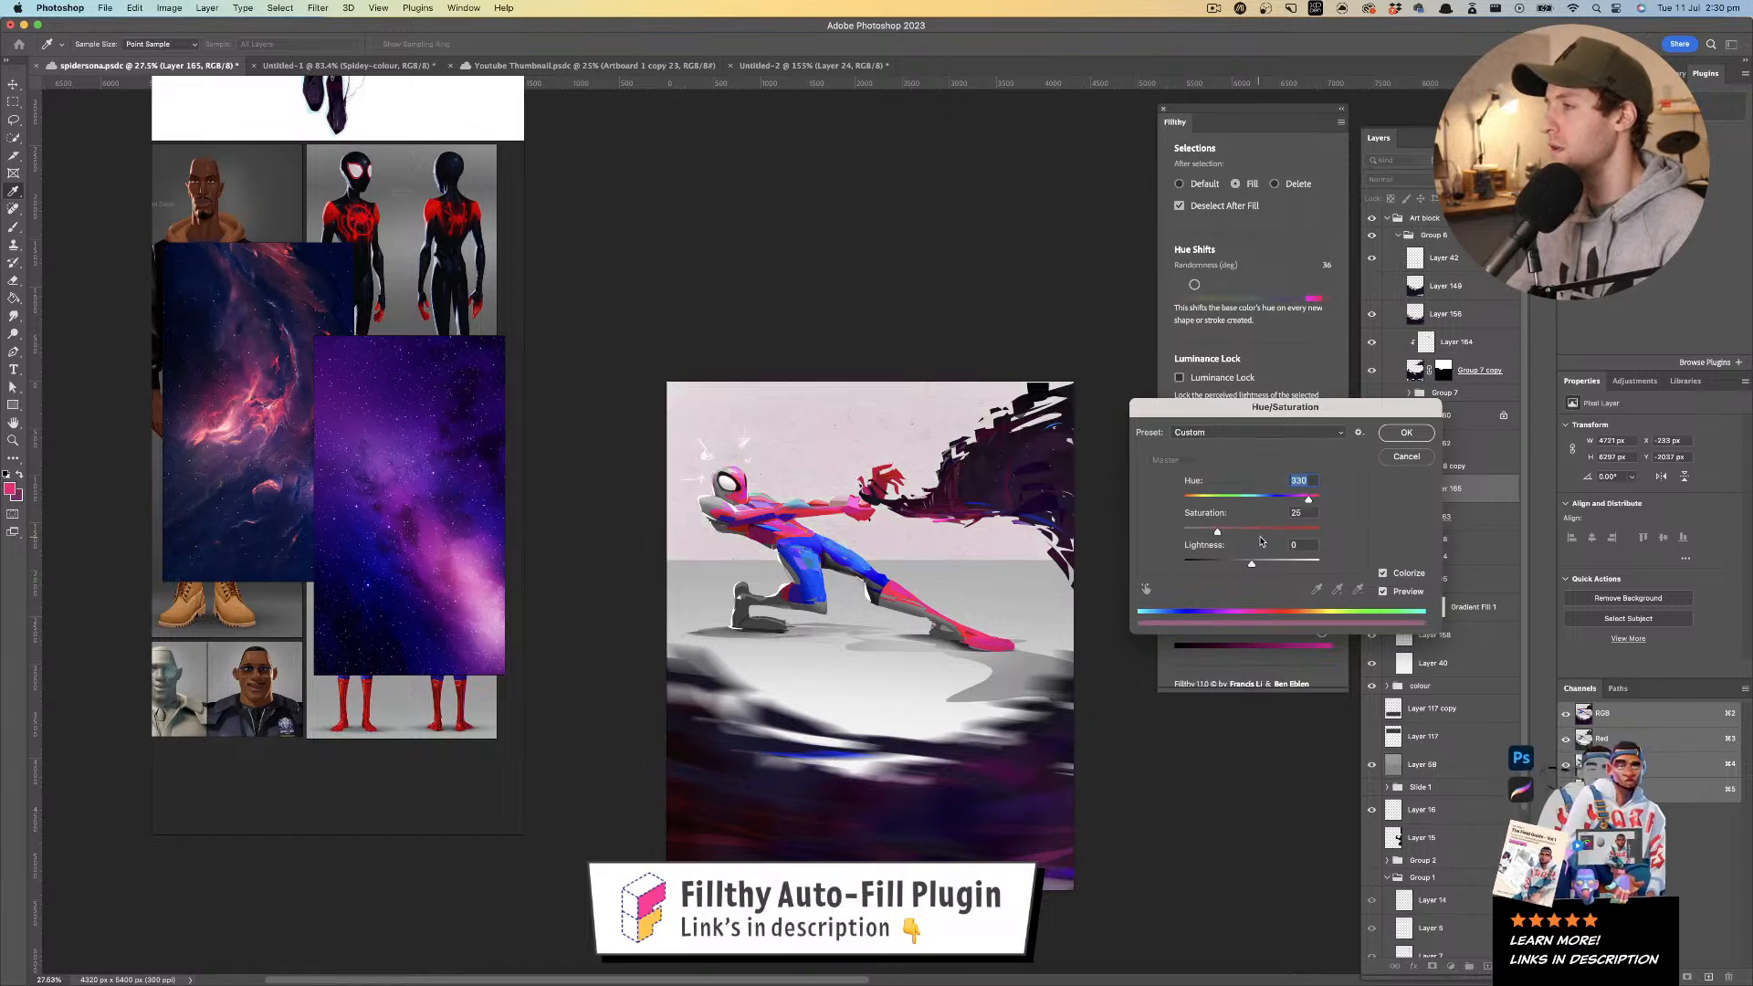
{"action": "mouse_move", "coordinate": [1217, 531]}
{"action": "left_mouse_down"}
{"action": "mouse_move", "coordinate": [1334, 539]}
{"action": "mouse_move", "coordinate": [1154, 539]}
{"action": "mouse_move", "coordinate": [1207, 536]}
{"action": "left_mouse_up"}
{"action": "left_click_drag", "start_coordinate": [1308, 502], "coordinate": [1241, 567]}
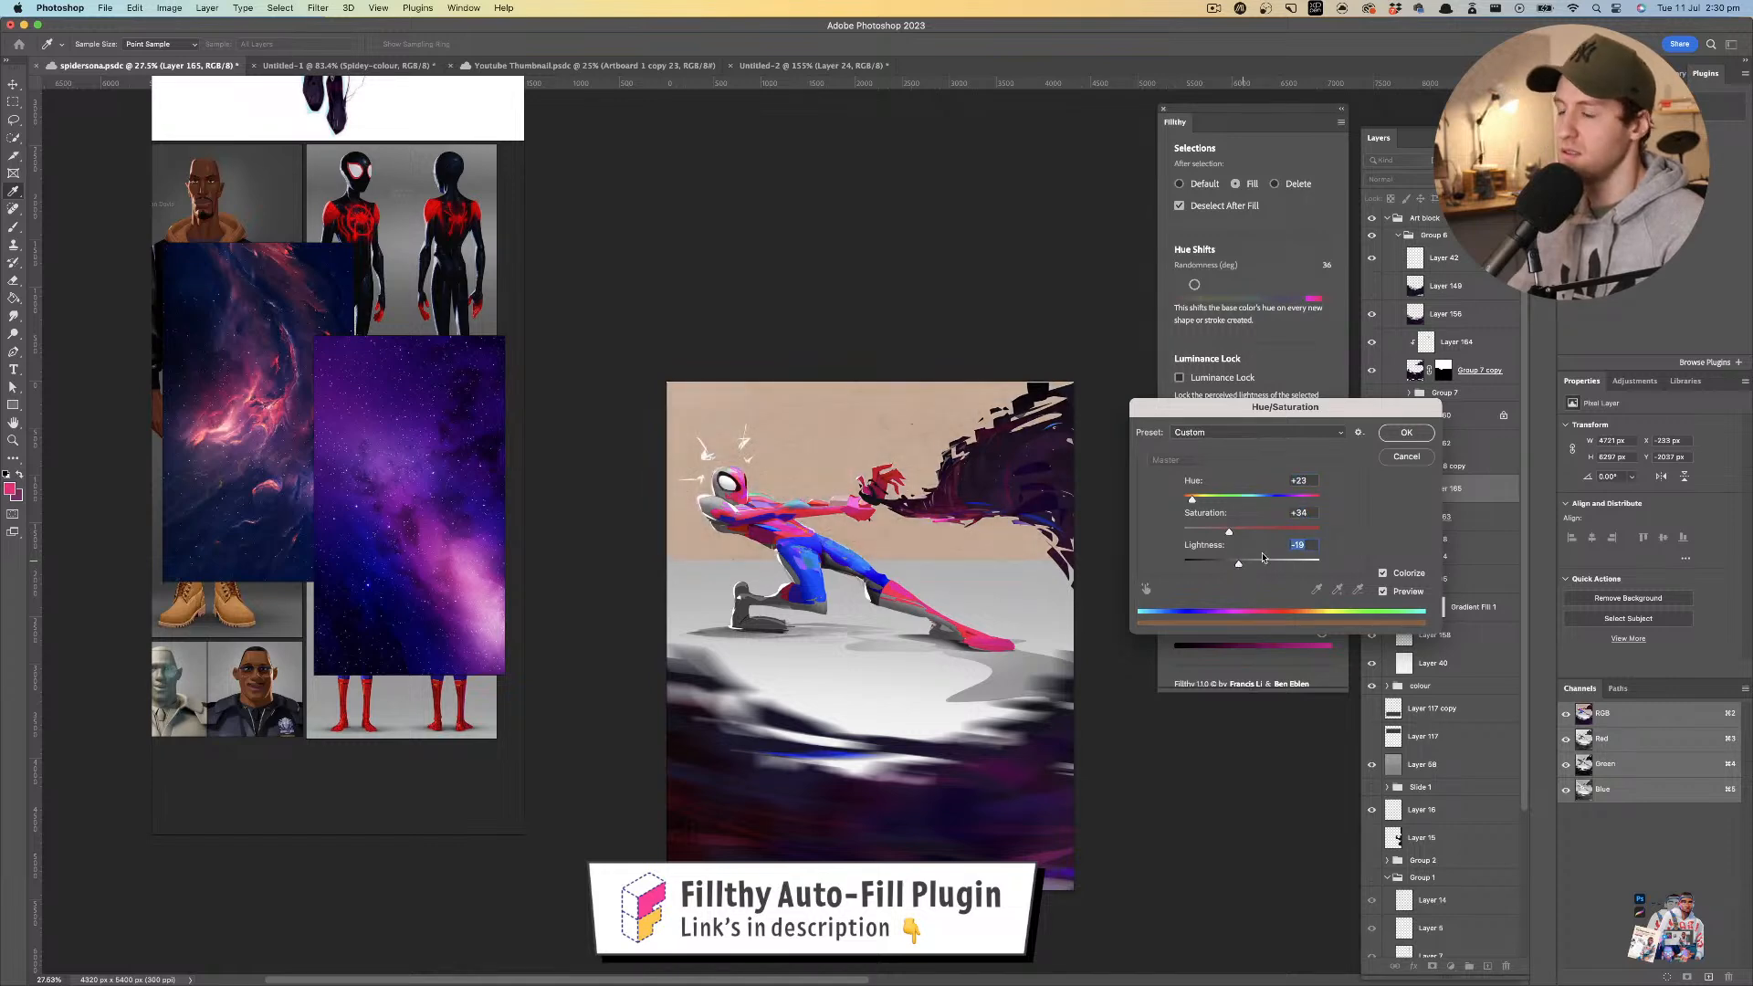
{"action": "left_click", "coordinate": [1392, 439]}
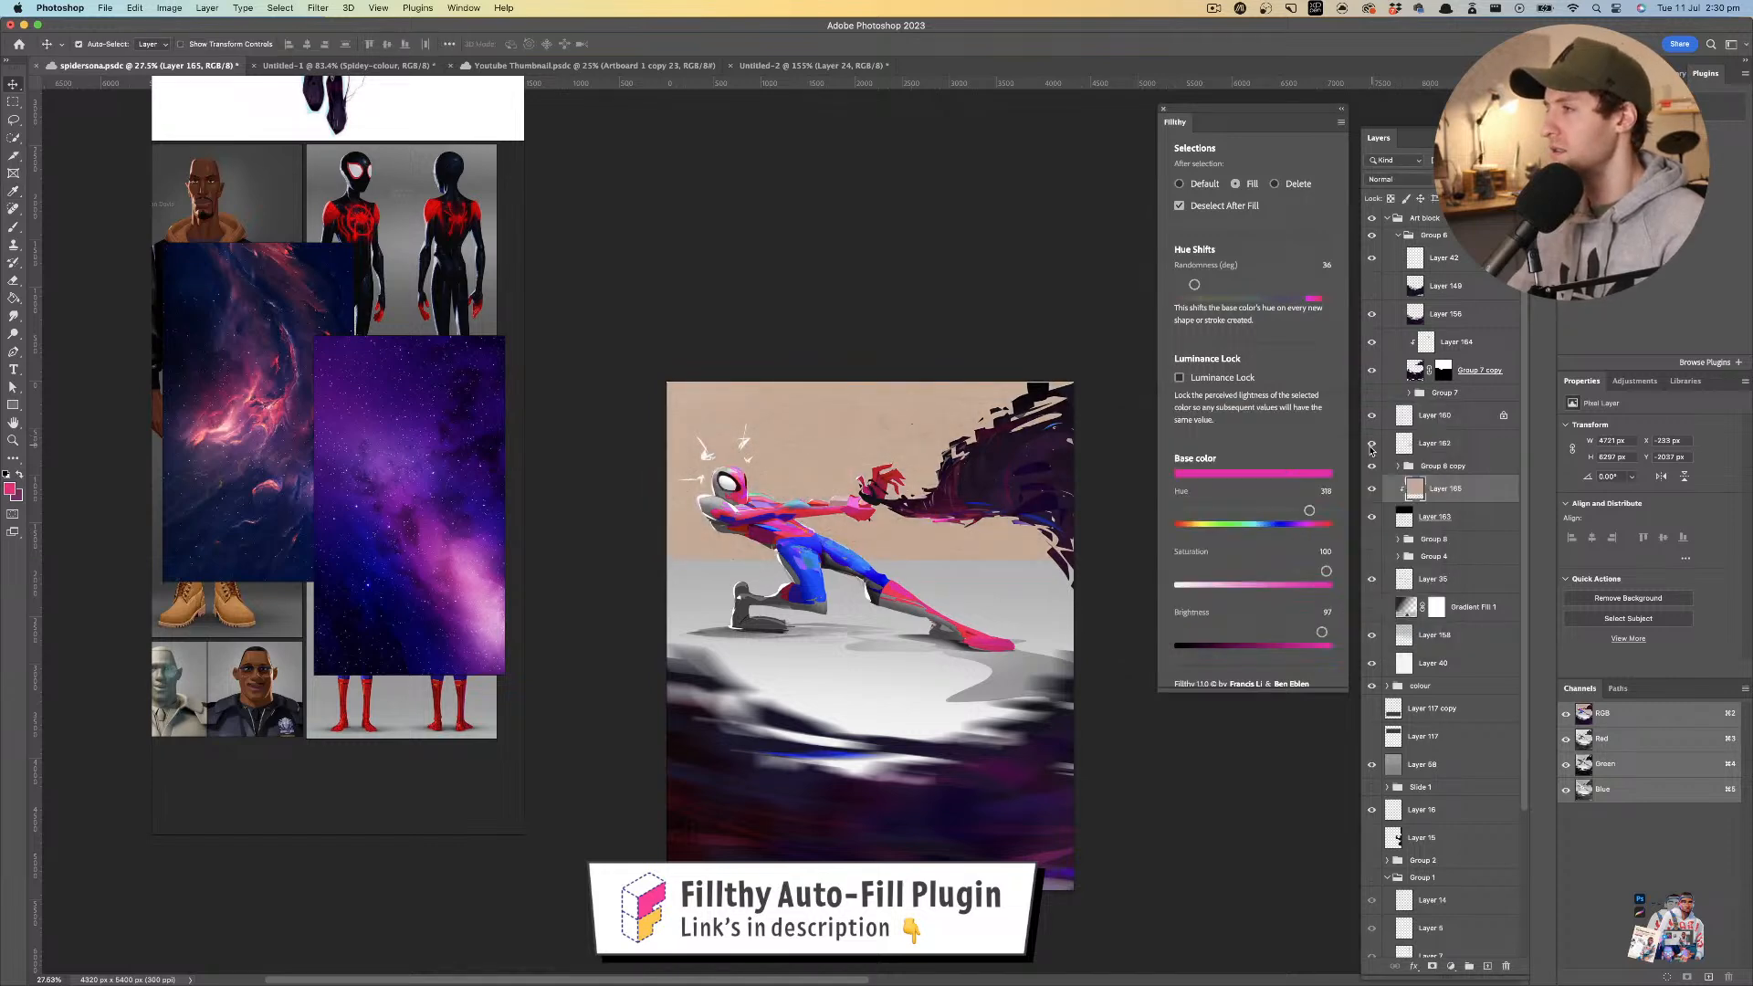
- Shrink the background rectangle on Layer 163 to sit inside the canvas with a narrow margin at its sides and upper edge
{"action": "left_click", "coordinate": [1465, 519]}
{"action": "key", "text": "ctrl+t"}
{"action": "mouse_move", "coordinate": [857, 561]}
{"action": "left_mouse_down"}
{"action": "mouse_move", "coordinate": [840, 823]}
{"action": "mouse_move", "coordinate": [857, 561]}
{"action": "left_mouse_up"}
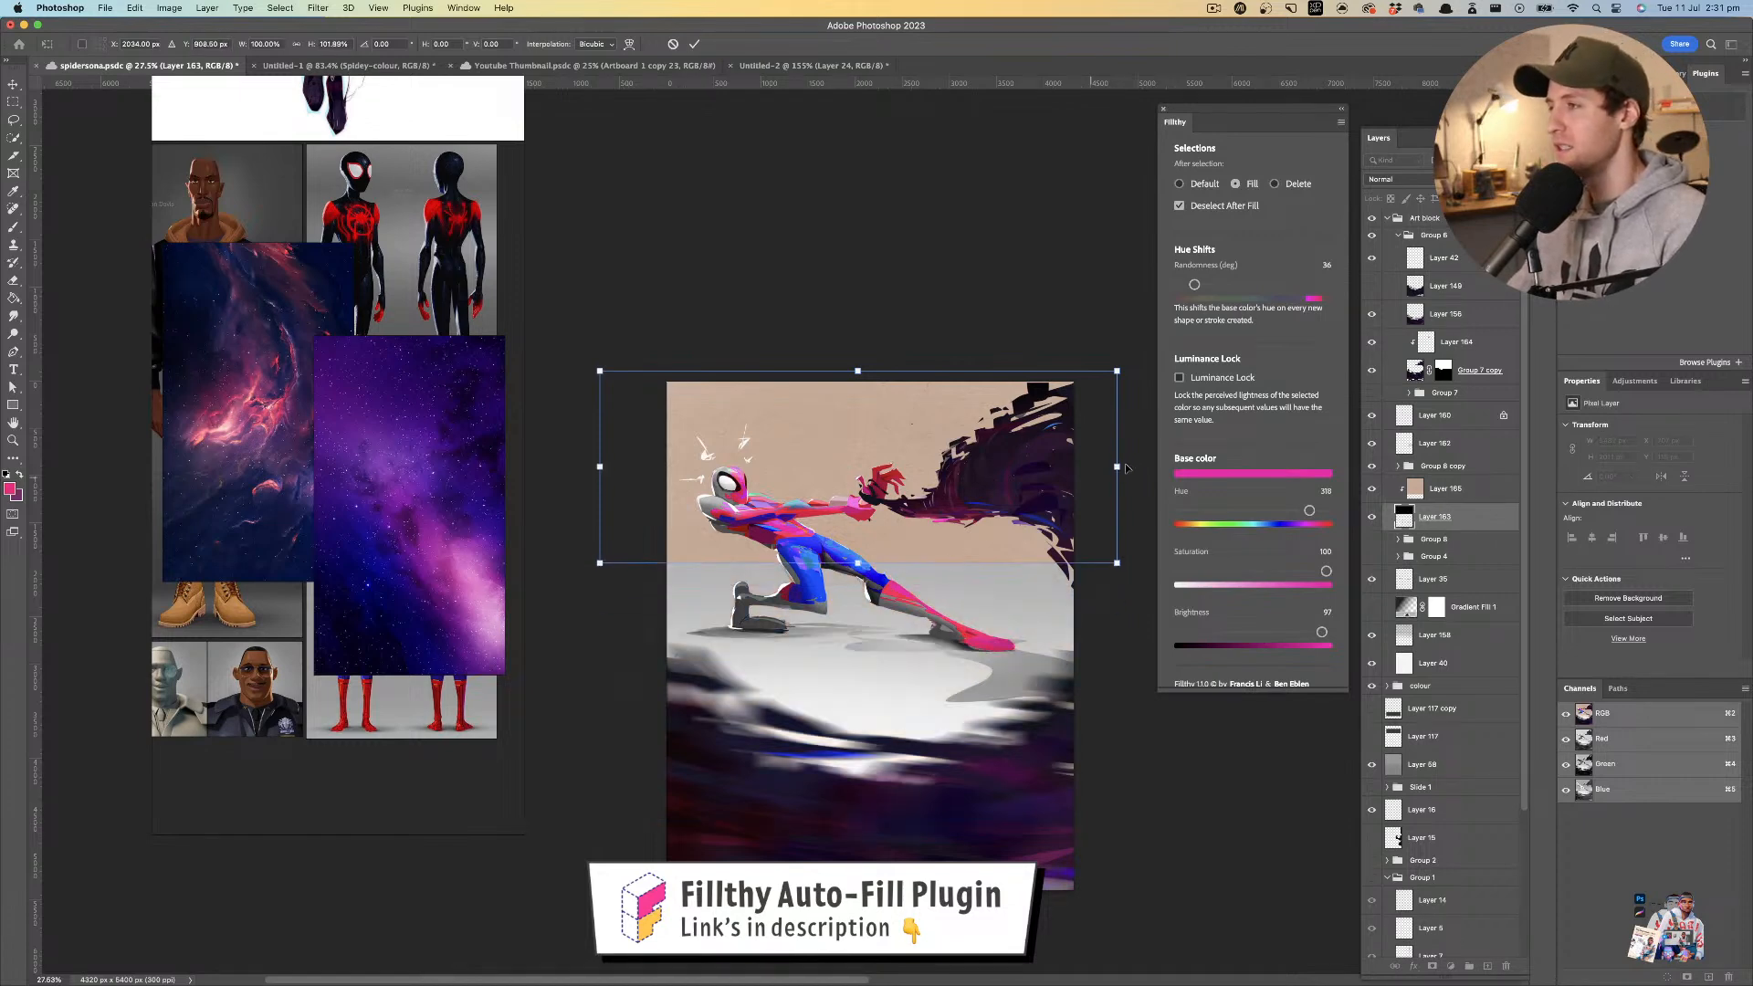
{"action": "left_click_drag", "start_coordinate": [1117, 466], "coordinate": [1044, 471]}
{"action": "left_click_drag", "start_coordinate": [988, 479], "coordinate": [997, 483]}
{"action": "left_click_drag", "start_coordinate": [866, 372], "coordinate": [864, 396]}
{"action": "key", "text": "Return"}
- Hide Layer 158, the grey gradient behind the character, and select the paper texture layer
{"action": "left_click", "coordinate": [978, 588]}
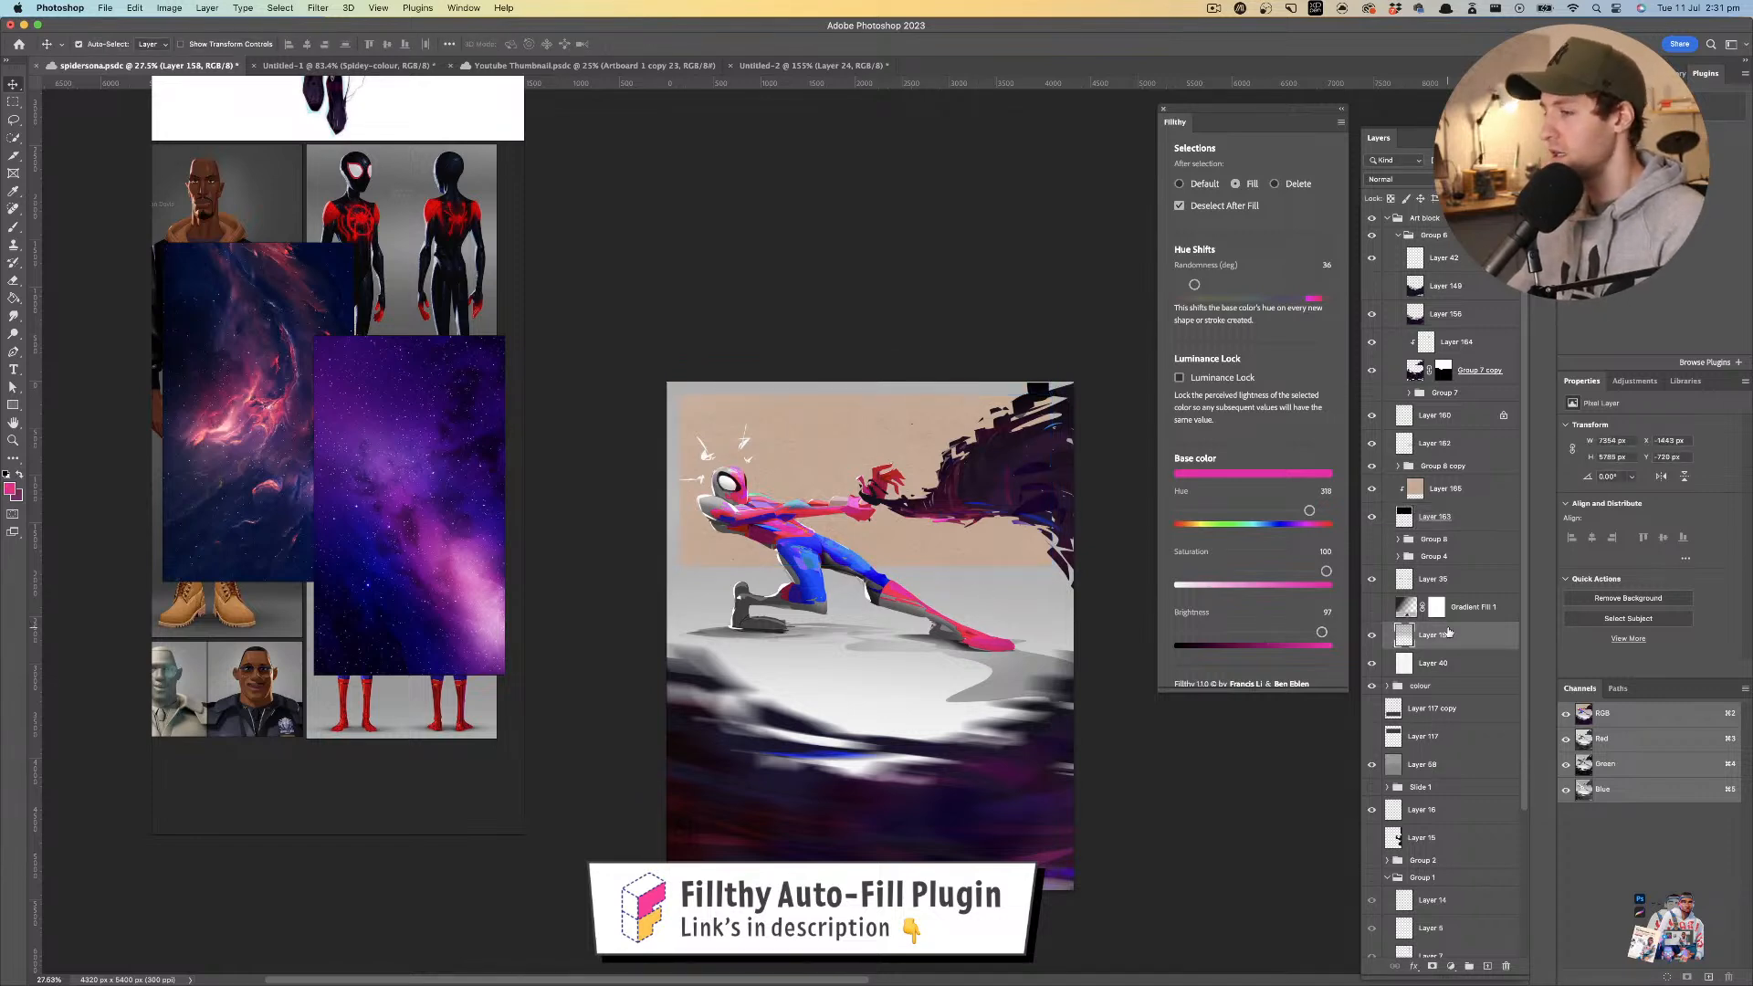
{"action": "left_click", "coordinate": [1371, 636]}
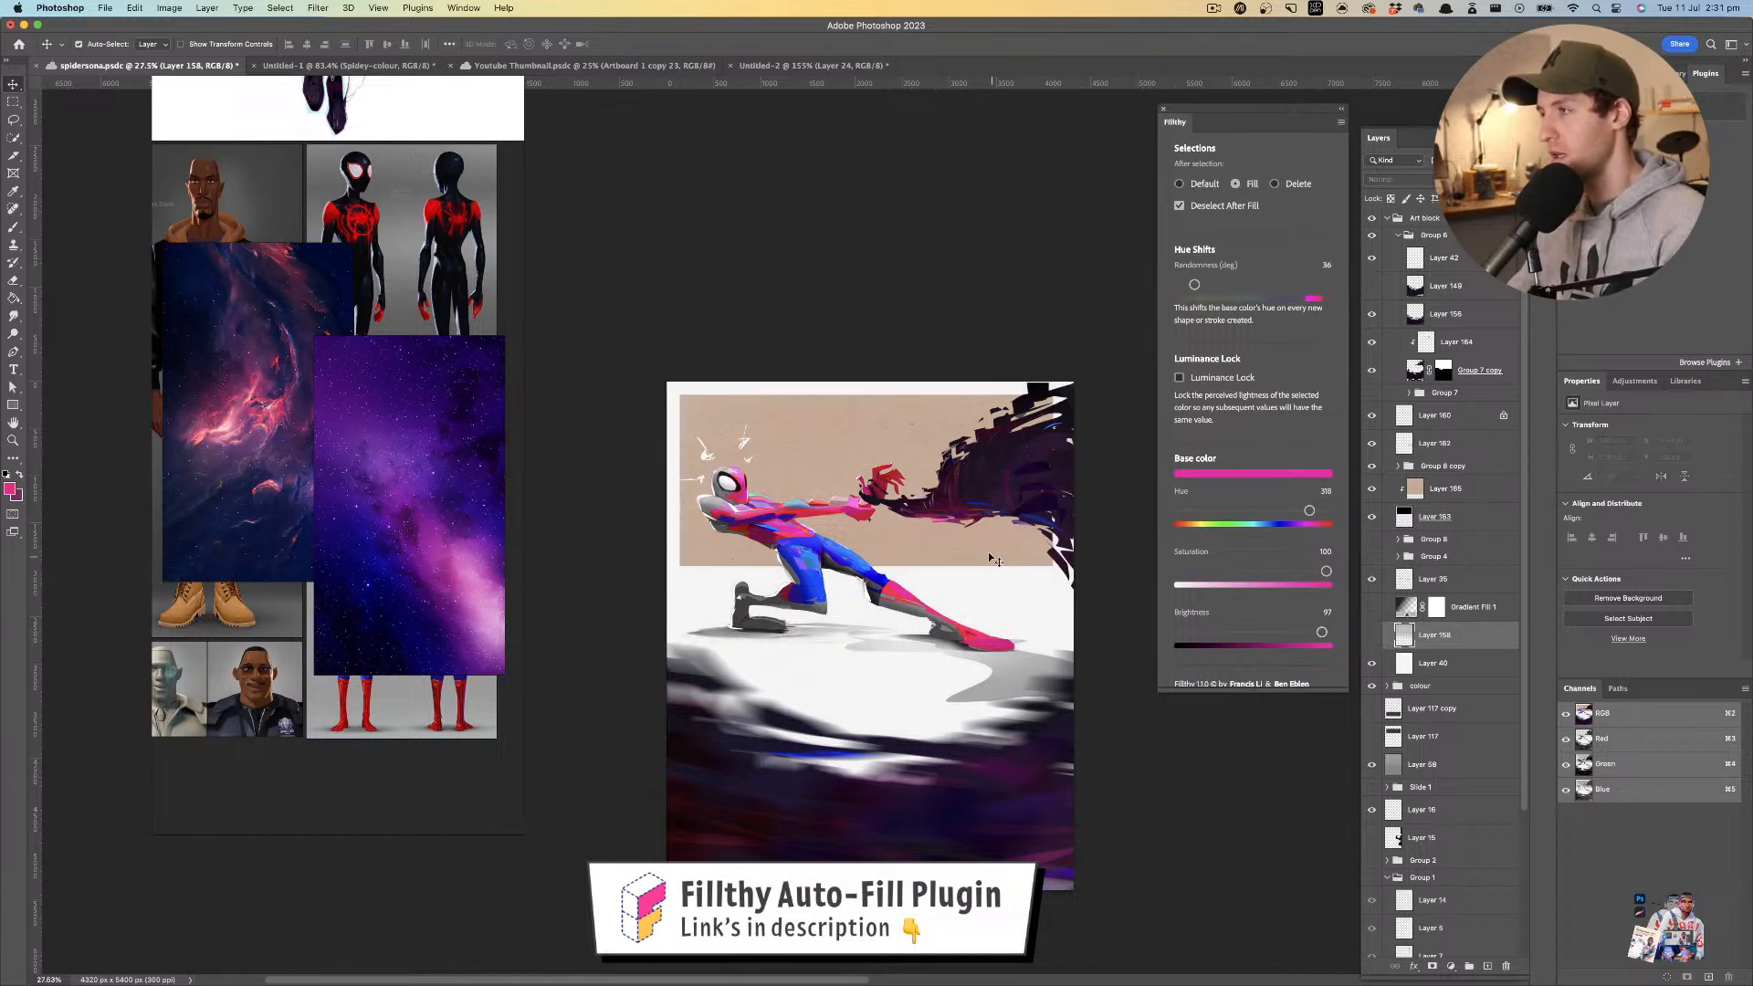
{"action": "left_click_drag", "start_coordinate": [988, 556], "coordinate": [945, 575]}
{"action": "key", "text": "z"}
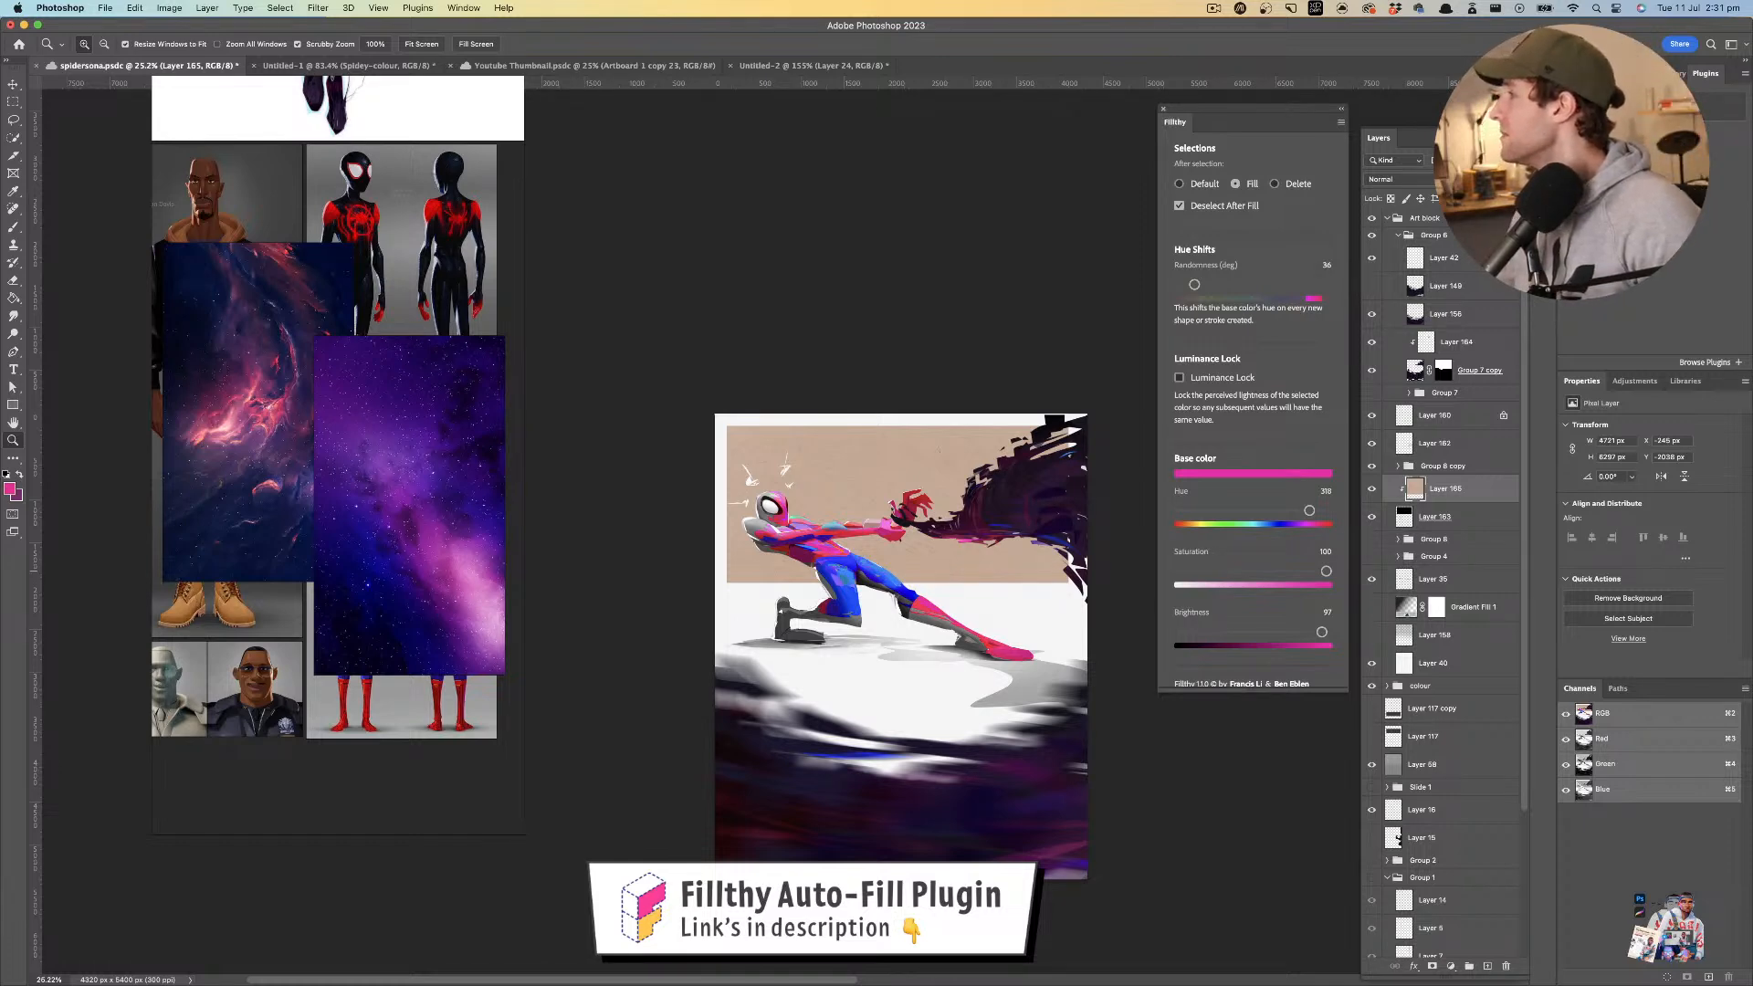
- Lighten the paper texture on Layer 165 to white using Hue/Saturation with Lightness +100
{"action": "key", "text": "super+Tab"}
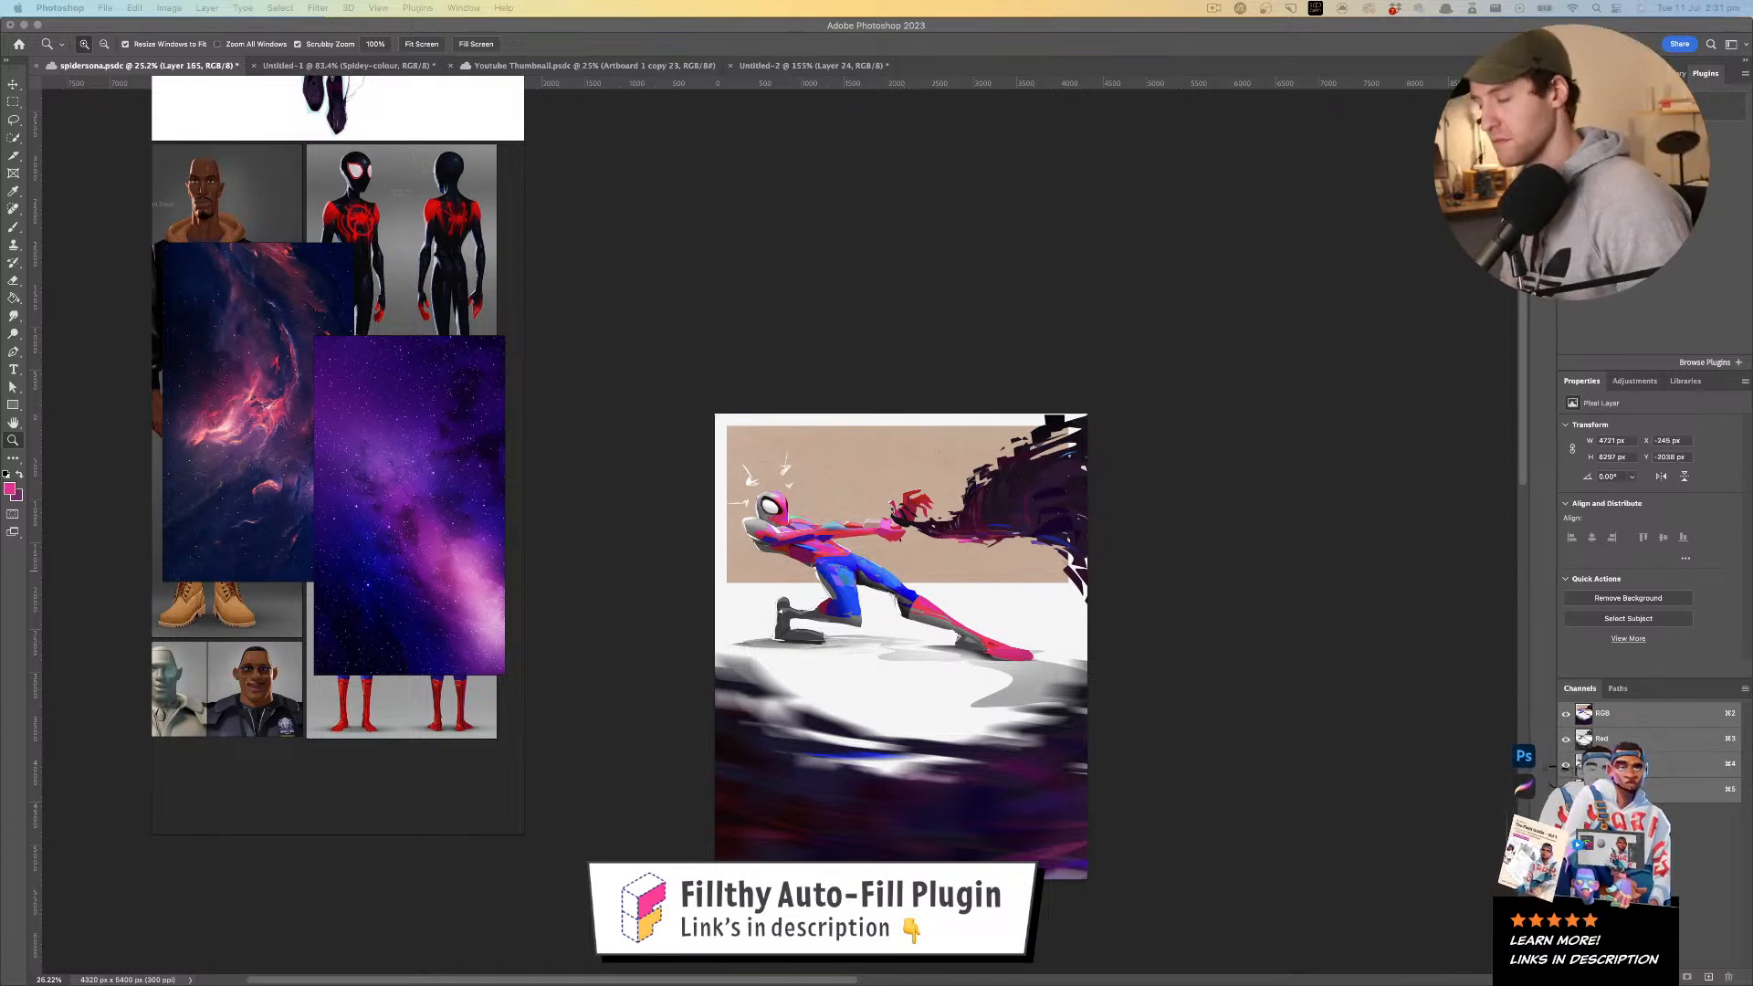
{"action": "left_click", "coordinate": [955, 481]}
{"action": "left_click", "coordinate": [916, 465]}
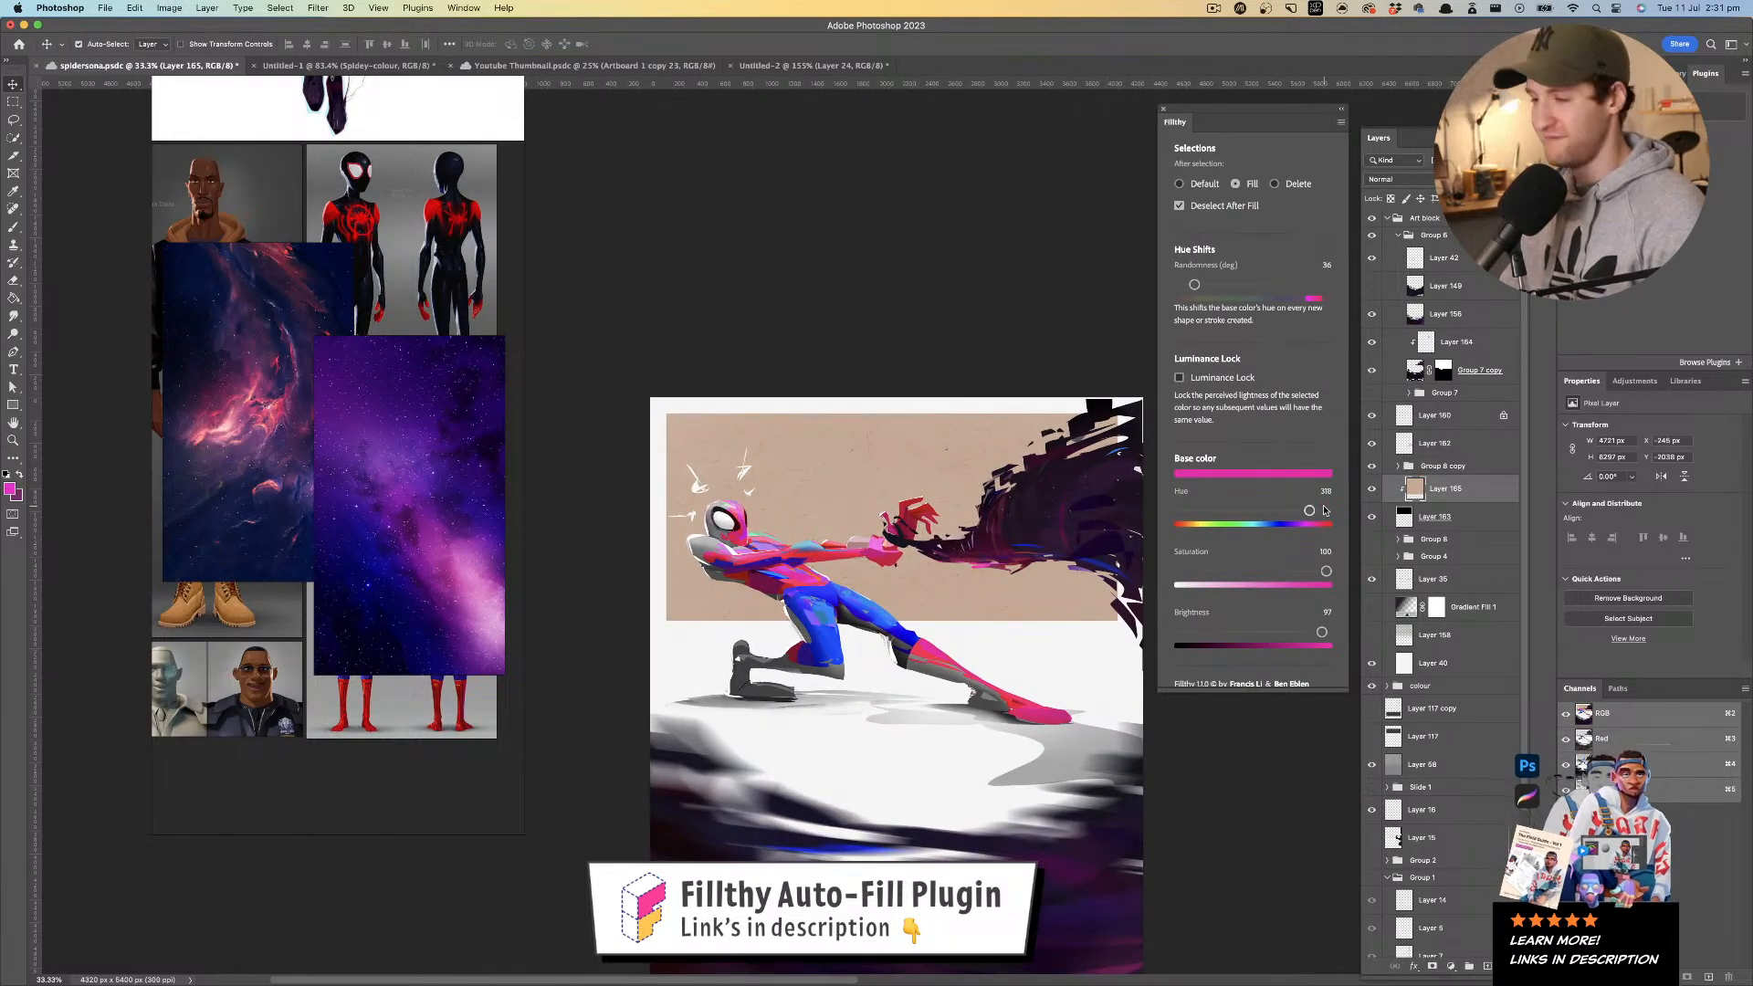
{"action": "key", "text": "super+u"}
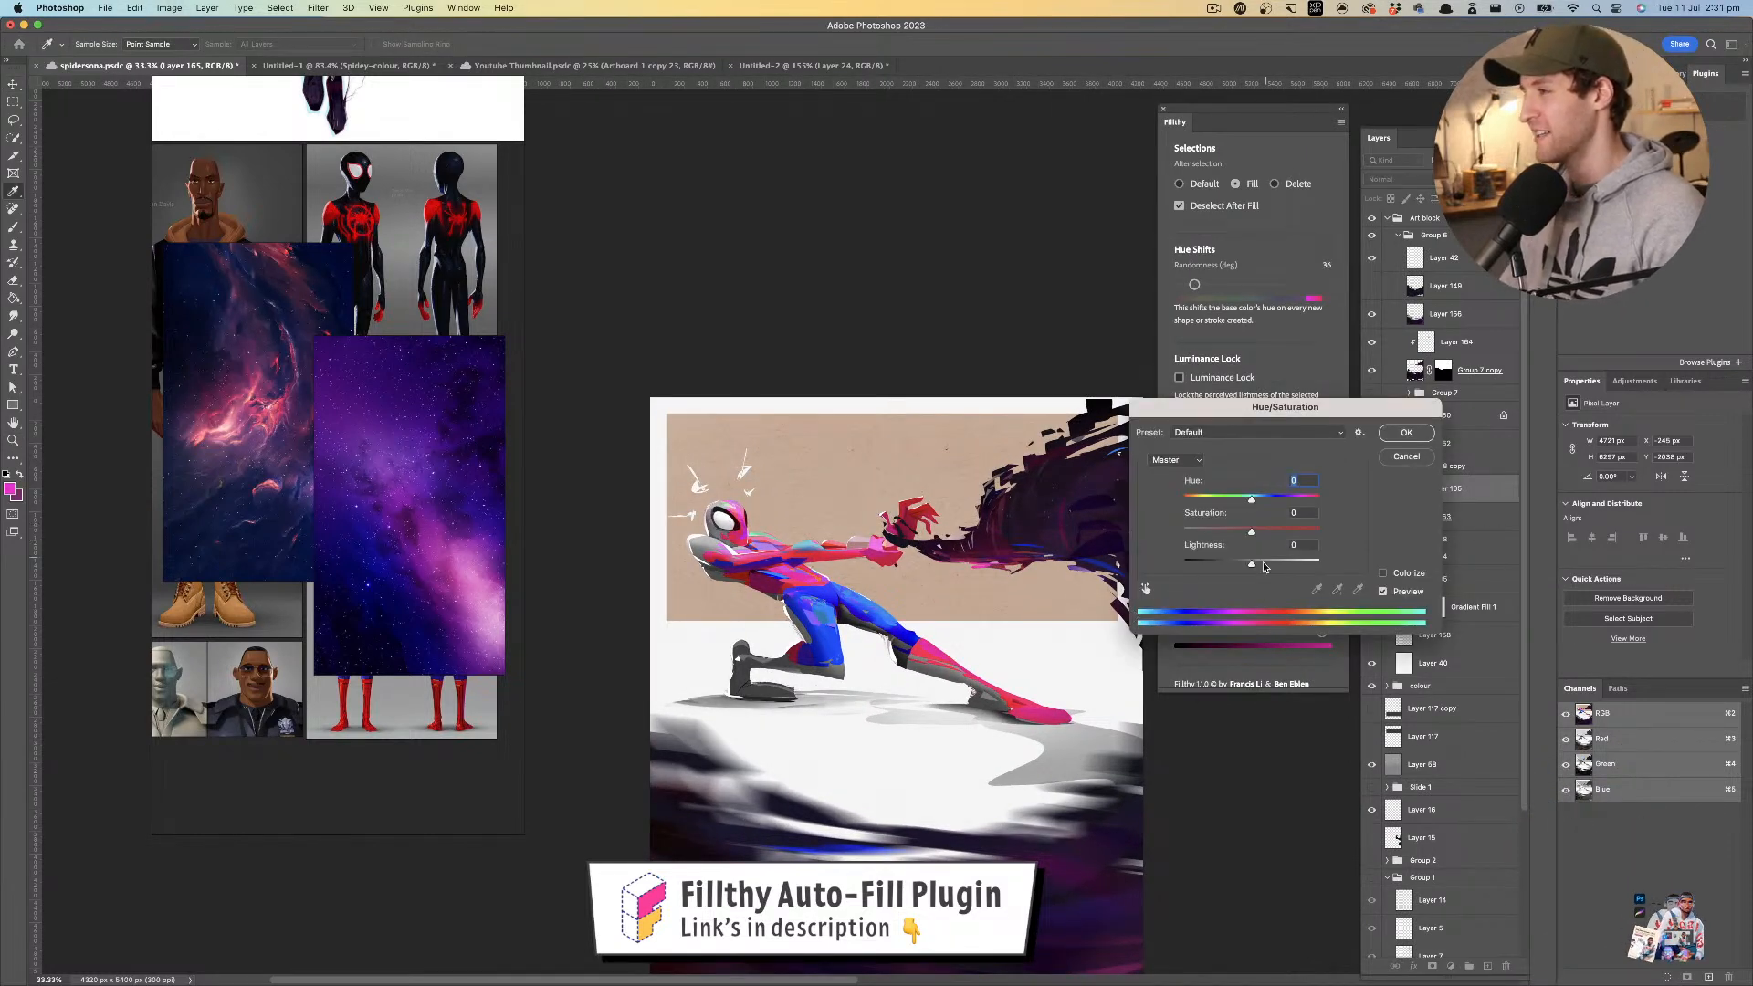
{"action": "left_click_drag", "start_coordinate": [1261, 566], "coordinate": [1390, 561]}
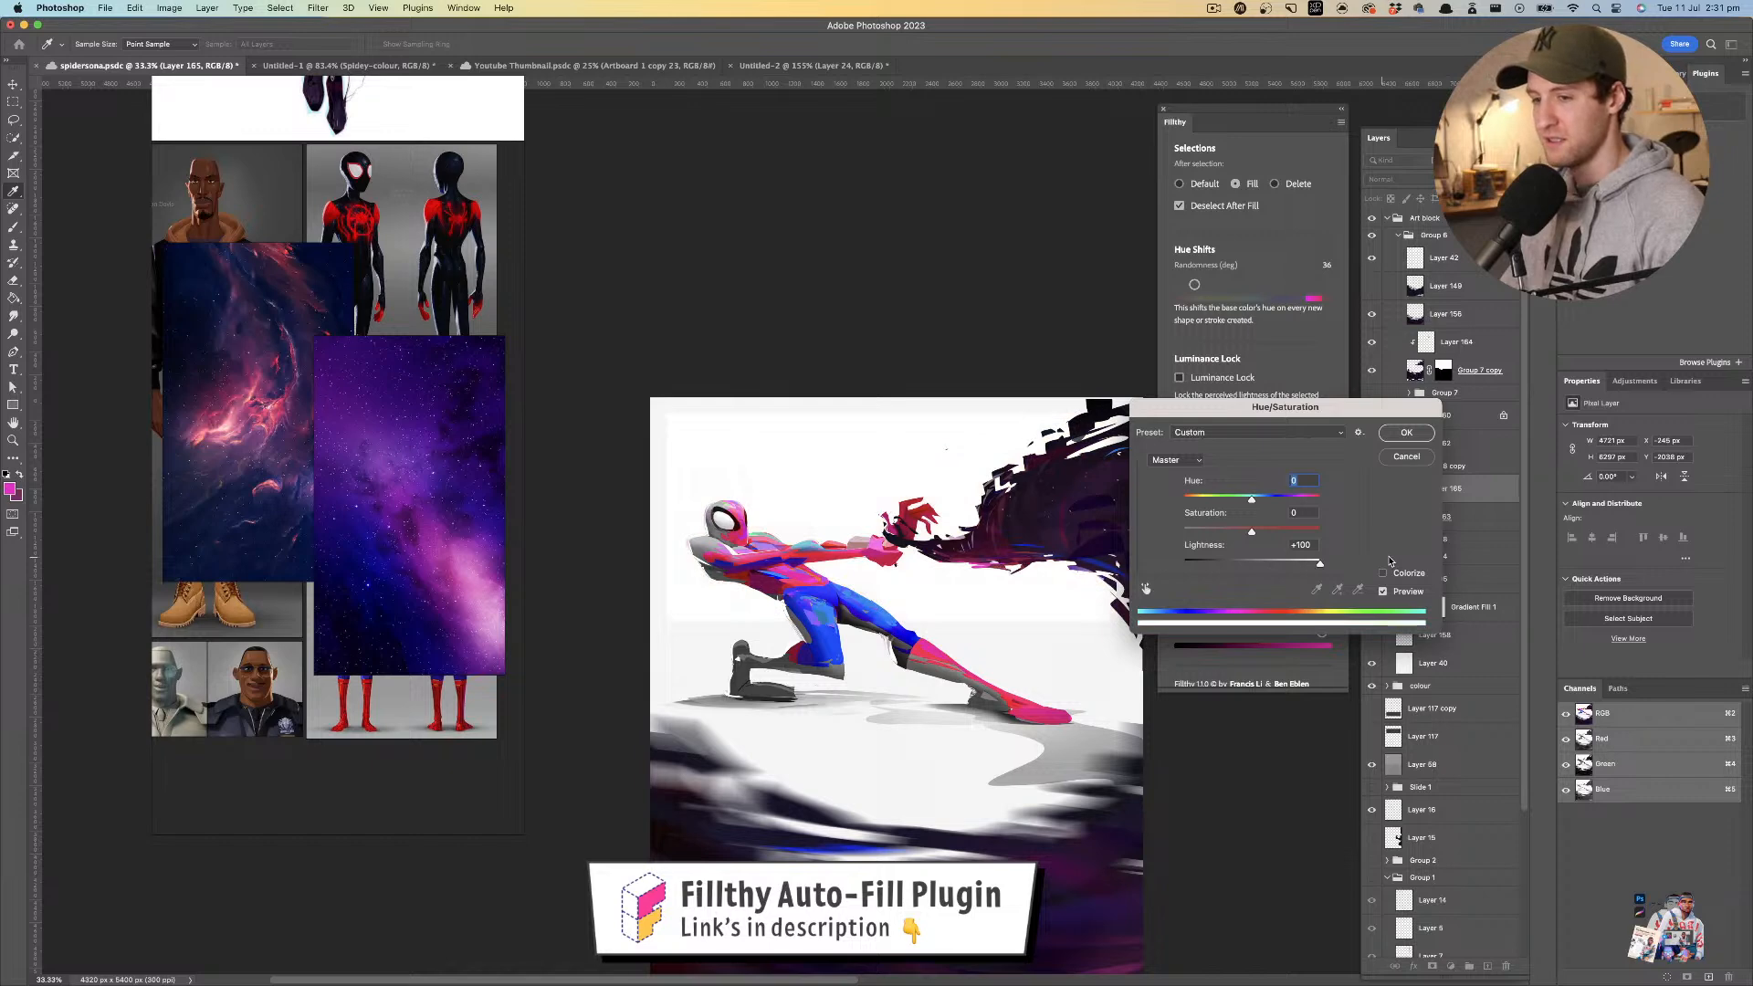
{"action": "left_click", "coordinate": [1406, 433]}
- Hide the paper texture on Layer 165 and the background rectangle on Layer 163
{"action": "key", "text": "z"}
{"action": "left_click_drag", "start_coordinate": [1084, 427], "coordinate": [989, 424]}
{"action": "left_click_drag", "start_coordinate": [981, 457], "coordinate": [1001, 508]}
{"action": "key", "text": "v"}
{"action": "key", "text": "z"}
{"action": "key", "text": "v"}
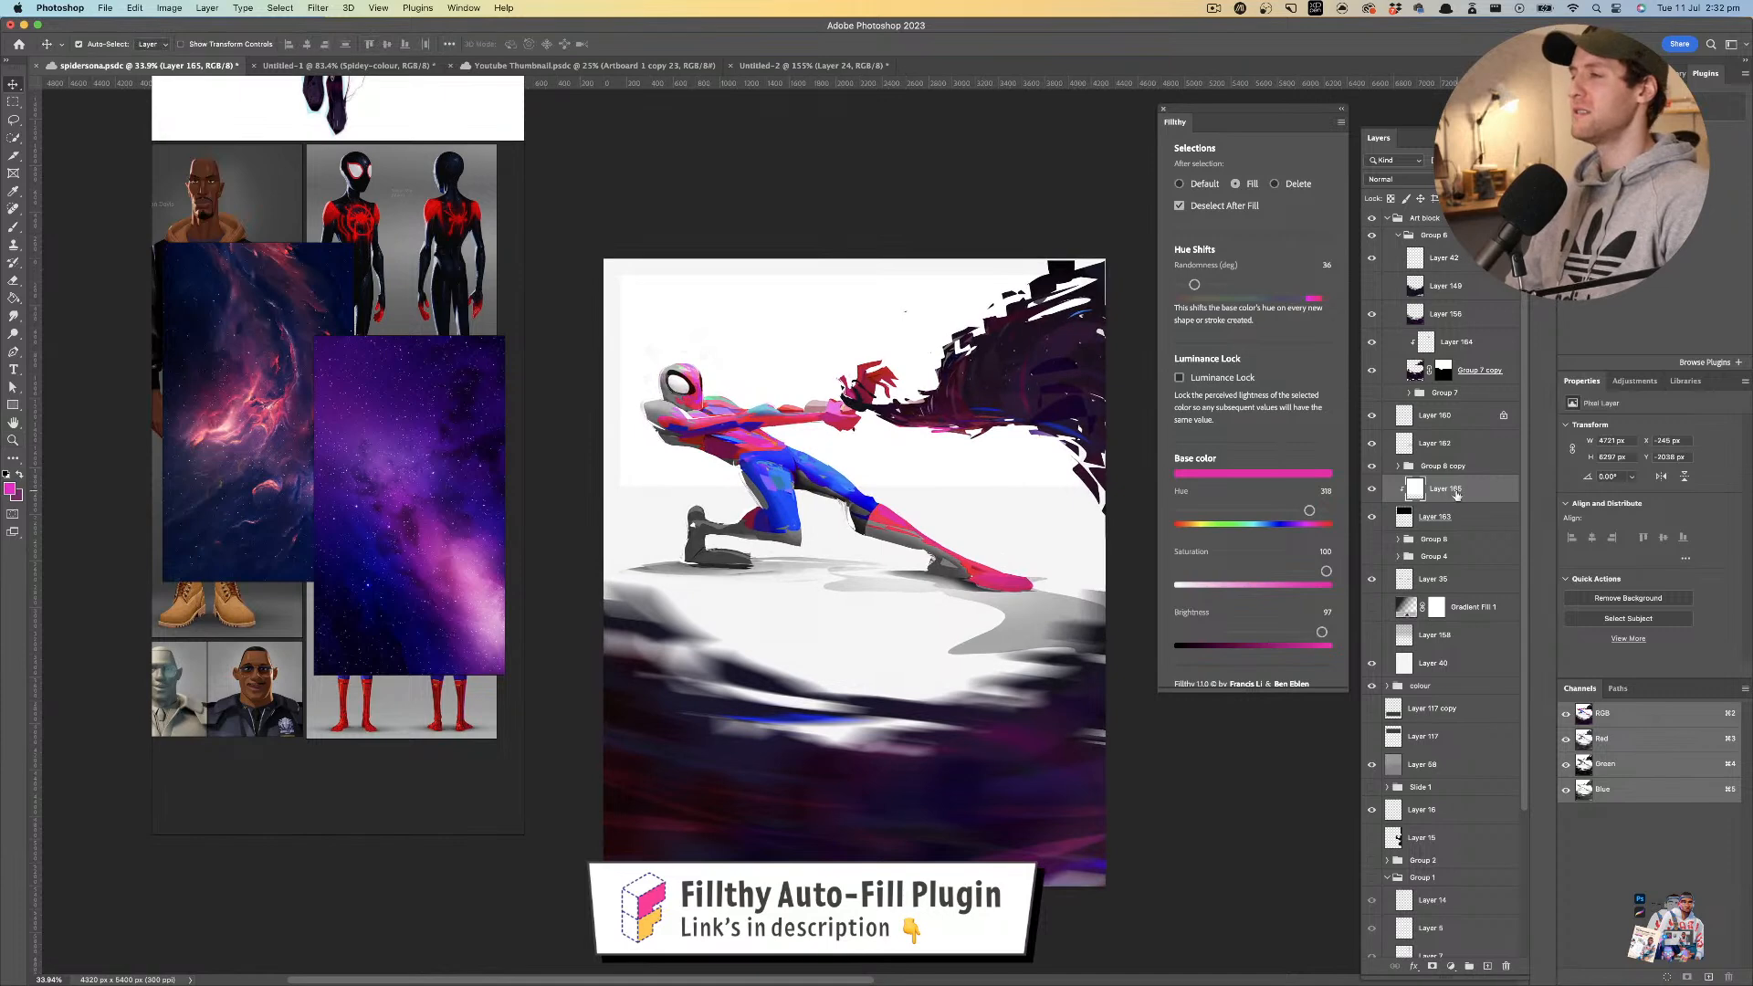
{"action": "left_click", "coordinate": [1372, 490]}
{"action": "left_click", "coordinate": [1372, 519]}
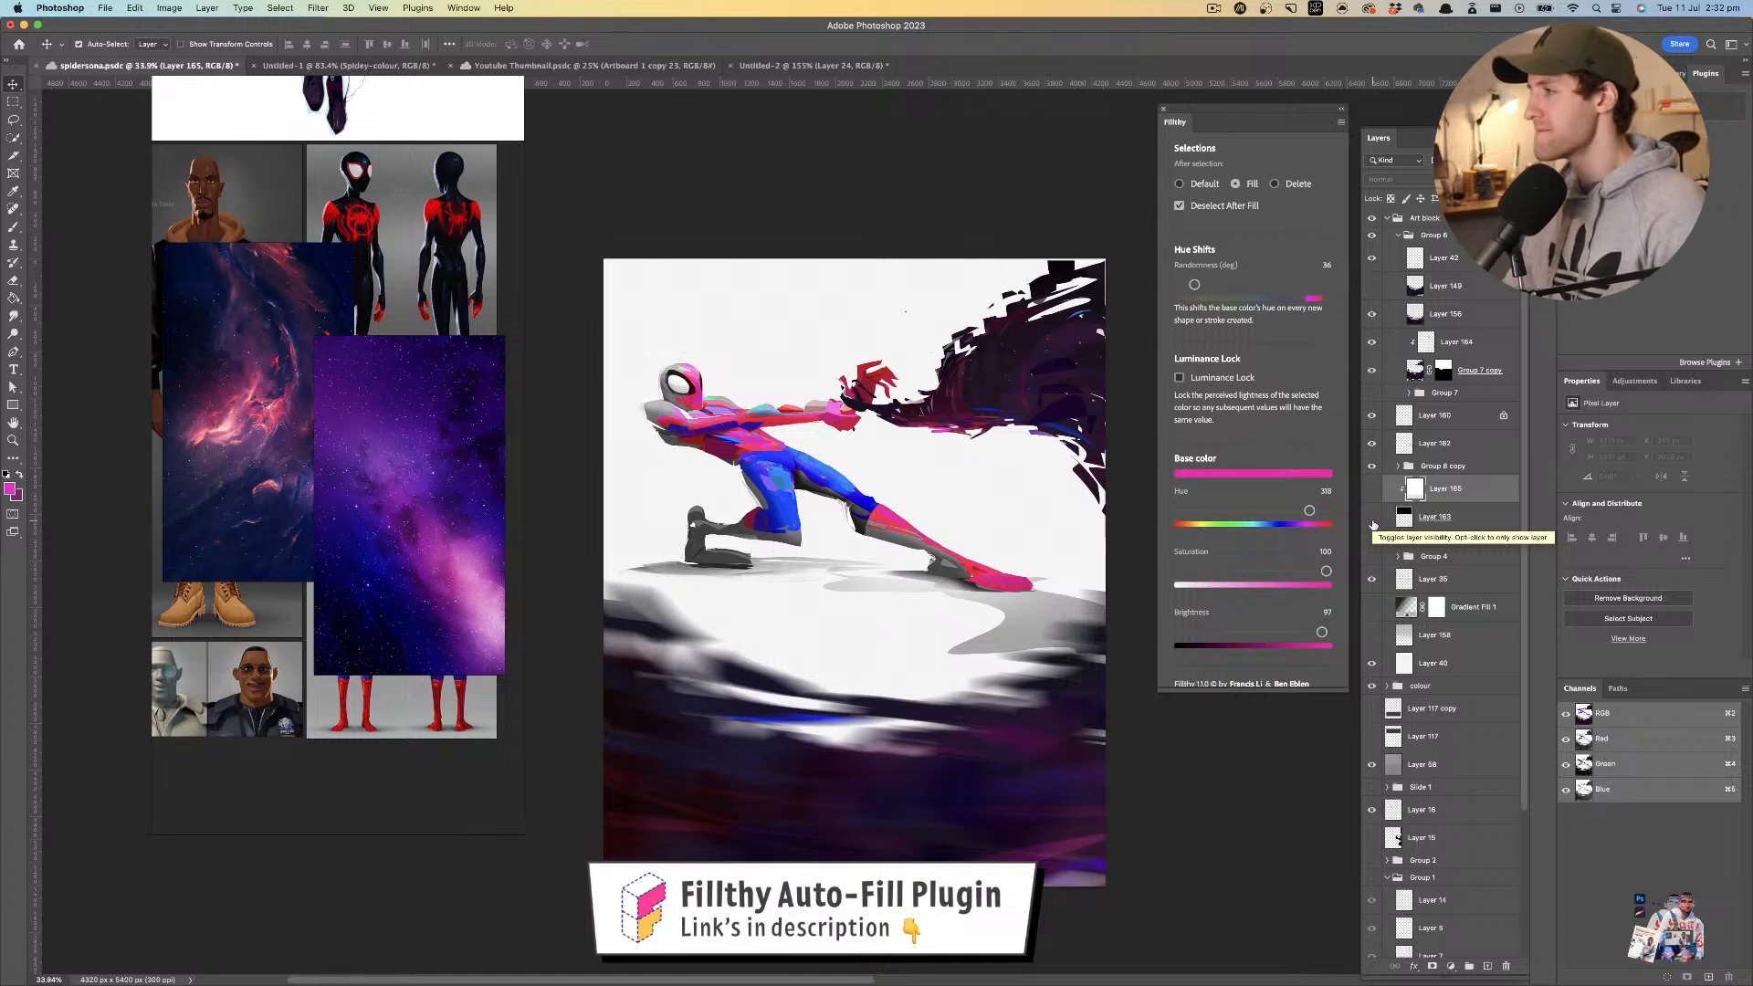
- Select Layer 159, the highlights on the character, compare the figure with and without it, and duplicate the layer
{"action": "left_click", "coordinate": [636, 410]}
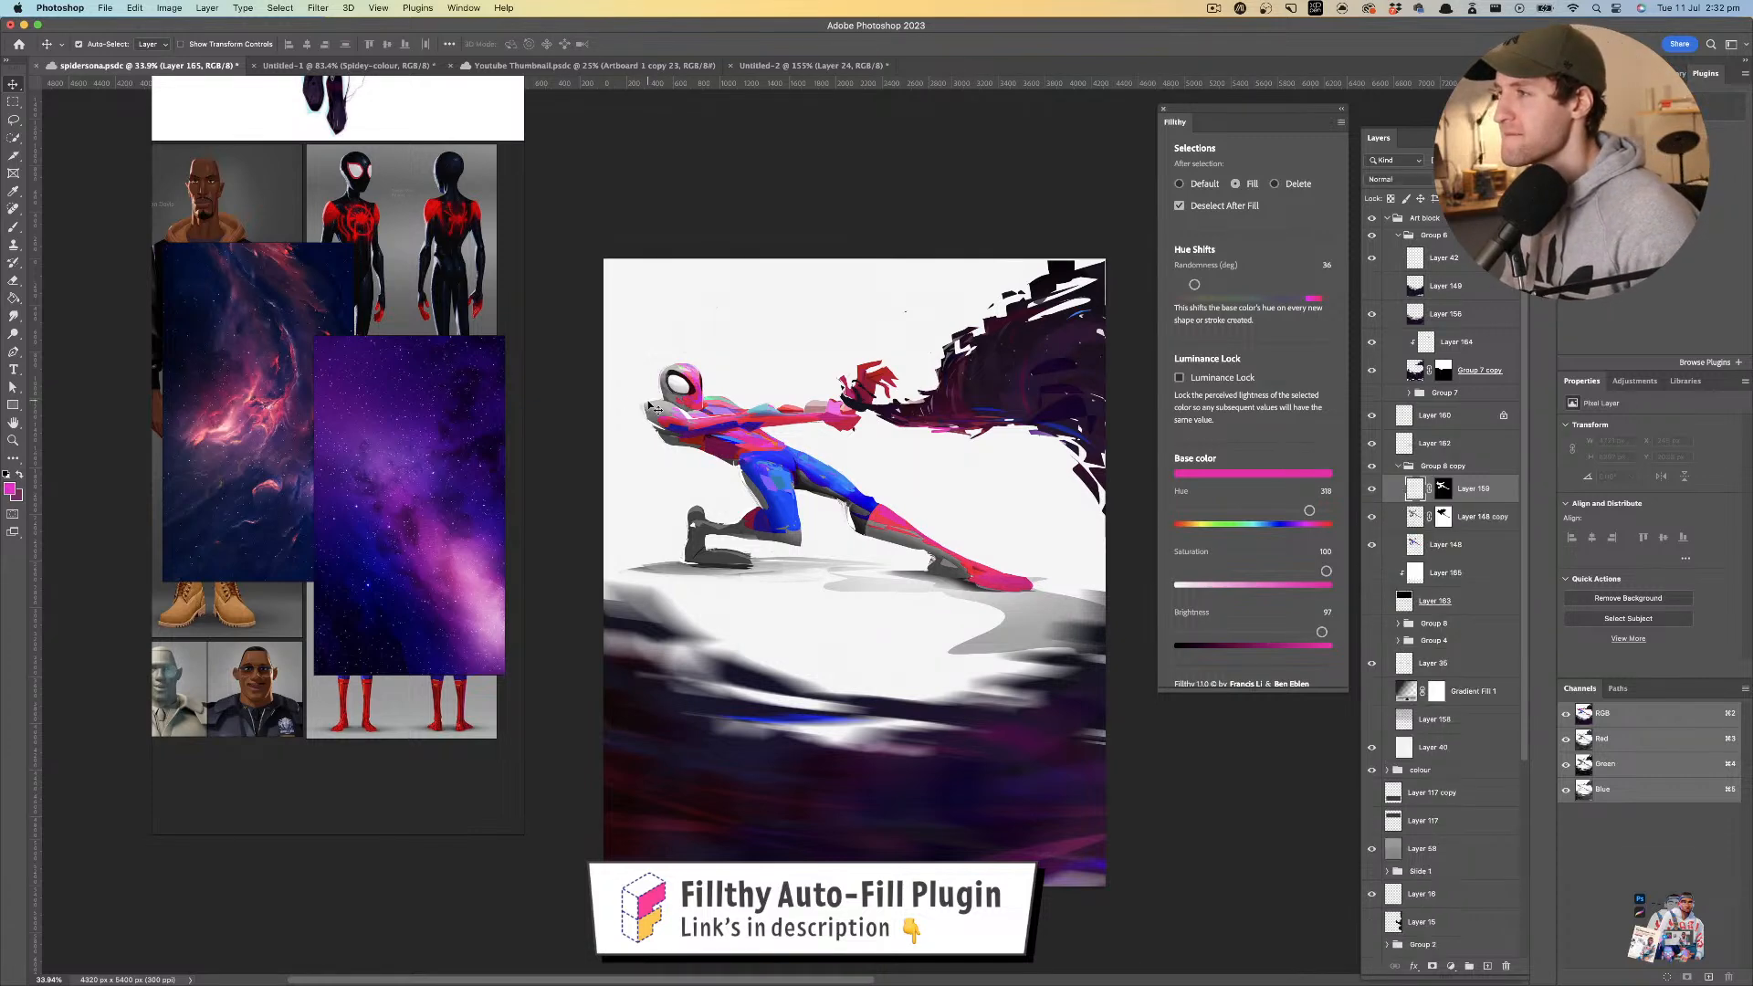
{"action": "left_click", "coordinate": [1374, 493]}
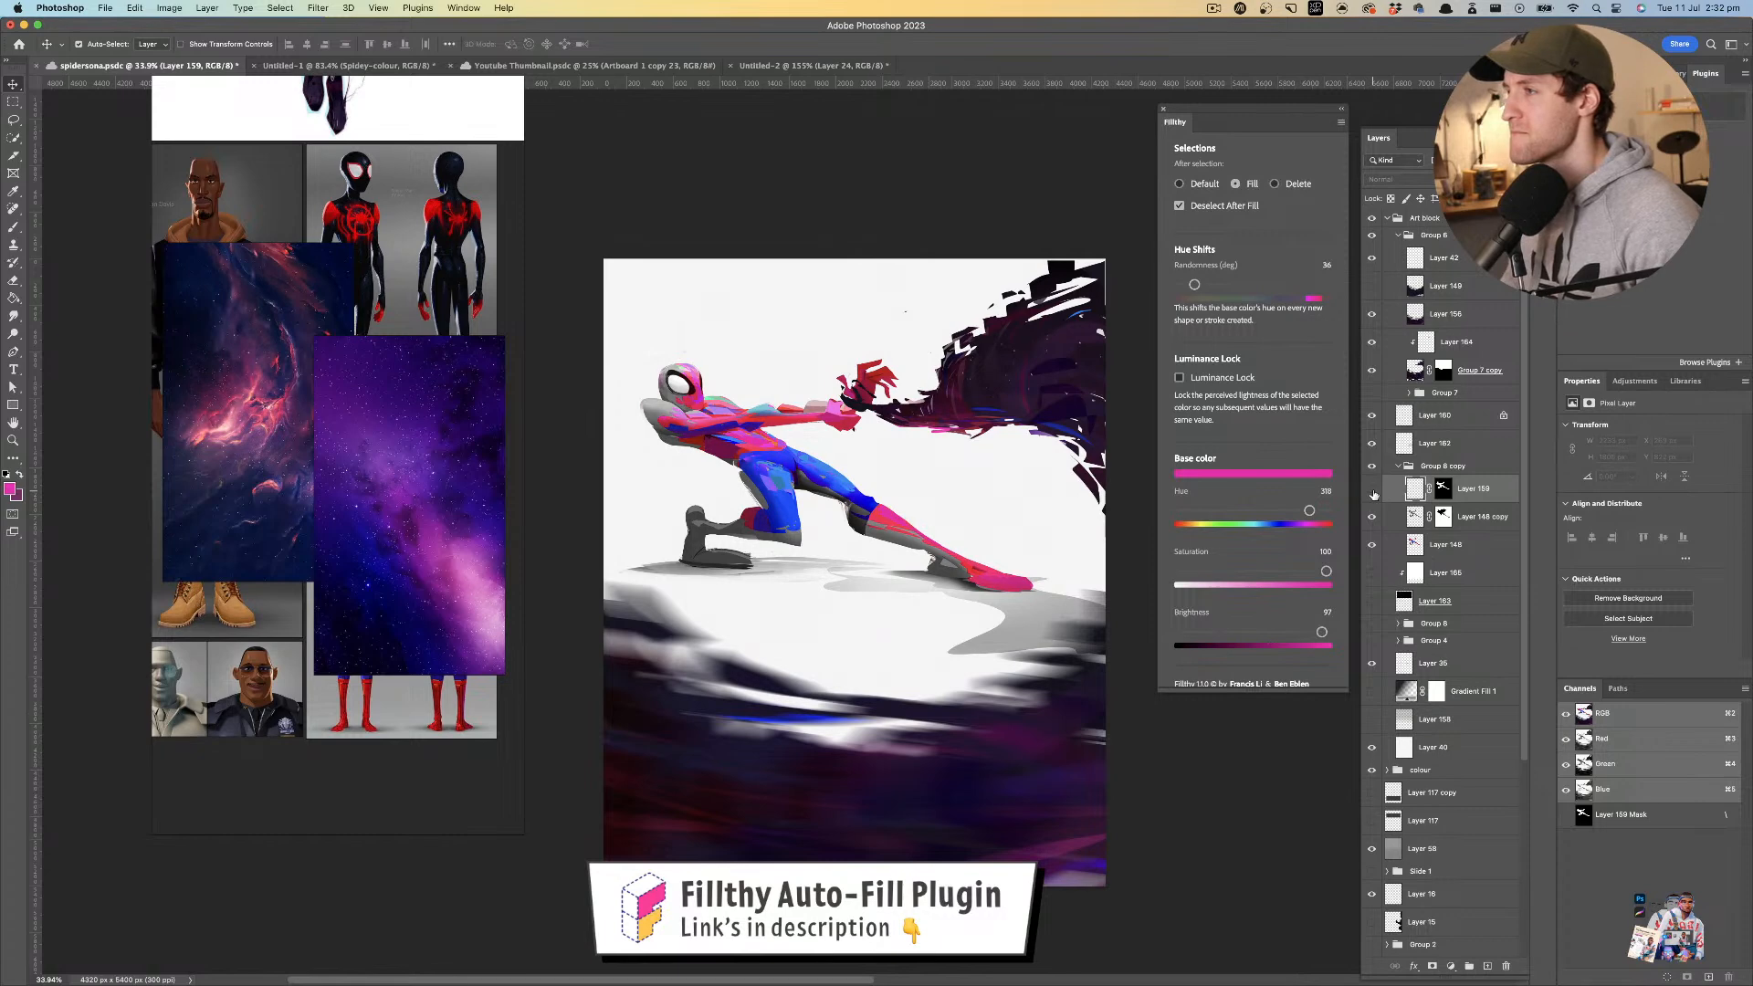
{"action": "left_click", "coordinate": [1373, 493]}
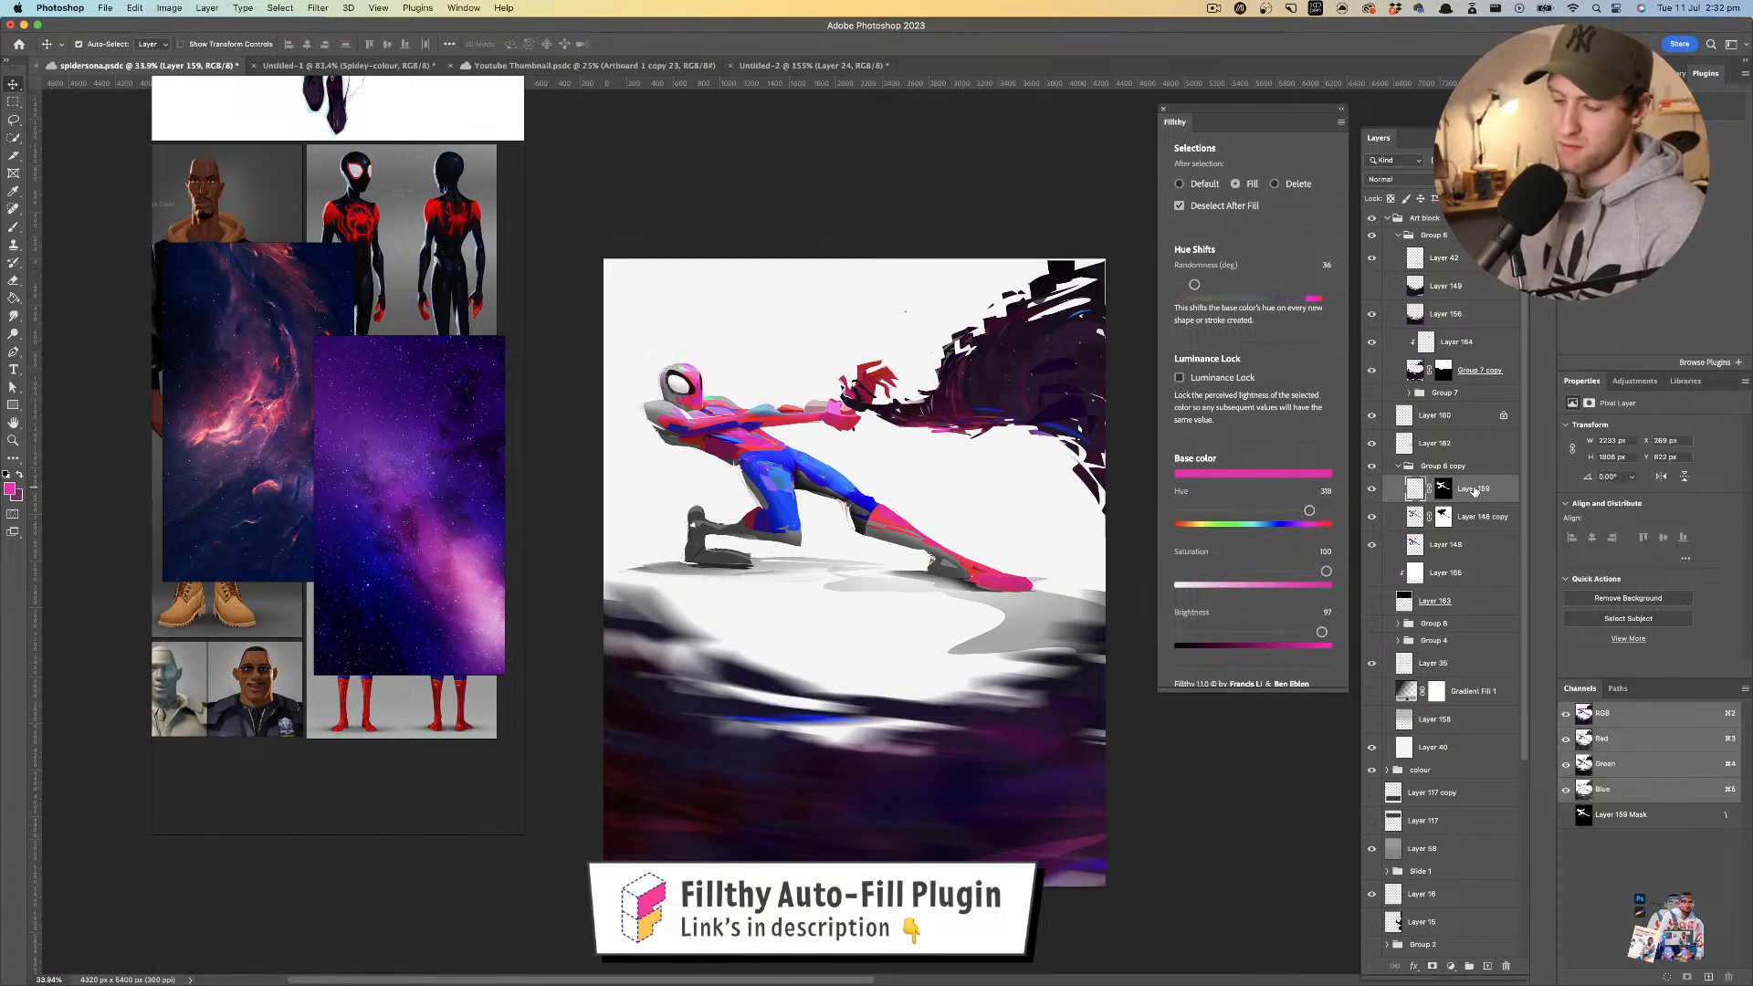
{"action": "key", "text": "super+j"}
{"action": "key", "text": "super+u"}
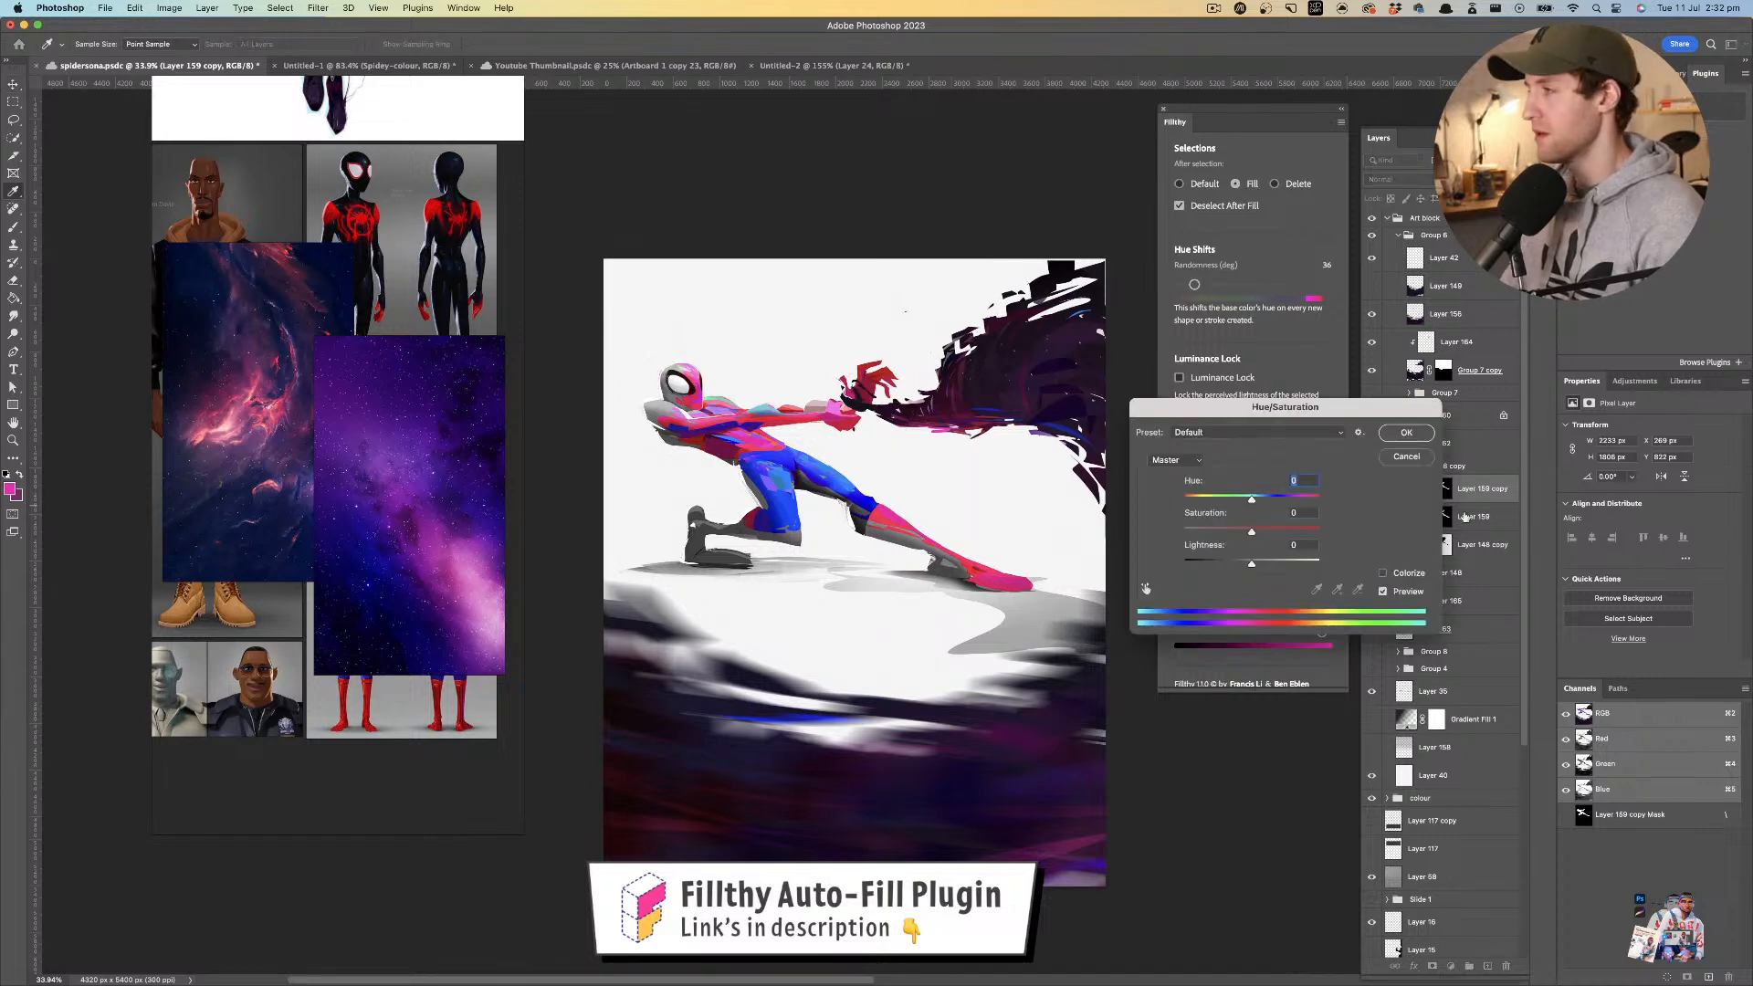
{"action": "left_click", "coordinate": [1382, 573]}
{"action": "left_click_drag", "start_coordinate": [1218, 531], "coordinate": [1284, 565]}
{"action": "left_click_drag", "start_coordinate": [1303, 500], "coordinate": [1205, 501]}
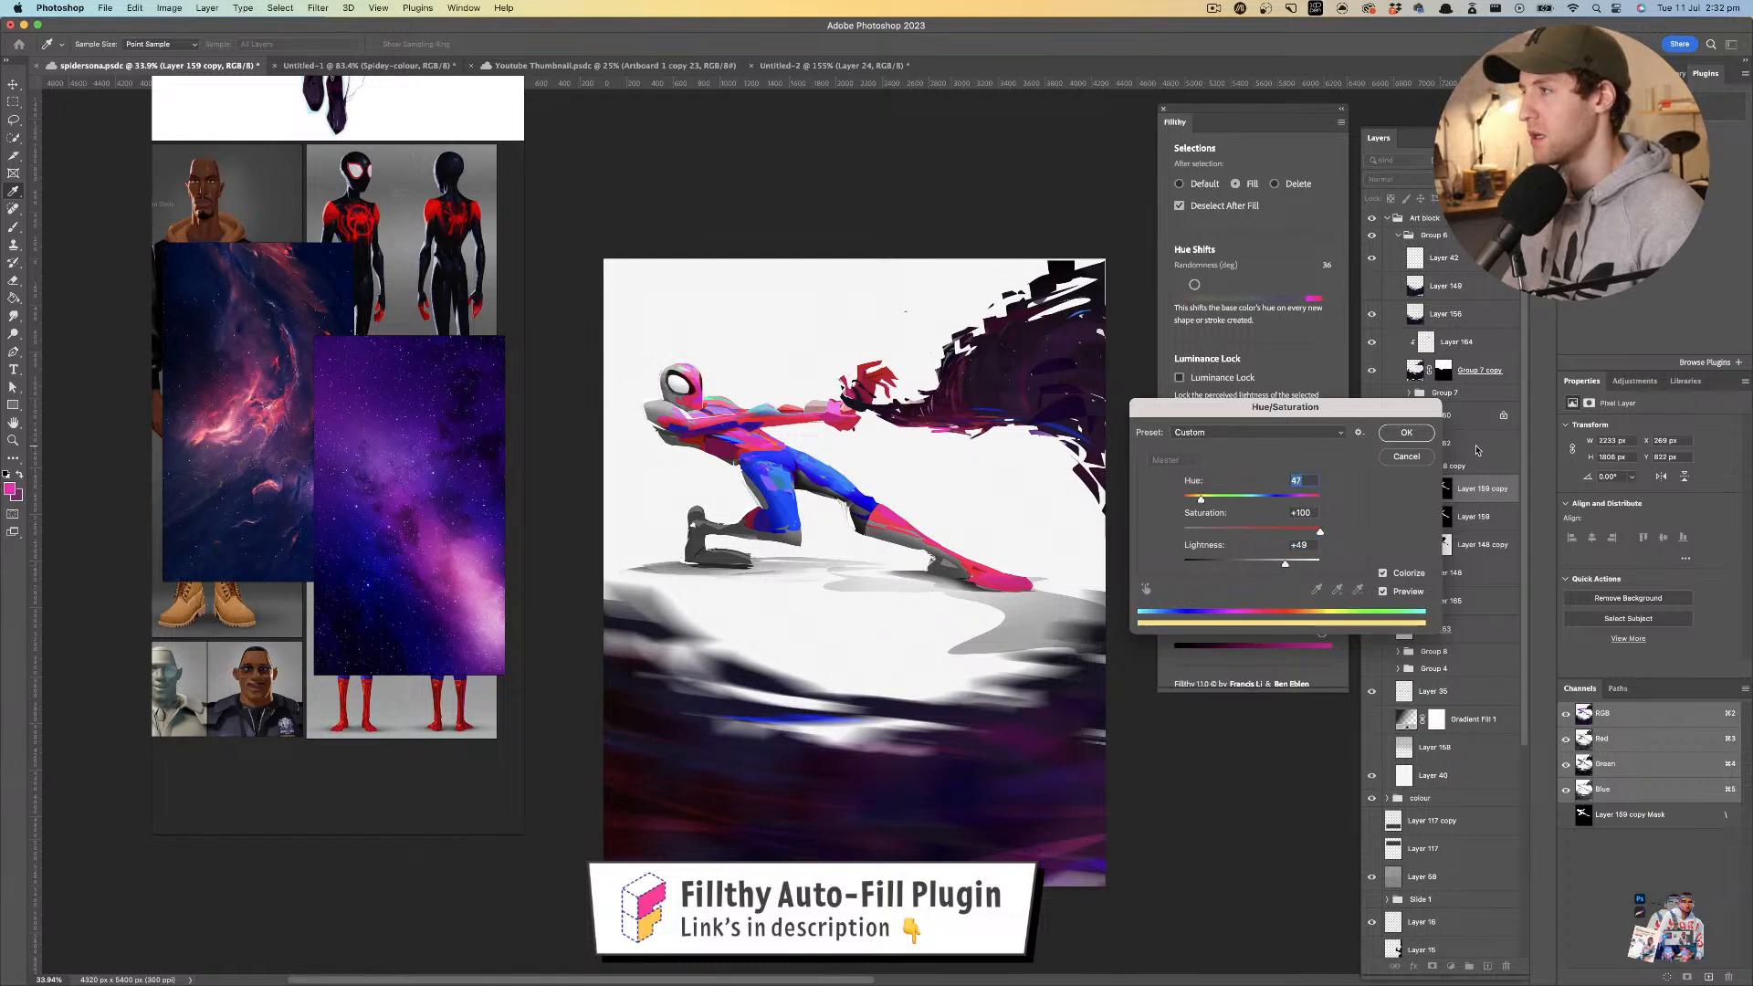
{"action": "left_click", "coordinate": [1409, 459]}
- Hide the original Layer 159, lock the copy's transparent pixels, and brush blue sampled from the suit over the upper-body highlights
{"action": "left_click", "coordinate": [1372, 516]}
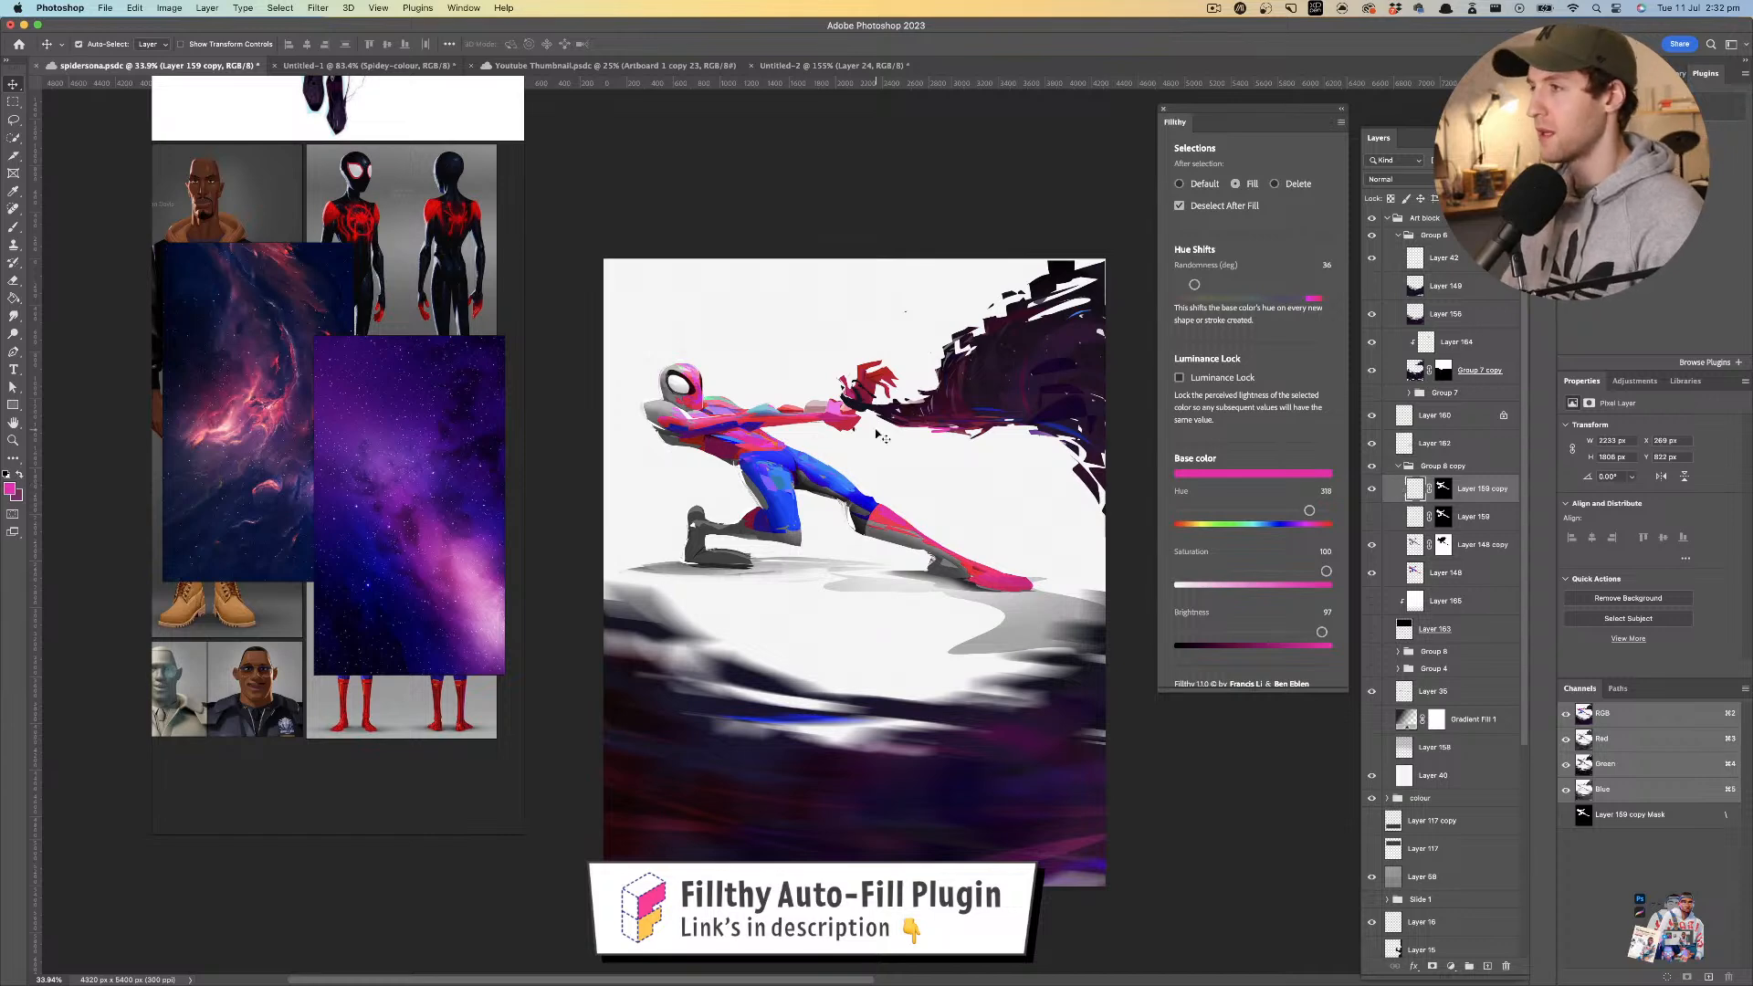
{"action": "left_click", "coordinate": [1391, 199]}
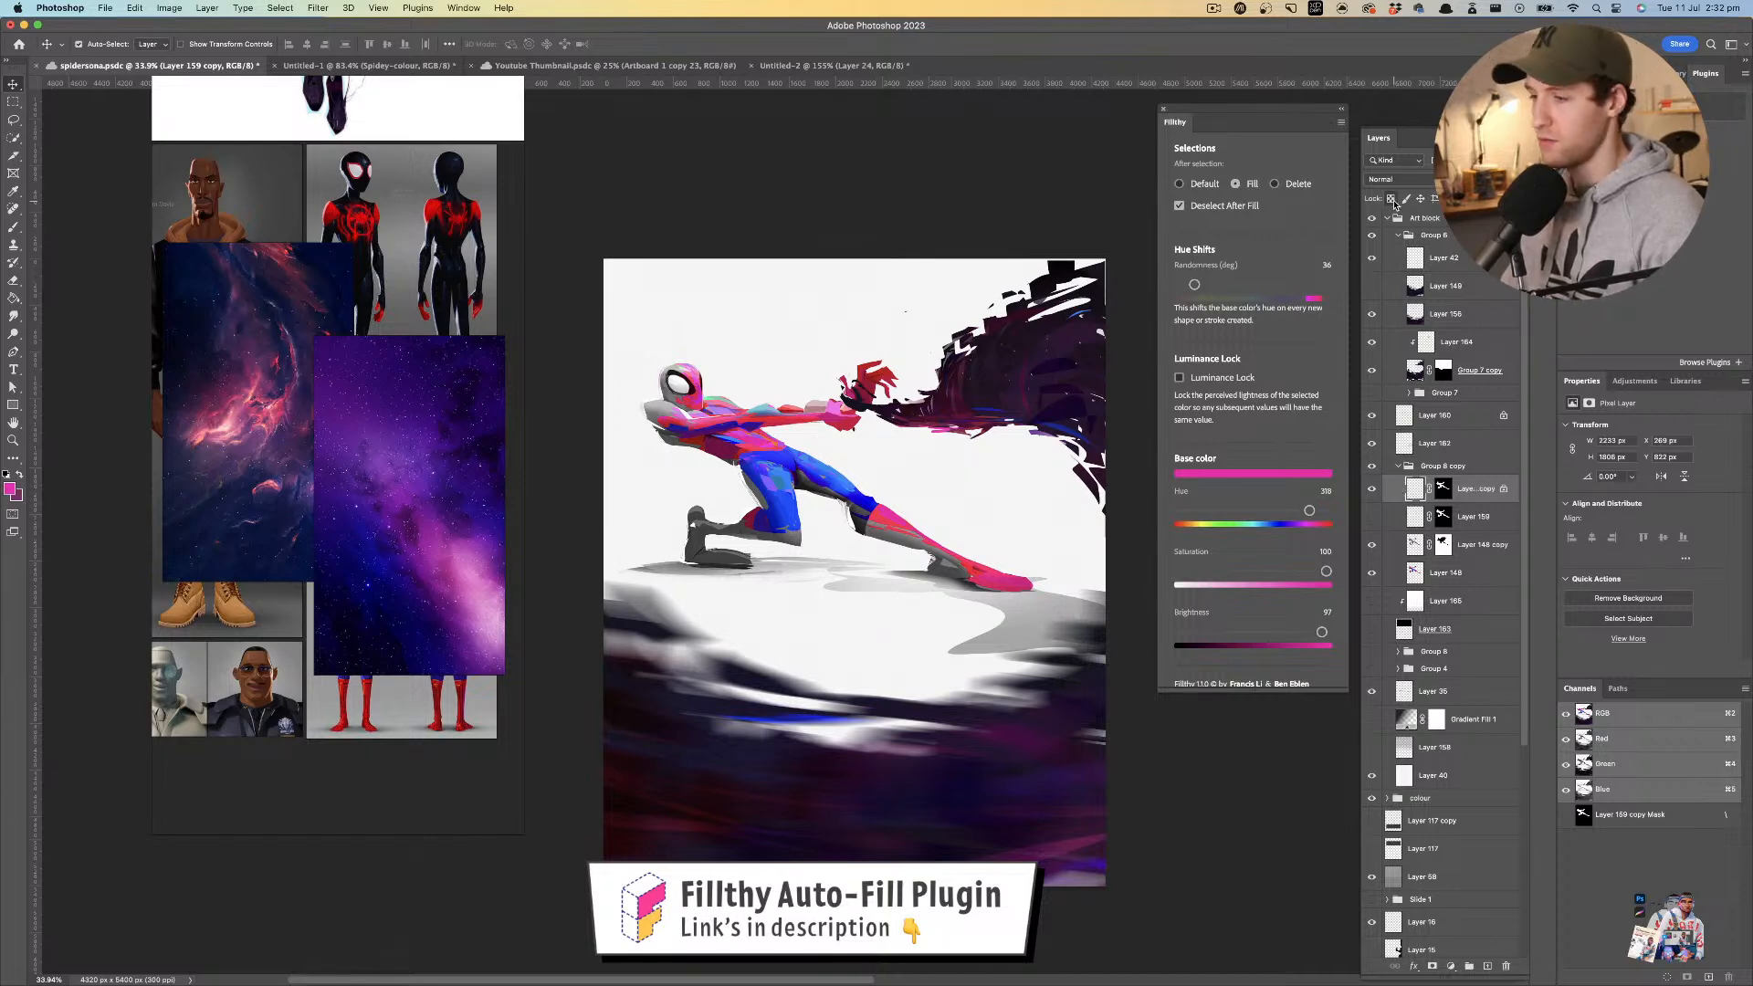
{"action": "key", "text": "b"}
{"action": "left_click", "coordinate": [781, 454], "text": "alt"}
{"action": "left_click_drag", "start_coordinate": [660, 398], "coordinate": [770, 404]}
{"action": "mouse_move", "coordinate": [664, 356]}
{"action": "left_mouse_down"}
{"action": "mouse_move", "coordinate": [825, 490]}
{"action": "mouse_move", "coordinate": [877, 467]}
{"action": "left_mouse_up"}
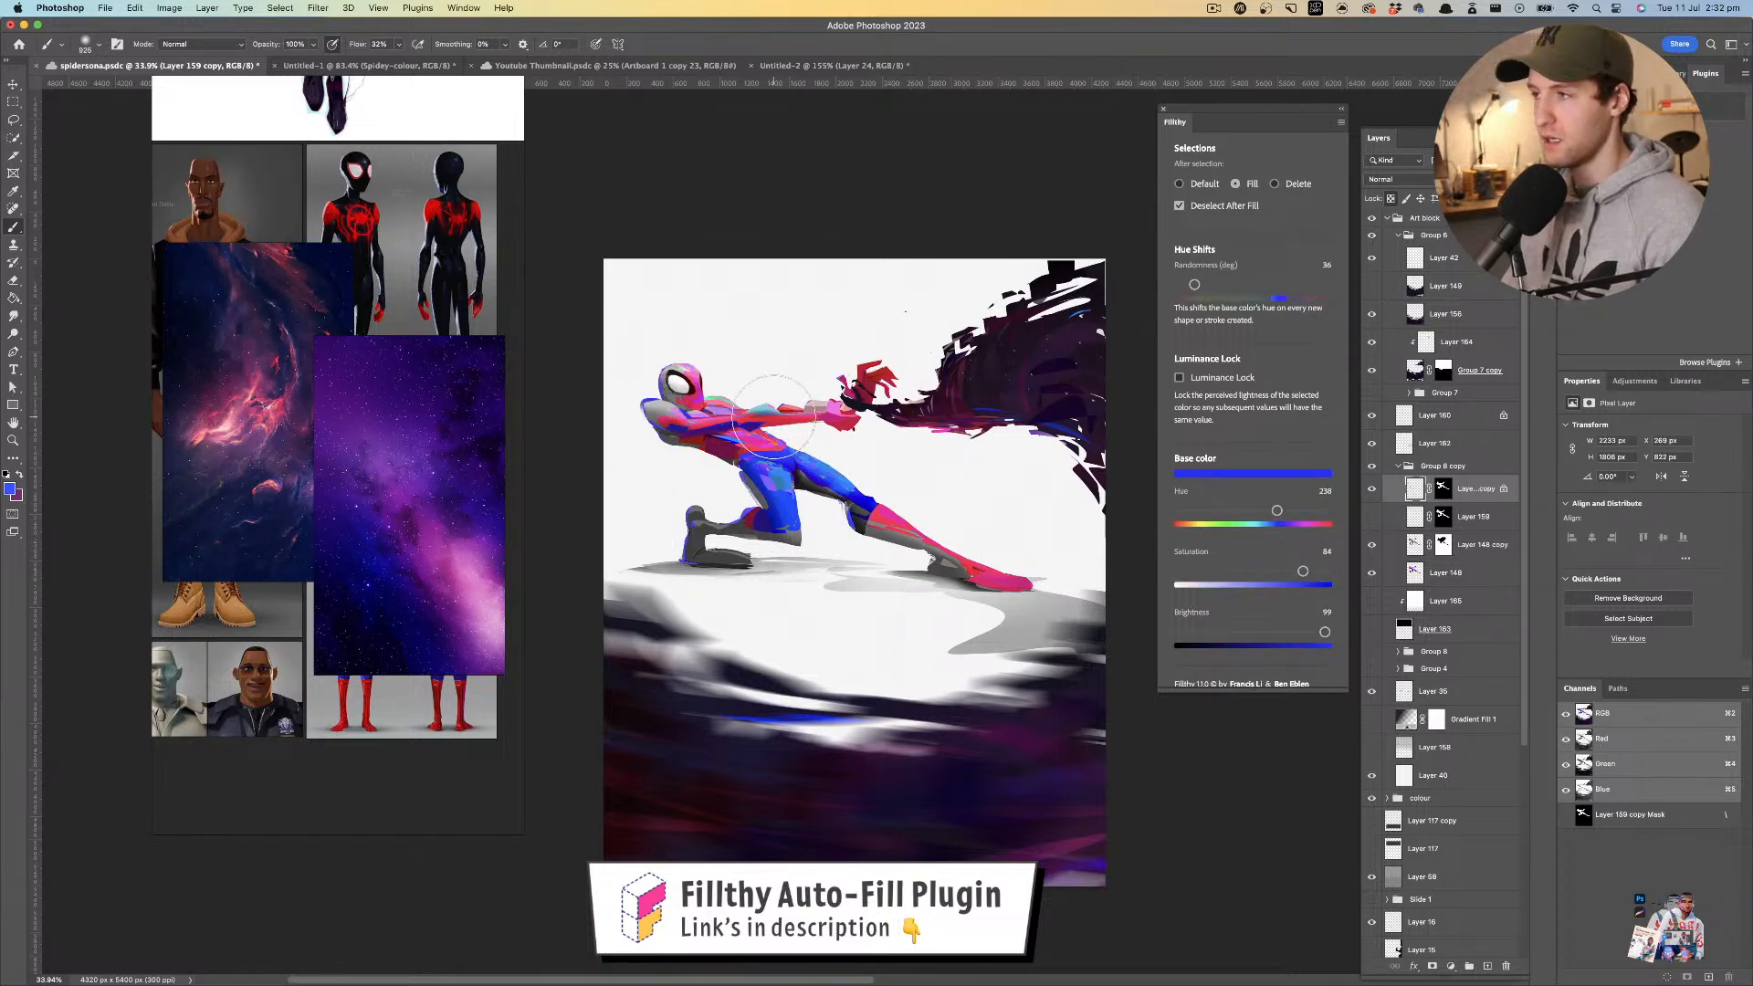
- Shift the blue highlights on Layer 159 copy to a pale green-cyan using Hue/Saturation, raising saturation strongly and setting Lightness to +62
{"action": "key", "text": "super+u"}
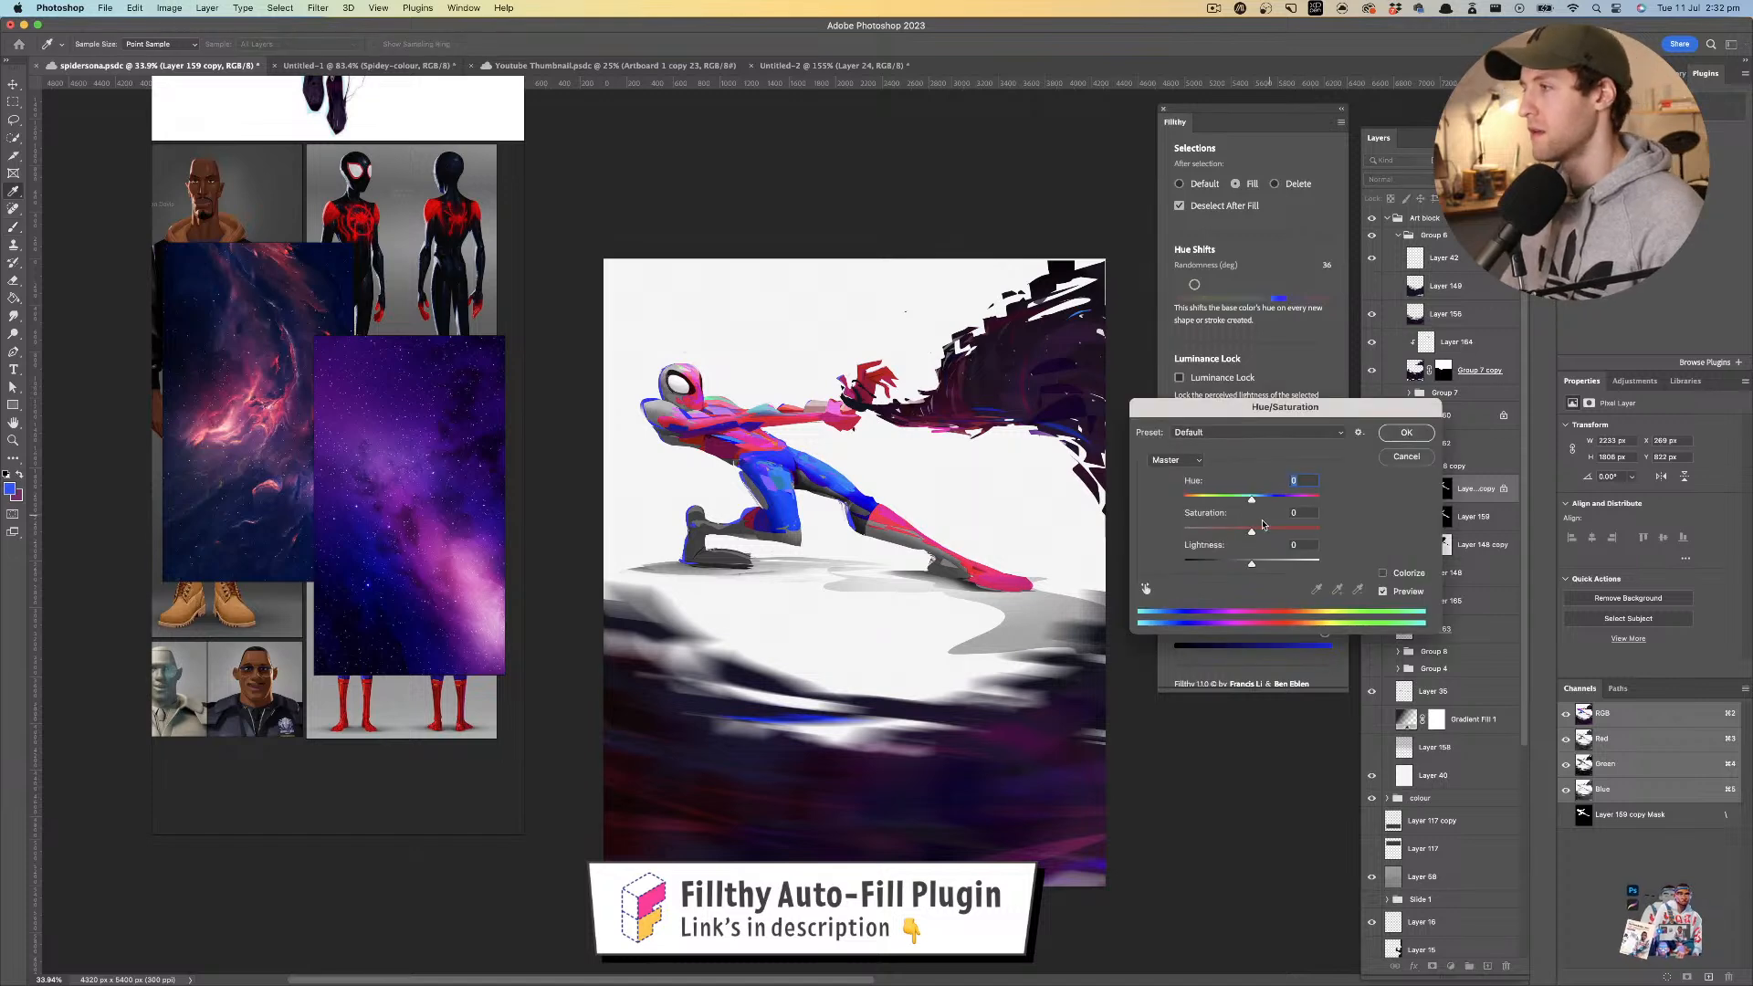
{"action": "left_click_drag", "start_coordinate": [1254, 547], "coordinate": [1210, 501]}
{"action": "left_click", "coordinate": [1253, 500]}
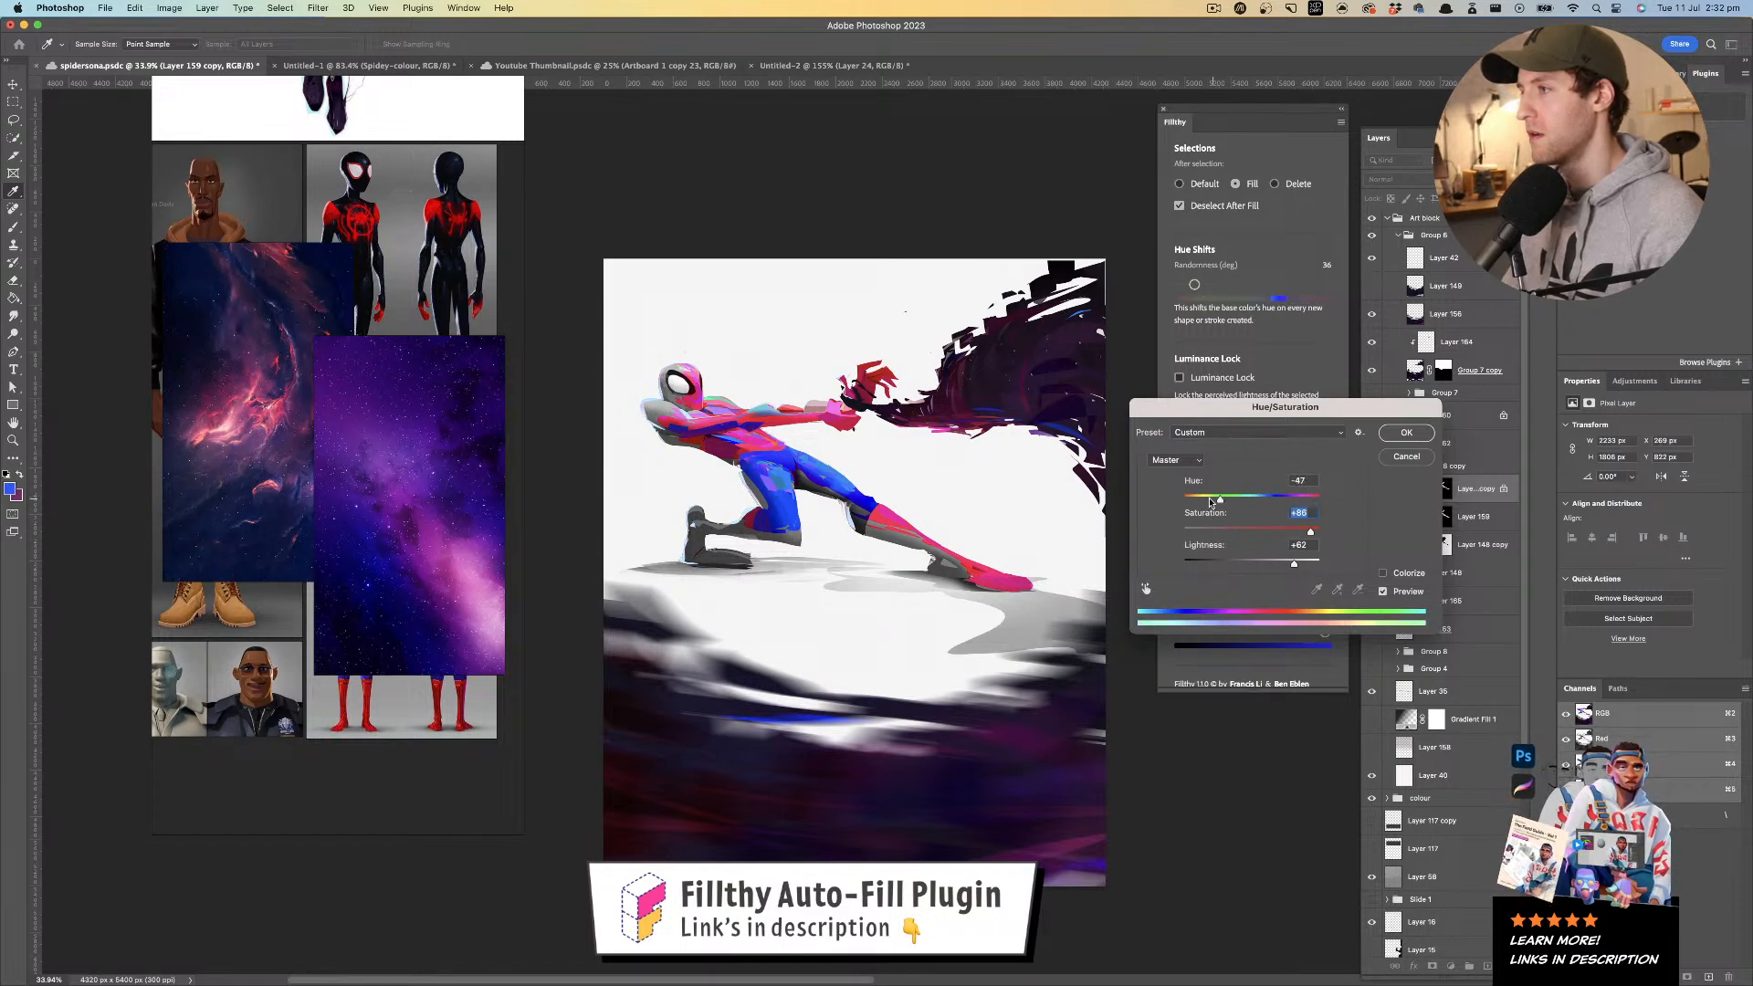
{"action": "left_click", "coordinate": [1406, 432]}
- Hide the recoloured Layer 159 copy and show the white paper-textured background panel on Layers 163 and 165 again
{"action": "key", "text": "z"}
{"action": "mouse_move", "coordinate": [900, 471]}
{"action": "left_mouse_down"}
{"action": "mouse_move", "coordinate": [815, 473]}
{"action": "mouse_move", "coordinate": [908, 478]}
{"action": "left_mouse_up"}
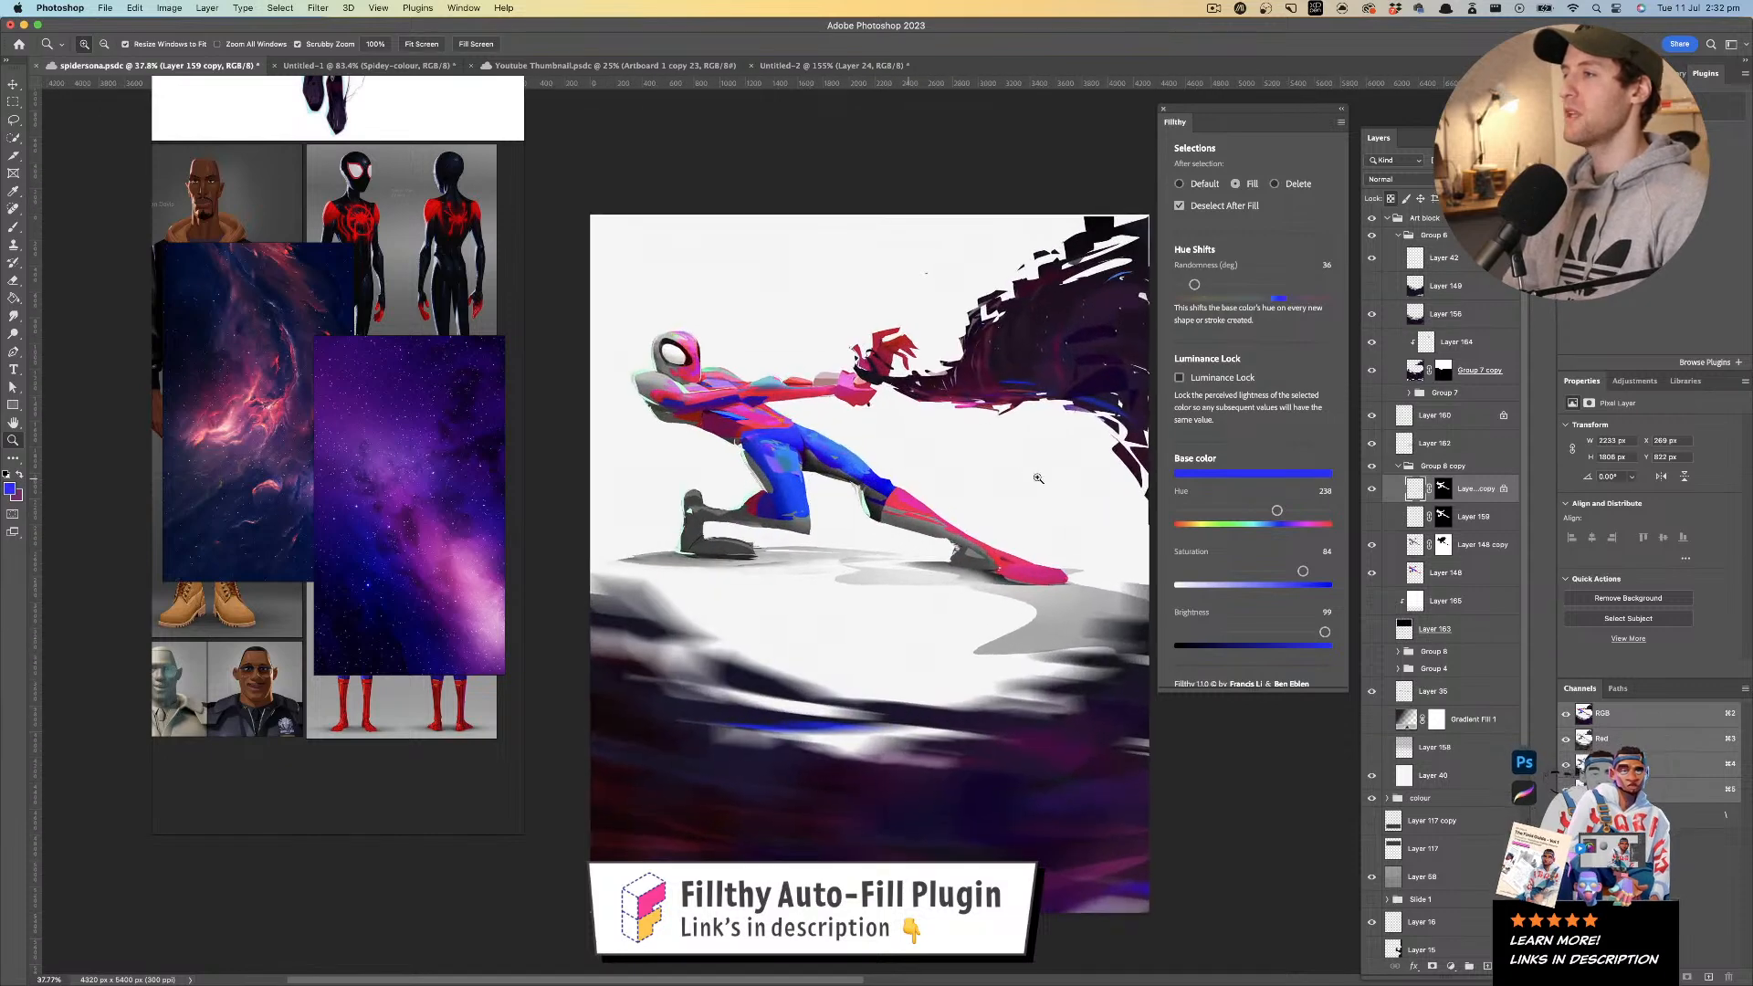
{"action": "left_click", "coordinate": [1371, 488]}
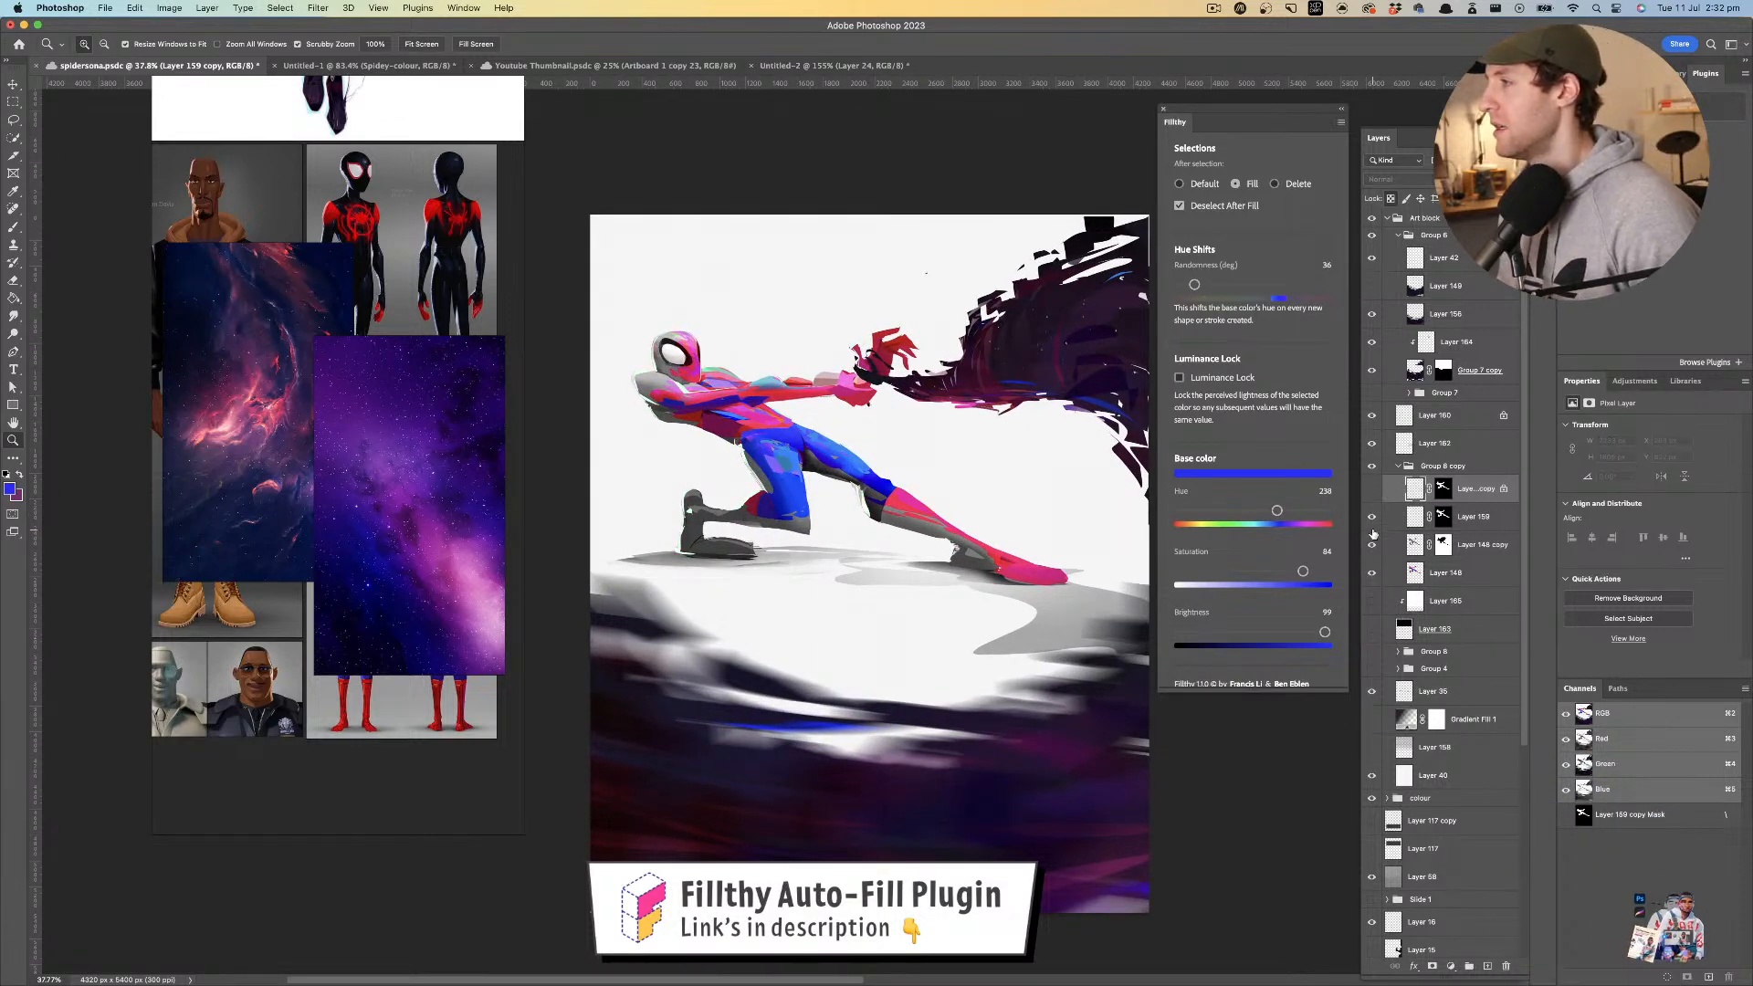
{"action": "left_click_drag", "start_coordinate": [1033, 490], "coordinate": [996, 527]}
{"action": "left_click", "coordinate": [1371, 600]}
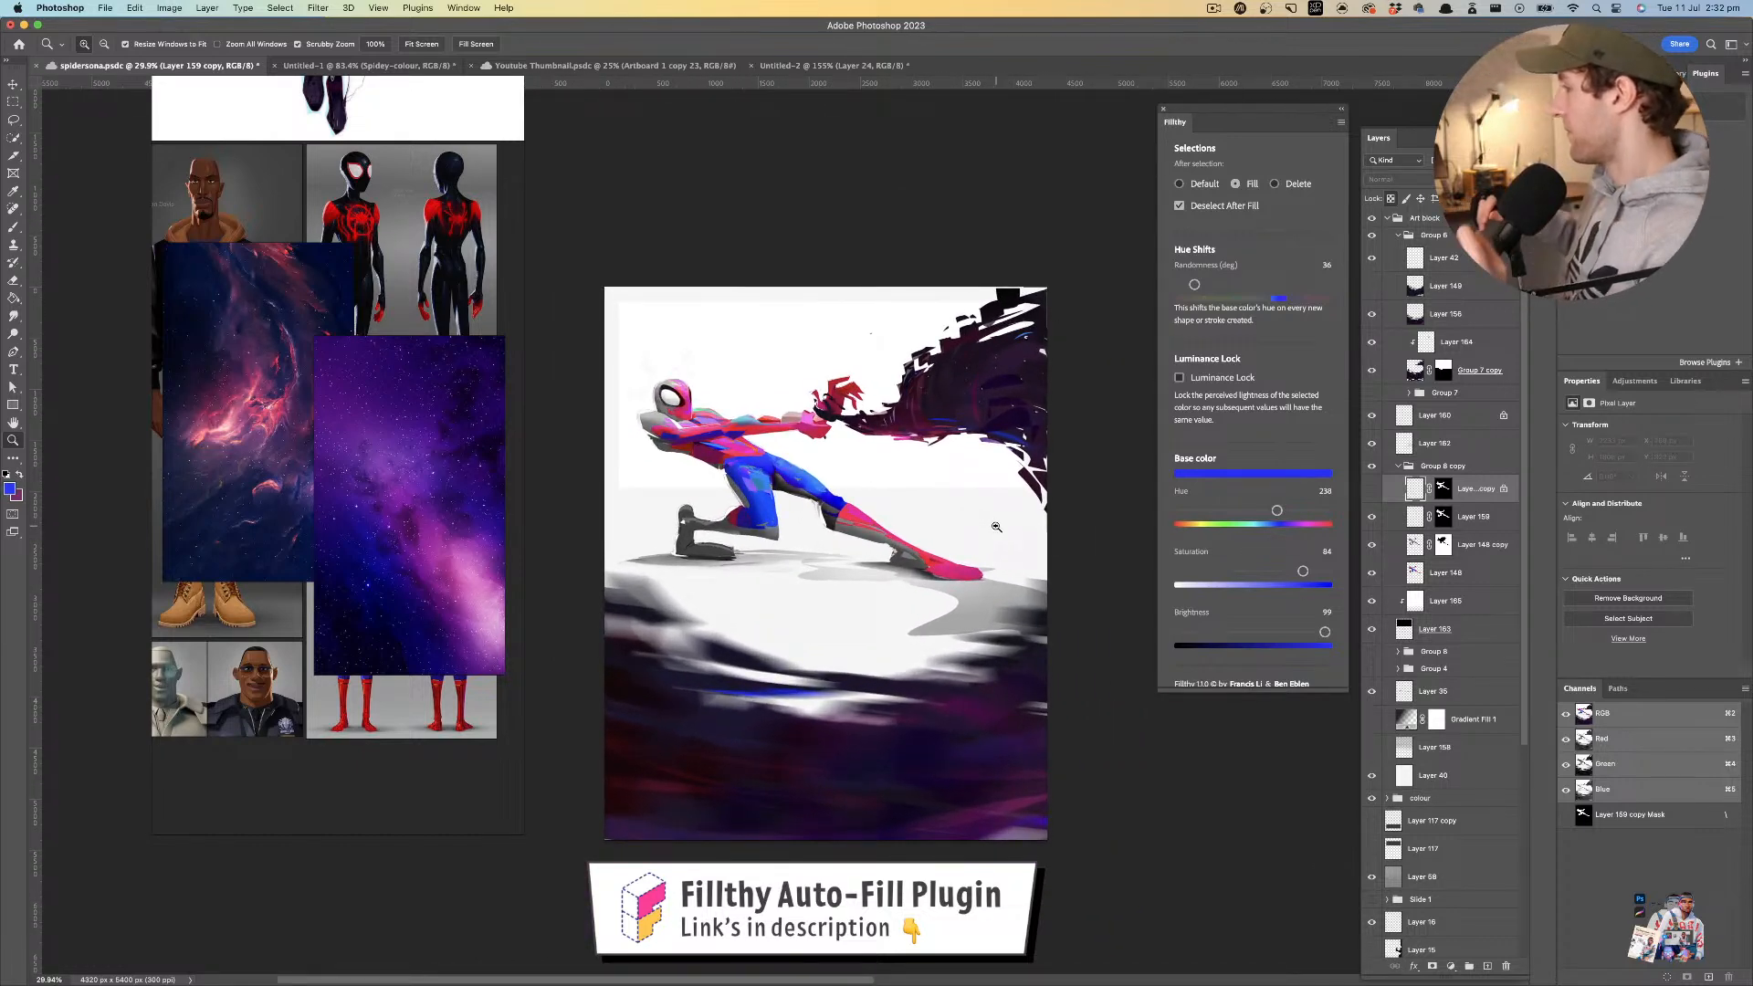